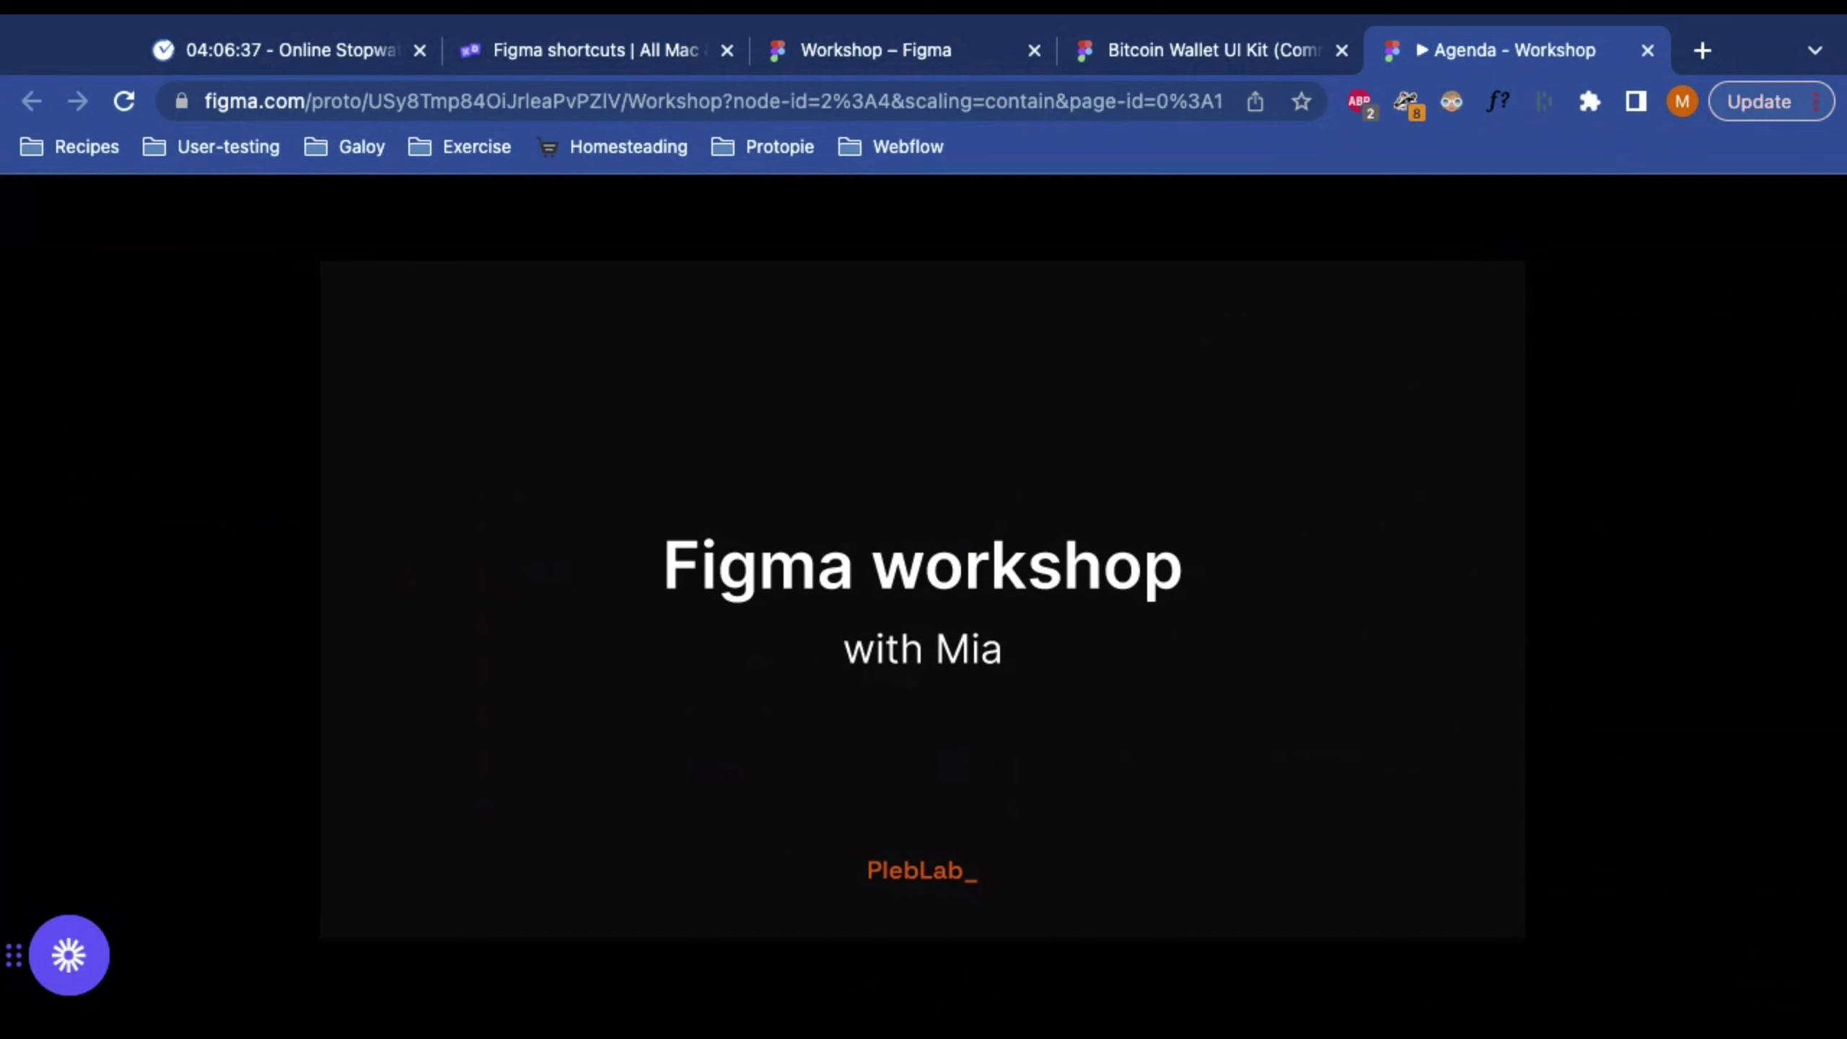
Step: Advance from the title slide to the Agenda slide listing seven topics, from Intro + About me to Q&A
{"action": "key", "text": "Right"}
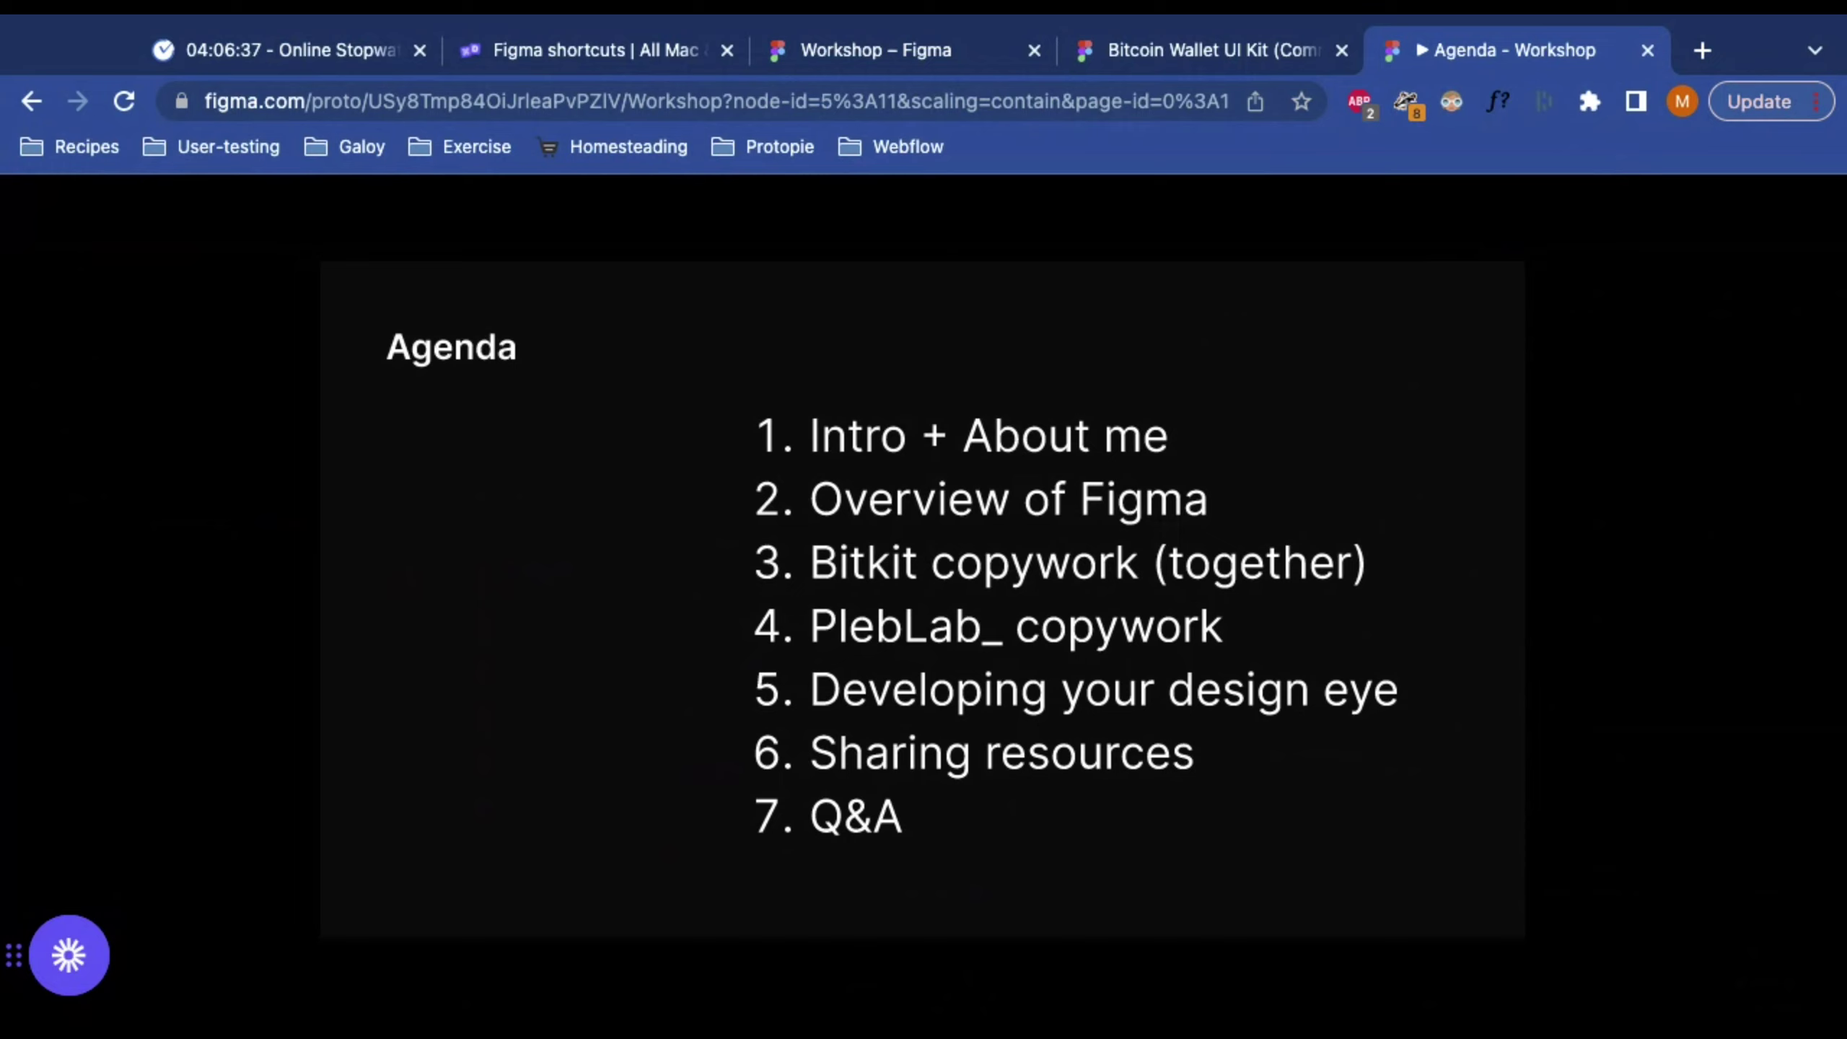
Step: Advance to the Intro slide showing the two Workshop goal learning objectives
{"action": "key", "text": "Right"}
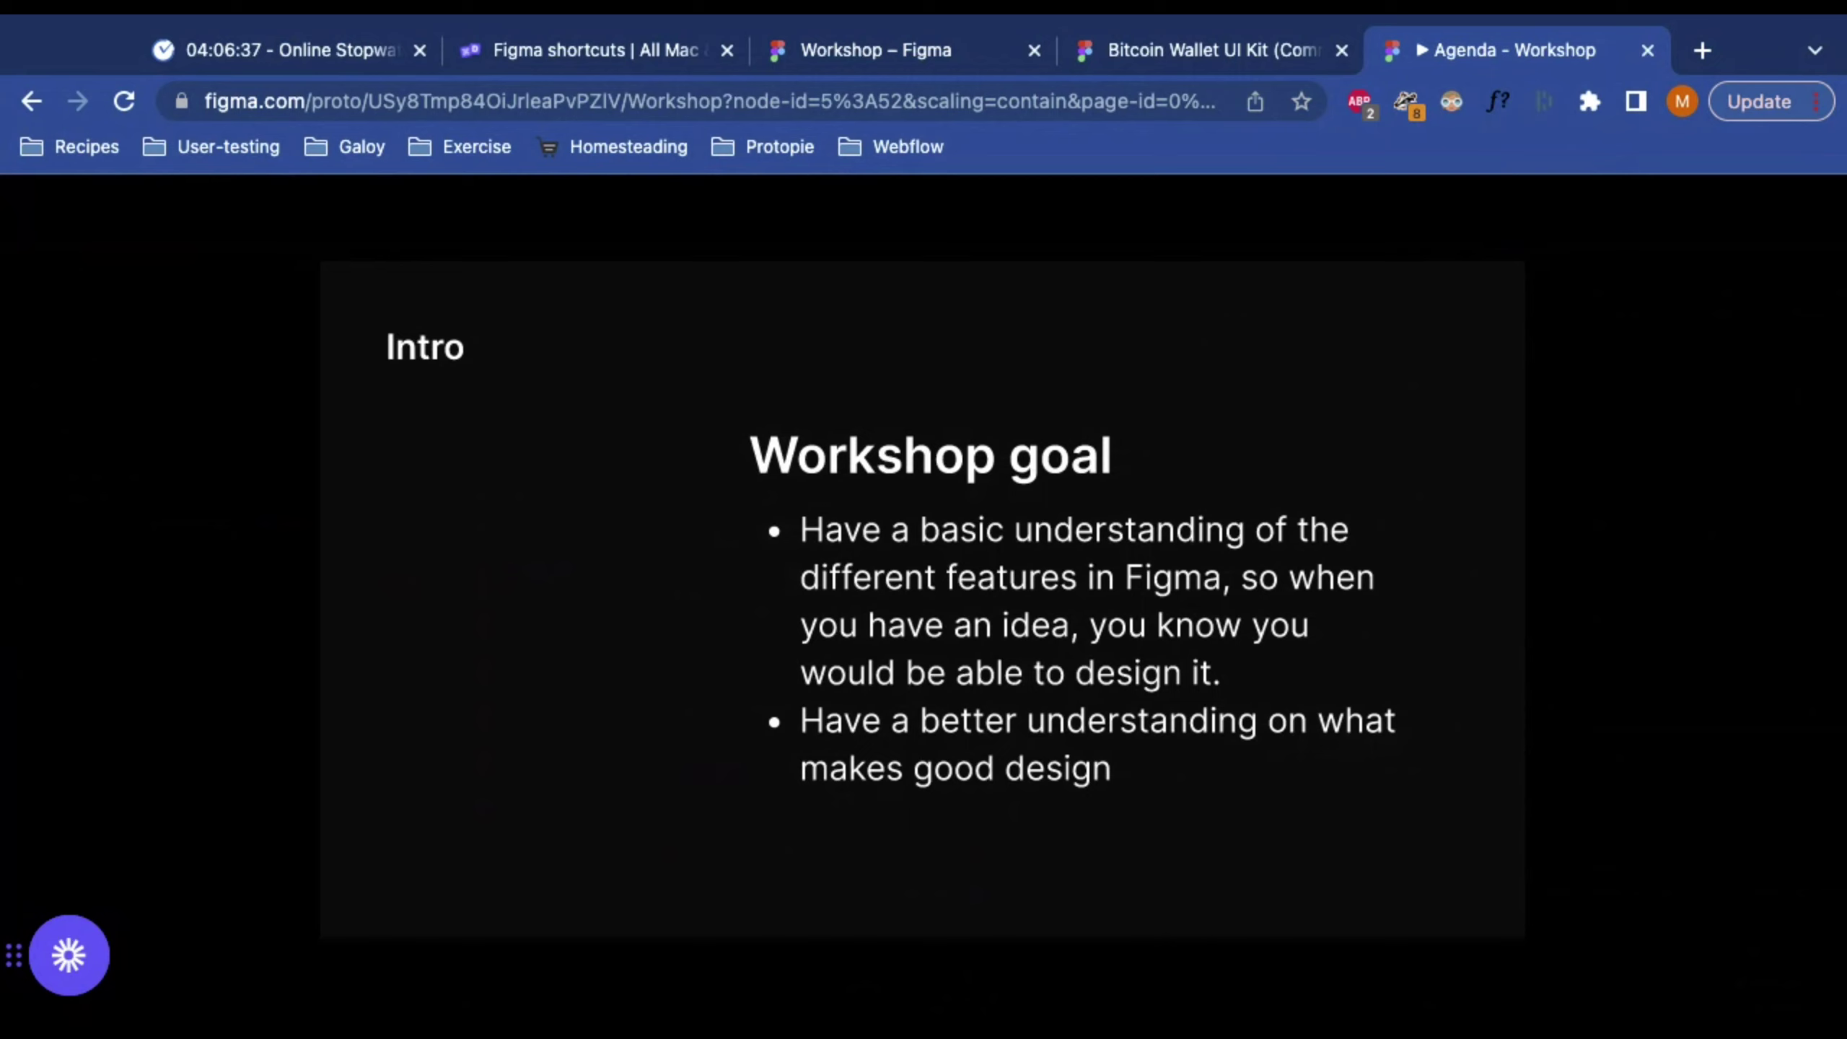
Step: Advance to the Workshop non-goals slide: not becoming a Figma expert, efficient tool use, or prototyping
{"action": "key", "text": "Right"}
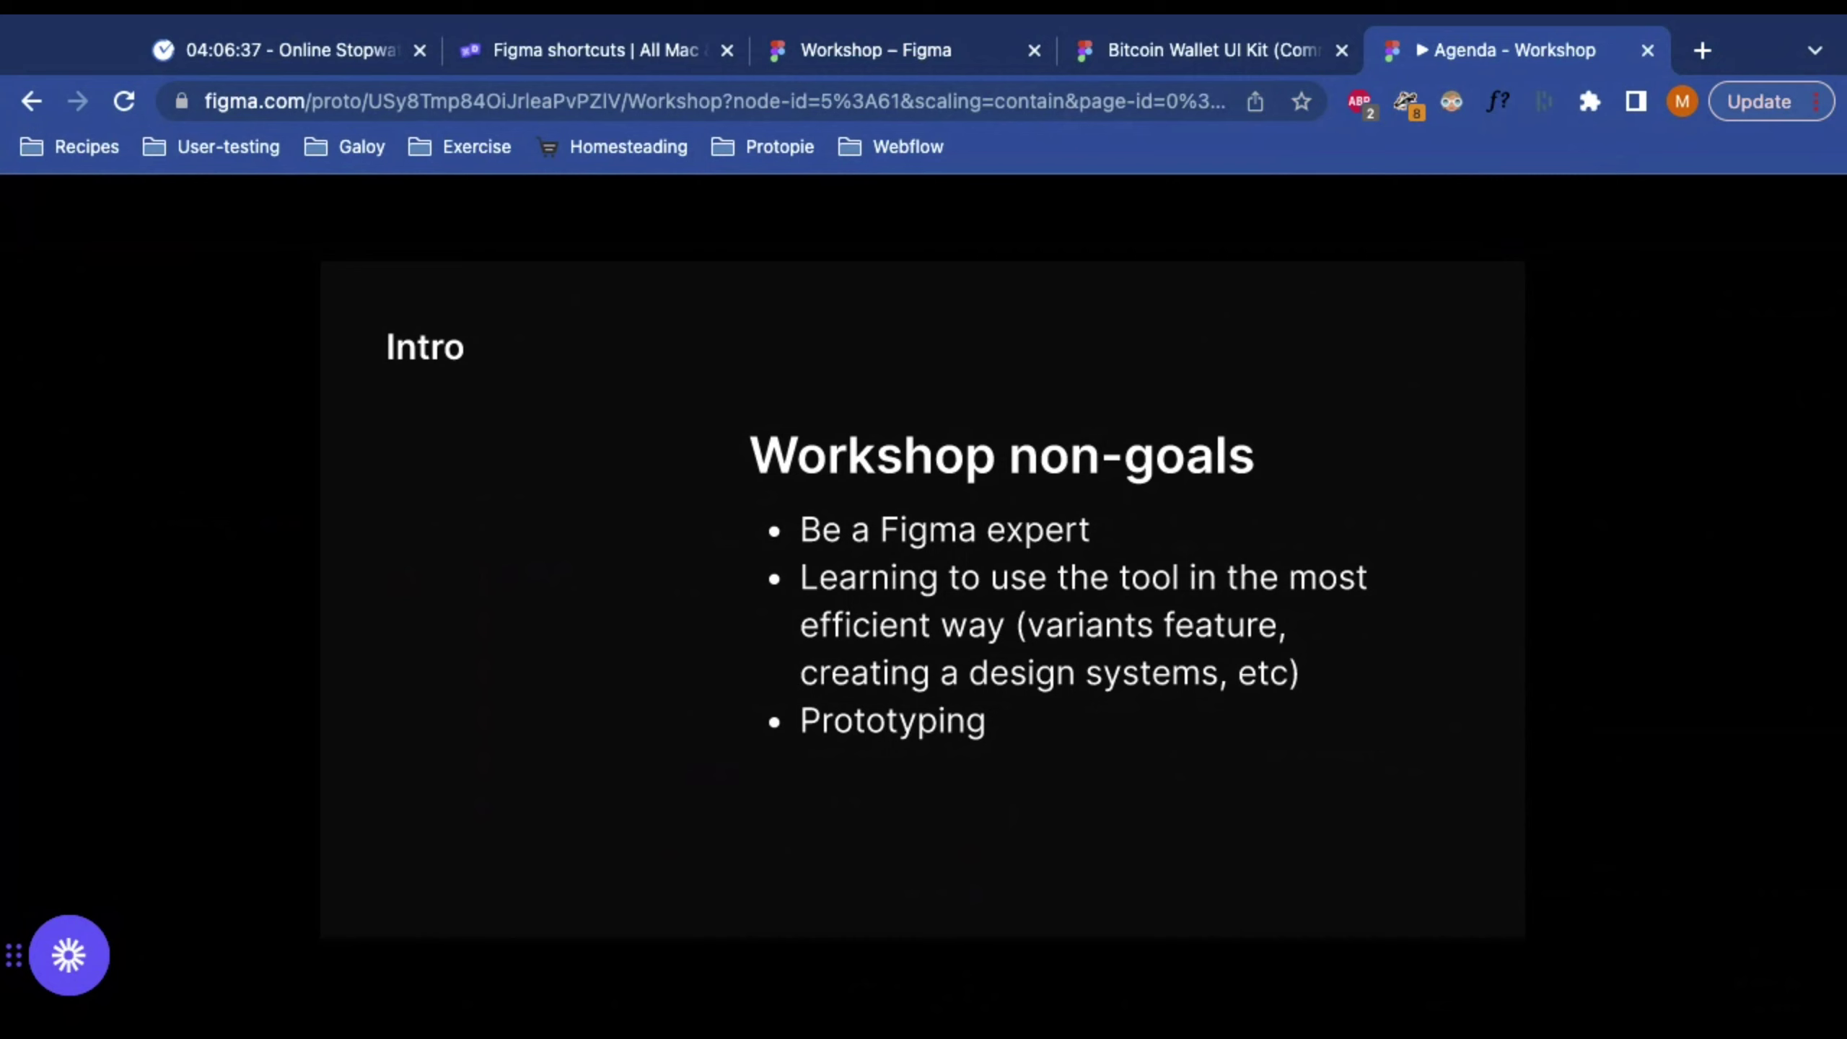
Step: Go to the About me slide introducing the self-taught freelance product designer
{"action": "key", "text": "Left"}
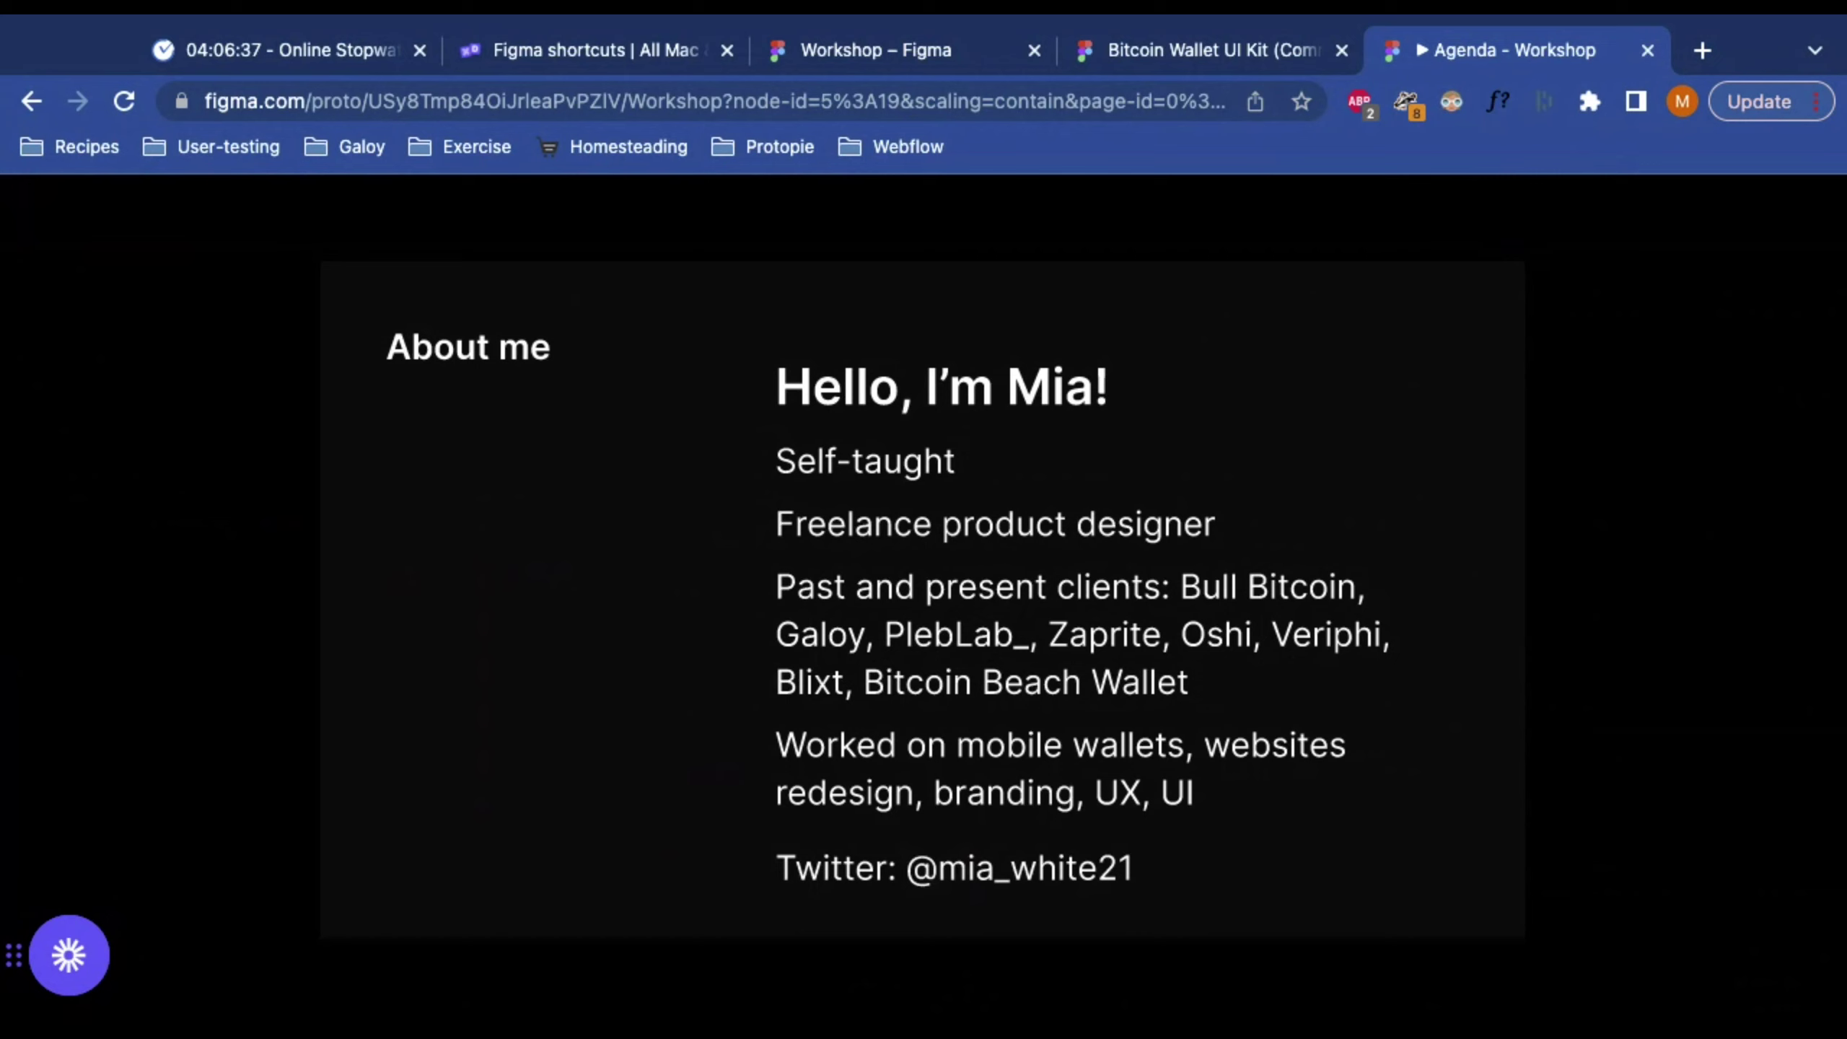
Step: Advance to the Getting to know you slide asking about name, experience and learning goals
{"action": "key", "text": "Right"}
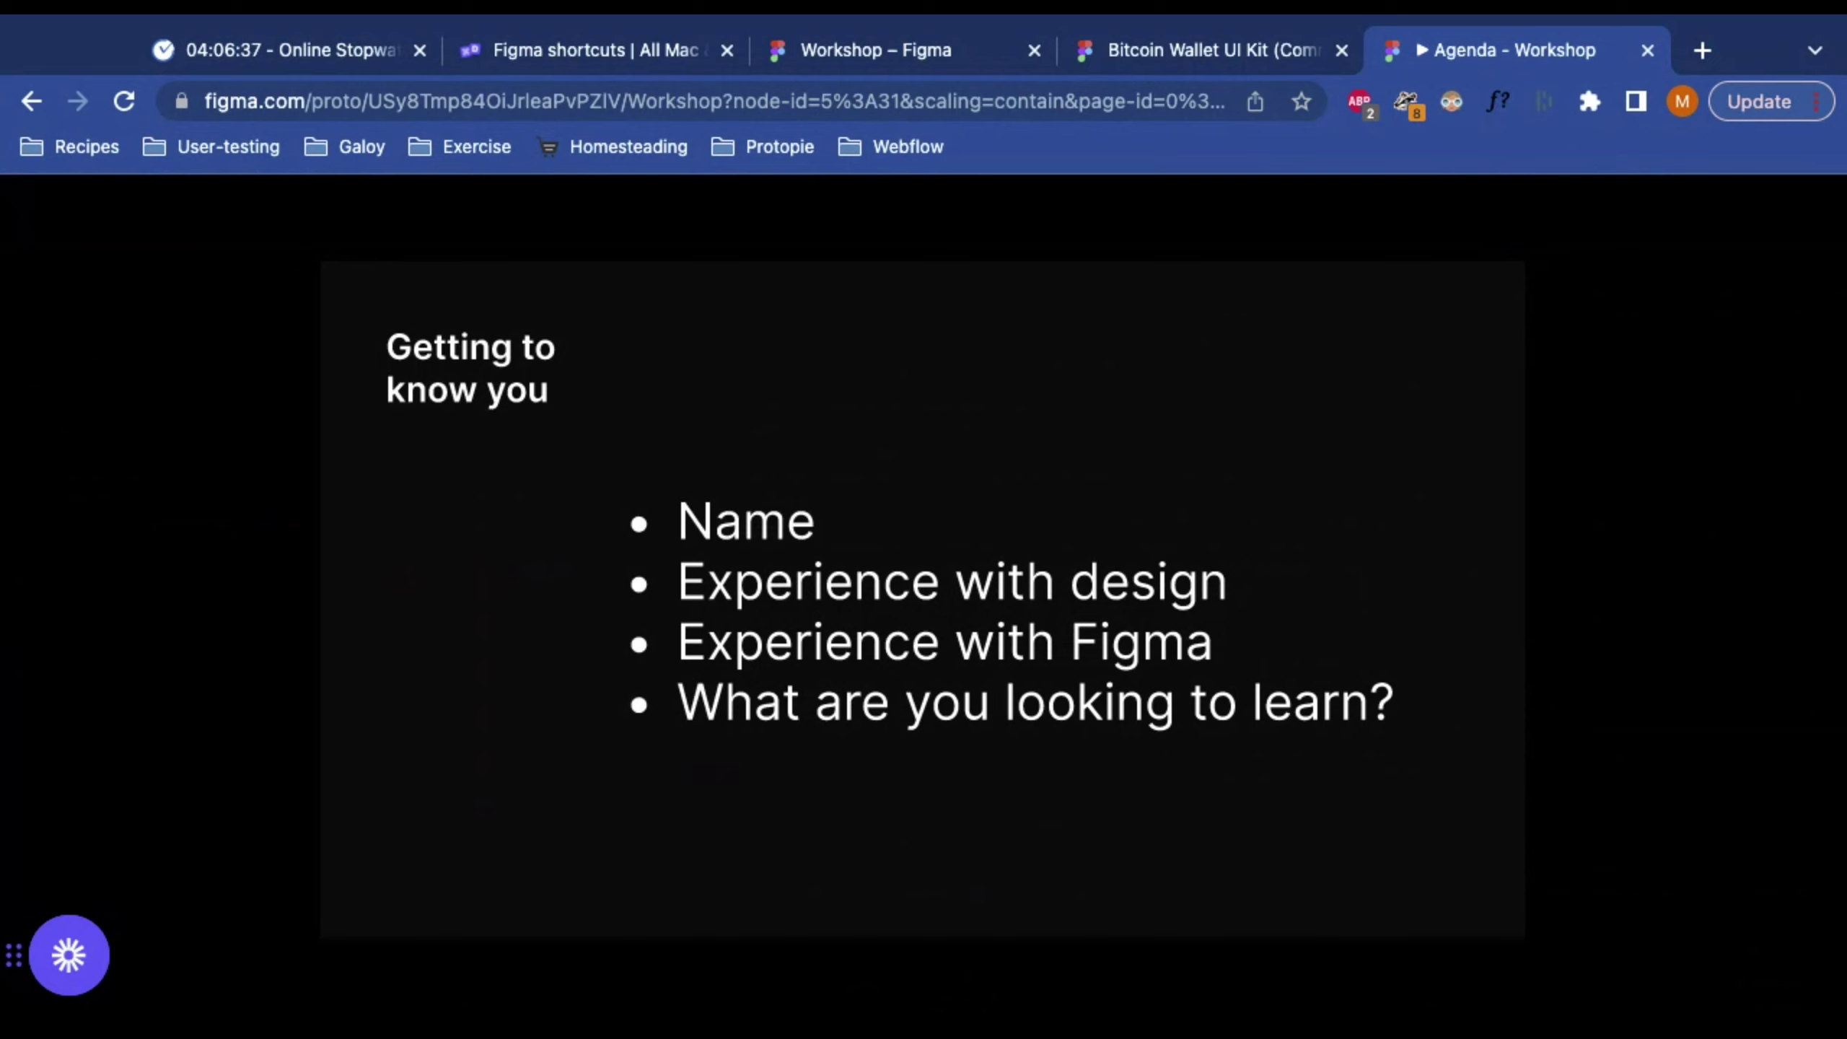
Step: Advance to slide 7 of 18, 'Figma Overview: Let's have a tour around Figma'
{"action": "key", "text": "Right"}
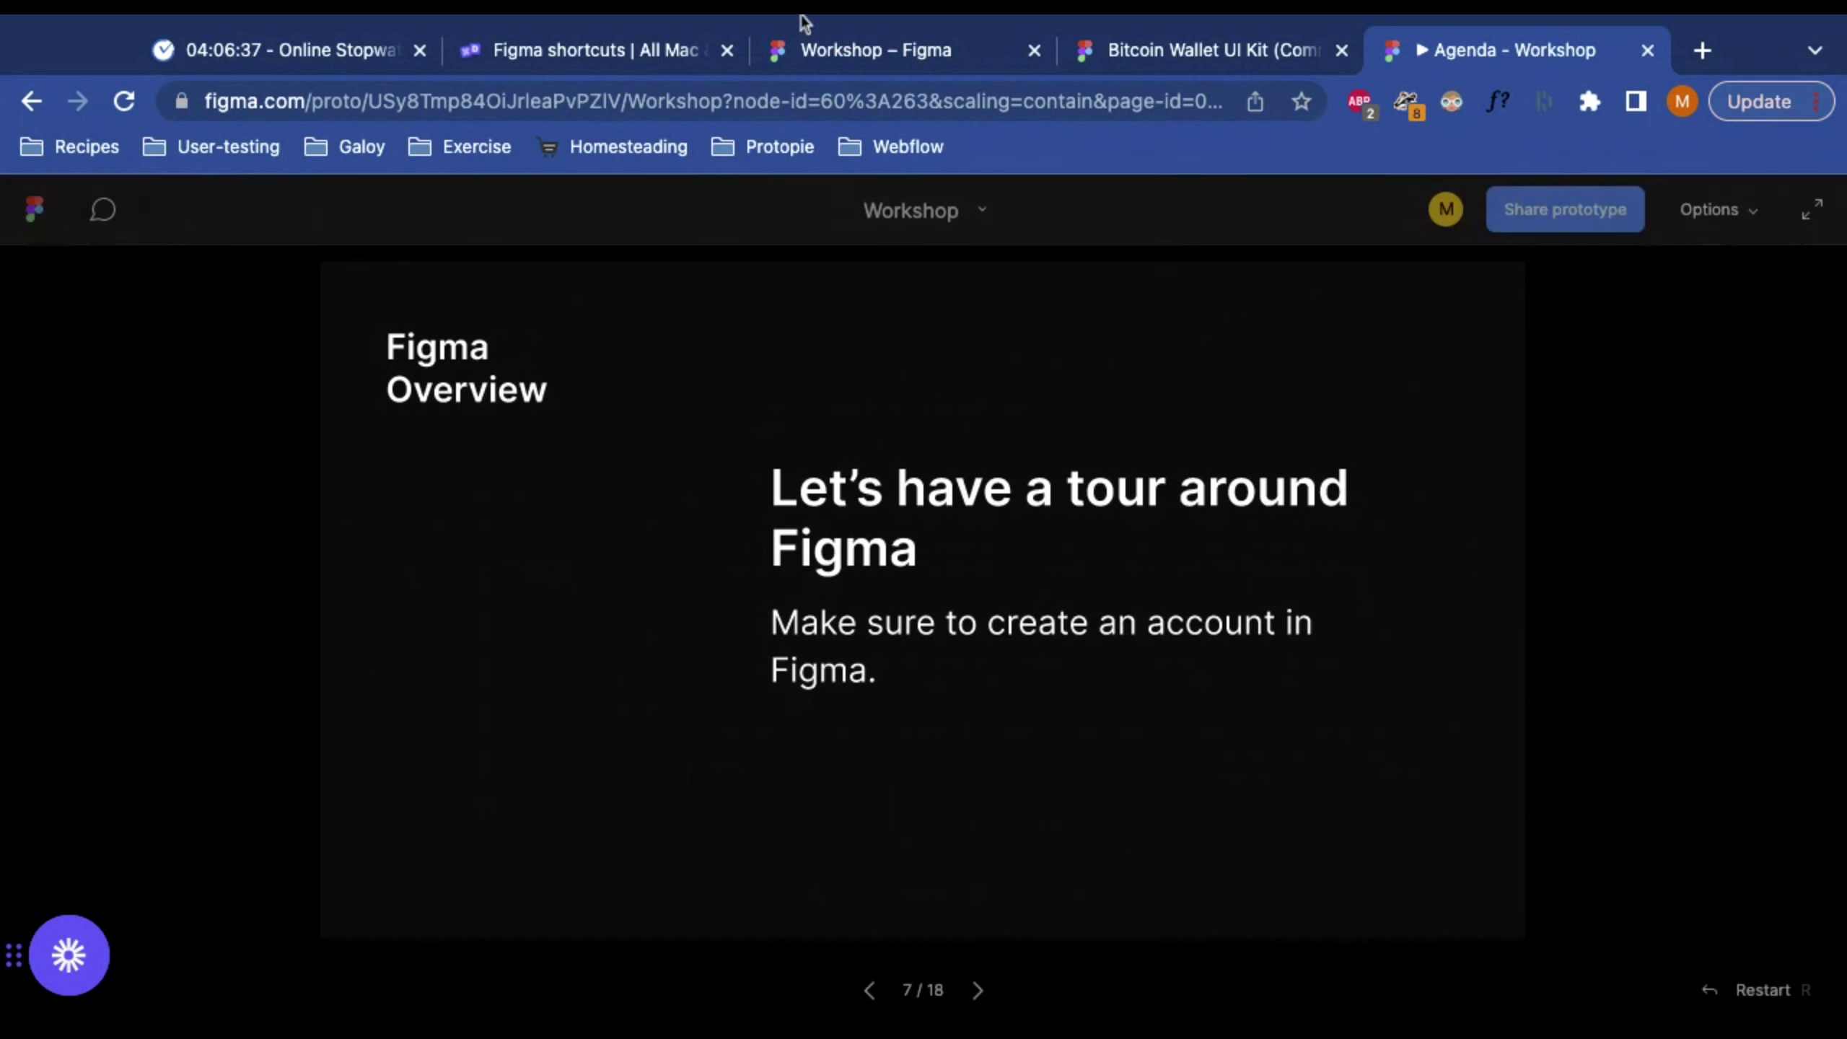
Step: On the Workshop file's Figma Overview page, select Slide 18 and zoom it to fill the view
{"action": "left_click", "coordinate": [880, 51]}
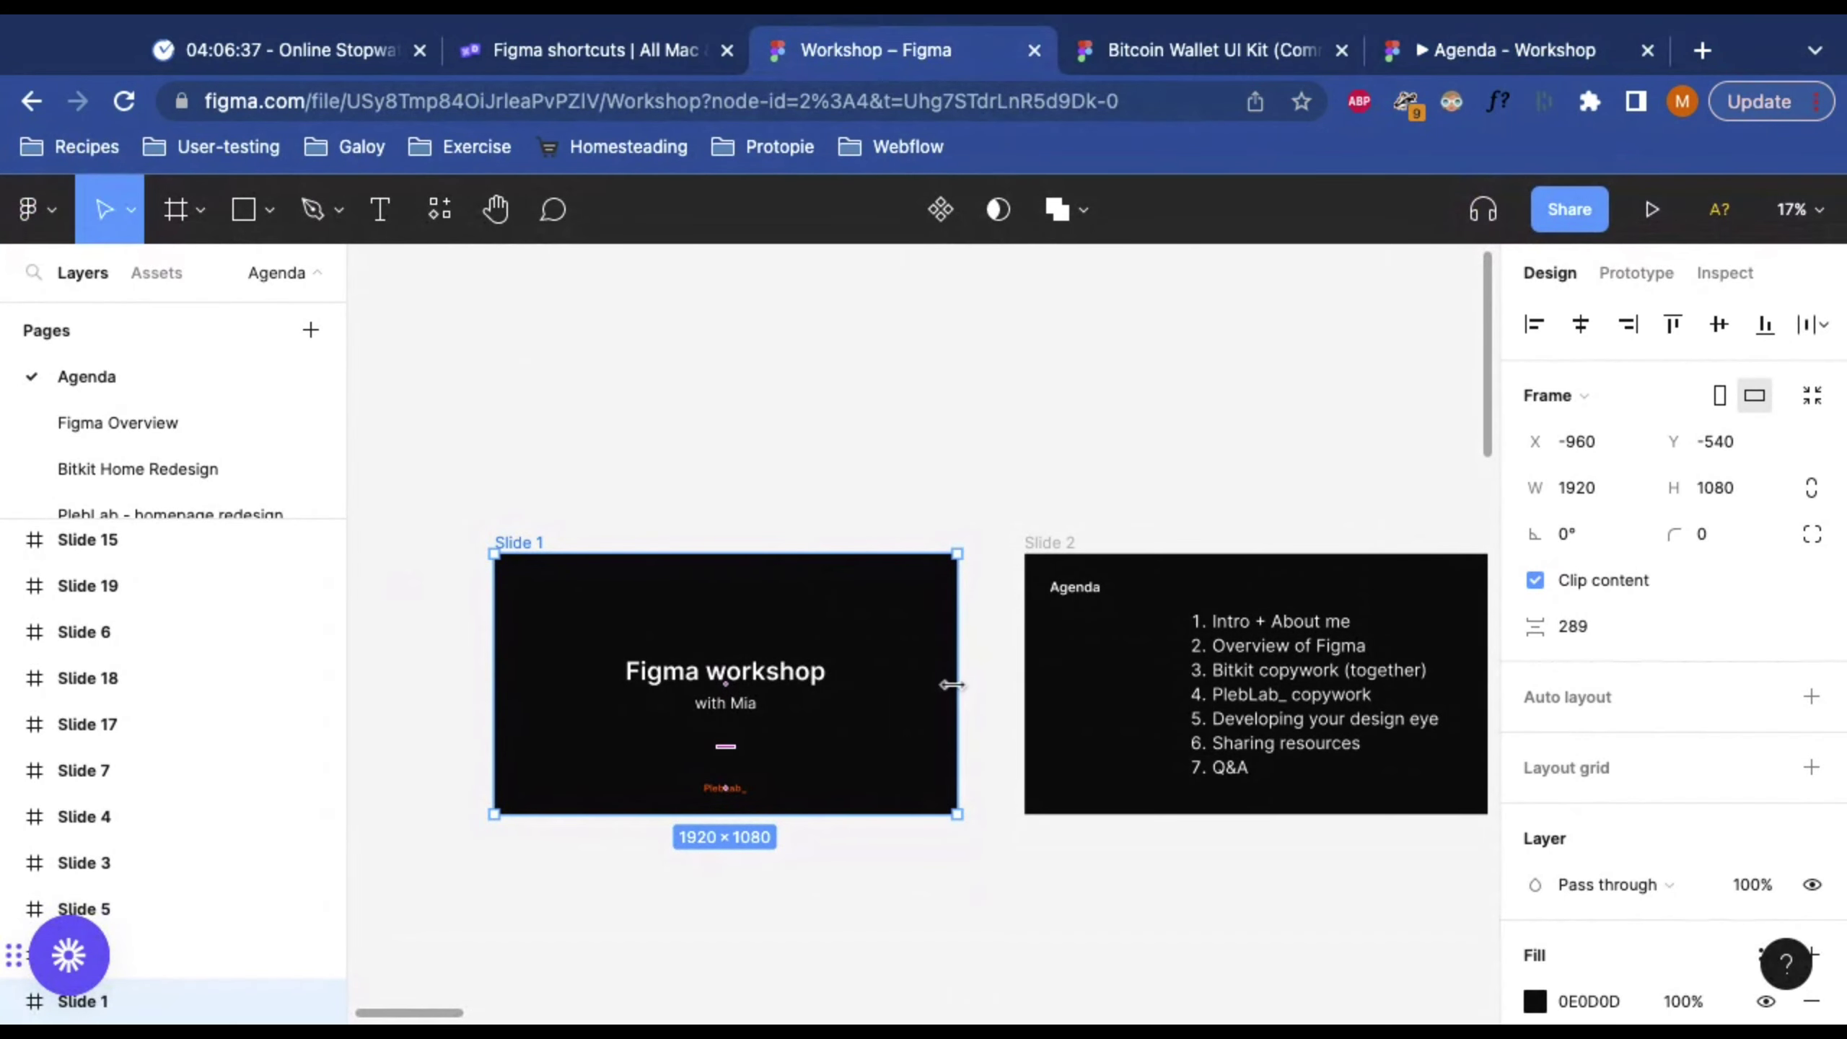
{"action": "left_click", "coordinate": [128, 429]}
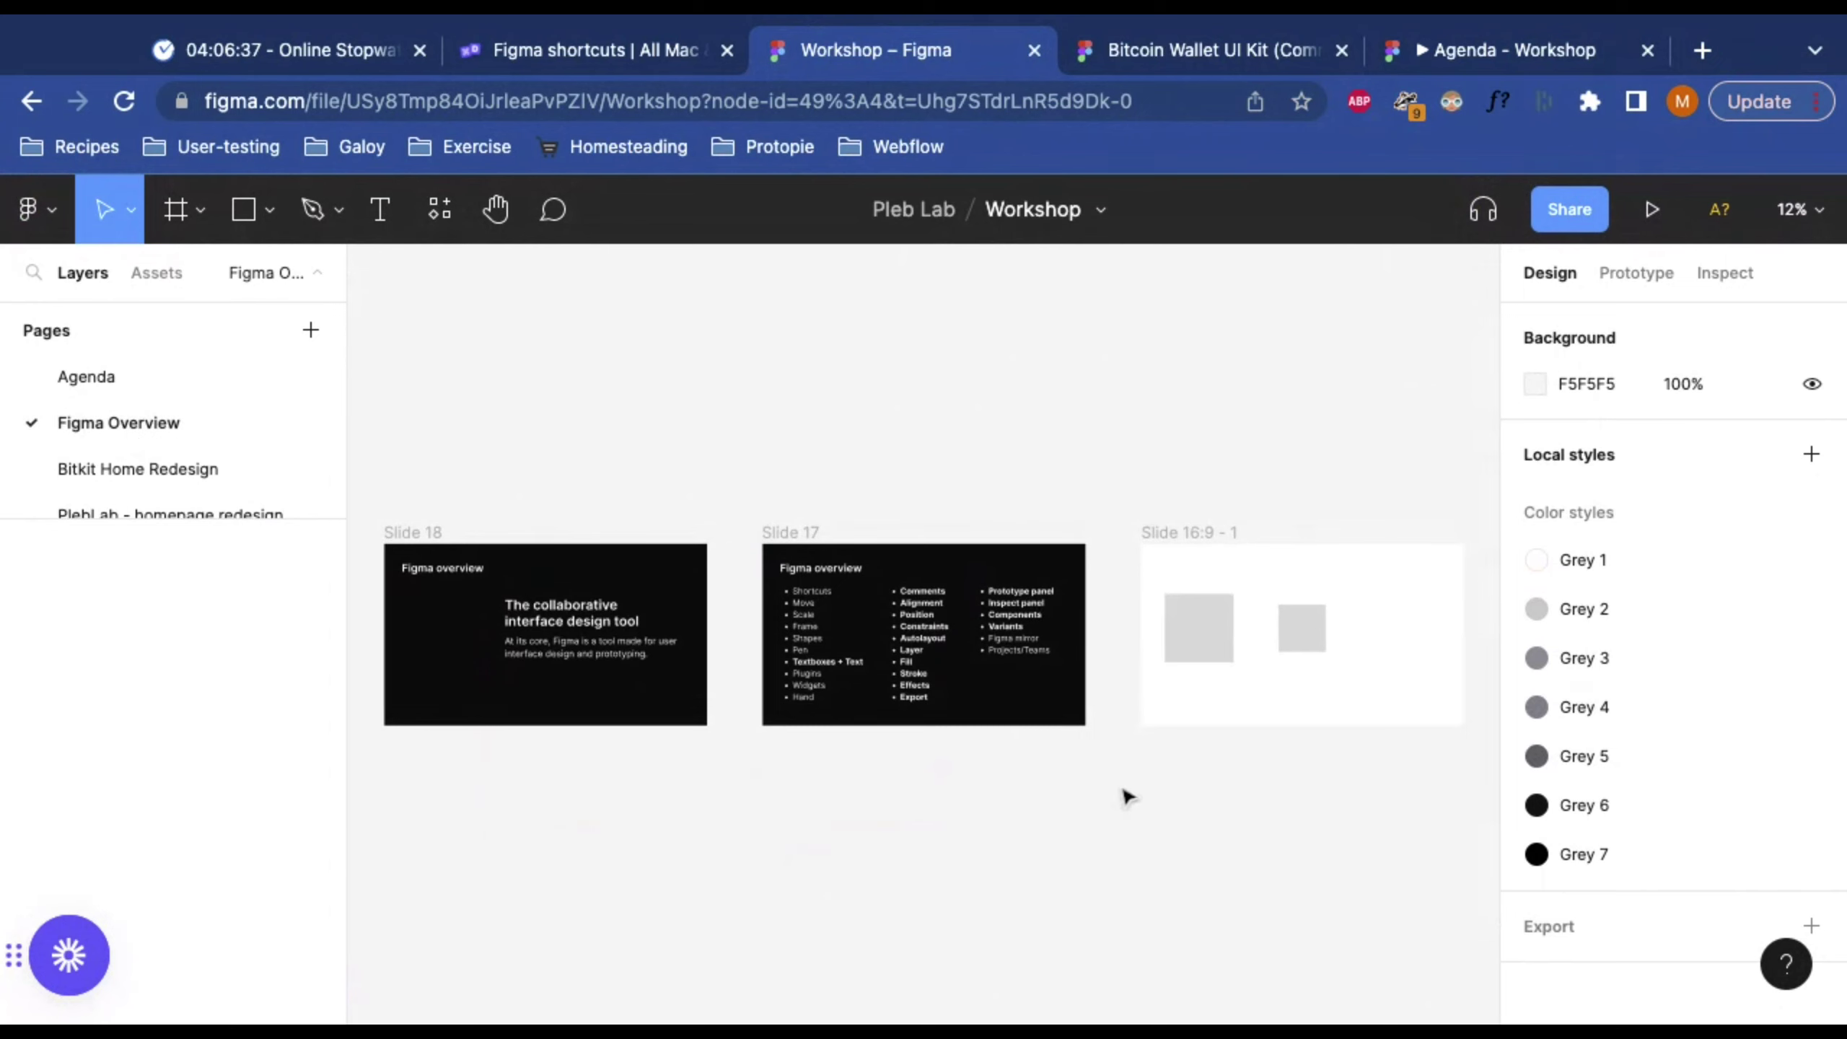
{"action": "scroll", "coordinate": [538, 428], "scroll_direction": "up", "scroll_amount": 5}
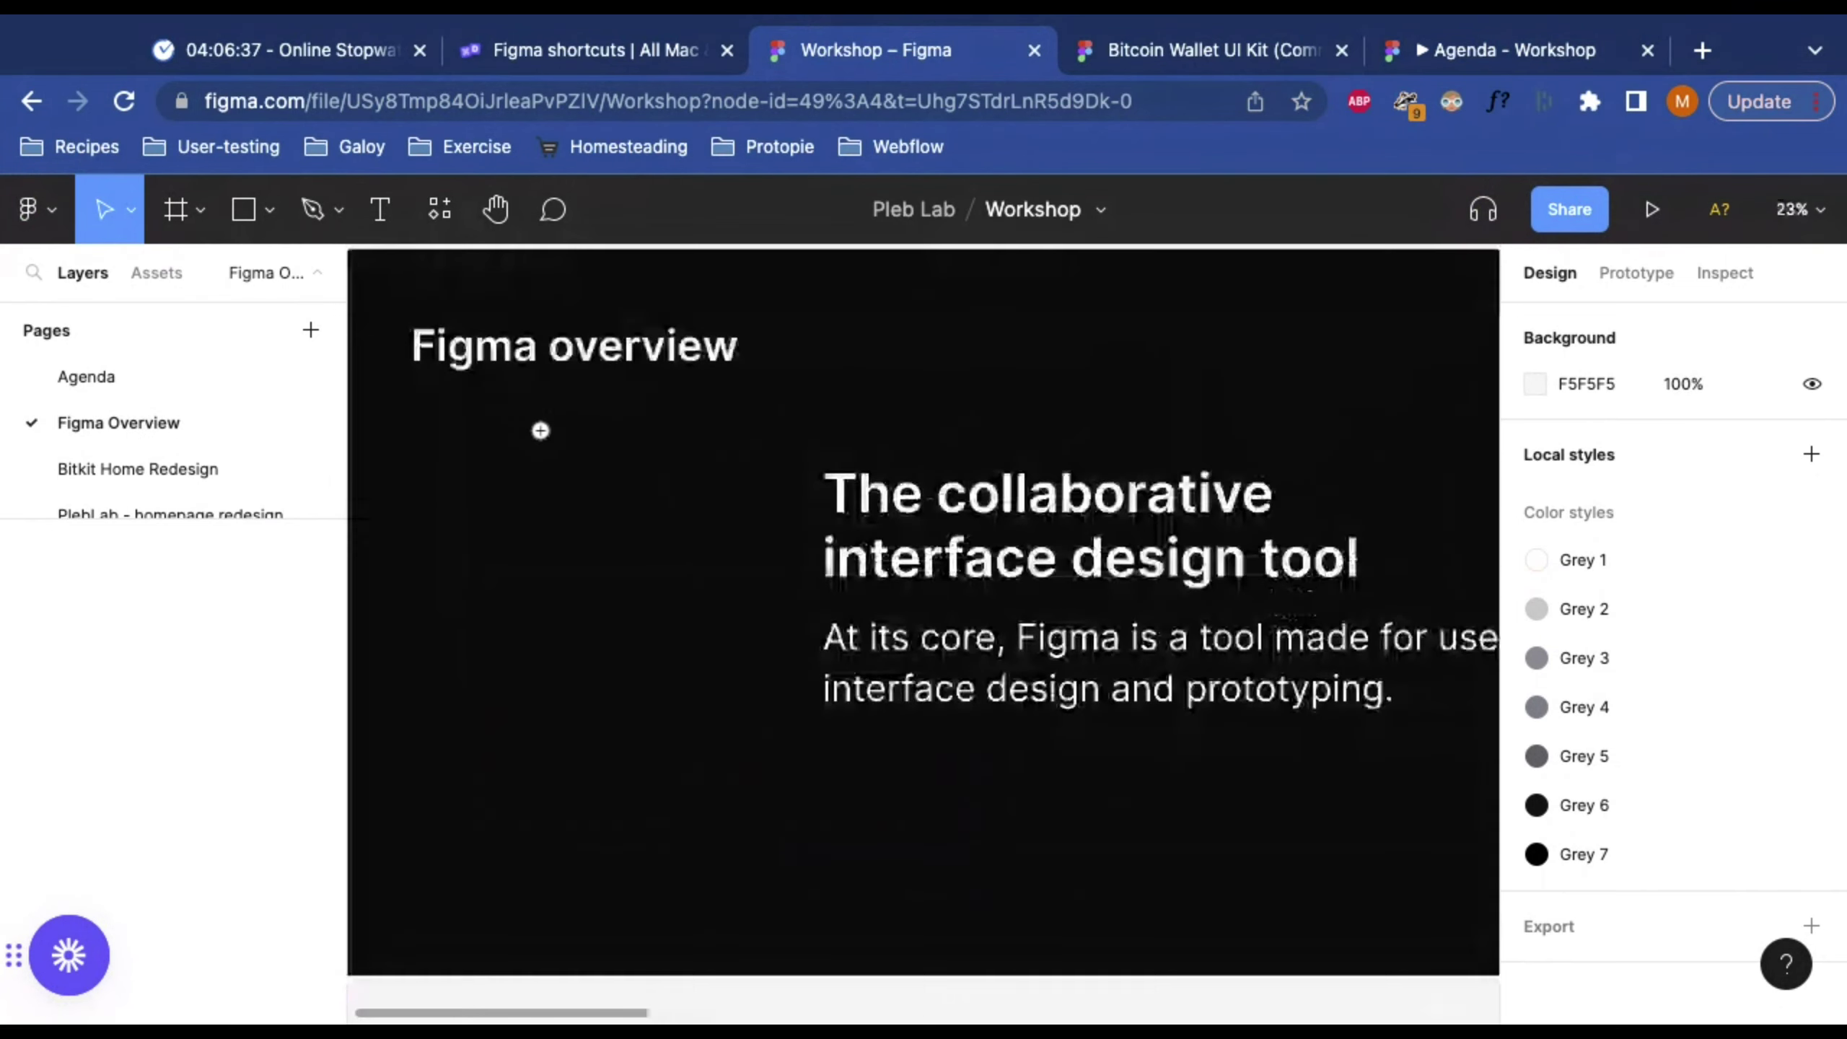
{"action": "scroll", "coordinate": [606, 497], "scroll_direction": "down", "scroll_amount": 5}
{"action": "left_click", "coordinate": [513, 354]}
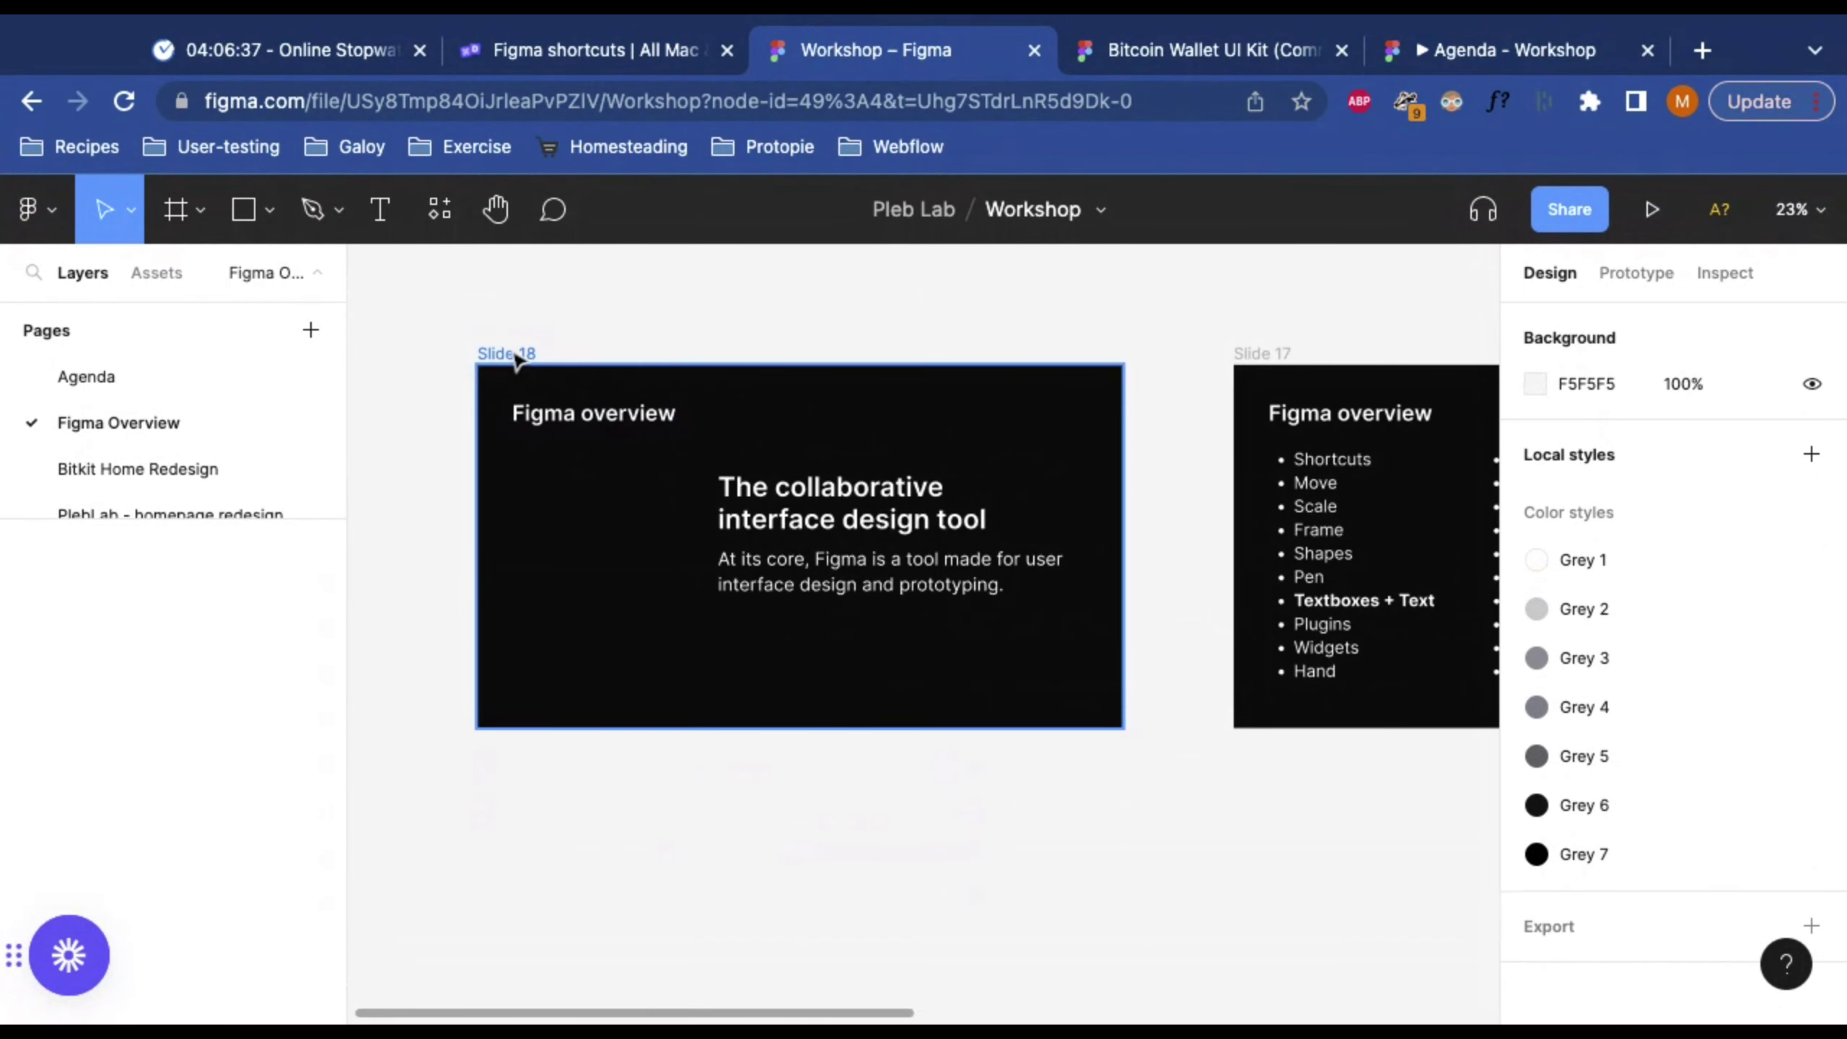
{"action": "key", "text": "shift+2"}
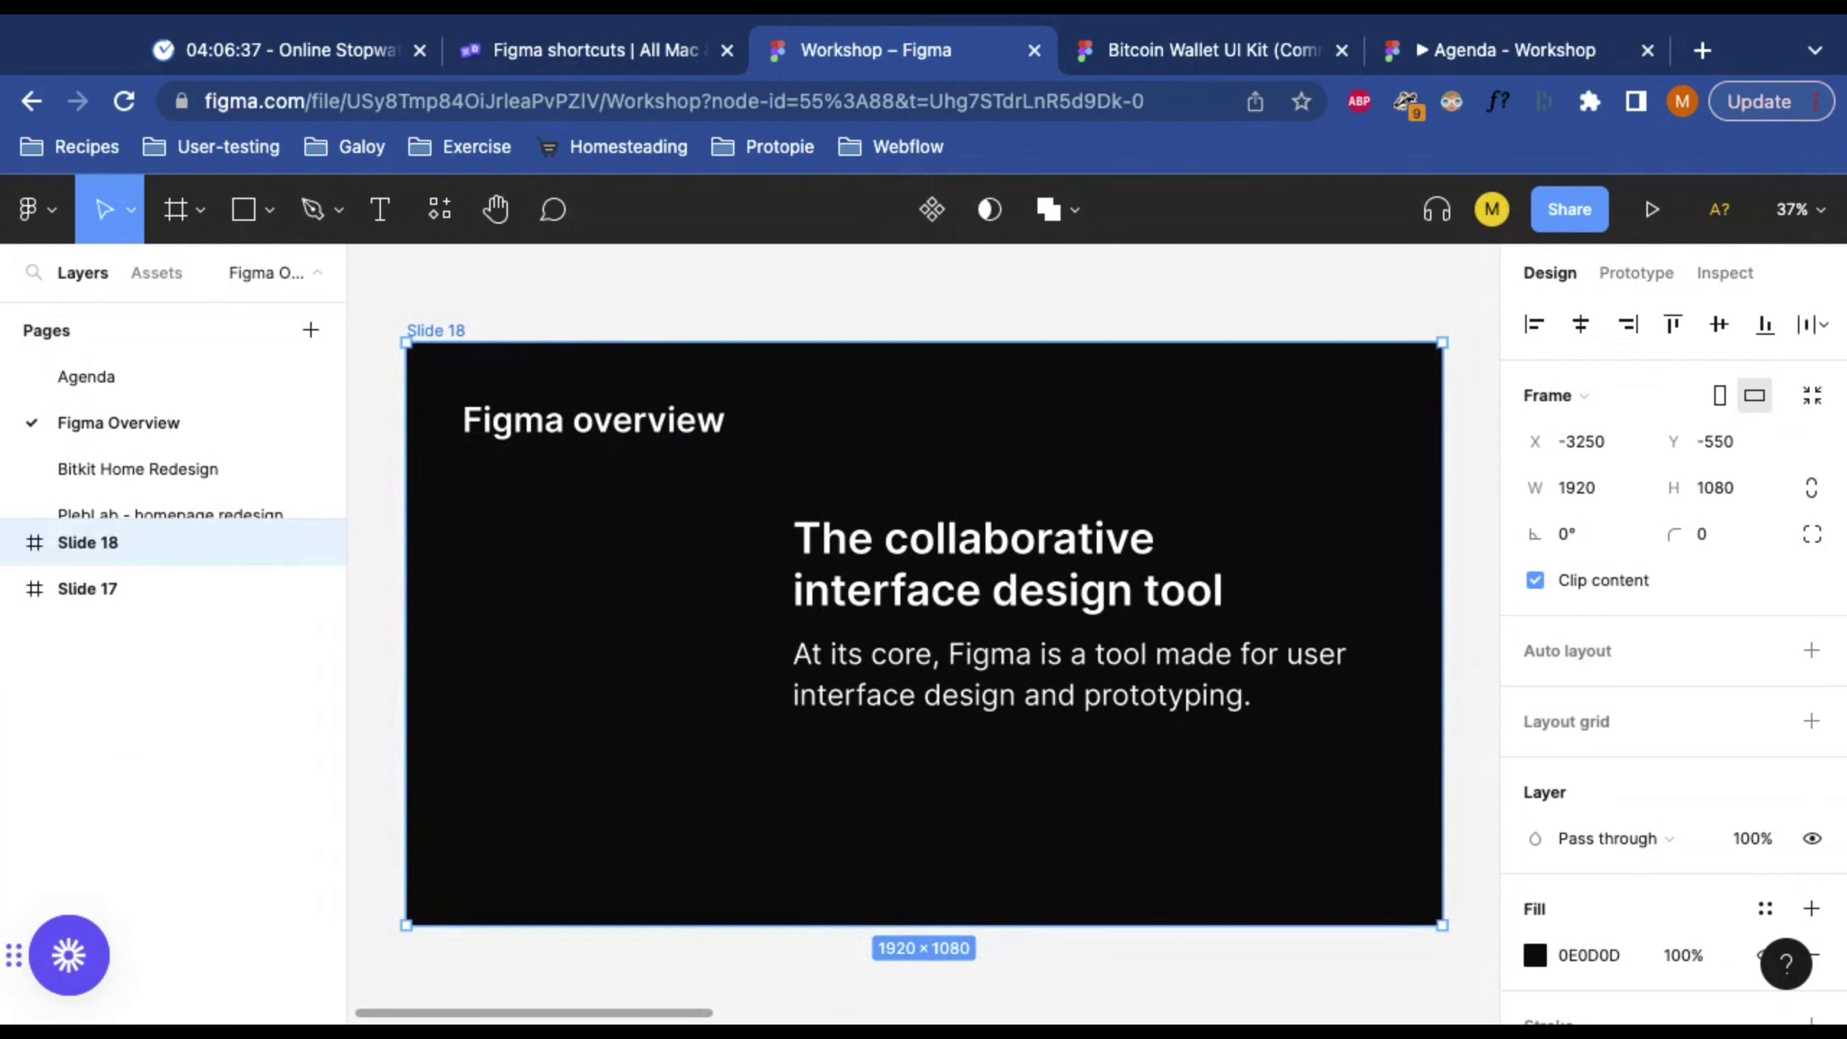
{"action": "left_click", "coordinate": [47, 224]}
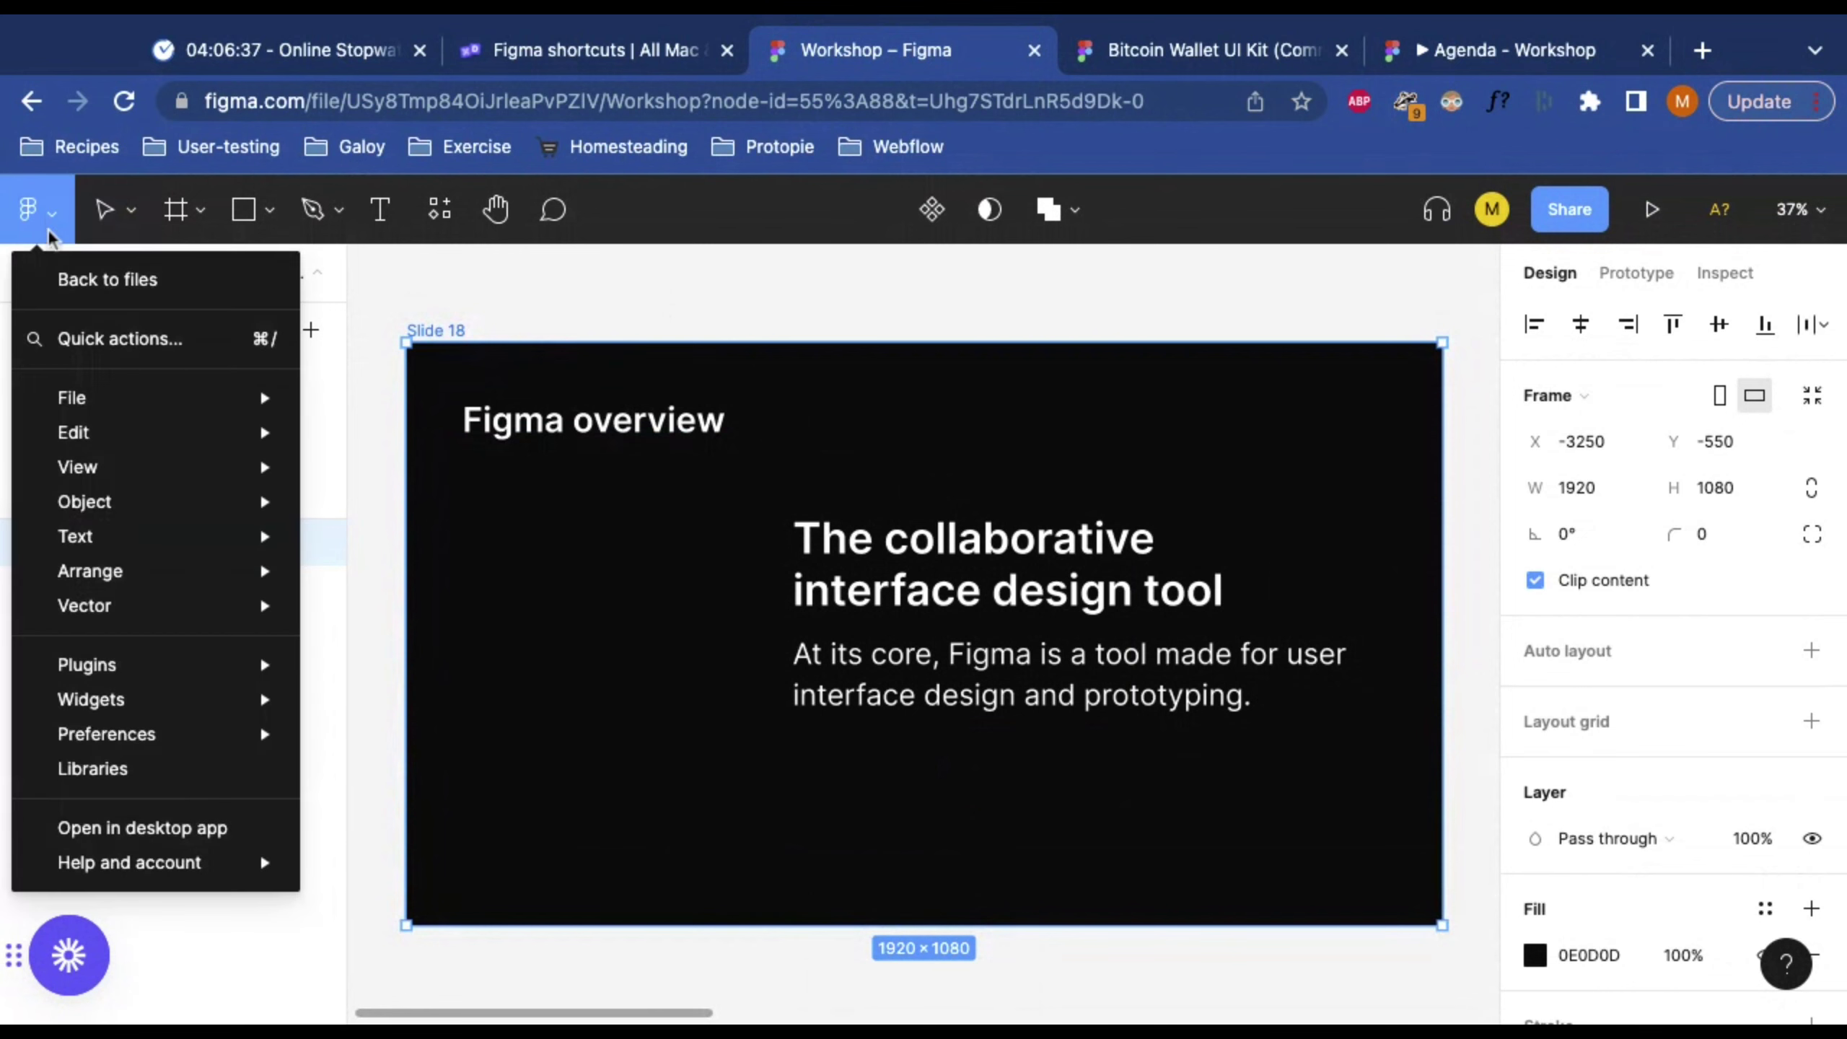
{"action": "left_click", "coordinate": [102, 279]}
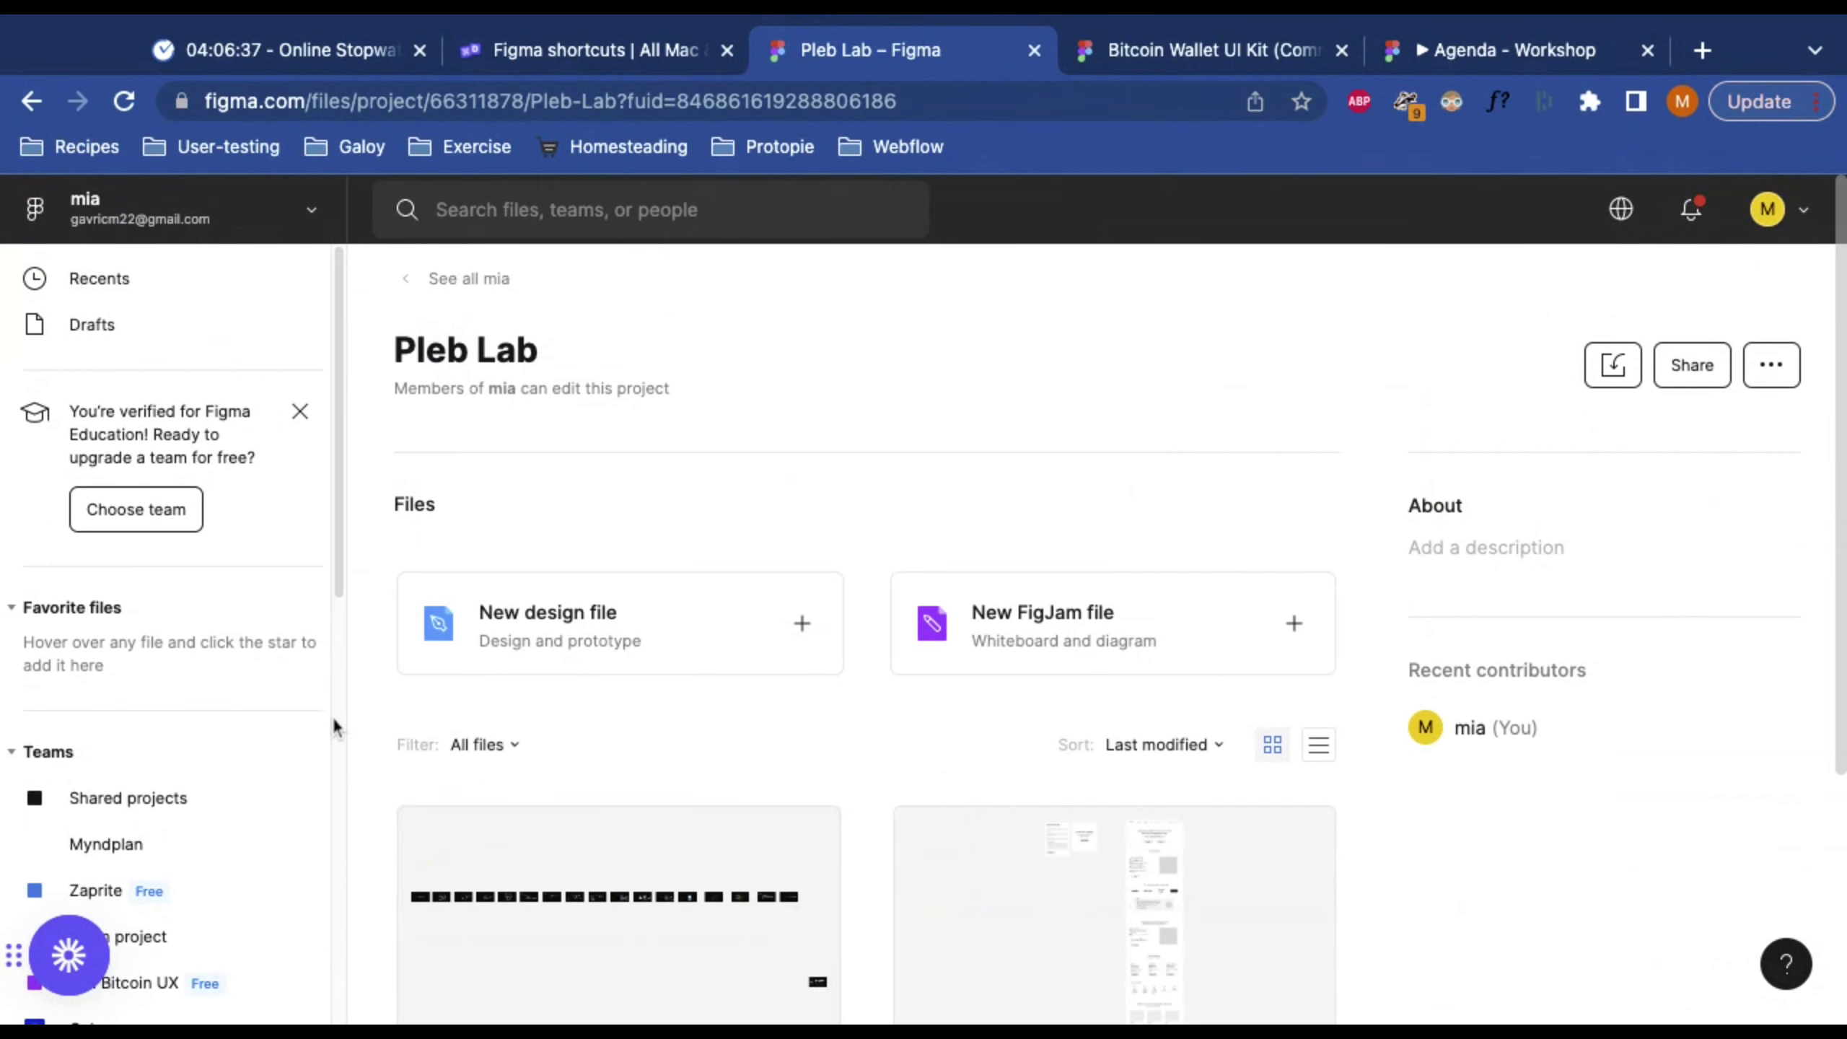
{"action": "scroll", "coordinate": [199, 702], "scroll_direction": "down", "scroll_amount": 10}
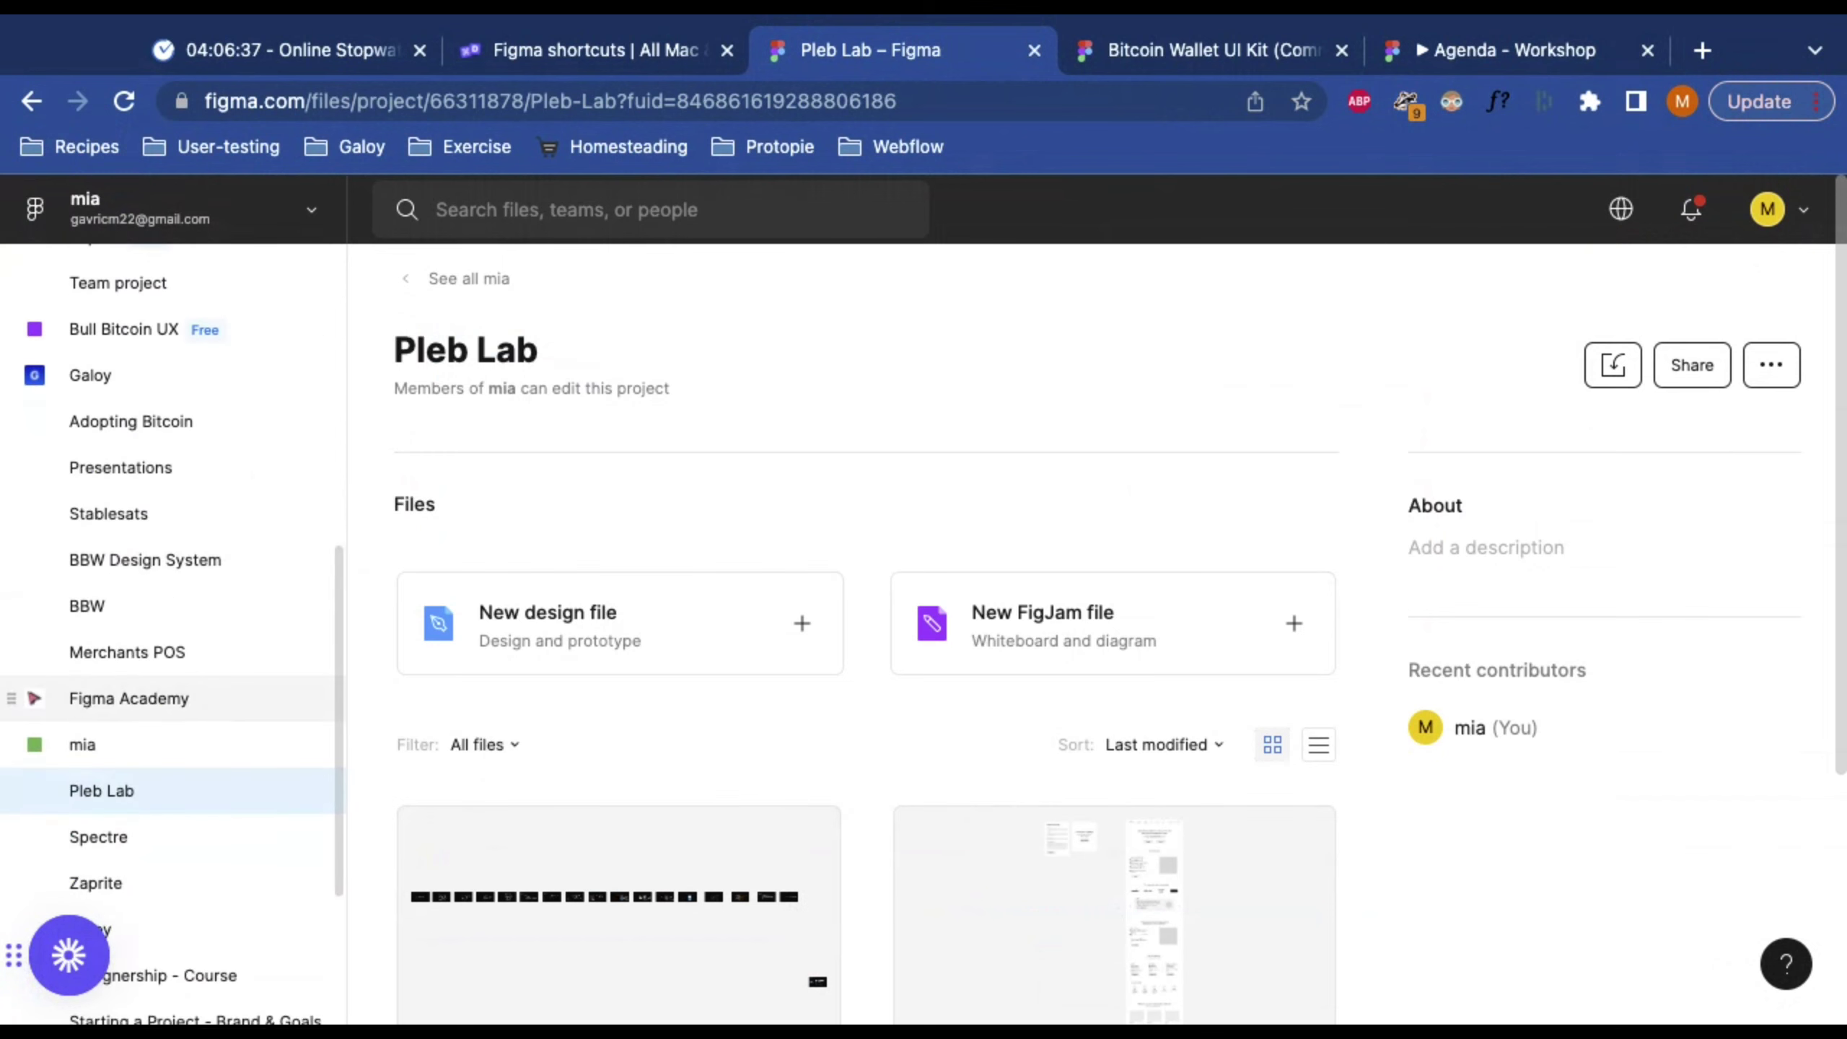
{"action": "scroll", "coordinate": [234, 837], "scroll_direction": "down", "scroll_amount": 3}
{"action": "scroll", "coordinate": [235, 837], "scroll_direction": "up", "scroll_amount": 12}
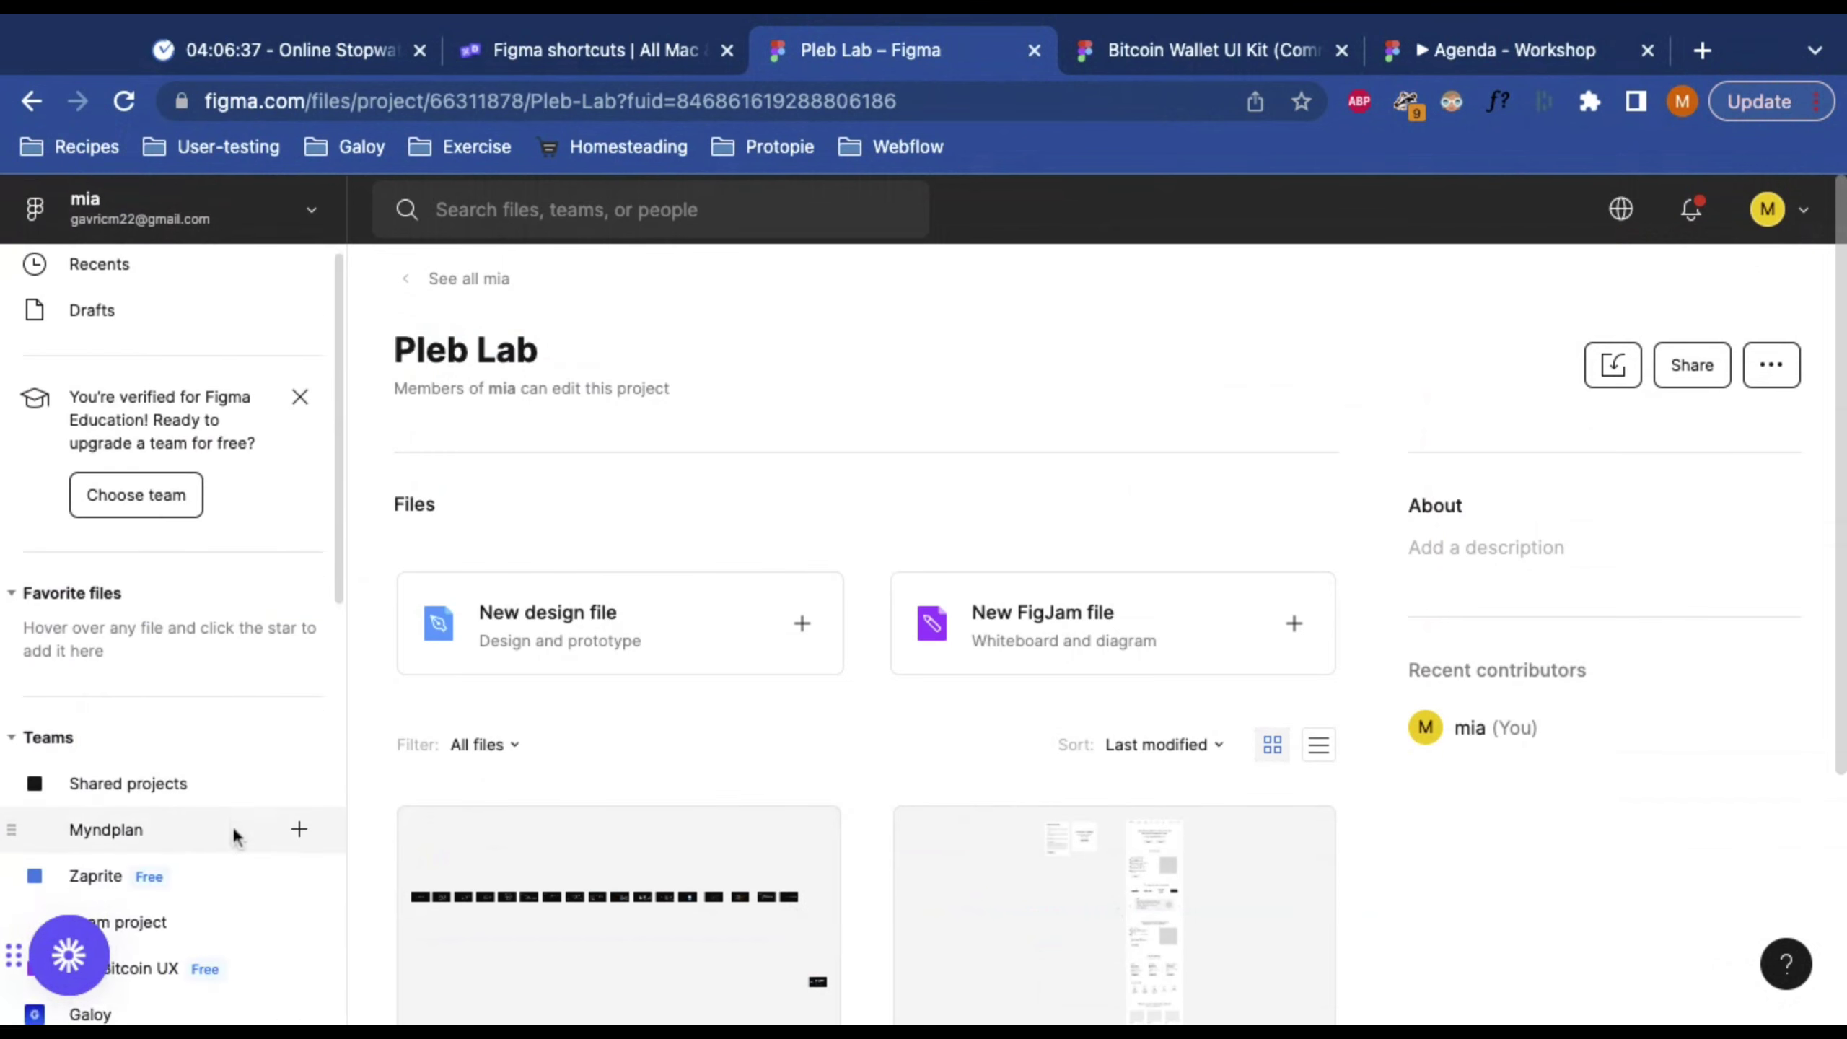
{"action": "scroll", "coordinate": [234, 837], "scroll_direction": "down", "scroll_amount": 3}
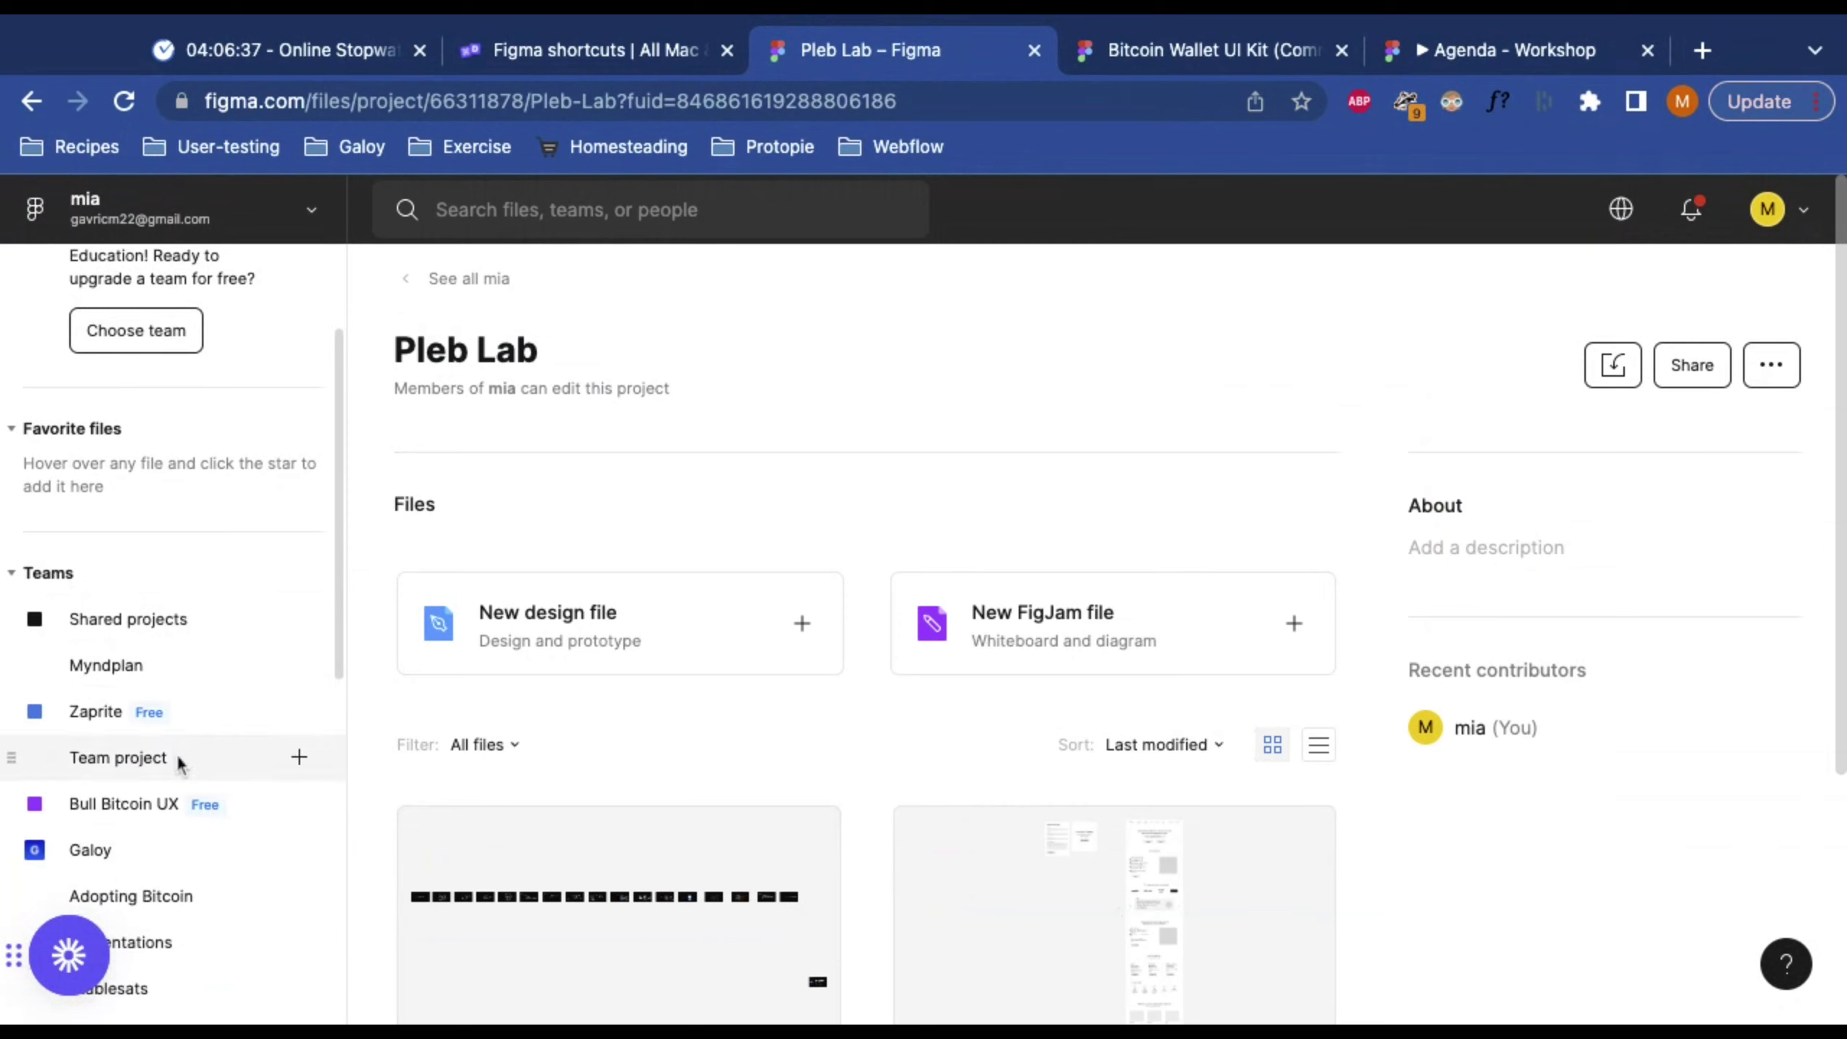
{"action": "scroll", "coordinate": [174, 633], "scroll_direction": "down", "scroll_amount": 2}
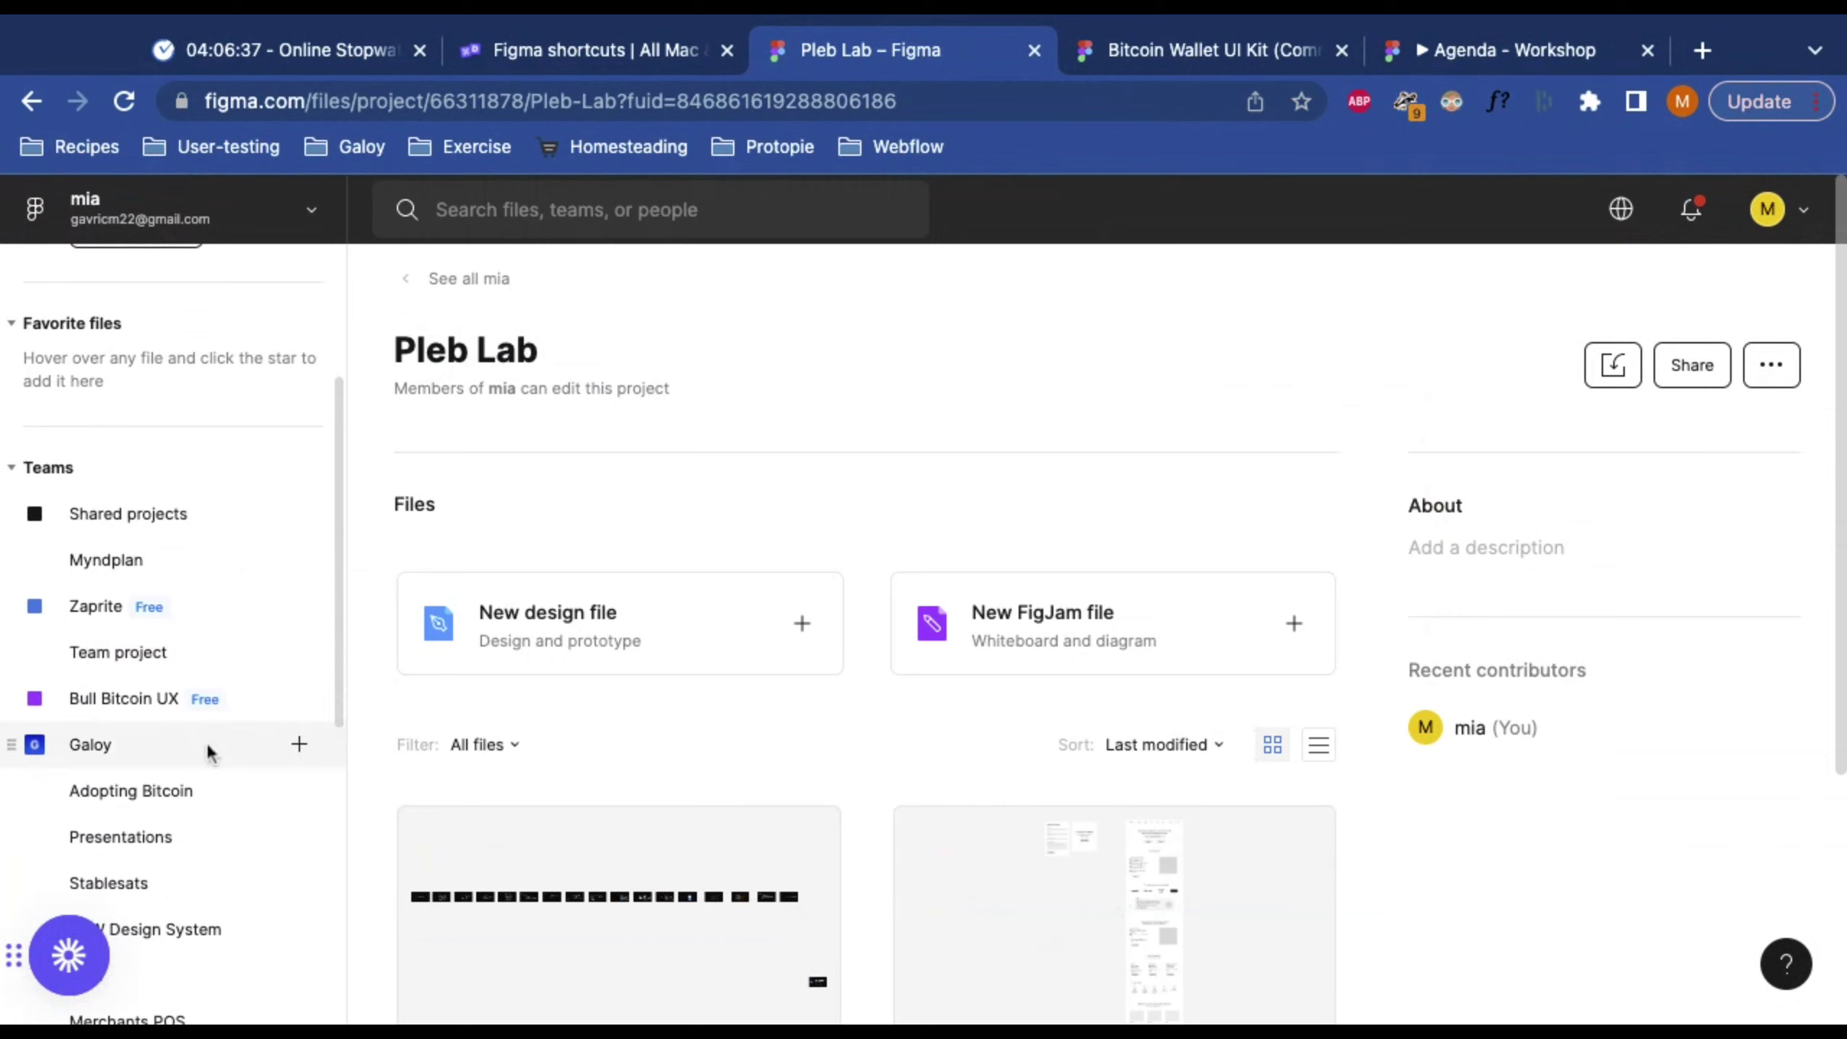
{"action": "scroll", "coordinate": [204, 743], "scroll_direction": "down", "scroll_amount": 2}
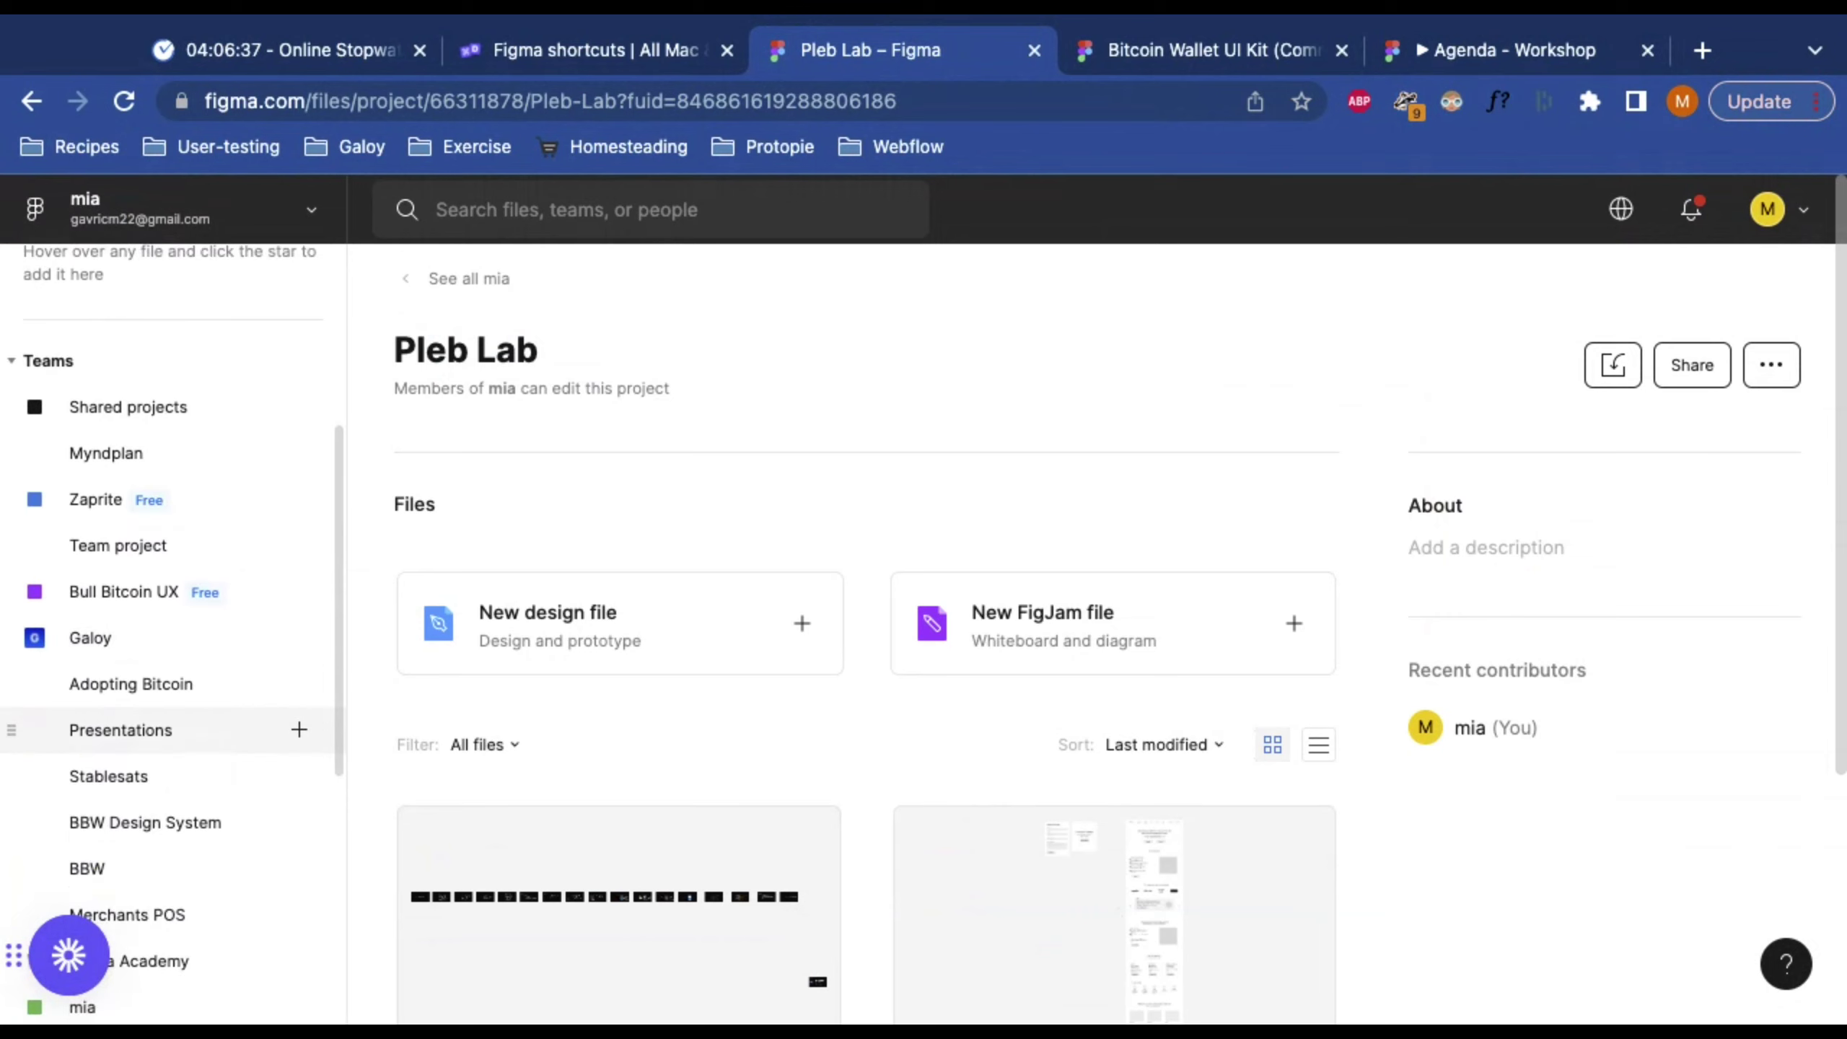
{"action": "scroll", "coordinate": [175, 727], "scroll_direction": "down", "scroll_amount": 5}
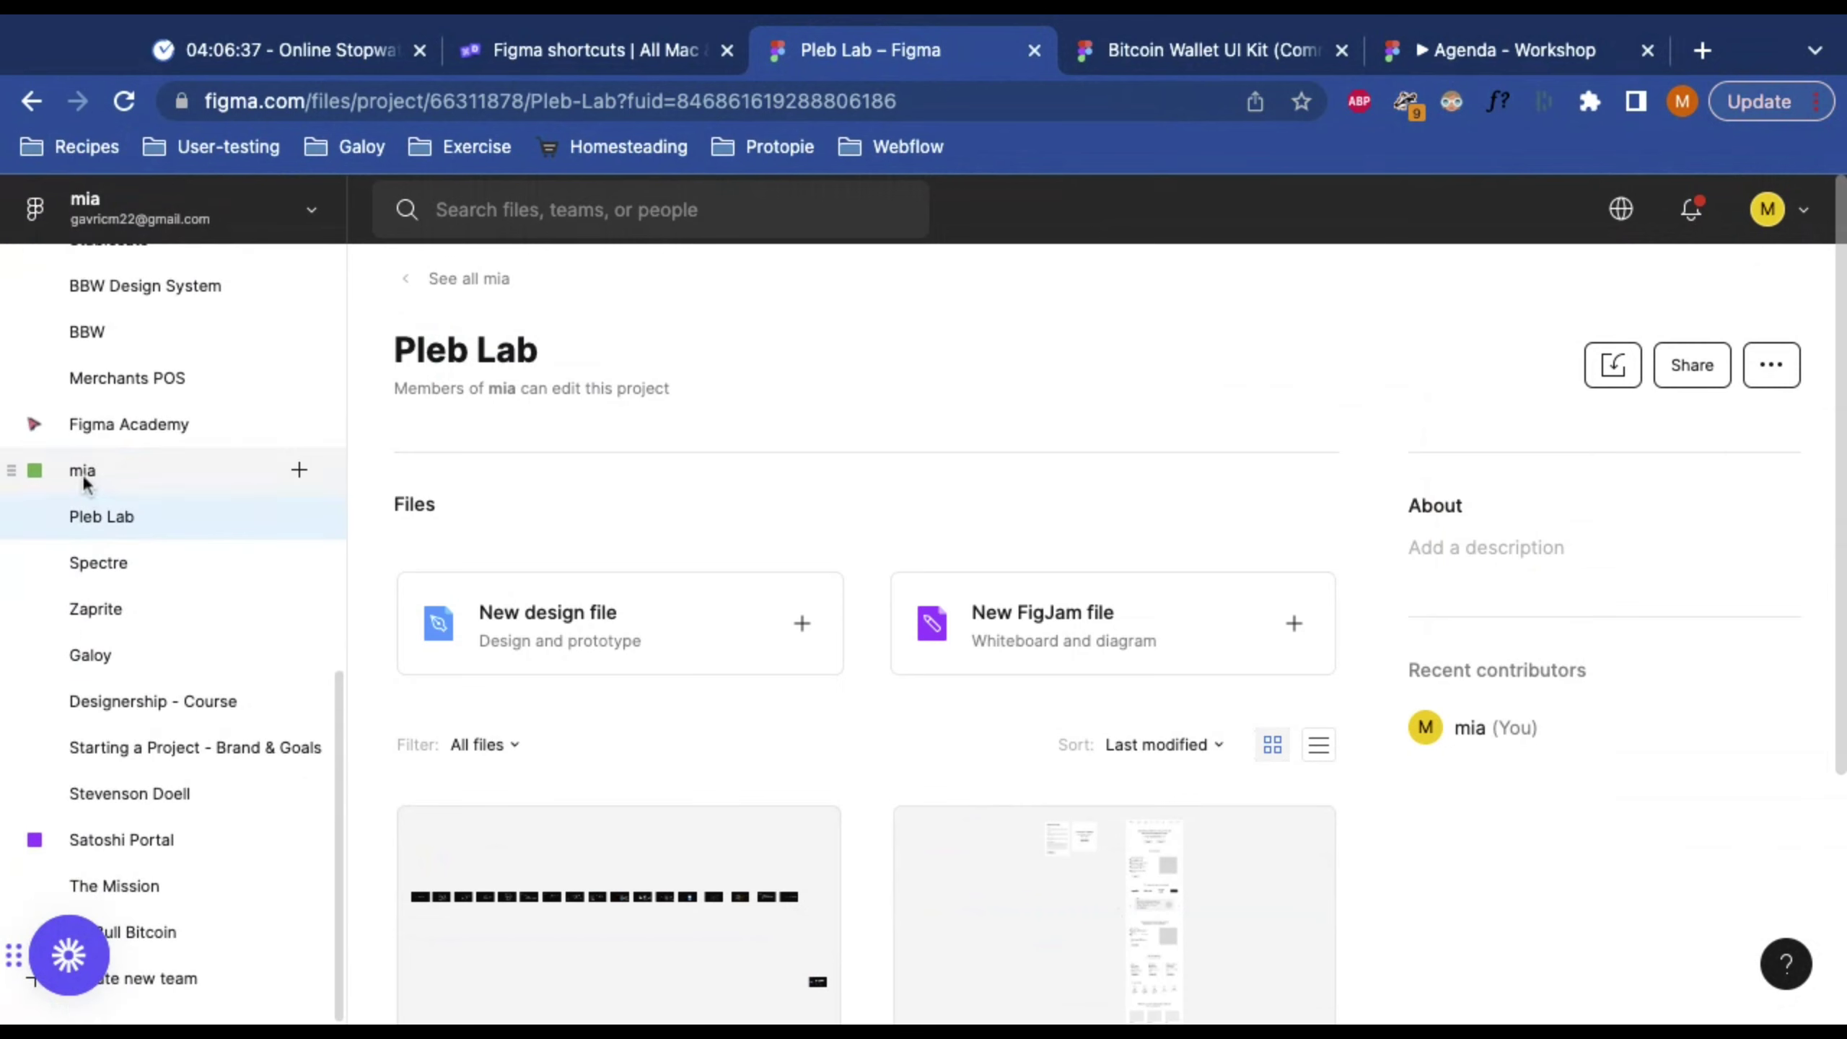
{"action": "scroll", "coordinate": [120, 583], "scroll_direction": "up", "scroll_amount": 4}
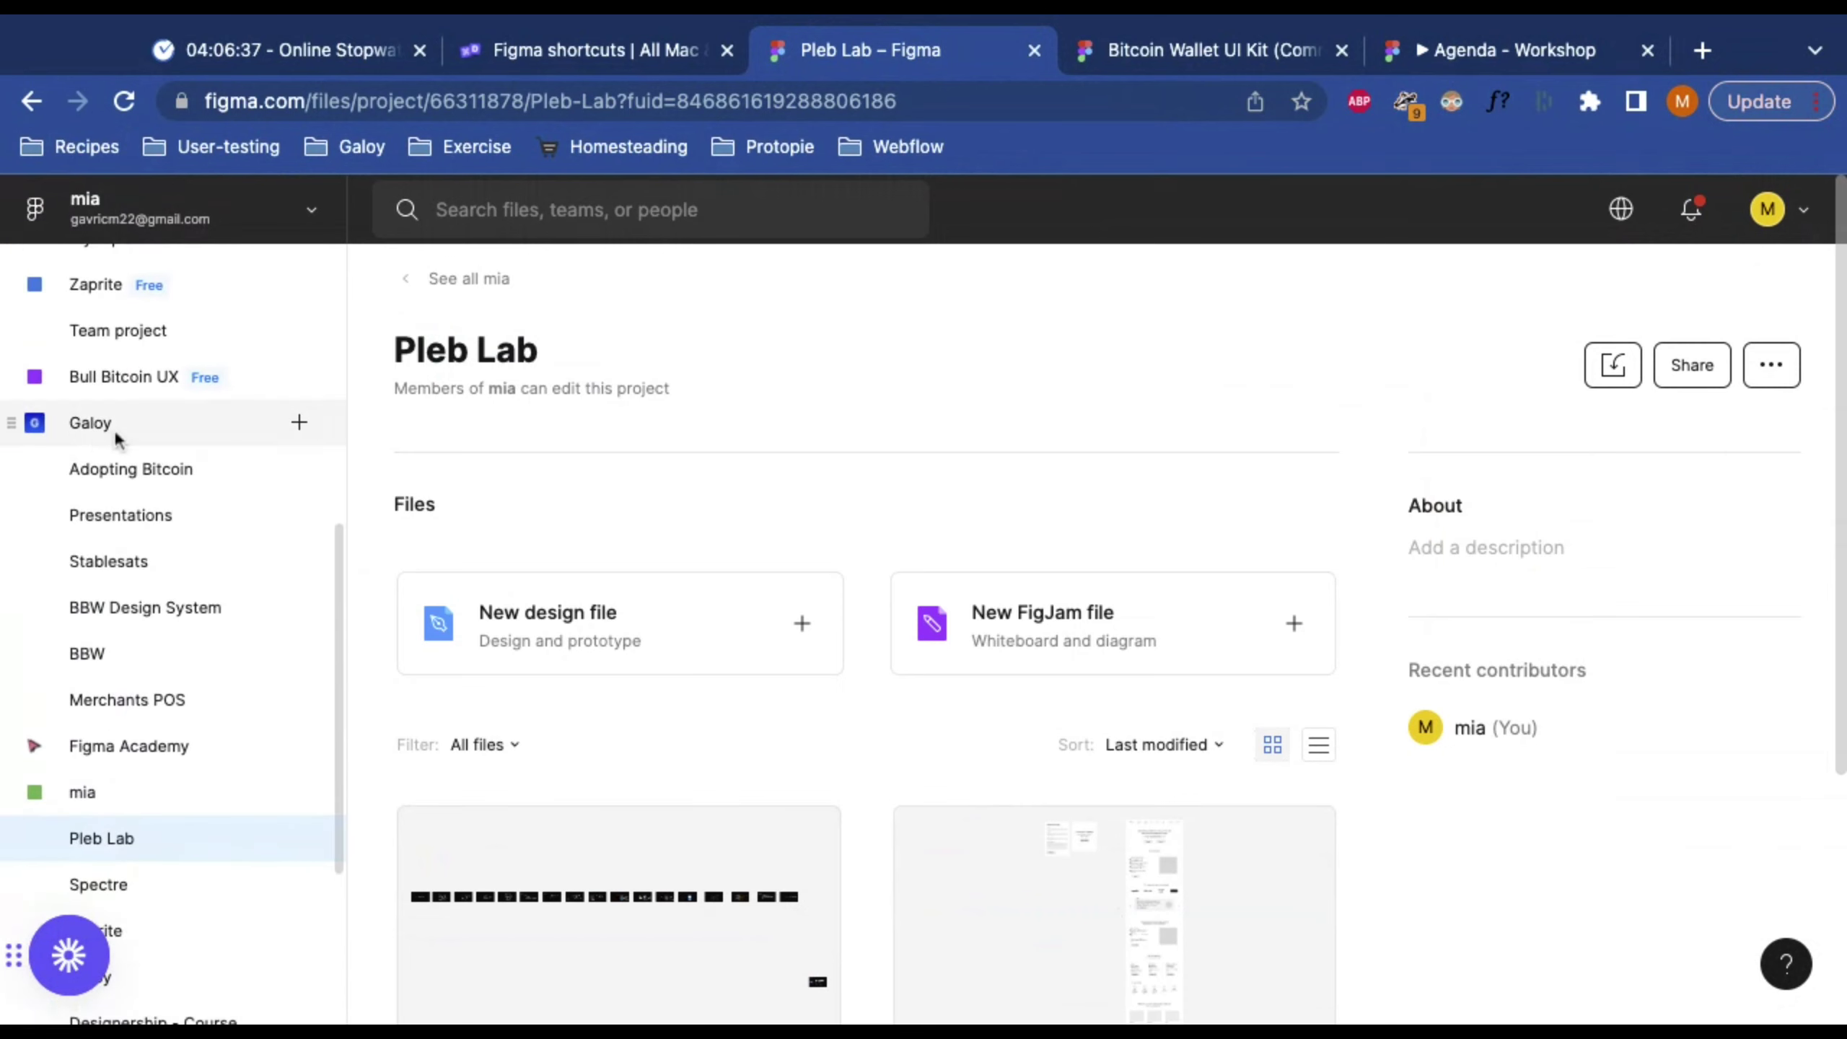
{"action": "scroll", "coordinate": [96, 429], "scroll_direction": "up", "scroll_amount": 3}
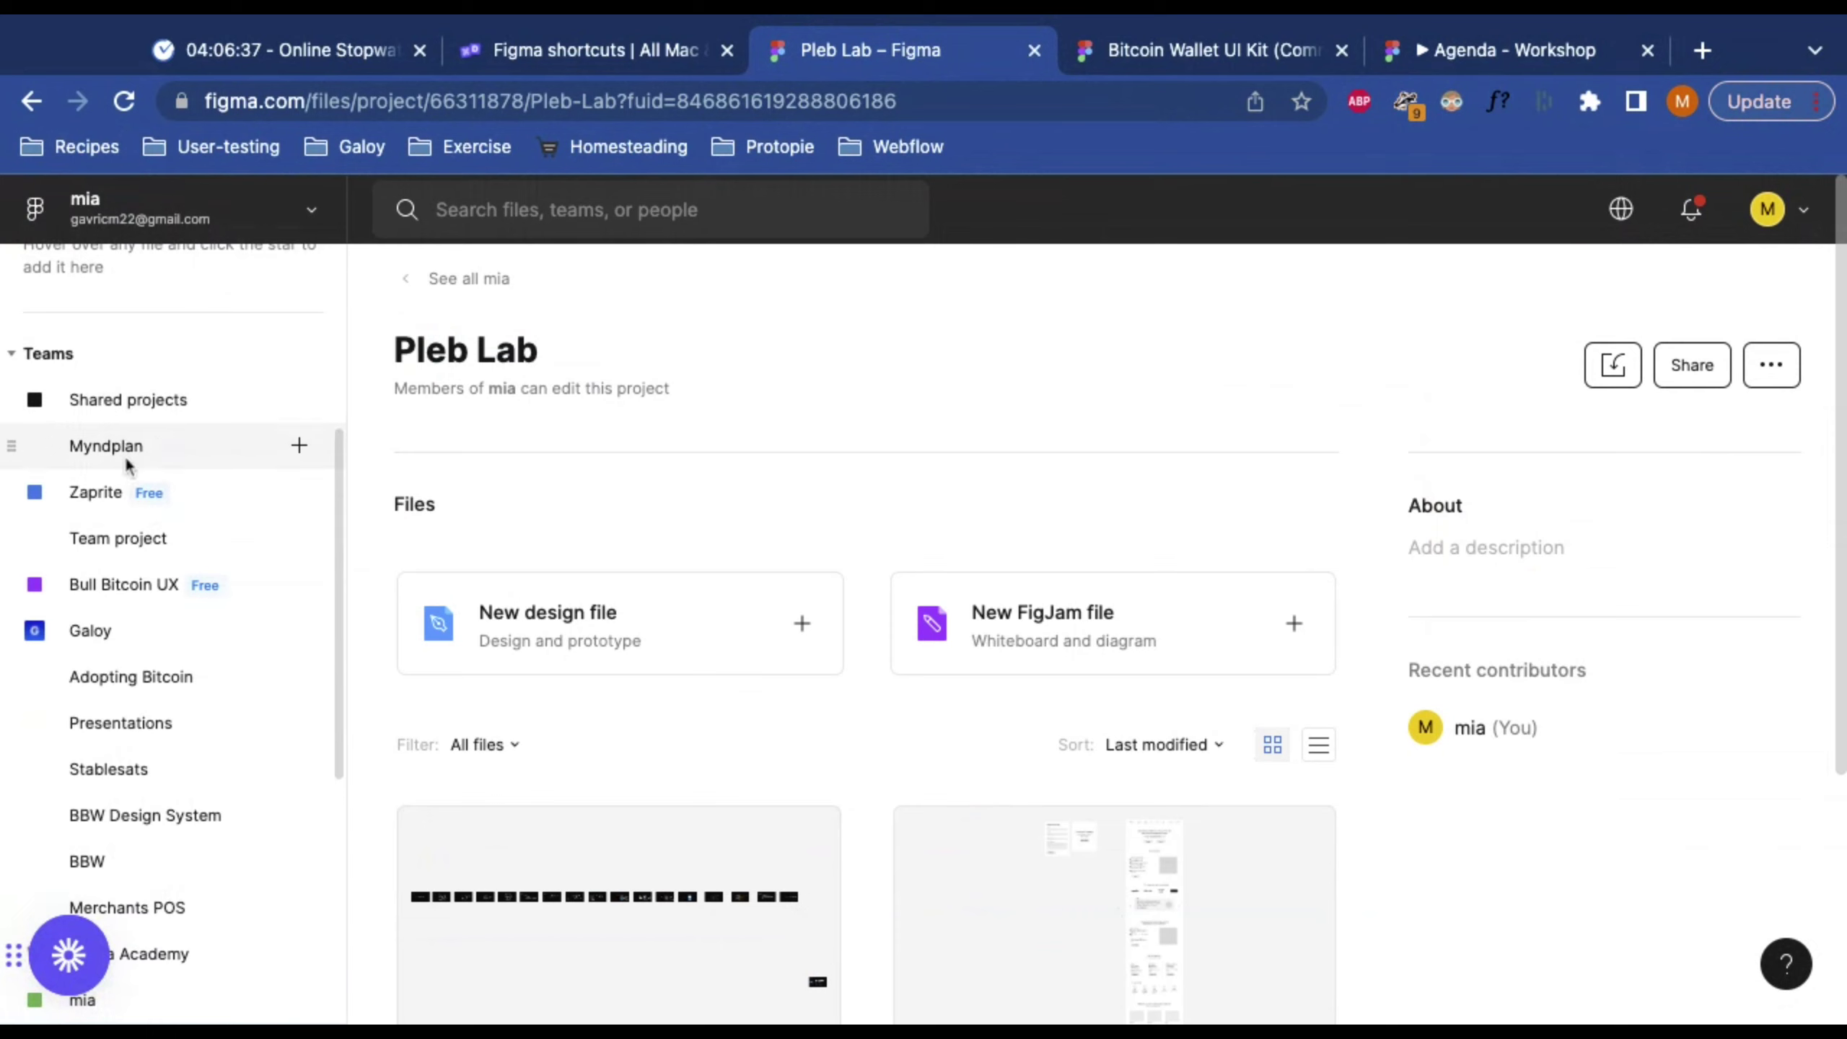
{"action": "scroll", "coordinate": [145, 709], "scroll_direction": "down", "scroll_amount": 4}
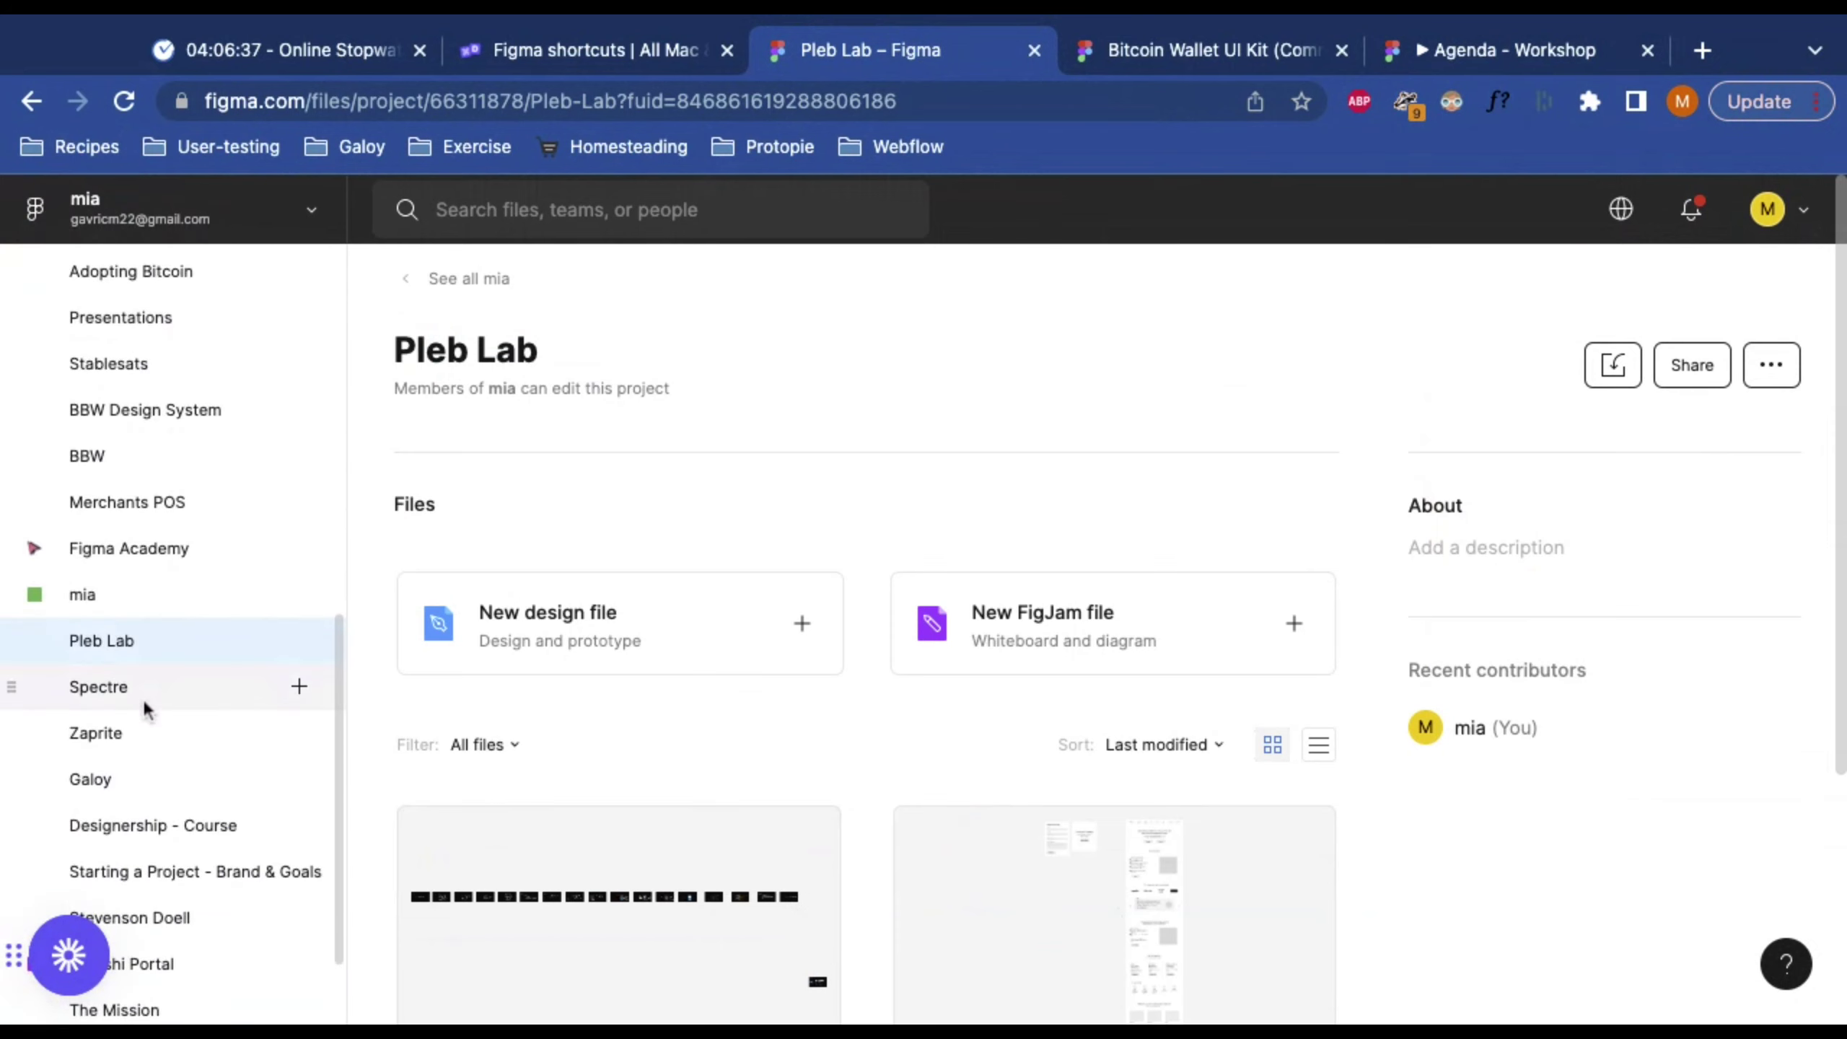
{"action": "scroll", "coordinate": [145, 709], "scroll_direction": "down", "scroll_amount": 1}
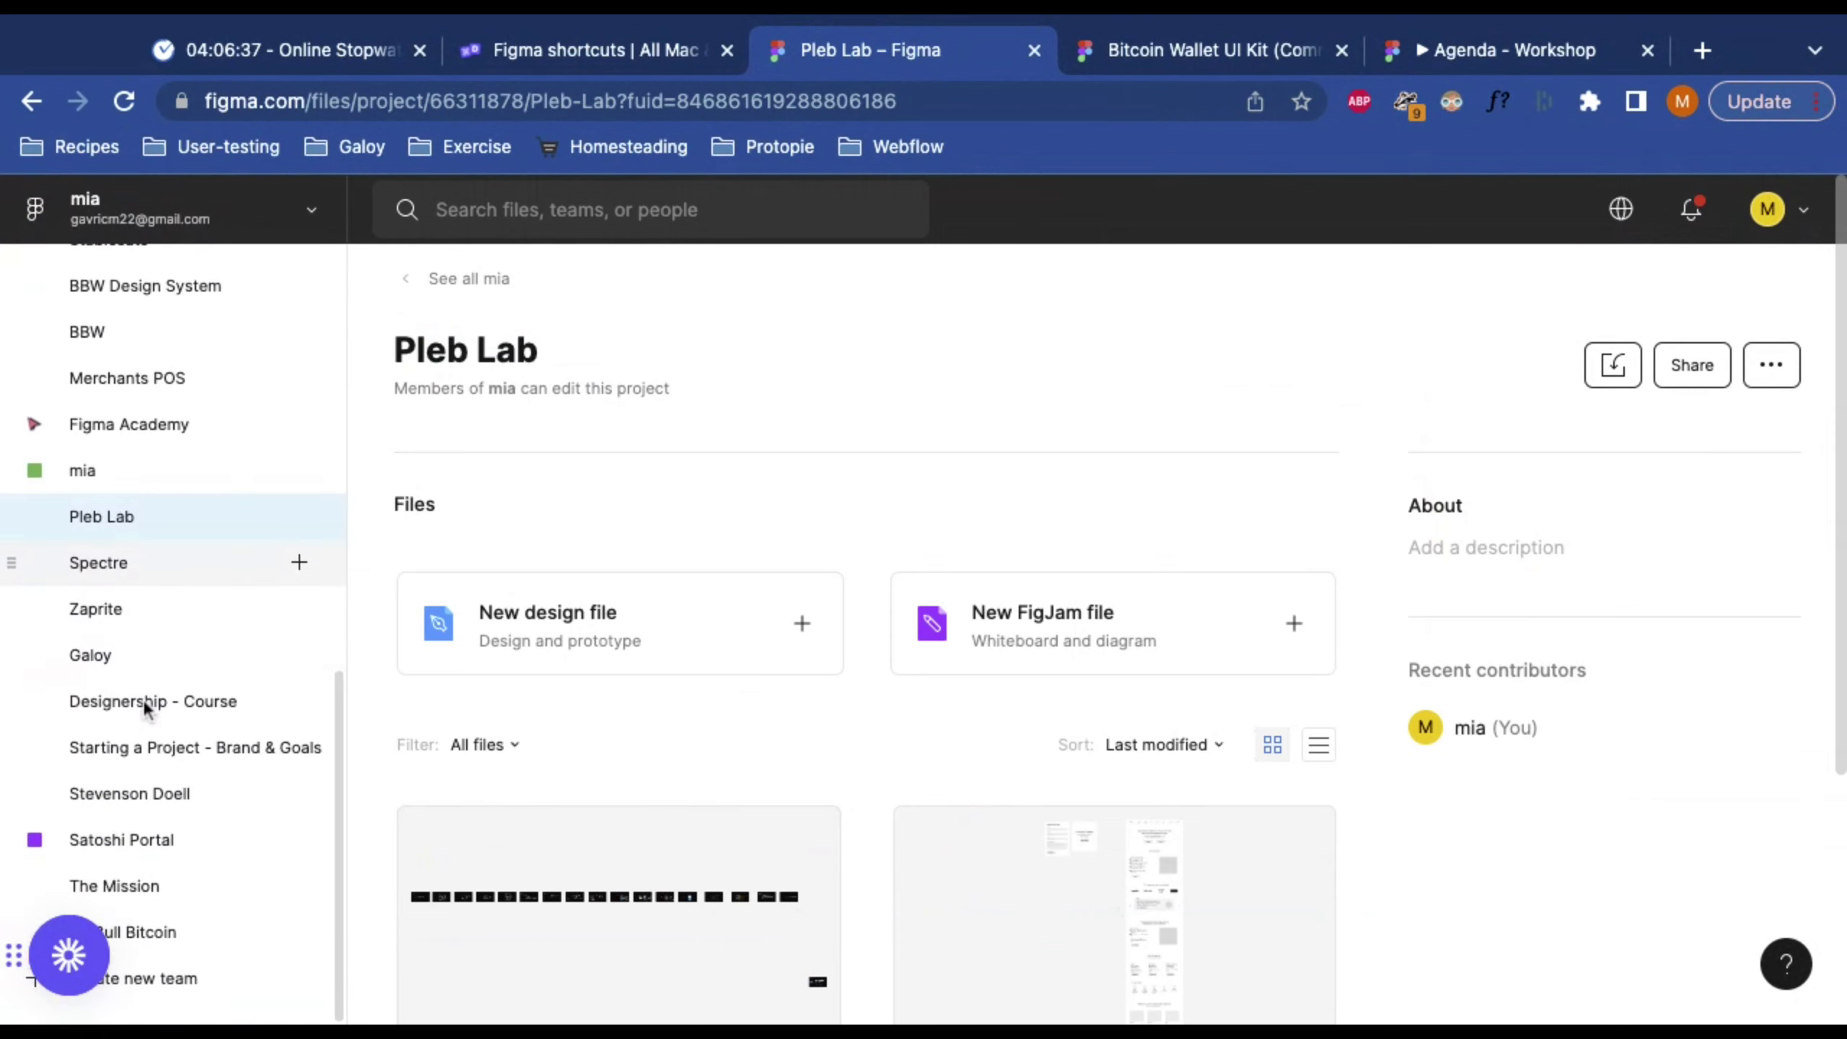
{"action": "left_click", "coordinate": [109, 481]}
{"action": "scroll", "coordinate": [708, 873], "scroll_direction": "down", "scroll_amount": 3}
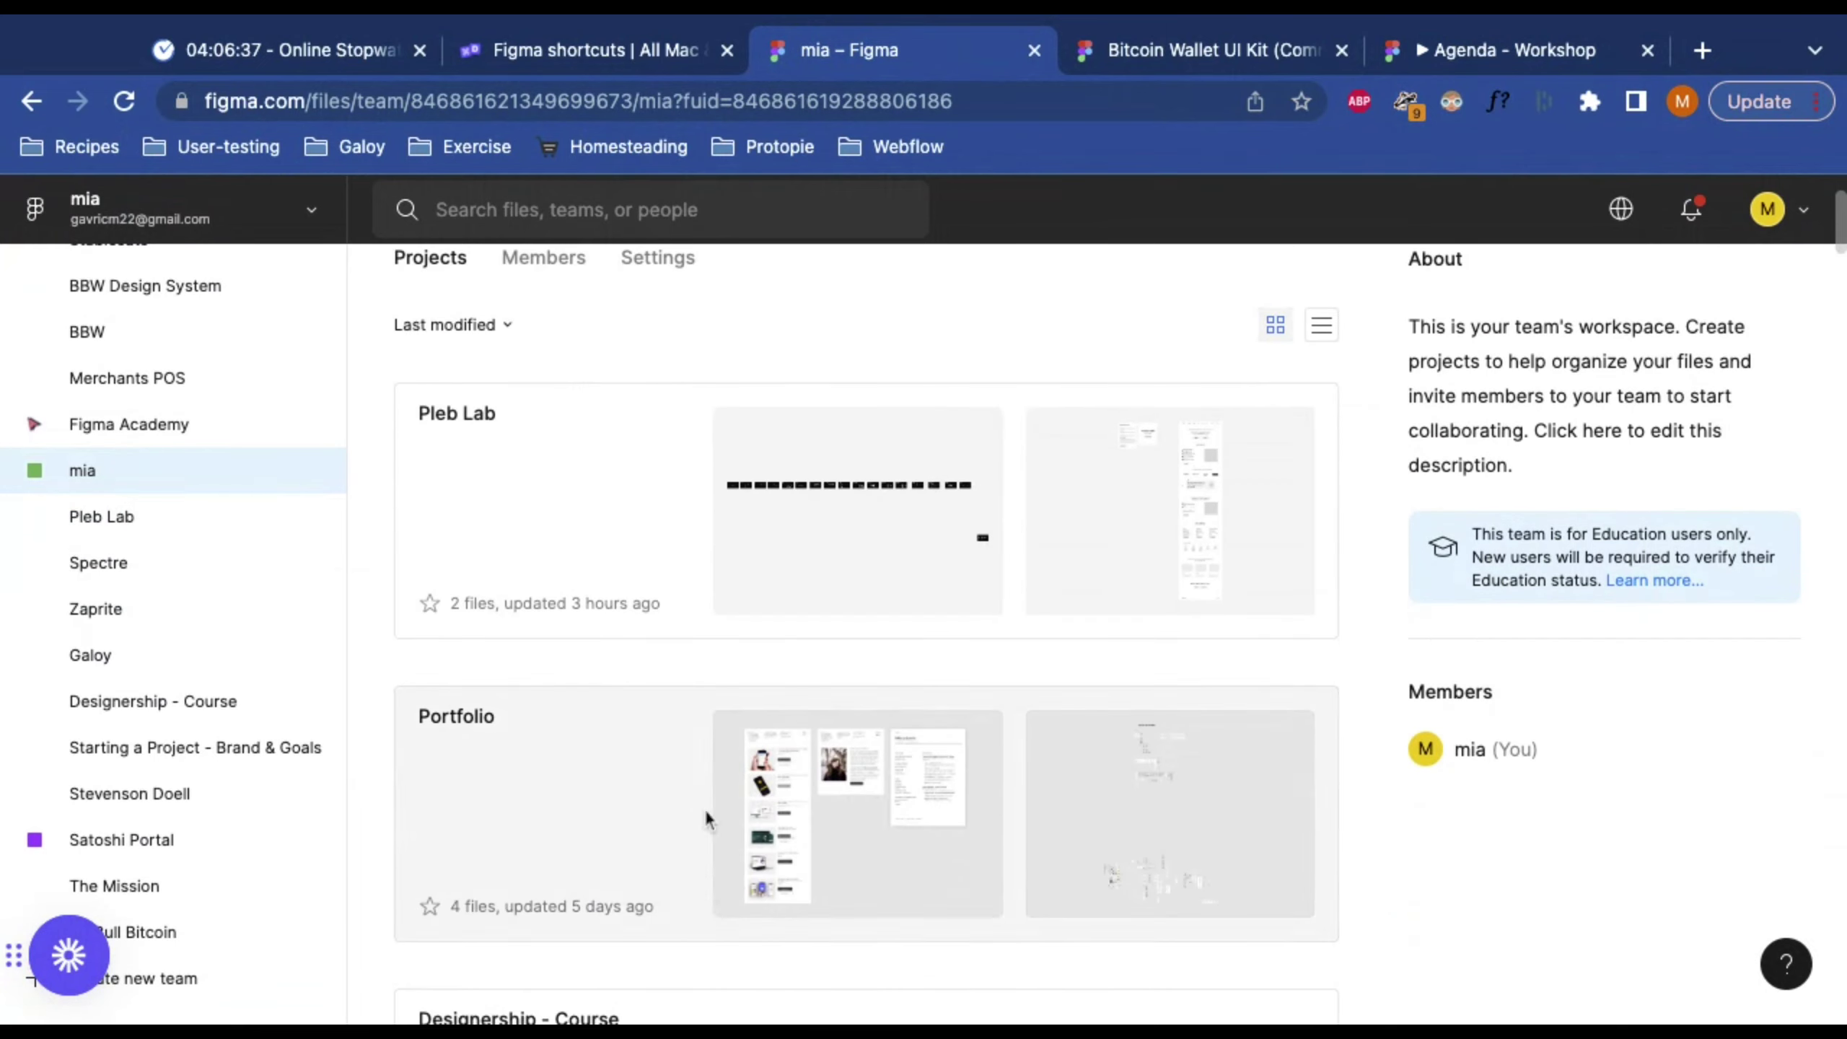
{"action": "scroll", "coordinate": [682, 495], "scroll_direction": "down", "scroll_amount": 9}
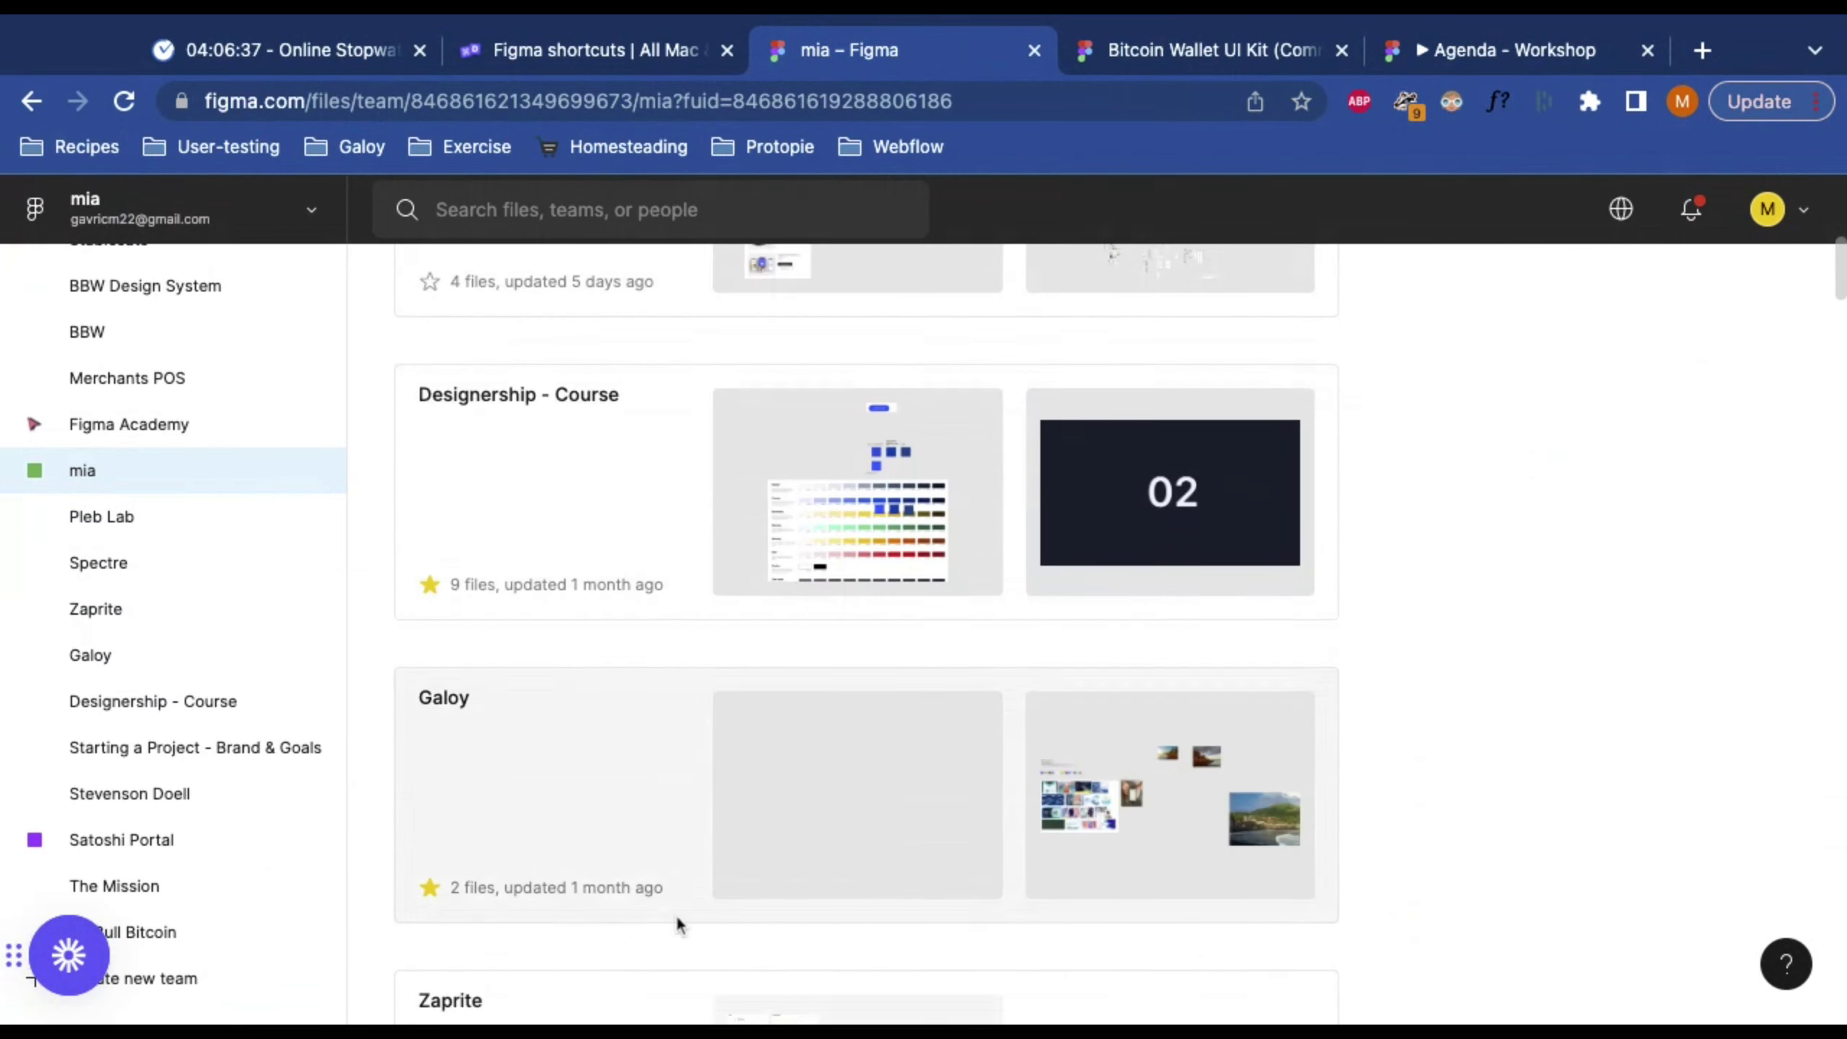
{"action": "scroll", "coordinate": [676, 921], "scroll_direction": "down", "scroll_amount": 5}
{"action": "scroll", "coordinate": [675, 921], "scroll_direction": "up", "scroll_amount": 16}
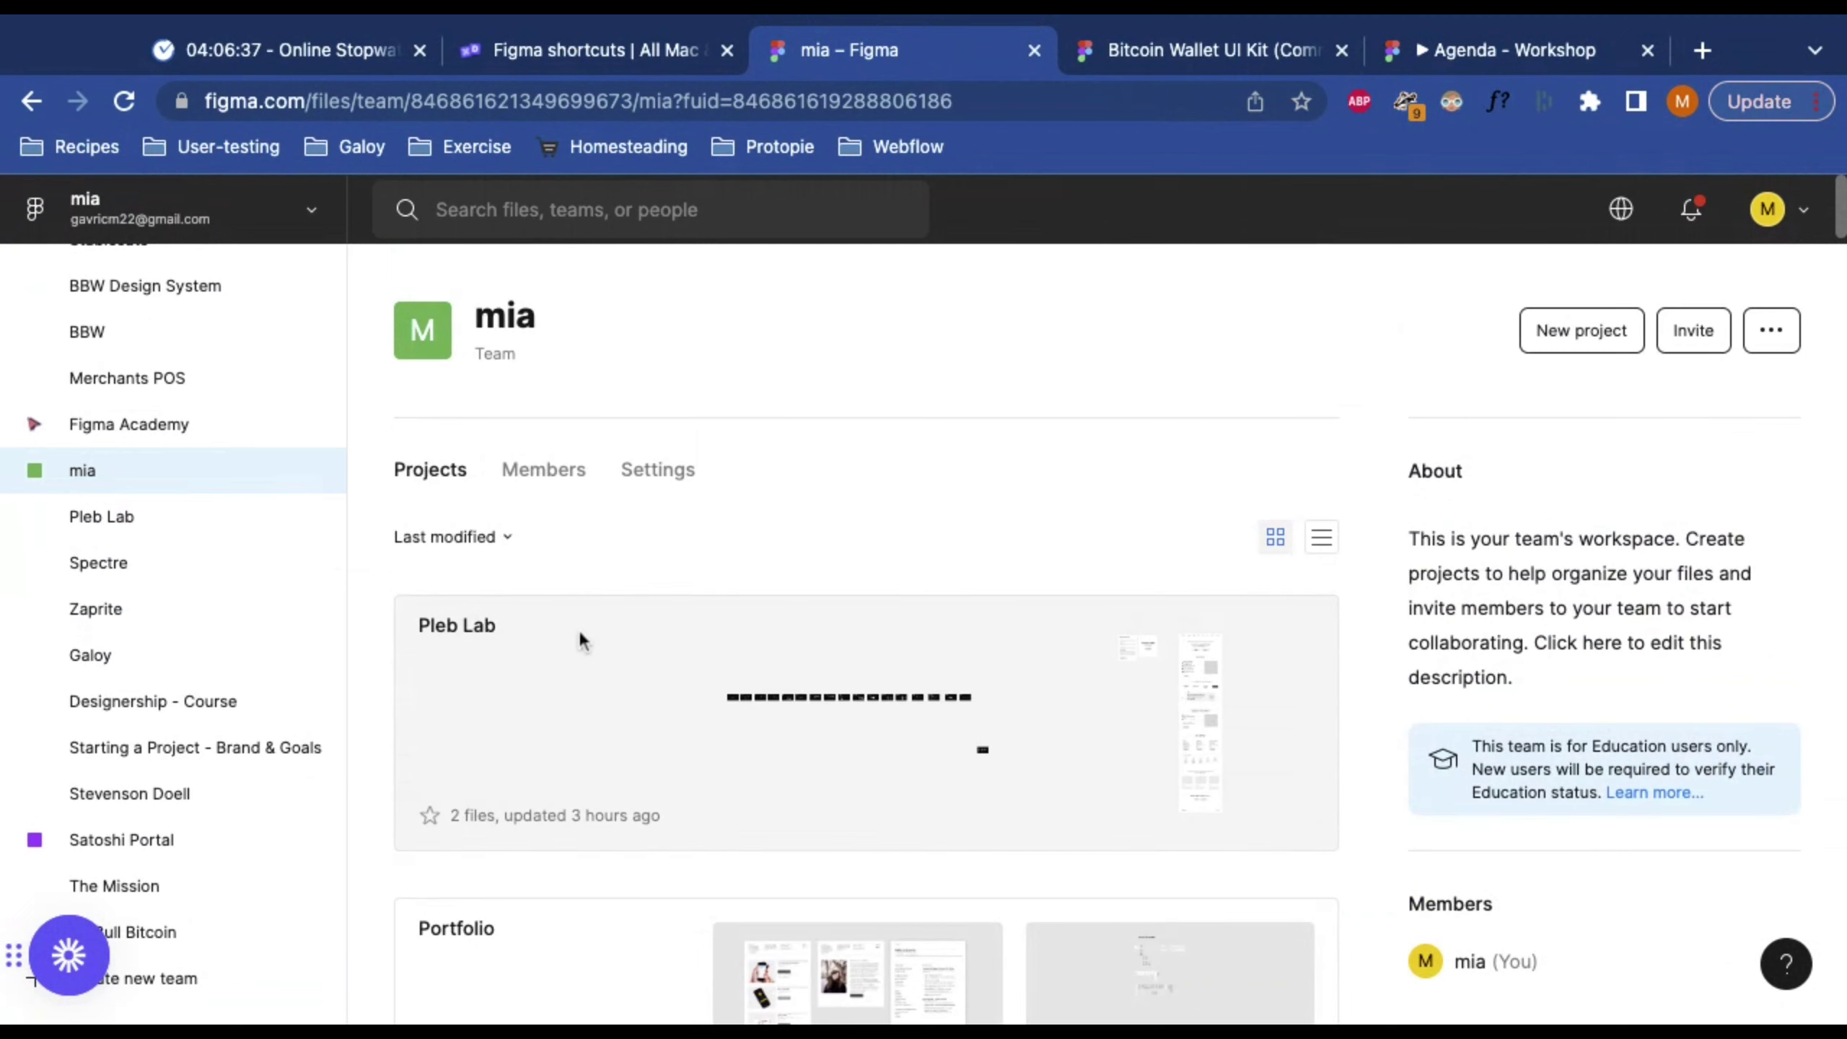
{"action": "left_click", "coordinate": [611, 639]}
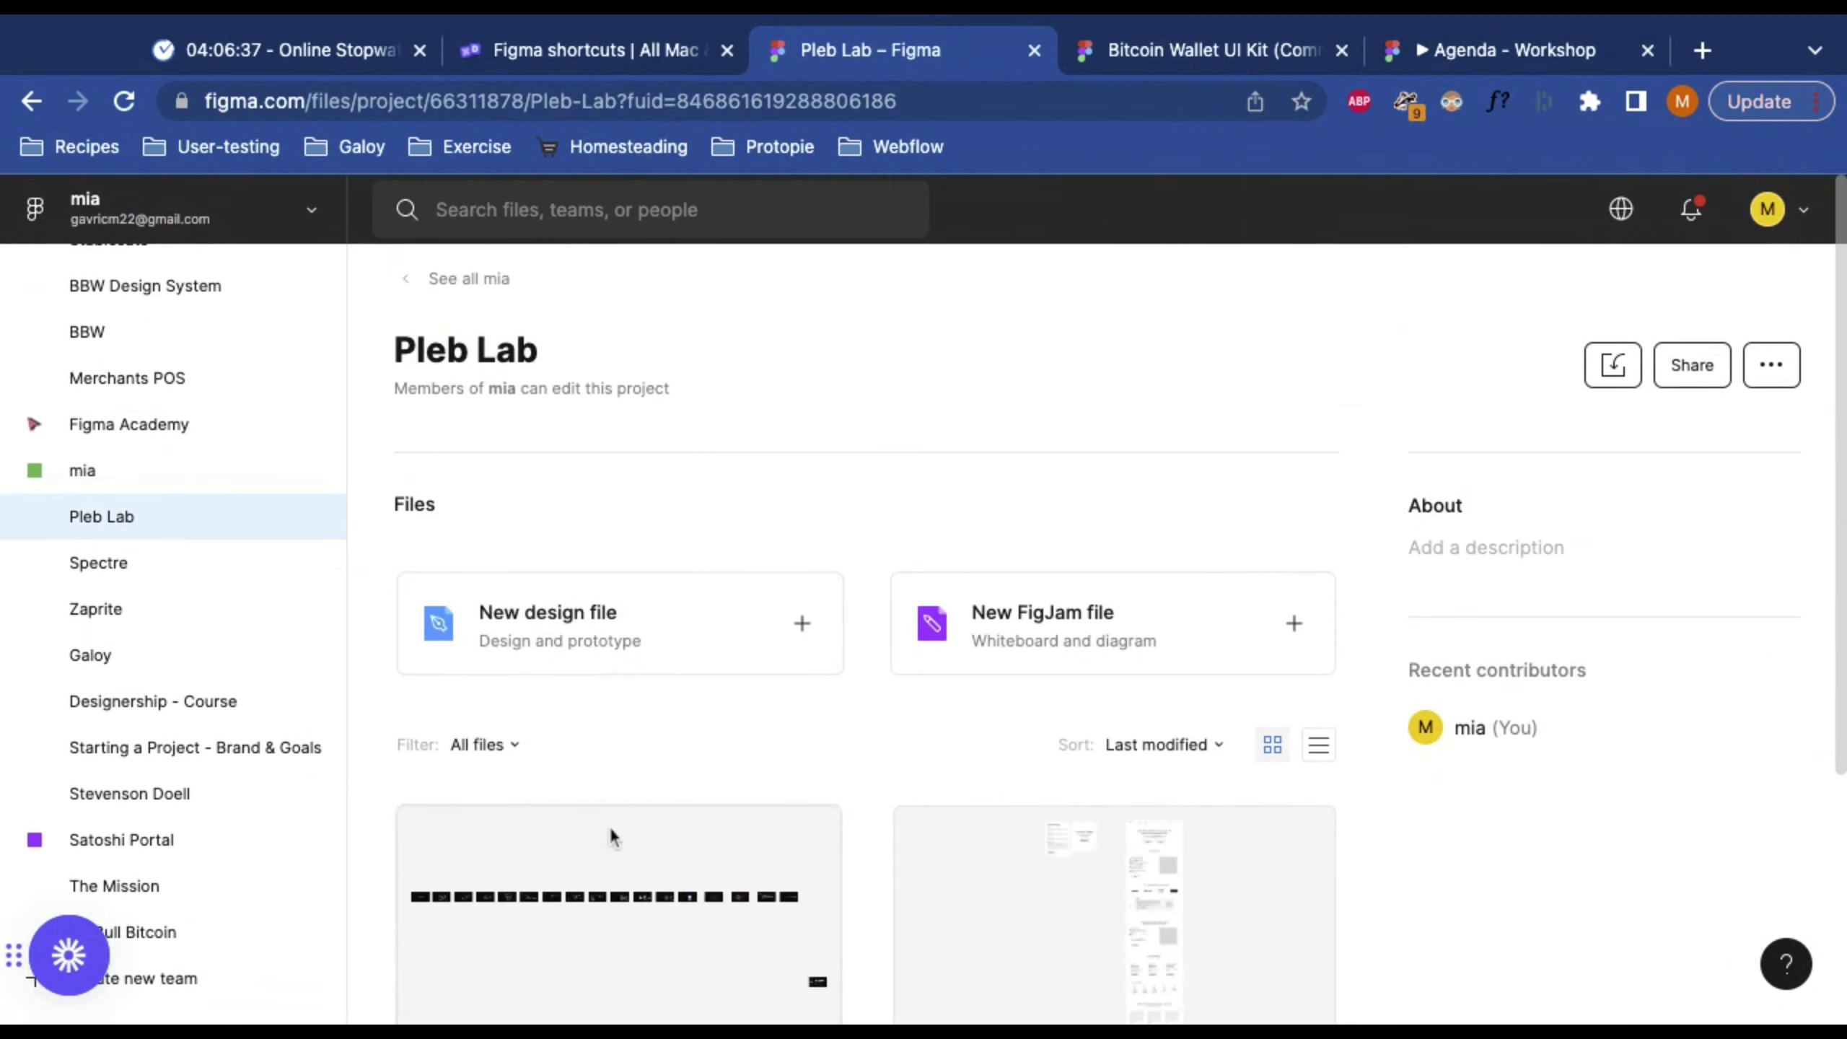
{"action": "scroll", "coordinate": [611, 837], "scroll_direction": "down", "scroll_amount": 4}
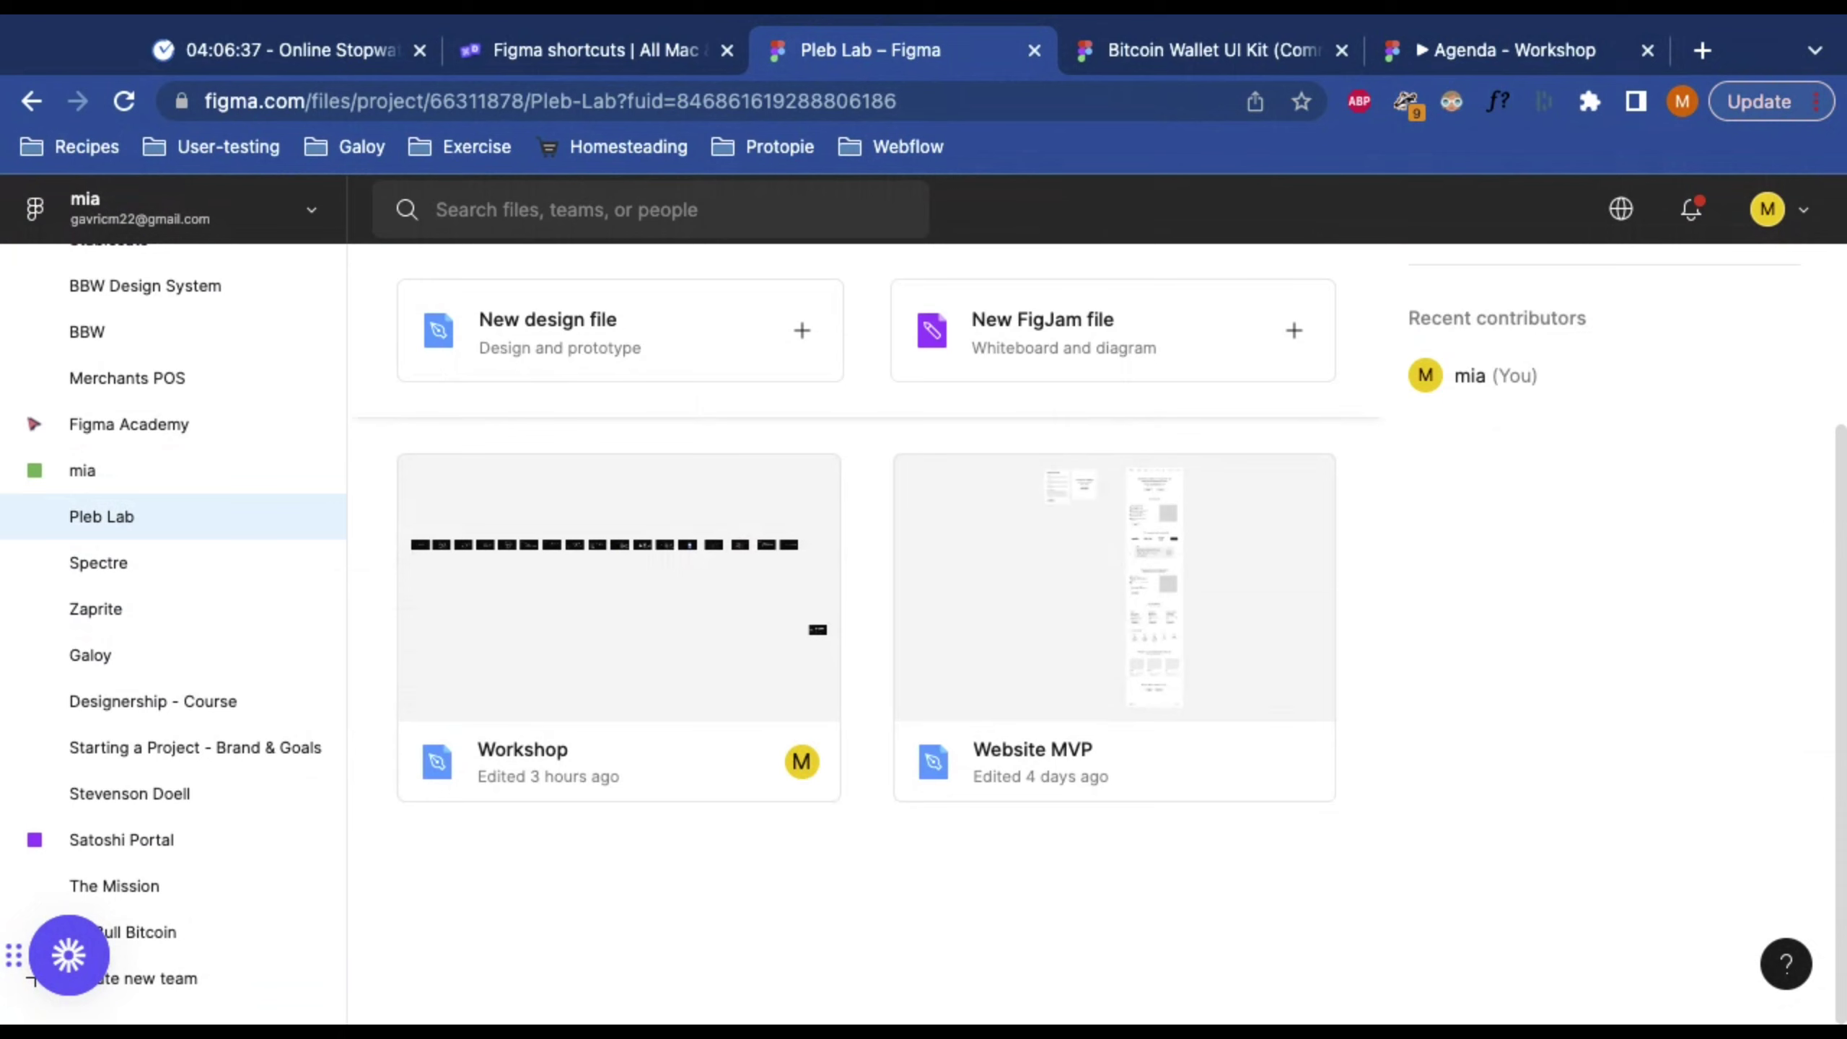
{"action": "scroll", "coordinate": [858, 938], "scroll_direction": "up", "scroll_amount": 3}
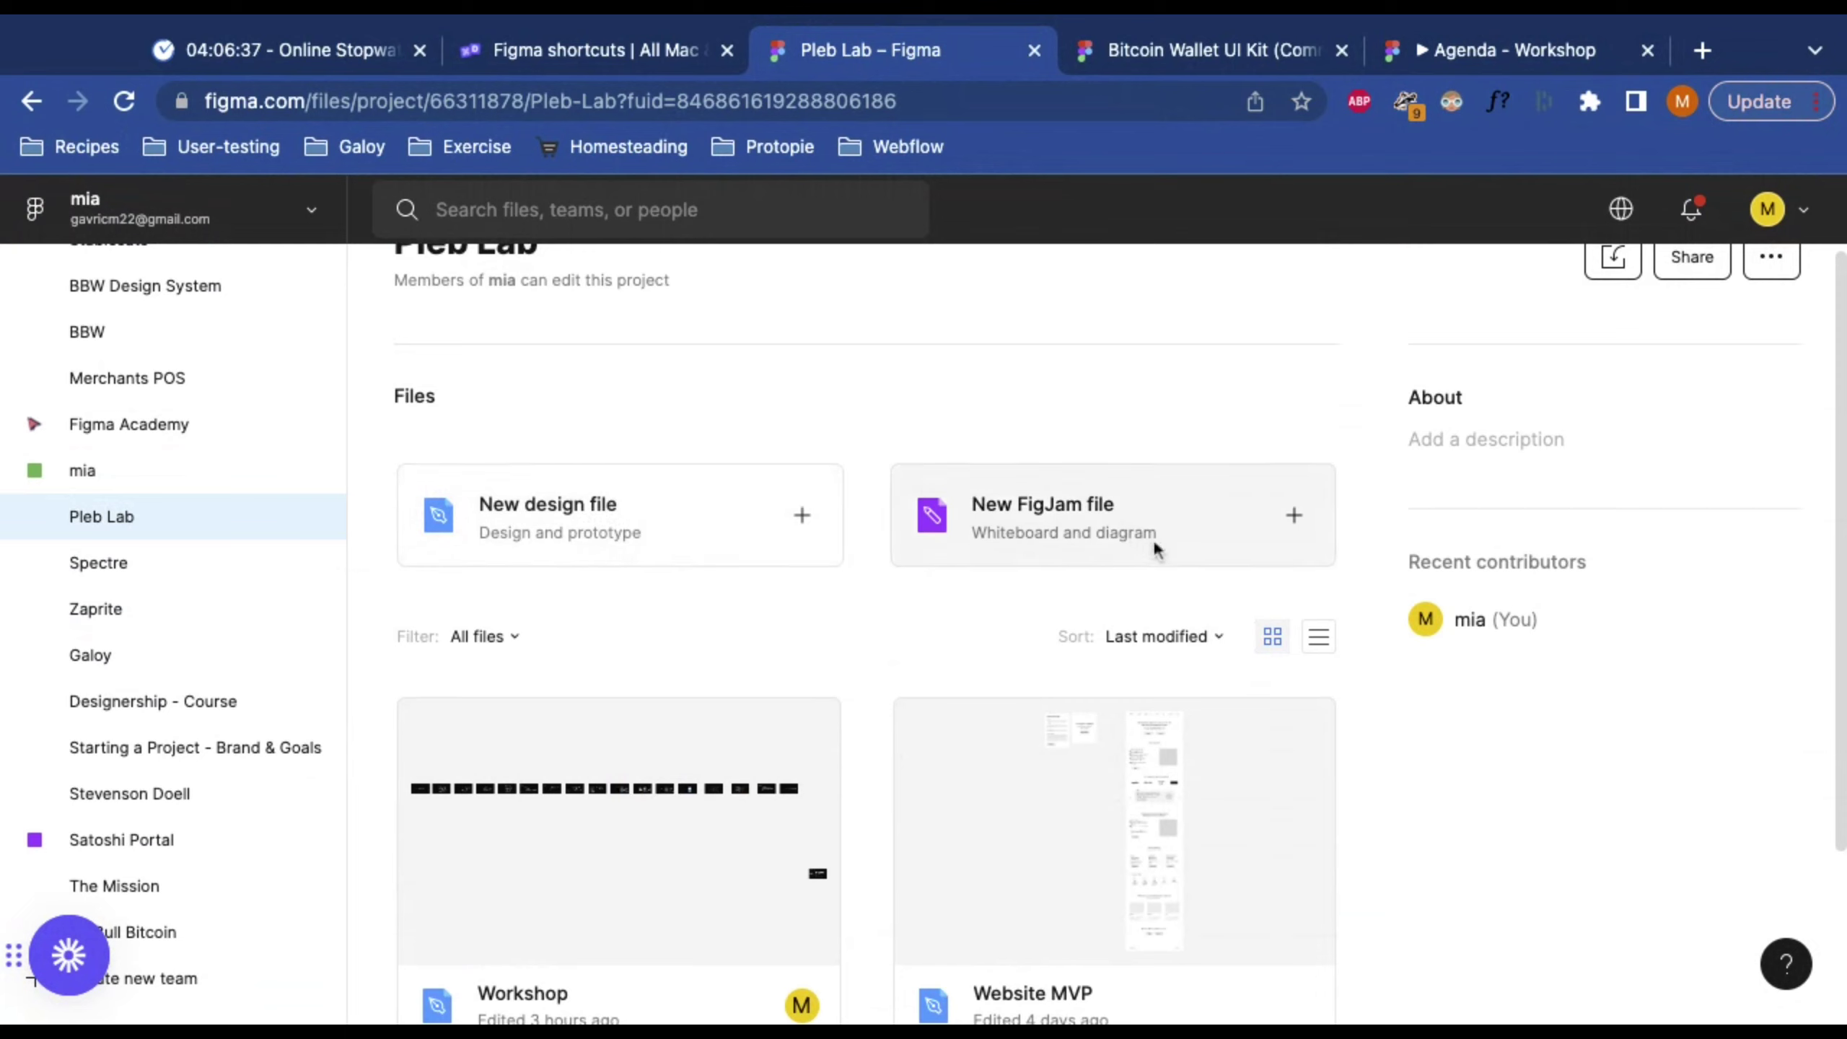
{"action": "scroll", "coordinate": [1154, 539], "scroll_direction": "up", "scroll_amount": 1}
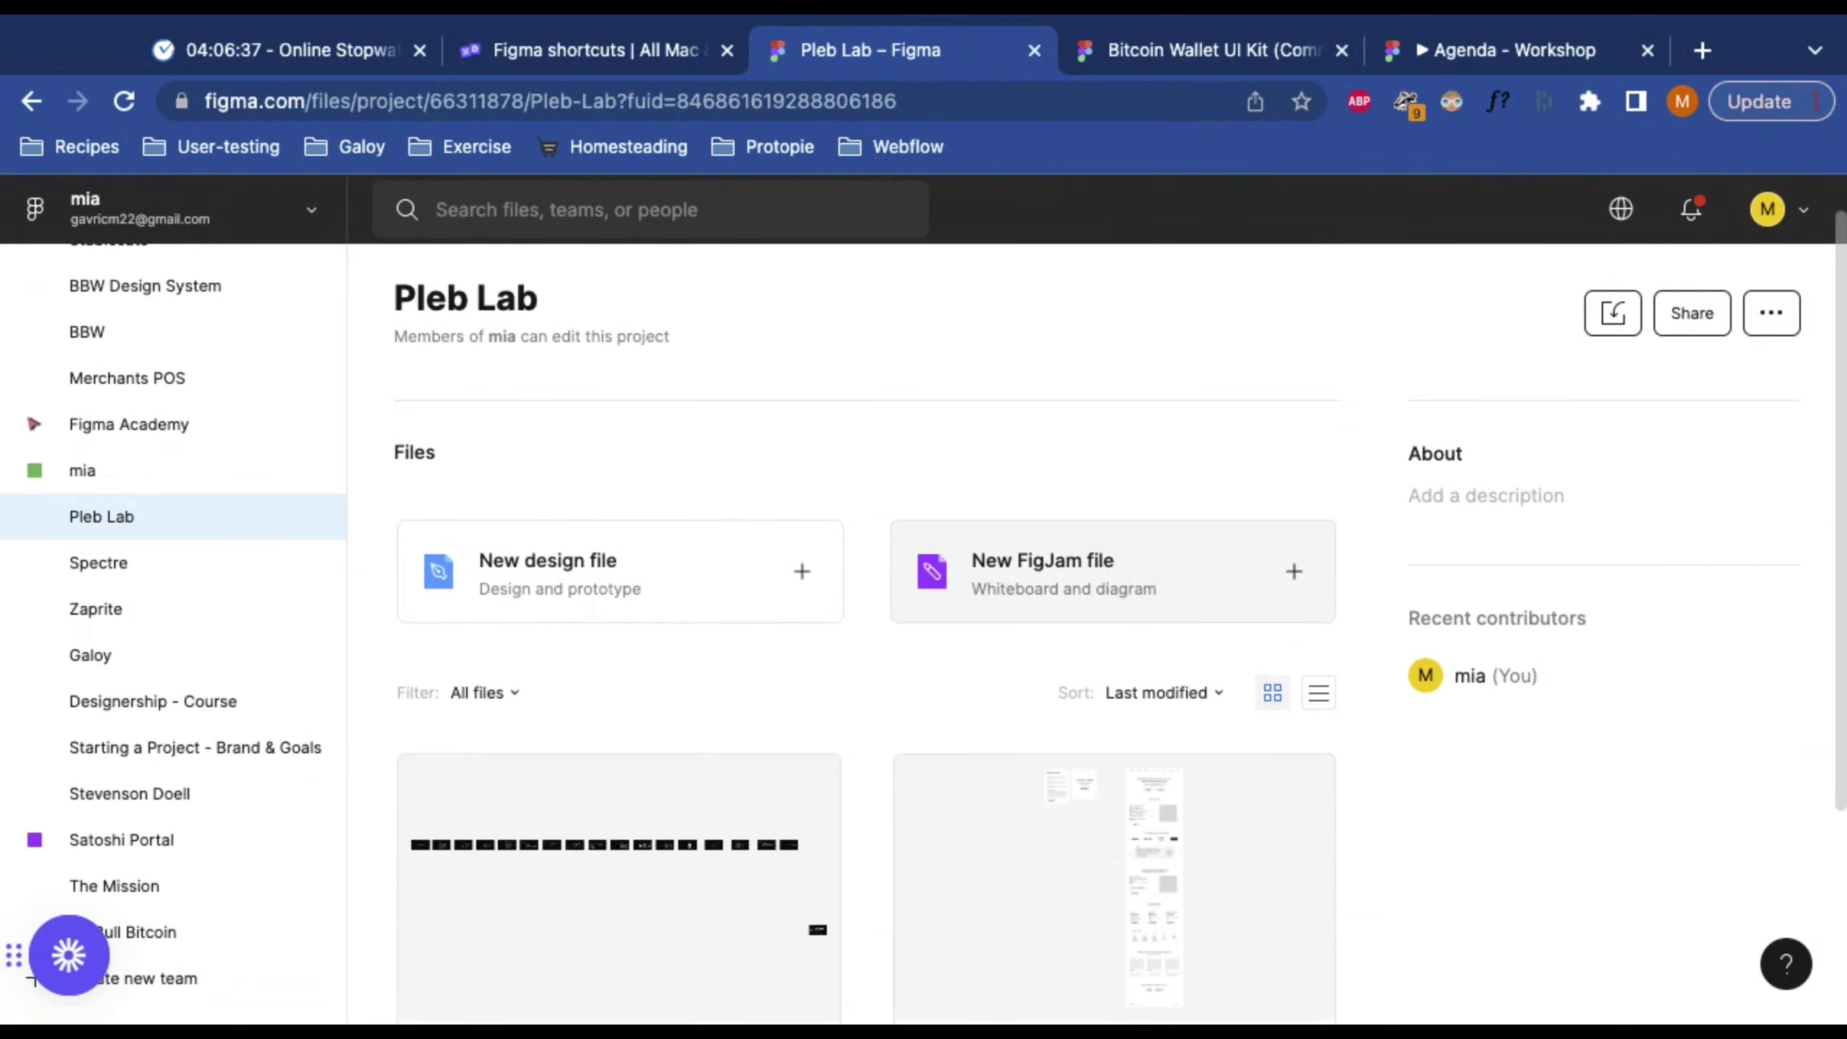
Step: Create a new untitled FigJam board from the New FigJam file card in Pleb Lab
{"action": "left_click", "coordinate": [1121, 590]}
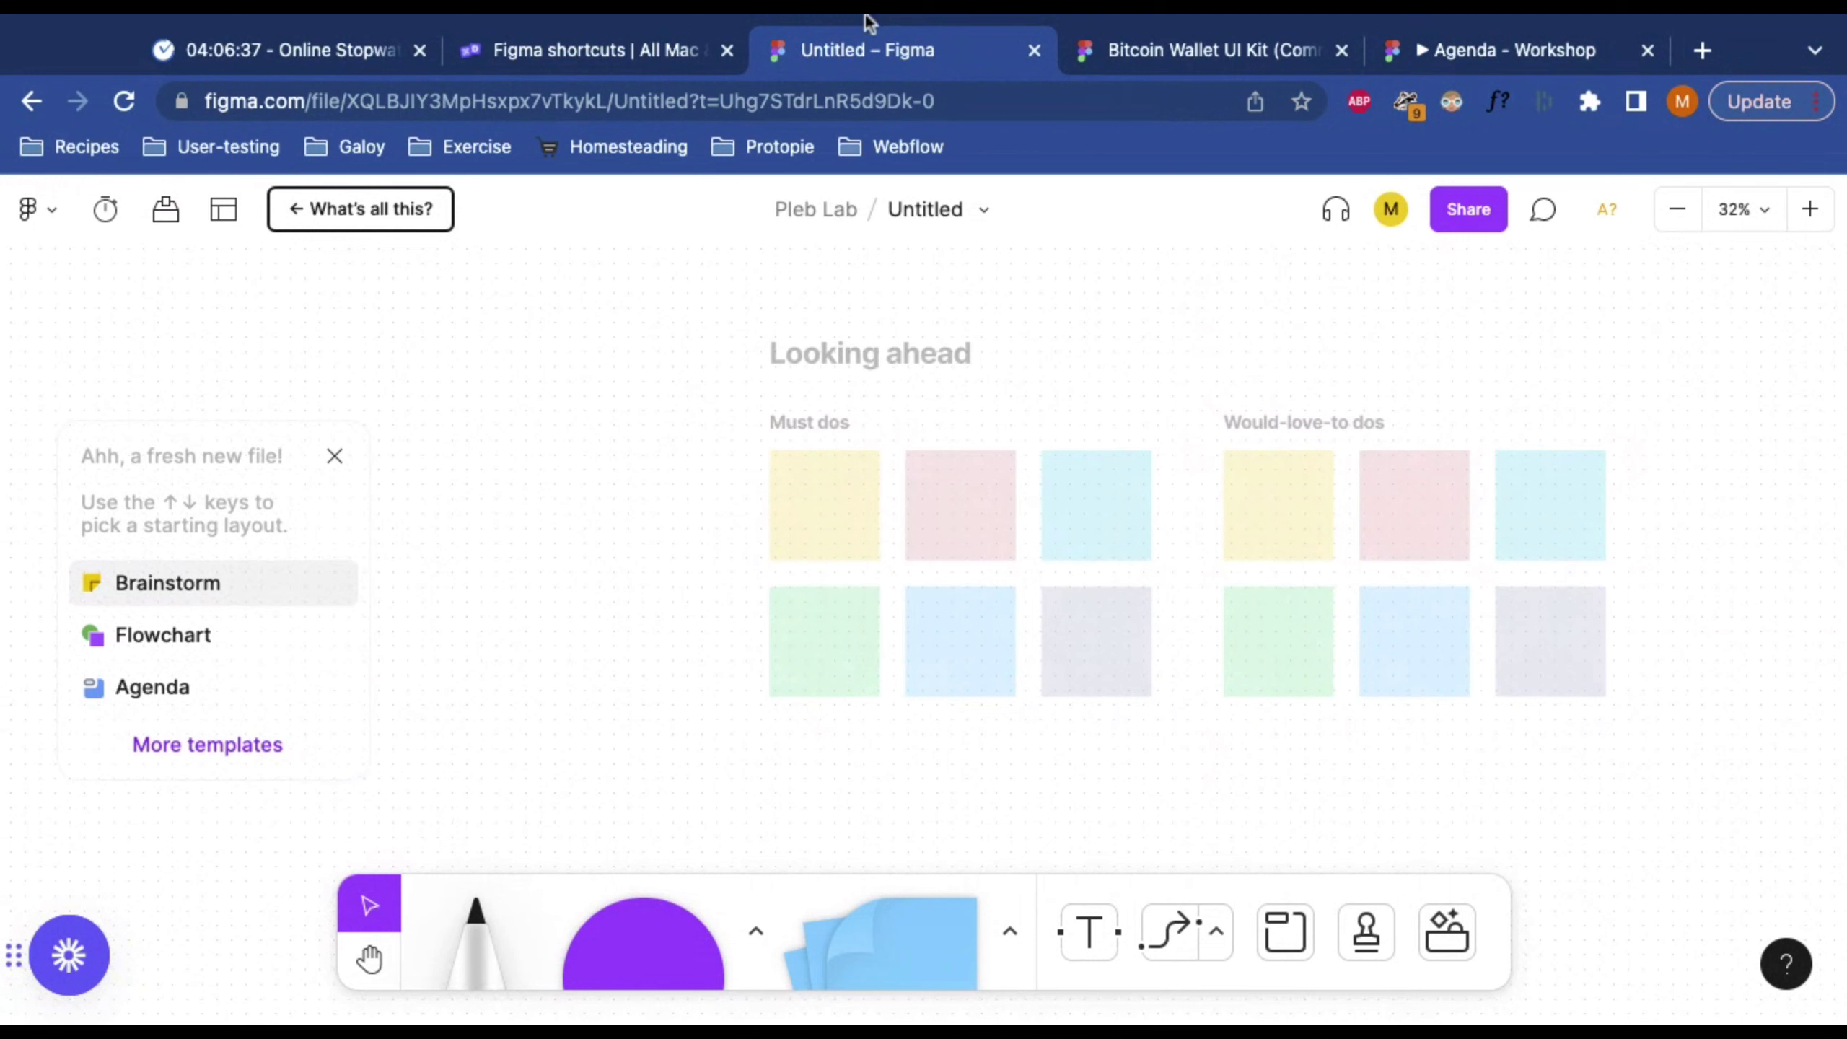
Step: Go back to the Pleb Lab project page and view the Untitled board beside Workshop
{"action": "left_click", "coordinate": [27, 104]}
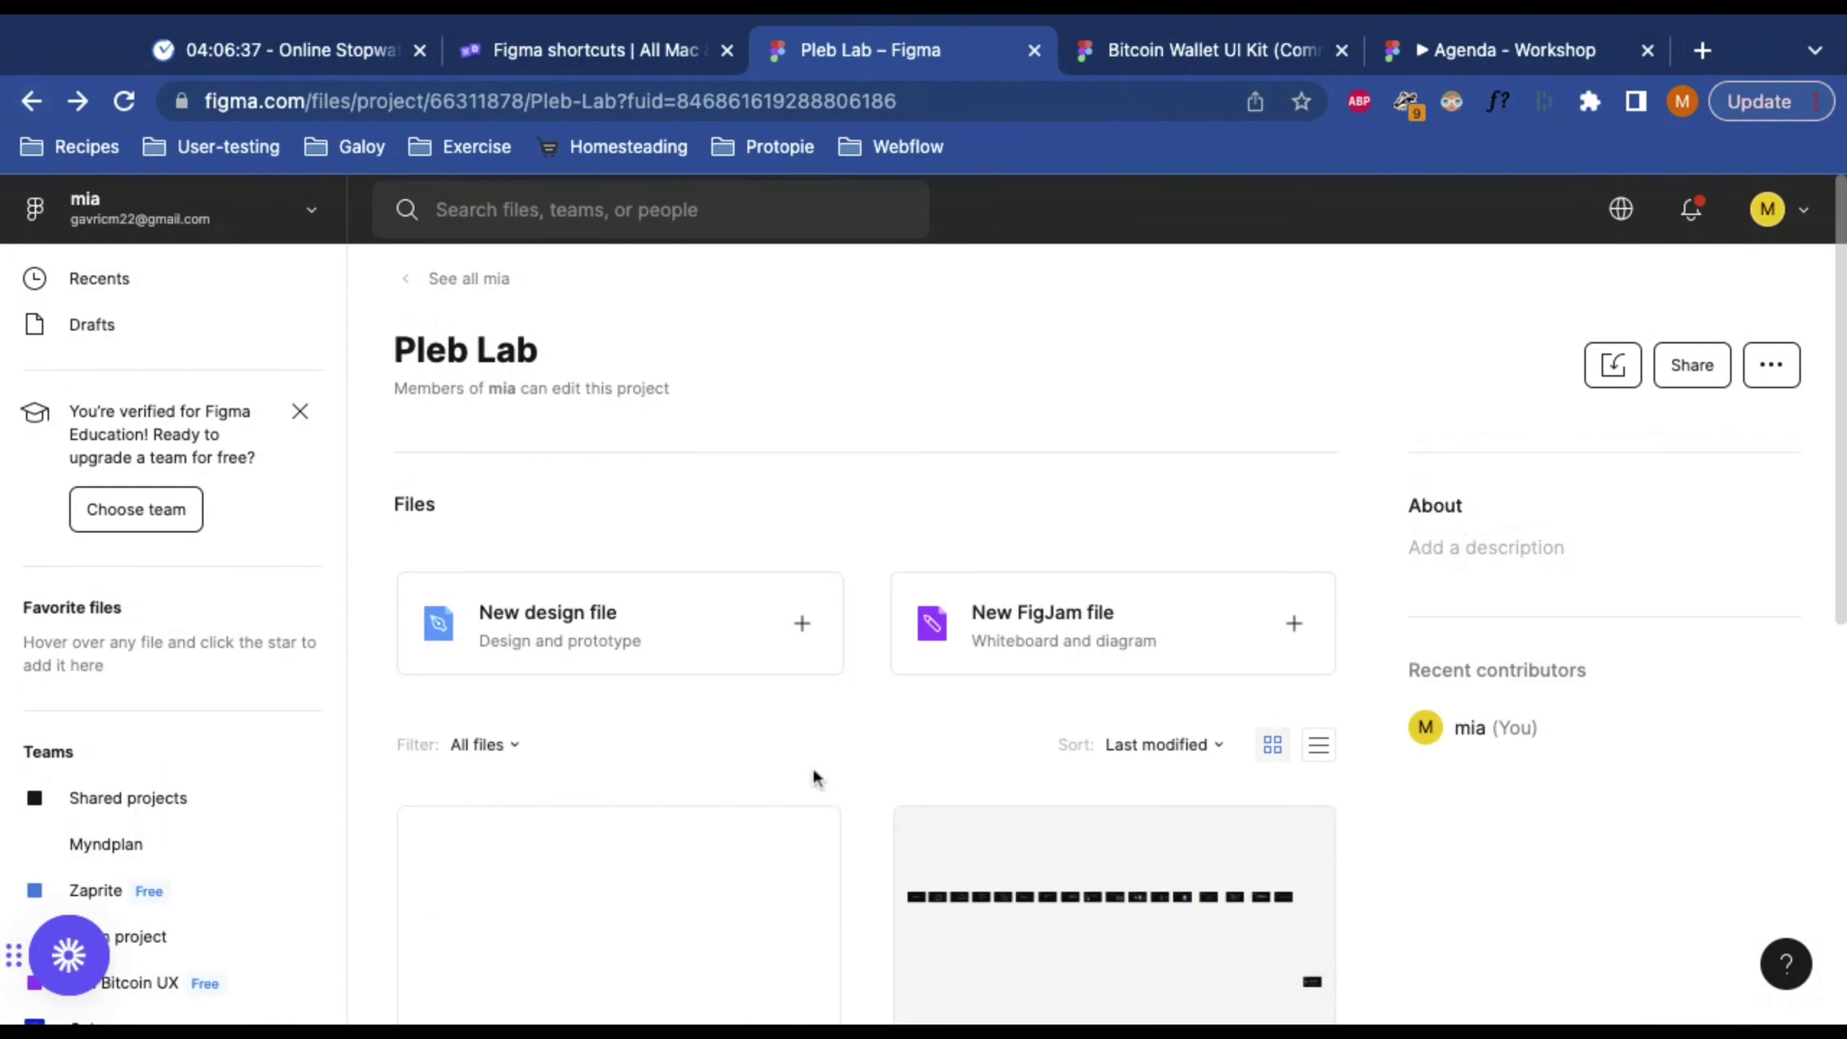
{"action": "scroll", "coordinate": [813, 776], "scroll_direction": "down", "scroll_amount": 5}
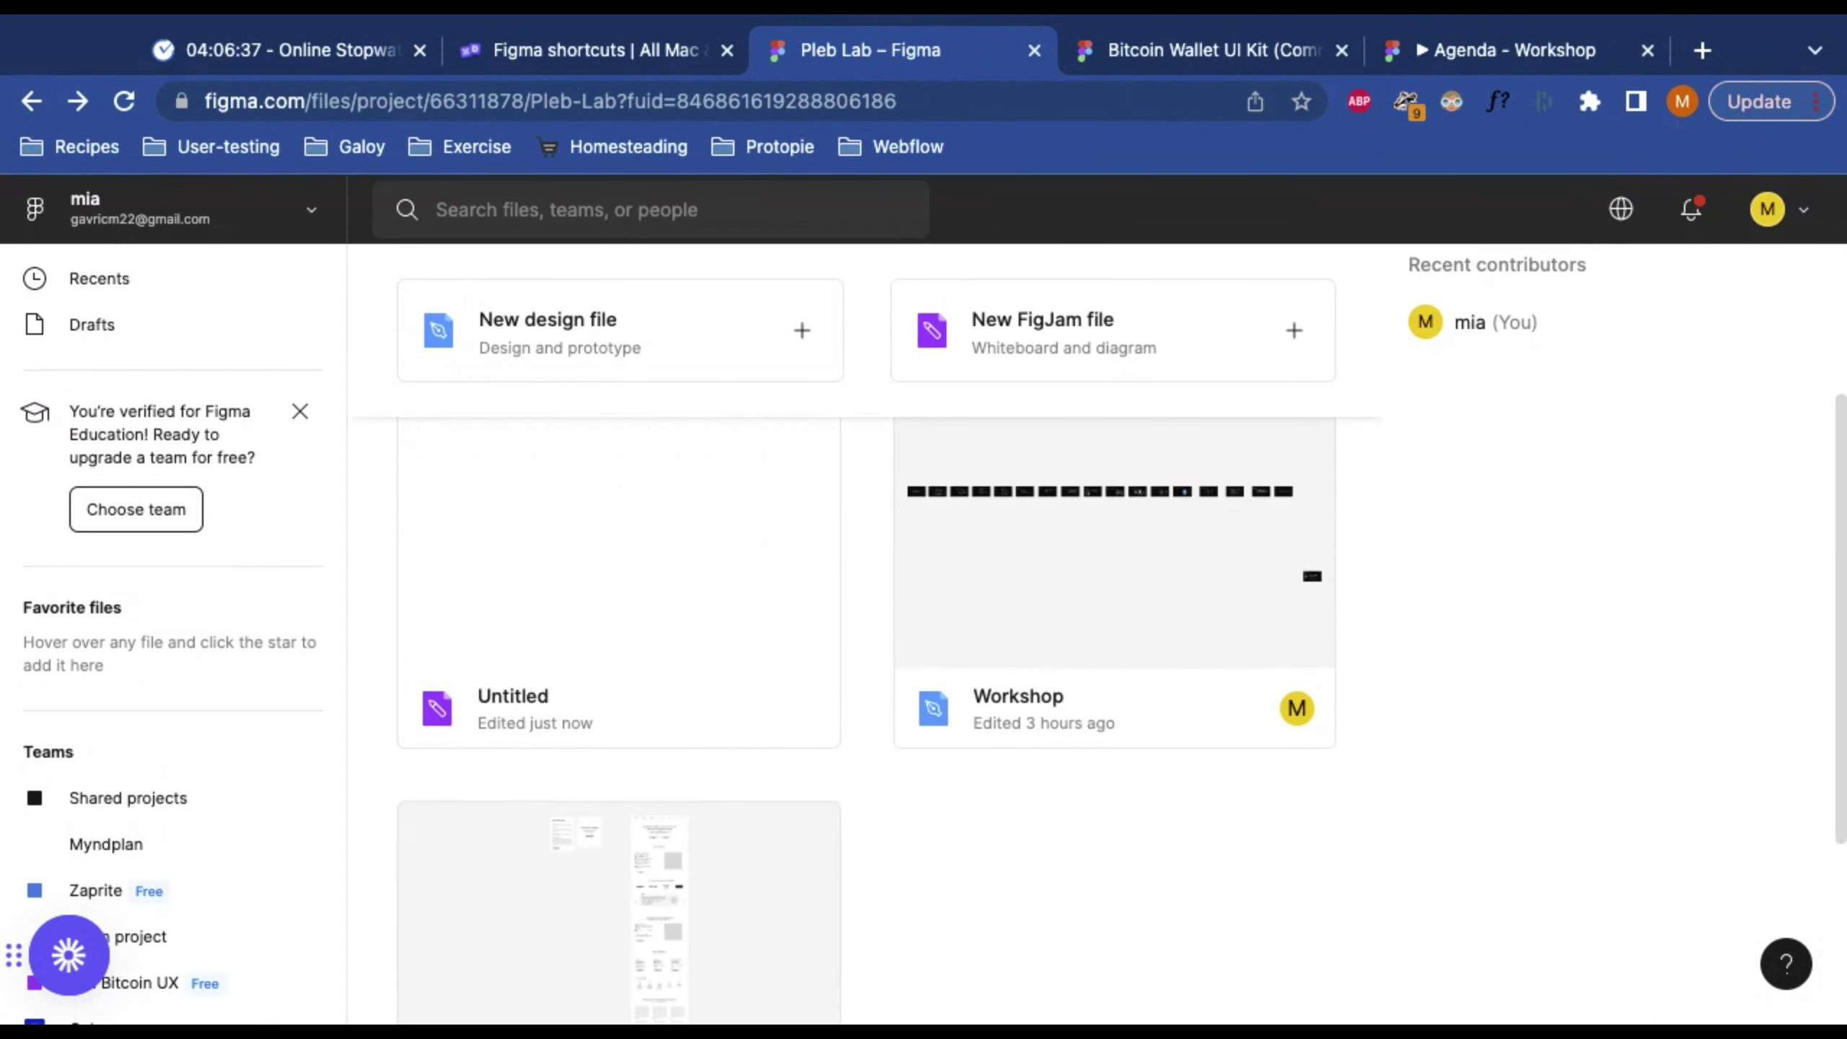
{"action": "scroll", "coordinate": [813, 776], "scroll_direction": "up", "scroll_amount": 3}
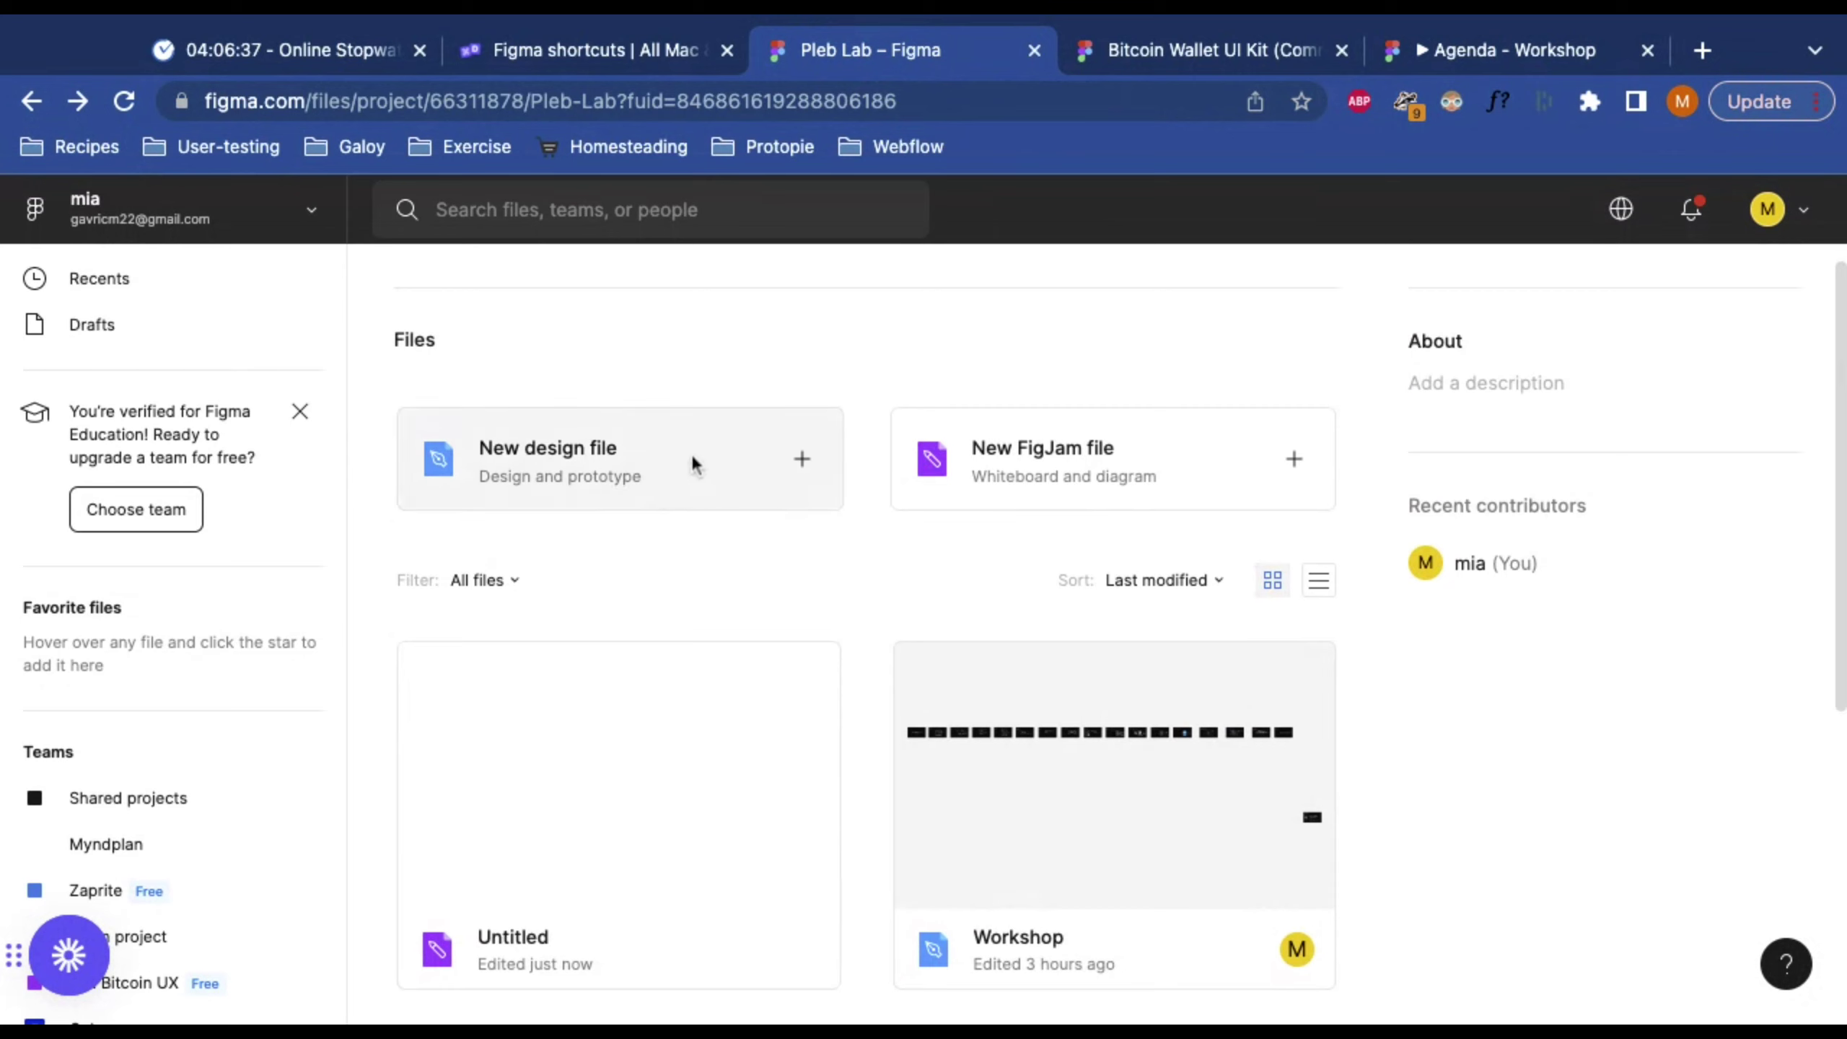
{"action": "scroll", "coordinate": [793, 693], "scroll_direction": "down", "scroll_amount": 3}
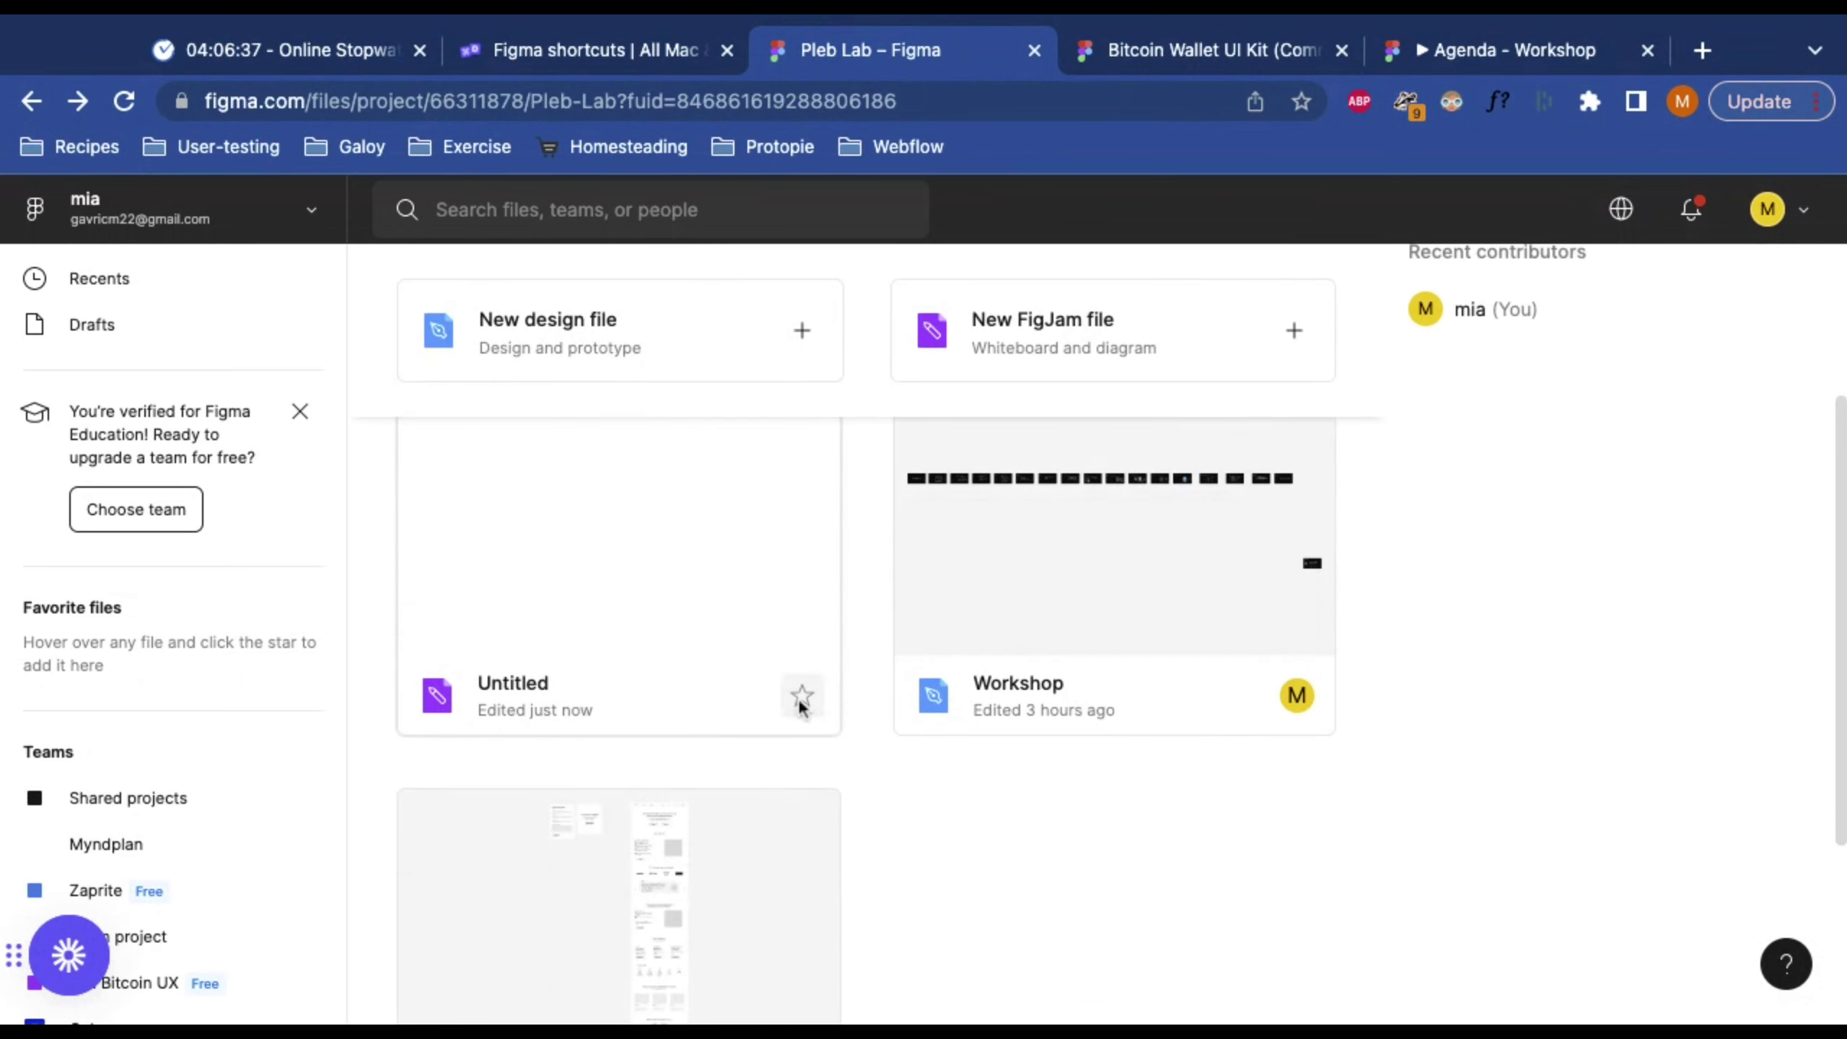
Step: Open the Workshop file and switch to its Bitkit Home Redesign page
{"action": "double_click", "coordinate": [1000, 690]}
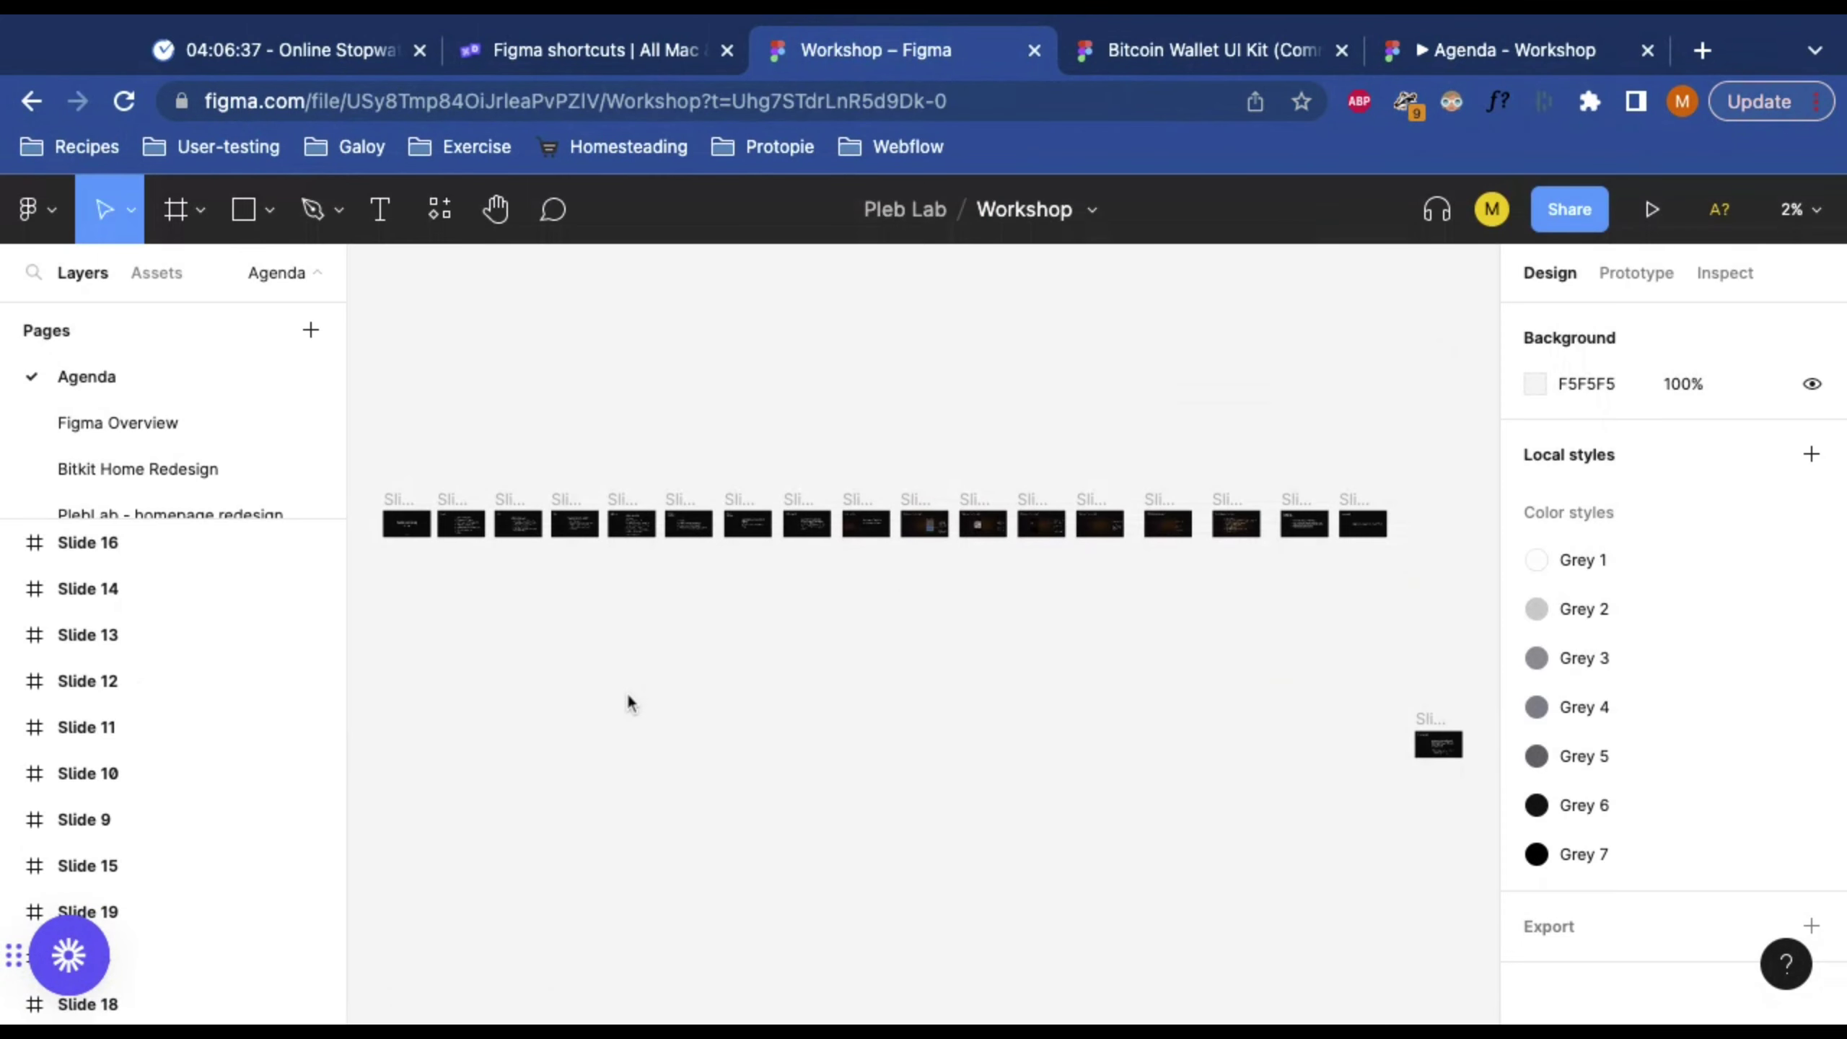
{"action": "left_click", "coordinate": [121, 423]}
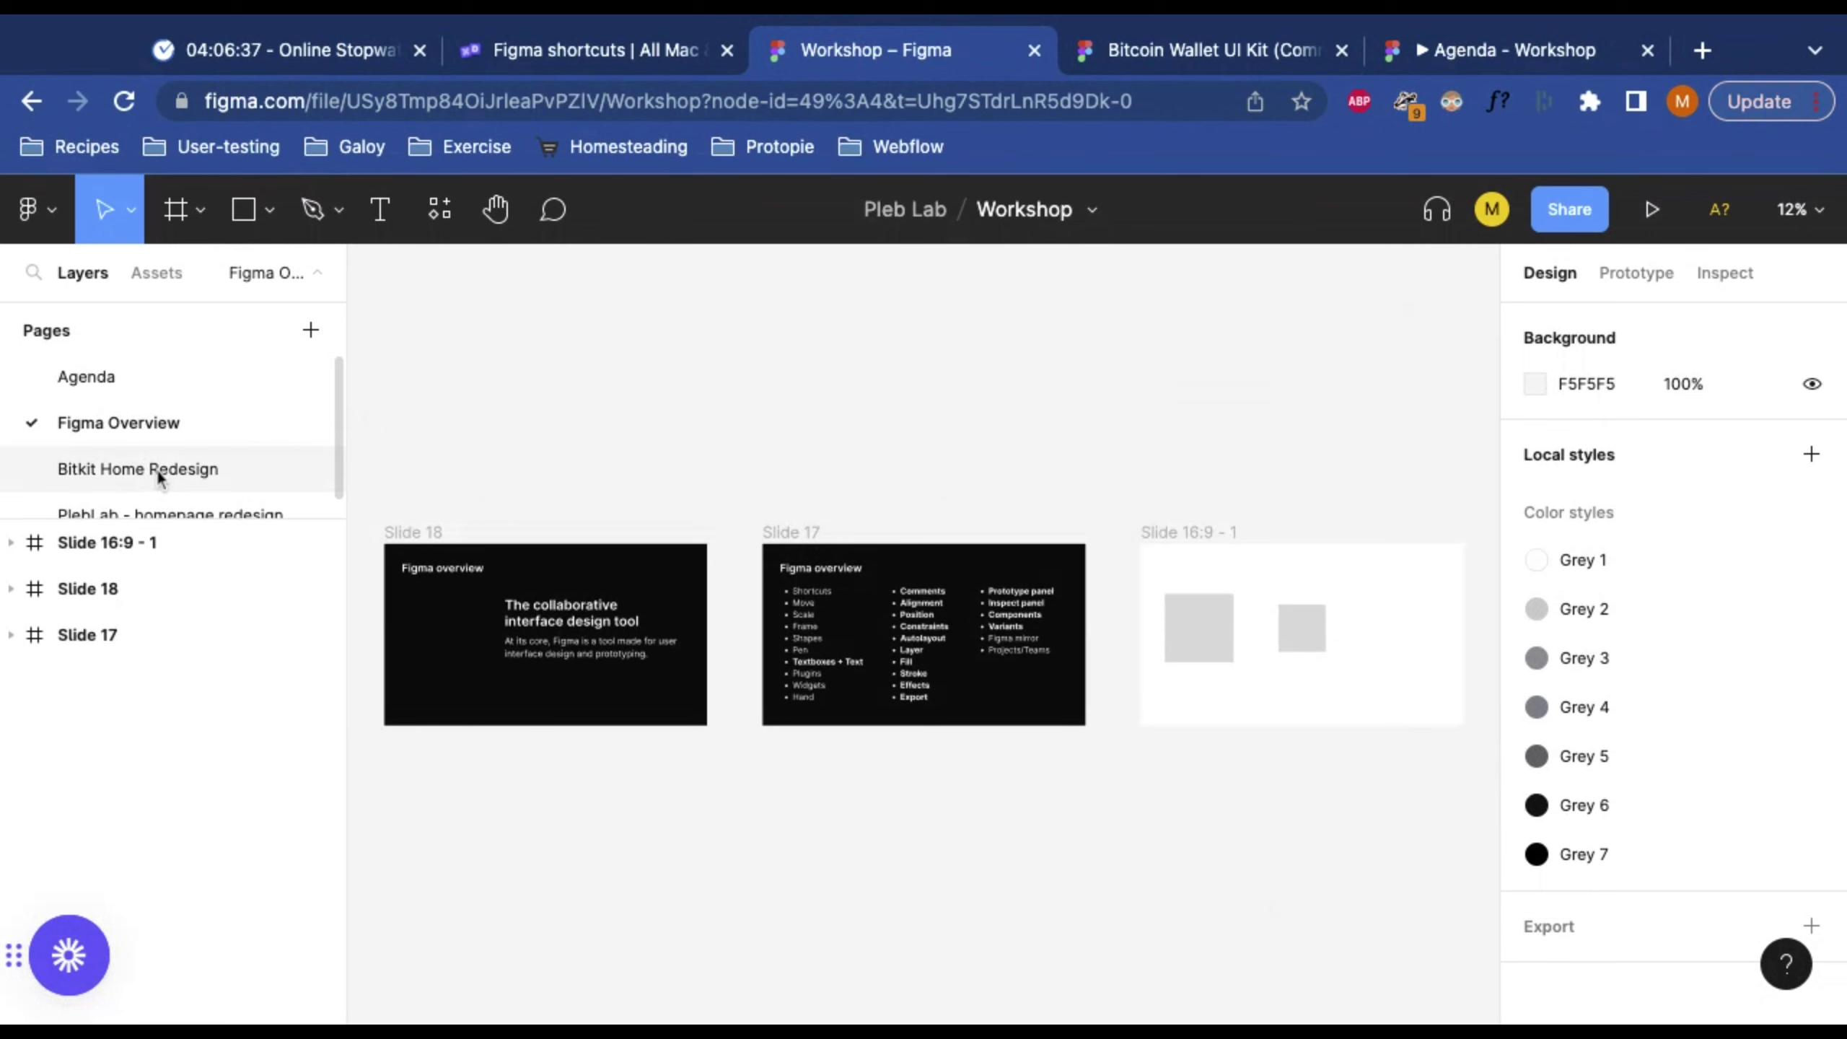
{"action": "left_click", "coordinate": [156, 468]}
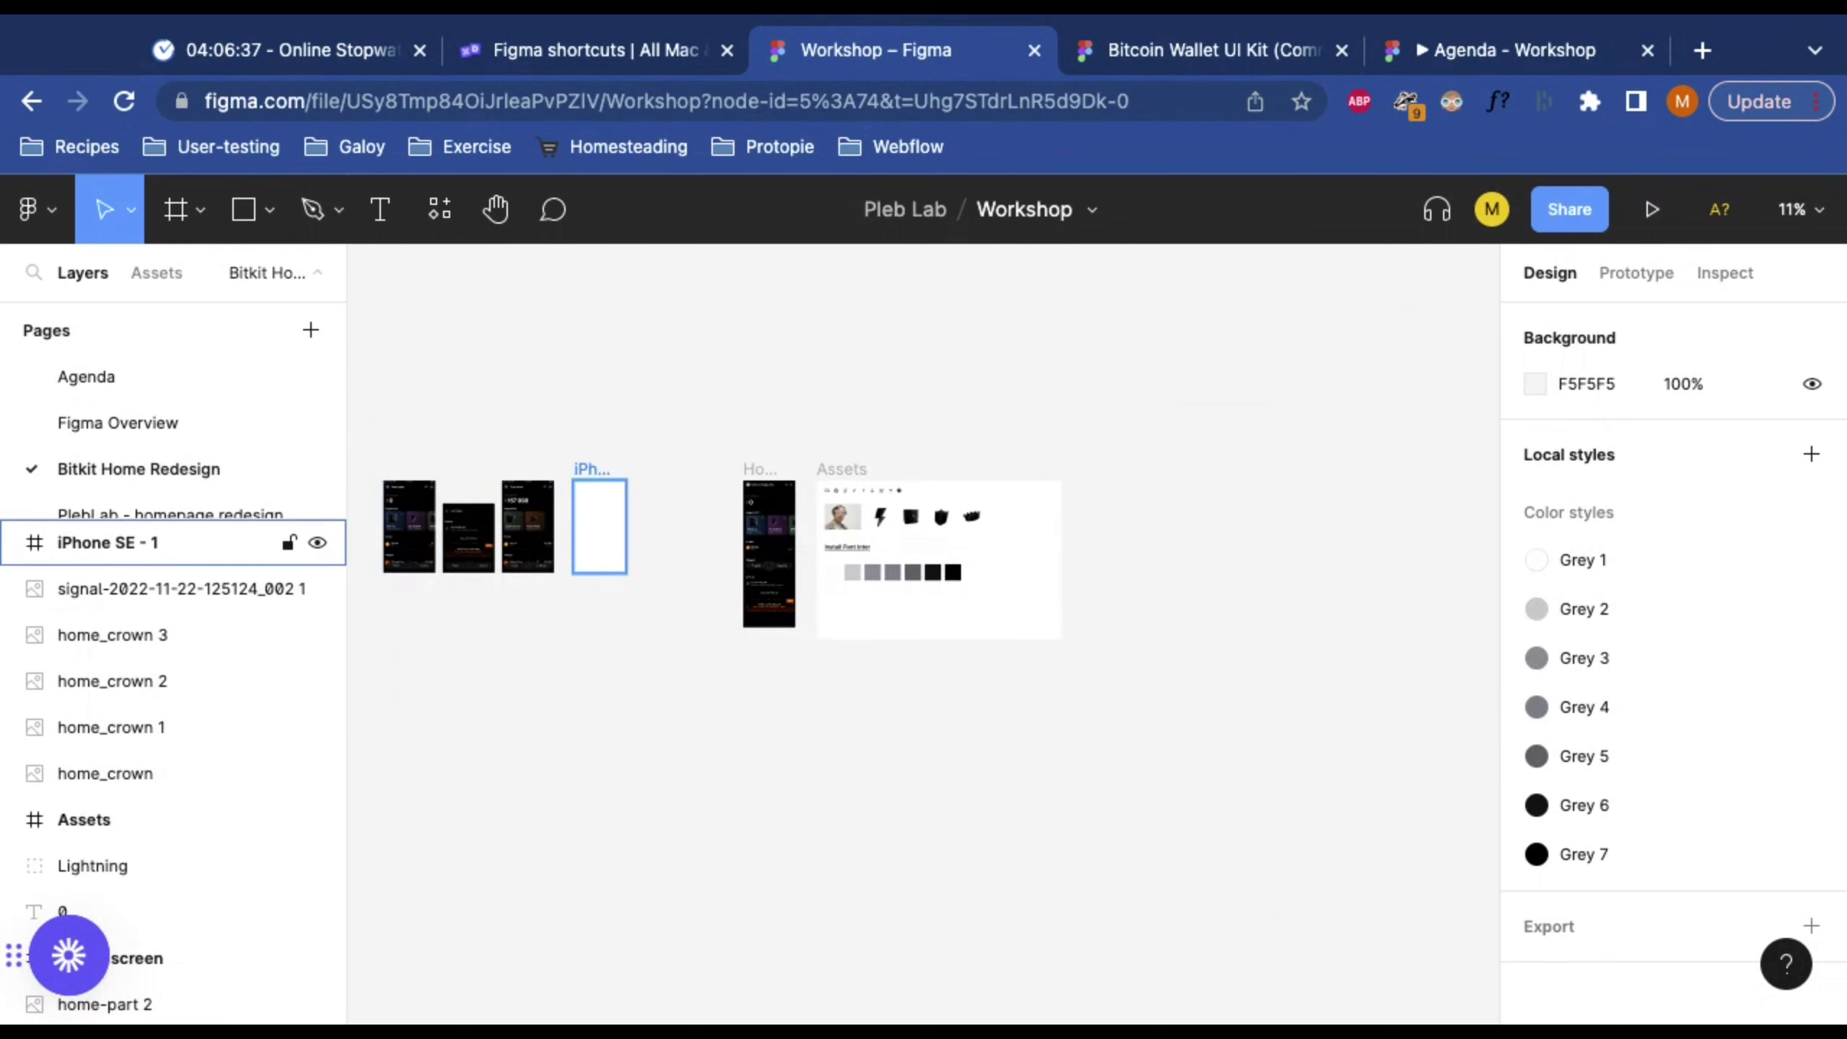
Step: Deselect the iPhone SE - 1 frame, view the Home-screen and Assets frames, and start Present
{"action": "left_click", "coordinate": [1002, 838]}
{"action": "scroll", "coordinate": [997, 837], "scroll_direction": "left", "scroll_amount": 5}
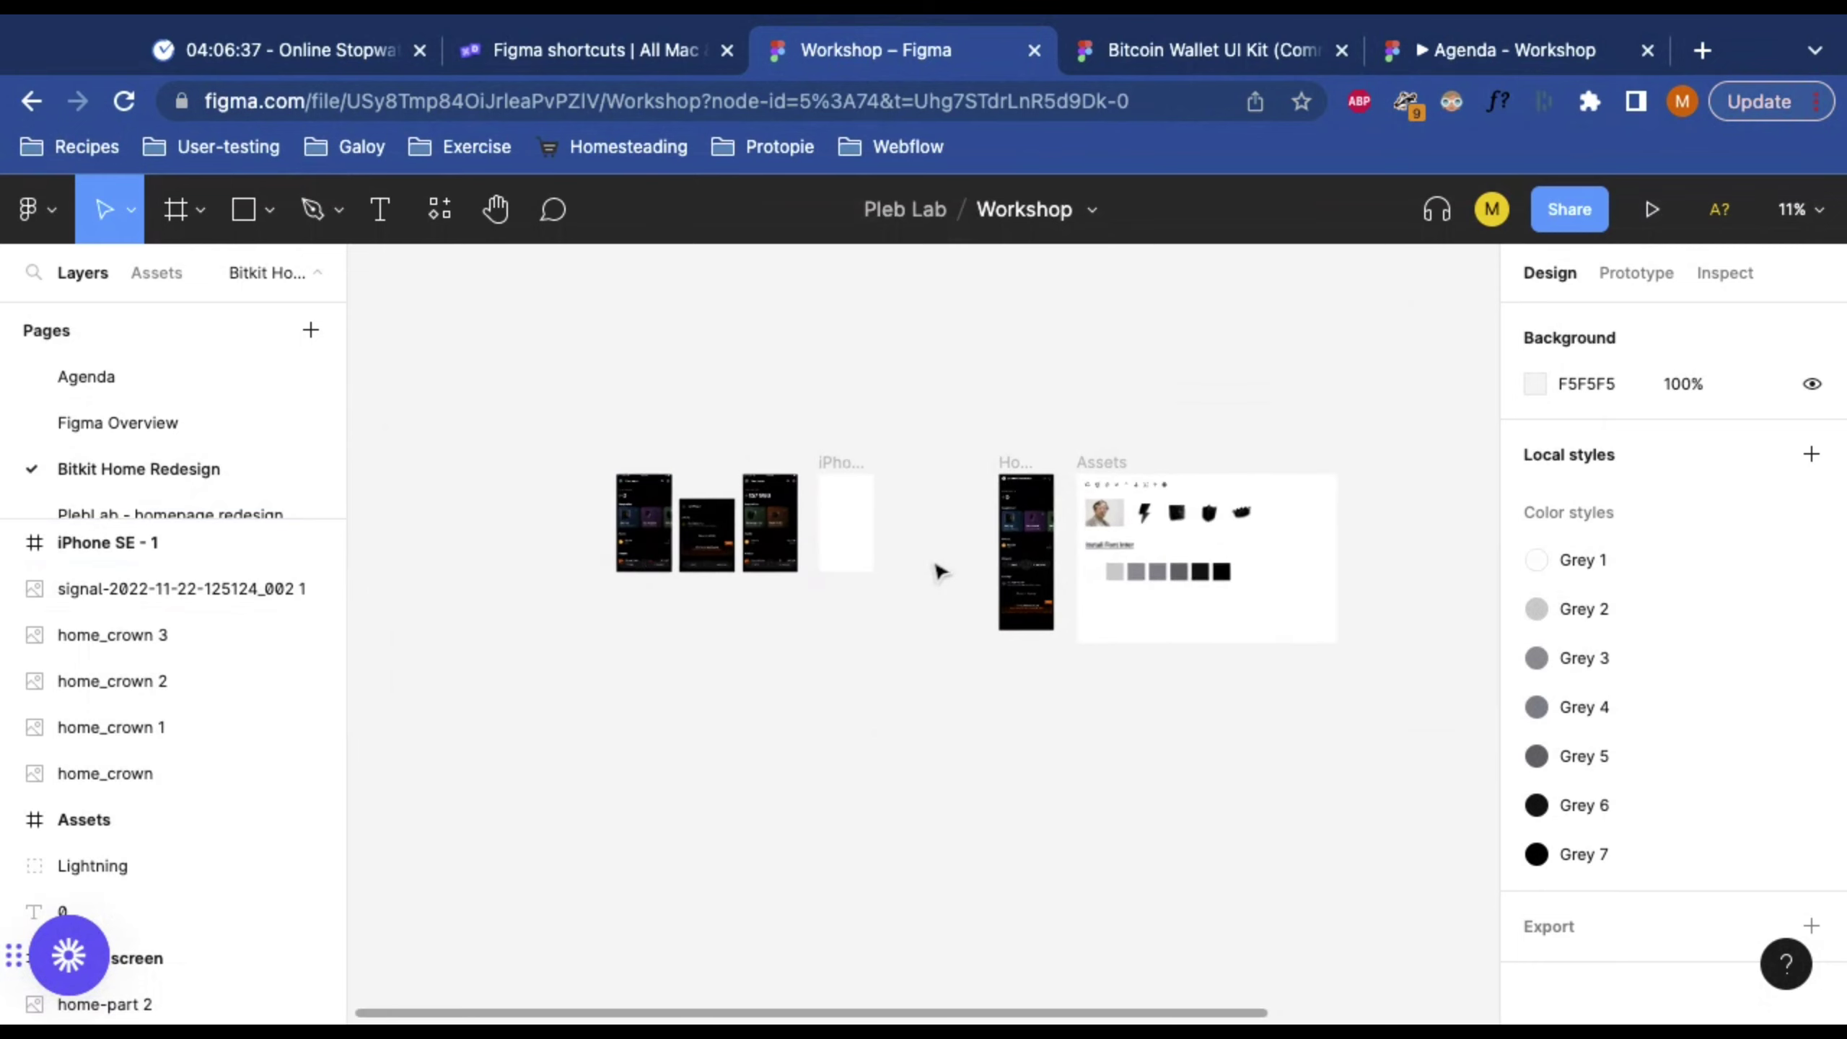
{"action": "scroll", "coordinate": [939, 572], "scroll_direction": "up", "scroll_amount": 5}
{"action": "scroll", "coordinate": [934, 575], "scroll_direction": "down", "scroll_amount": 3}
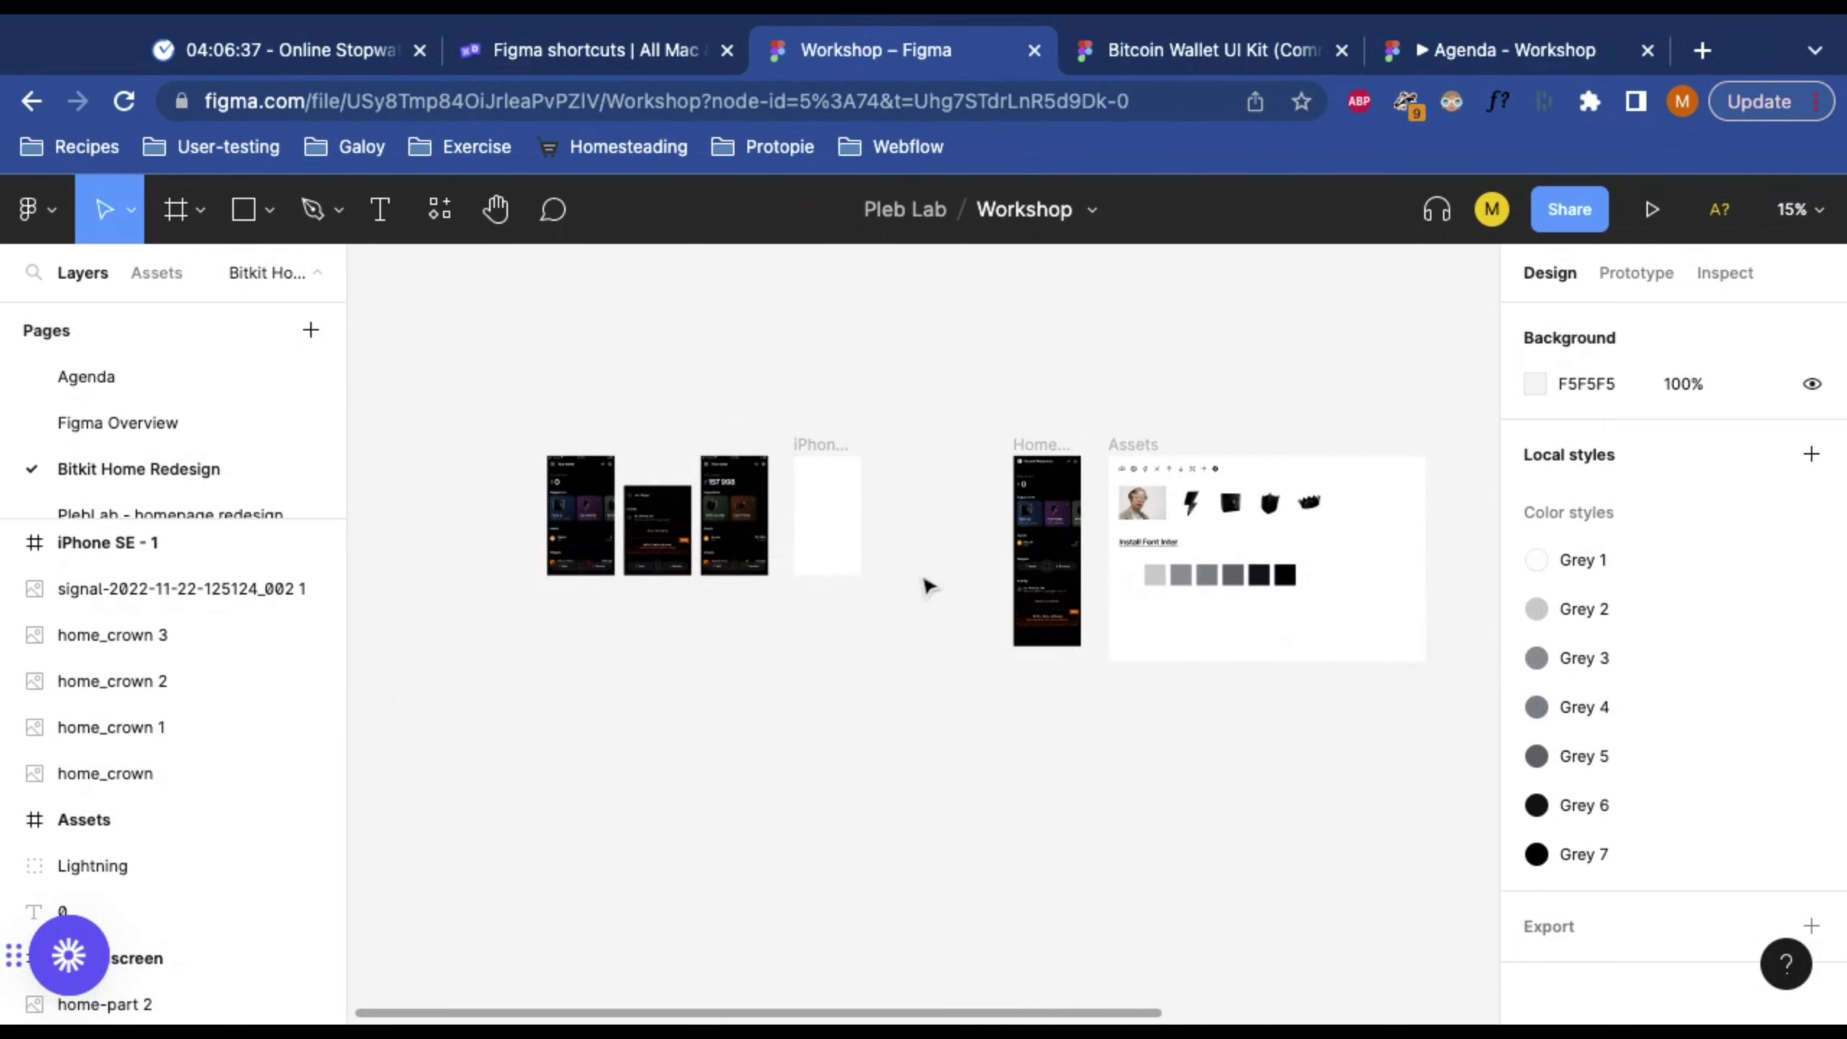
{"action": "scroll", "coordinate": [1124, 556], "scroll_direction": "up", "scroll_amount": 4}
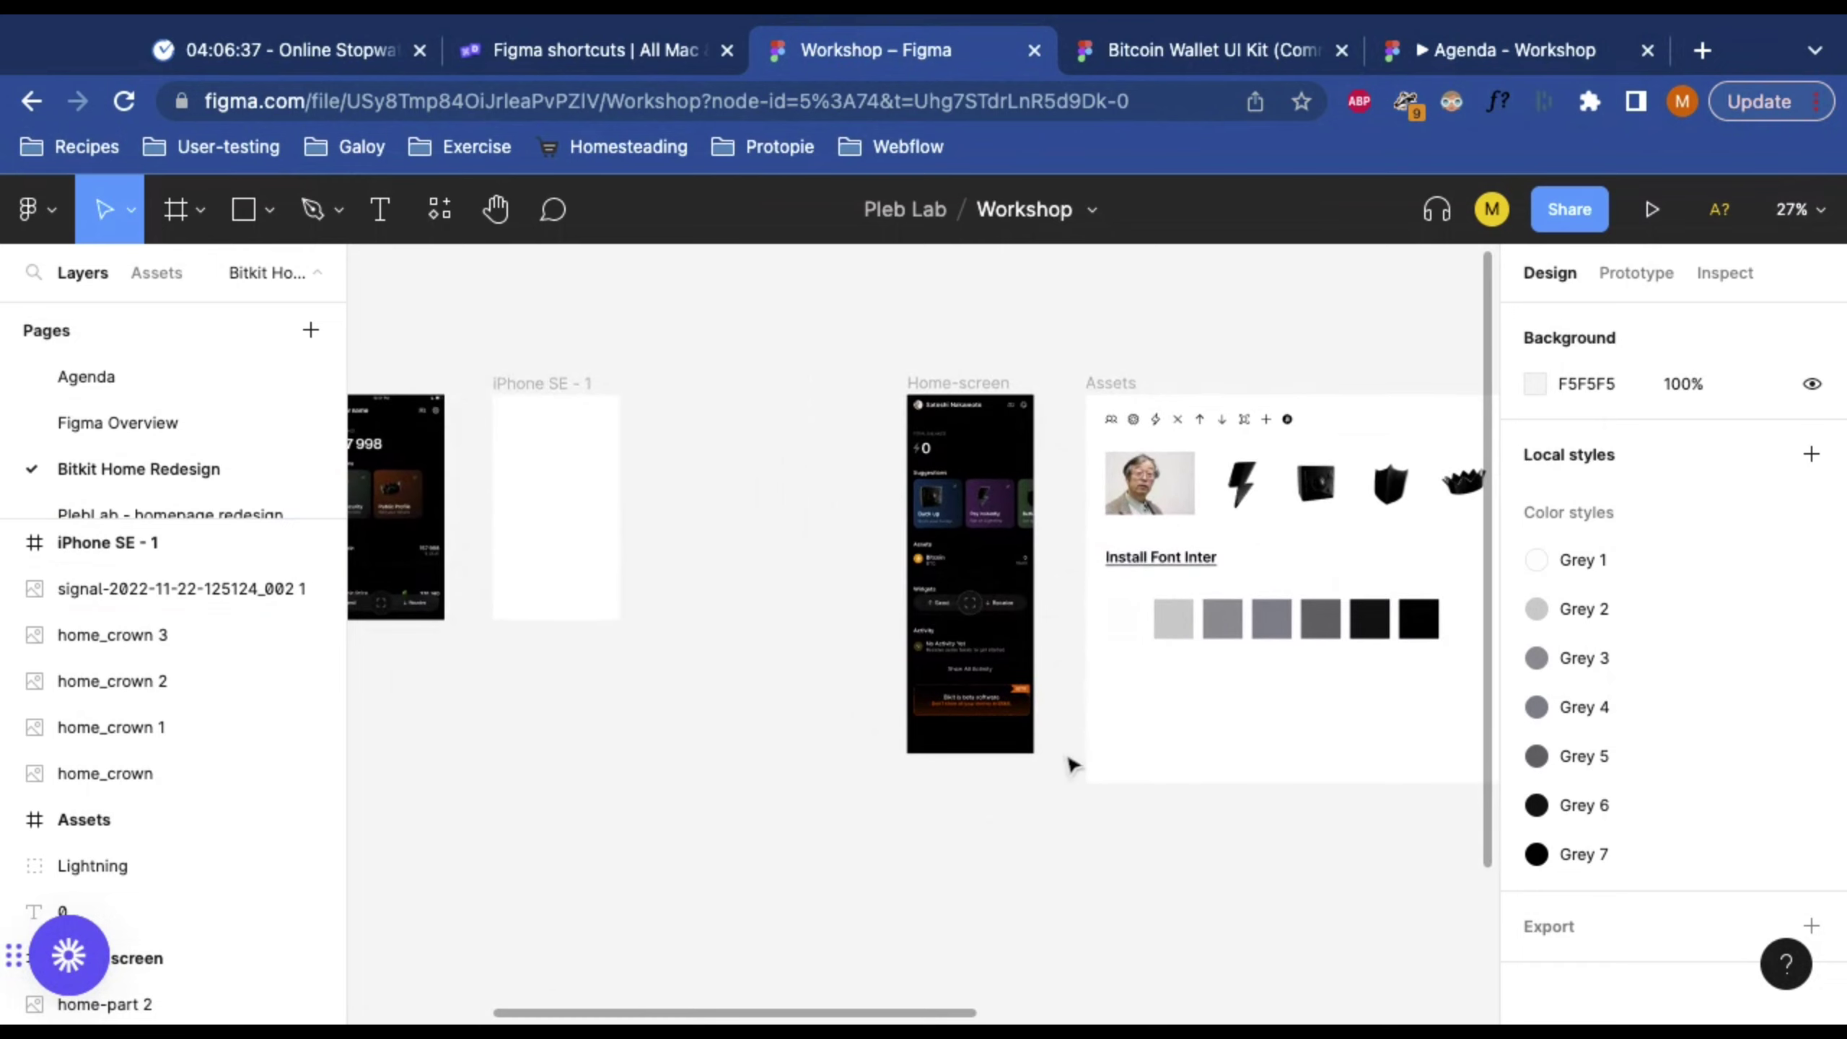
{"action": "scroll", "coordinate": [1069, 764], "scroll_direction": "left", "scroll_amount": 3}
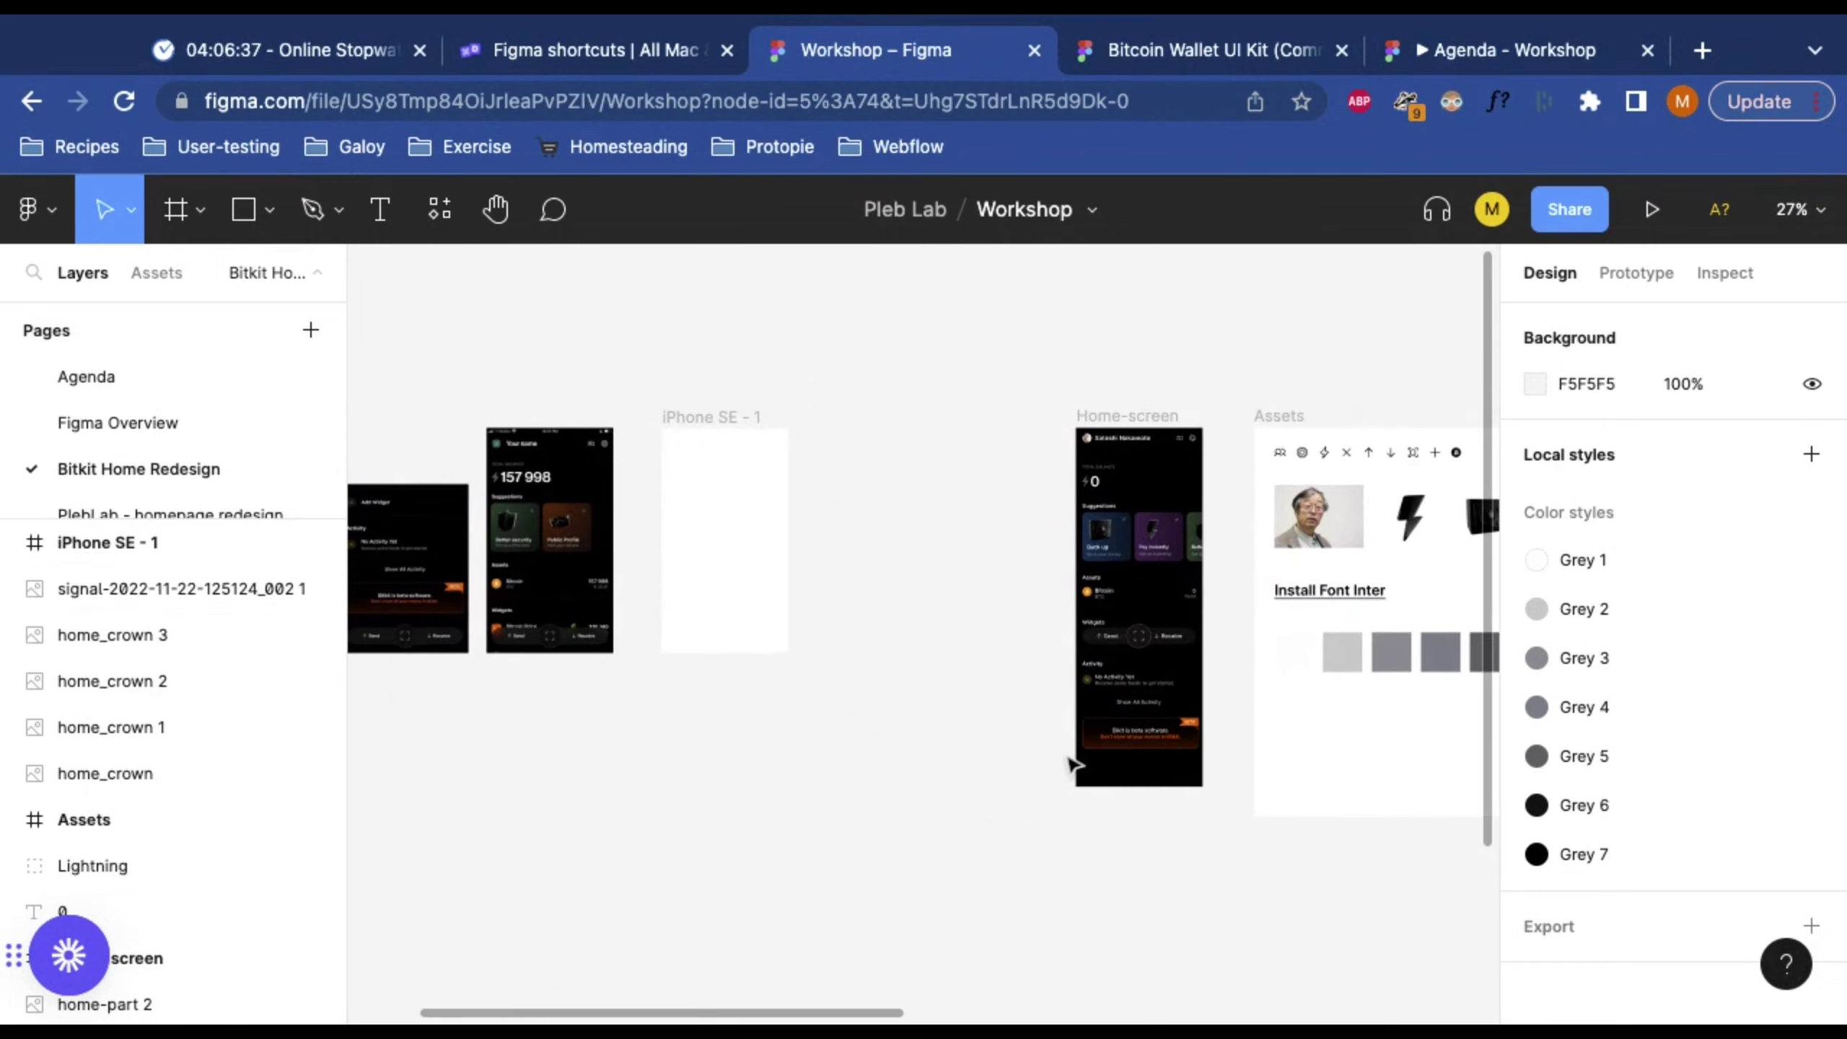
{"action": "left_click", "coordinate": [1675, 214]}
Step: Close the prototype preview, open the Workshop file's sharing settings, and set invites to can edit
{"action": "left_click", "coordinate": [1135, 49]}
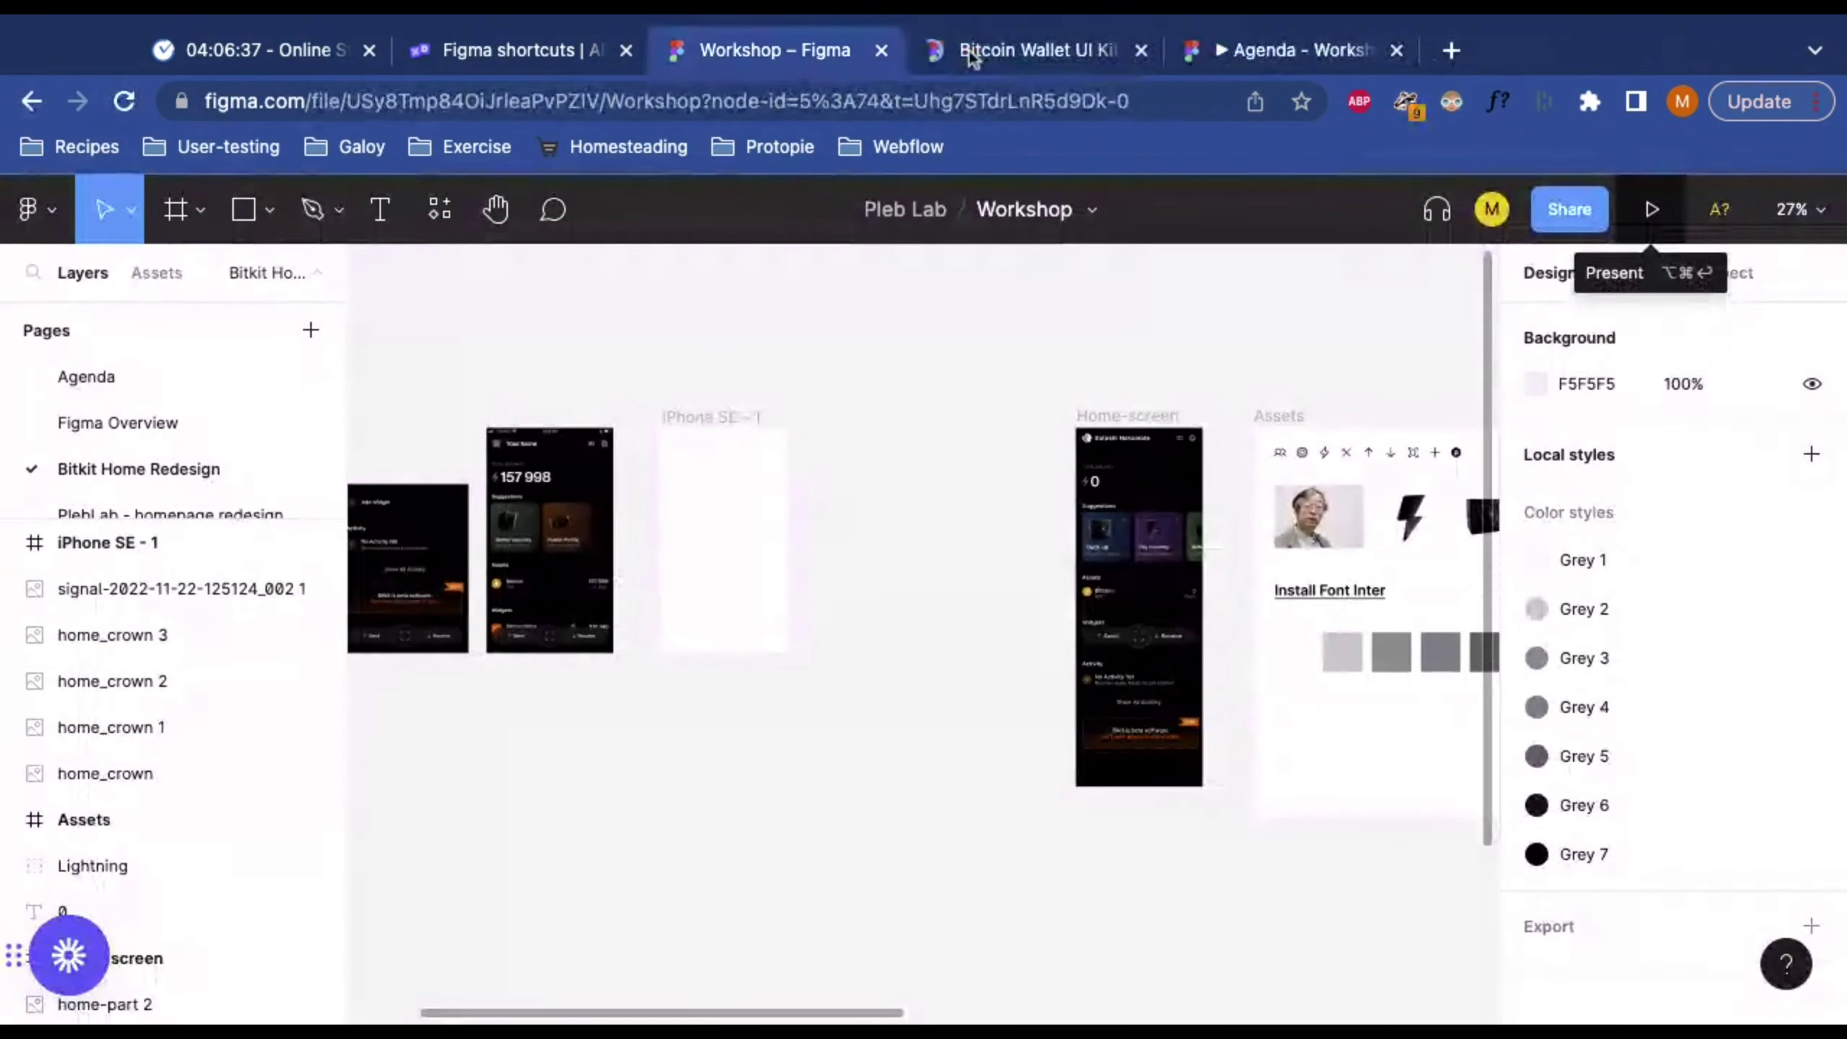
{"action": "left_click", "coordinate": [1491, 208]}
{"action": "left_click", "coordinate": [1569, 208]}
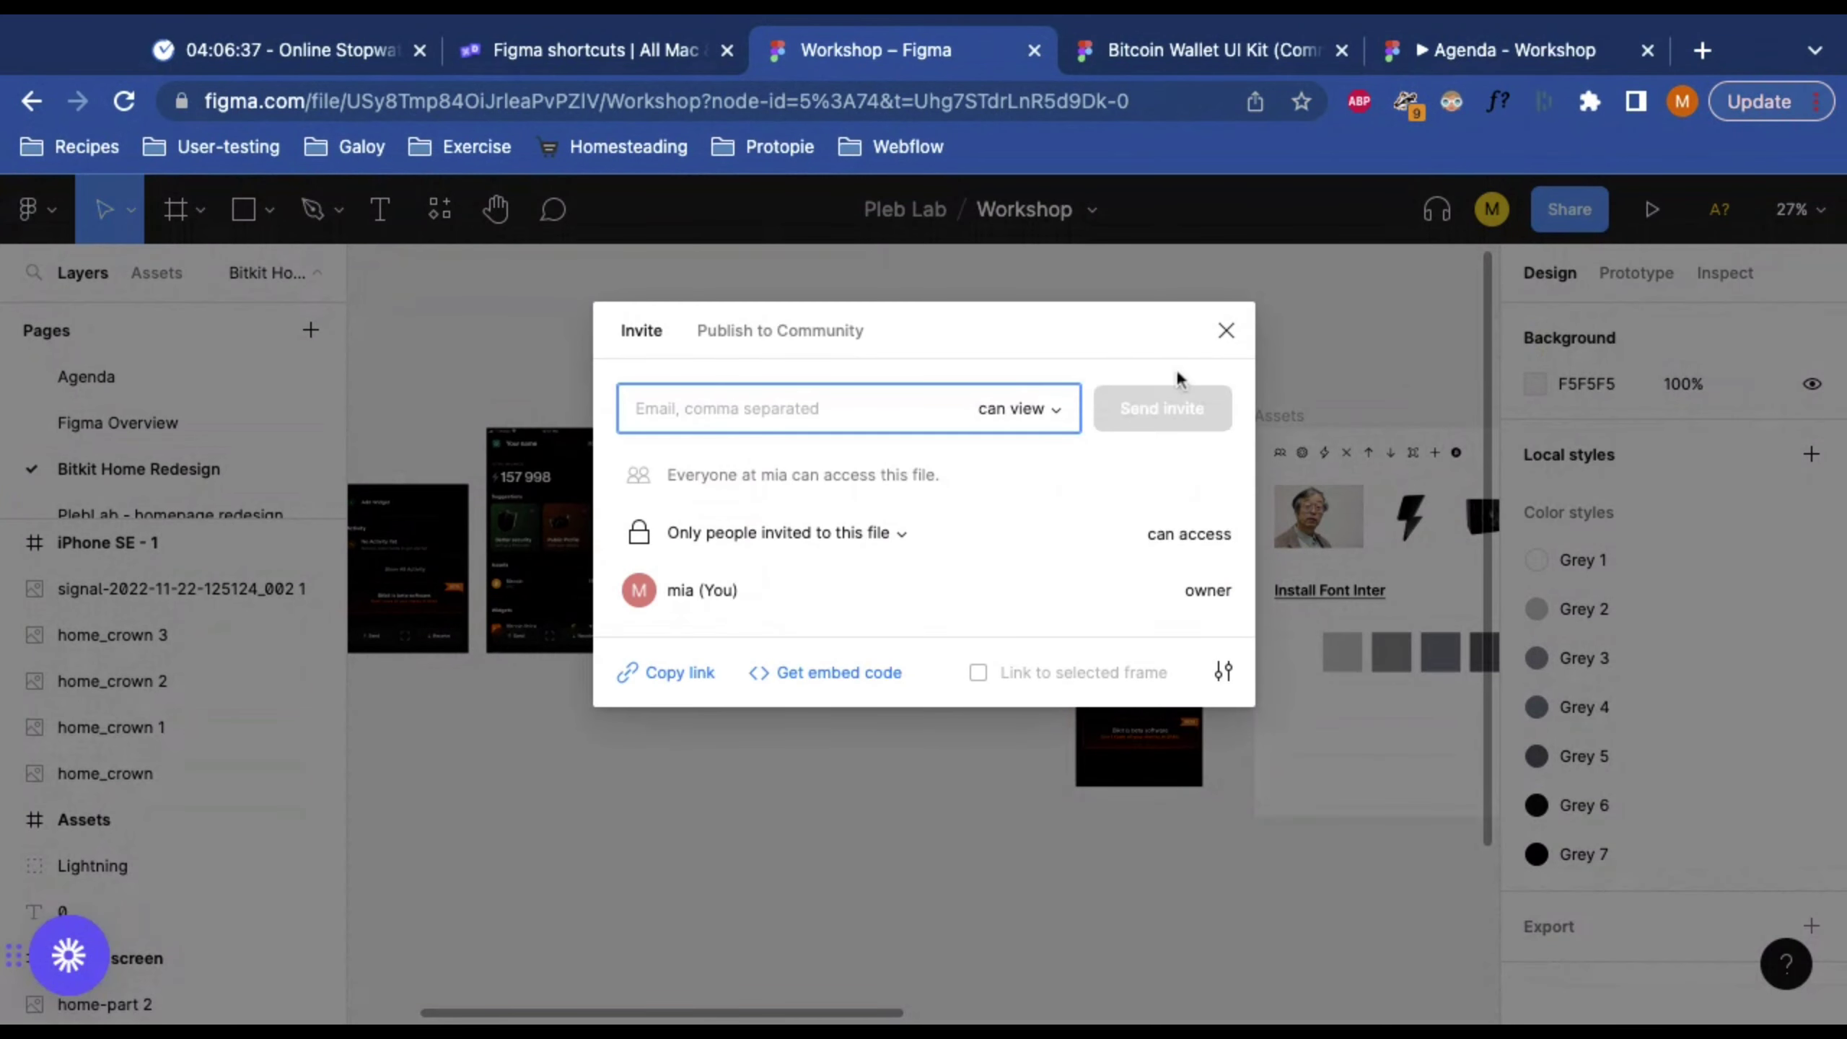
{"action": "left_click", "coordinate": [1032, 412]}
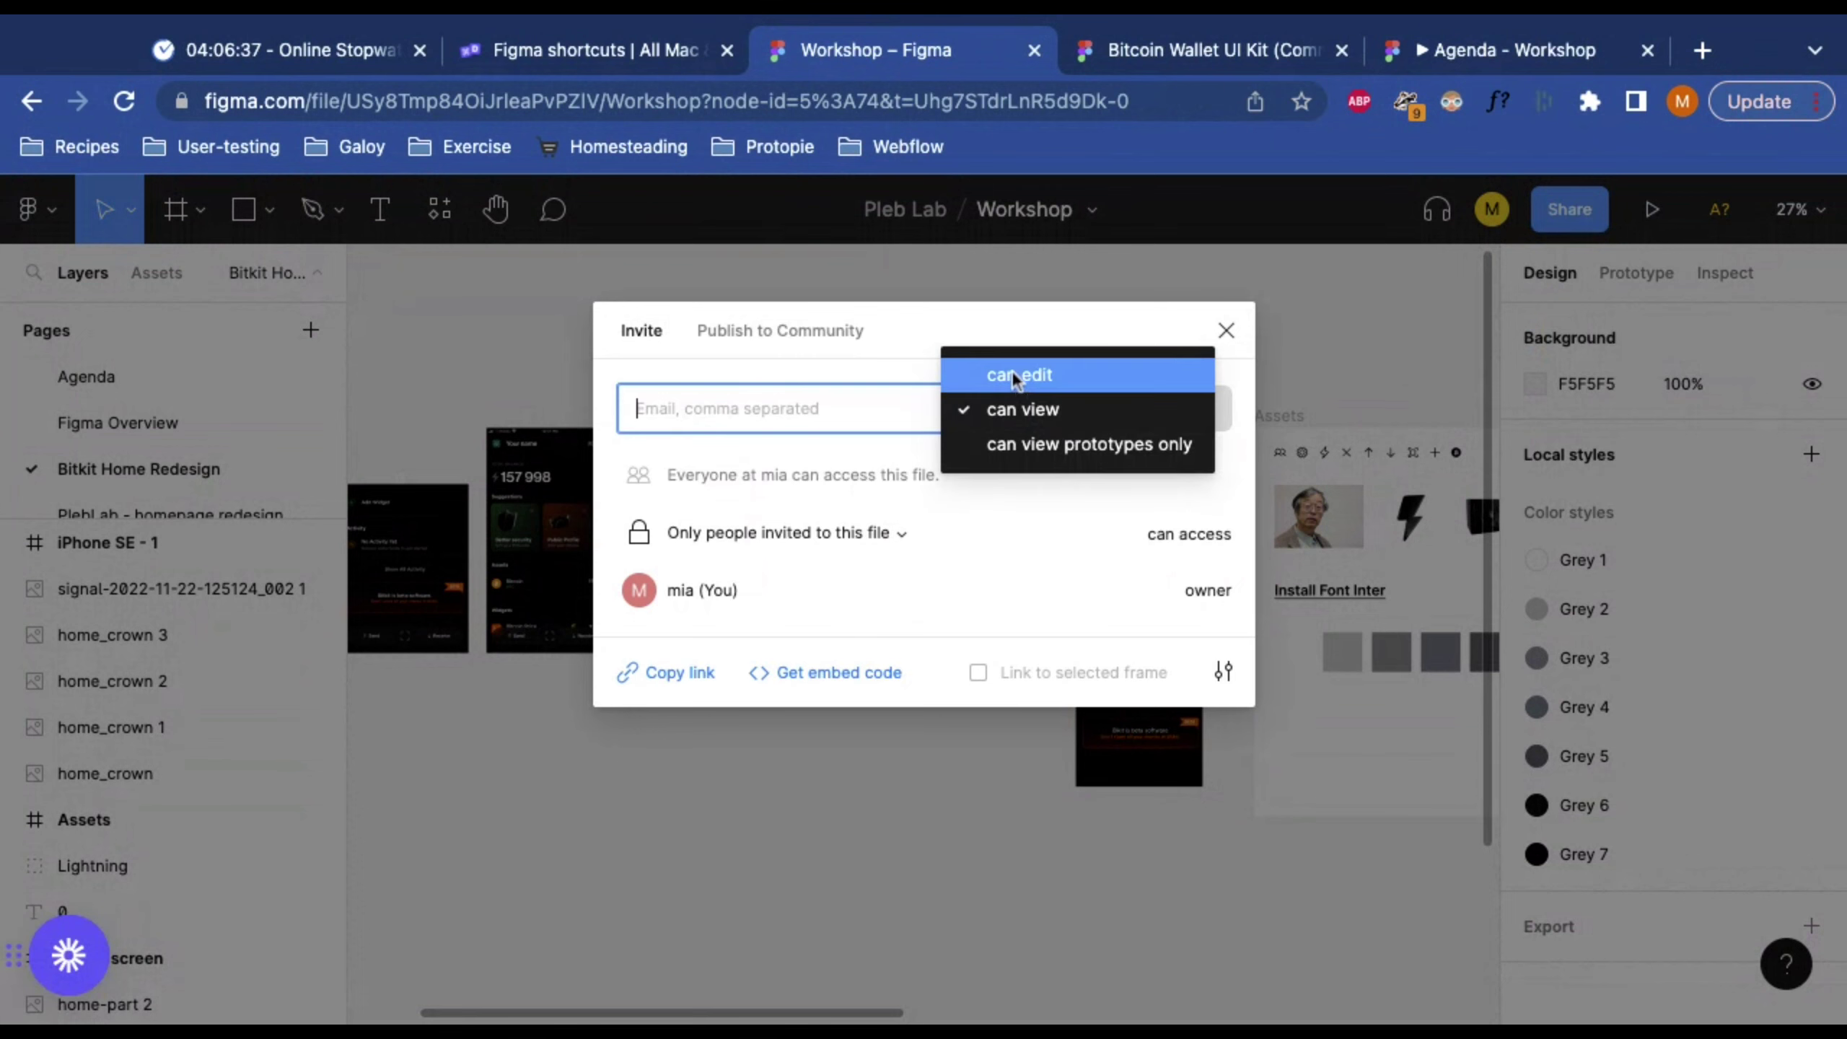
{"action": "left_click", "coordinate": [1019, 376]}
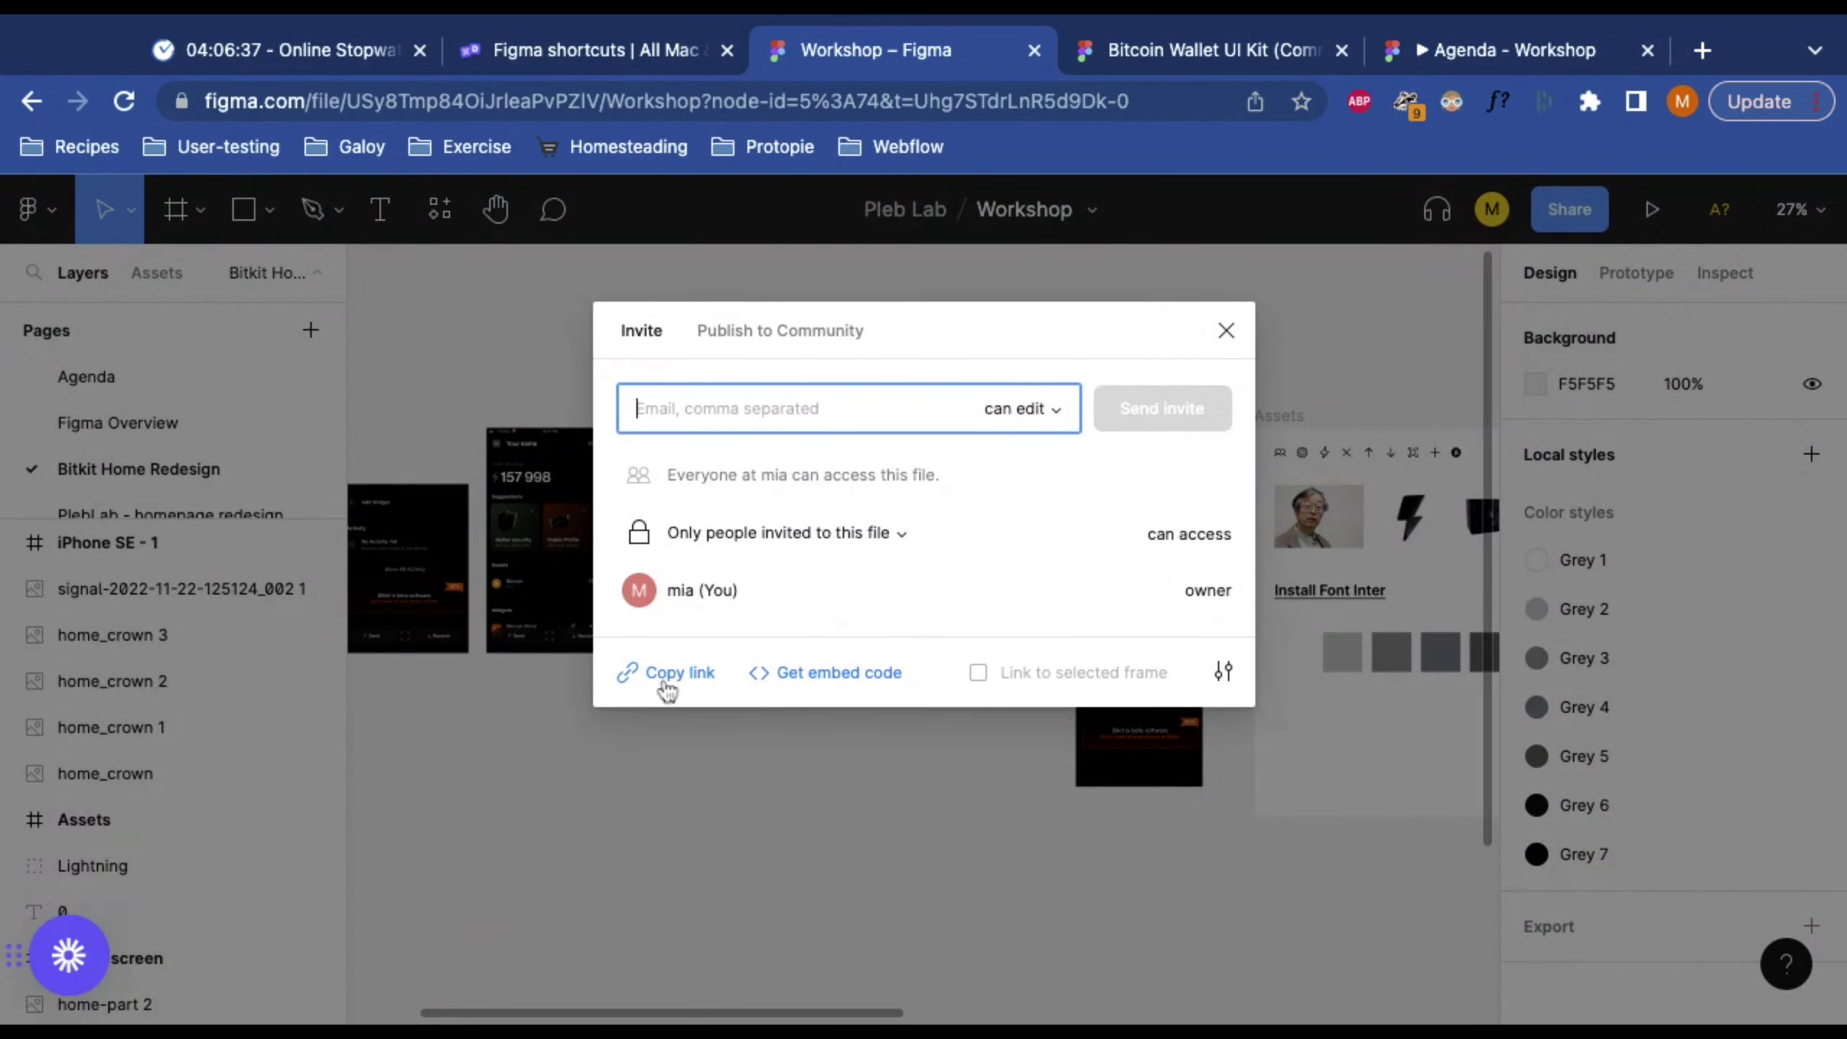
Step: Let anyone with the link edit, copy the share link, and keep the collaborator at can view
{"action": "left_click", "coordinate": [880, 532]}
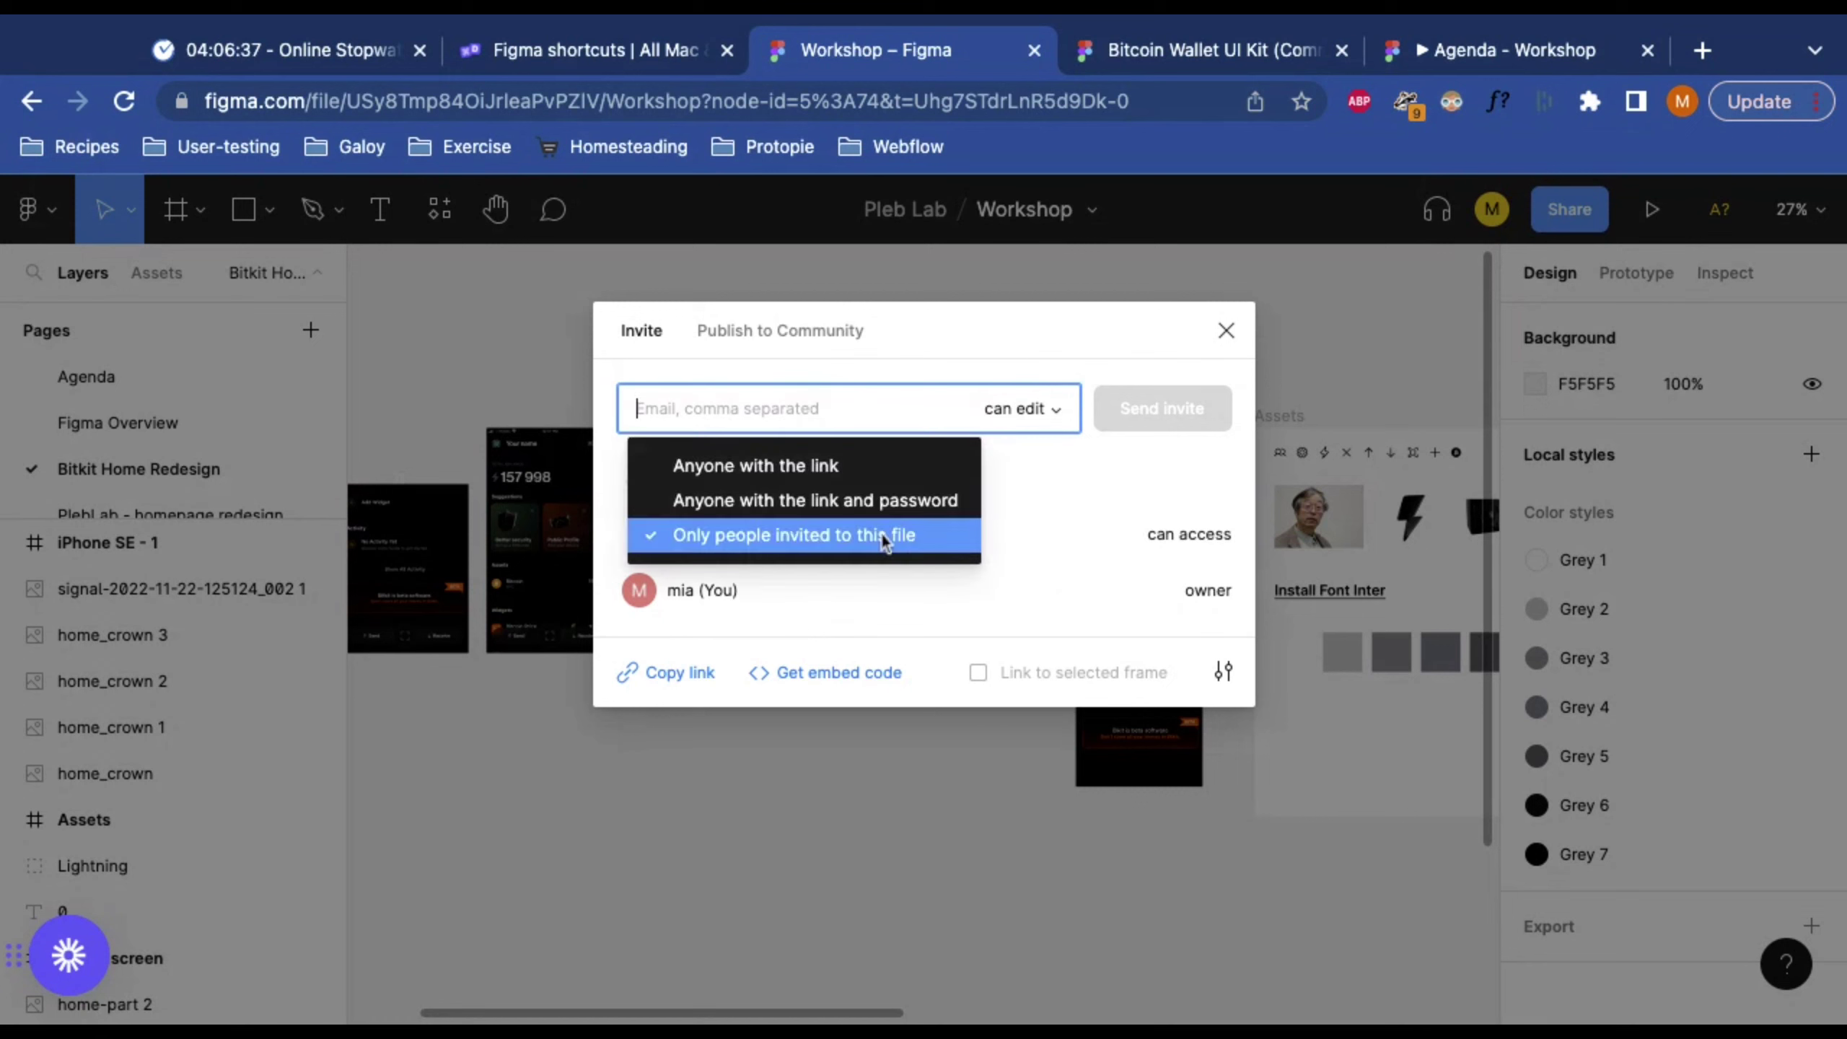
{"action": "left_click", "coordinate": [821, 467]}
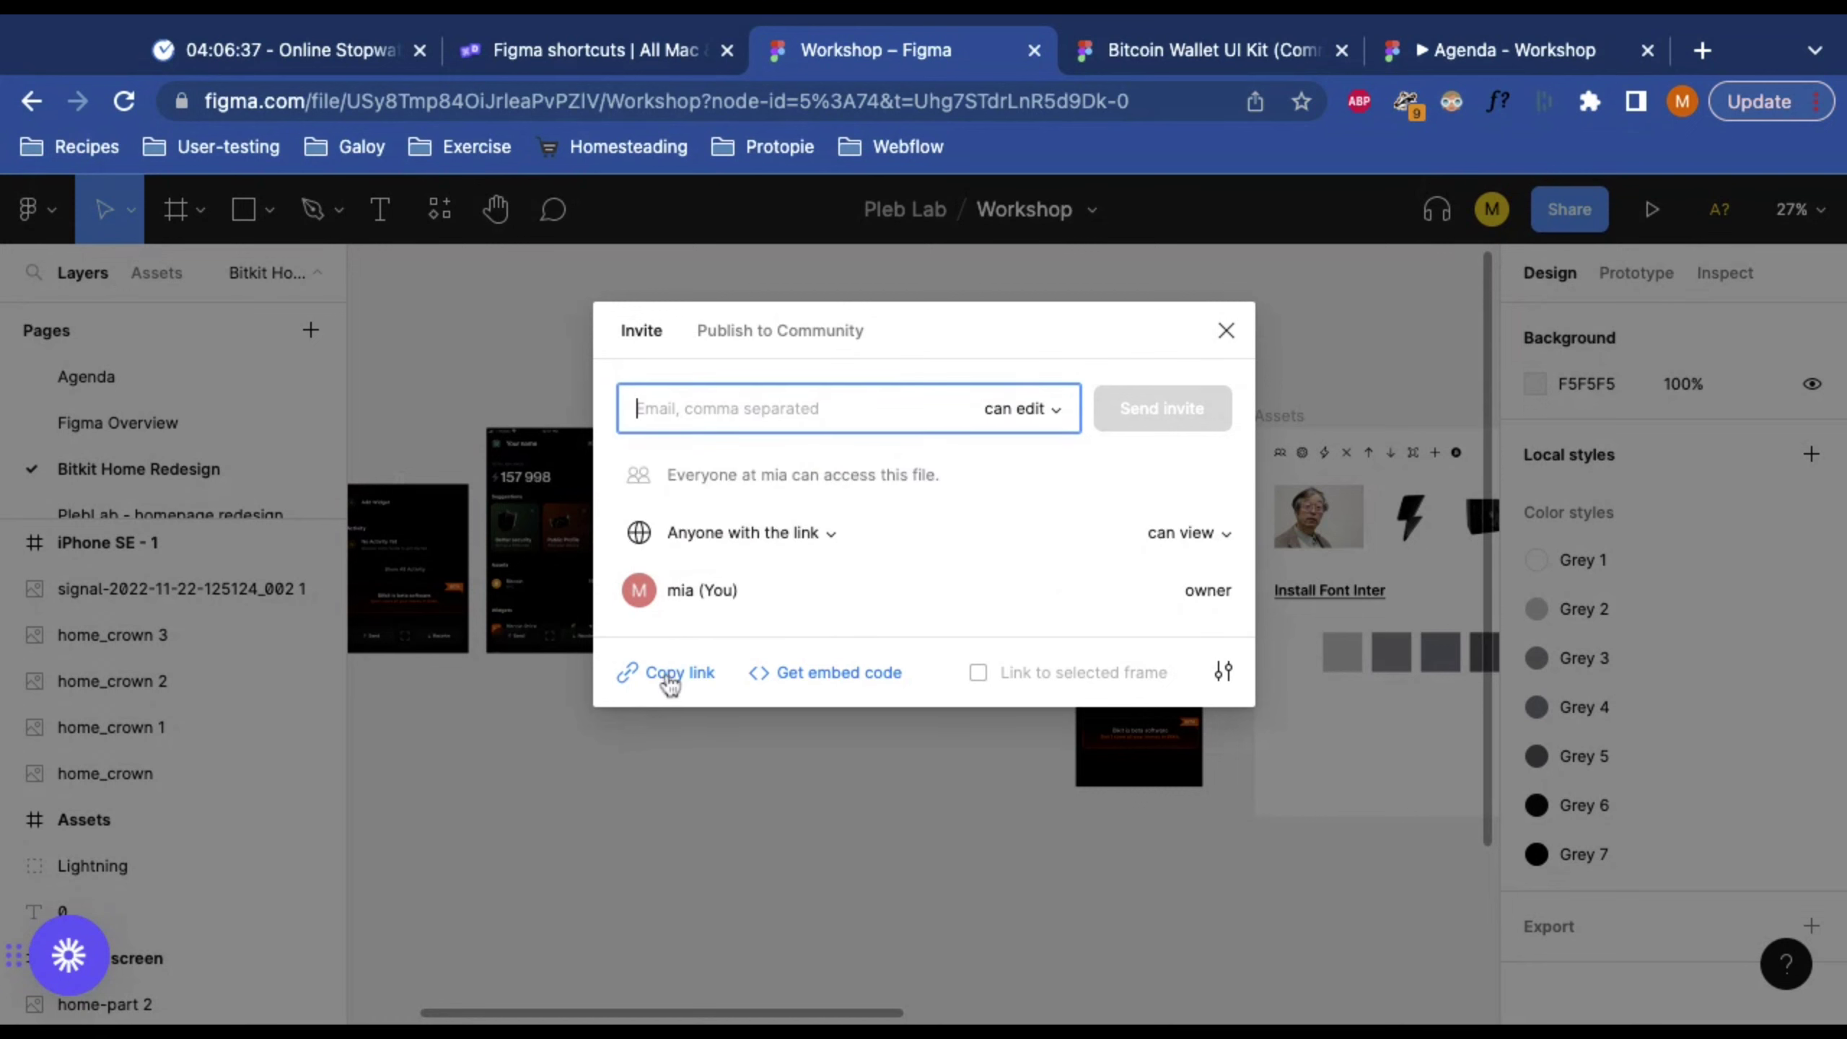
{"action": "left_click", "coordinate": [1225, 533]}
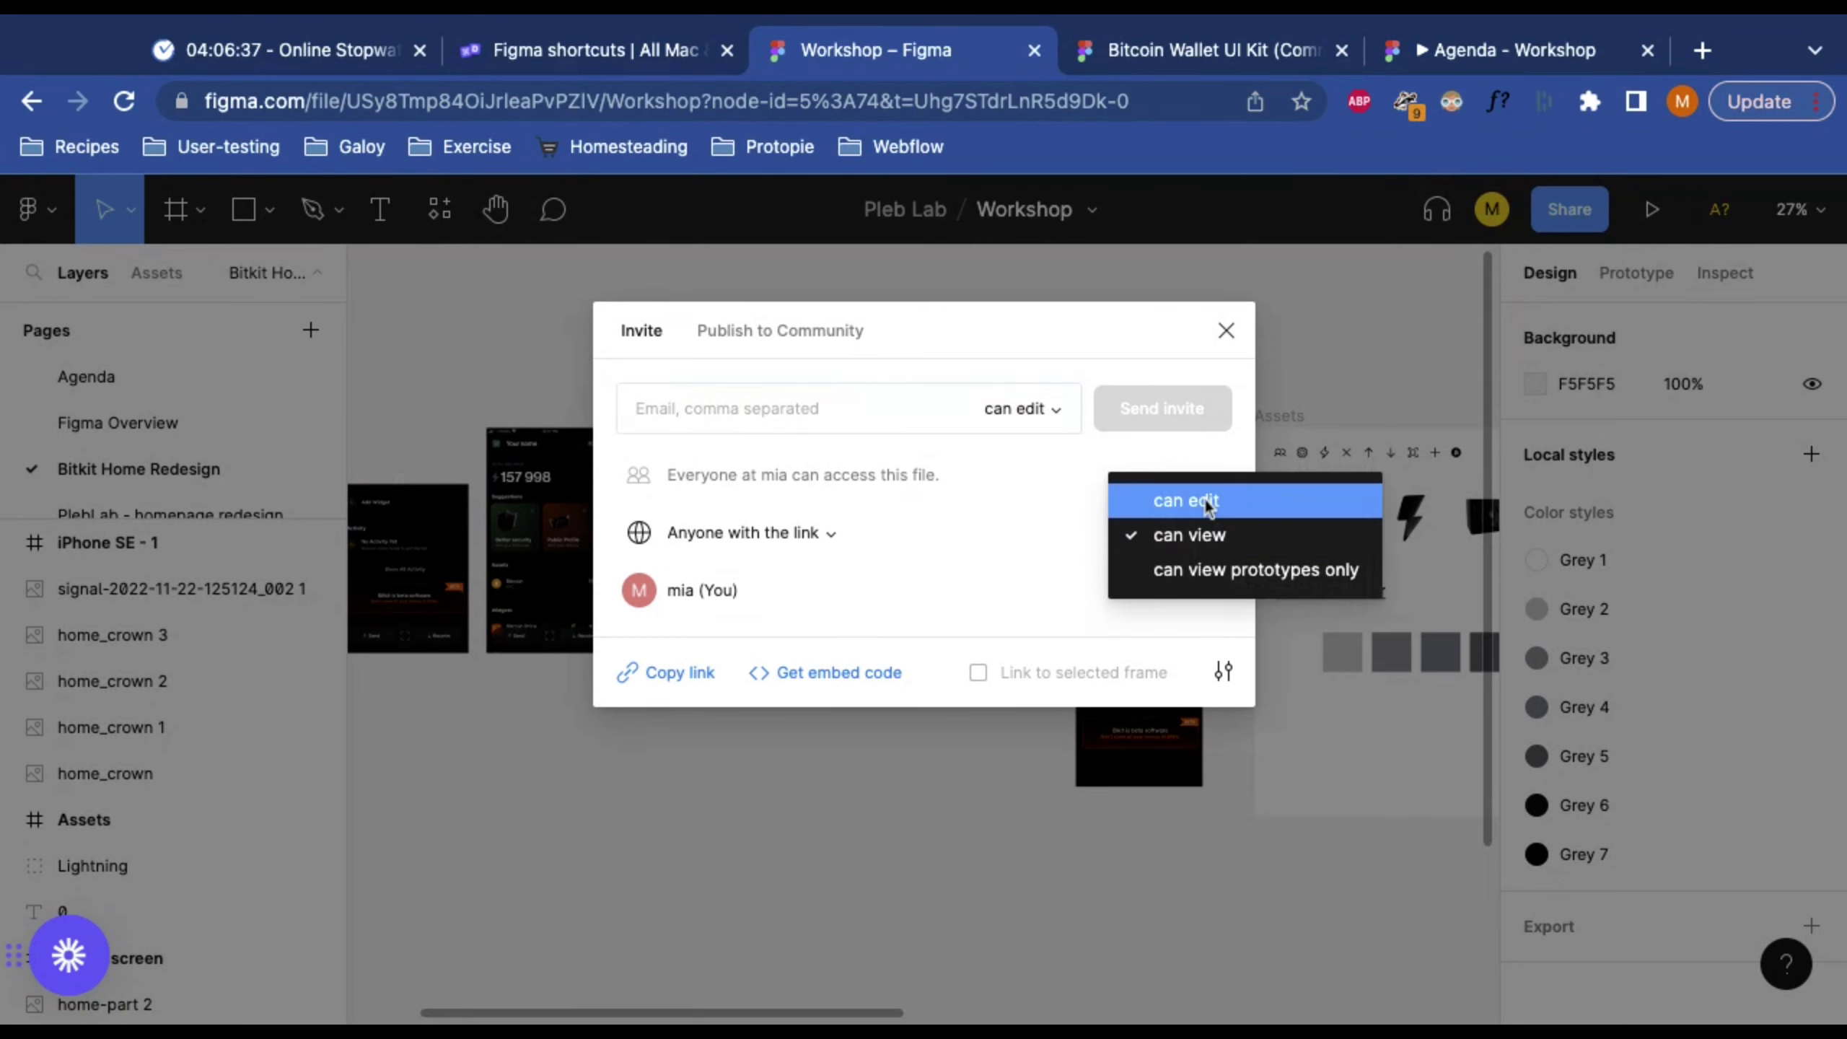
{"action": "left_click", "coordinate": [1207, 502]}
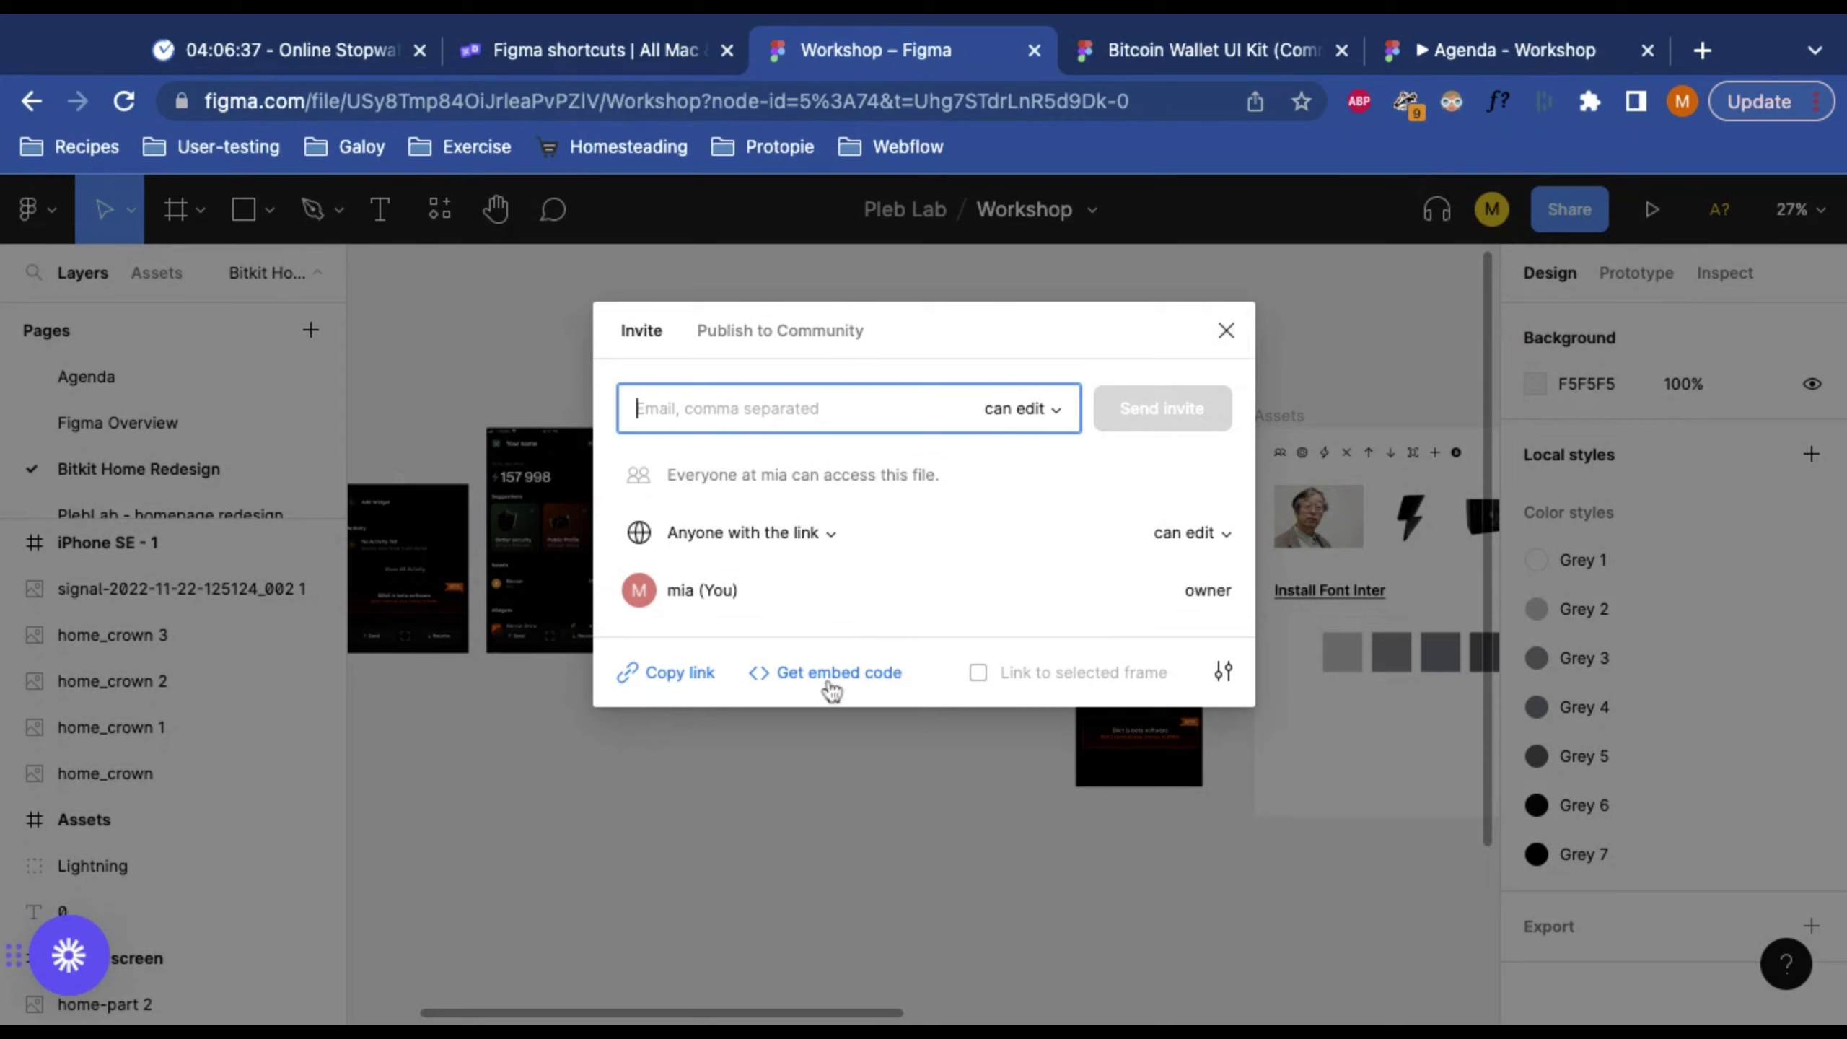
{"action": "left_click", "coordinate": [682, 682]}
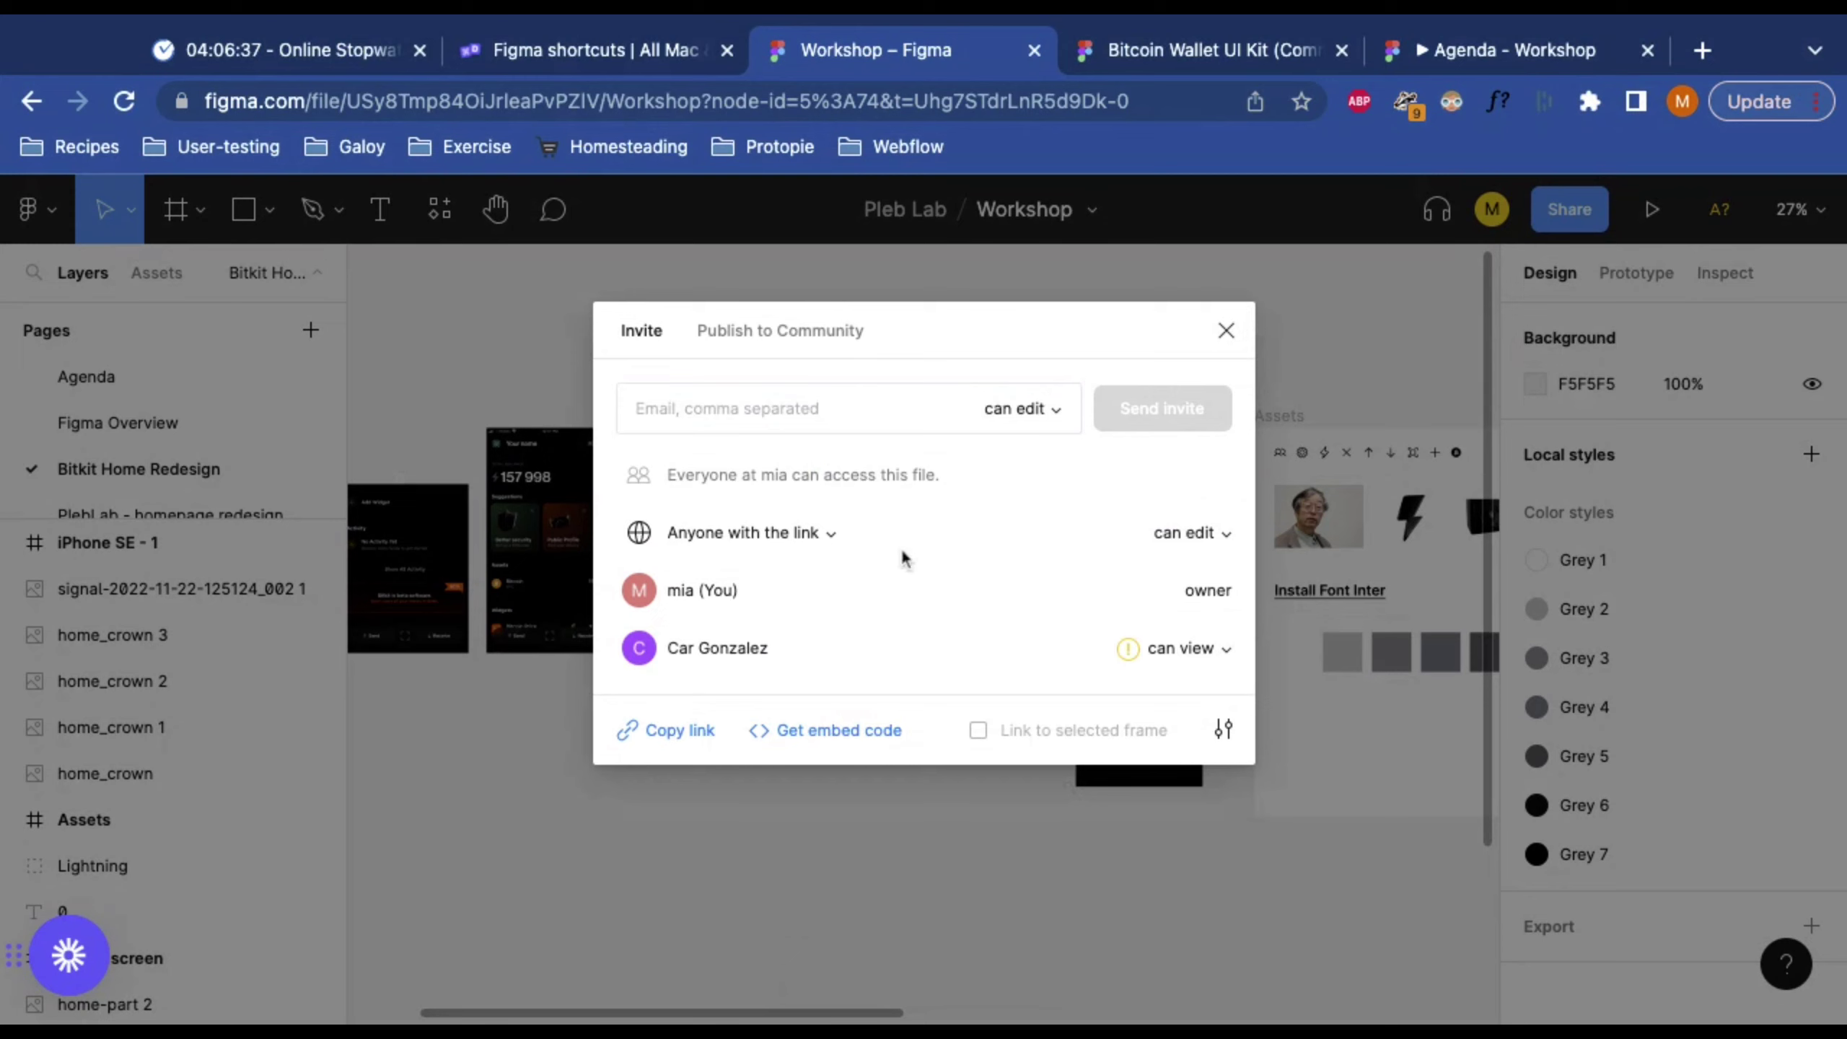
{"action": "left_click", "coordinate": [1215, 646]}
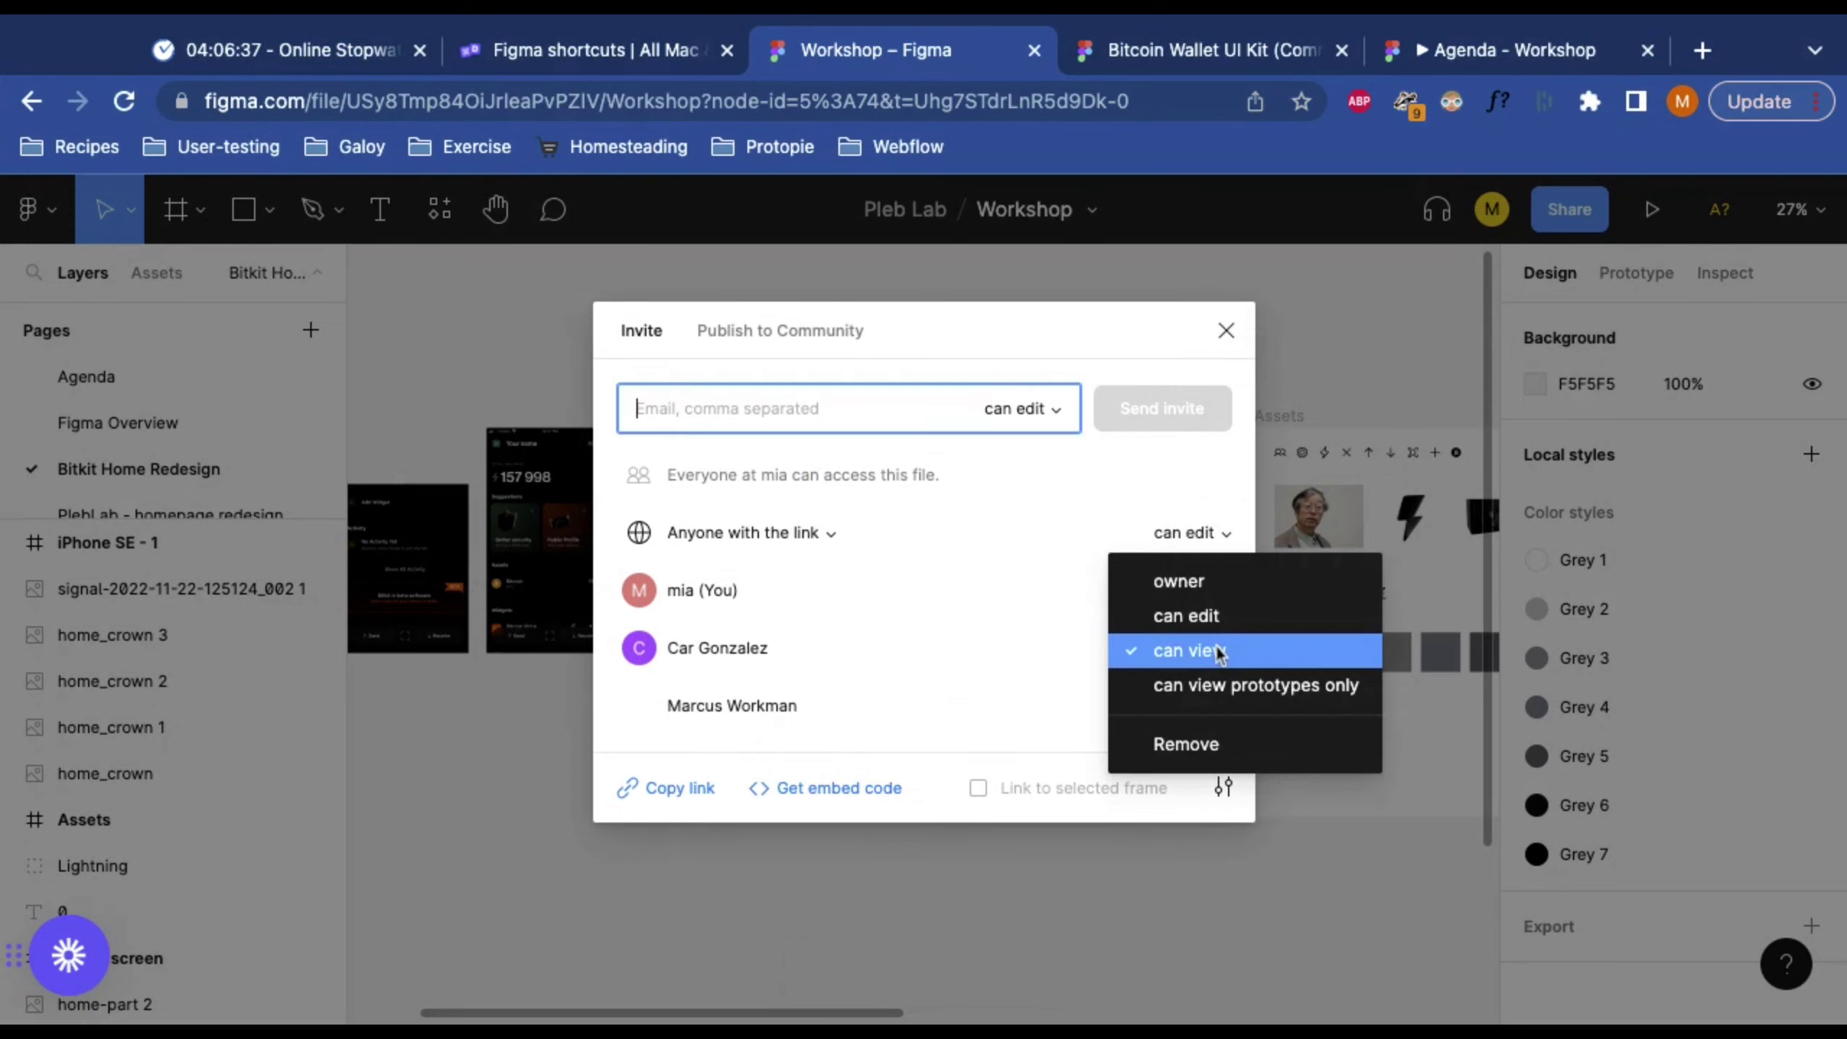
{"action": "left_click", "coordinate": [1140, 471]}
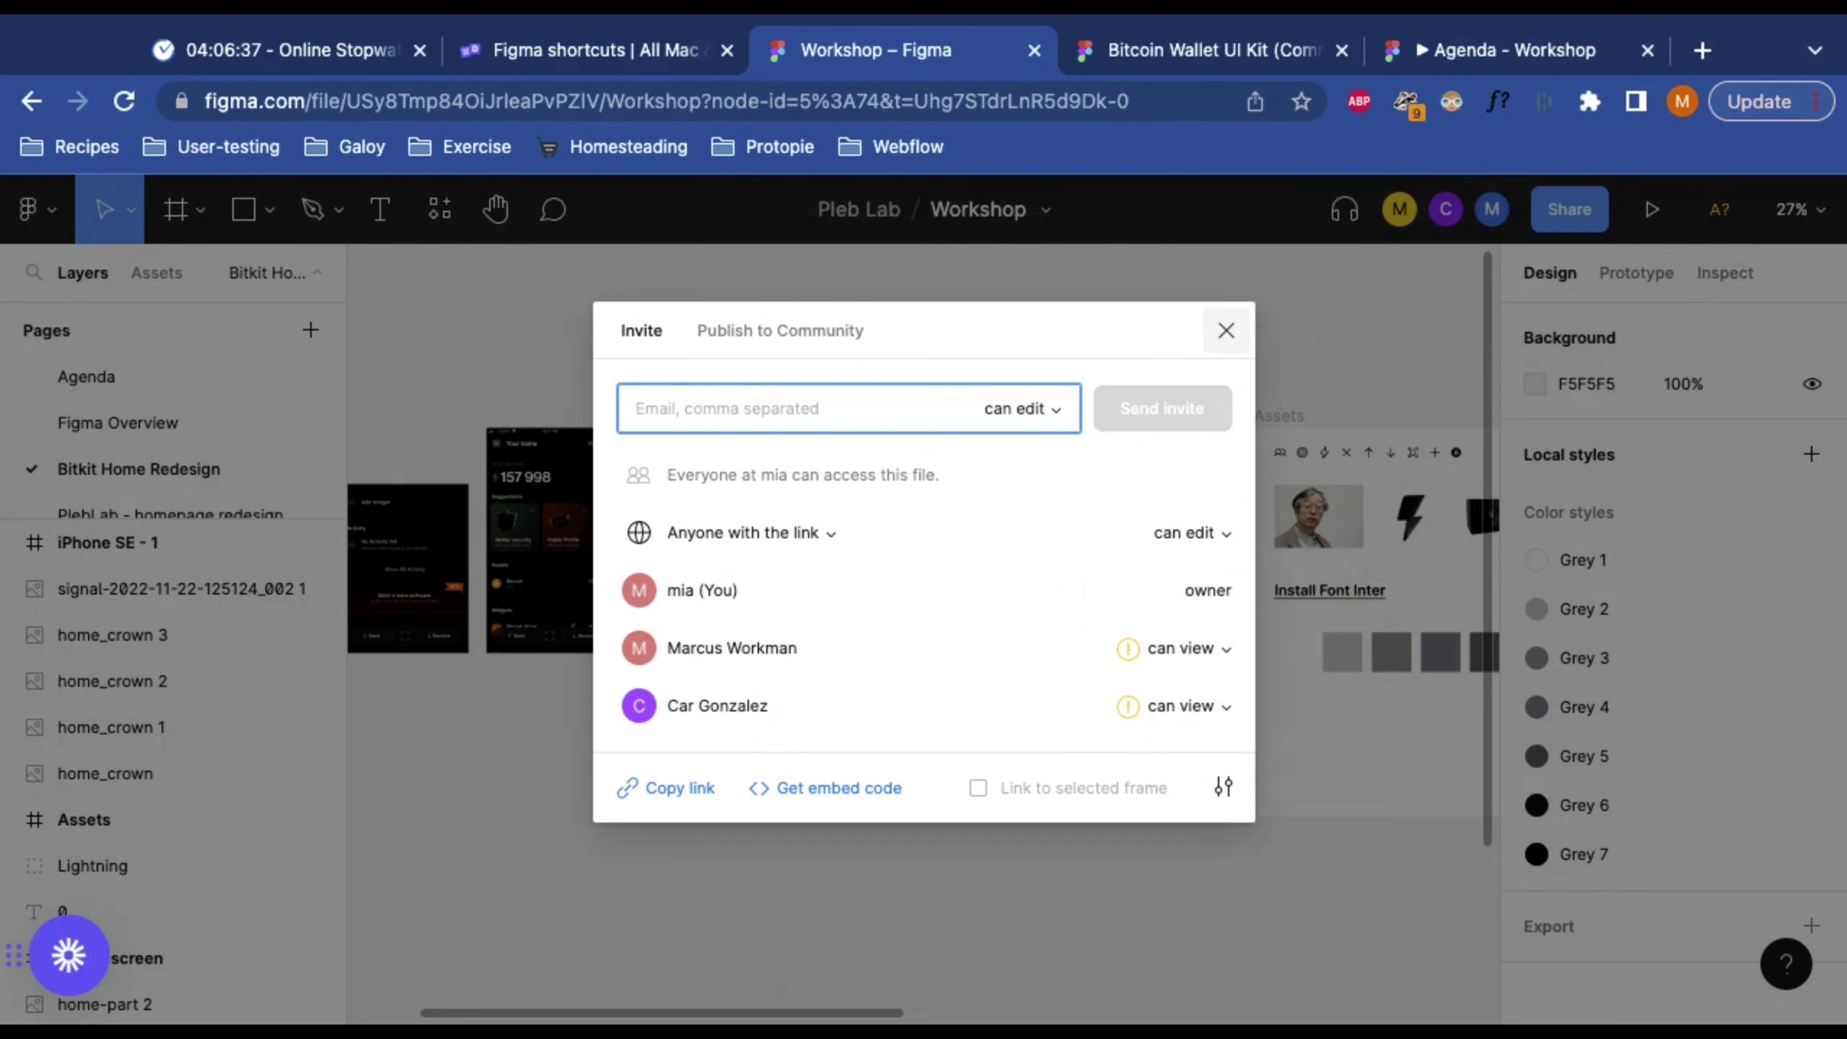
Step: Close the sharing dialog and pan across the canvas
{"action": "key", "text": "Escape"}
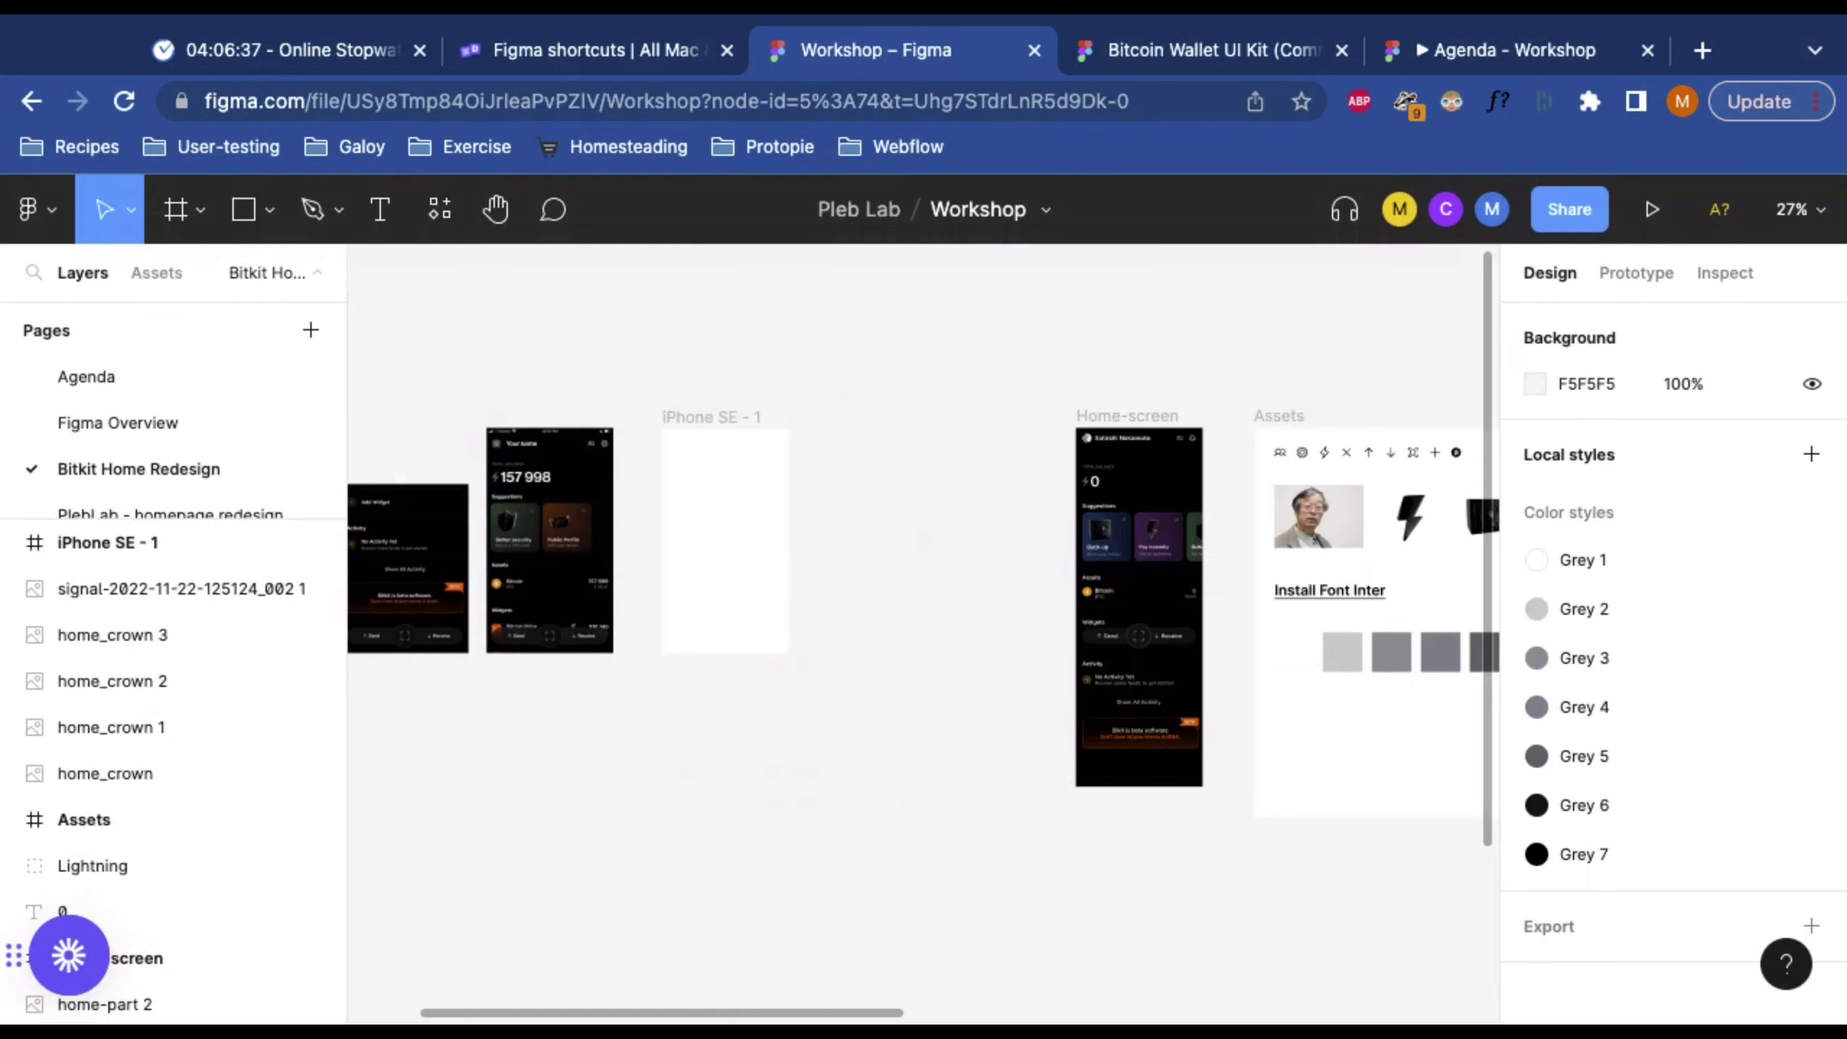
{"action": "scroll", "coordinate": [988, 502], "scroll_direction": "right", "scroll_amount": 1}
{"action": "scroll", "coordinate": [988, 502], "scroll_direction": "right", "scroll_amount": 5}
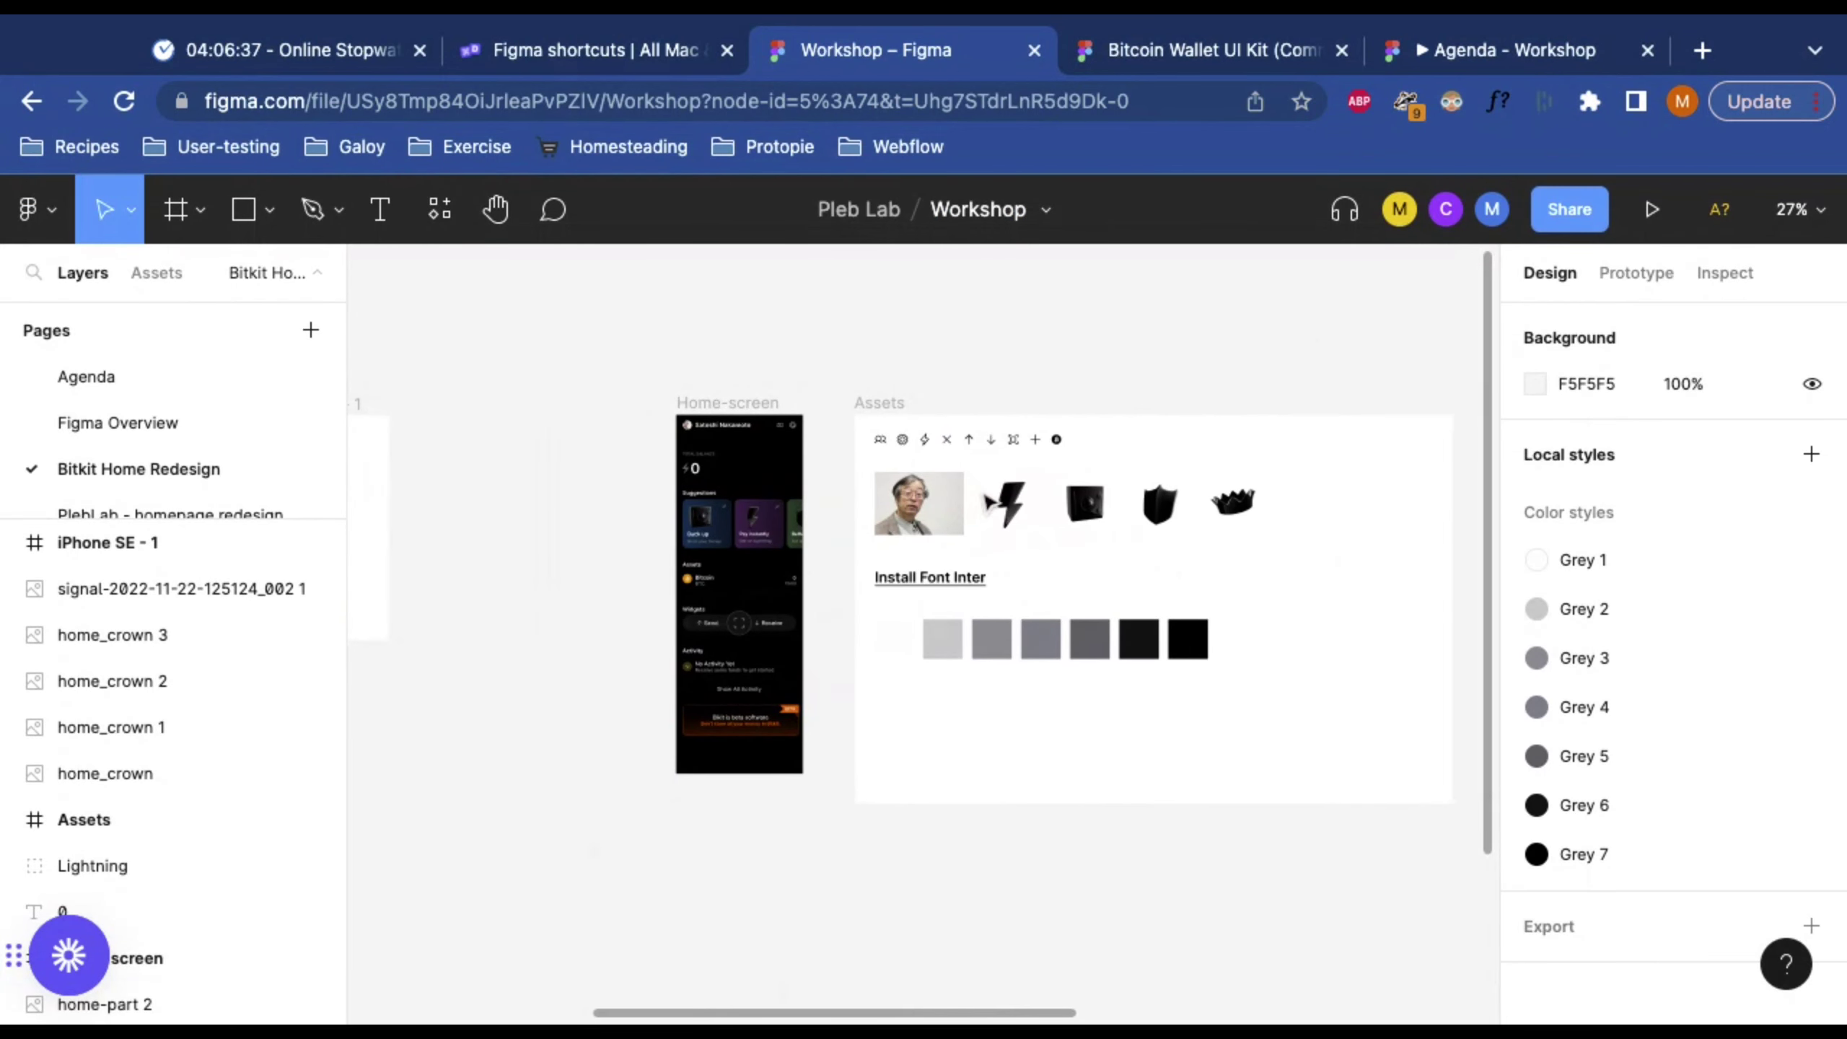
{"action": "scroll", "coordinate": [972, 560], "scroll_direction": "left", "scroll_amount": 4}
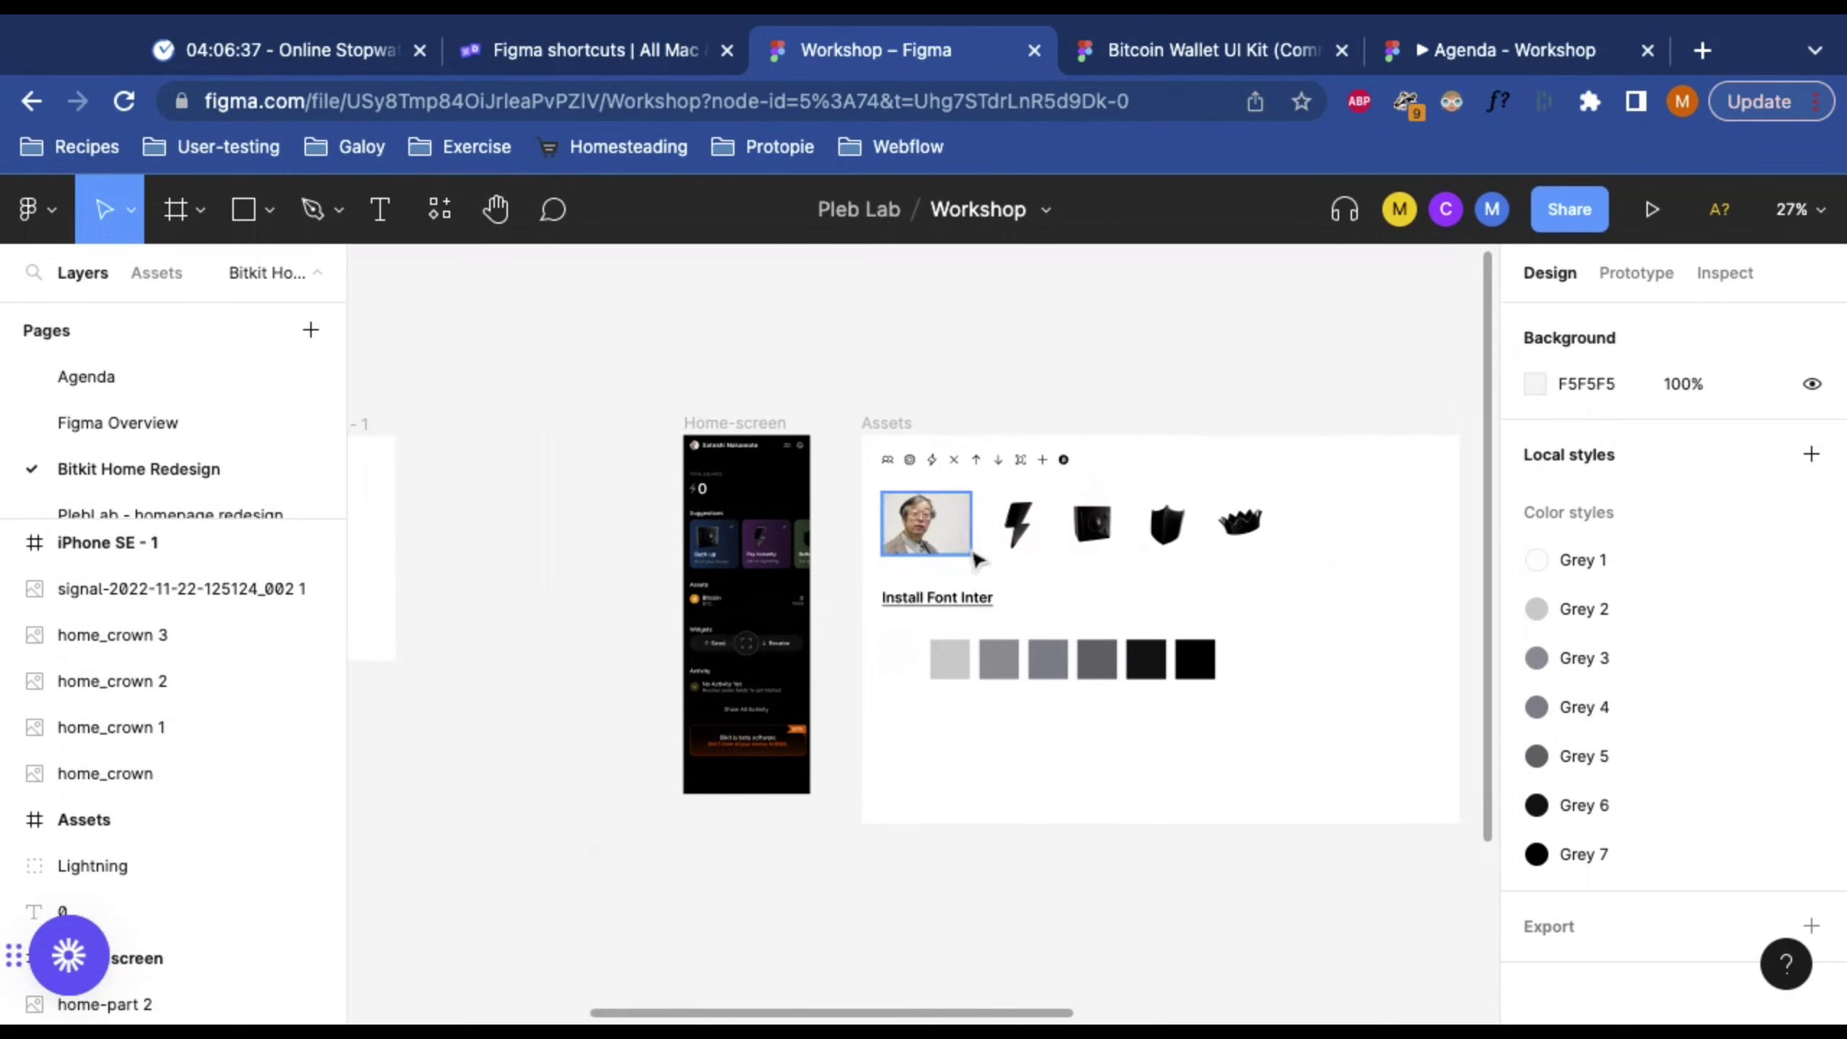
{"action": "scroll", "coordinate": [974, 455], "scroll_direction": "left", "scroll_amount": 10}
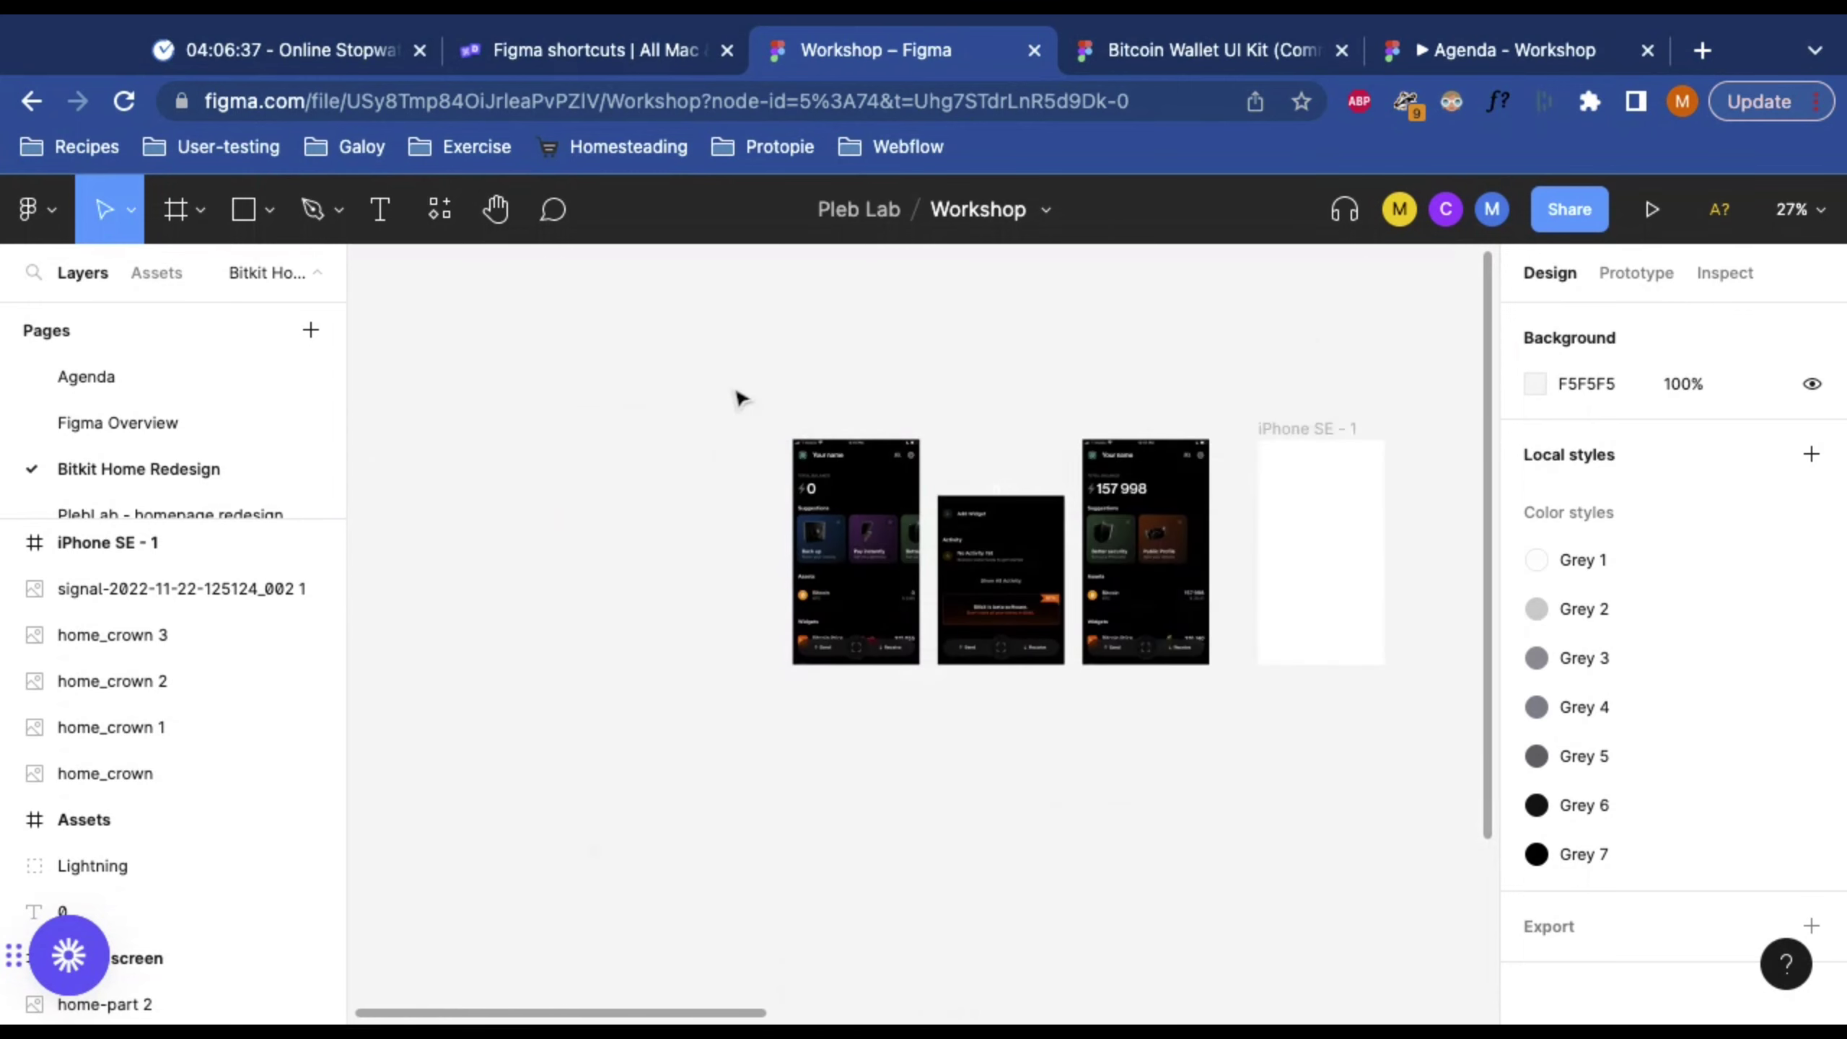
Step: Marquee-select the three iPhone screens, then Shift-add the Assets frame to the selection
{"action": "left_click_drag", "start_coordinate": [738, 397], "coordinate": [1229, 709]}
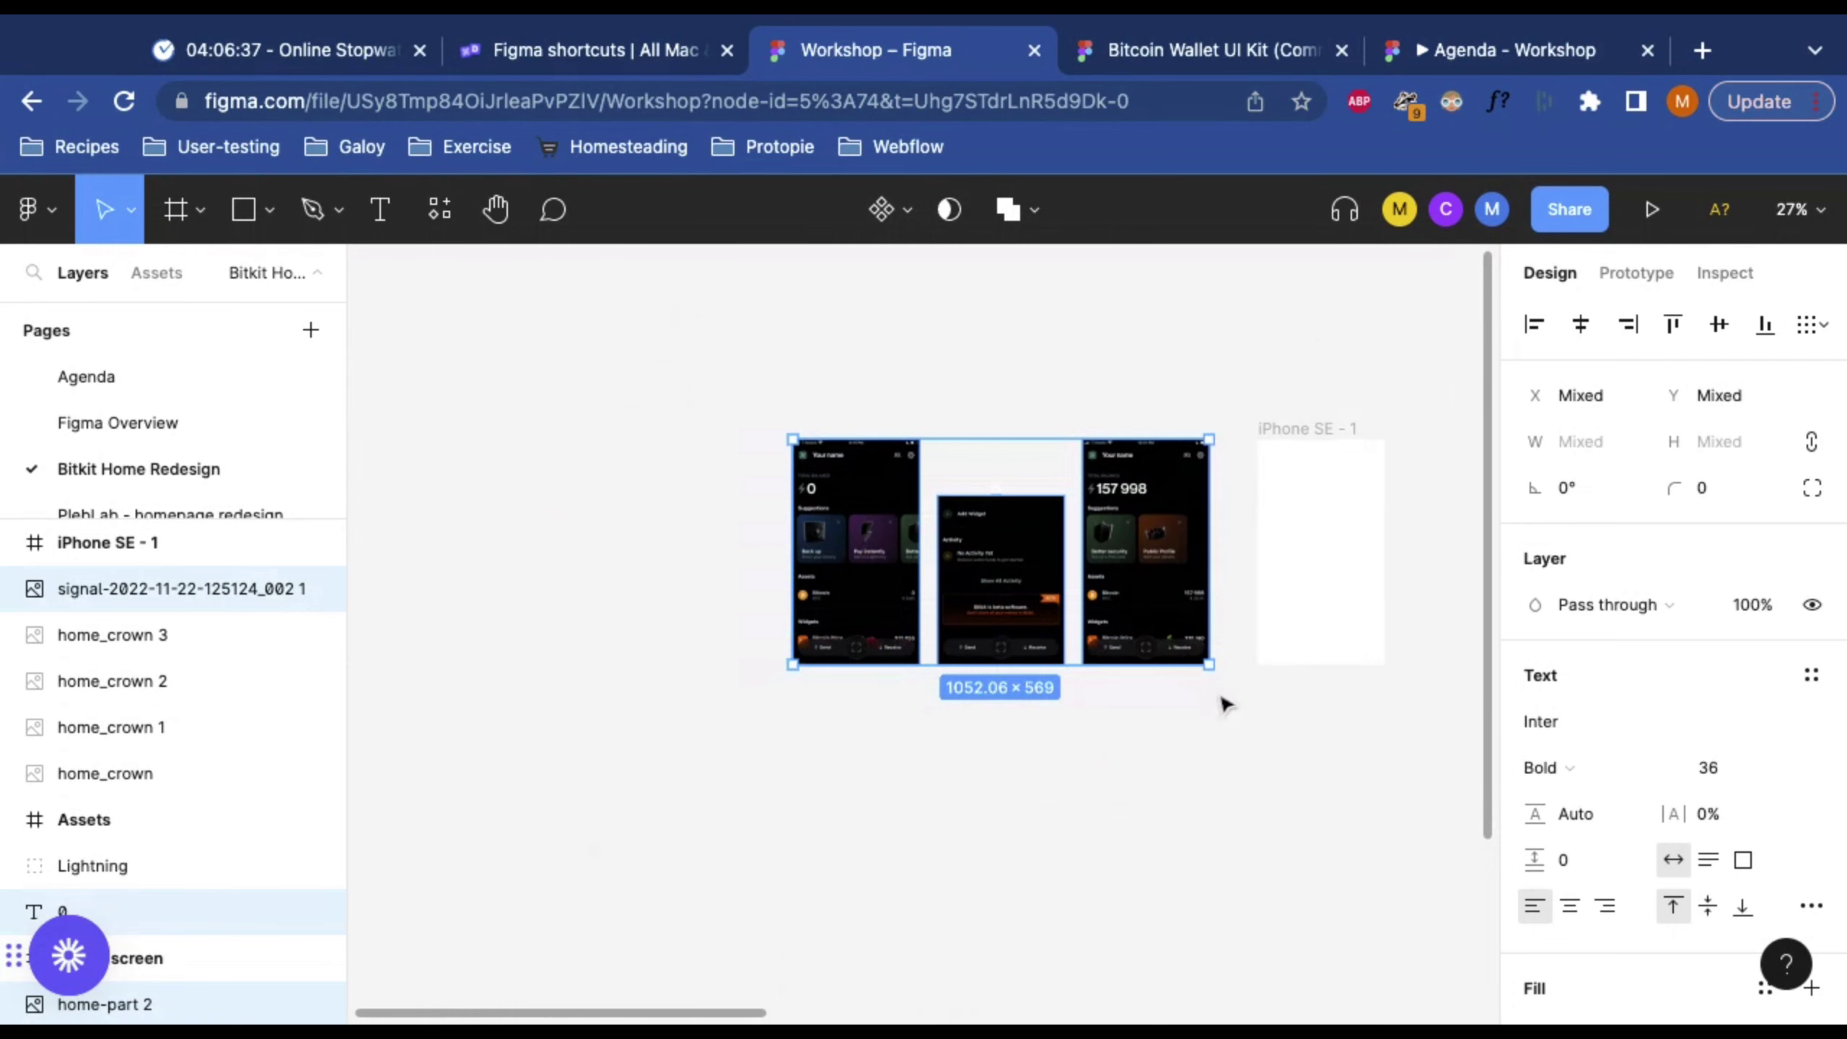
{"action": "scroll", "coordinate": [925, 631], "scroll_direction": "right", "scroll_amount": 6}
{"action": "scroll", "coordinate": [923, 631], "scroll_direction": "right", "scroll_amount": 1}
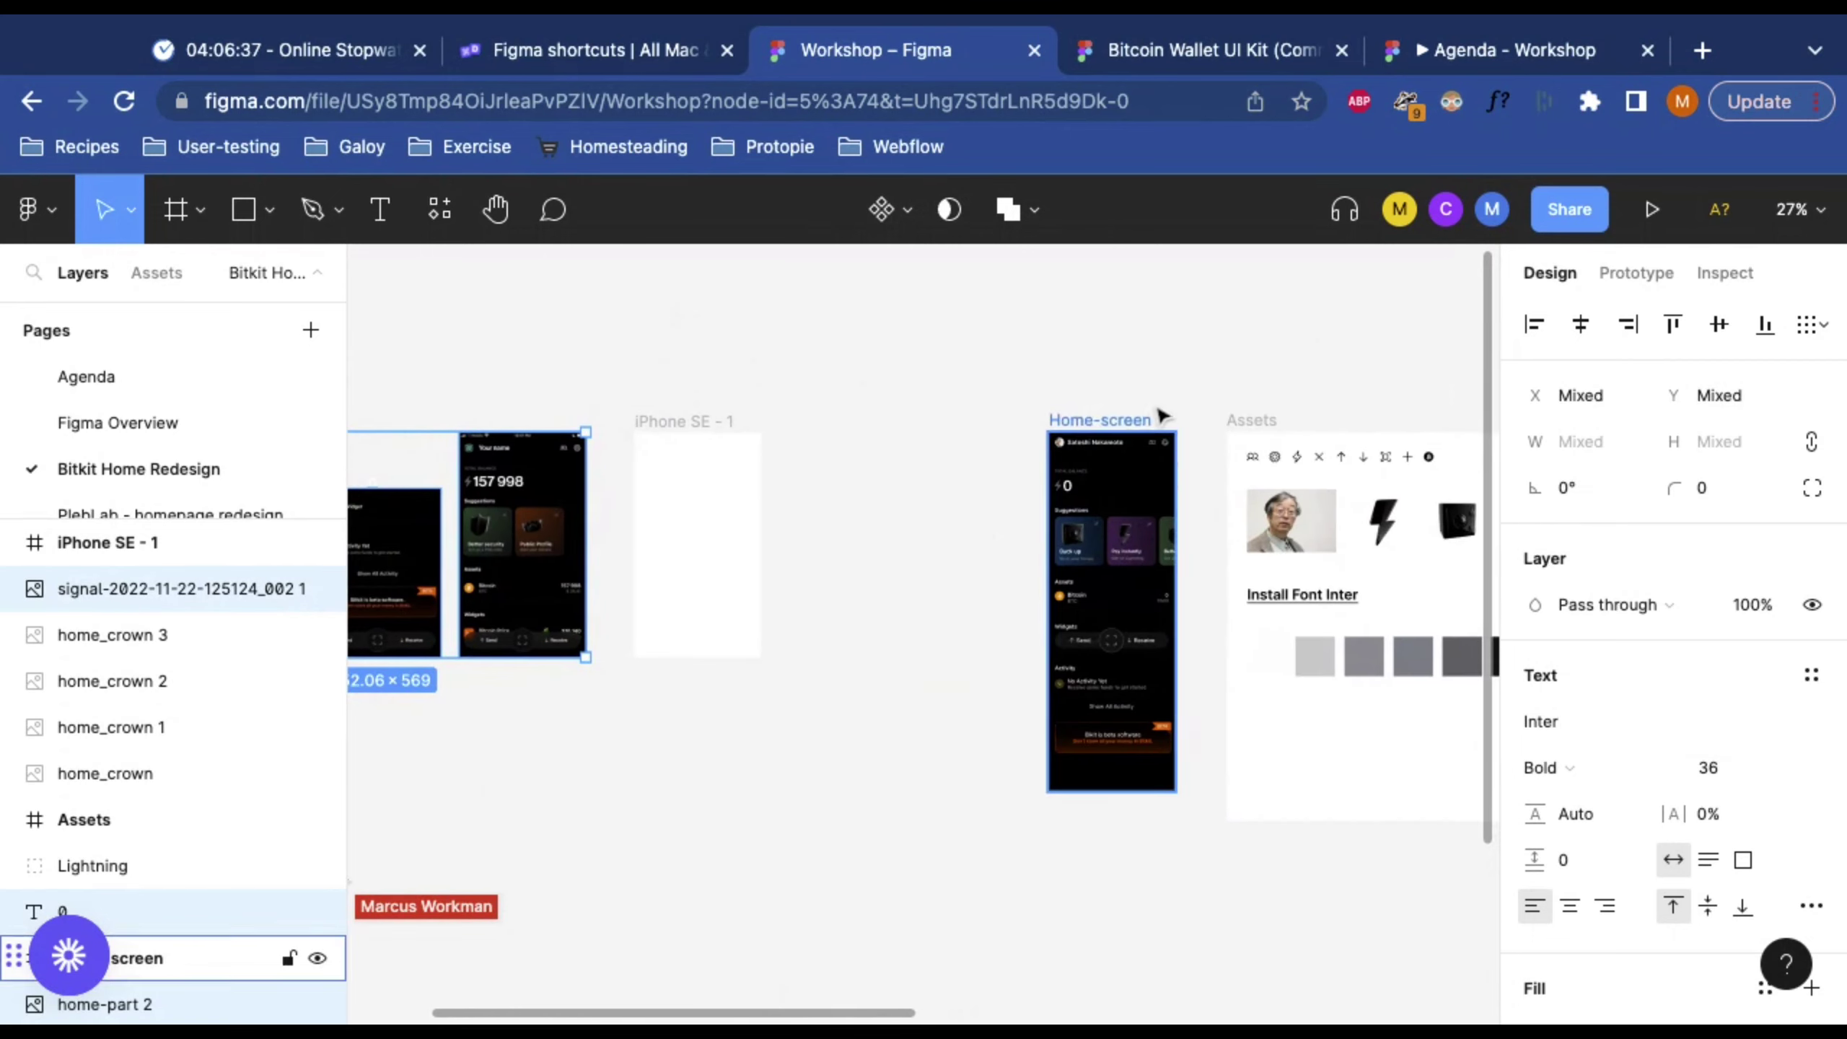
{"action": "left_click", "coordinate": [1264, 431], "text": "shift"}
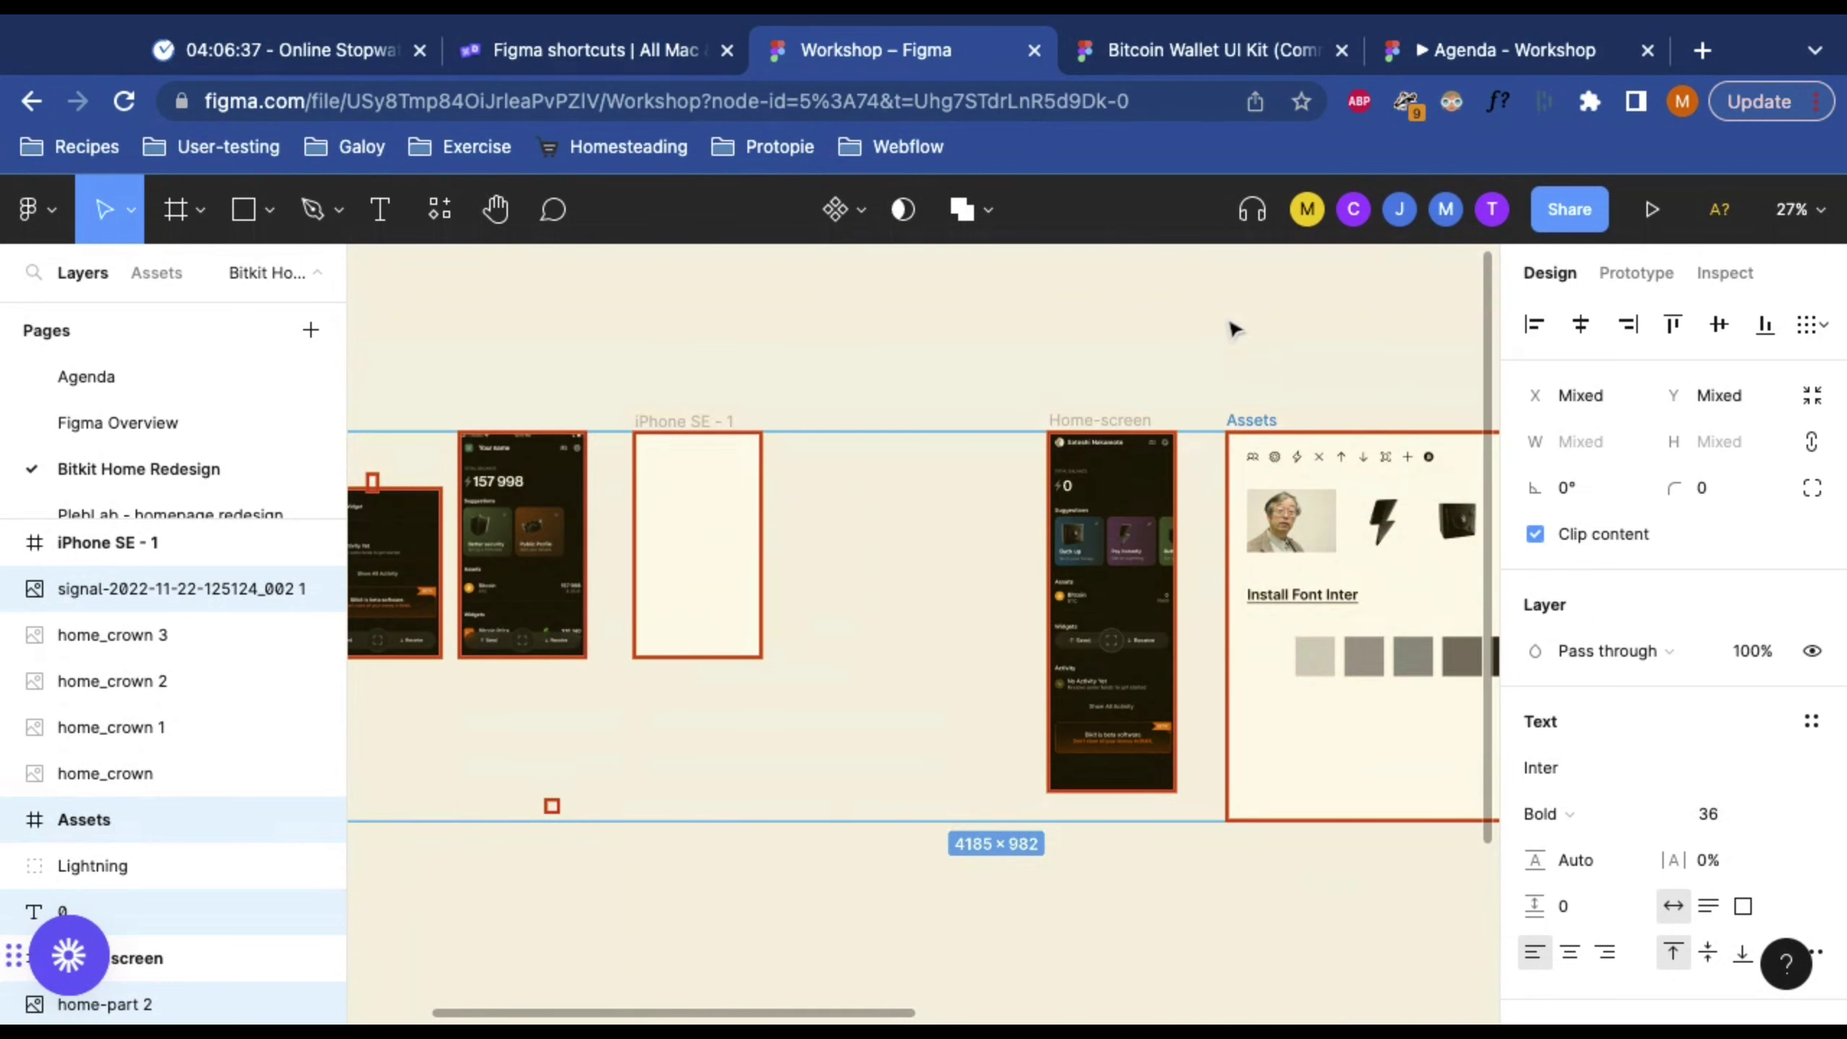
Step: Deselect the iPhone screens and Assets frame, then pan and zoom around the canvas
{"action": "scroll", "coordinate": [1231, 329], "scroll_direction": "down", "scroll_amount": 5}
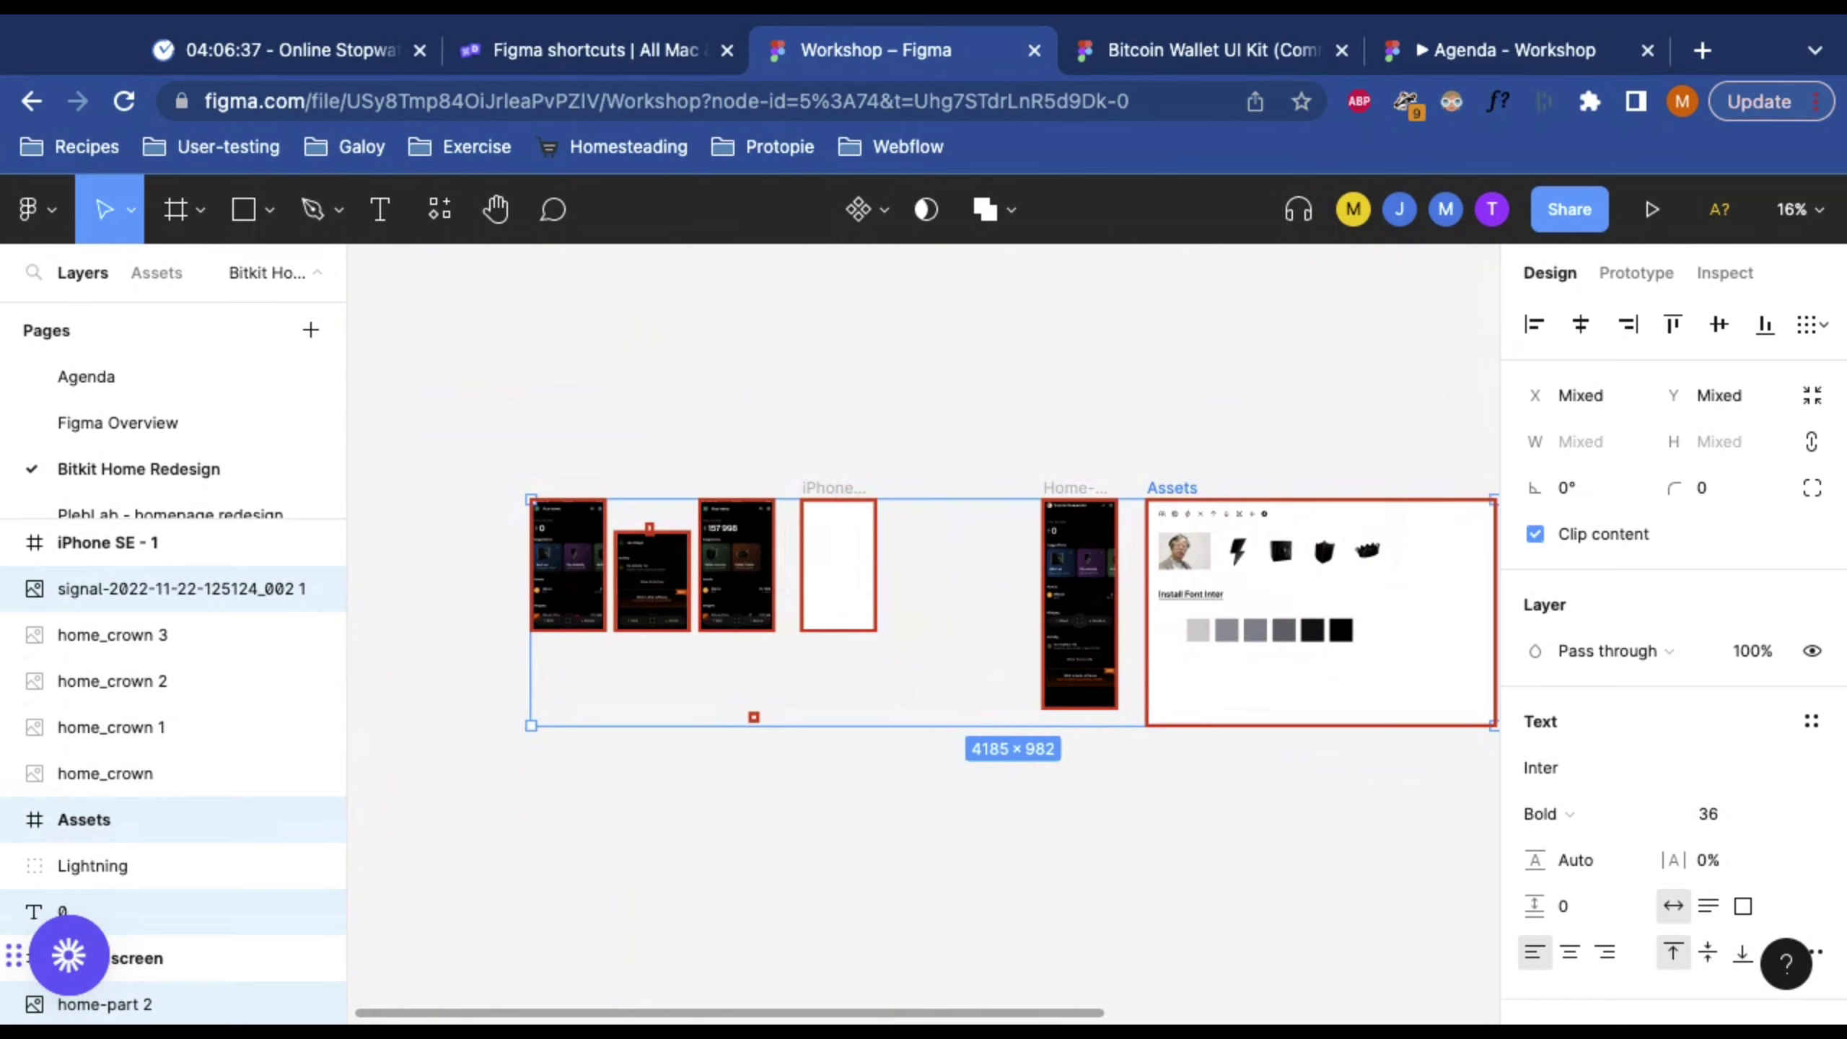
{"action": "key", "text": "Escape"}
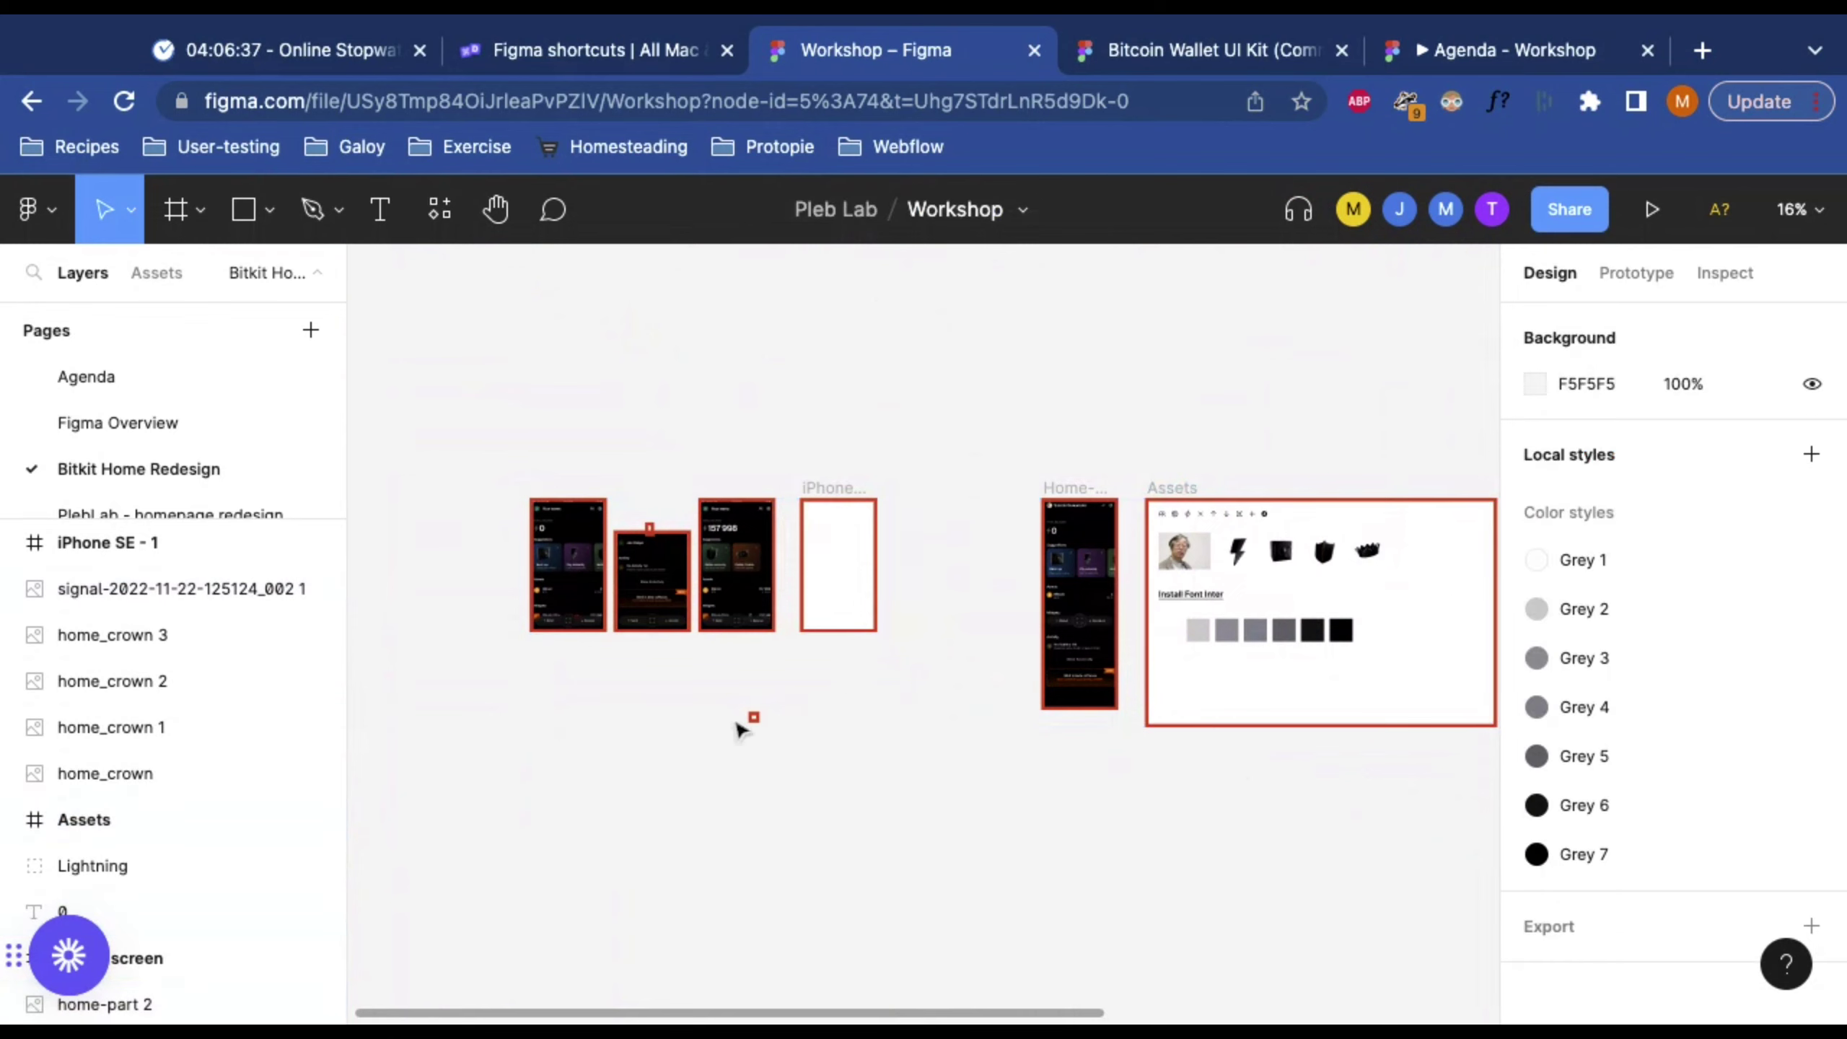
{"action": "scroll", "coordinate": [749, 722], "scroll_direction": "up", "scroll_amount": 10}
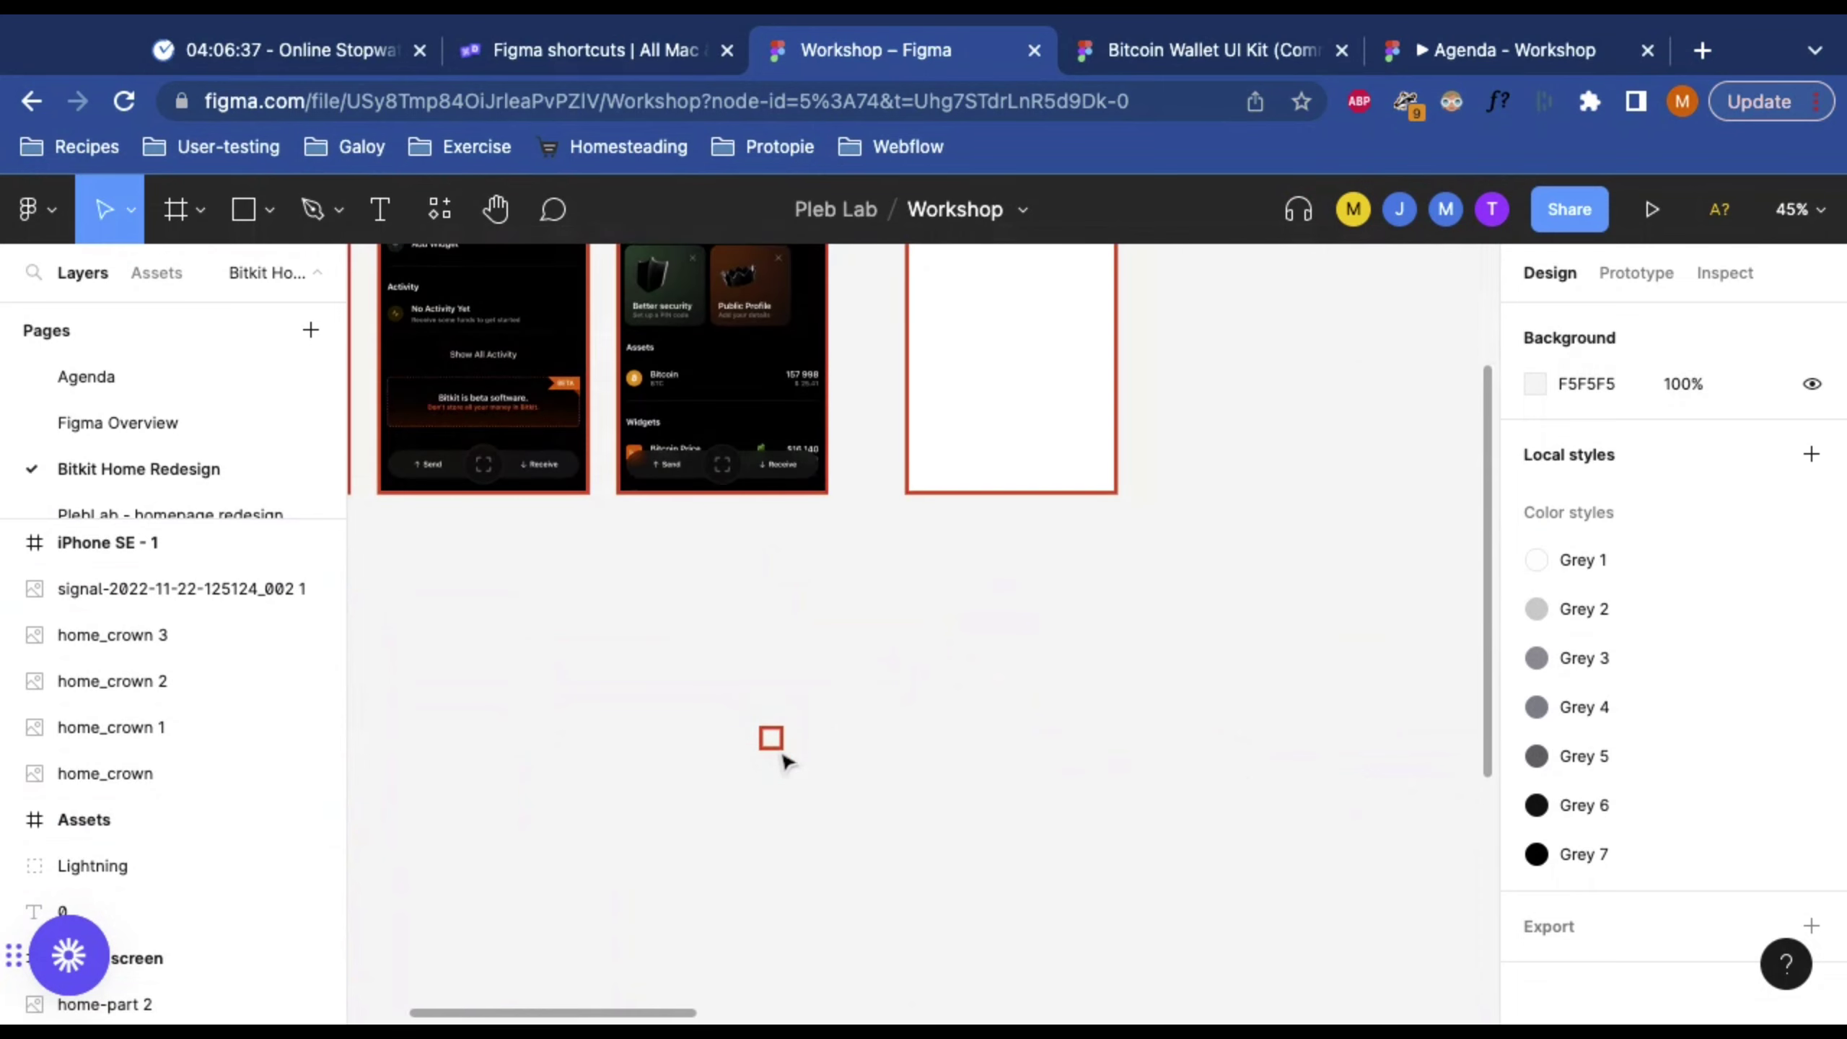
{"action": "scroll", "coordinate": [1062, 718], "scroll_direction": "down", "scroll_amount": 8}
{"action": "scroll", "coordinate": [1061, 718], "scroll_direction": "up", "scroll_amount": 3}
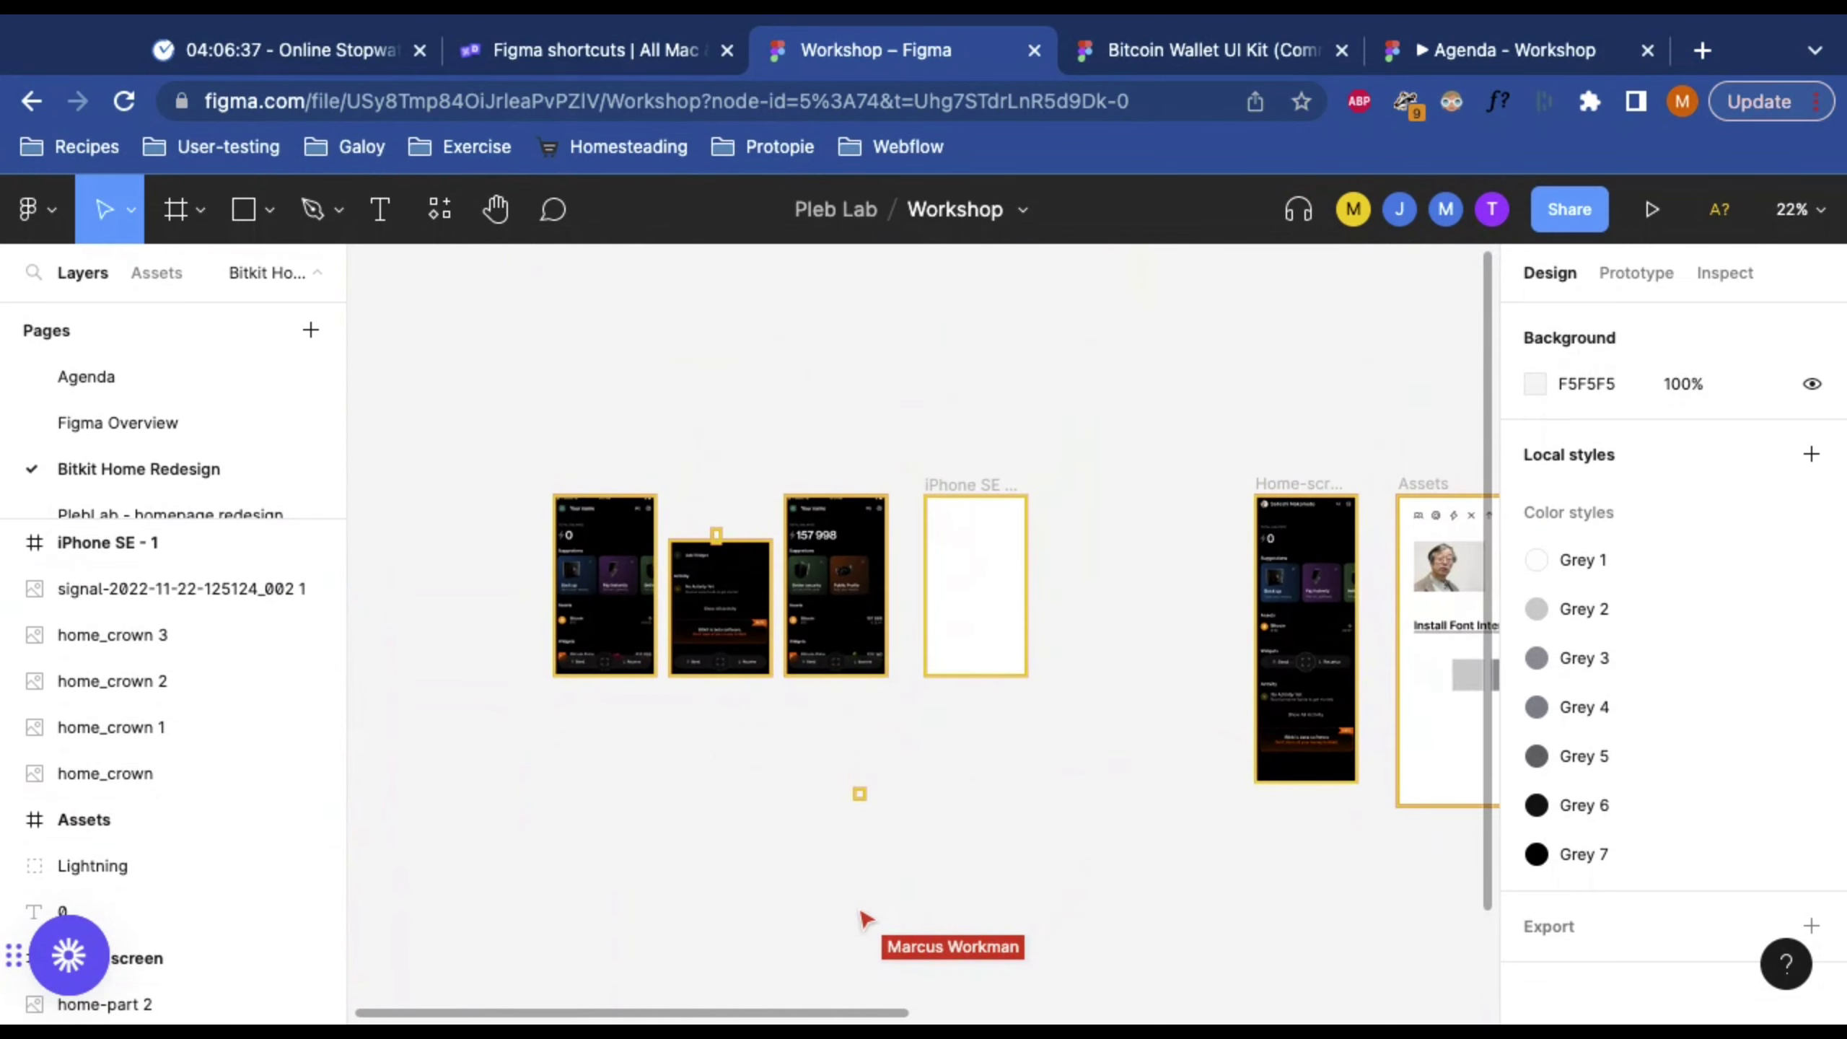
{"action": "scroll", "coordinate": [916, 625], "scroll_direction": "left", "scroll_amount": 2}
{"action": "scroll", "coordinate": [916, 625], "scroll_direction": "right", "scroll_amount": 4}
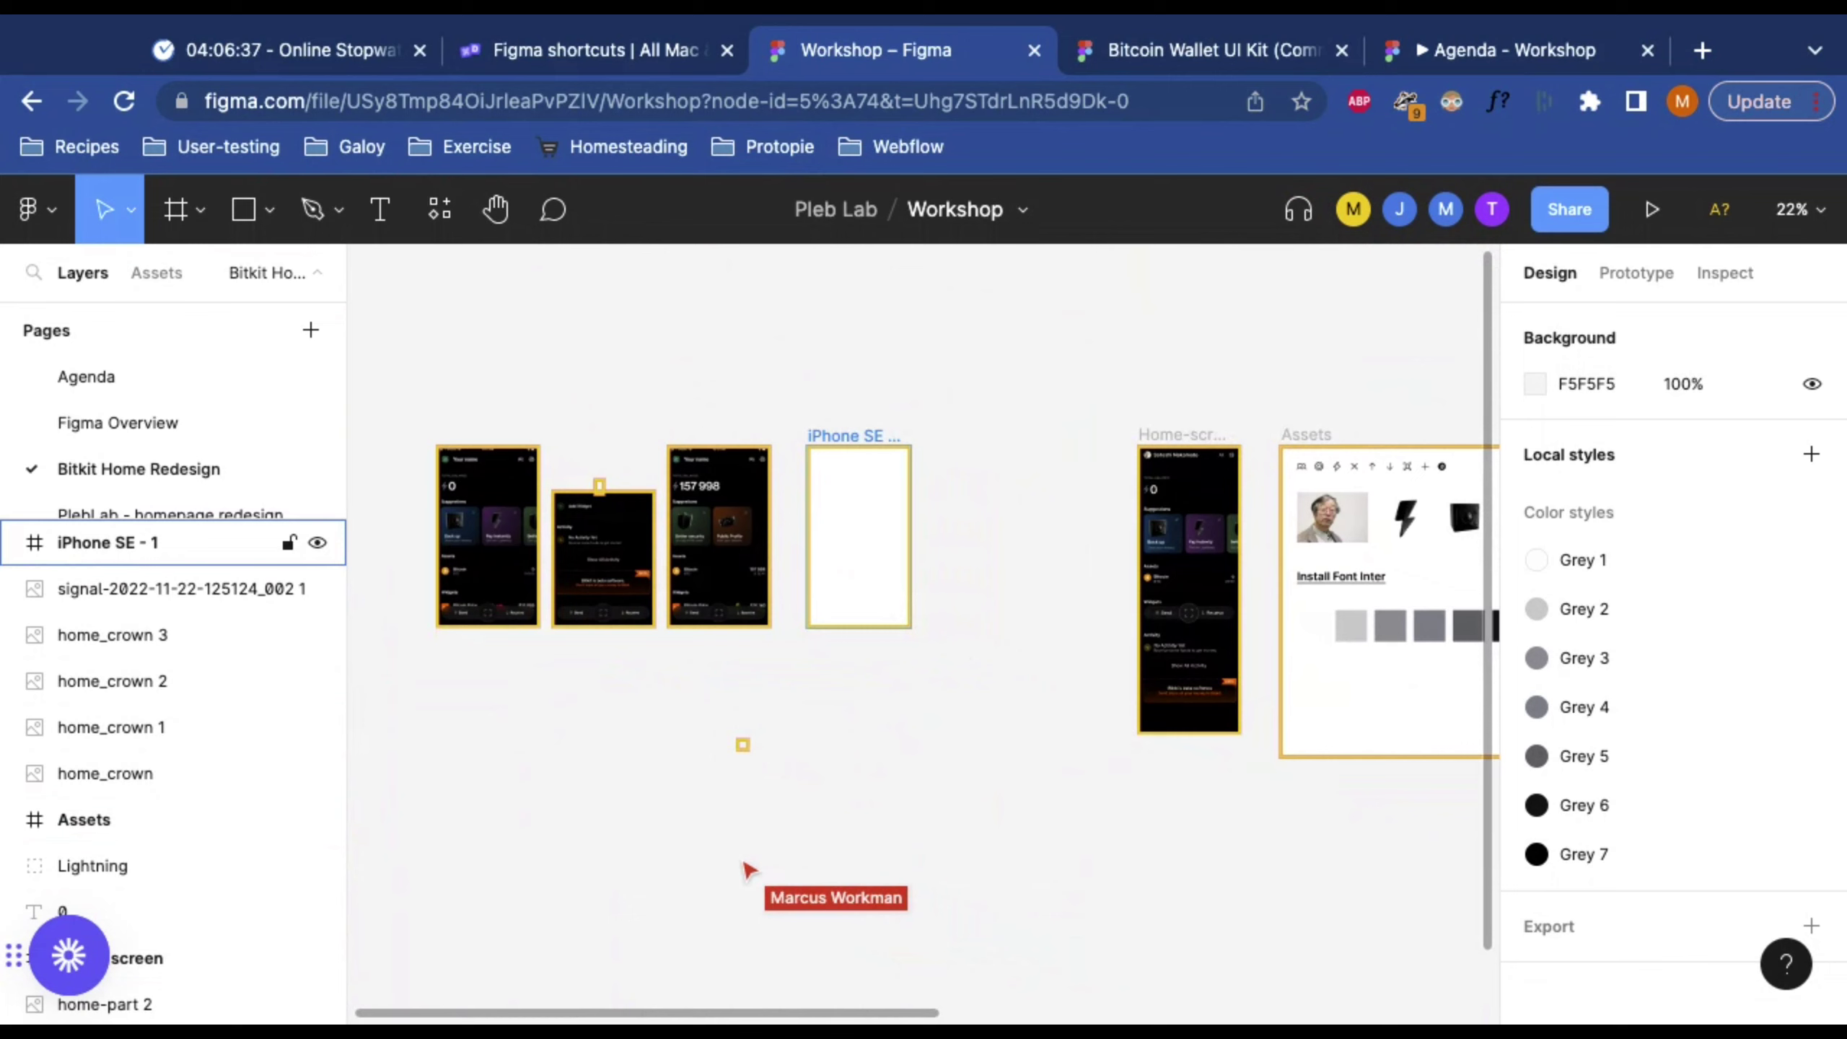
{"action": "scroll", "coordinate": [858, 538], "scroll_direction": "down", "scroll_amount": 5}
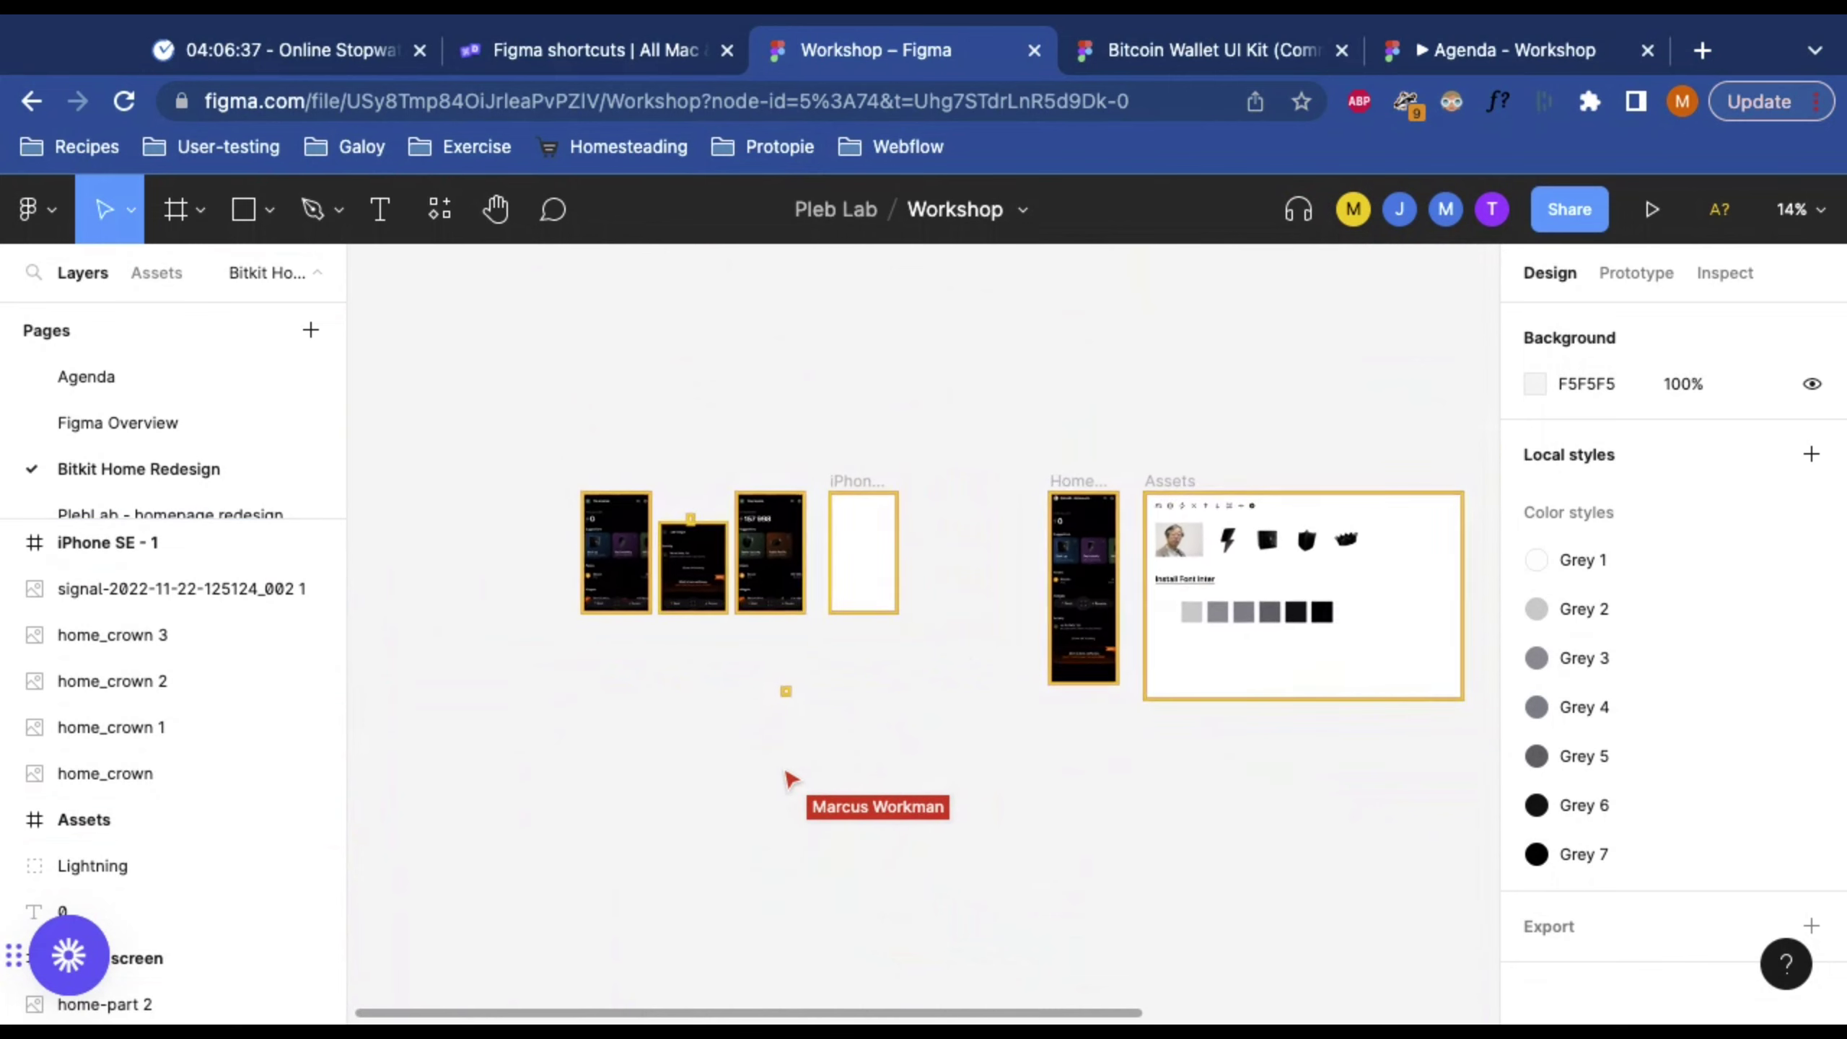
{"action": "scroll", "coordinate": [858, 538], "scroll_direction": "up", "scroll_amount": 4}
{"action": "scroll", "coordinate": [916, 619], "scroll_direction": "up", "scroll_amount": 2}
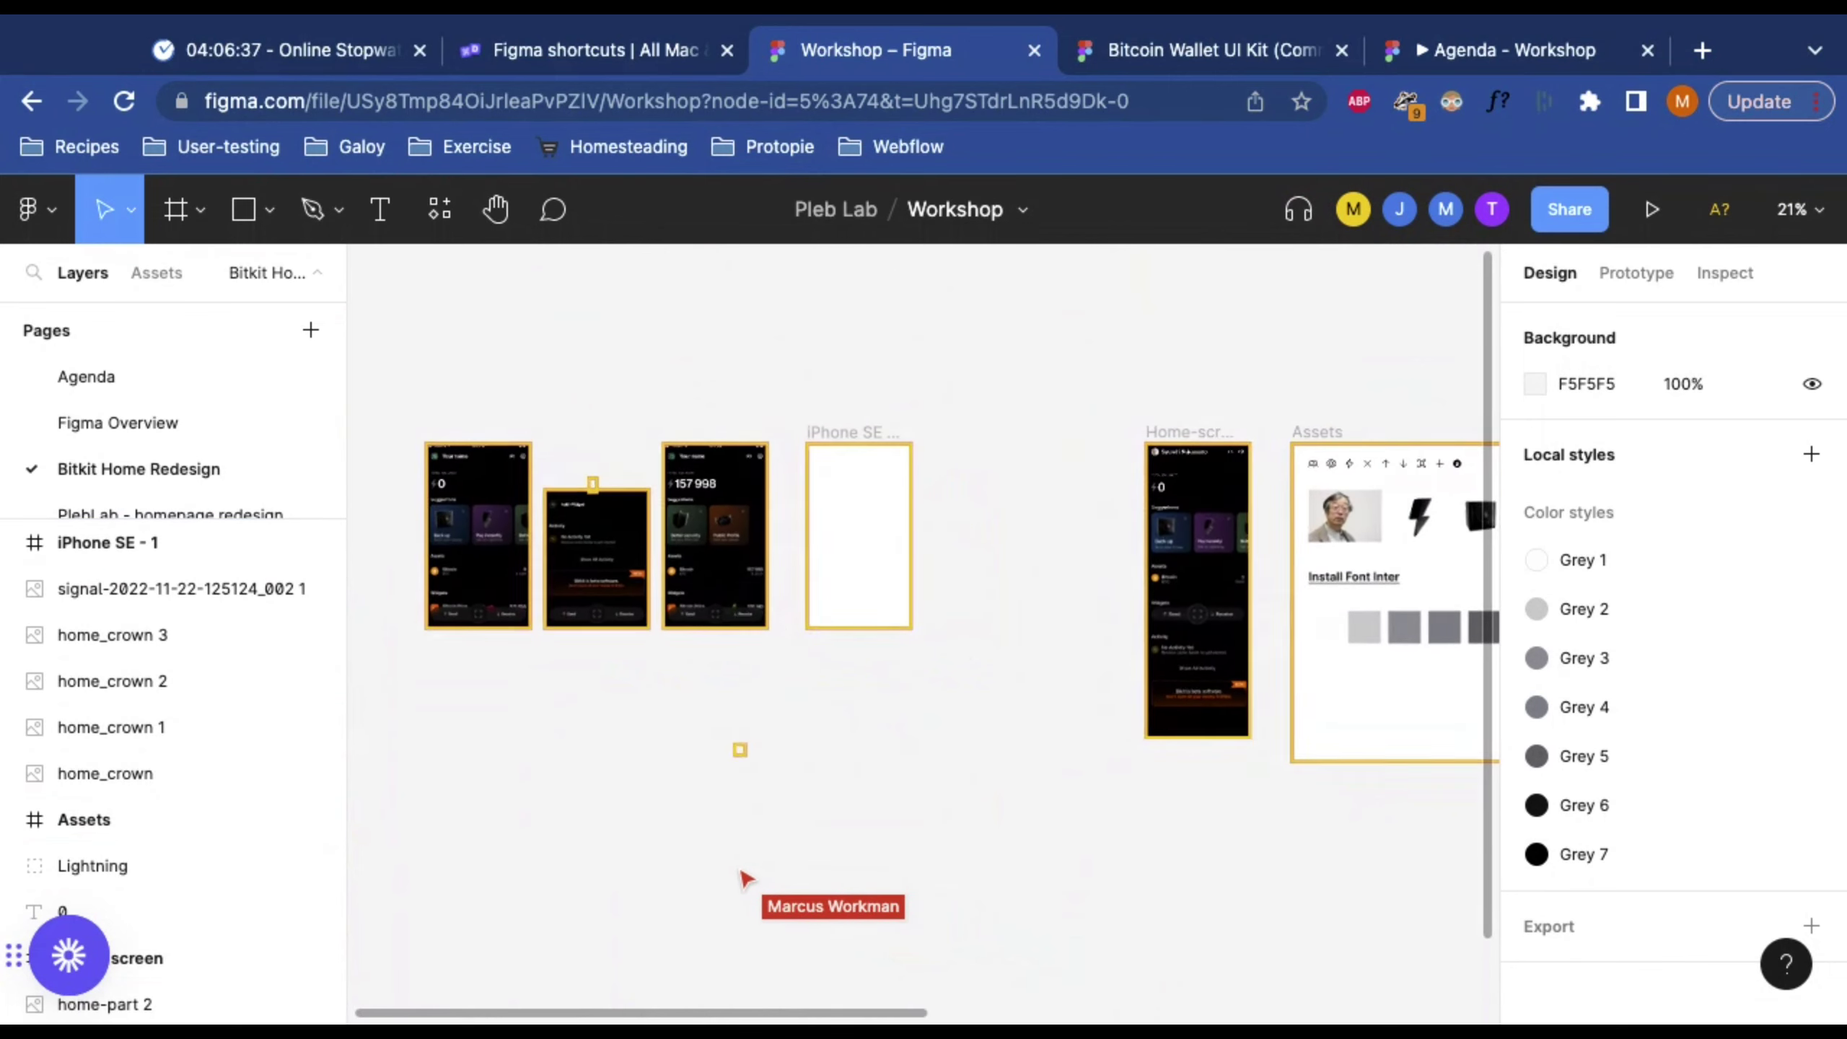
{"action": "scroll", "coordinate": [916, 618], "scroll_direction": "right", "scroll_amount": 5}
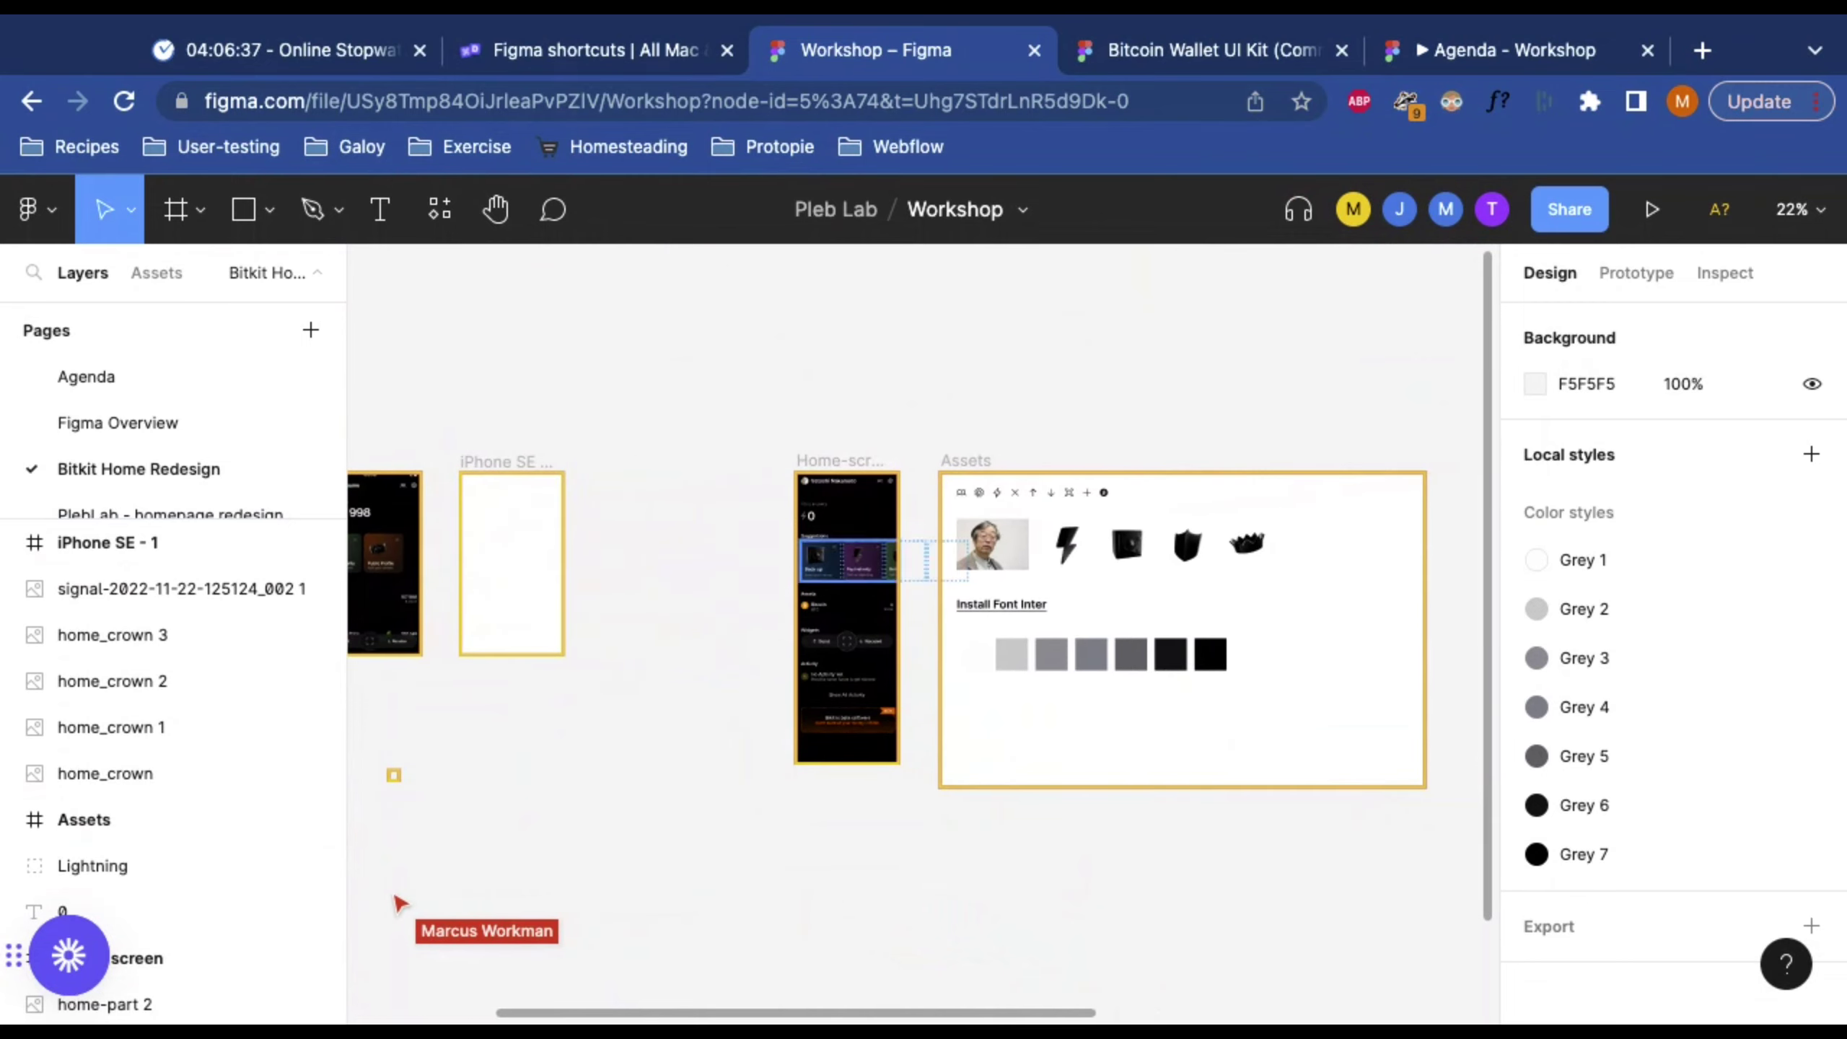
{"action": "scroll", "coordinate": [1672, 408], "scroll_direction": "down", "scroll_amount": 1}
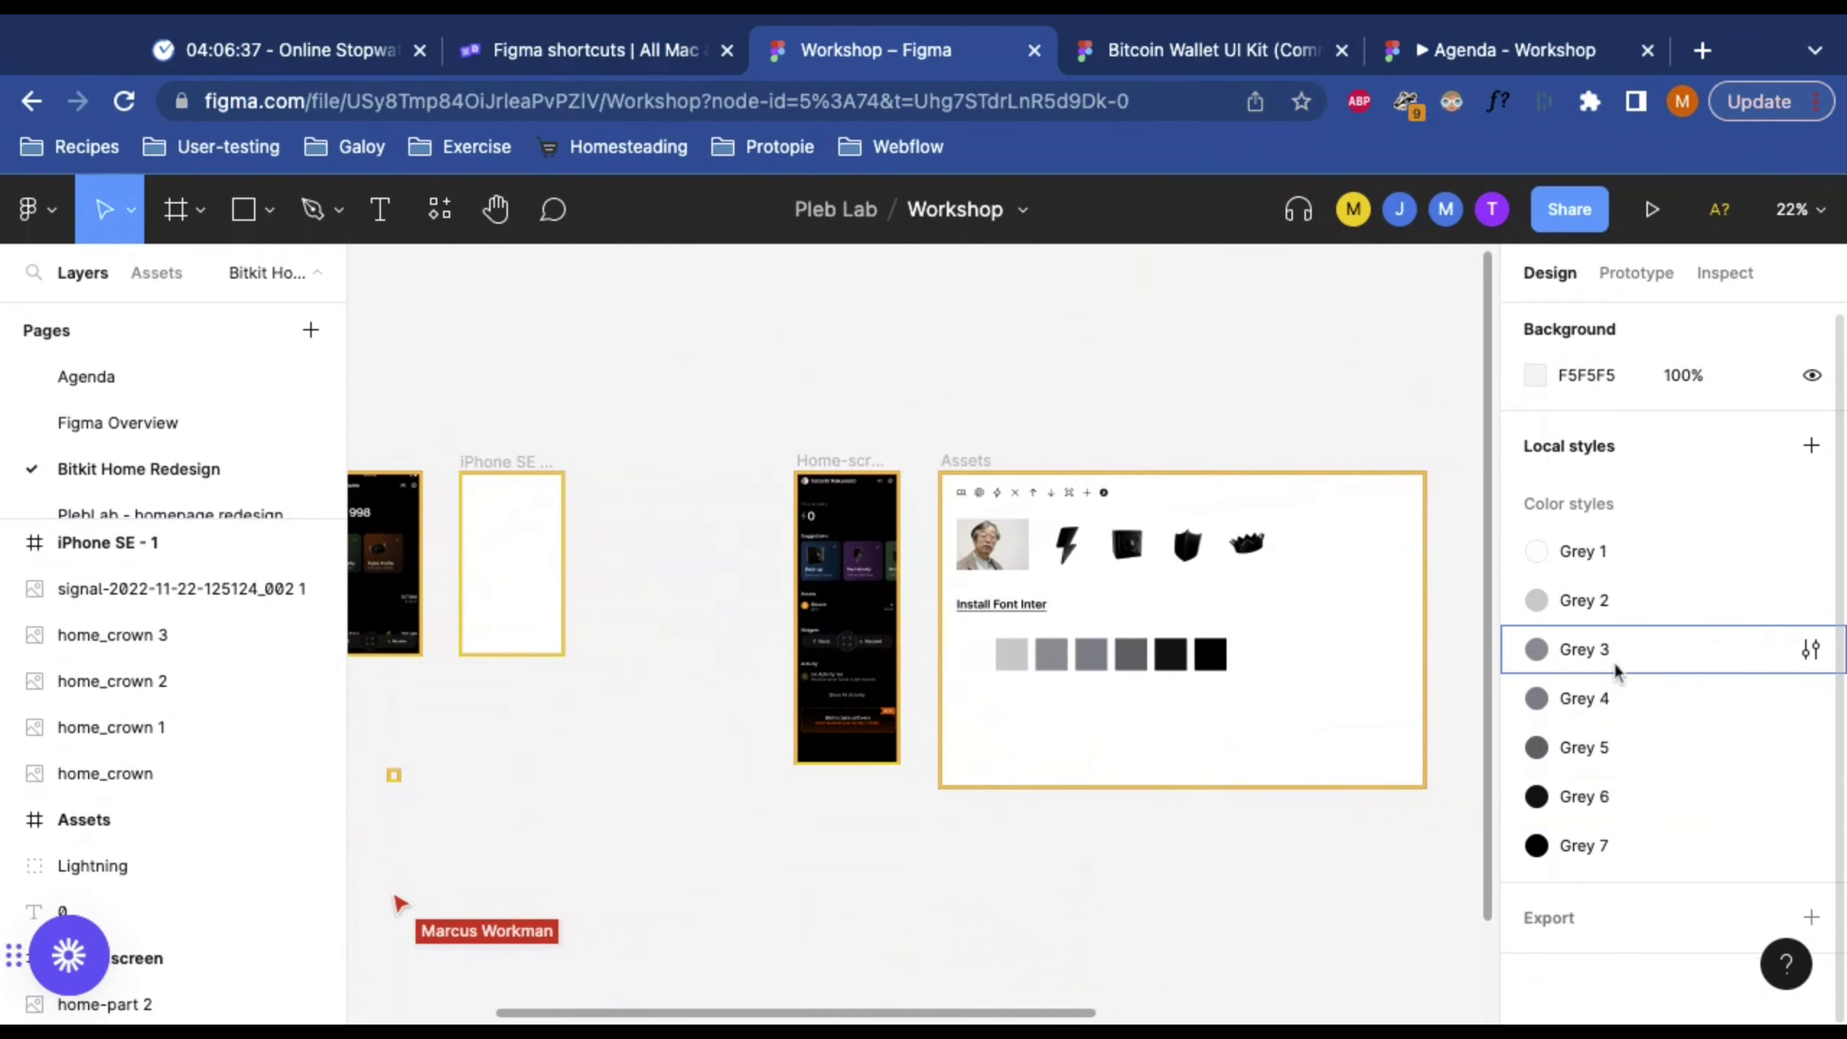
Step: Select the 1512 × 982 Assets frame and review its white FFFFFF fill in the Design panel
{"action": "left_click", "coordinate": [969, 458]}
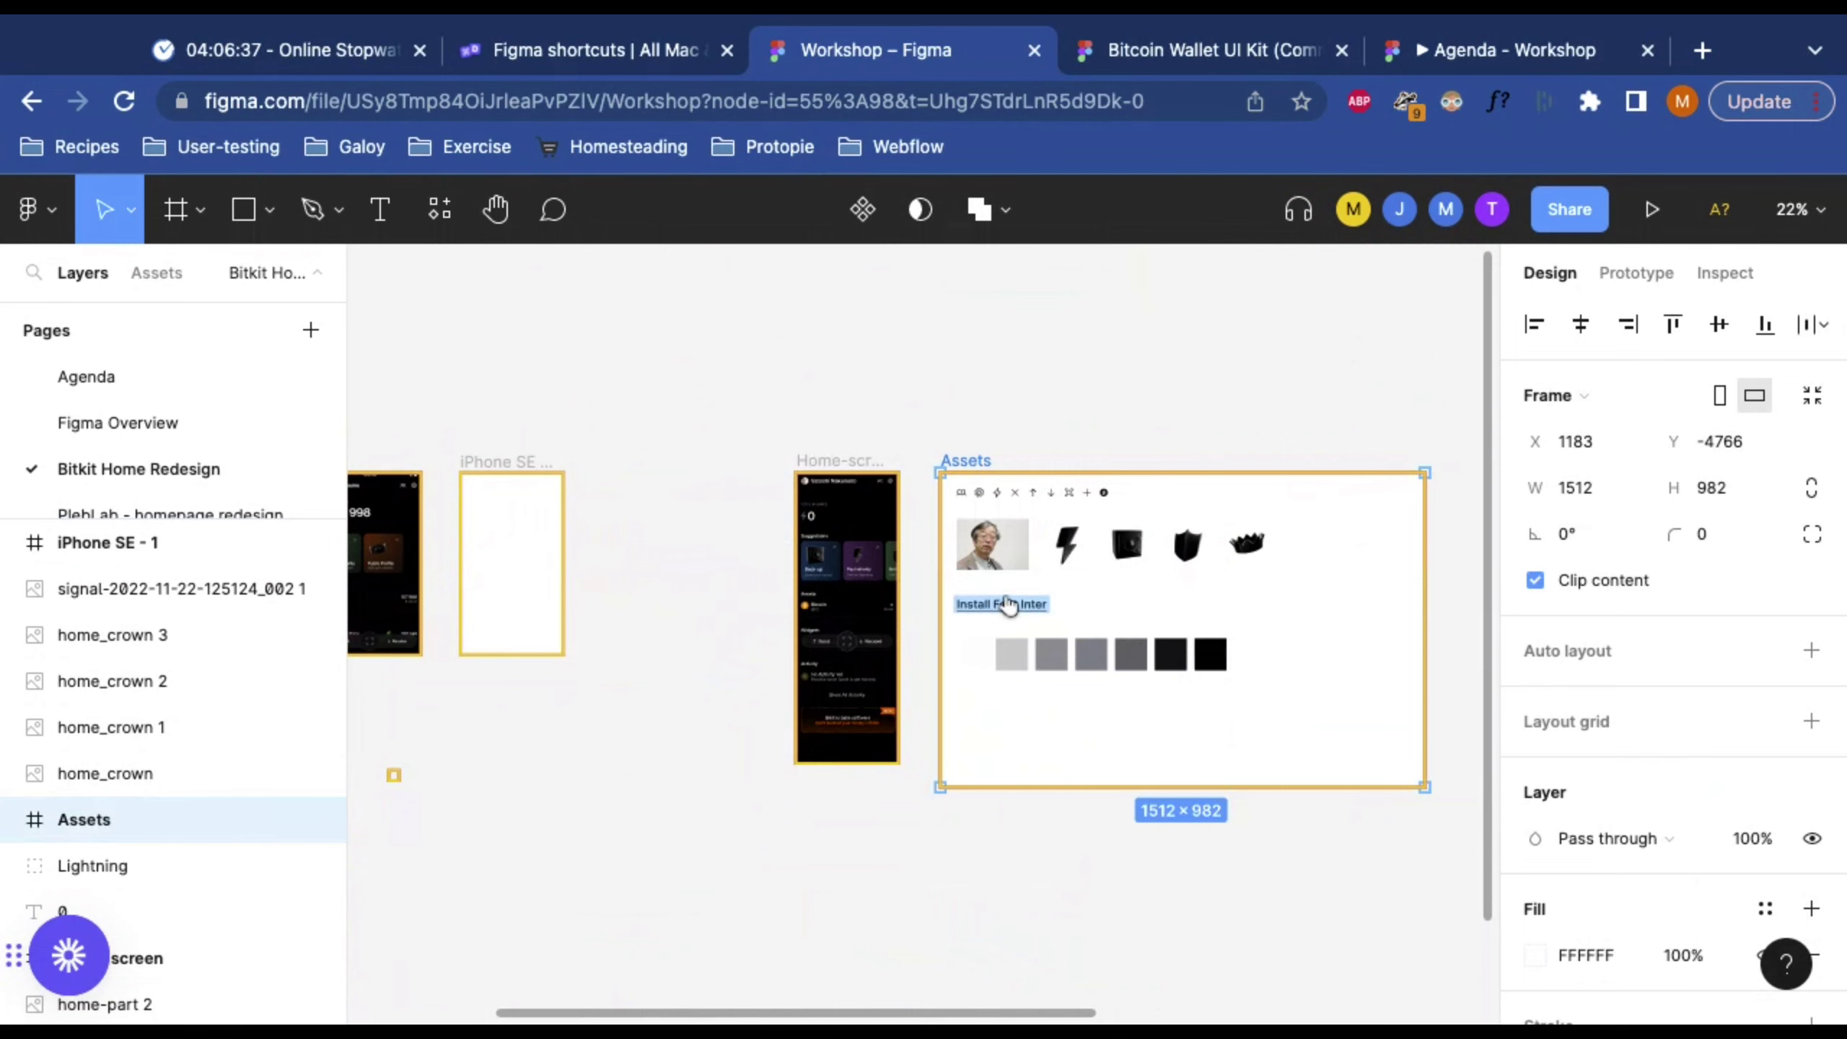
{"action": "scroll", "coordinate": [1724, 750], "scroll_direction": "down", "scroll_amount": 3}
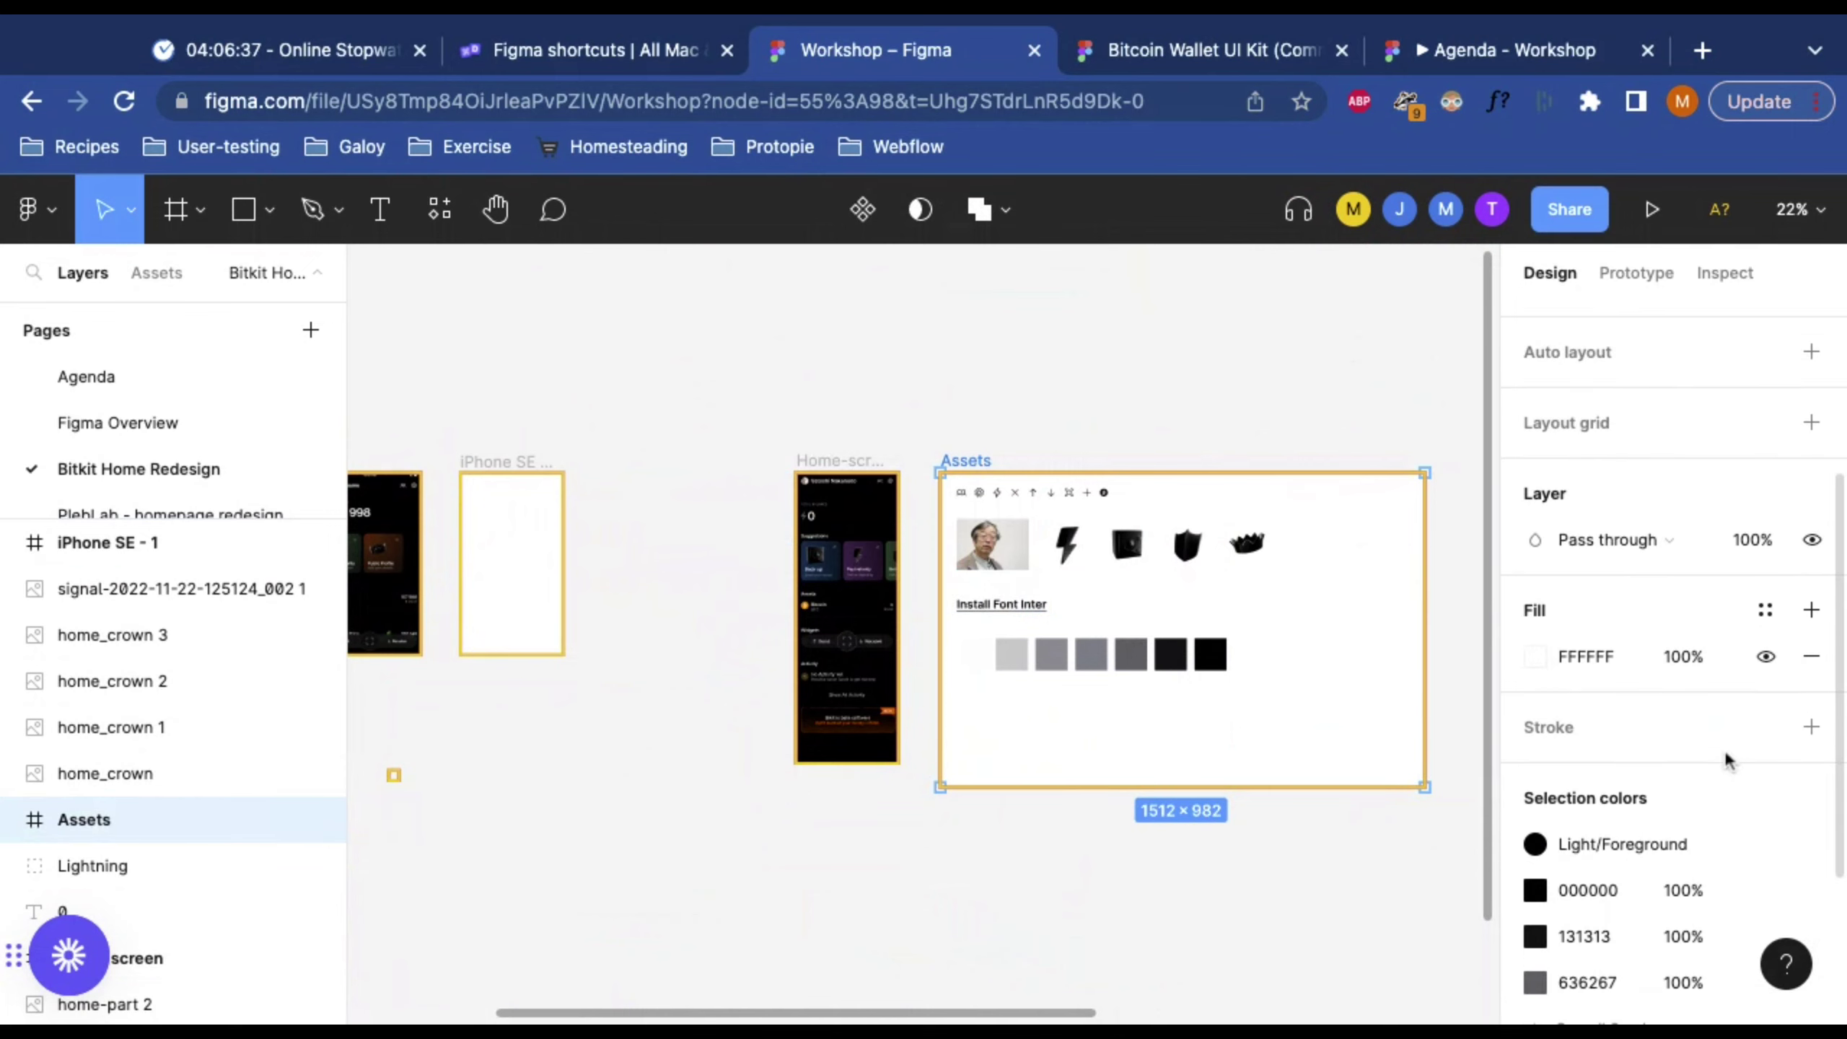
{"action": "scroll", "coordinate": [1725, 749], "scroll_direction": "up", "scroll_amount": 3}
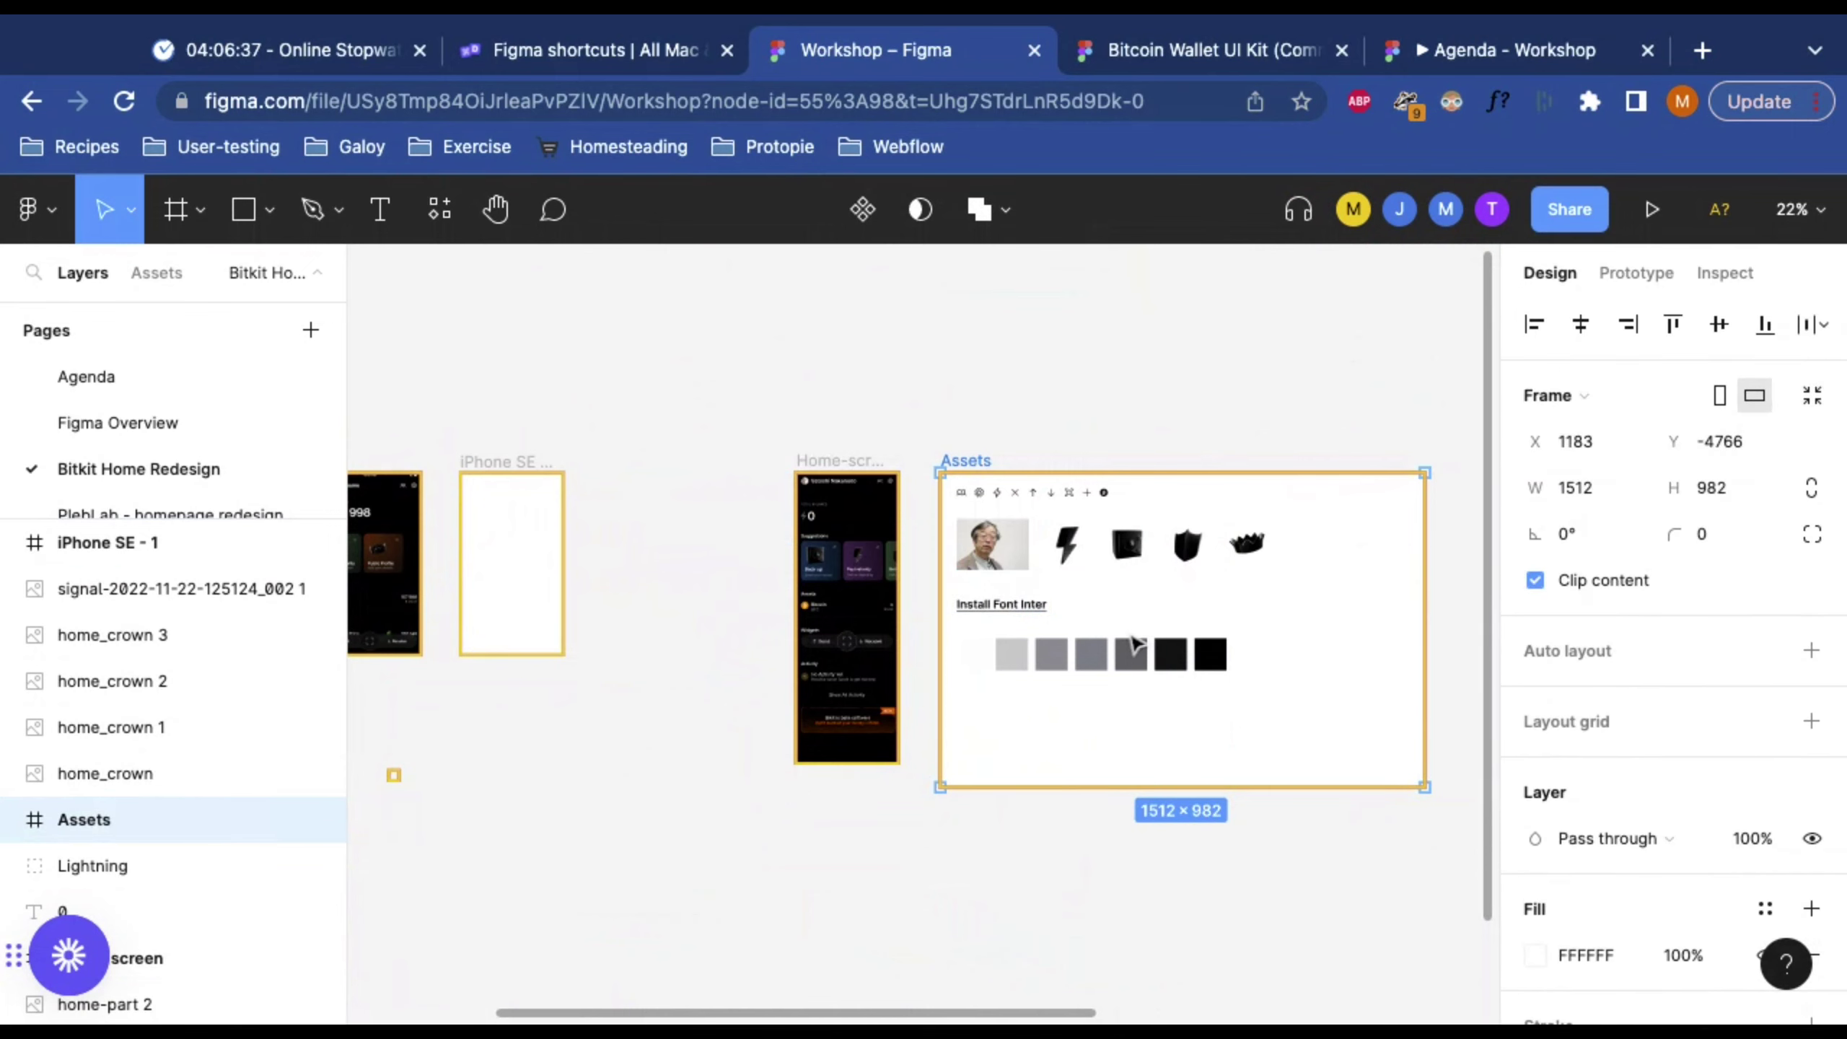
Step: Follow the Install Font Inter link, then close the Google Fonts page and return to Figma
{"action": "scroll", "coordinate": [1054, 633], "scroll_direction": "up", "scroll_amount": 5}
{"action": "double_click", "coordinate": [822, 574]}
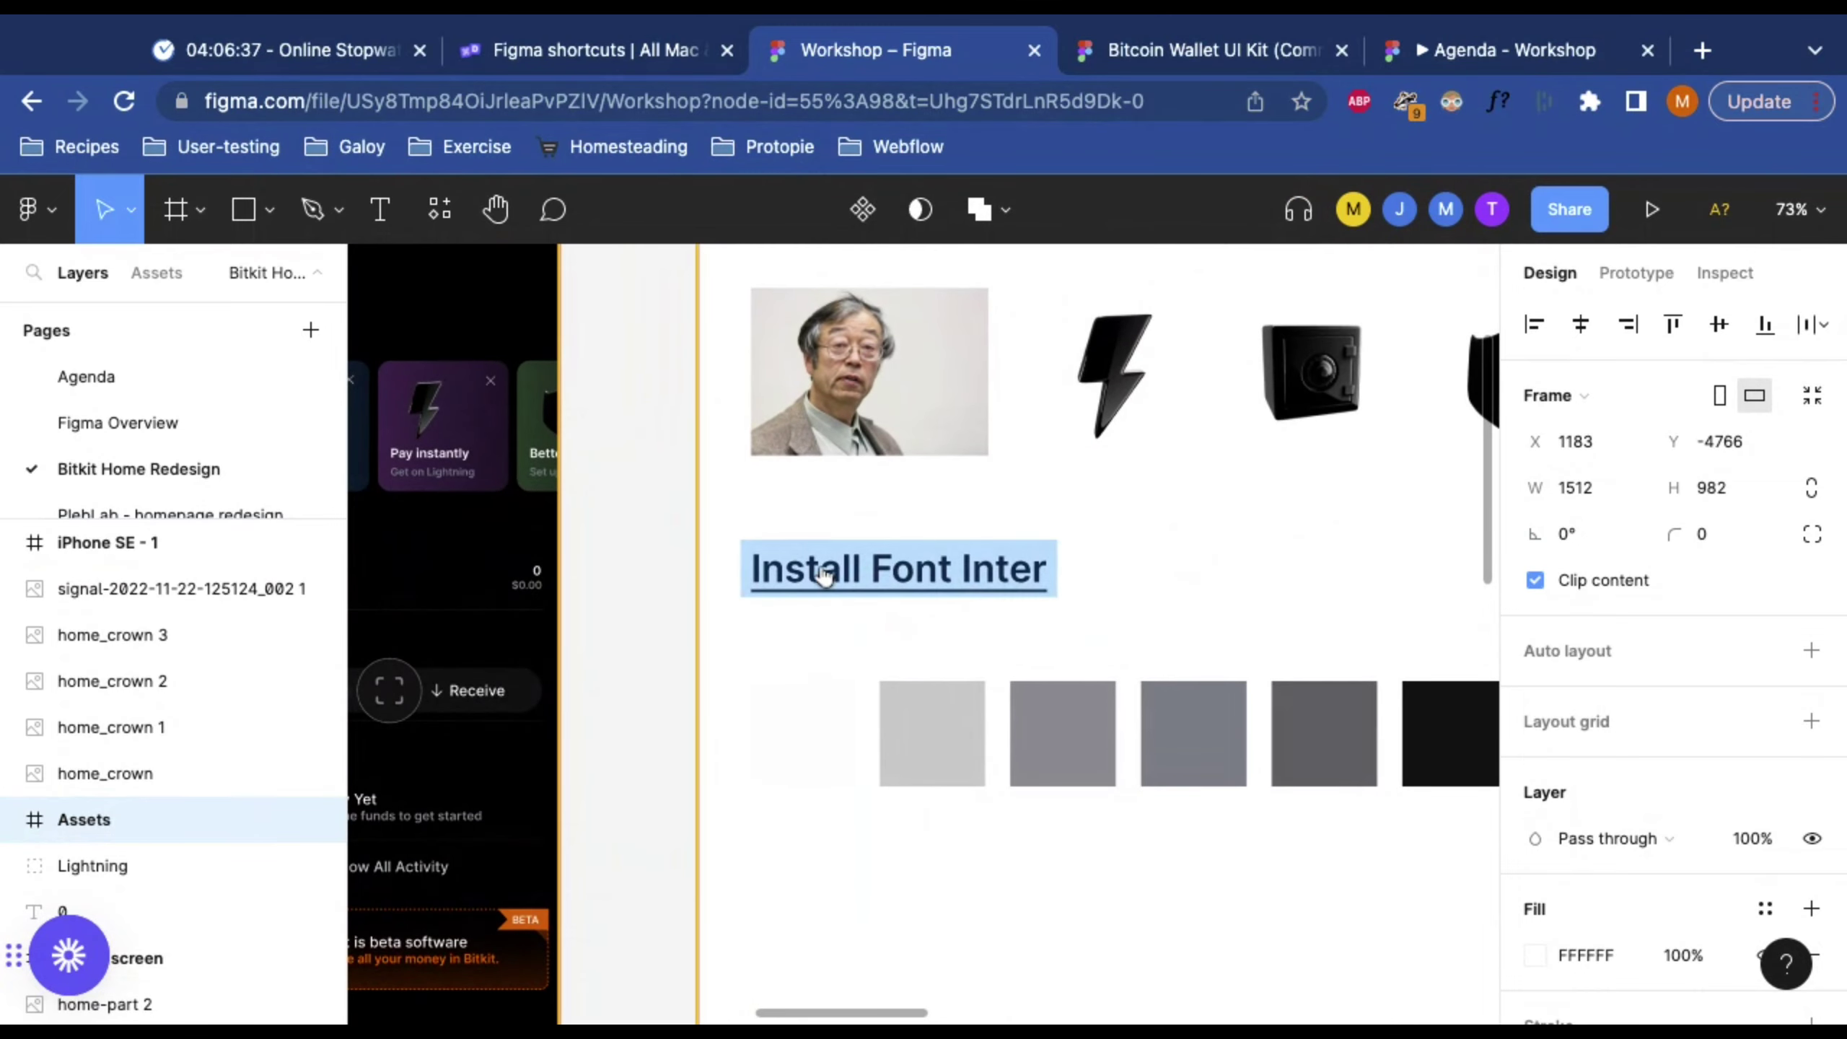
{"action": "left_click", "coordinate": [822, 574]}
{"action": "left_click", "coordinate": [1141, 53]}
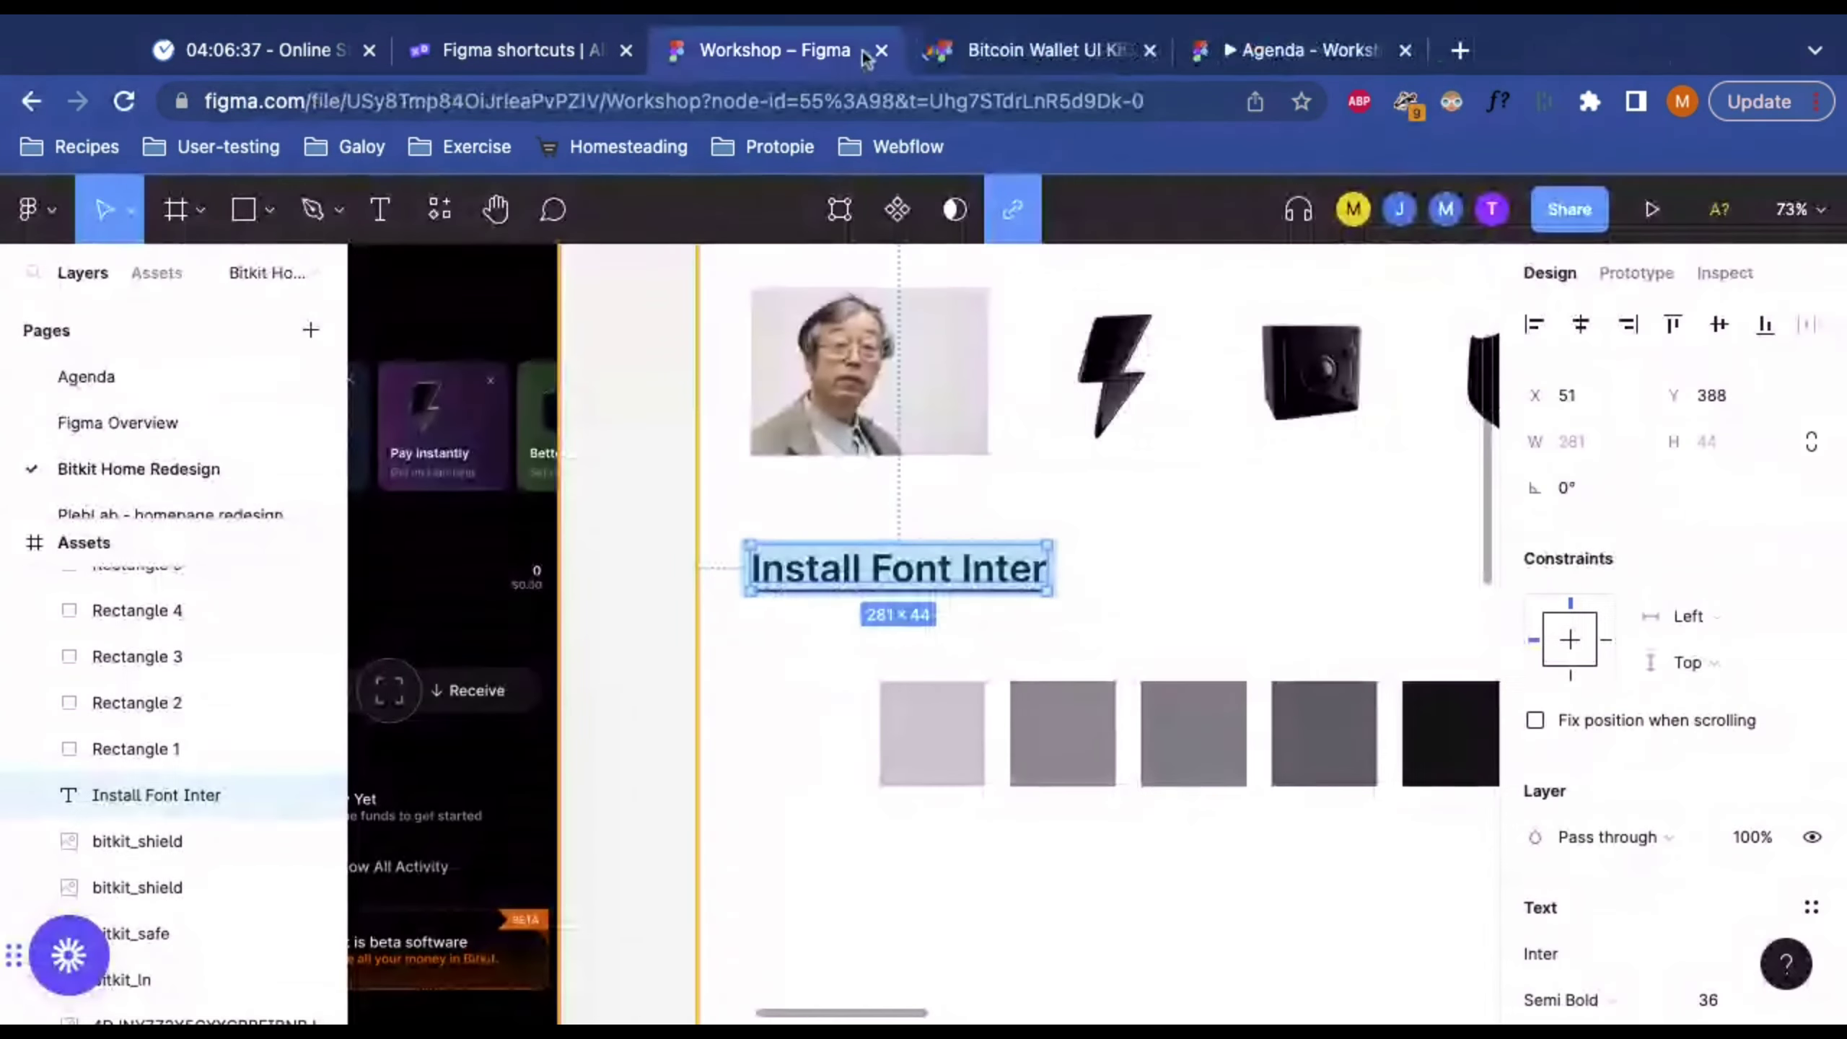
{"action": "key", "text": "Escape"}
Step: Draw a text box beside Install Font Inter, type 'jhadkjfh', and keep the Inter font
{"action": "scroll", "coordinate": [1121, 590], "scroll_direction": "right", "scroll_amount": 5}
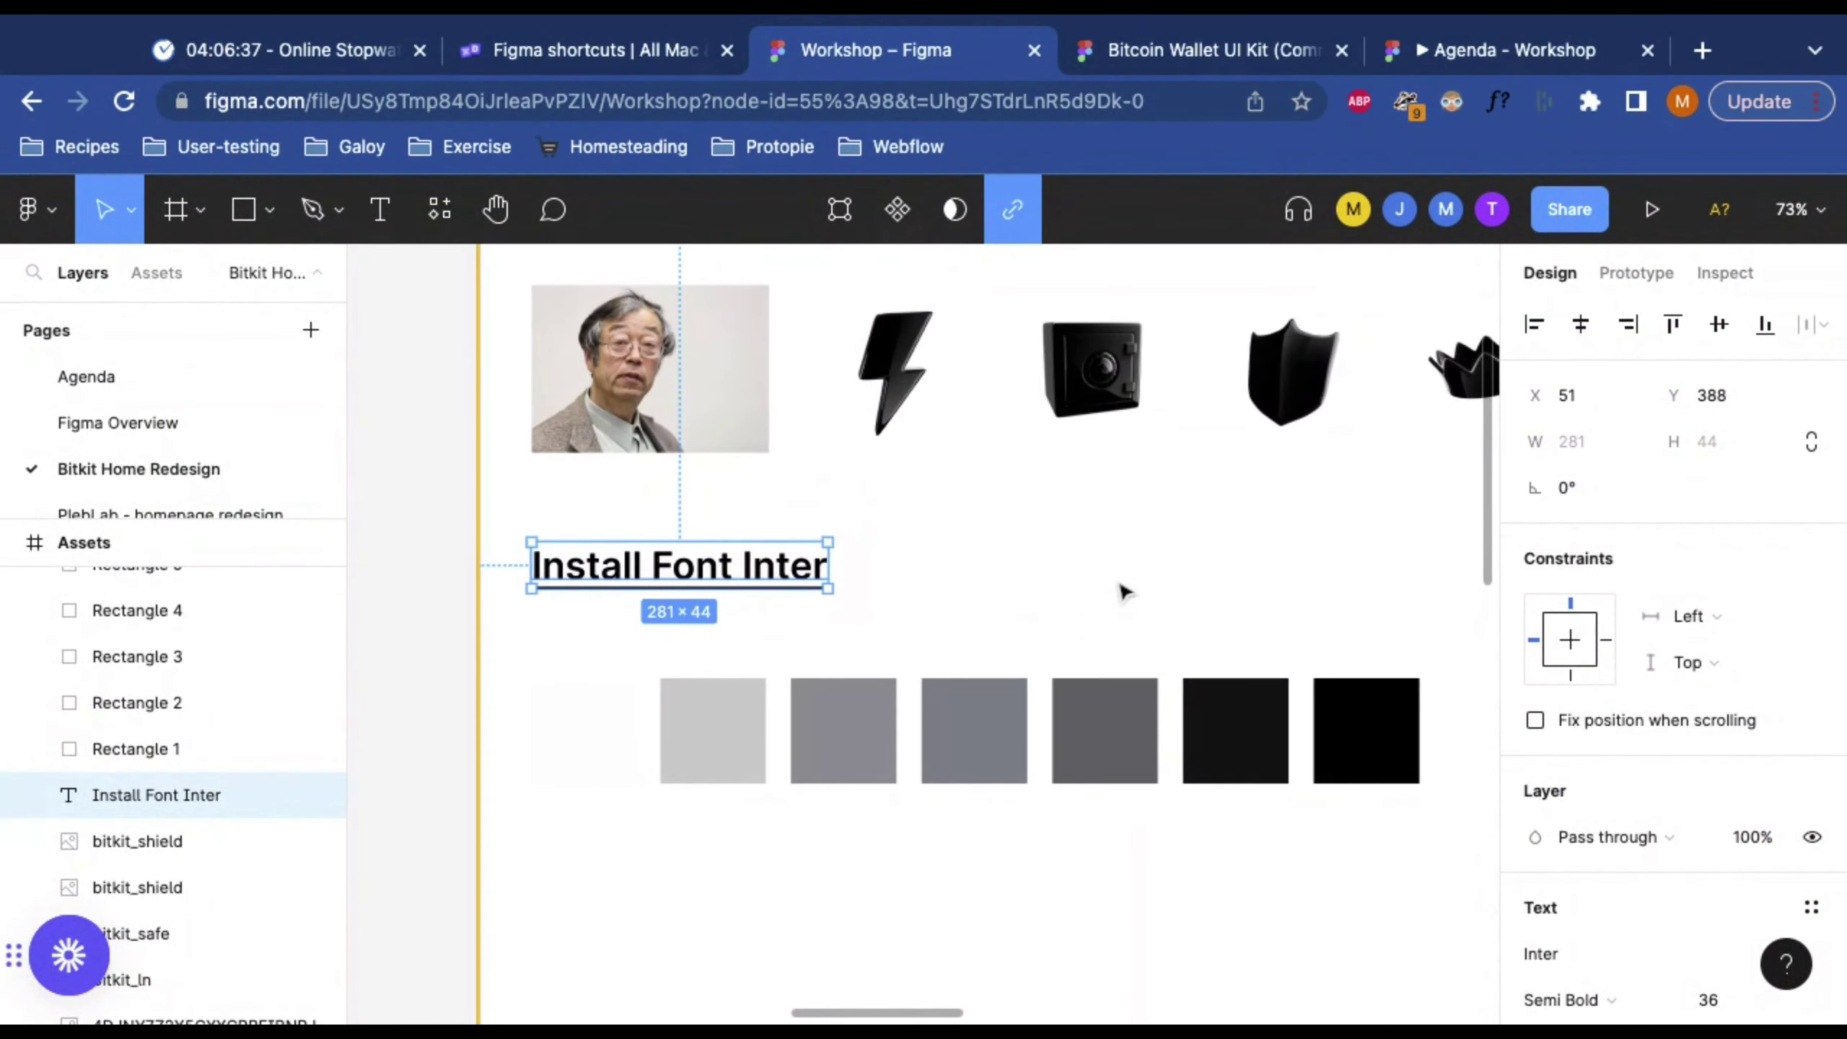
{"action": "scroll", "coordinate": [1505, 687], "scroll_direction": "down", "scroll_amount": 4}
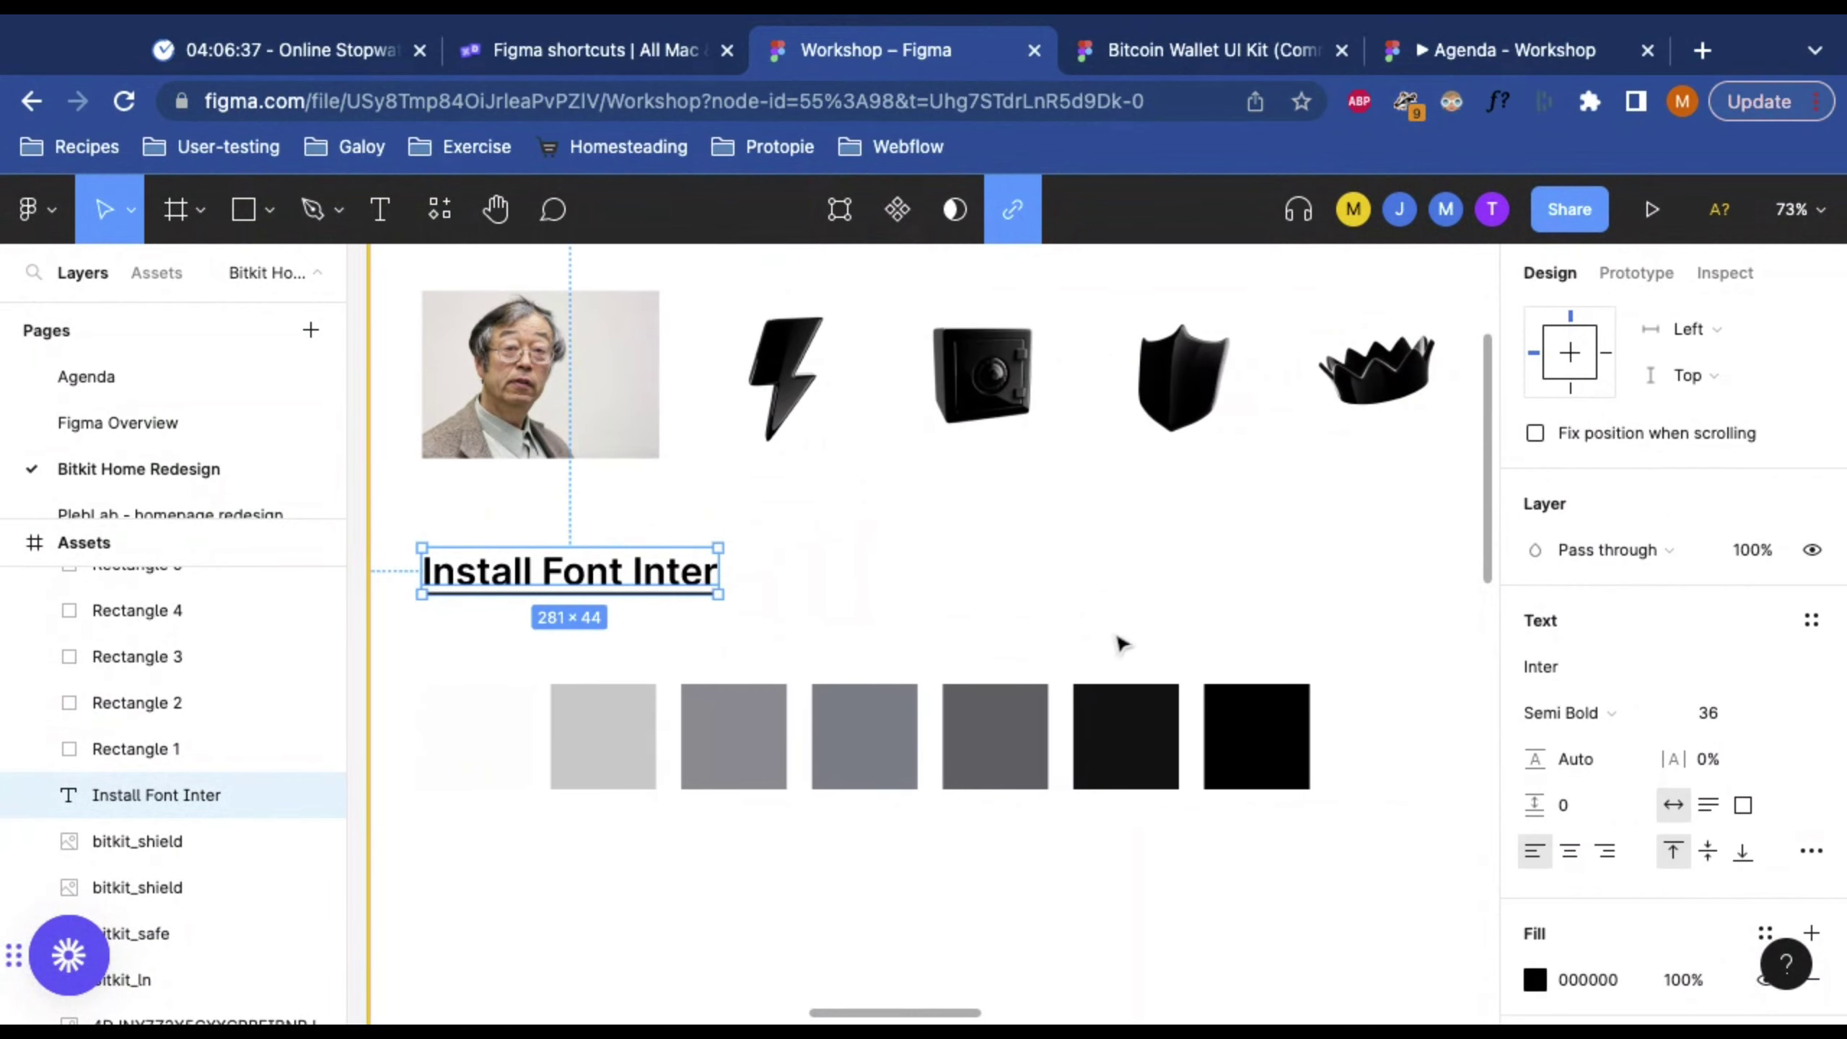
{"action": "key", "text": "Return"}
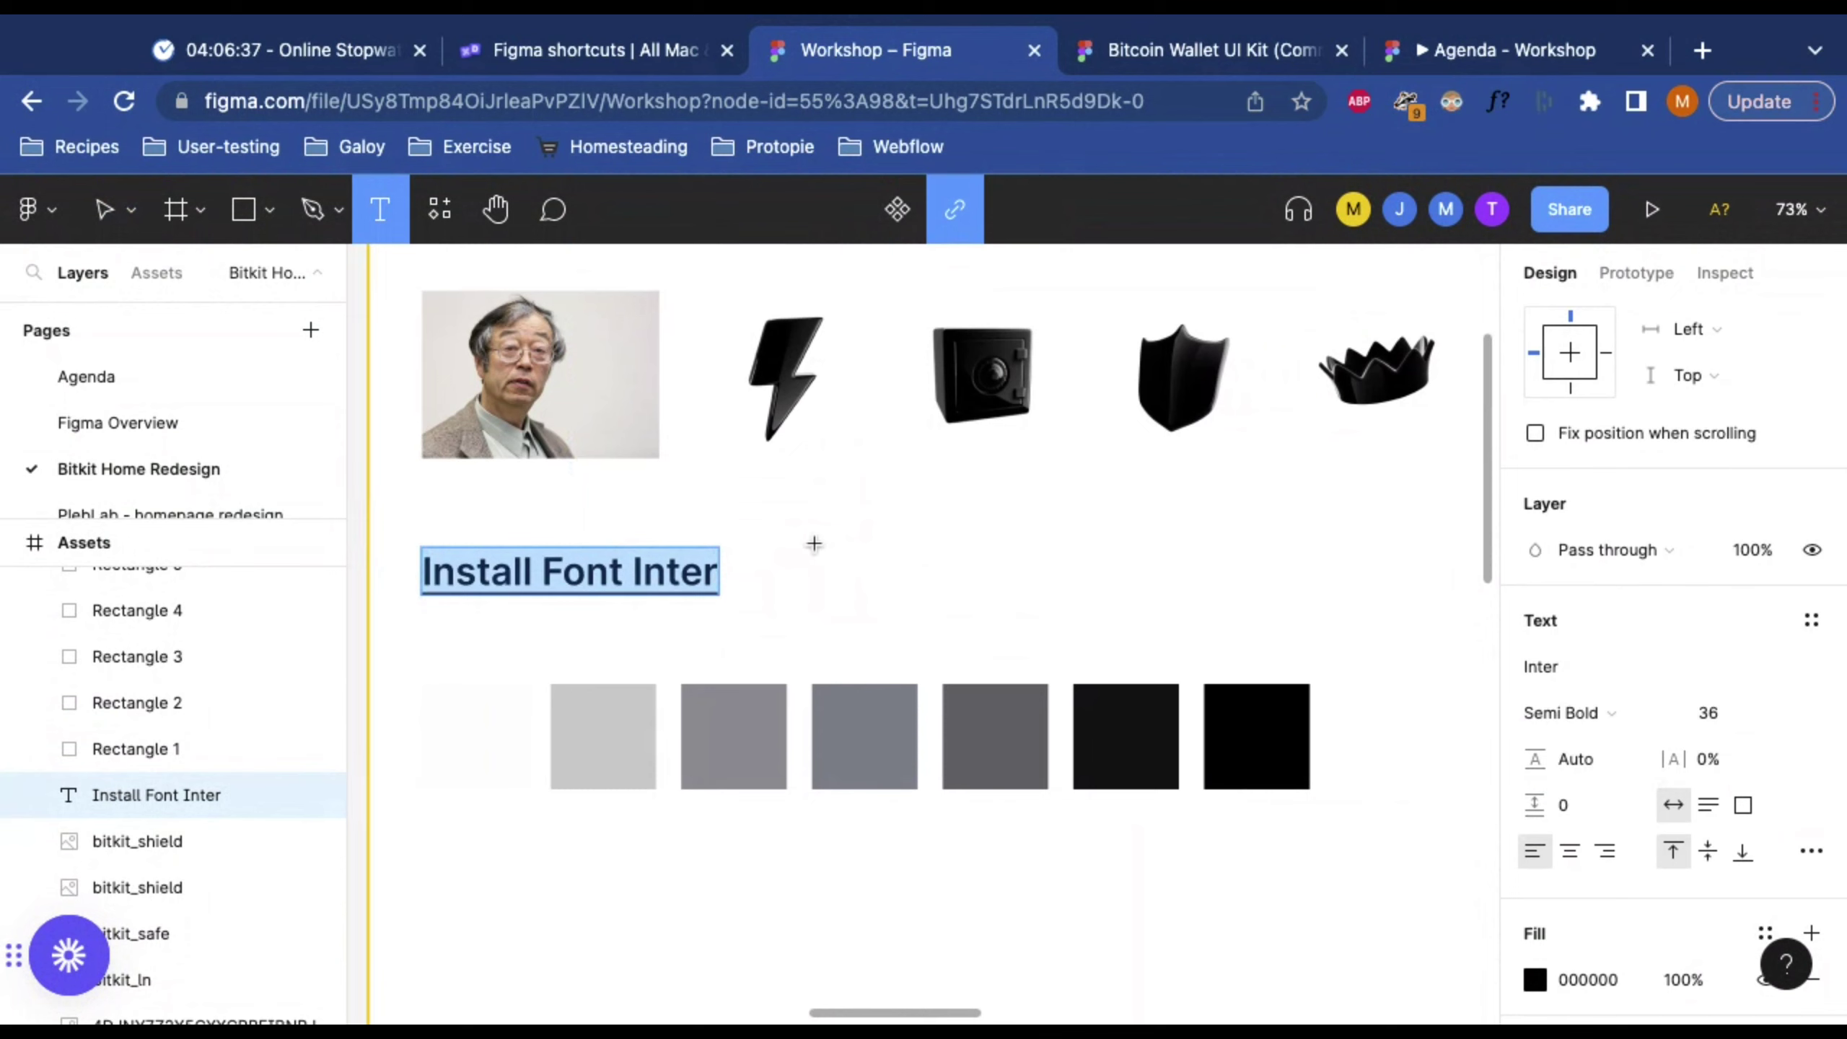
{"action": "left_click_drag", "start_coordinate": [803, 544], "coordinate": [1223, 645]}
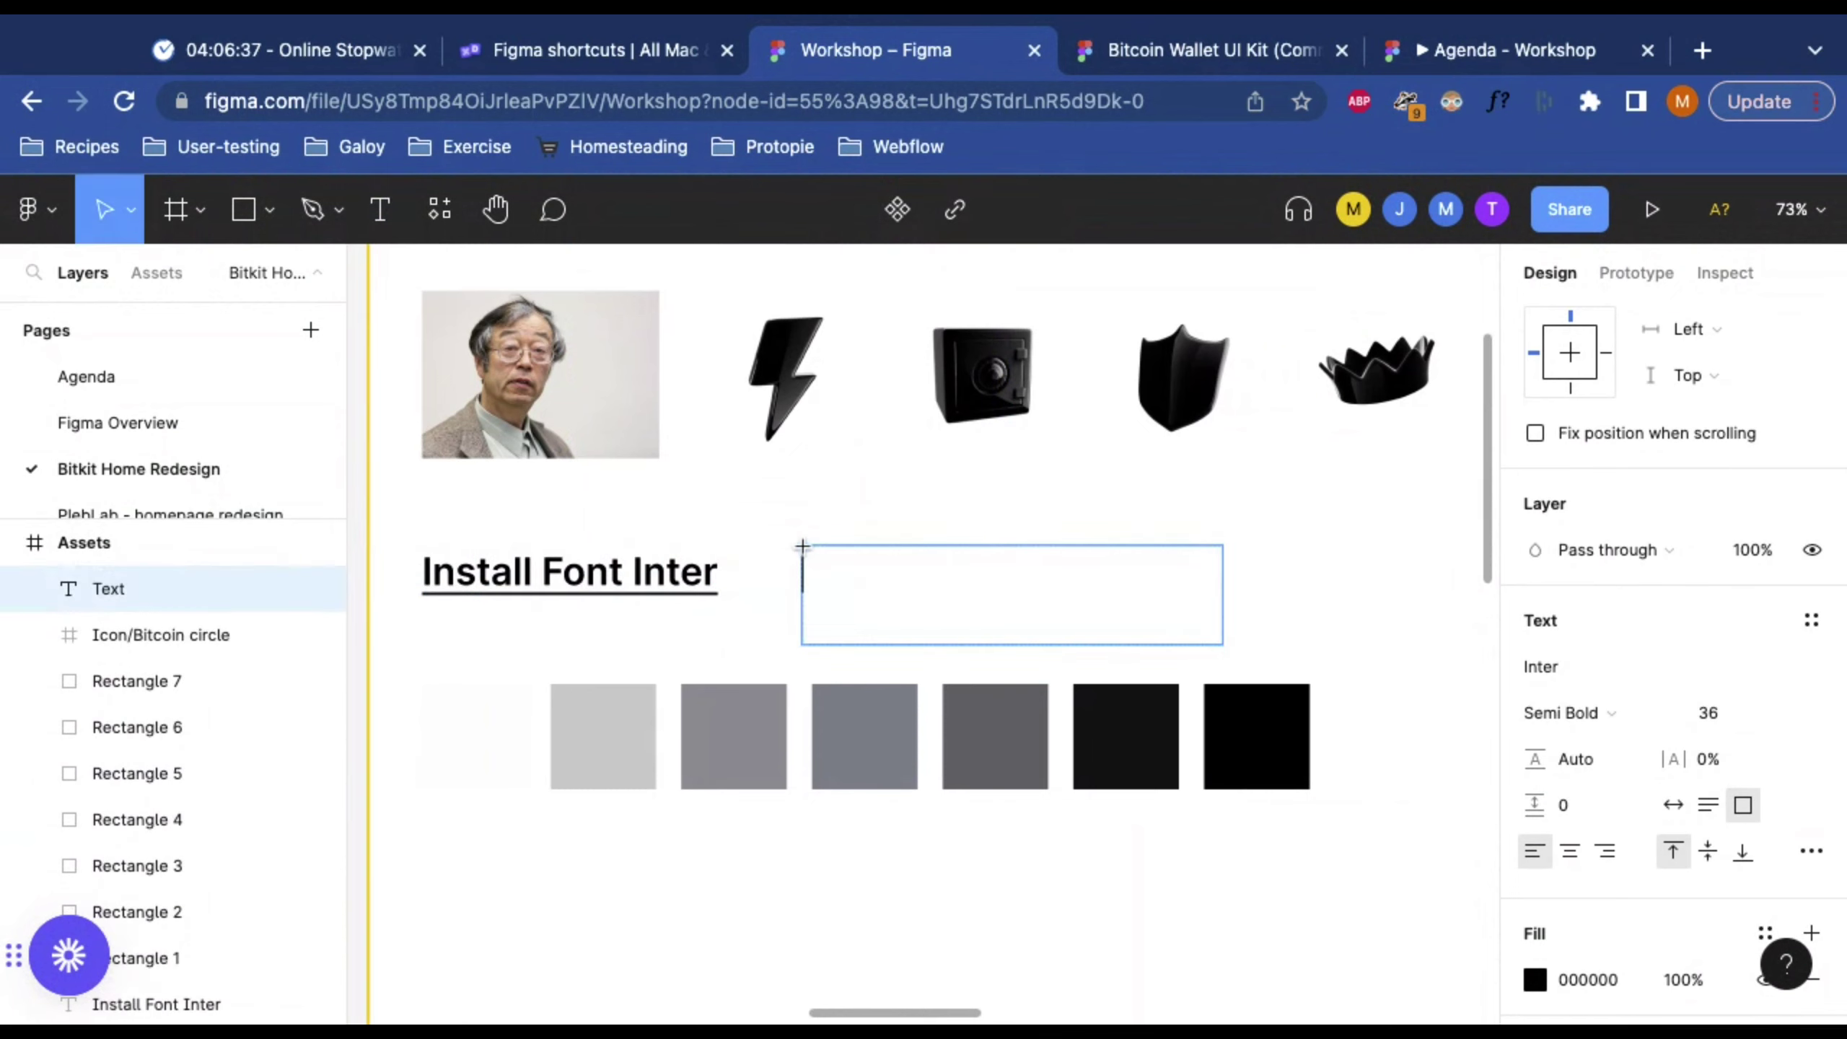
{"action": "type", "text": "jhadkjfh"}
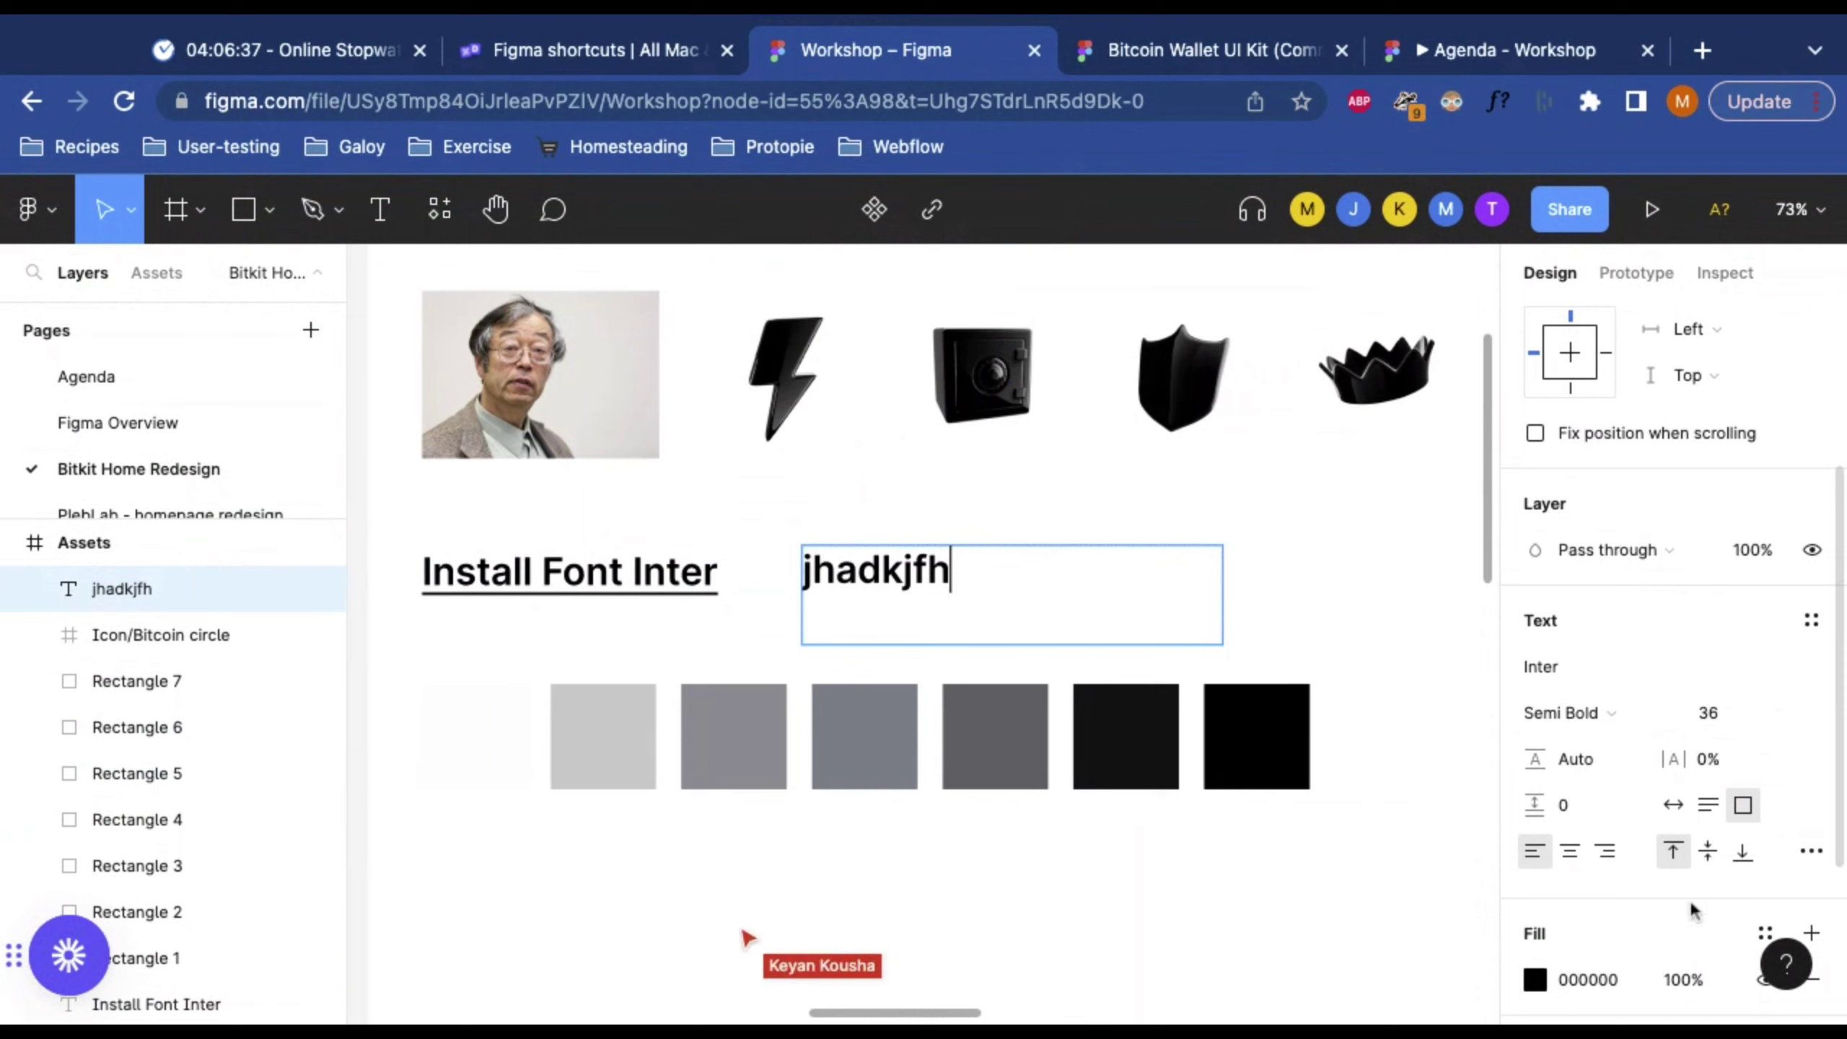
{"action": "left_click", "coordinate": [1636, 667]}
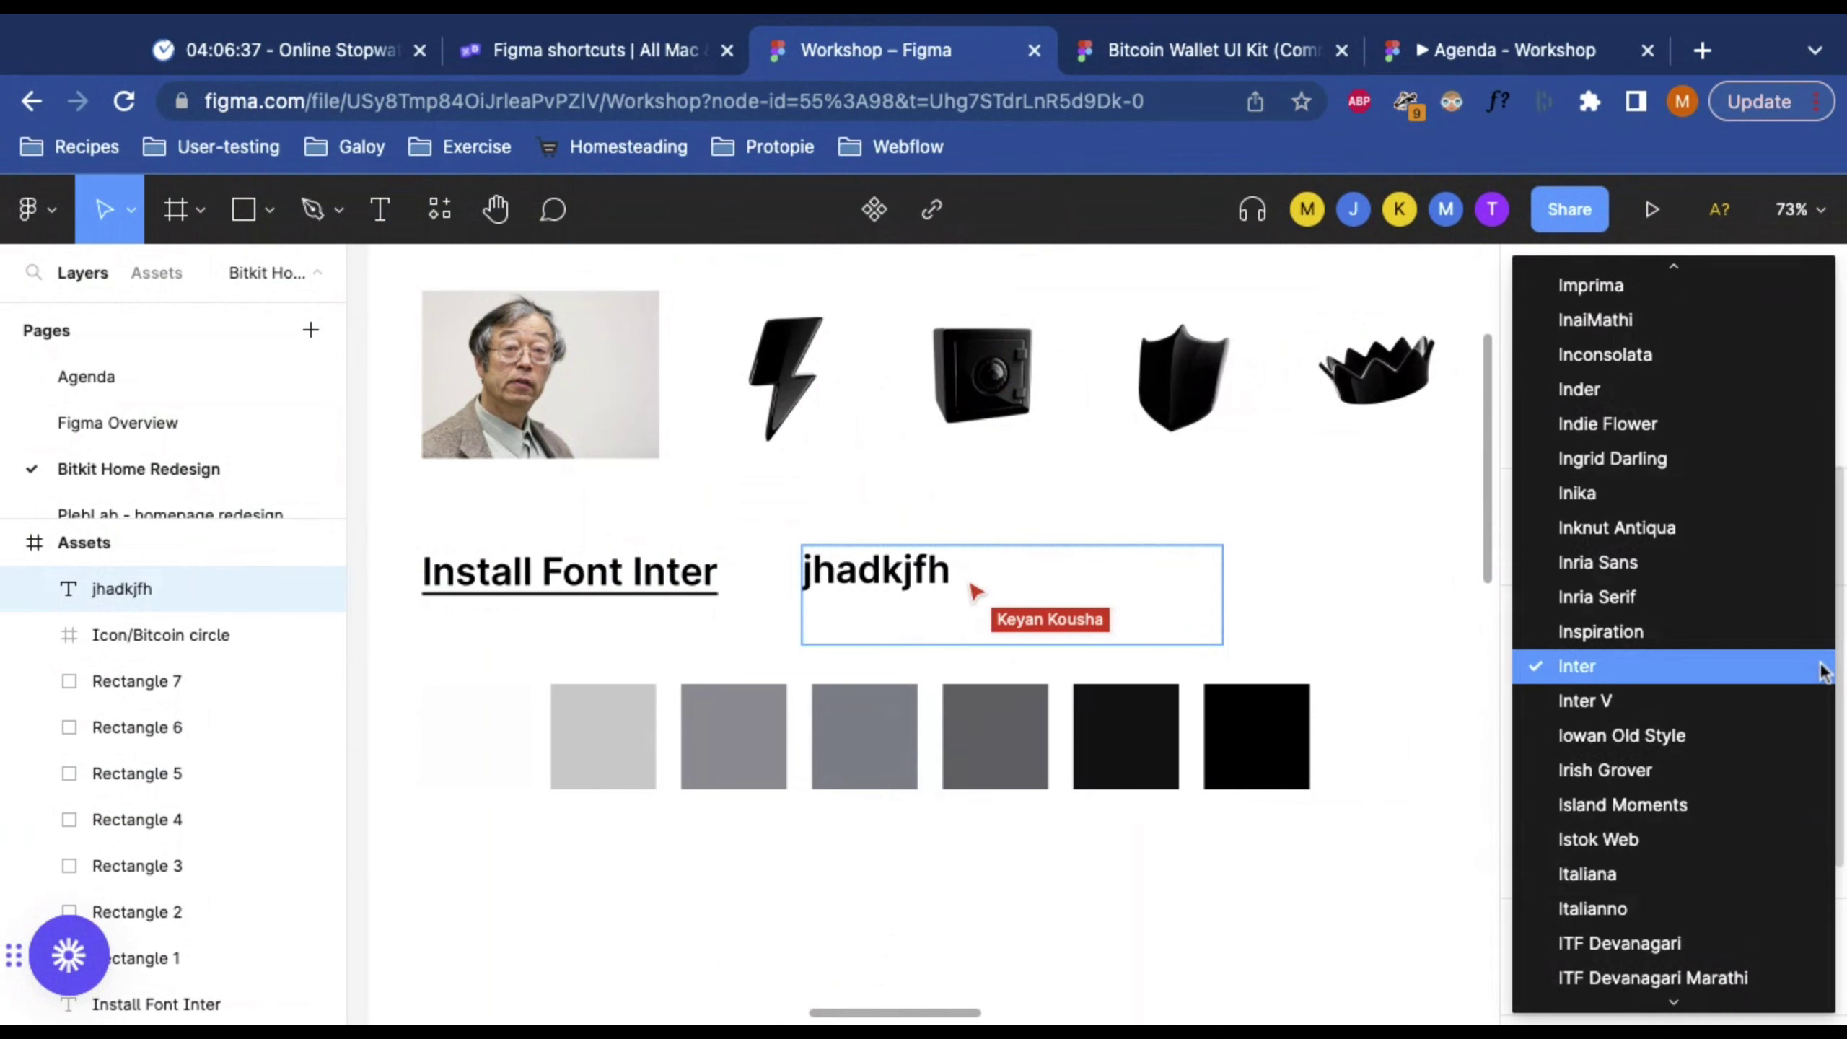
{"action": "left_click", "coordinate": [1578, 674]}
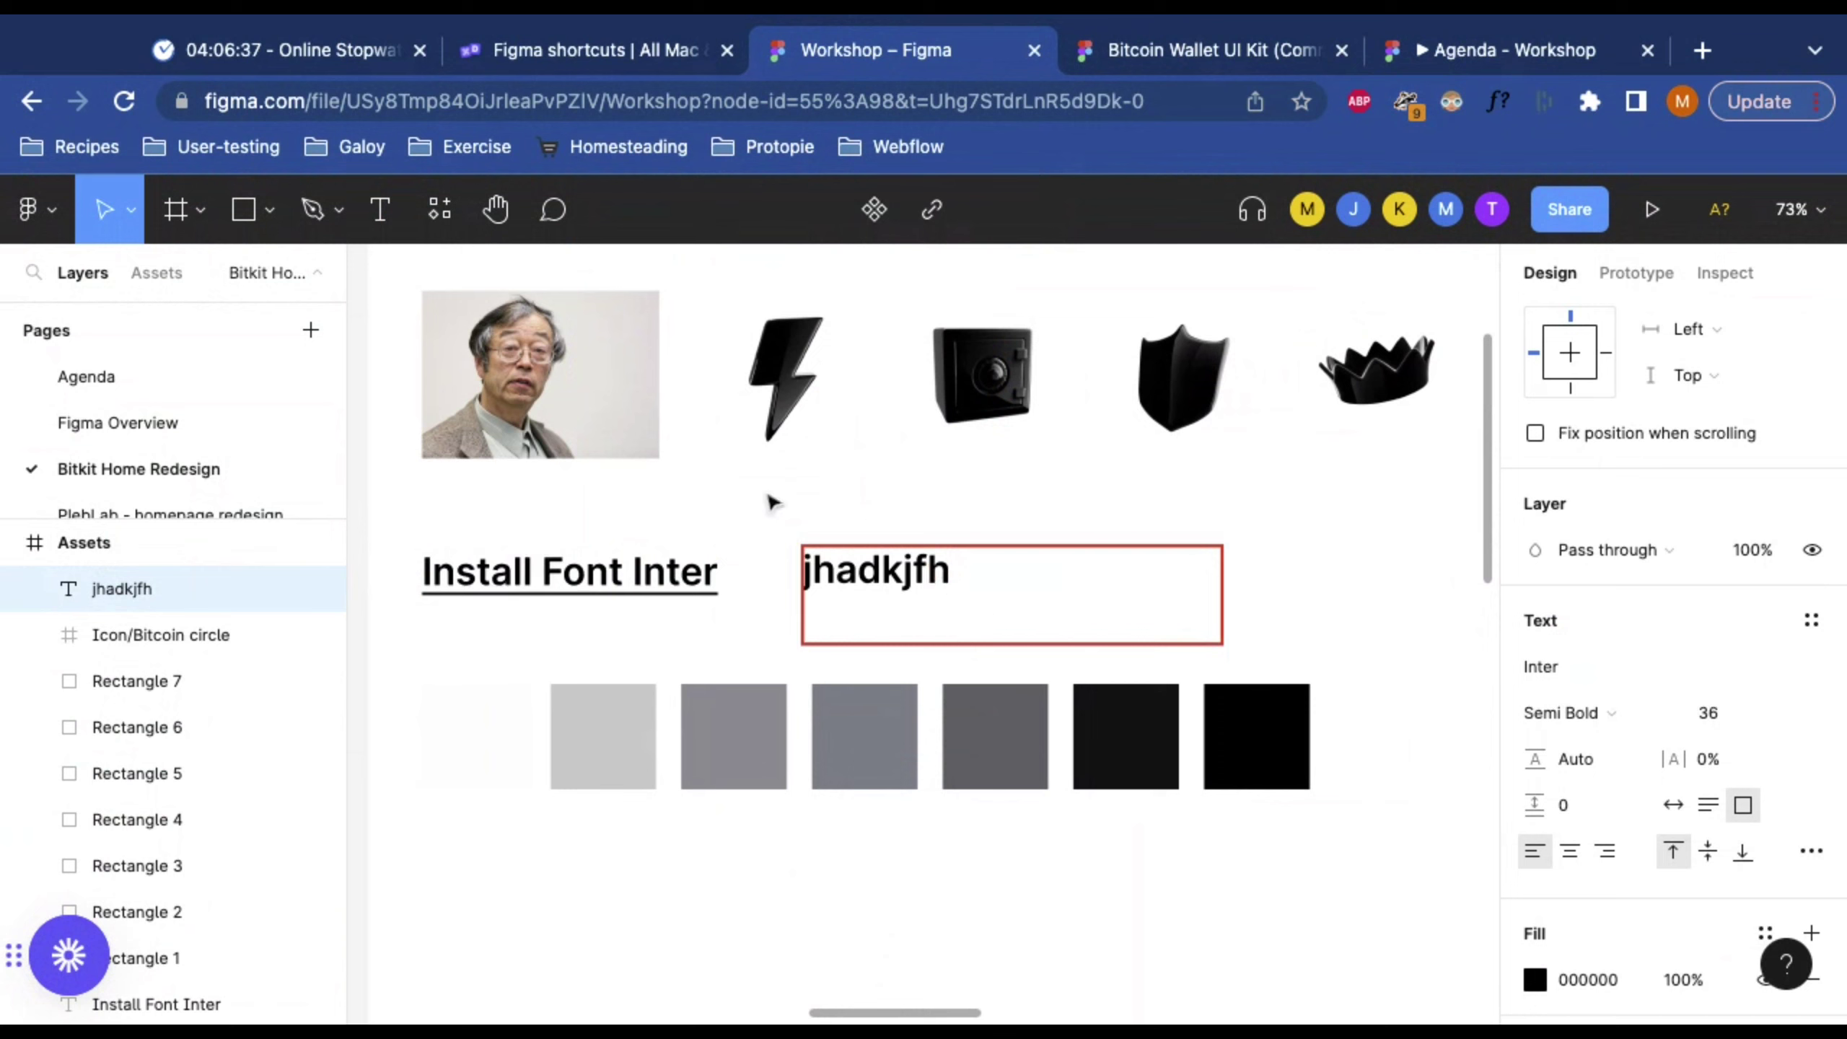
{"action": "mouse_move", "coordinate": [553, 575]}
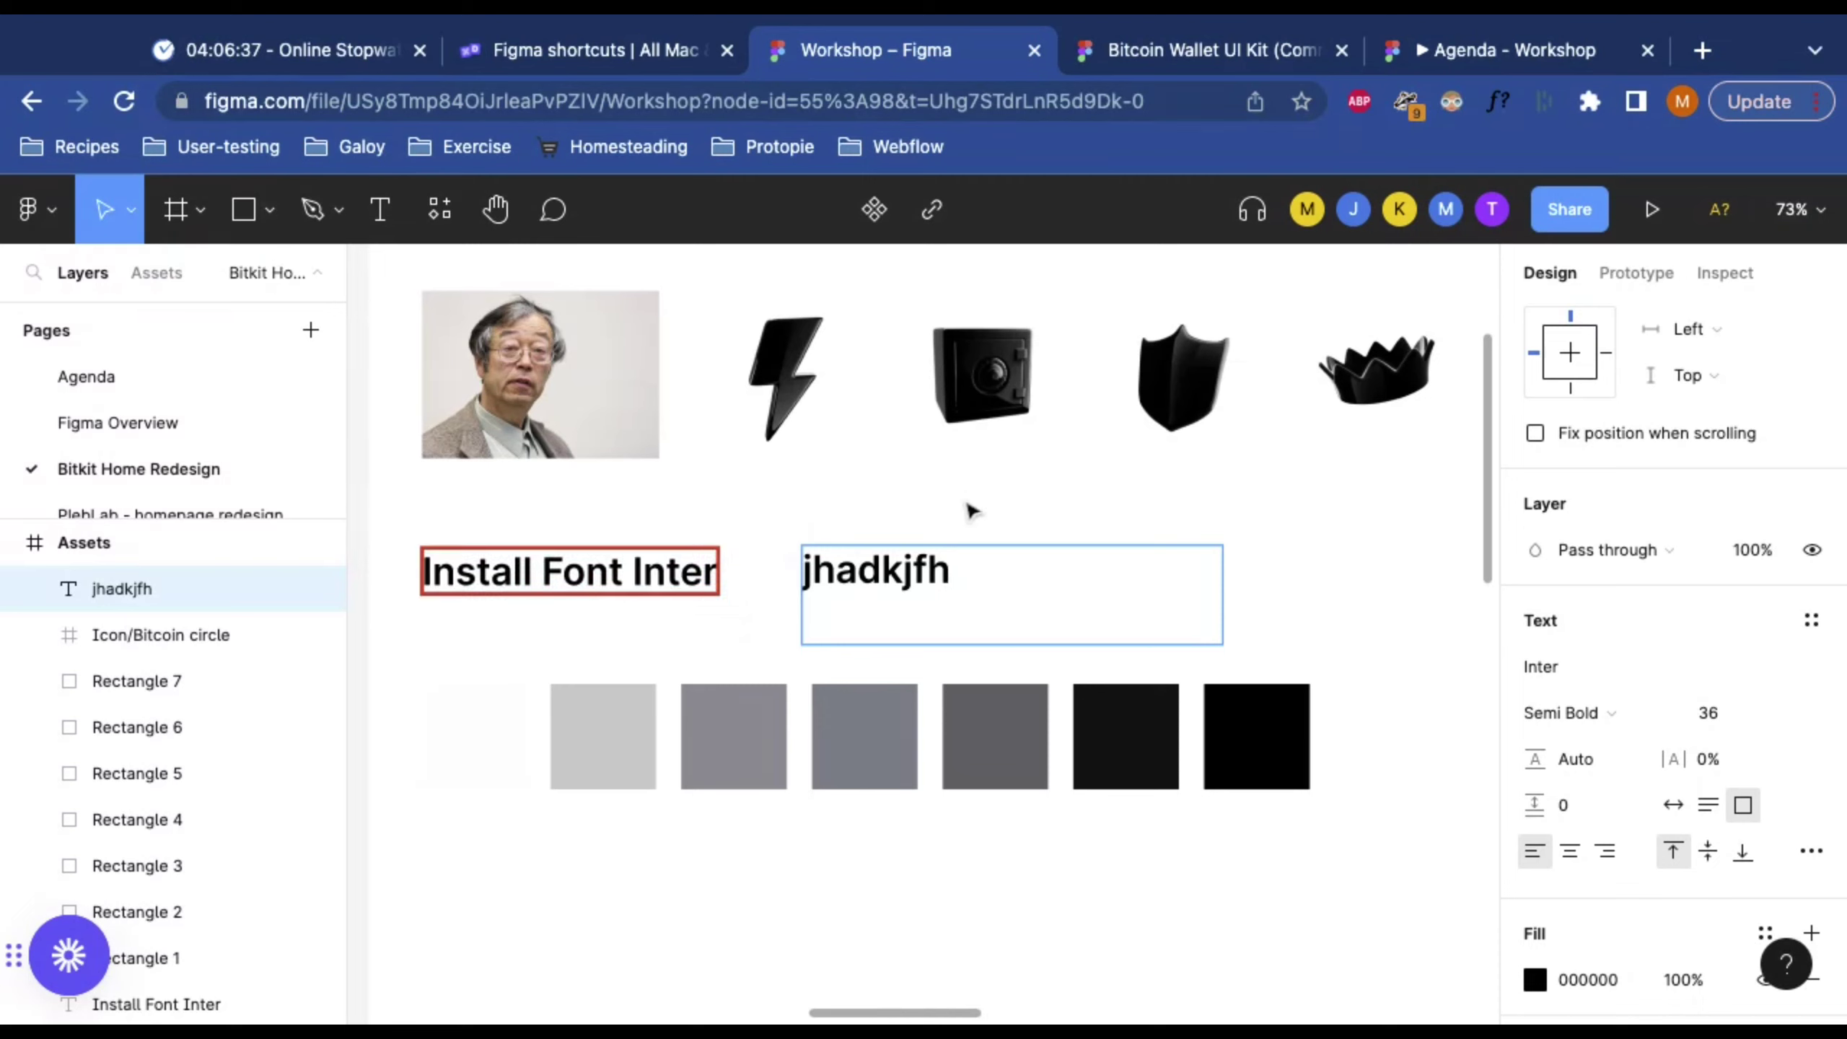
{"action": "key", "text": "Escape"}
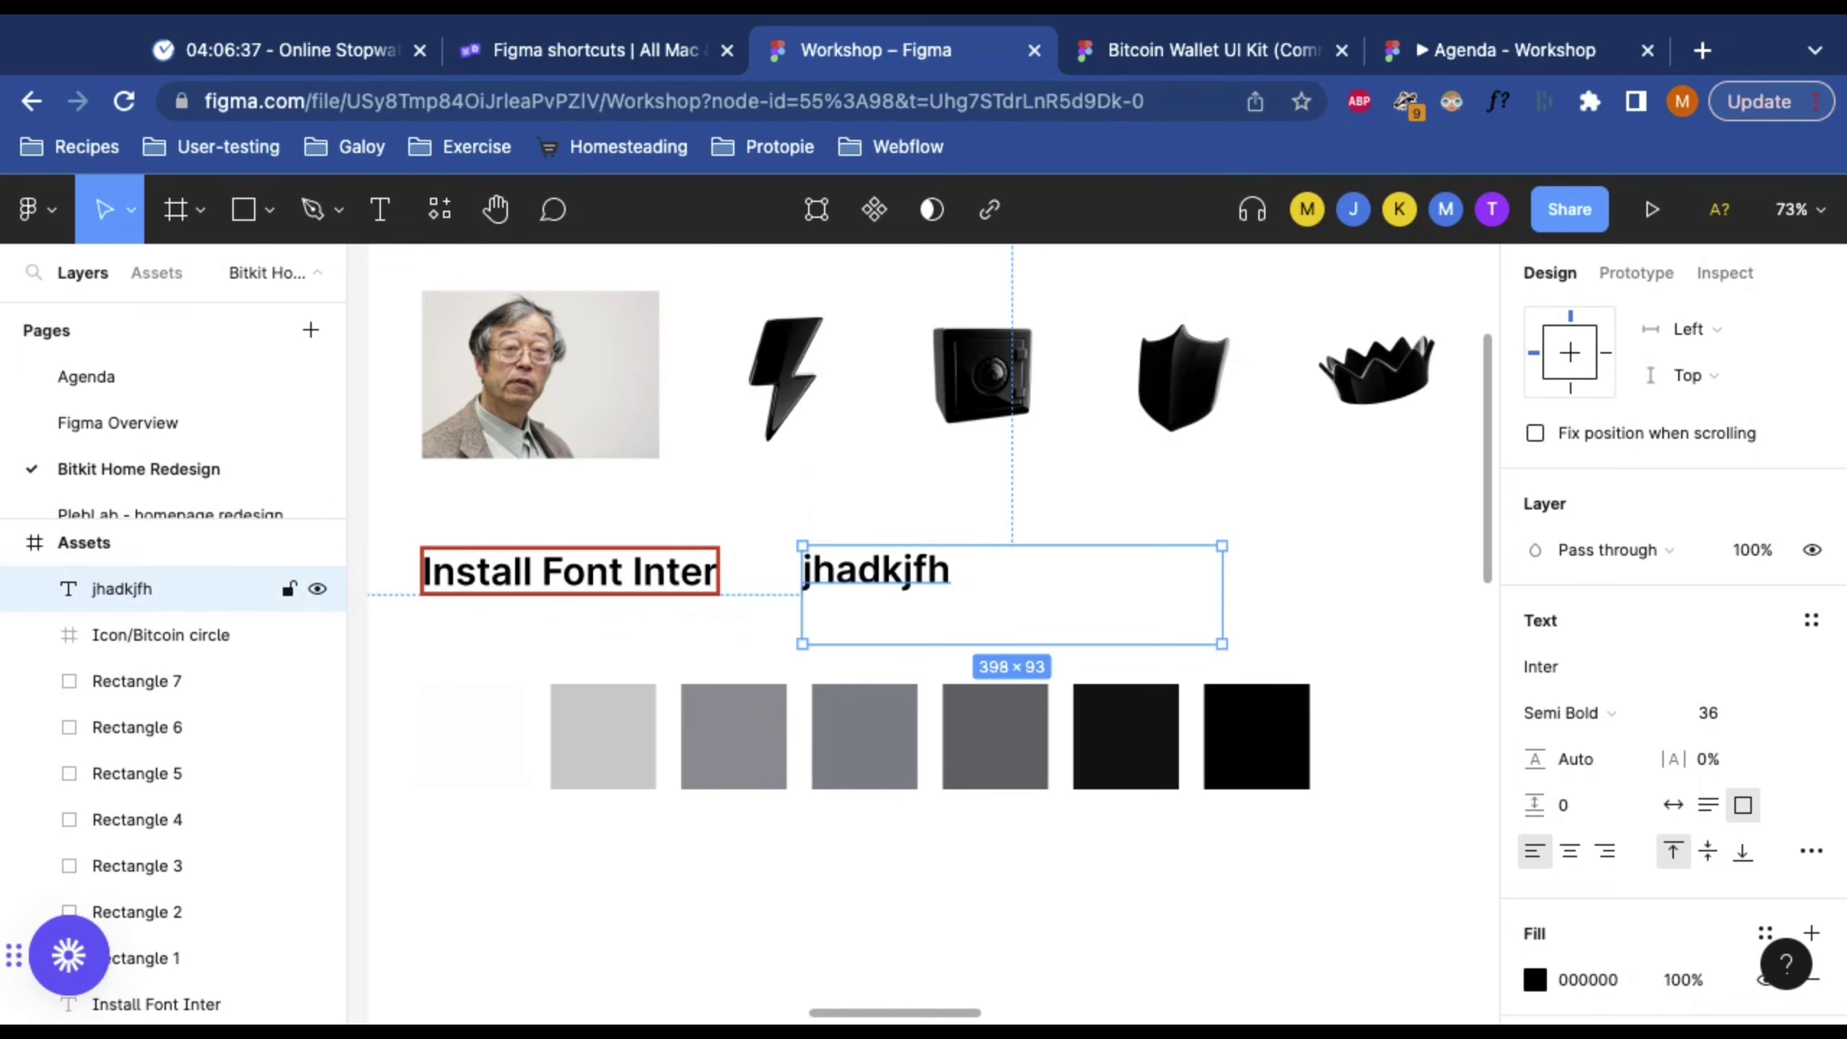
{"action": "left_click", "coordinate": [973, 507]}
{"action": "left_click", "coordinate": [906, 579]}
{"action": "left_click", "coordinate": [1366, 586]}
{"action": "left_click", "coordinate": [1176, 608]}
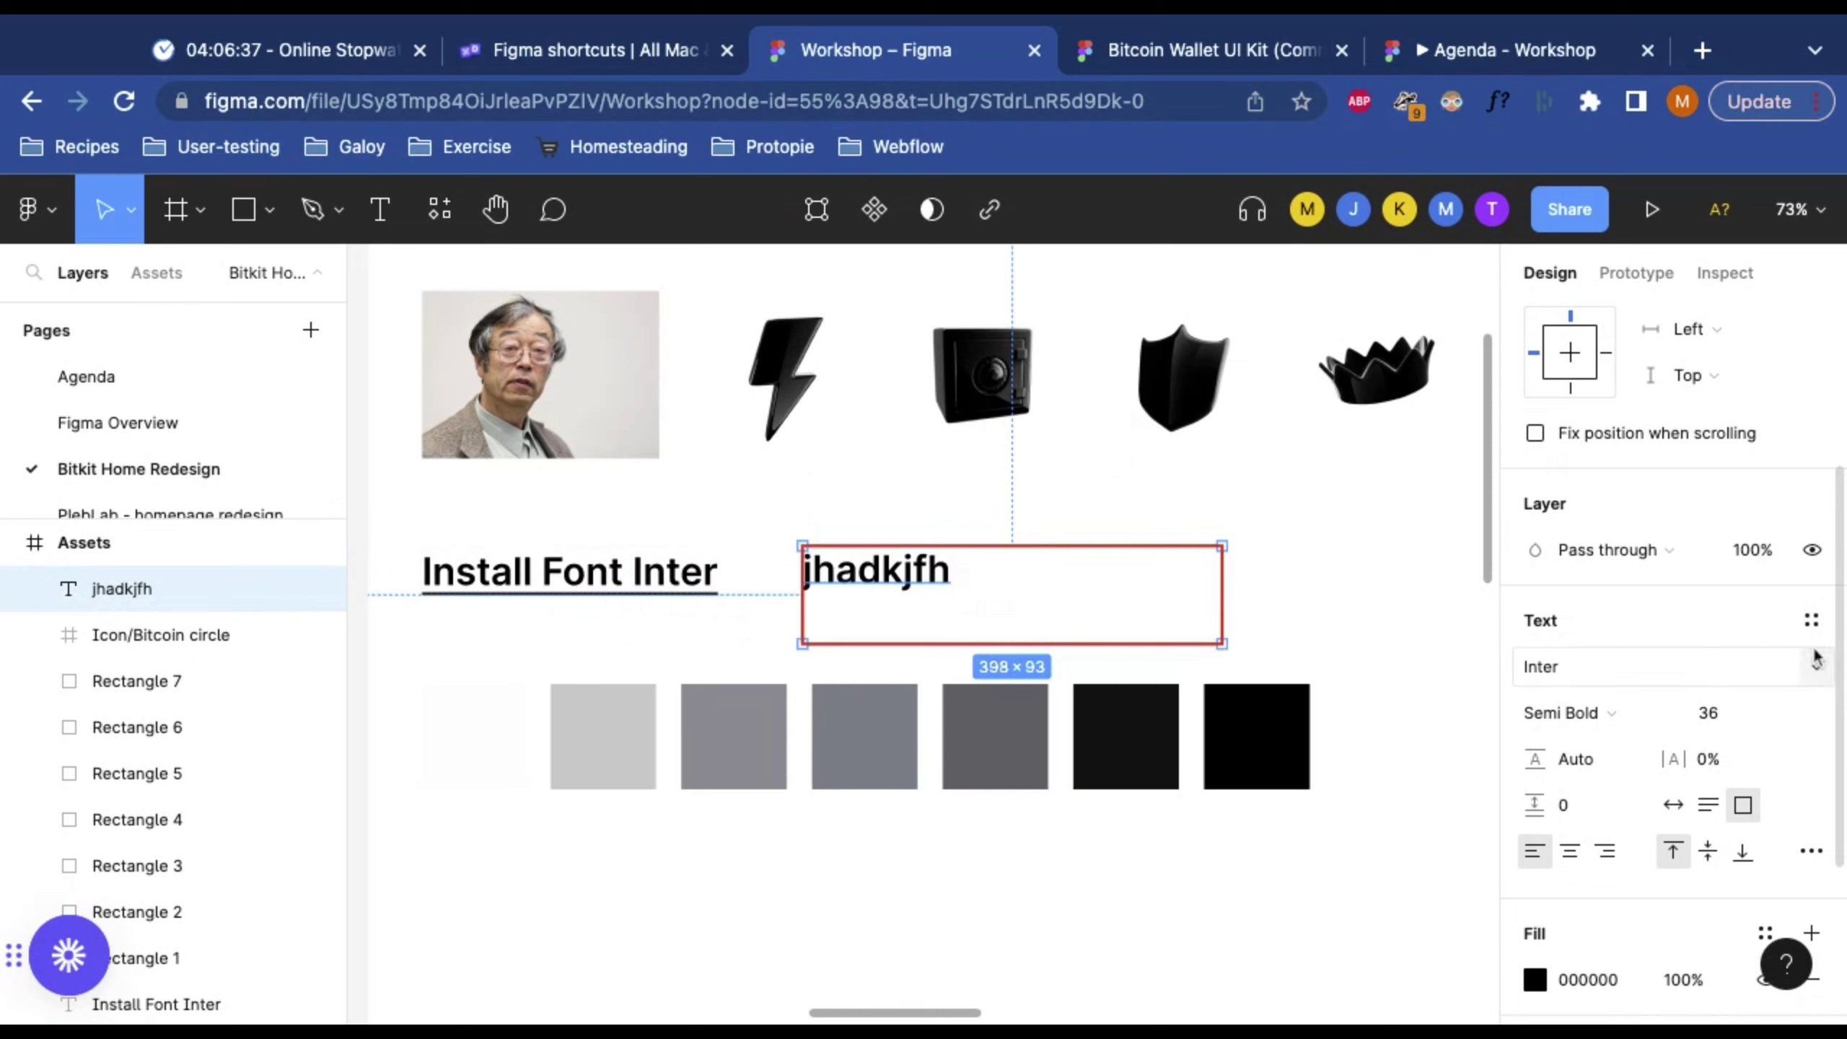
{"action": "left_click", "coordinate": [1814, 668]}
{"action": "scroll", "coordinate": [1767, 750], "scroll_direction": "down", "scroll_amount": 3}
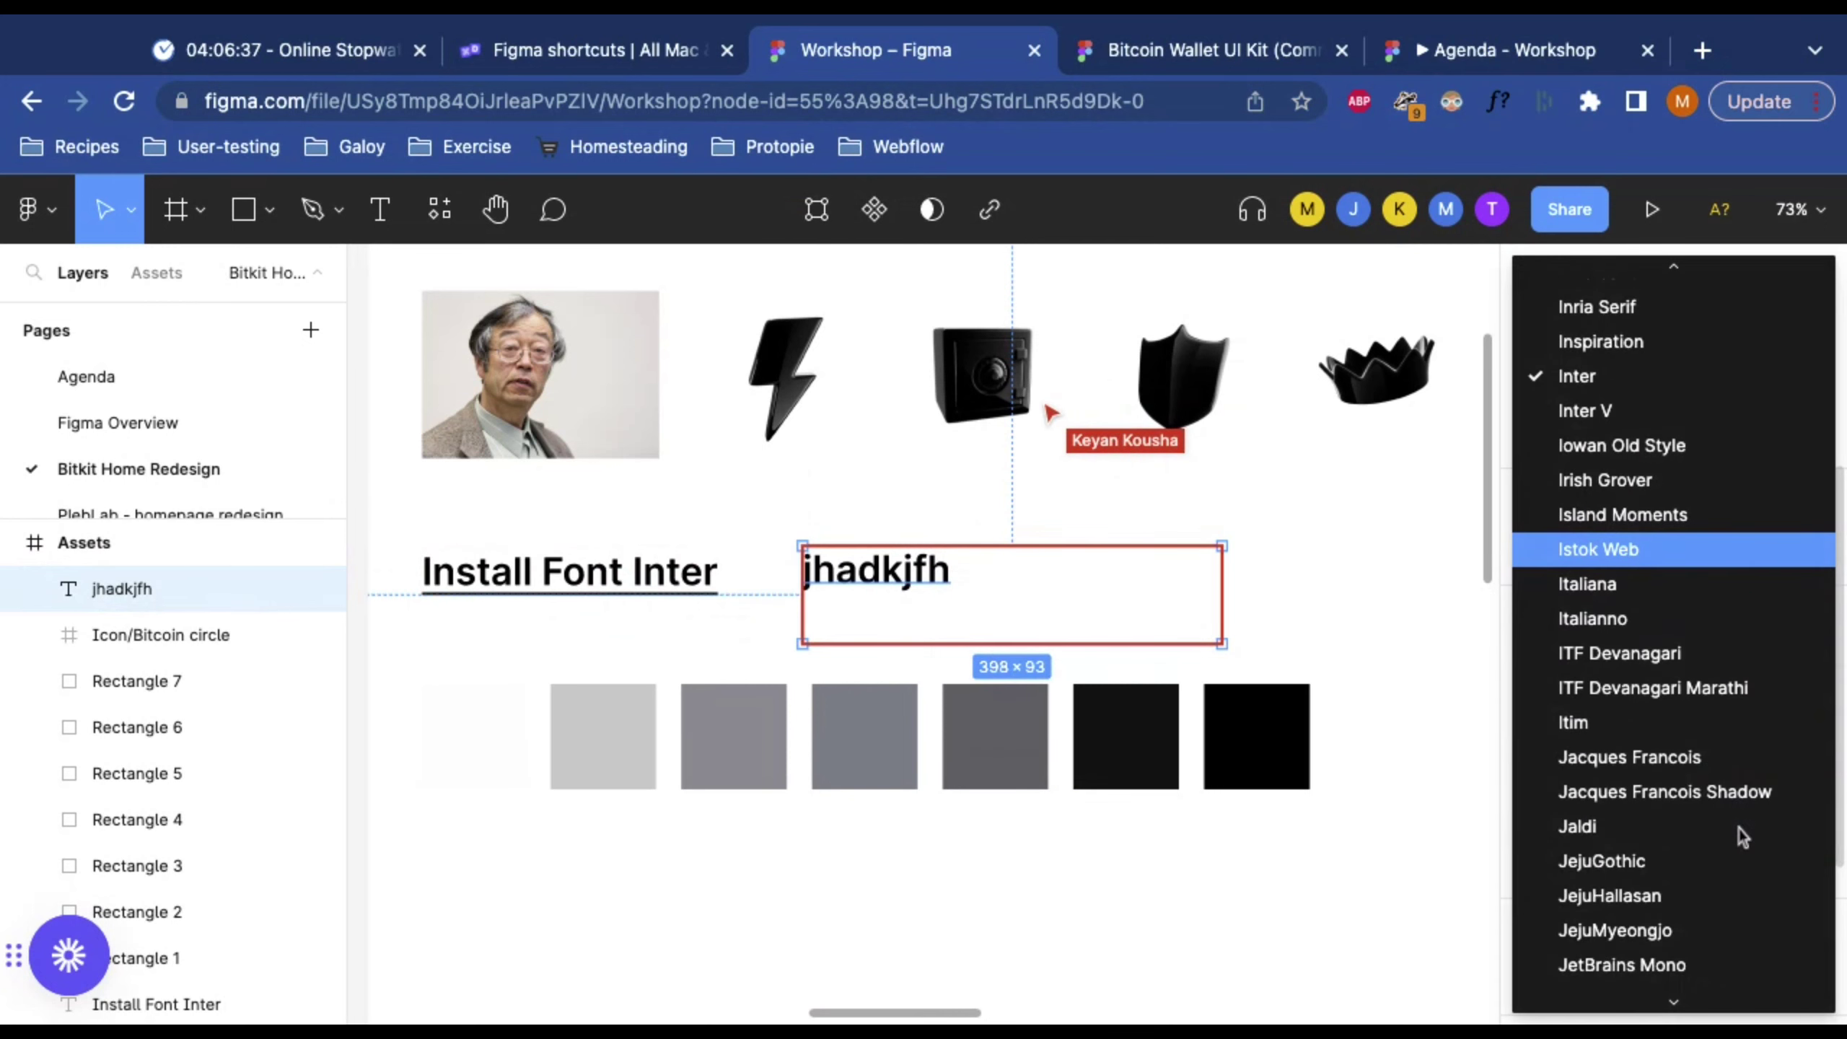
{"action": "scroll", "coordinate": [1746, 830], "scroll_direction": "up", "scroll_amount": 8}
{"action": "scroll", "coordinate": [1740, 835], "scroll_direction": "up", "scroll_amount": 2}
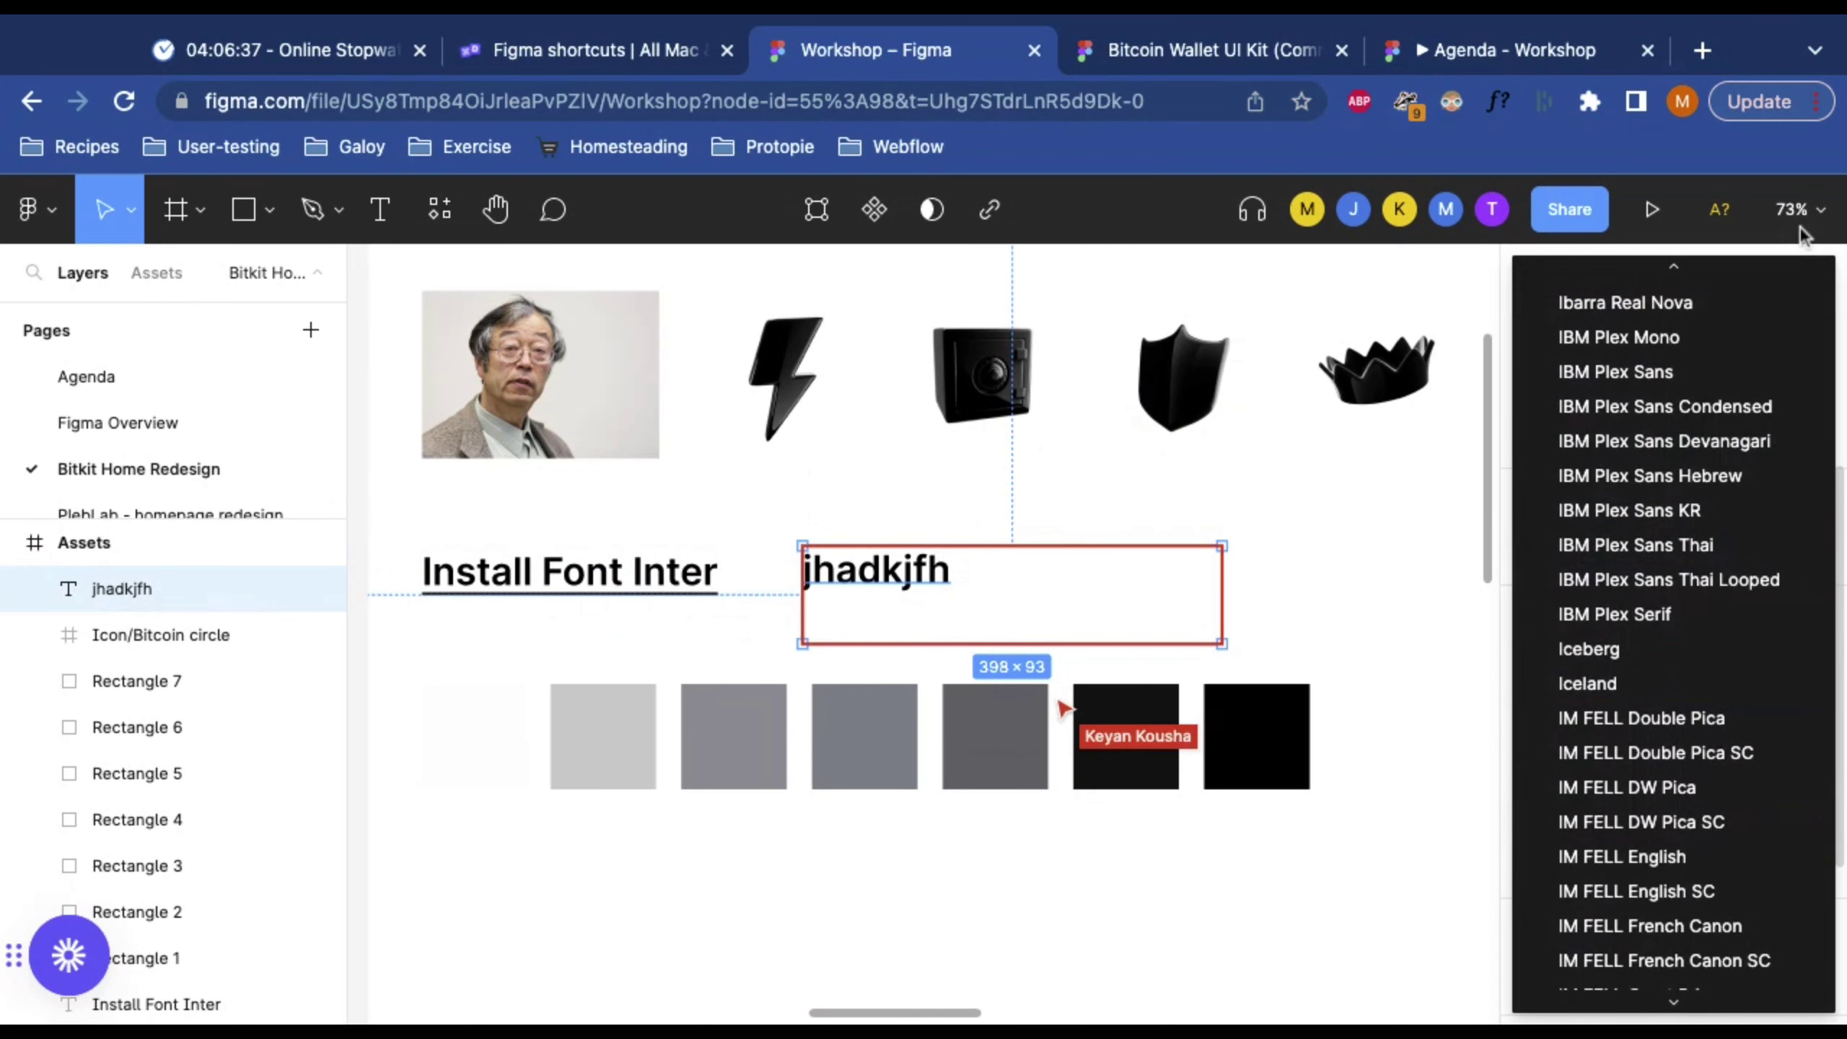
{"action": "left_click", "coordinate": [1300, 582]}
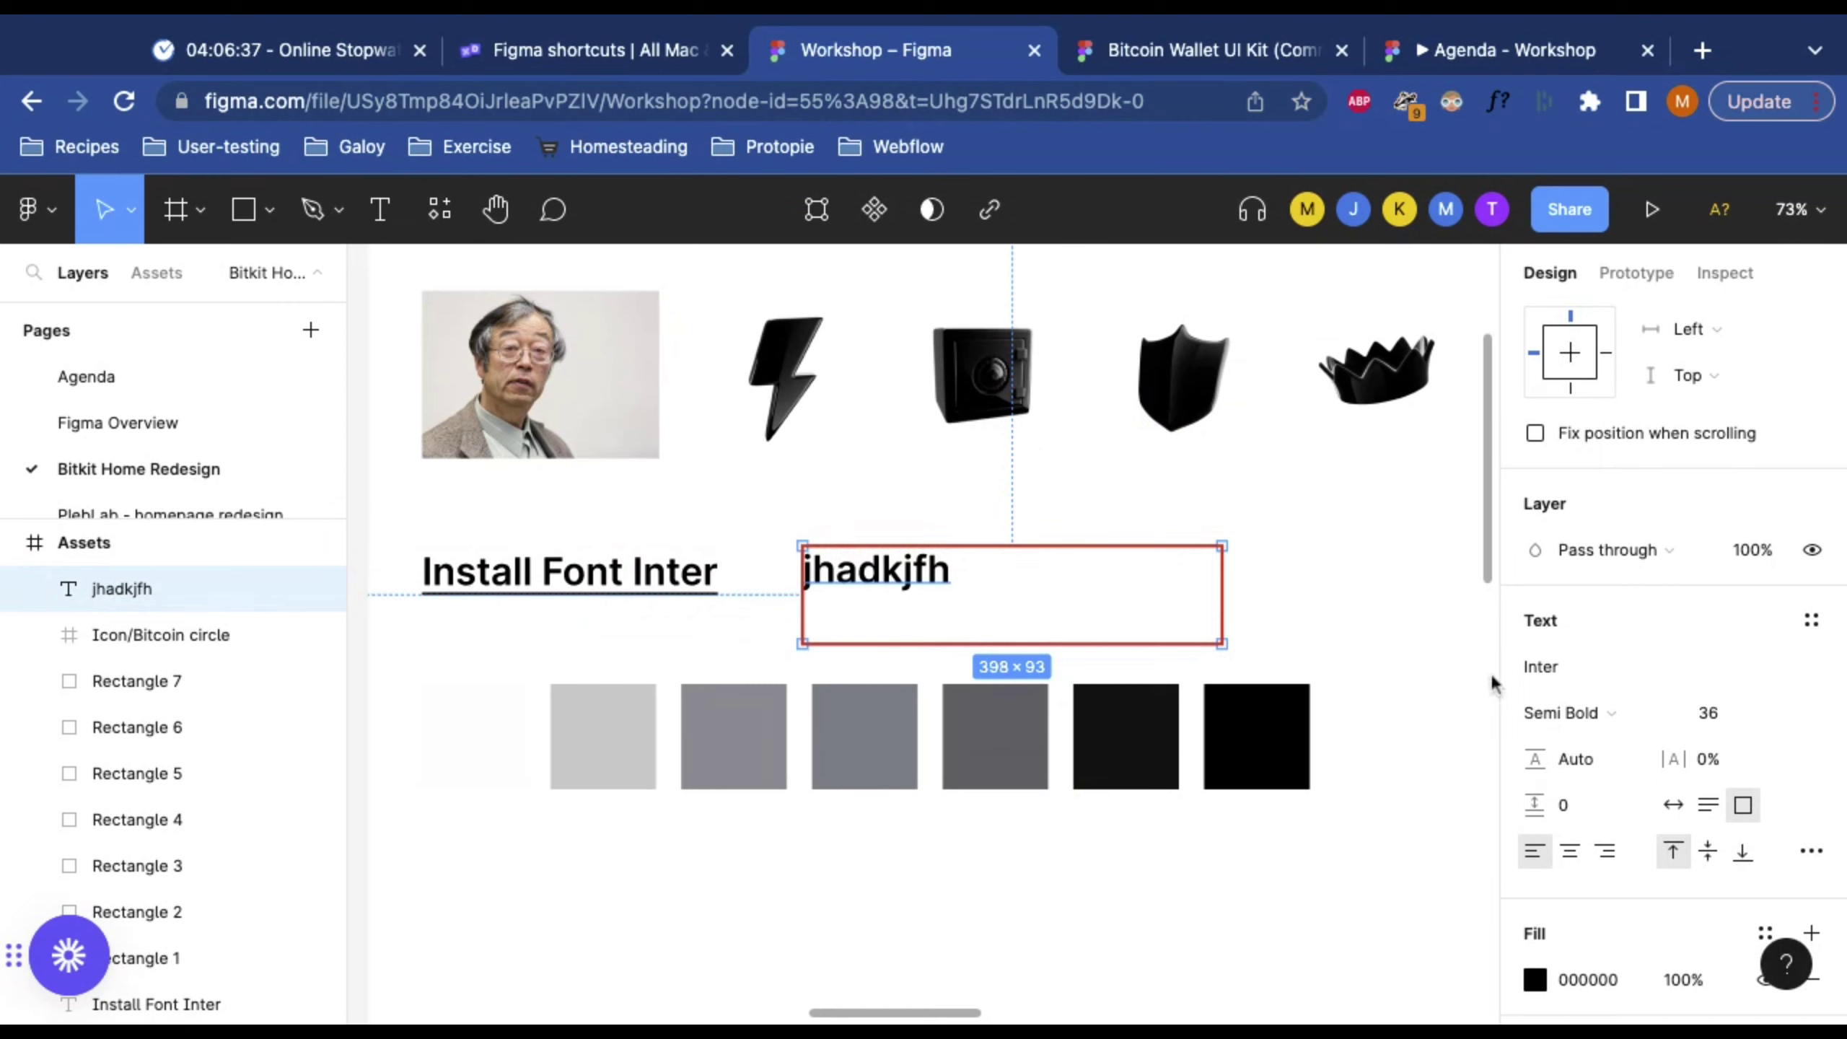
{"action": "left_click", "coordinate": [1316, 550]}
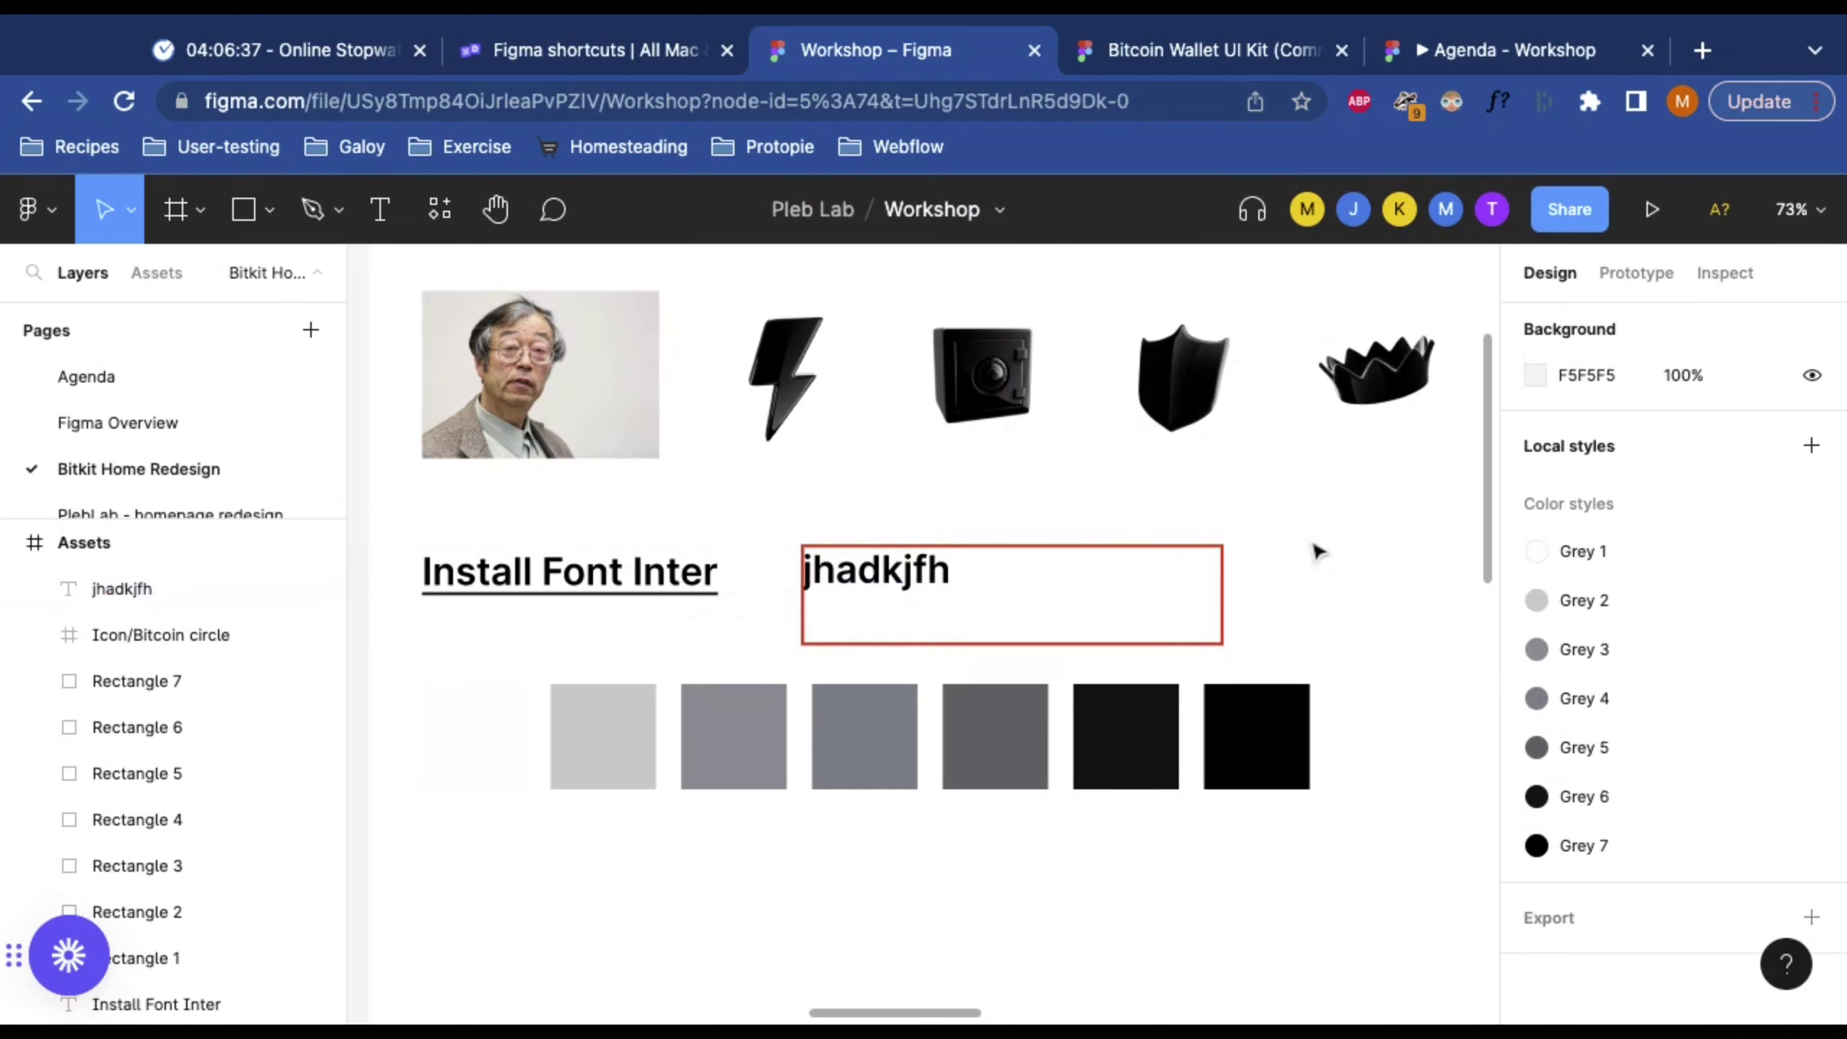
{"action": "left_click", "coordinate": [884, 588]}
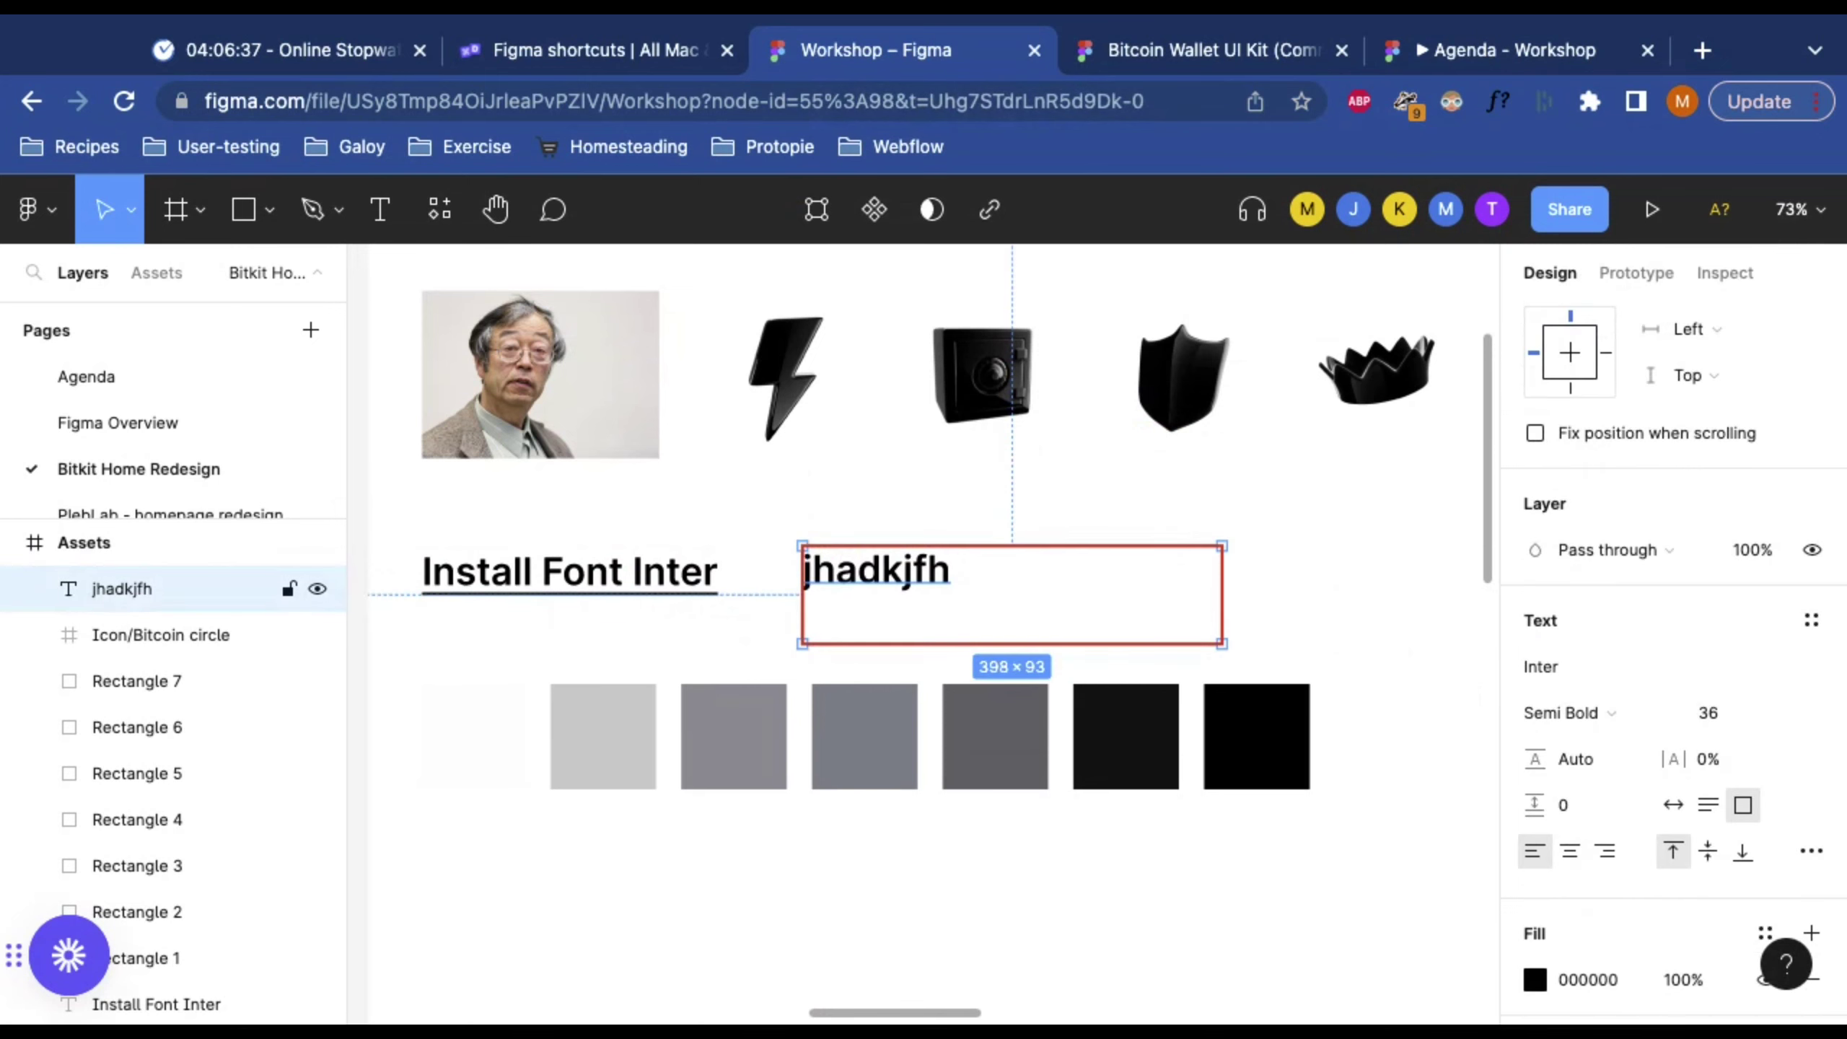
{"action": "scroll", "coordinate": [924, 633], "scroll_direction": "left", "scroll_amount": 4}
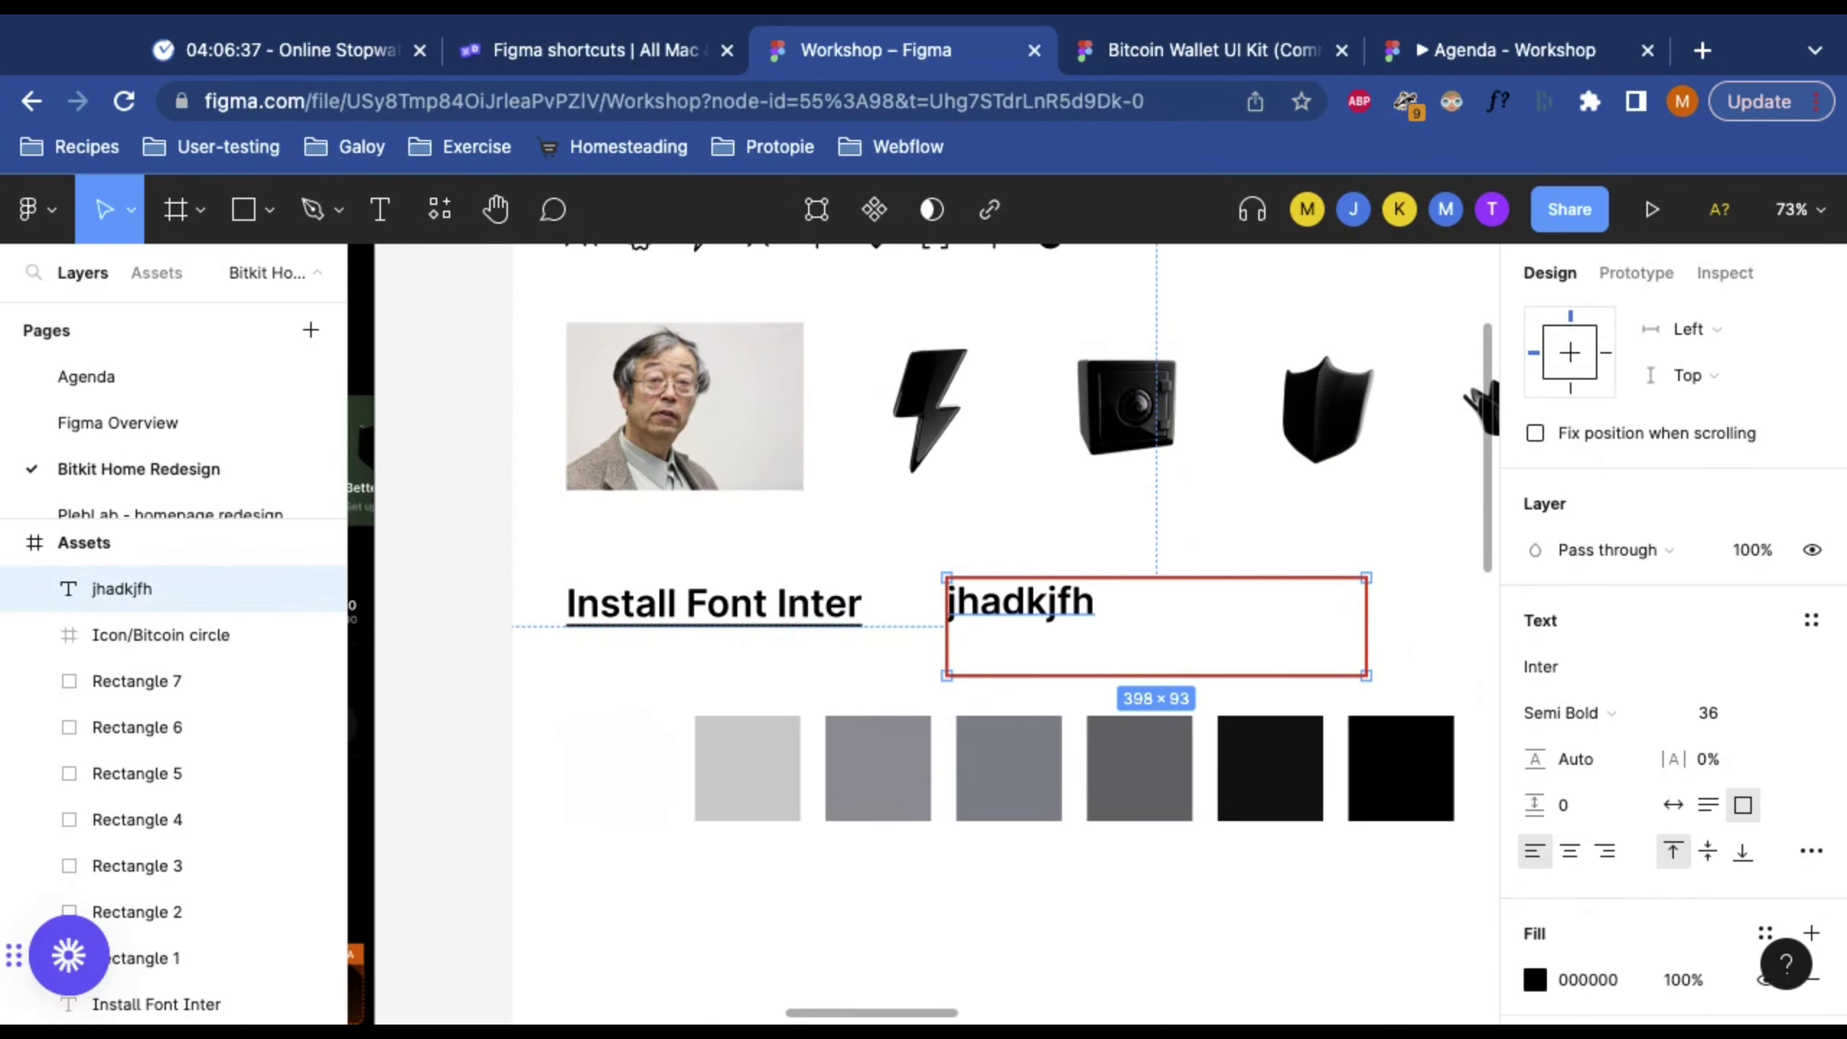
{"action": "key", "text": "minus"}
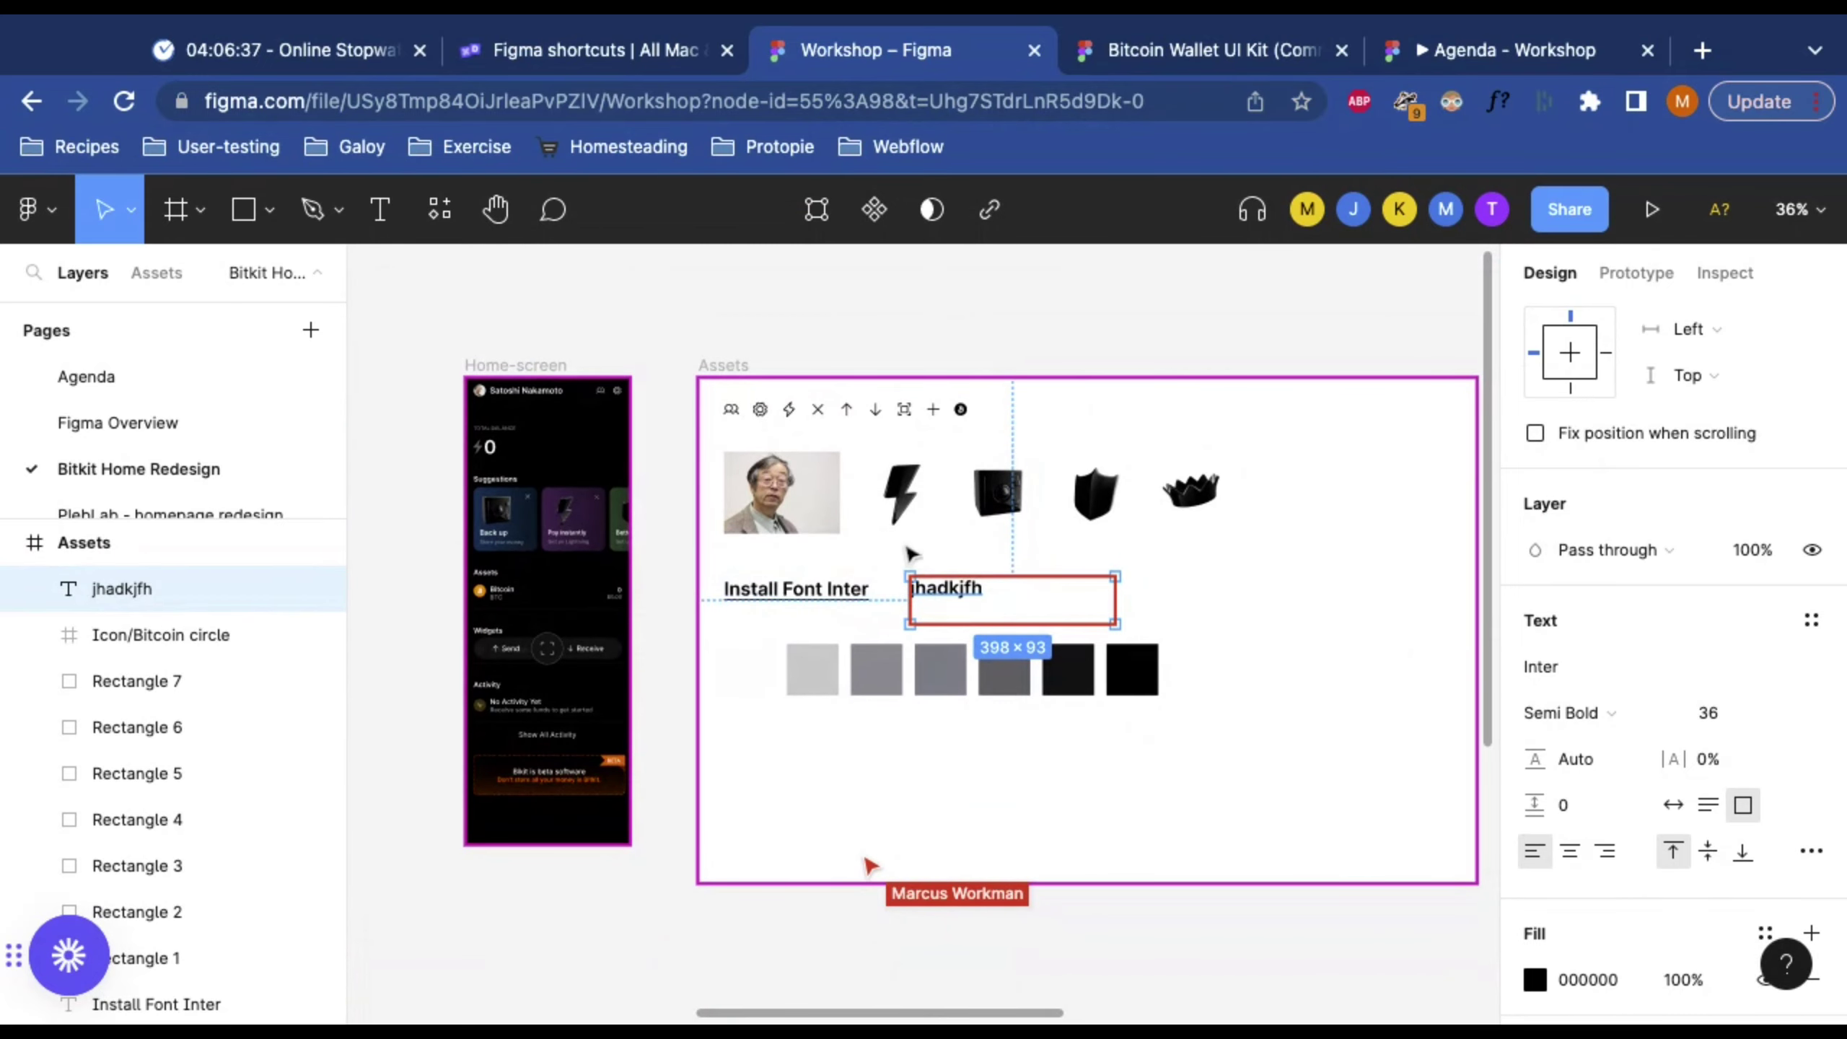
{"action": "scroll", "coordinate": [836, 451], "scroll_direction": "left", "scroll_amount": 10}
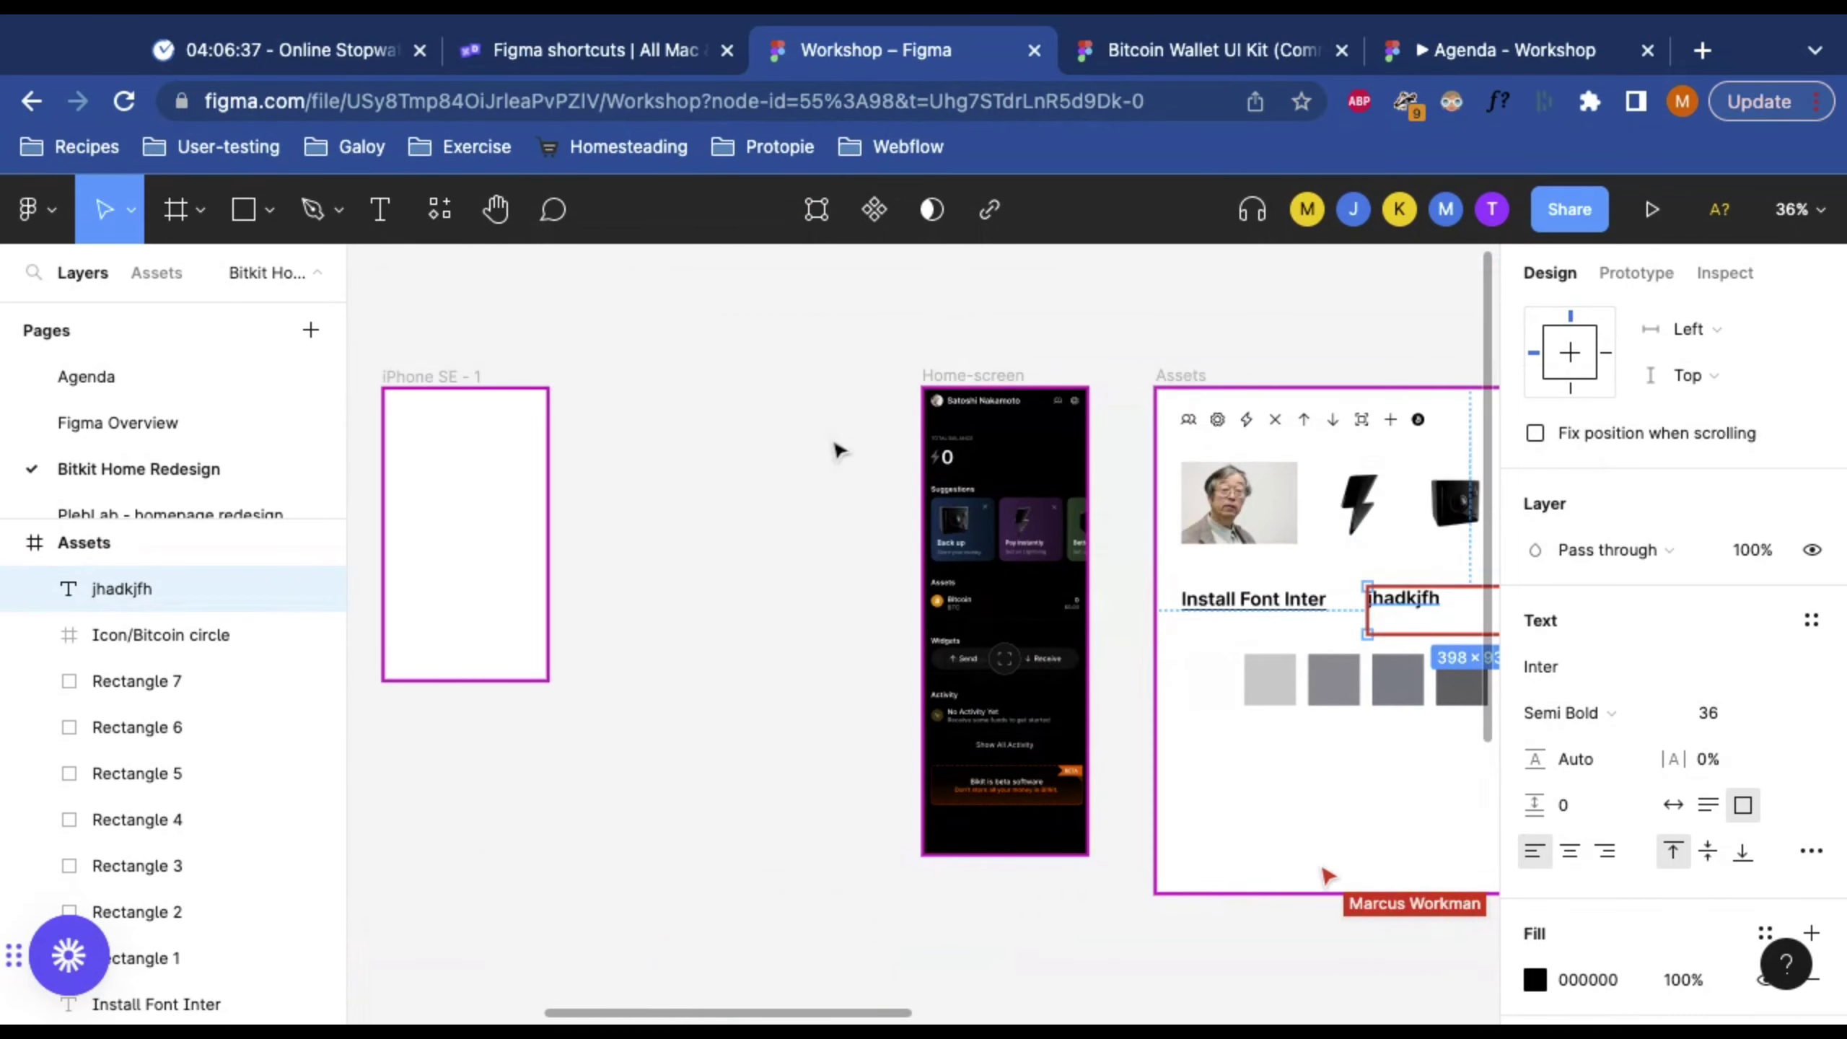
{"action": "scroll", "coordinate": [837, 451], "scroll_direction": "right", "scroll_amount": 8}
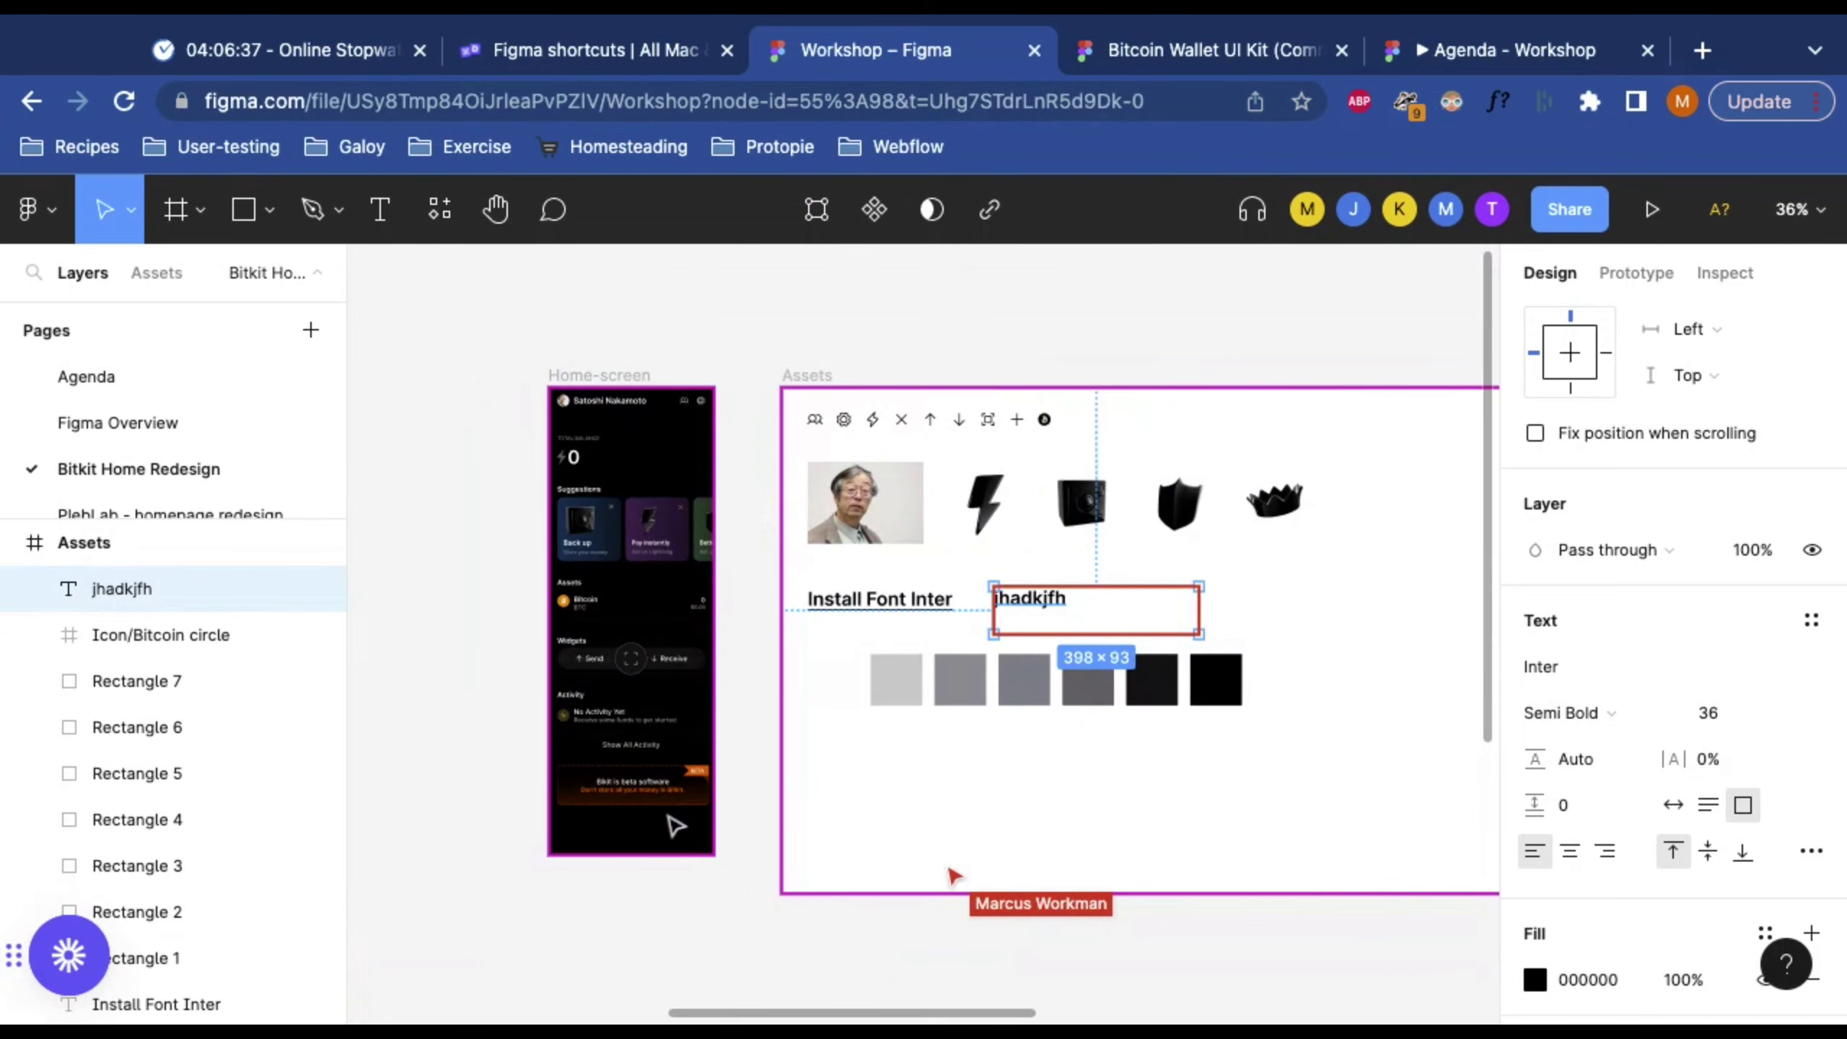
{"action": "scroll", "coordinate": [870, 790], "scroll_direction": "left", "scroll_amount": 11}
{"action": "scroll", "coordinate": [870, 790], "scroll_direction": "left", "scroll_amount": 13}
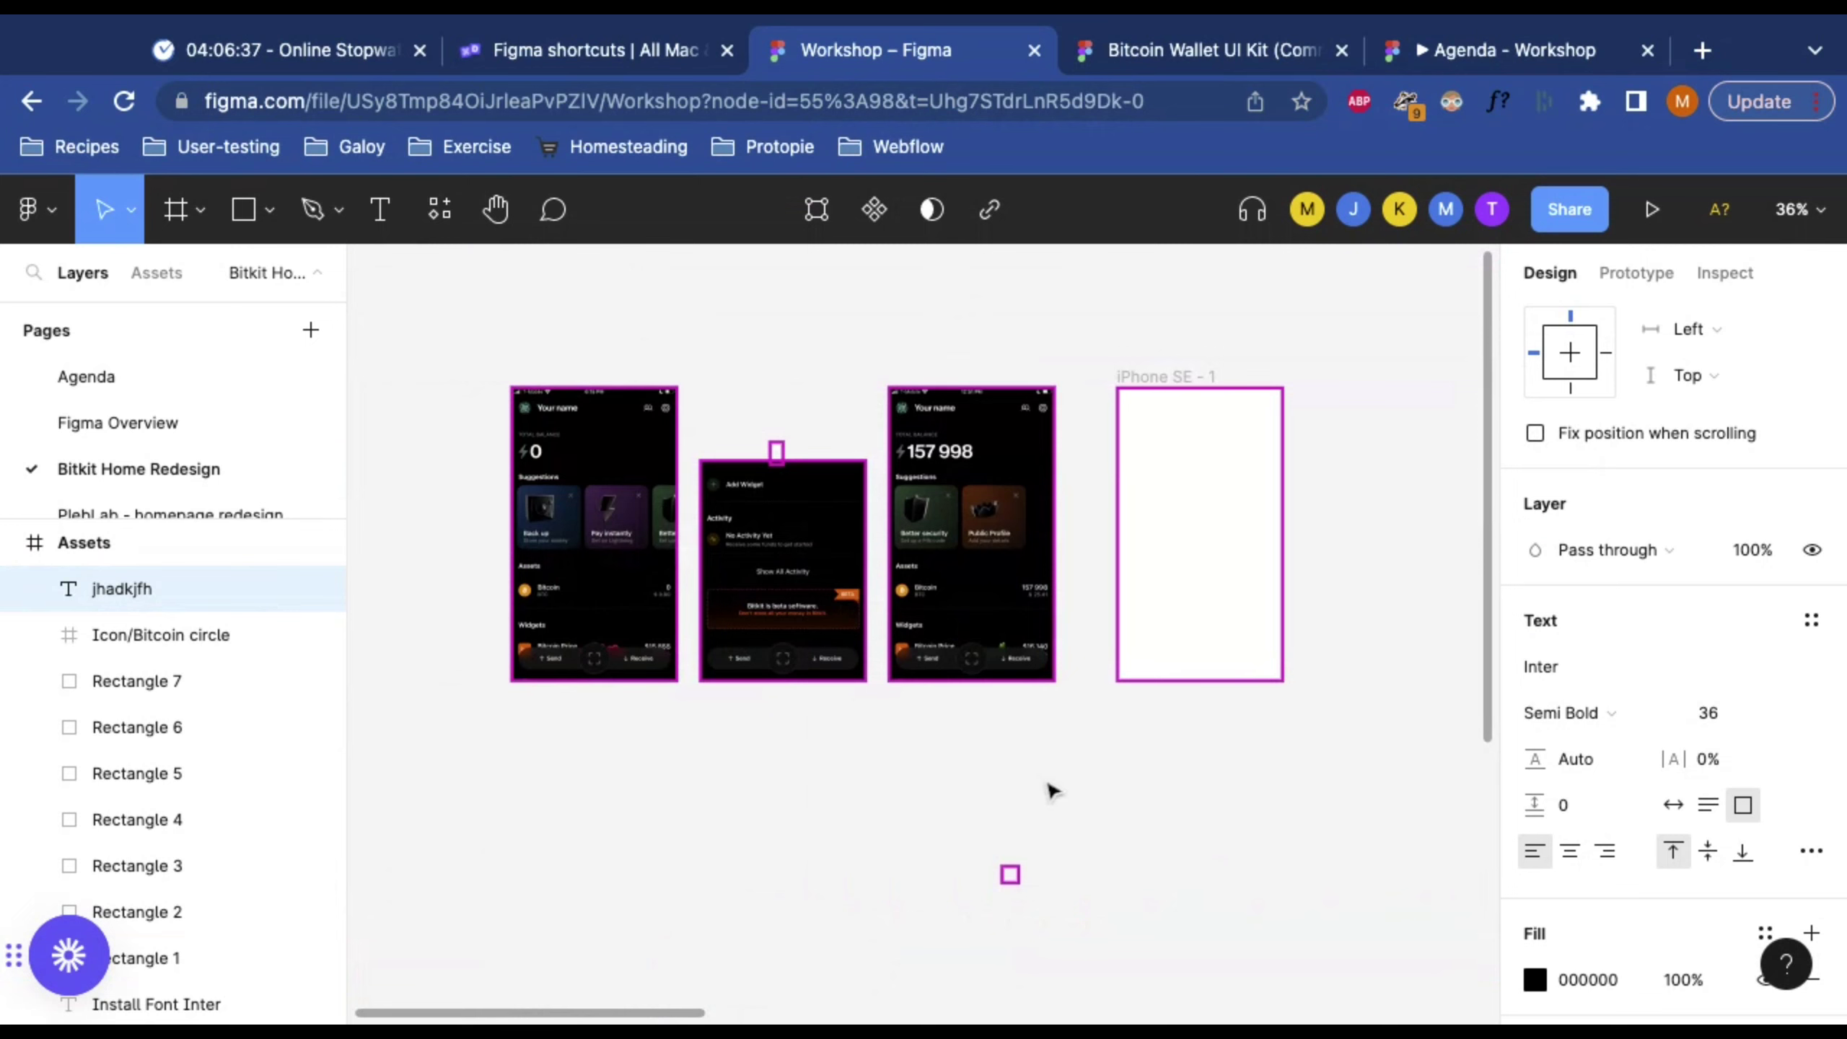
{"action": "scroll", "coordinate": [1051, 789], "scroll_direction": "right", "scroll_amount": 16}
{"action": "left_click", "coordinate": [1266, 771]}
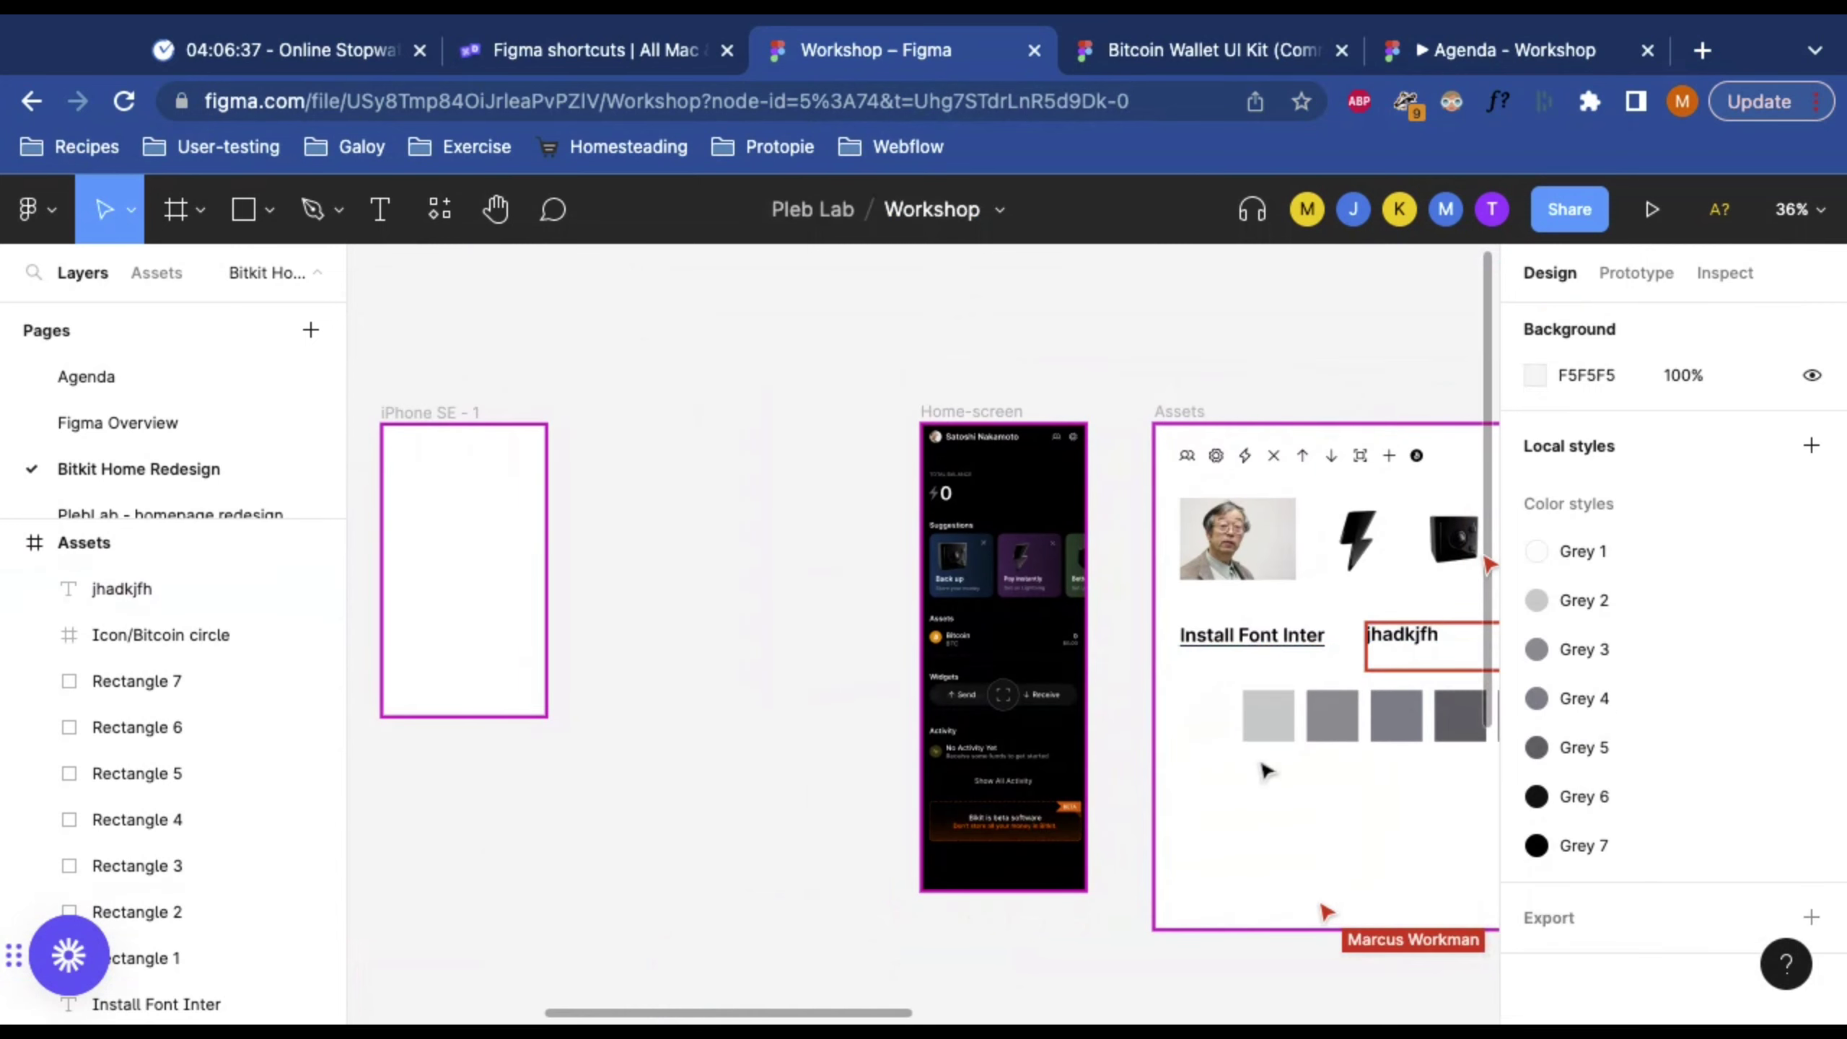
{"action": "scroll", "coordinate": [1265, 771], "scroll_direction": "right", "scroll_amount": 5}
{"action": "left_click", "coordinate": [1186, 646]}
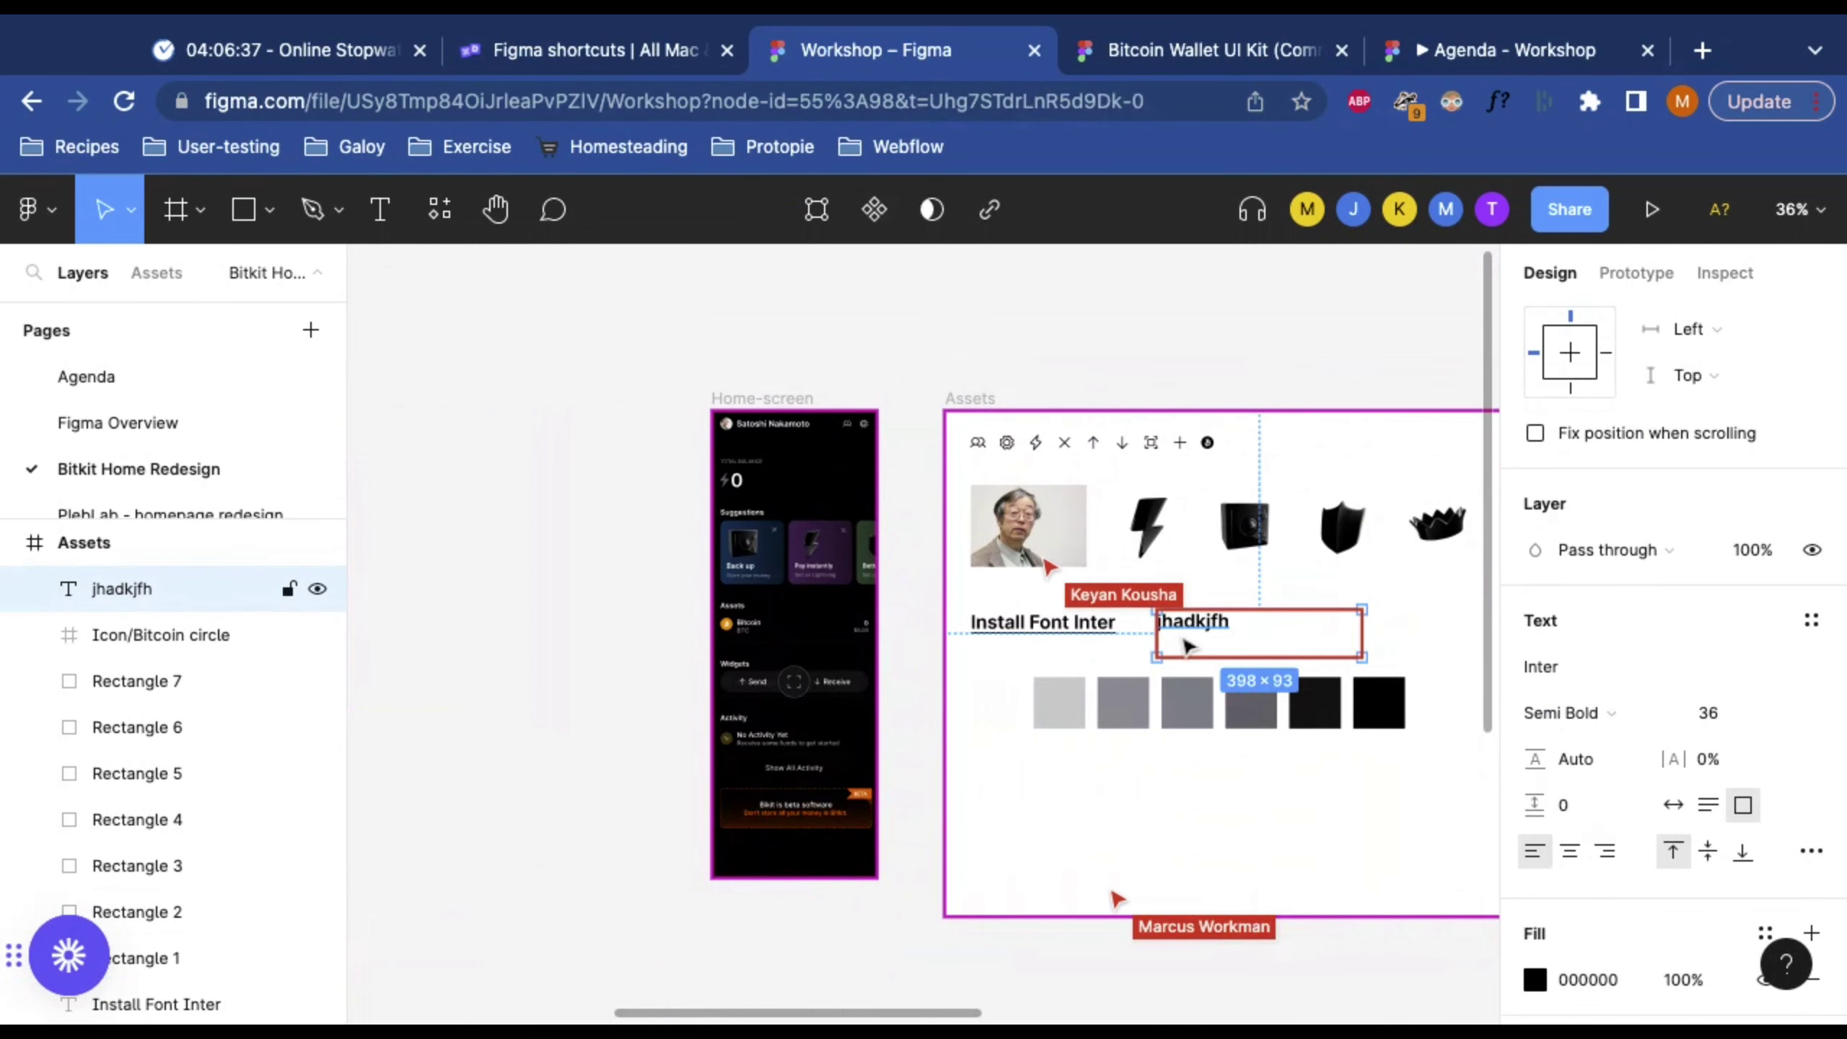
Step: Delete the jhadkjfh text, then zoom in to look over the Assets frame and phone screens
{"action": "key", "text": "Delete"}
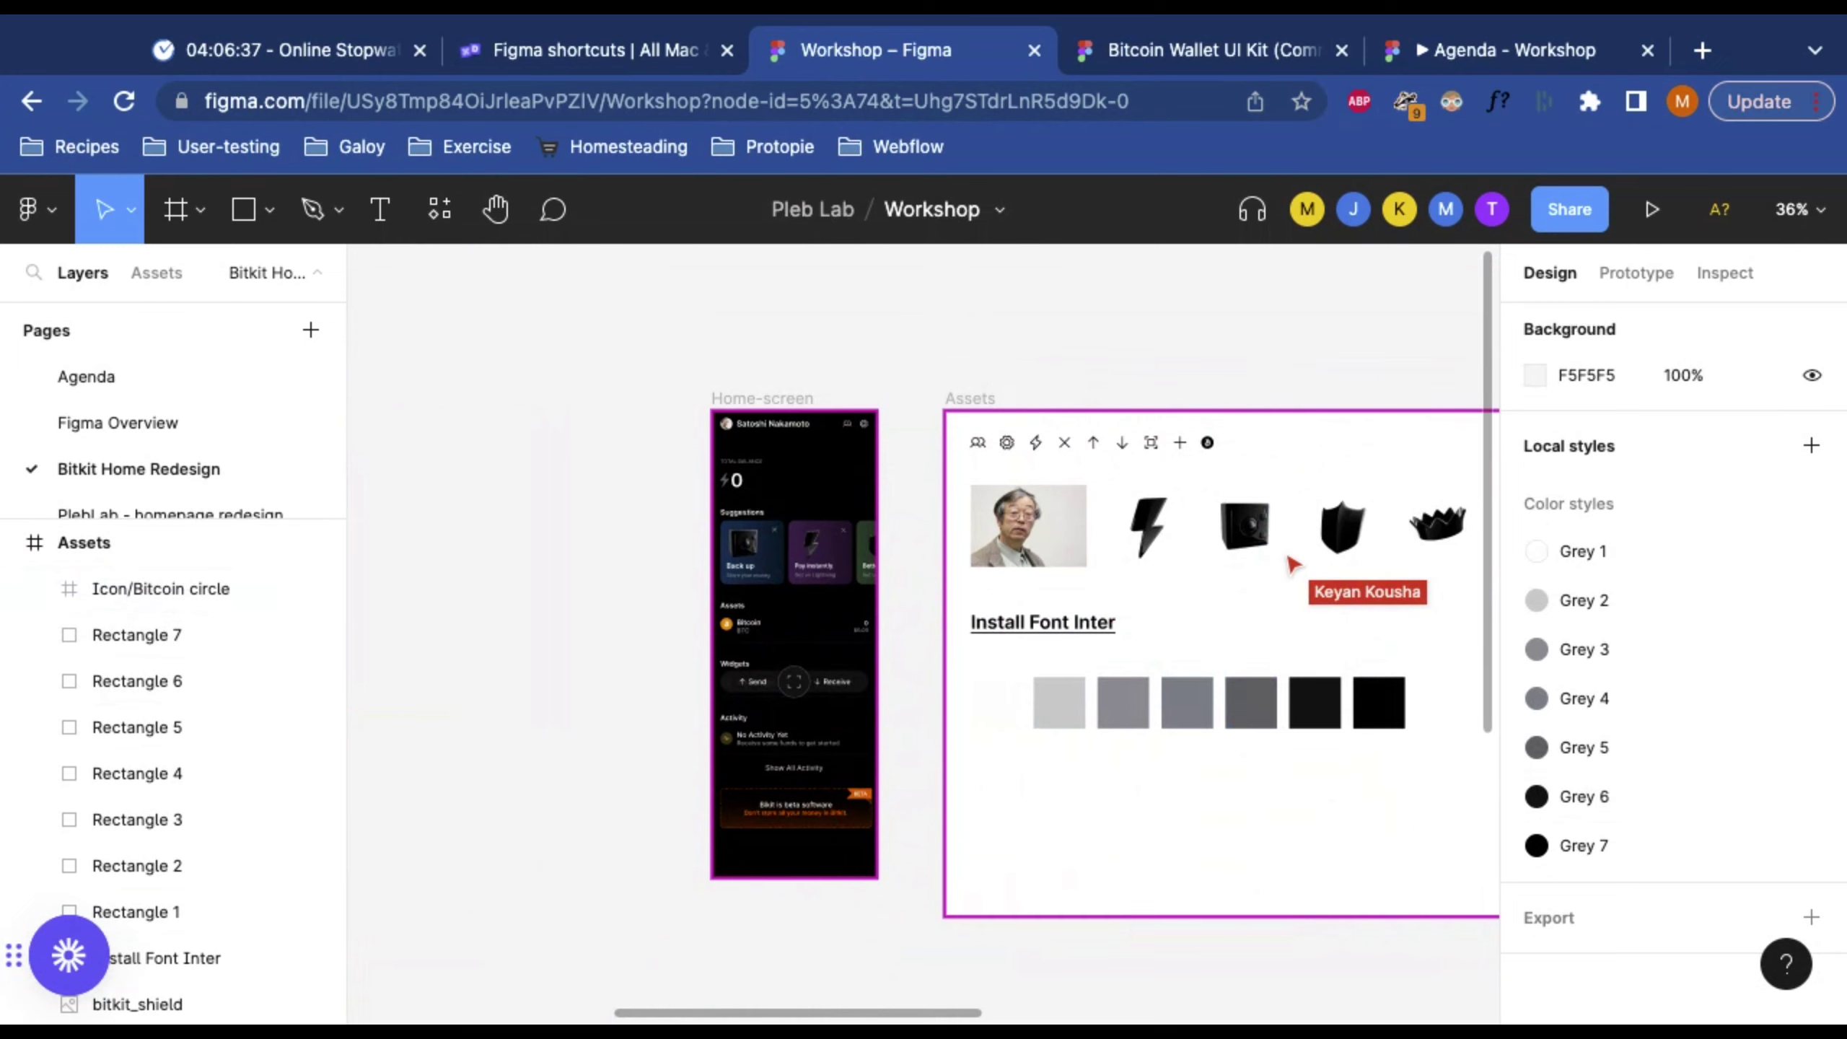
{"action": "scroll", "coordinate": [1245, 734], "scroll_direction": "right", "scroll_amount": 3}
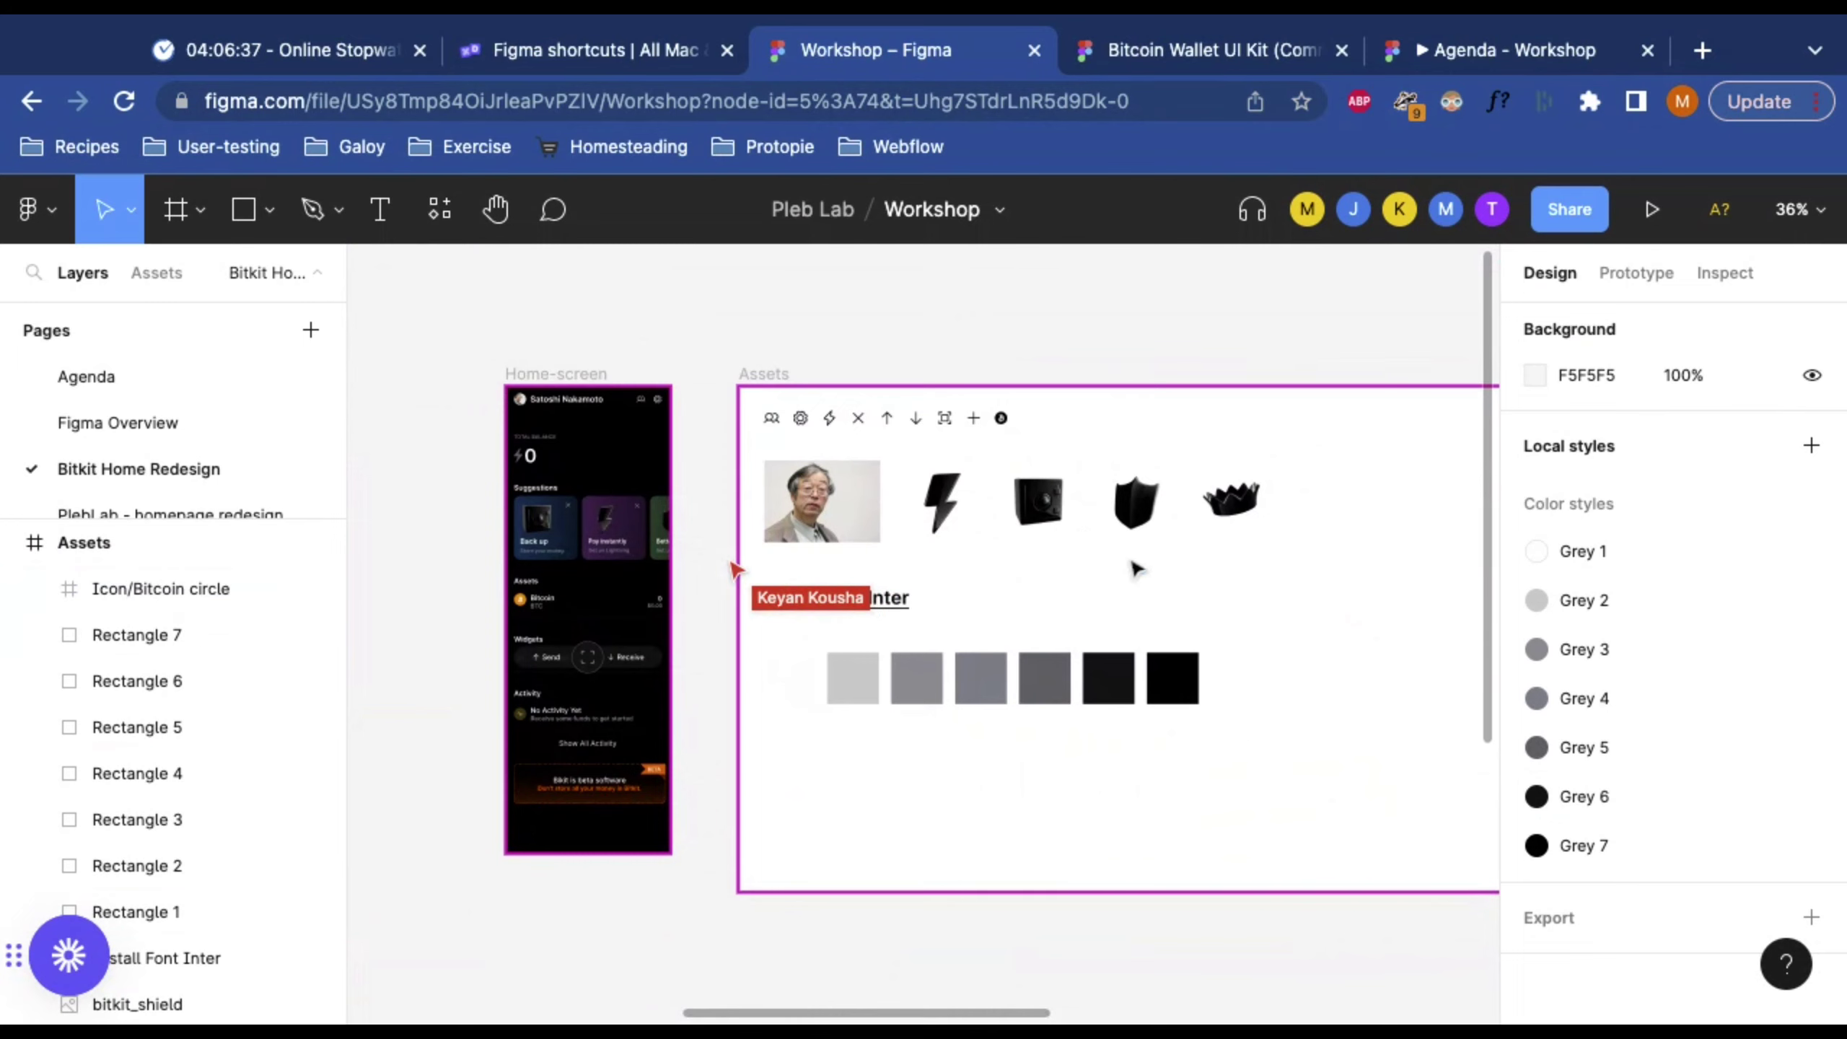
{"action": "left_click", "coordinate": [997, 568]}
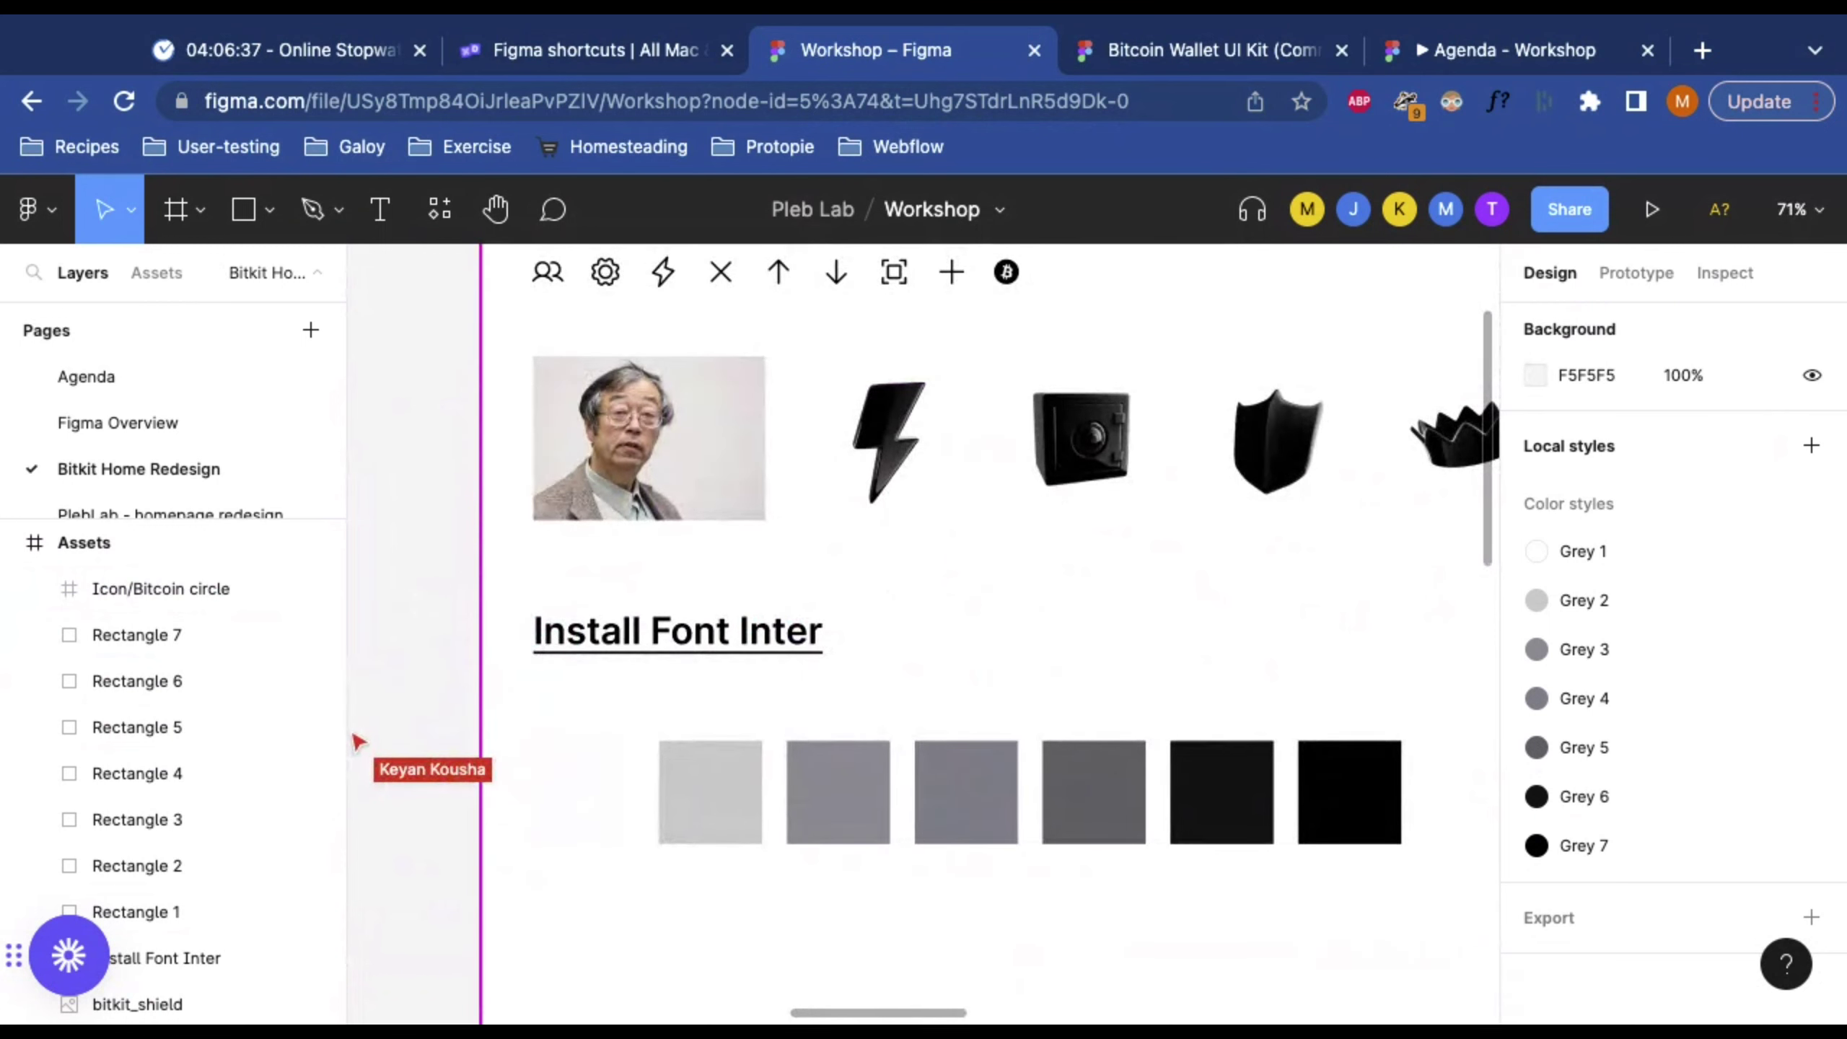
{"action": "scroll", "coordinate": [1034, 657], "scroll_direction": "down", "scroll_amount": 3}
{"action": "scroll", "coordinate": [1034, 657], "scroll_direction": "down", "scroll_amount": 5}
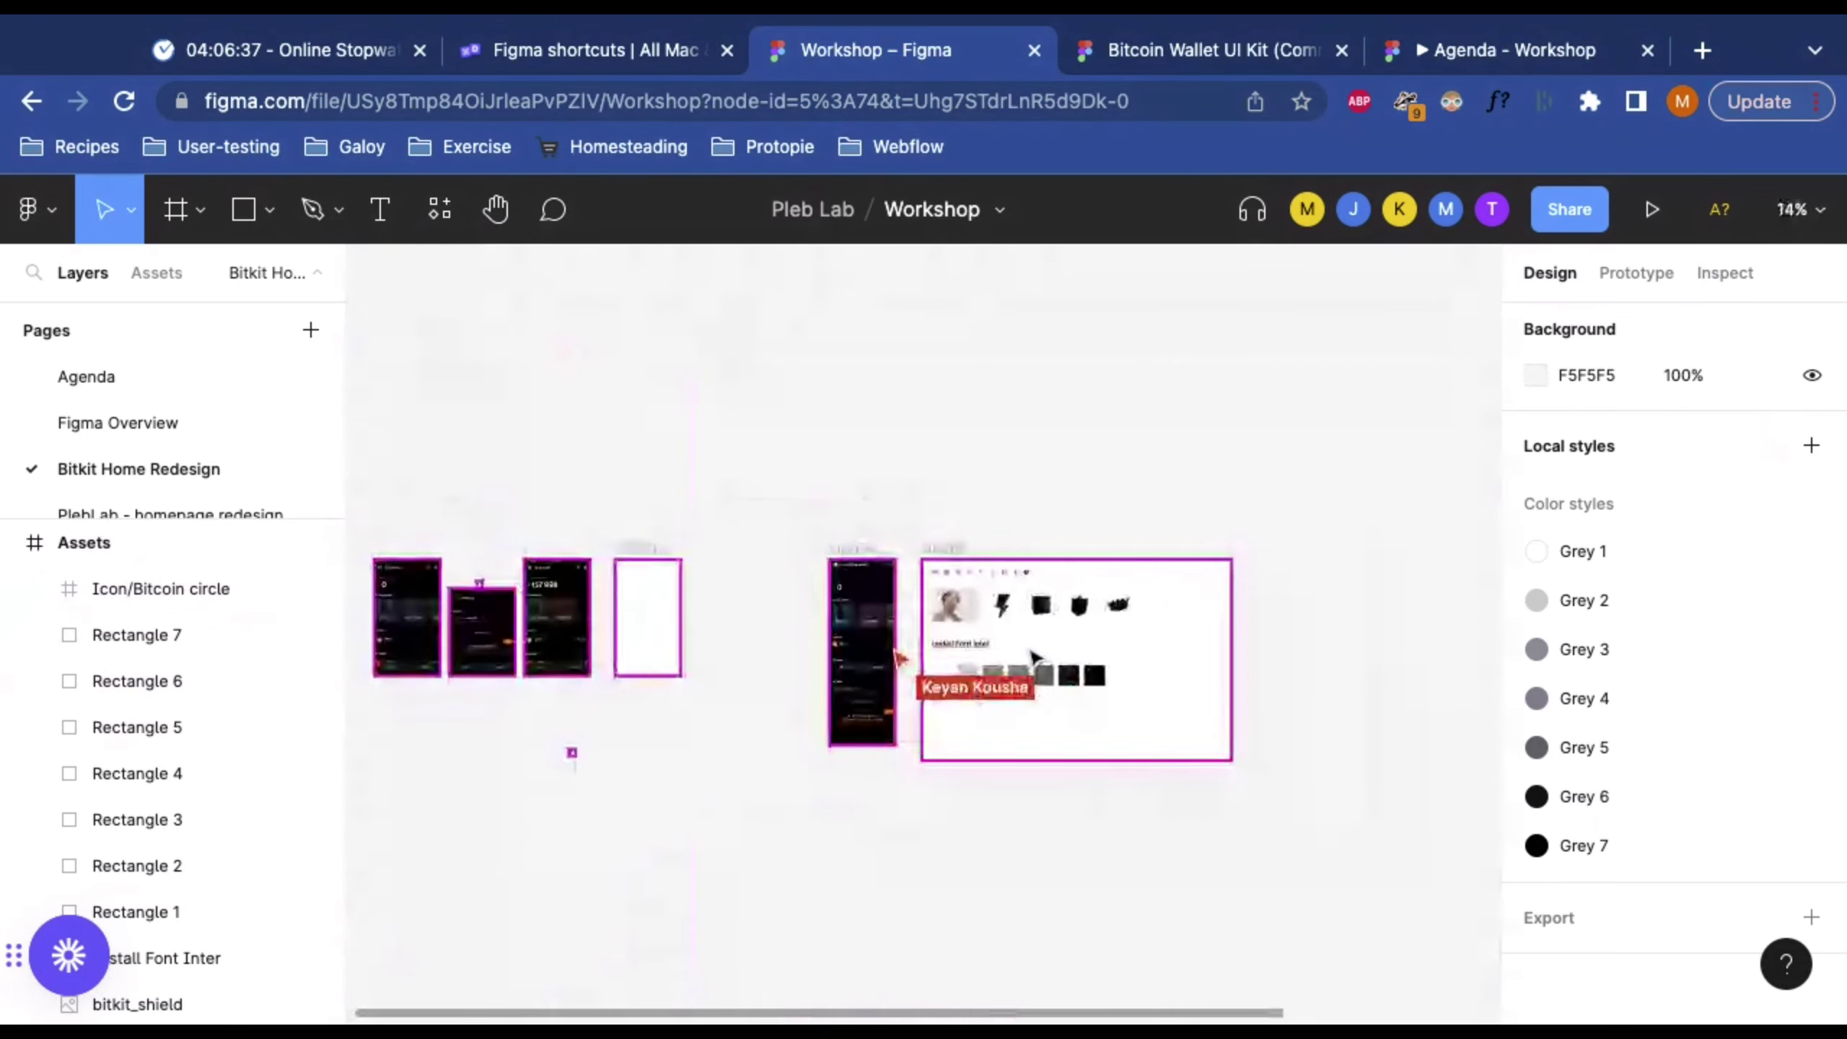
{"action": "scroll", "coordinate": [1034, 657], "scroll_direction": "left", "scroll_amount": 5}
{"action": "scroll", "coordinate": [1047, 662], "scroll_direction": "right", "scroll_amount": 3}
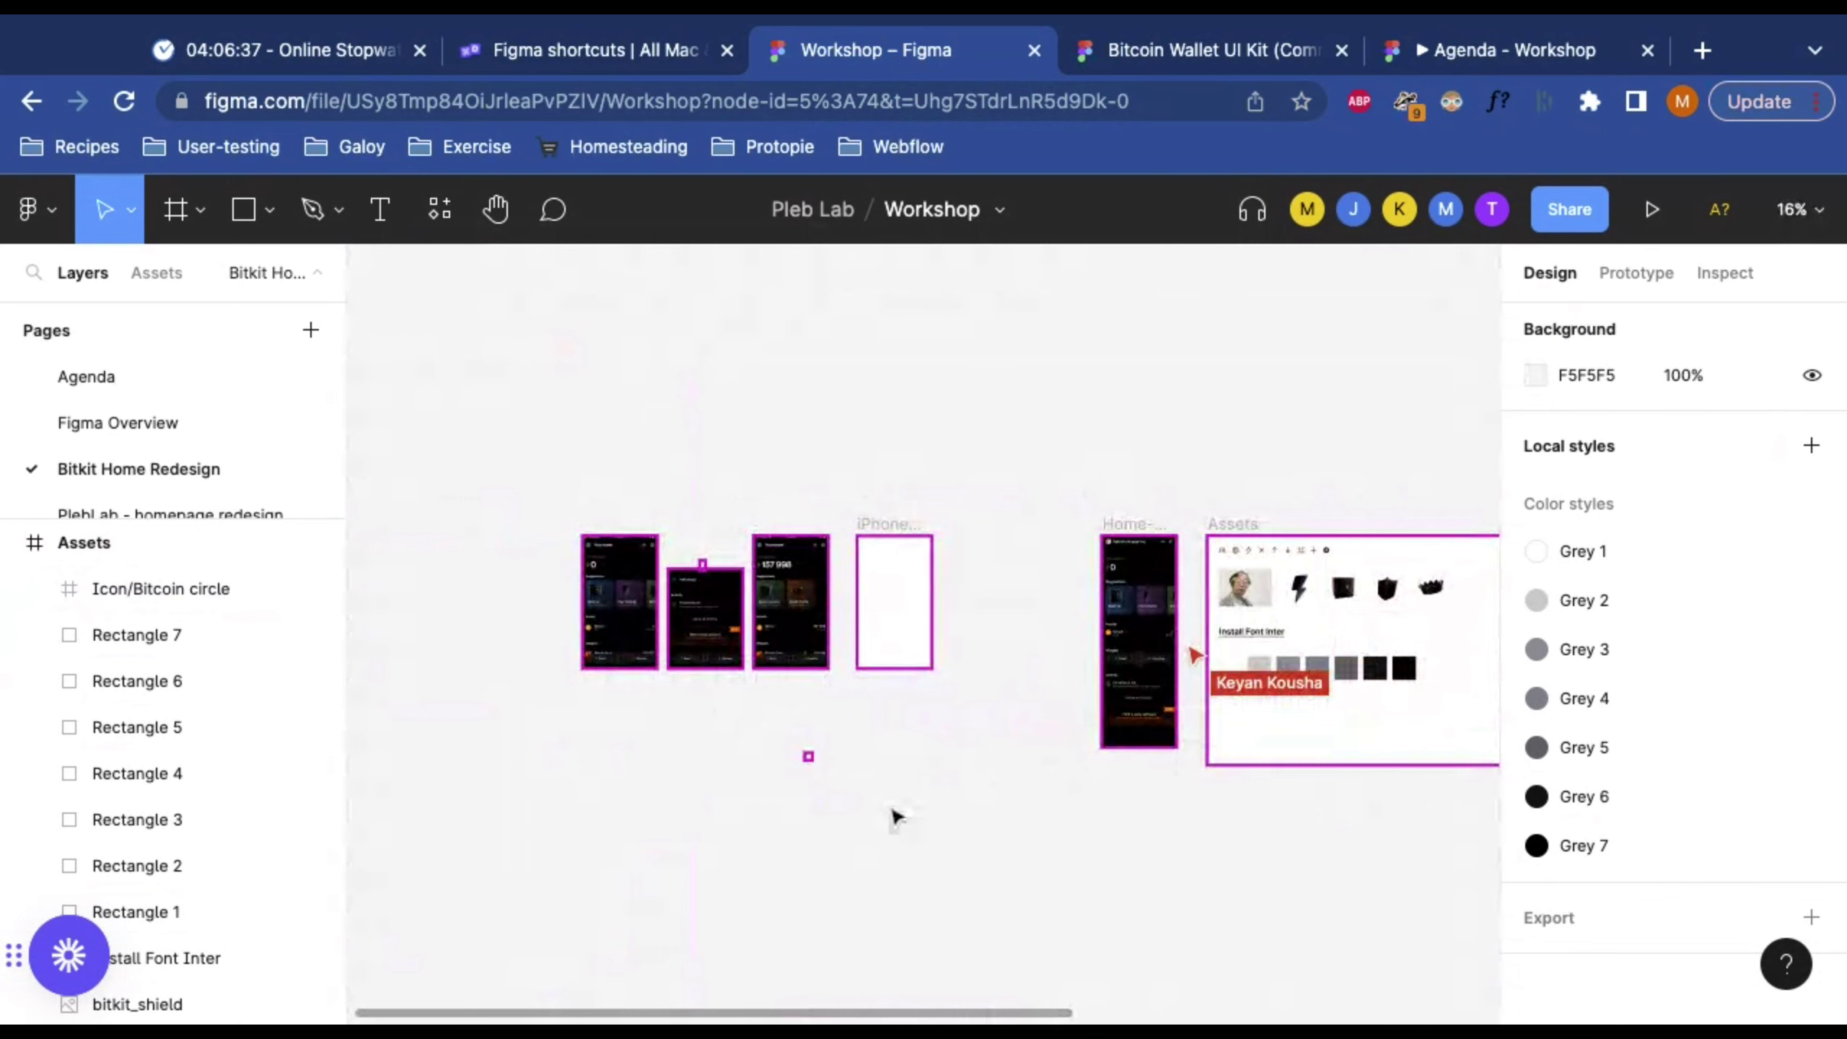
{"action": "scroll", "coordinate": [664, 706], "scroll_direction": "up", "scroll_amount": 3}
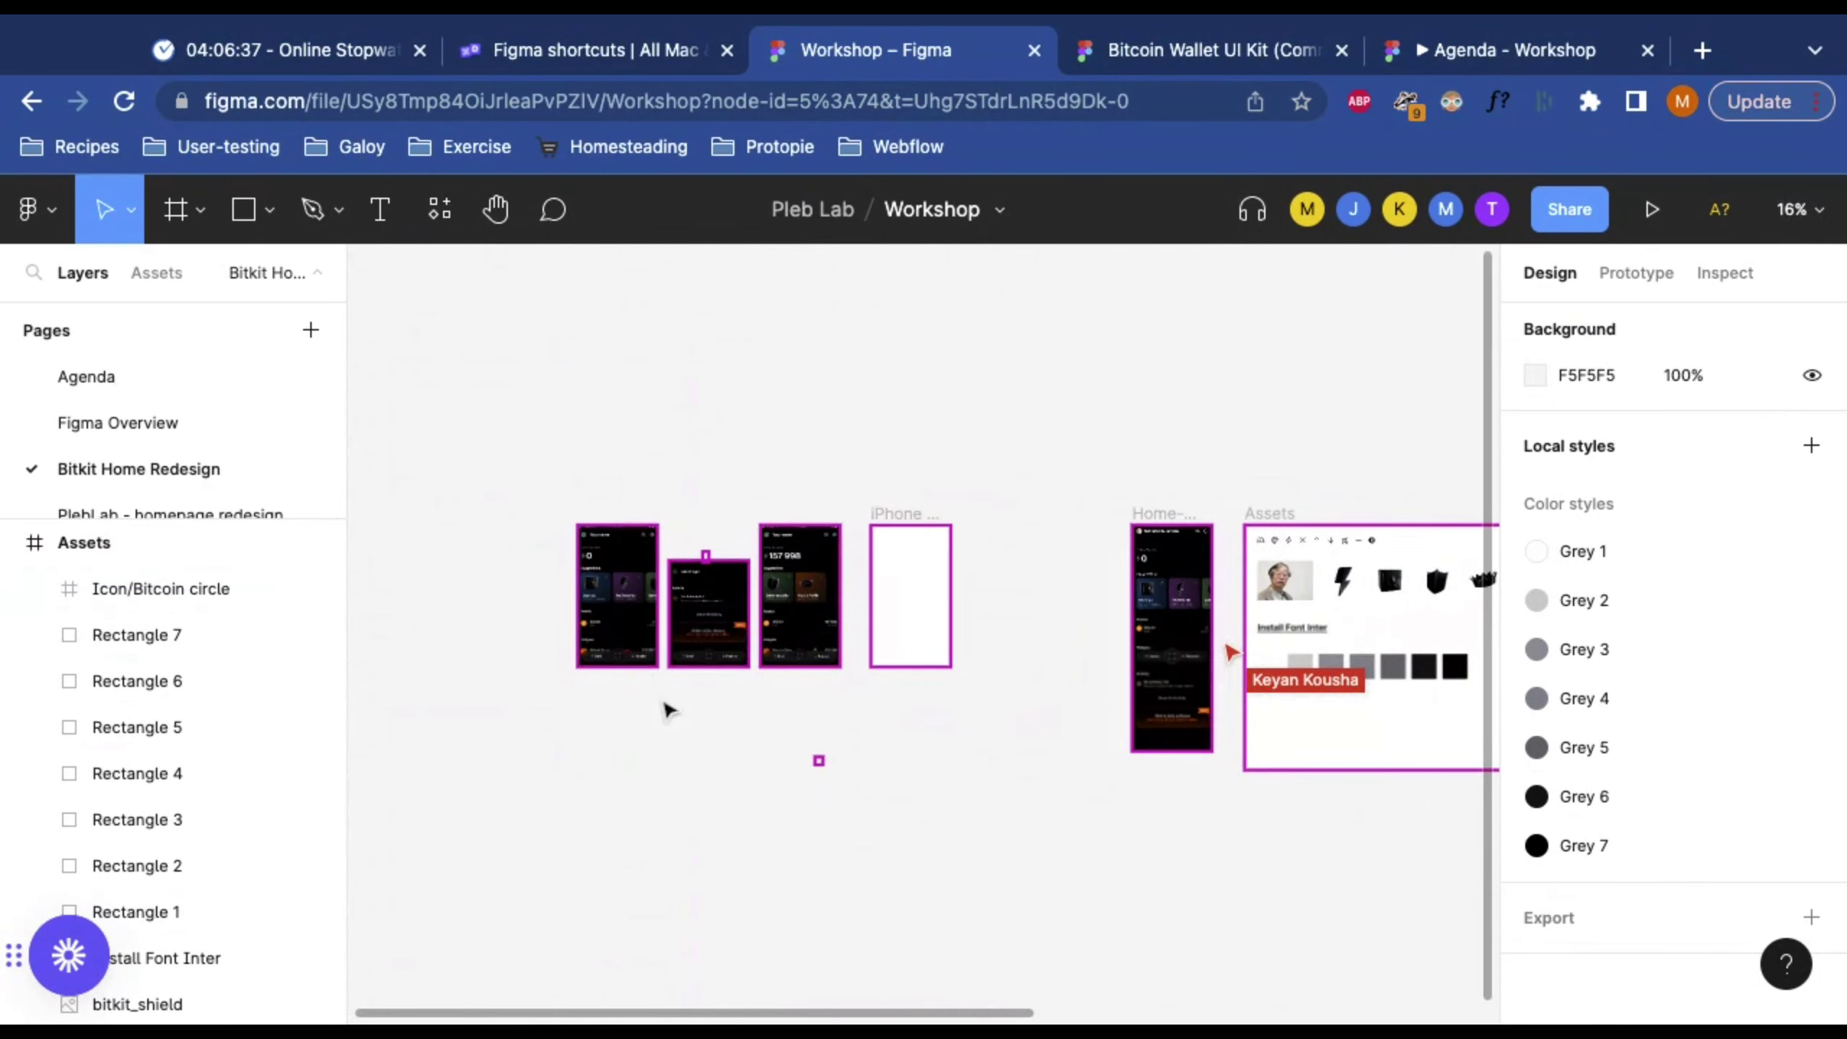
{"action": "scroll", "coordinate": [664, 709], "scroll_direction": "up", "scroll_amount": 5}
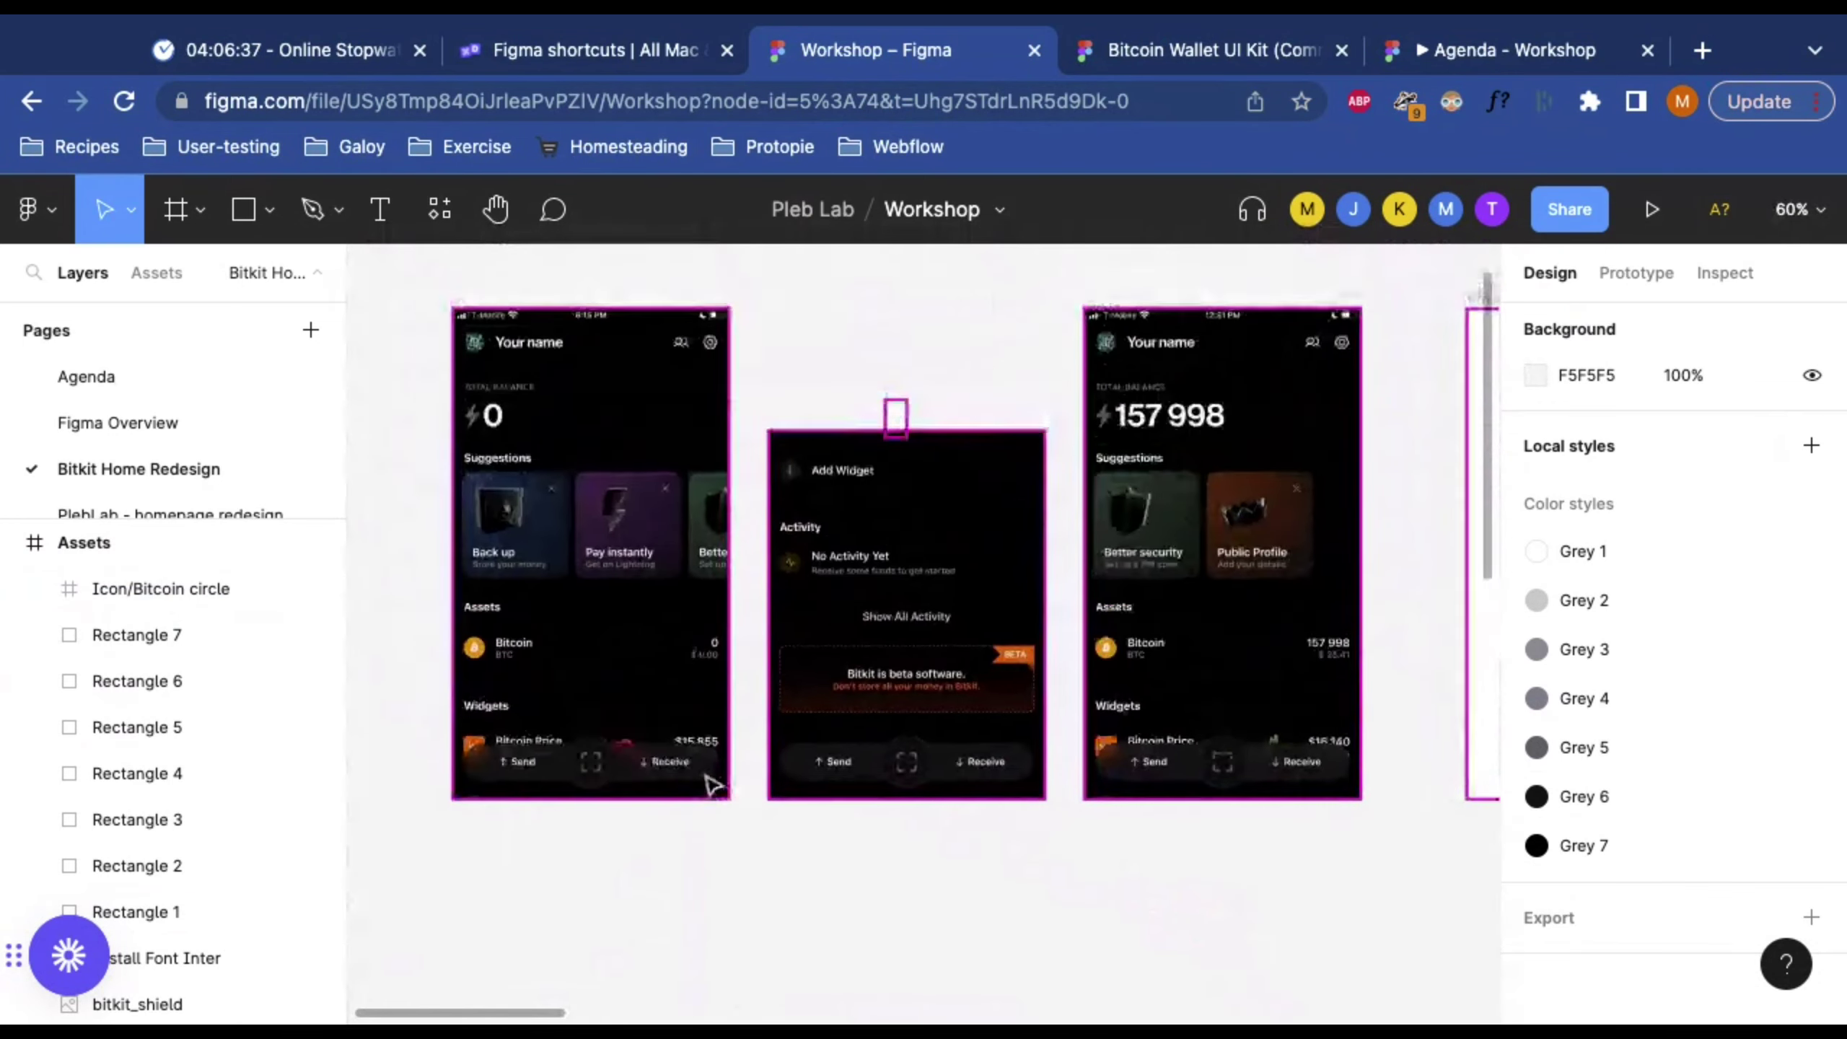
Step: Delete the stray text above the middle phone screen and select the left phone screenshot
{"action": "left_click", "coordinate": [896, 415]}
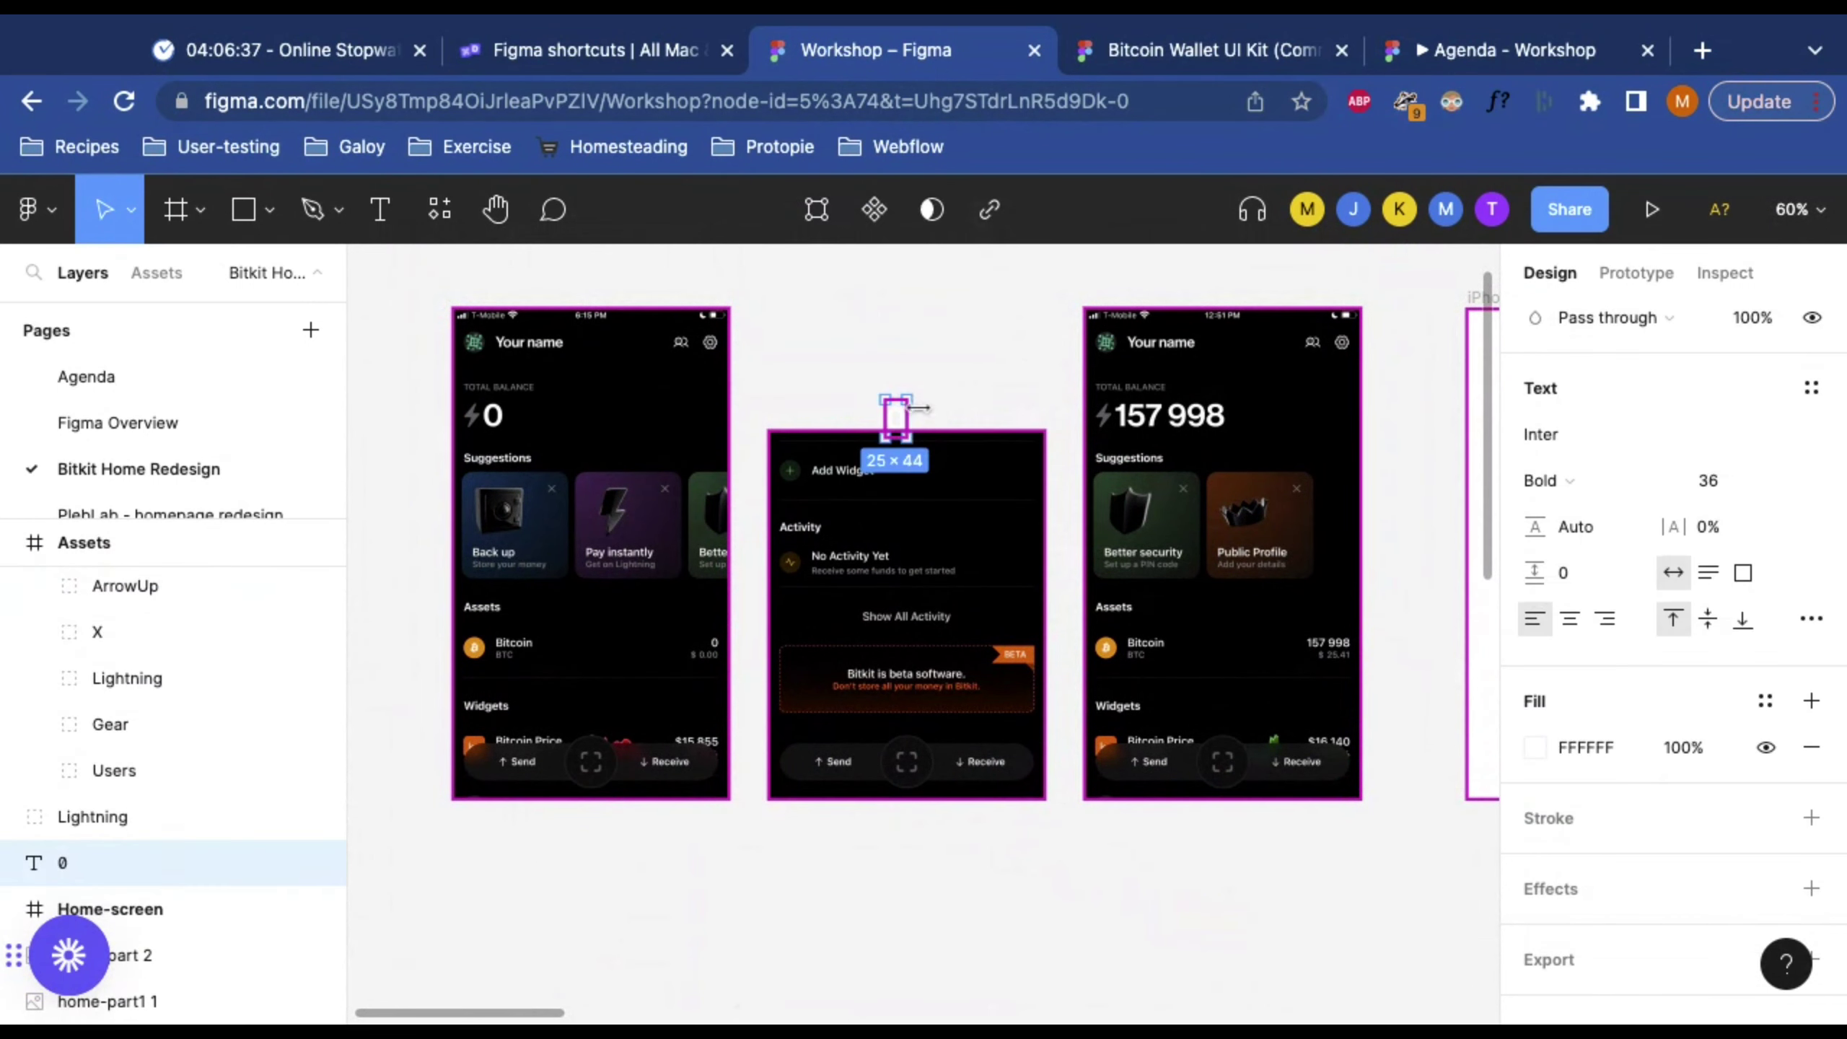
{"action": "key", "text": "Delete"}
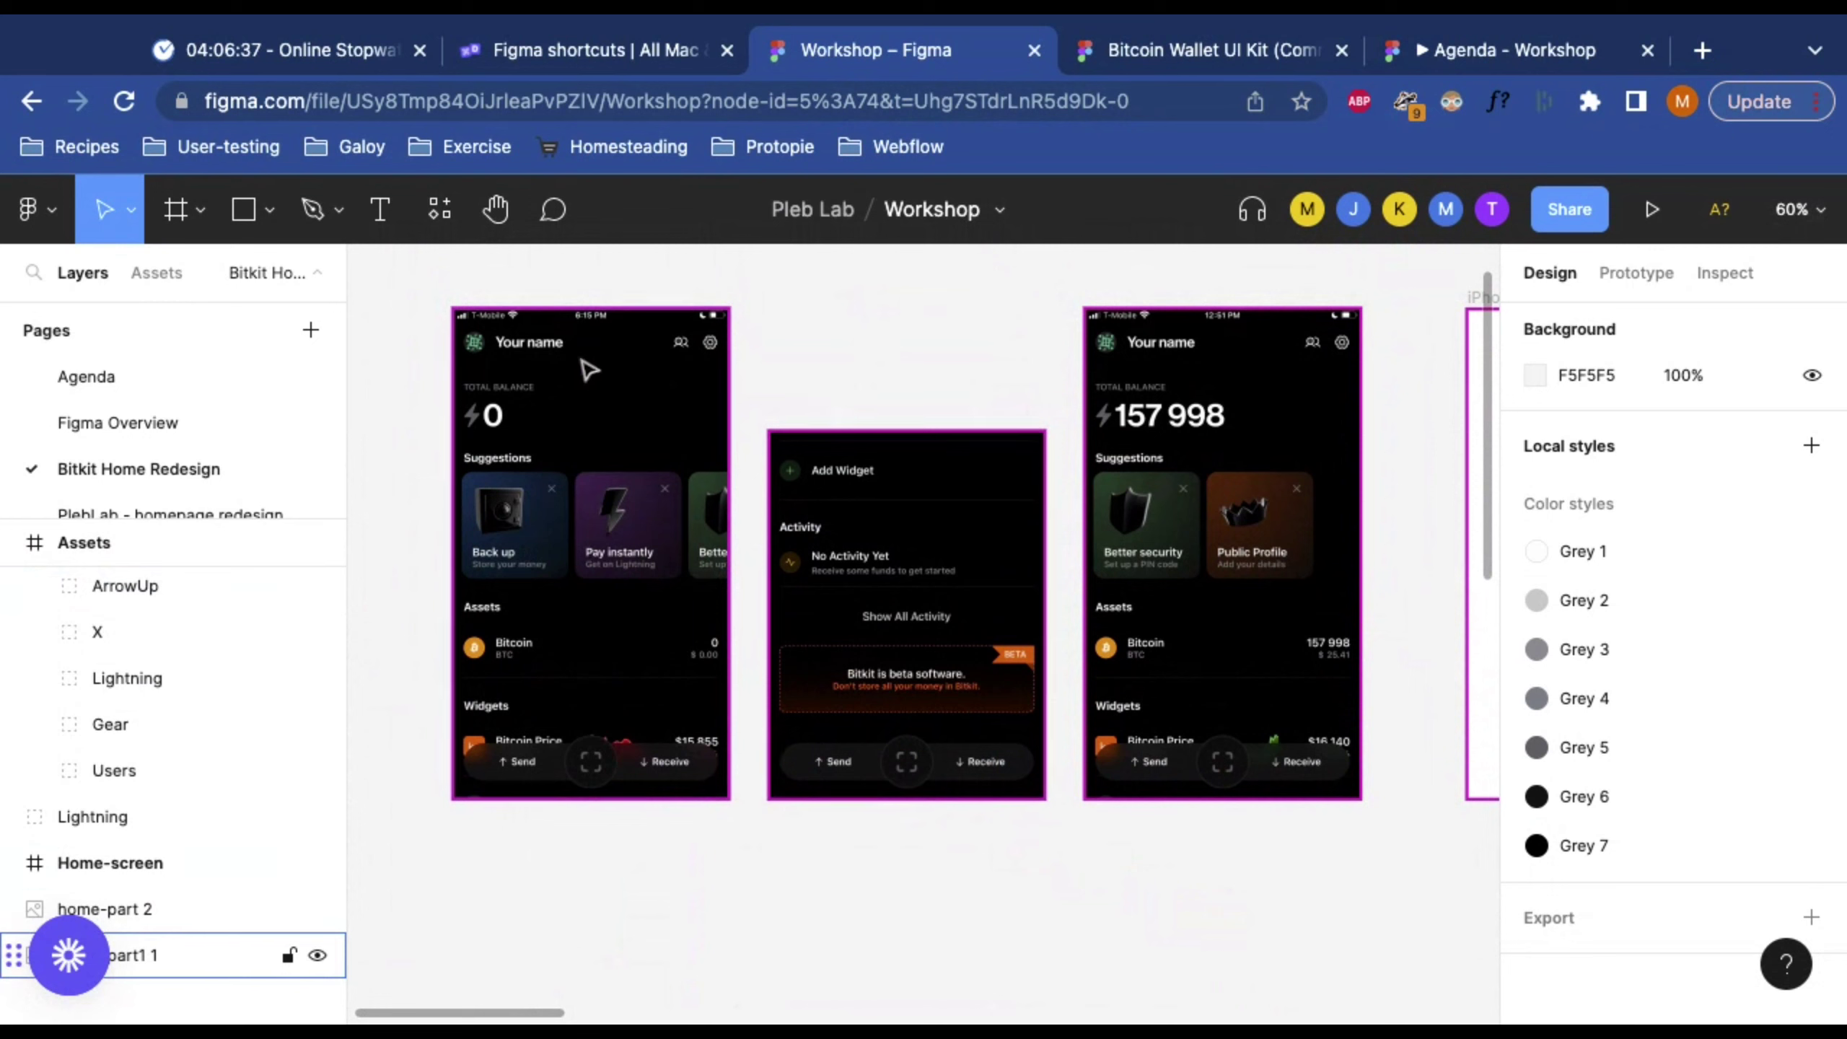
{"action": "left_click", "coordinate": [615, 464]}
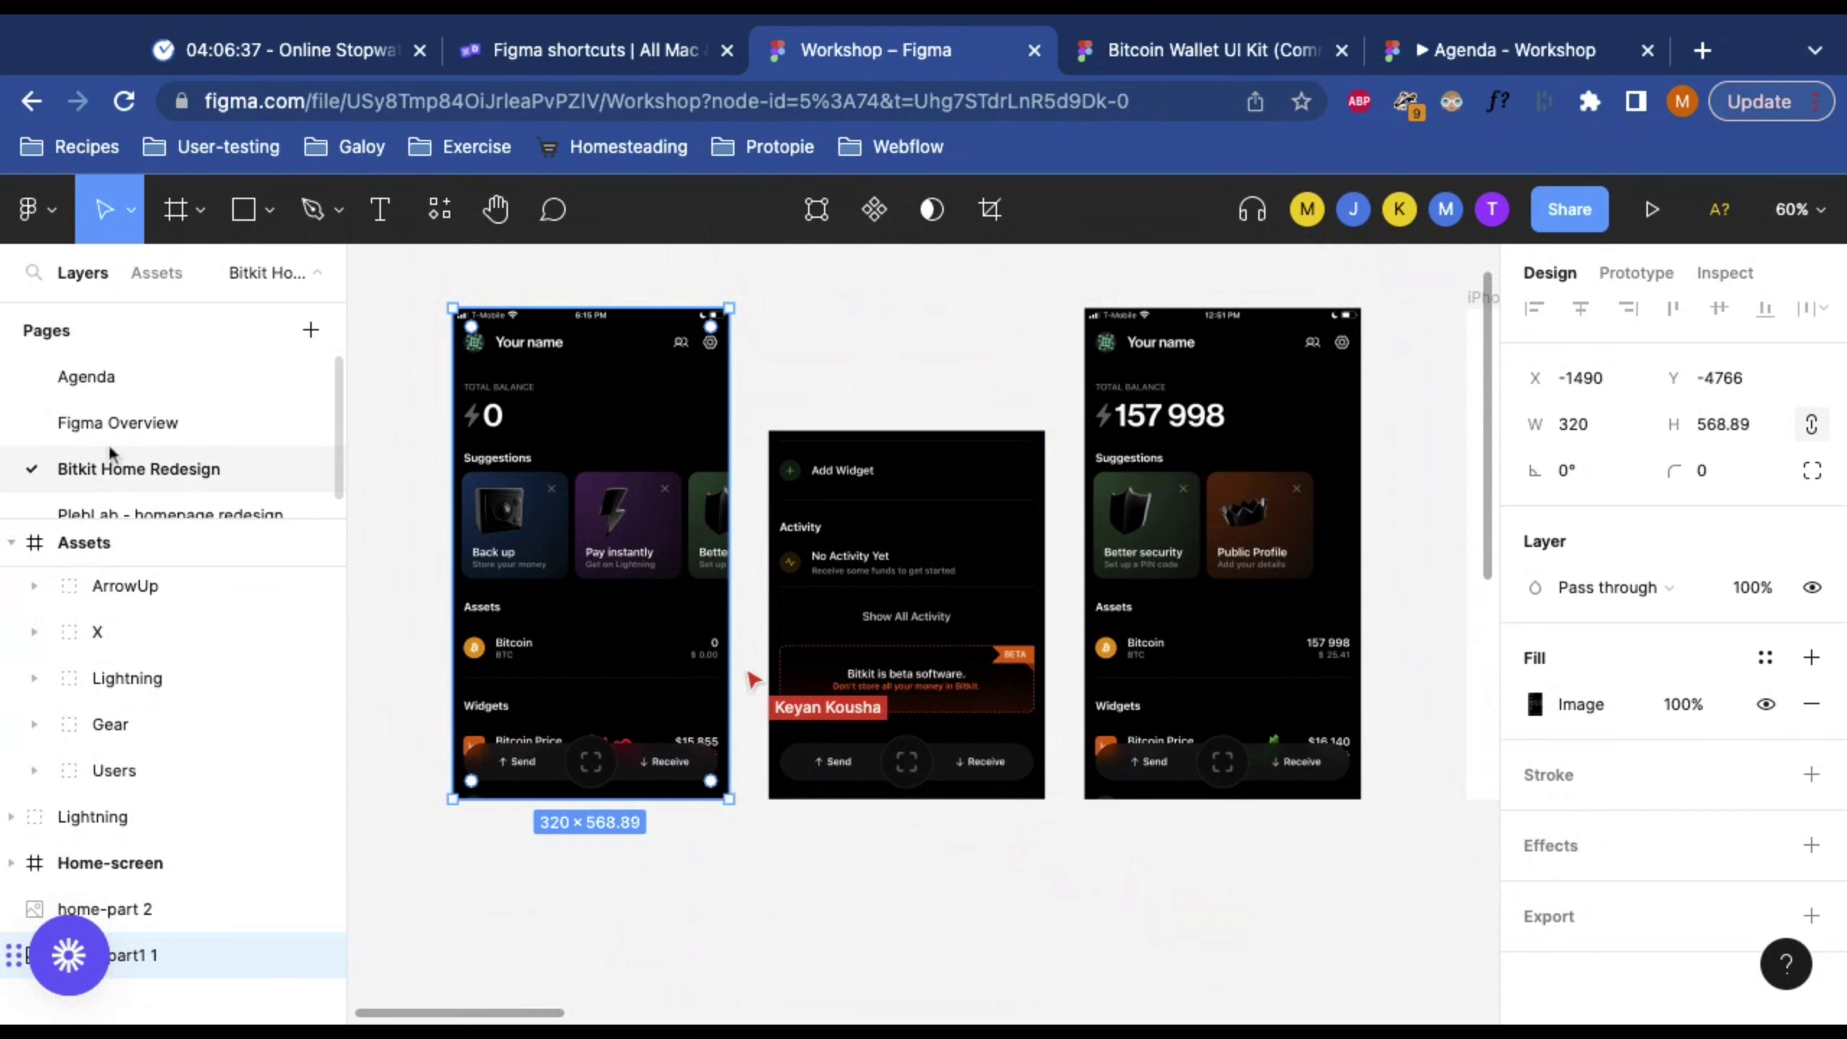
{"action": "scroll", "coordinate": [123, 458], "scroll_direction": "down", "scroll_amount": 1}
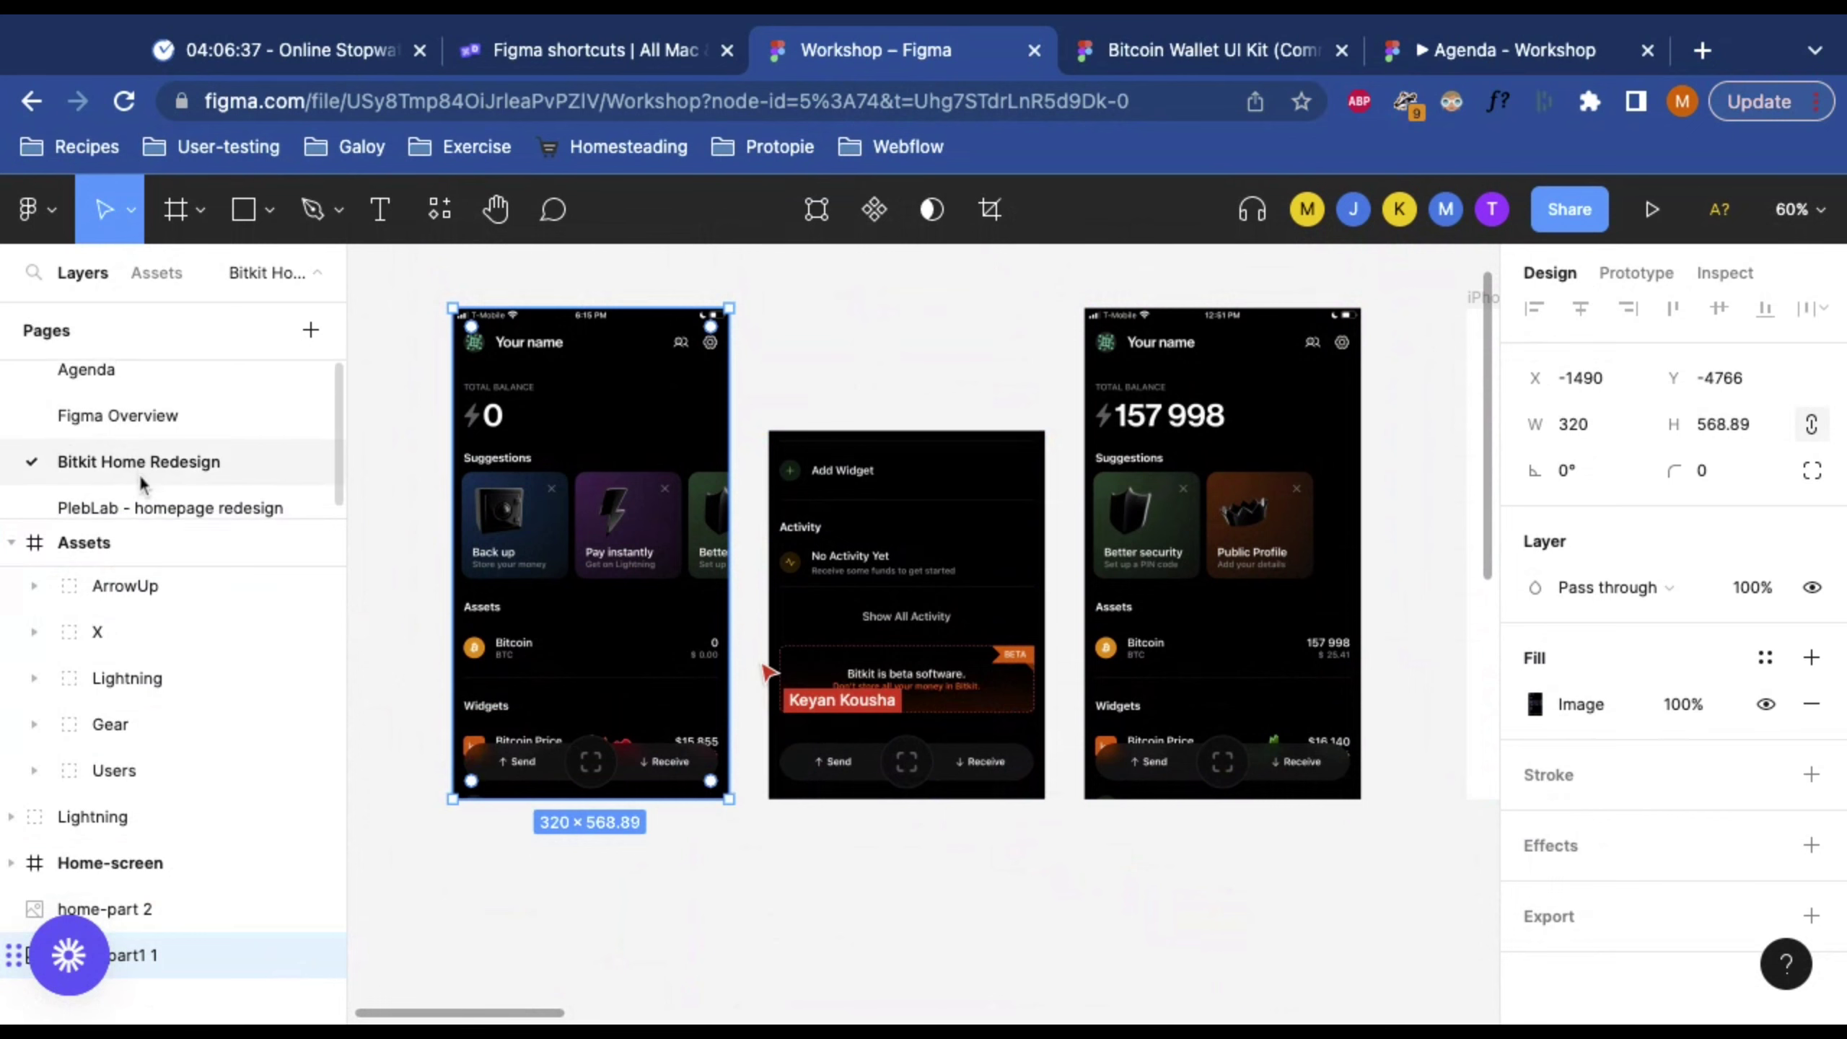
Step: Add a new page named Page 5, then switch to Bitkit Home Redesign and Figma Overview
{"action": "left_click", "coordinate": [310, 329]}
{"action": "key", "text": "Return"}
{"action": "left_click", "coordinate": [131, 428]}
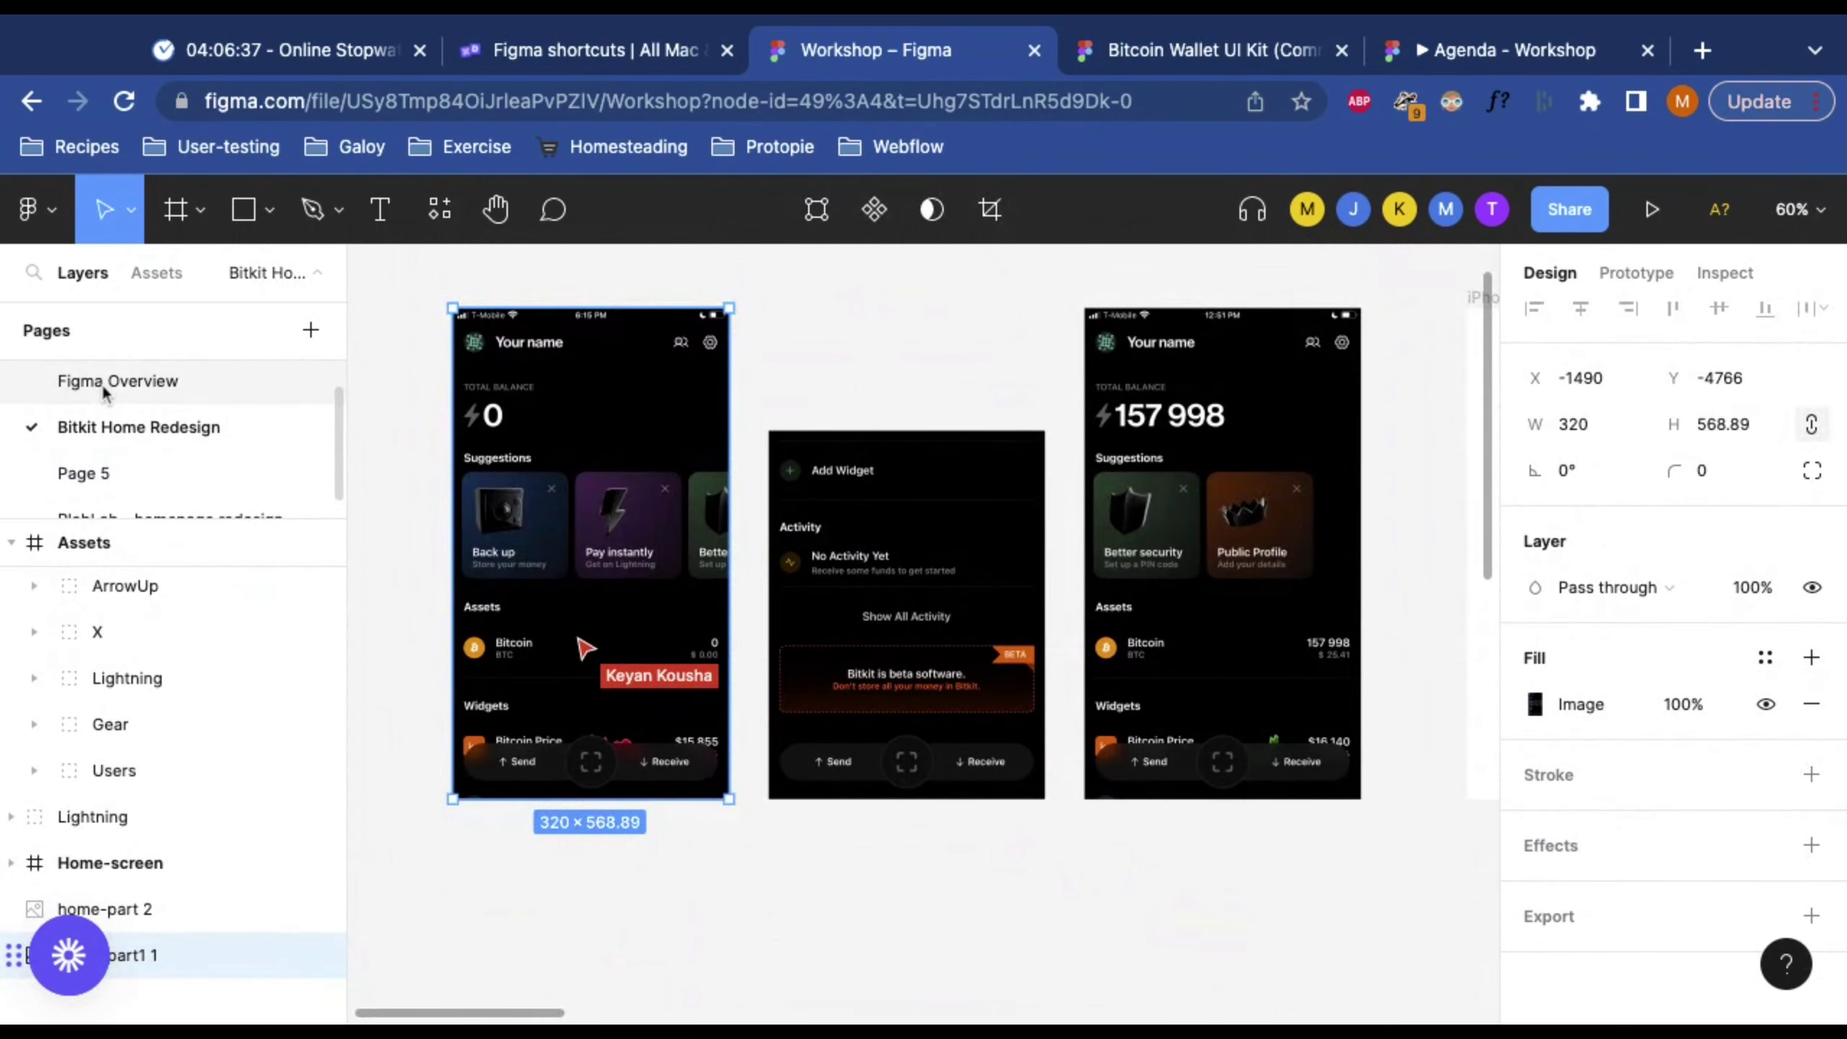
{"action": "left_click", "coordinate": [101, 384]}
Step: Delete the empty Page 5, then return to Bitkit Home Redesign via Figma Overview
{"action": "left_click", "coordinate": [91, 474]}
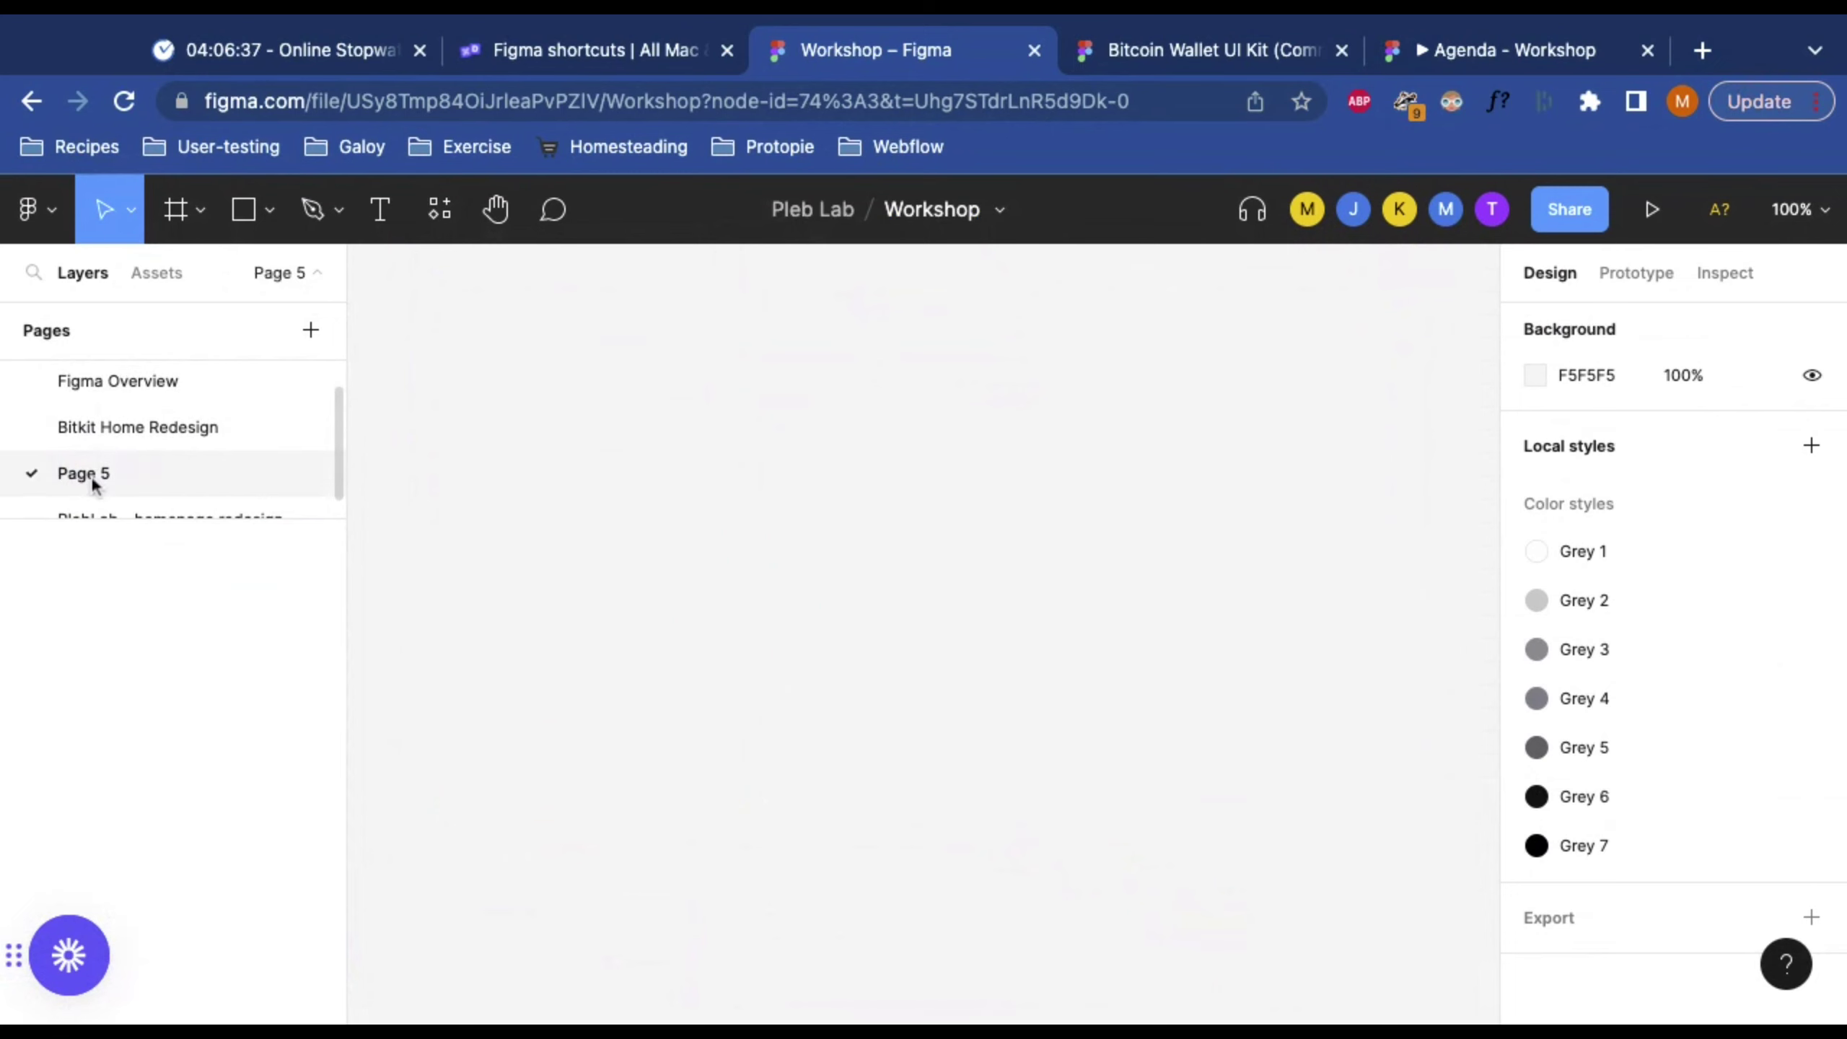
{"action": "right_click", "coordinate": [91, 477]}
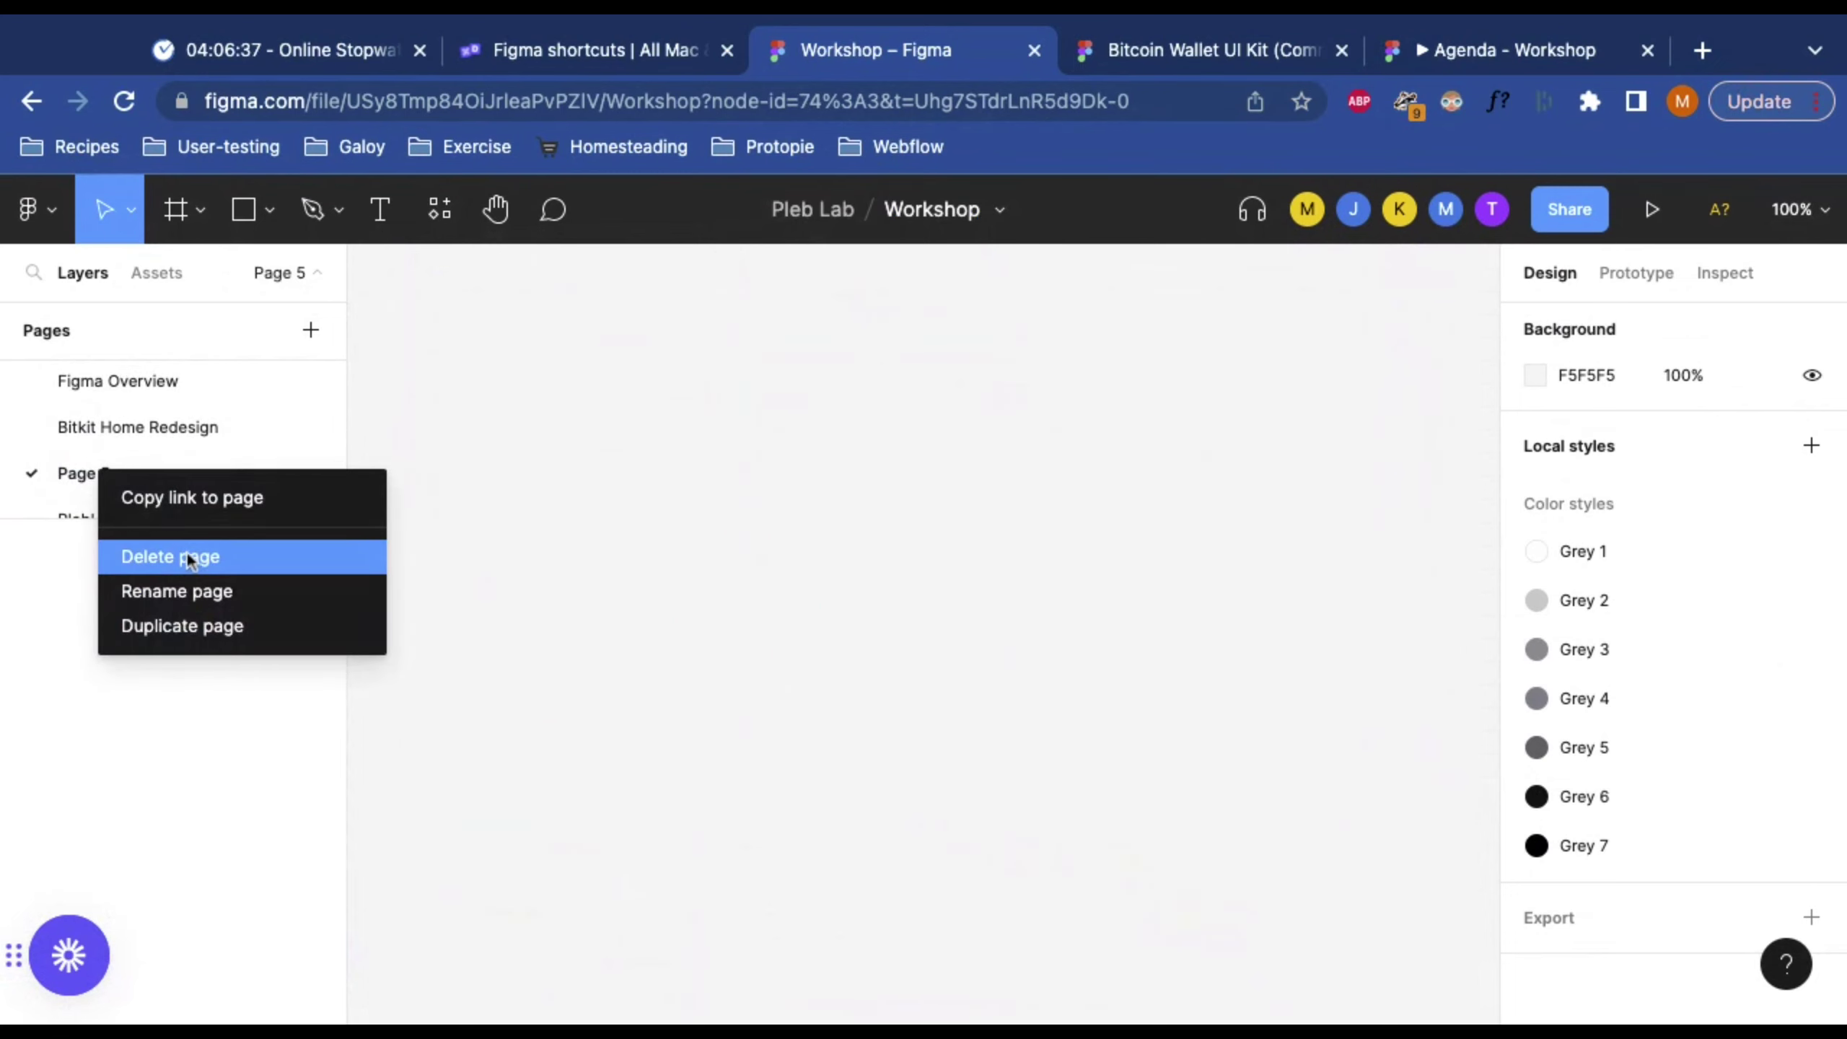
{"action": "left_click", "coordinate": [223, 562]}
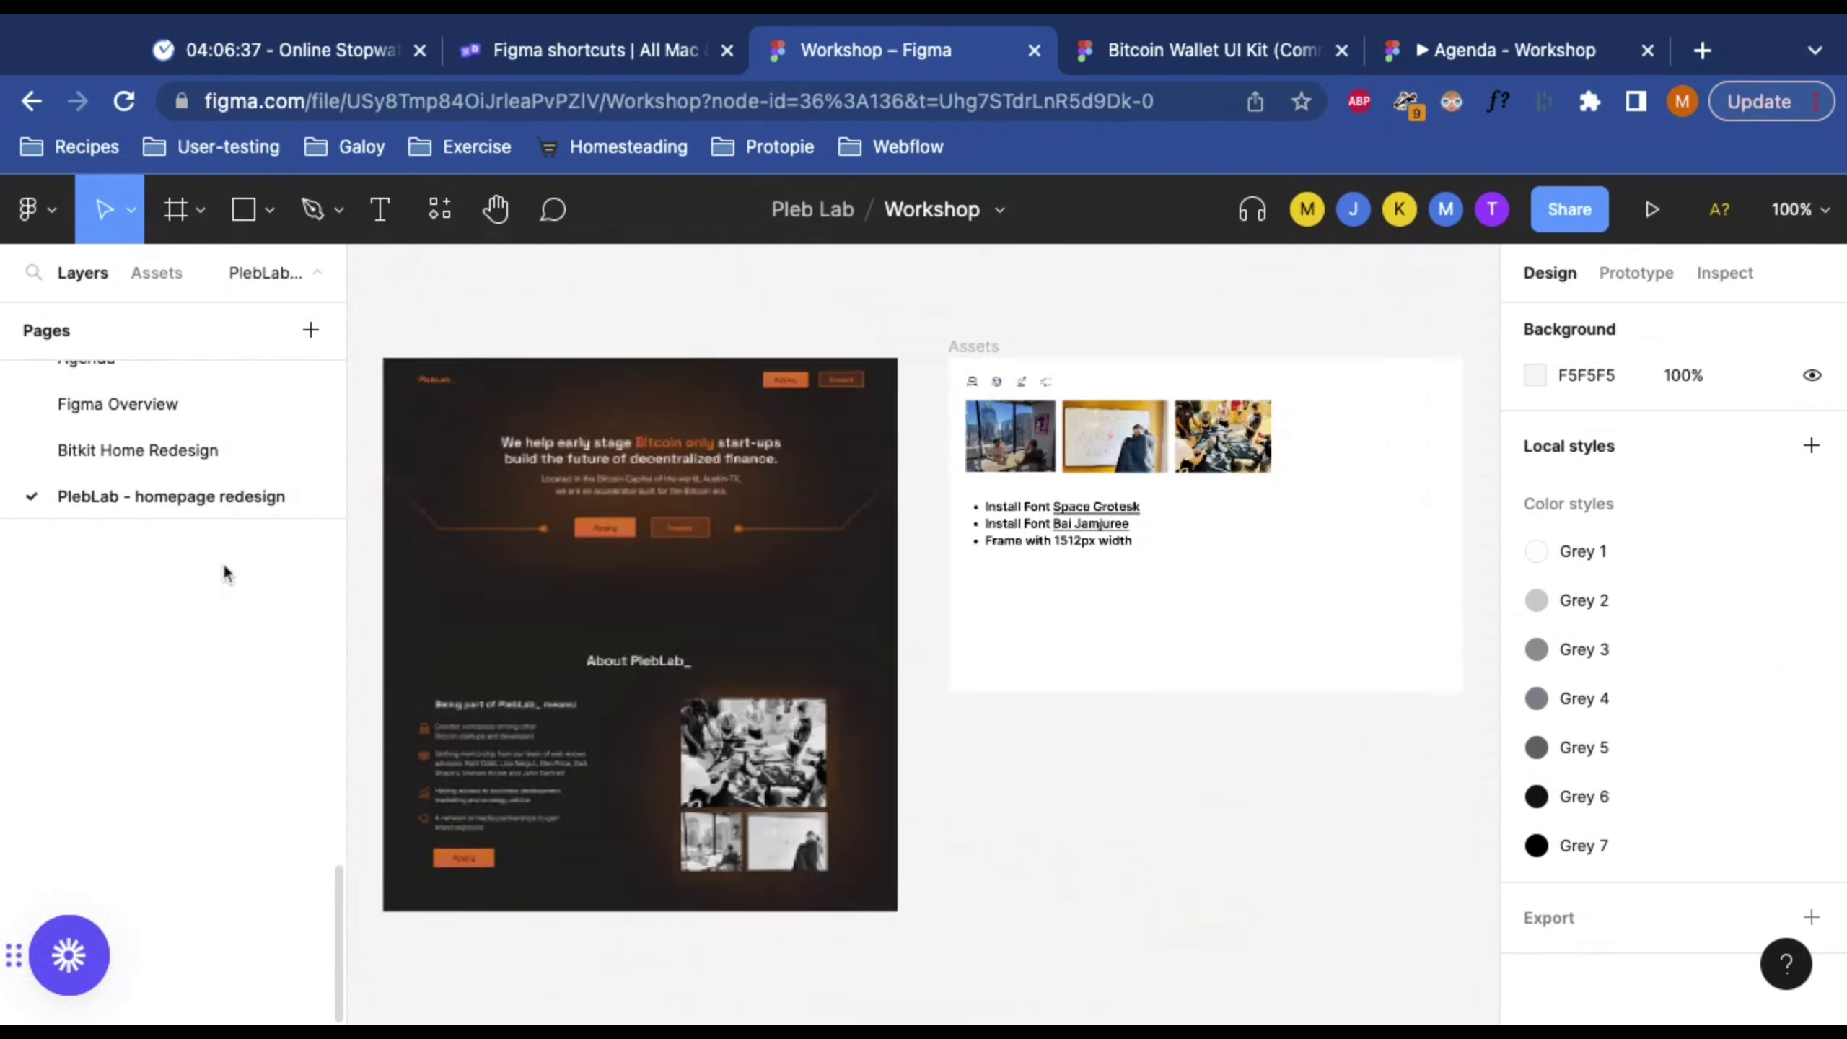
{"action": "scroll", "coordinate": [183, 450], "scroll_direction": "up", "scroll_amount": 2}
{"action": "left_click", "coordinate": [123, 420]}
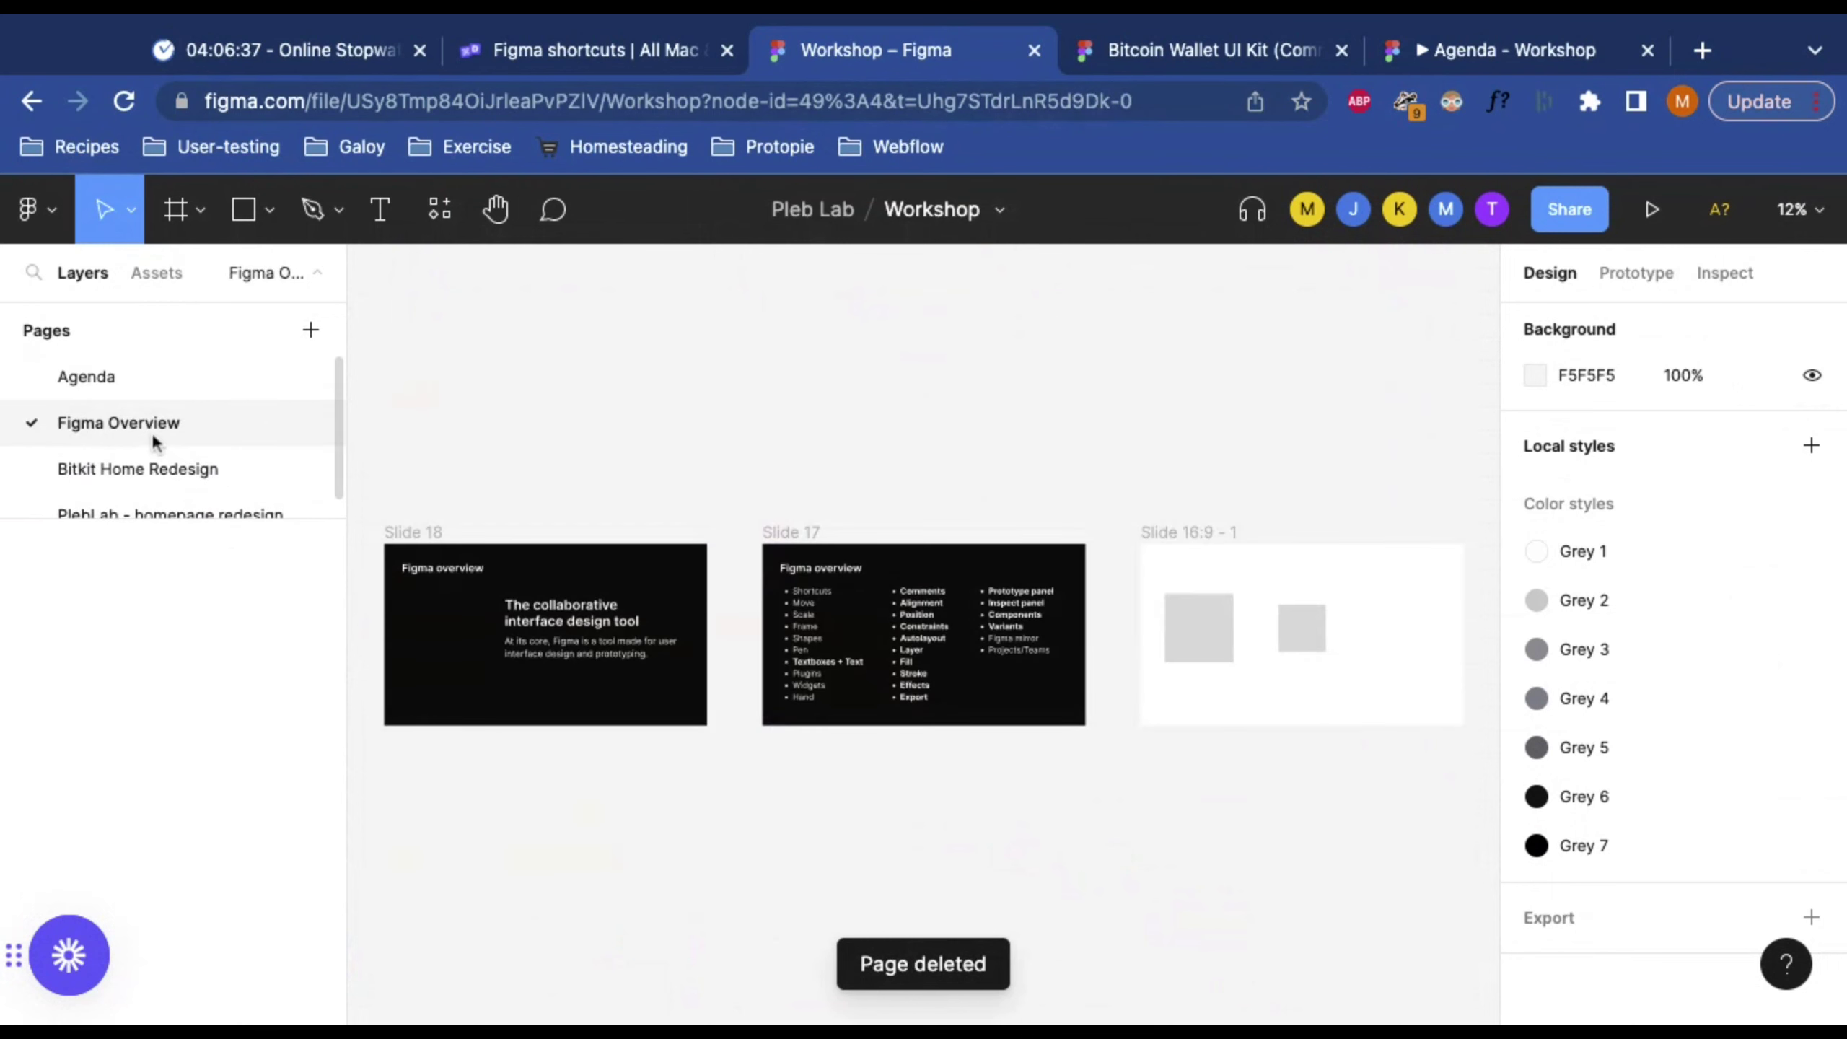
{"action": "left_click", "coordinate": [149, 466]}
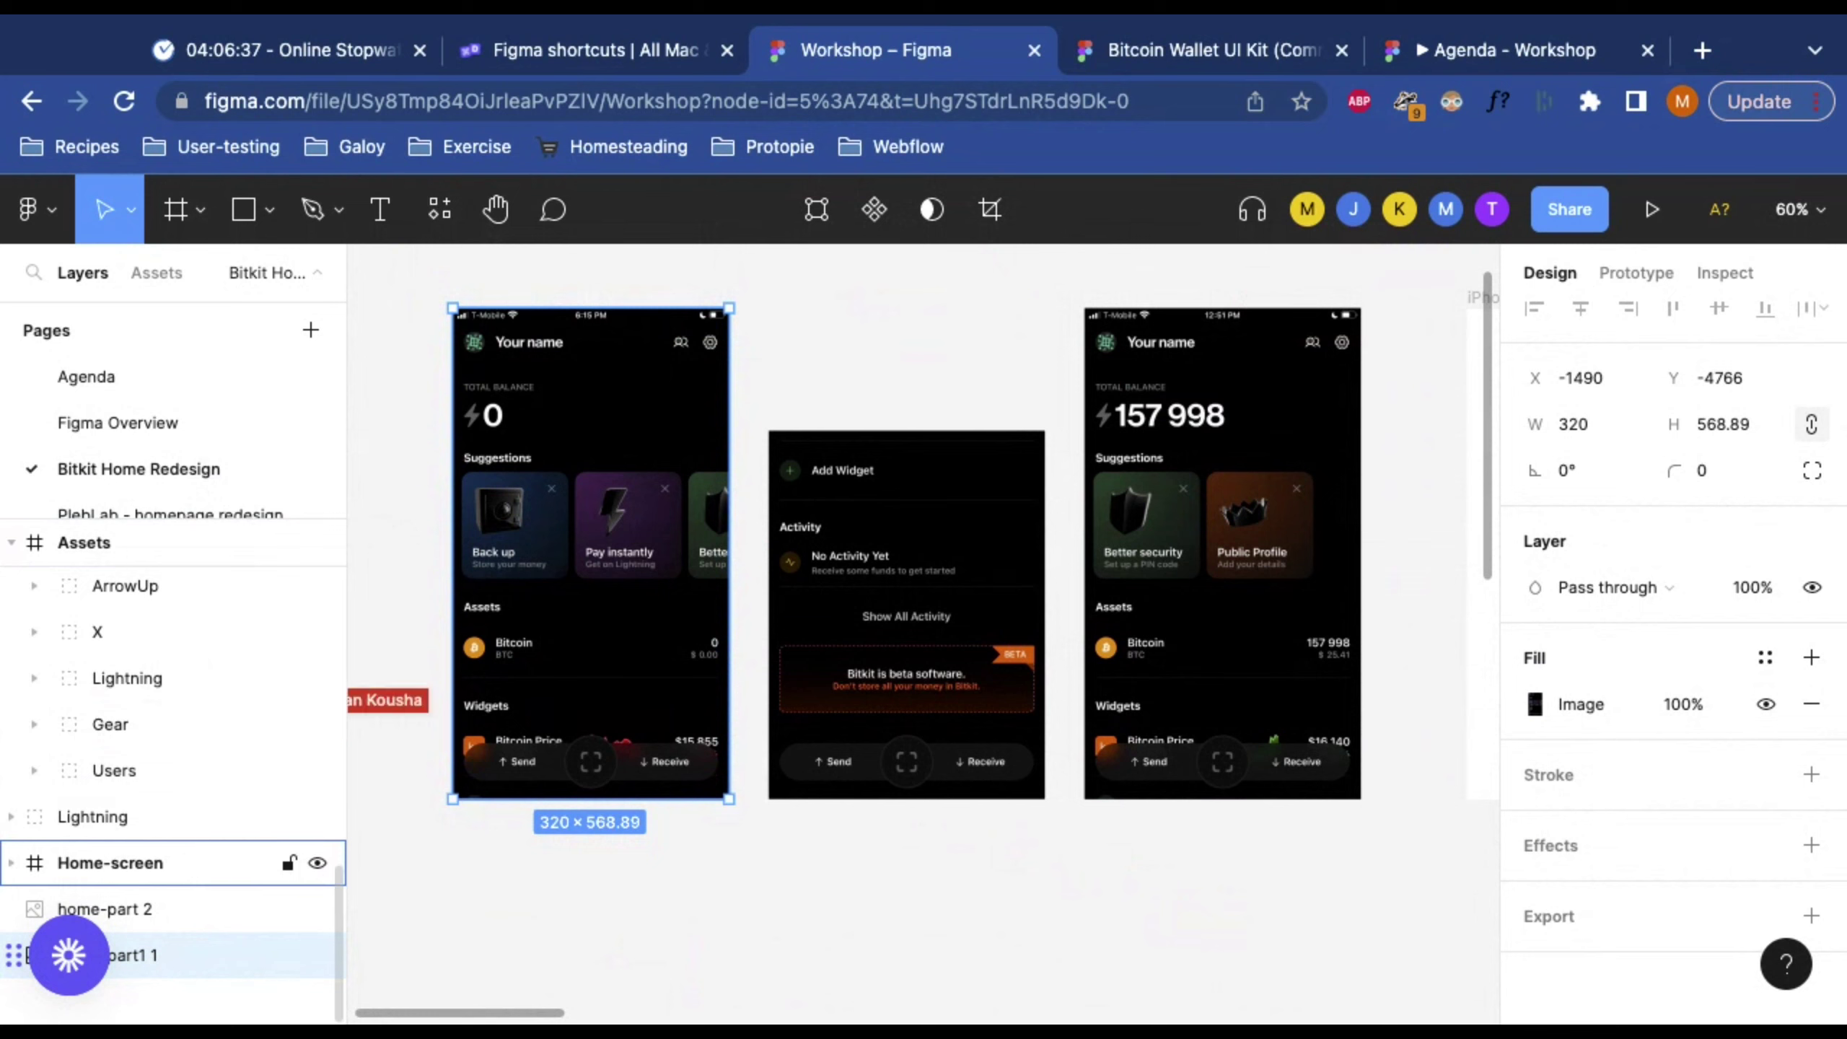
{"action": "scroll", "coordinate": [201, 859], "scroll_direction": "up", "scroll_amount": 20}
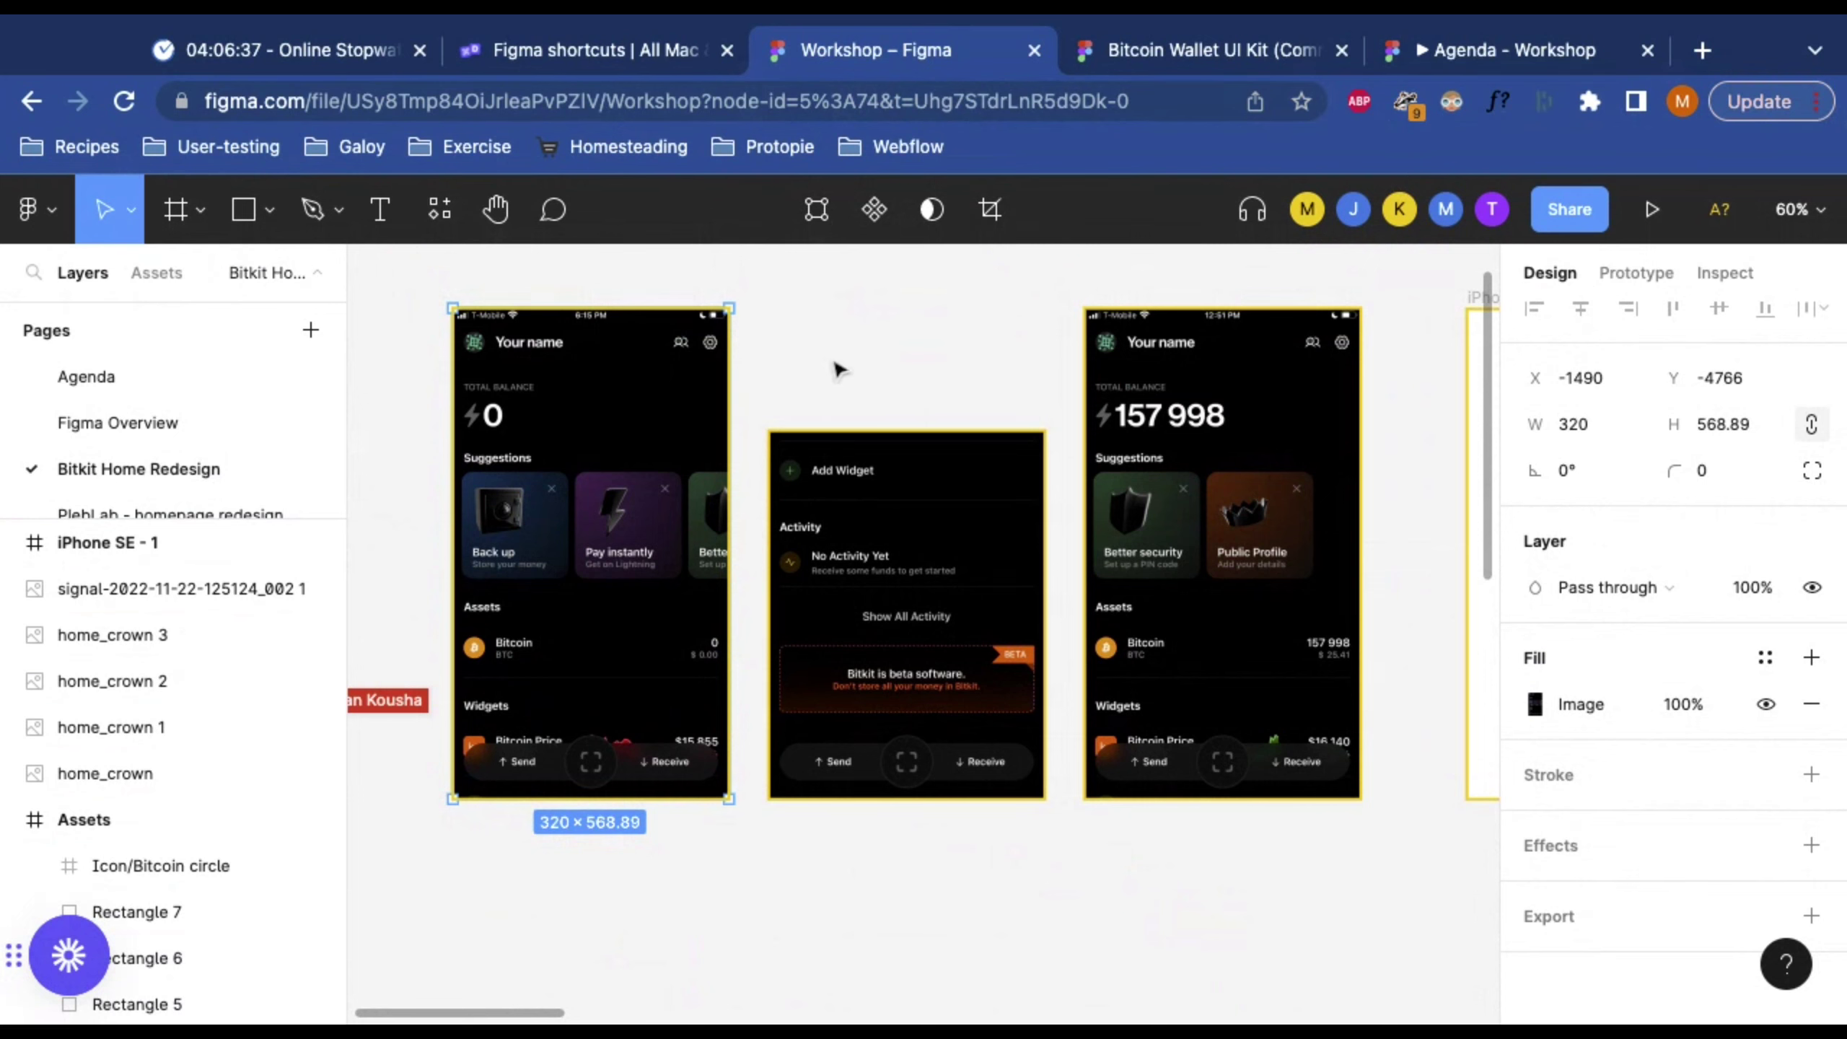
{"action": "scroll", "coordinate": [943, 406], "scroll_direction": "up", "scroll_amount": 5}
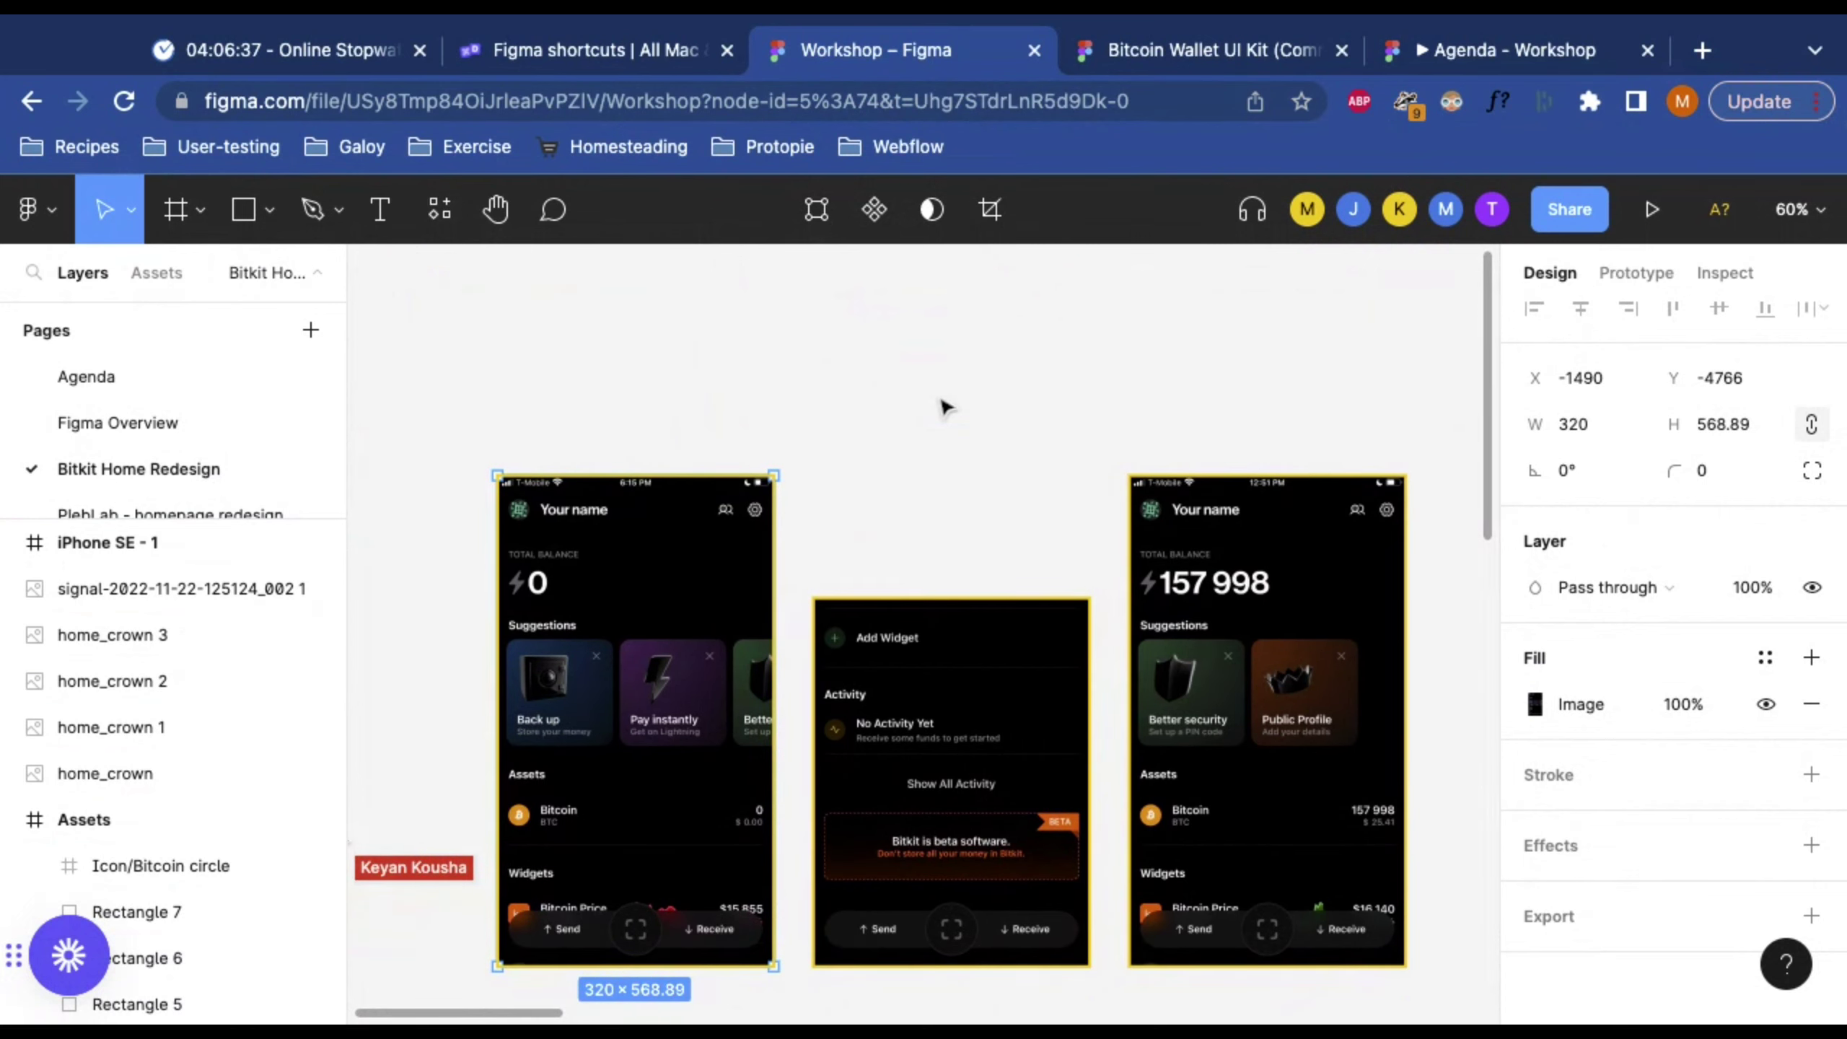
{"action": "scroll", "coordinate": [943, 405], "scroll_direction": "down", "scroll_amount": 3}
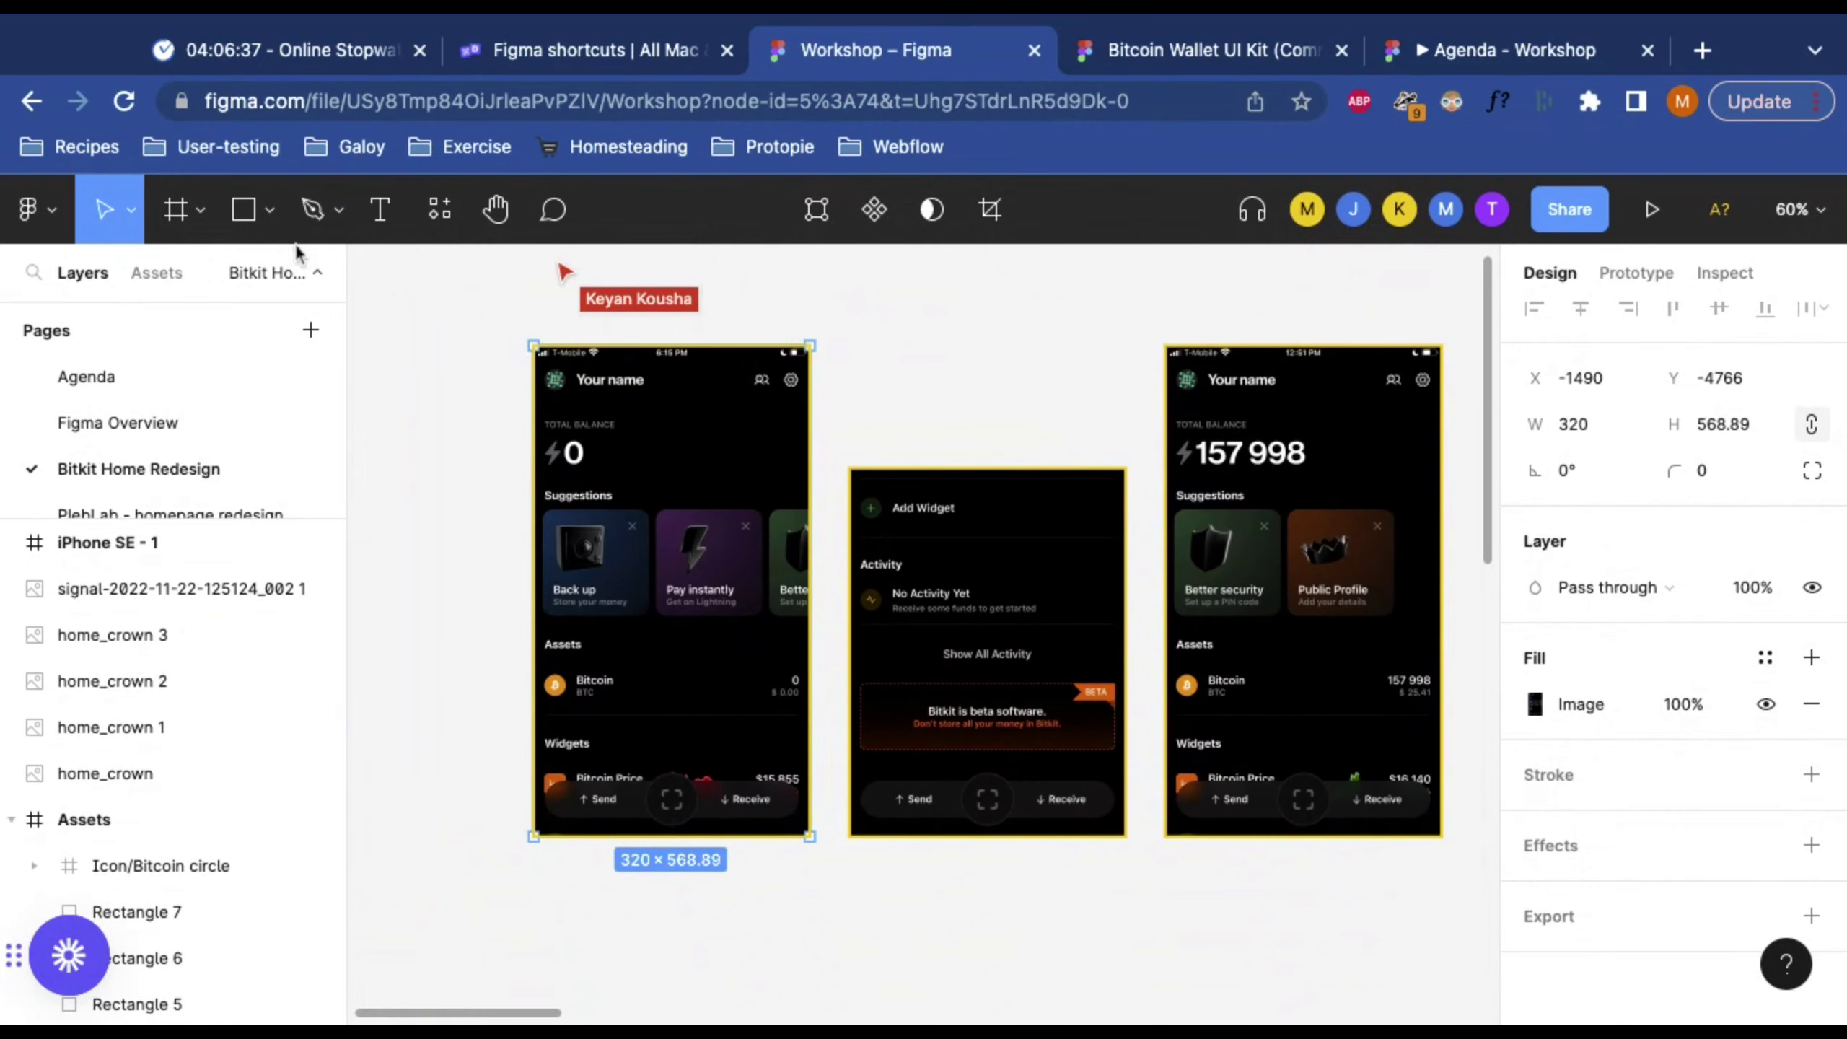
Step: Use the Frame tool's Phone presets to add a 320 × 568 iPhone SE frame
{"action": "left_click", "coordinate": [190, 217]}
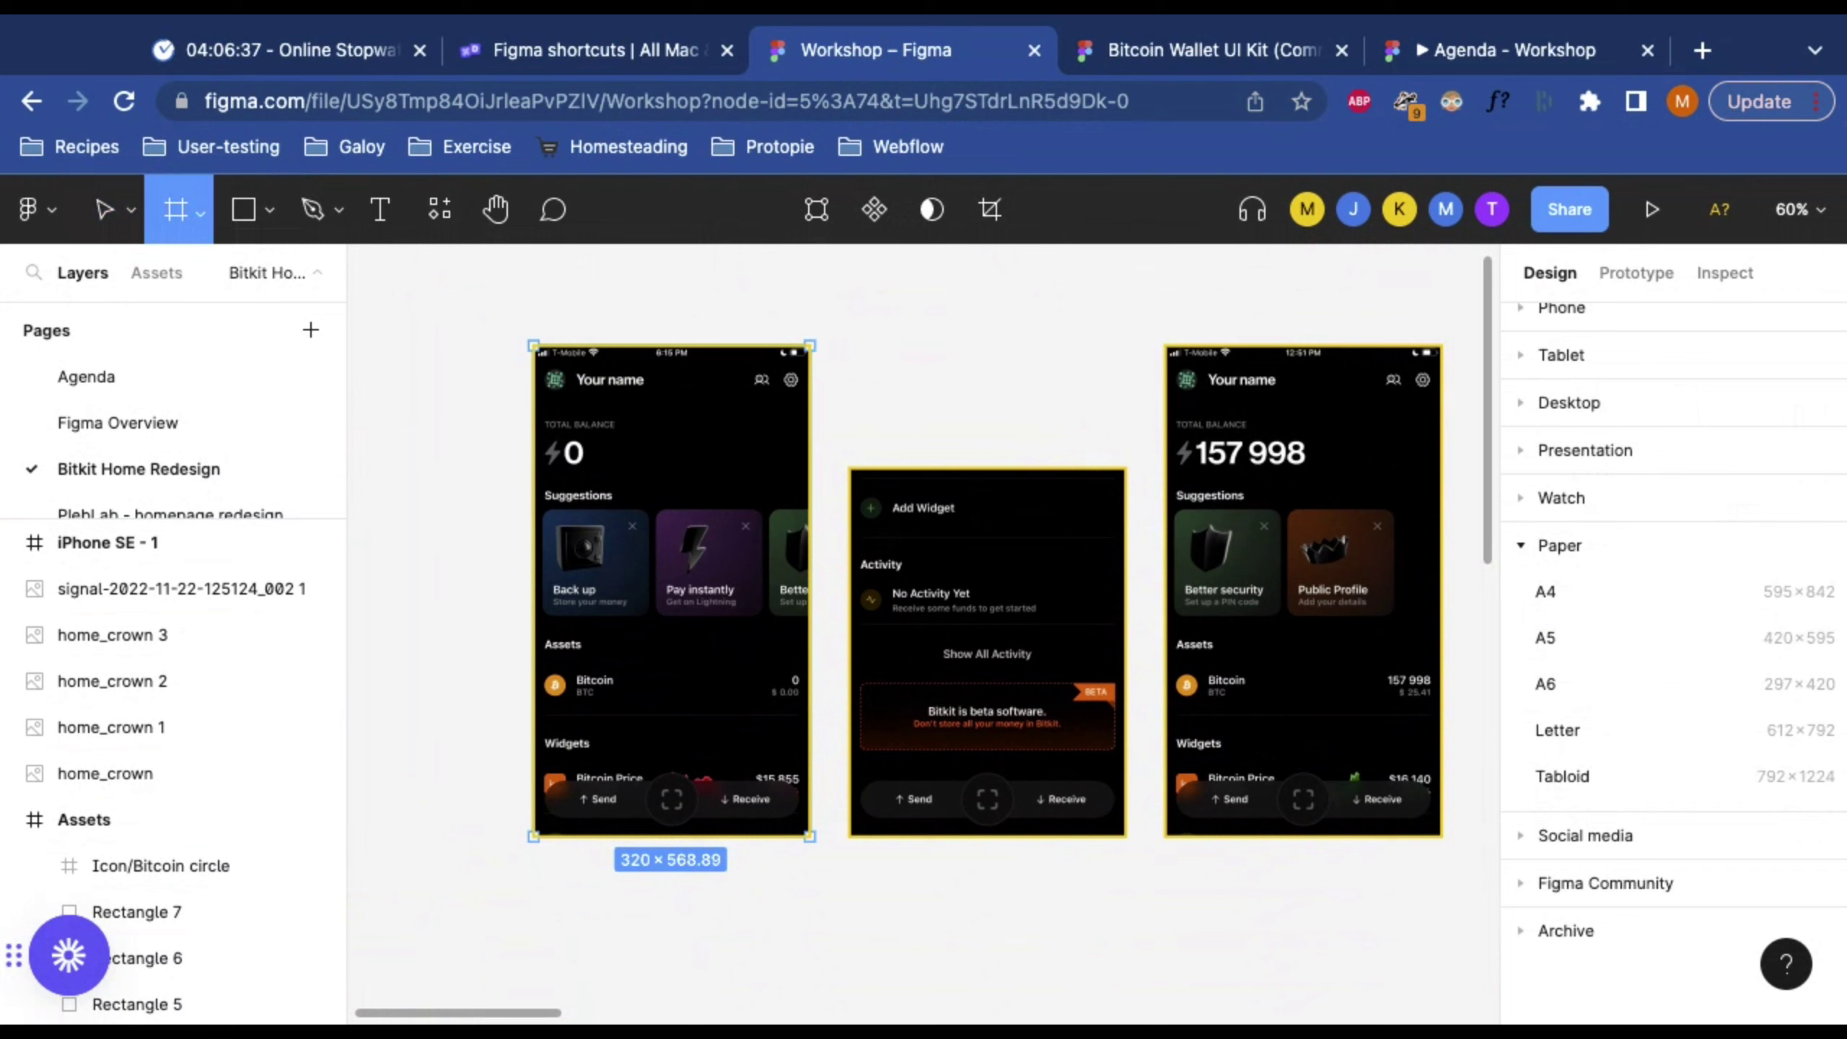
{"action": "scroll", "coordinate": [1811, 582], "scroll_direction": "up", "scroll_amount": 2}
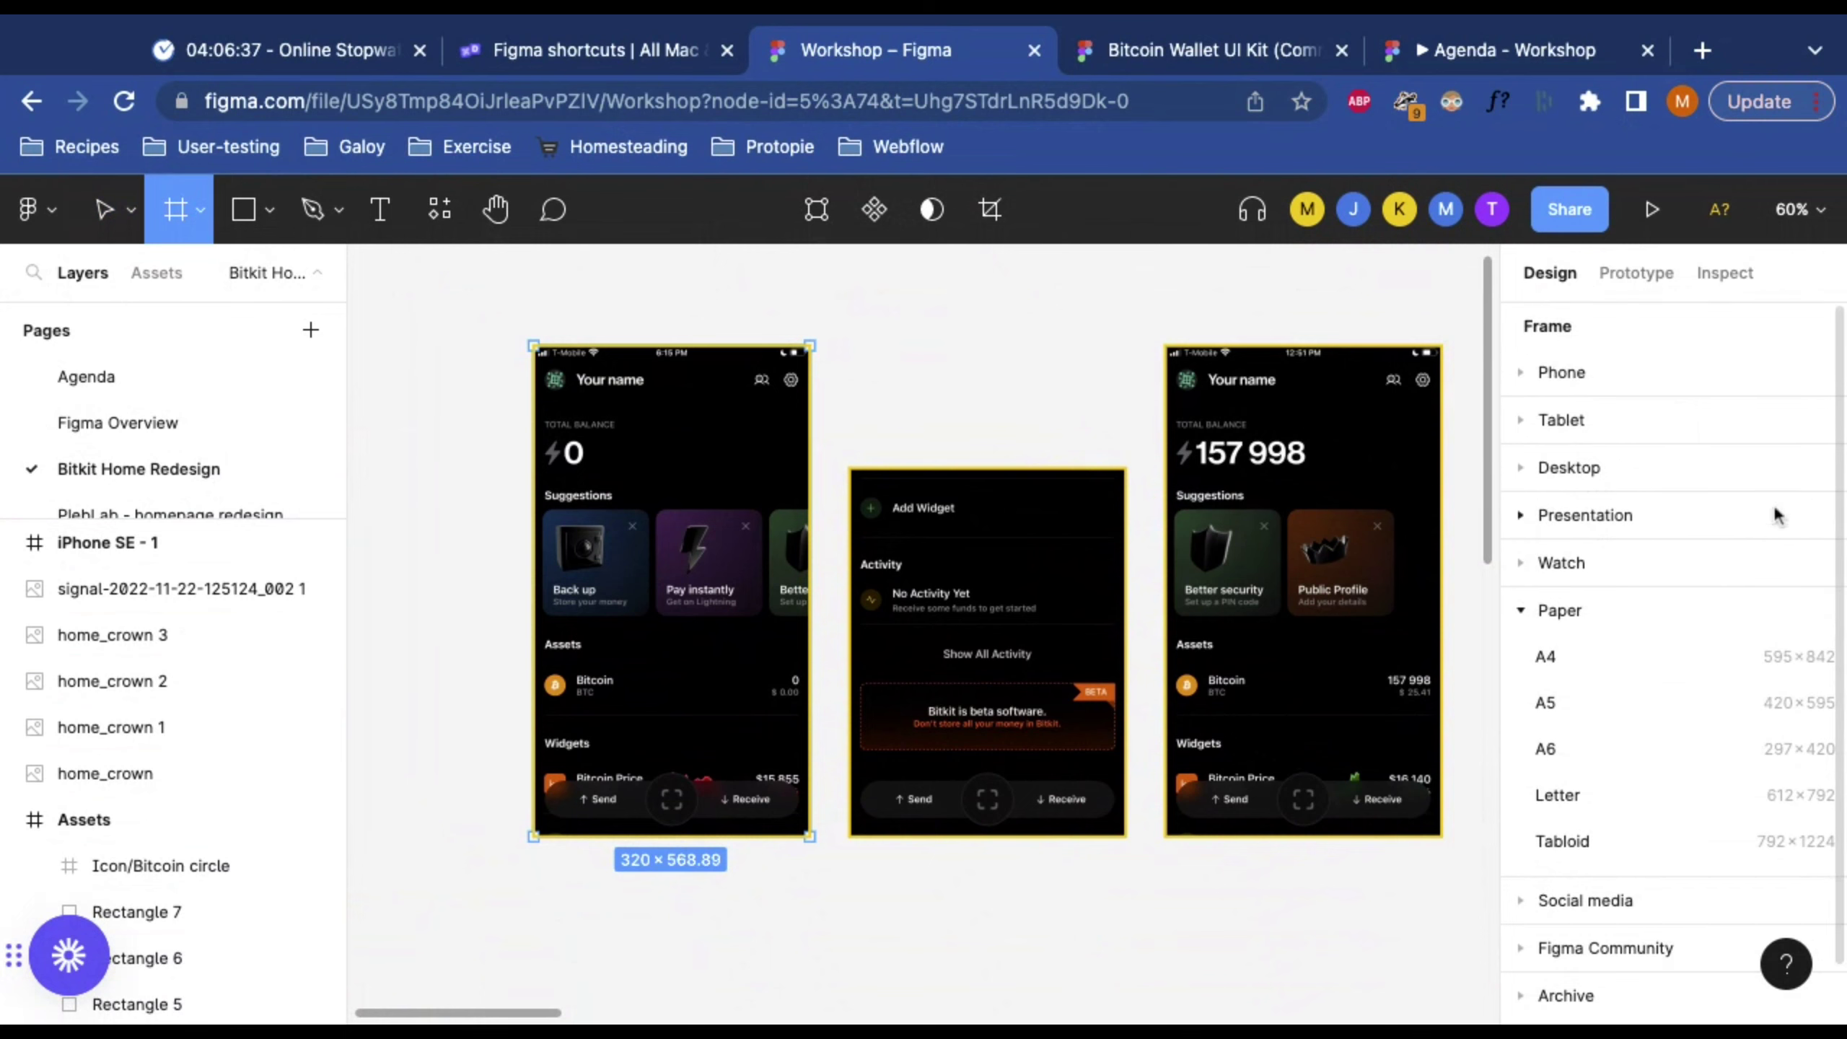
{"action": "left_click", "coordinate": [1528, 613]}
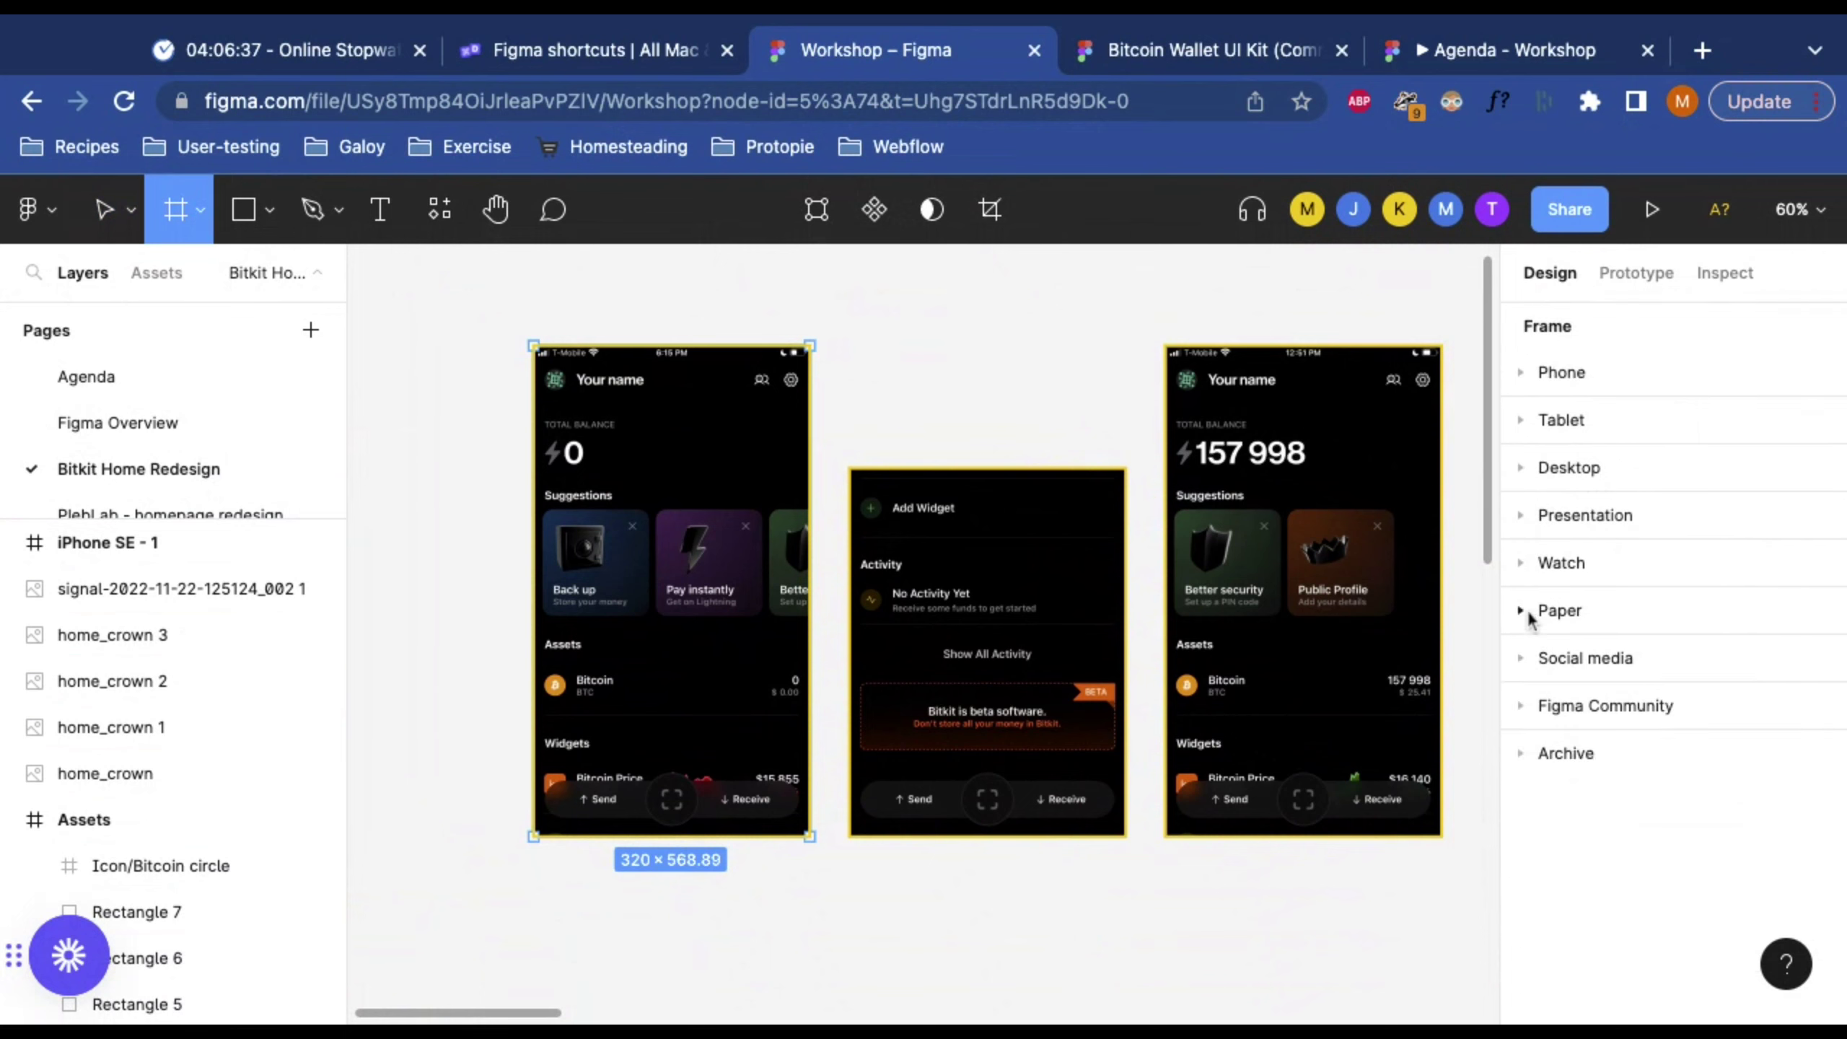
{"action": "left_click", "coordinate": [1521, 373]}
{"action": "scroll", "coordinate": [1542, 928], "scroll_direction": "down", "scroll_amount": 1}
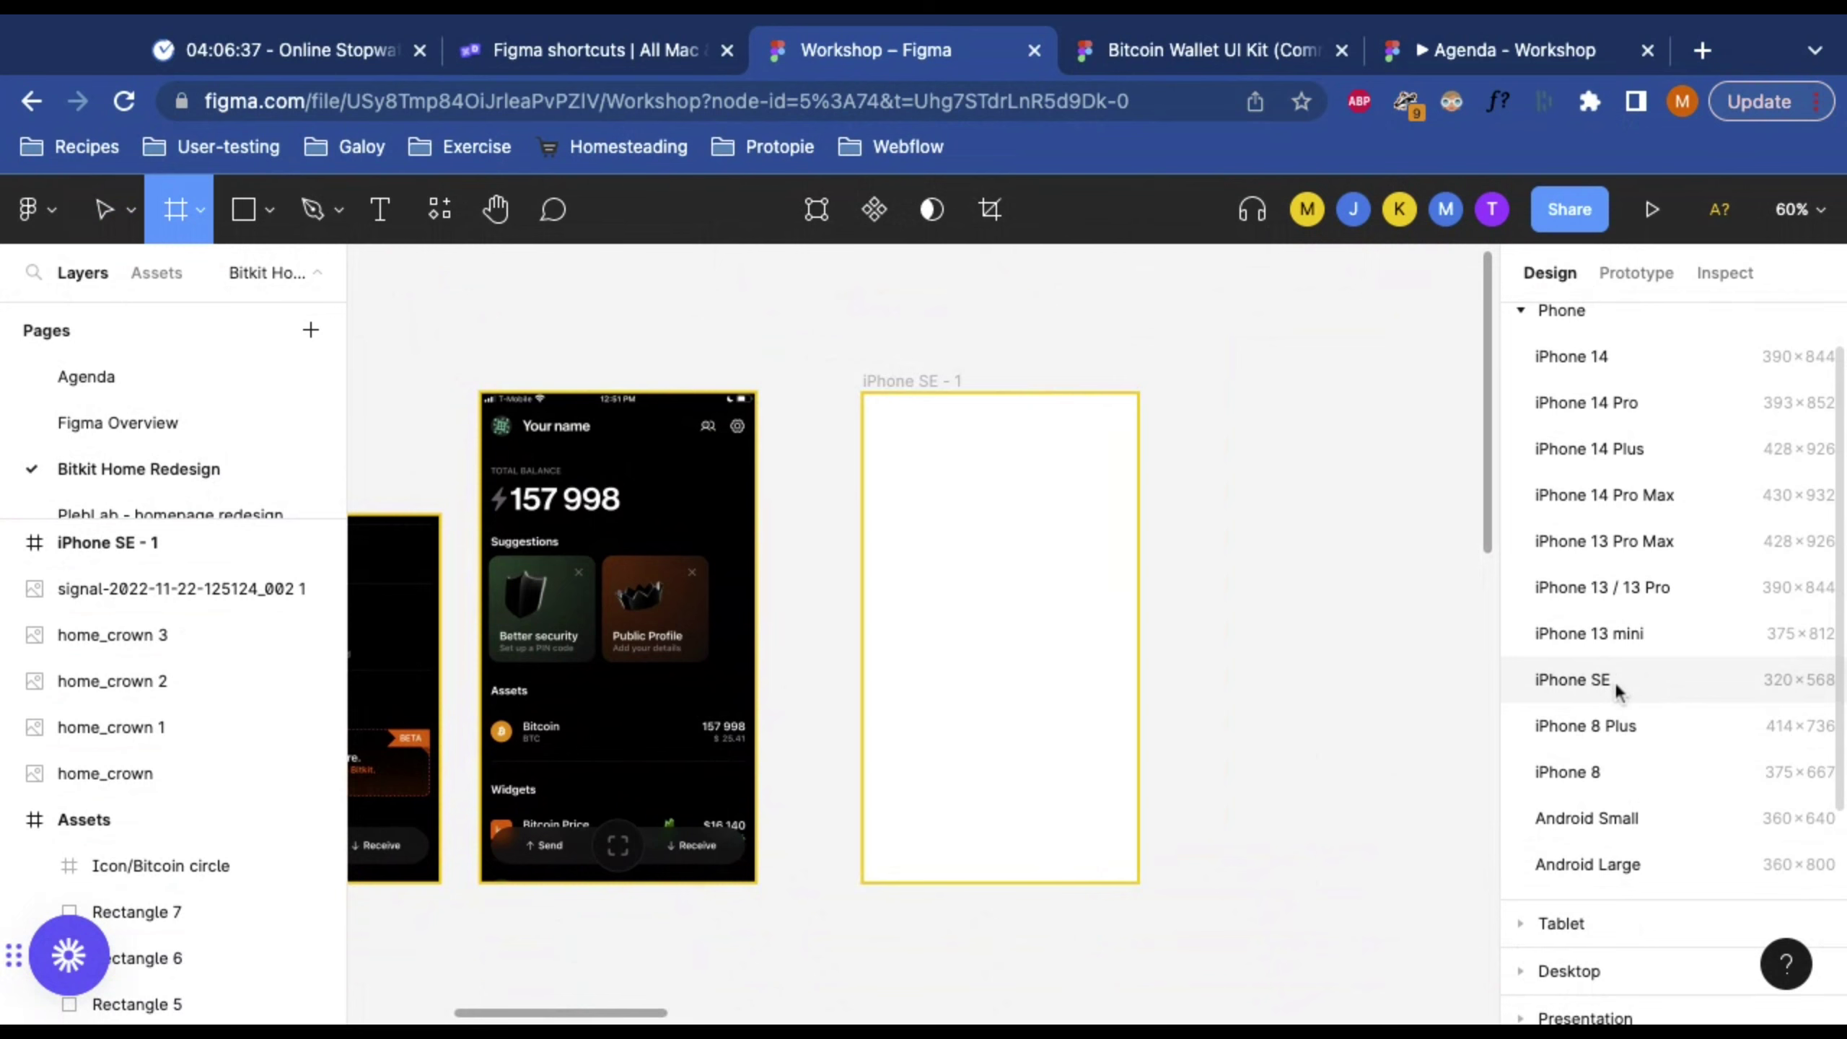
{"action": "left_click", "coordinate": [1573, 680]}
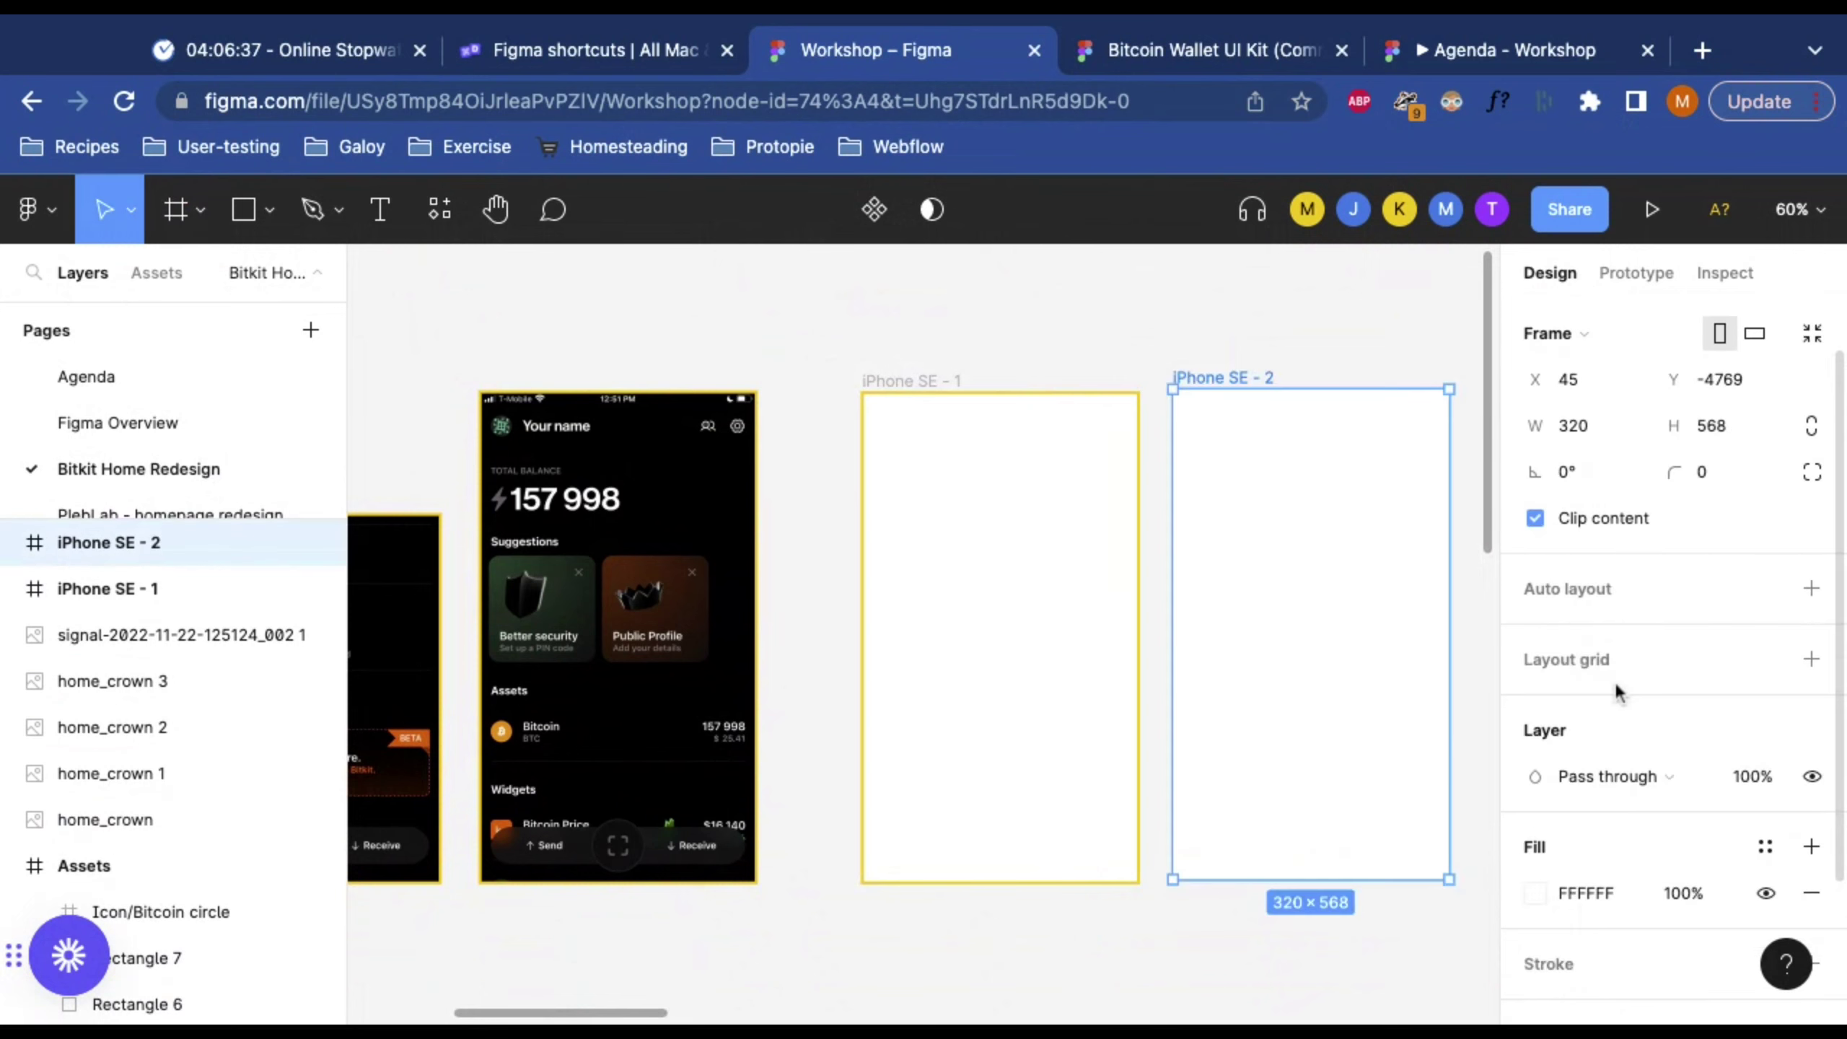
Step: Delete iPhone SE - 1 and drag iPhone SE - 2 into its spot at X -353, Y -4765
{"action": "left_click", "coordinate": [908, 384]}
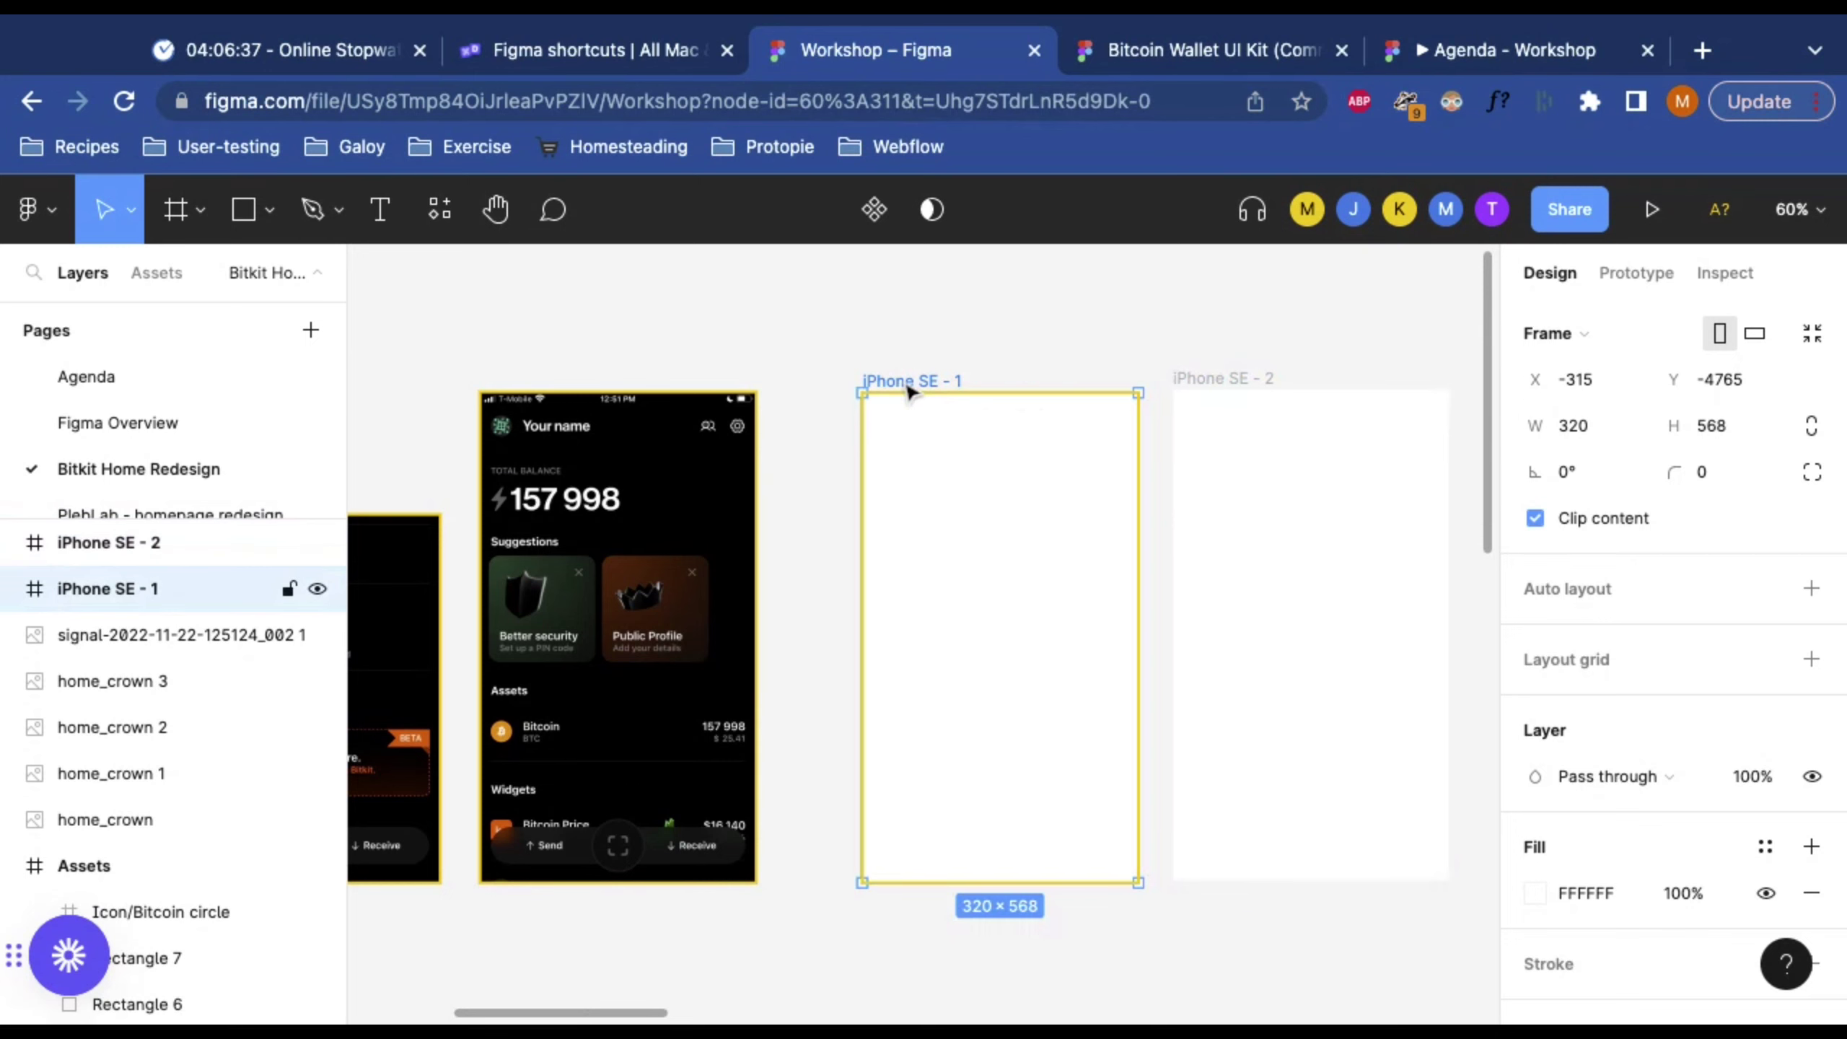
{"action": "key", "text": "Delete"}
{"action": "left_click_drag", "start_coordinate": [1226, 379], "coordinate": [882, 388]}
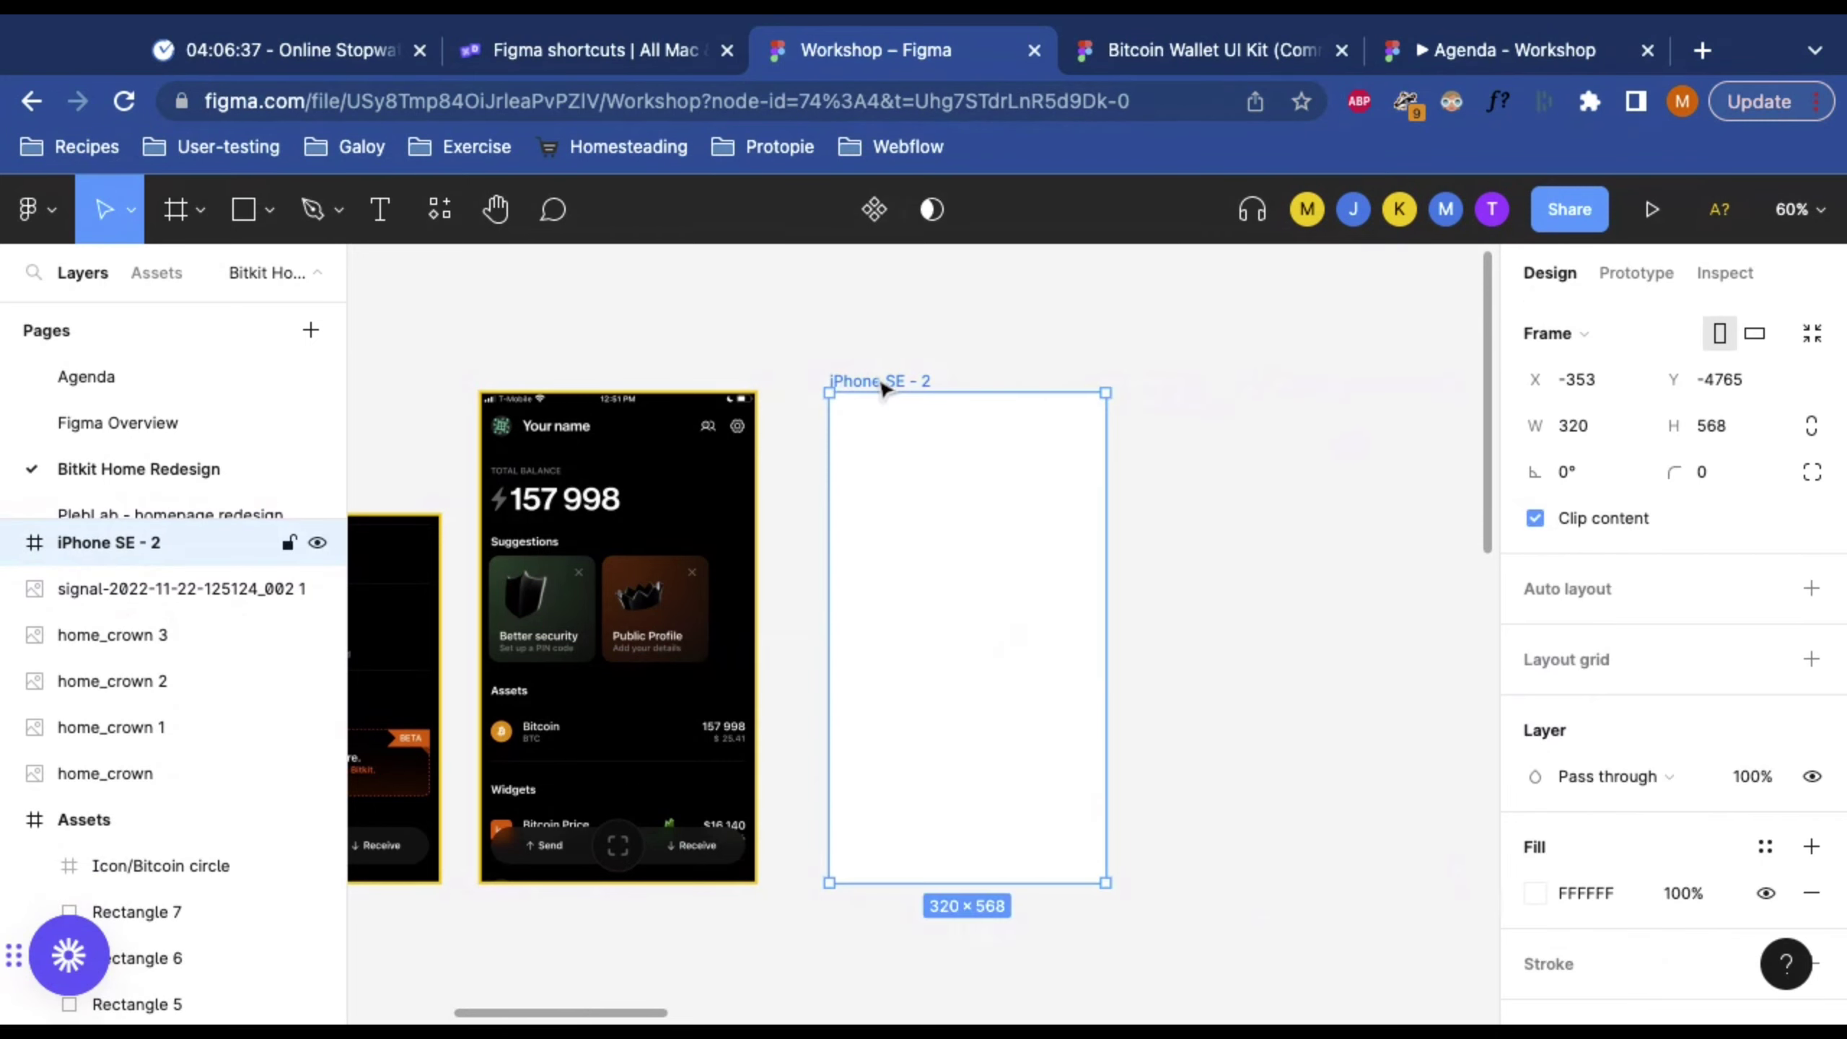
{"action": "scroll", "coordinate": [873, 473], "scroll_direction": "left", "scroll_amount": 3}
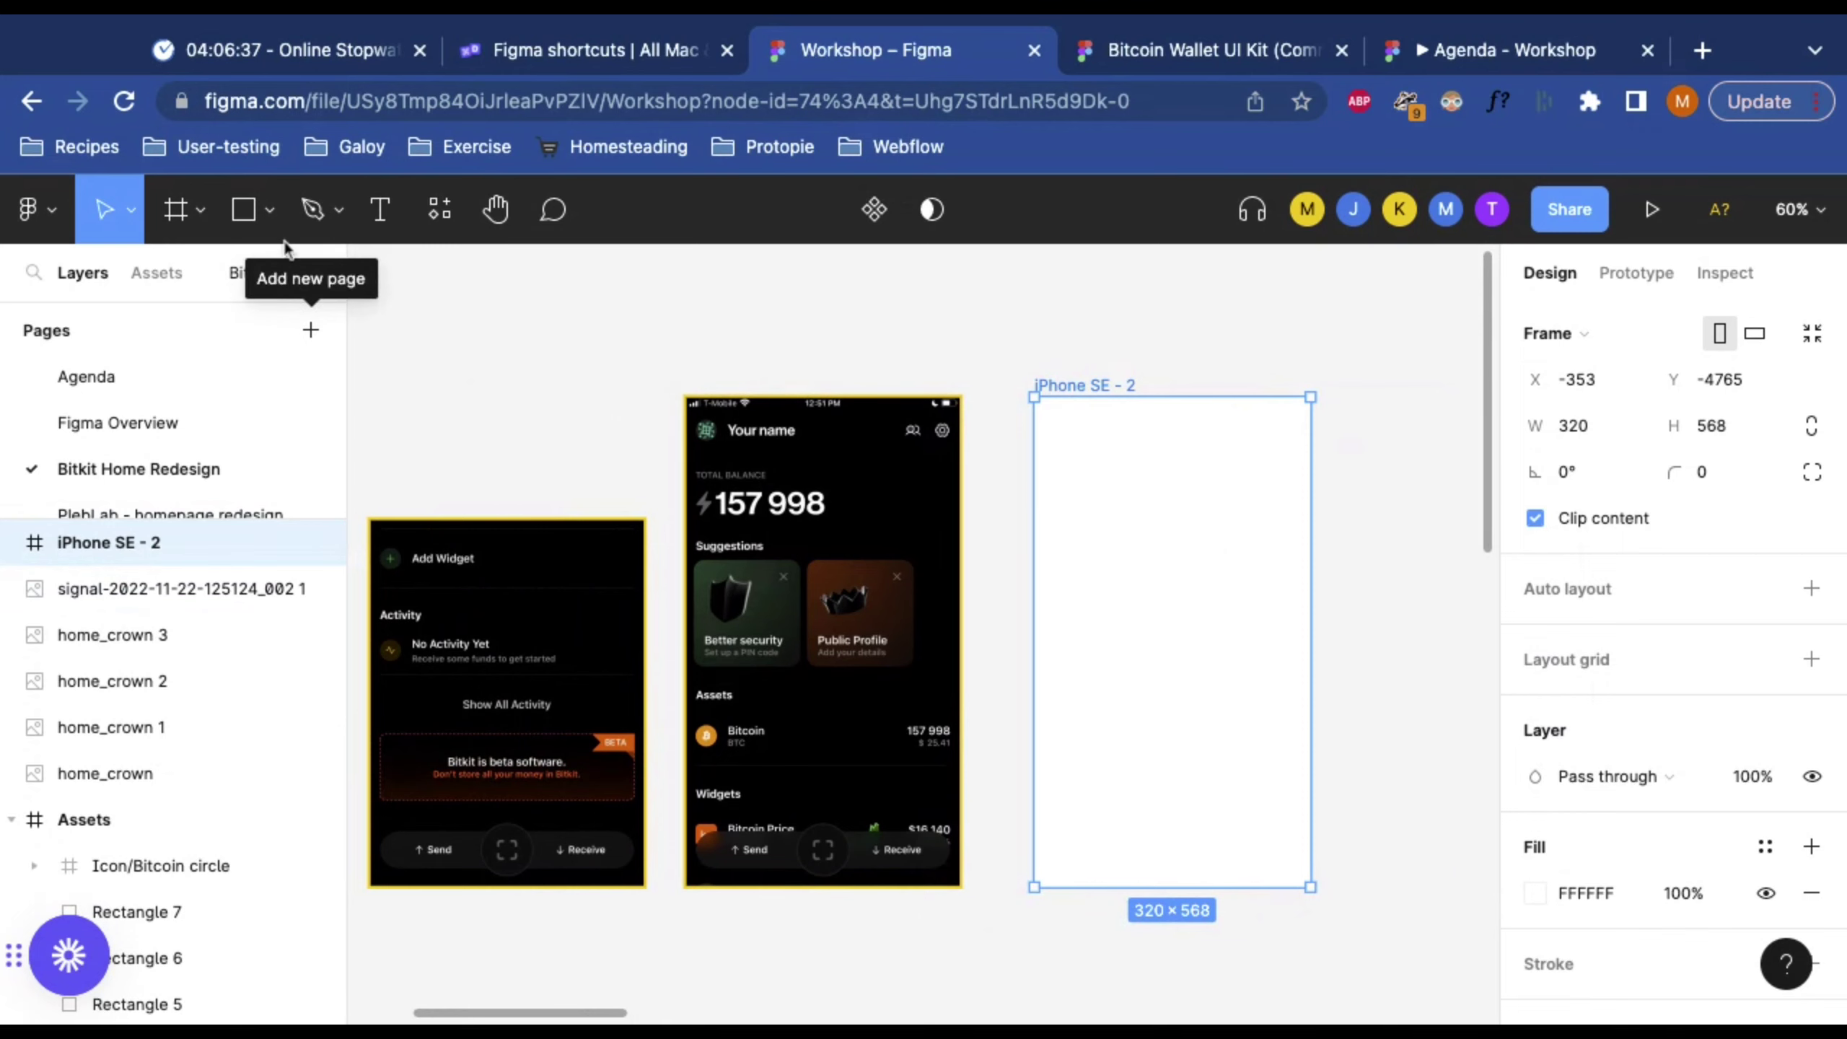
{"action": "scroll", "coordinate": [510, 436], "scroll_direction": "left", "scroll_amount": 1}
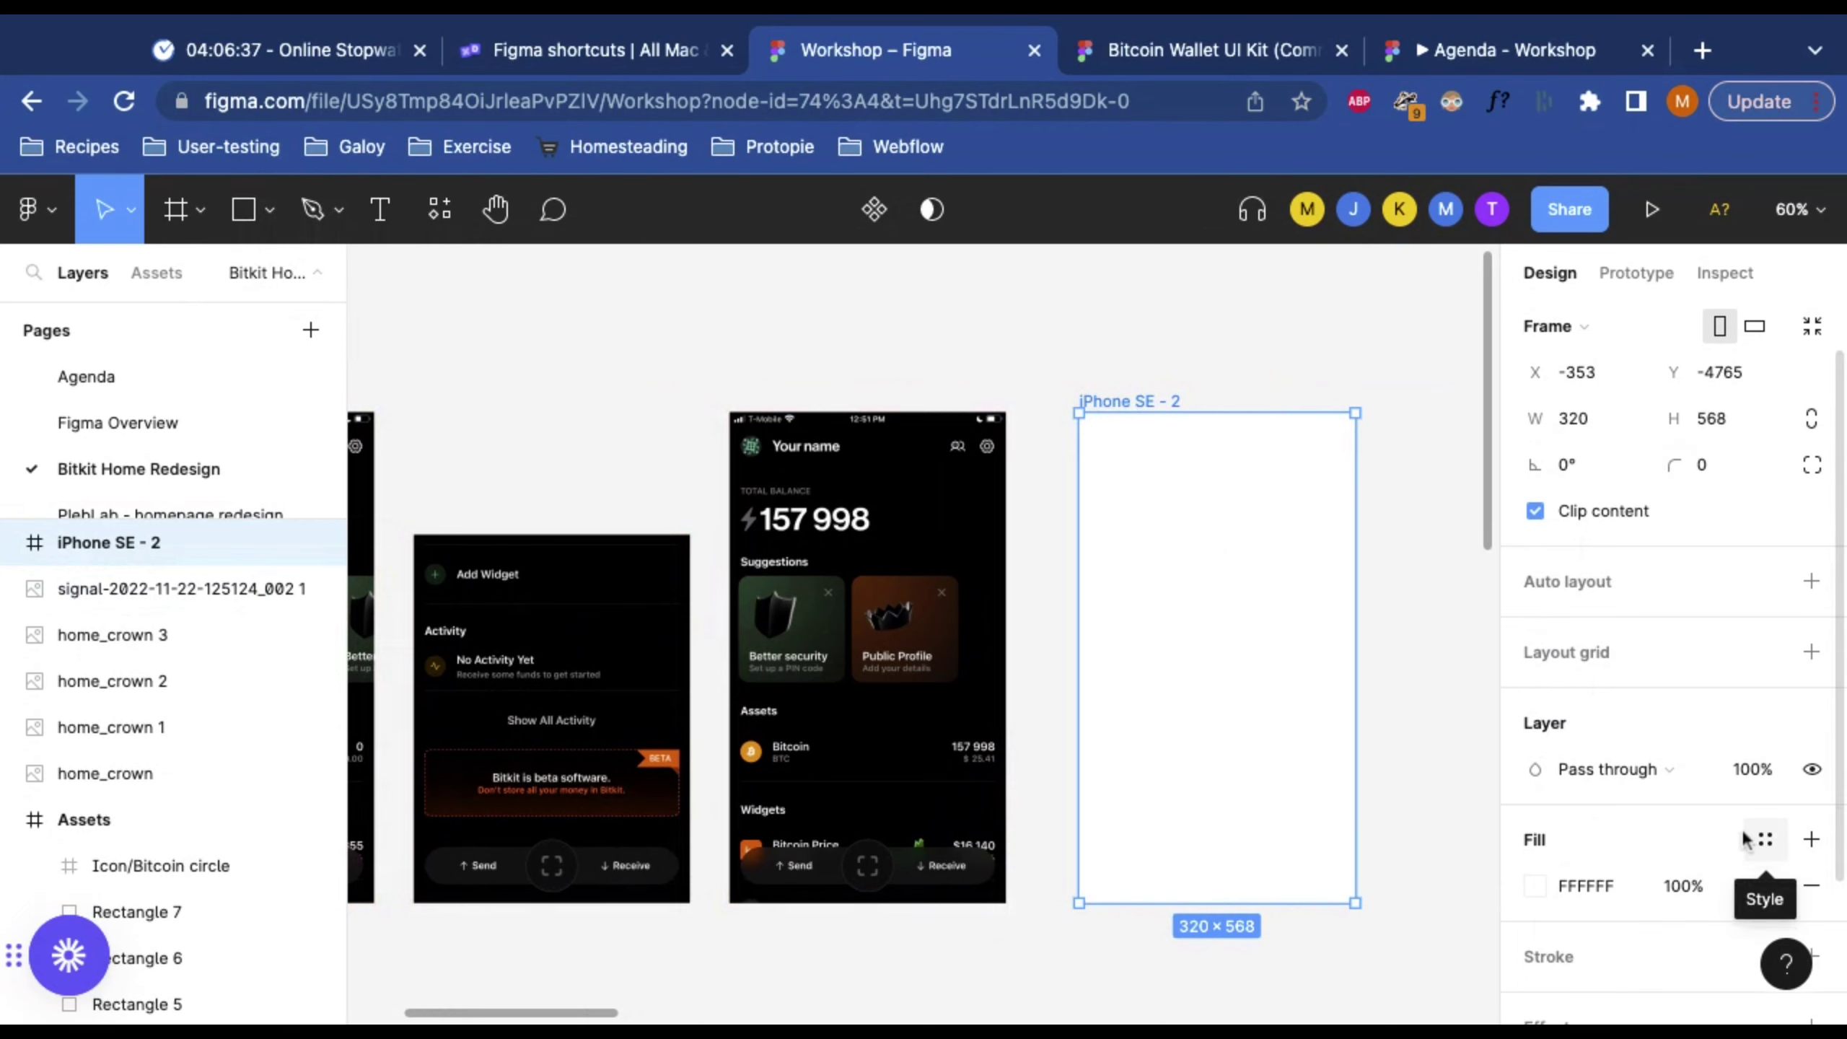
{"action": "scroll", "coordinate": [1760, 844], "scroll_direction": "down", "scroll_amount": 3}
{"action": "scroll", "coordinate": [1746, 841], "scroll_direction": "up", "scroll_amount": 4}
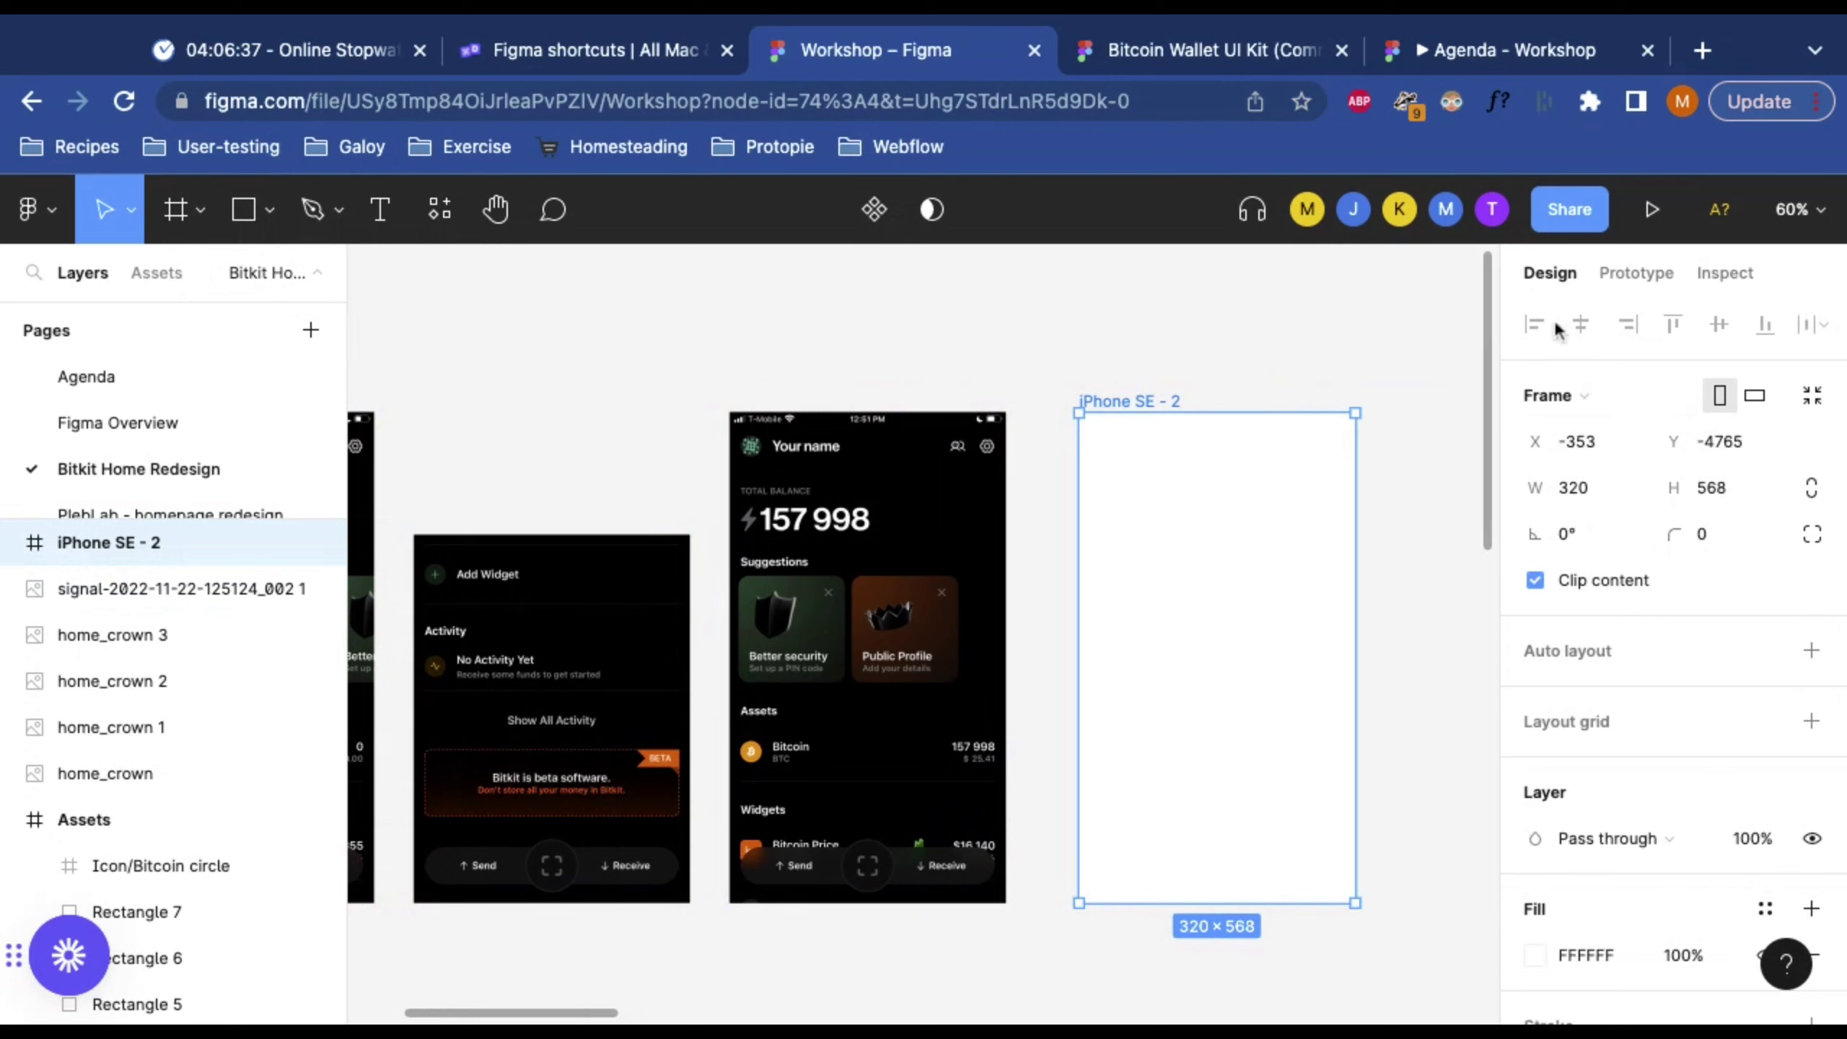
{"action": "scroll", "coordinate": [1679, 928], "scroll_direction": "down", "scroll_amount": 3}
{"action": "scroll", "coordinate": [1694, 727], "scroll_direction": "up", "scroll_amount": 3}
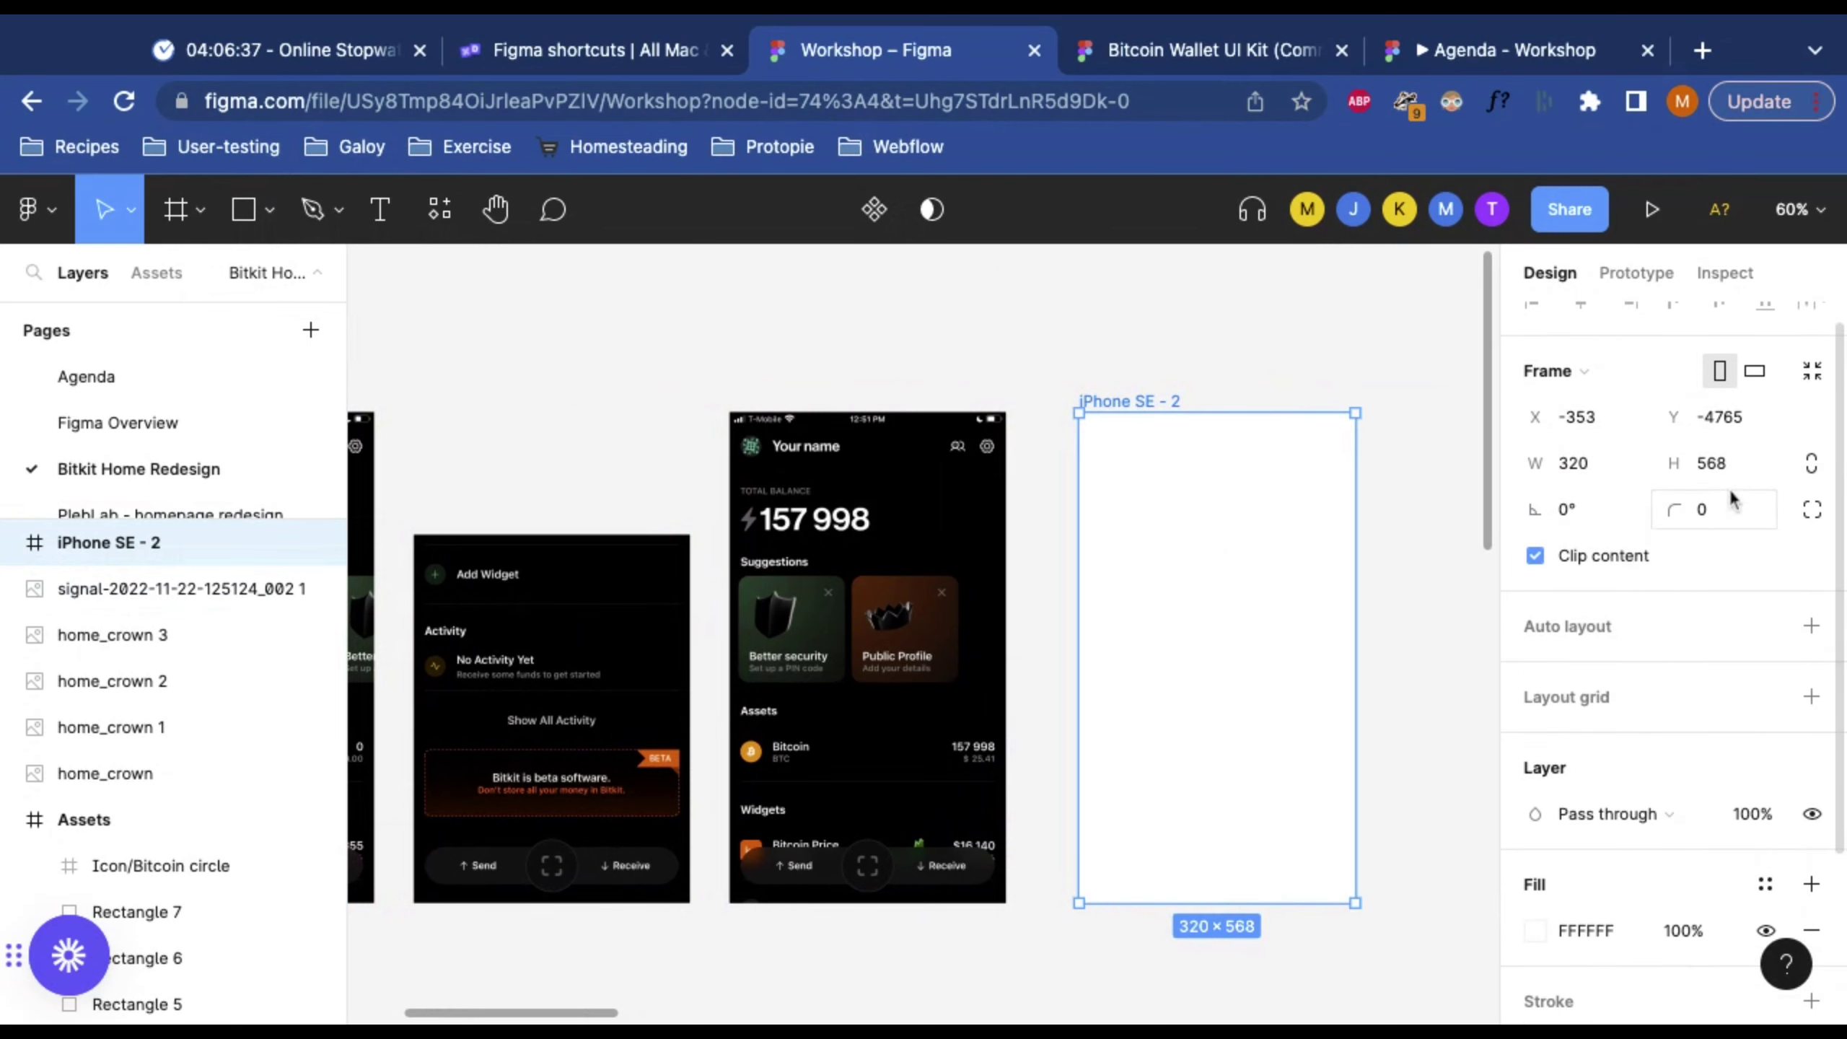
{"action": "scroll", "coordinate": [1729, 488], "scroll_direction": "up", "scroll_amount": 1}
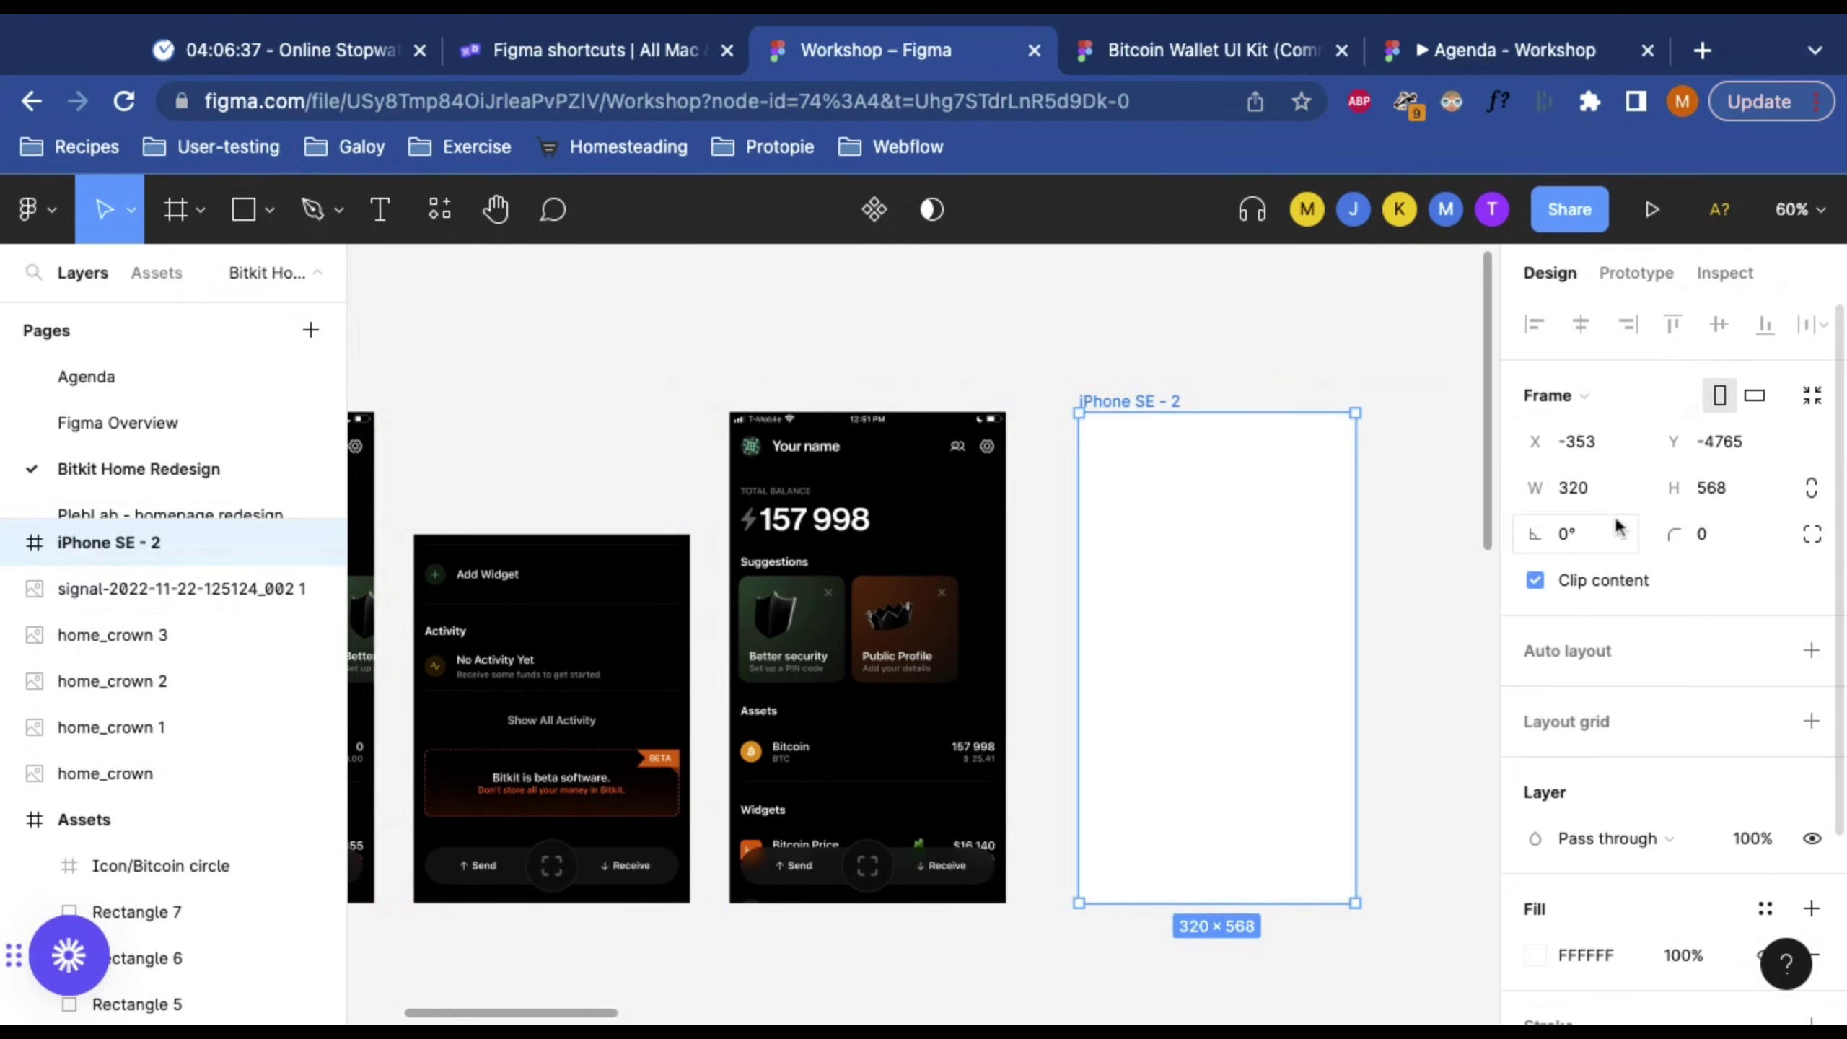
{"action": "scroll", "coordinate": [1669, 451], "scroll_direction": "down", "scroll_amount": 5}
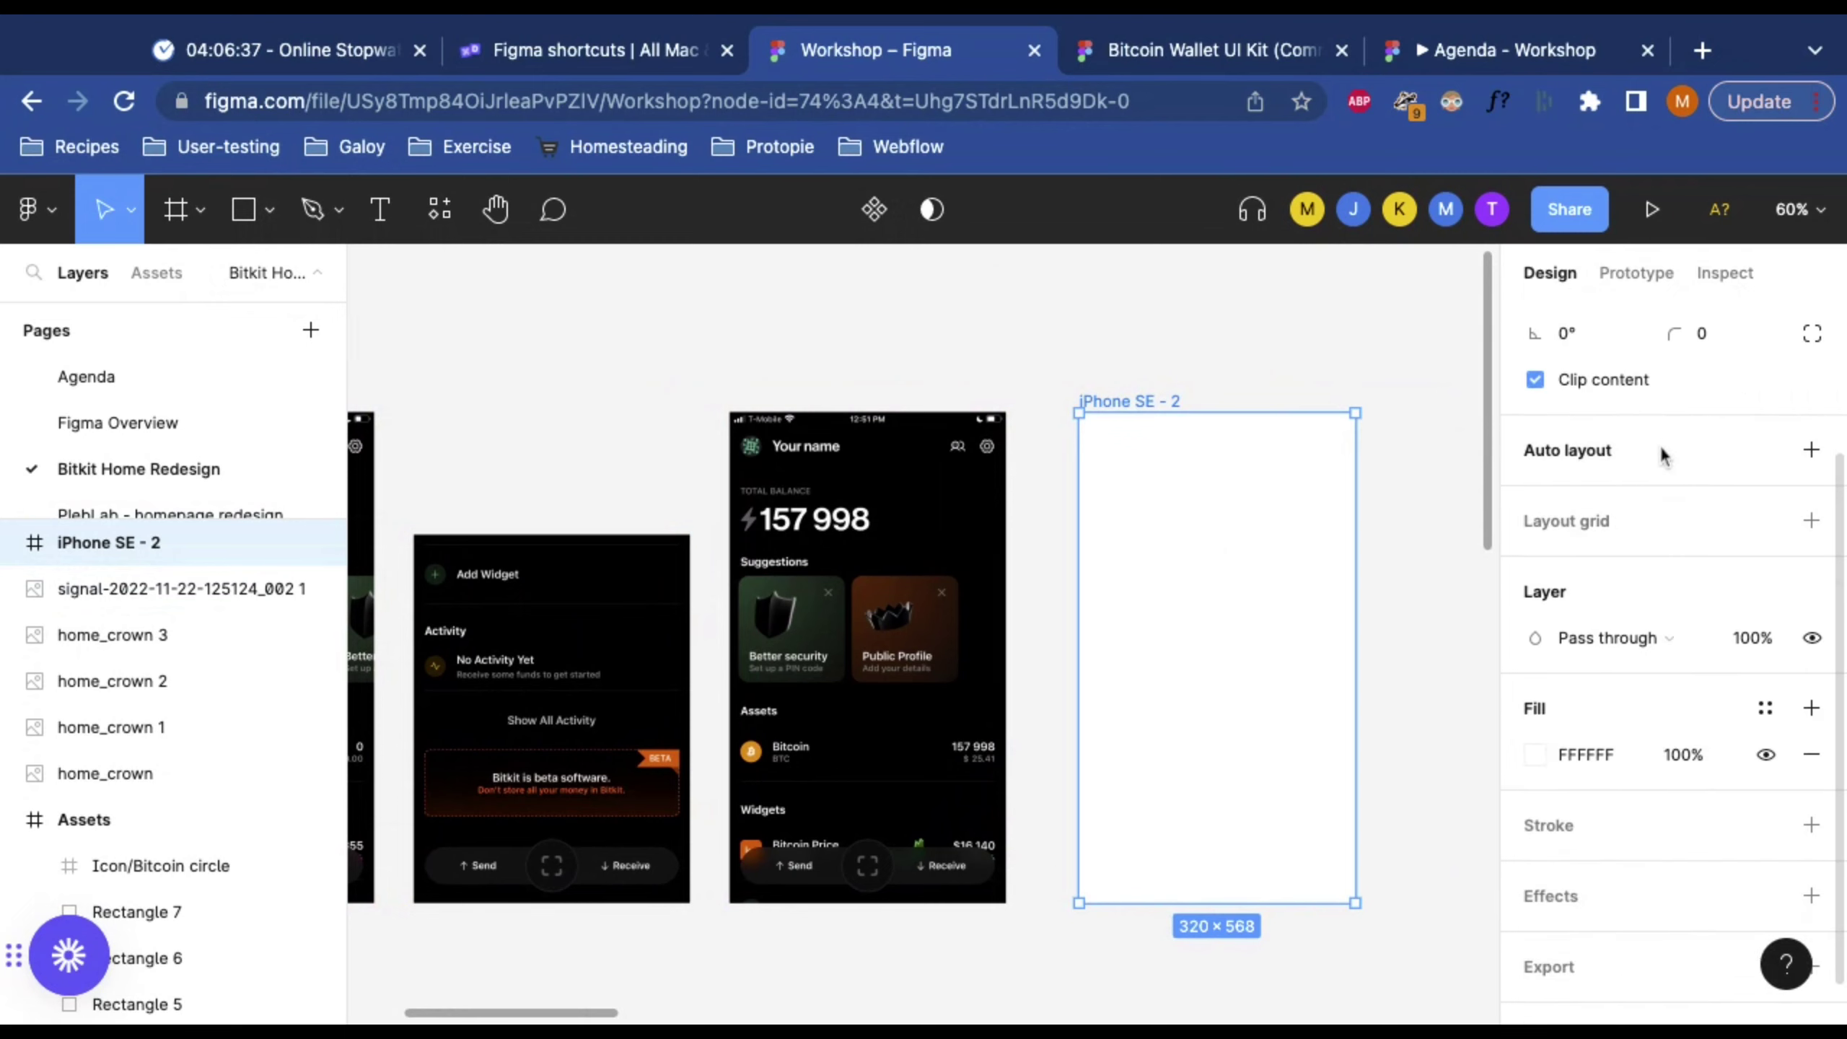
{"action": "scroll", "coordinate": [1638, 554], "scroll_direction": "down", "scroll_amount": 1}
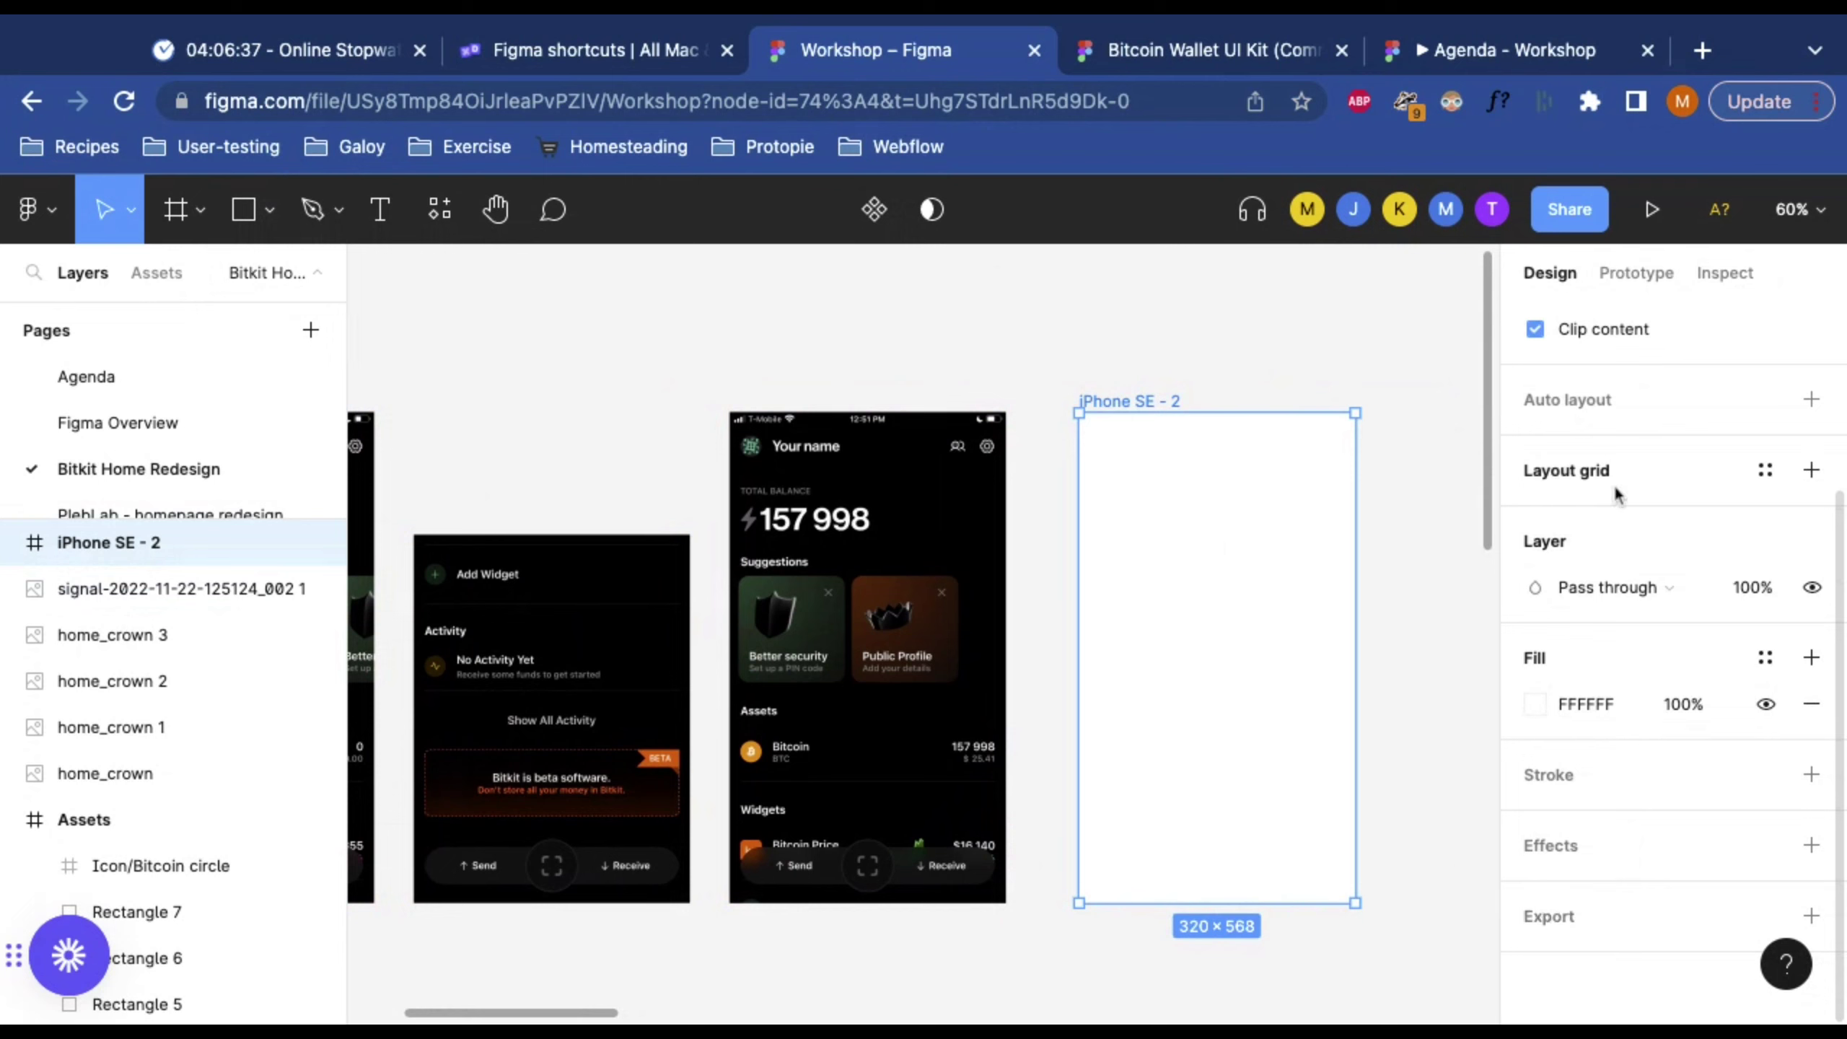
{"action": "scroll", "coordinate": [1613, 486], "scroll_direction": "up", "scroll_amount": 5}
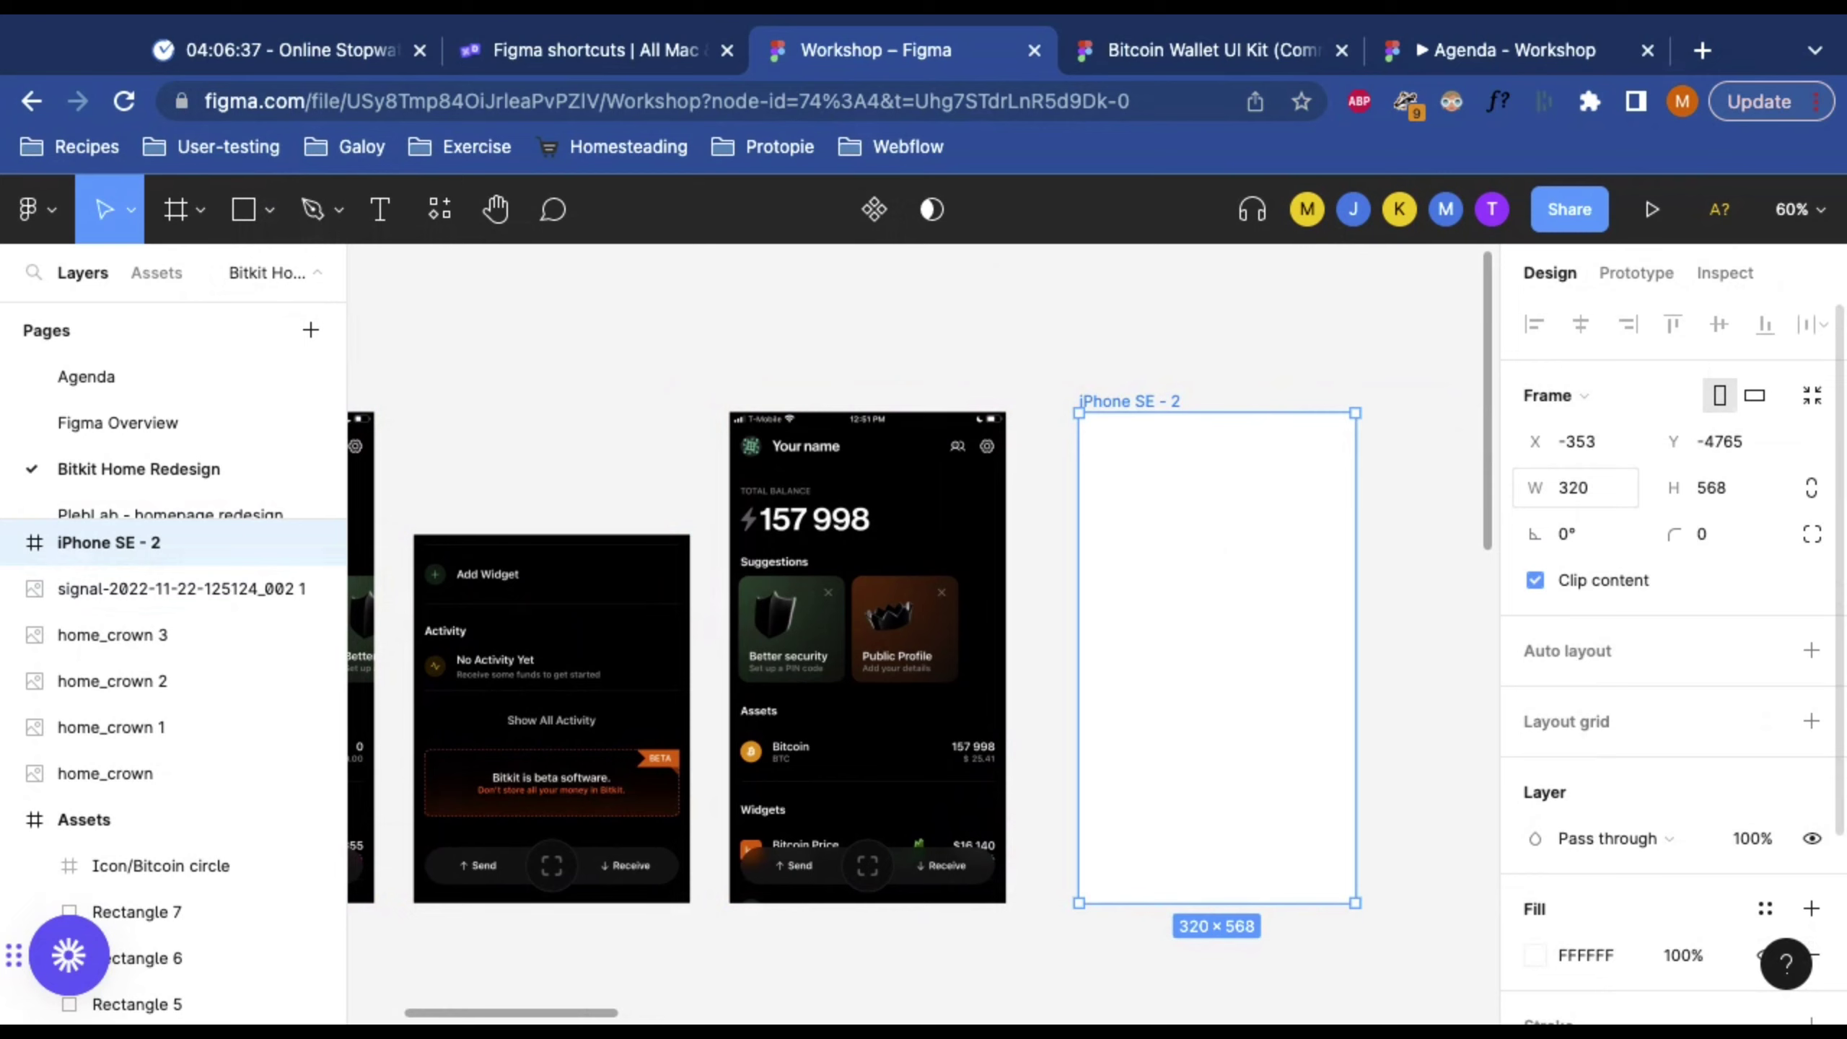
Step: Duplicate iPhone SE - 2 as iPhone SE - 3 and place a grey square, Rectangle 8, inside it
{"action": "left_click", "coordinate": [1638, 273]}
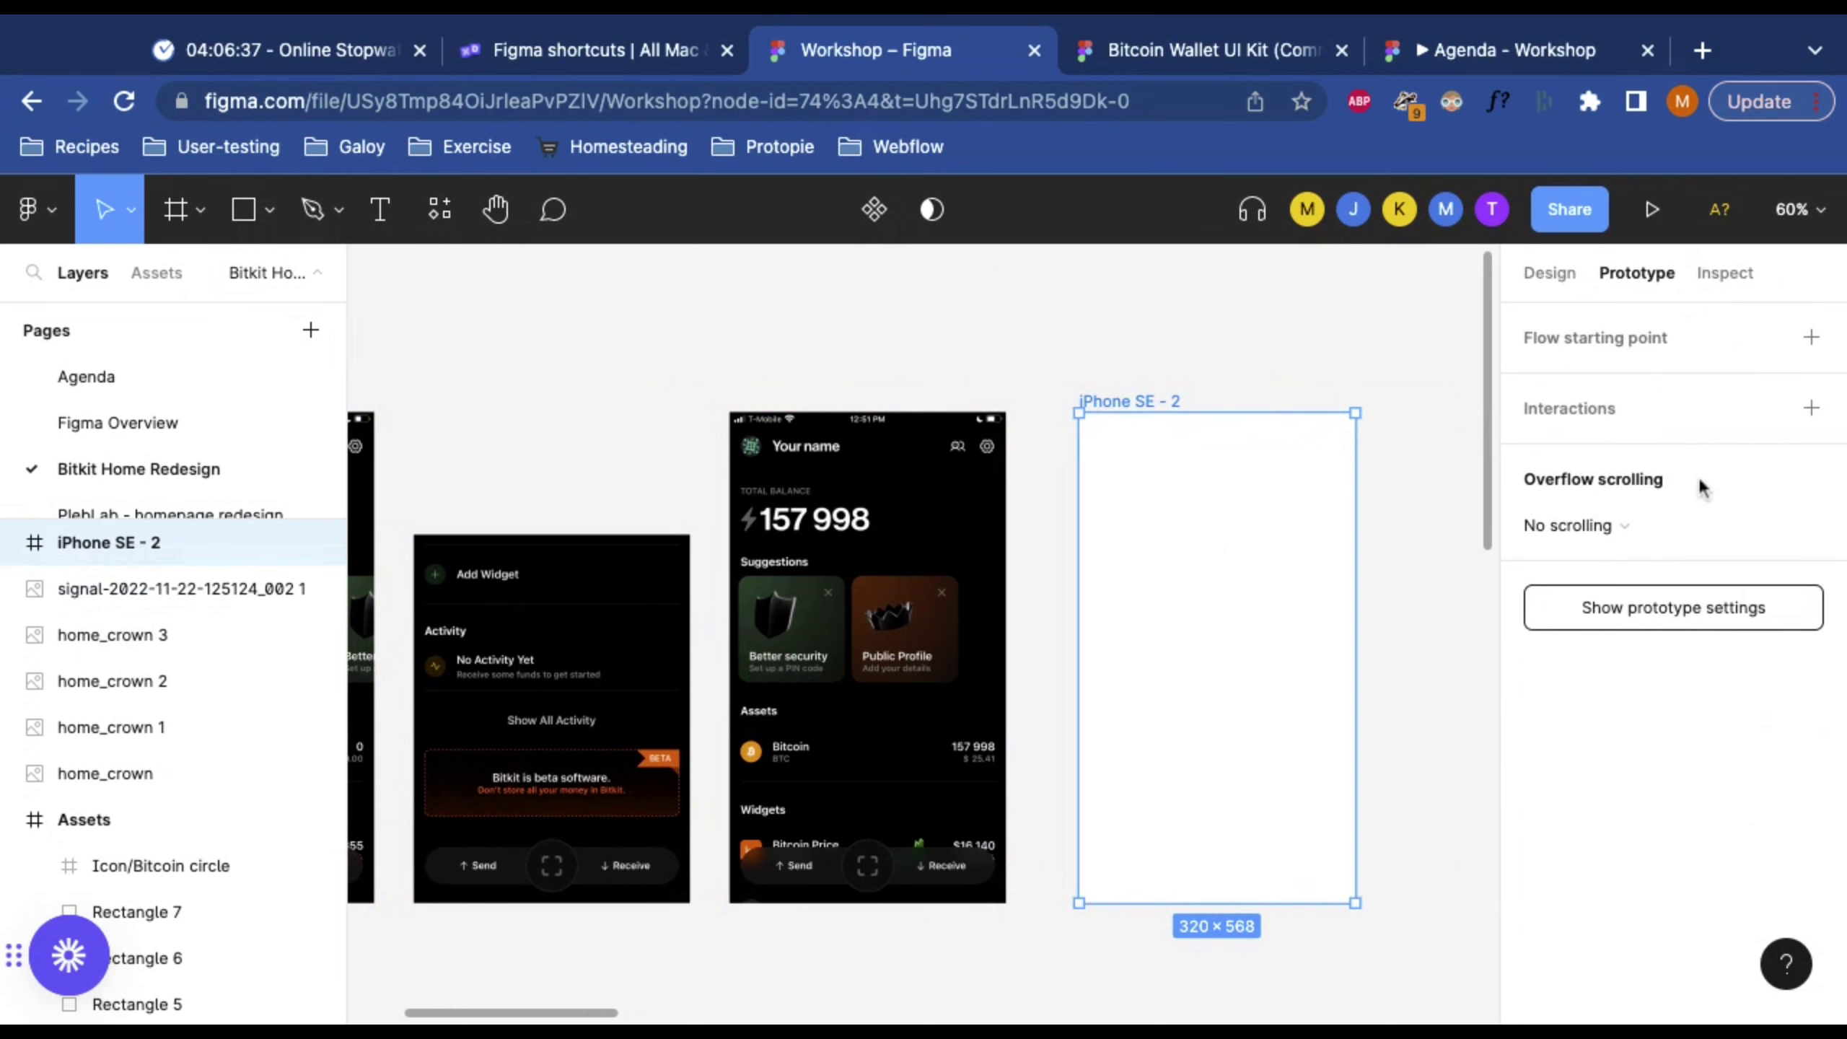
{"action": "scroll", "coordinate": [1035, 495], "scroll_direction": "right", "scroll_amount": 5}
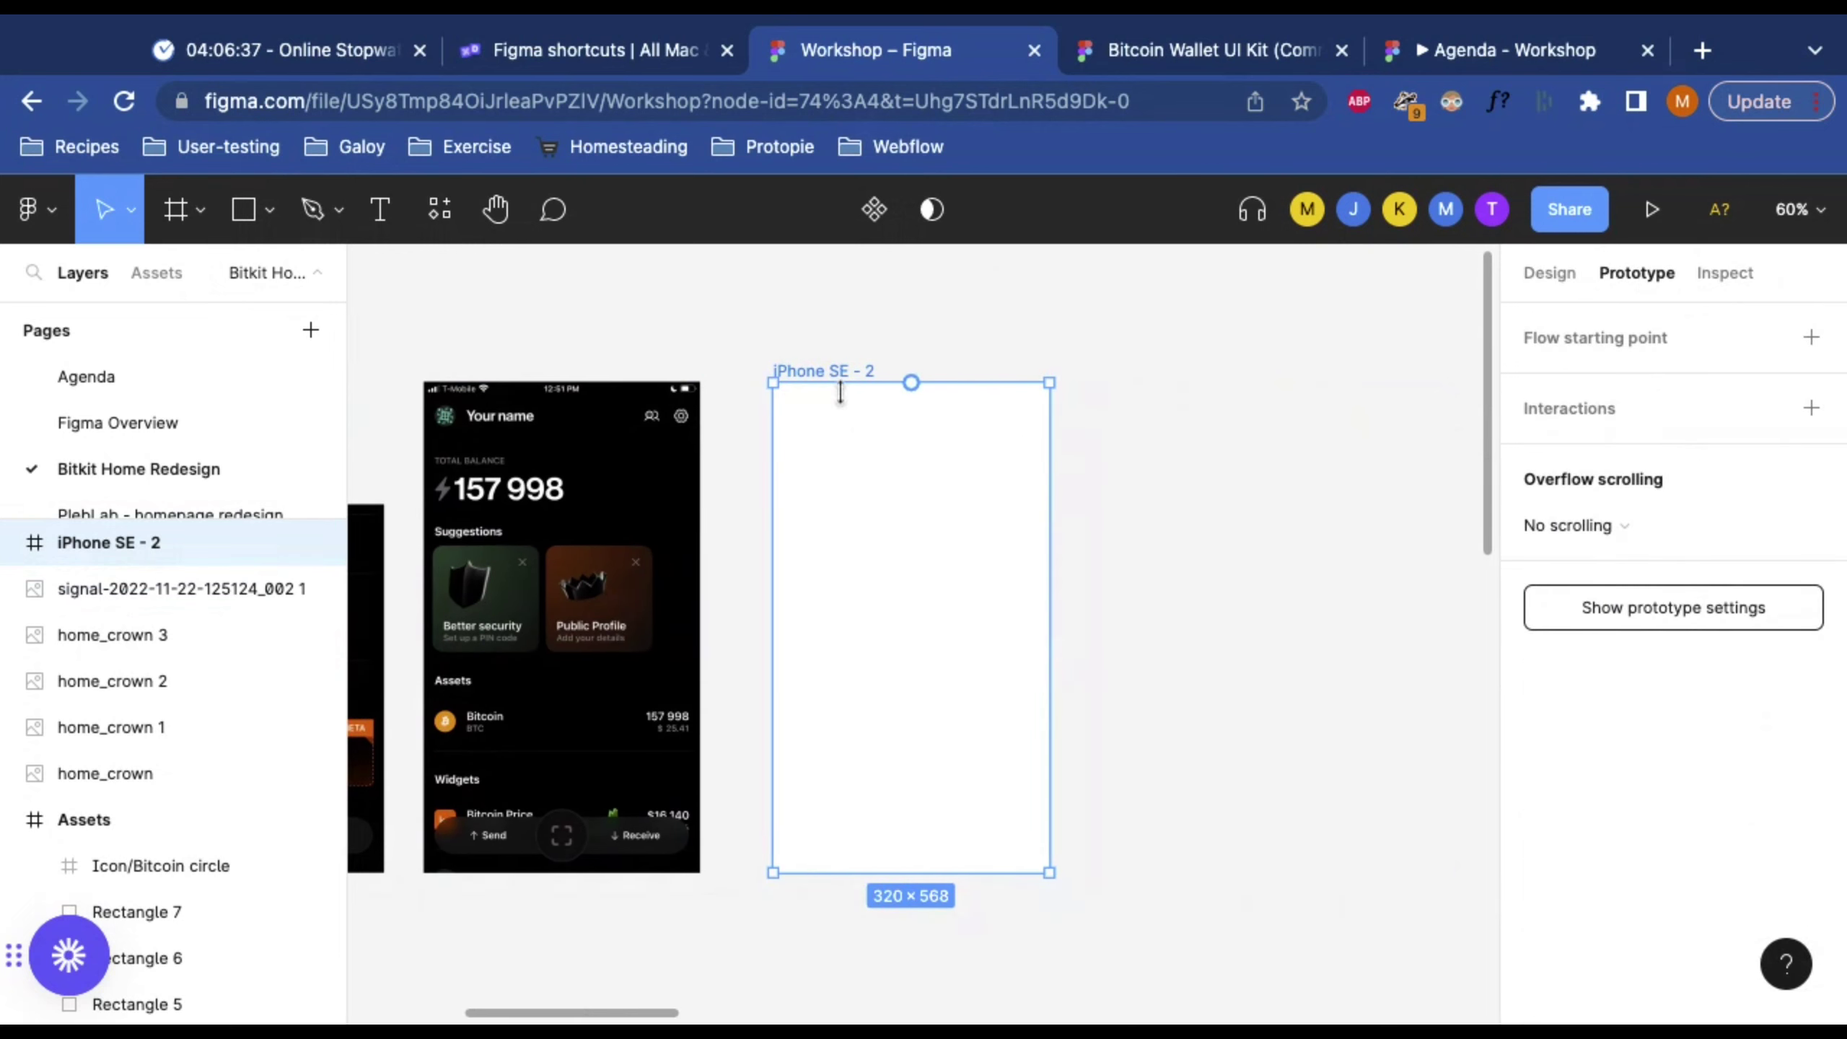
{"action": "key", "text": "super+d"}
{"action": "key", "text": "r"}
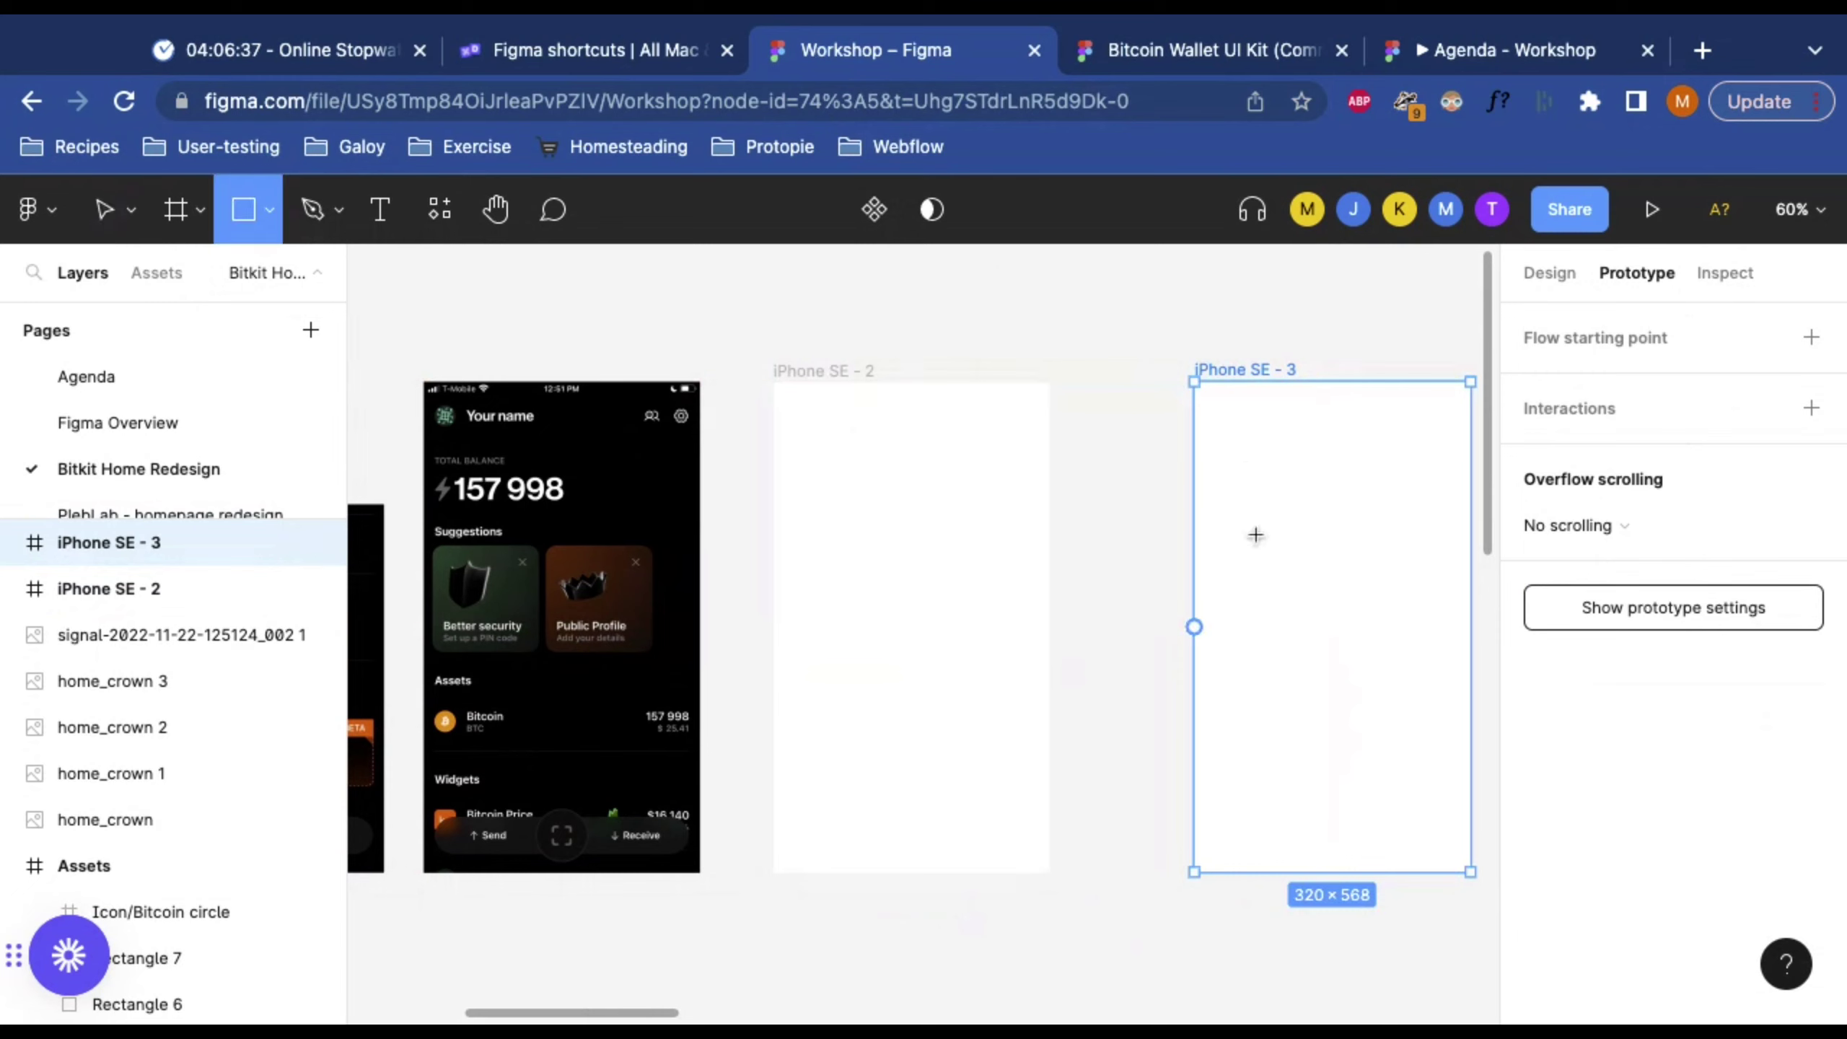
{"action": "left_click", "coordinate": [1241, 507]}
{"action": "left_click_drag", "start_coordinate": [1241, 506], "coordinate": [1315, 522]}
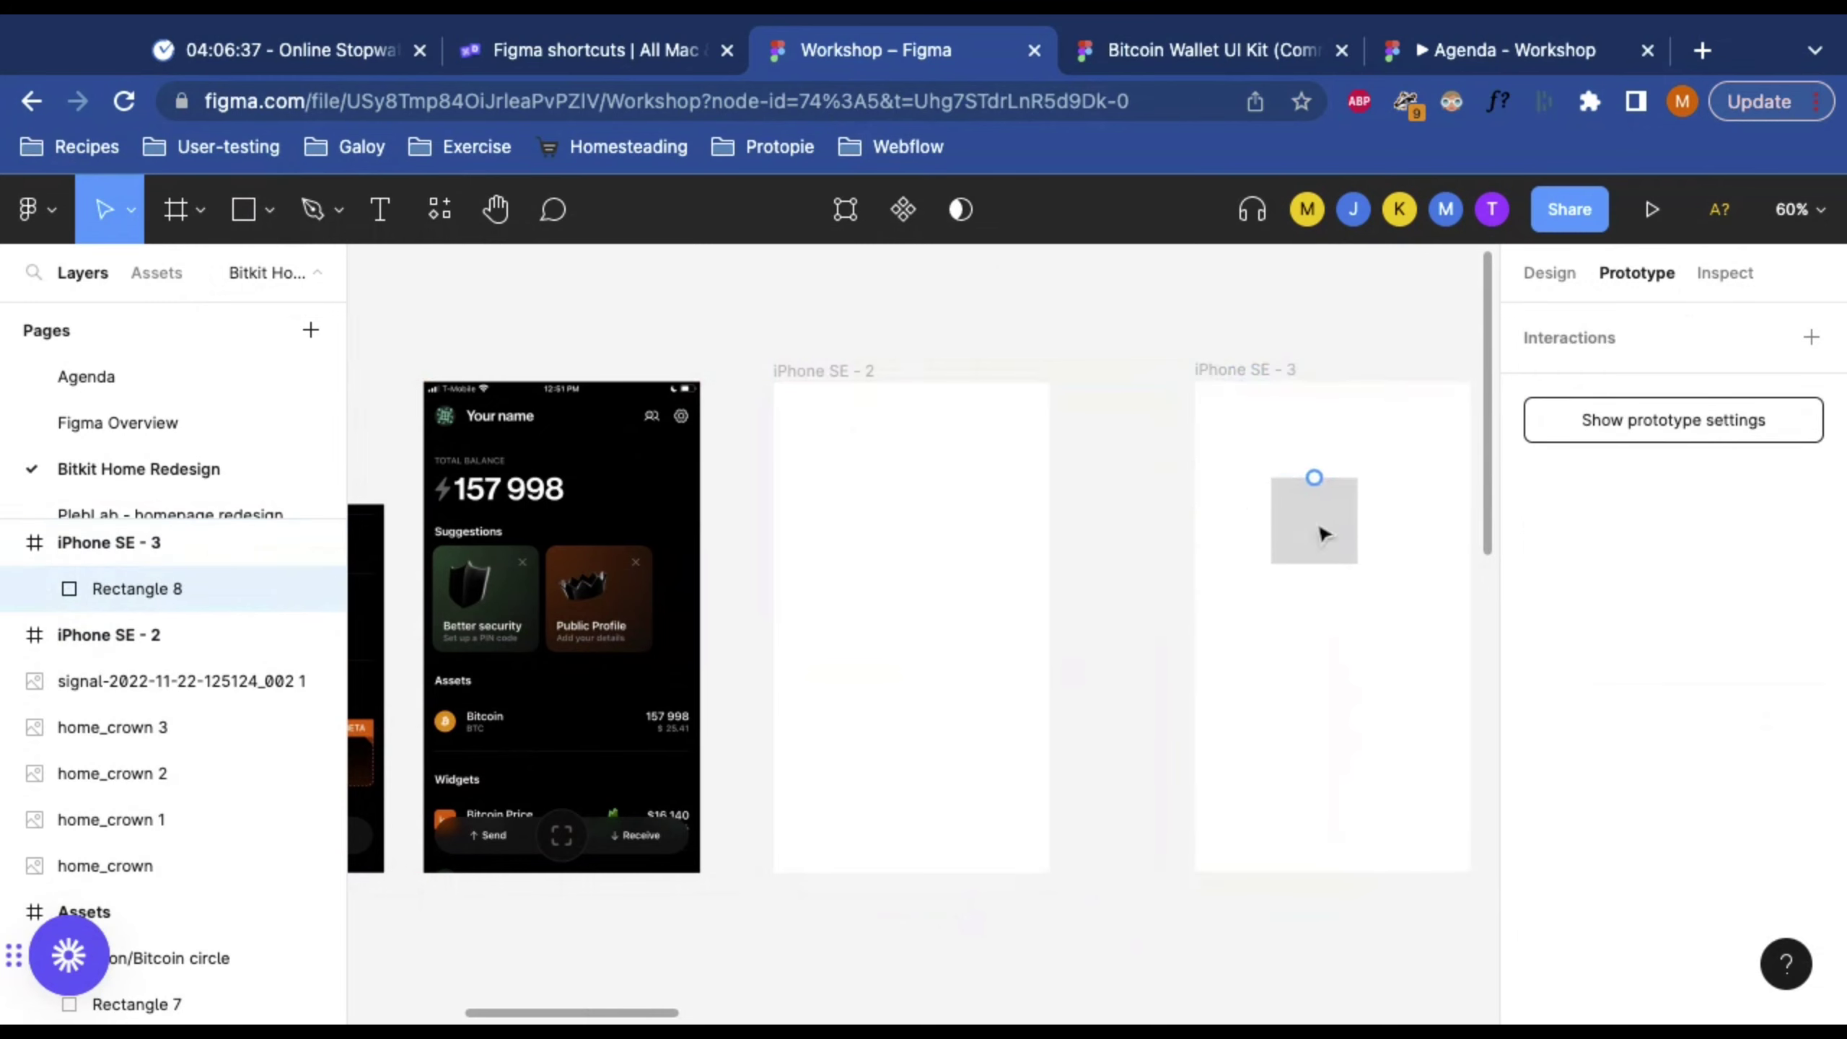
{"action": "left_click", "coordinate": [1241, 271]}
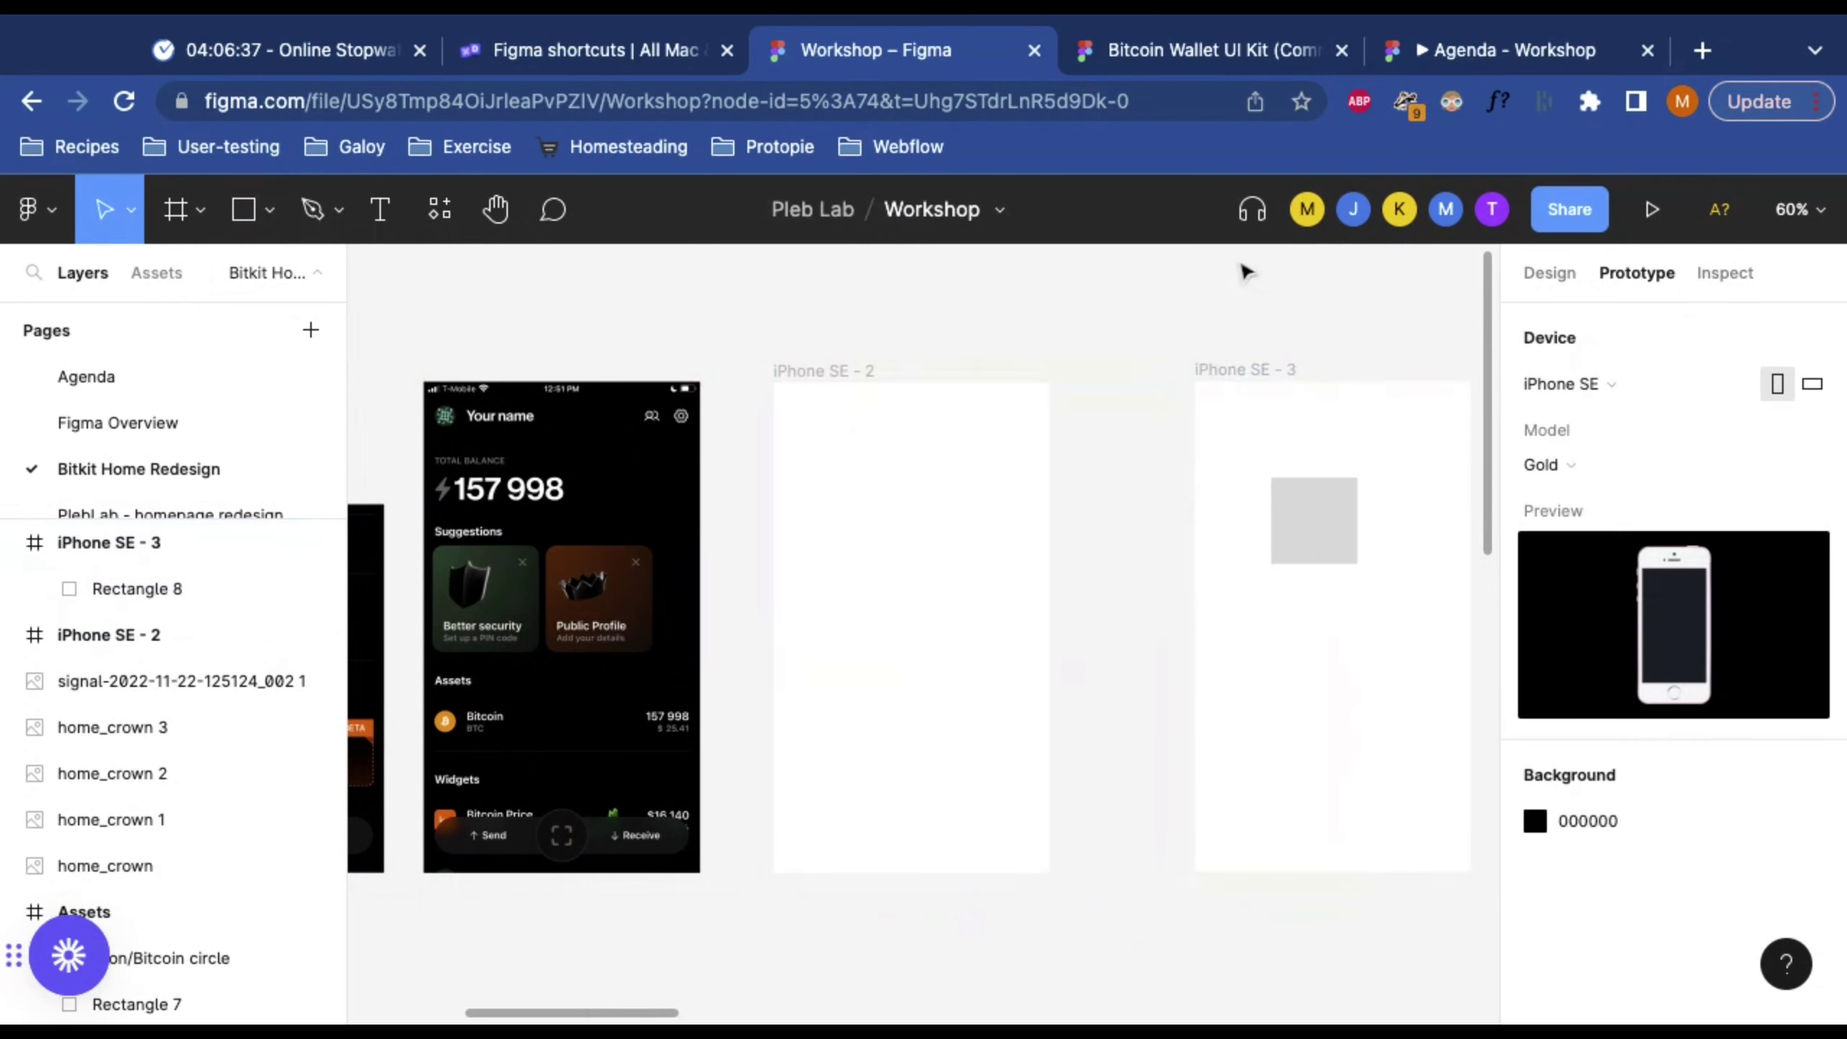
Step: Make iPhone SE - 2 the start of Flow 1 and draw Rectangle 9 near its top
{"action": "left_click", "coordinate": [858, 361]}
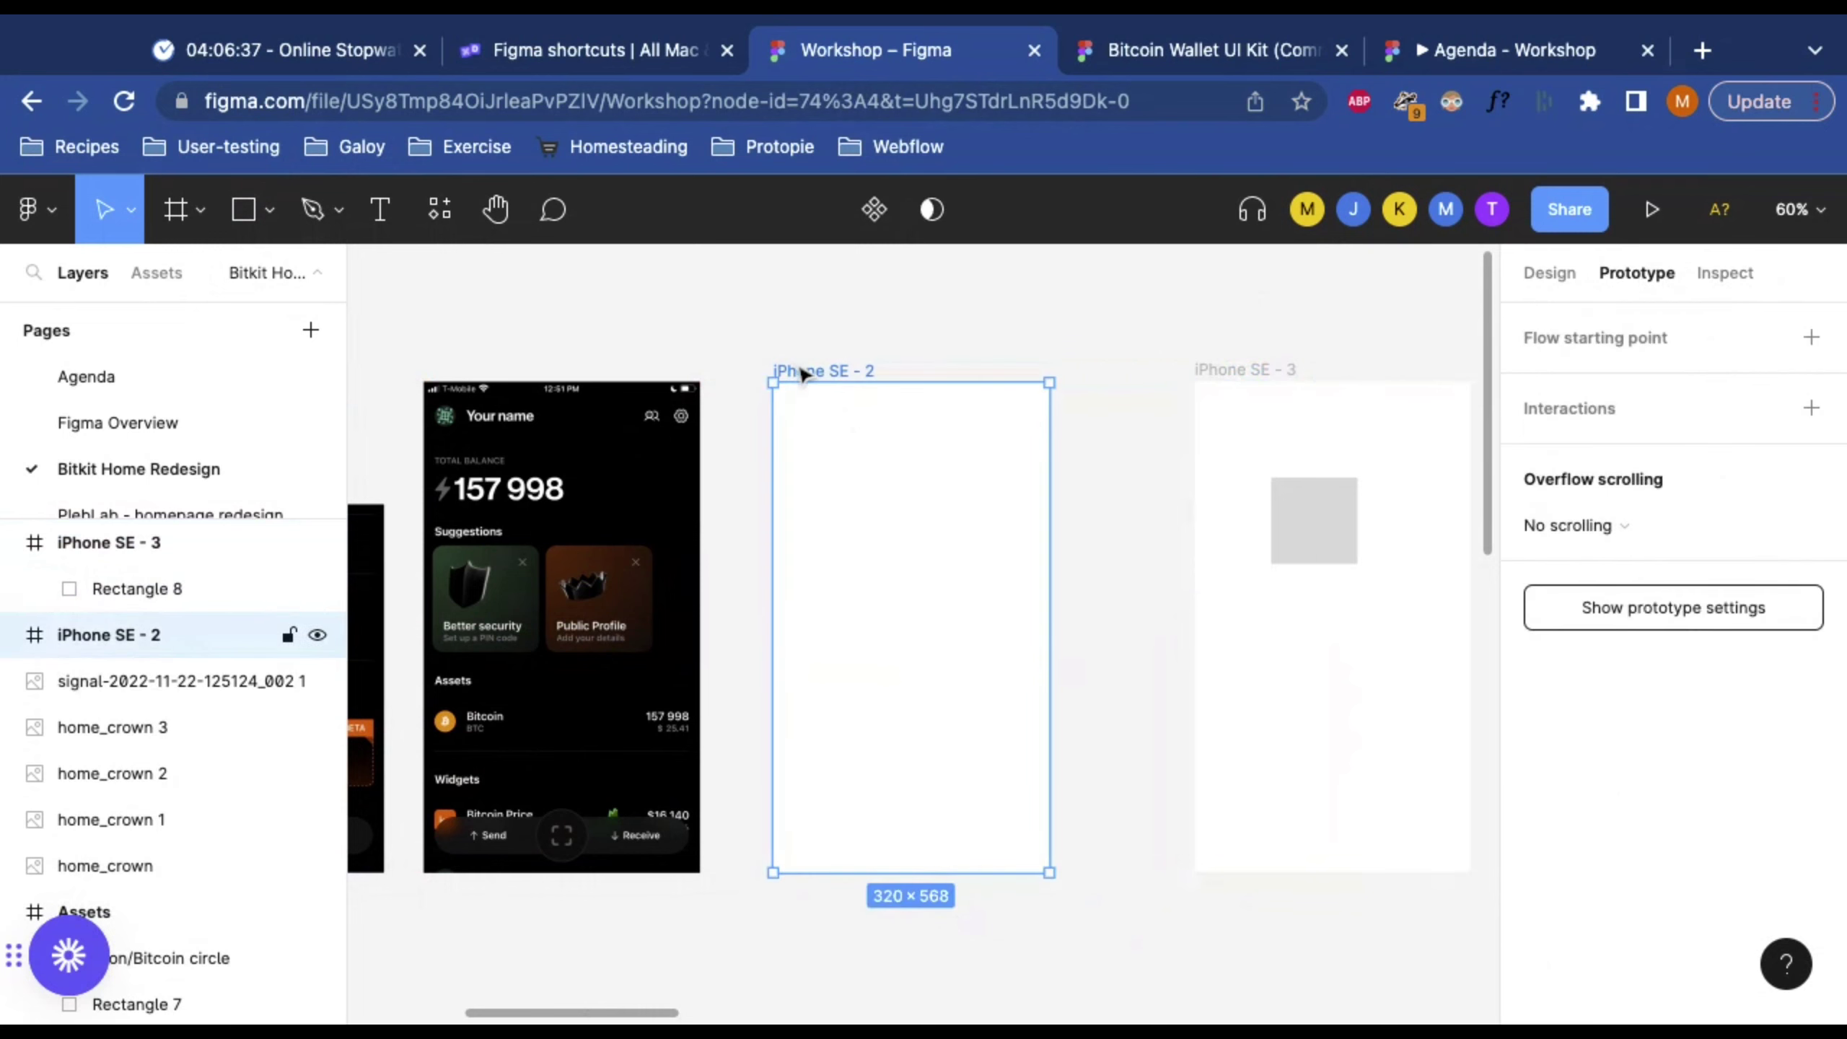
{"action": "left_click", "coordinate": [1811, 339]}
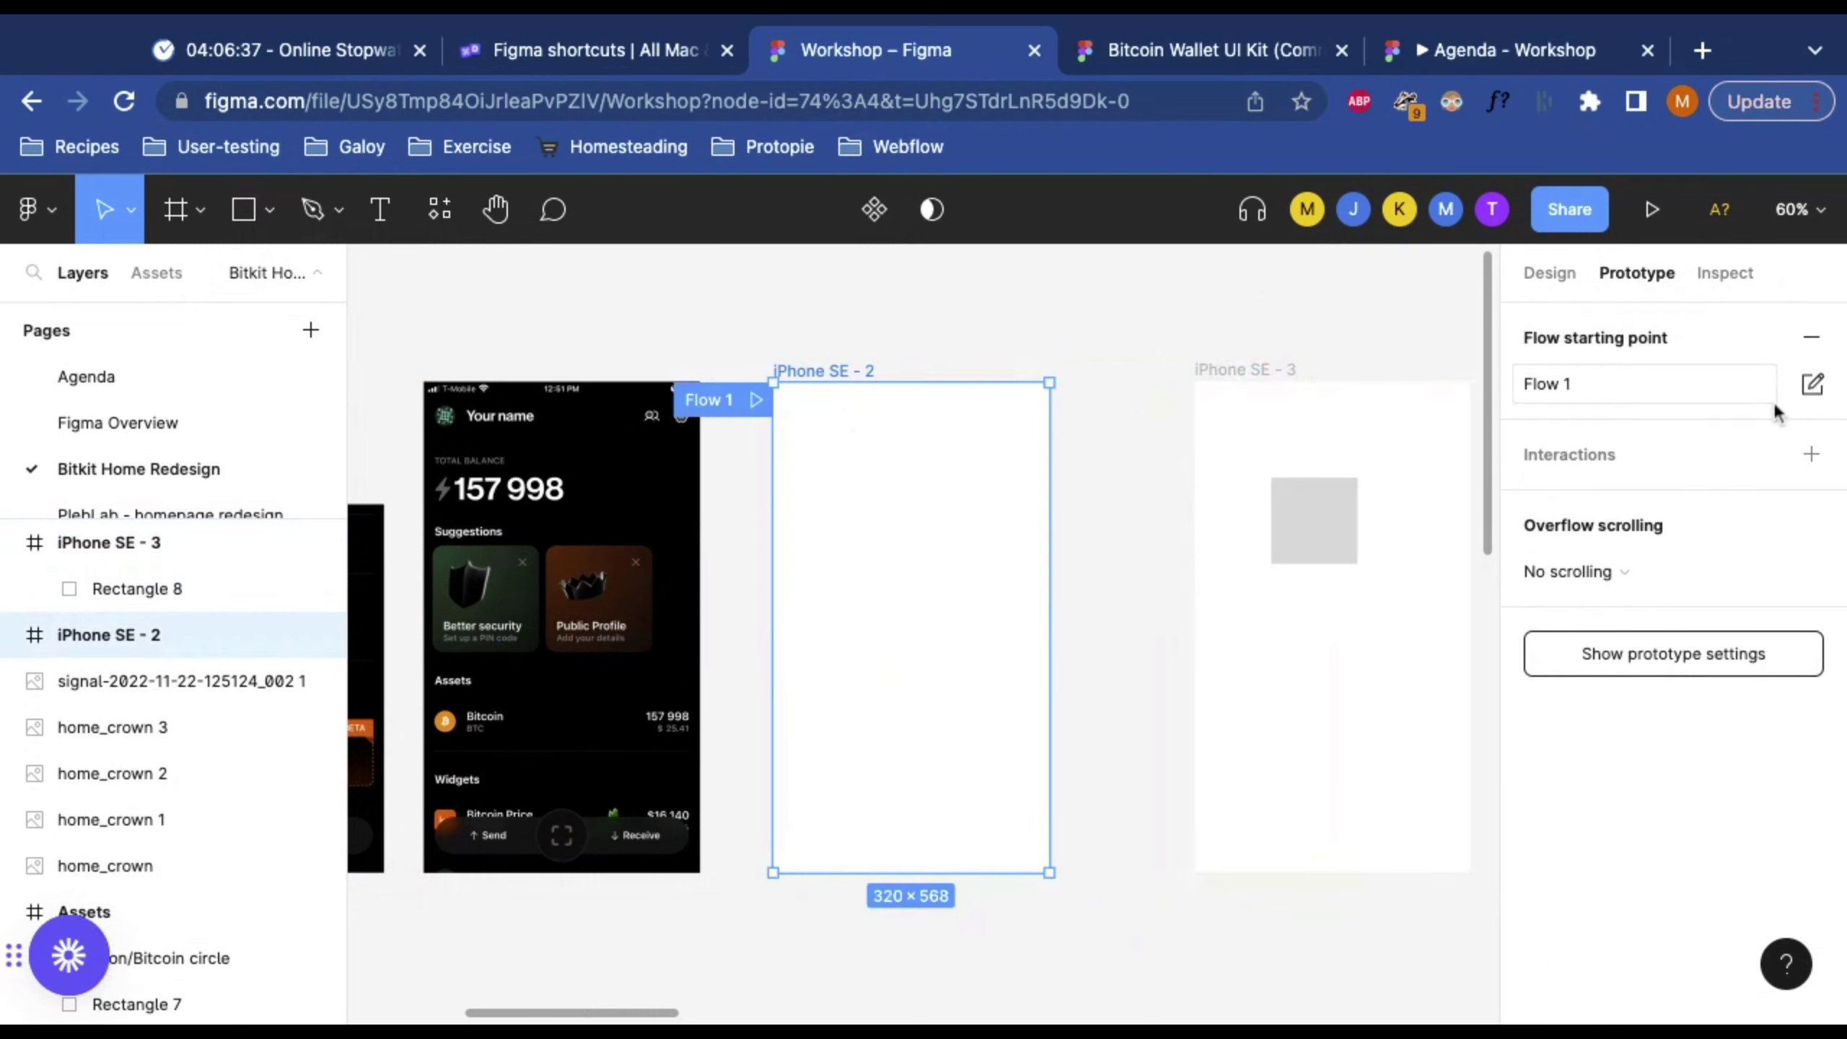
{"action": "key", "text": "r"}
{"action": "mouse_move", "coordinate": [825, 504]}
{"action": "left_mouse_down"}
{"action": "mouse_move", "coordinate": [944, 505]}
{"action": "mouse_move", "coordinate": [1001, 555]}
{"action": "left_mouse_up"}
Step: Link Rectangle 9 to iPhone SE - 3 on tap with a 300ms Ease out Dissolve transition
{"action": "left_click", "coordinate": [1084, 462]}
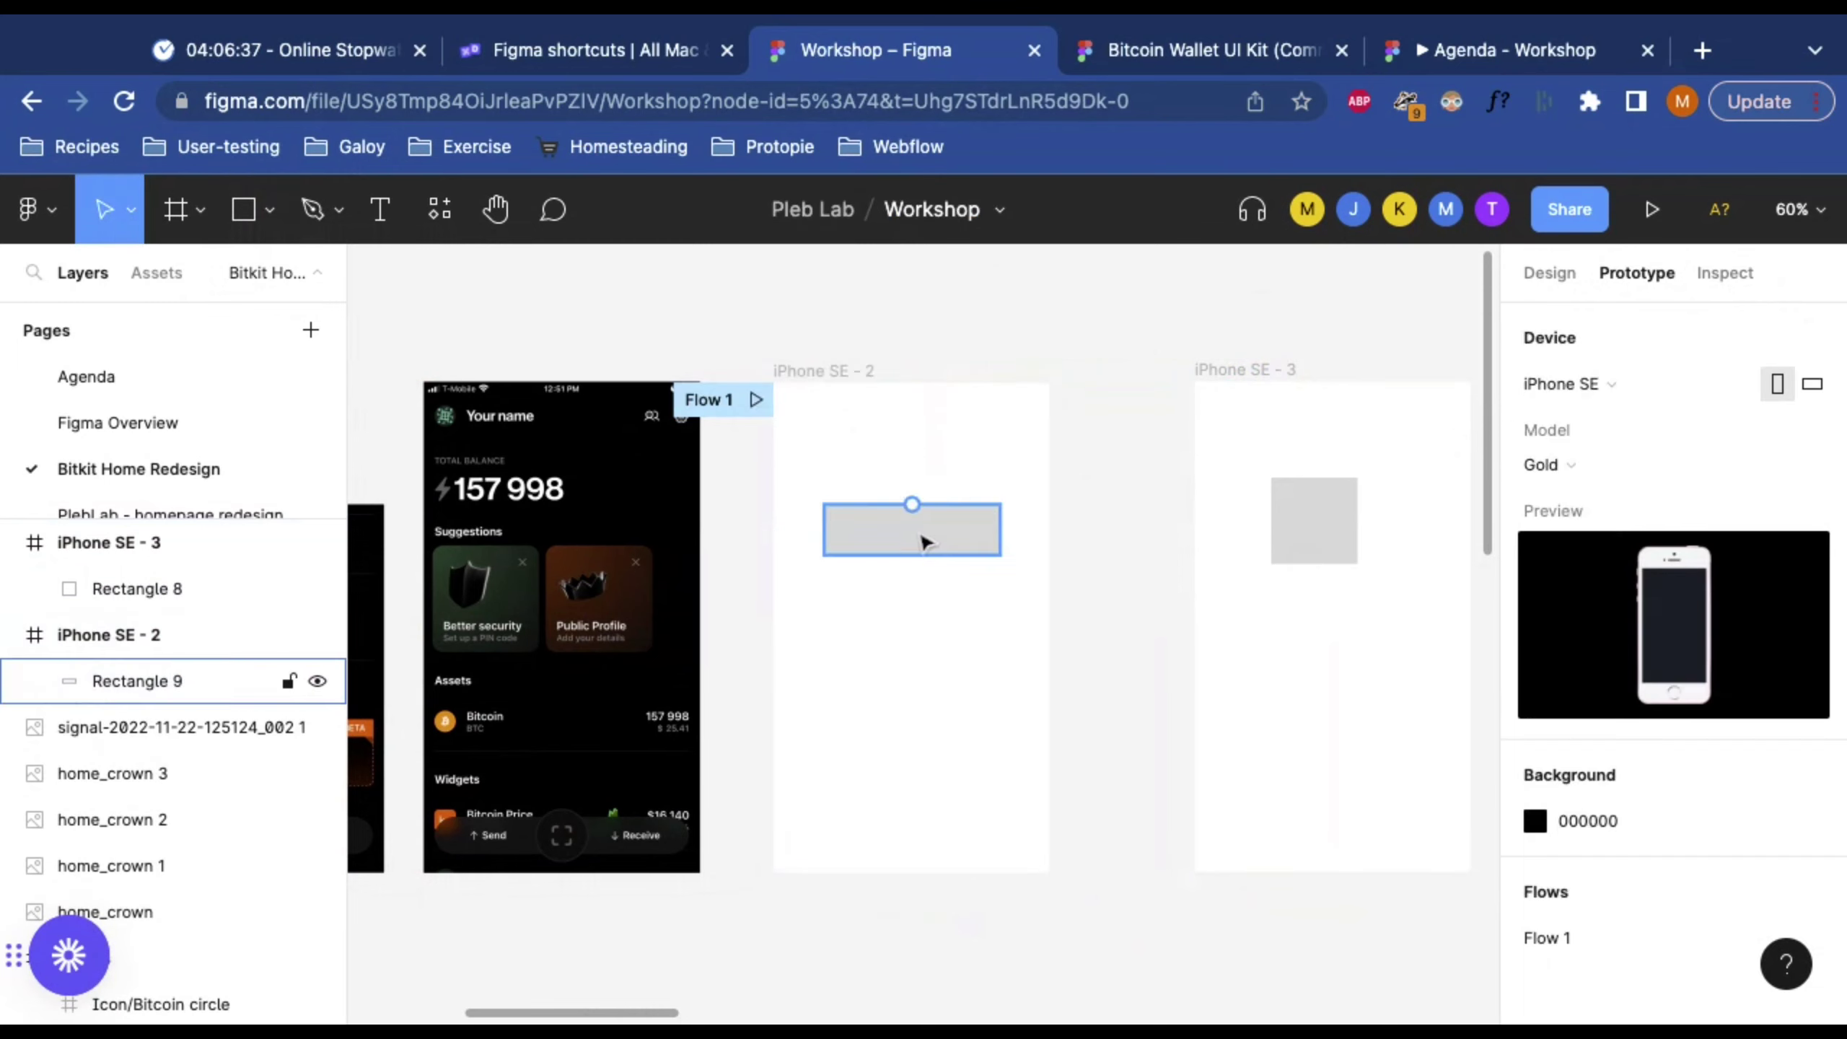
{"action": "left_click", "coordinate": [918, 545]}
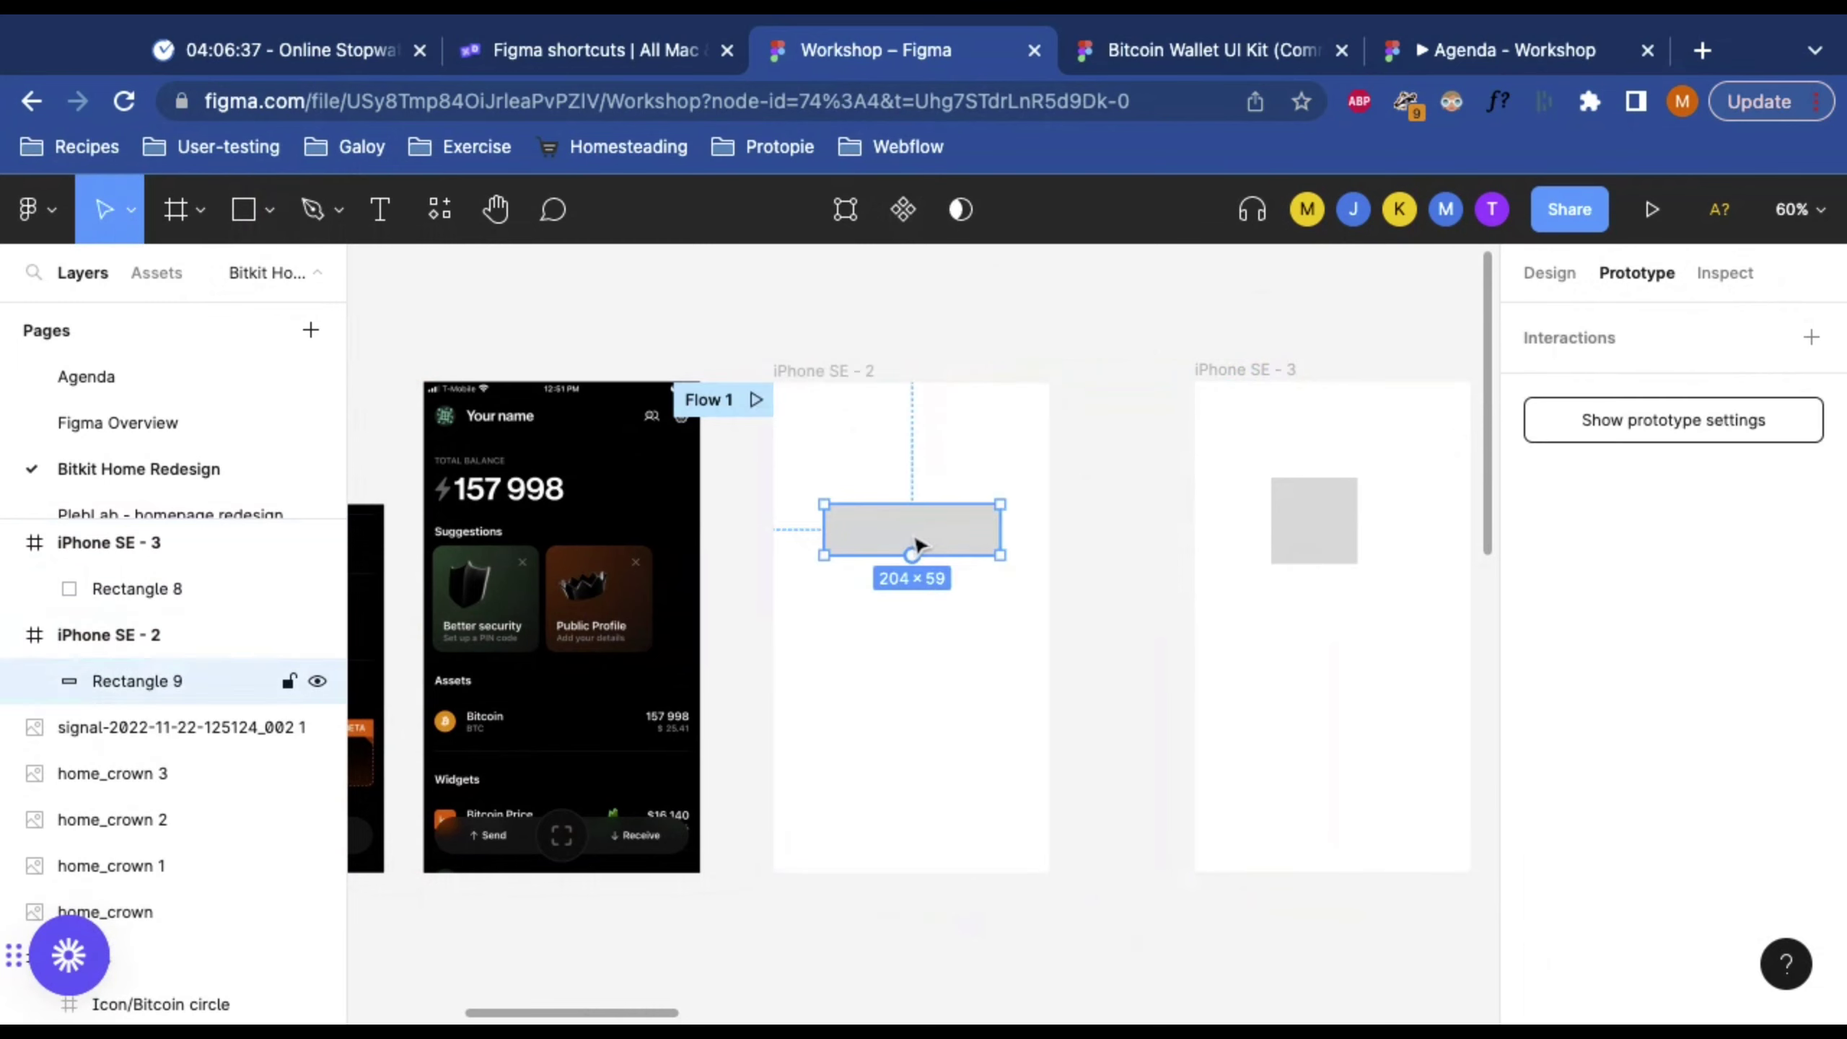
{"action": "left_click", "coordinate": [1812, 339]}
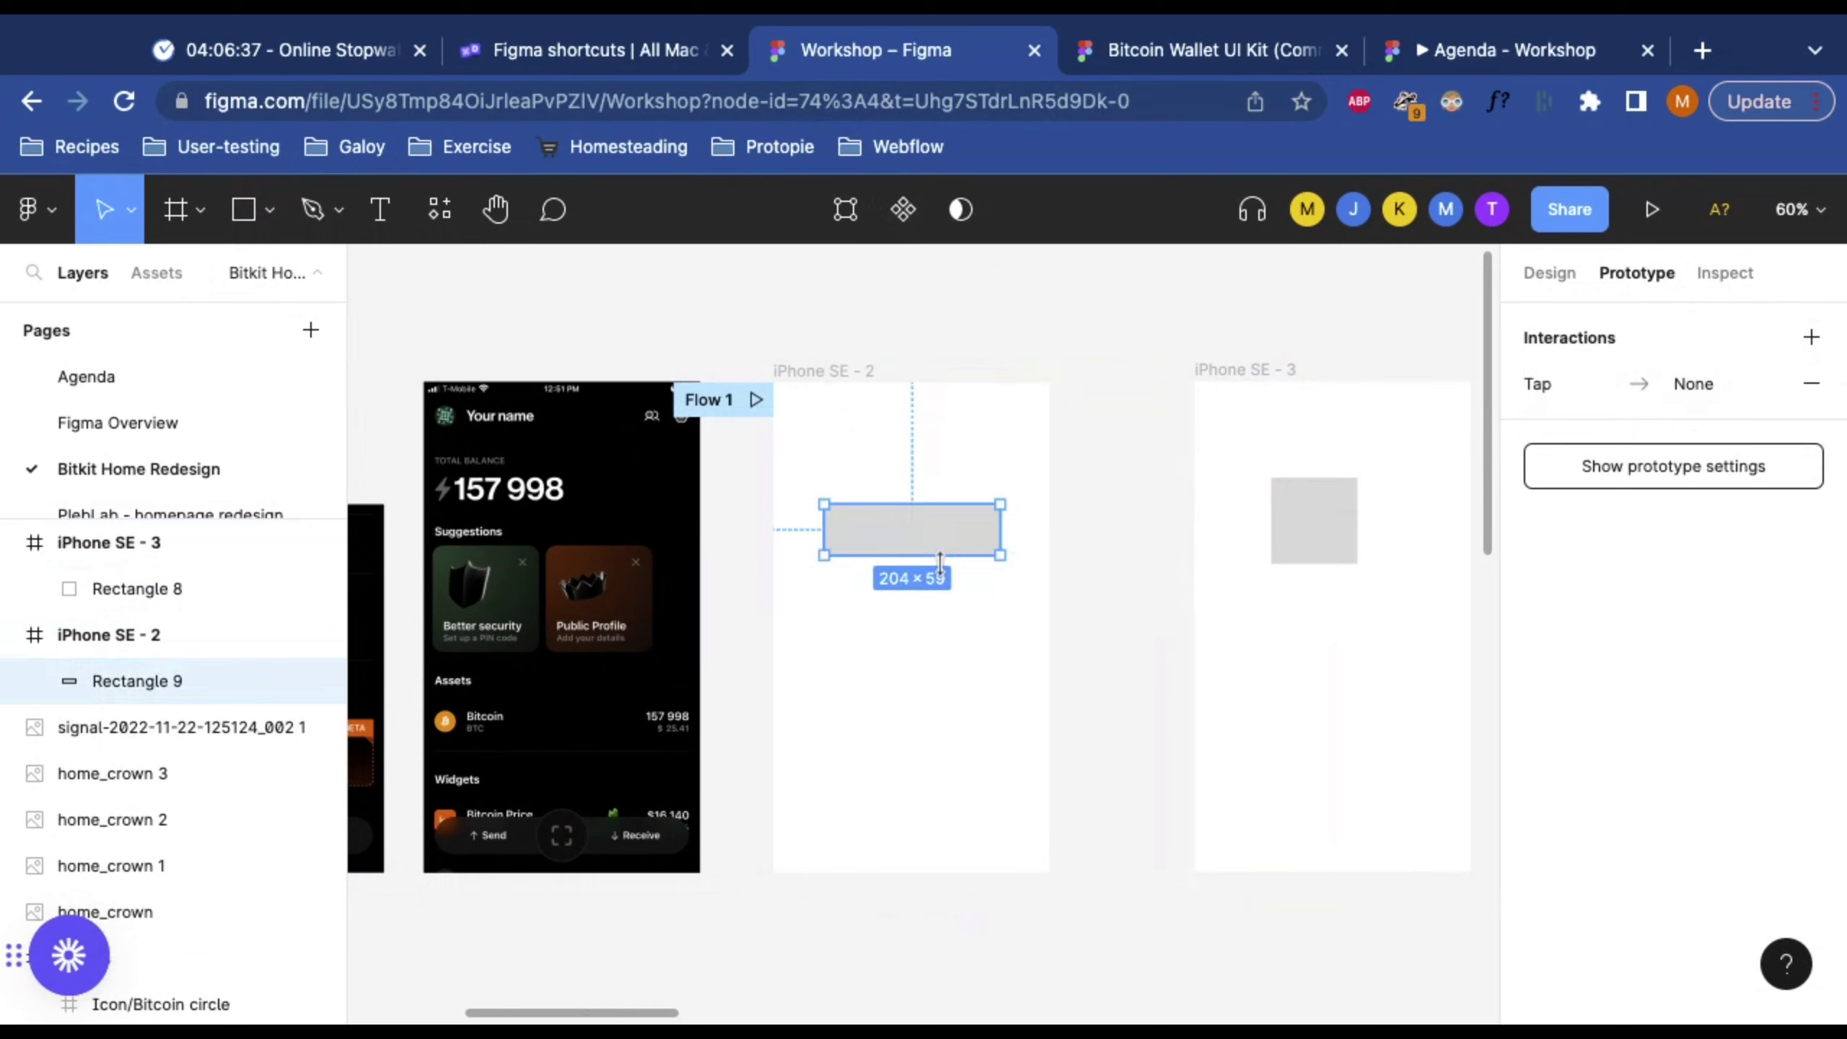
{"action": "mouse_move", "coordinate": [1000, 531]}
{"action": "left_click_drag", "start_coordinate": [1000, 531], "coordinate": [1193, 626]}
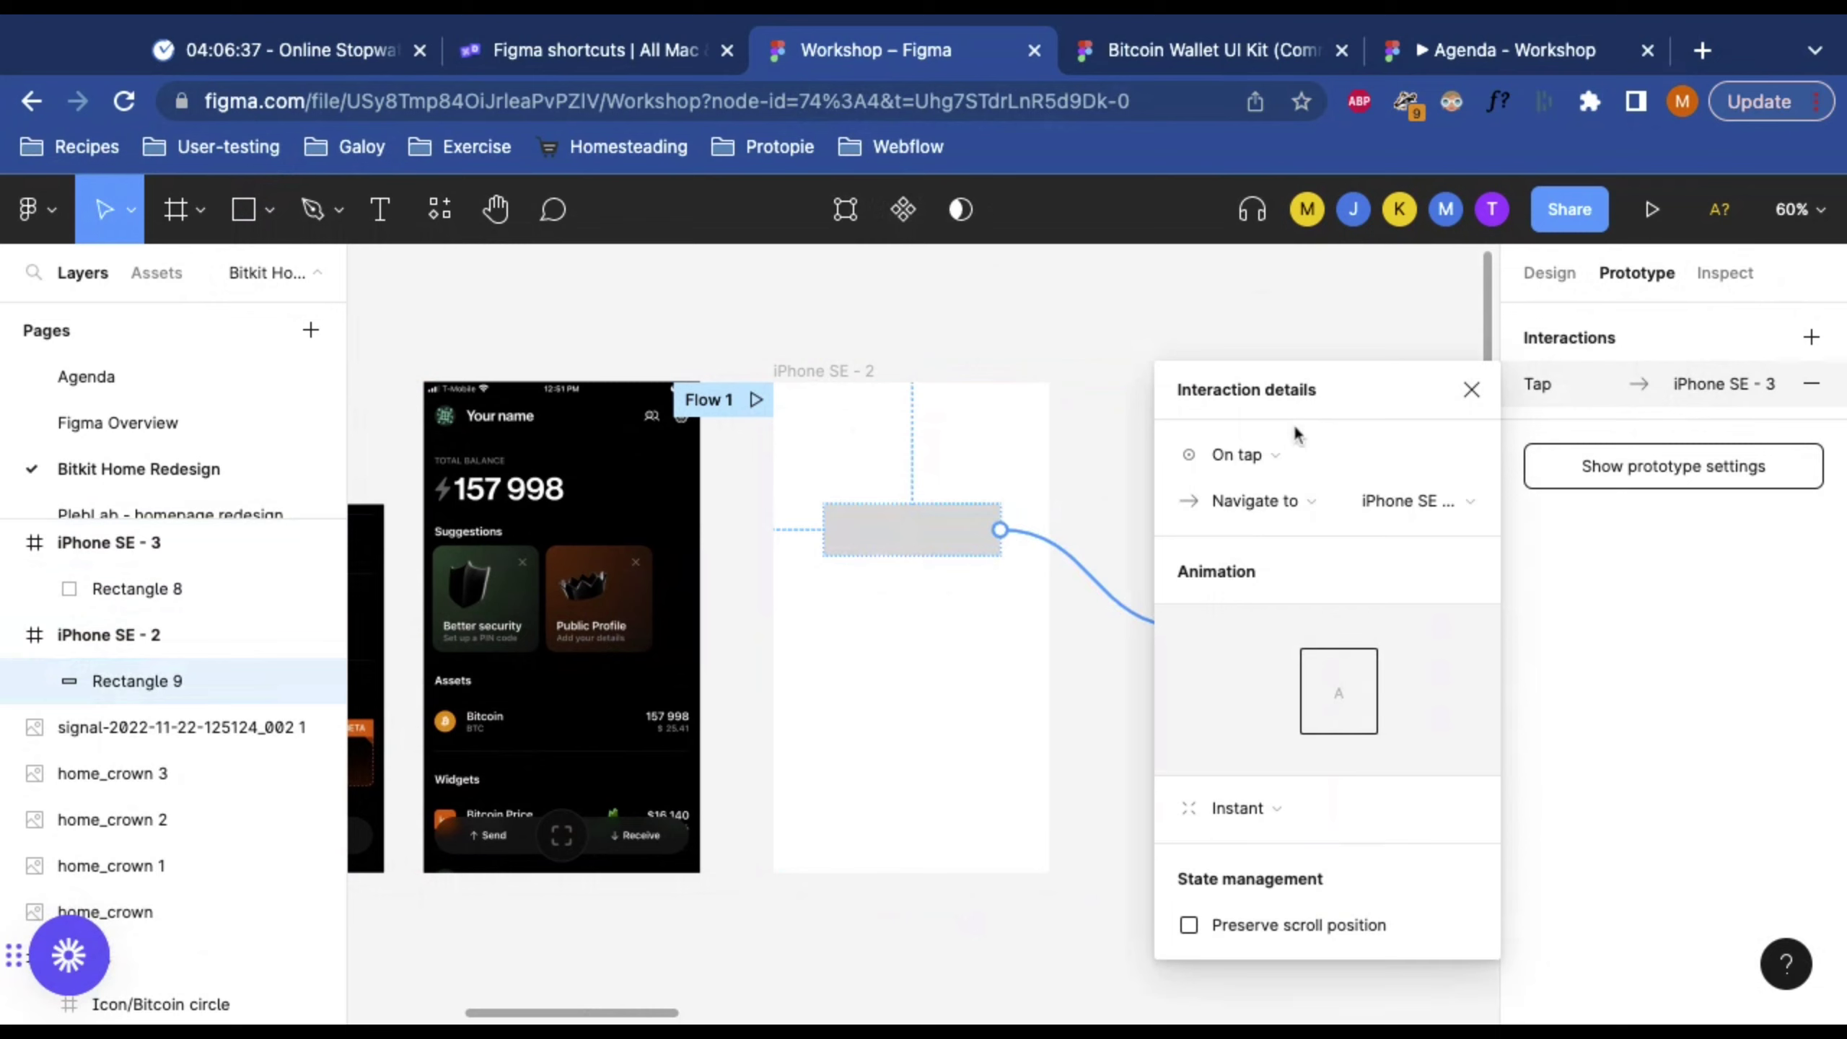
{"action": "left_click", "coordinate": [1284, 813]}
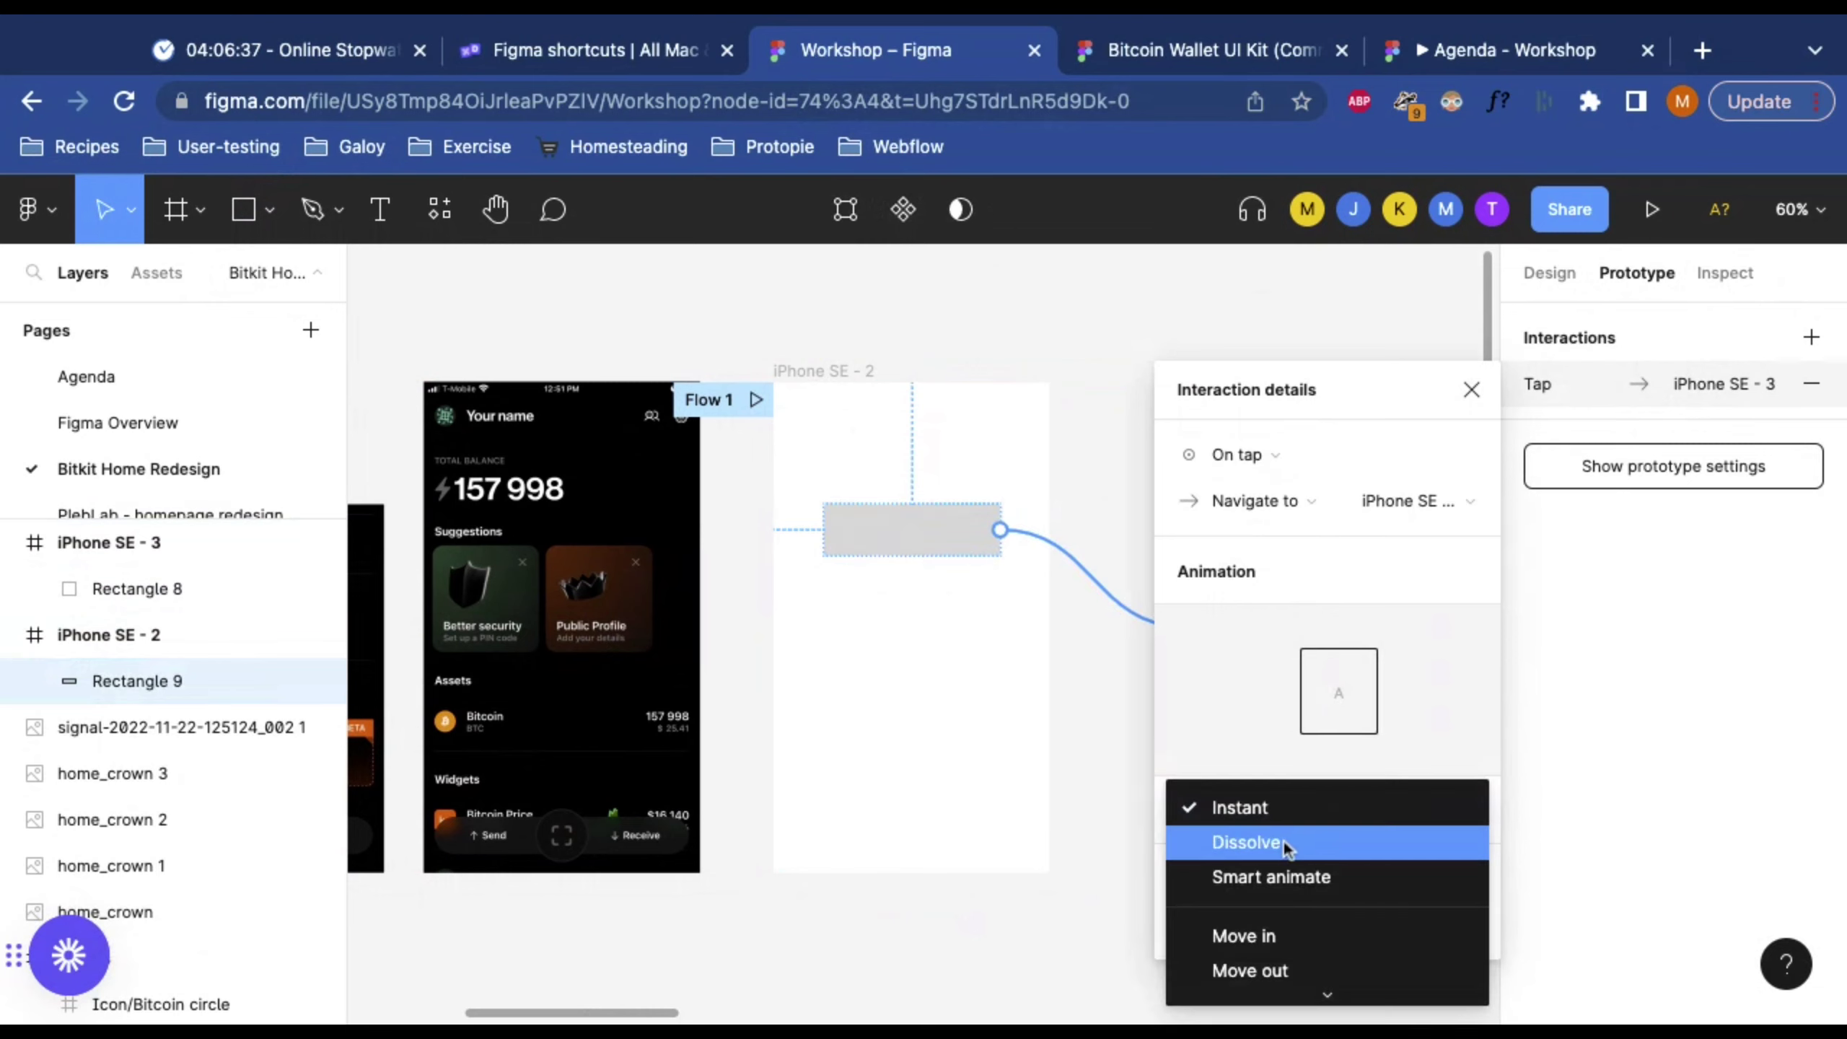
{"action": "left_click", "coordinate": [1284, 844]}
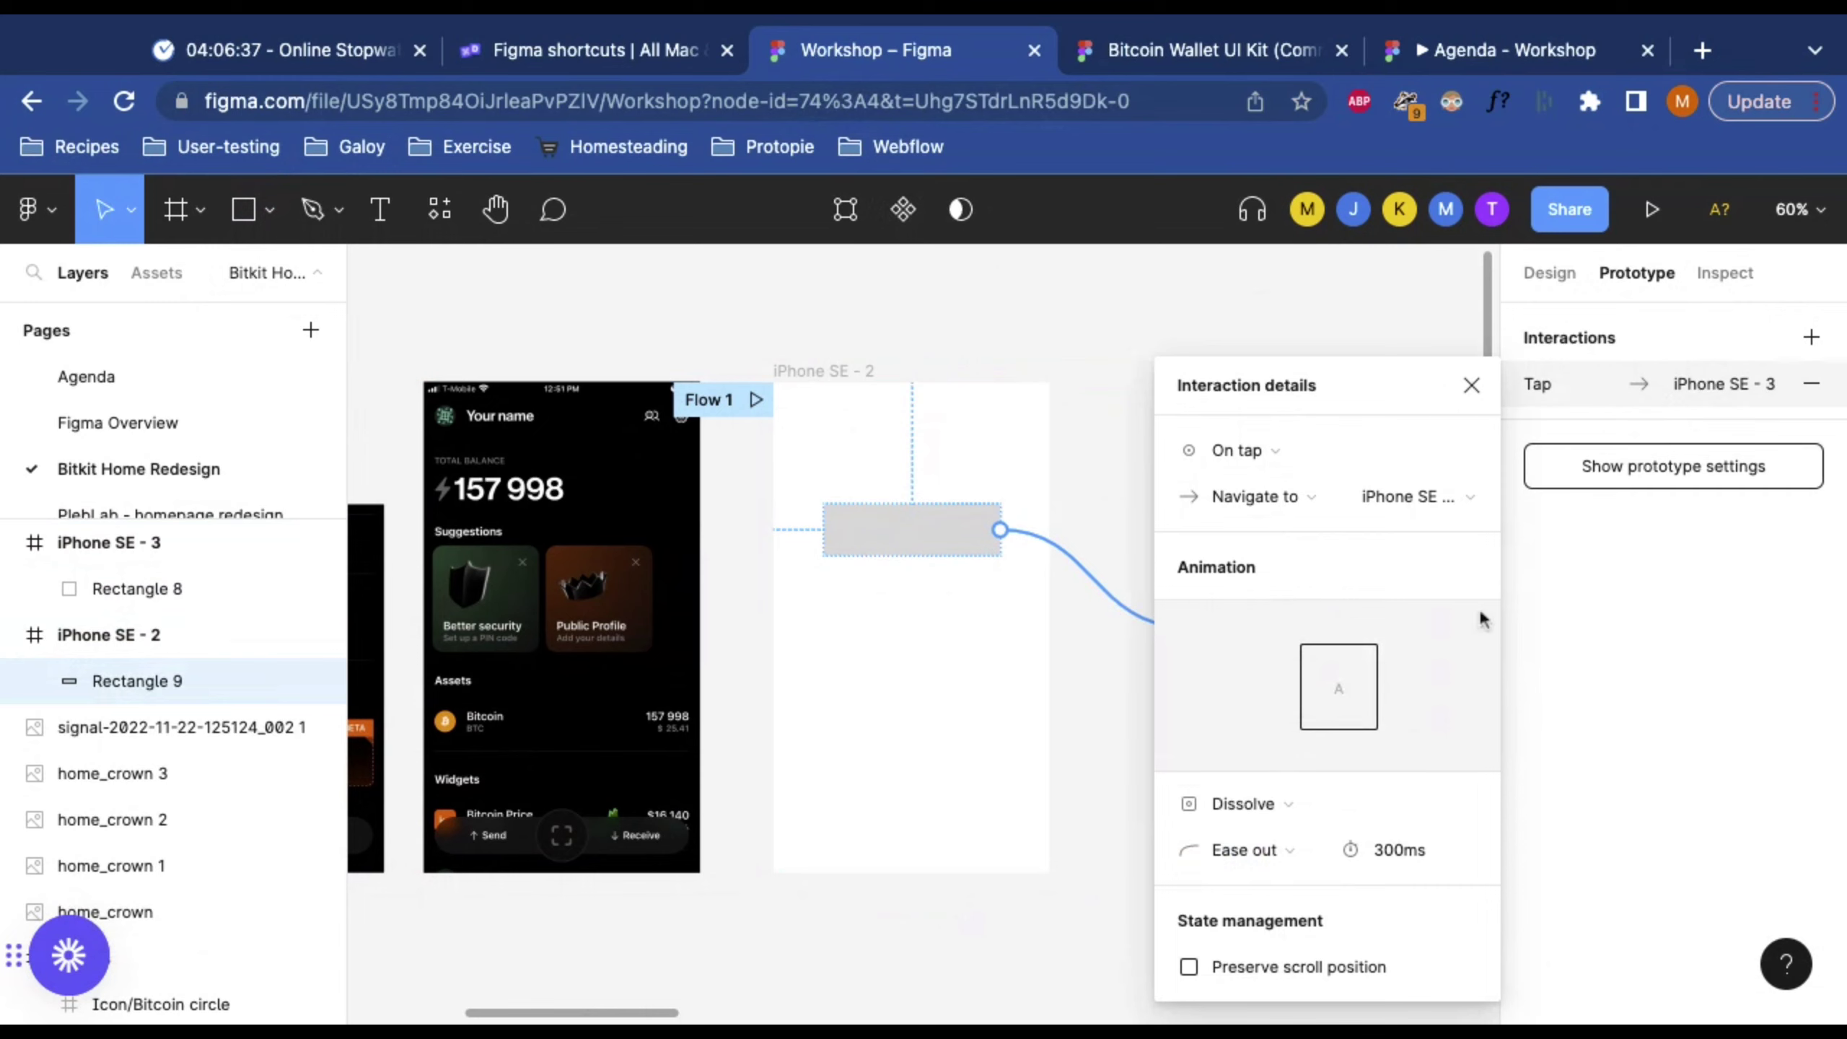
{"action": "left_click", "coordinate": [1472, 385]}
{"action": "left_click", "coordinate": [844, 370]}
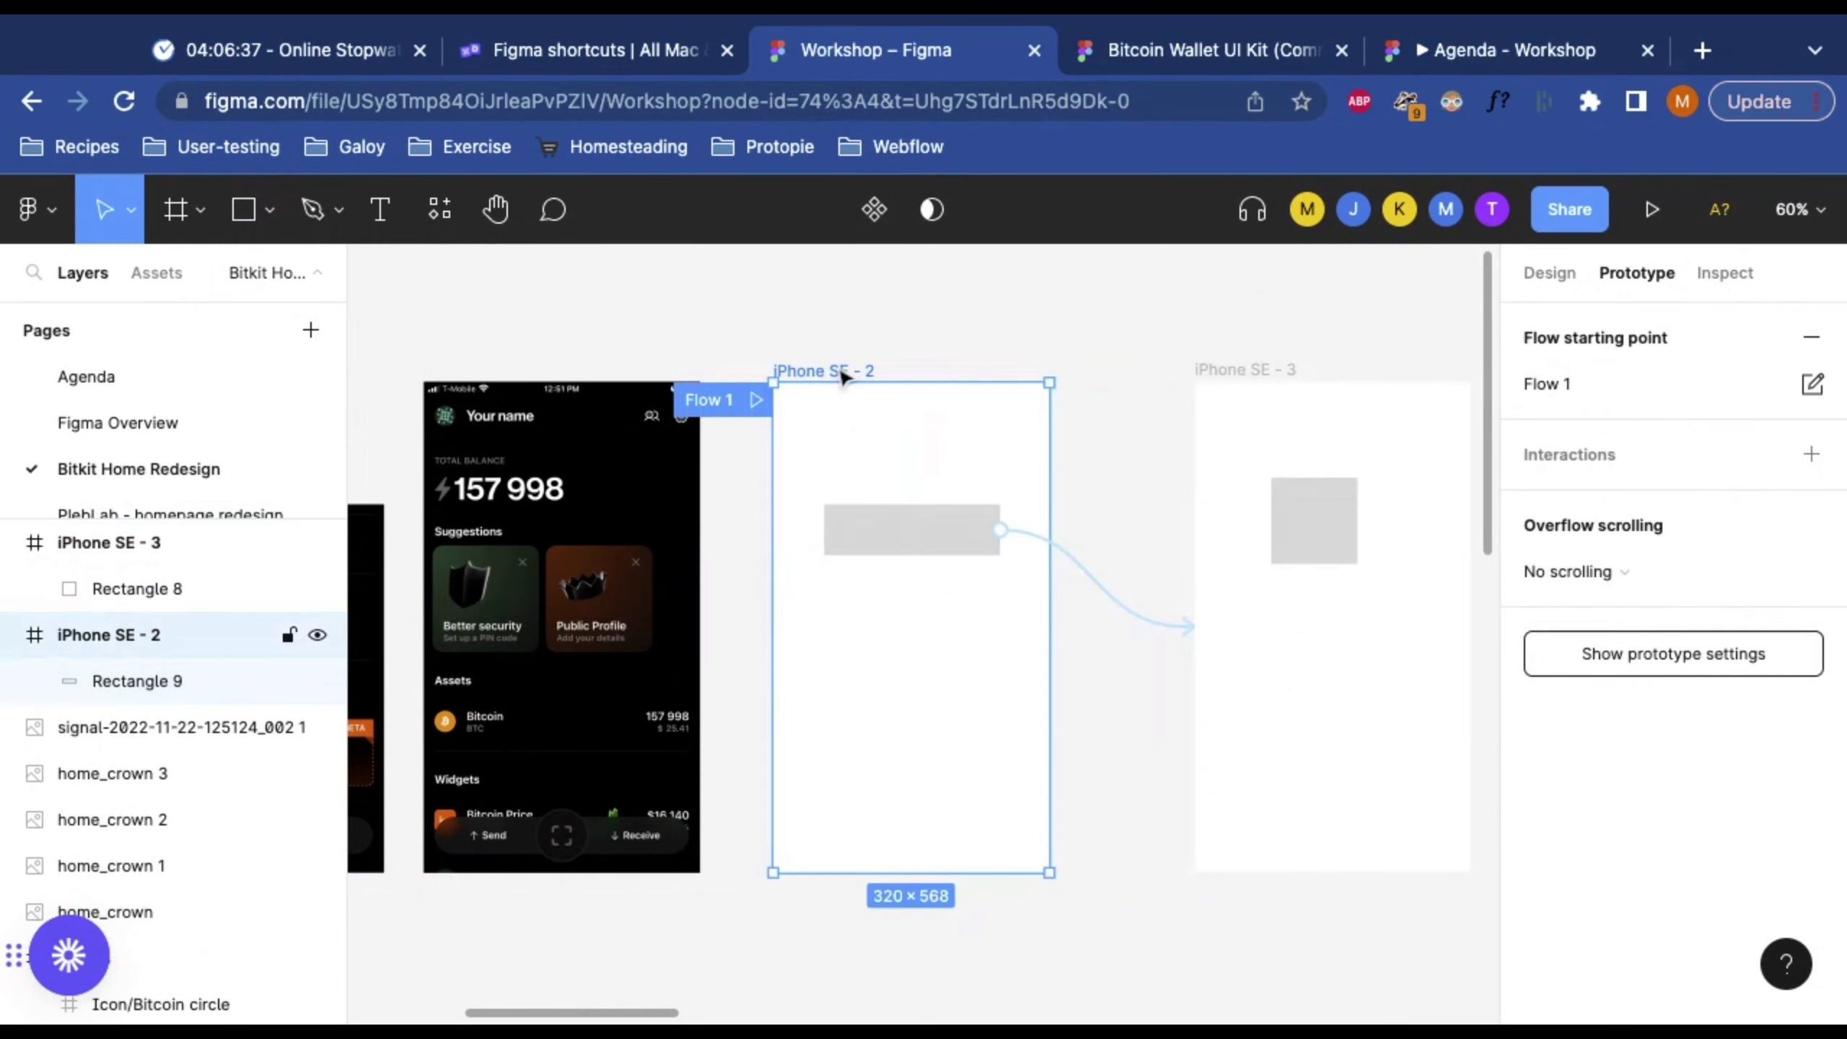
{"action": "left_click", "coordinate": [1653, 209]}
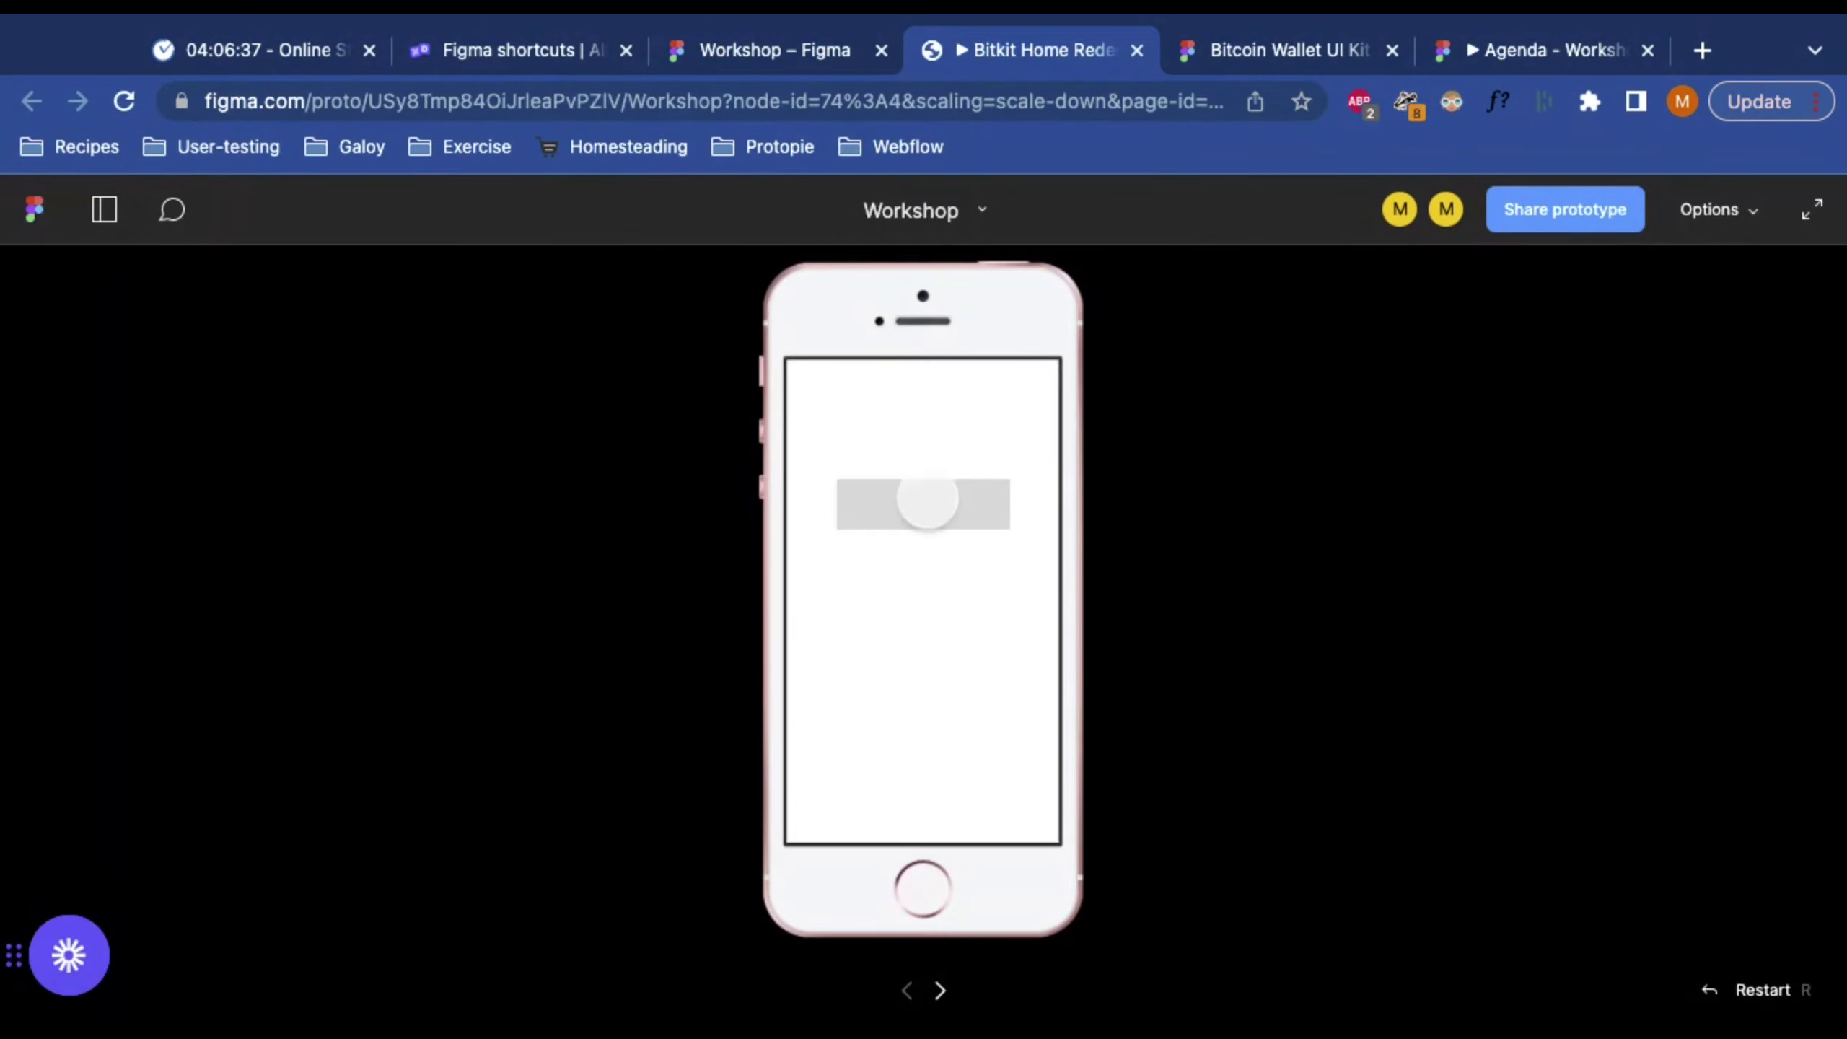
{"action": "left_click", "coordinate": [928, 503]}
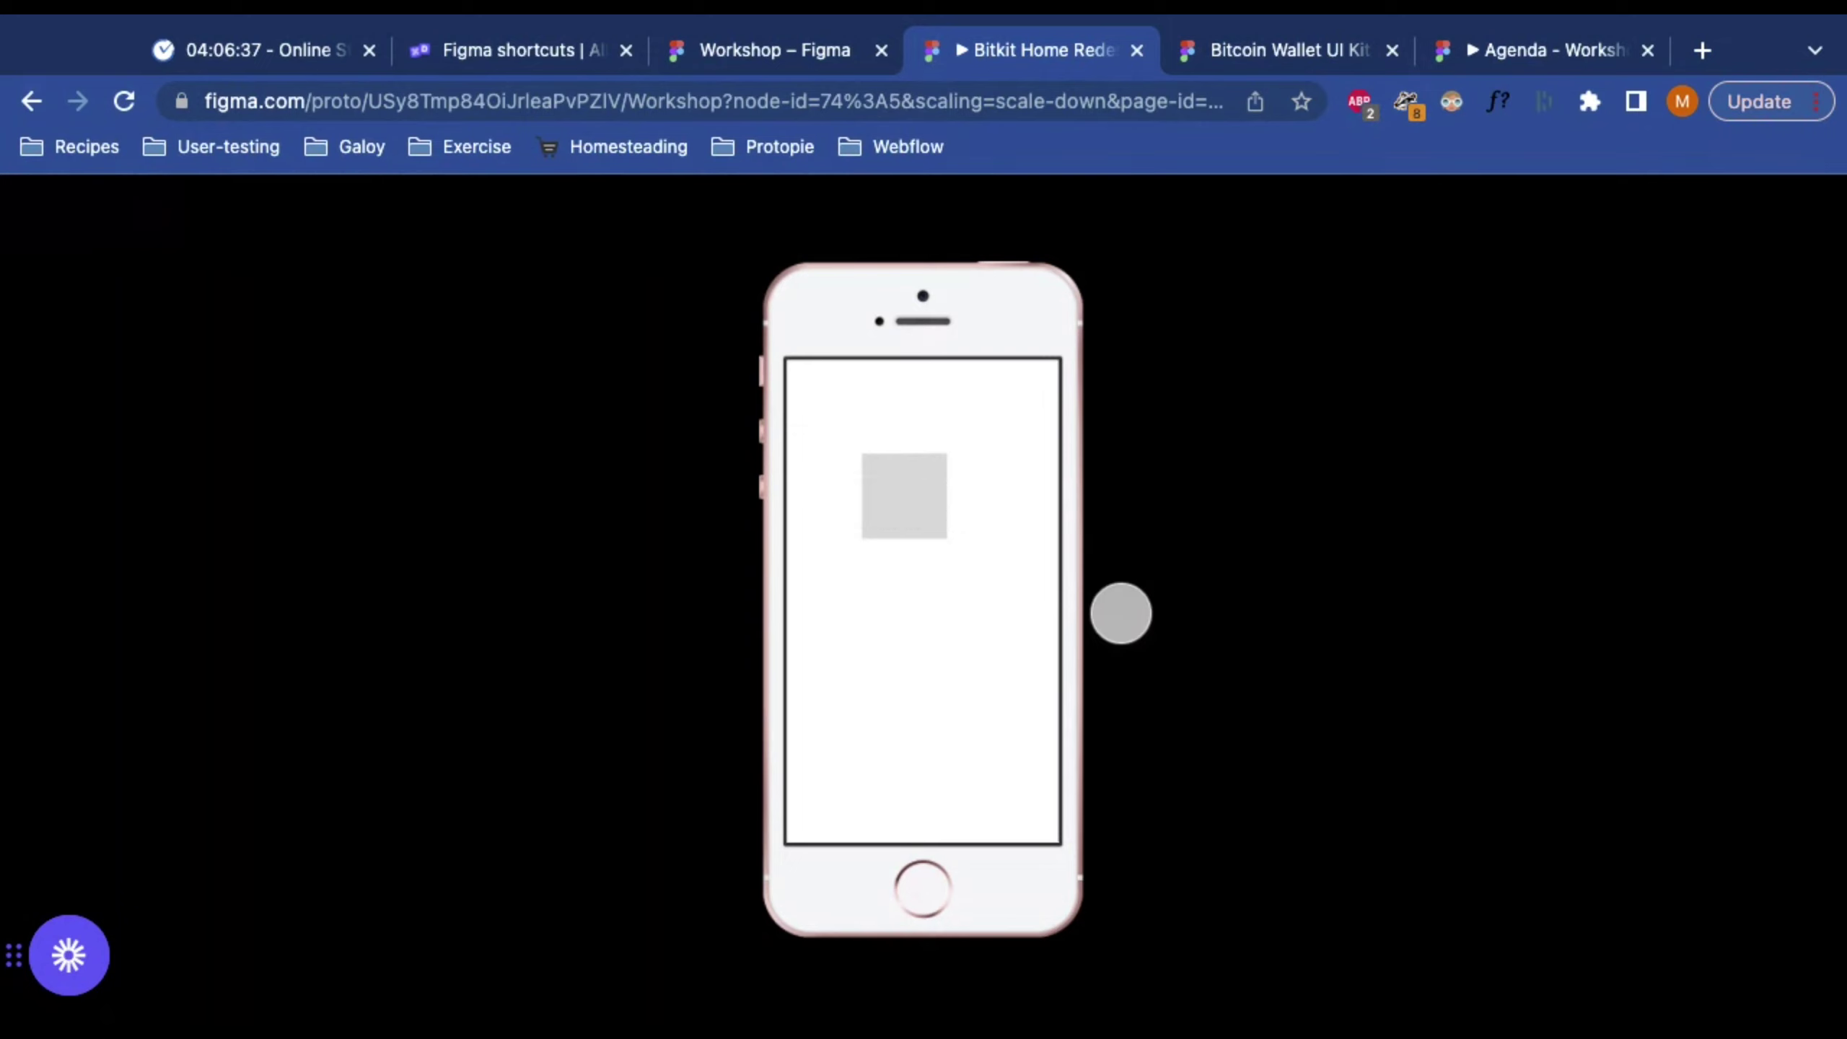
{"action": "left_click", "coordinate": [1136, 49]}
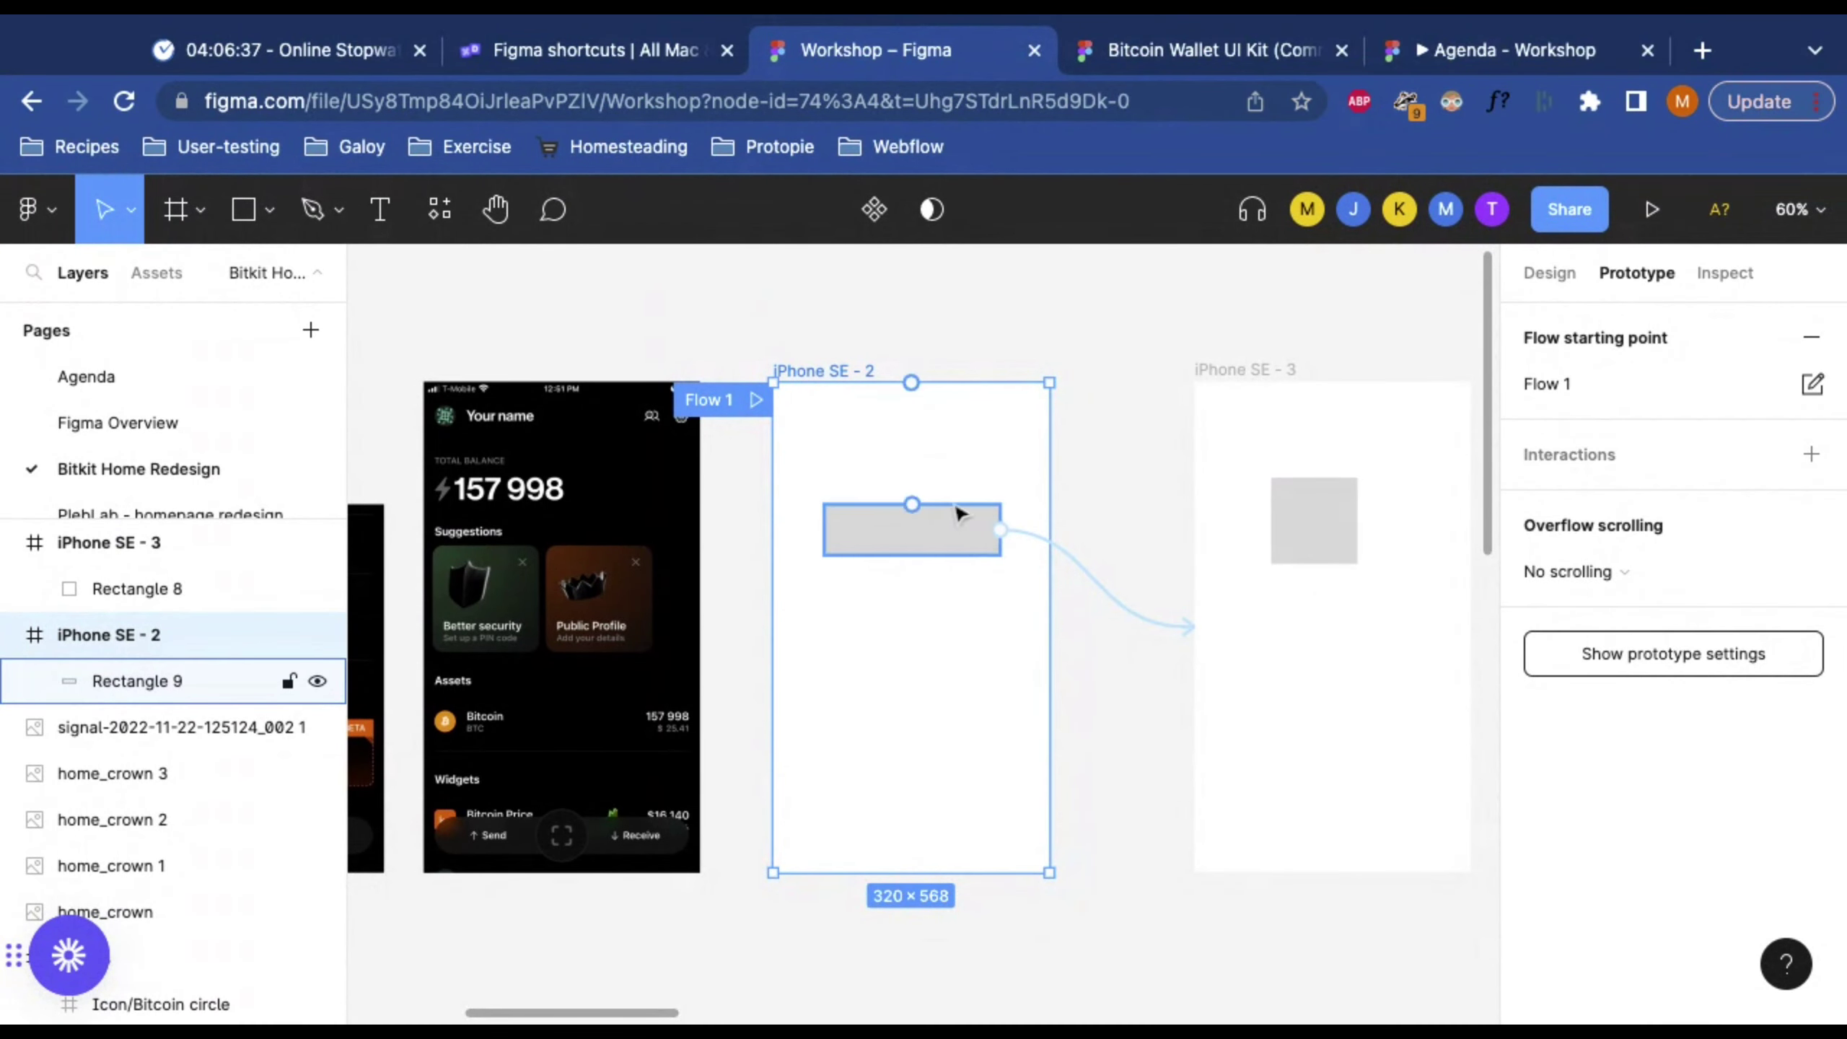
Step: In the Inspect tab, select the 294 × 77px Bitkit beta banner, Frame 10, on Home-screen
{"action": "scroll", "coordinate": [1334, 554], "scroll_direction": "right", "scroll_amount": 3}
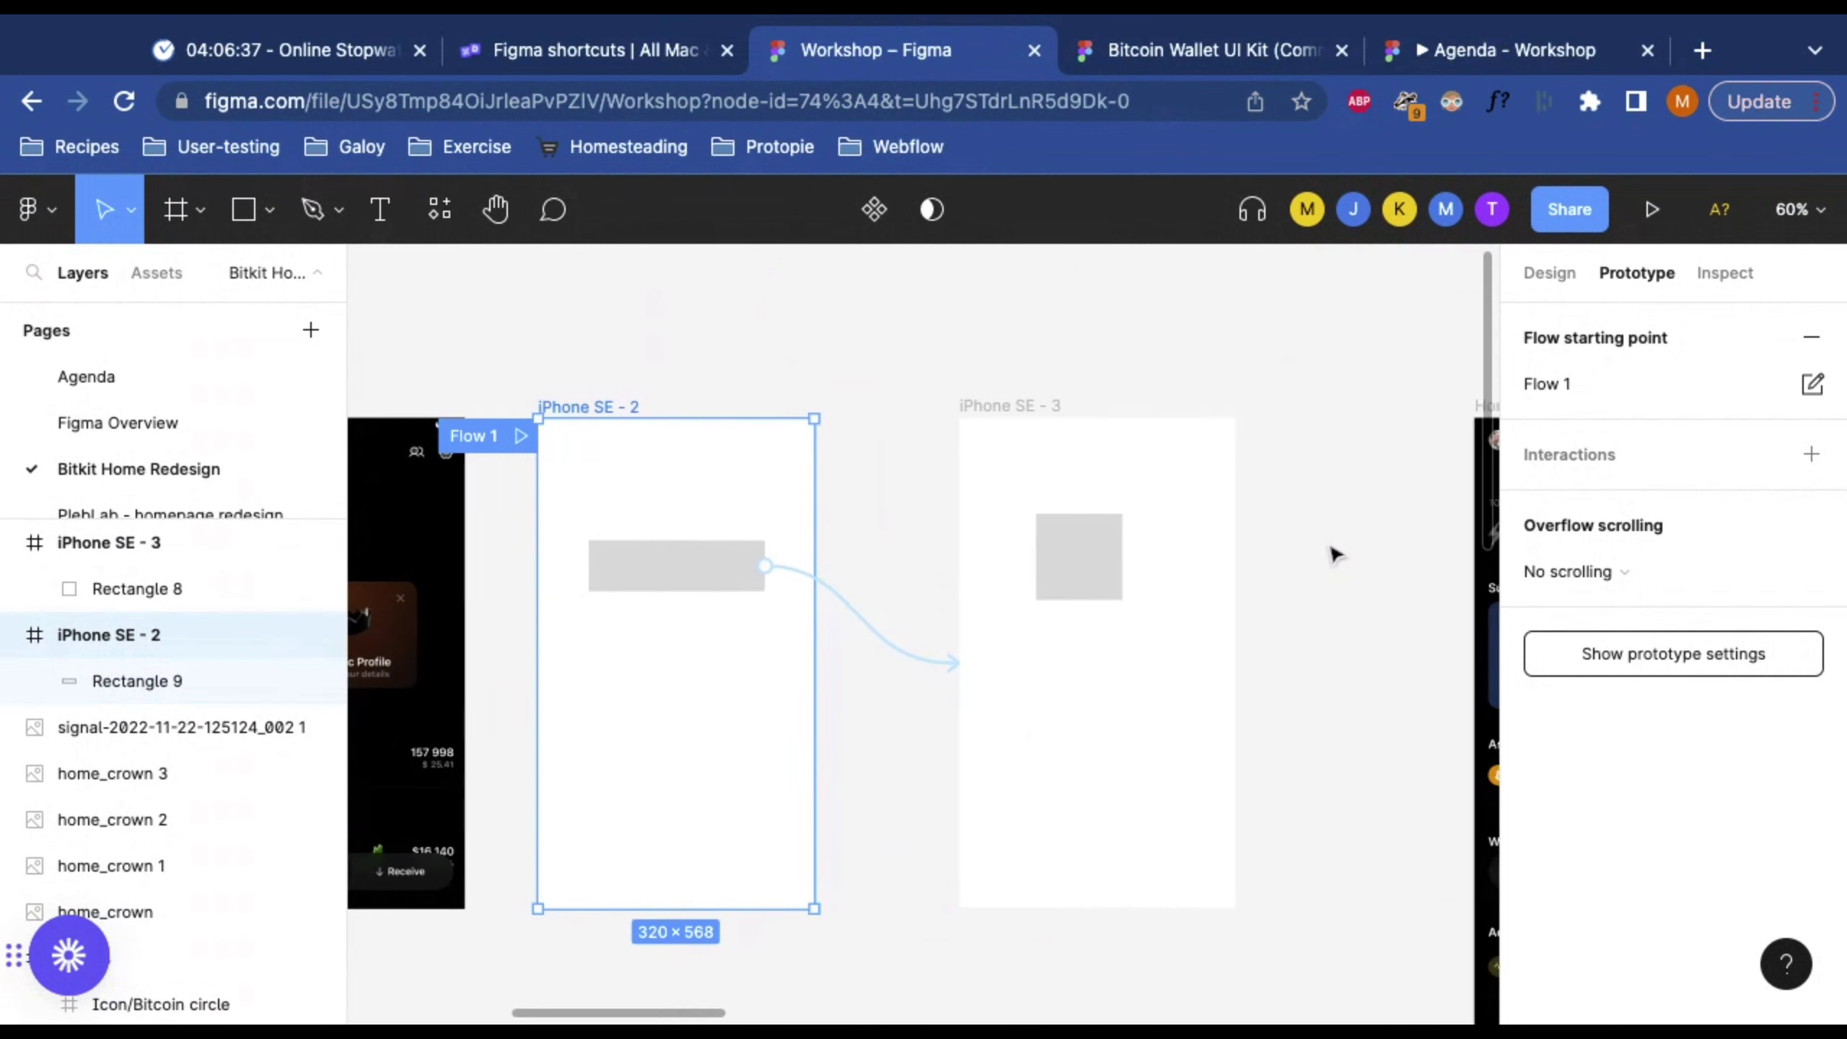
{"action": "scroll", "coordinate": [1232, 578], "scroll_direction": "left", "scroll_amount": 4}
{"action": "scroll", "coordinate": [1229, 583], "scroll_direction": "right", "scroll_amount": 2}
{"action": "left_click", "coordinate": [1725, 272]}
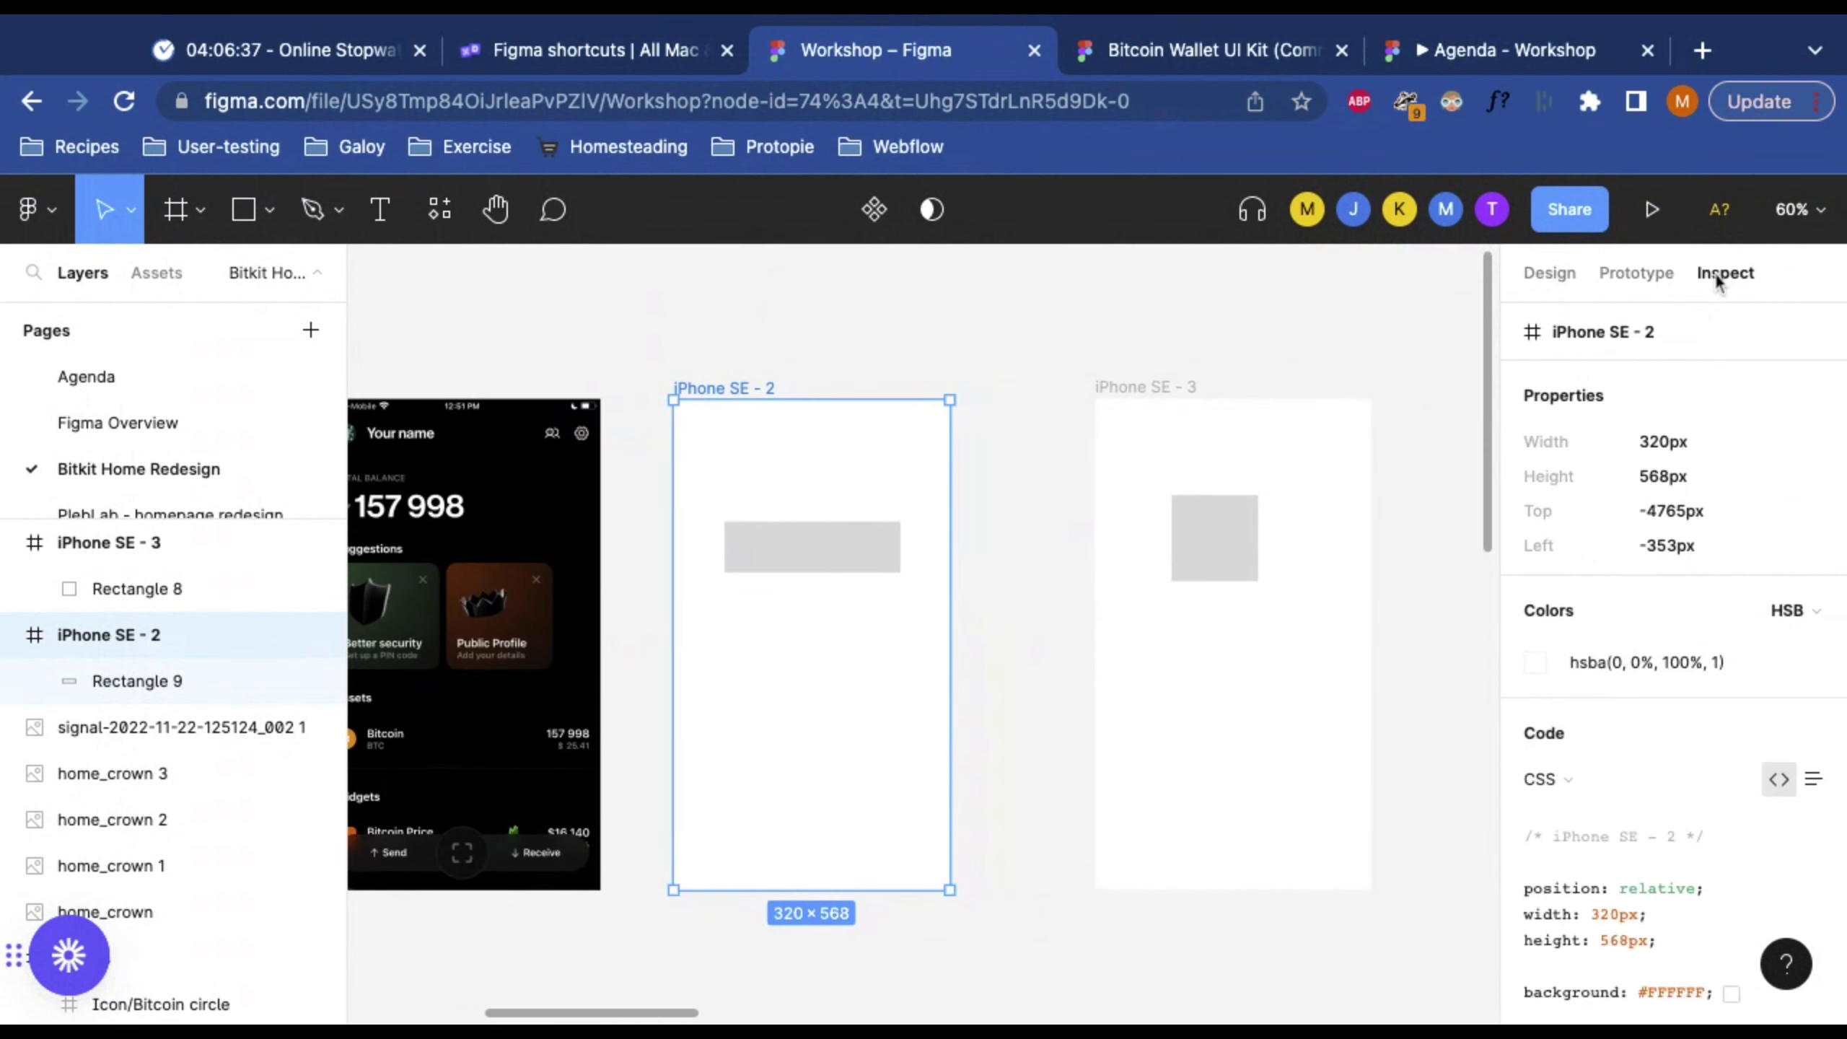
{"action": "scroll", "coordinate": [1682, 788], "scroll_direction": "down", "scroll_amount": 1}
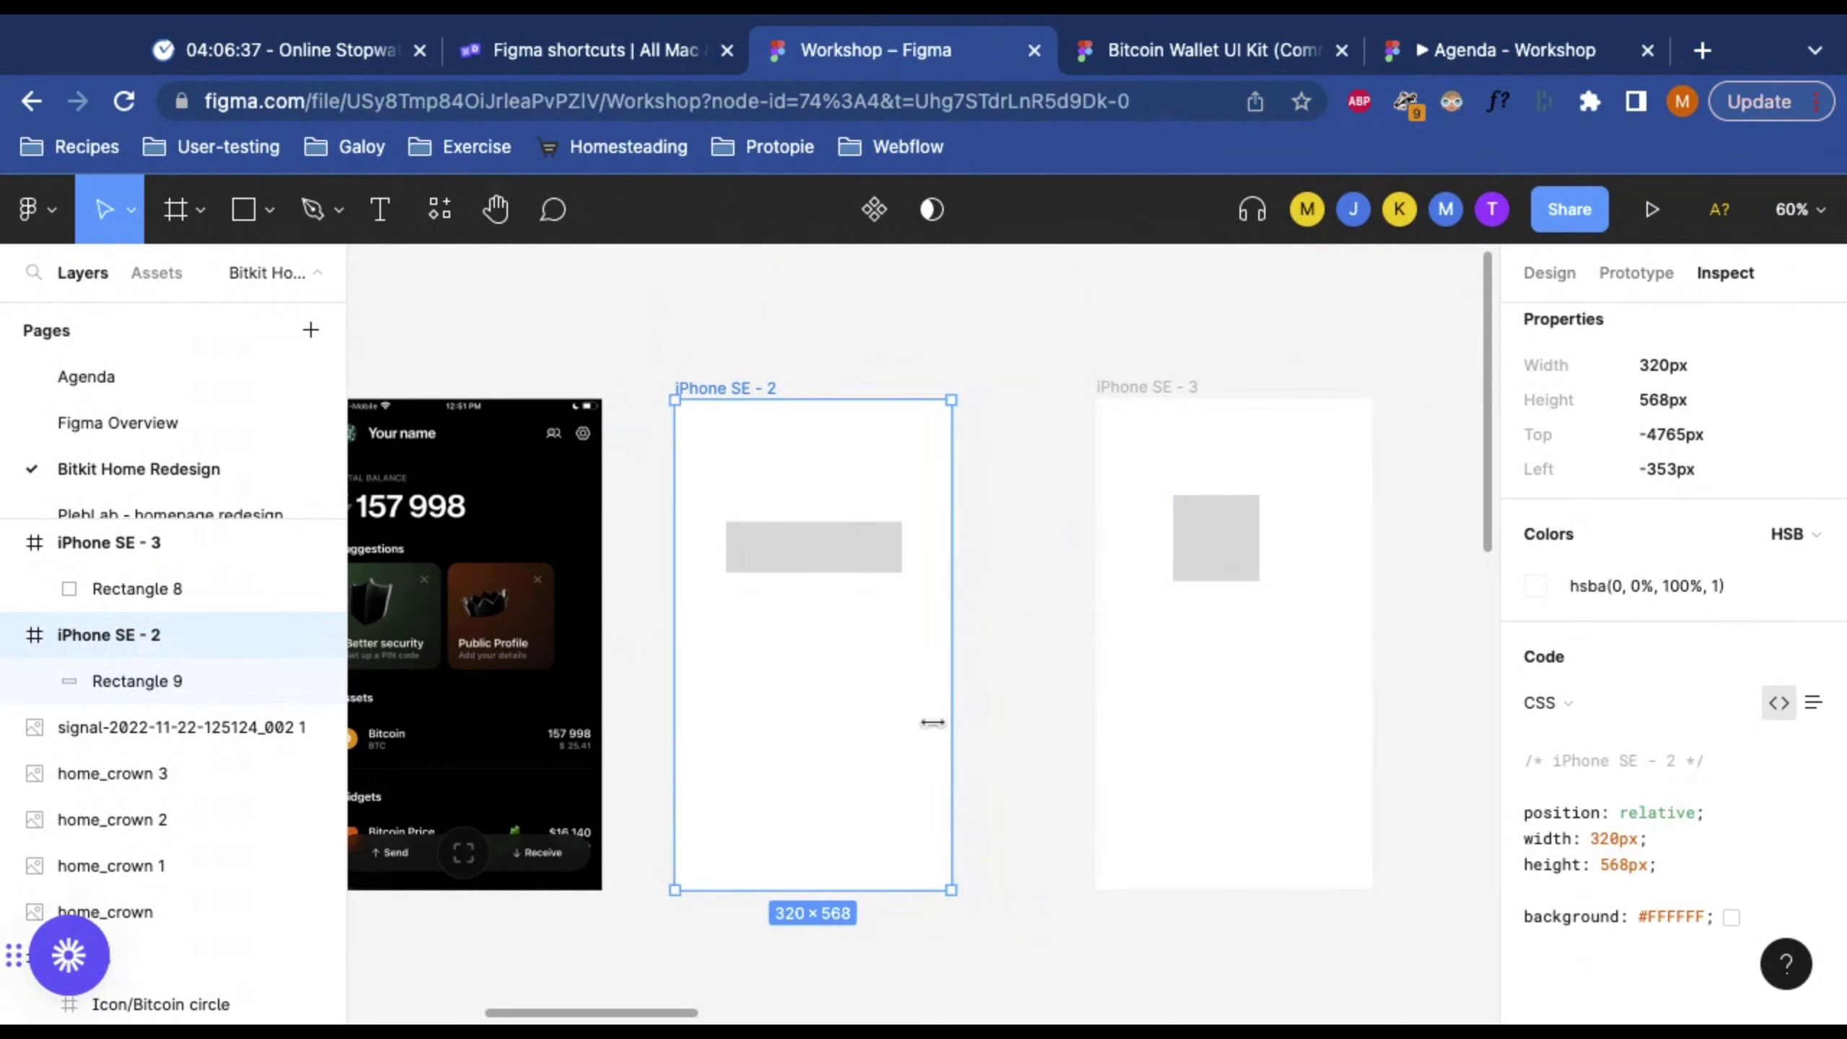
{"action": "scroll", "coordinate": [928, 722], "scroll_direction": "left", "scroll_amount": 12}
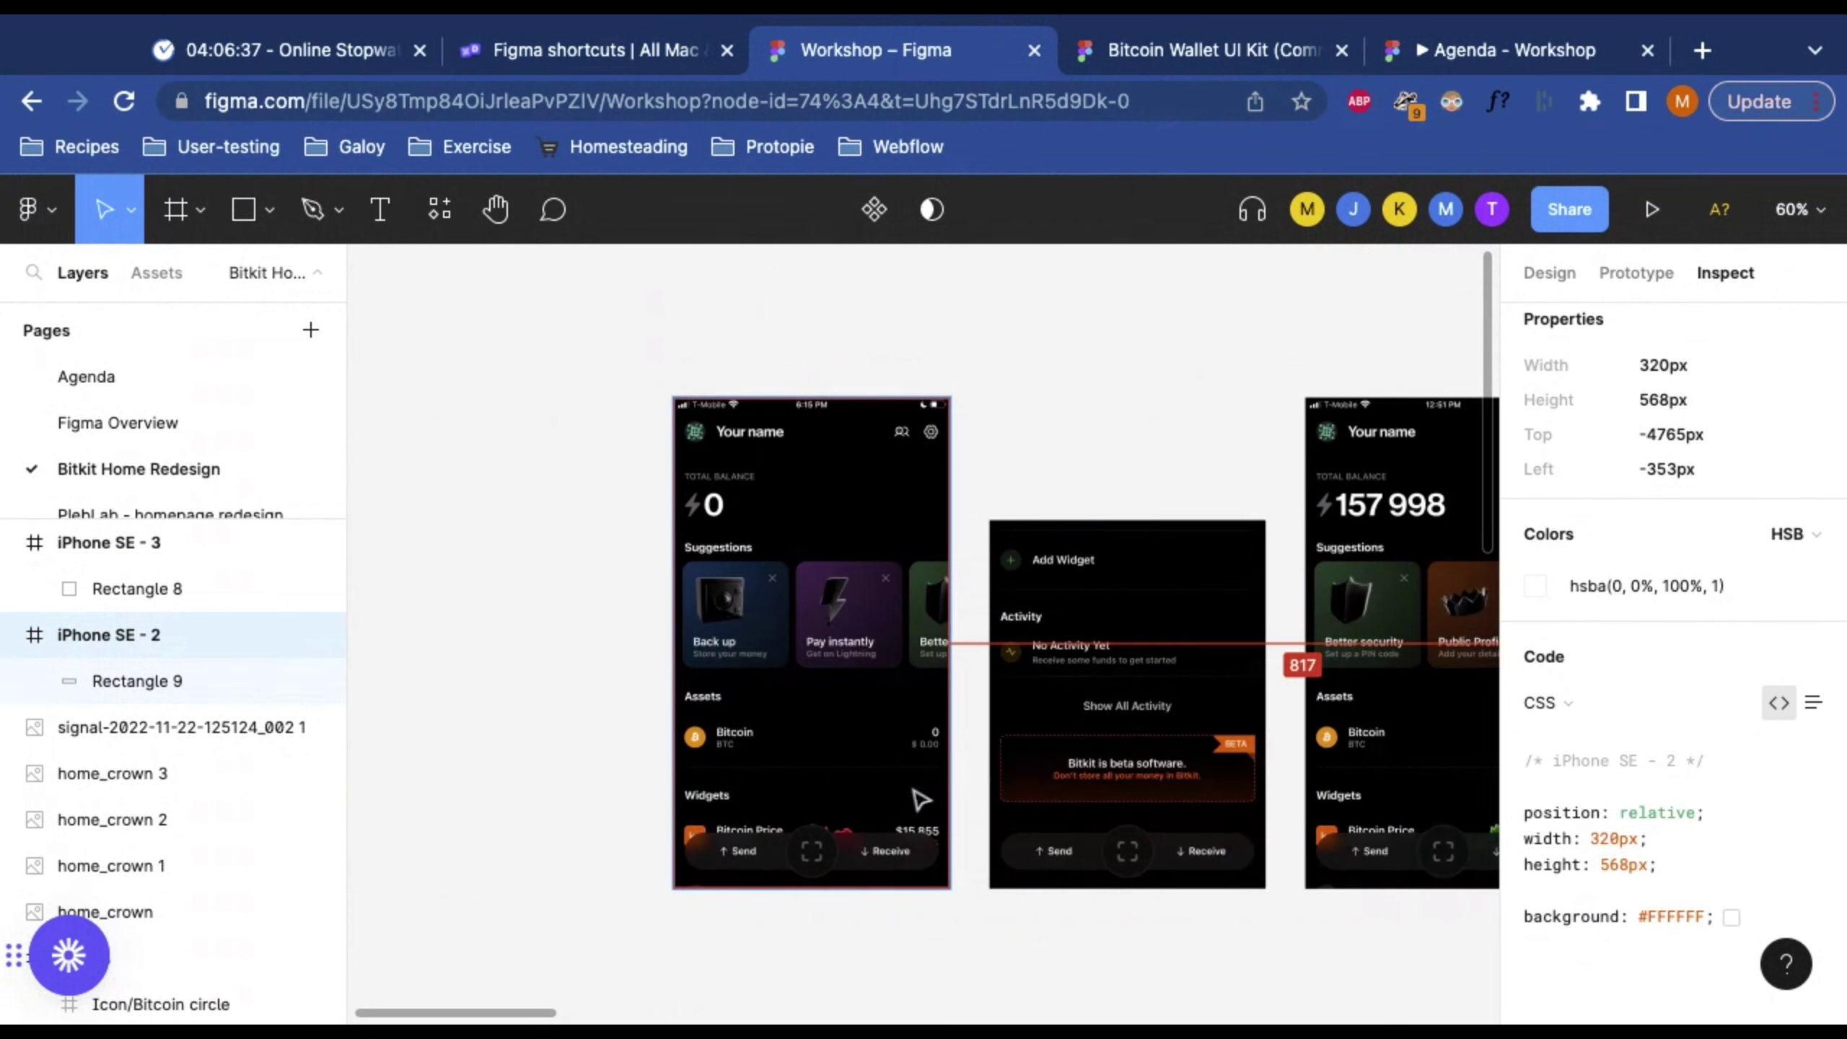
{"action": "scroll", "coordinate": [945, 808], "scroll_direction": "right", "scroll_amount": 2}
{"action": "scroll", "coordinate": [945, 807], "scroll_direction": "down", "scroll_amount": 1}
{"action": "scroll", "coordinate": [984, 804], "scroll_direction": "left", "scroll_amount": 10}
{"action": "scroll", "coordinate": [984, 804], "scroll_direction": "right", "scroll_amount": 7}
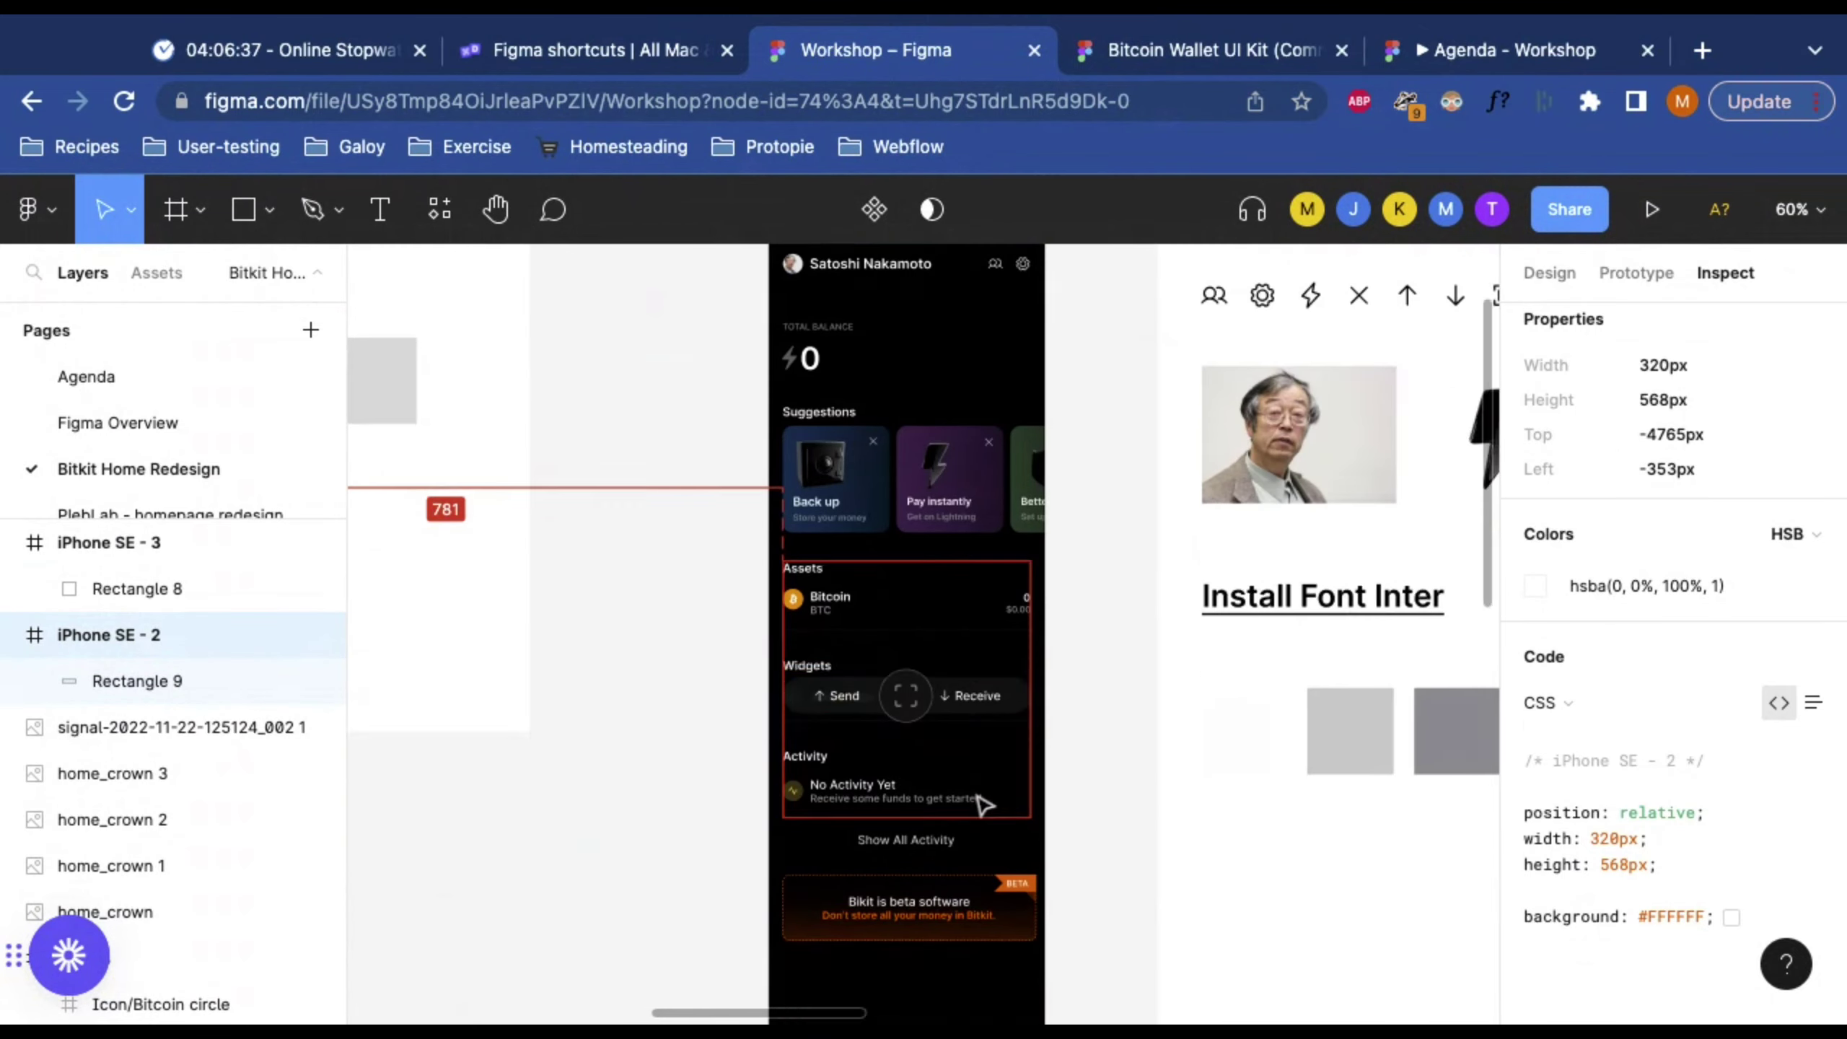
{"action": "scroll", "coordinate": [984, 804], "scroll_direction": "down", "scroll_amount": 4}
{"action": "left_click", "coordinate": [1041, 664]}
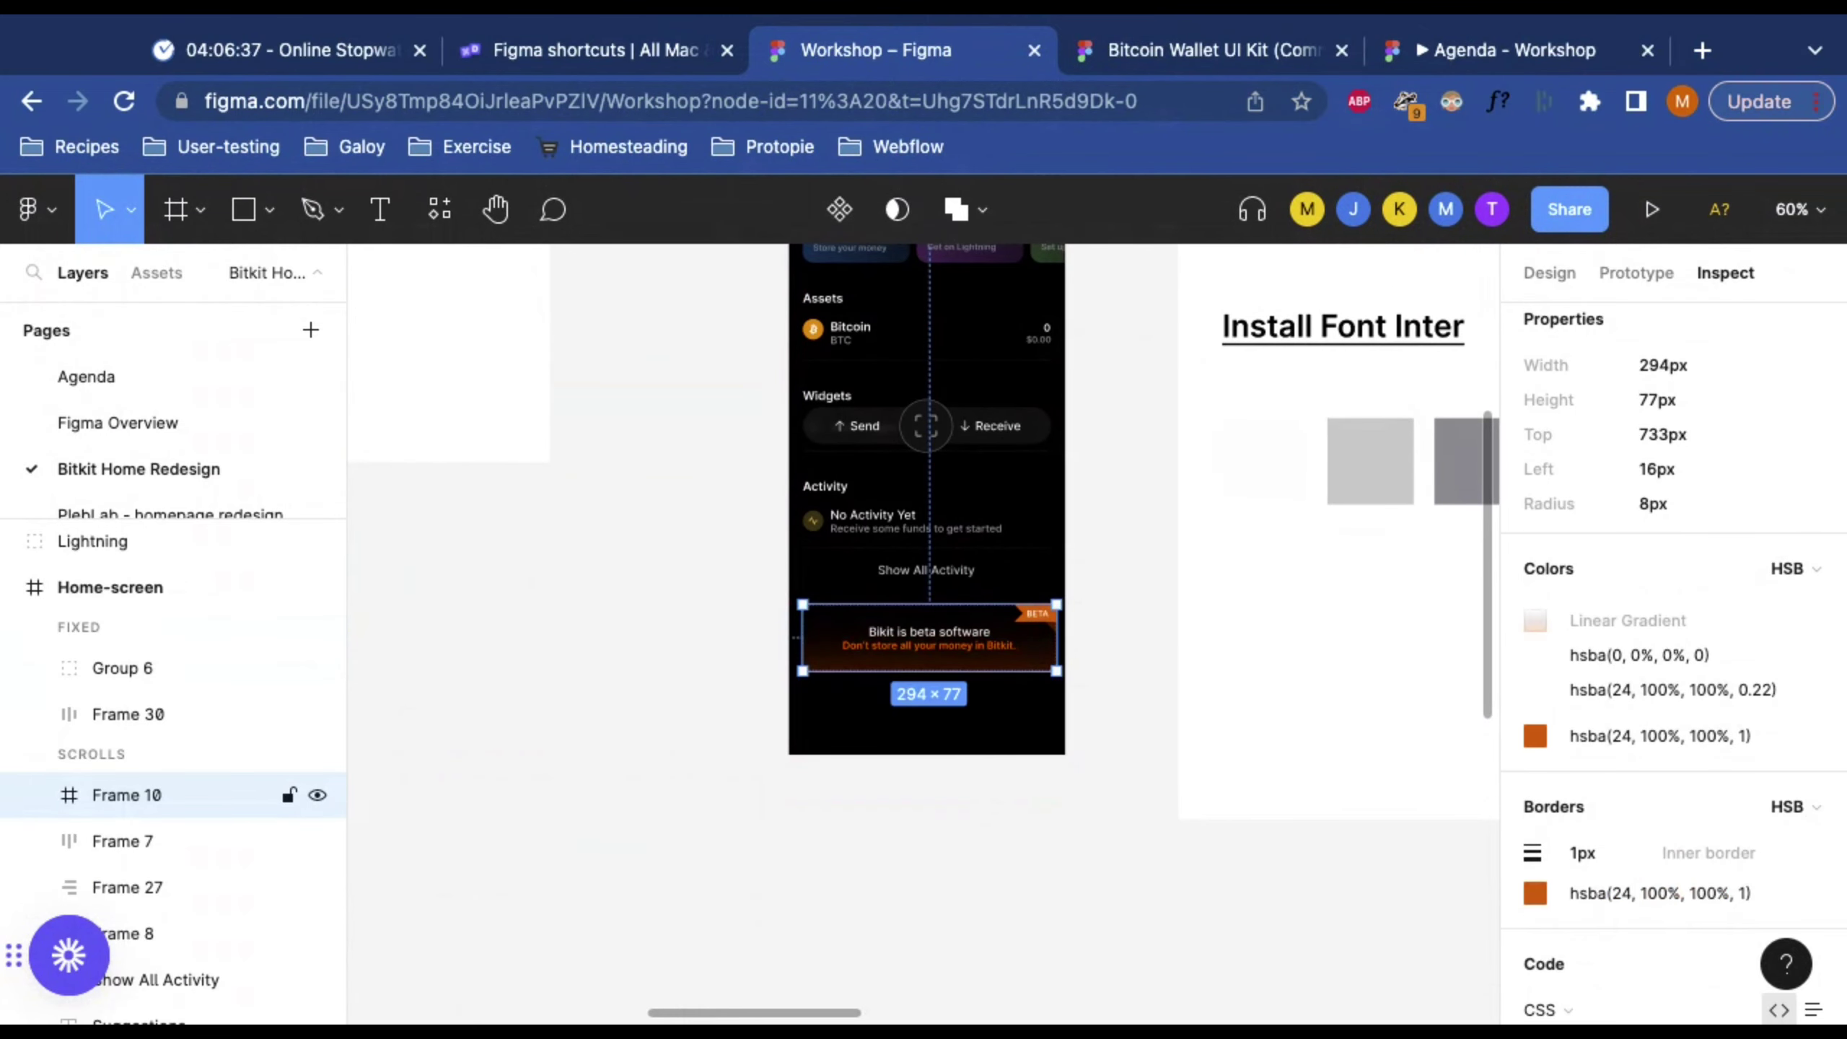
Step: Scroll to the banner's CSS code and select its gradient background value
{"action": "scroll", "coordinate": [1748, 824], "scroll_direction": "down", "scroll_amount": 4}
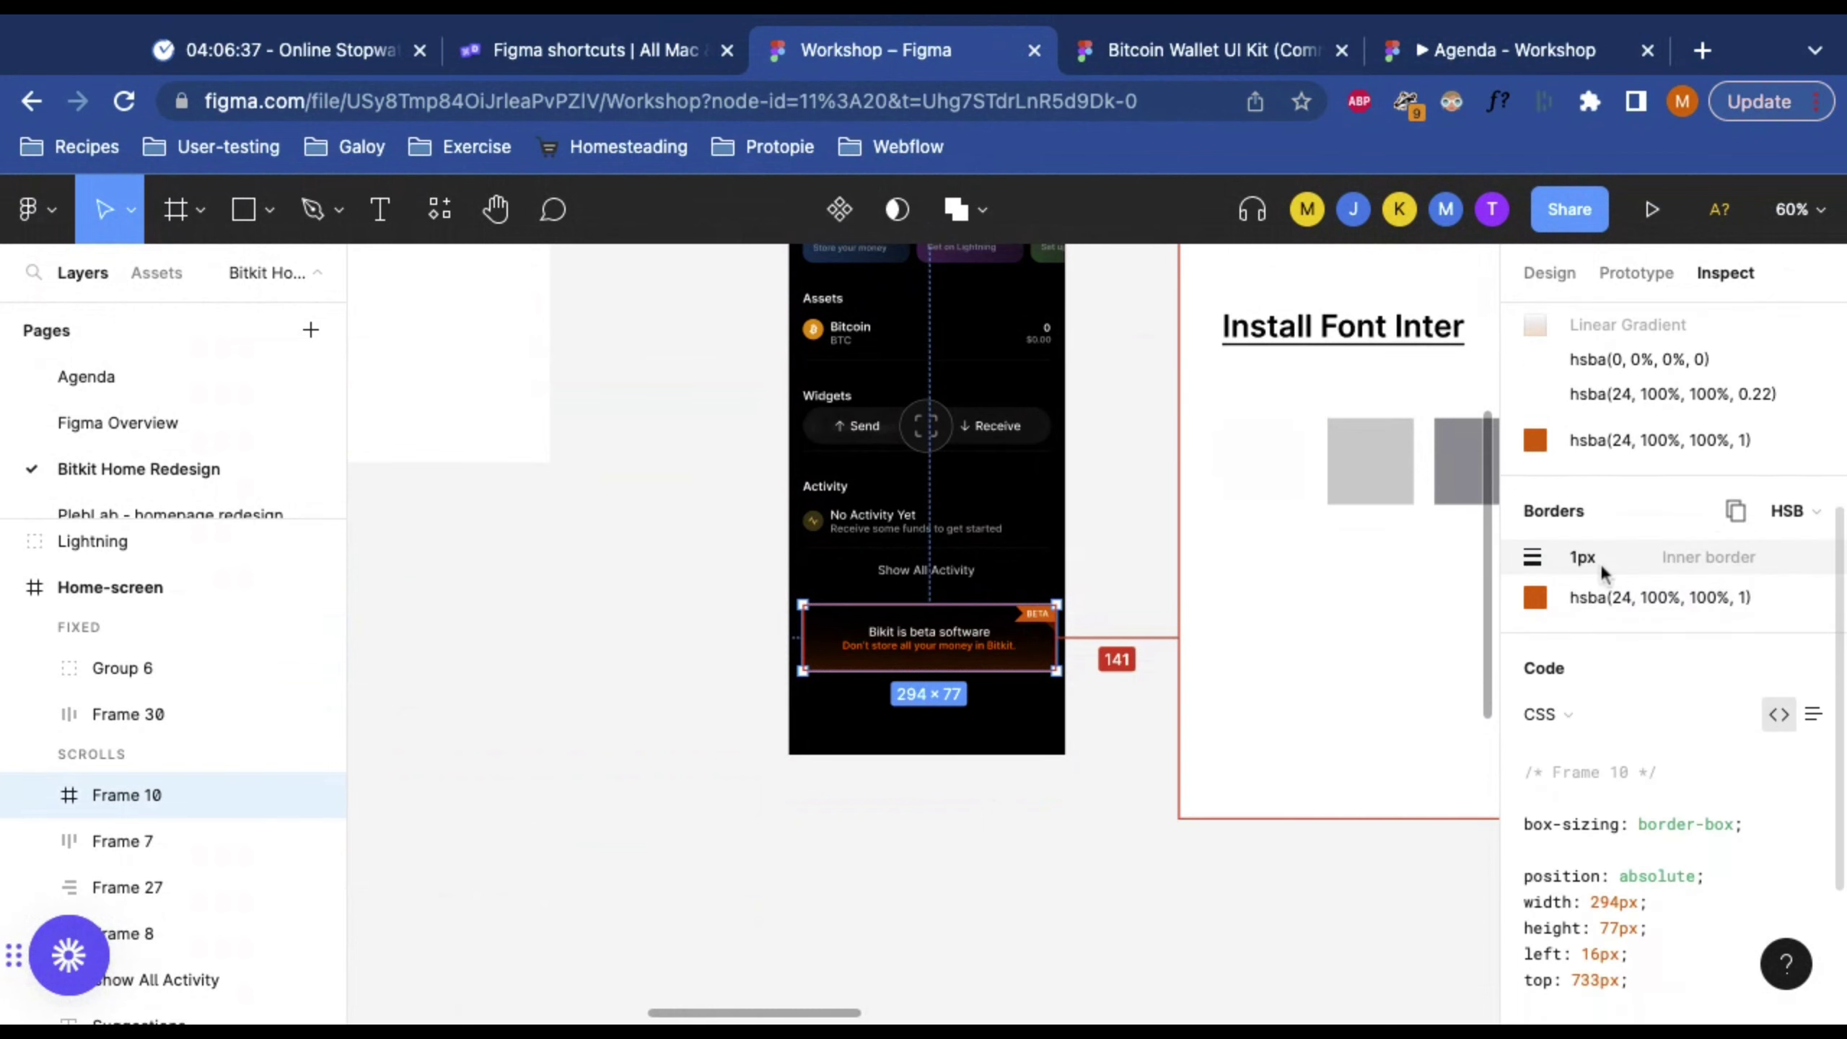
{"action": "scroll", "coordinate": [1645, 723], "scroll_direction": "down", "scroll_amount": 3}
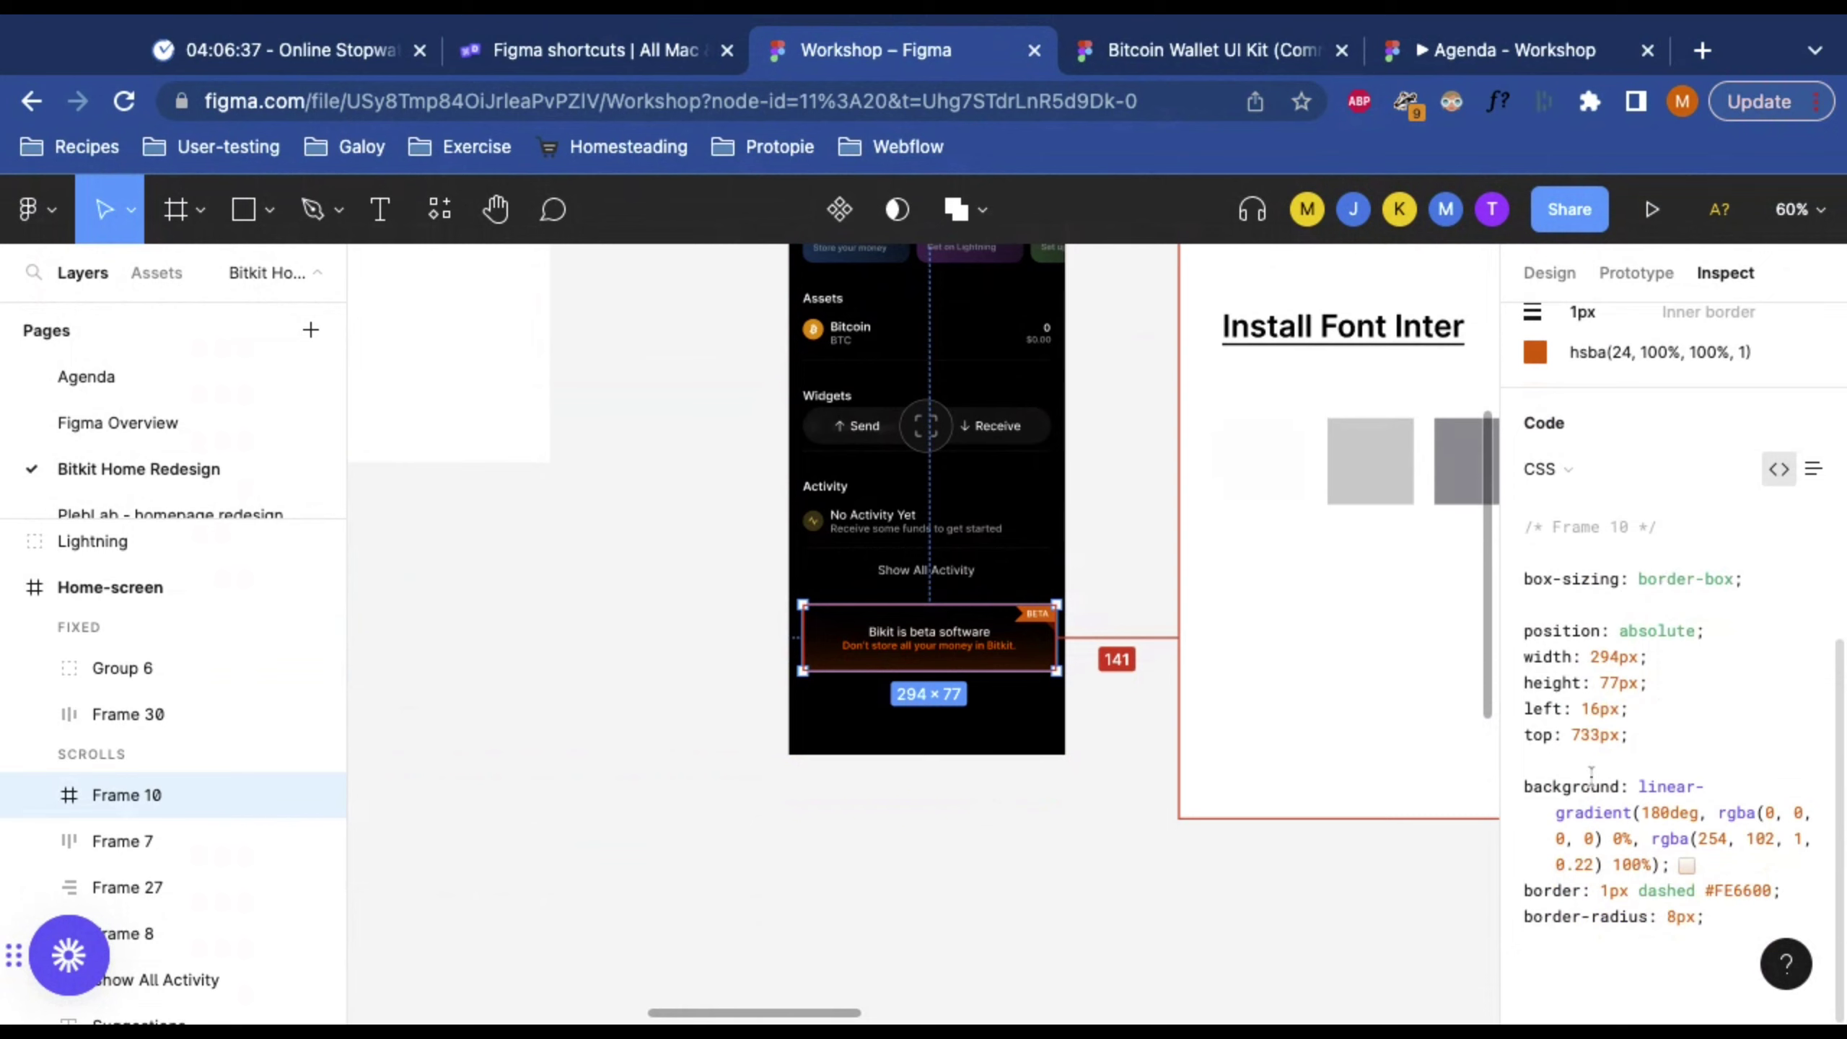
{"action": "left_click", "coordinate": [1712, 865]}
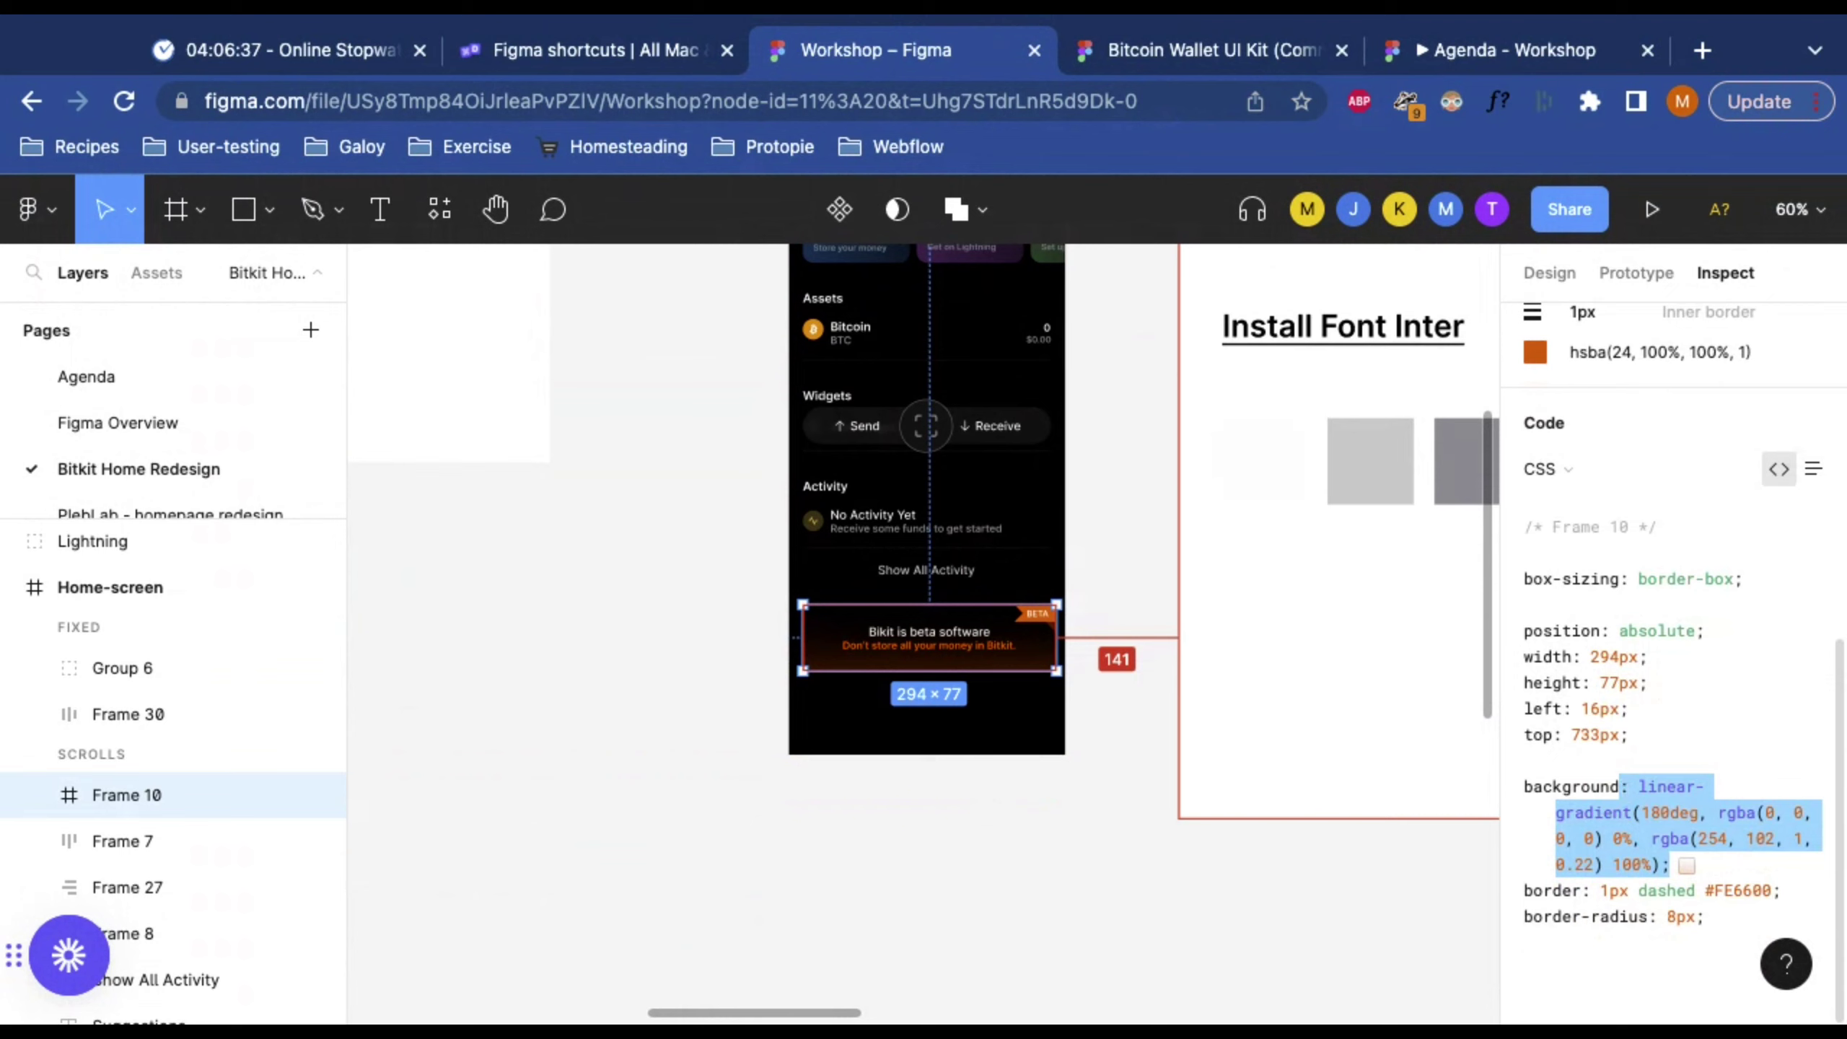
{"action": "scroll", "coordinate": [1689, 553], "scroll_direction": "up", "scroll_amount": 8}
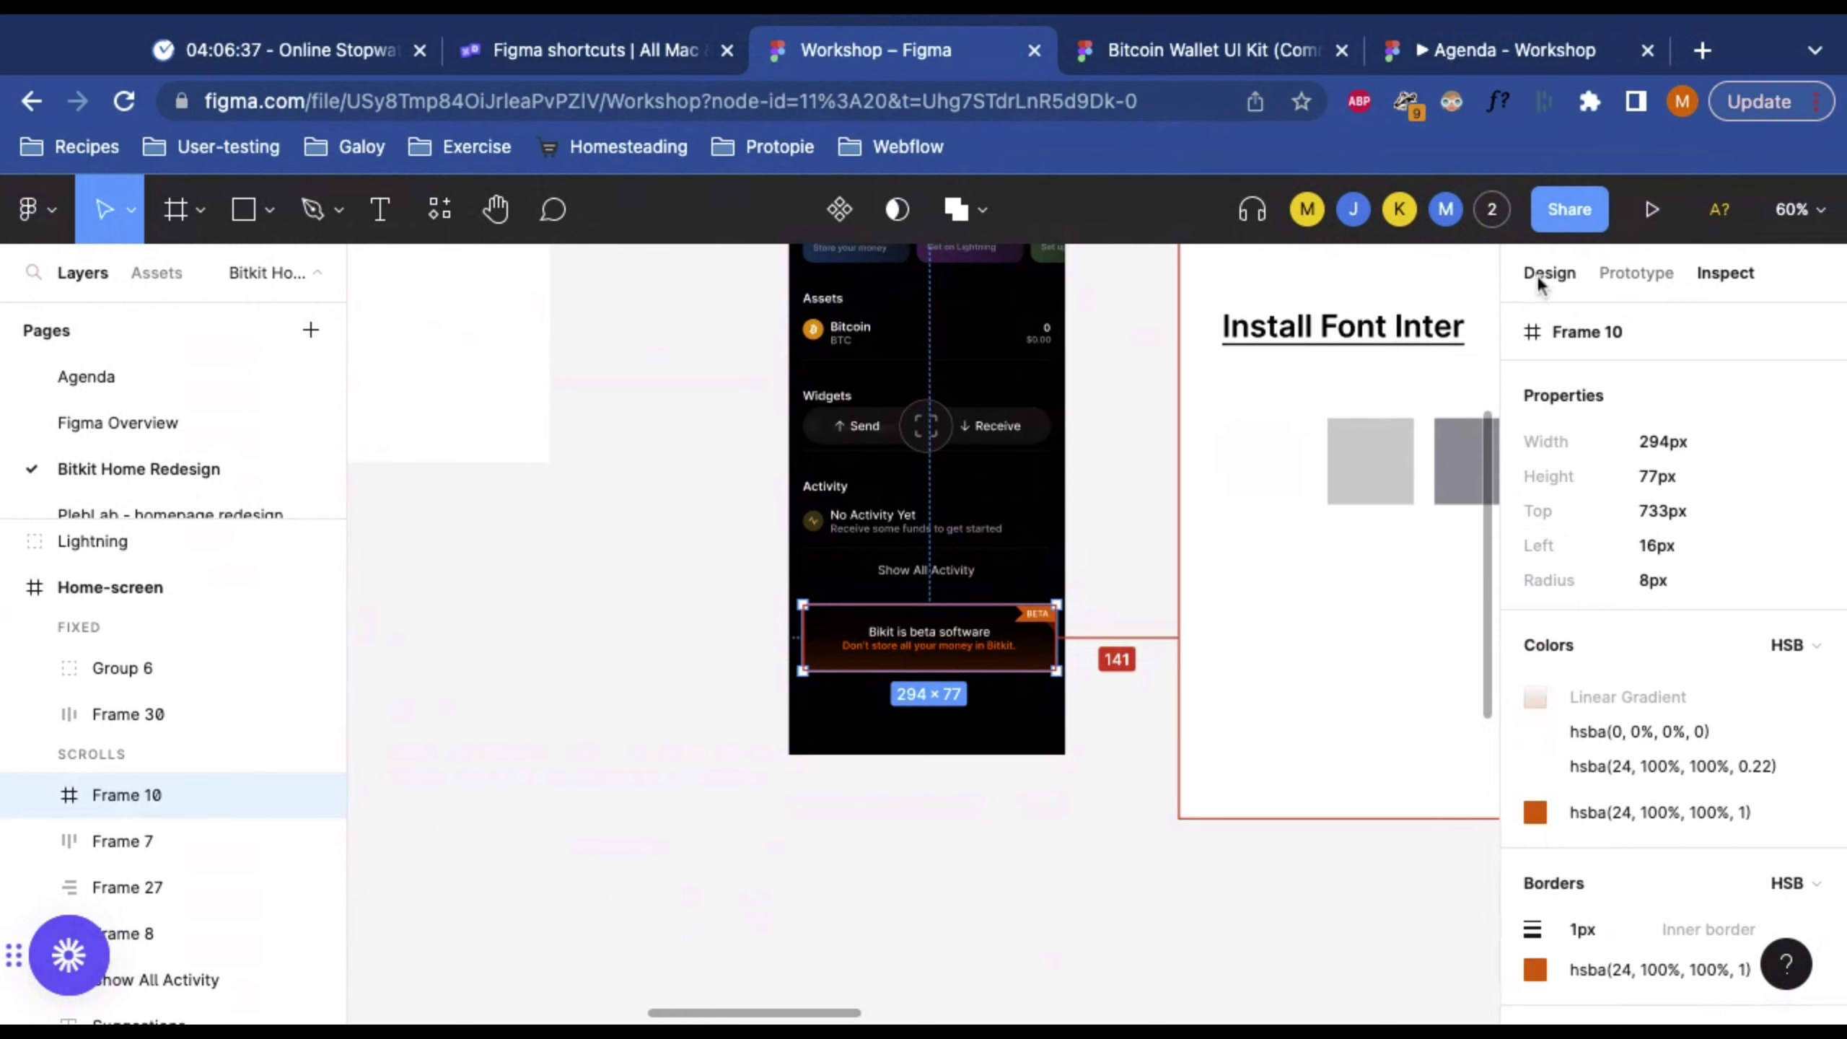
Step: Back in the Design tab, zoom out with Shift+1 and delete the iPhone SE - 3 frame
{"action": "left_click", "coordinate": [1549, 273]}
{"action": "left_click", "coordinate": [679, 729]}
{"action": "key", "text": "shift+1"}
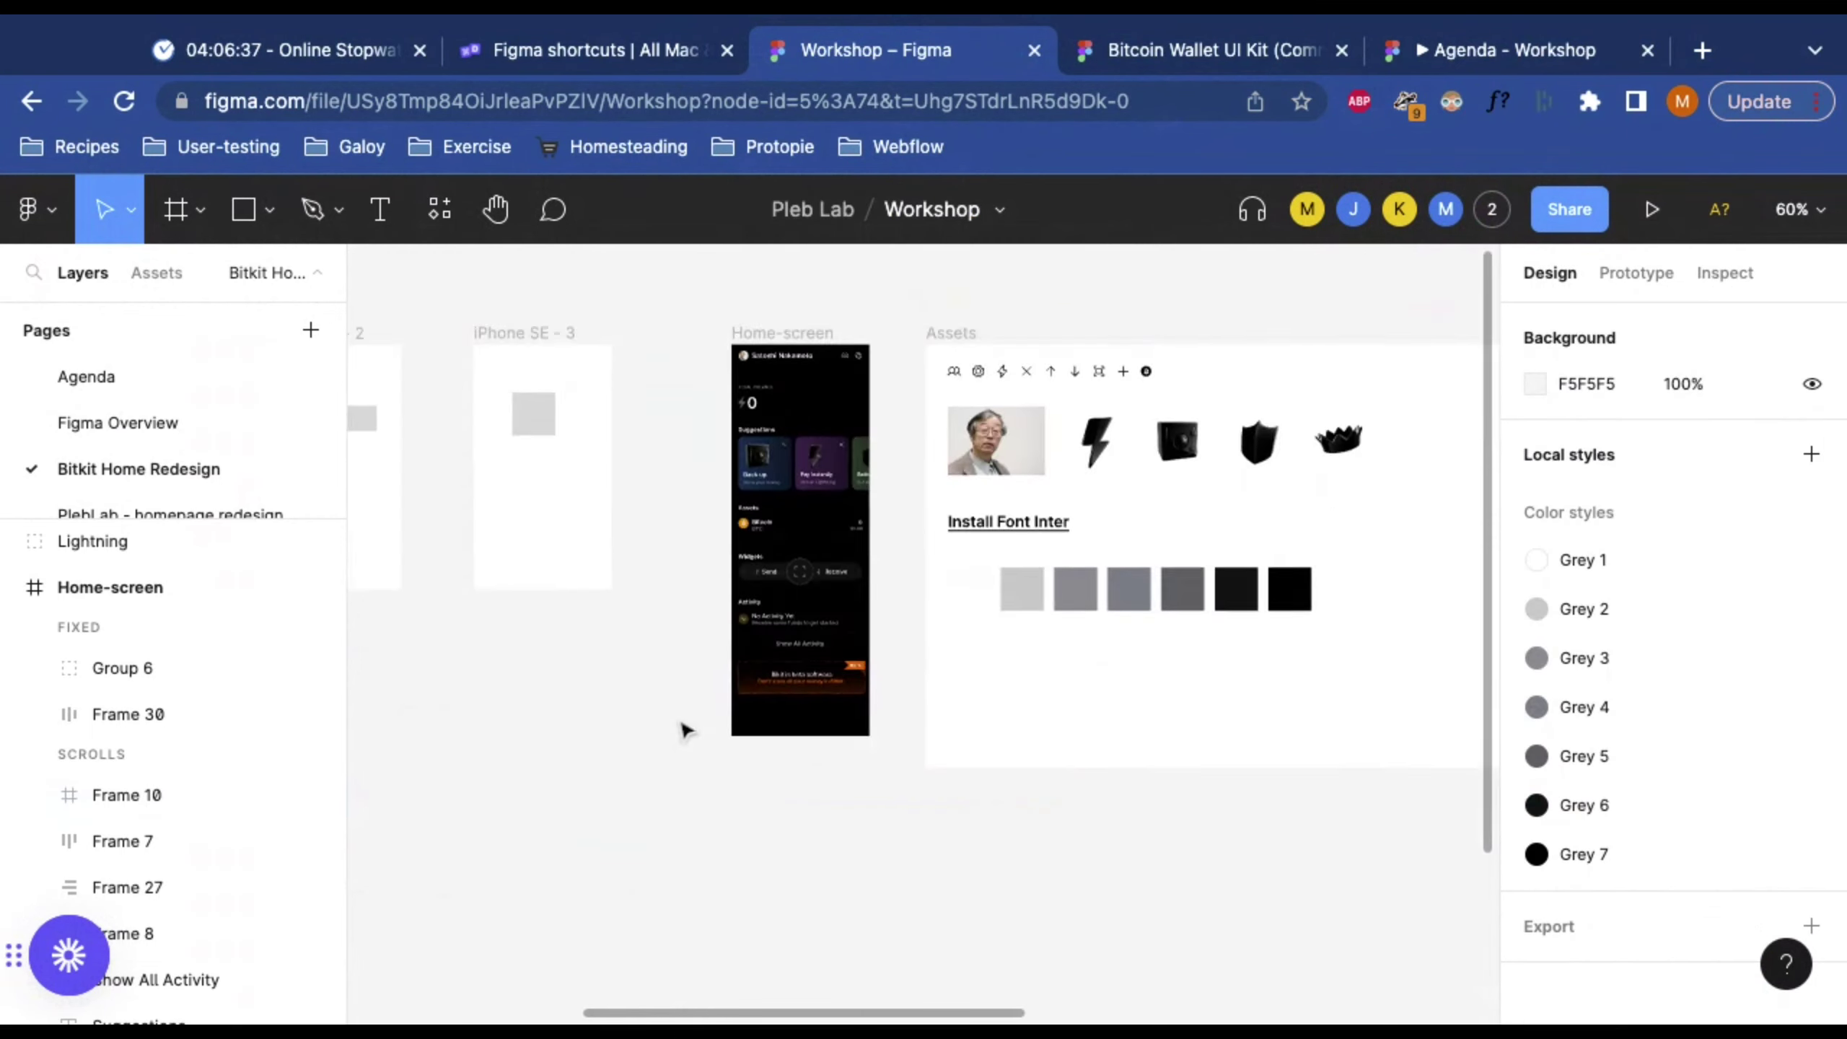
{"action": "scroll", "coordinate": [761, 568], "scroll_direction": "up", "scroll_amount": 3}
{"action": "left_click", "coordinate": [840, 482]}
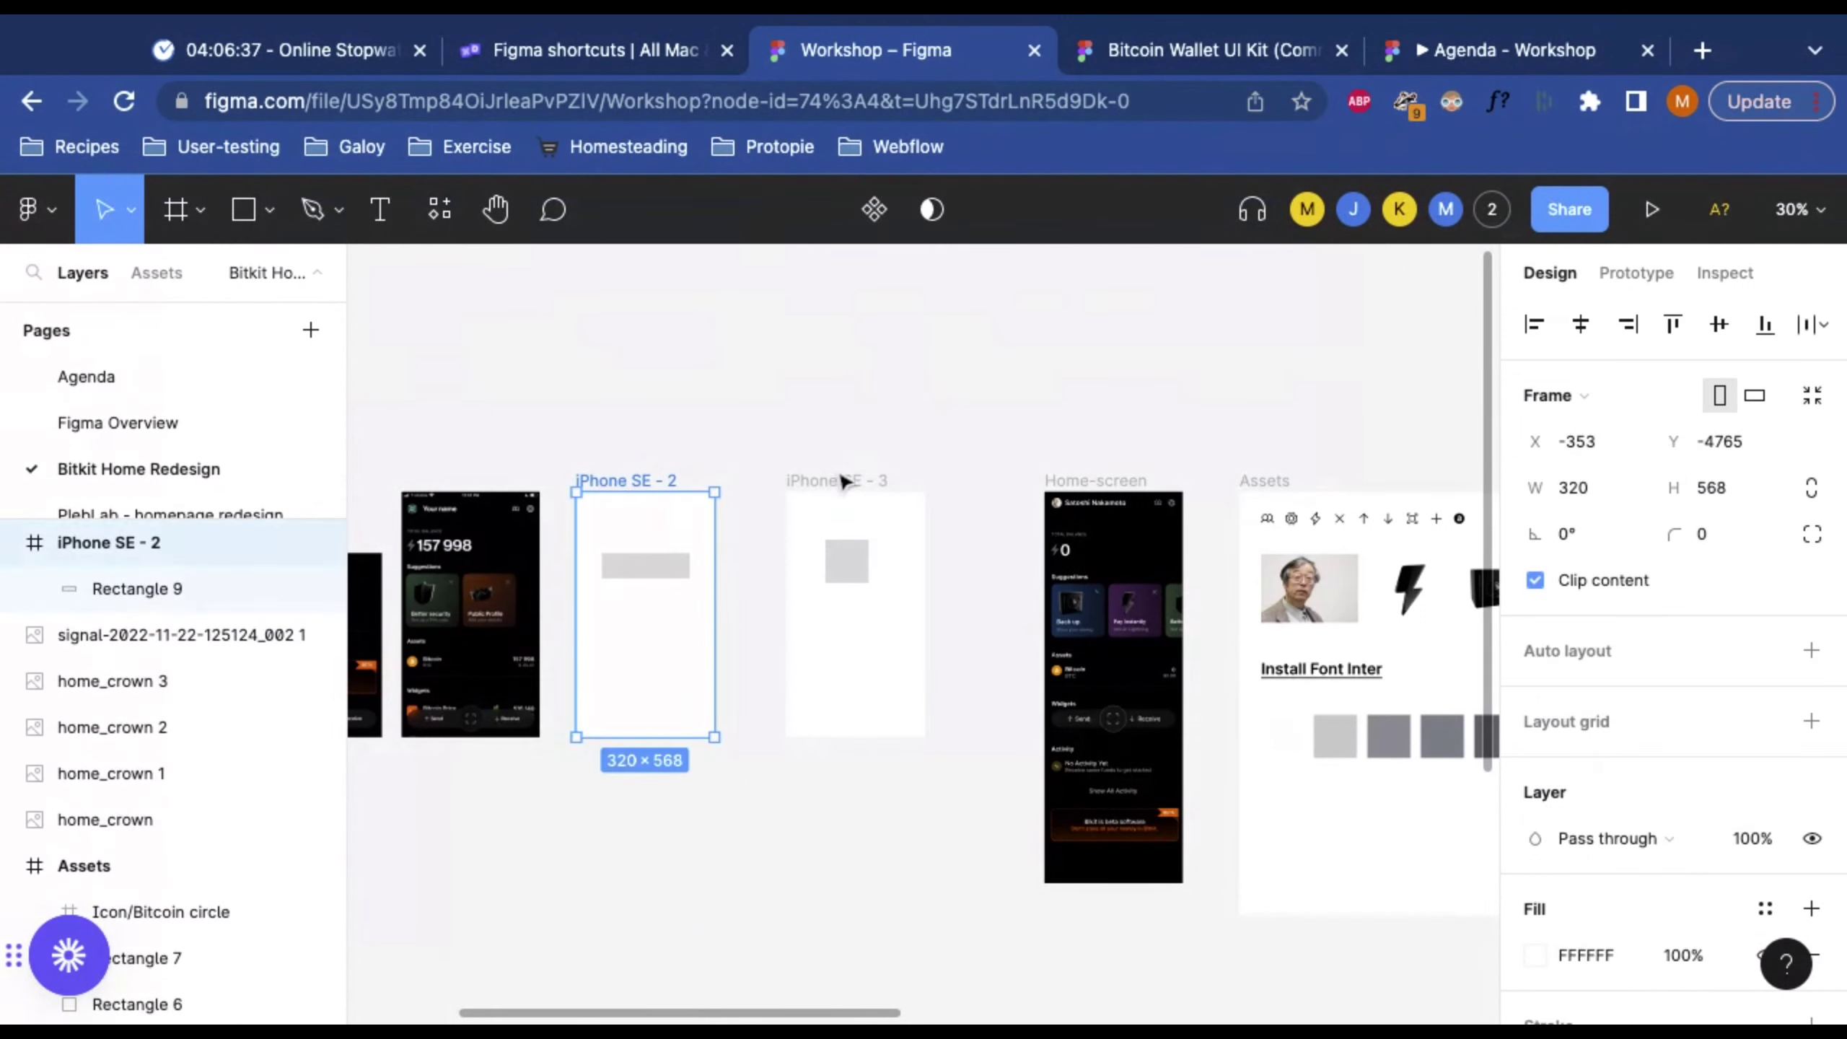
{"action": "key", "text": "Delete"}
Step: Delete the grey Rectangle 9 so iPhone SE - 2 is blank
{"action": "left_click", "coordinate": [645, 565]}
{"action": "key", "text": "Delete"}
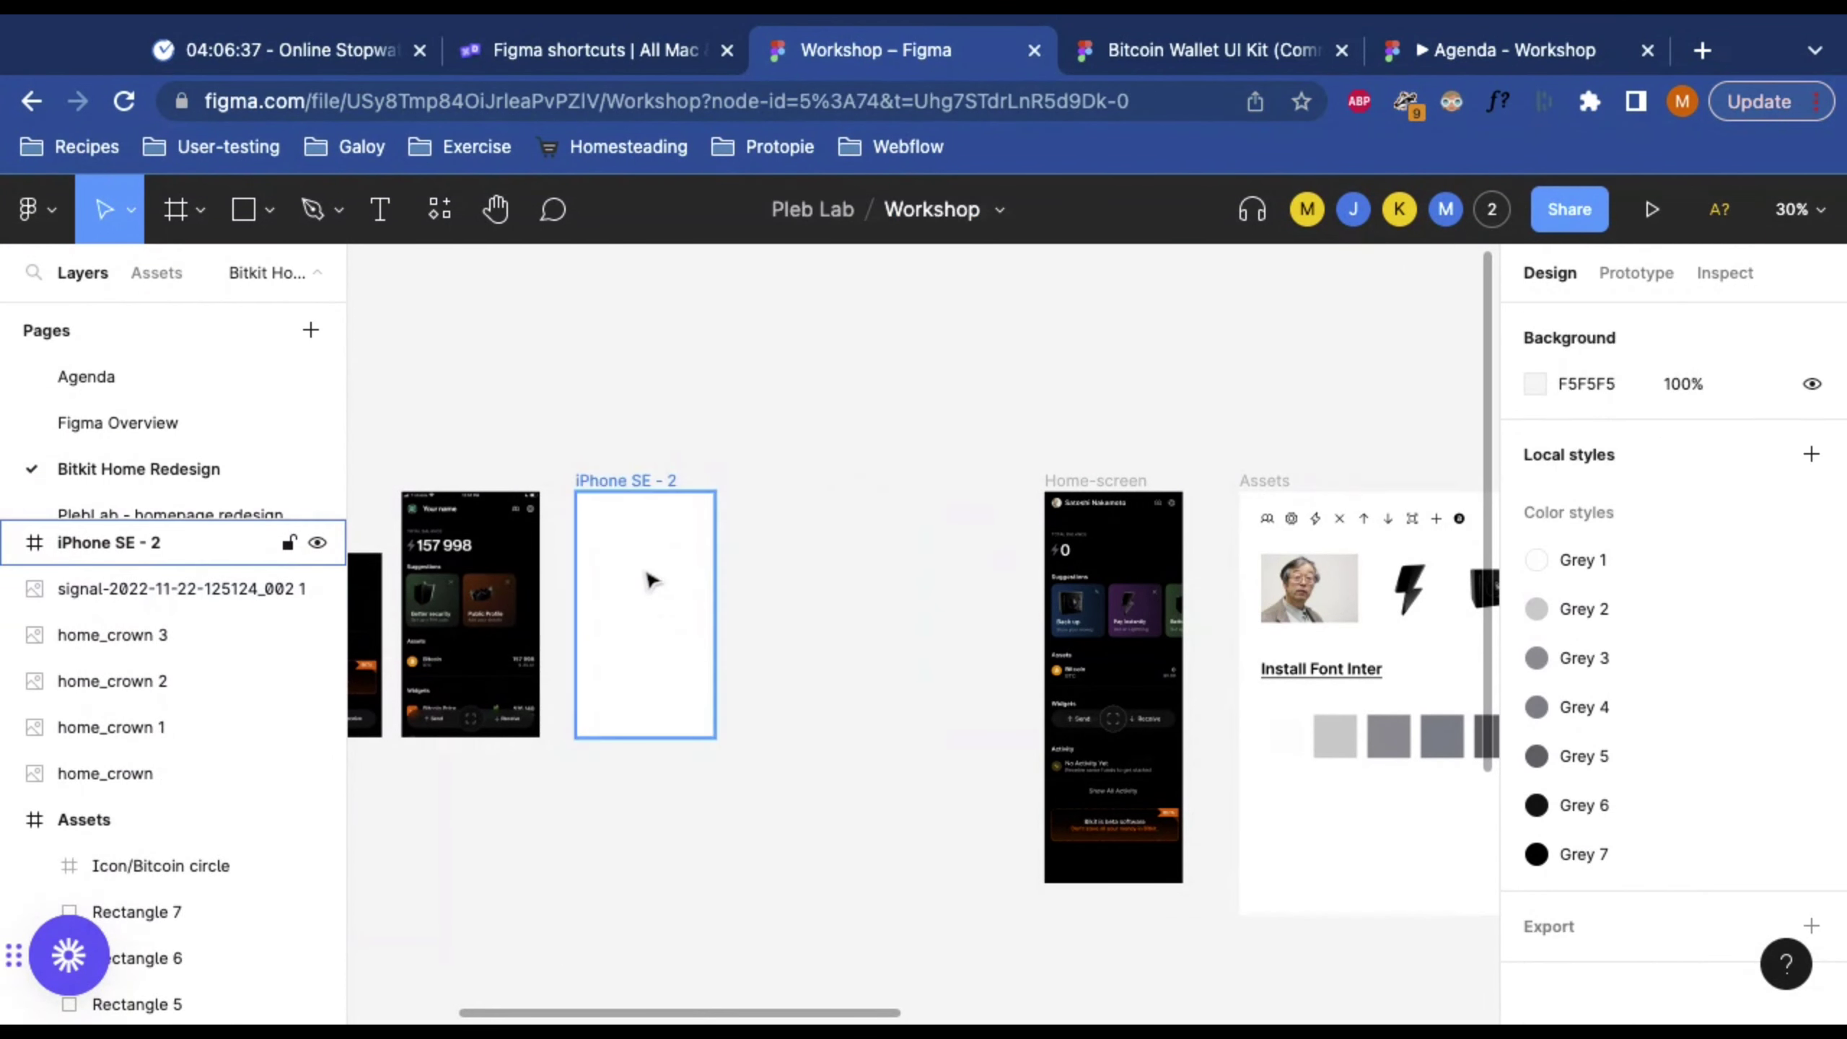
{"action": "scroll", "coordinate": [651, 578], "scroll_direction": "left", "scroll_amount": 5}
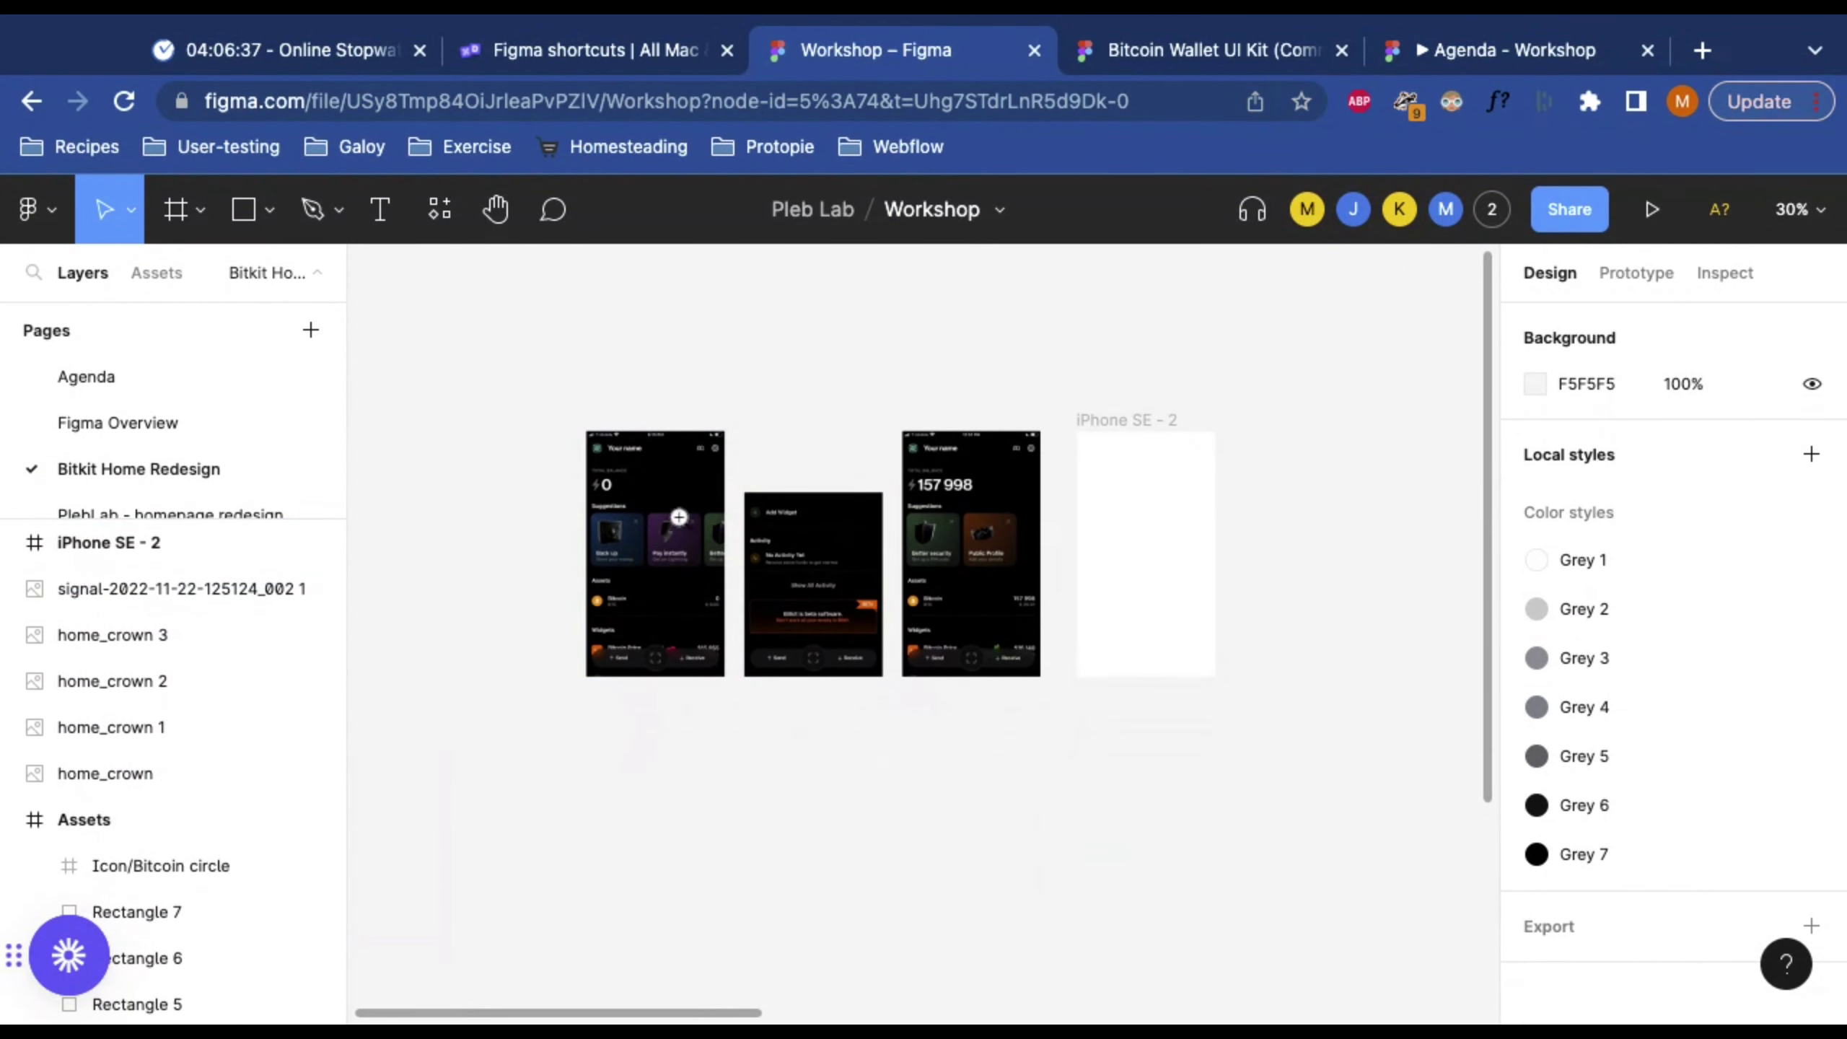
{"action": "scroll", "coordinate": [601, 504], "scroll_direction": "up", "scroll_amount": 3}
{"action": "scroll", "coordinate": [938, 346], "scroll_direction": "right", "scroll_amount": 3}
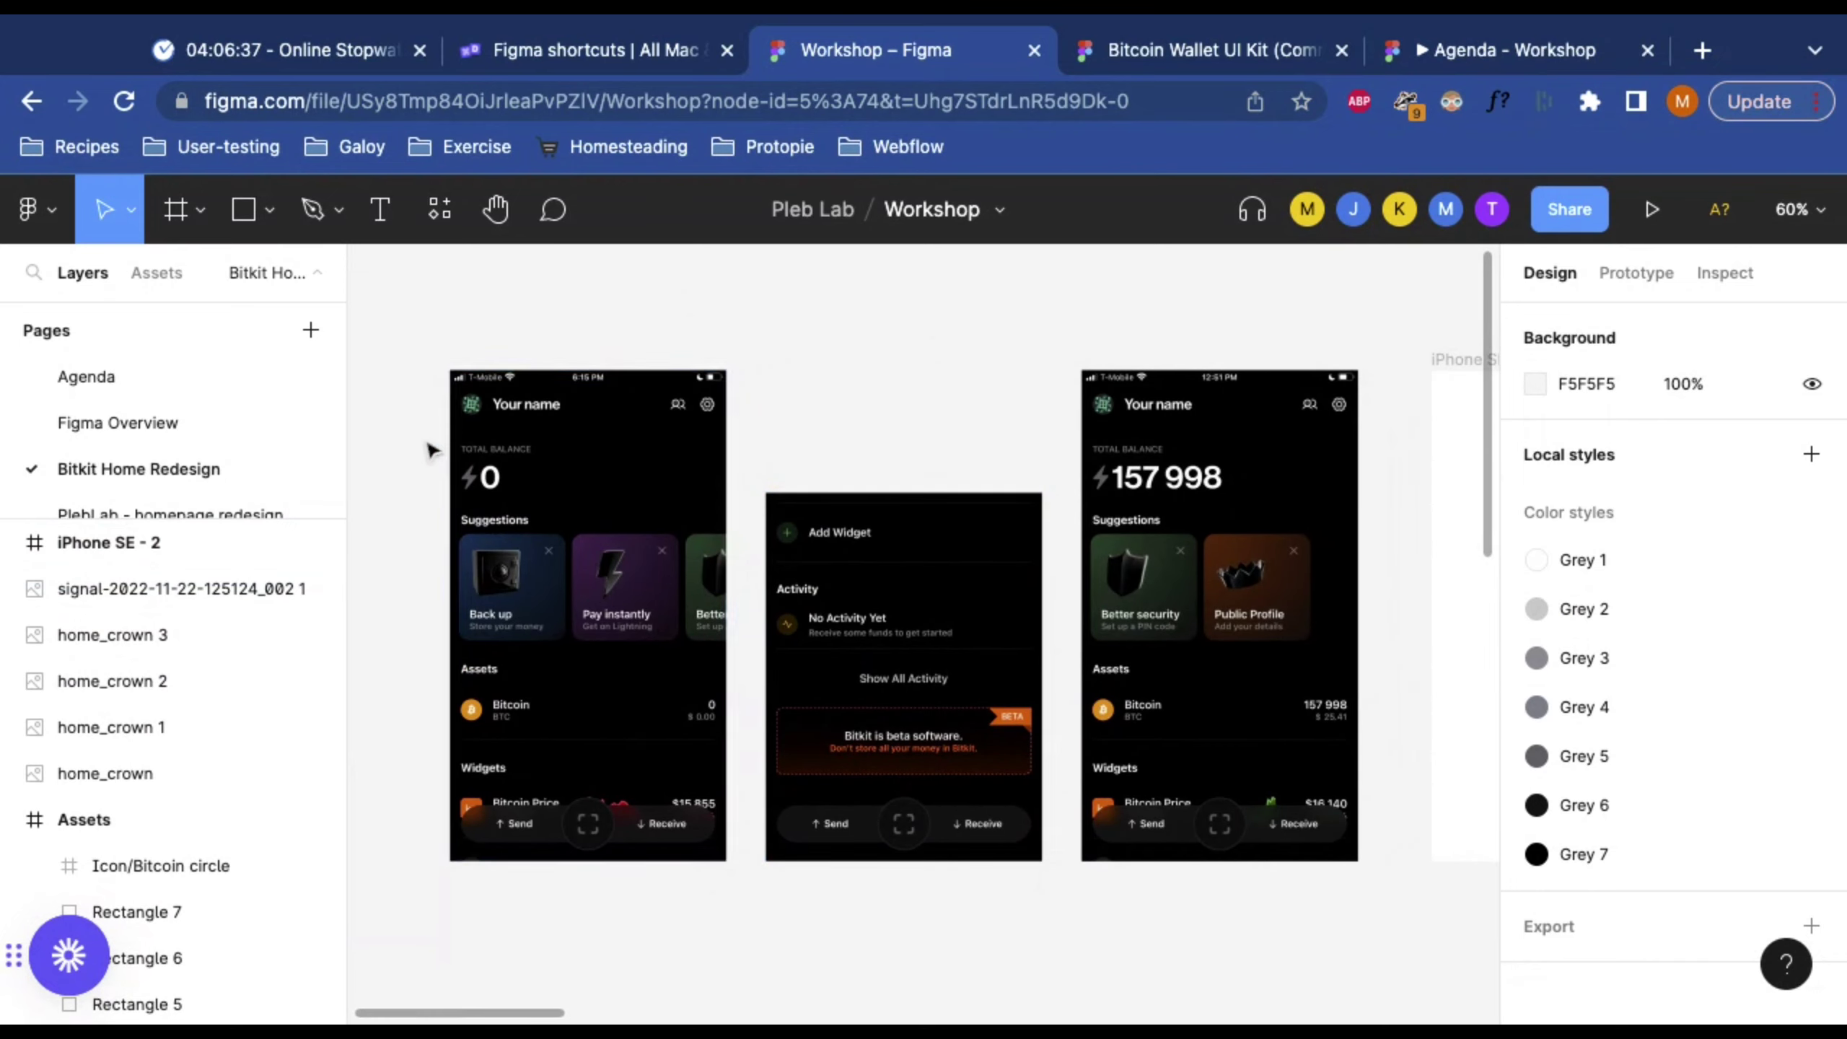
{"action": "left_click", "coordinate": [453, 424]}
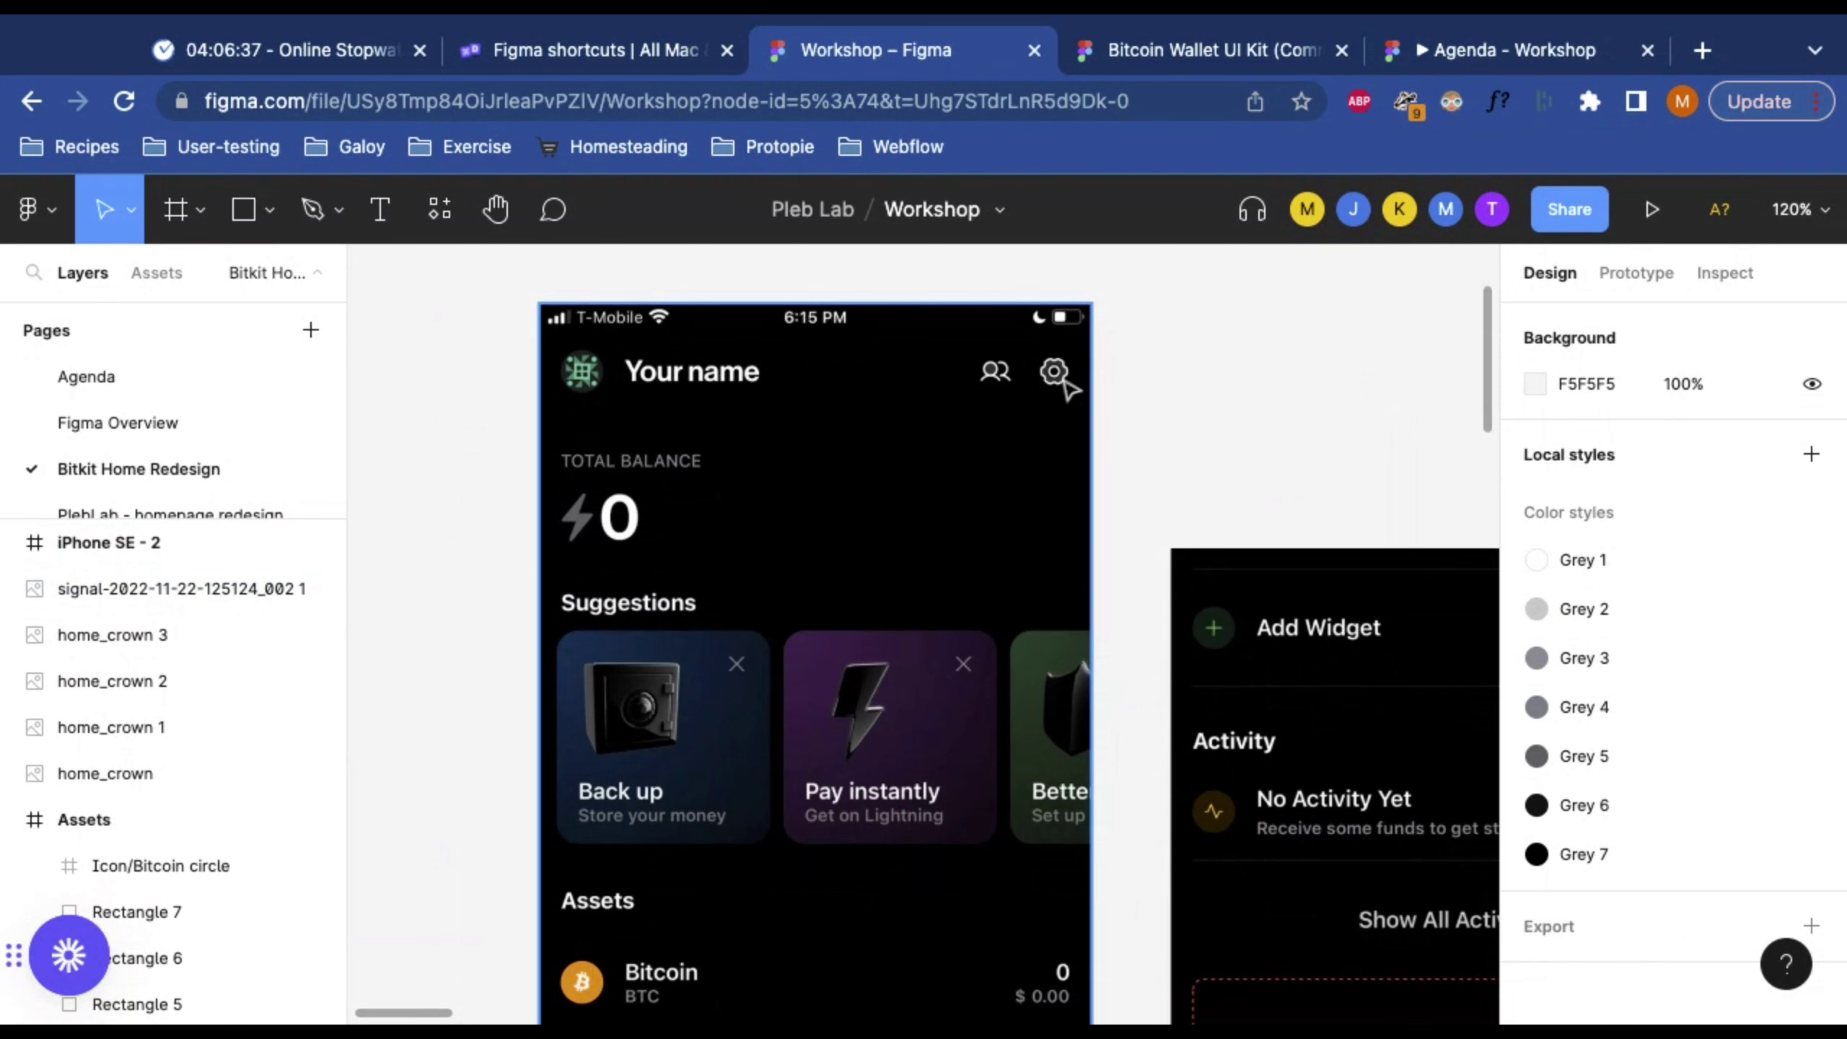
{"action": "scroll", "coordinate": [907, 548], "scroll_direction": "down", "scroll_amount": 3}
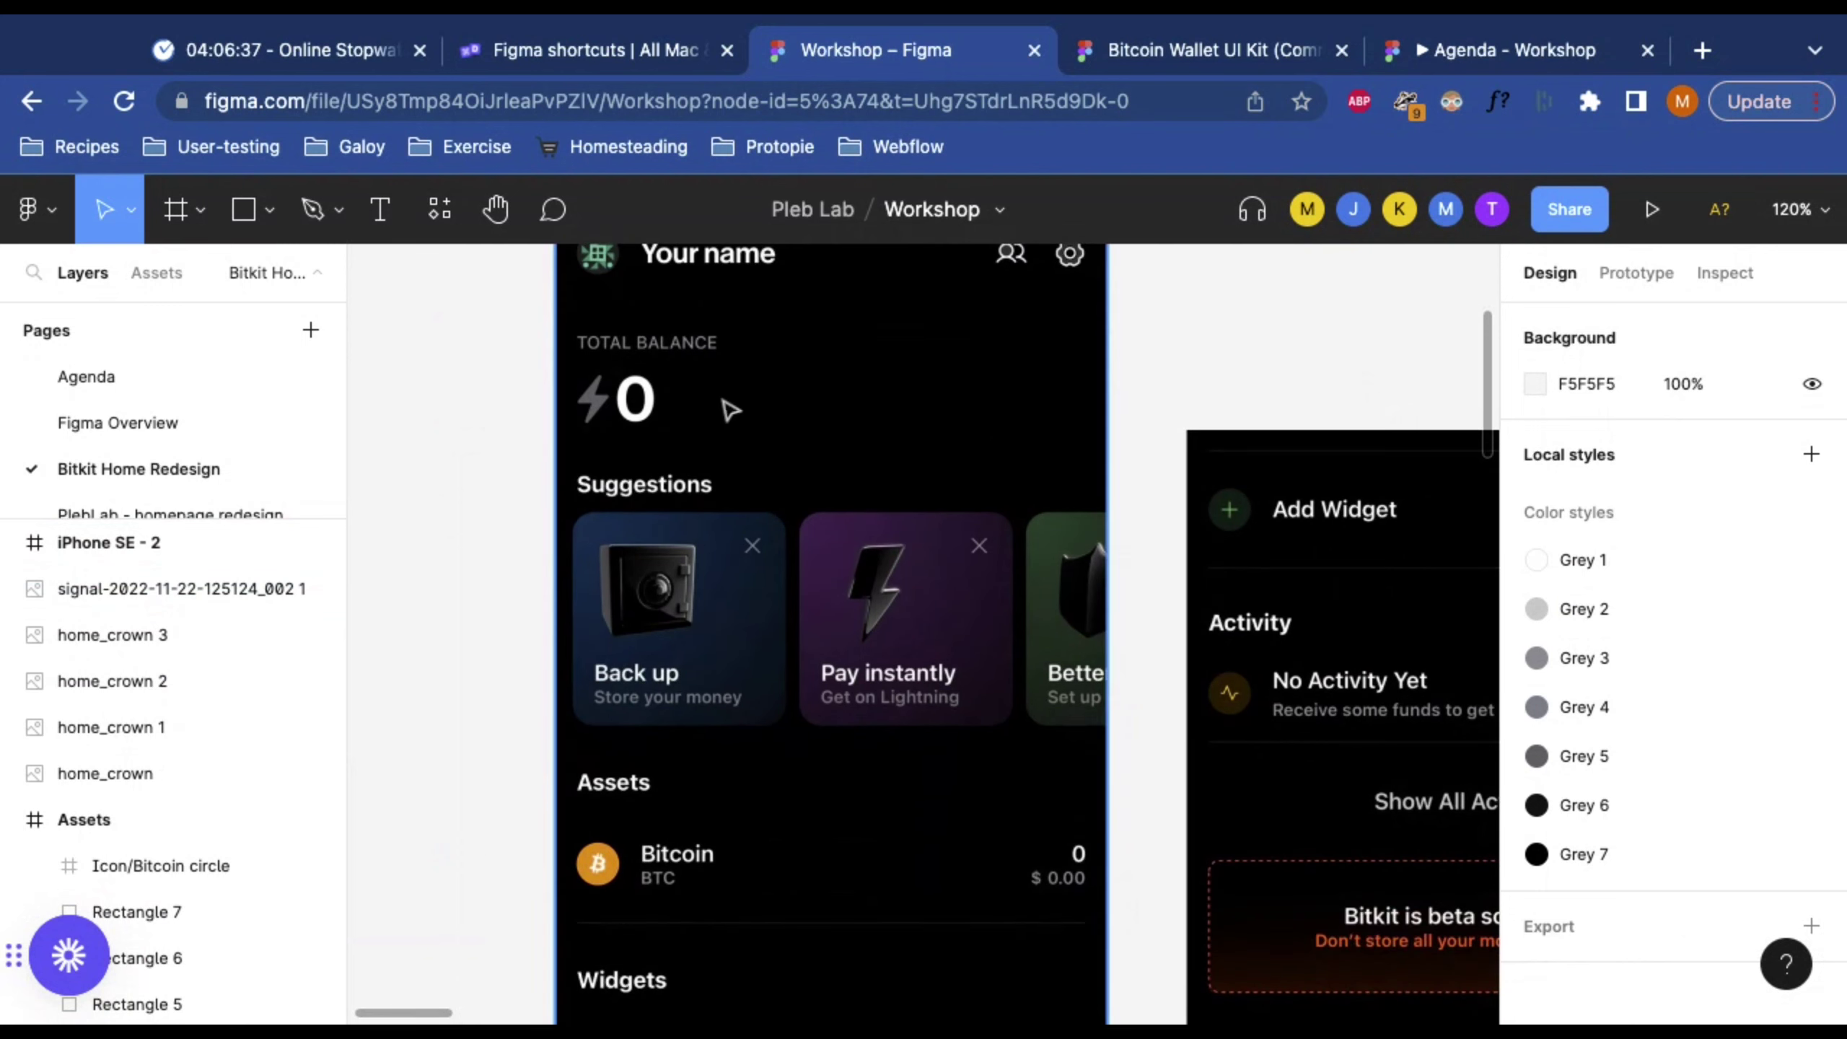
{"action": "scroll", "coordinate": [640, 436], "scroll_direction": "down", "scroll_amount": 3}
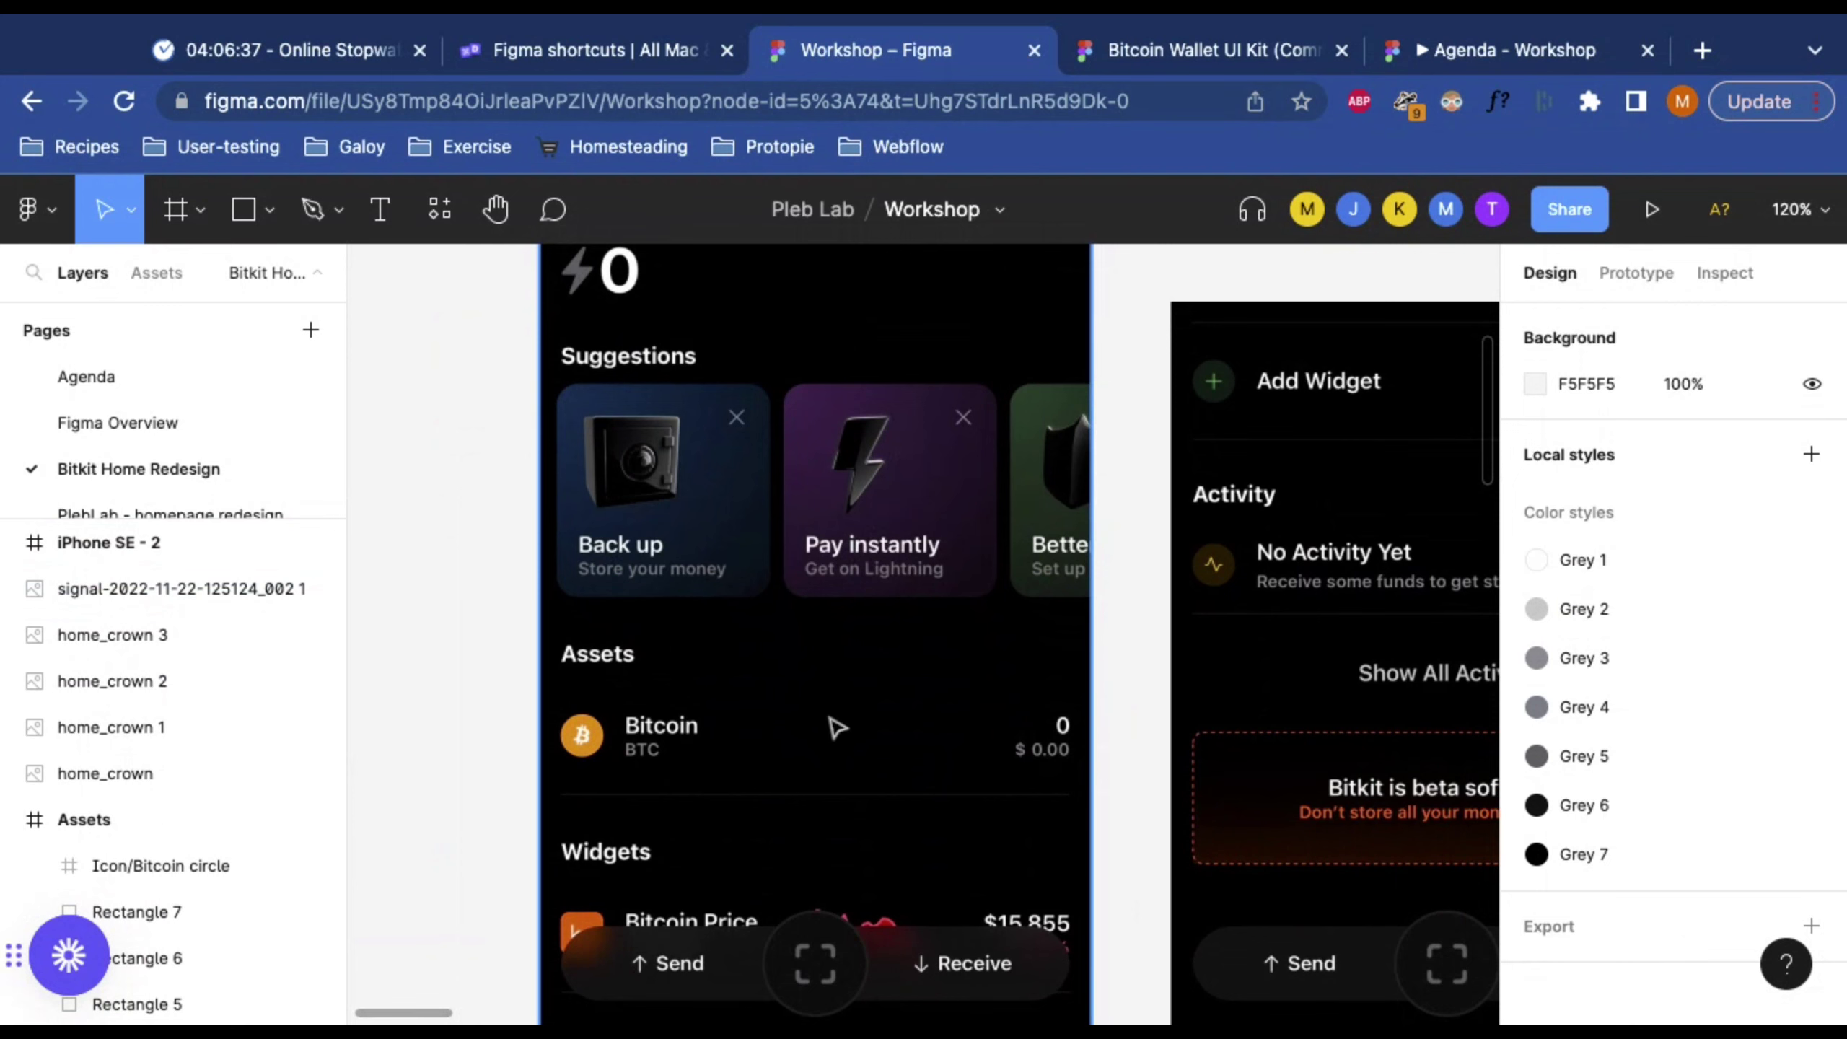
{"action": "scroll", "coordinate": [837, 729], "scroll_direction": "down", "scroll_amount": 2}
{"action": "scroll", "coordinate": [837, 726], "scroll_direction": "up", "scroll_amount": 2}
{"action": "scroll", "coordinate": [837, 725], "scroll_direction": "right", "scroll_amount": 2}
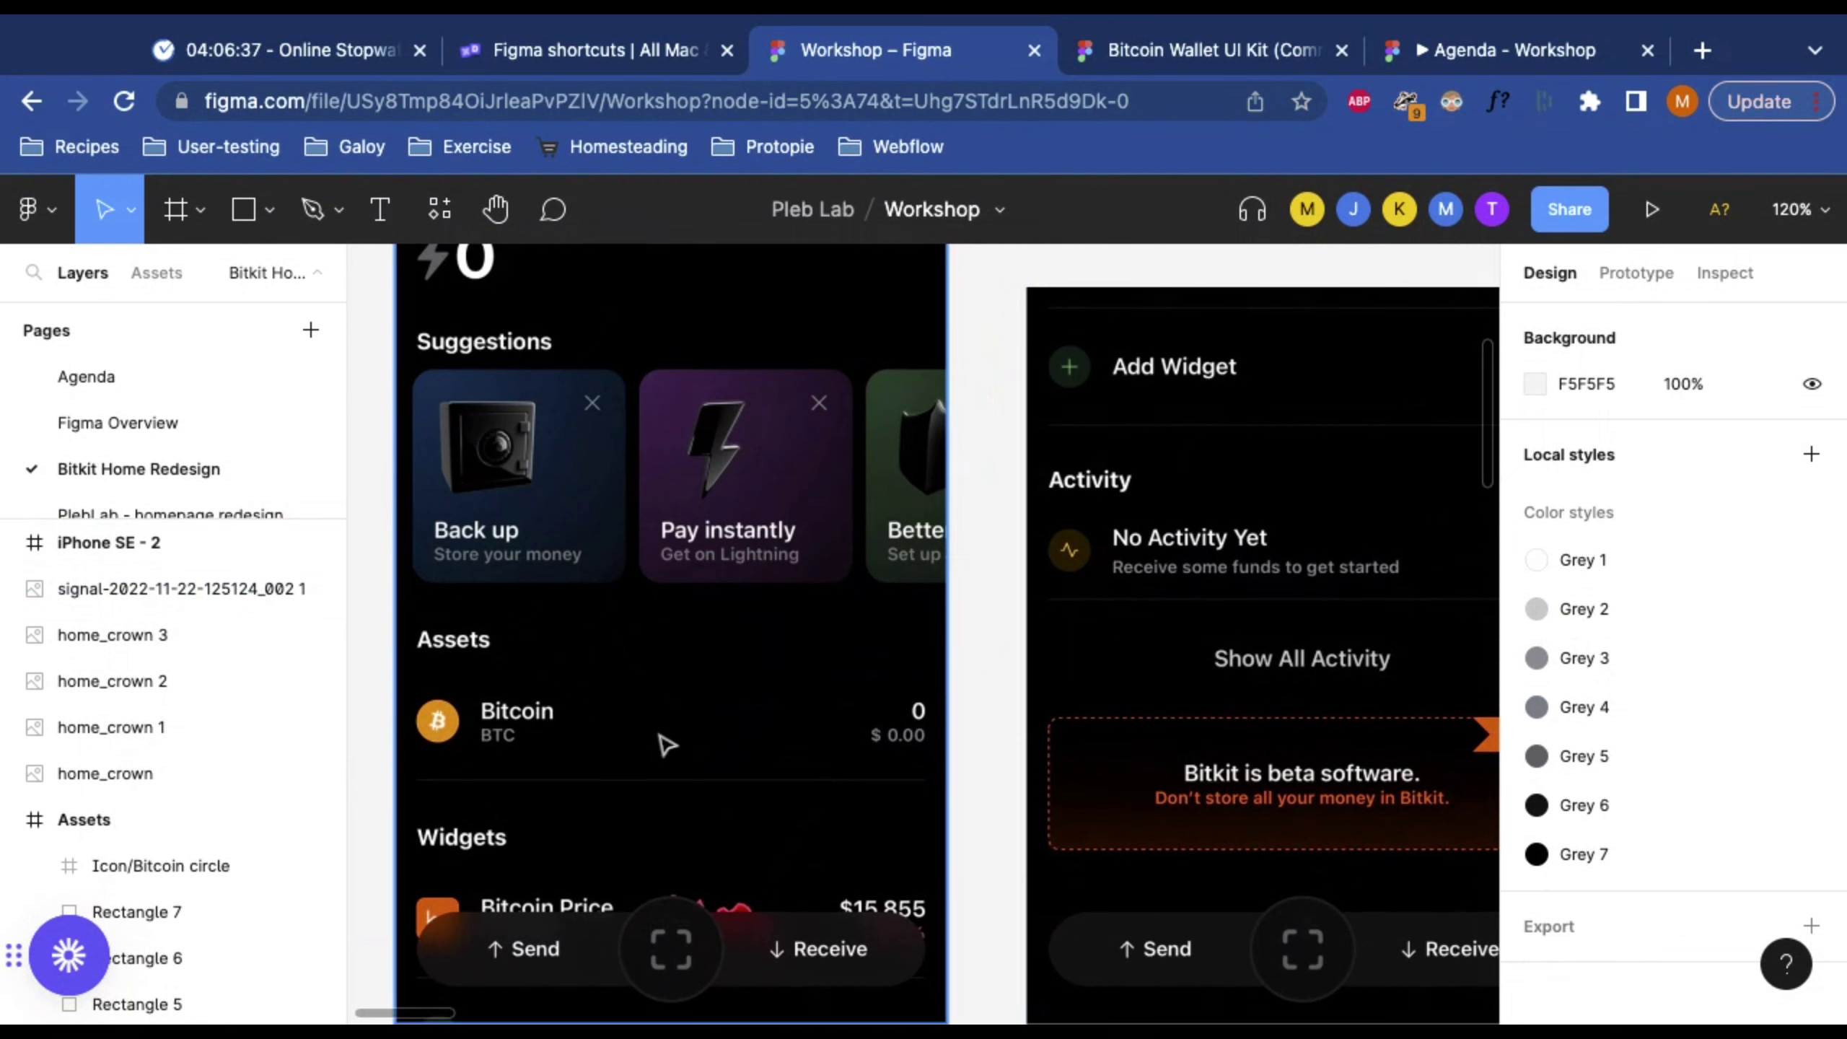
{"action": "scroll", "coordinate": [1182, 572], "scroll_direction": "right", "scroll_amount": 4}
{"action": "scroll", "coordinate": [1182, 572], "scroll_direction": "down", "scroll_amount": 2}
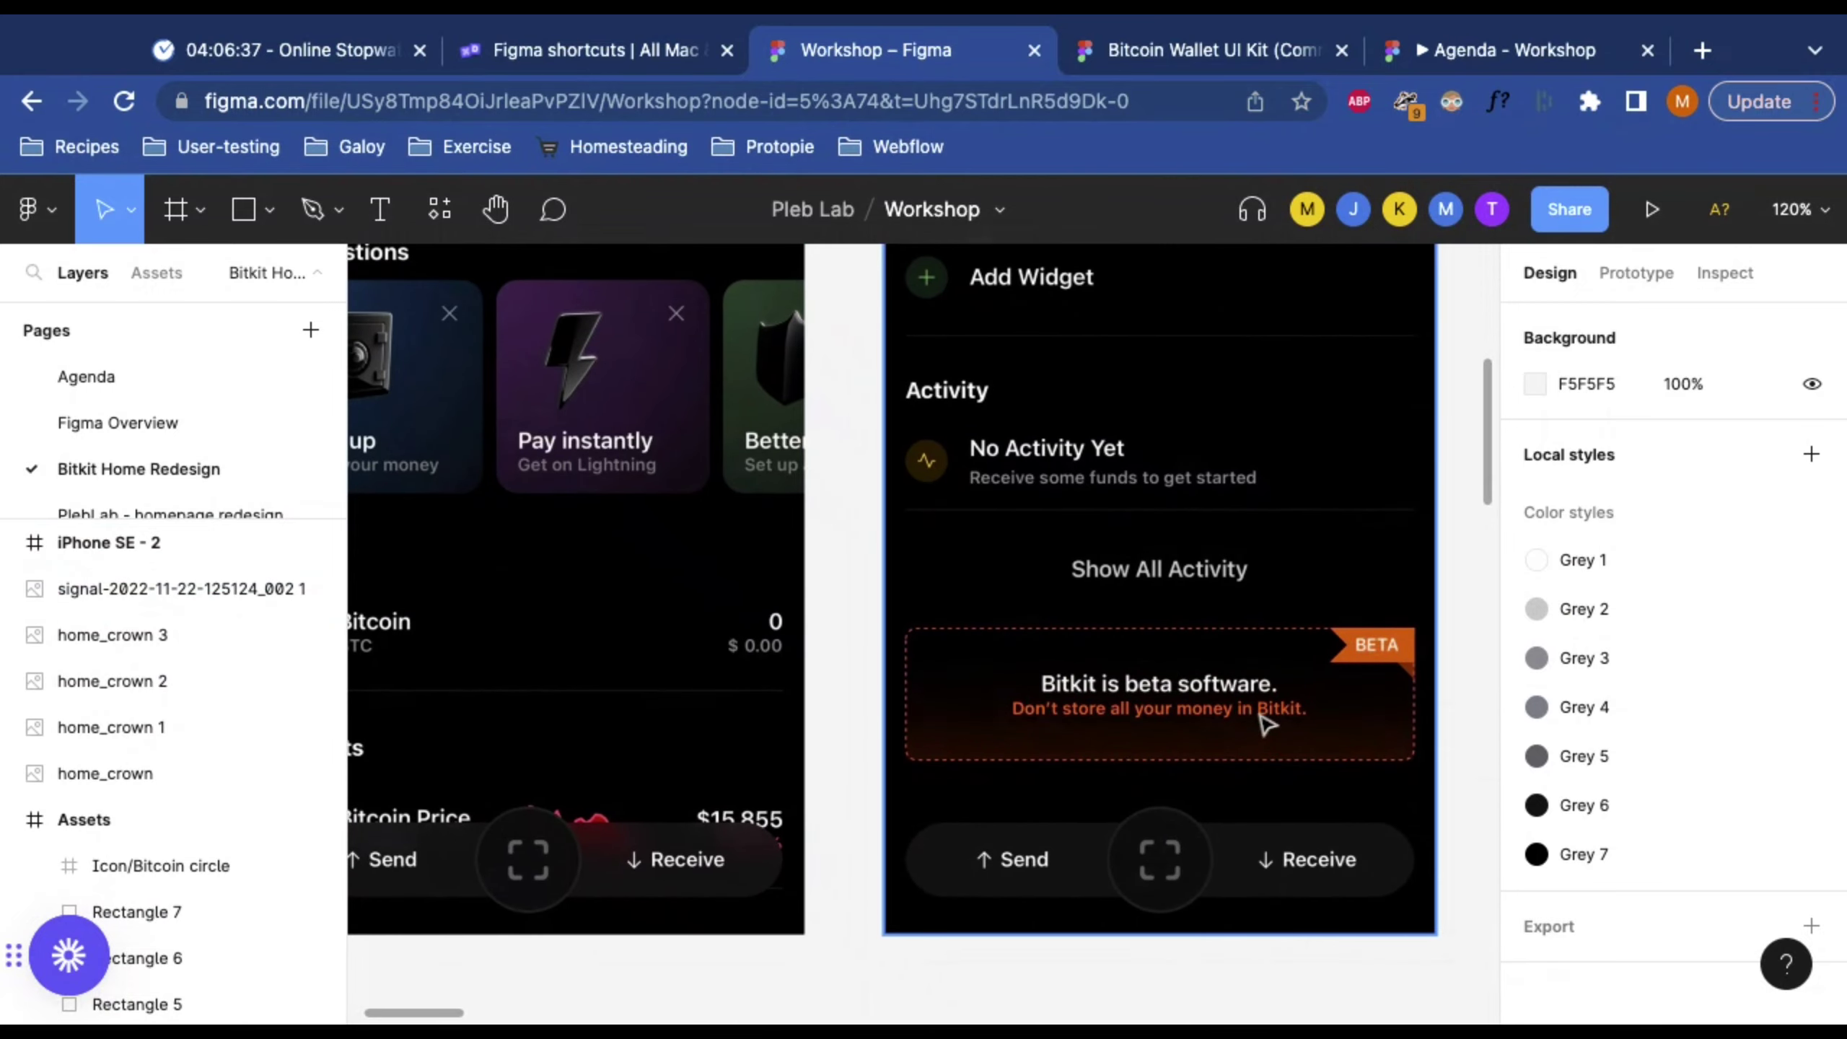
{"action": "scroll", "coordinate": [1149, 902], "scroll_direction": "left", "scroll_amount": 8}
{"action": "scroll", "coordinate": [1149, 902], "scroll_direction": "down", "scroll_amount": 2}
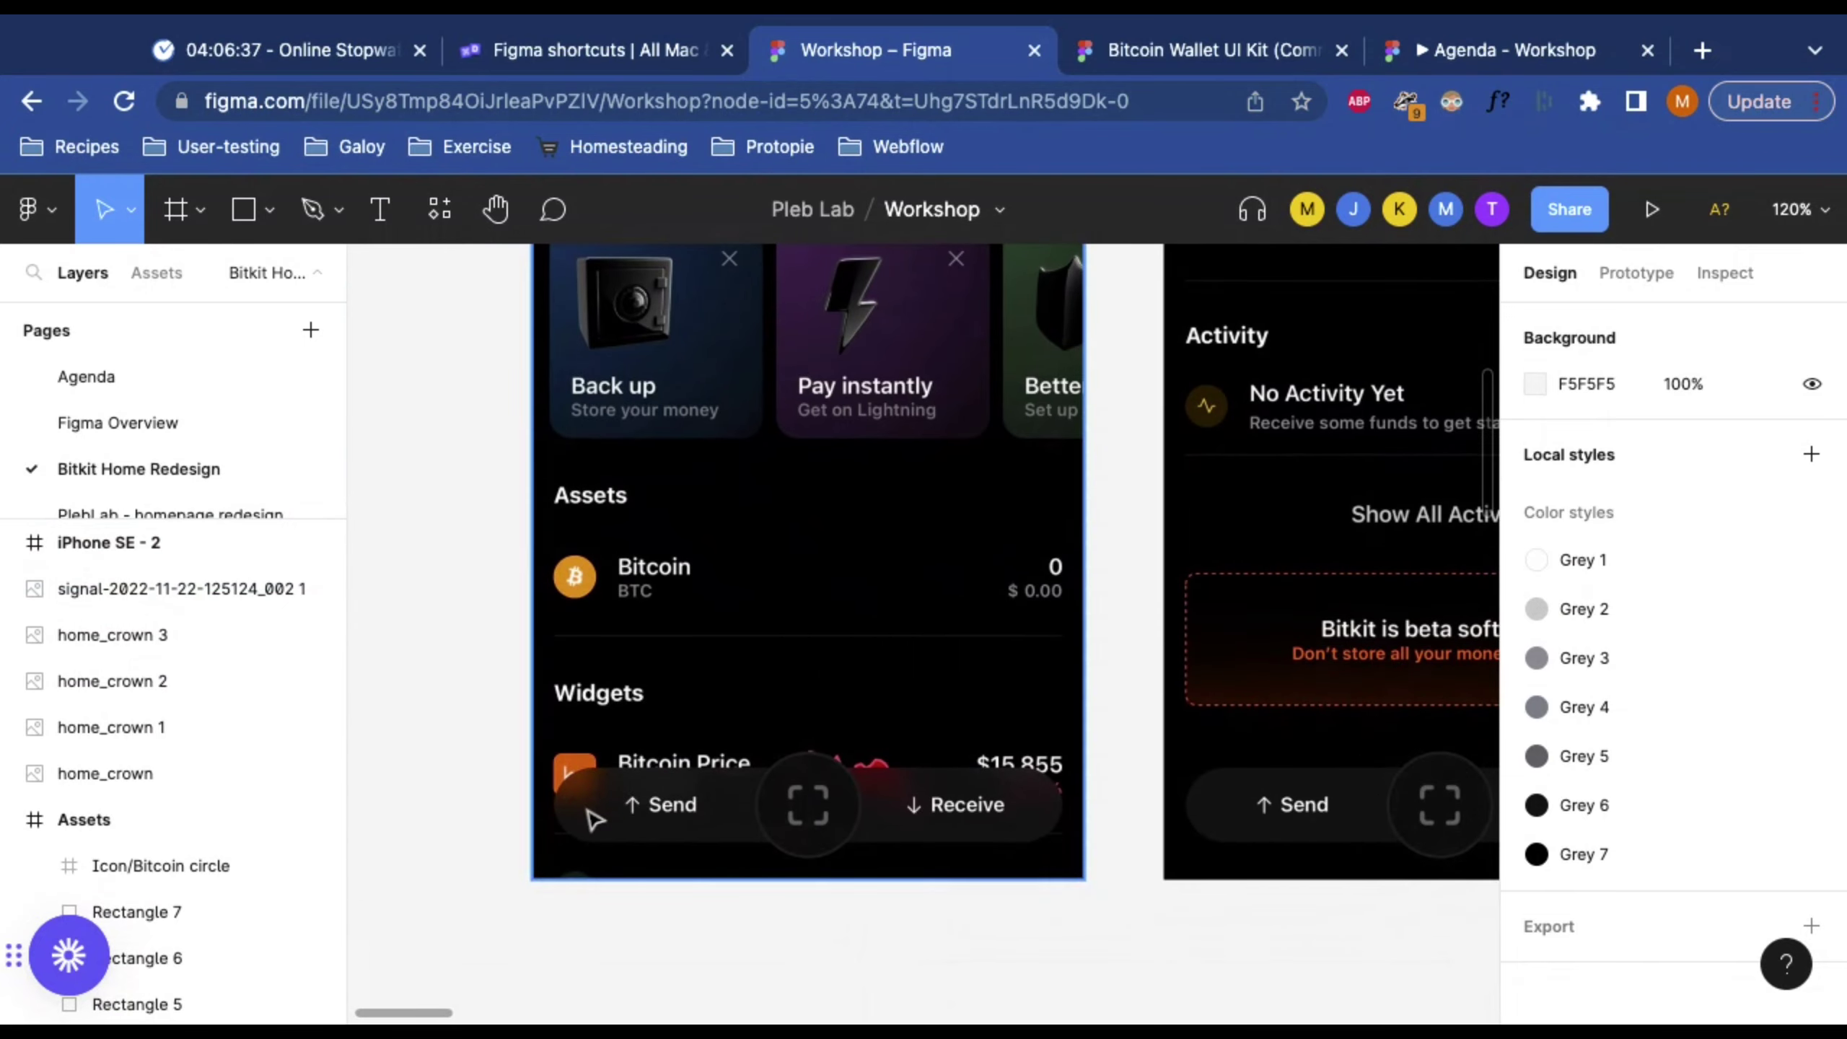
{"action": "scroll", "coordinate": [592, 818], "scroll_direction": "up", "scroll_amount": 5}
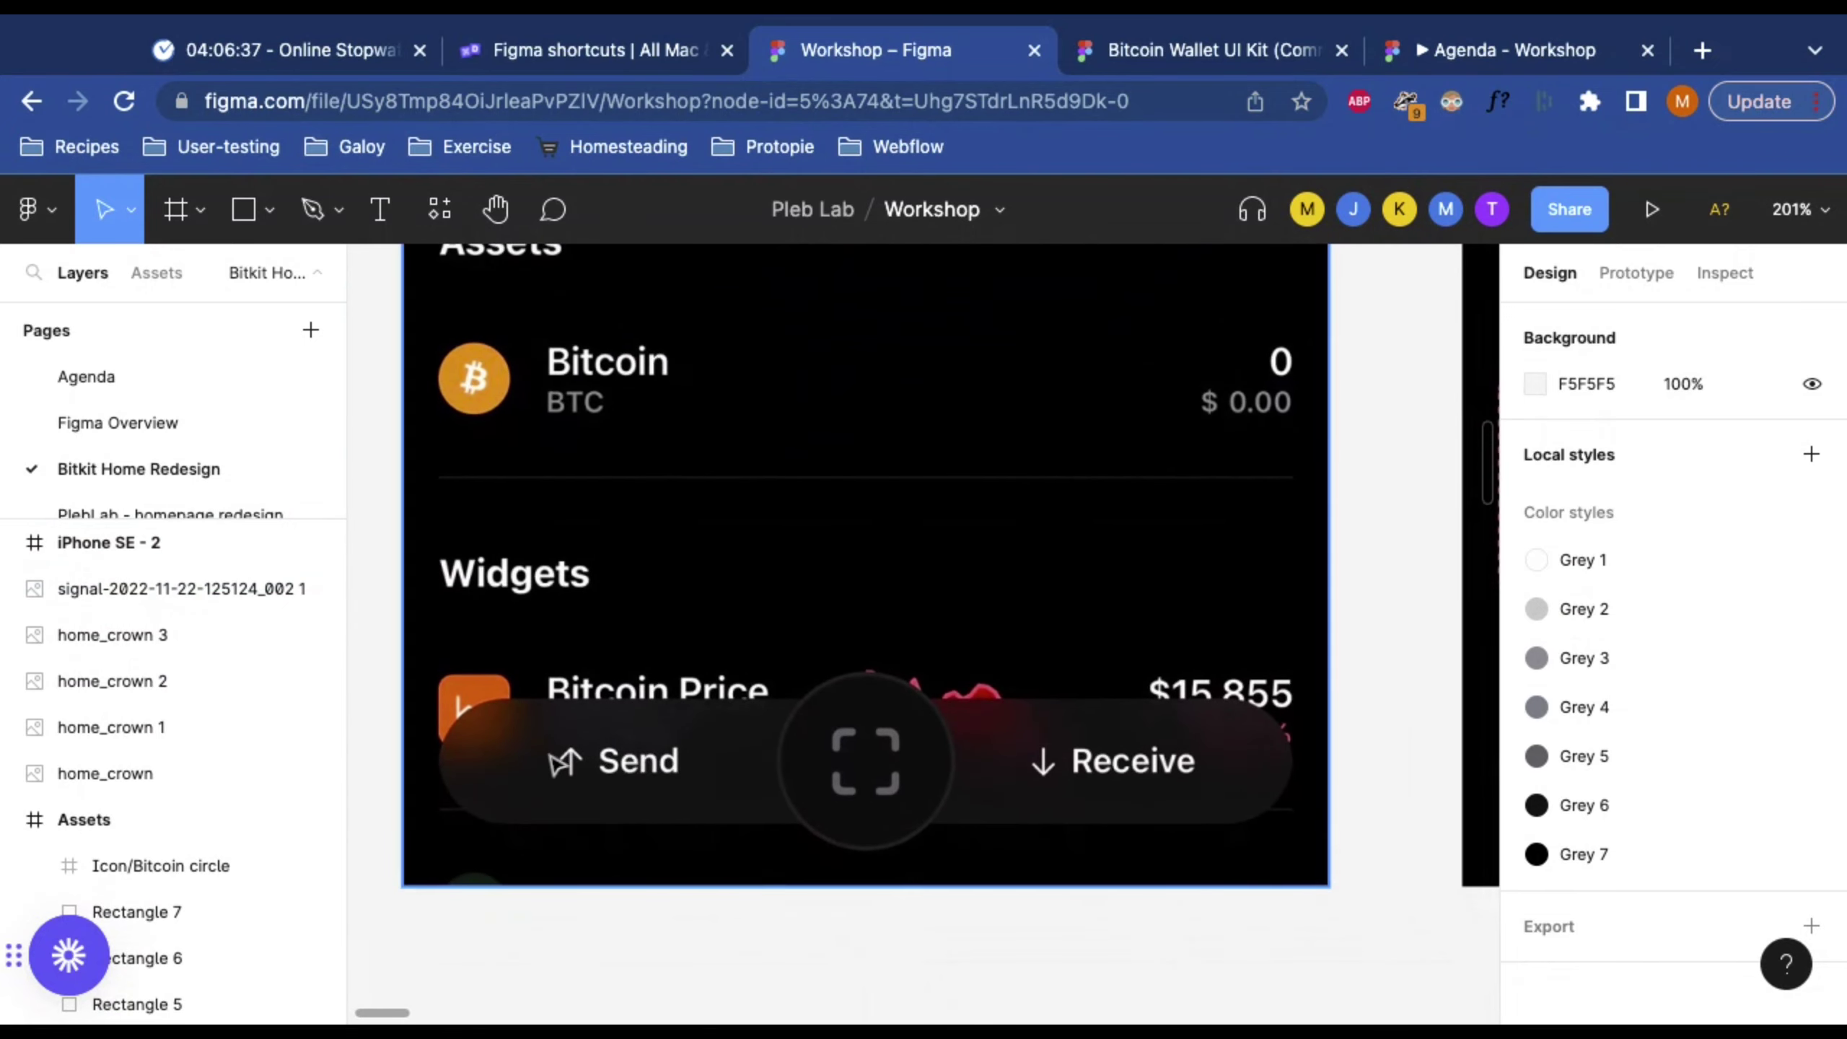
{"action": "scroll", "coordinate": [528, 775], "scroll_direction": "up", "scroll_amount": 5}
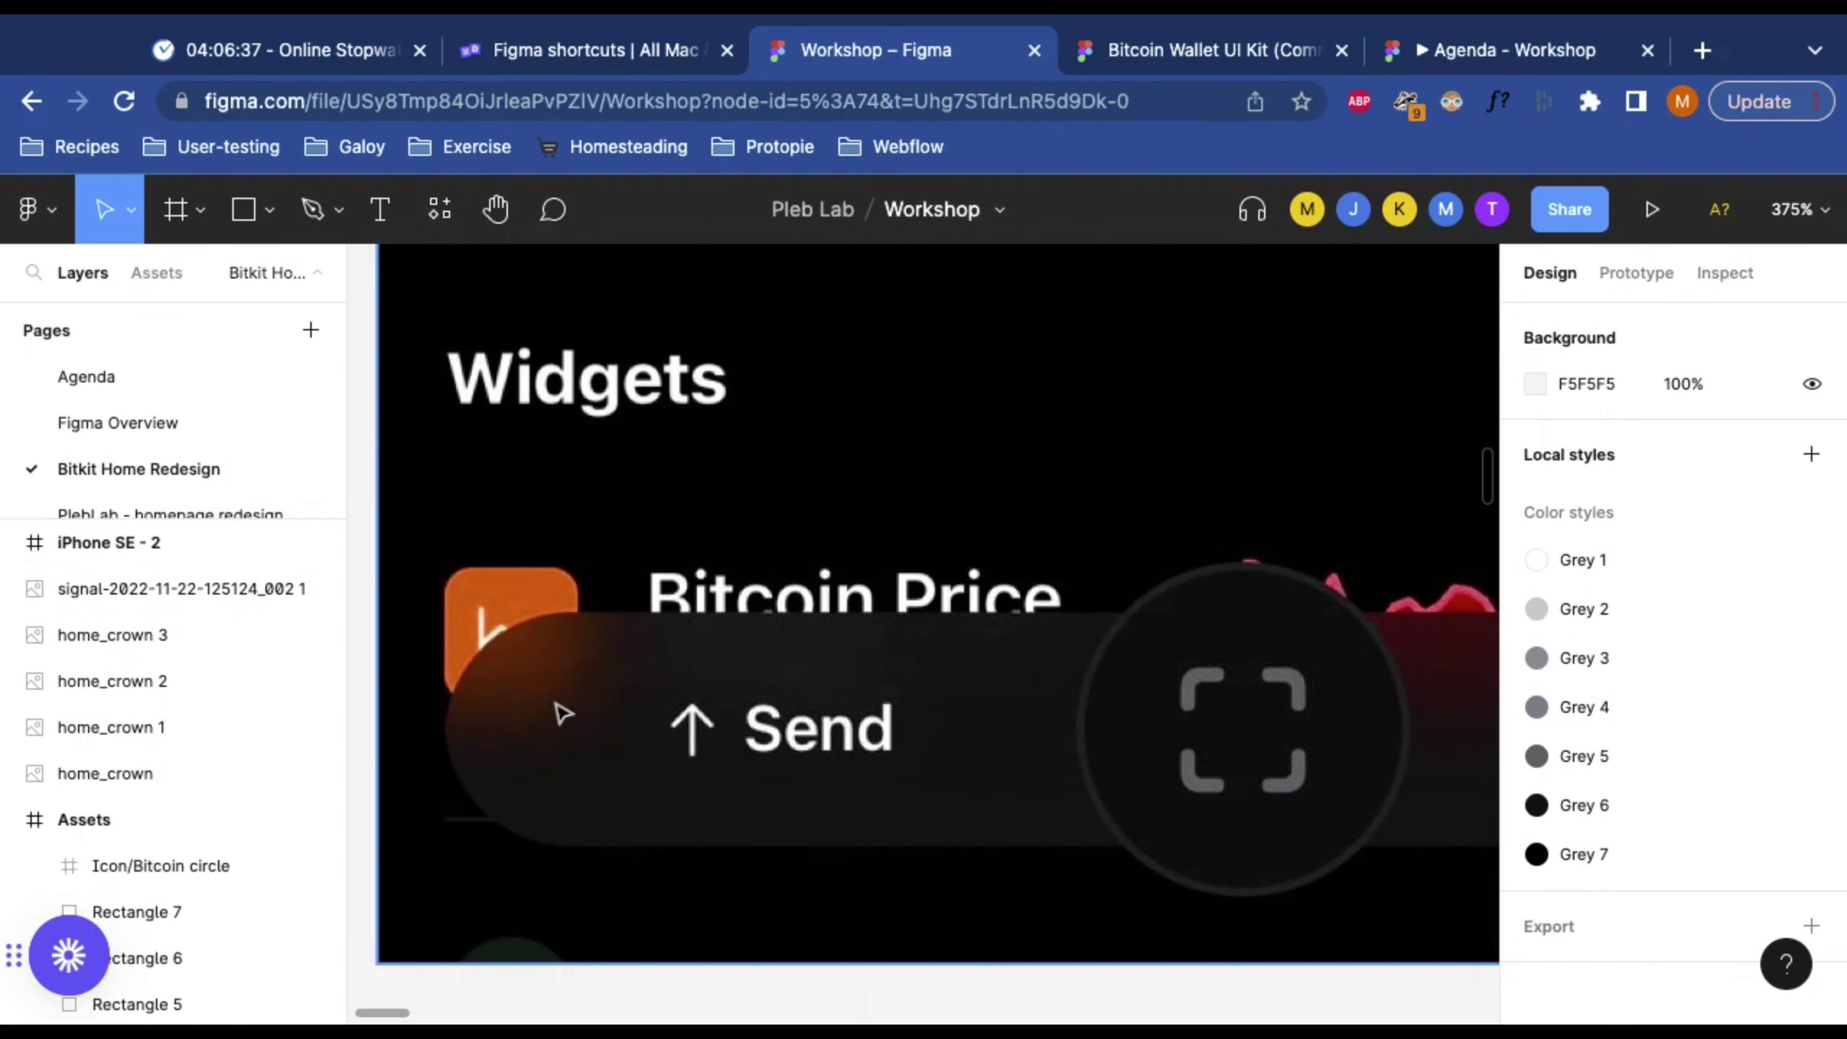
{"action": "scroll", "coordinate": [556, 680], "scroll_direction": "down", "scroll_amount": 10}
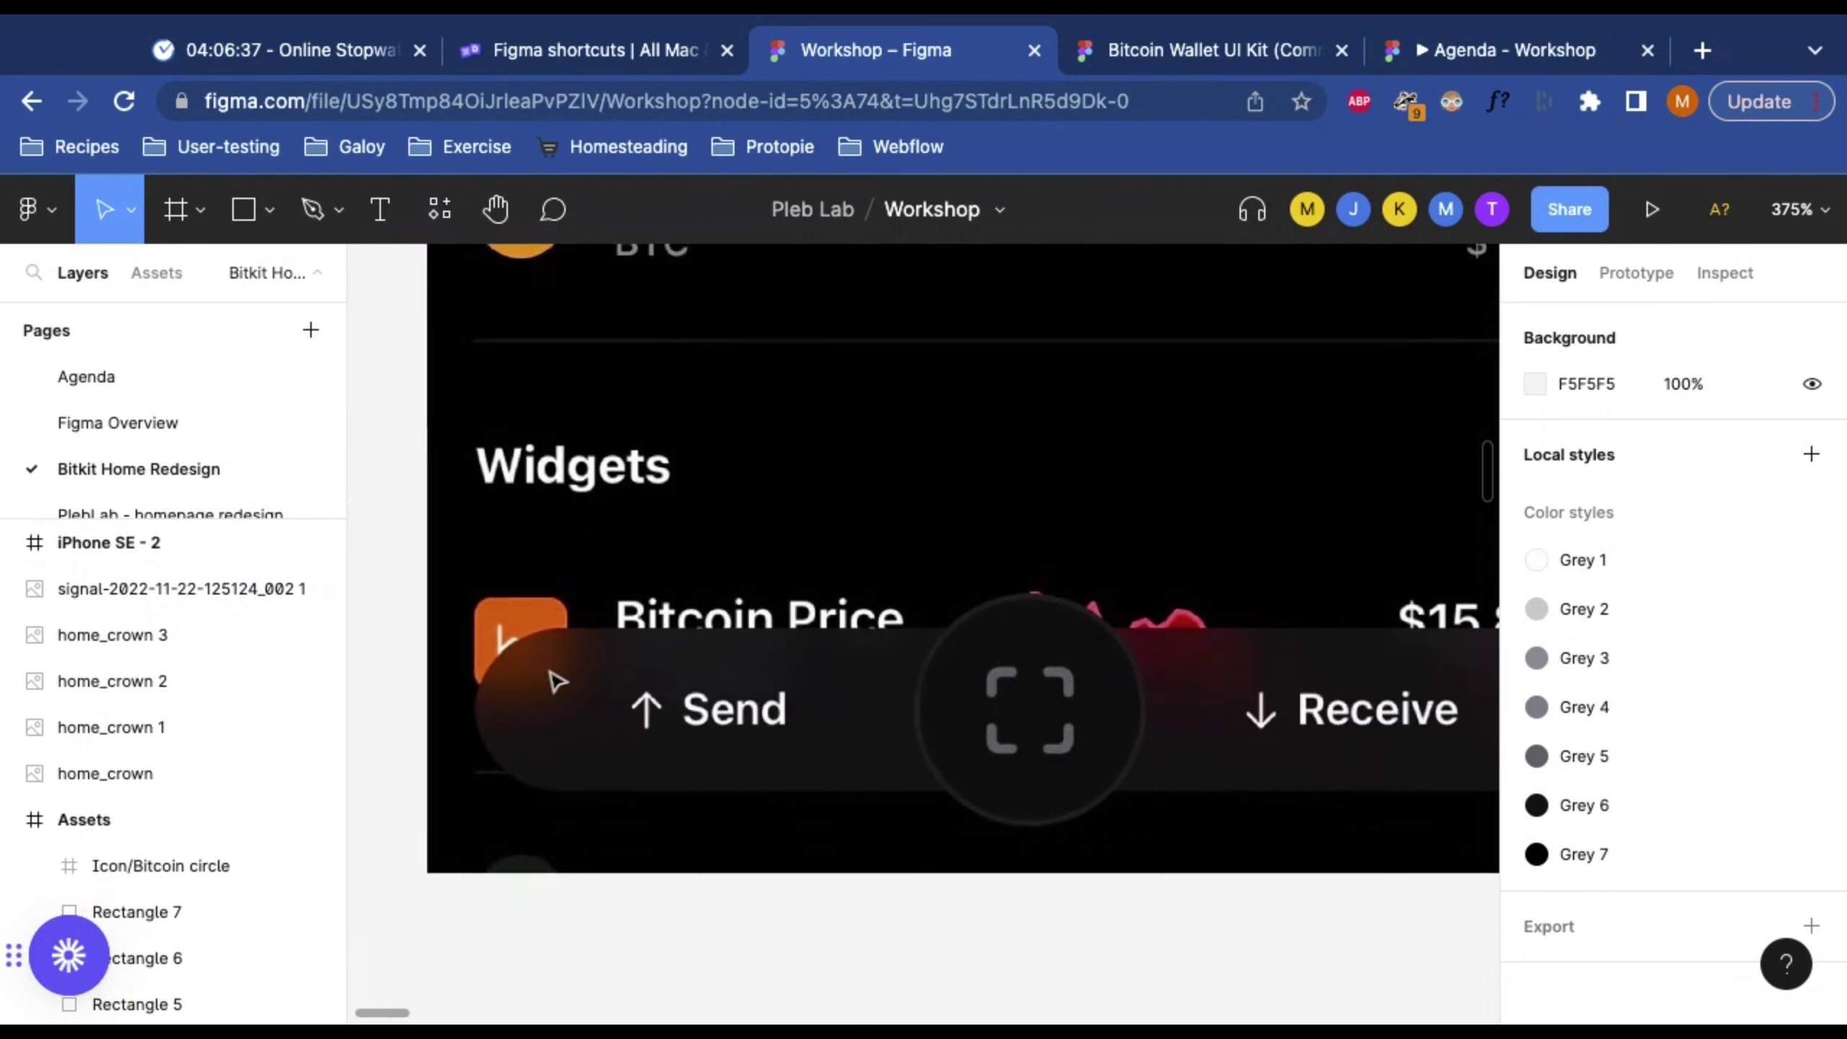
{"action": "scroll", "coordinate": [633, 858], "scroll_direction": "right", "scroll_amount": 10}
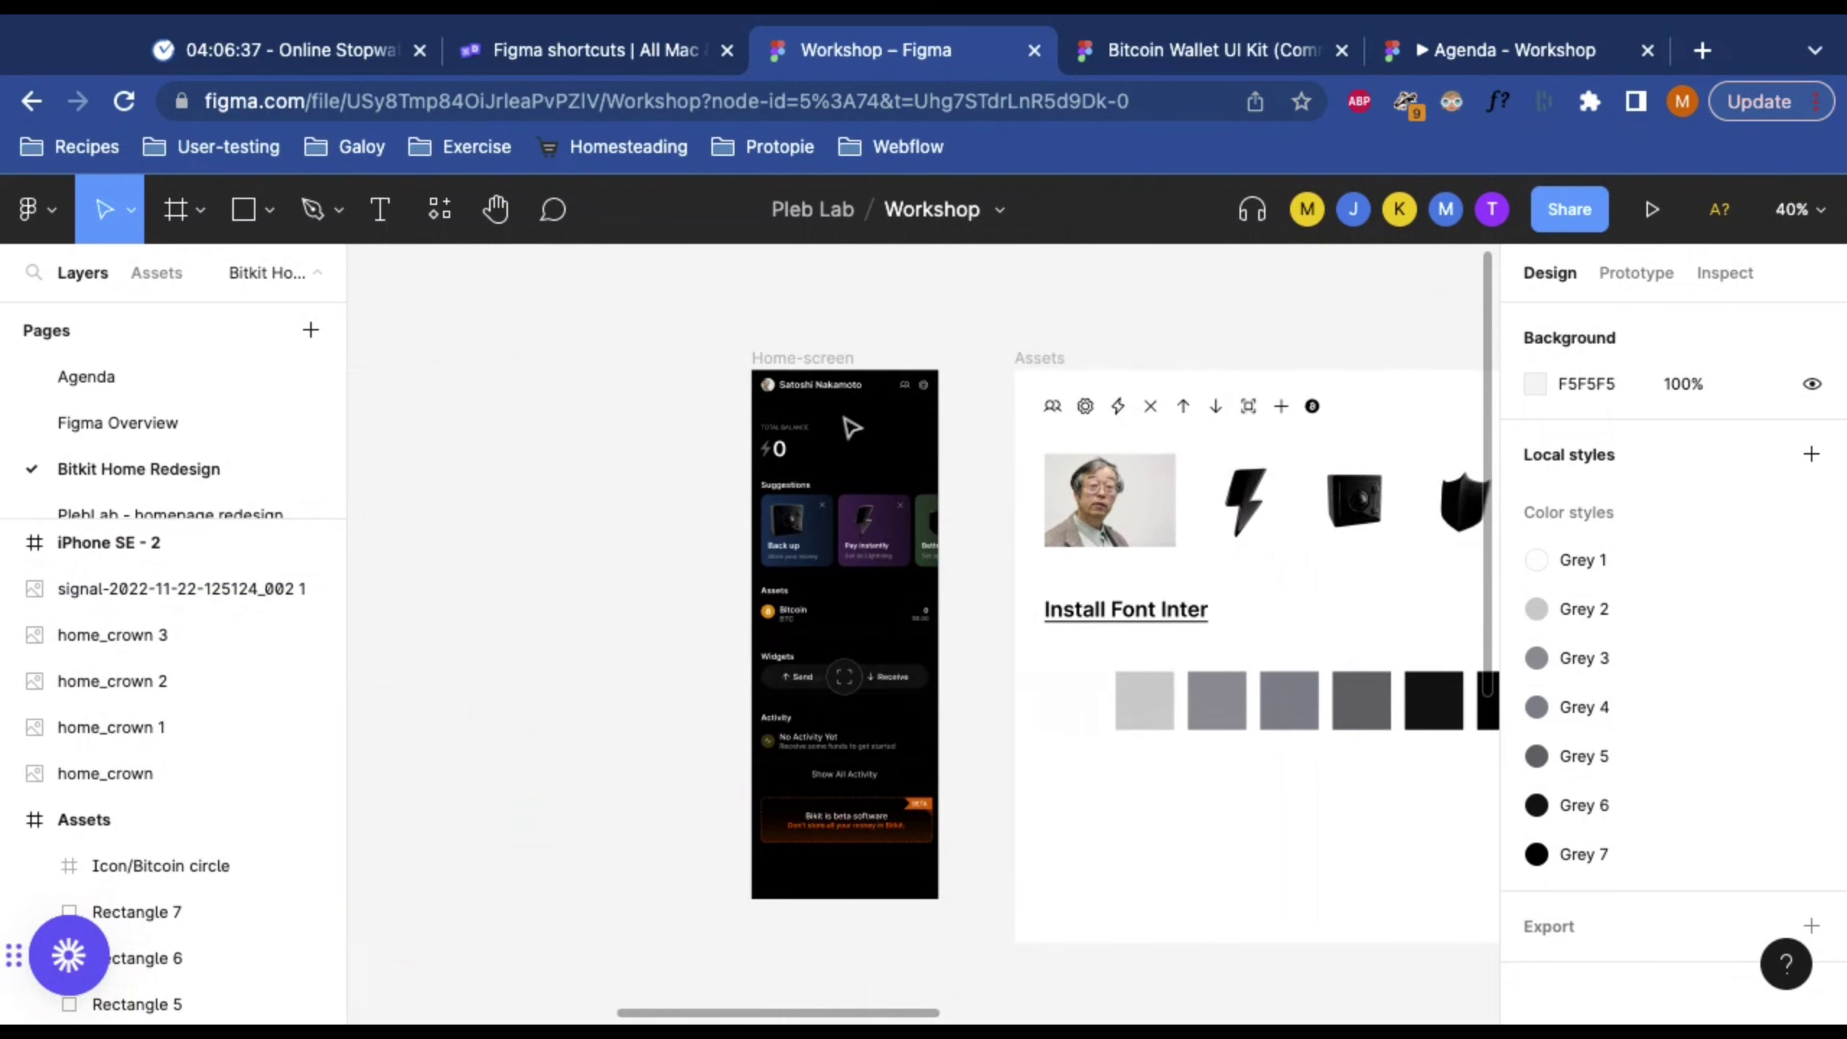
Step: Present the 320 × 907 Home-screen frame, scroll through it, and return to the Workshop – Figma tab
{"action": "left_click", "coordinate": [802, 357]}
{"action": "left_click", "coordinate": [1652, 210]}
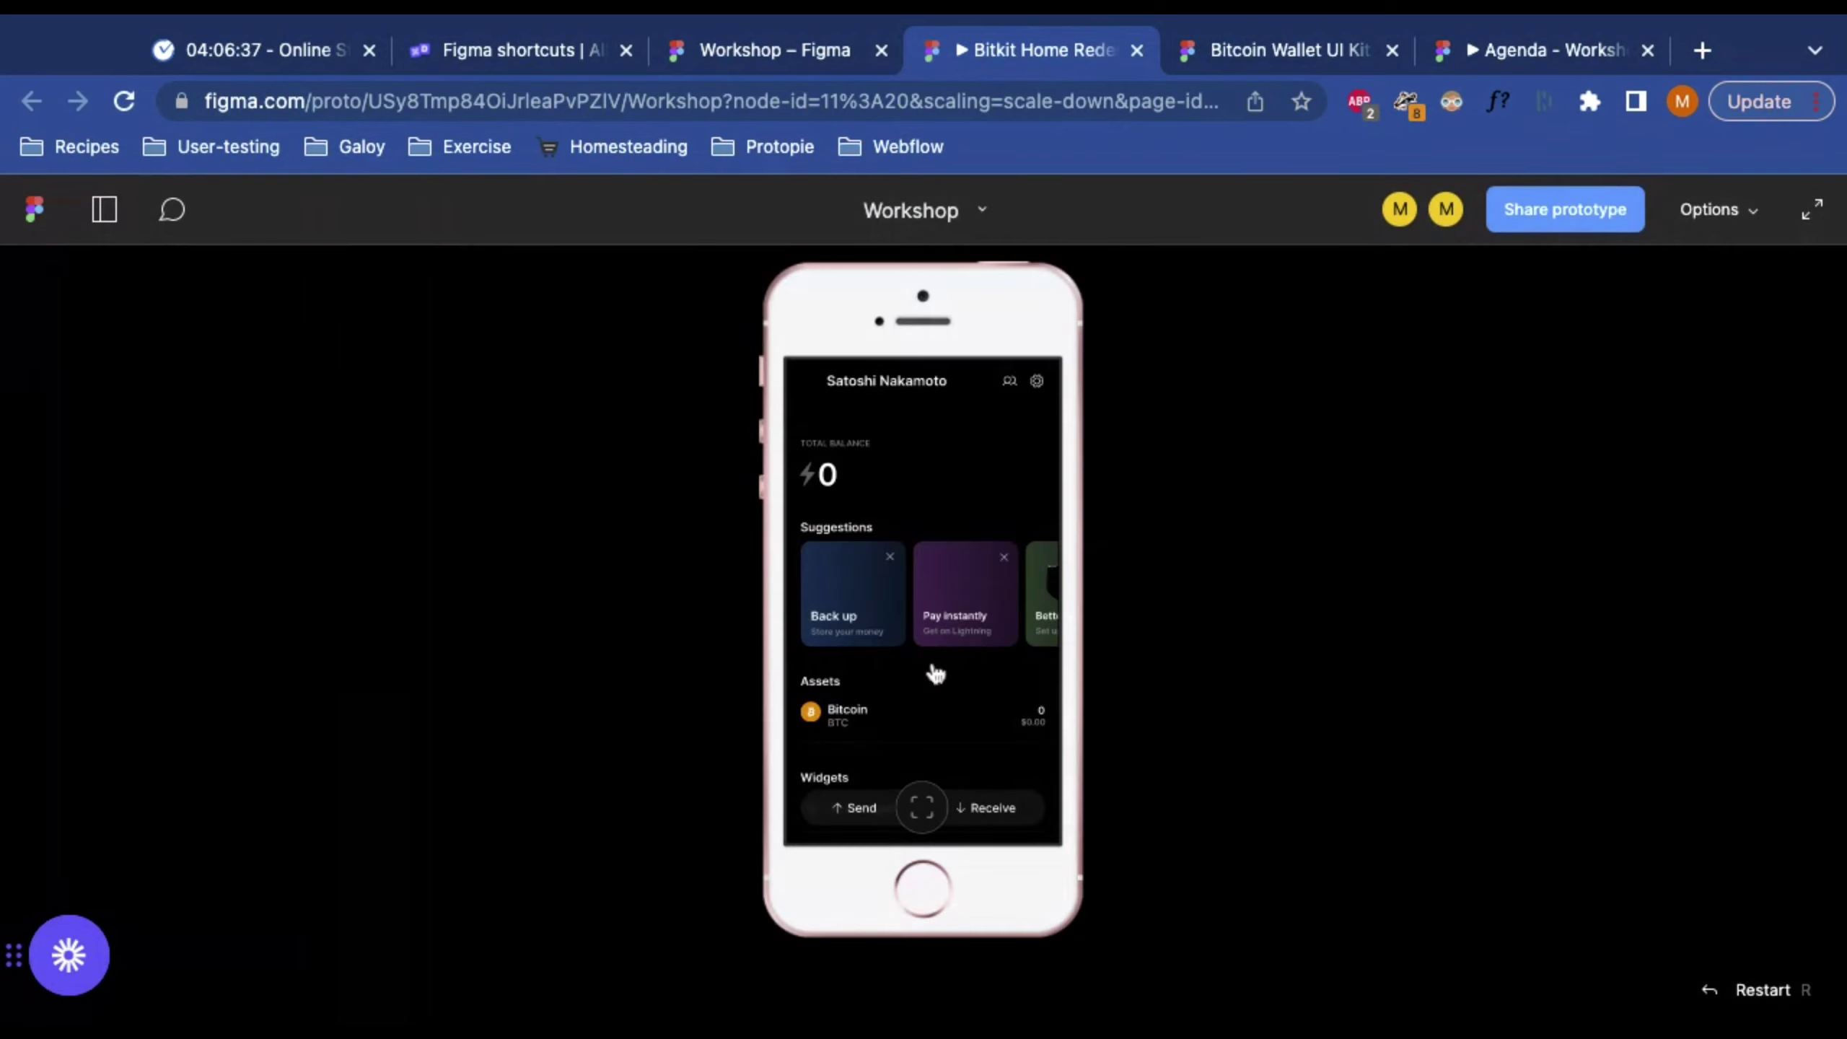
{"action": "scroll", "coordinate": [918, 650], "scroll_direction": "down", "scroll_amount": 2}
{"action": "scroll", "coordinate": [918, 651], "scroll_direction": "down", "scroll_amount": 3}
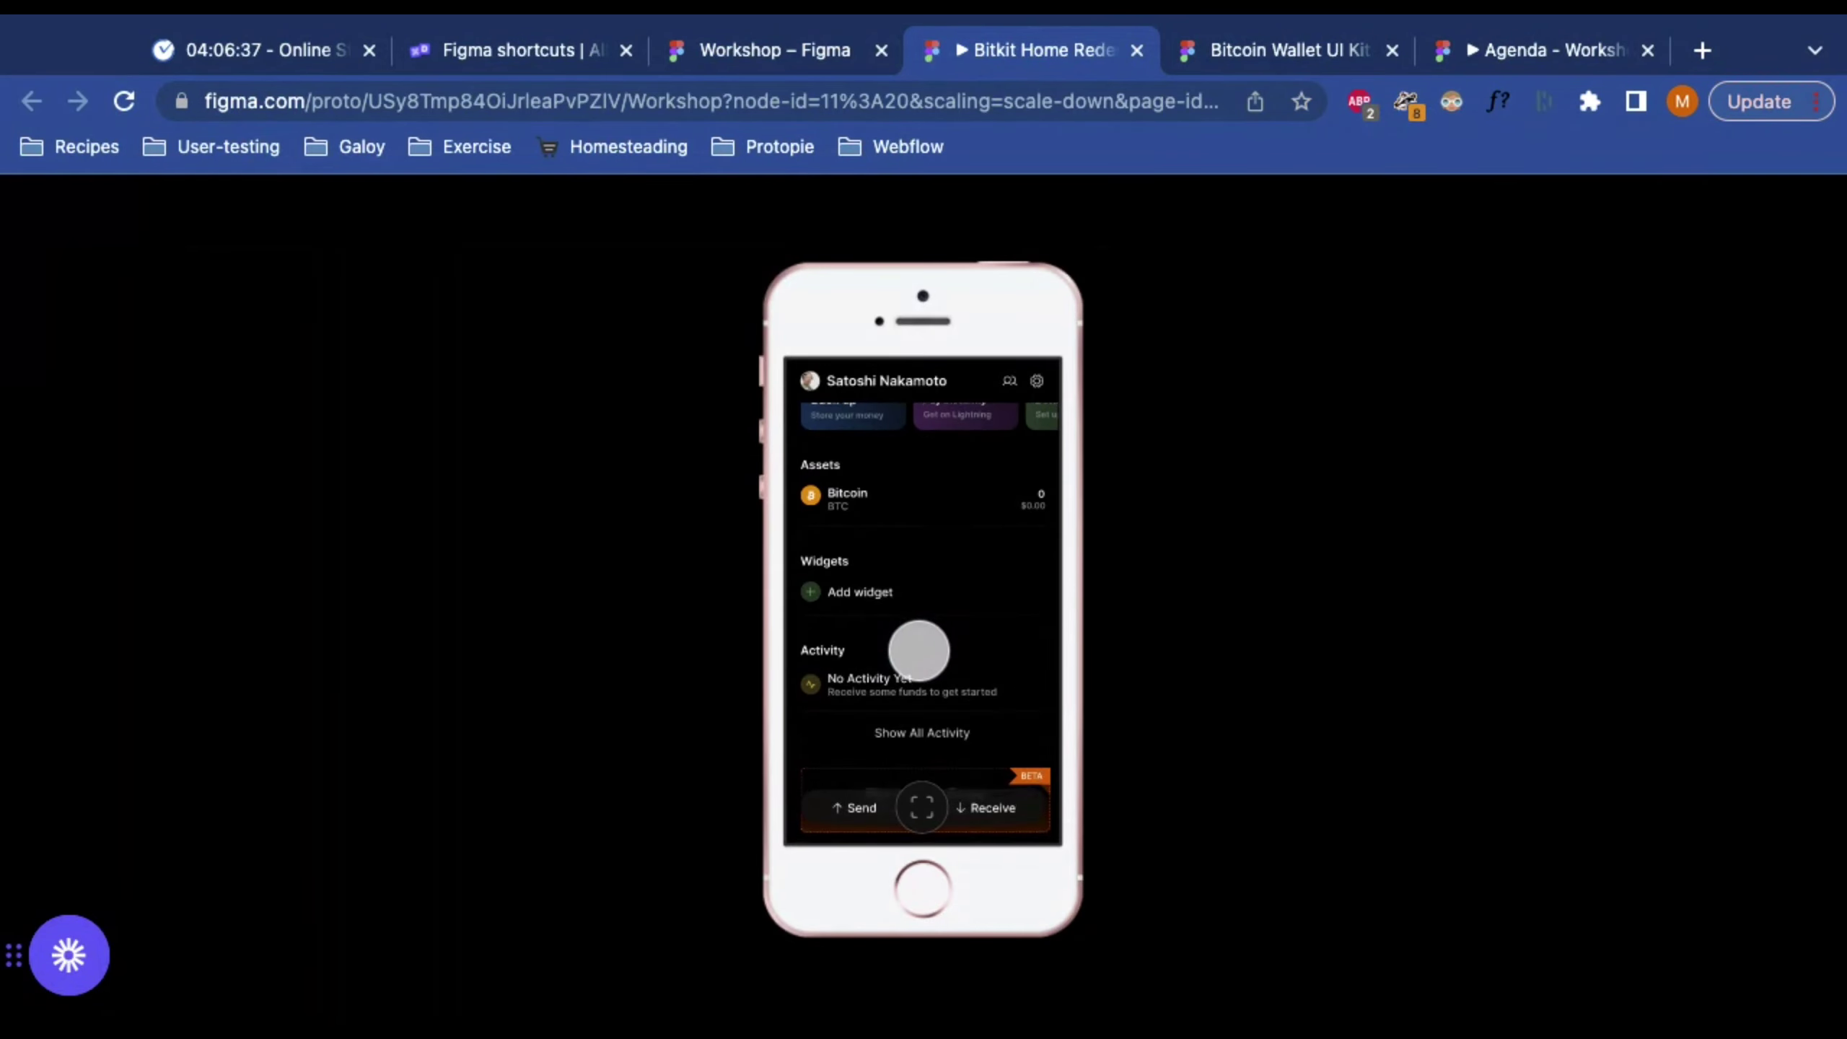
{"action": "scroll", "coordinate": [919, 650], "scroll_direction": "up", "scroll_amount": 5}
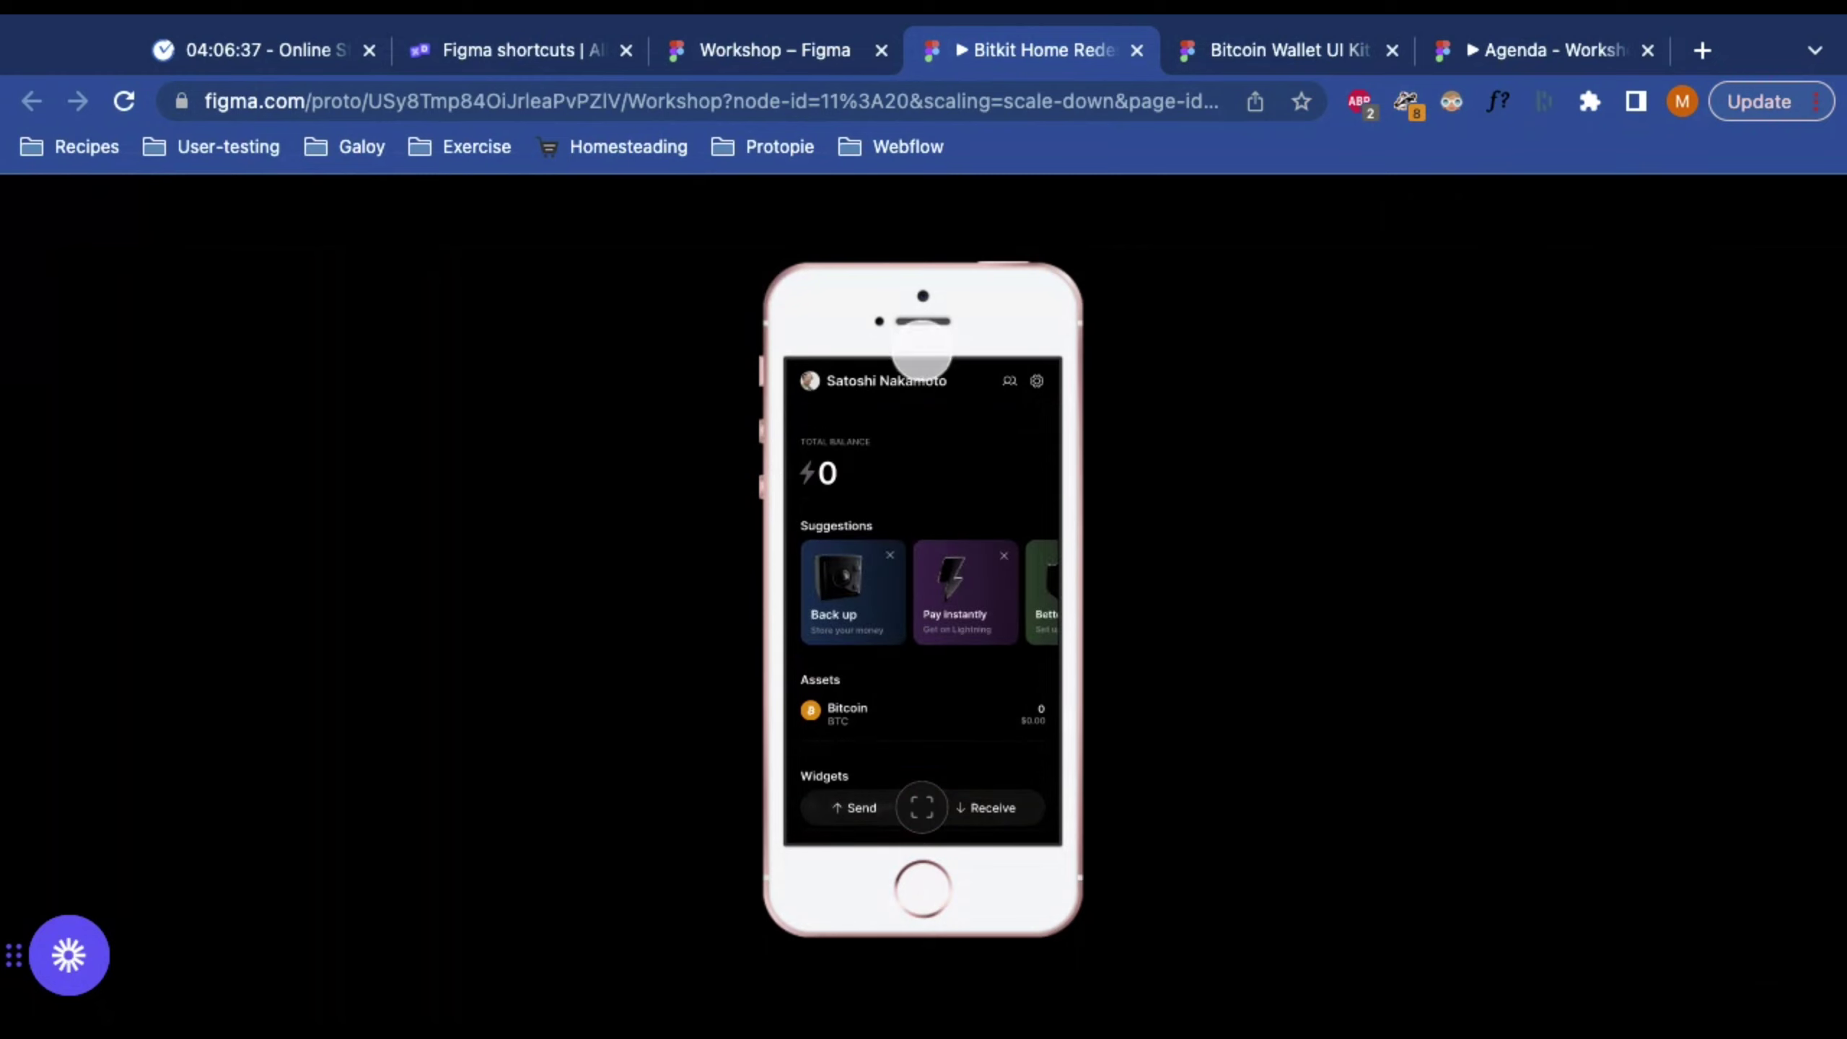
{"action": "scroll", "coordinate": [916, 608], "scroll_direction": "down", "scroll_amount": 5}
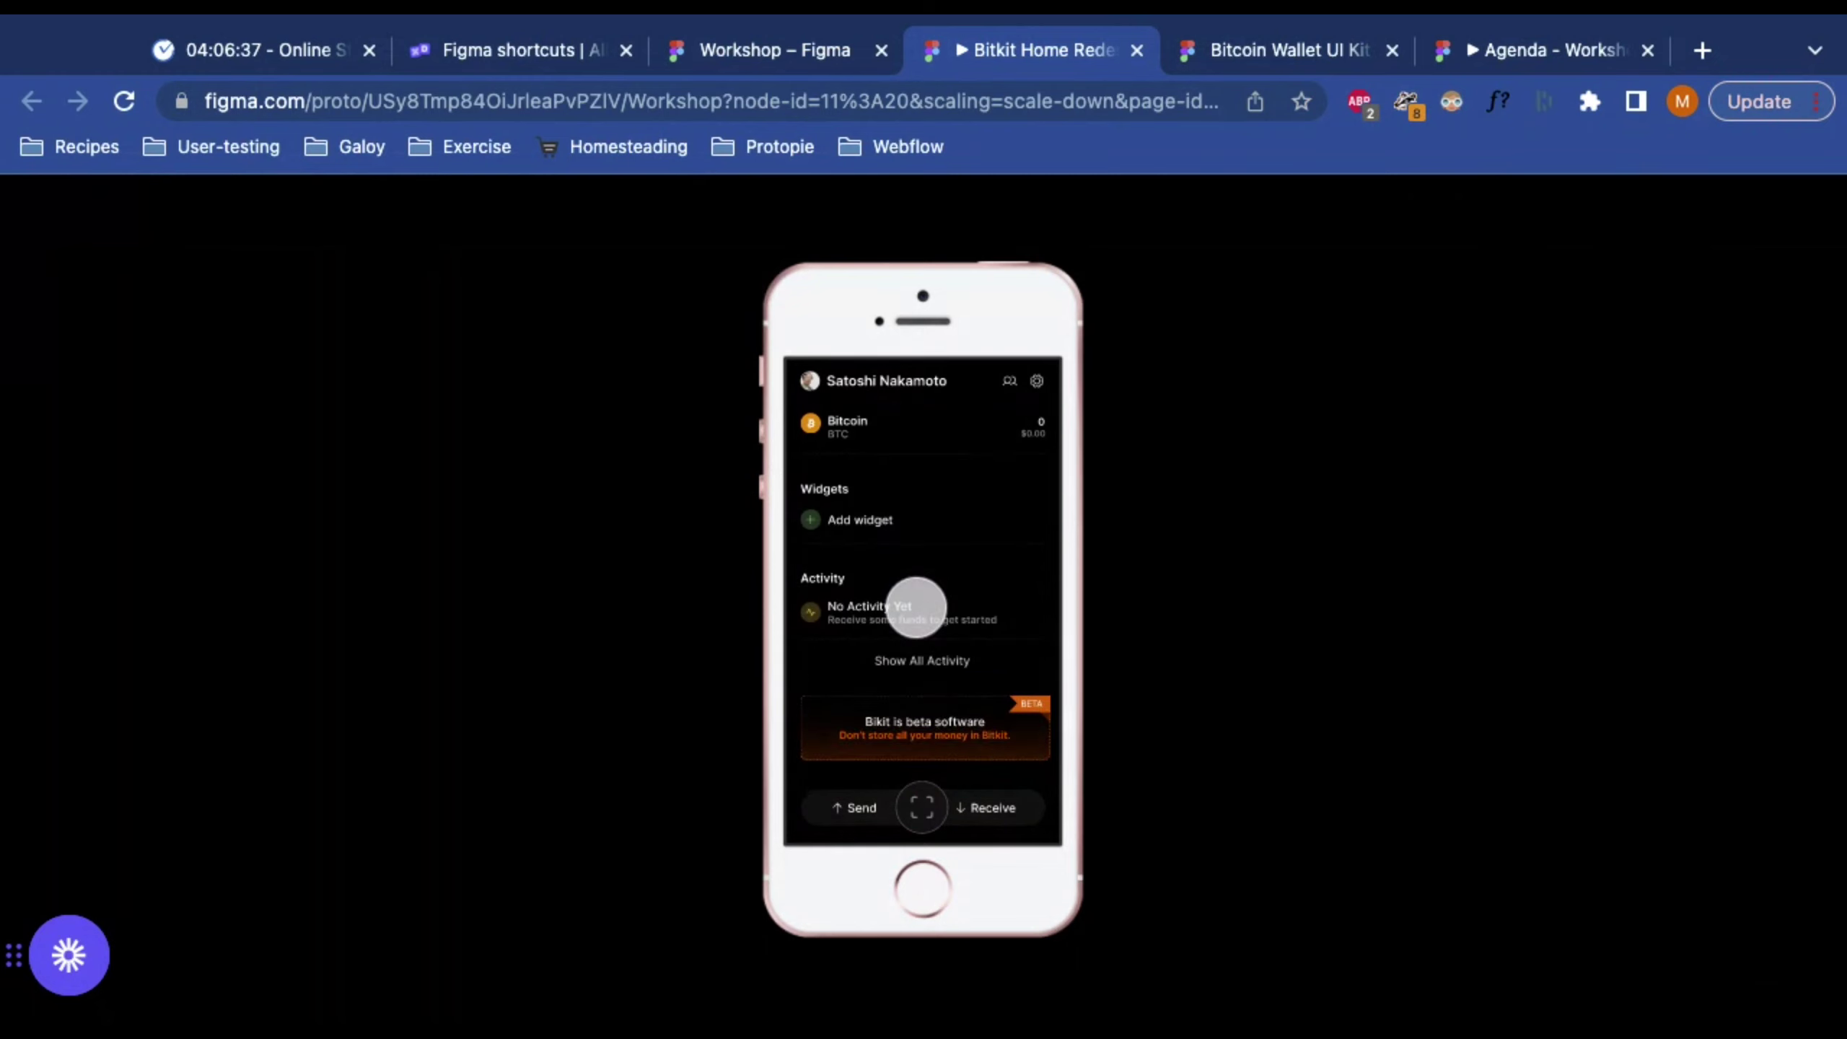
{"action": "scroll", "coordinate": [916, 607], "scroll_direction": "up", "scroll_amount": 5}
{"action": "scroll", "coordinate": [960, 598], "scroll_direction": "right", "scroll_amount": 2}
{"action": "scroll", "coordinate": [968, 592], "scroll_direction": "right", "scroll_amount": 2}
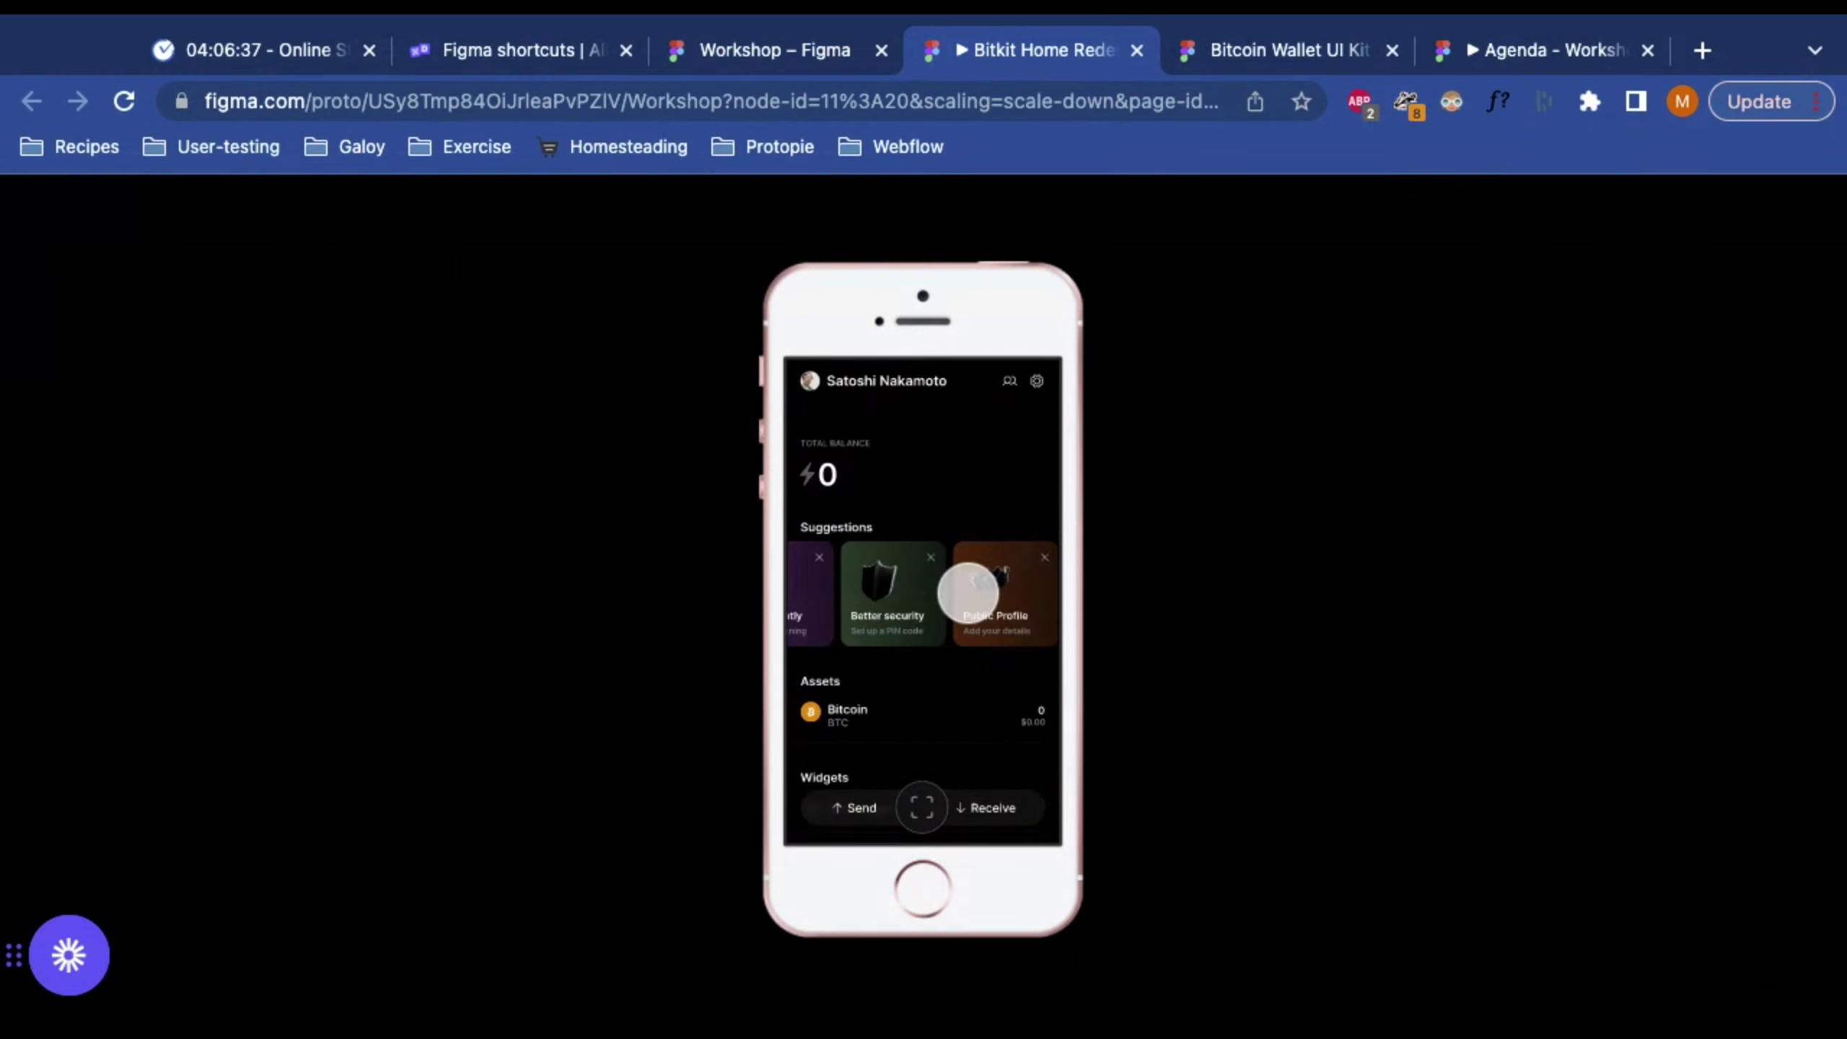
{"action": "scroll", "coordinate": [968, 592], "scroll_direction": "left", "scroll_amount": 3}
{"action": "scroll", "coordinate": [968, 592], "scroll_direction": "right", "scroll_amount": 2}
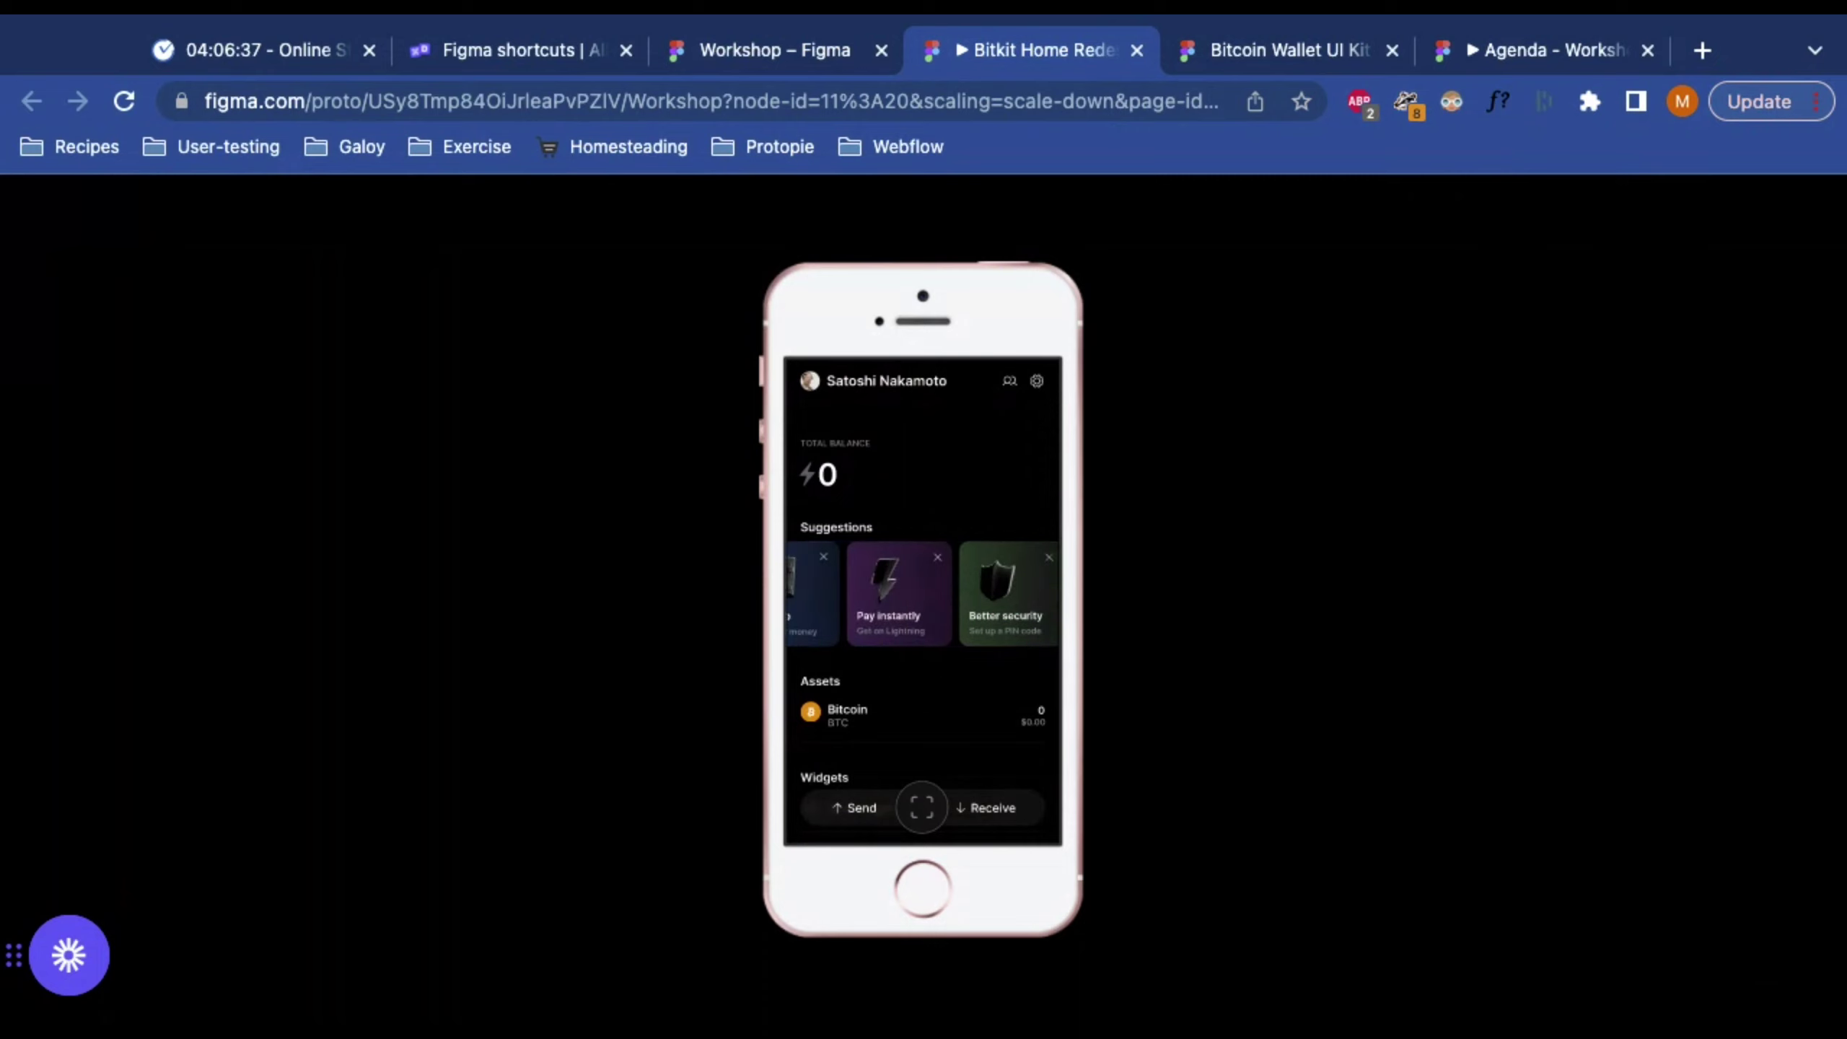
{"action": "scroll", "coordinate": [968, 591], "scroll_direction": "left", "scroll_amount": 2}
{"action": "scroll", "coordinate": [989, 689], "scroll_direction": "down", "scroll_amount": 5}
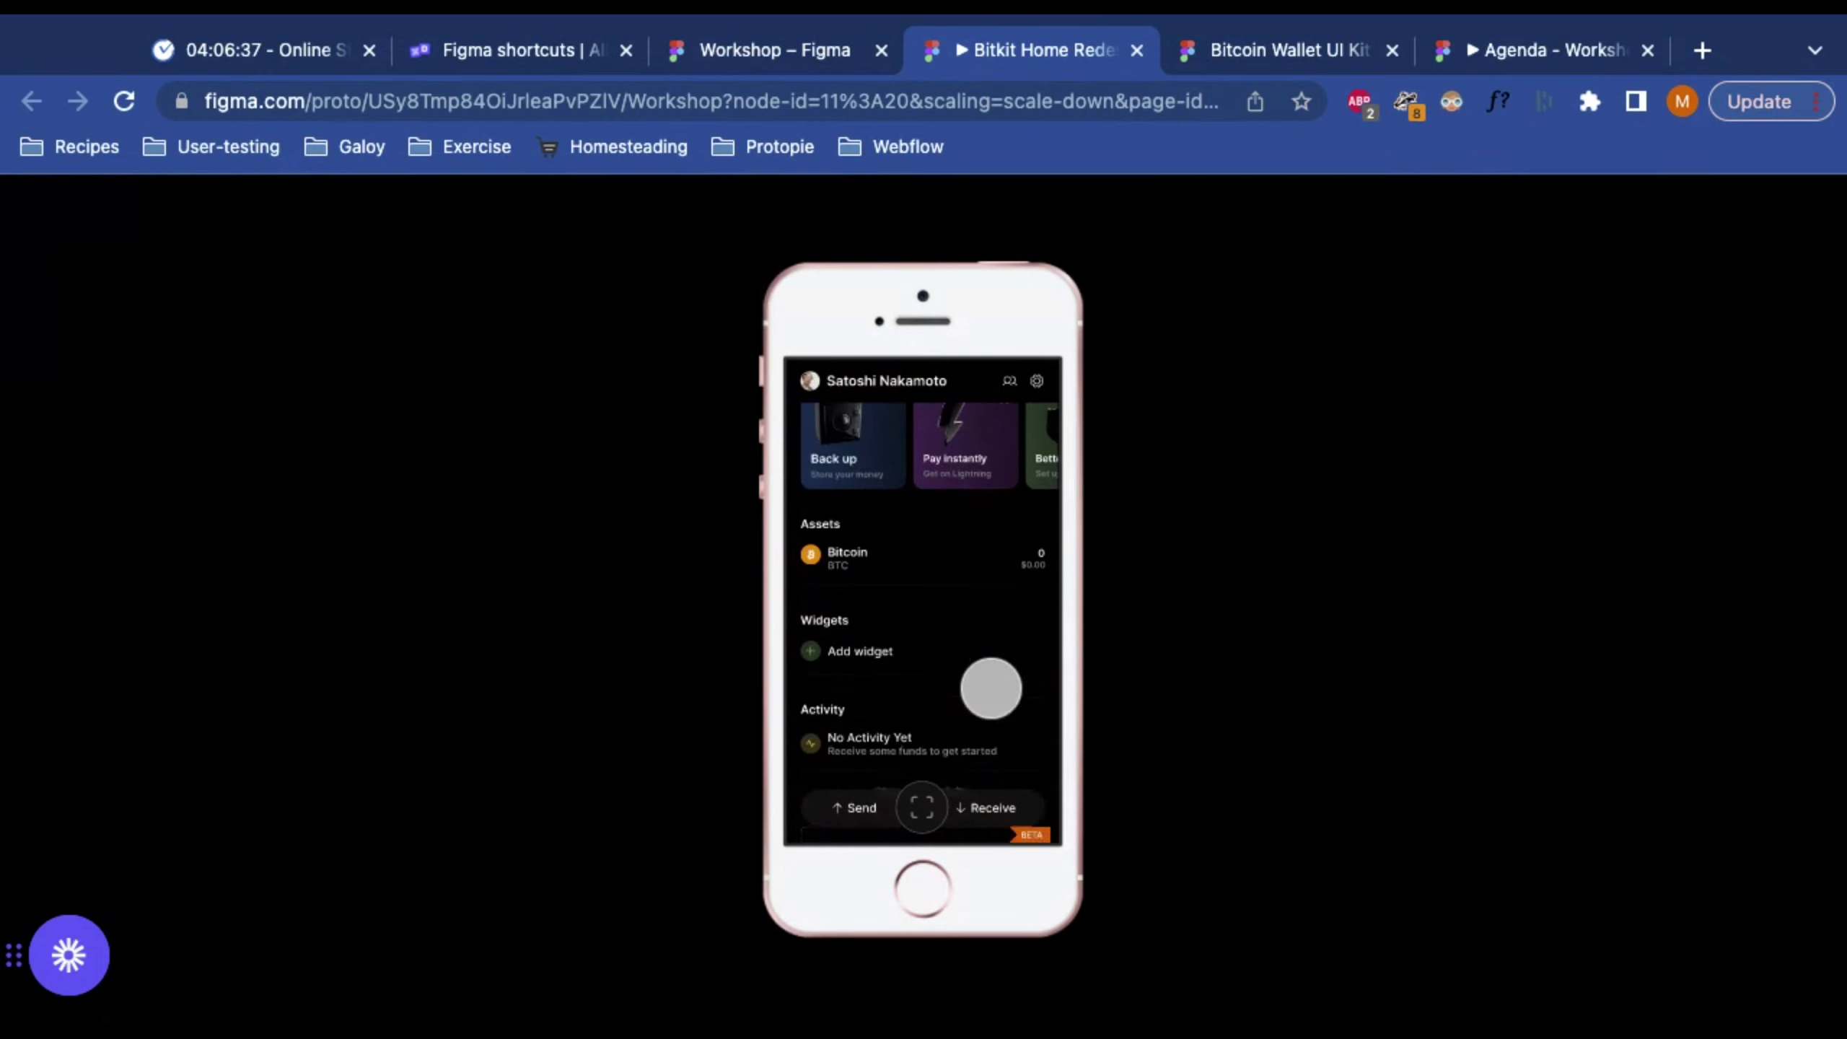
{"action": "left_click", "coordinate": [737, 55]}
{"action": "scroll", "coordinate": [1138, 932], "scroll_direction": "left", "scroll_amount": 5}
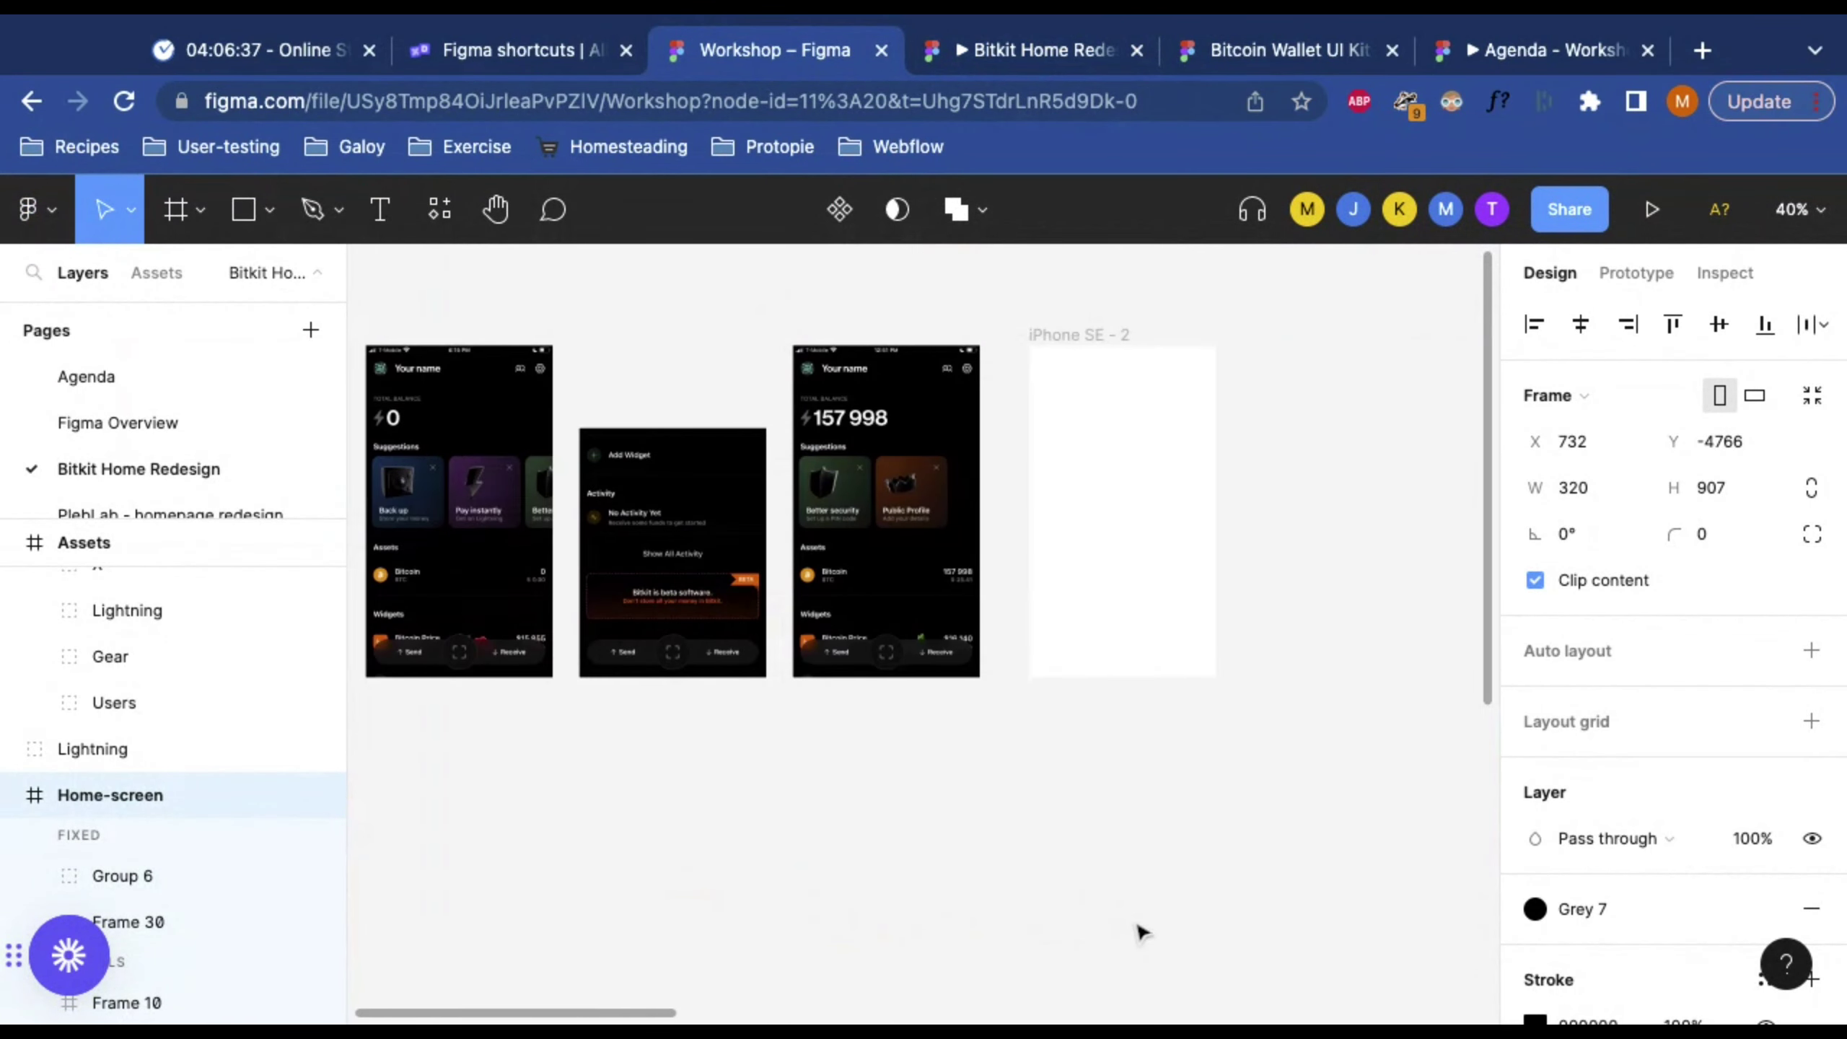
Step: Move the home-part1 screenshot slightly right inside Home-screen, to X -718
{"action": "scroll", "coordinate": [1137, 932], "scroll_direction": "left", "scroll_amount": 5}
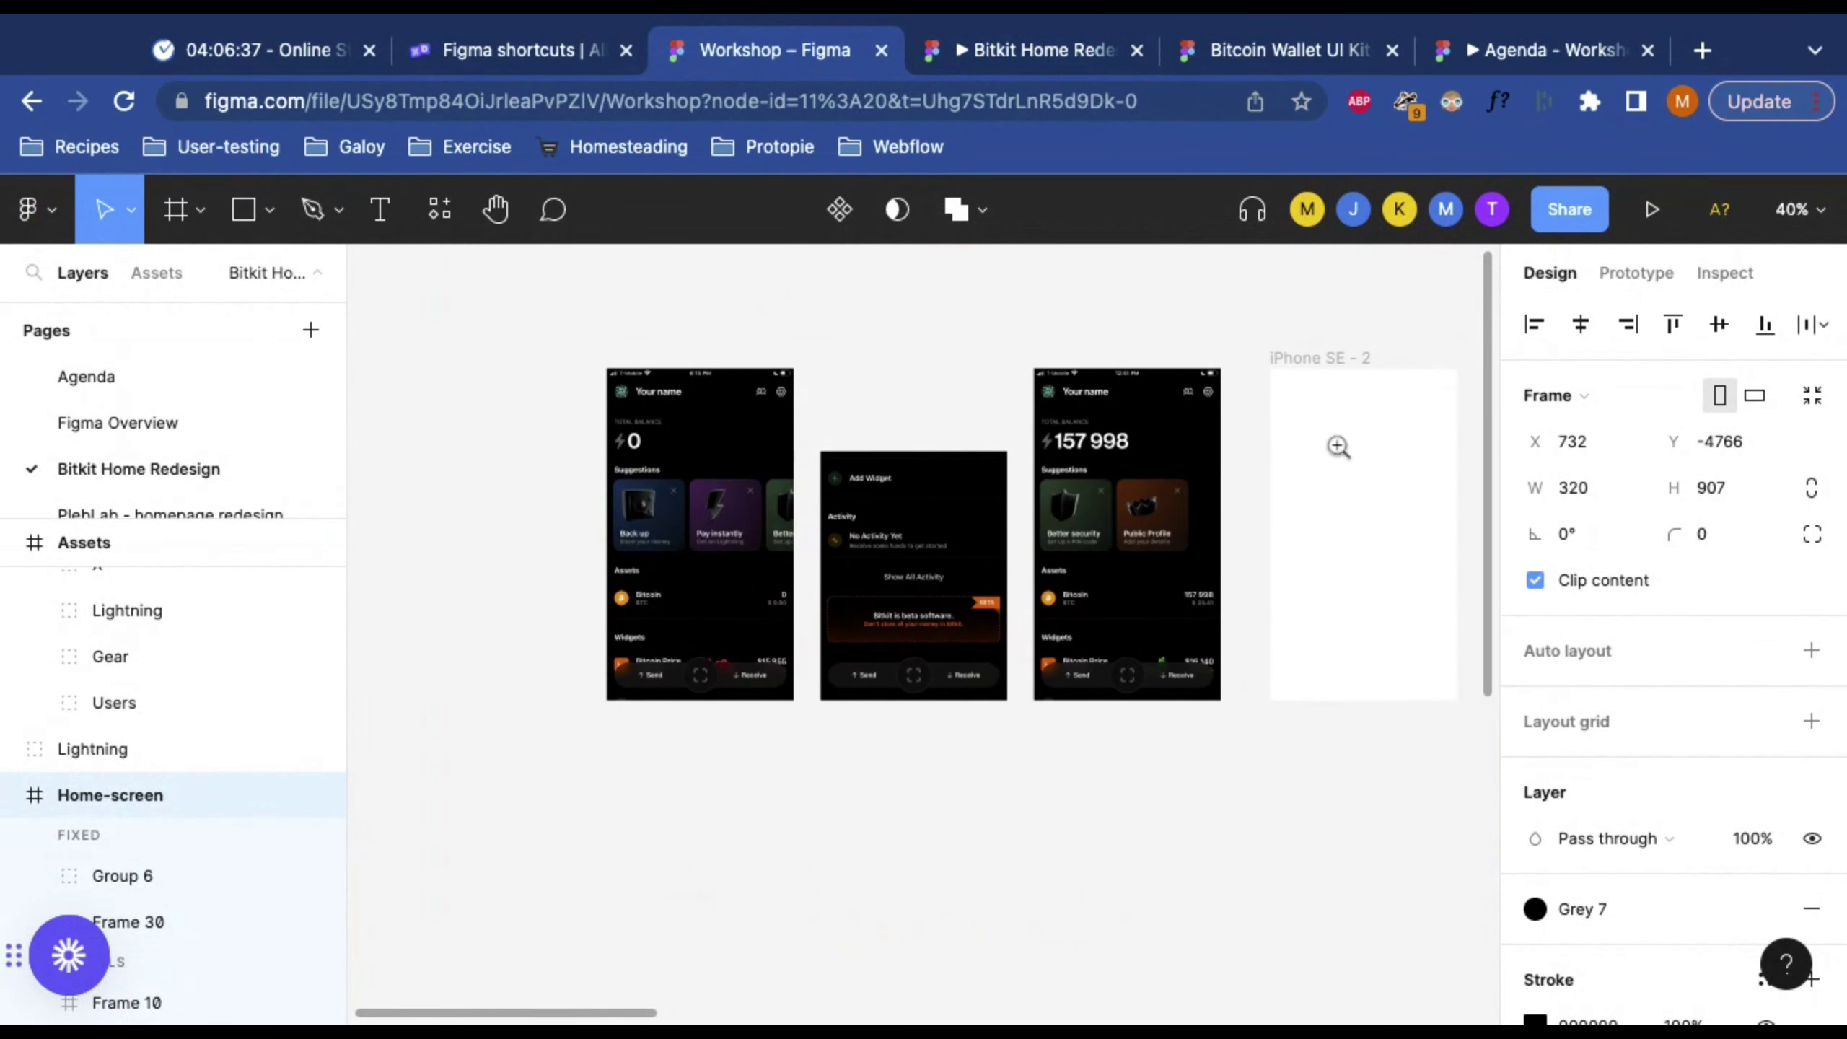
{"action": "left_click", "coordinate": [1338, 446]}
{"action": "scroll", "coordinate": [1091, 447], "scroll_direction": "left", "scroll_amount": 6}
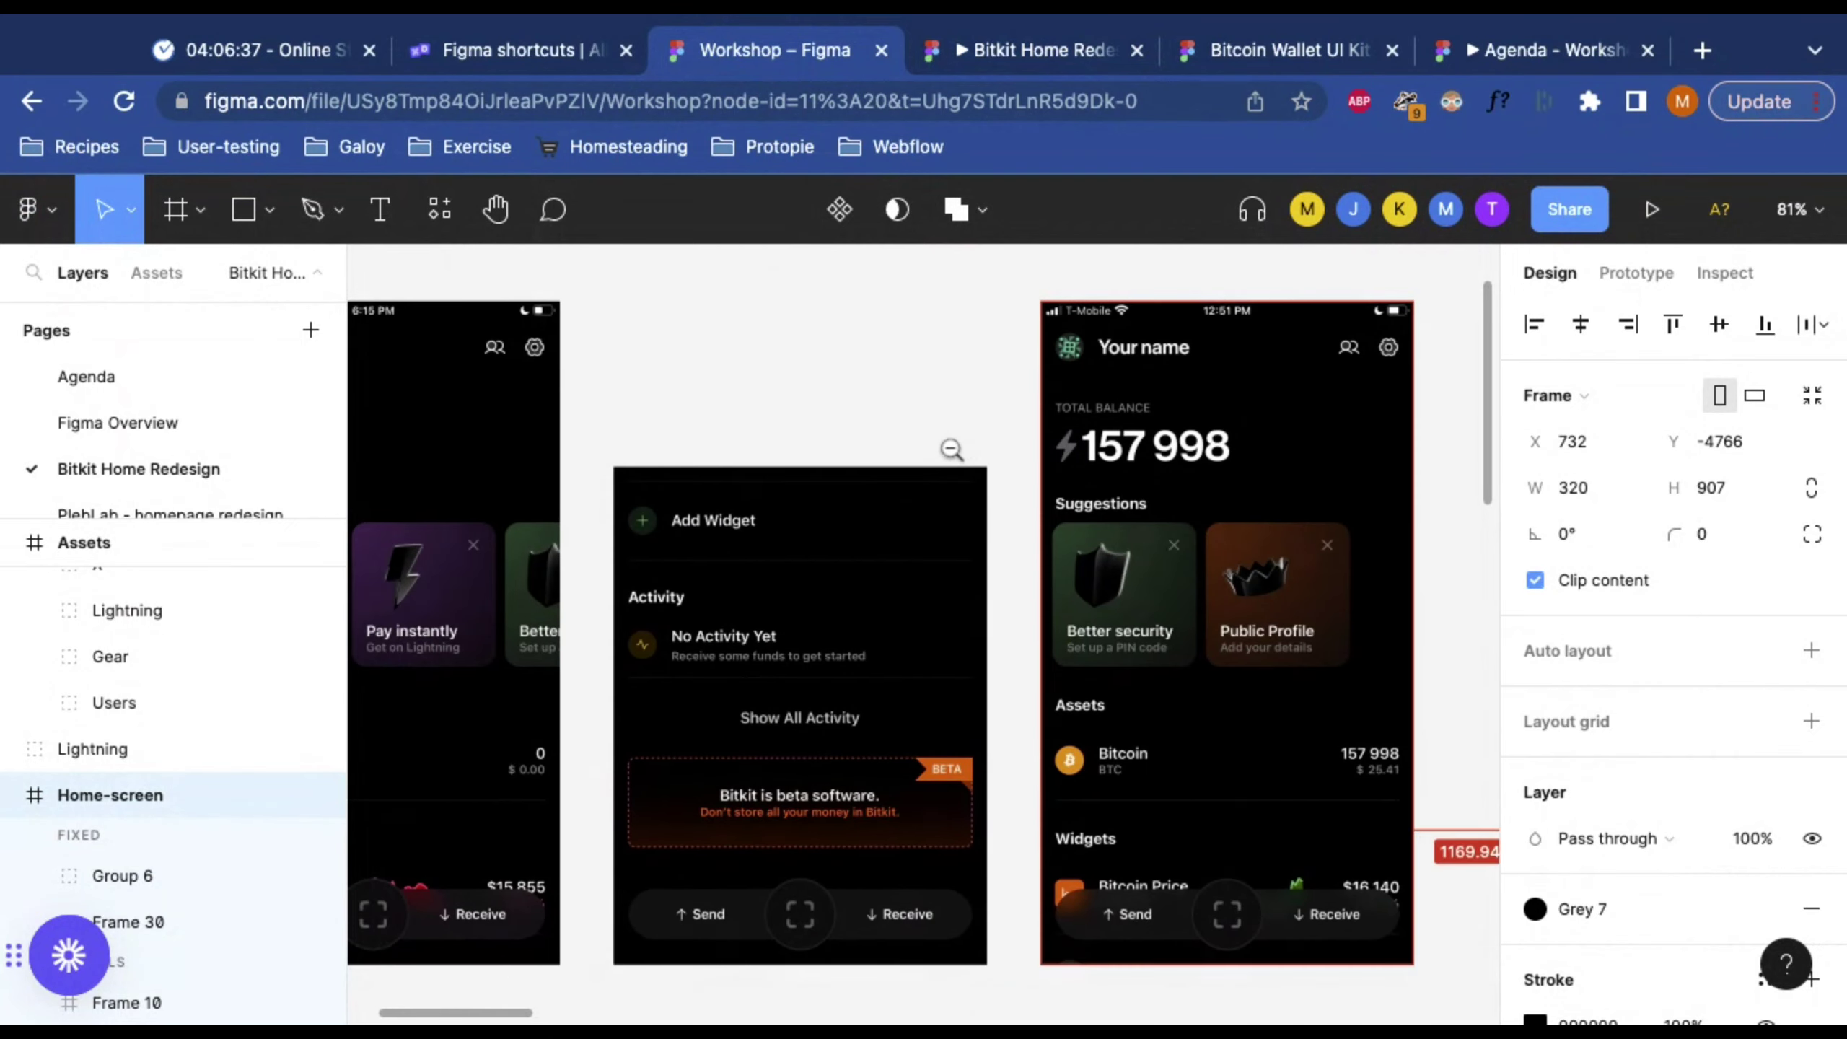
{"action": "left_click", "coordinate": [951, 448], "text": "alt"}
{"action": "left_click_drag", "start_coordinate": [882, 582], "coordinate": [1142, 524]}
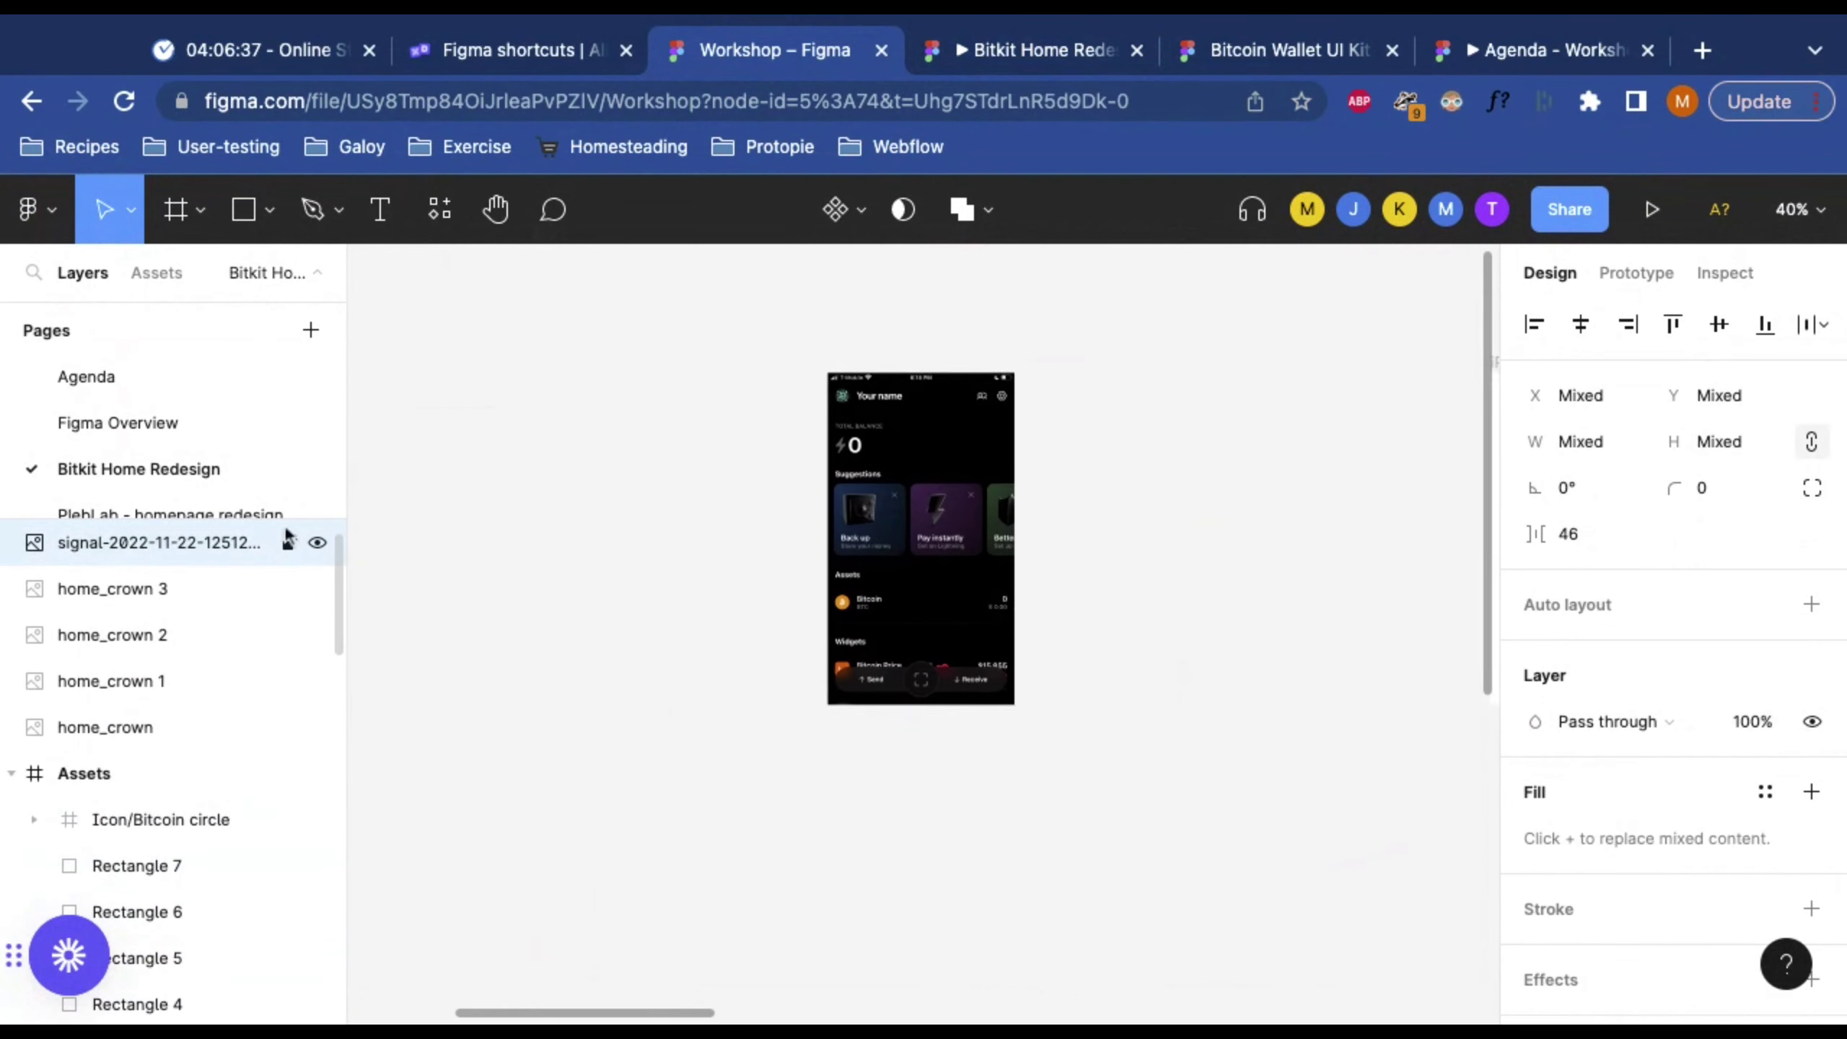
{"action": "left_click_drag", "start_coordinate": [961, 578], "coordinate": [1055, 509]}
Step: Zoom to 323% on the screenshot's header avatar and pick the Ellipse tool
{"action": "left_click", "coordinate": [1337, 437]}
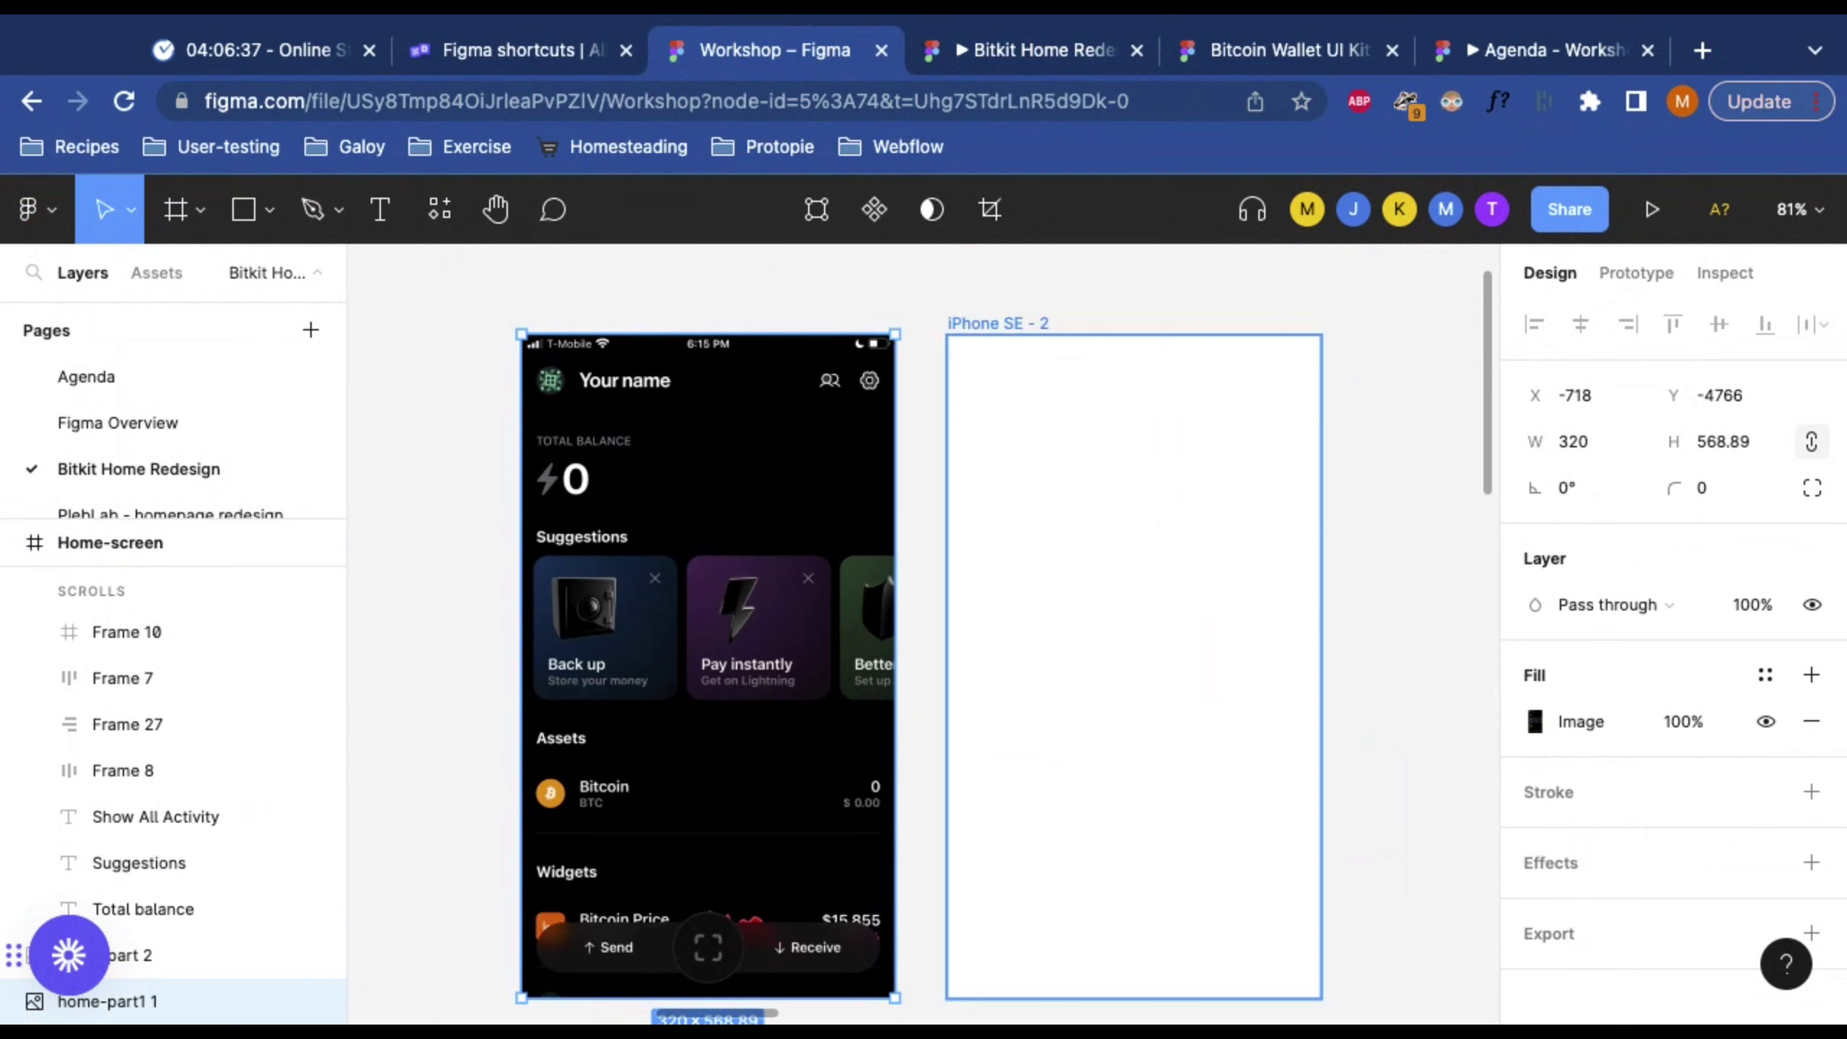
{"action": "left_click", "coordinate": [602, 367]}
{"action": "scroll", "coordinate": [788, 542], "scroll_direction": "up", "scroll_amount": 1}
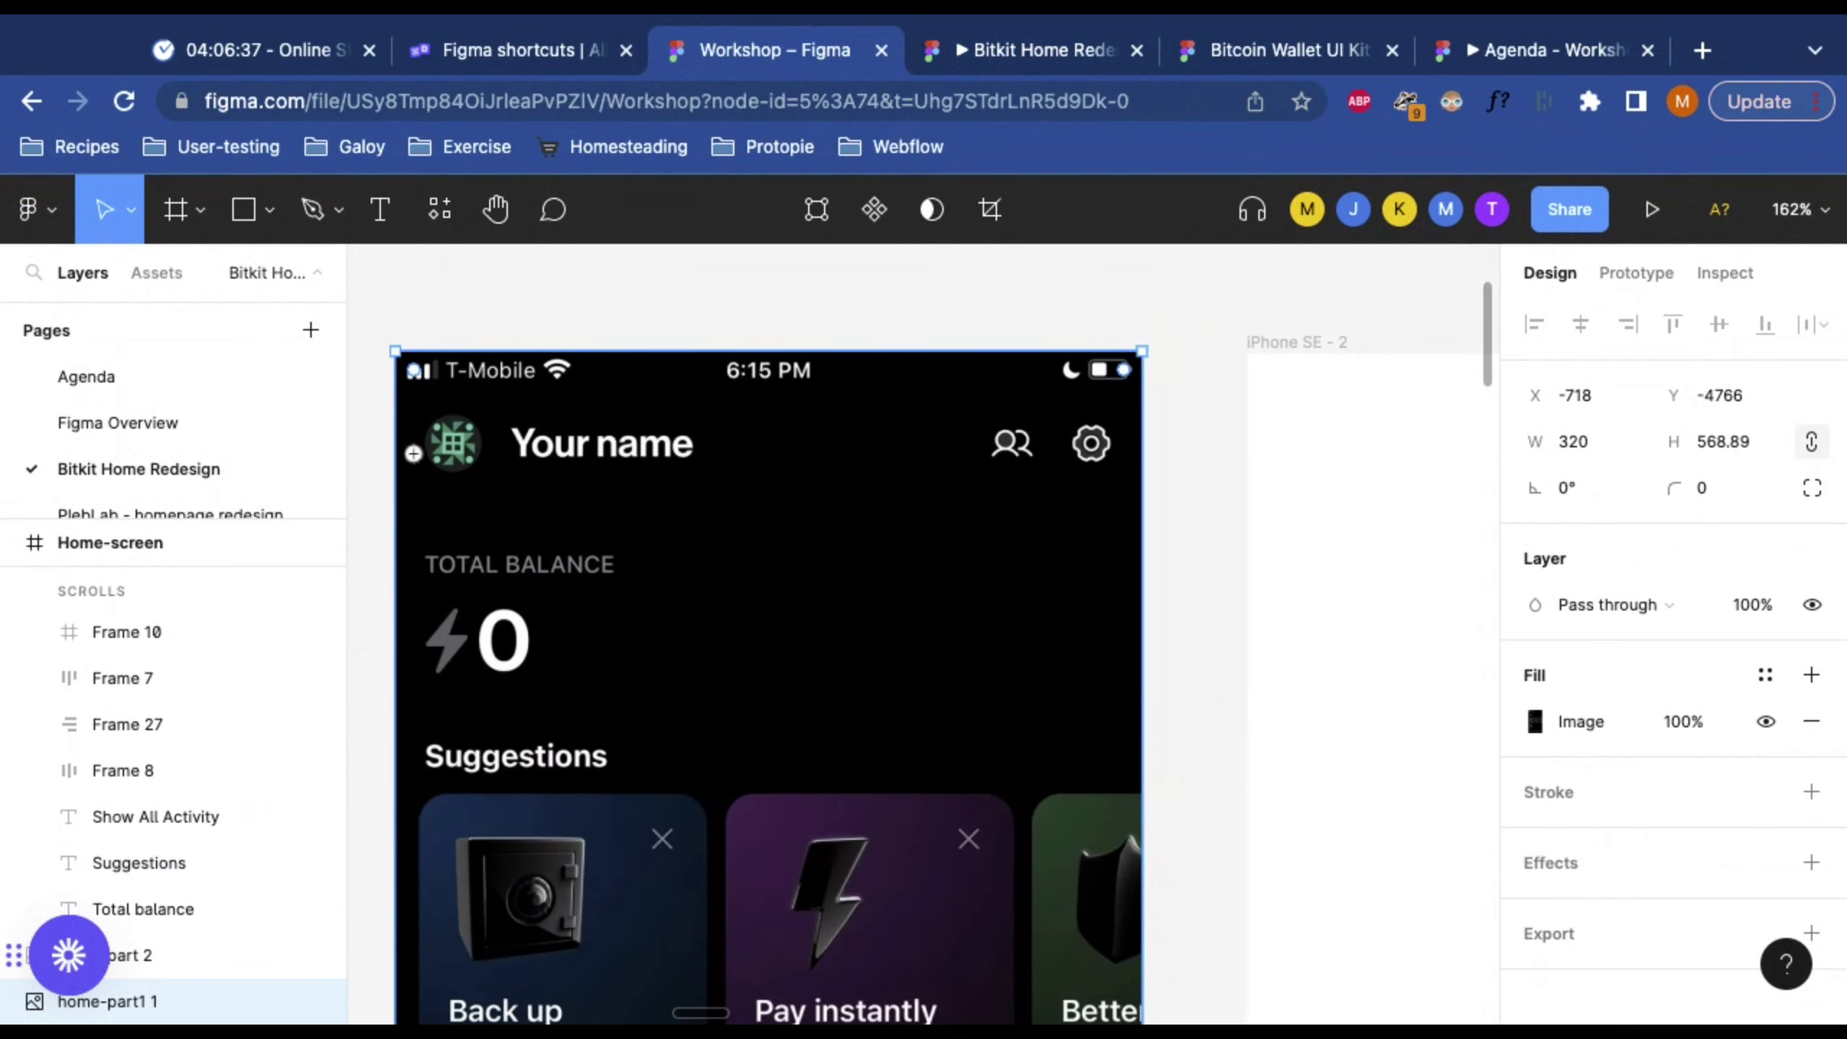
{"action": "left_click", "coordinate": [412, 419]}
{"action": "scroll", "coordinate": [540, 536], "scroll_direction": "left", "scroll_amount": 5}
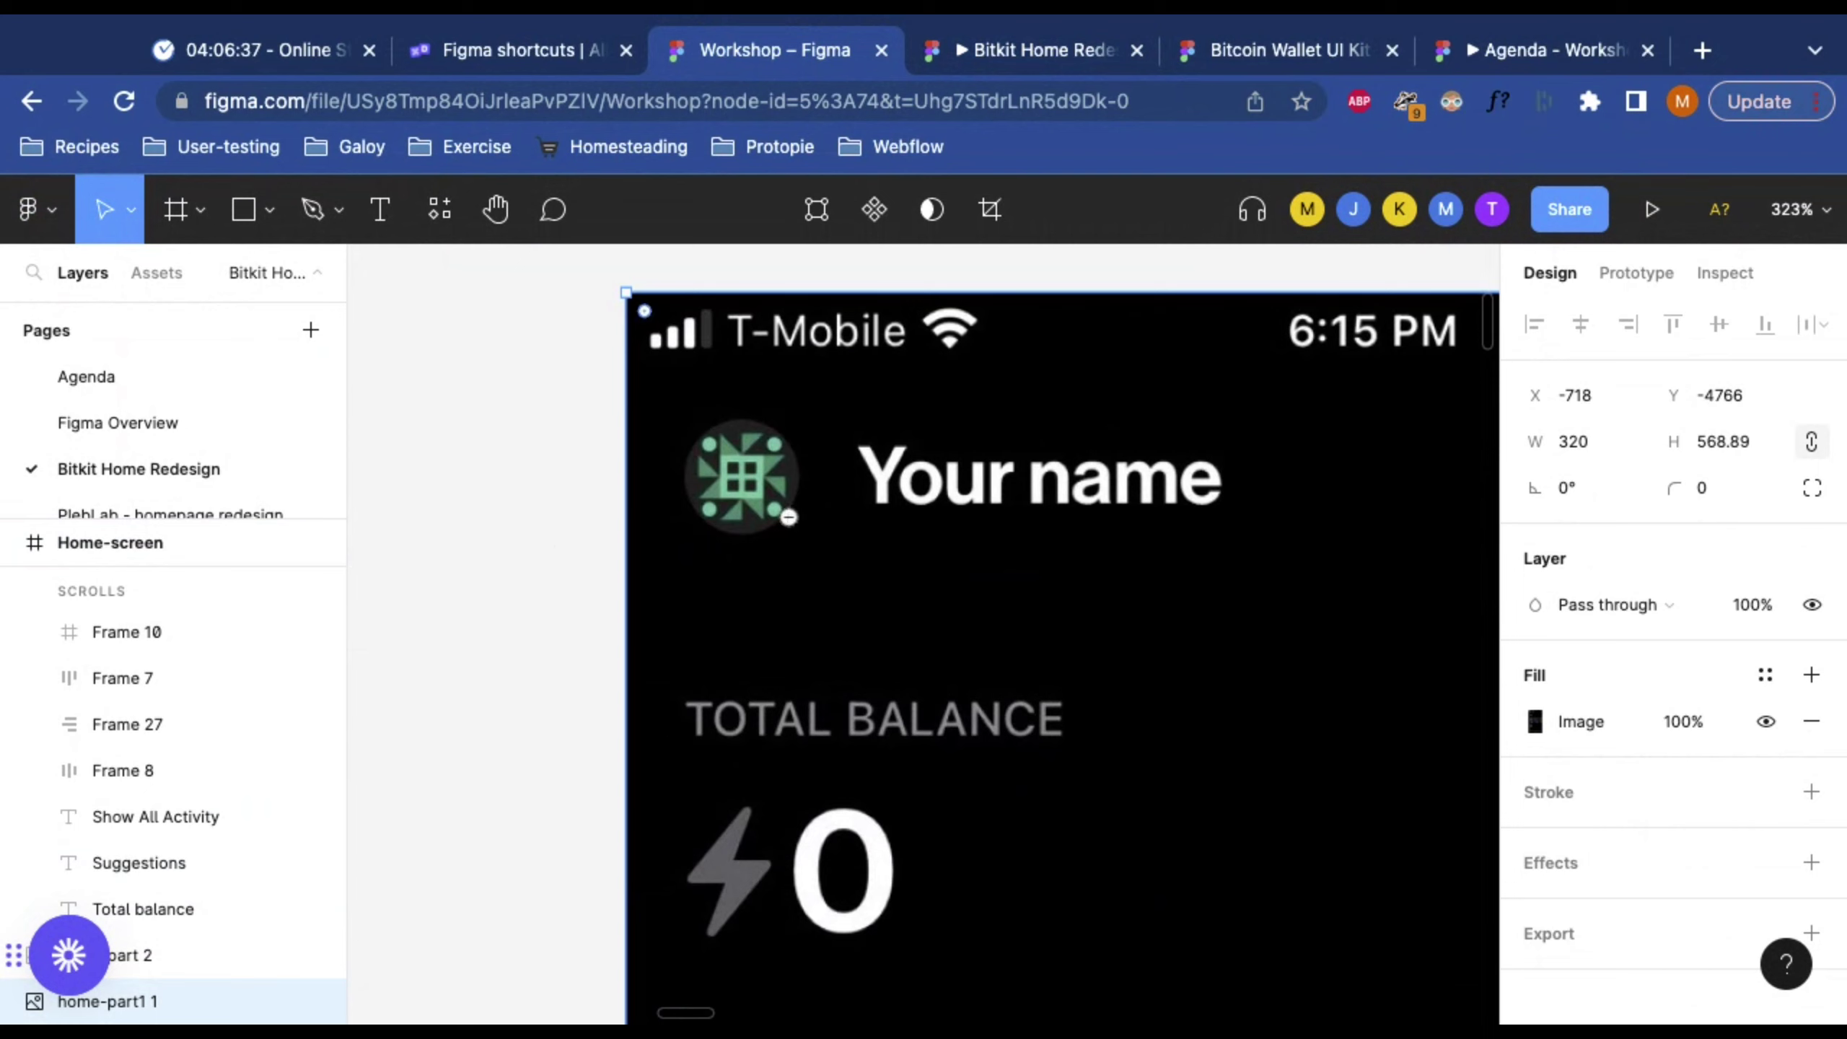
{"action": "scroll", "coordinate": [789, 516], "scroll_direction": "down", "scroll_amount": 5}
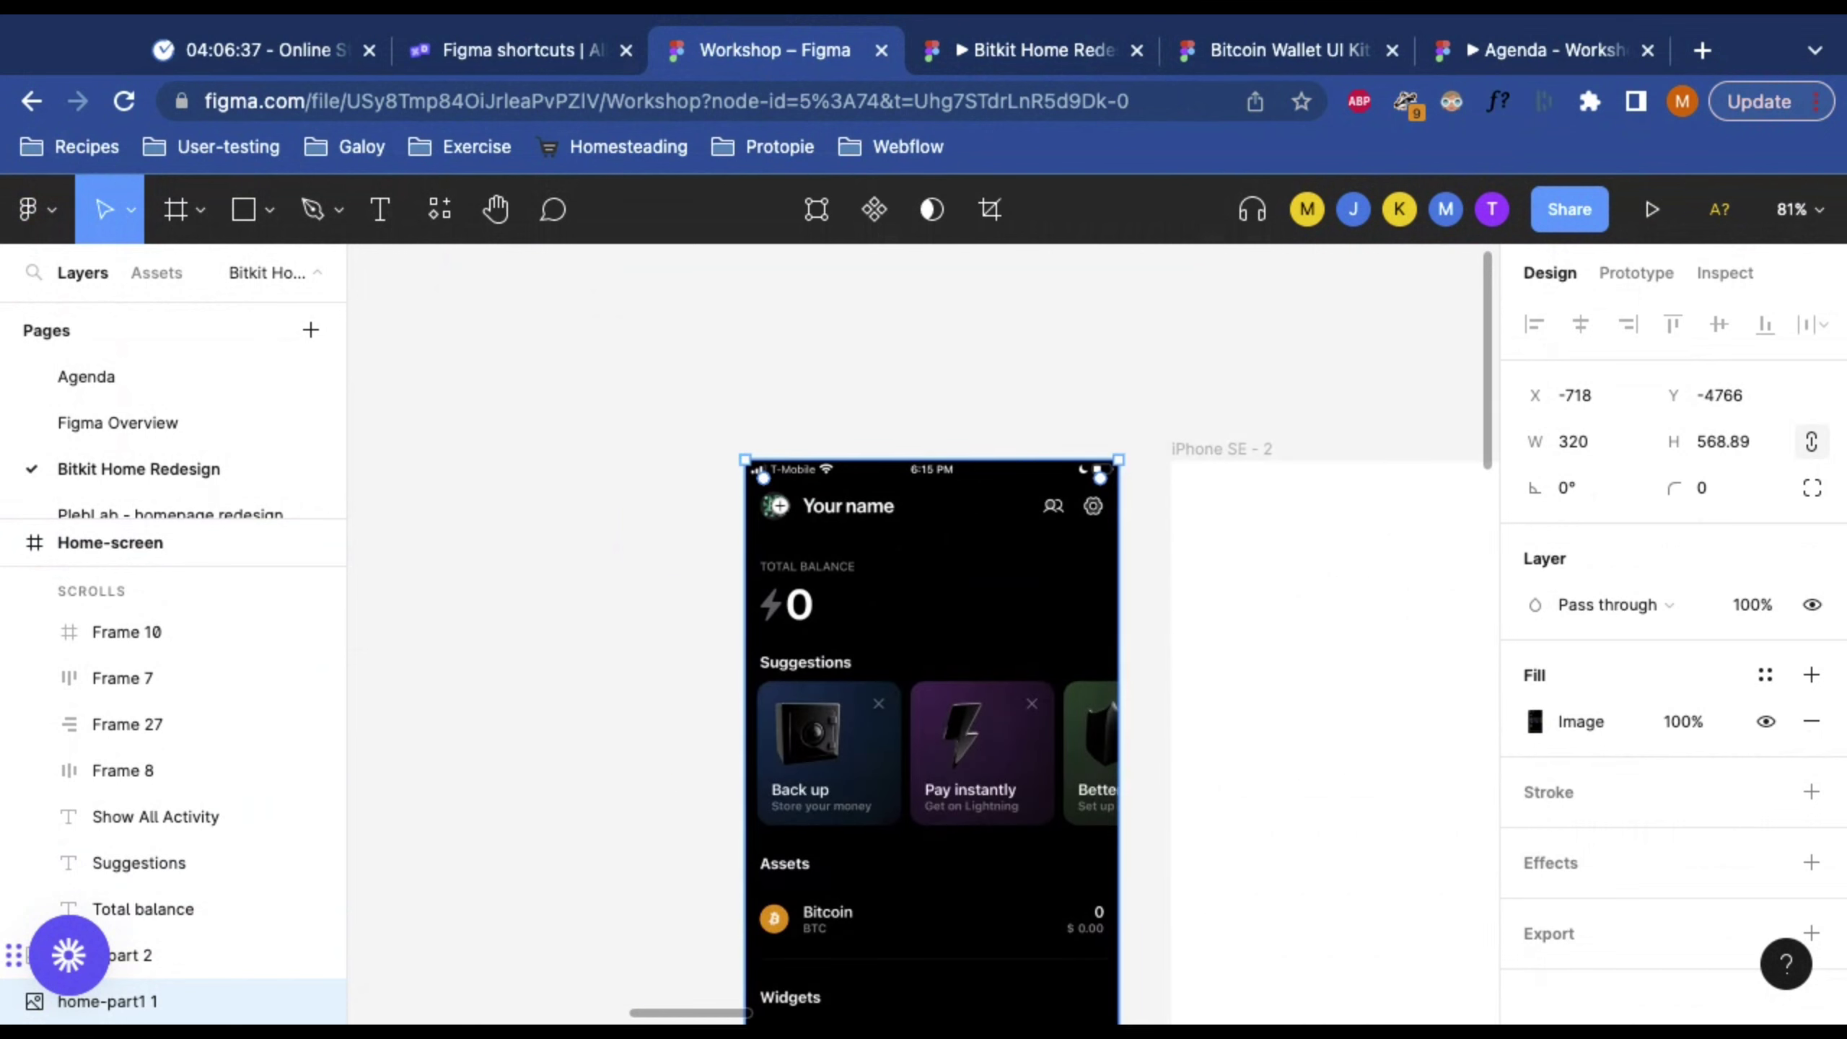
{"action": "scroll", "coordinate": [777, 507], "scroll_direction": "up", "scroll_amount": 5}
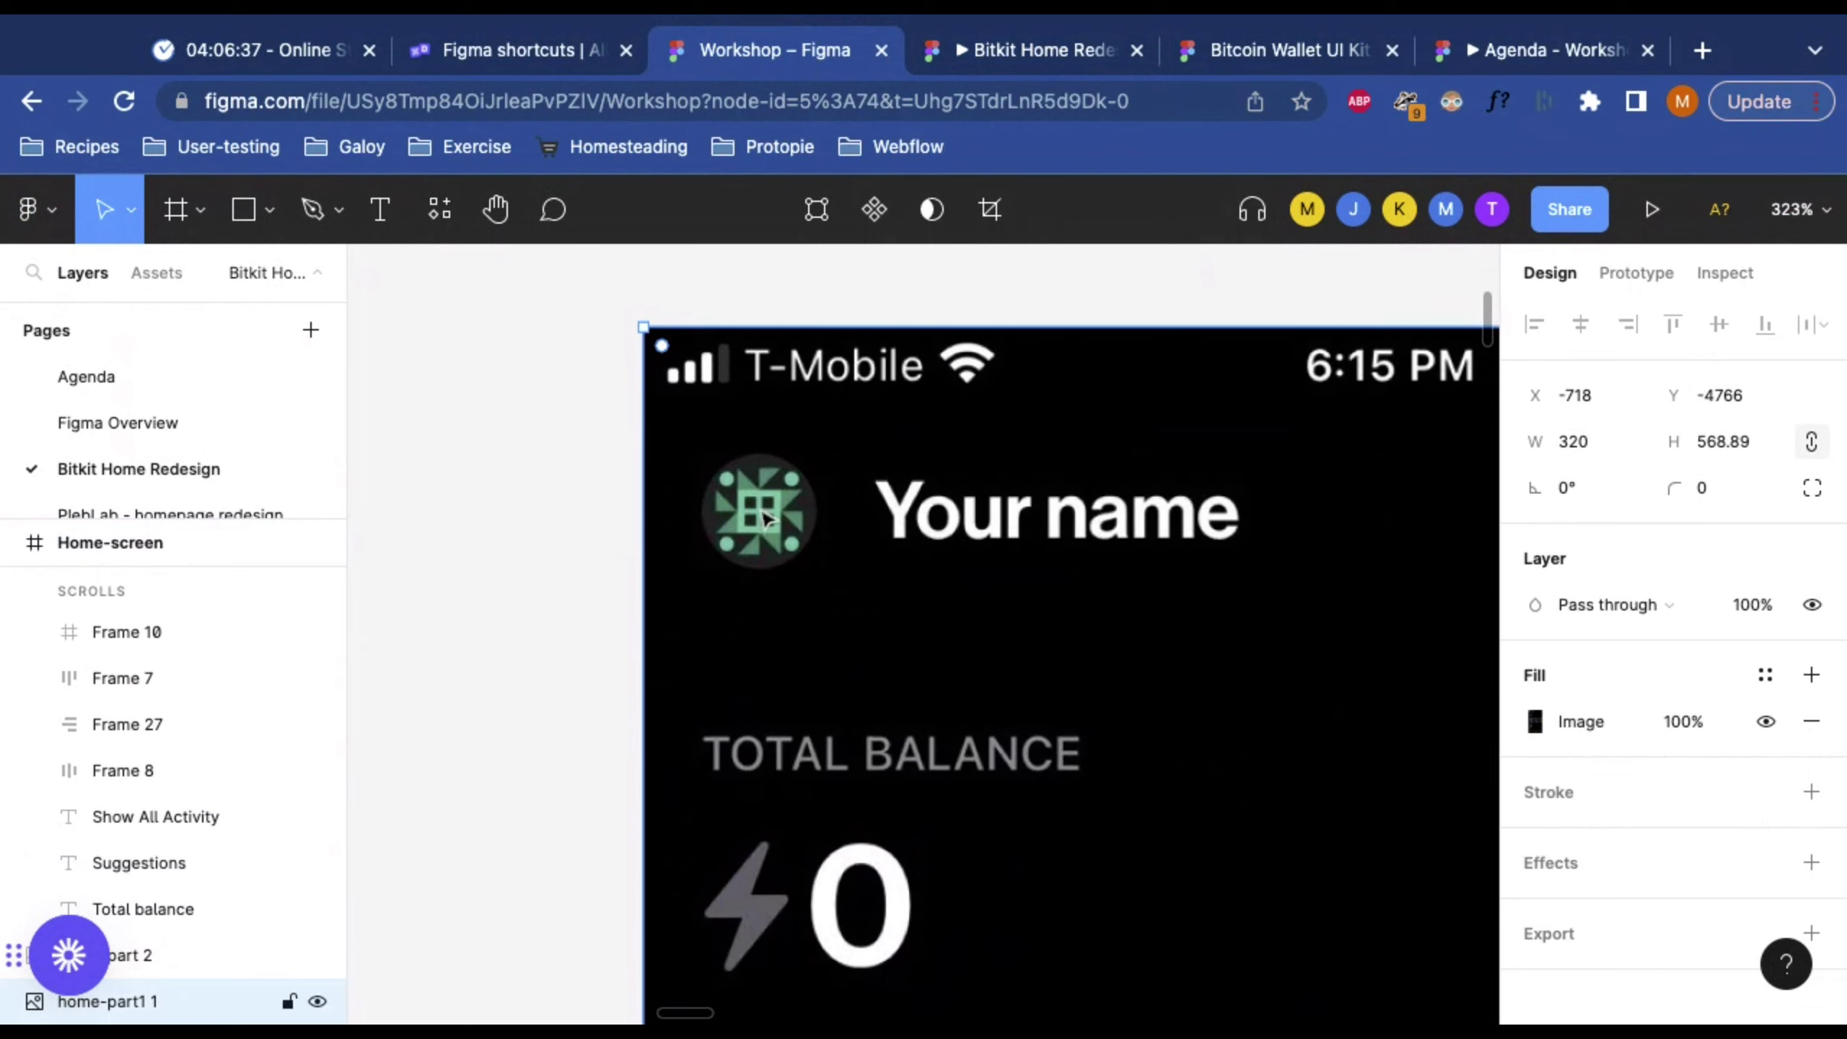
{"action": "key", "text": "o"}
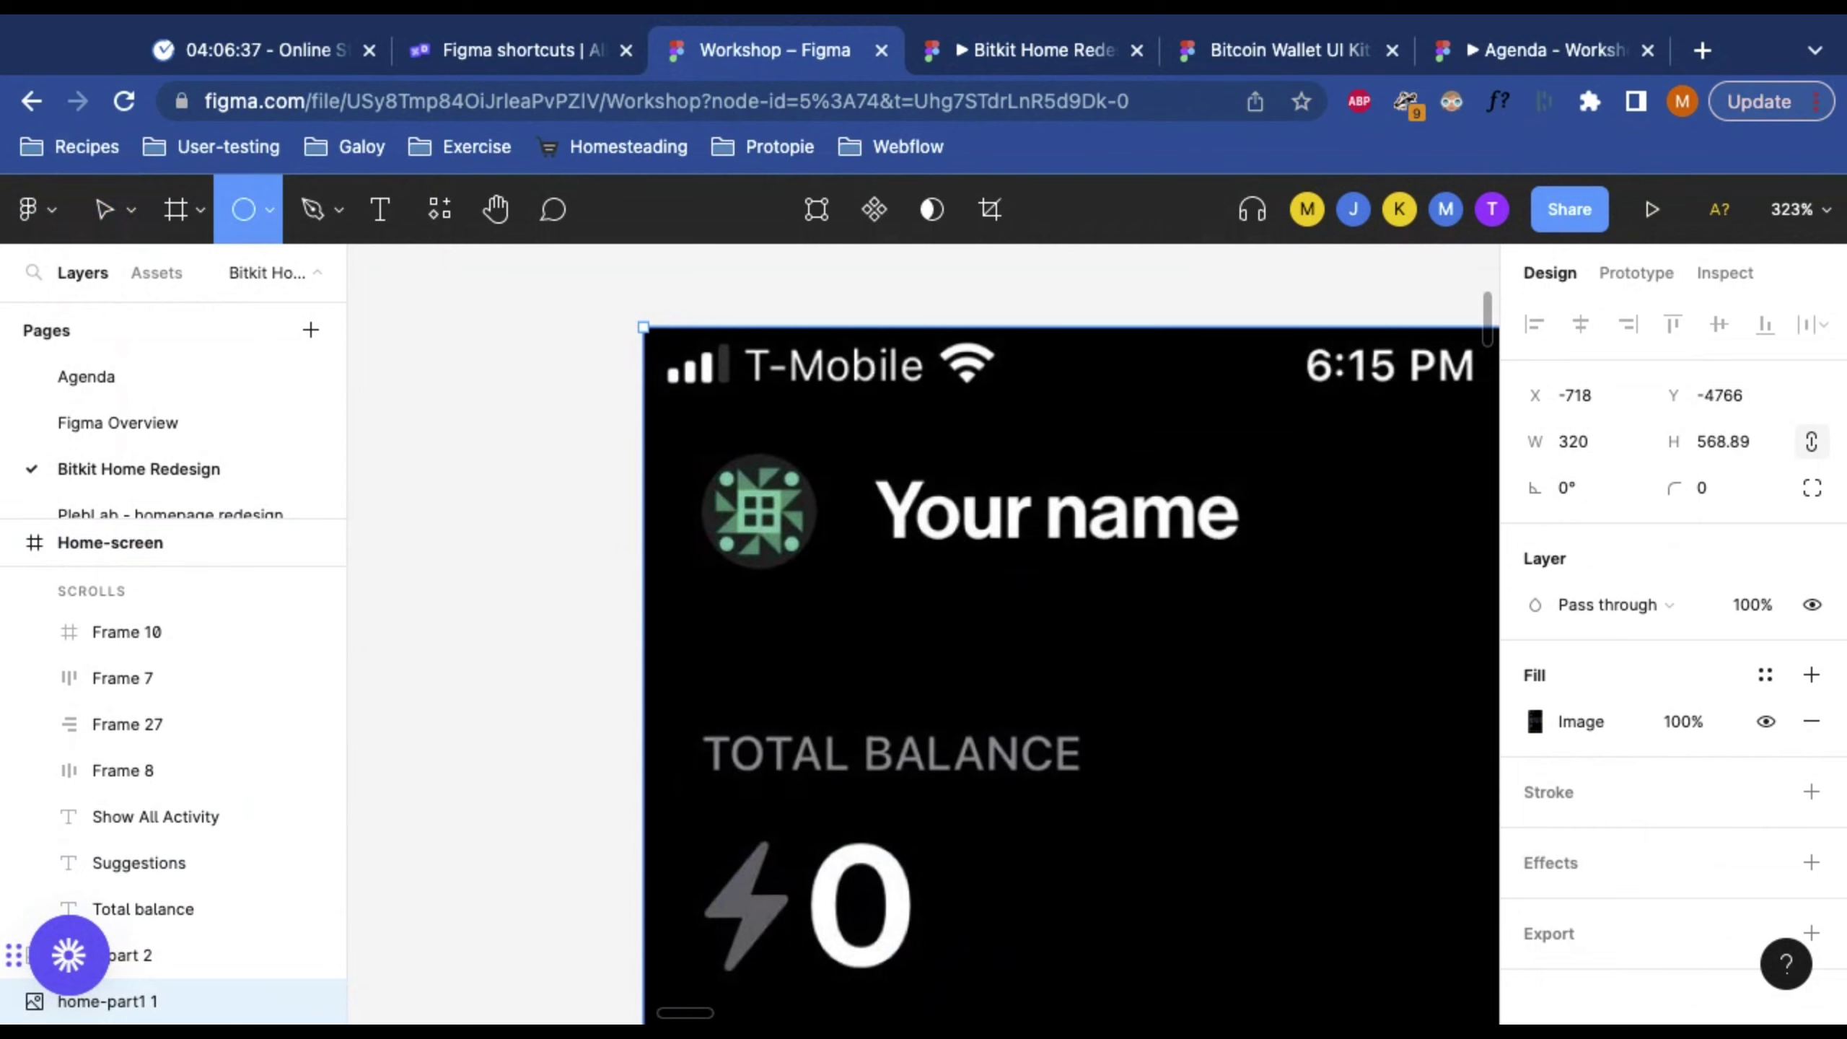
Step: Draw a 24 × 24 grey circle over the avatar and move it into iPhone SE - 2
{"action": "left_click_drag", "start_coordinate": [760, 509], "coordinate": [817, 566]}
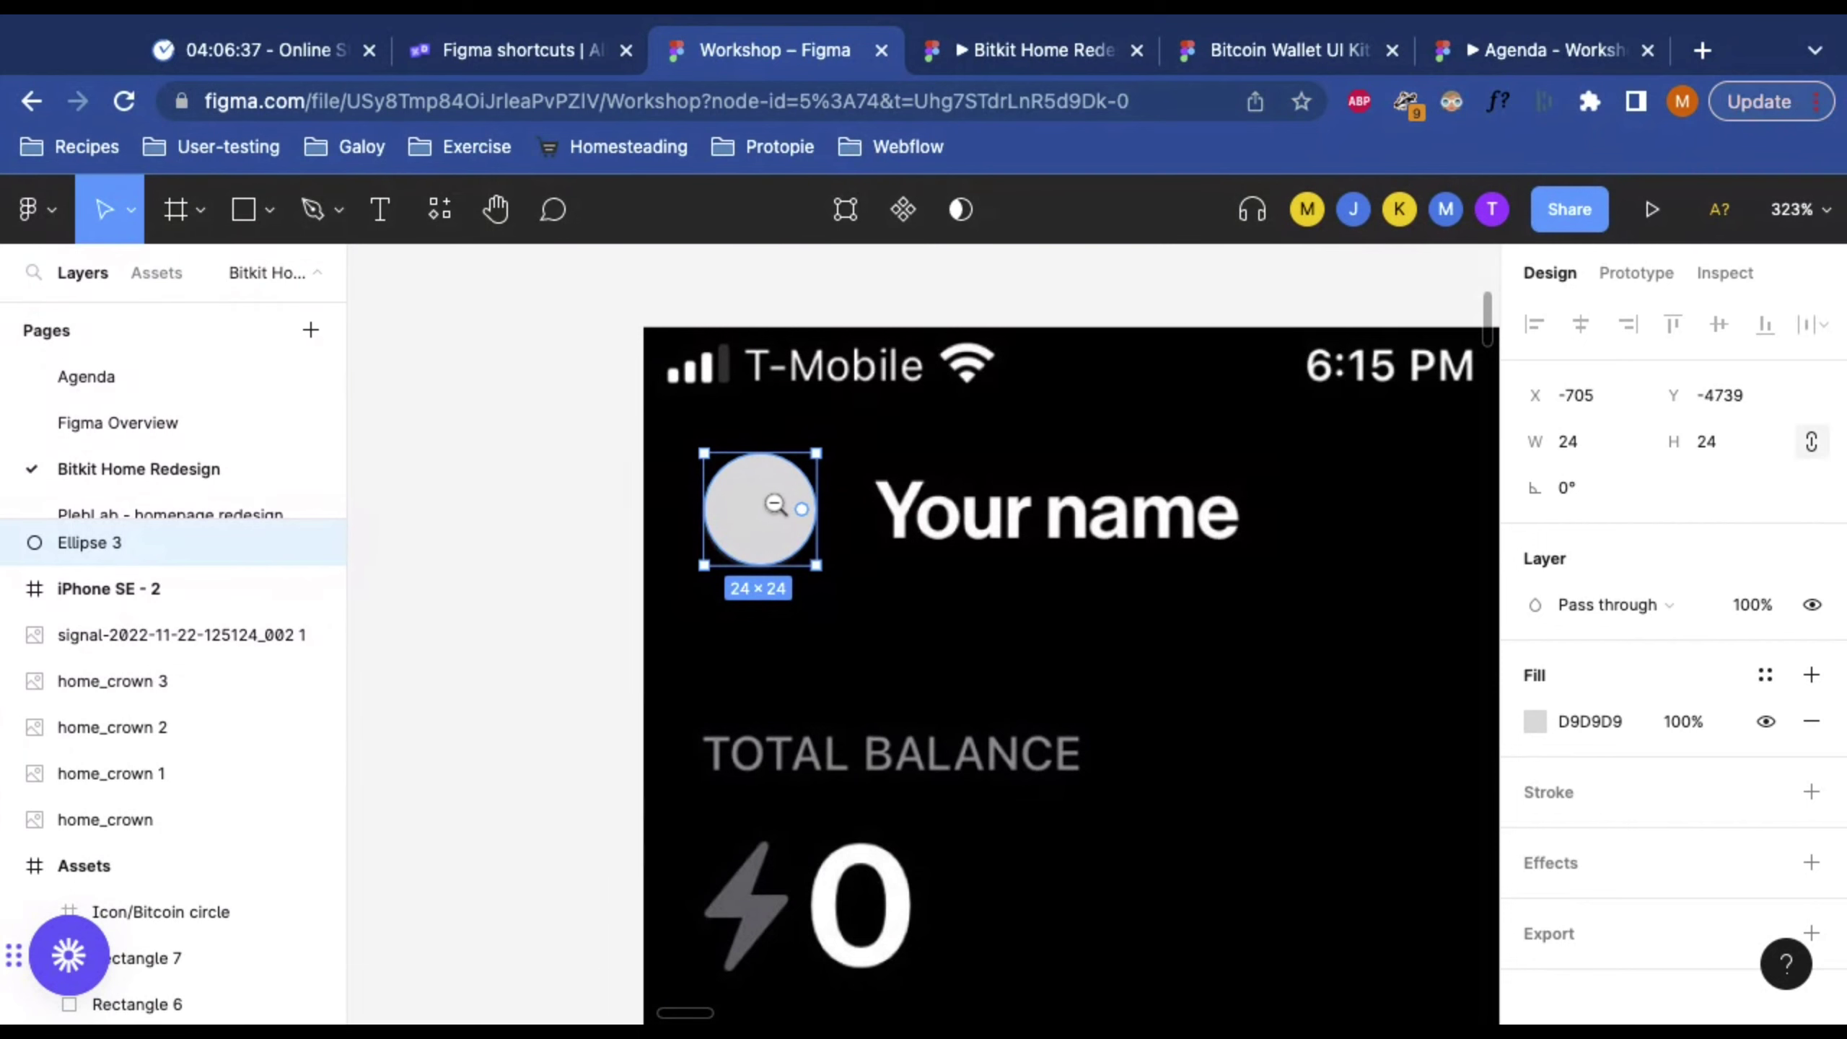
{"action": "left_click", "coordinate": [775, 504], "text": "alt"}
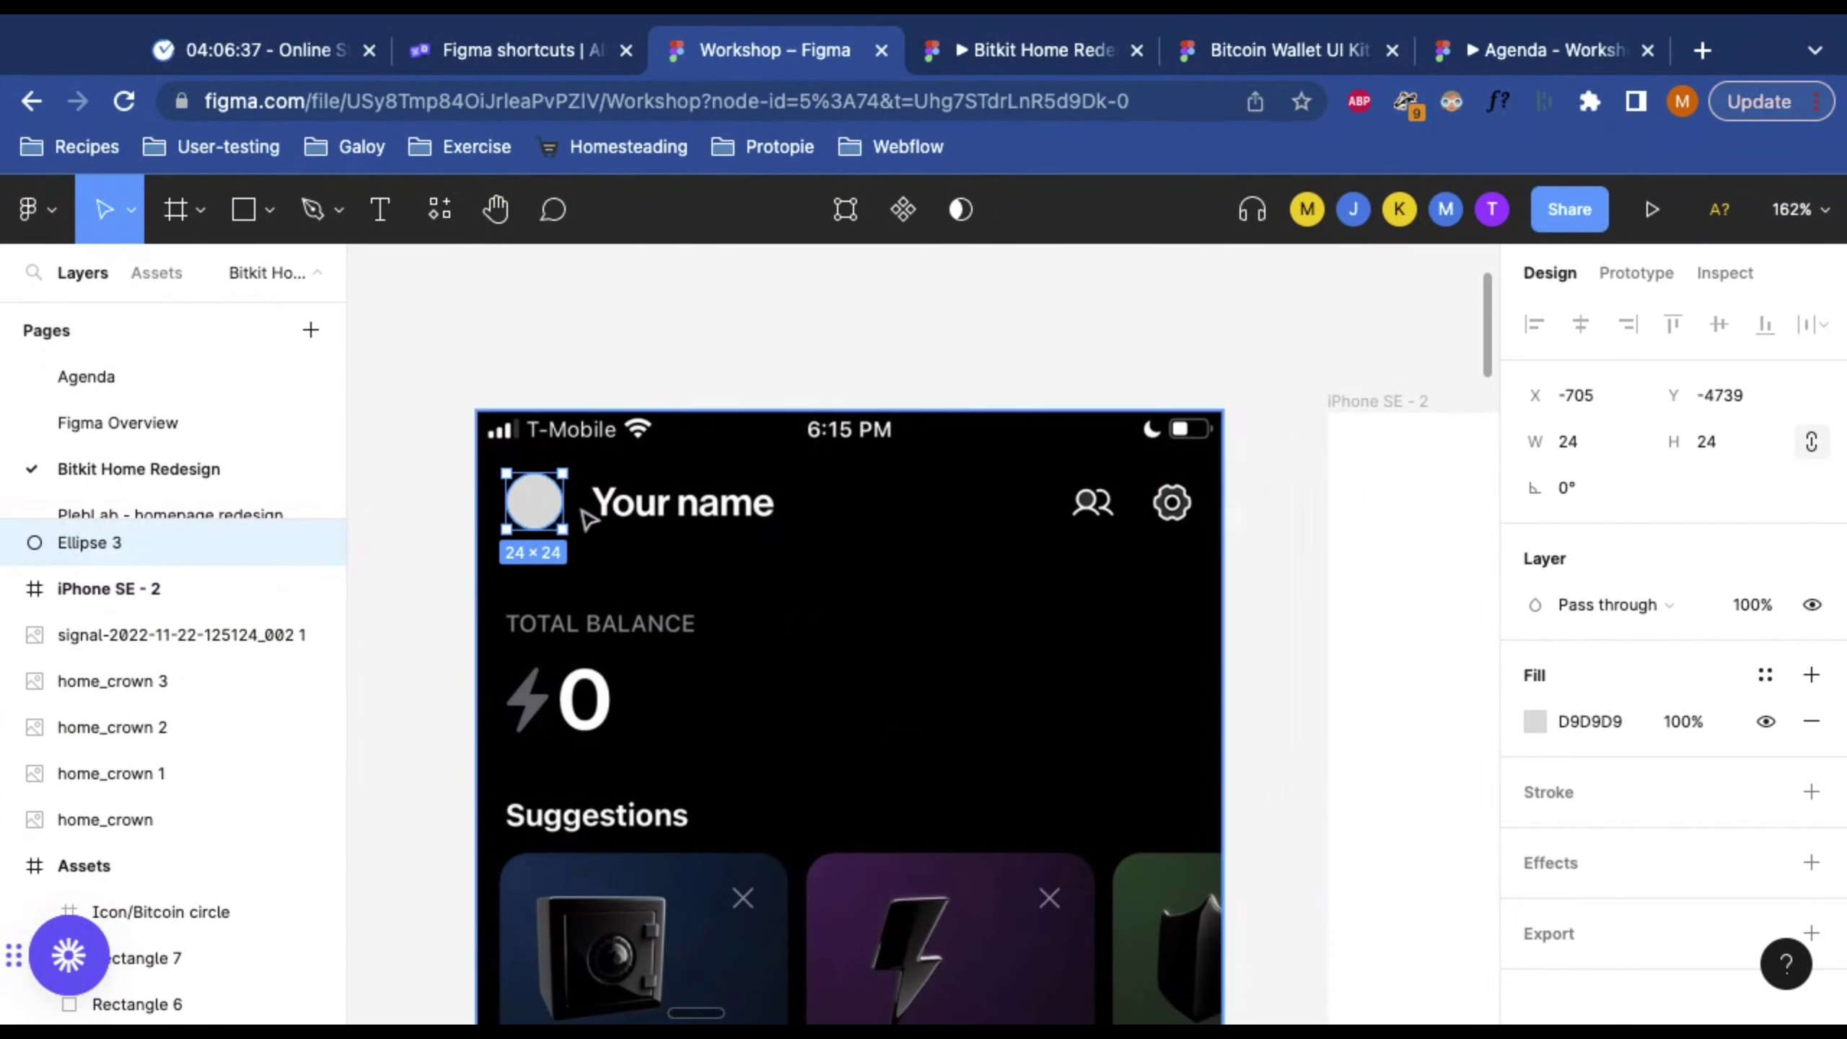
{"action": "left_click_drag", "start_coordinate": [560, 497], "coordinate": [1412, 495]}
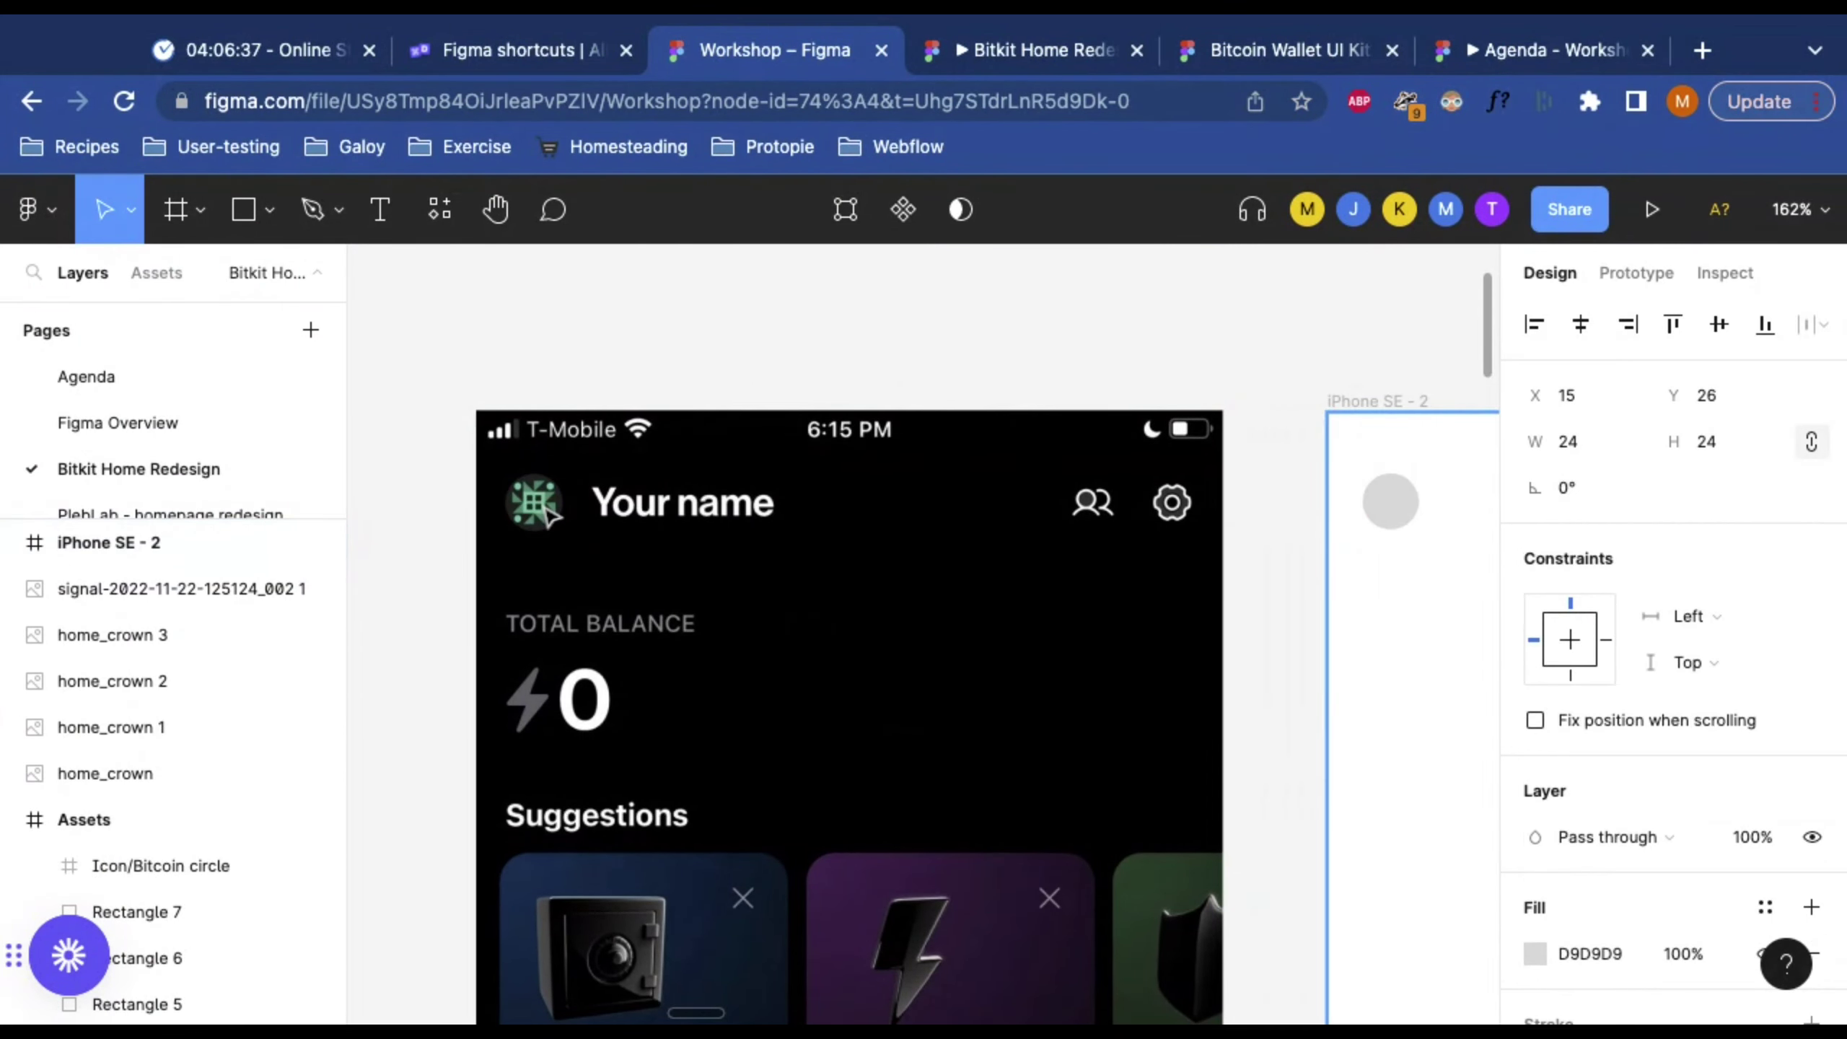
Step: Deselect the ellipse and select the iPhone SE - 2 frame, showing its 320 × 568 size
{"action": "scroll", "coordinate": [1389, 526], "scroll_direction": "right", "scroll_amount": 5}
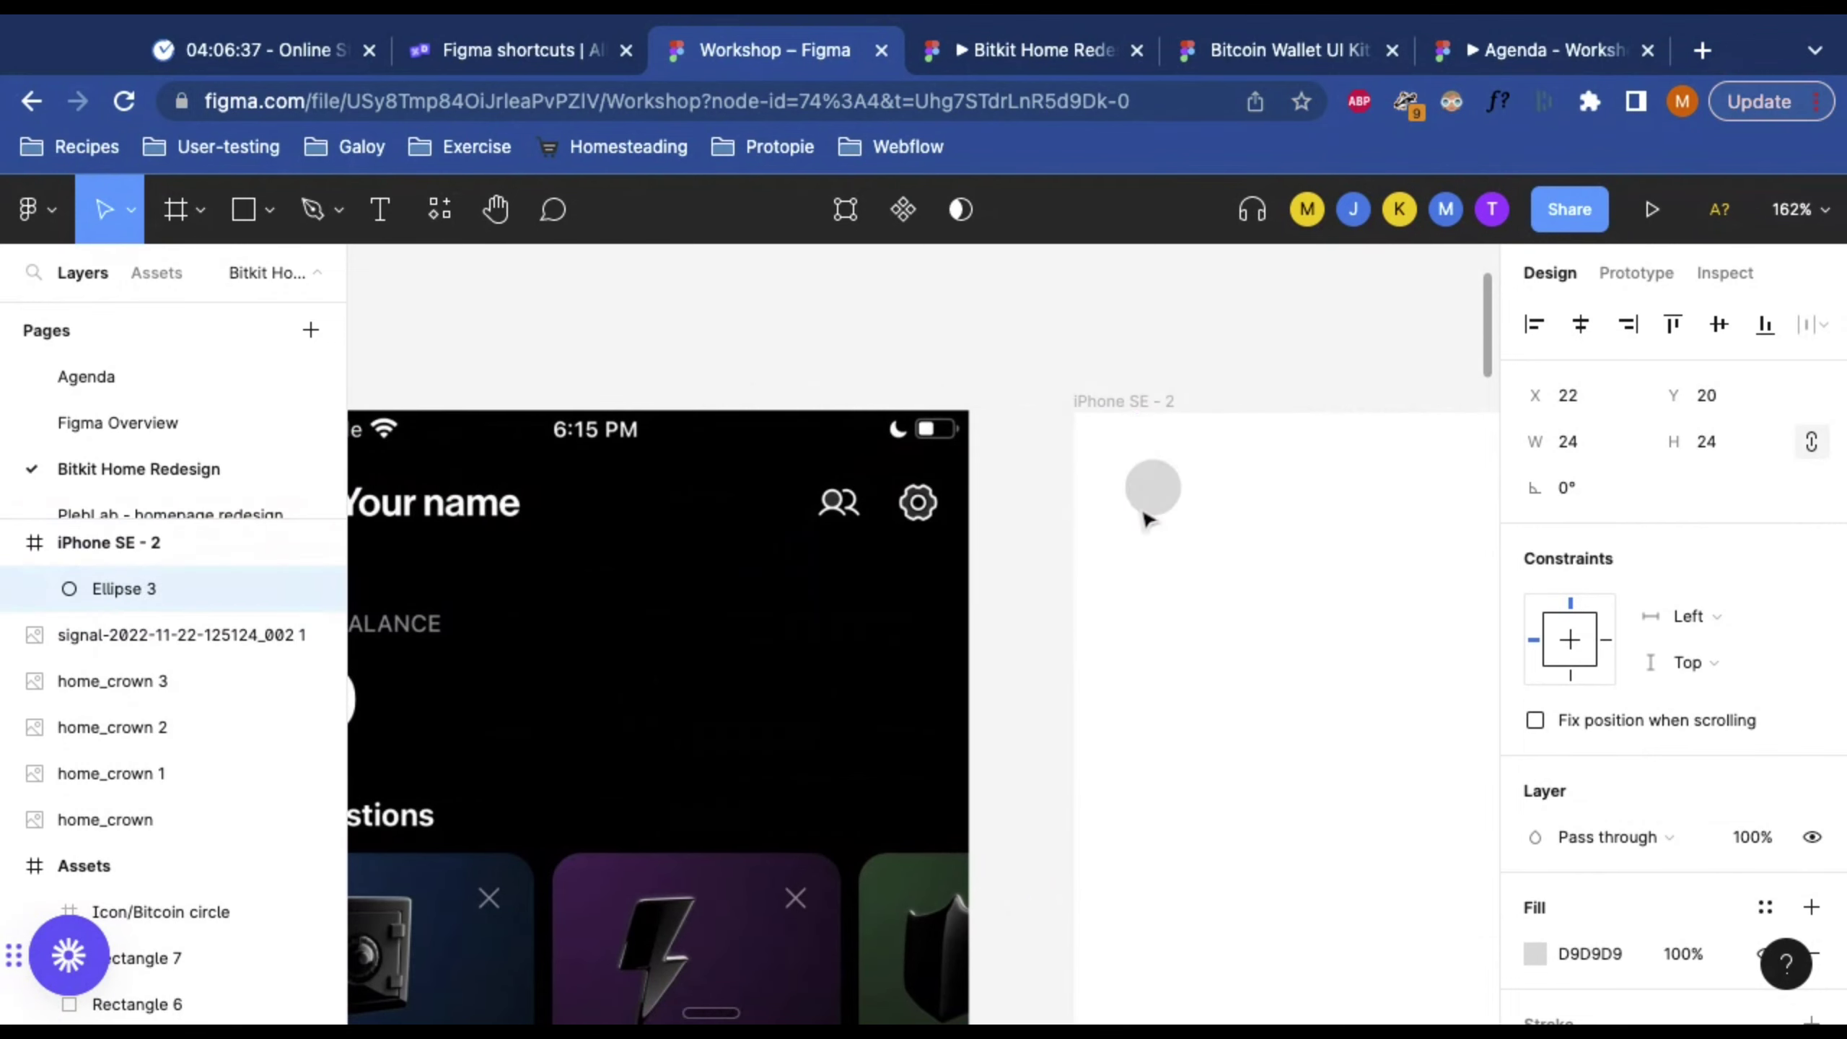
{"action": "scroll", "coordinate": [1010, 363], "scroll_direction": "right", "scroll_amount": 8}
{"action": "scroll", "coordinate": [975, 360], "scroll_direction": "left", "scroll_amount": 2}
{"action": "left_click", "coordinate": [975, 361]}
{"action": "scroll", "coordinate": [975, 360], "scroll_direction": "left", "scroll_amount": 1}
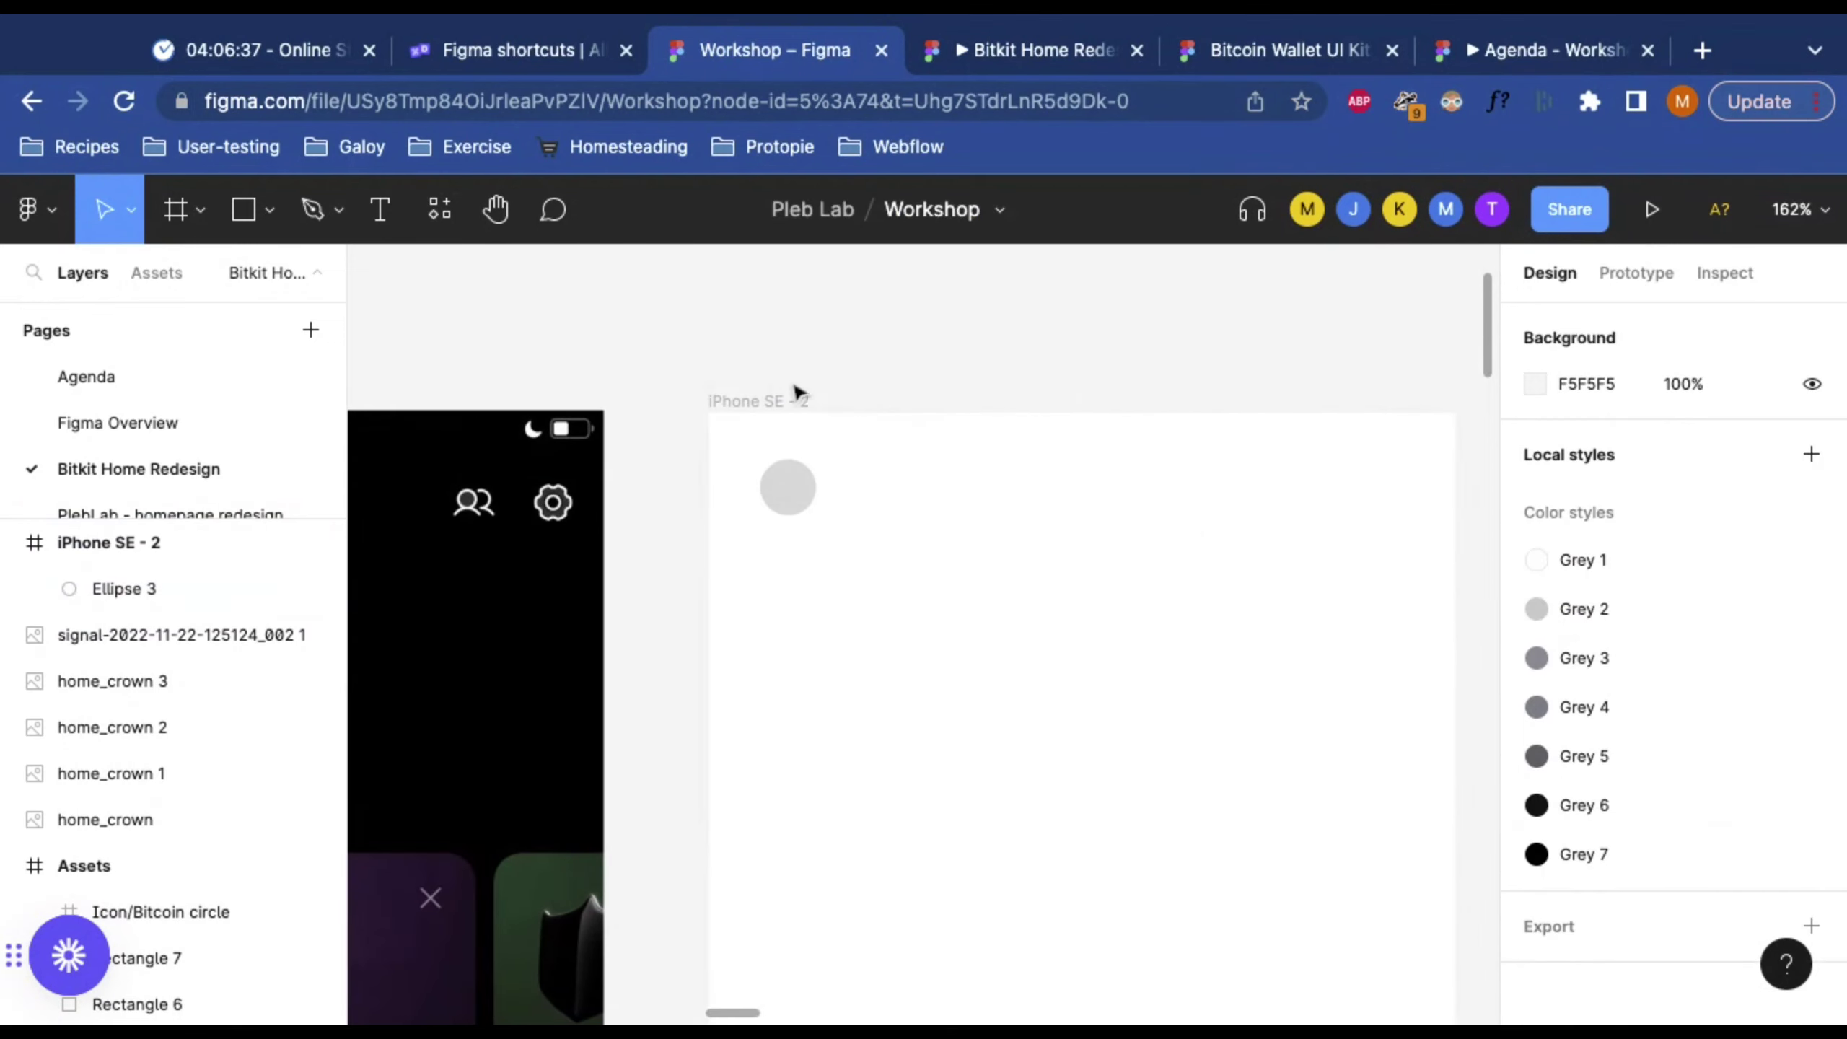
{"action": "left_click", "coordinate": [790, 397]}
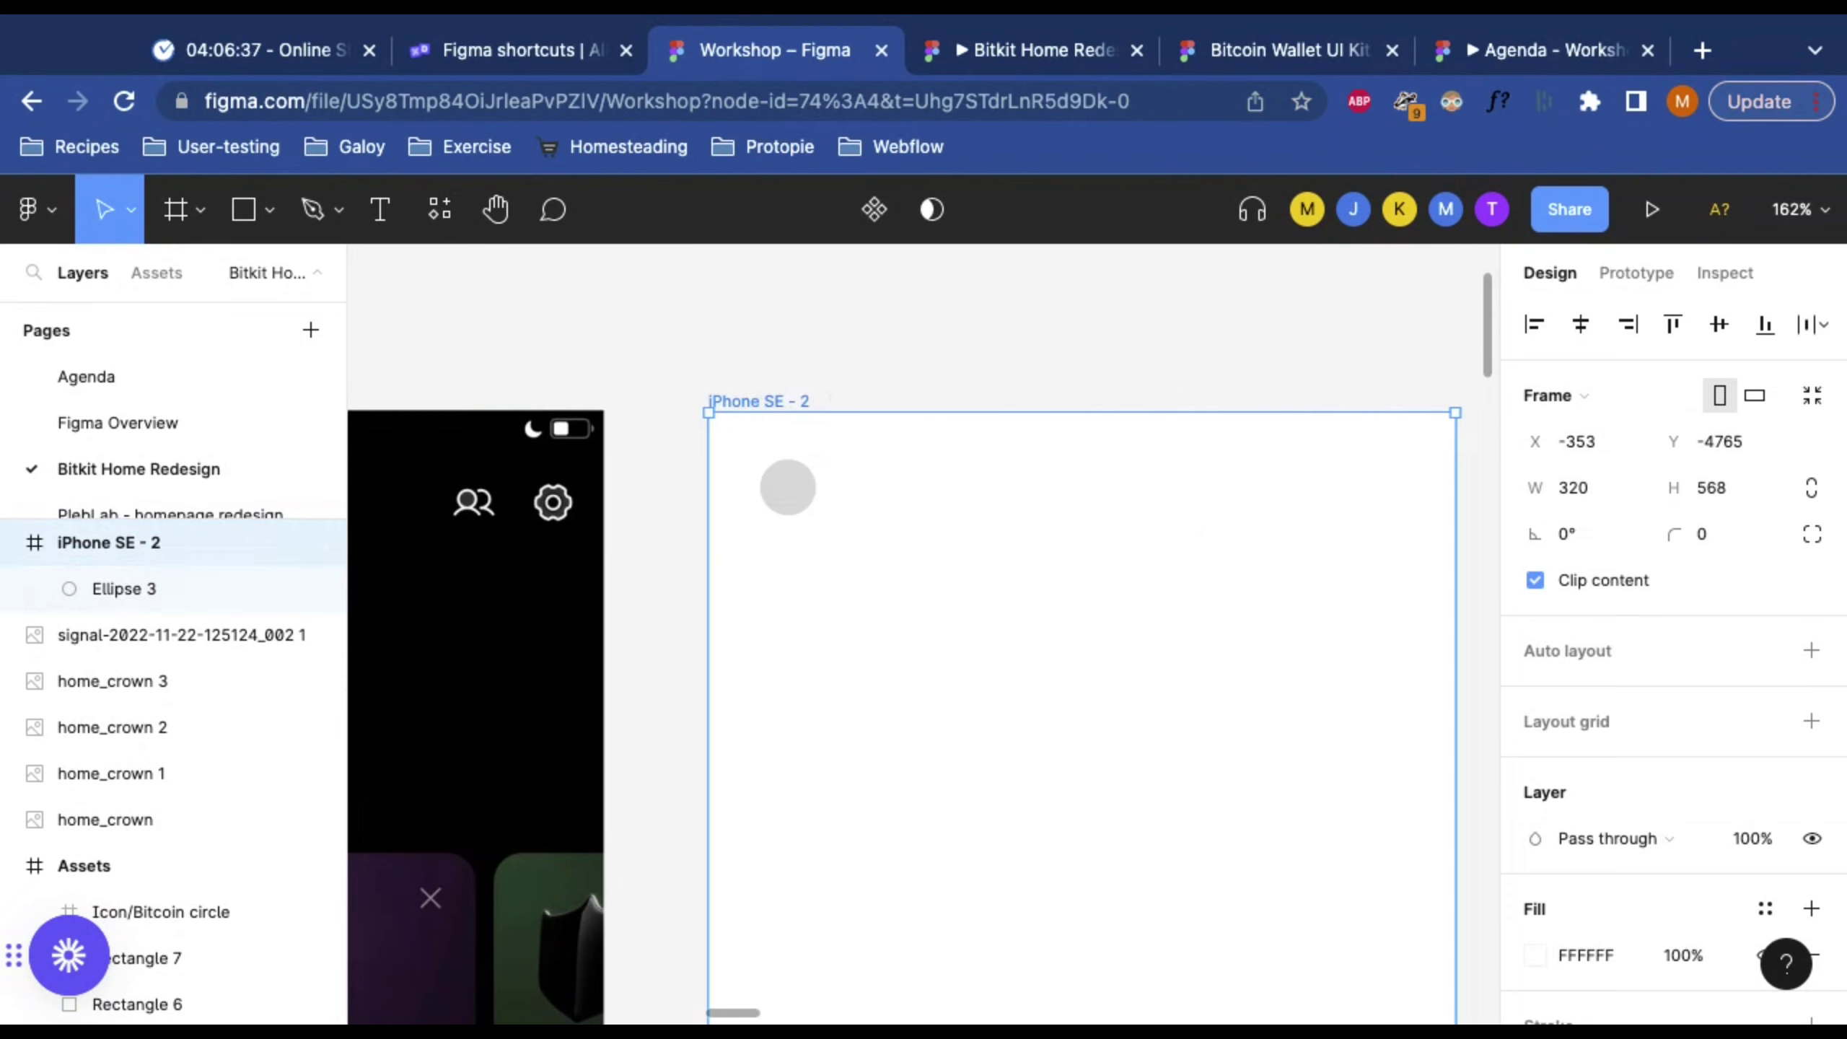
Step: Turn on rulers and add vertical guides at x 16 and near the frame's right edge
{"action": "key", "text": "shift+r"}
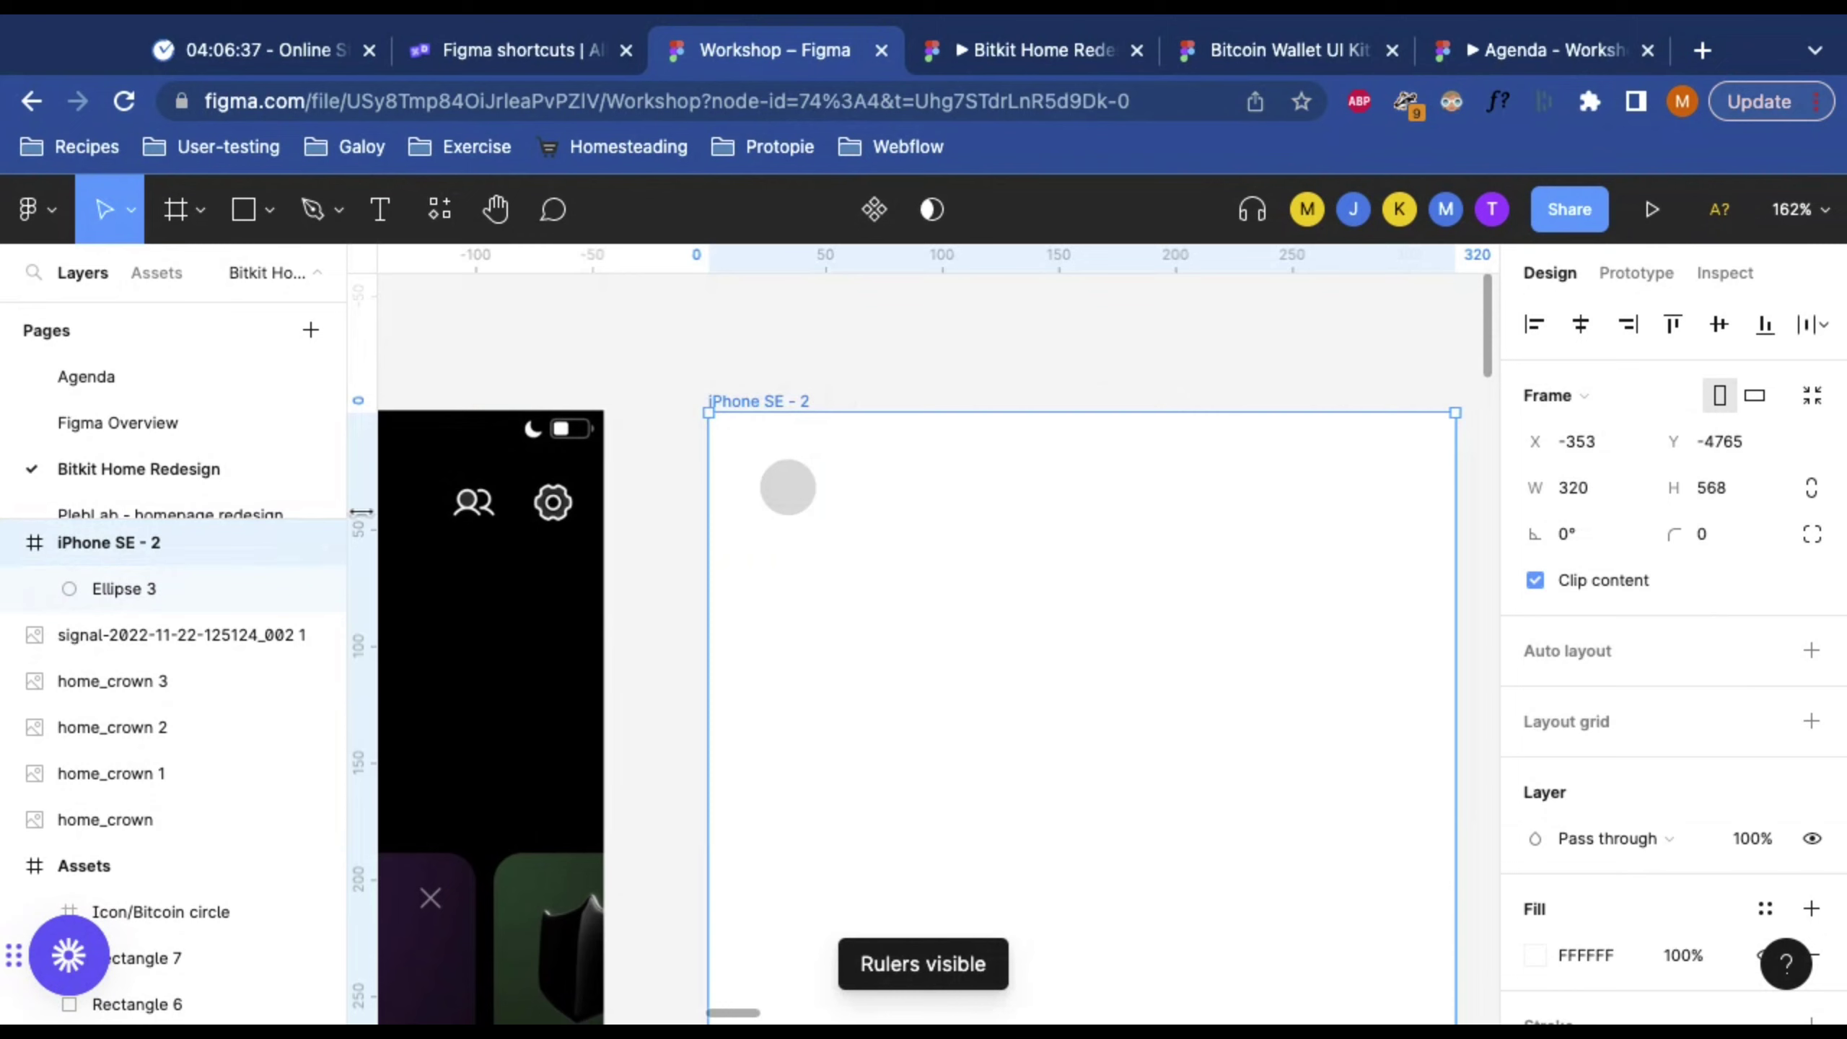
{"action": "left_click_drag", "start_coordinate": [362, 513], "coordinate": [746, 513]}
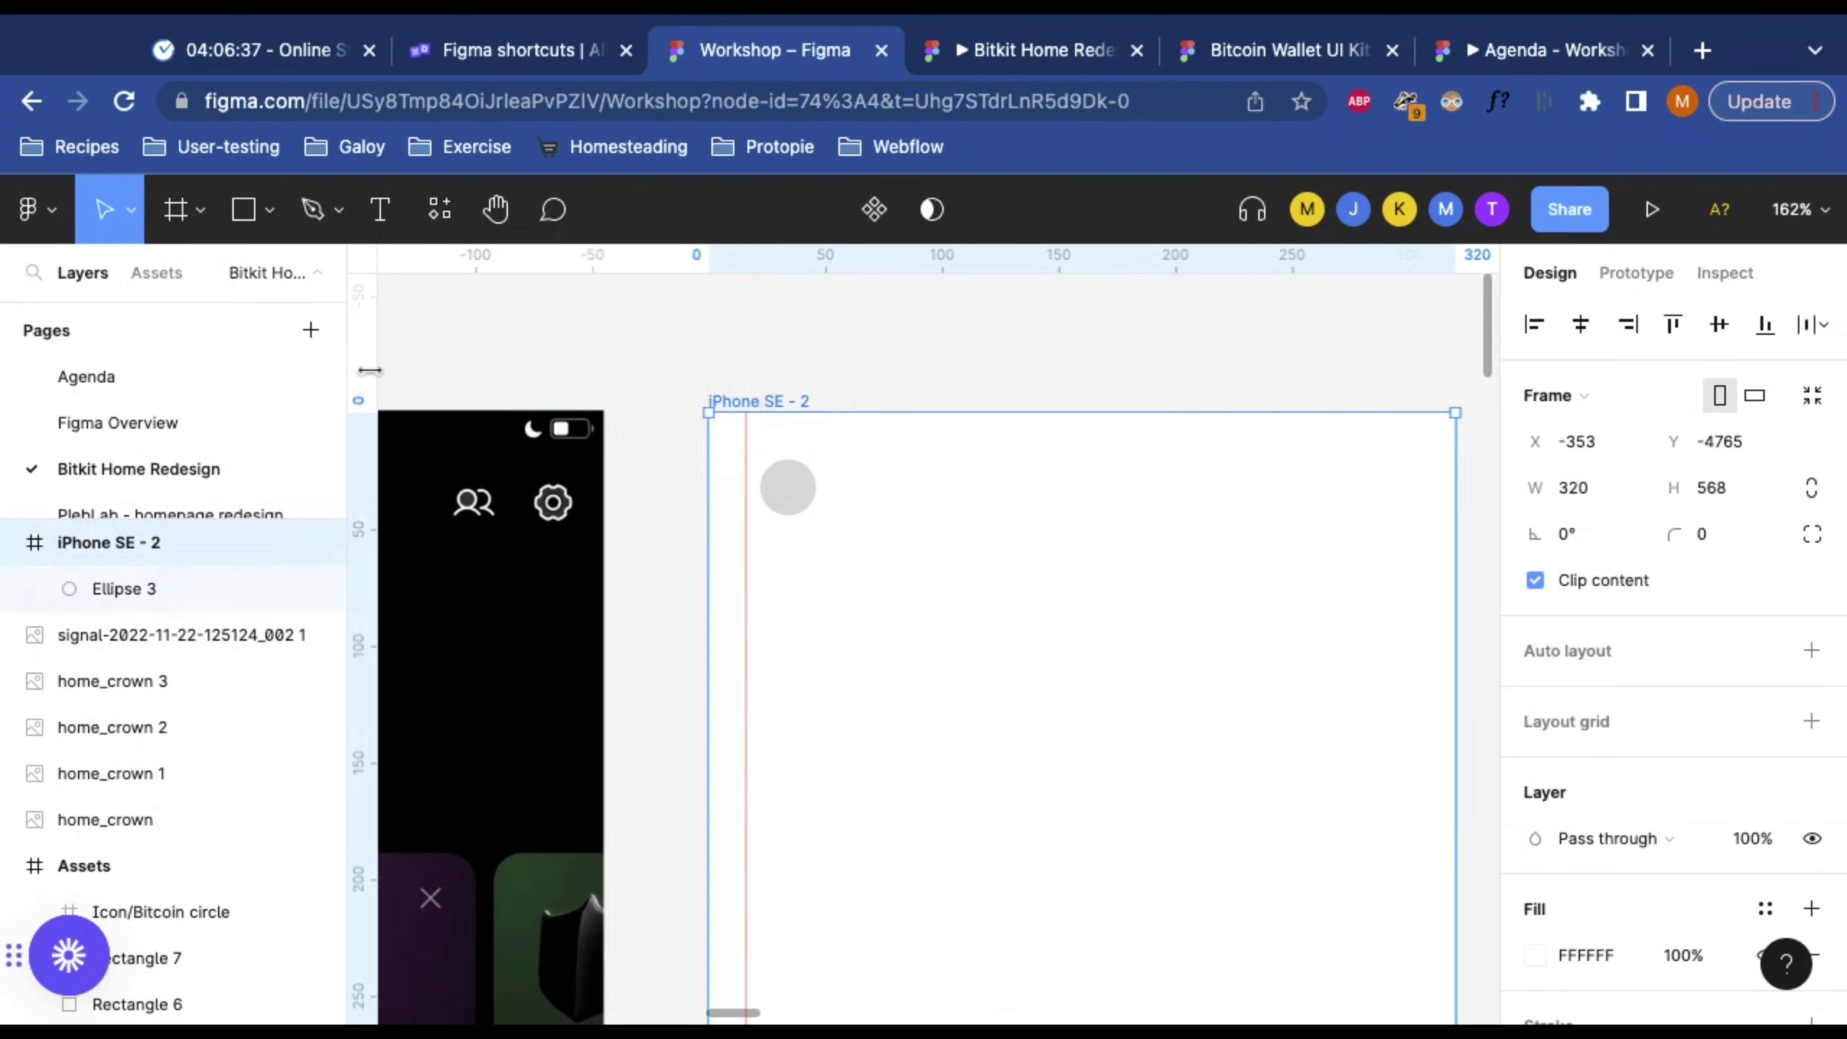
{"action": "left_click_drag", "start_coordinate": [370, 373], "coordinate": [1370, 373]}
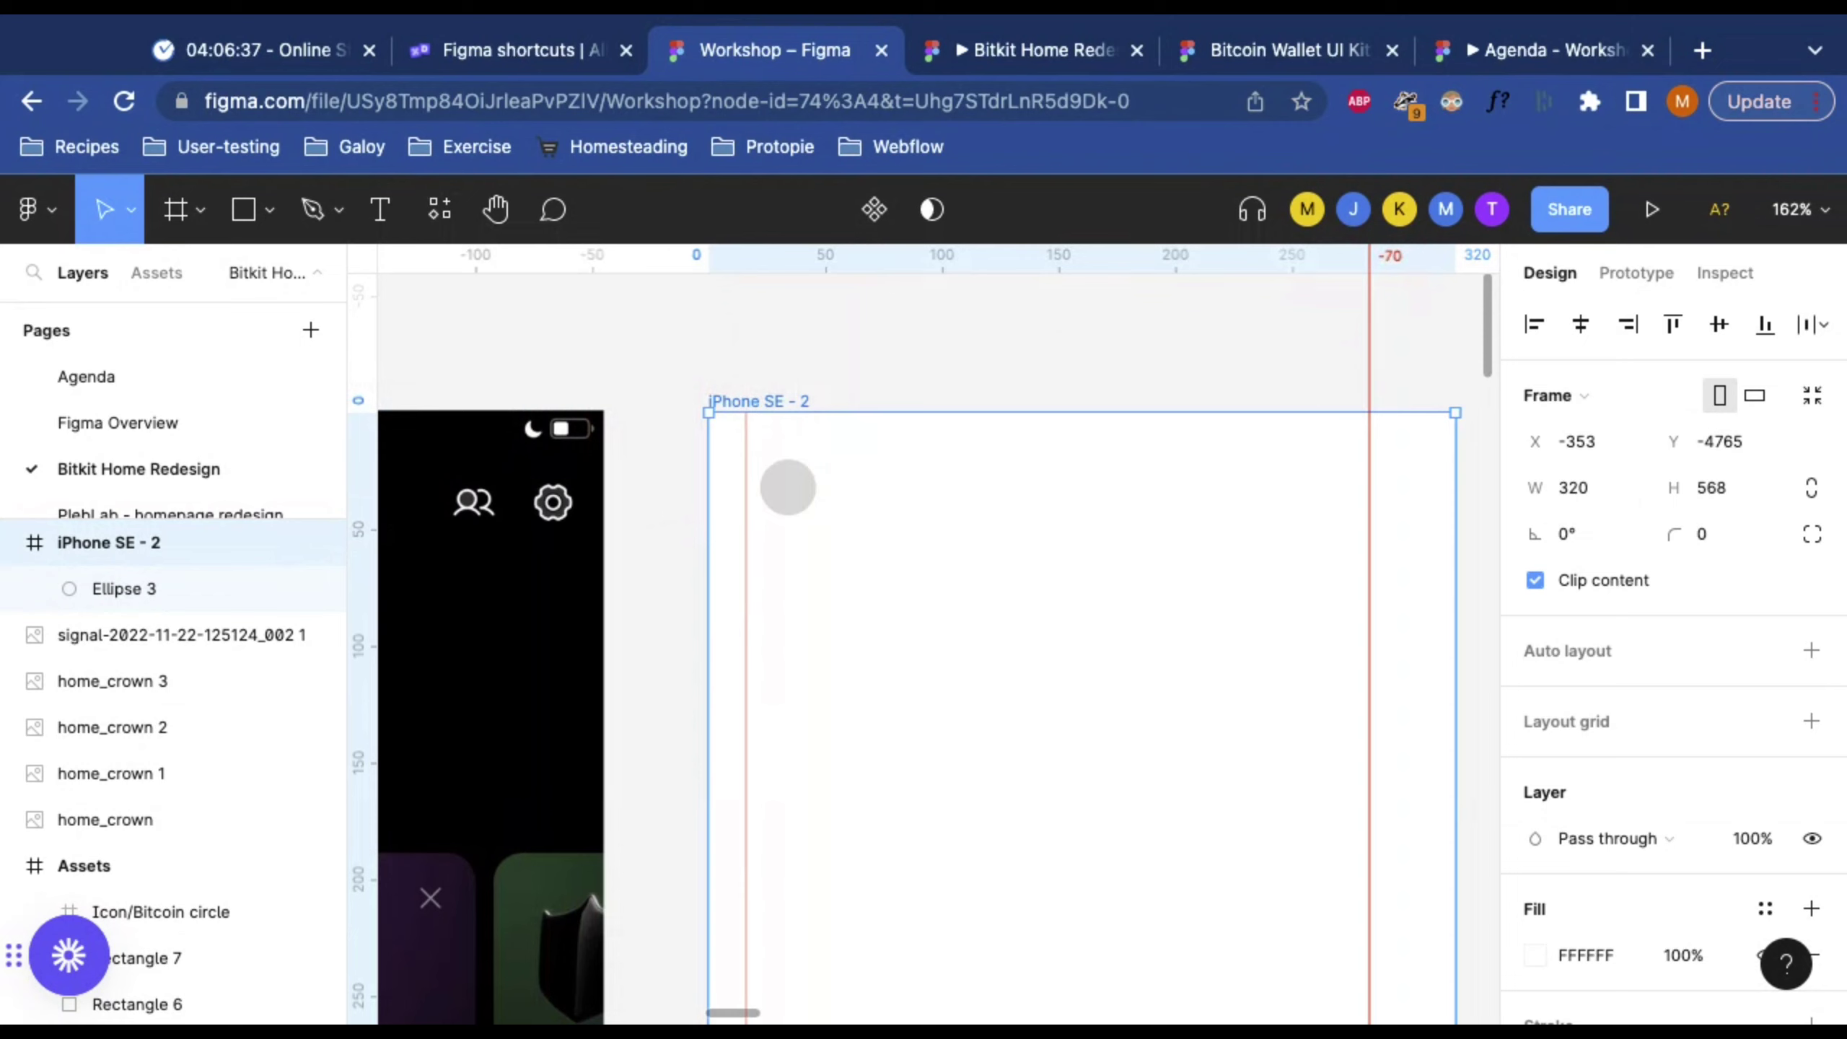
{"action": "left_click_drag", "start_coordinate": [1369, 373], "coordinate": [1418, 443]}
Step: Zoom out to see the phone screen and frame, then zoom back in around the avatar circle
{"action": "left_click", "coordinate": [1003, 340]}
{"action": "scroll", "coordinate": [973, 409], "scroll_direction": "down", "scroll_amount": 5}
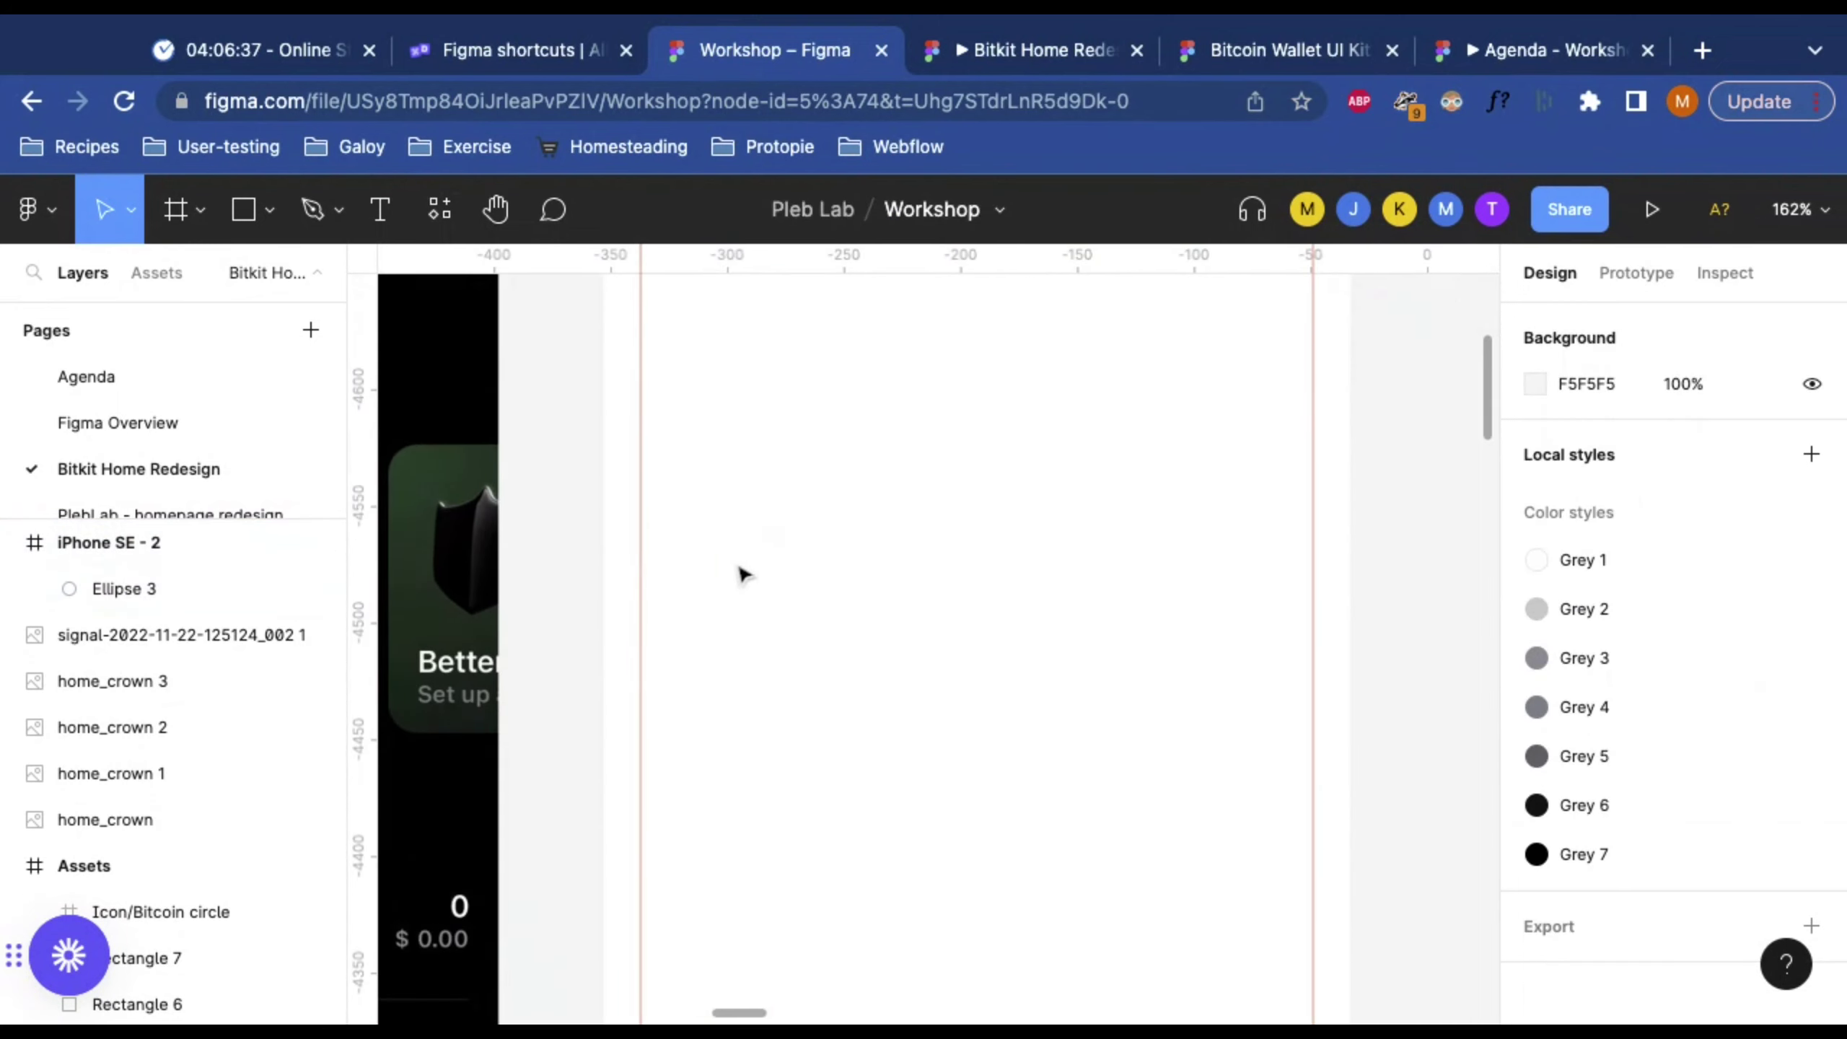
{"action": "key", "text": "minus"}
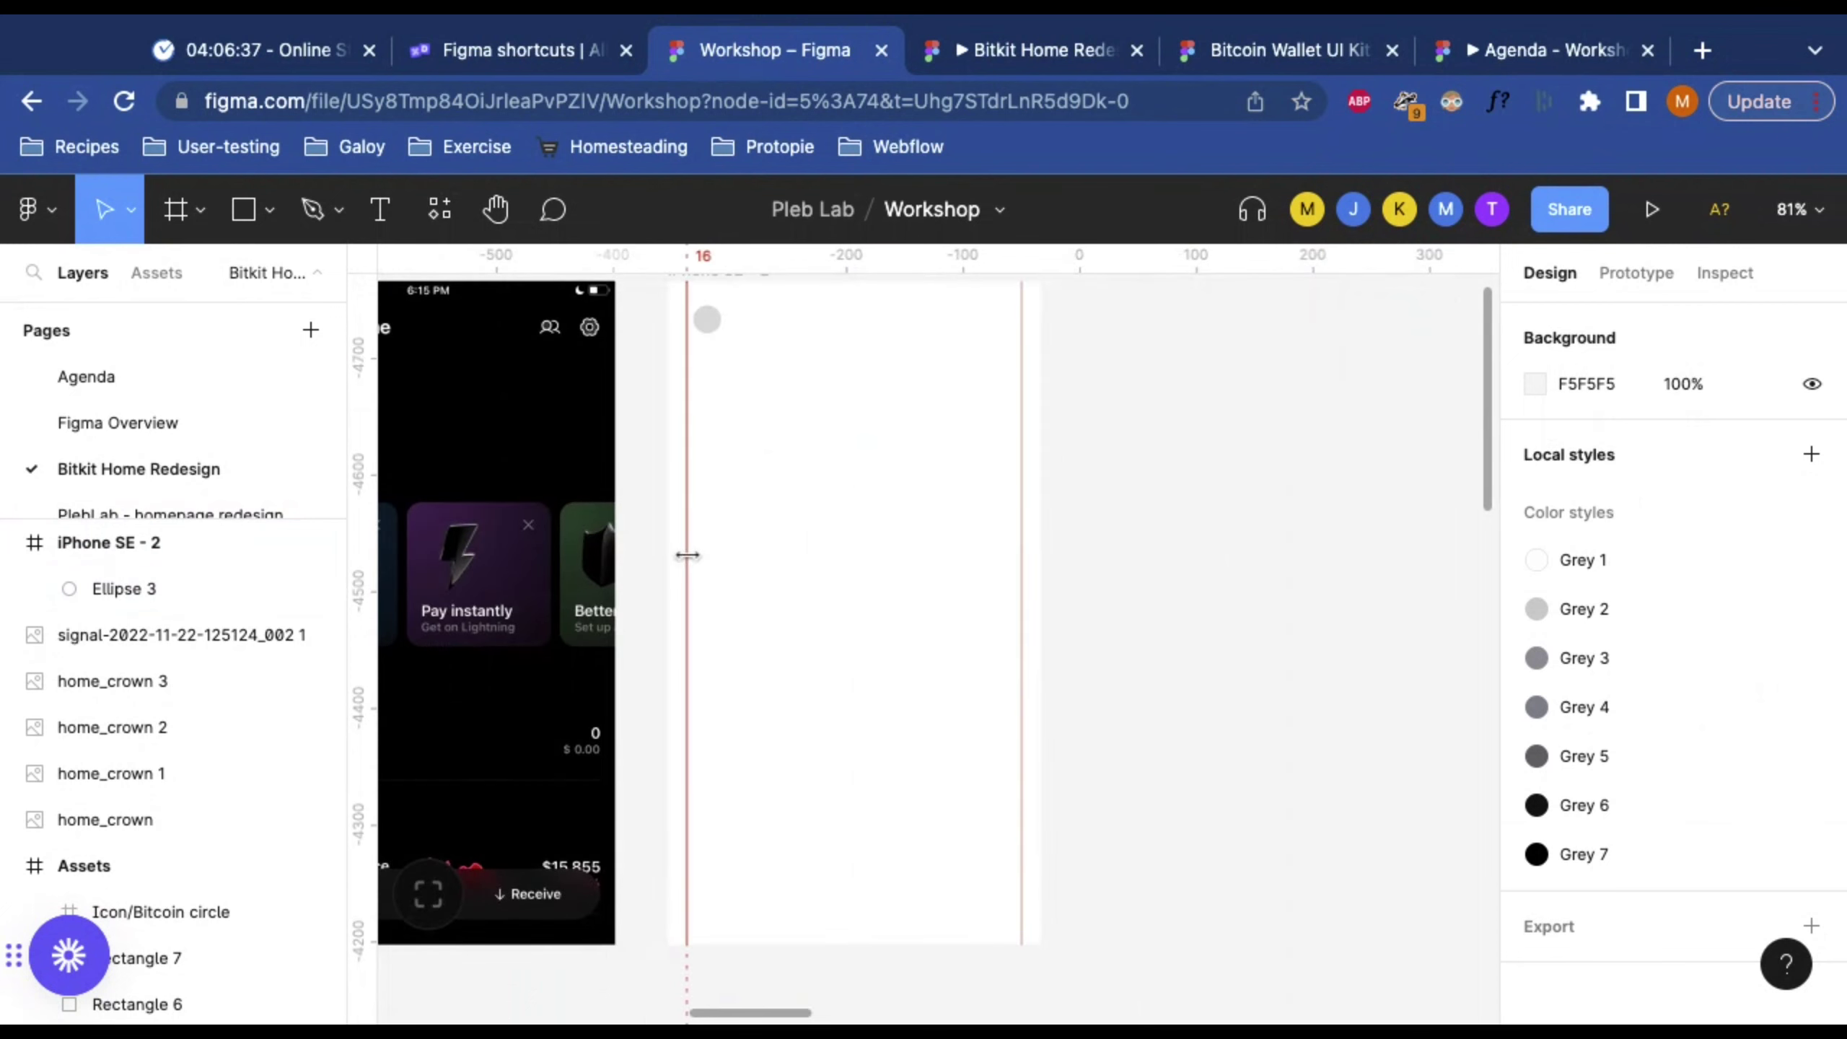
{"action": "scroll", "coordinate": [820, 545], "scroll_direction": "left", "scroll_amount": 5}
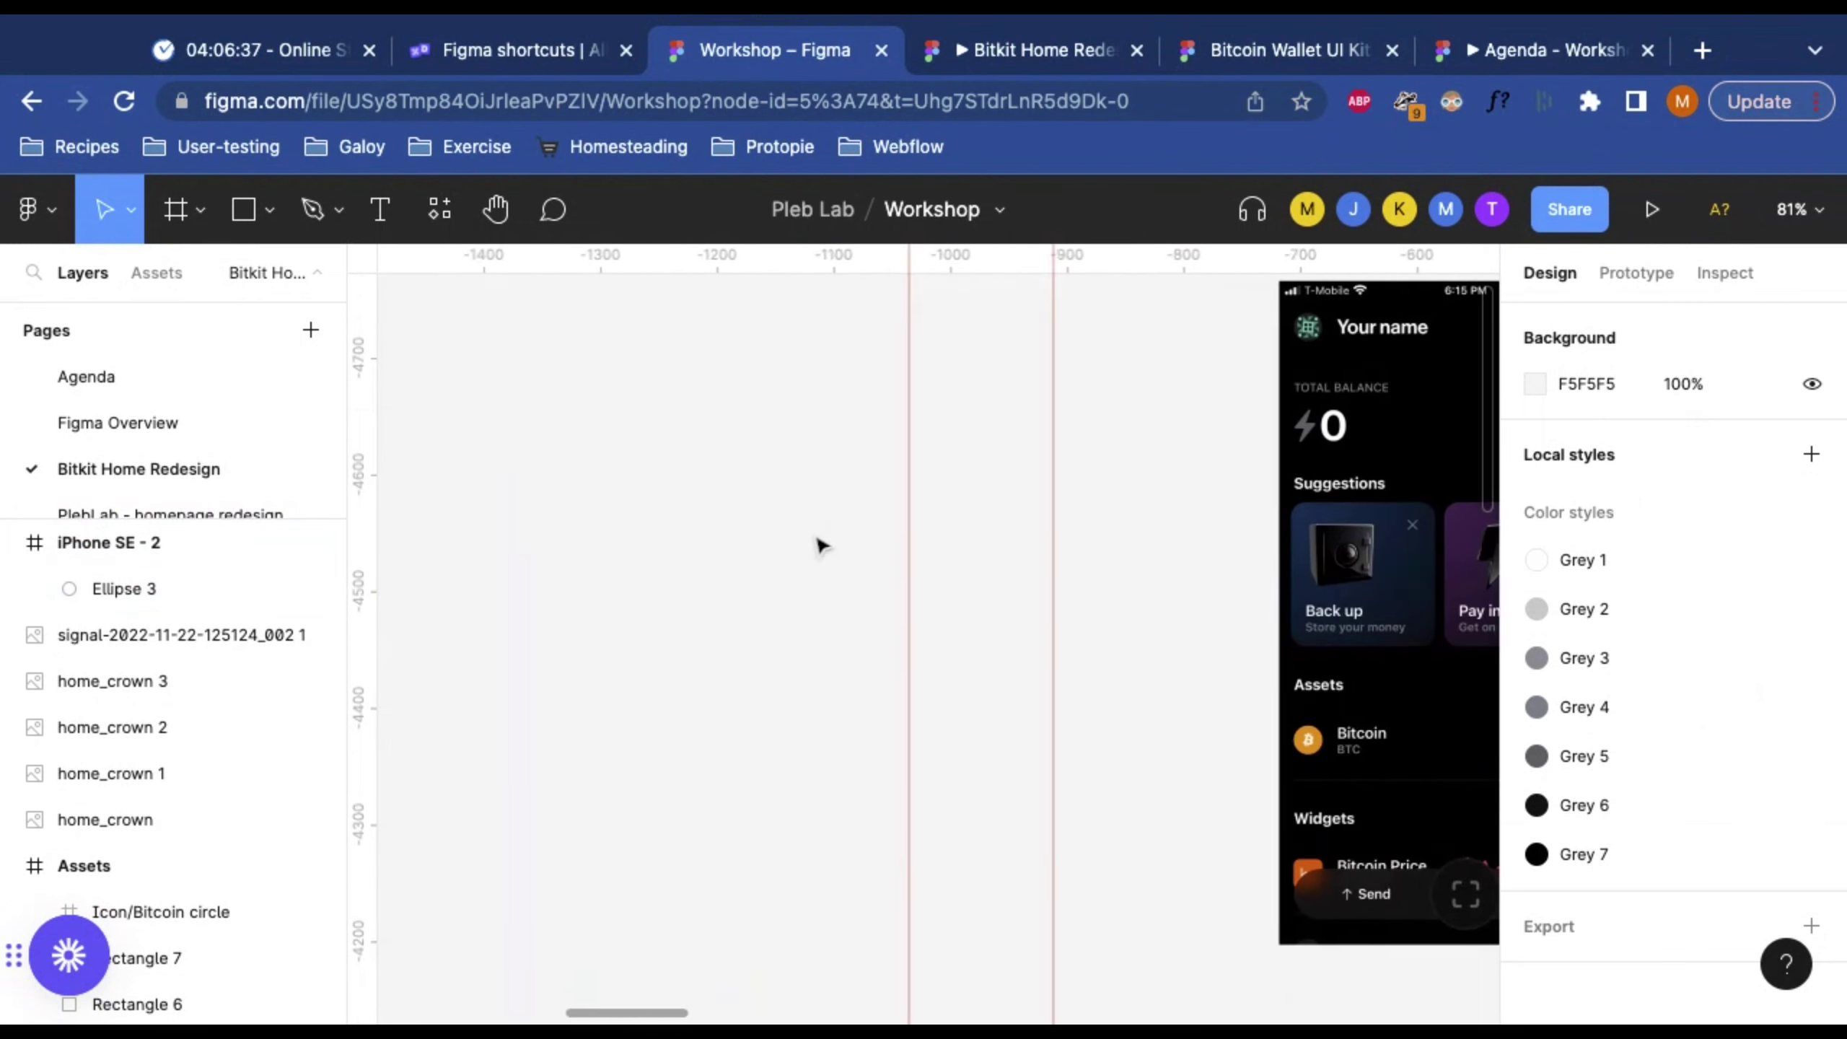
{"action": "scroll", "coordinate": [823, 546], "scroll_direction": "left", "scroll_amount": 1}
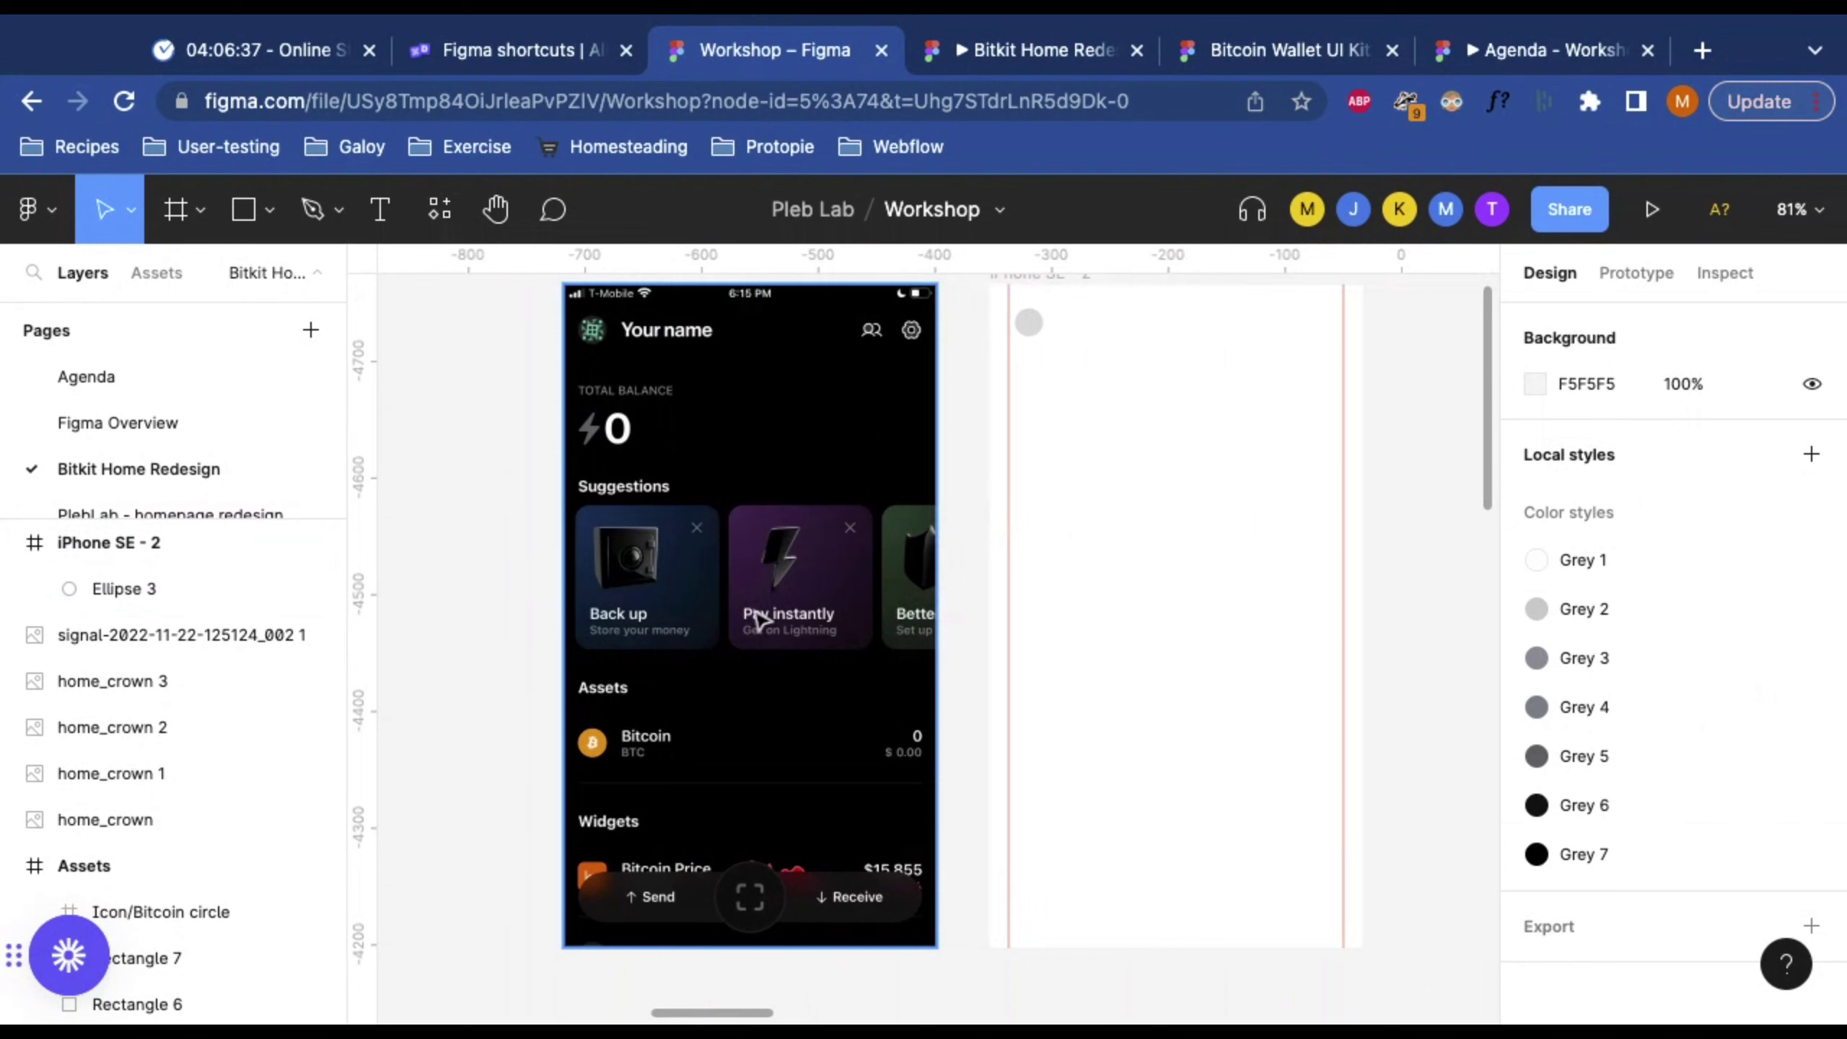
{"action": "scroll", "coordinate": [1266, 600], "scroll_direction": "up", "scroll_amount": 2}
{"action": "key", "text": "z"}
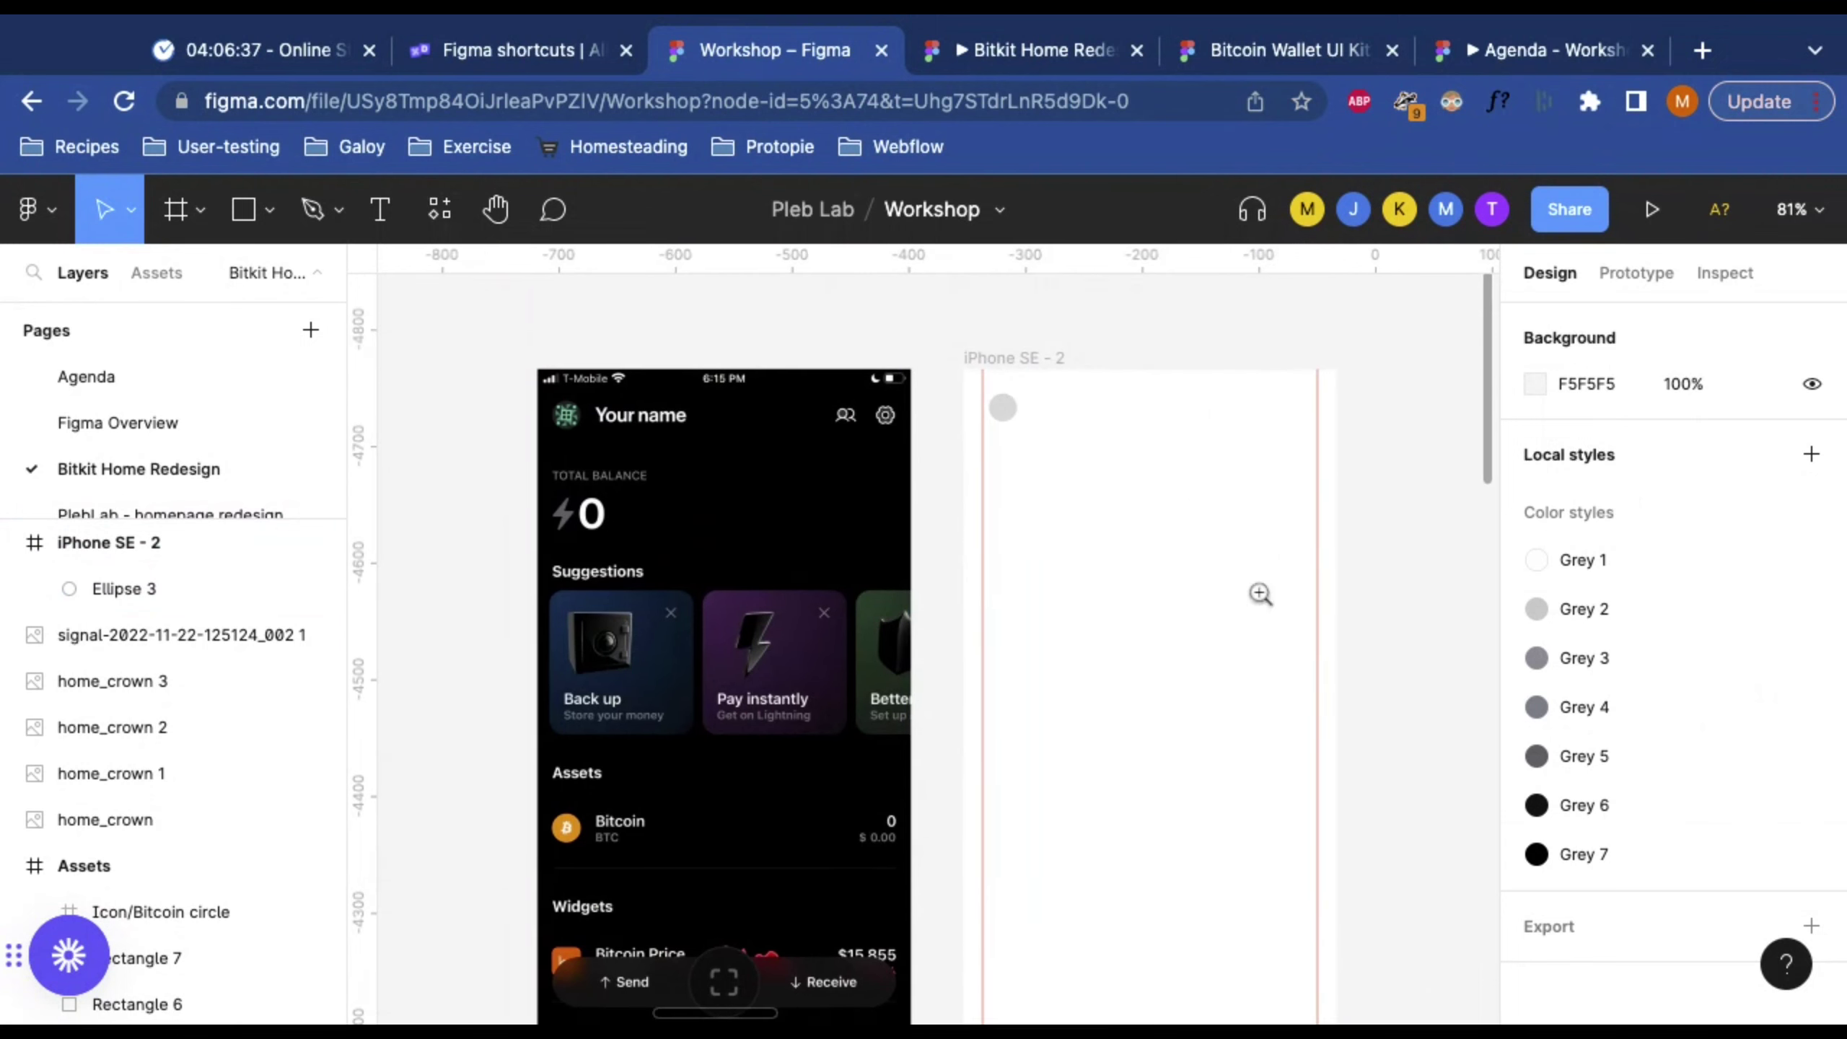
{"action": "left_click", "coordinate": [1033, 404]}
Step: Select the avatar circle to check its size and position
{"action": "scroll", "coordinate": [1084, 441], "scroll_direction": "left", "scroll_amount": 3}
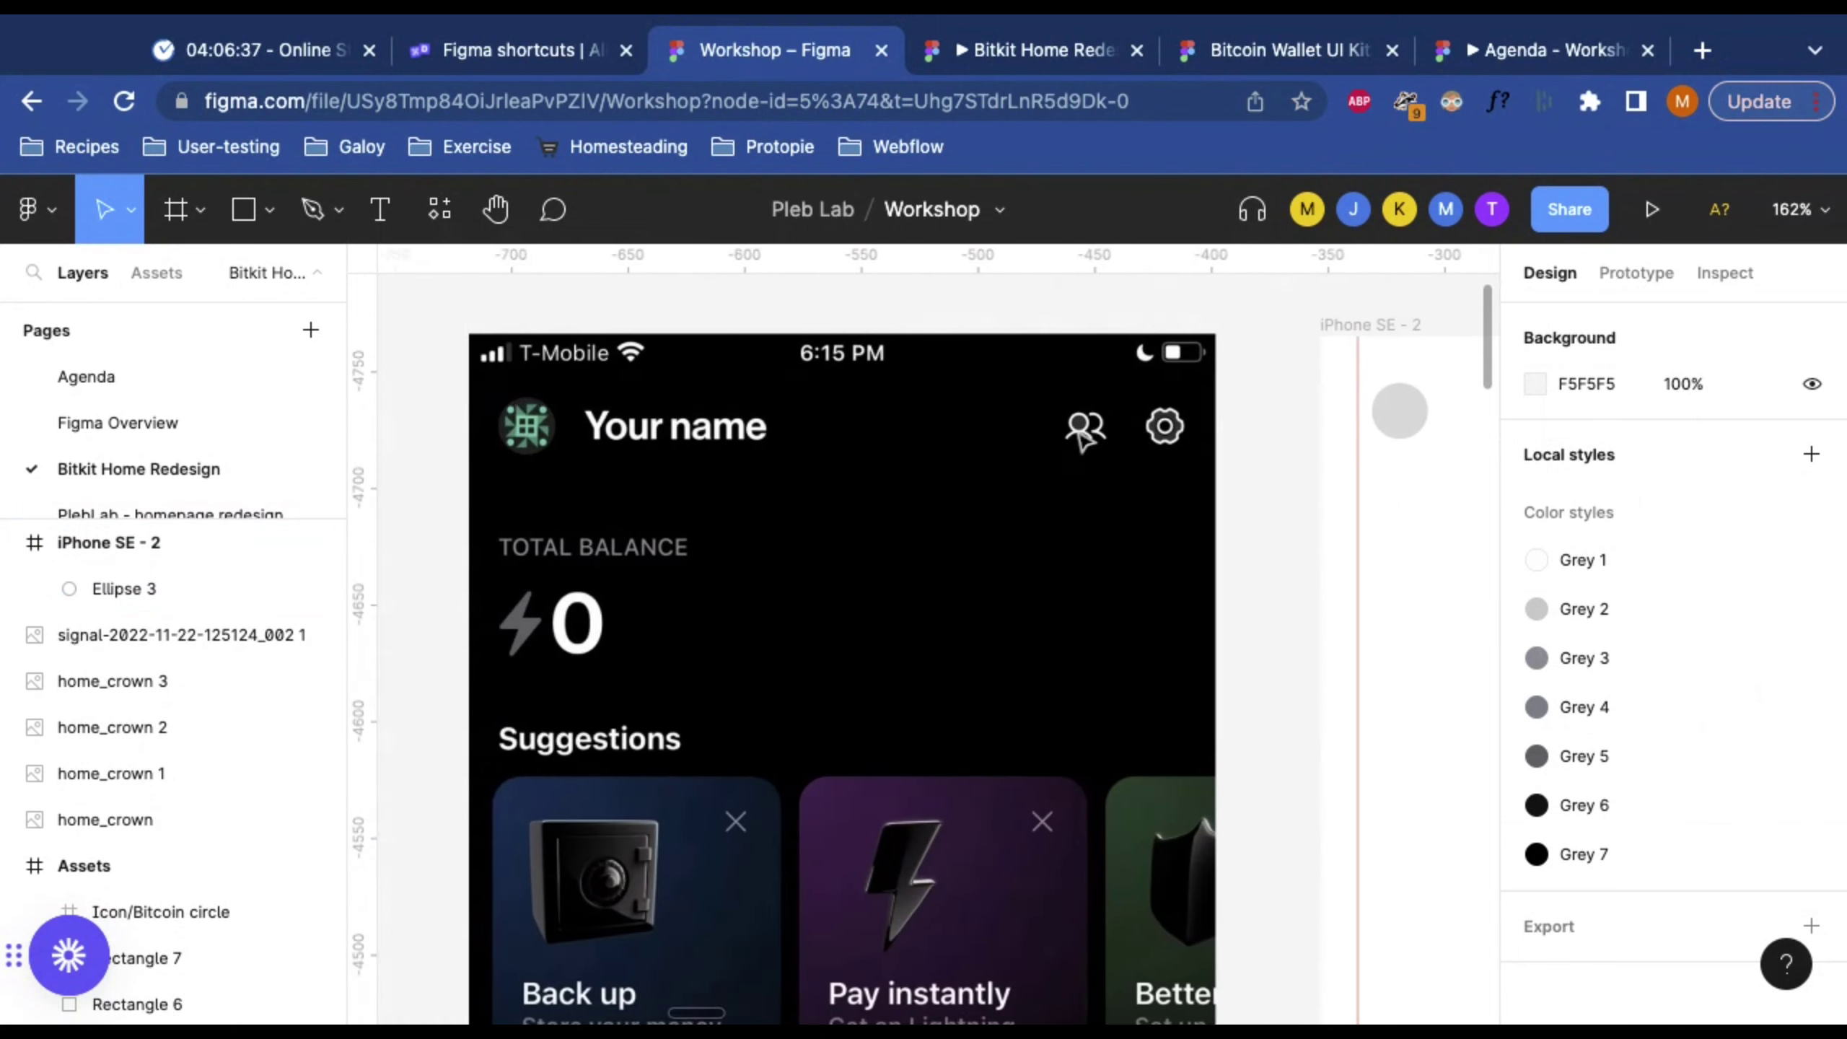
{"action": "left_click", "coordinate": [1274, 433]}
{"action": "left_click", "coordinate": [1283, 427]}
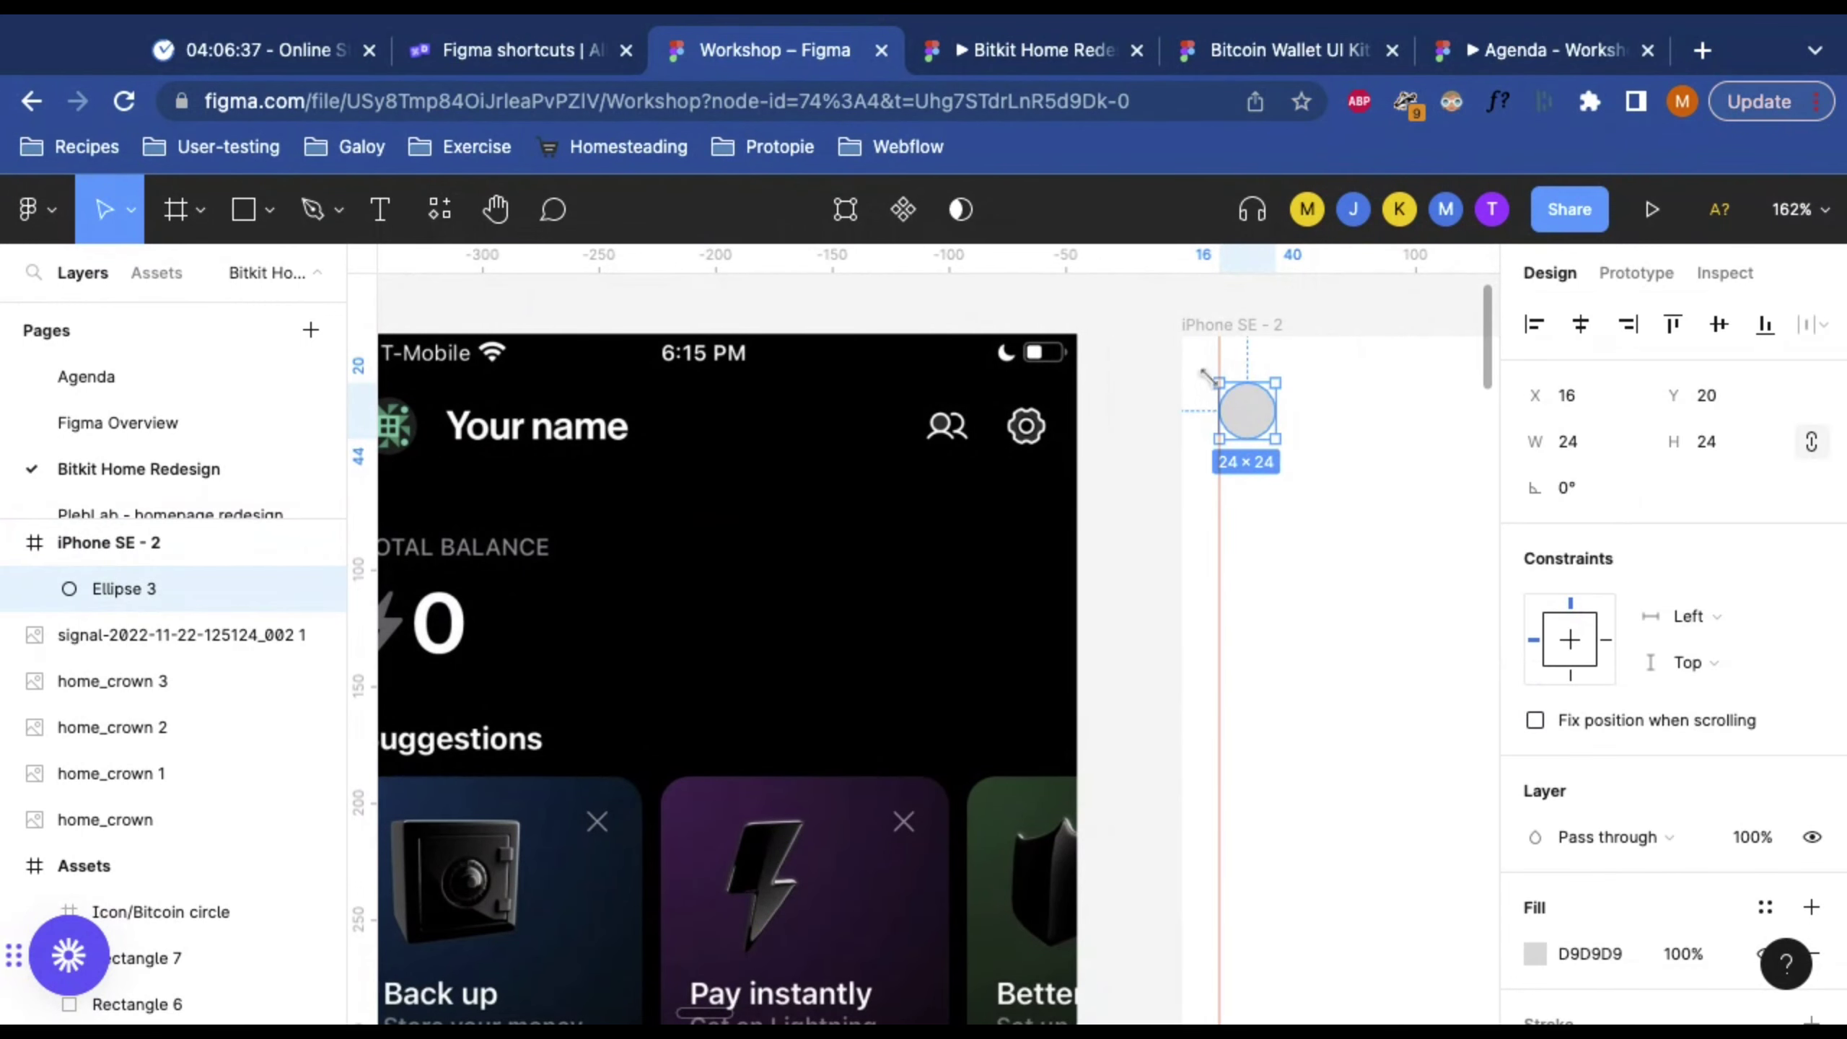
{"action": "scroll", "coordinate": [1211, 381], "scroll_direction": "left", "scroll_amount": 5}
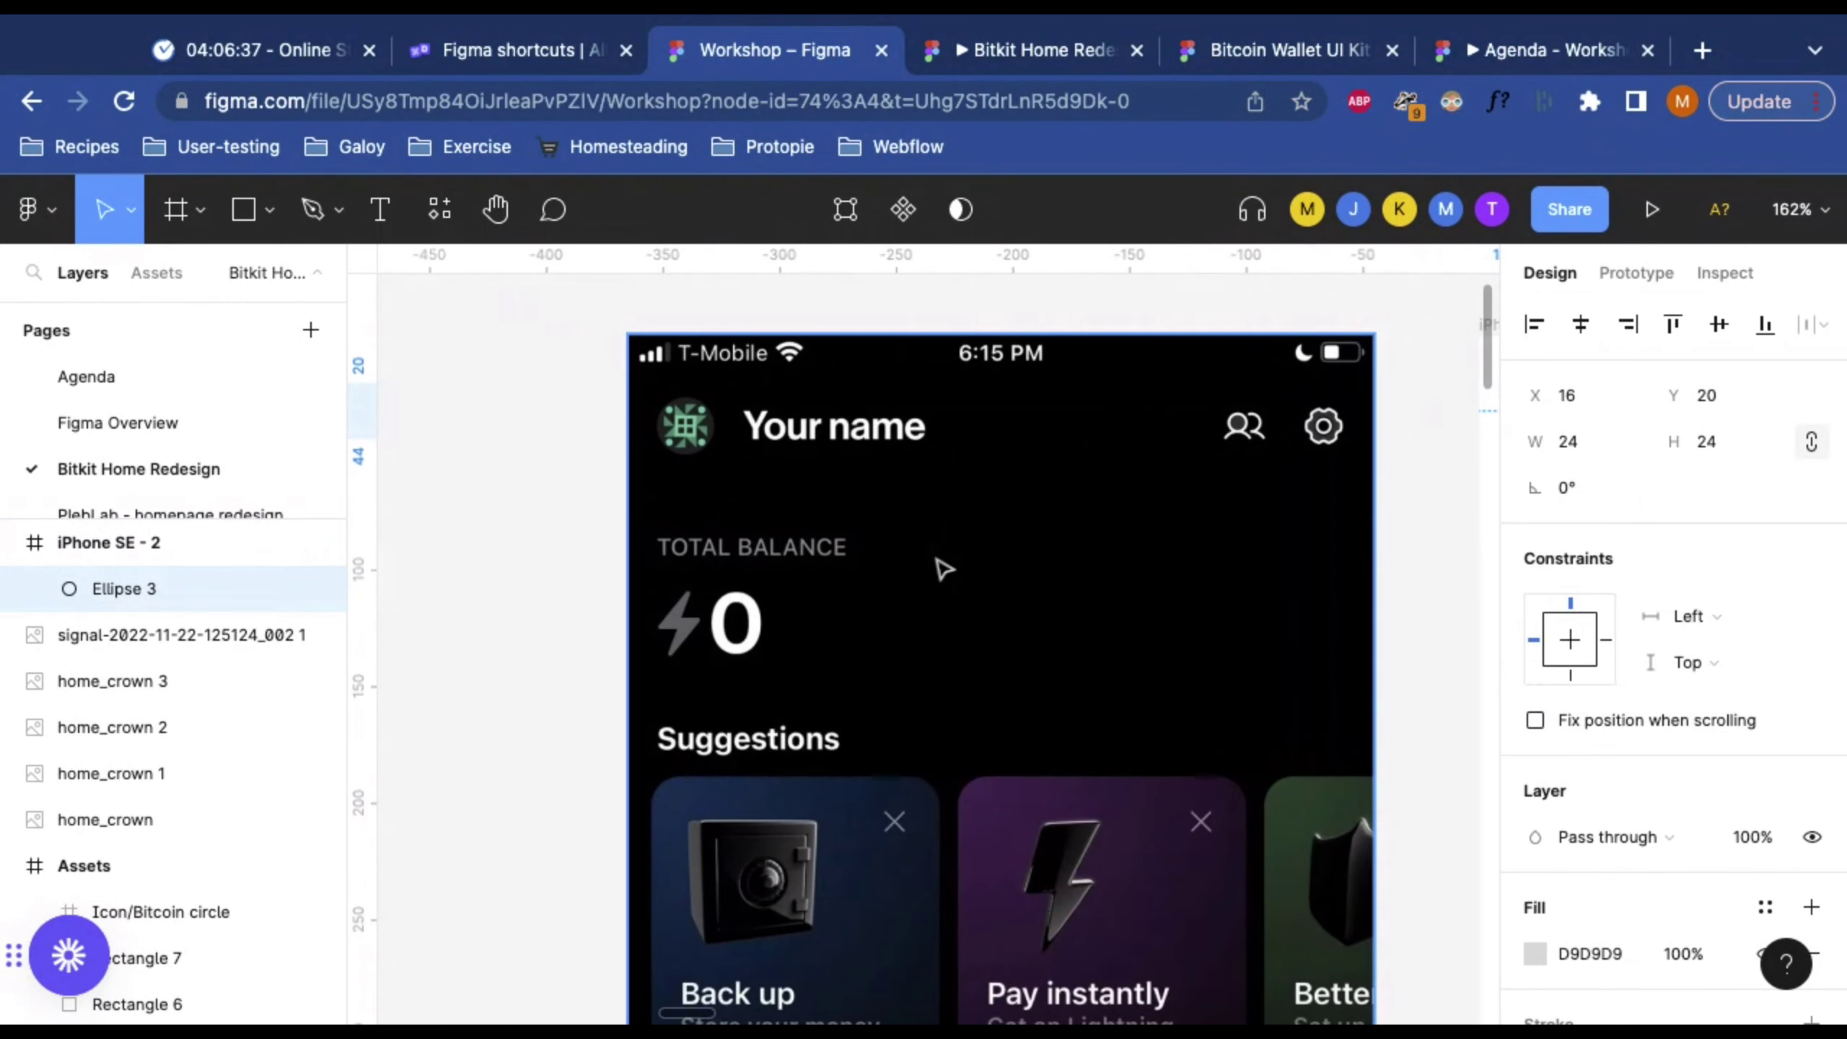
{"action": "scroll", "coordinate": [944, 570], "scroll_direction": "right", "scroll_amount": 4}
{"action": "scroll", "coordinate": [938, 572], "scroll_direction": "left", "scroll_amount": 3}
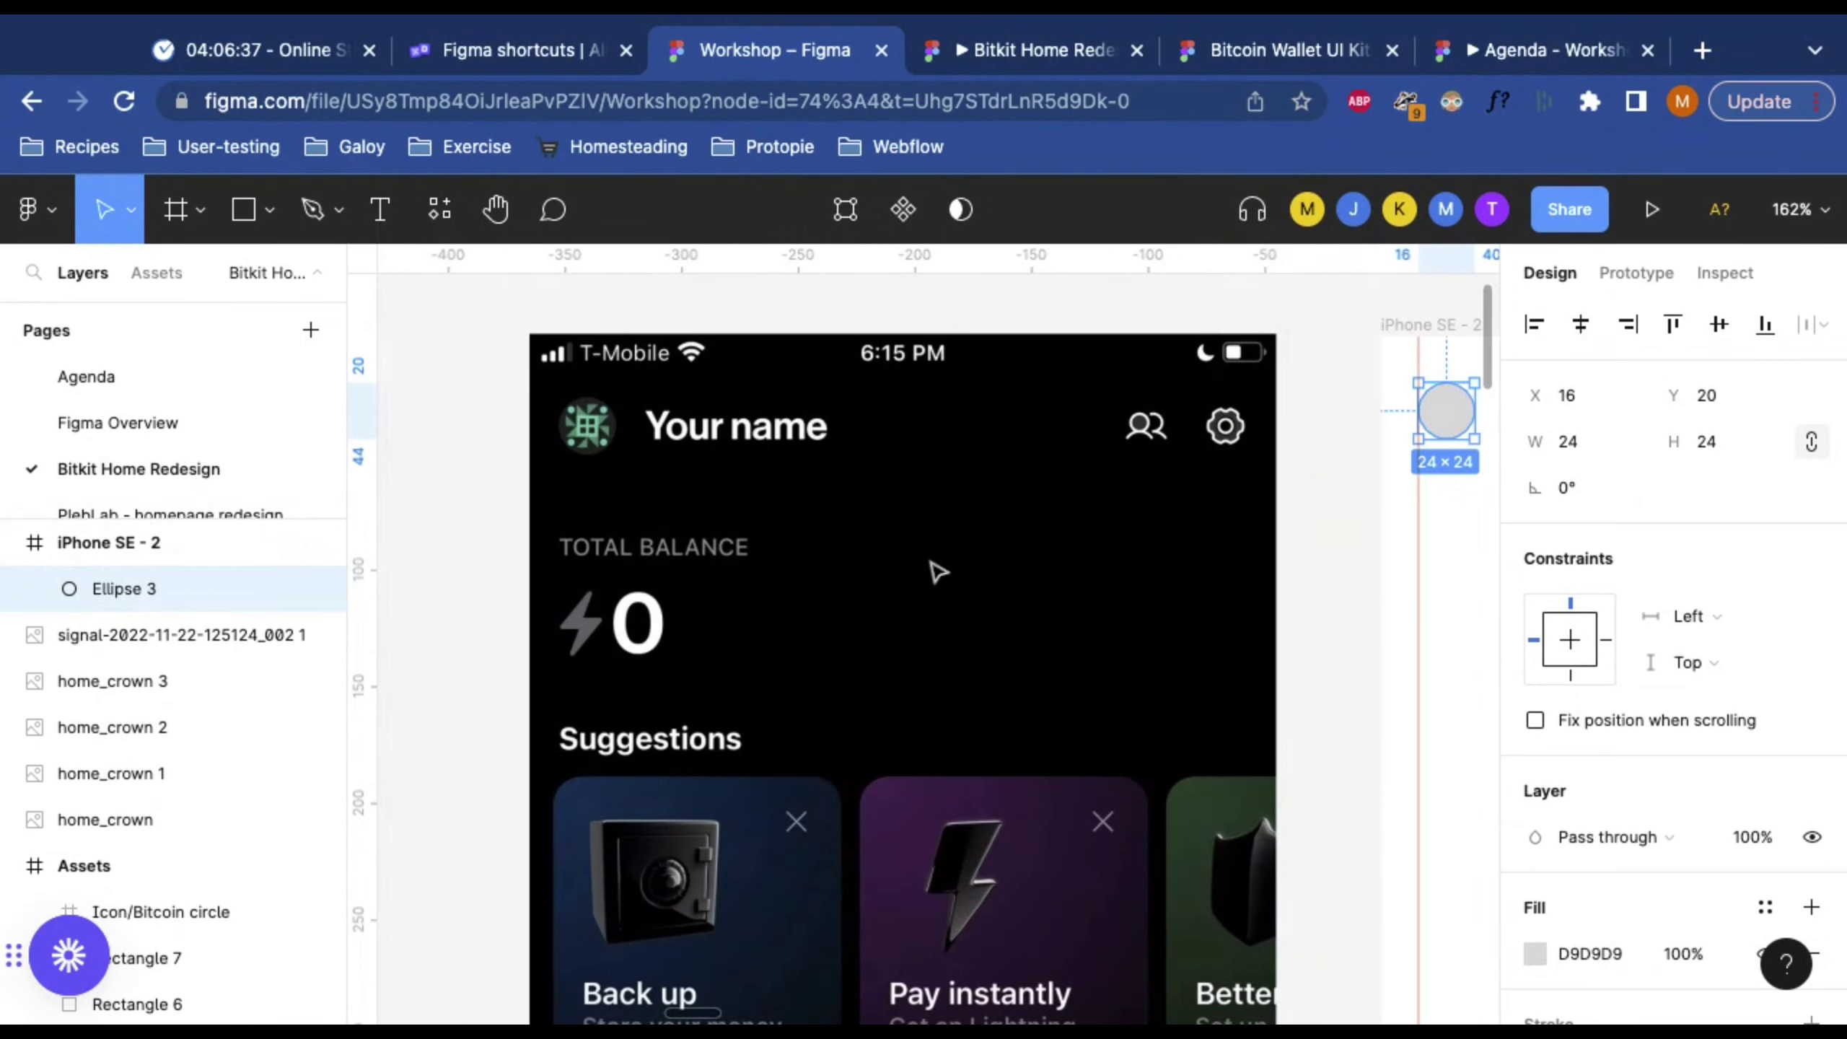
{"action": "scroll", "coordinate": [782, 480], "scroll_direction": "right", "scroll_amount": 4}
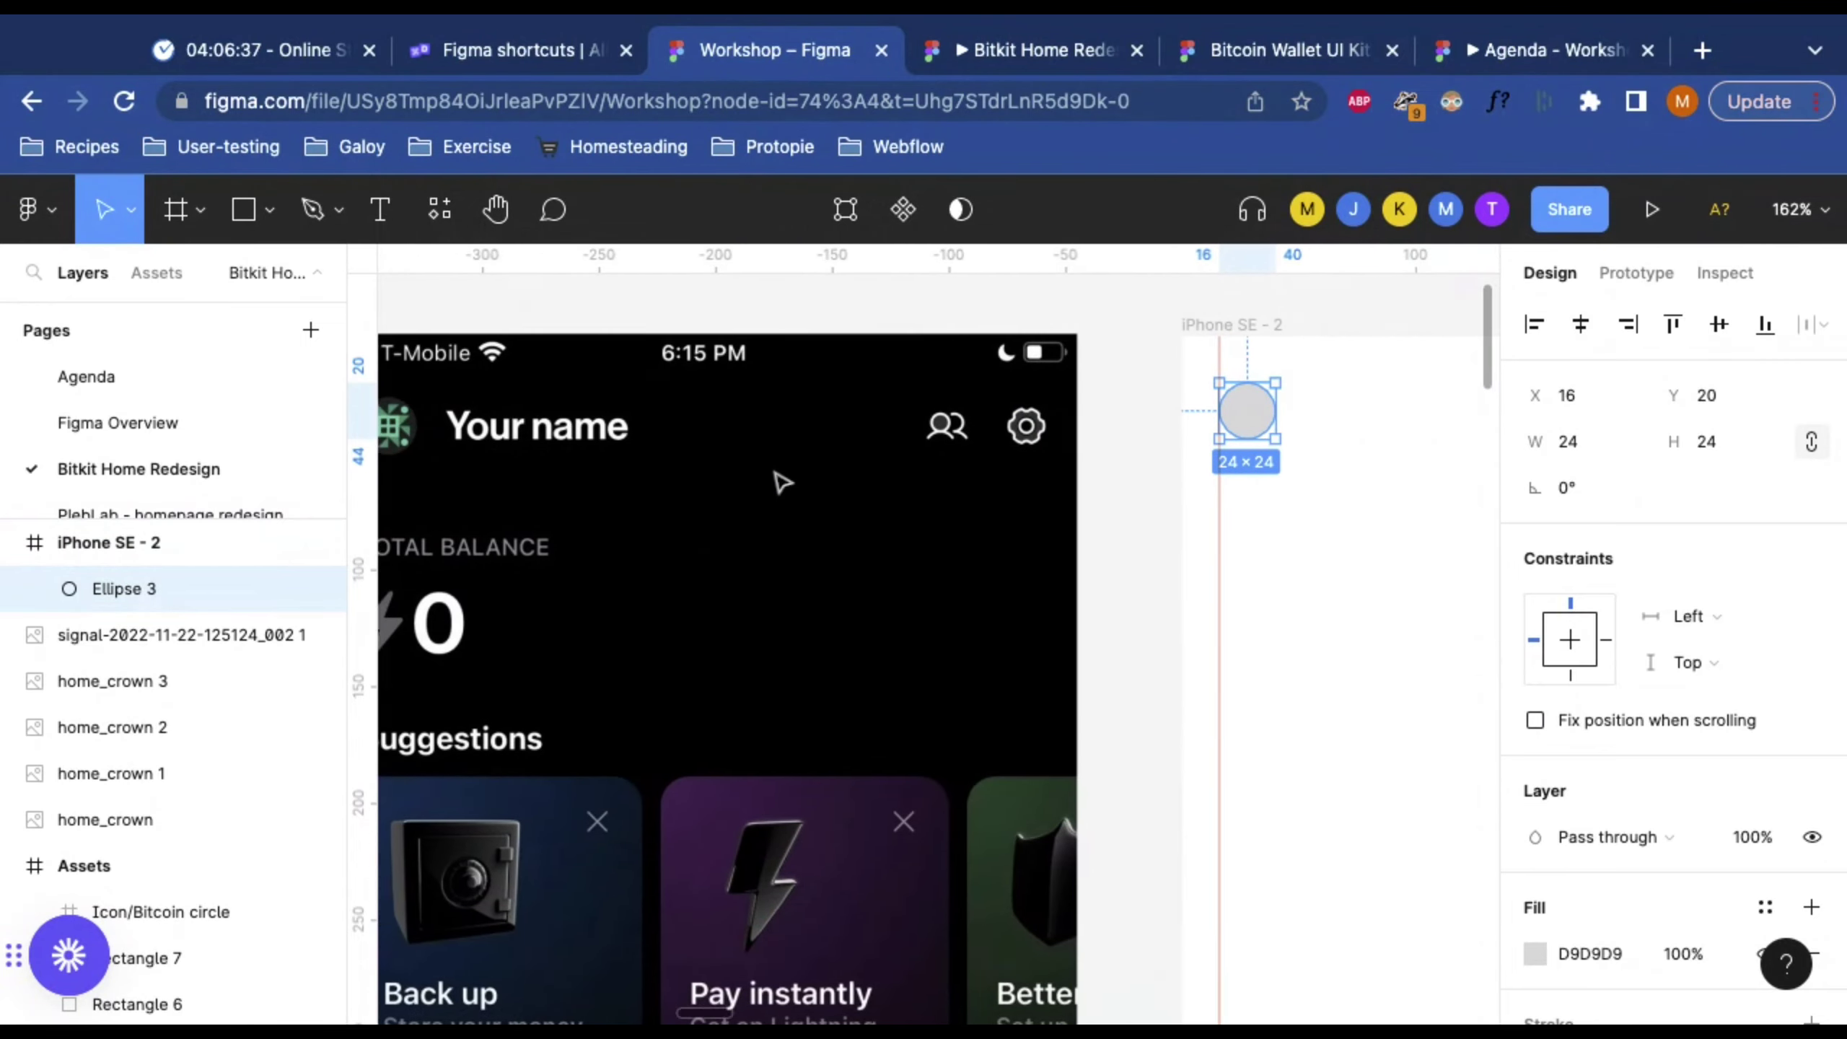
{"action": "scroll", "coordinate": [779, 481], "scroll_direction": "left", "scroll_amount": 3}
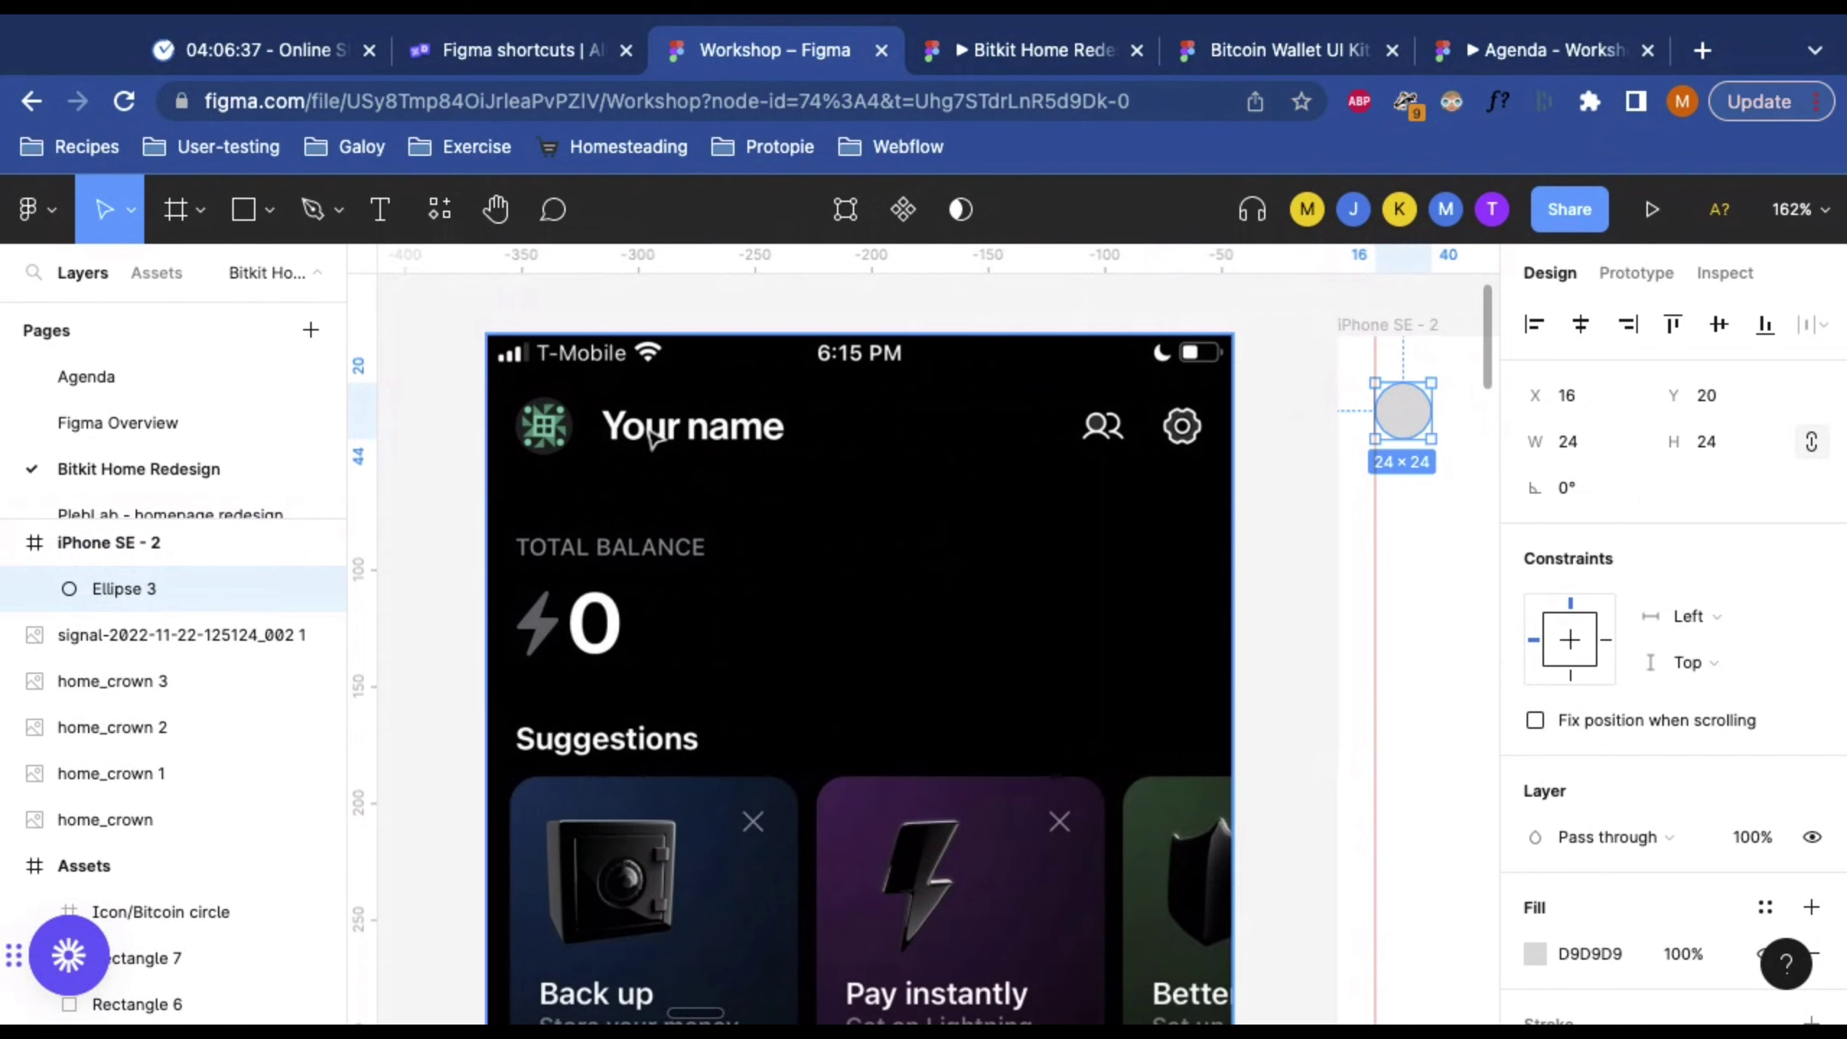
Step: Draw a text box to the right of the avatar circle
{"action": "key", "text": "t"}
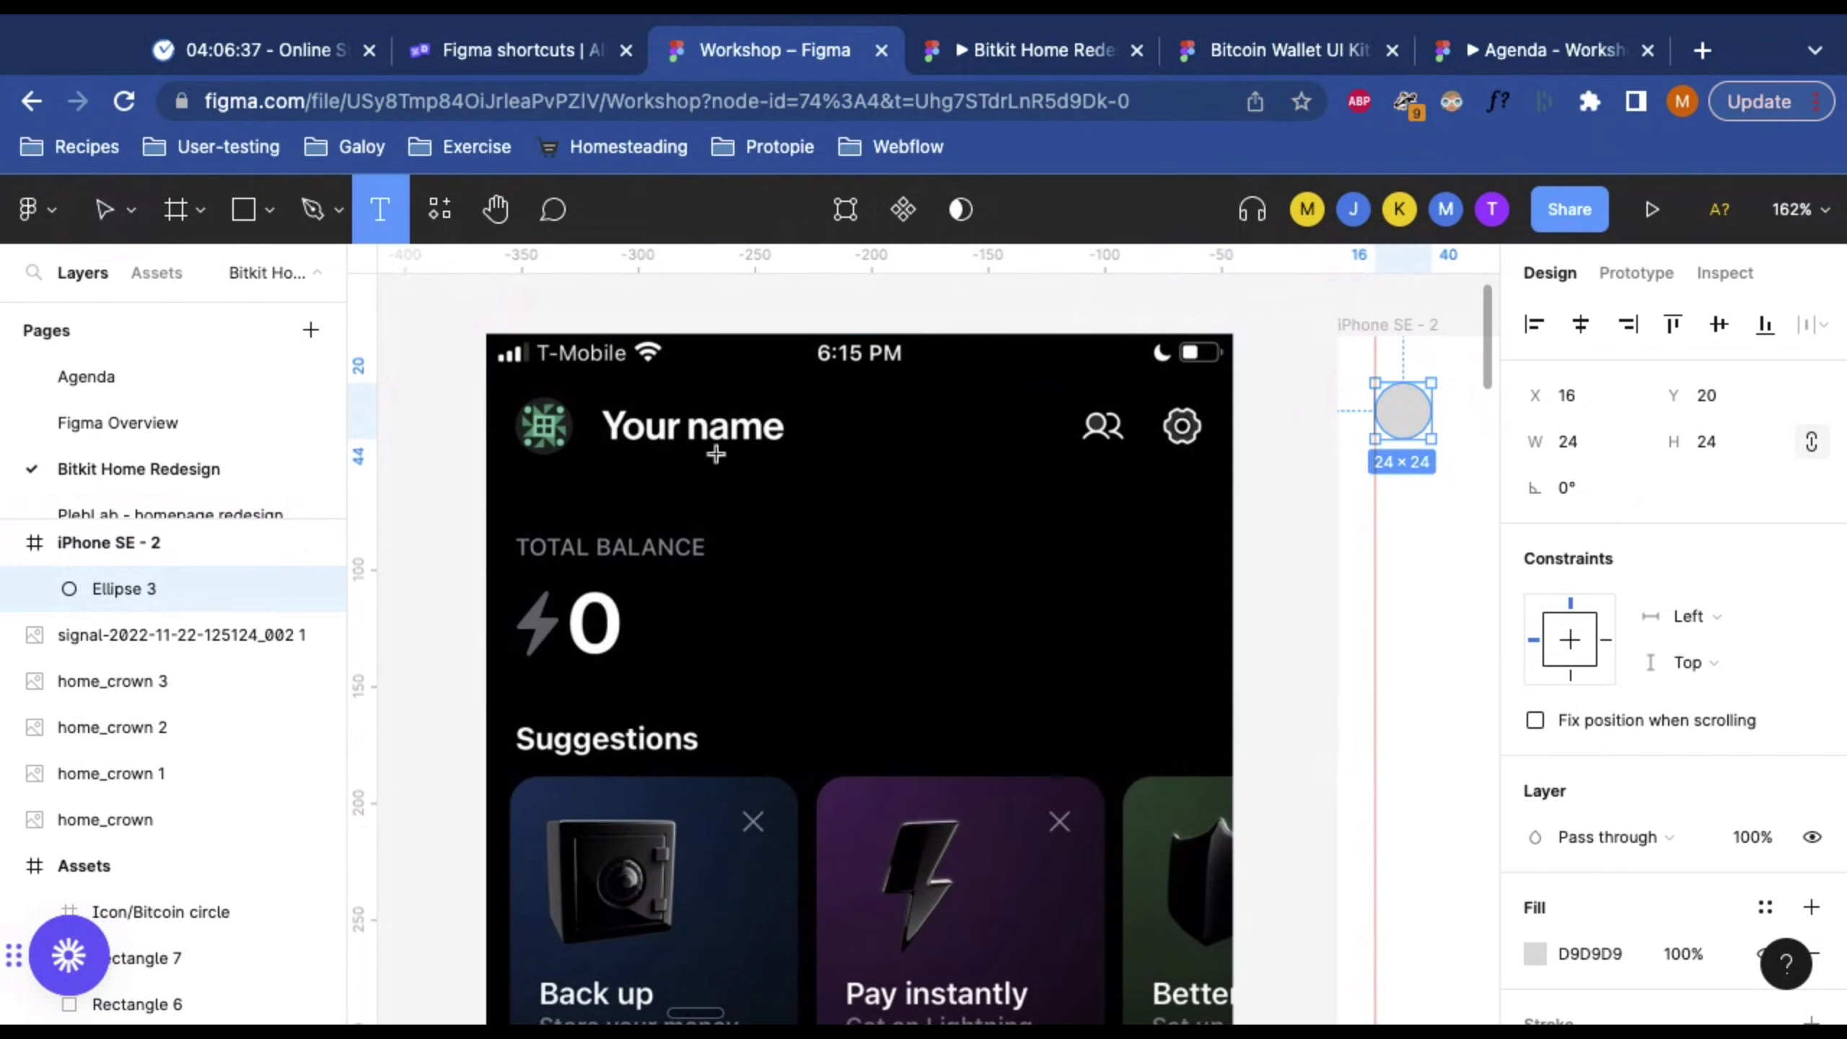
{"action": "scroll", "coordinate": [1120, 442], "scroll_direction": "right", "scroll_amount": 4}
{"action": "scroll", "coordinate": [1085, 451], "scroll_direction": "left", "scroll_amount": 3}
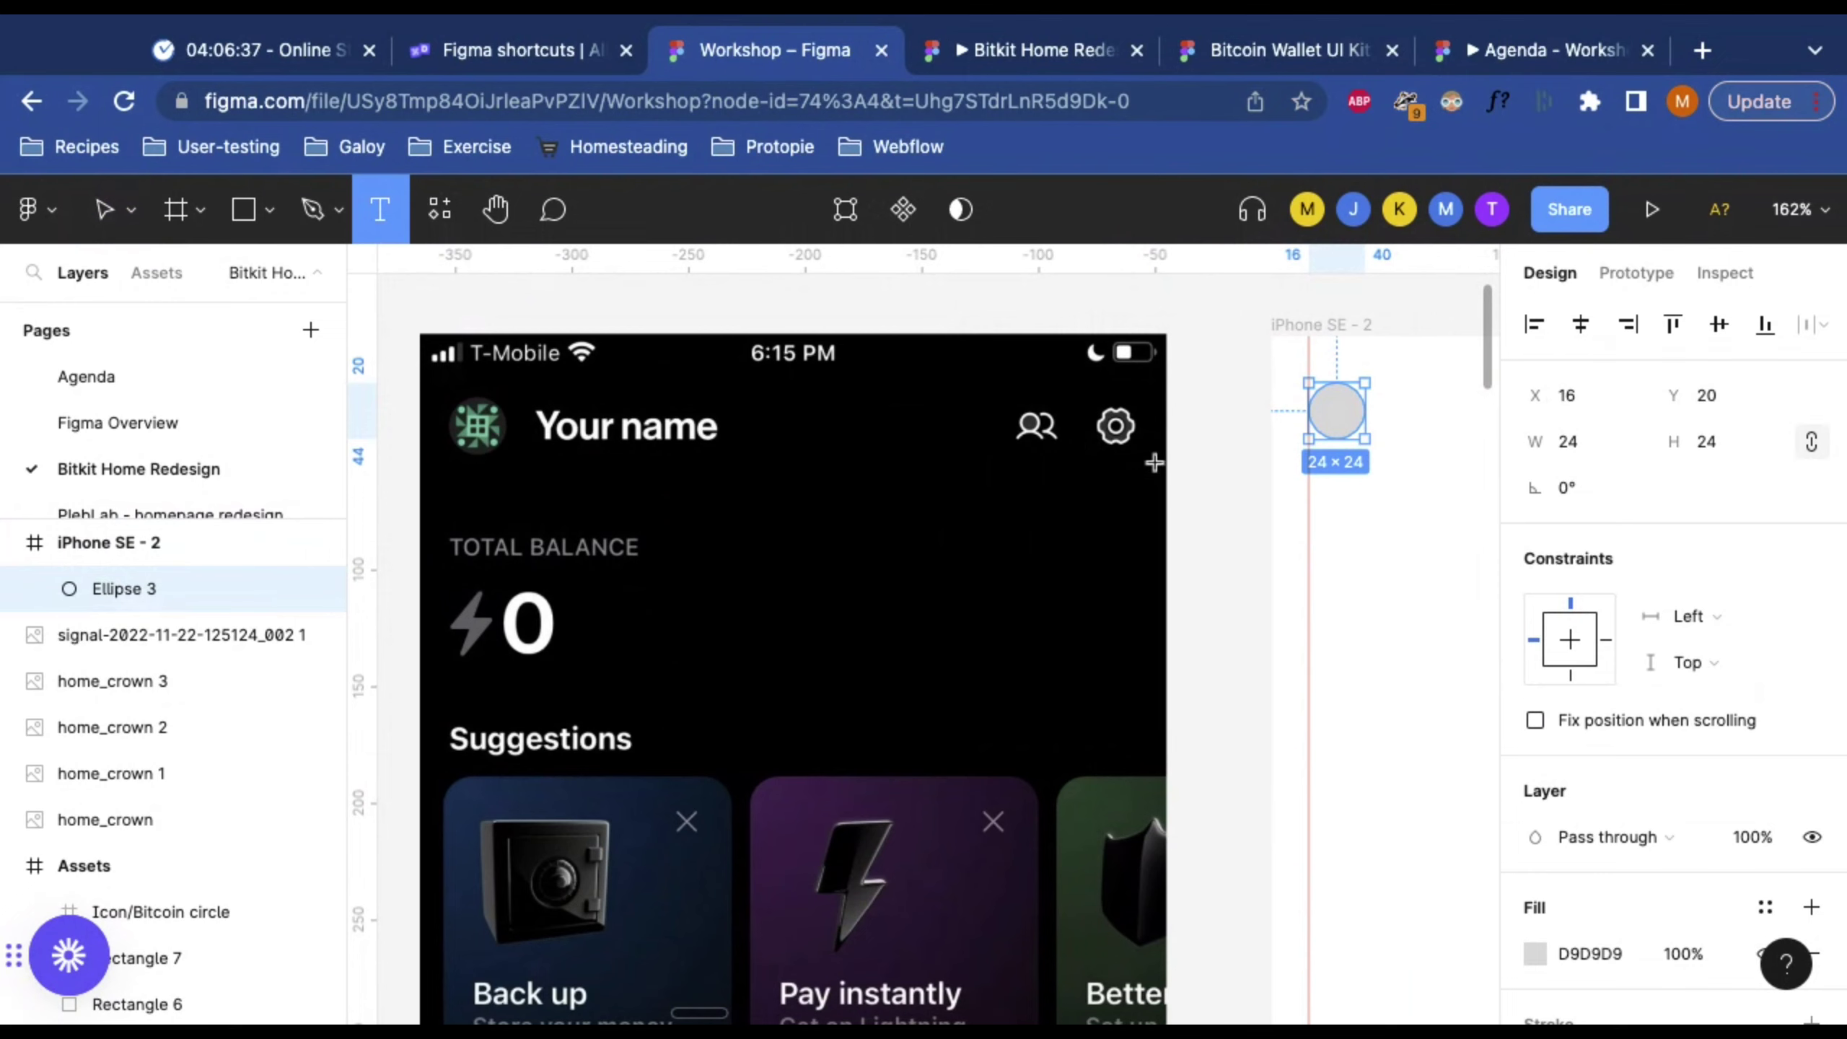
{"action": "scroll", "coordinate": [1120, 460], "scroll_direction": "right", "scroll_amount": 4}
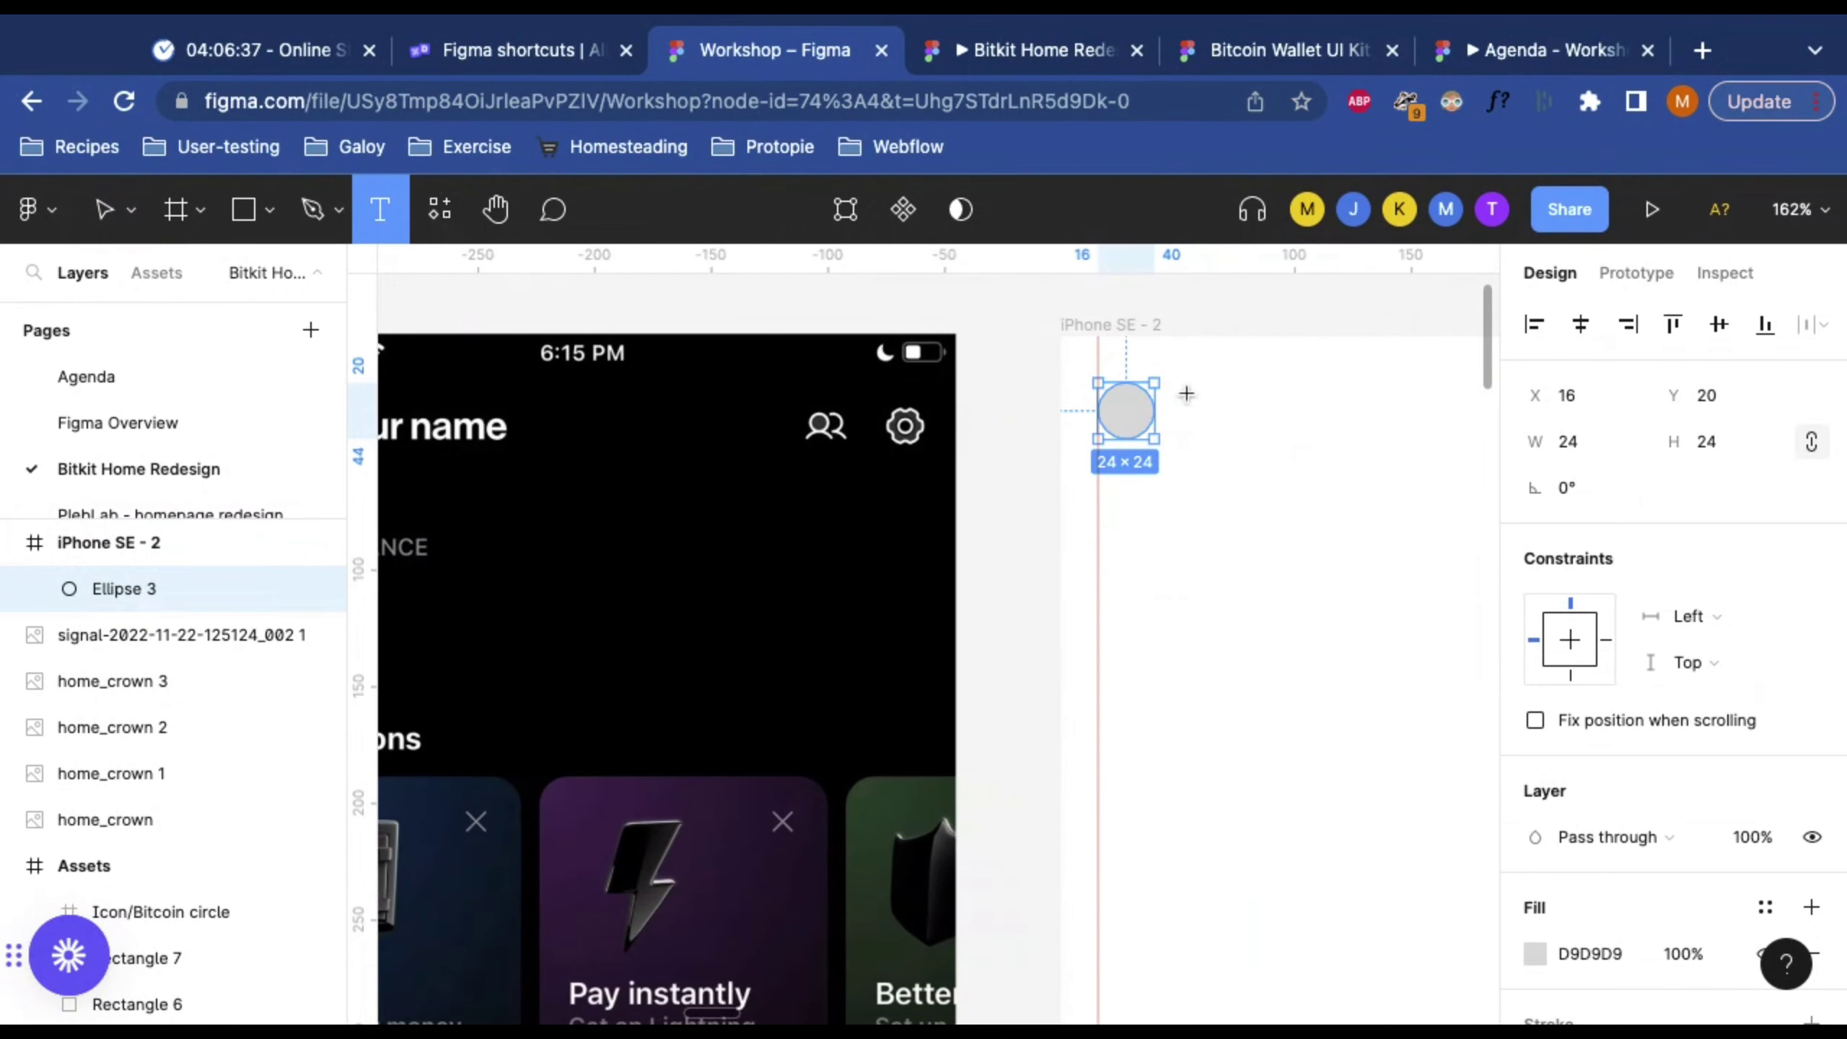
{"action": "left_click_drag", "start_coordinate": [1186, 394], "coordinate": [1374, 466]}
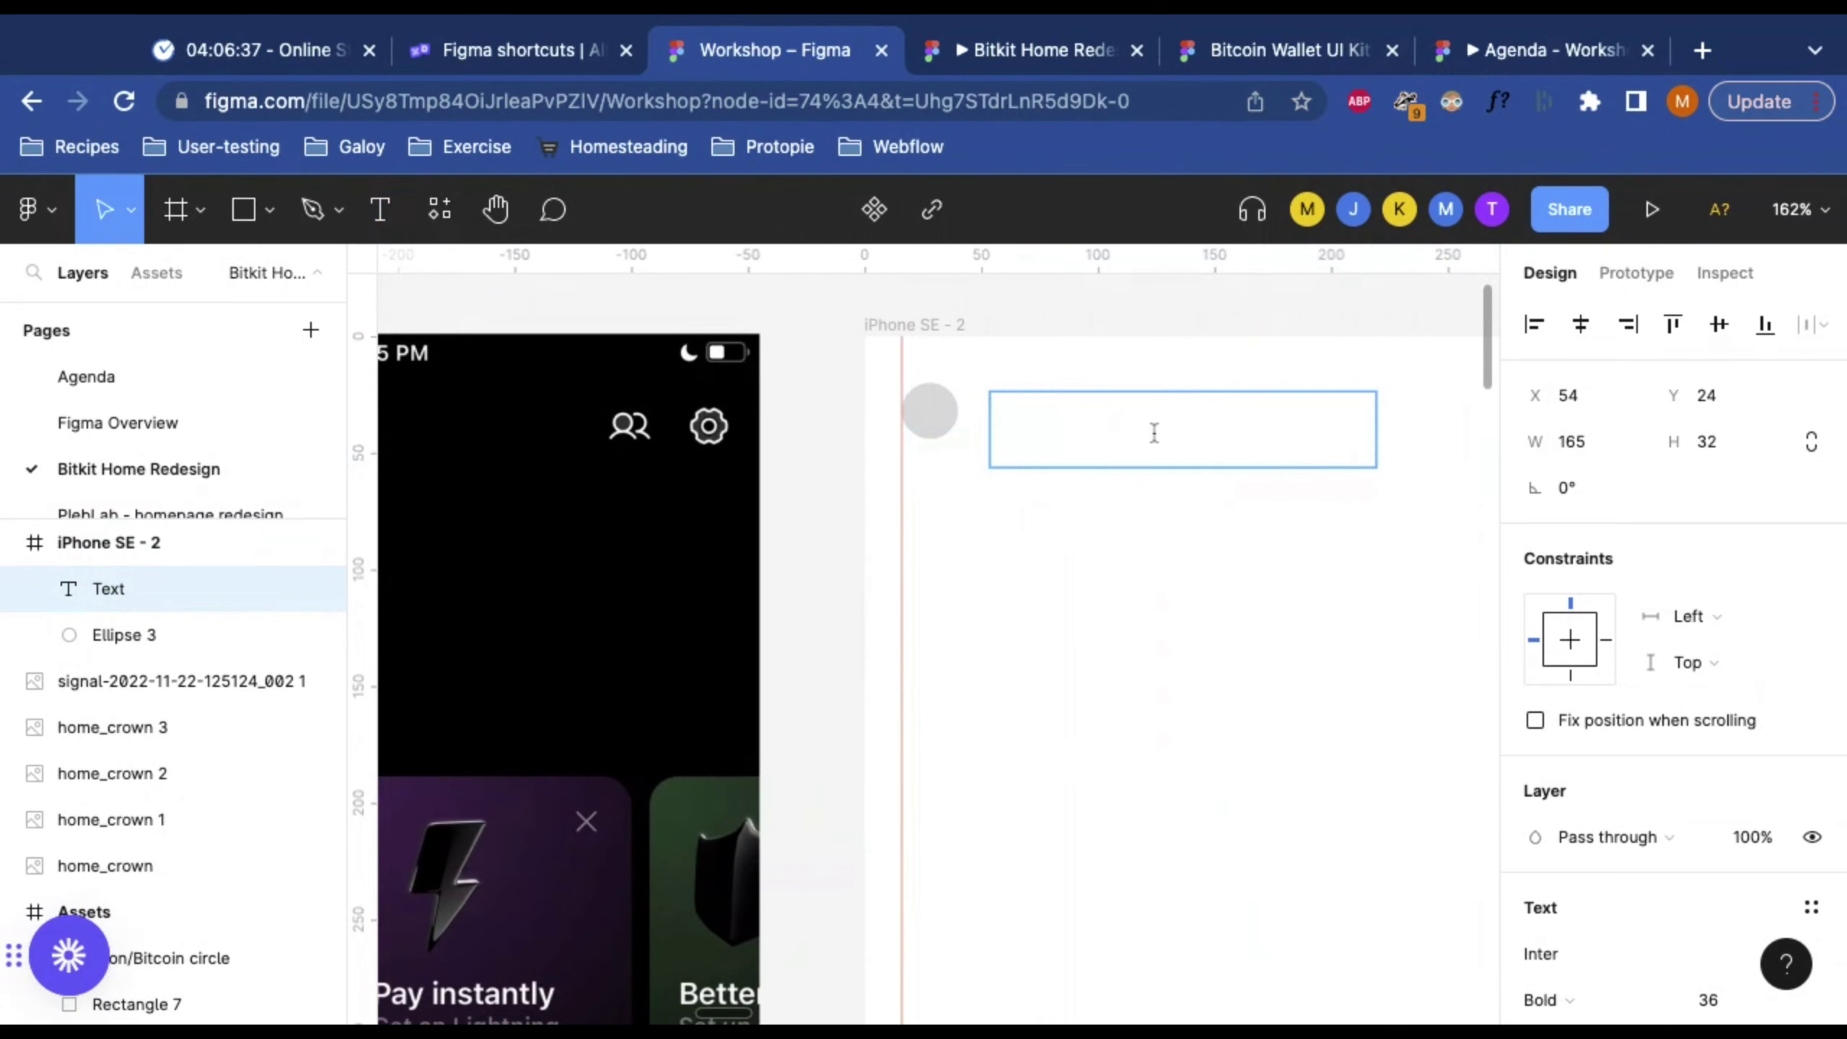
Step: Set the text's font size to 16
{"action": "scroll", "coordinate": [1745, 655], "scroll_direction": "down", "scroll_amount": 5}
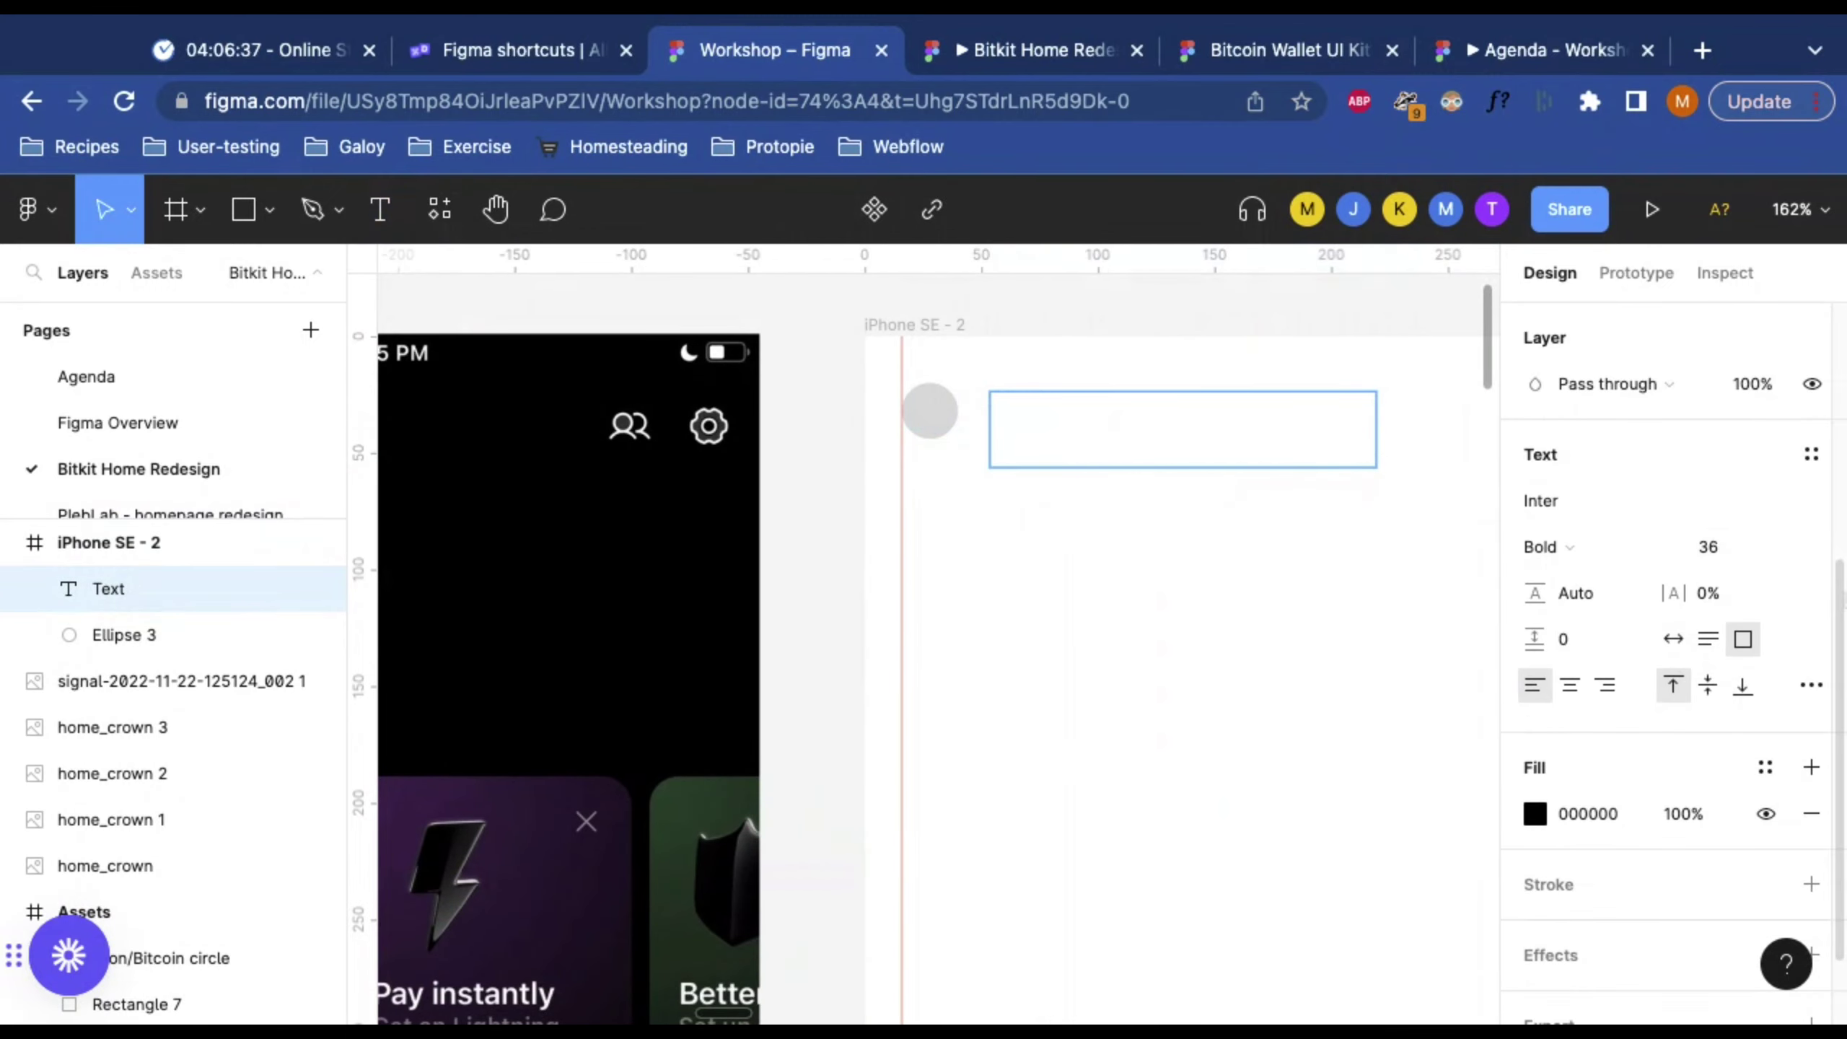
{"action": "left_click", "coordinate": [1723, 551]}
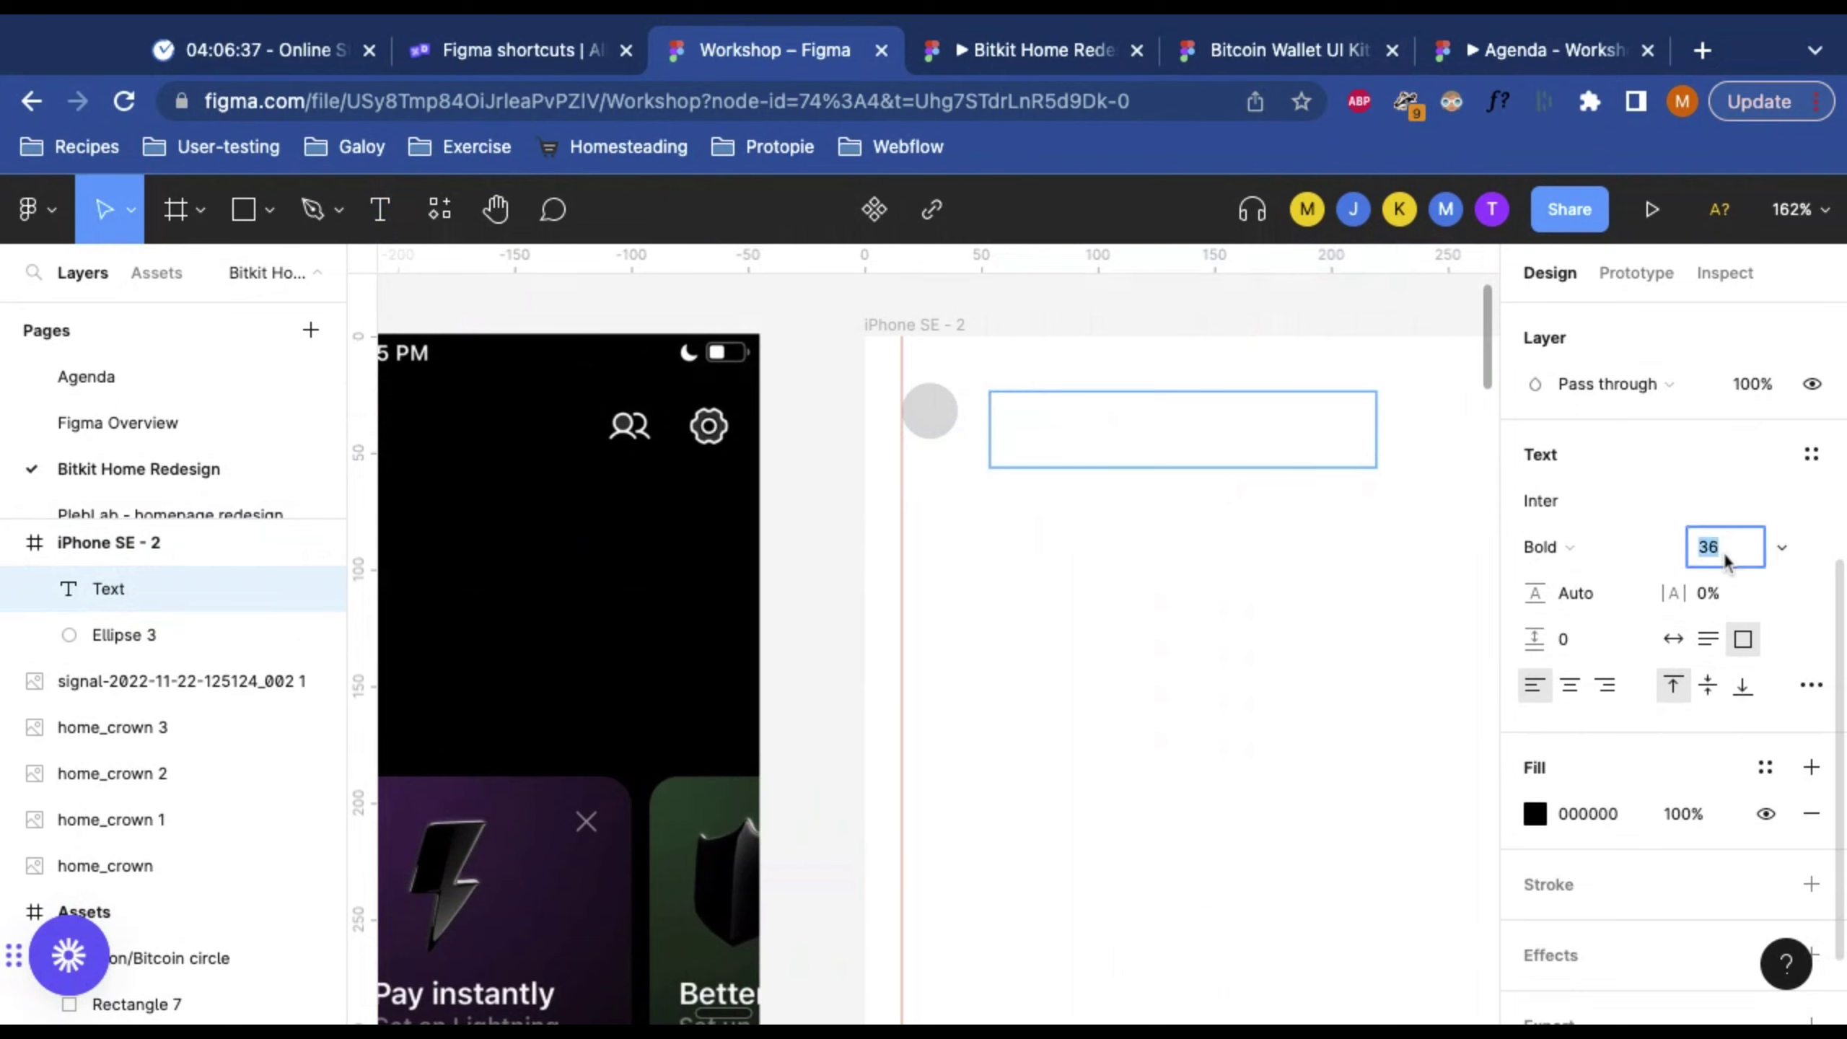
{"action": "type", "text": "16"}
{"action": "key", "text": "Return"}
Step: Type 'Satoshi Nakamoto' into the text box, removing a stray extra i
{"action": "double_click", "coordinate": [1062, 430]}
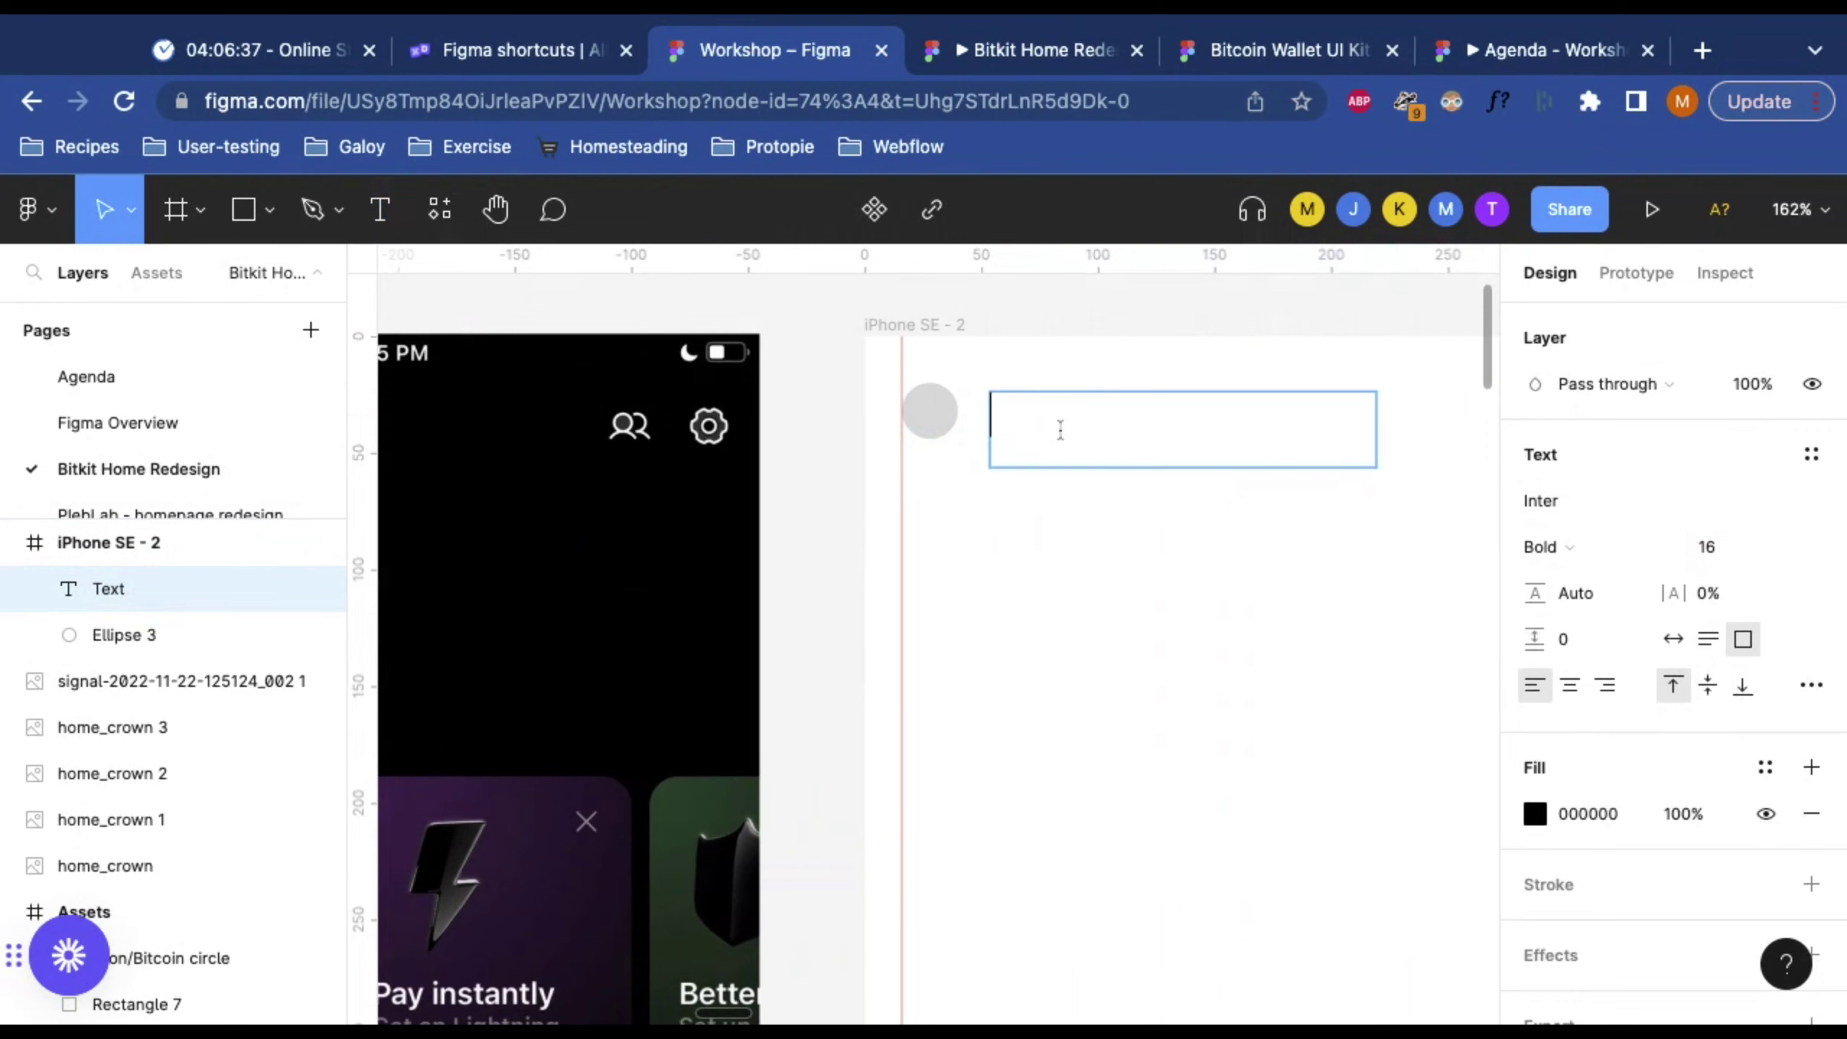
{"action": "type", "text": "tos"}
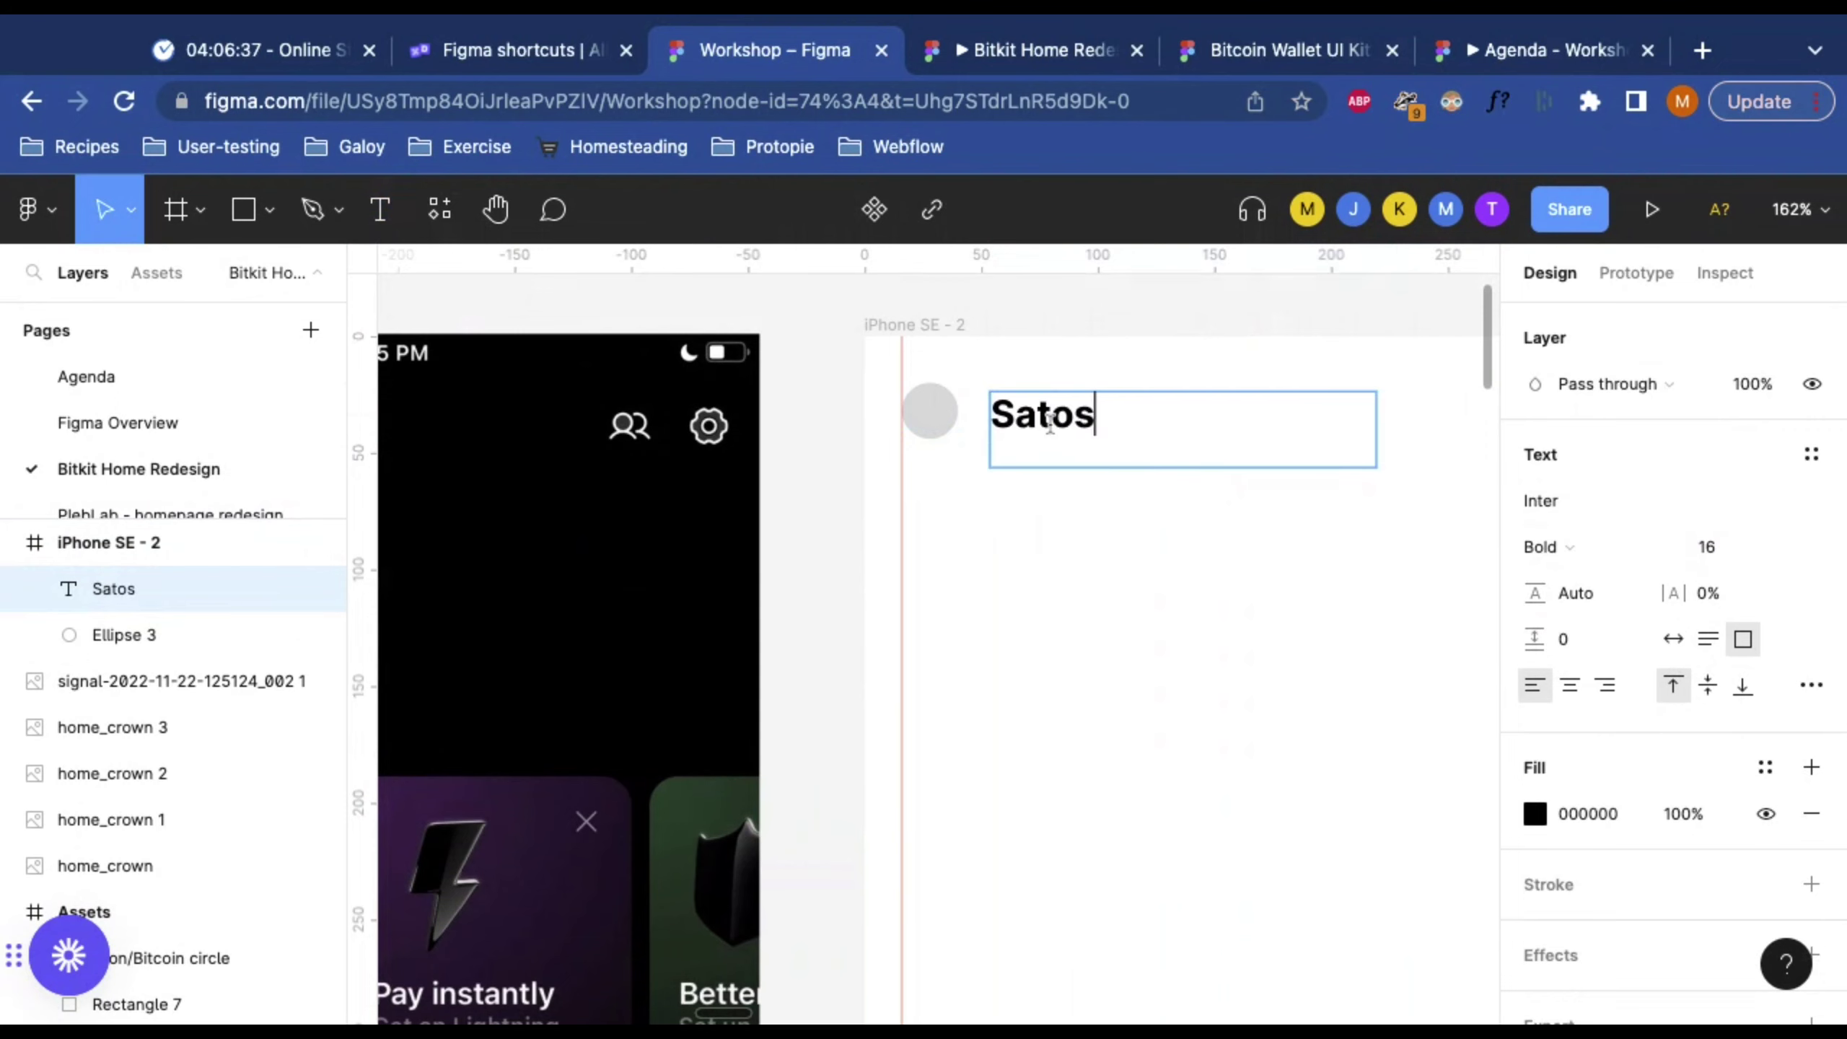
{"action": "type", "text": "hii Nakamoto"}
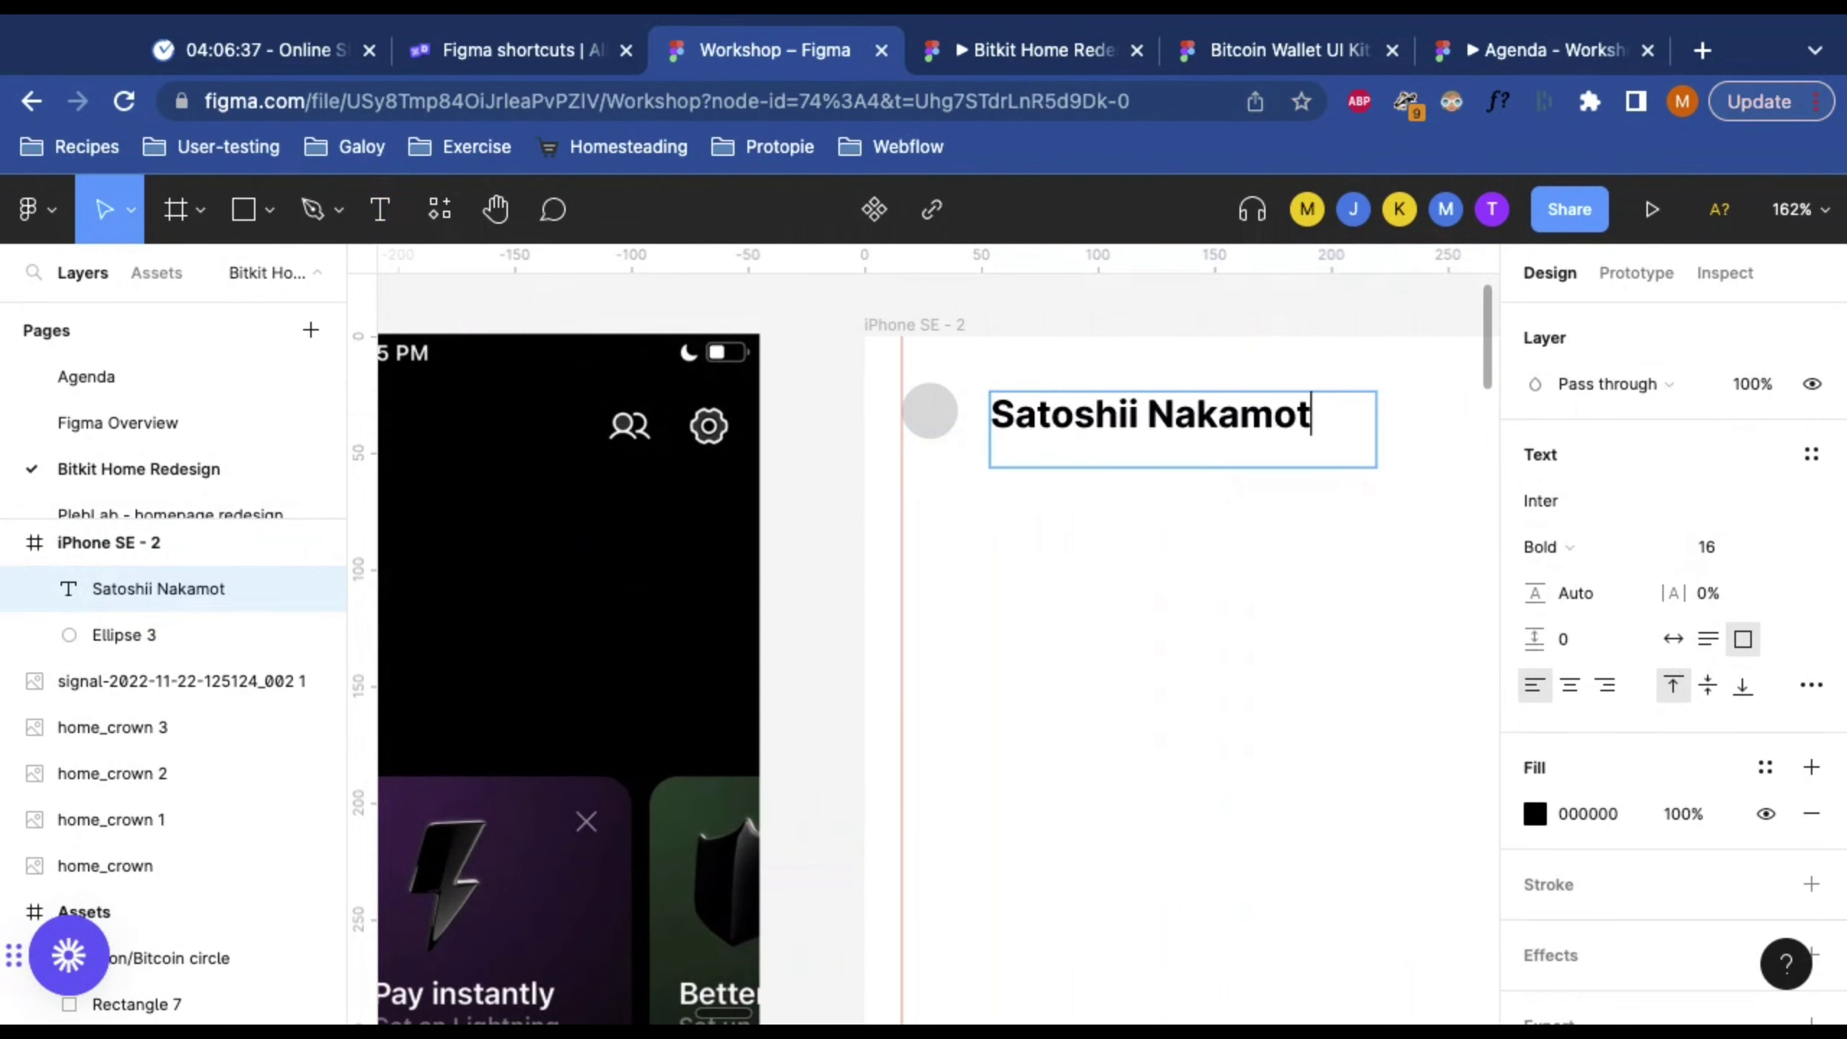
{"action": "left_click", "coordinate": [1140, 415]}
{"action": "key", "text": "BackSpace"}
{"action": "key", "text": "Escape"}
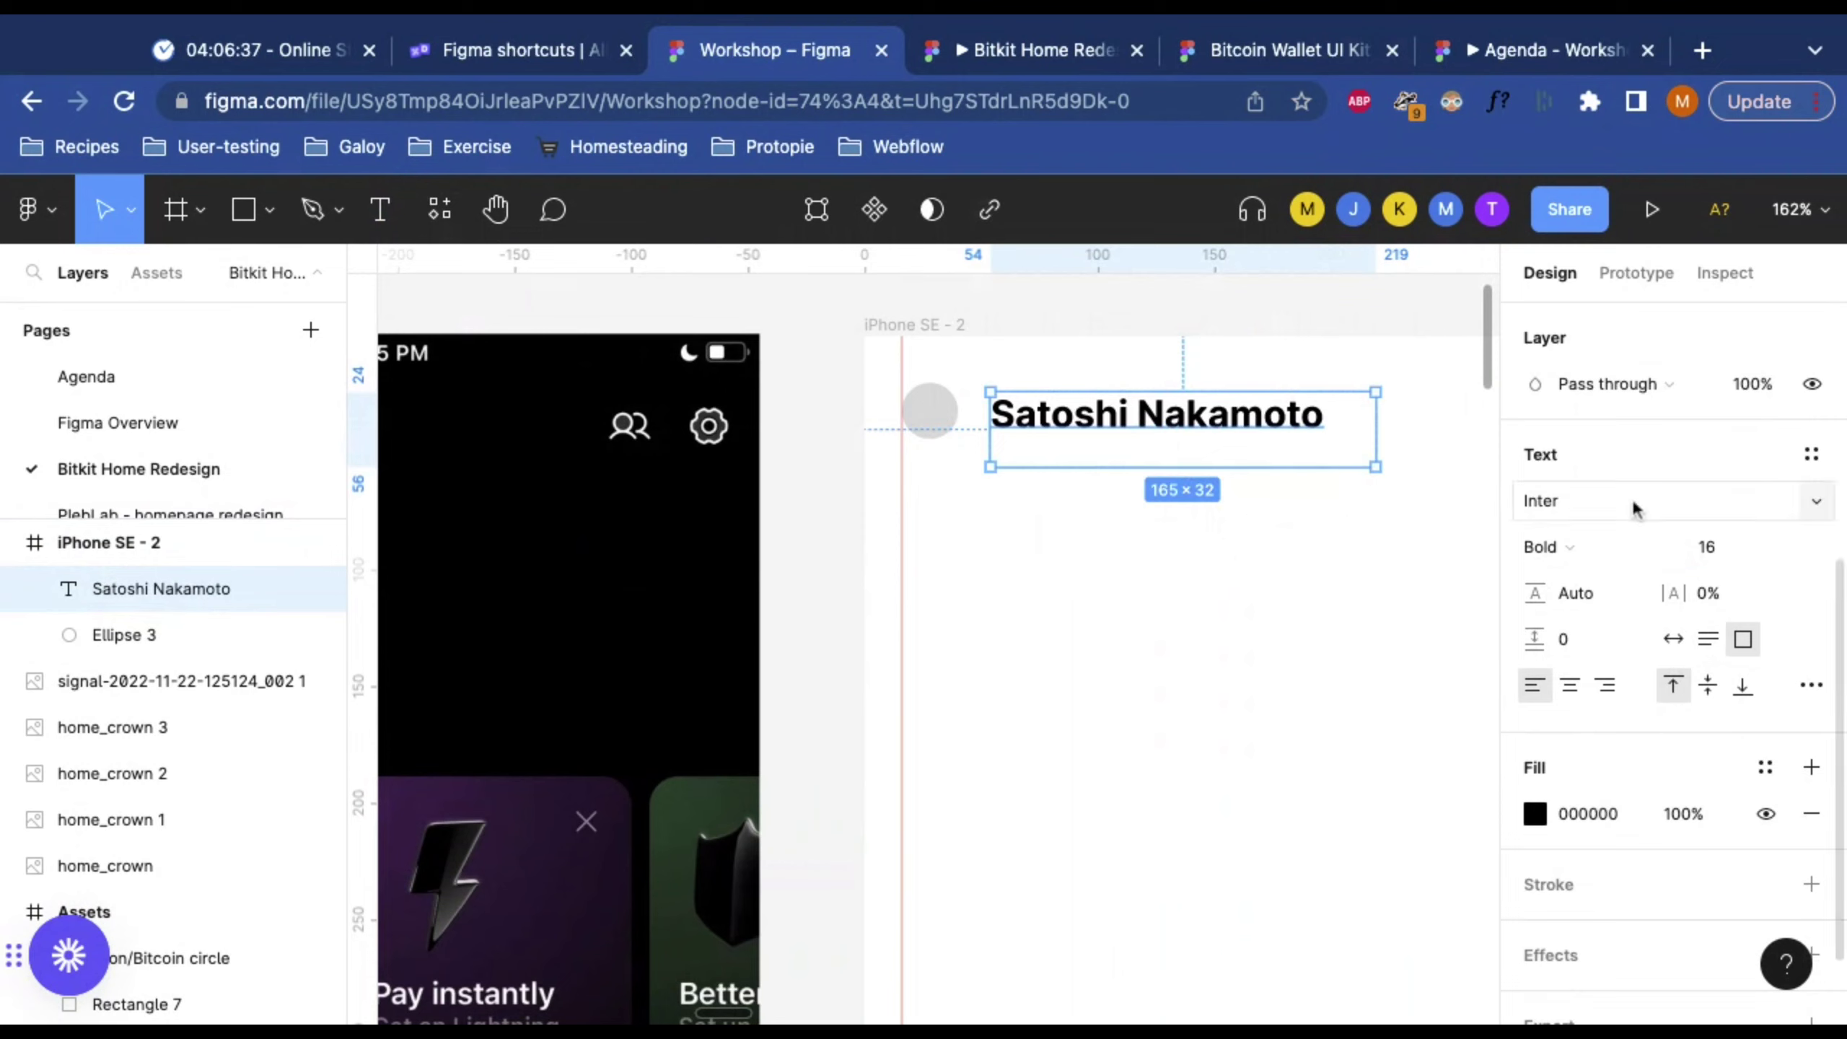
Step: Try Auto width, resize the text box taller and narrower, then make its height fit the text
{"action": "left_click", "coordinate": [1673, 639]}
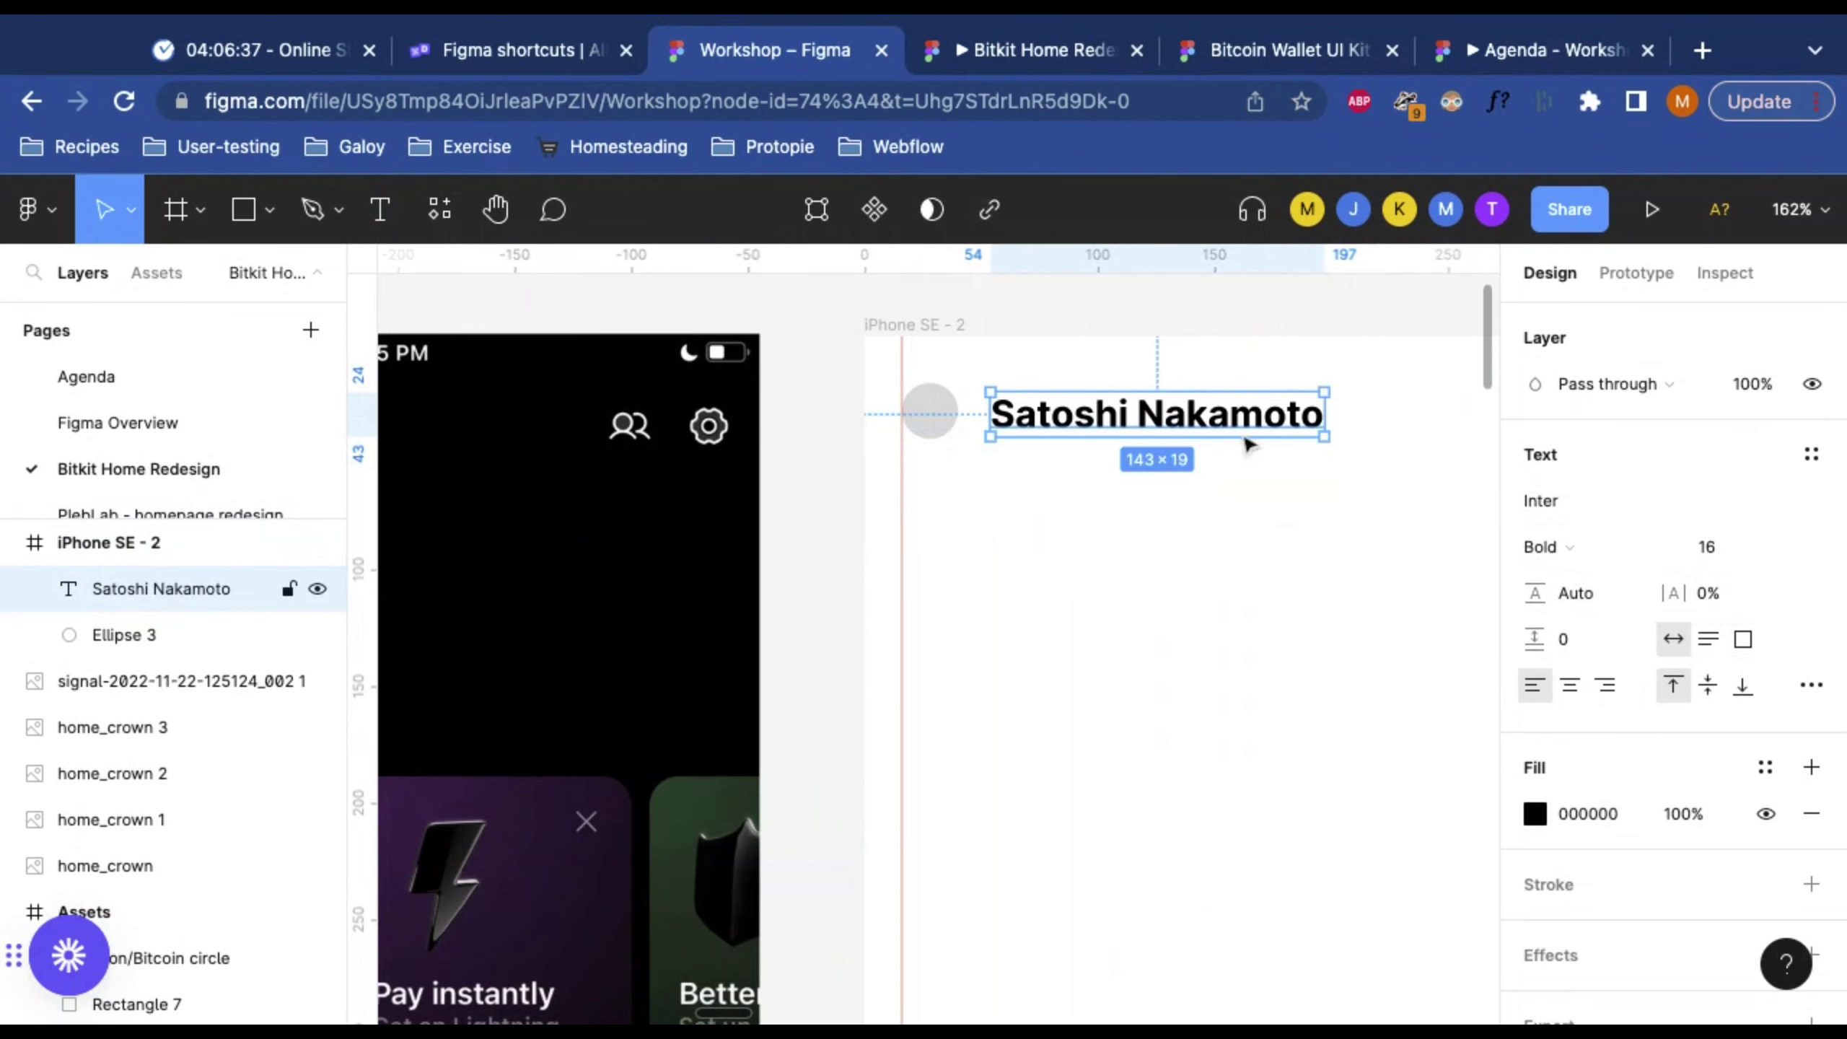
{"action": "left_click_drag", "start_coordinate": [1236, 440], "coordinate": [1237, 582]}
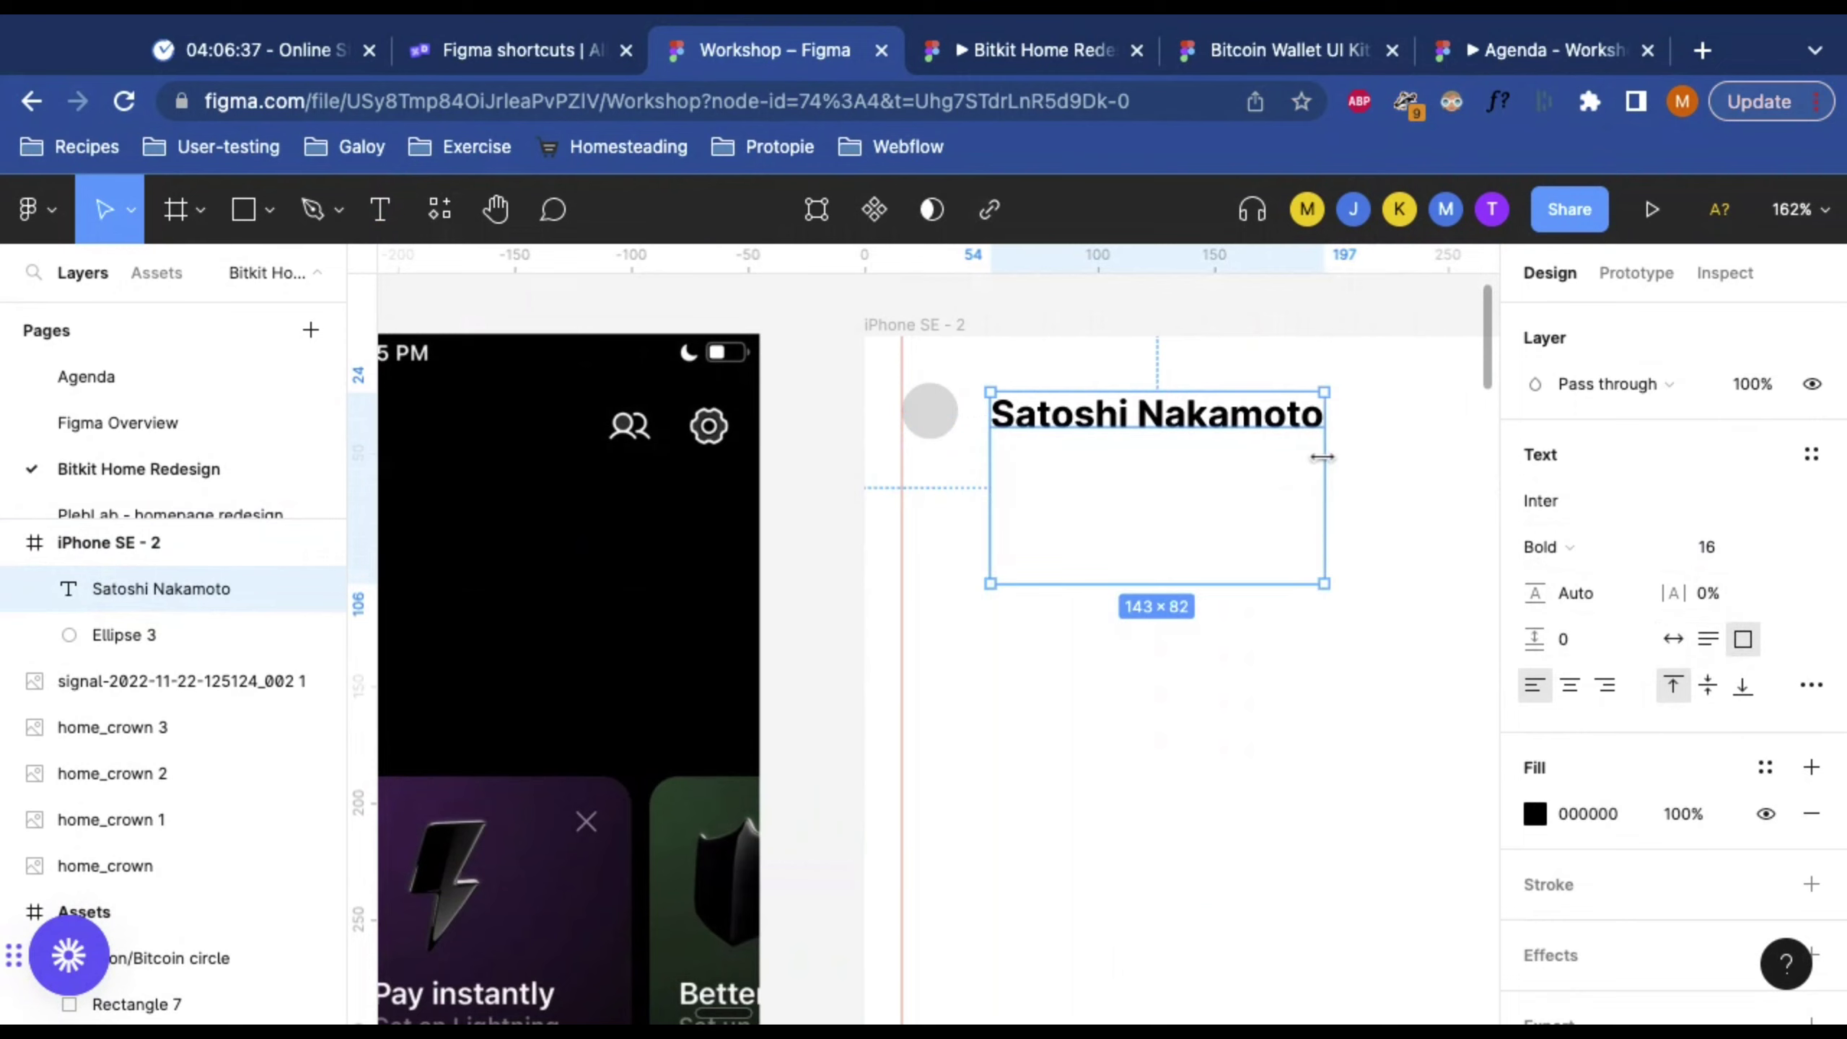
{"action": "left_click_drag", "start_coordinate": [1323, 459], "coordinate": [1210, 469]}
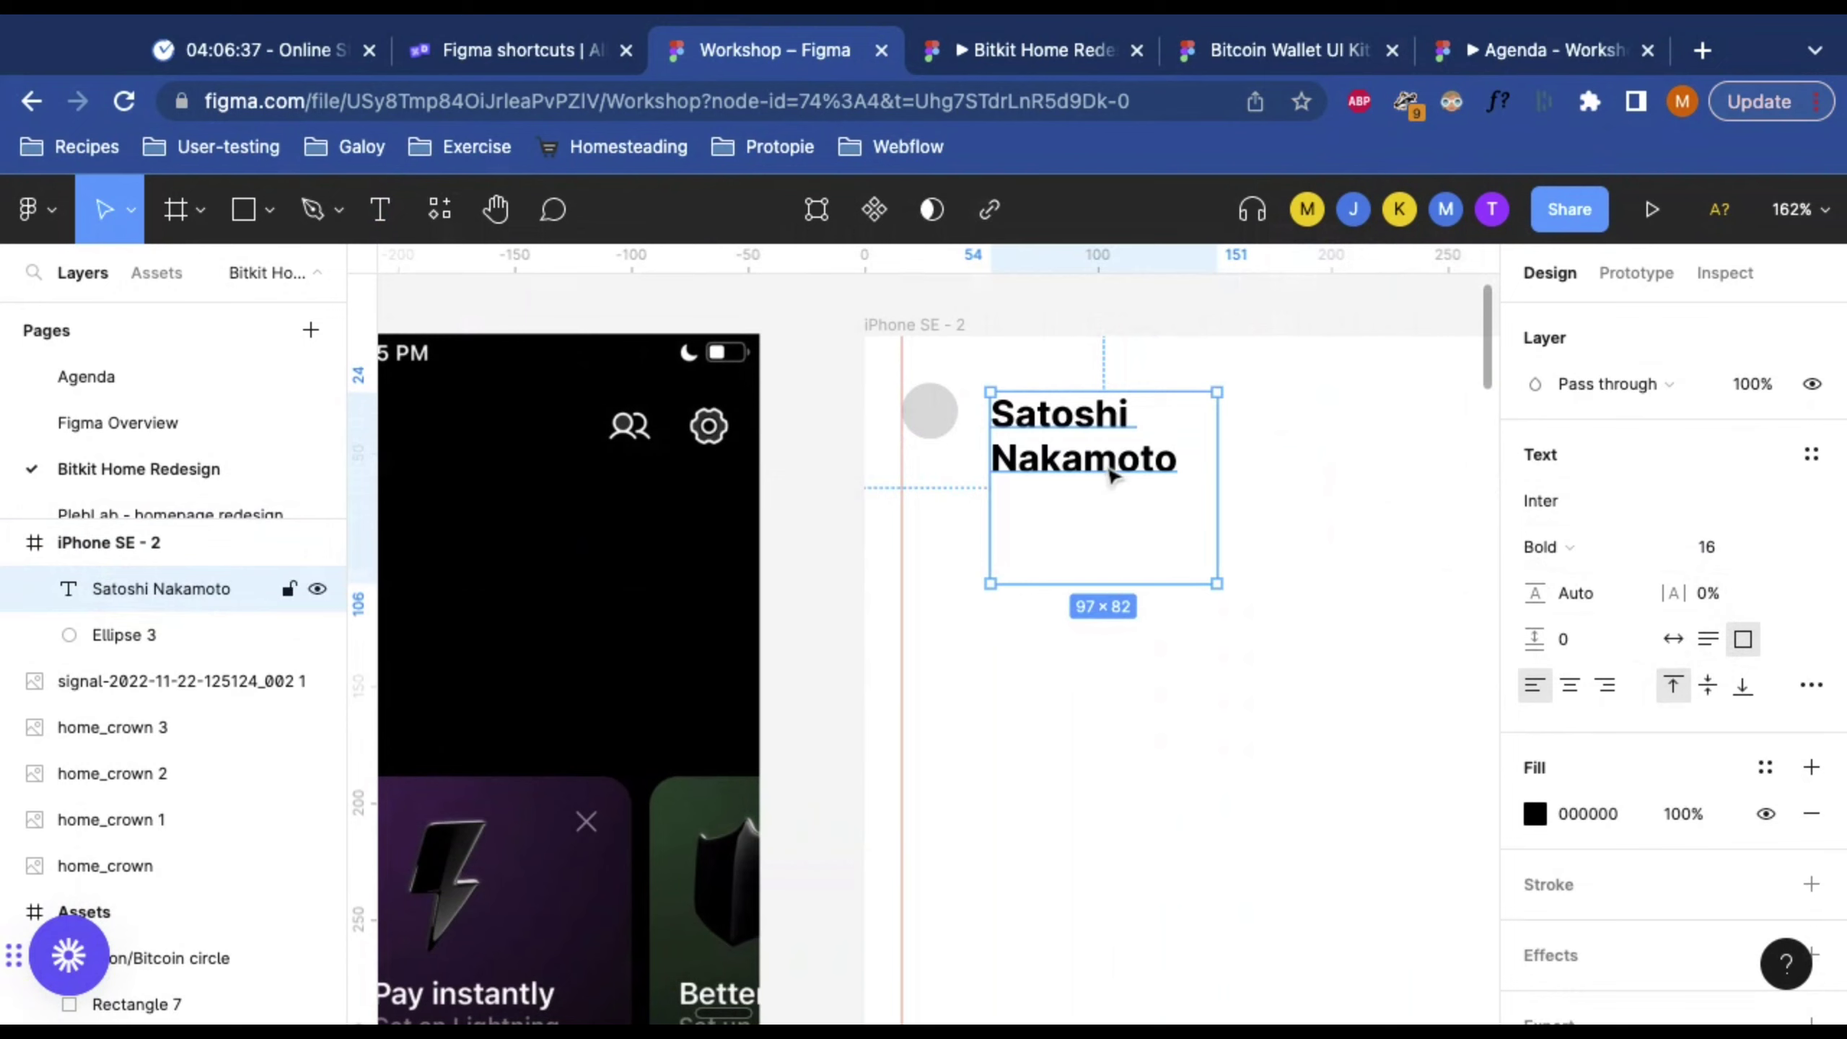
{"action": "left_click", "coordinate": [1674, 640]}
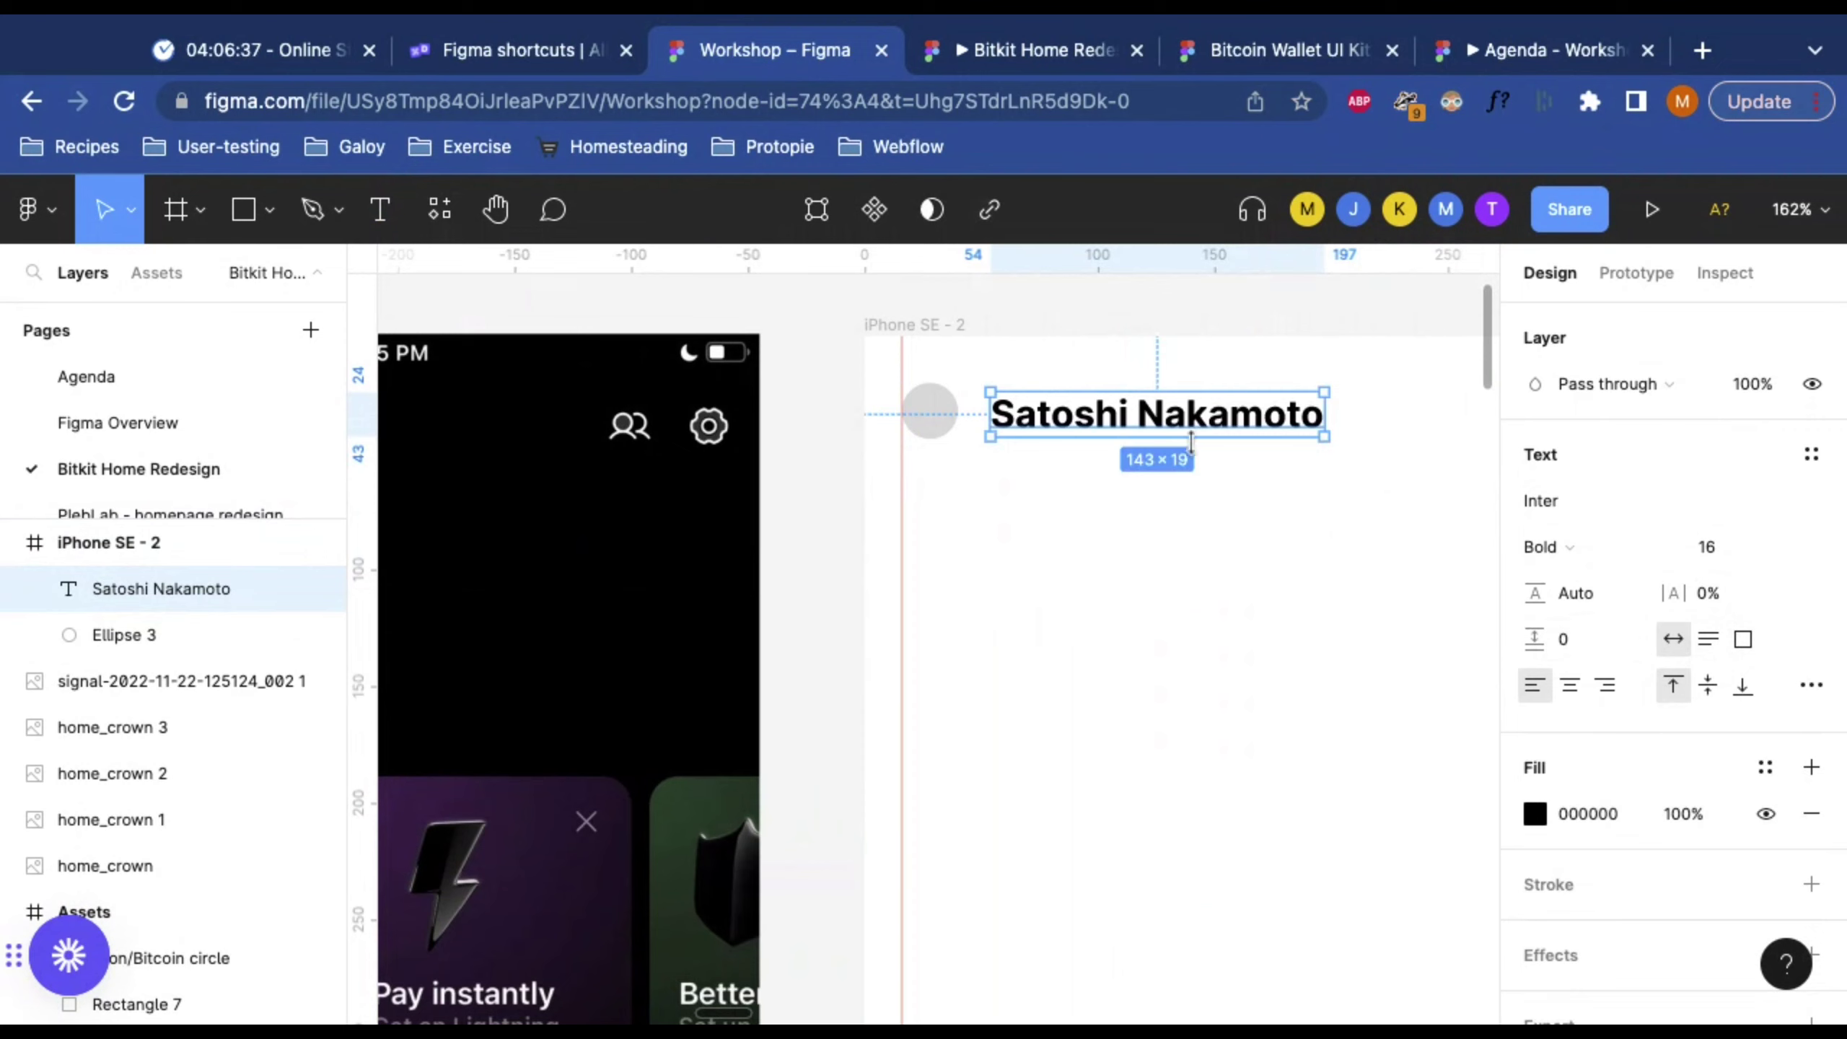
{"action": "left_click_drag", "start_coordinate": [1191, 439], "coordinate": [1190, 581]}
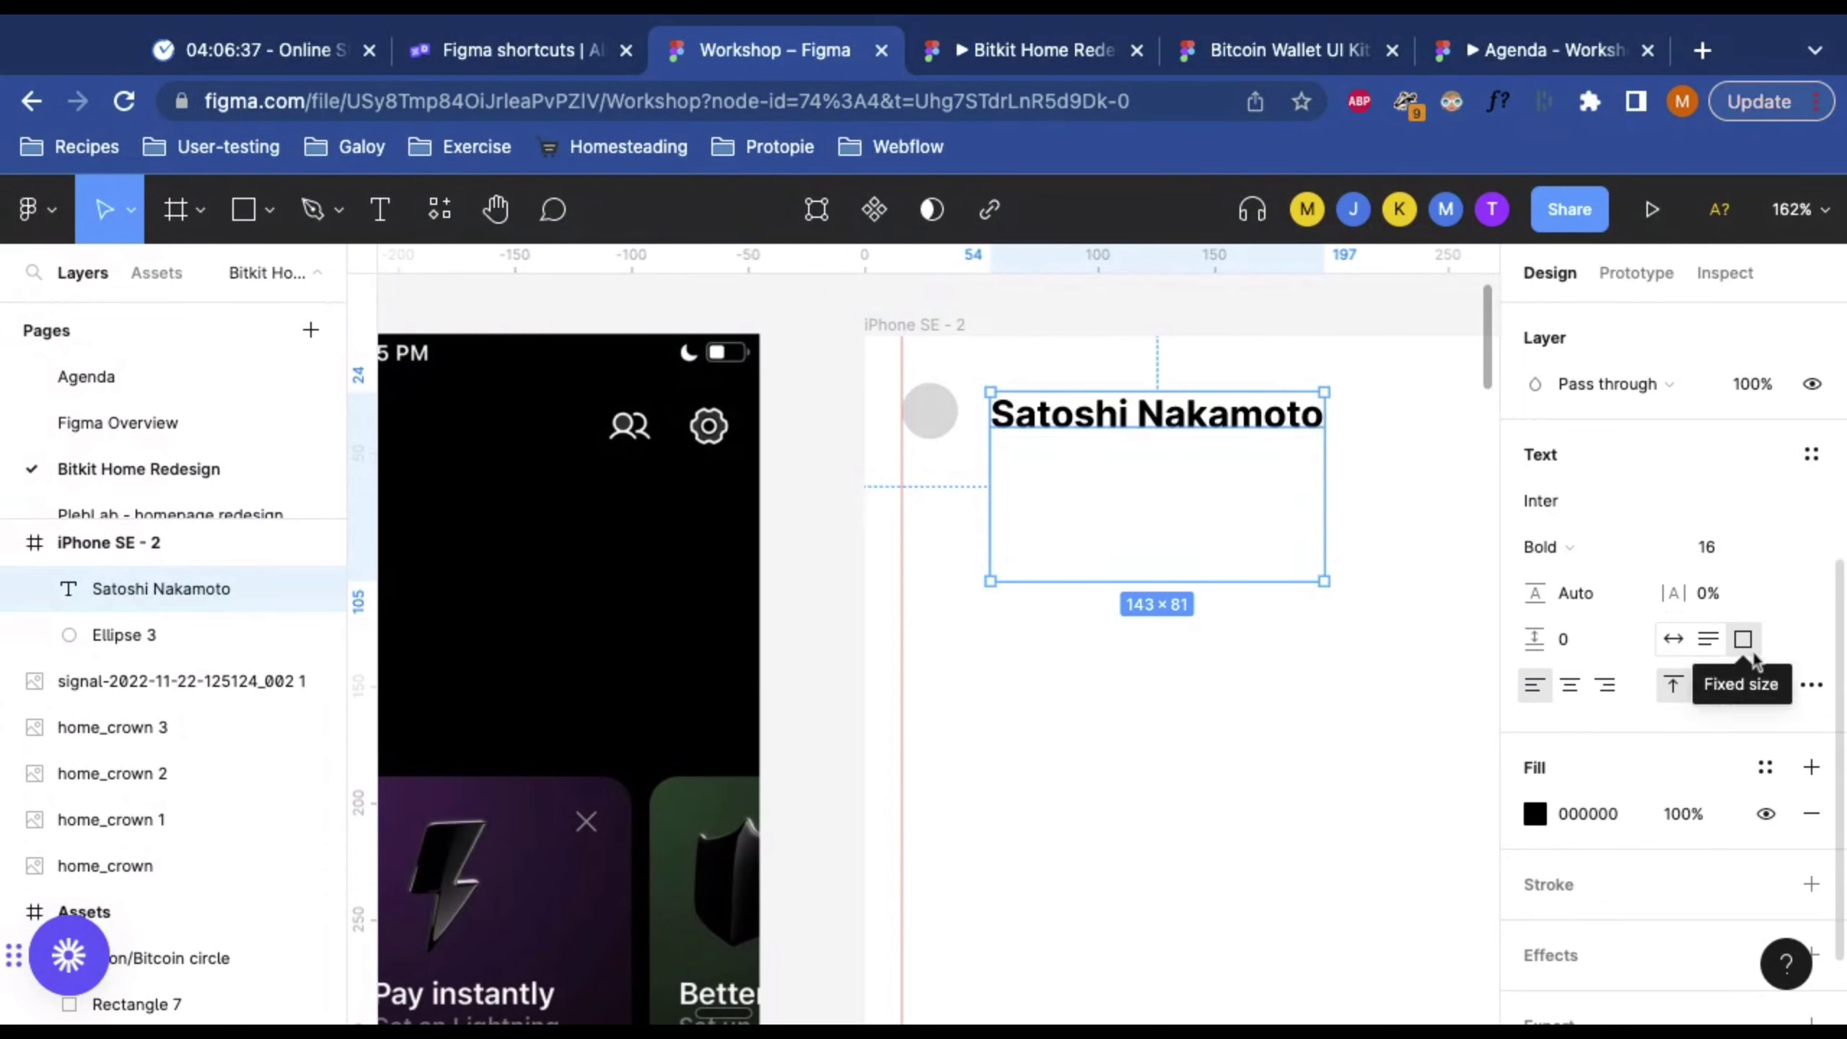
{"action": "left_click", "coordinate": [1708, 640]}
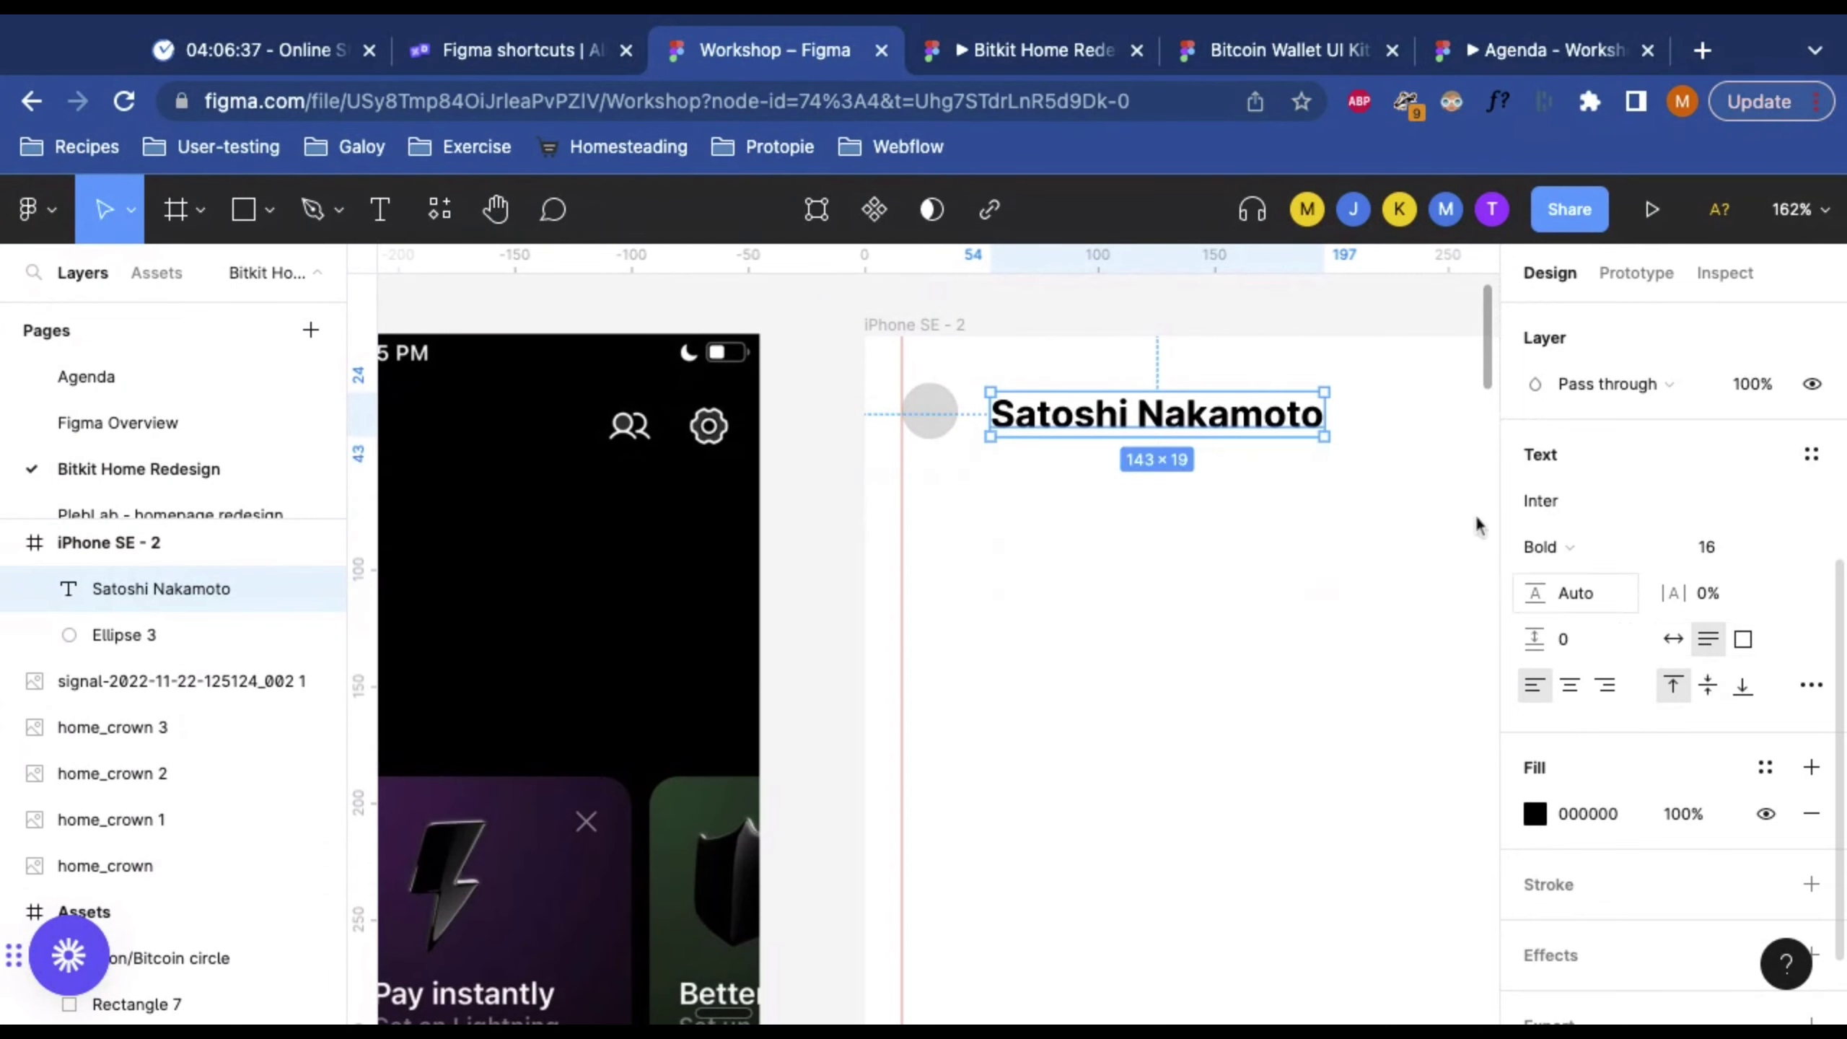
Step: Type test characters after the name, delete them, and set the box back to Auto width
{"action": "double_click", "coordinate": [1281, 420]}
{"action": "left_click", "coordinate": [1318, 415]}
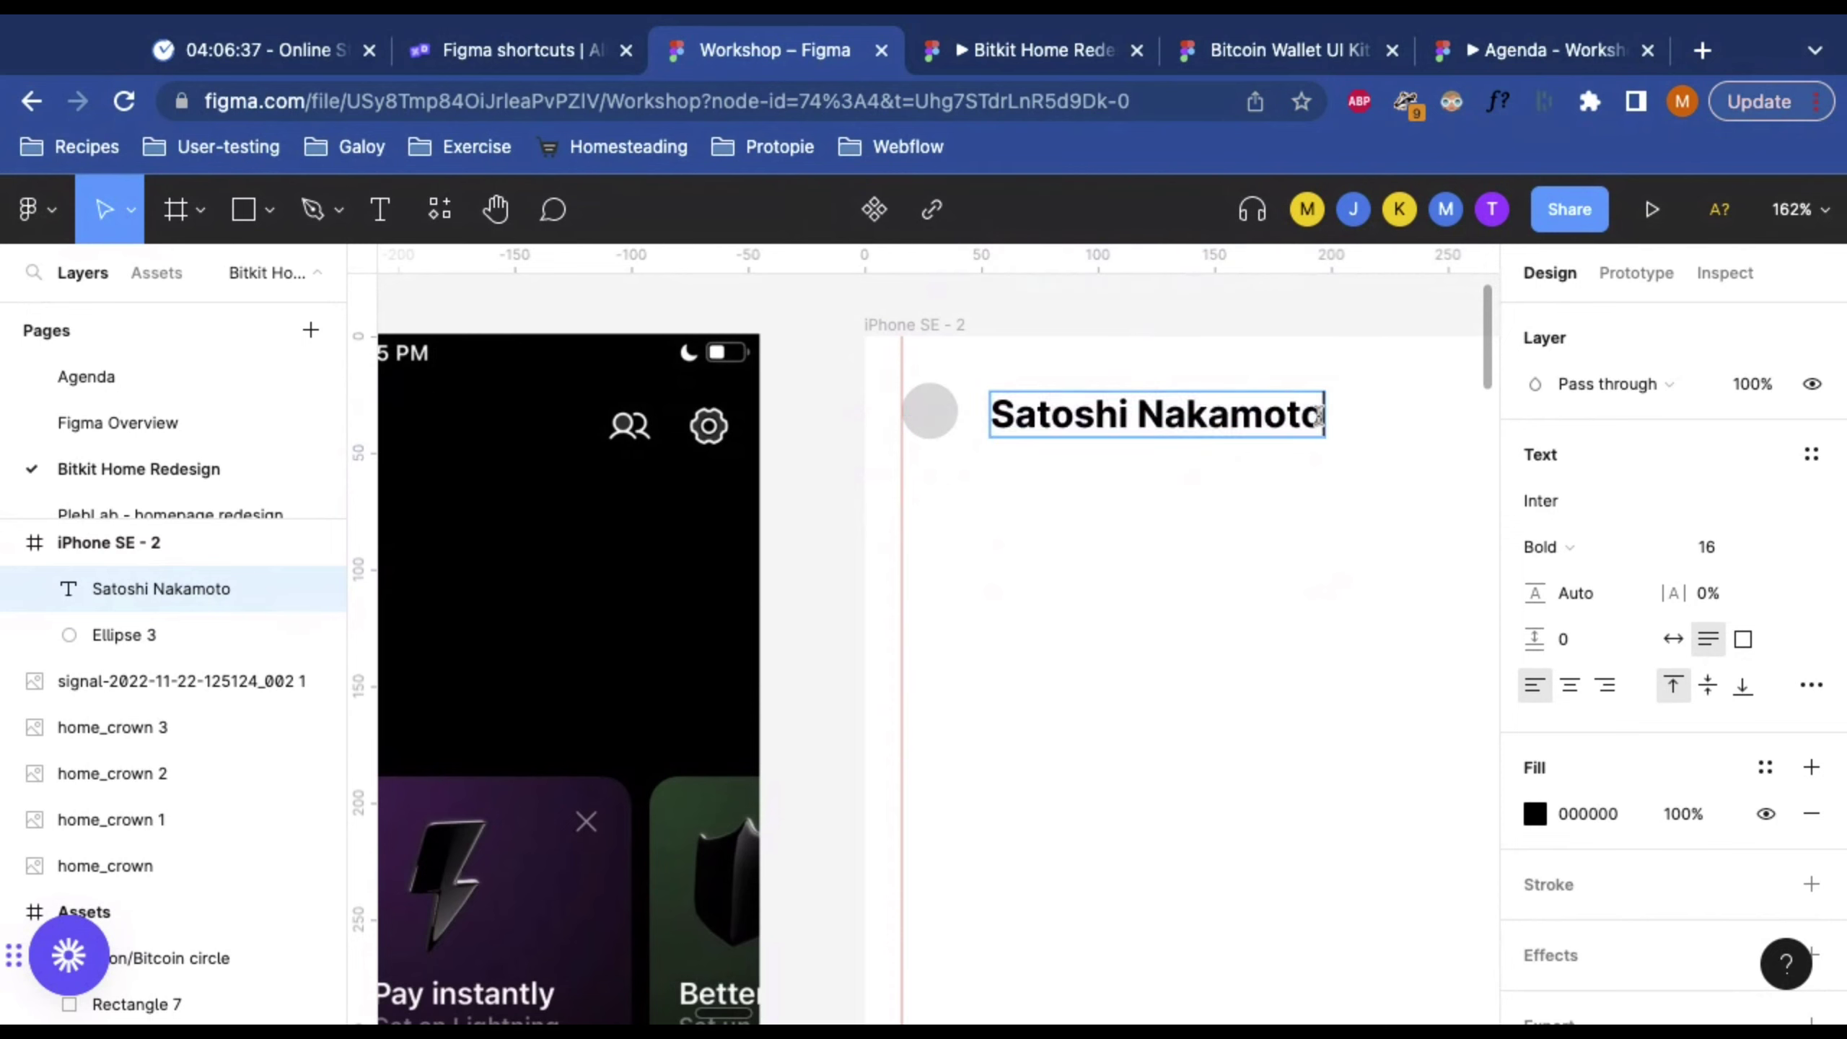
{"action": "type", "text": ";ljdfkjsldkjlksdjflk"}
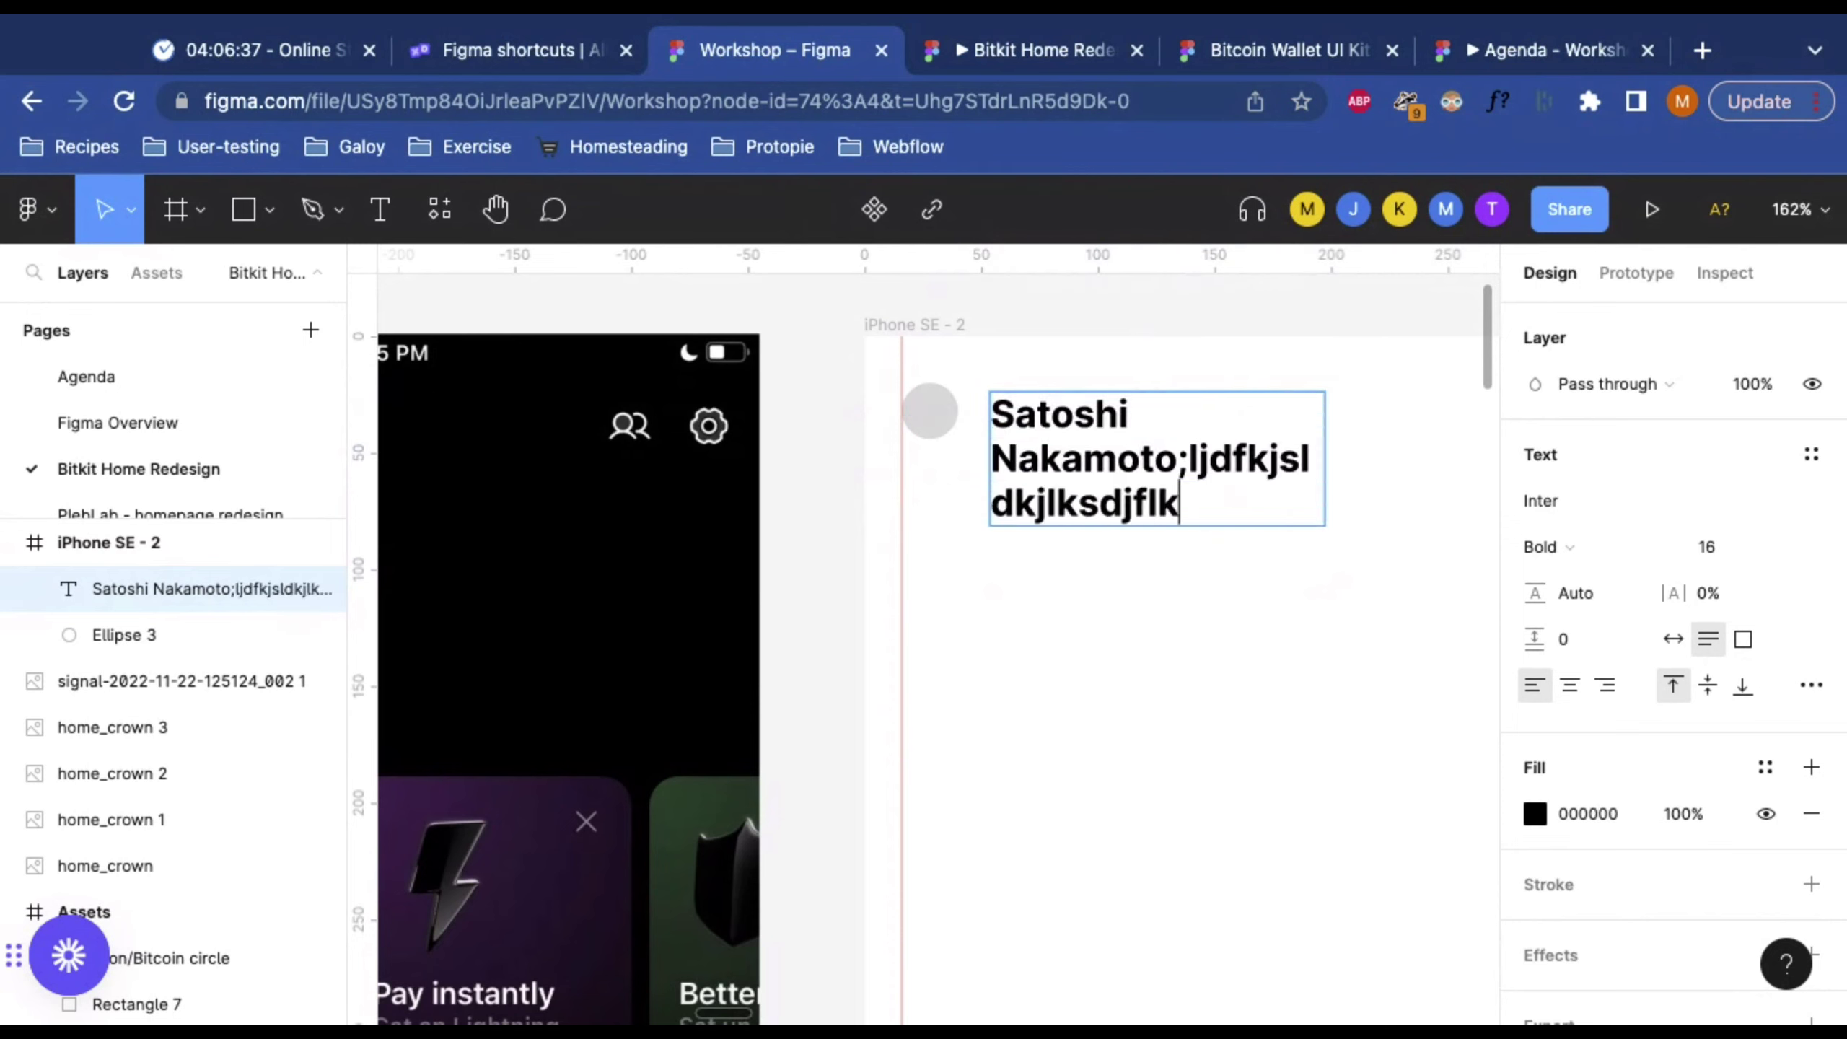
{"action": "key", "text": "BackSpace"}
{"action": "key", "text": "BackSpace"}
{"action": "key", "text": "BackSpace"}
{"action": "key", "text": "BackSpace"}
{"action": "key", "text": "BackSpace"}
{"action": "key", "text": "BackSpace"}
{"action": "key", "text": "BackSpace"}
{"action": "key", "text": "BackSpace"}
{"action": "key", "text": "BackSpace"}
{"action": "key", "text": "BackSpace"}
{"action": "key", "text": "BackSpace"}
{"action": "key", "text": "BackSpace"}
{"action": "key", "text": "BackSpace"}
{"action": "key", "text": "BackSpace"}
{"action": "key", "text": "BackSpace"}
{"action": "key", "text": "BackSpace"}
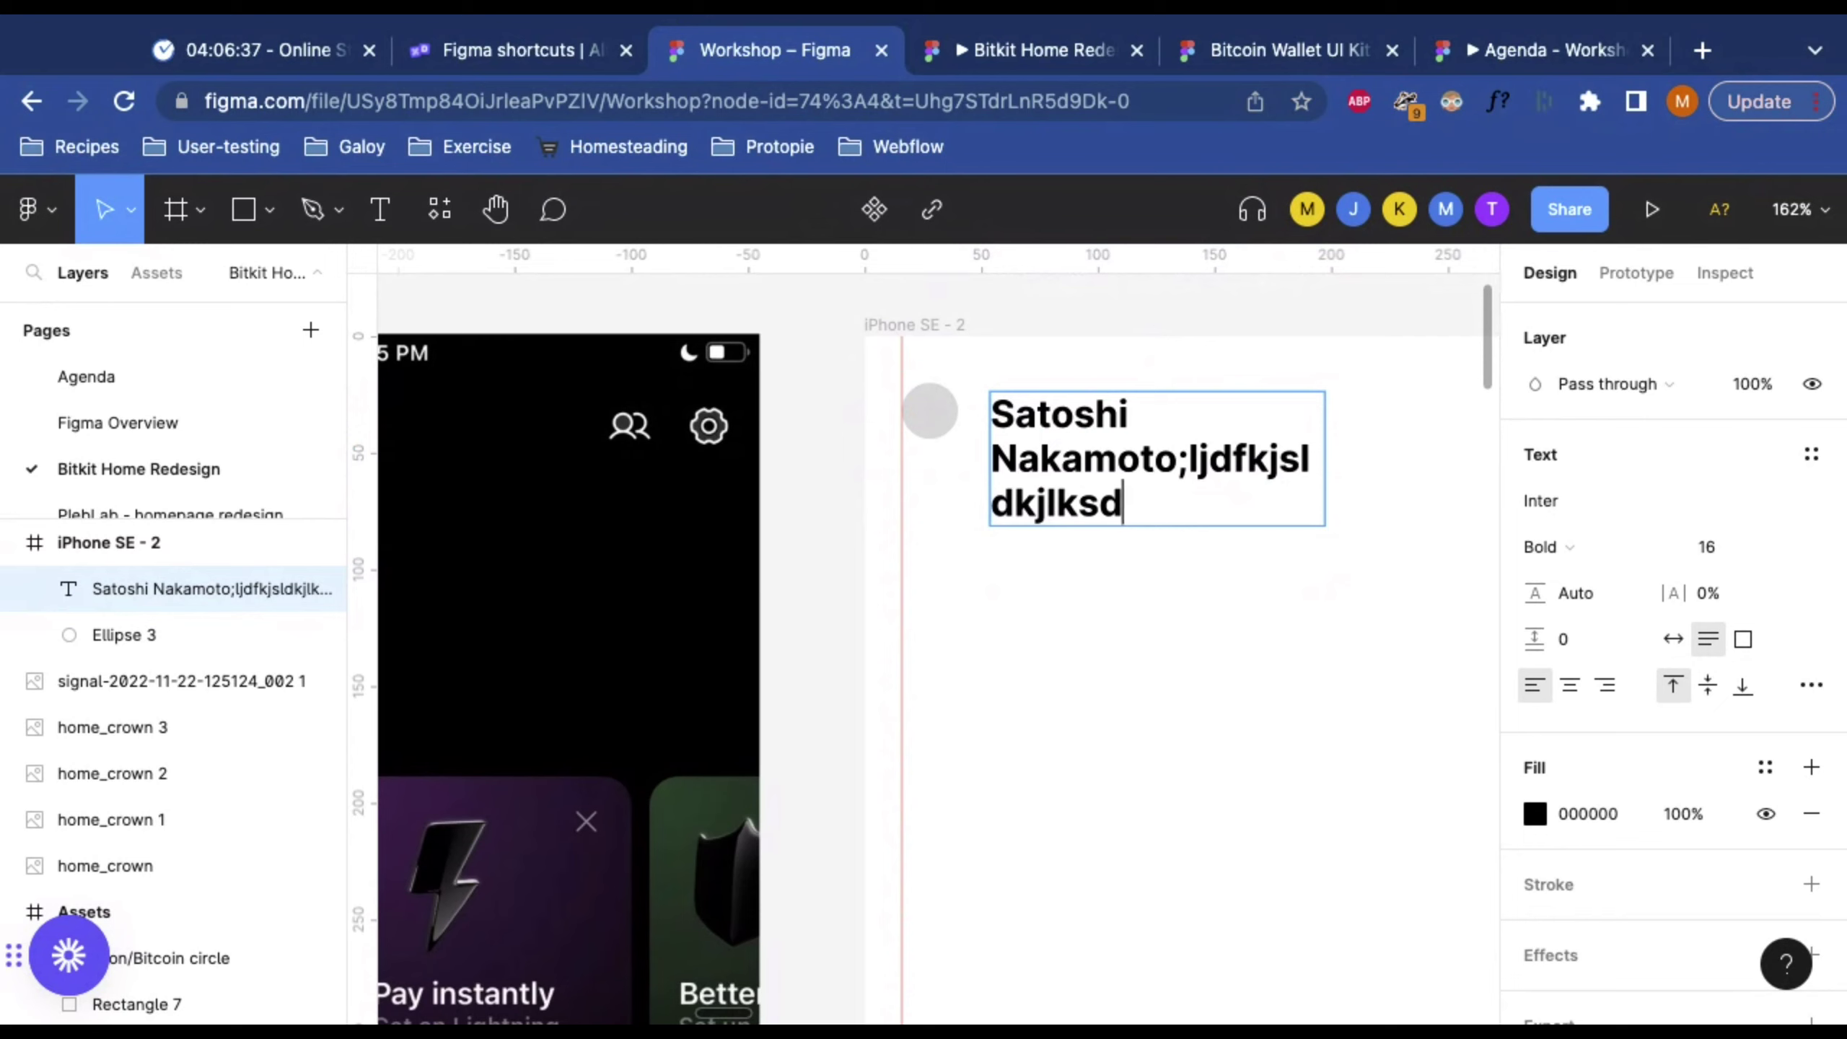
{"action": "key", "text": "BackSpace"}
{"action": "key", "text": "BackSpace"}
{"action": "key", "text": "BackSpace"}
{"action": "key", "text": "BackSpace"}
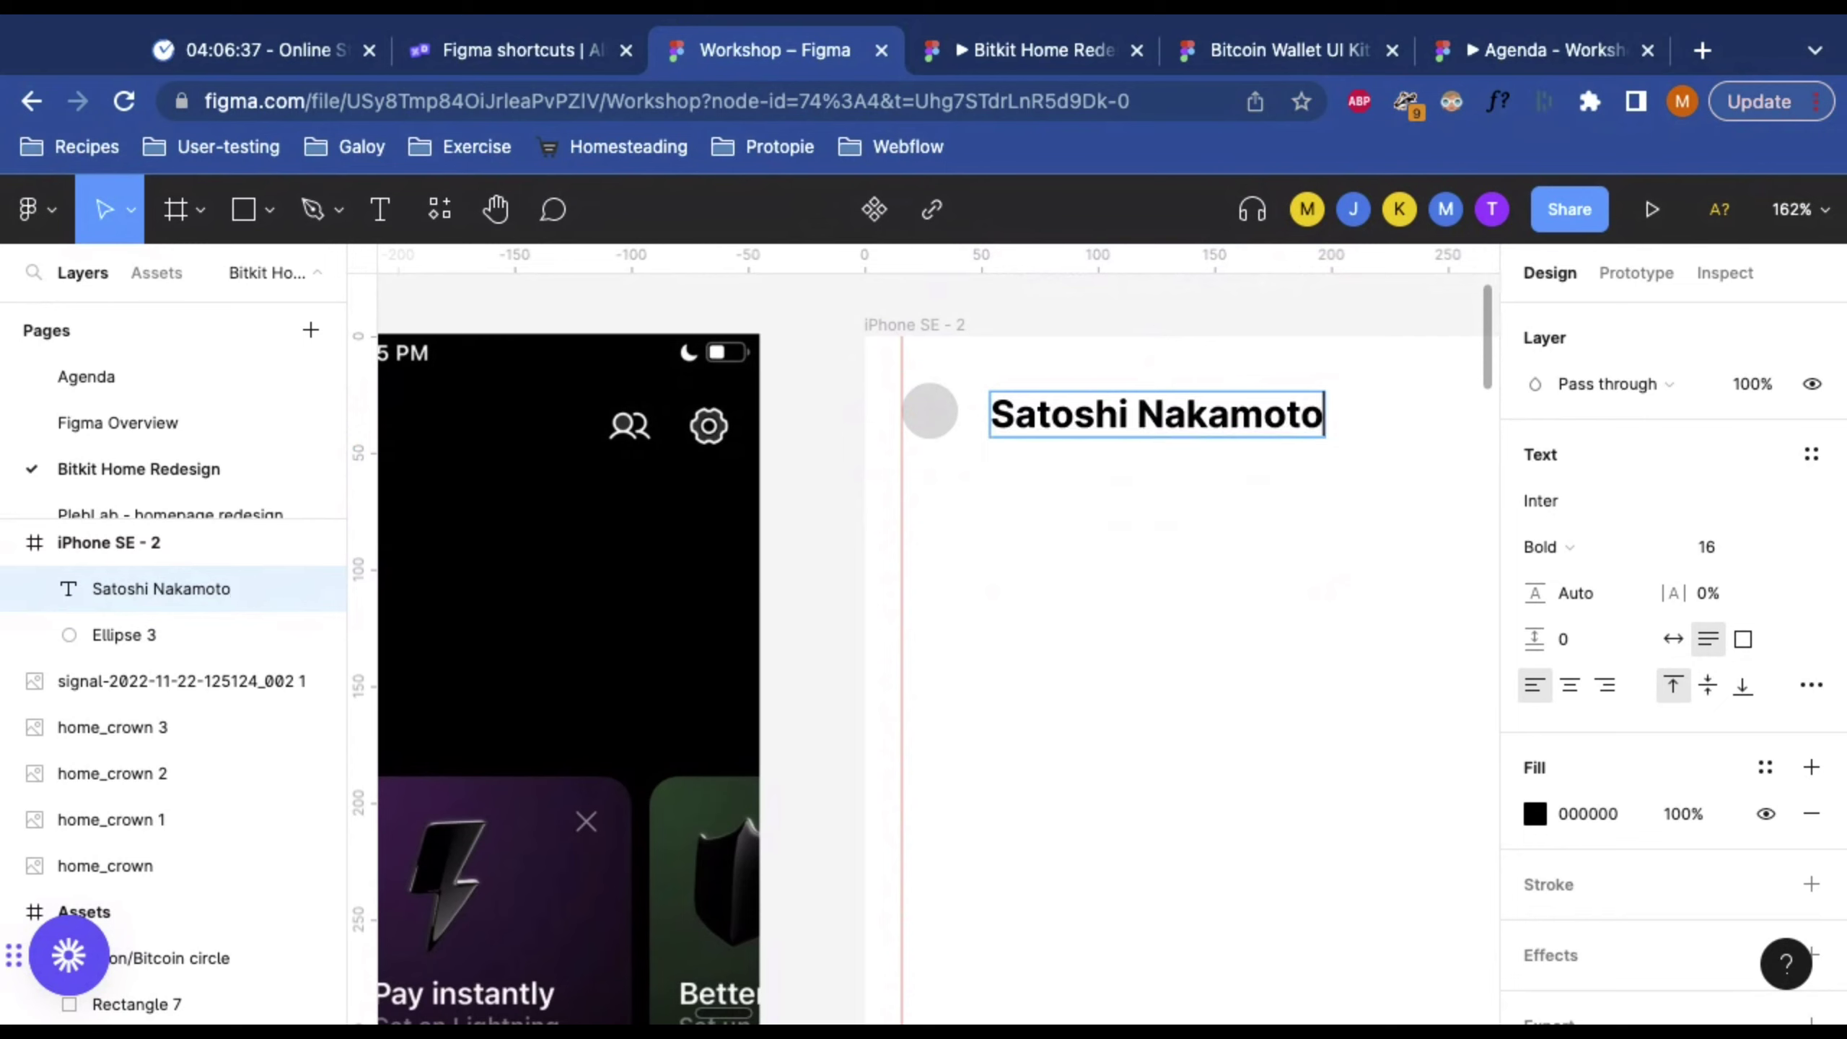
{"action": "left_click", "coordinate": [1672, 638]}
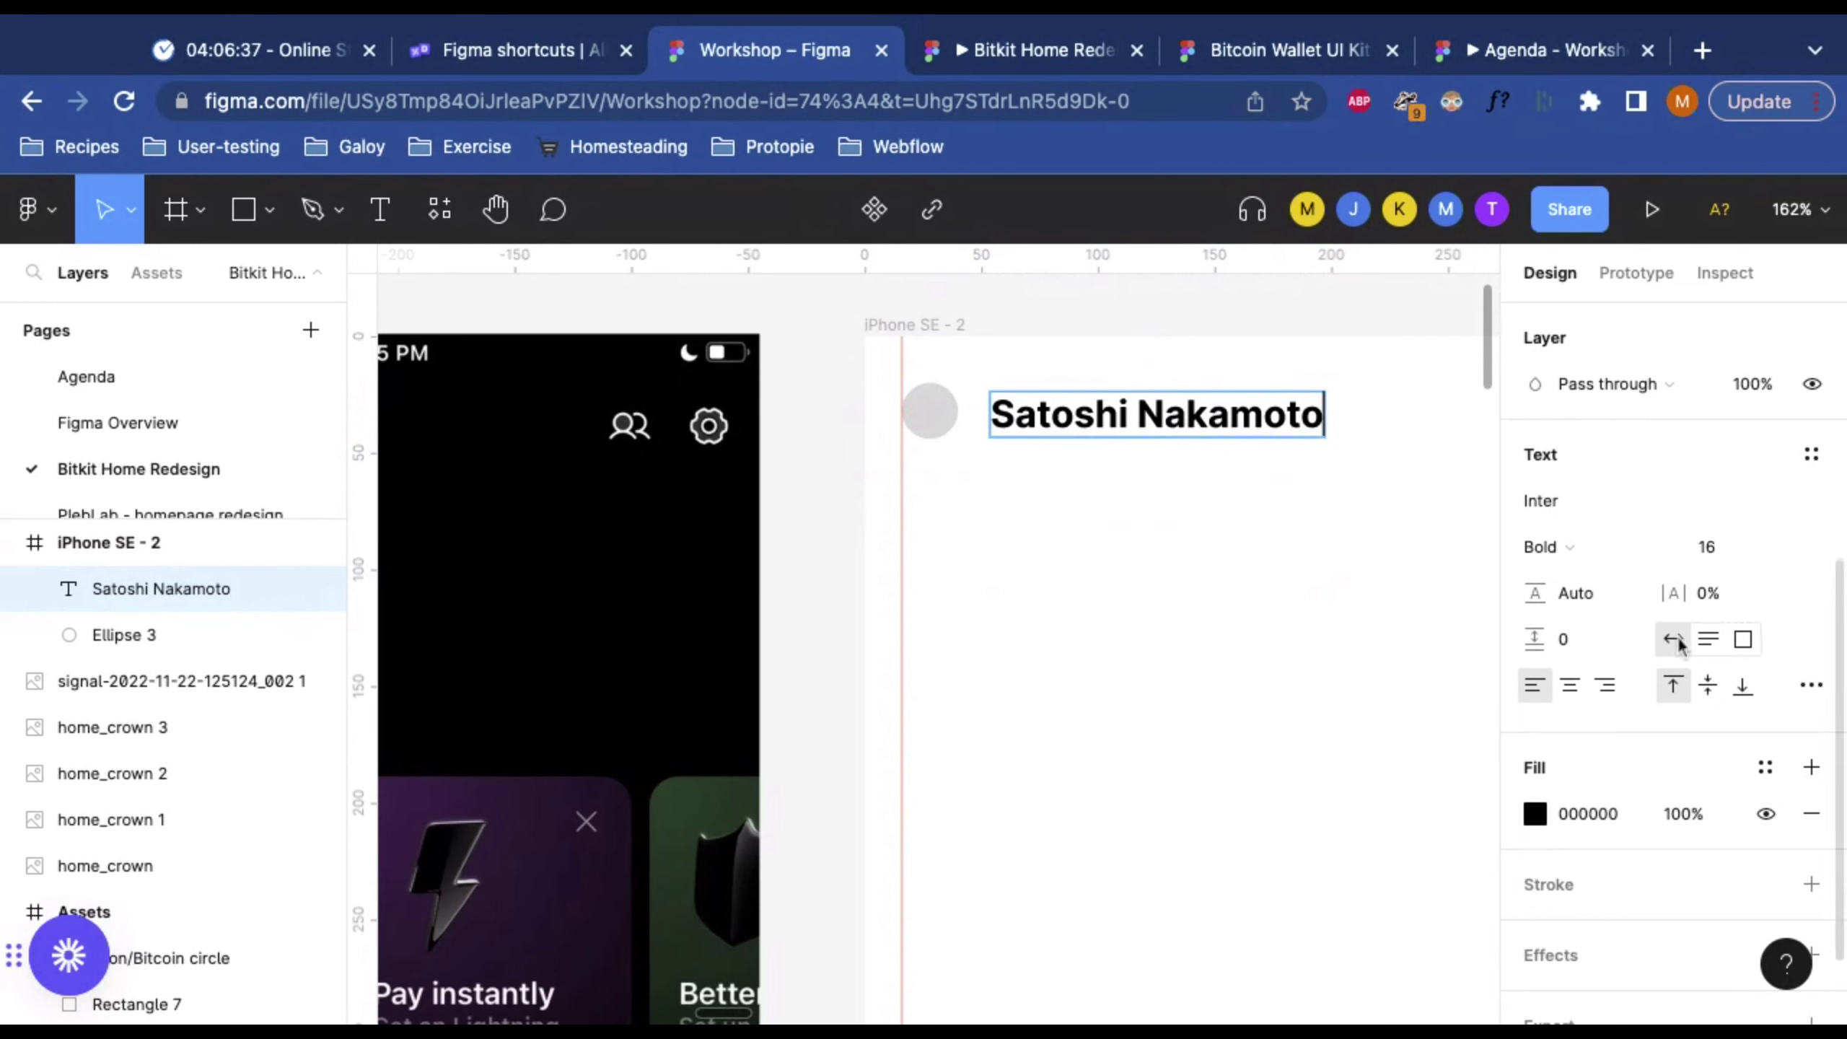
{"action": "key", "text": "Escape"}
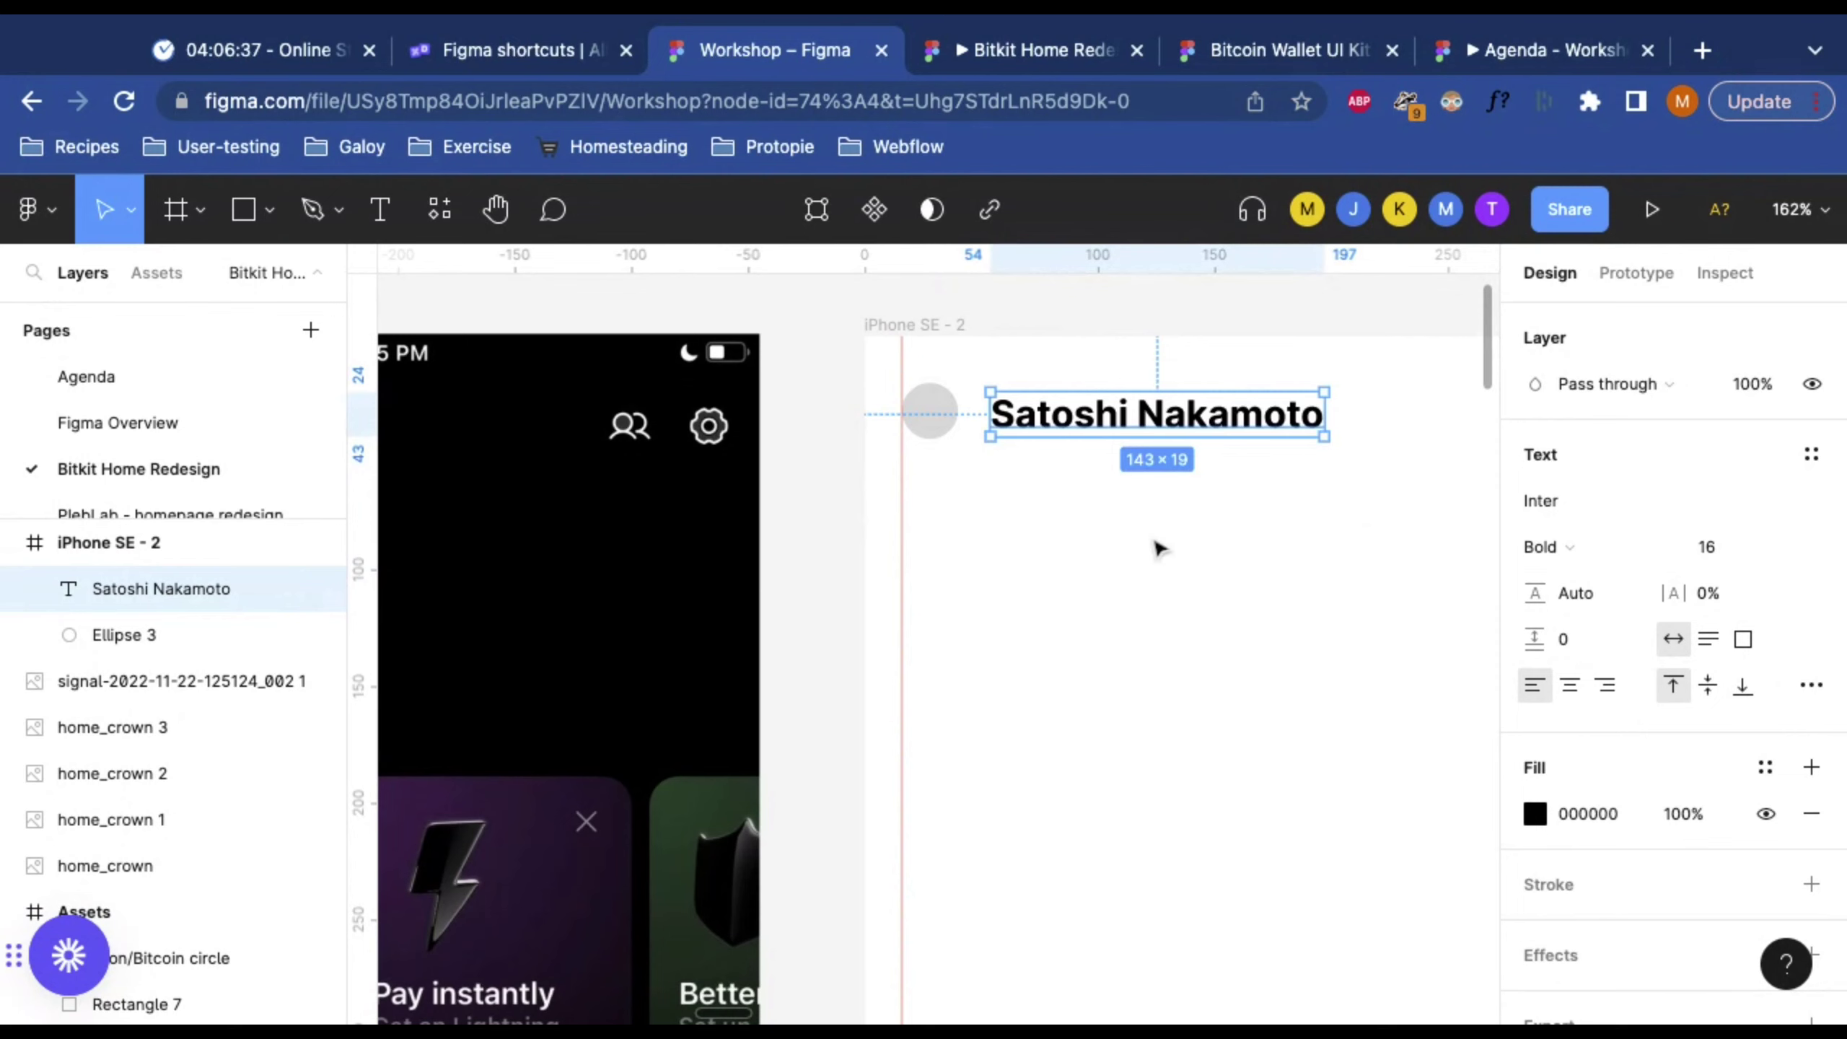
Step: Move the Satoshi Nakamoto text up to Y 20, level with the top of Ellipse 3
{"action": "scroll", "coordinate": [1160, 549], "scroll_direction": "down", "scroll_amount": 3}
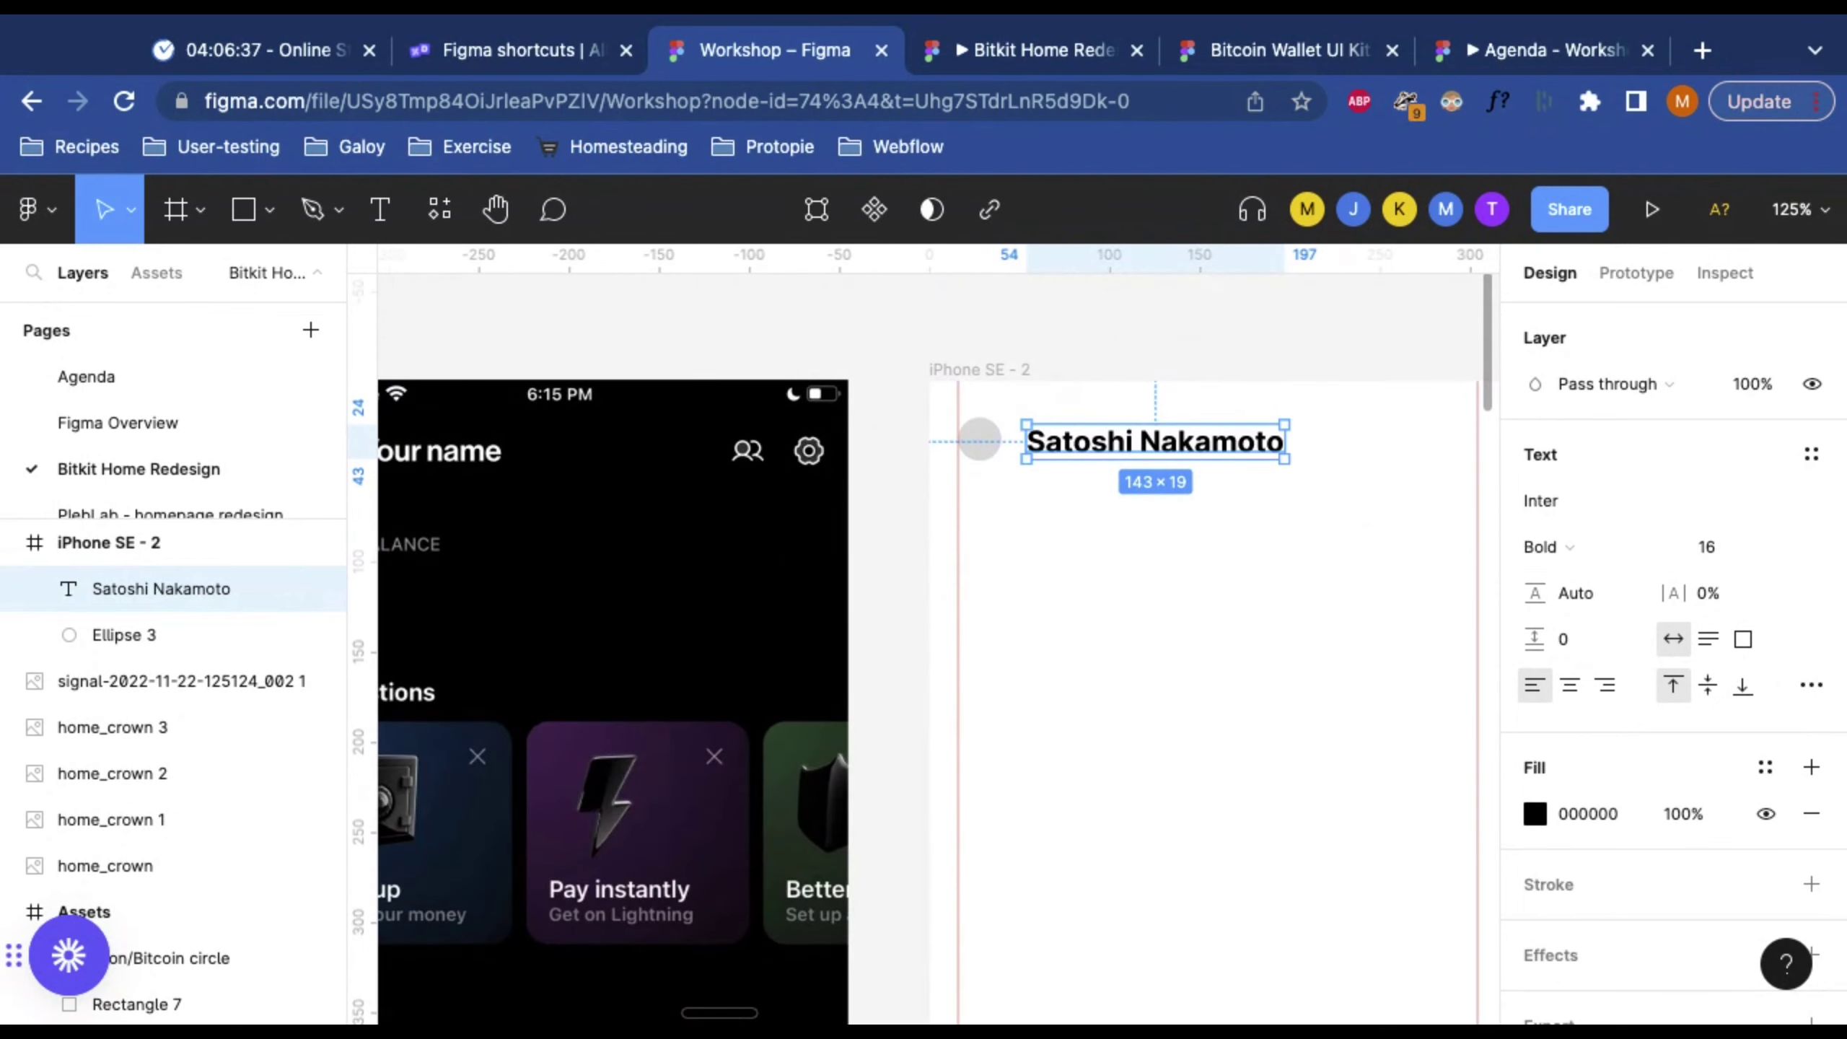
{"action": "scroll", "coordinate": [1160, 549], "scroll_direction": "right", "scroll_amount": 3}
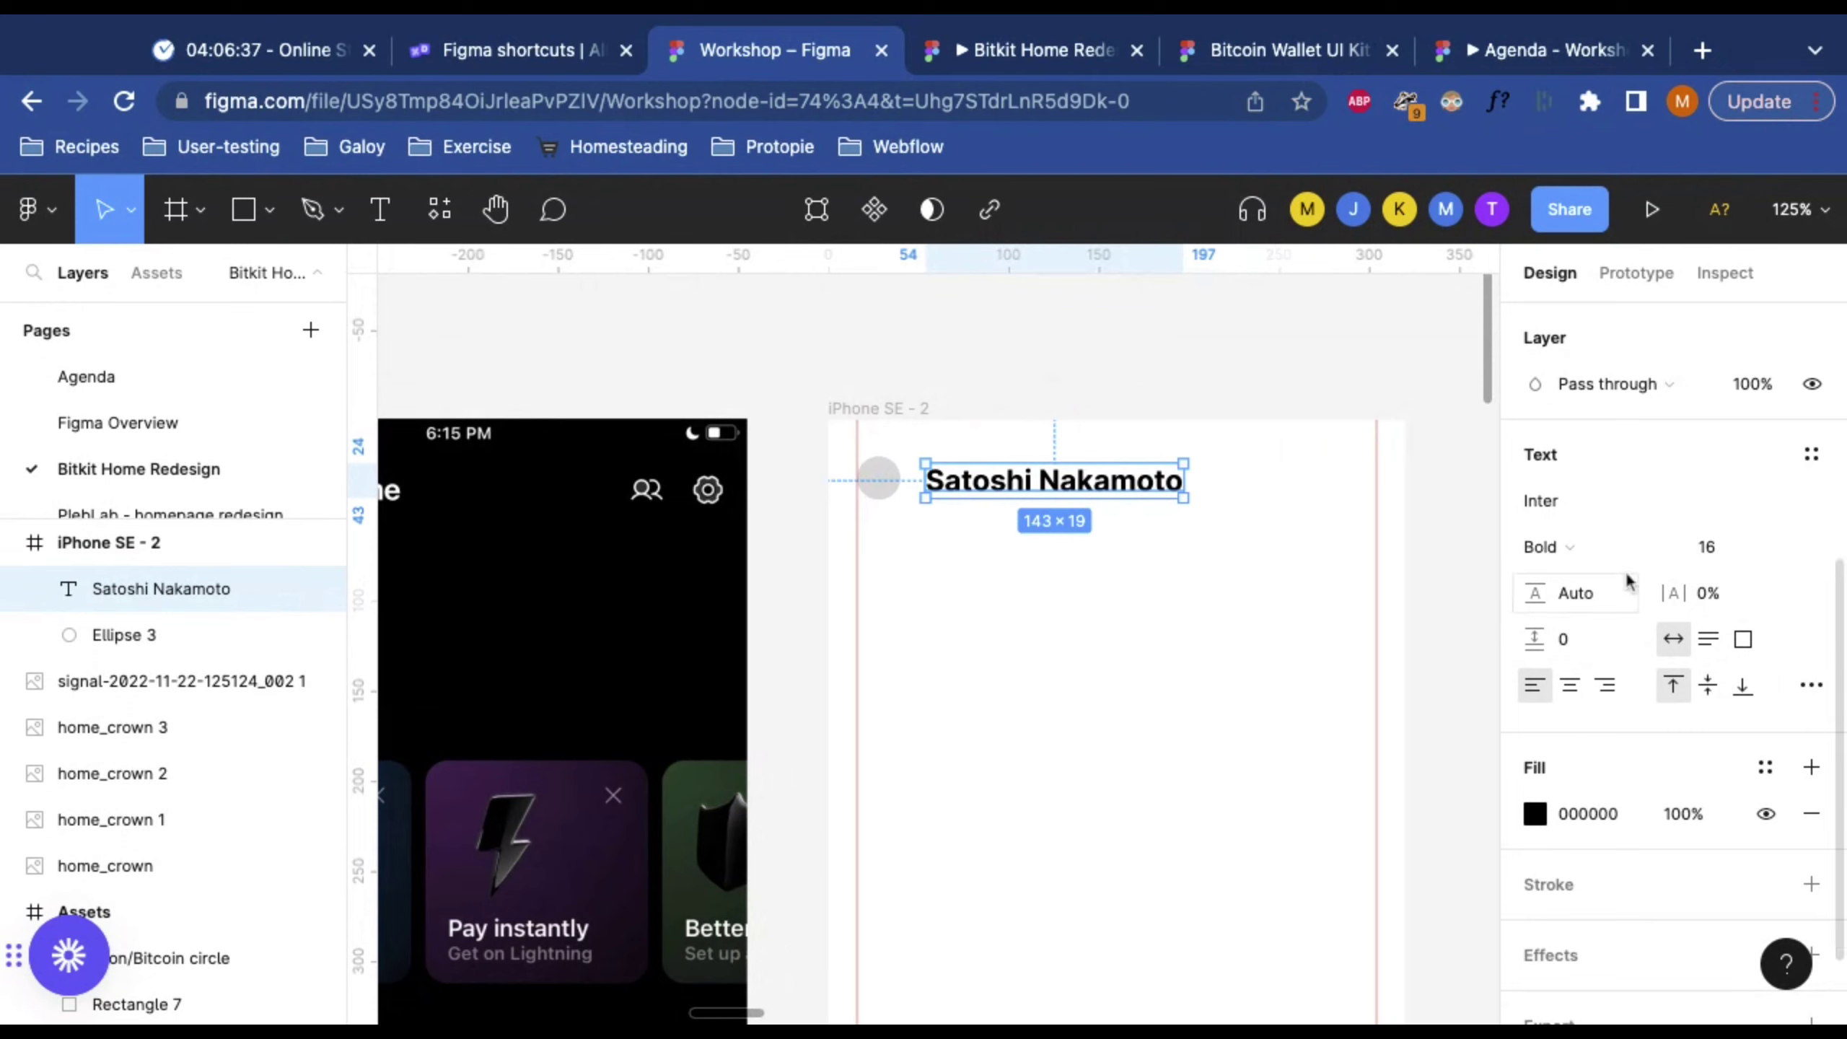
{"action": "left_click", "coordinate": [1731, 555]}
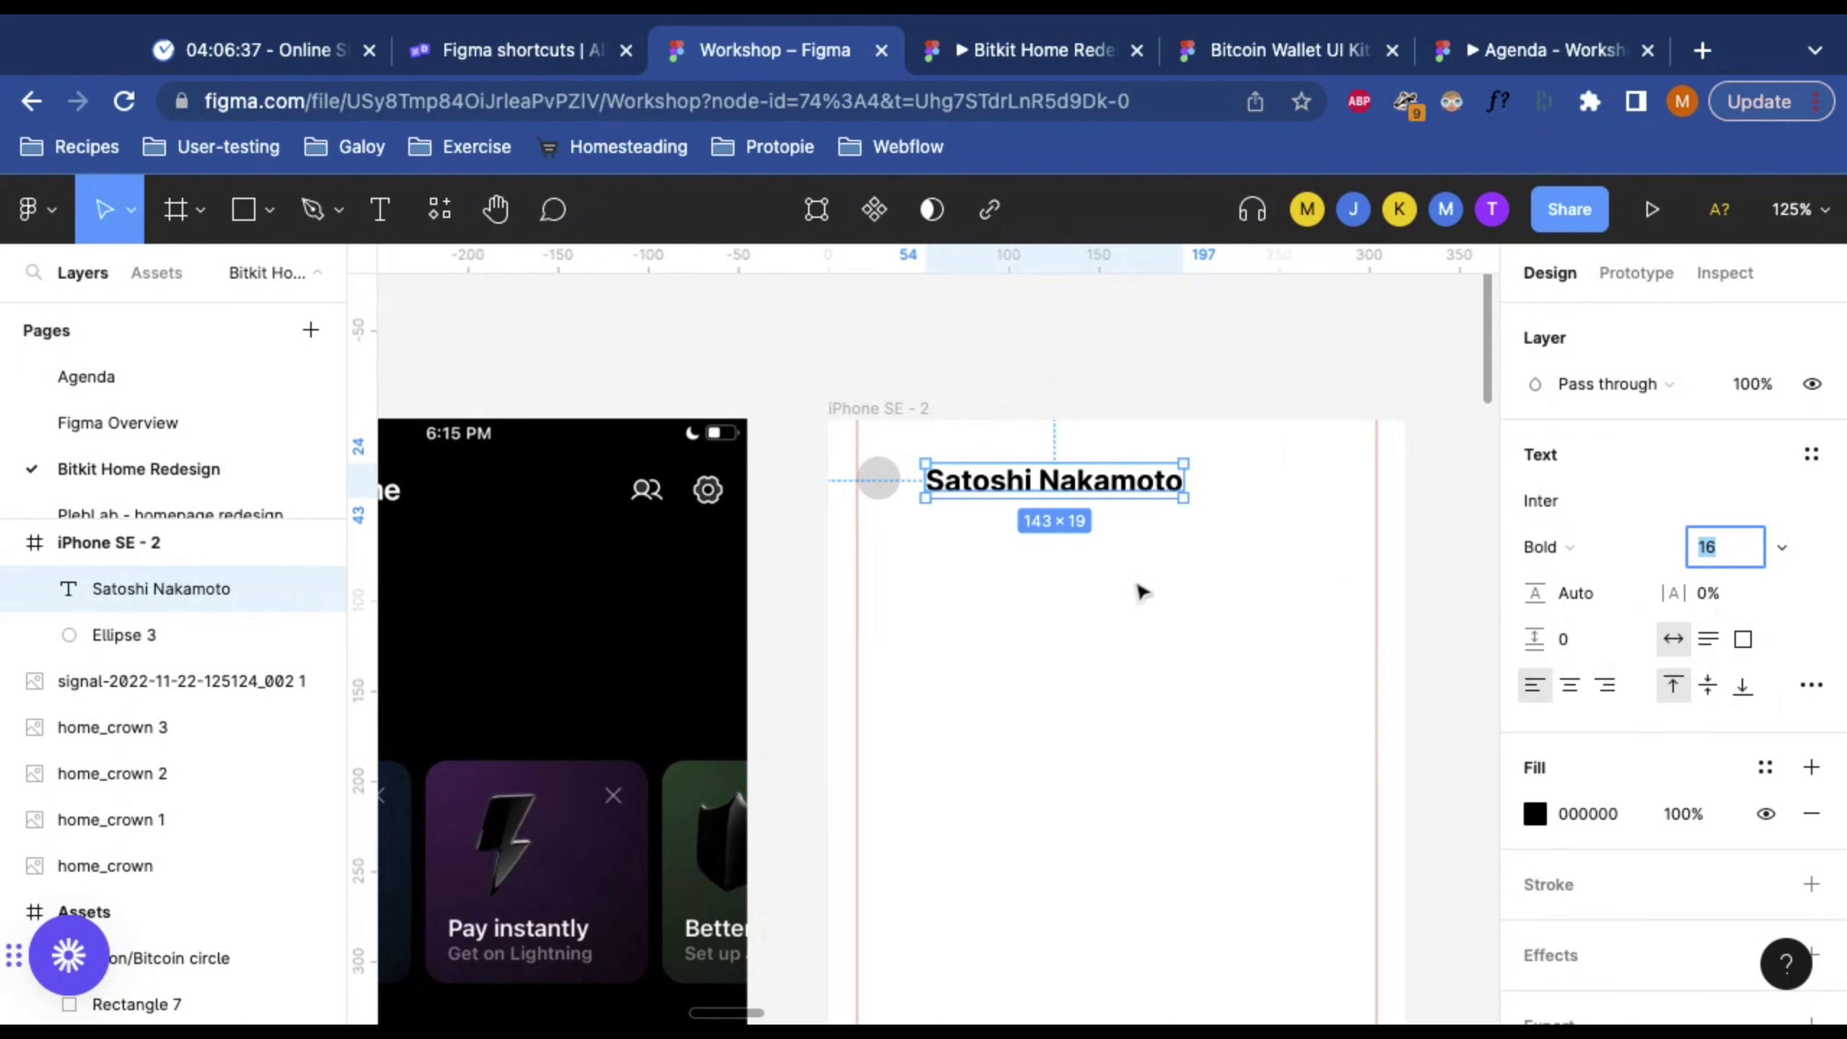
{"action": "scroll", "coordinate": [1028, 670], "scroll_direction": "left", "scroll_amount": 3}
{"action": "scroll", "coordinate": [1028, 670], "scroll_direction": "left", "scroll_amount": 2}
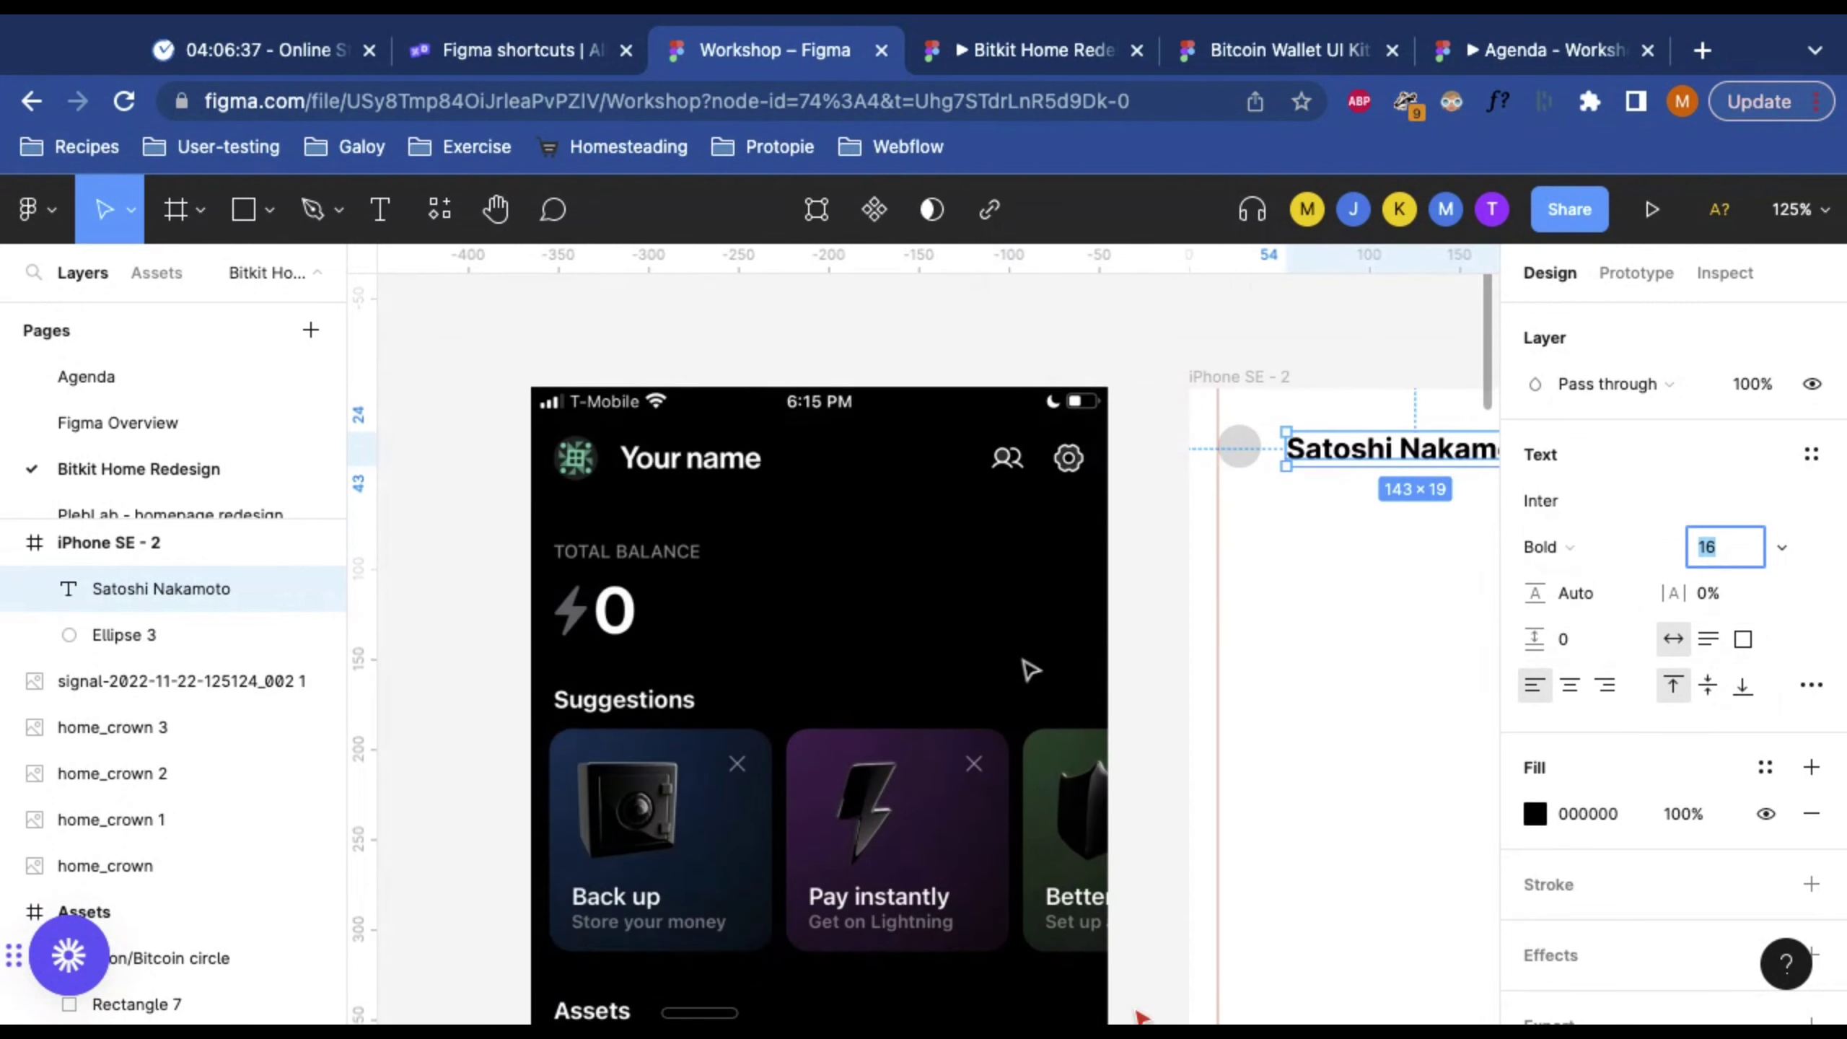
{"action": "scroll", "coordinate": [1029, 670], "scroll_direction": "right", "scroll_amount": 2}
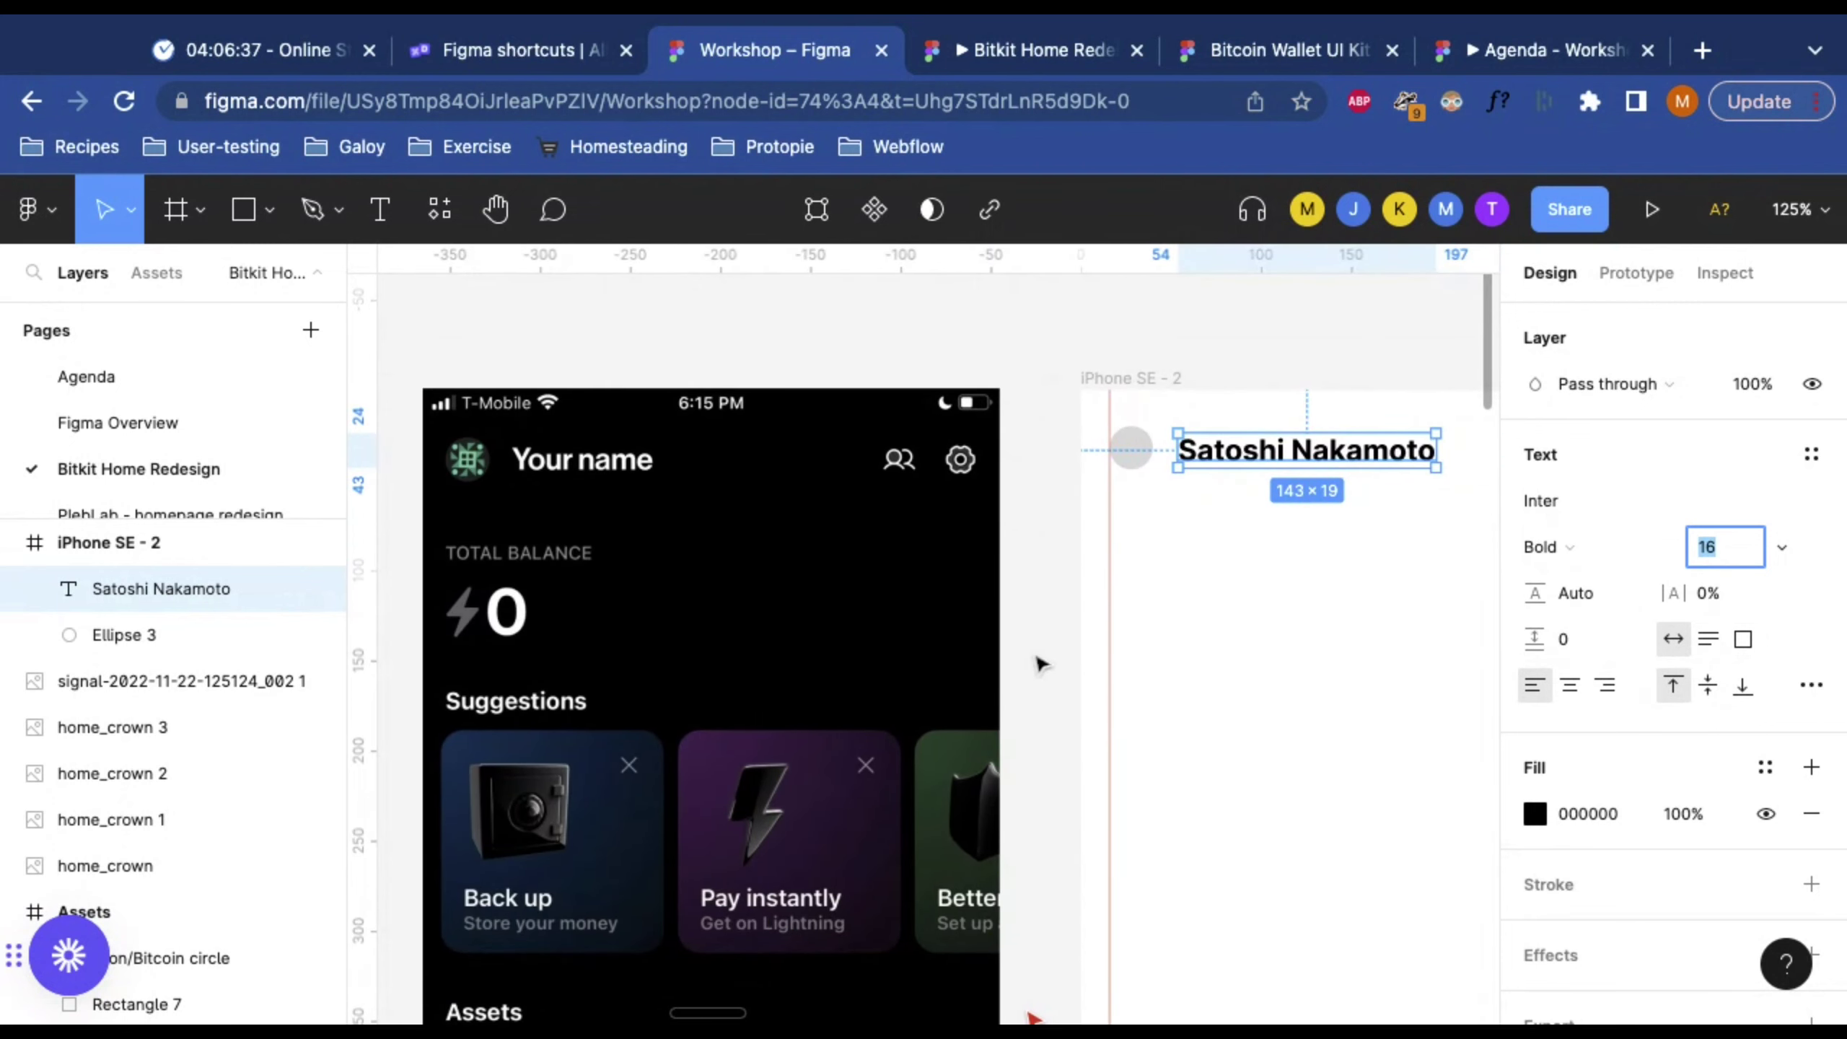
{"action": "scroll", "coordinate": [1033, 666], "scroll_direction": "right", "scroll_amount": 1}
{"action": "scroll", "coordinate": [1039, 661], "scroll_direction": "left", "scroll_amount": 1}
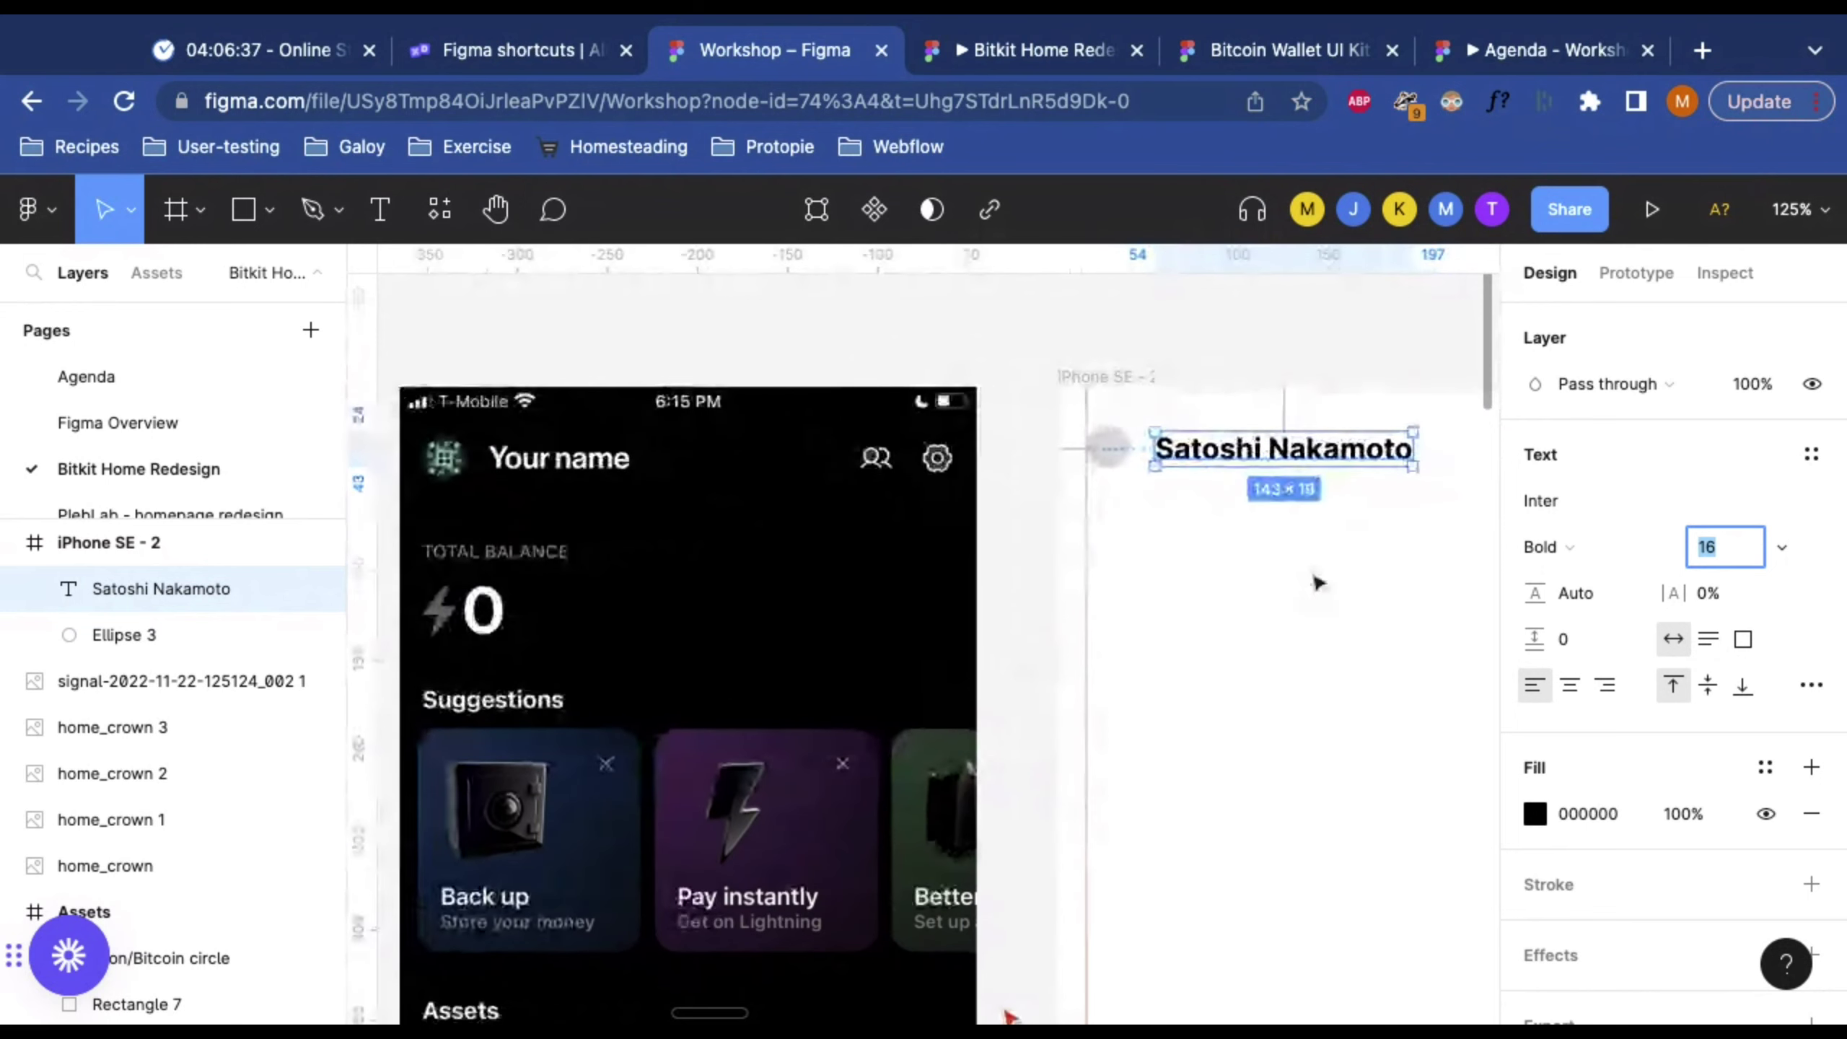
{"action": "left_click_drag", "start_coordinate": [1284, 460], "coordinate": [1284, 455]}
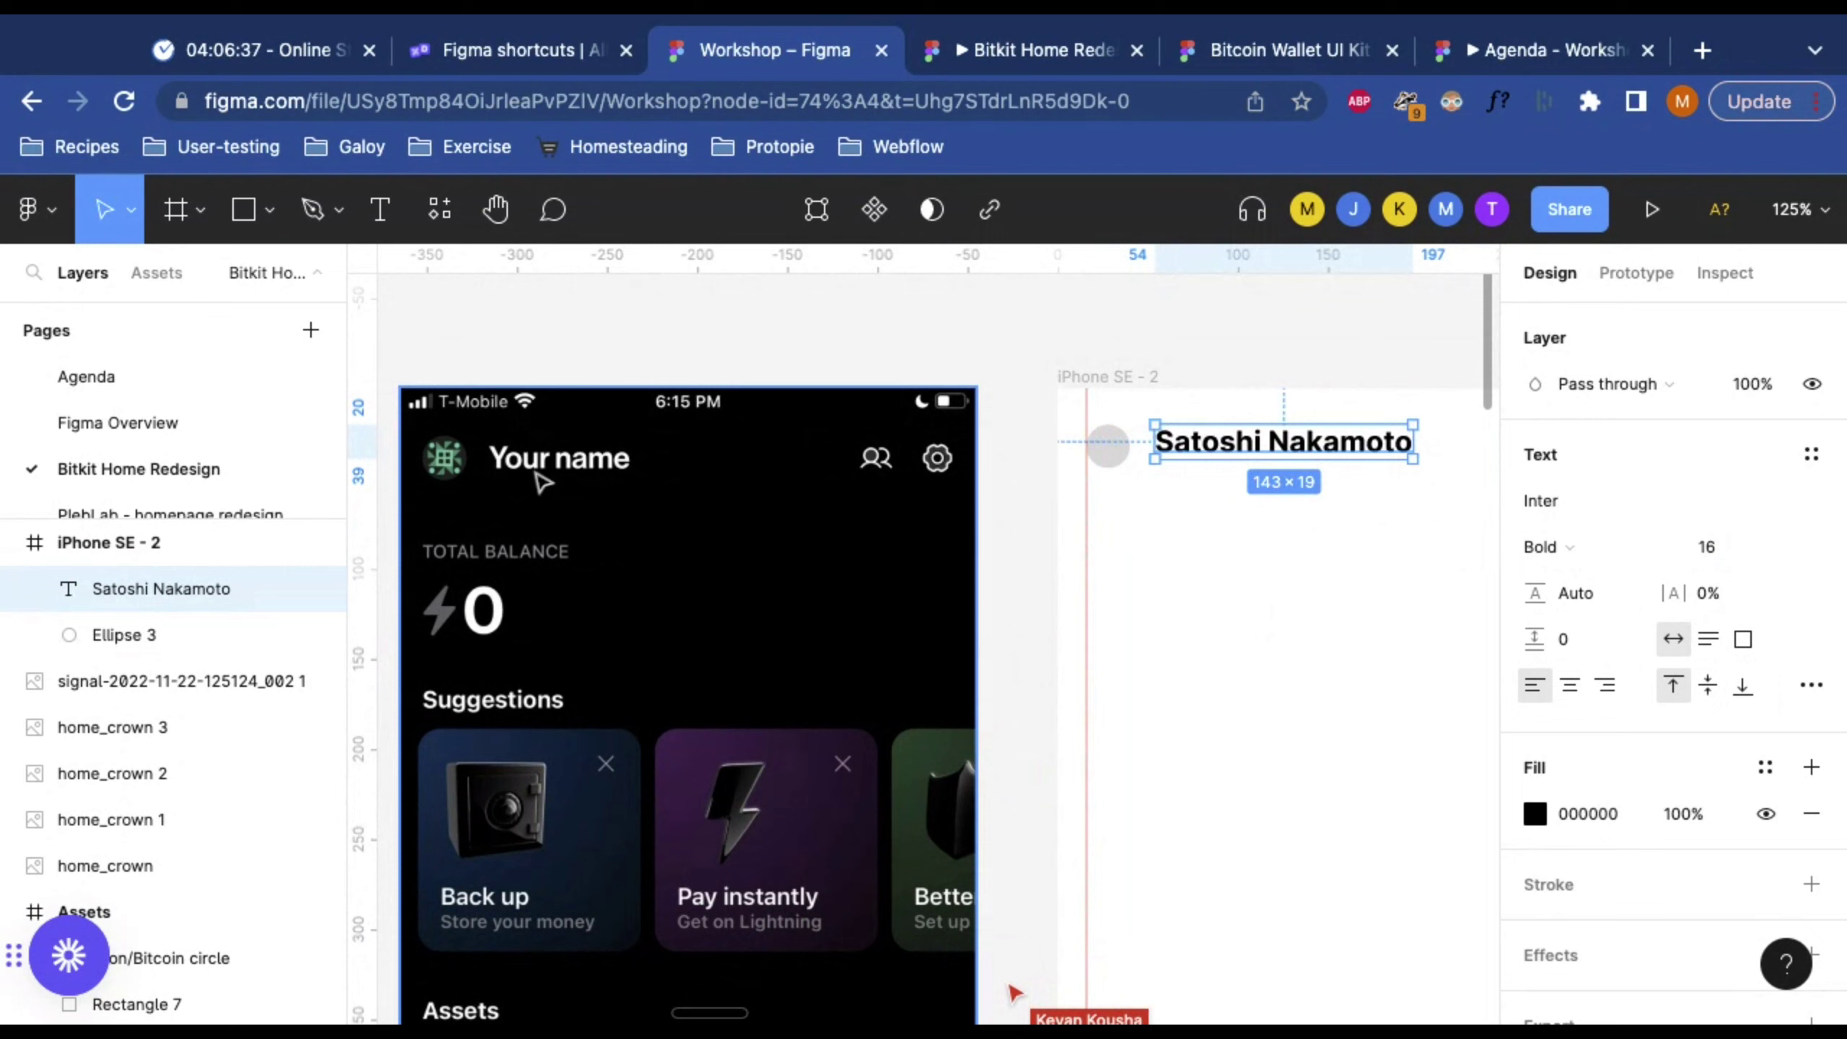
Step: Make the name text Inter Semi Bold and move it to X 52, Y 23, centred on Ellipse 3
{"action": "left_click", "coordinate": [1608, 553]}
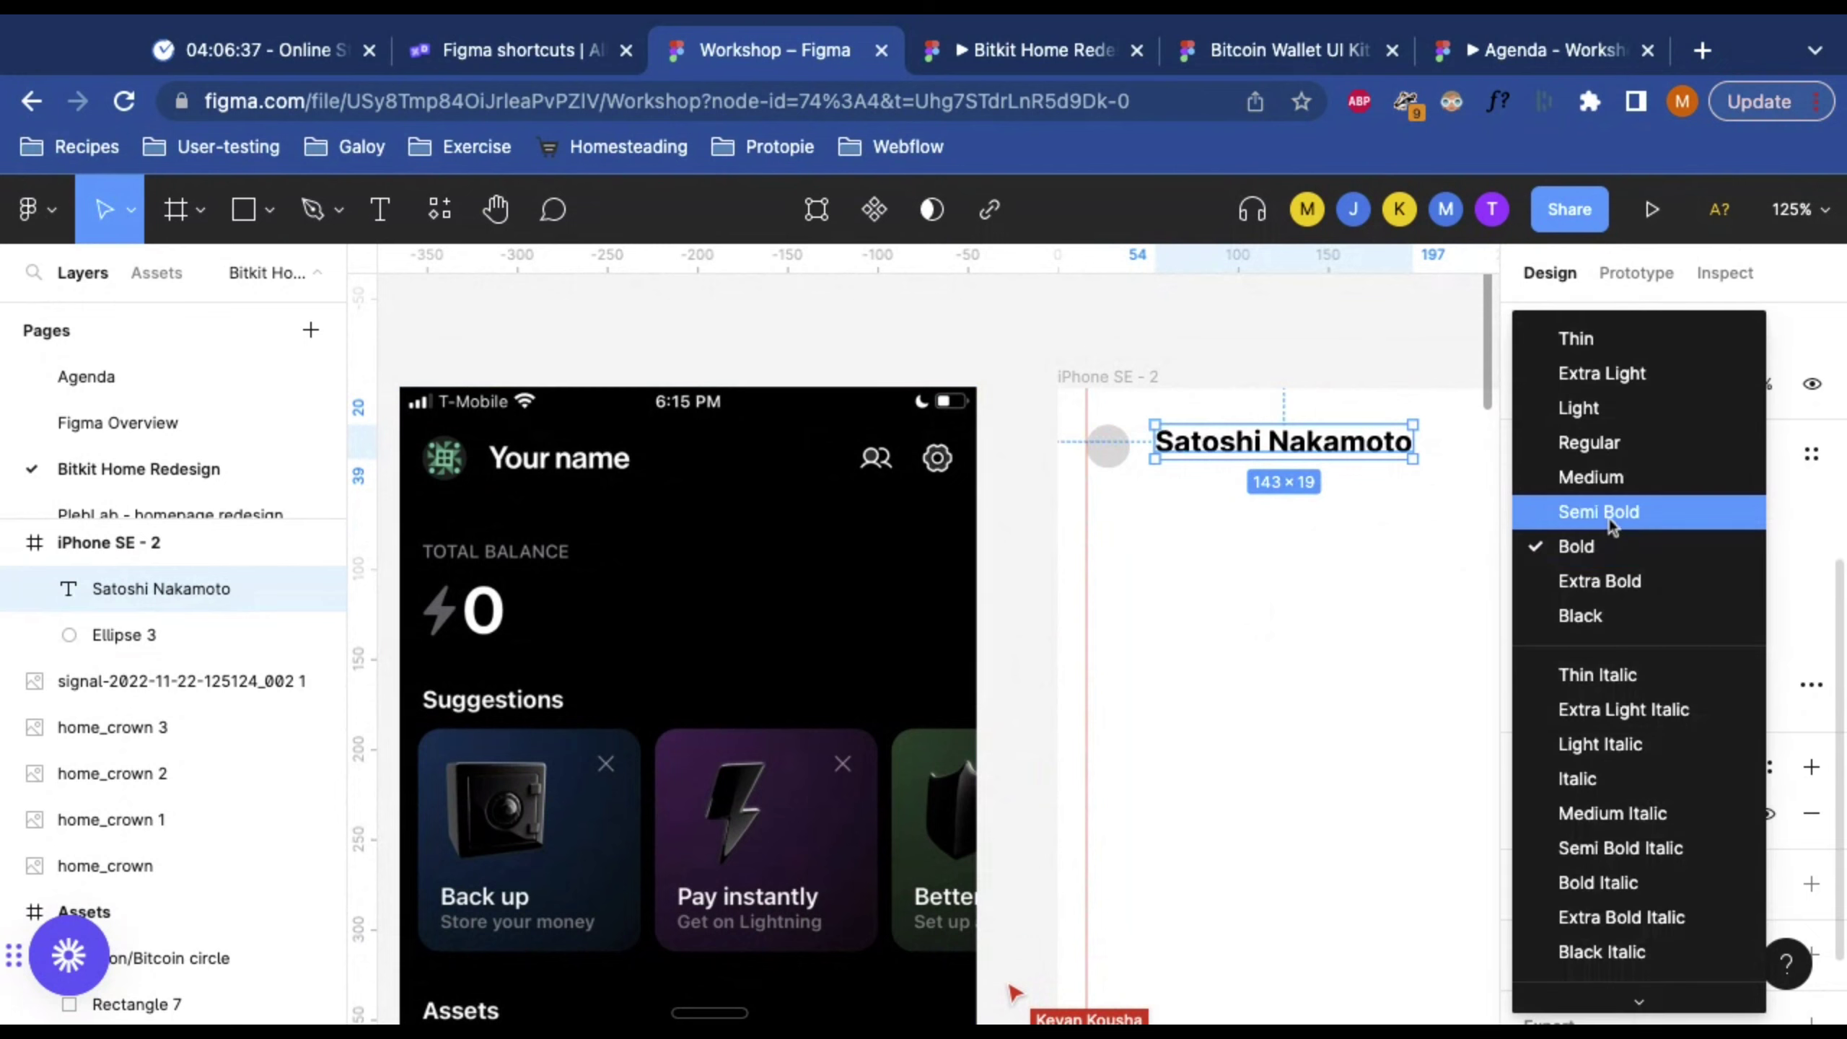
{"action": "left_click", "coordinate": [1604, 513]}
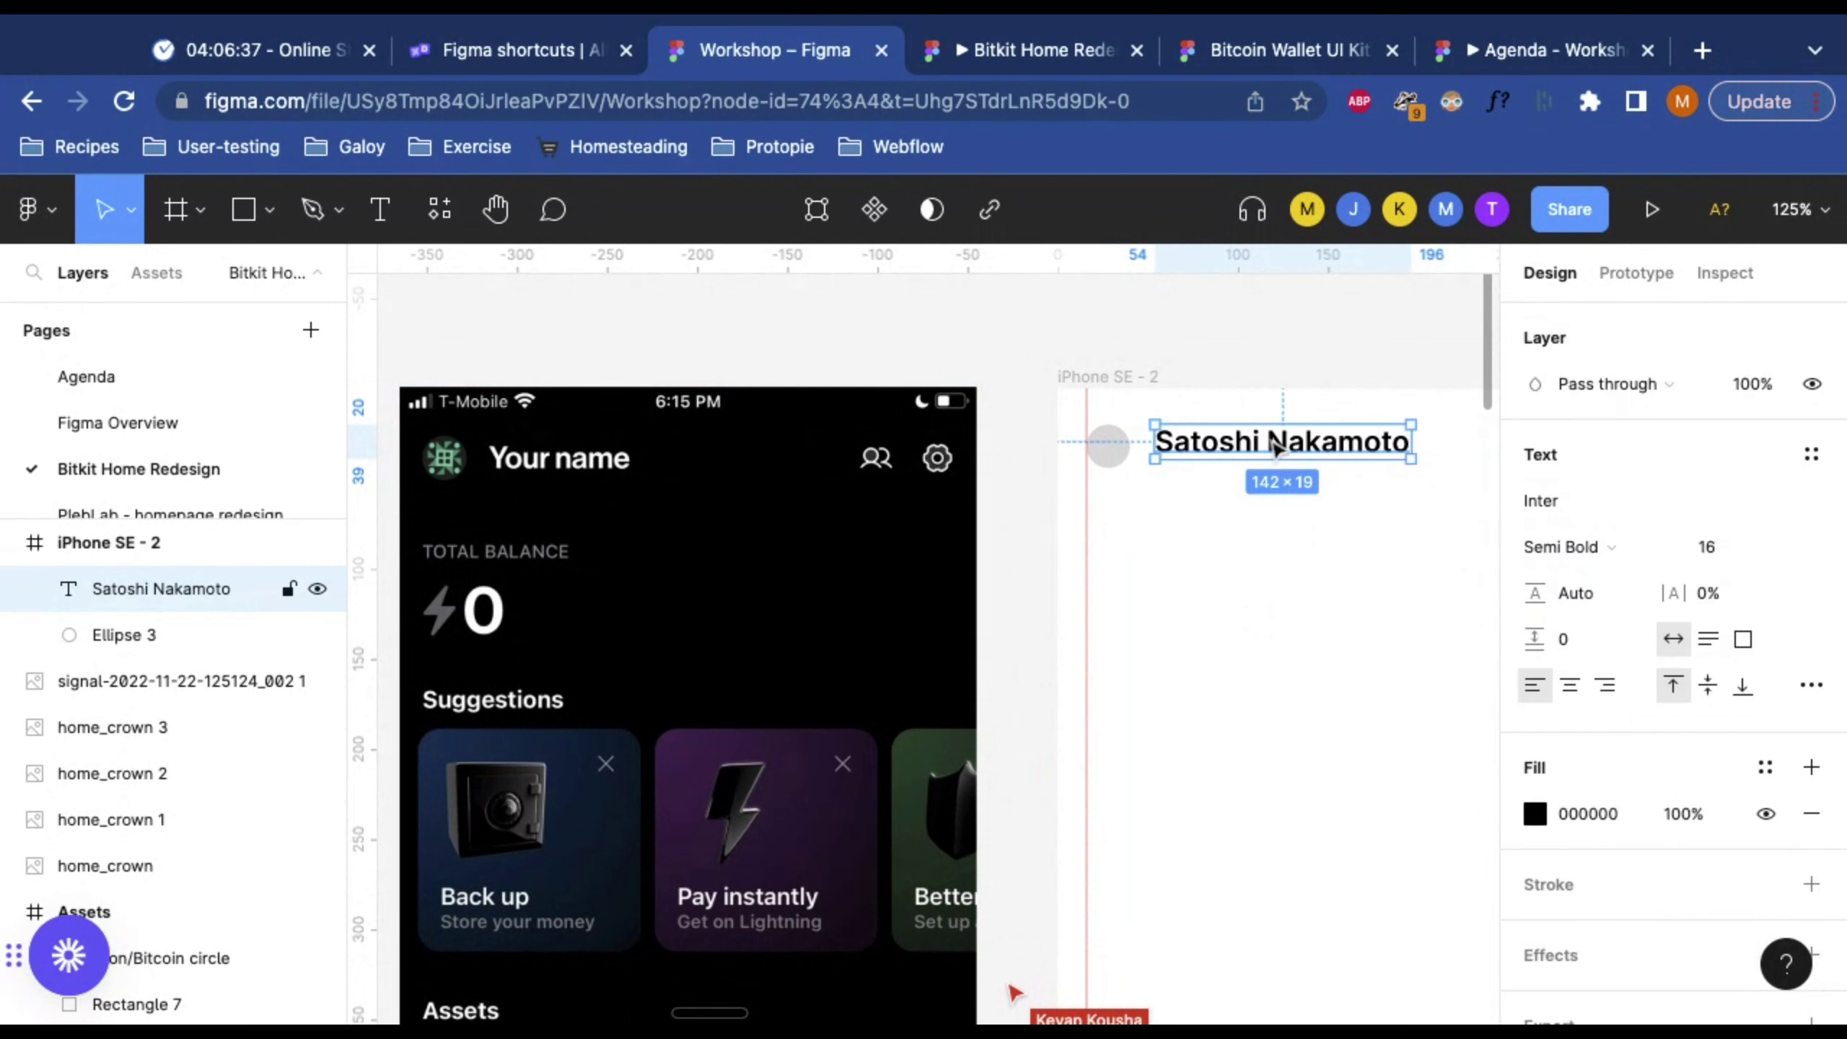
{"action": "key", "text": "super+equal"}
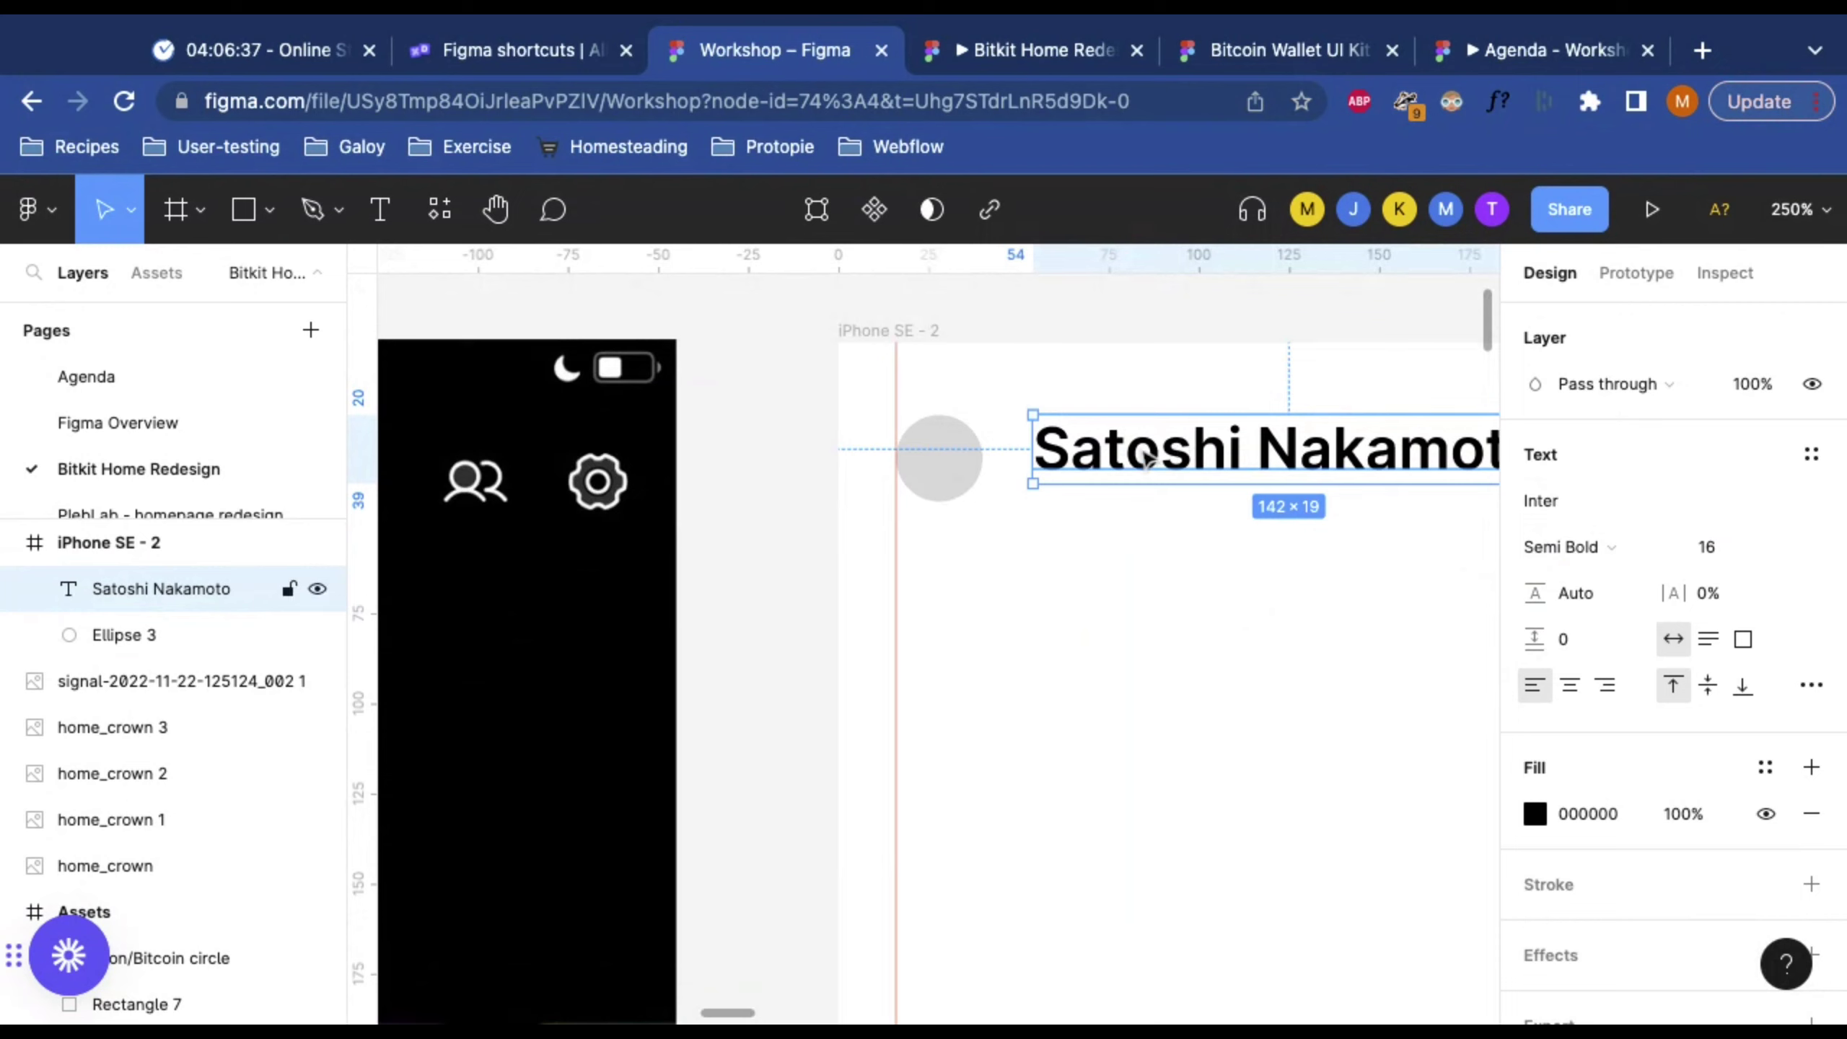
{"action": "left_click_drag", "start_coordinate": [1163, 453], "coordinate": [1143, 461]}
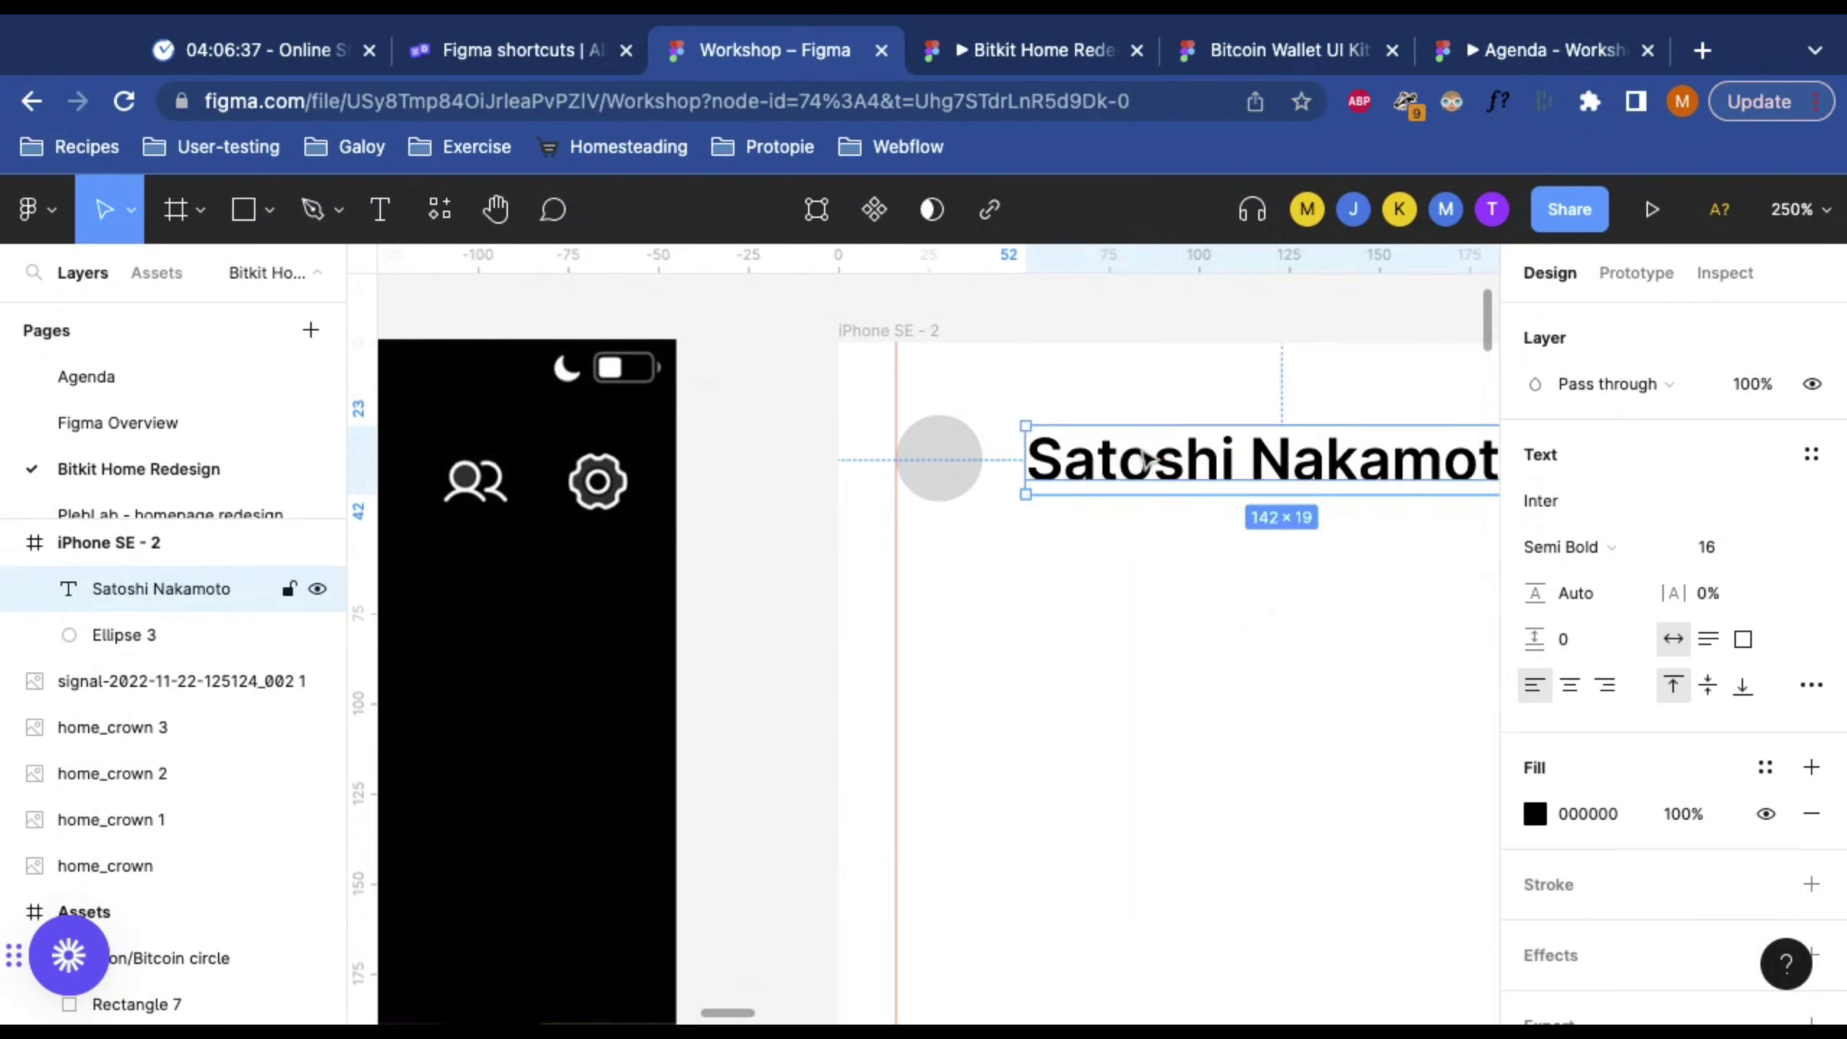
{"action": "key", "text": "alt"}
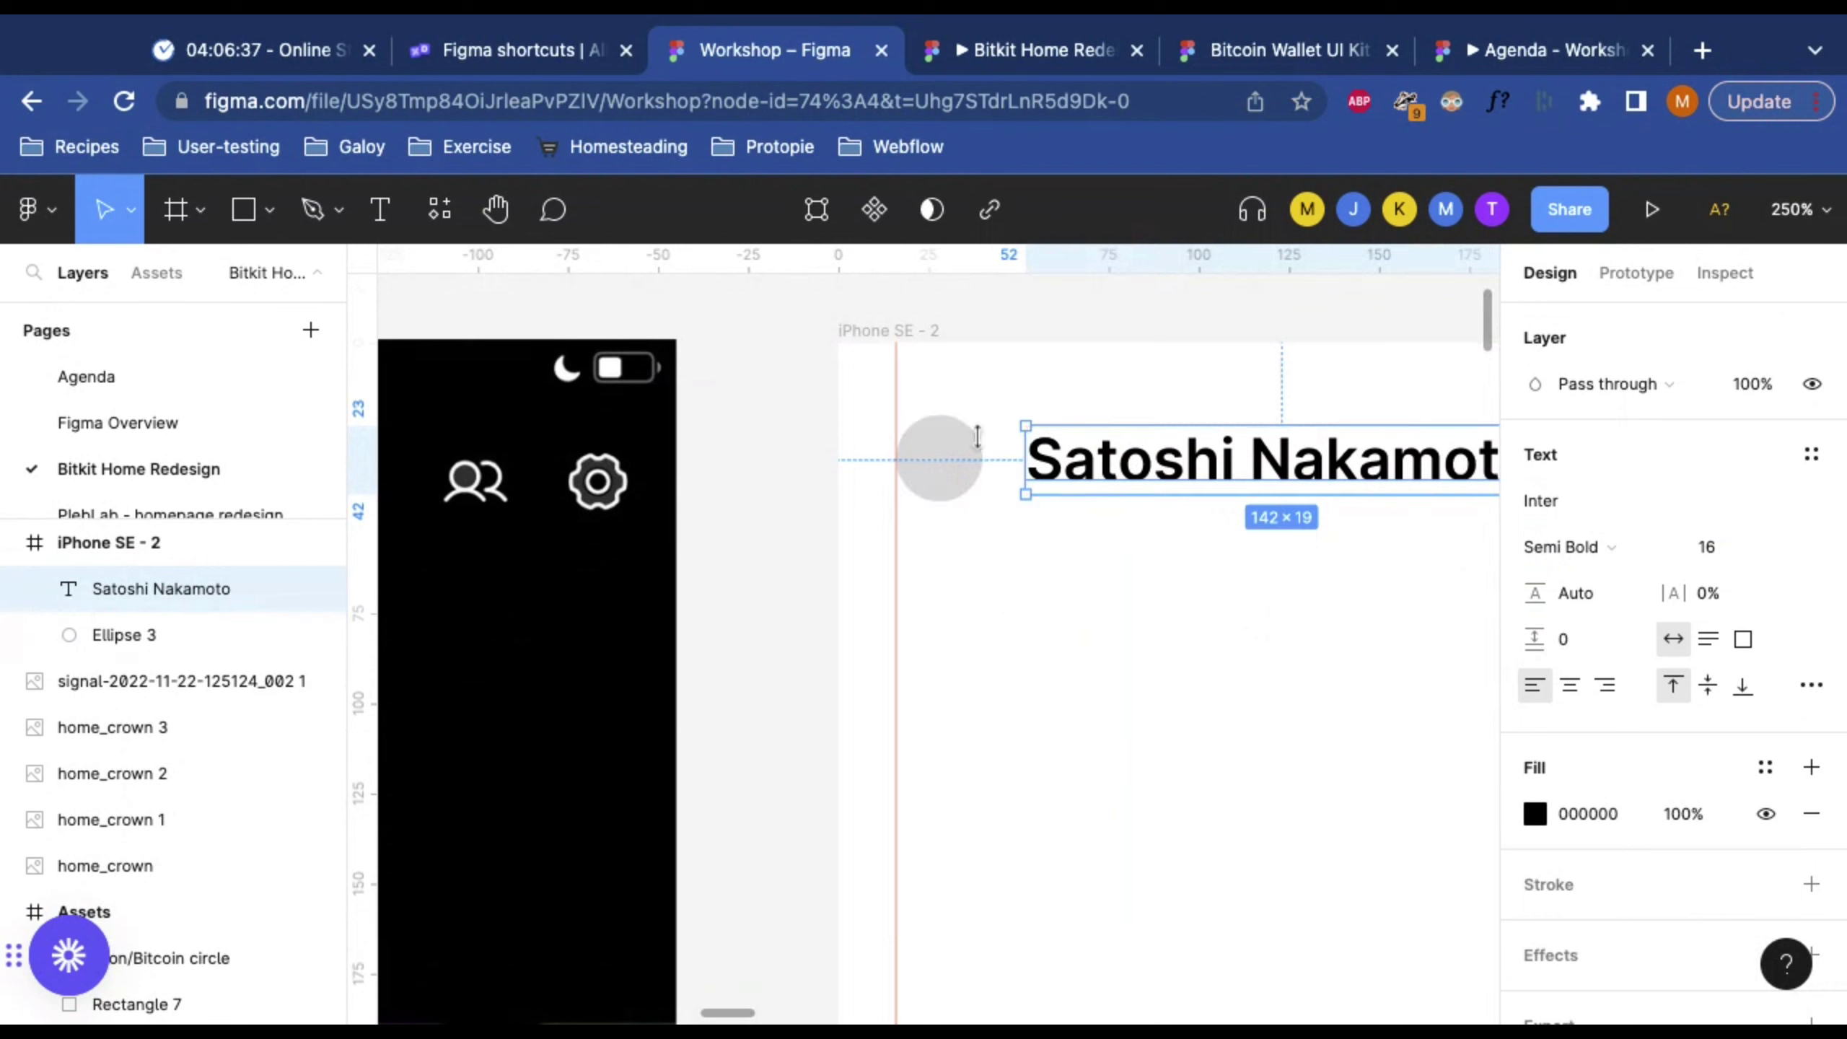
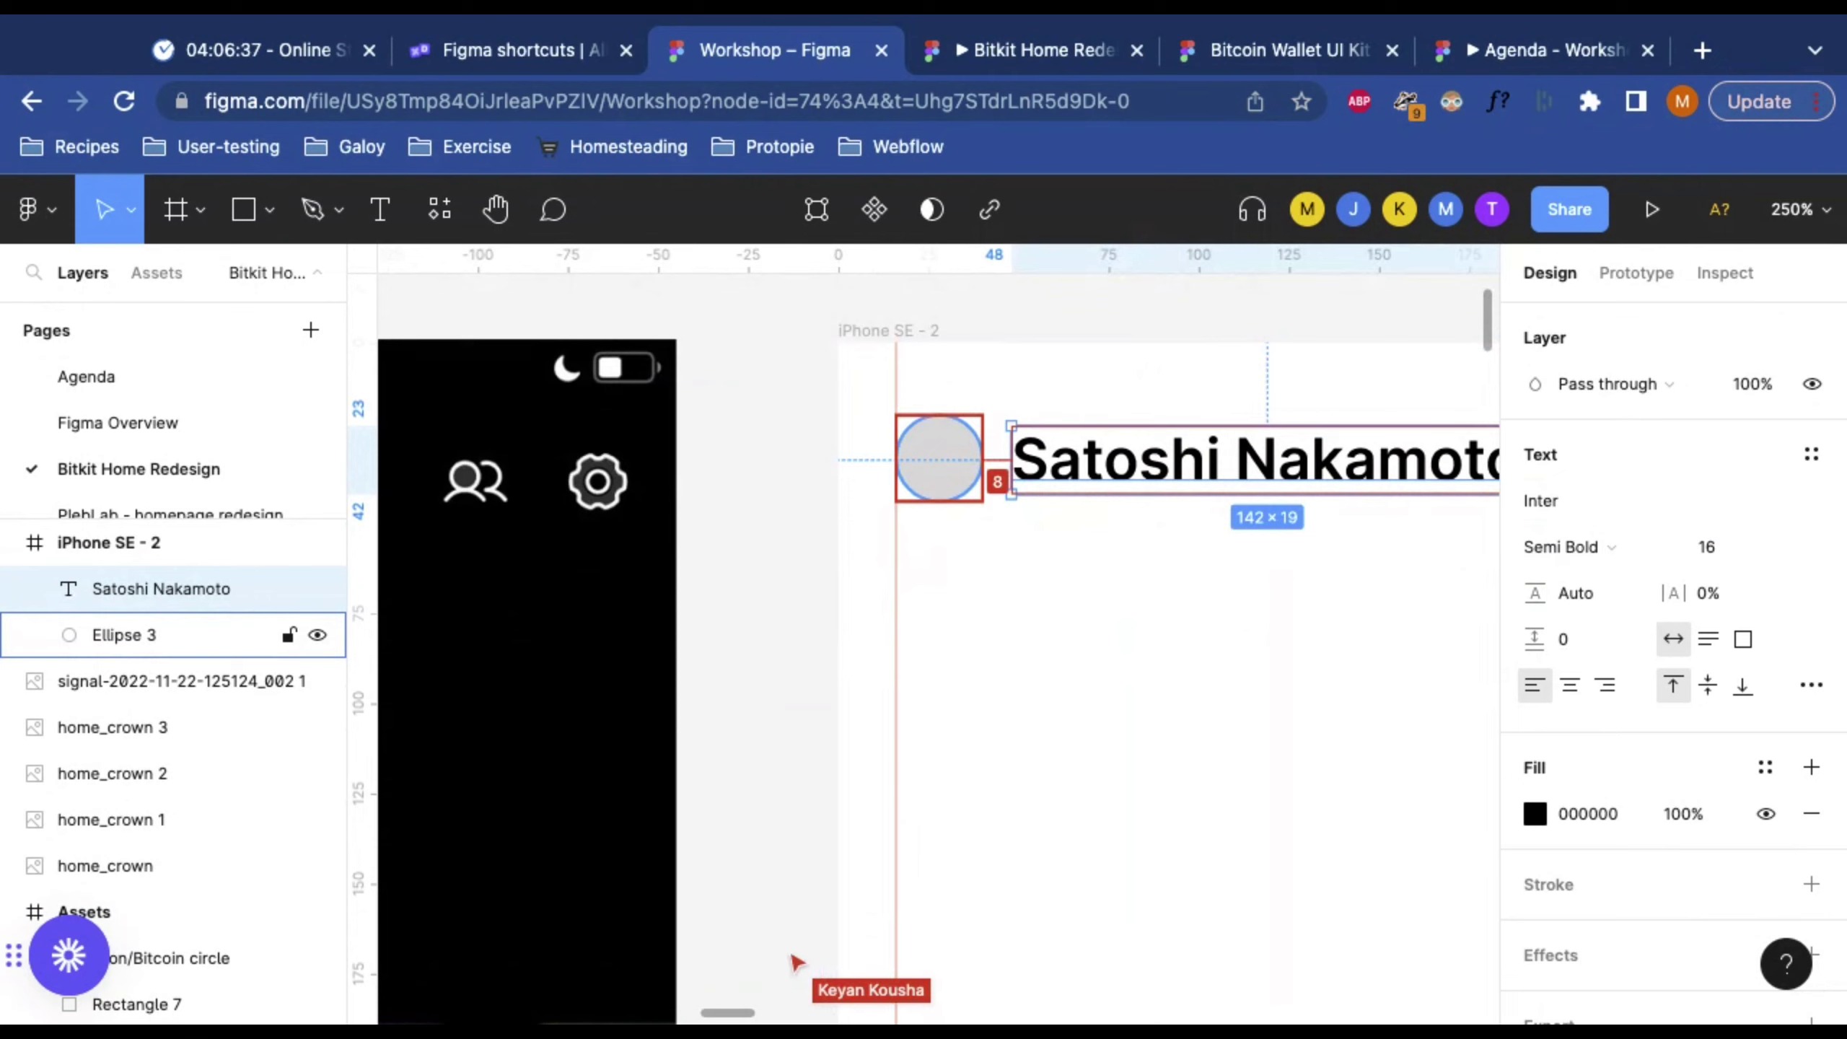
Step: Zoom out so both phone frames fit on the canvas
{"action": "left_click", "coordinate": [1125, 631]}
{"action": "left_click", "coordinate": [1044, 576], "text": "alt"}
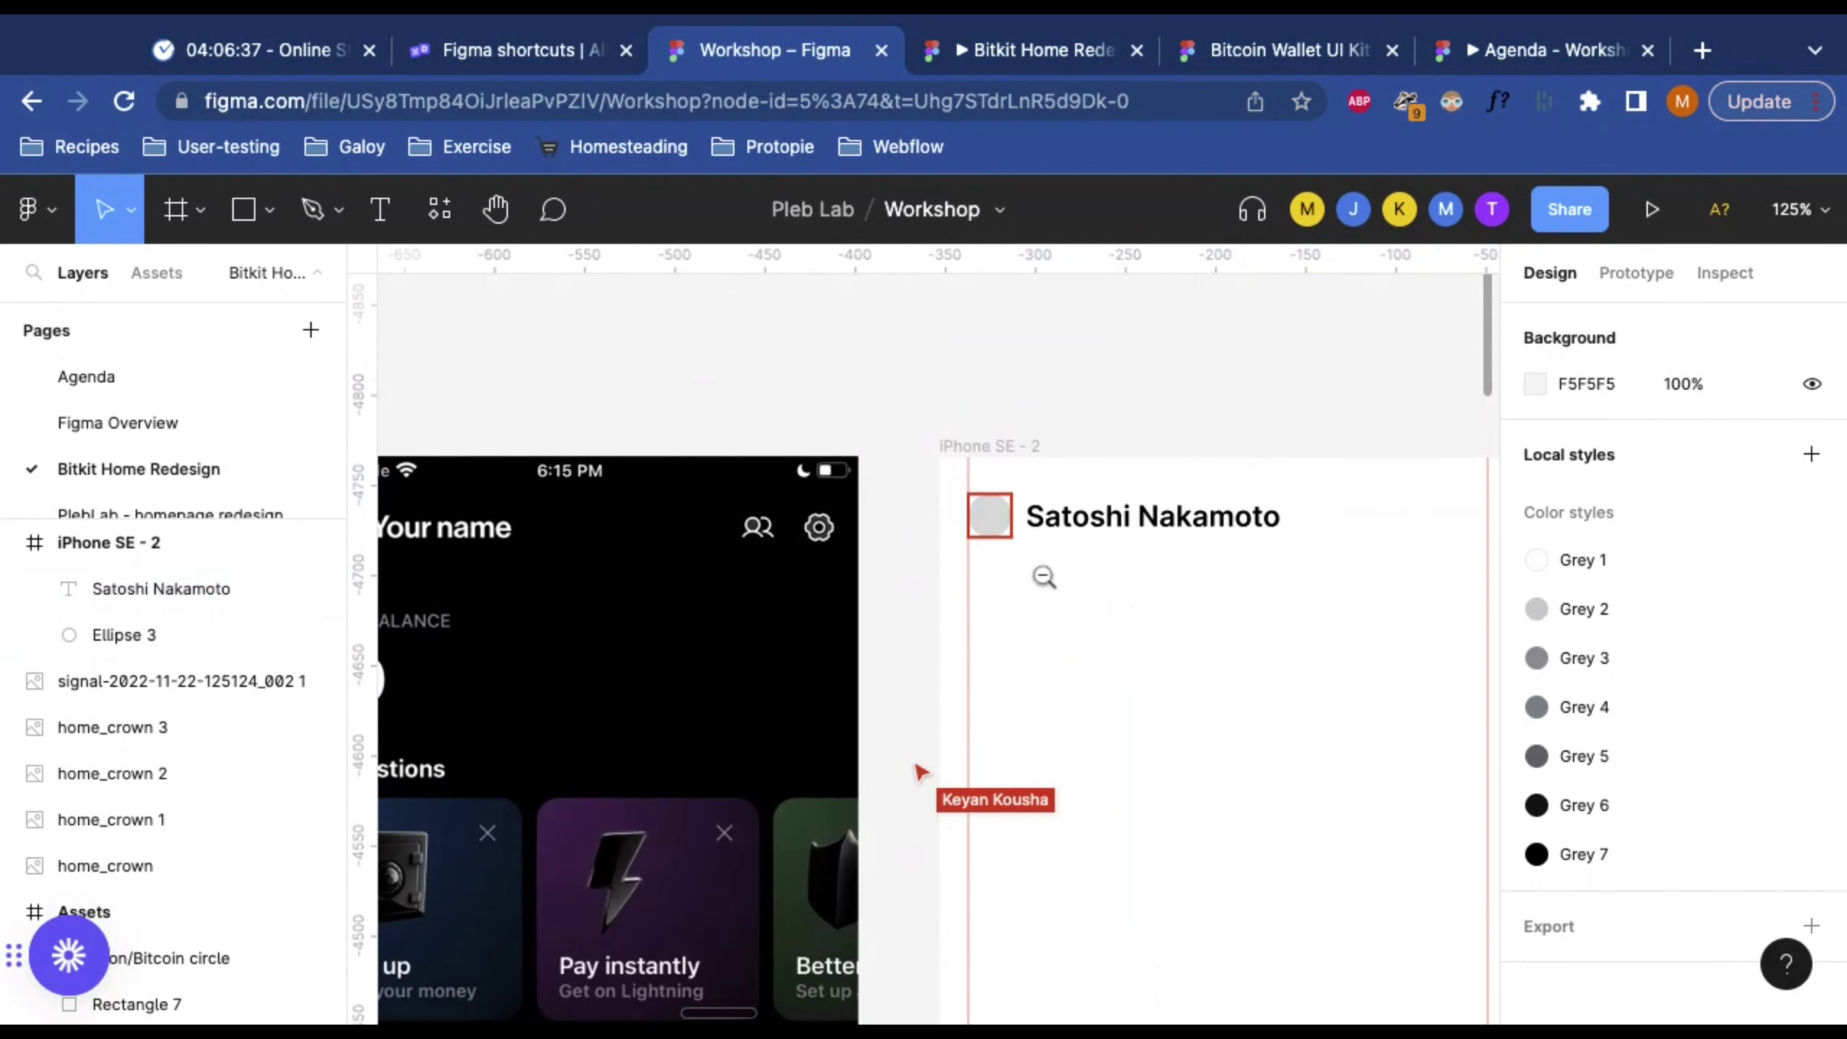
{"action": "left_click", "coordinate": [1044, 577], "text": "alt"}
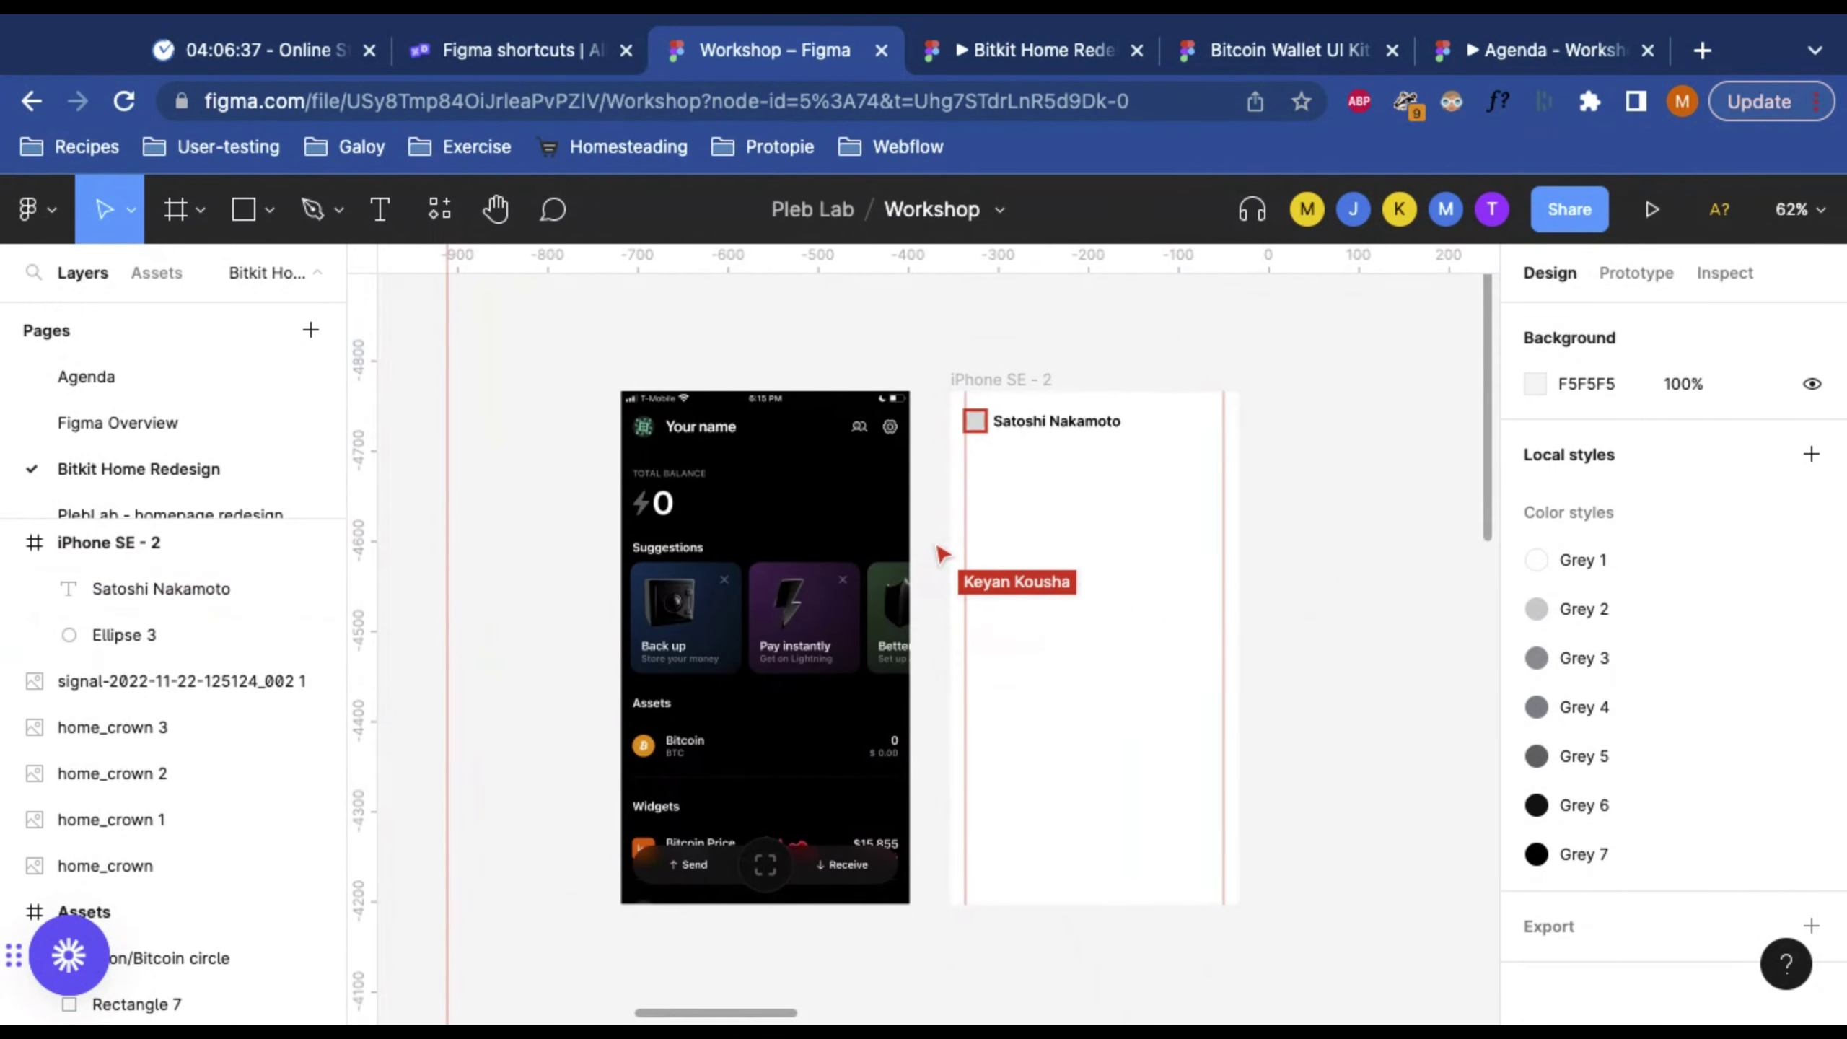
{"action": "scroll", "coordinate": [938, 448], "scroll_direction": "left", "scroll_amount": 1}
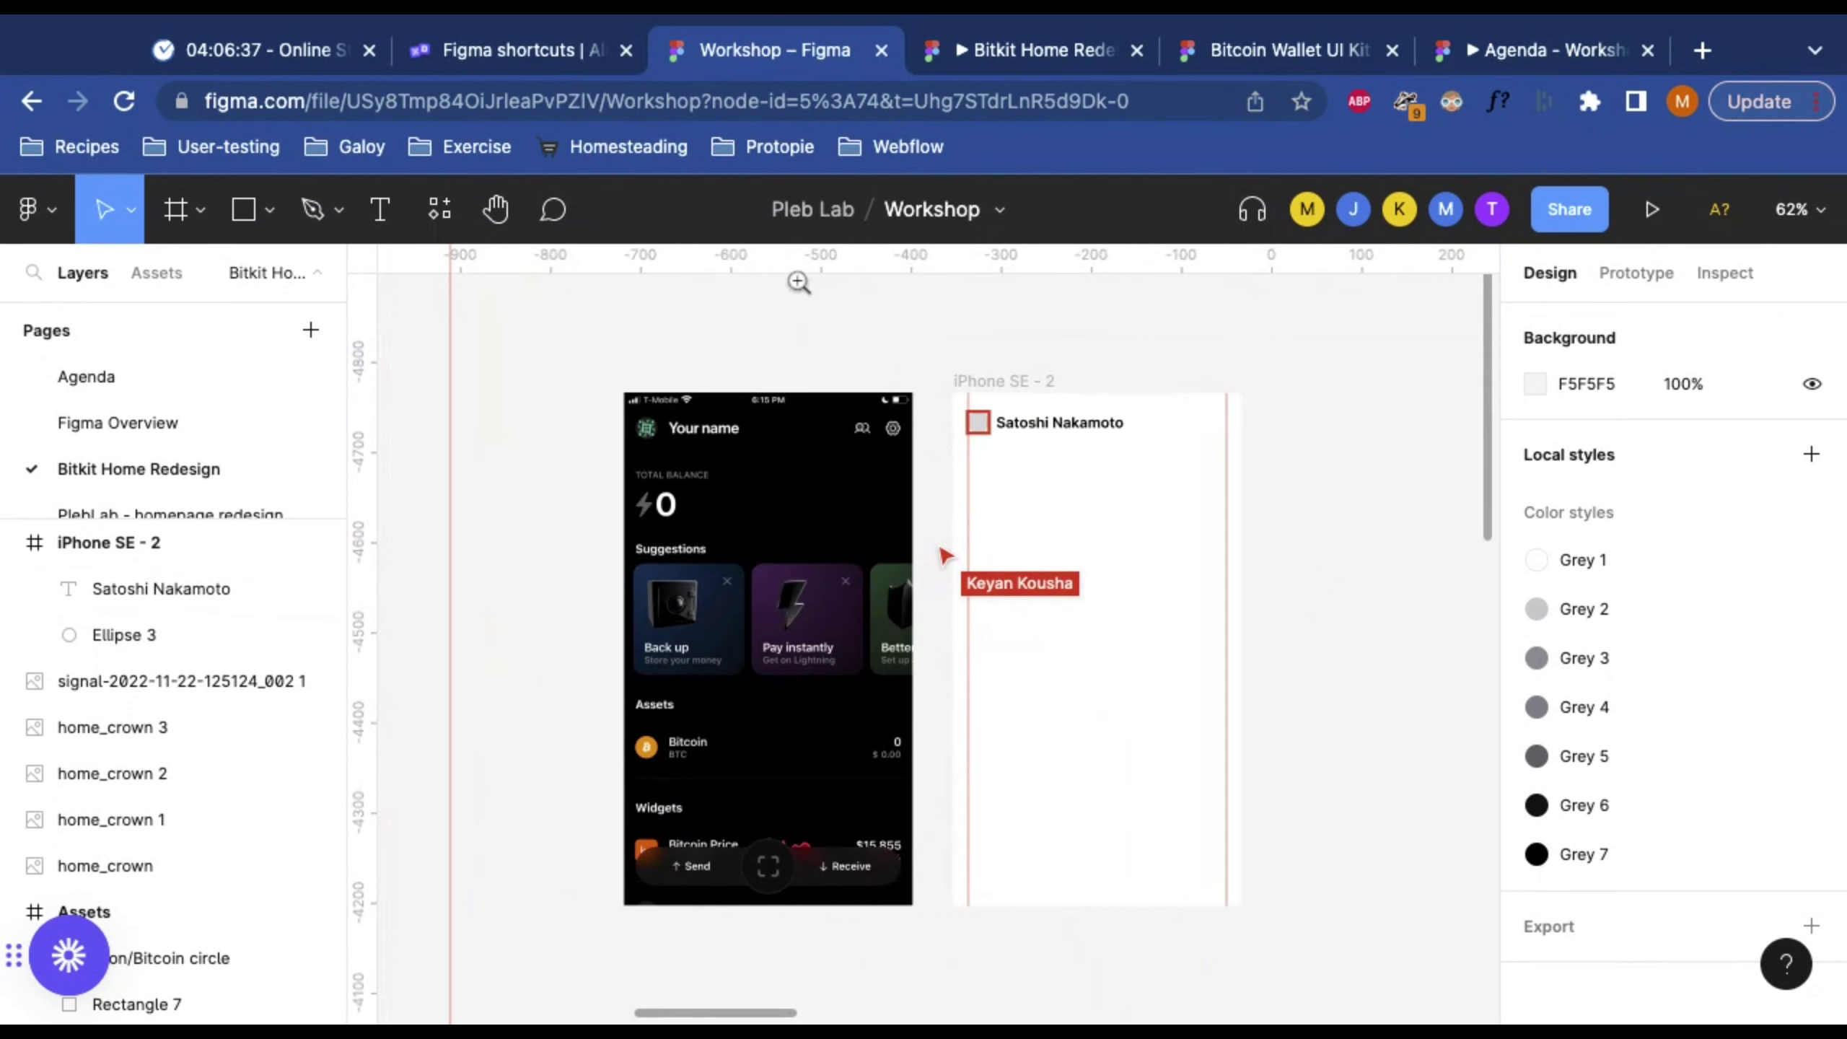
Step: Inspect the mockup's header icons, then pan right to show the Assets frame beside it
{"action": "left_click", "coordinate": [860, 382]}
{"action": "left_click", "coordinate": [860, 382]}
{"action": "left_click", "coordinate": [952, 471], "text": "alt"}
{"action": "left_click", "coordinate": [975, 465], "text": "alt"}
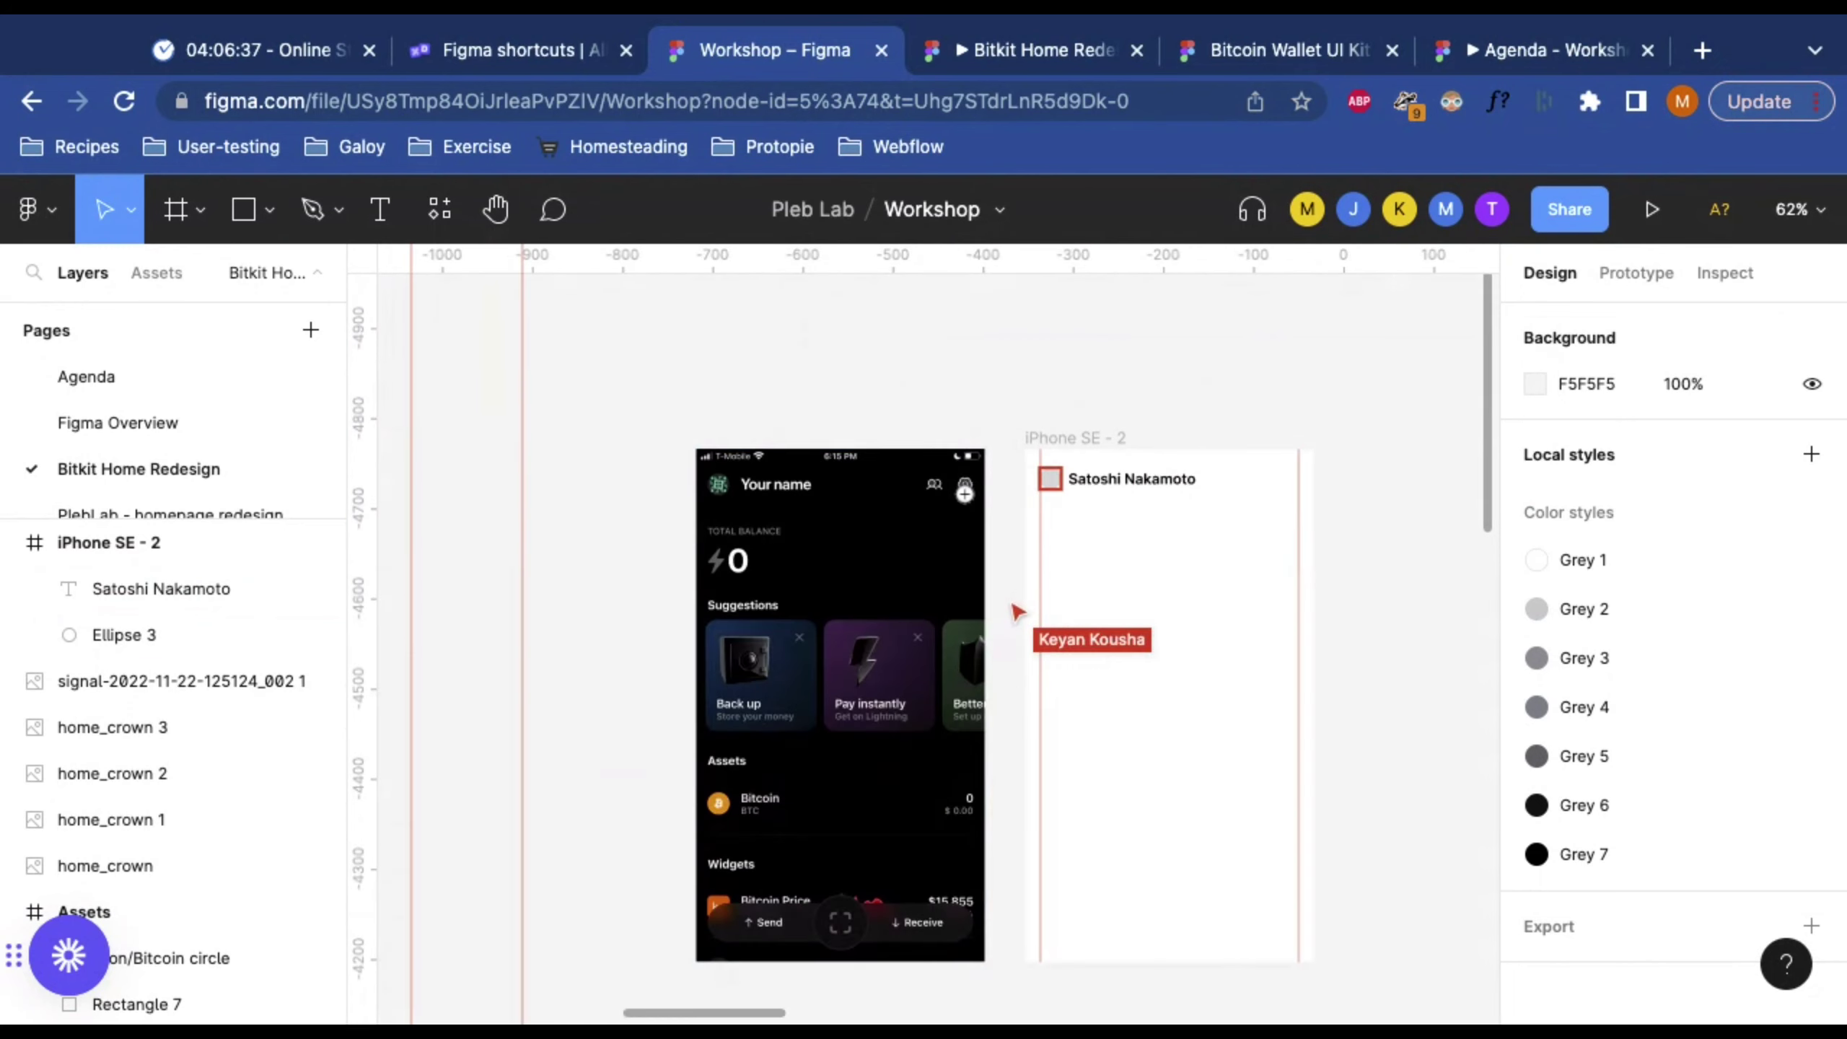
{"action": "left_click", "coordinate": [960, 489]}
{"action": "left_click", "coordinate": [960, 489]}
{"action": "left_click", "coordinate": [913, 482], "text": "alt"}
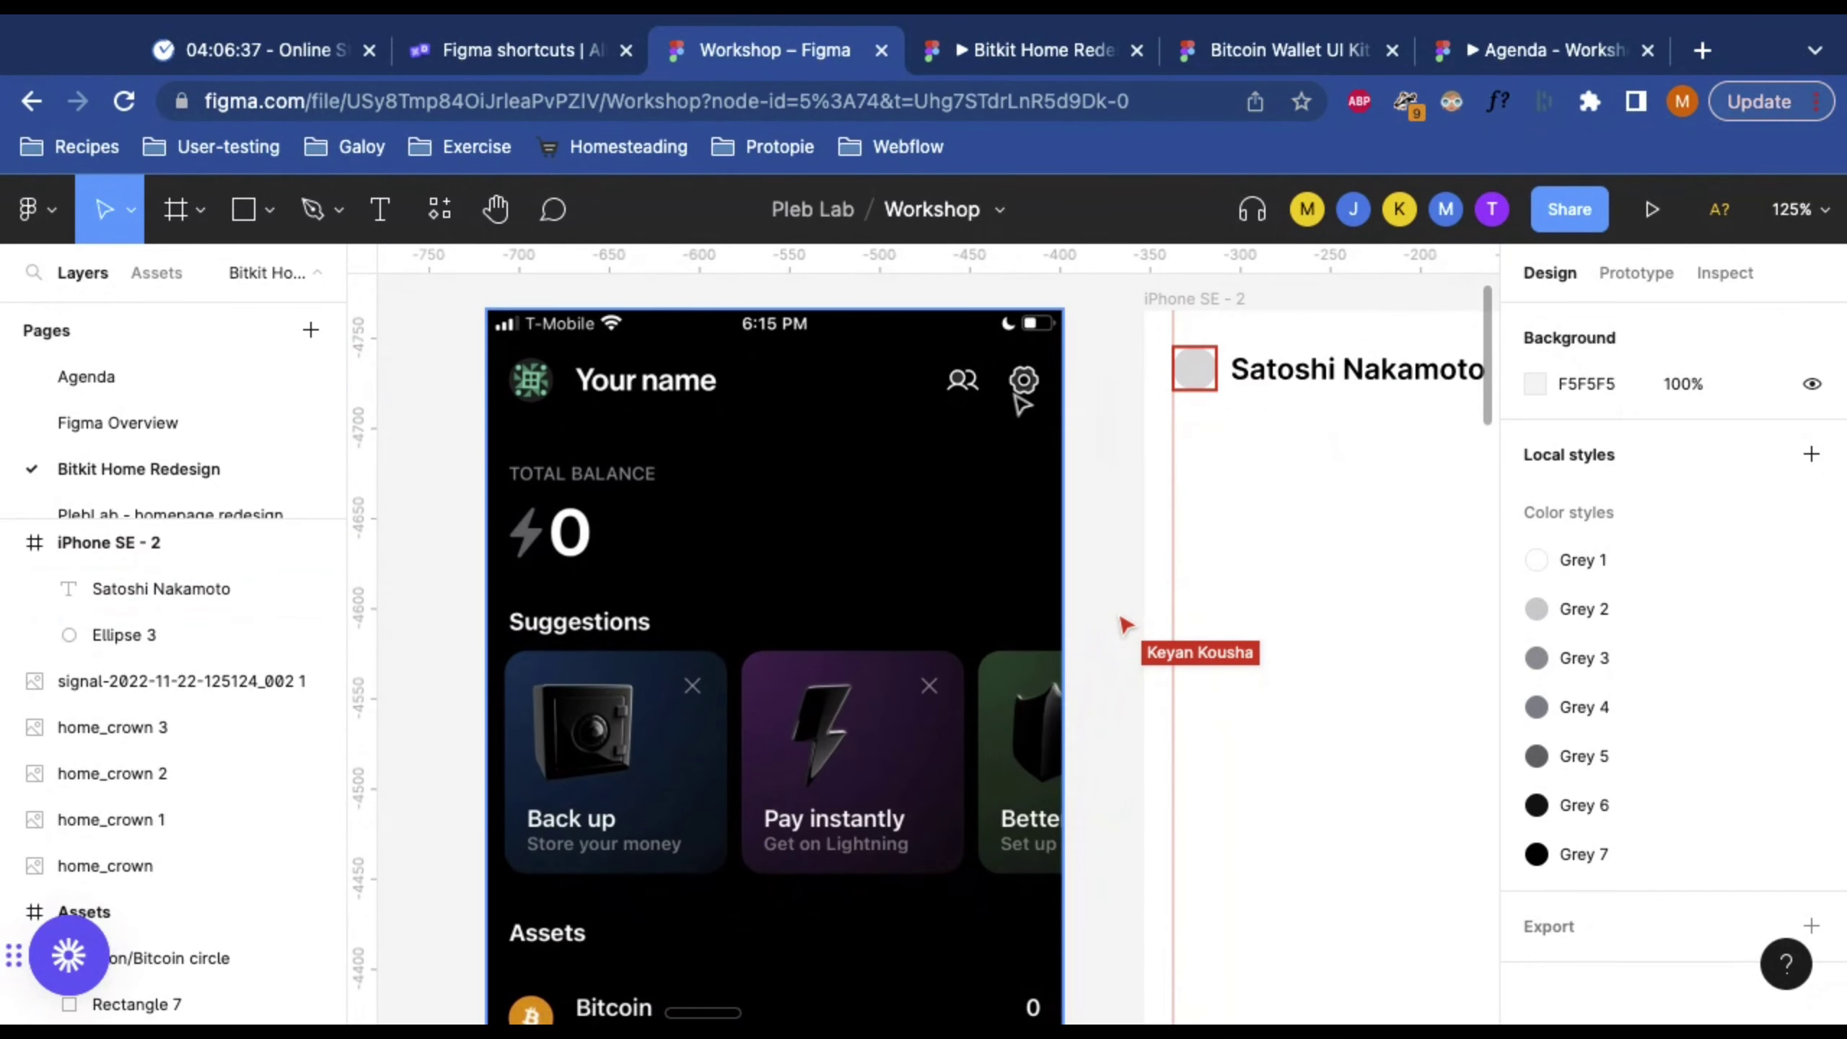
{"action": "scroll", "coordinate": [1019, 474], "scroll_direction": "right", "scroll_amount": 10}
{"action": "left_click", "coordinate": [1018, 469], "text": "alt"}
{"action": "left_click", "coordinate": [1018, 470], "text": "alt"}
{"action": "scroll", "coordinate": [1019, 465], "scroll_direction": "right", "scroll_amount": 10}
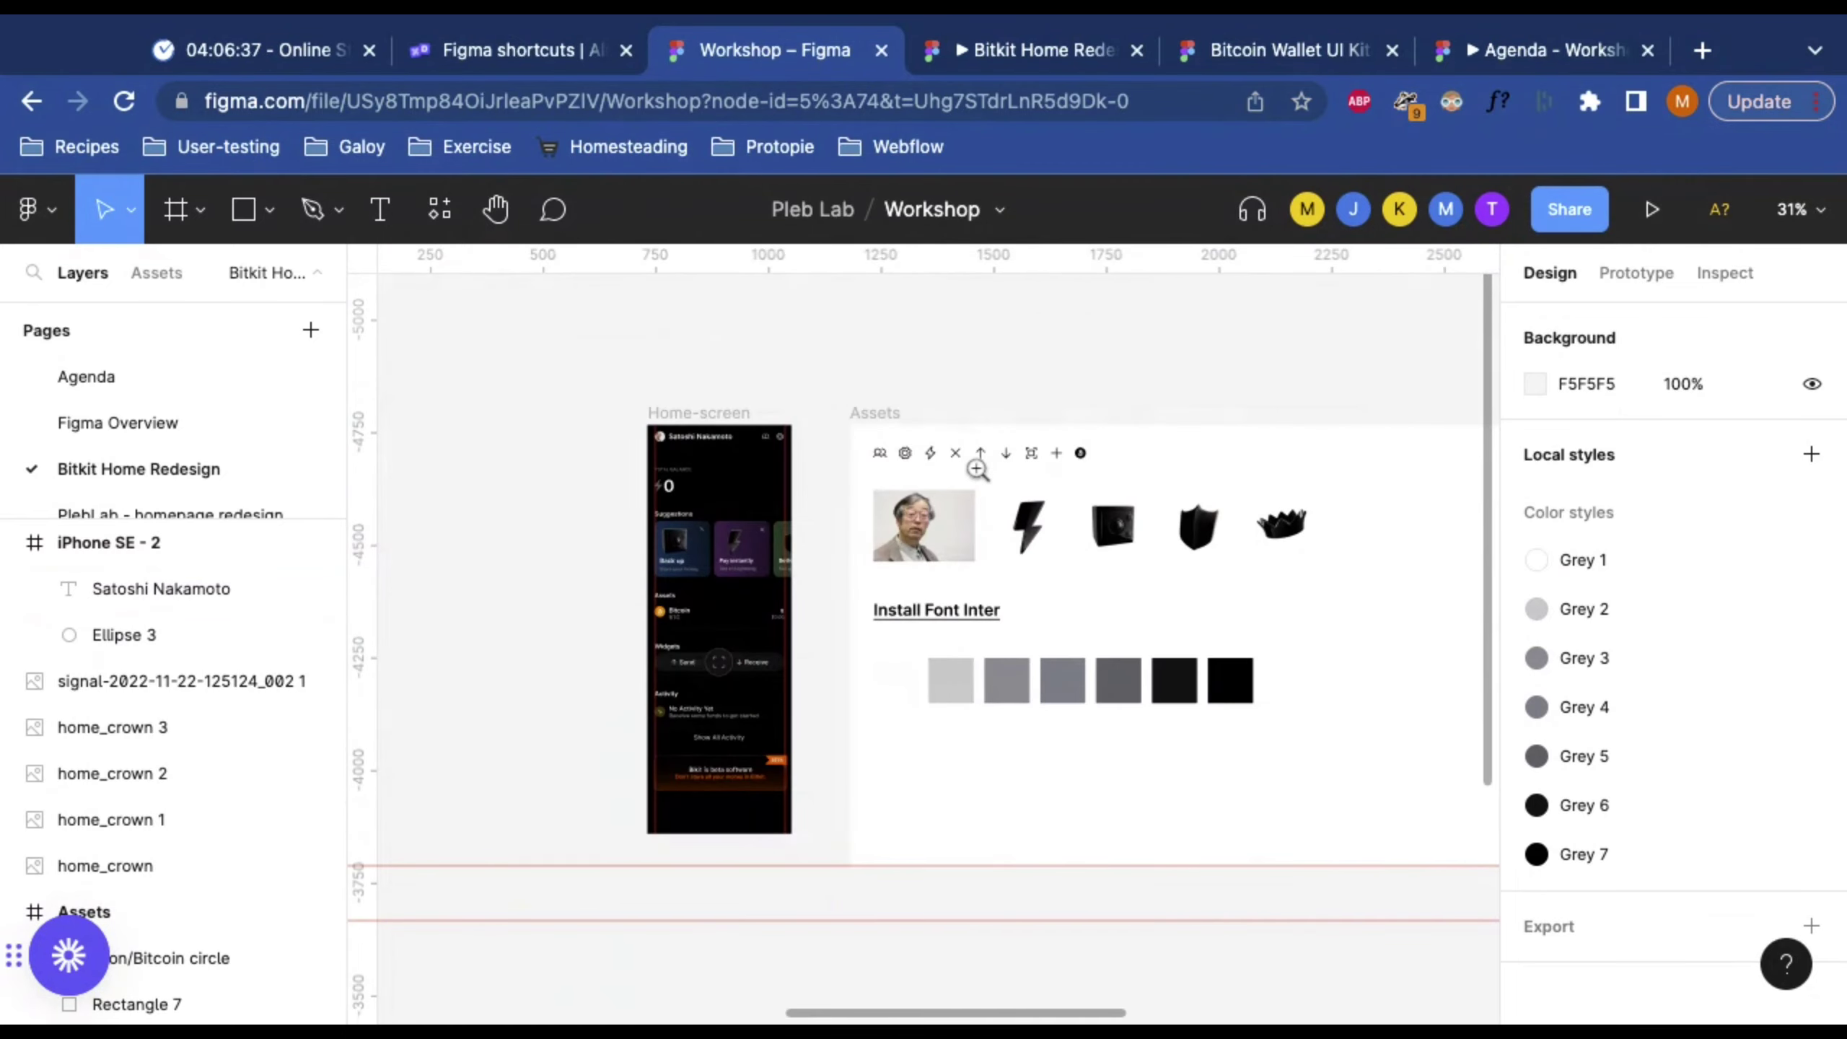
{"action": "scroll", "coordinate": [952, 451], "scroll_direction": "up", "scroll_amount": 5}
{"action": "scroll", "coordinate": [1207, 488], "scroll_direction": "right", "scroll_amount": 5}
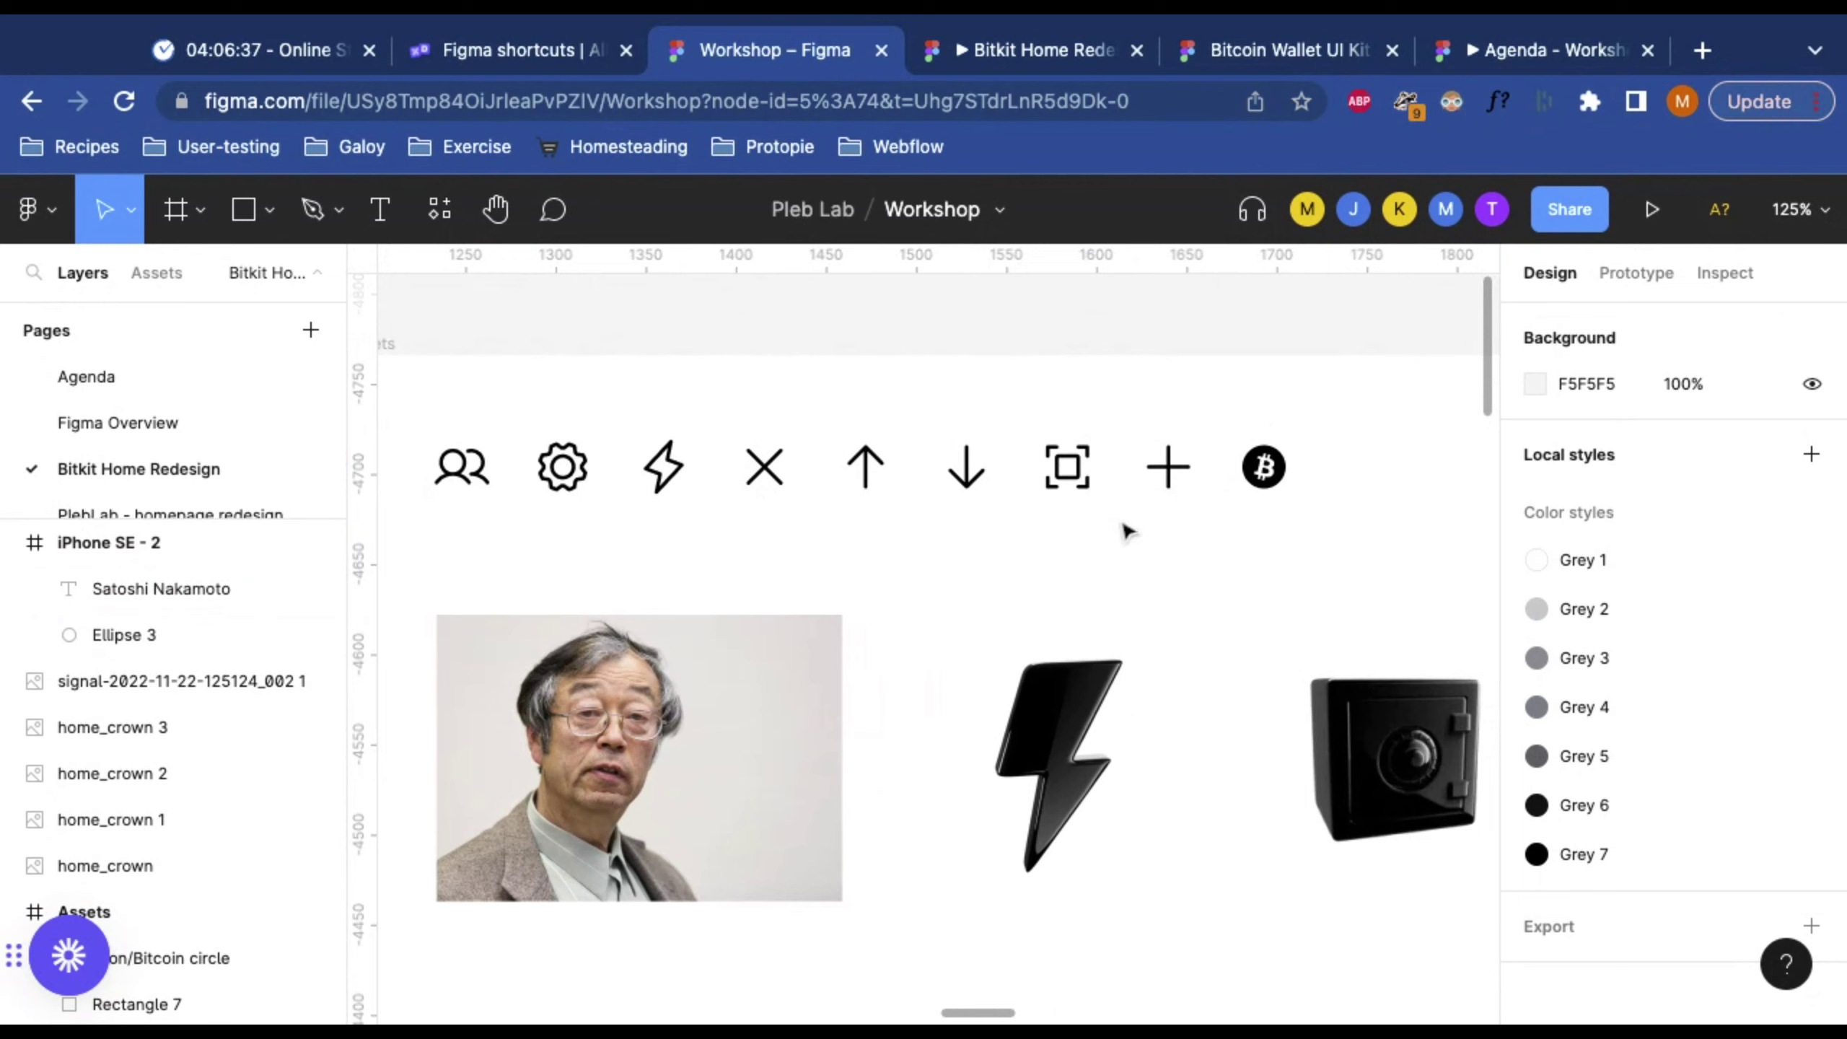
{"action": "scroll", "coordinate": [924, 633], "scroll_direction": "left", "scroll_amount": 5}
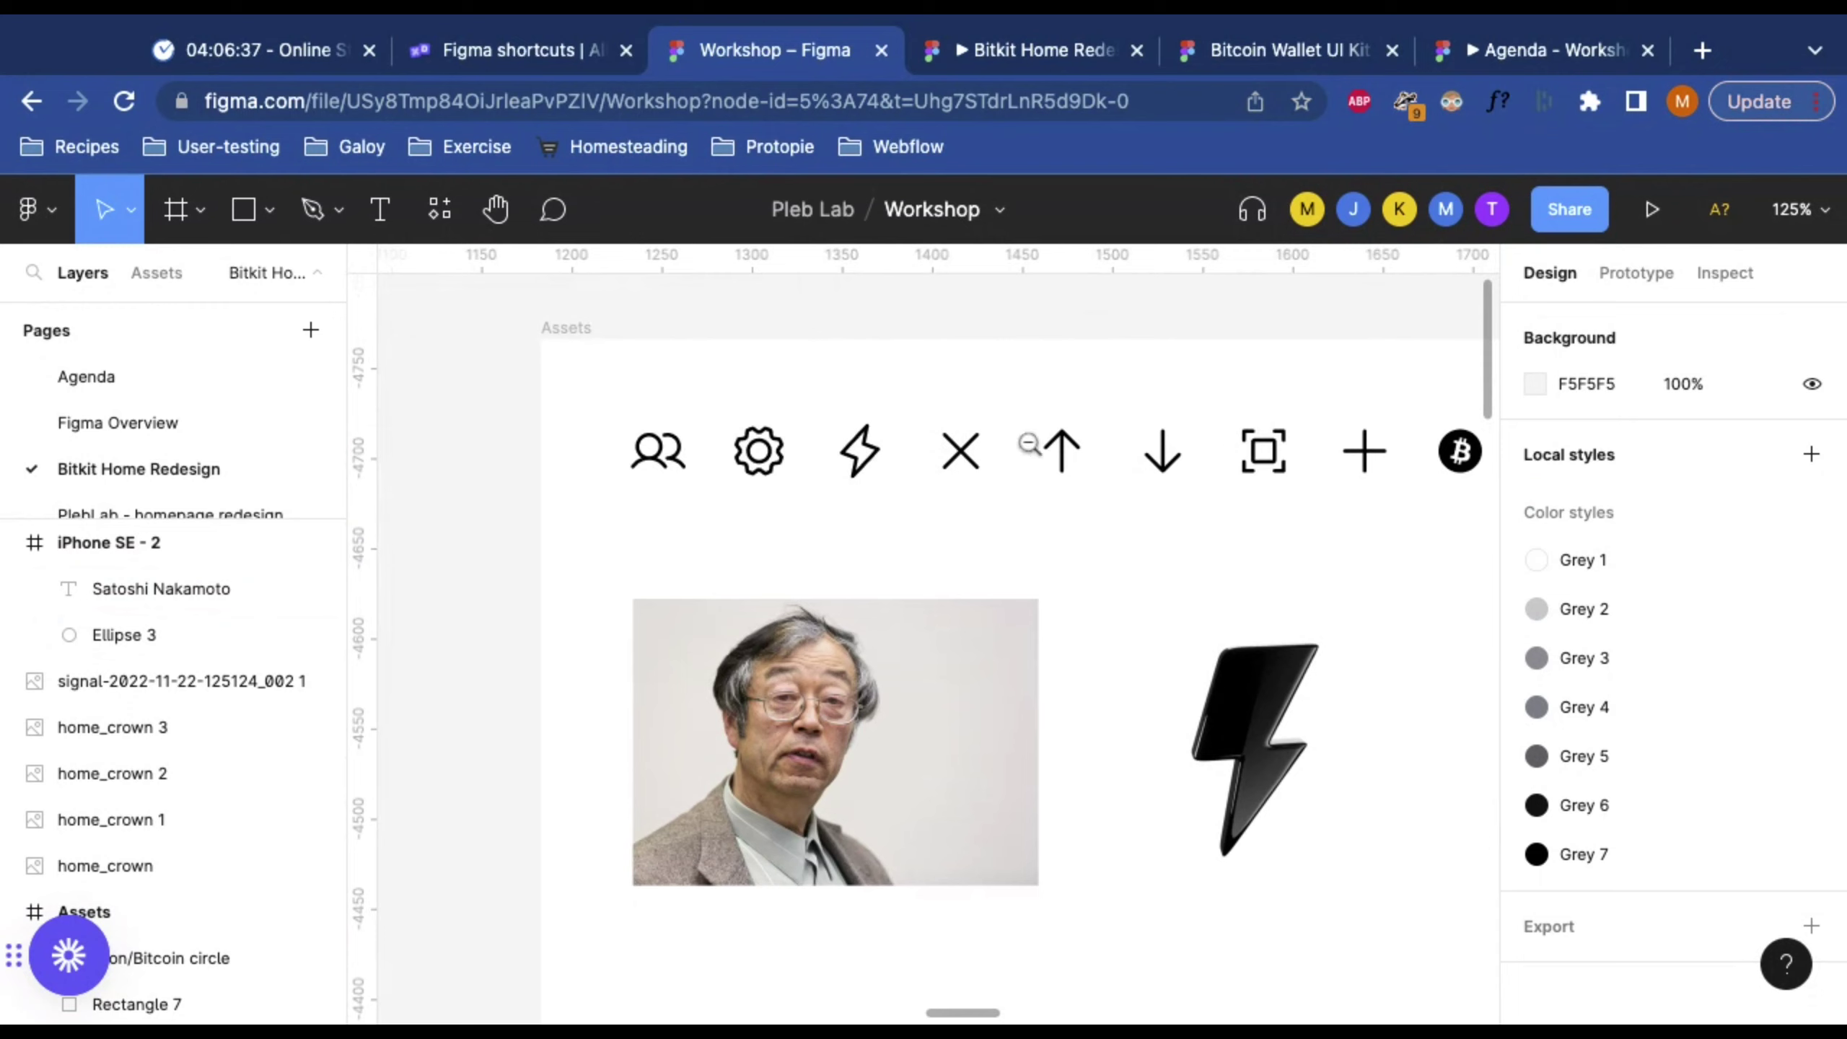
{"action": "left_click", "coordinate": [944, 453], "text": "alt"}
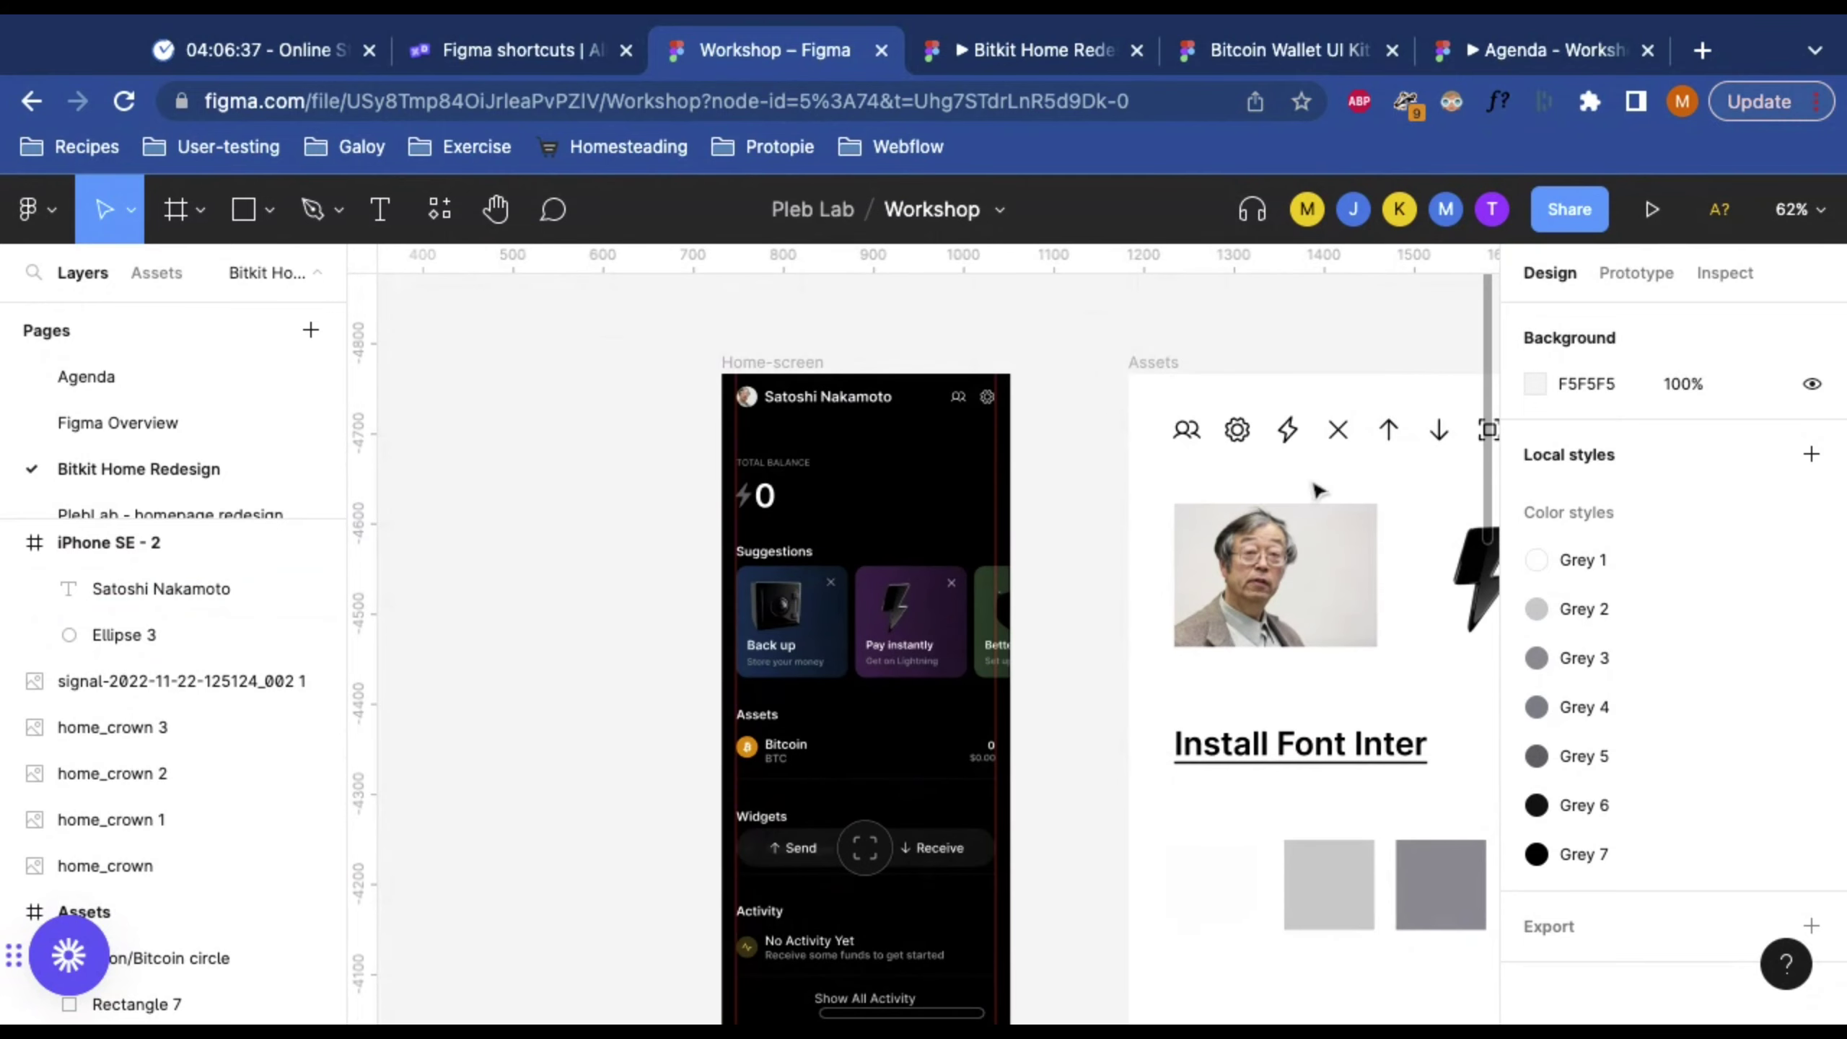
{"action": "left_click", "coordinate": [1200, 440]}
{"action": "scroll", "coordinate": [1200, 440], "scroll_direction": "up", "scroll_amount": 10}
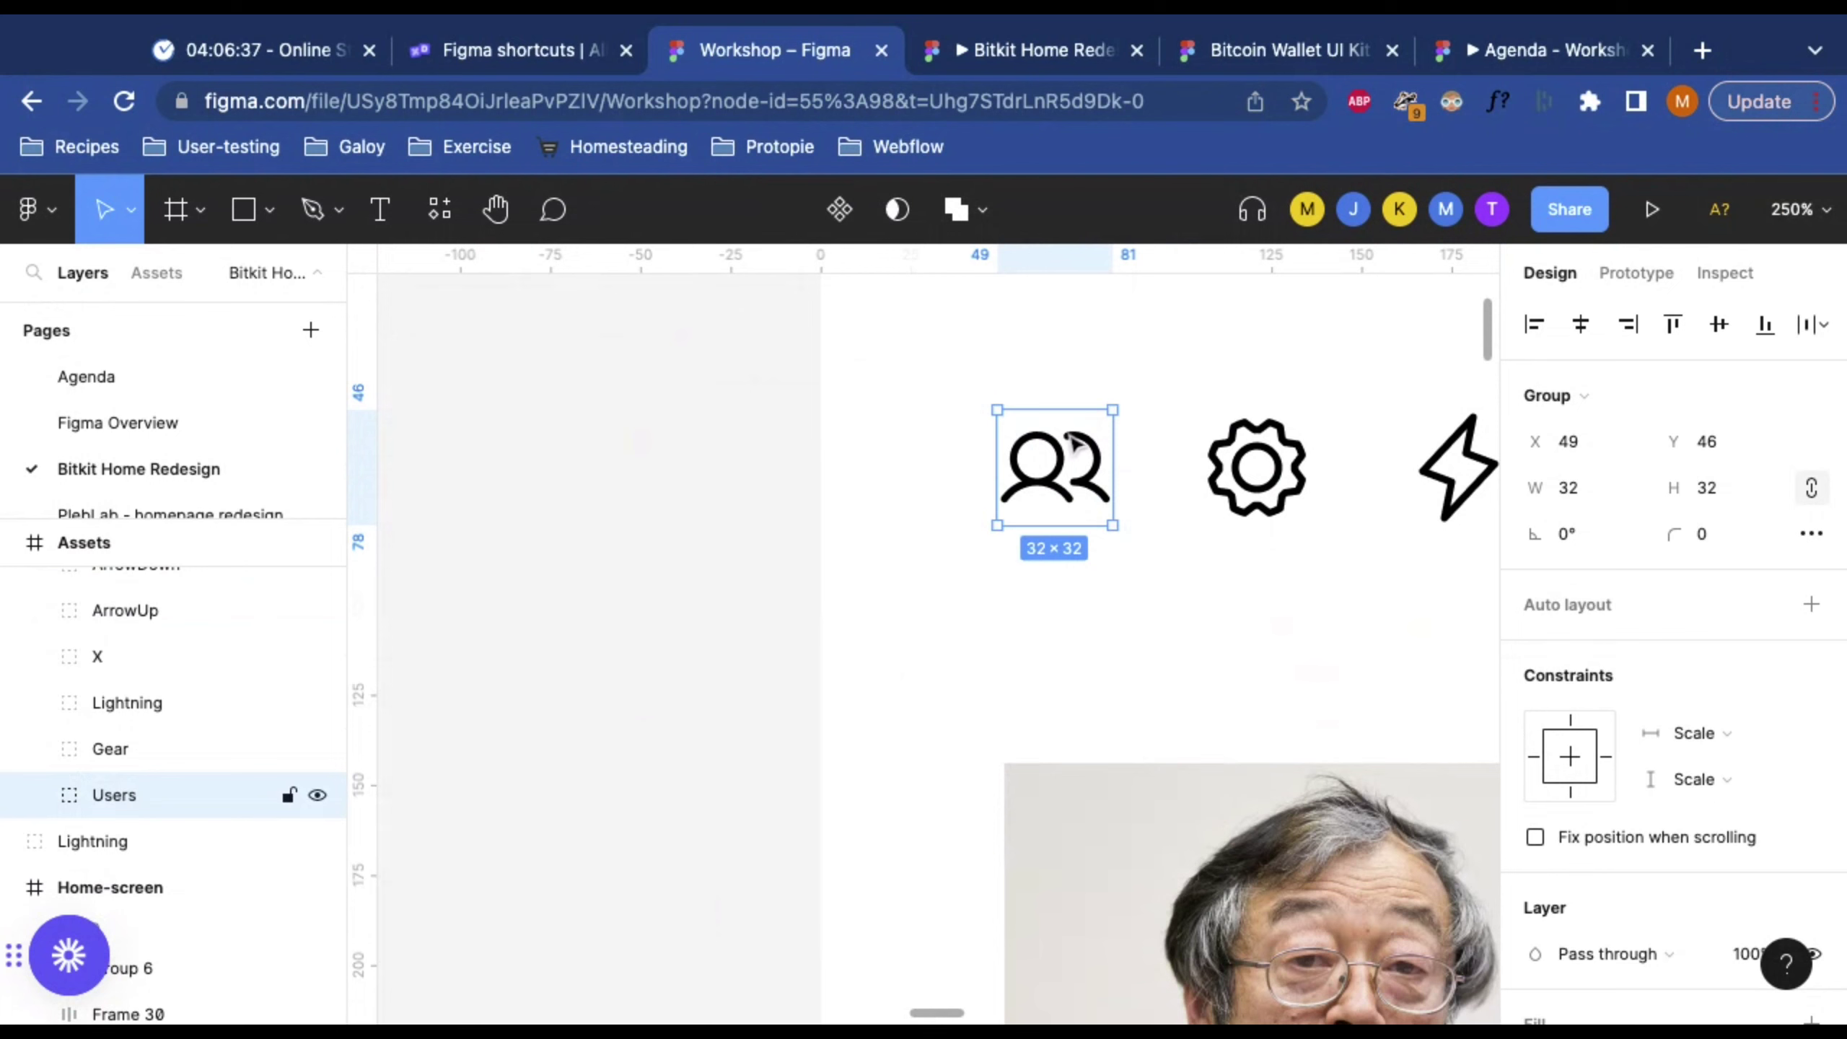
Step: Select the Gear icon along with Users and Alt-drag to duplicate both
{"action": "left_click", "coordinate": [1269, 460], "text": "shift"}
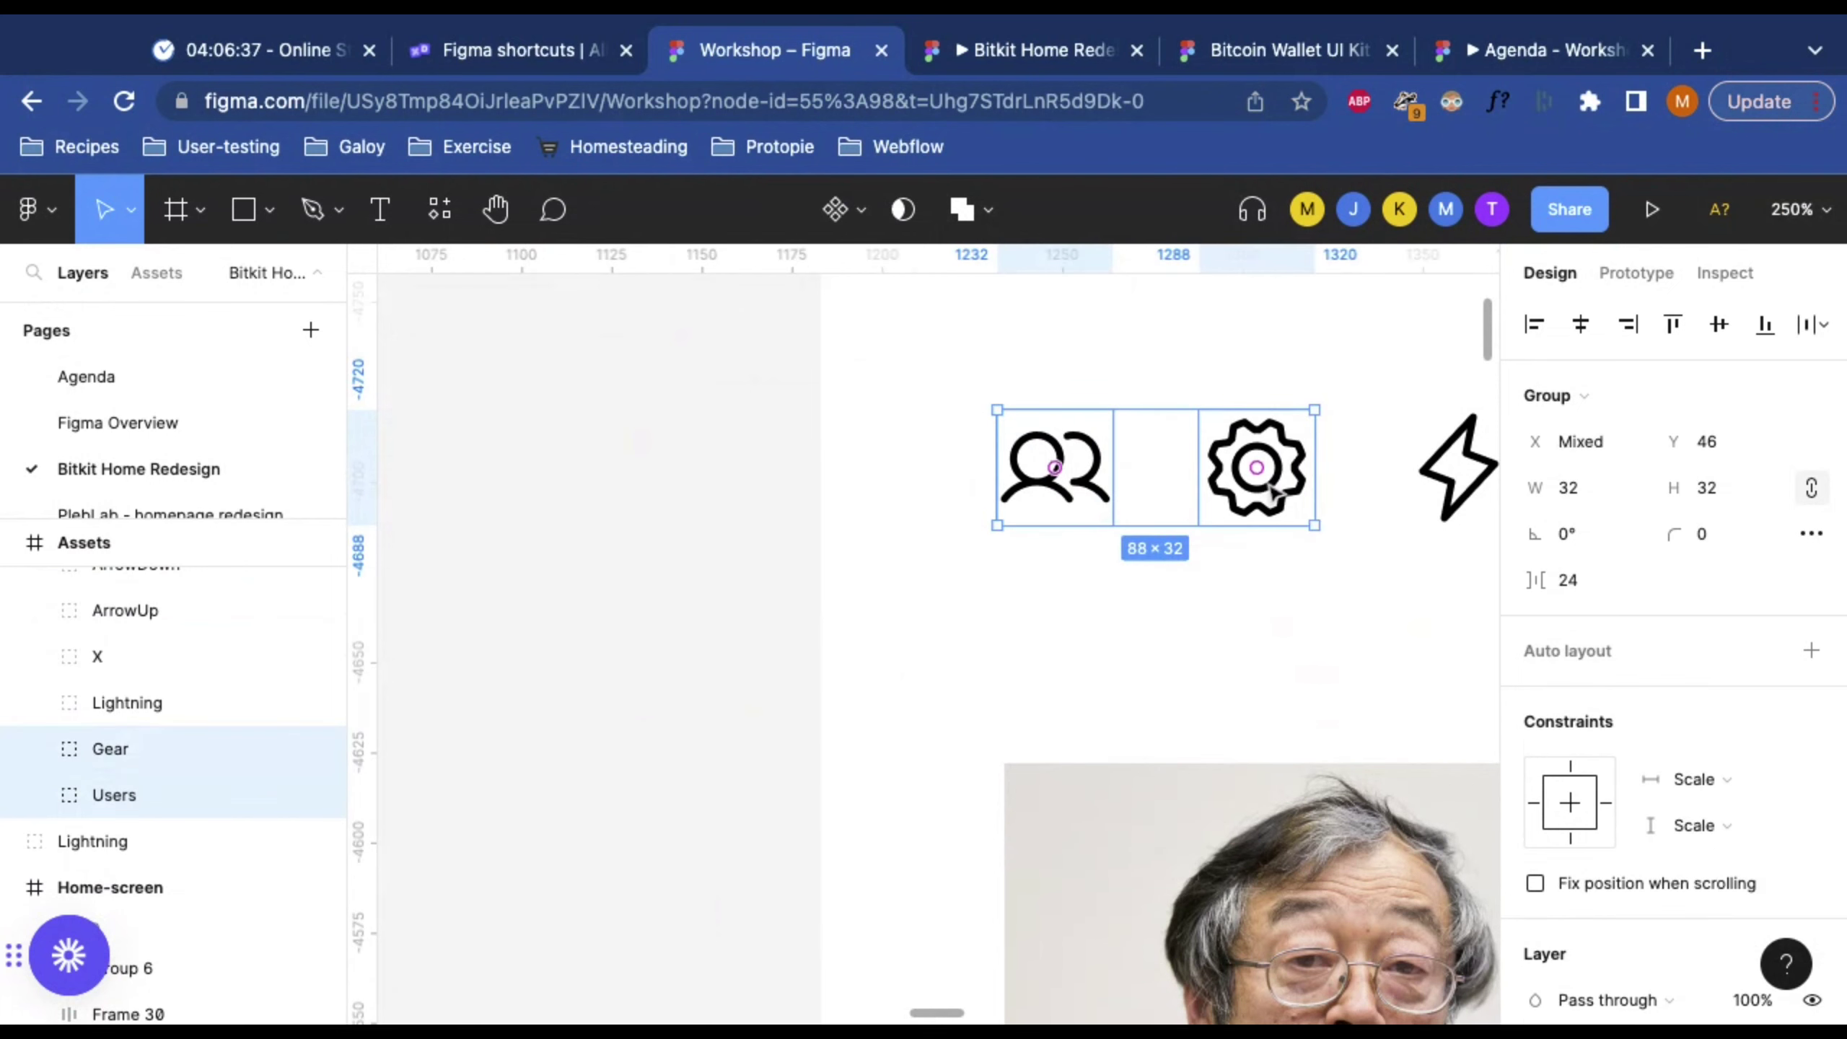
{"action": "key", "text": "minus"}
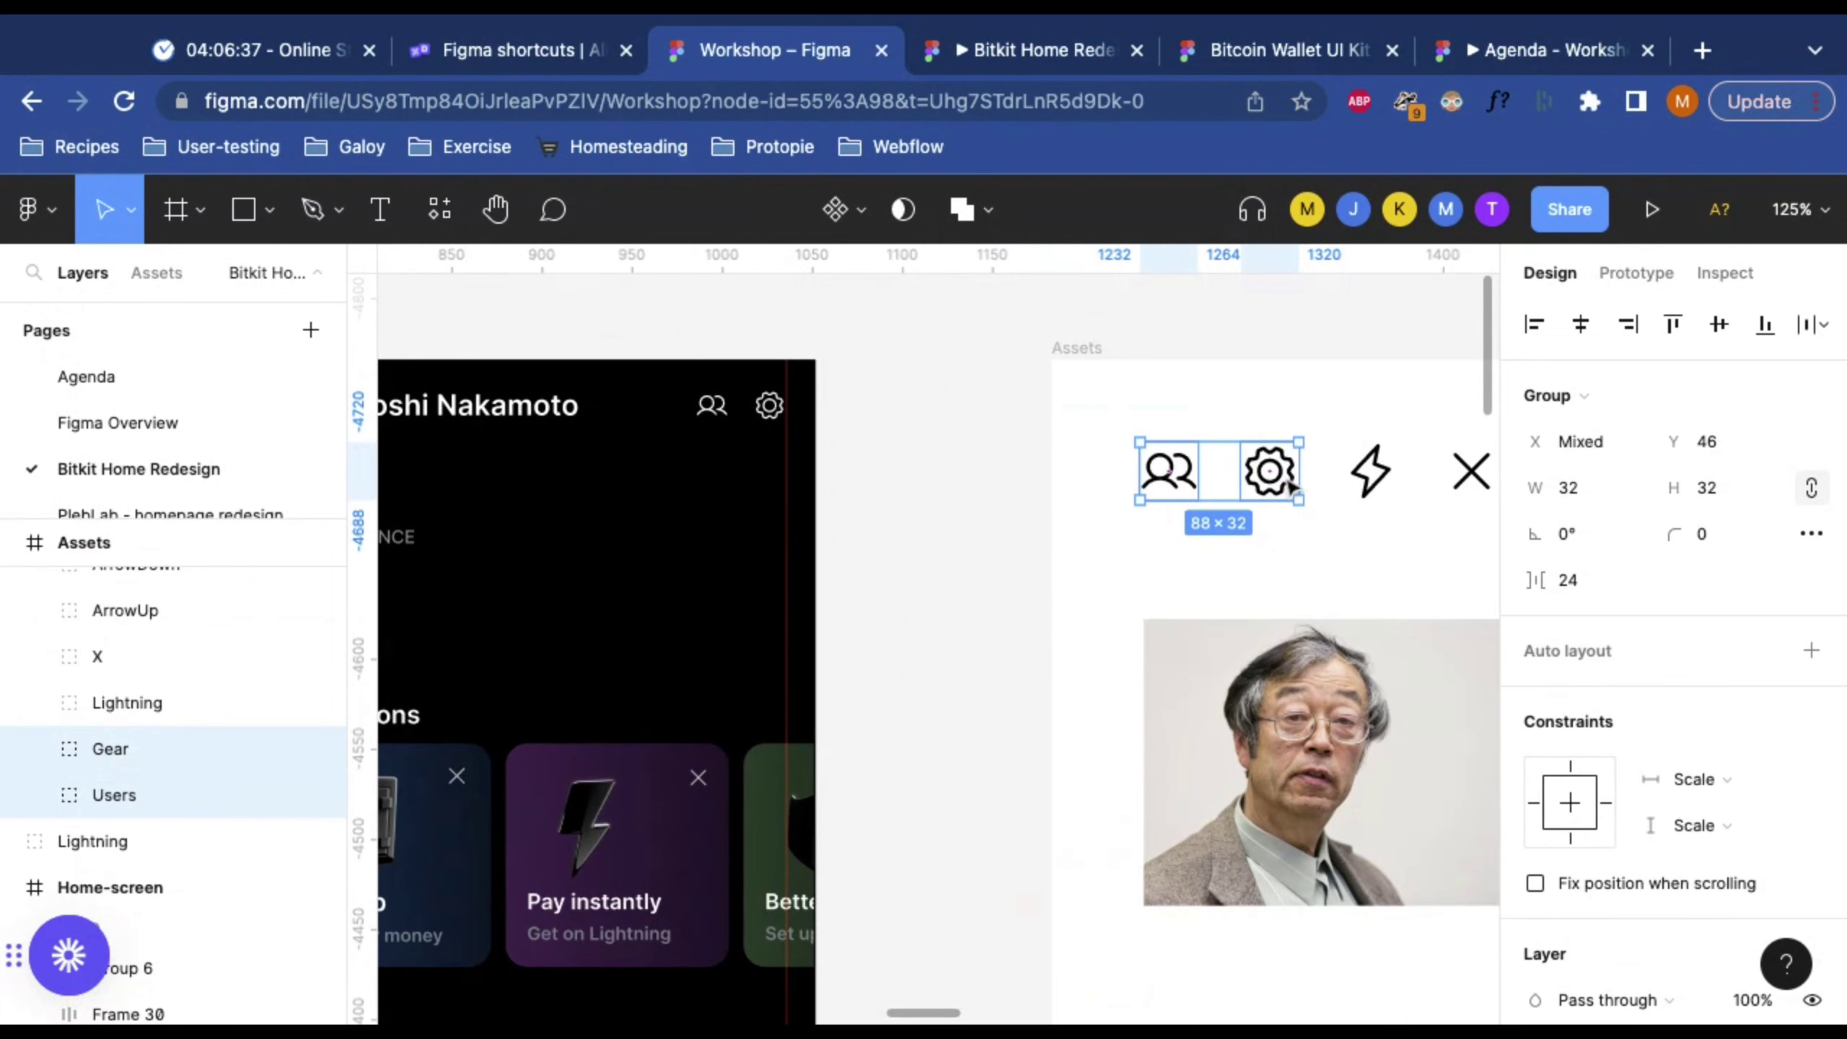
{"action": "scroll", "coordinate": [1269, 469], "scroll_direction": "left", "scroll_amount": 3}
{"action": "scroll", "coordinate": [1269, 469], "scroll_direction": "down", "scroll_amount": 1}
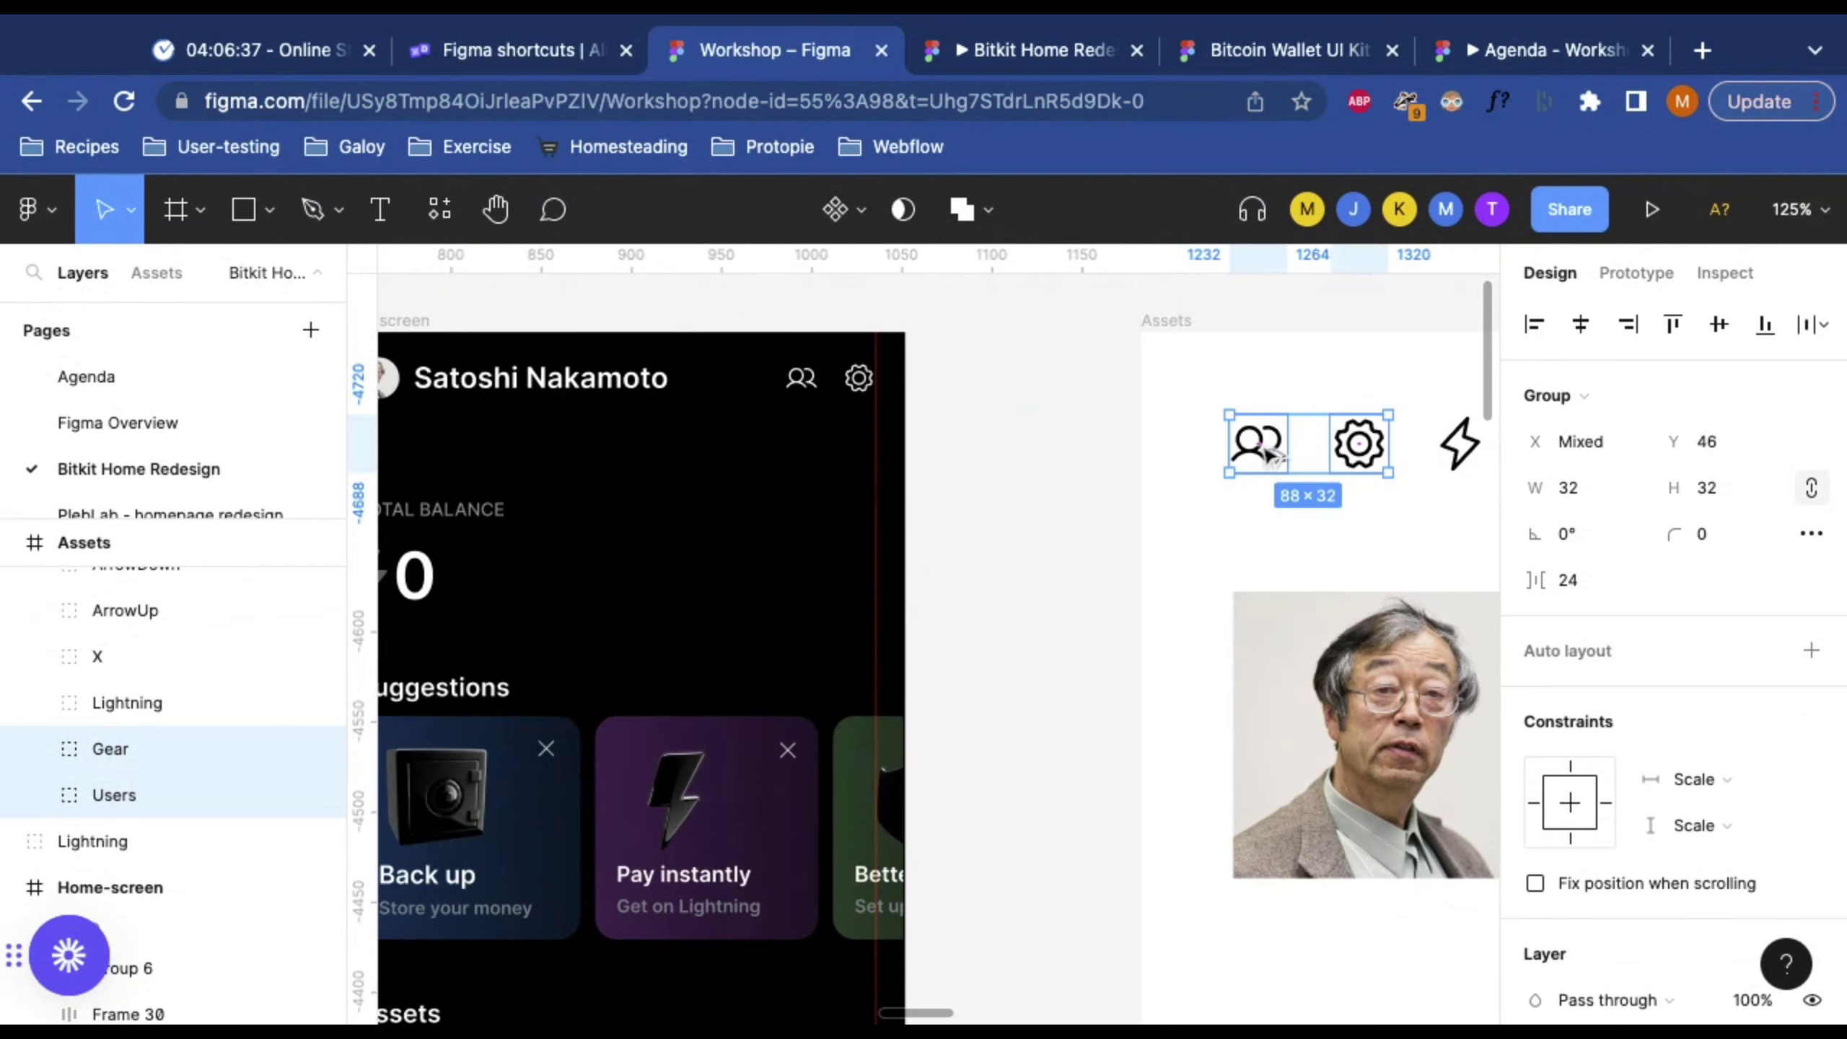
{"action": "key", "text": "alt"}
{"action": "key", "text": "alt"}
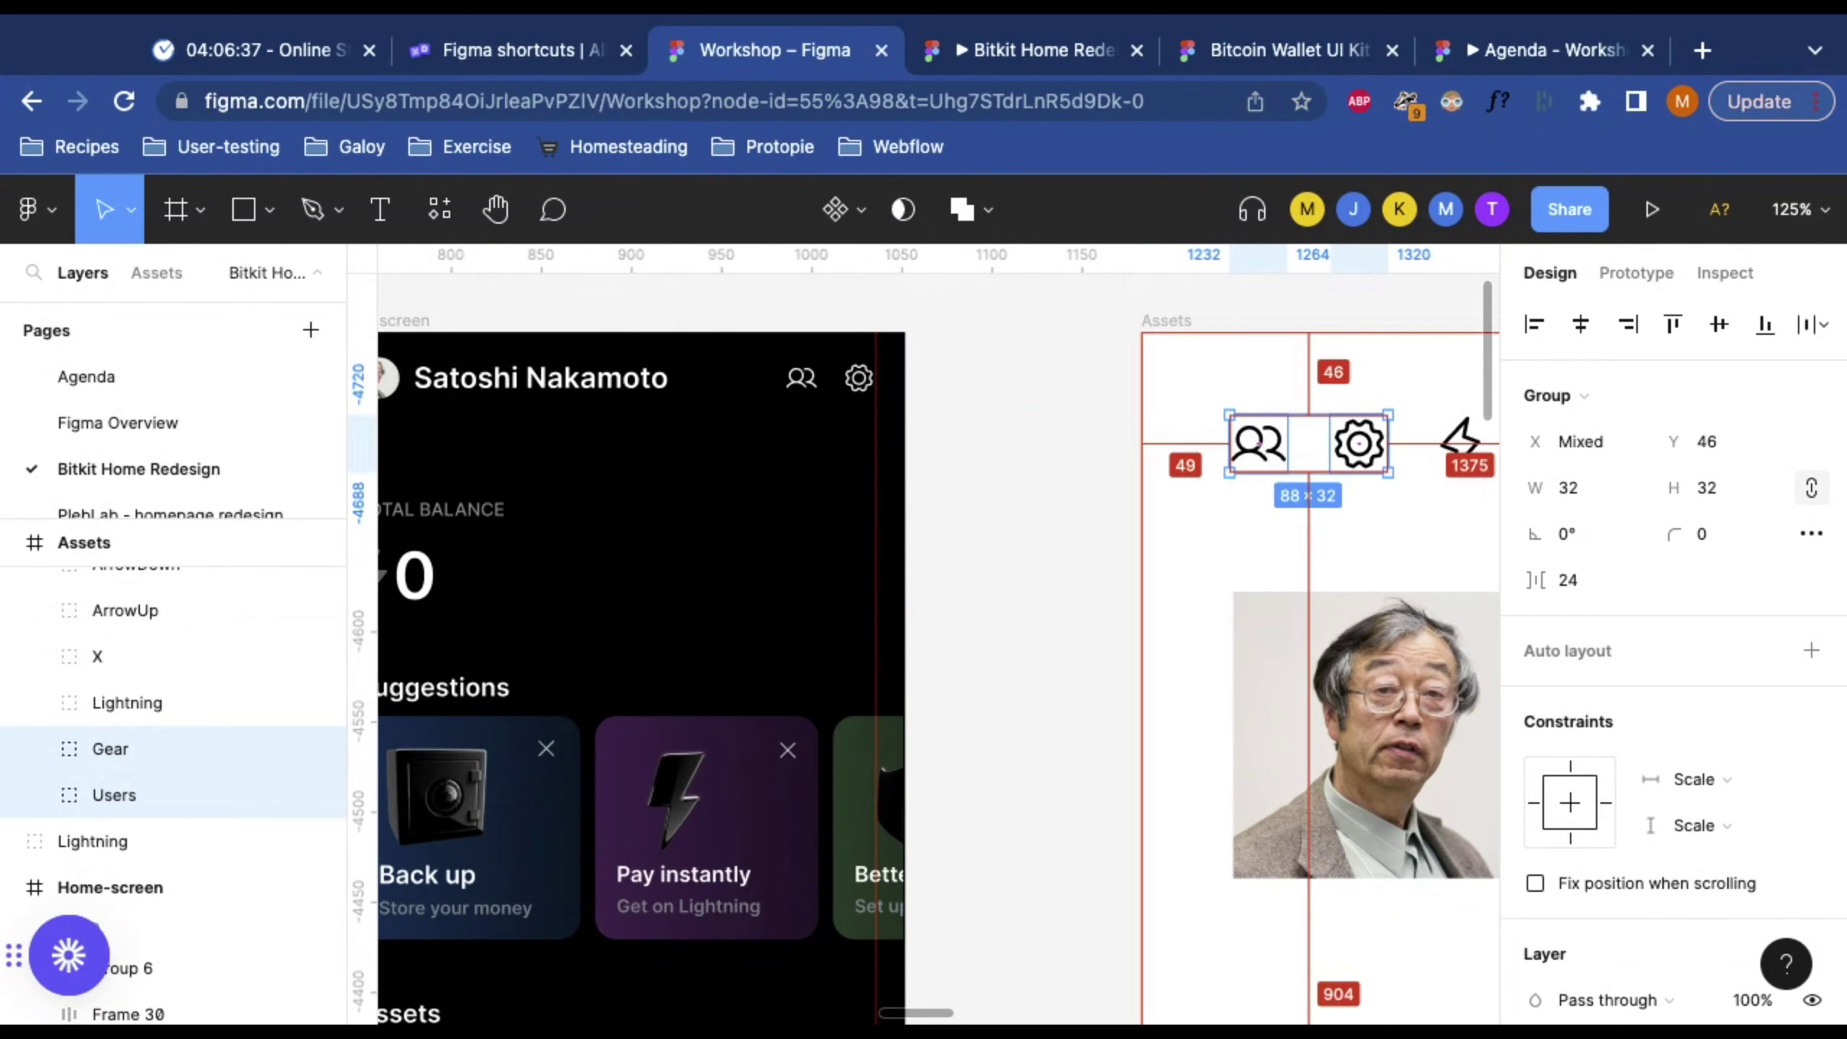
{"action": "left_click_drag", "start_coordinate": [1269, 457], "coordinate": [1000, 415]}
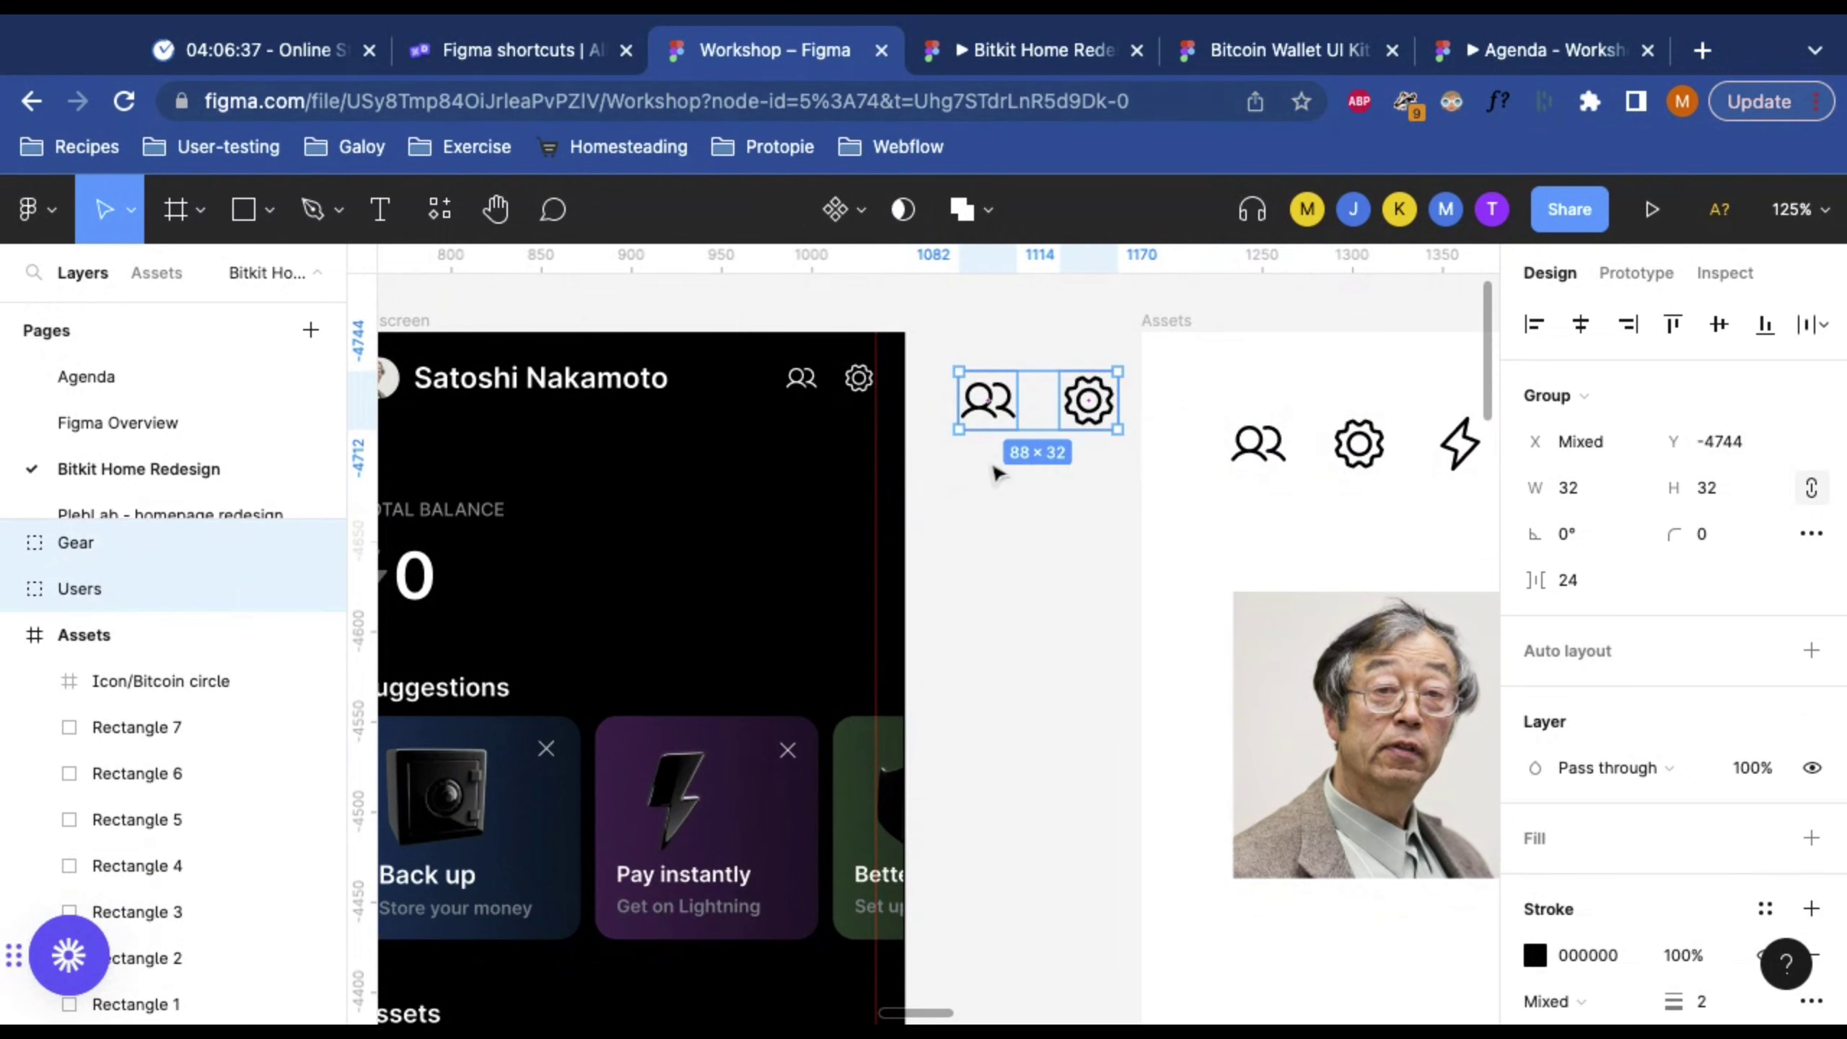
Step: Move the copied Users and Gear icons into the iPhone SE - 2 header beside Satoshi Nakamoto
{"action": "scroll", "coordinate": [1047, 602], "scroll_direction": "left", "scroll_amount": 2}
{"action": "scroll", "coordinate": [1309, 472], "scroll_direction": "down", "scroll_amount": 5}
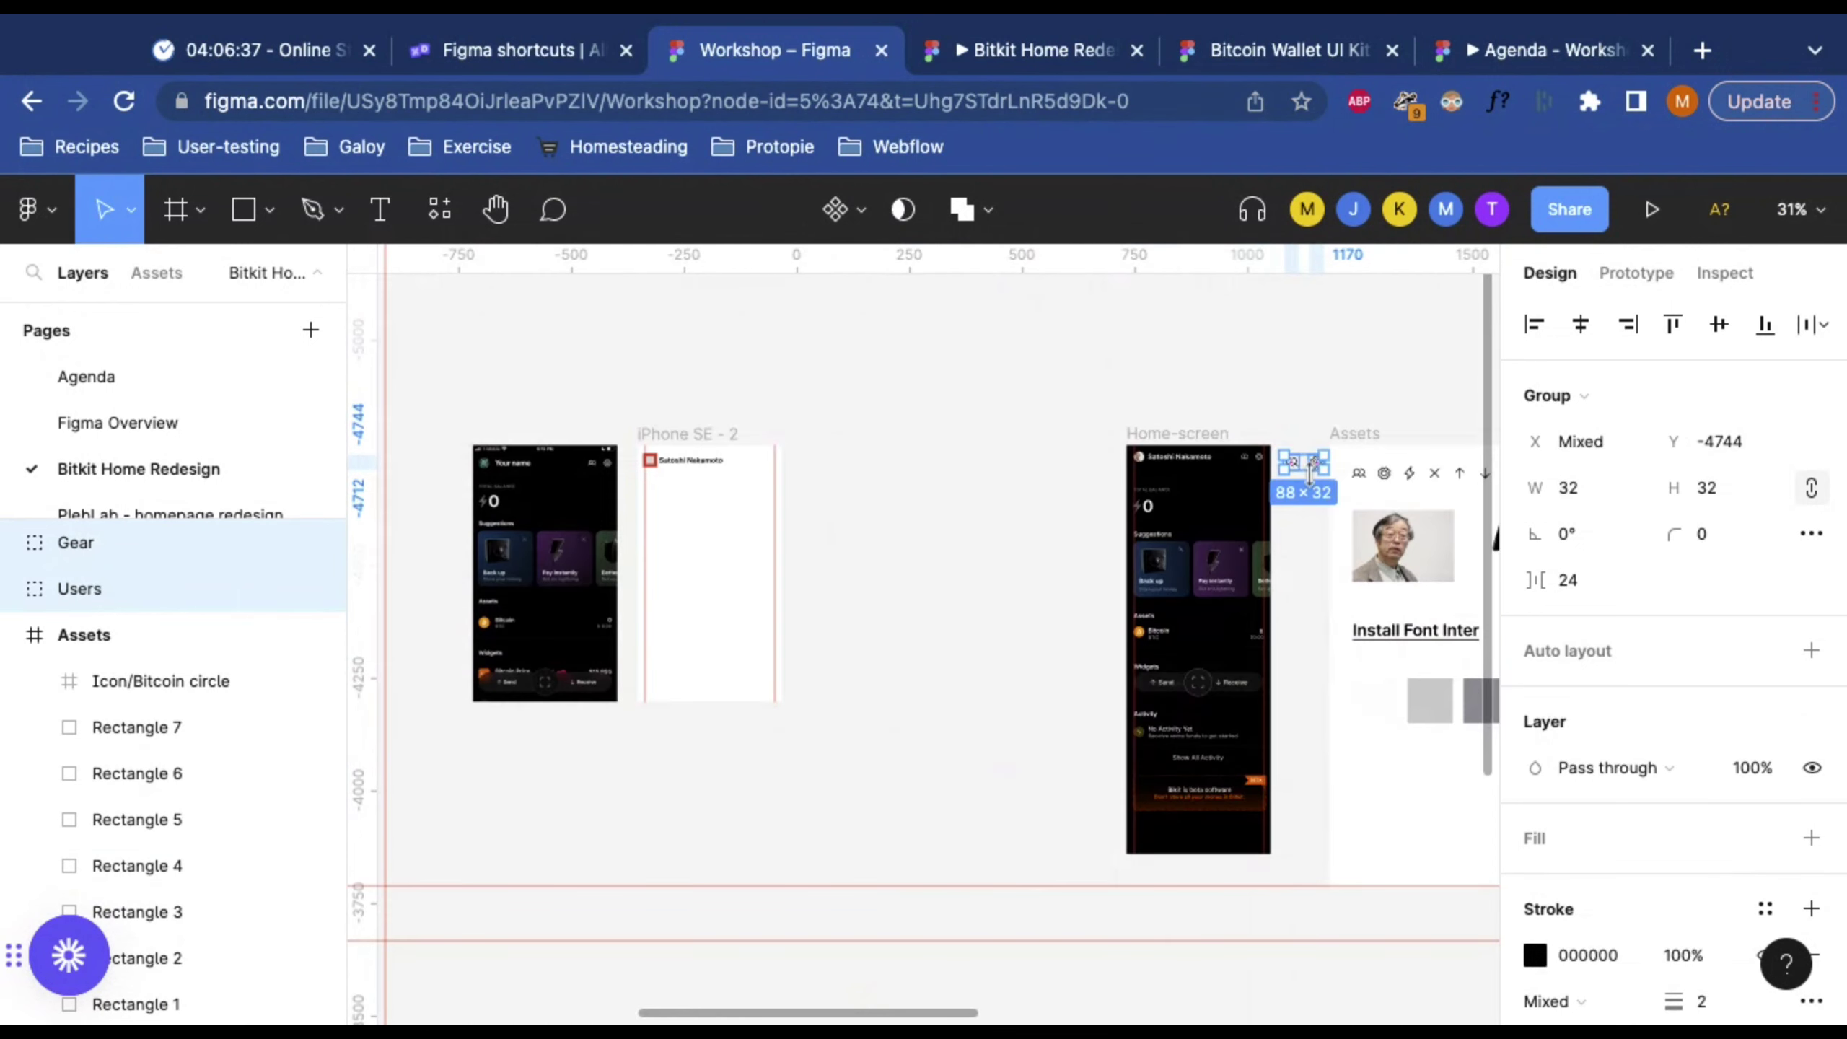
{"action": "left_click_drag", "start_coordinate": [1304, 471], "coordinate": [746, 467]}
{"action": "scroll", "coordinate": [746, 467], "scroll_direction": "up", "scroll_amount": 5}
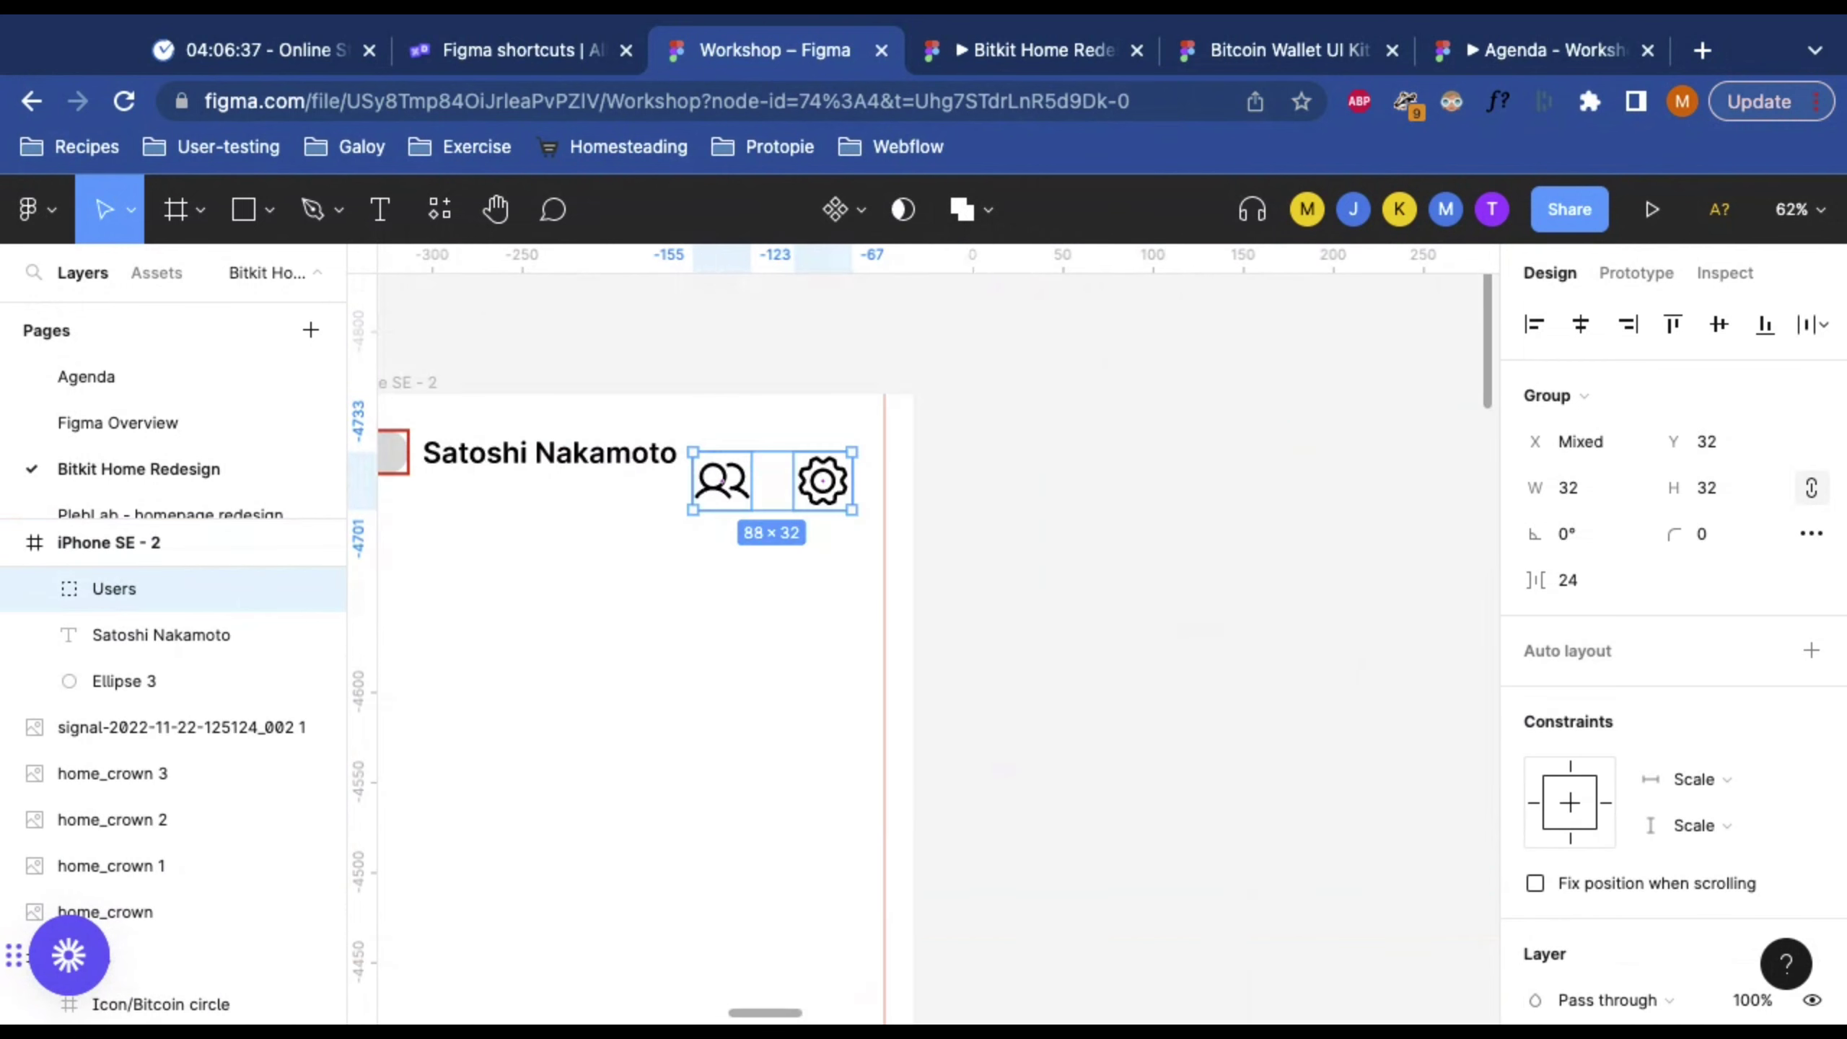
{"action": "scroll", "coordinate": [846, 603], "scroll_direction": "left", "scroll_amount": 10}
{"action": "scroll", "coordinate": [847, 604], "scroll_direction": "right", "scroll_amount": 10}
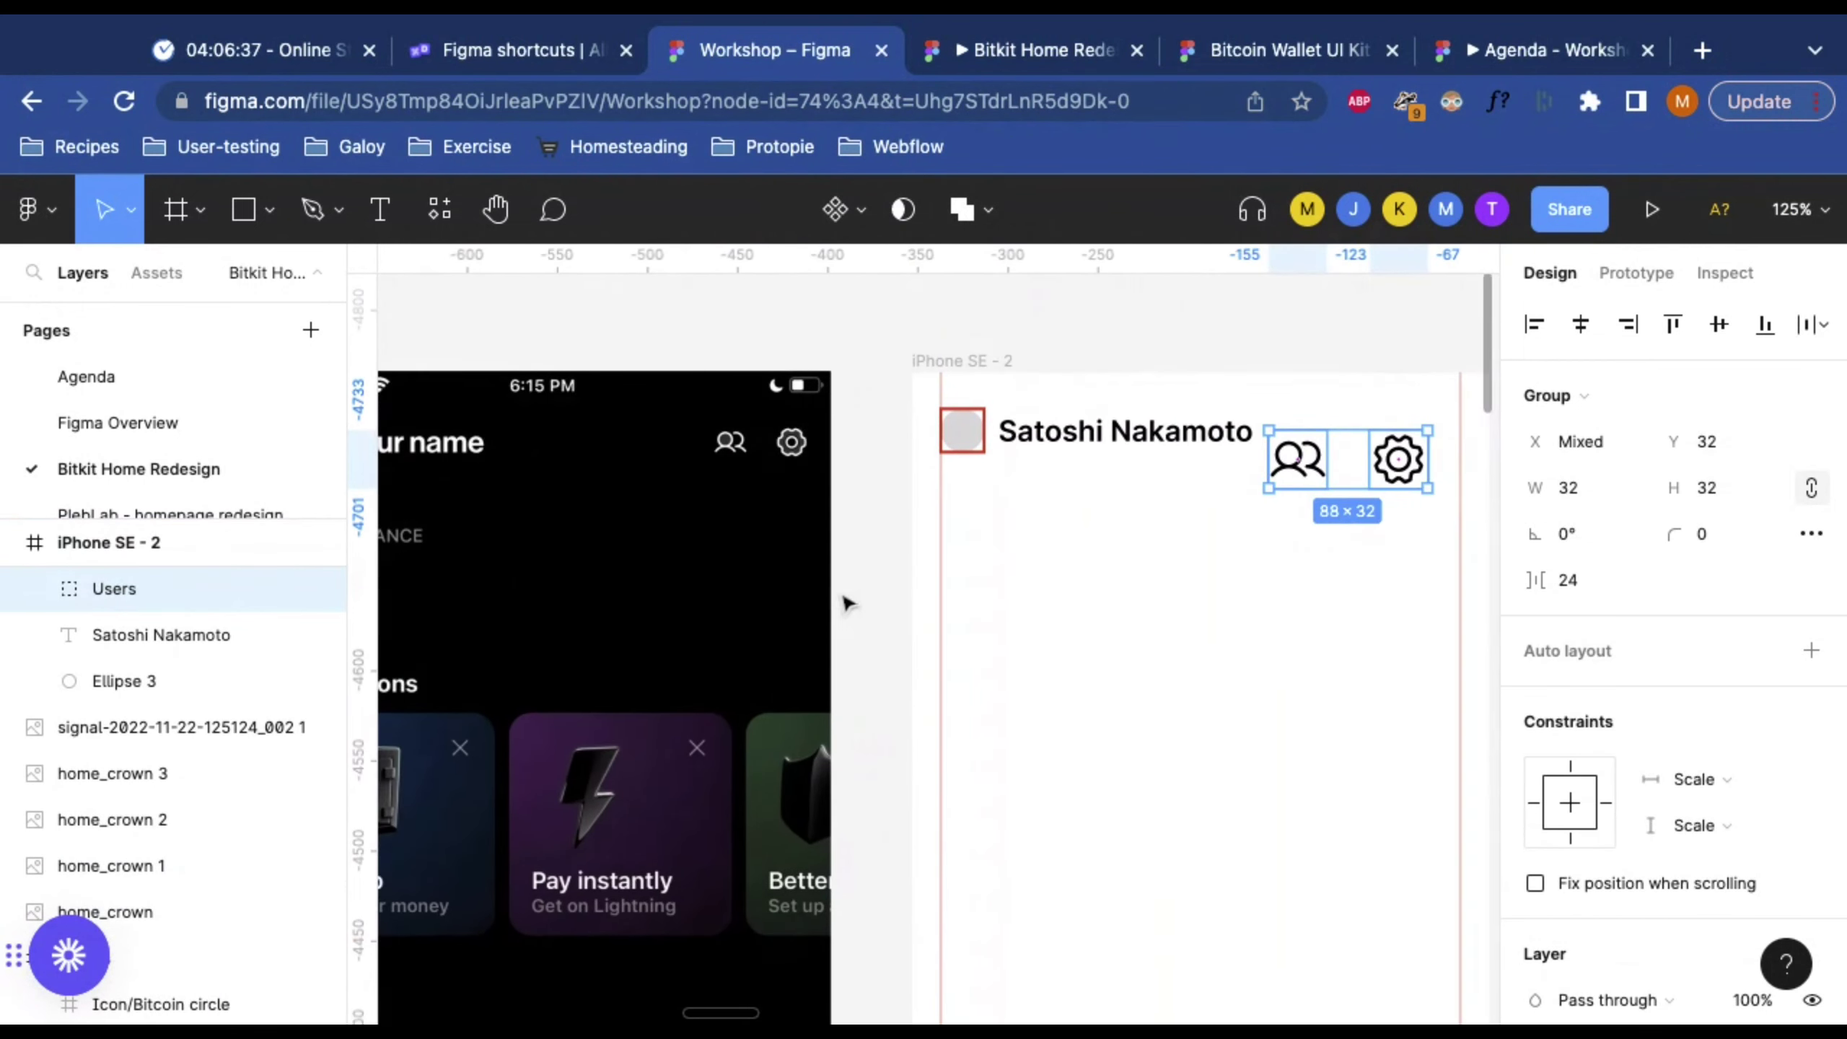
{"action": "left_click", "coordinate": [1240, 618]}
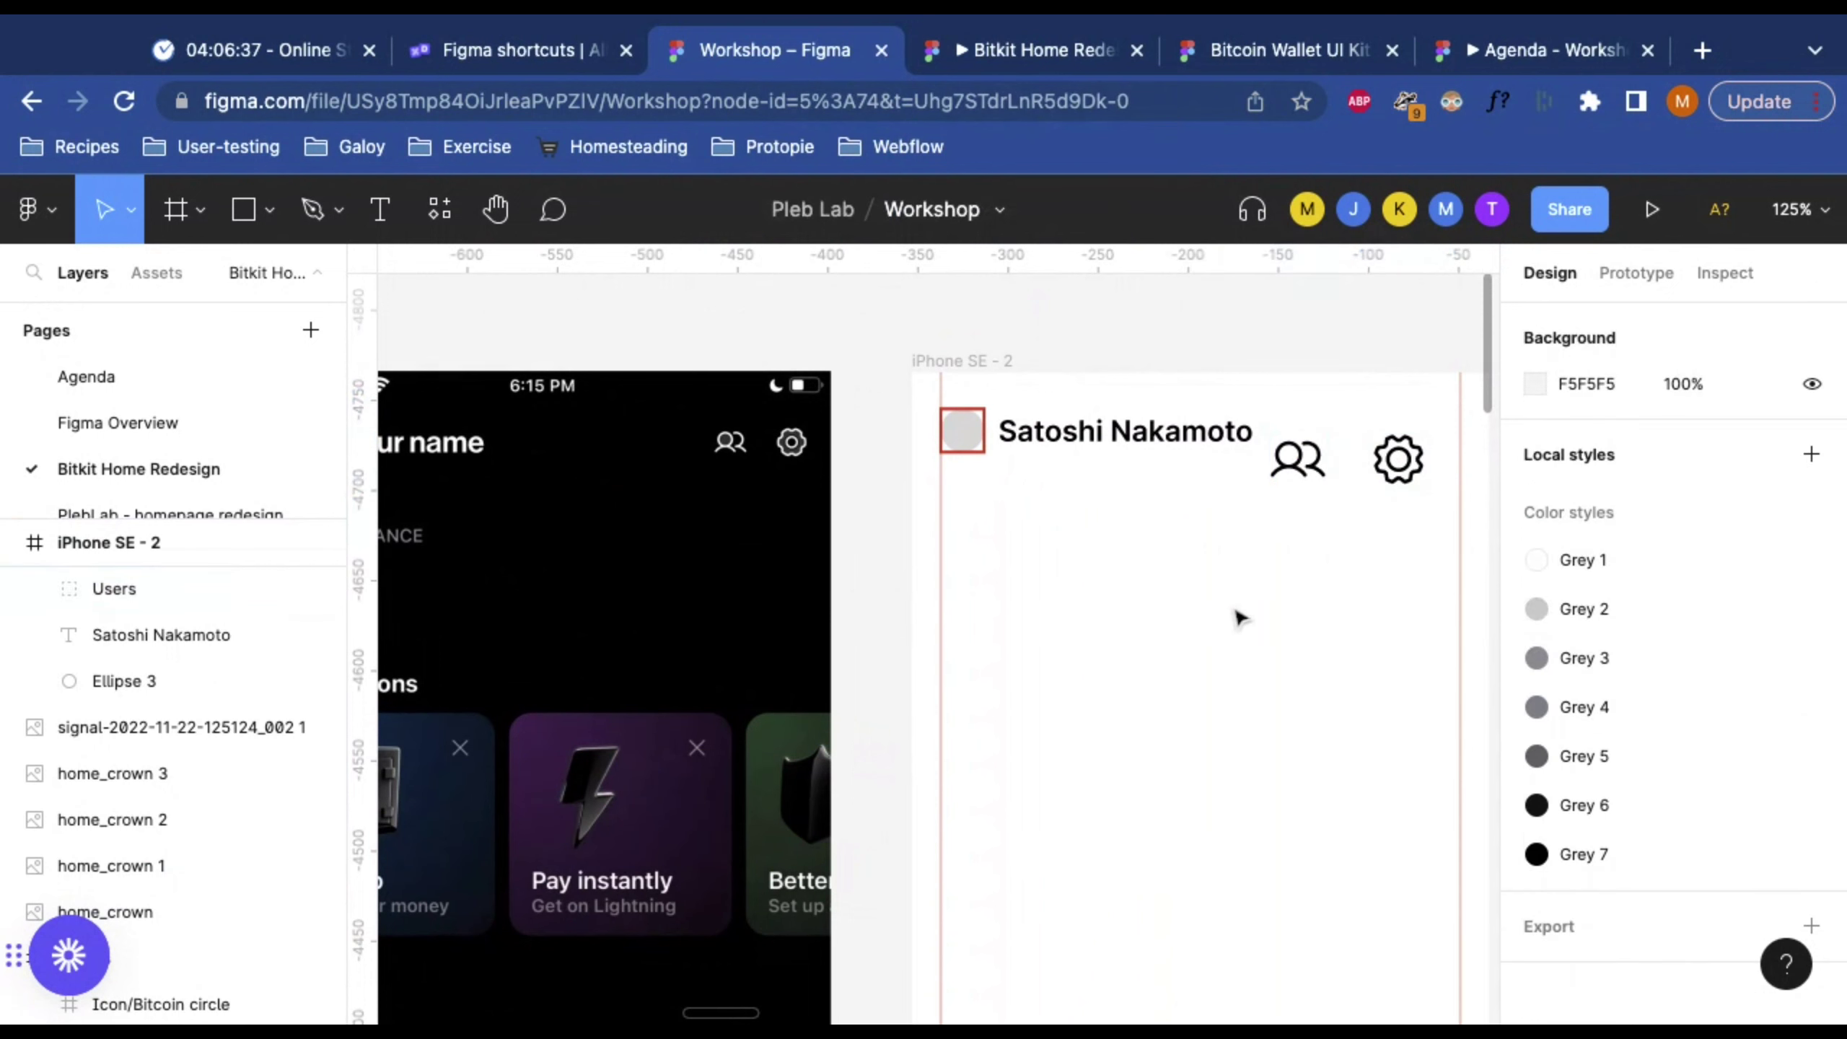
{"action": "scroll", "coordinate": [1240, 618], "scroll_direction": "left", "scroll_amount": 3}
Step: Pull the Users icon out of the header and set its stroke to white FFFFFF
{"action": "left_click", "coordinate": [1371, 447]}
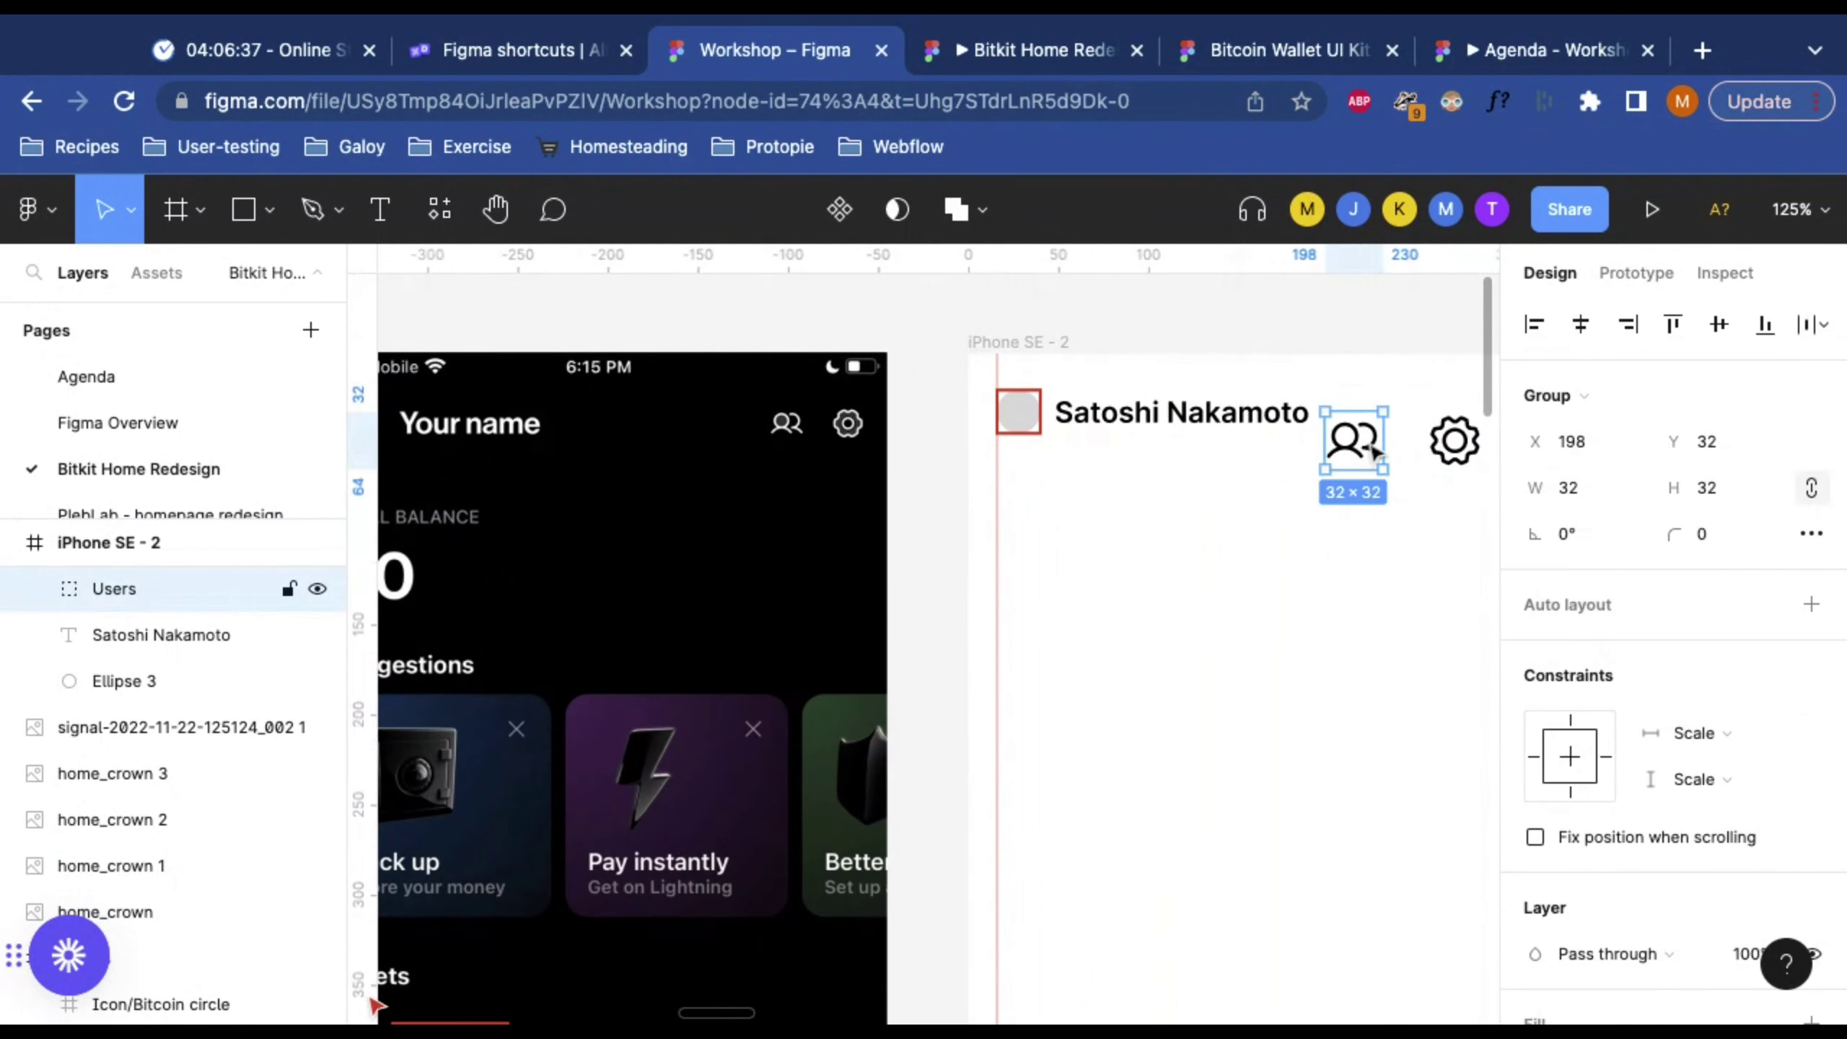
{"action": "left_click_drag", "start_coordinate": [1371, 447], "coordinate": [1245, 559]}
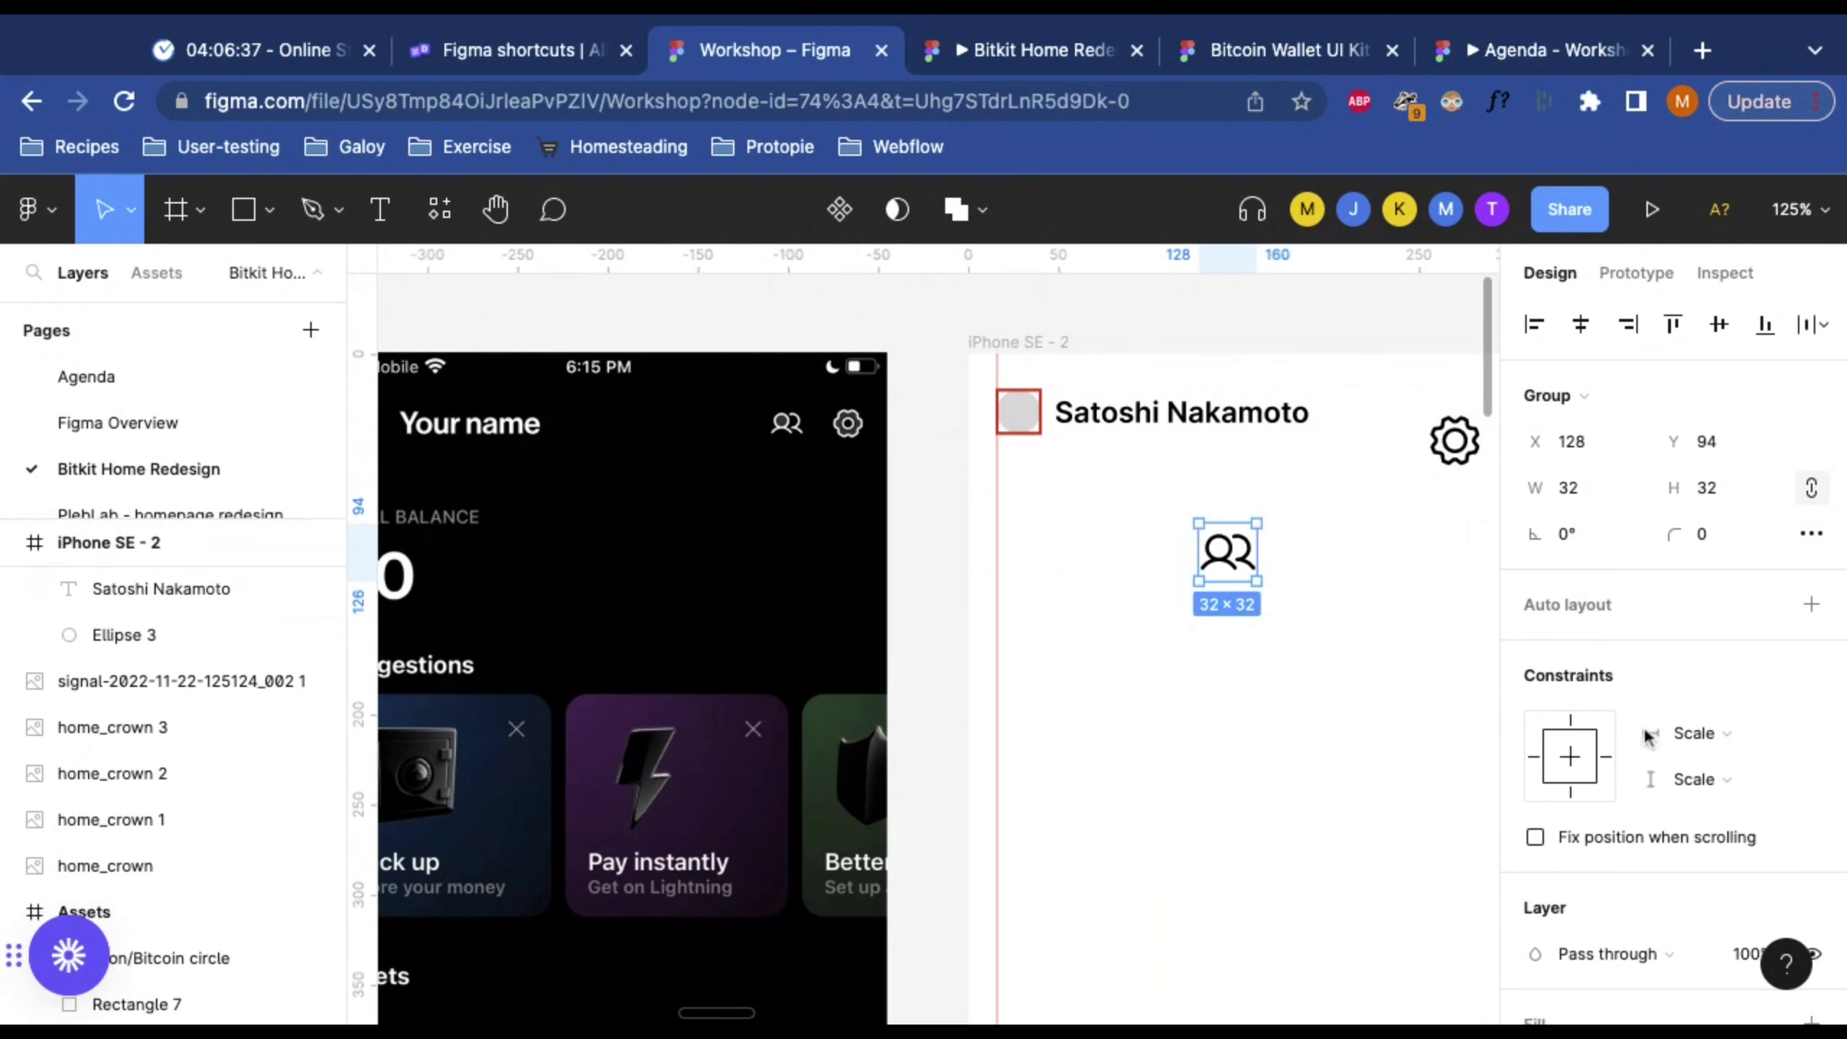
{"action": "scroll", "coordinate": [1698, 814], "scroll_direction": "down", "scroll_amount": 7}
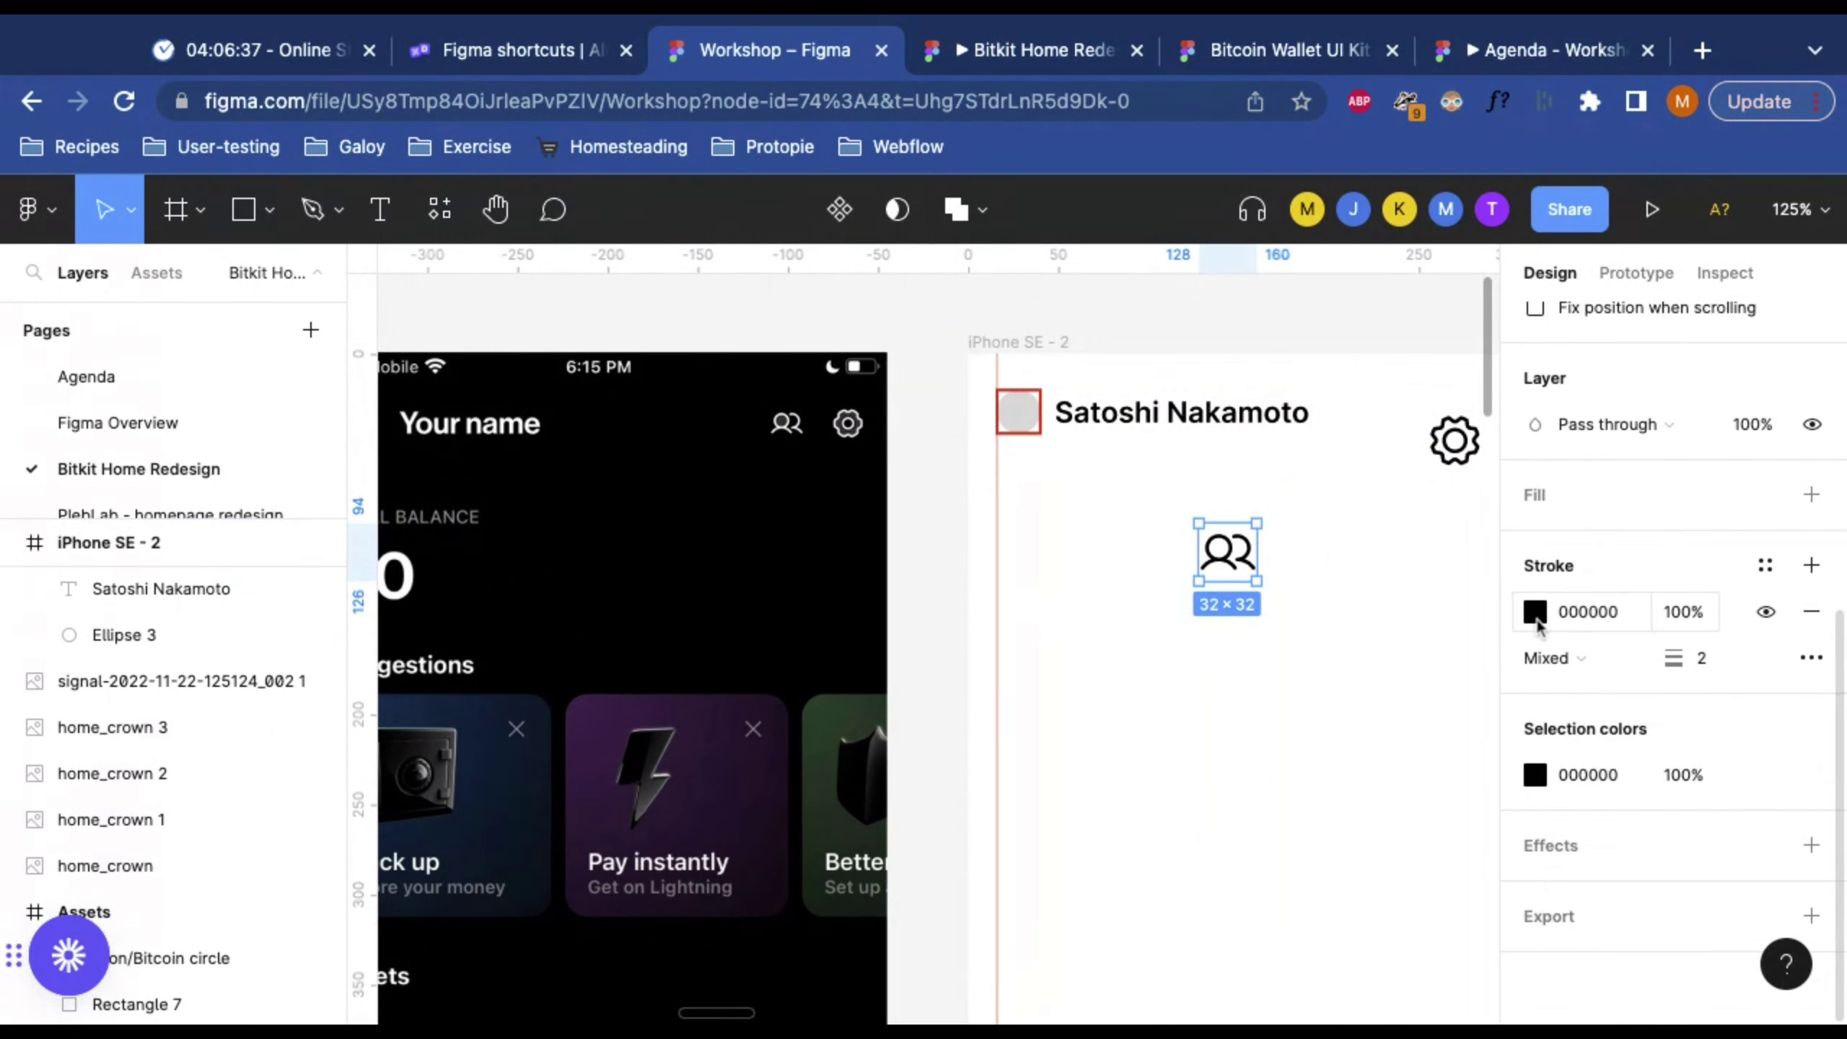
{"action": "left_click", "coordinate": [1536, 612]}
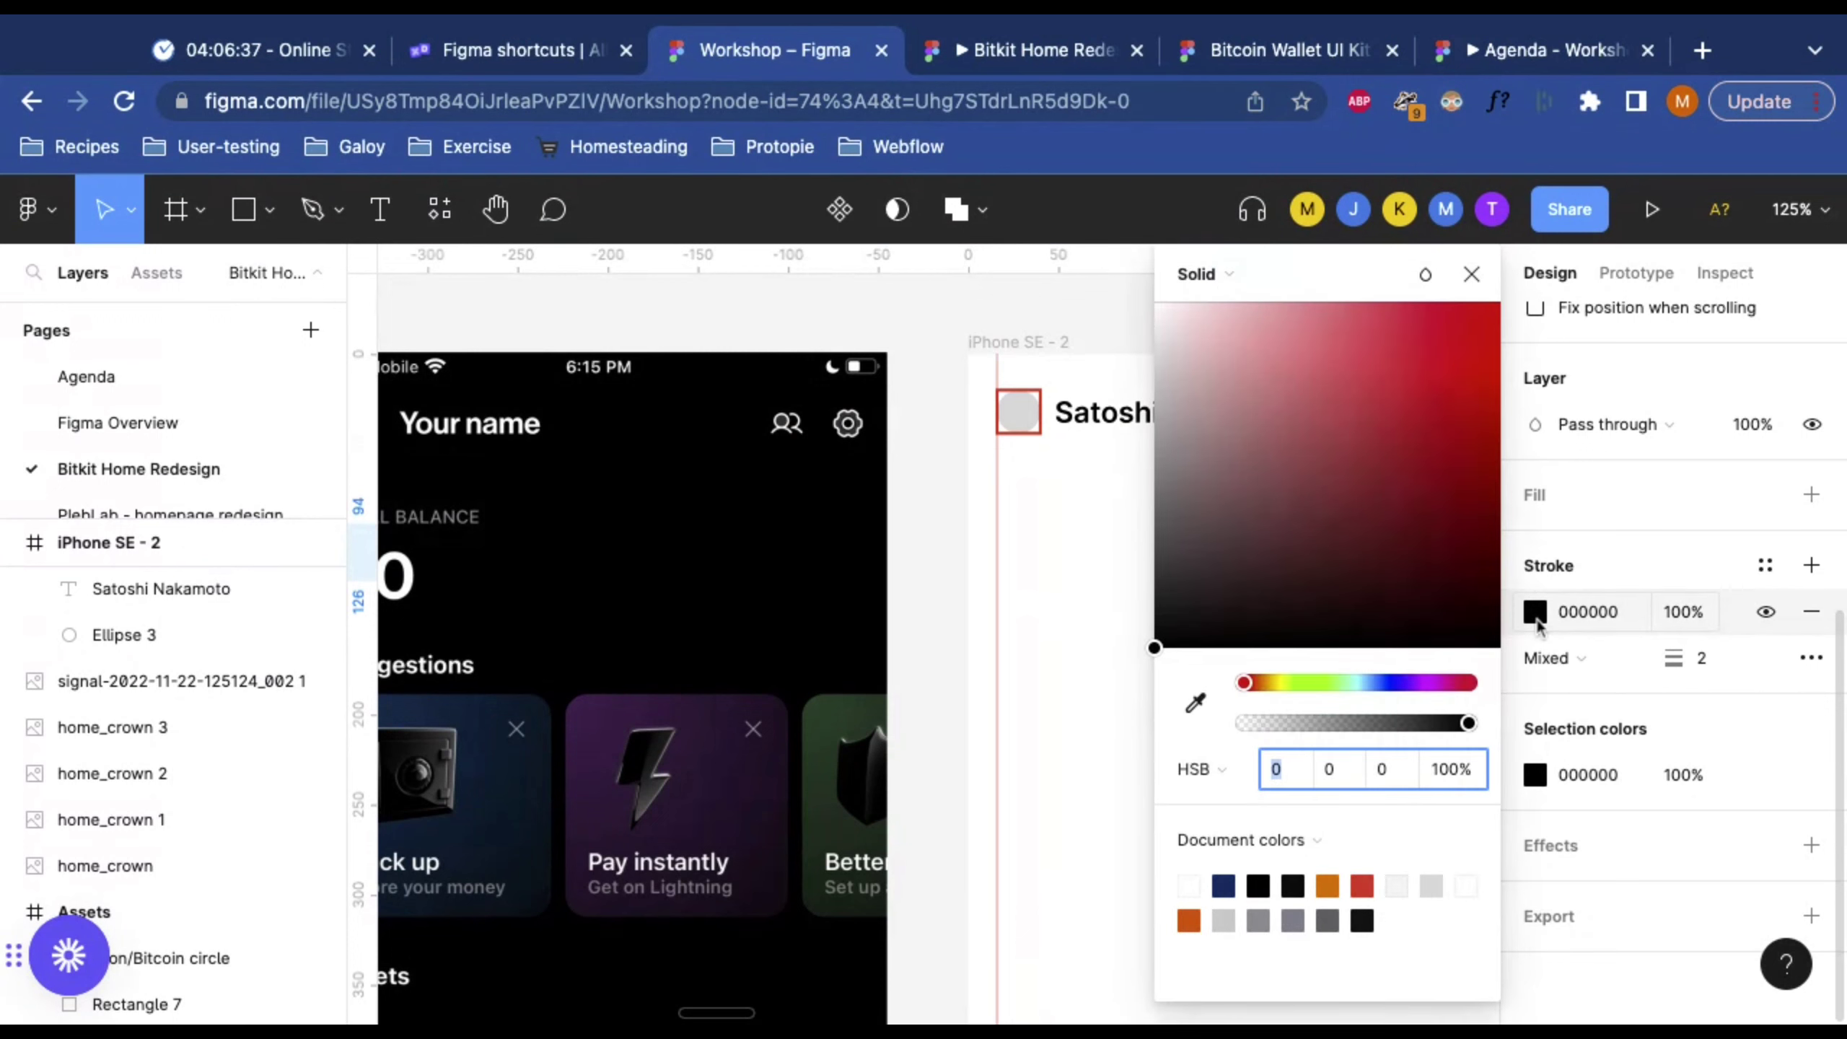
{"action": "mouse_move", "coordinate": [1299, 408]}
{"action": "left_mouse_down"}
{"action": "mouse_move", "coordinate": [1222, 328]}
{"action": "mouse_move", "coordinate": [1154, 301]}
{"action": "left_mouse_up"}
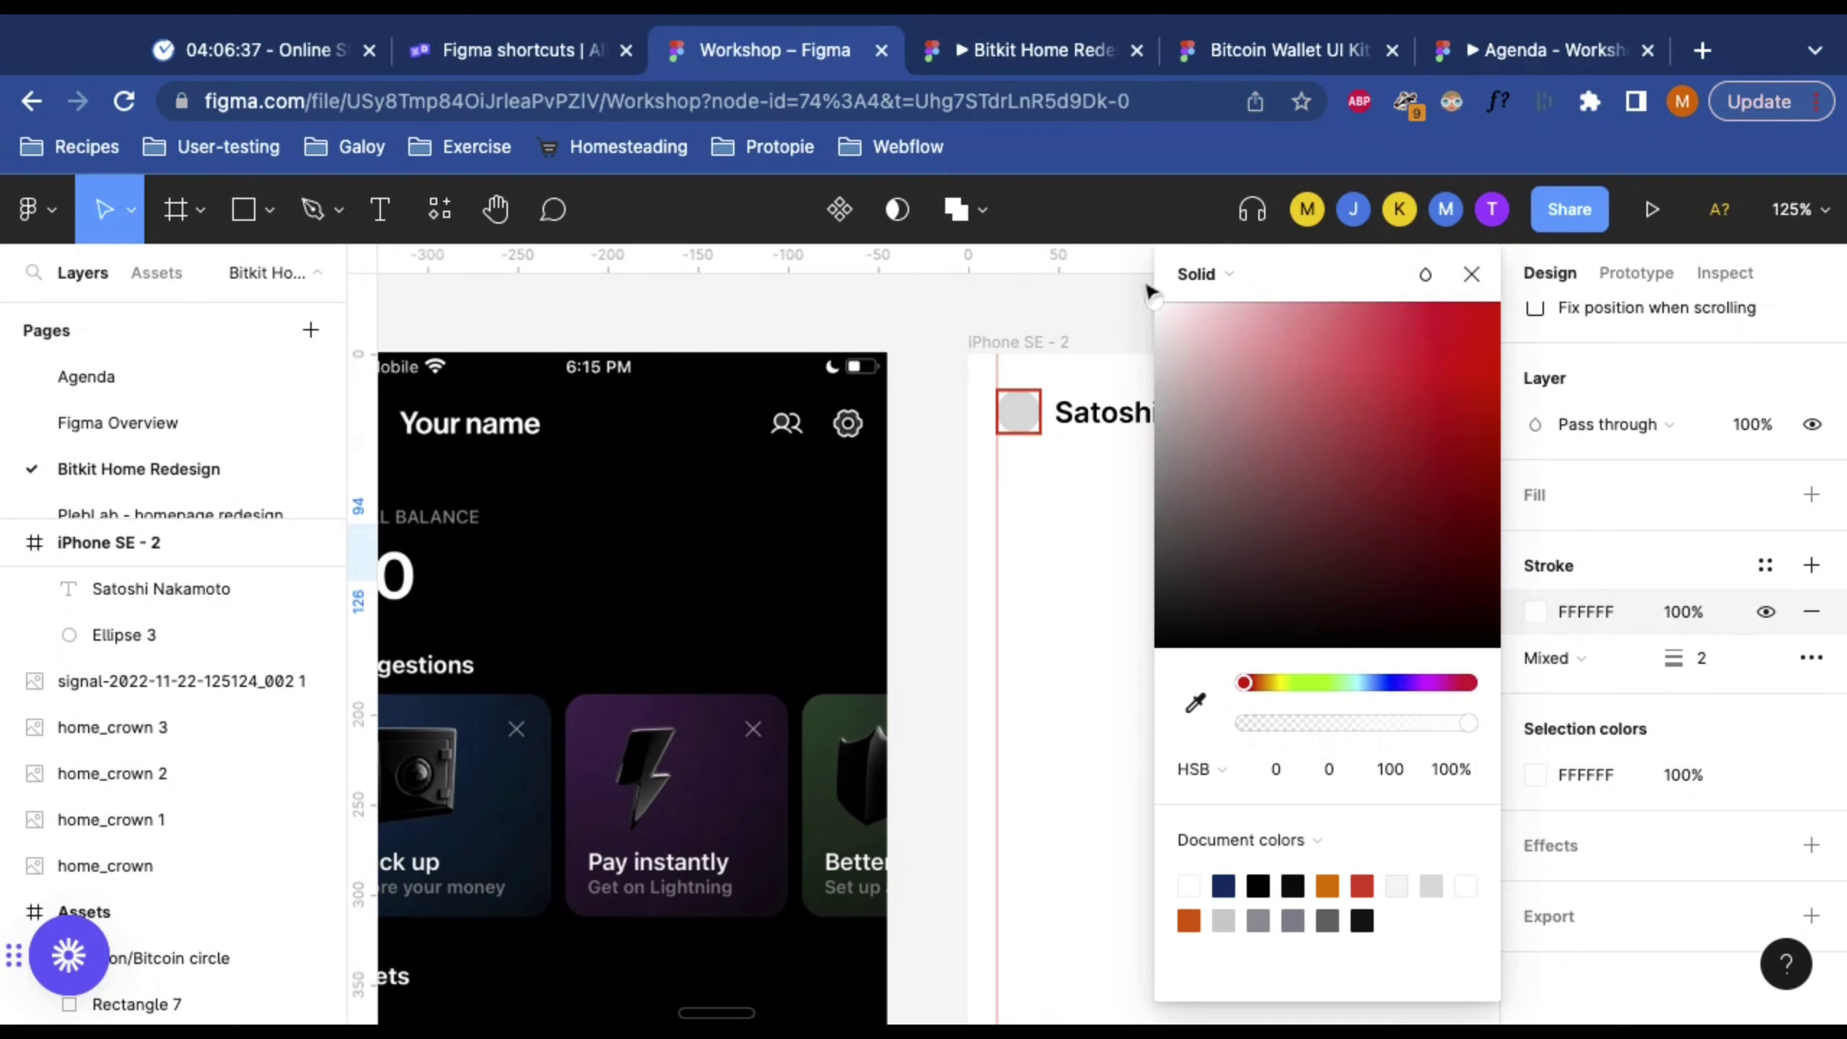
{"action": "left_click", "coordinate": [1472, 273]}
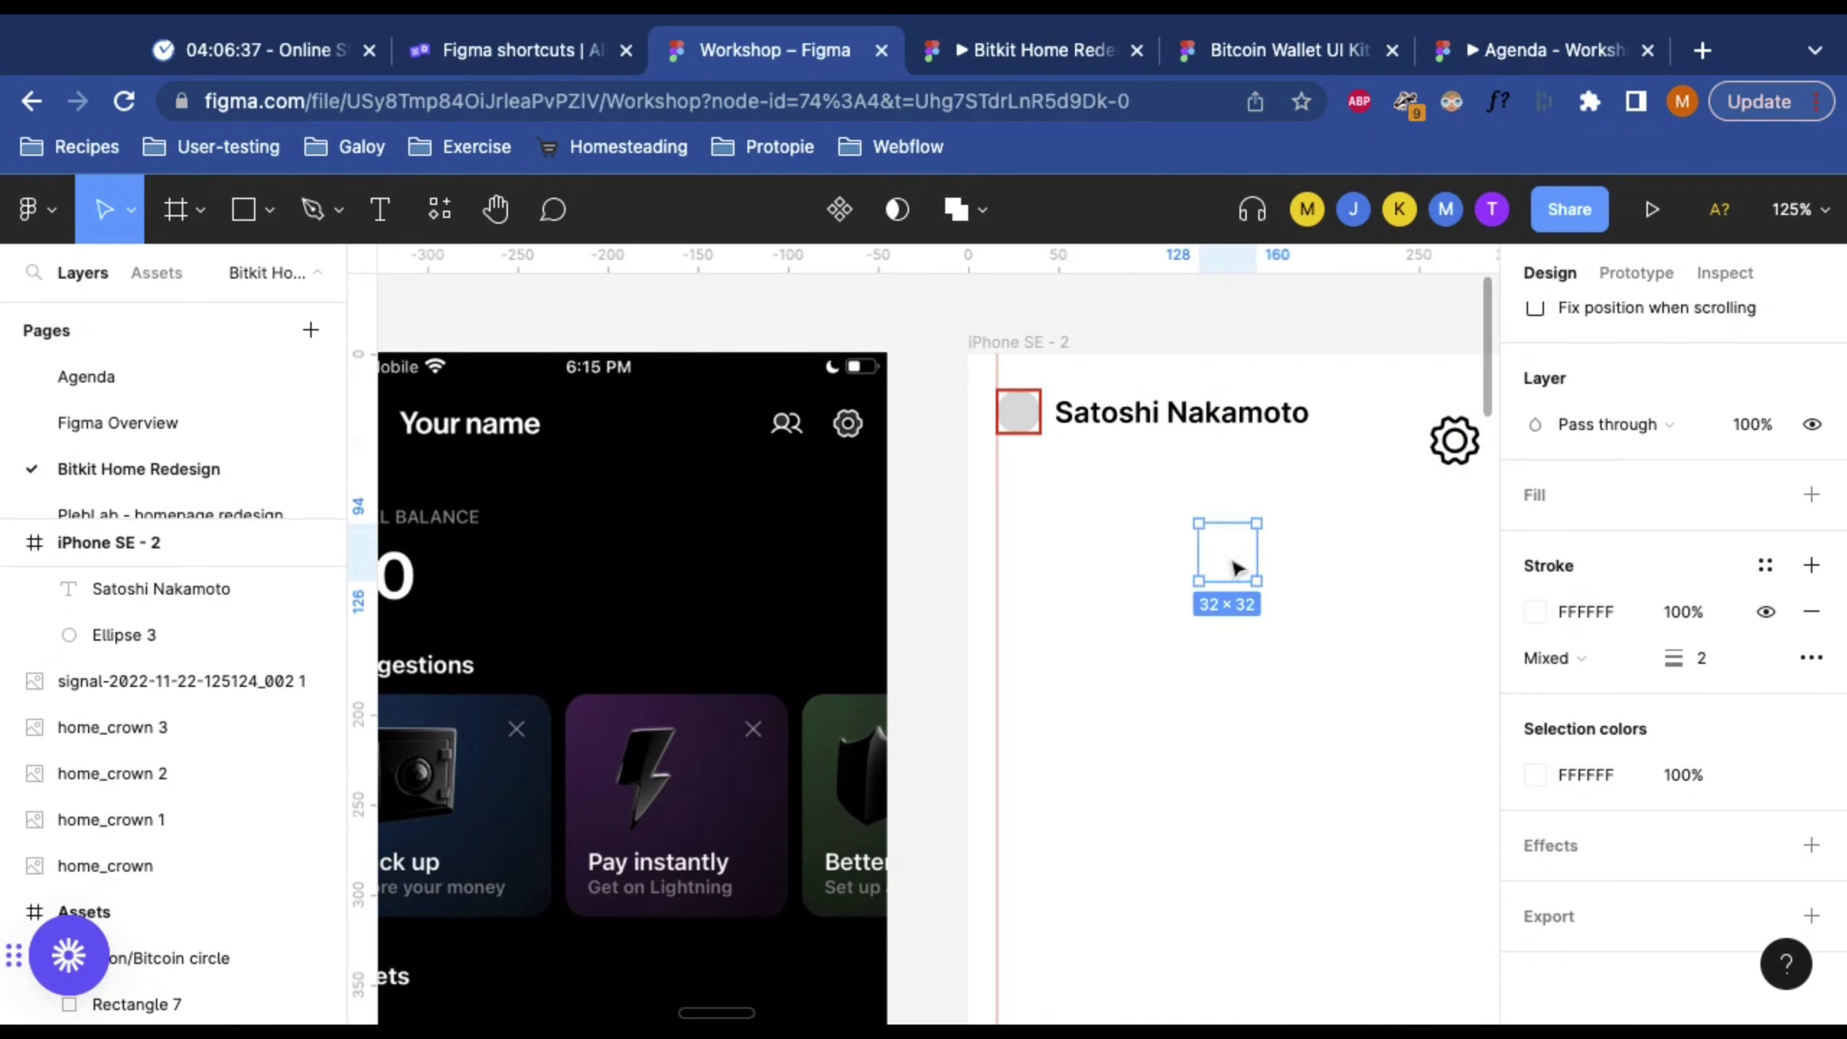
{"action": "key", "text": "super+z"}
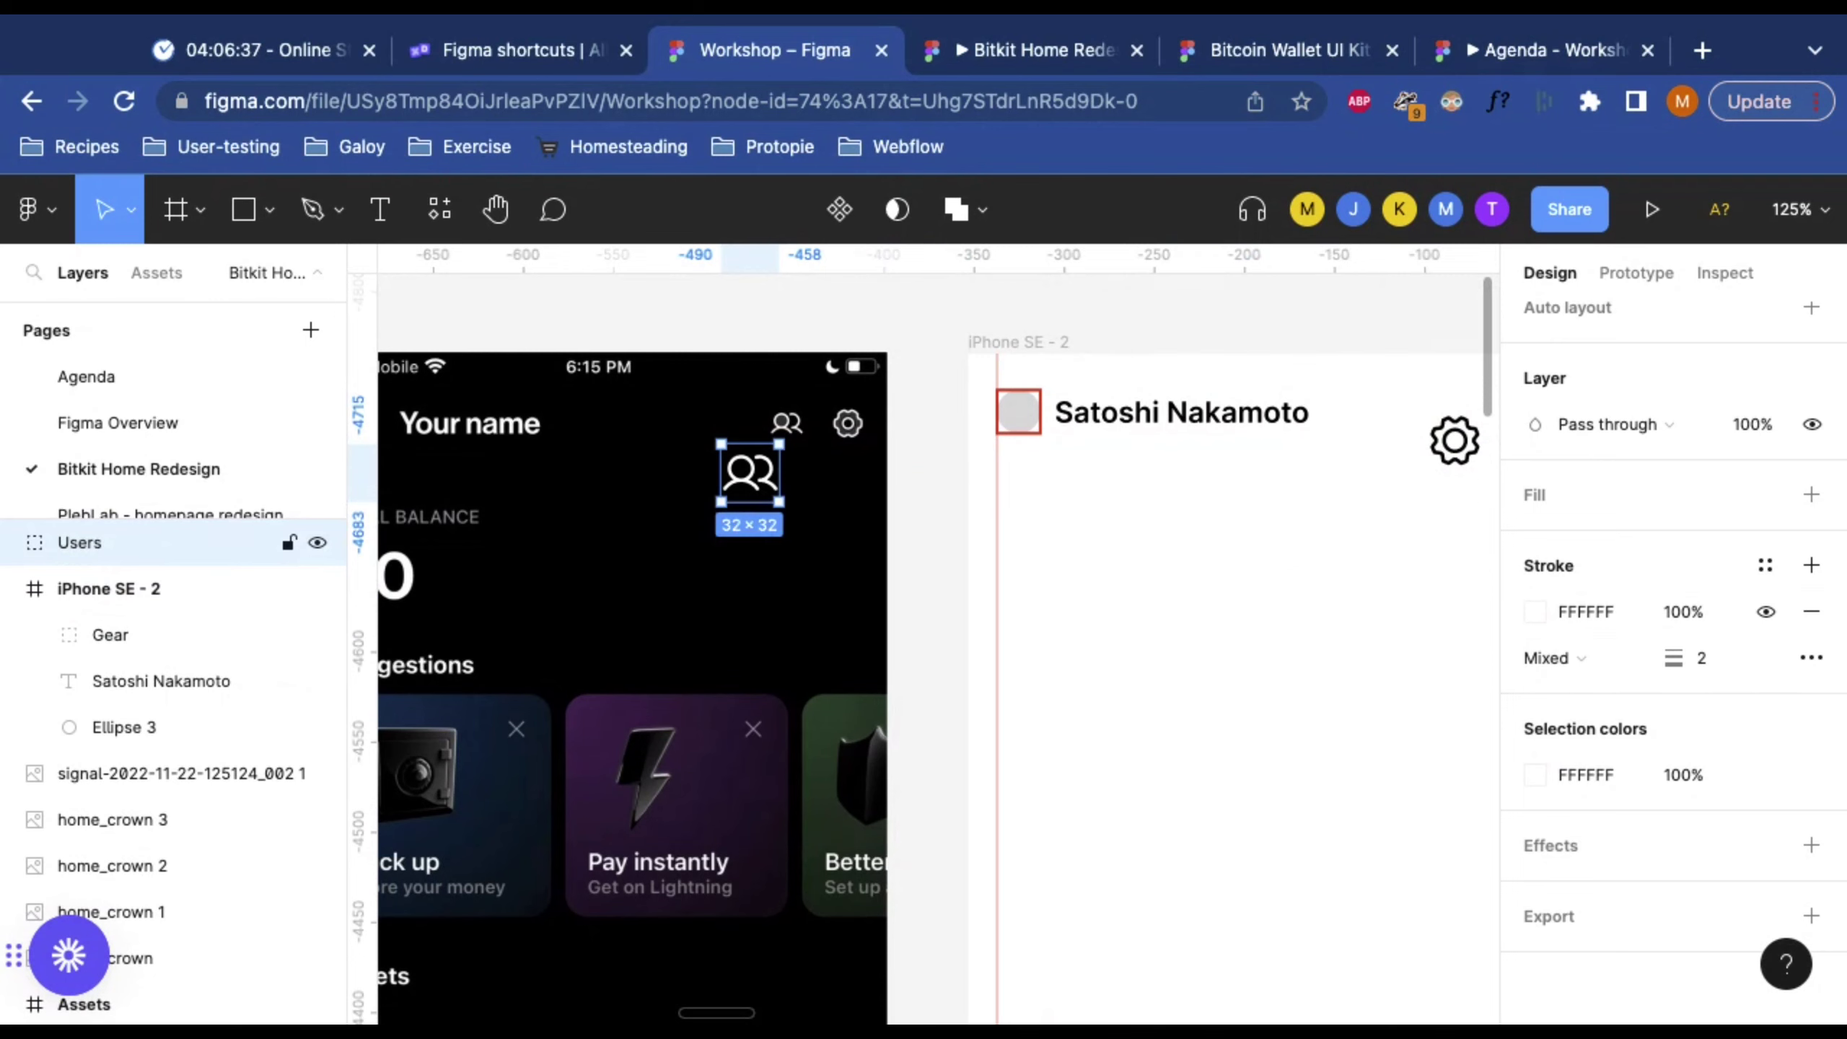
Step: Zoom in on the 32×32 Users icon and switch to the Scale tool with K
{"action": "scroll", "coordinate": [945, 586], "scroll_direction": "left", "scroll_amount": 3}
{"action": "scroll", "coordinate": [1069, 451], "scroll_direction": "up", "scroll_amount": 5}
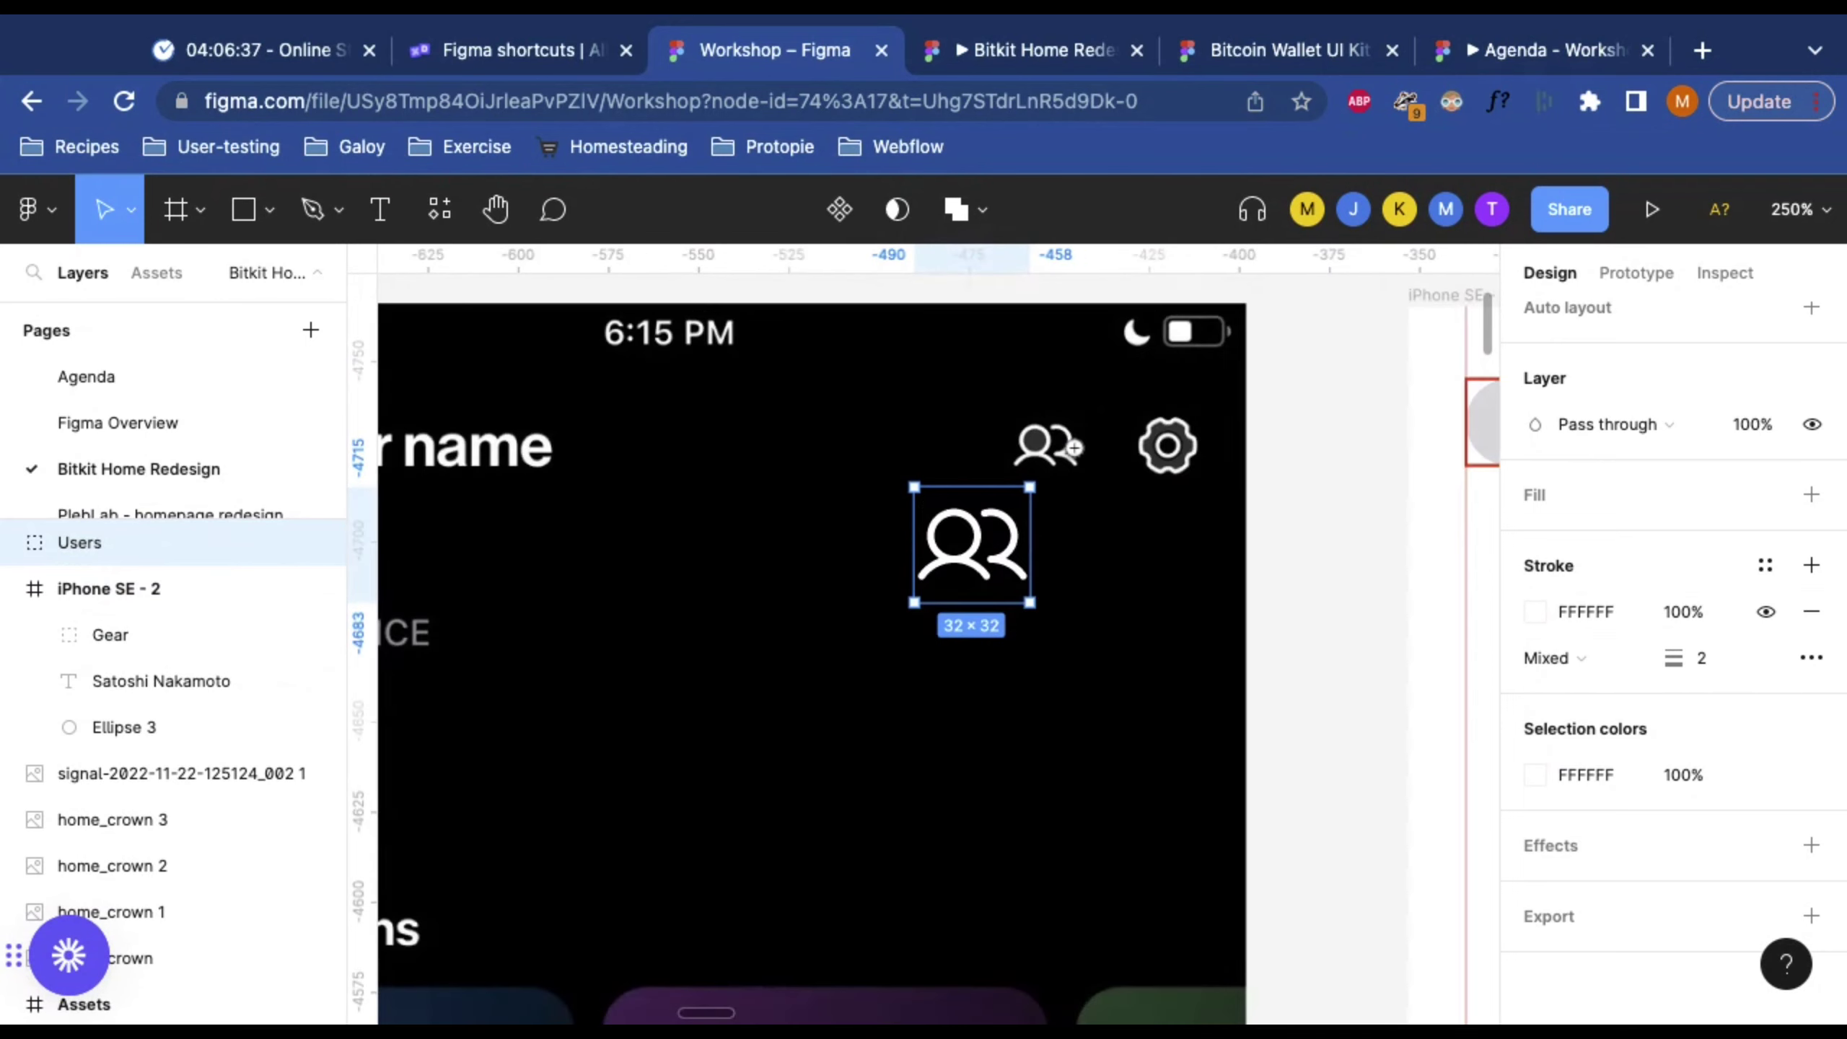
{"action": "scroll", "coordinate": [1074, 447], "scroll_direction": "up", "scroll_amount": 5}
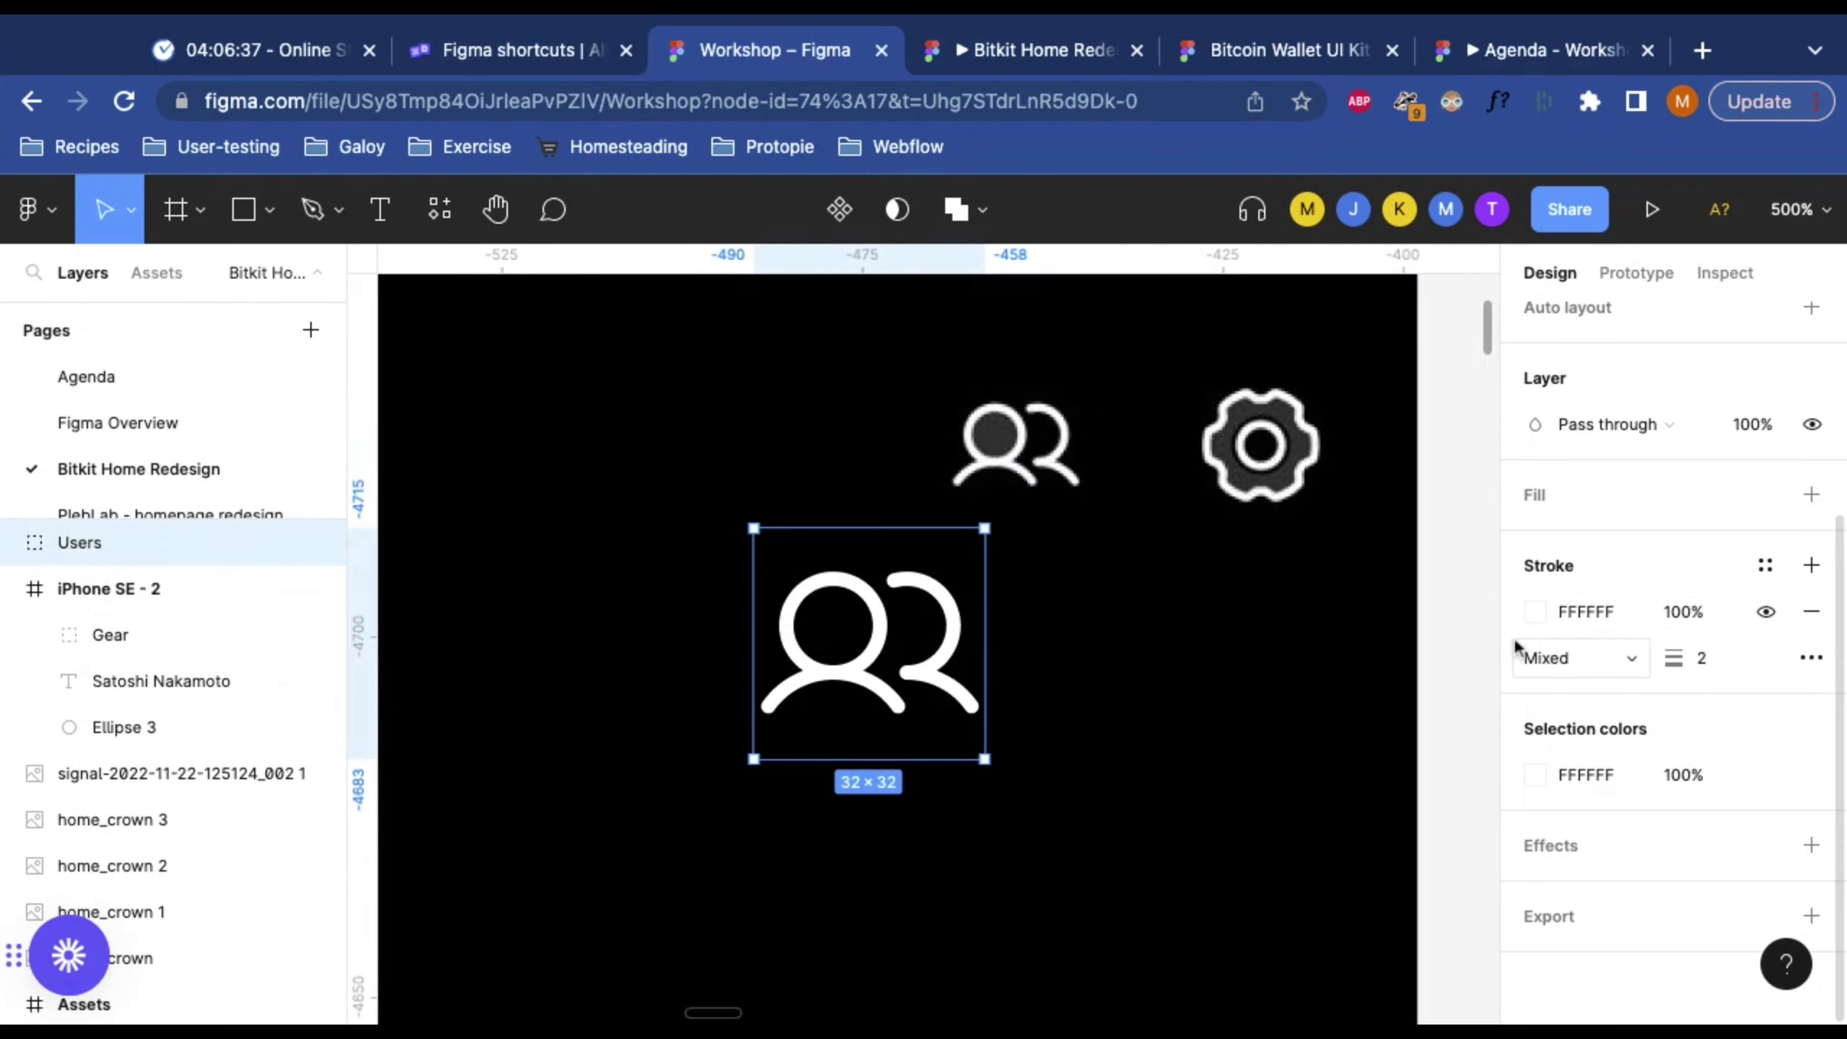
{"action": "scroll", "coordinate": [1735, 797], "scroll_direction": "up", "scroll_amount": 4}
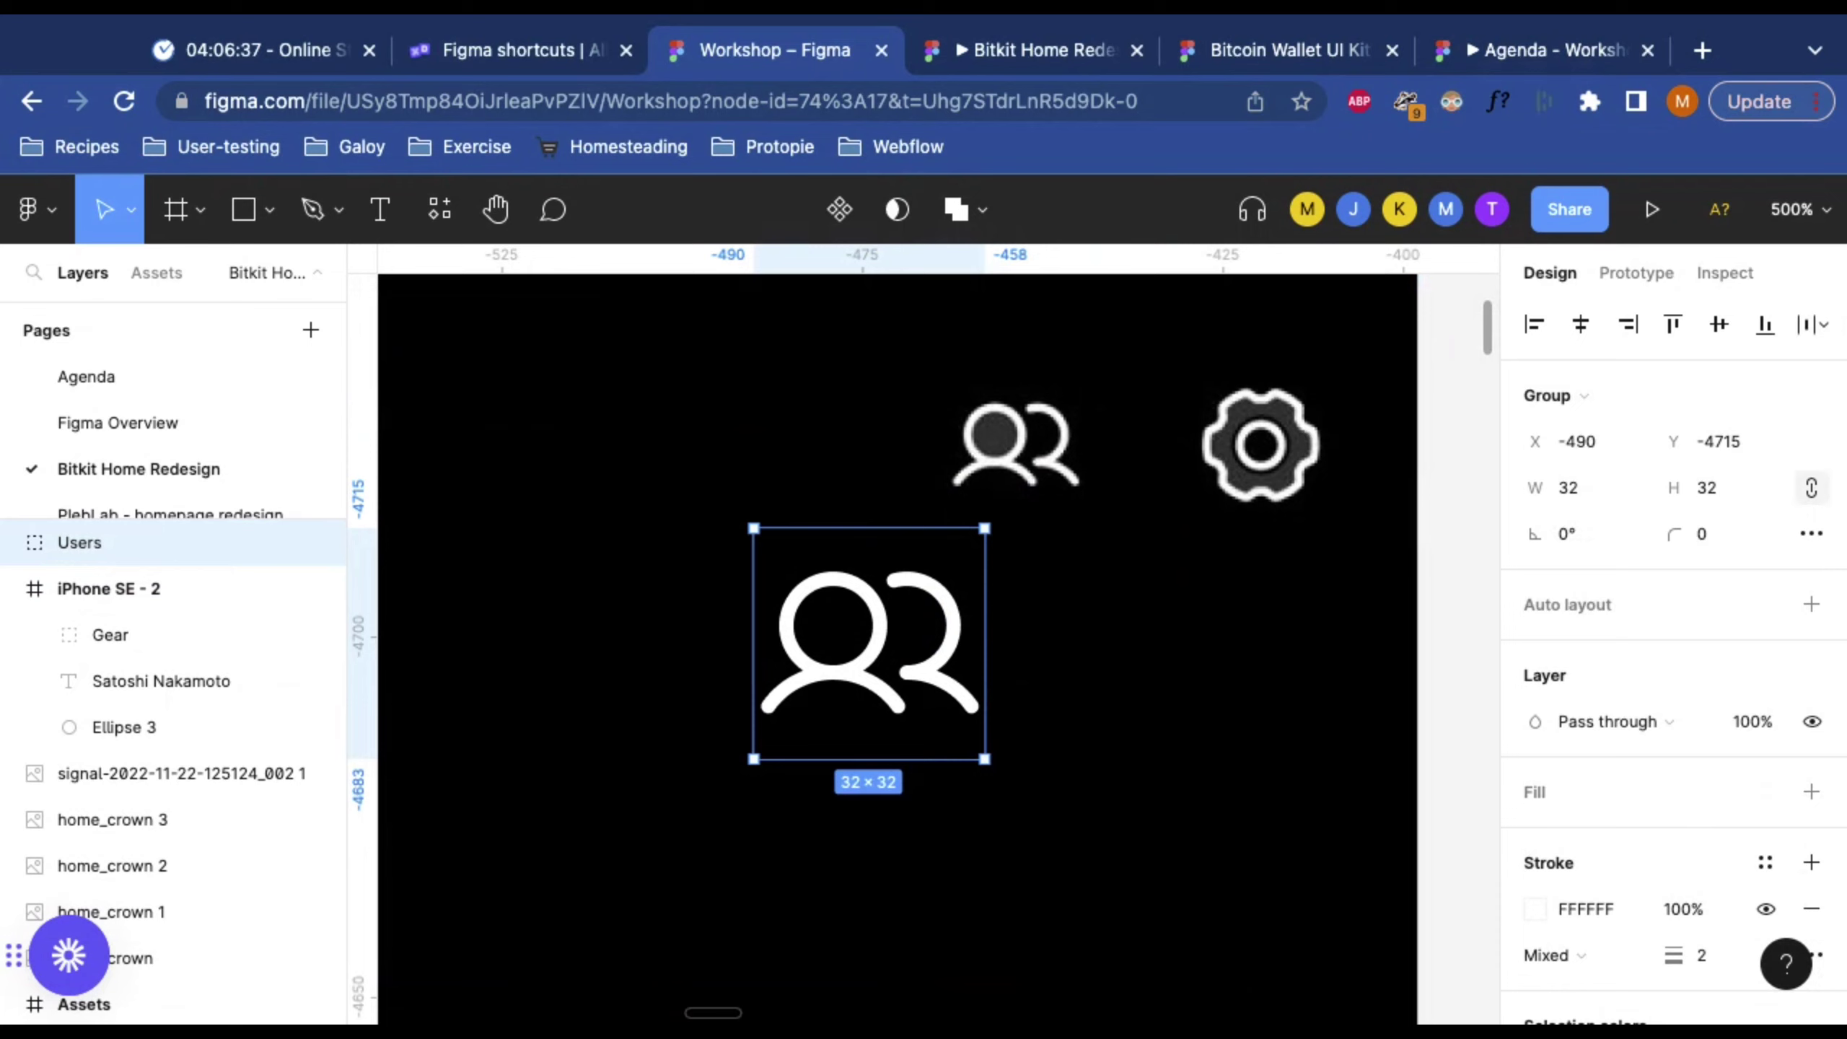
{"action": "key", "text": "k"}
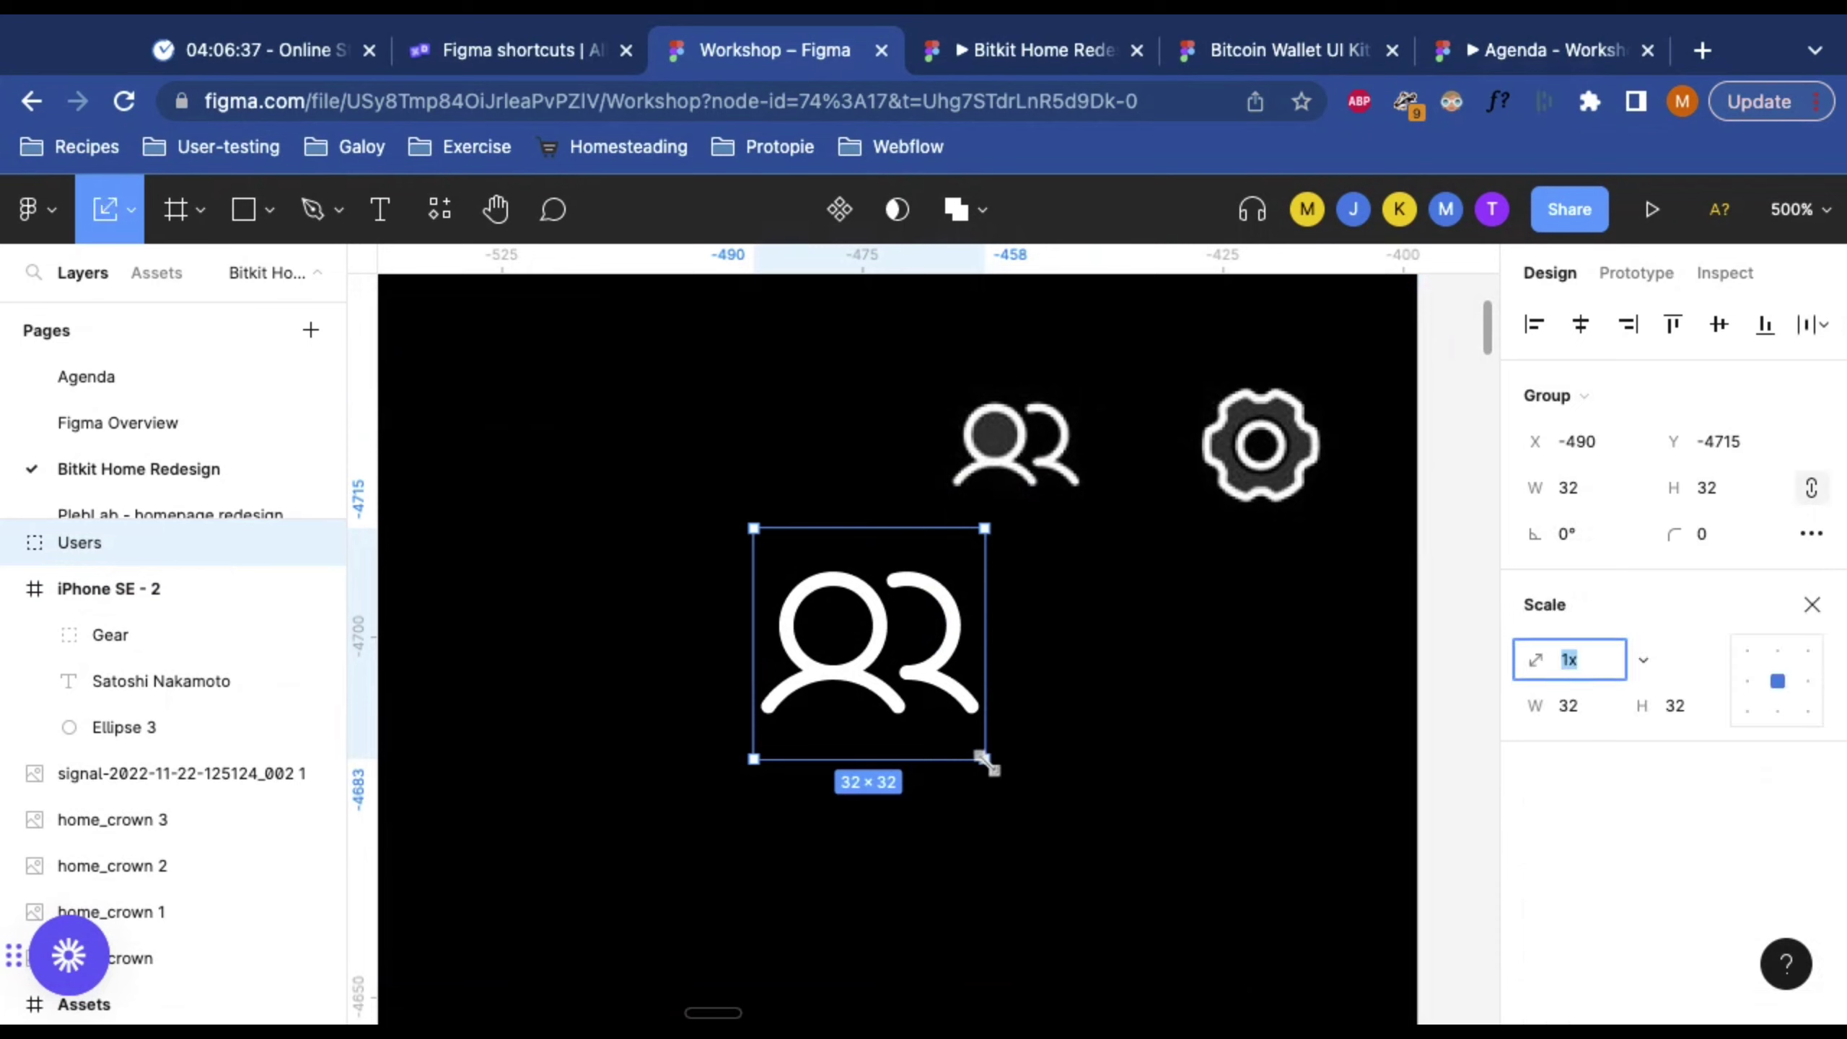
Step: Shrink the Users icon to about 20×20, dim it to 40% and overlay it on the mockup's icon
{"action": "left_click_drag", "start_coordinate": [984, 759], "coordinate": [899, 672]}
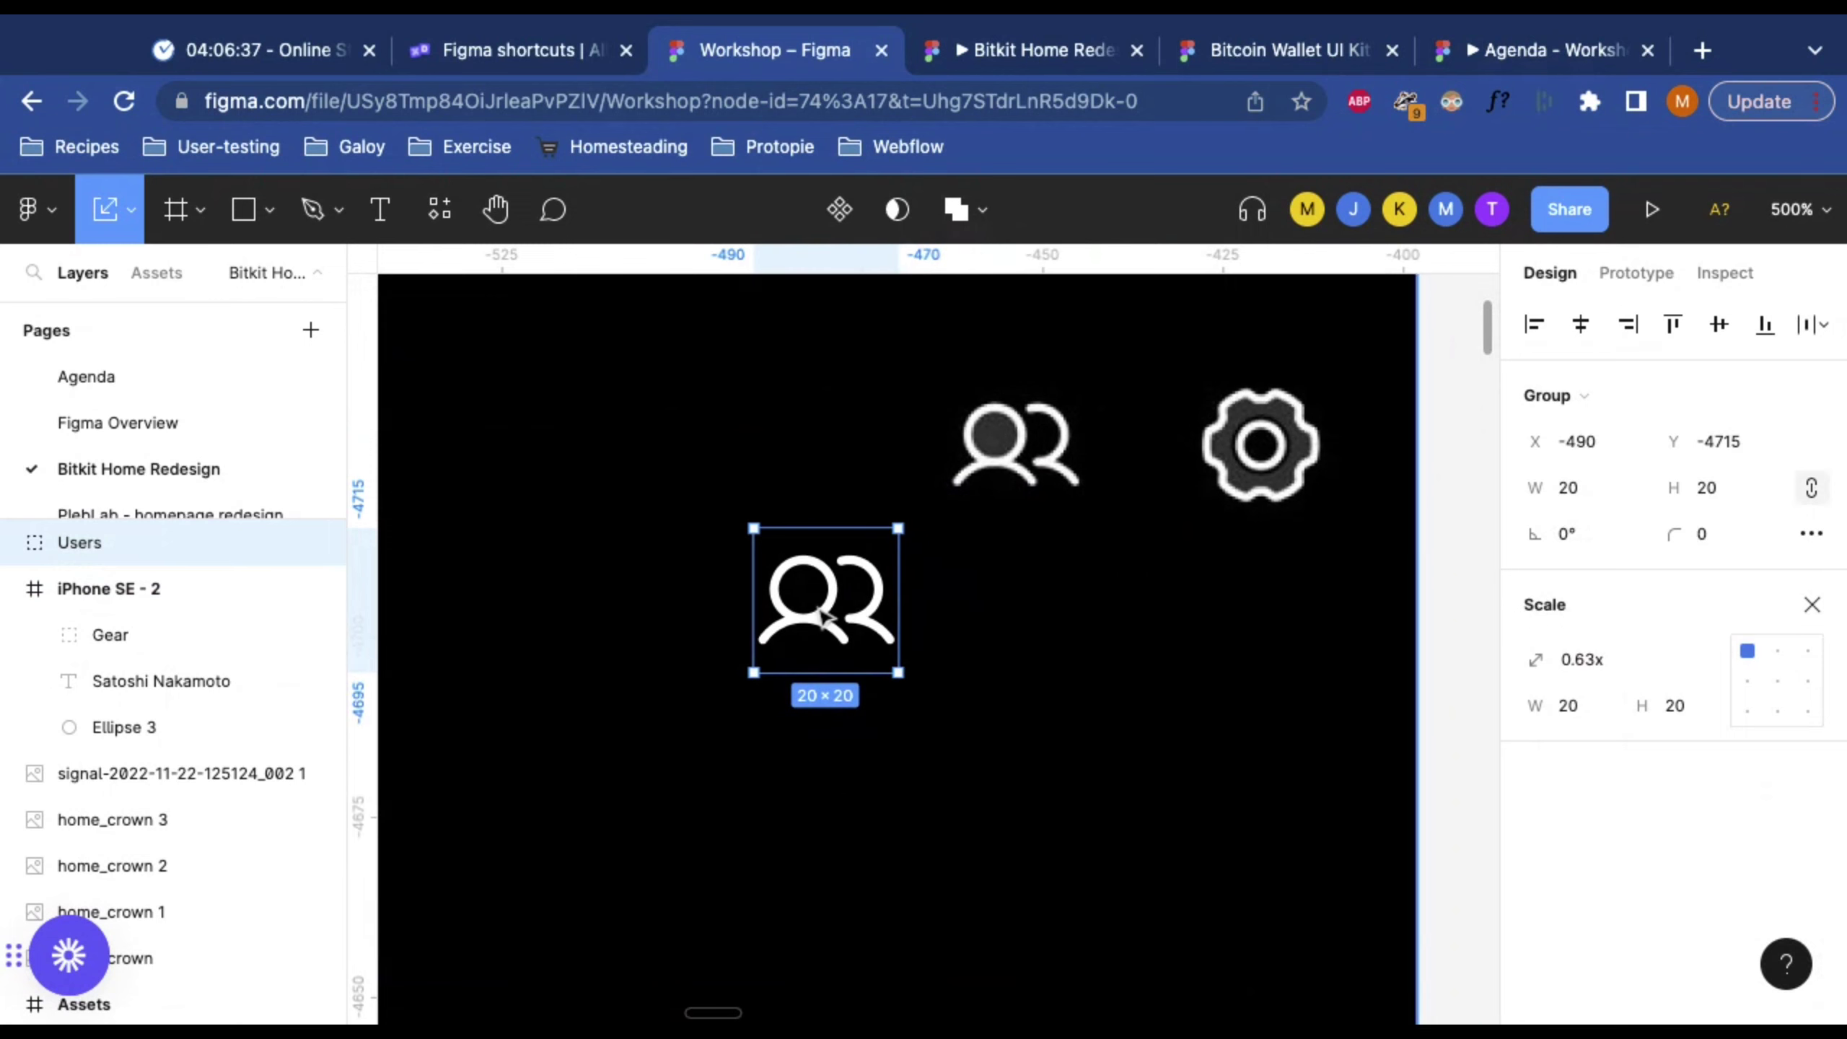
{"action": "left_click_drag", "start_coordinate": [818, 609], "coordinate": [760, 464]}
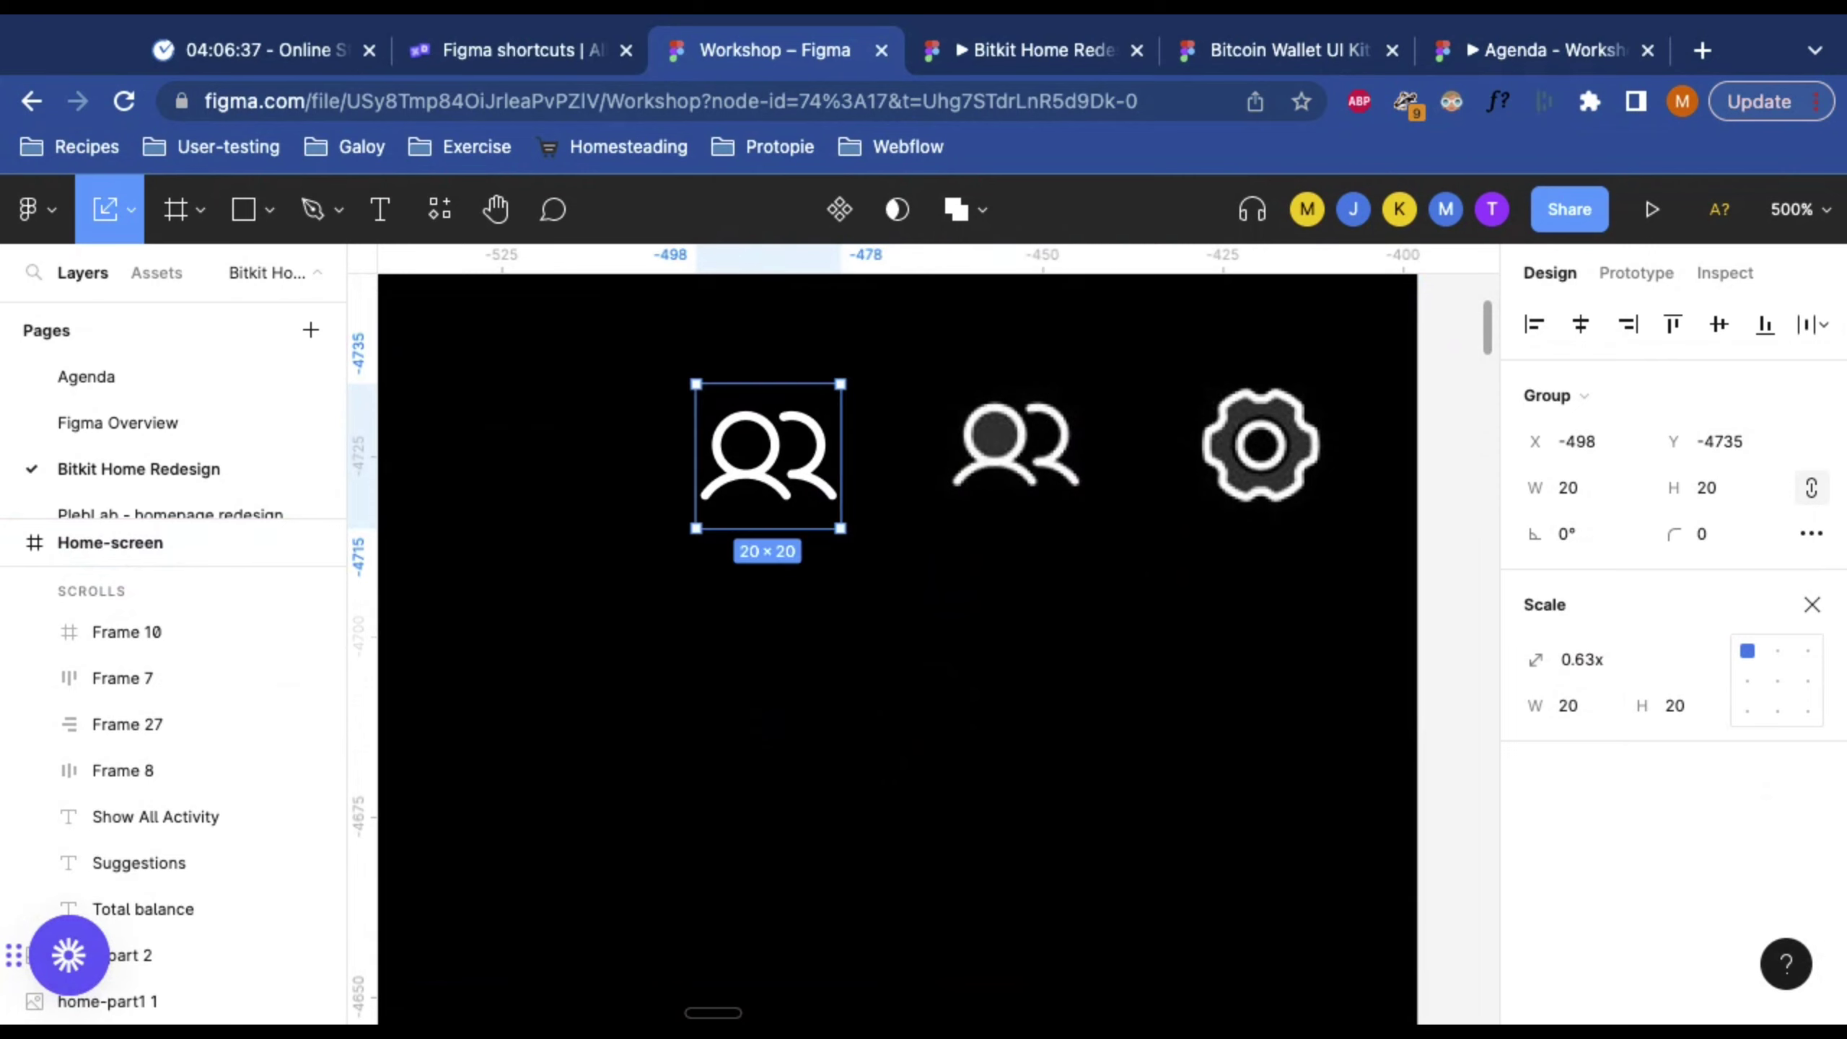
{"action": "key", "text": "3"}
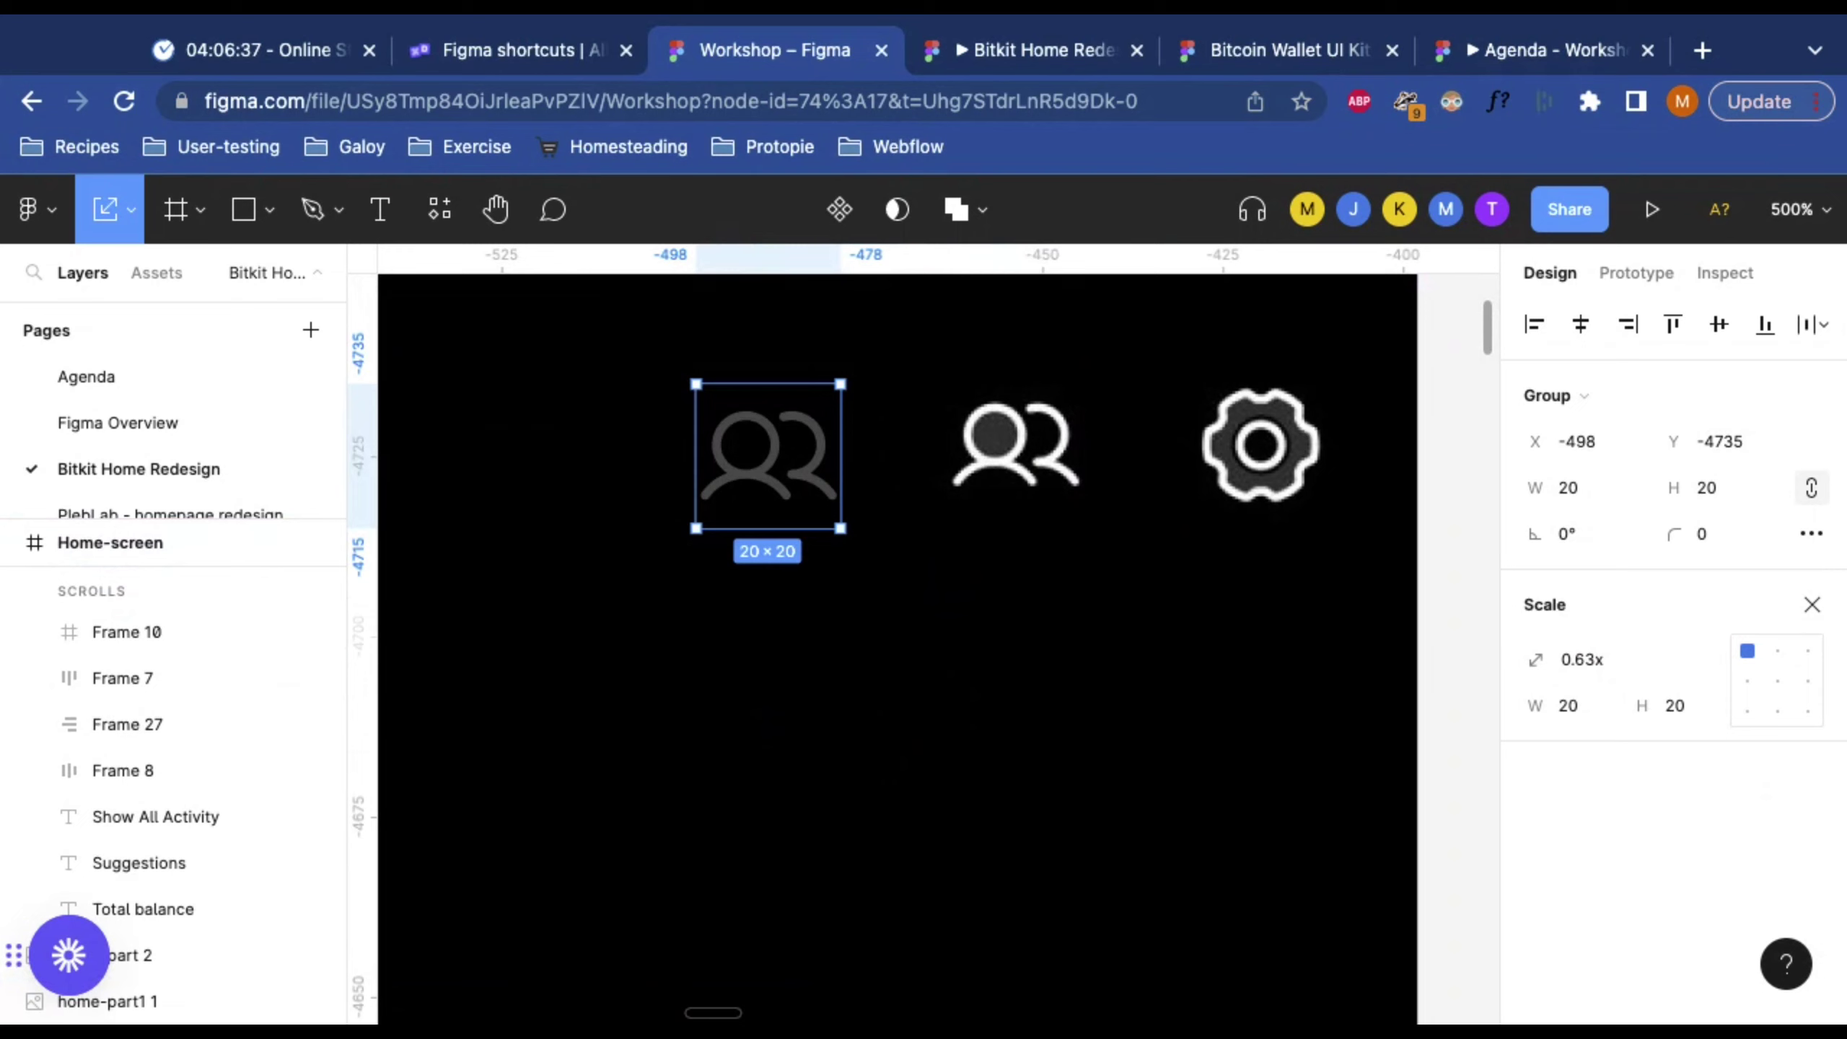
{"action": "key", "text": "0"}
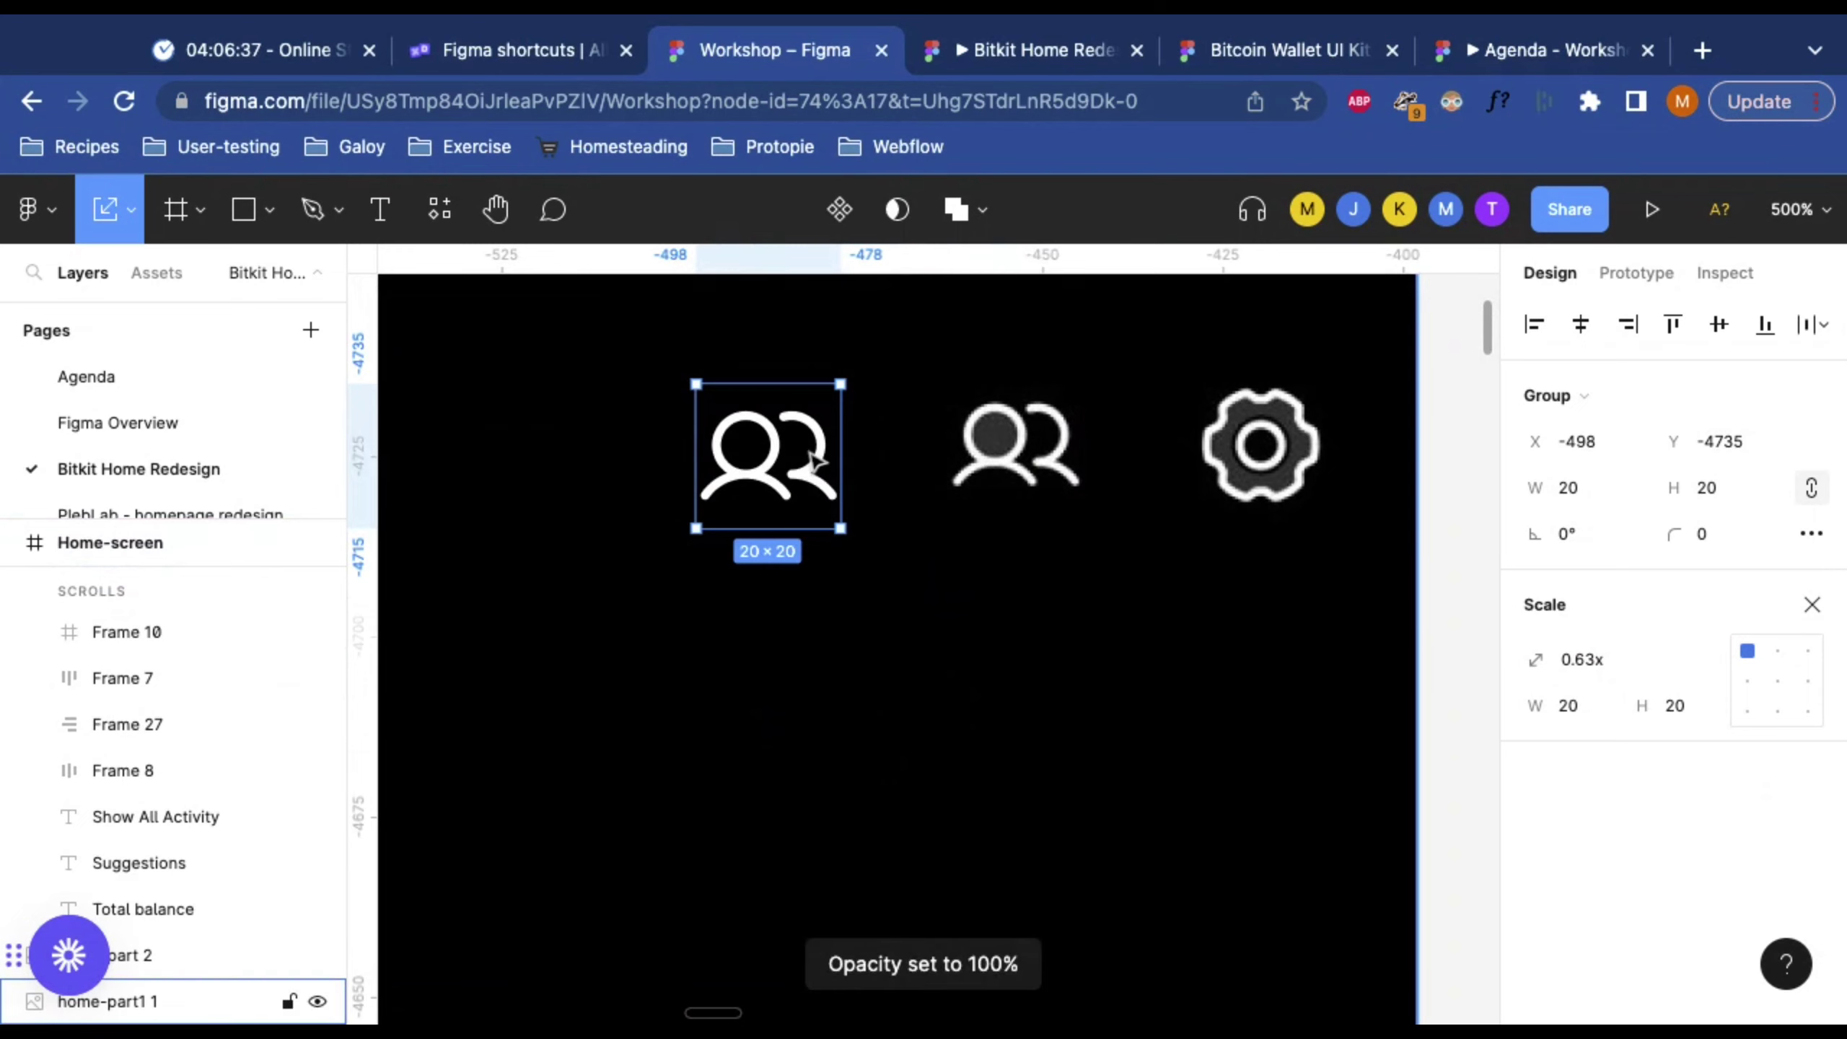
{"action": "key", "text": "3"}
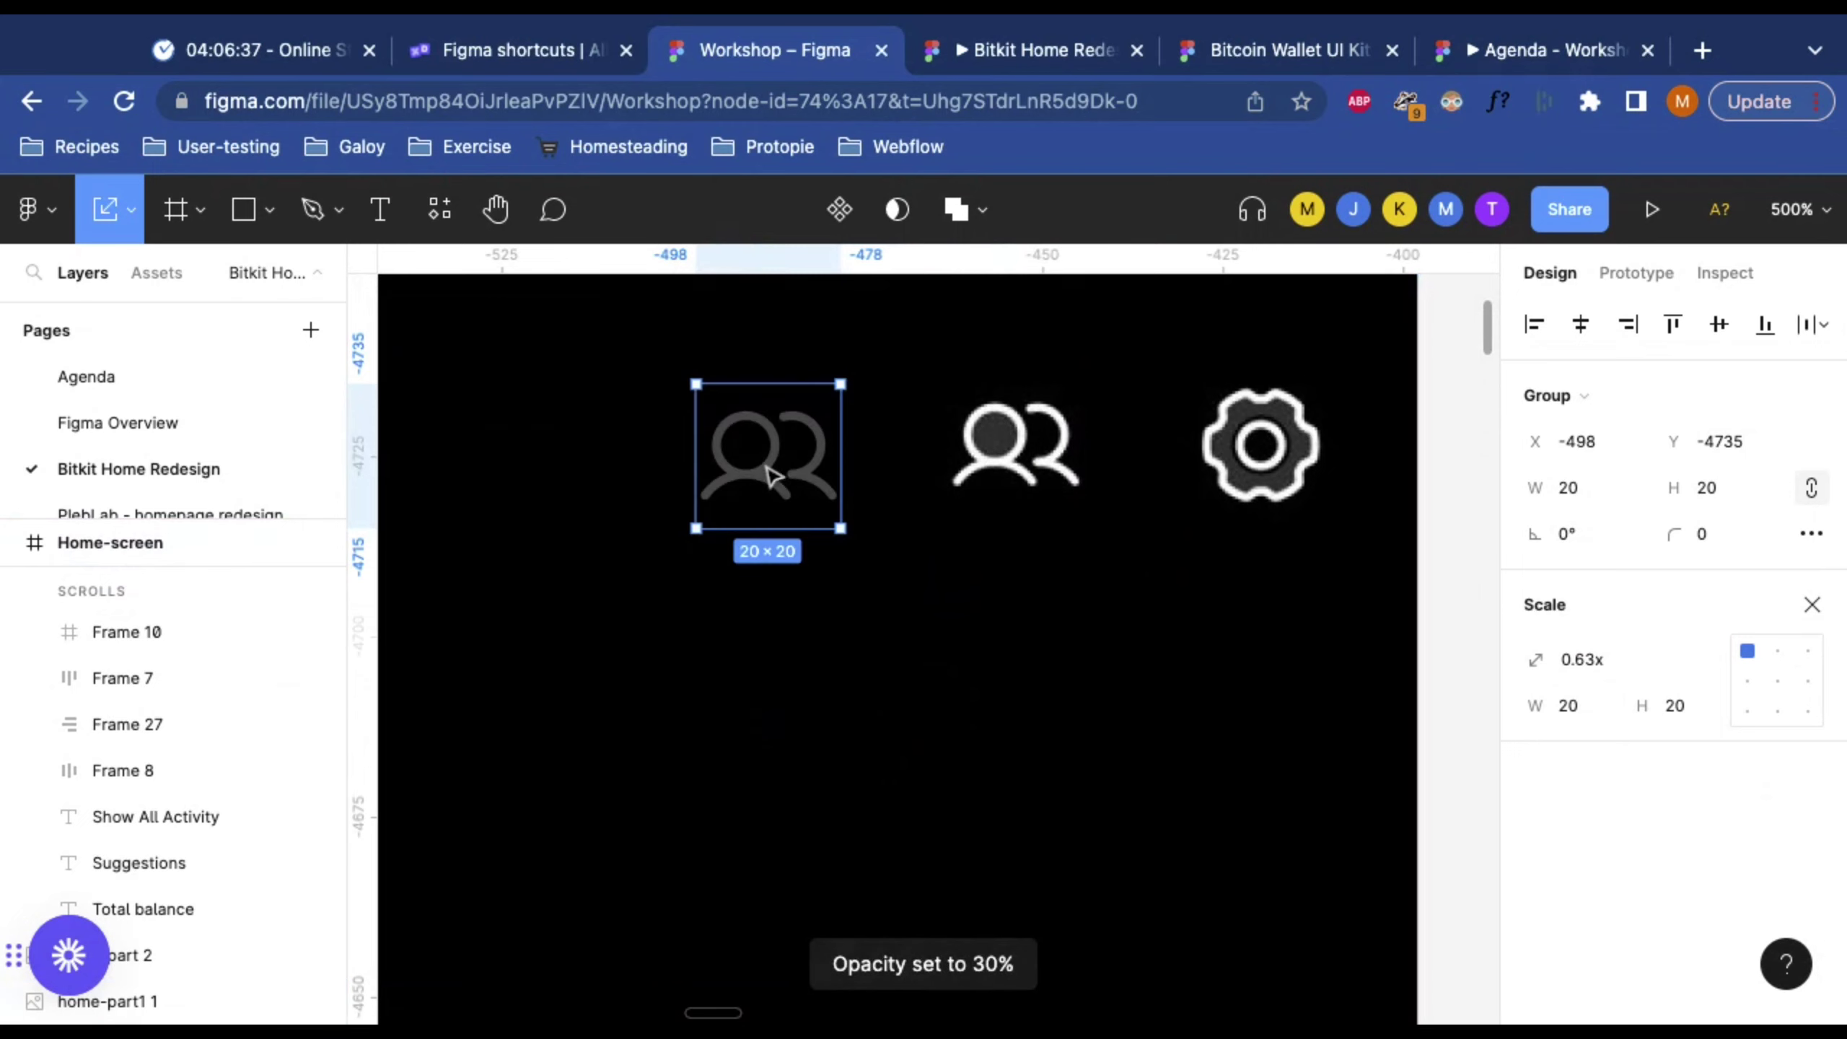
{"action": "key", "text": "shift+Right"}
{"action": "key", "text": "shift+Right"}
{"action": "key", "text": "shift+Right"}
{"action": "key", "text": "Right"}
{"action": "key", "text": "Right"}
{"action": "key", "text": "Right"}
{"action": "key", "text": "Right"}
{"action": "key", "text": "Up"}
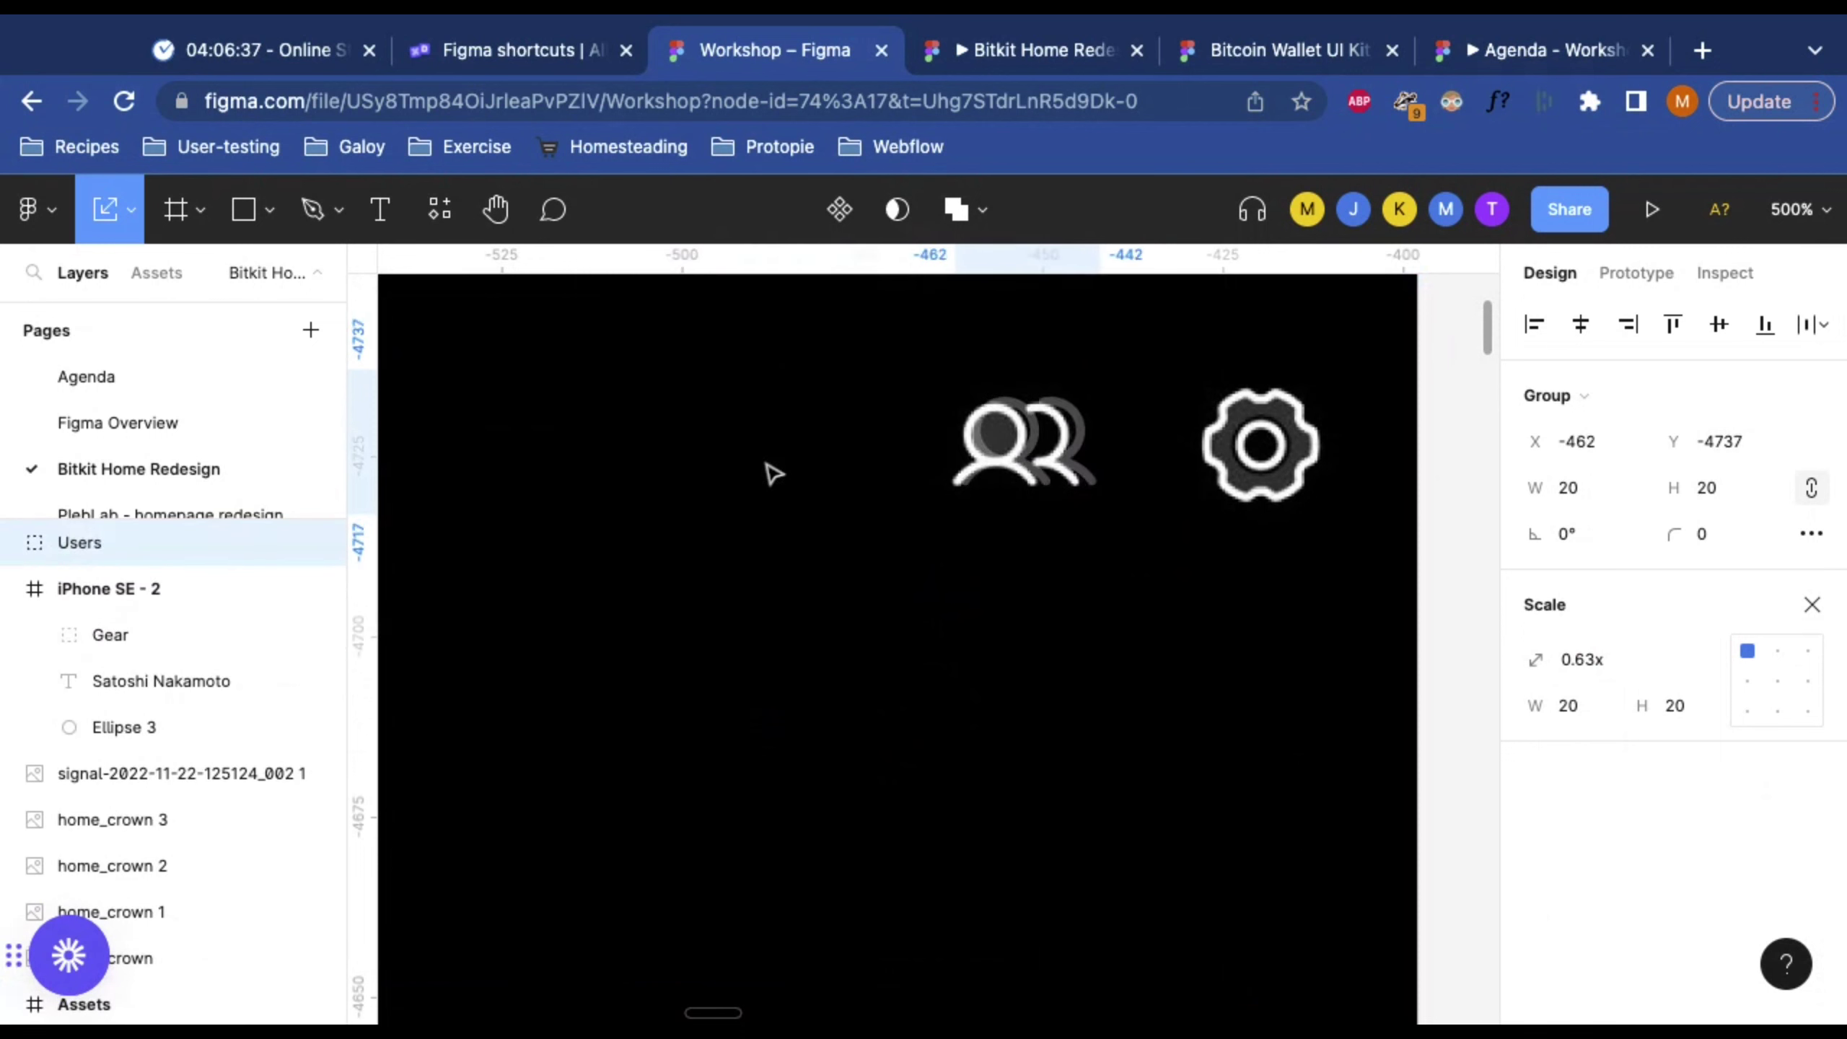
{"action": "key", "text": "4"}
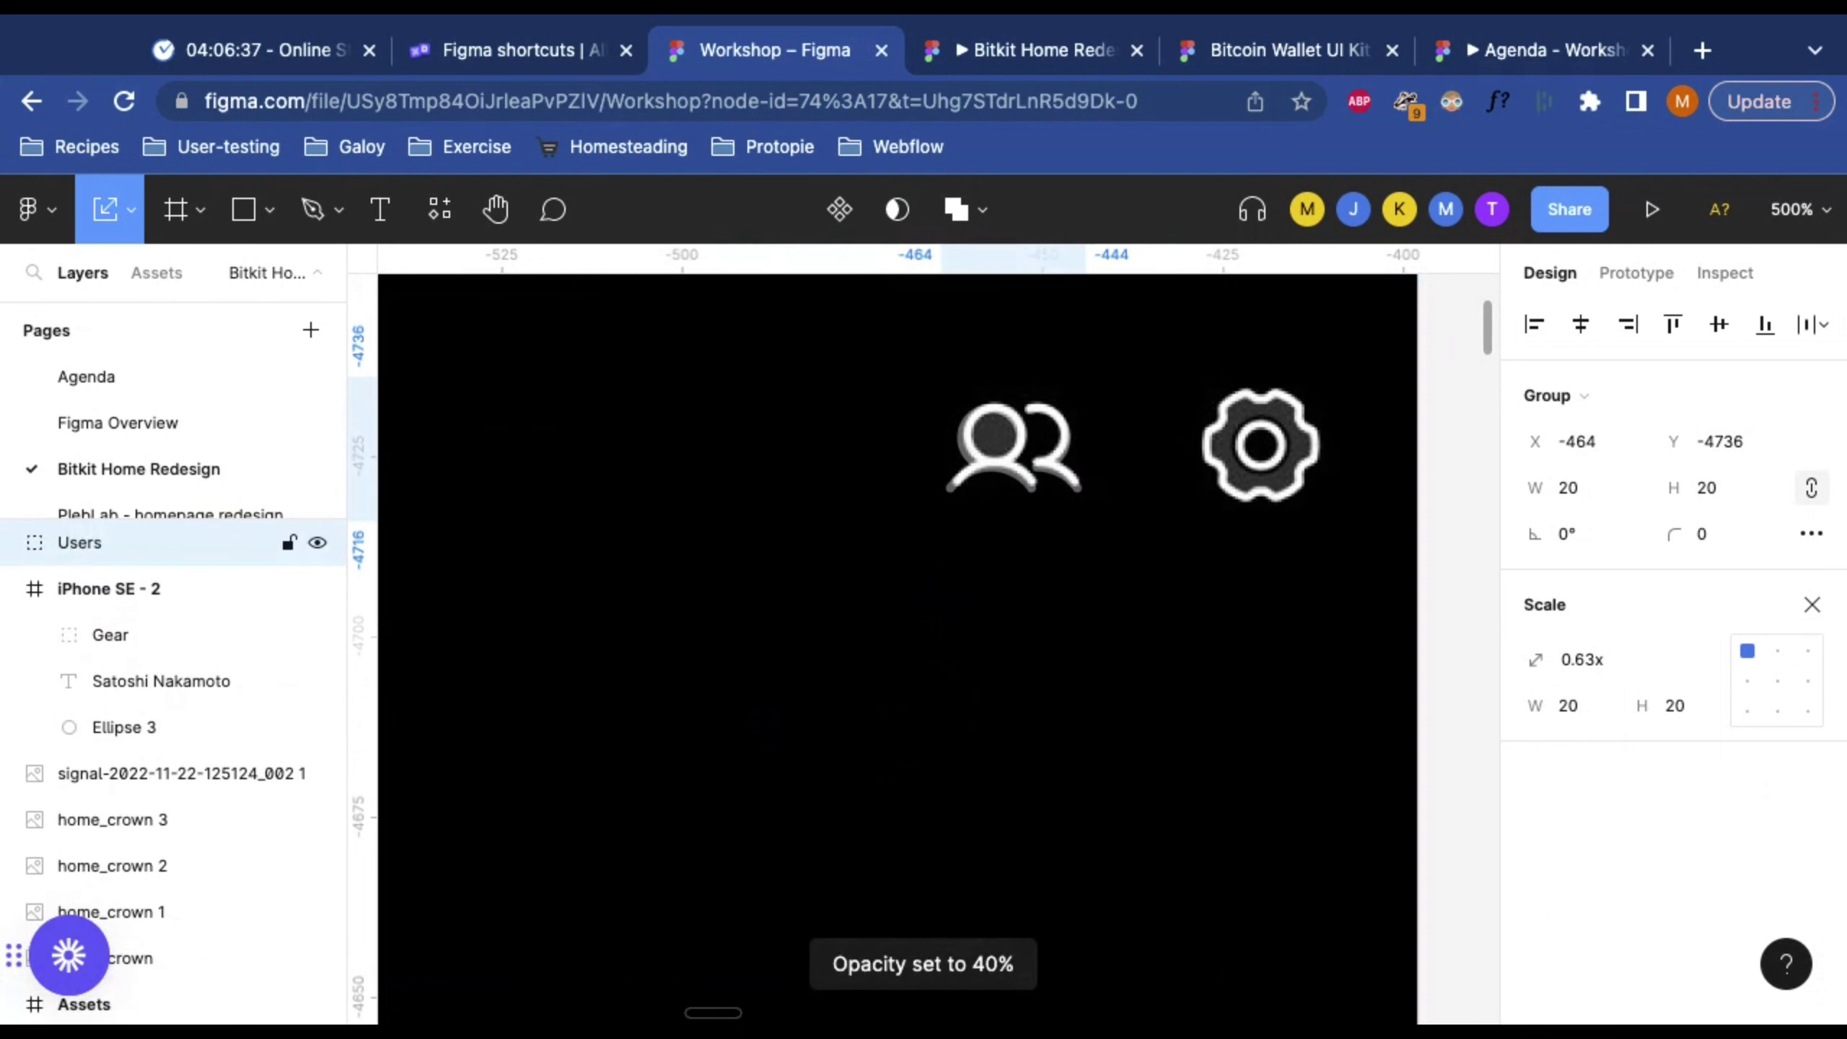
Step: Scale the Users icon to 18×18, align it with the reference icon, then move it aside
{"action": "scroll", "coordinate": [1025, 420], "scroll_direction": "up", "scroll_amount": 5}
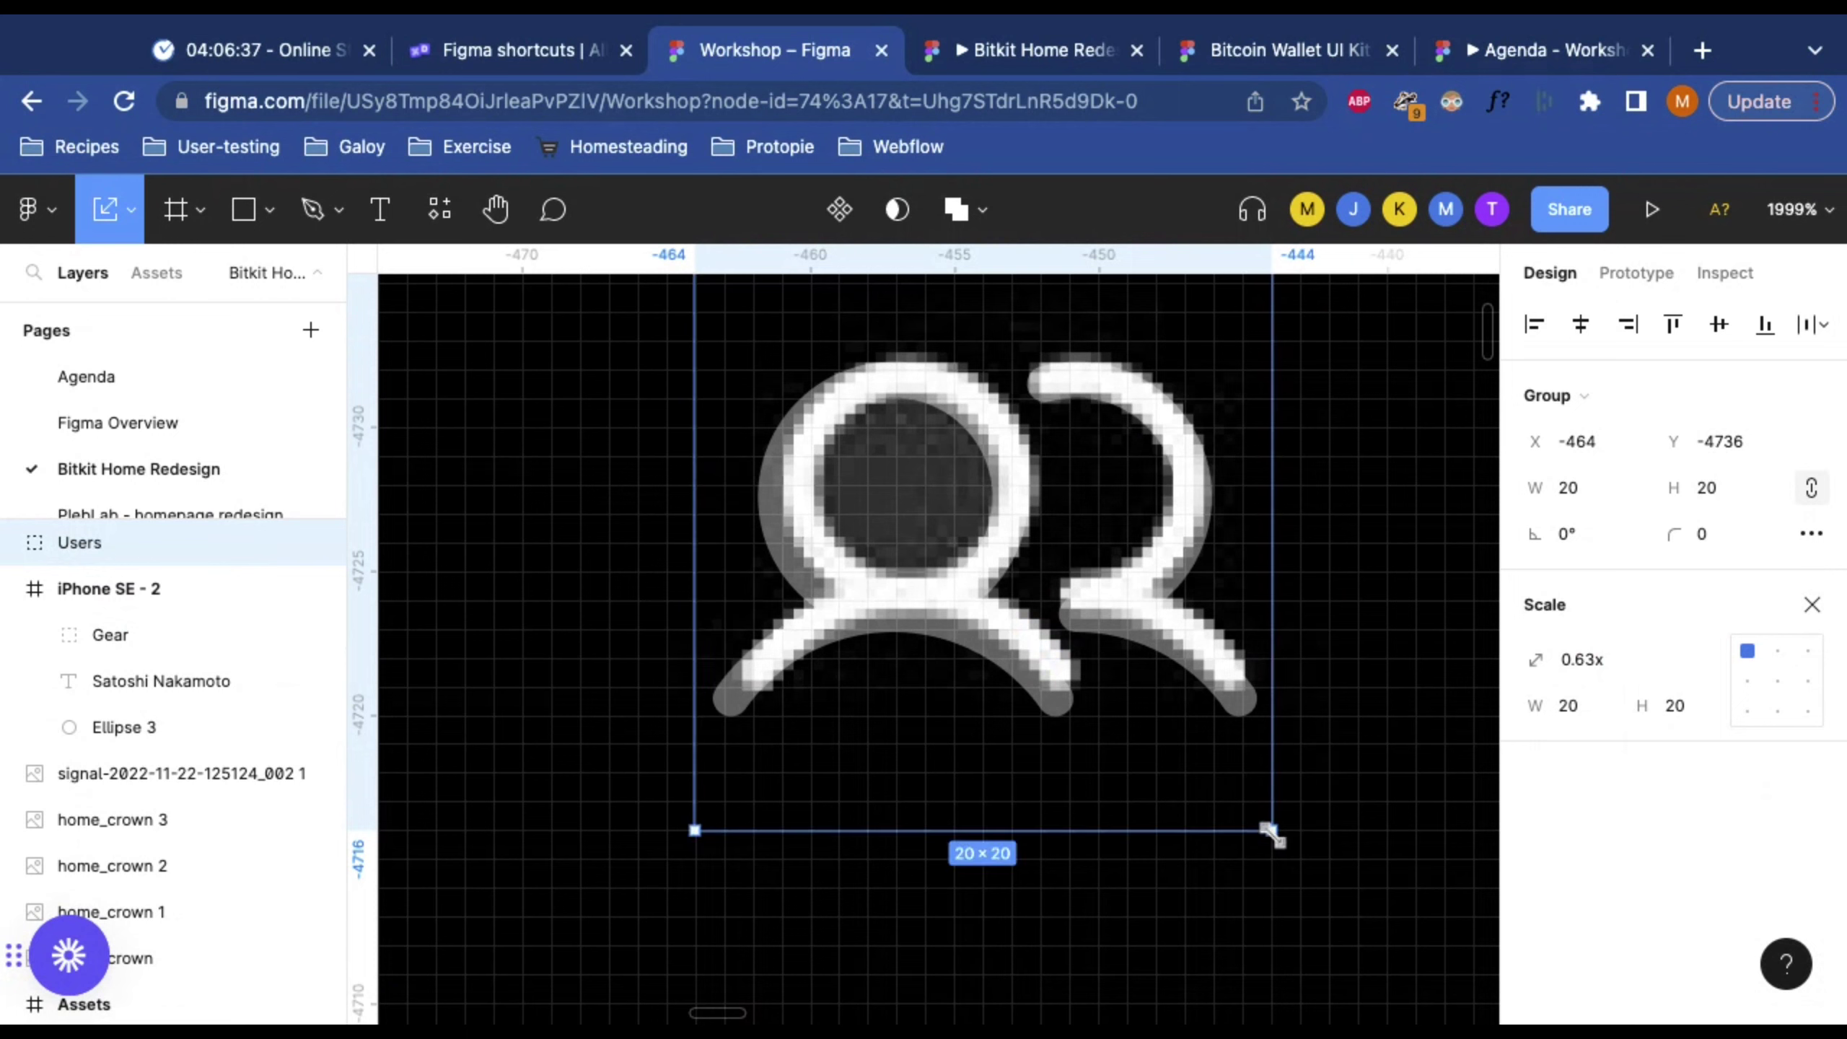
{"action": "left_click_drag", "start_coordinate": [1272, 834], "coordinate": [1214, 772]}
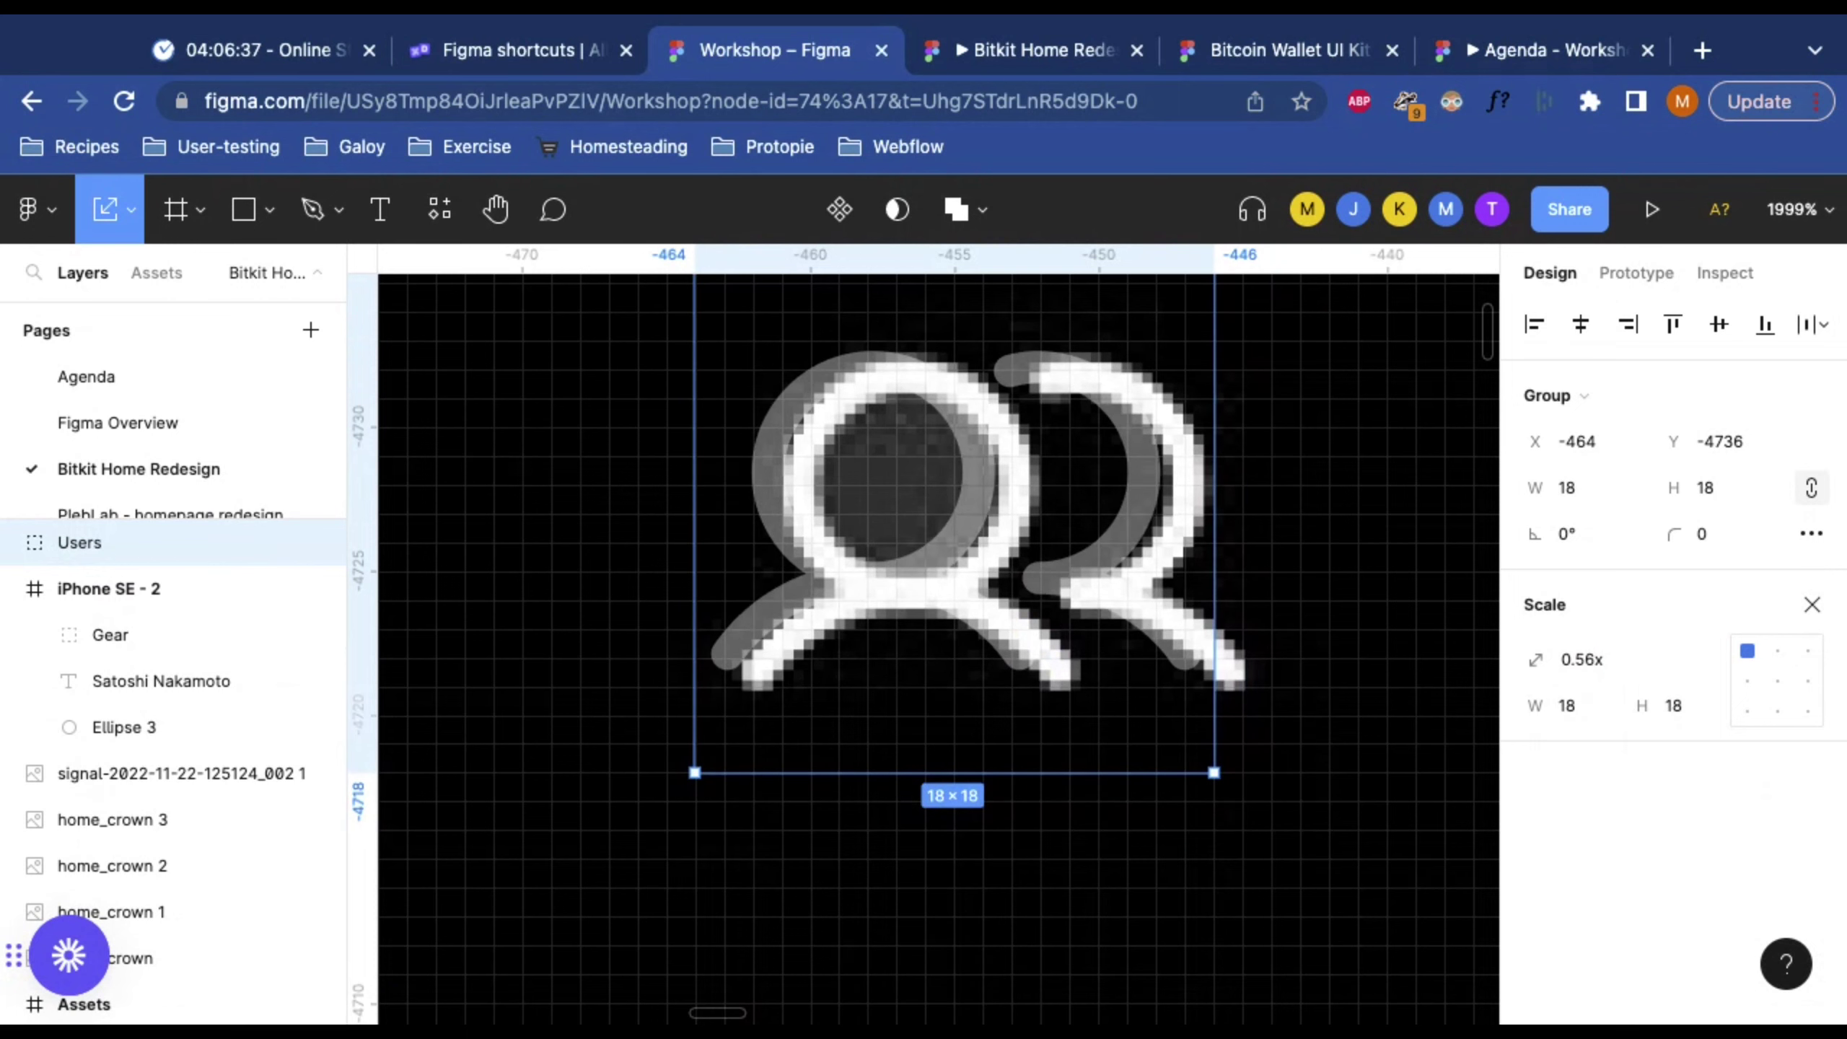
{"action": "key", "text": "Right"}
{"action": "key", "text": "Right"}
{"action": "key", "text": "Down"}
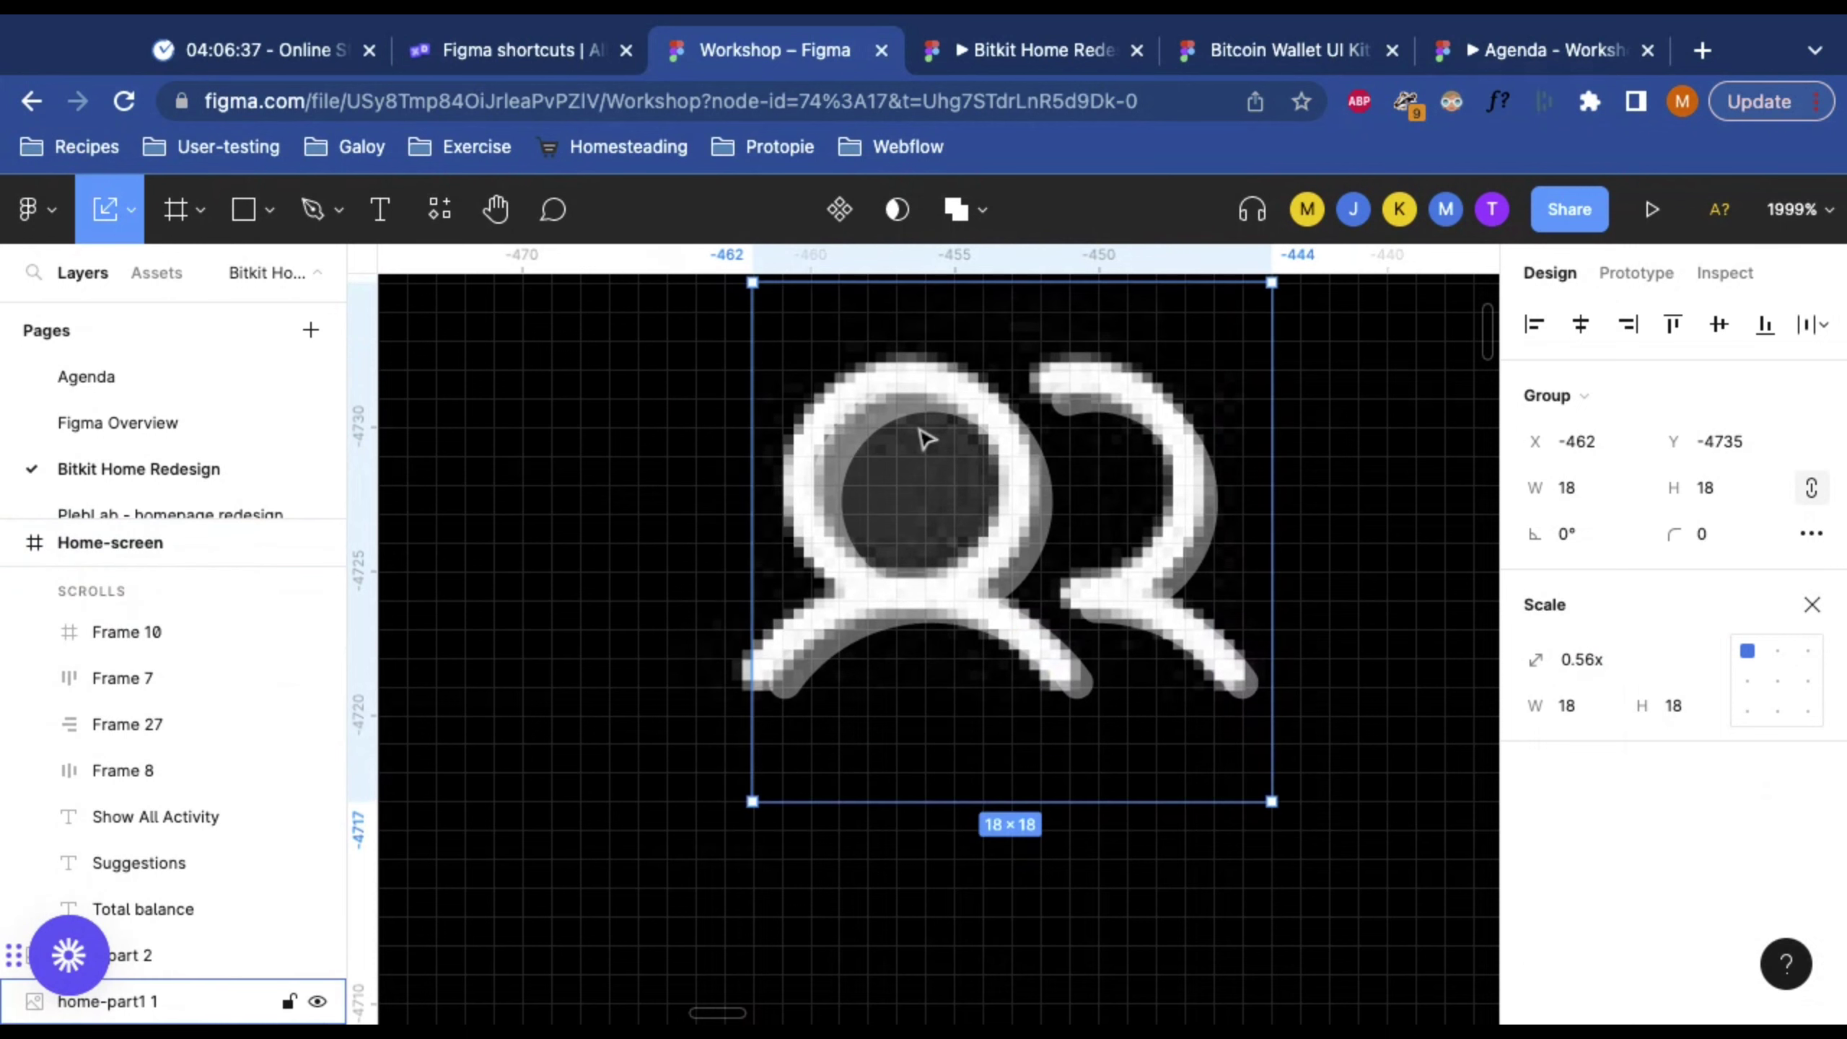
{"action": "key", "text": "Left"}
{"action": "key", "text": "Up"}
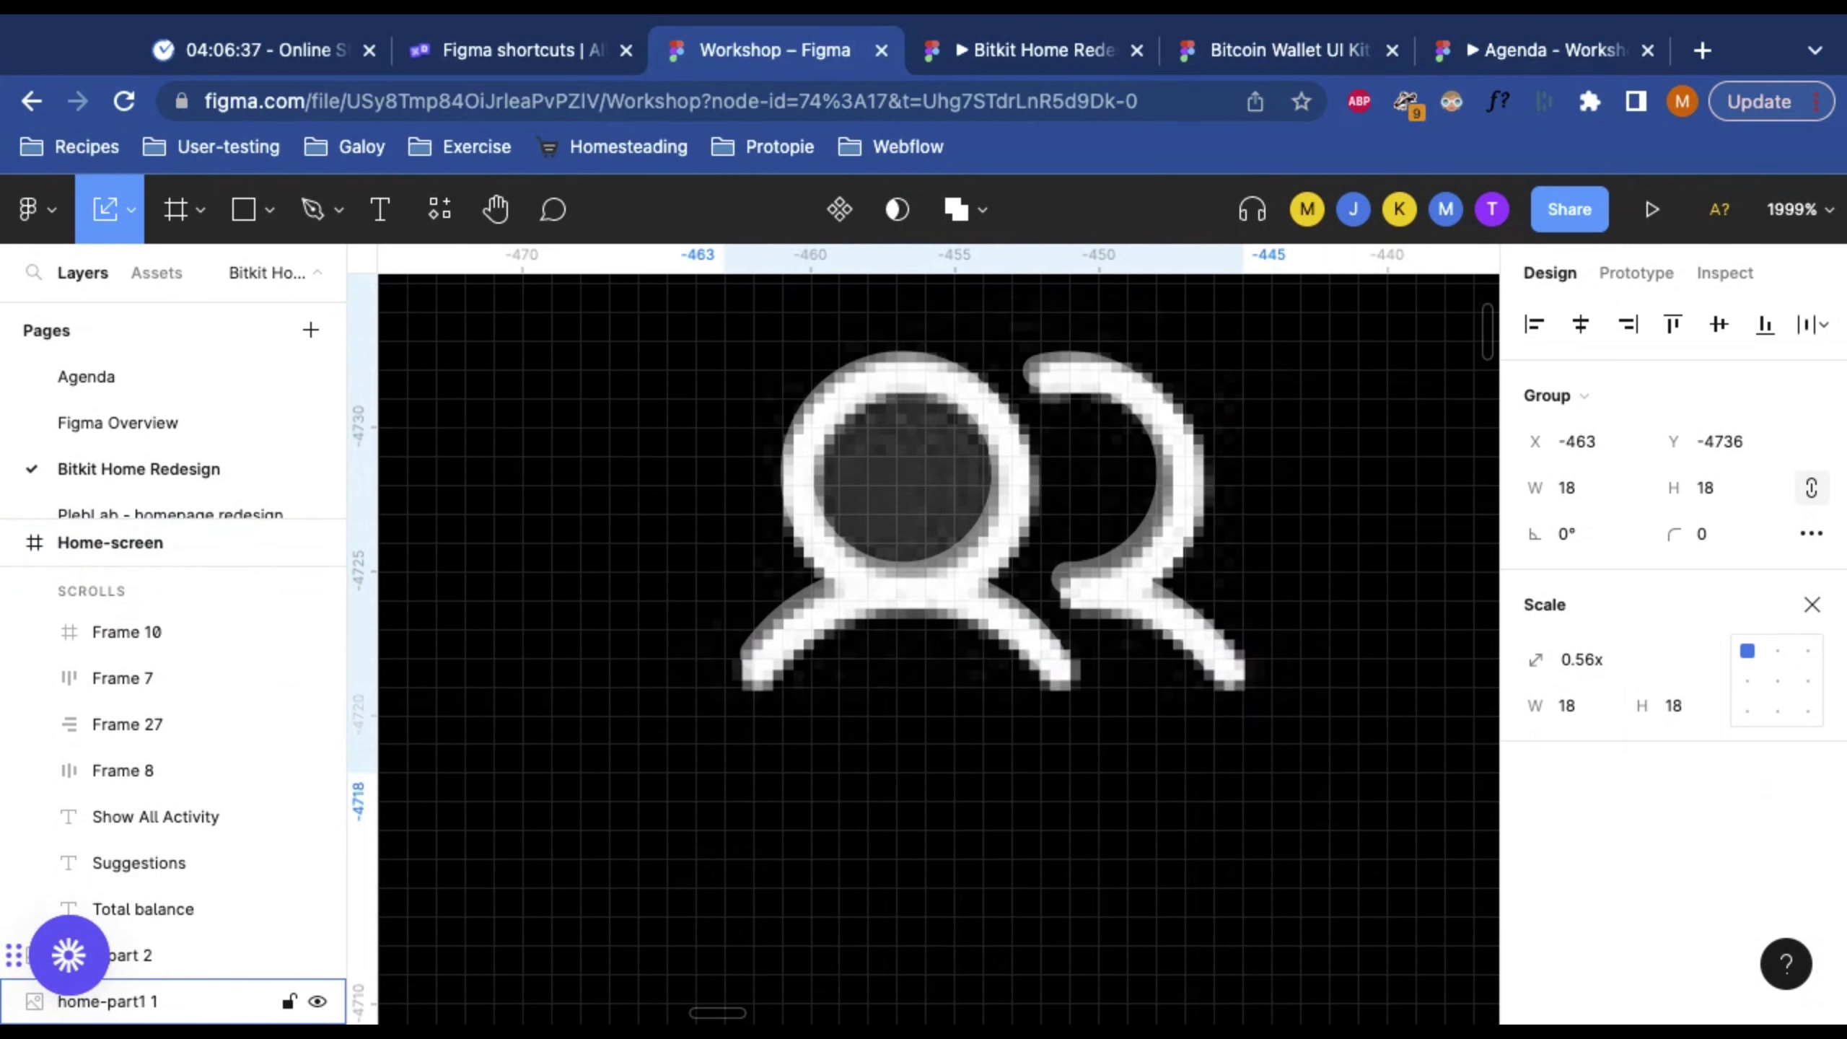
{"action": "scroll", "coordinate": [908, 466], "scroll_direction": "down", "scroll_amount": 5}
{"action": "left_click_drag", "start_coordinate": [943, 479], "coordinate": [825, 575]}
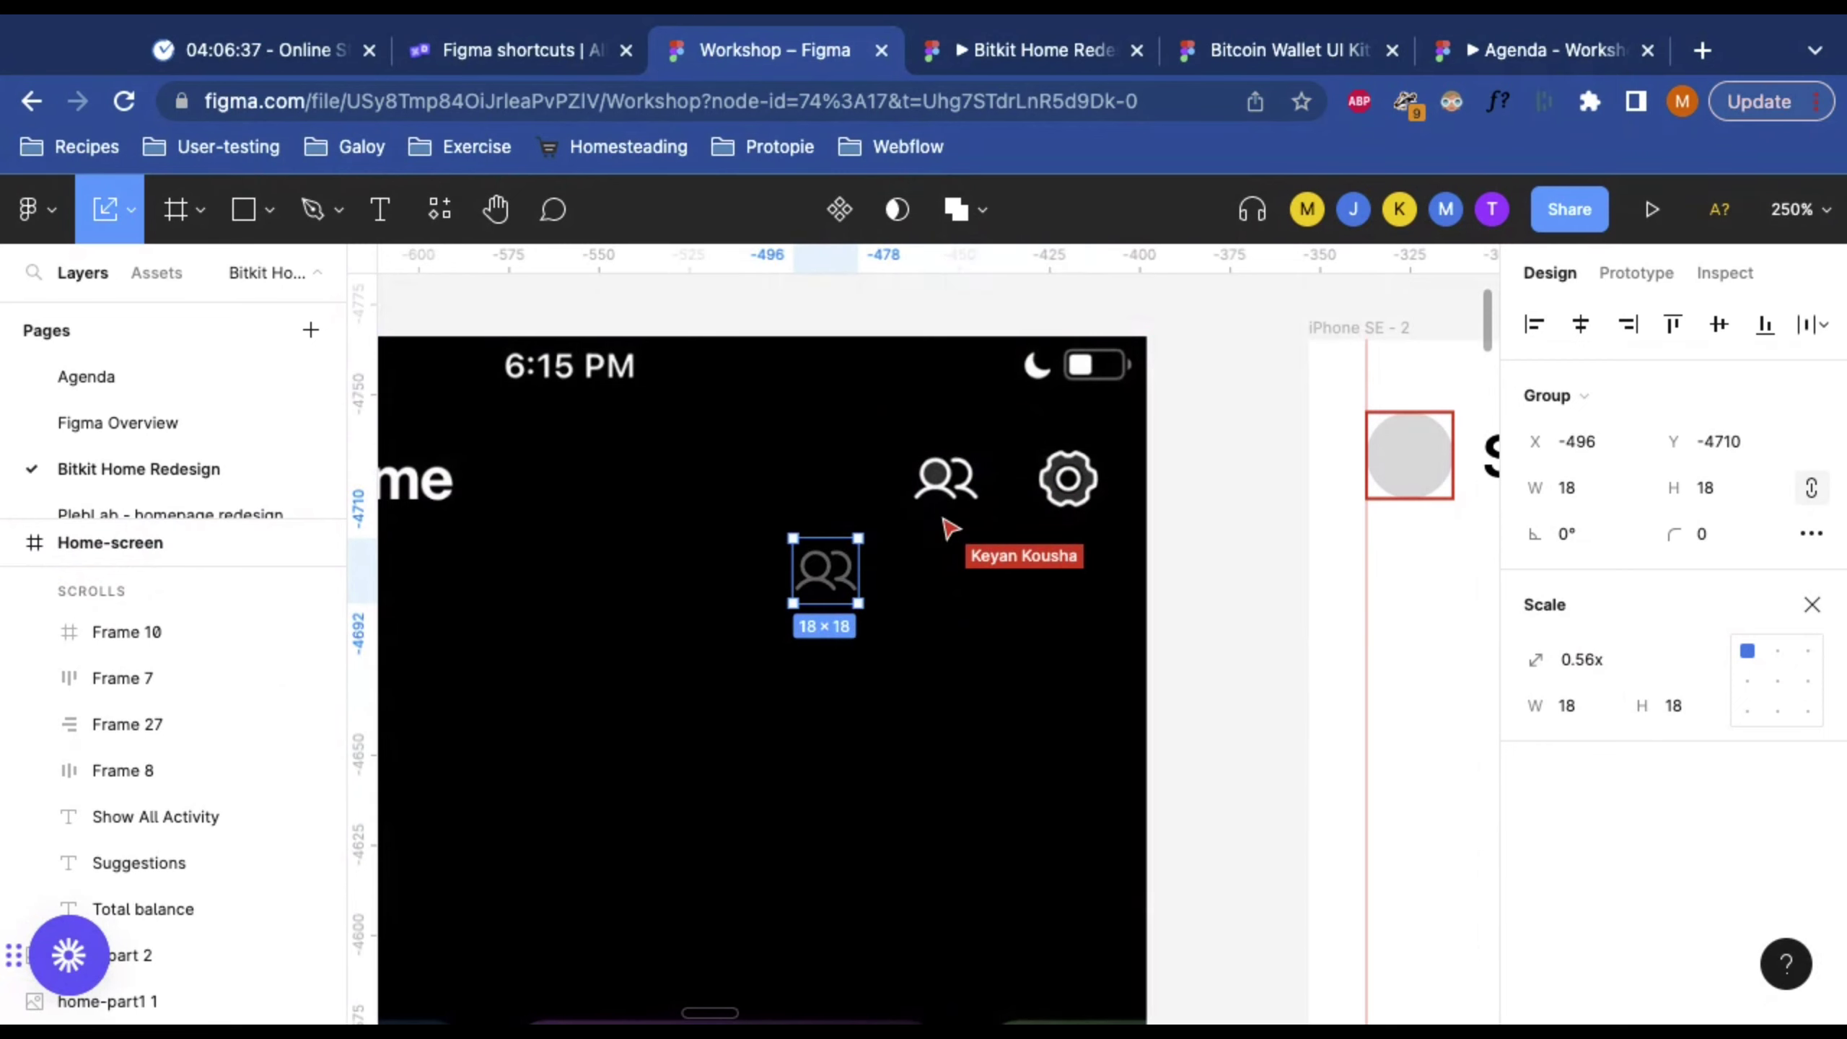
Step: Restore the Users icon to 100% opacity and place it in the iPhone SE - 2 header at X 220, Y 23
{"action": "key", "text": "0"}
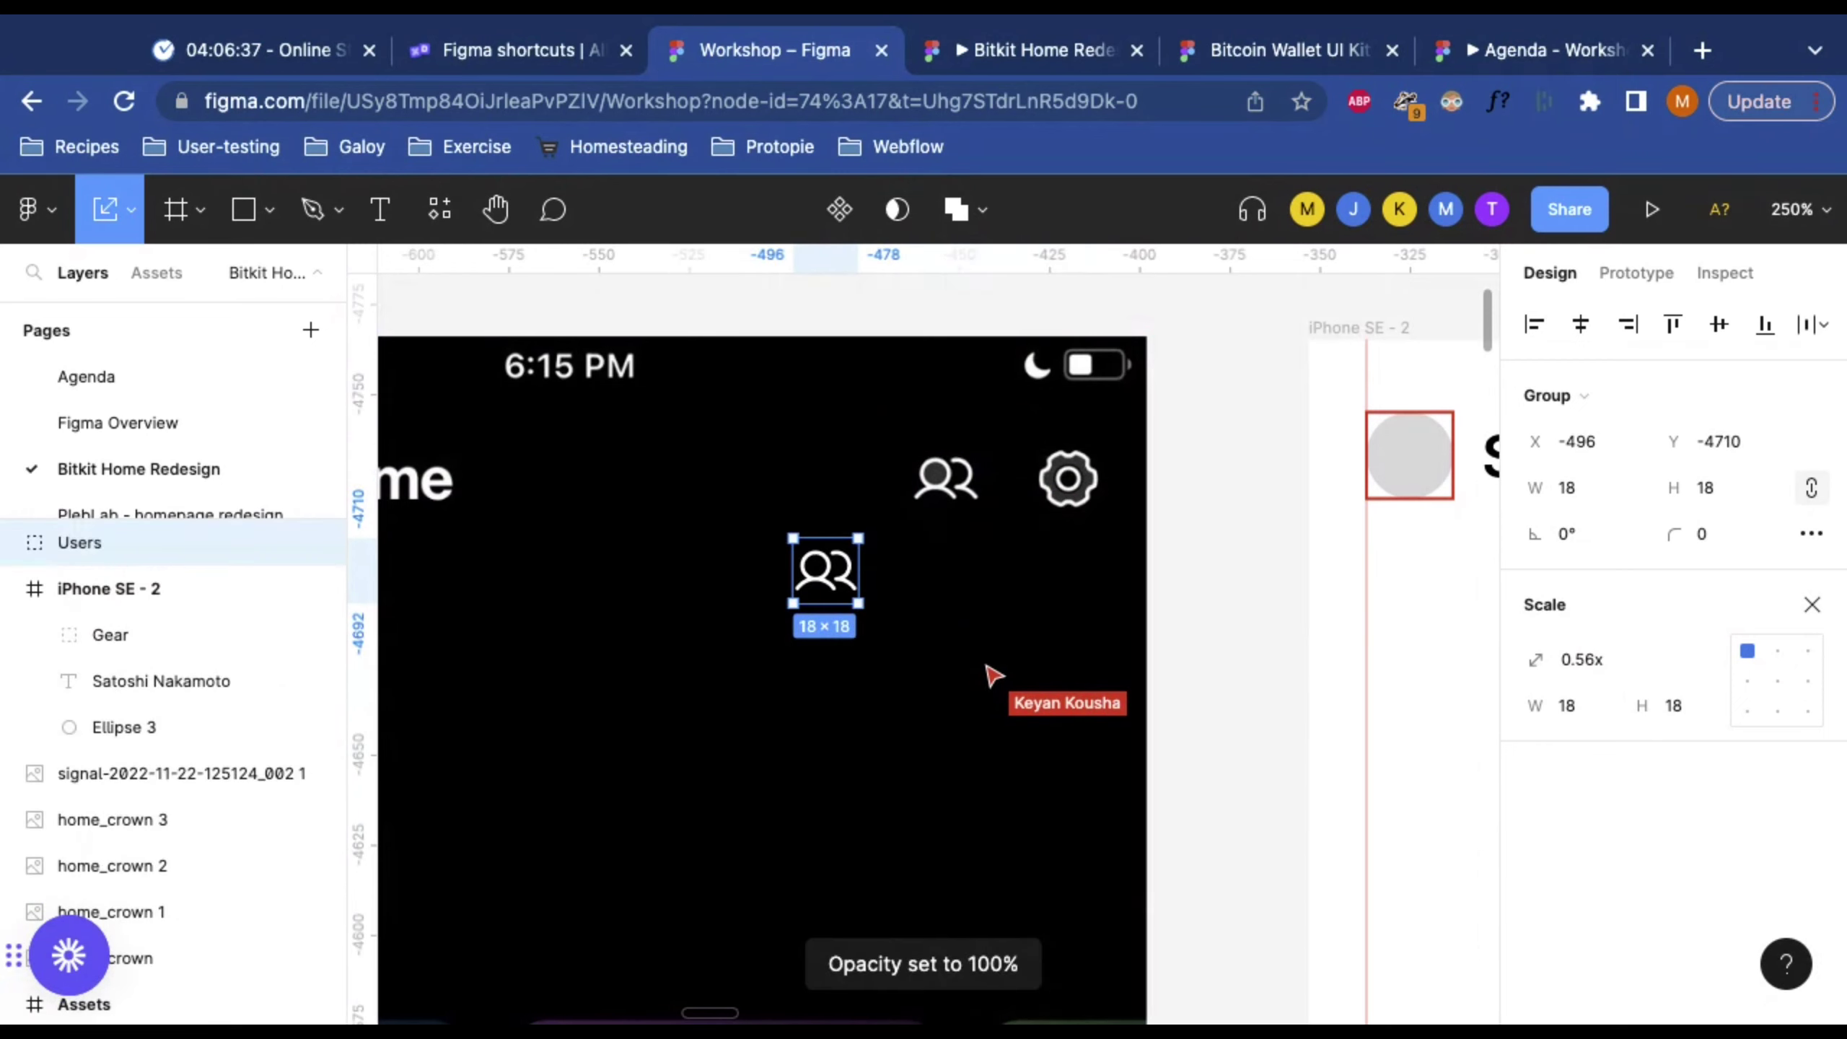
{"action": "left_click_drag", "start_coordinate": [990, 680], "coordinate": [1248, 454]}
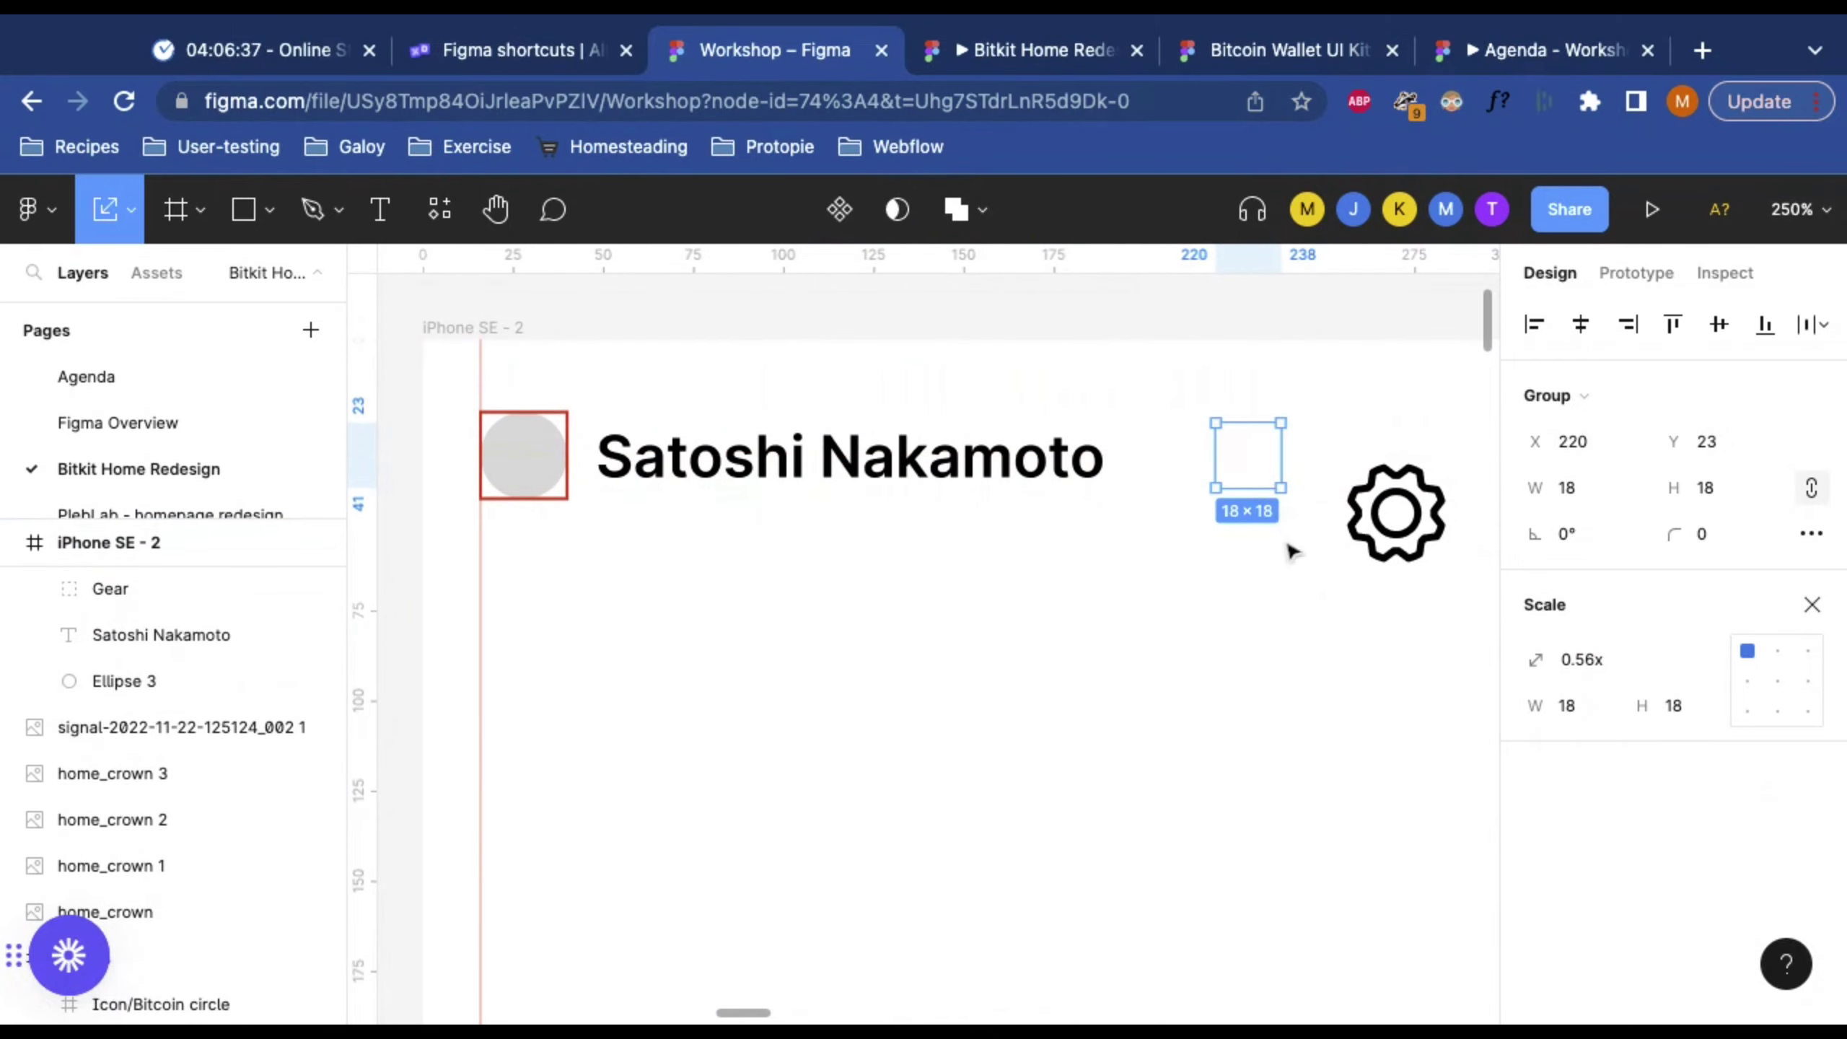
{"action": "scroll", "coordinate": [1200, 660], "scroll_direction": "down", "scroll_amount": 5}
{"action": "scroll", "coordinate": [1200, 660], "scroll_direction": "down", "scroll_amount": 3}
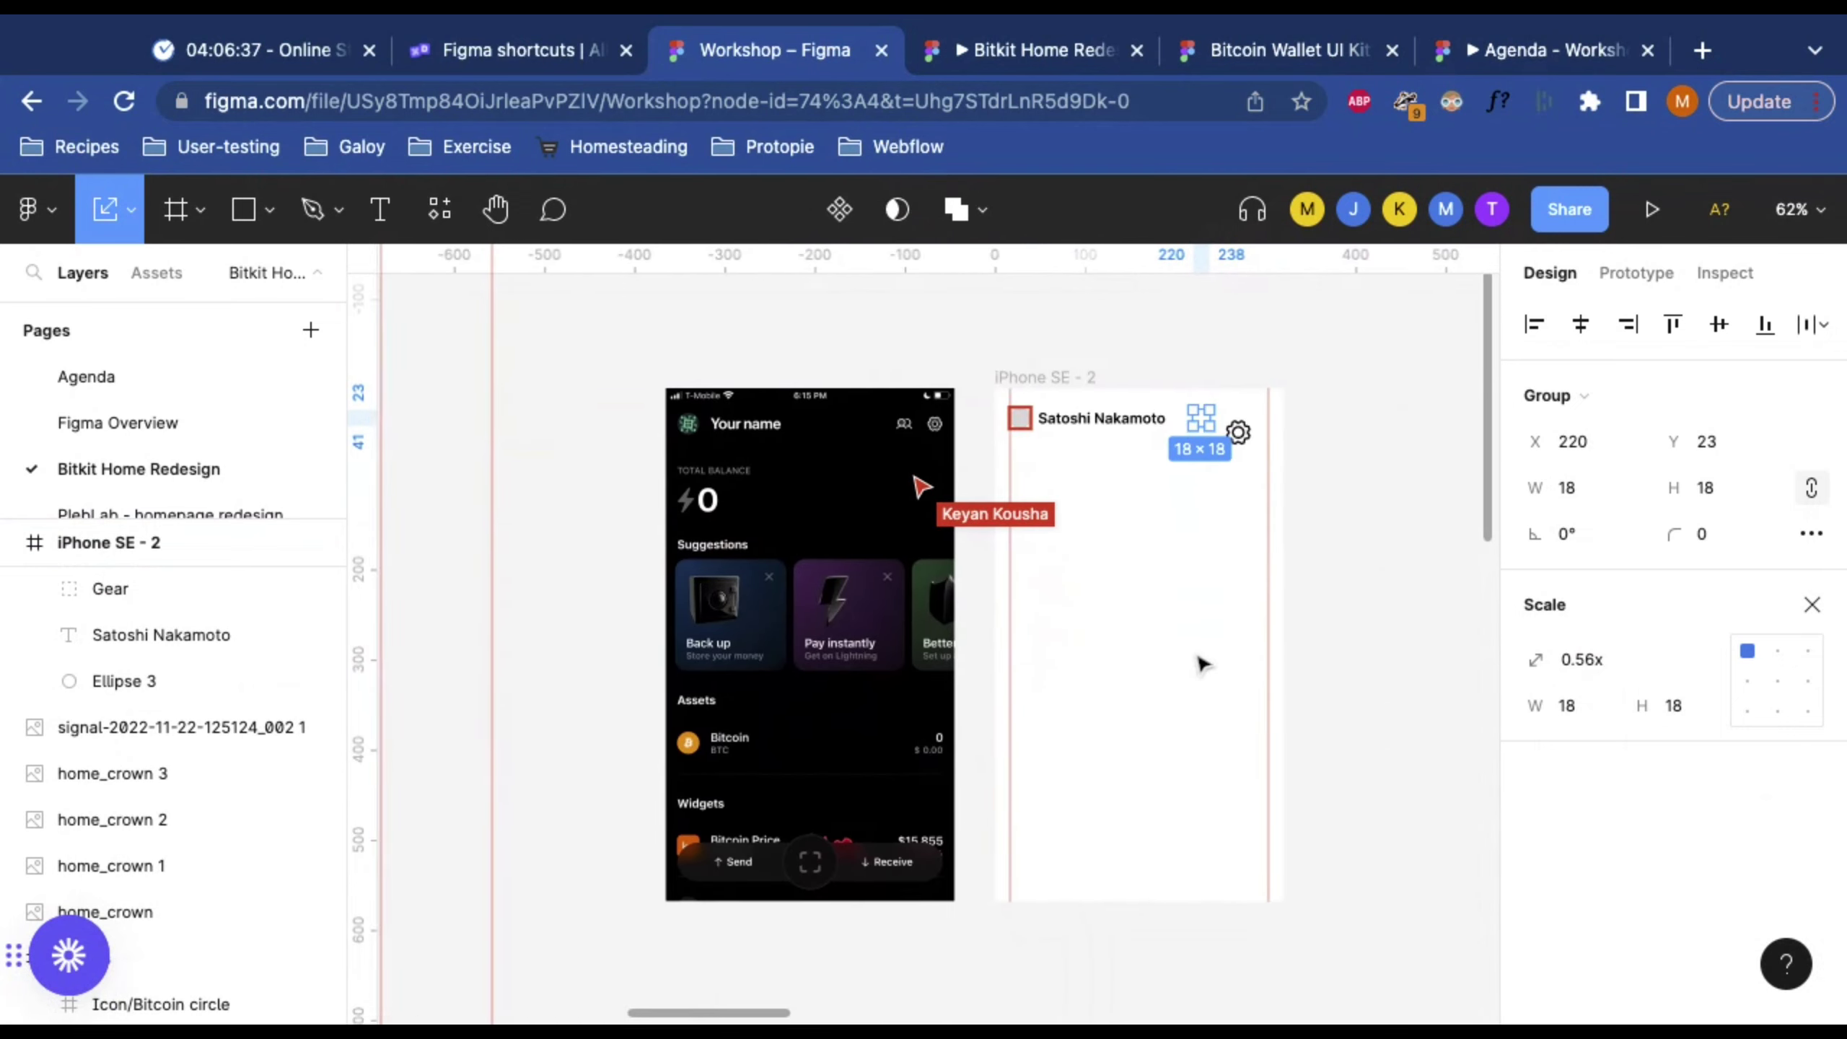
{"action": "scroll", "coordinate": [1200, 661], "scroll_direction": "right", "scroll_amount": 1}
{"action": "scroll", "coordinate": [1052, 401], "scroll_direction": "up", "scroll_amount": 3}
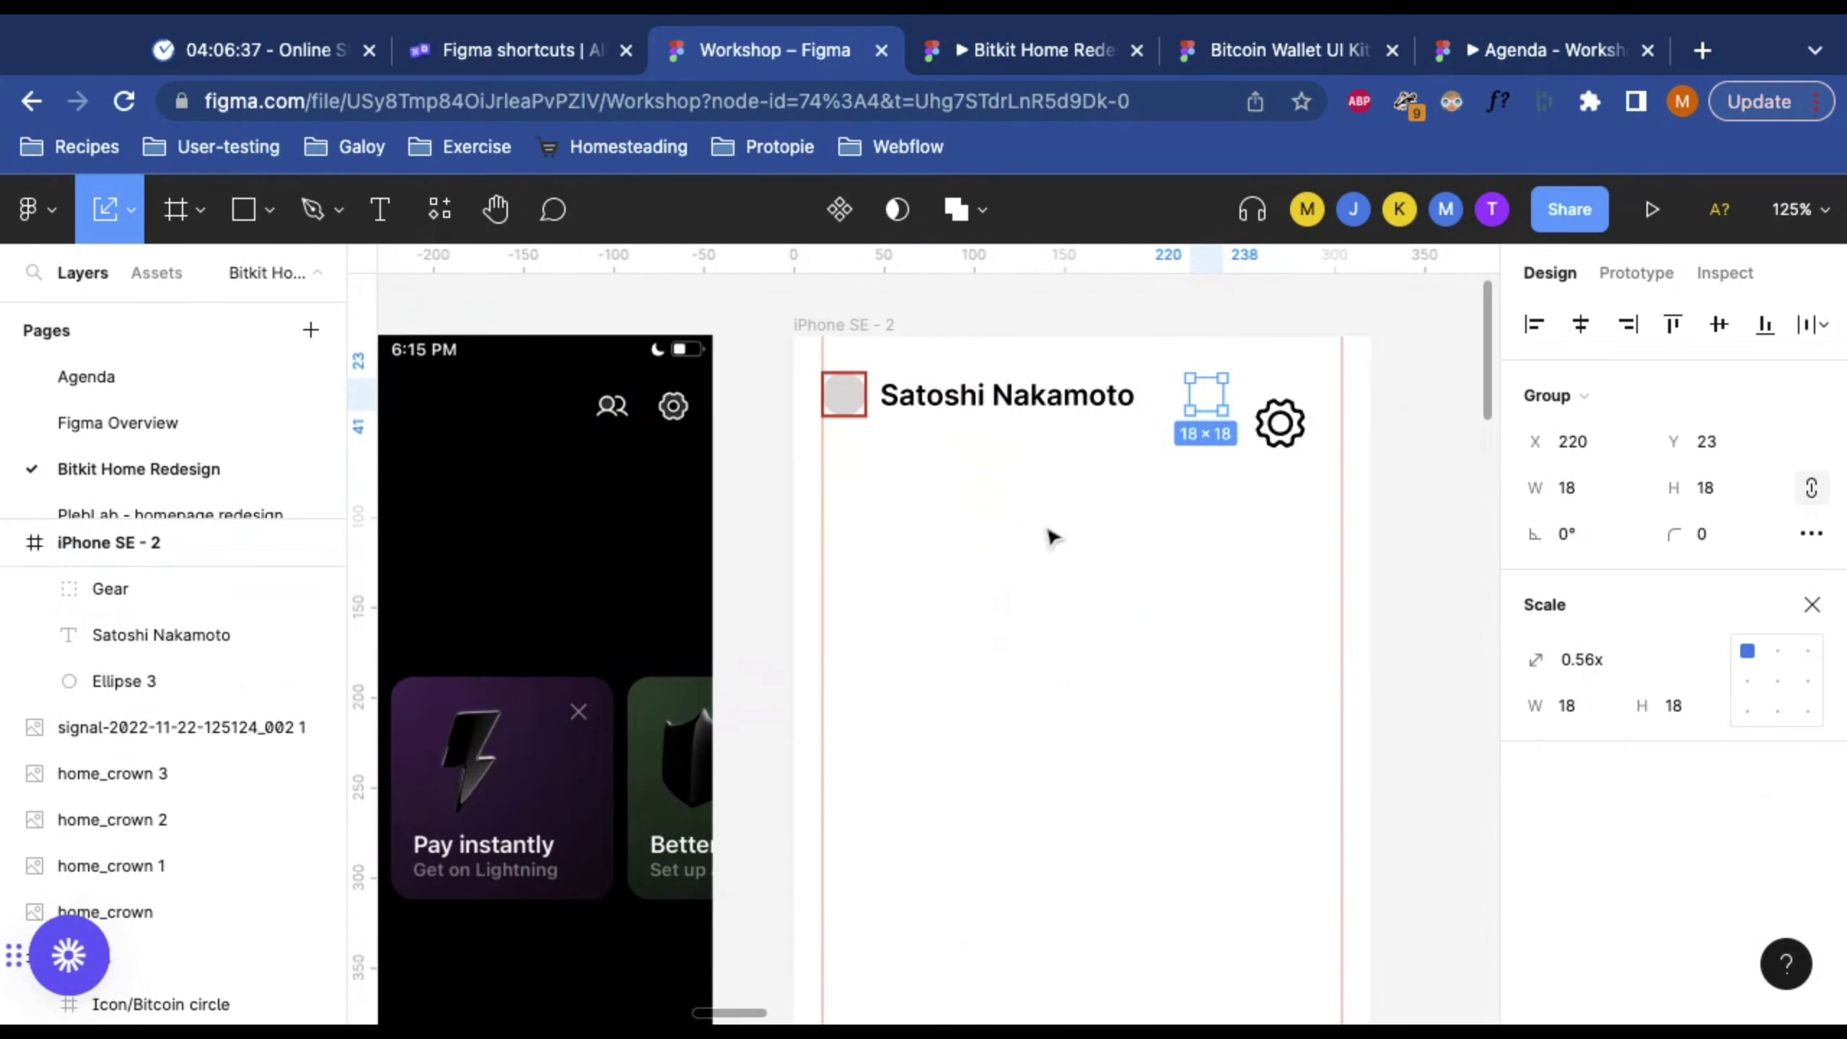
{"action": "scroll", "coordinate": [1051, 536], "scroll_direction": "up", "scroll_amount": 1}
{"action": "scroll", "coordinate": [1051, 536], "scroll_direction": "left", "scroll_amount": 1}
{"action": "scroll", "coordinate": [1025, 497], "scroll_direction": "left", "scroll_amount": 4}
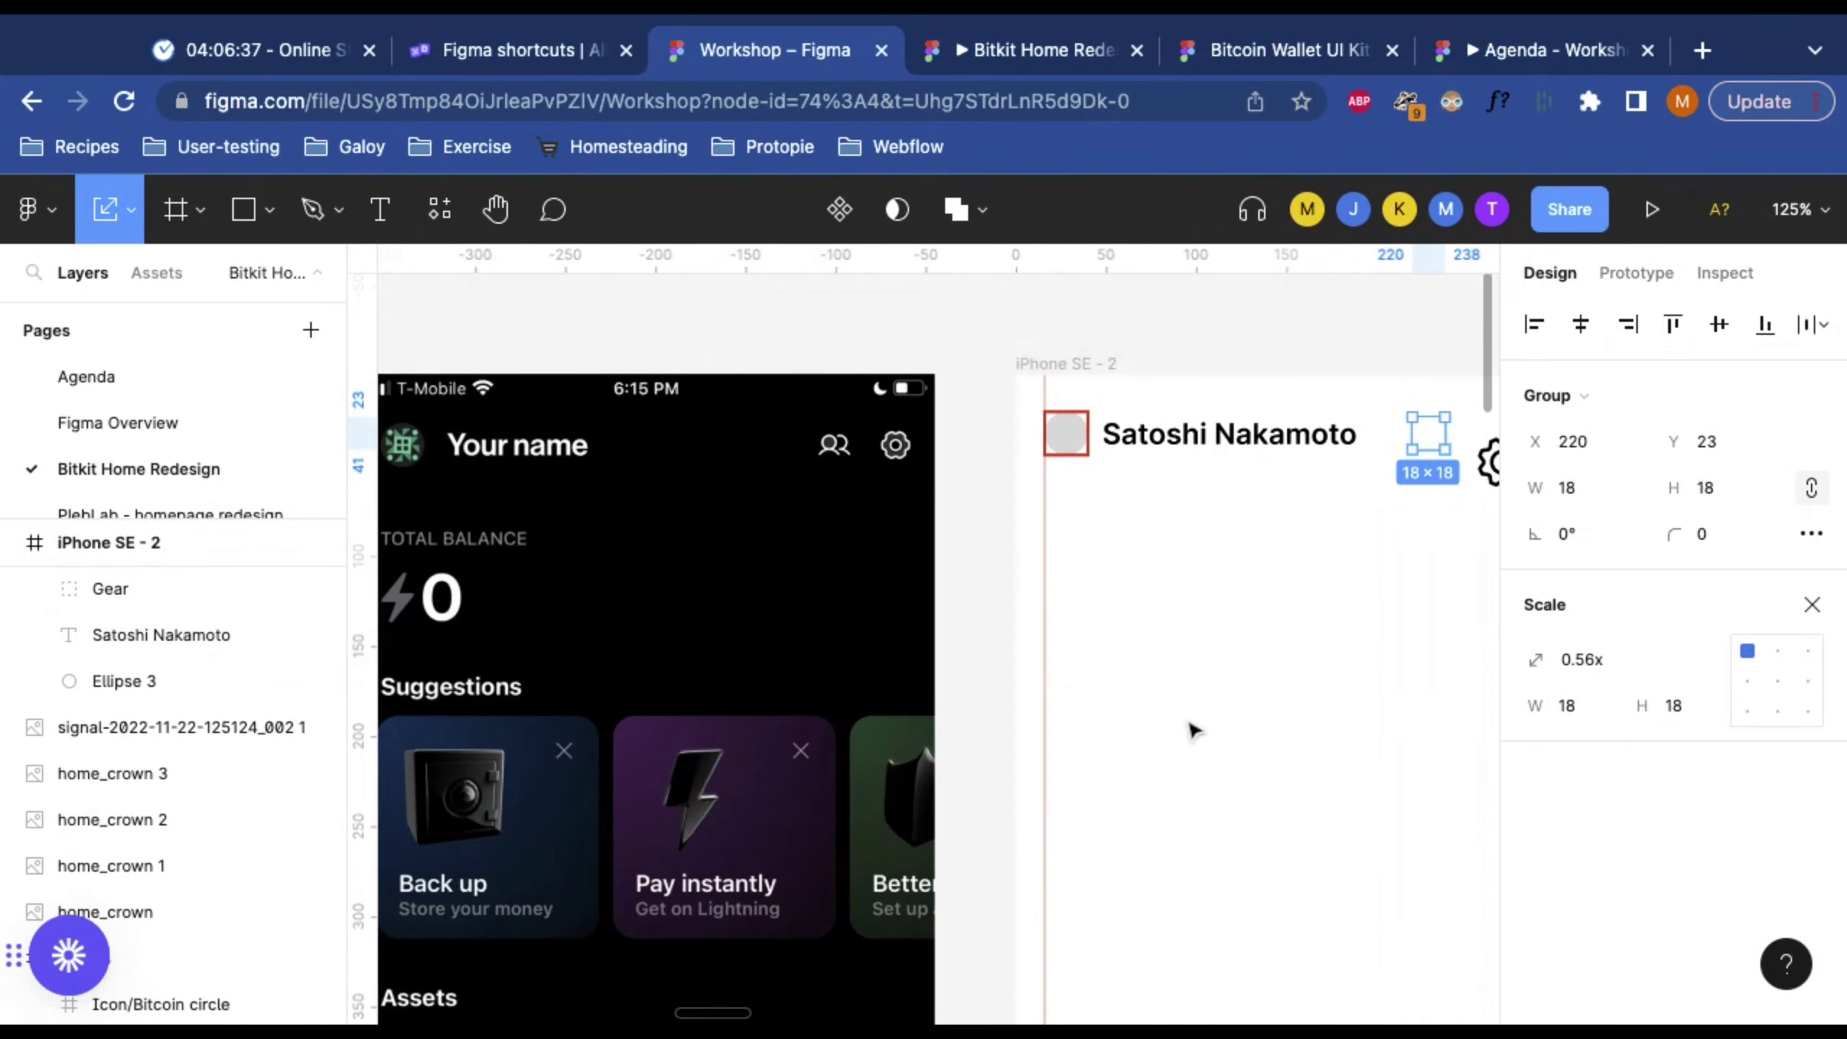
{"action": "scroll", "coordinate": [1185, 731], "scroll_direction": "right", "scroll_amount": 5}
{"action": "scroll", "coordinate": [1185, 731], "scroll_direction": "up", "scroll_amount": 1}
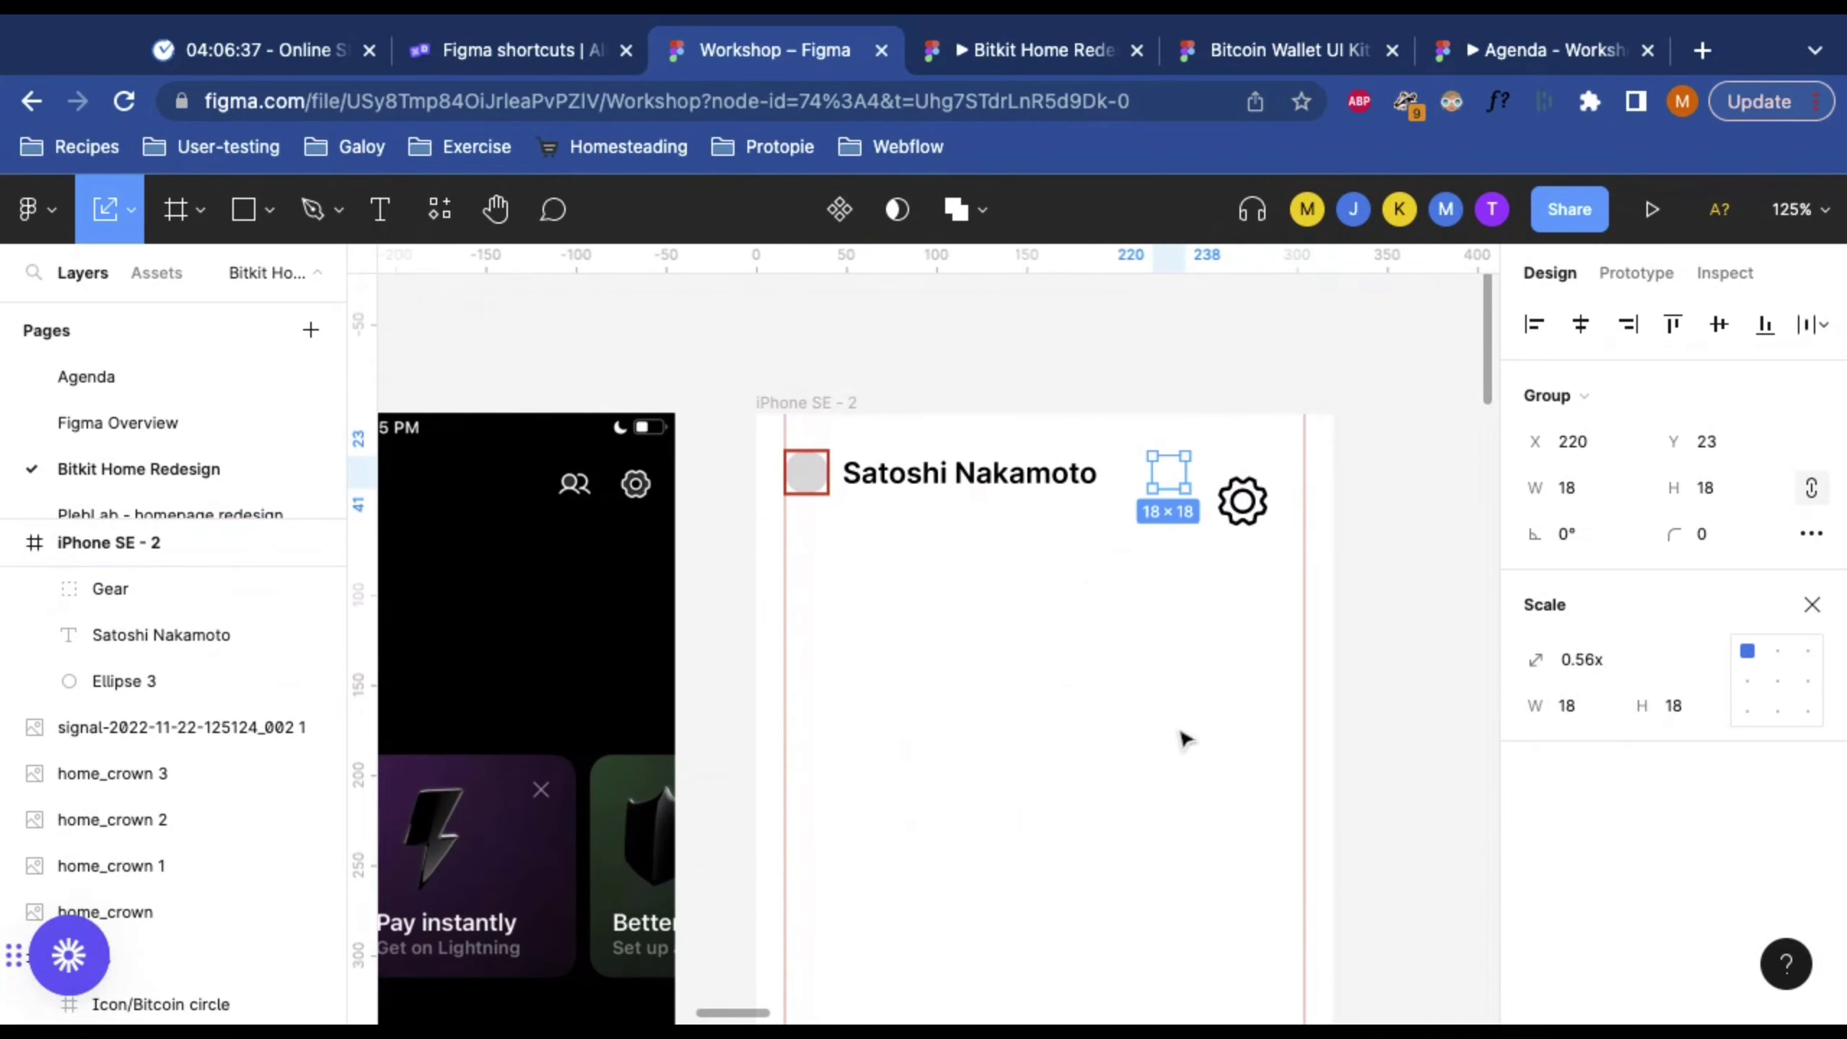
Step: Fill the iPhone SE - 2 frame with black 000000 sampled from the mockup background
{"action": "left_click", "coordinate": [801, 406]}
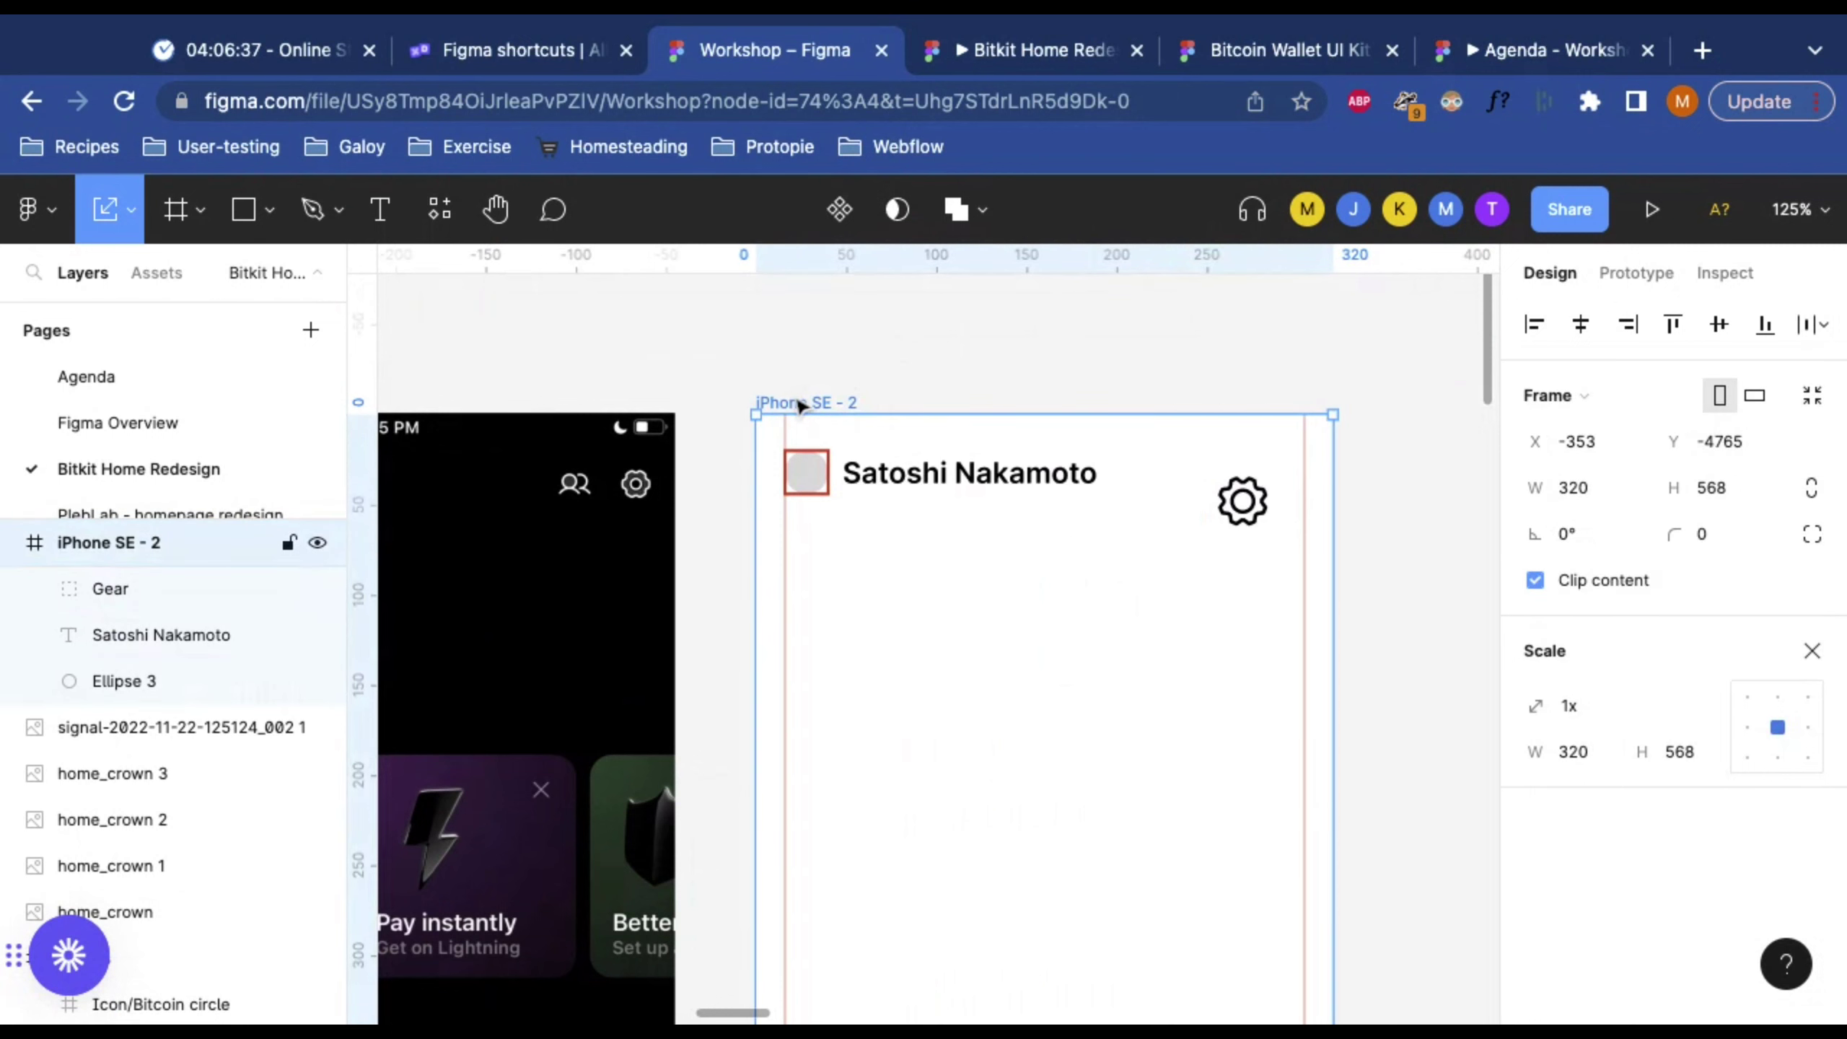
{"action": "scroll", "coordinate": [801, 405], "scroll_direction": "left", "scroll_amount": 6}
{"action": "scroll", "coordinate": [801, 405], "scroll_direction": "down", "scroll_amount": 1}
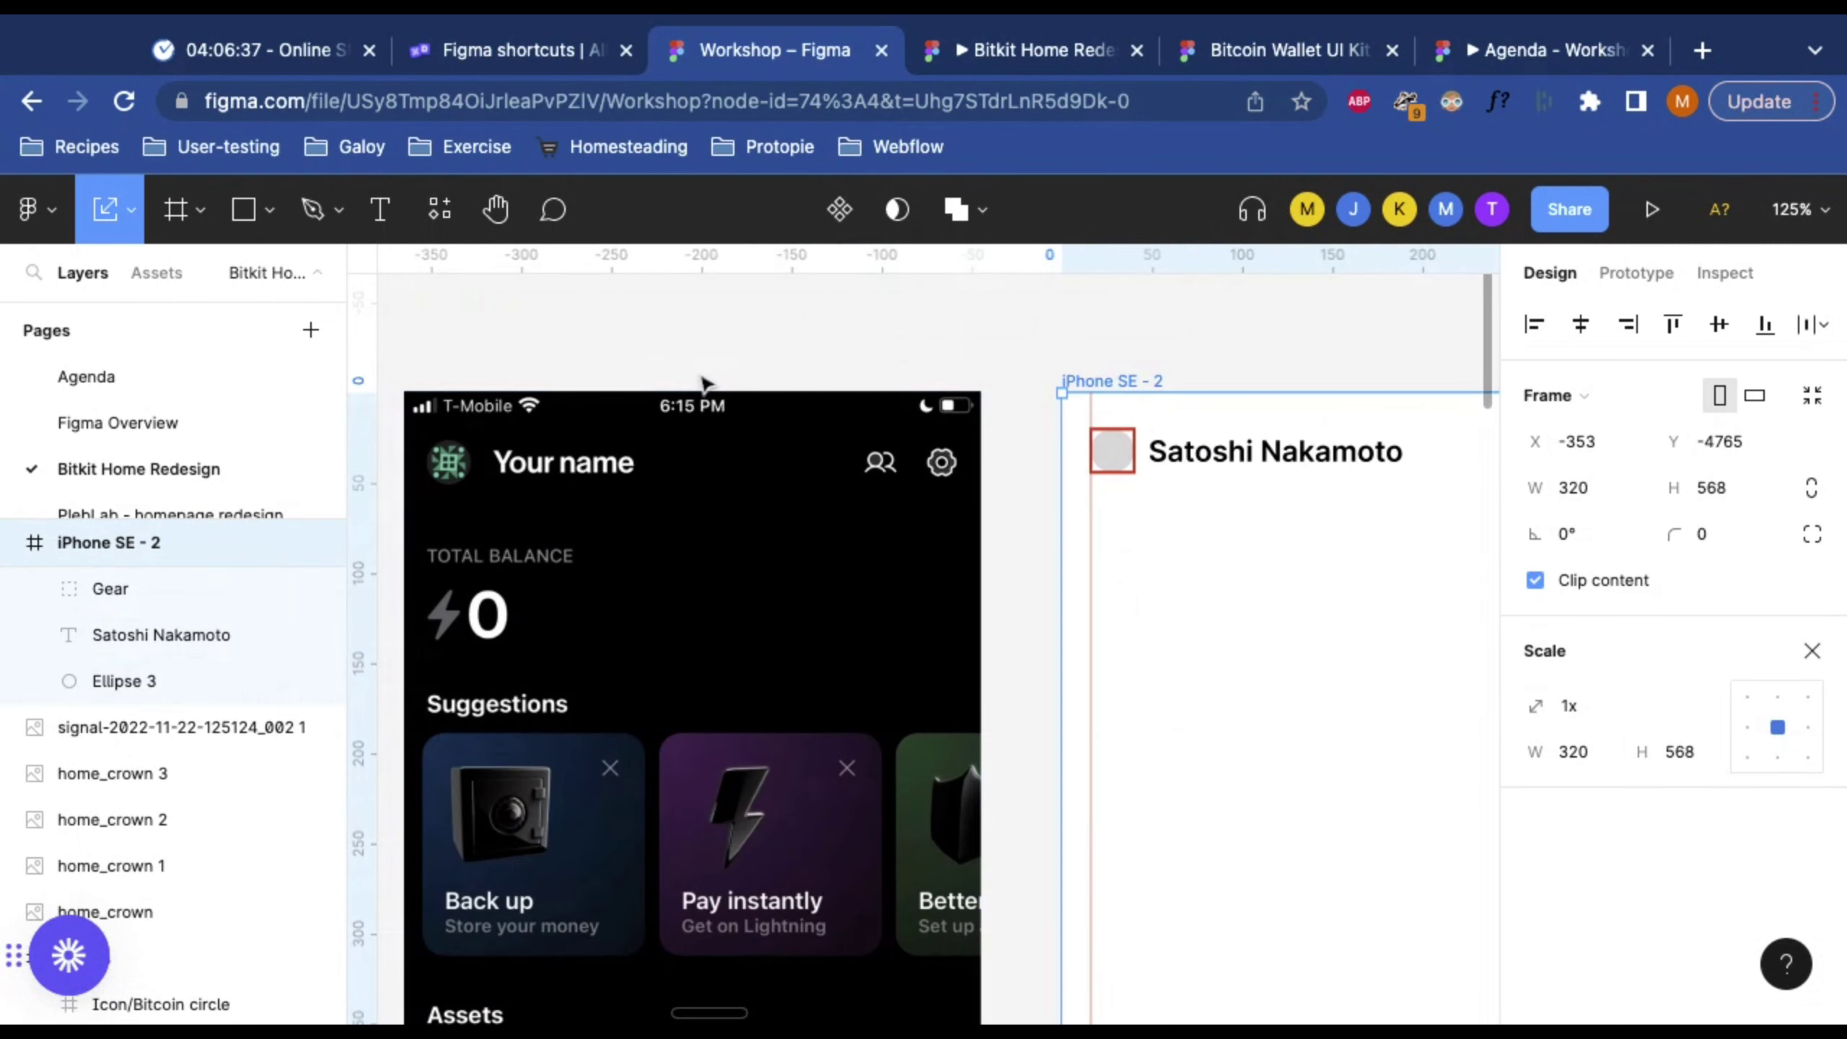
{"action": "key", "text": "i"}
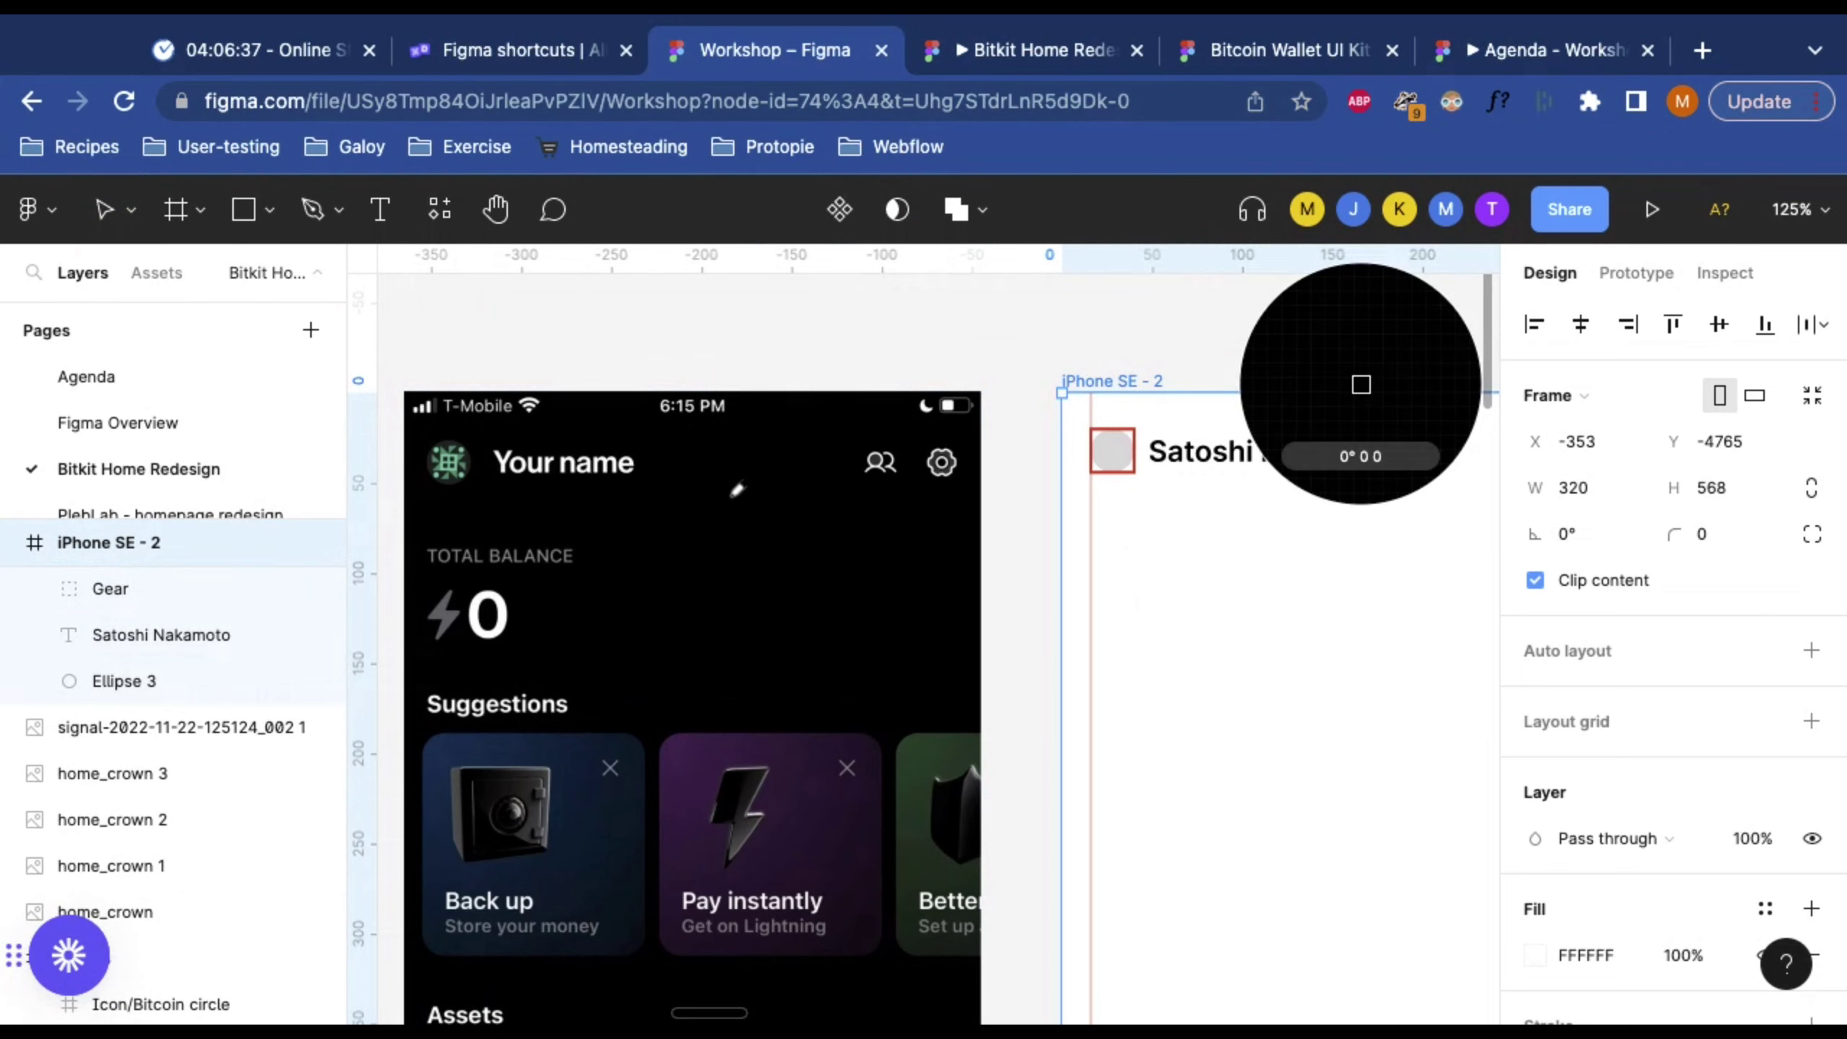
{"action": "left_click", "coordinate": [733, 489]}
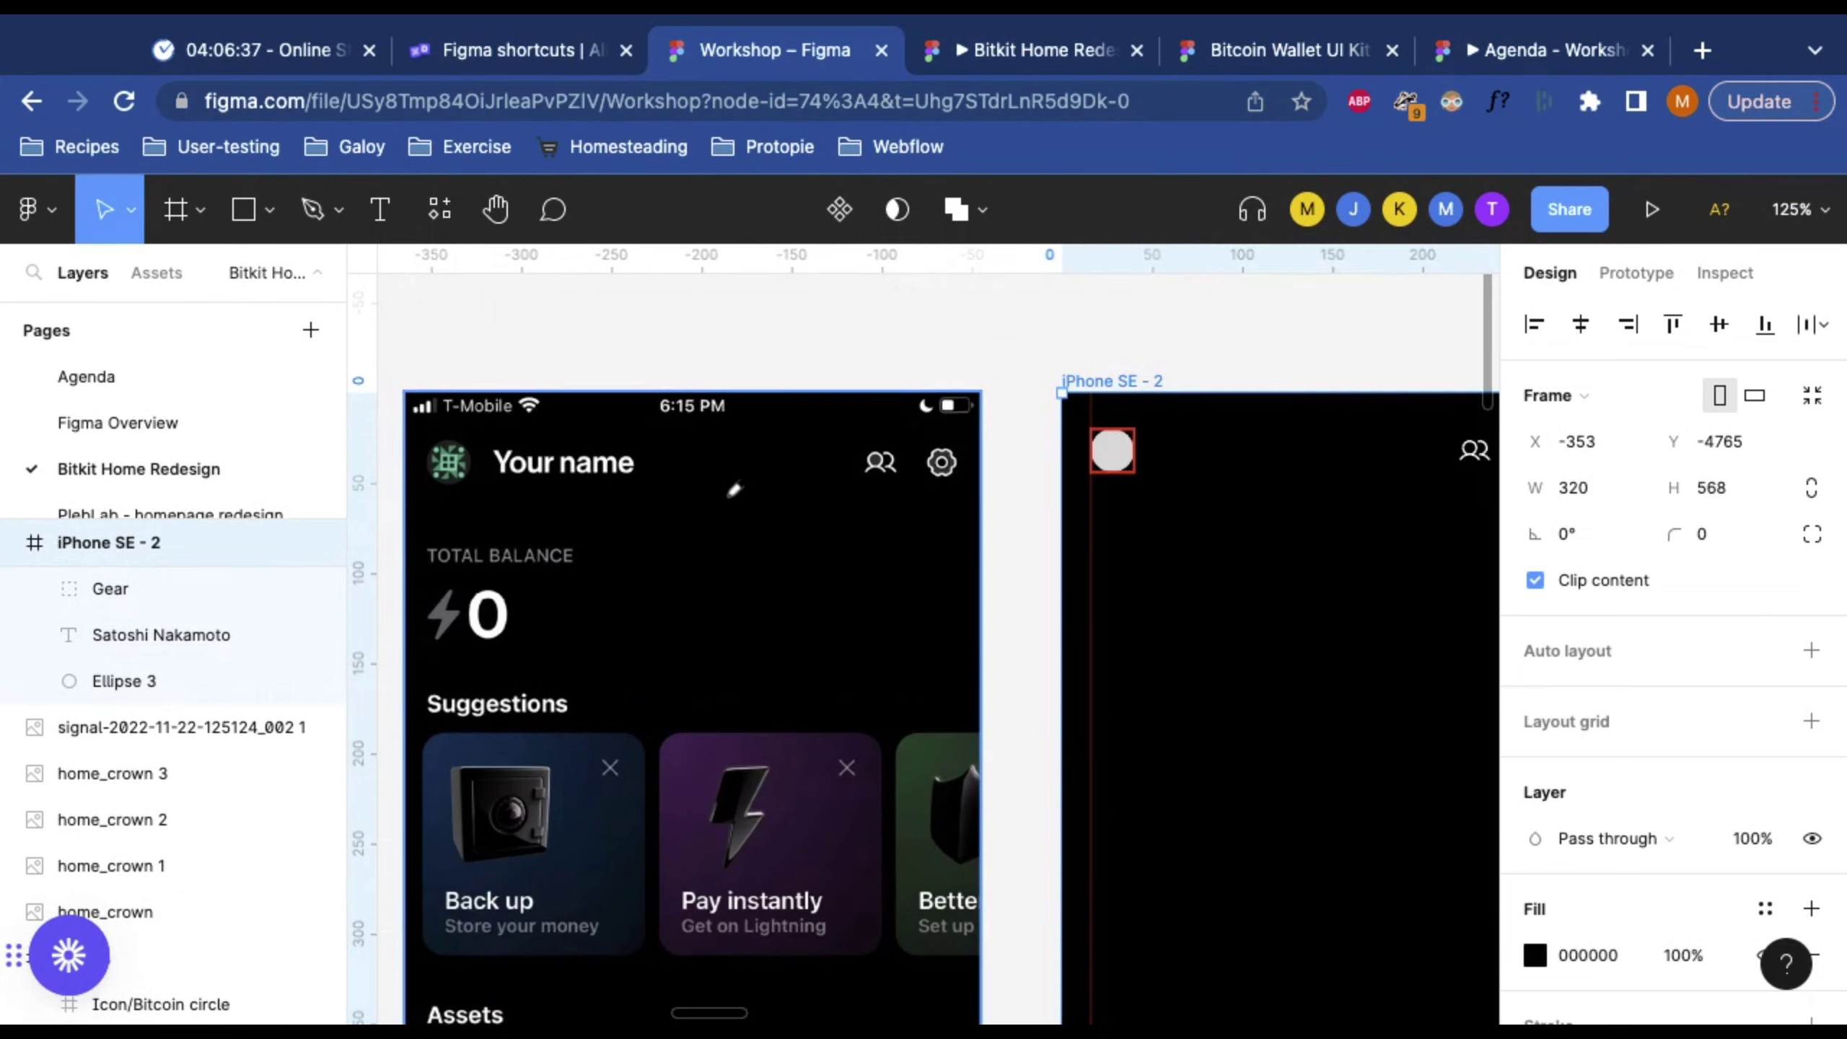
{"action": "scroll", "coordinate": [1167, 647], "scroll_direction": "right", "scroll_amount": 5}
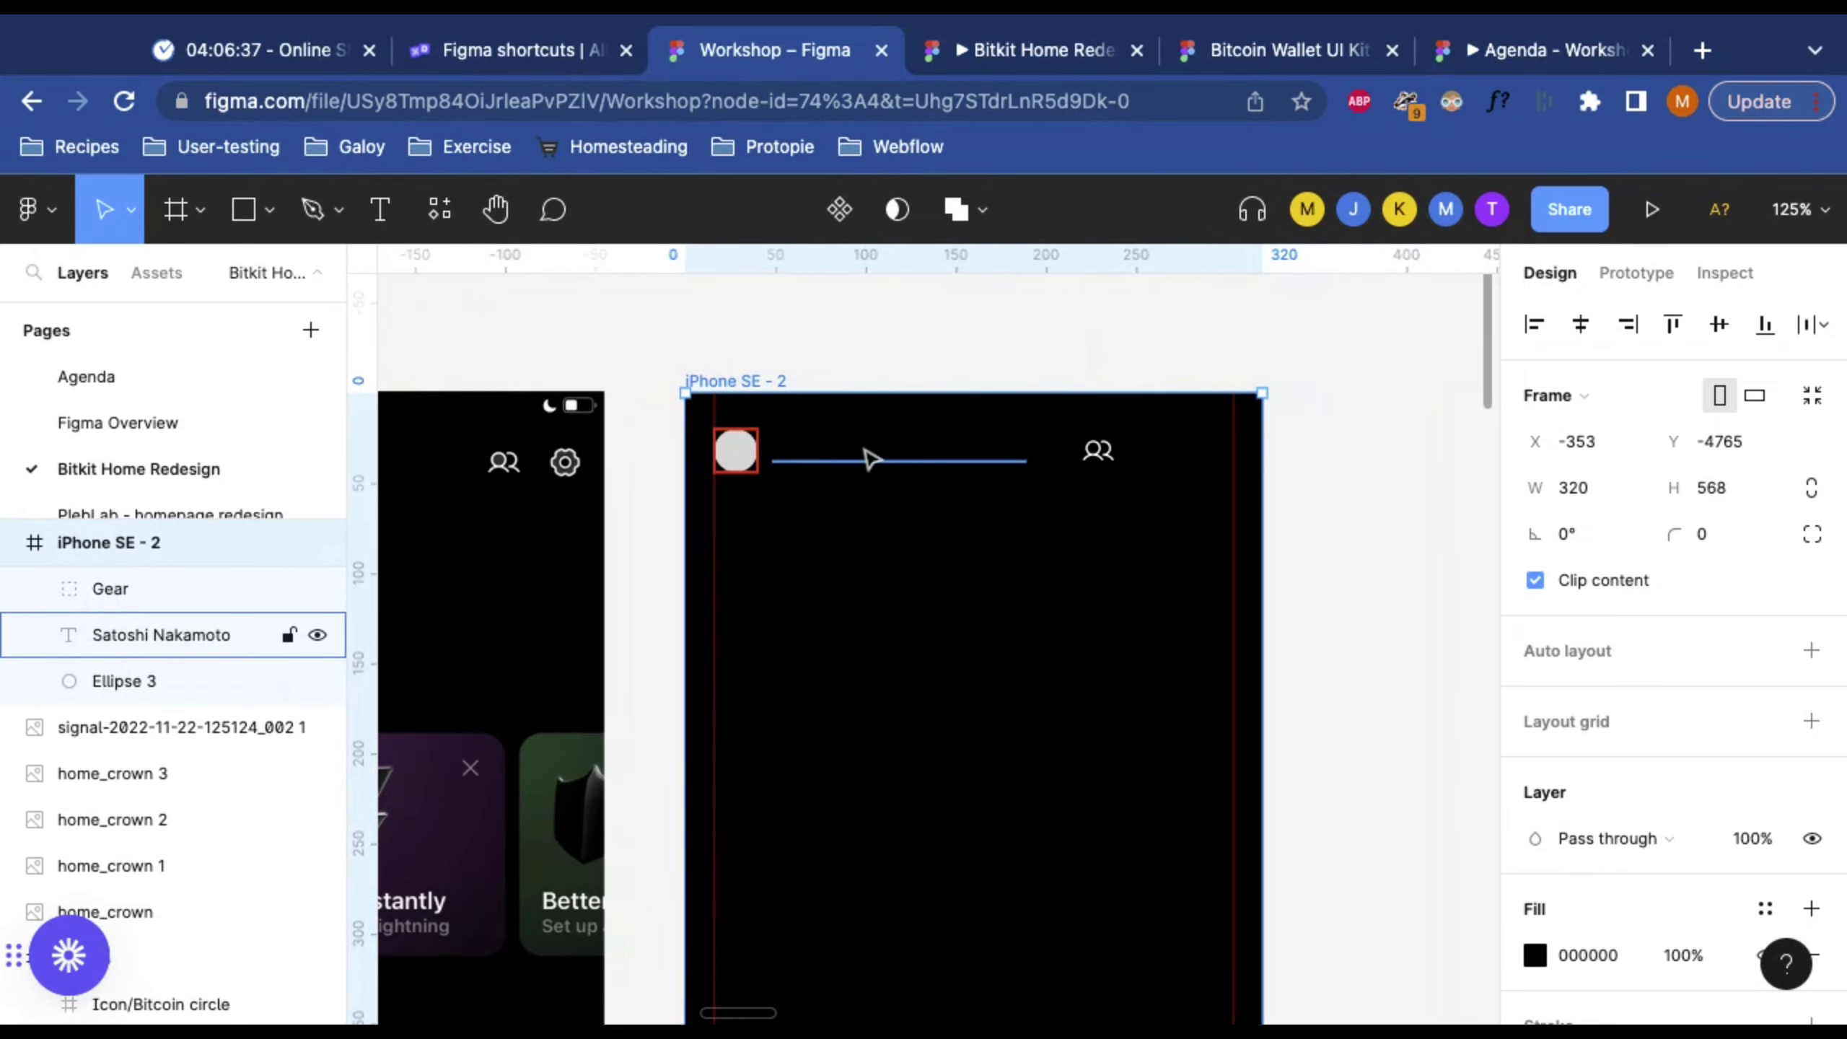
Step: Set the Satoshi Nakamoto text fill to white FFFFFF
{"action": "left_click", "coordinate": [870, 456]}
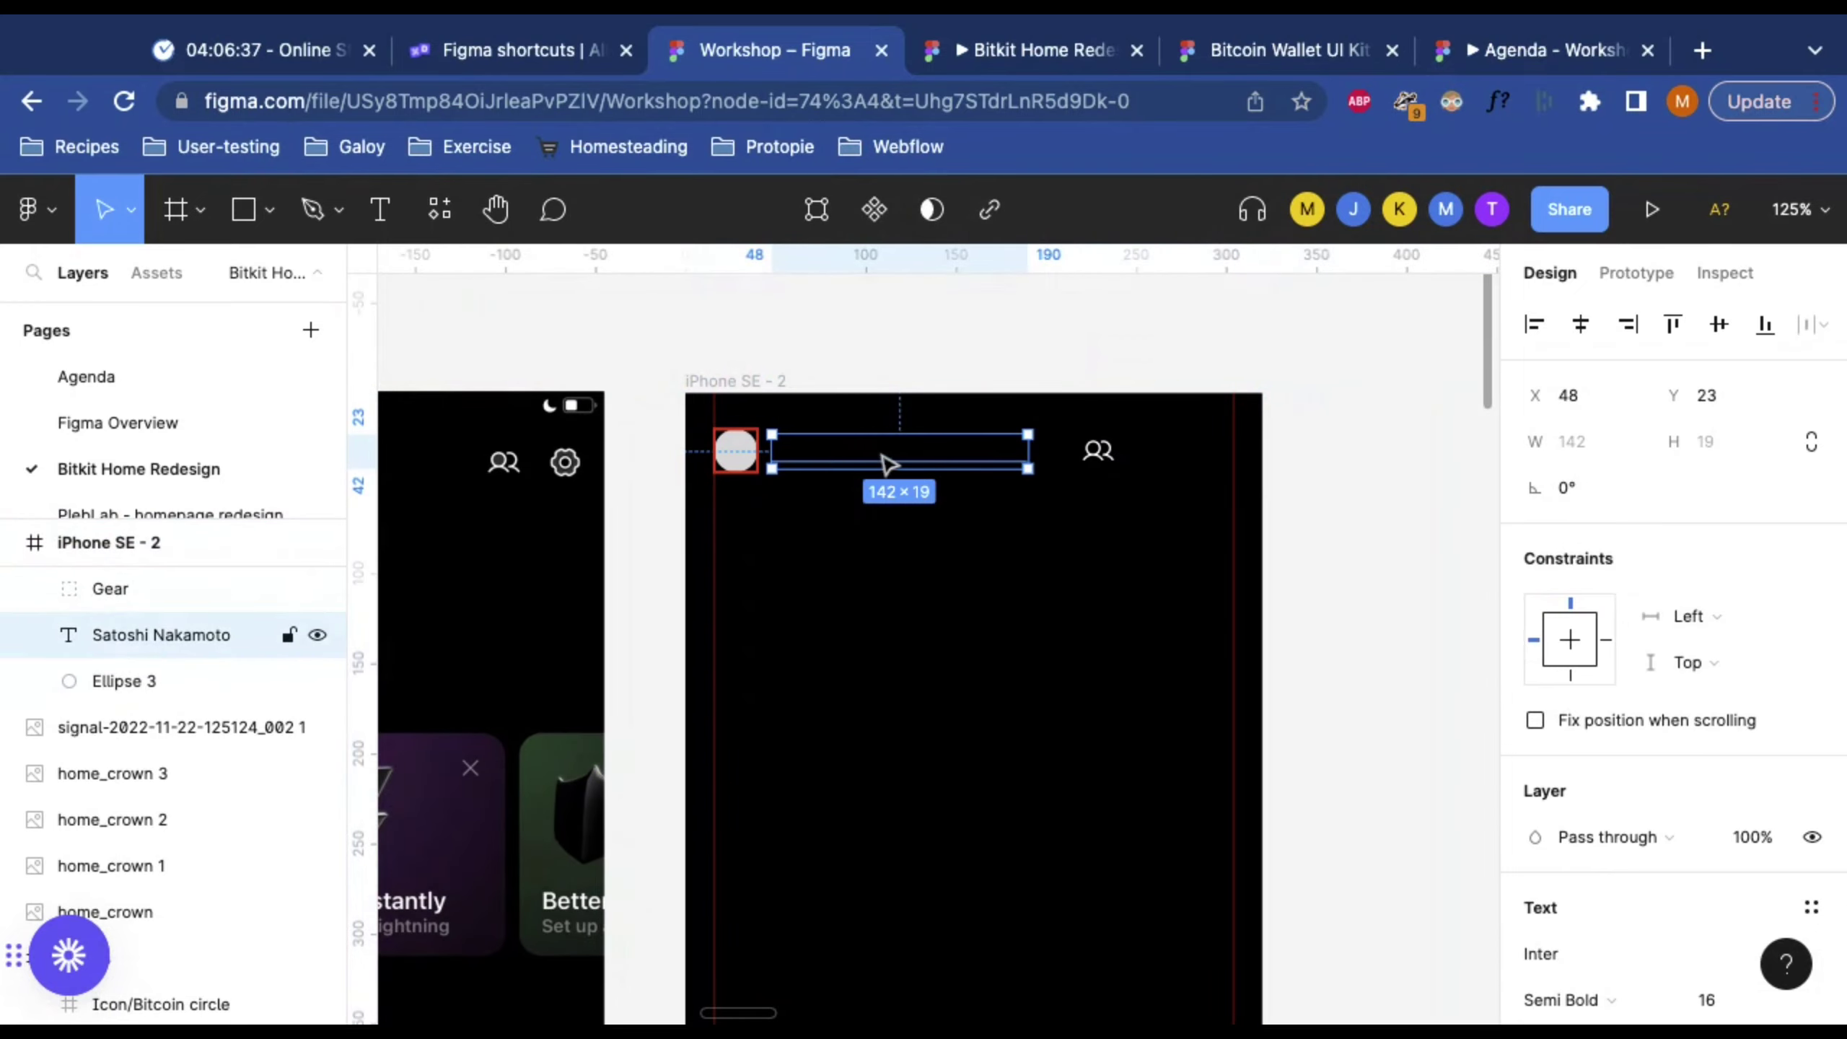
{"action": "scroll", "coordinate": [1775, 841], "scroll_direction": "down", "scroll_amount": 5}
{"action": "scroll", "coordinate": [1777, 844], "scroll_direction": "down", "scroll_amount": 2}
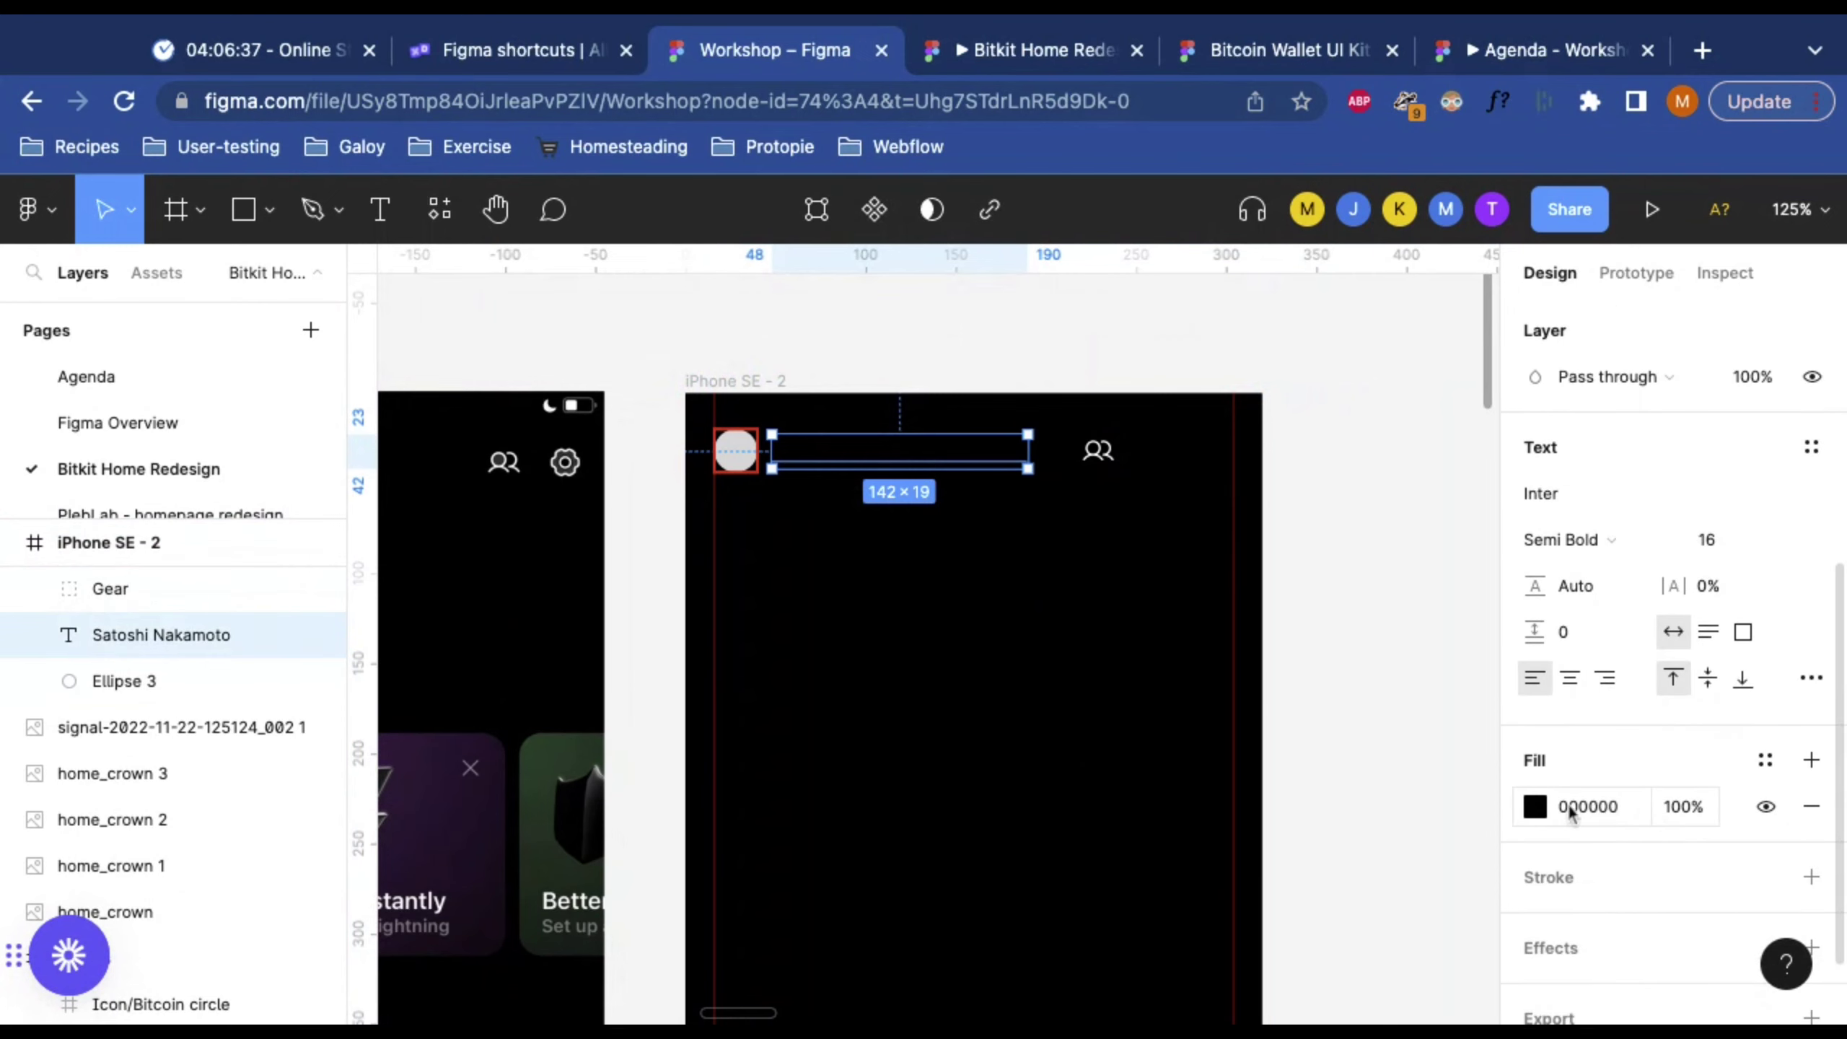
{"action": "left_click", "coordinate": [1536, 806]}
{"action": "left_click", "coordinate": [1402, 483]}
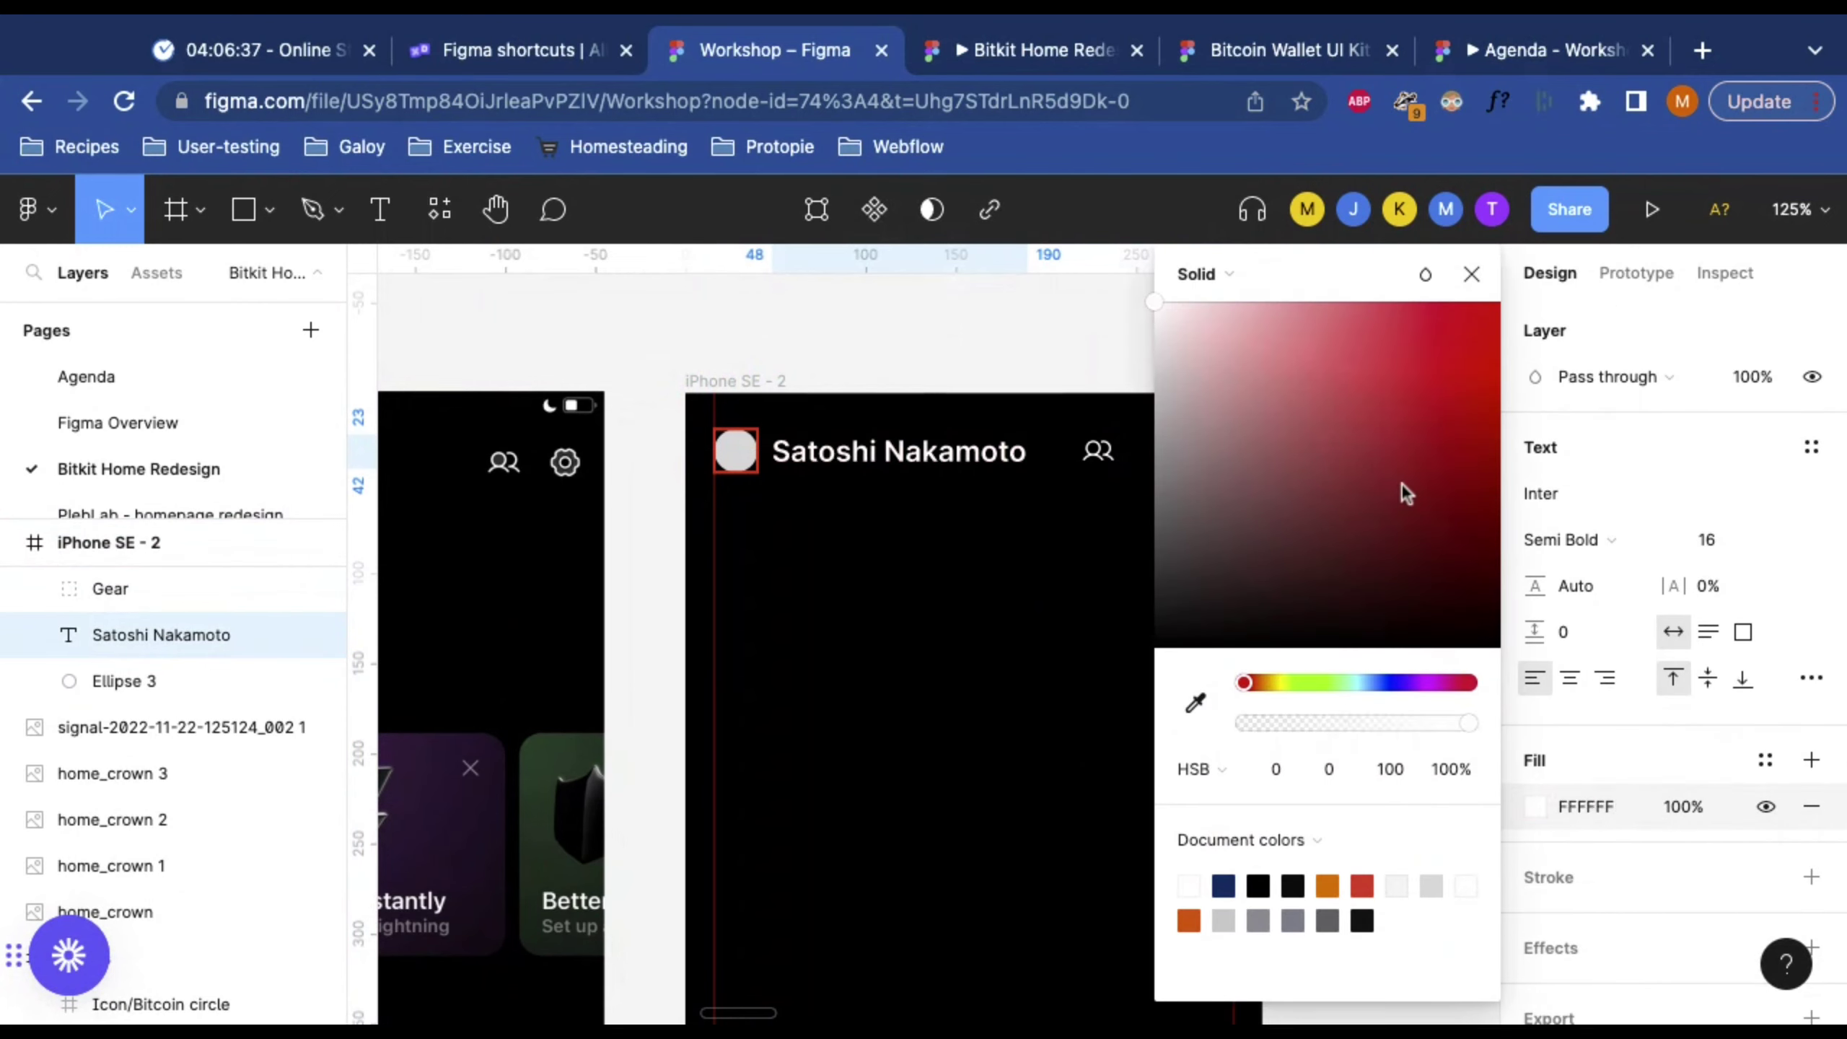
{"action": "left_click", "coordinate": [1472, 274]}
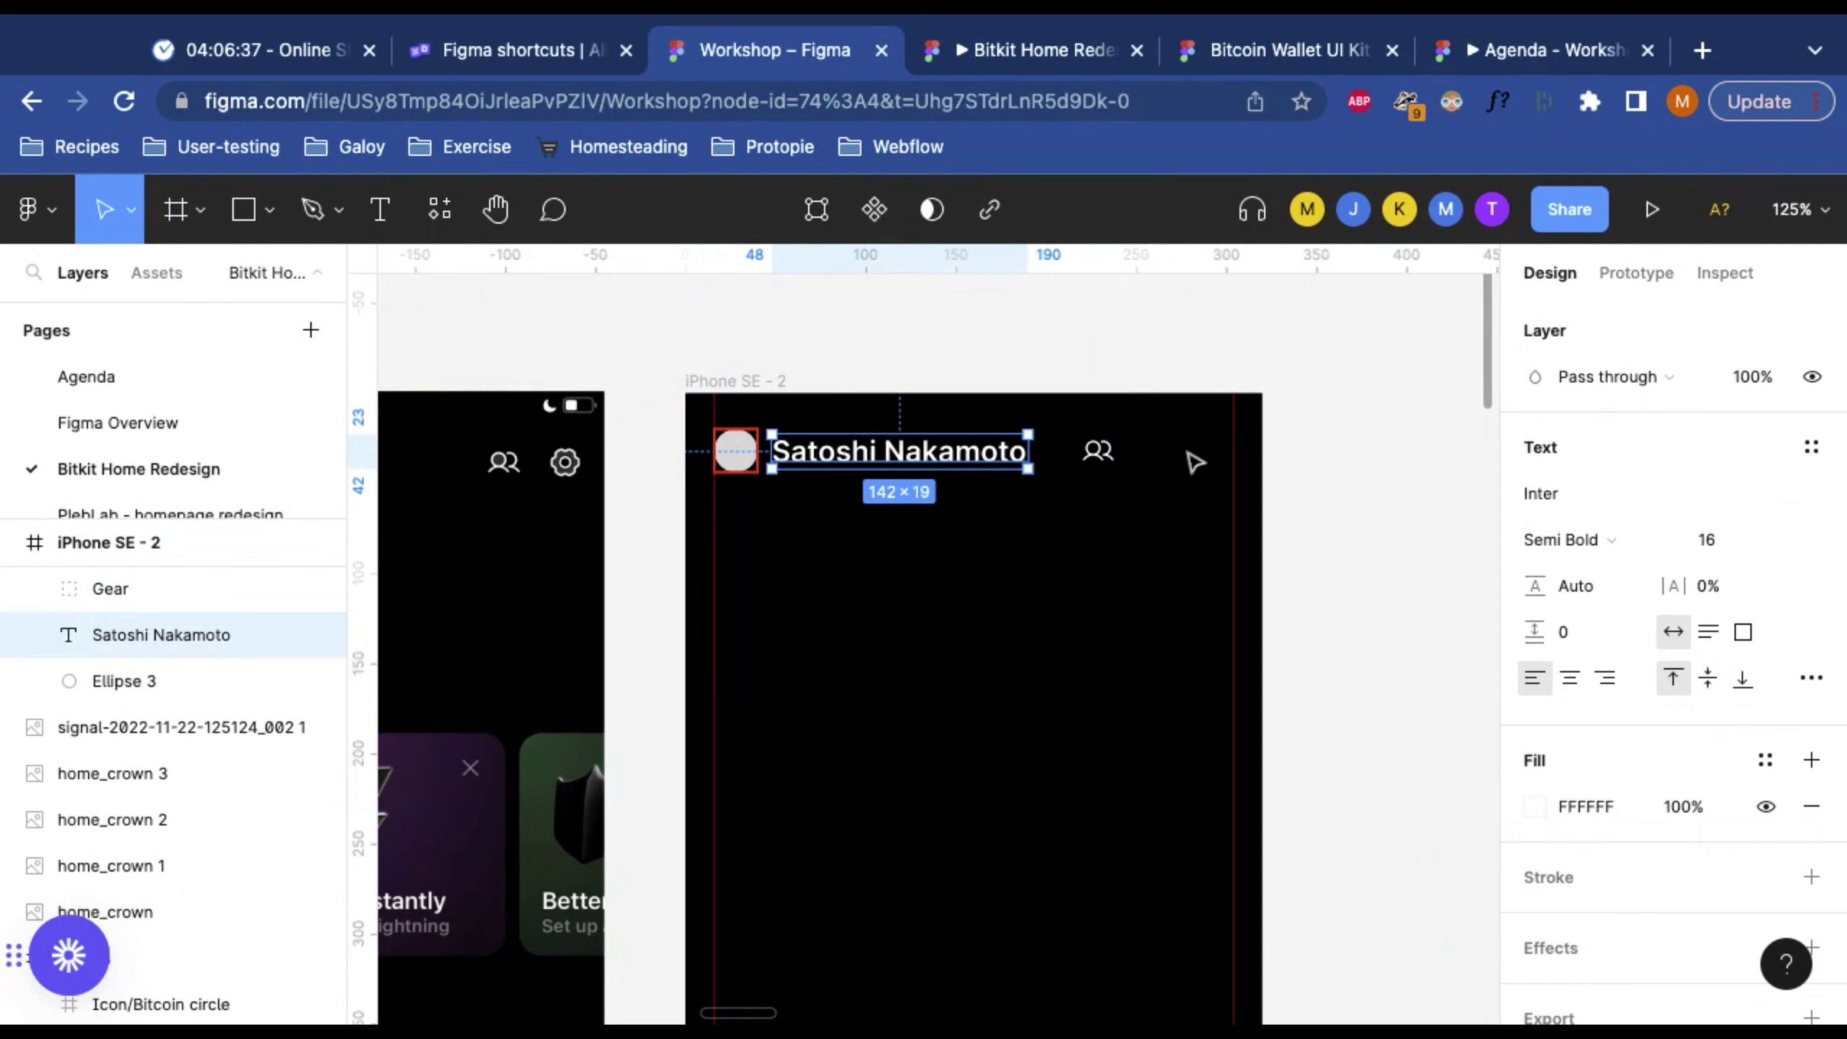
Step: Set the Gear icon's stroke to white FFFFFF and deselect it
{"action": "left_click", "coordinate": [1171, 499]}
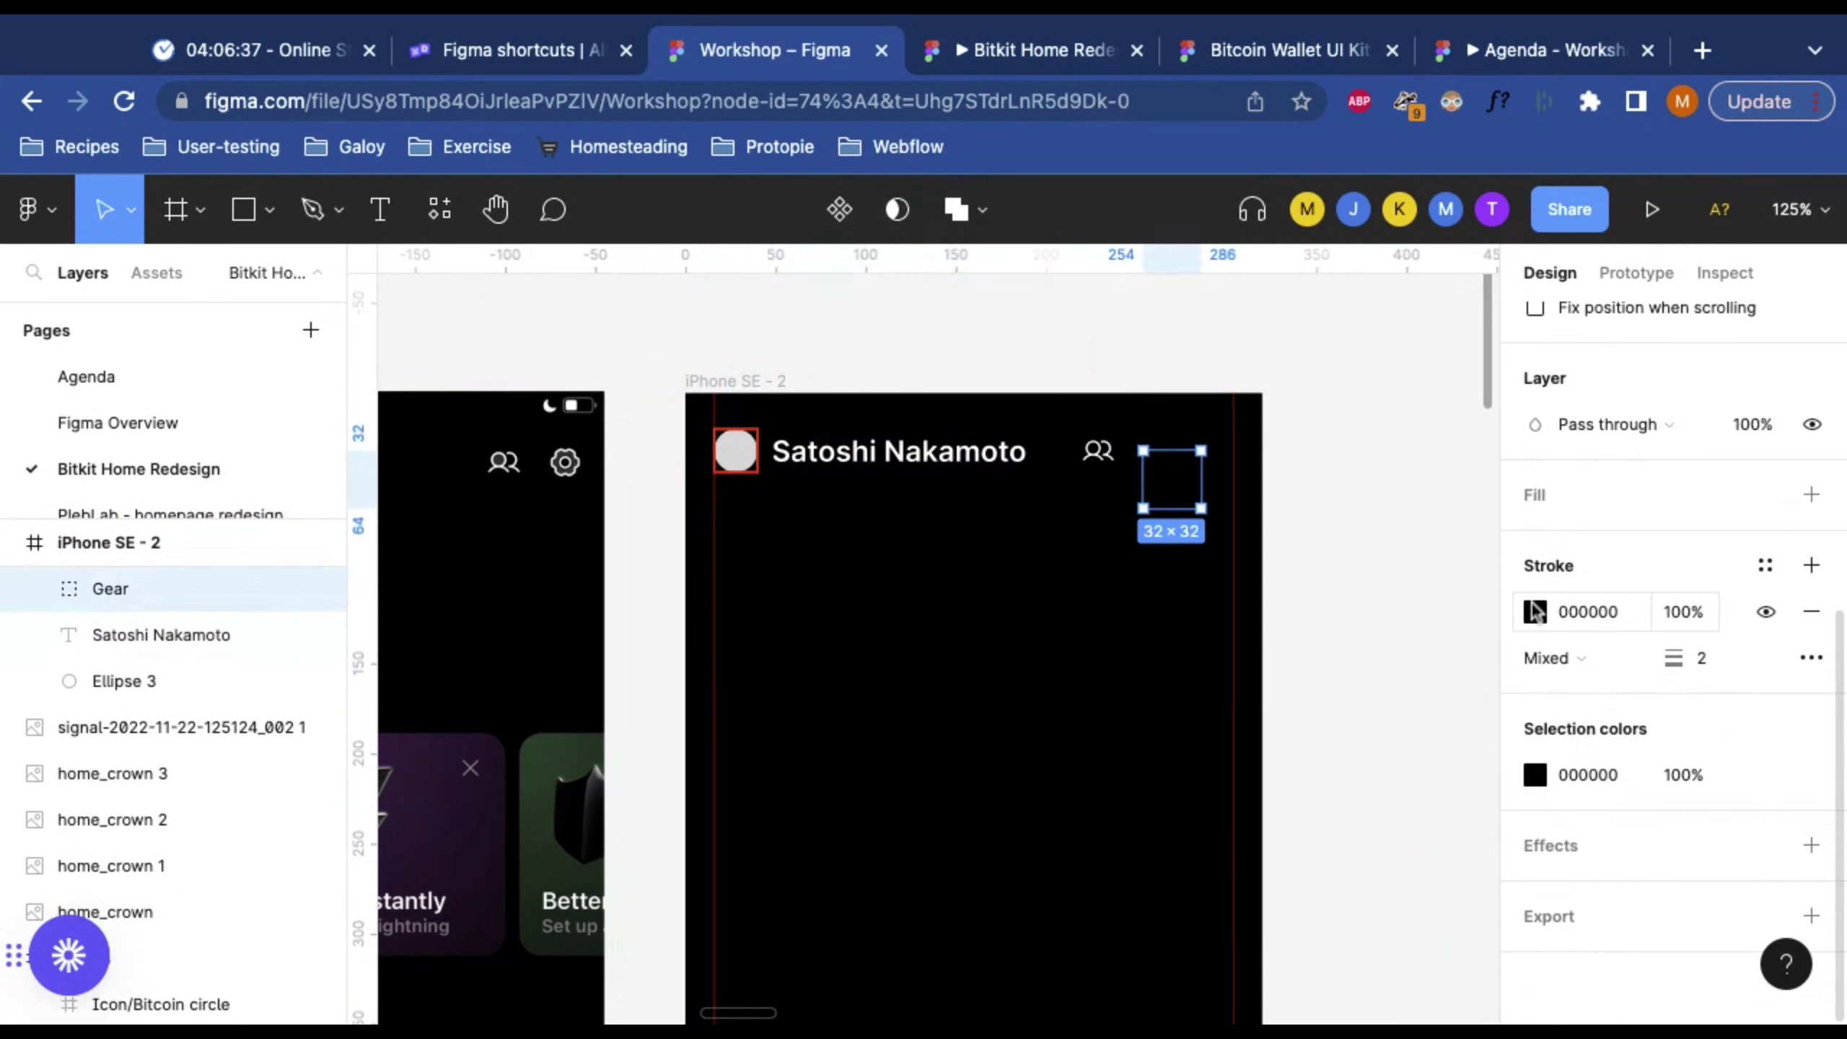
{"action": "left_click", "coordinate": [1535, 611]}
{"action": "left_click", "coordinate": [1248, 362]}
{"action": "left_click_drag", "start_coordinate": [1302, 410], "coordinate": [1126, 283]}
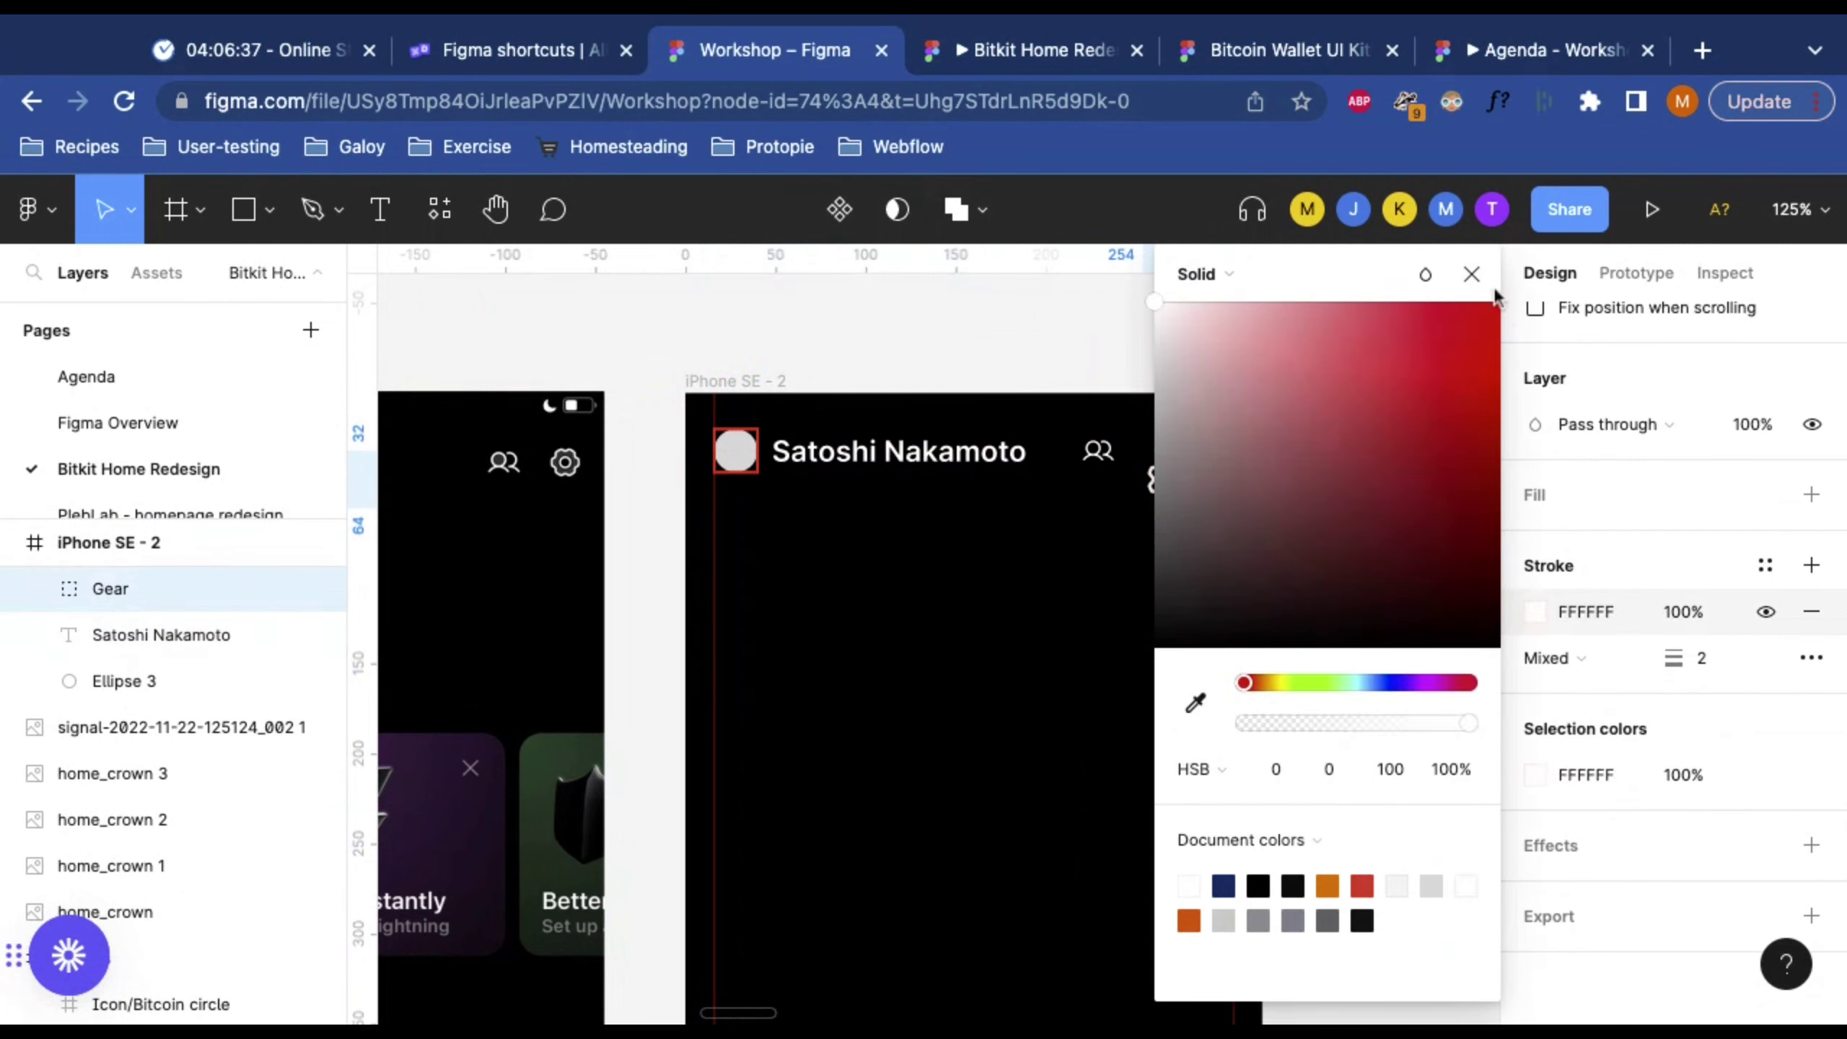
{"action": "left_click", "coordinate": [1472, 274]}
{"action": "left_click", "coordinate": [1106, 315]}
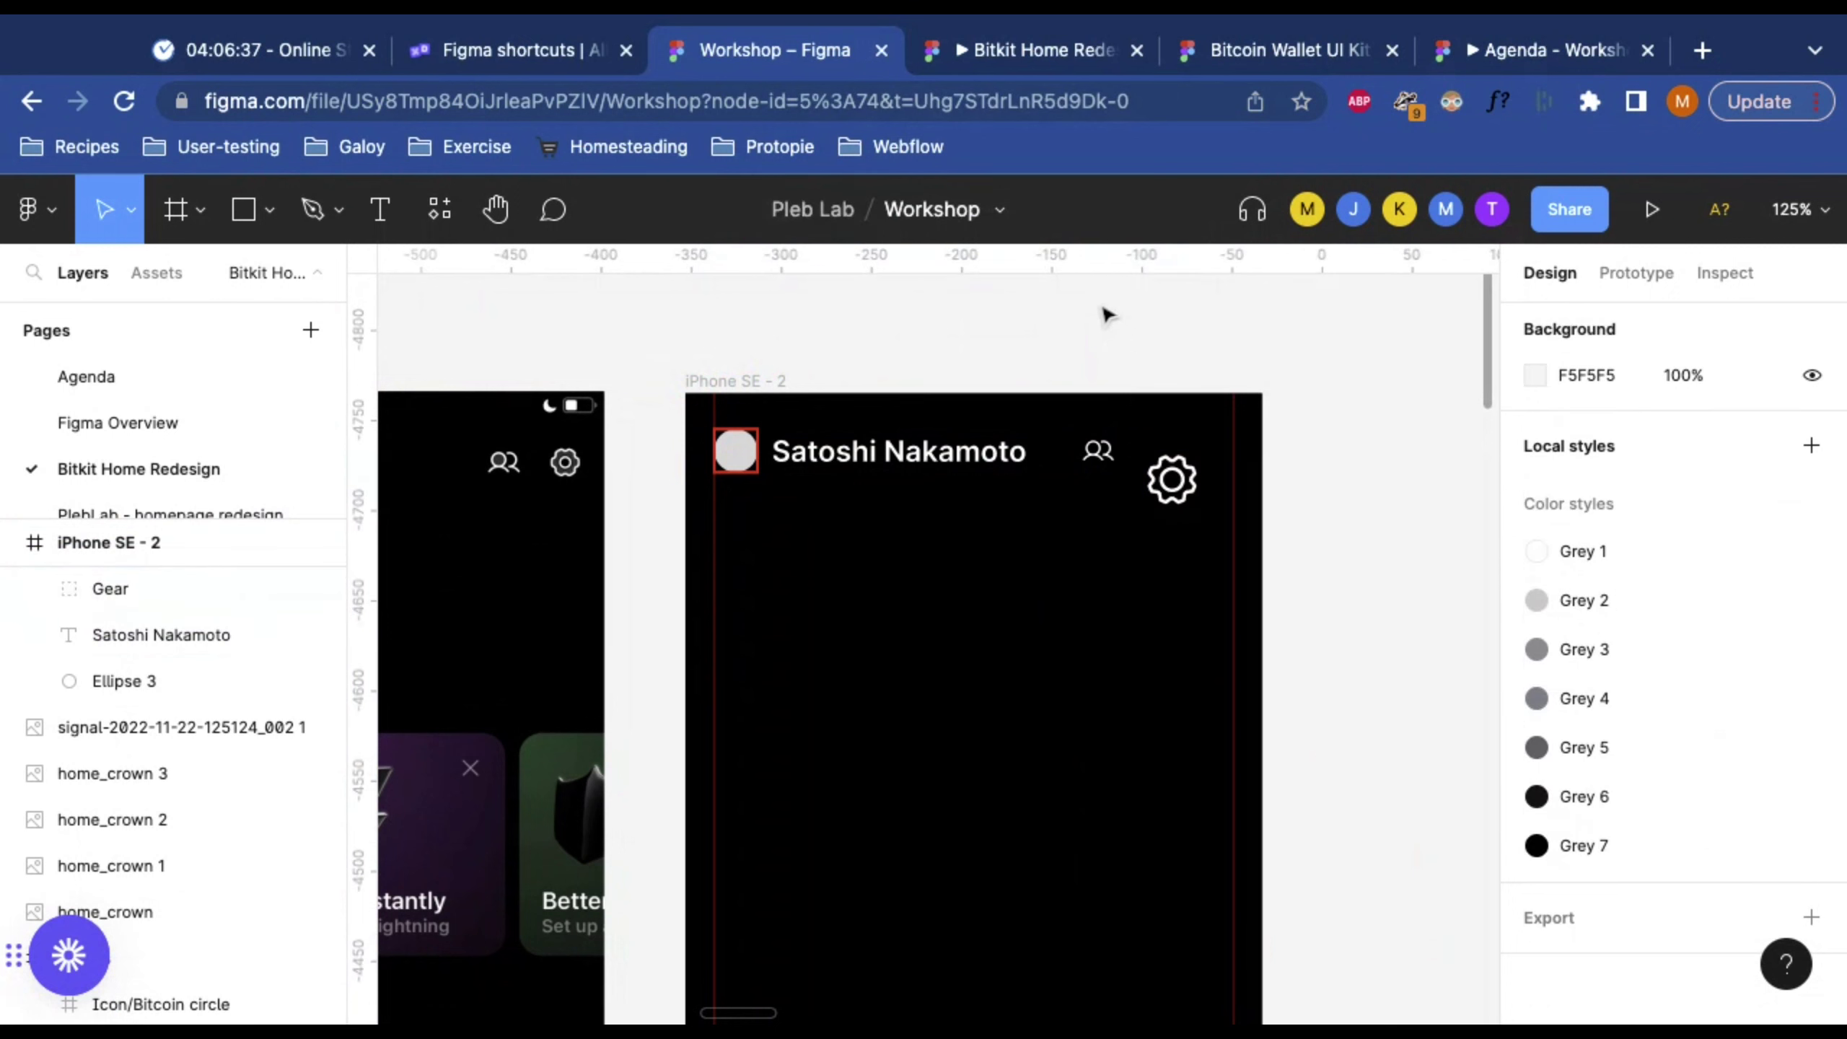
Step: Cancel the eyedropper, clear the selection and centre the iPhone SE - 2 frame in view
{"action": "scroll", "coordinate": [1040, 415], "scroll_direction": "left", "scroll_amount": 5}
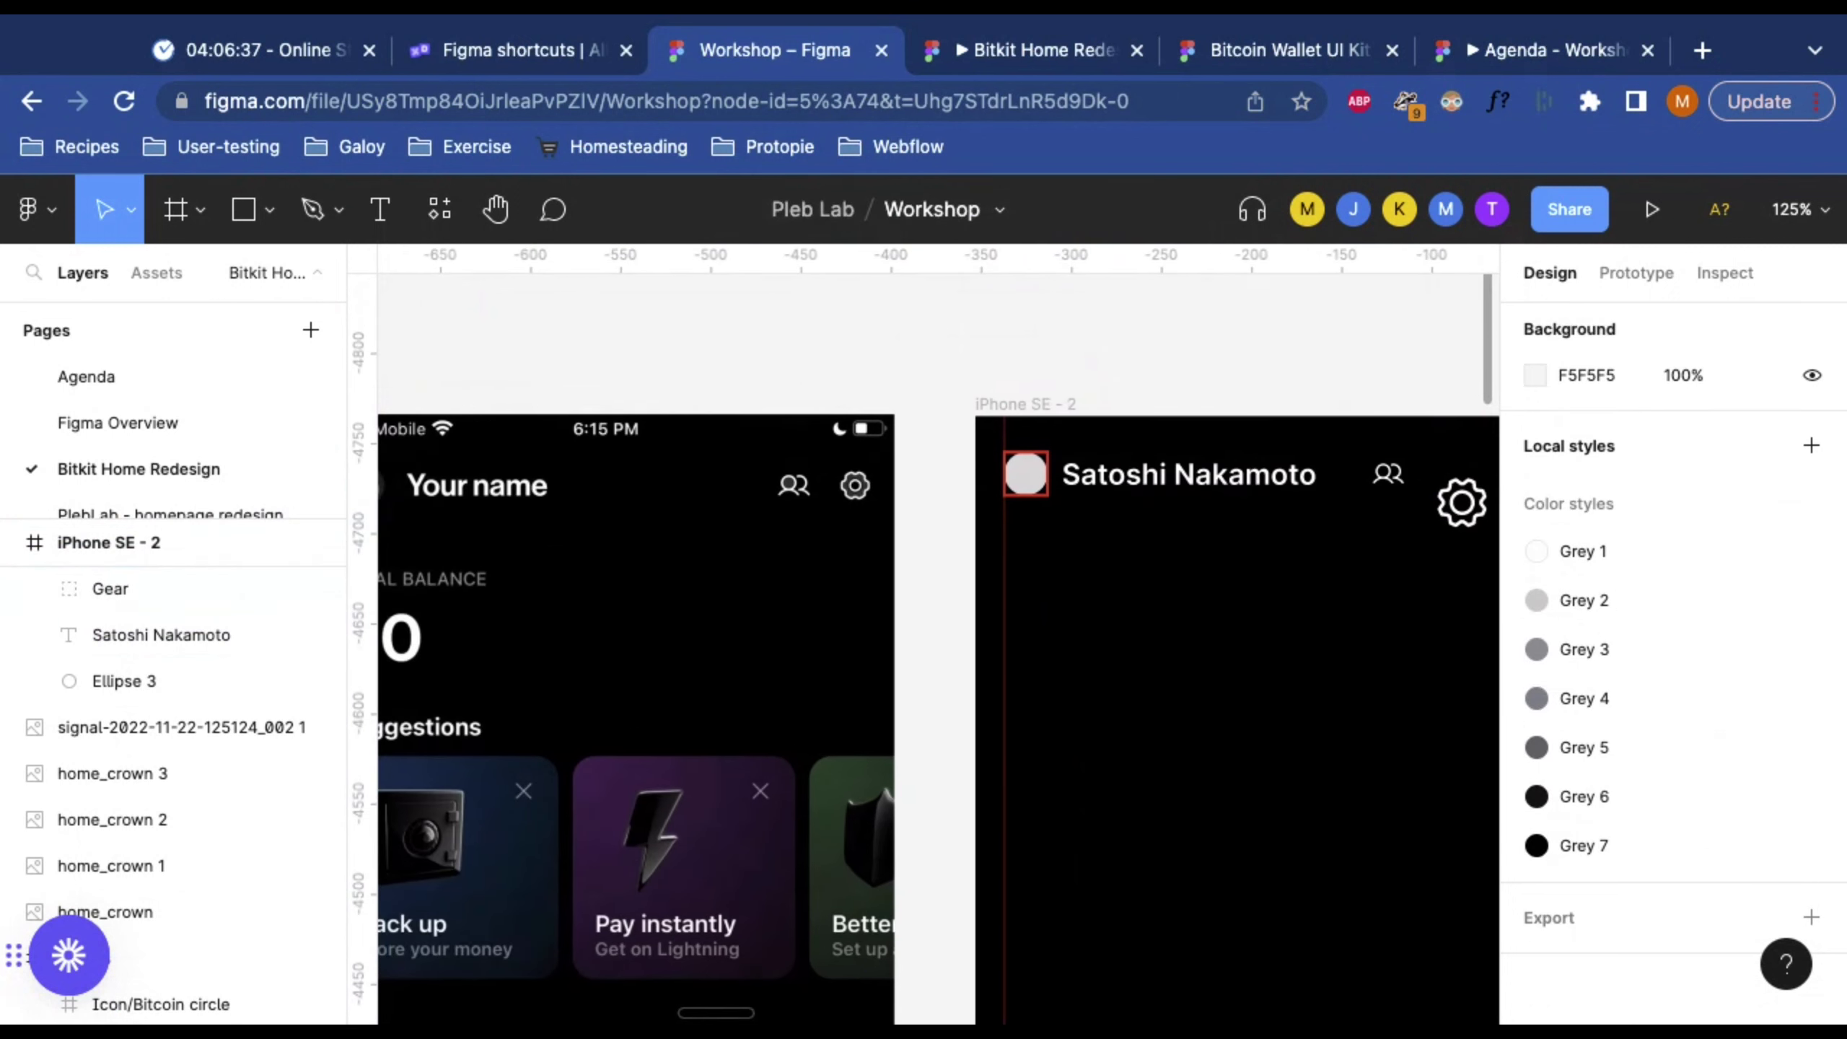
{"action": "scroll", "coordinate": [1038, 410], "scroll_direction": "left", "scroll_amount": 3}
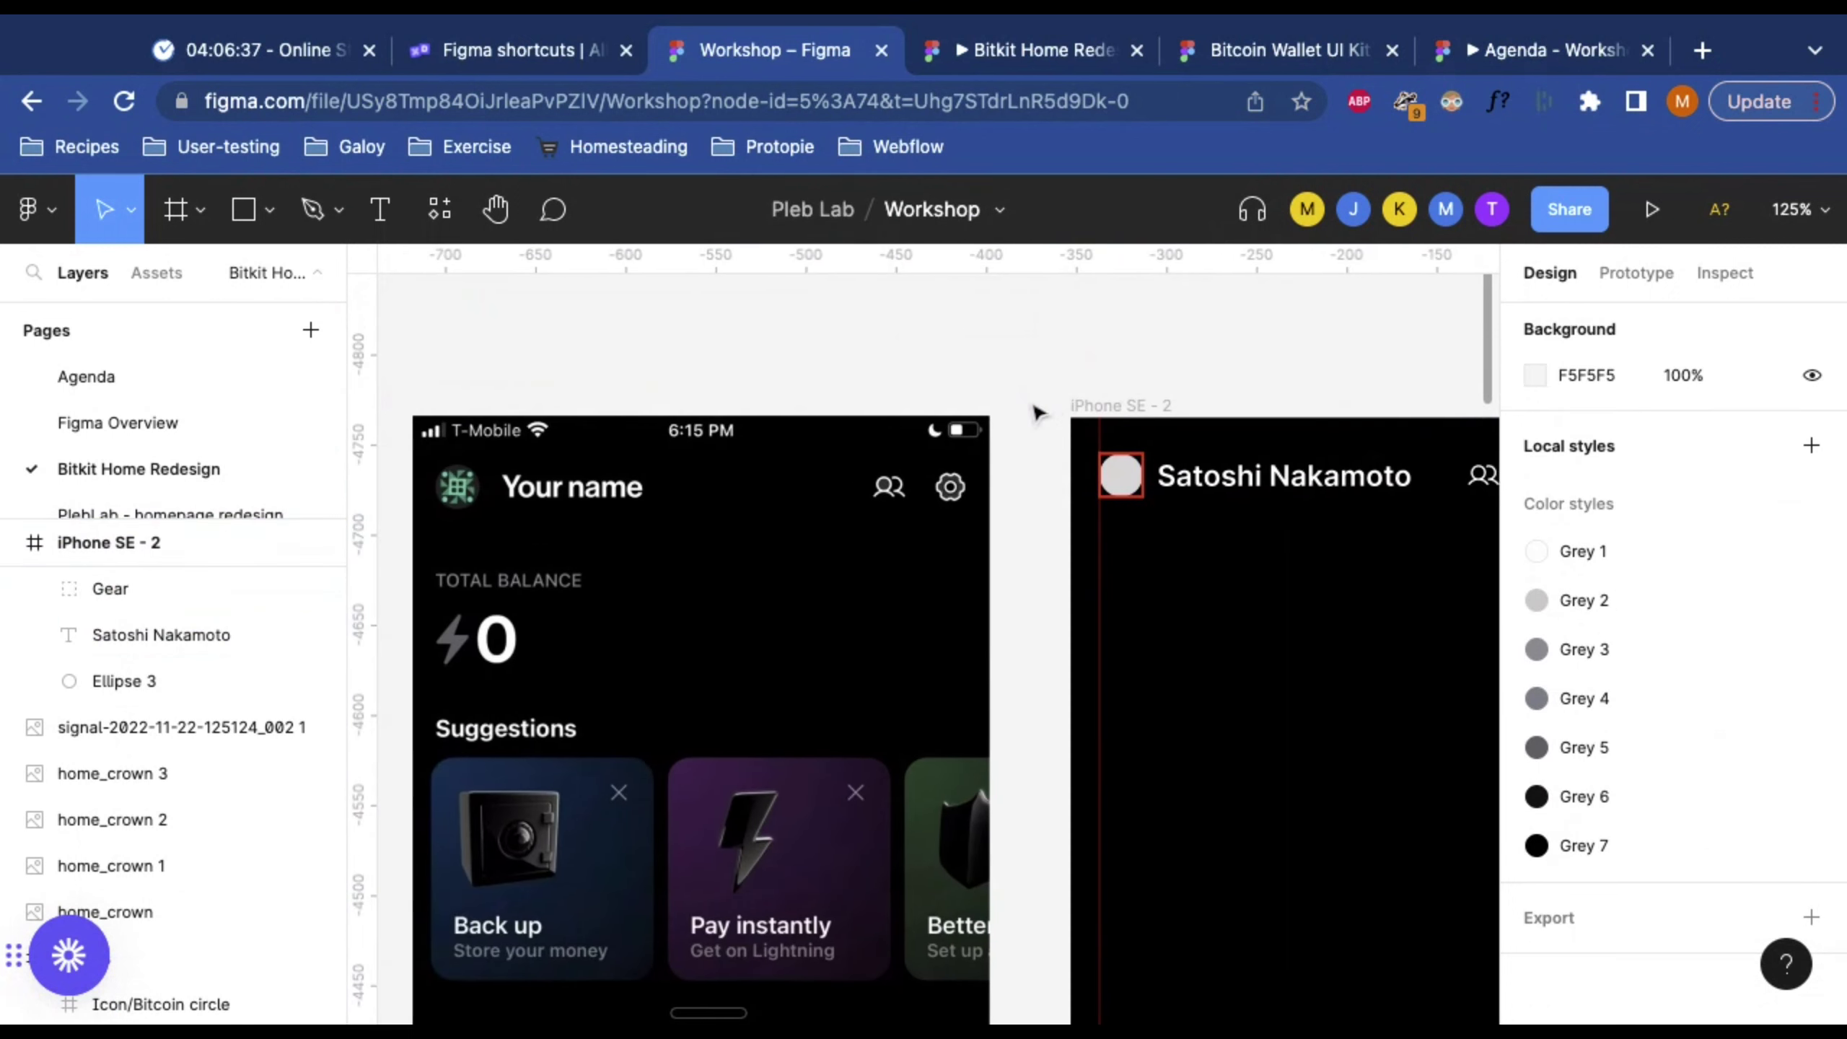
{"action": "left_click", "coordinate": [1134, 408]}
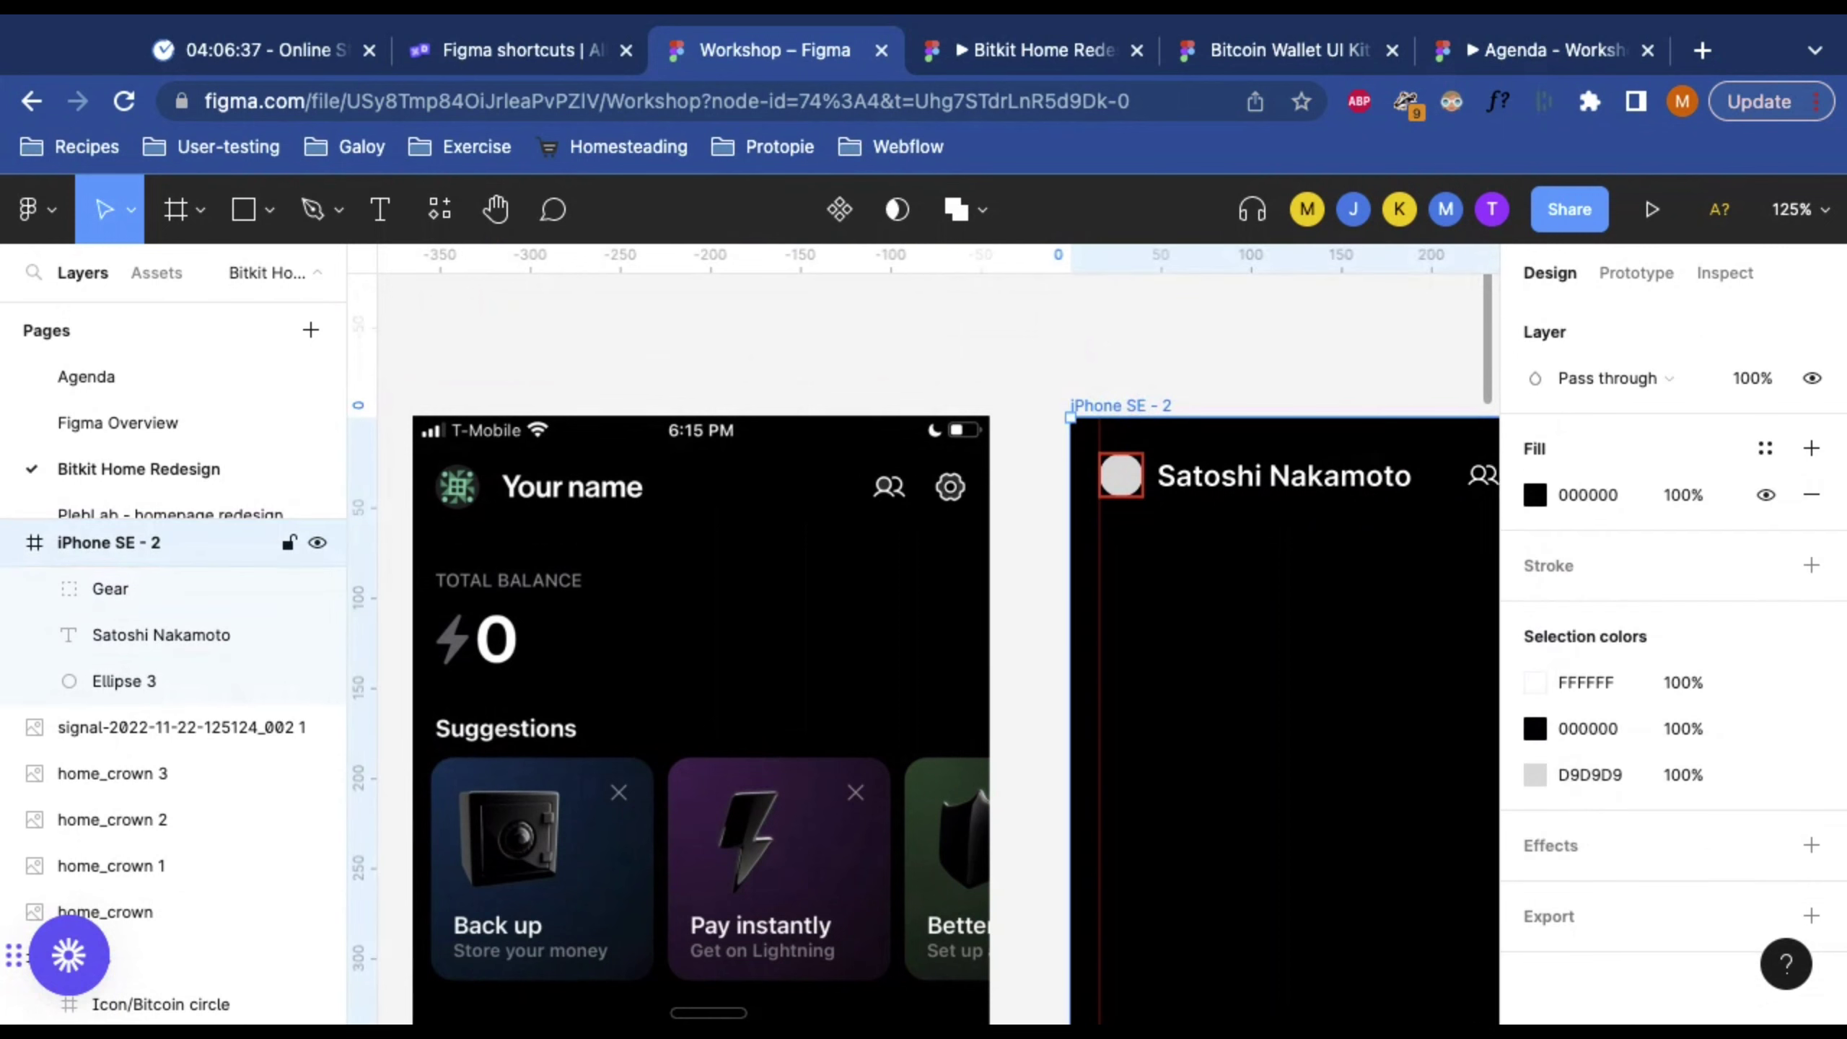
{"action": "key", "text": "i"}
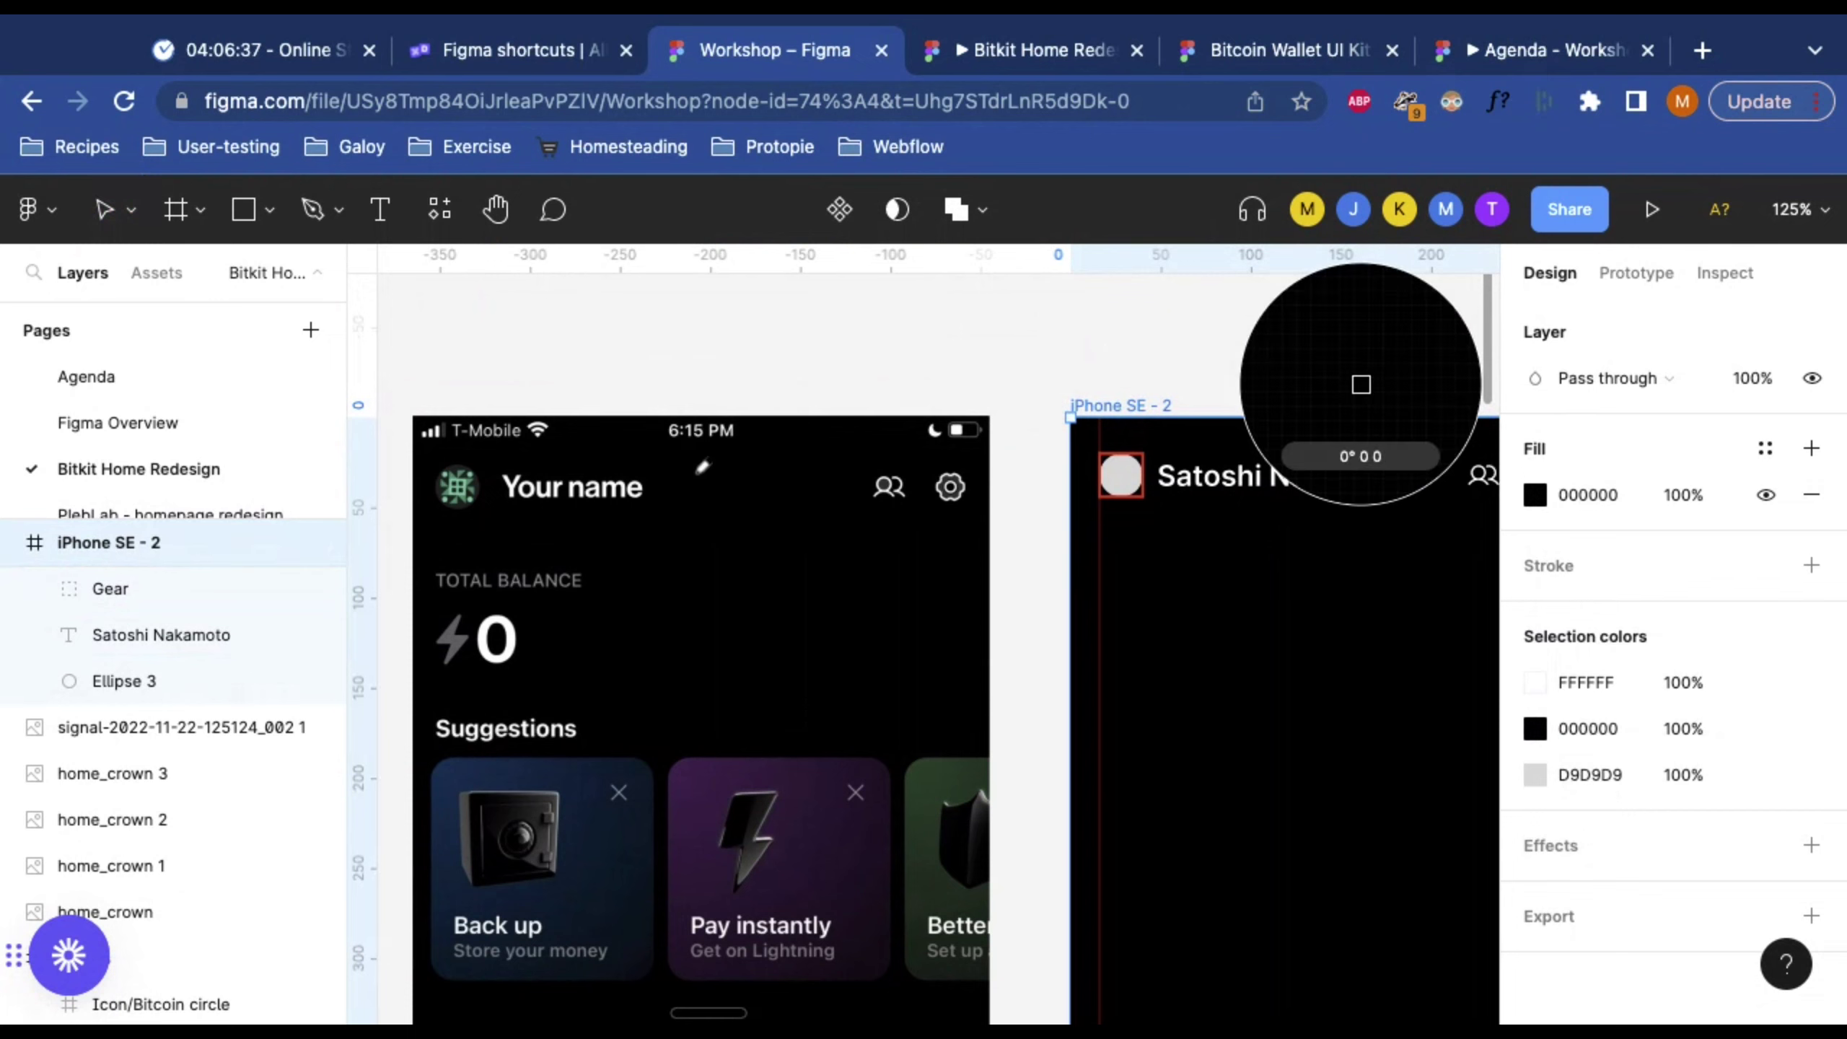
{"action": "key", "text": "Escape"}
{"action": "left_click", "coordinate": [925, 334]}
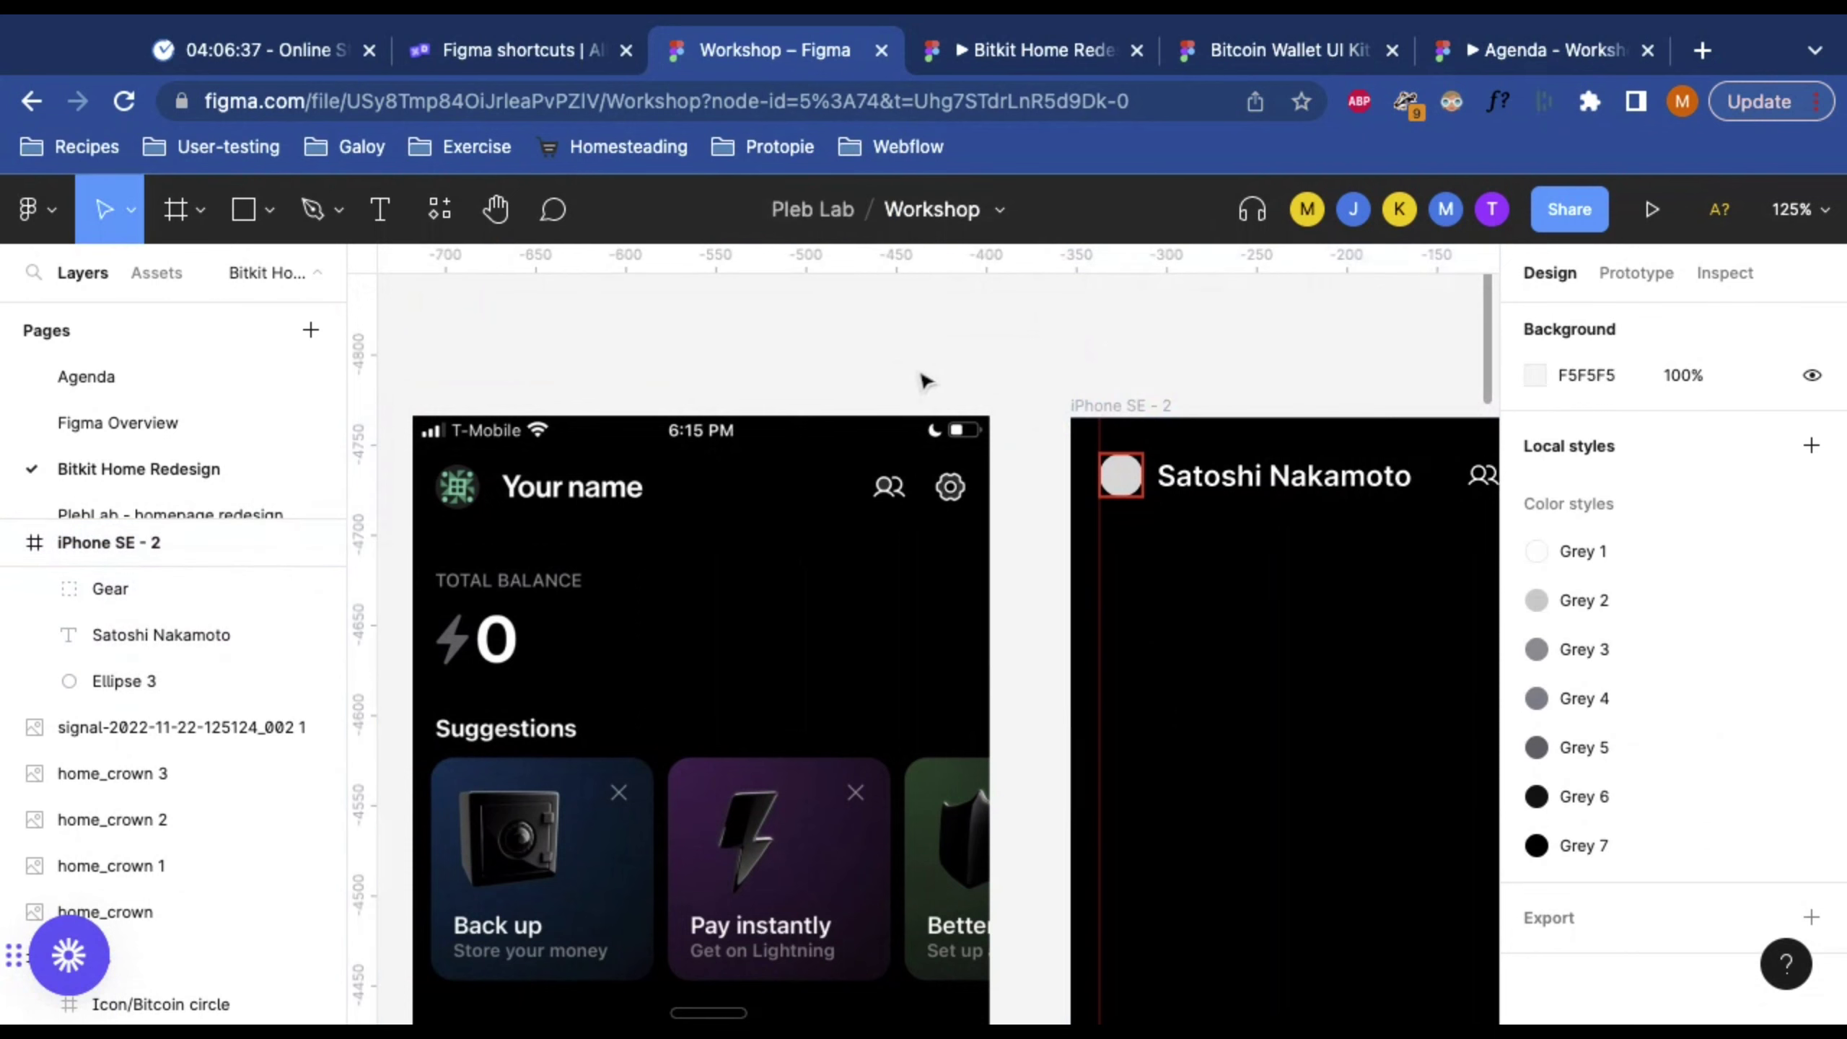
{"action": "scroll", "coordinate": [931, 466], "scroll_direction": "right", "scroll_amount": 5}
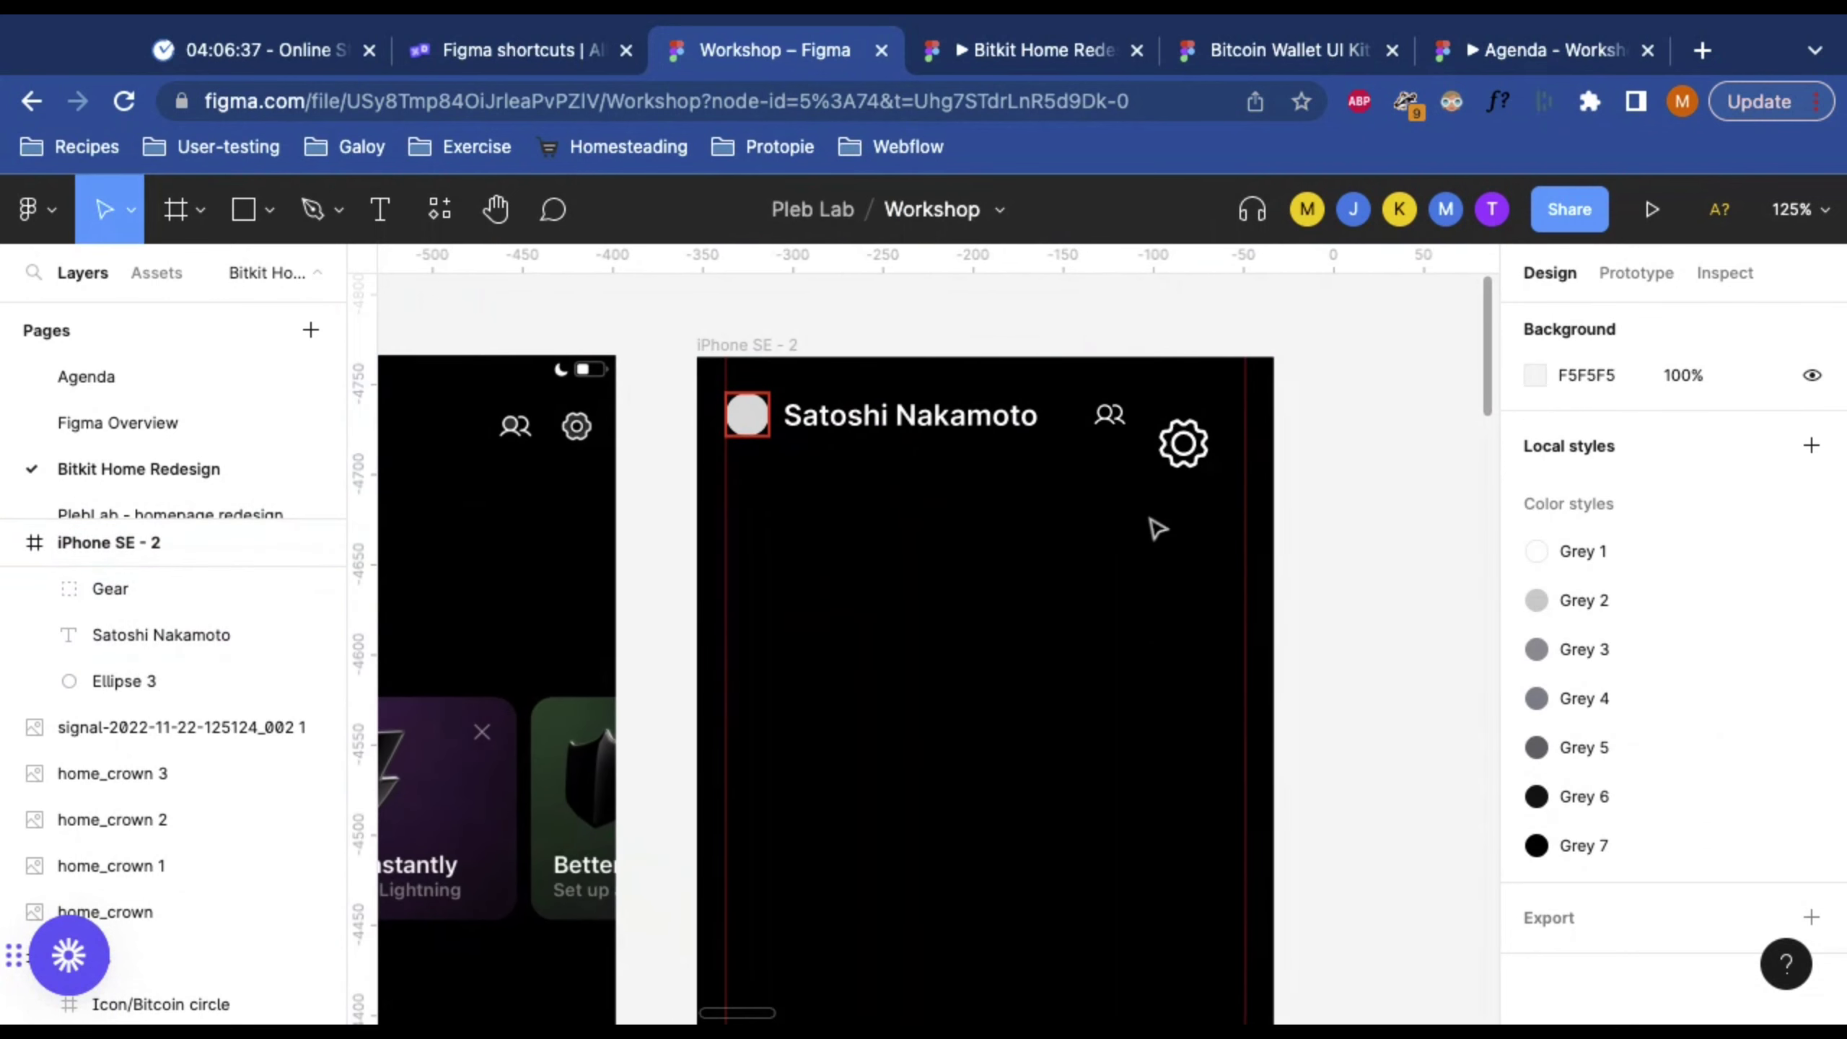
Step: Scale the gear icon to 18×18 and nudge it level with the Users icon at Y 23
{"action": "left_click", "coordinate": [1264, 457]}
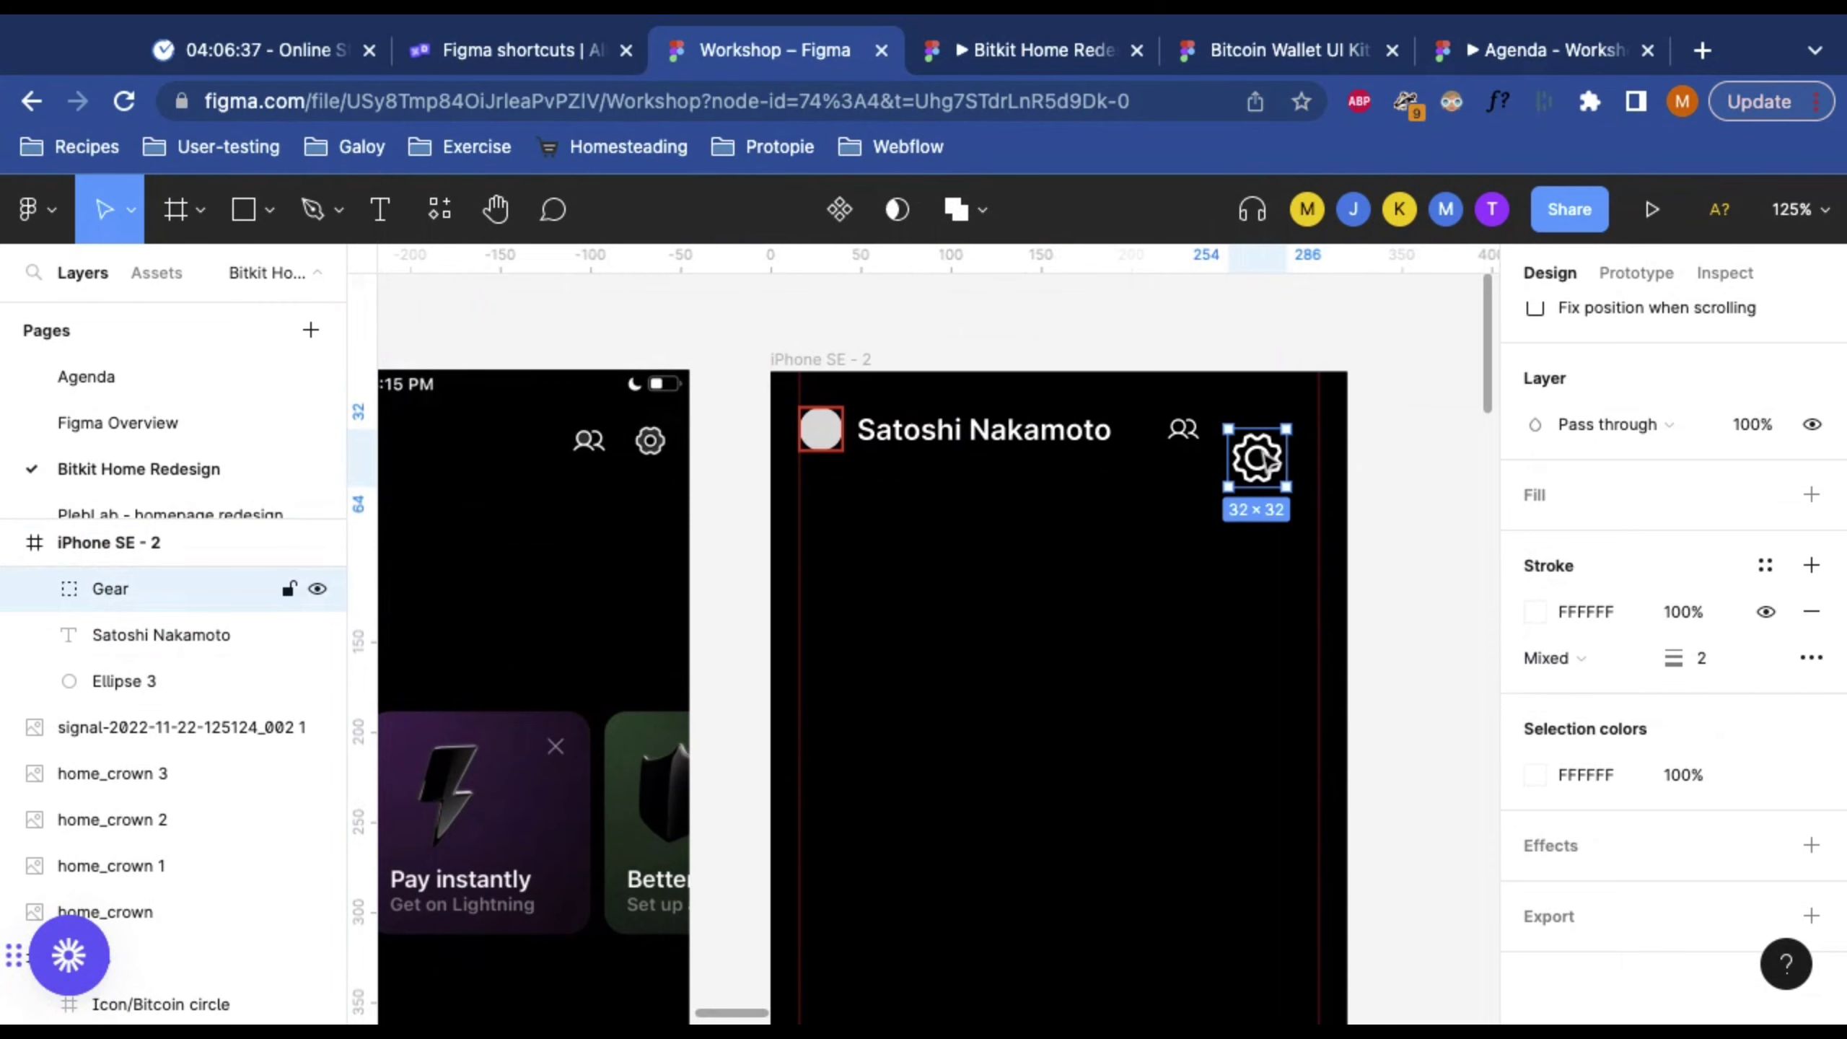
{"action": "scroll", "coordinate": [1264, 457], "scroll_direction": "up", "scroll_amount": 5}
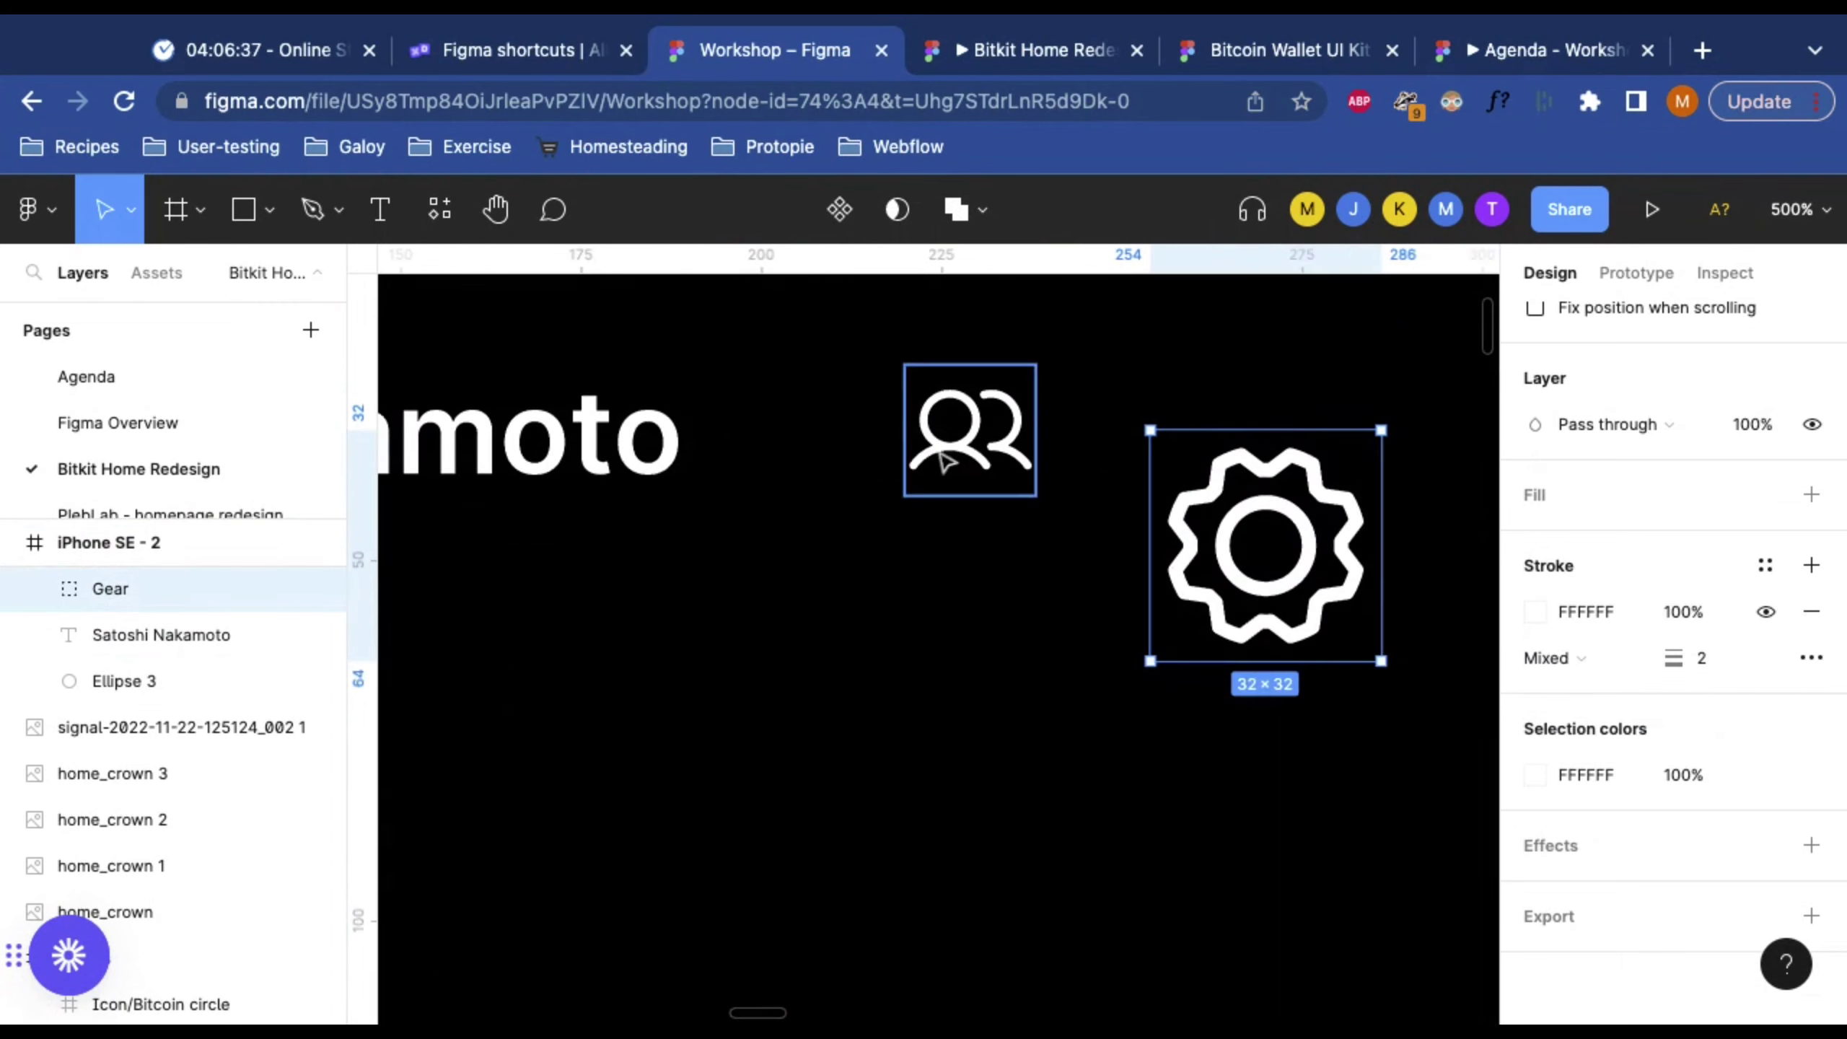
{"action": "left_click", "coordinate": [1002, 464]}
{"action": "scroll", "coordinate": [1753, 515], "scroll_direction": "up", "scroll_amount": 5}
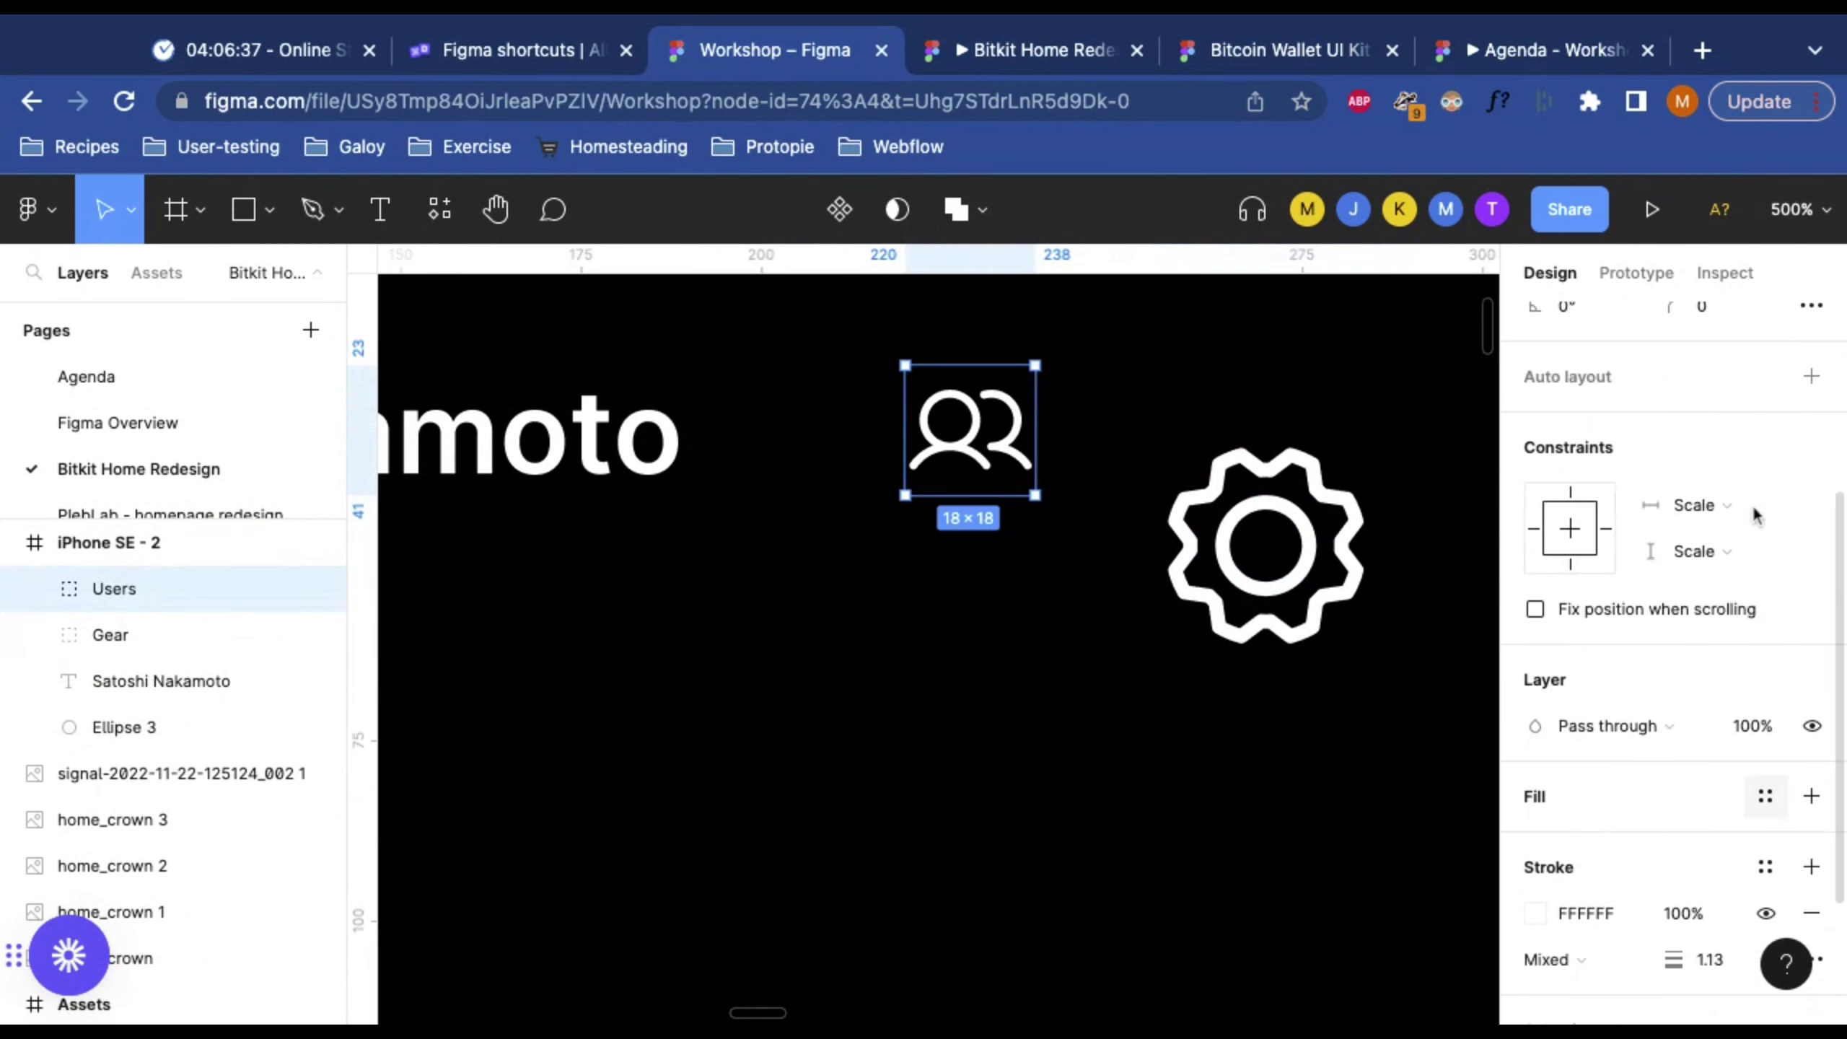
{"action": "left_click", "coordinate": [1257, 472]}
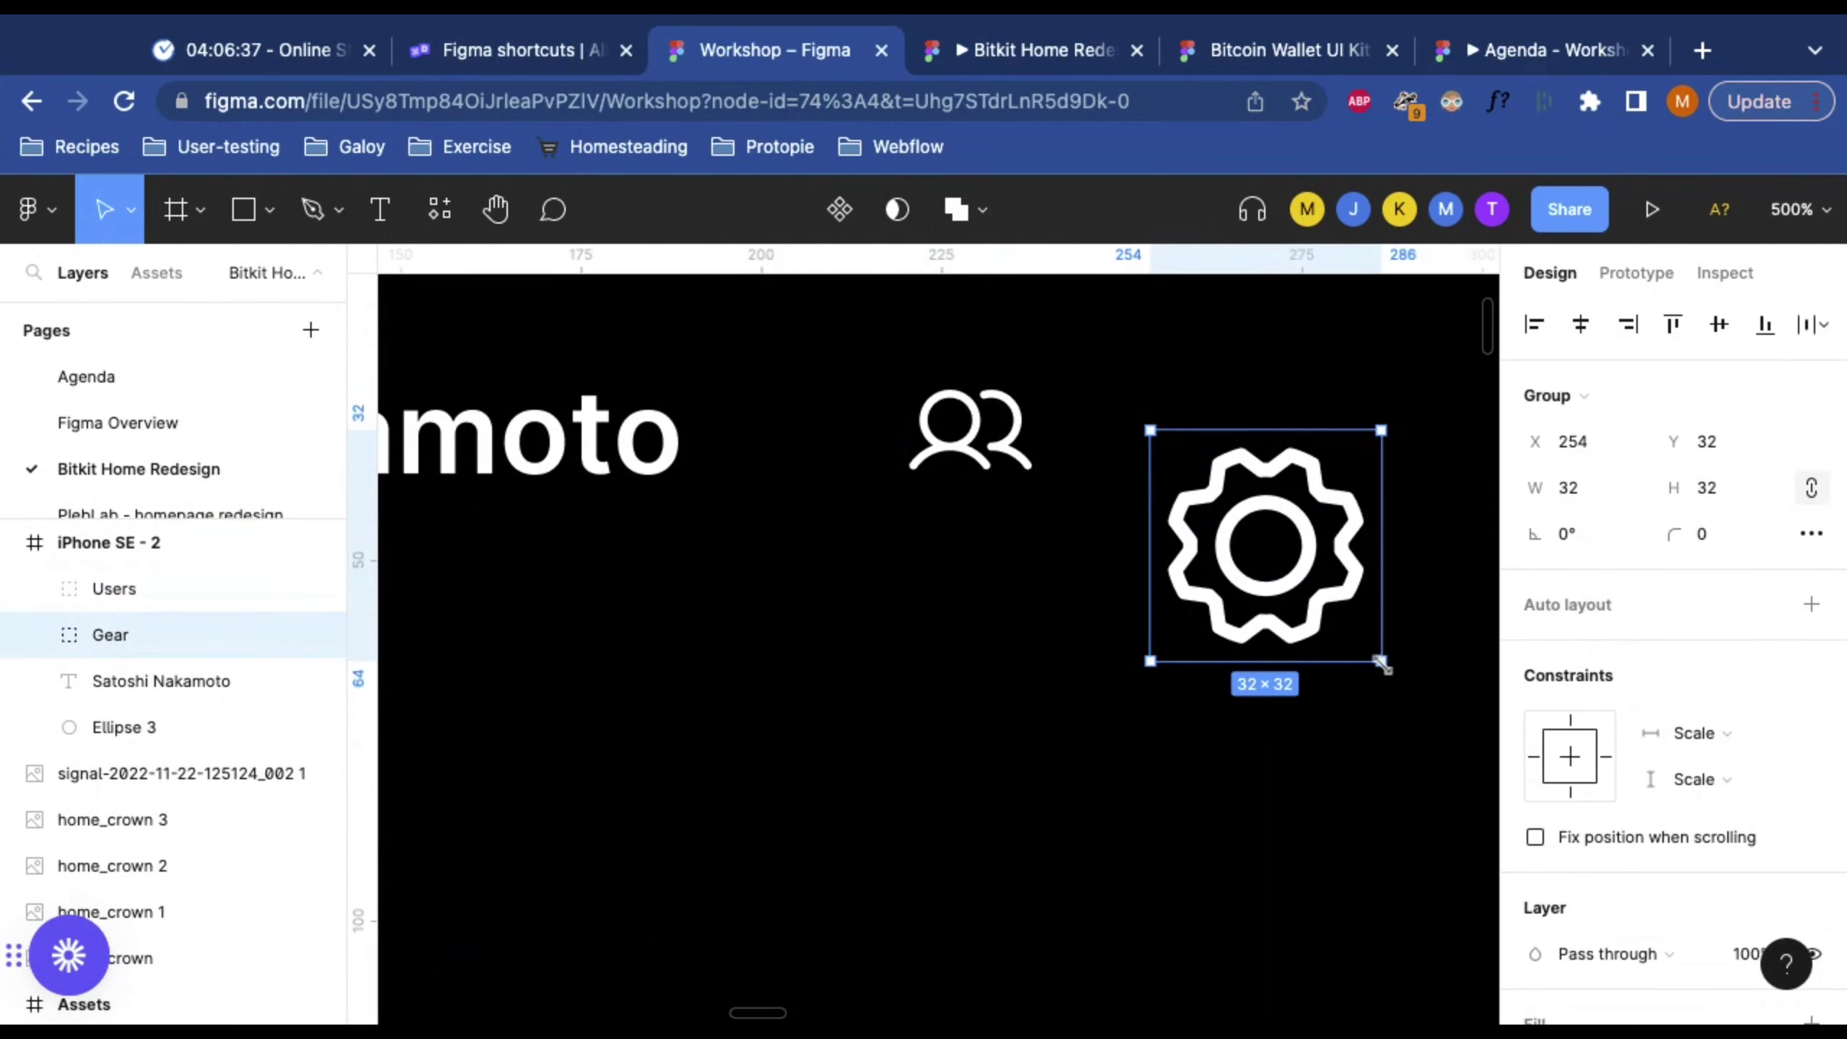
{"action": "key", "text": "k"}
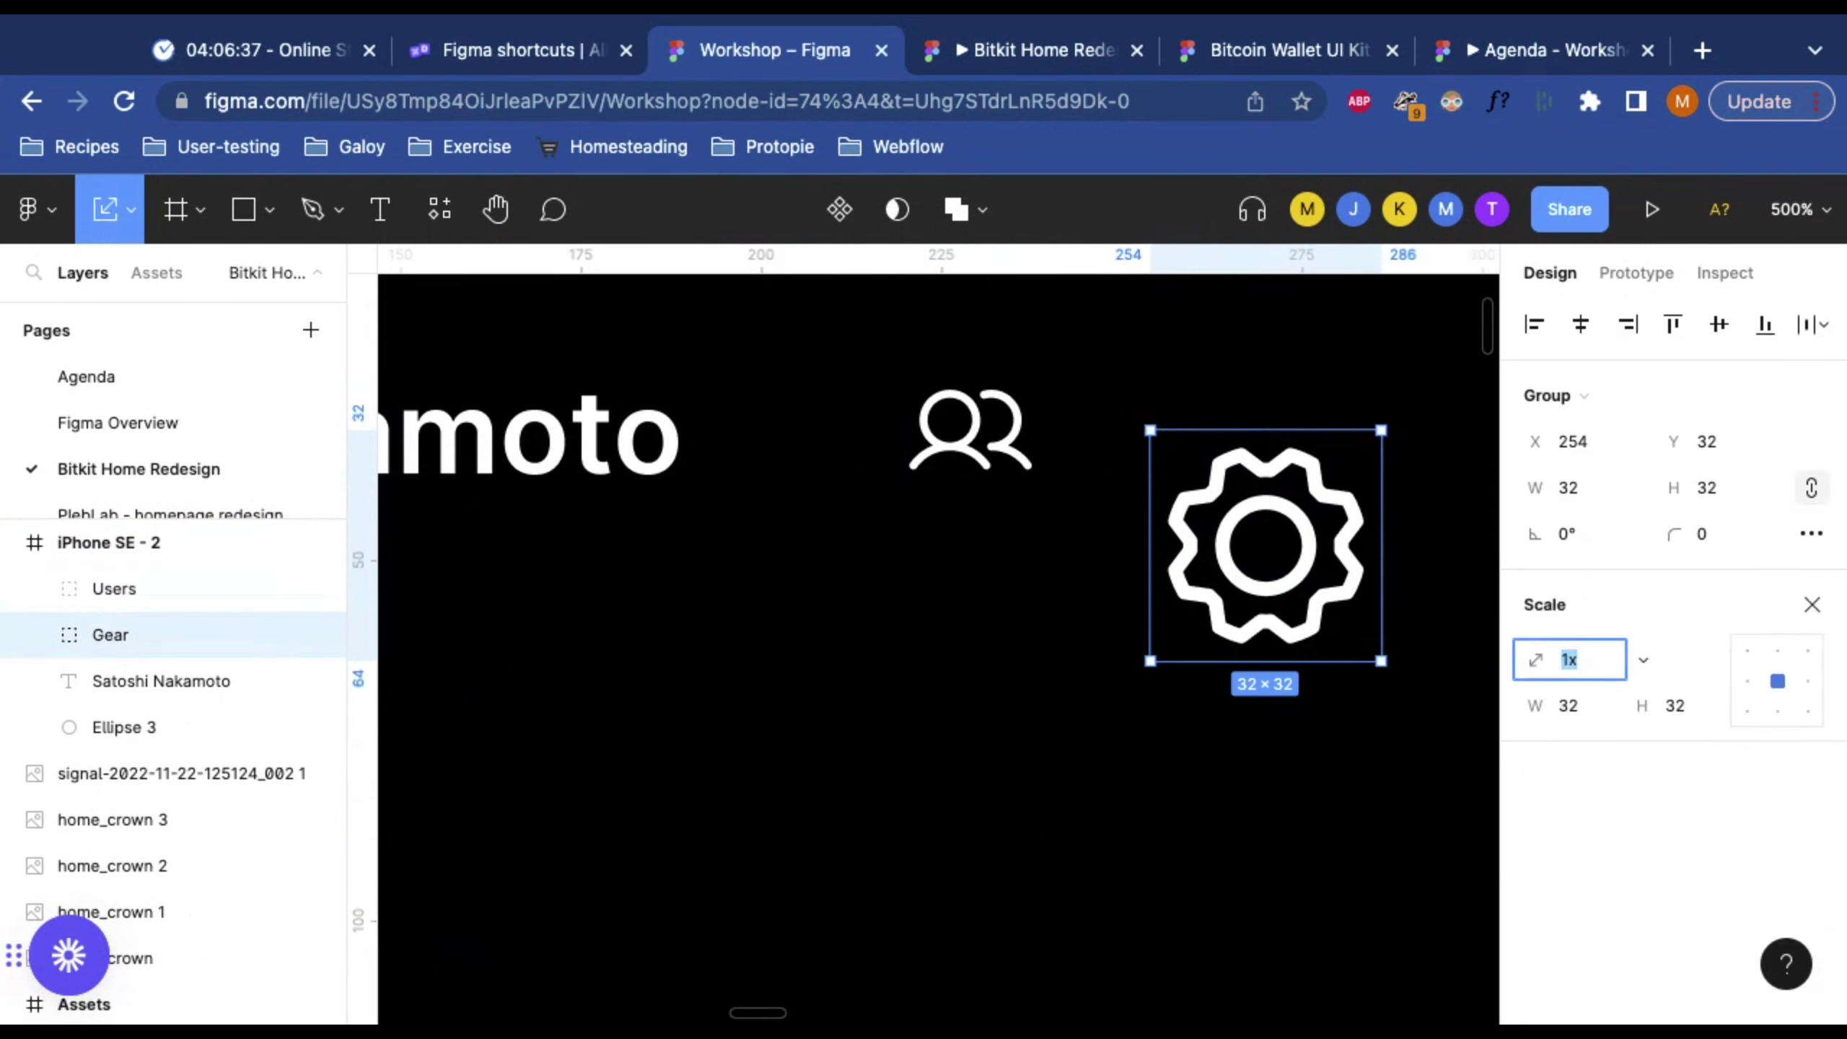
{"action": "left_click_drag", "start_coordinate": [1381, 661], "coordinate": [1324, 603]}
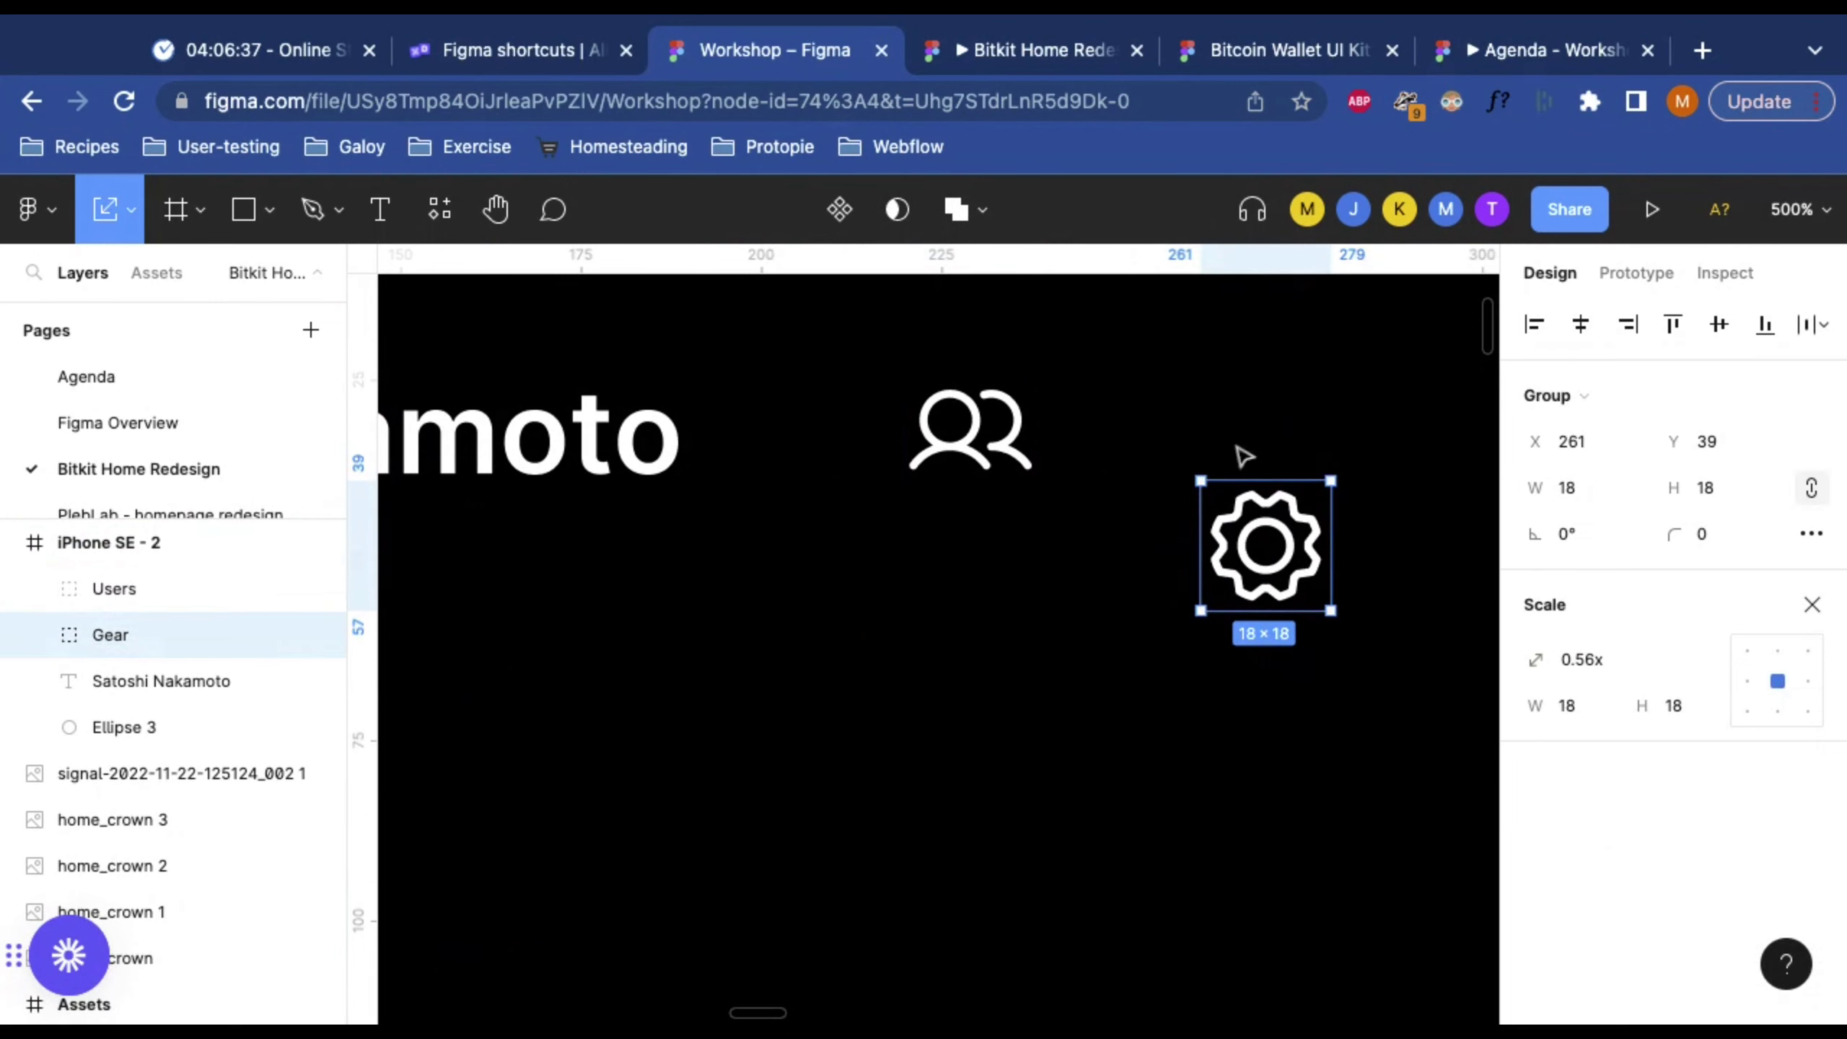
{"action": "key", "text": "shift+Up"}
{"action": "key", "text": "Up"}
{"action": "key", "text": "Up"}
{"action": "key", "text": "Up"}
{"action": "key", "text": "Up"}
{"action": "key", "text": "Up"}
{"action": "key", "text": "Up"}
{"action": "key", "text": "minus"}
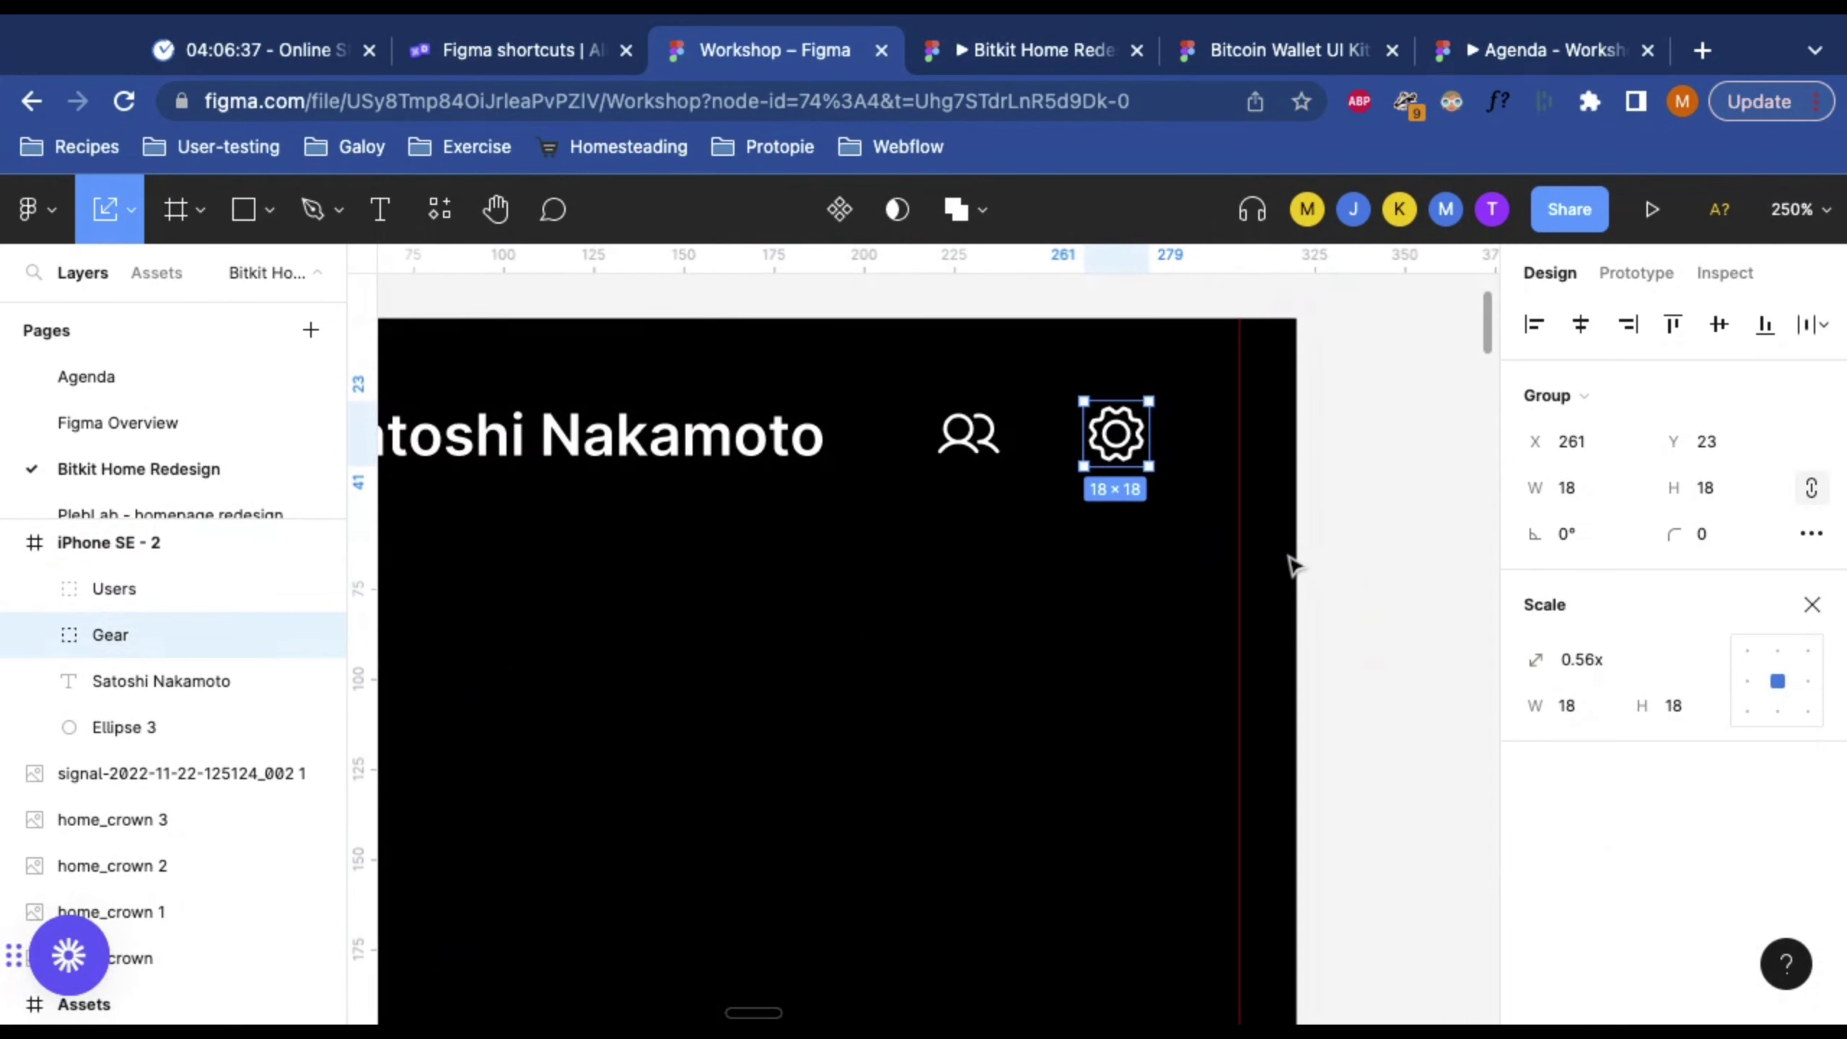
{"action": "key", "text": "shift+Right"}
{"action": "key", "text": "shift+Right"}
{"action": "key", "text": "Right"}
{"action": "key", "text": "Right"}
{"action": "key", "text": "Right"}
{"action": "key", "text": "Right"}
{"action": "key", "text": "Right"}
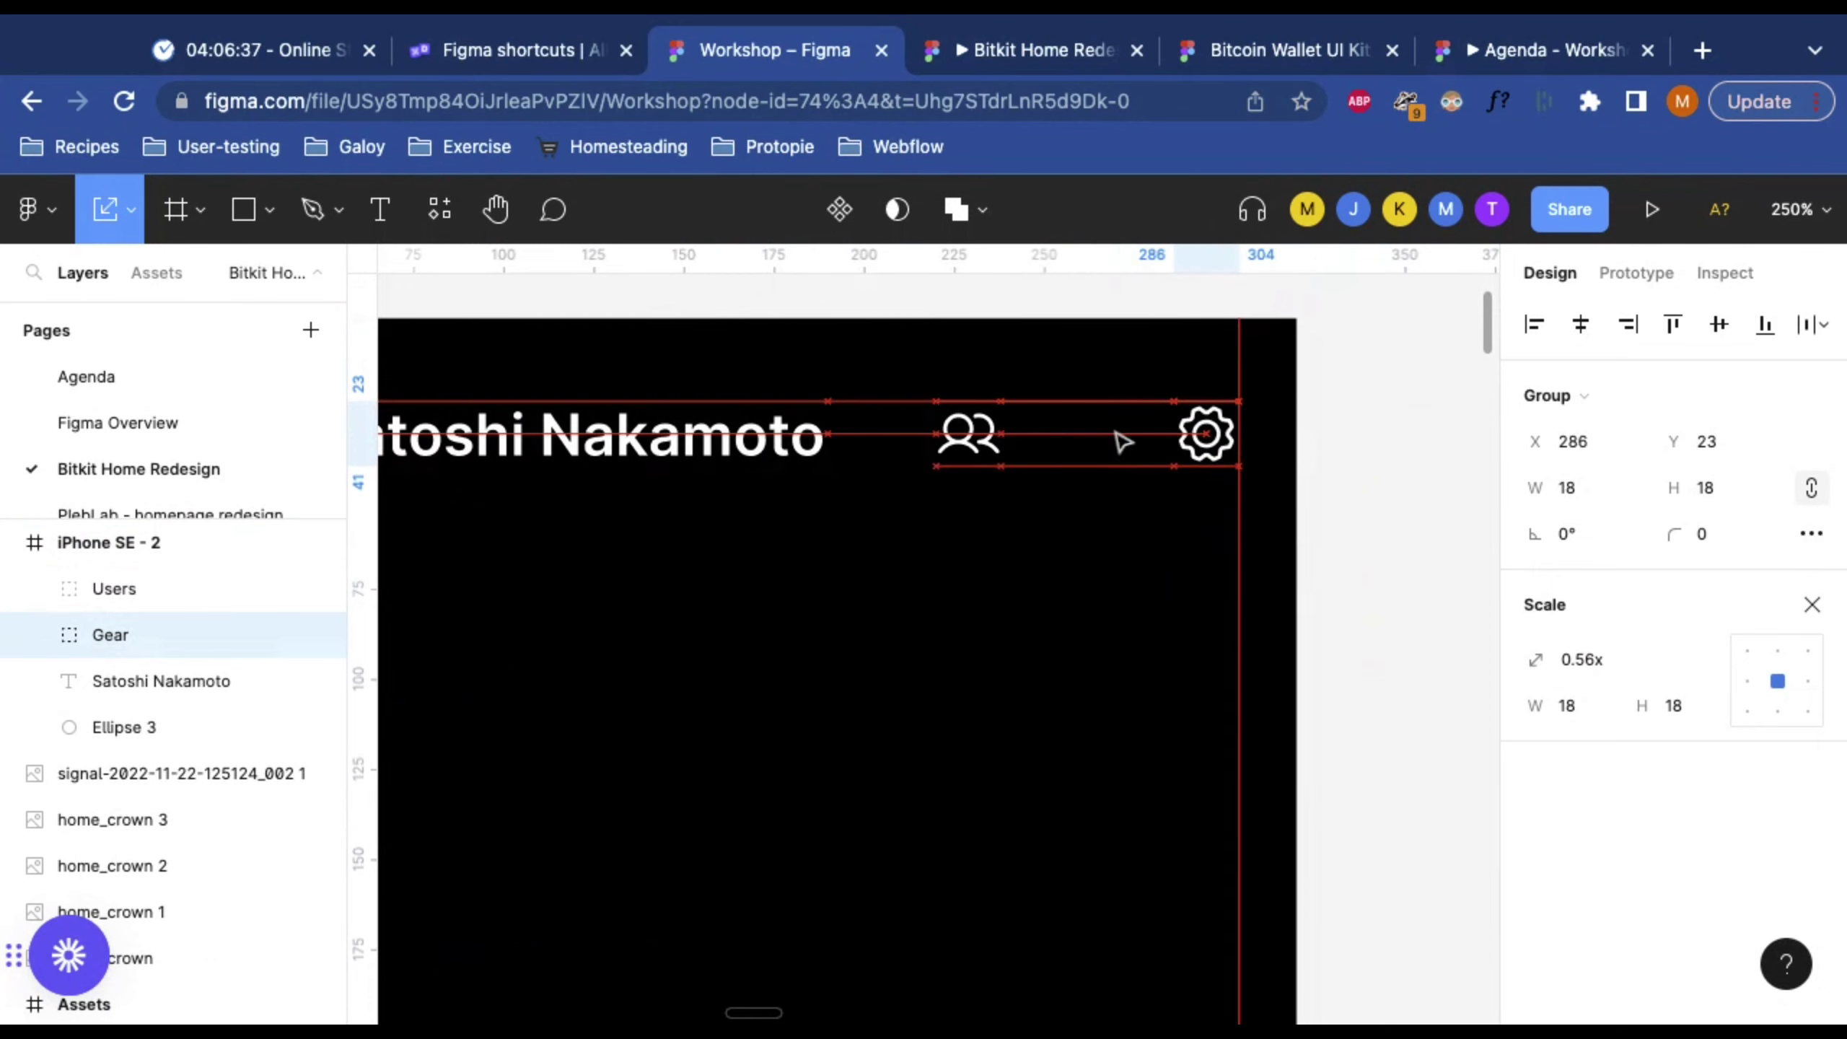
Step: Nudge the Users icon right to X 260, leaving an 8 px gap to the gear
{"action": "left_click", "coordinate": [958, 449]}
{"action": "key", "text": "shift+Right"}
{"action": "key", "text": "shift+Right"}
{"action": "key", "text": "shift+Right"}
{"action": "key", "text": "Right"}
{"action": "key", "text": "Right"}
{"action": "key", "text": "Right"}
{"action": "key", "text": "Right"}
{"action": "key", "text": "Right"}
{"action": "key", "text": "Right"}
{"action": "key", "text": "Right"}
{"action": "key", "text": "Right"}
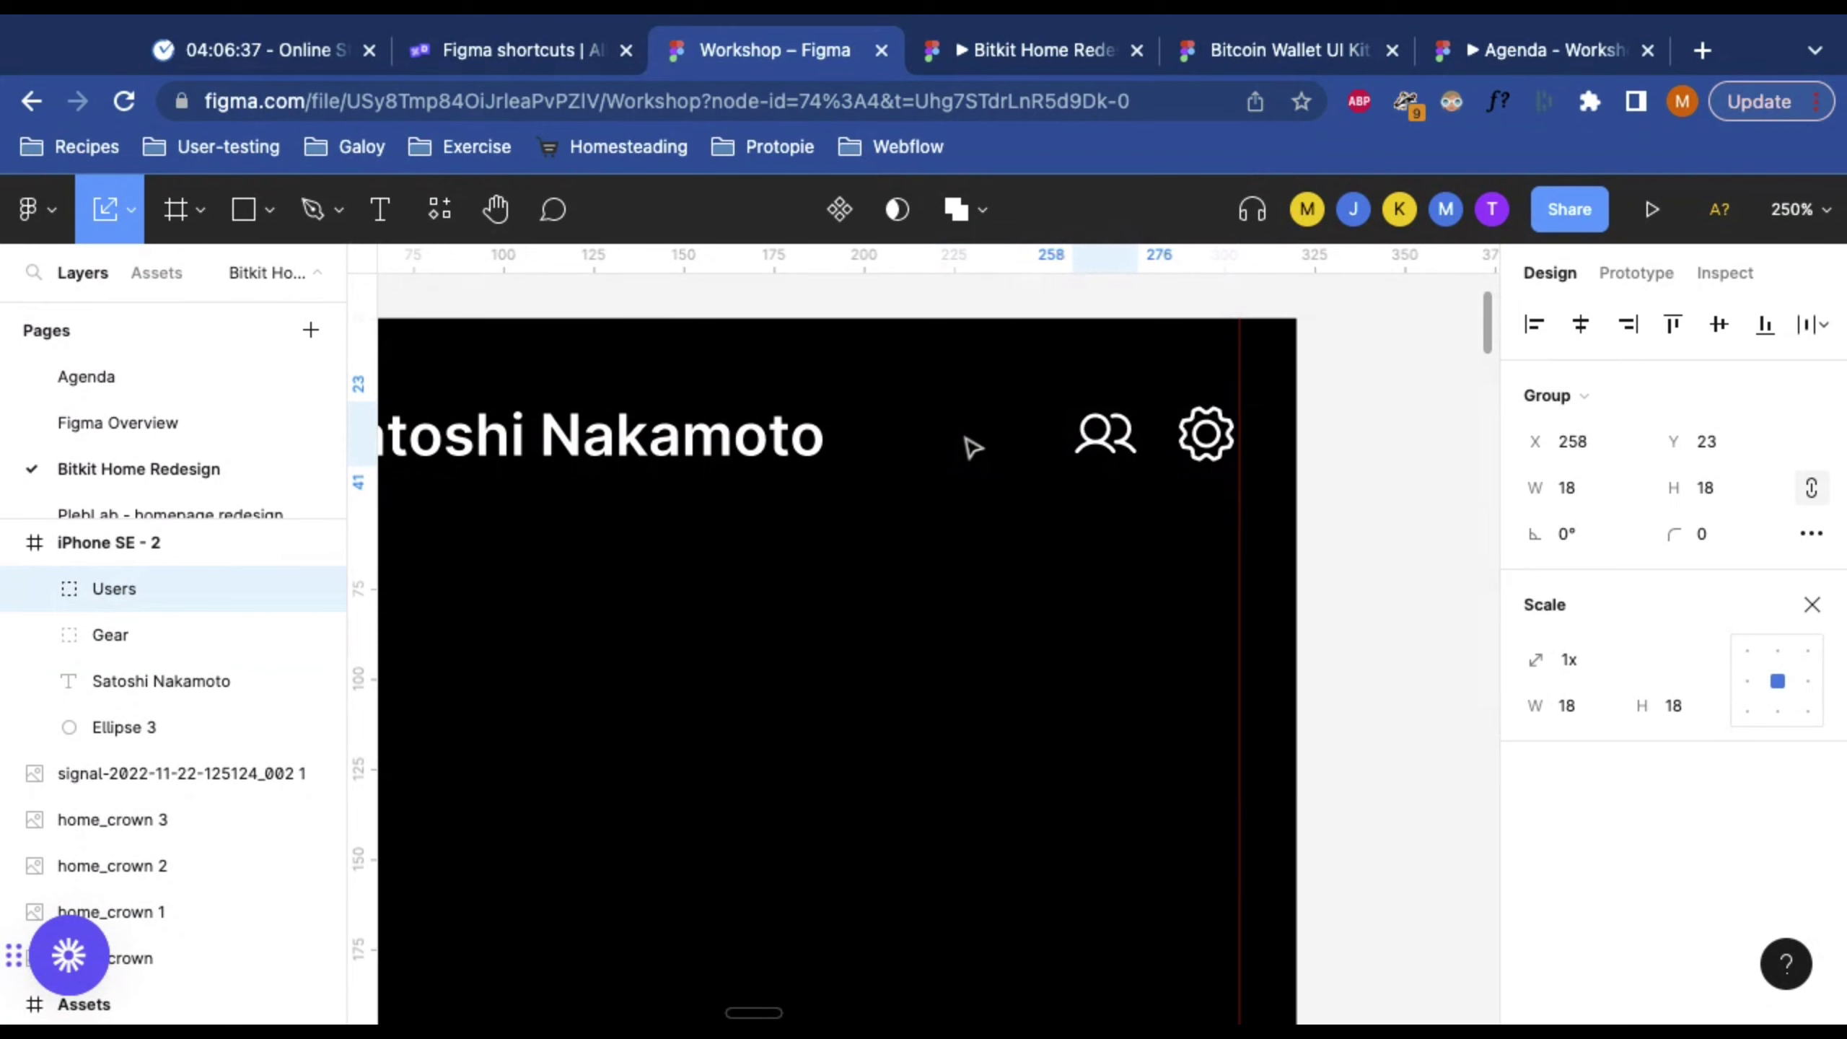
{"action": "key", "text": "alt"}
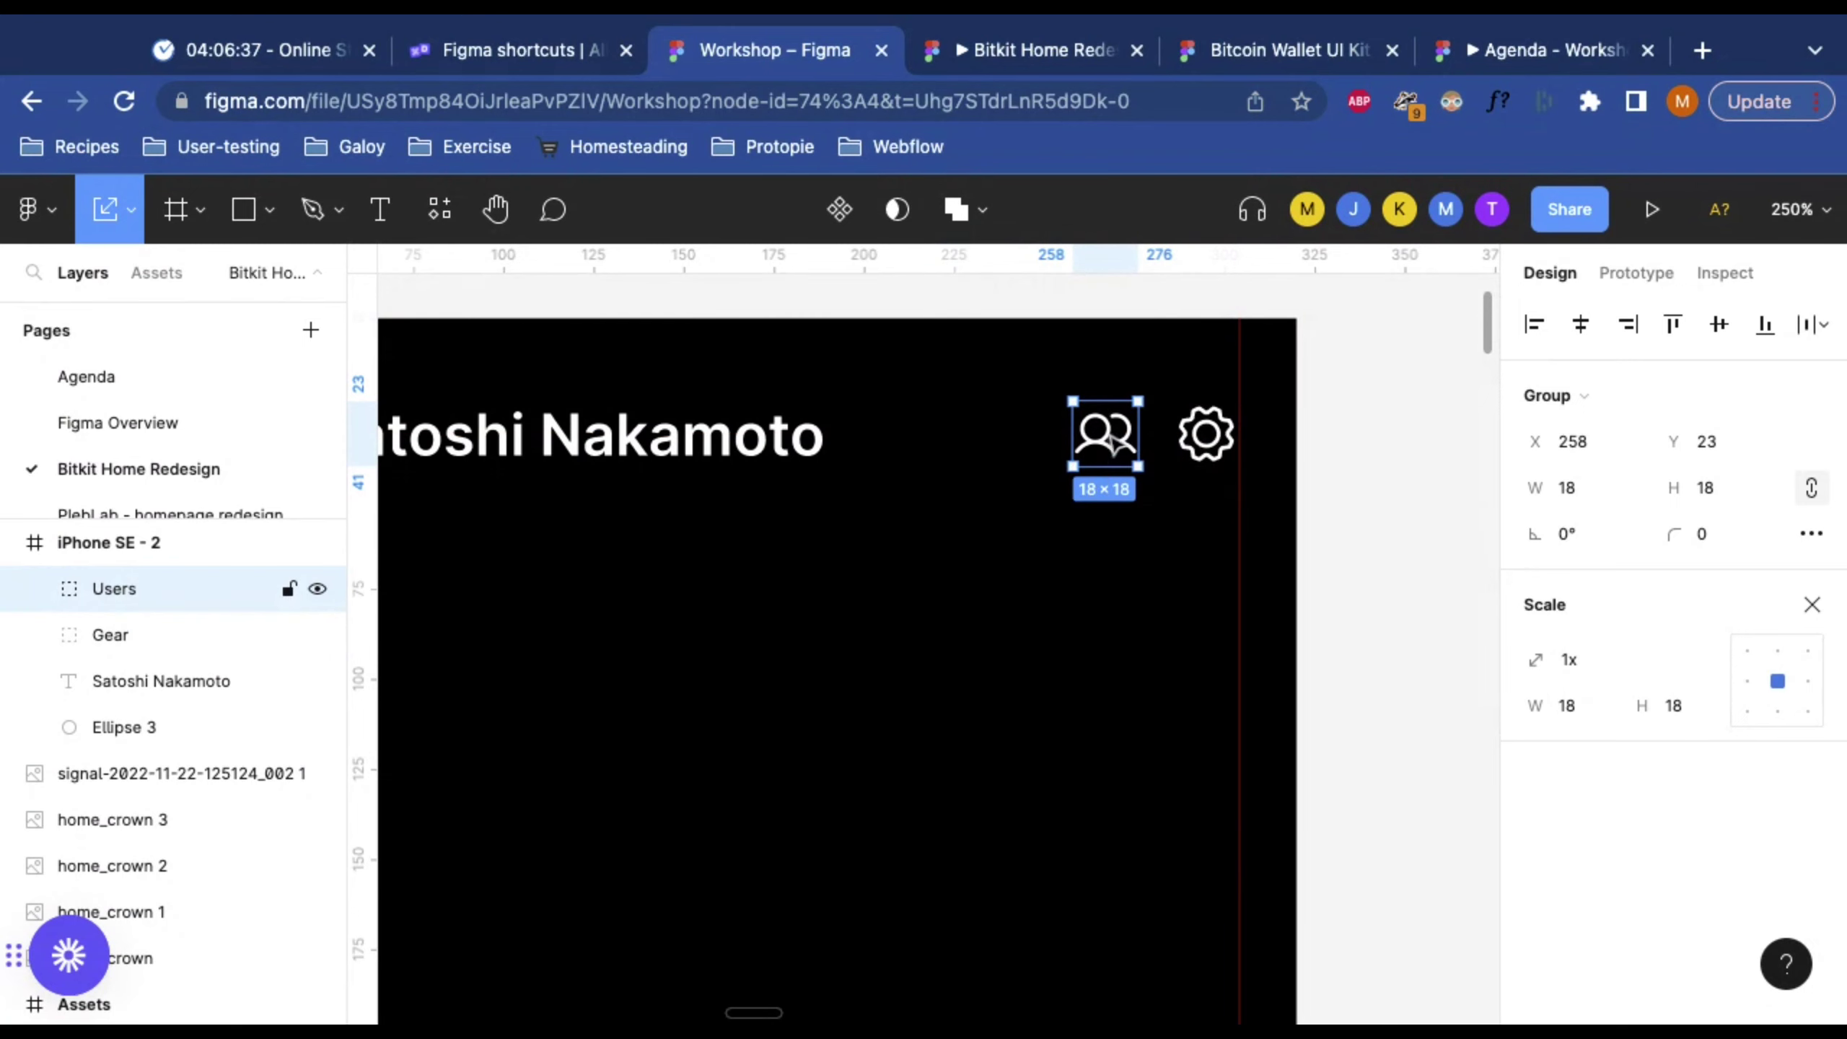
{"action": "key", "text": "alt"}
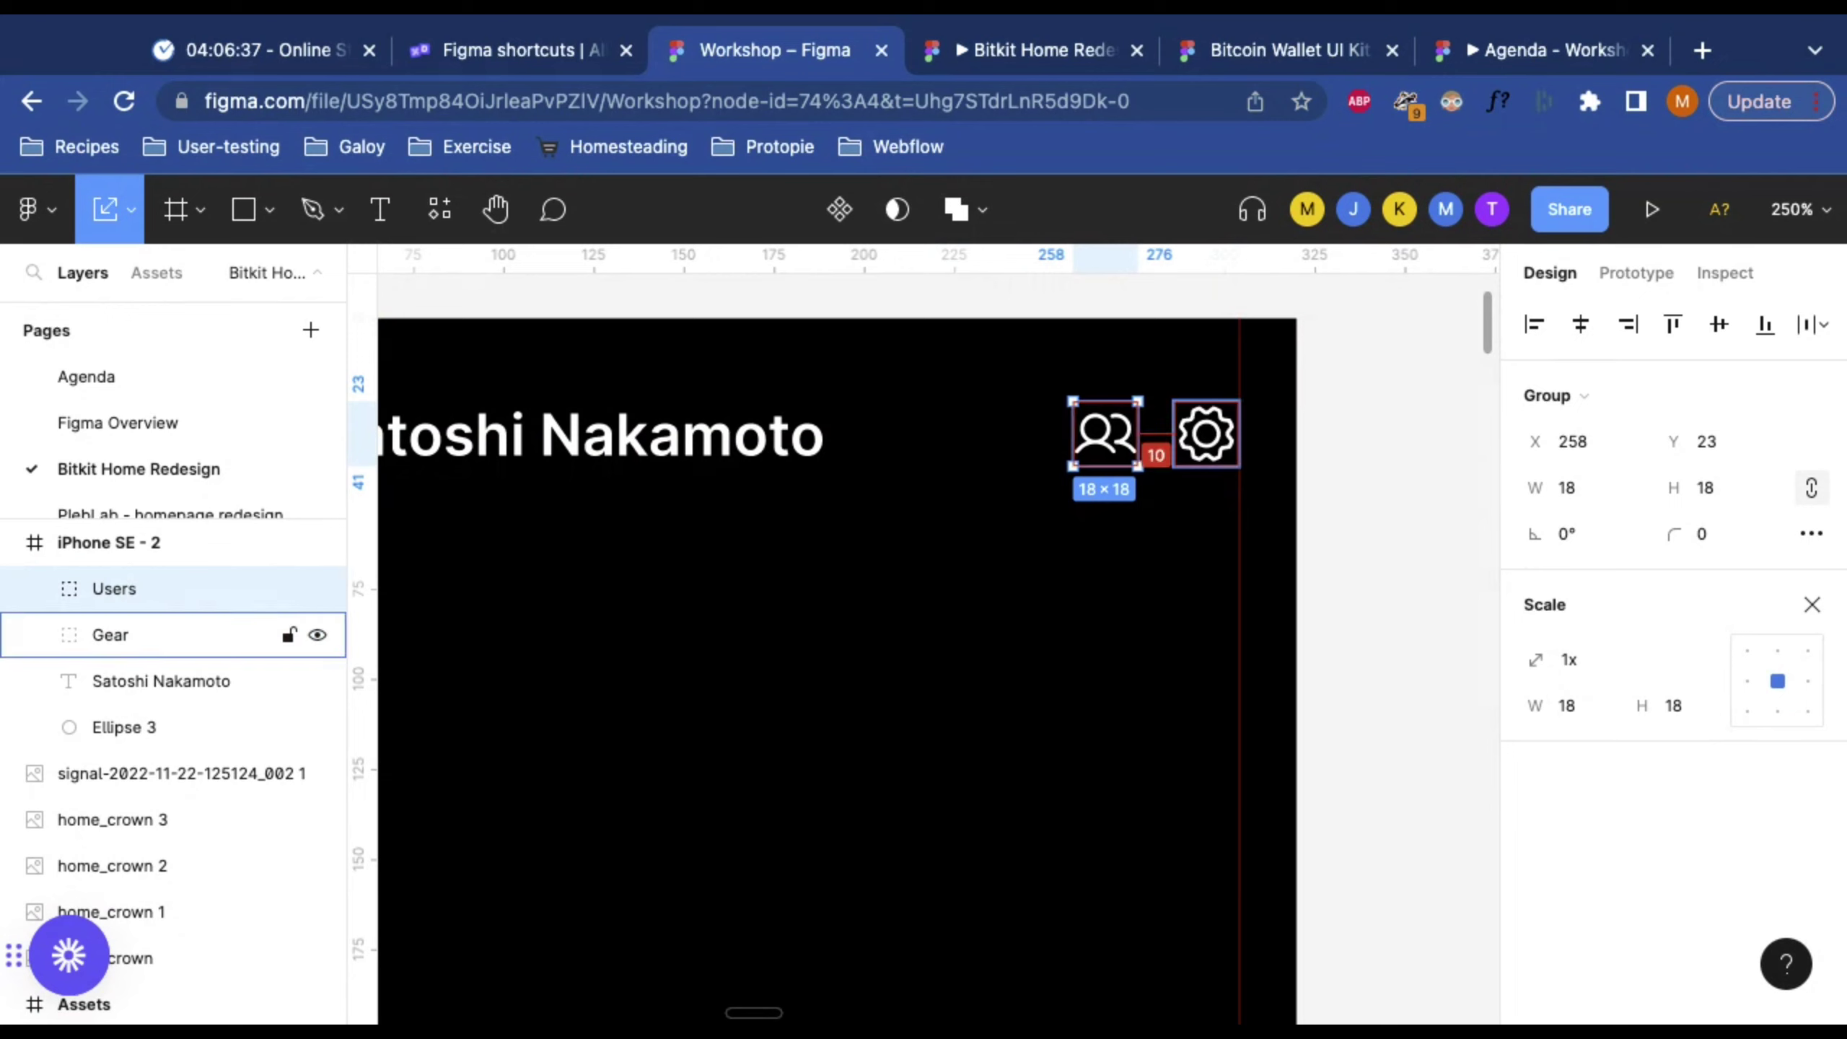
{"action": "key", "text": "Right"}
{"action": "key", "text": "Right"}
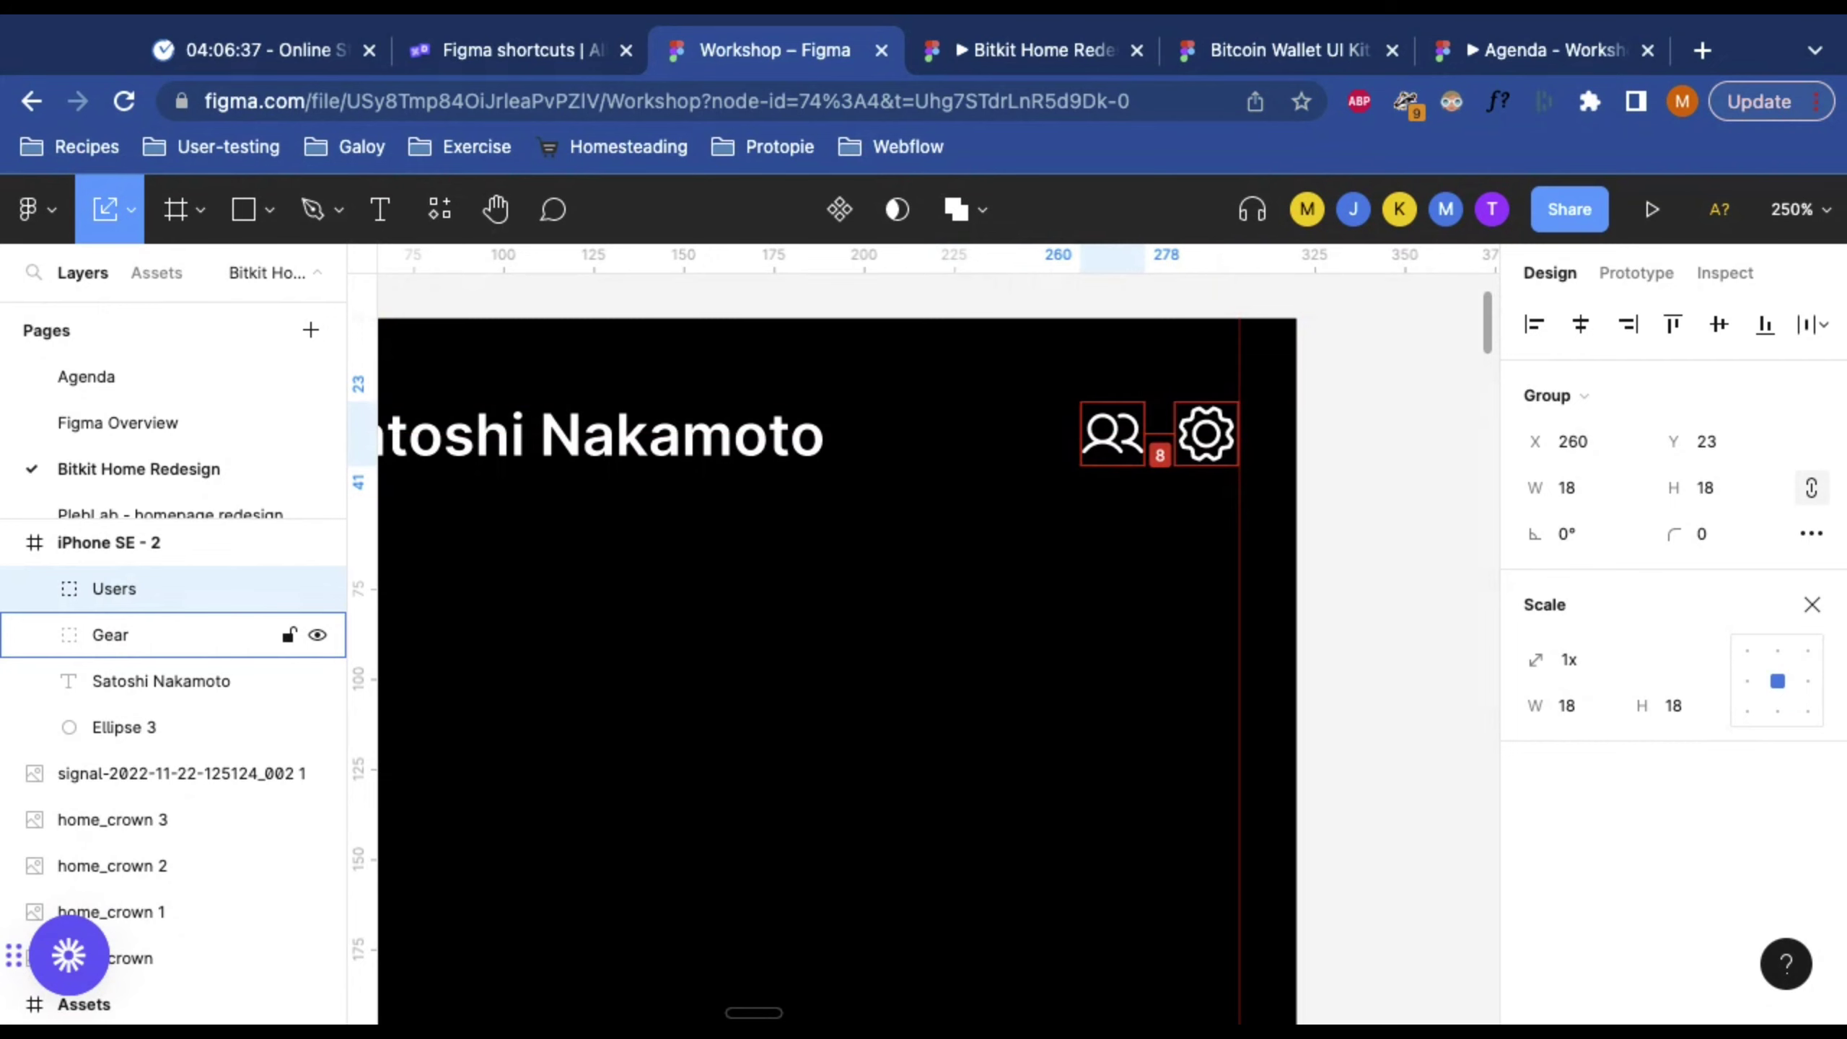
{"action": "scroll", "coordinate": [1129, 611], "scroll_direction": "down", "scroll_amount": 5}
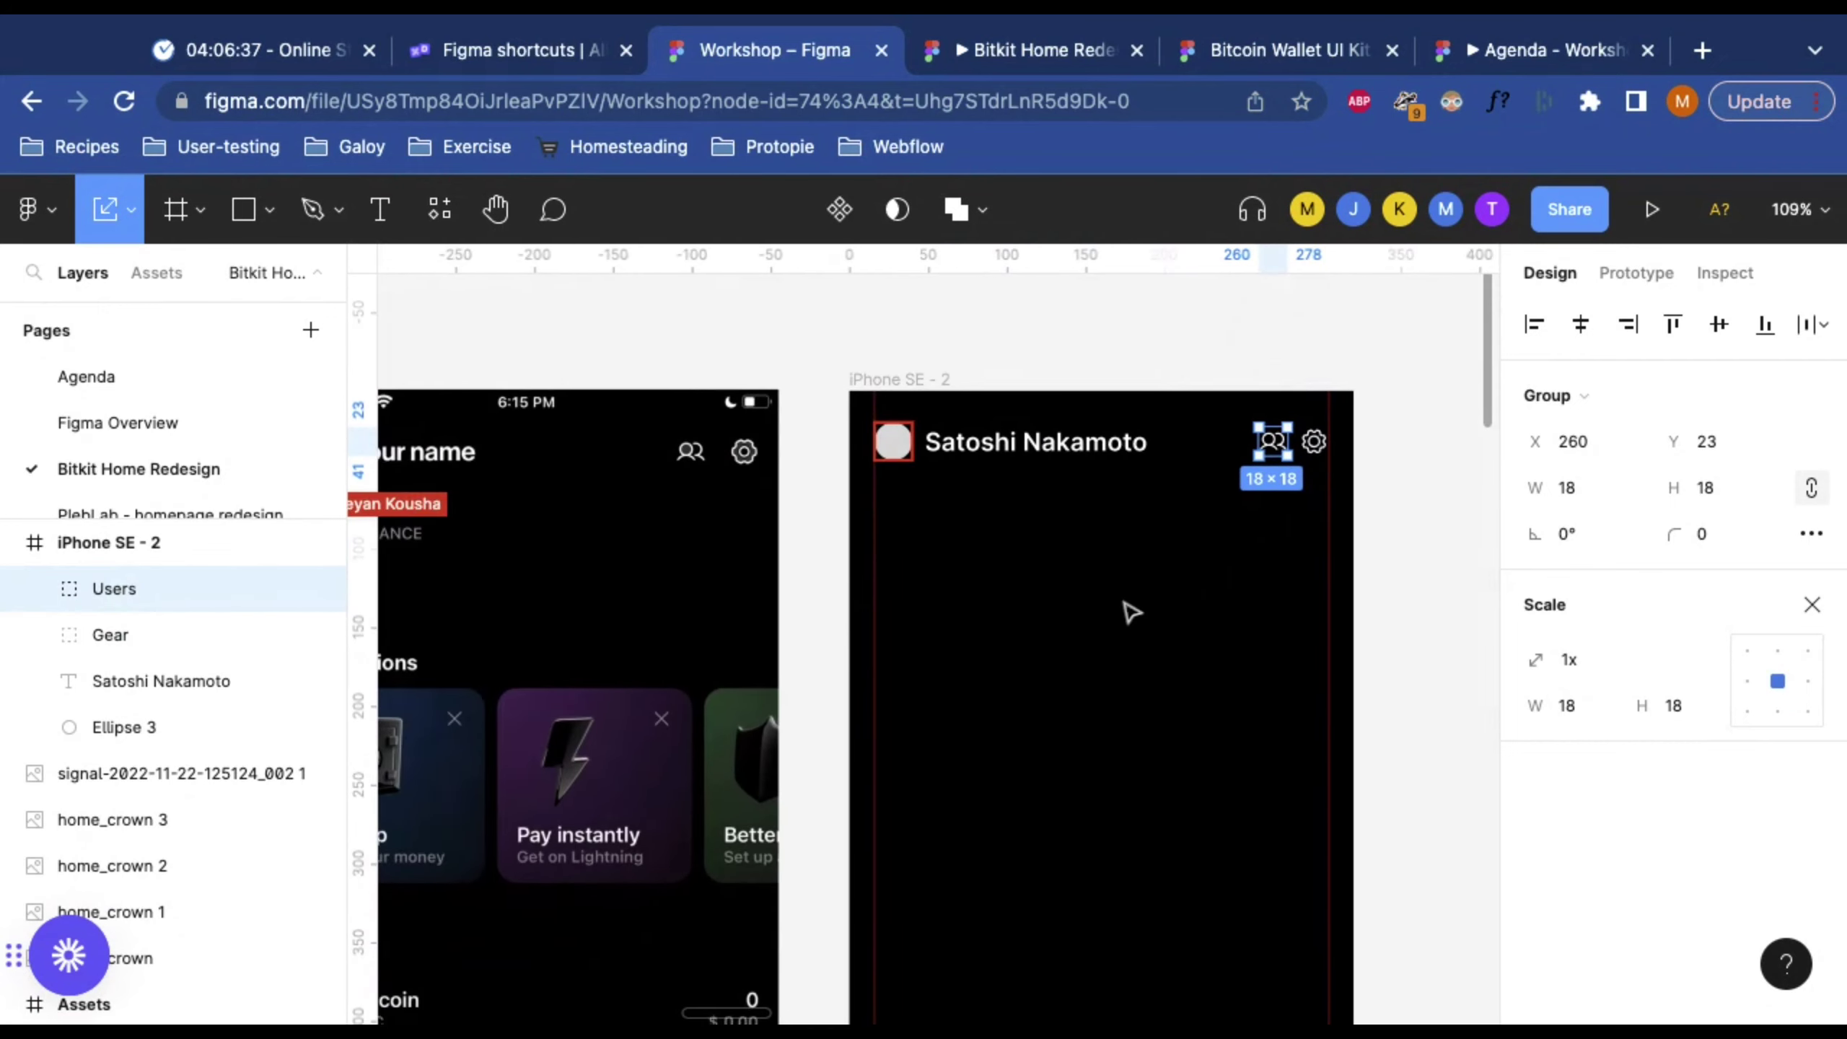
{"action": "left_click", "coordinate": [1127, 610]}
{"action": "scroll", "coordinate": [891, 492], "scroll_direction": "down", "scroll_amount": 3}
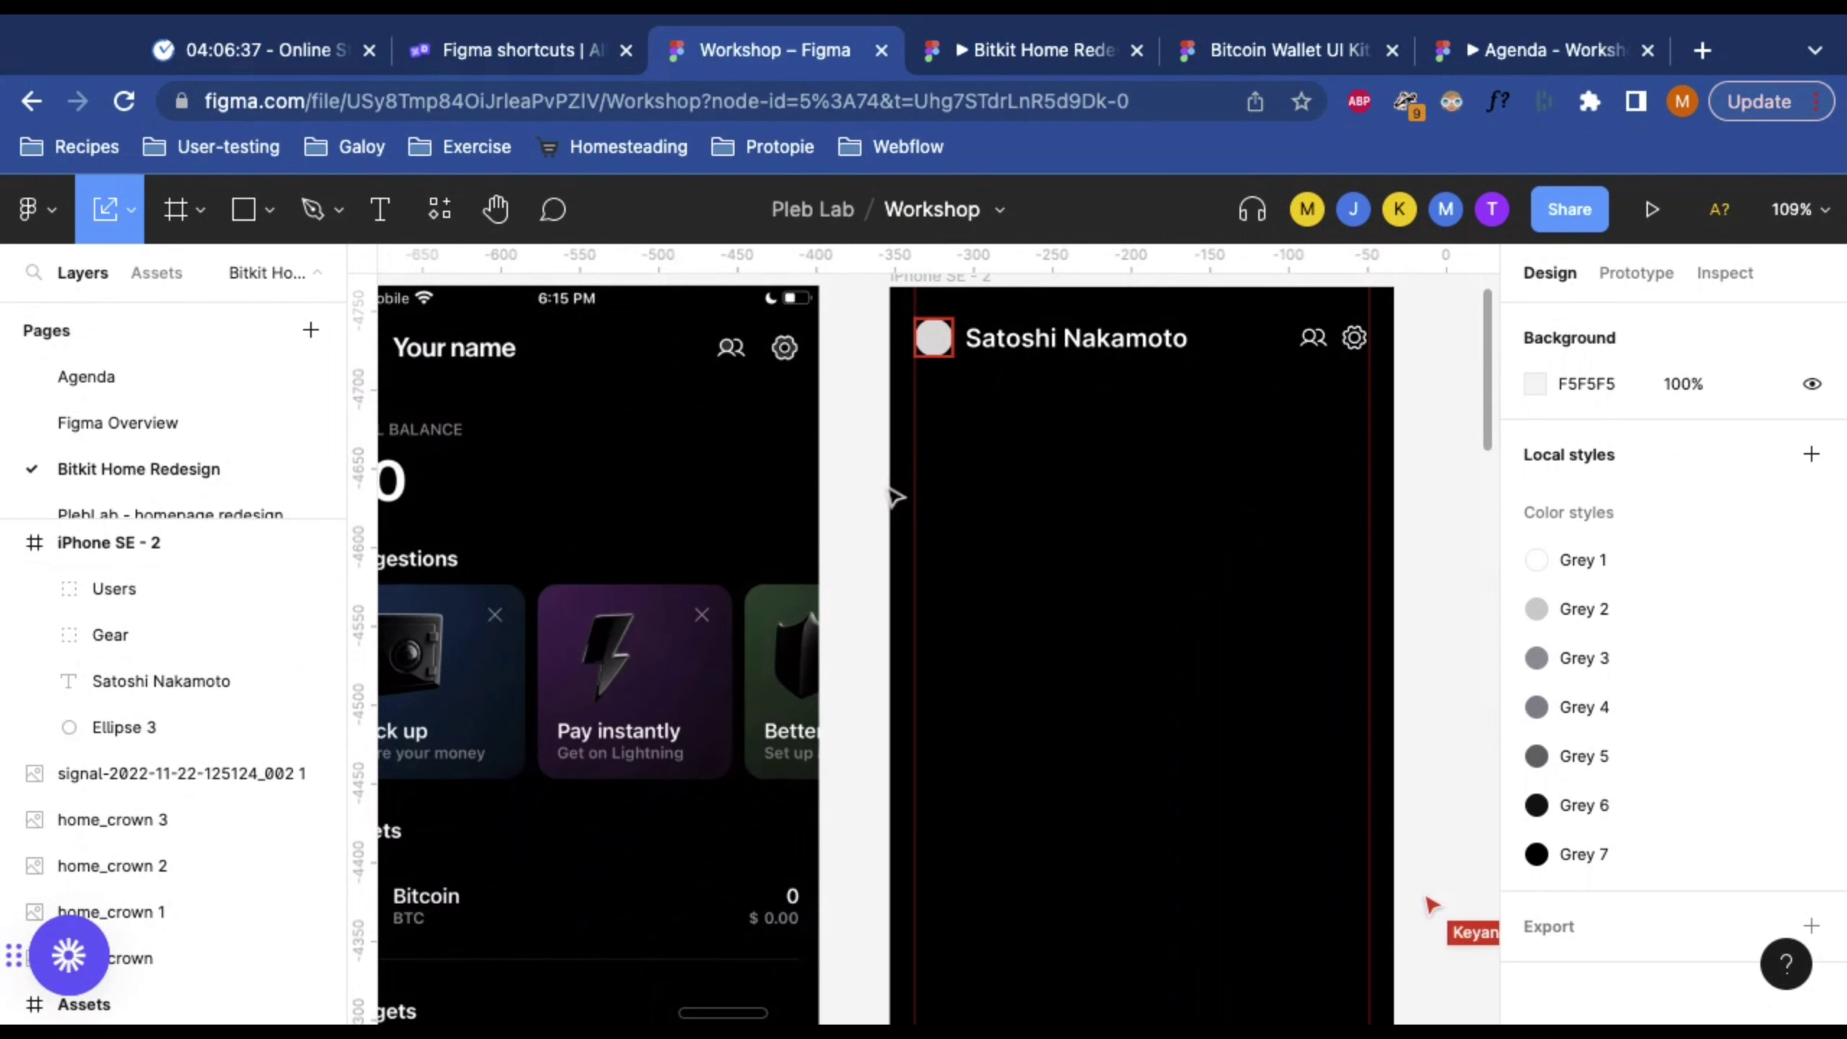
{"action": "scroll", "coordinate": [891, 497], "scroll_direction": "down", "scroll_amount": 3}
{"action": "scroll", "coordinate": [891, 497], "scroll_direction": "up", "scroll_amount": 2}
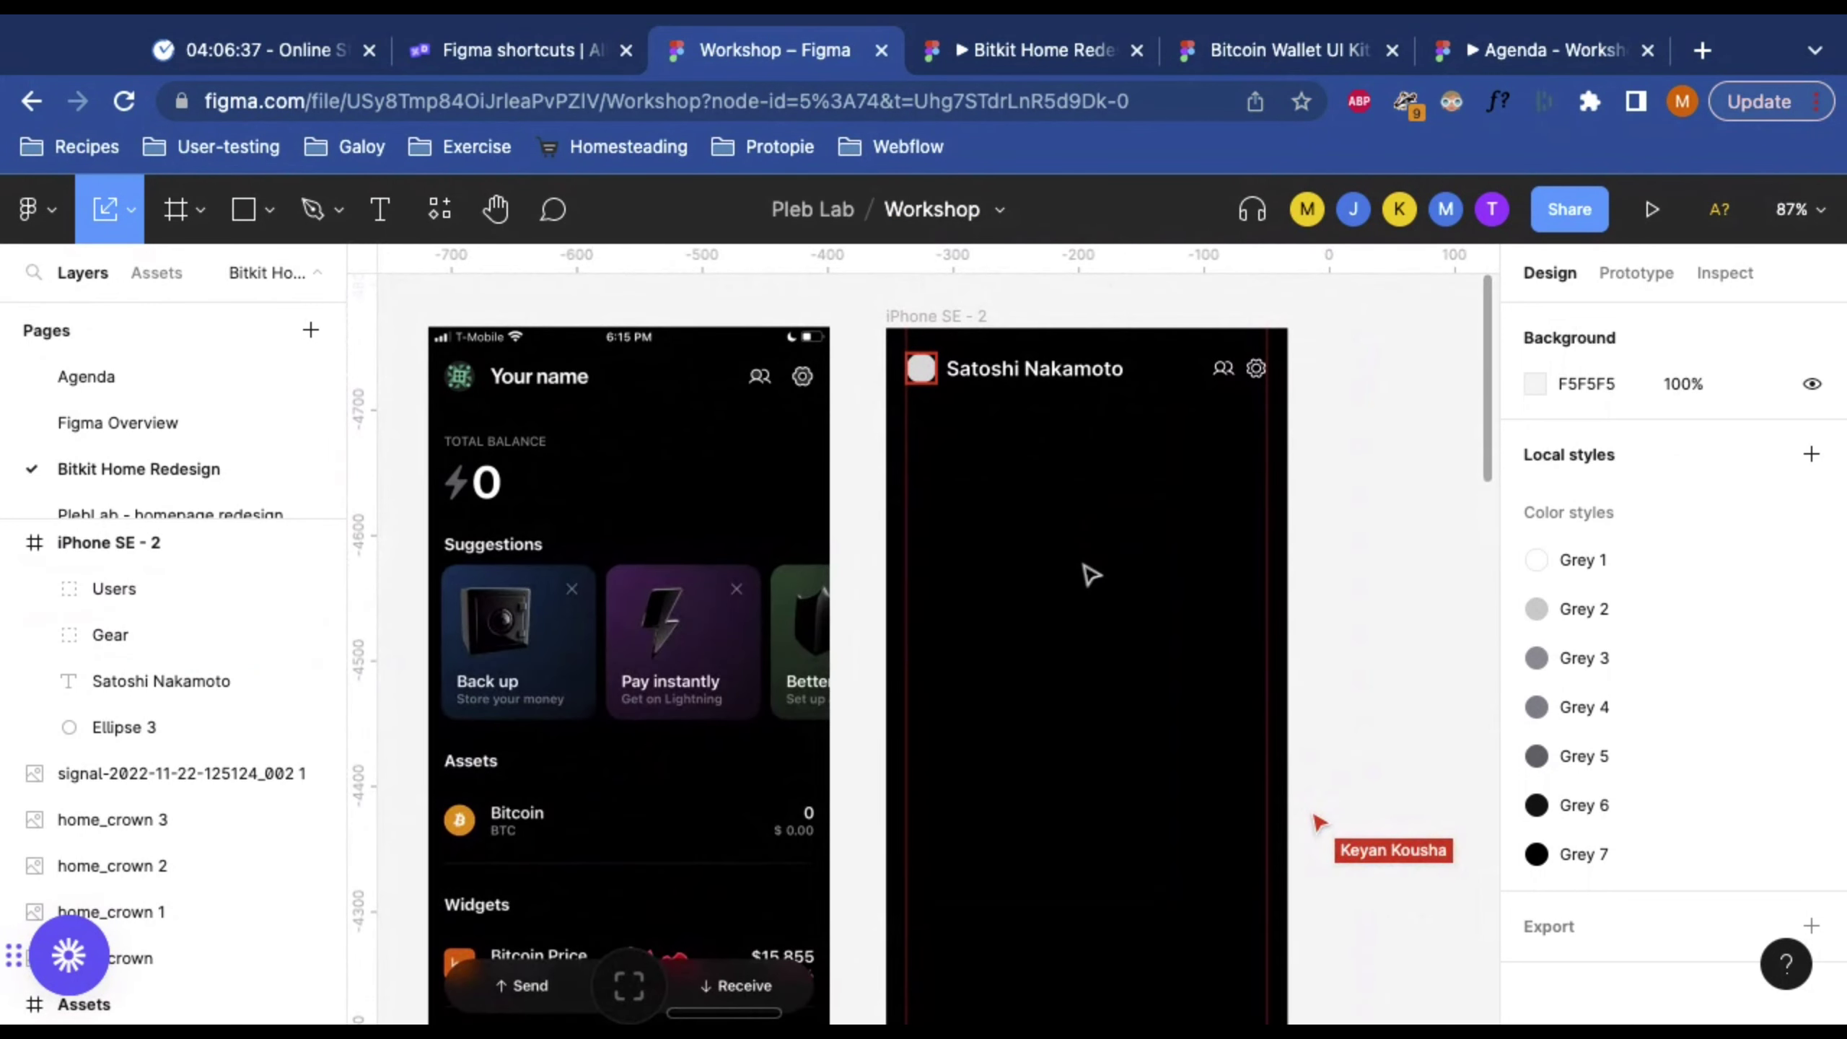
{"action": "scroll", "coordinate": [1091, 575], "scroll_direction": "right", "scroll_amount": 5}
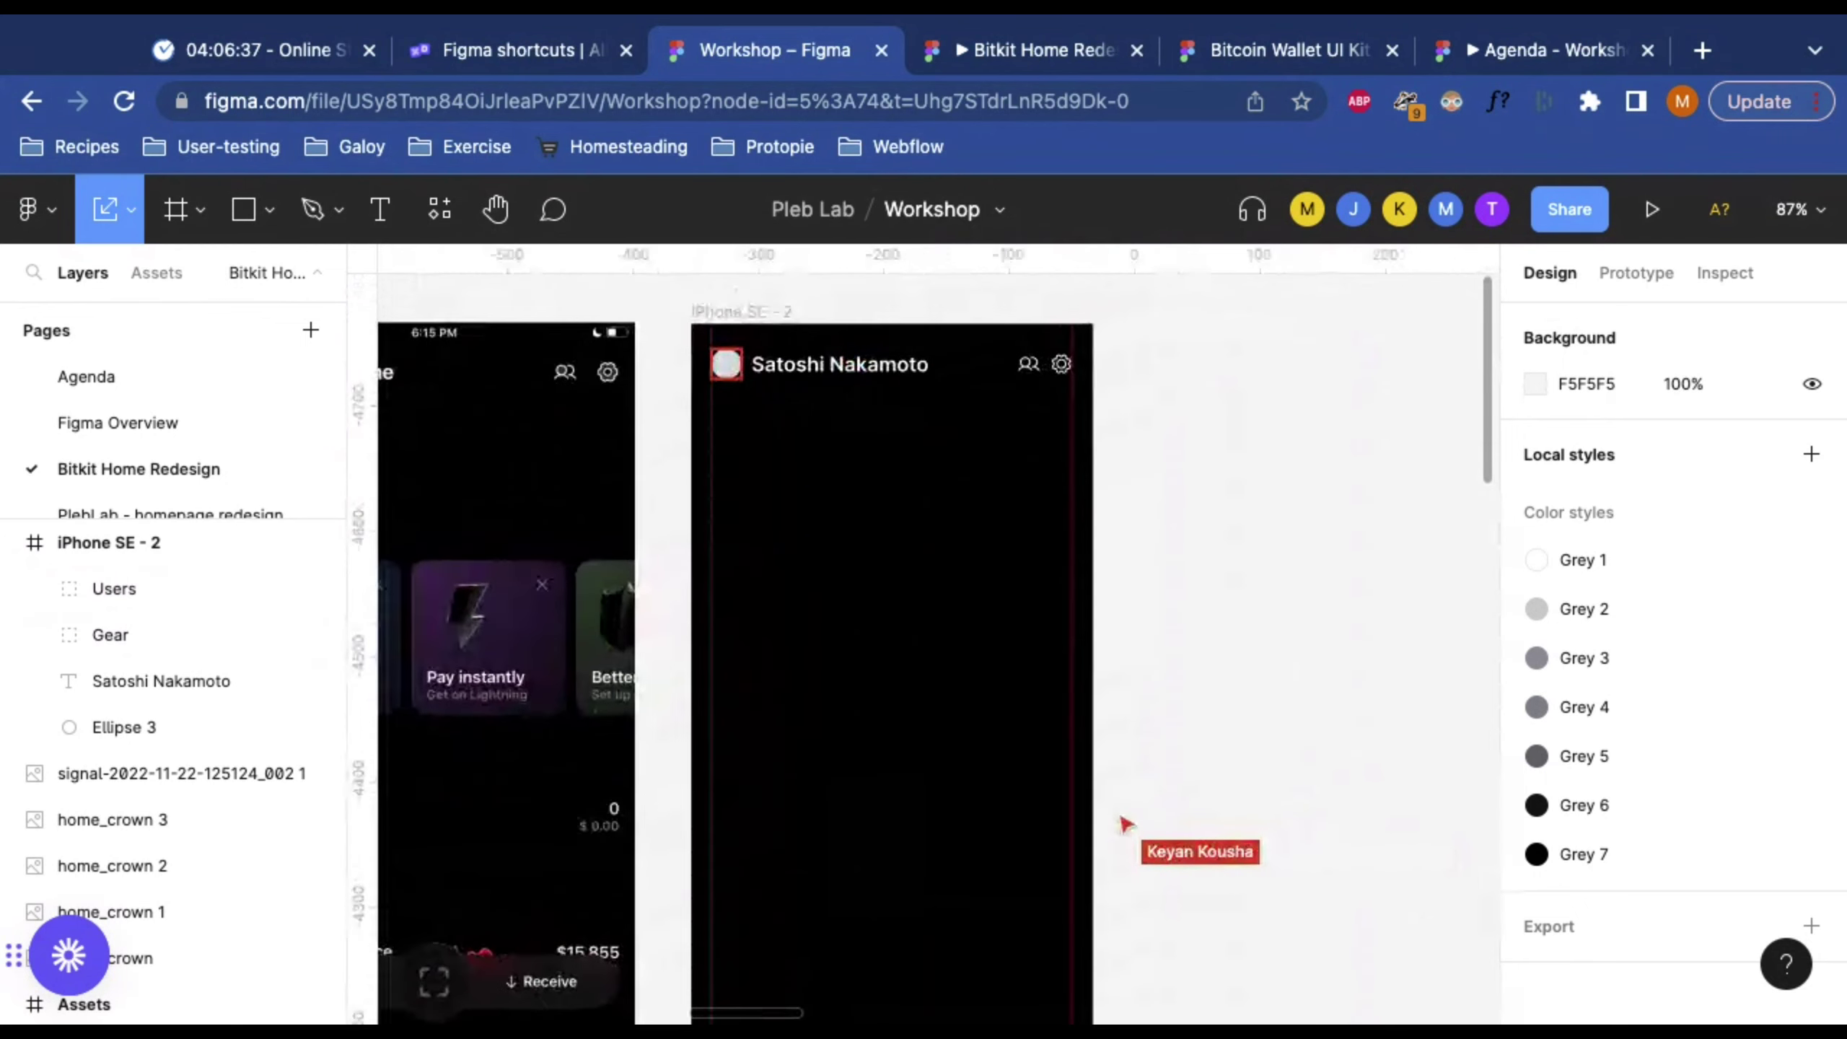
{"action": "scroll", "coordinate": [788, 870], "scroll_direction": "left", "scroll_amount": 5}
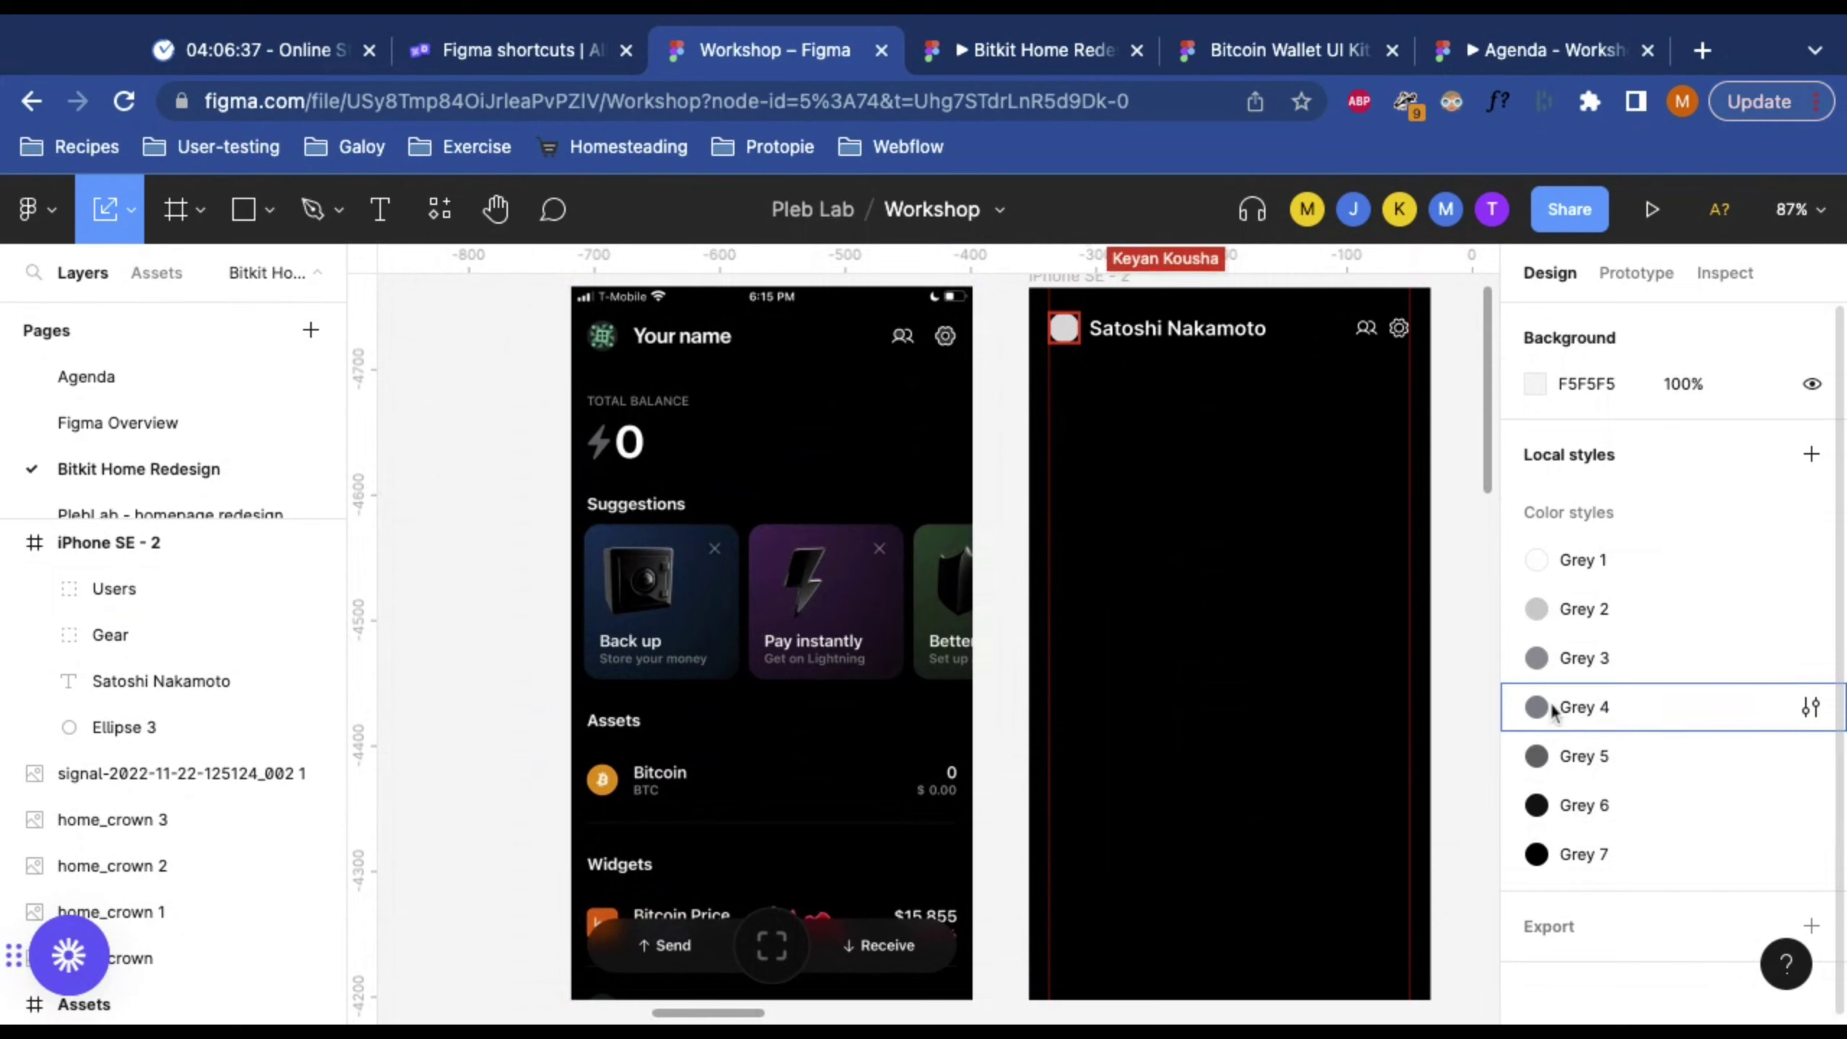
{"action": "scroll", "coordinate": [1188, 647], "scroll_direction": "right", "scroll_amount": 10}
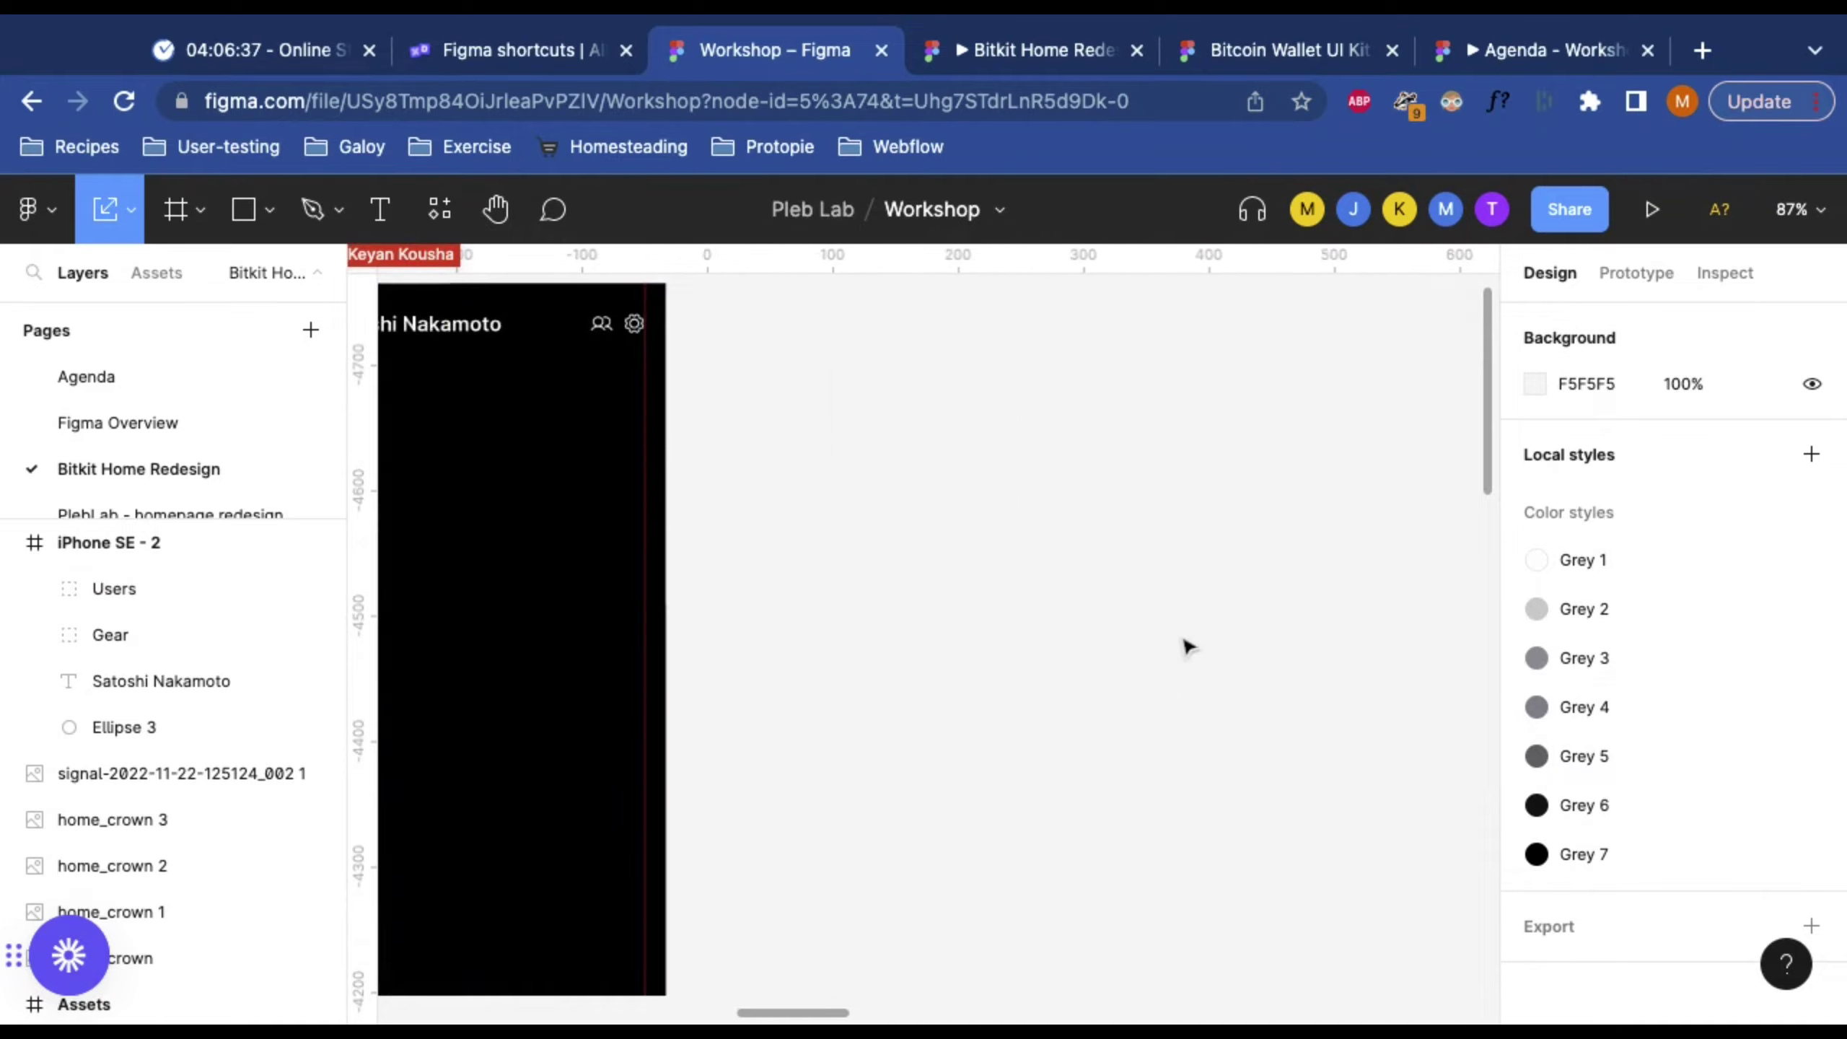
{"action": "scroll", "coordinate": [1080, 622], "scroll_direction": "down", "scroll_amount": 5}
{"action": "scroll", "coordinate": [1017, 625], "scroll_direction": "up", "scroll_amount": 5}
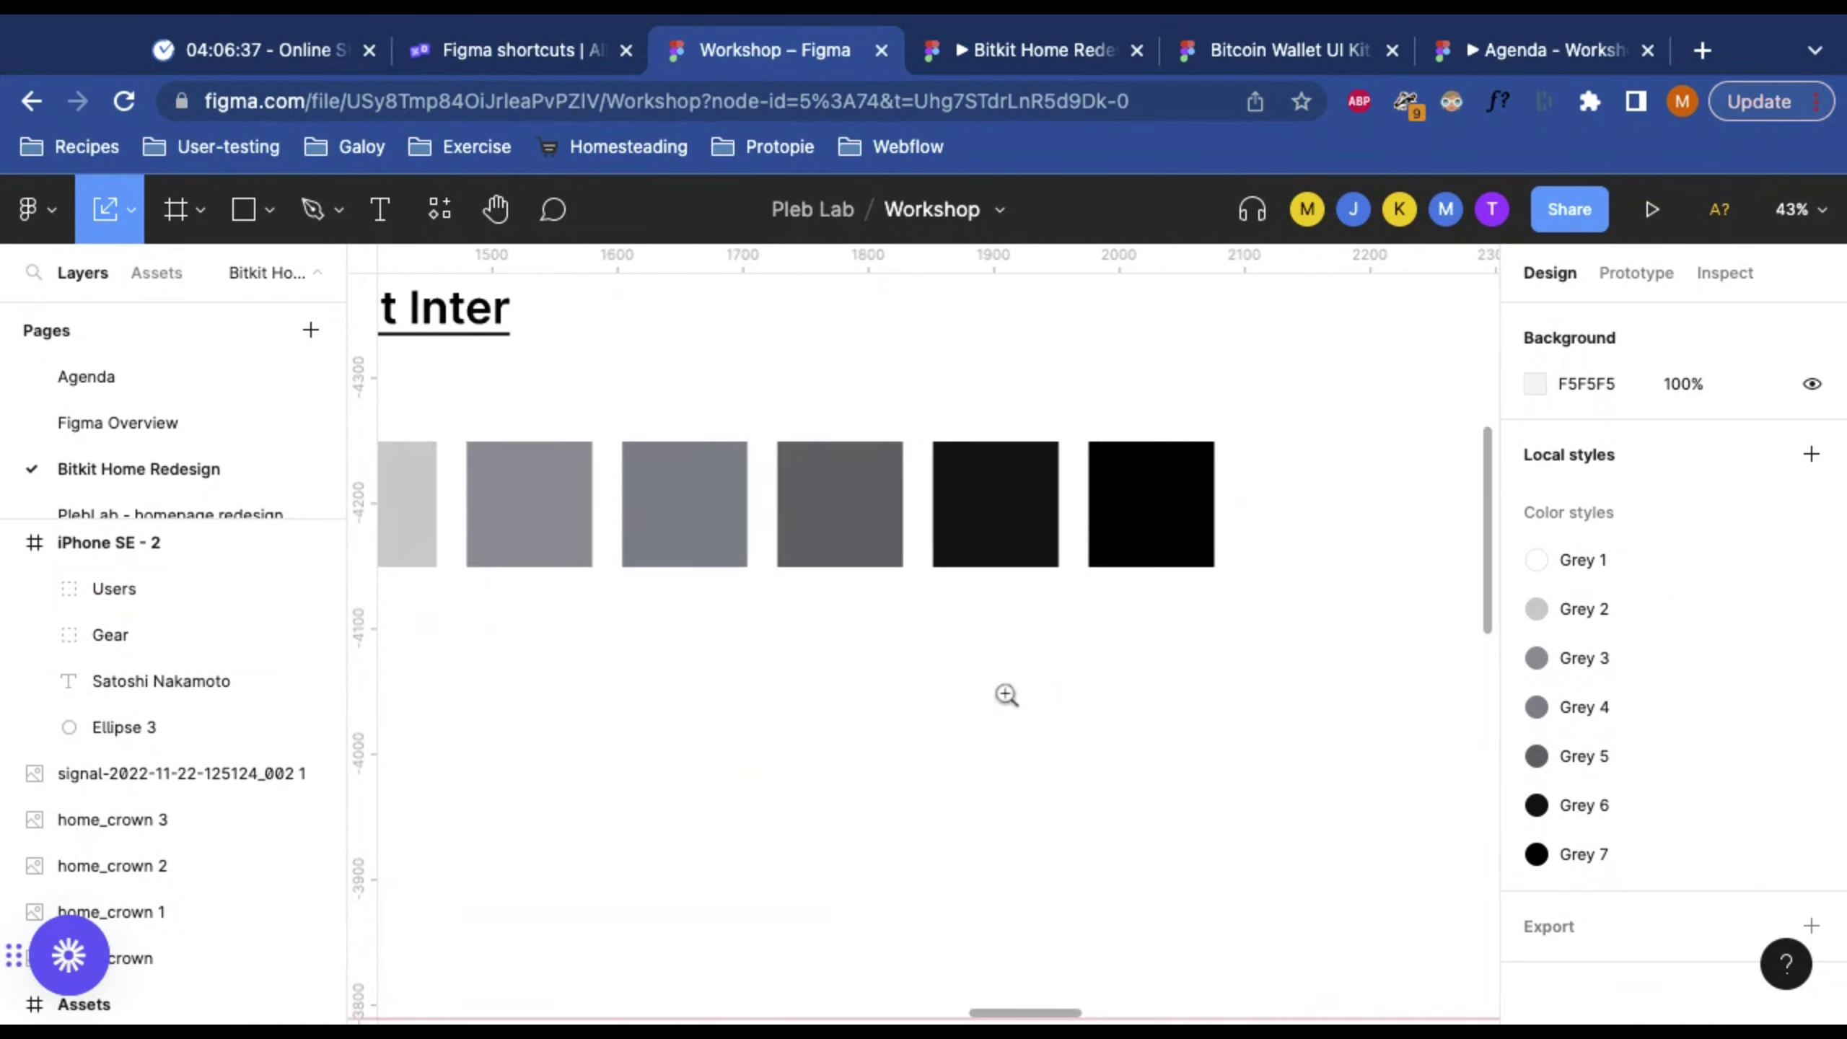
{"action": "scroll", "coordinate": [952, 700], "scroll_direction": "left", "scroll_amount": 5}
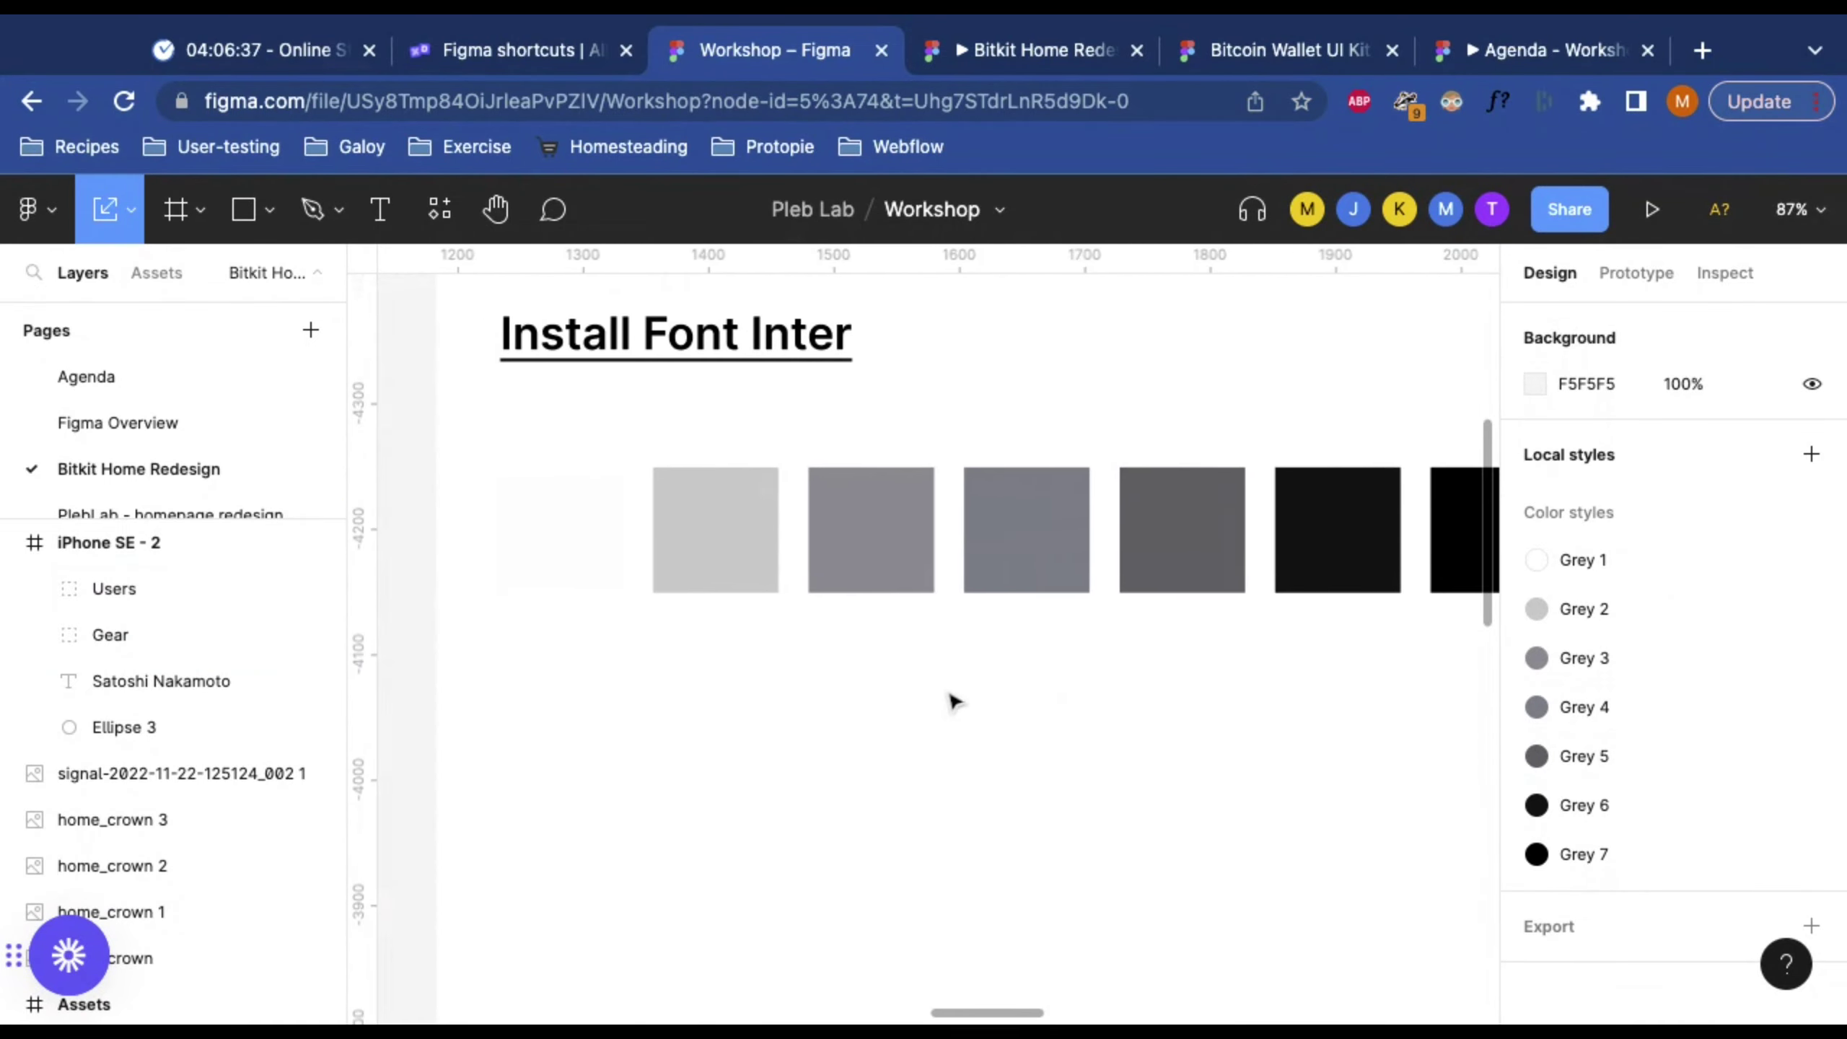
{"action": "scroll", "coordinate": [991, 627], "scroll_direction": "left", "scroll_amount": 1}
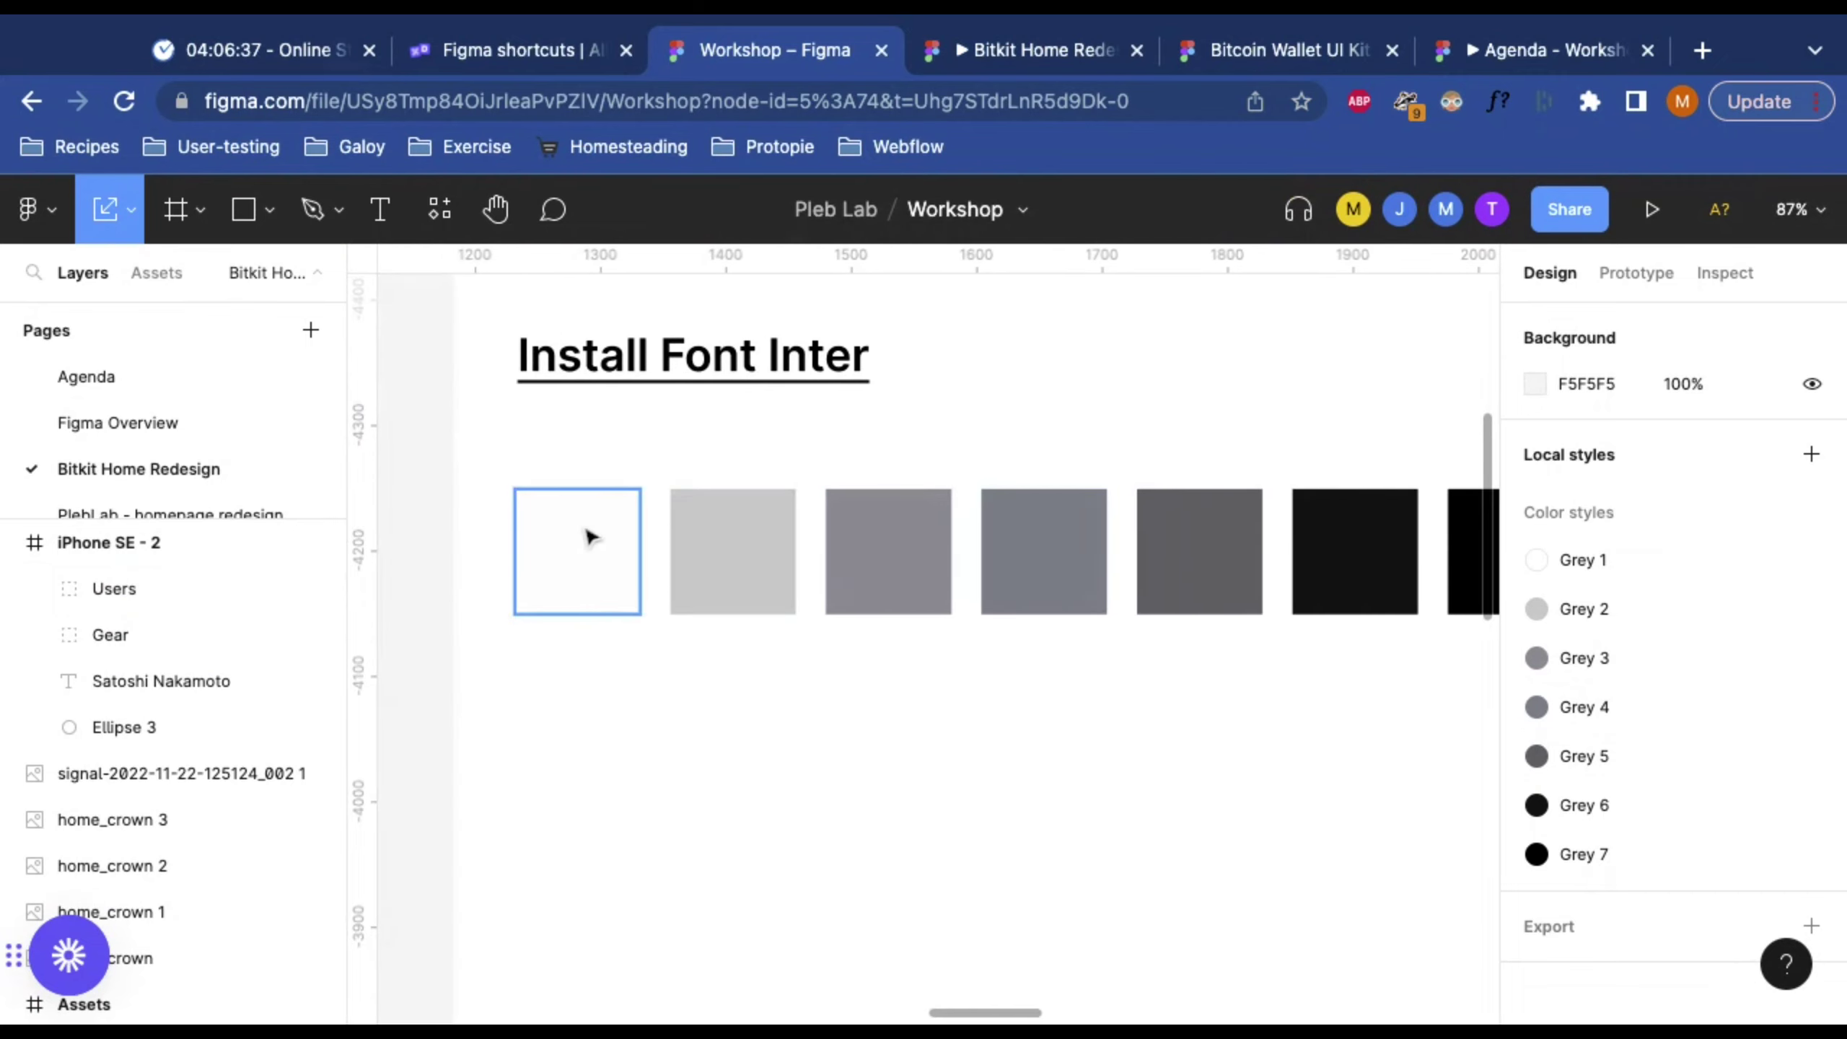
{"action": "left_click", "coordinate": [581, 543]}
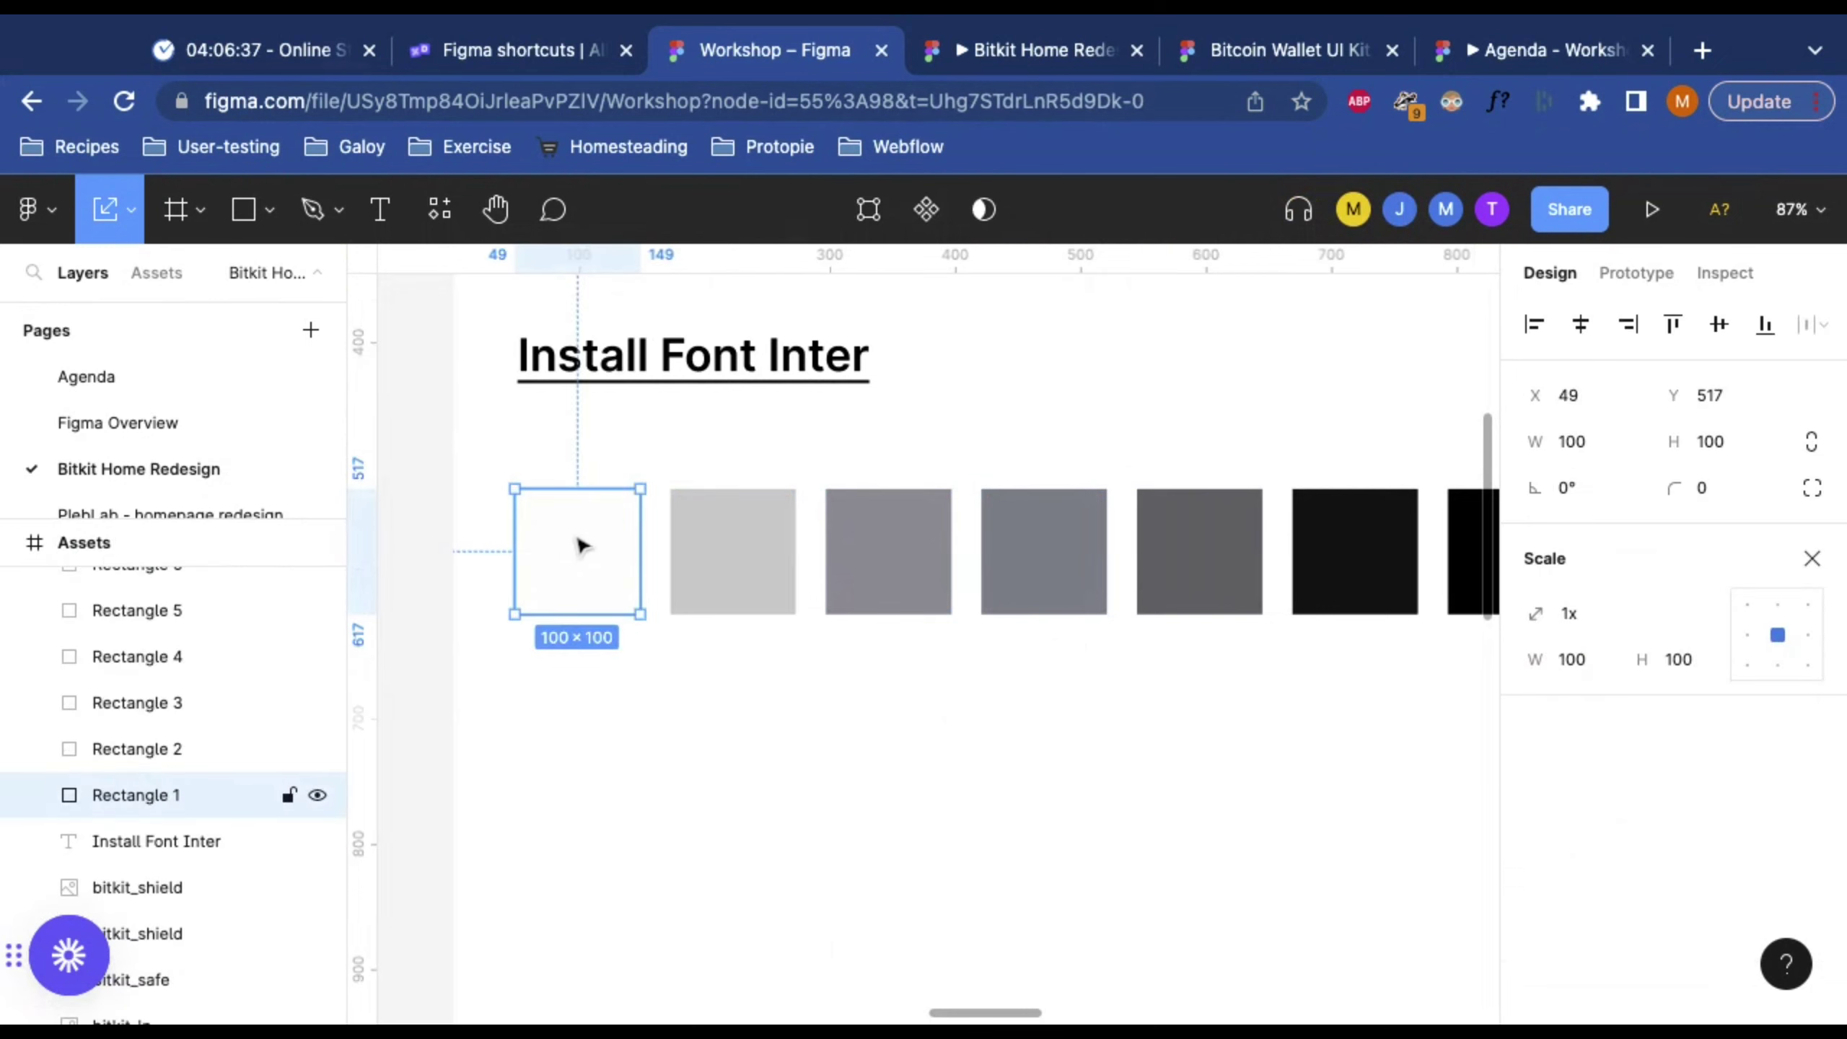
{"action": "left_click", "coordinate": [1811, 560]}
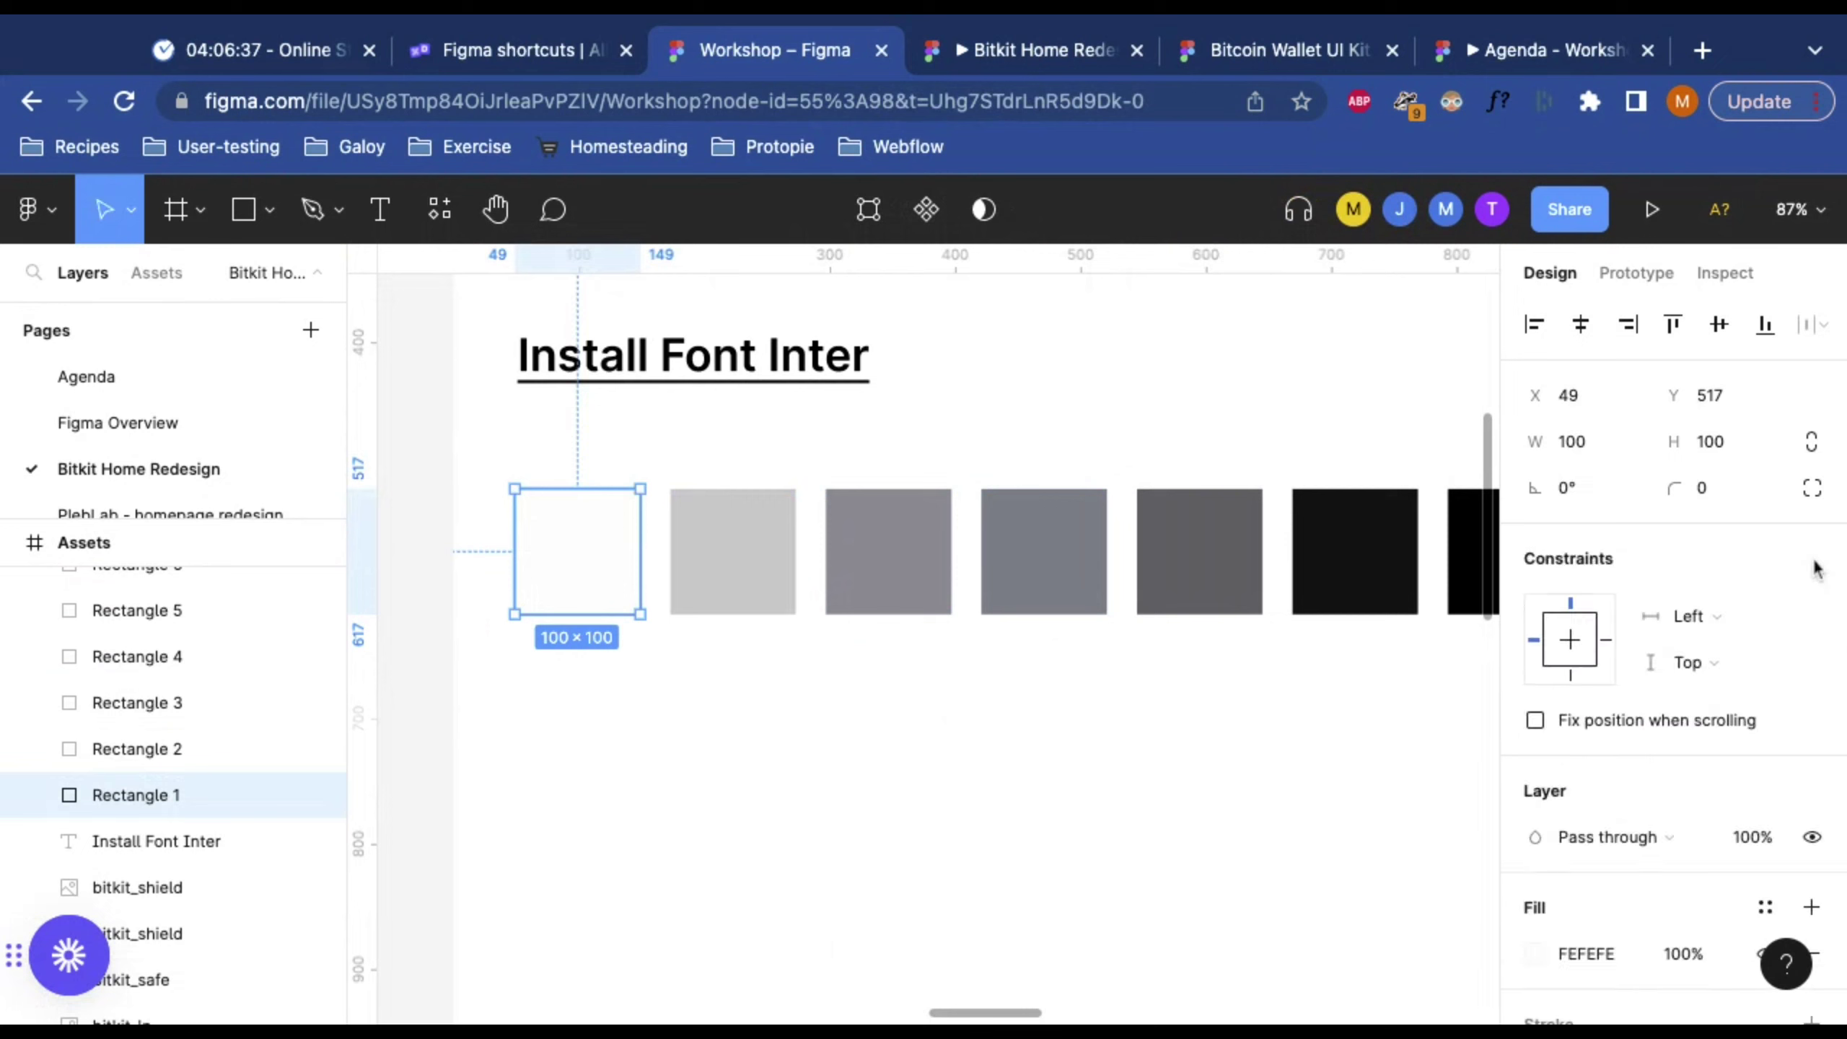
{"action": "scroll", "coordinate": [1767, 771], "scroll_direction": "down", "scroll_amount": 3}
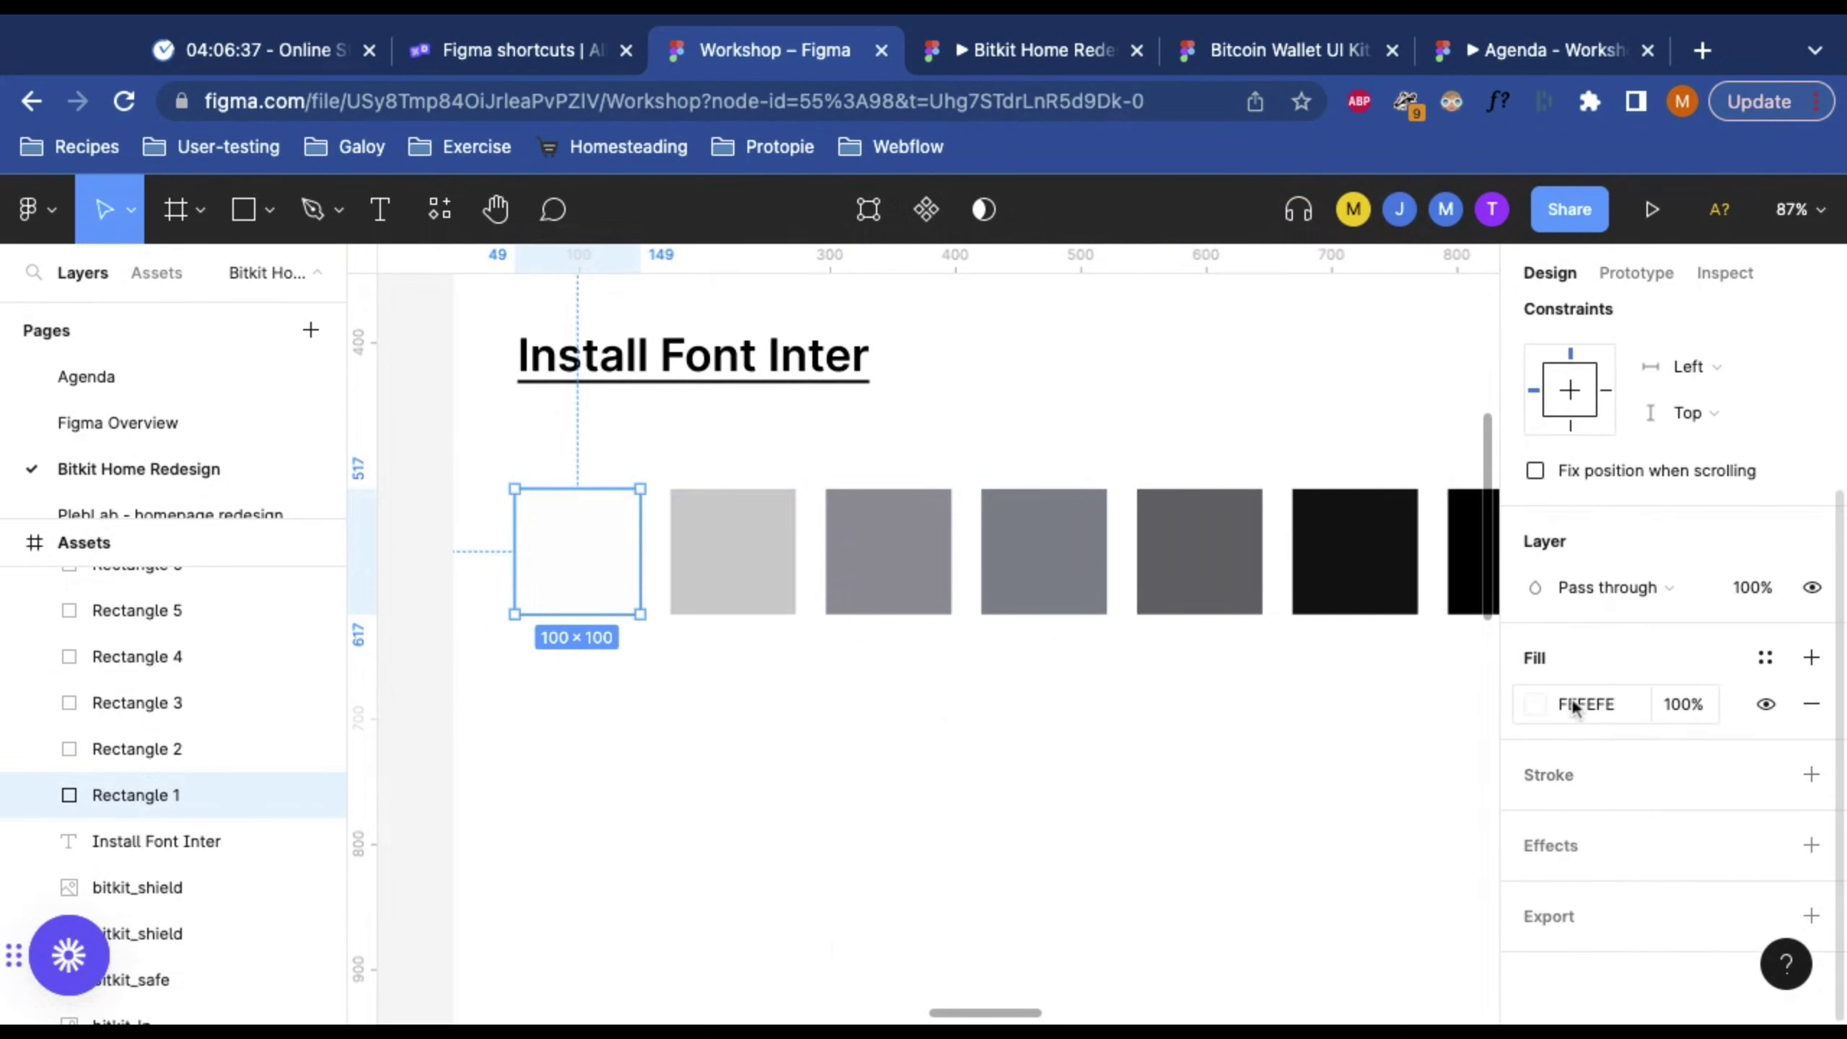
{"action": "left_click", "coordinate": [1766, 658]}
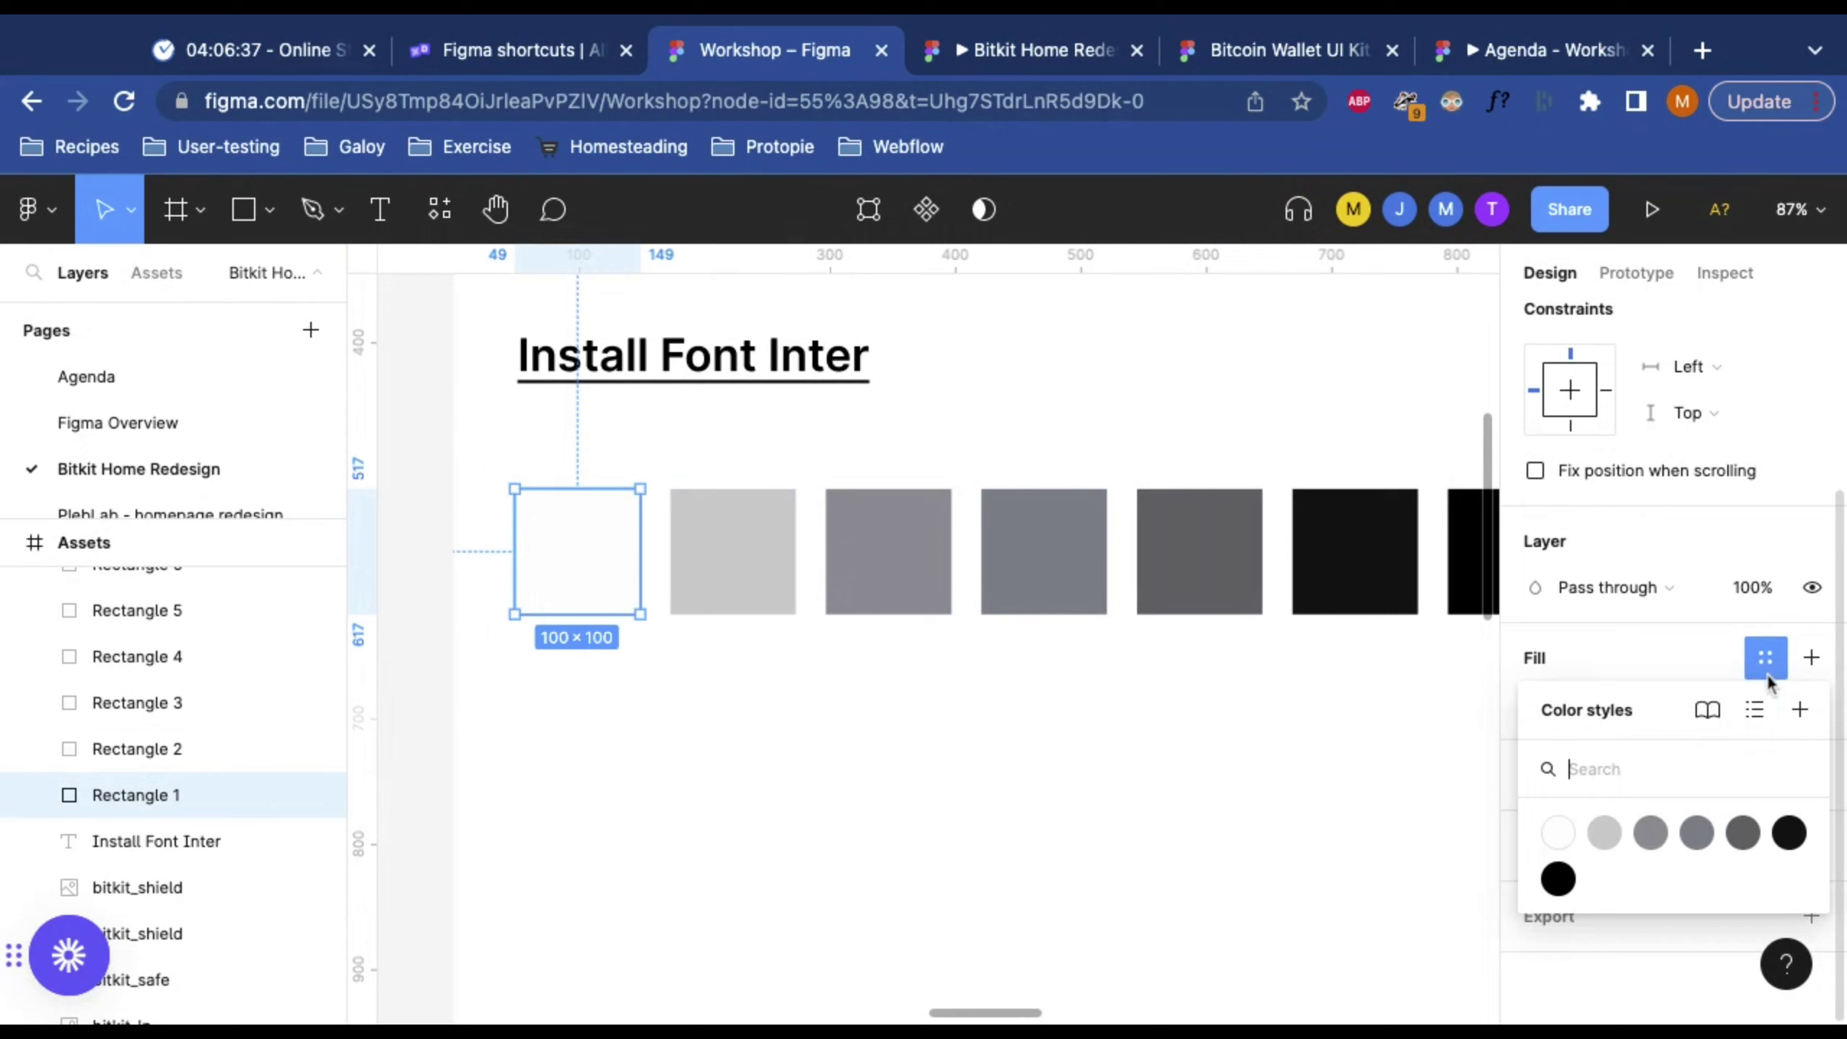
{"action": "left_click", "coordinate": [1800, 712]}
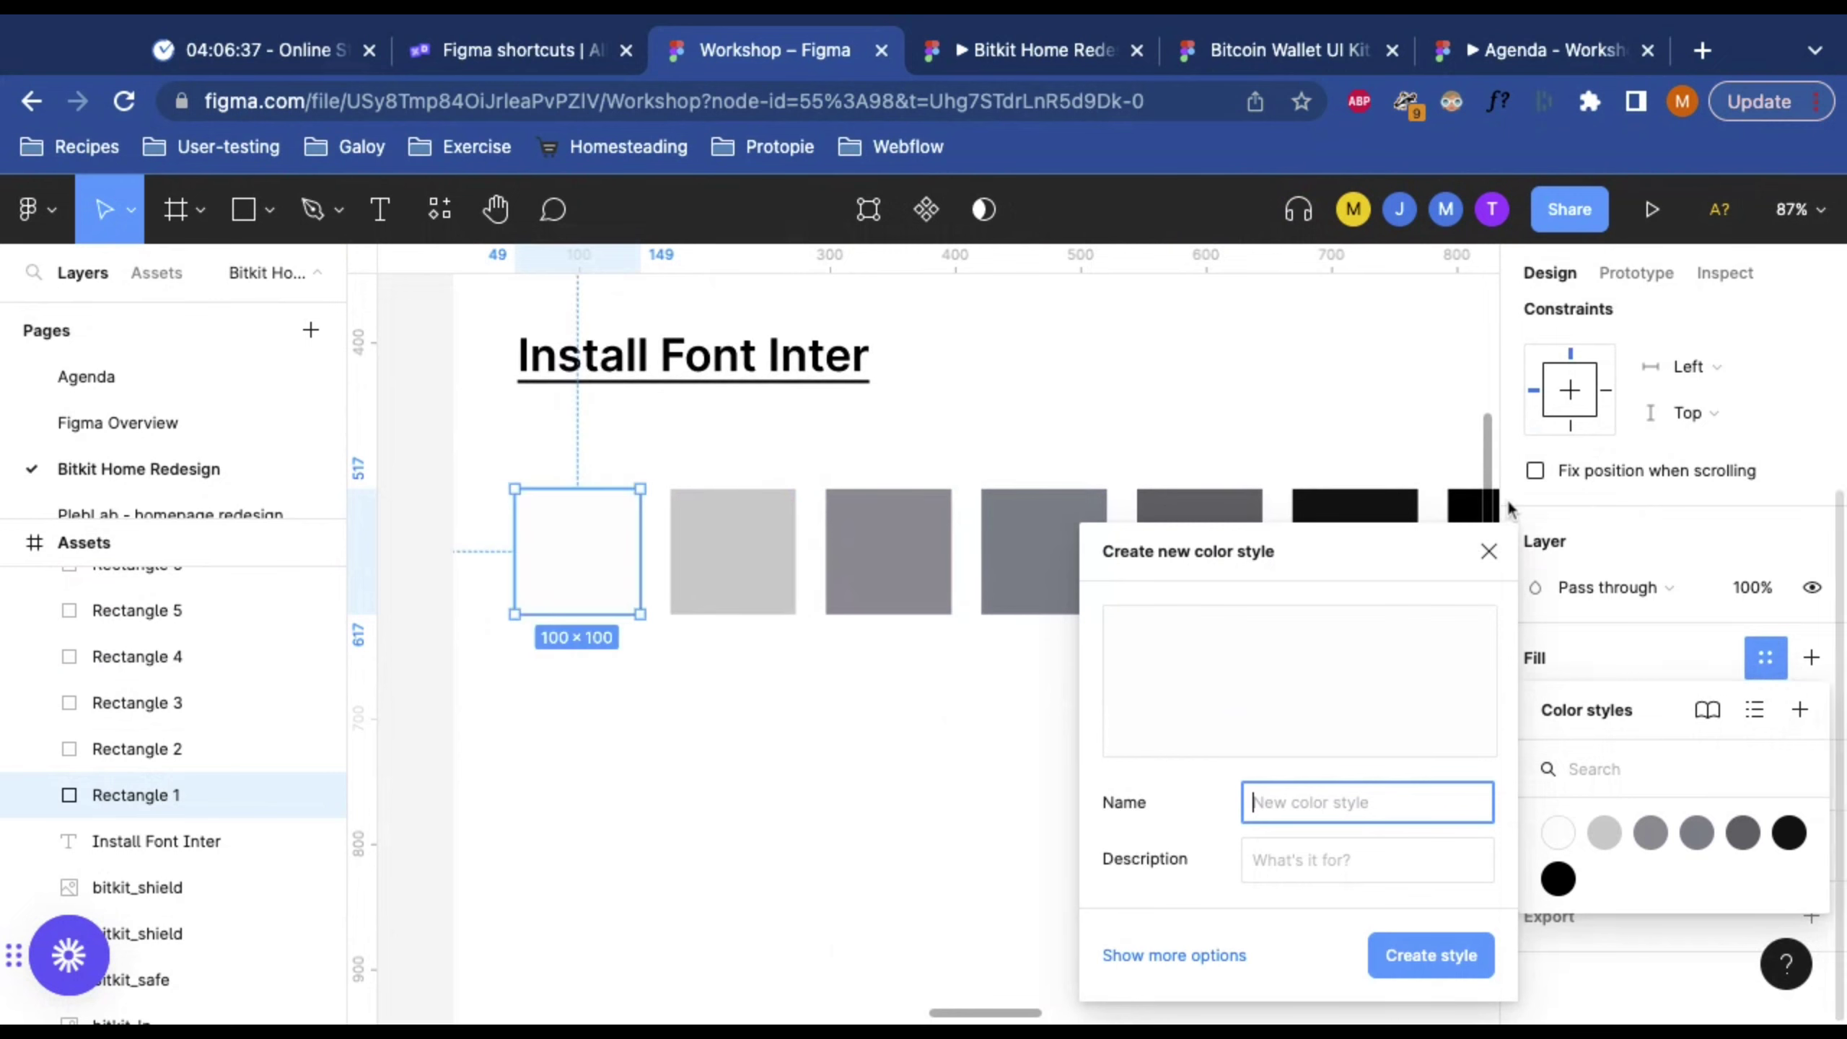
{"action": "left_click", "coordinate": [1487, 552]}
{"action": "left_click", "coordinate": [1405, 788]}
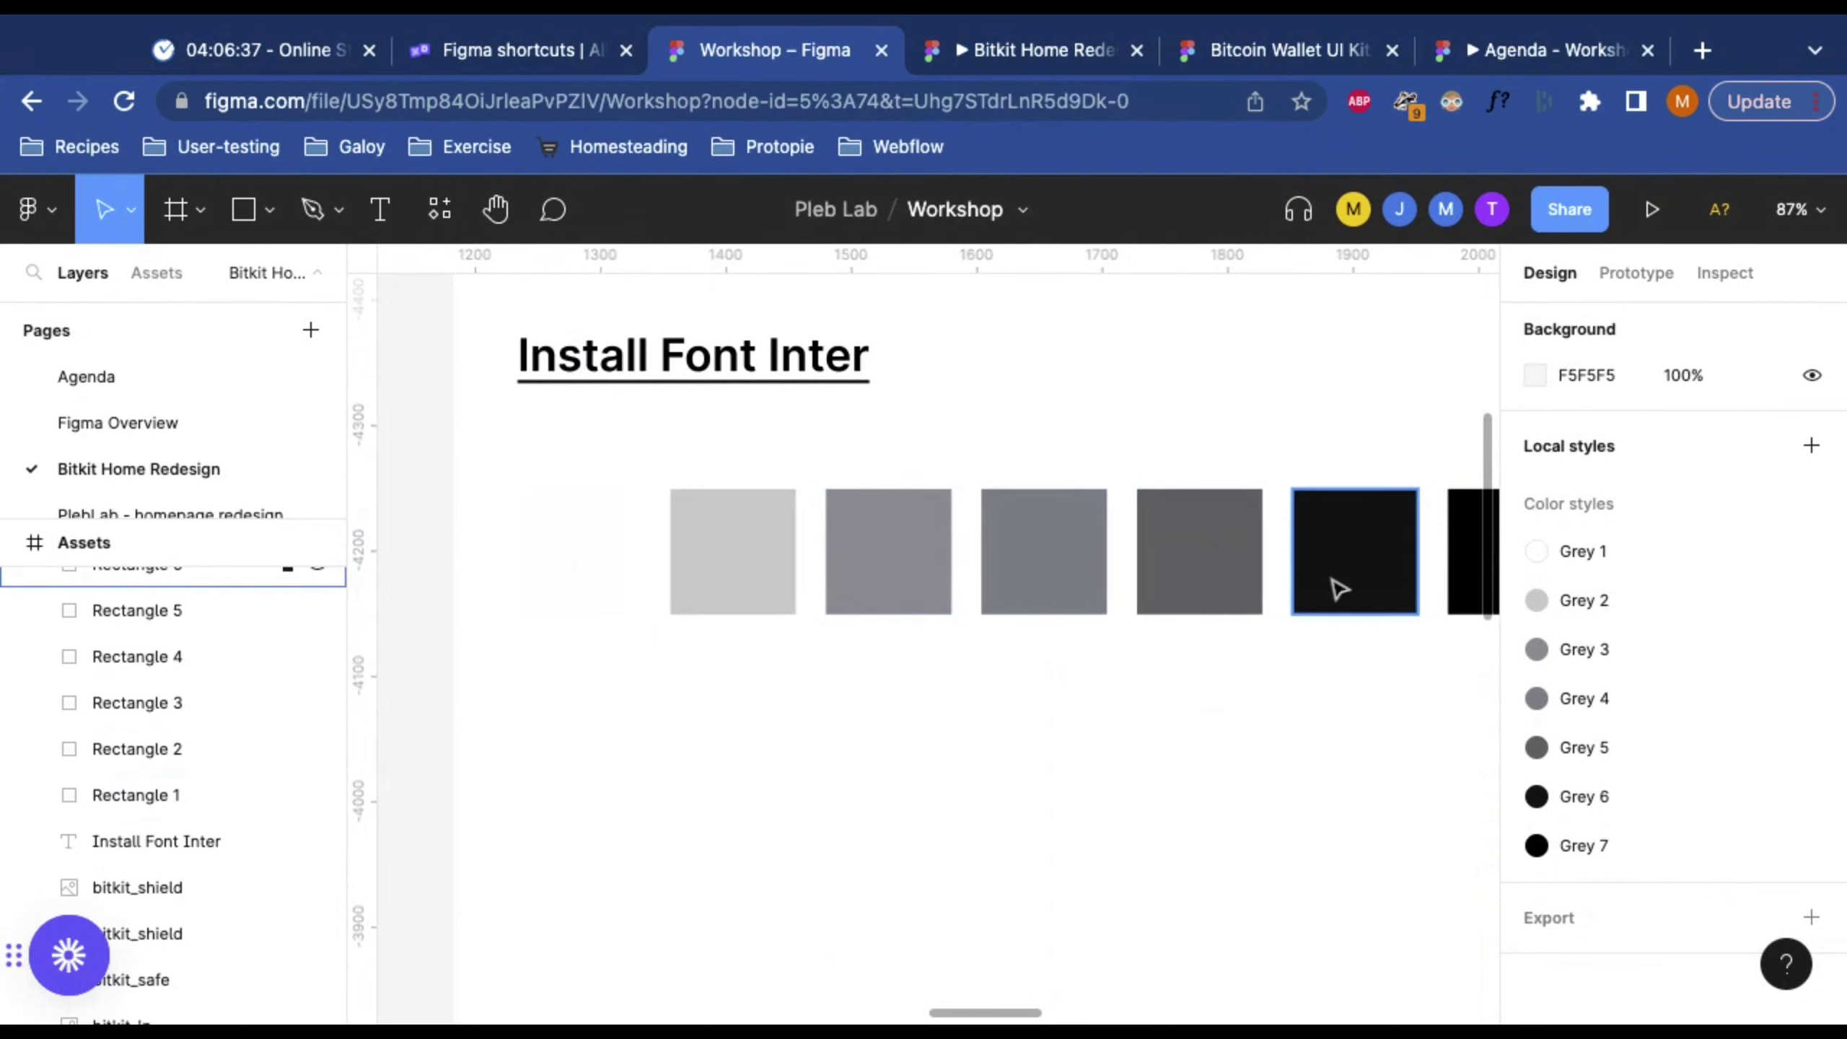
{"action": "scroll", "coordinate": [1222, 575], "scroll_direction": "right", "scroll_amount": 5}
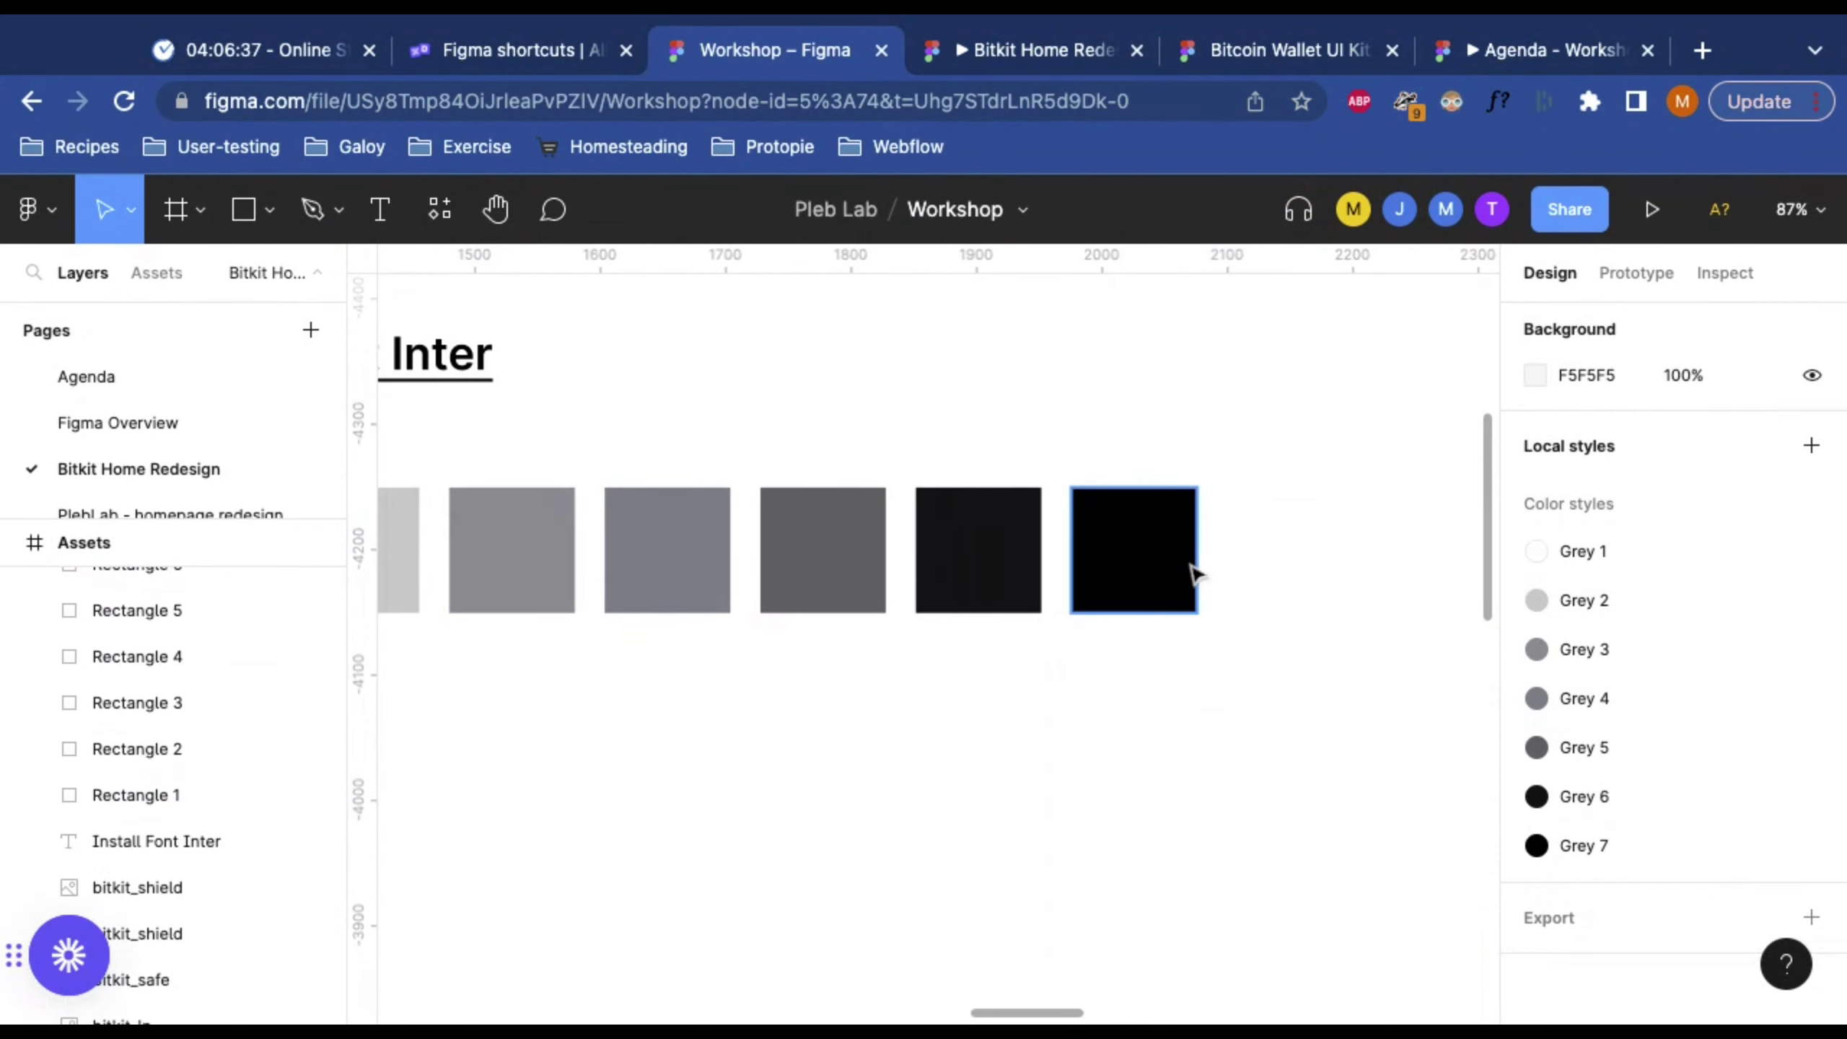
{"action": "scroll", "coordinate": [1180, 850], "scroll_direction": "left", "scroll_amount": 5}
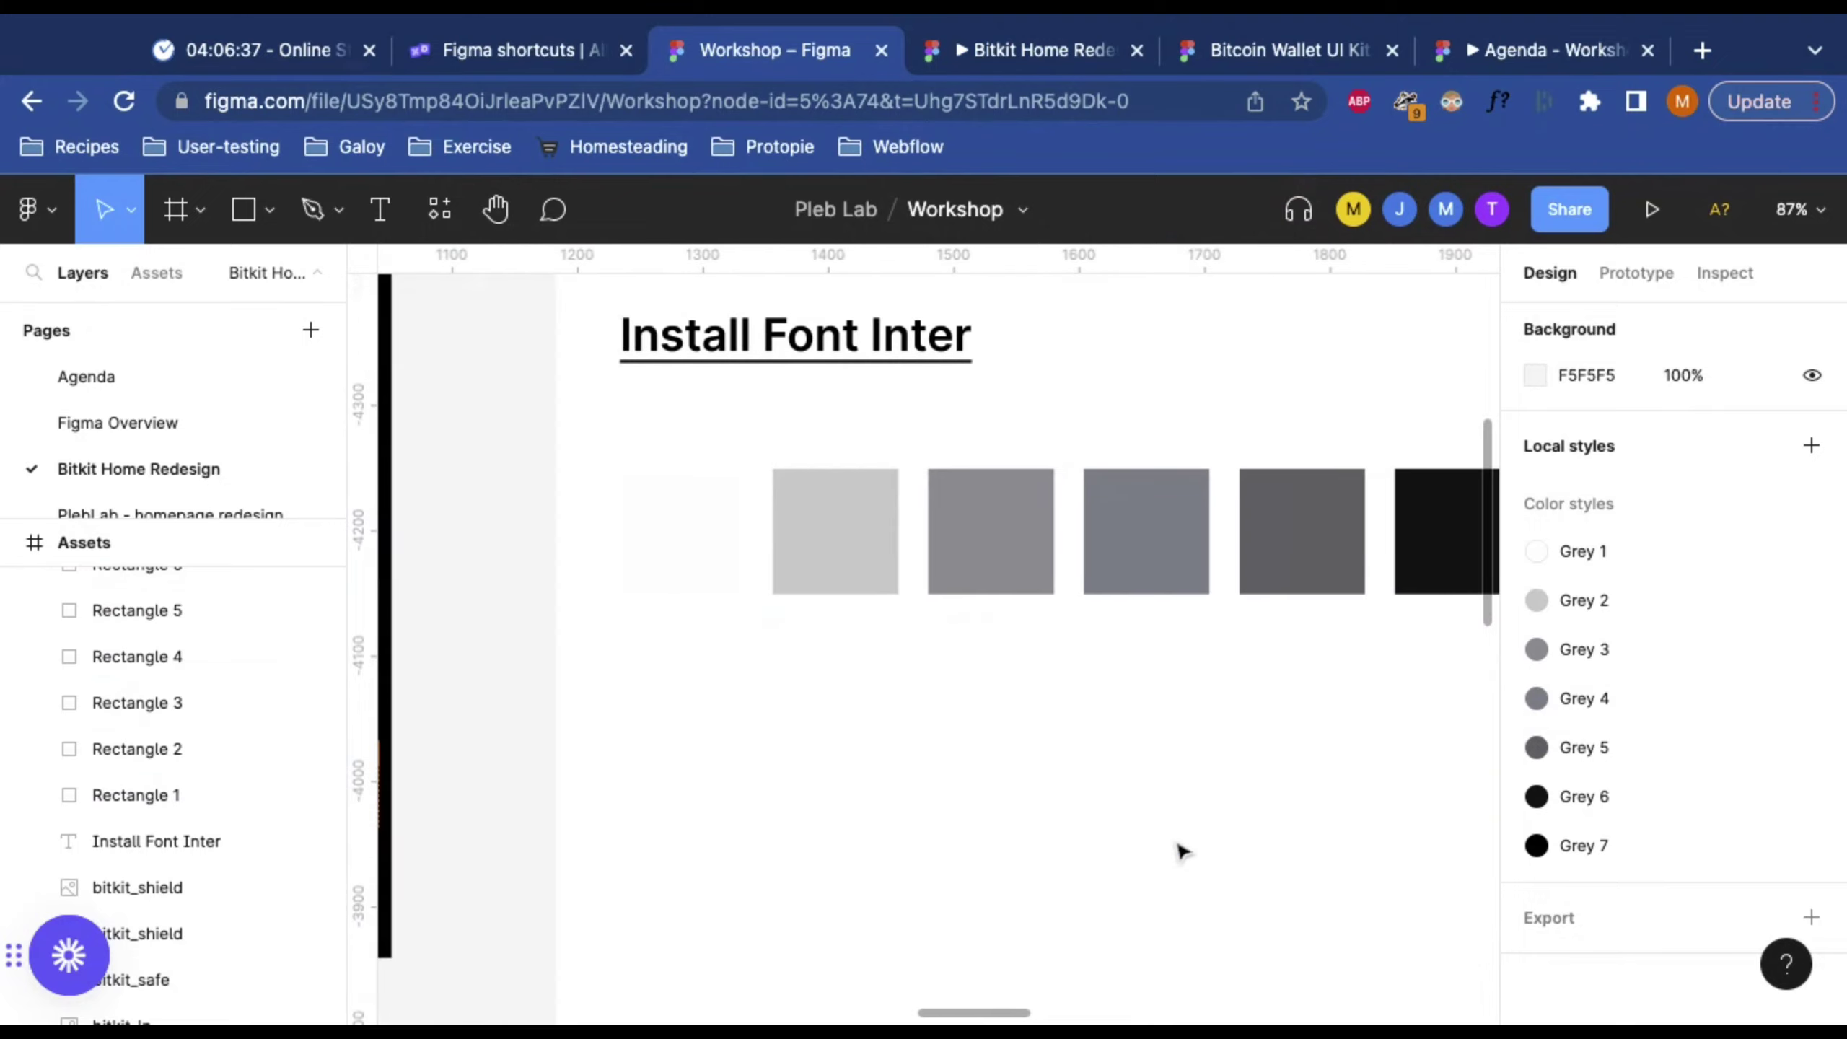
{"action": "scroll", "coordinate": [1180, 850], "scroll_direction": "right", "scroll_amount": 1}
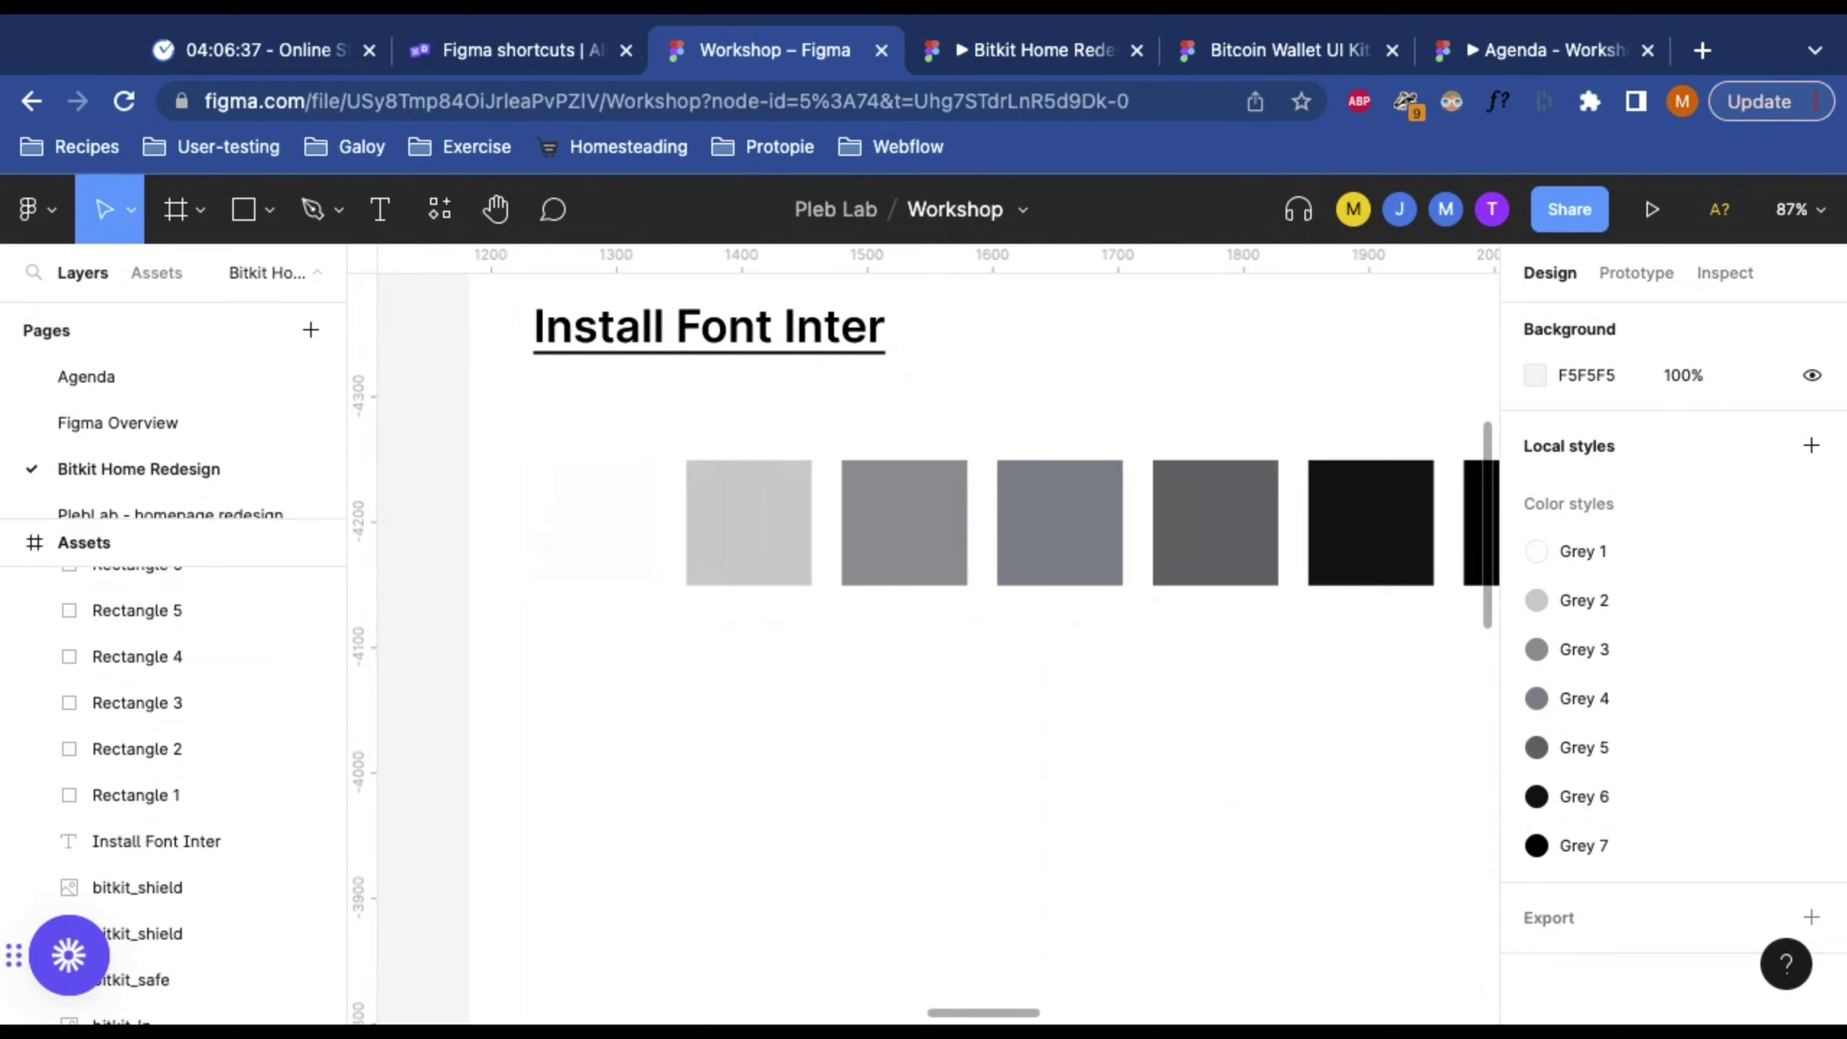
{"action": "scroll", "coordinate": [775, 726], "scroll_direction": "up", "scroll_amount": 2}
{"action": "scroll", "coordinate": [775, 726], "scroll_direction": "right", "scroll_amount": 1}
{"action": "left_click", "coordinate": [586, 610]}
{"action": "left_click", "coordinate": [631, 583]}
{"action": "scroll", "coordinate": [915, 618], "scroll_direction": "right", "scroll_amount": 1}
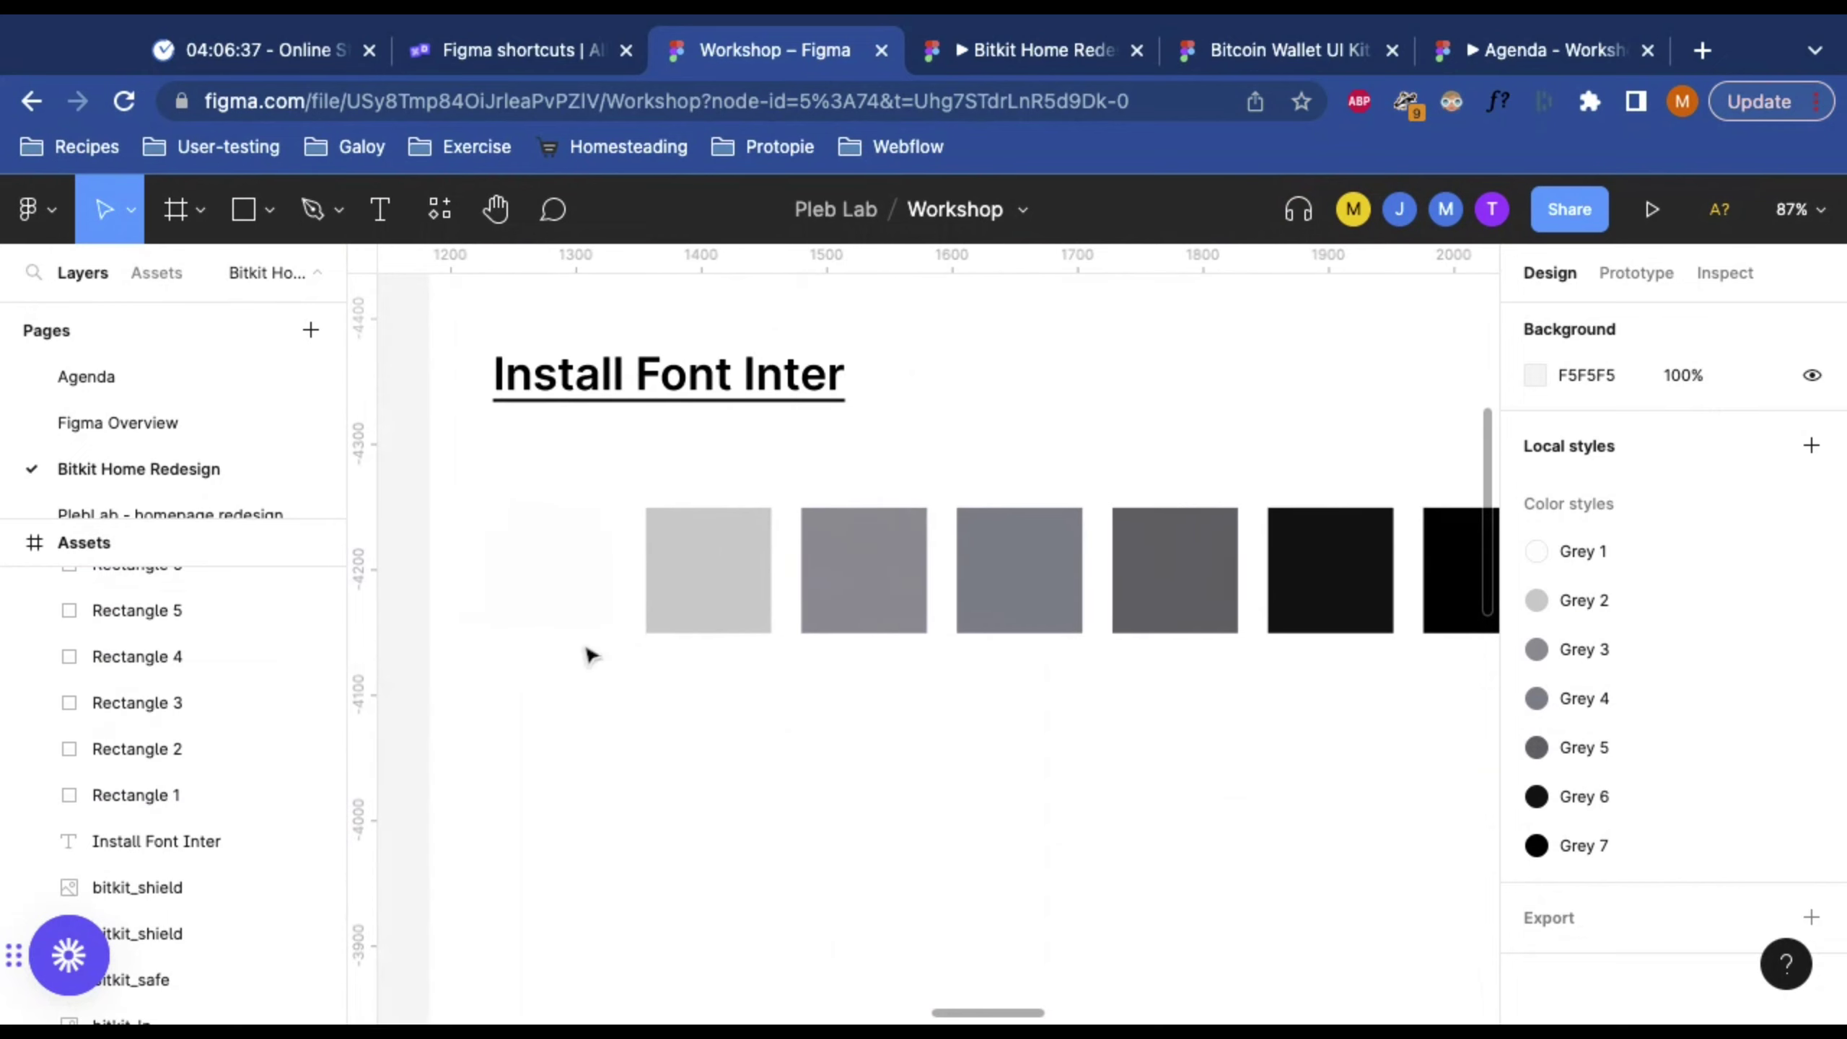
{"action": "left_click", "coordinate": [560, 591]}
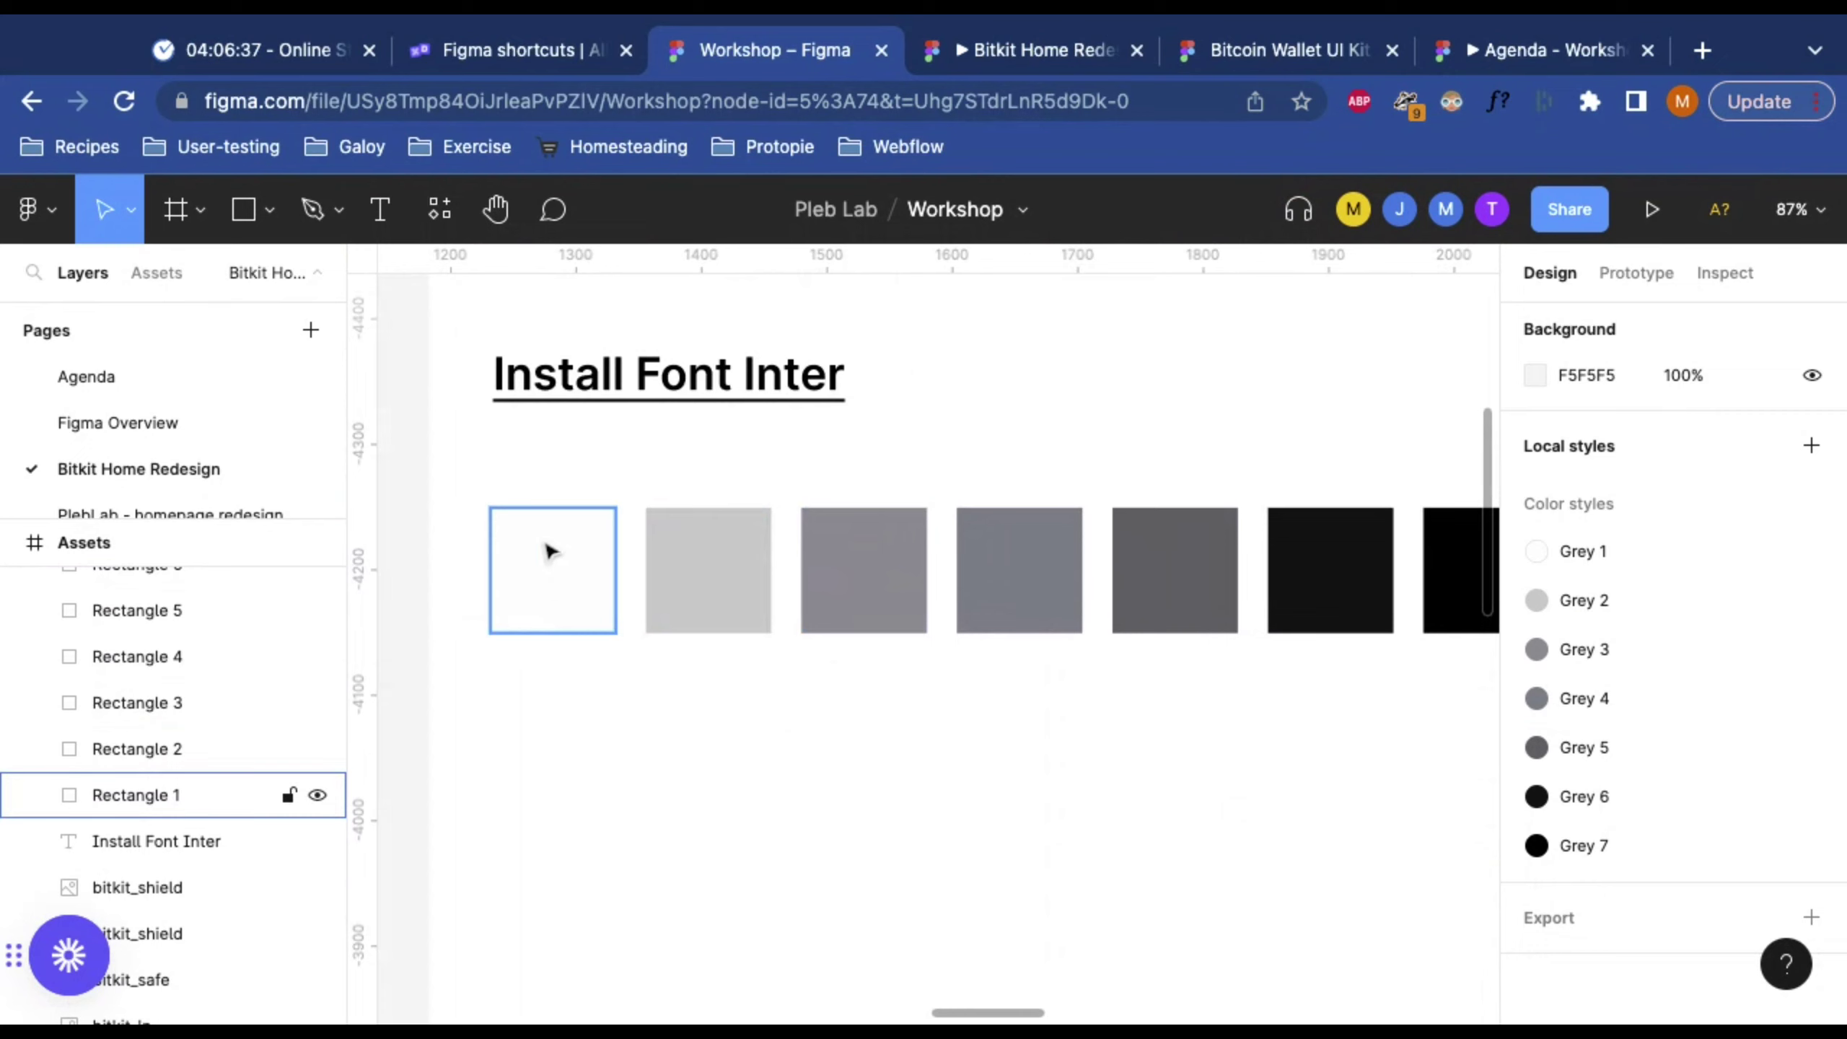
{"action": "left_click", "coordinate": [551, 551]}
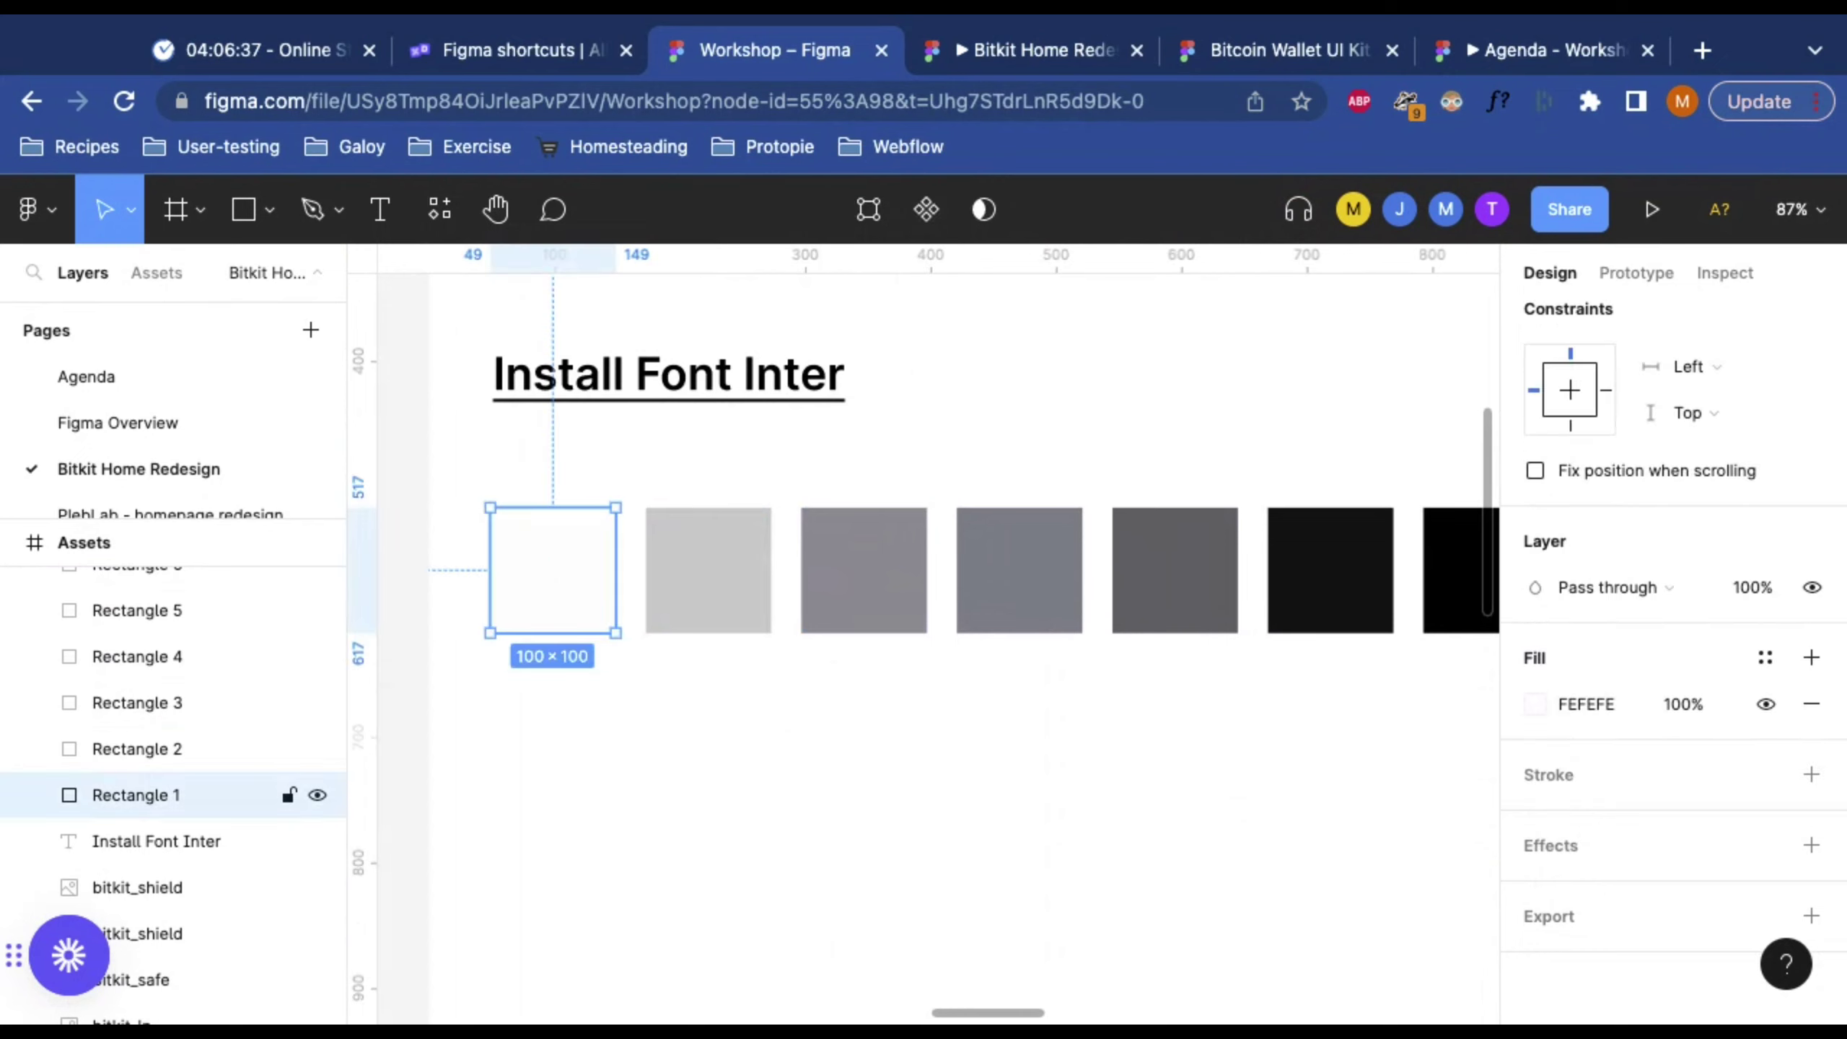
{"action": "left_click", "coordinate": [1767, 666]}
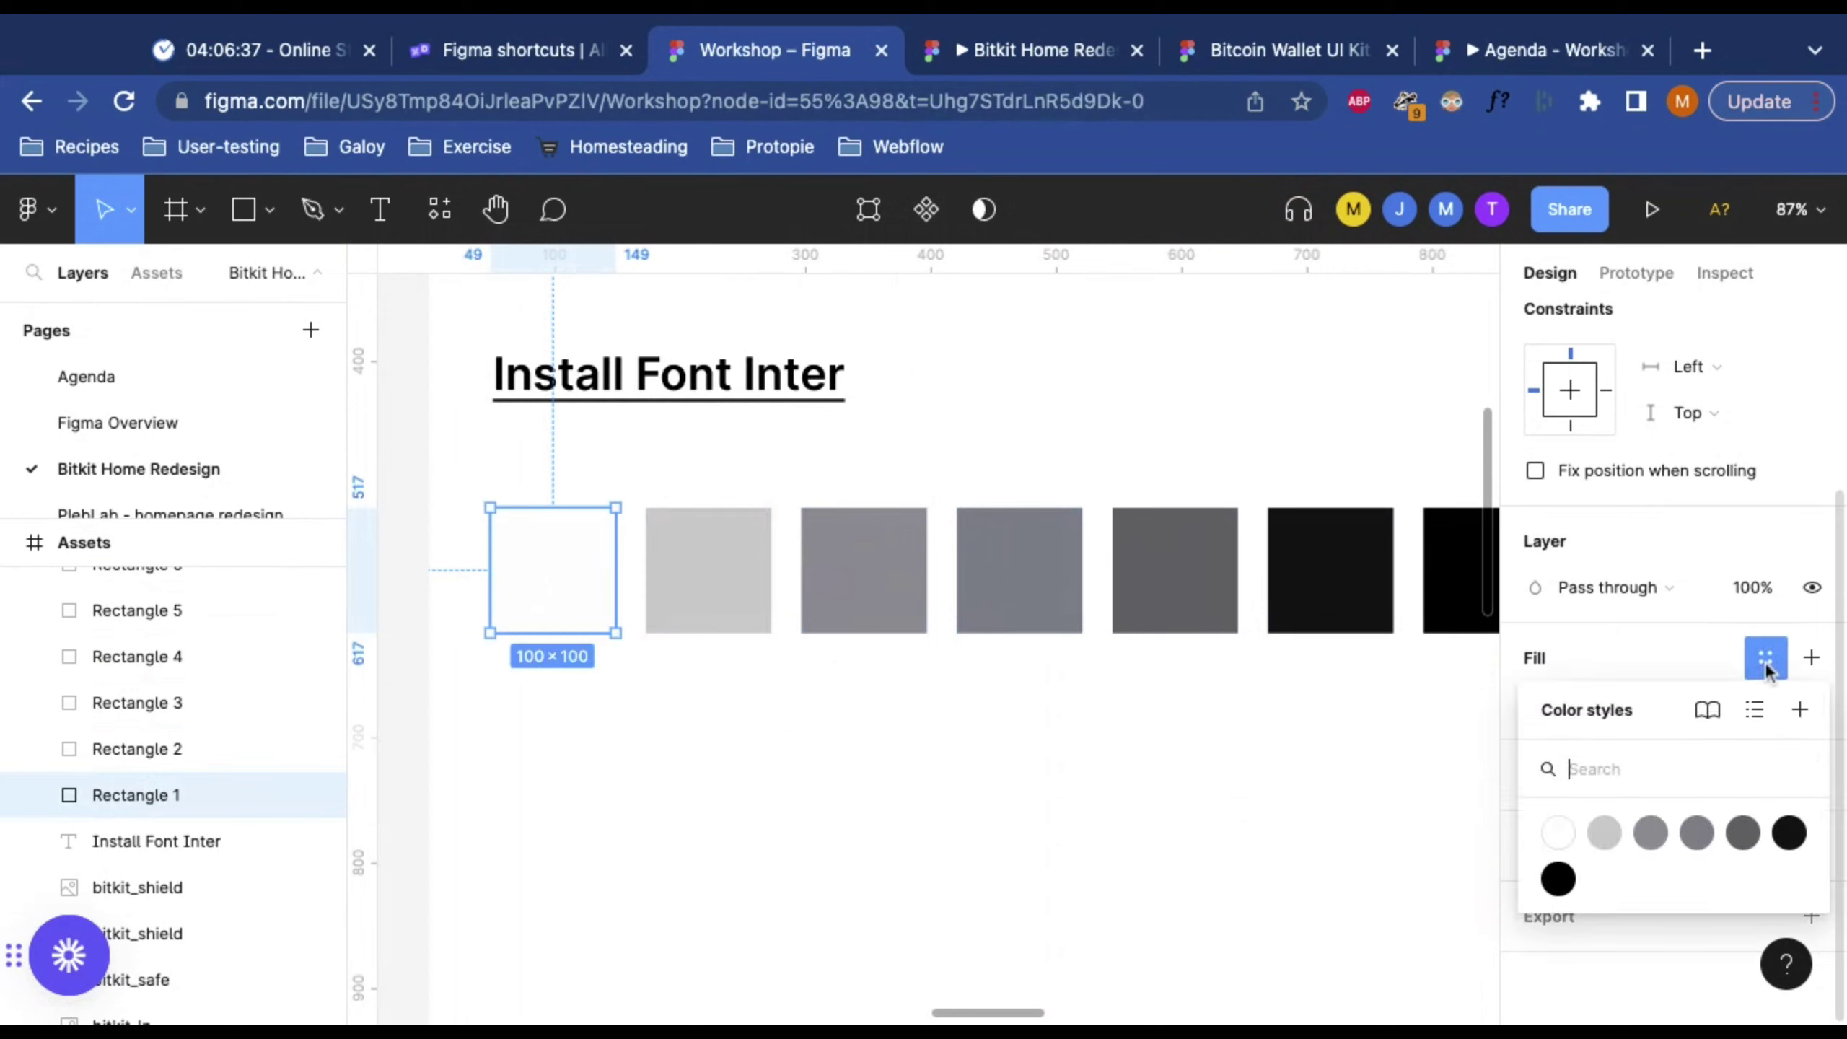
{"action": "left_click", "coordinate": [1800, 710]}
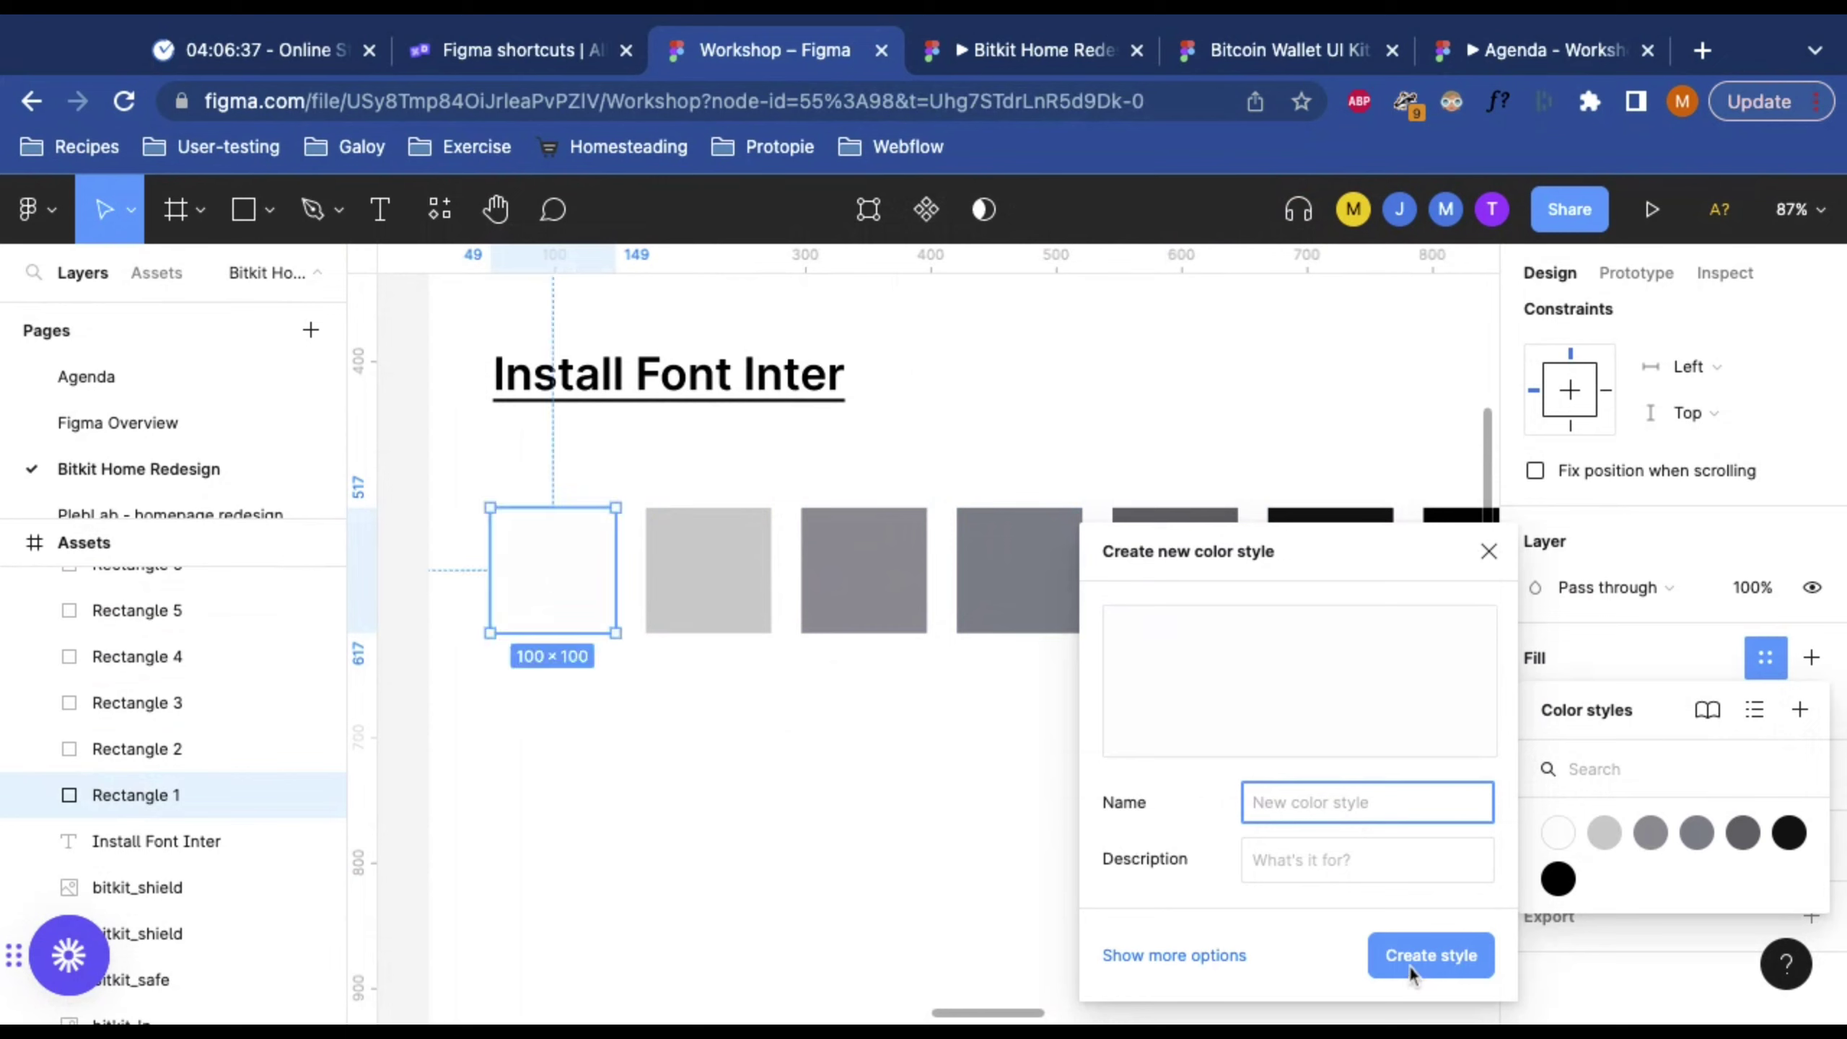
{"action": "left_click", "coordinate": [1488, 550]}
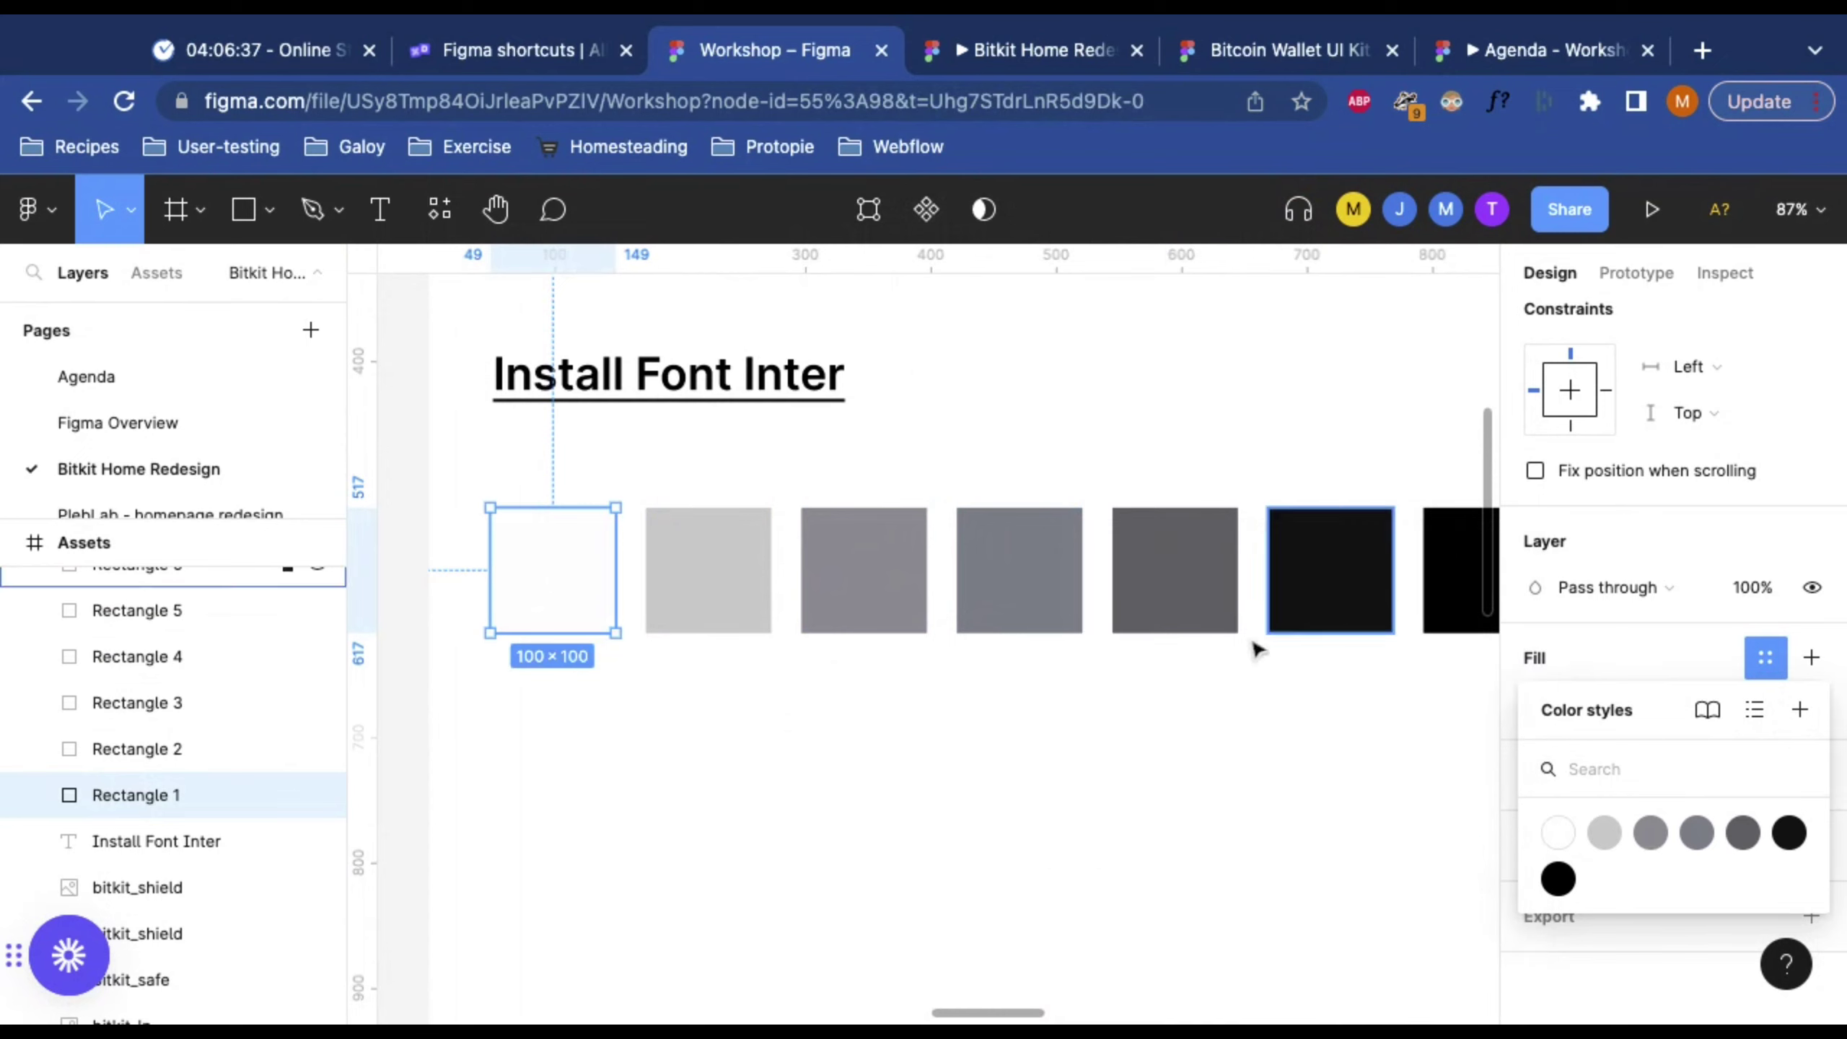
{"action": "scroll", "coordinate": [1150, 842], "scroll_direction": "right", "scroll_amount": 5}
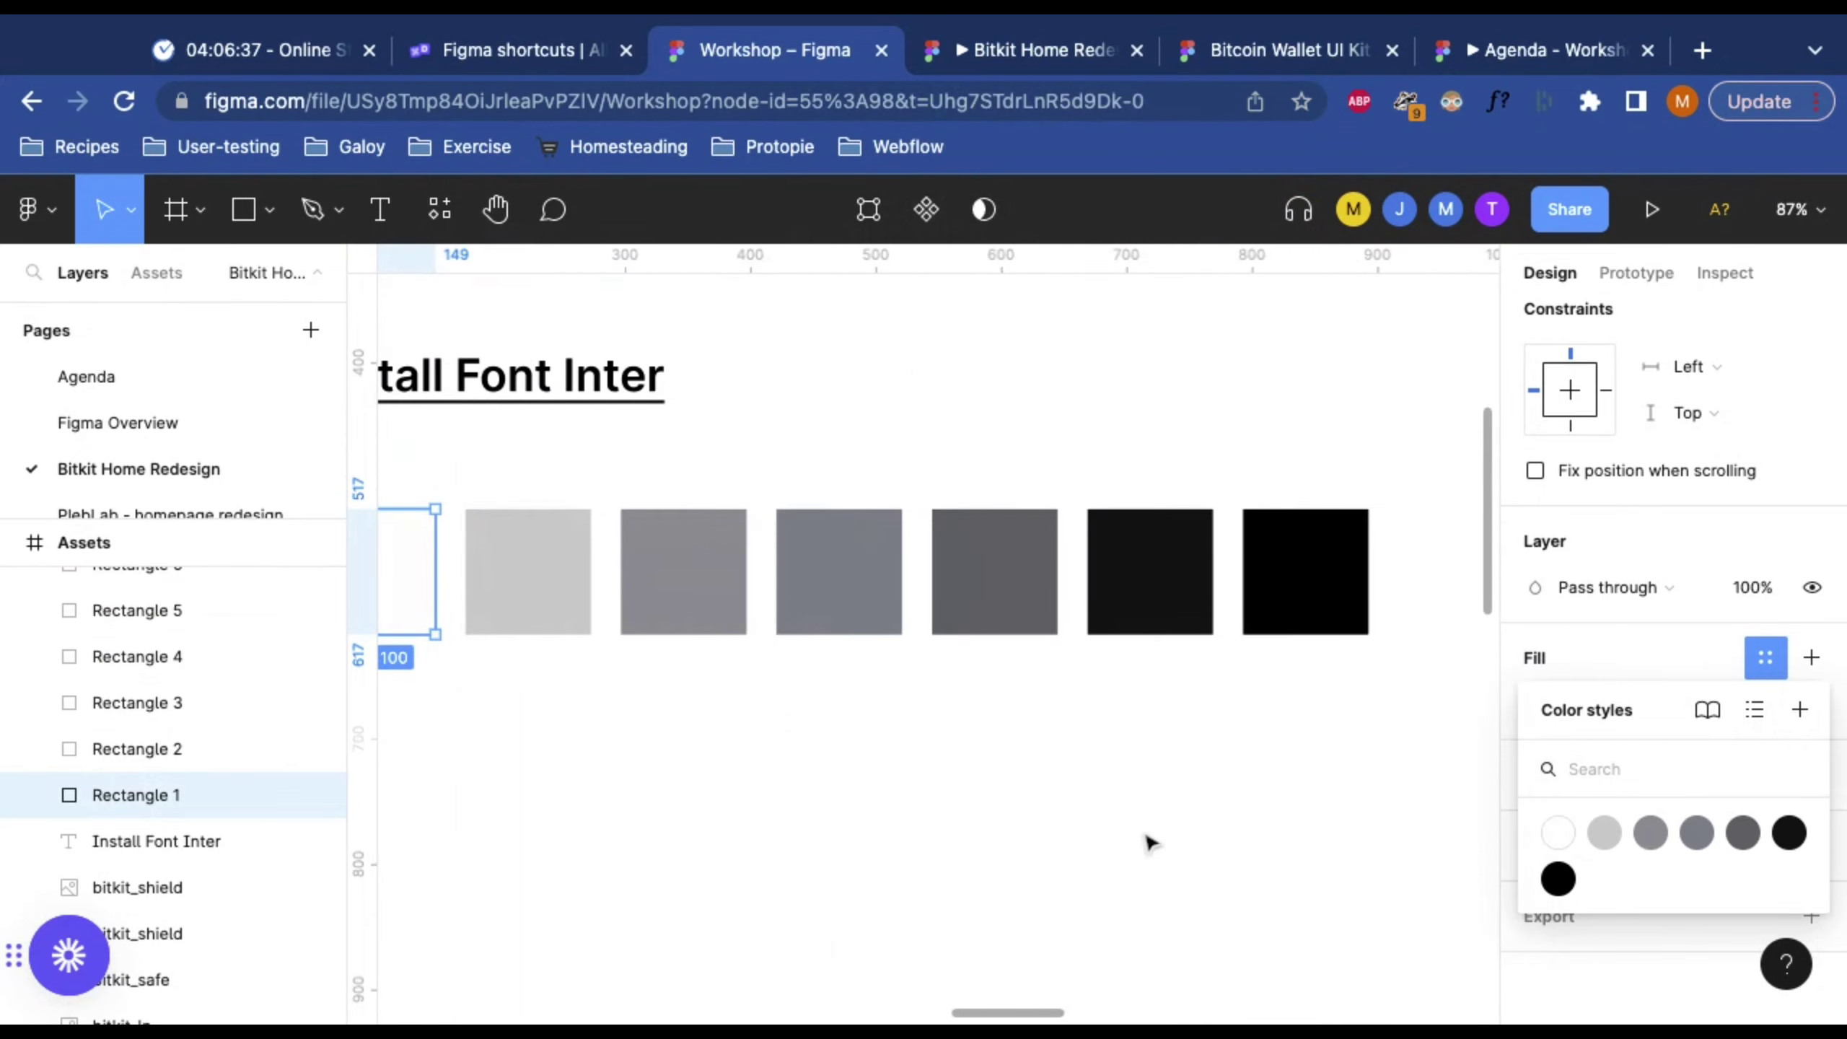
{"action": "scroll", "coordinate": [1169, 802], "scroll_direction": "left", "scroll_amount": 3}
{"action": "scroll", "coordinate": [1170, 802], "scroll_direction": "left", "scroll_amount": 1}
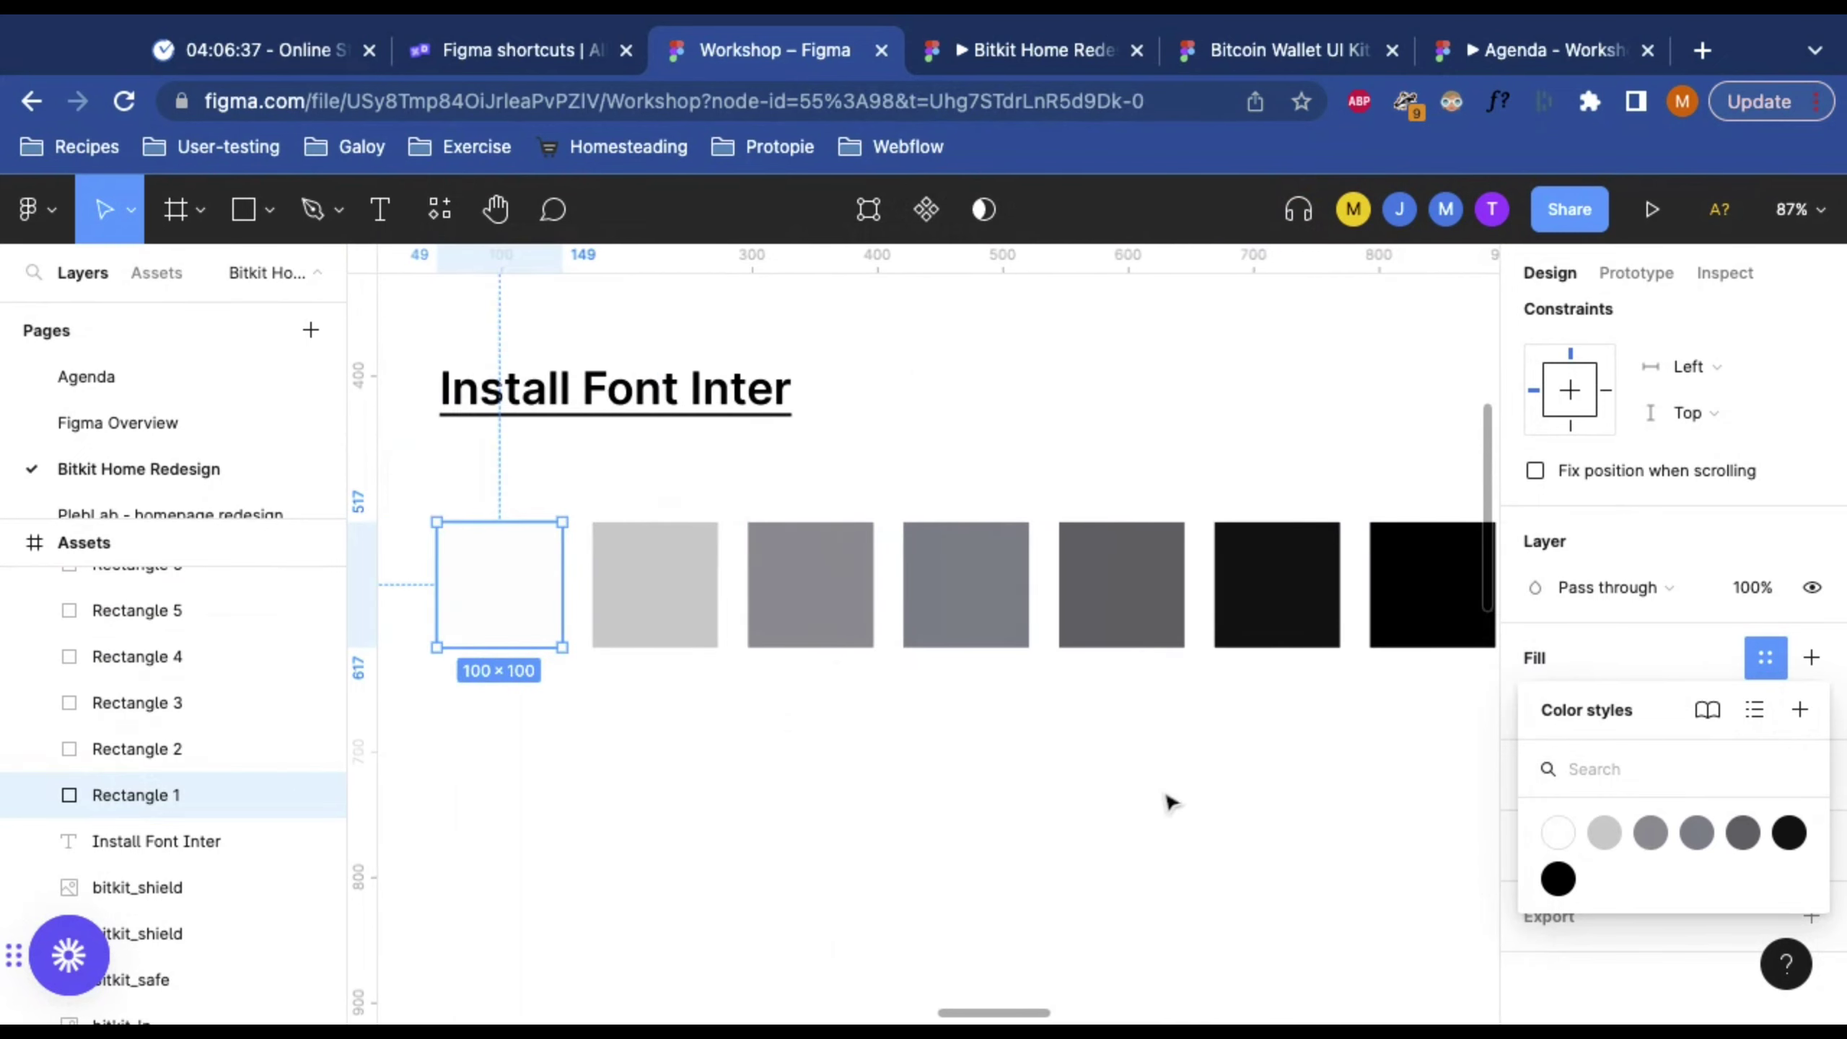
{"action": "scroll", "coordinate": [1170, 803], "scroll_direction": "right", "scroll_amount": 1}
{"action": "scroll", "coordinate": [1149, 779], "scroll_direction": "left", "scroll_amount": 1}
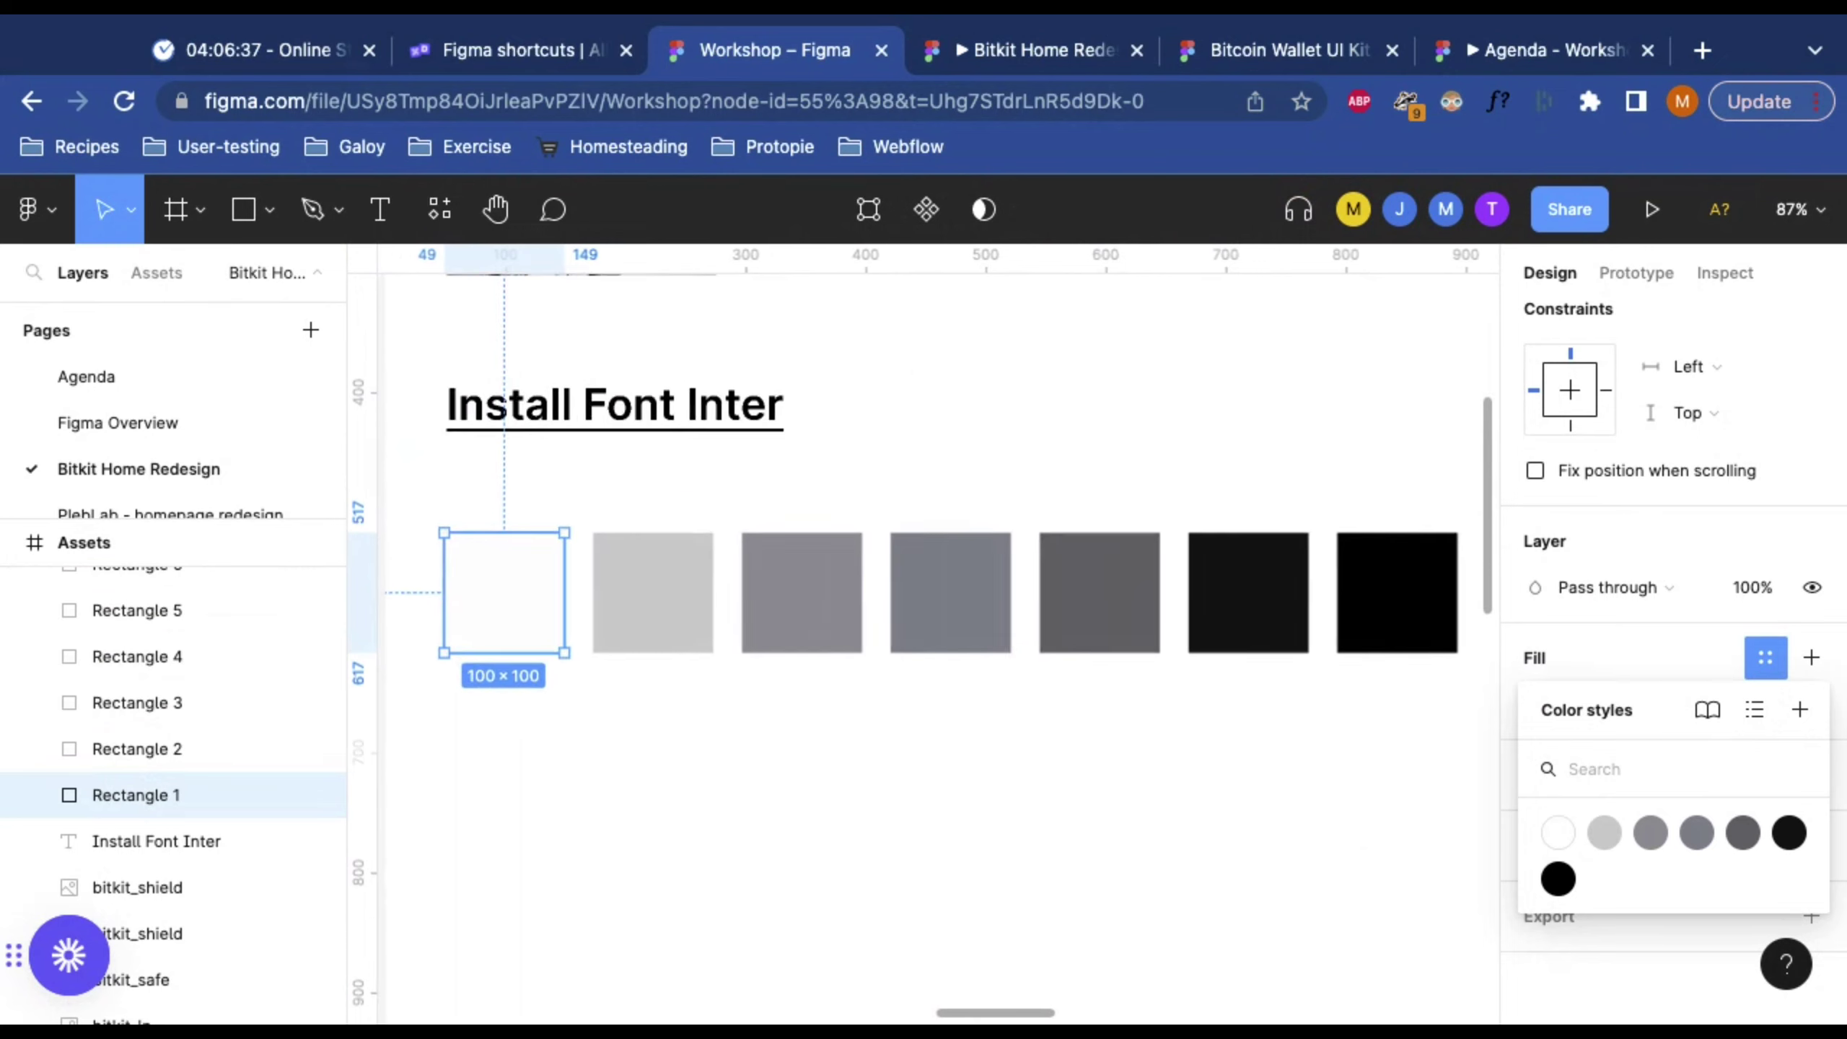
{"action": "scroll", "coordinate": [1149, 779], "scroll_direction": "right", "scroll_amount": 1}
{"action": "scroll", "coordinate": [1148, 779], "scroll_direction": "up", "scroll_amount": 1}
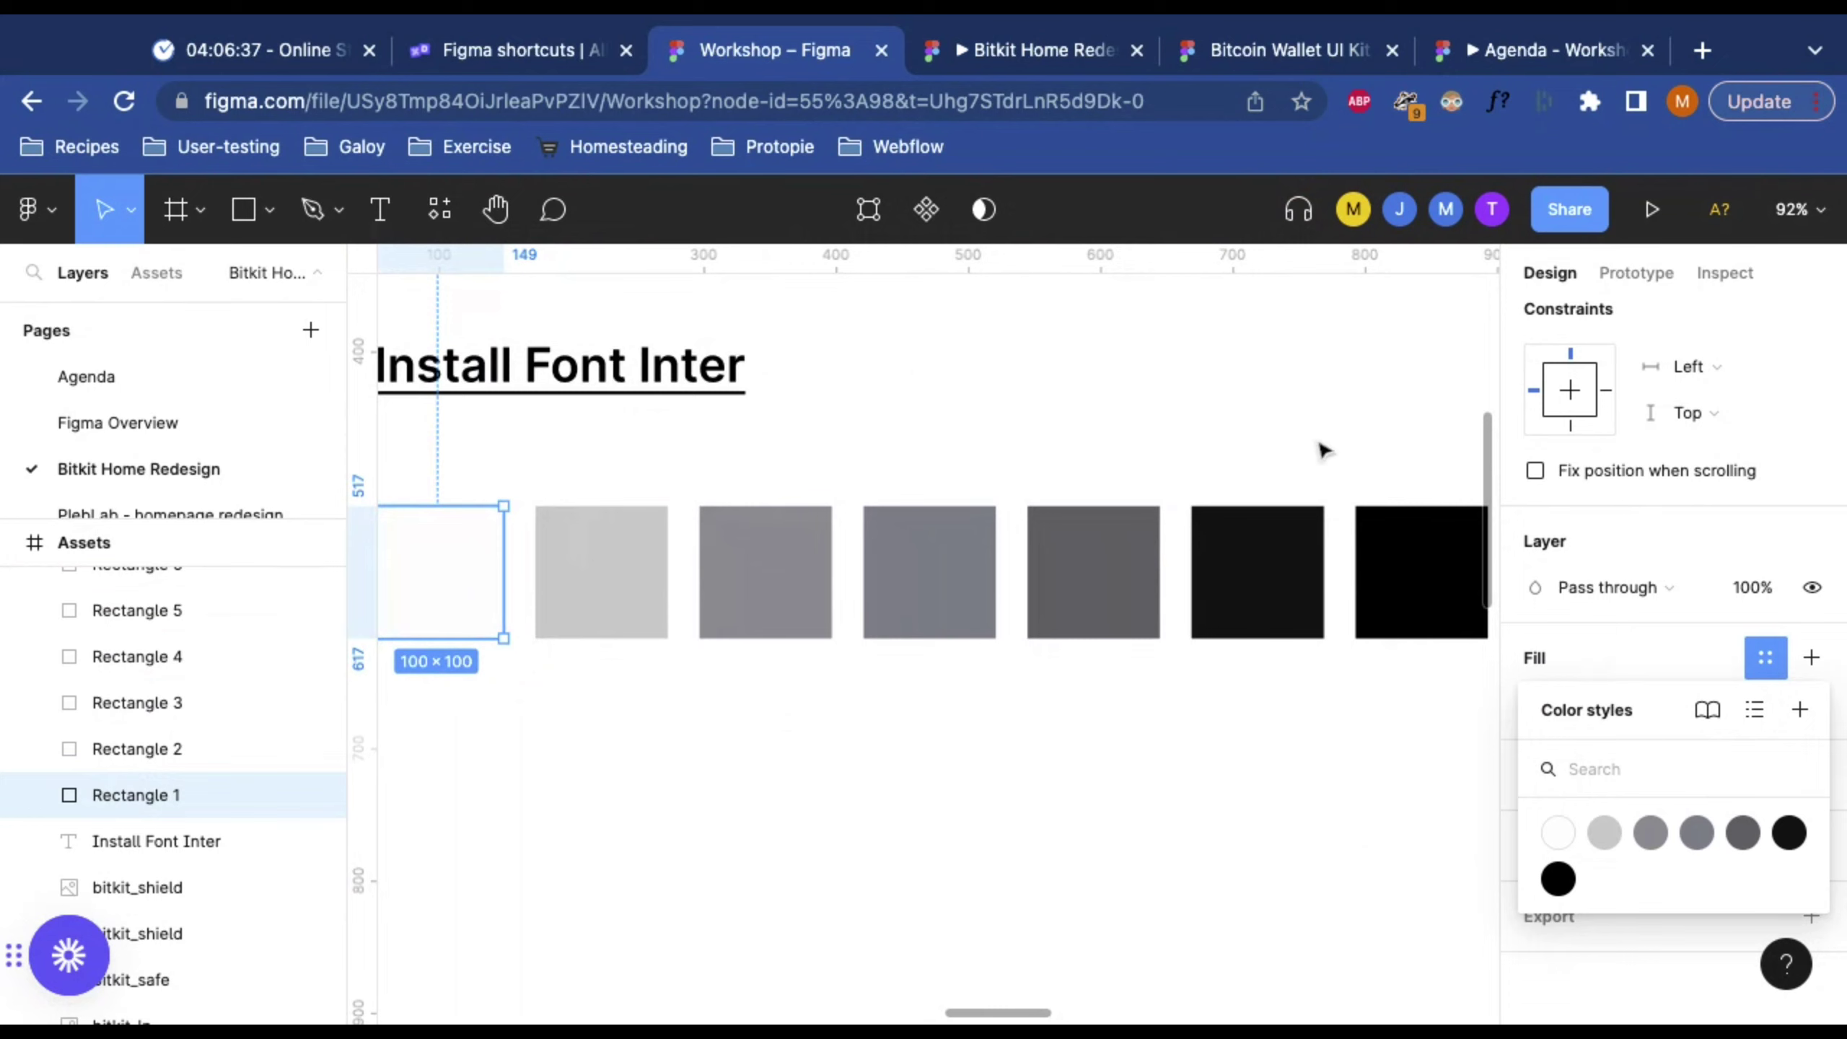
{"action": "left_click", "coordinate": [1253, 397]}
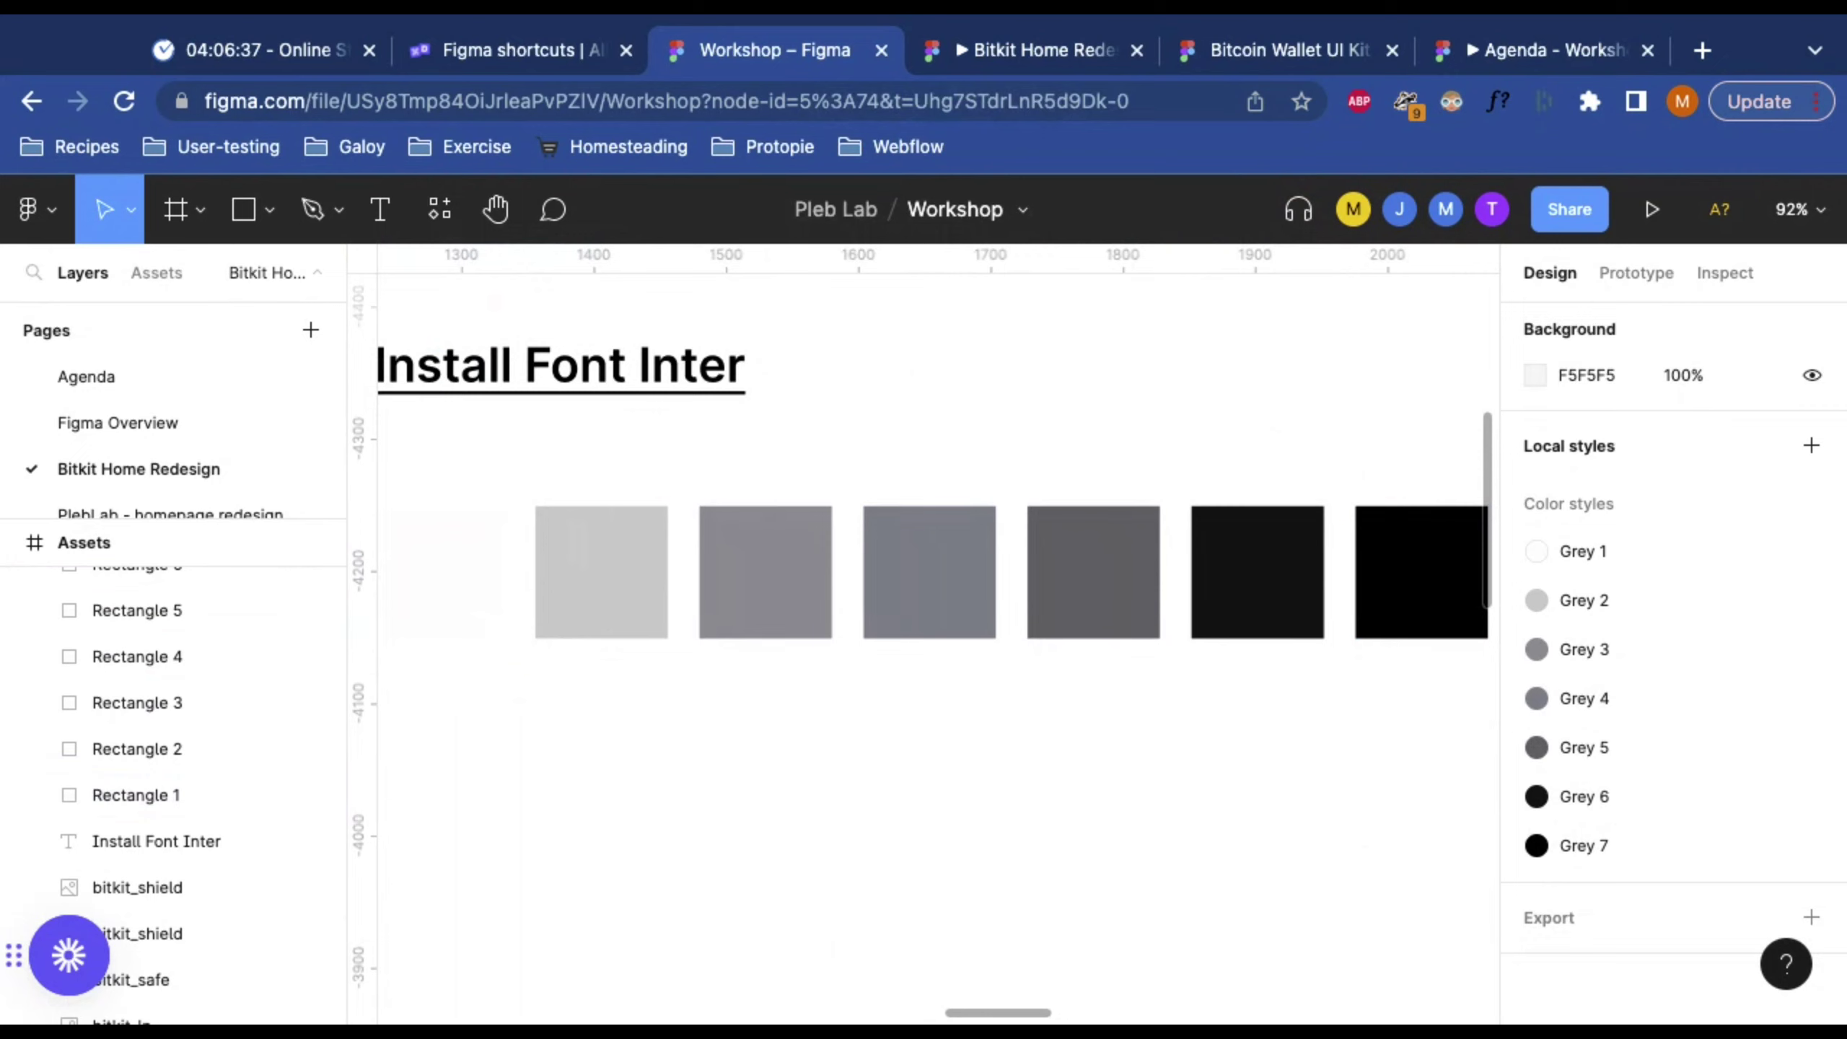
Step: Pan around the canvas to find the reference home screen and the iPhone SE - 2 frame
{"action": "scroll", "coordinate": [923, 633], "scroll_direction": "down", "scroll_amount": 10}
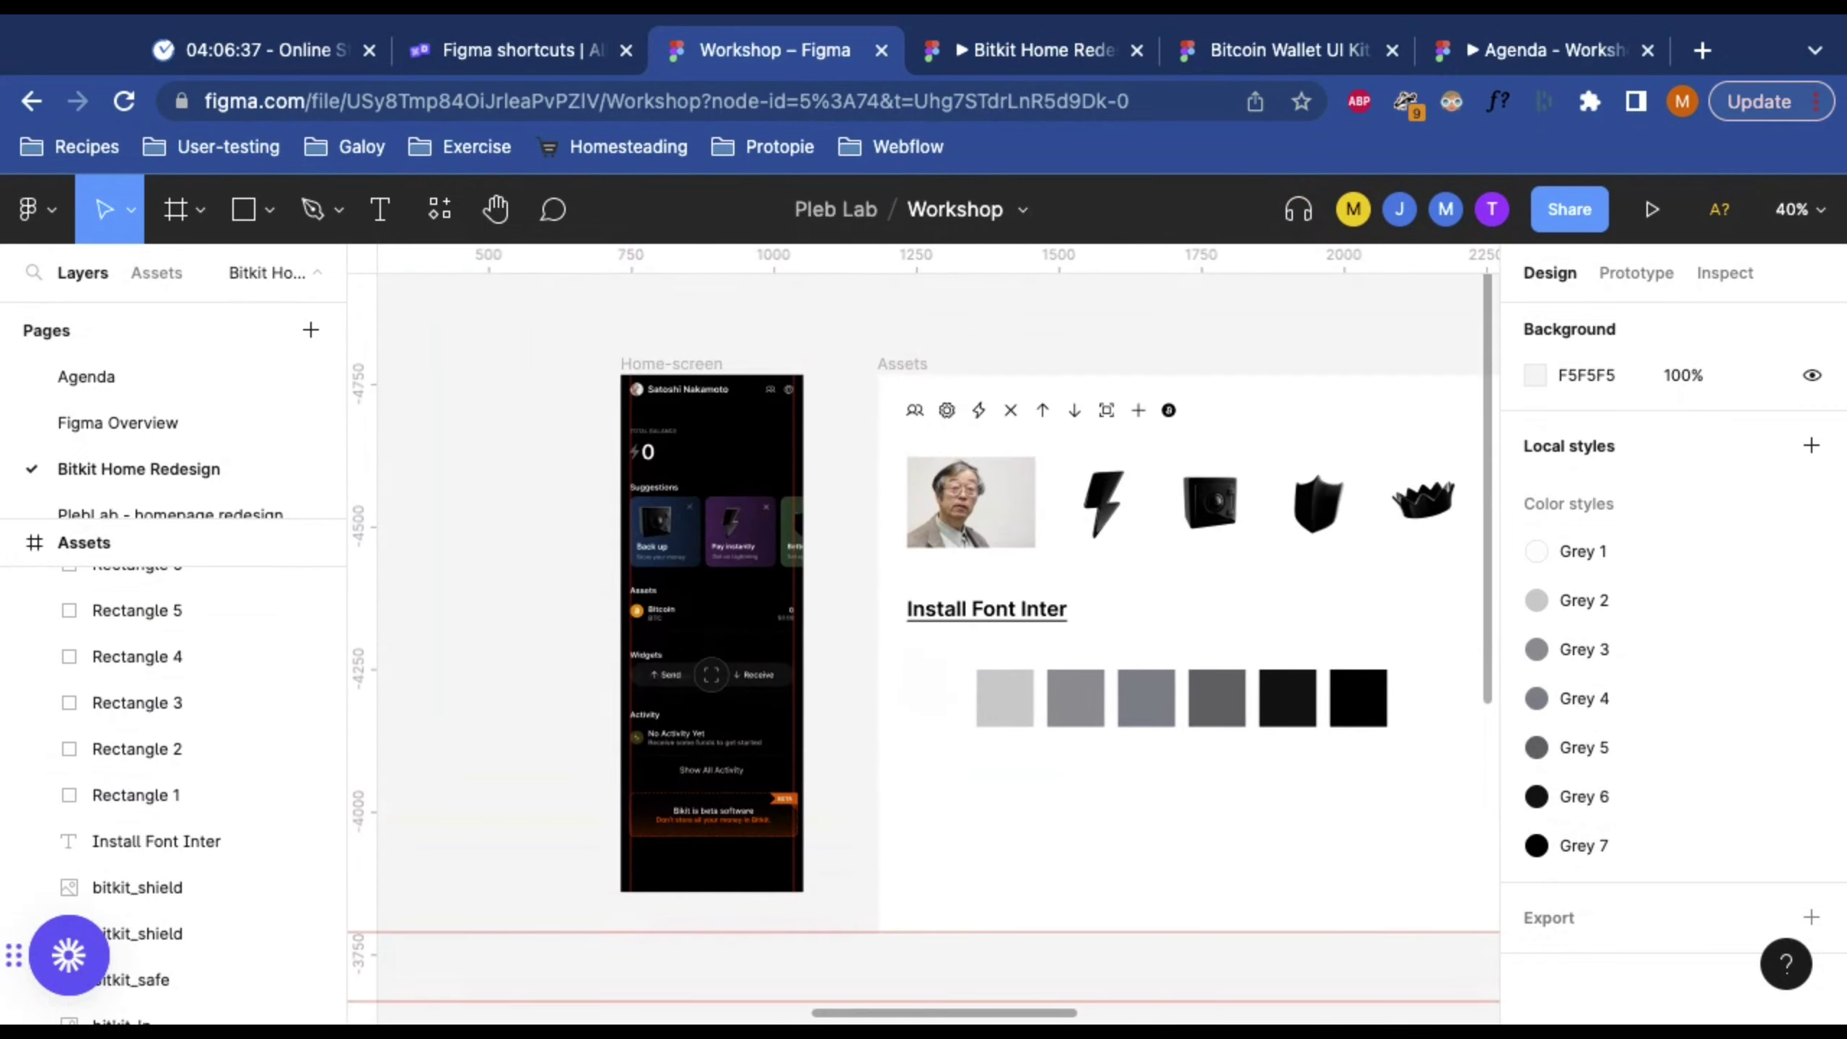
{"action": "scroll", "coordinate": [923, 633], "scroll_direction": "left", "scroll_amount": 5}
{"action": "scroll", "coordinate": [924, 633], "scroll_direction": "left", "scroll_amount": 3}
{"action": "scroll", "coordinate": [960, 387], "scroll_direction": "up", "scroll_amount": 3}
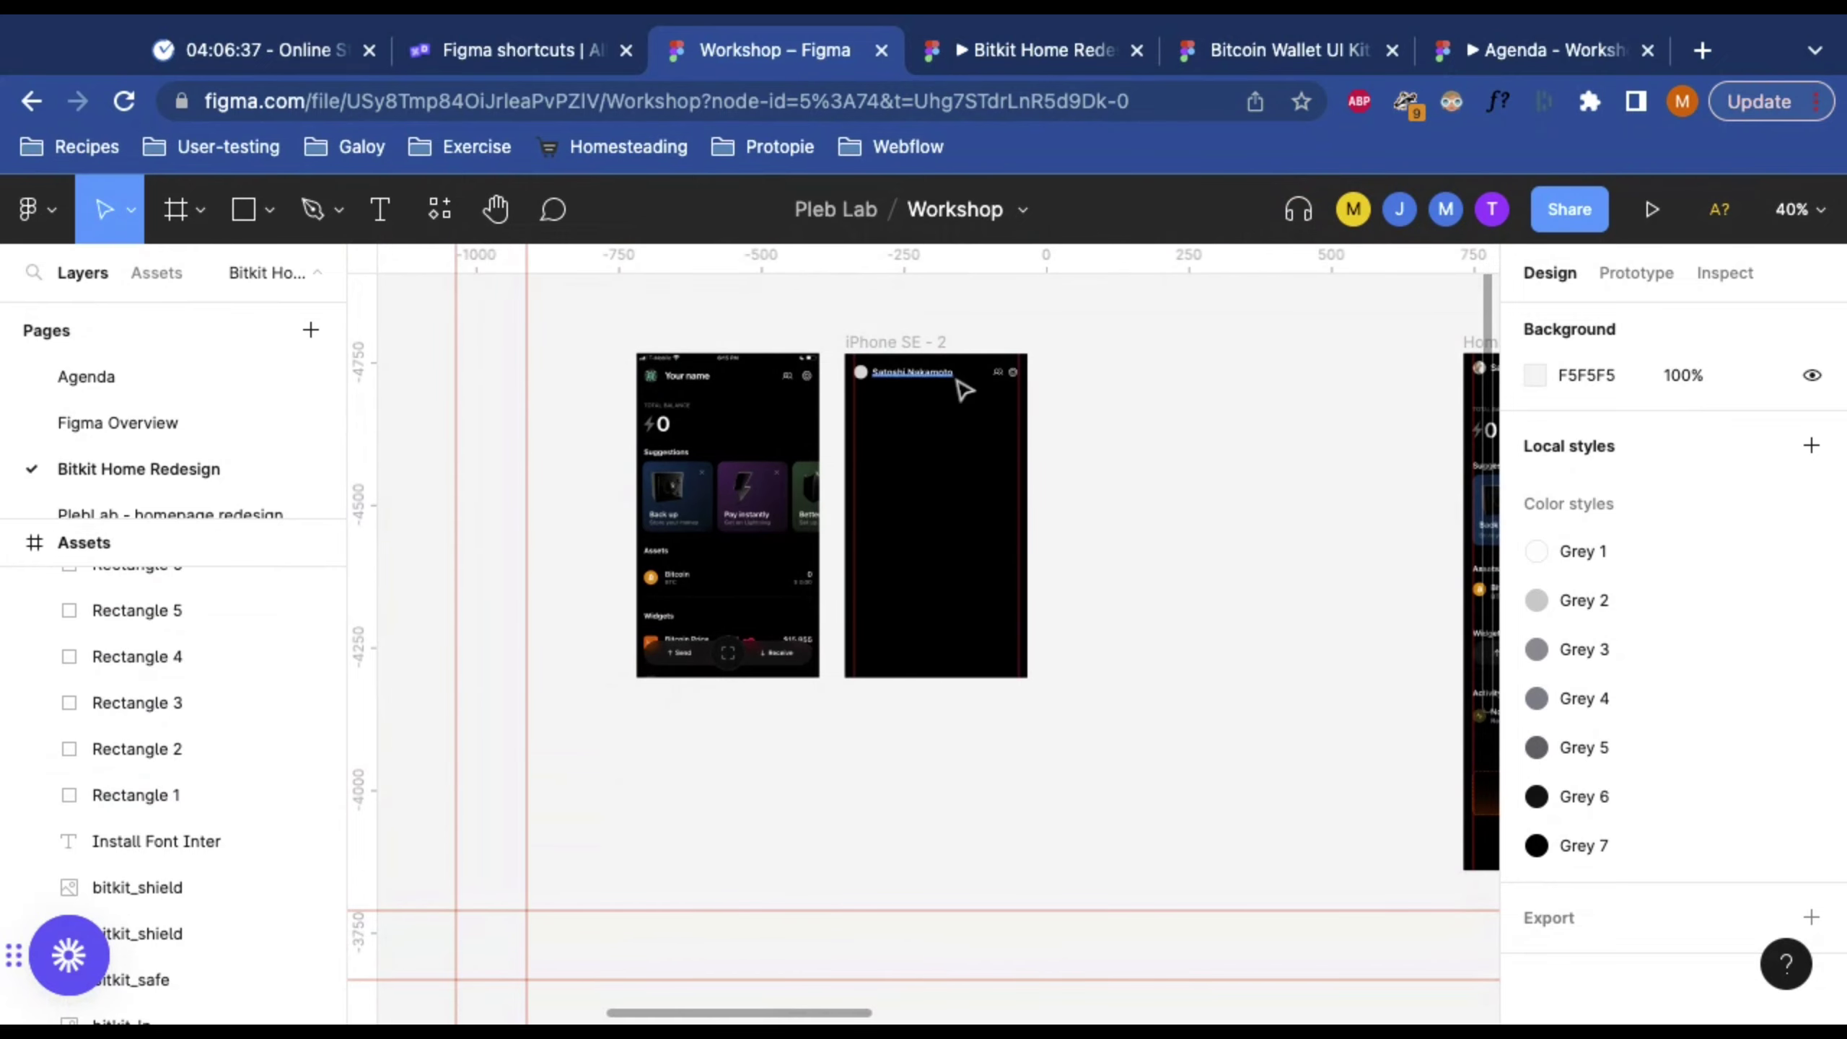
{"action": "scroll", "coordinate": [987, 378], "scroll_direction": "up", "scroll_amount": 3}
{"action": "scroll", "coordinate": [985, 590], "scroll_direction": "right", "scroll_amount": 10}
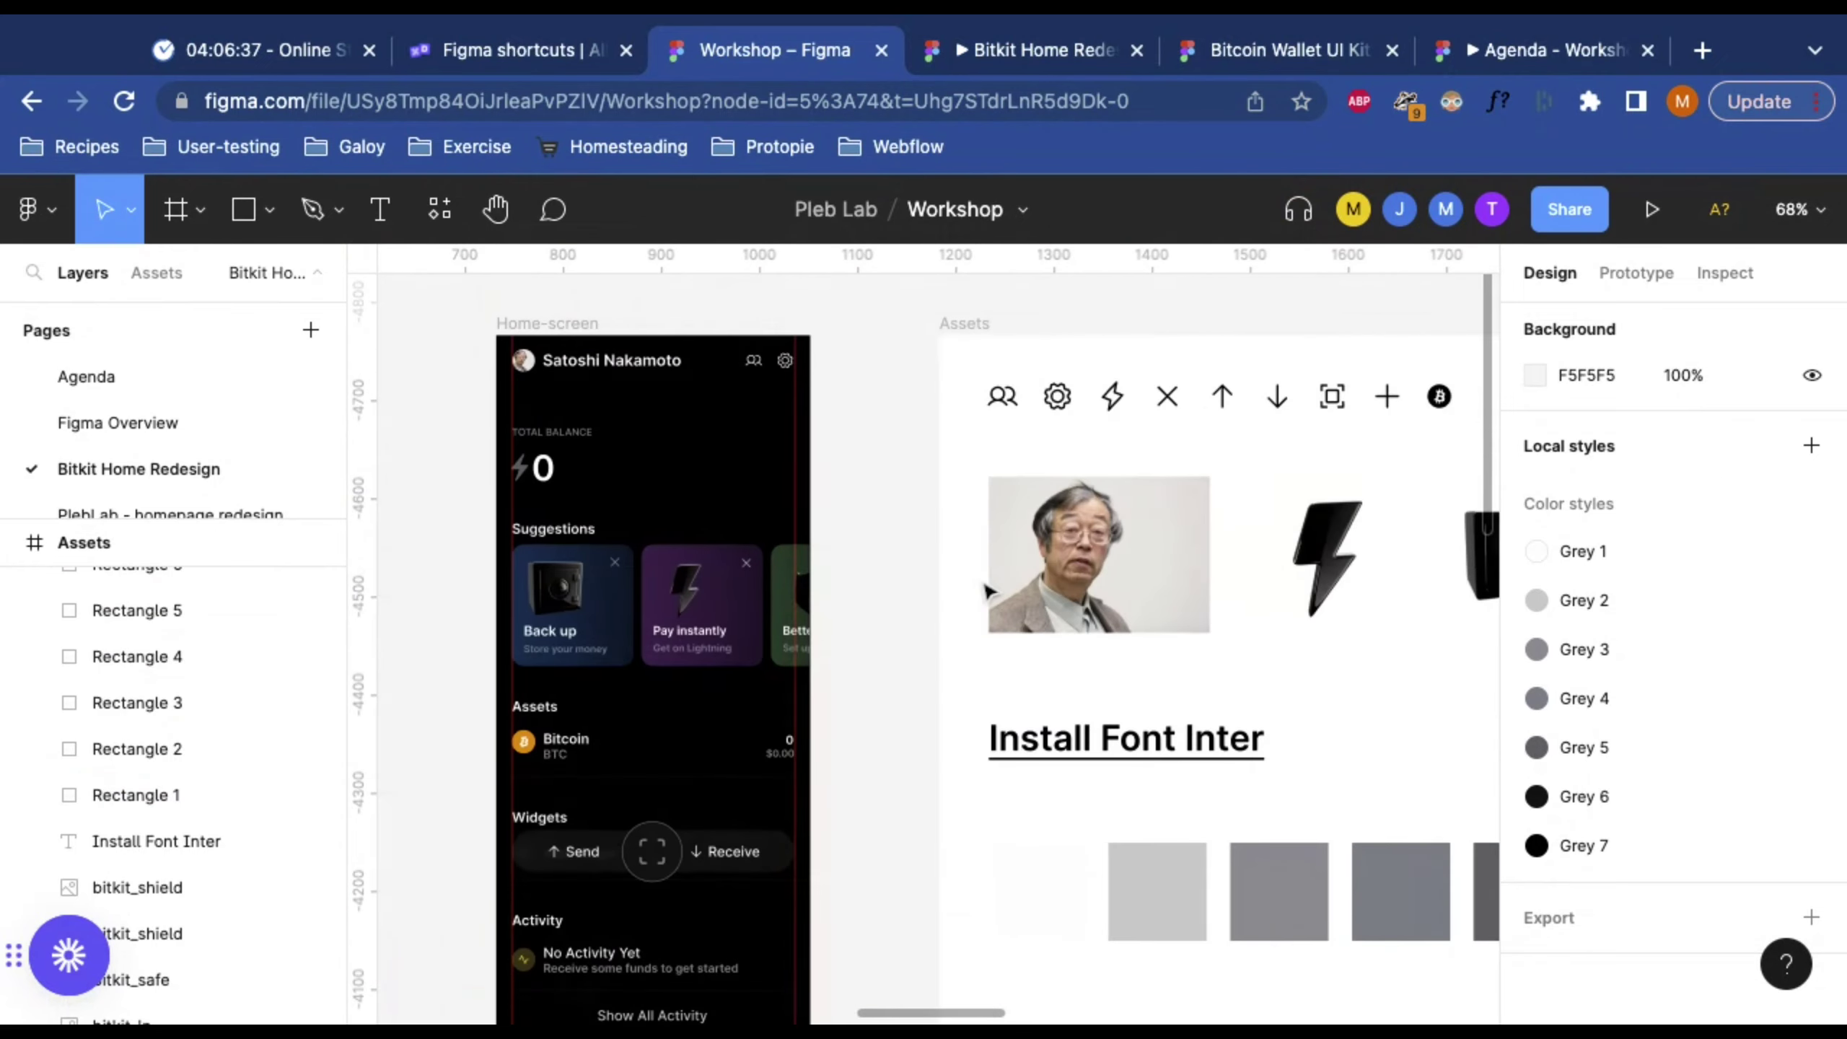
{"action": "scroll", "coordinate": [989, 590], "scroll_direction": "right", "scroll_amount": 3}
{"action": "scroll", "coordinate": [989, 591], "scroll_direction": "down", "scroll_amount": 1}
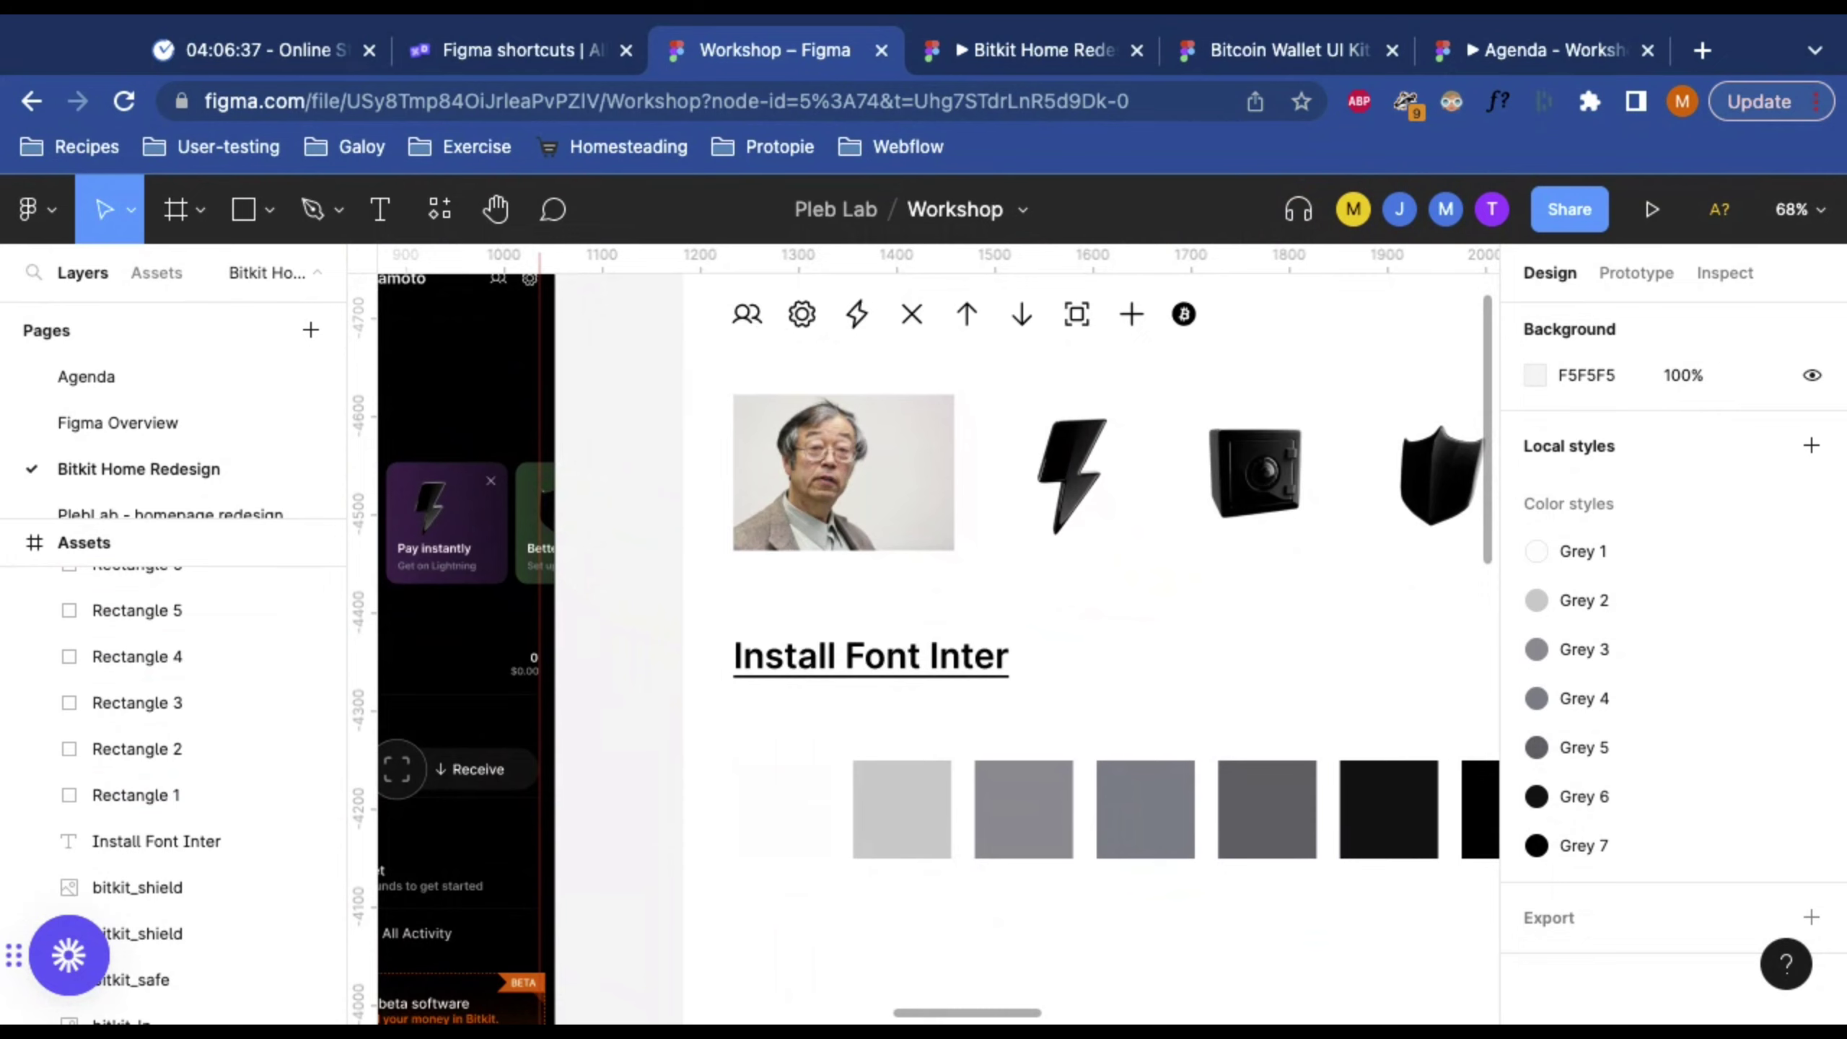
{"action": "scroll", "coordinate": [924, 633], "scroll_direction": "right", "scroll_amount": 4}
{"action": "scroll", "coordinate": [924, 633], "scroll_direction": "down", "scroll_amount": 2}
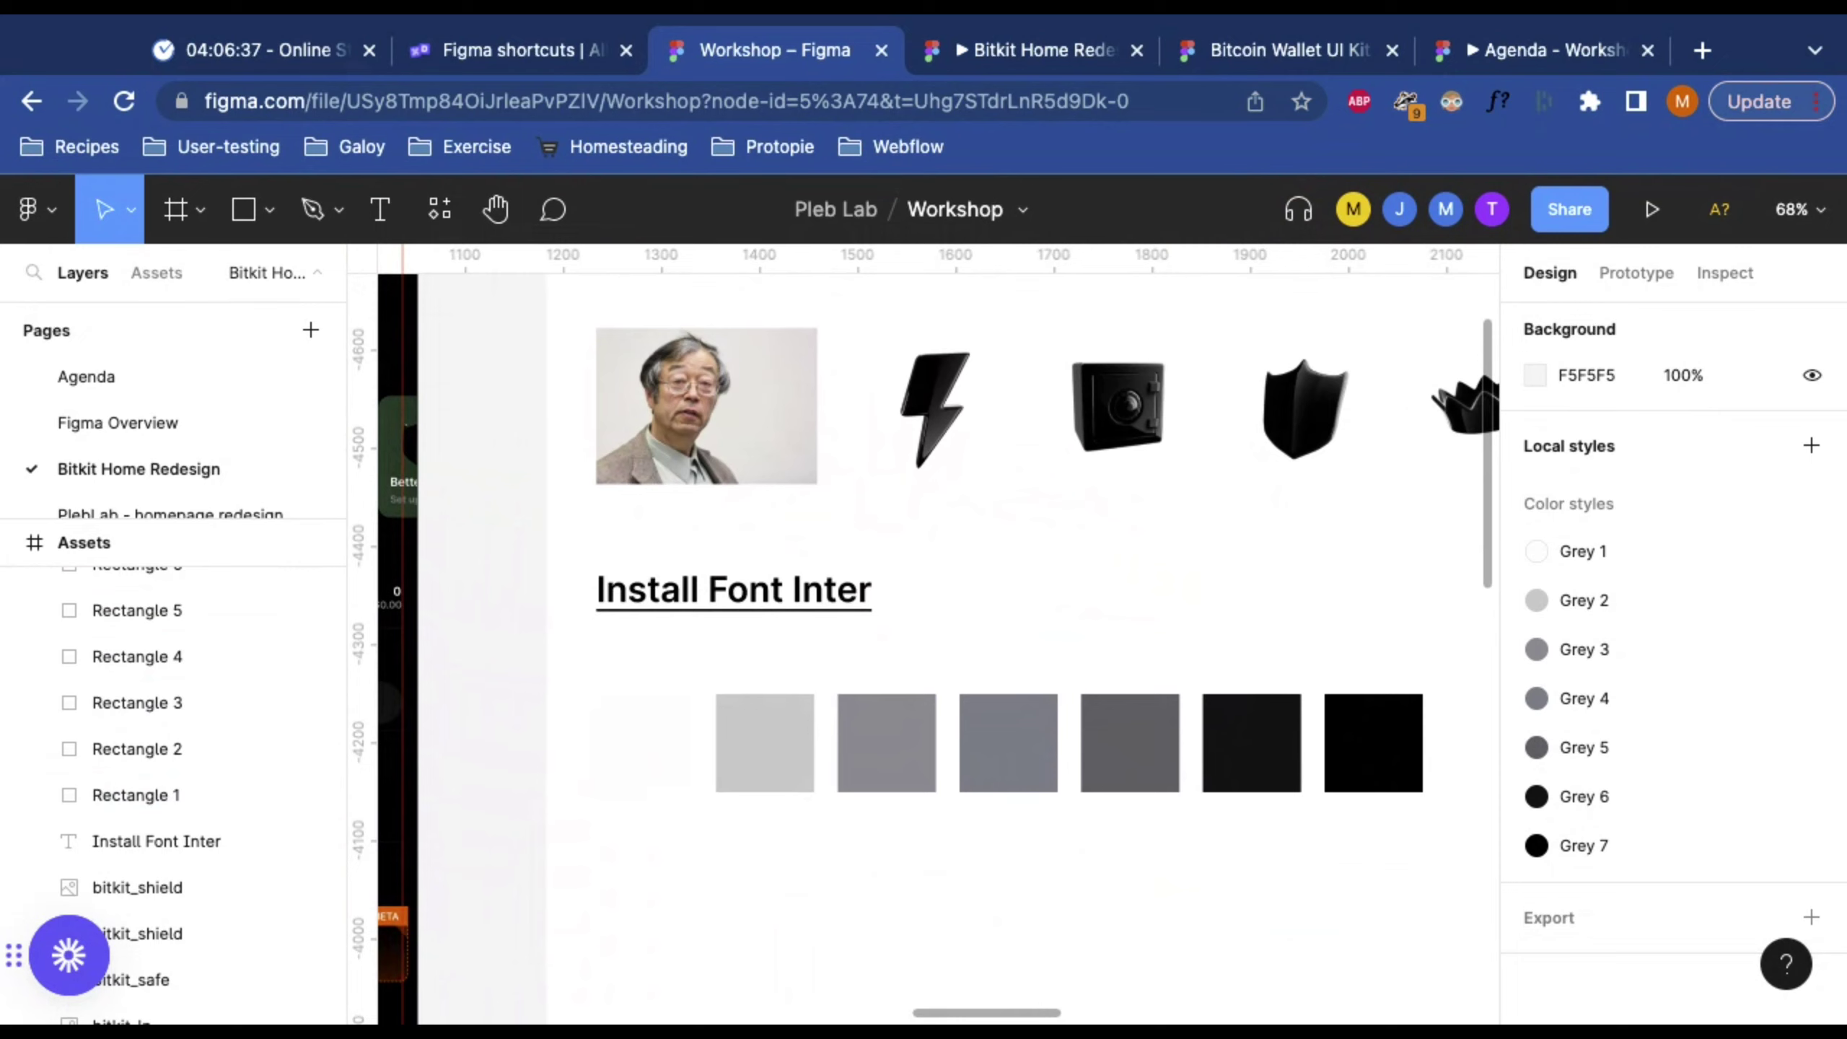
Step: Exit the accidentally opened heading text and zoom to fit both phone frames
{"action": "double_click", "coordinate": [734, 590]}
{"action": "scroll", "coordinate": [924, 633], "scroll_direction": "left", "scroll_amount": 3}
{"action": "scroll", "coordinate": [924, 633], "scroll_direction": "left", "scroll_amount": 5}
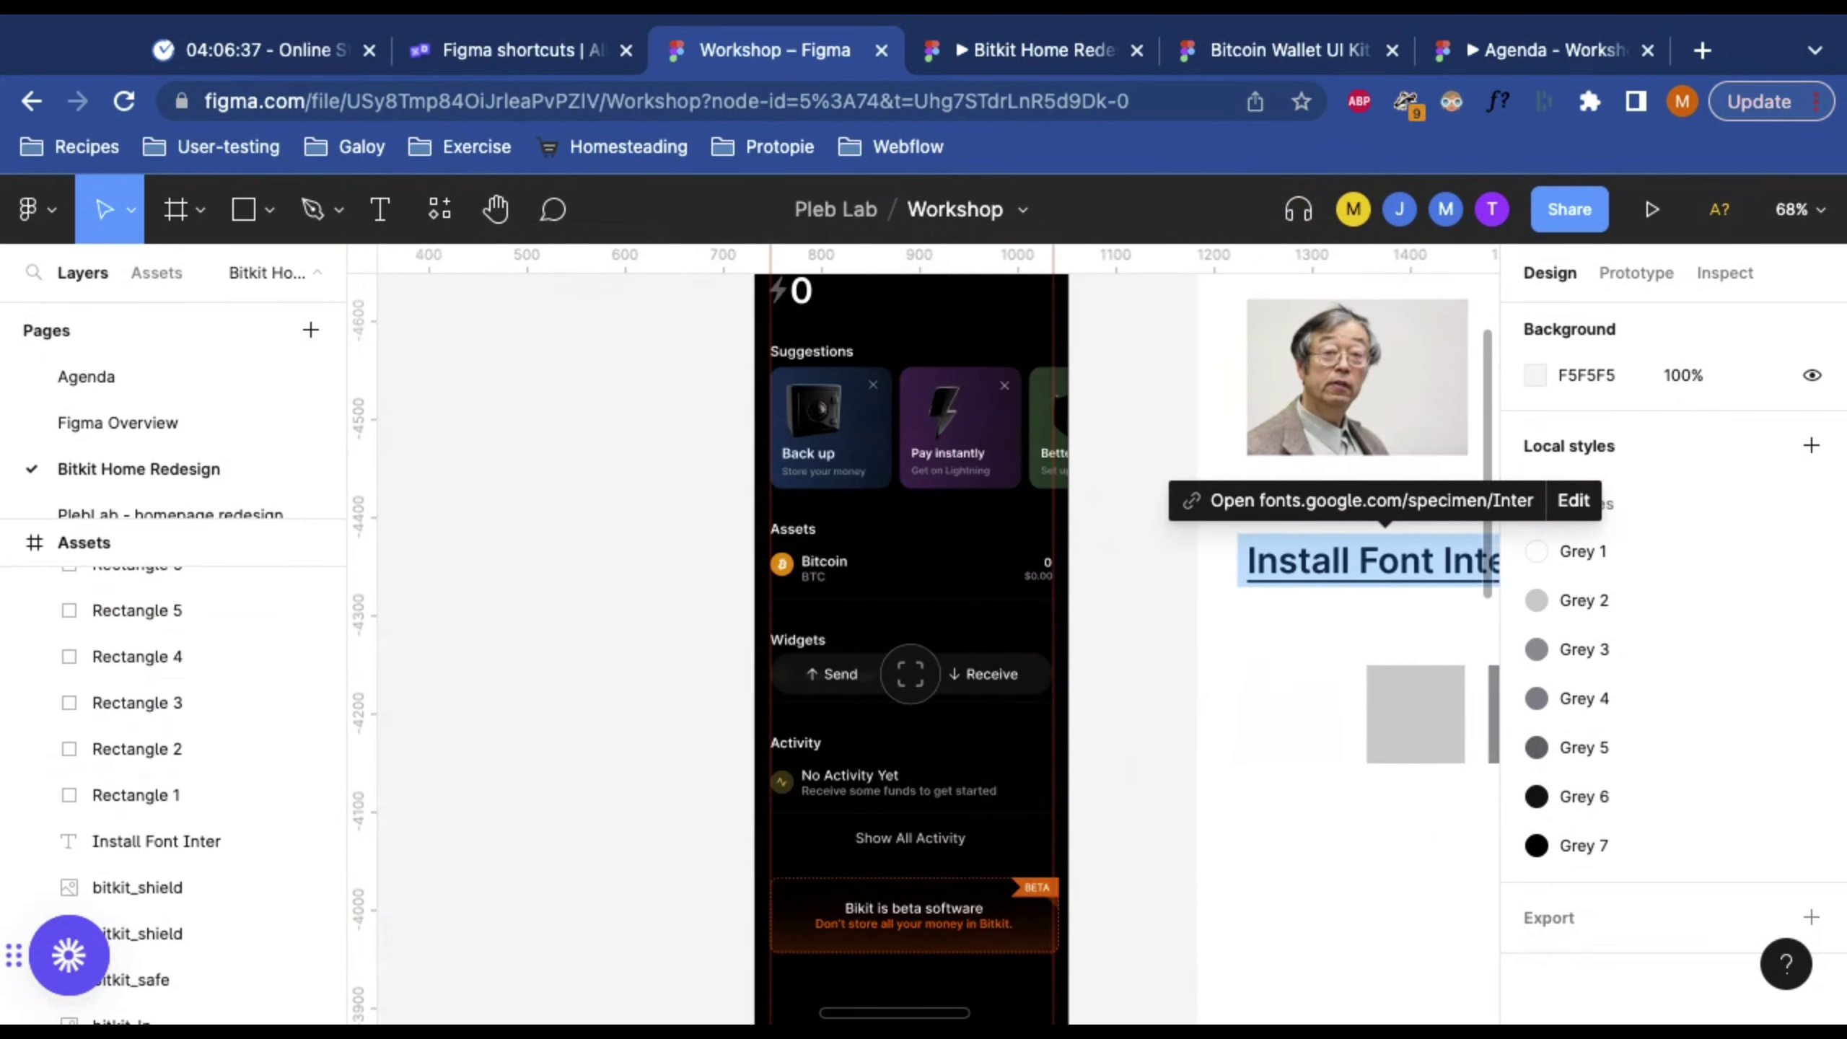
{"action": "key", "text": "Escape"}
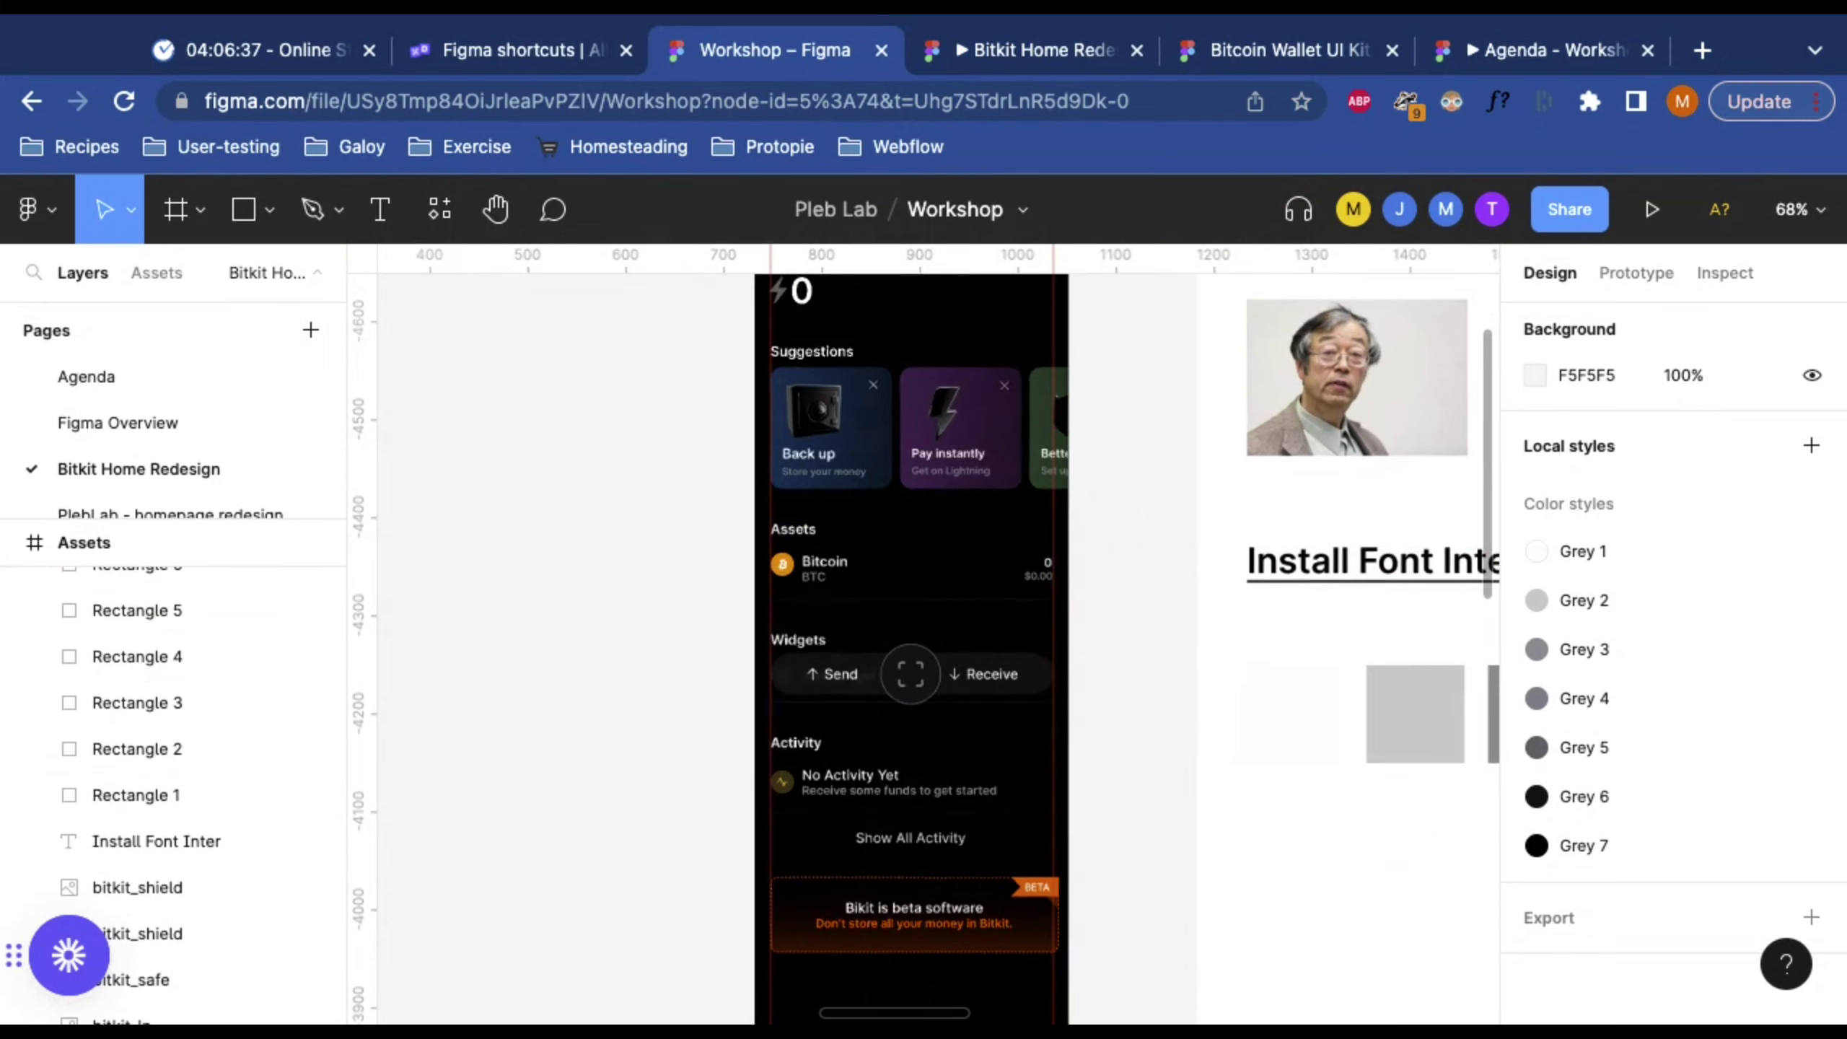
{"action": "key", "text": "minus"}
{"action": "key", "text": "minus"}
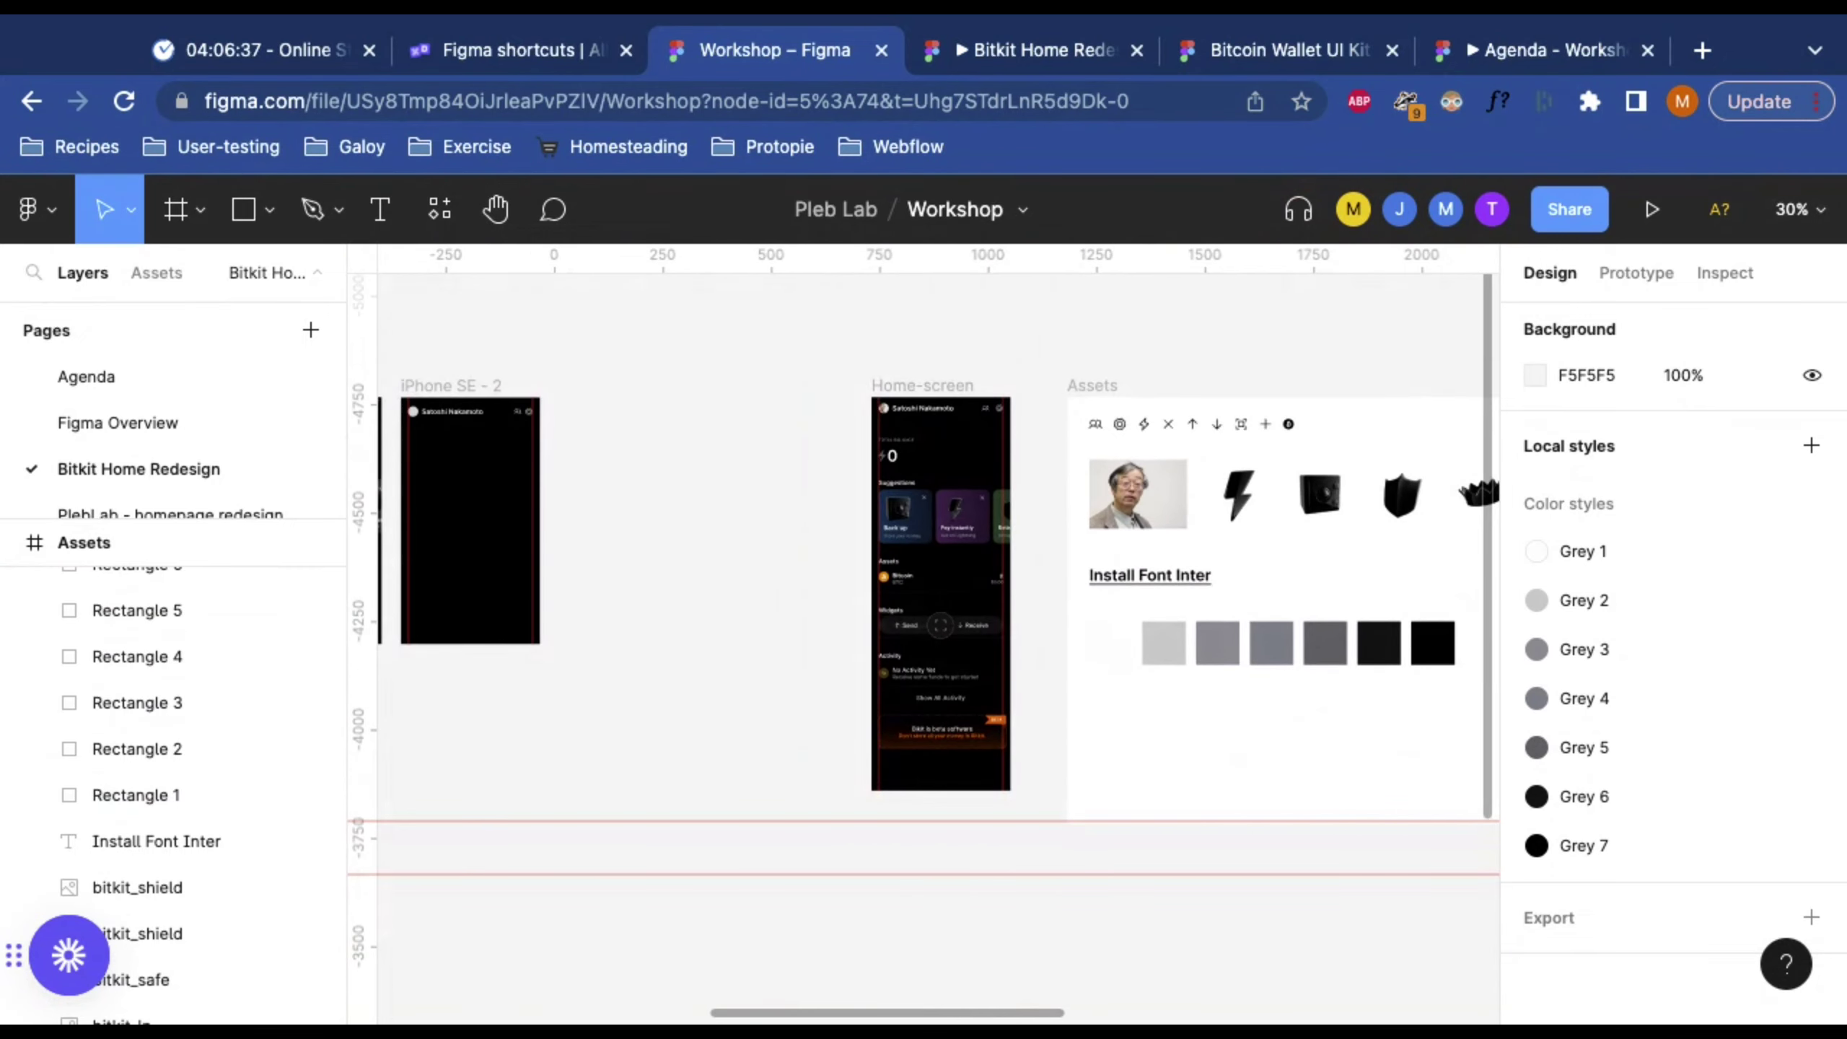
{"action": "scroll", "coordinate": [977, 570], "scroll_direction": "left", "scroll_amount": 5}
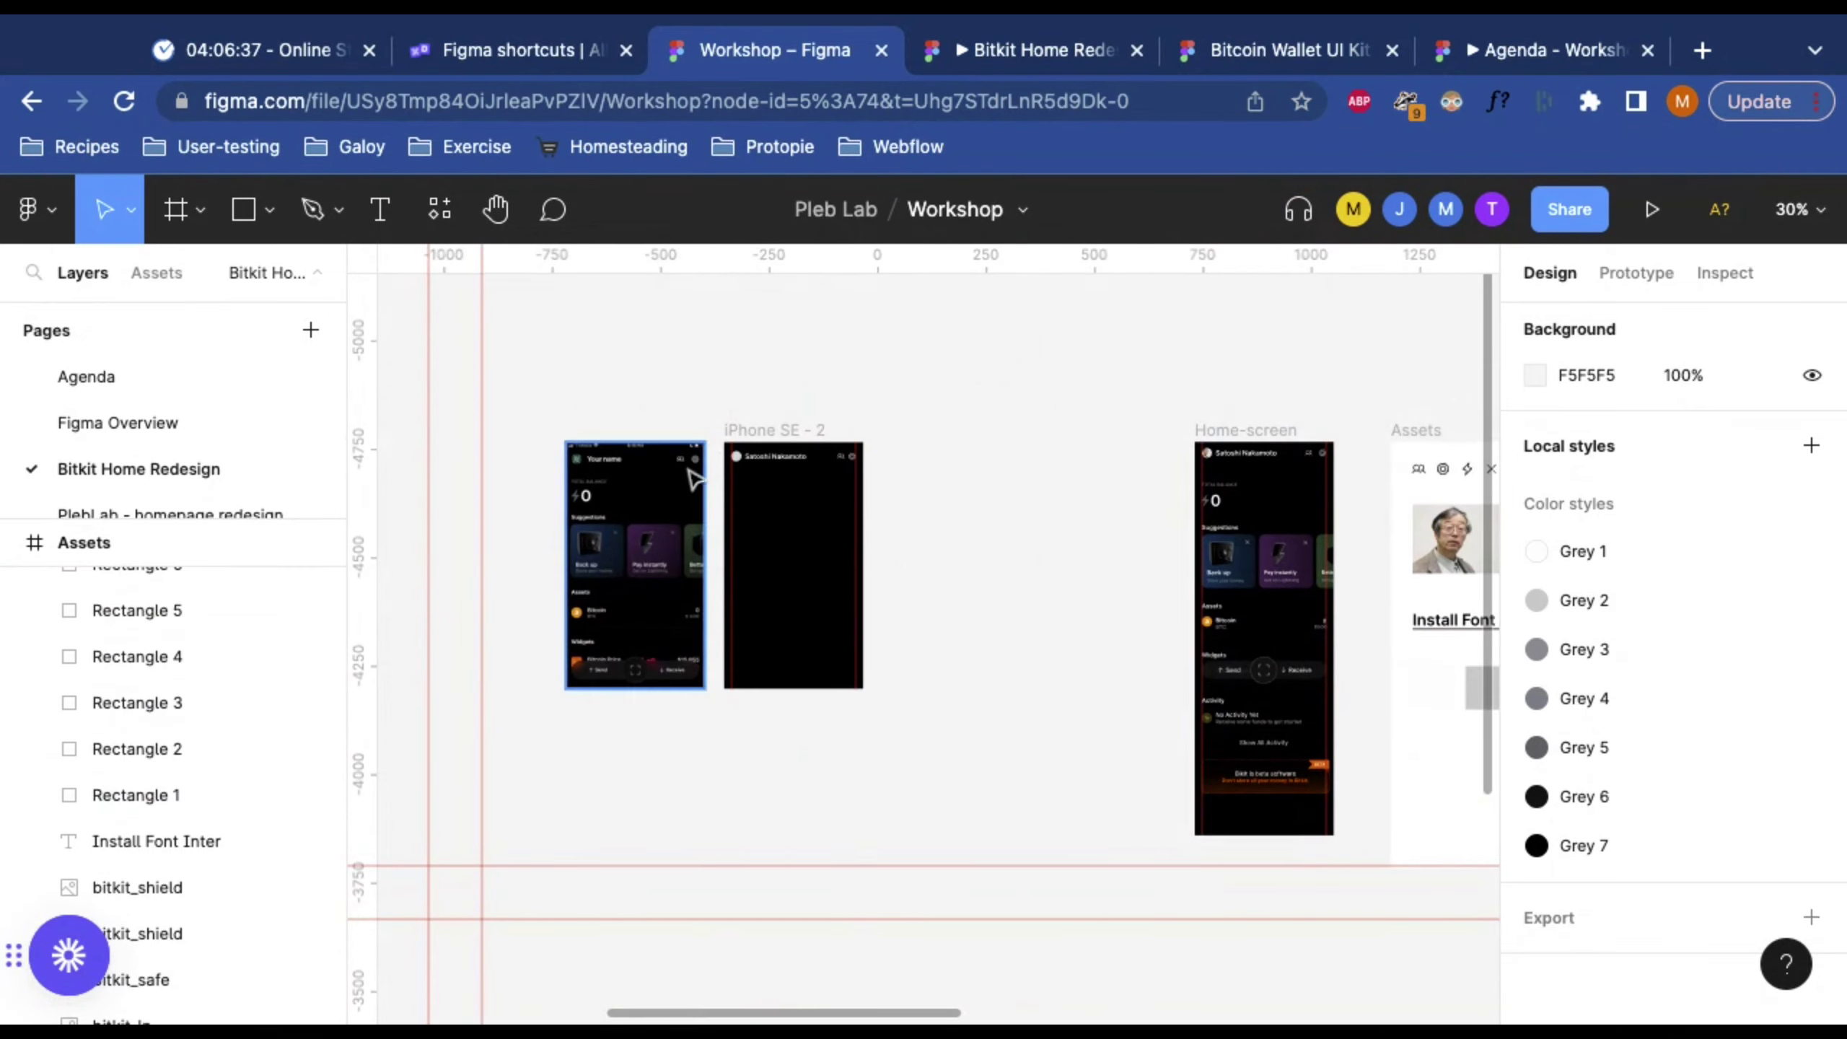
{"action": "key", "text": "shift+2"}
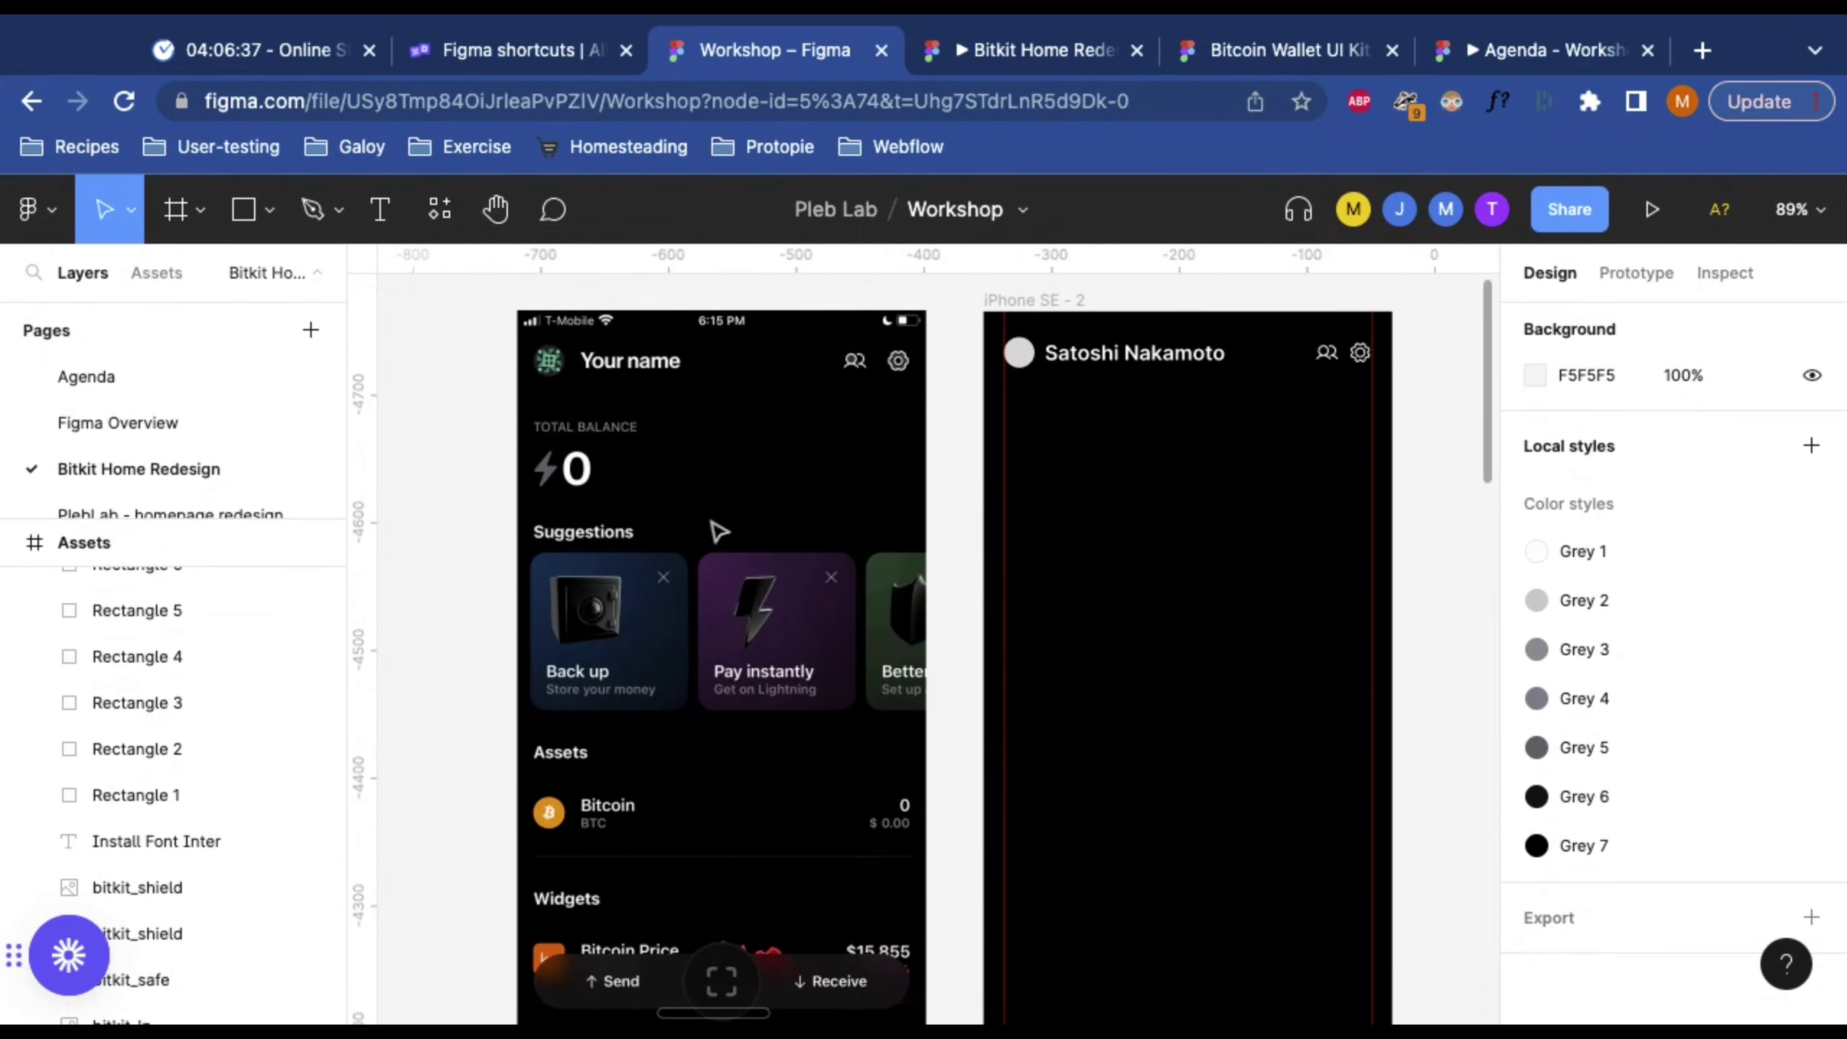
Step: Hide the rulers and frame the empty iPhone SE - 2 beside the reference balance and suggestions
{"action": "key", "text": "shift+r"}
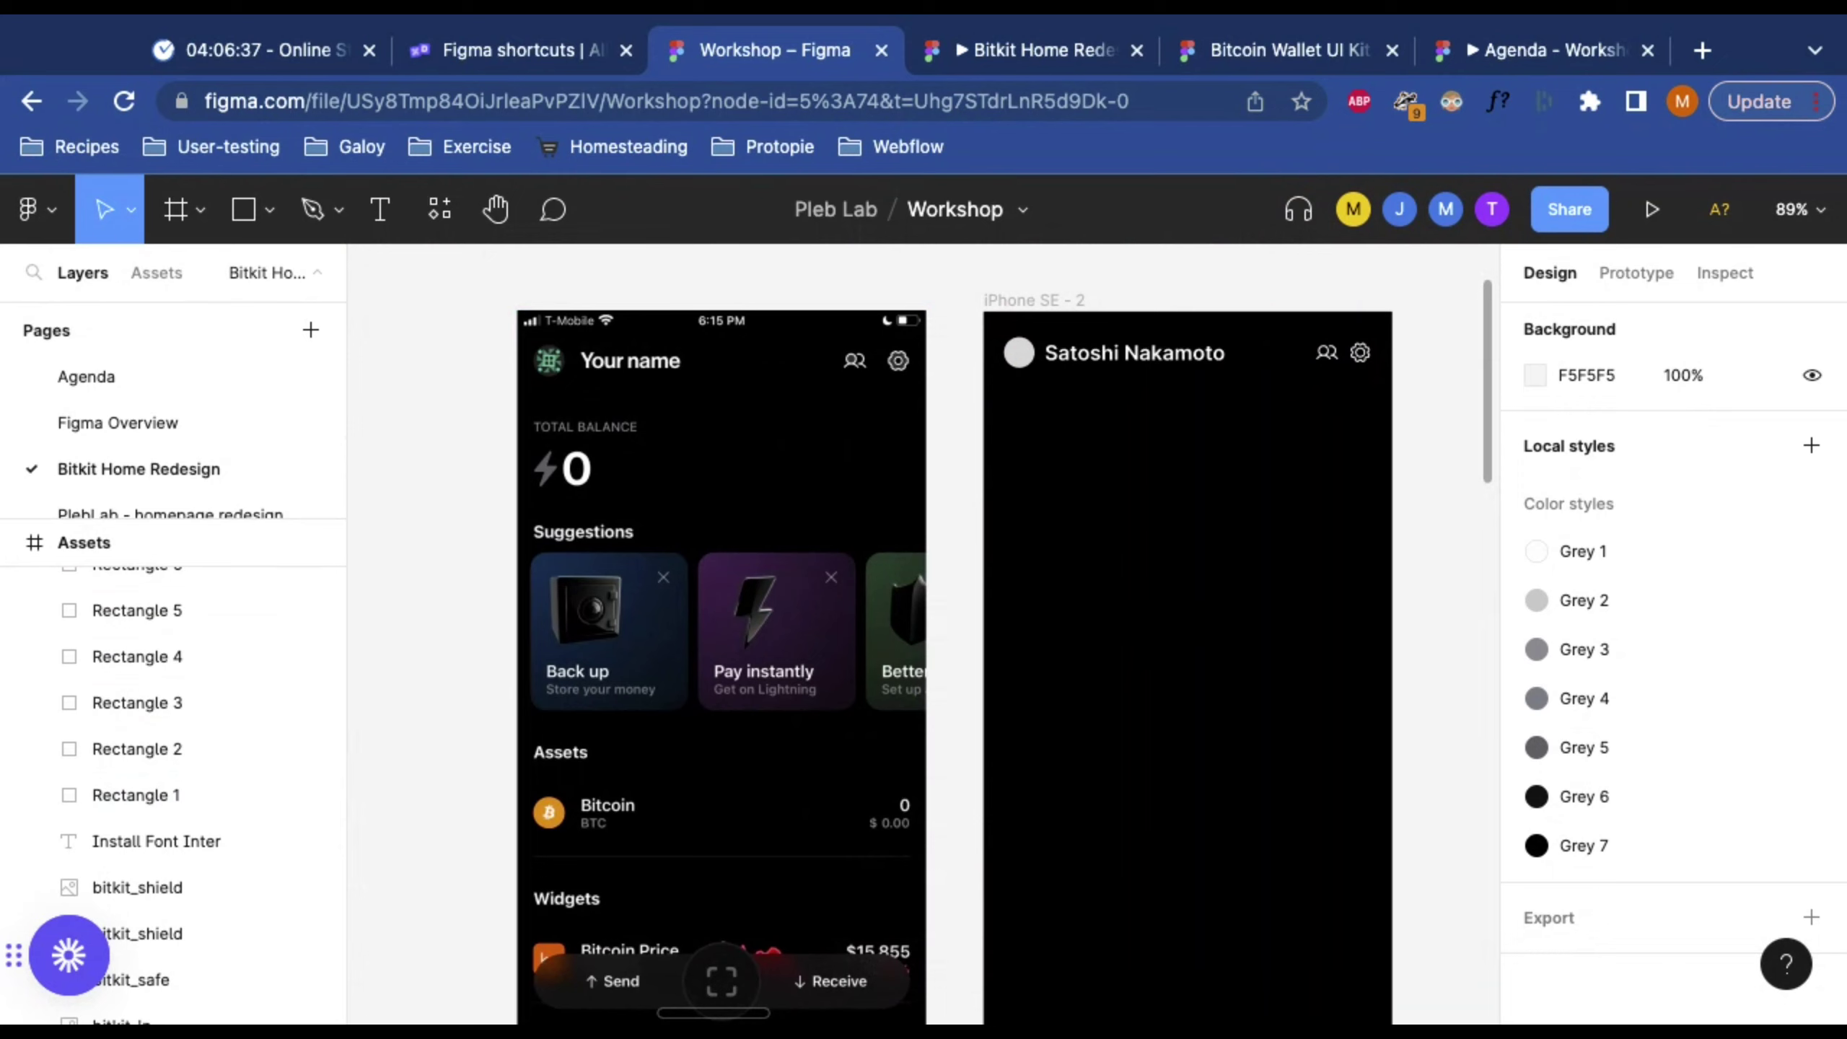
{"action": "scroll", "coordinate": [805, 474], "scroll_direction": "down", "scroll_amount": 5}
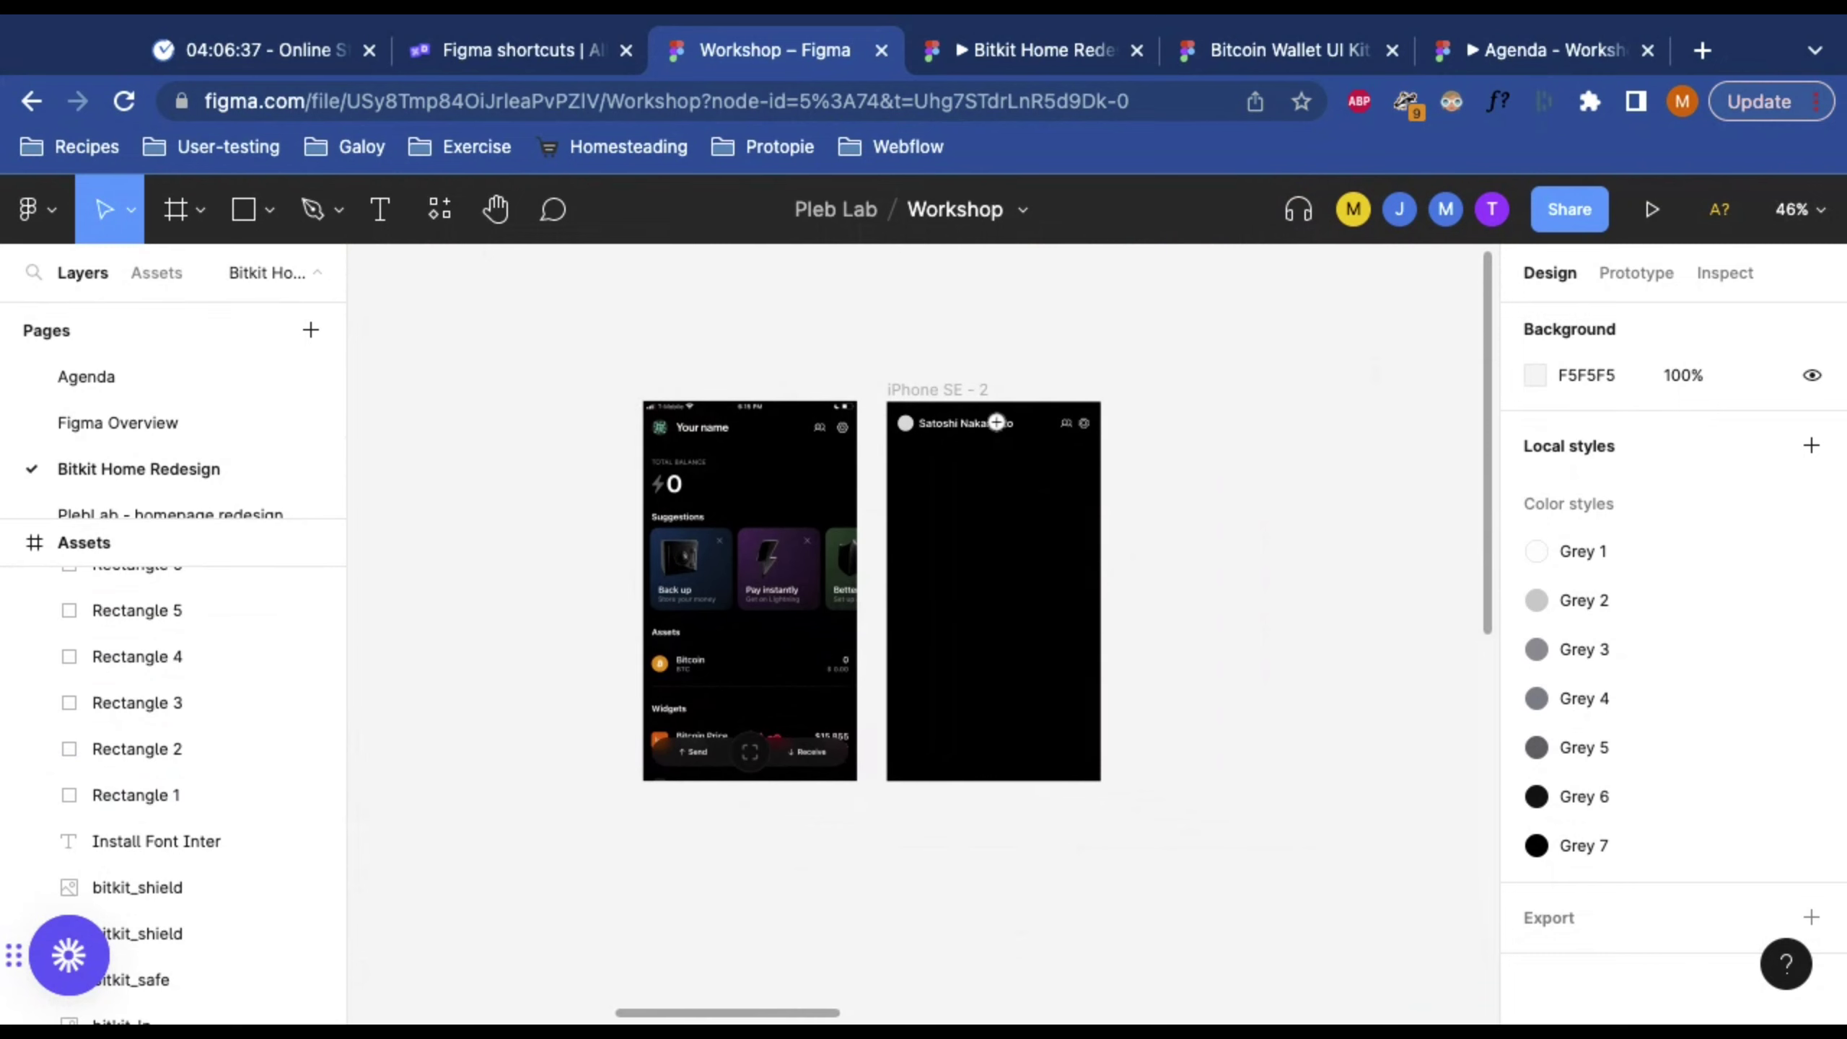
{"action": "scroll", "coordinate": [949, 422], "scroll_direction": "up", "scroll_amount": 5}
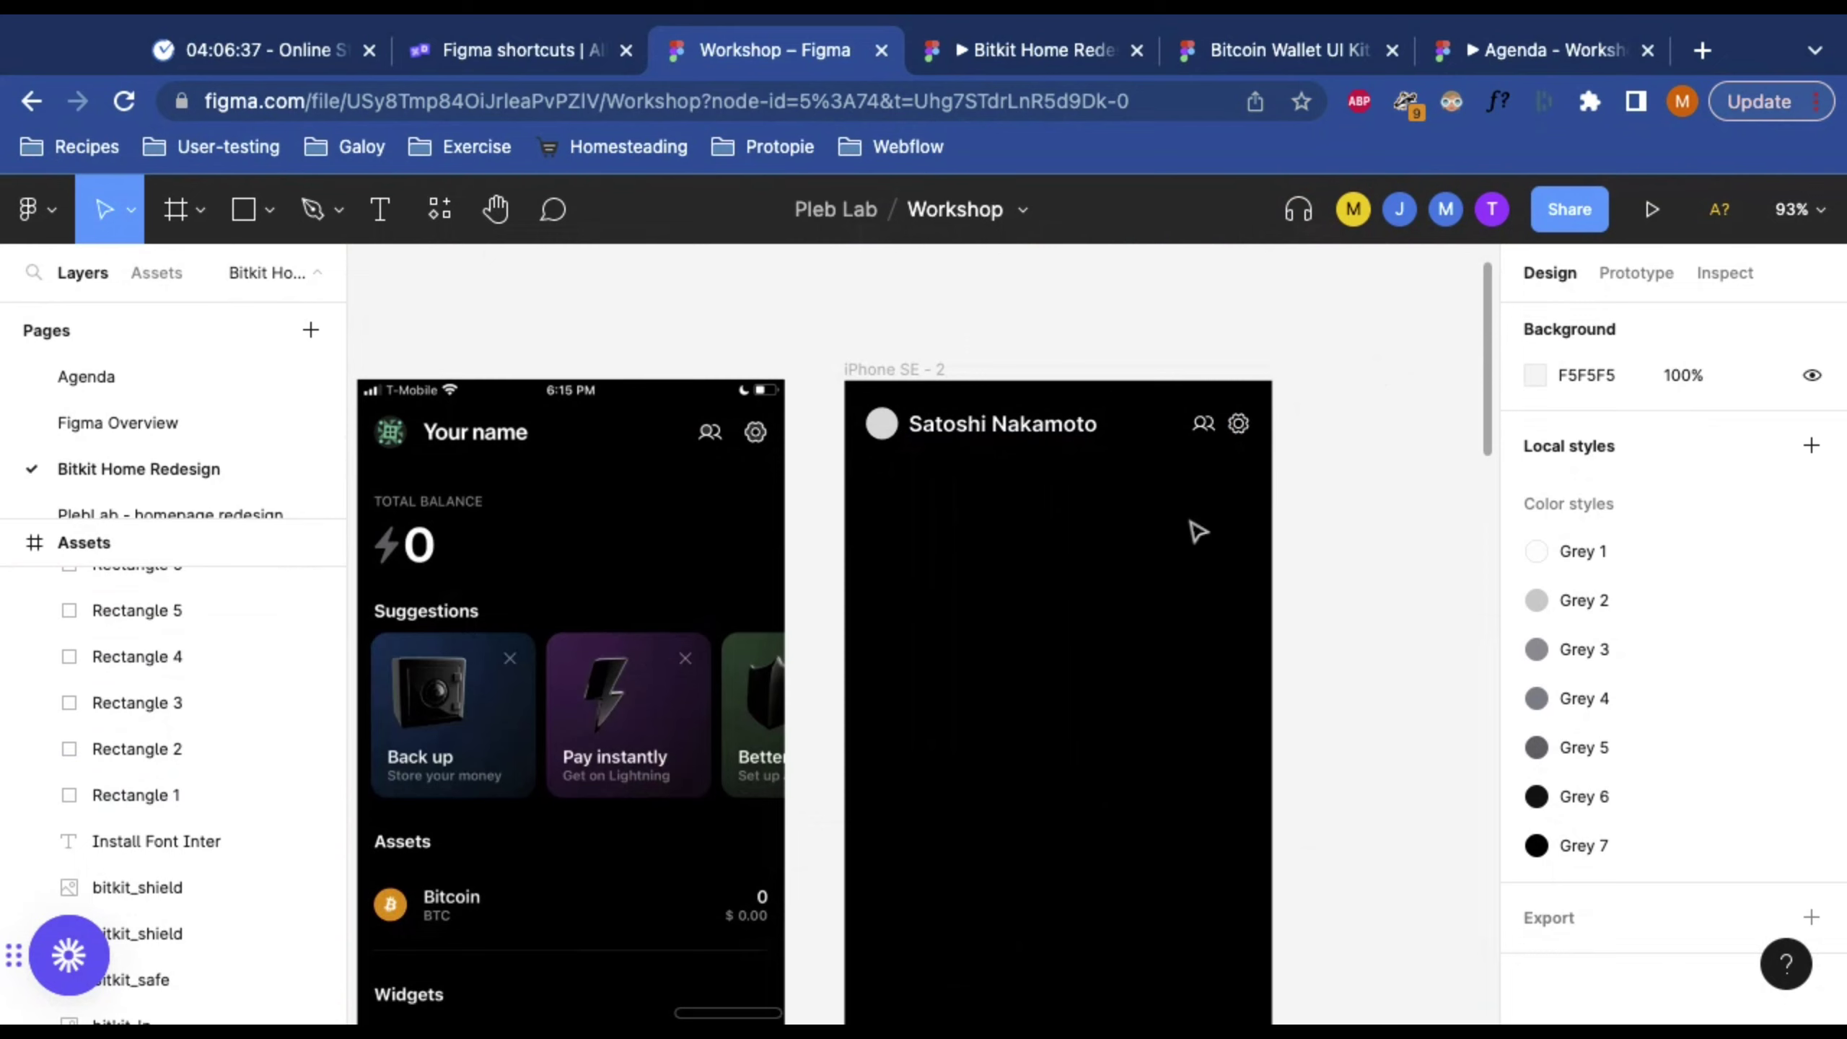
{"action": "scroll", "coordinate": [1192, 528], "scroll_direction": "down", "scroll_amount": 10}
{"action": "scroll", "coordinate": [1186, 533], "scroll_direction": "down", "scroll_amount": 1}
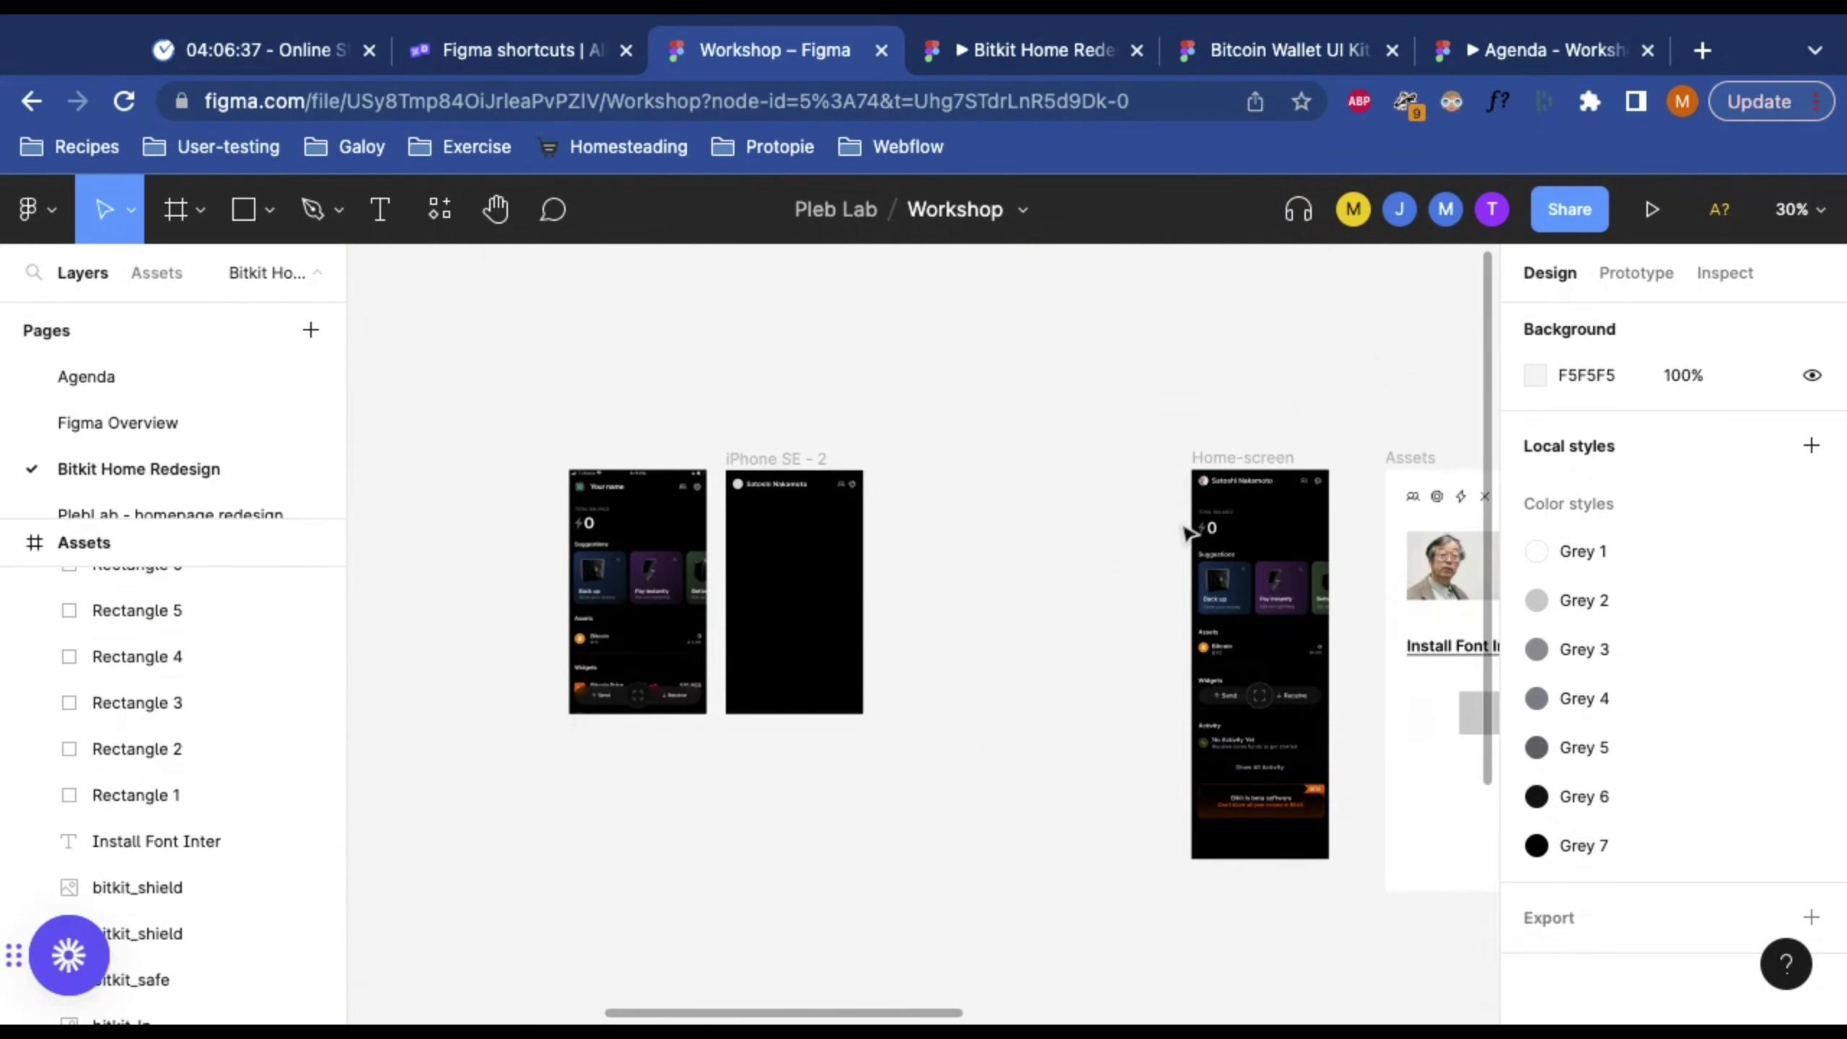
{"action": "scroll", "coordinate": [1189, 527], "scroll_direction": "left", "scroll_amount": 4}
{"action": "scroll", "coordinate": [964, 517], "scroll_direction": "up", "scroll_amount": 5}
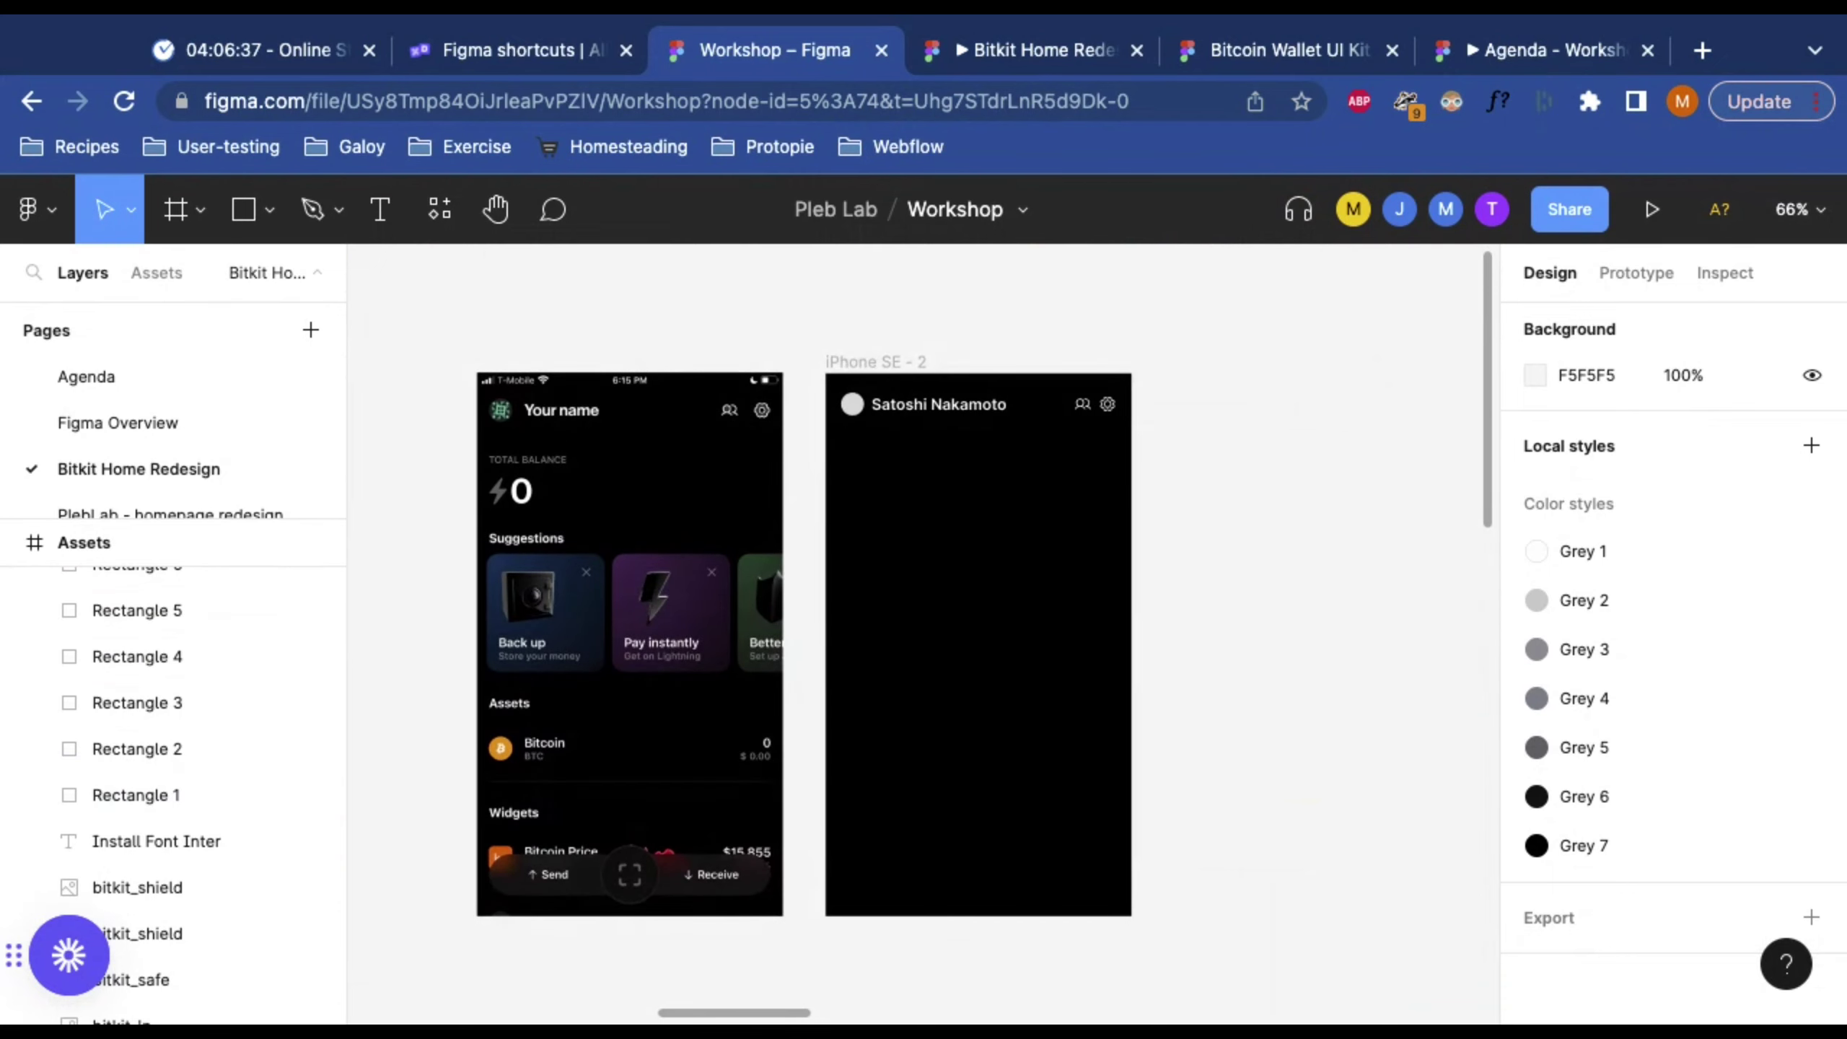
{"action": "scroll", "coordinate": [940, 531], "scroll_direction": "left", "scroll_amount": 2}
{"action": "scroll", "coordinate": [940, 531], "scroll_direction": "up", "scroll_amount": 4}
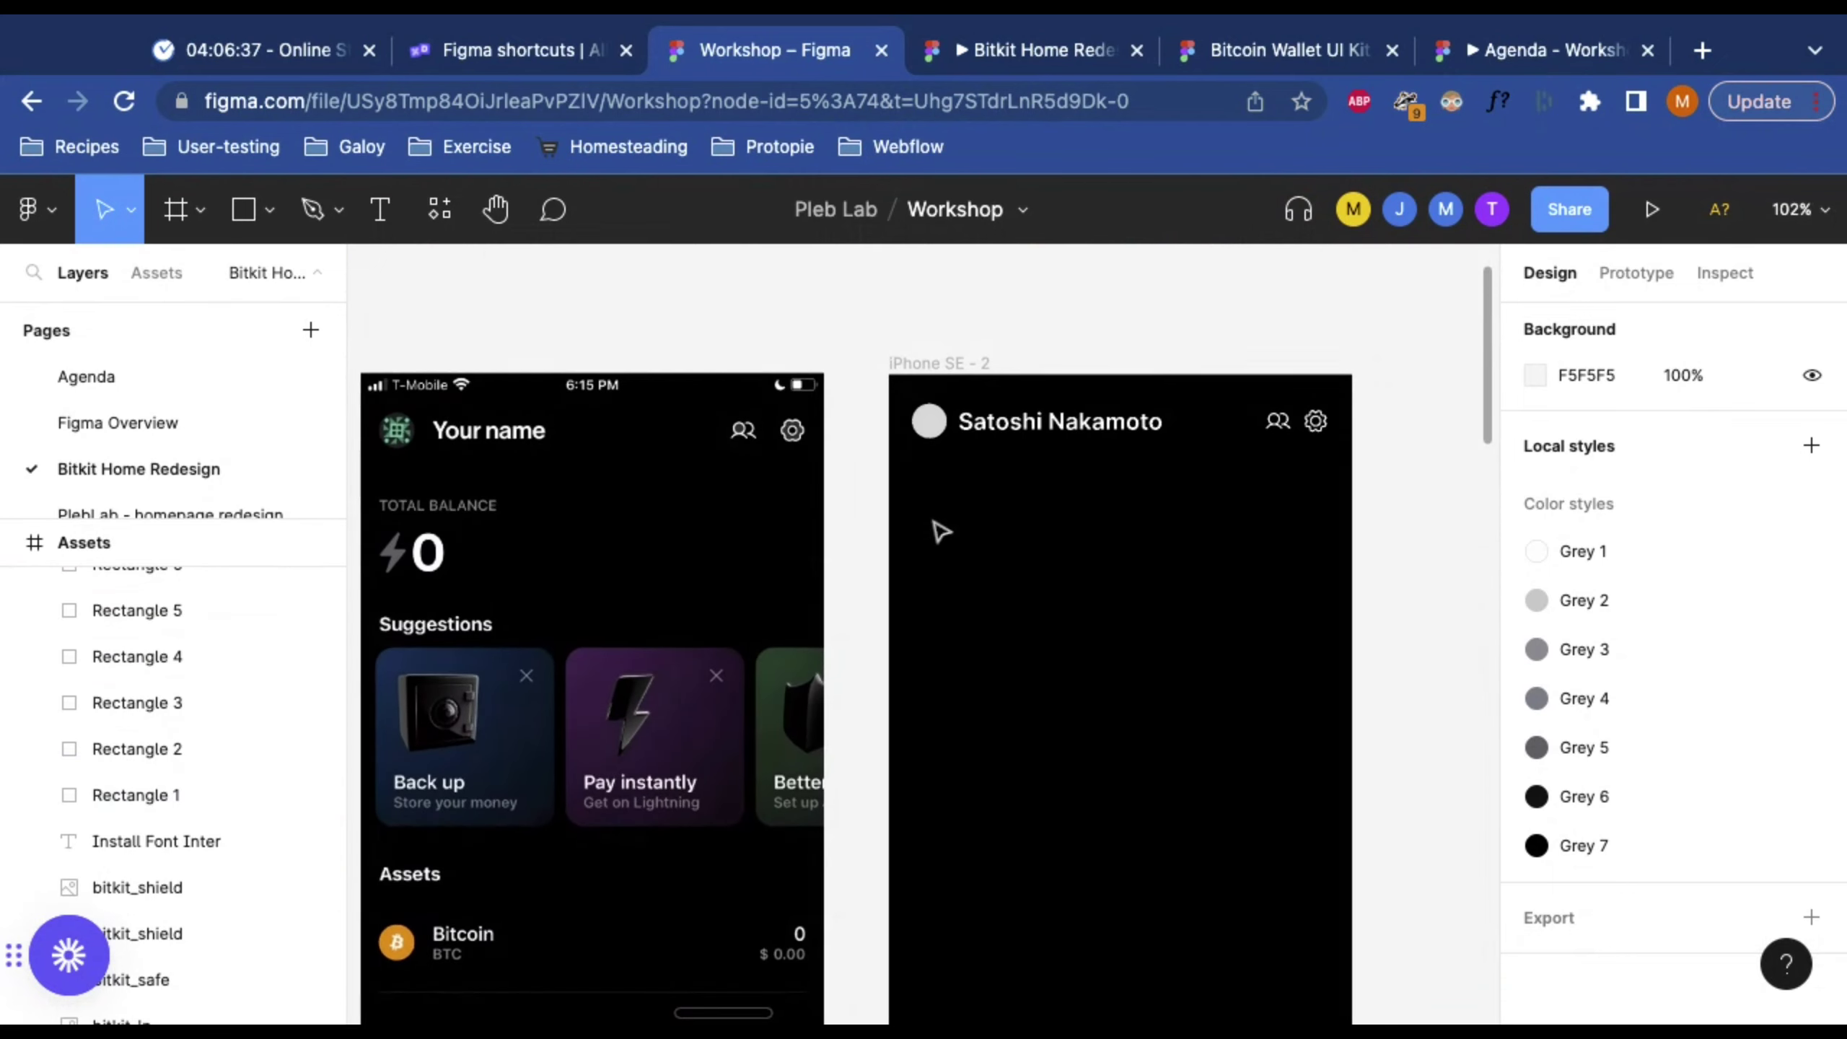
{"action": "scroll", "coordinate": [941, 531], "scroll_direction": "down", "scroll_amount": 1}
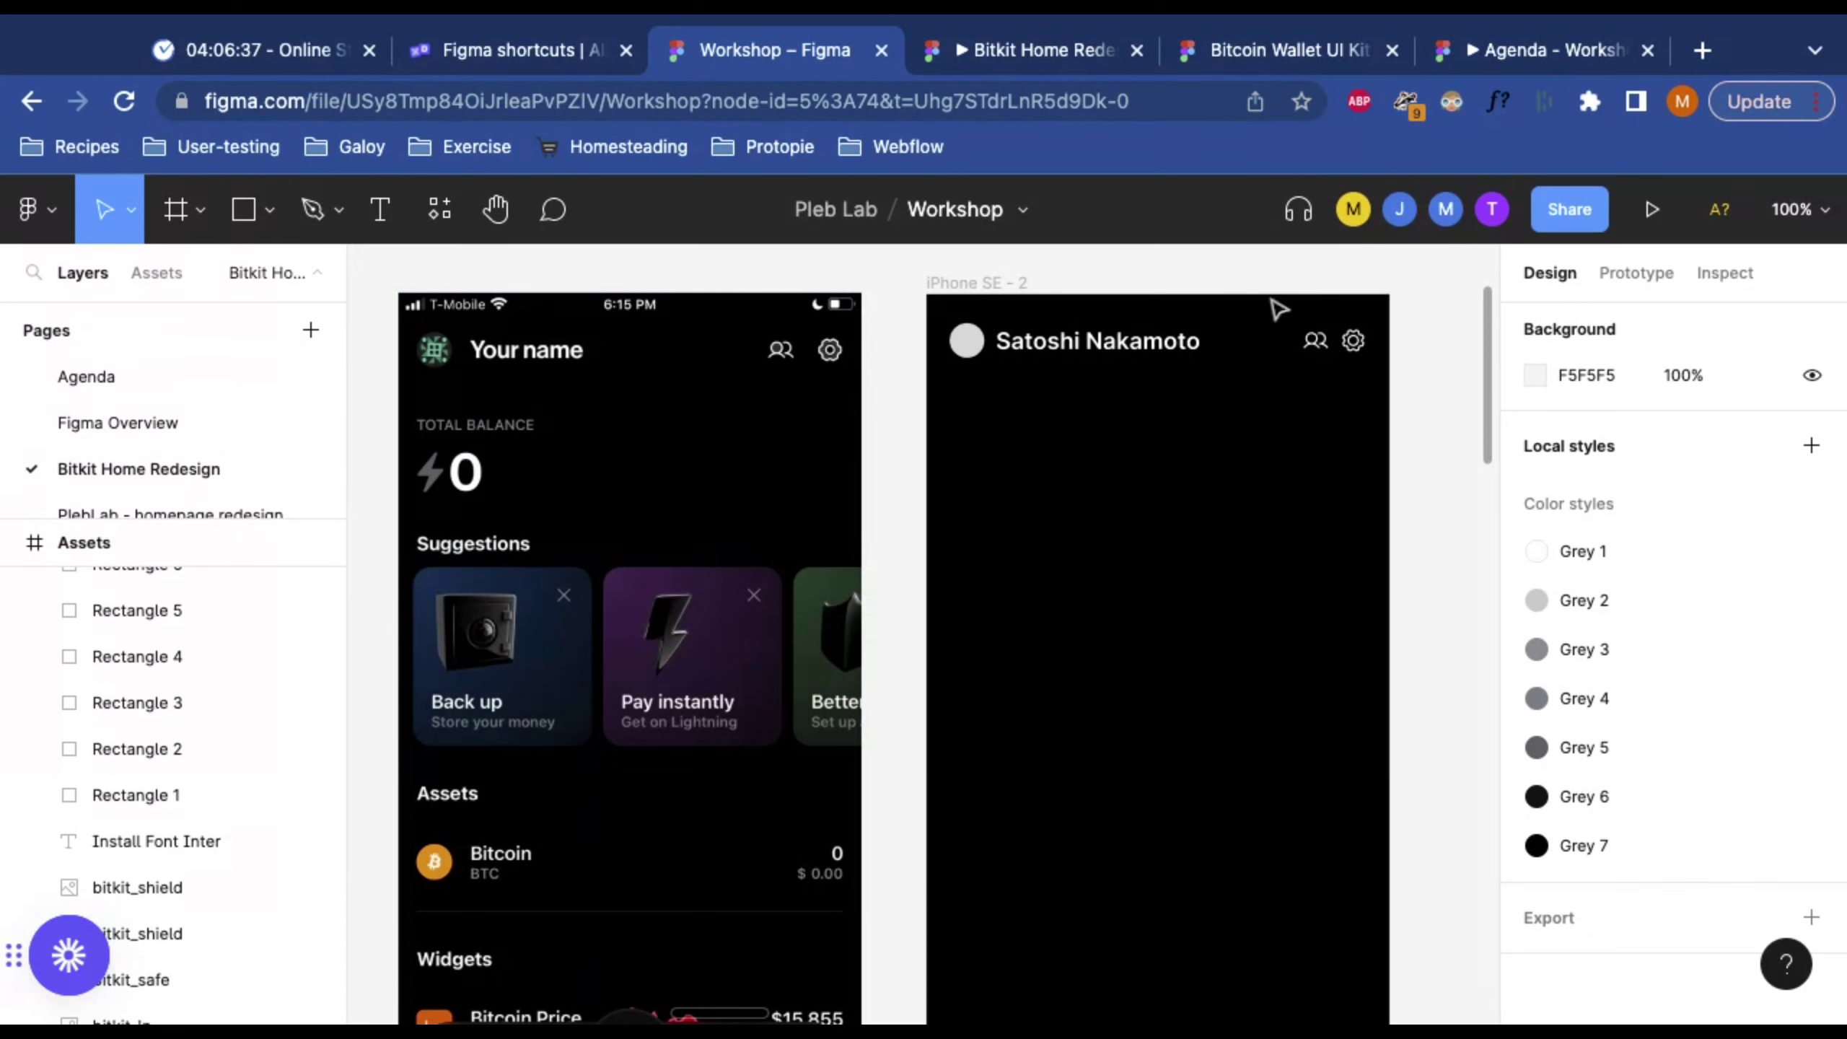
Step: Add a 'Total balance' text layer below the header name in the iPhone SE - 2 frame
{"action": "key", "text": "t"}
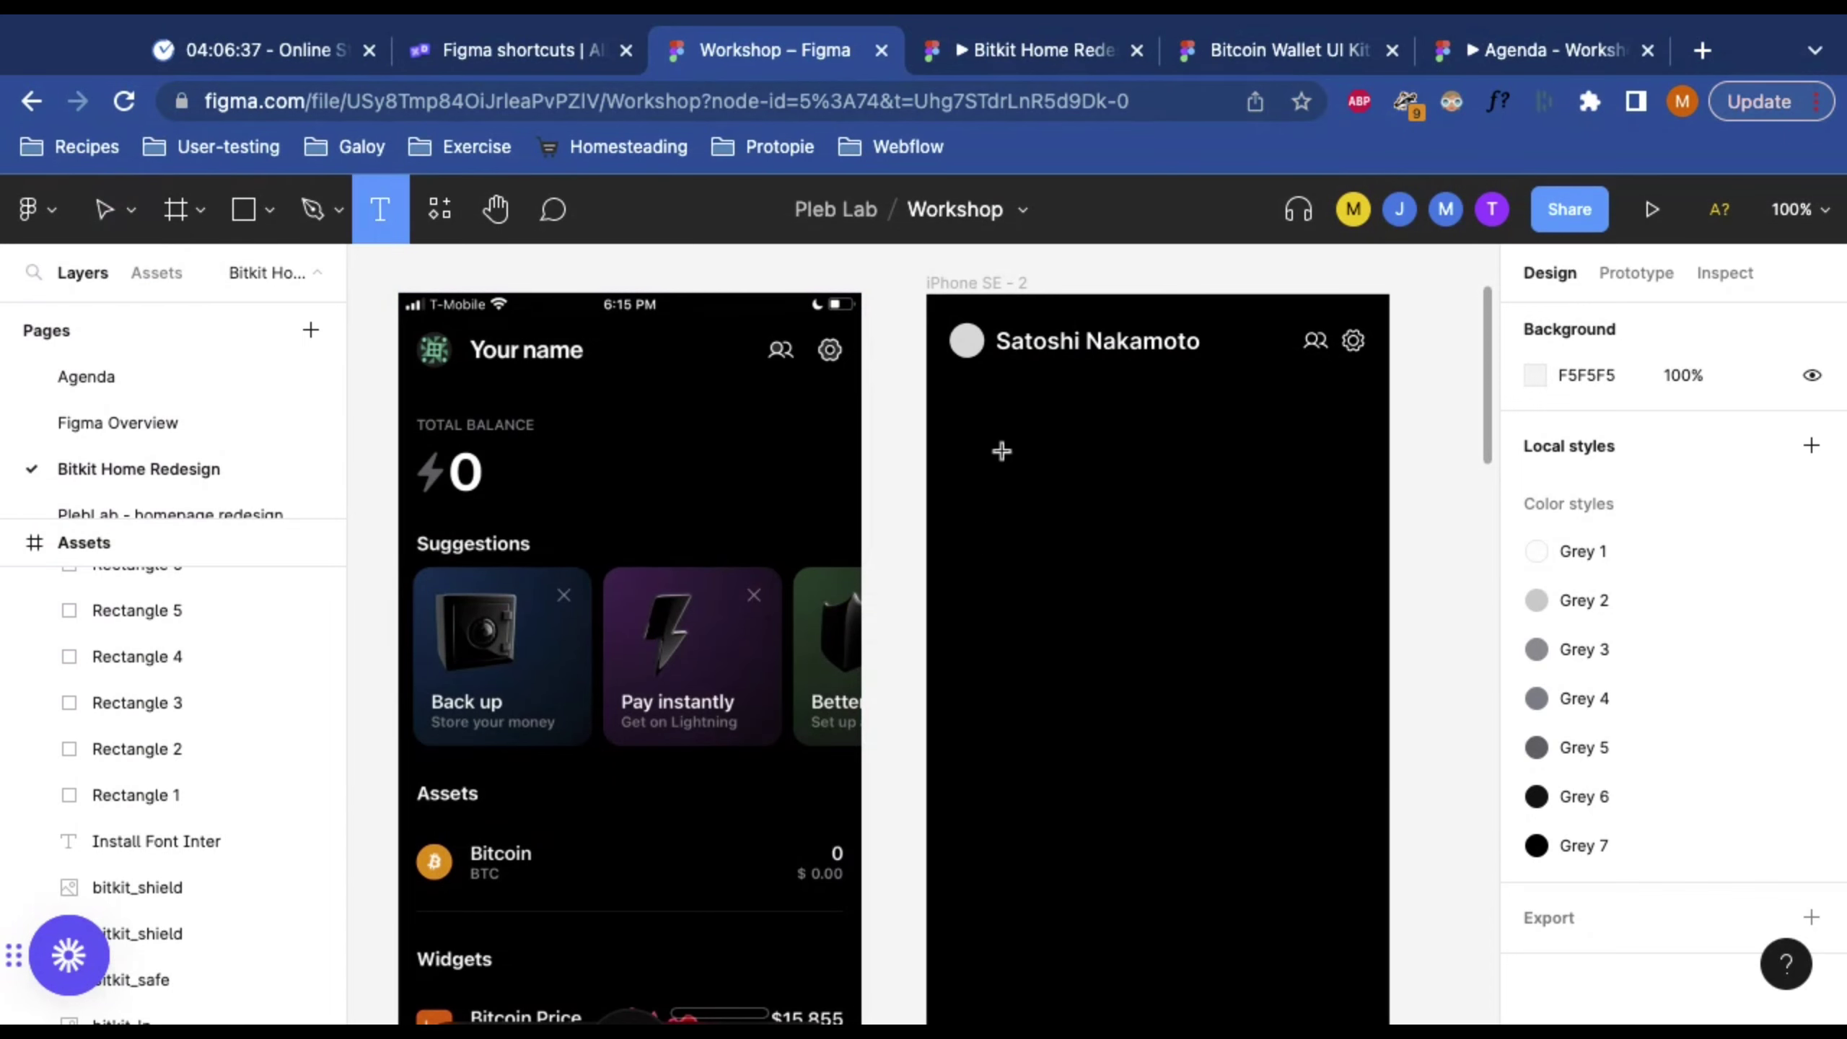
{"action": "left_click", "coordinate": [963, 432]}
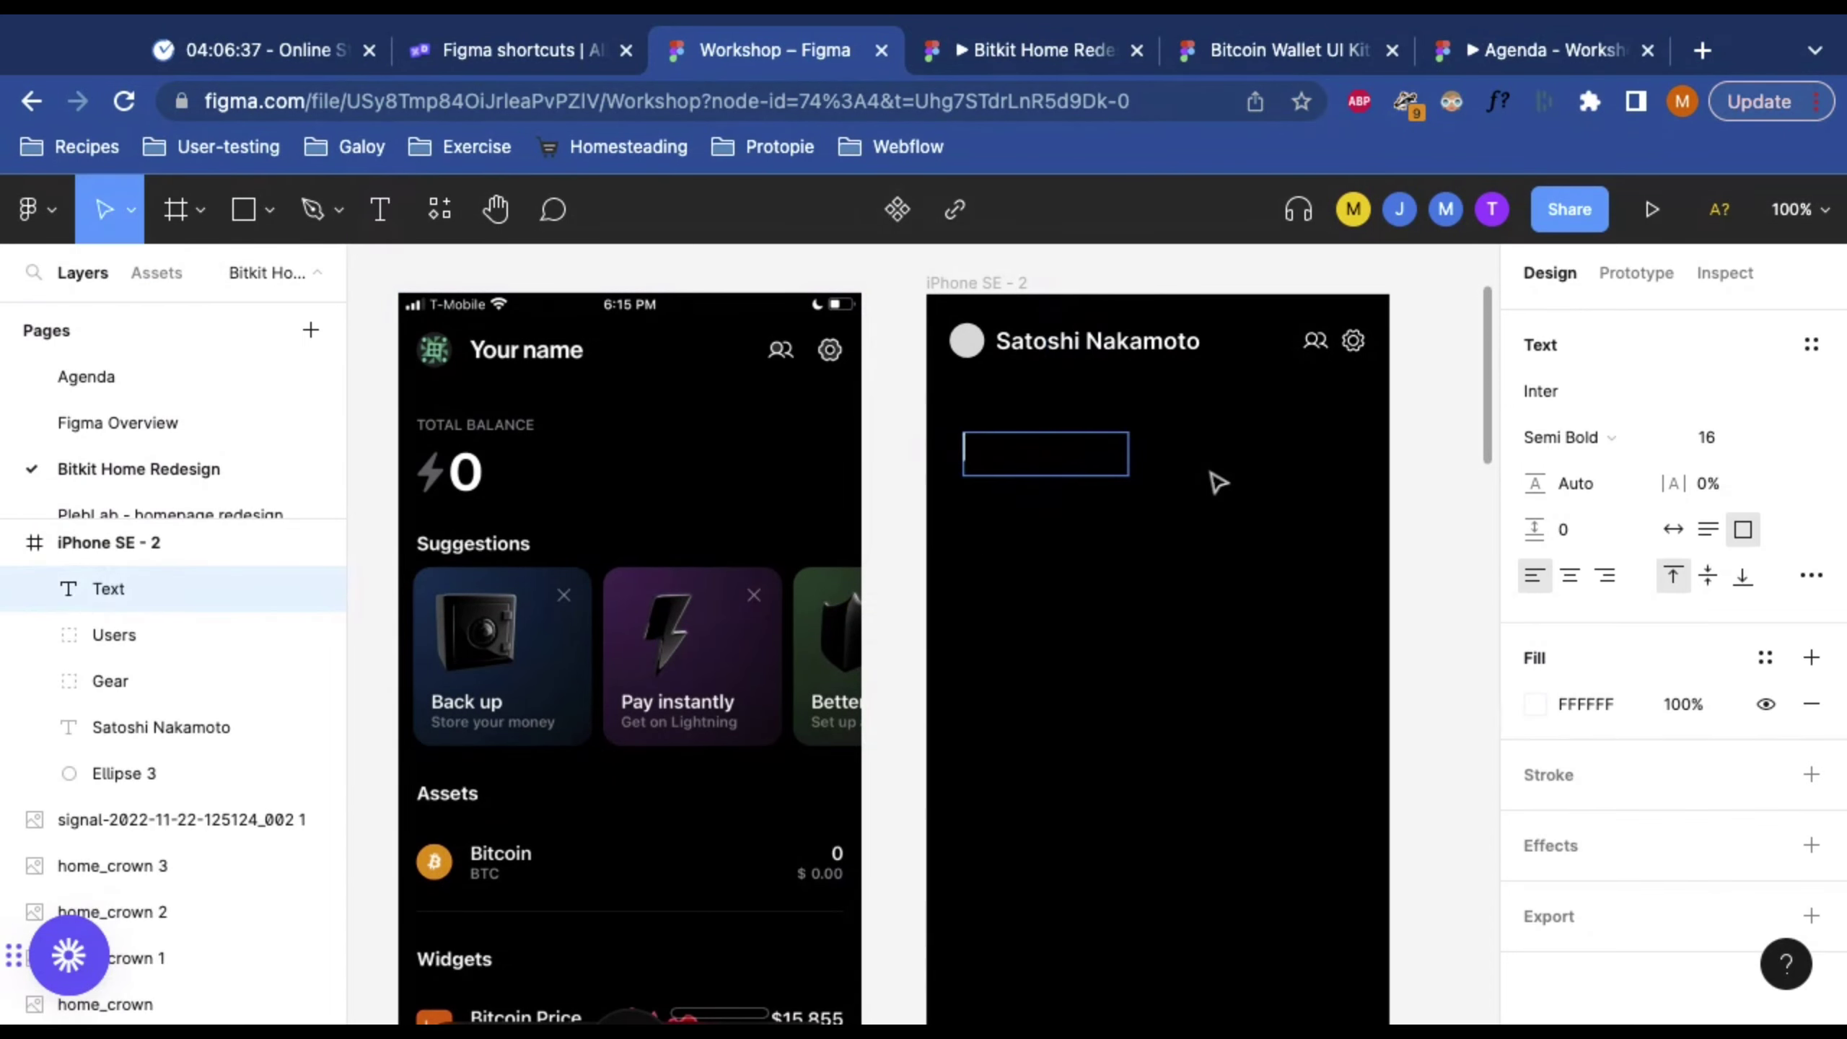
{"action": "type", "text": "Total balance"}
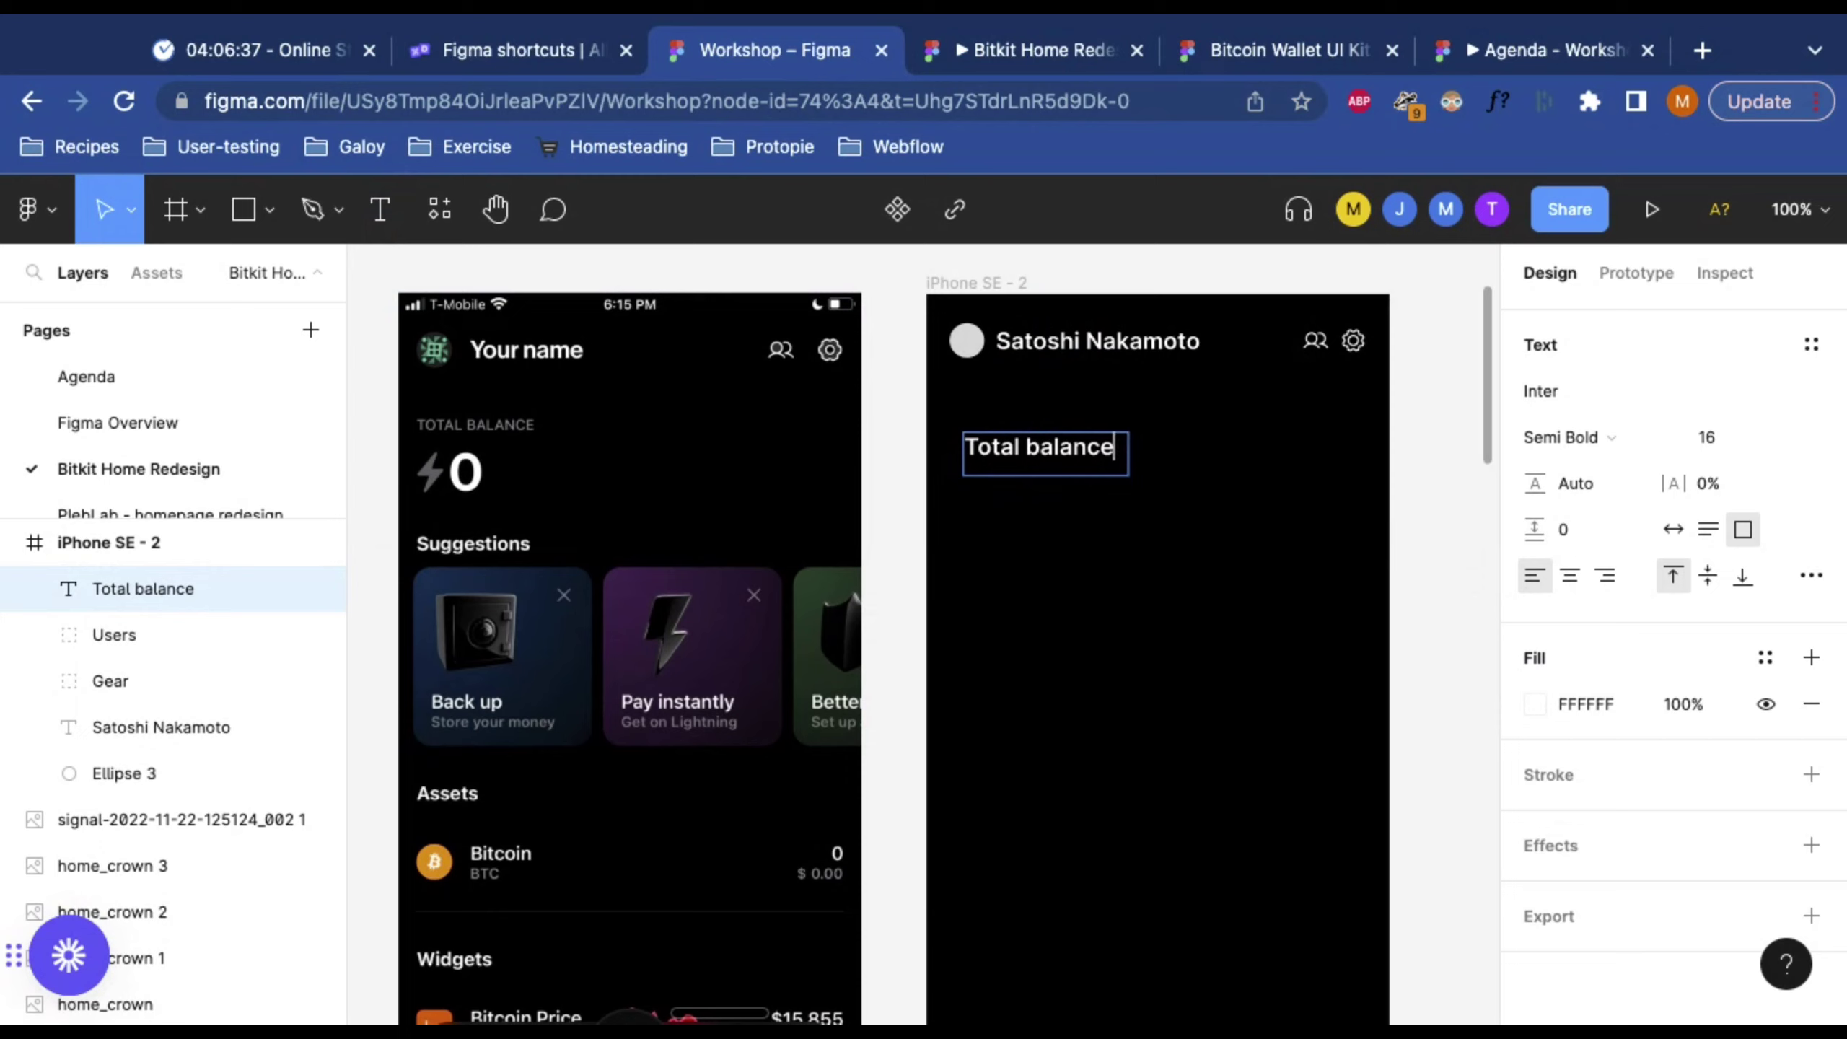
Step: Set the Total balance text's case to Uppercase (AG) in the type settings
{"action": "key", "text": "super+a"}
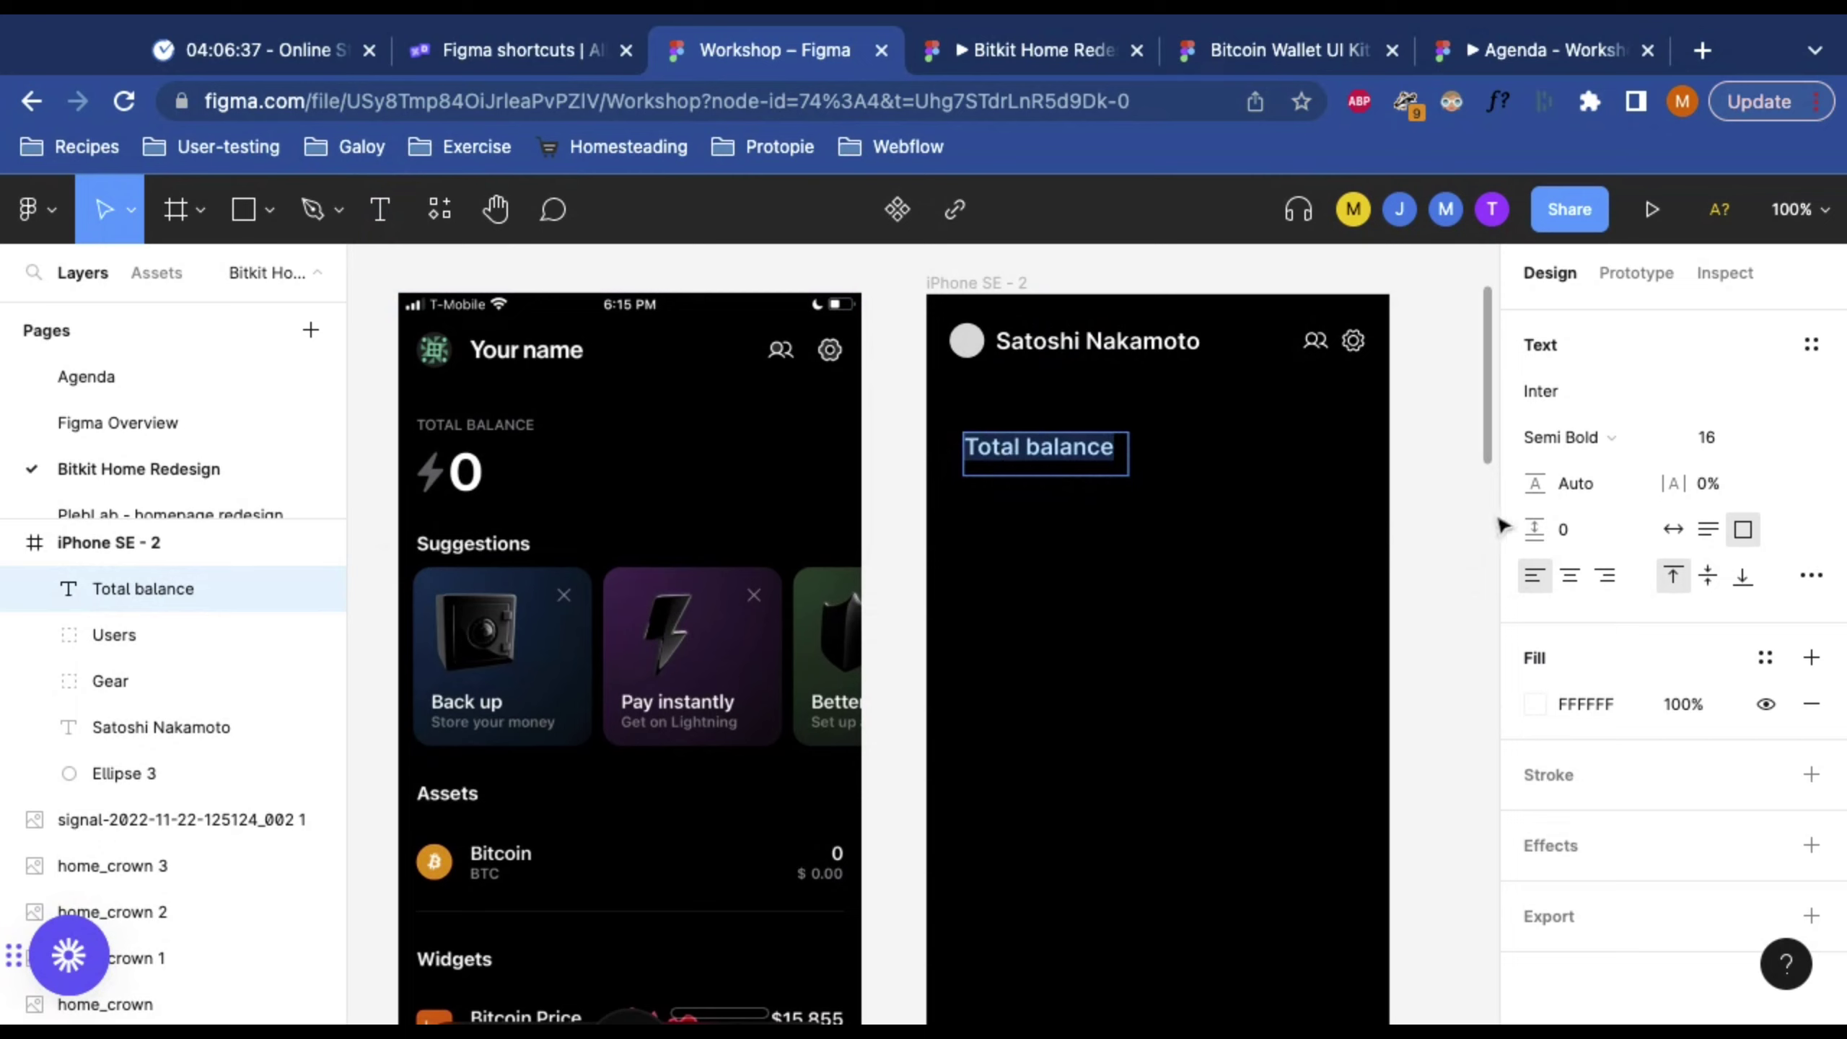
{"action": "left_click", "coordinate": [1809, 578]}
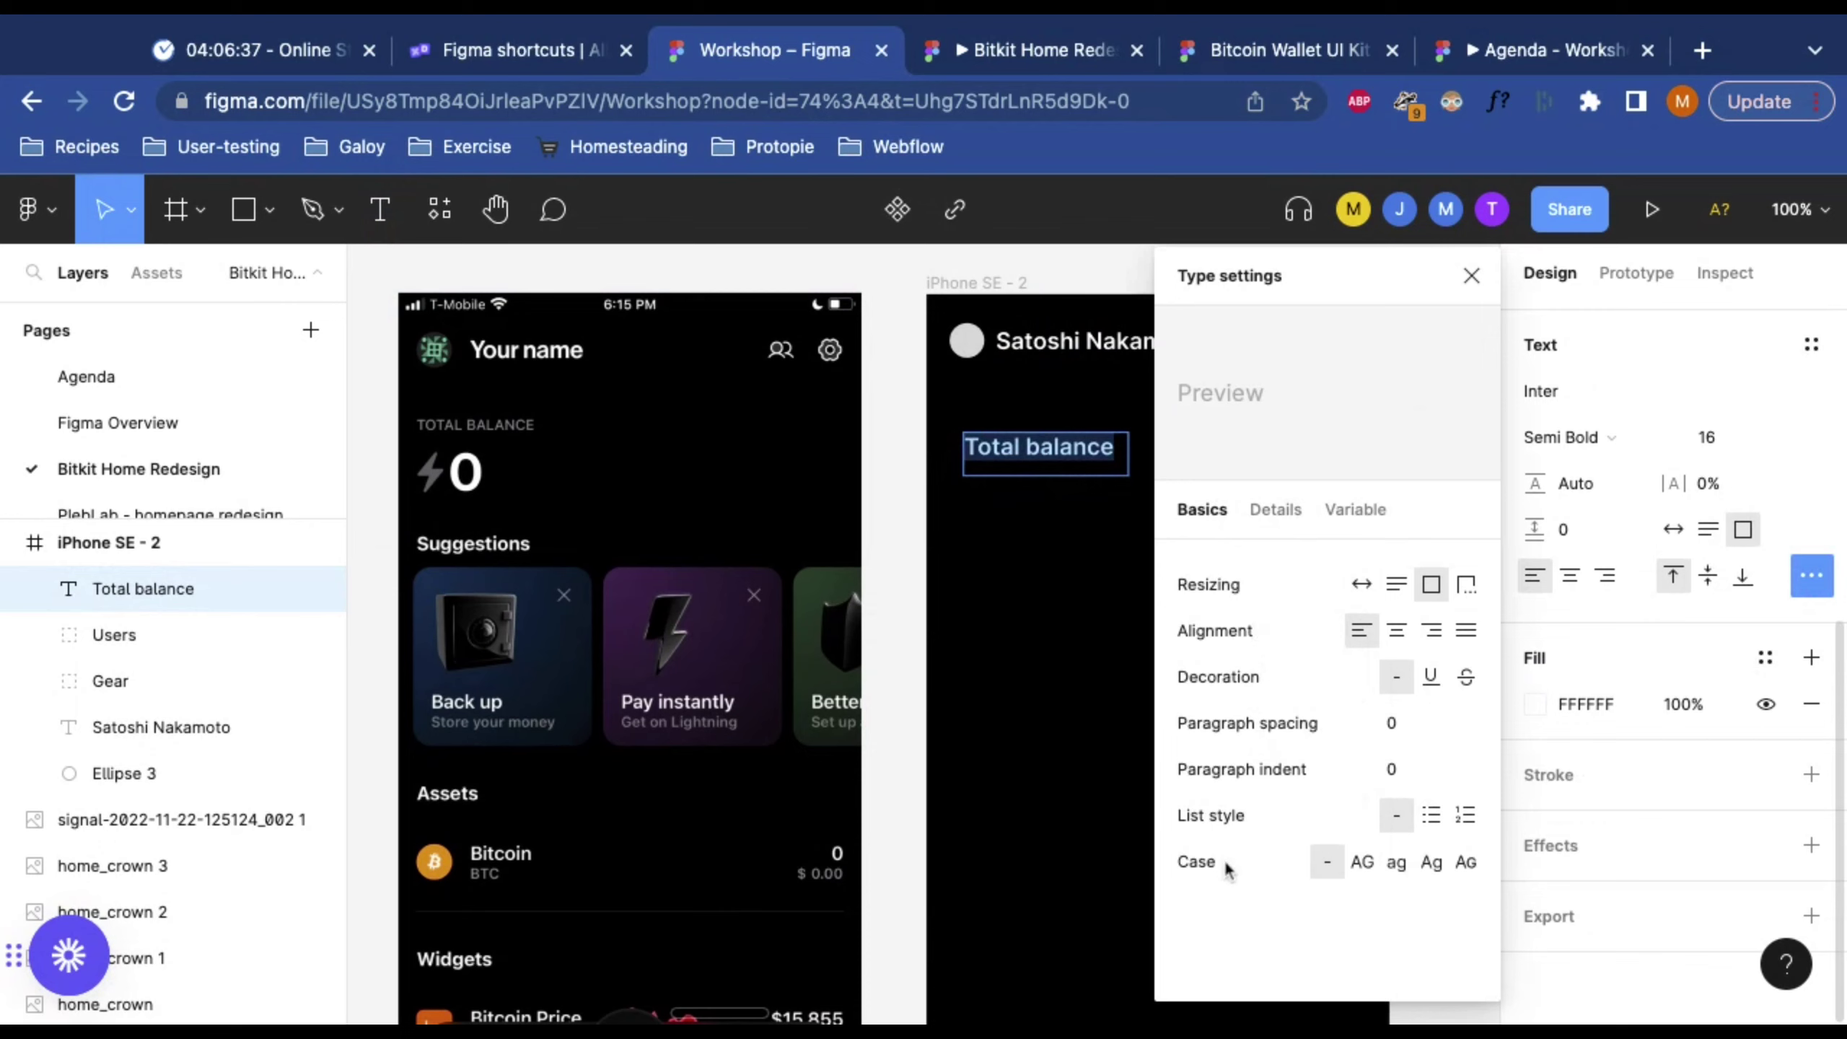
{"action": "left_click", "coordinate": [1364, 864]}
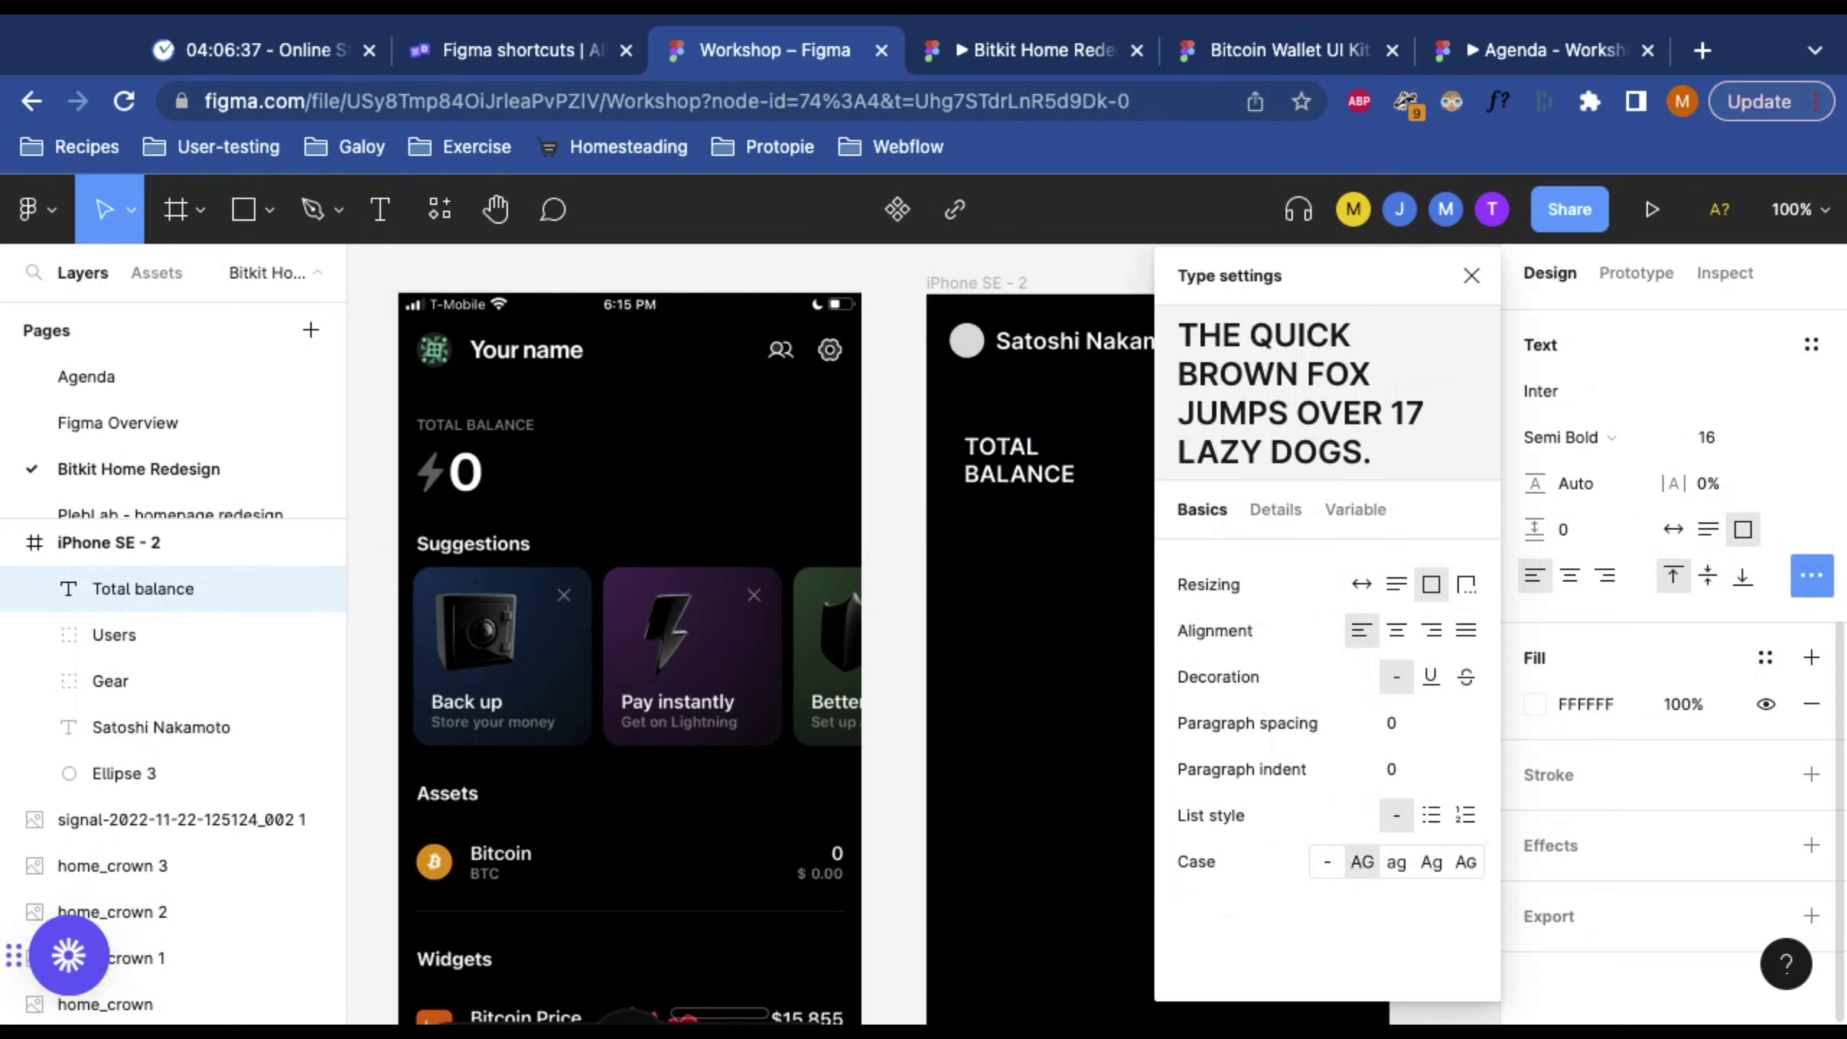
{"action": "triple_click", "coordinate": [1070, 459]}
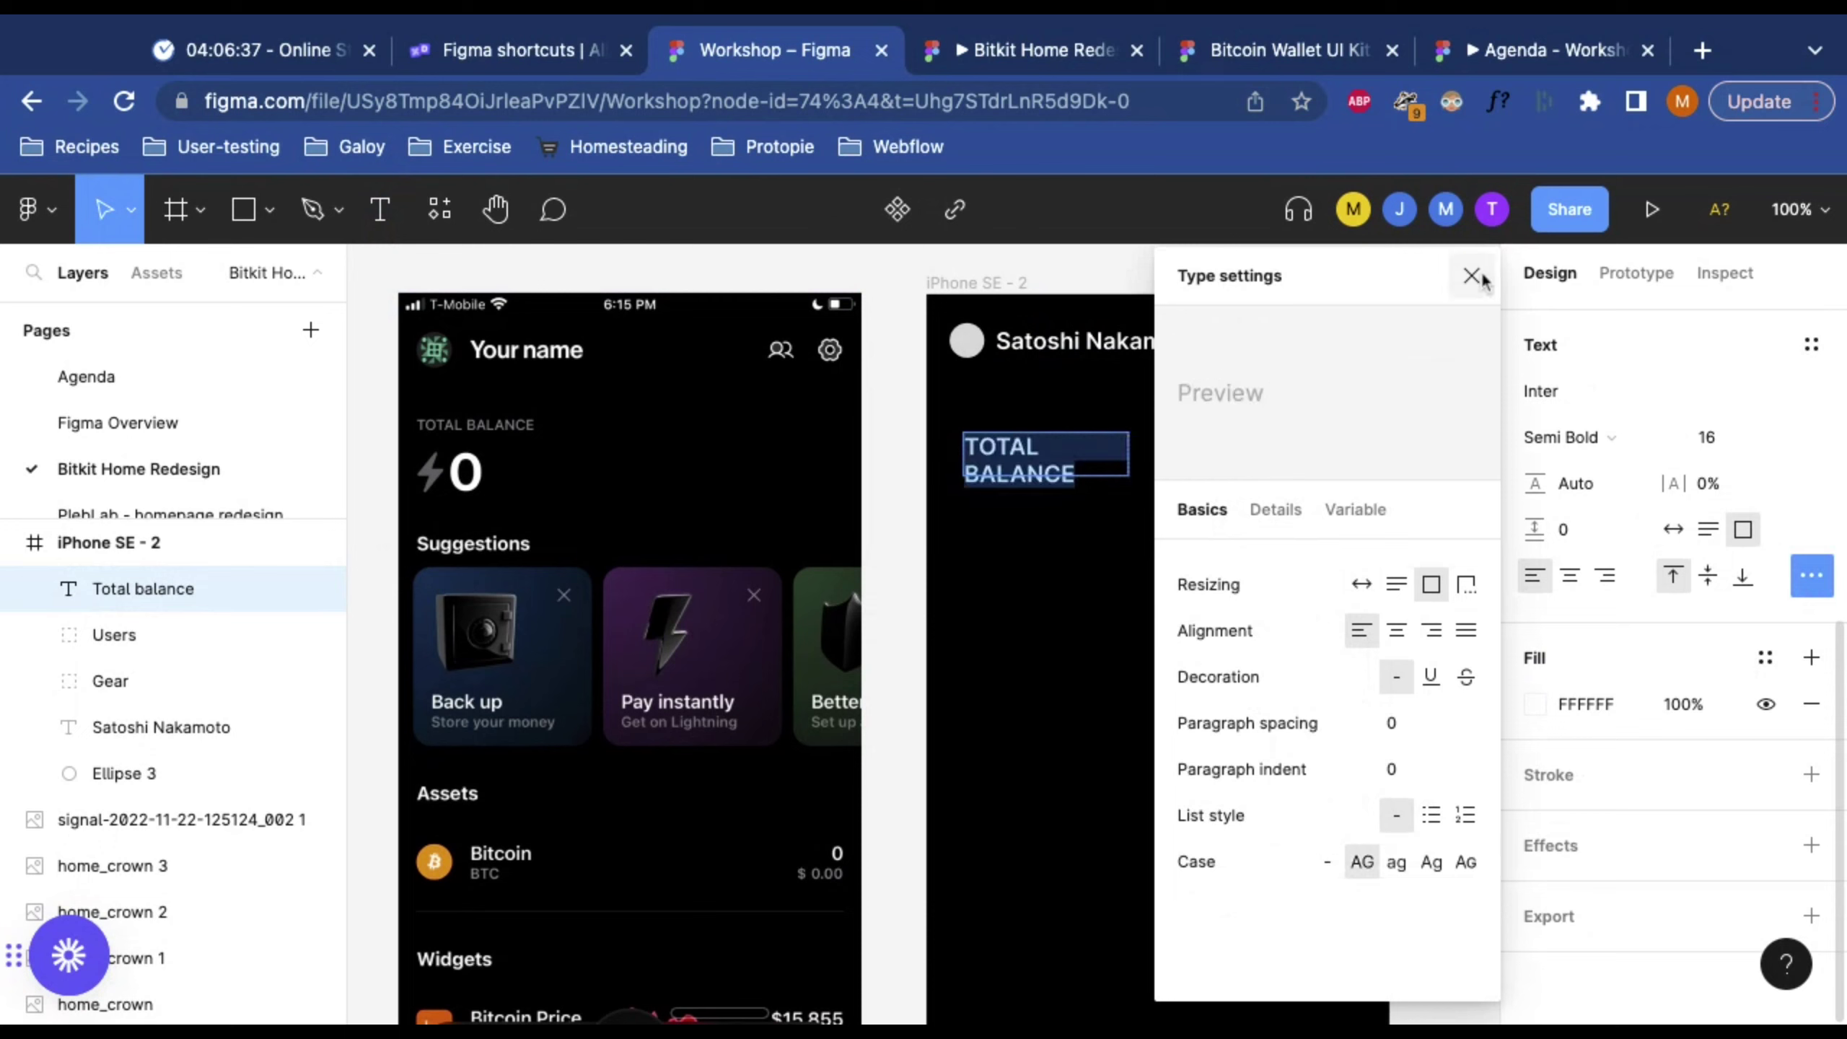
{"action": "left_click", "coordinate": [1472, 276]}
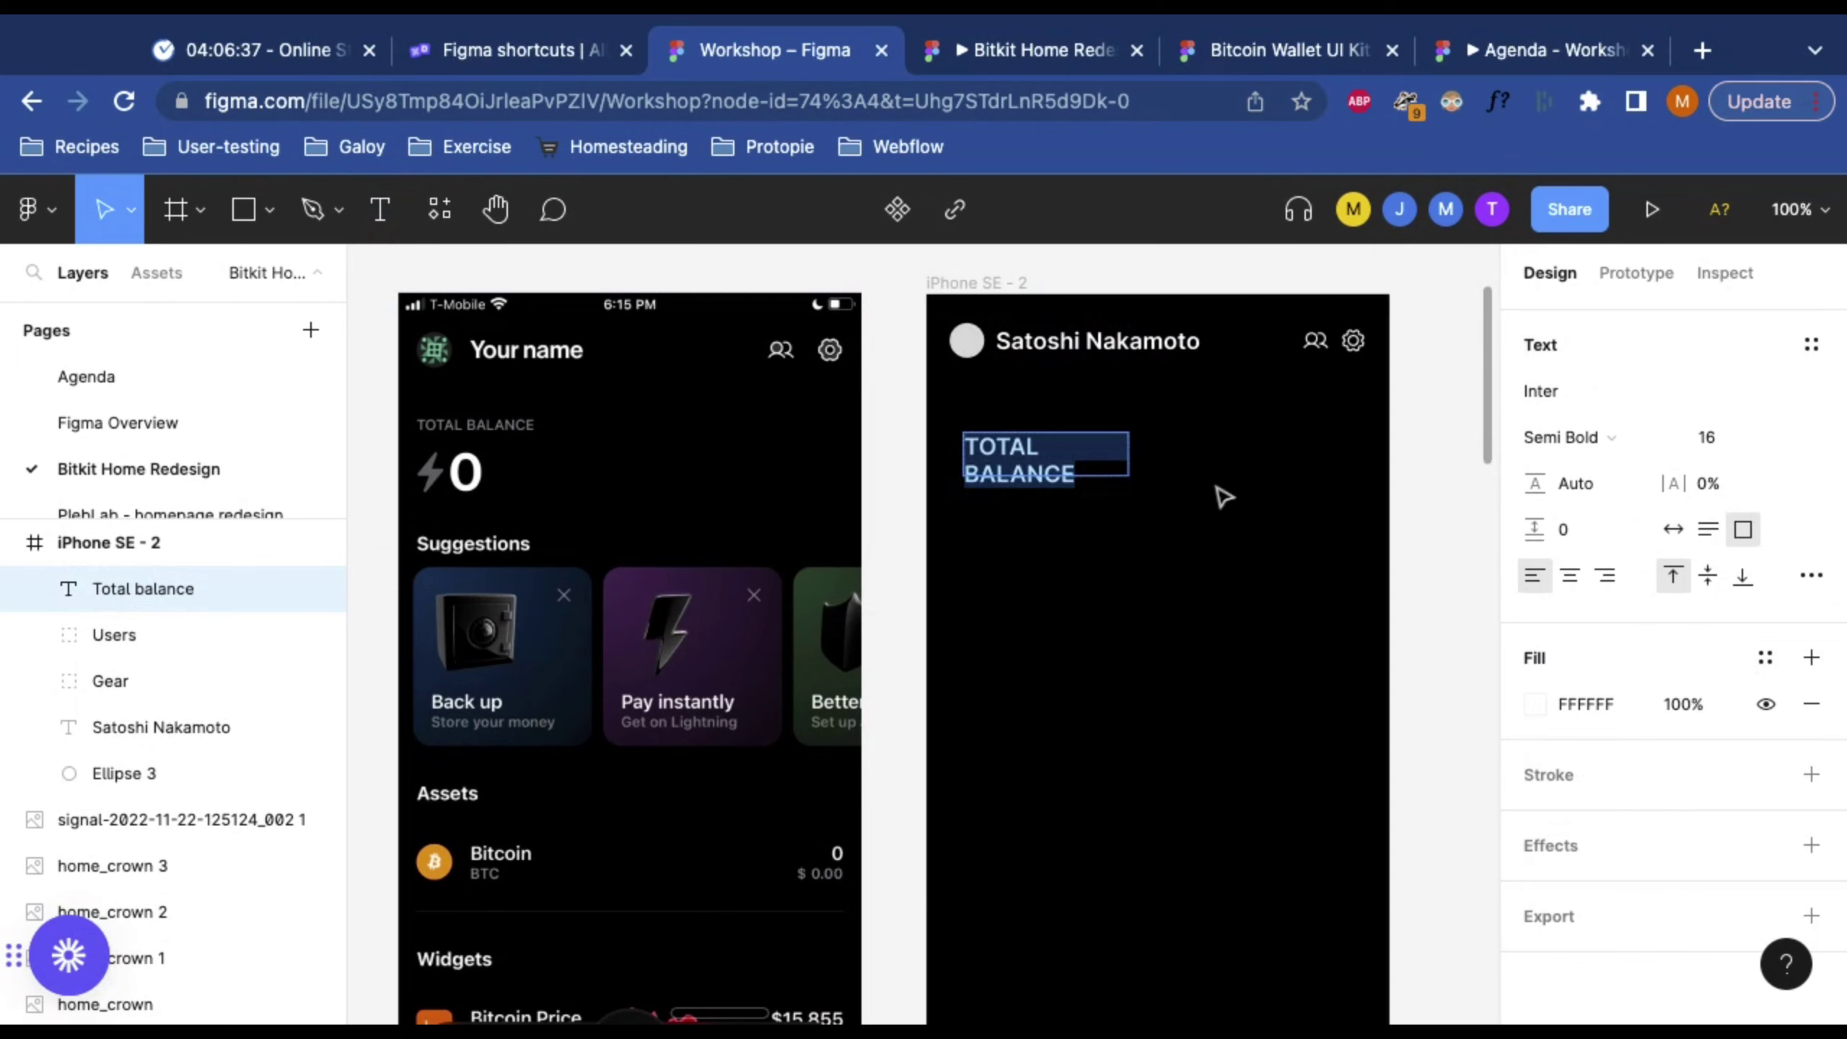
Step: Make TOTAL BALANCE auto width with font size 10
{"action": "key", "text": "Escape"}
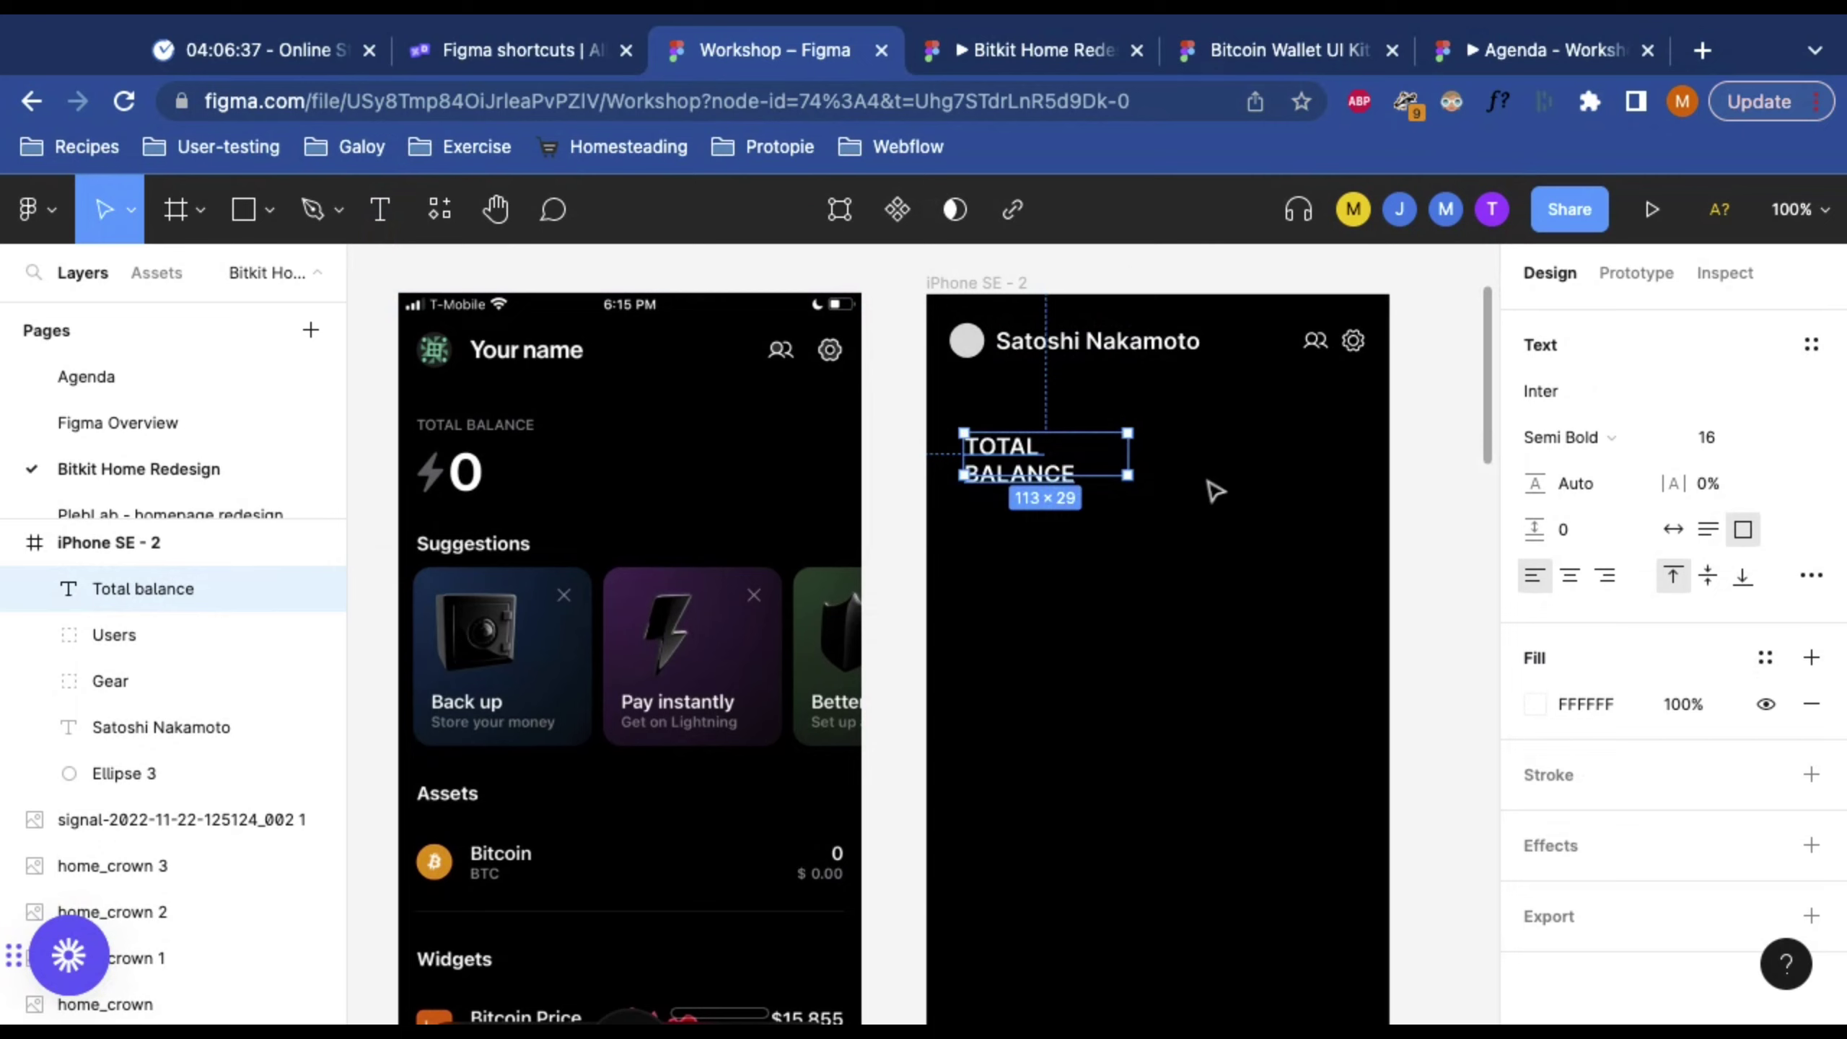
{"action": "left_click", "coordinate": [1686, 532]}
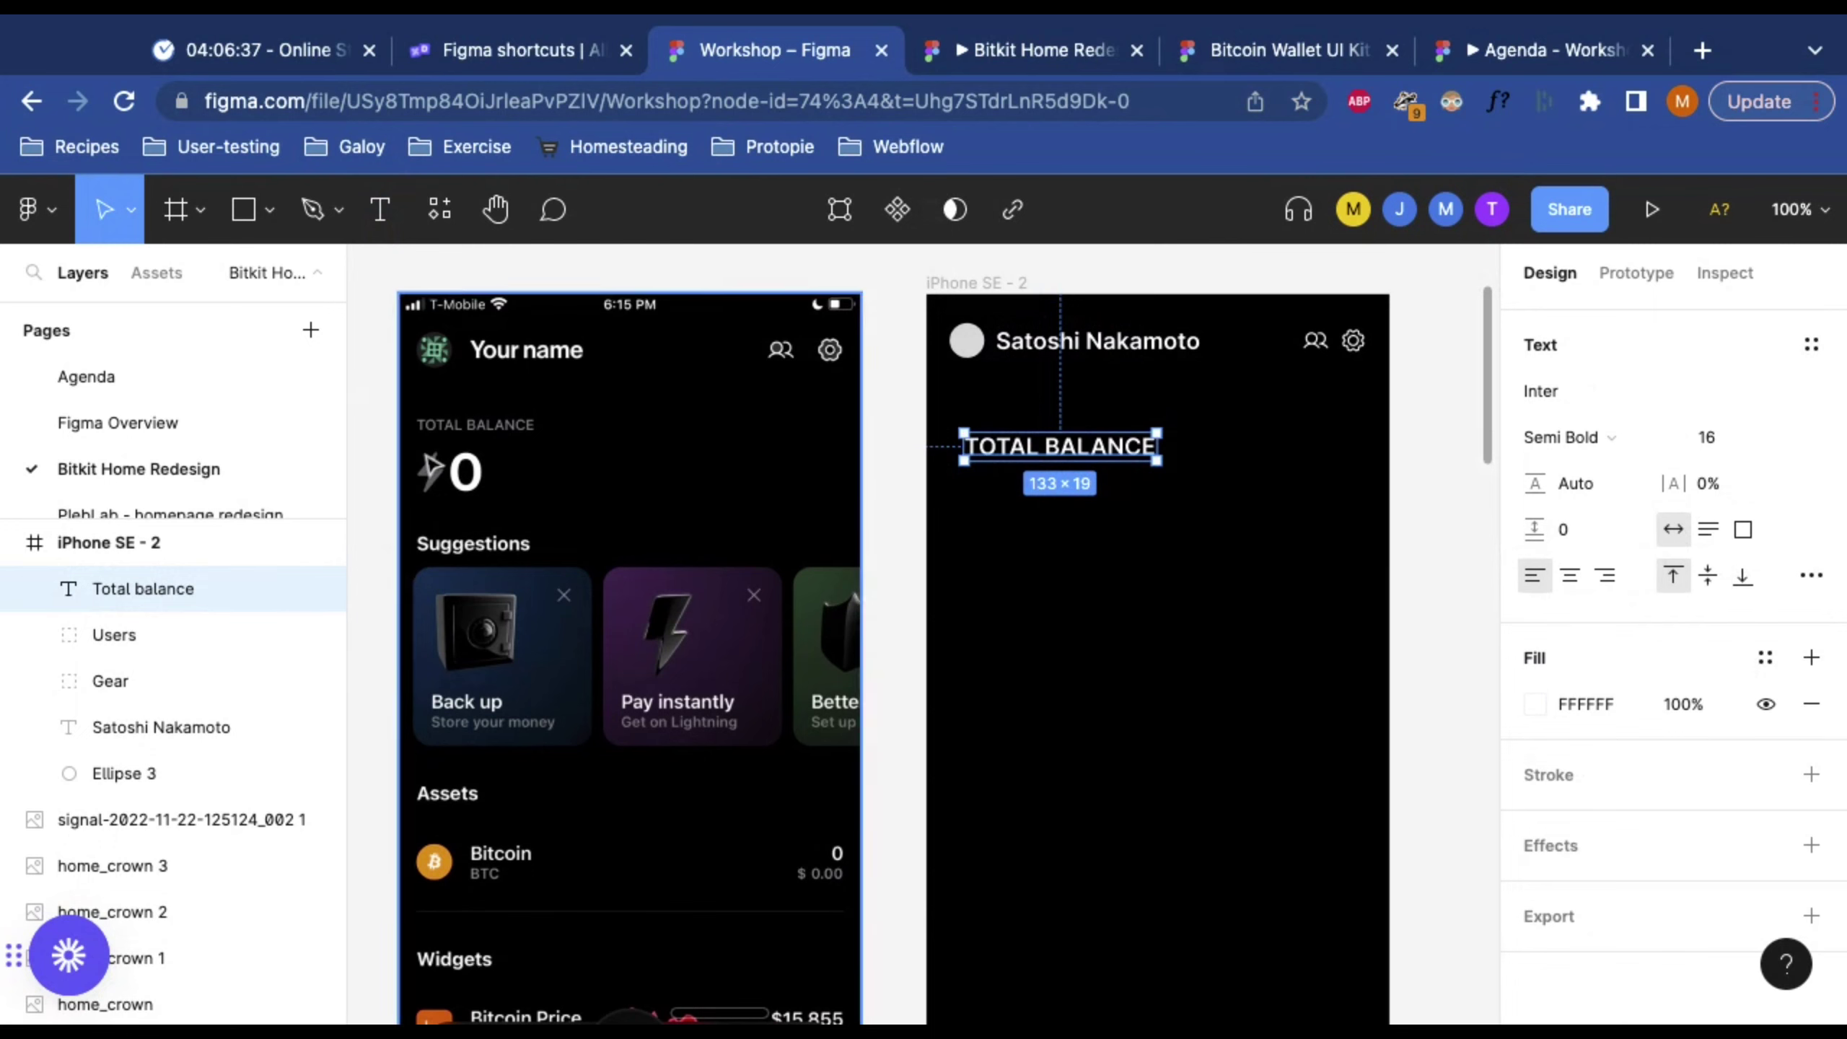
{"action": "left_click", "coordinate": [1727, 451]}
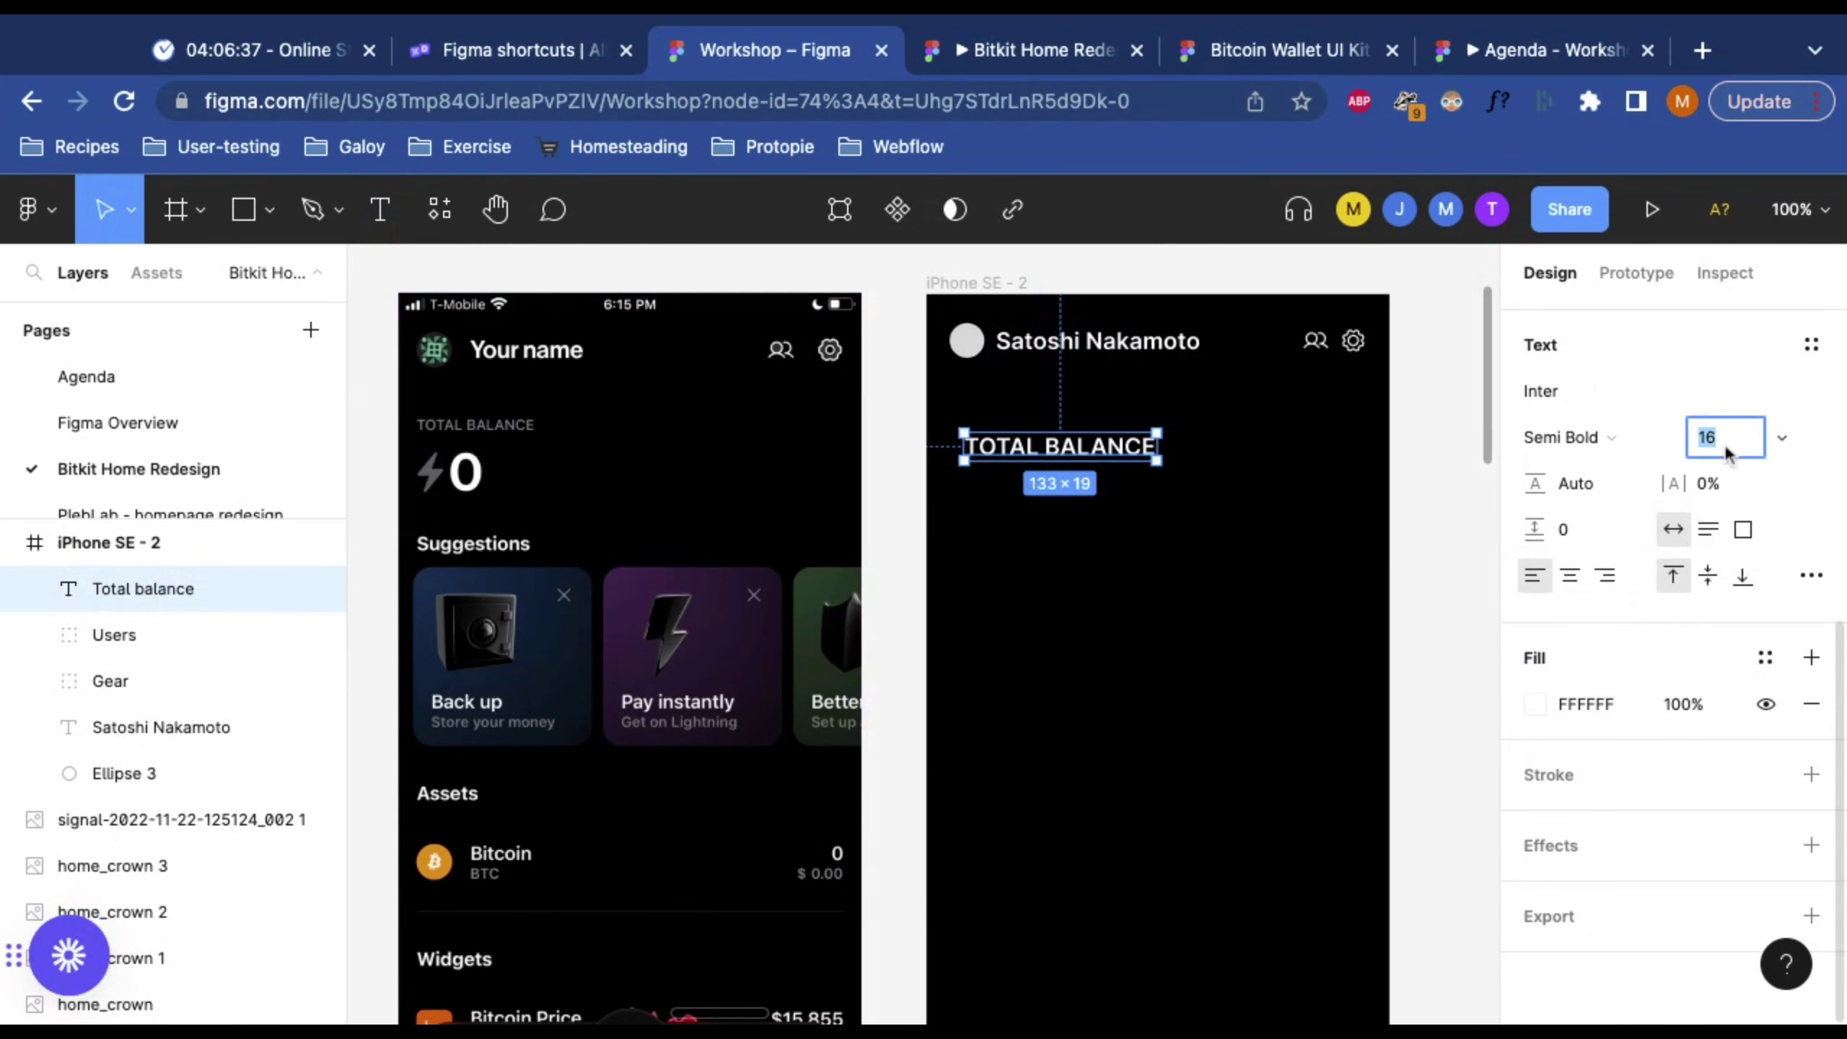
{"action": "type", "text": "10"}
{"action": "key", "text": "Return"}
Step: Move TOTAL BALANCE up beneath the avatar and apply the Grey 3 colour style to its fill
{"action": "left_click", "coordinate": [1189, 529]}
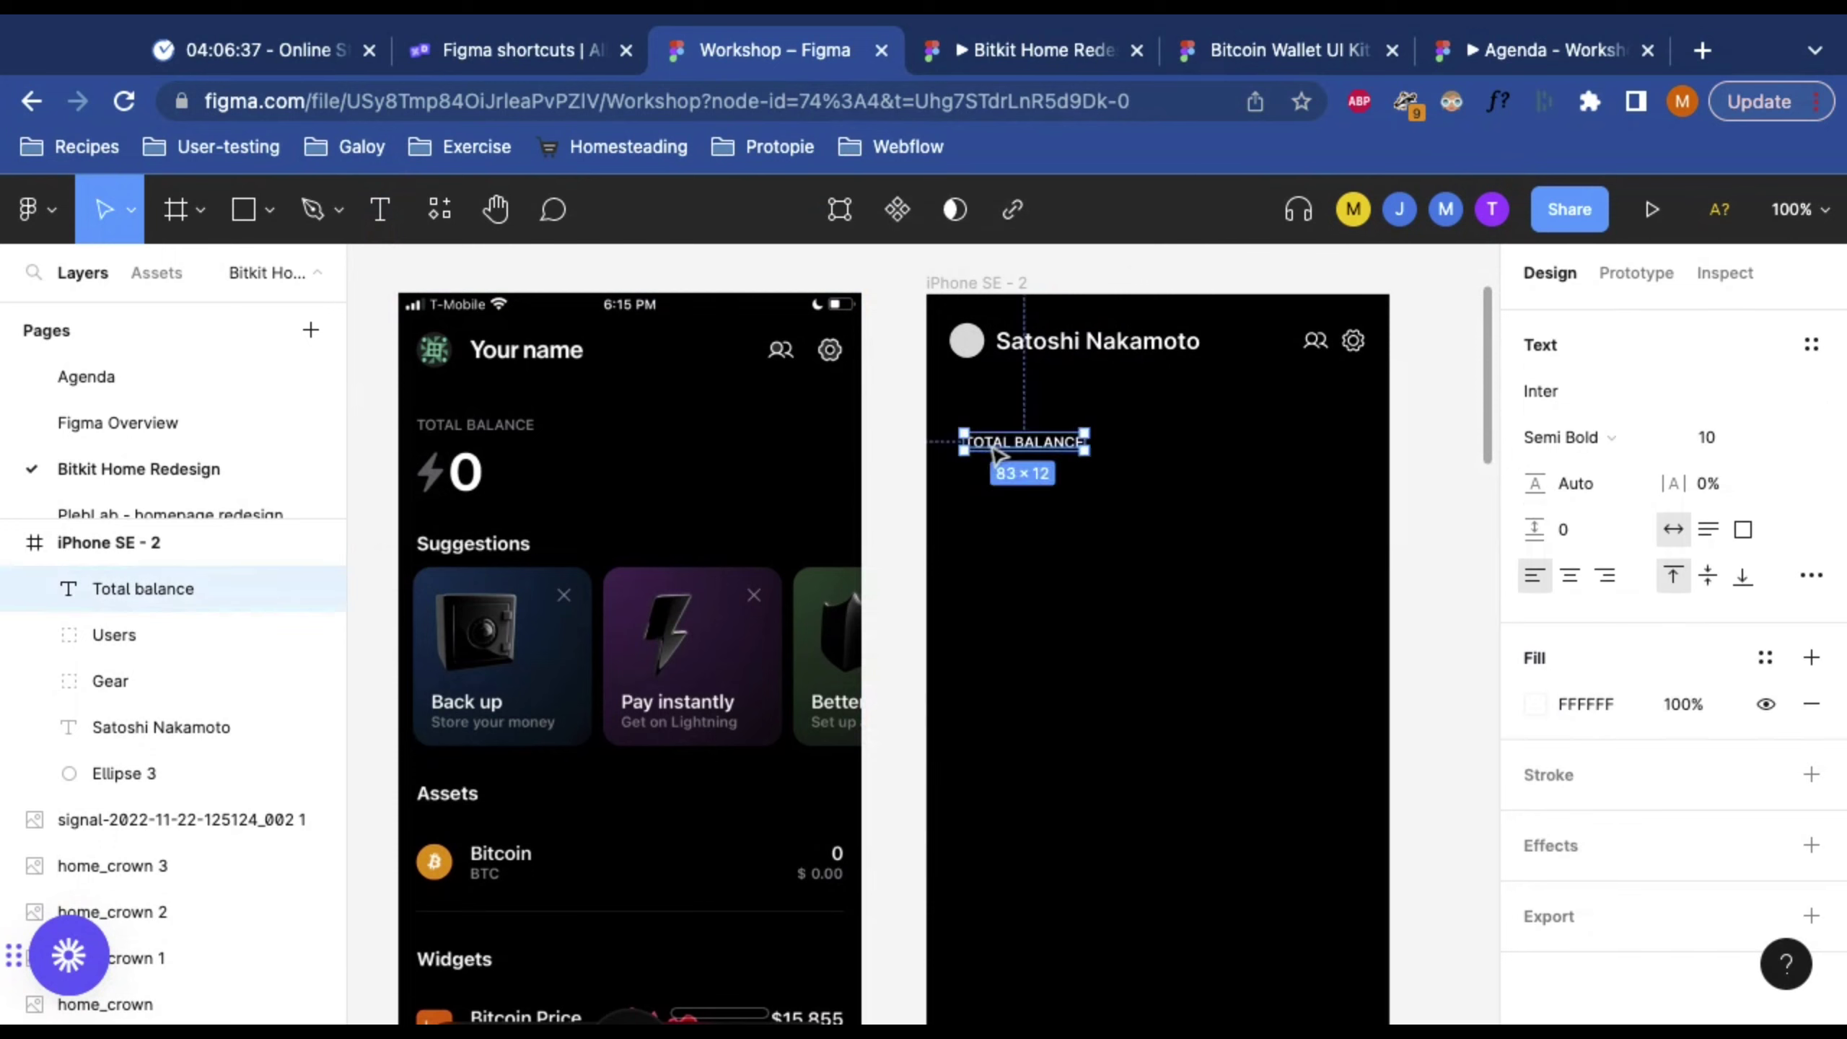
{"action": "left_click_drag", "start_coordinate": [995, 458], "coordinate": [983, 462]}
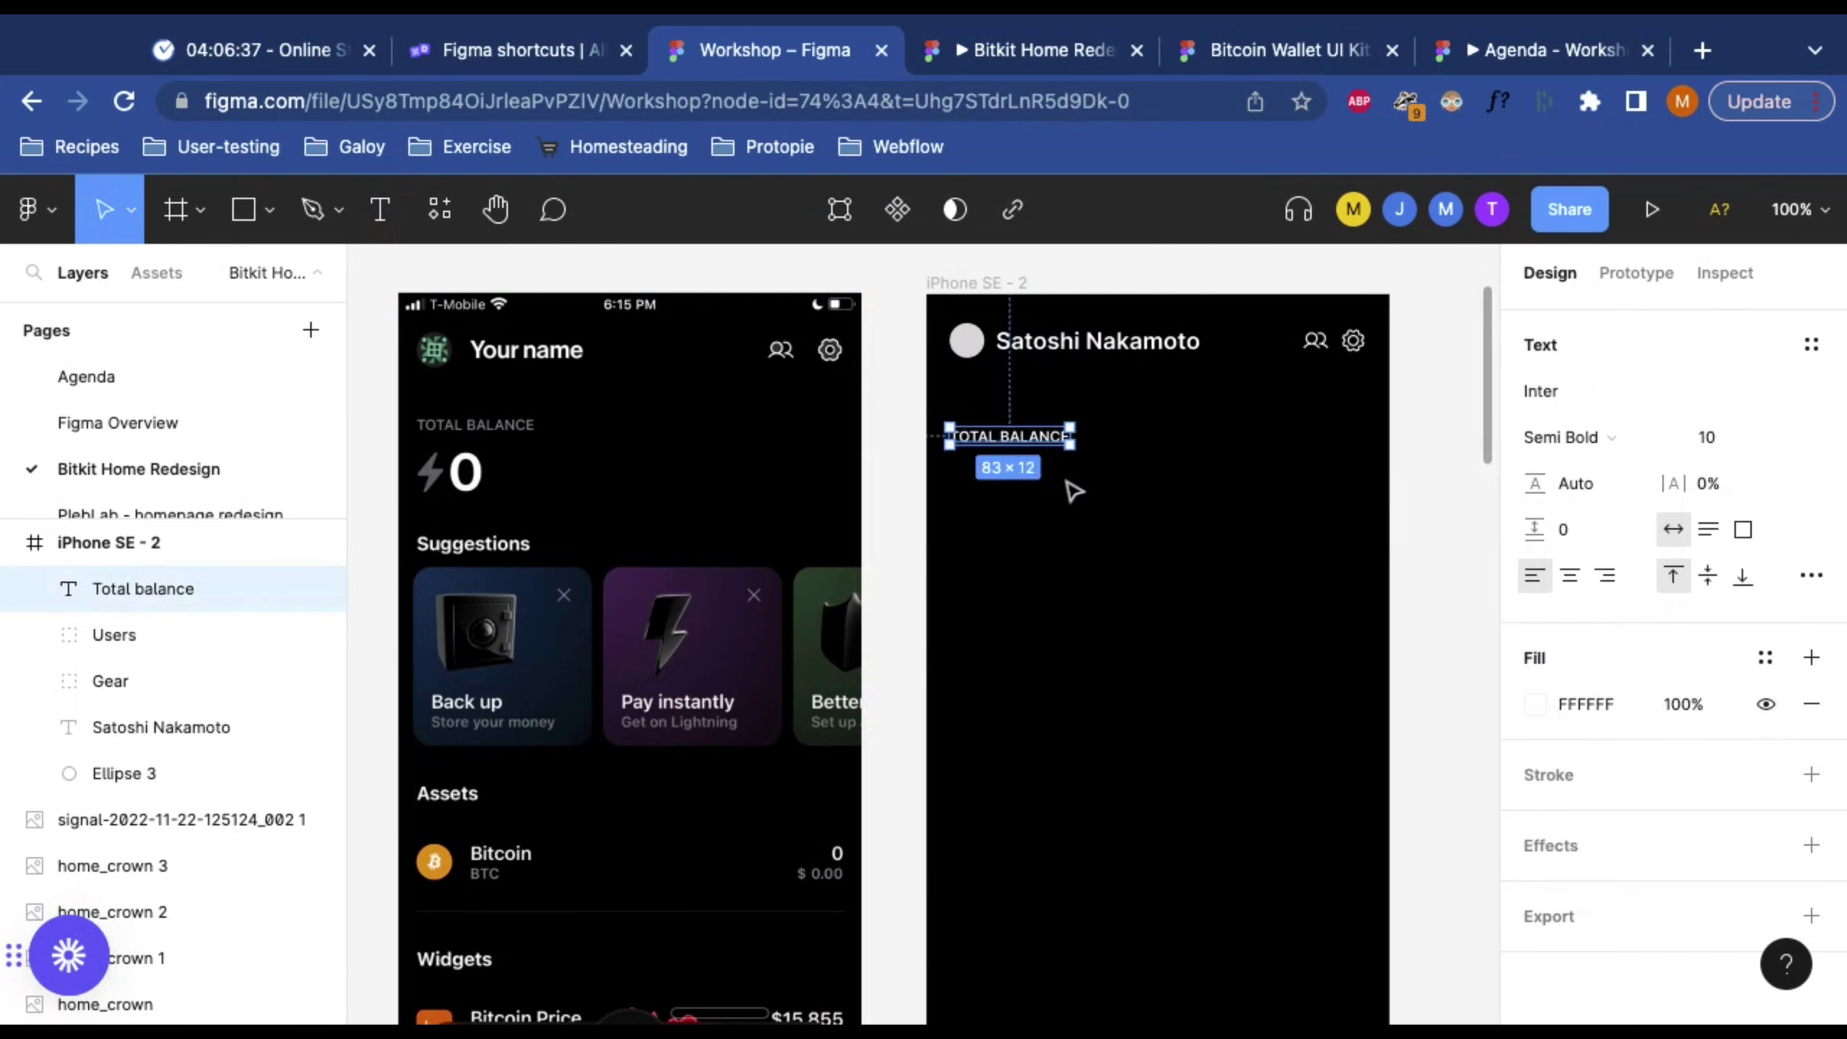
{"action": "left_click", "coordinate": [1770, 664]}
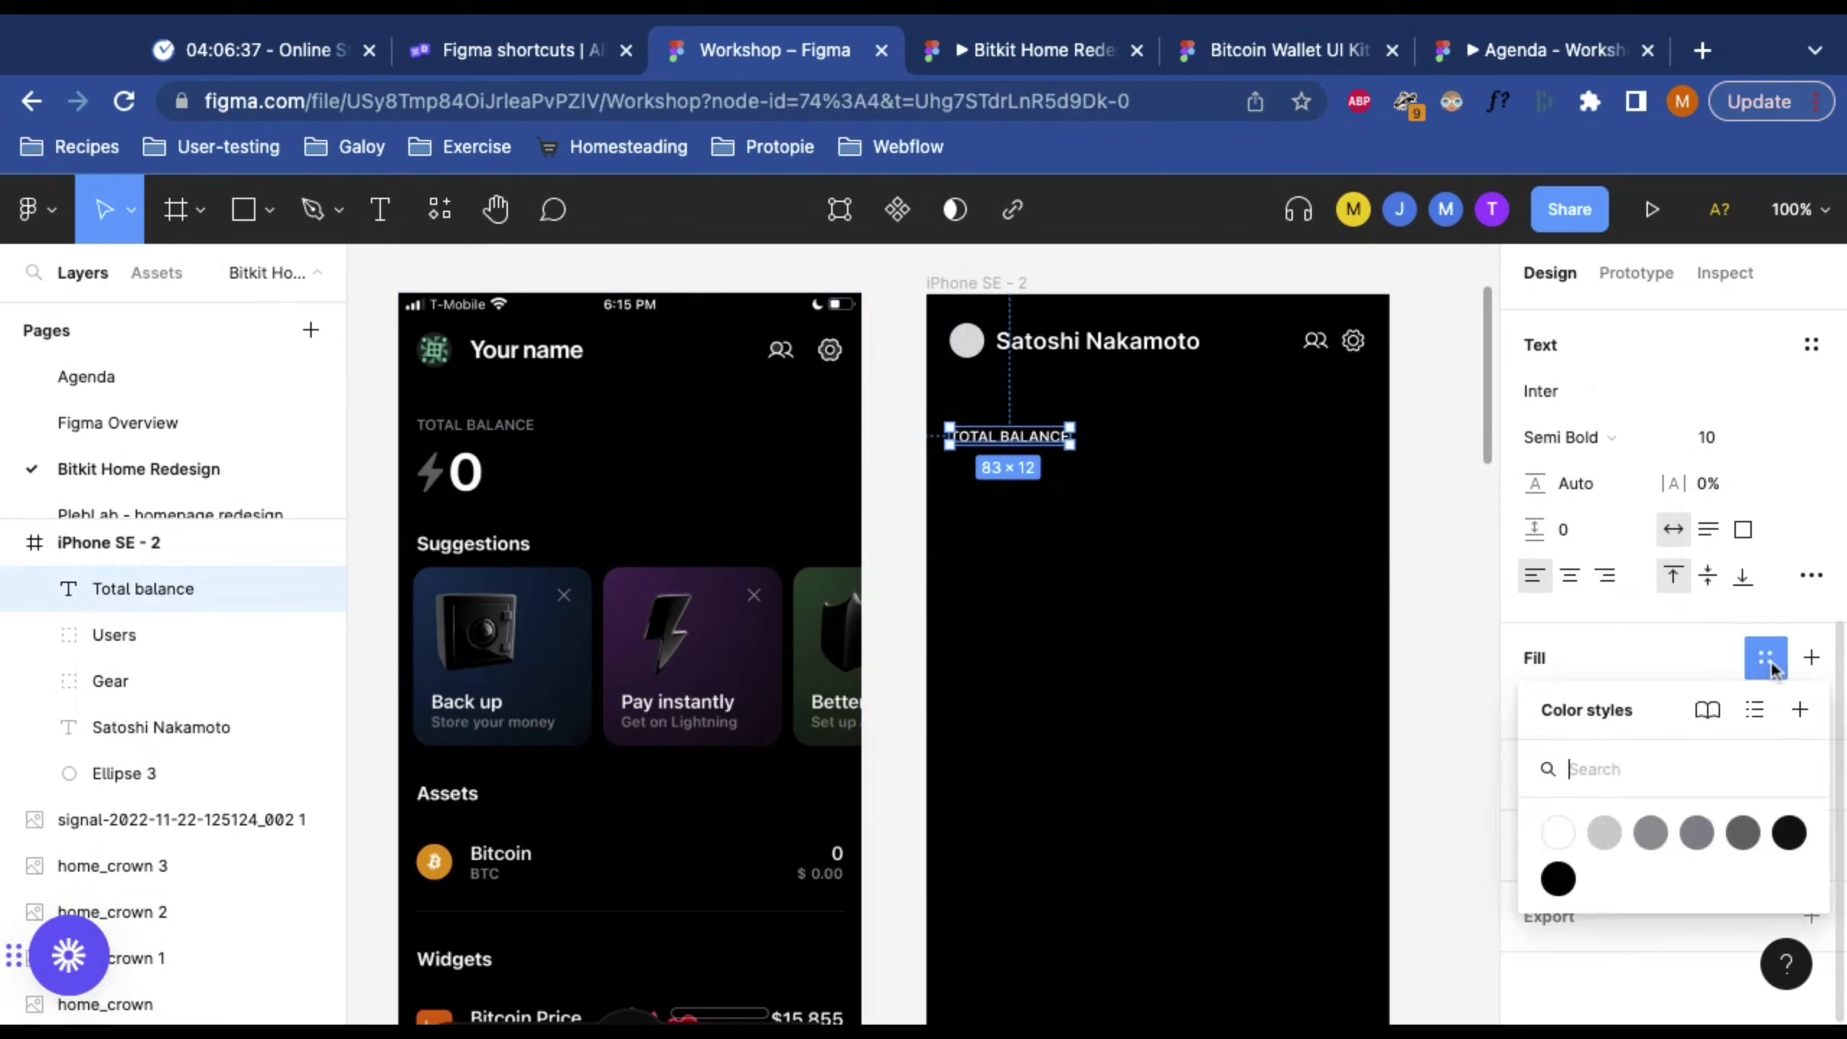
{"action": "left_click", "coordinate": [1653, 835]}
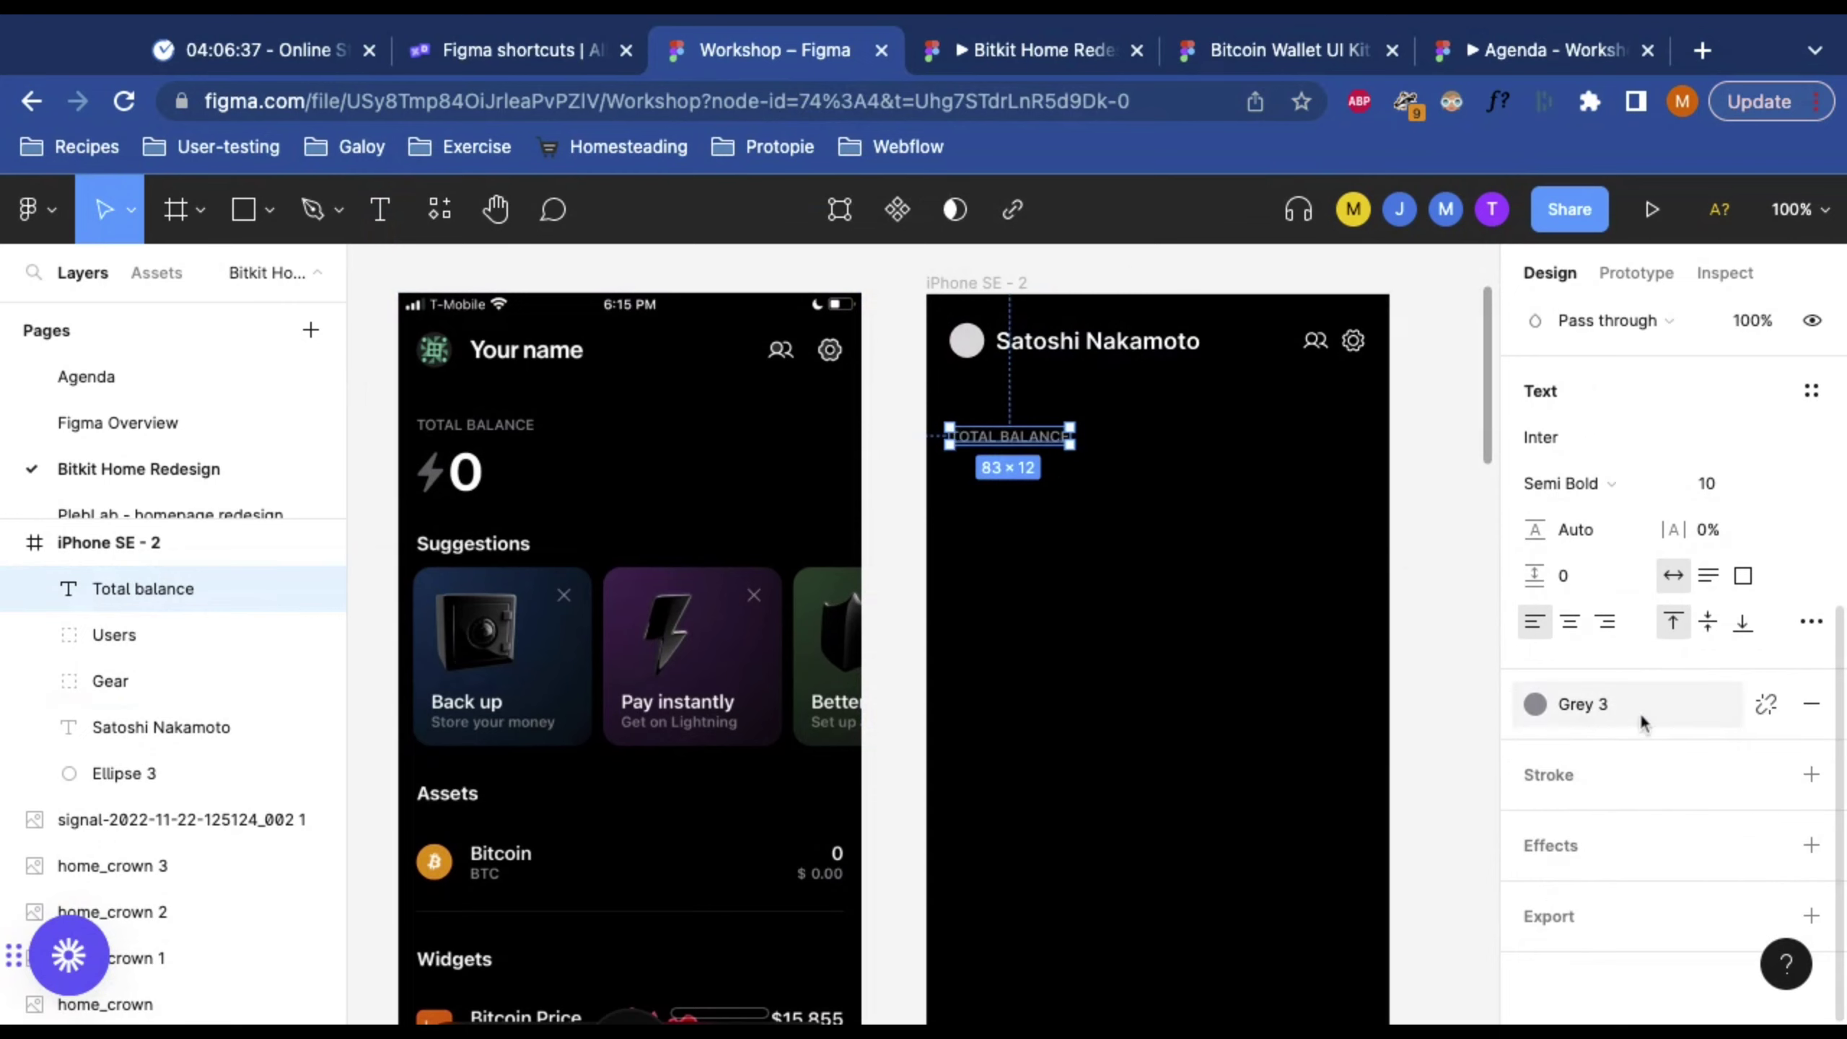
{"action": "left_click", "coordinate": [1116, 453]}
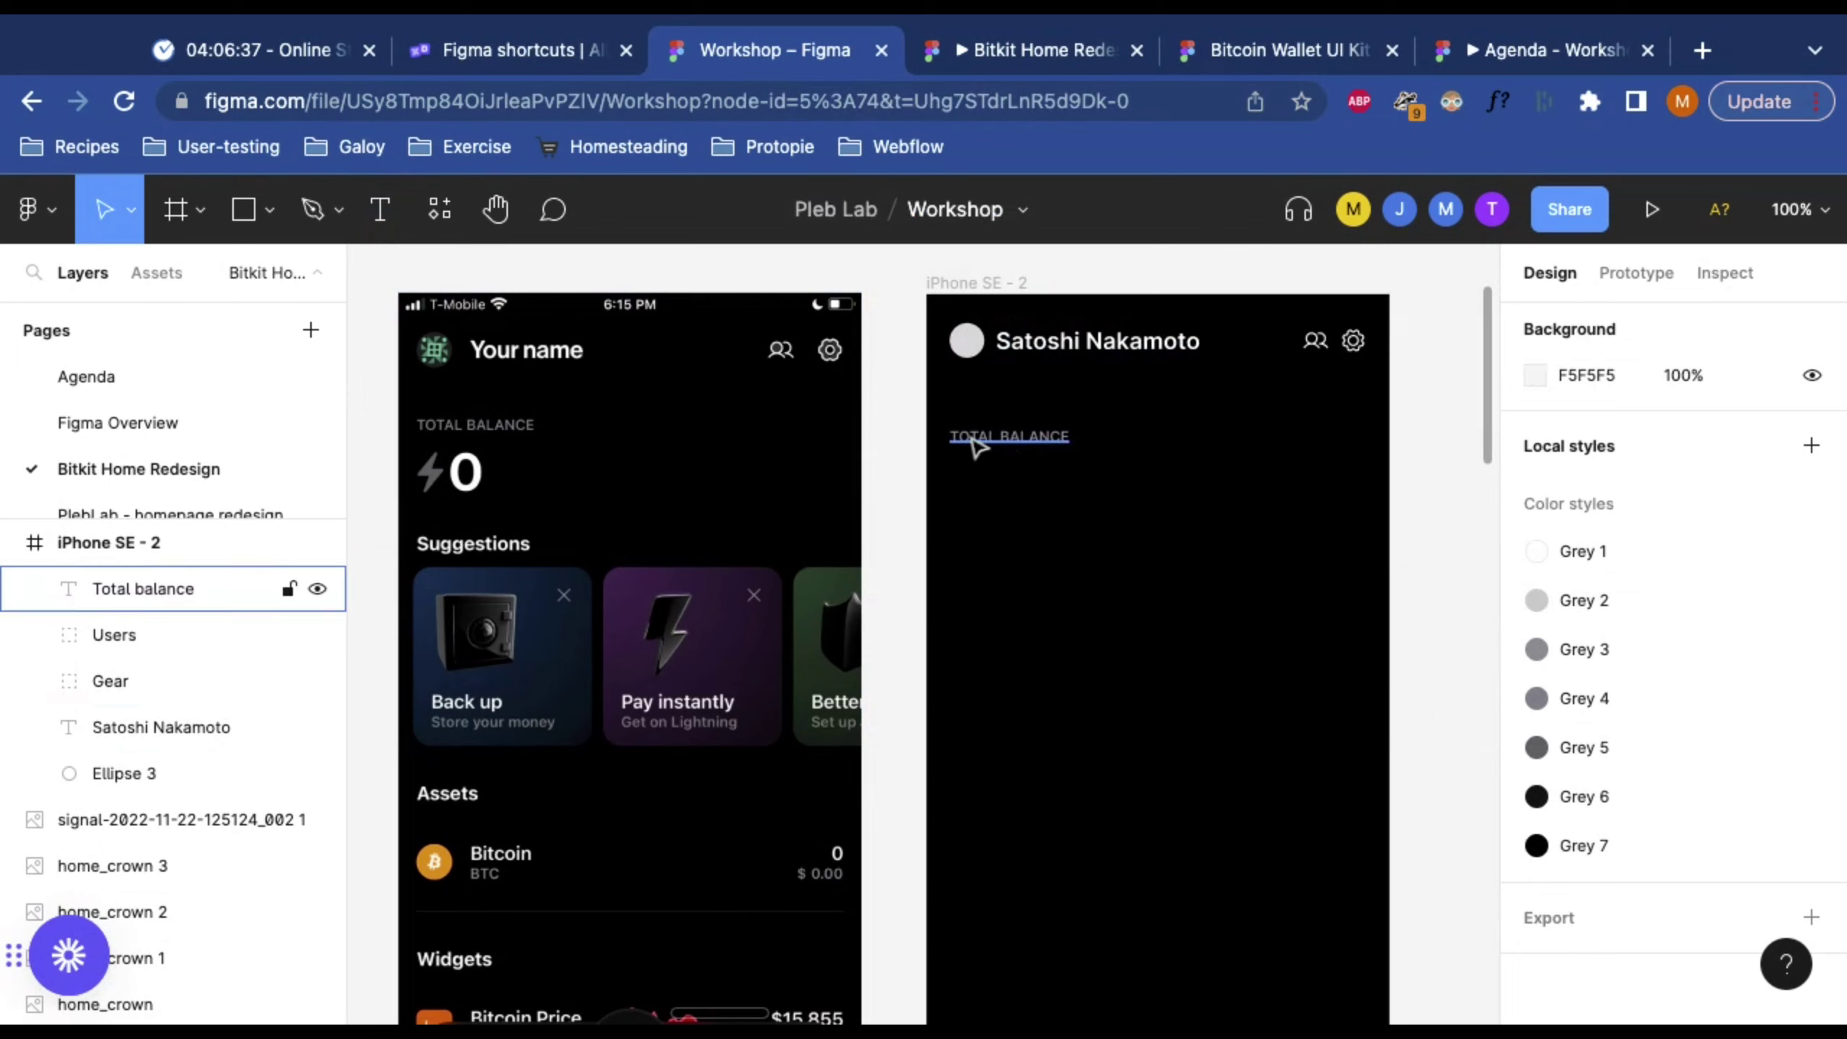
{"action": "left_click_drag", "start_coordinate": [985, 445], "coordinate": [985, 438]}
{"action": "left_click", "coordinate": [1141, 555]}
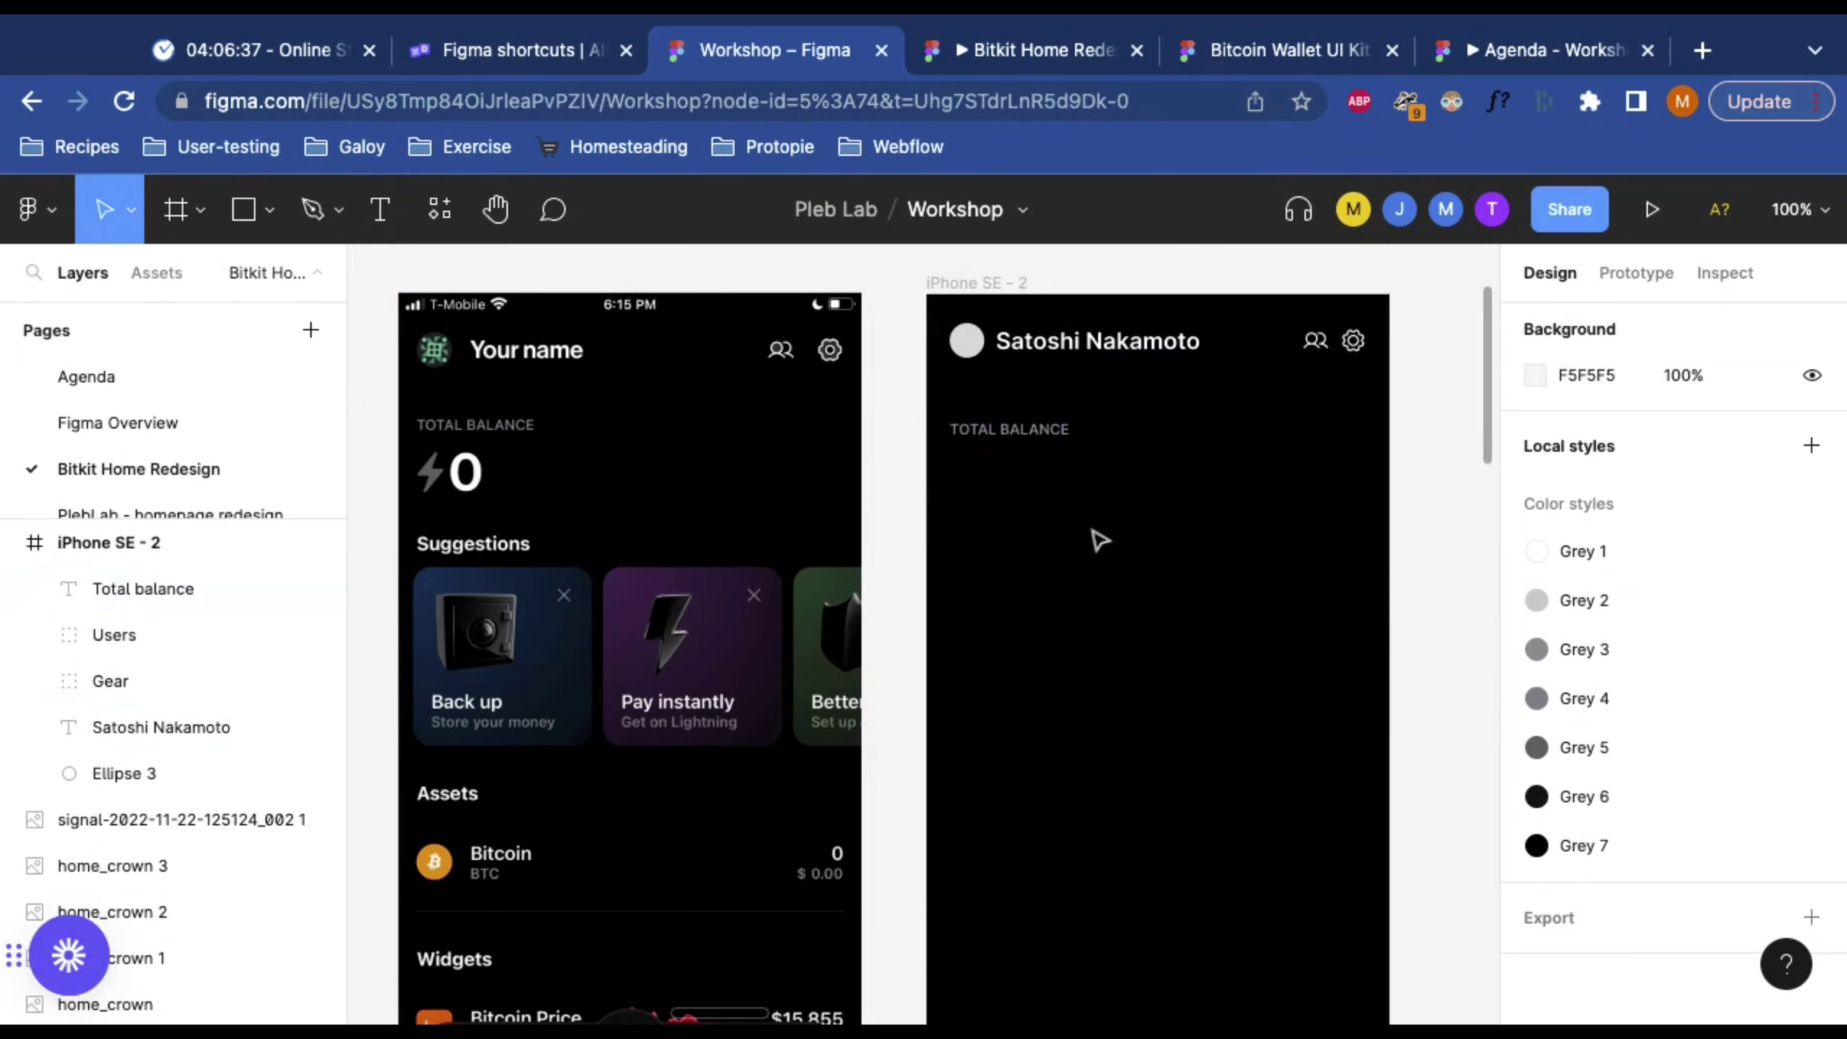
{"action": "scroll", "coordinate": [1098, 537], "scroll_direction": "right", "scroll_amount": 5}
{"action": "scroll", "coordinate": [1018, 517], "scroll_direction": "left", "scroll_amount": 5}
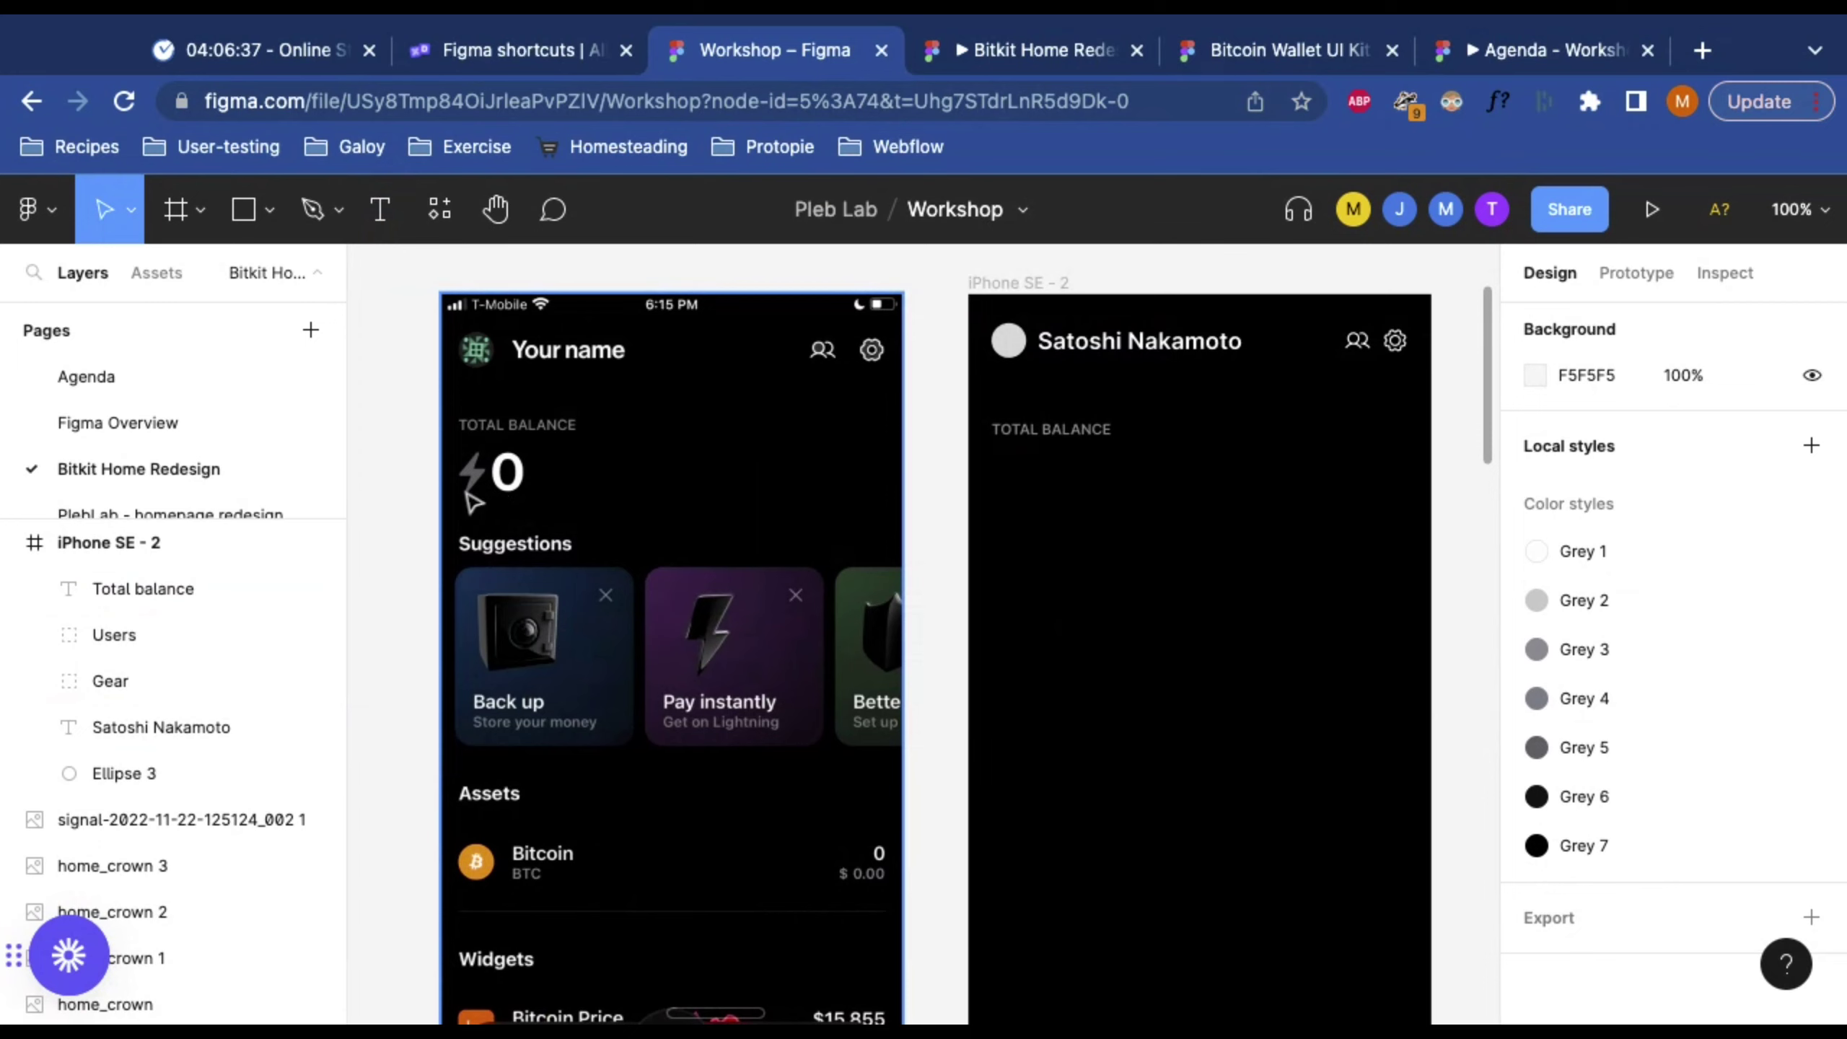
{"action": "scroll", "coordinate": [1059, 511], "scroll_direction": "down", "scroll_amount": 5}
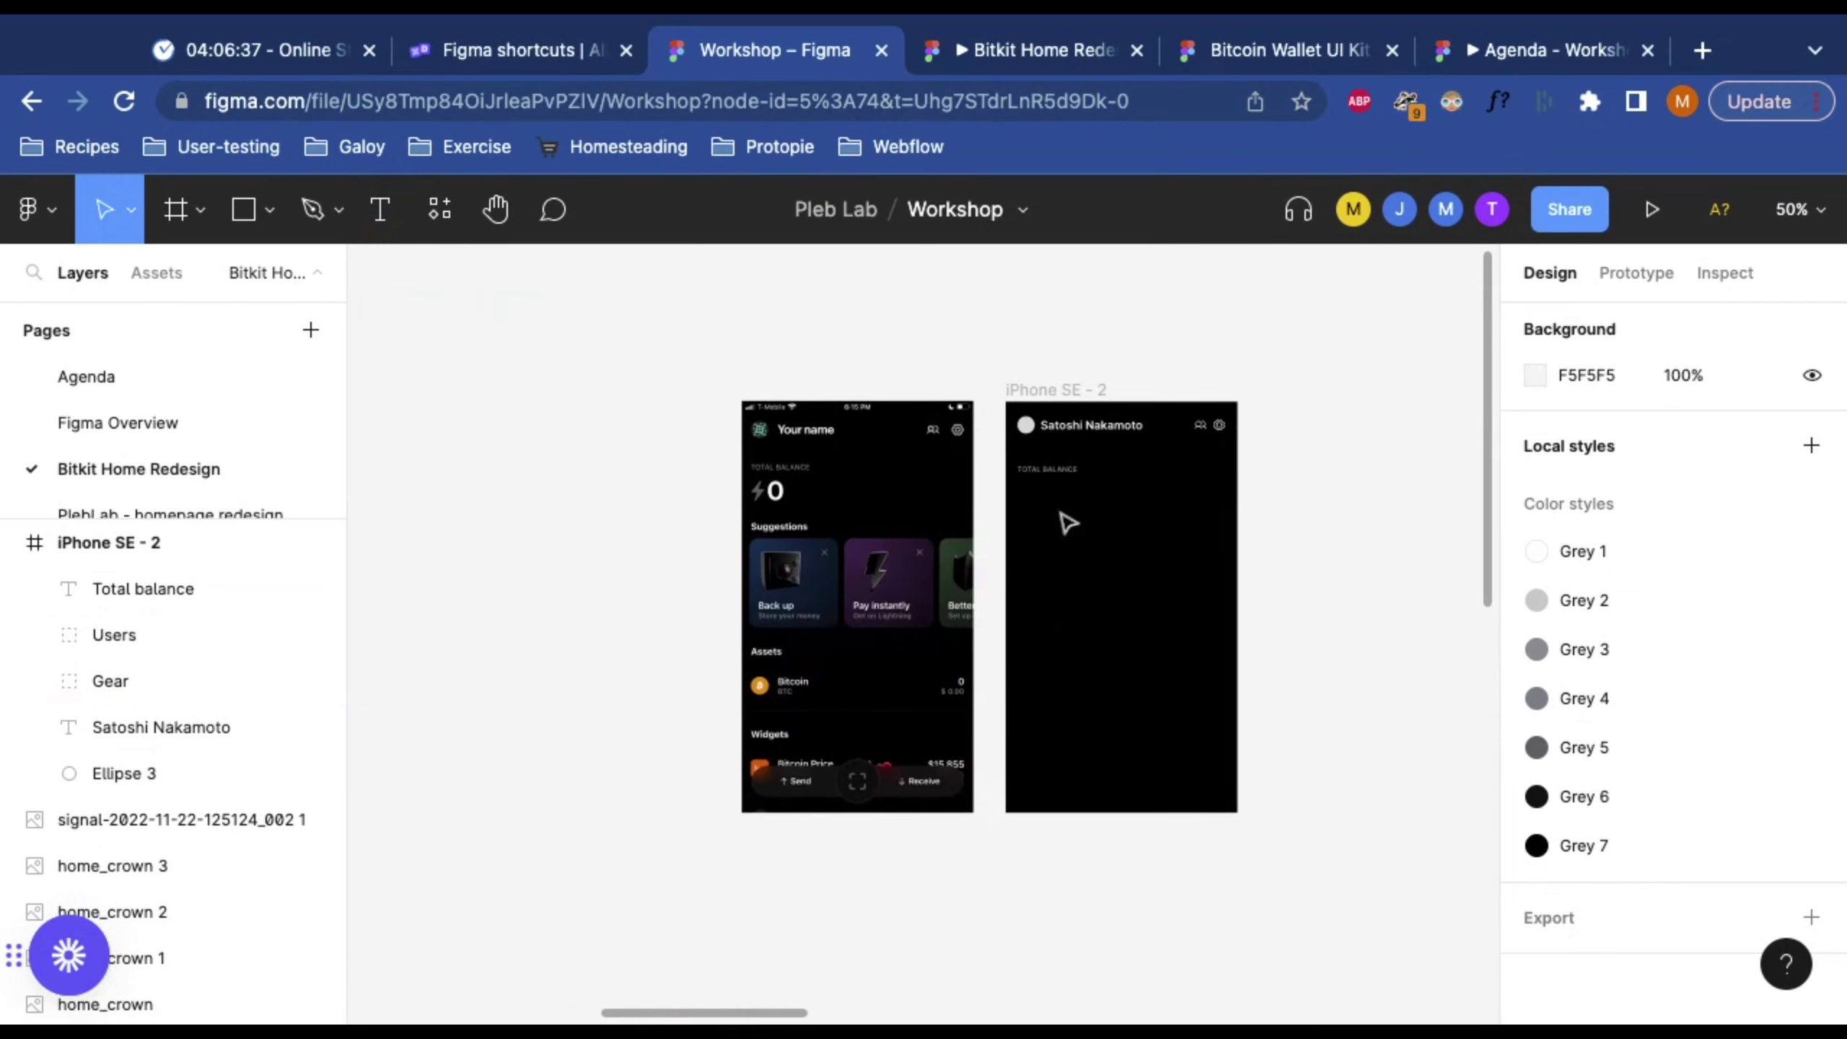
{"action": "scroll", "coordinate": [754, 495], "scroll_direction": "up", "scroll_amount": 5}
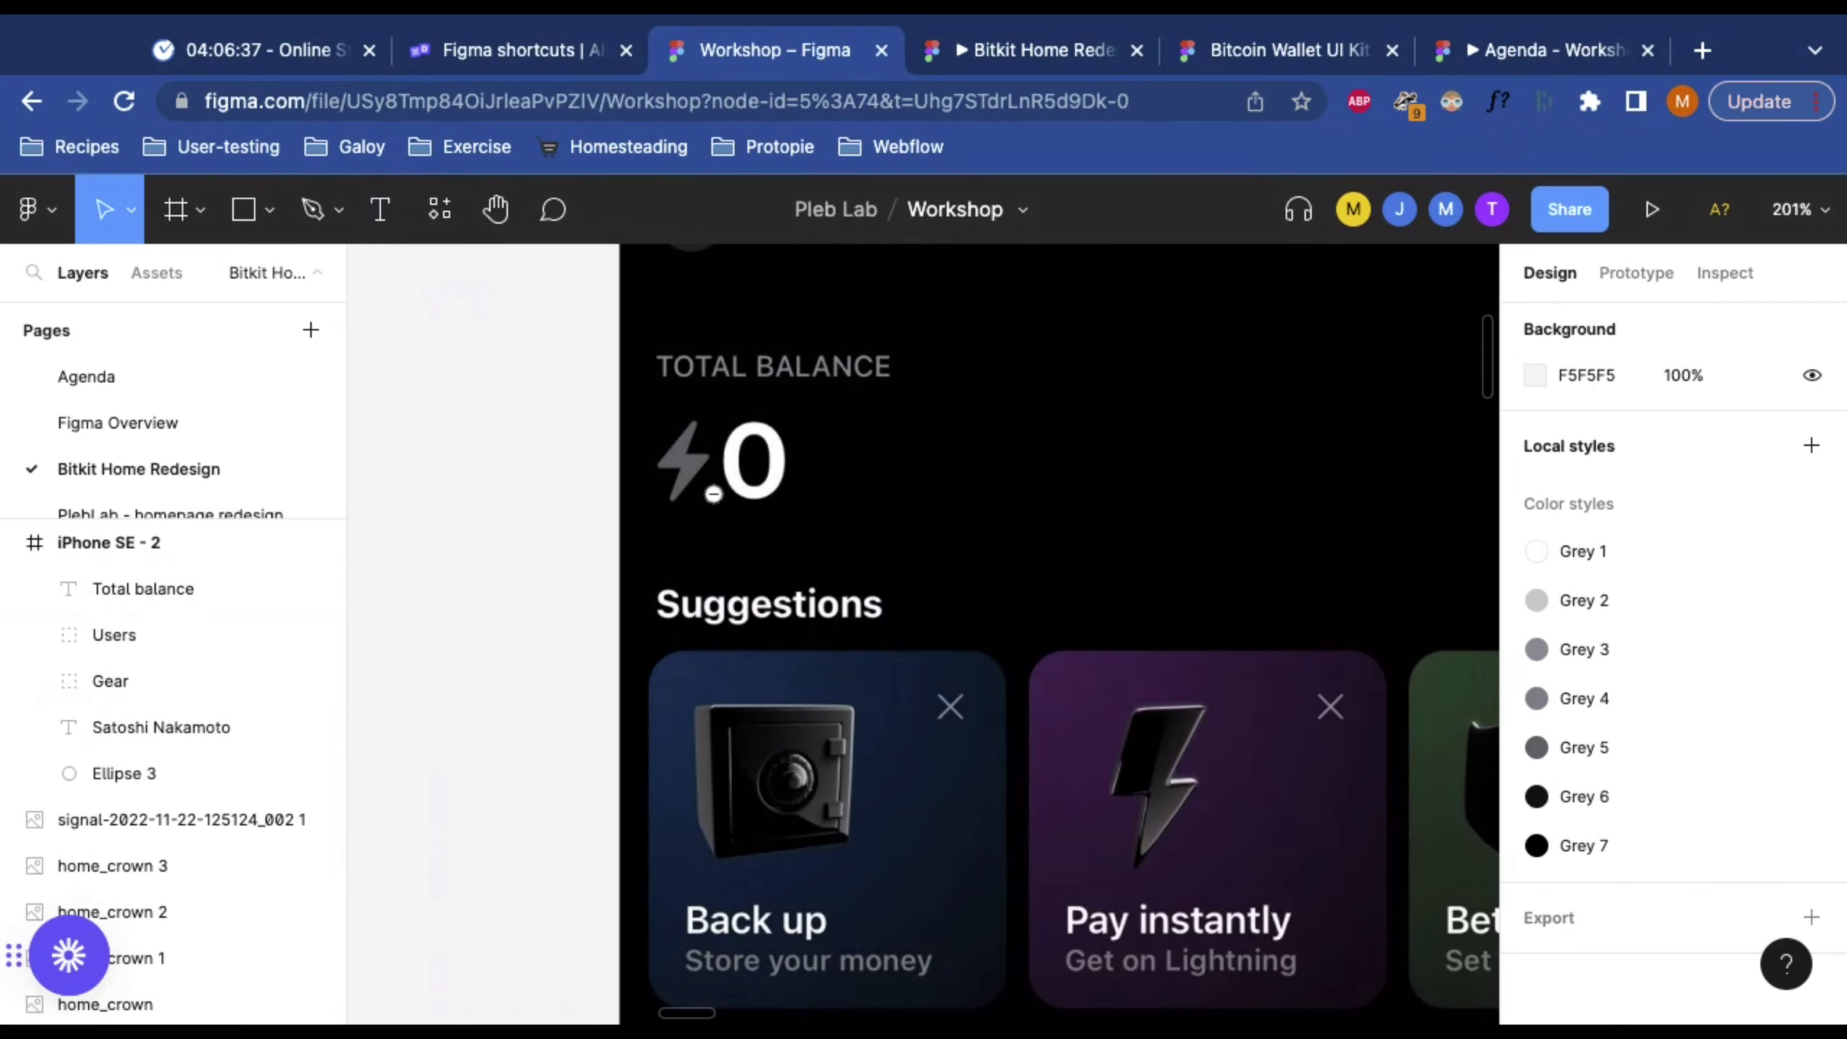
Step: Alt-drag a copy of the 32×32 Lightning icon from the Assets board next to the Your name frame
{"action": "scroll", "coordinate": [713, 495], "scroll_direction": "down", "scroll_amount": 5}
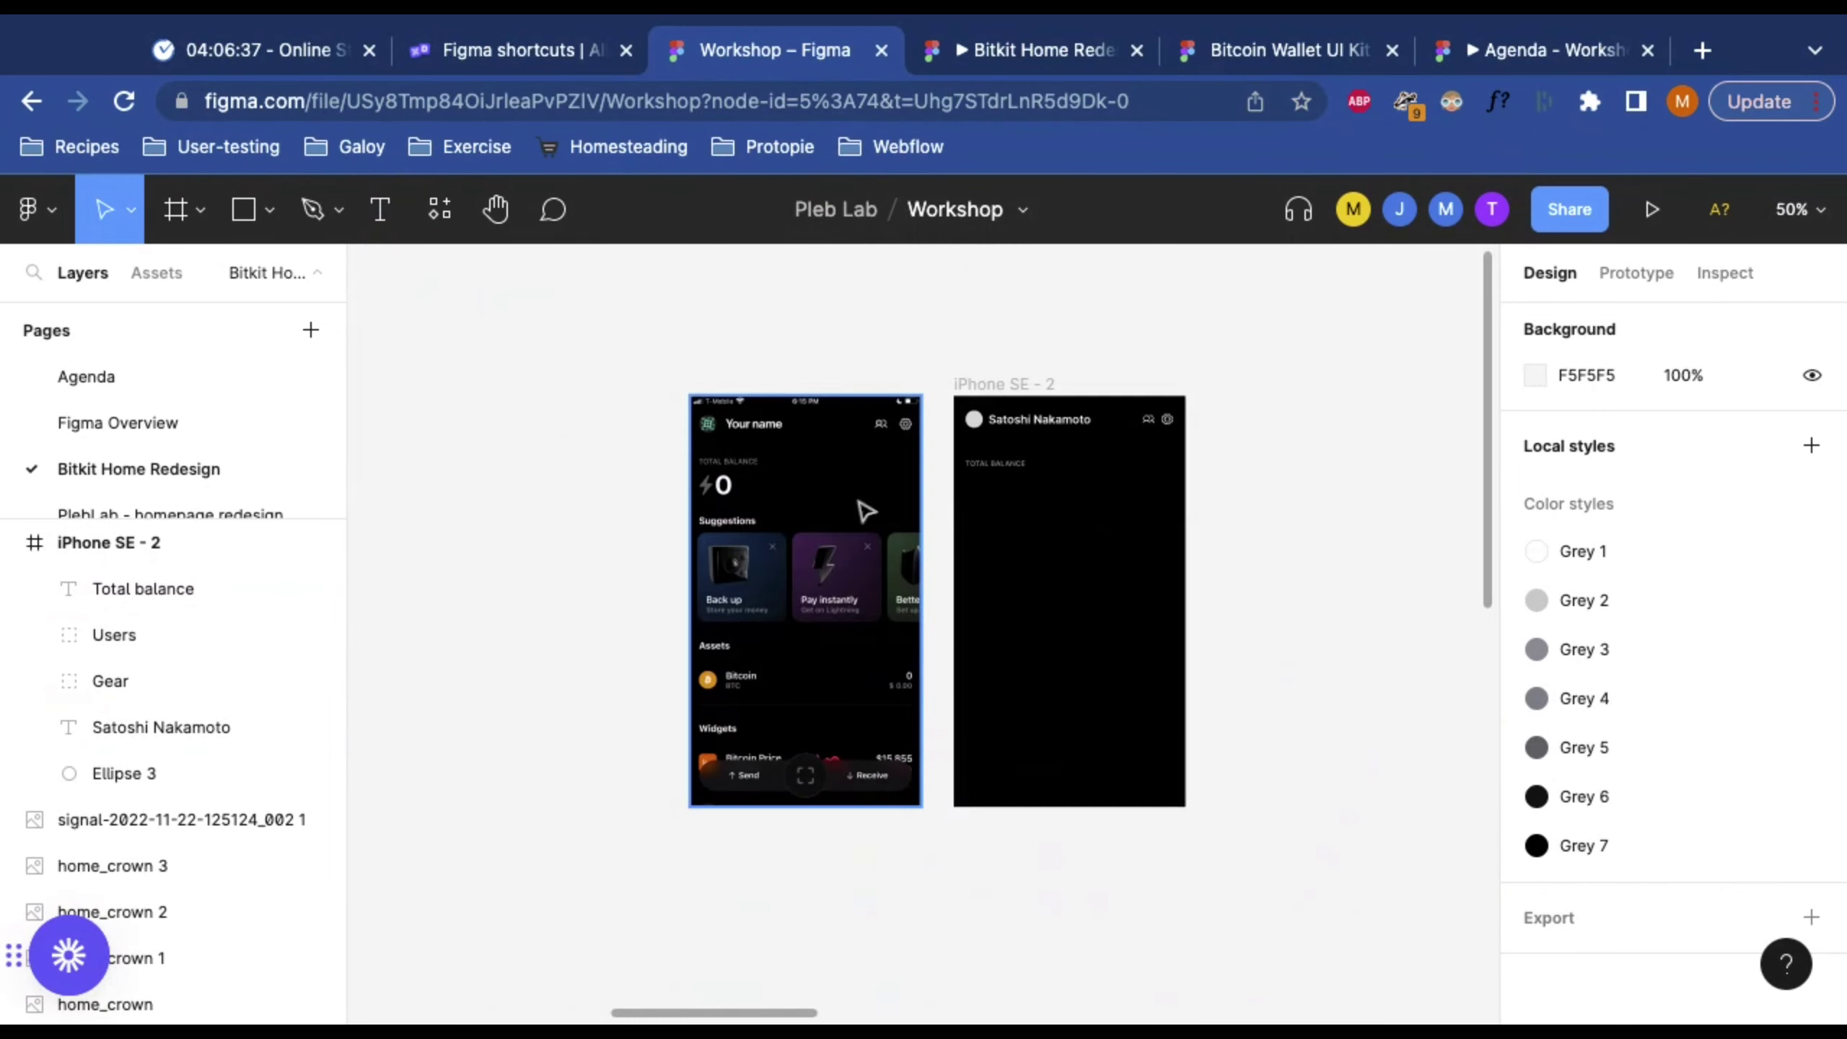
{"action": "scroll", "coordinate": [1138, 516], "scroll_direction": "right", "scroll_amount": 10}
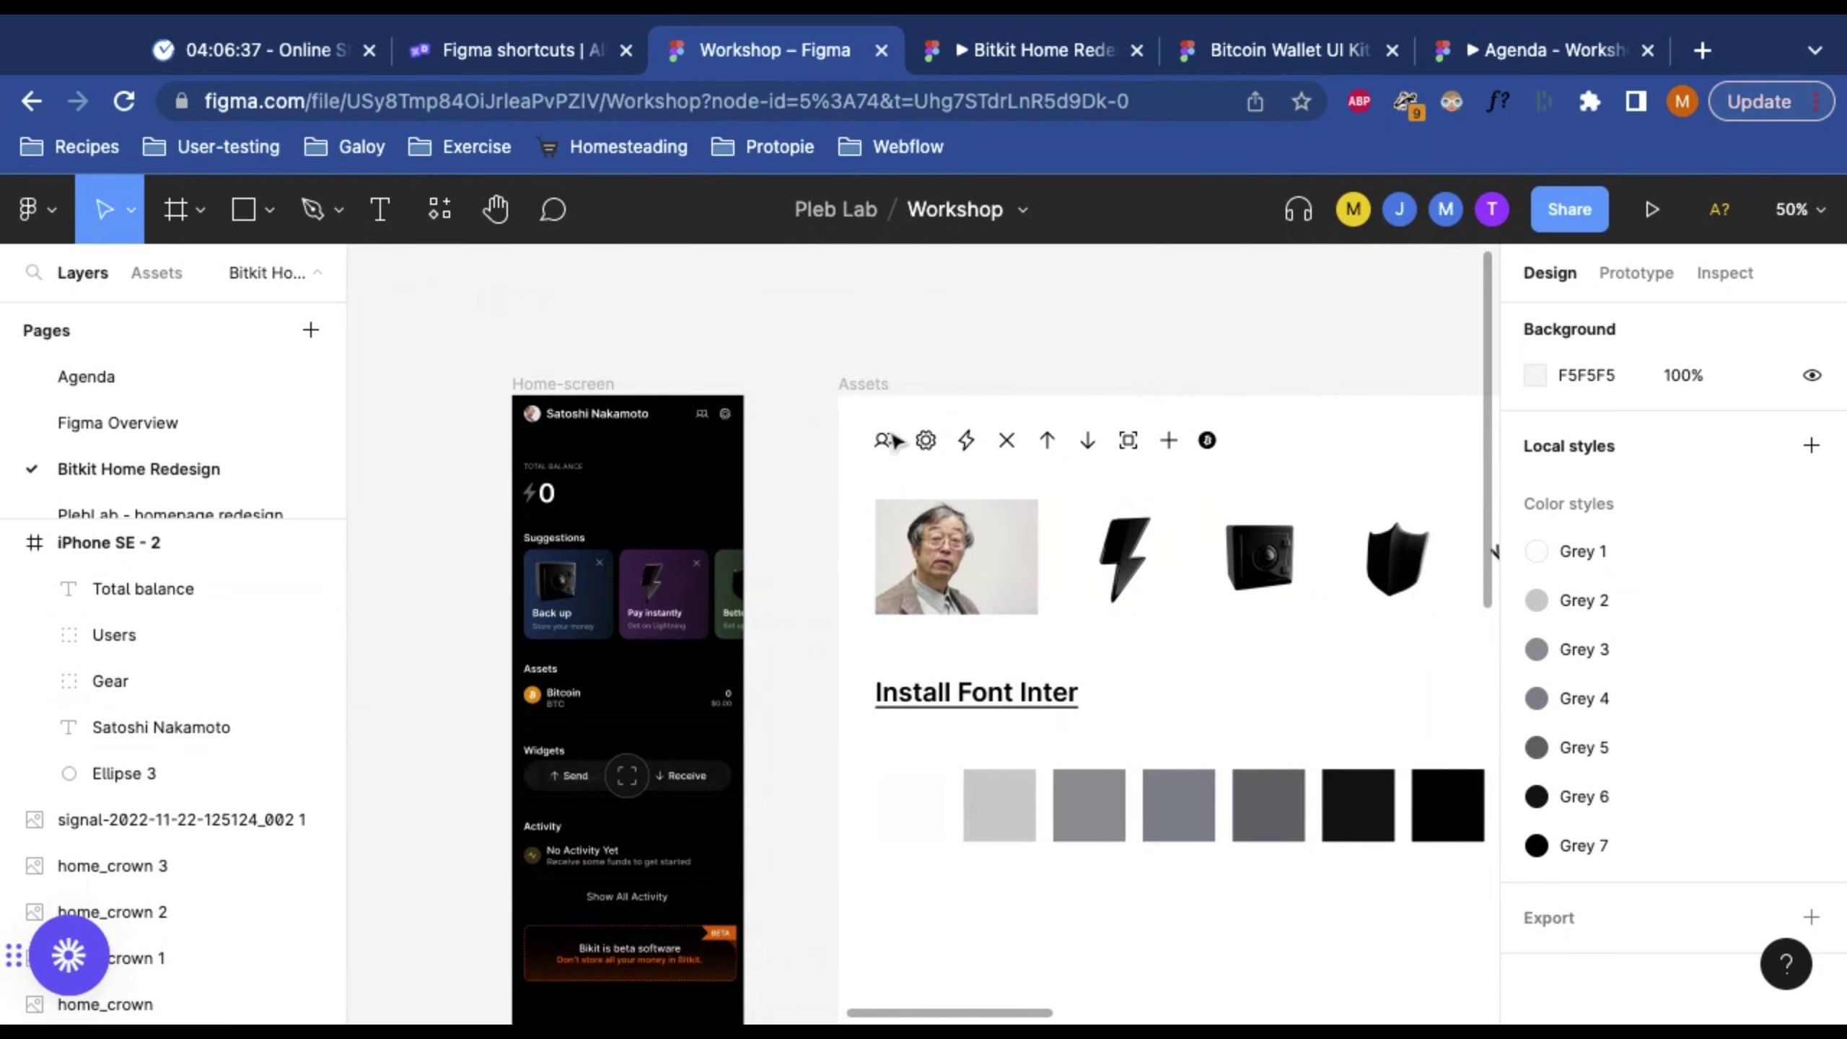
{"action": "left_click", "coordinate": [969, 441]}
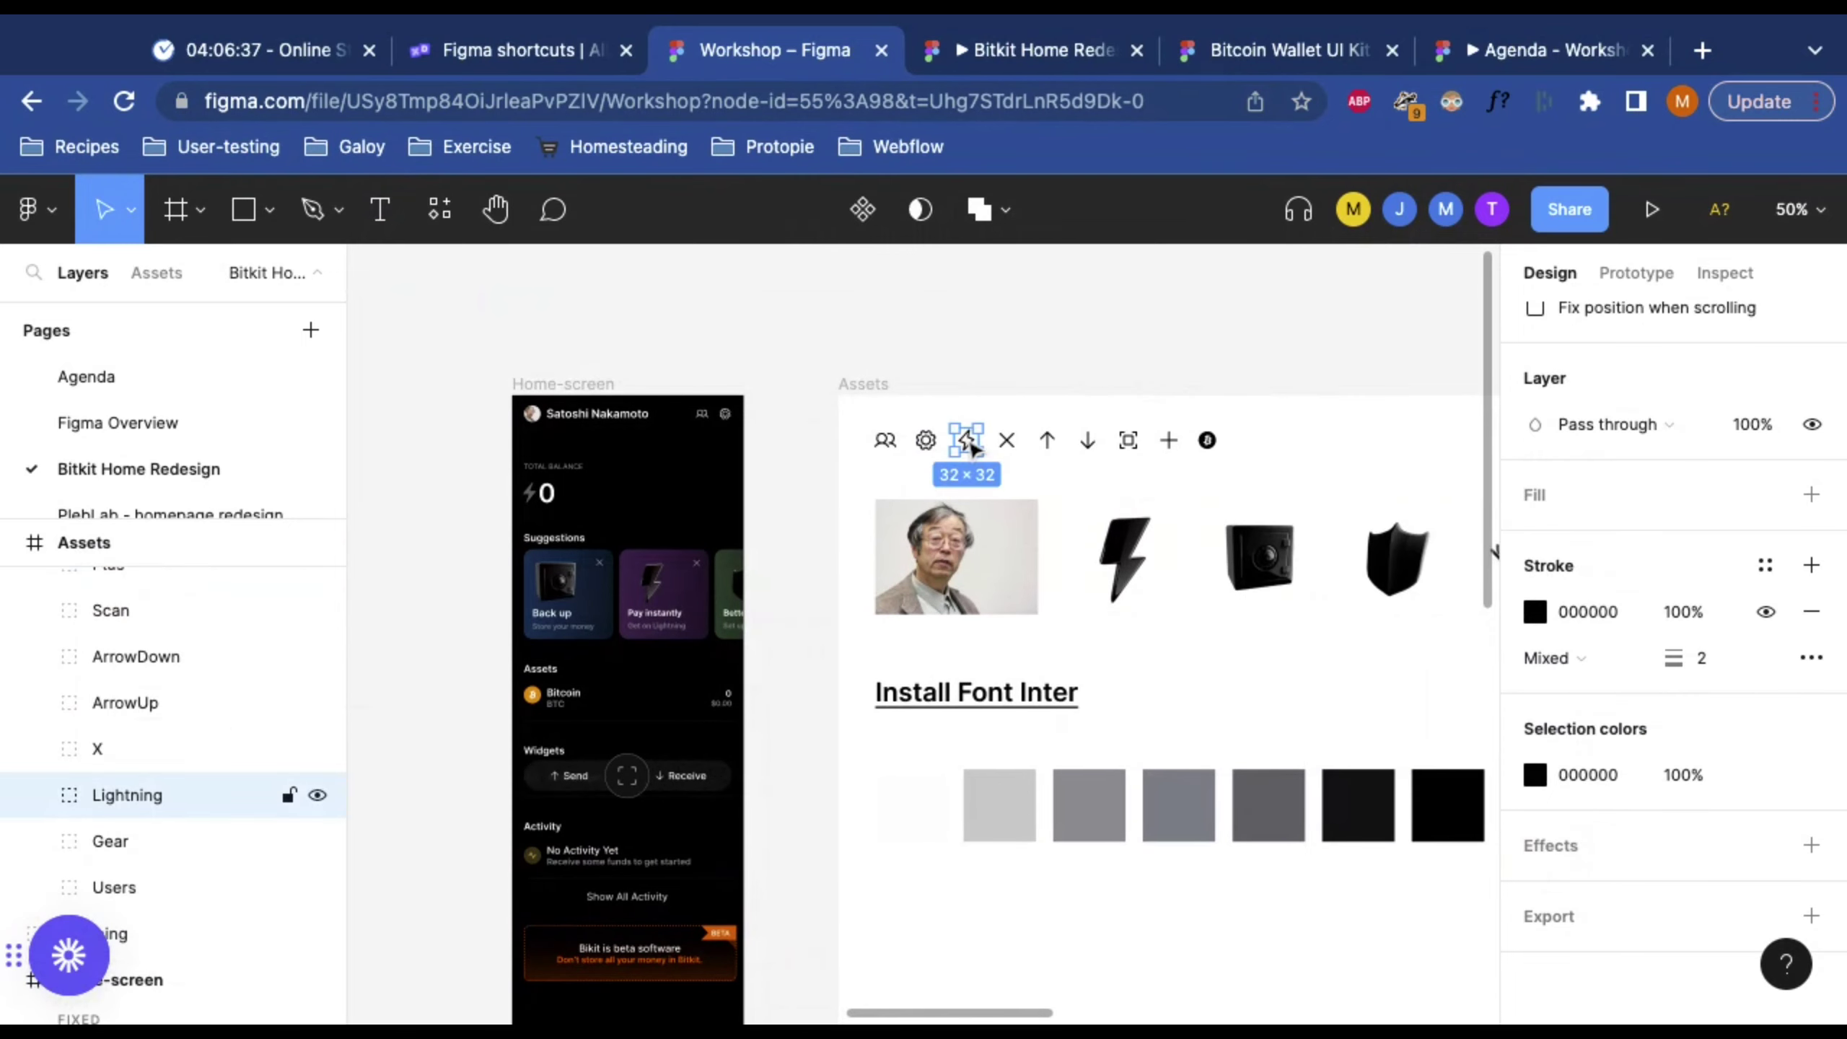
{"action": "scroll", "coordinate": [975, 444], "scroll_direction": "left", "scroll_amount": 1}
{"action": "key", "text": "alt"}
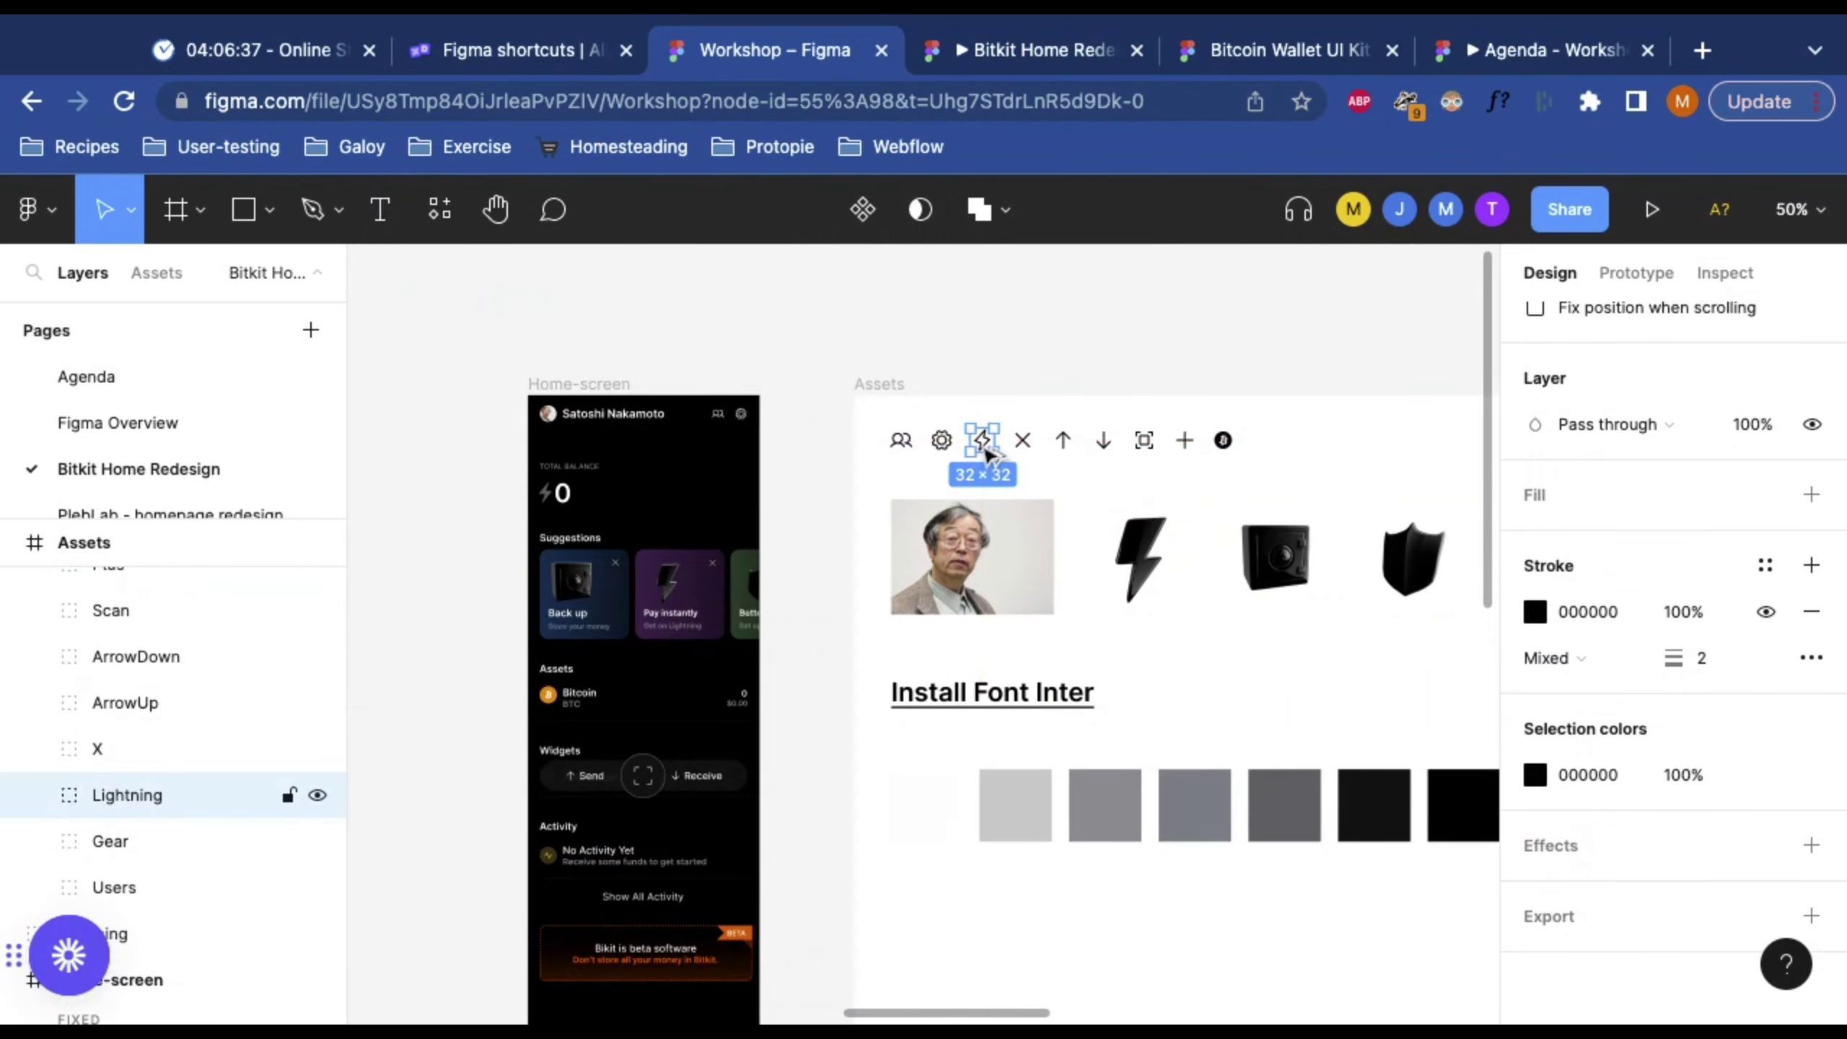
{"action": "left_click_drag", "start_coordinate": [982, 441], "coordinate": [782, 488]}
{"action": "scroll", "coordinate": [993, 456], "scroll_direction": "left", "scroll_amount": 5}
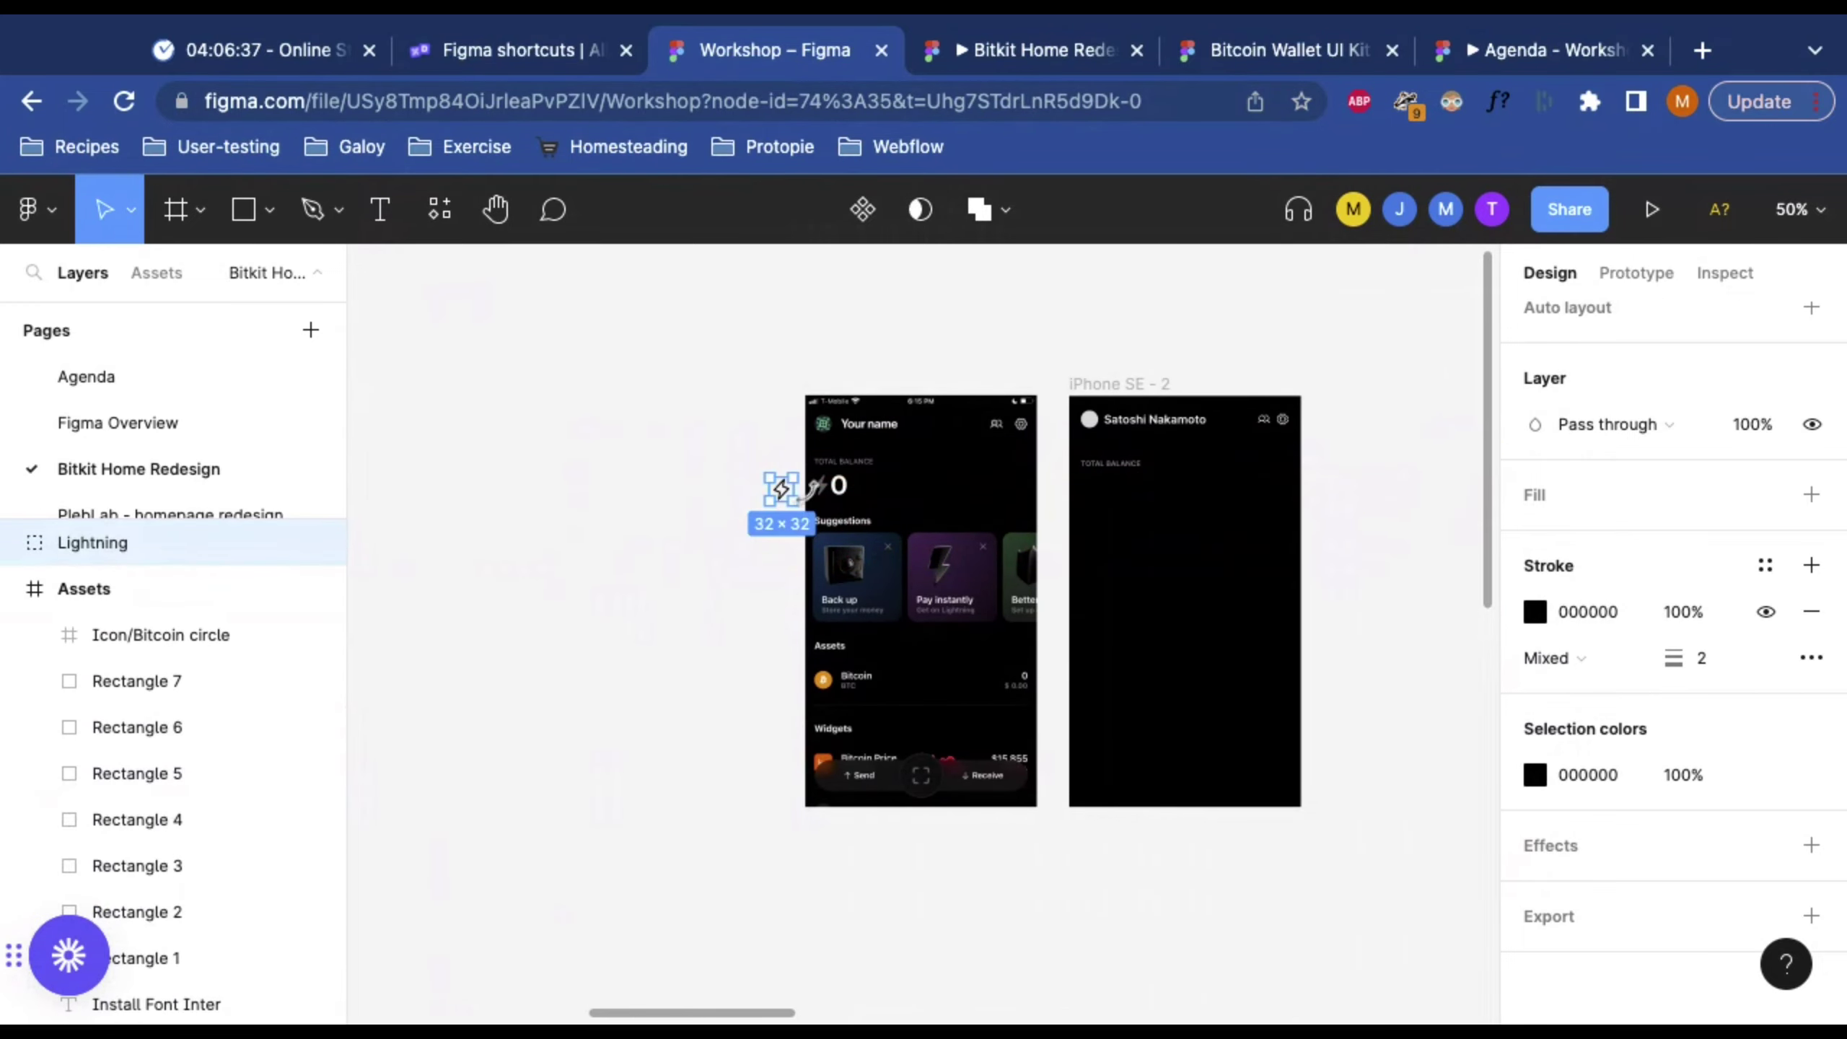
{"action": "scroll", "coordinate": [815, 488], "scroll_direction": "up", "scroll_amount": 10}
Step: Give the Lightning copy a Grey 3 stroke and add a fill
{"action": "scroll", "coordinate": [818, 501], "scroll_direction": "left", "scroll_amount": 2}
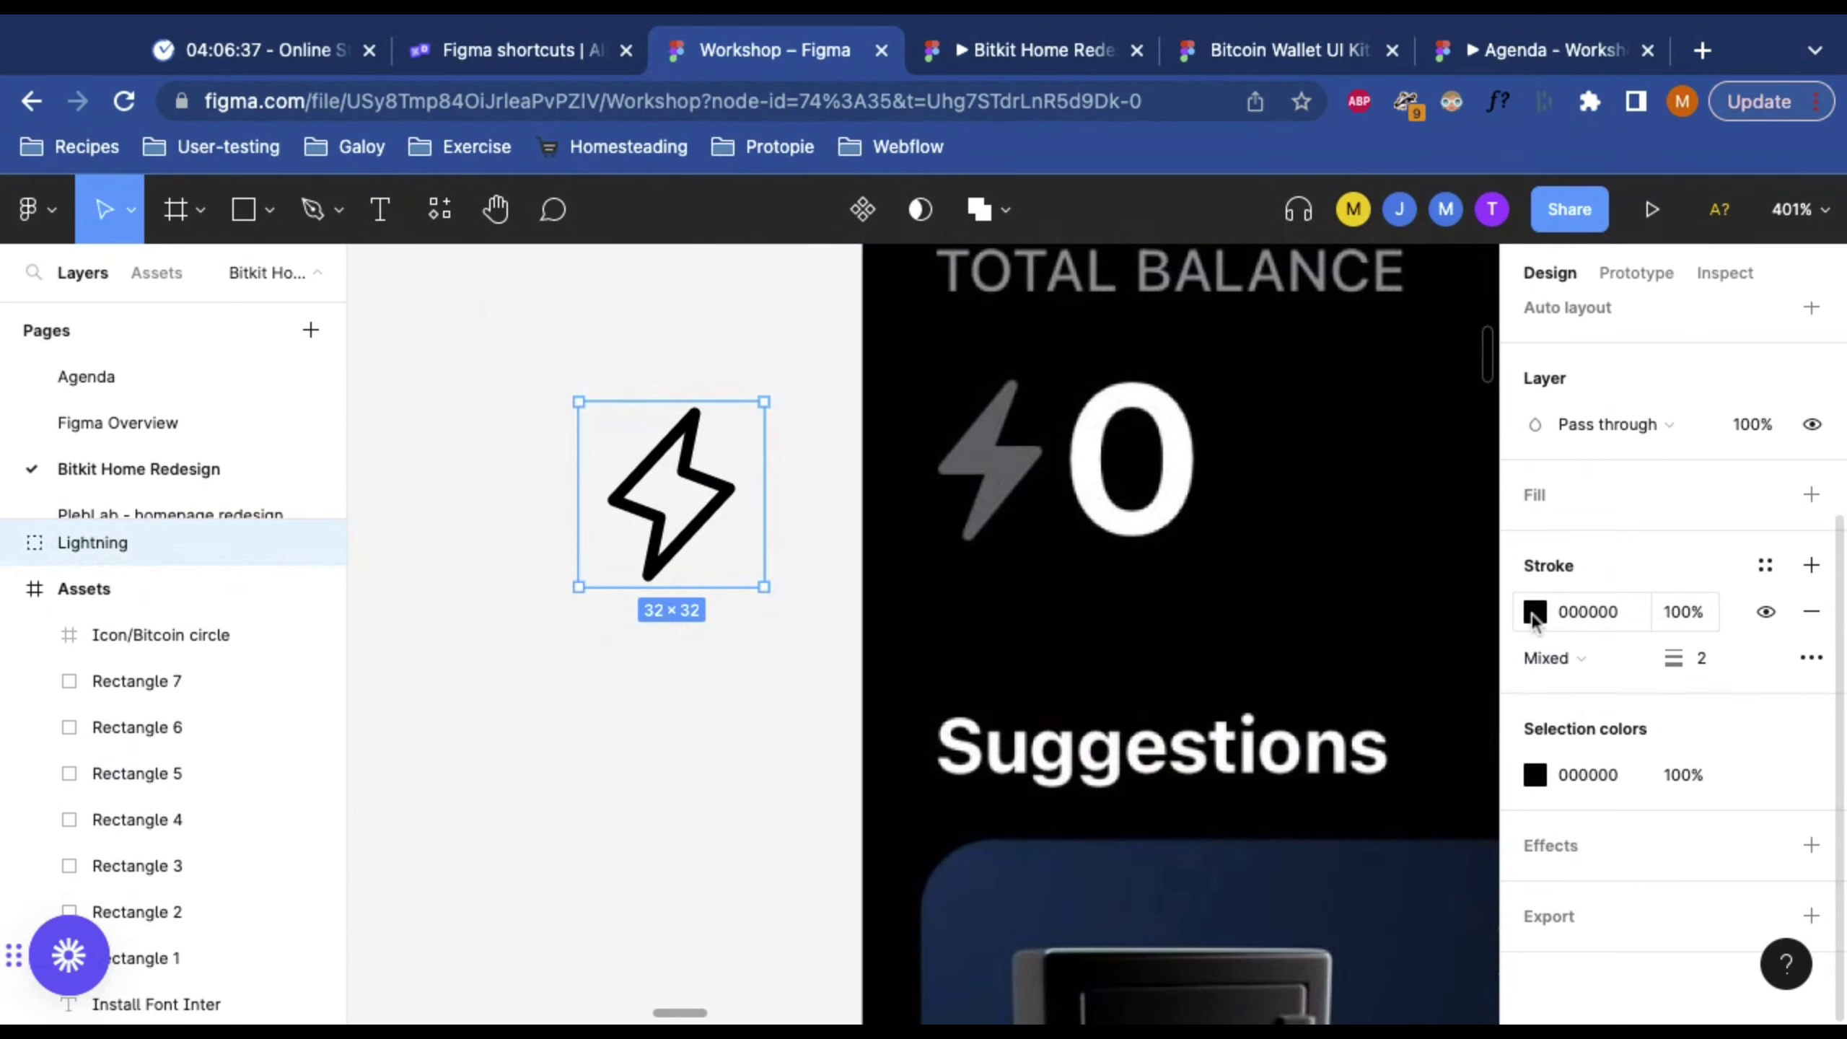
{"action": "left_click", "coordinate": [1766, 567]}
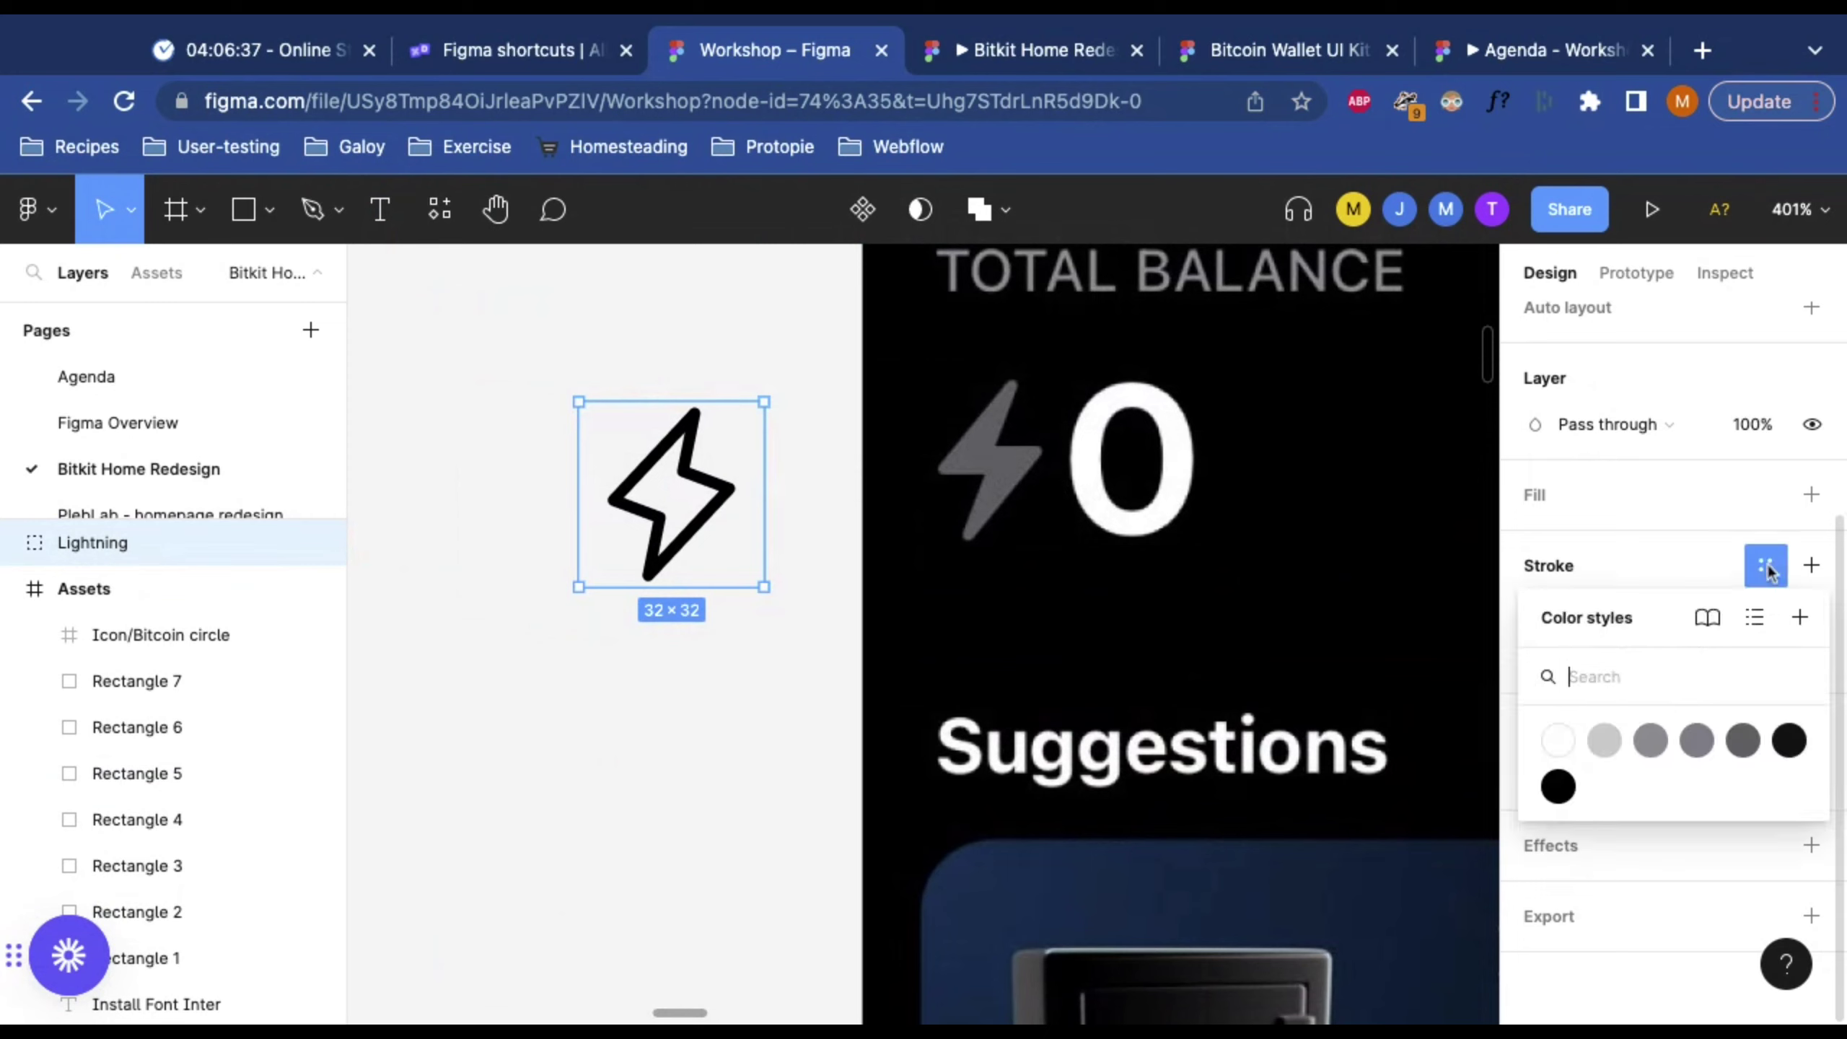
{"action": "left_click", "coordinate": [1651, 741]}
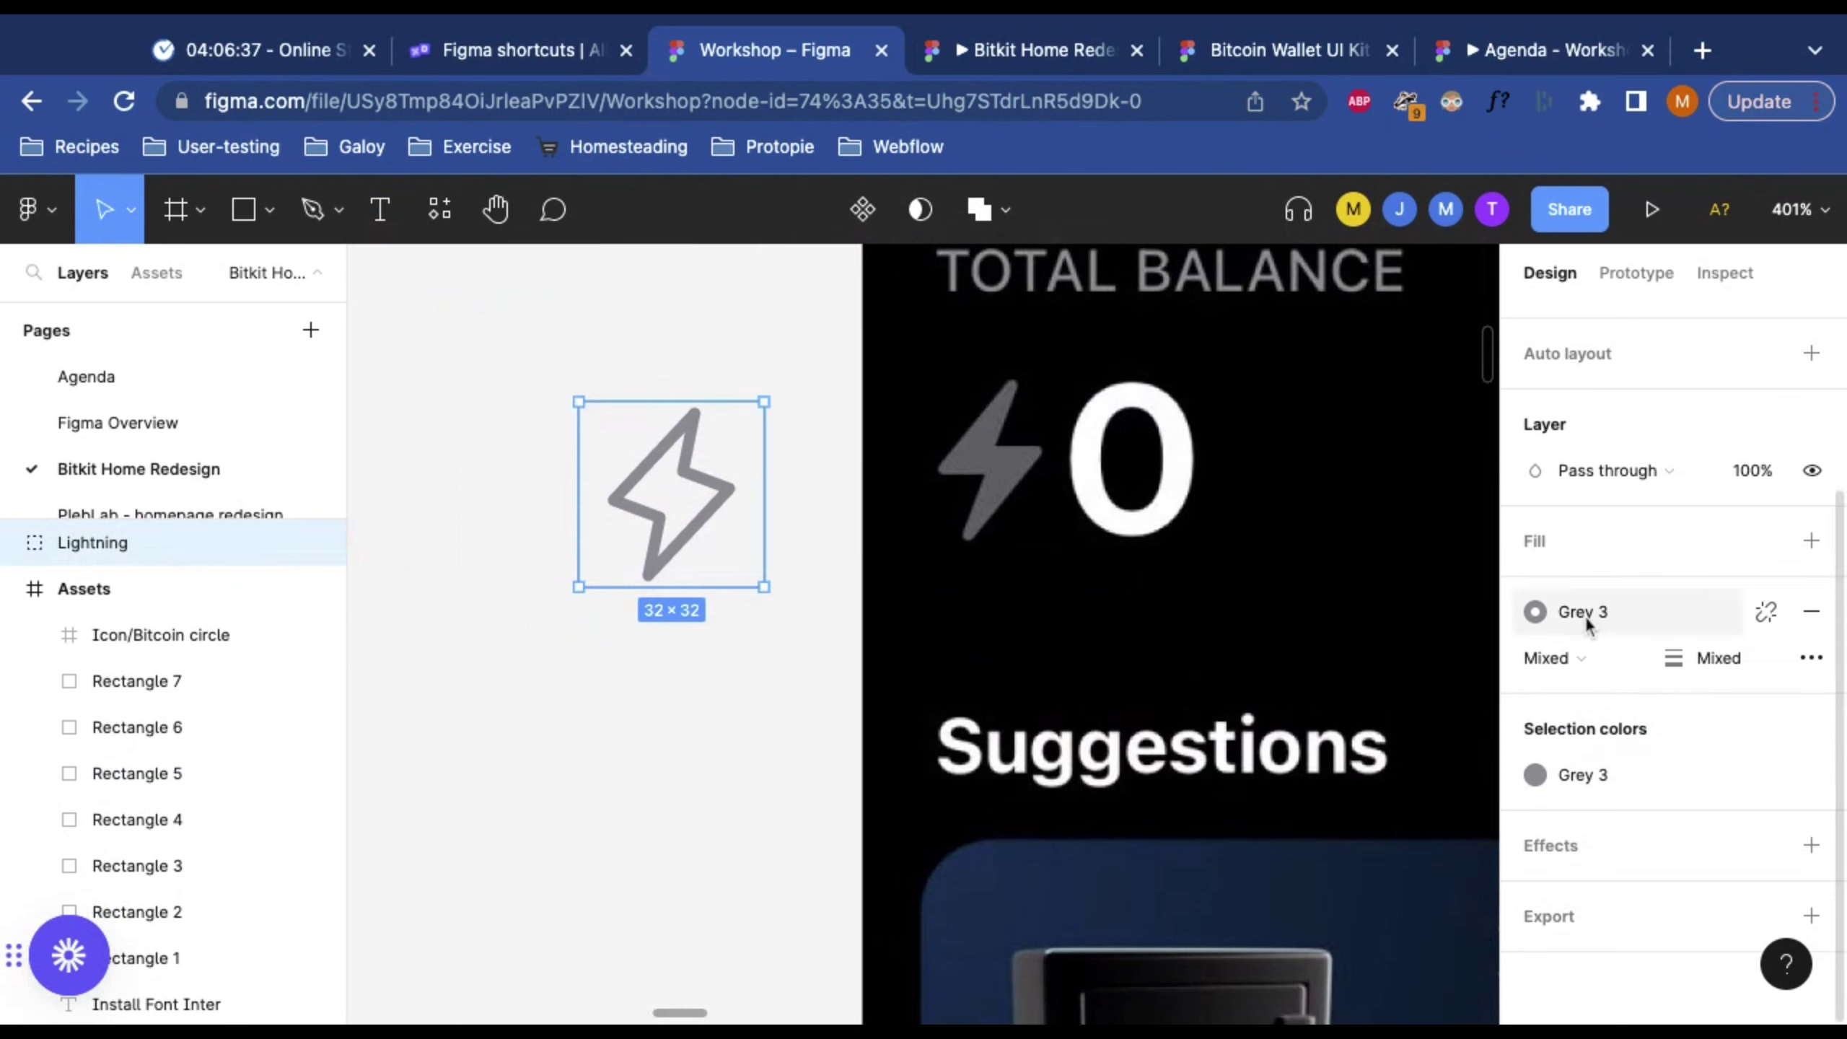
{"action": "left_click", "coordinate": [1813, 541]}
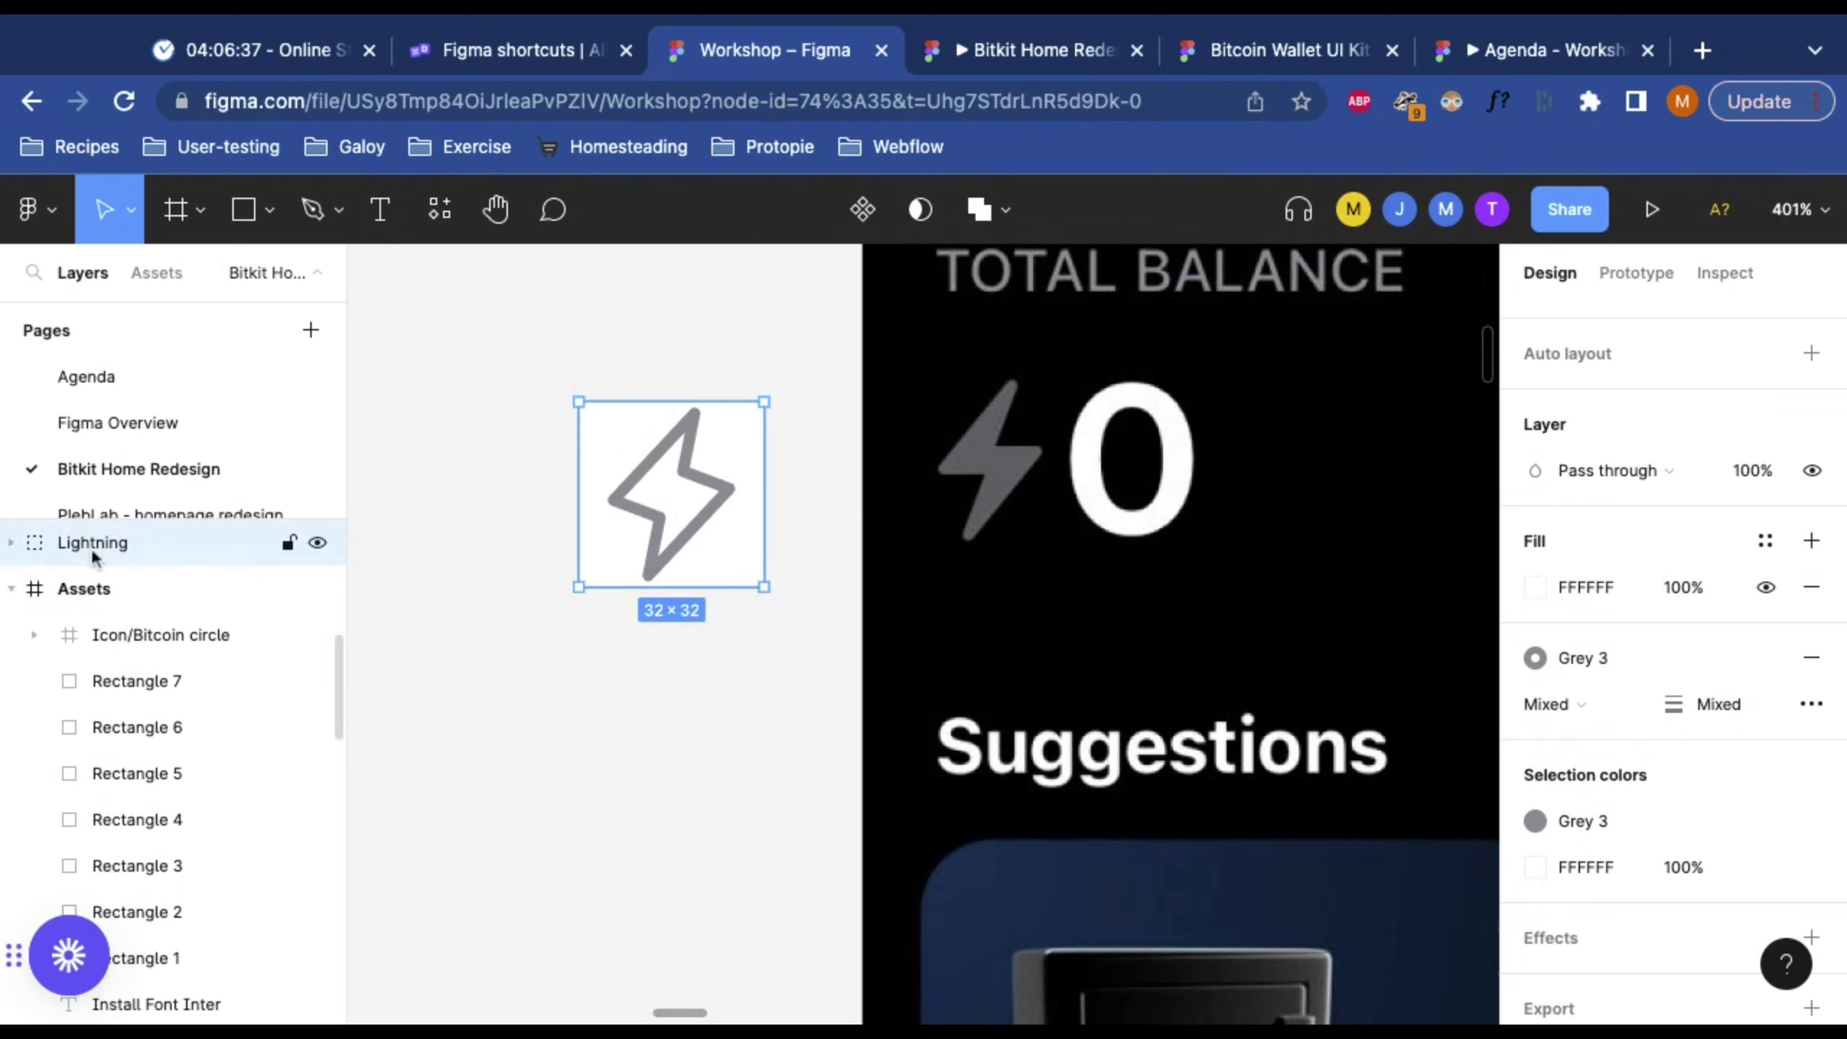
Step: Remove both fill and stroke from the icon's second Vector background layer
{"action": "left_click", "coordinate": [11, 544]}
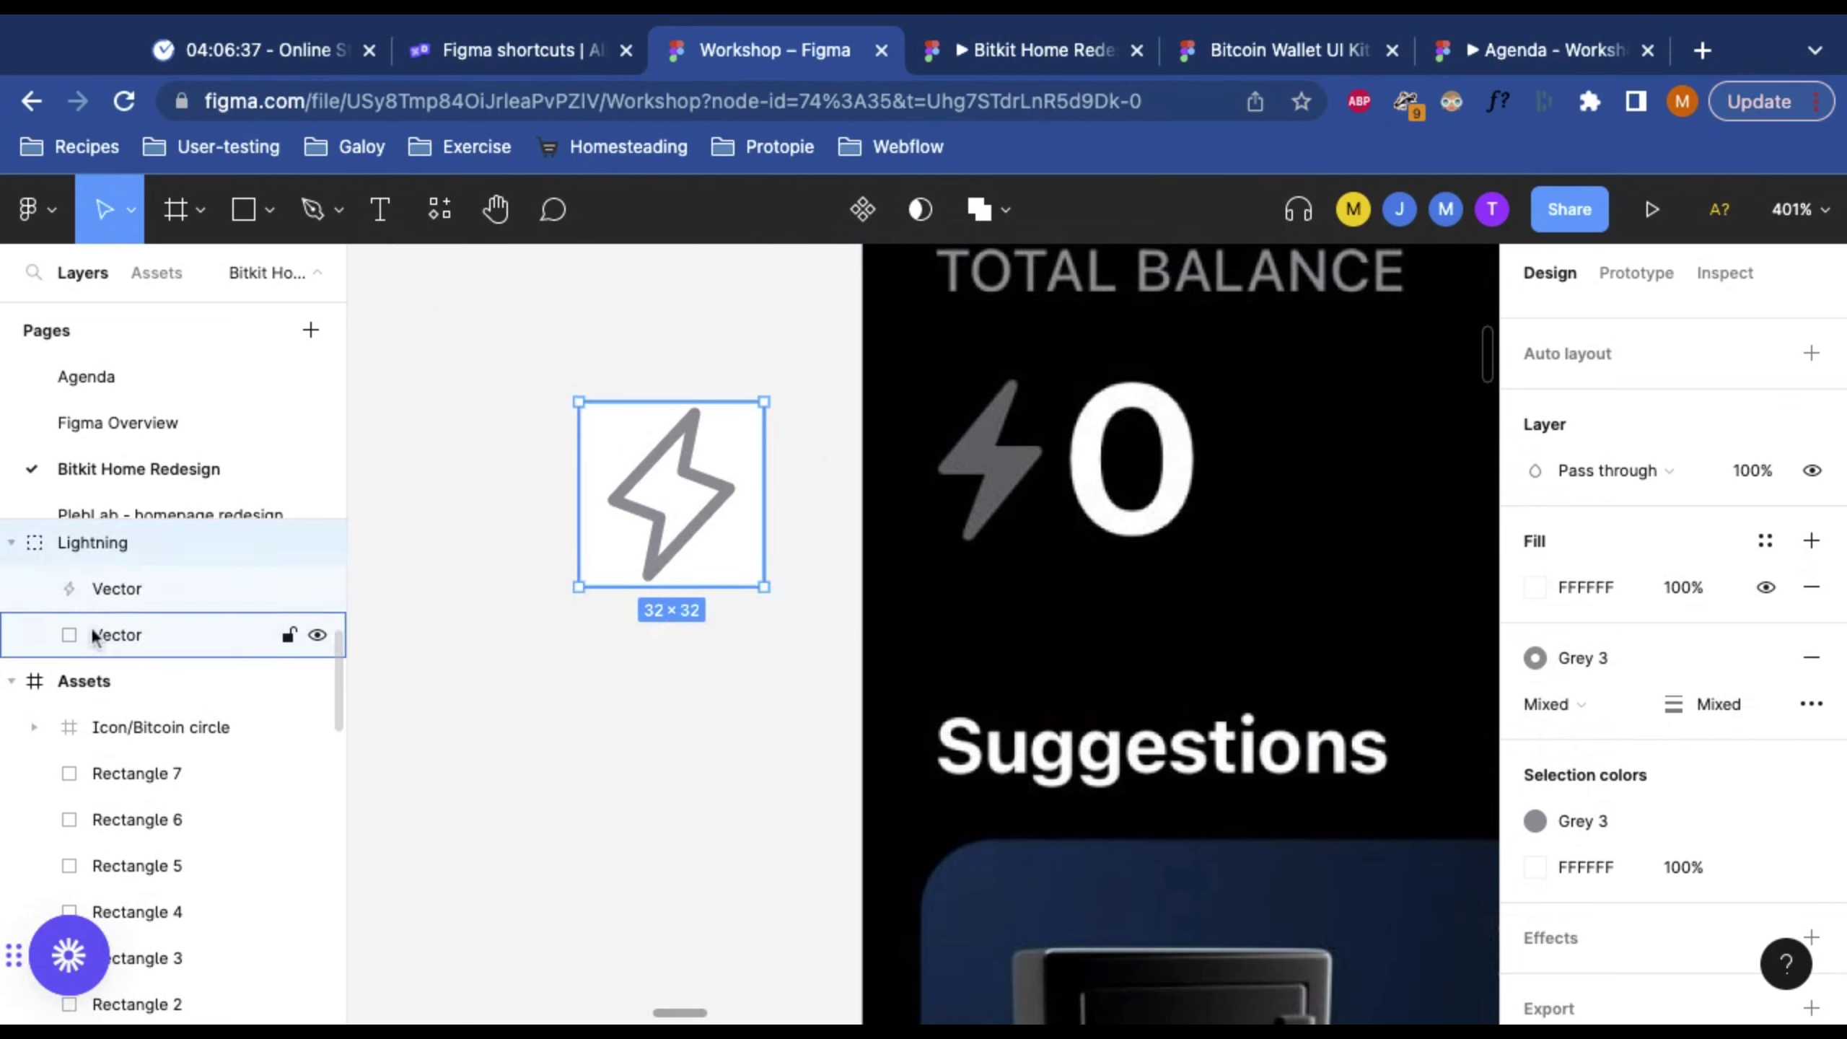
{"action": "left_click", "coordinate": [140, 635]}
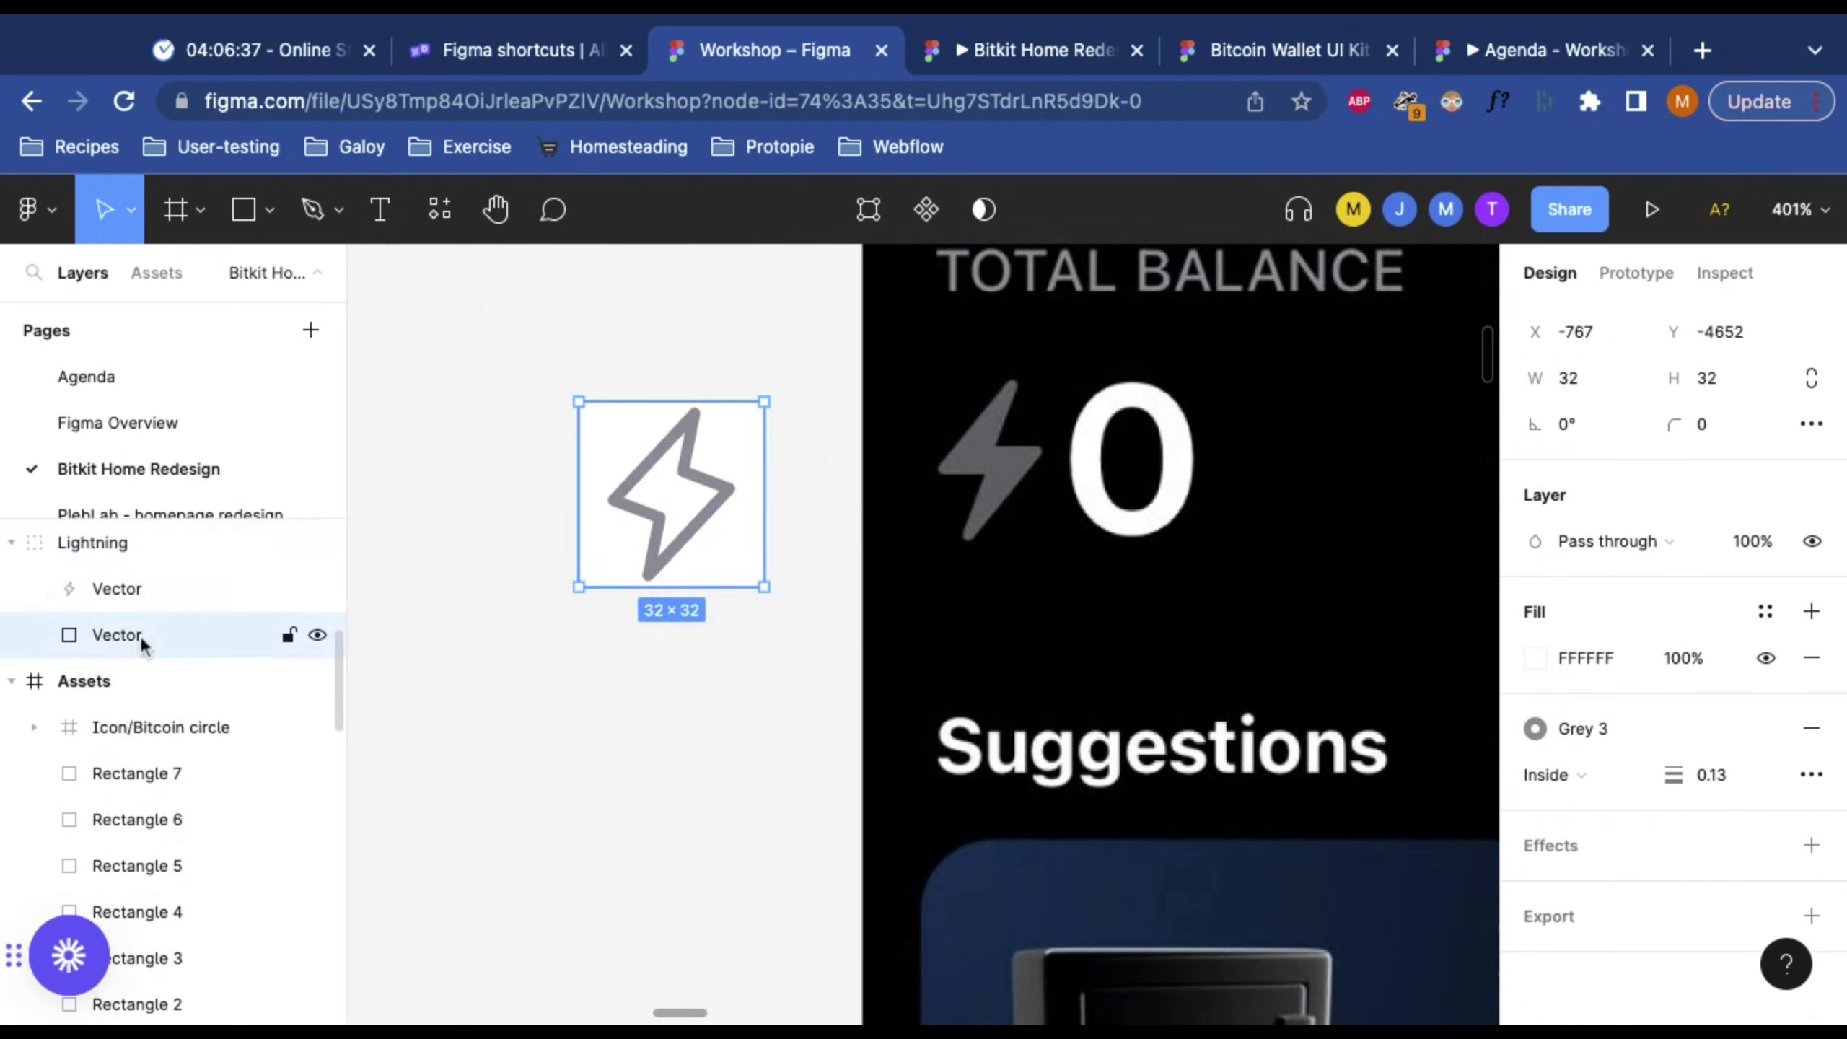
{"action": "left_click", "coordinate": [1812, 663]}
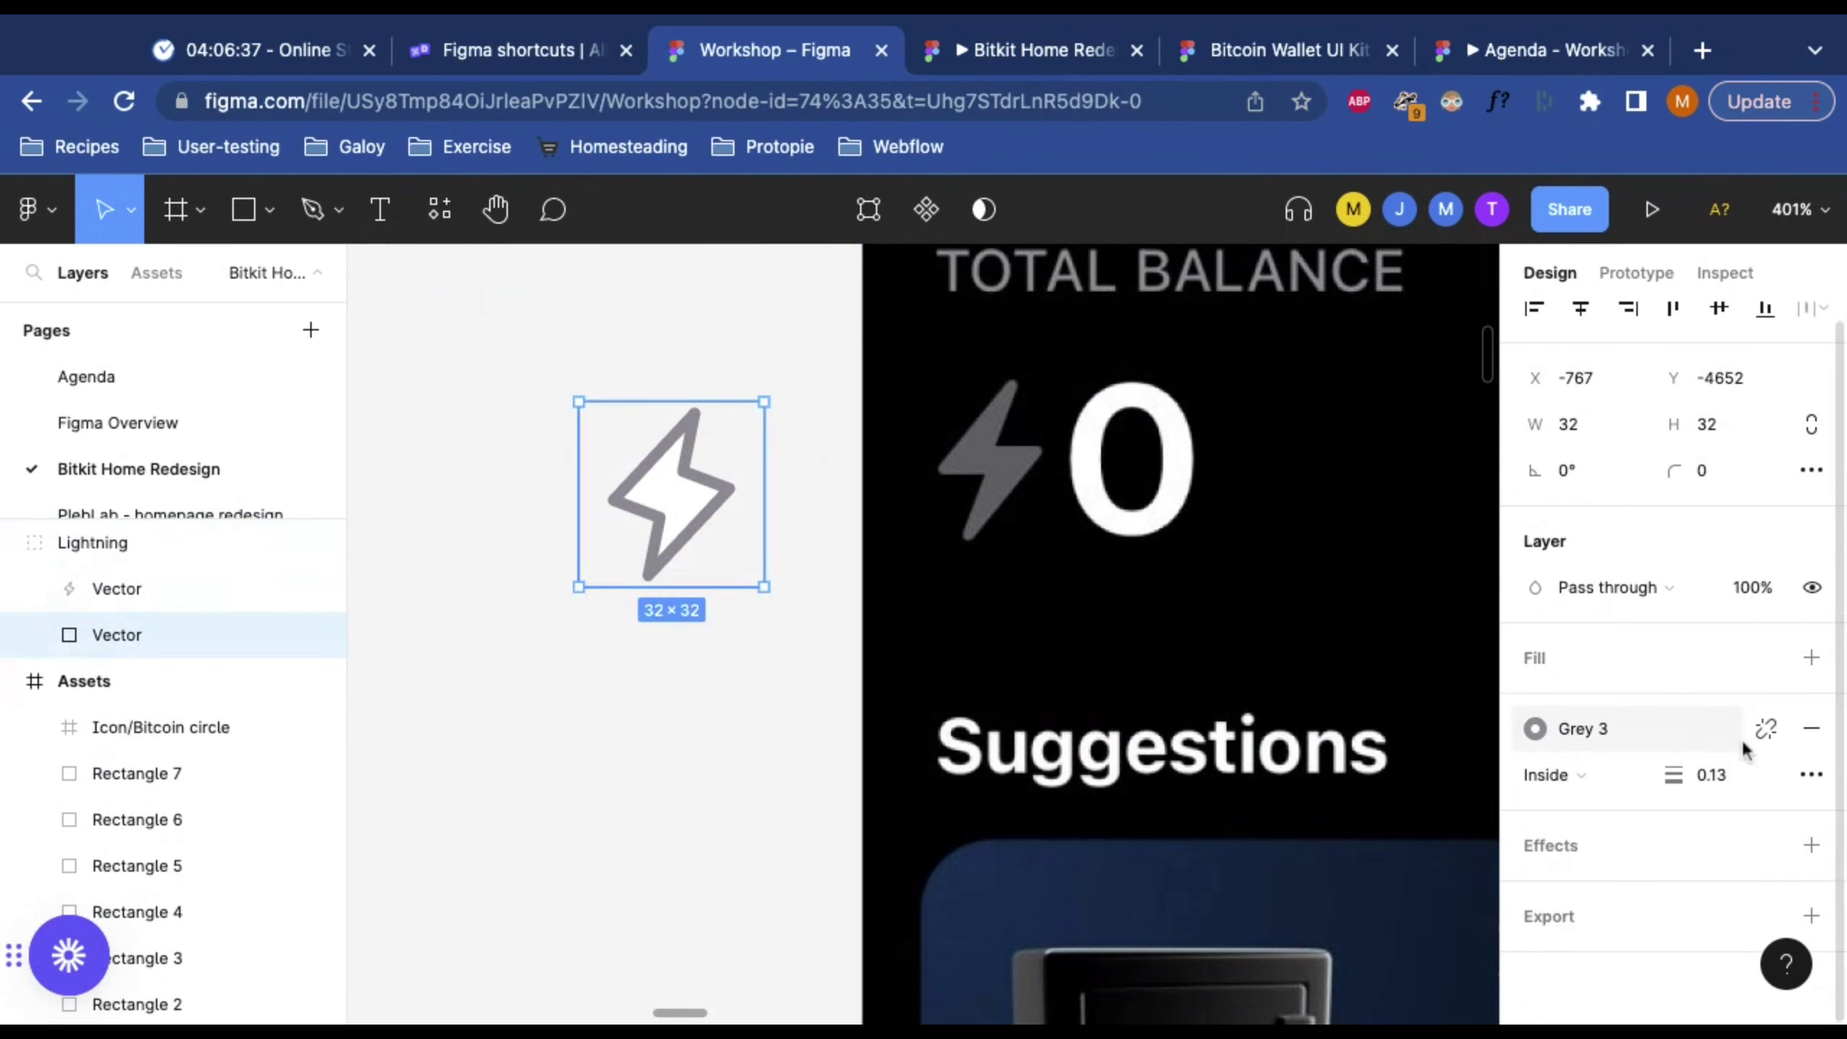
{"action": "left_click", "coordinate": [1814, 730]}
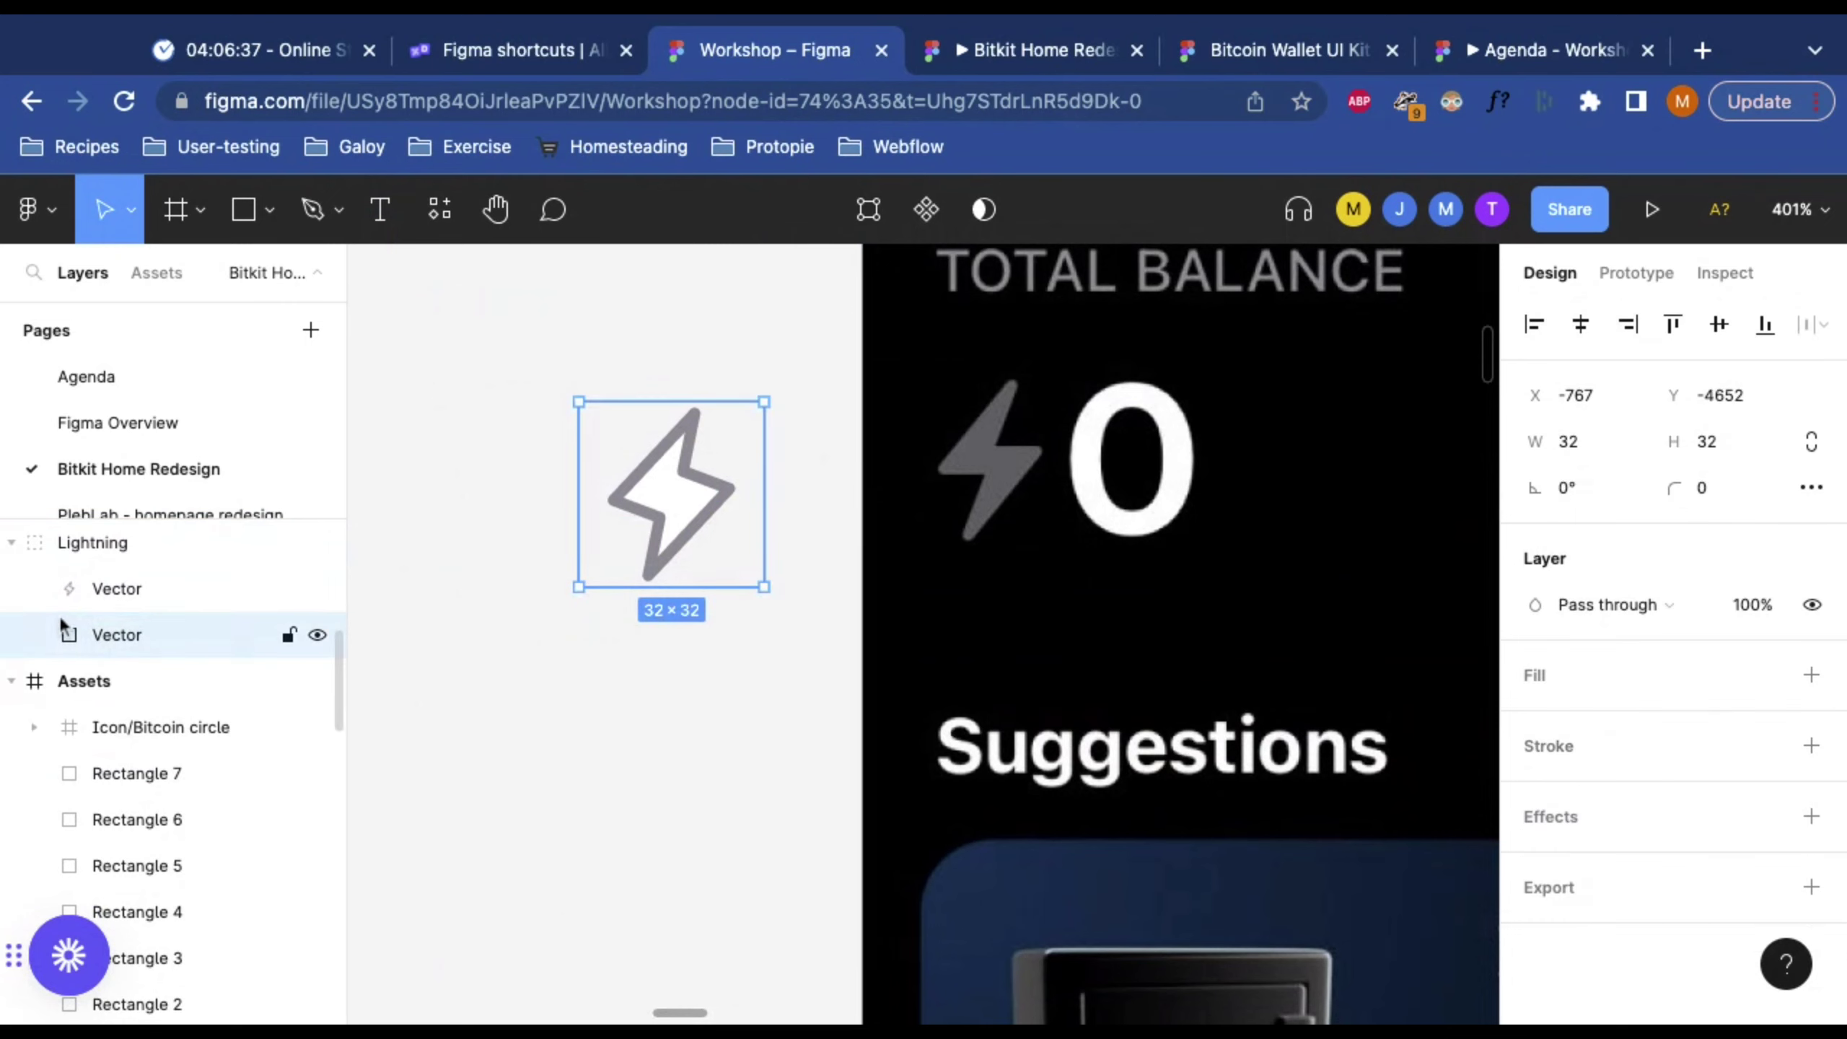
{"action": "left_click", "coordinate": [123, 591]}
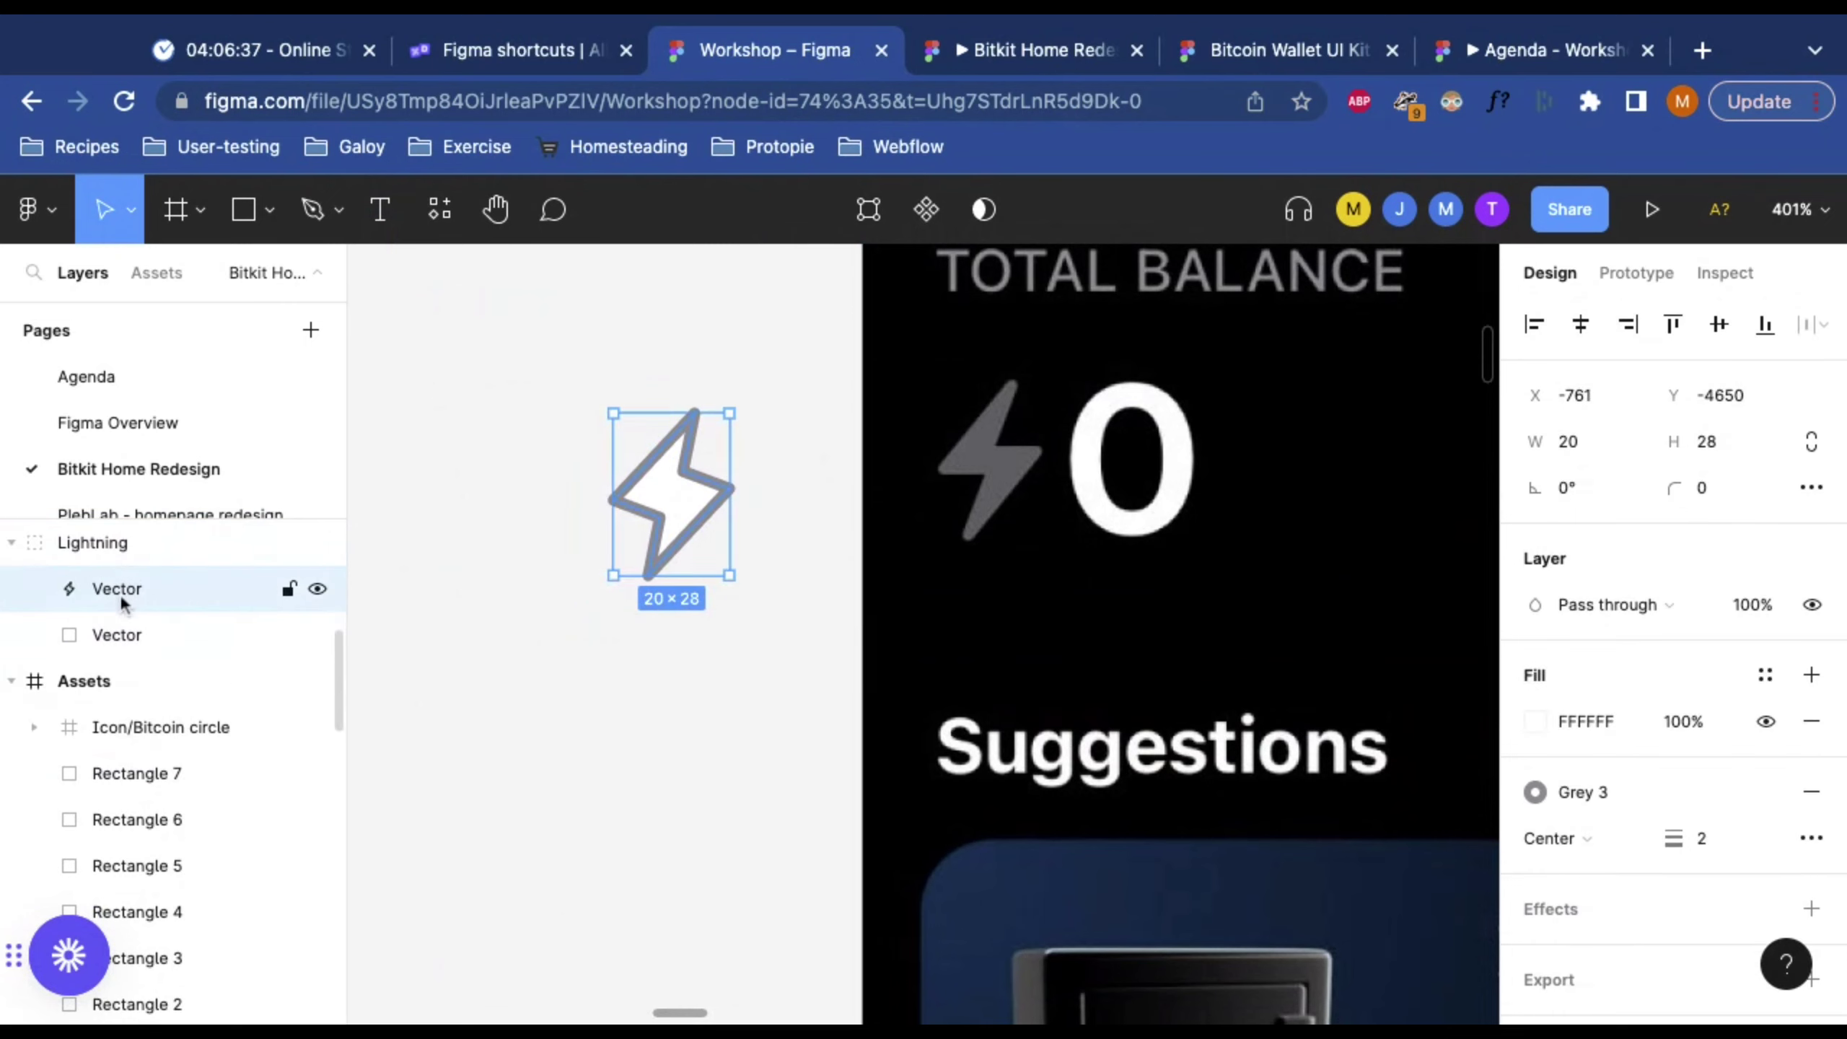
{"action": "left_click", "coordinate": [1767, 678]}
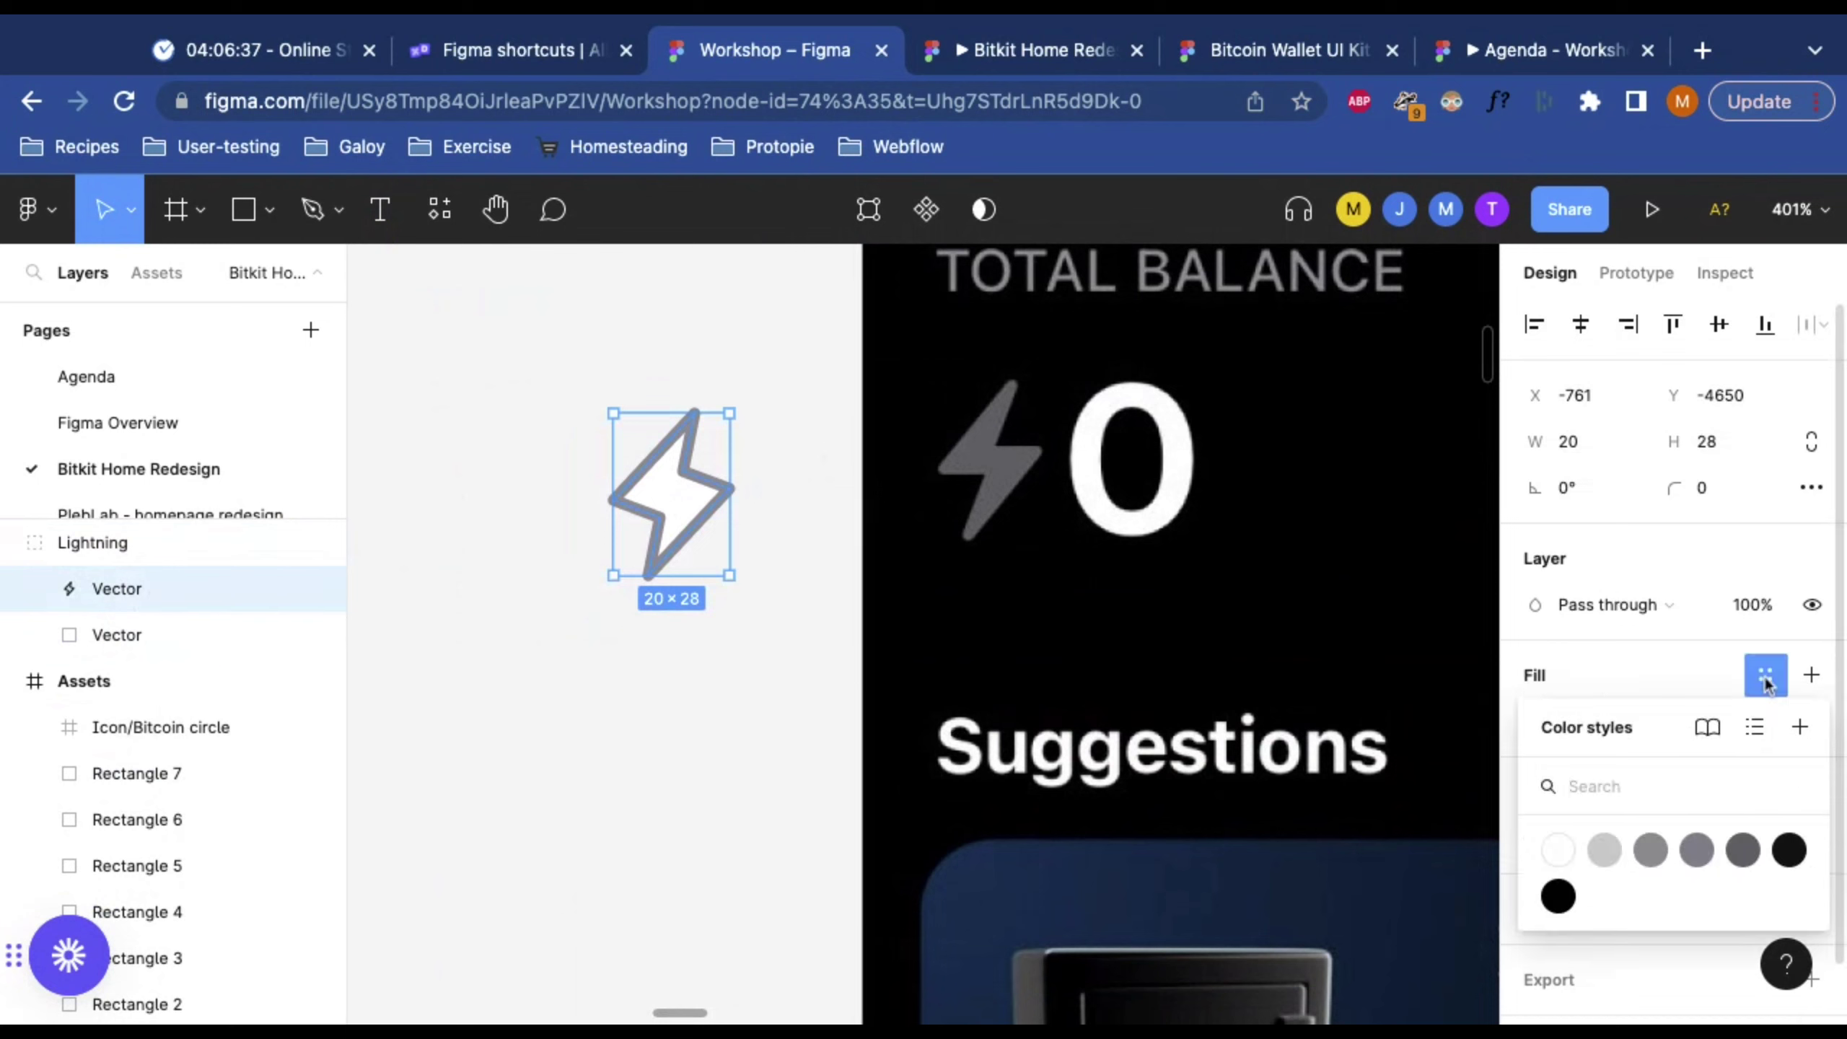
{"action": "left_click", "coordinate": [1657, 863]}
{"action": "left_click", "coordinate": [713, 334]}
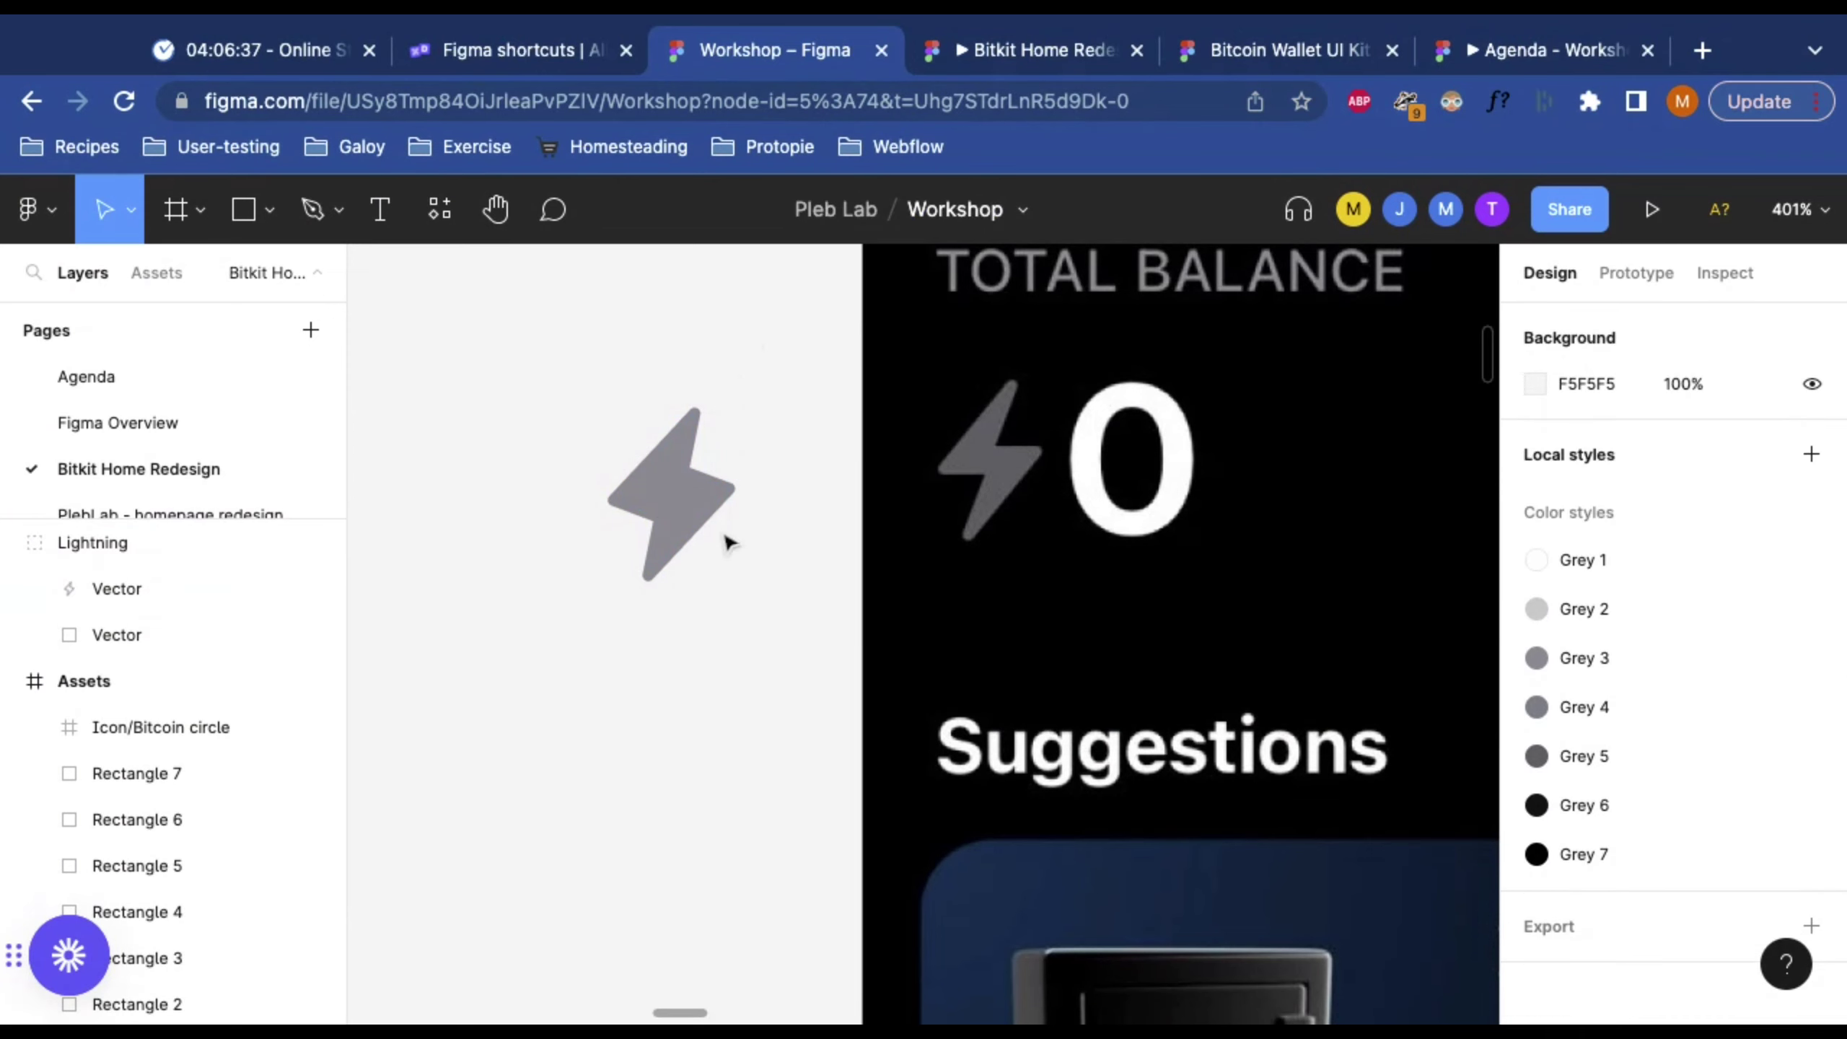
{"action": "left_click", "coordinate": [134, 635]}
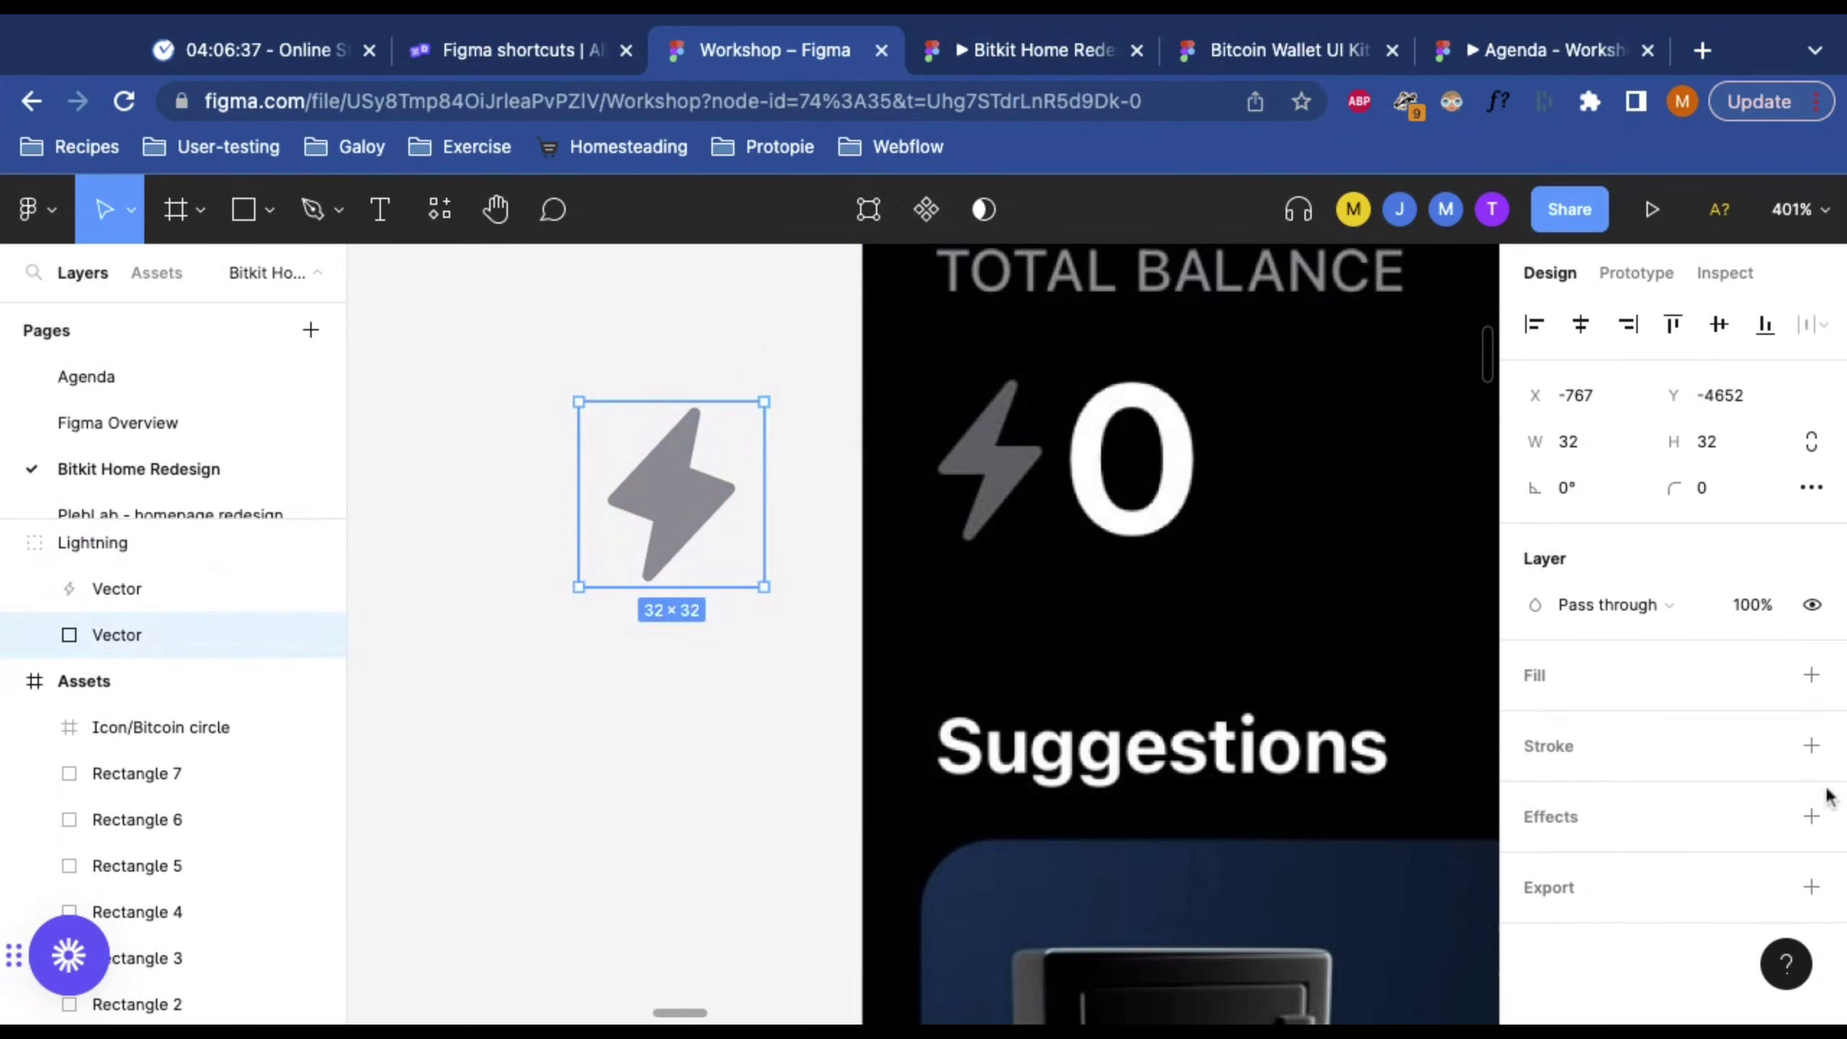
{"action": "left_click", "coordinate": [1812, 746]}
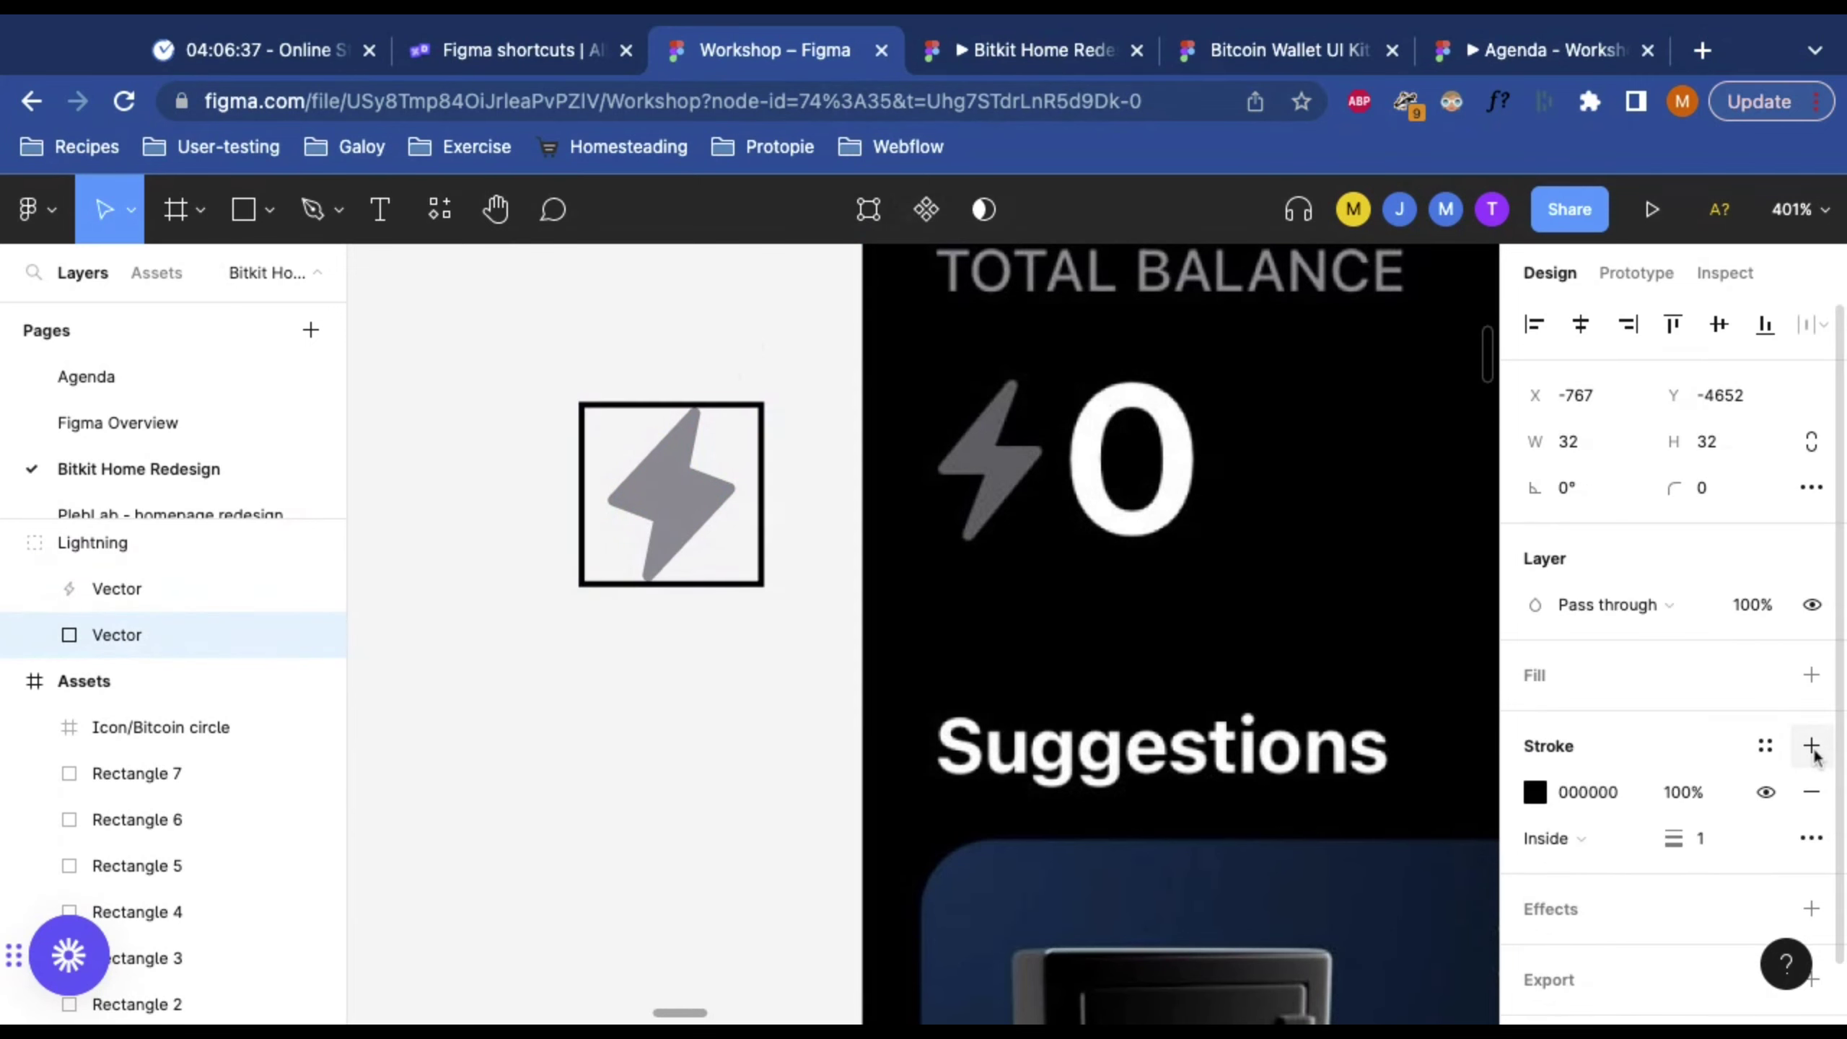
{"action": "scroll", "coordinate": [1666, 807], "scroll_direction": "down", "scroll_amount": 2}
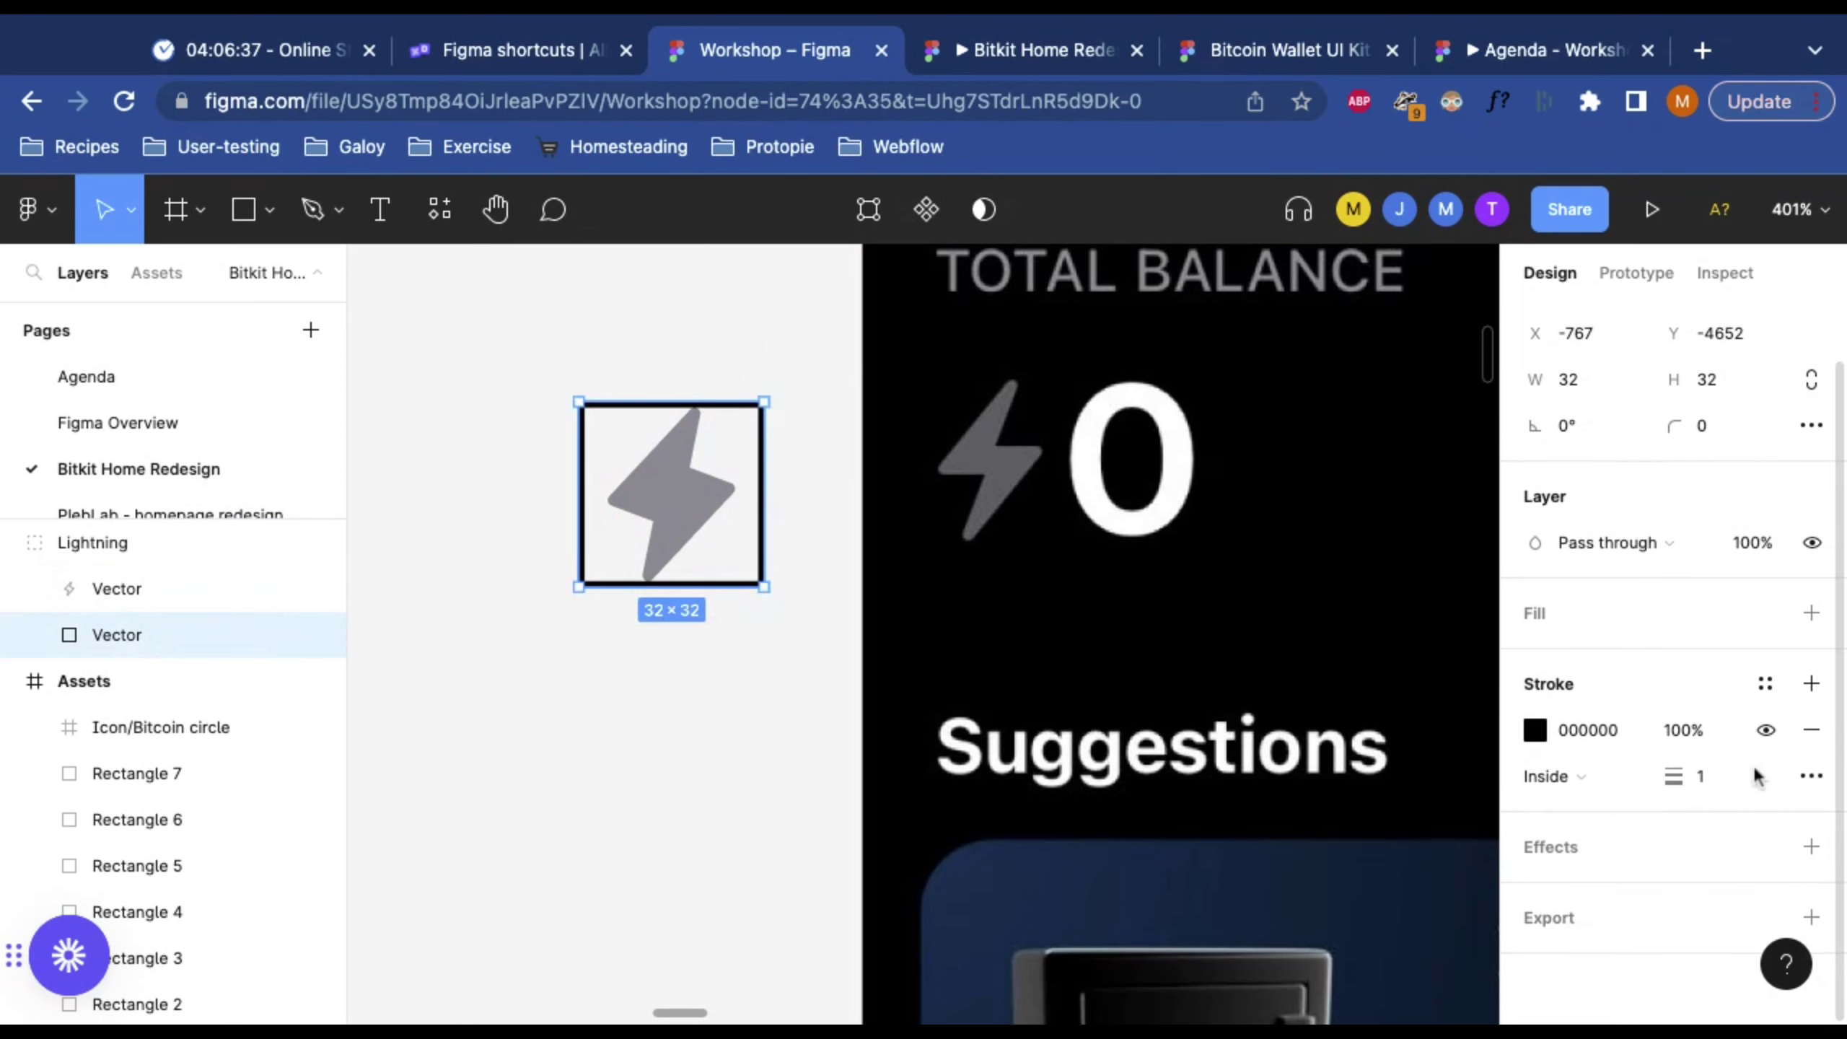
{"action": "left_click", "coordinate": [1813, 737]}
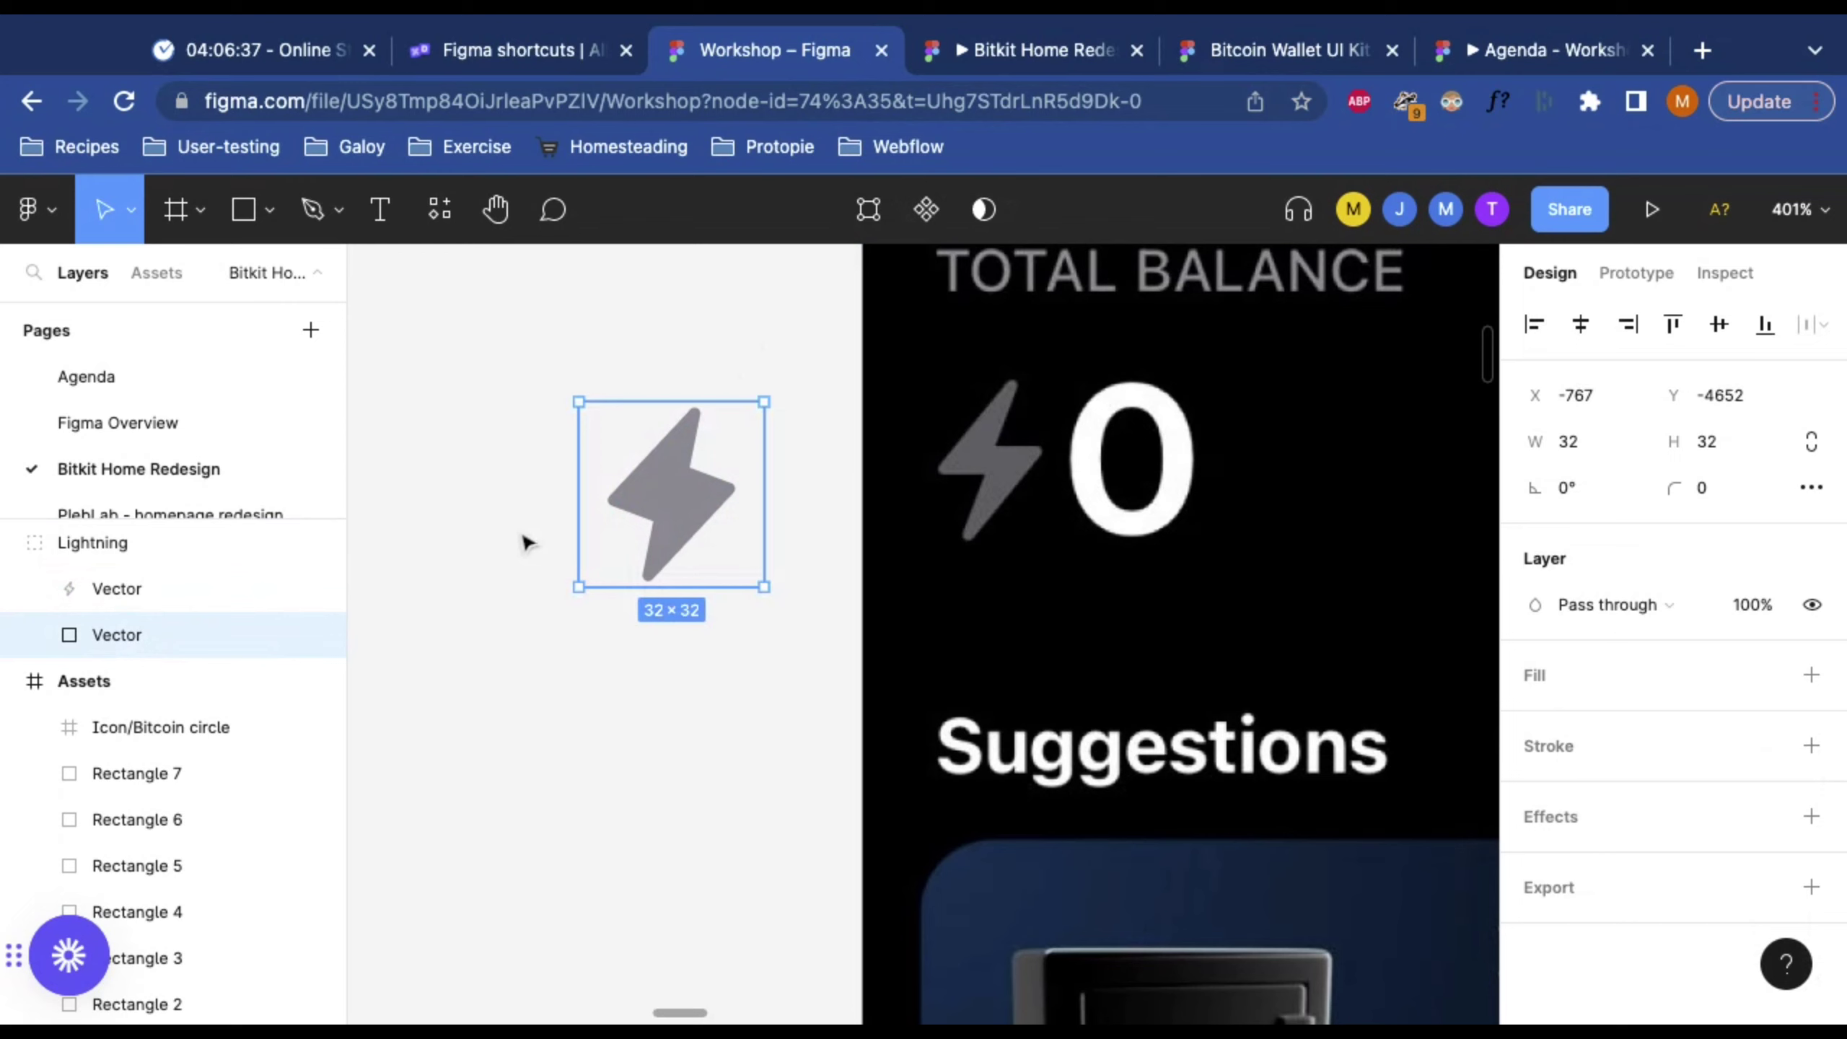
{"action": "left_click", "coordinate": [684, 489]}
{"action": "left_click", "coordinate": [822, 387]}
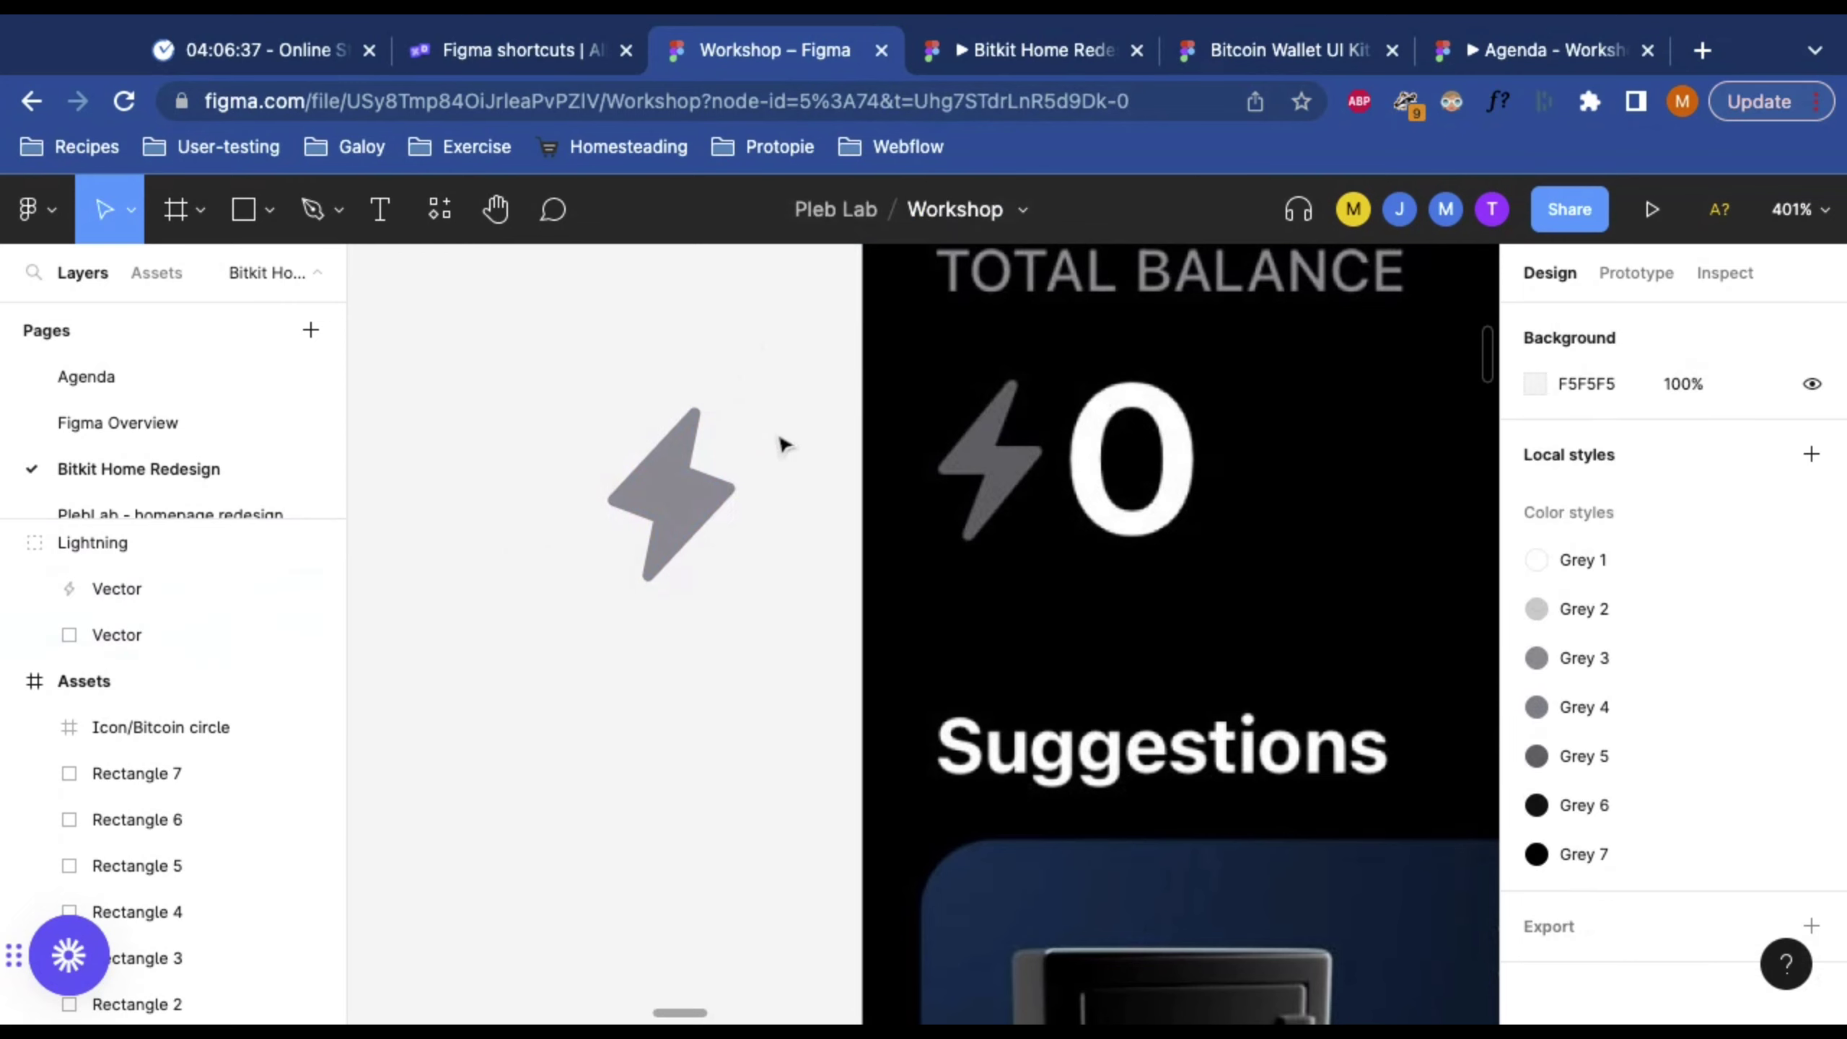
{"action": "left_click", "coordinate": [696, 518]}
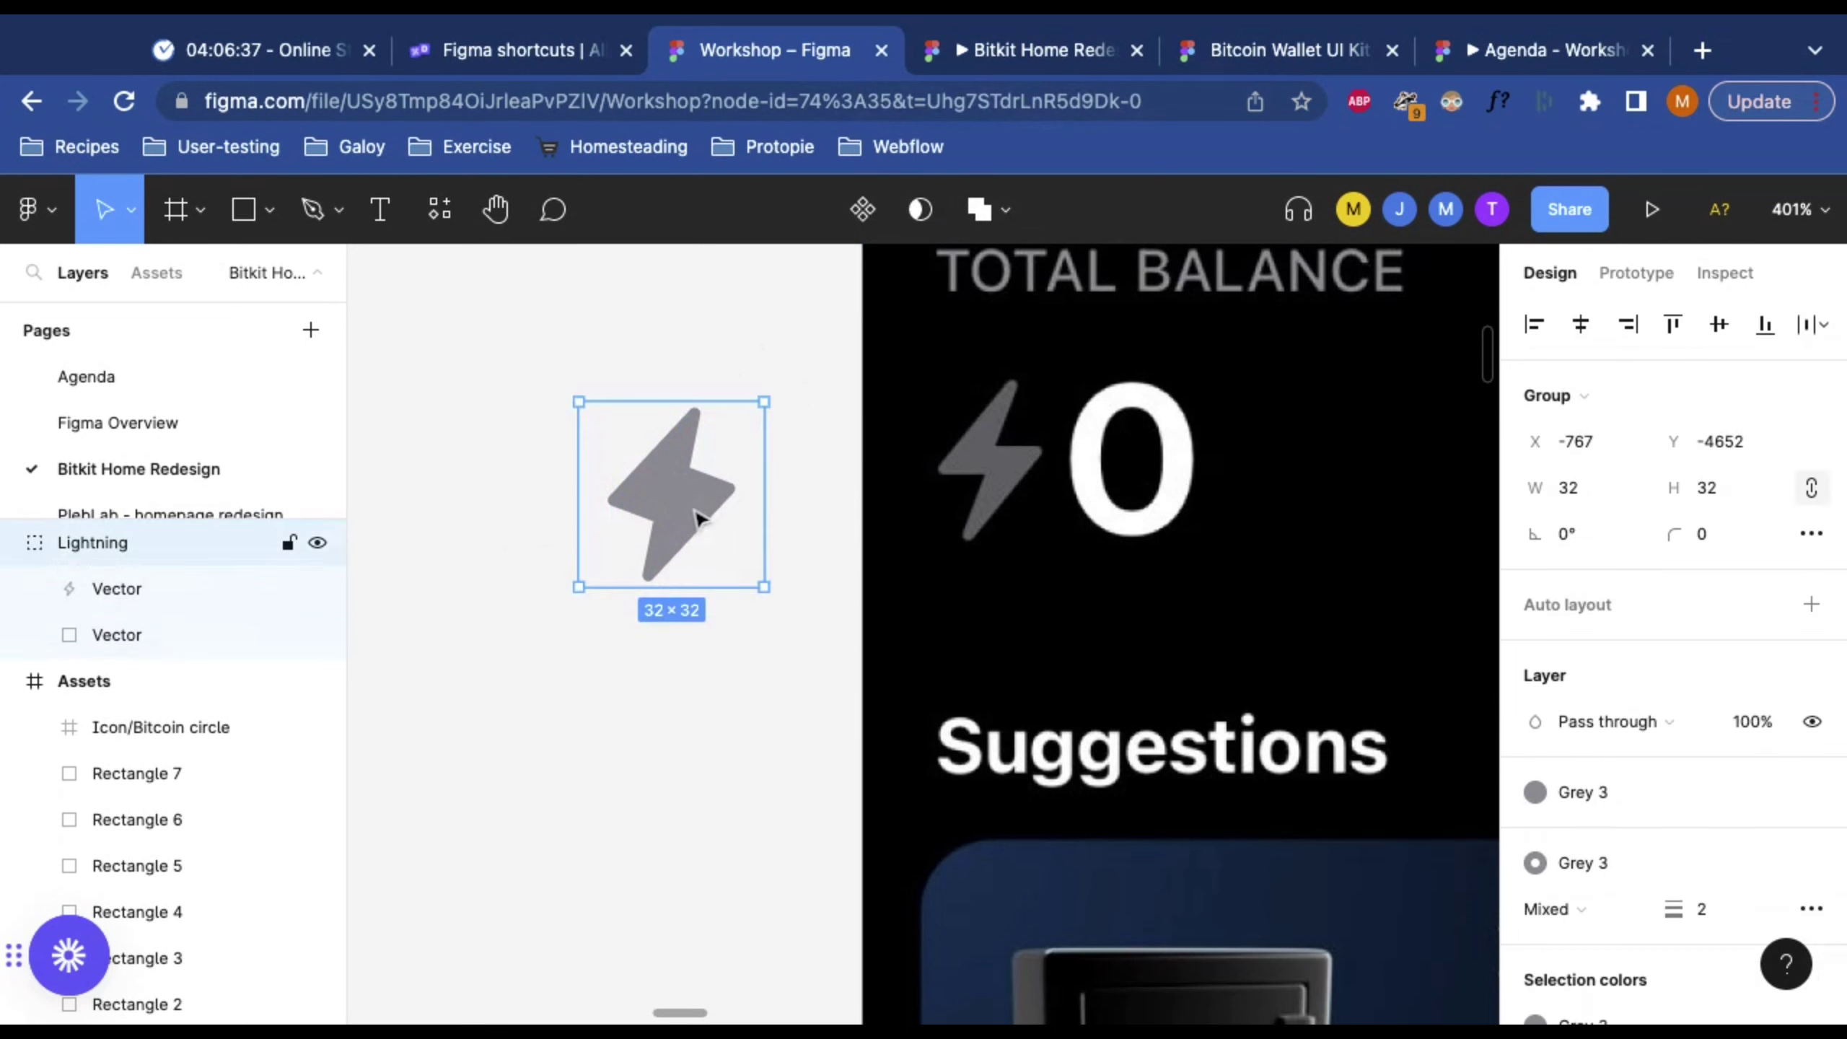
Step: Set the Lightning group to 40% opacity and nudge it left and up over the bolt beside 0
{"action": "key", "text": "4"}
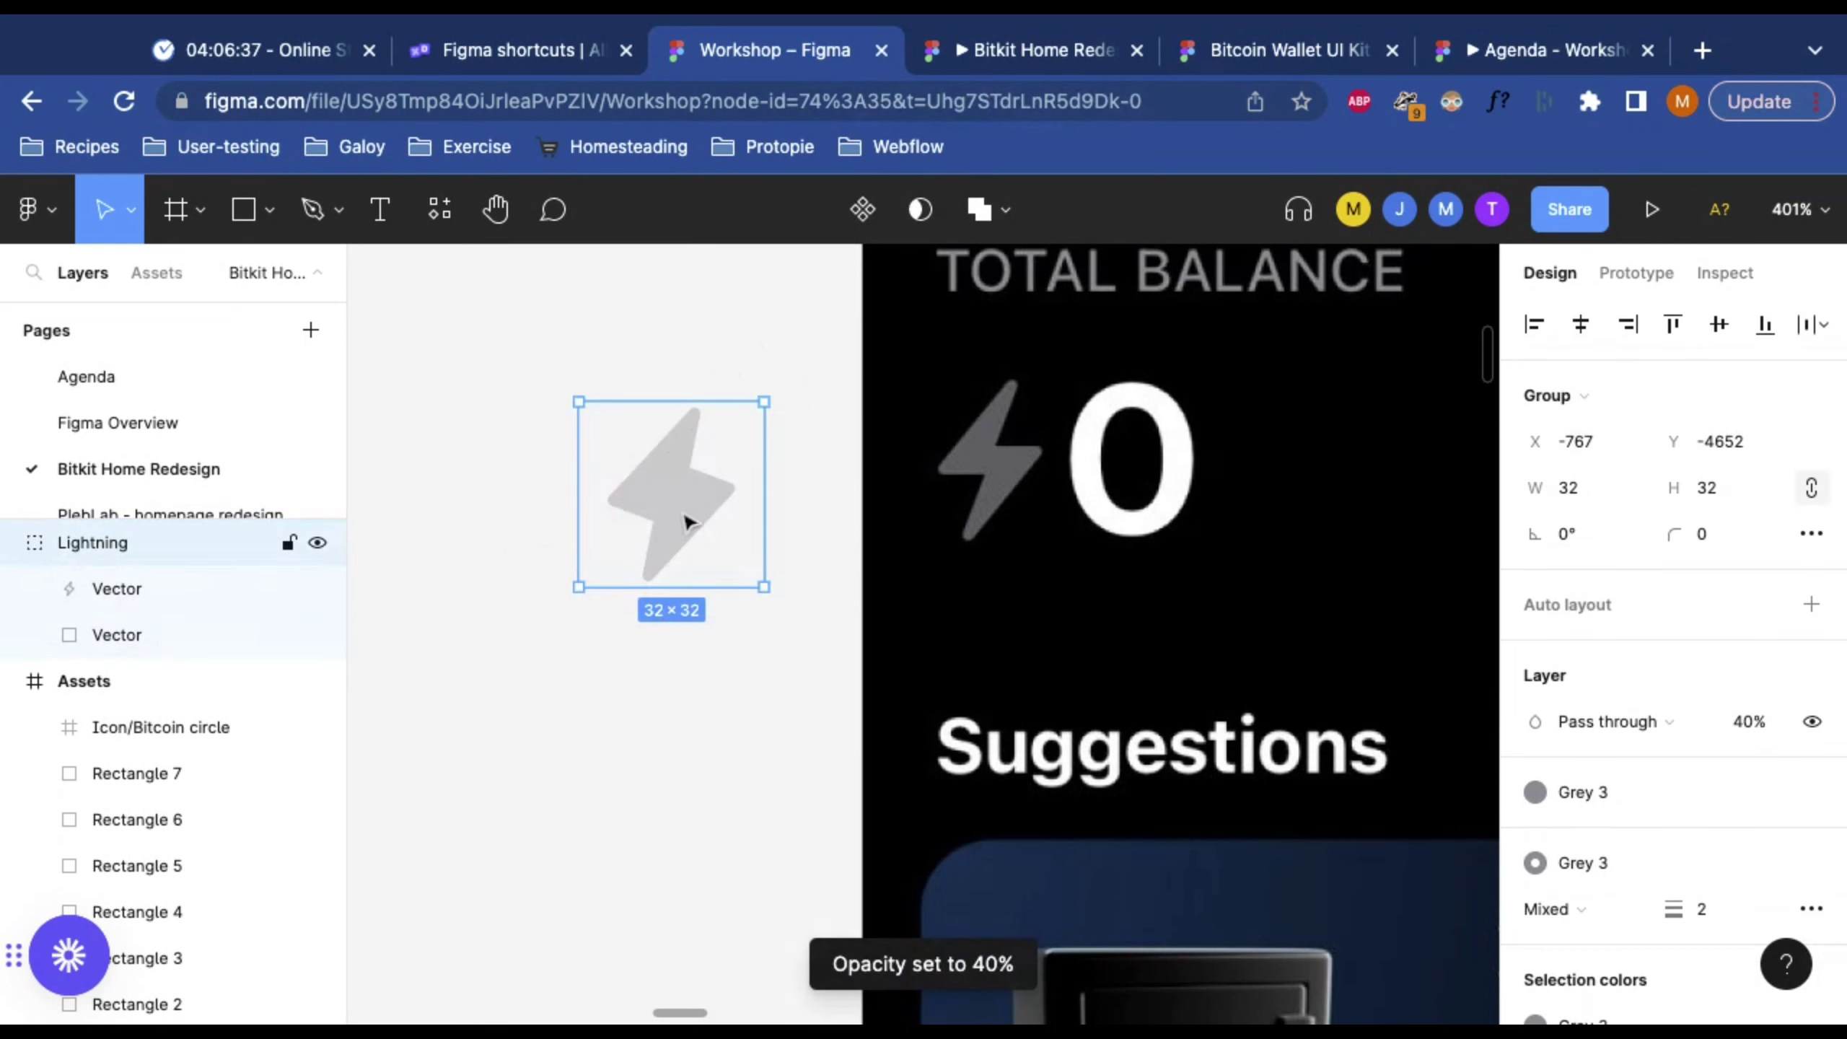
{"action": "key", "text": "Left"}
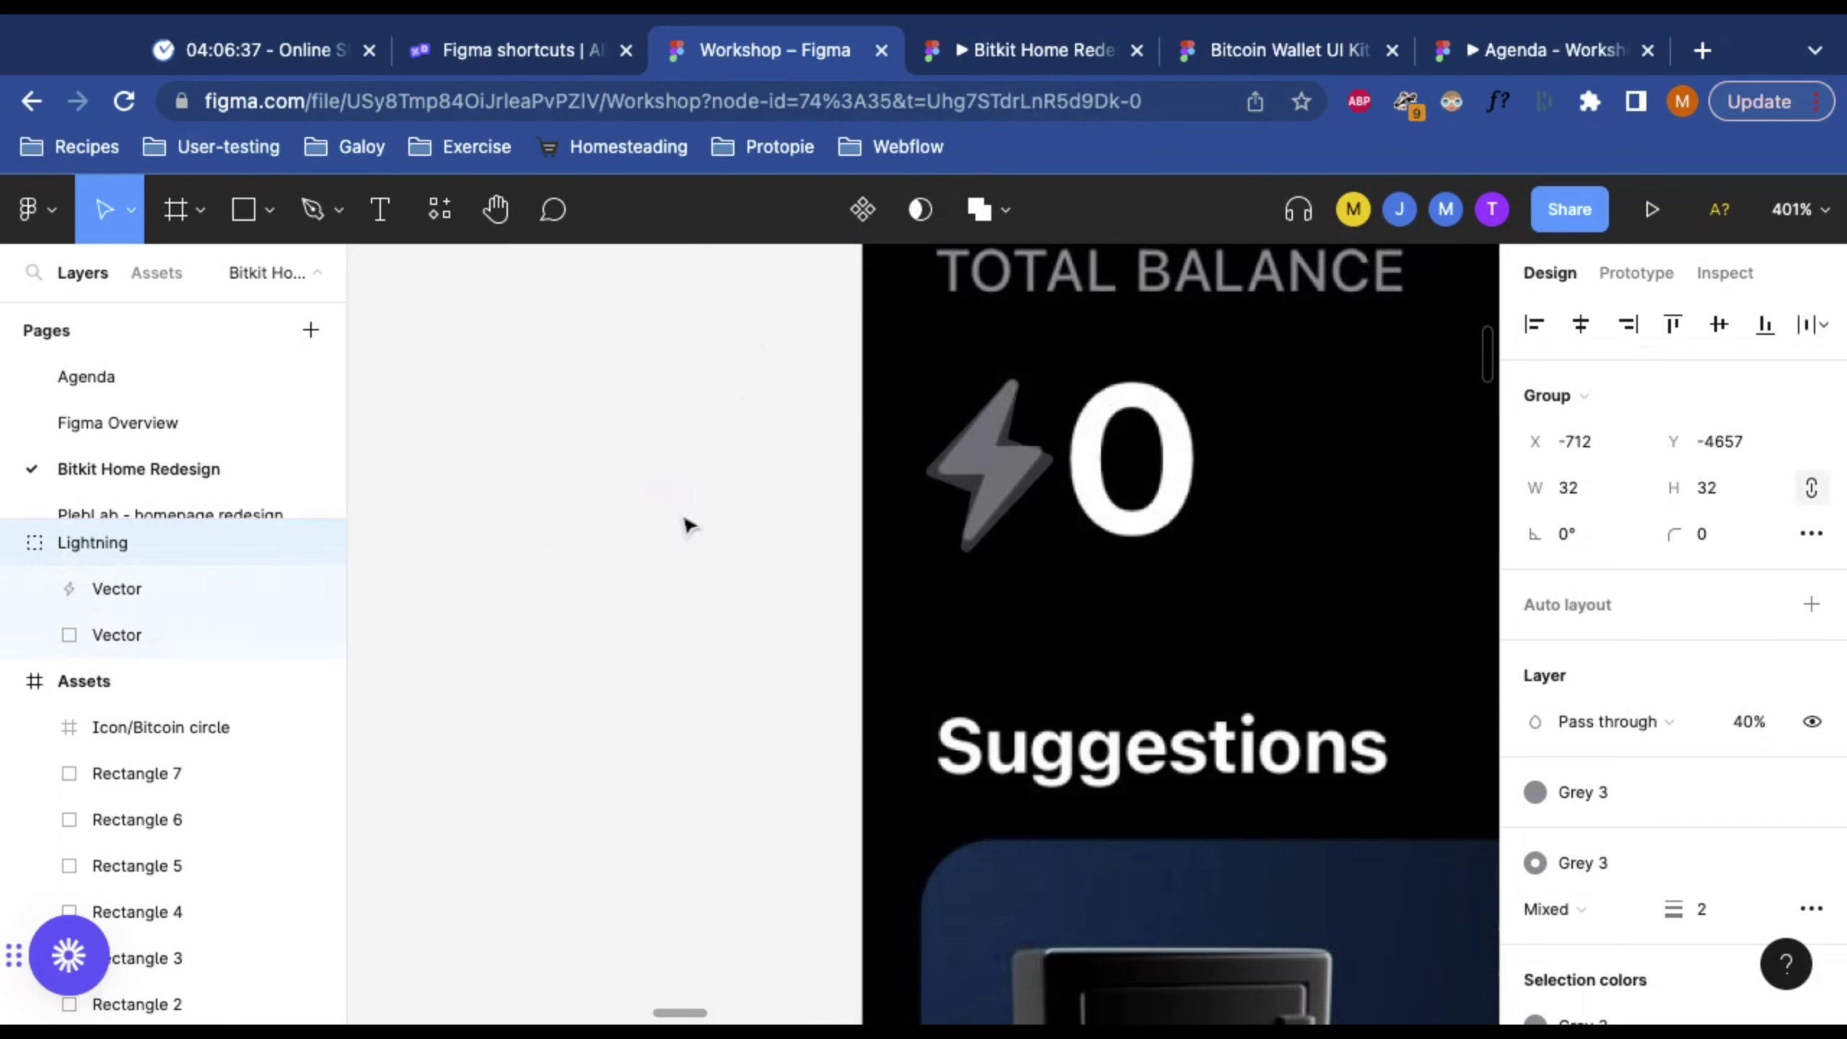
{"action": "key", "text": "Up"}
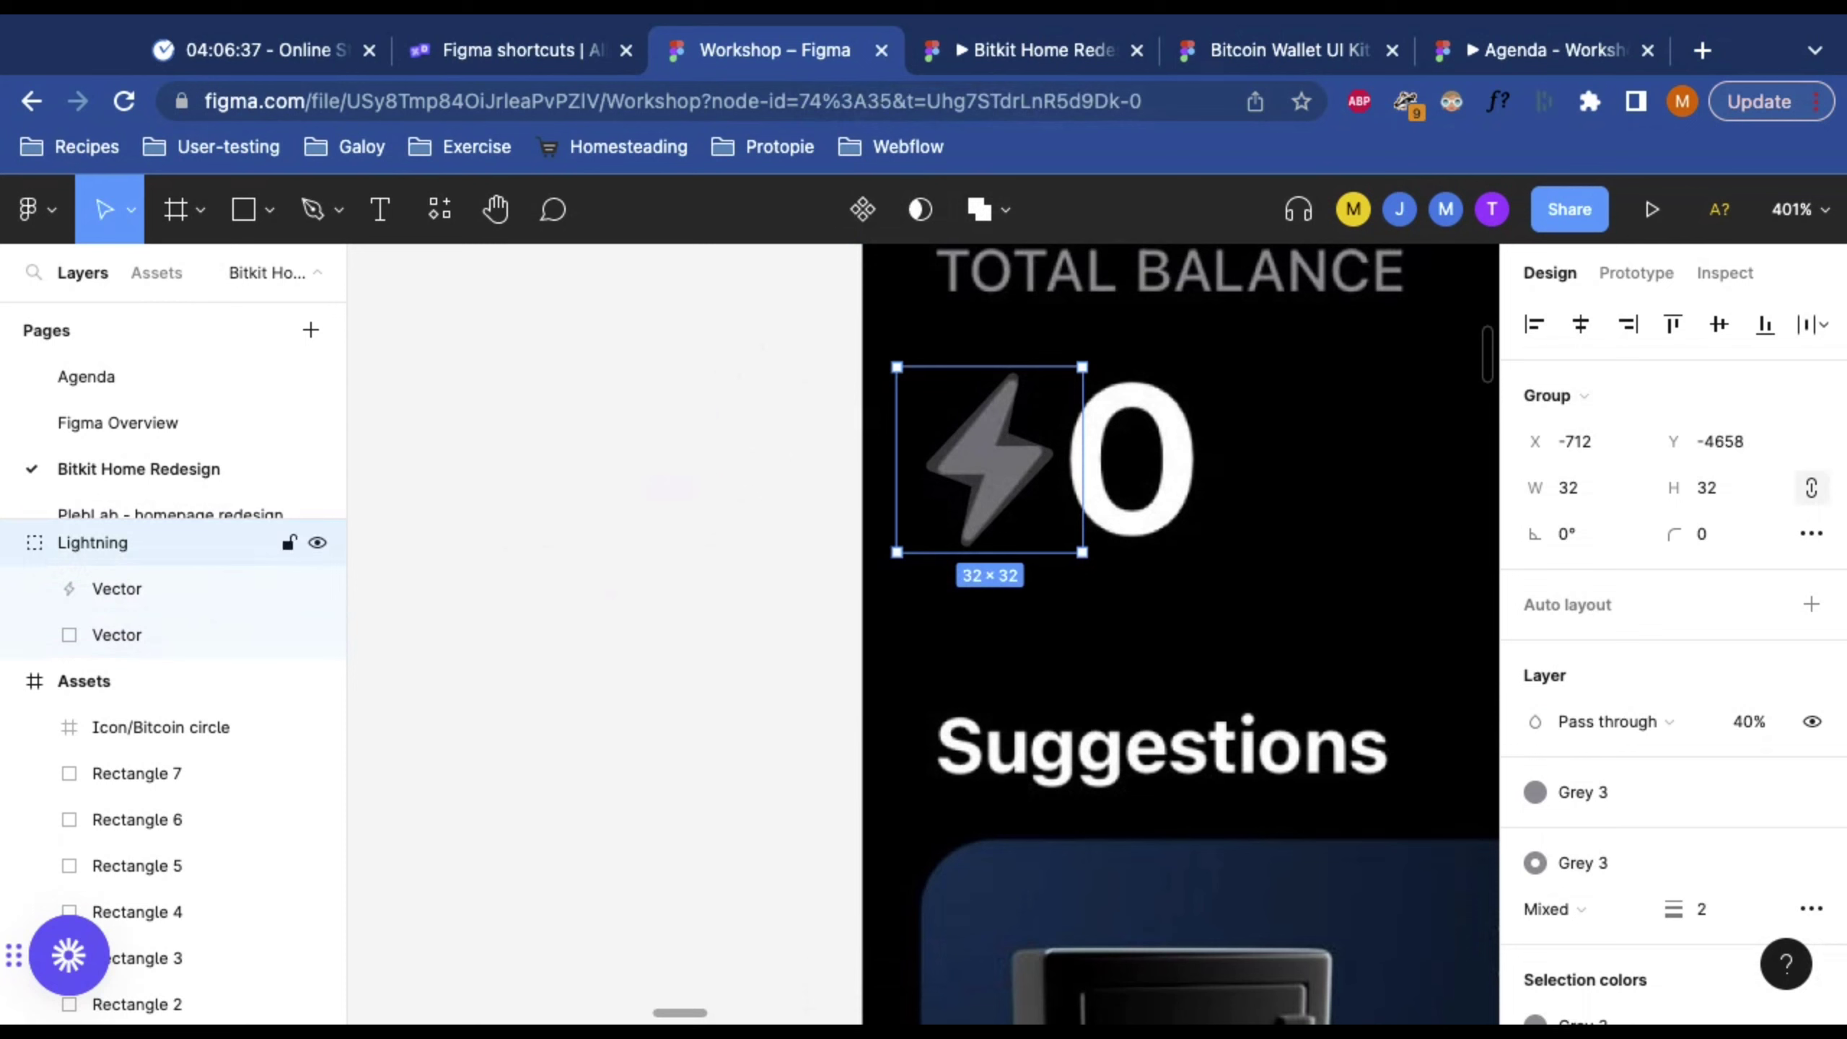
{"action": "key", "text": "shift+2"}
{"action": "key", "text": "minus"}
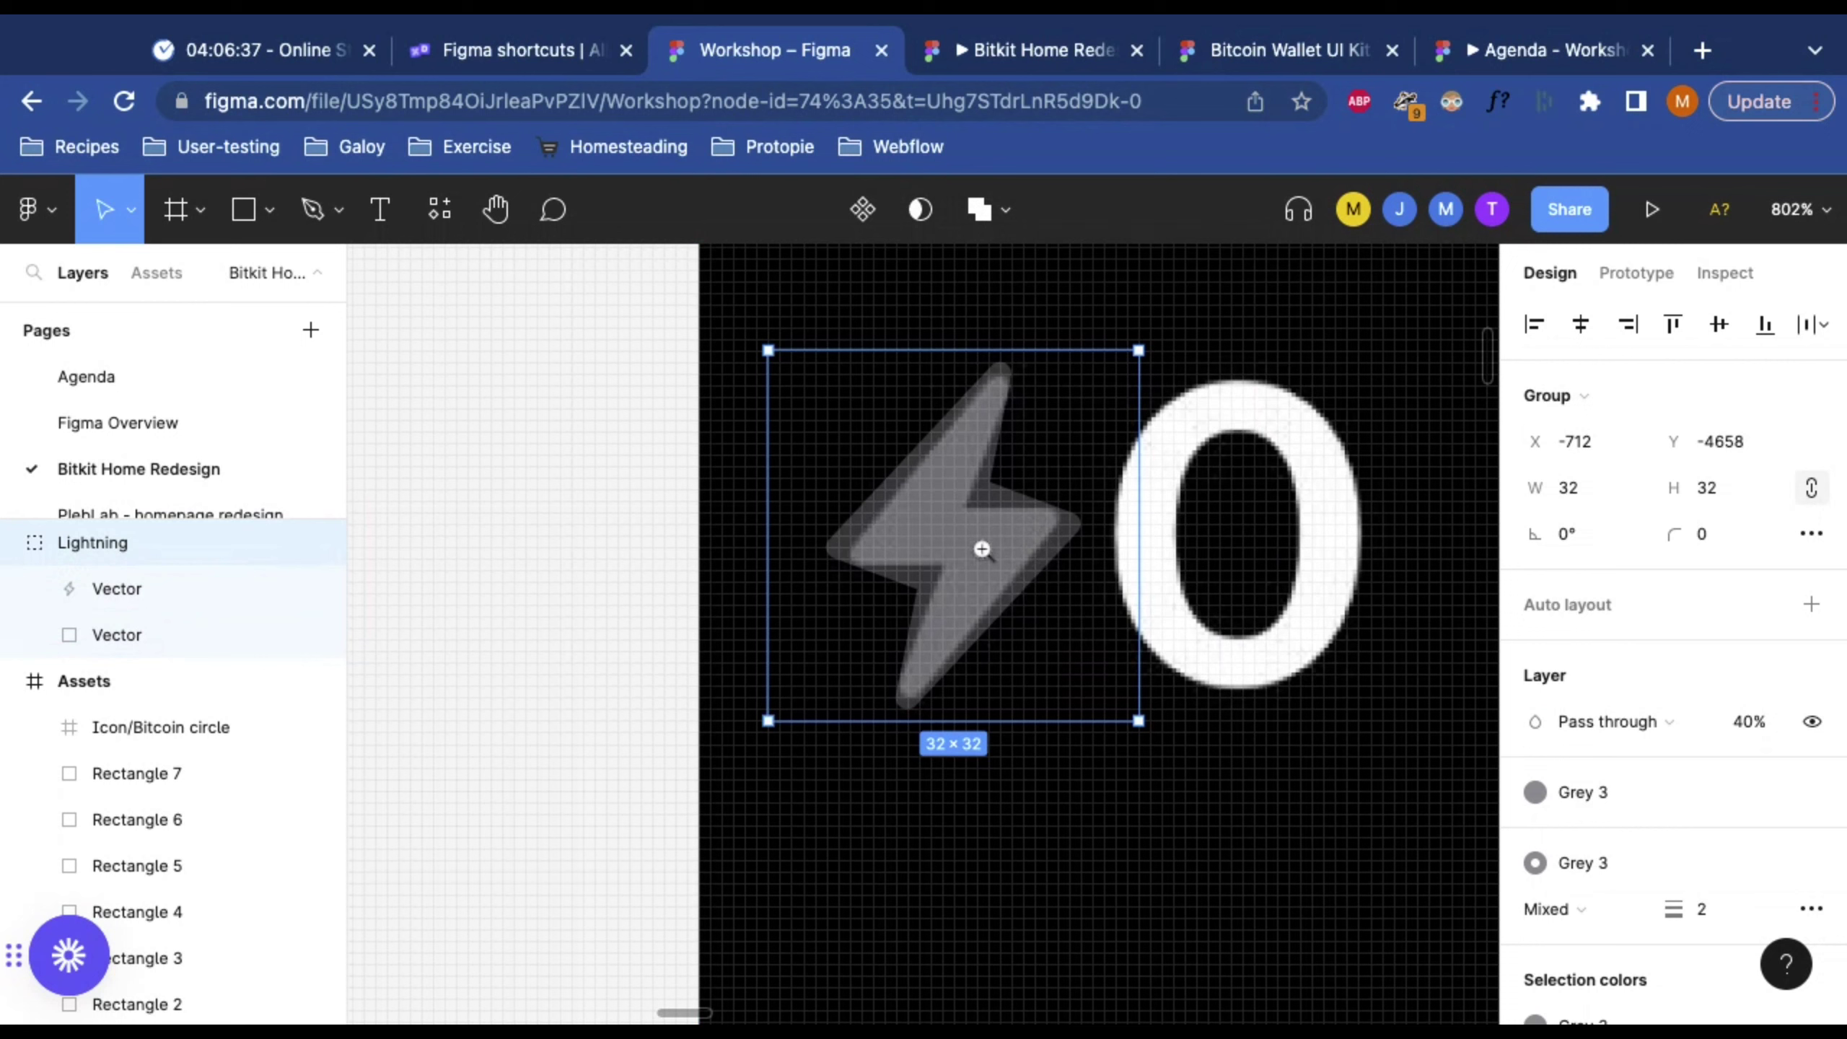
Step: Zoom in on the lightning icon and enter point editing on its inner bolt Vector
{"action": "left_click", "coordinate": [991, 480], "text": "alt"}
{"action": "left_click", "coordinate": [991, 481], "text": "alt"}
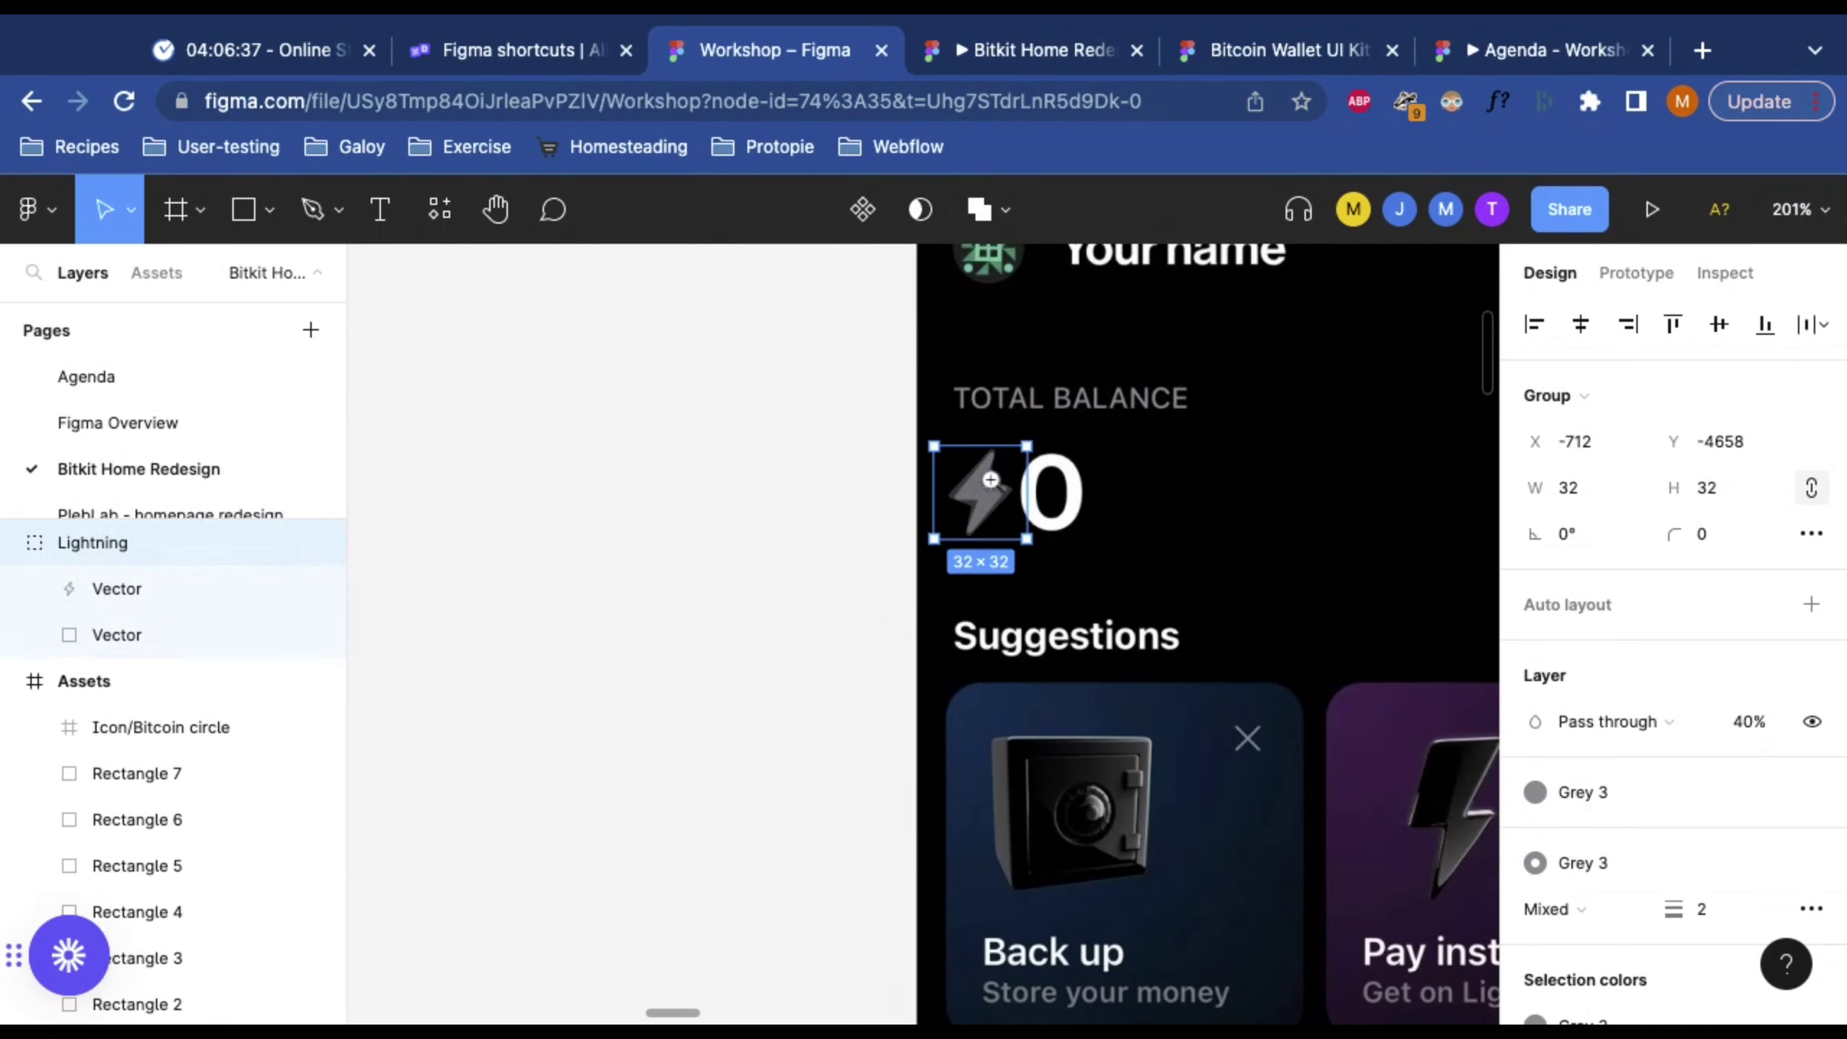
{"action": "left_click", "coordinate": [998, 478]}
{"action": "left_click", "coordinate": [1005, 495]}
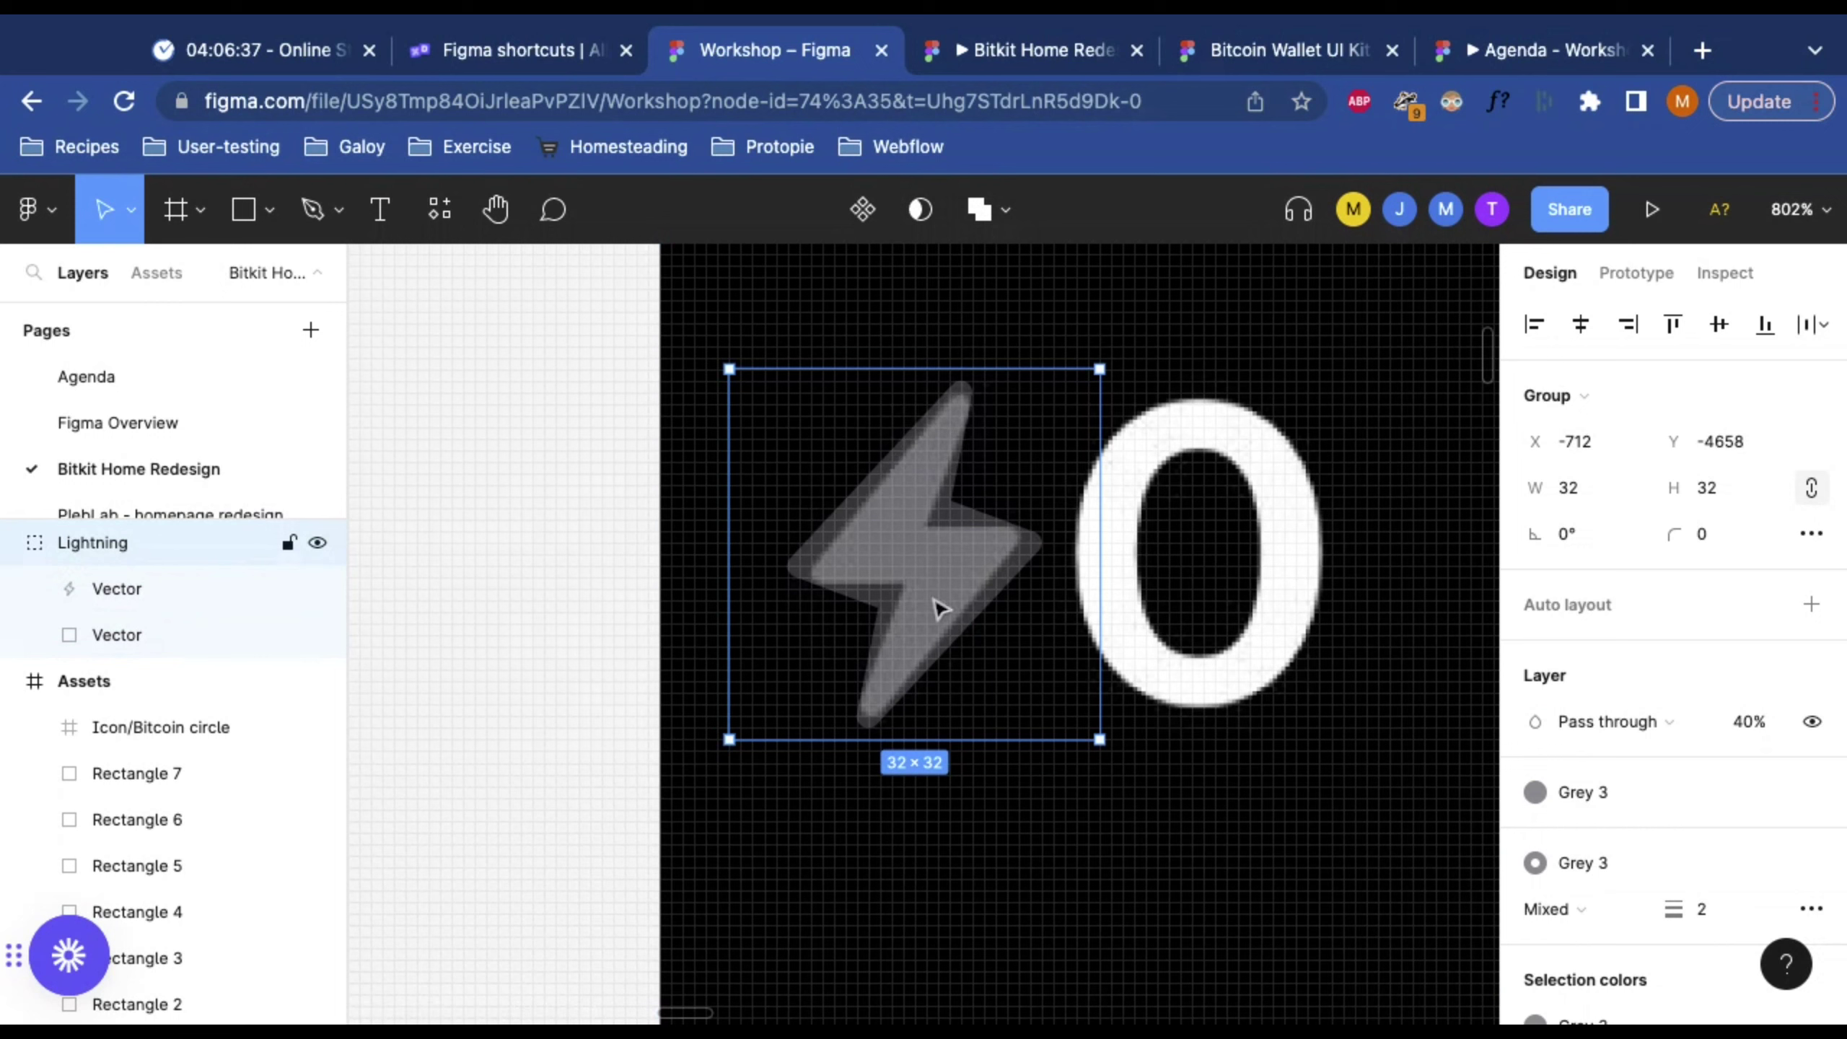
{"action": "left_click", "coordinate": [116, 589]}
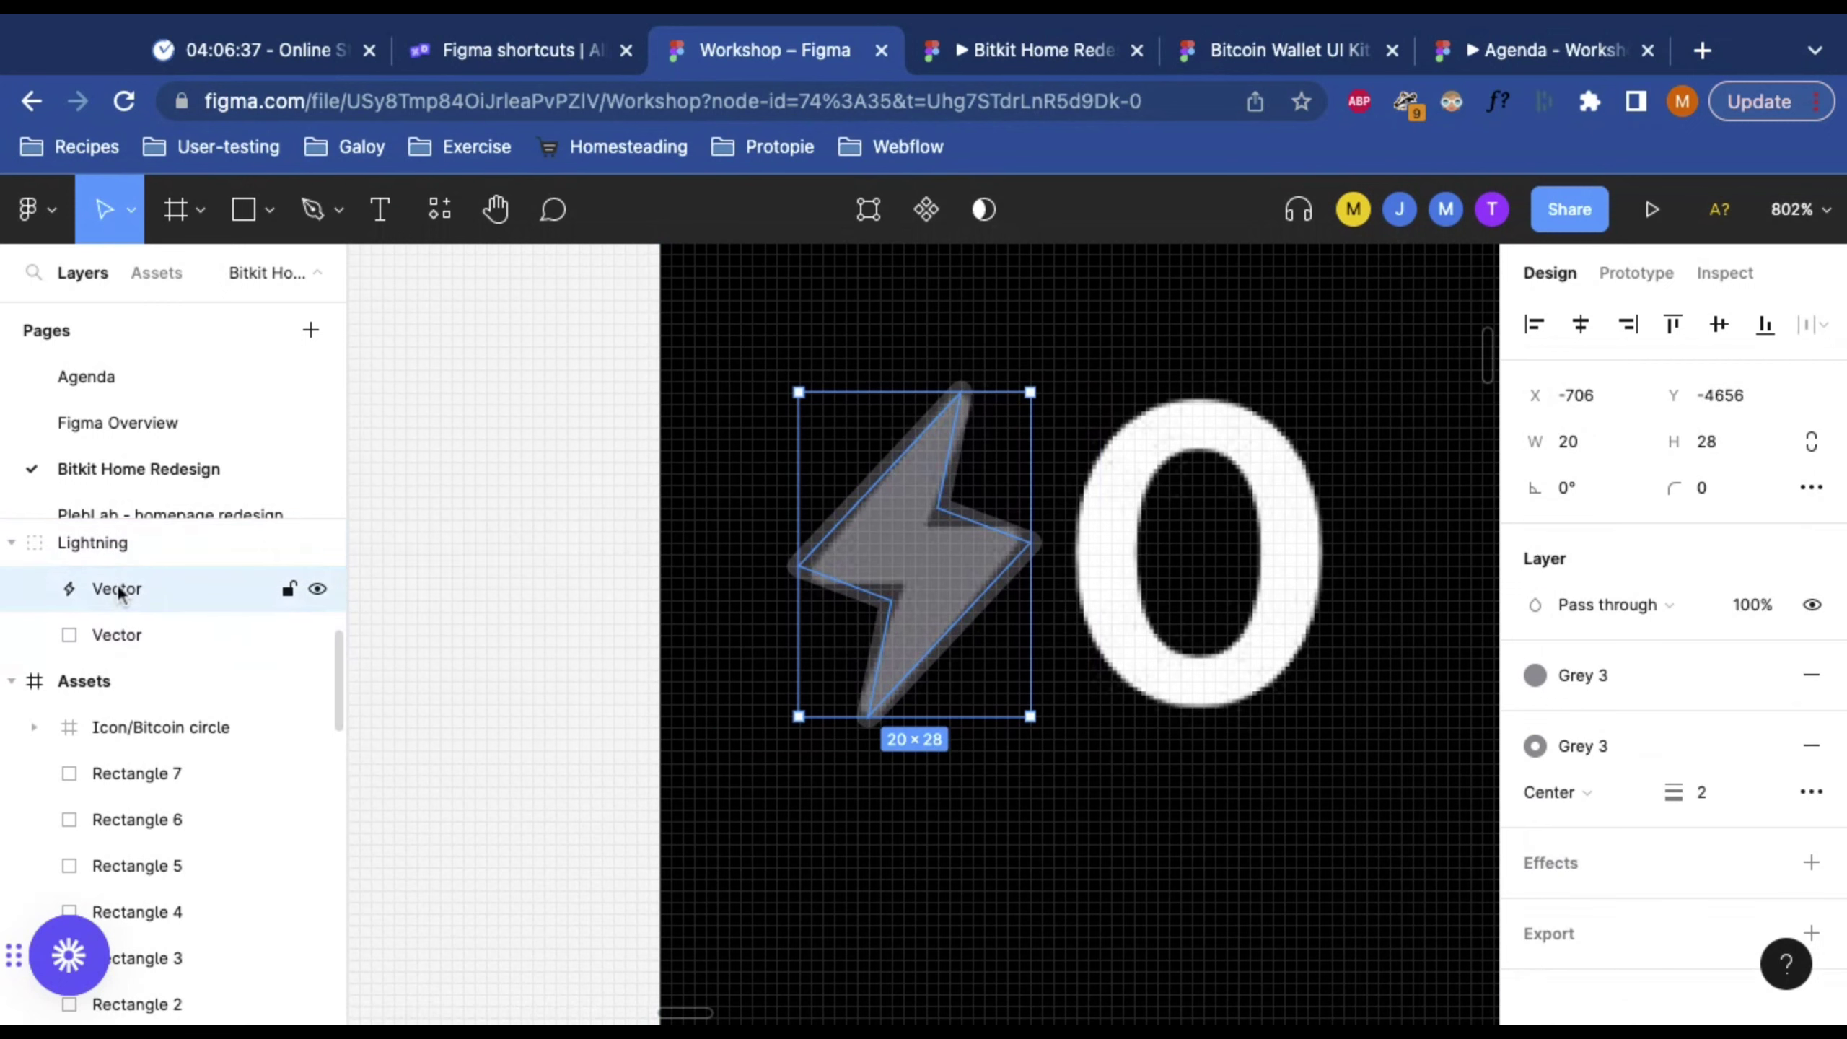
{"action": "key", "text": "Return"}
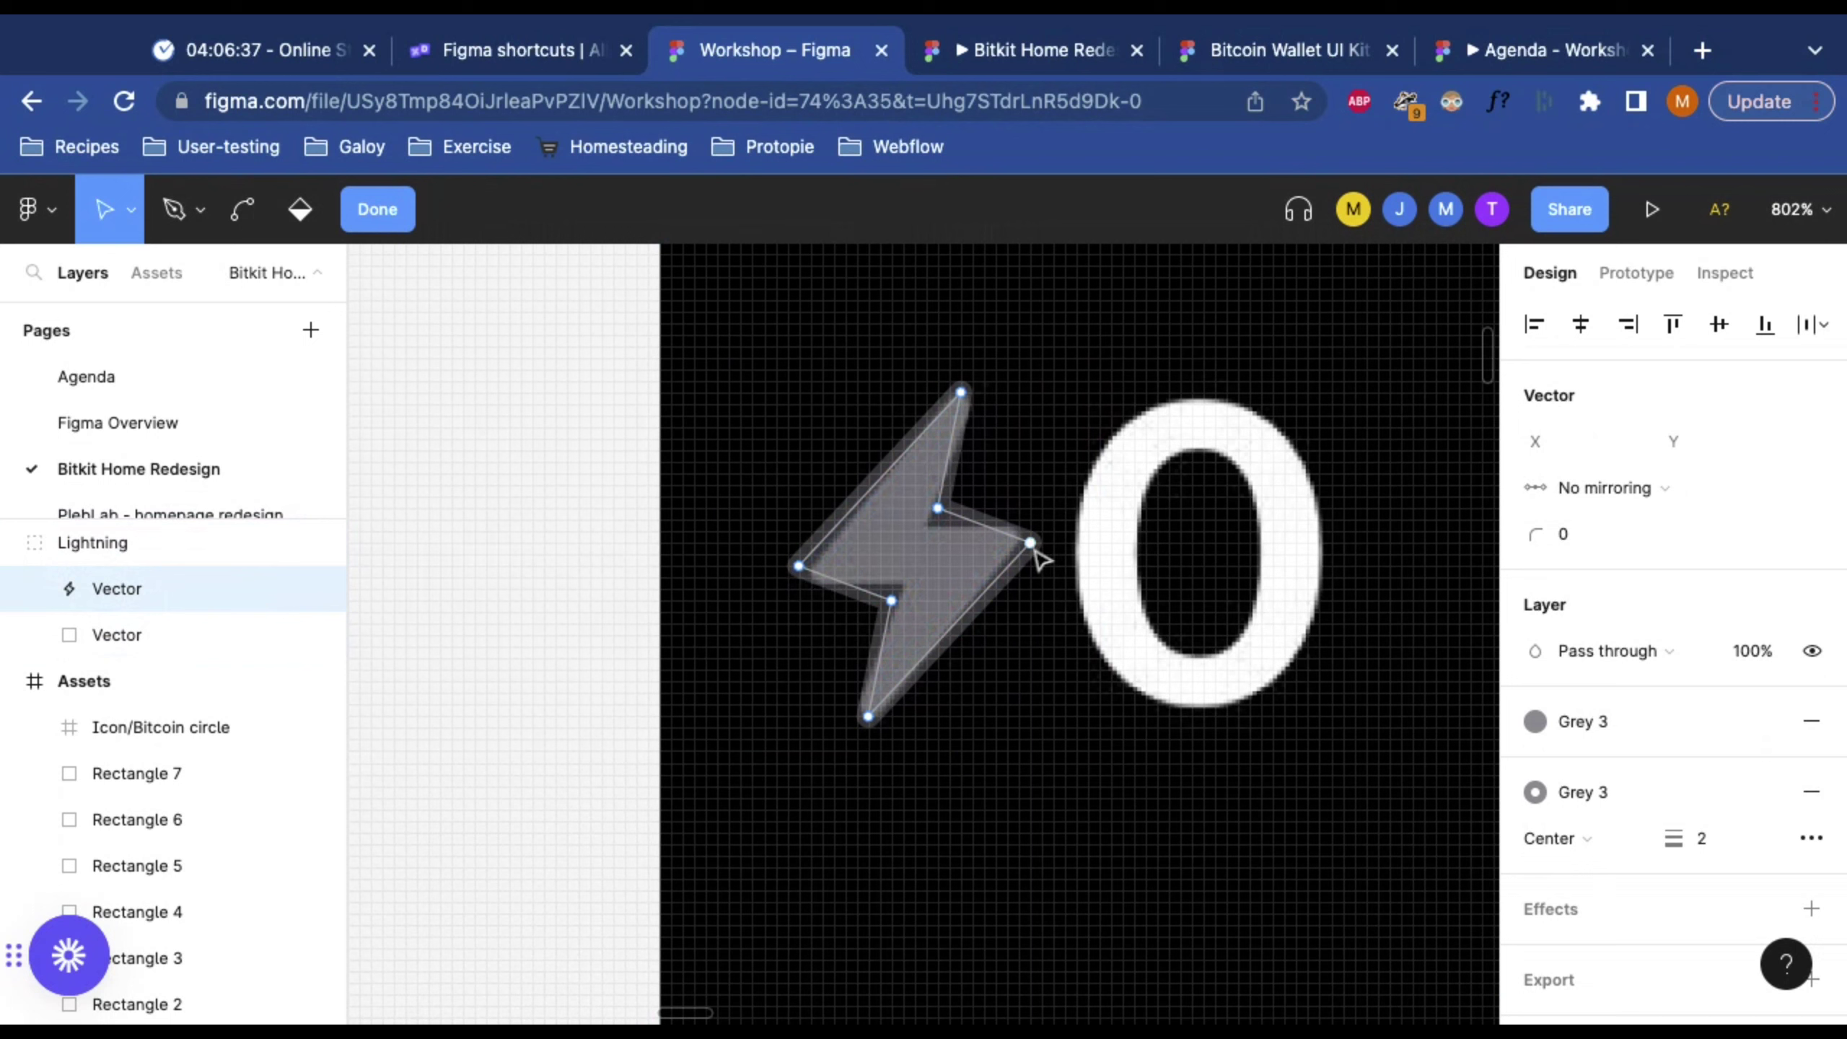
Step: Drag and nudge the bolt's anchors into a slimmer 17.5 × 27 shape tracing the mockup's bolt
{"action": "left_click_drag", "start_coordinate": [1032, 543], "coordinate": [939, 525]}
{"action": "left_click_drag", "start_coordinate": [962, 394], "coordinate": [967, 403]}
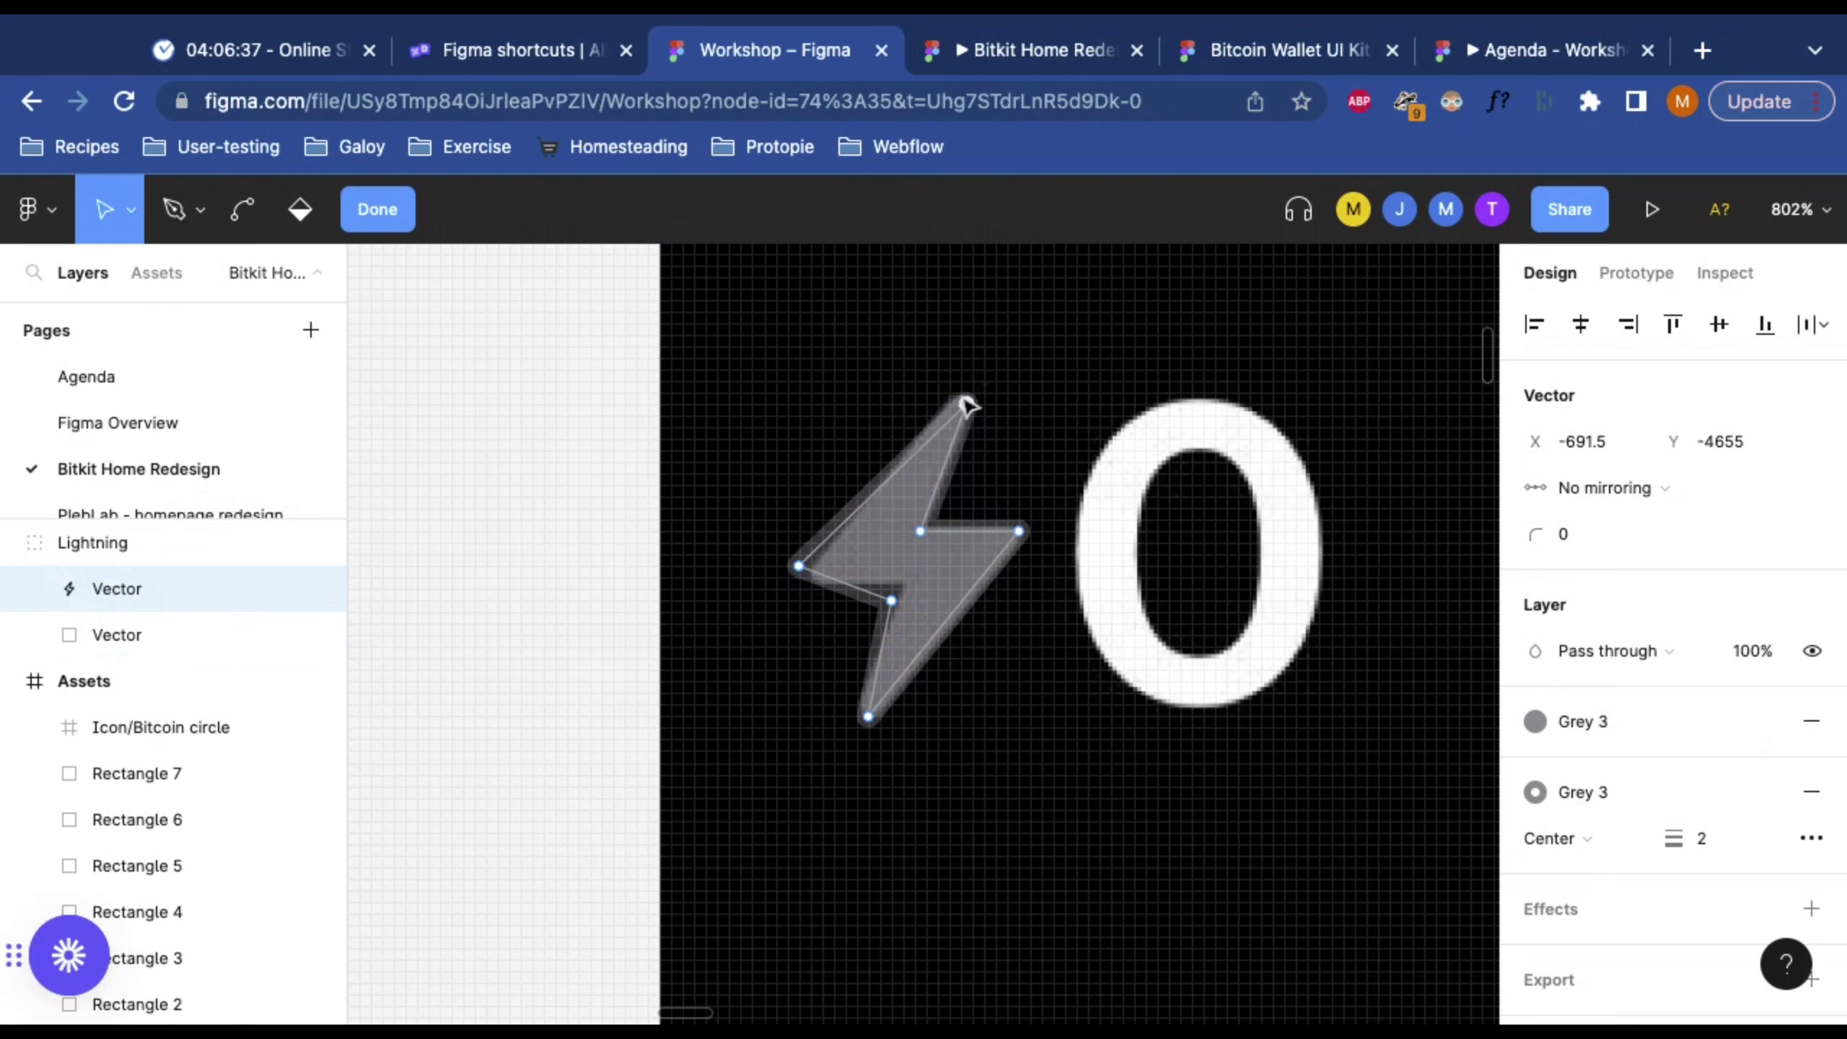
{"action": "left_click", "coordinate": [800, 568]}
{"action": "key", "text": "Right"}
{"action": "key", "text": "Right"}
{"action": "key", "text": "Right"}
{"action": "key", "text": "Right"}
{"action": "key", "text": "Down"}
{"action": "key", "text": "Left"}
{"action": "key", "text": "Left"}
{"action": "left_click_drag", "start_coordinate": [889, 603], "coordinate": [896, 607]}
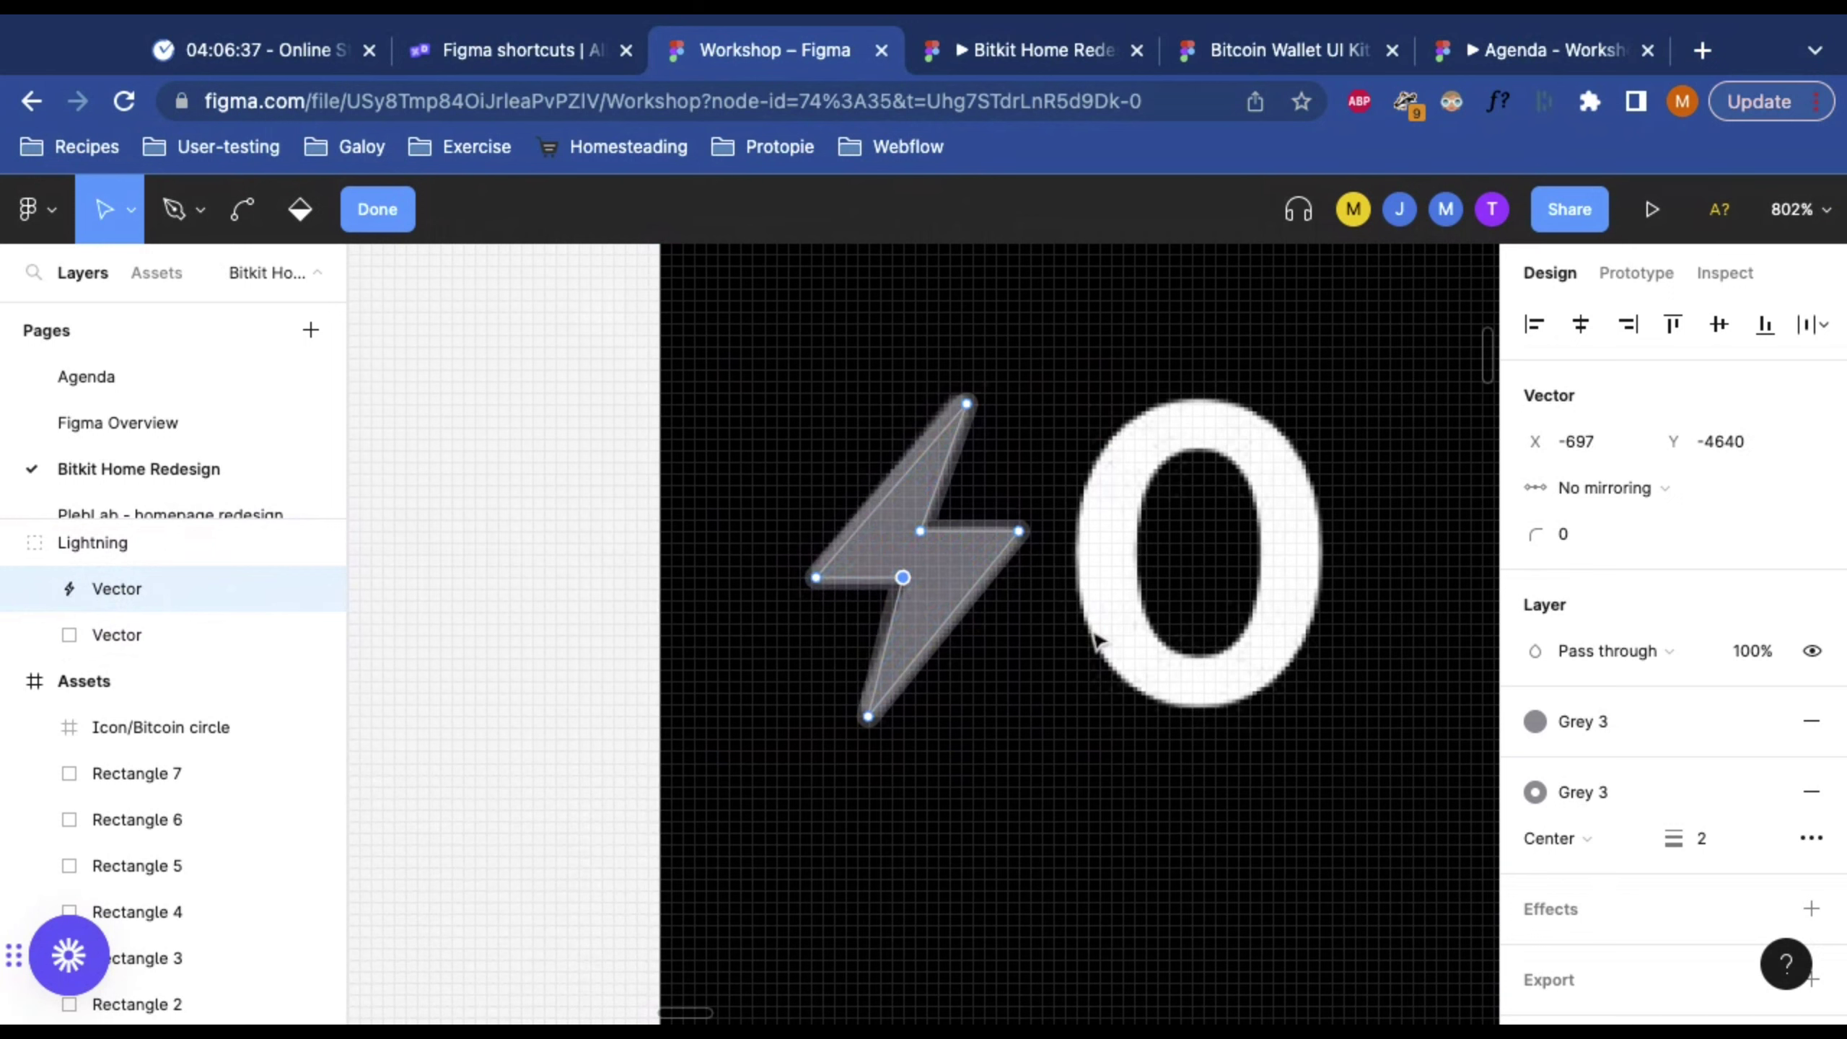
{"action": "key", "text": "Escape"}
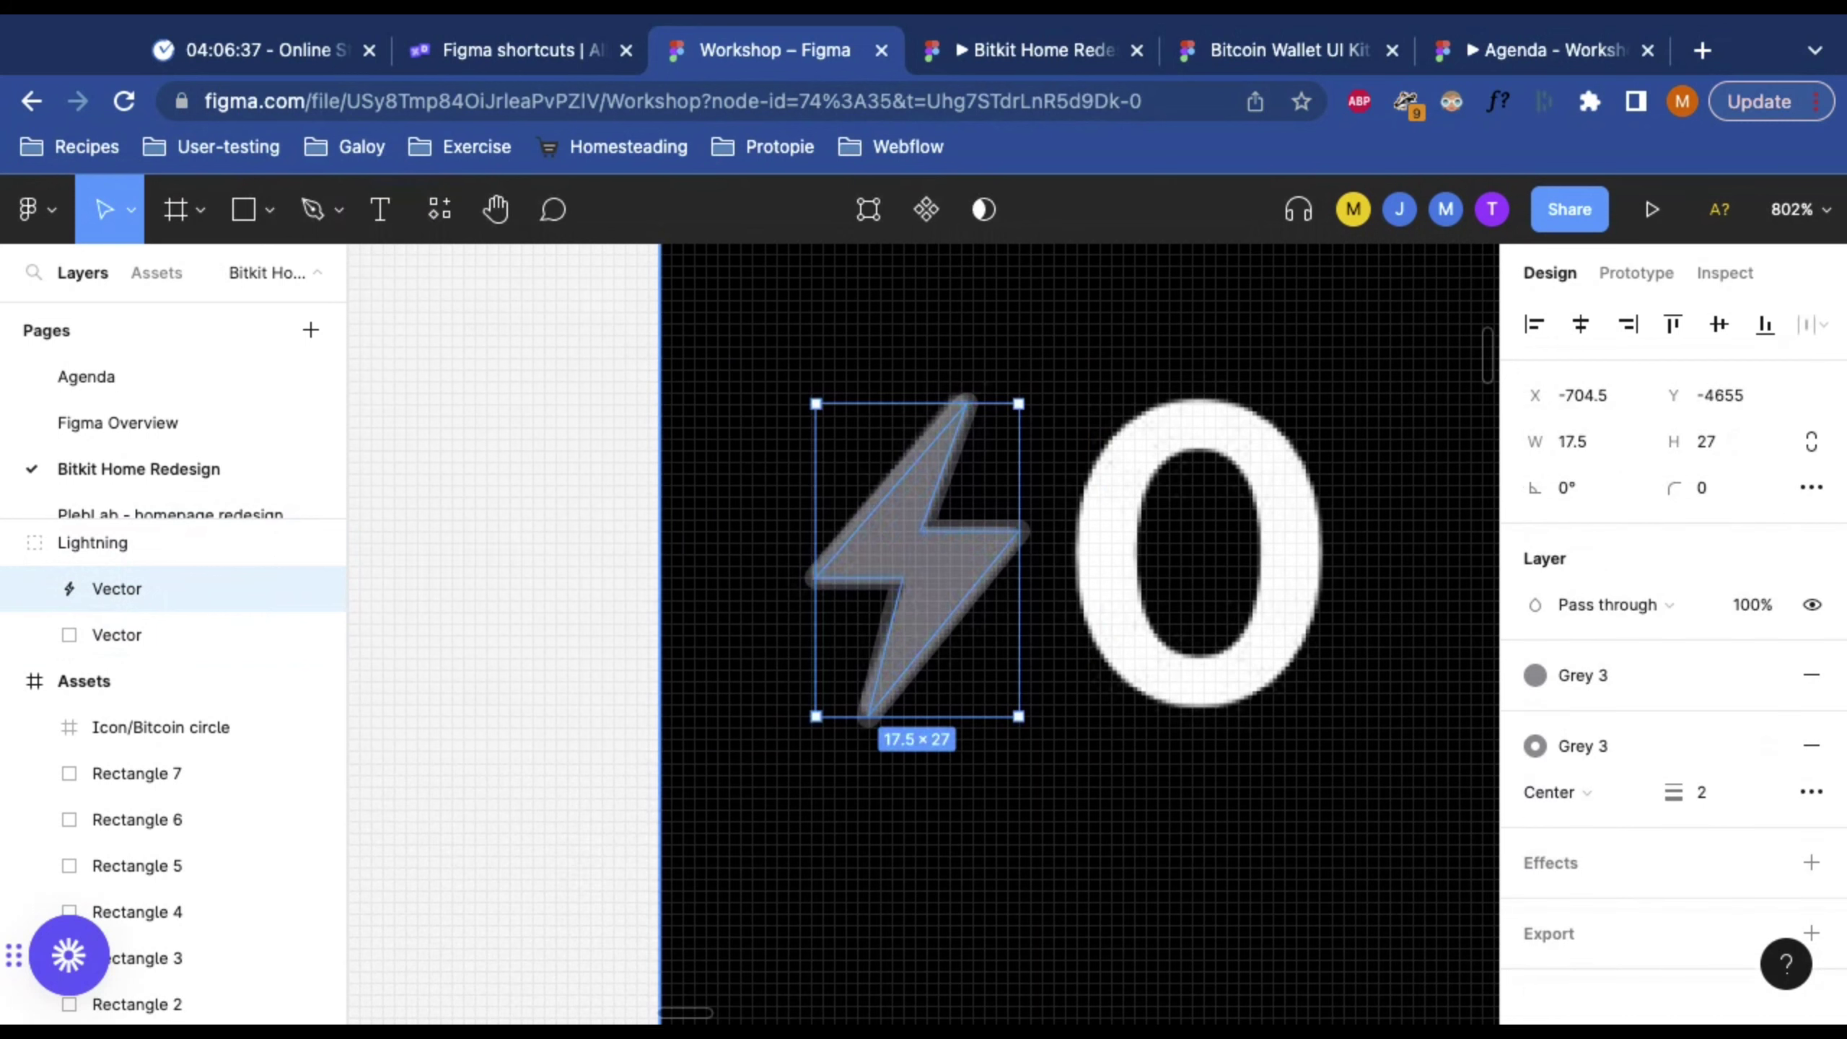
{"action": "key", "text": "Return"}
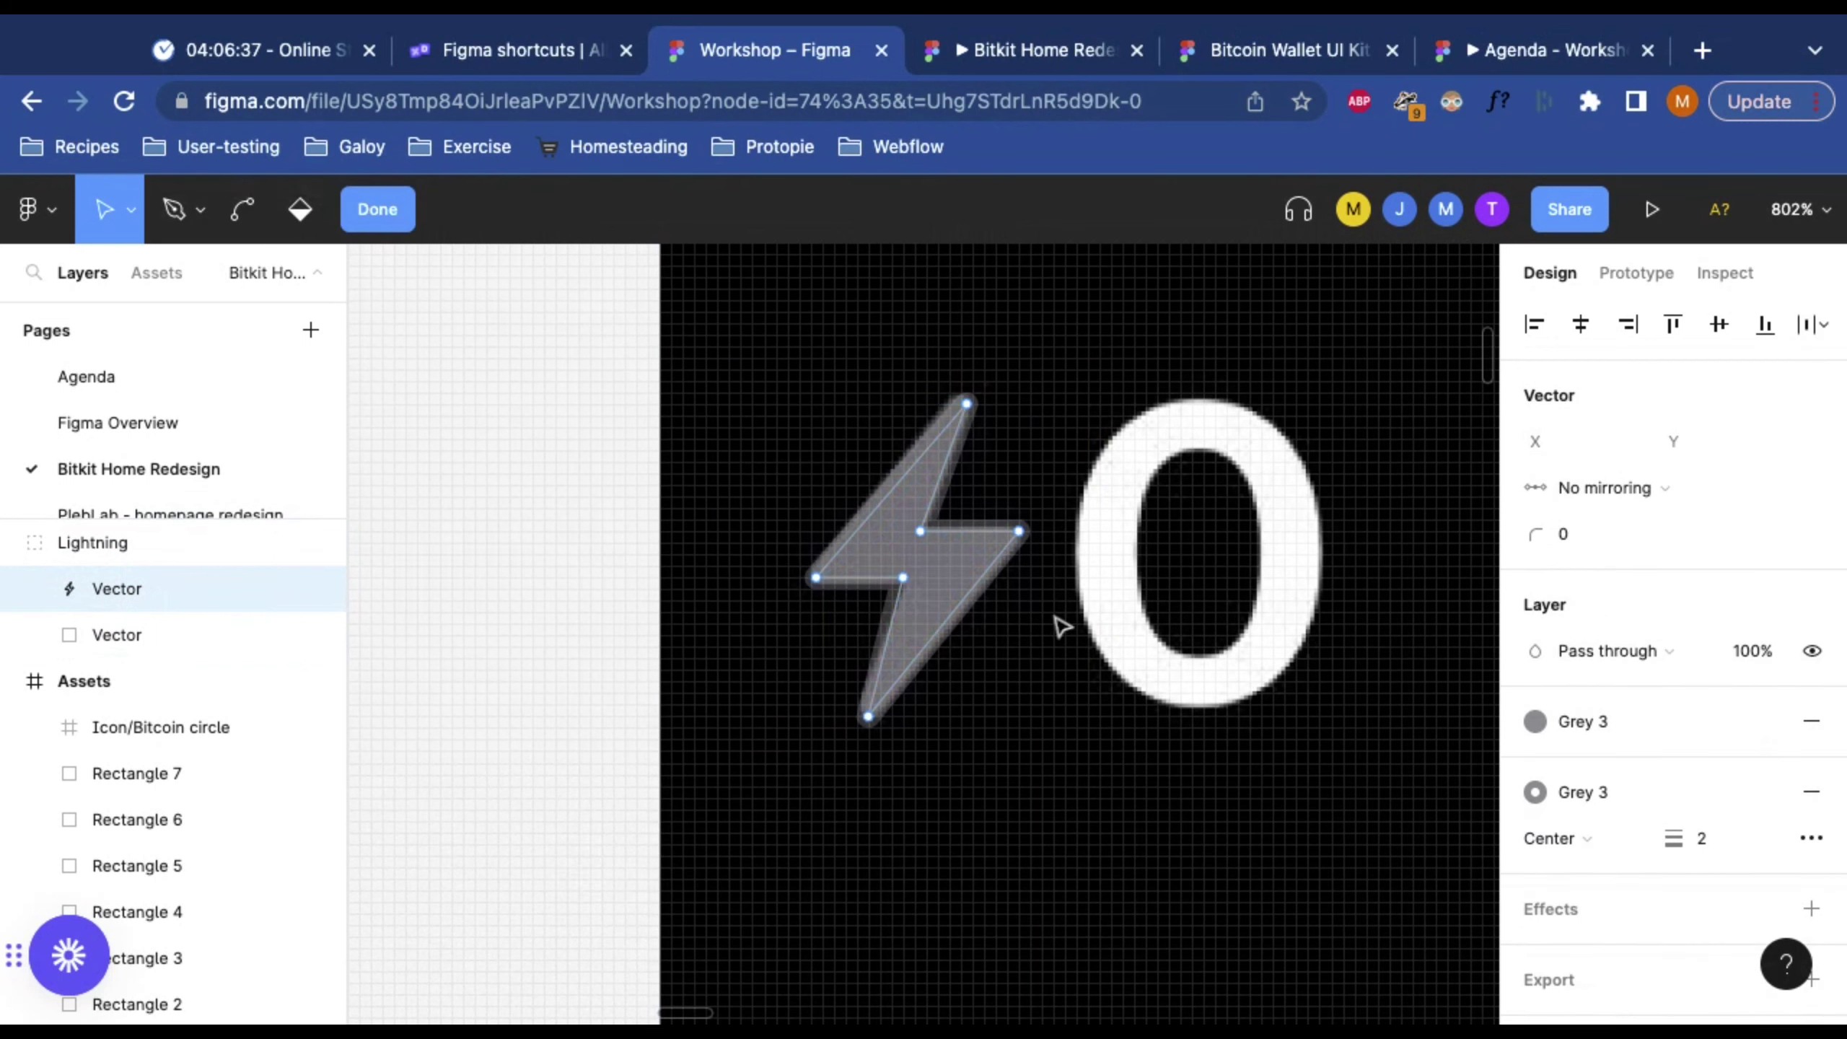
{"action": "left_click", "coordinate": [961, 404]}
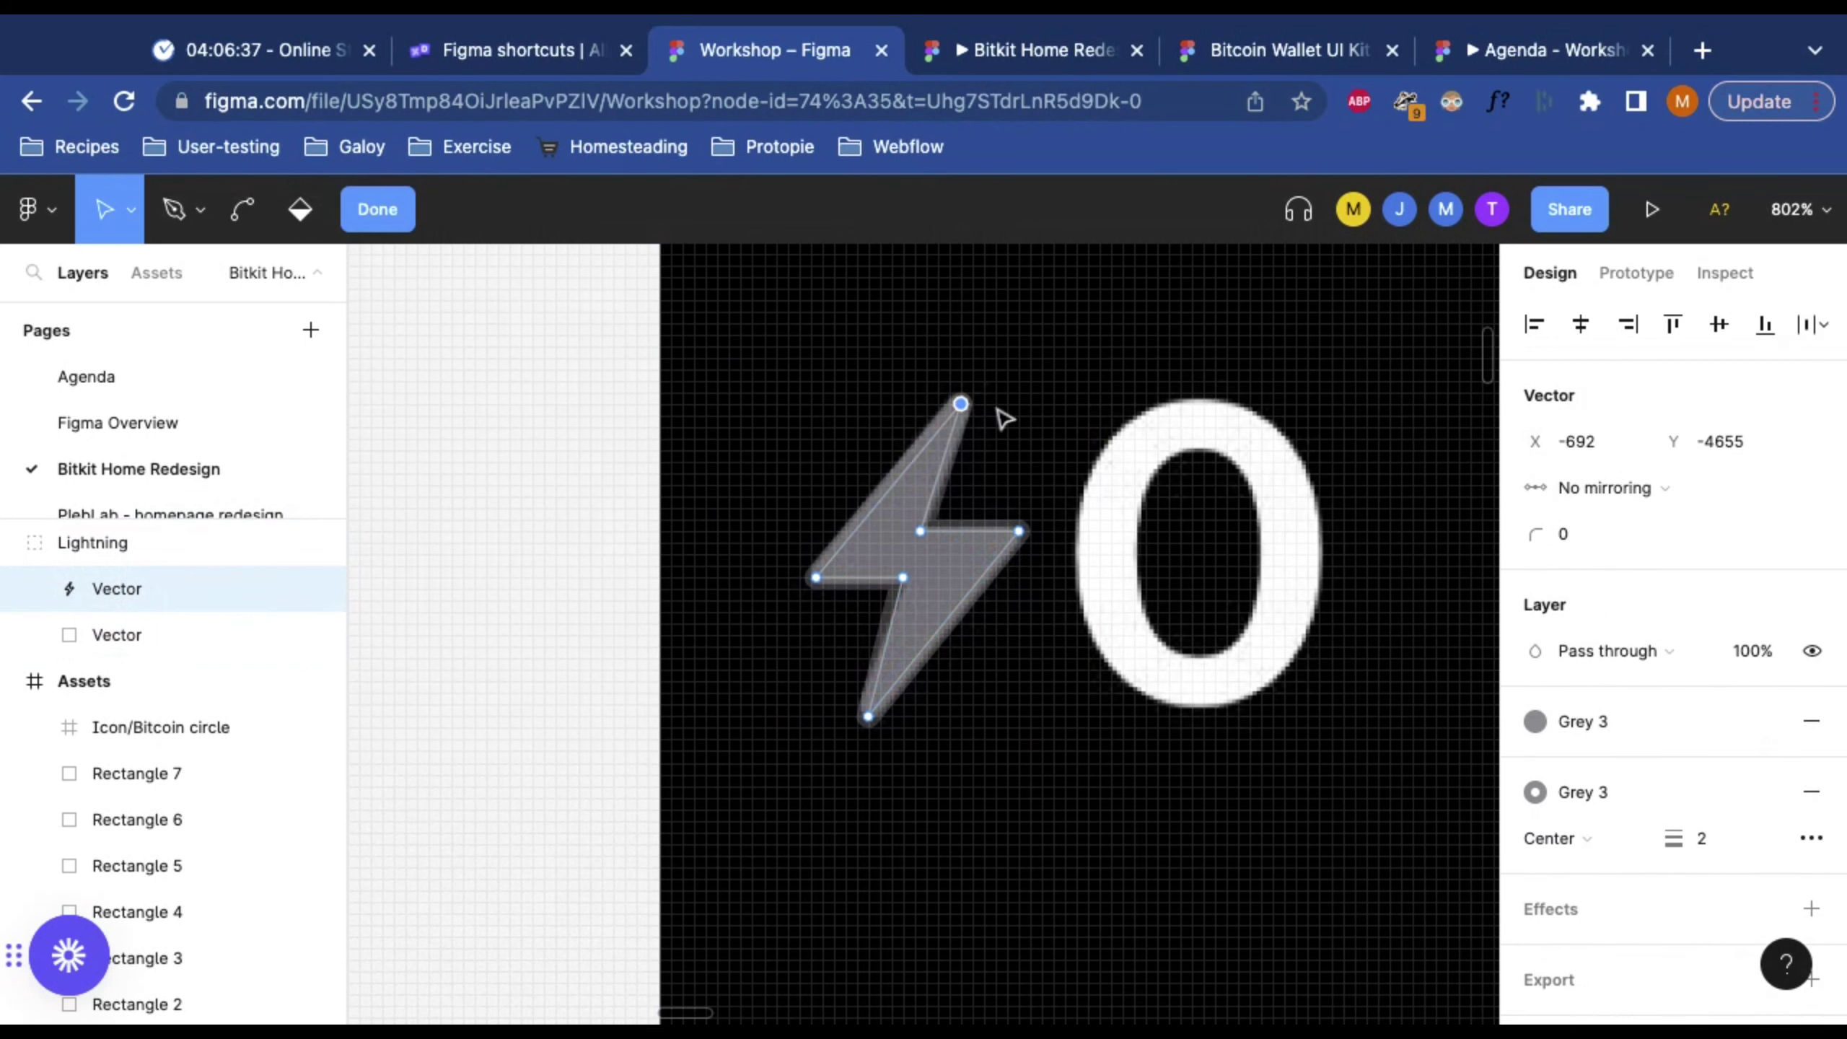
{"action": "key", "text": "Escape"}
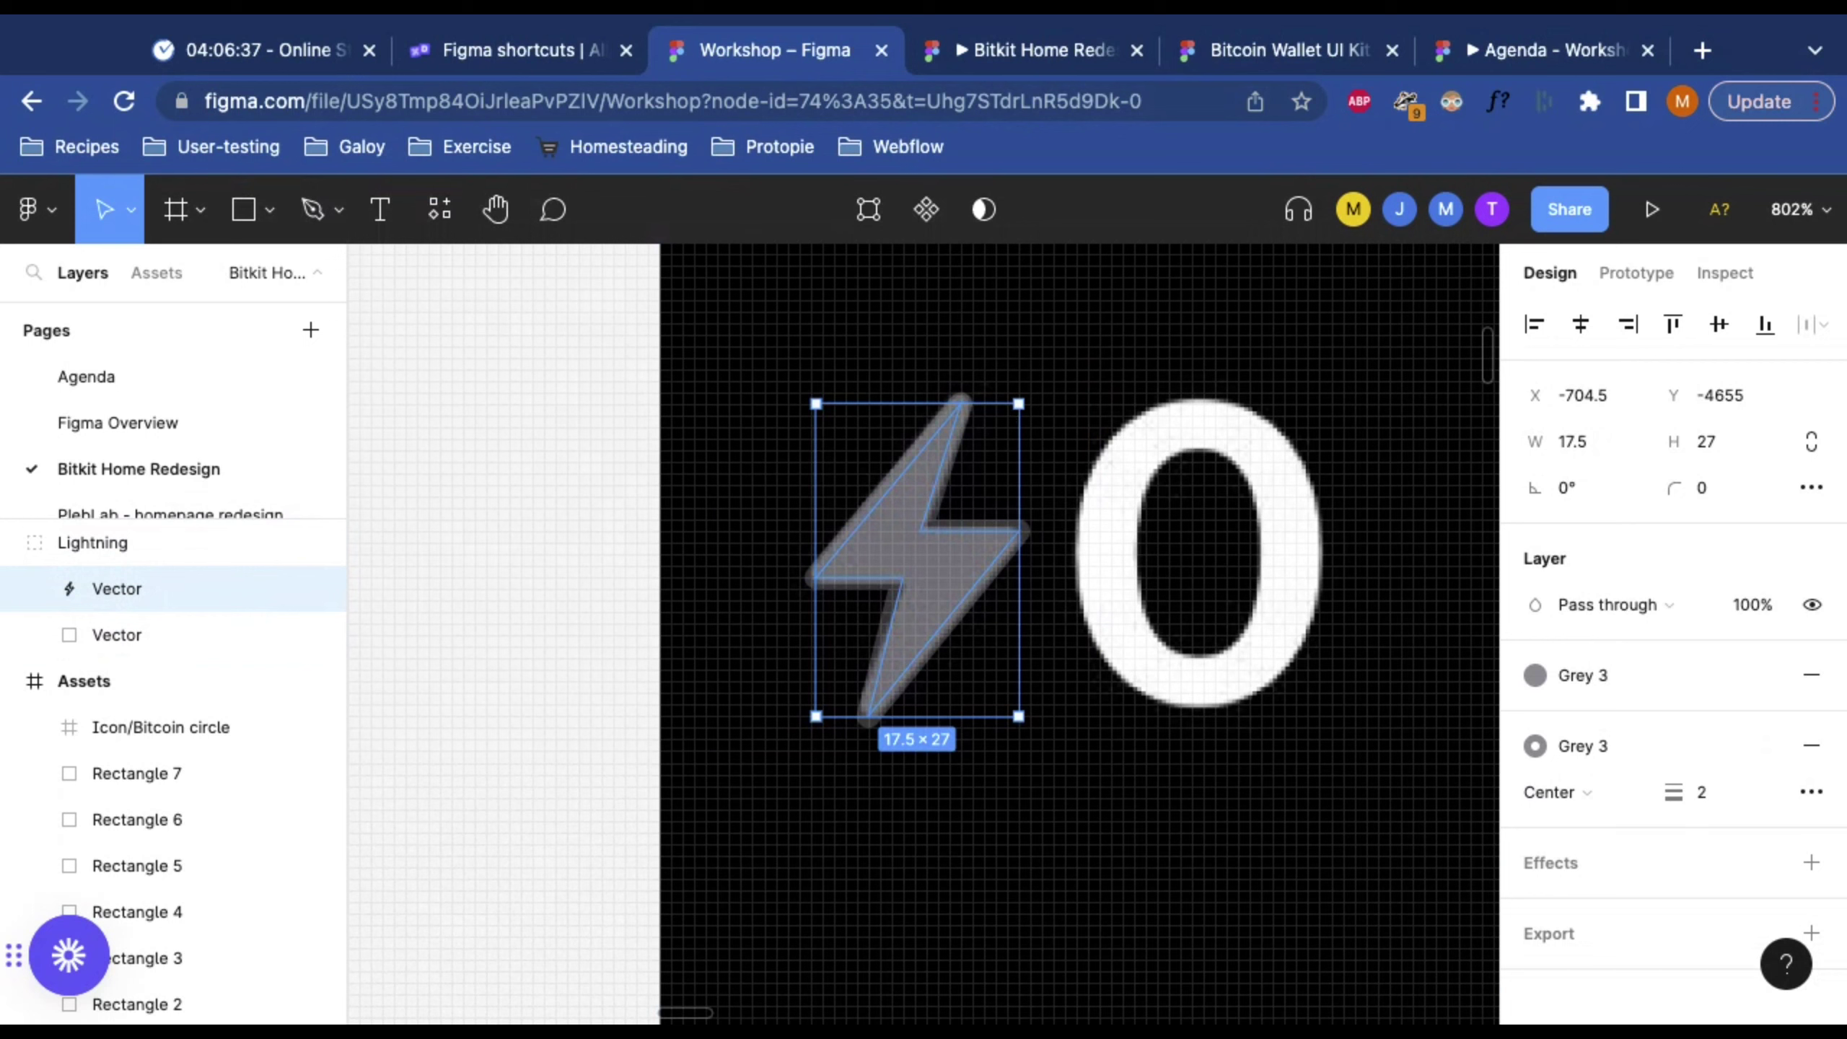
{"action": "key", "text": "0"}
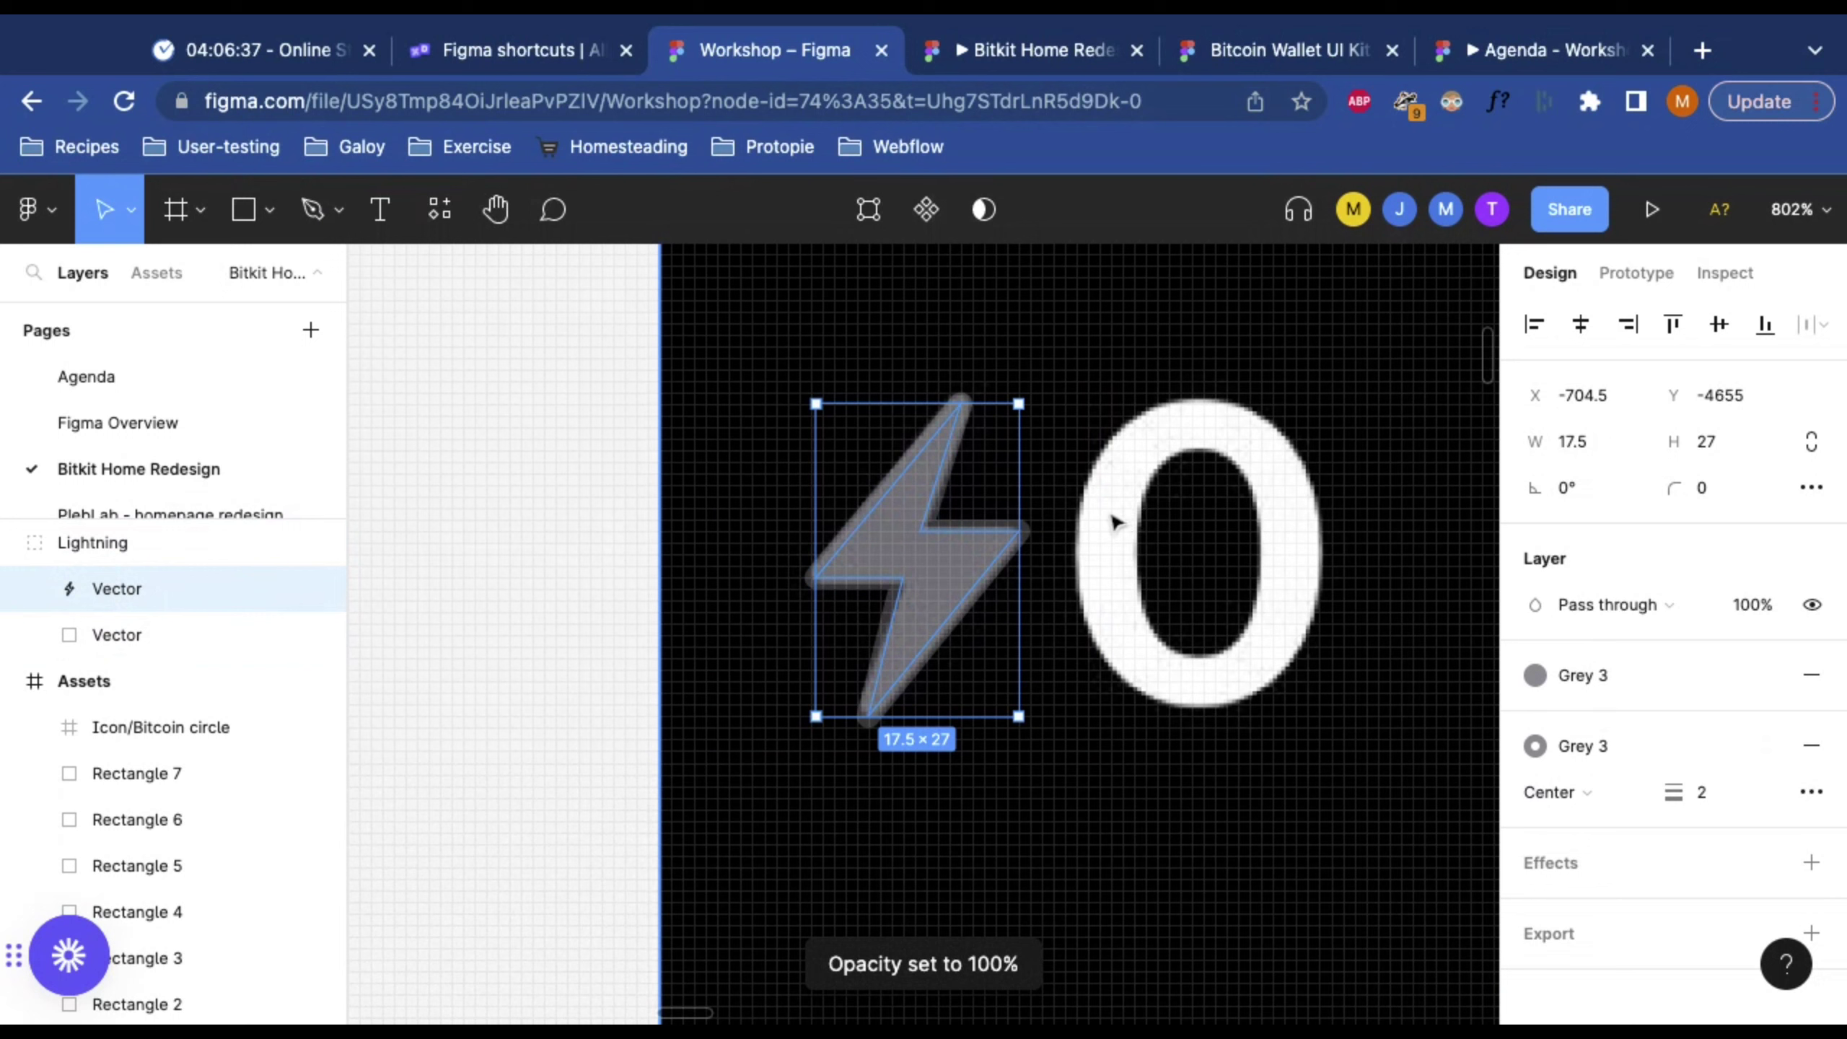
{"action": "key", "text": "Return"}
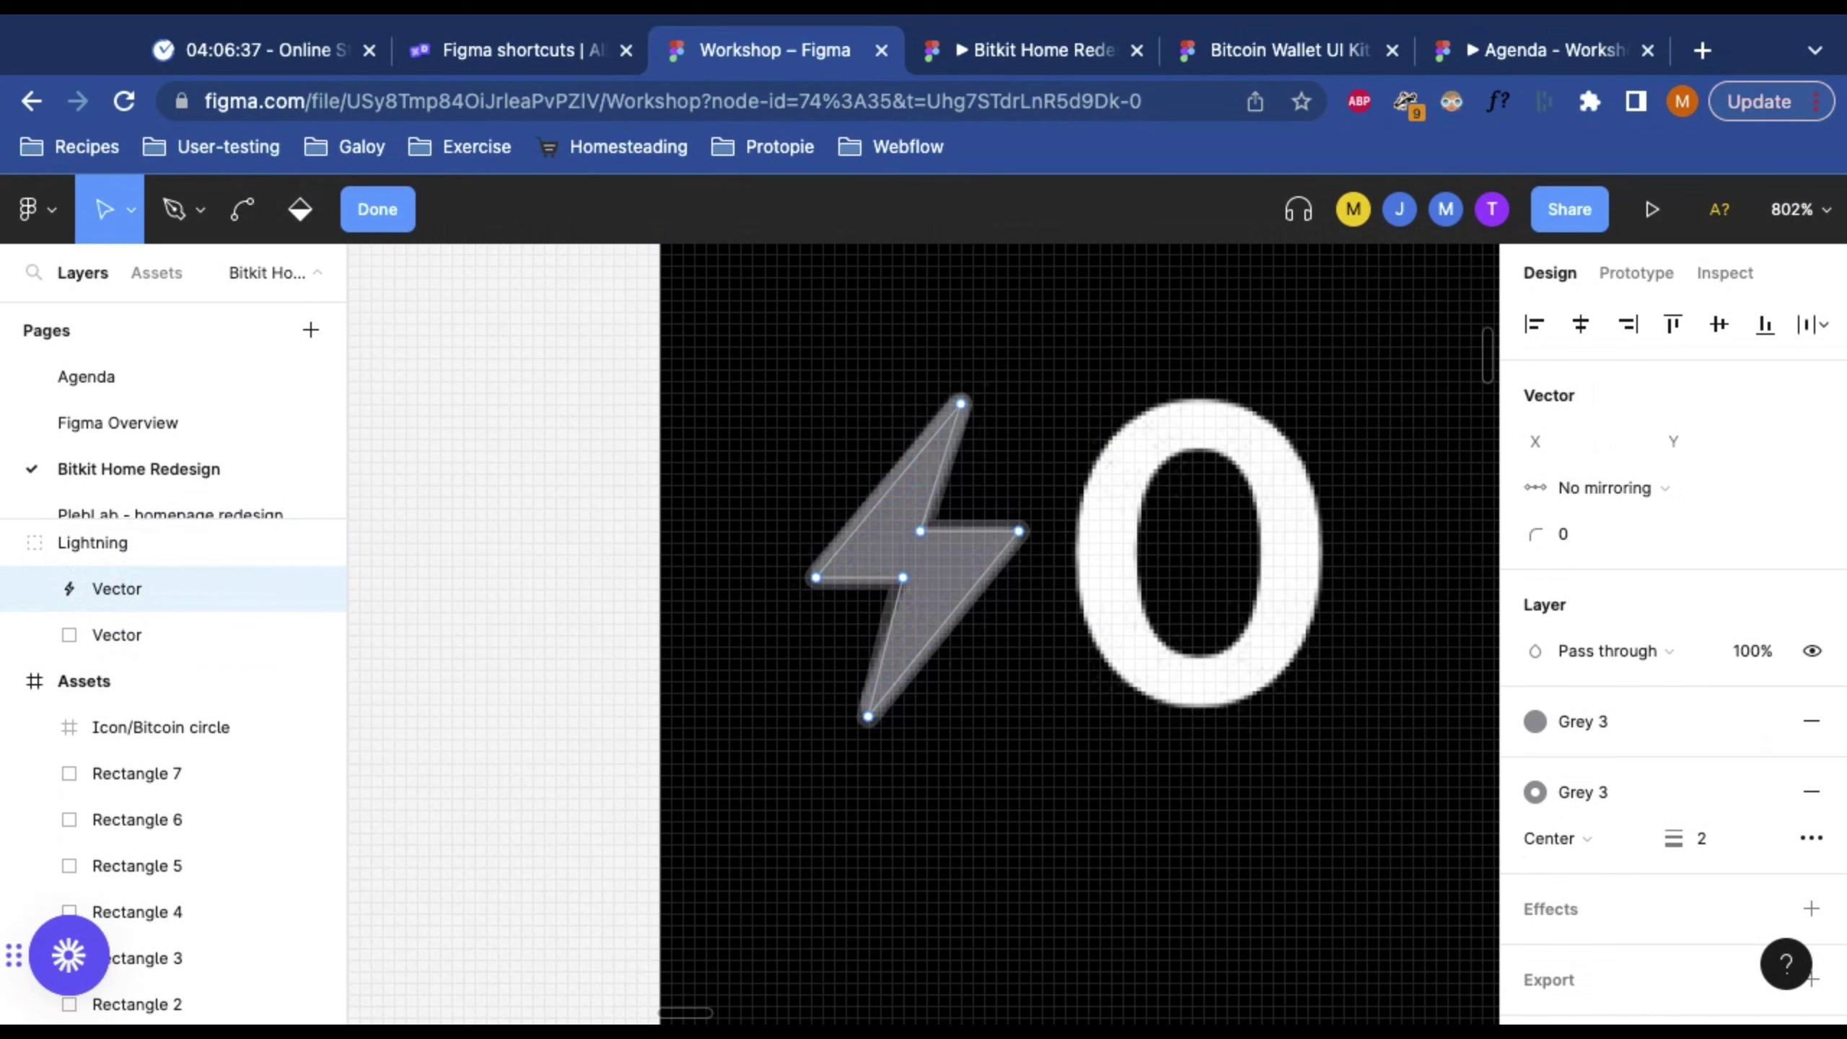
{"action": "key", "text": "Escape"}
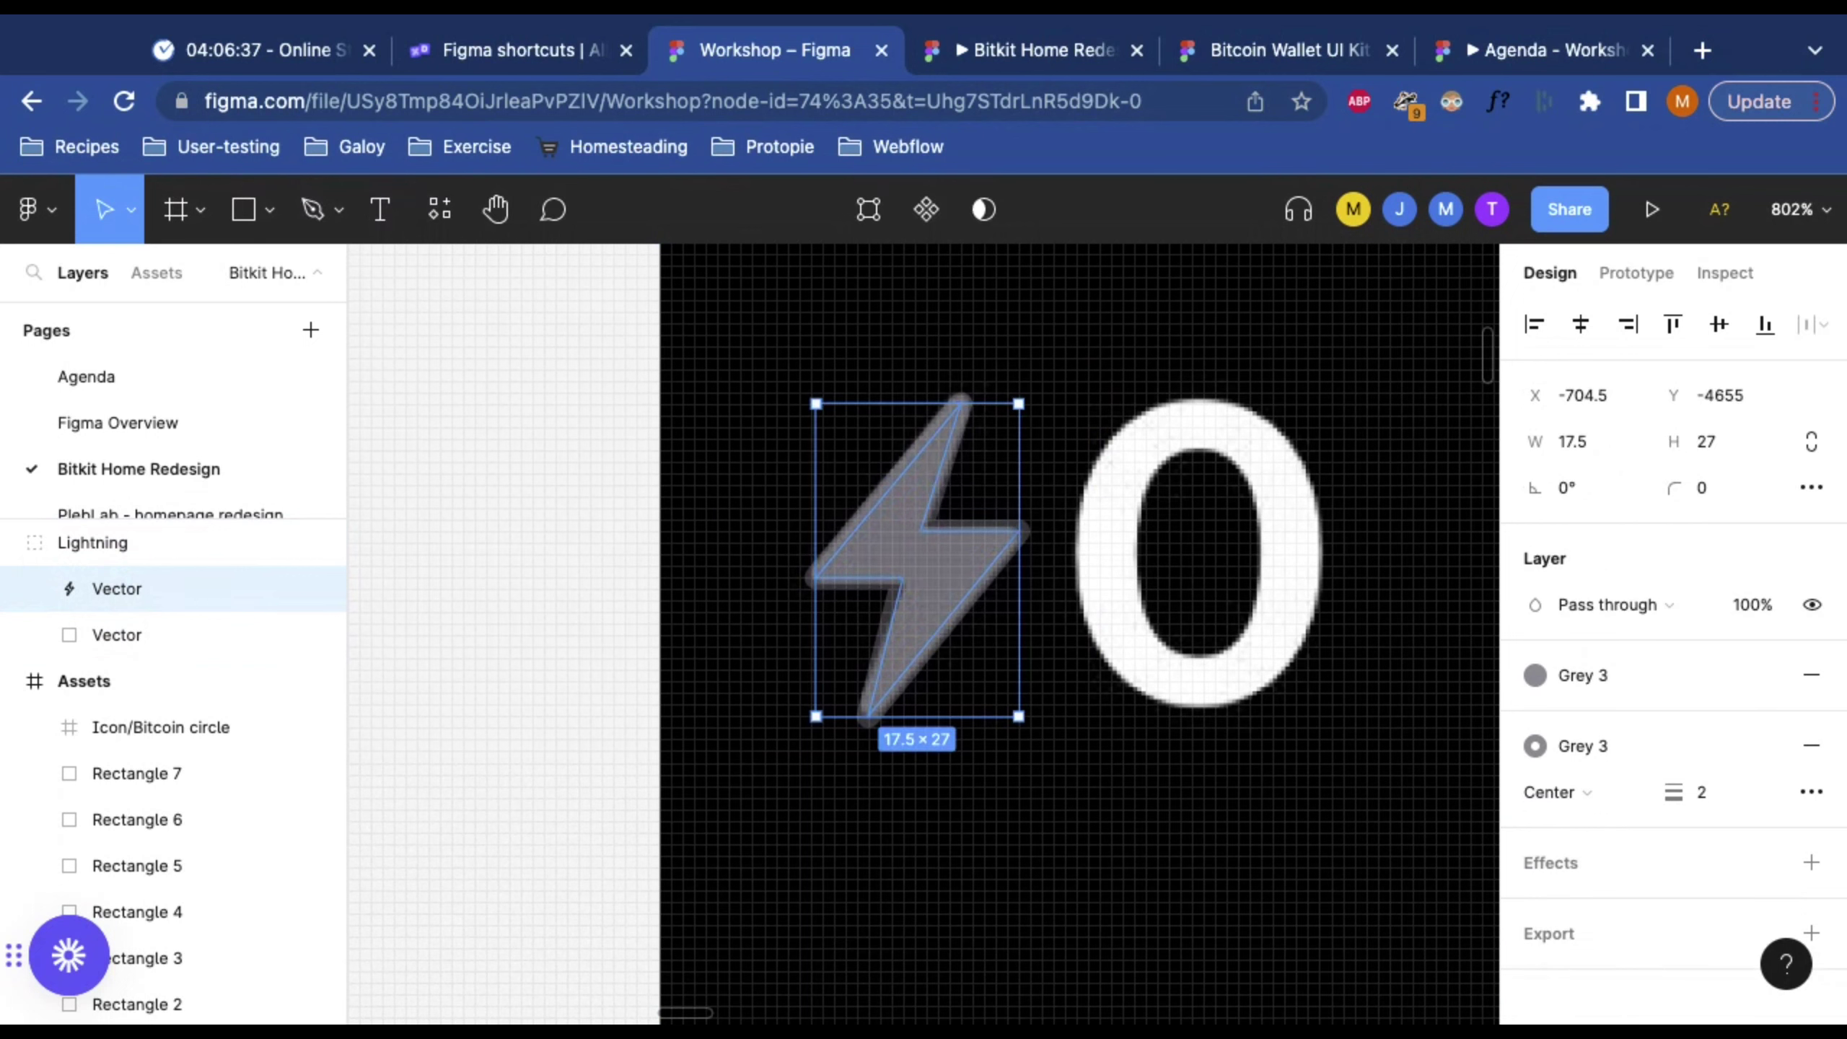
Step: Zoom in on the lightning icon by the 0 and nudge the bolt half a pixel left
{"action": "left_click", "coordinate": [907, 552], "text": "alt"}
{"action": "left_click", "coordinate": [907, 553], "text": "alt"}
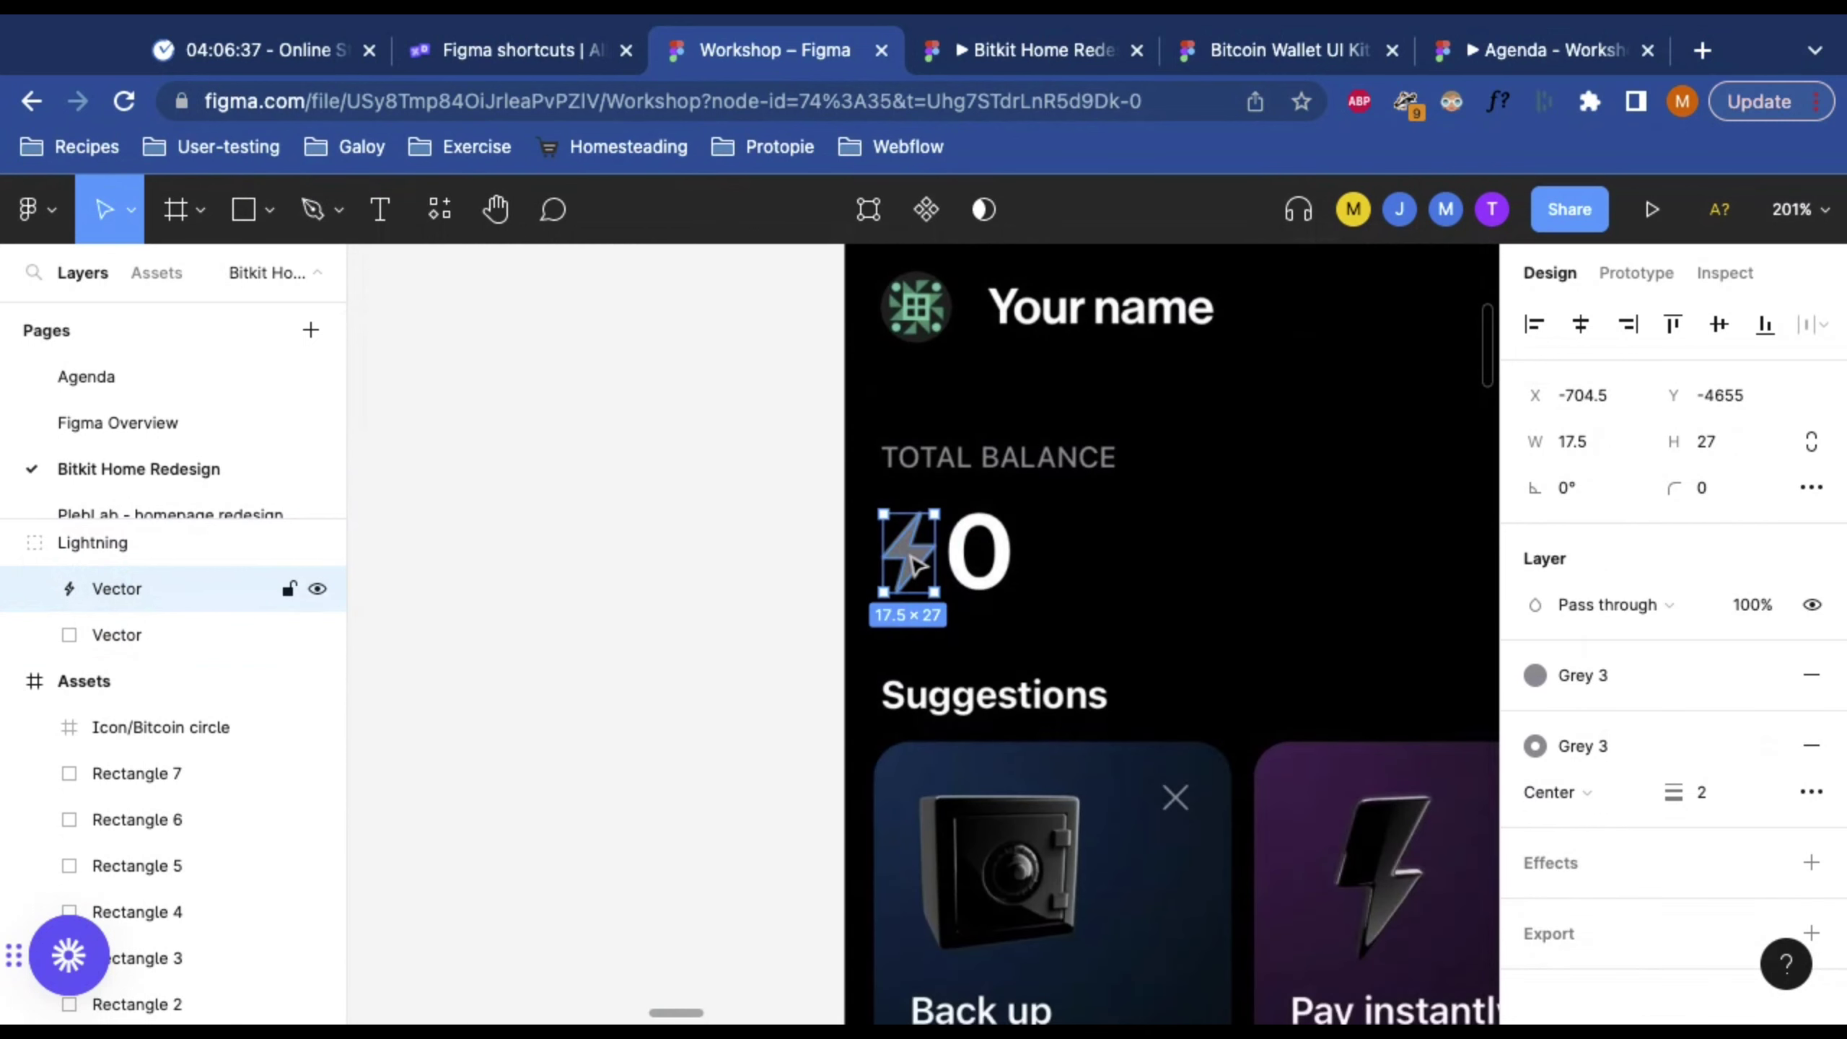
{"action": "scroll", "coordinate": [918, 566], "scroll_direction": "right", "scroll_amount": 3}
{"action": "scroll", "coordinate": [917, 566], "scroll_direction": "right", "scroll_amount": 2}
{"action": "left_click", "coordinate": [874, 536], "text": "alt"}
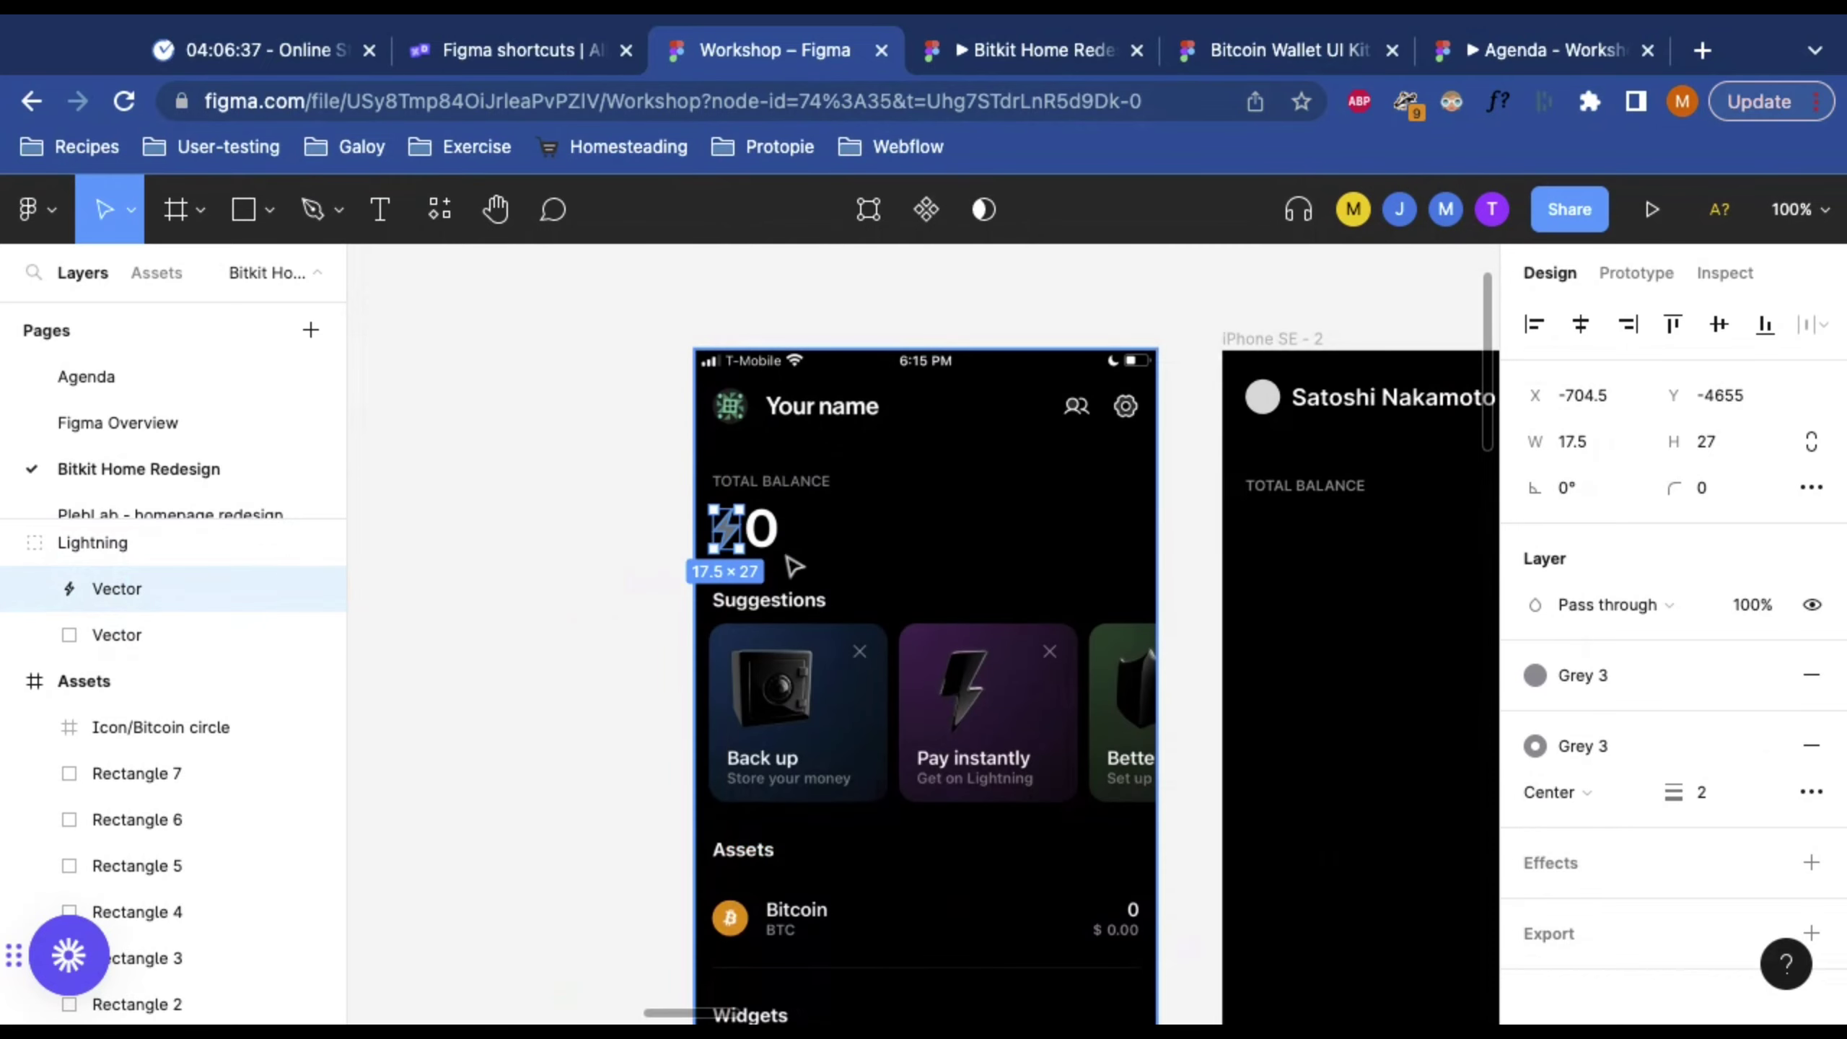
{"action": "left_click", "coordinate": [728, 532]}
{"action": "left_click", "coordinate": [728, 532]}
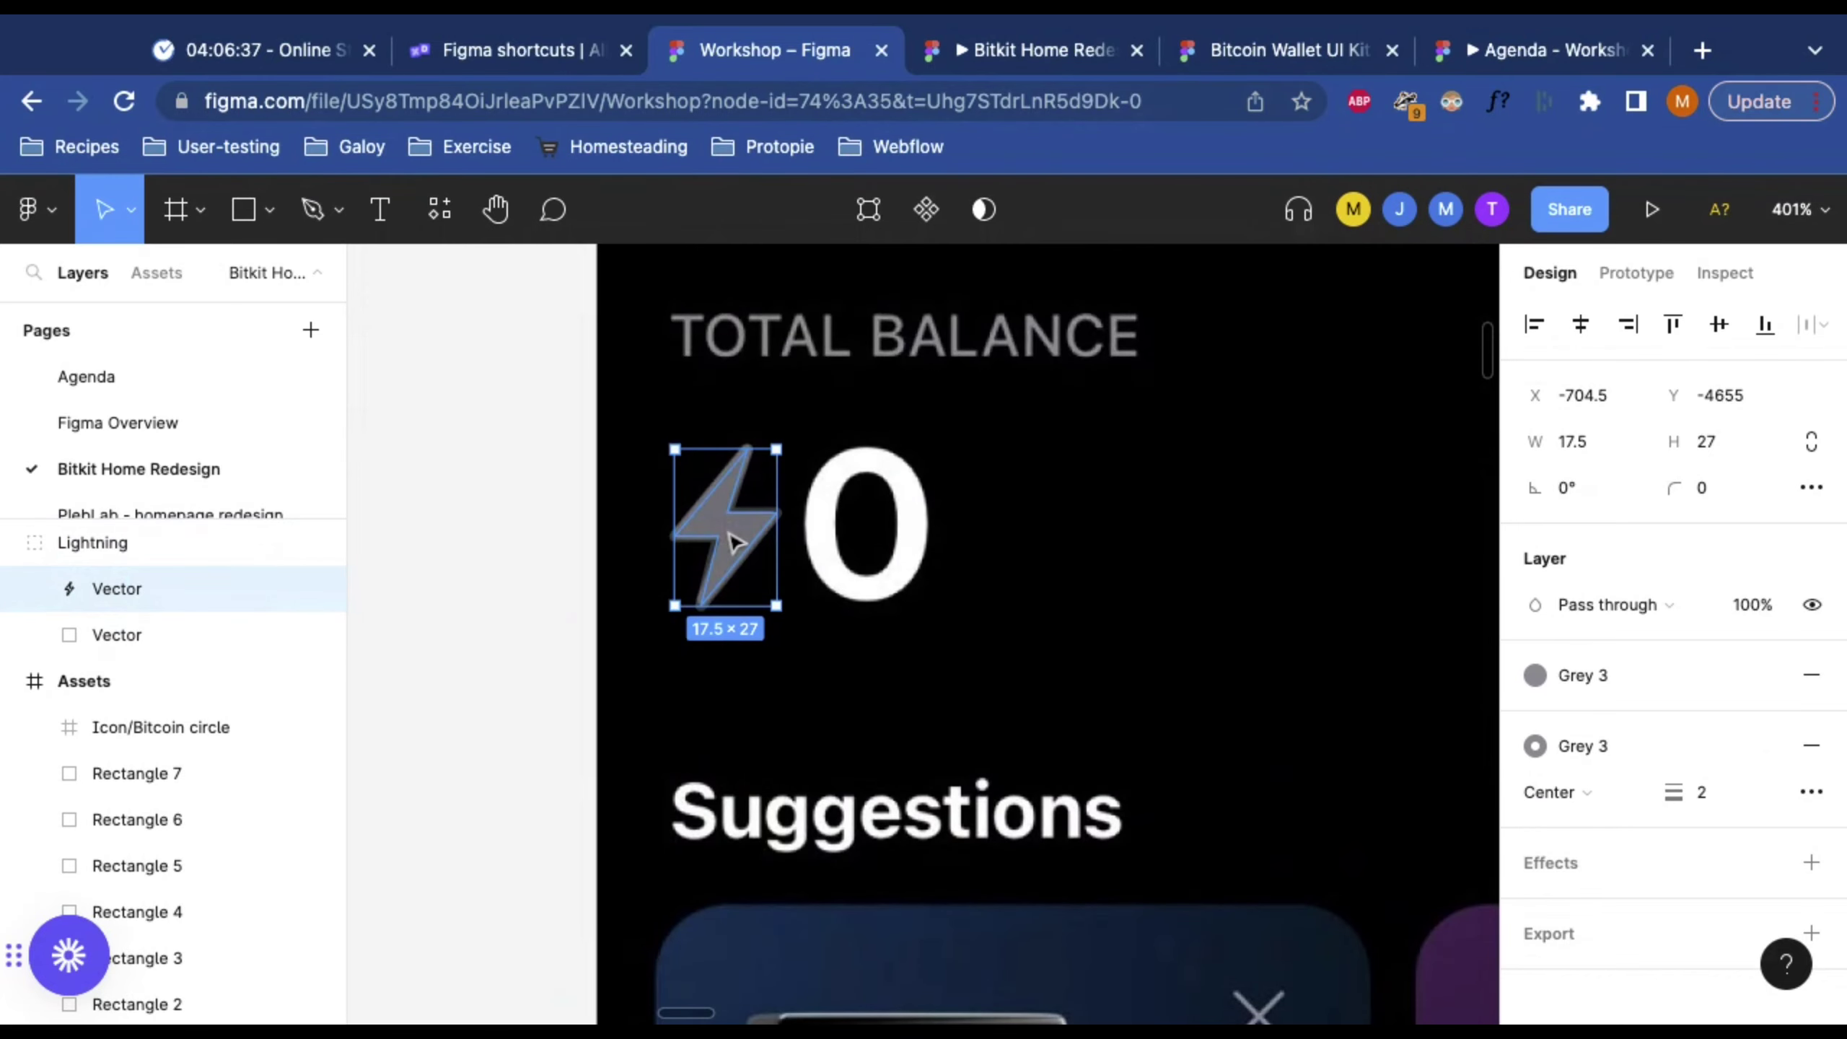
{"action": "left_click_drag", "start_coordinate": [734, 542], "coordinate": [733, 541]}
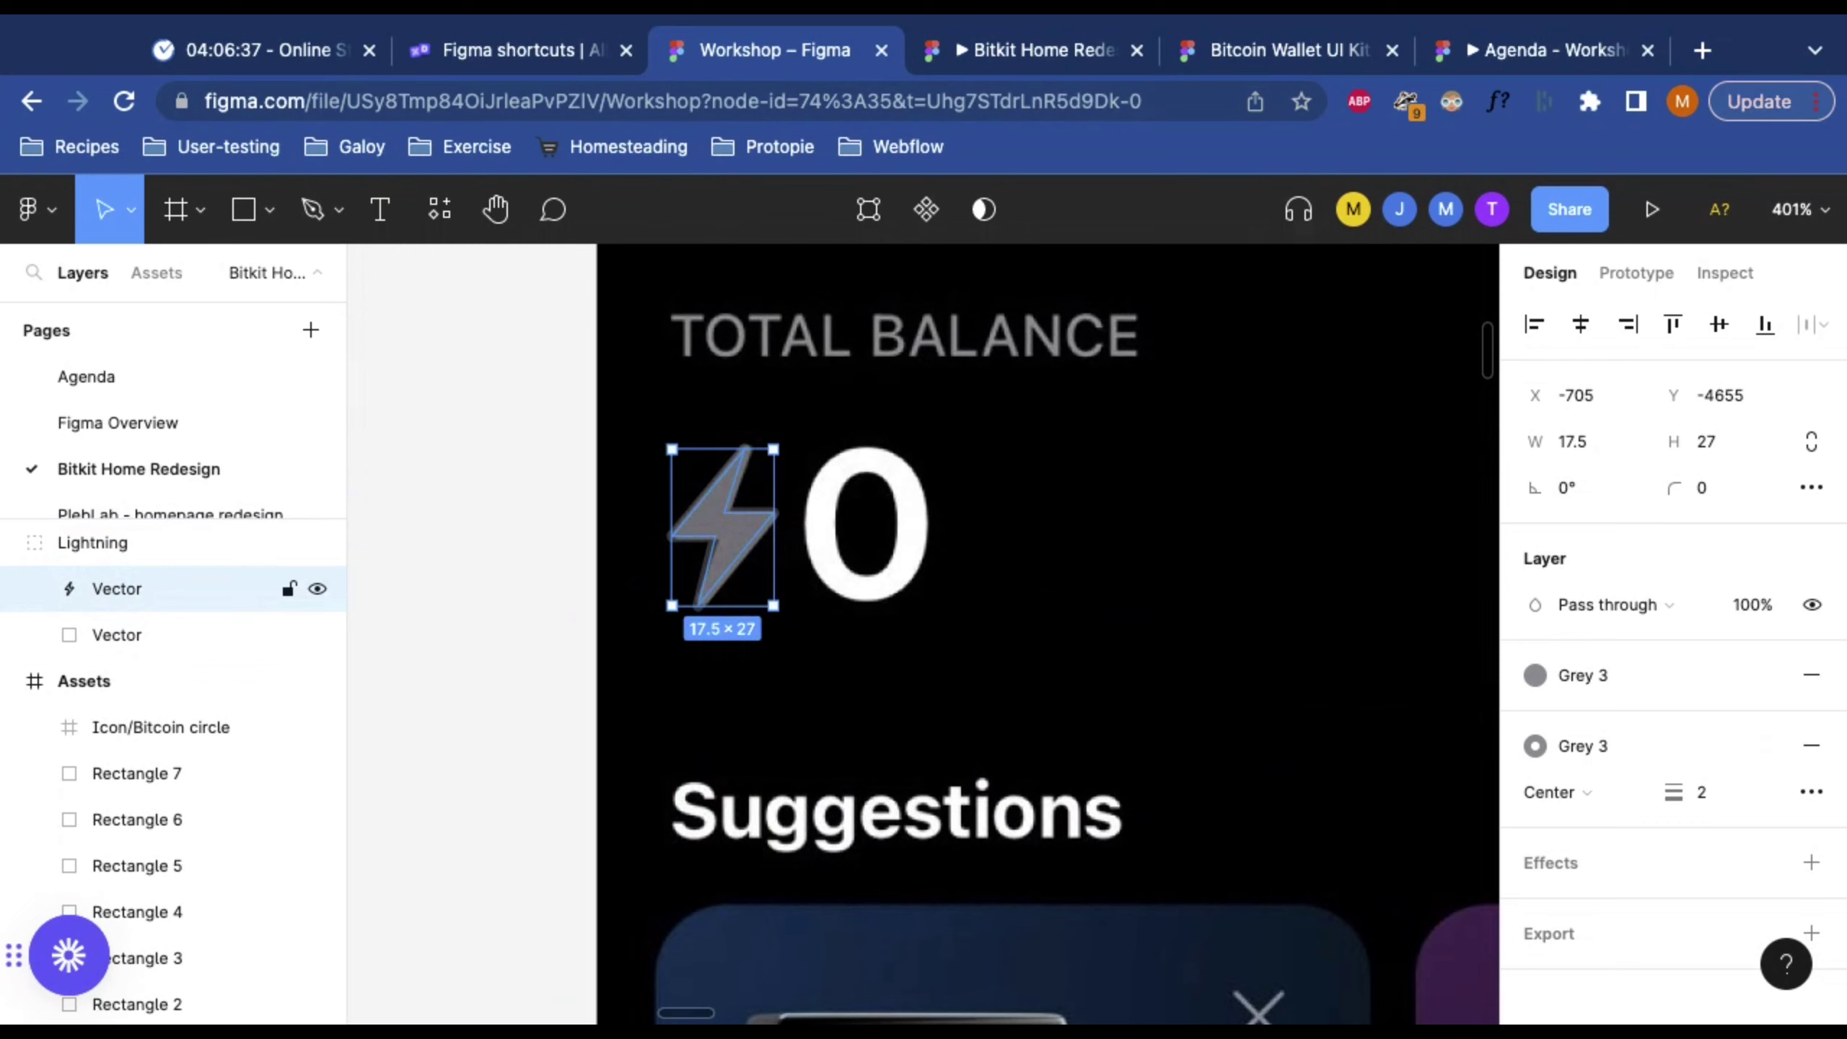
Step: Alt-drag a 100% opacity copy of the bolt to the right of the 0 at X -654, Y -4655
{"action": "left_click_drag", "start_coordinate": [722, 528], "coordinate": [1018, 527]}
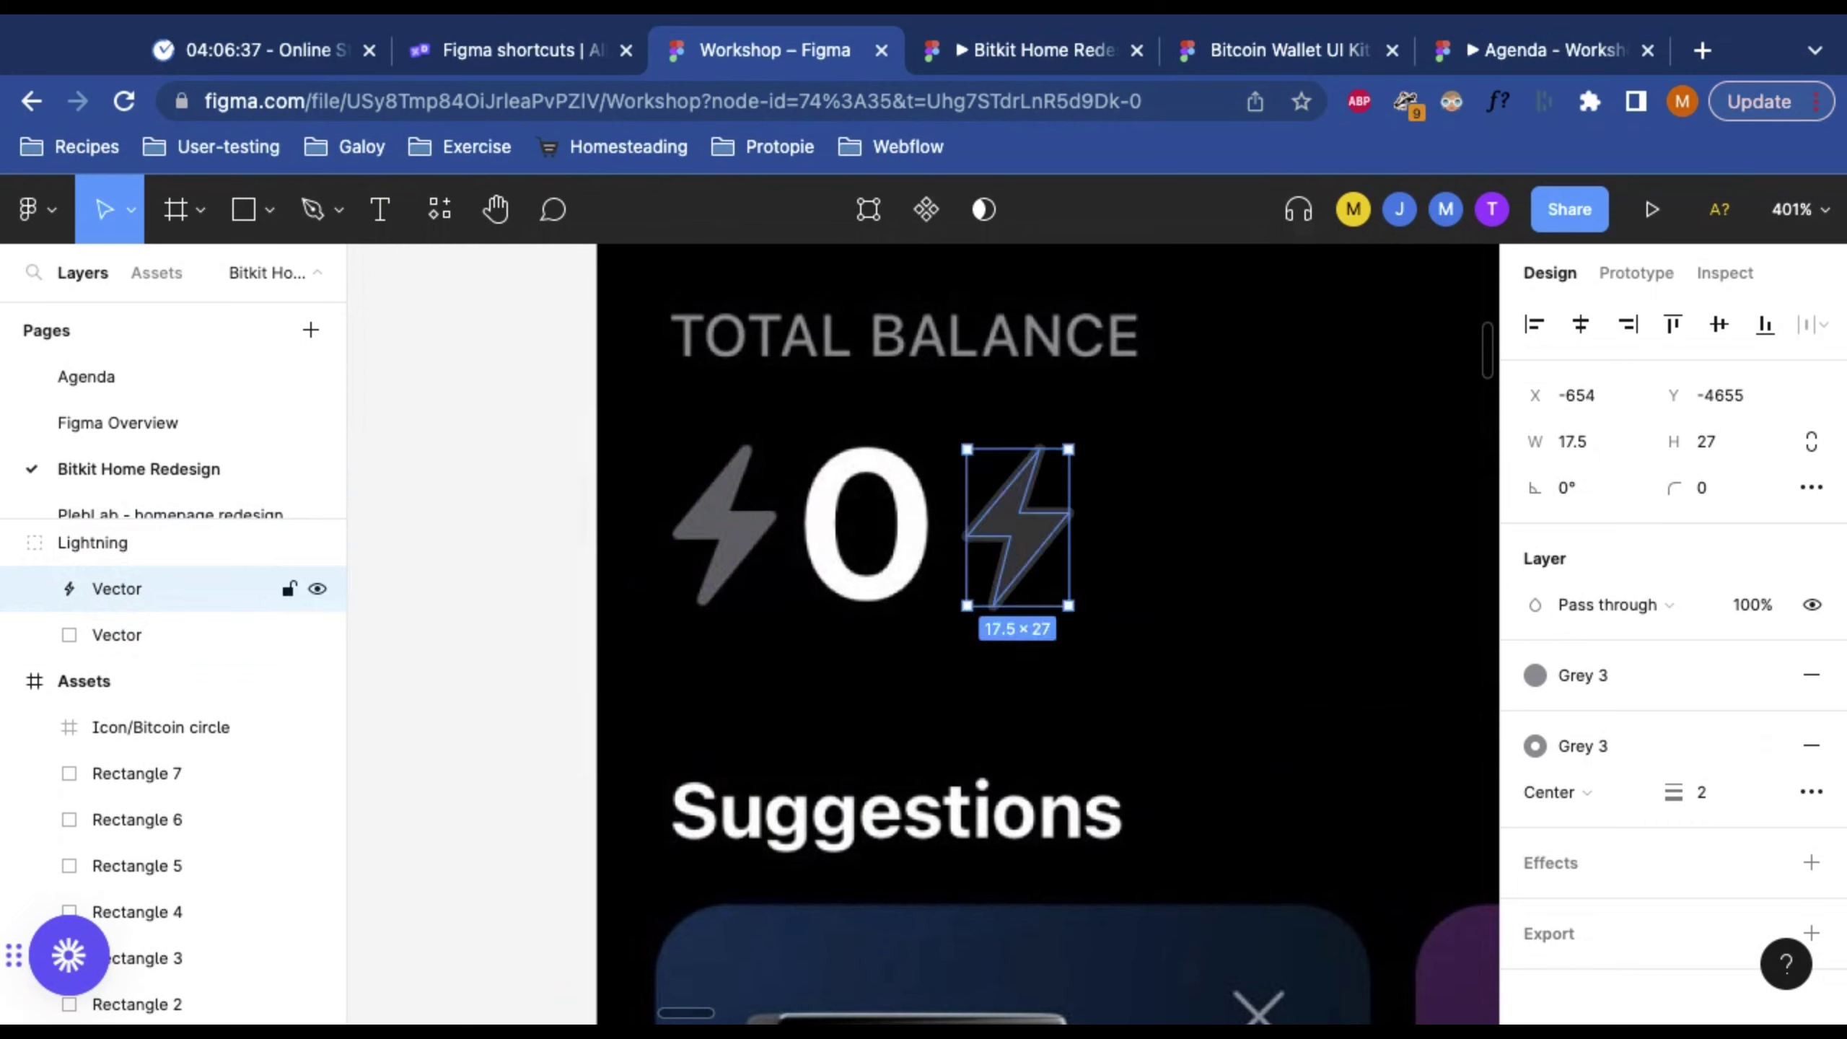
{"action": "key", "text": "0"}
{"action": "left_click", "coordinate": [1196, 582]}
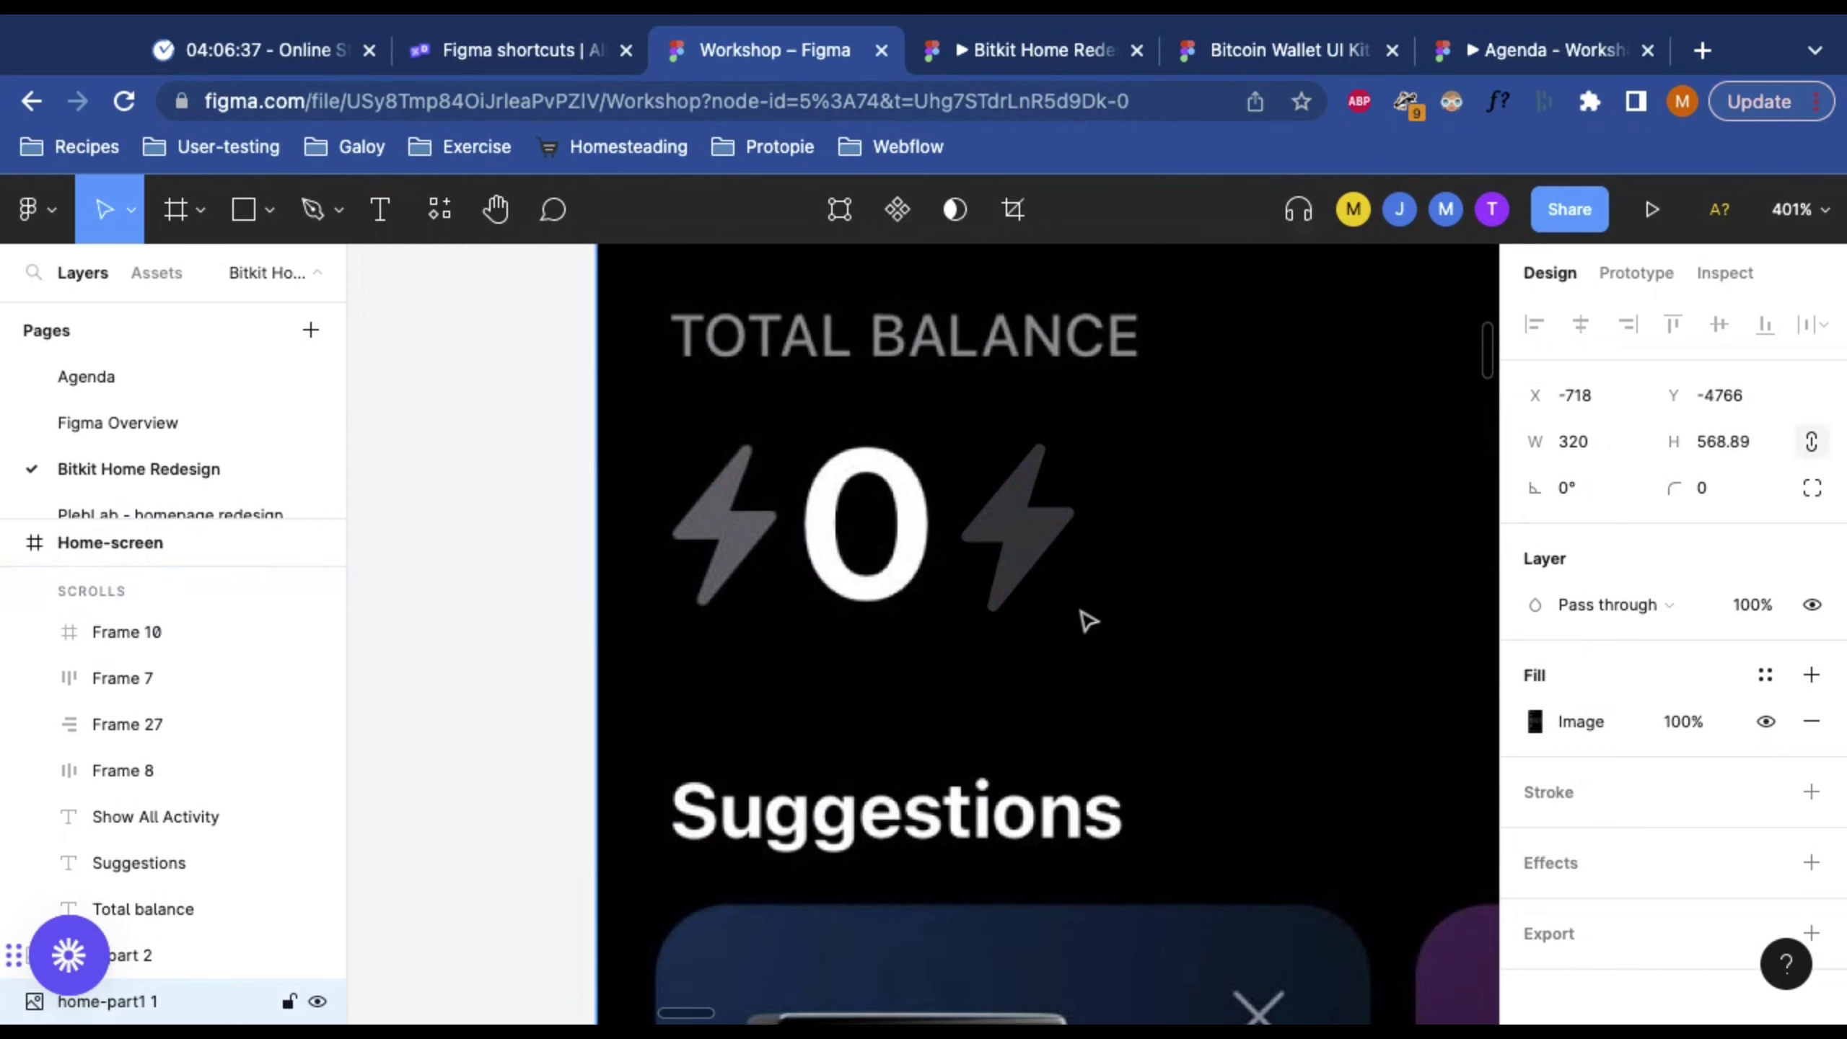
{"action": "left_click", "coordinate": [1039, 529]}
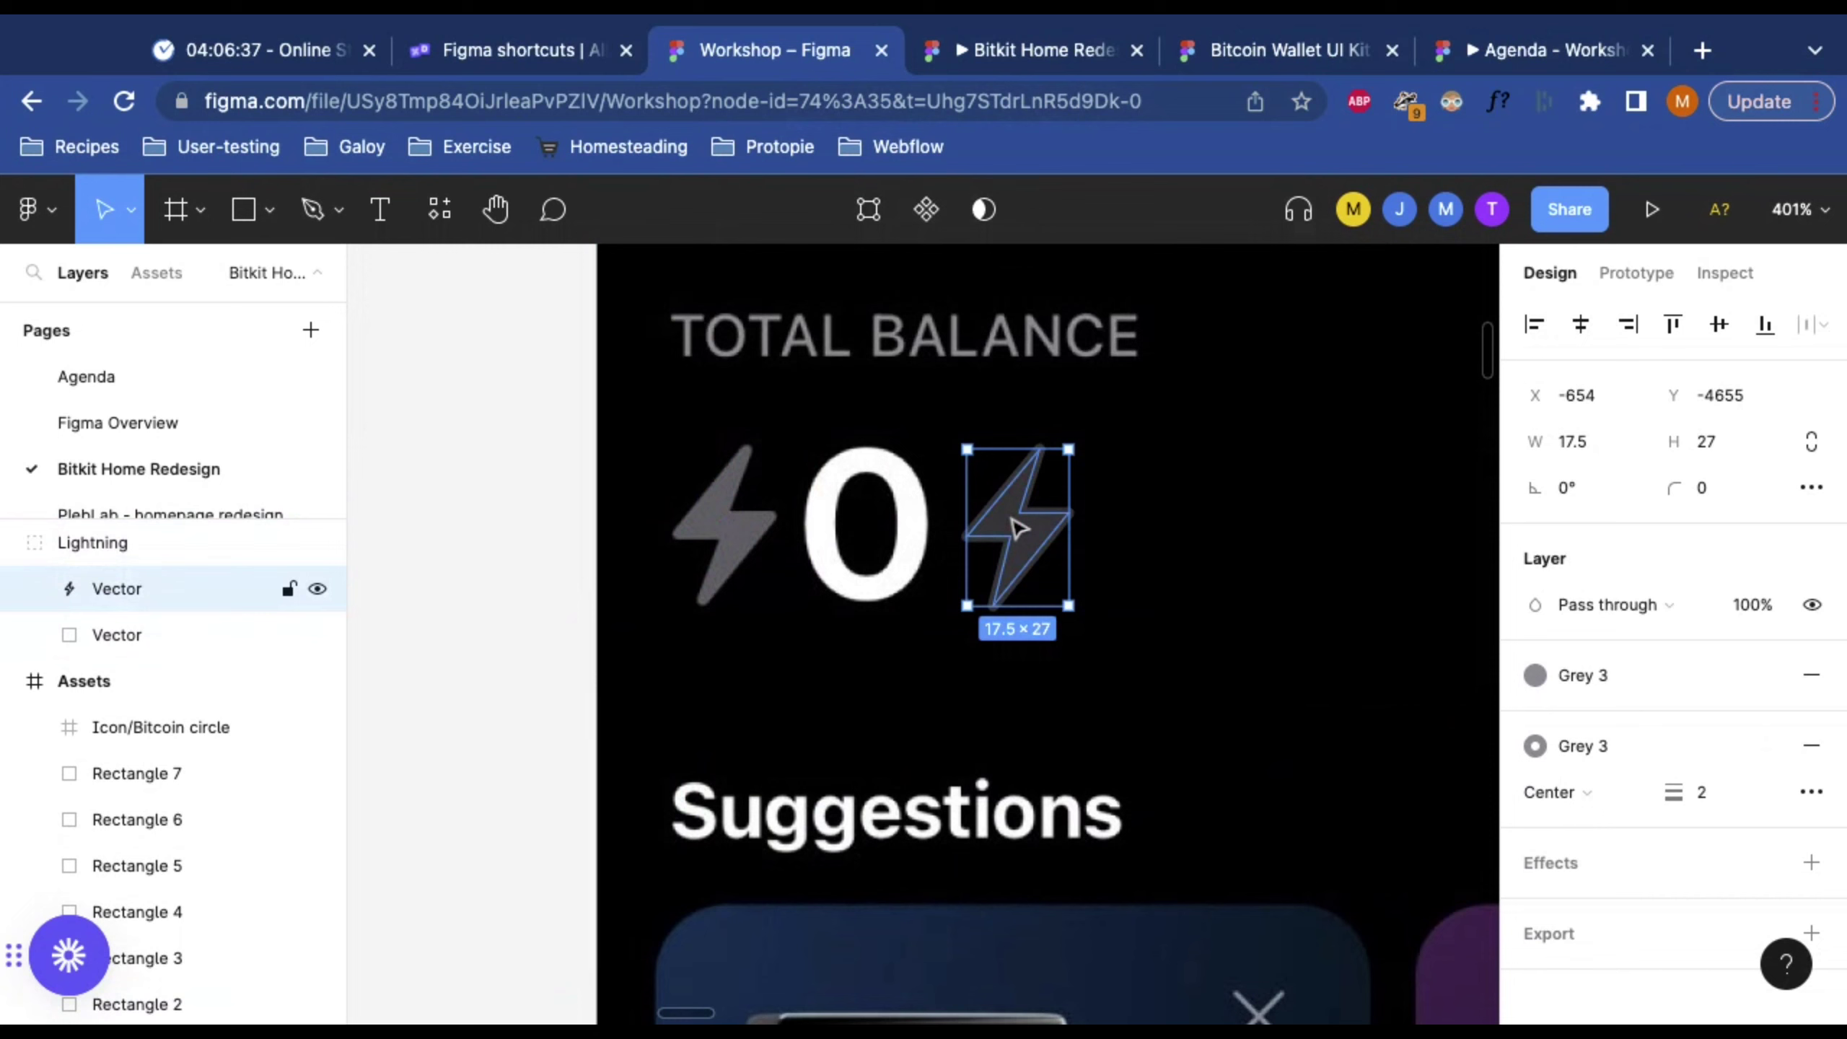
{"action": "key", "text": "Escape"}
{"action": "key", "text": "Escape"}
{"action": "key", "text": "ctrl+z"}
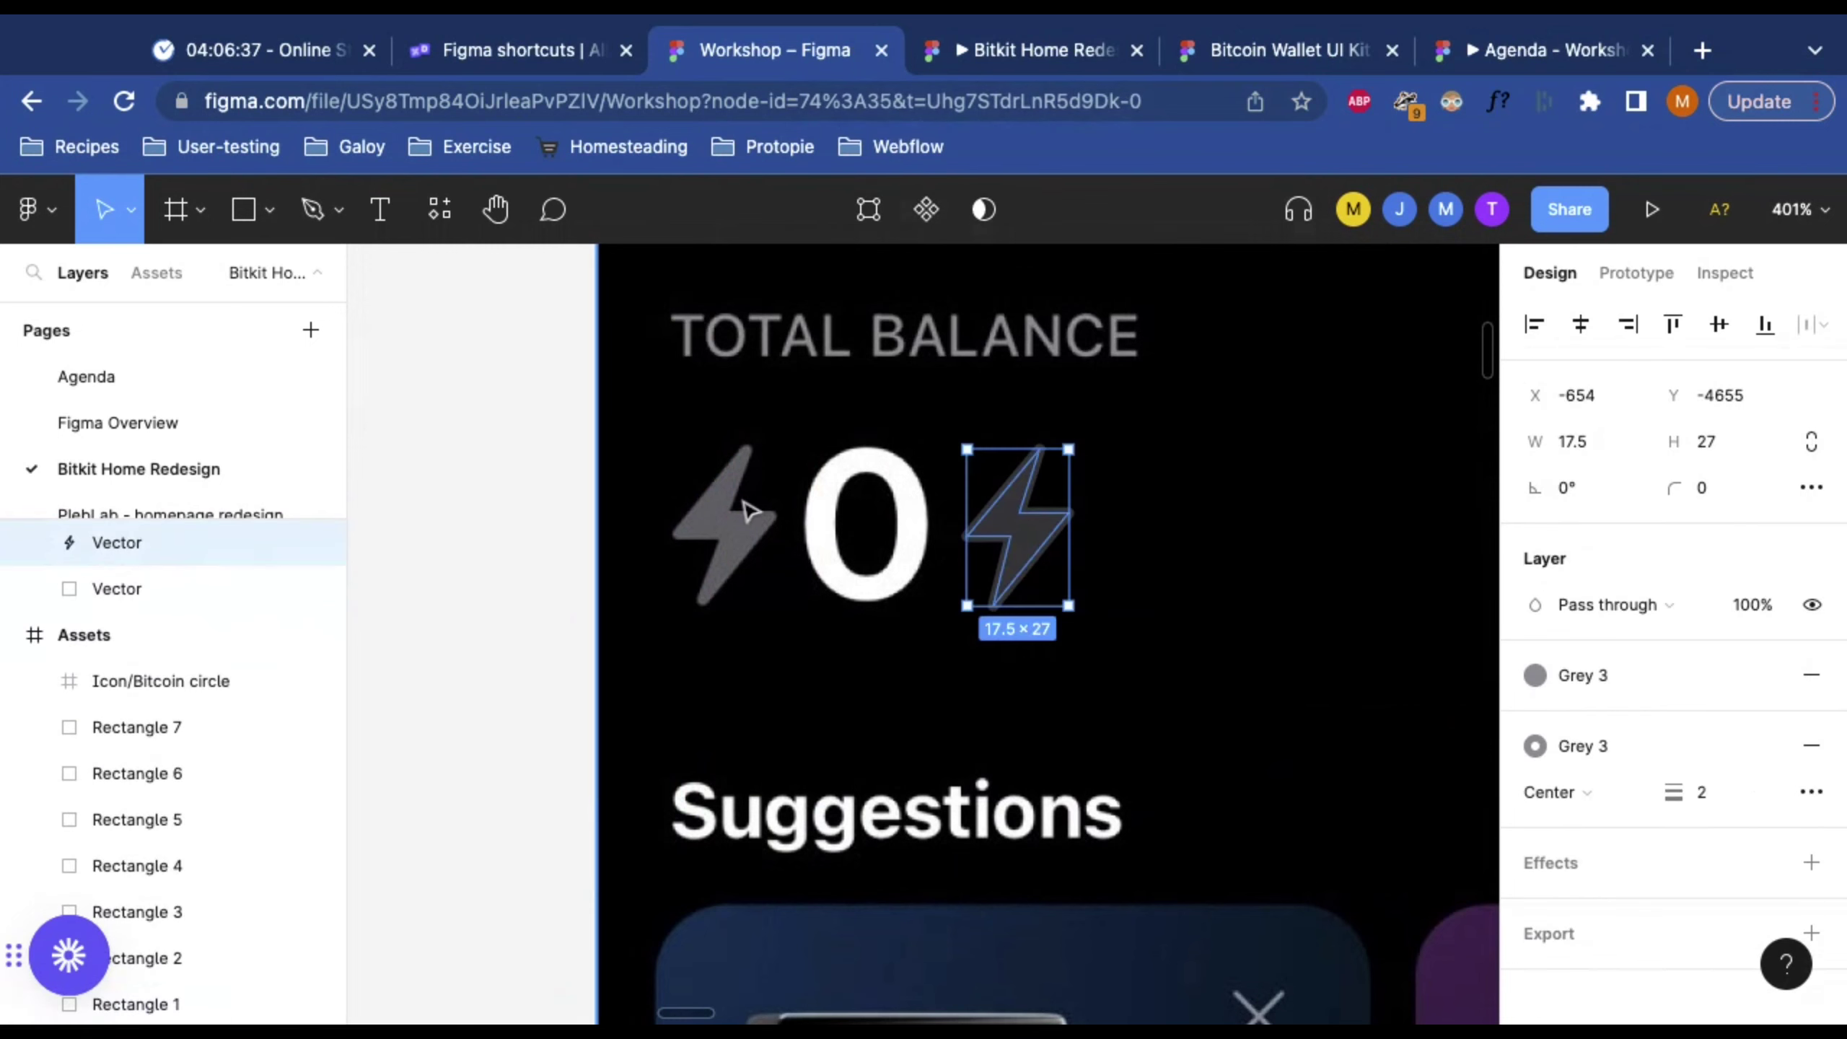
Step: Redo the Lightning group duplicate so the copy sits further right of the 0, at X -648
{"action": "scroll", "coordinate": [247, 640], "scroll_direction": "up", "scroll_amount": 2}
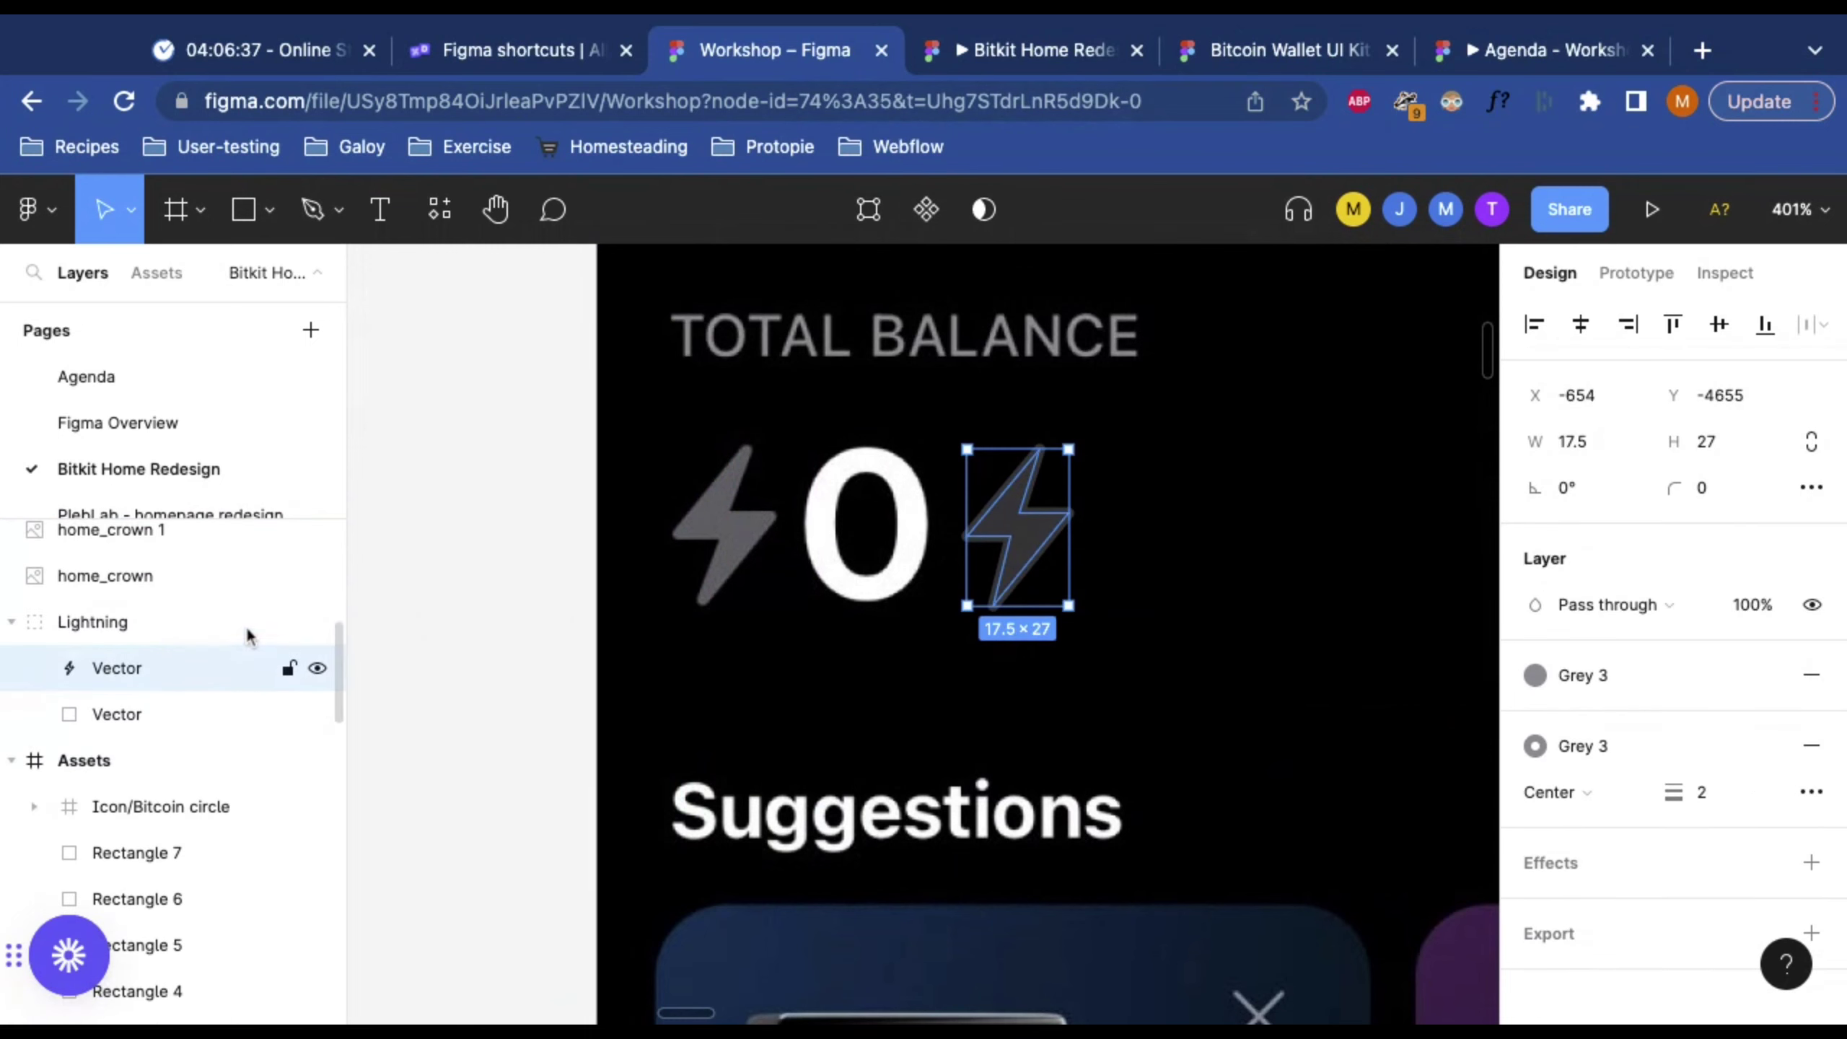
{"action": "left_click", "coordinate": [71, 627]}
{"action": "key", "text": "ctrl+z"}
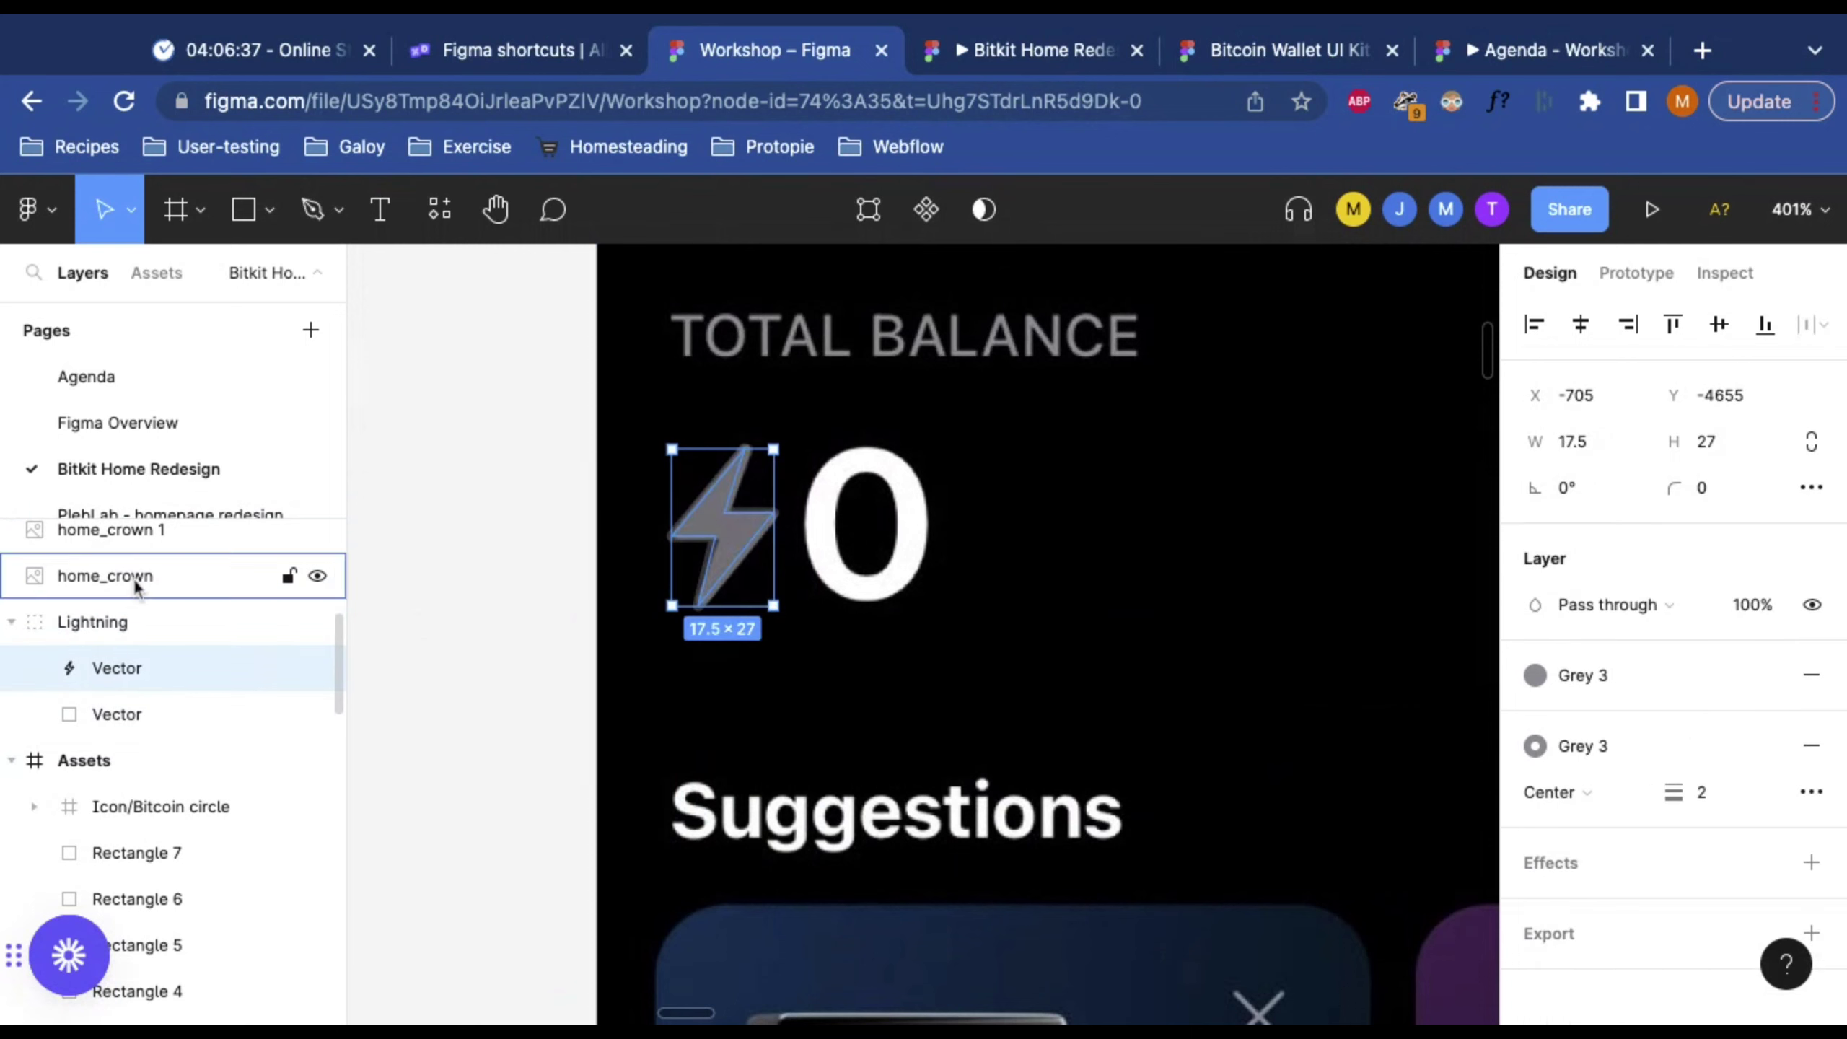
{"action": "left_click", "coordinate": [95, 630]}
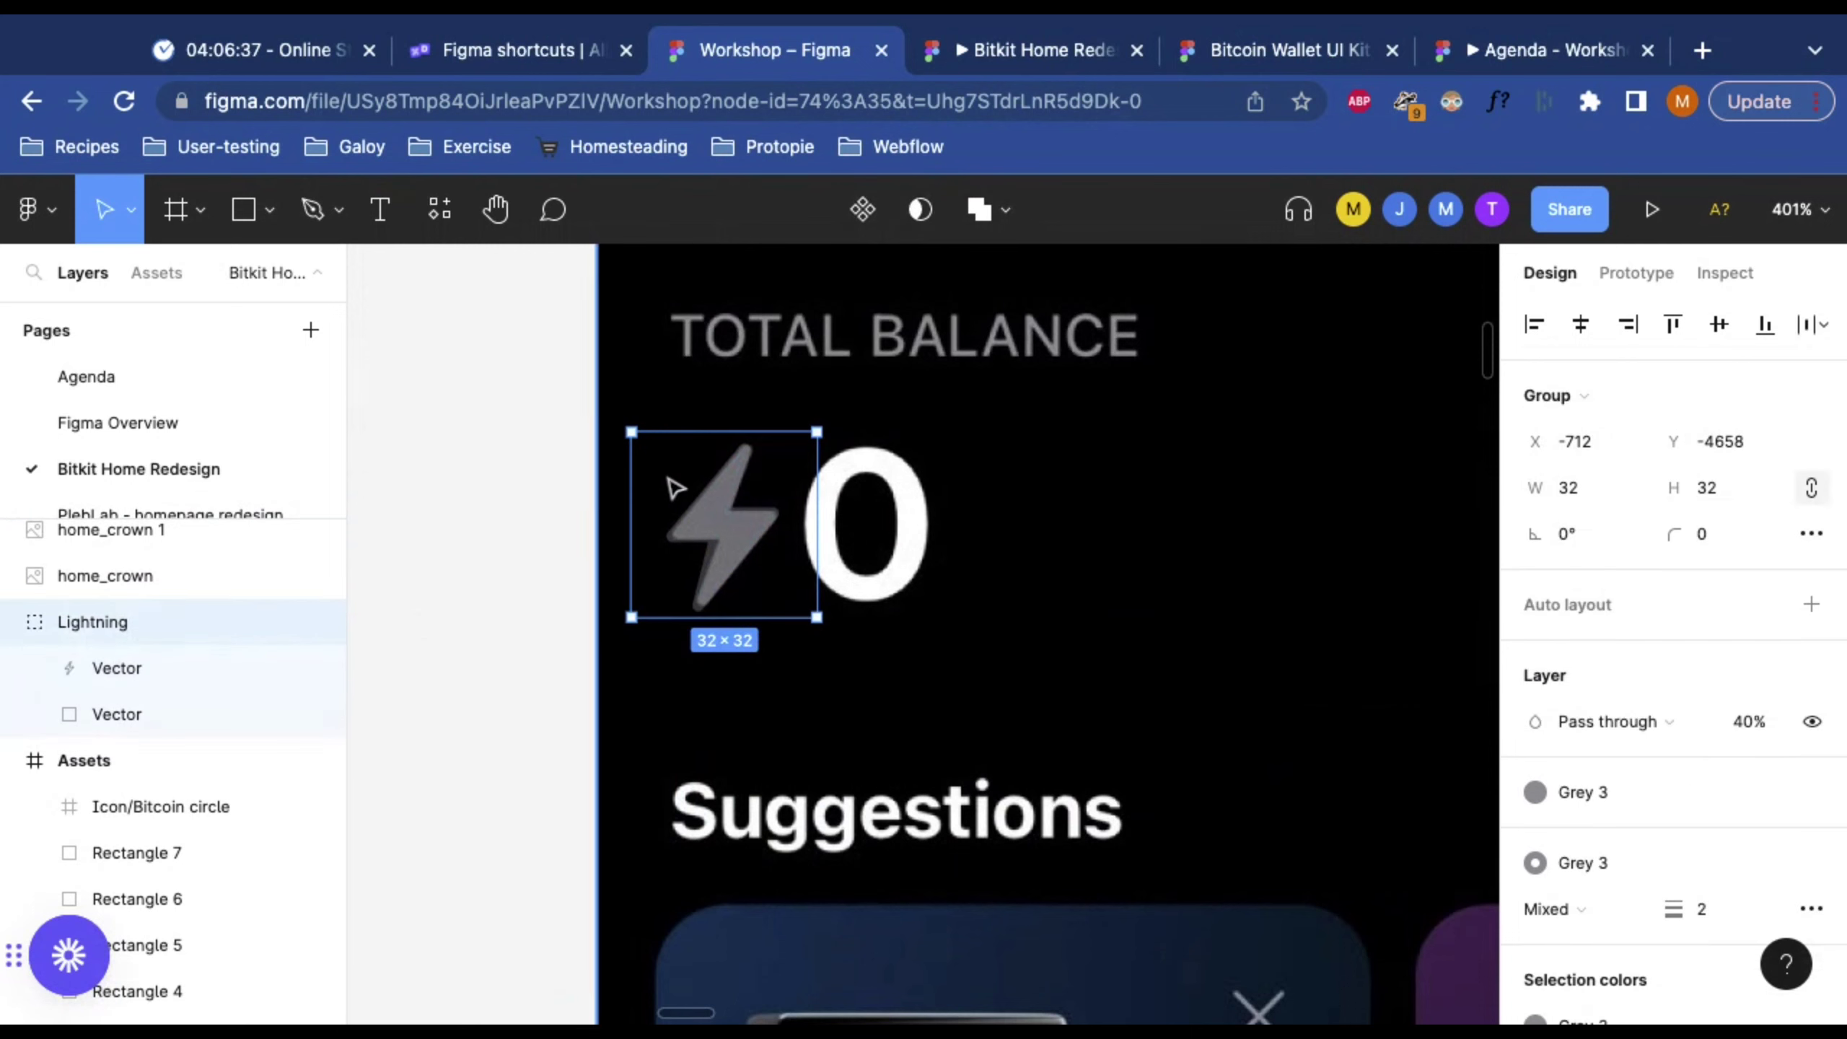
{"action": "key", "text": "ctrl+shift+z"}
{"action": "key", "text": "ctrl+shift+z"}
{"action": "key", "text": "ctrl+shift+z"}
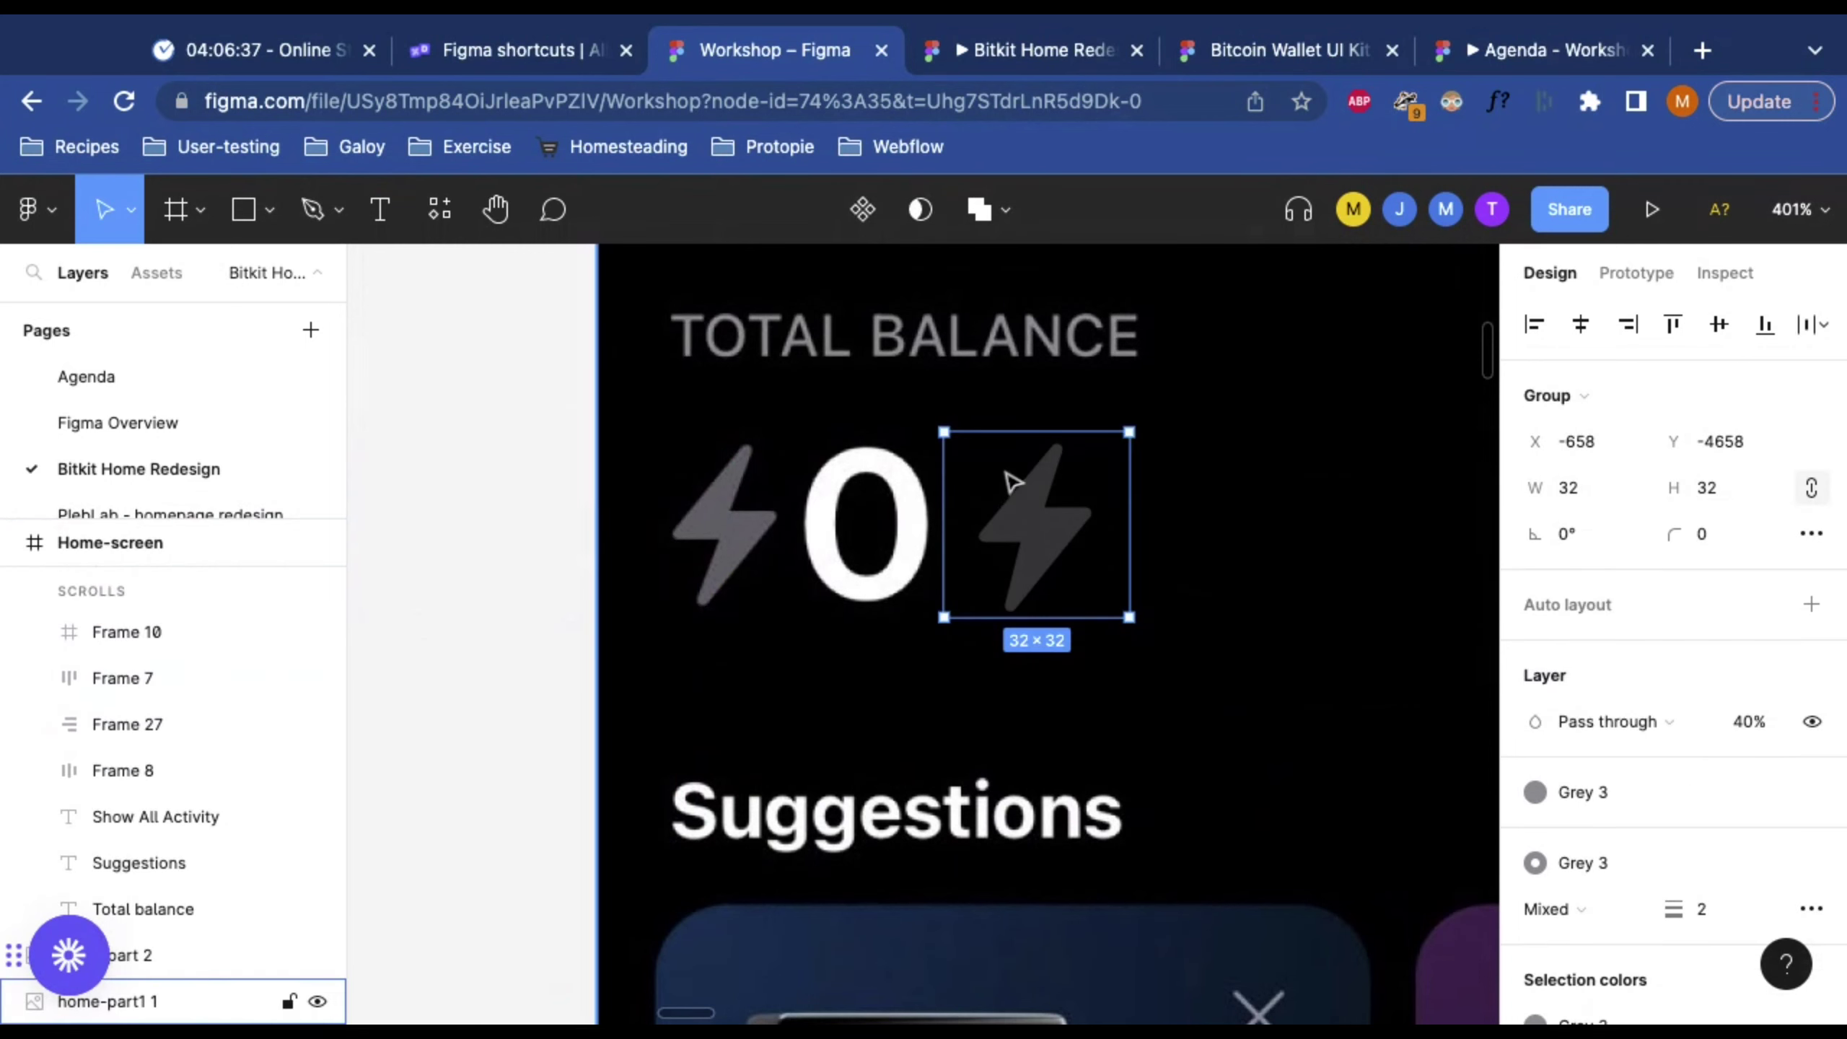
{"action": "key", "text": "ctrl+shift+z"}
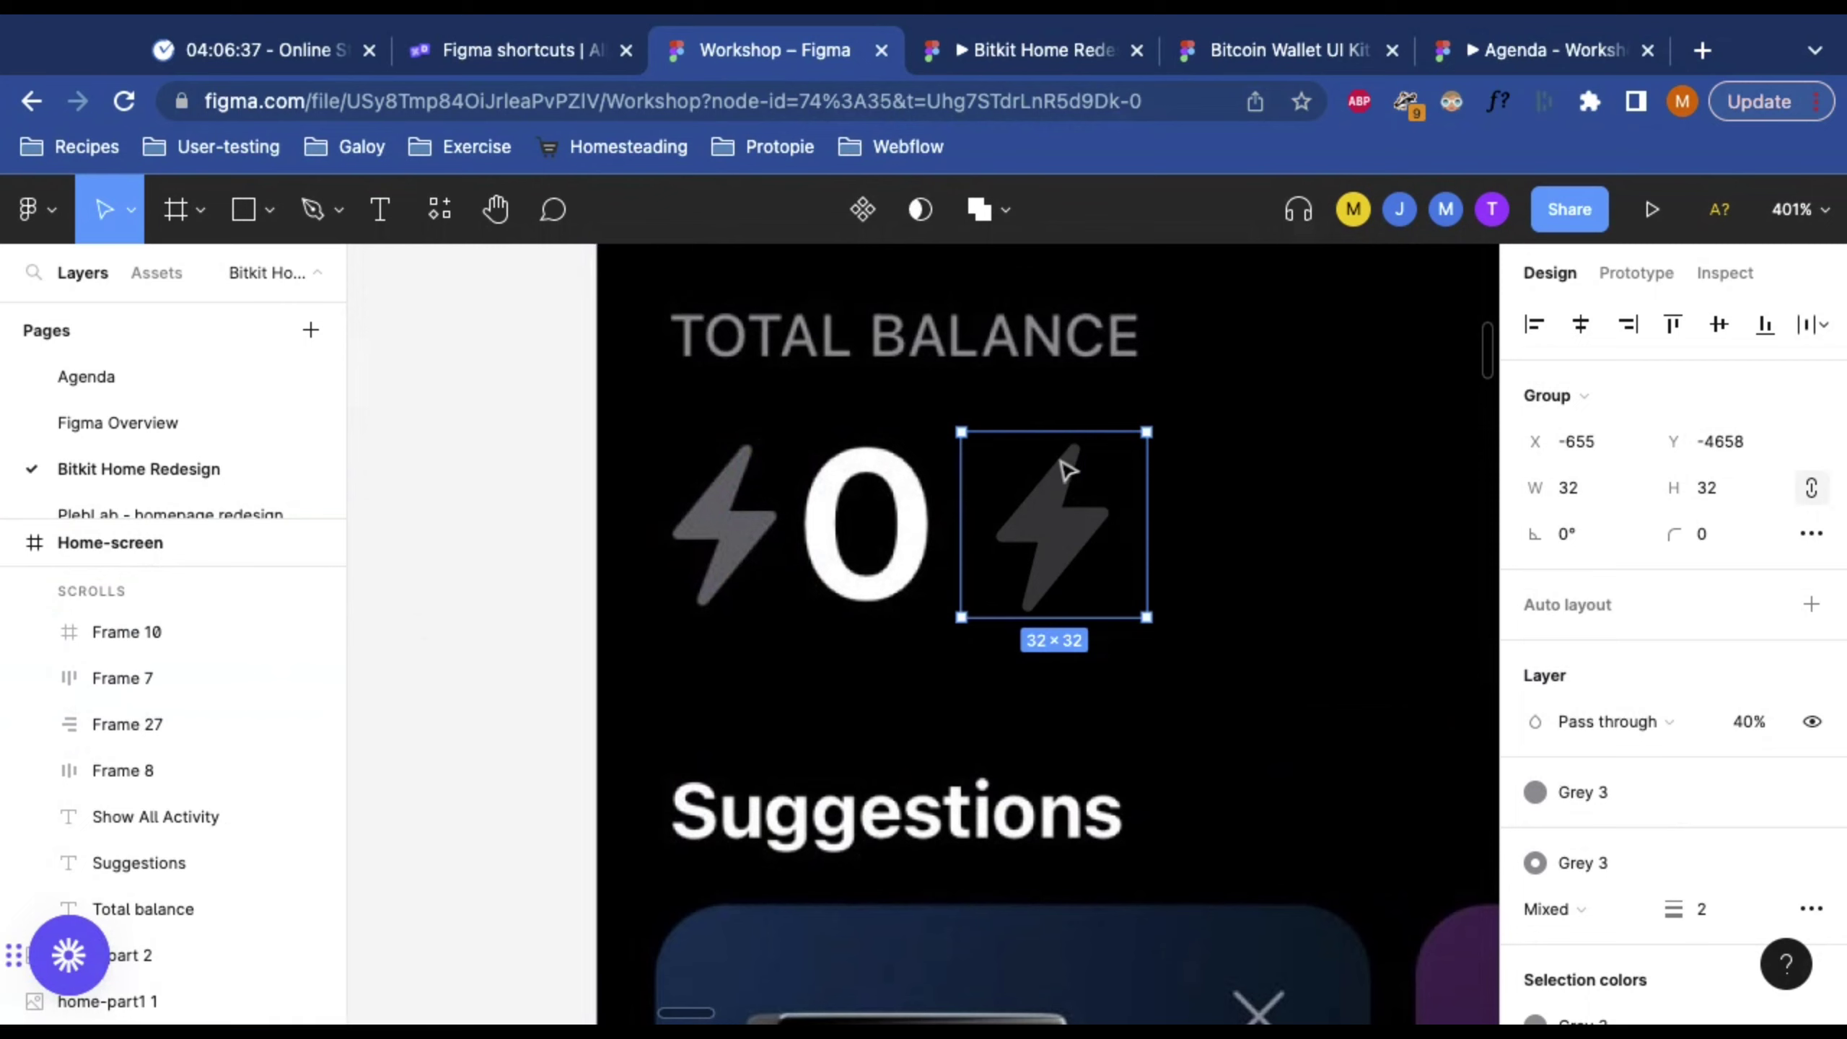
Step: Give the copied bolt's inner Vector a Grey 2 fill and Grey 2 stroke, then view at 100%
{"action": "left_click", "coordinate": [1643, 799]}
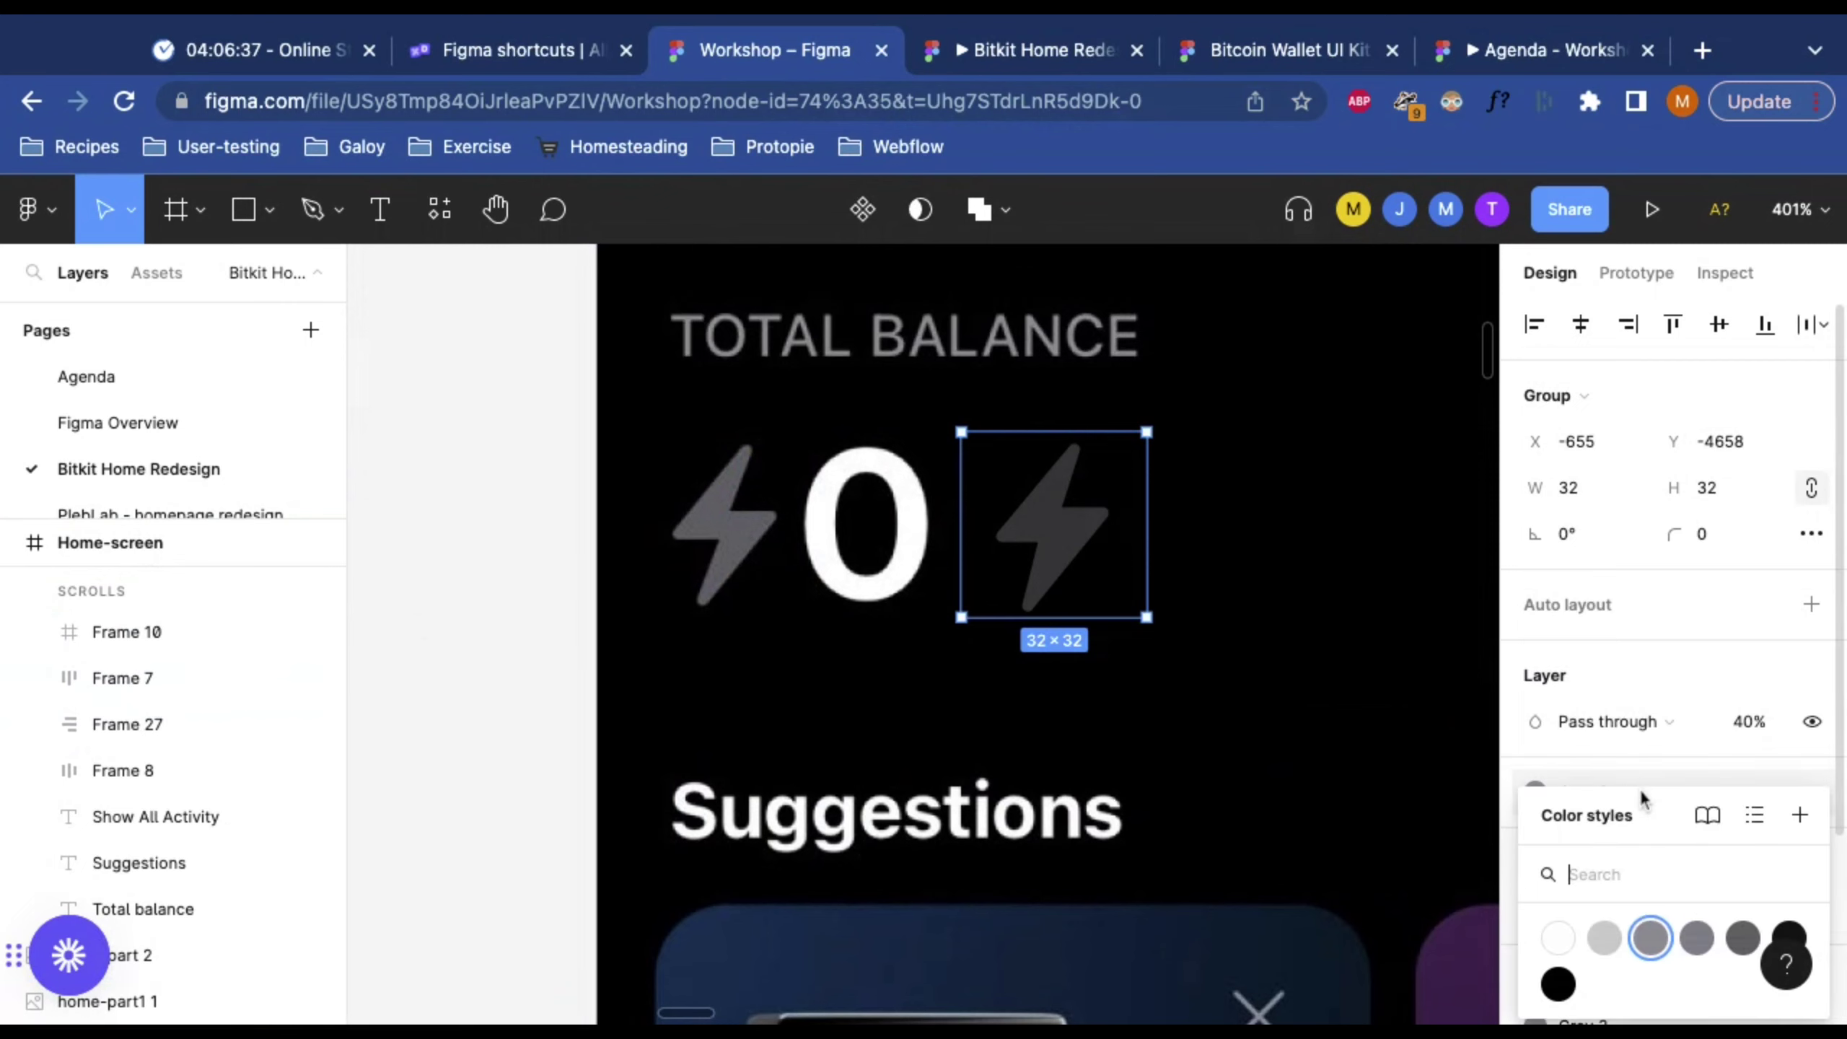
{"action": "left_click", "coordinate": [1603, 939]}
{"action": "key", "text": "ctrl+z"}
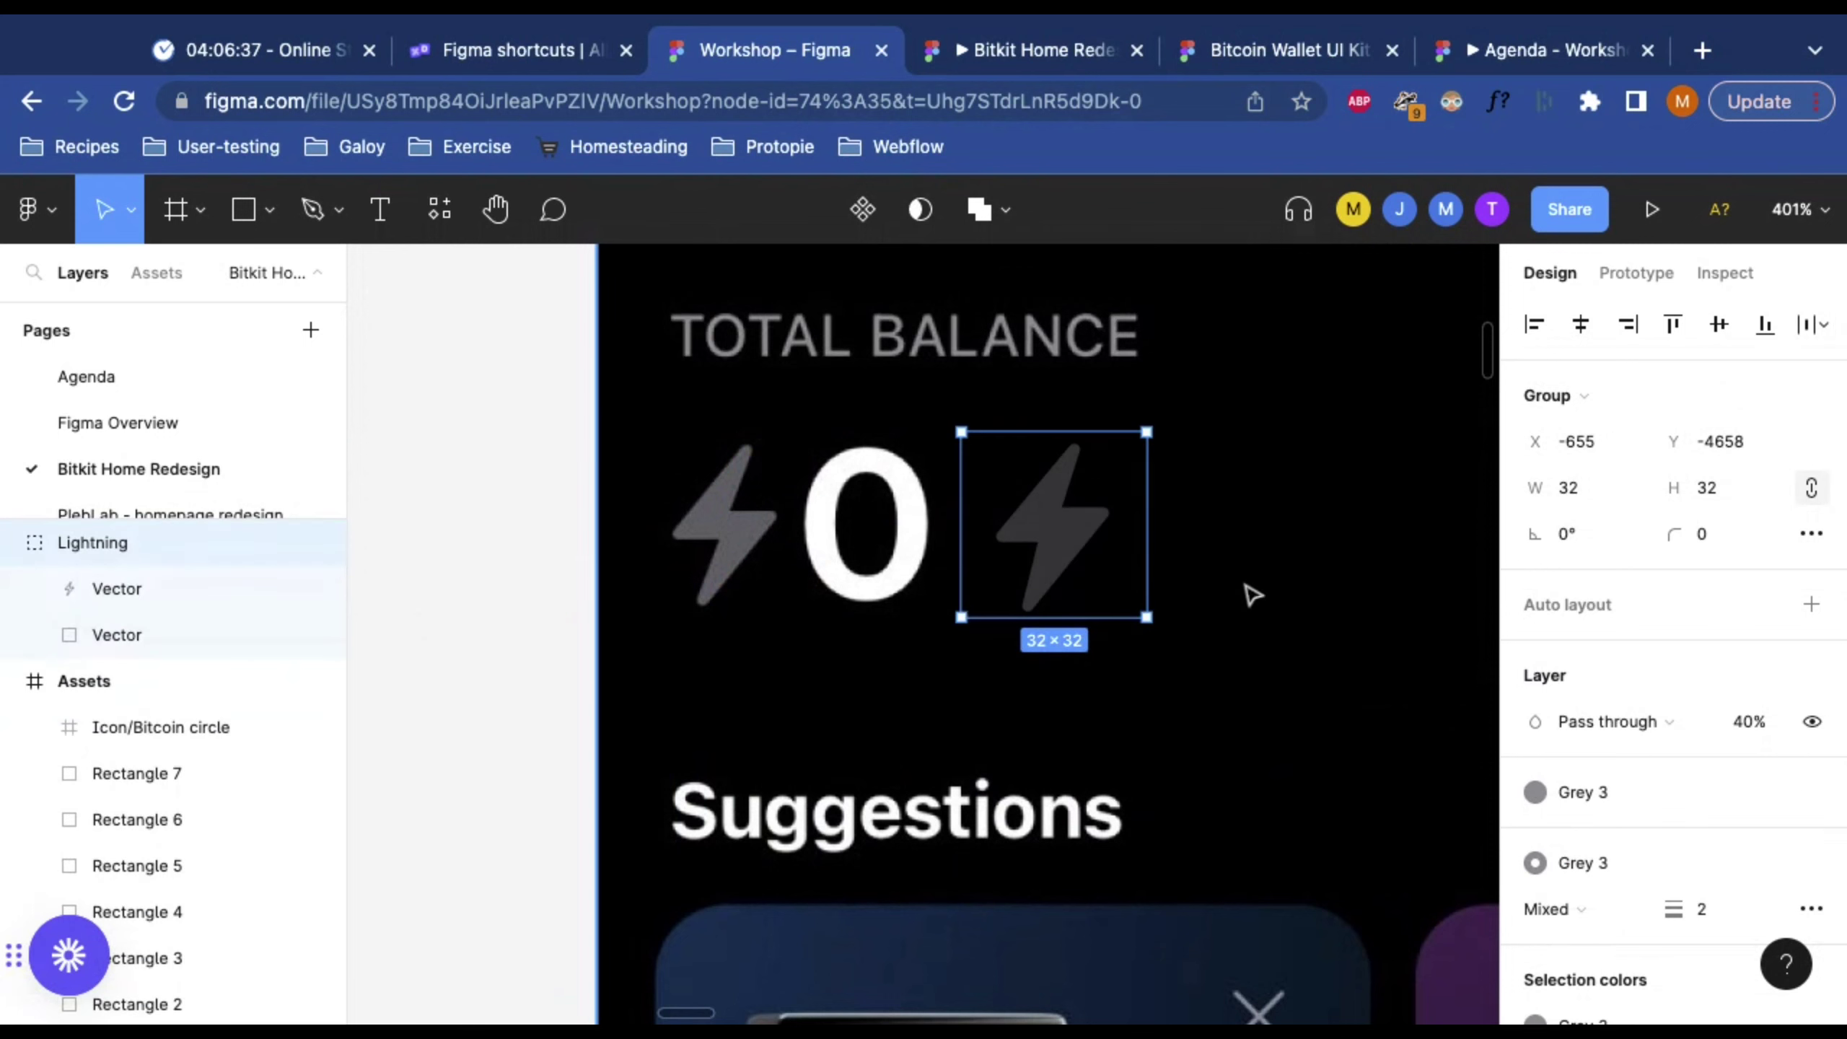
{"action": "left_click", "coordinate": [152, 591]}
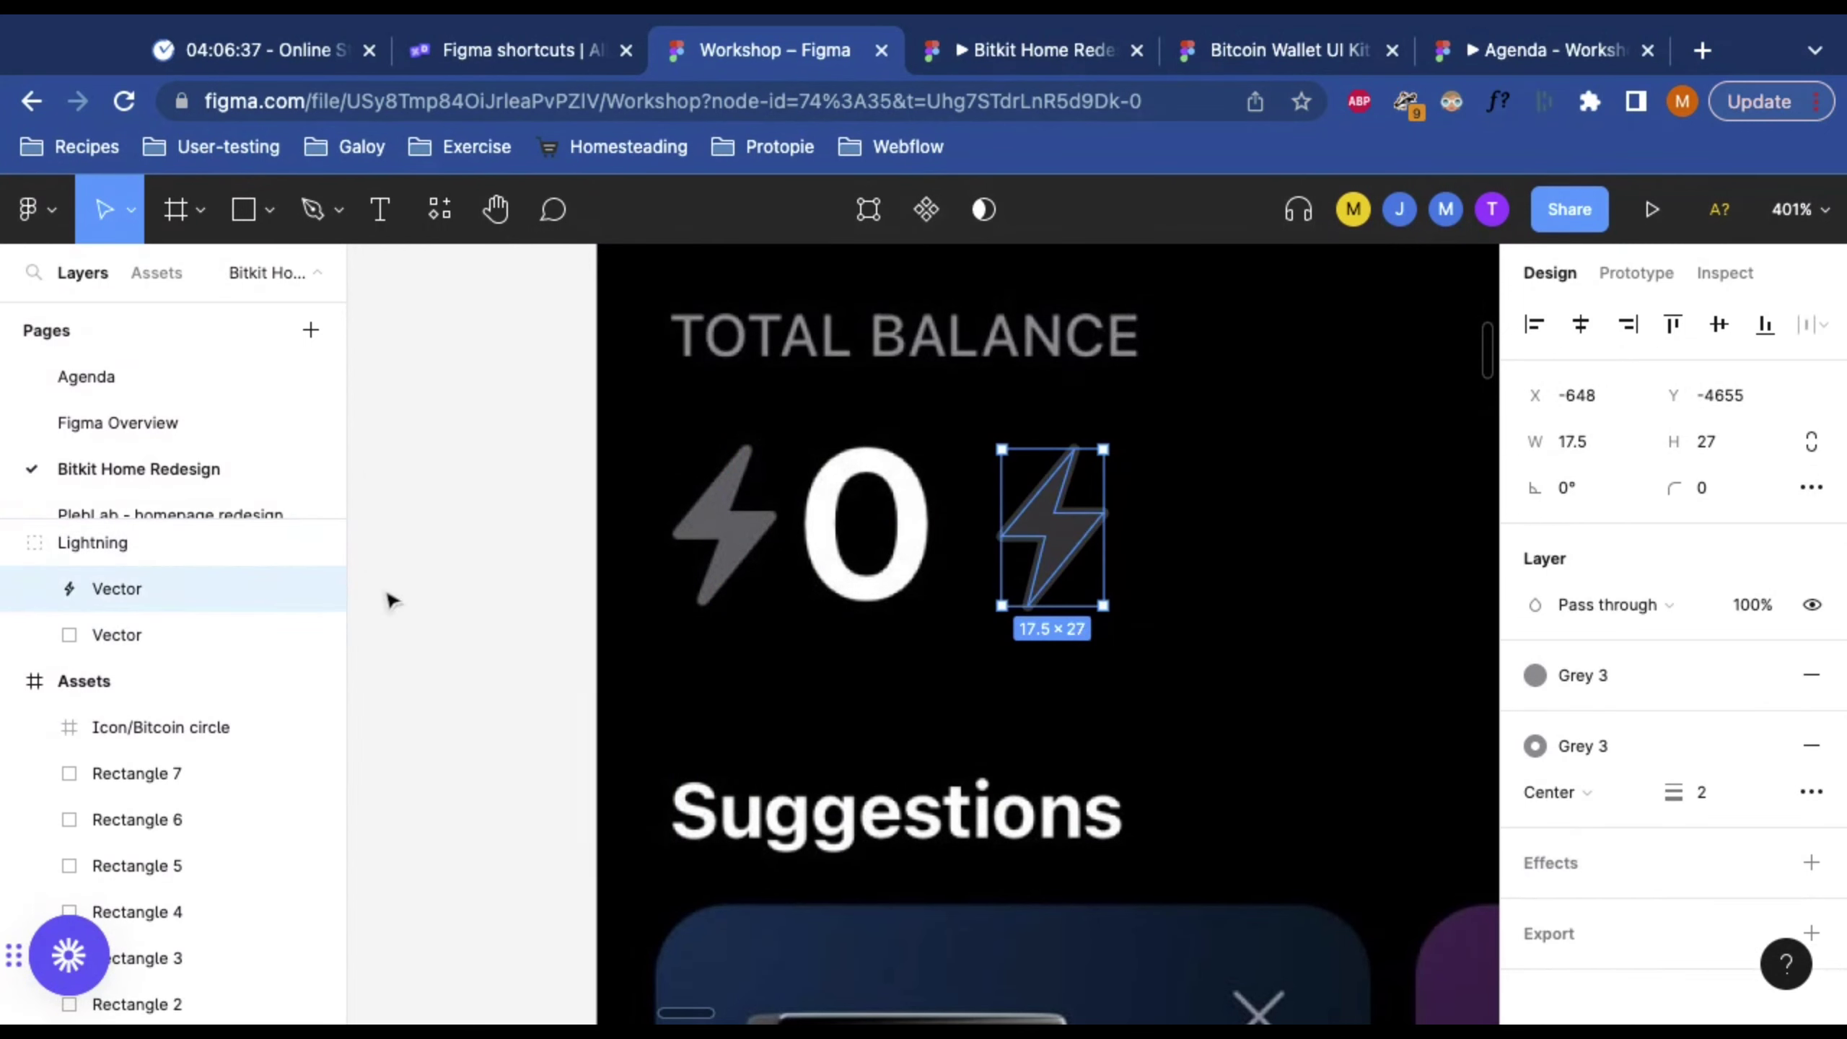
{"action": "left_click", "coordinate": [1611, 679]}
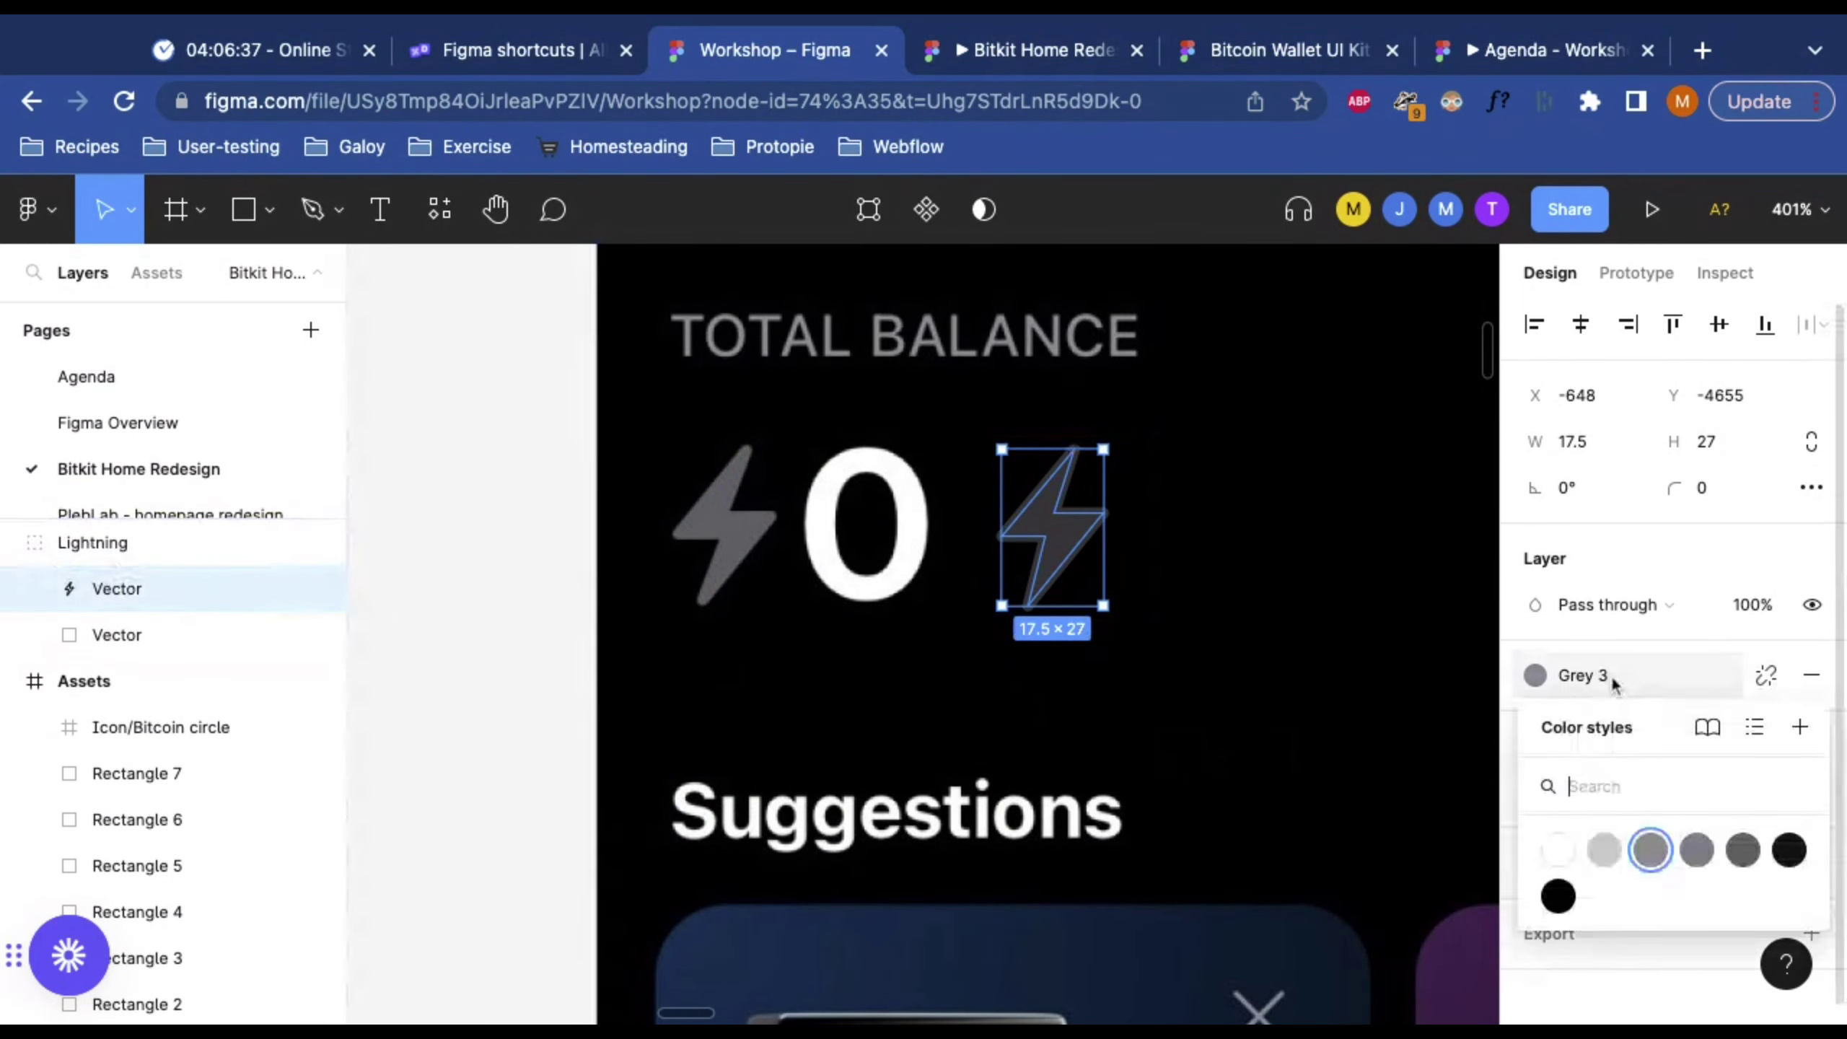
{"action": "left_click", "coordinate": [1602, 852]}
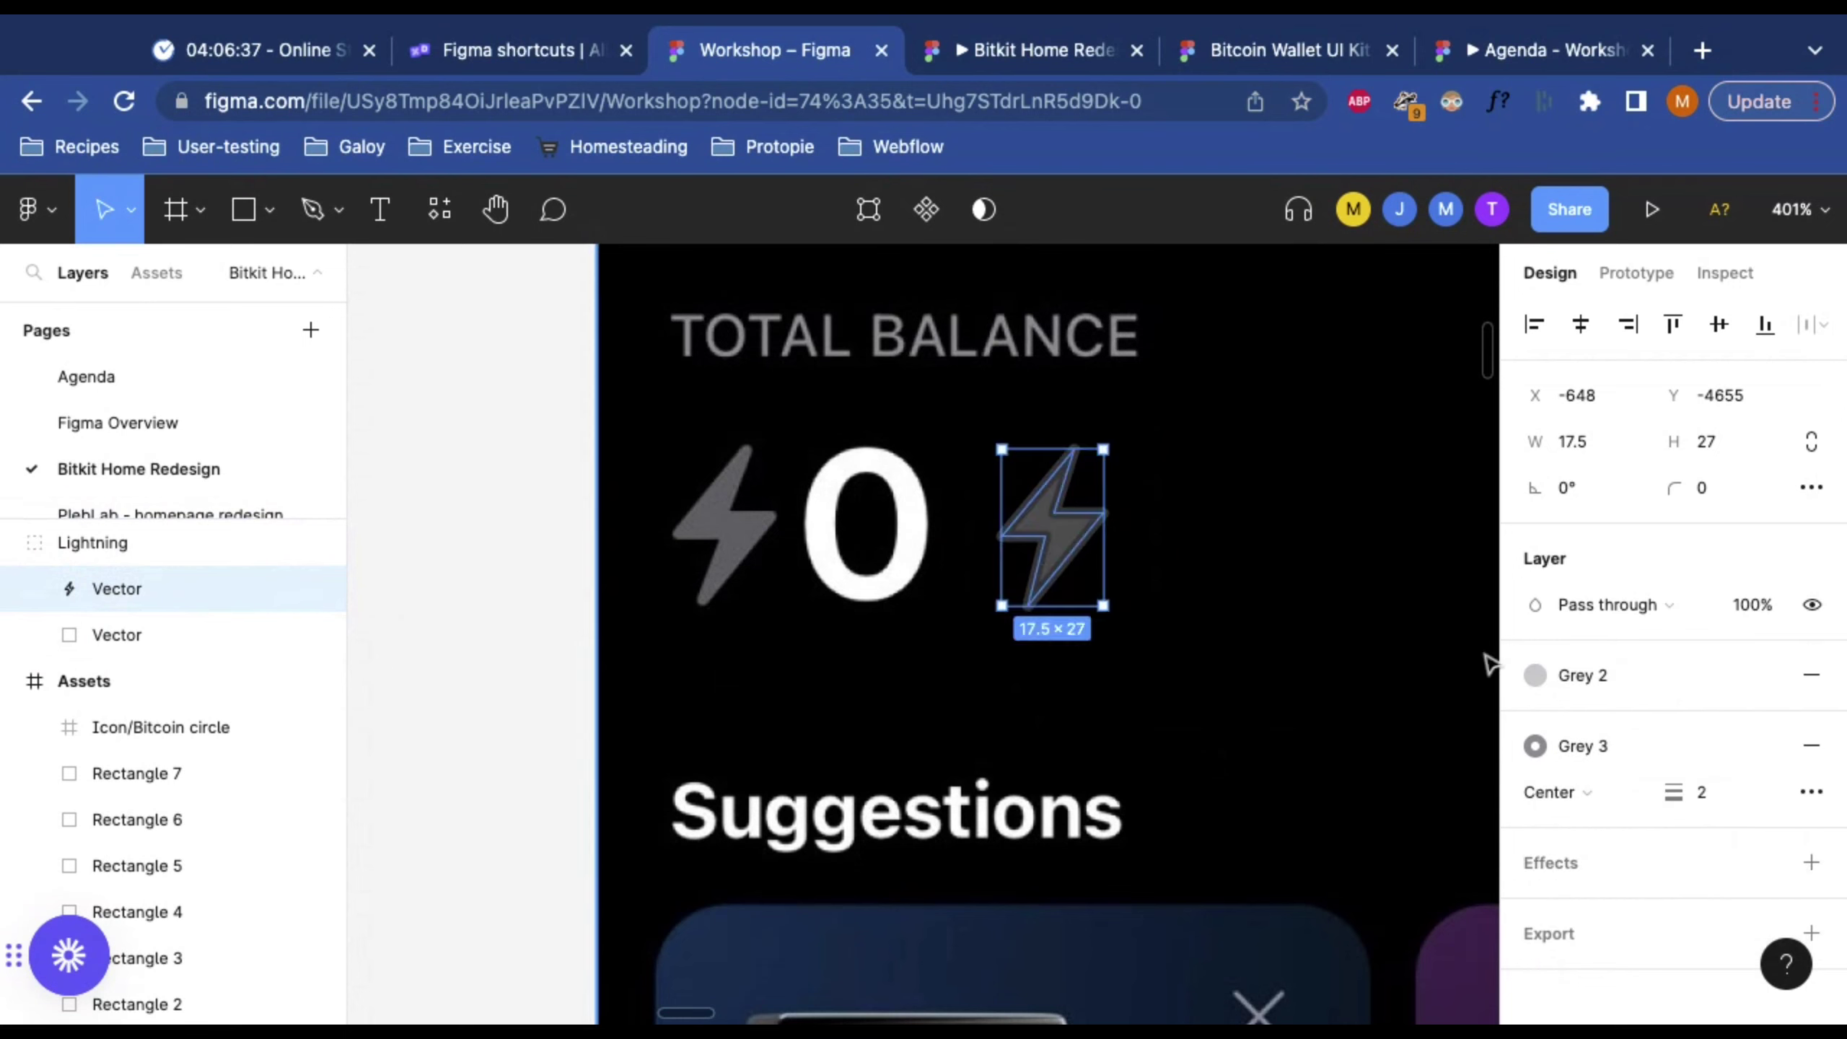
{"action": "left_click", "coordinate": [1668, 760]}
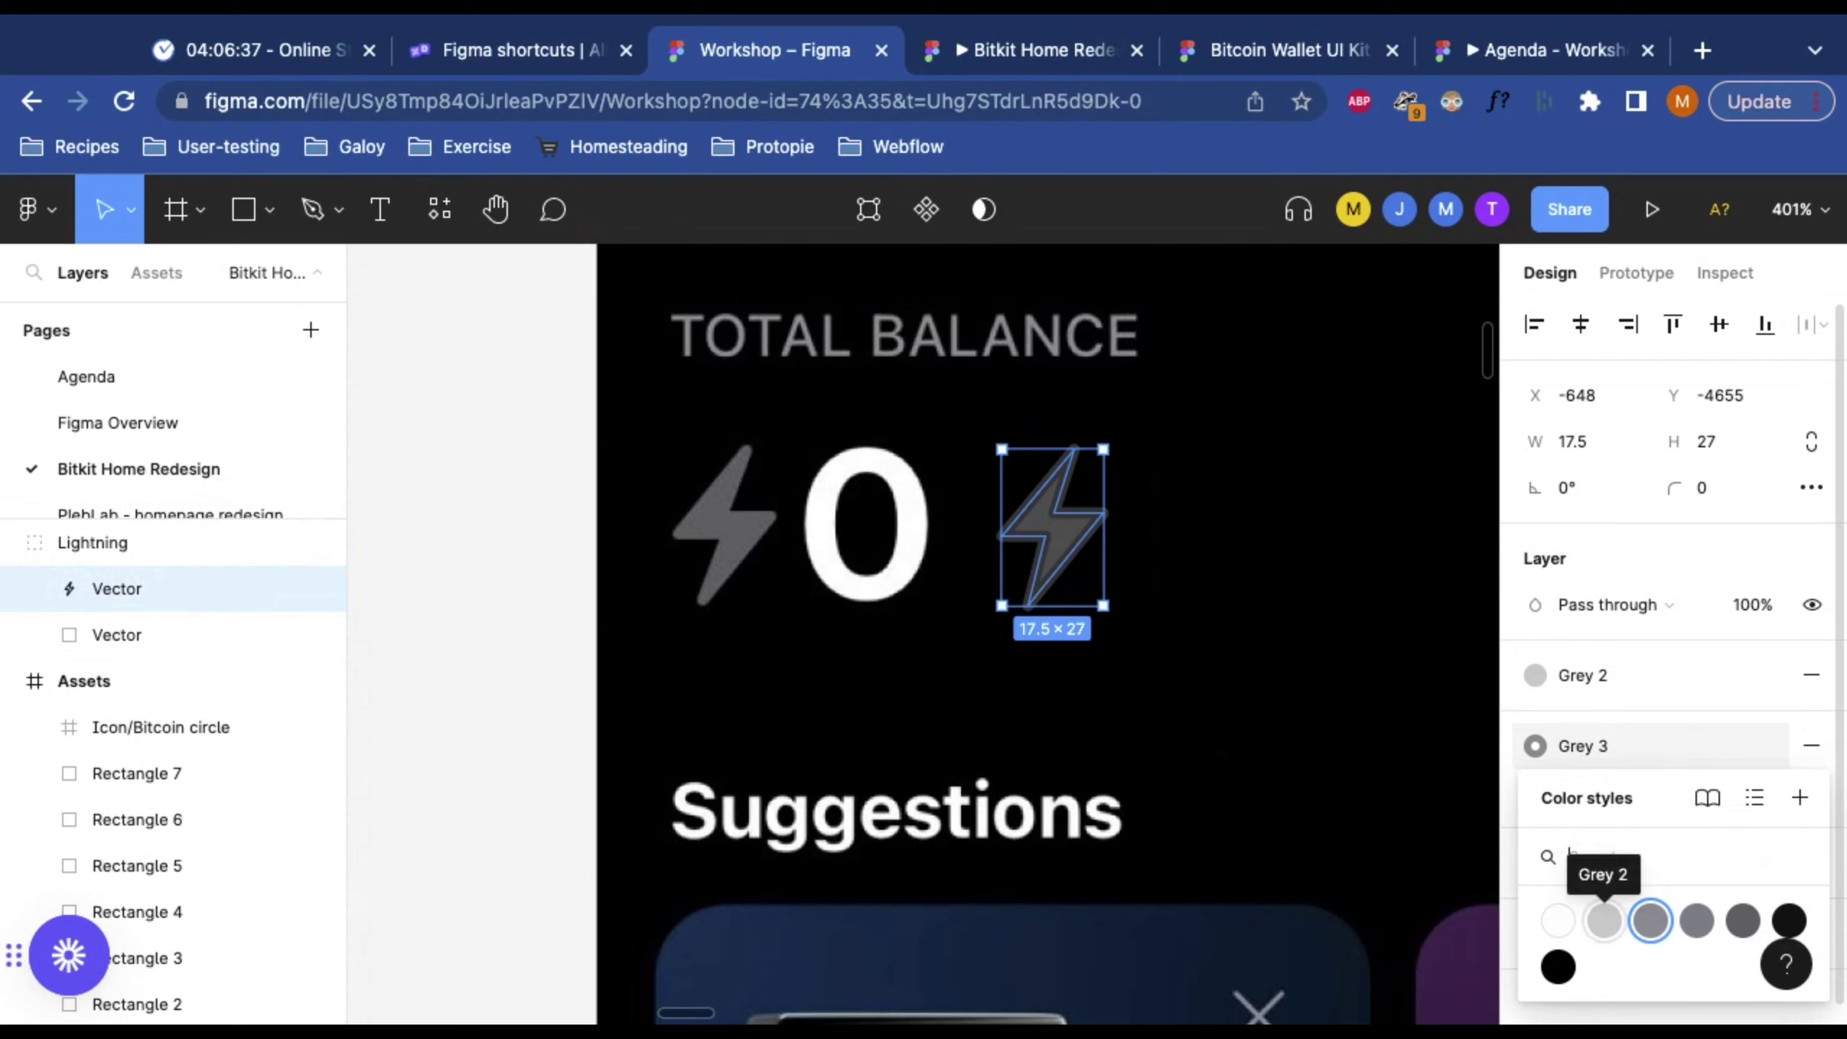
{"action": "left_click", "coordinate": [1604, 921]}
{"action": "left_click", "coordinate": [1229, 448]}
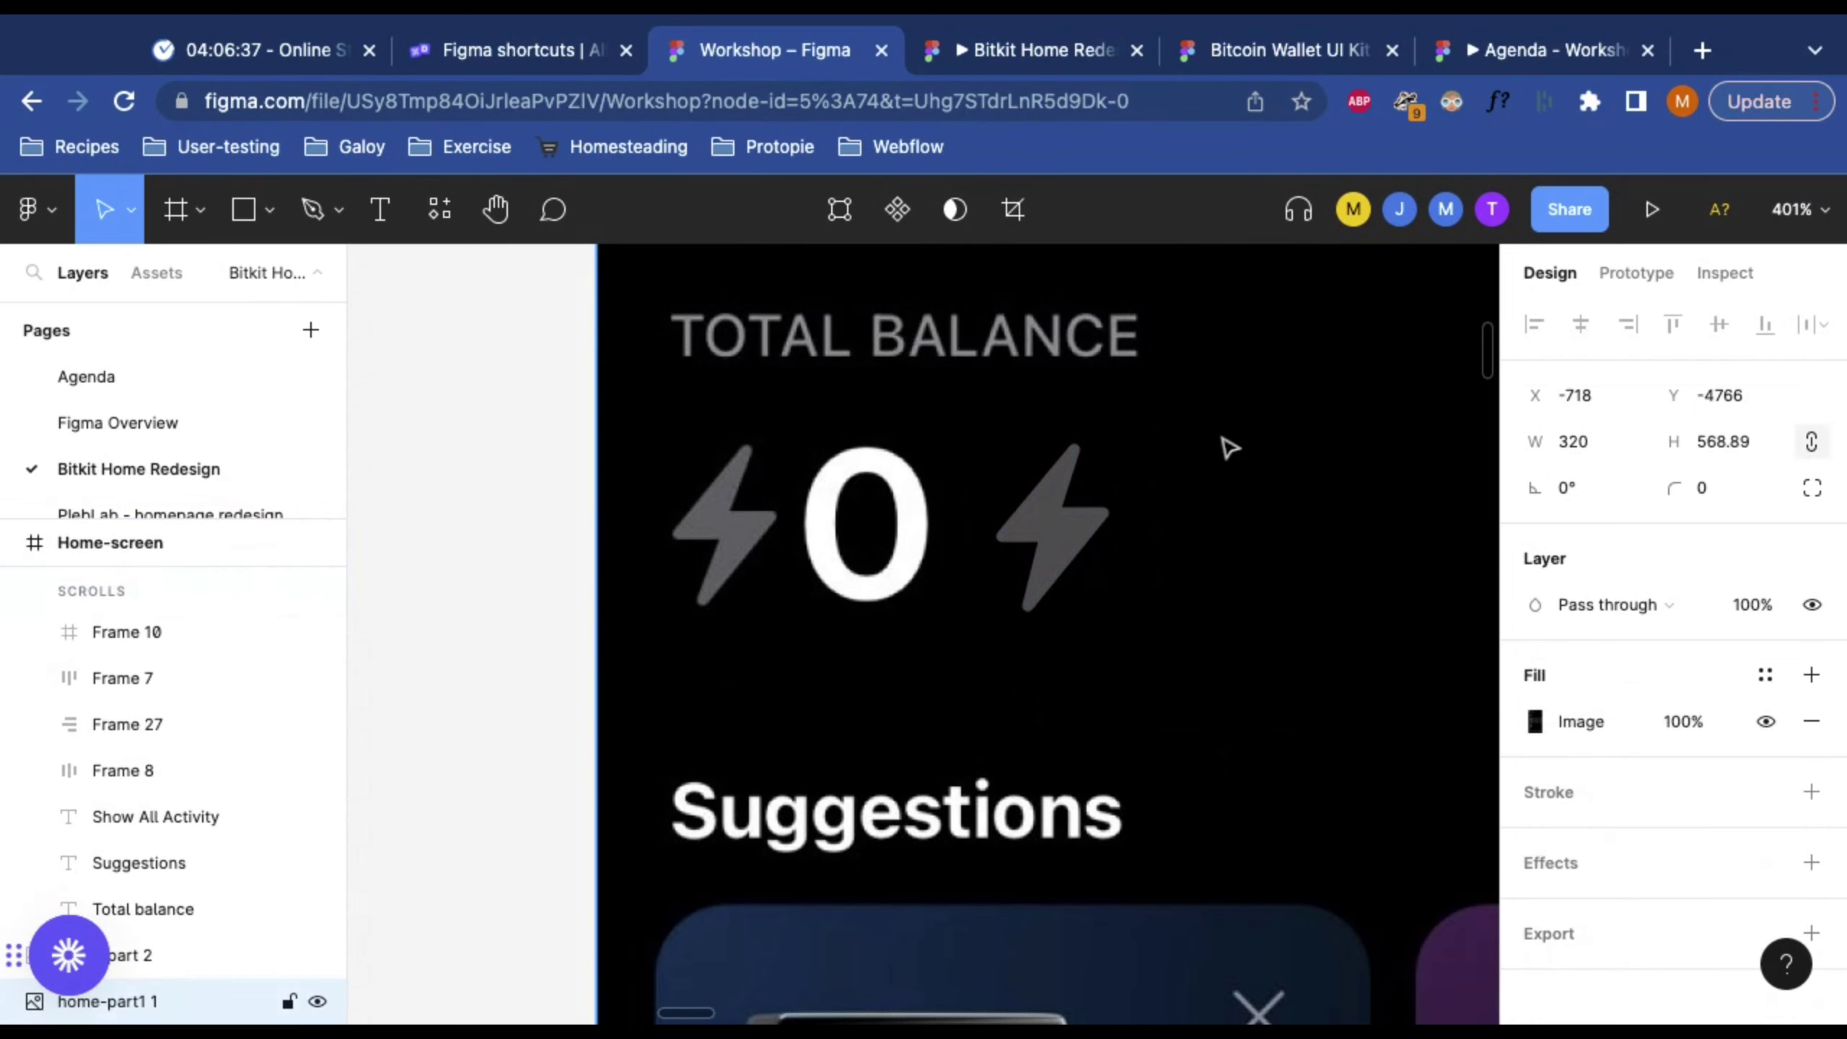
{"action": "key", "text": "shift+0"}
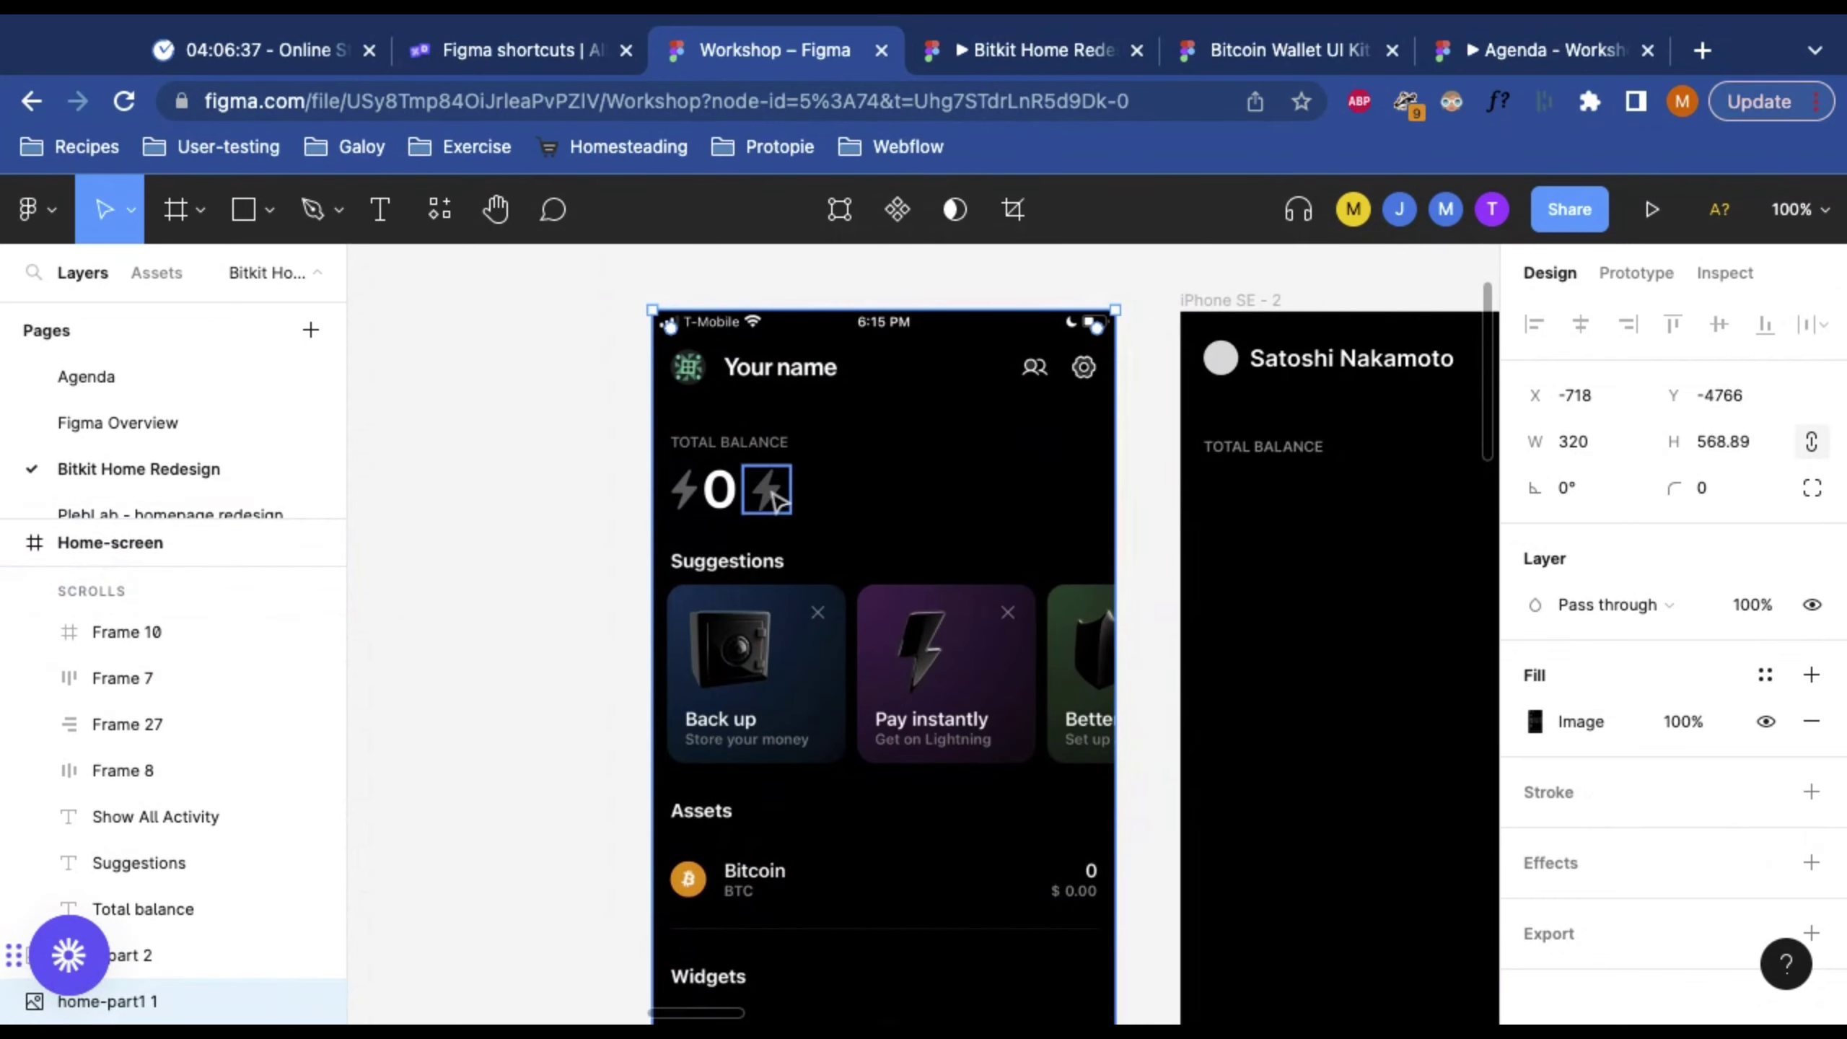
Step: Undo the image move and place the grey Lightning icon at X 8, Y 110 under TOTAL BALANCE
{"action": "key", "text": "ctrl+z"}
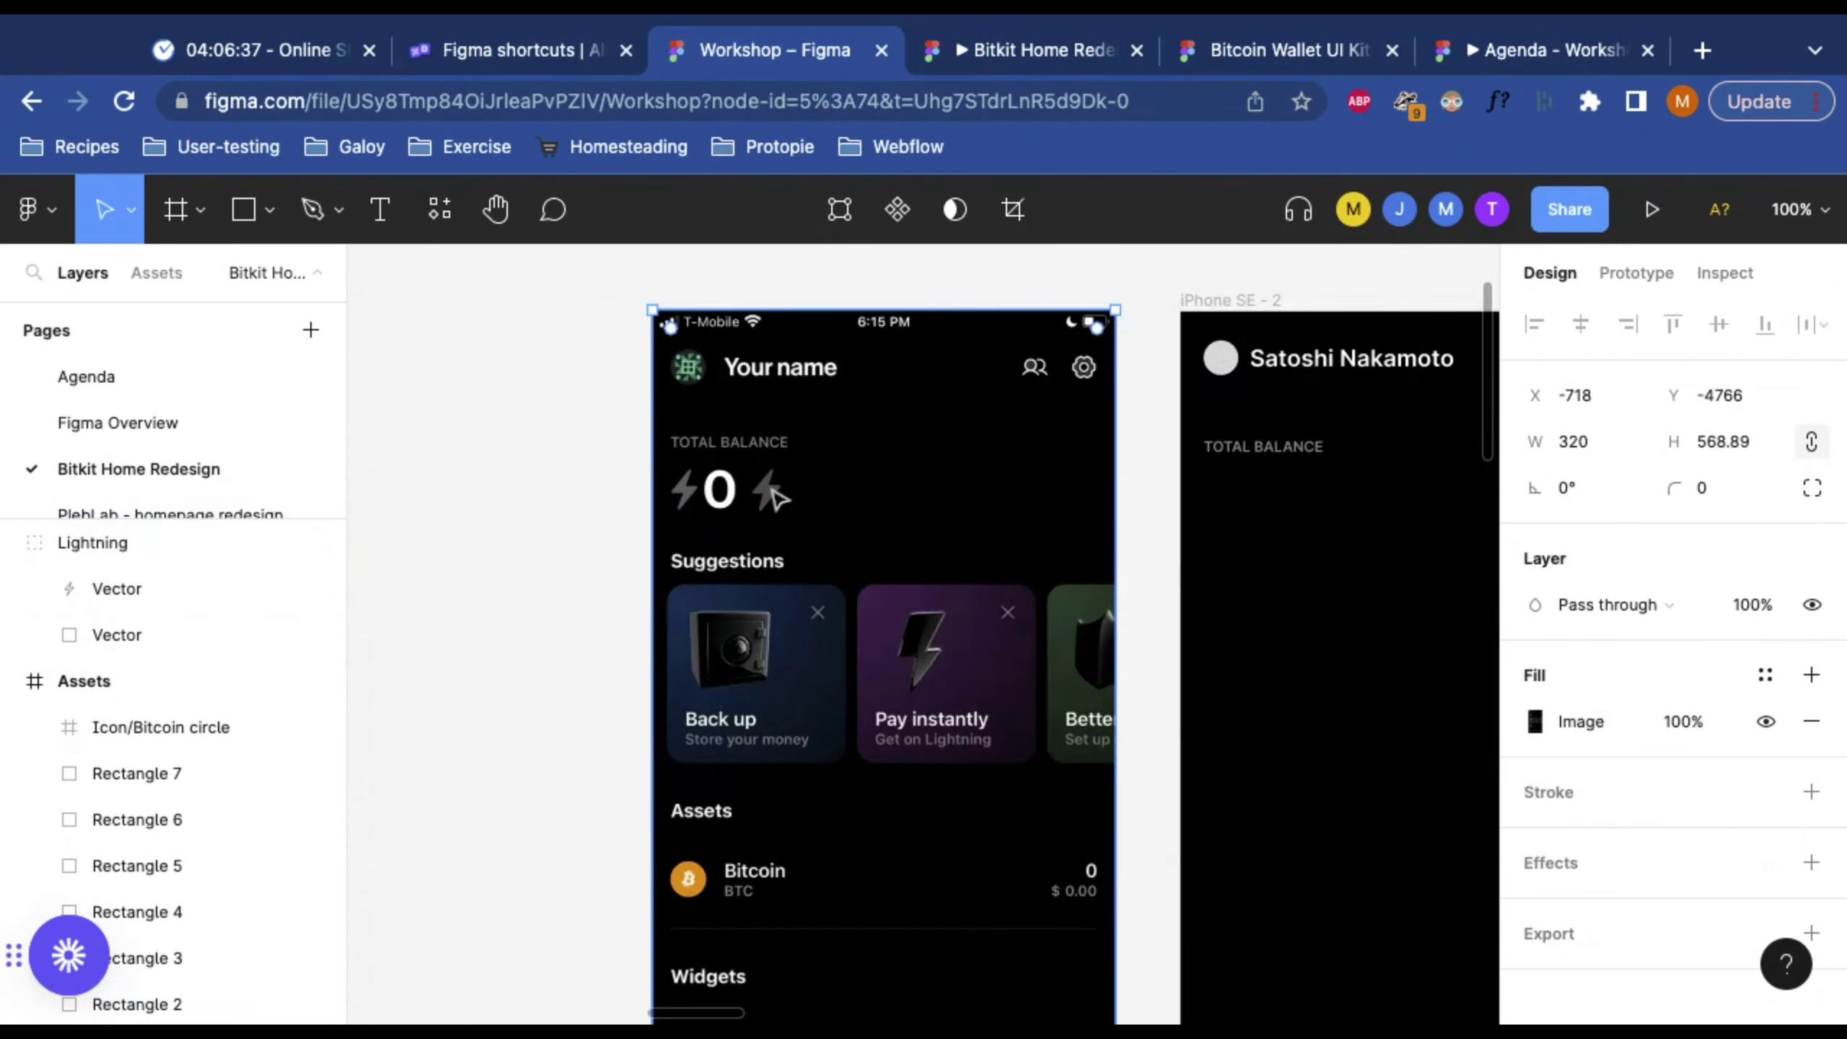
{"action": "left_click", "coordinate": [770, 498]}
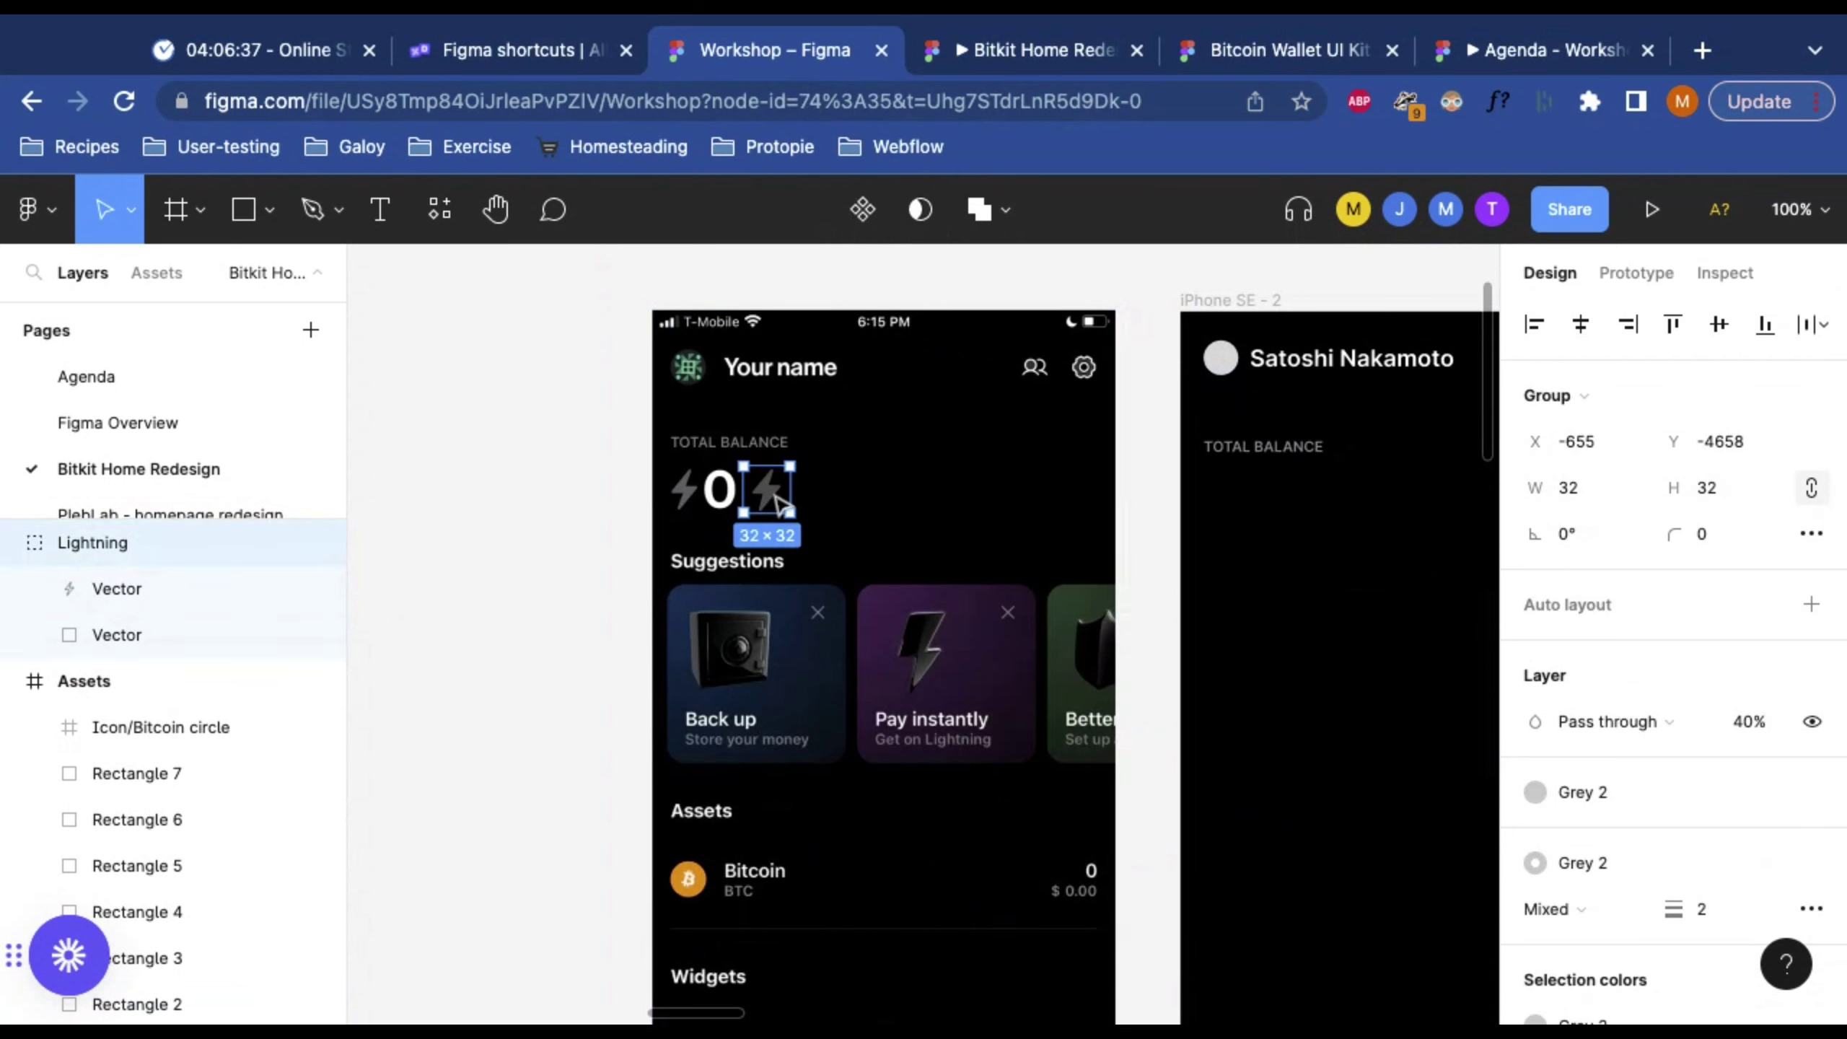
{"action": "left_click_drag", "start_coordinate": [776, 502], "coordinate": [1224, 502]}
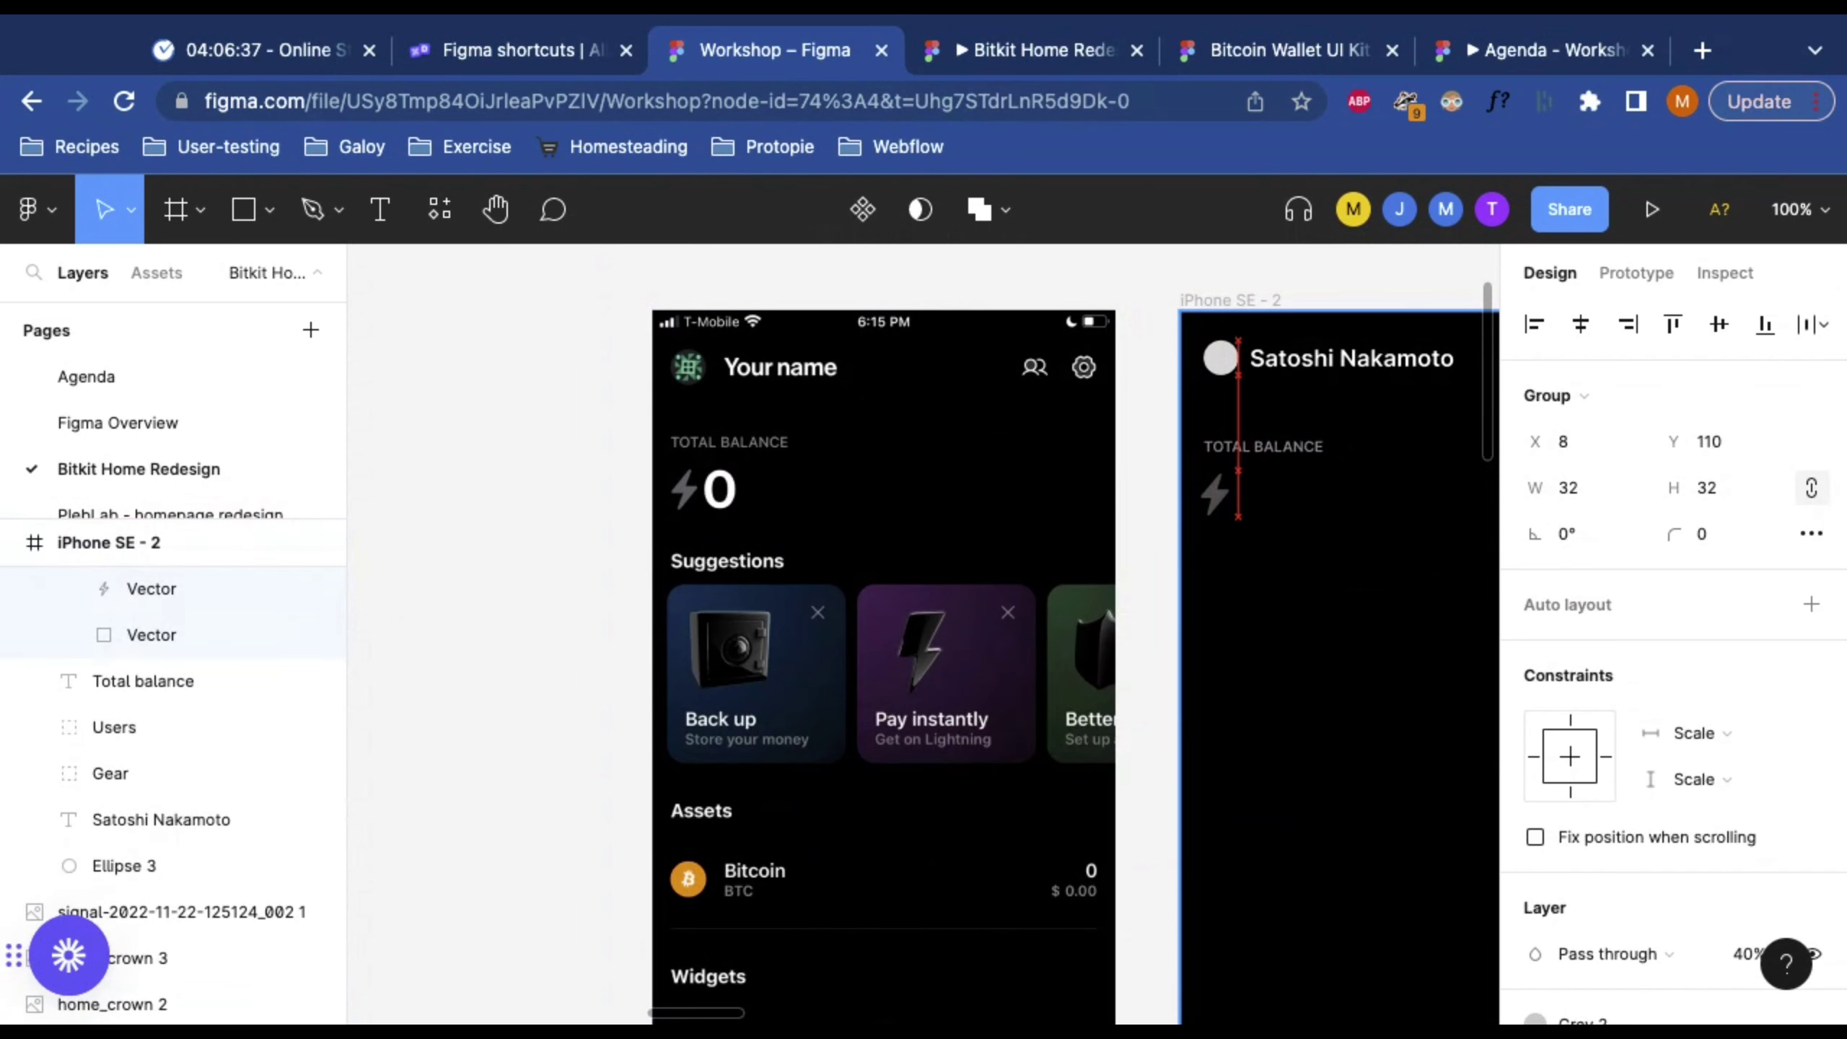
{"action": "left_click", "coordinate": [1164, 497]}
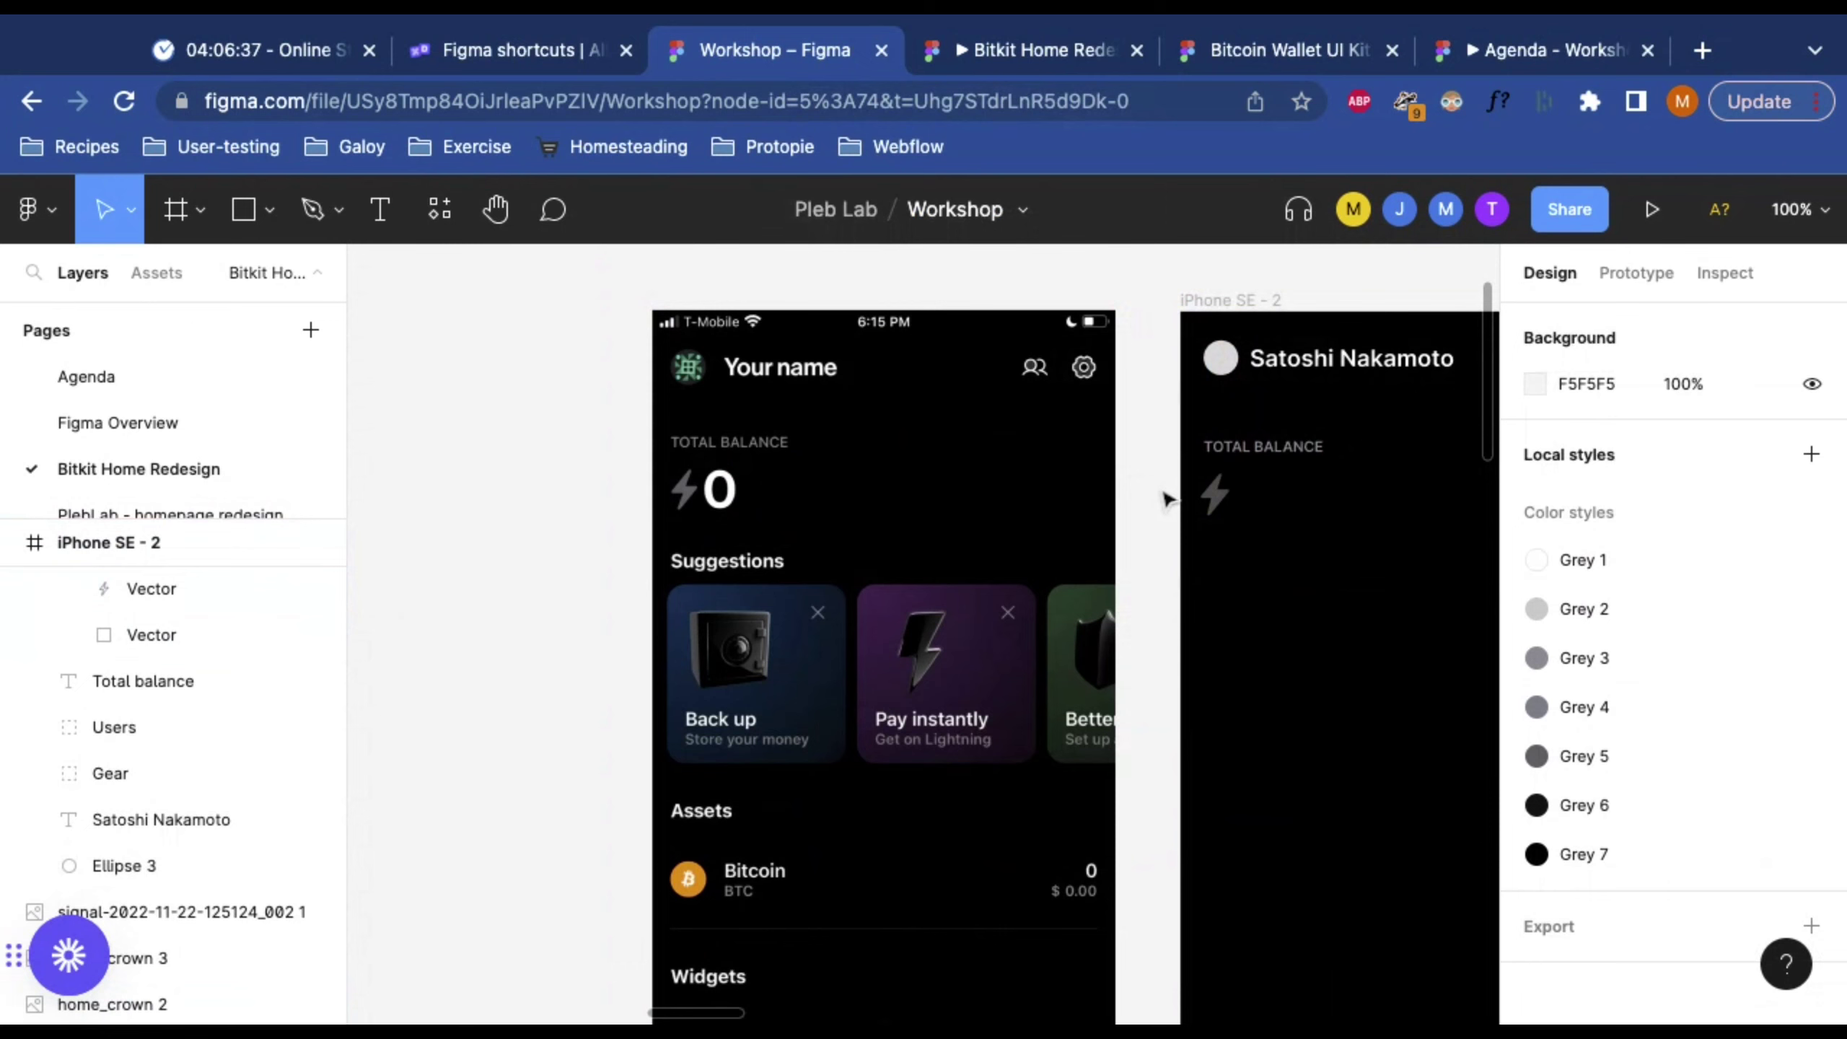
{"action": "scroll", "coordinate": [1165, 498], "scroll_direction": "right", "scroll_amount": 3}
{"action": "left_click", "coordinate": [1007, 496]}
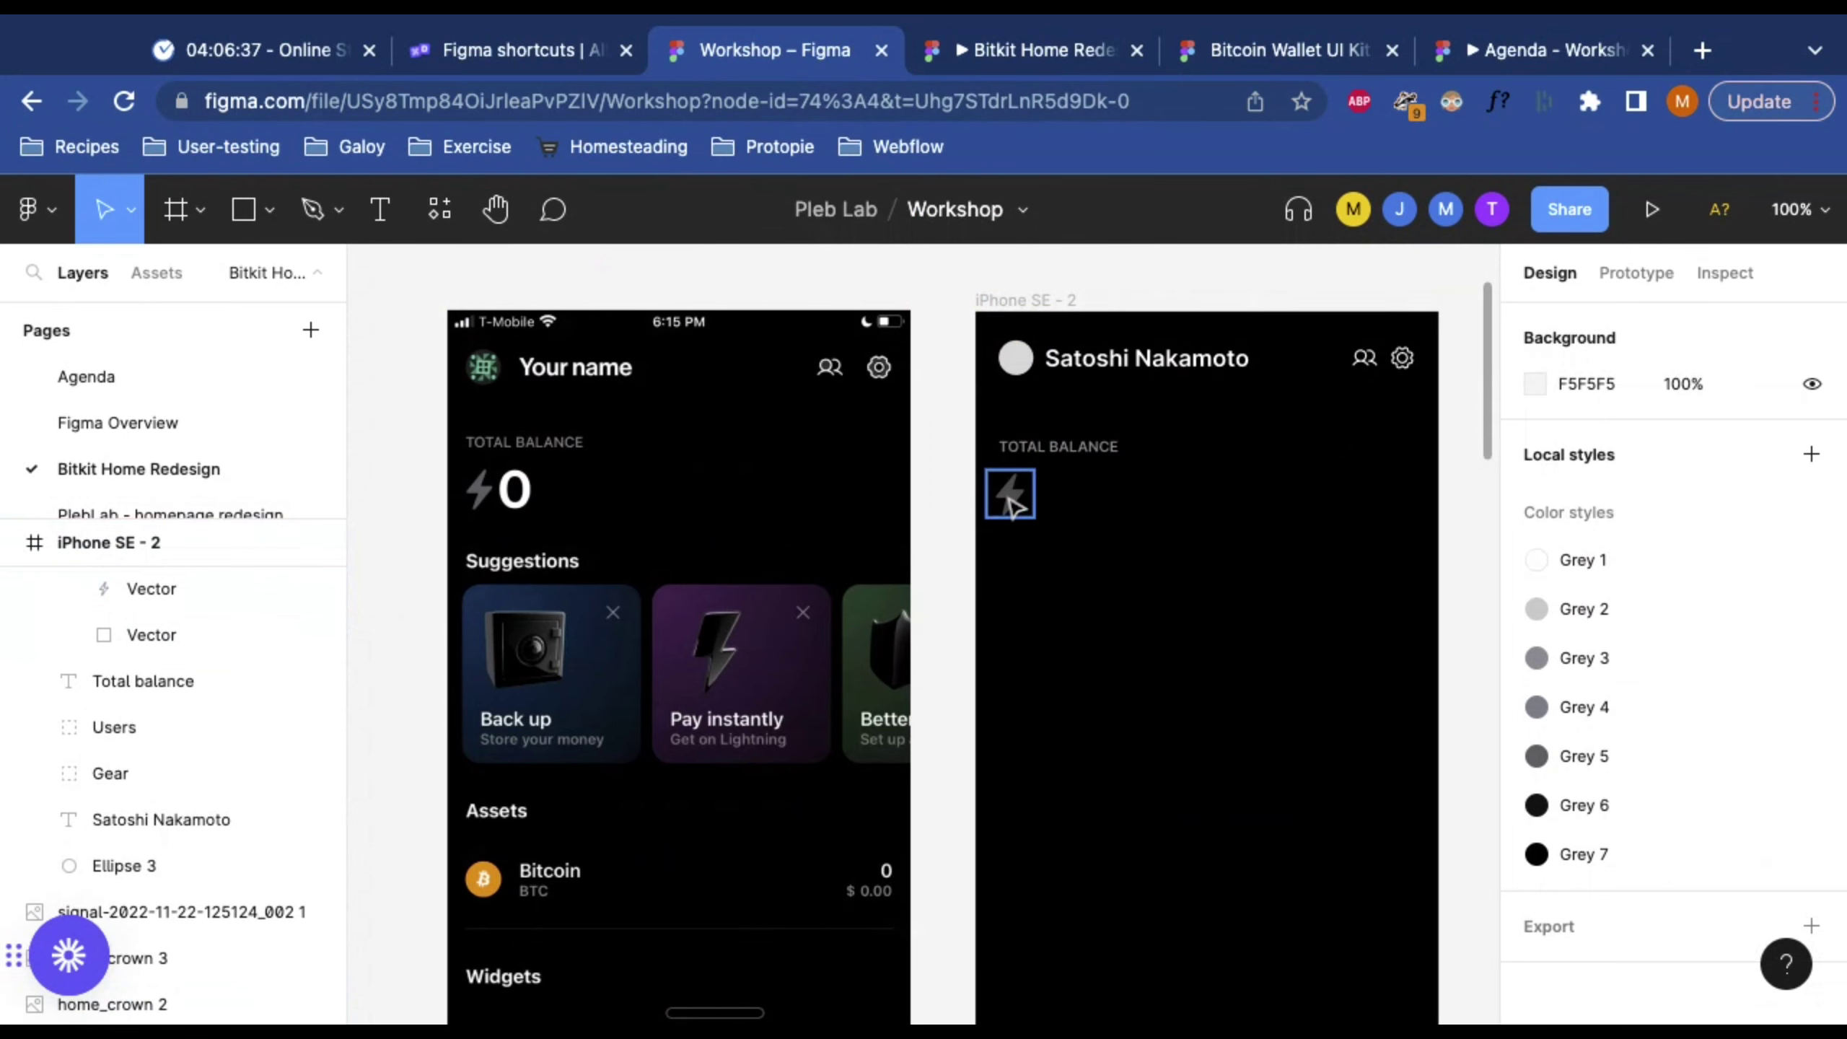
{"action": "left_click", "coordinate": [930, 508]}
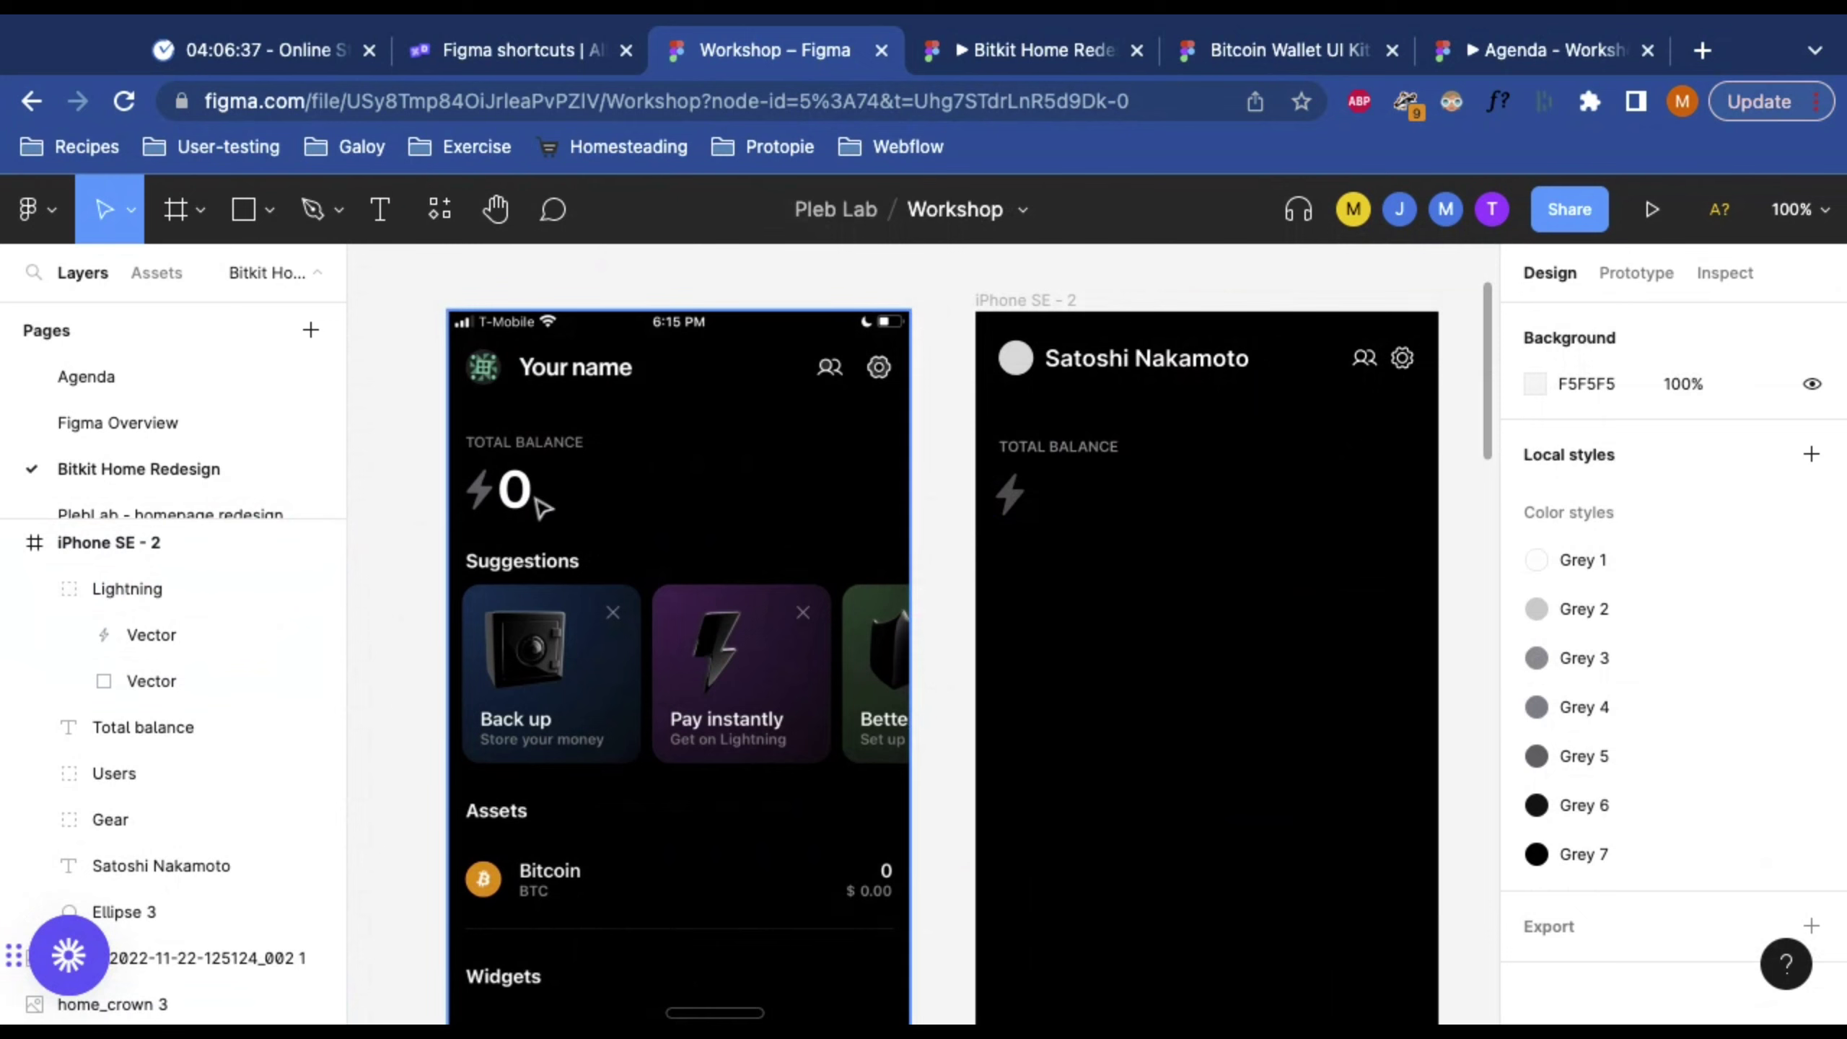
{"action": "key", "text": "t"}
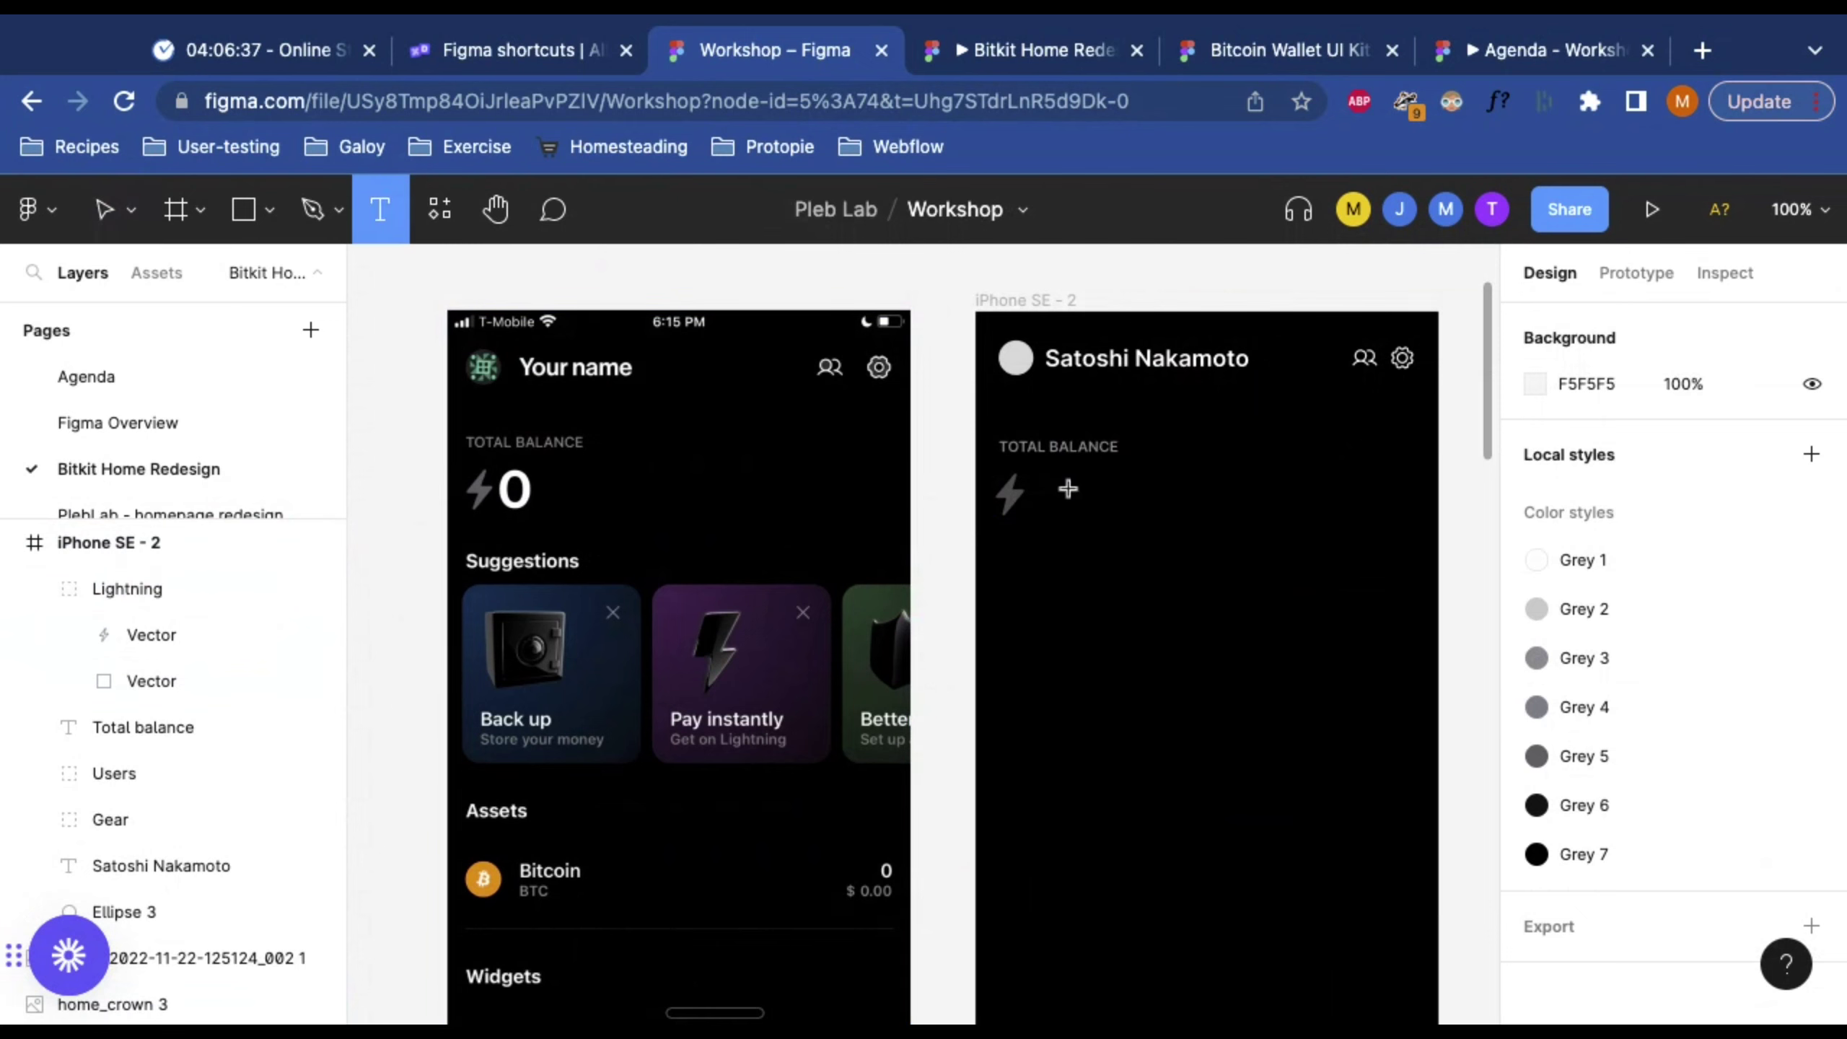
{"action": "left_click_drag", "start_coordinate": [1054, 482], "coordinate": [1107, 531]}
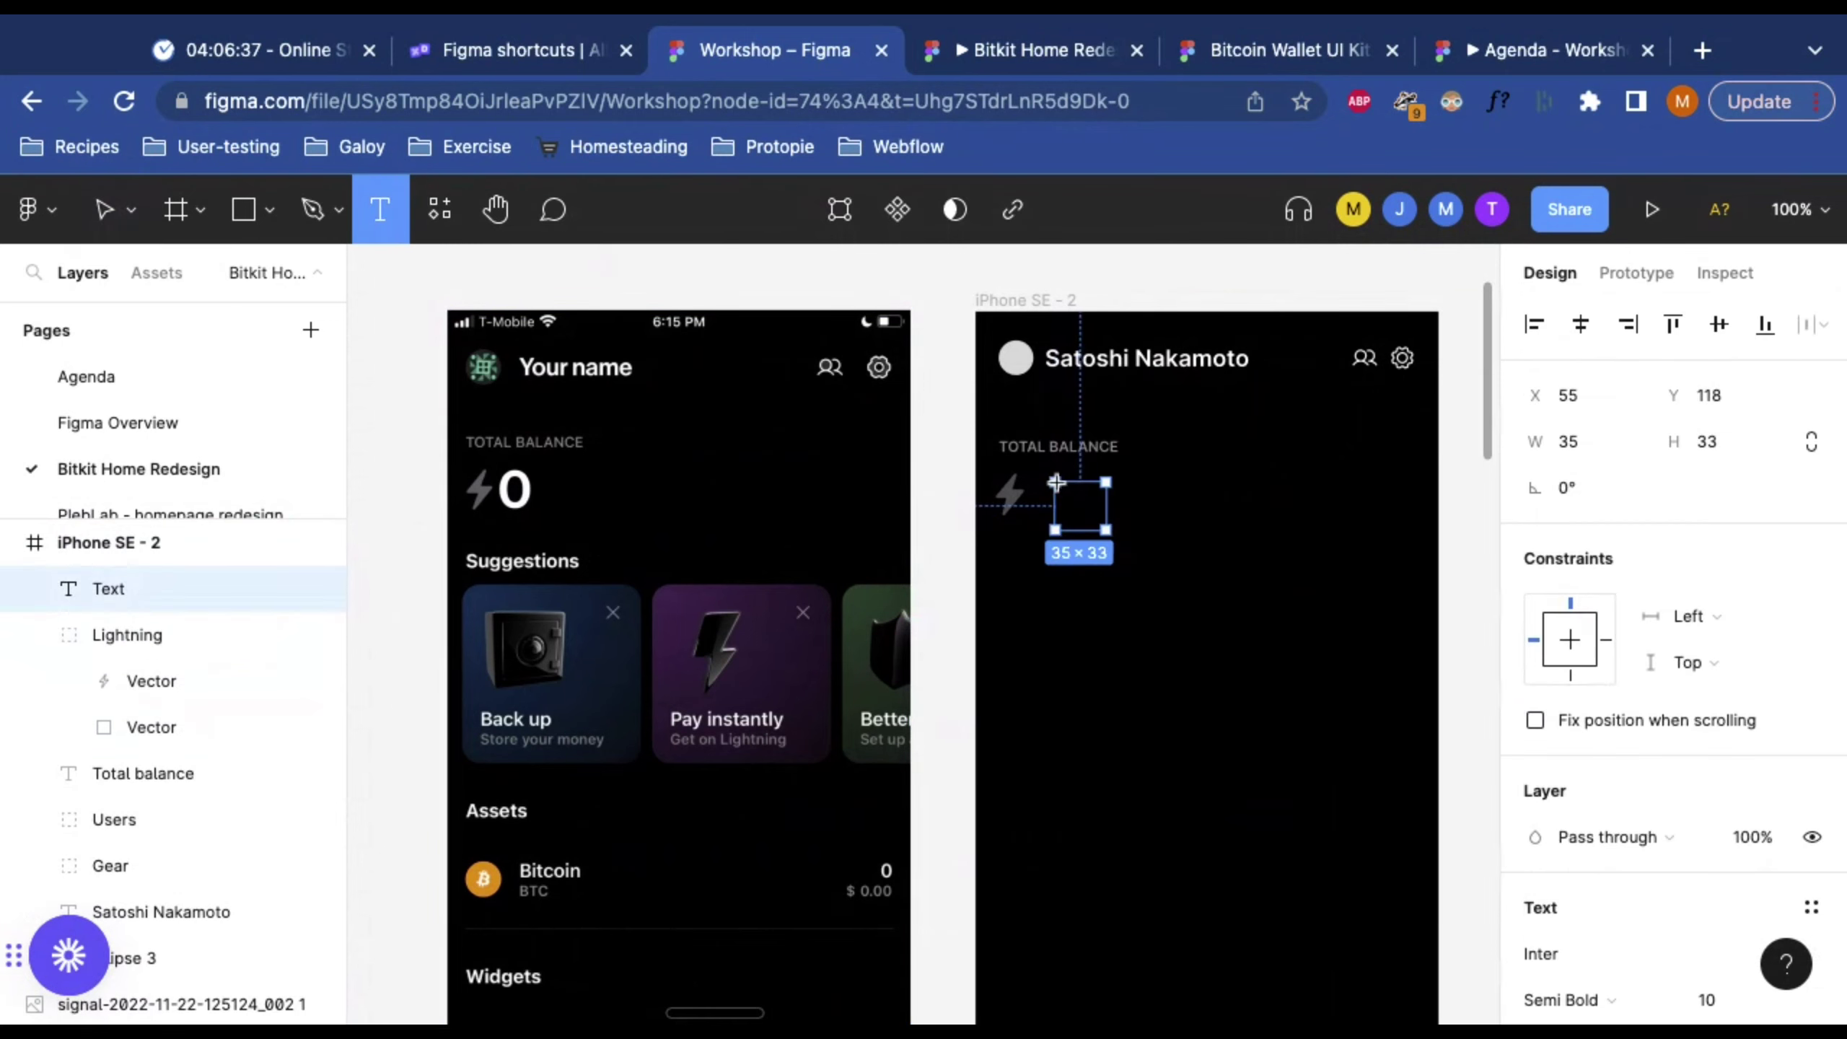
{"action": "key", "text": "Escape"}
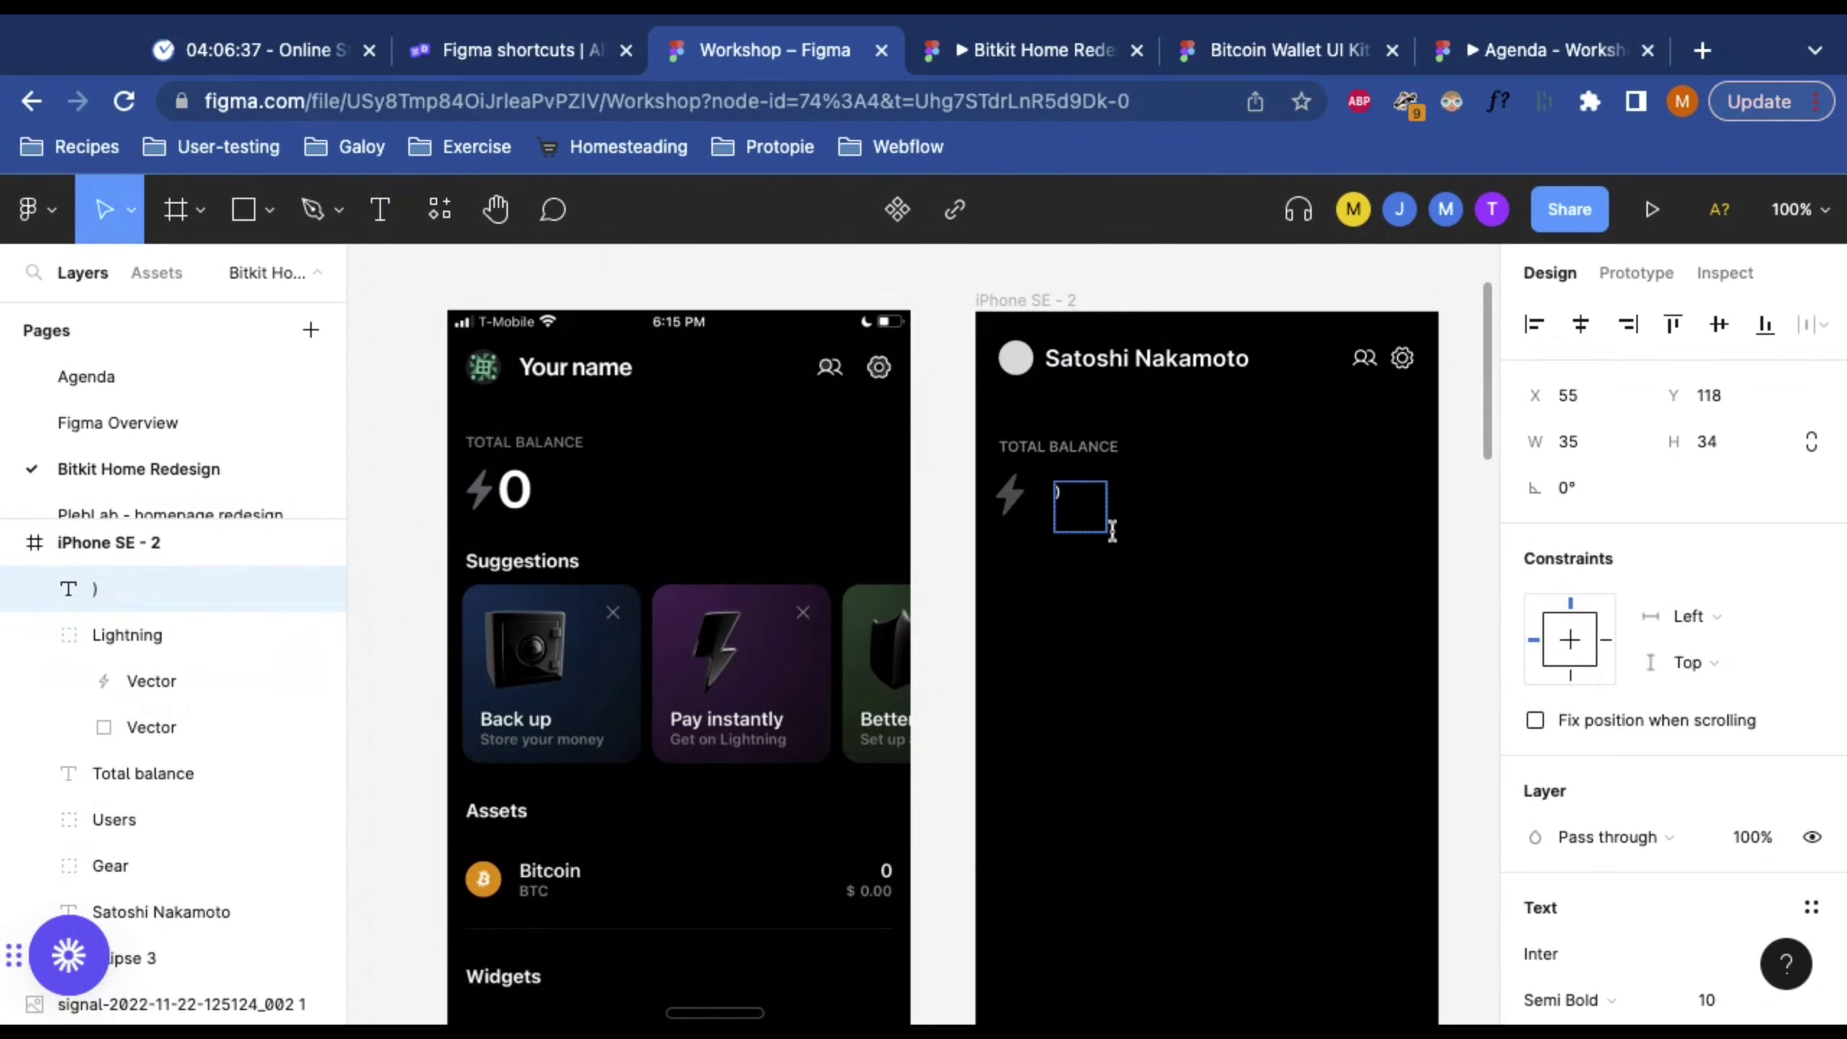
{"action": "key", "text": "BackSpace"}
{"action": "type", "text": "0"}
{"action": "scroll", "coordinate": [1637, 619], "scroll_direction": "down", "scroll_amount": 6}
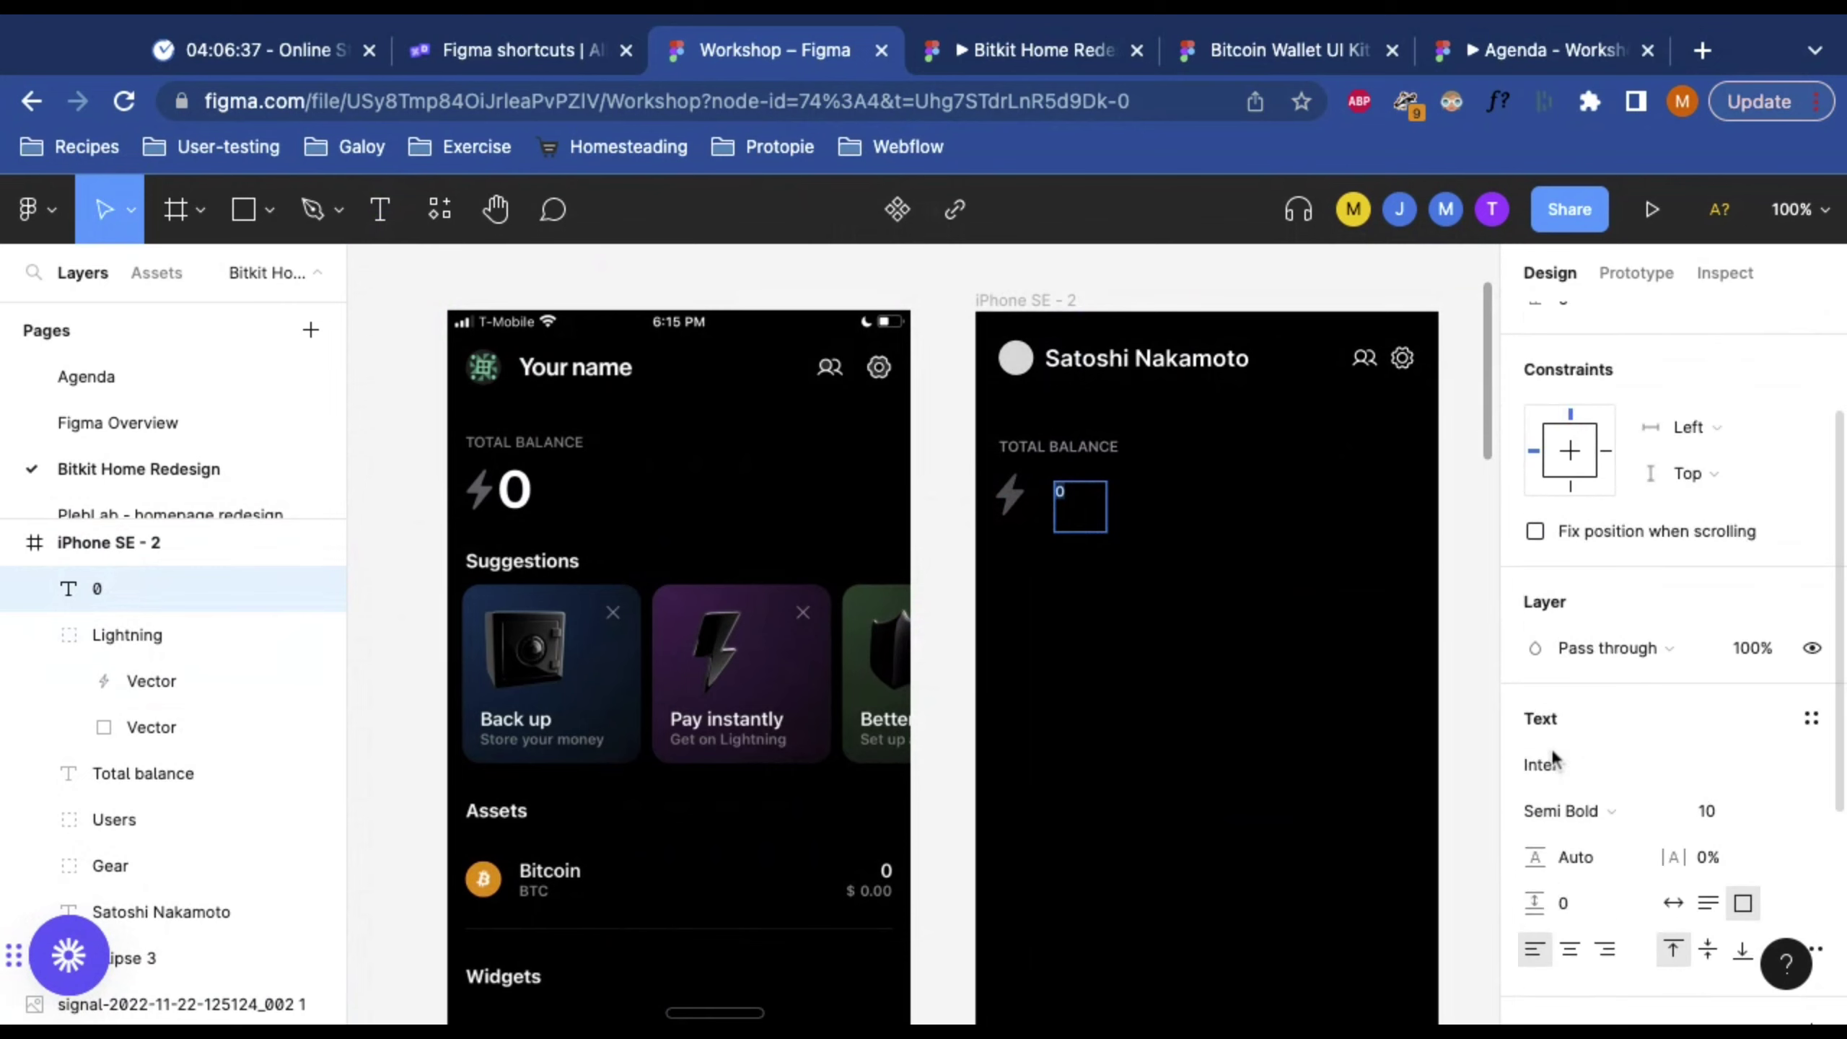
{"action": "left_click", "coordinate": [1728, 532]}
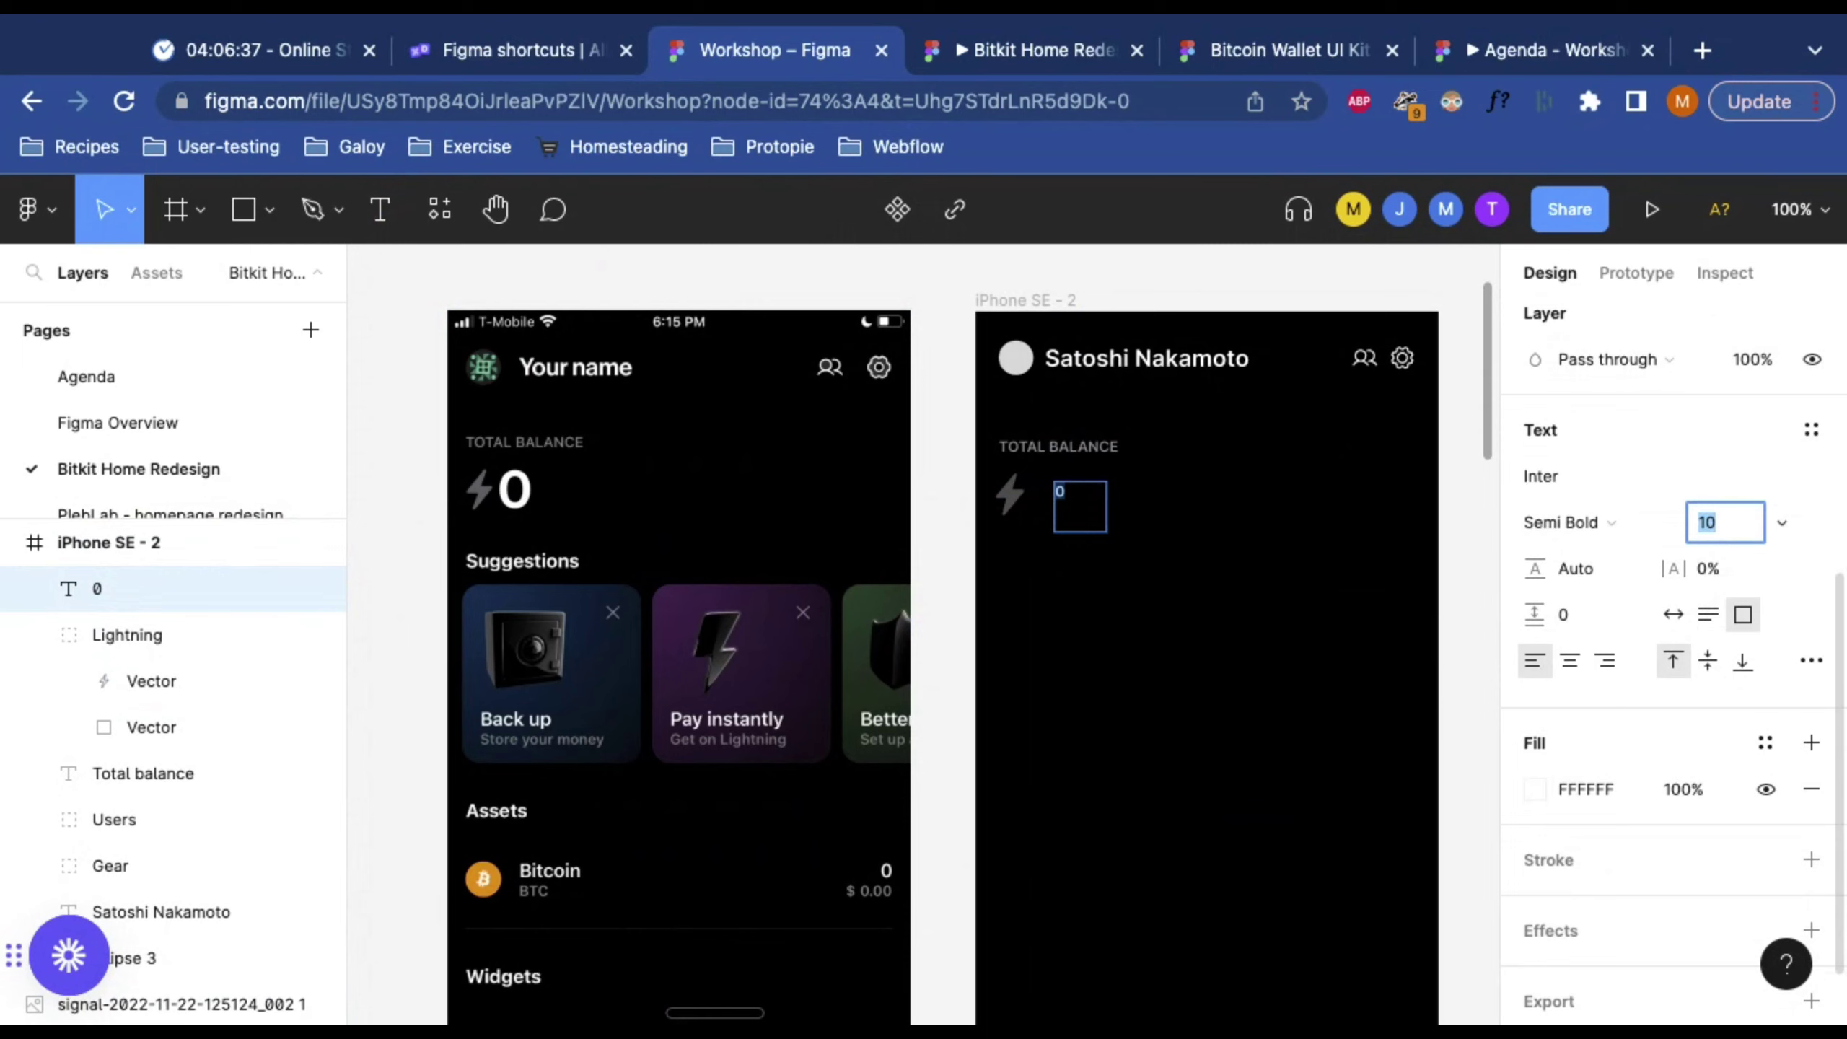
{"action": "type", "text": "36"}
{"action": "key", "text": "Return"}
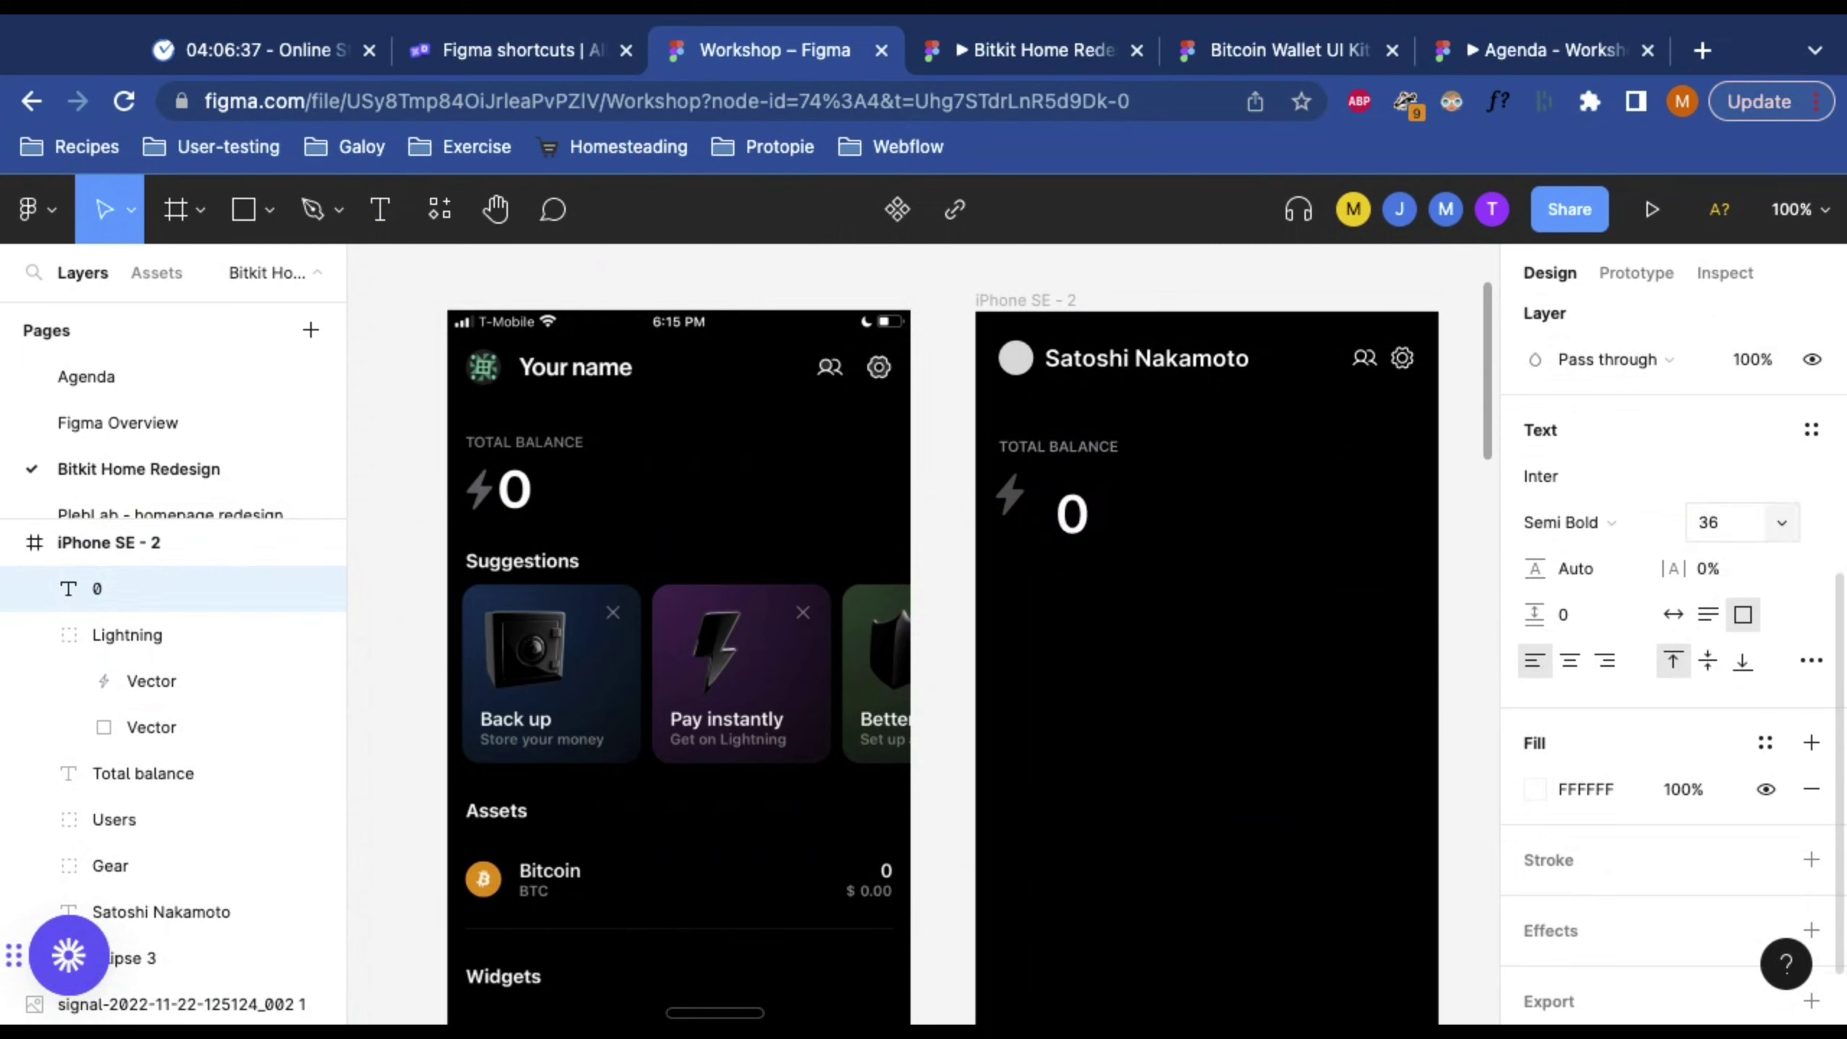
{"action": "key", "text": "Return"}
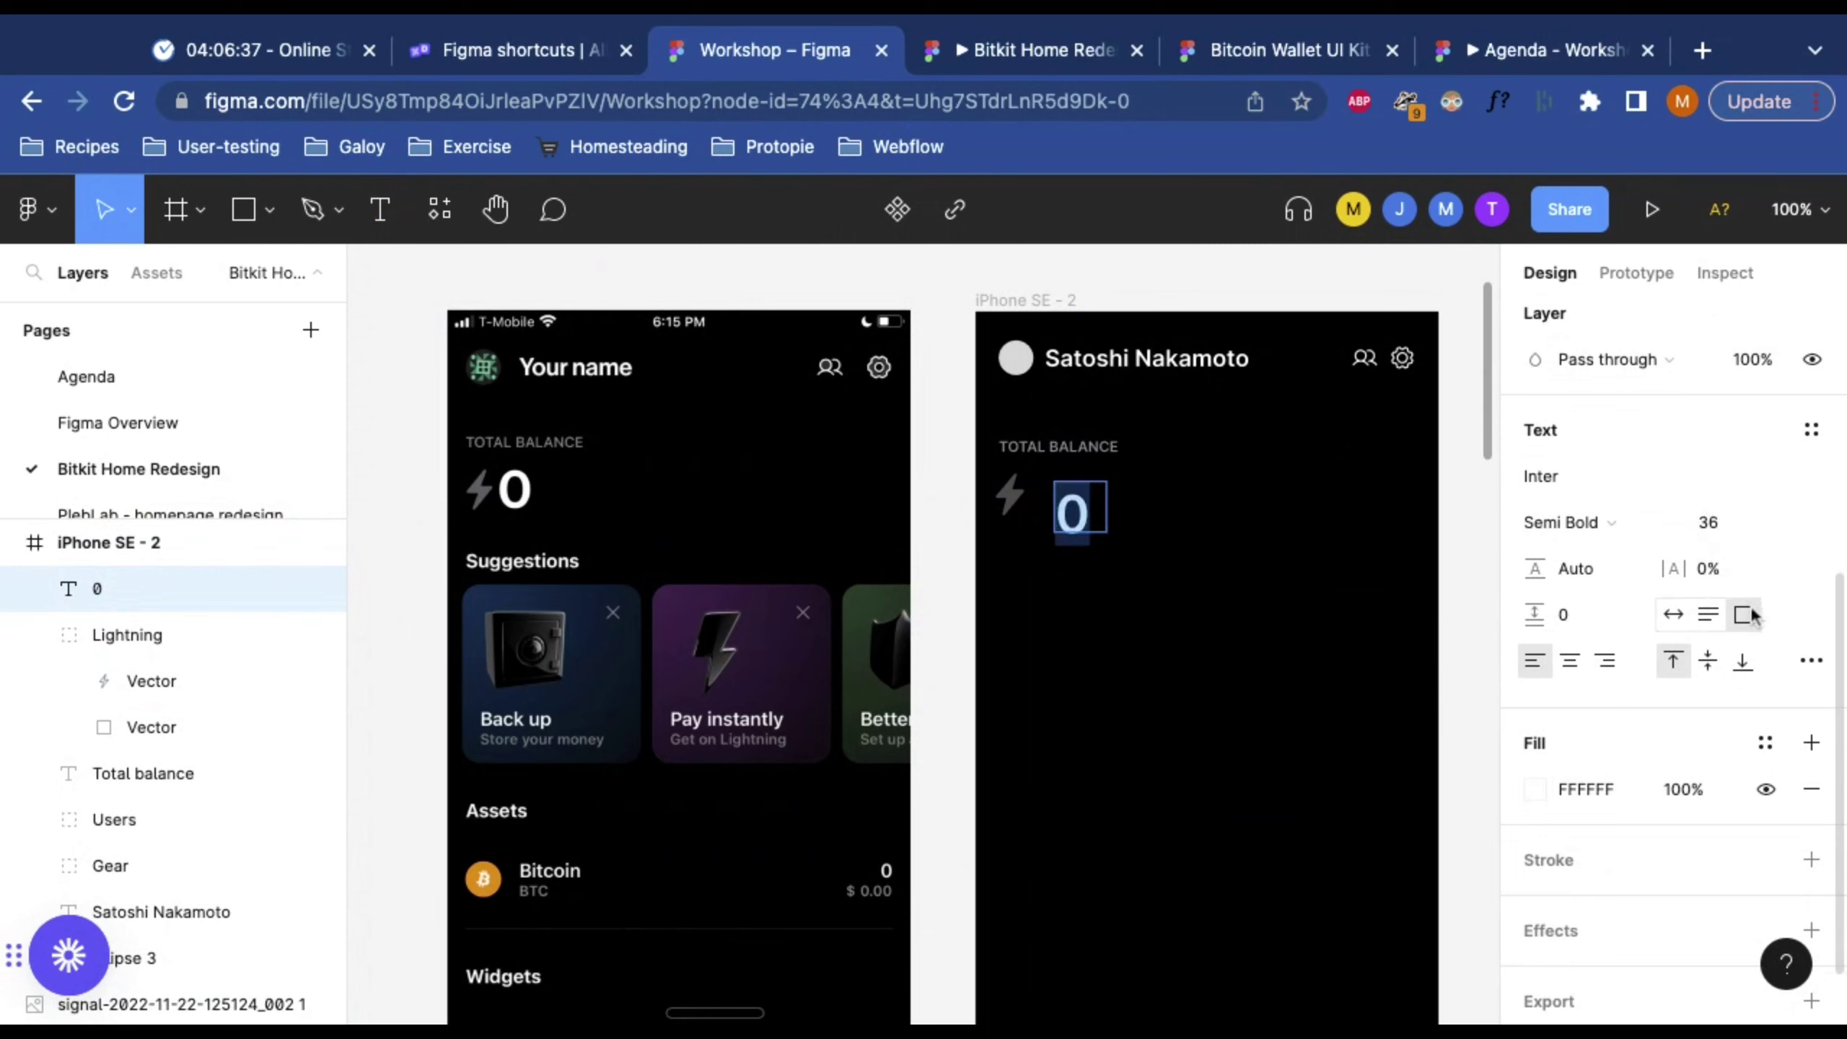
{"action": "left_click", "coordinate": [1674, 617]}
{"action": "key", "text": "Escape"}
{"action": "left_click", "coordinate": [1164, 536]}
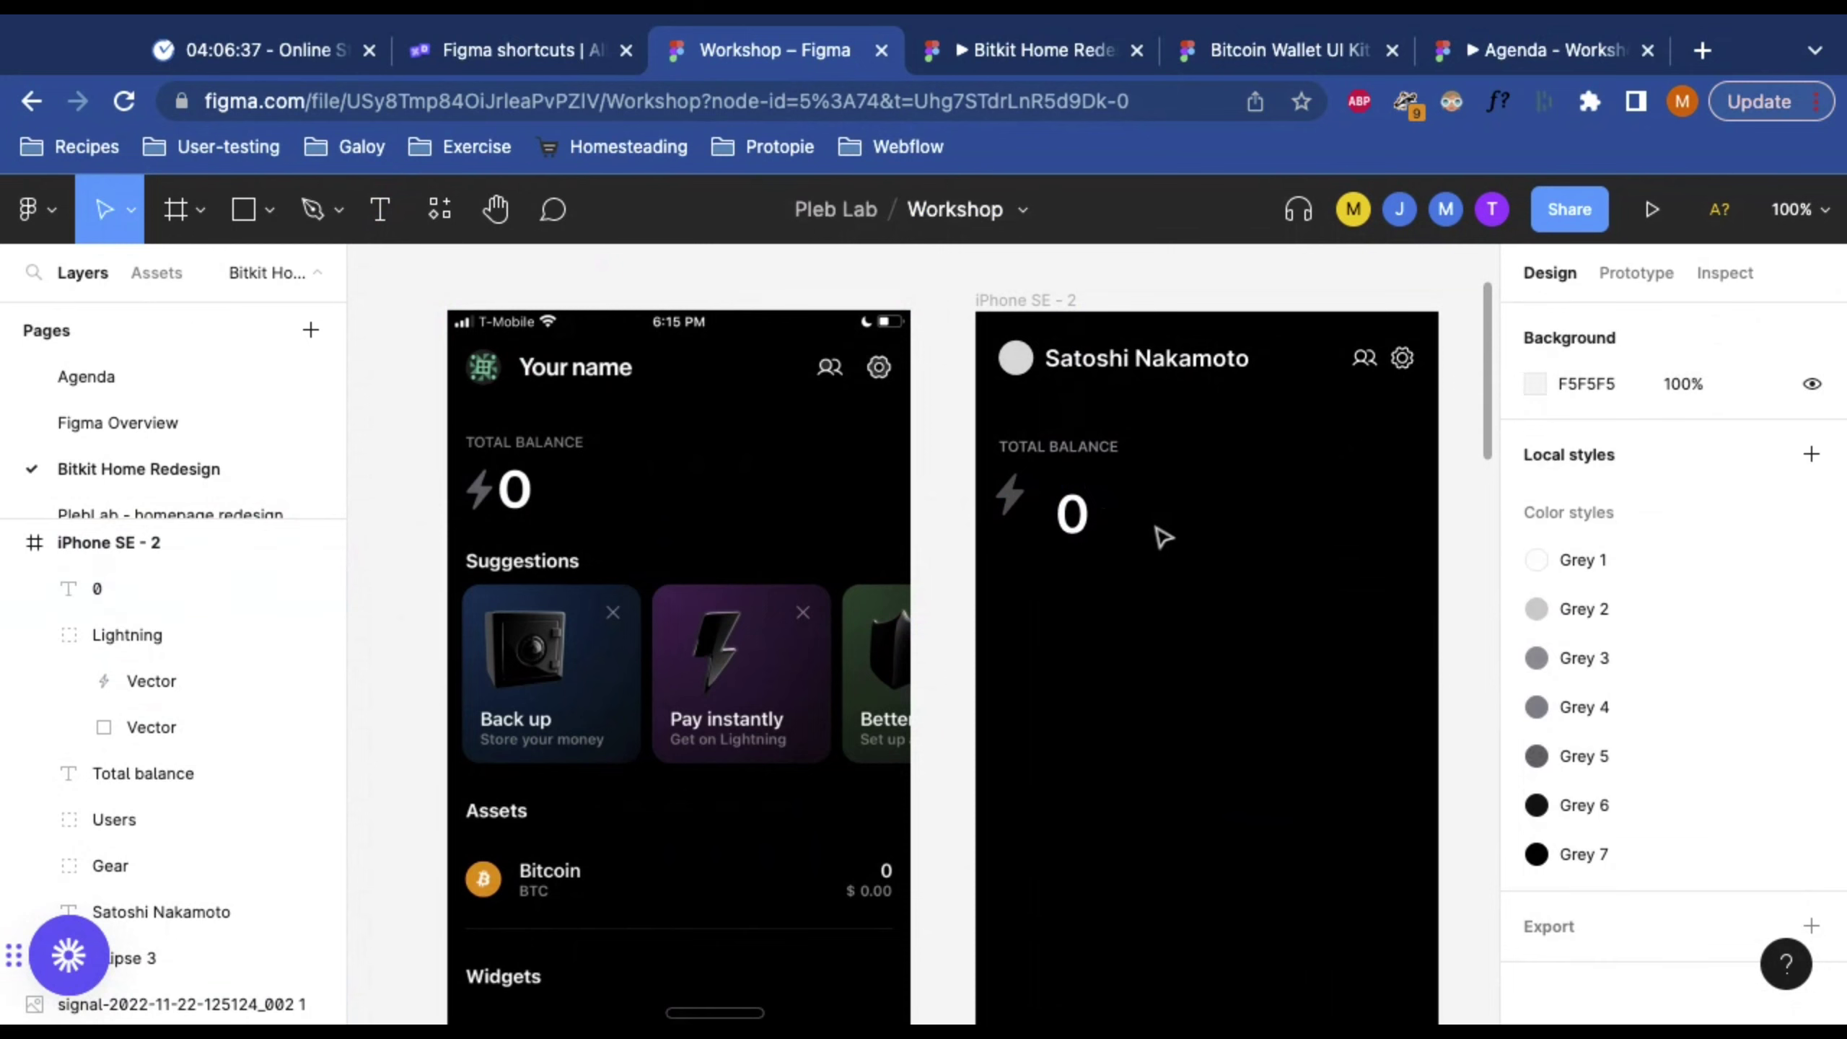
{"action": "scroll", "coordinate": [1077, 509], "scroll_direction": "up", "scroll_amount": 5}
{"action": "left_click_drag", "start_coordinate": [1076, 618], "coordinate": [1084, 586]}
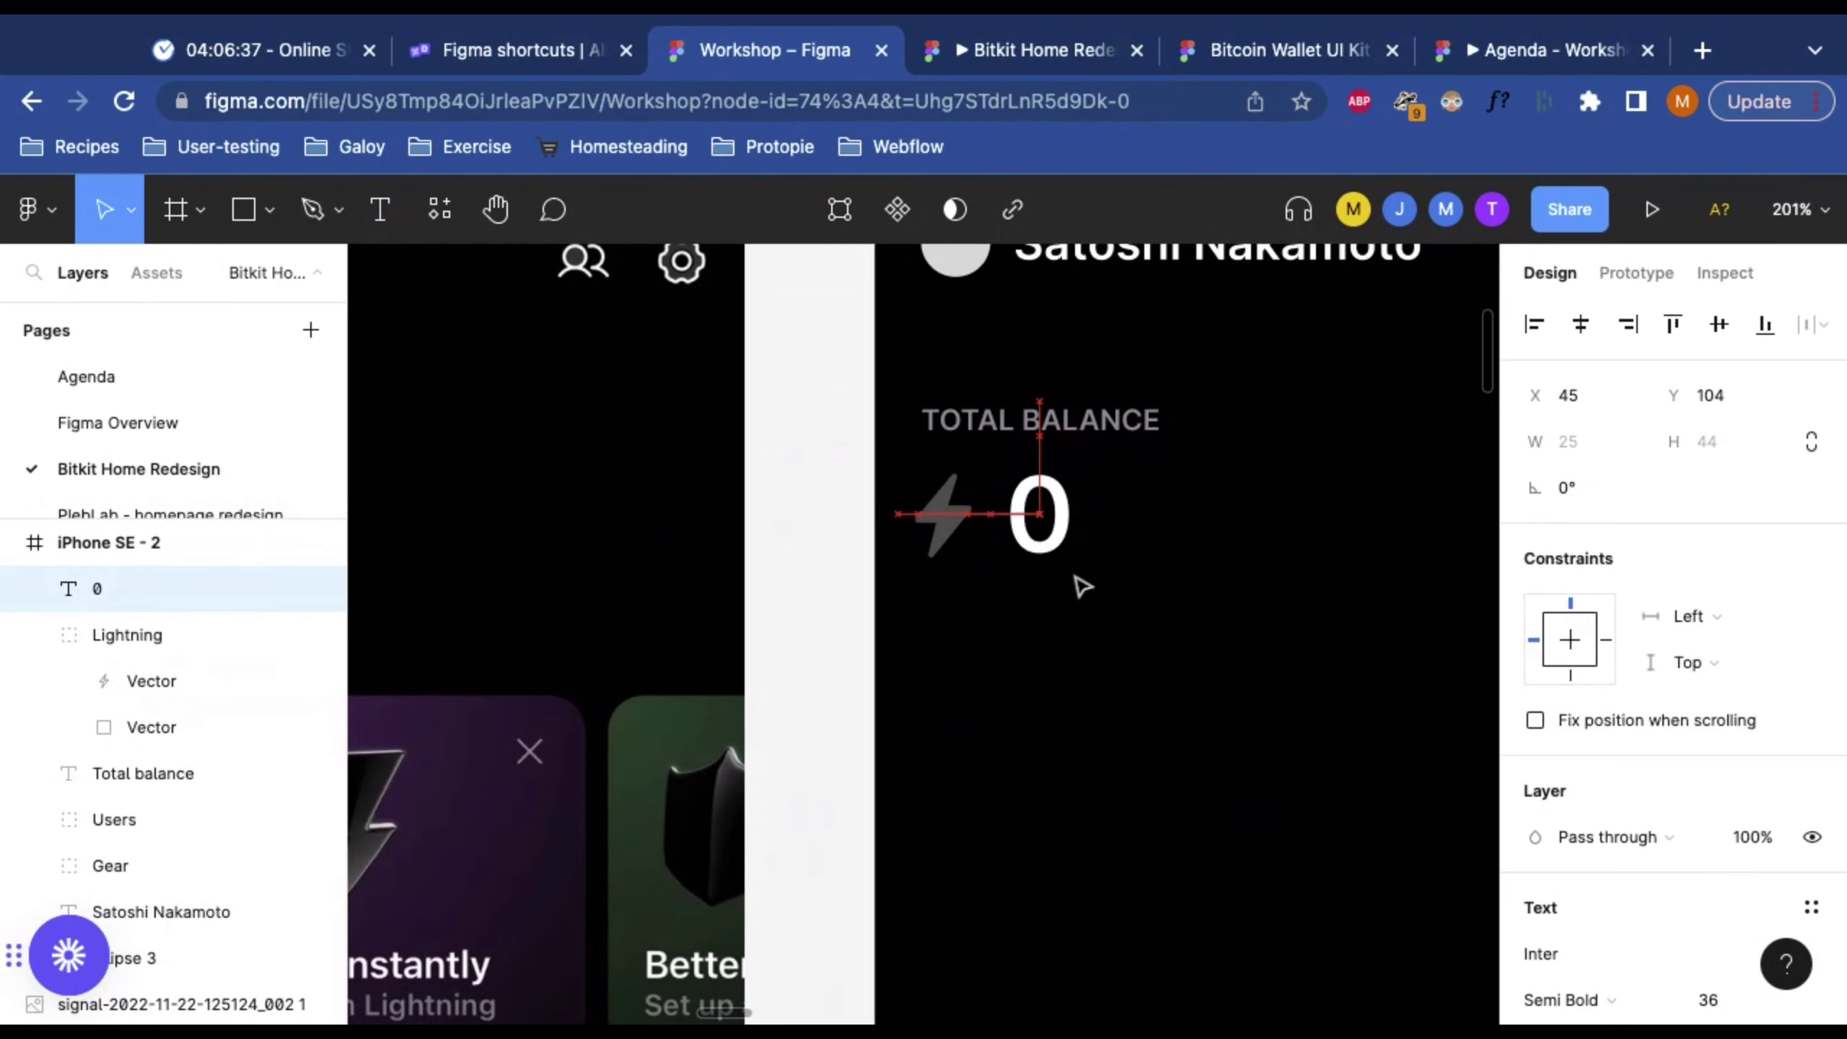
{"action": "left_click", "coordinate": [1195, 548]}
{"action": "scroll", "coordinate": [1195, 550], "scroll_direction": "down", "scroll_amount": 5}
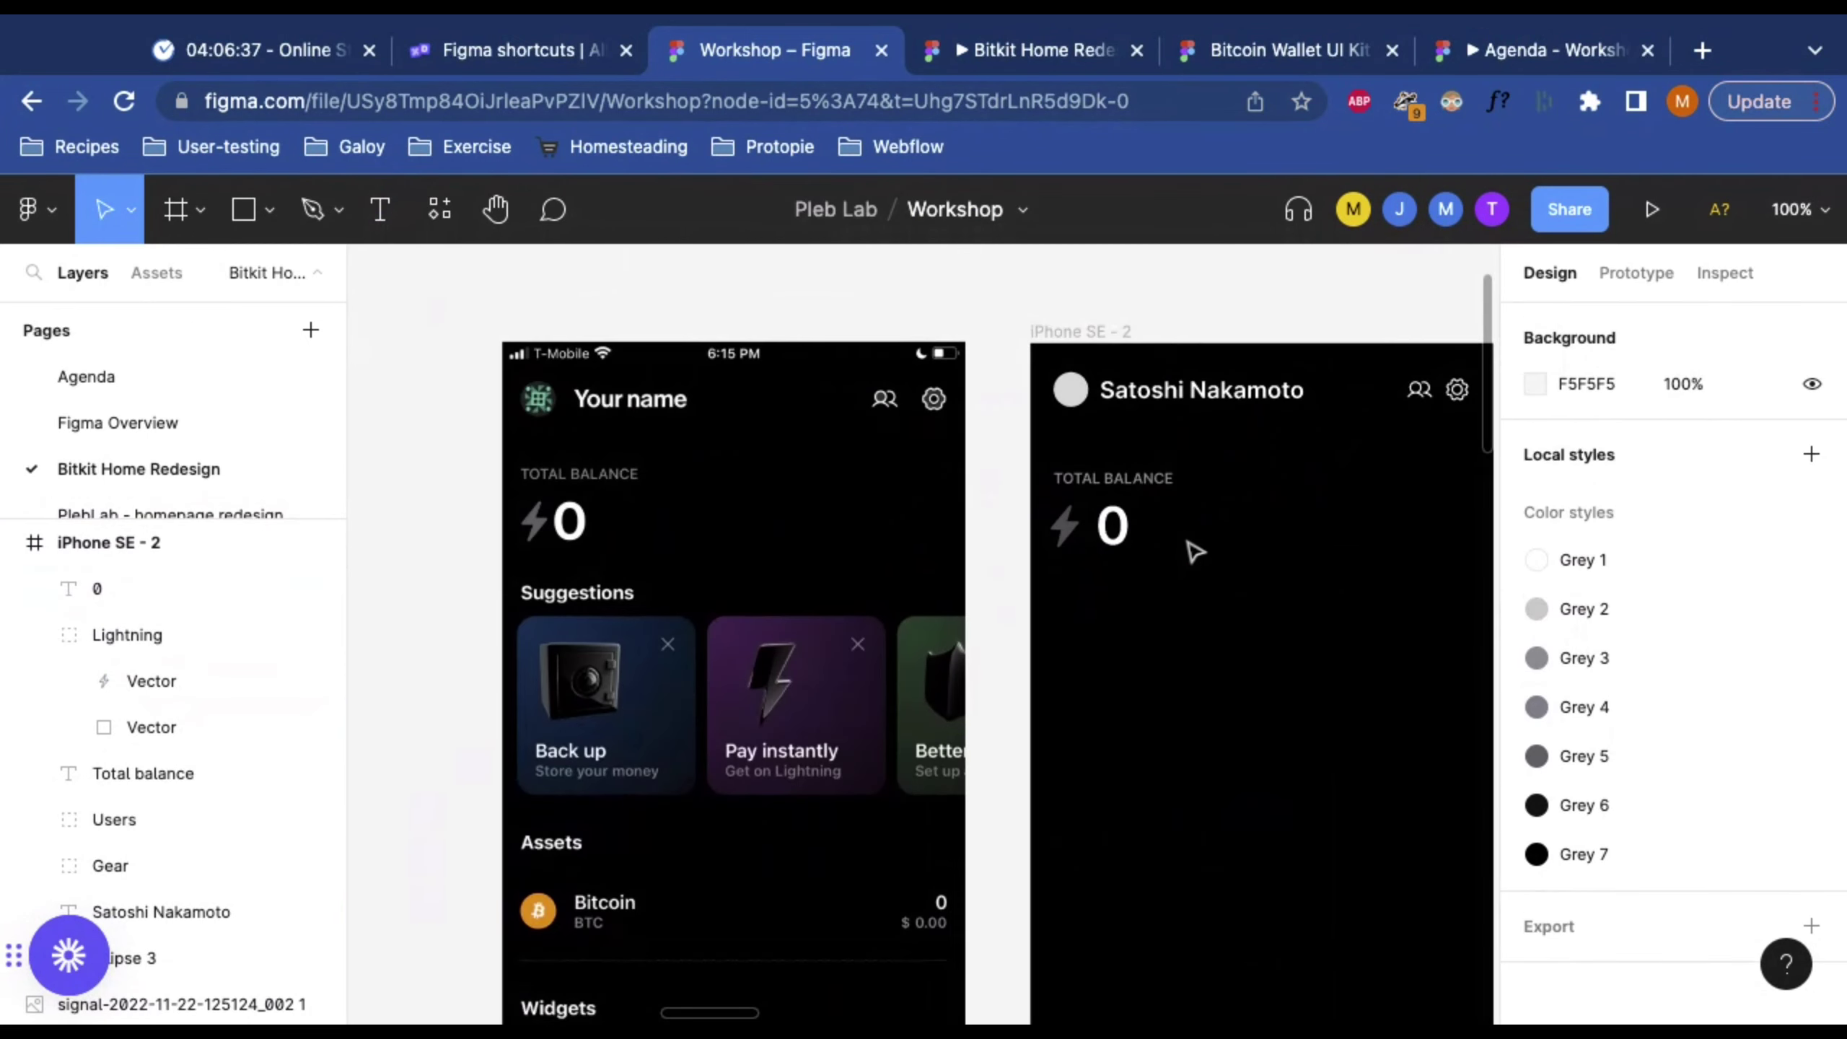
{"action": "scroll", "coordinate": [1196, 551], "scroll_direction": "down", "scroll_amount": 2}
{"action": "scroll", "coordinate": [1195, 551], "scroll_direction": "right", "scroll_amount": 2}
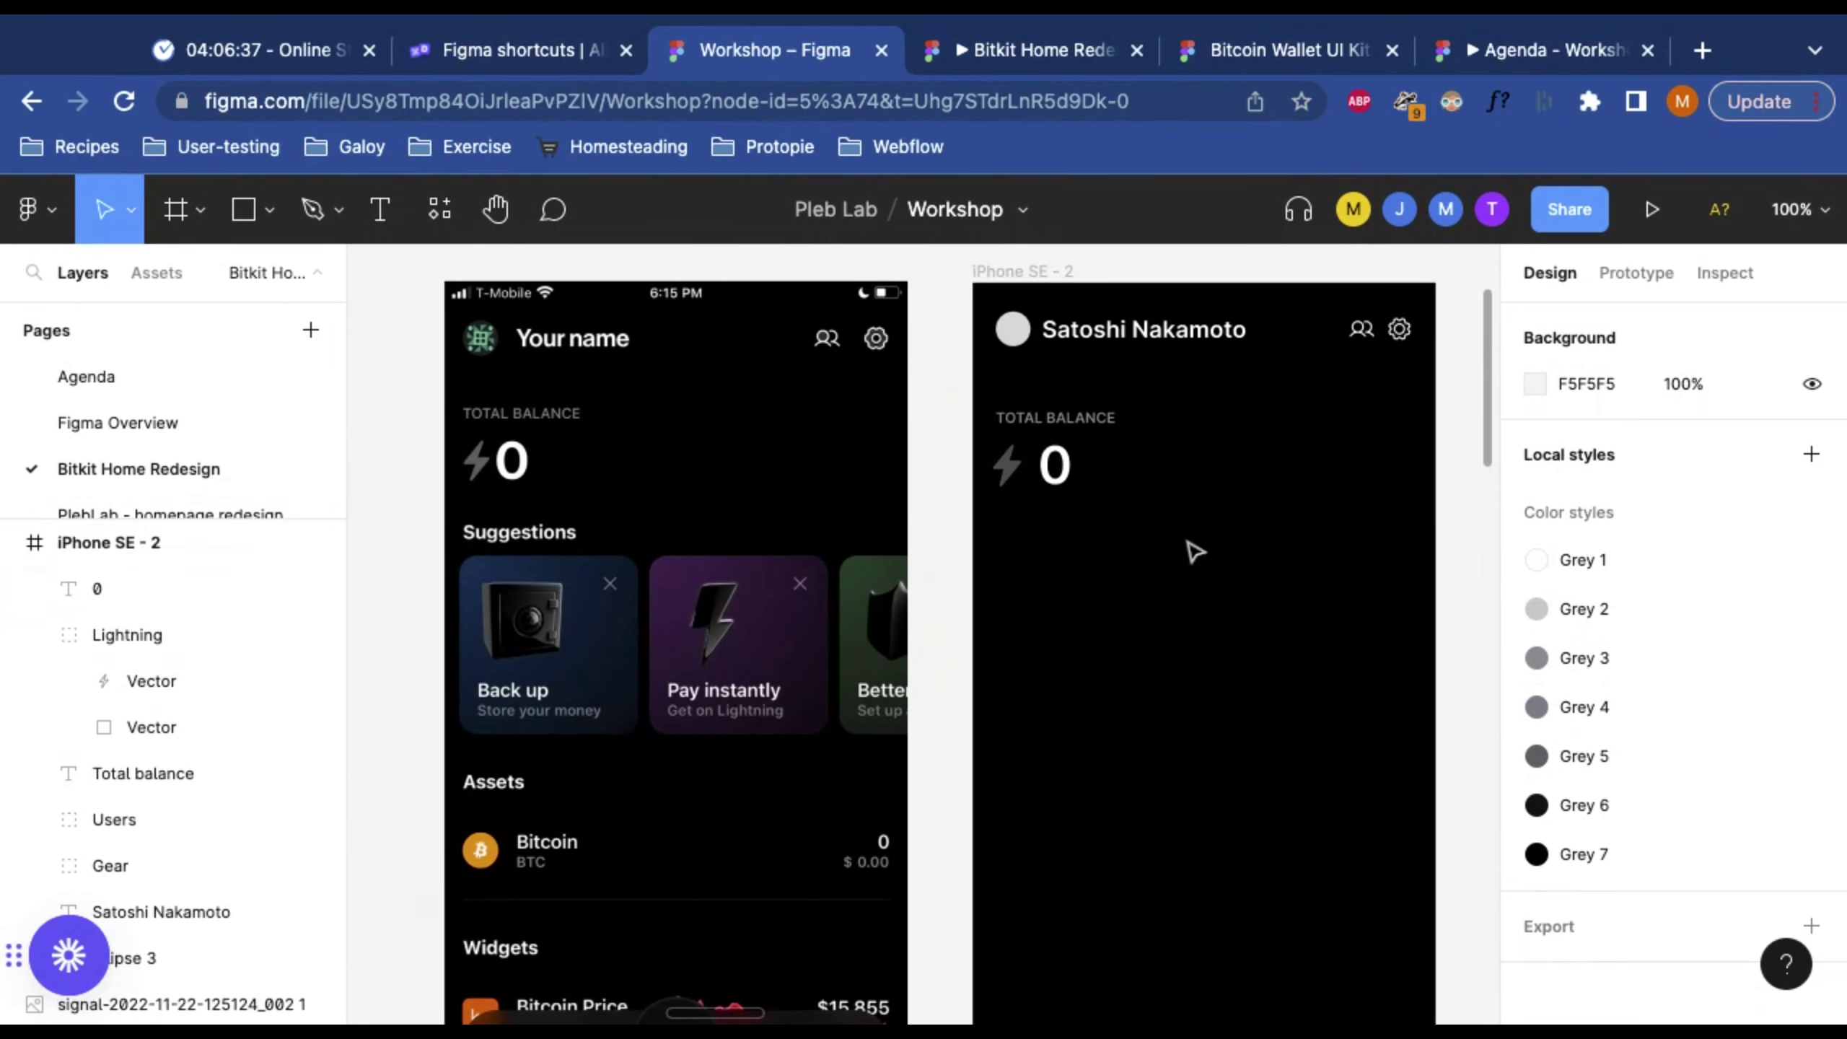
{"action": "left_click", "coordinate": [1075, 469]}
{"action": "scroll", "coordinate": [1711, 661], "scroll_direction": "down", "scroll_amount": 1}
{"action": "scroll", "coordinate": [1711, 661], "scroll_direction": "down", "scroll_amount": 2}
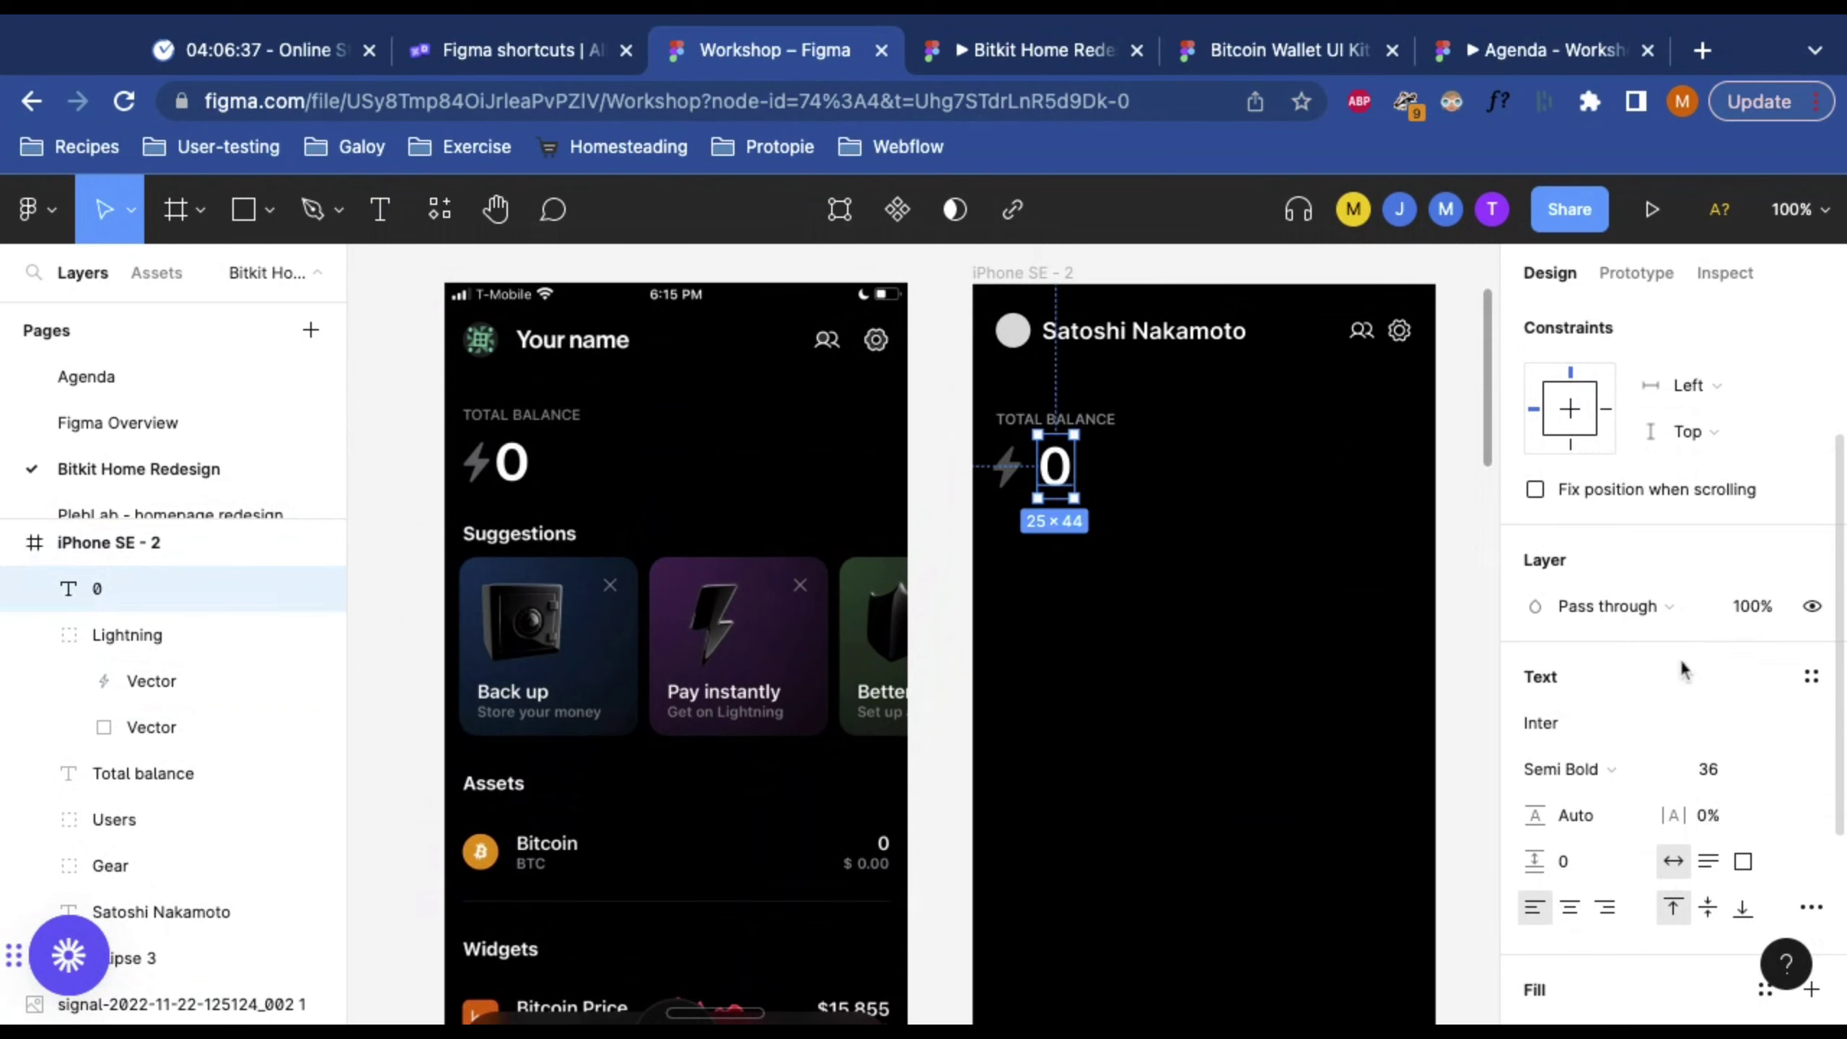
{"action": "left_click", "coordinate": [1112, 624]}
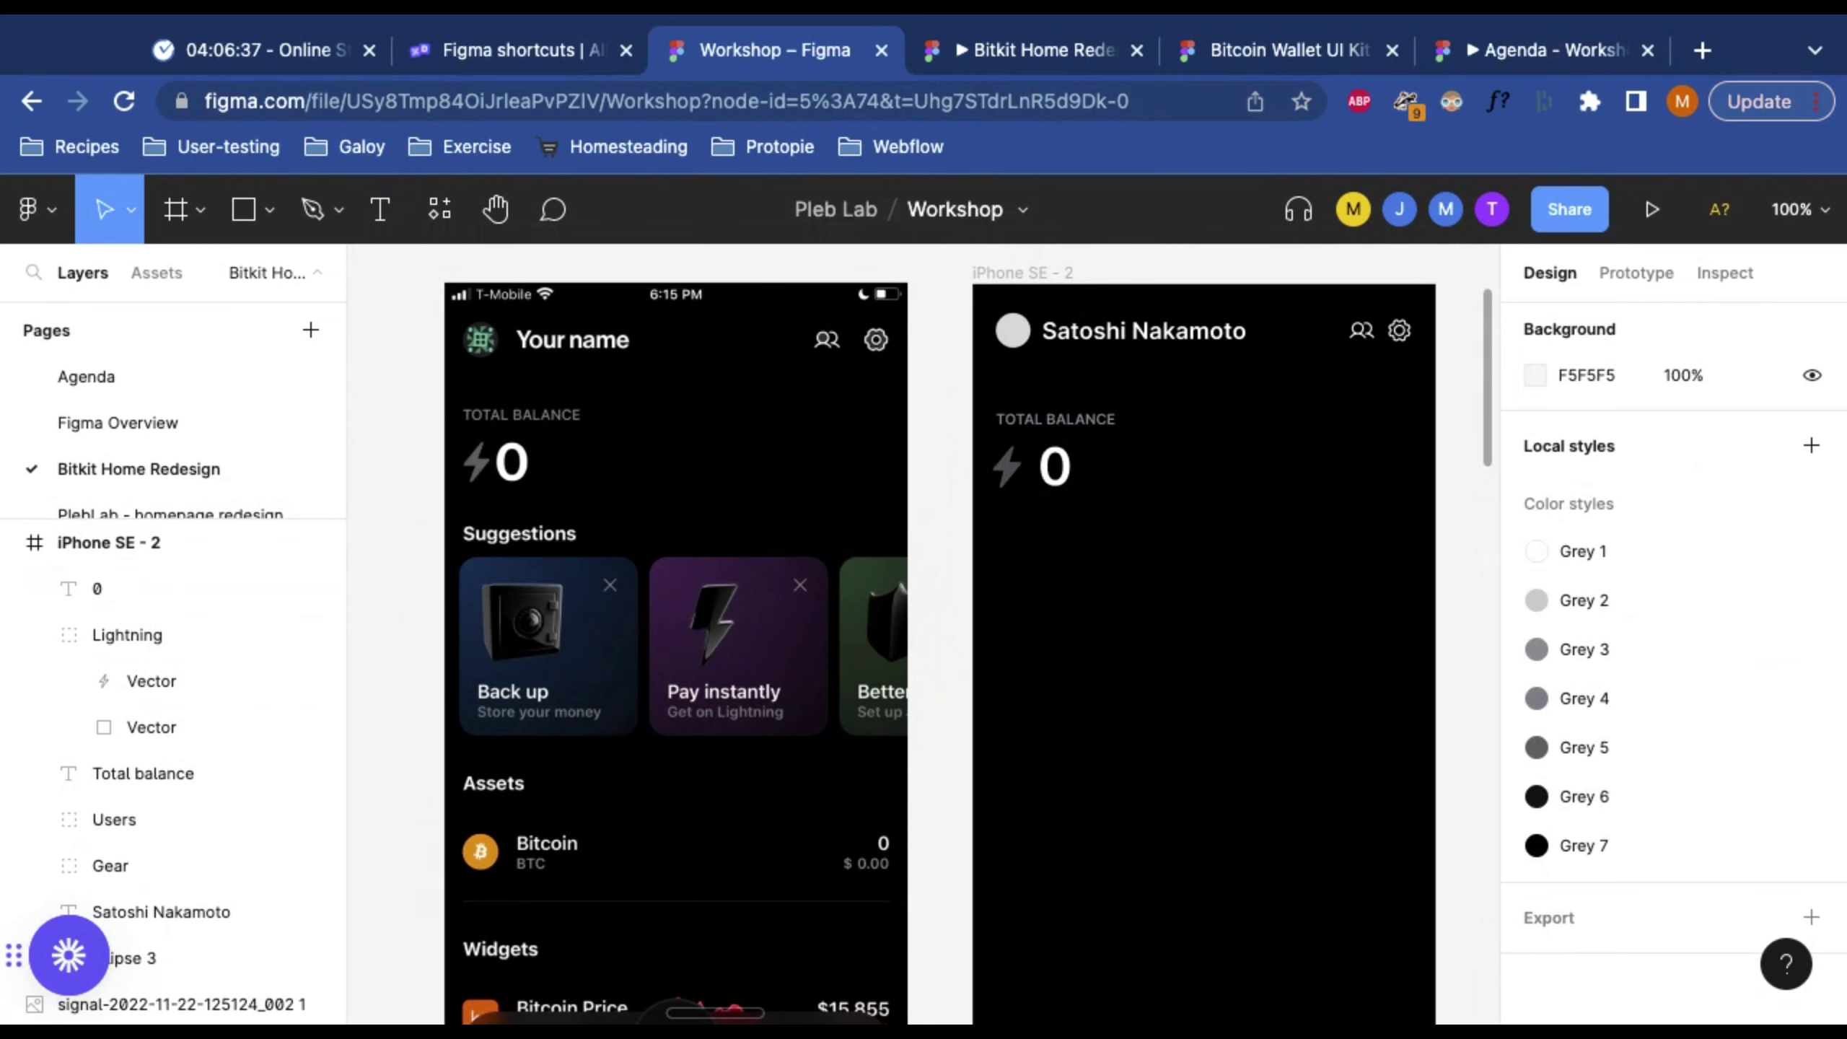
{"action": "scroll", "coordinate": [938, 633], "scroll_direction": "down", "scroll_amount": 3}
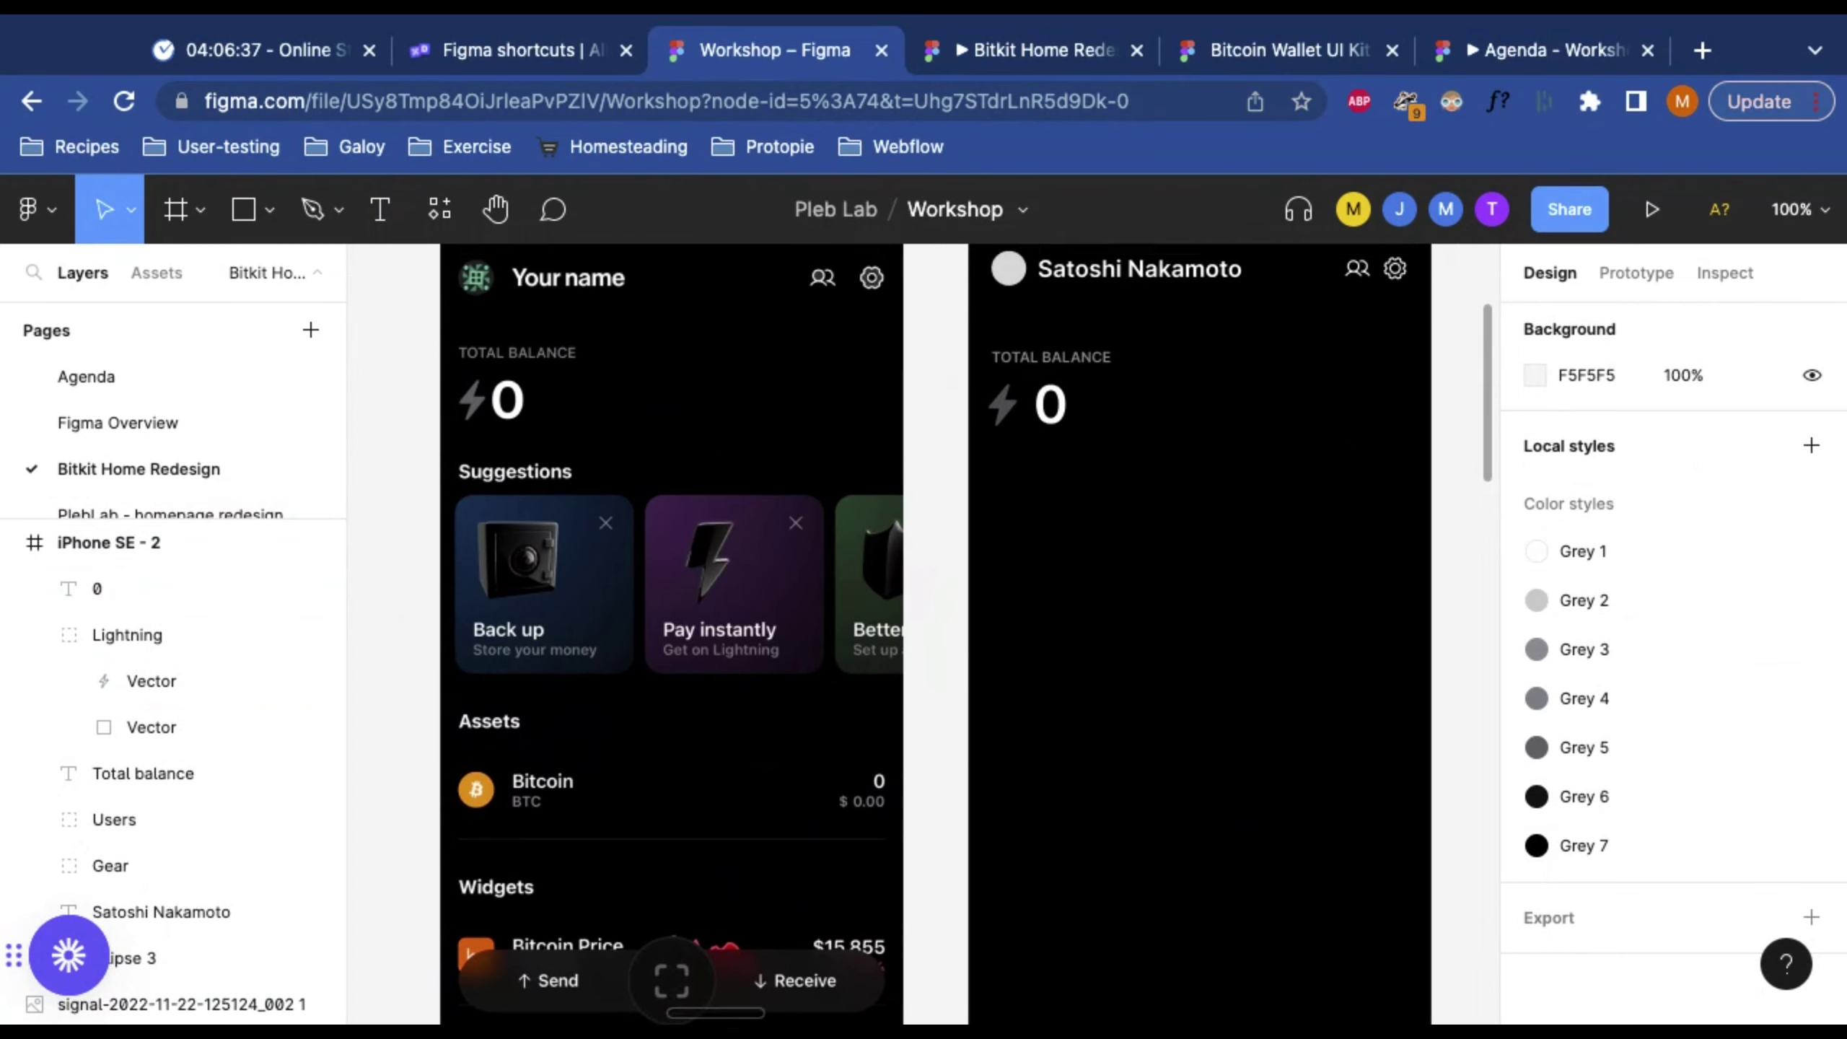
{"action": "scroll", "coordinate": [1074, 643], "scroll_direction": "down", "scroll_amount": 5}
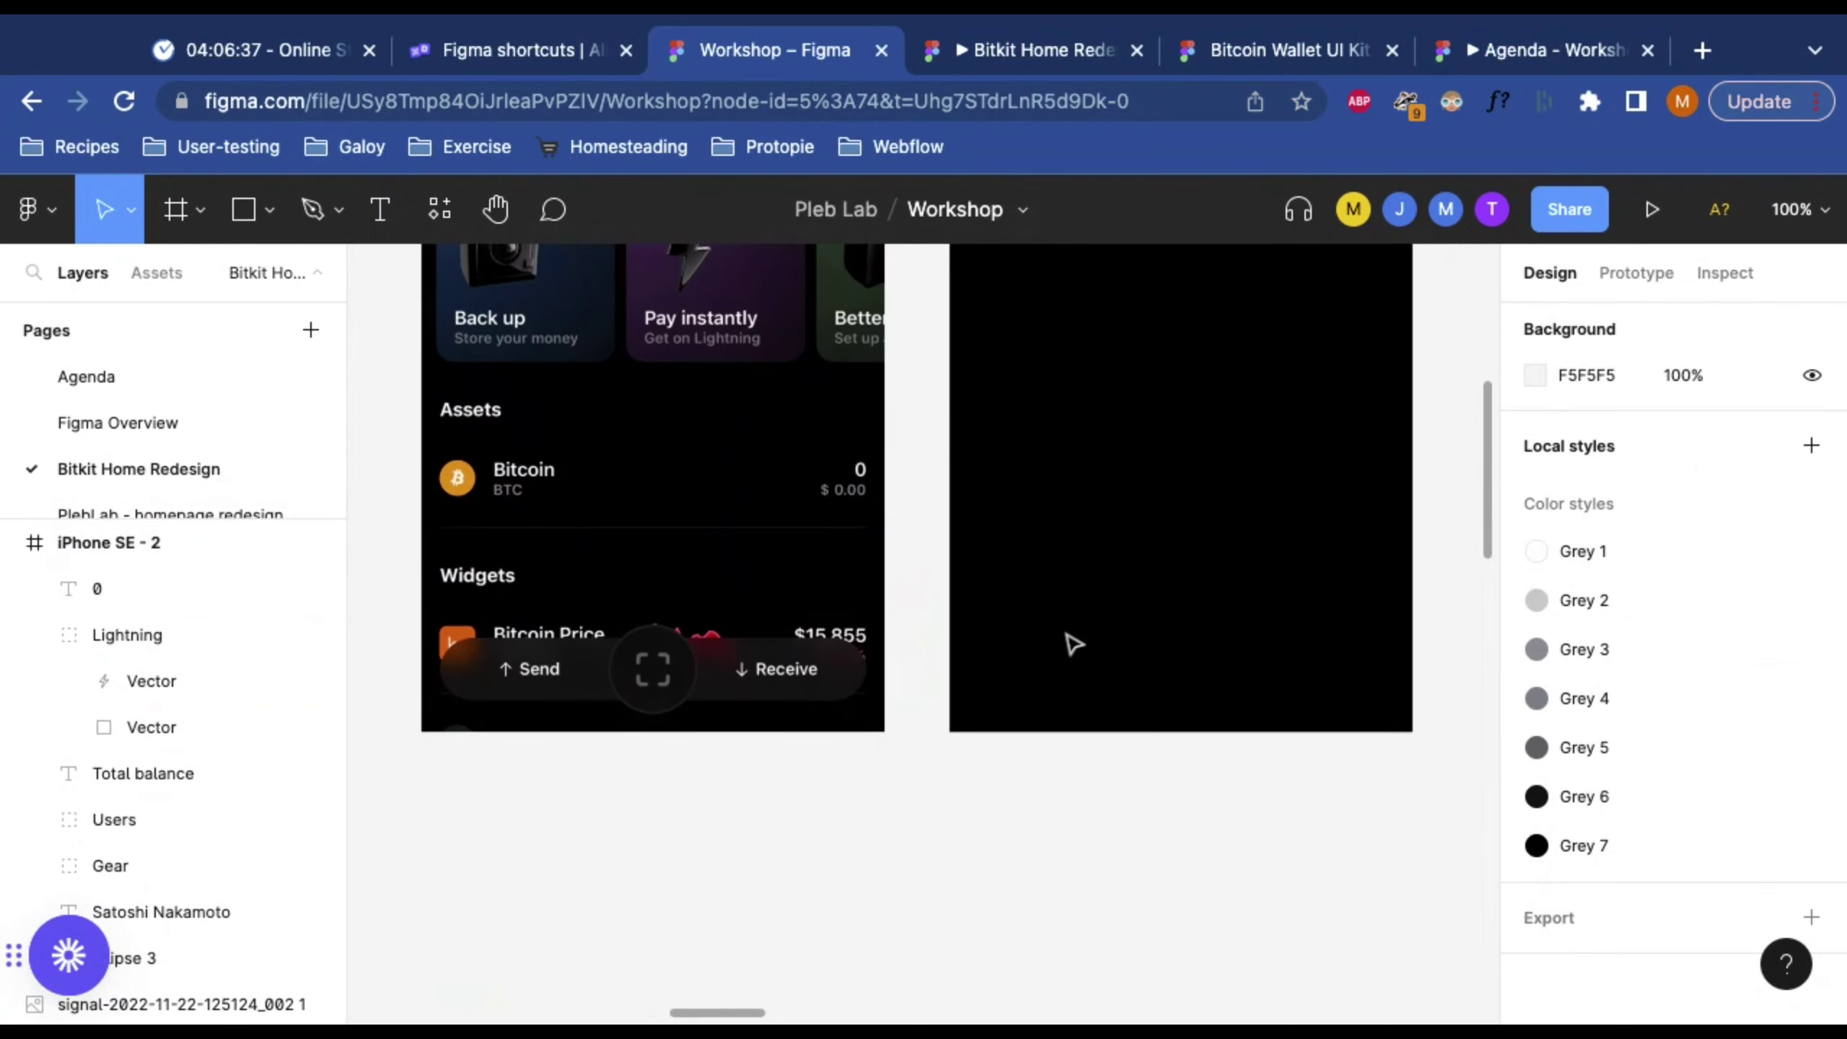
{"action": "scroll", "coordinate": [1074, 643], "scroll_direction": "up", "scroll_amount": 5}
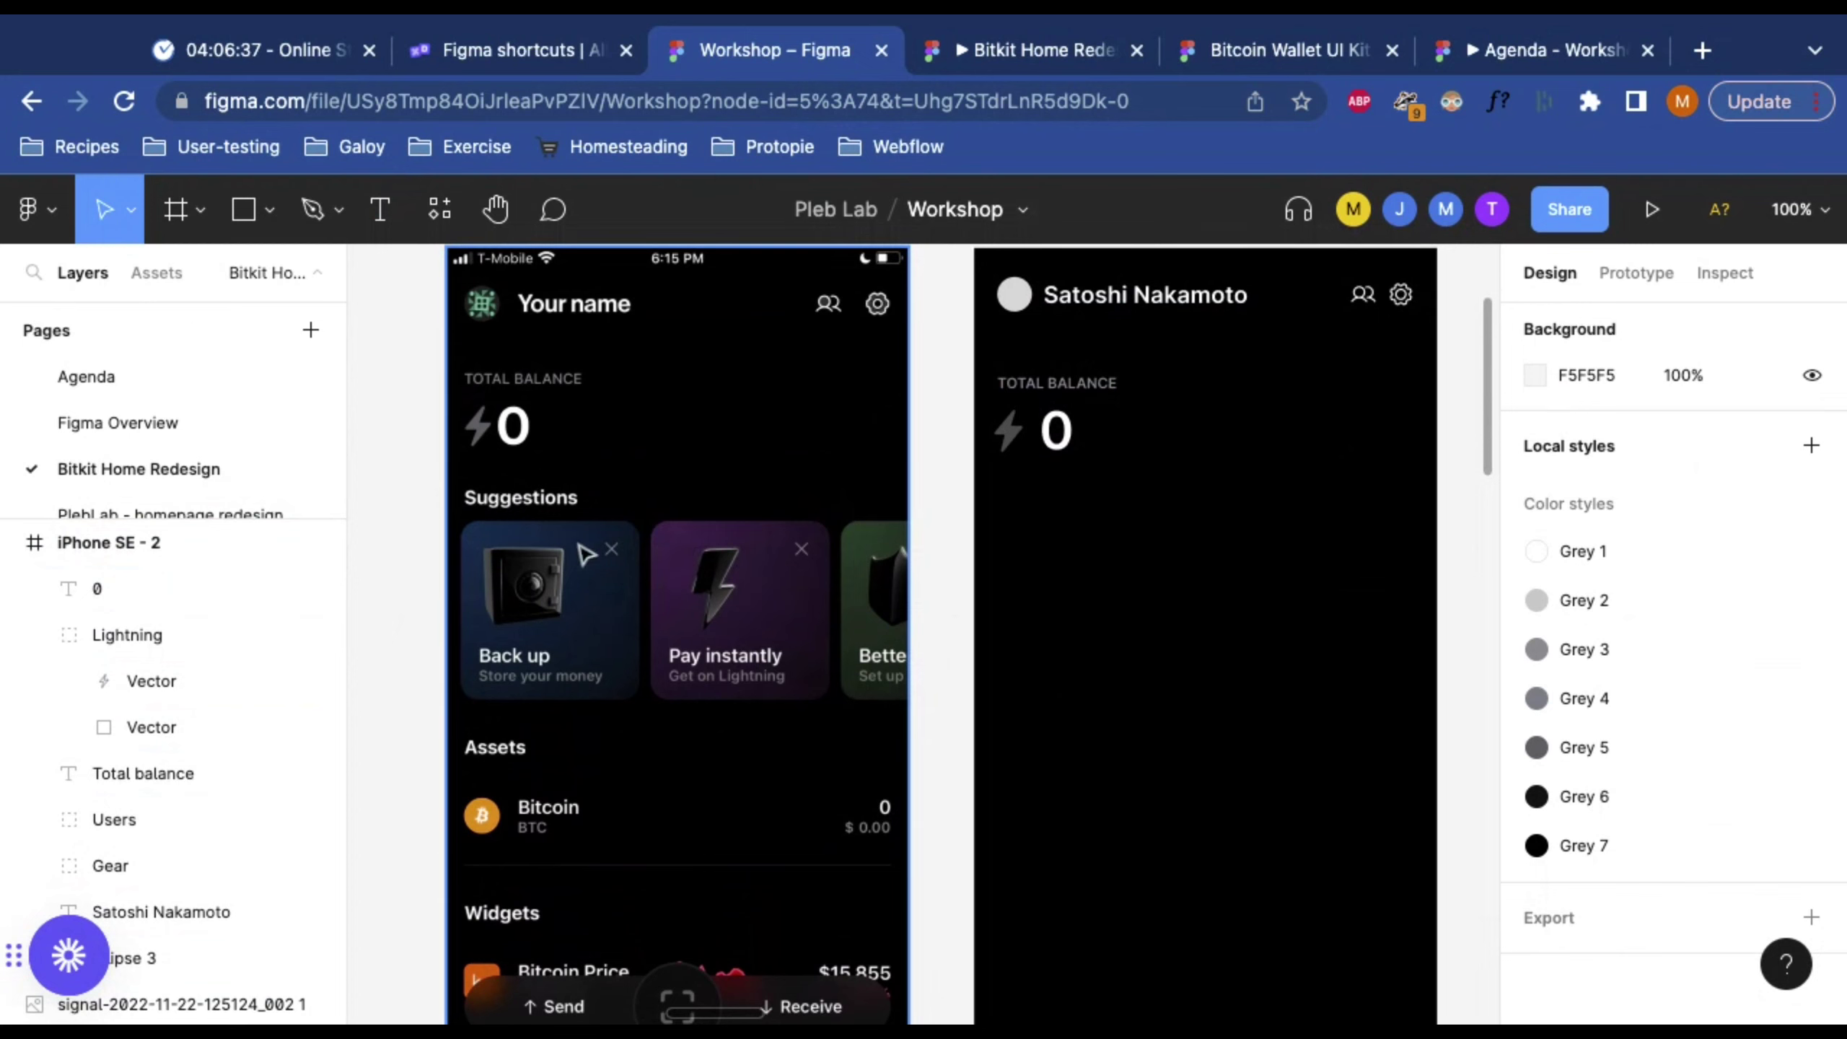
{"action": "left_click", "coordinate": [1091, 425]}
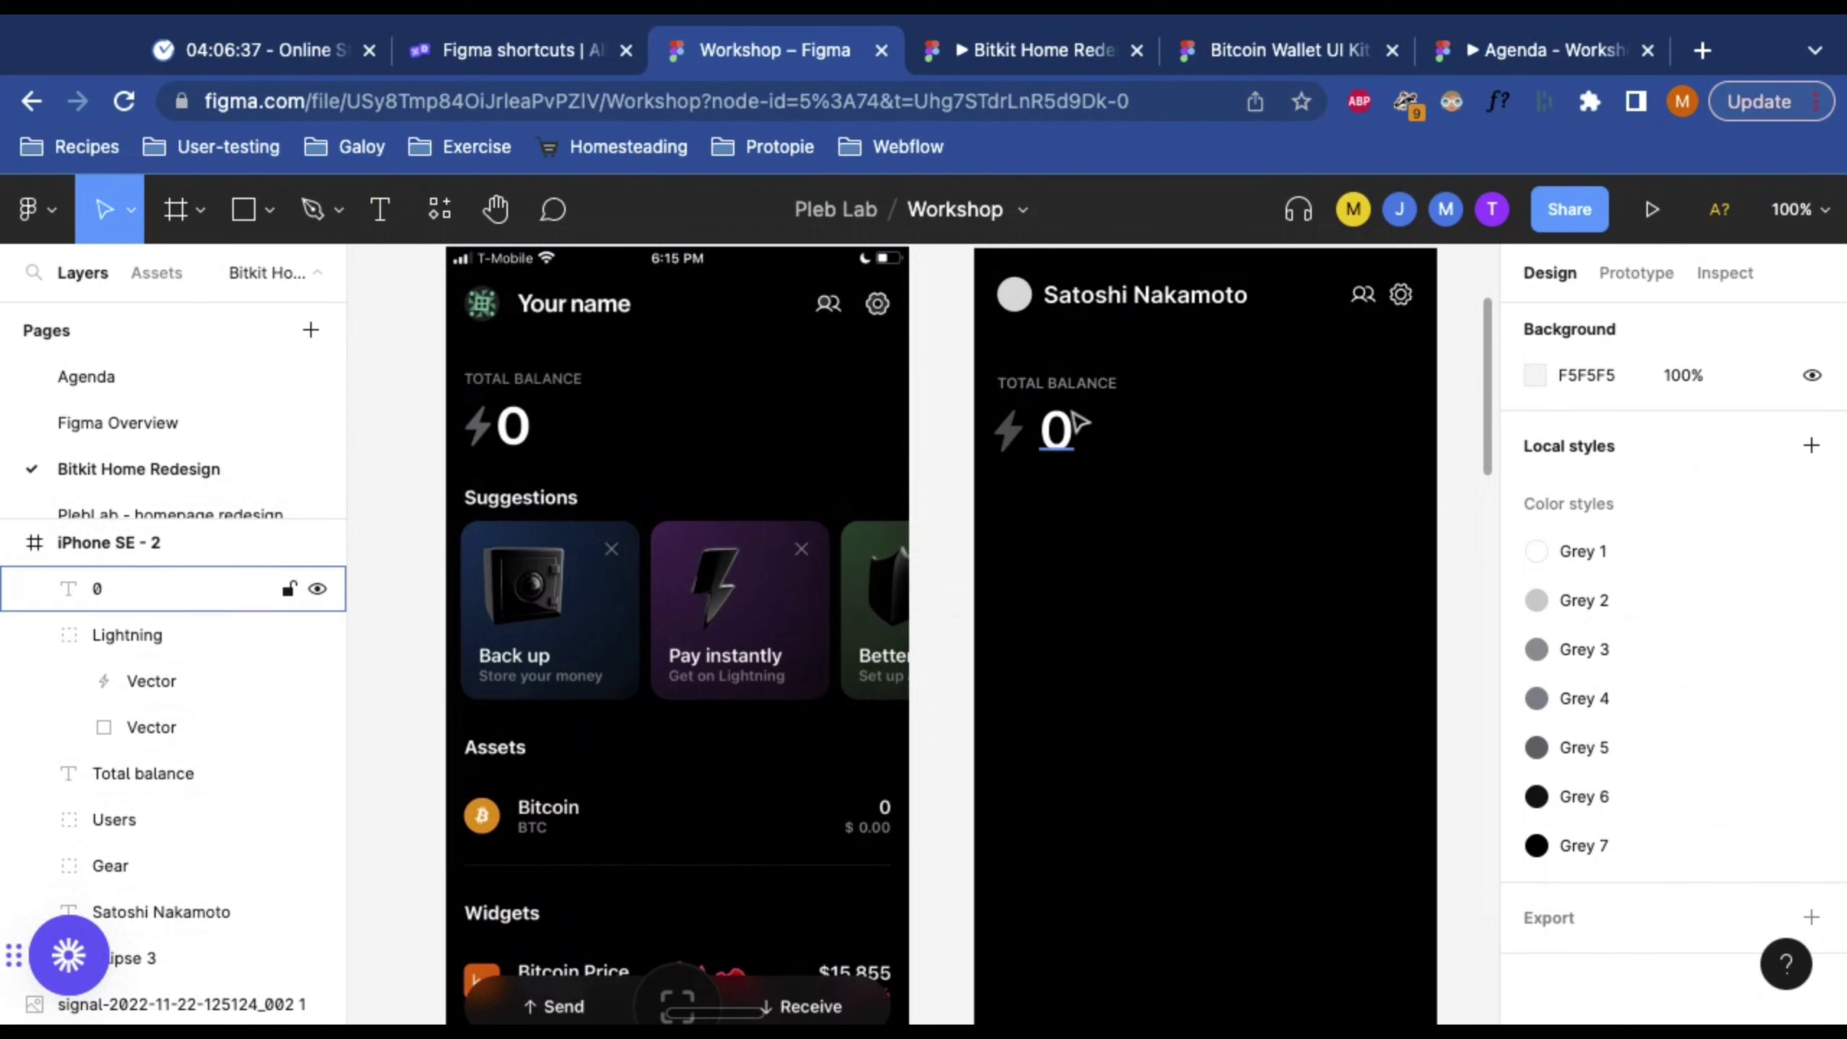
{"action": "left_click", "coordinate": [1044, 385]}
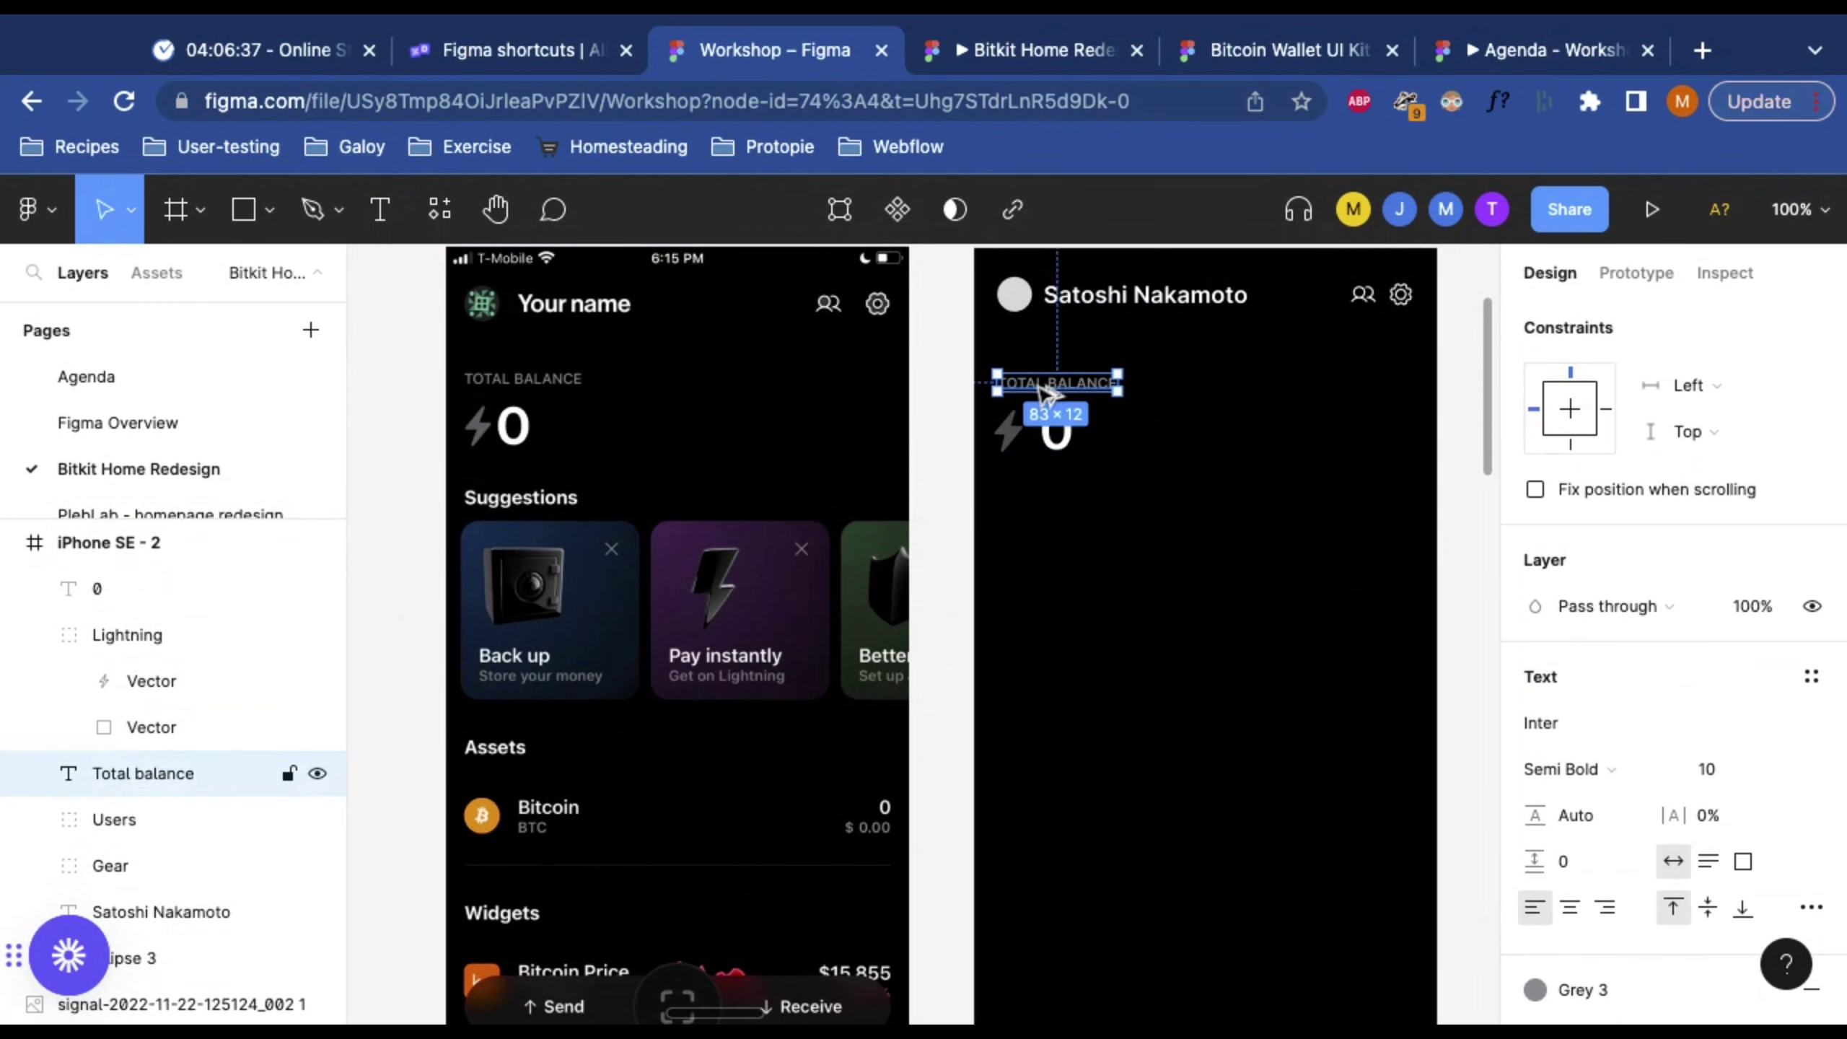
Step: Duplicate the TOTAL BALANCE label and retype the copy as 'Suggestions'
{"action": "key", "text": "super+d"}
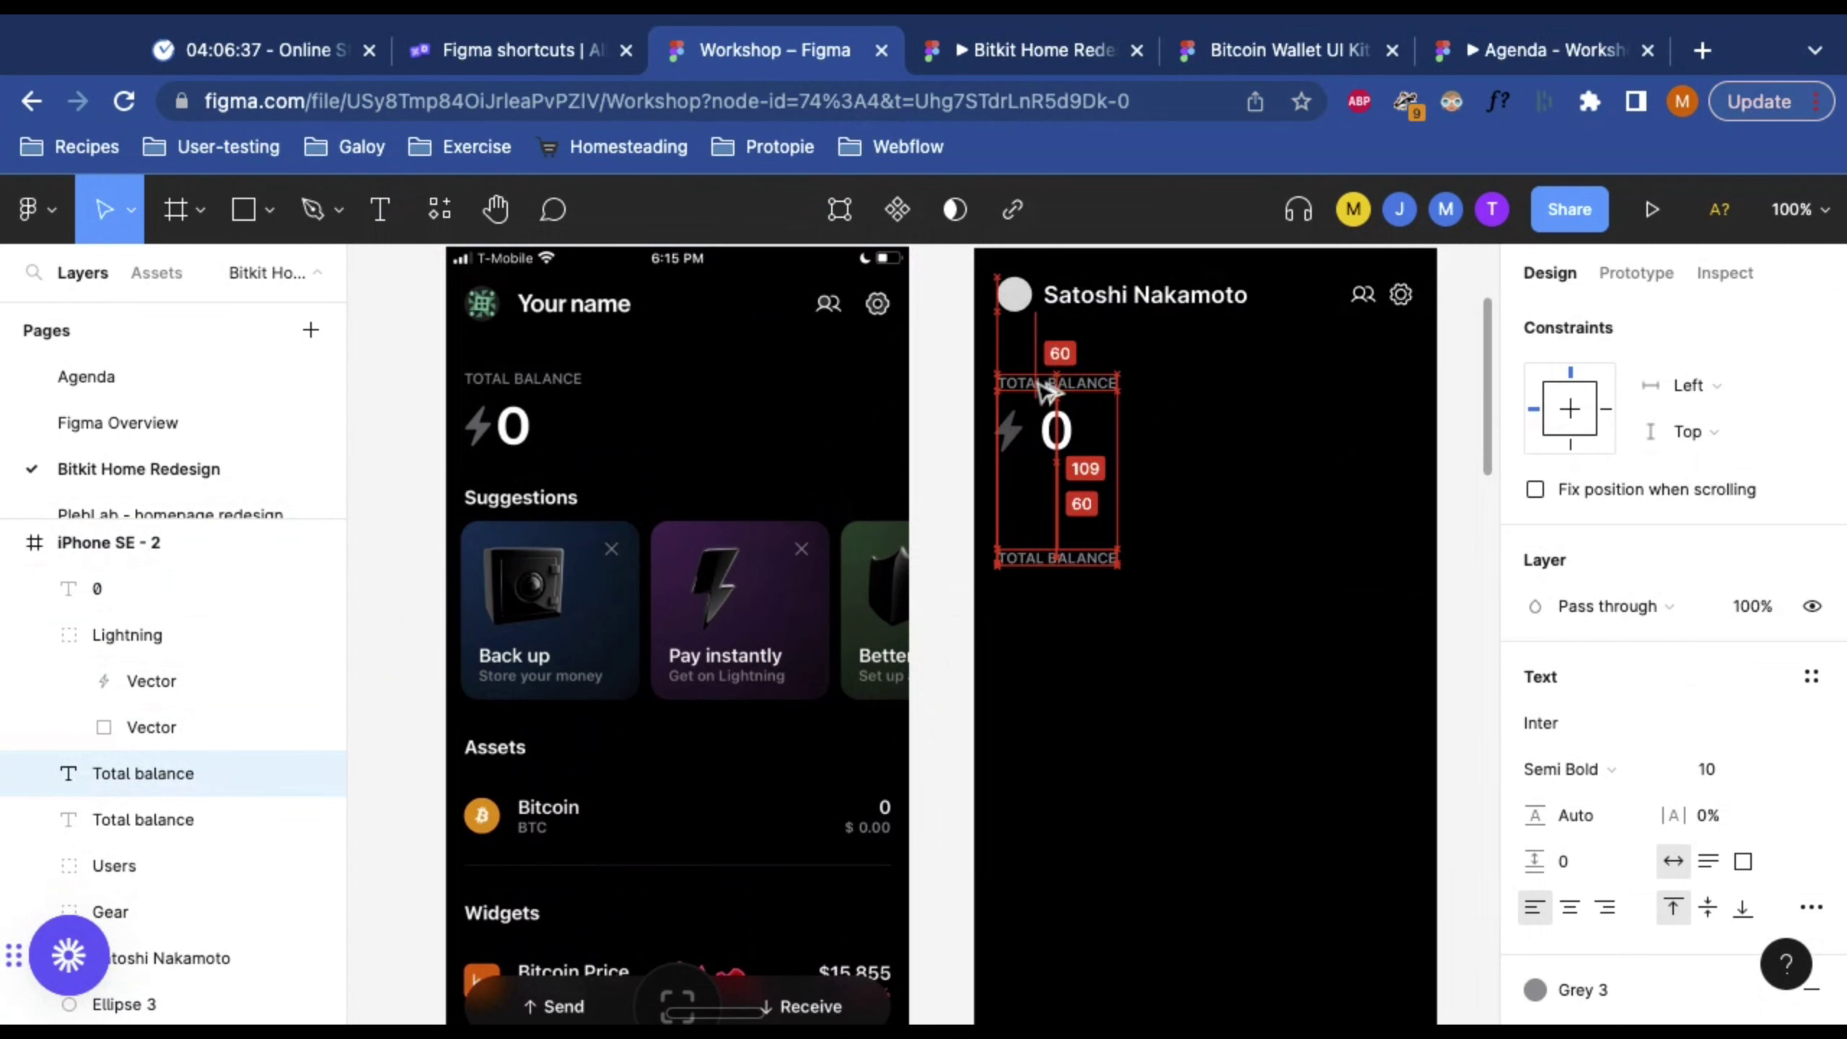
{"action": "left_click", "coordinate": [1048, 568]}
{"action": "double_click", "coordinate": [1043, 558]}
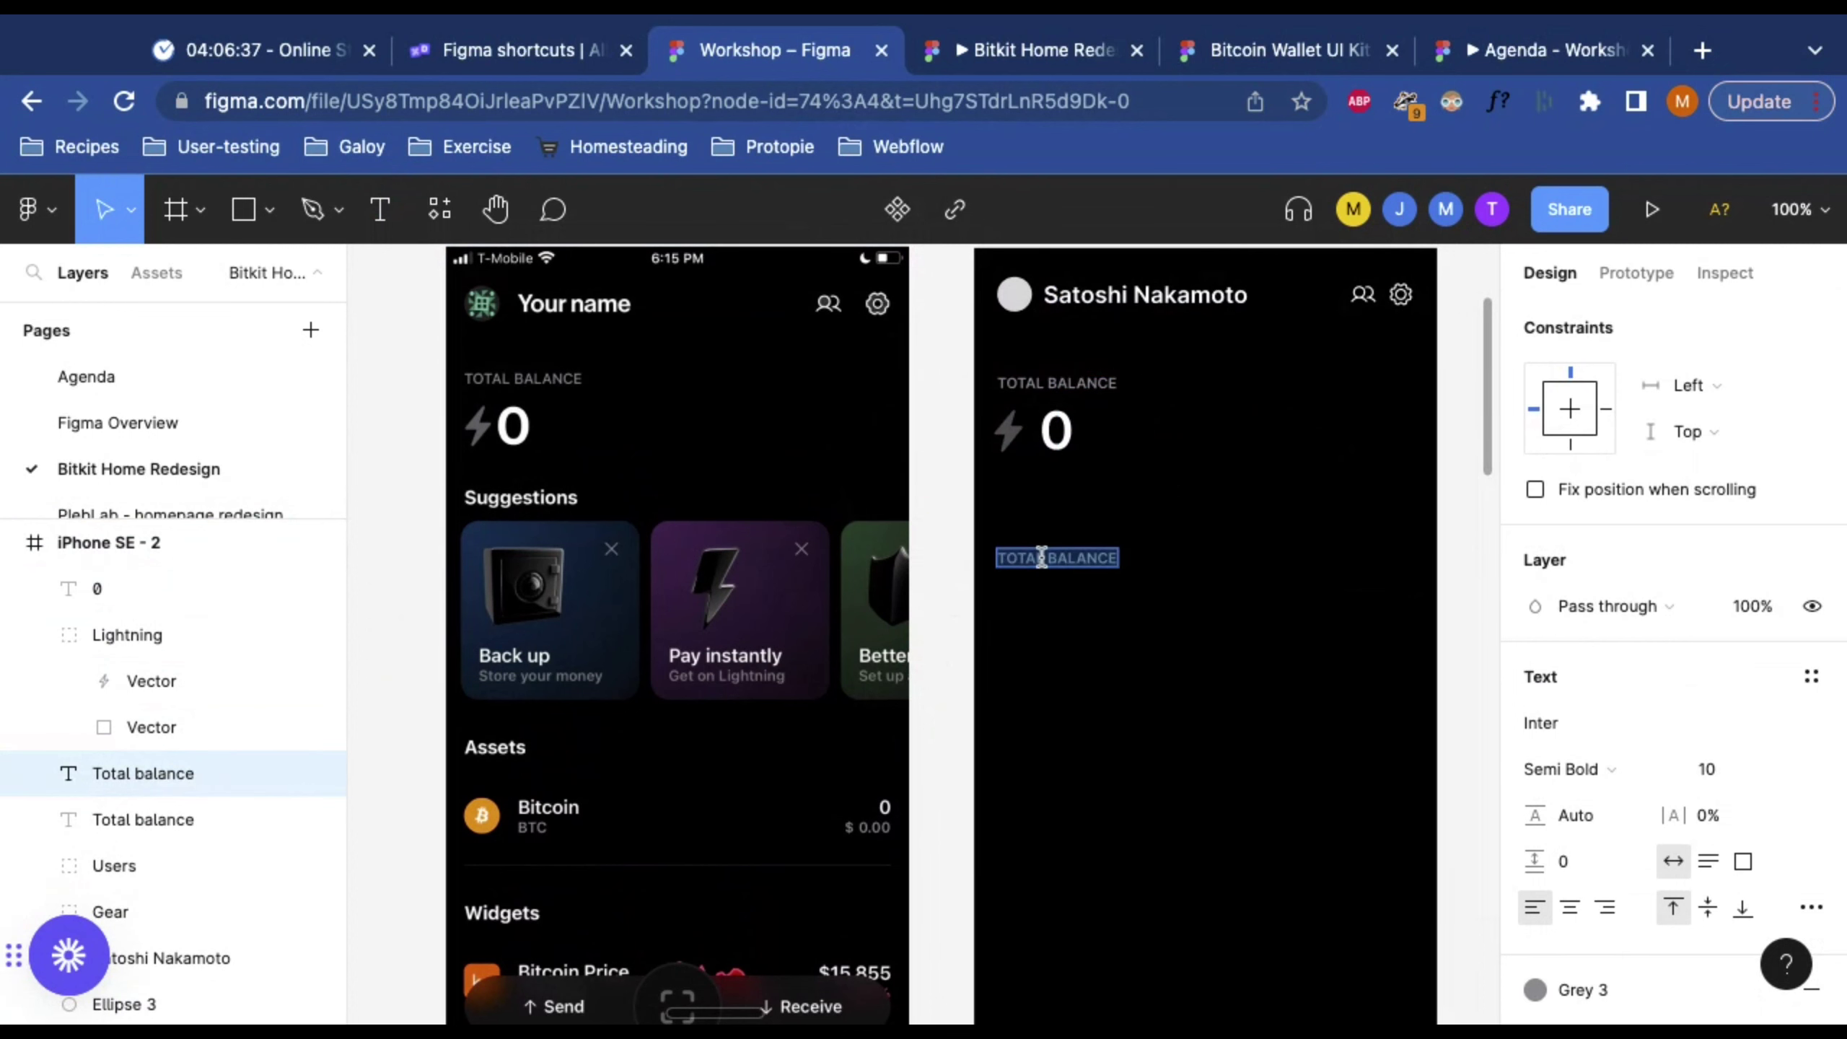
{"action": "type", "text": "Sug"}
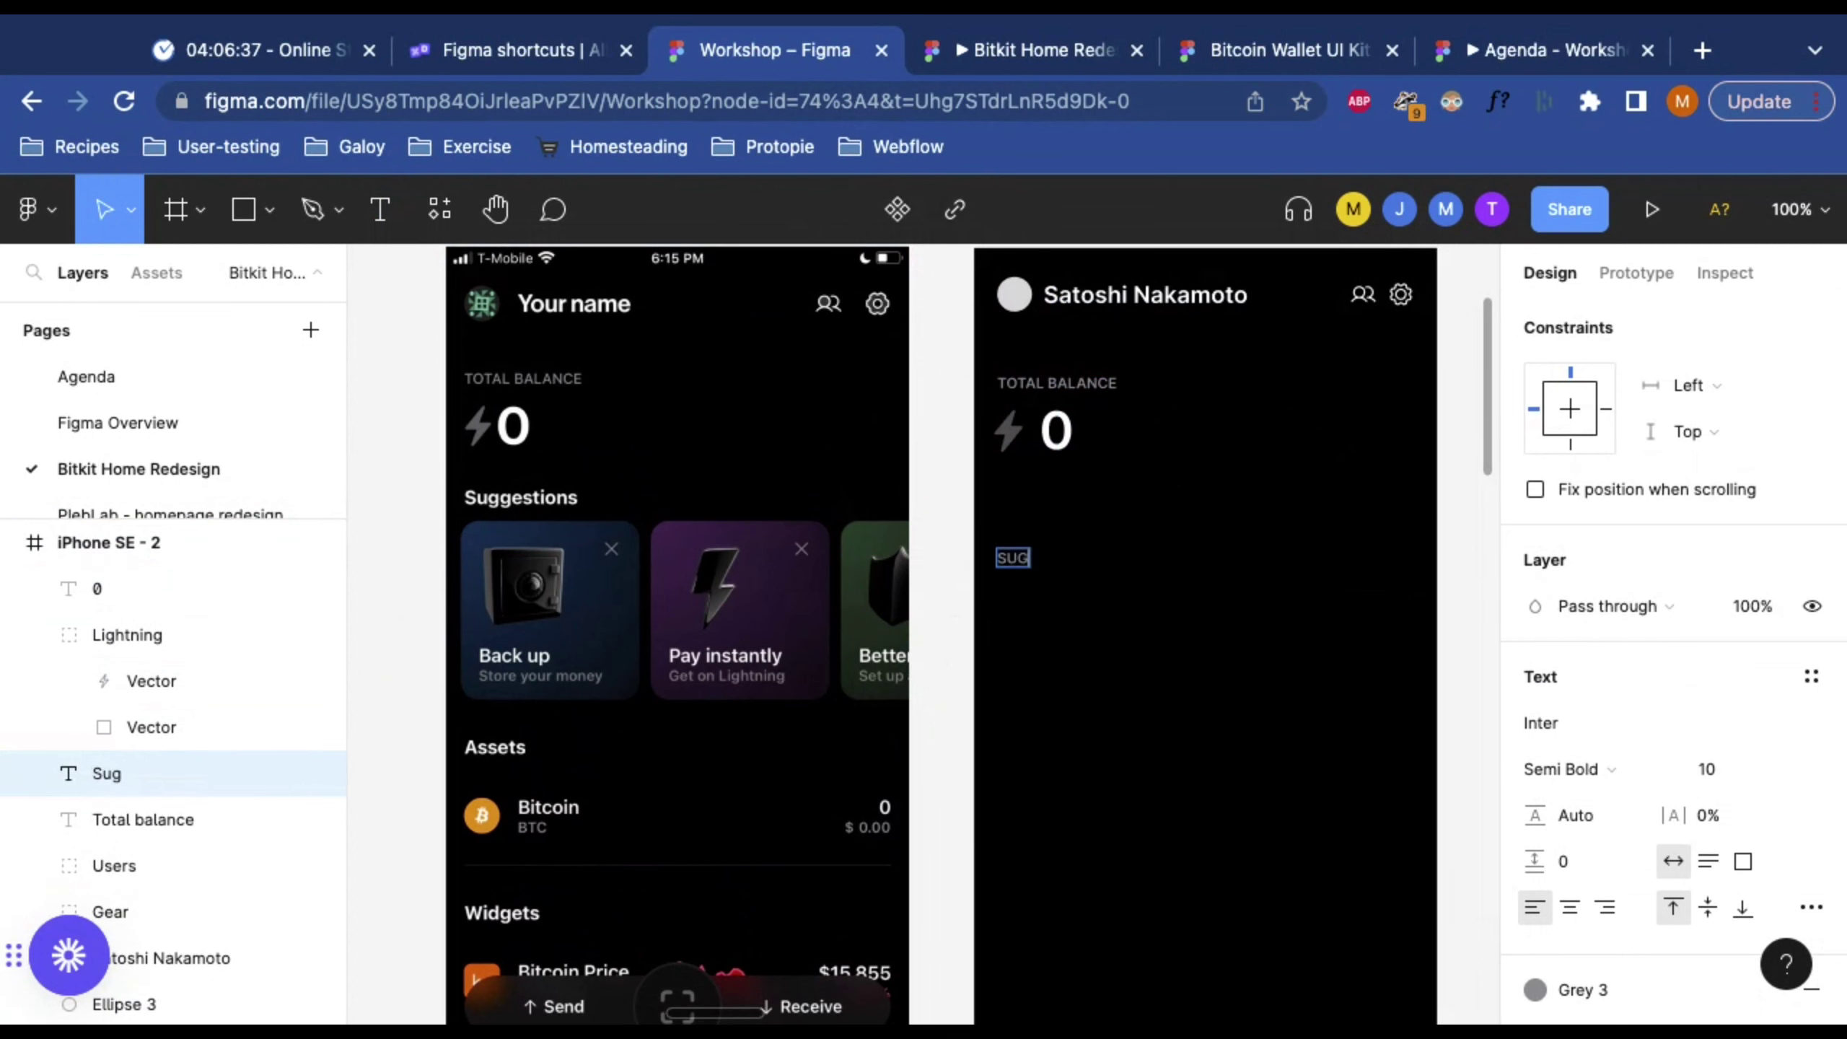
{"action": "type", "text": "gestions"}
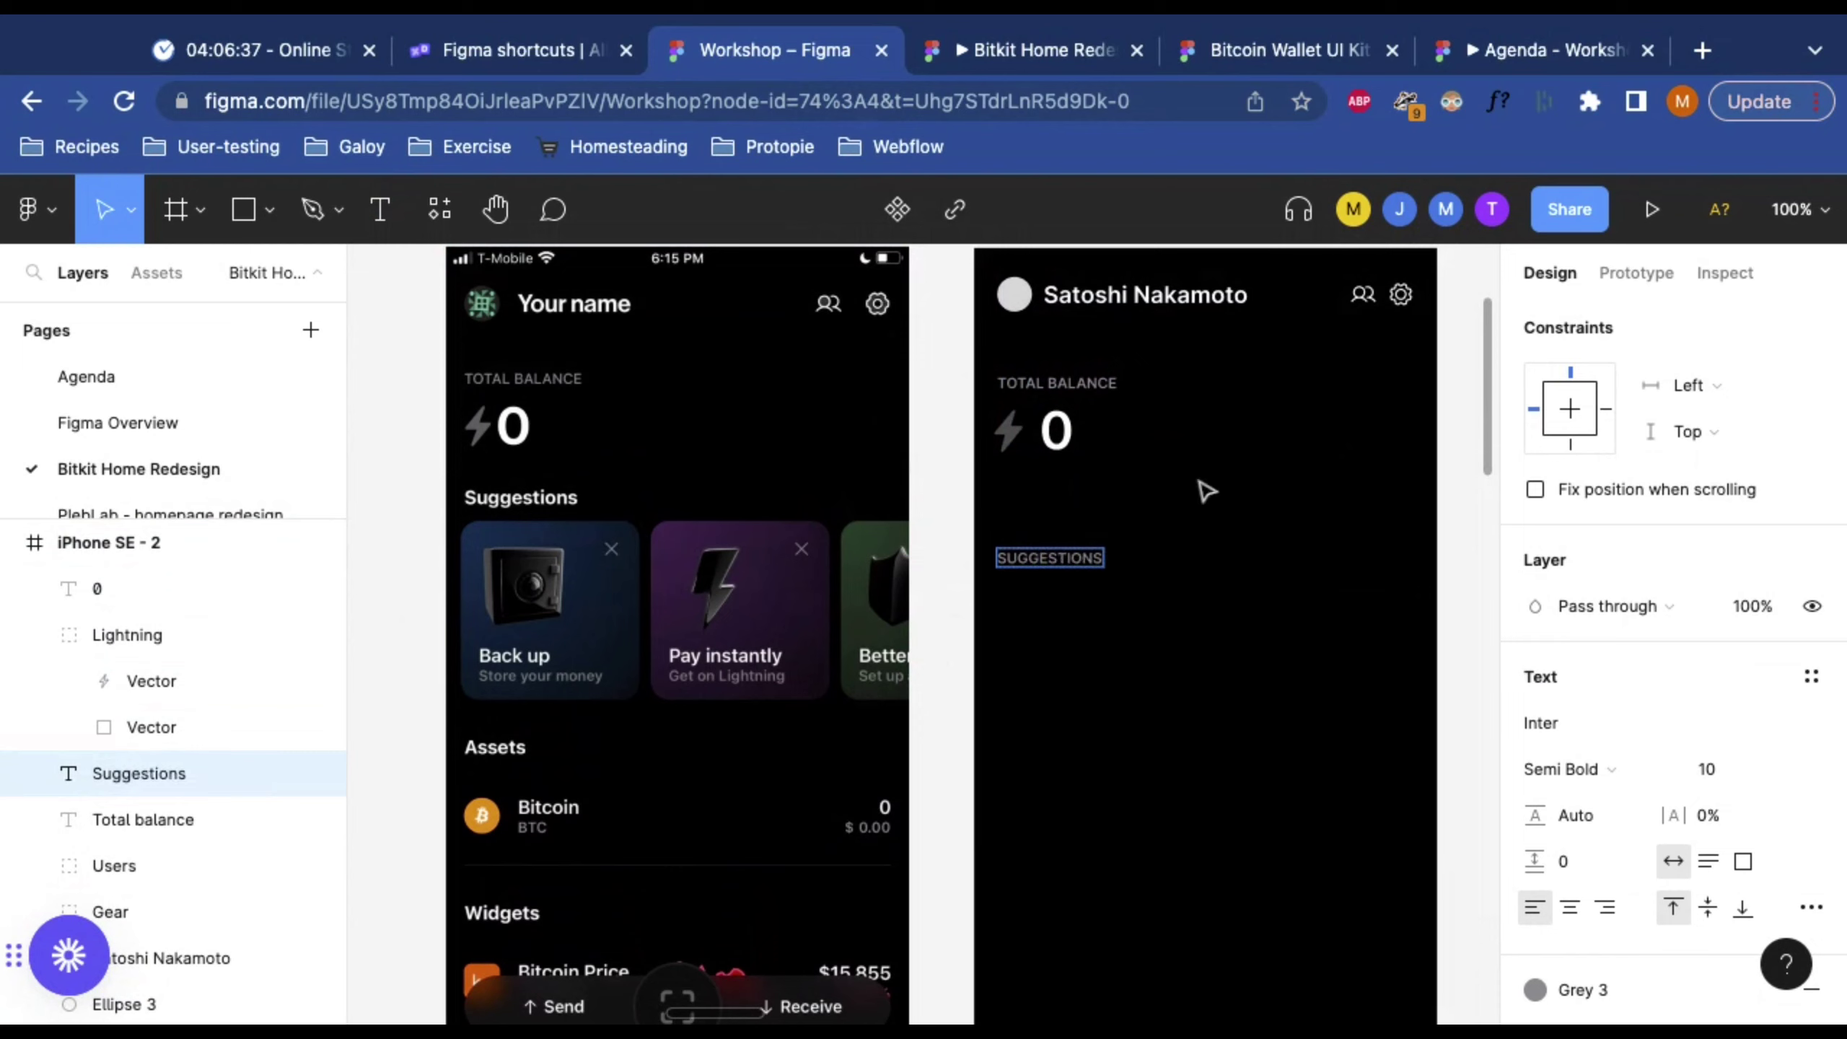
{"action": "key", "text": "super+a"}
Step: Style the Suggestions heading with Case As typed, font size 14 and the Grey 1 fill
{"action": "scroll", "coordinate": [1745, 779], "scroll_direction": "down", "scroll_amount": 3}
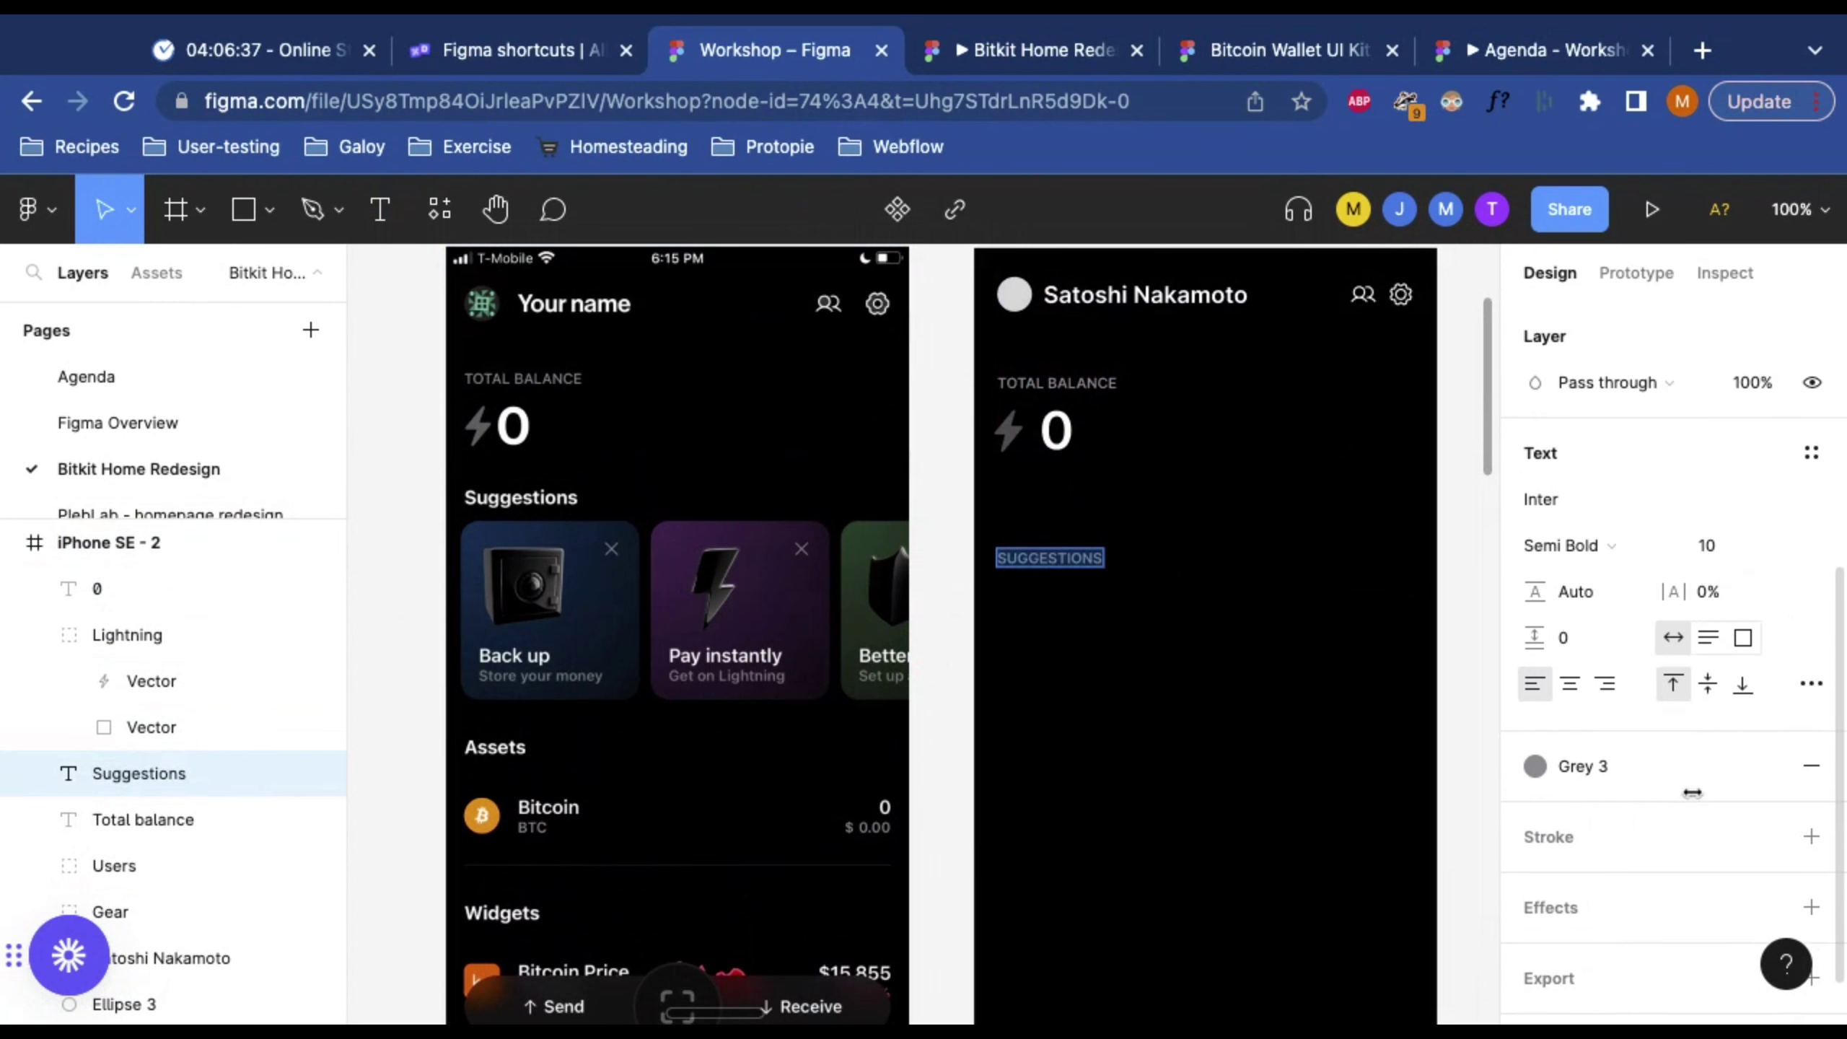
{"action": "left_click", "coordinate": [1810, 681]}
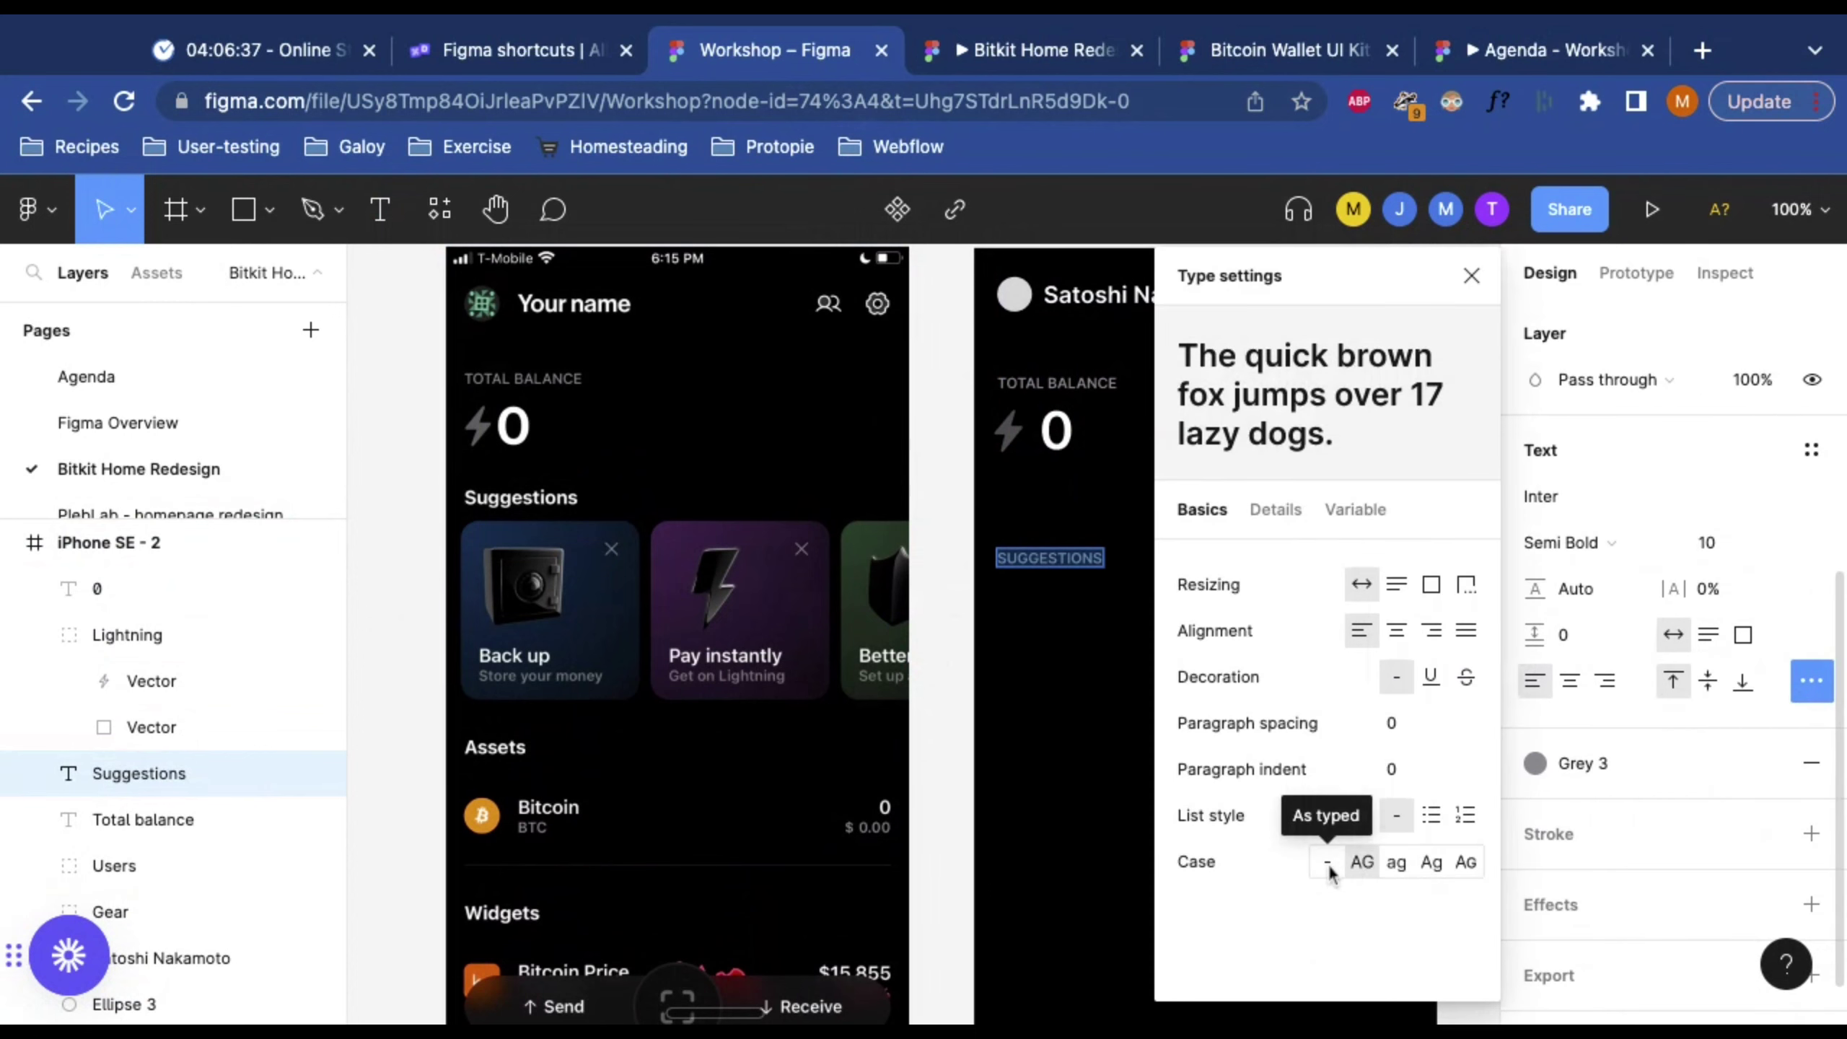
{"action": "left_click", "coordinate": [1329, 868]}
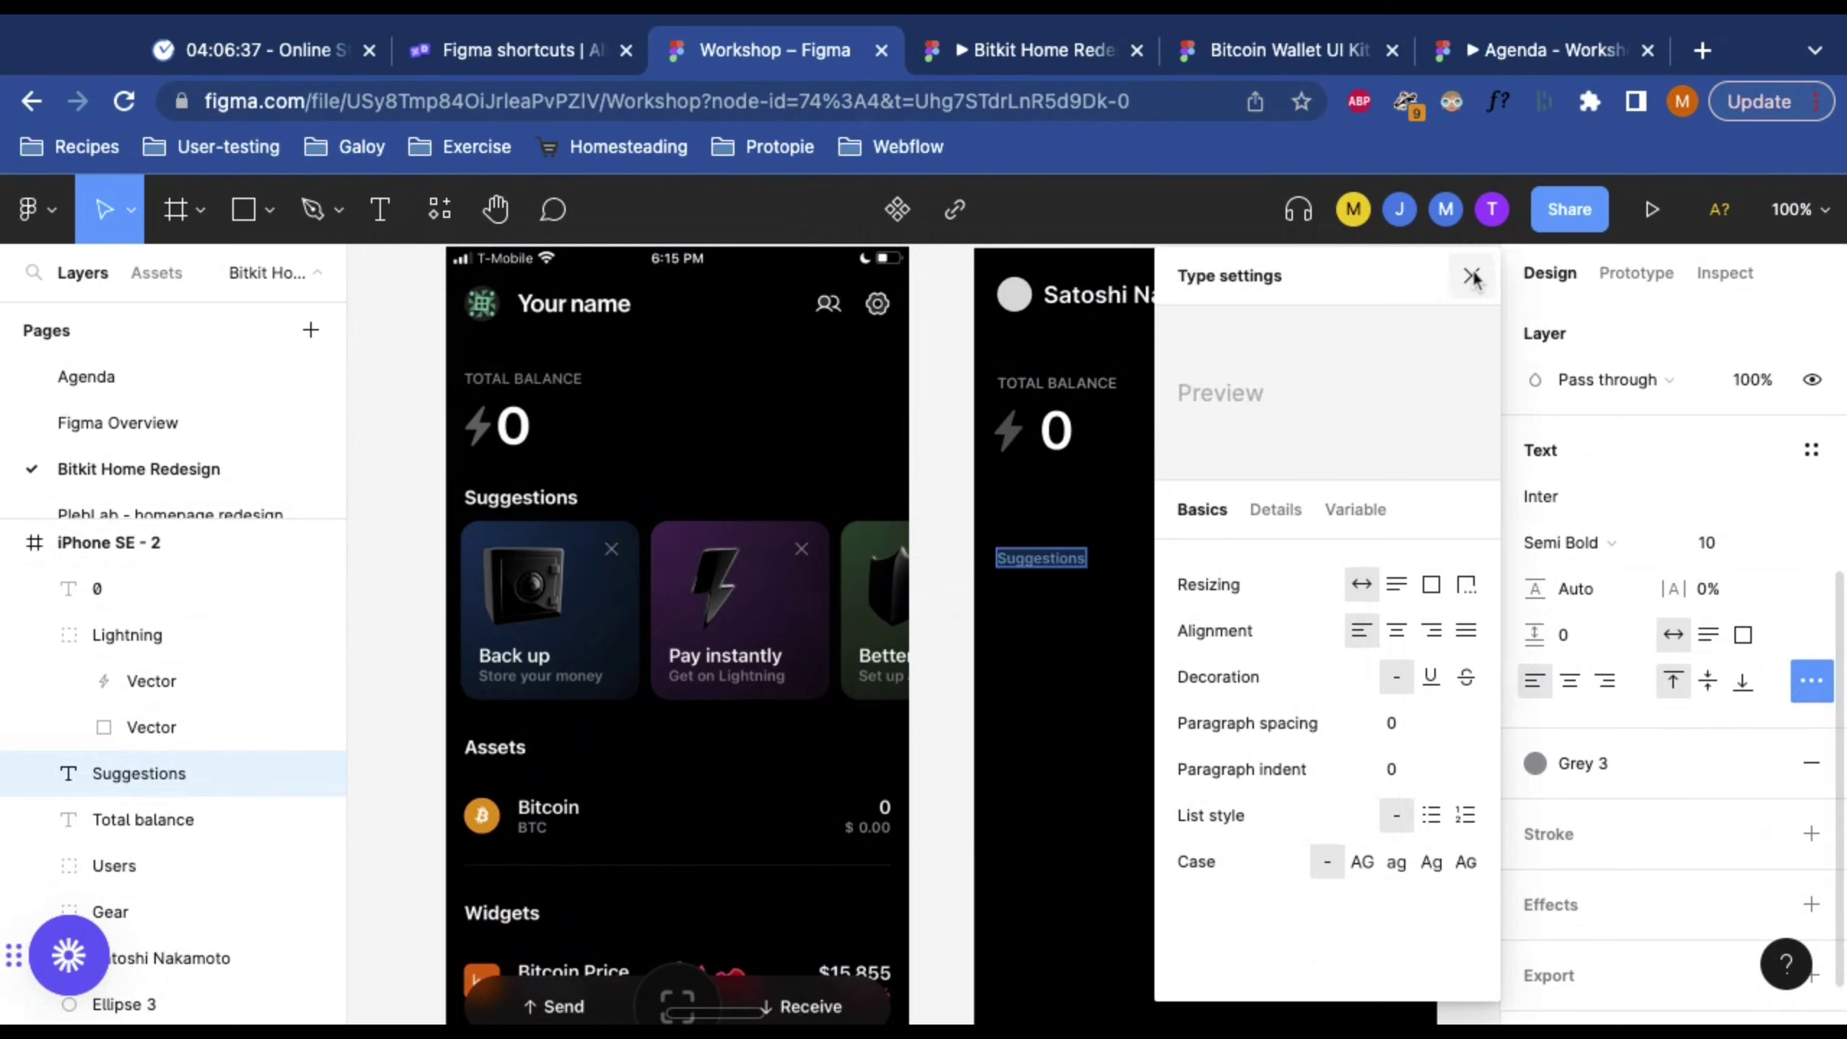
{"action": "left_click", "coordinate": [1472, 277]}
{"action": "left_click", "coordinate": [1723, 550]}
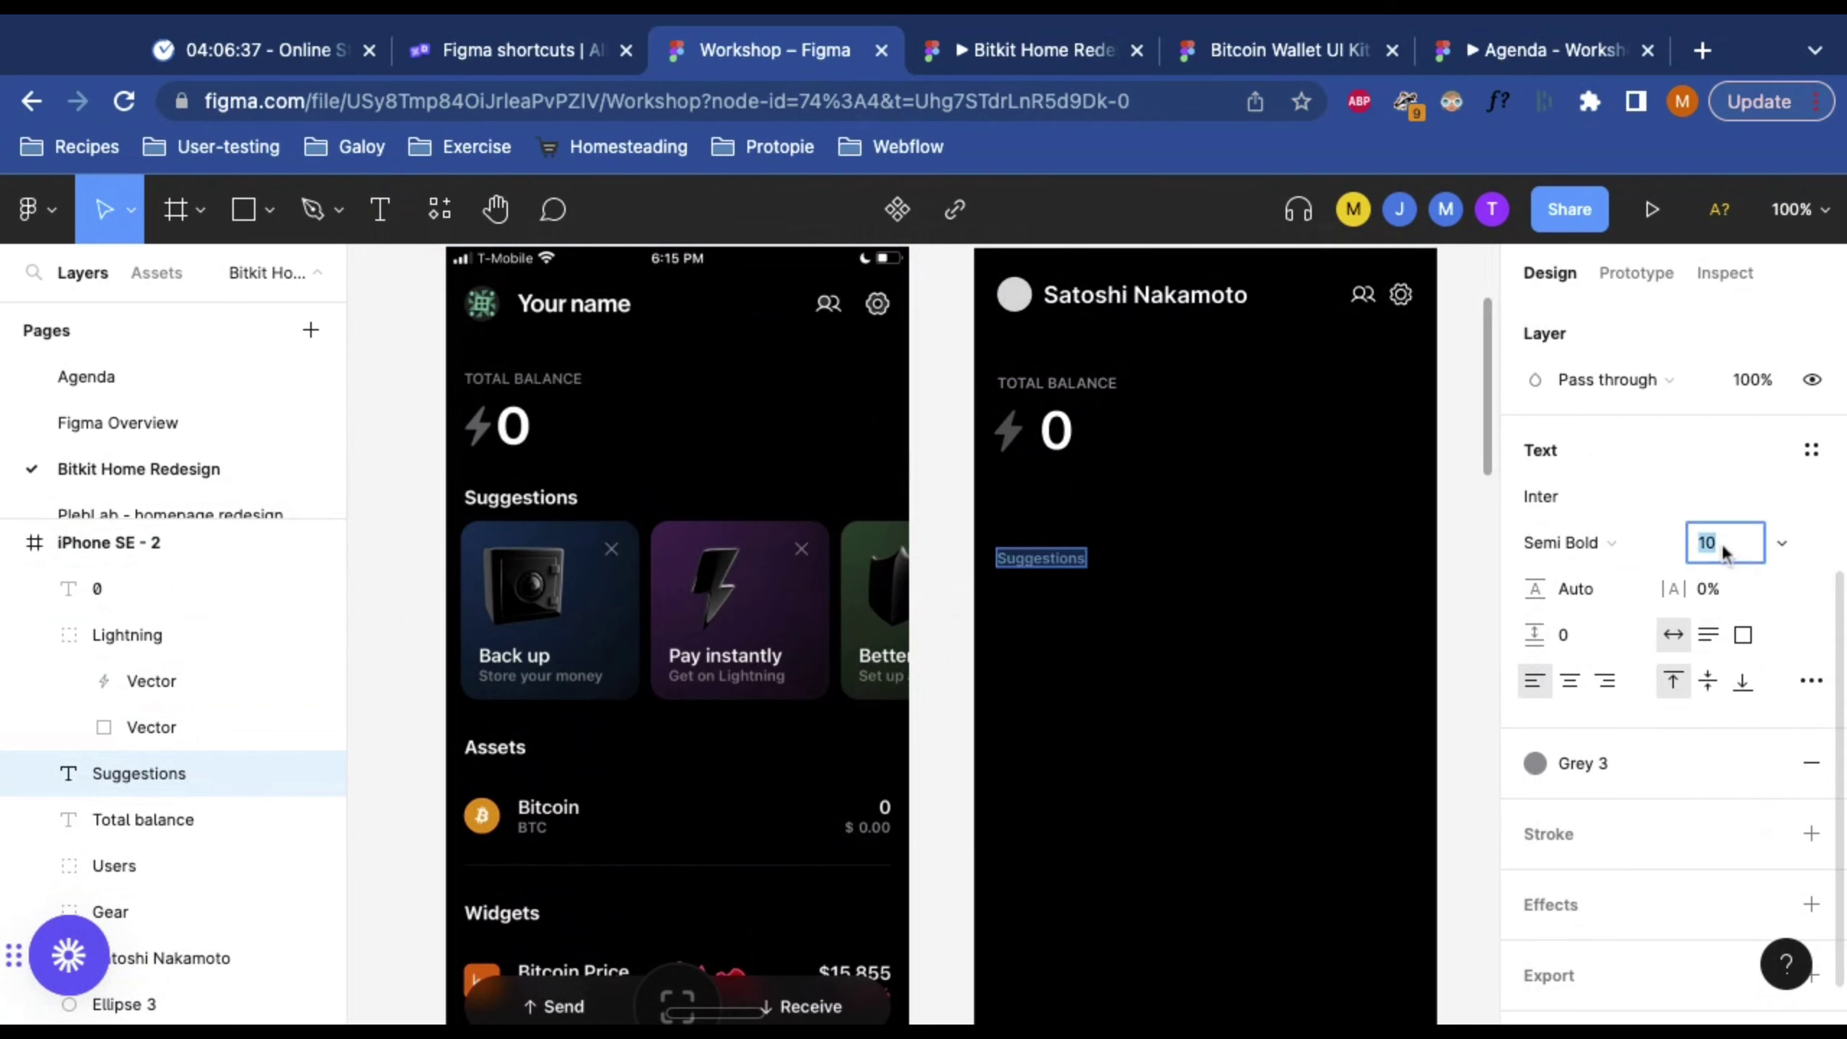
{"action": "key", "text": "Return"}
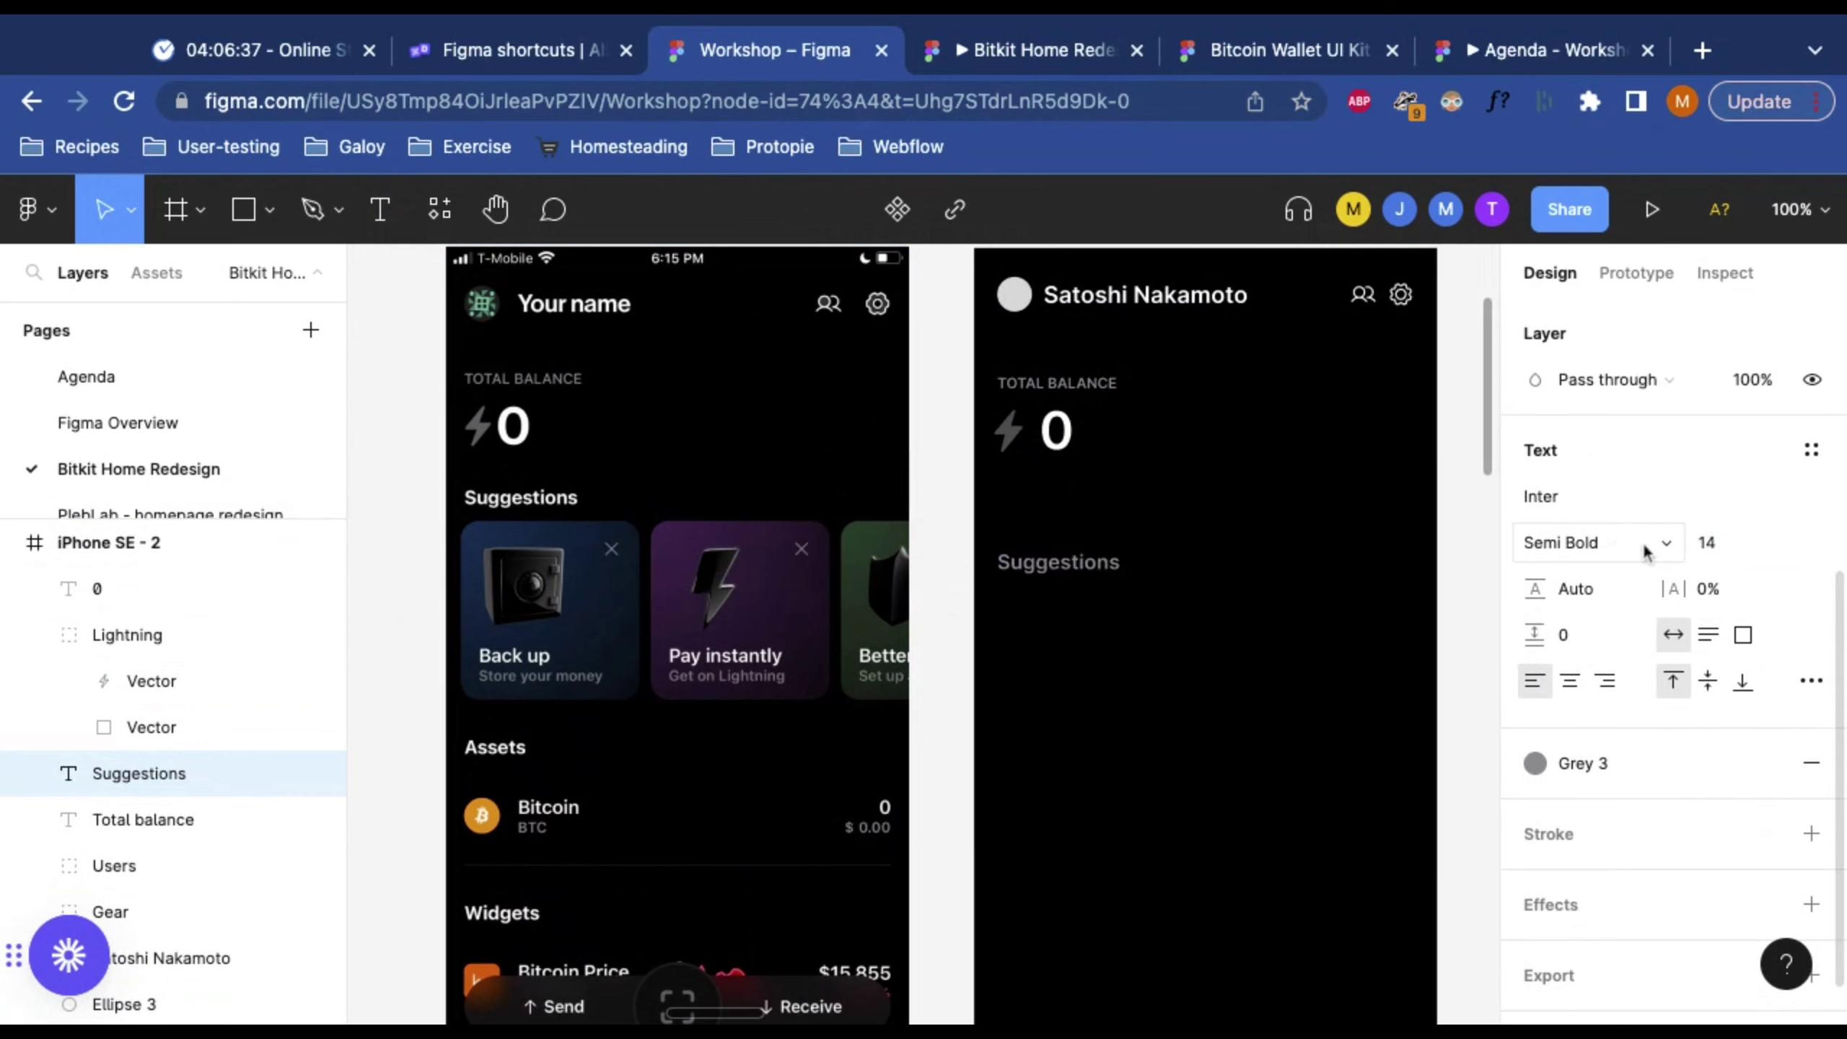
{"action": "left_click", "coordinate": [1645, 771]}
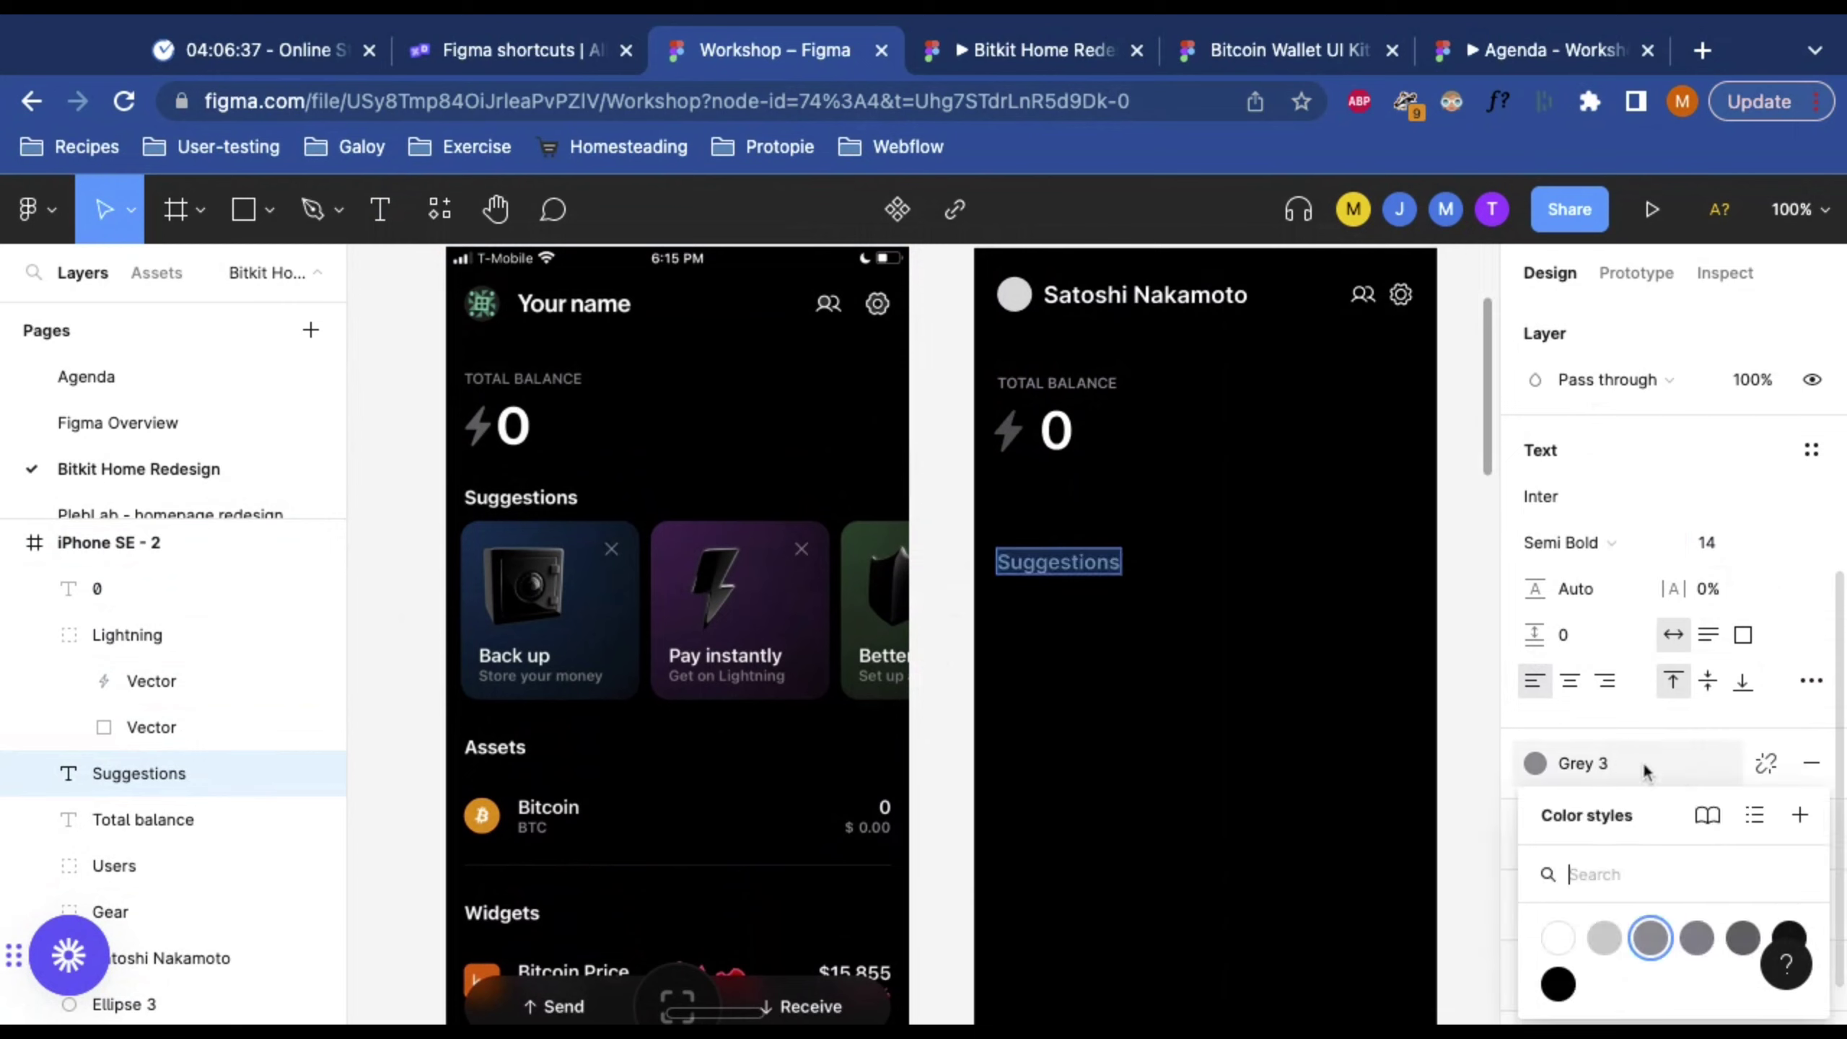
{"action": "left_click", "coordinate": [1558, 942]}
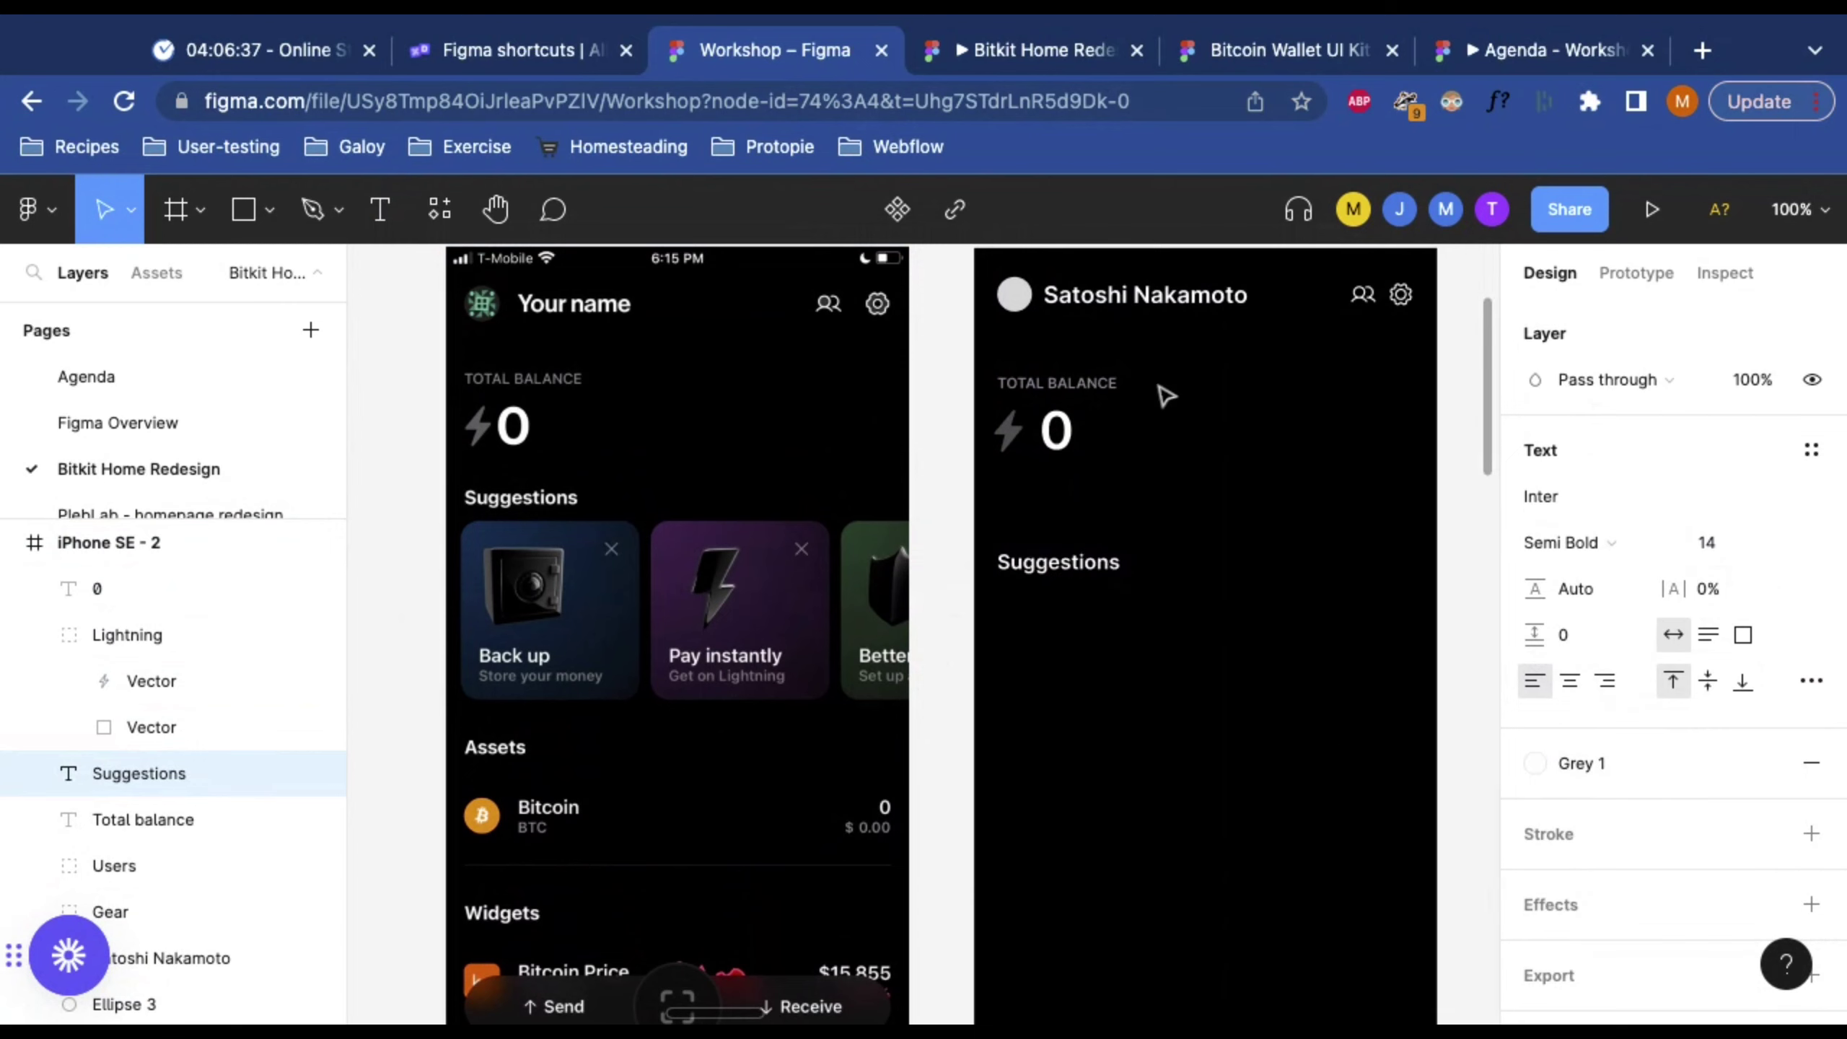
{"action": "key", "text": "Escape"}
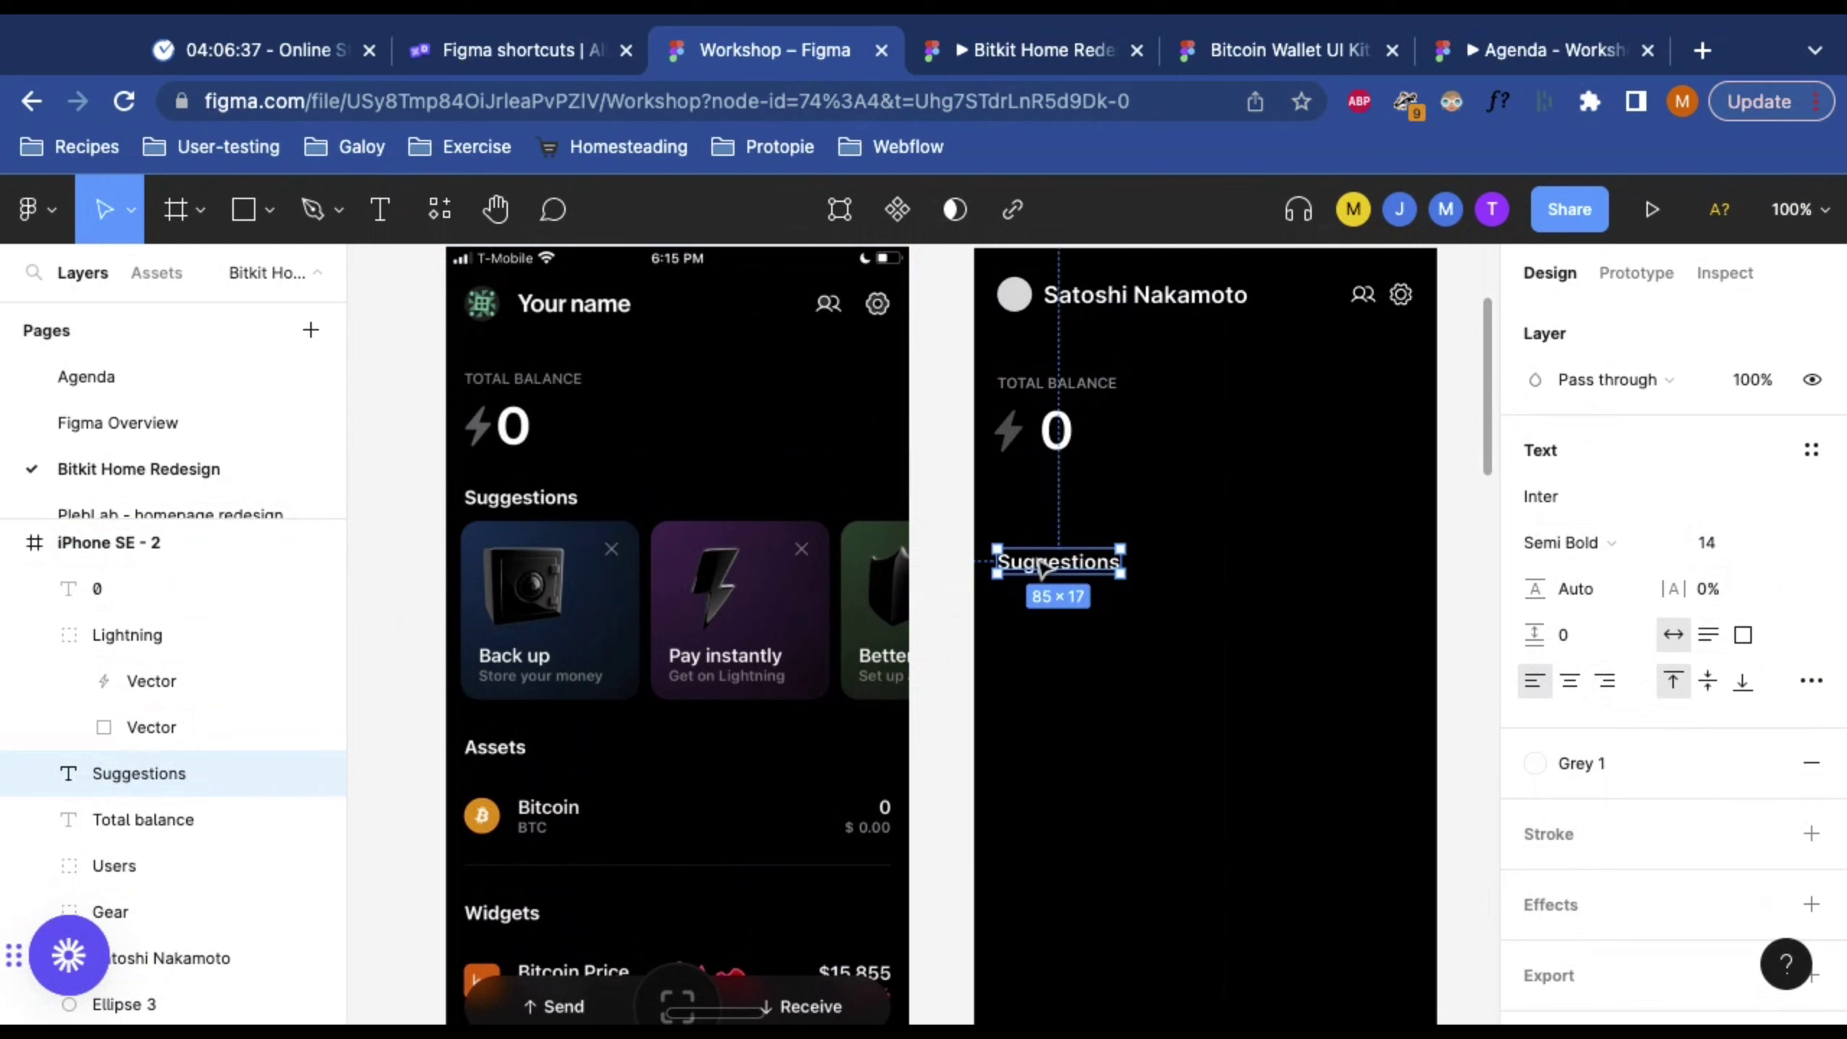
Step: Nudge the Suggestions heading up toward the balance and turn on rulers
{"action": "key", "text": "shift+Up"}
{"action": "key", "text": "shift+Up"}
{"action": "key", "text": "shift+Up"}
{"action": "key", "text": "shift+r"}
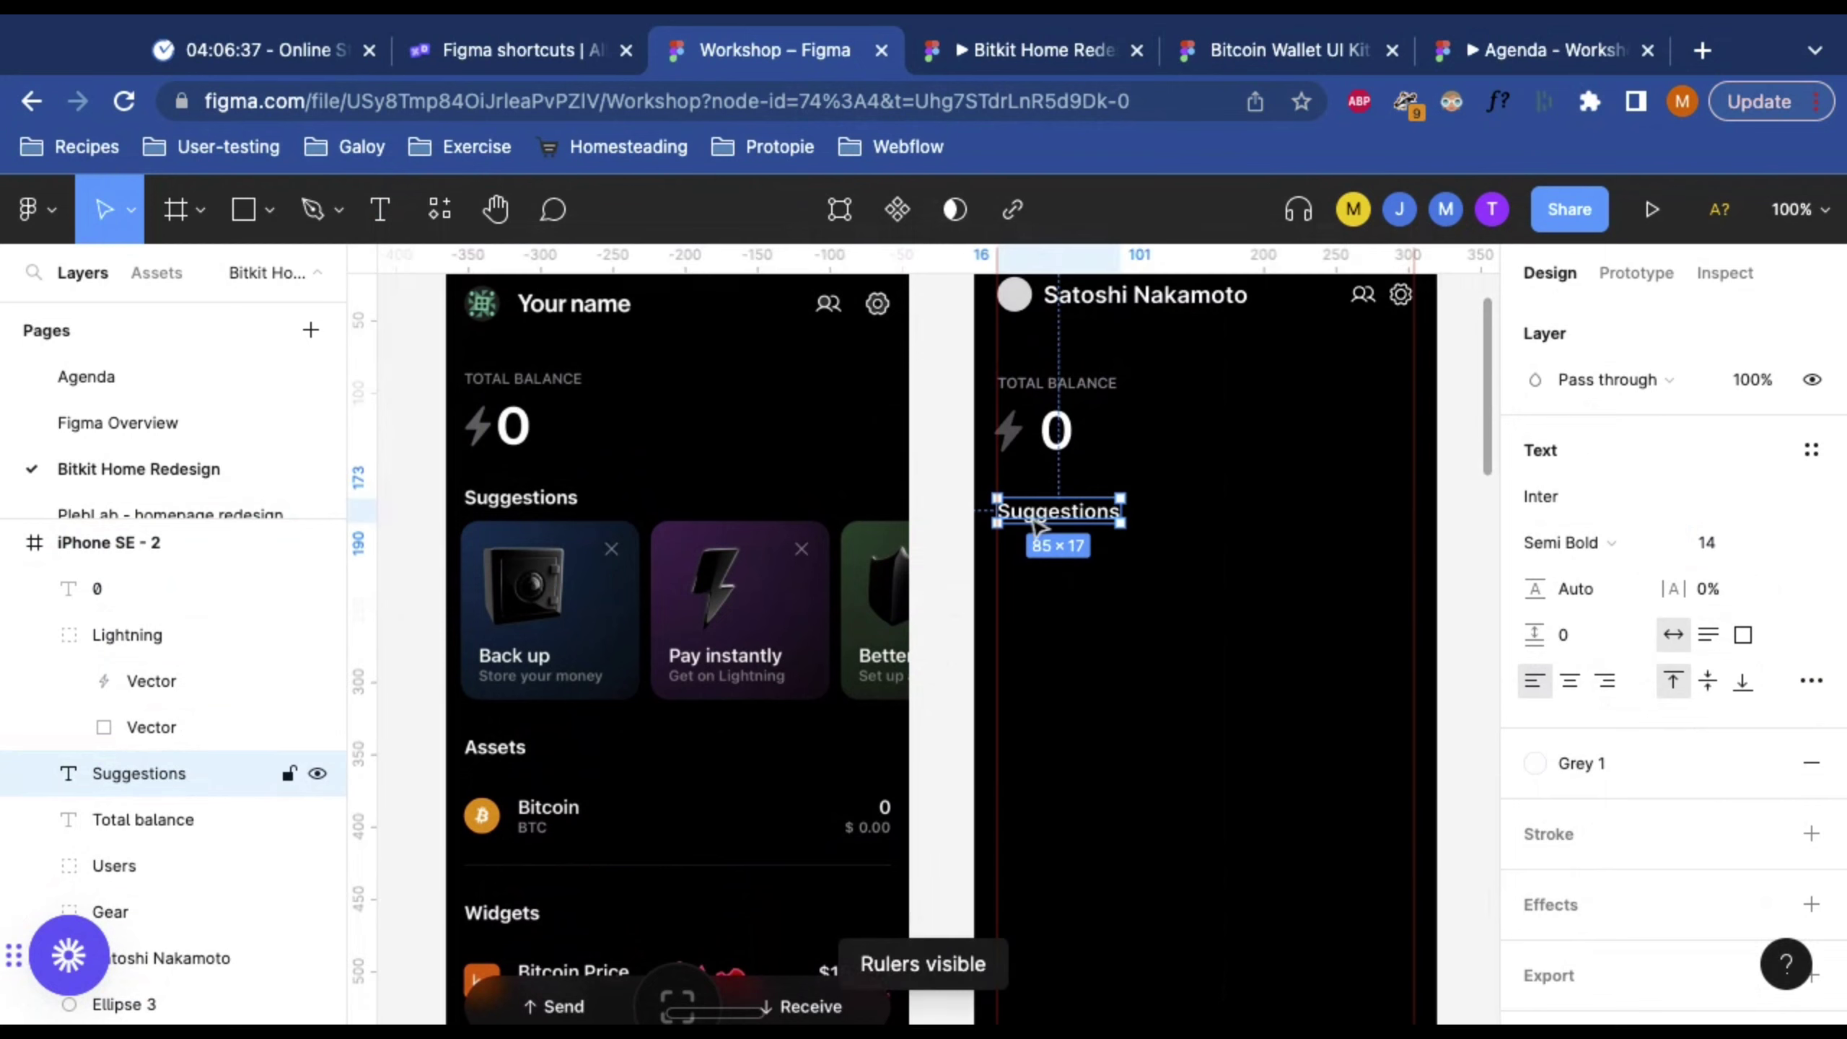
{"action": "left_click", "coordinate": [1175, 611]}
Step: Pan the canvas over to the Assets frame holding the safe image
{"action": "scroll", "coordinate": [1175, 611], "scroll_direction": "down", "scroll_amount": 2}
{"action": "scroll", "coordinate": [1175, 611], "scroll_direction": "right", "scroll_amount": 1}
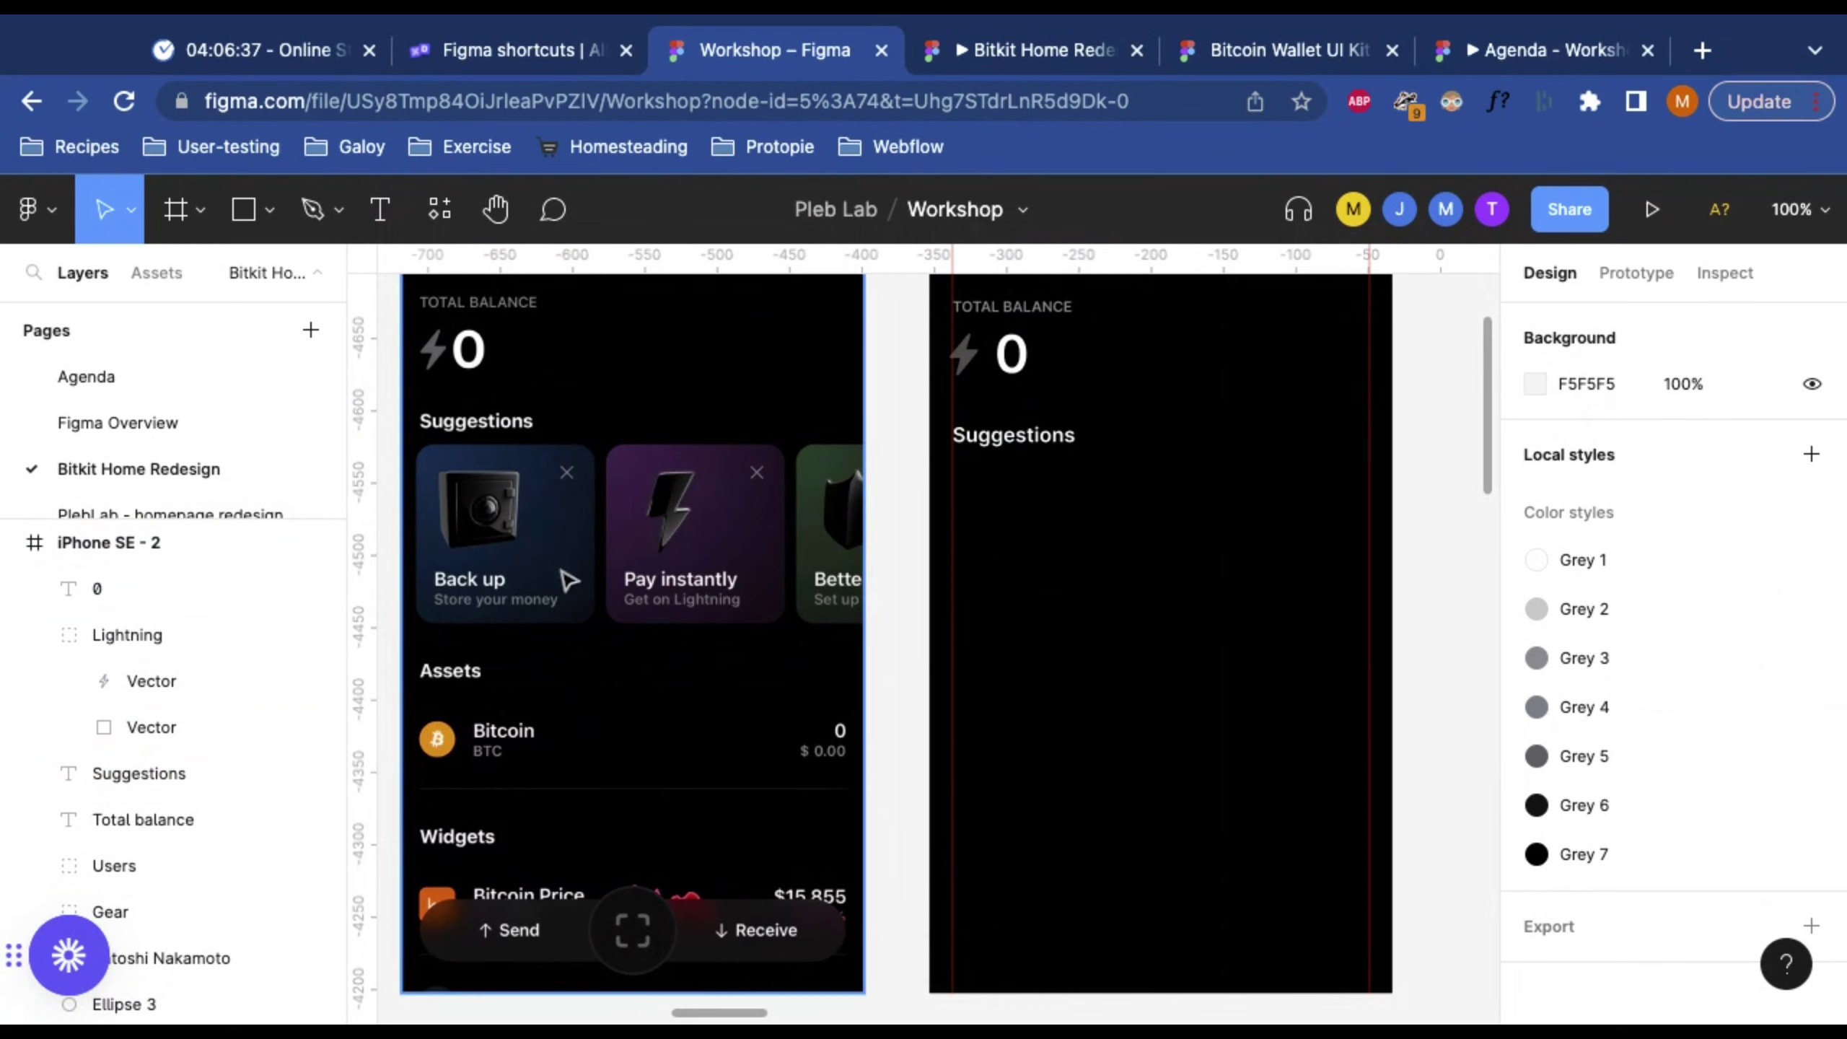
{"action": "scroll", "coordinate": [746, 577], "scroll_direction": "left", "scroll_amount": 5}
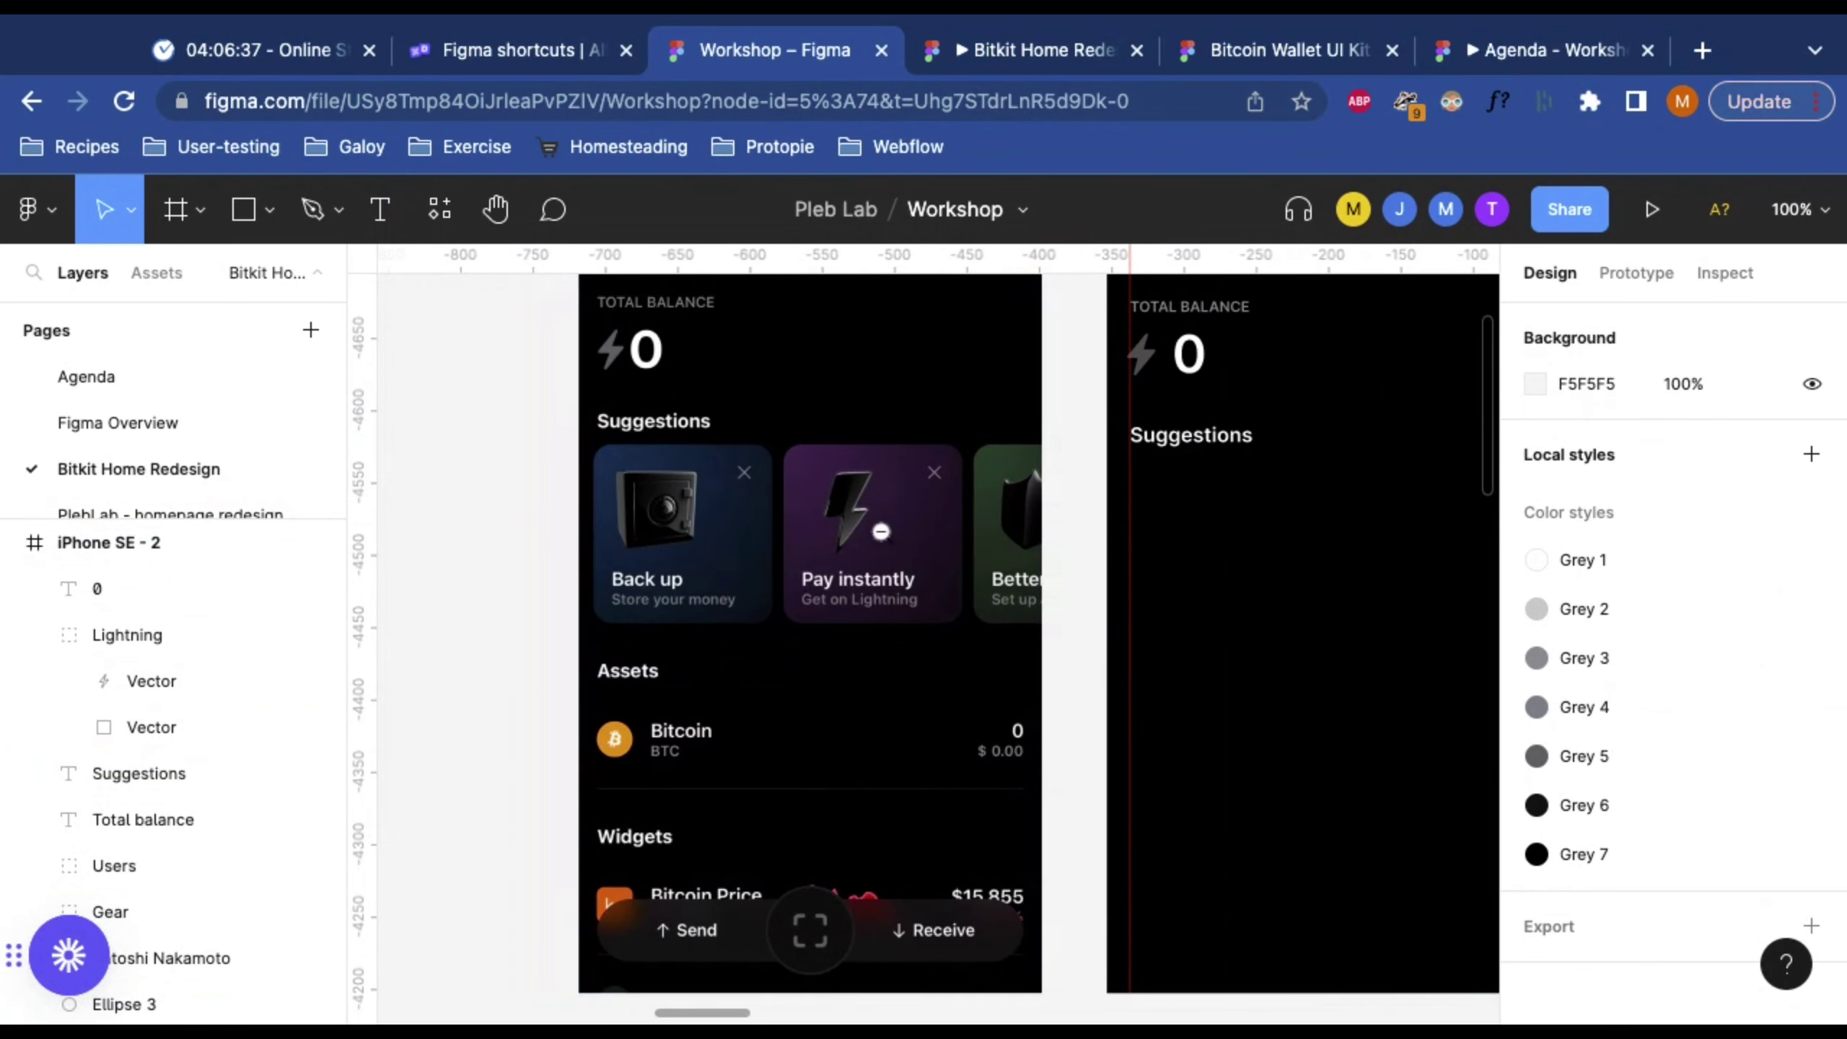
{"action": "scroll", "coordinate": [884, 542], "scroll_direction": "down", "scroll_amount": 5}
{"action": "scroll", "coordinate": [883, 541], "scroll_direction": "right", "scroll_amount": 5}
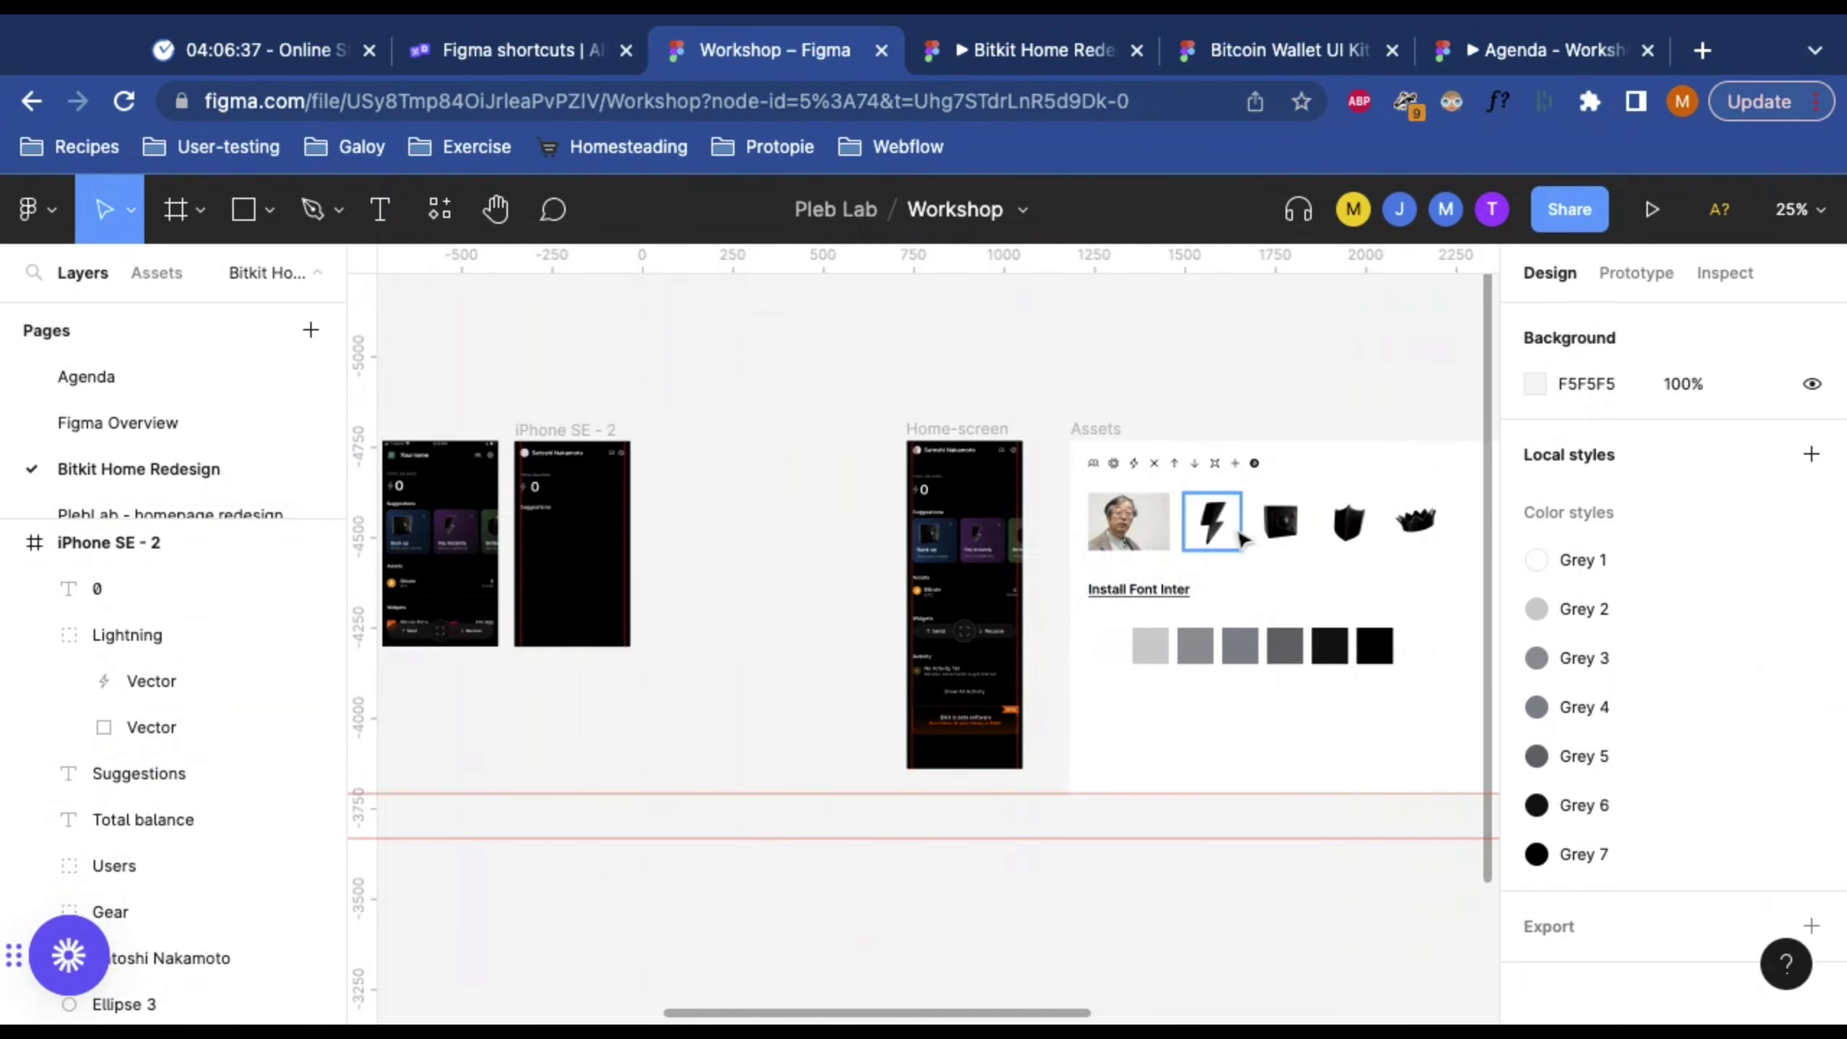
{"action": "scroll", "coordinate": [1224, 539], "scroll_direction": "left", "scroll_amount": 3}
{"action": "scroll", "coordinate": [1224, 560], "scroll_direction": "right", "scroll_amount": 3}
Step: Alt-drag a copy of the bitkit_safe image from Assets to sit beside the phone frames
{"action": "left_click", "coordinate": [1302, 531]}
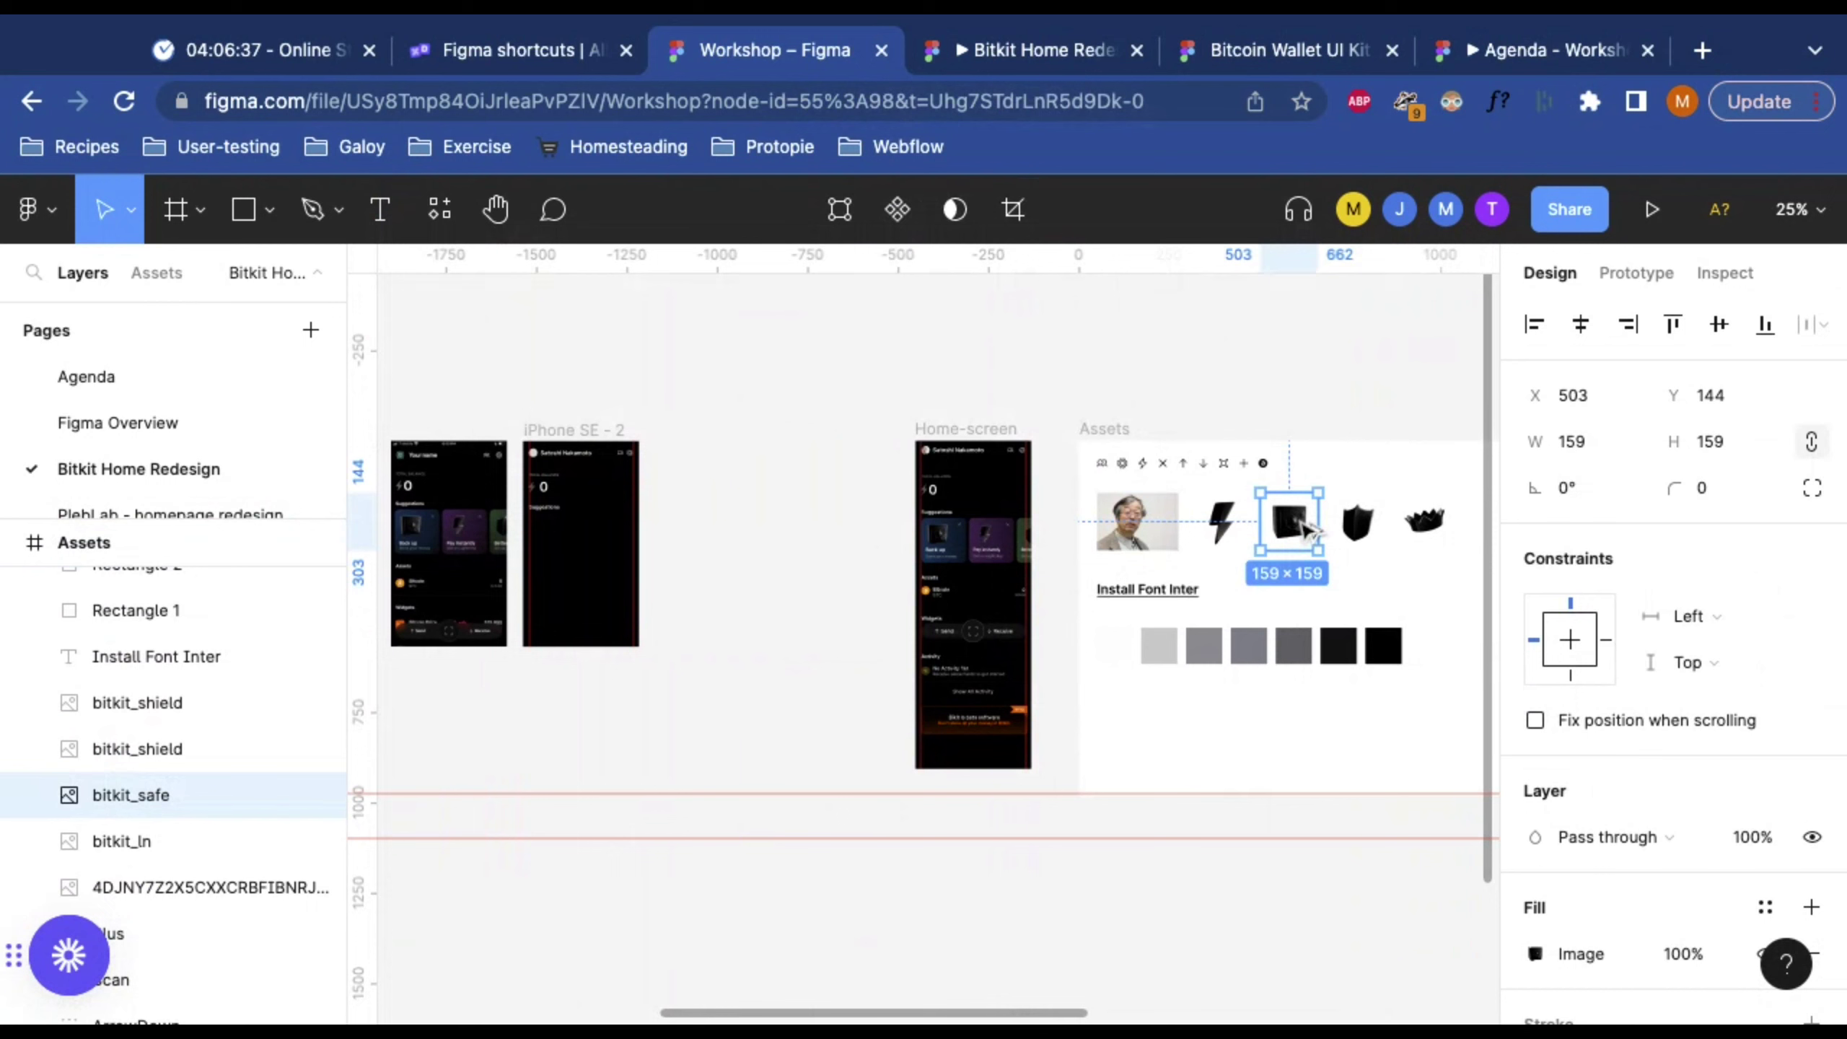
{"action": "left_click_drag", "start_coordinate": [1305, 530], "coordinate": [1303, 524]}
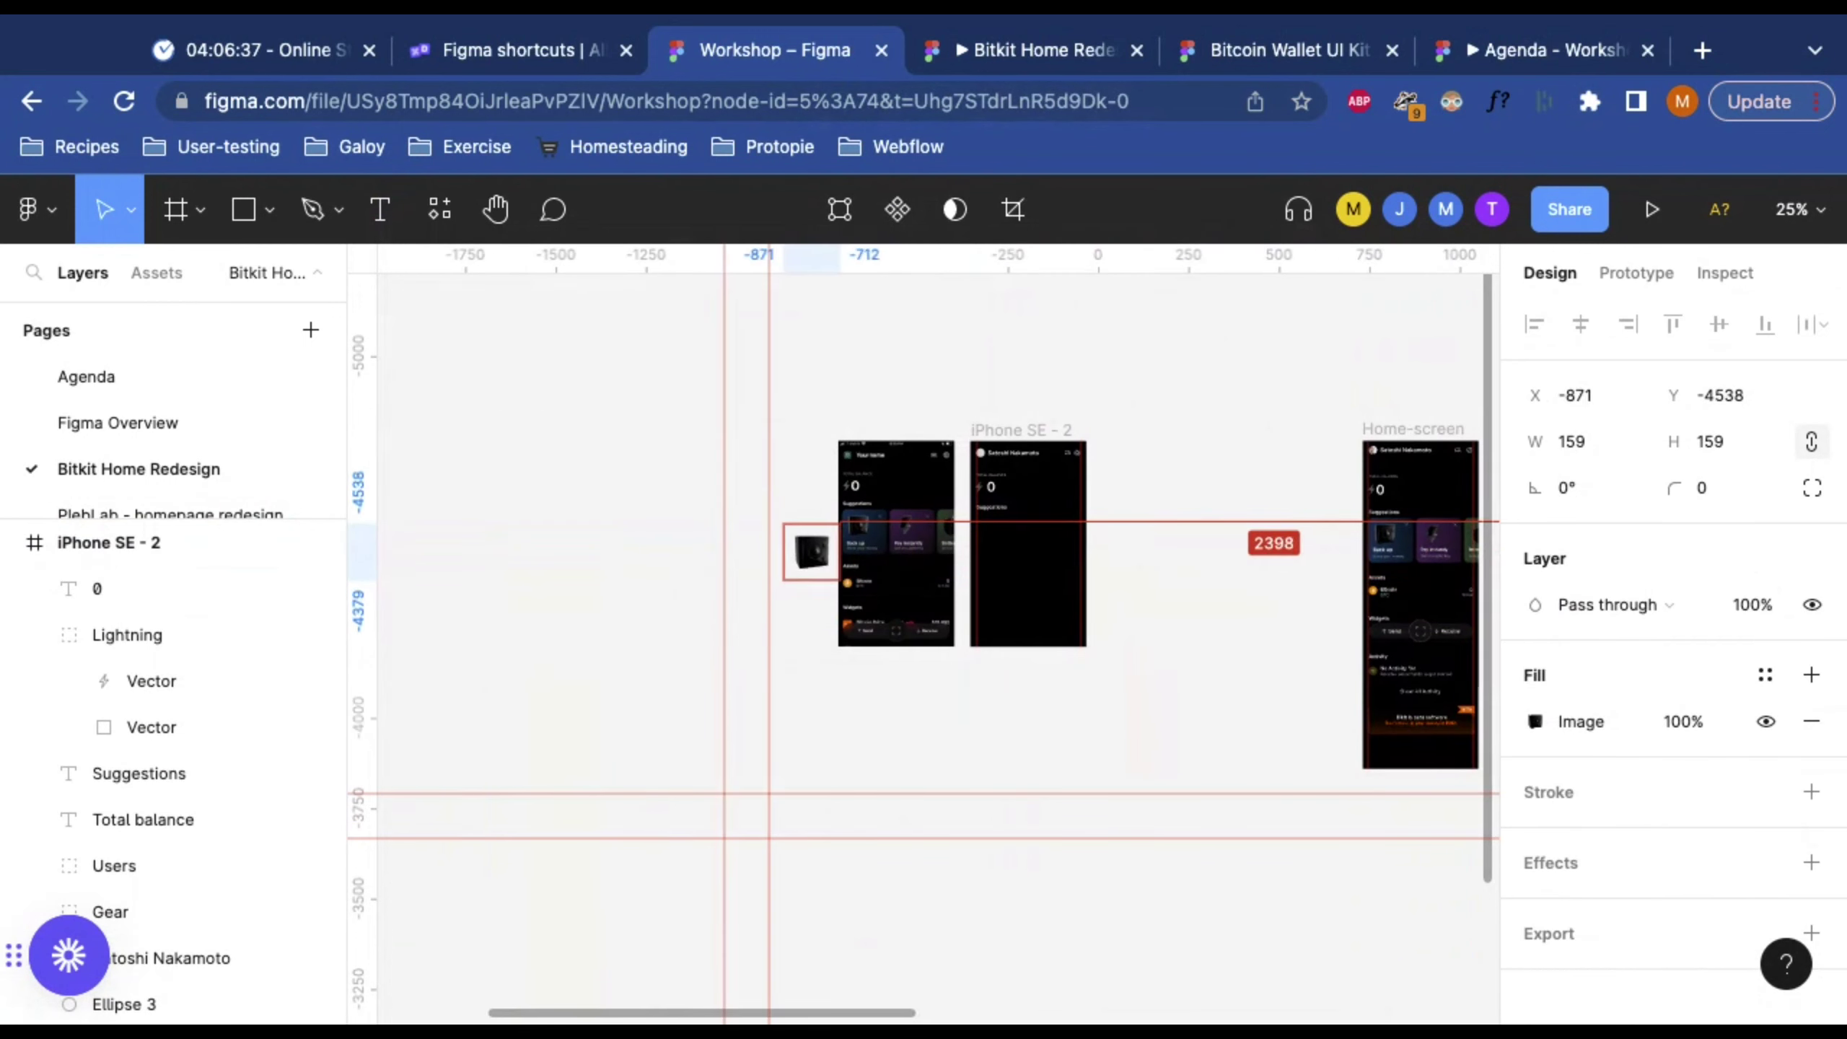
{"action": "left_click_drag", "start_coordinate": [811, 551], "coordinate": [808, 545]}
{"action": "scroll", "coordinate": [807, 542], "scroll_direction": "up", "scroll_amount": 10}
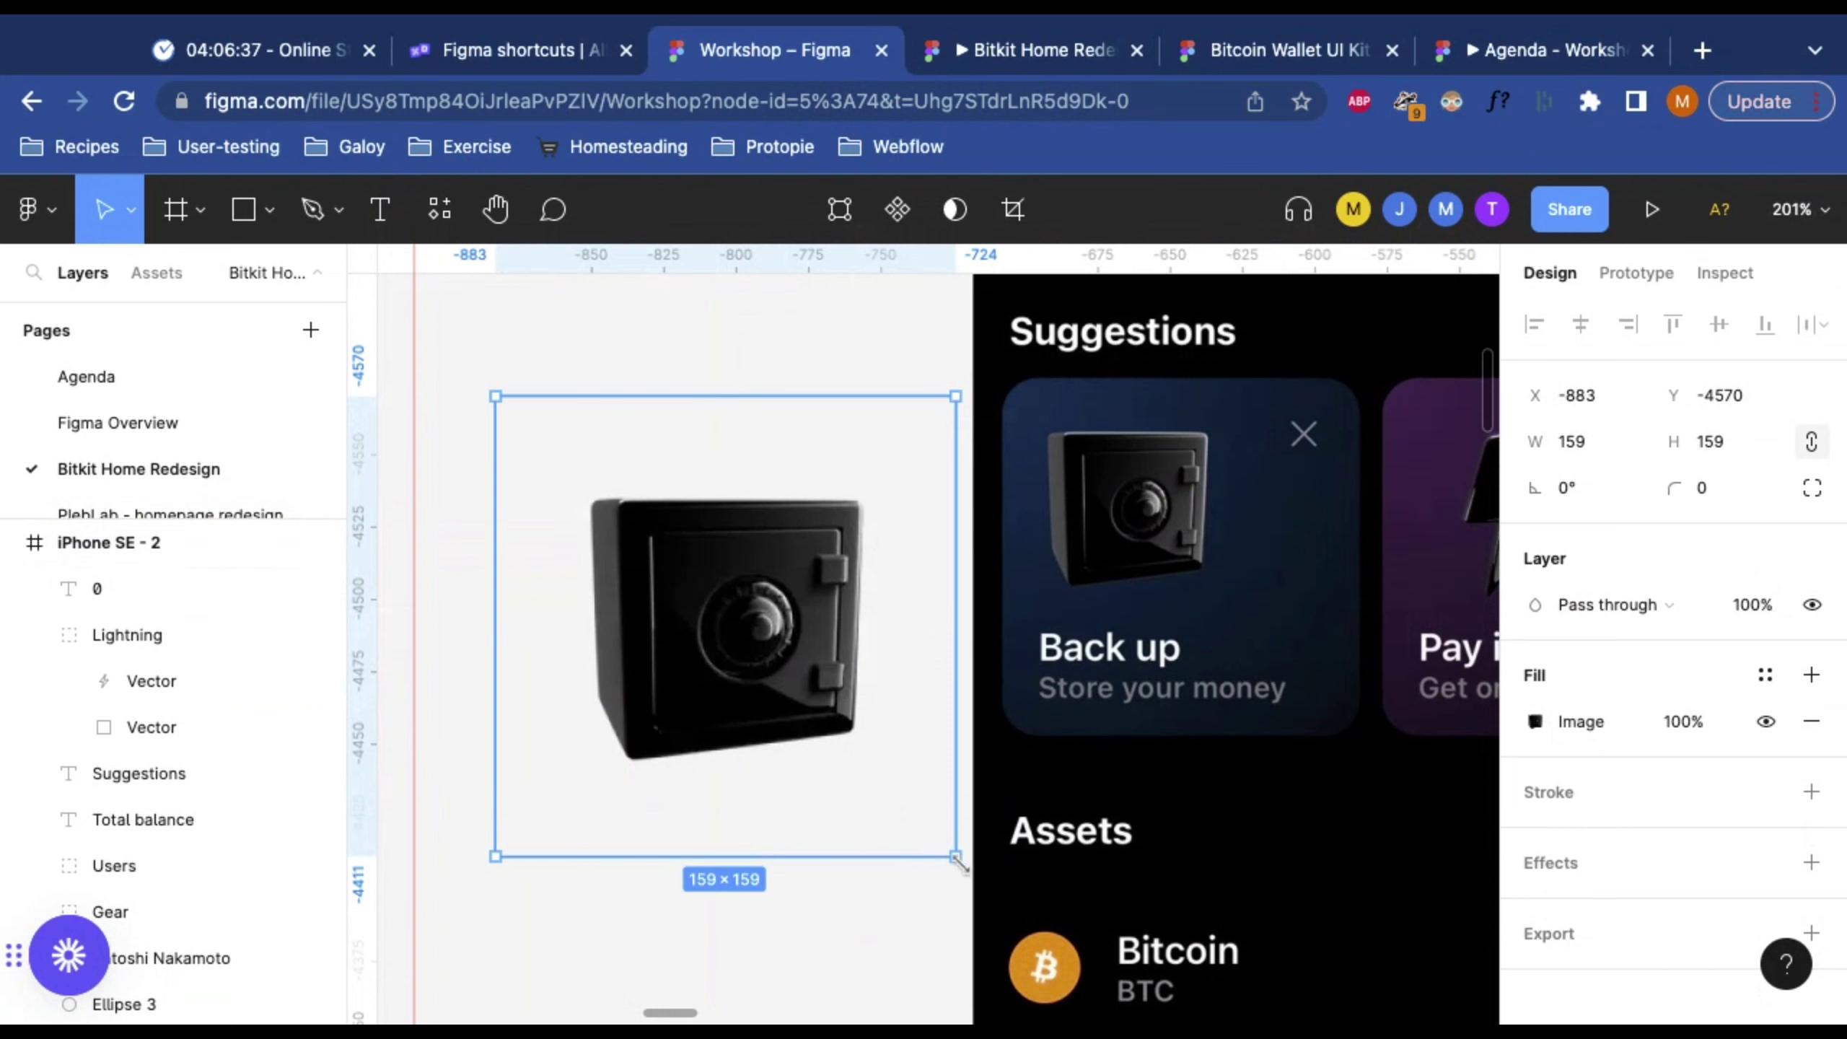
Step: Scale the safe image down with K, undoing back to the half-size copy on the Back up card
{"action": "key", "text": "k"}
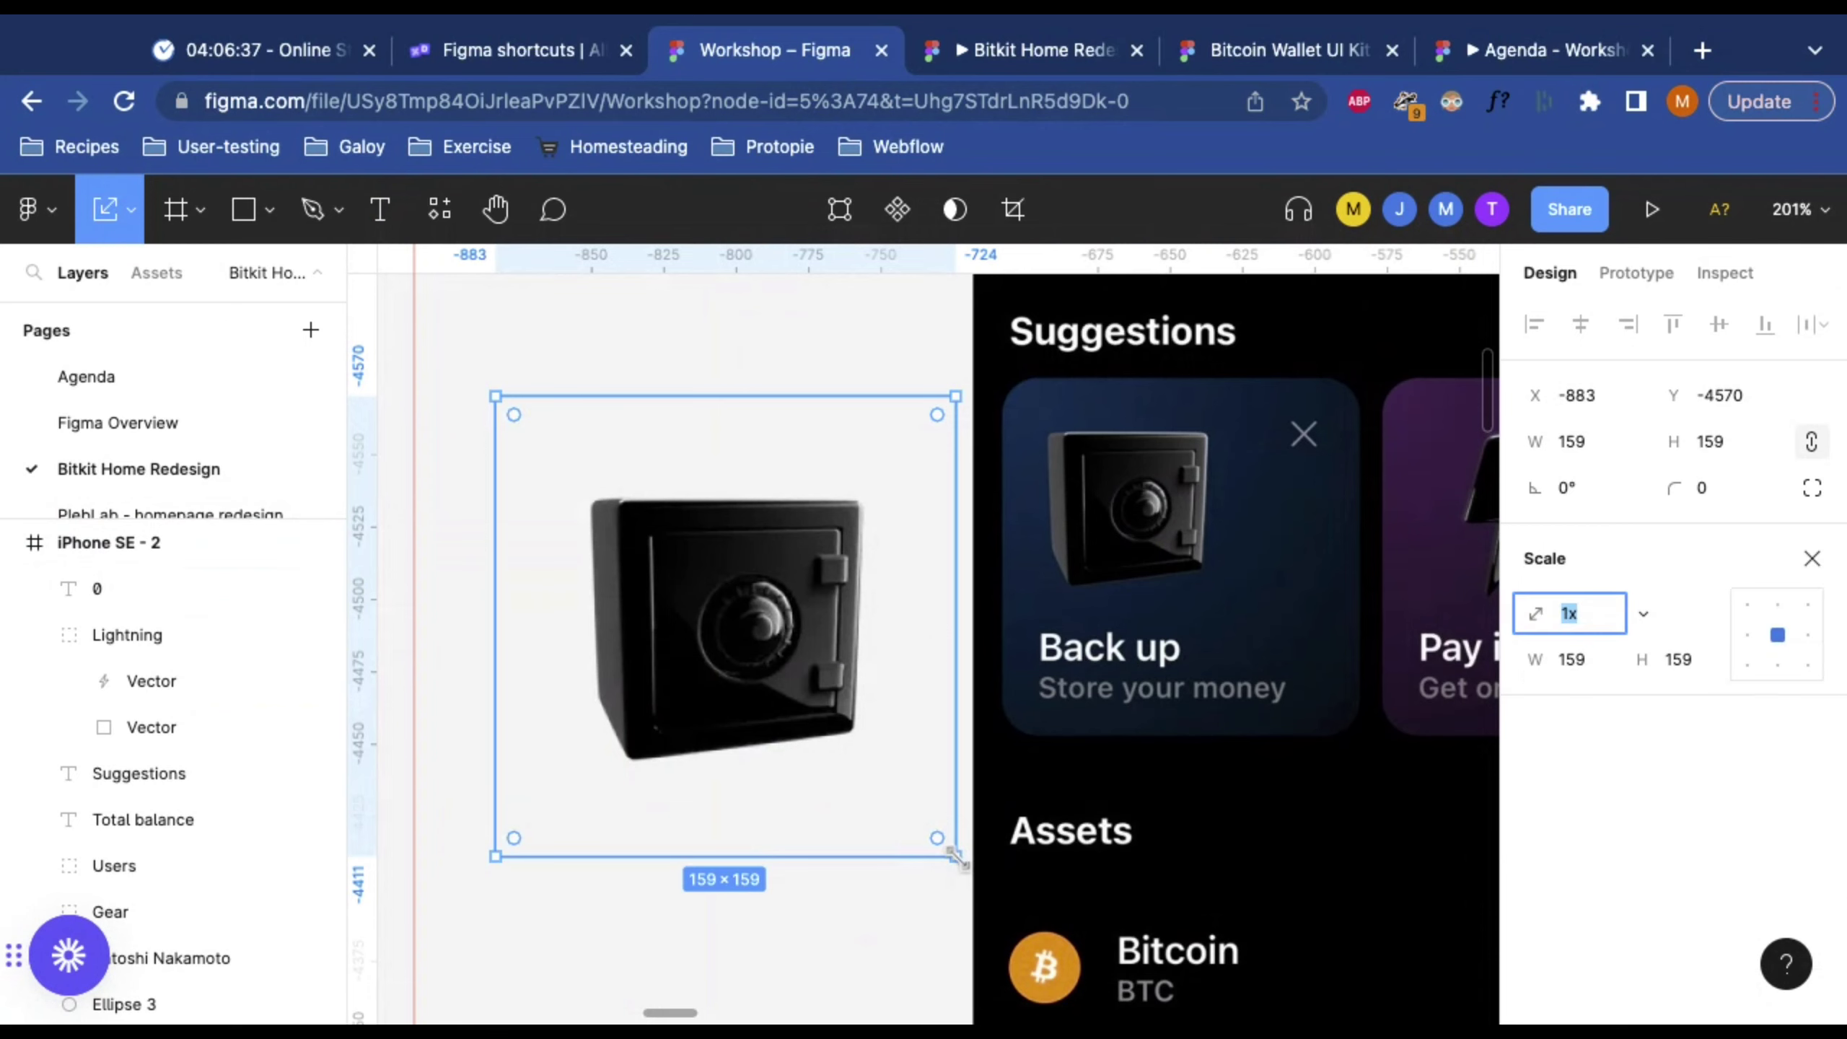
{"action": "left_click_drag", "start_coordinate": [956, 857], "coordinate": [680, 573]}
{"action": "scroll", "coordinate": [730, 630], "scroll_direction": "down", "scroll_amount": 1}
{"action": "key", "text": "ctrl+z"}
{"action": "key", "text": "ctrl+z"}
{"action": "key", "text": "ctrl+z"}
{"action": "key", "text": "ctrl+z"}
{"action": "key", "text": "ctrl+z"}
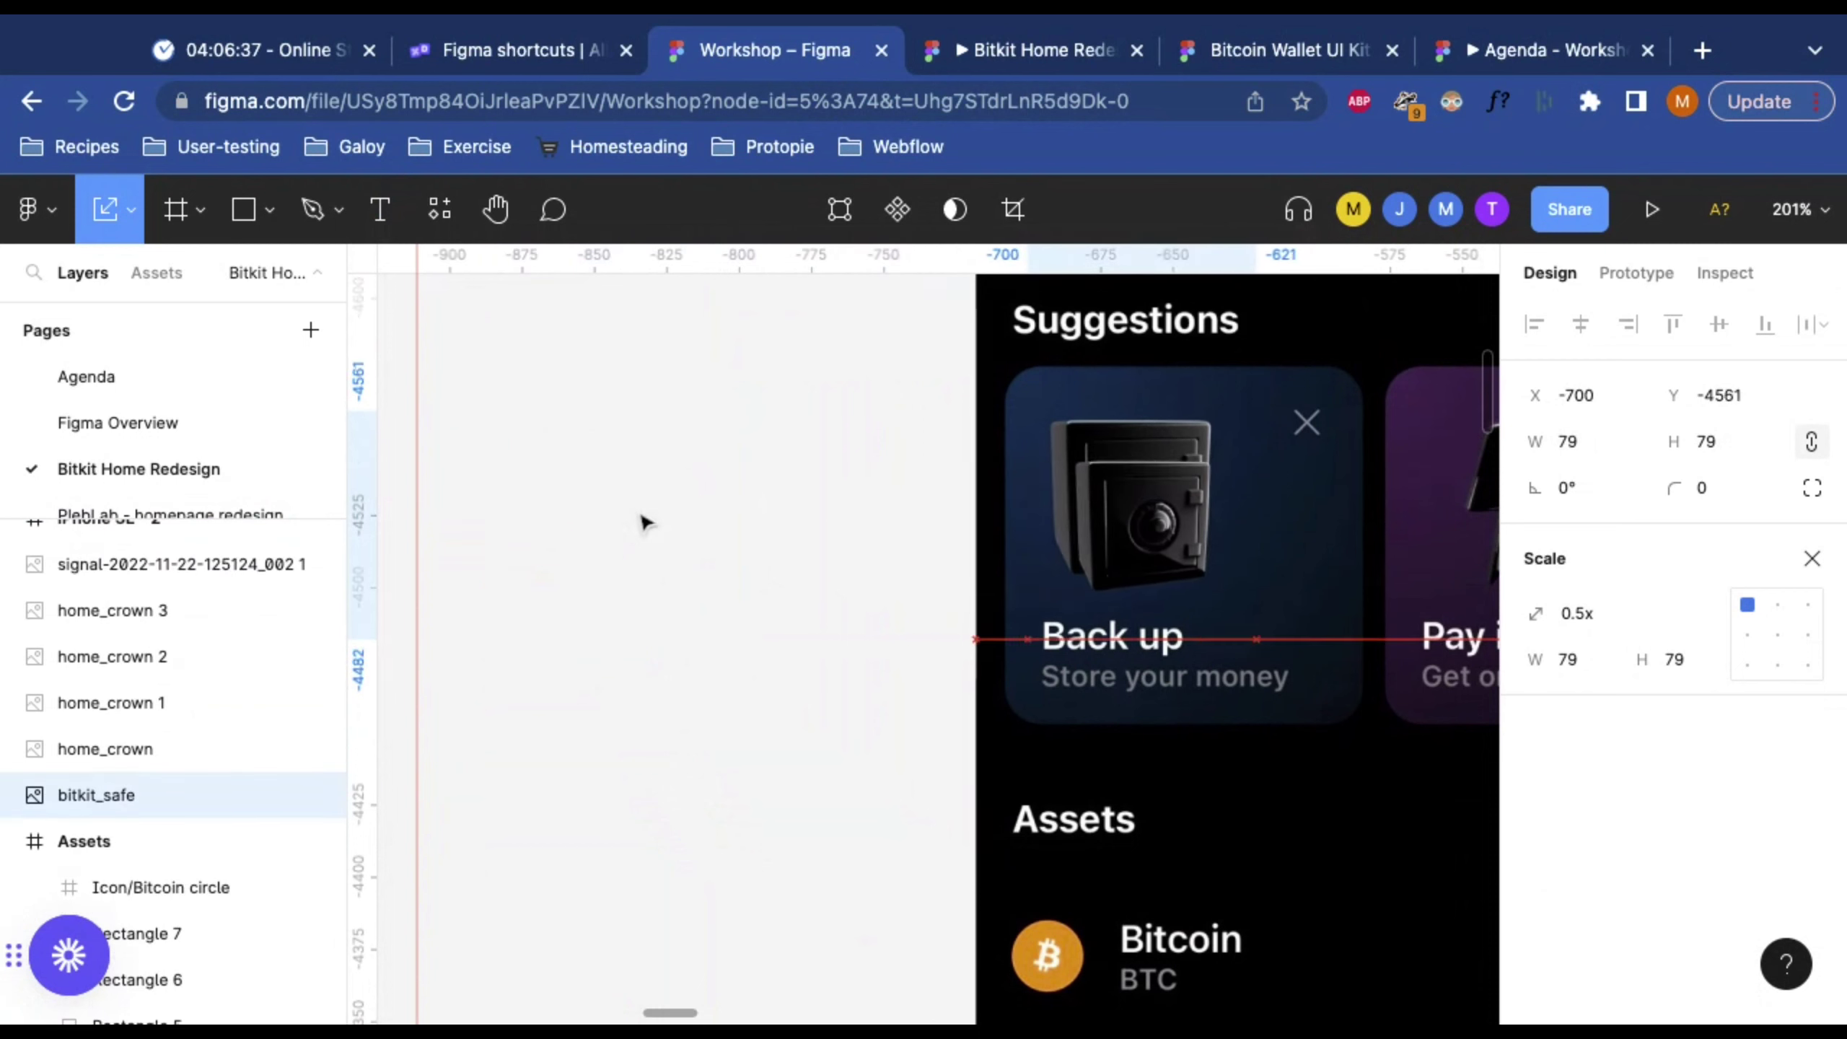
{"action": "key", "text": "ctrl+z"}
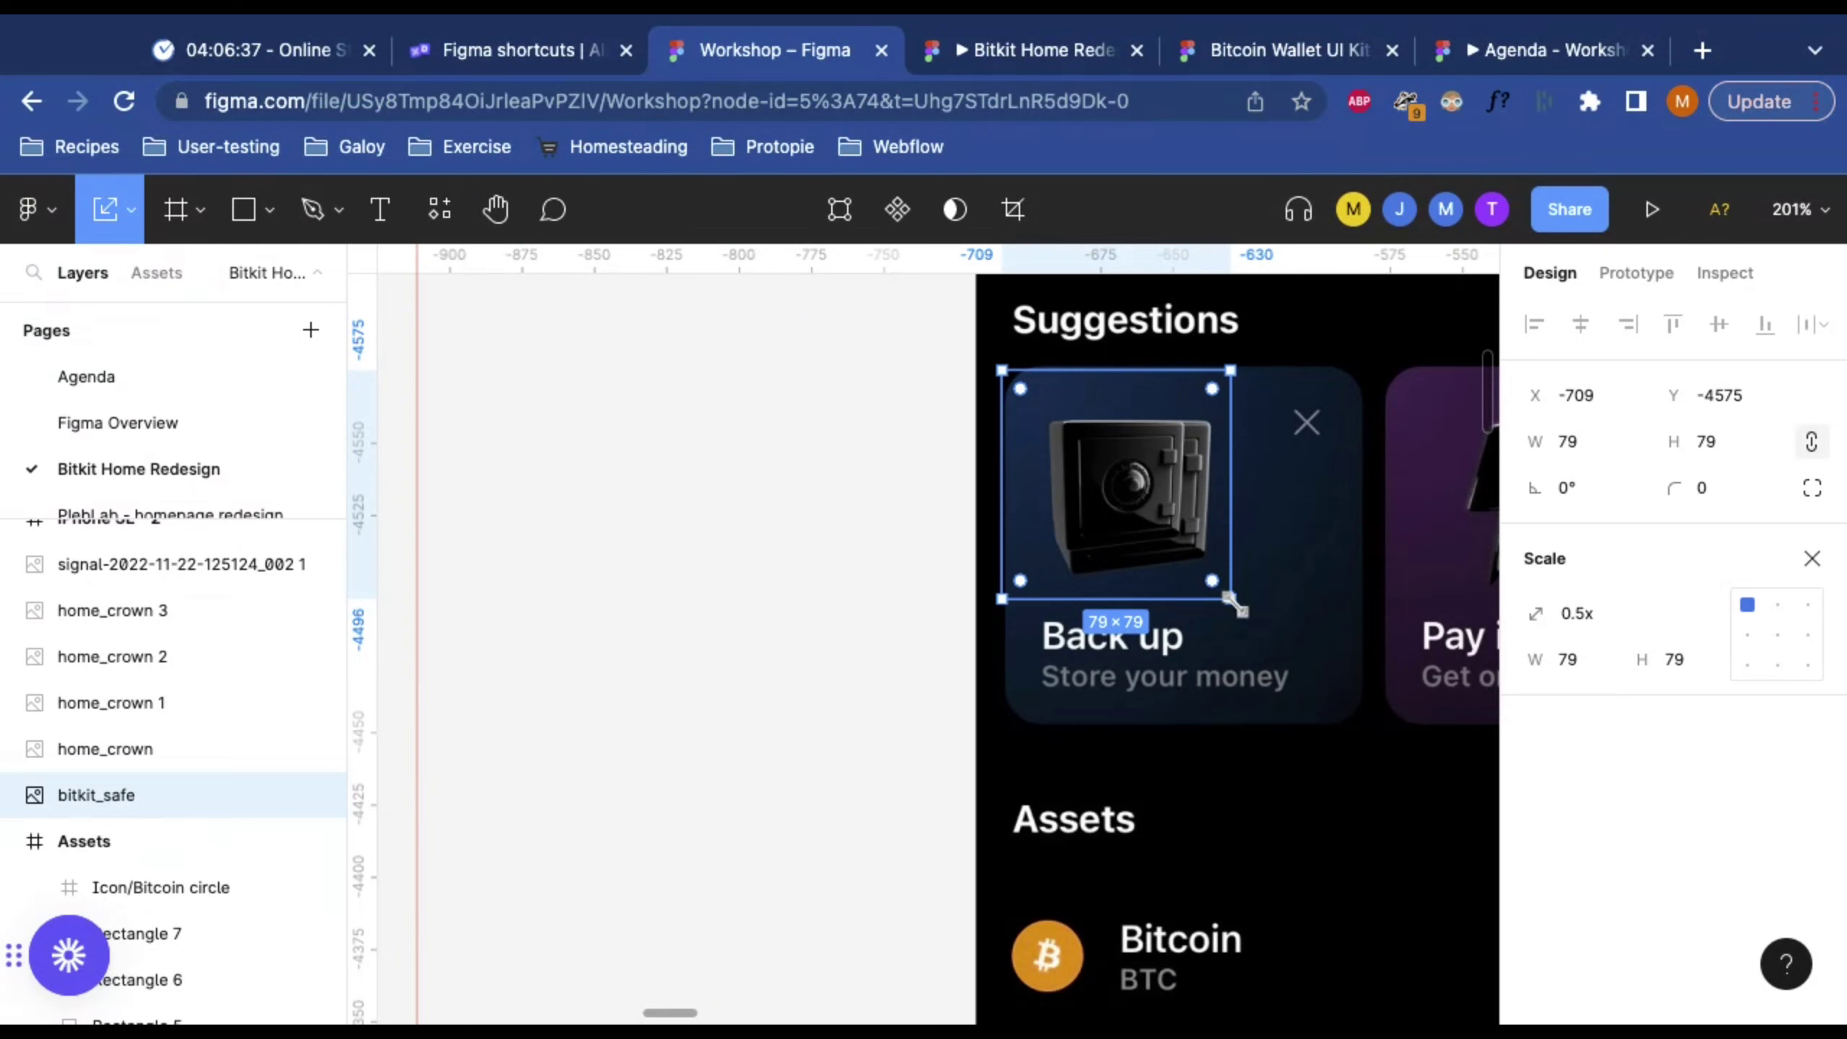
Step: Enlarge the safe to about 94×94 and reposition it within the Back up card
{"action": "left_click_drag", "start_coordinate": [1234, 606], "coordinate": [1270, 639]}
{"action": "left_click_drag", "start_coordinate": [1160, 532], "coordinate": [1162, 520]}
{"action": "left_click_drag", "start_coordinate": [1271, 627], "coordinate": [1272, 629]}
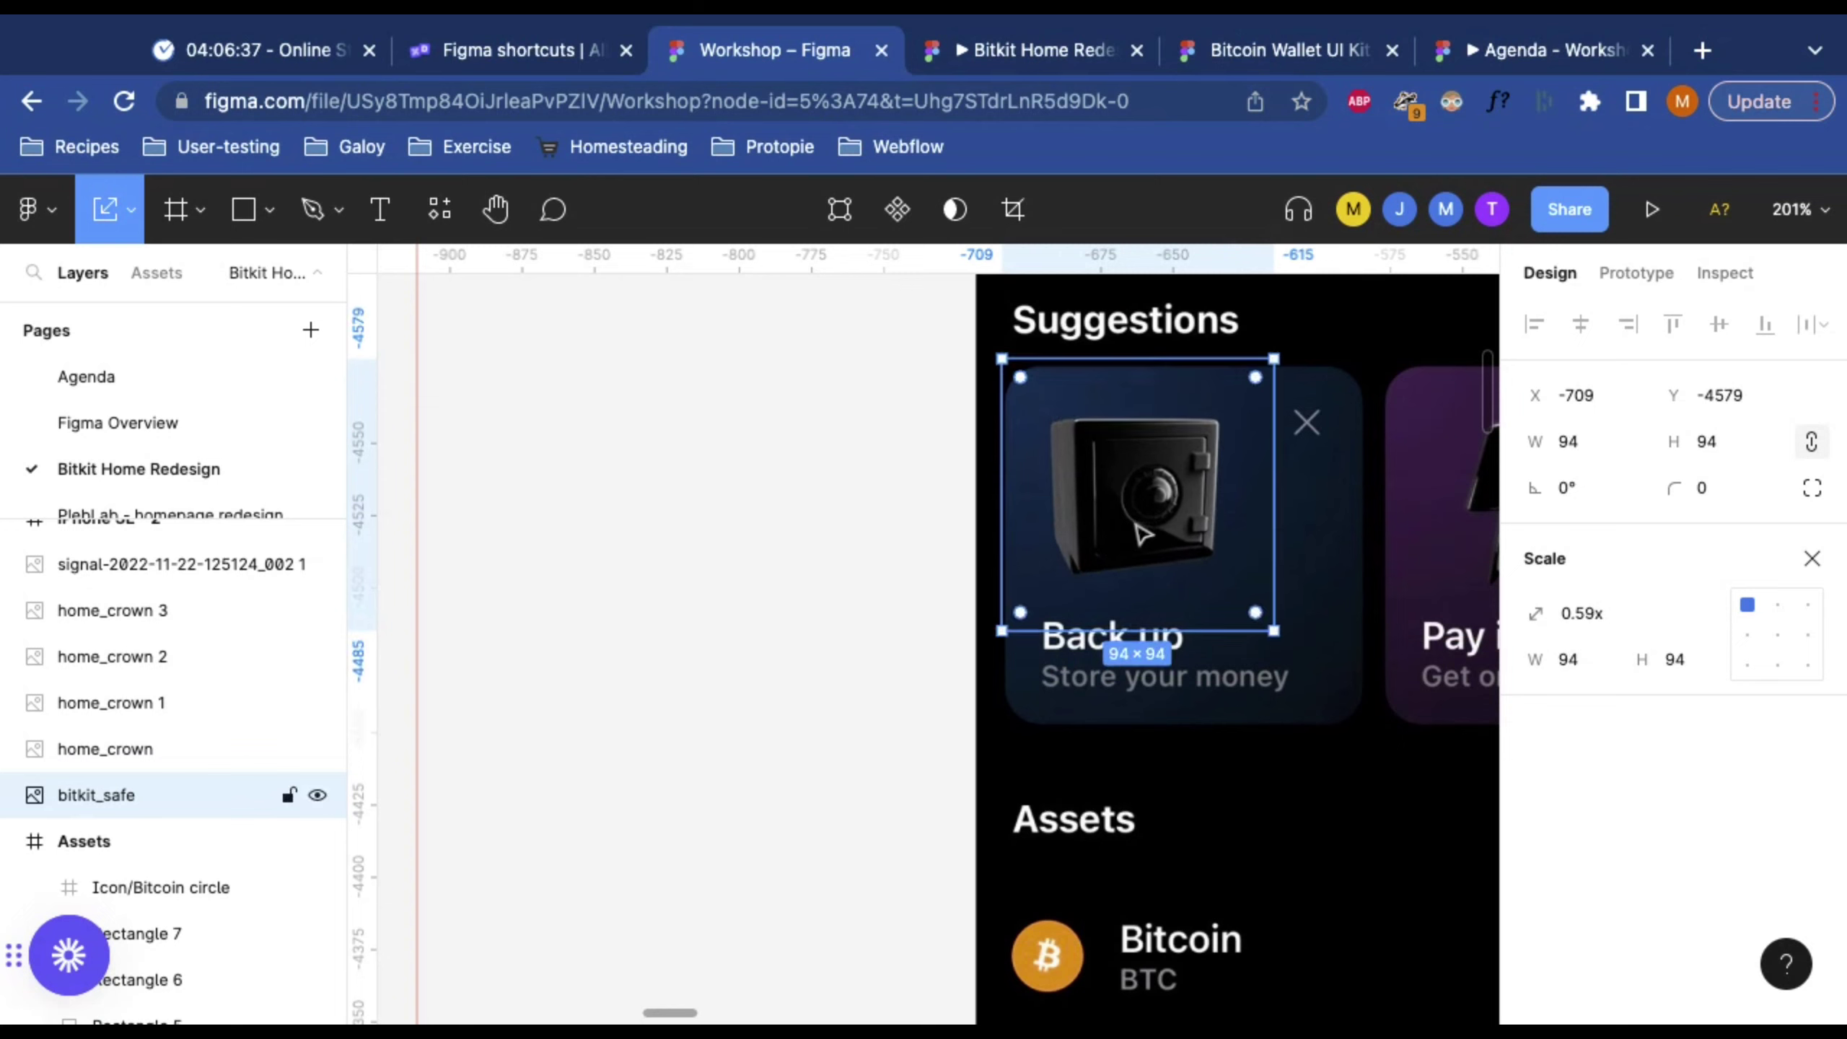
{"action": "left_click_drag", "start_coordinate": [1135, 507], "coordinate": [1124, 522]}
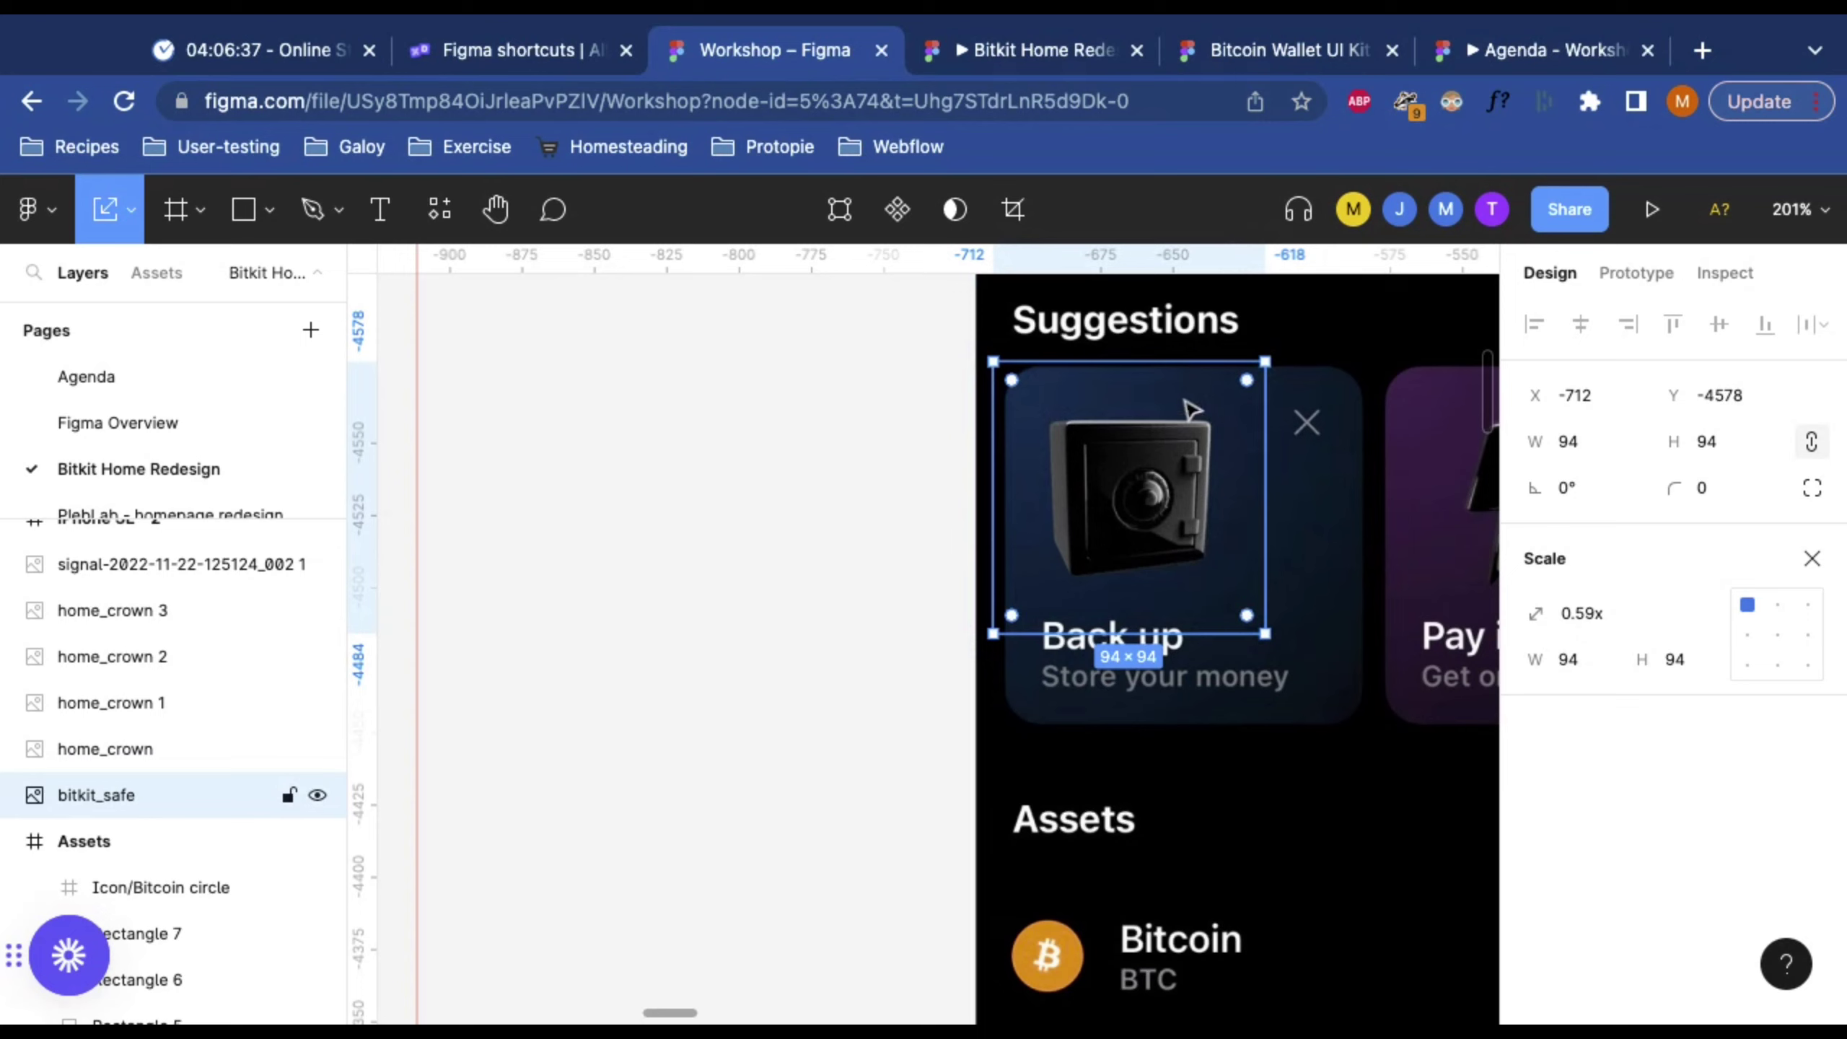
Step: Trim the safe's top edge, nudge it into place, and undo a stray move back onto the card
{"action": "key", "text": "v"}
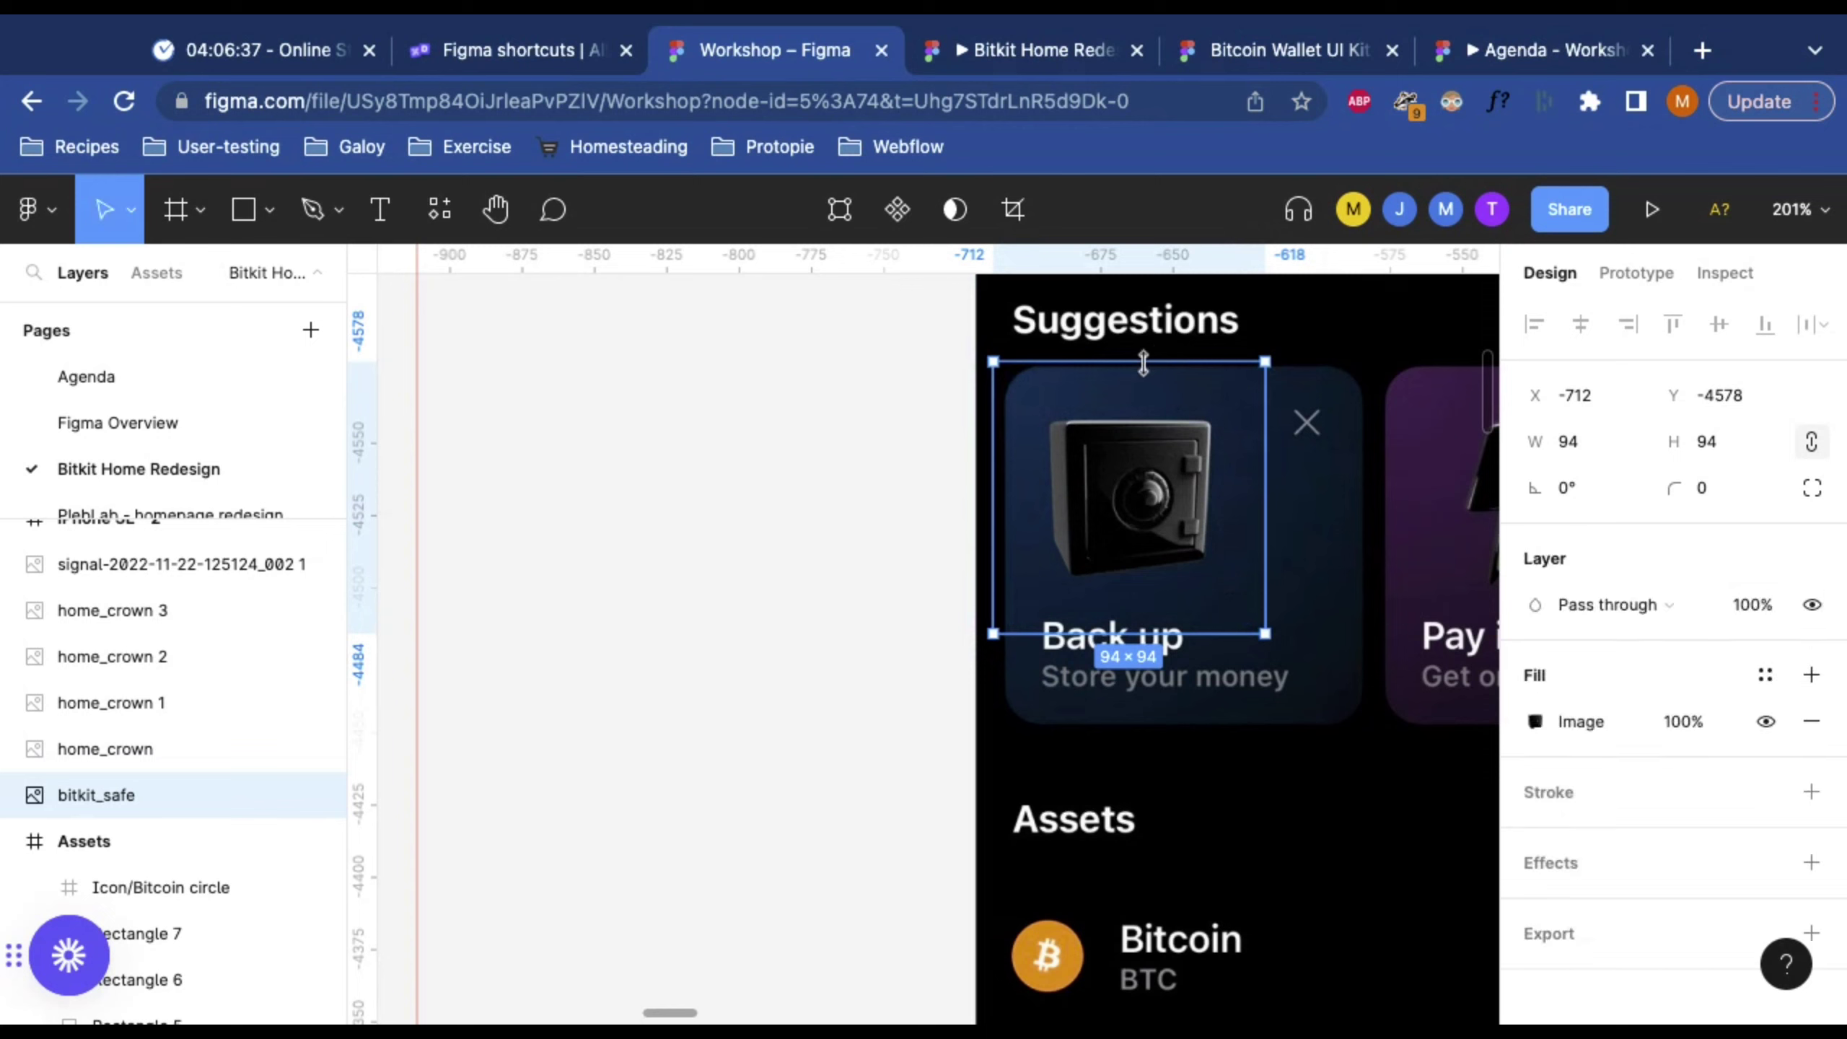
{"action": "left_click_drag", "start_coordinate": [1143, 361], "coordinate": [1143, 394]}
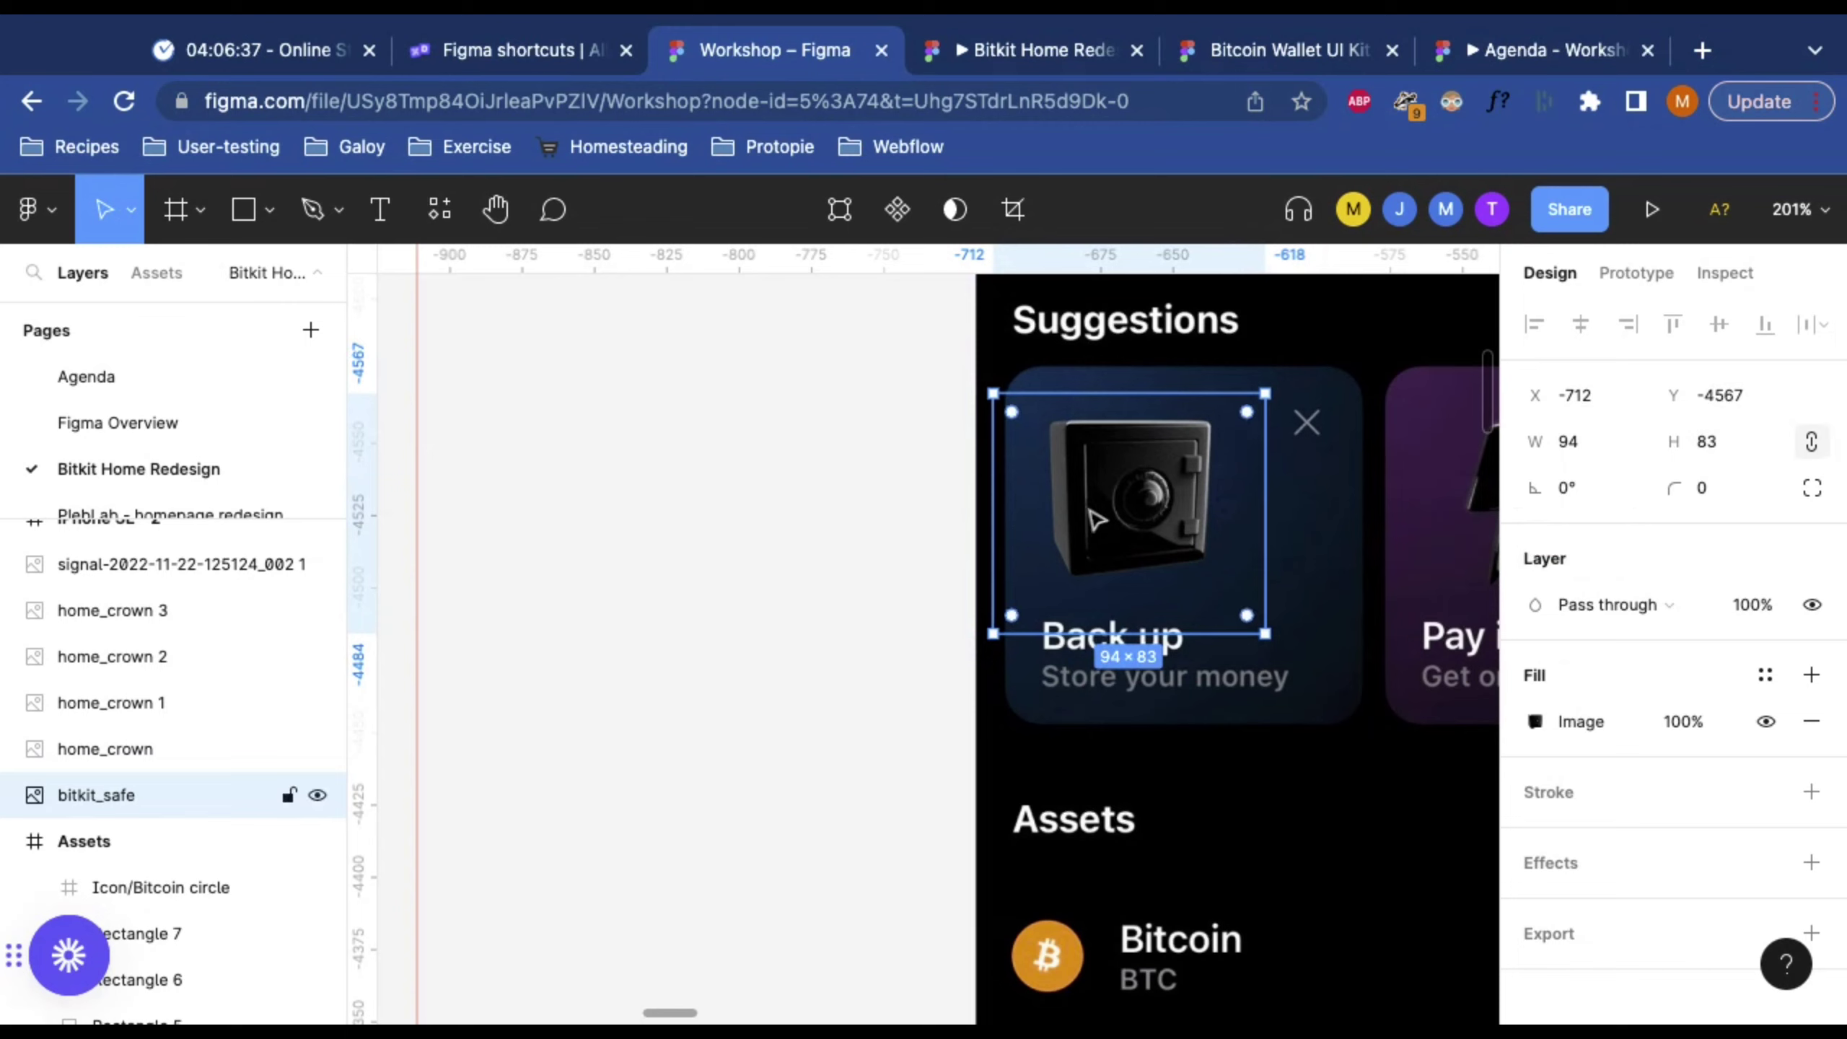
{"action": "key", "text": "Right"}
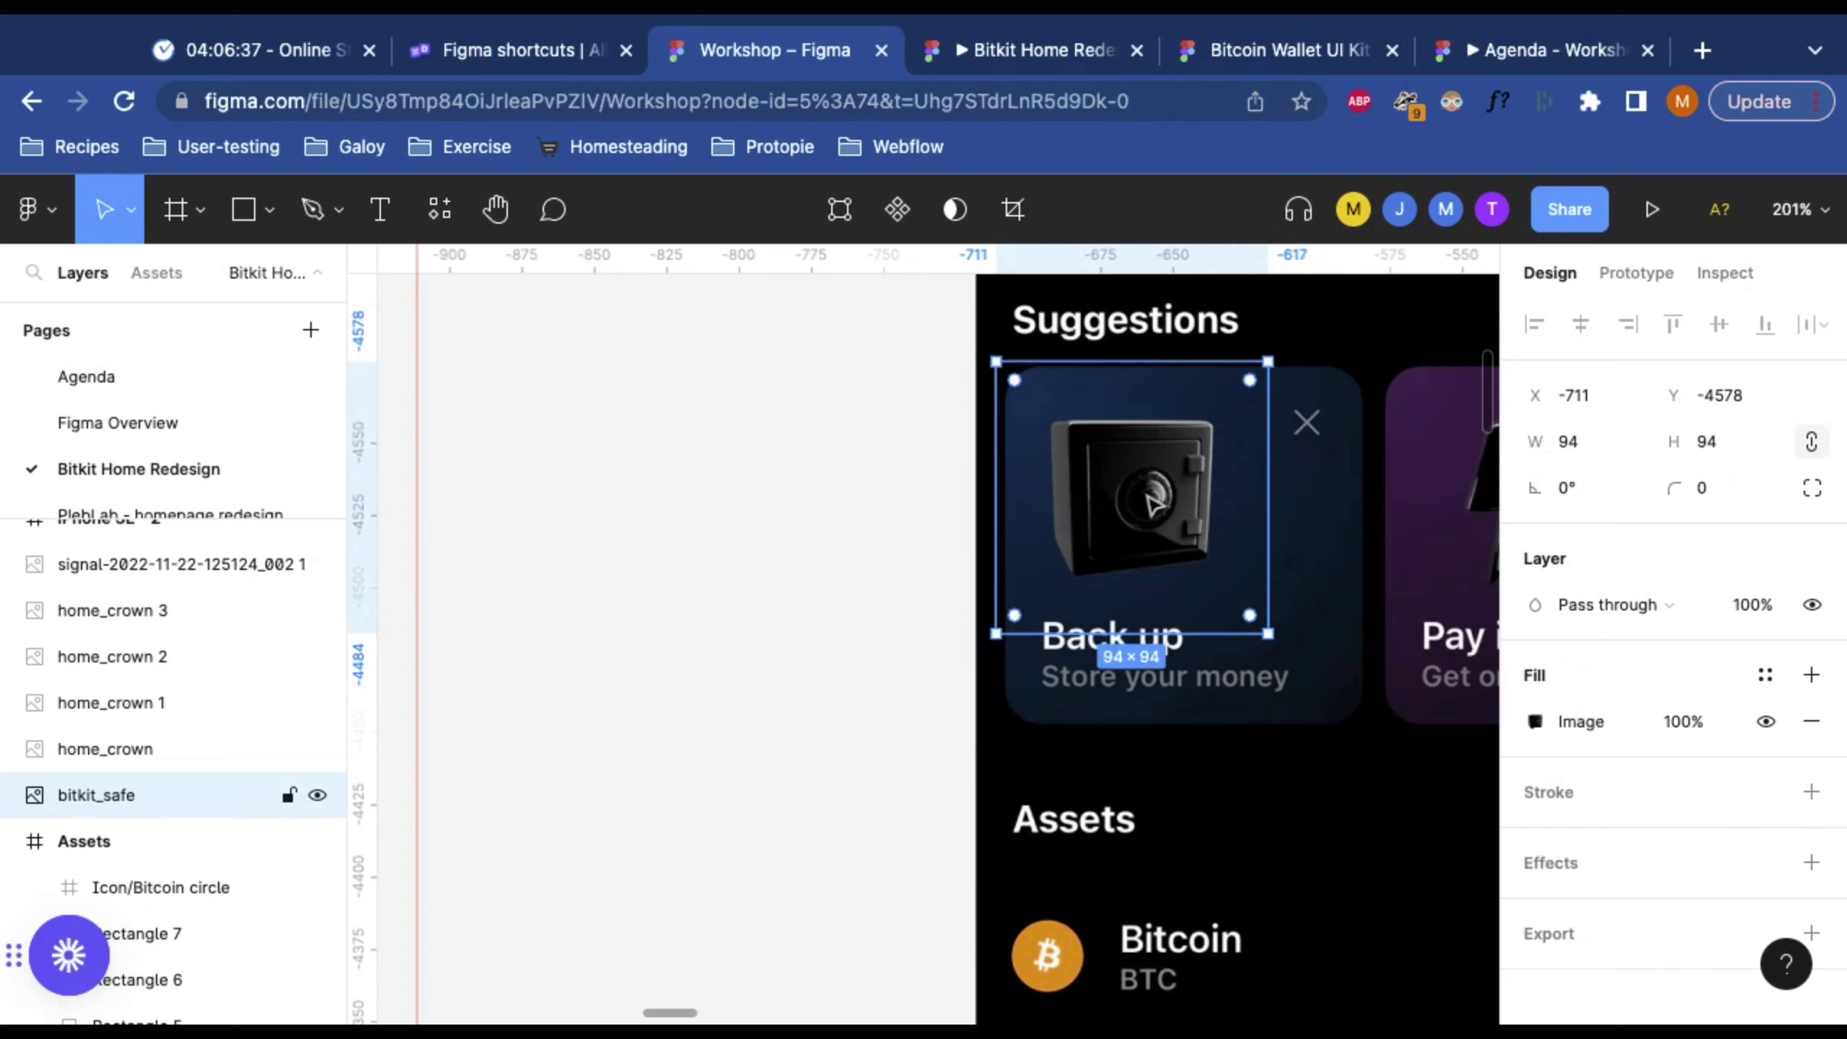
{"action": "key", "text": "Down"}
{"action": "key", "text": "Down"}
{"action": "left_click_drag", "start_coordinate": [1157, 502], "coordinate": [744, 545]}
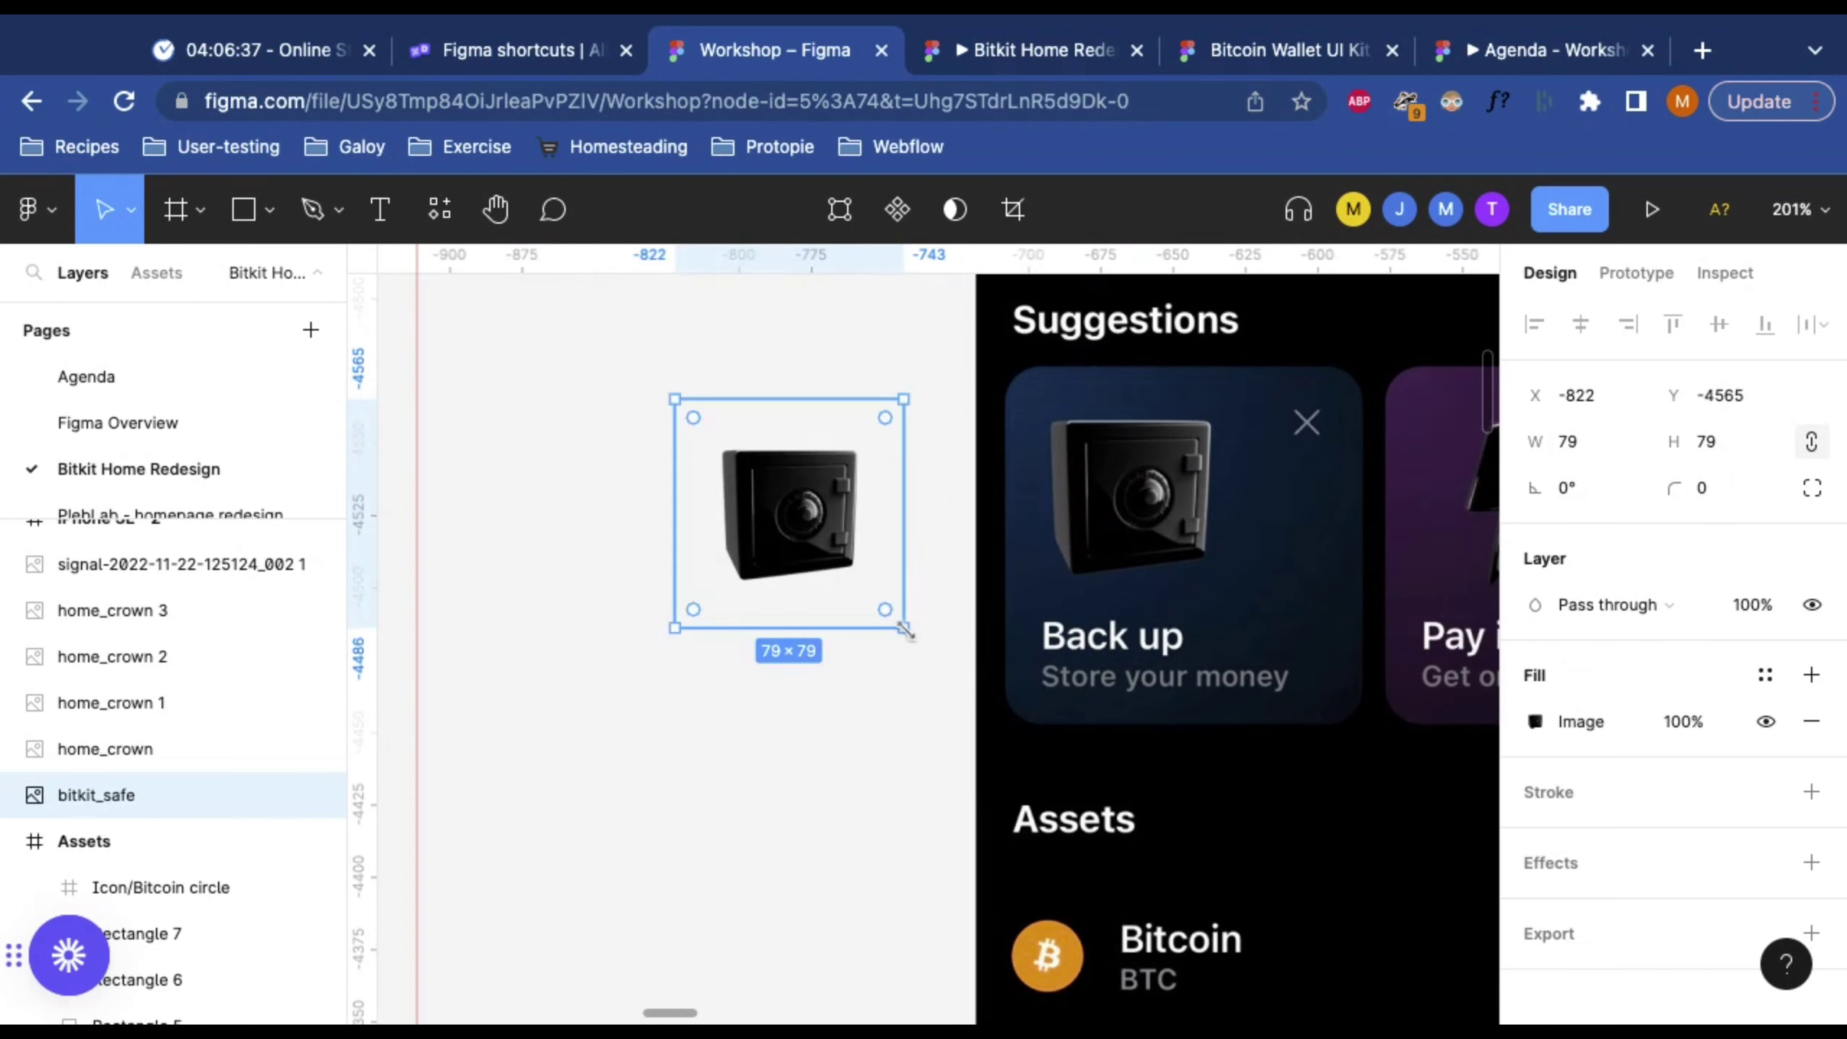
{"action": "key", "text": "super+z"}
{"action": "key", "text": "super+z"}
{"action": "key", "text": "super+z"}
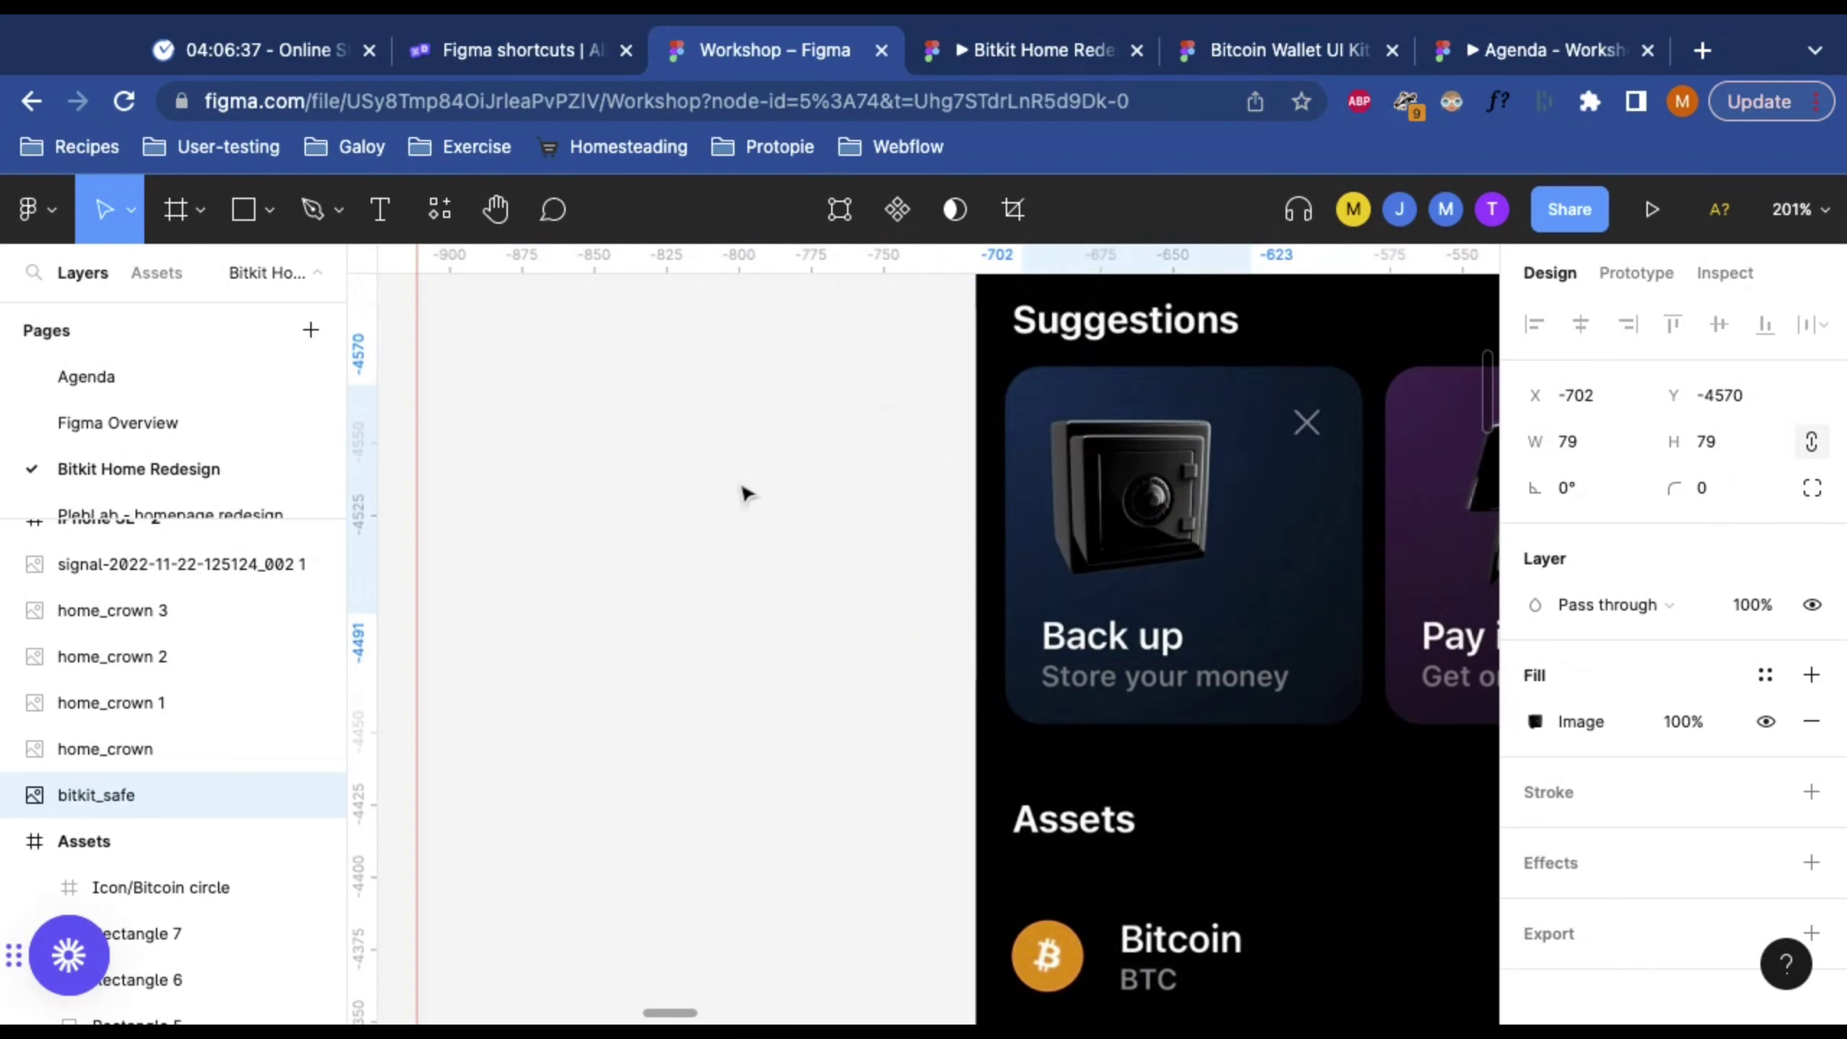
{"action": "key", "text": "super+z"}
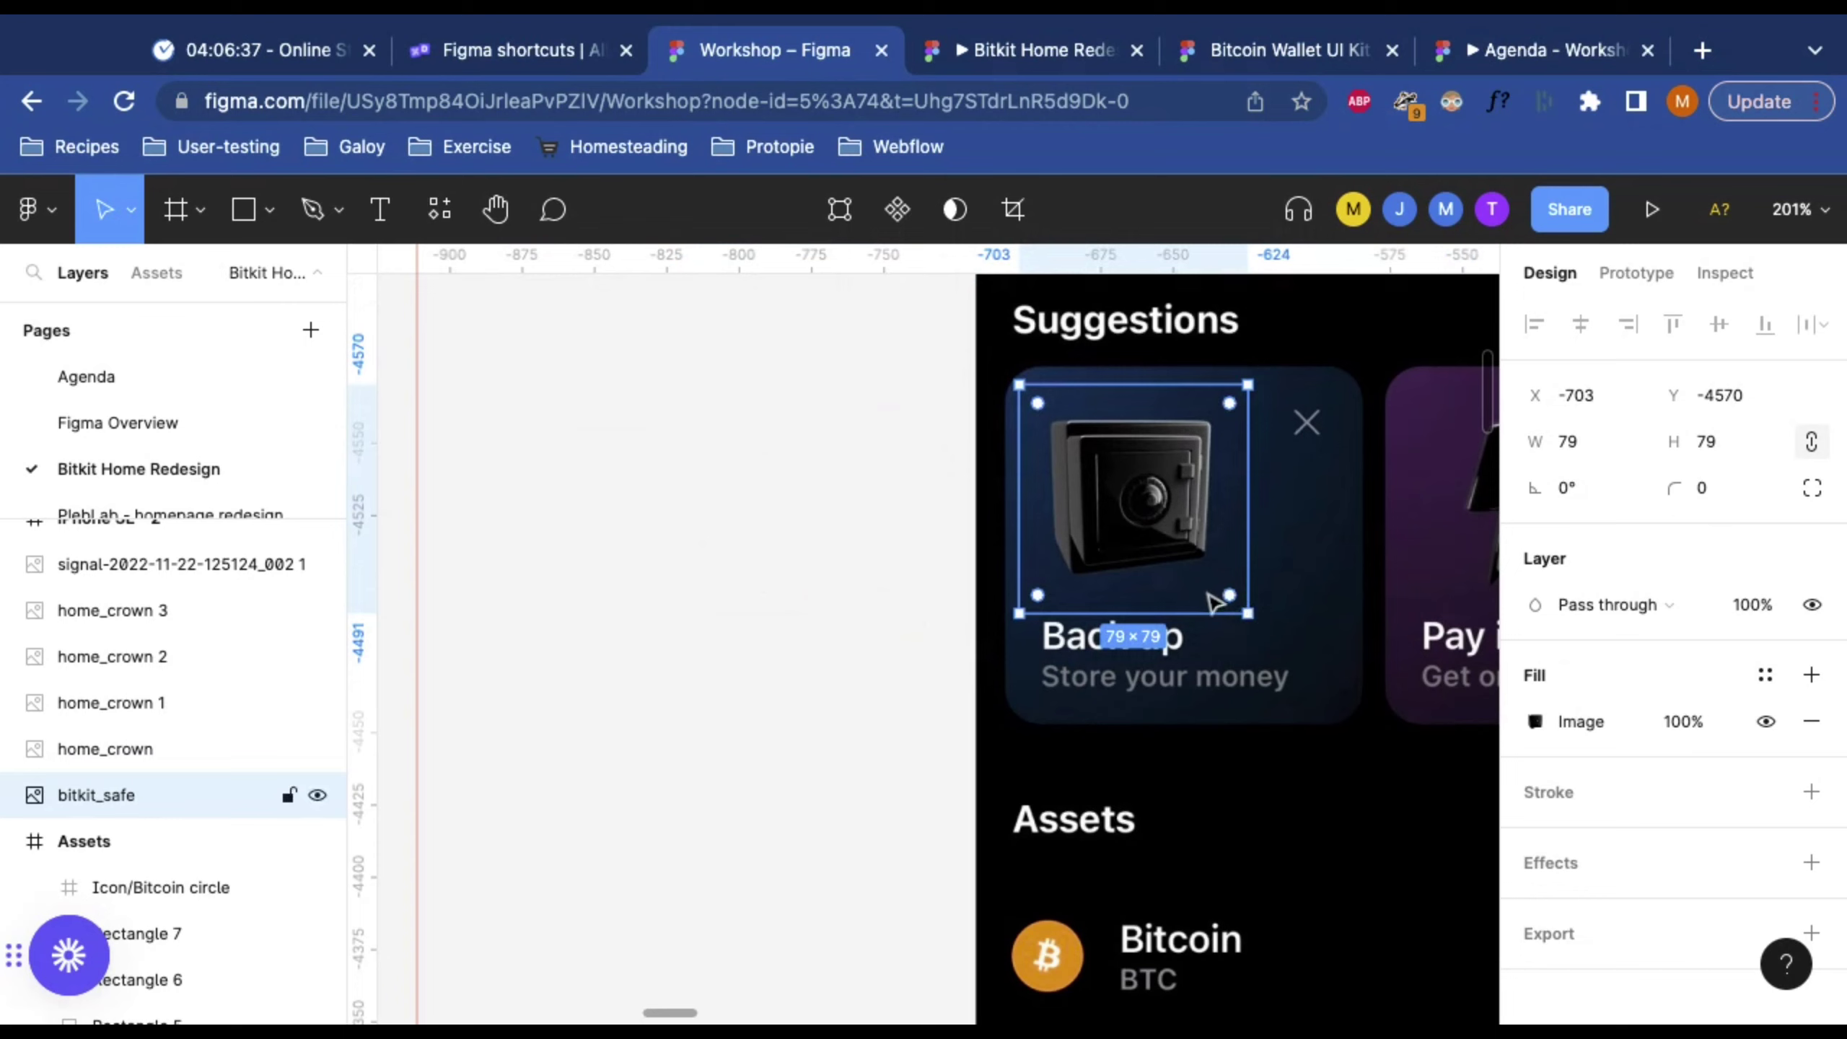
Step: Scale the safe to 59×59 and set it at the card's top-left (X -692, Y -4561)
{"action": "key", "text": "k"}
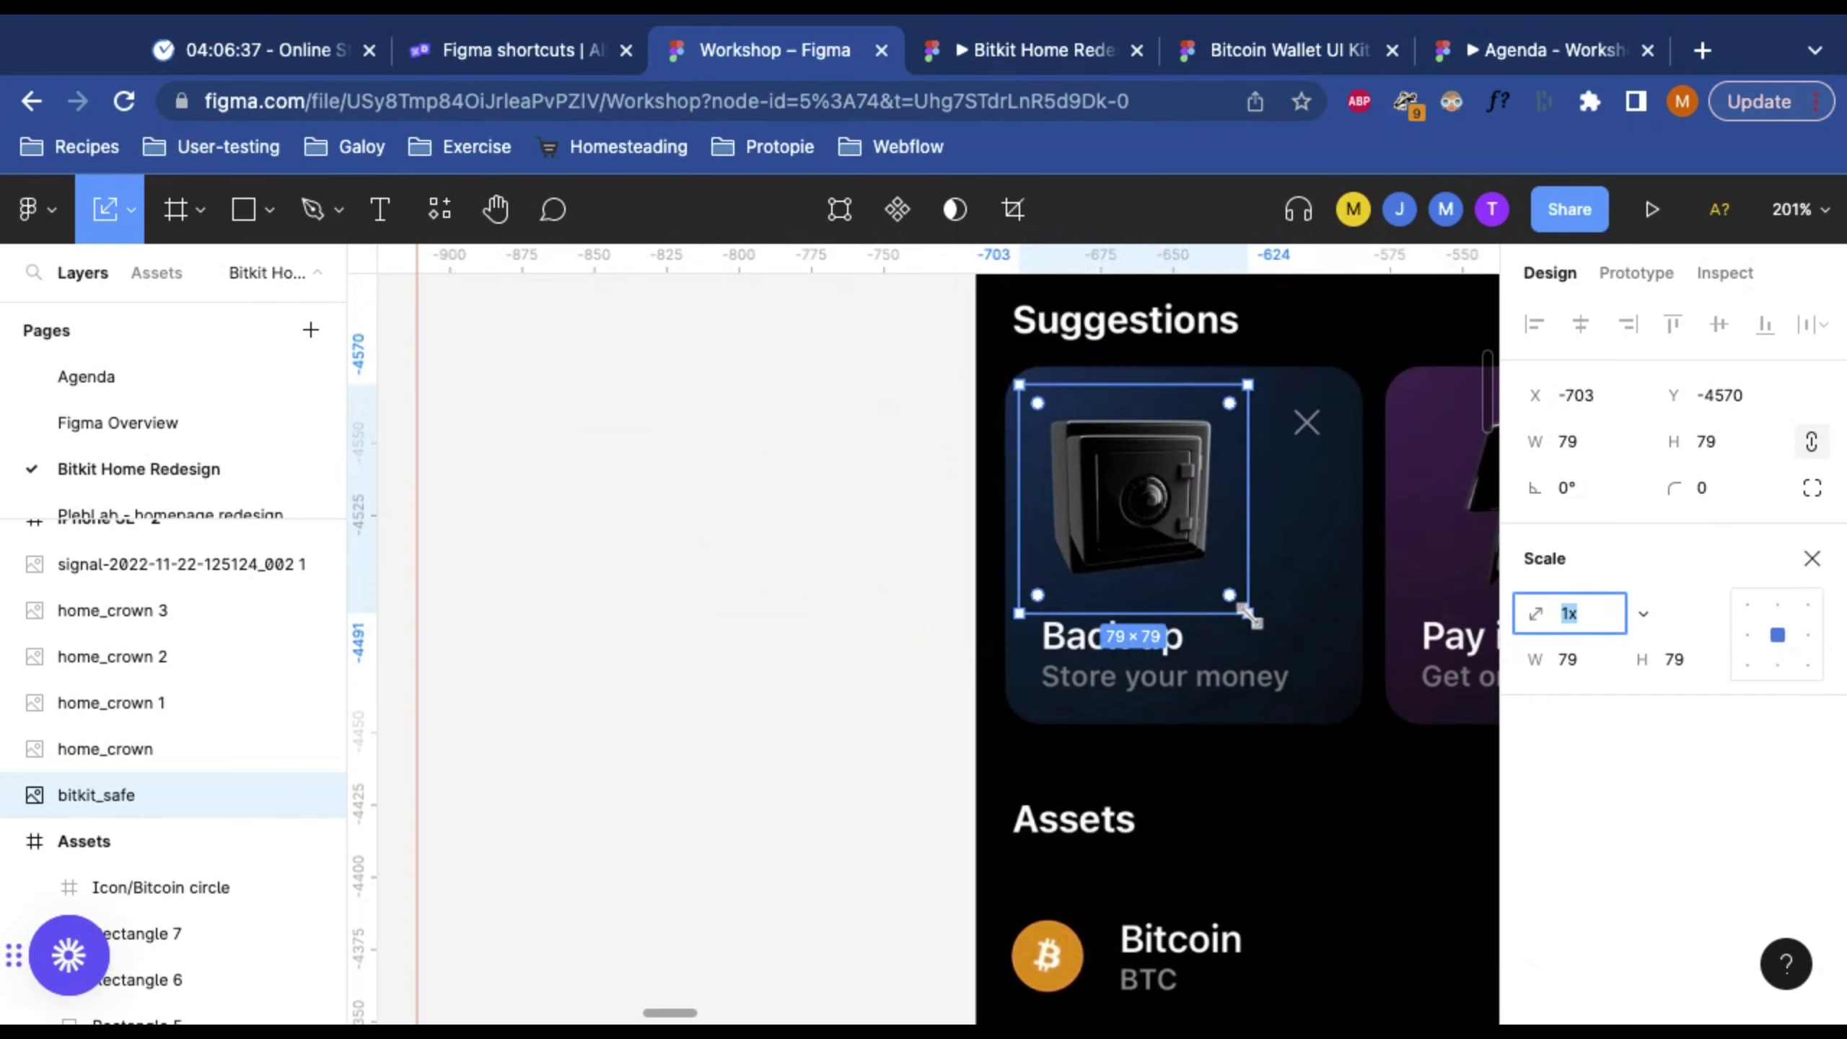
{"action": "left_click_drag", "start_coordinate": [1249, 613], "coordinate": [1132, 498]}
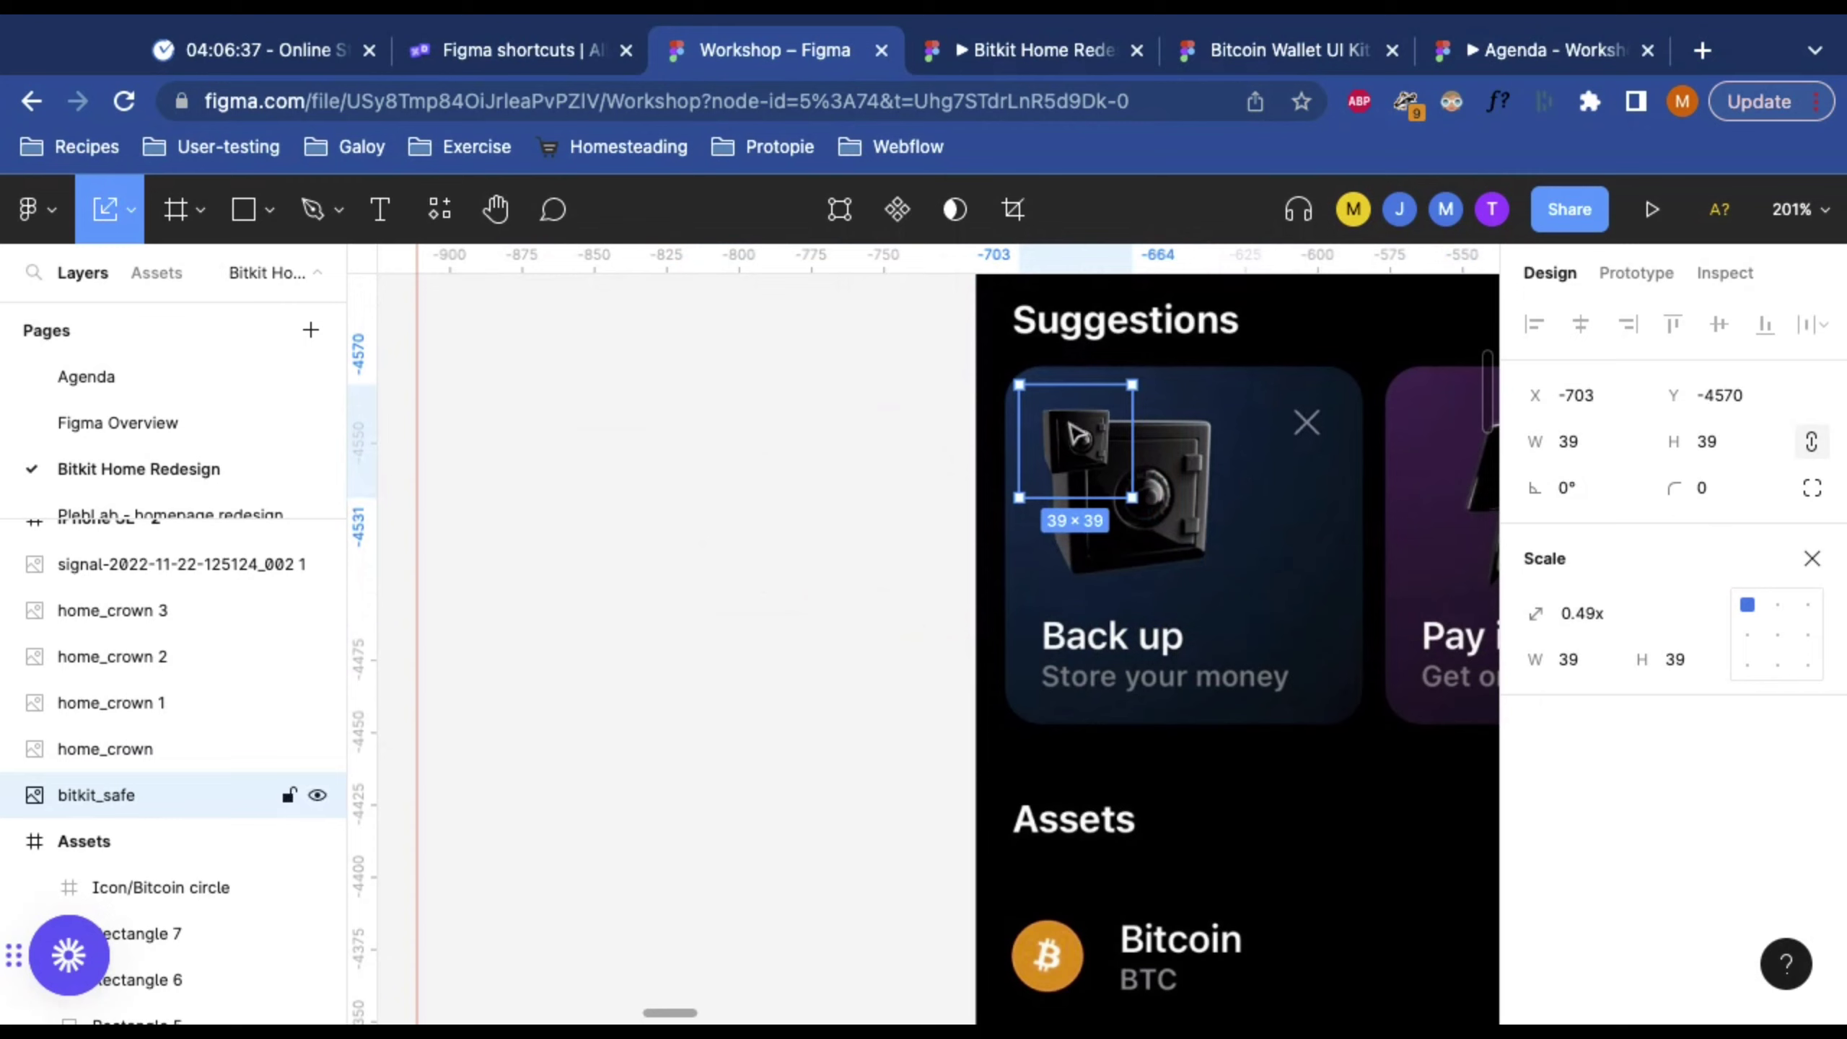
{"action": "left_click_drag", "start_coordinate": [1074, 436], "coordinate": [1114, 480]}
{"action": "left_click_drag", "start_coordinate": [1171, 536], "coordinate": [1216, 581]}
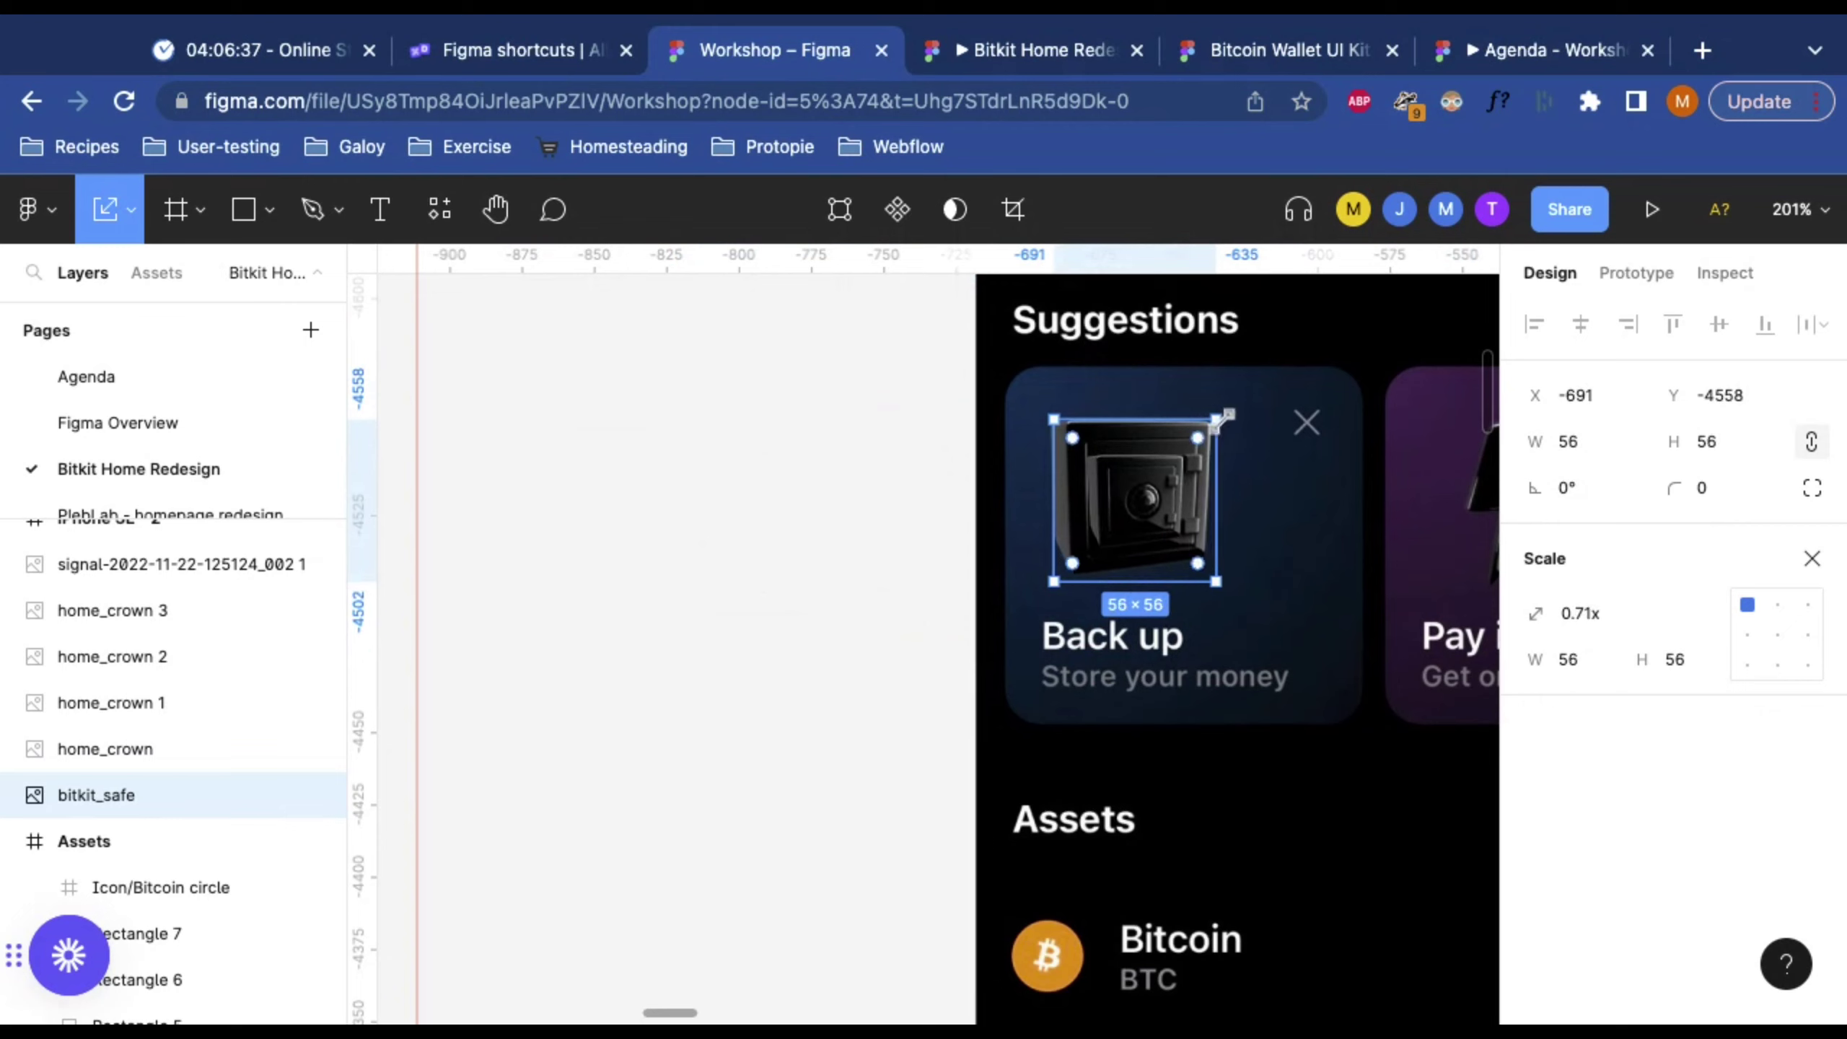
{"action": "left_click_drag", "start_coordinate": [1216, 420], "coordinate": [1224, 412]}
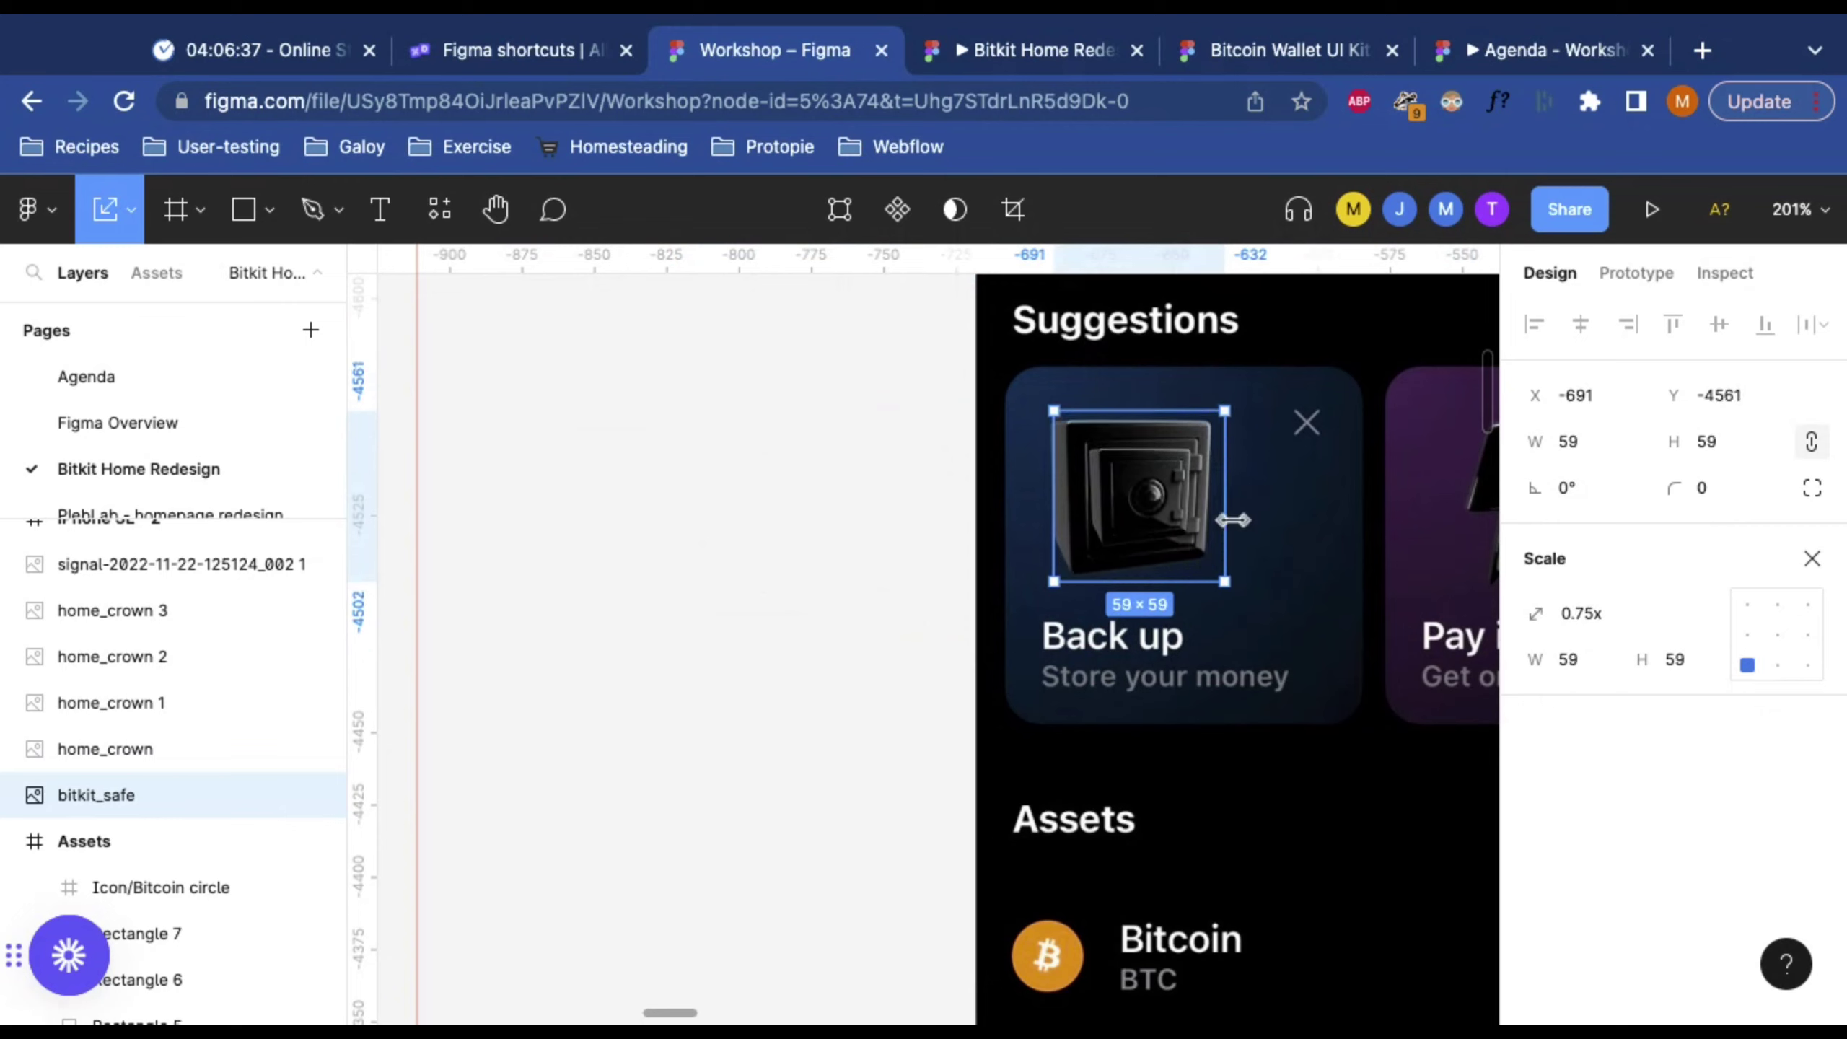
{"action": "left_click", "coordinate": [1105, 511]}
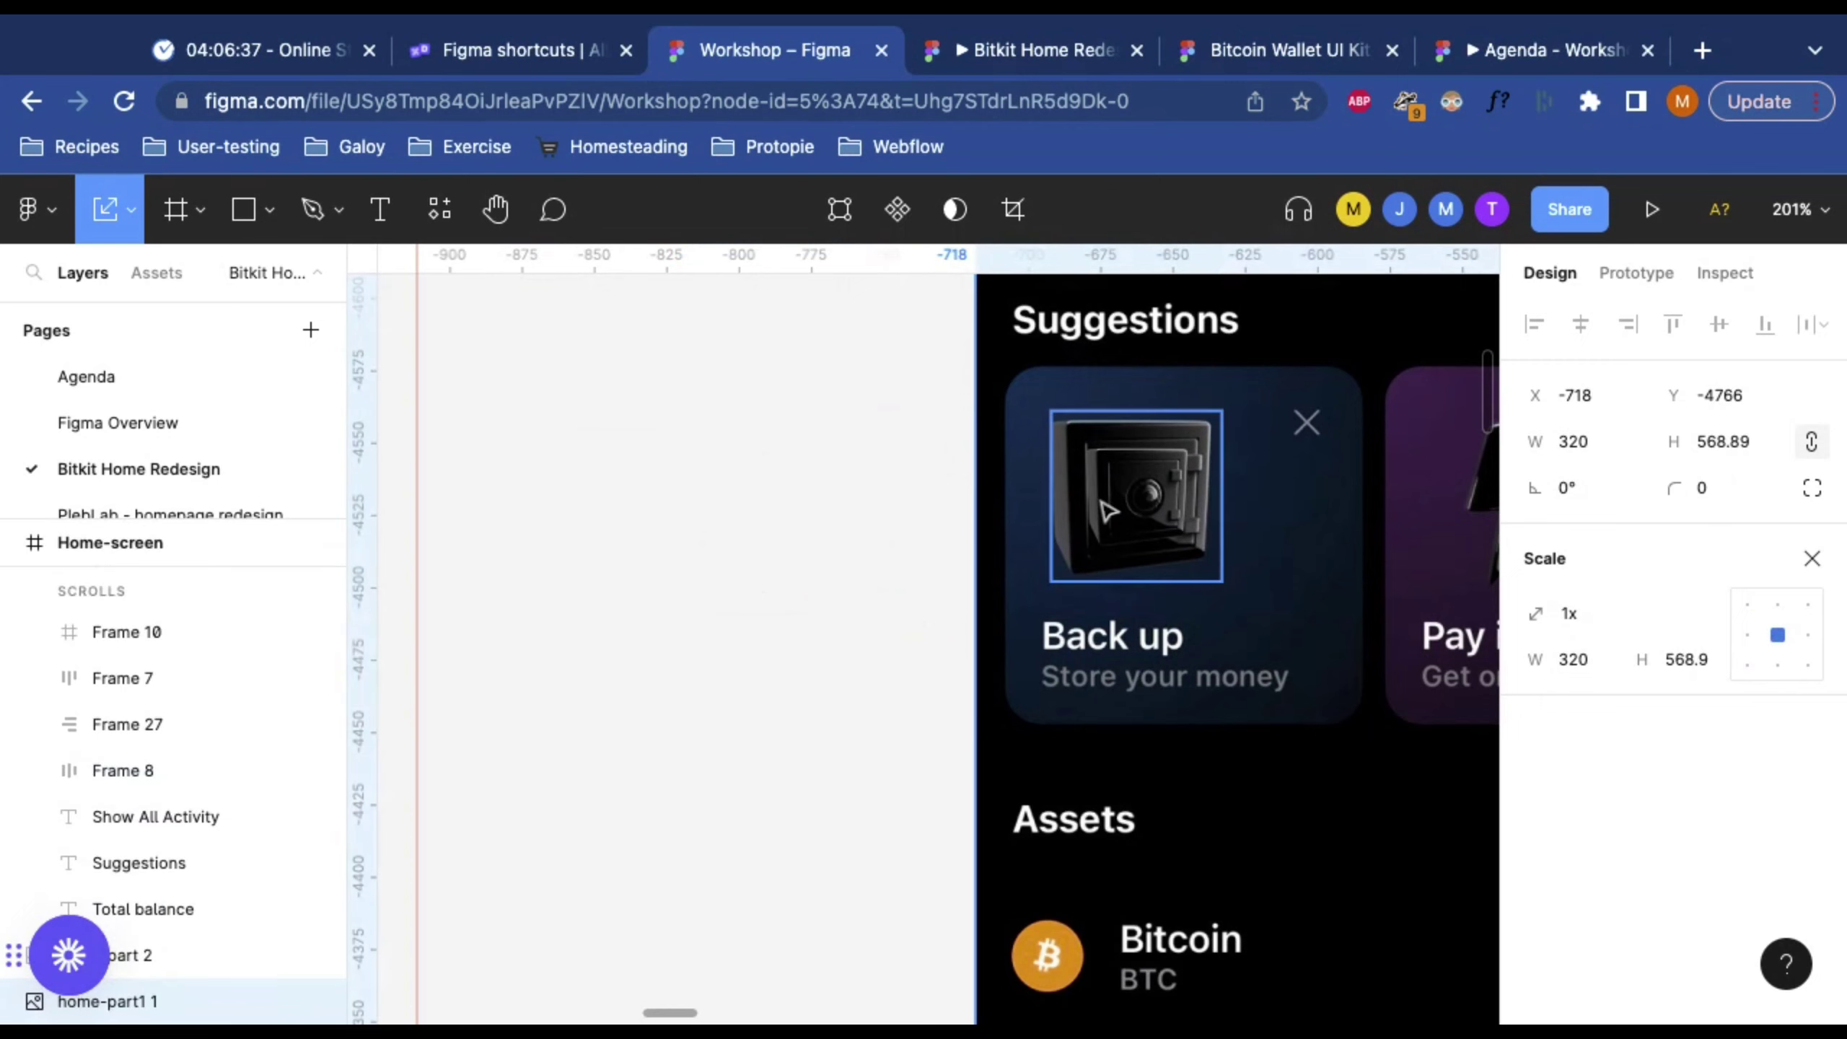
{"action": "double_click", "coordinate": [1138, 499]}
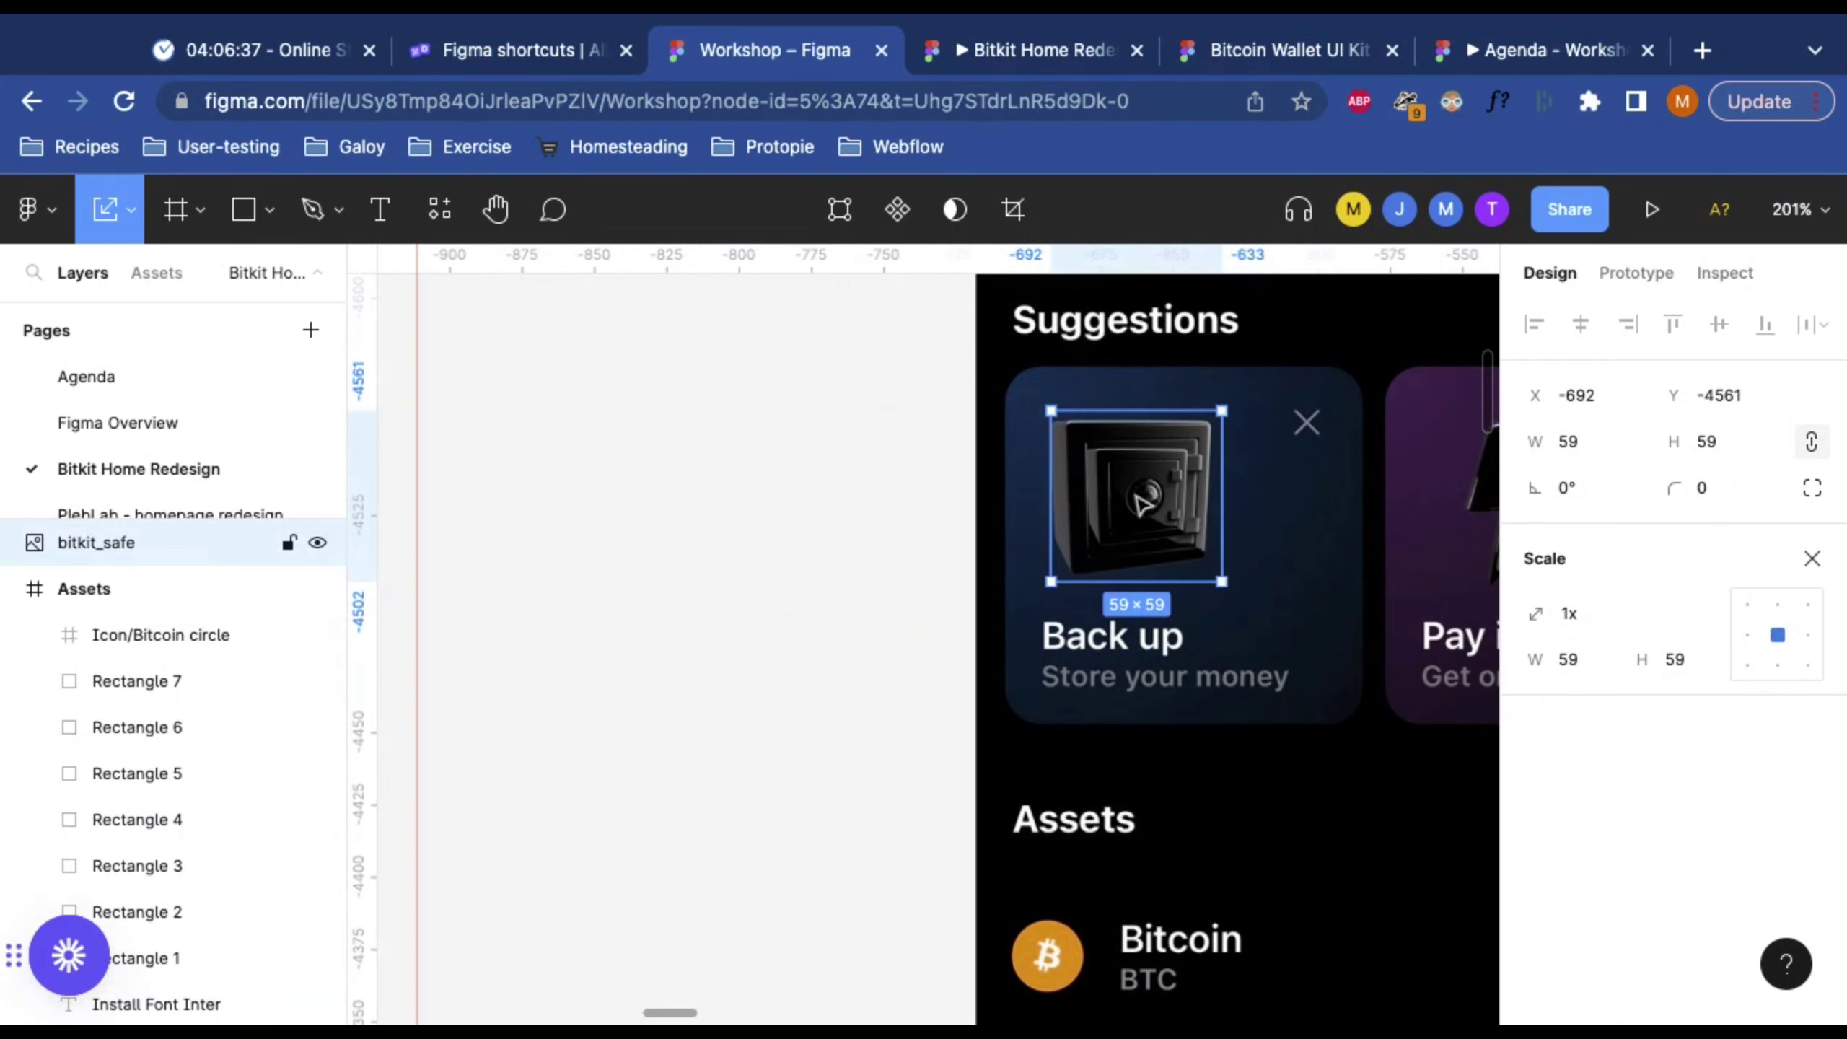
{"action": "left_click", "coordinate": [1812, 558]}
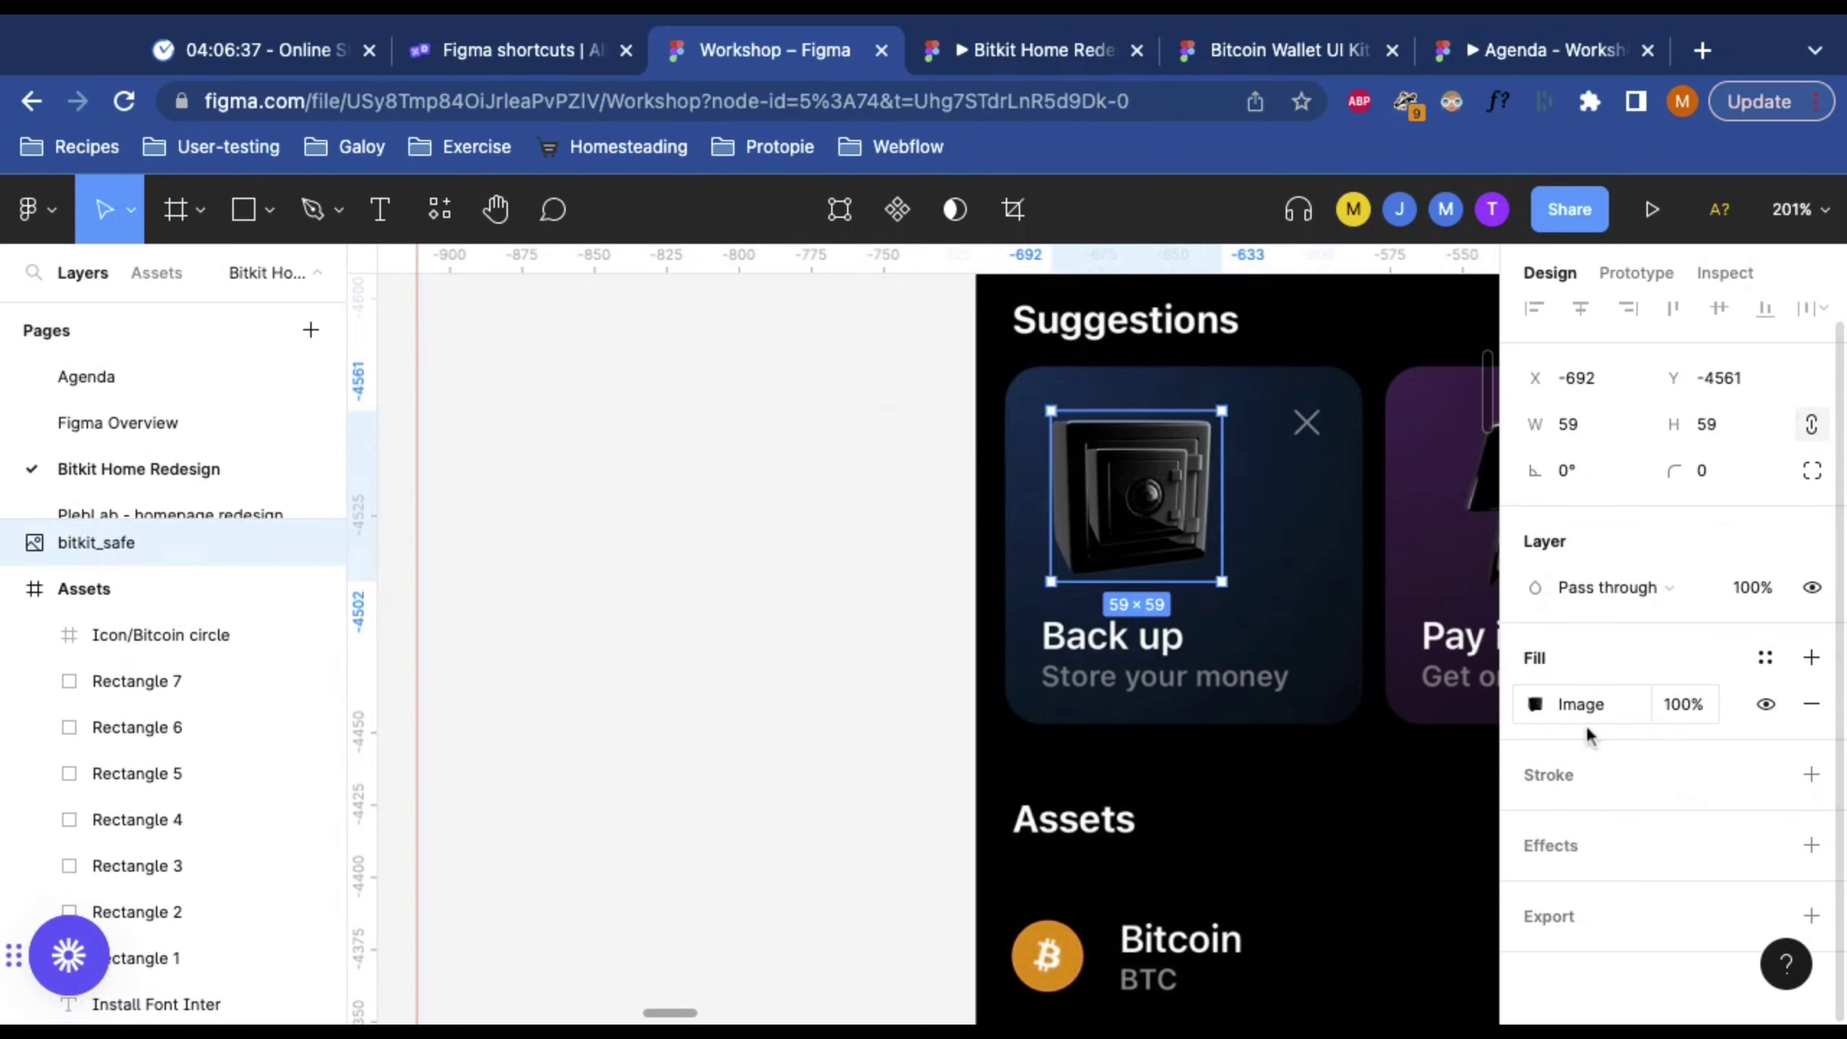
Step: Switch the safe image's fill to Crop and shift the safe within it
{"action": "left_click", "coordinate": [1537, 706]}
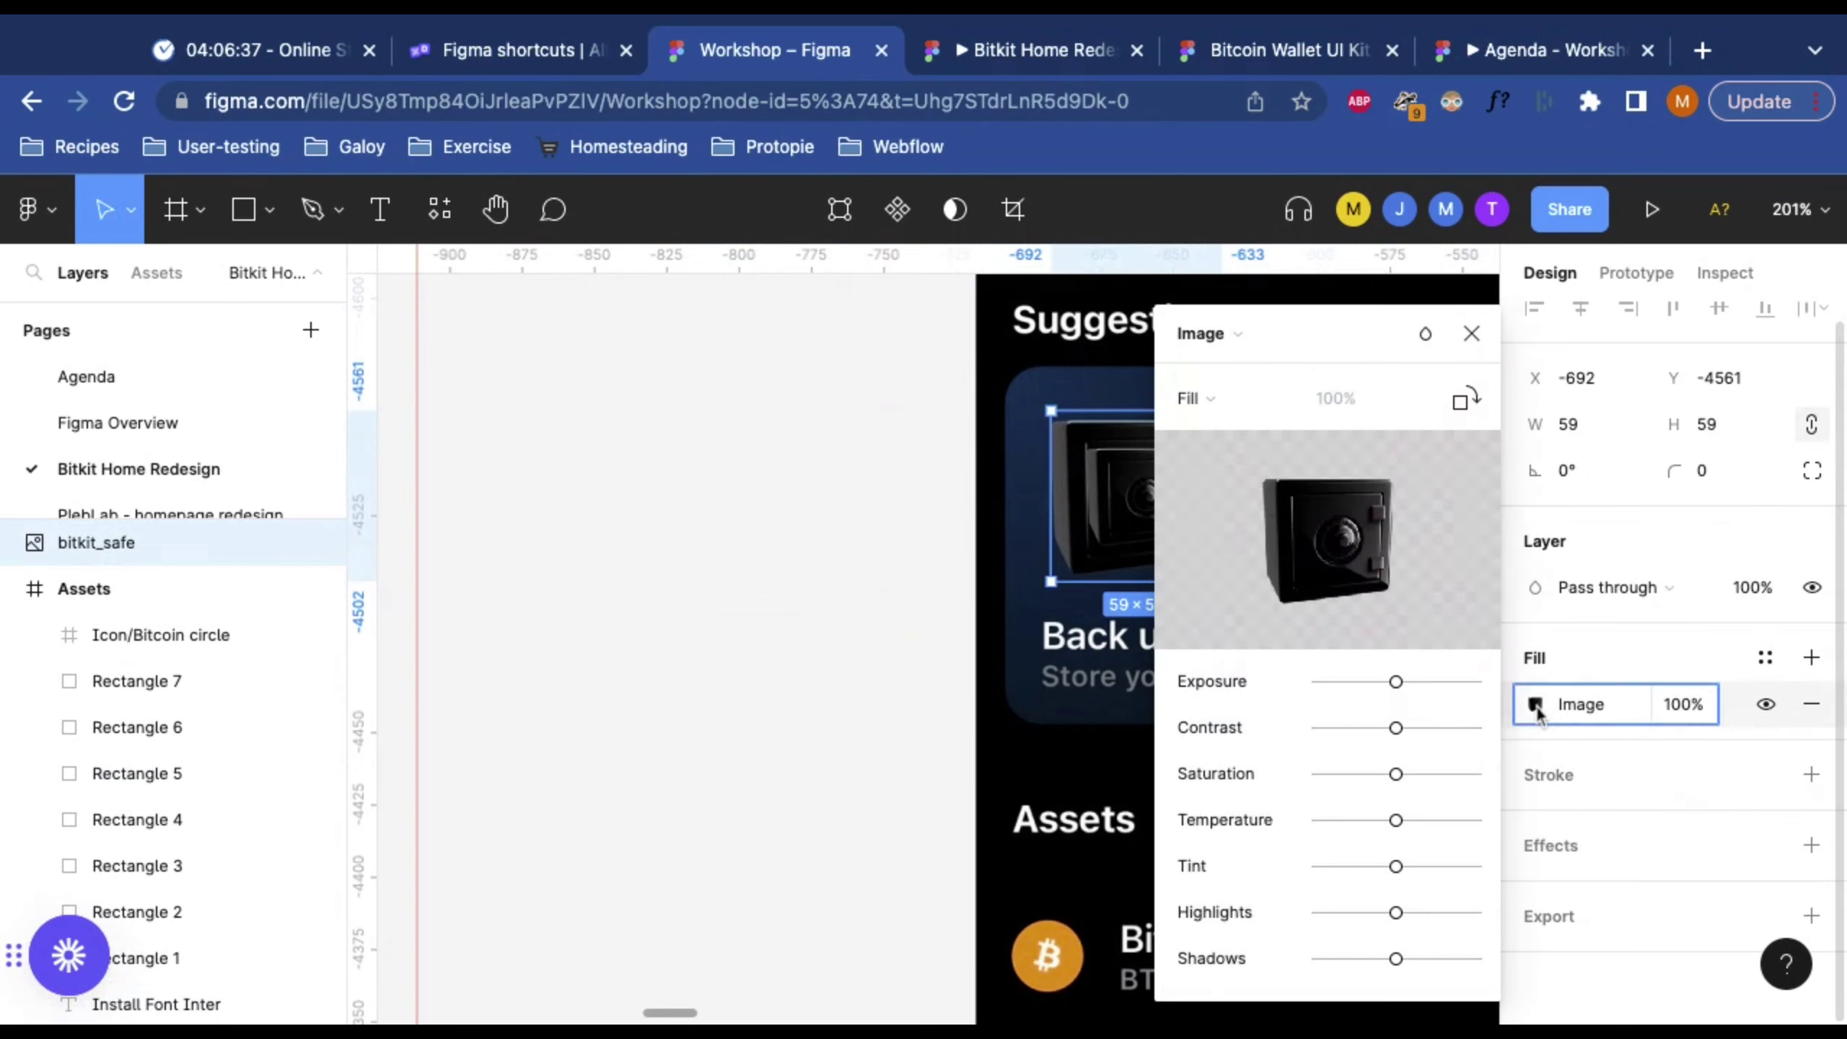
{"action": "scroll", "coordinate": [926, 623], "scroll_direction": "right", "scroll_amount": 5}
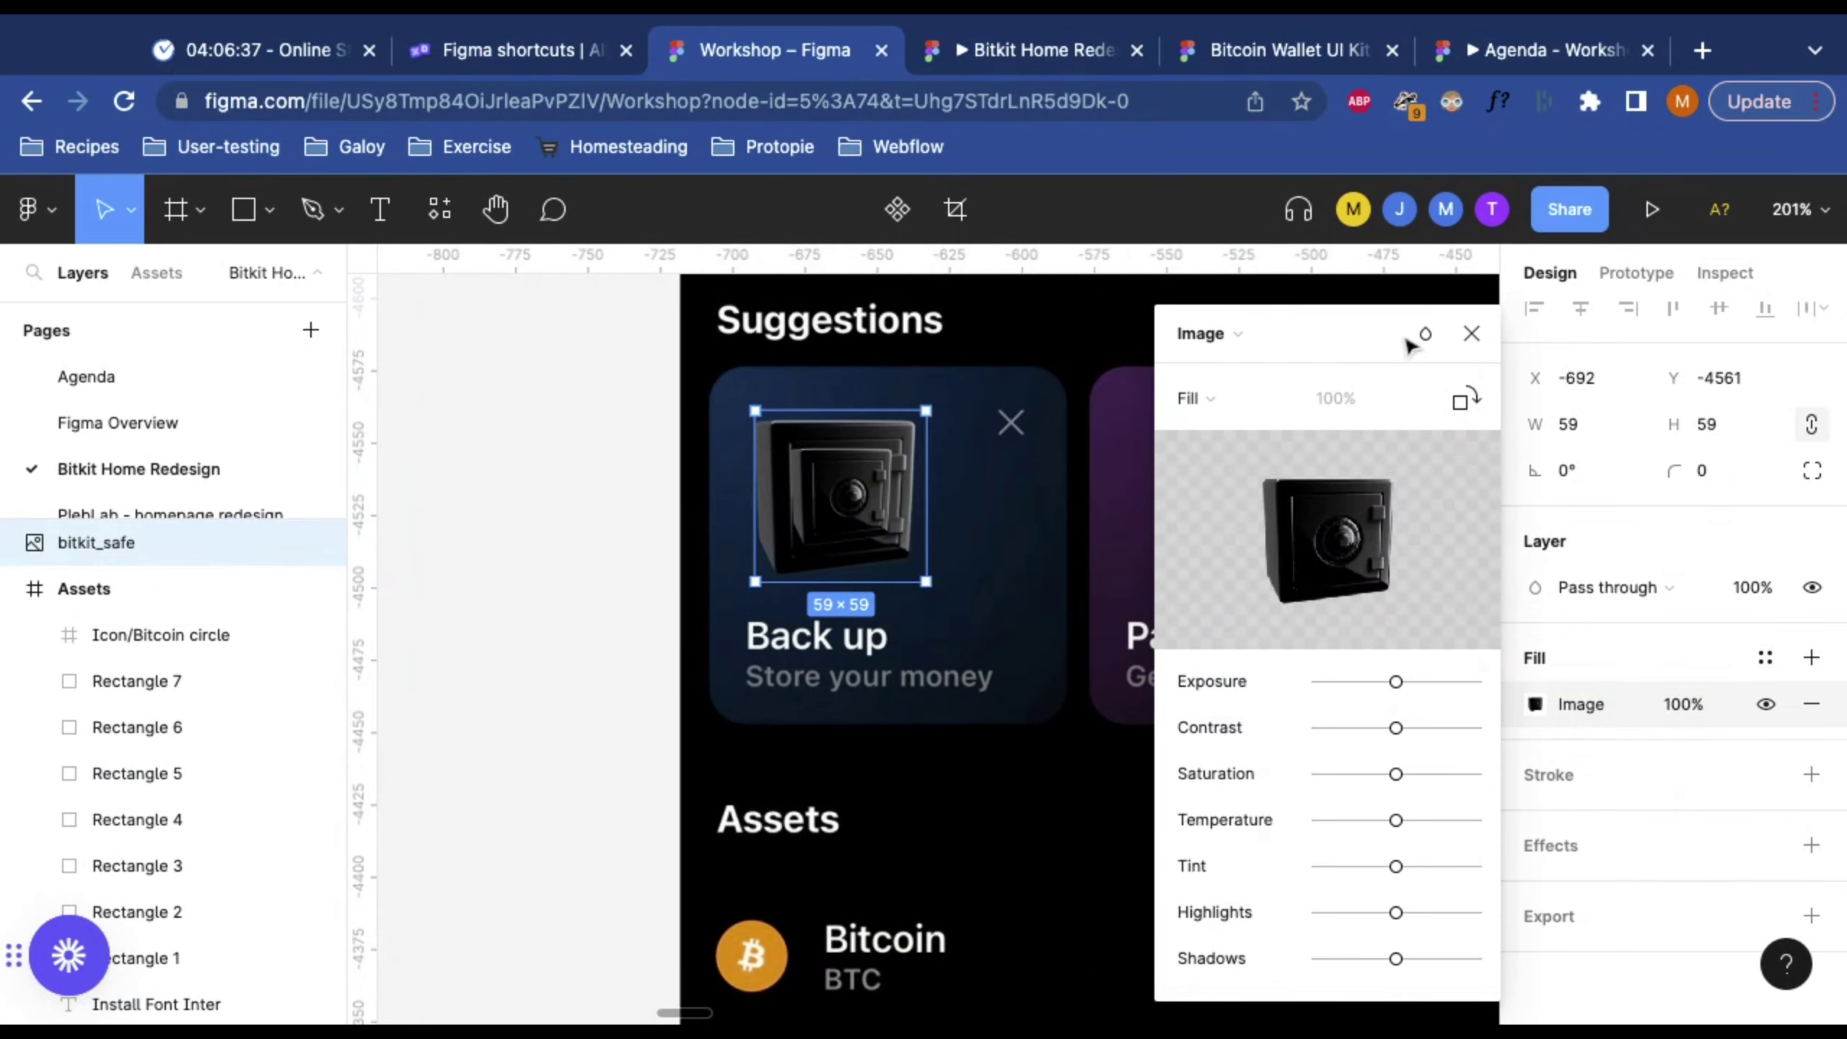
{"action": "left_click", "coordinate": [1276, 401]}
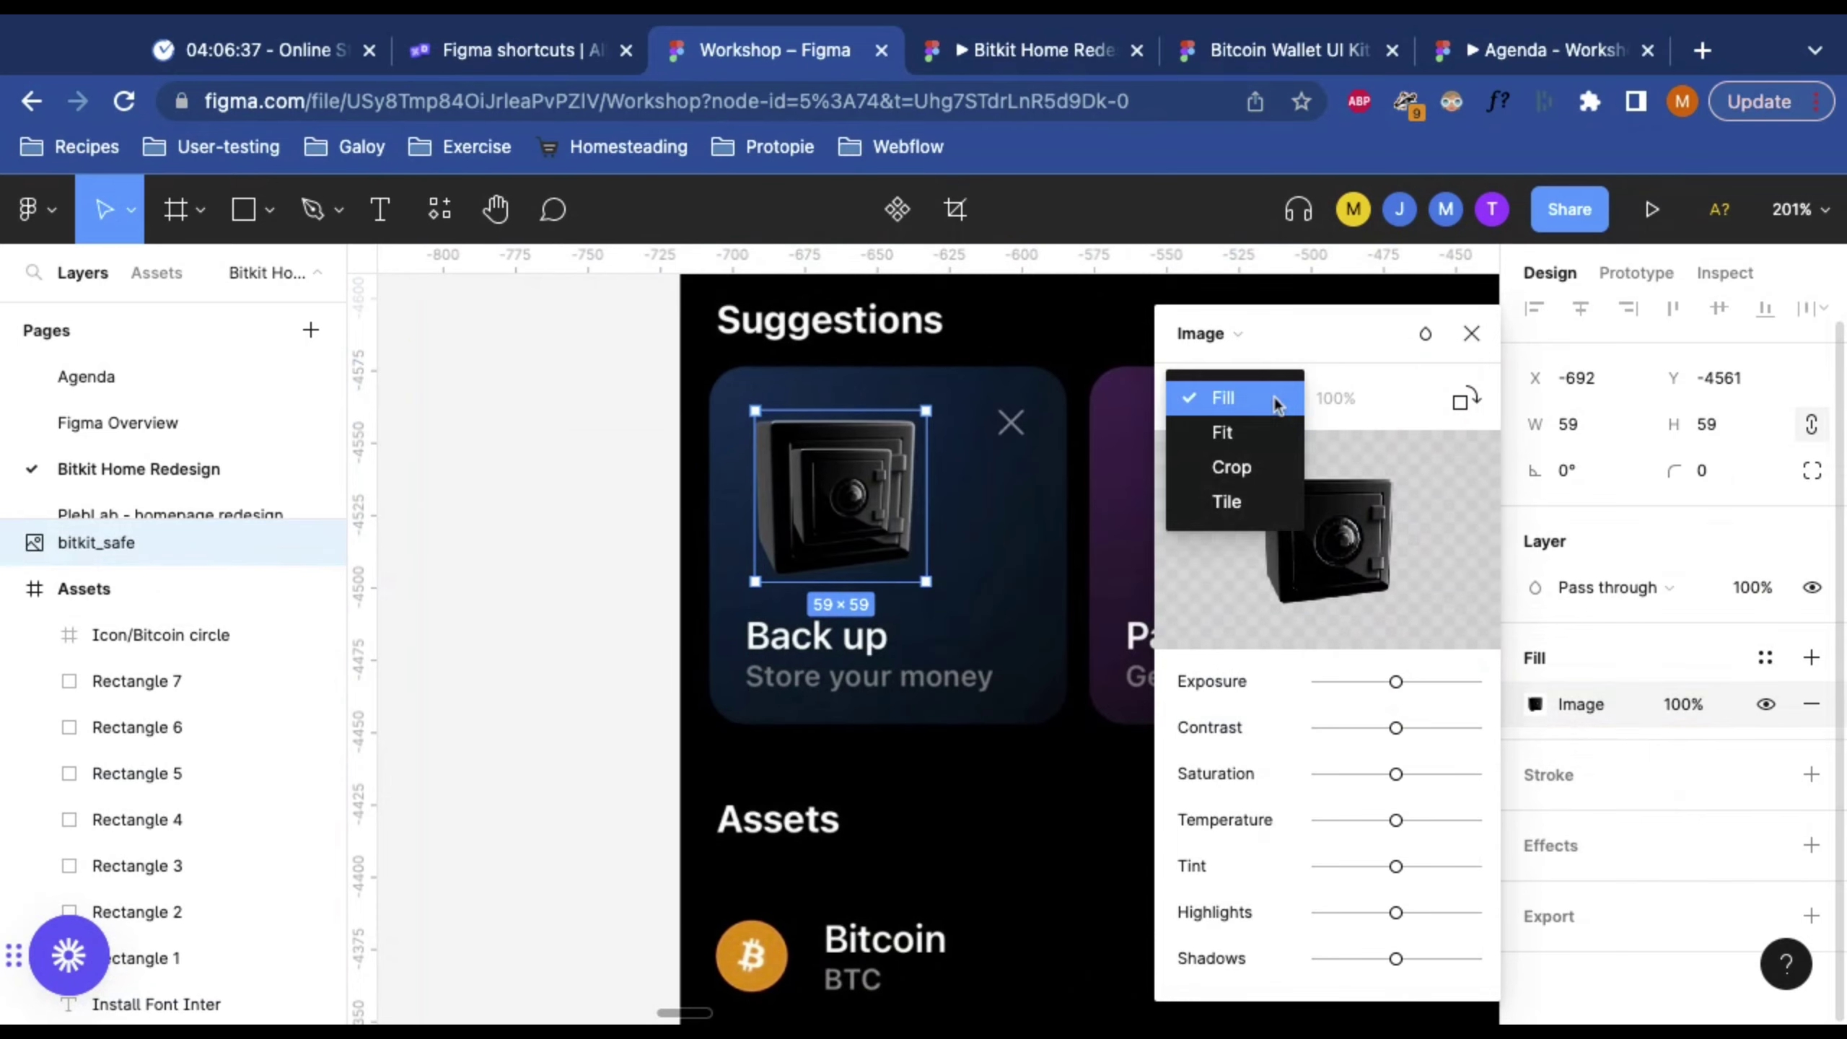
{"action": "left_click", "coordinate": [1258, 473]}
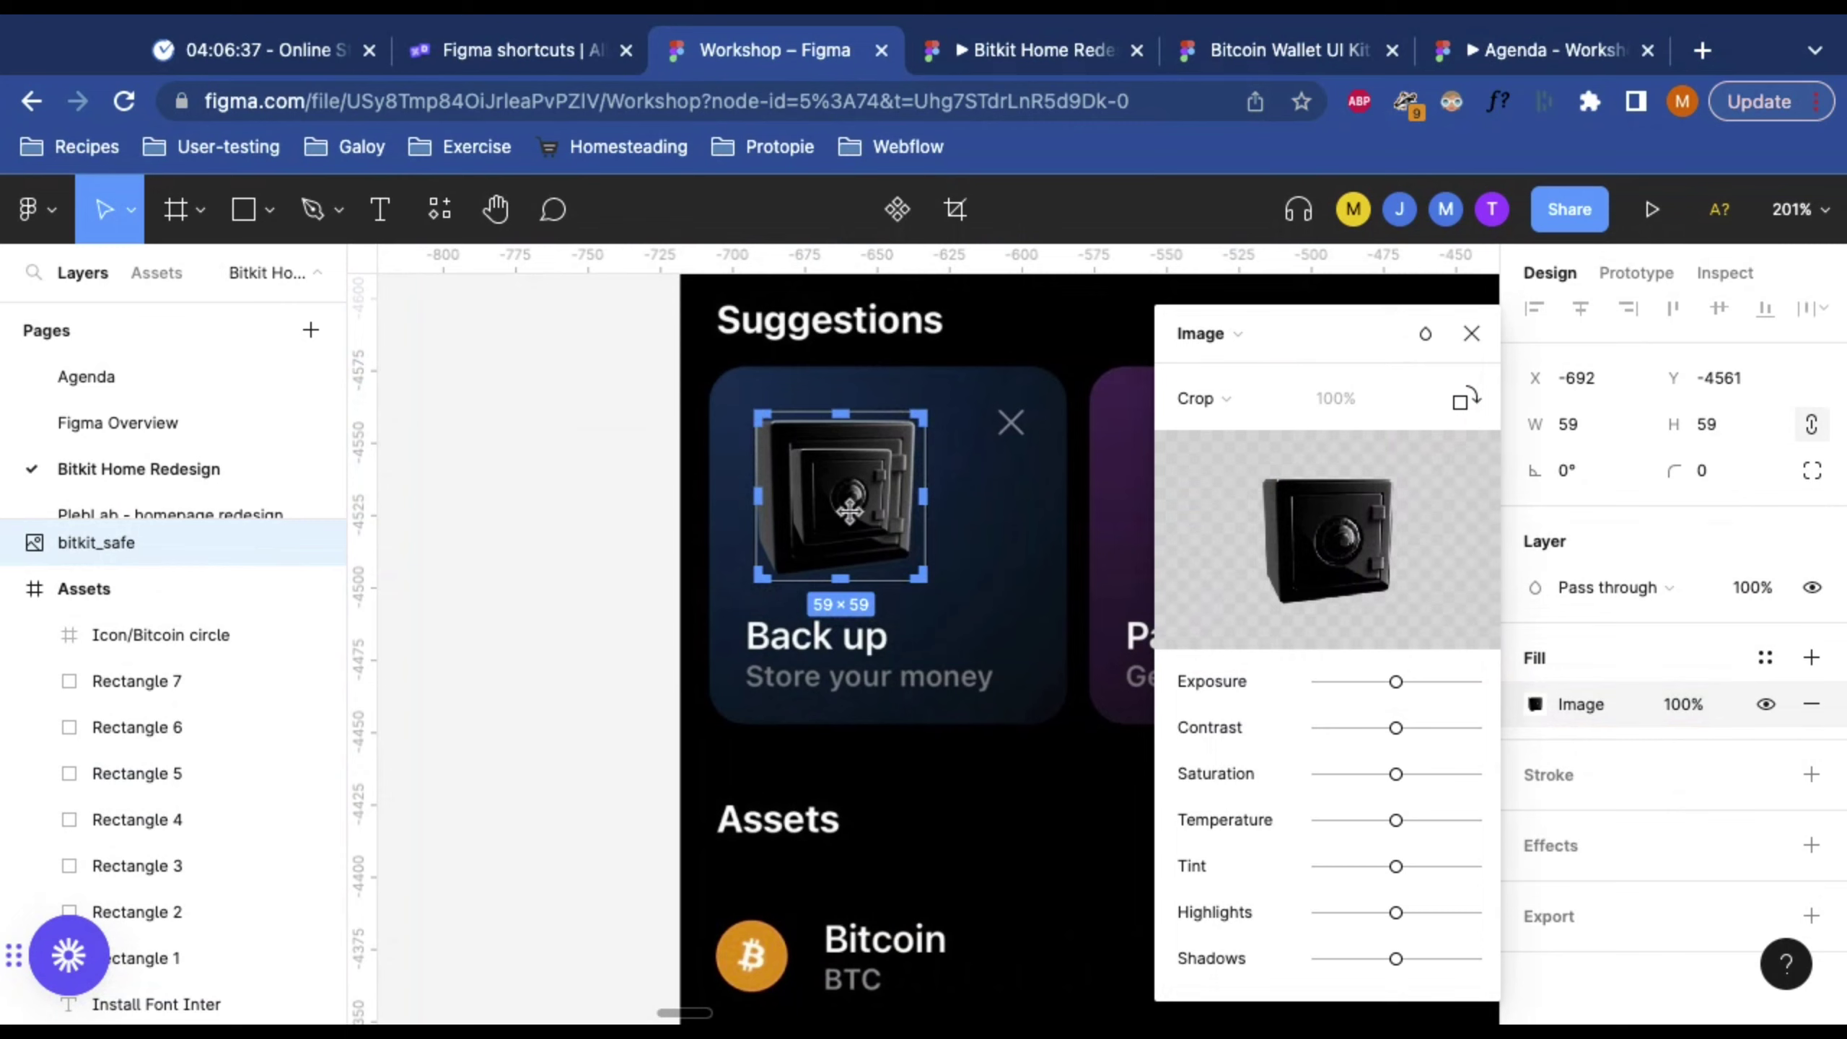
{"action": "left_click_drag", "start_coordinate": [850, 512], "coordinate": [861, 512]}
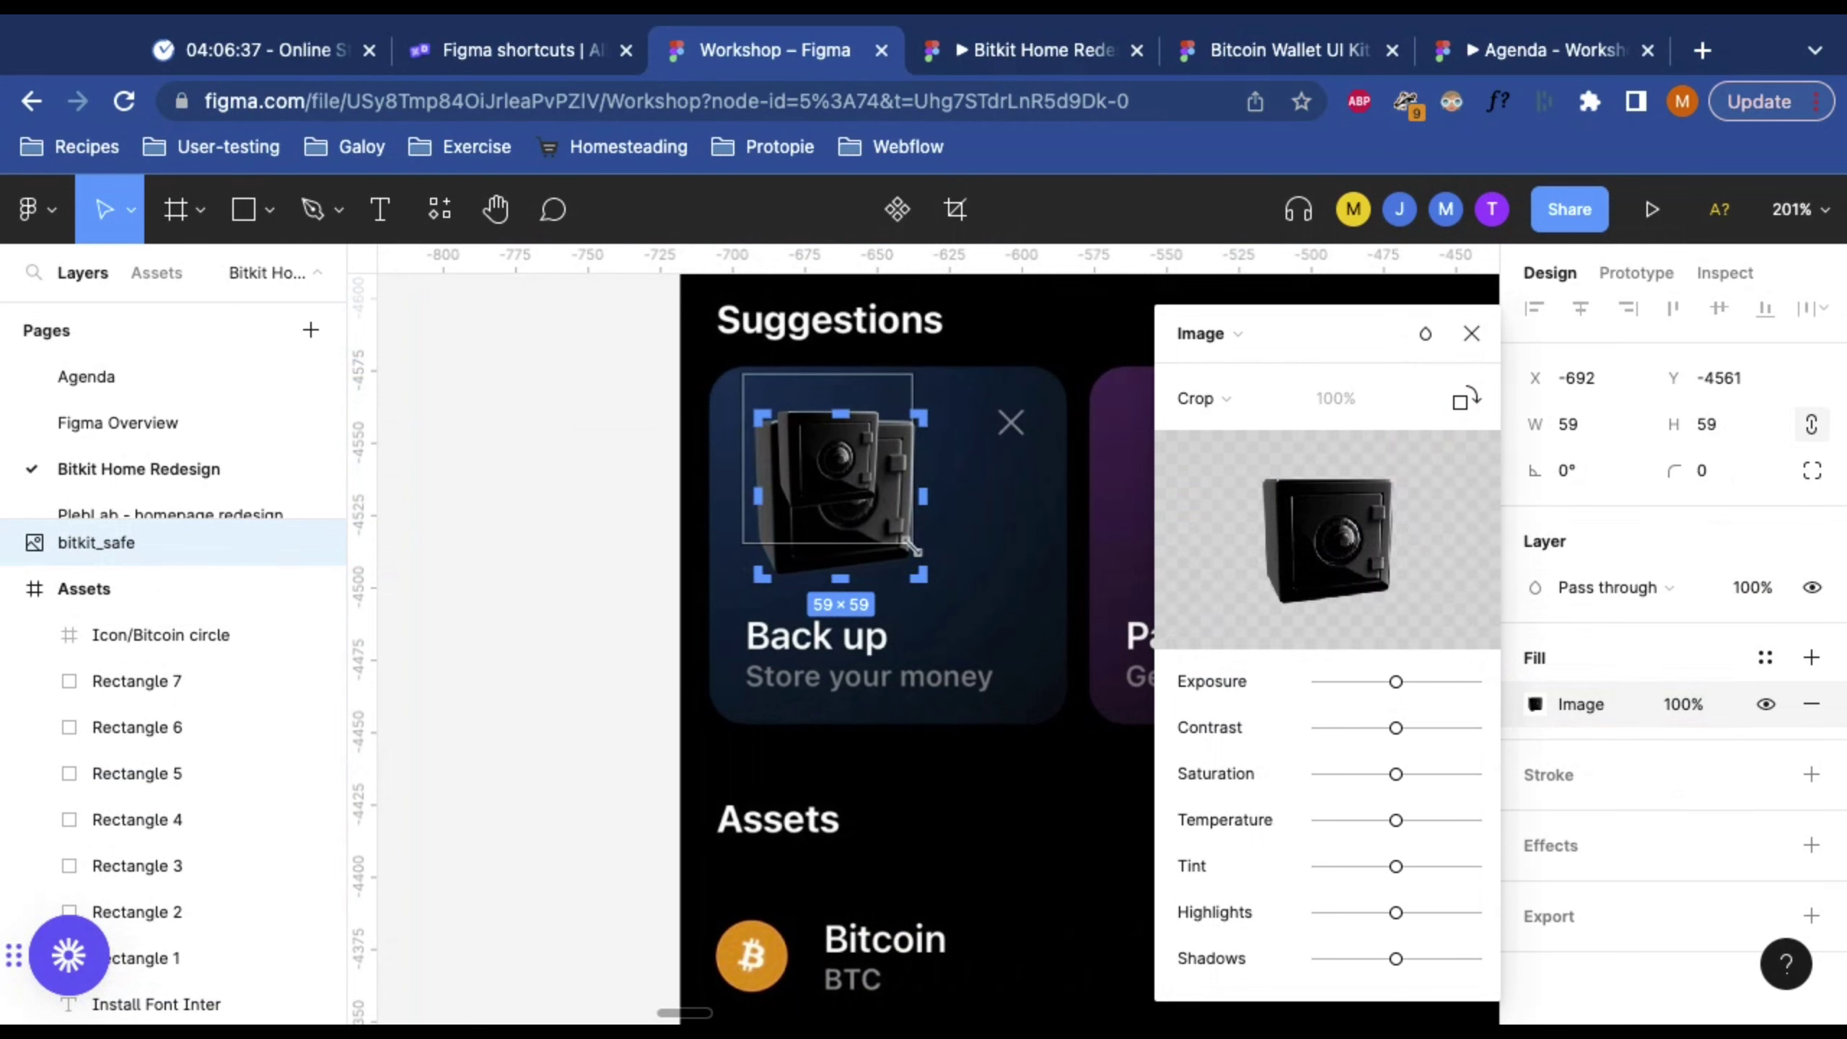
{"action": "key", "text": "k"}
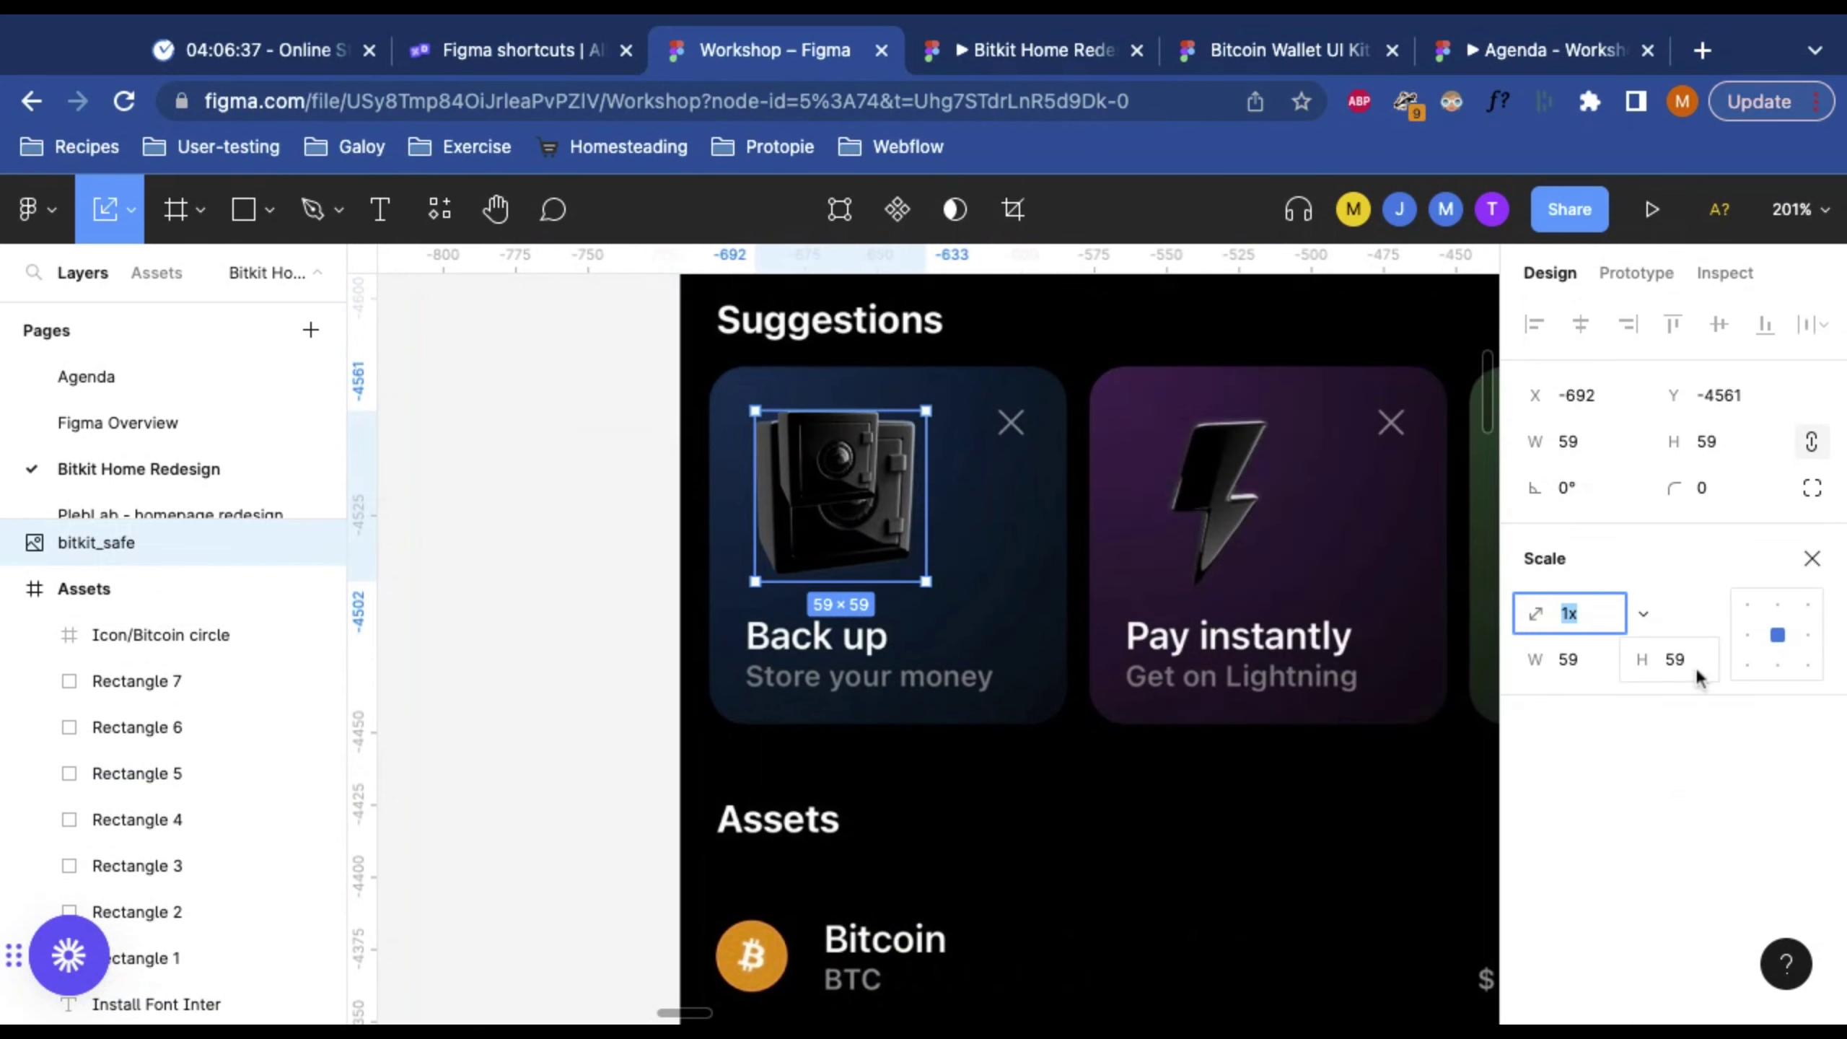
Step: Enlarge and reposition the safe inside its 59×59 crop frame, then finish cropping
{"action": "left_click", "coordinate": [1812, 558]}
{"action": "left_click", "coordinate": [1536, 721]}
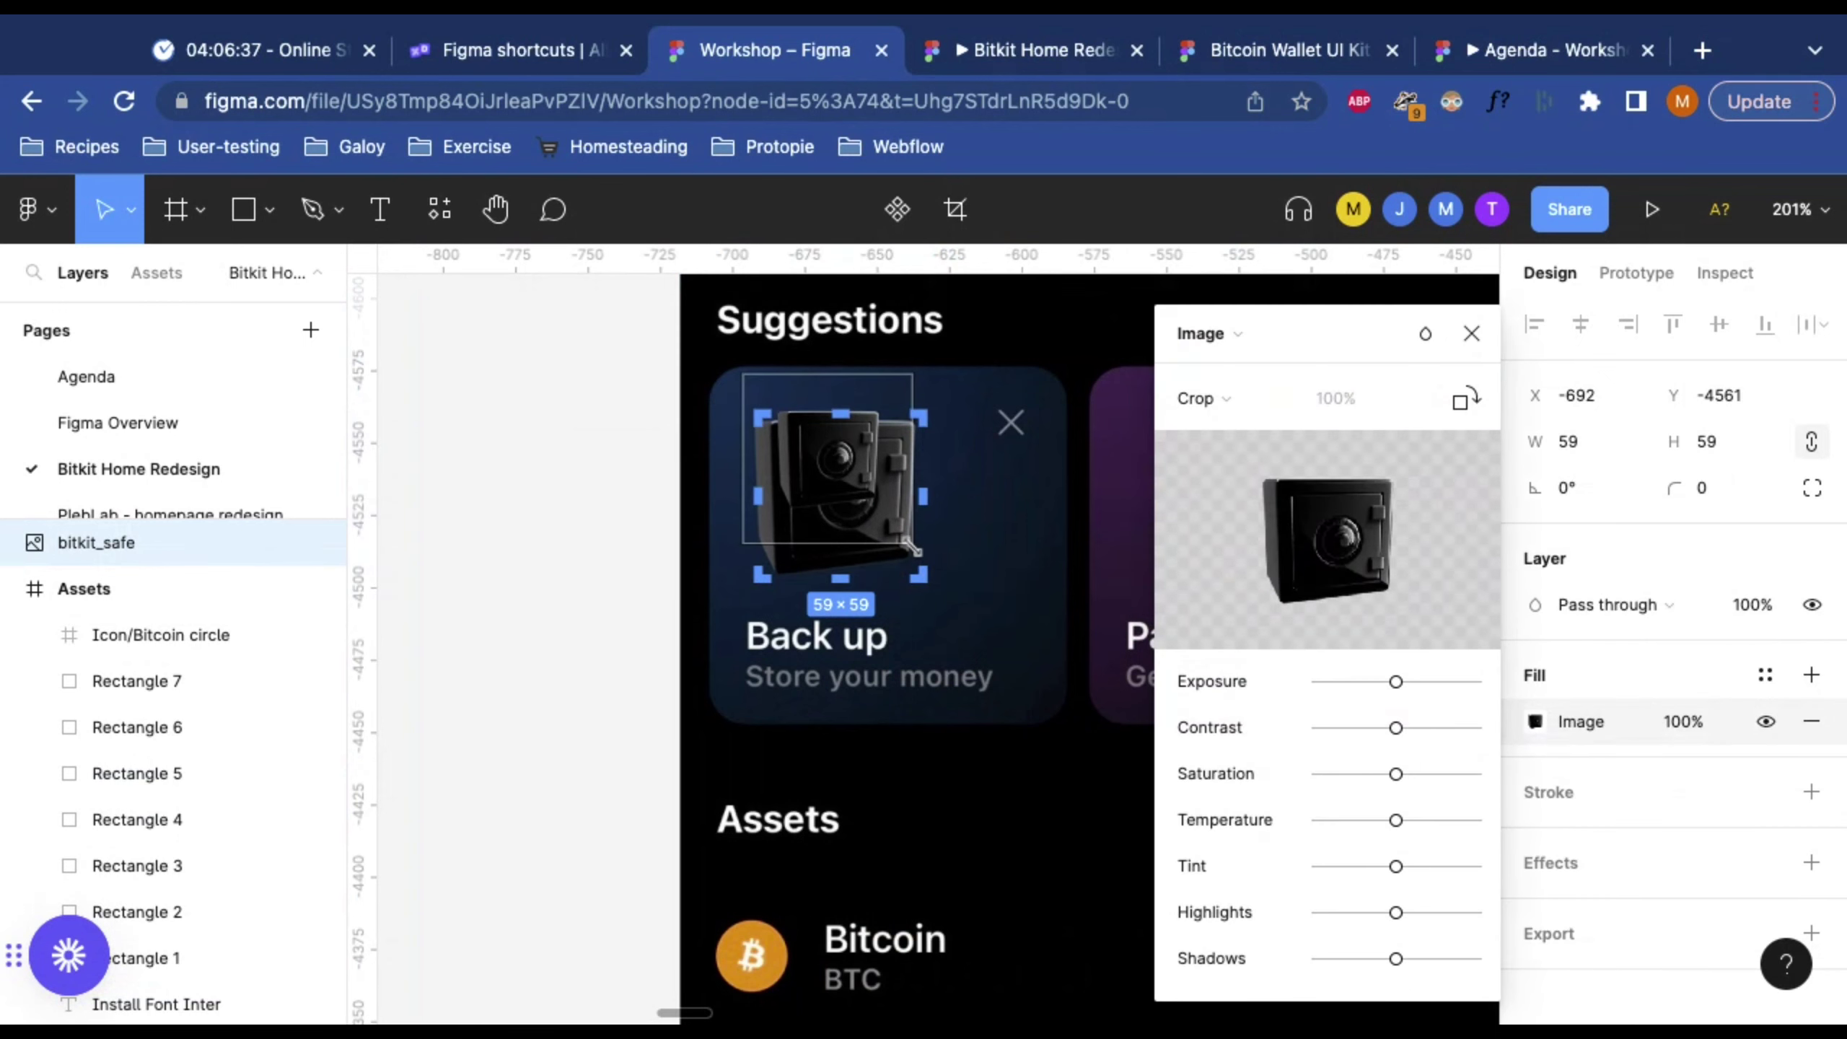
{"action": "left_click_drag", "start_coordinate": [912, 540], "coordinate": [990, 620]}
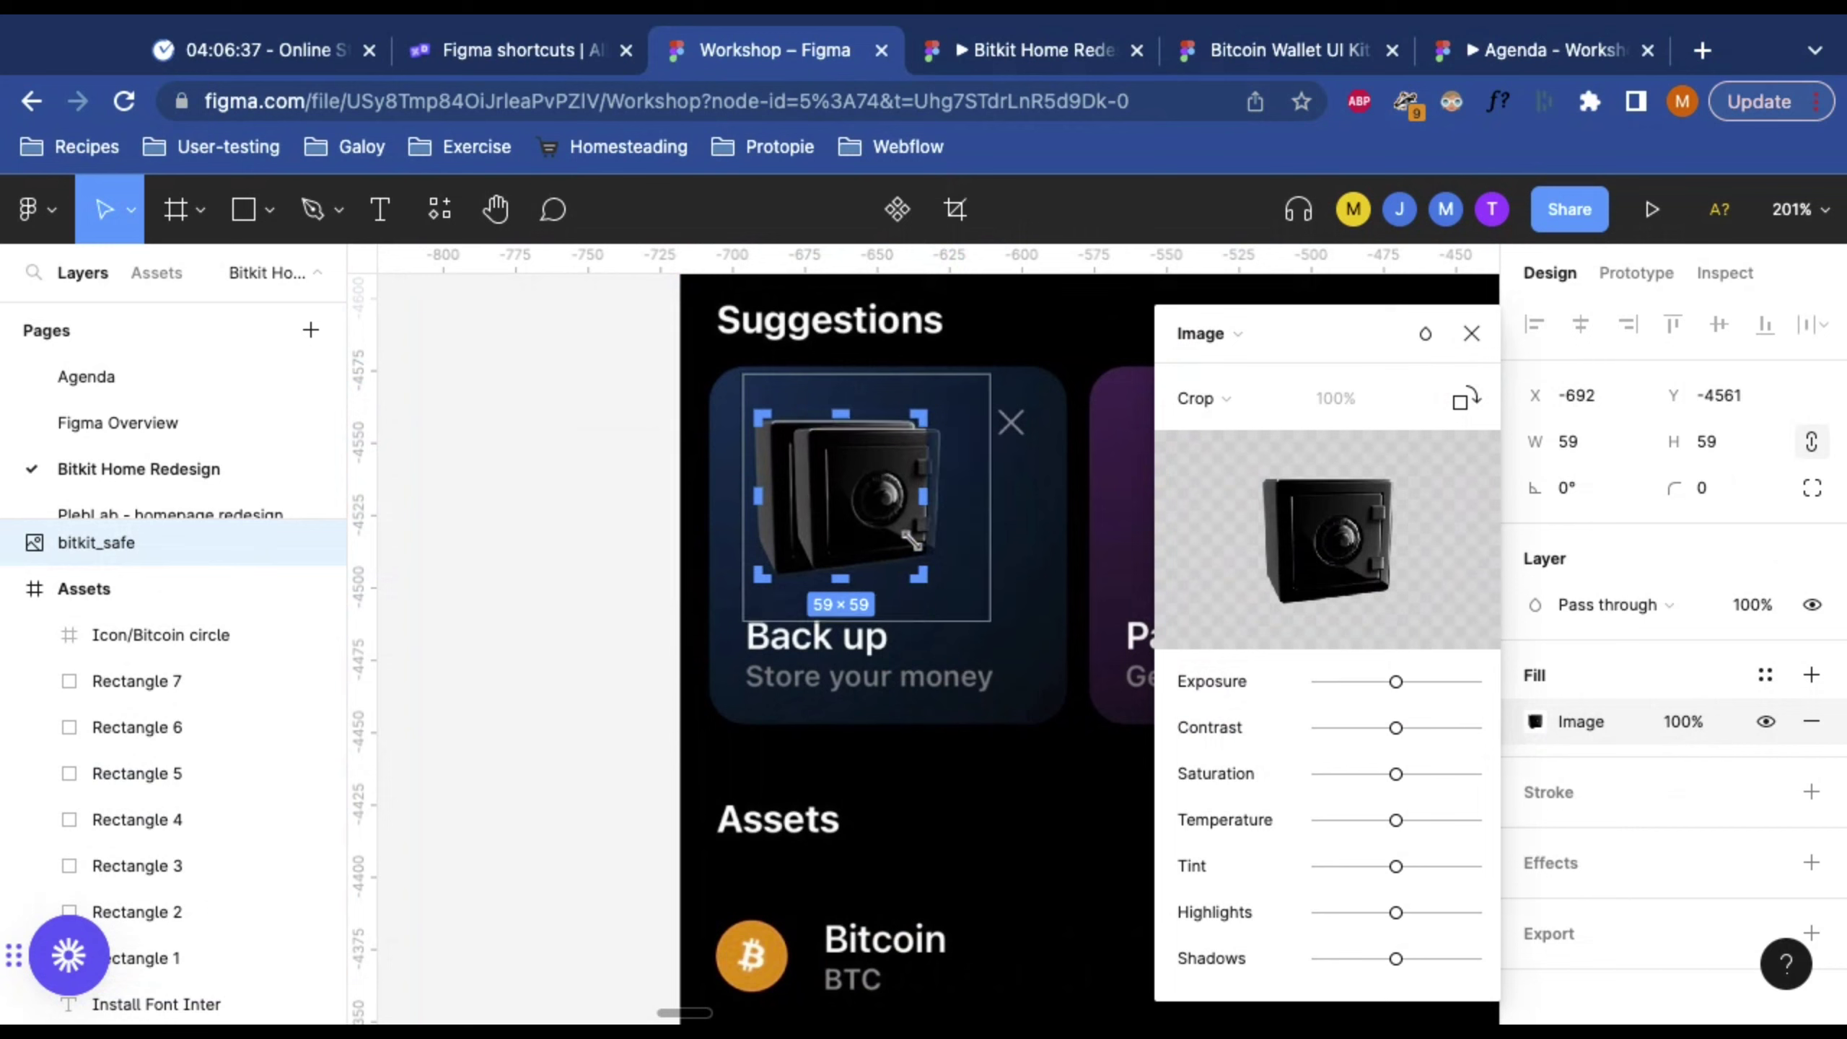
{"action": "left_click_drag", "start_coordinate": [858, 489], "coordinate": [859, 491]}
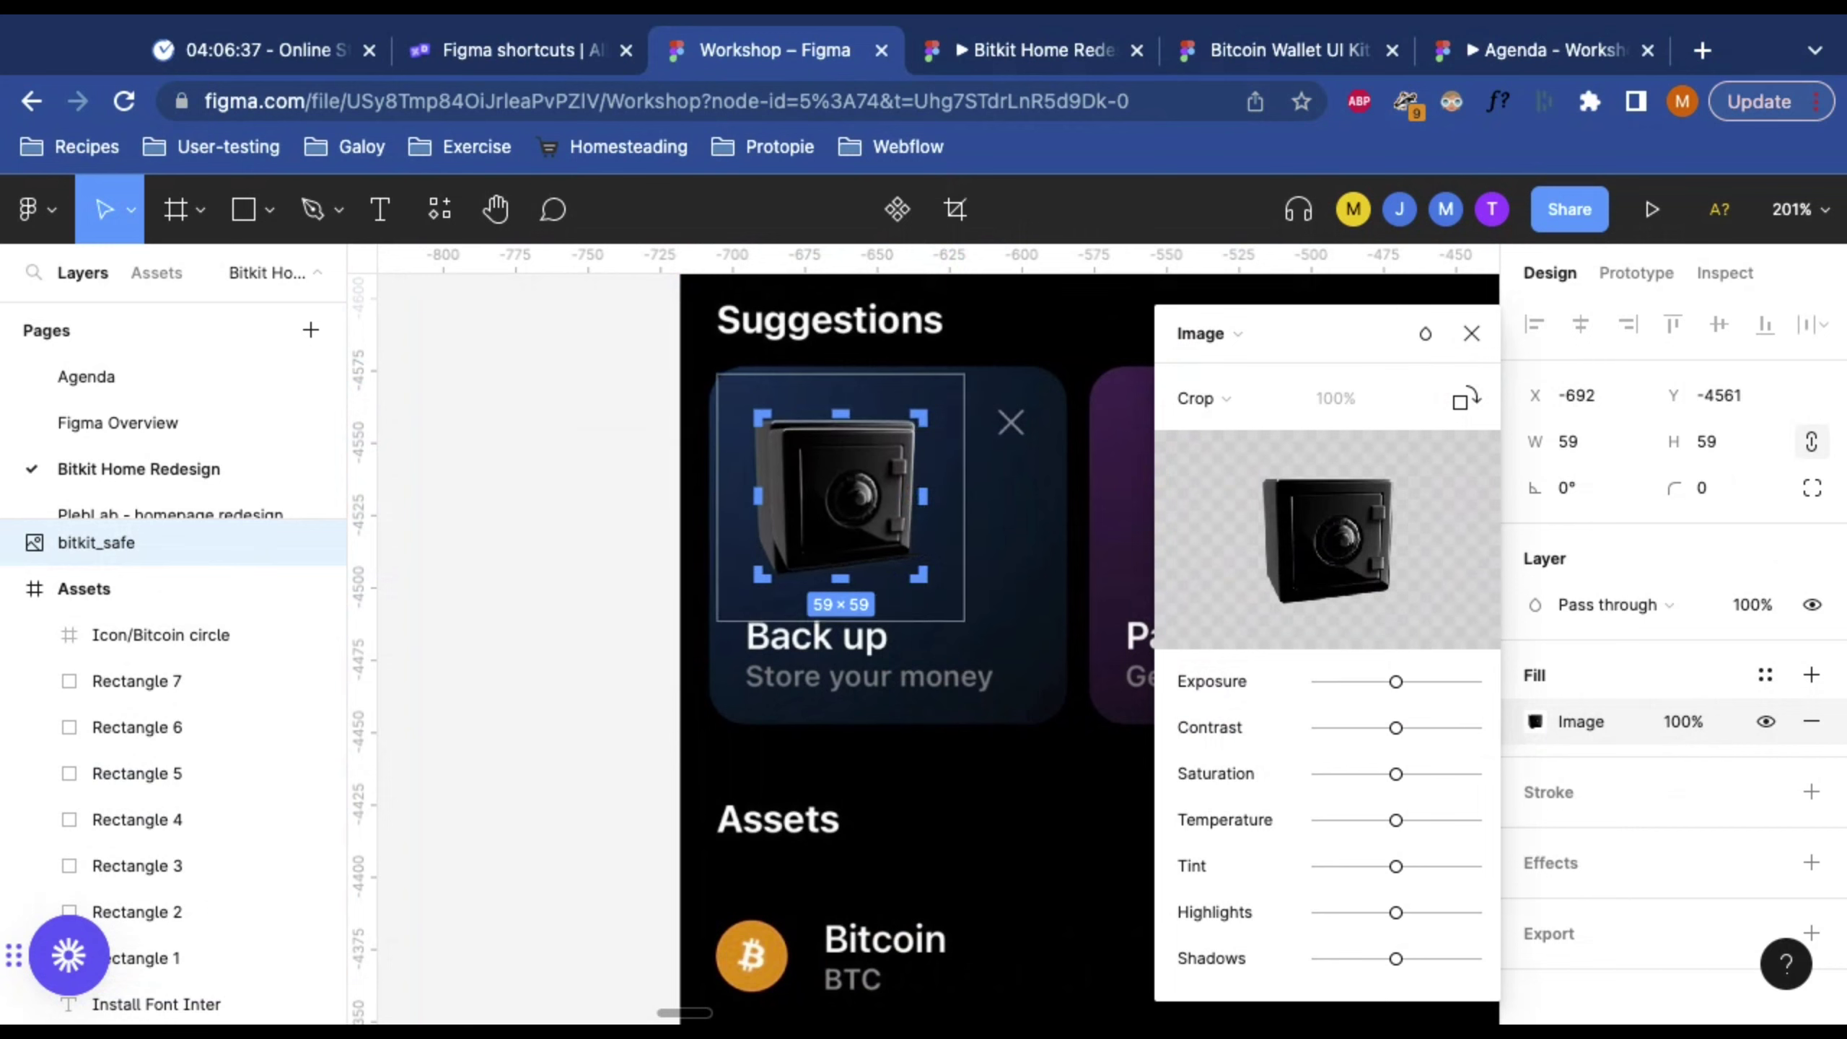
{"action": "left_click_drag", "start_coordinate": [966, 375], "coordinate": [979, 362]}
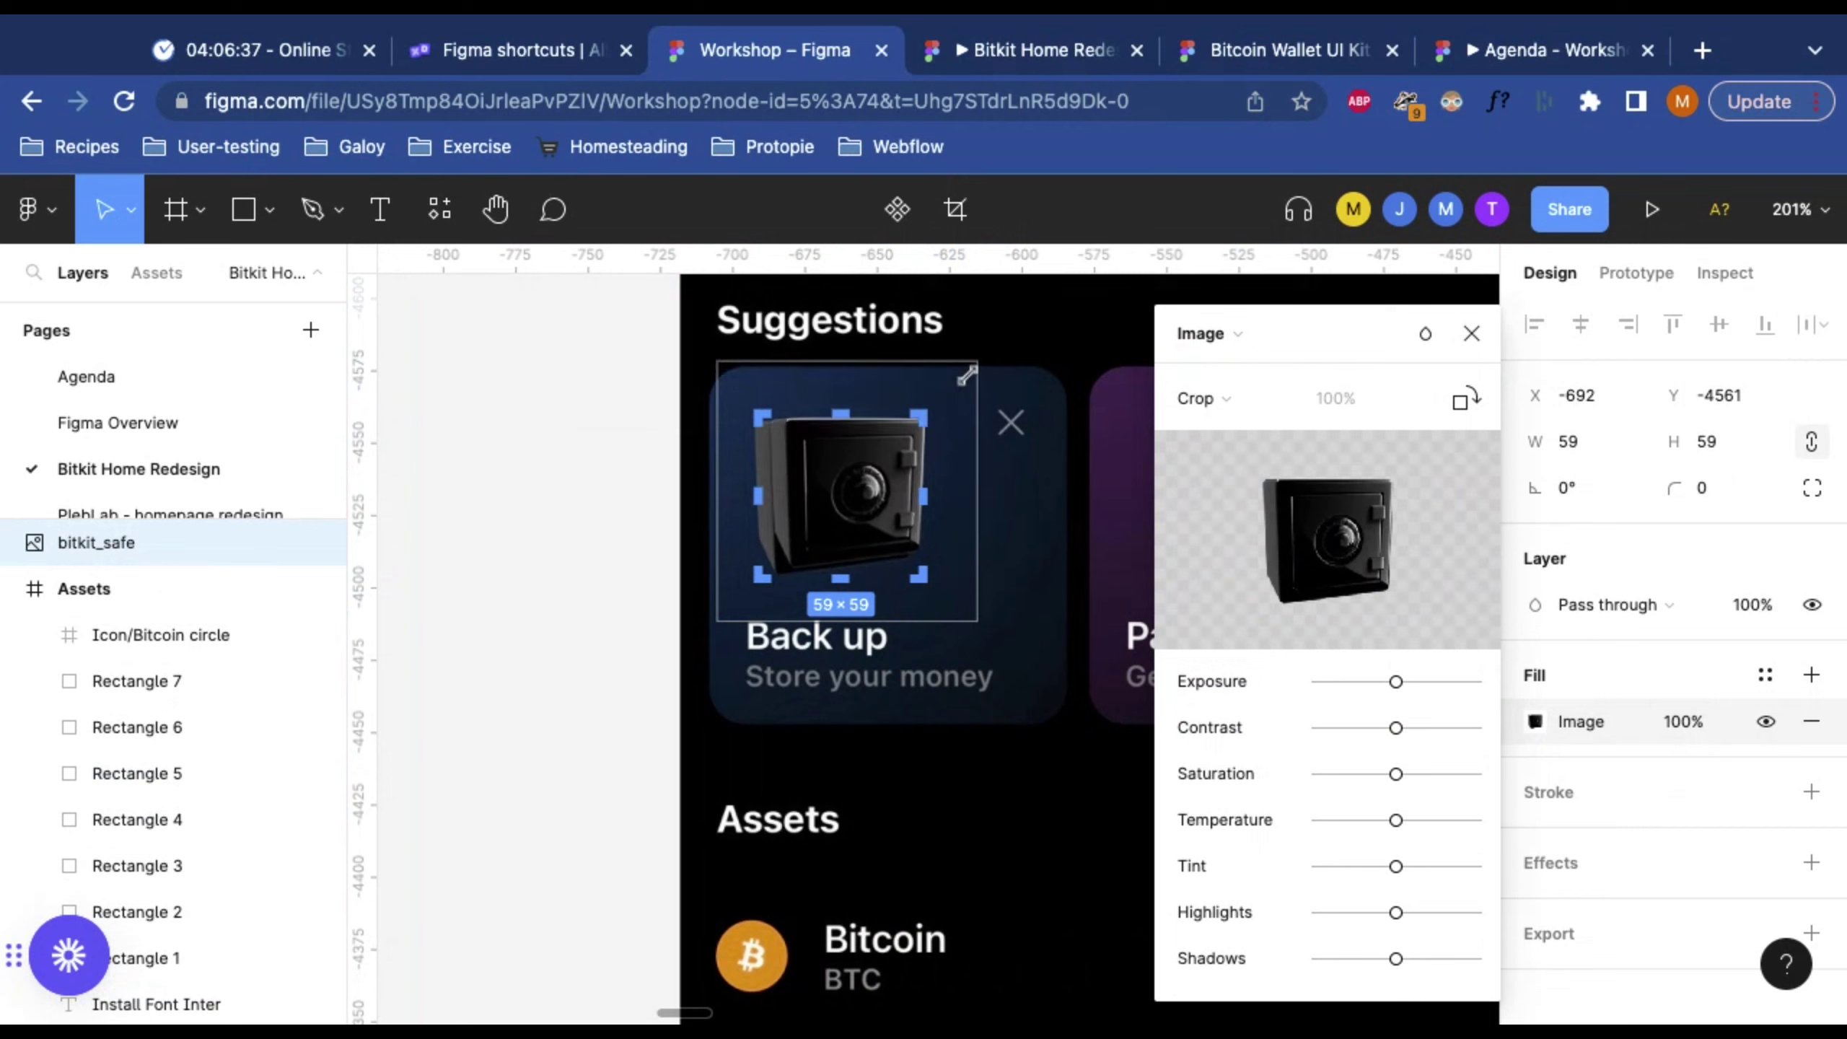
{"action": "left_click_drag", "start_coordinate": [838, 466], "coordinate": [842, 470]}
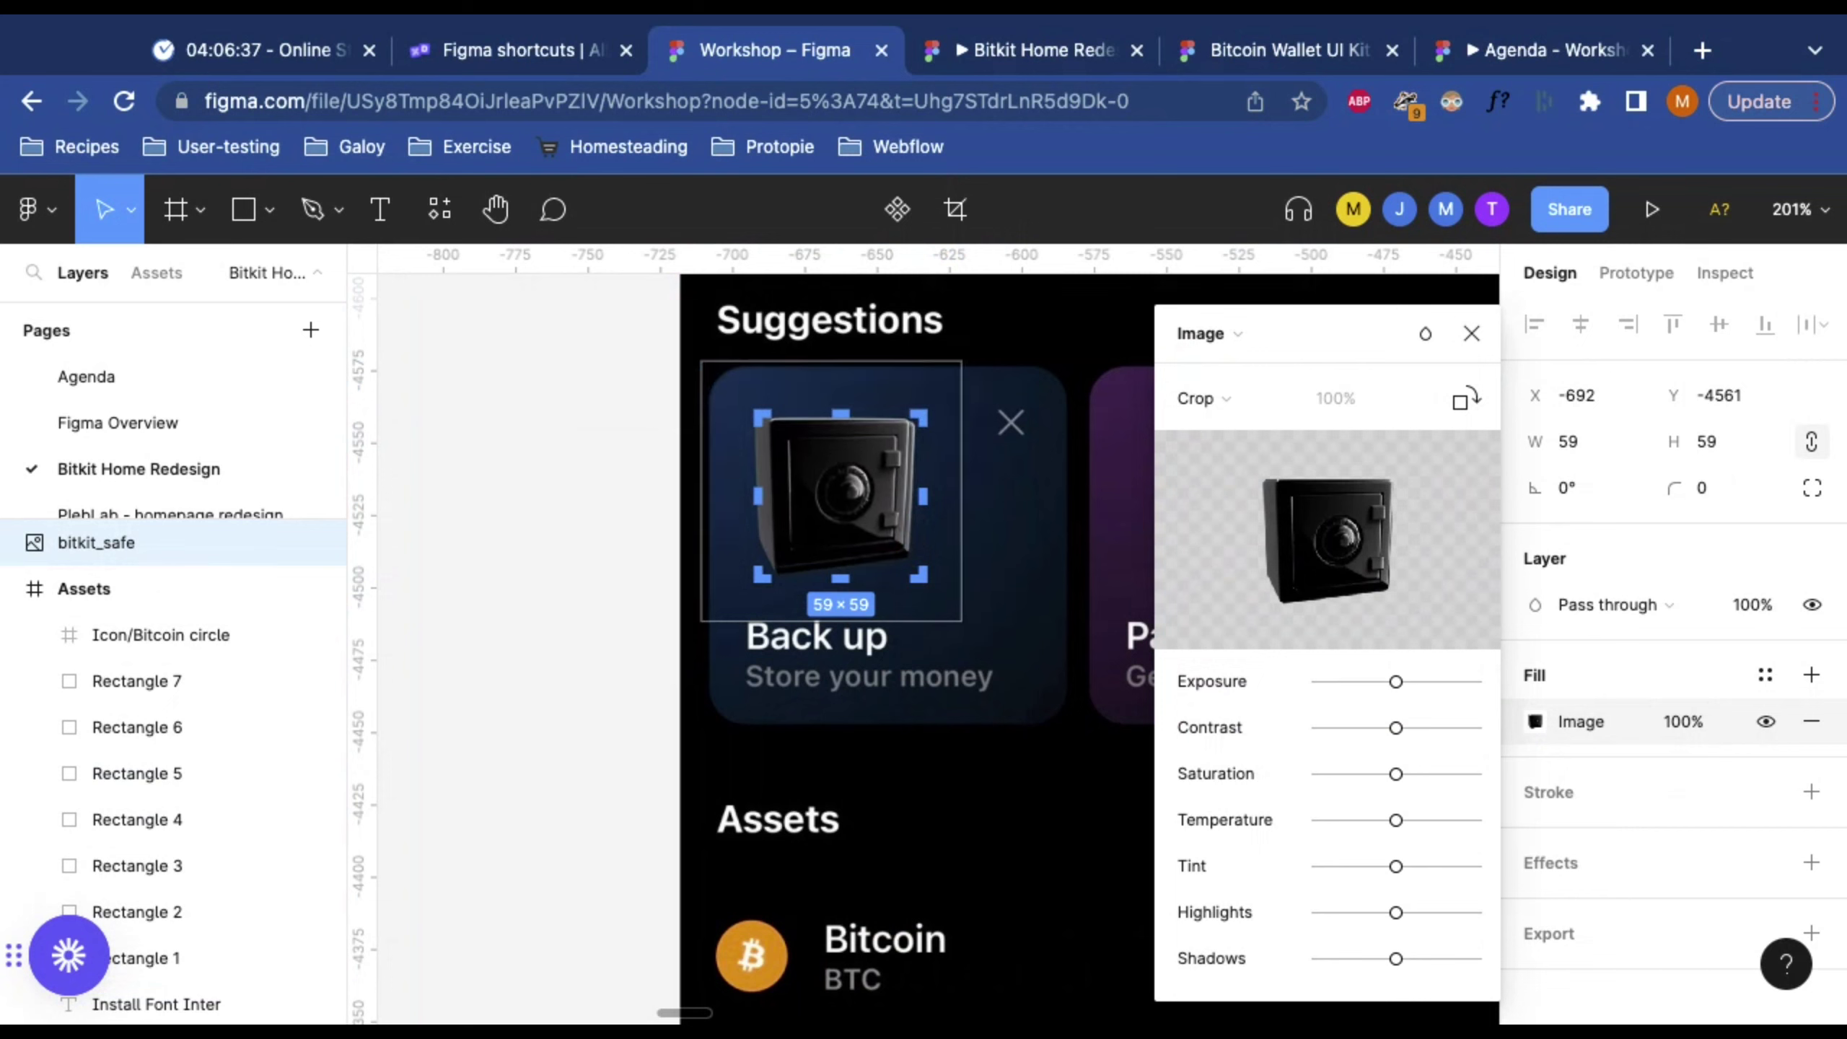
{"action": "key", "text": "Escape"}
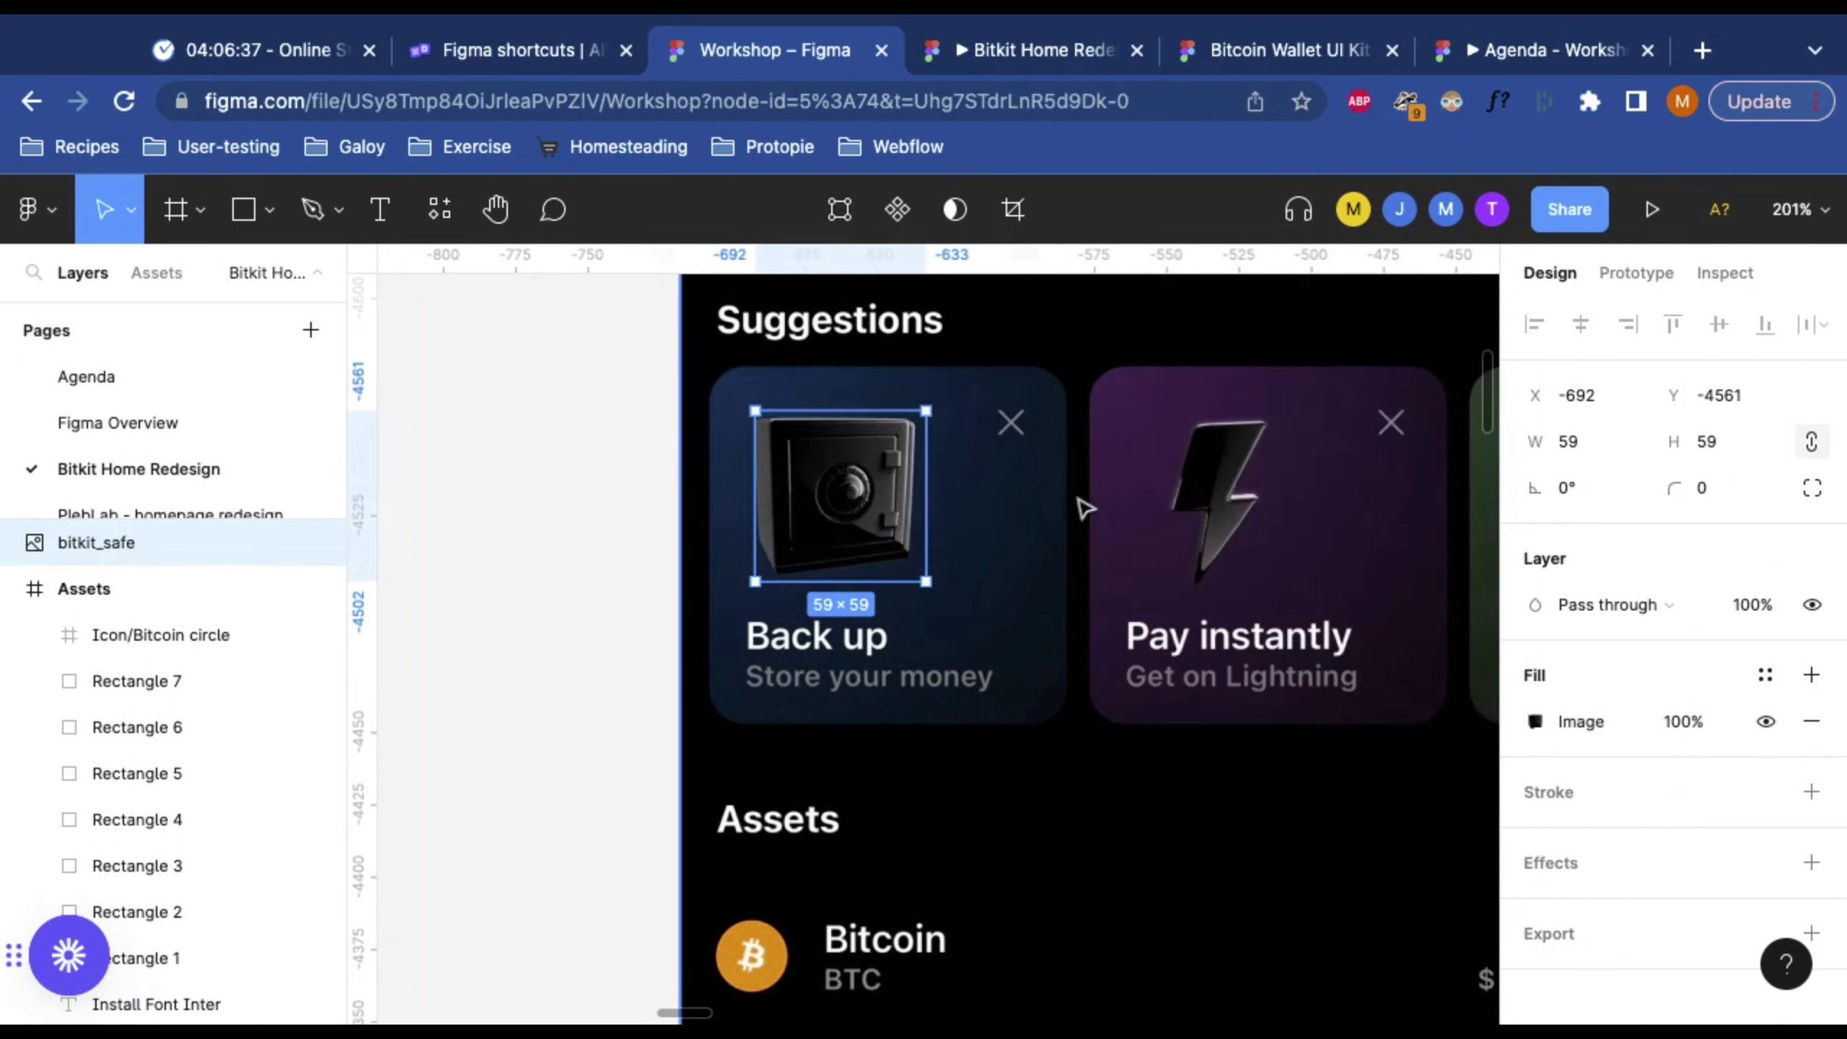
{"action": "left_click", "coordinate": [578, 417]}
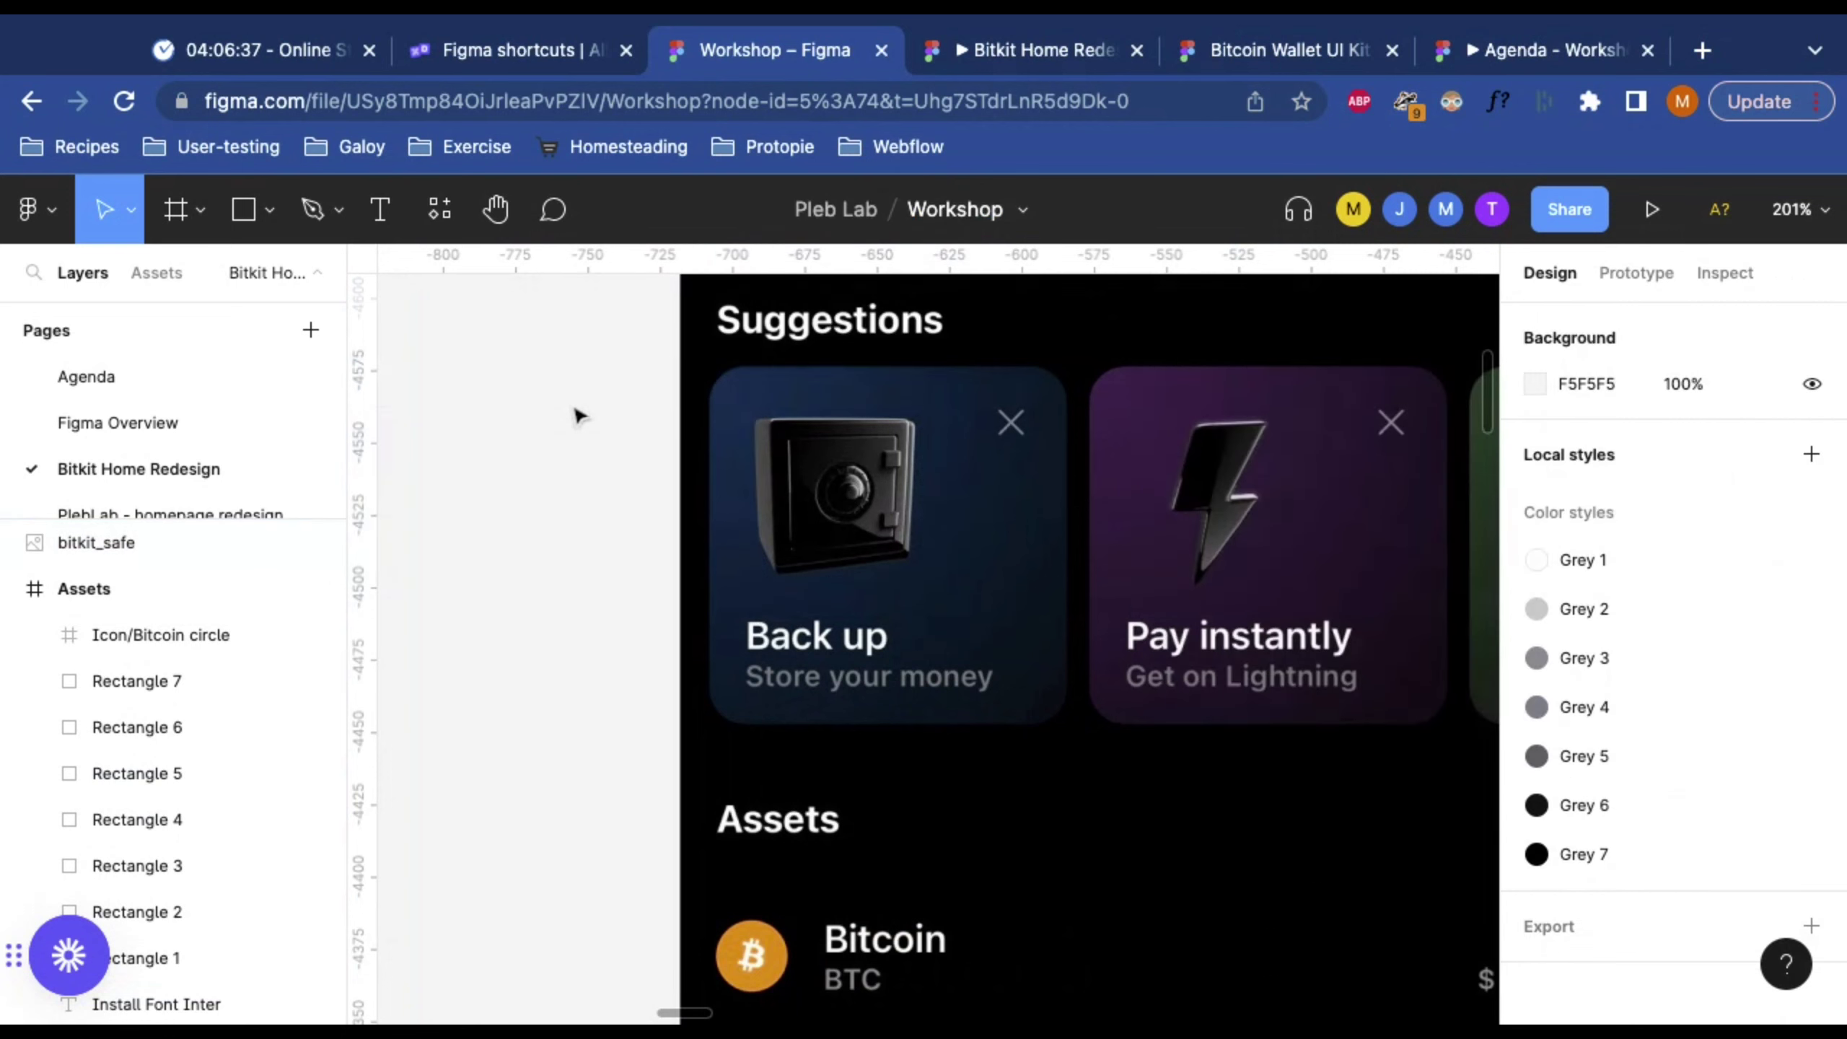
{"action": "left_click", "coordinate": [812, 489]}
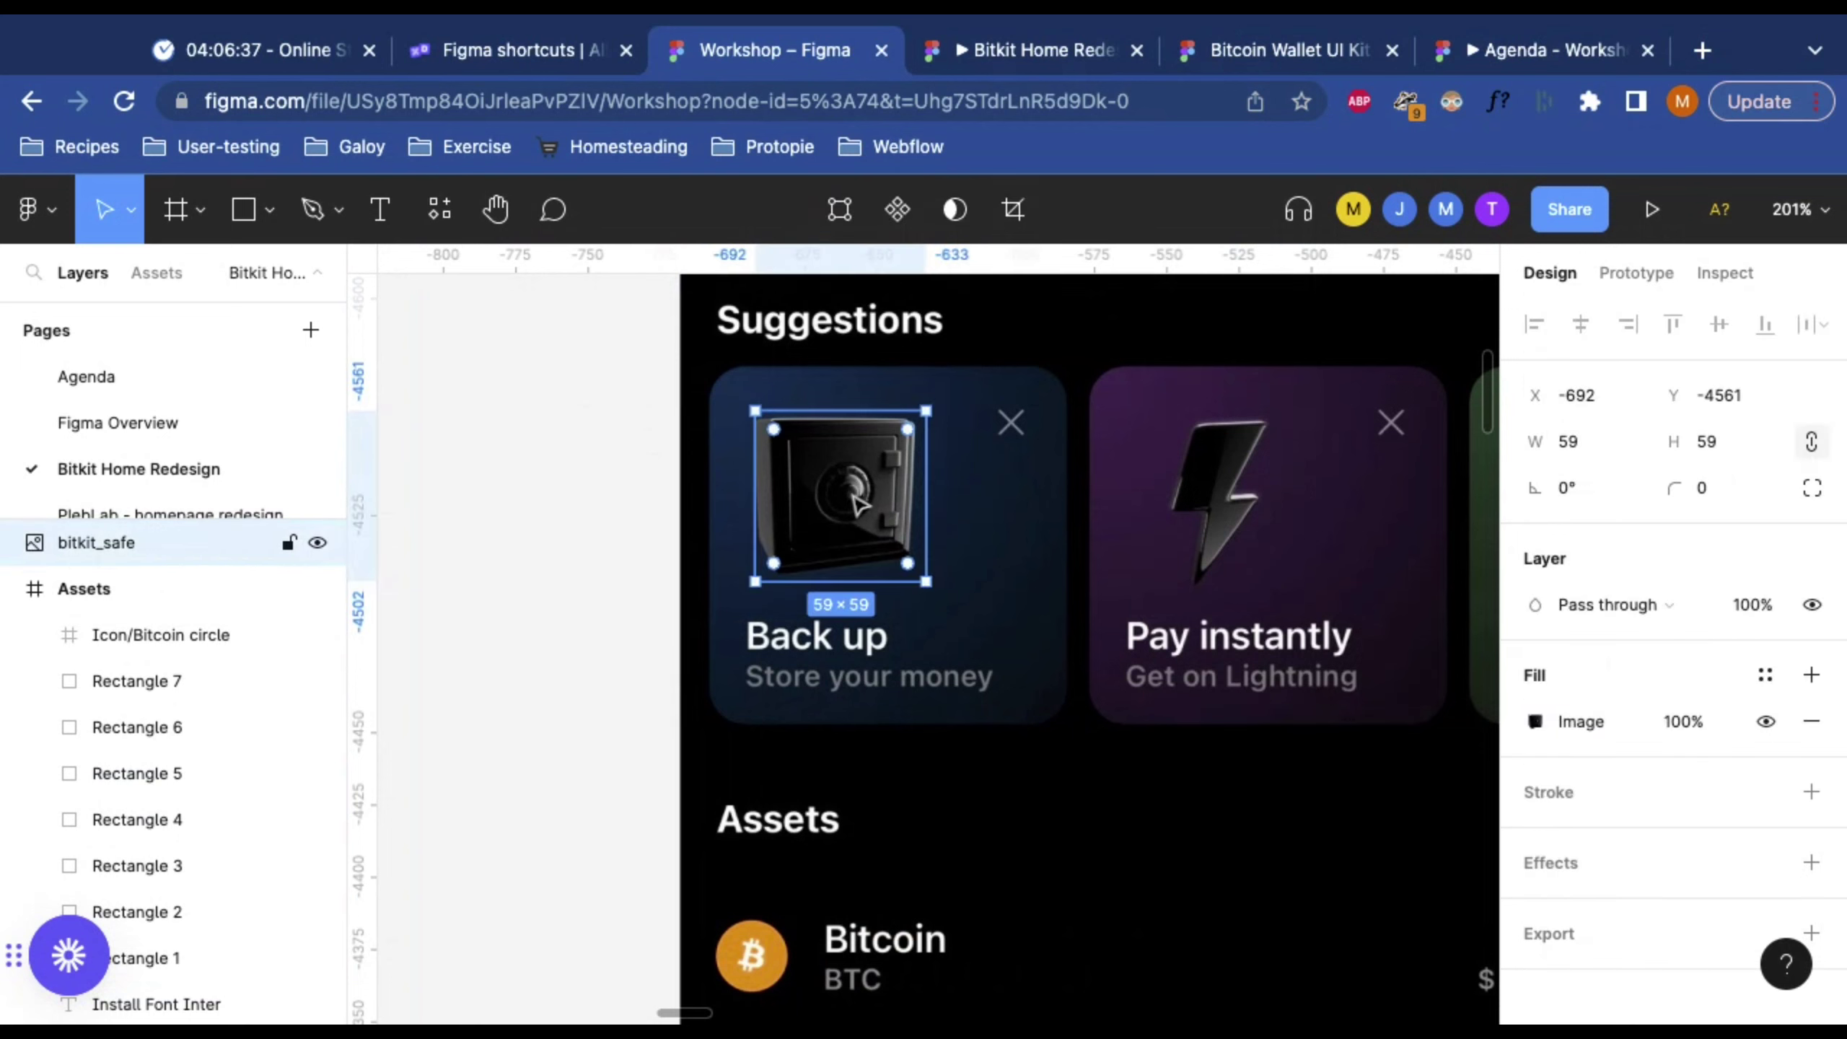
{"action": "left_click", "coordinate": [600, 519]}
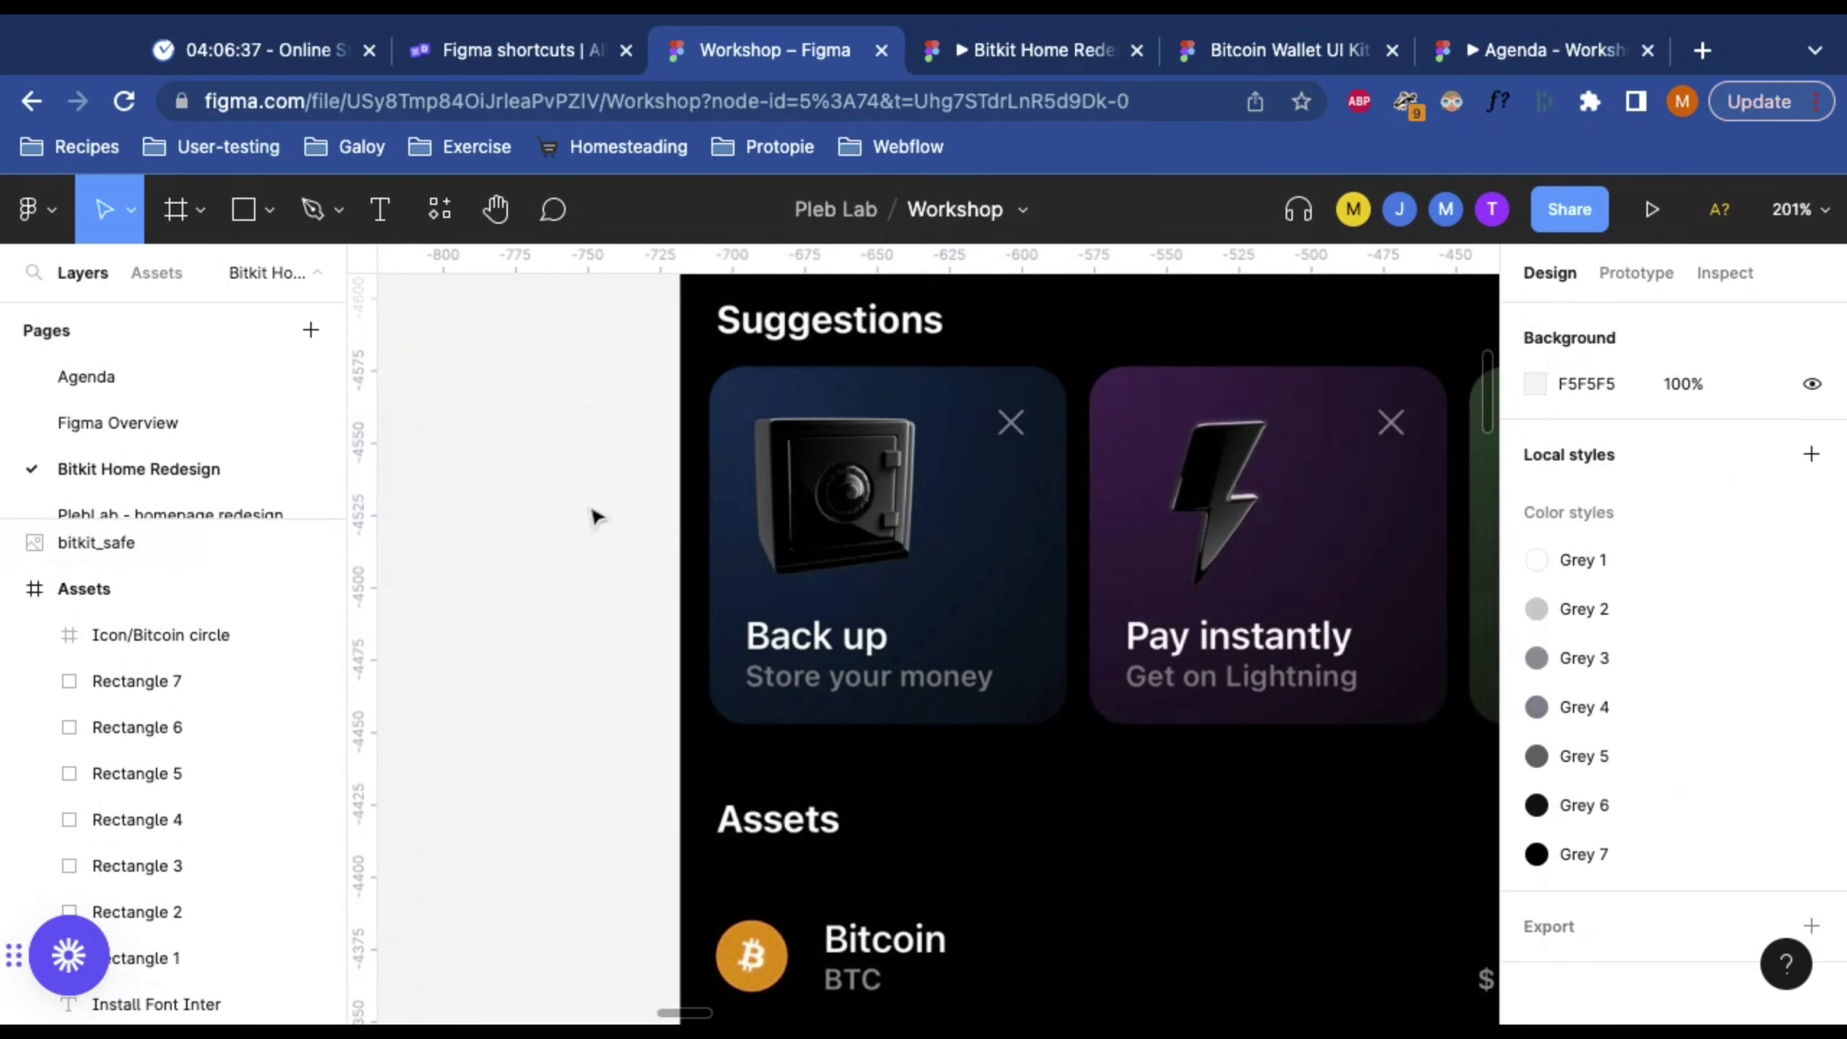
{"action": "left_click", "coordinate": [850, 465]}
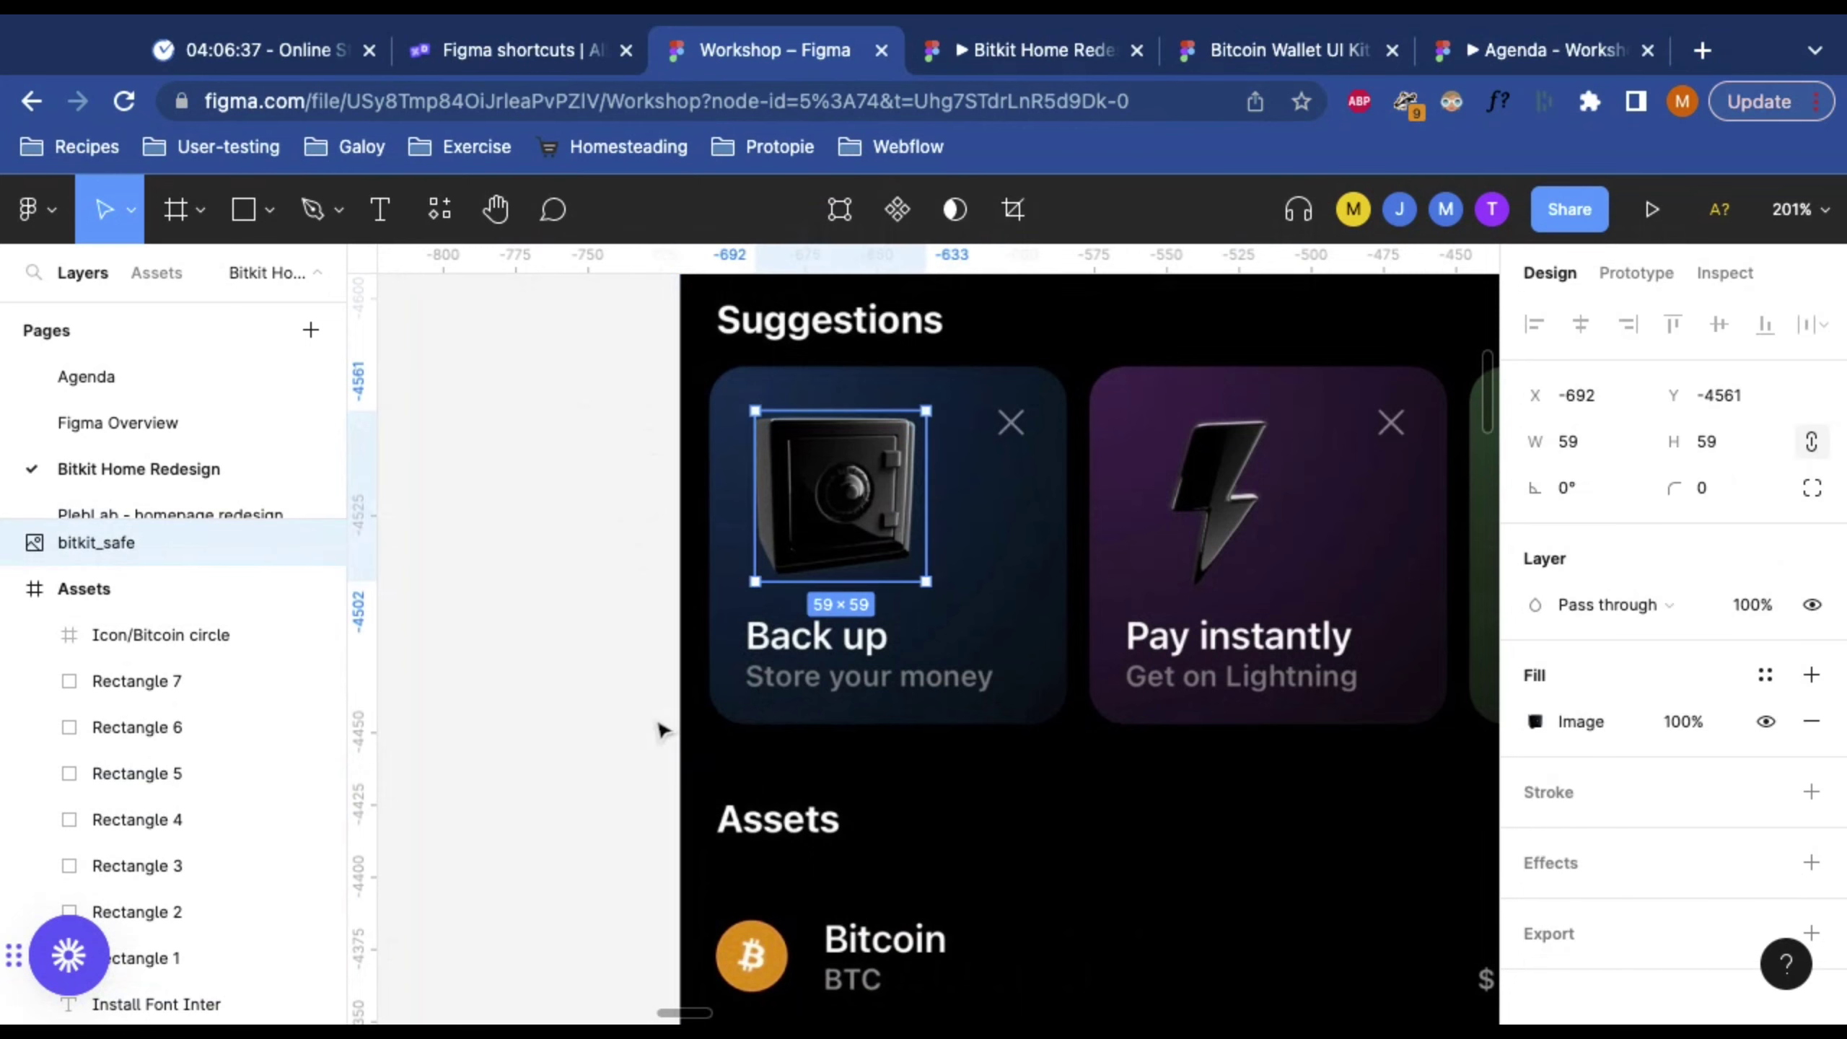
{"action": "scroll", "coordinate": [701, 680], "scroll_direction": "down", "scroll_amount": 4}
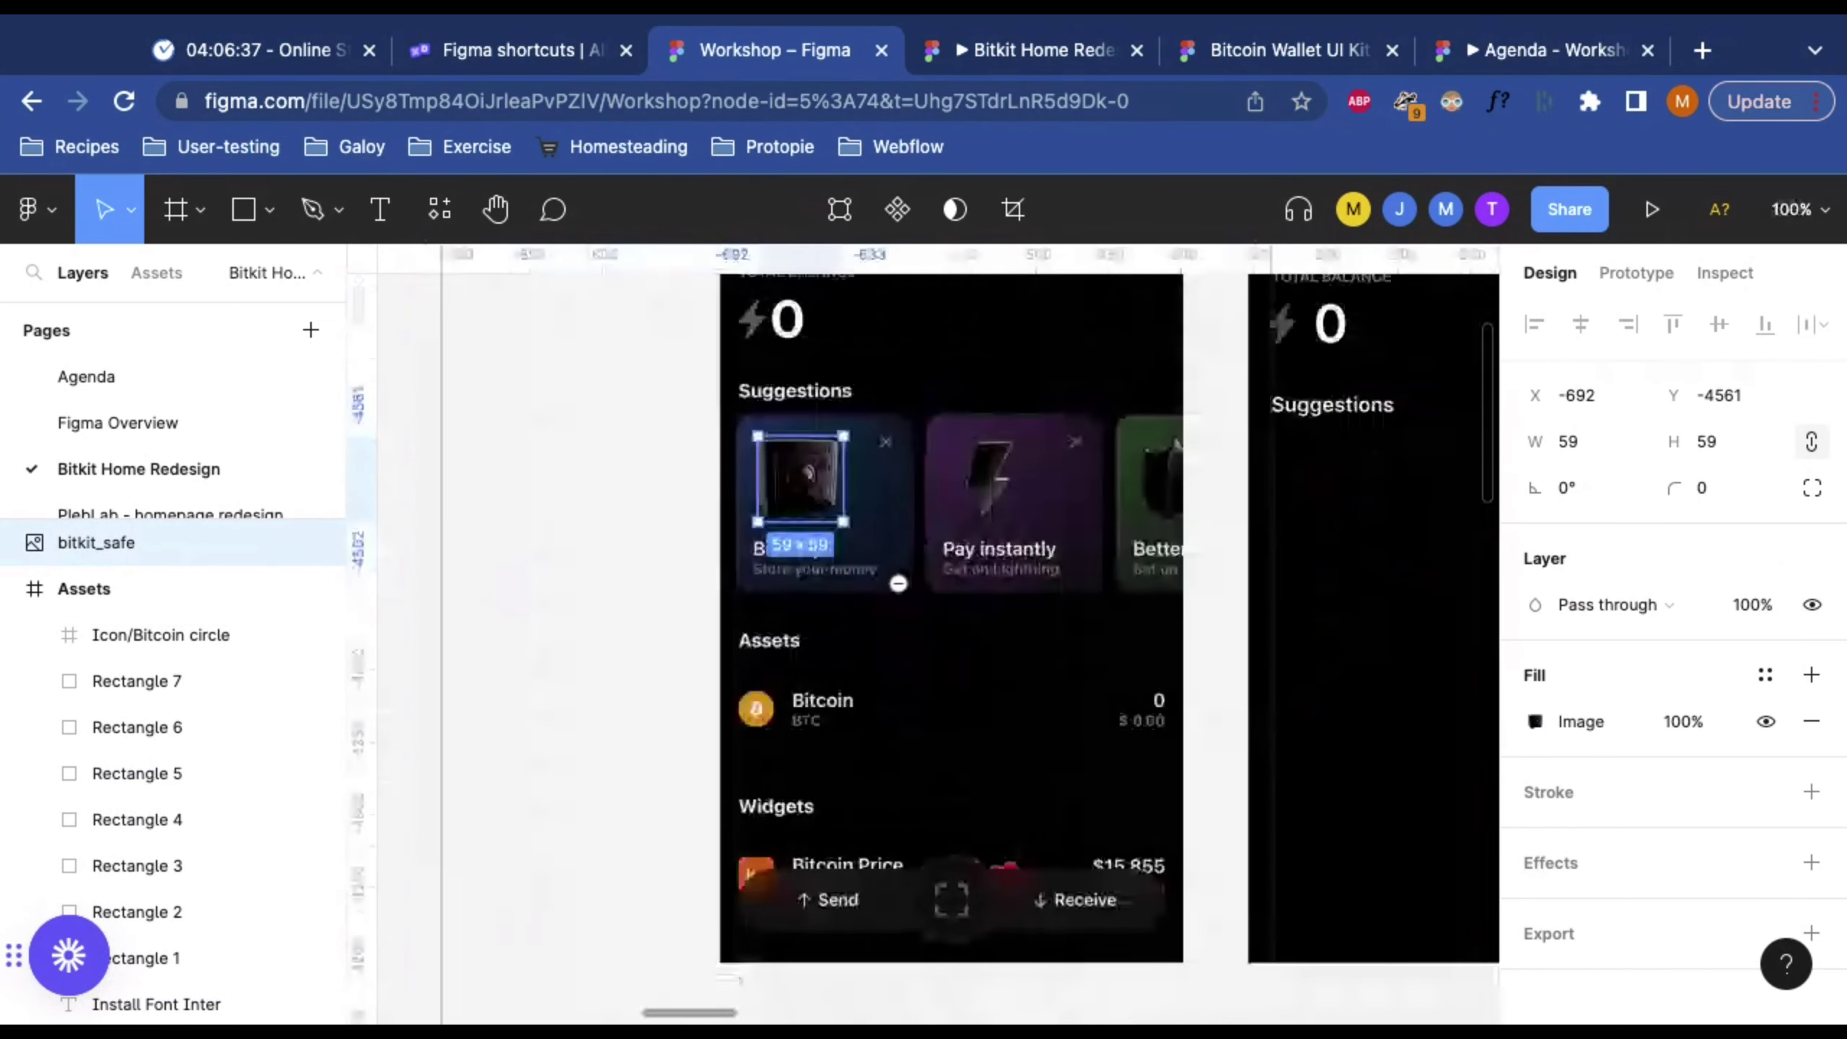
{"action": "scroll", "coordinate": [812, 596], "scroll_direction": "up", "scroll_amount": 5}
{"action": "scroll", "coordinate": [788, 647], "scroll_direction": "down", "scroll_amount": 5}
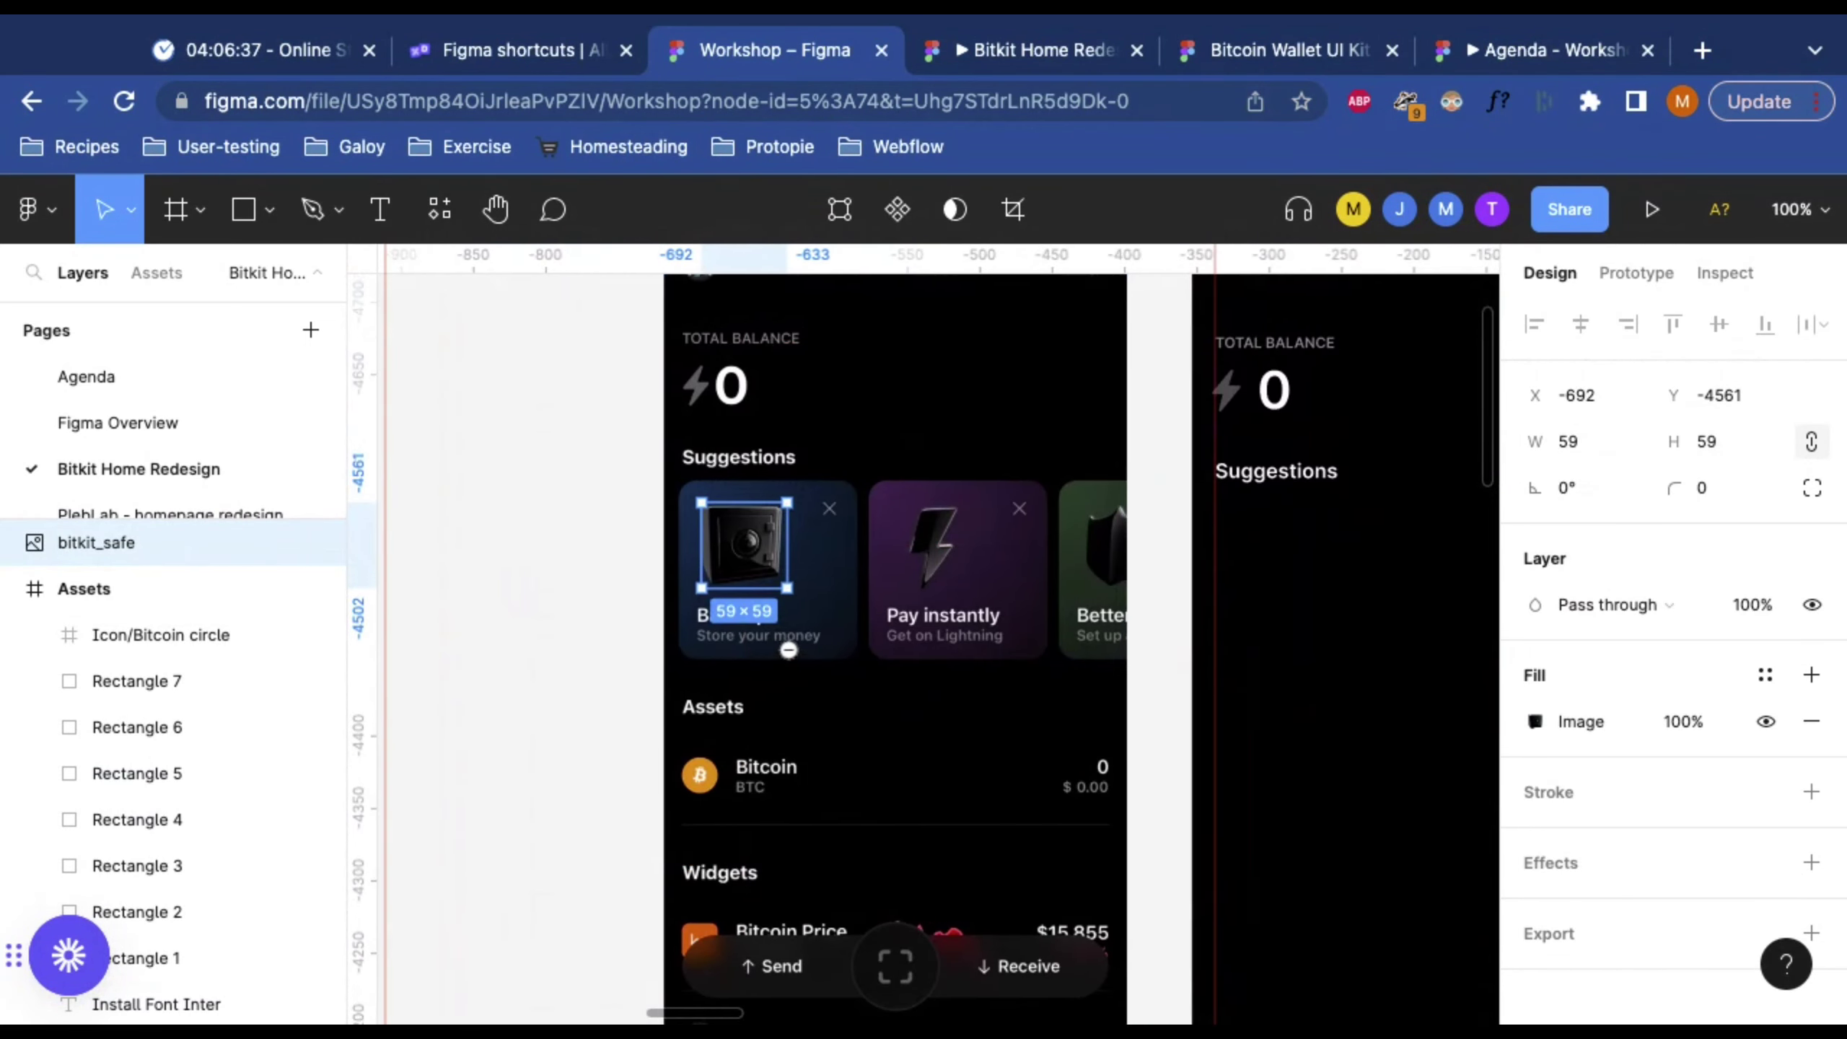
{"action": "scroll", "coordinate": [595, 630], "scroll_direction": "up", "scroll_amount": 5}
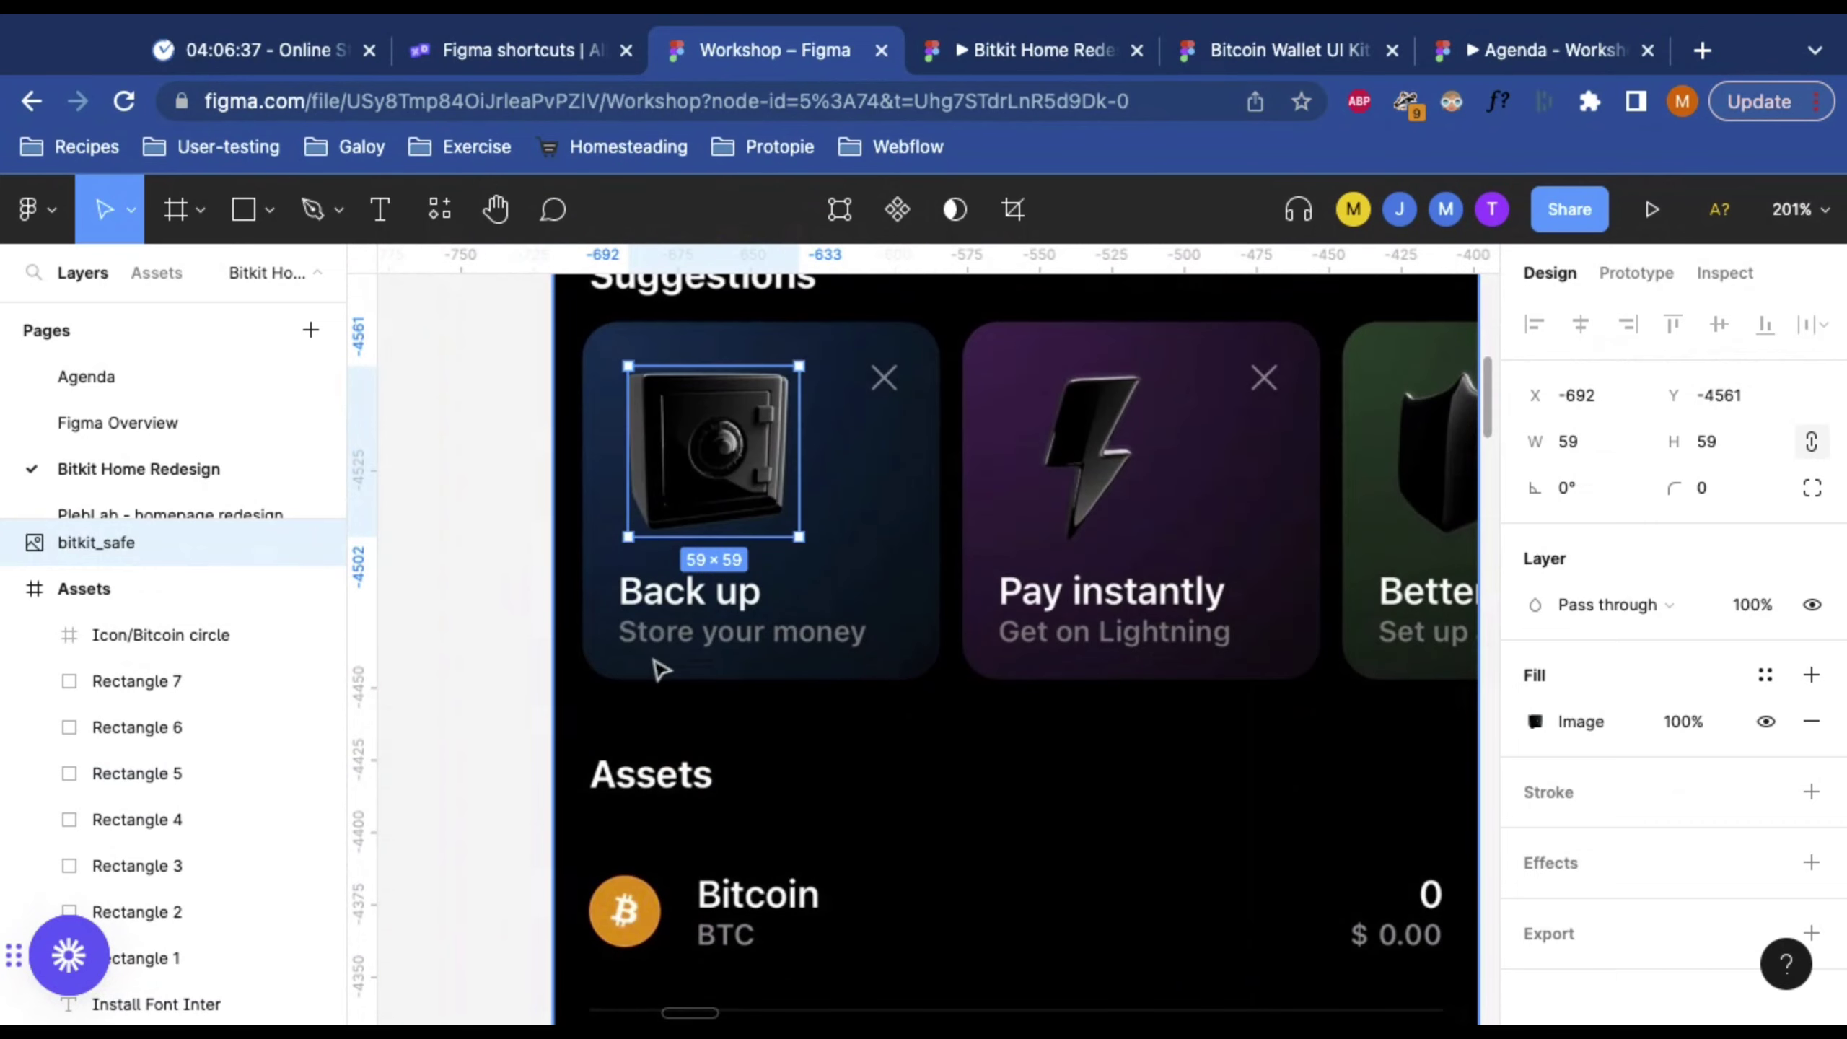
{"action": "scroll", "coordinate": [660, 672], "scroll_direction": "up", "scroll_amount": 2}
{"action": "left_click", "coordinate": [431, 550]}
{"action": "scroll", "coordinate": [561, 542], "scroll_direction": "down", "scroll_amount": 5}
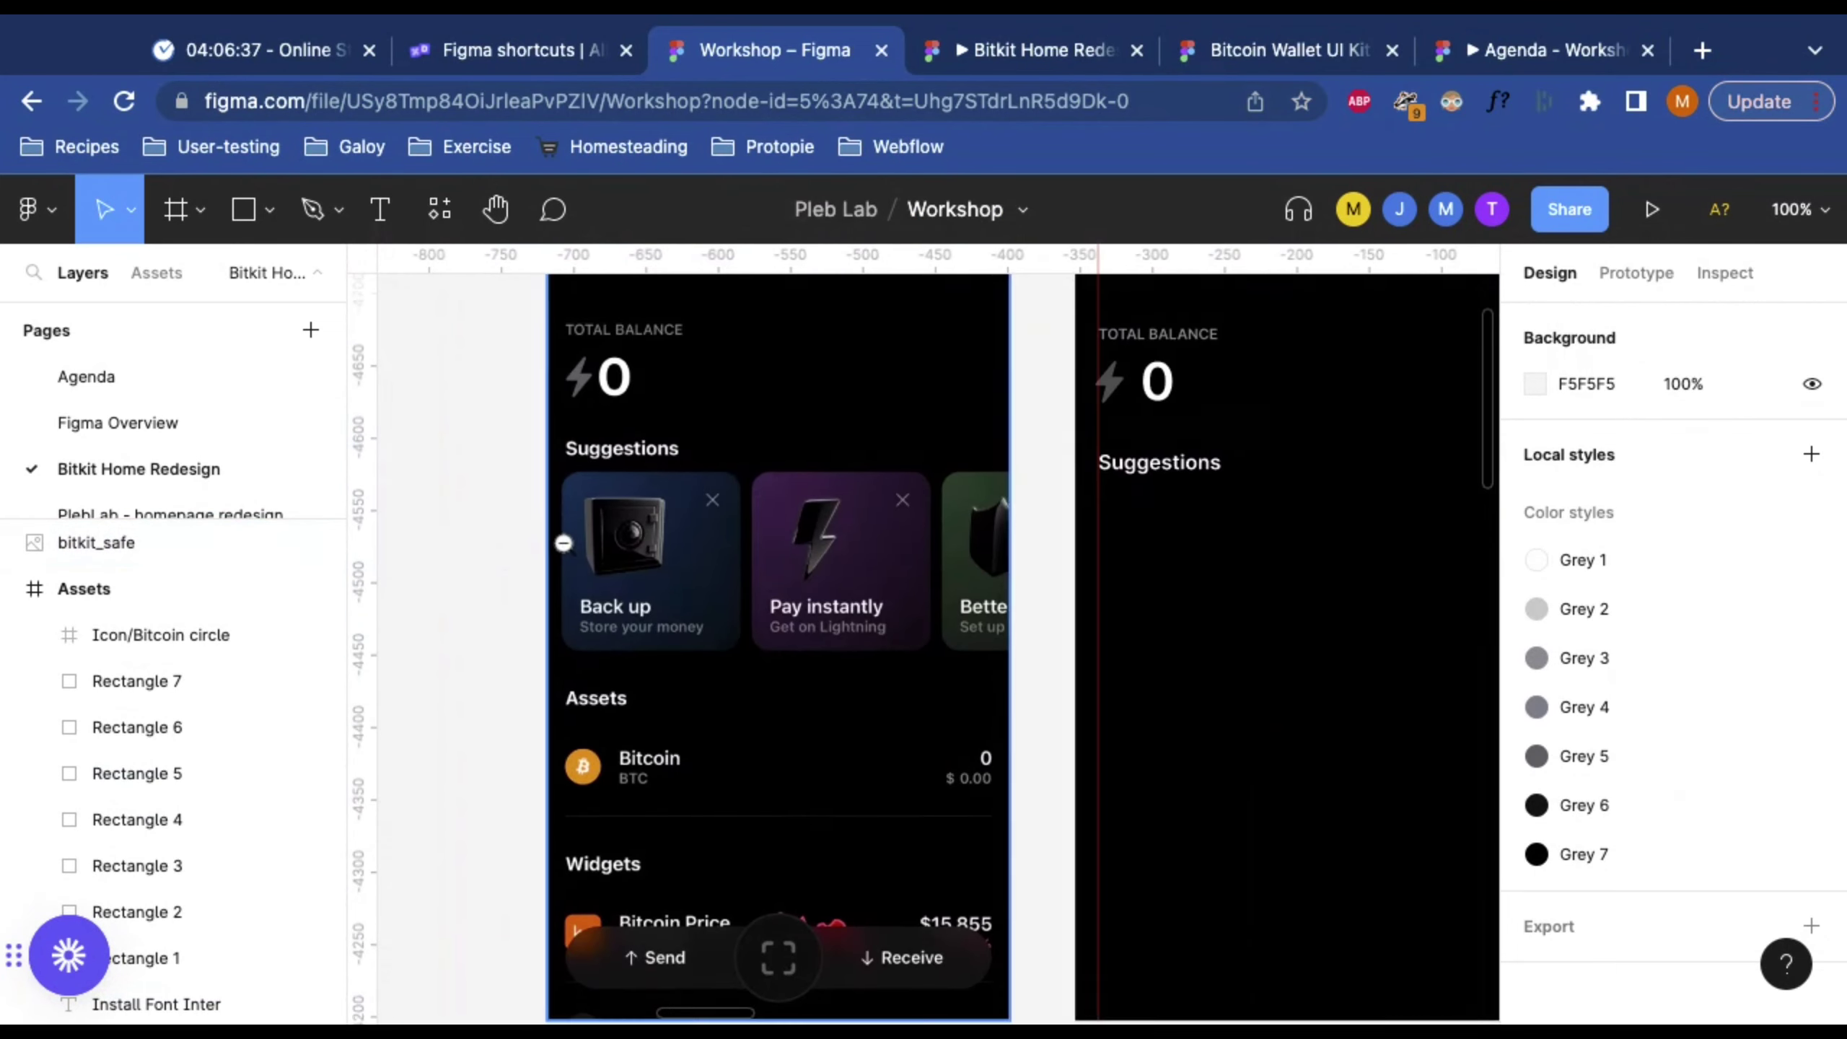
{"action": "scroll", "coordinate": [561, 542], "scroll_direction": "down", "scroll_amount": 3}
{"action": "scroll", "coordinate": [564, 542], "scroll_direction": "up", "scroll_amount": 3}
{"action": "scroll", "coordinate": [563, 542], "scroll_direction": "up", "scroll_amount": 1}
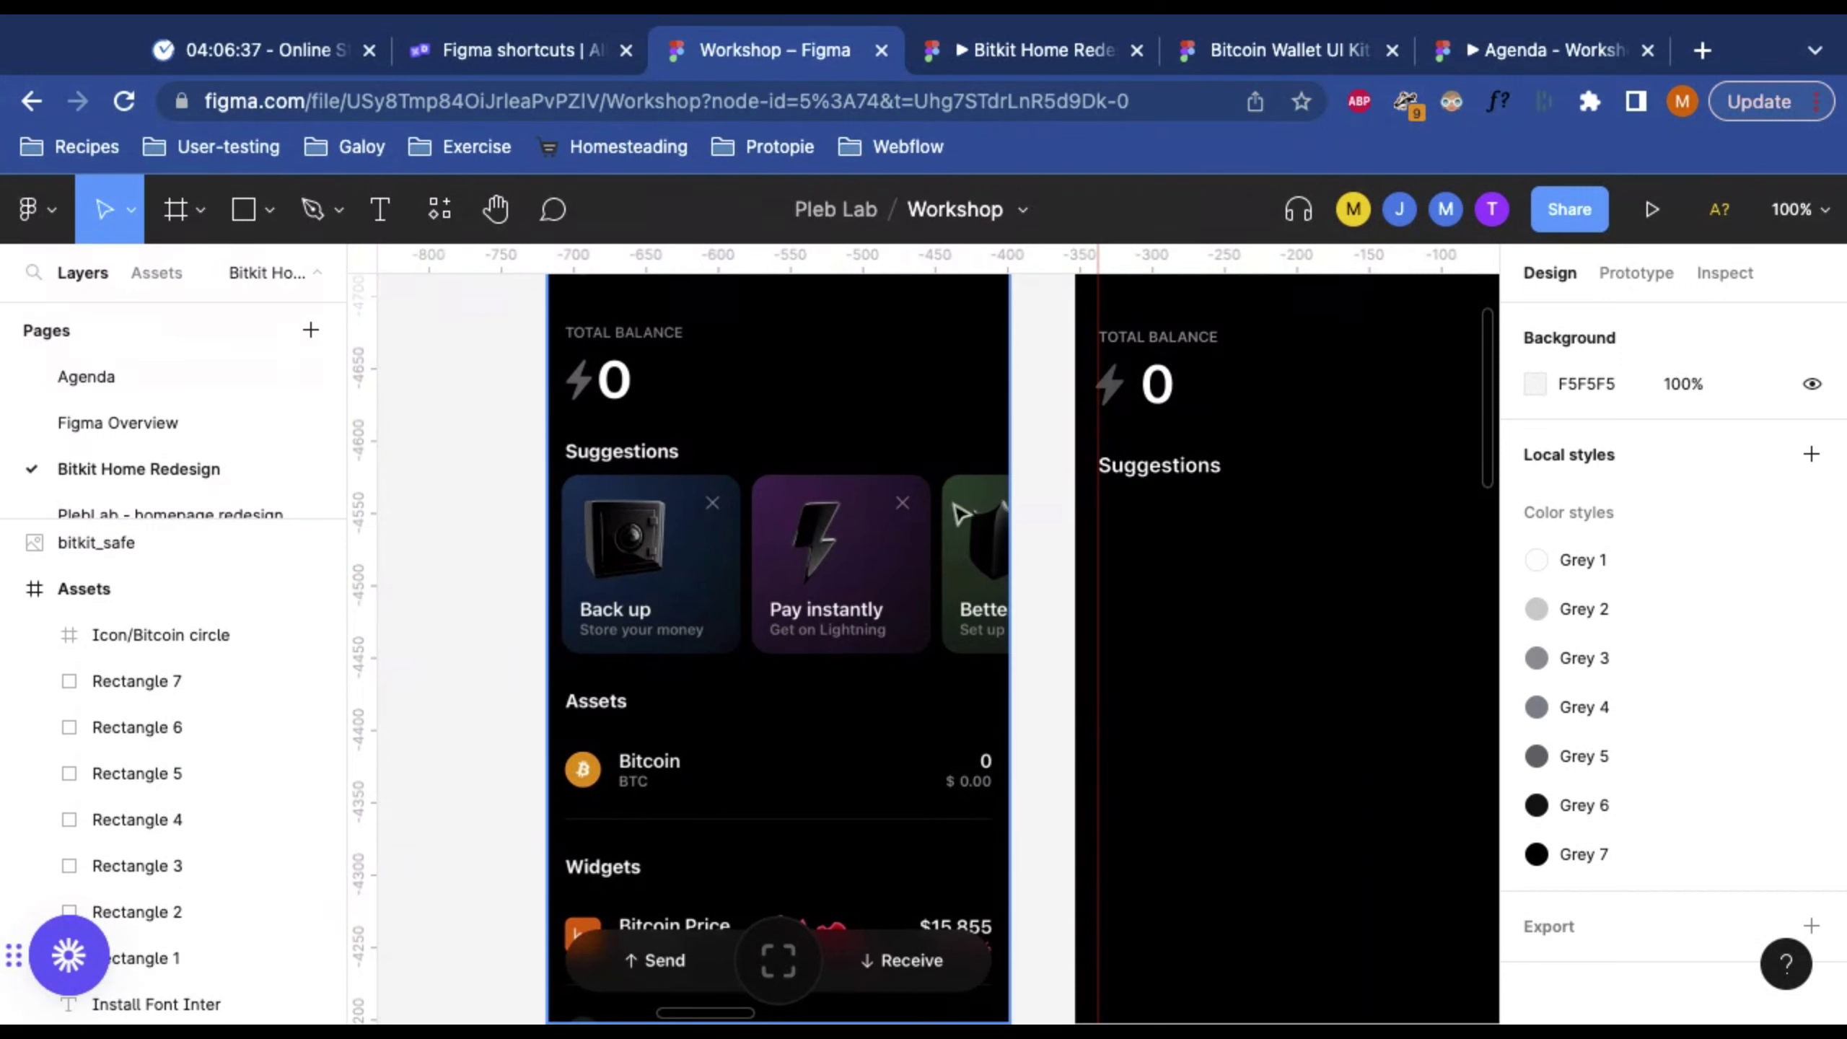
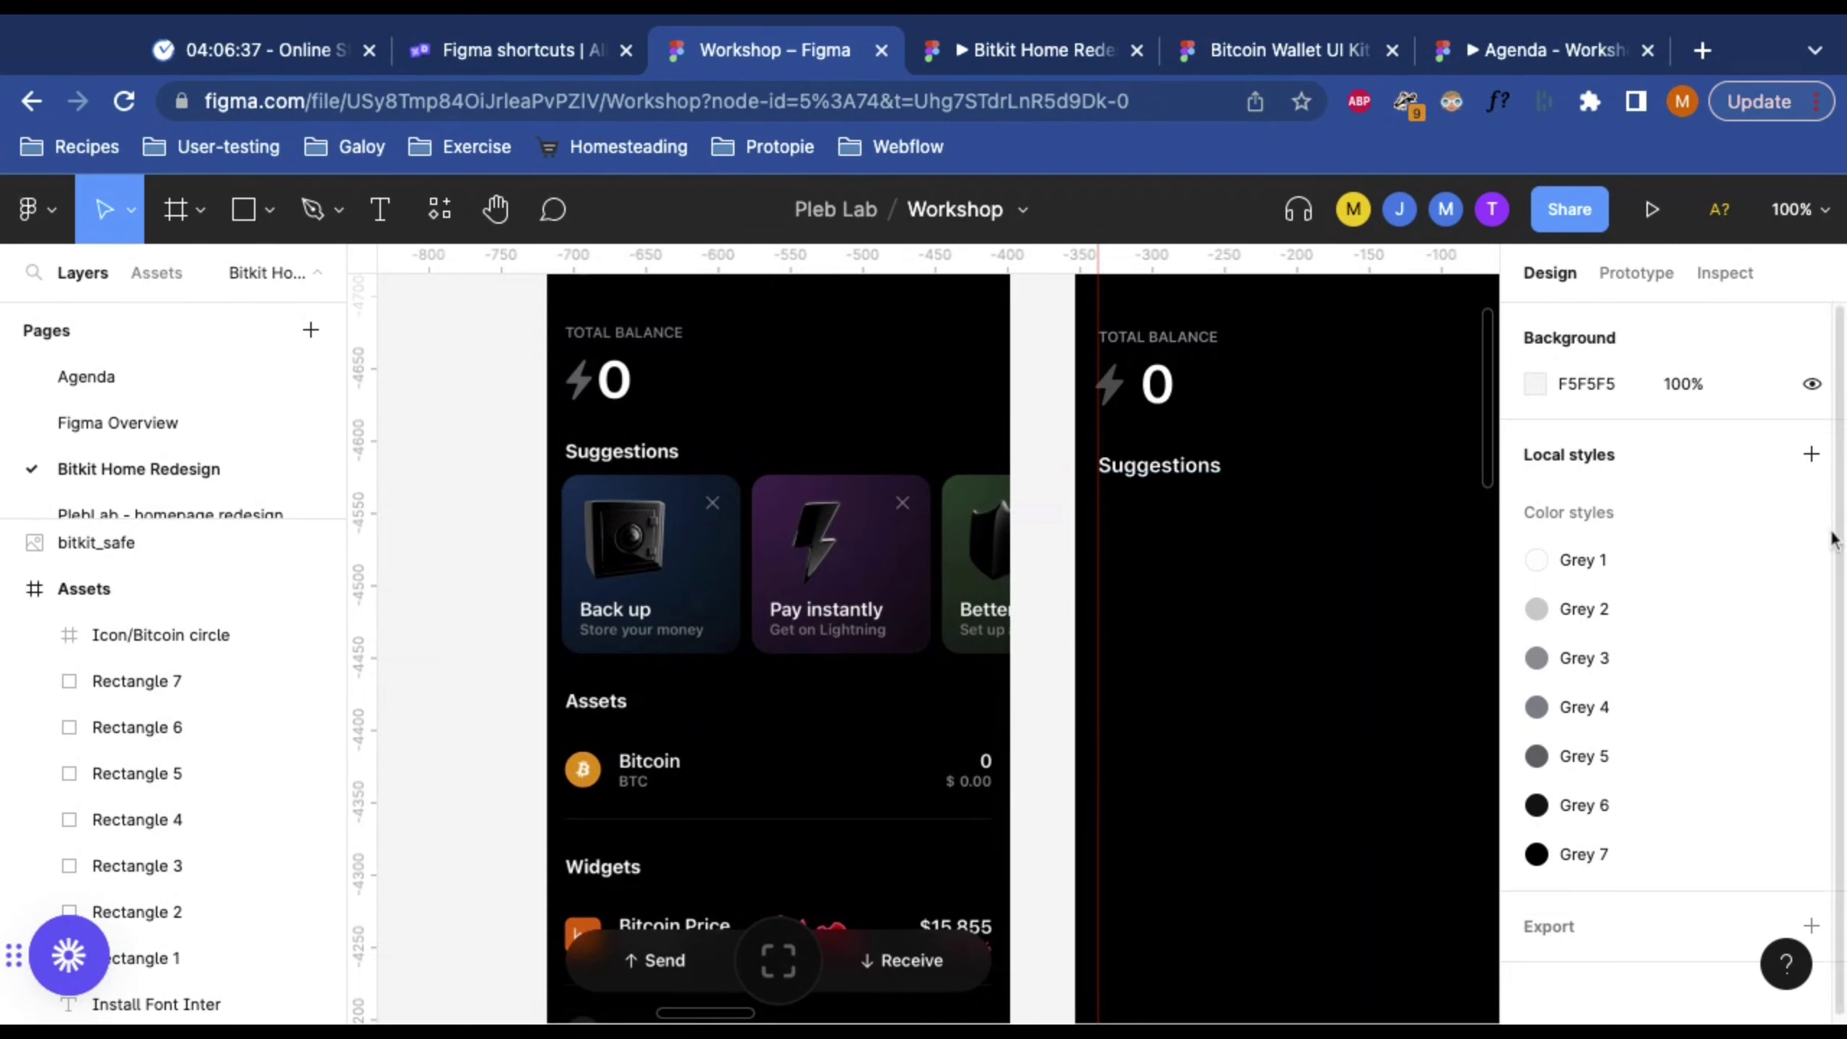
Step: Create a text style named '14px Semi Bold' from the Suggestions heading's type
{"action": "left_click", "coordinate": [1163, 478]}
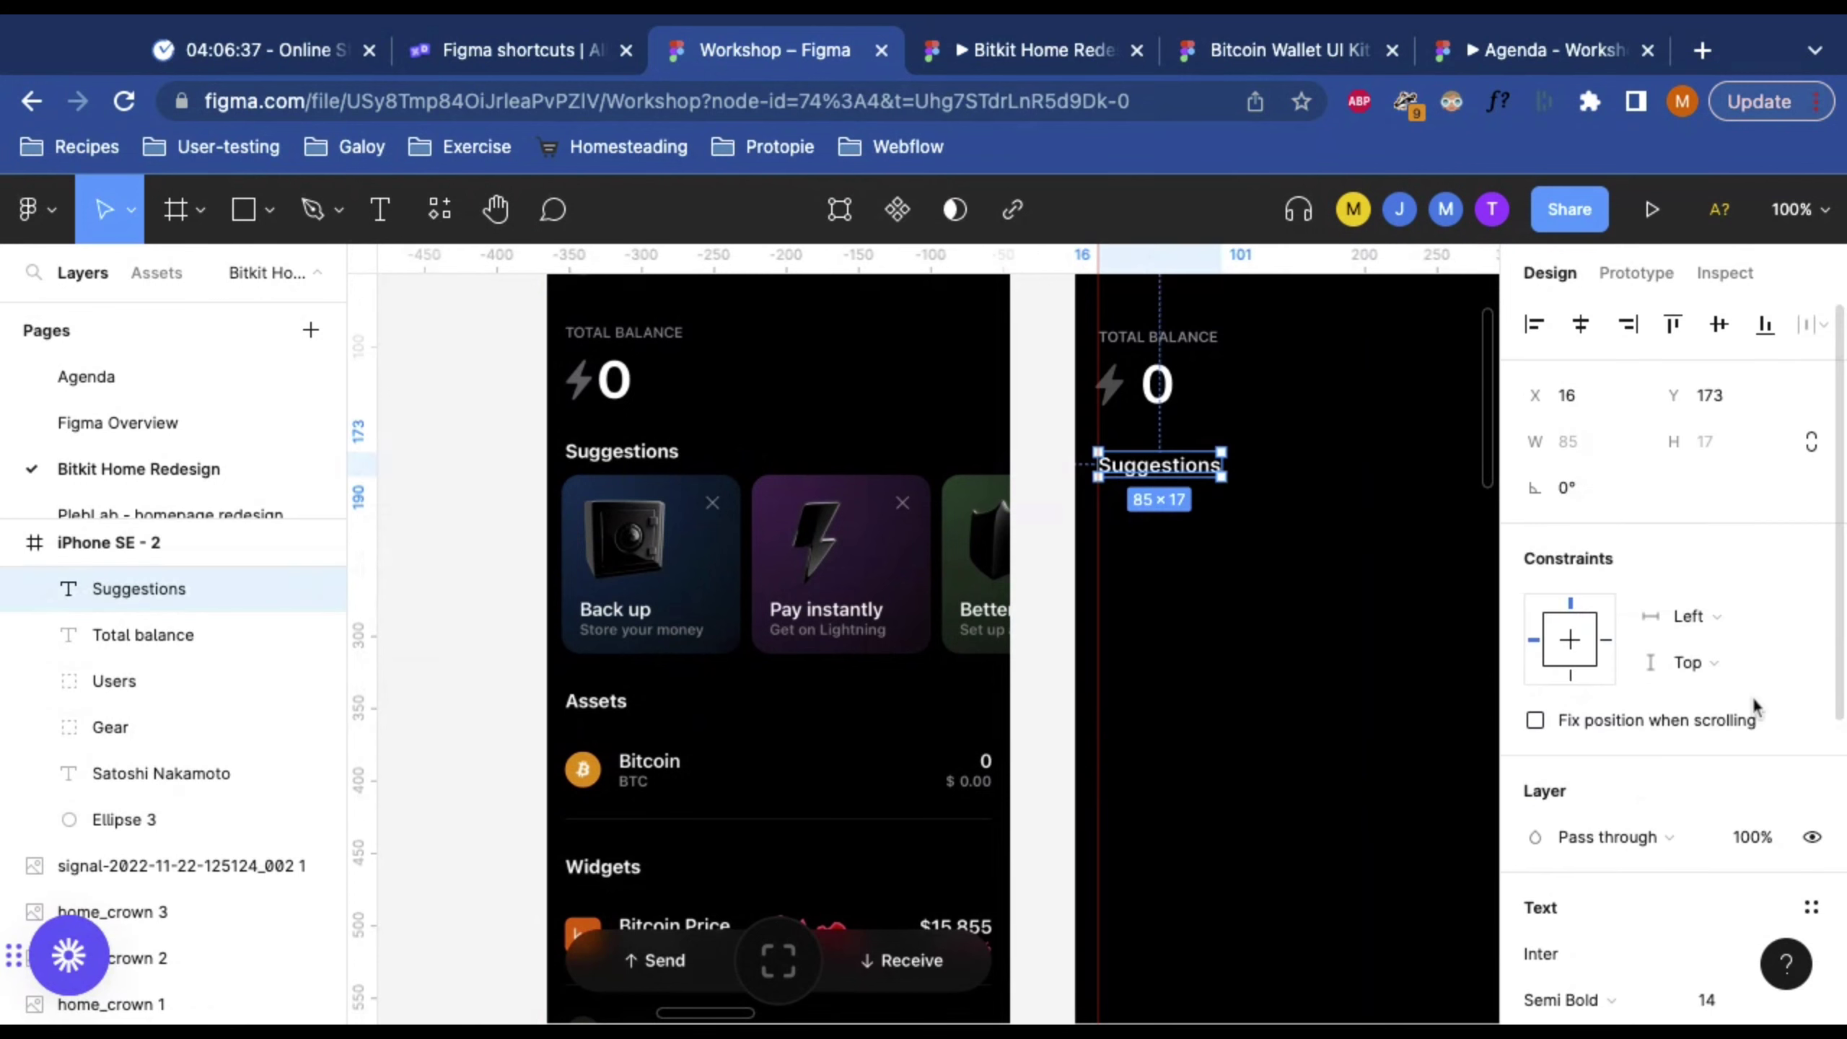
{"action": "scroll", "coordinate": [1755, 705], "scroll_direction": "down", "scroll_amount": 6}
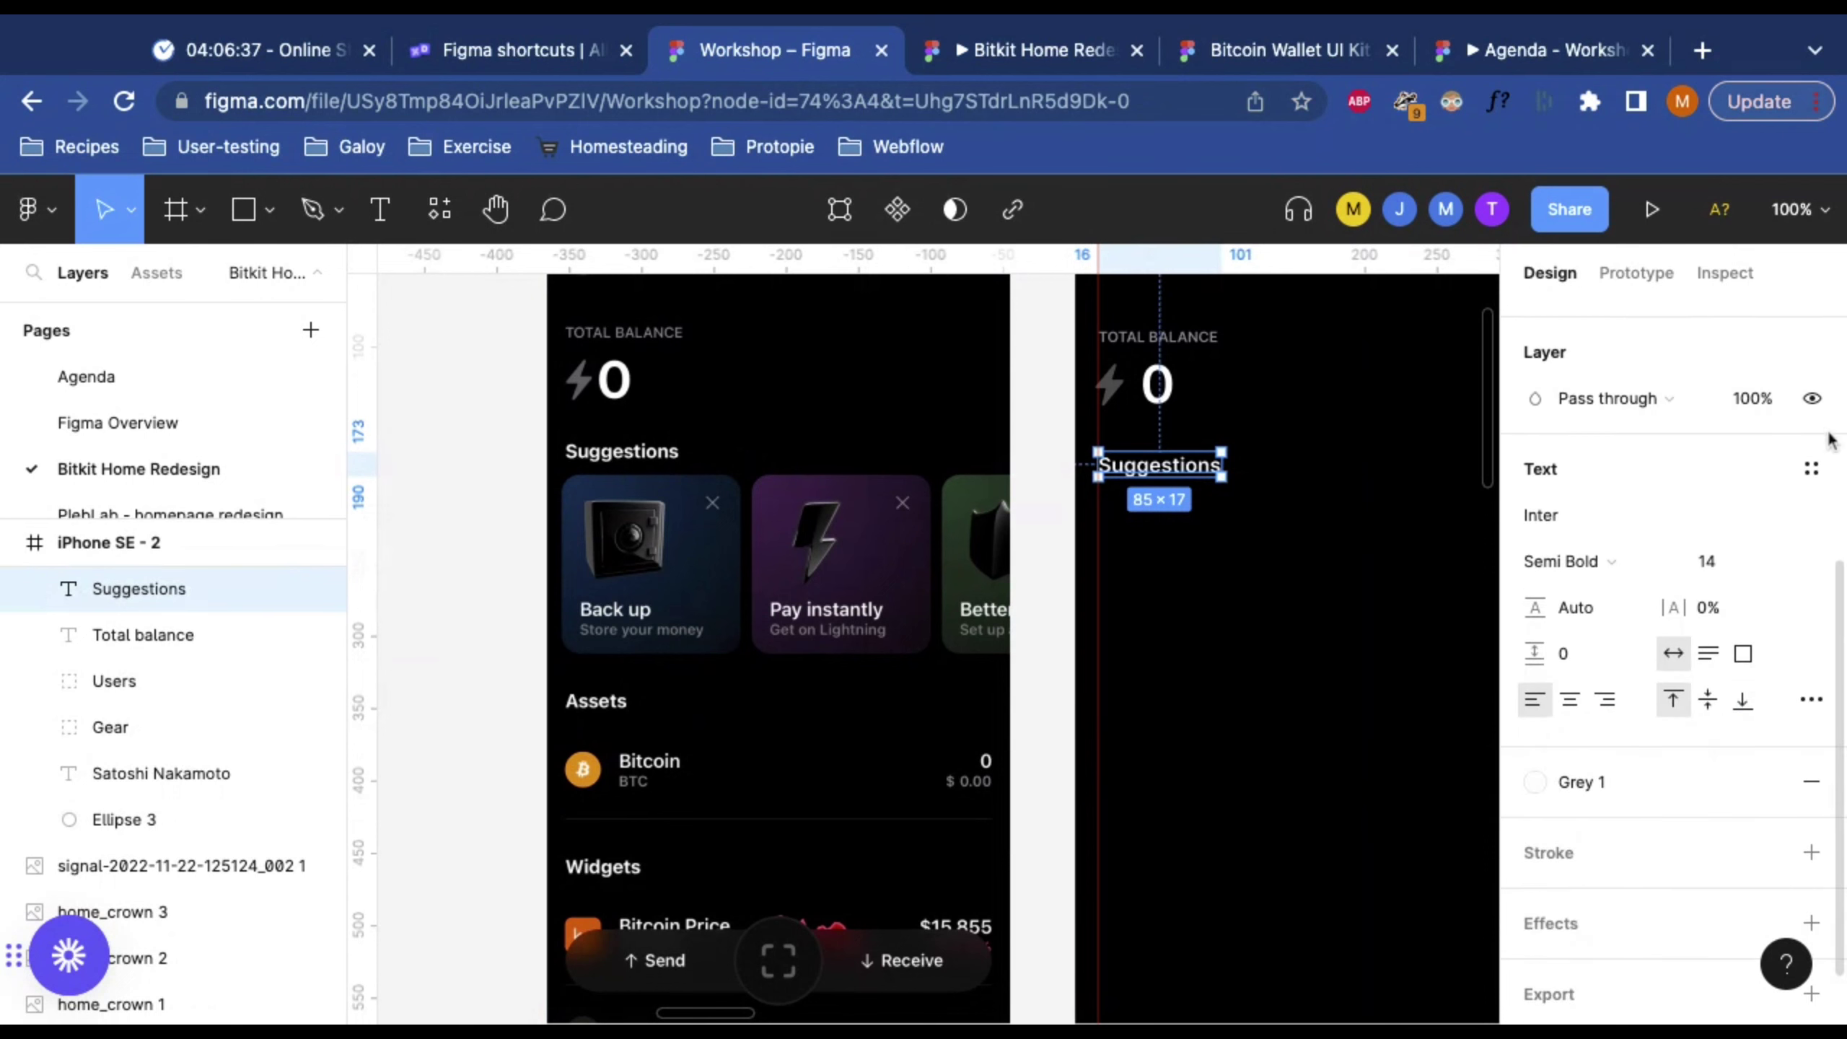
{"action": "left_click", "coordinate": [1812, 471]}
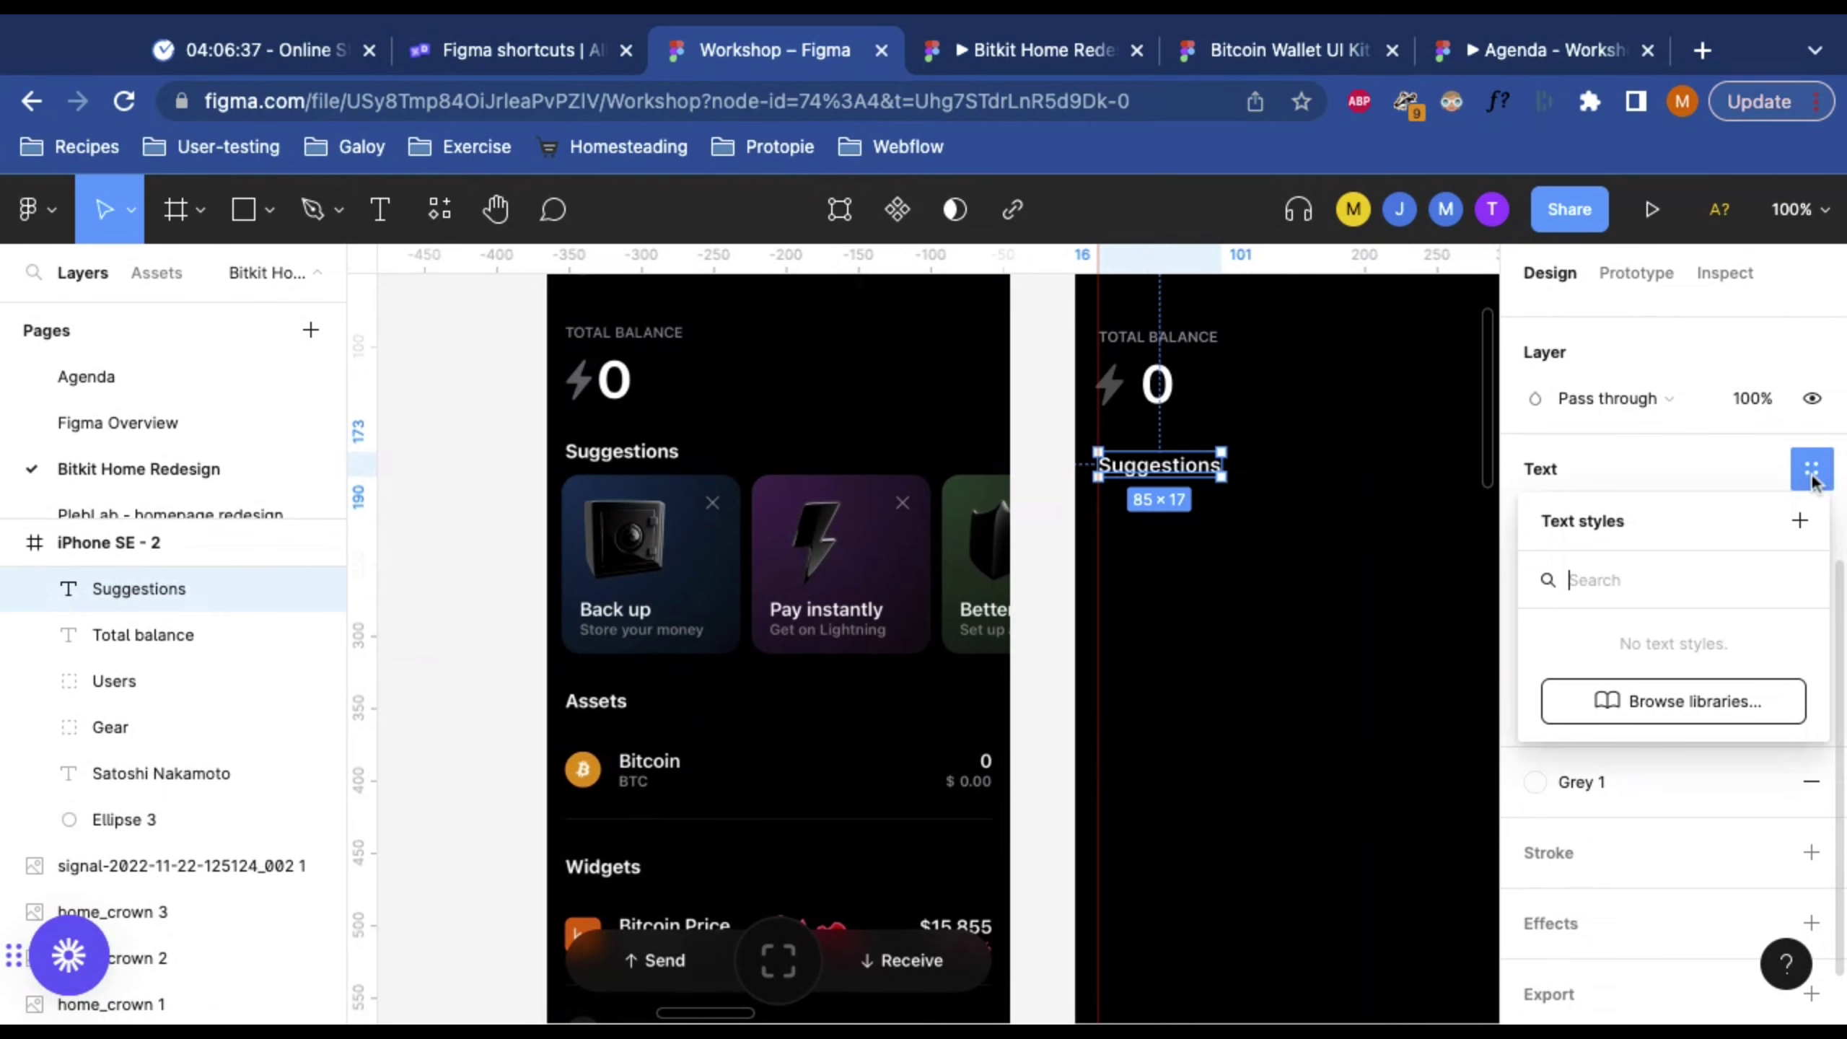
{"action": "left_click", "coordinate": [1799, 520]}
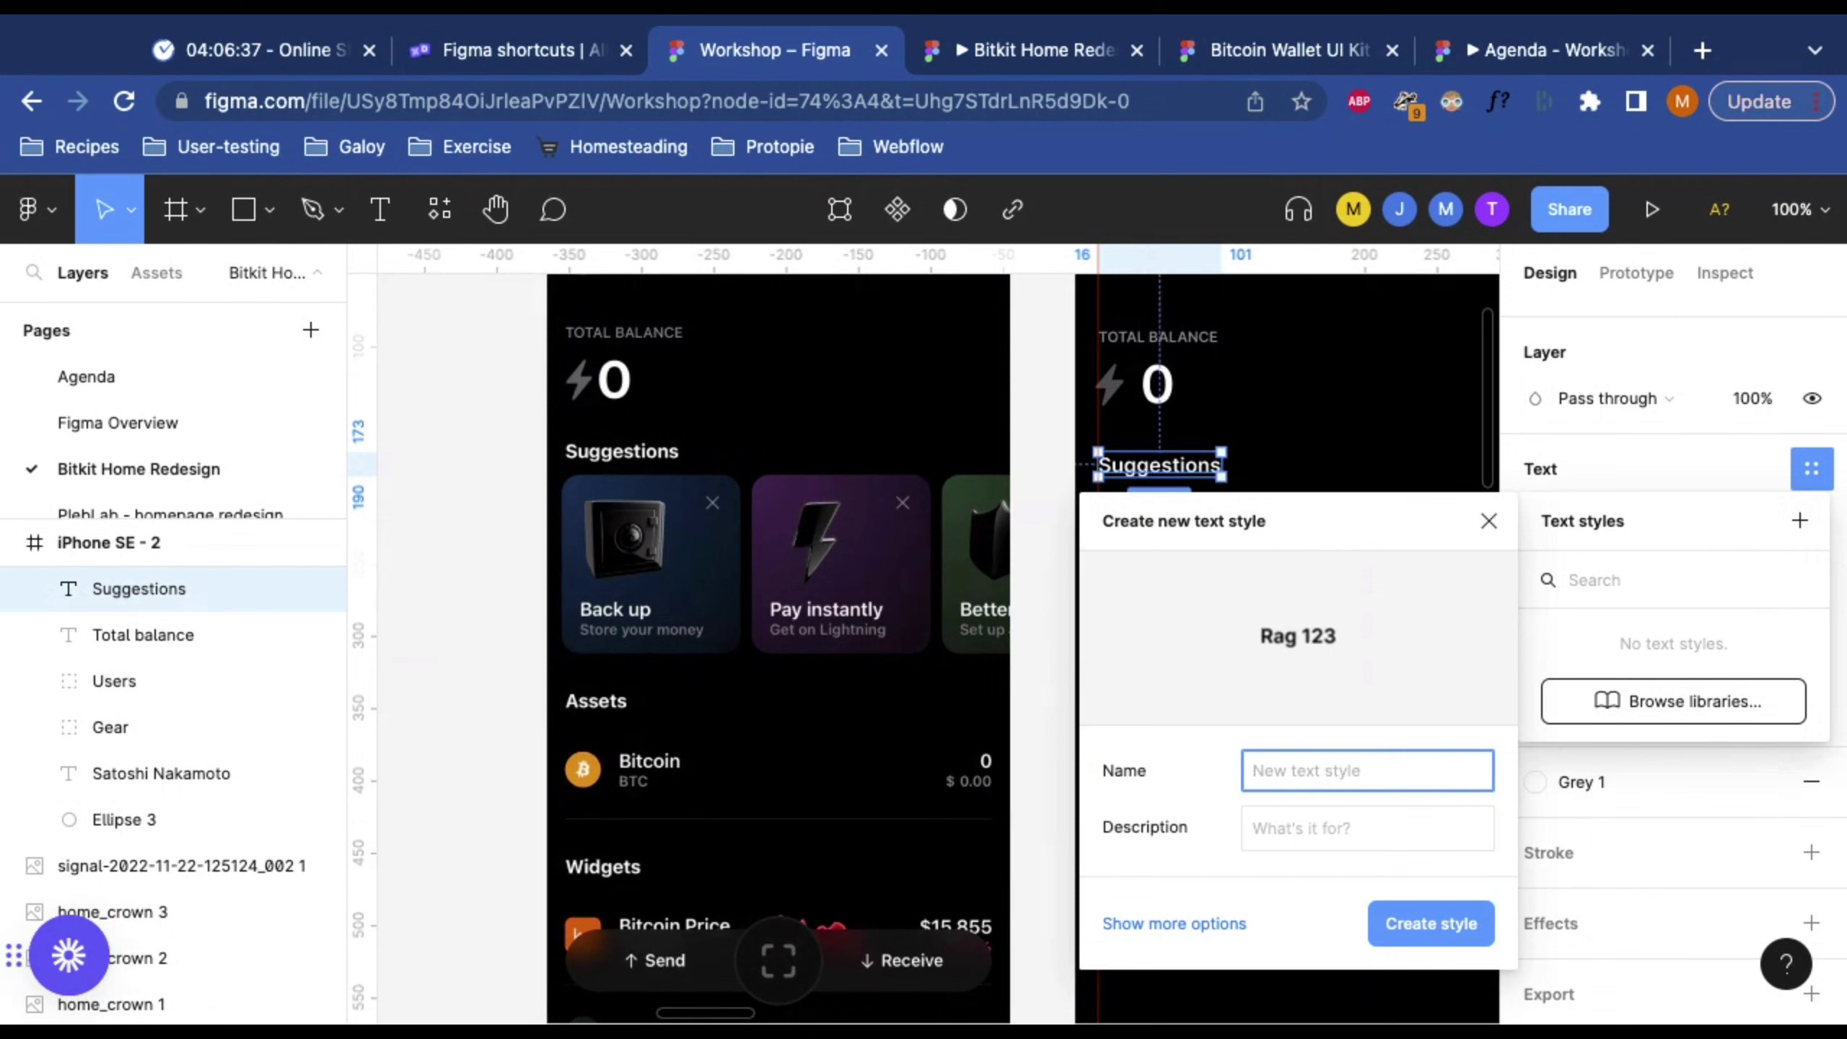
{"action": "type", "text": "Pa"}
{"action": "key", "text": "BackSpace"}
{"action": "key", "text": "BackSpace"}
{"action": "type", "text": "14"}
{"action": "left_click", "coordinate": [1423, 924]}
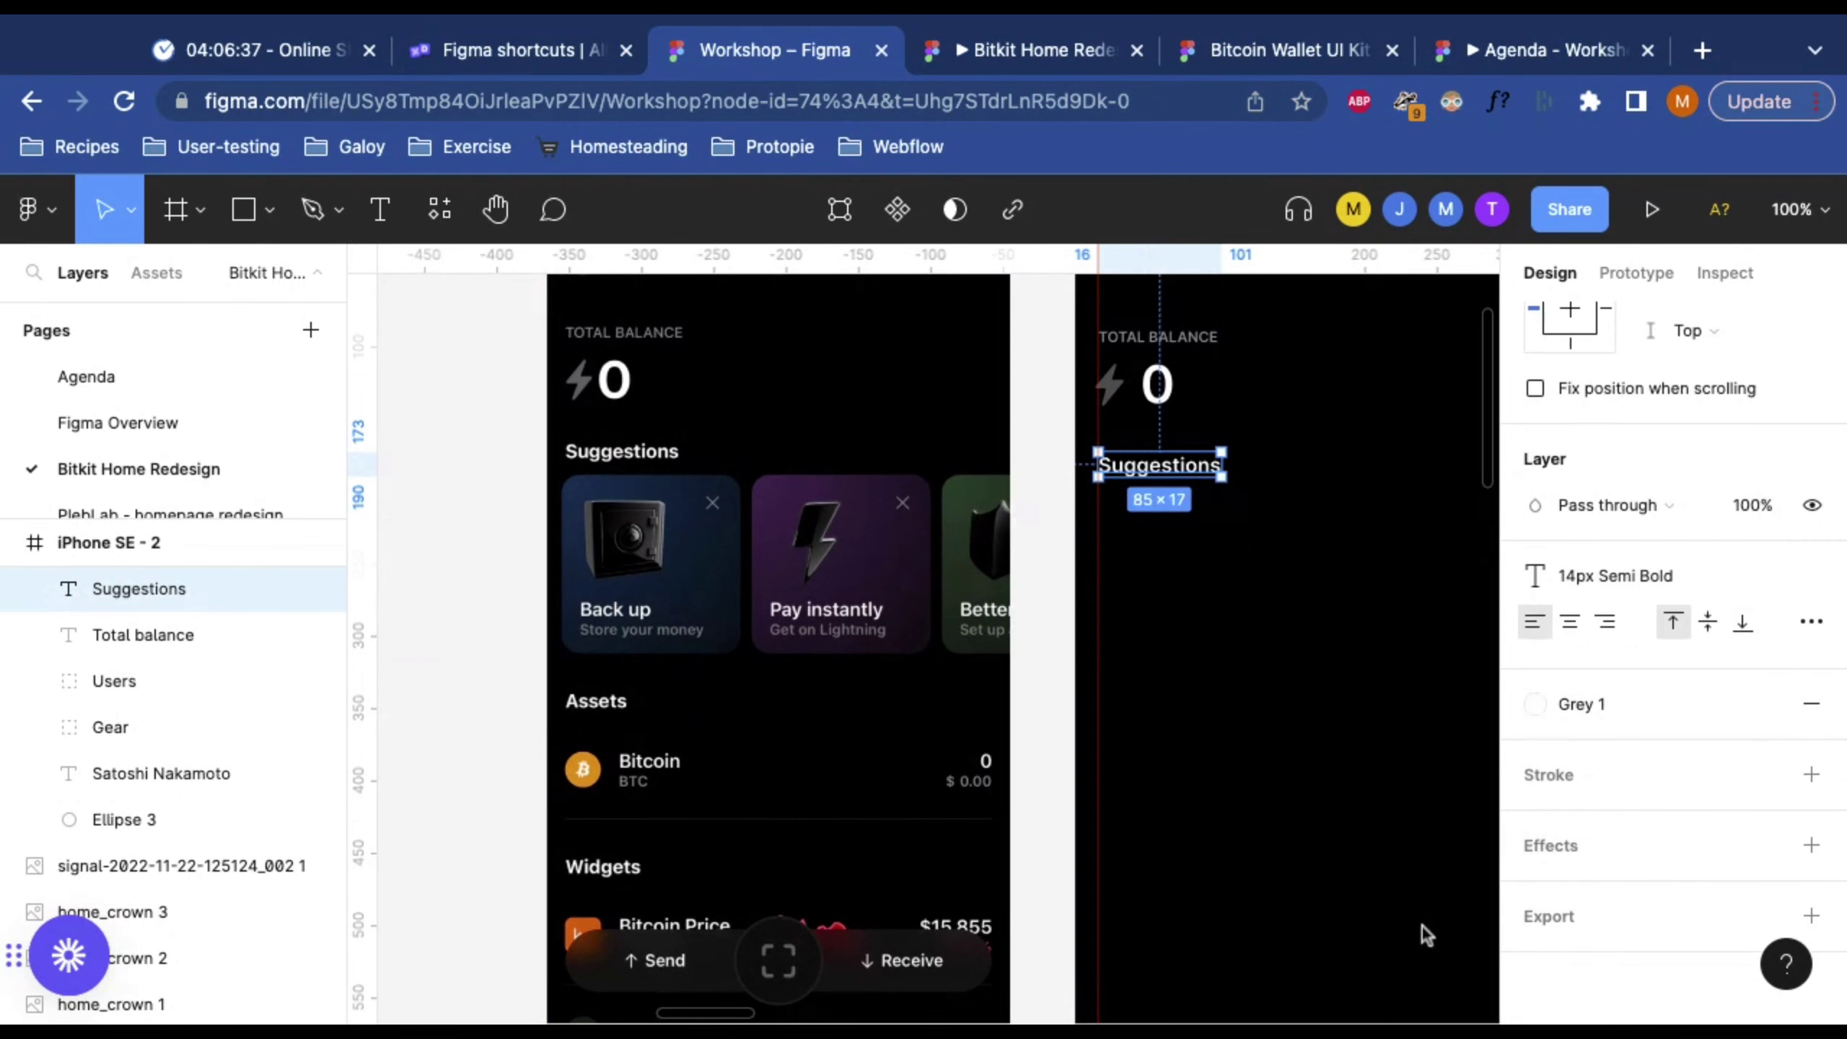
Step: Draw a text box below the first suggestion card for the Back up label
{"action": "left_click", "coordinate": [1055, 615]}
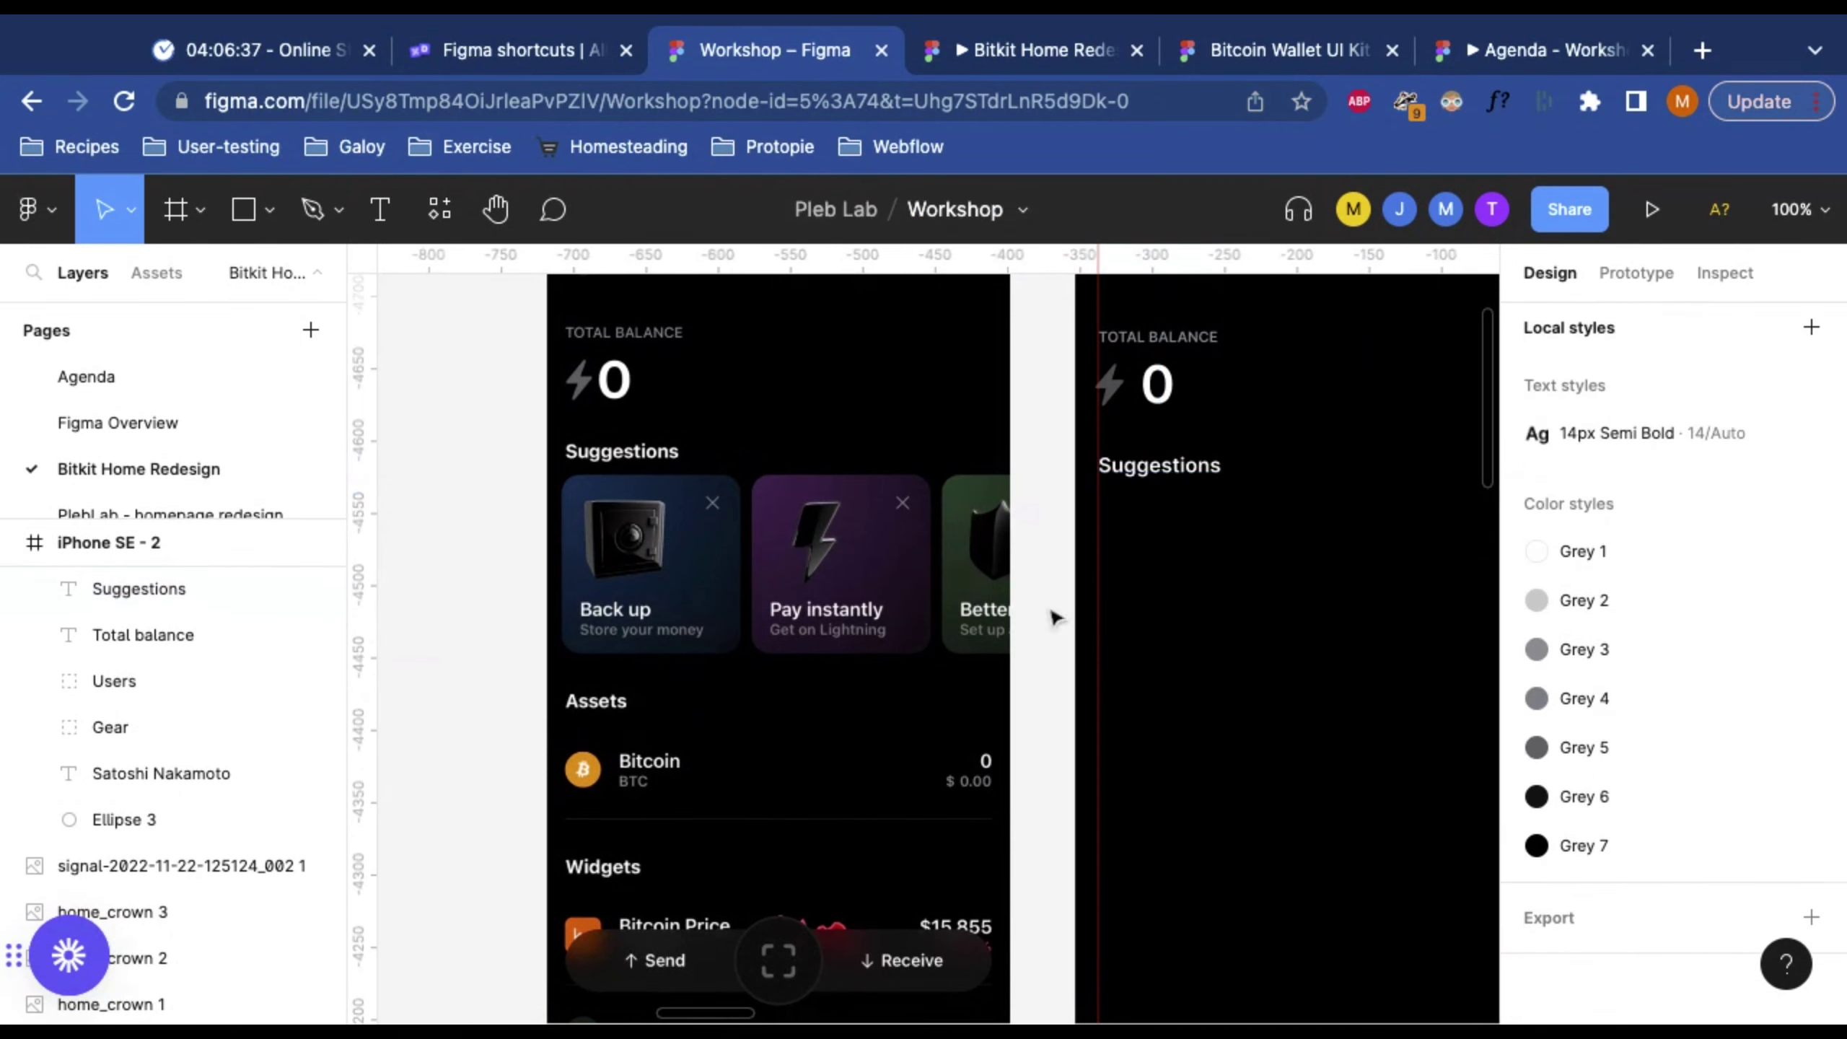
{"action": "left_click", "coordinate": [615, 557]}
{"action": "scroll", "coordinate": [597, 611], "scroll_direction": "up", "scroll_amount": 5}
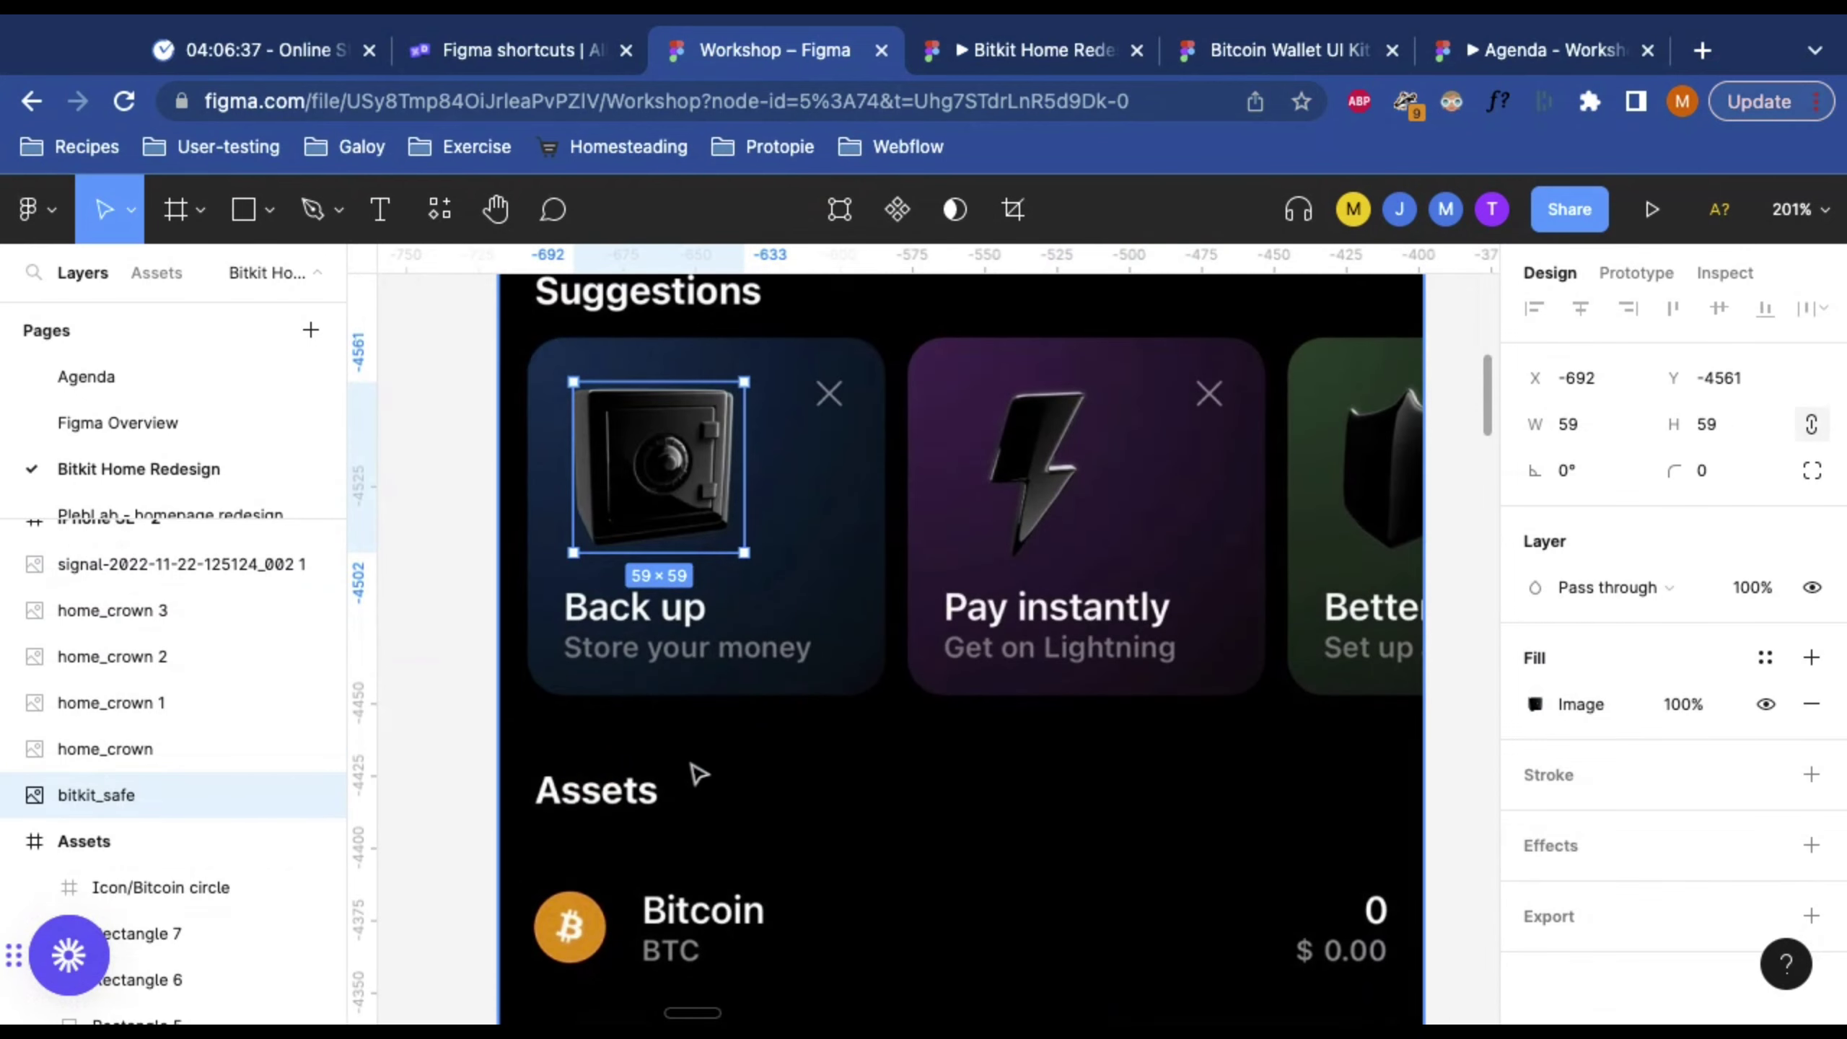
{"action": "key", "text": "t"}
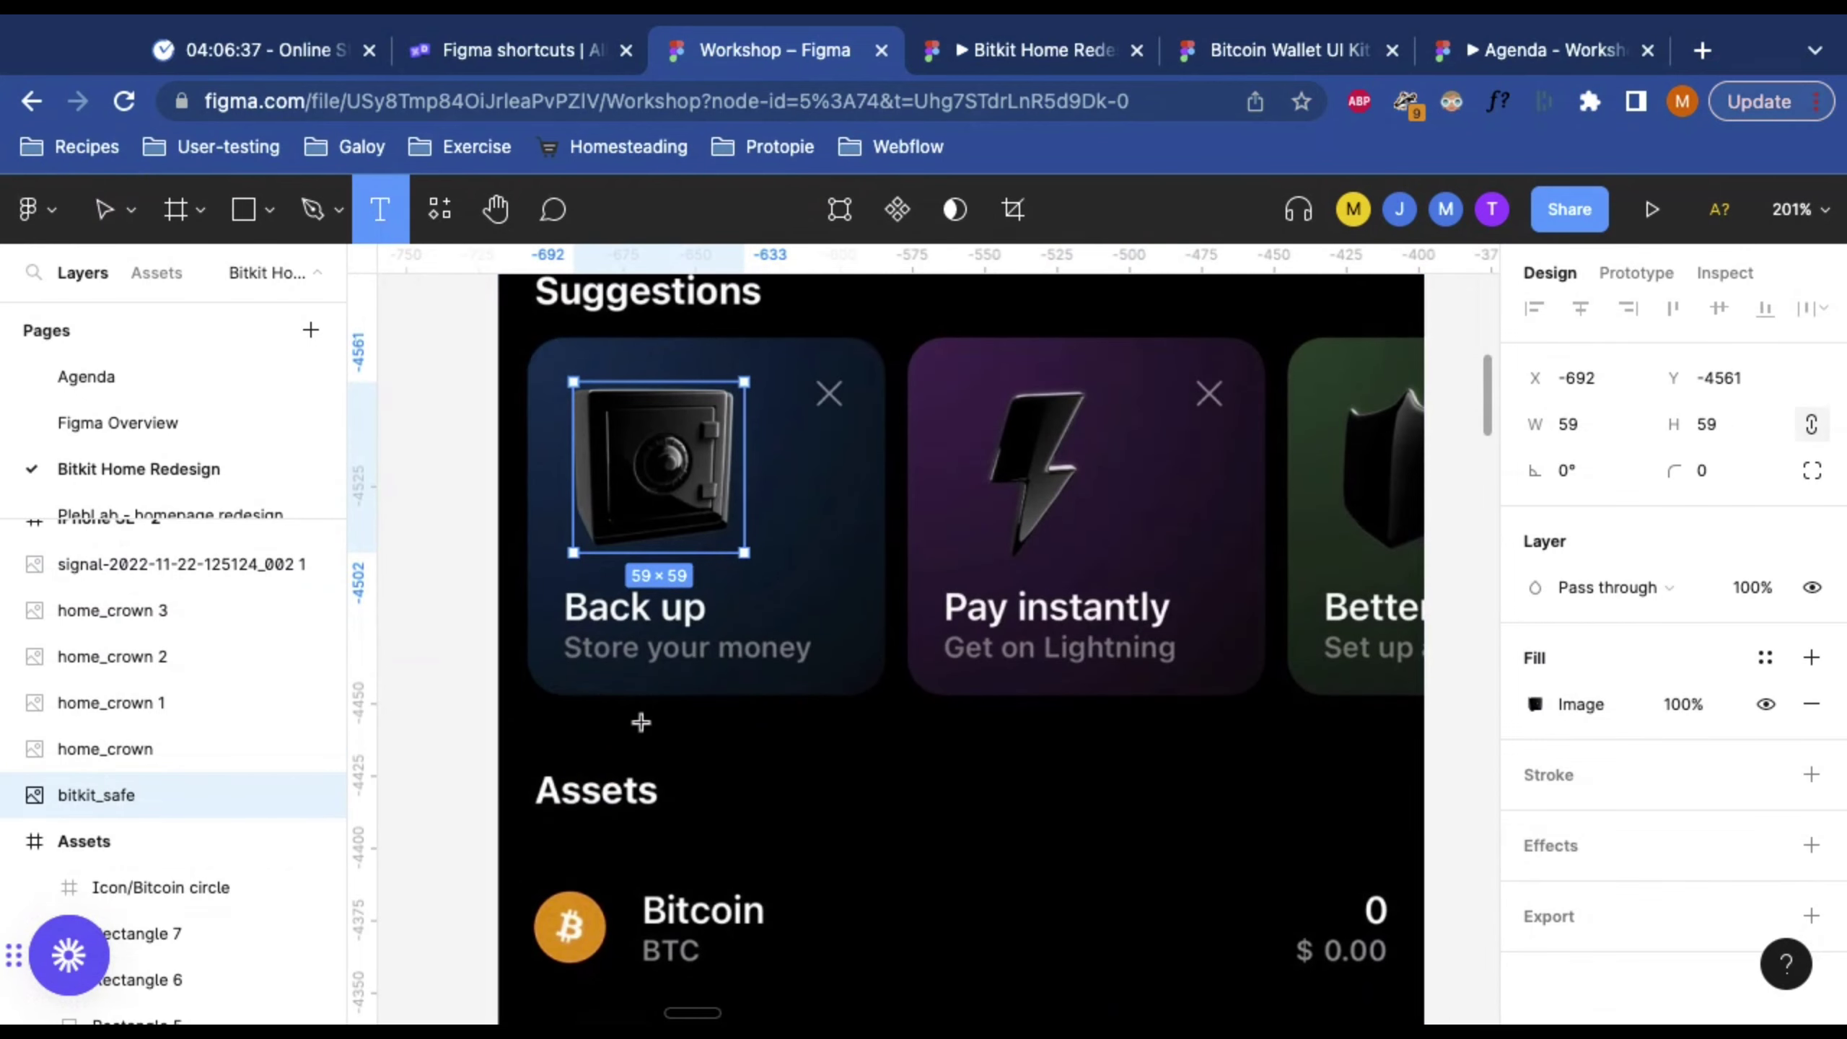
{"action": "left_click_drag", "start_coordinate": [572, 708], "coordinate": [907, 798]}
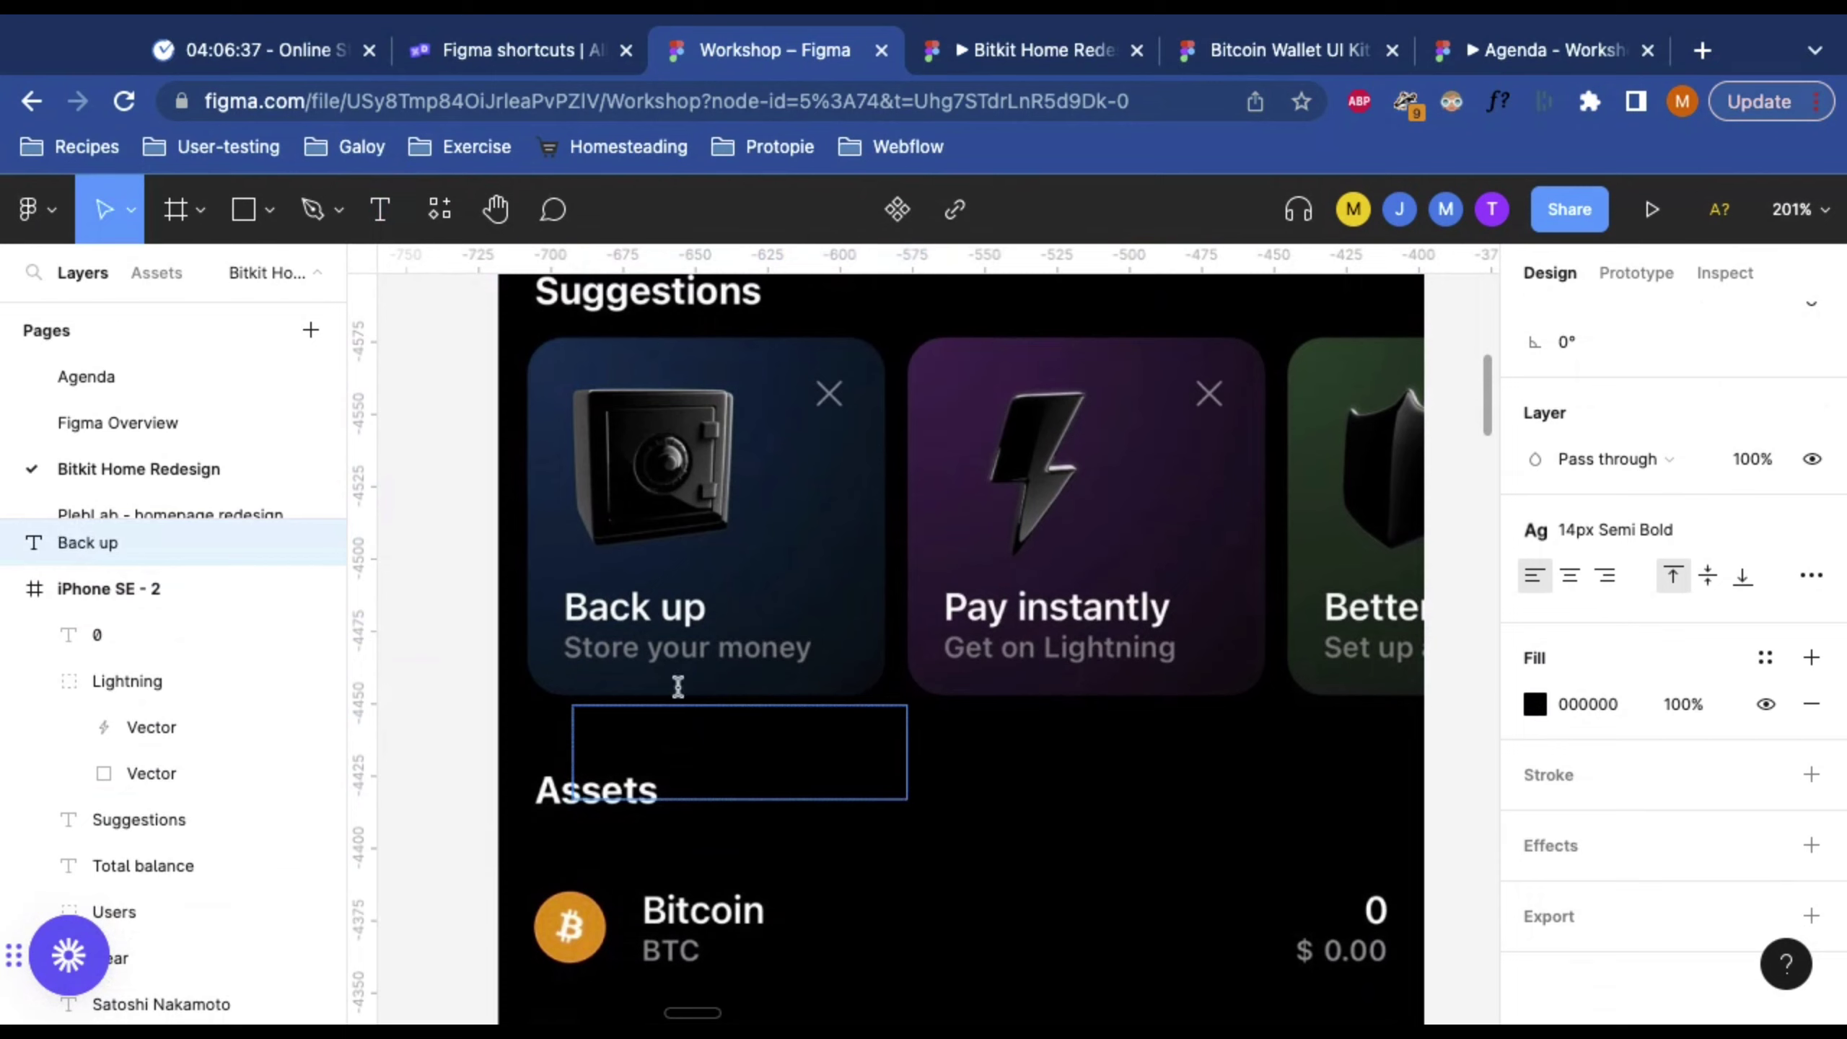
Step: Colour the Back up text Grey 1 and set its box to auto width
{"action": "double_click", "coordinate": [831, 710]}
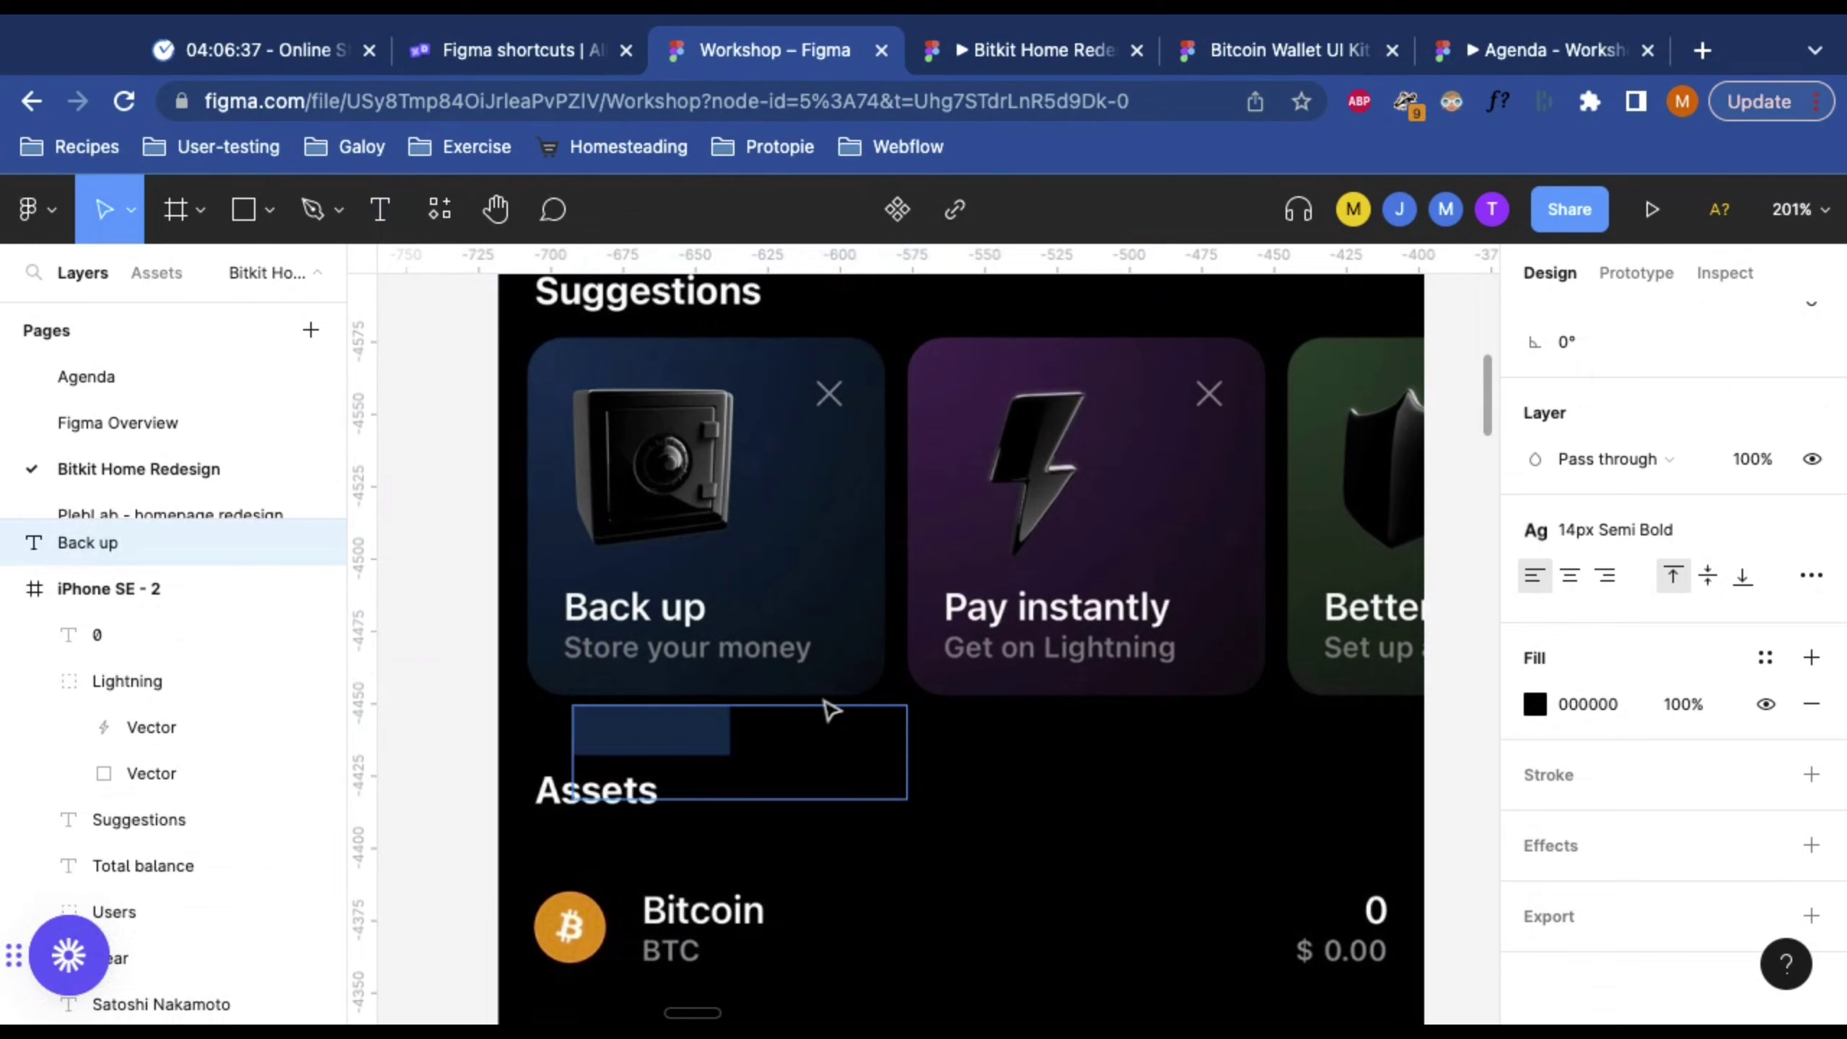
{"action": "left_click", "coordinate": [1765, 657]}
{"action": "left_click", "coordinate": [1559, 834]}
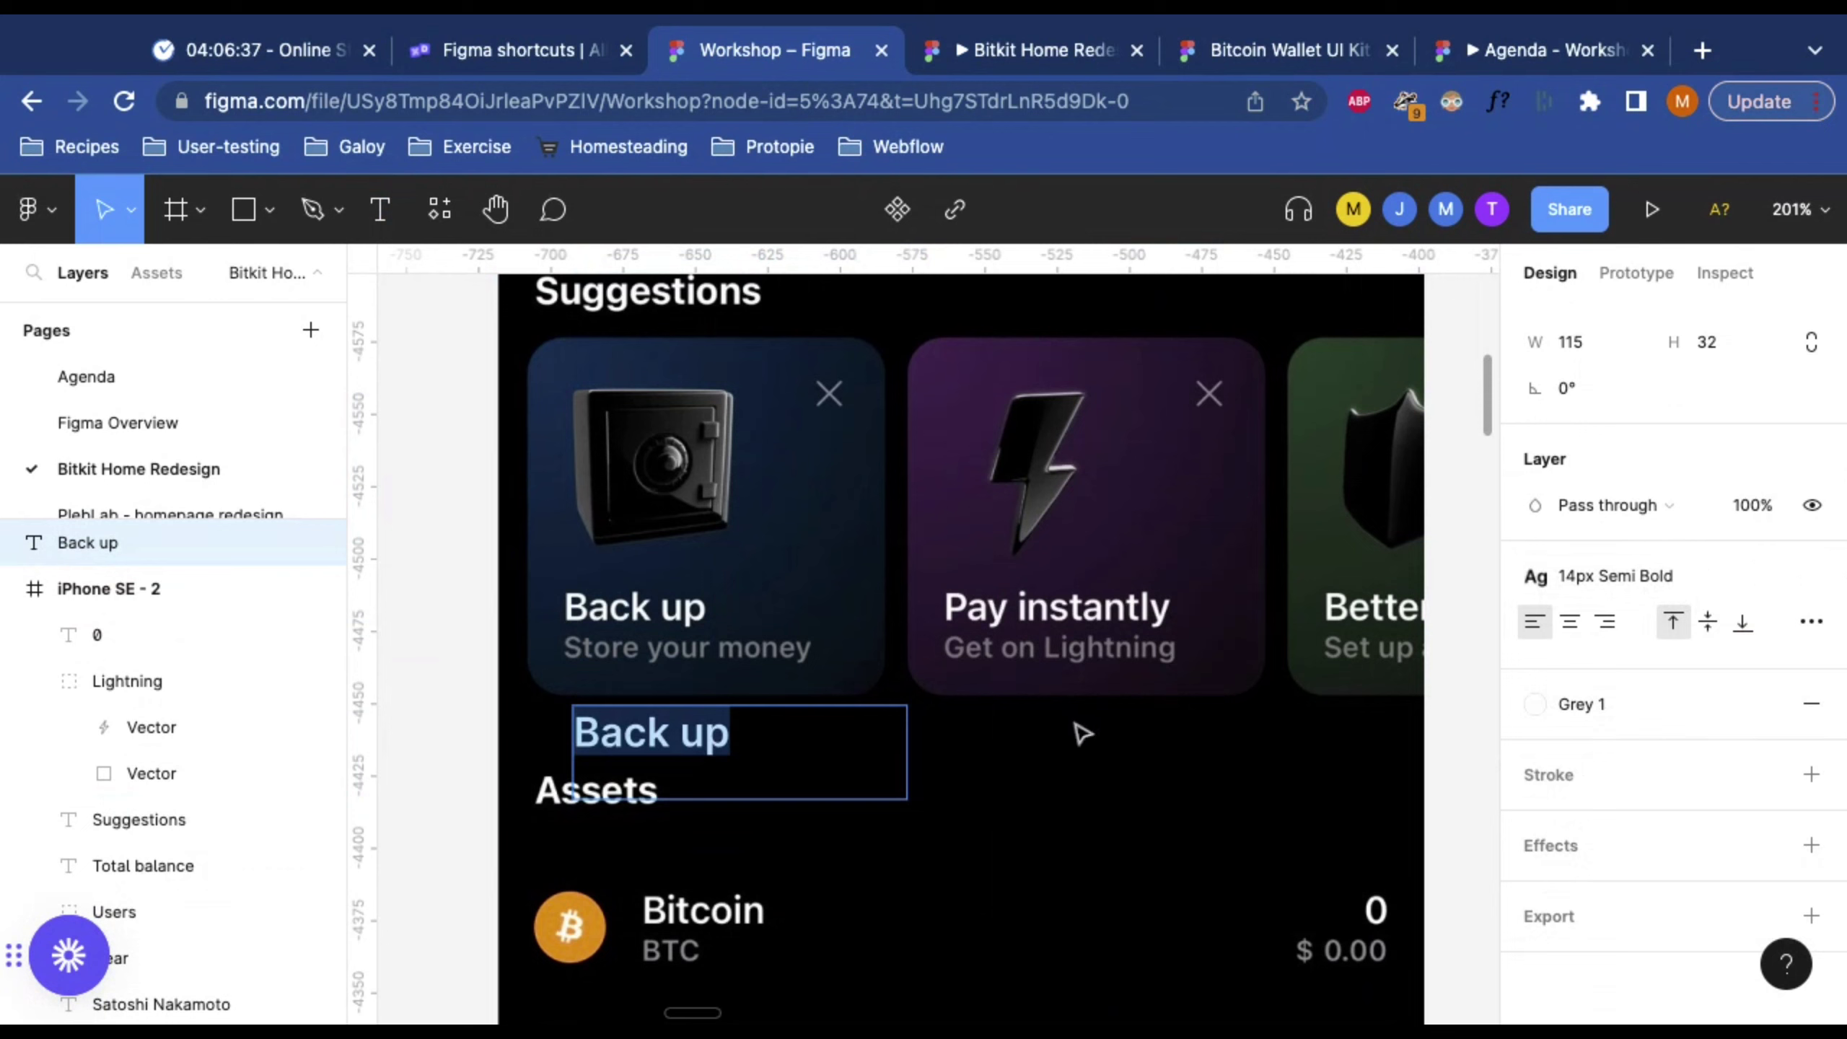
{"action": "key", "text": "Escape"}
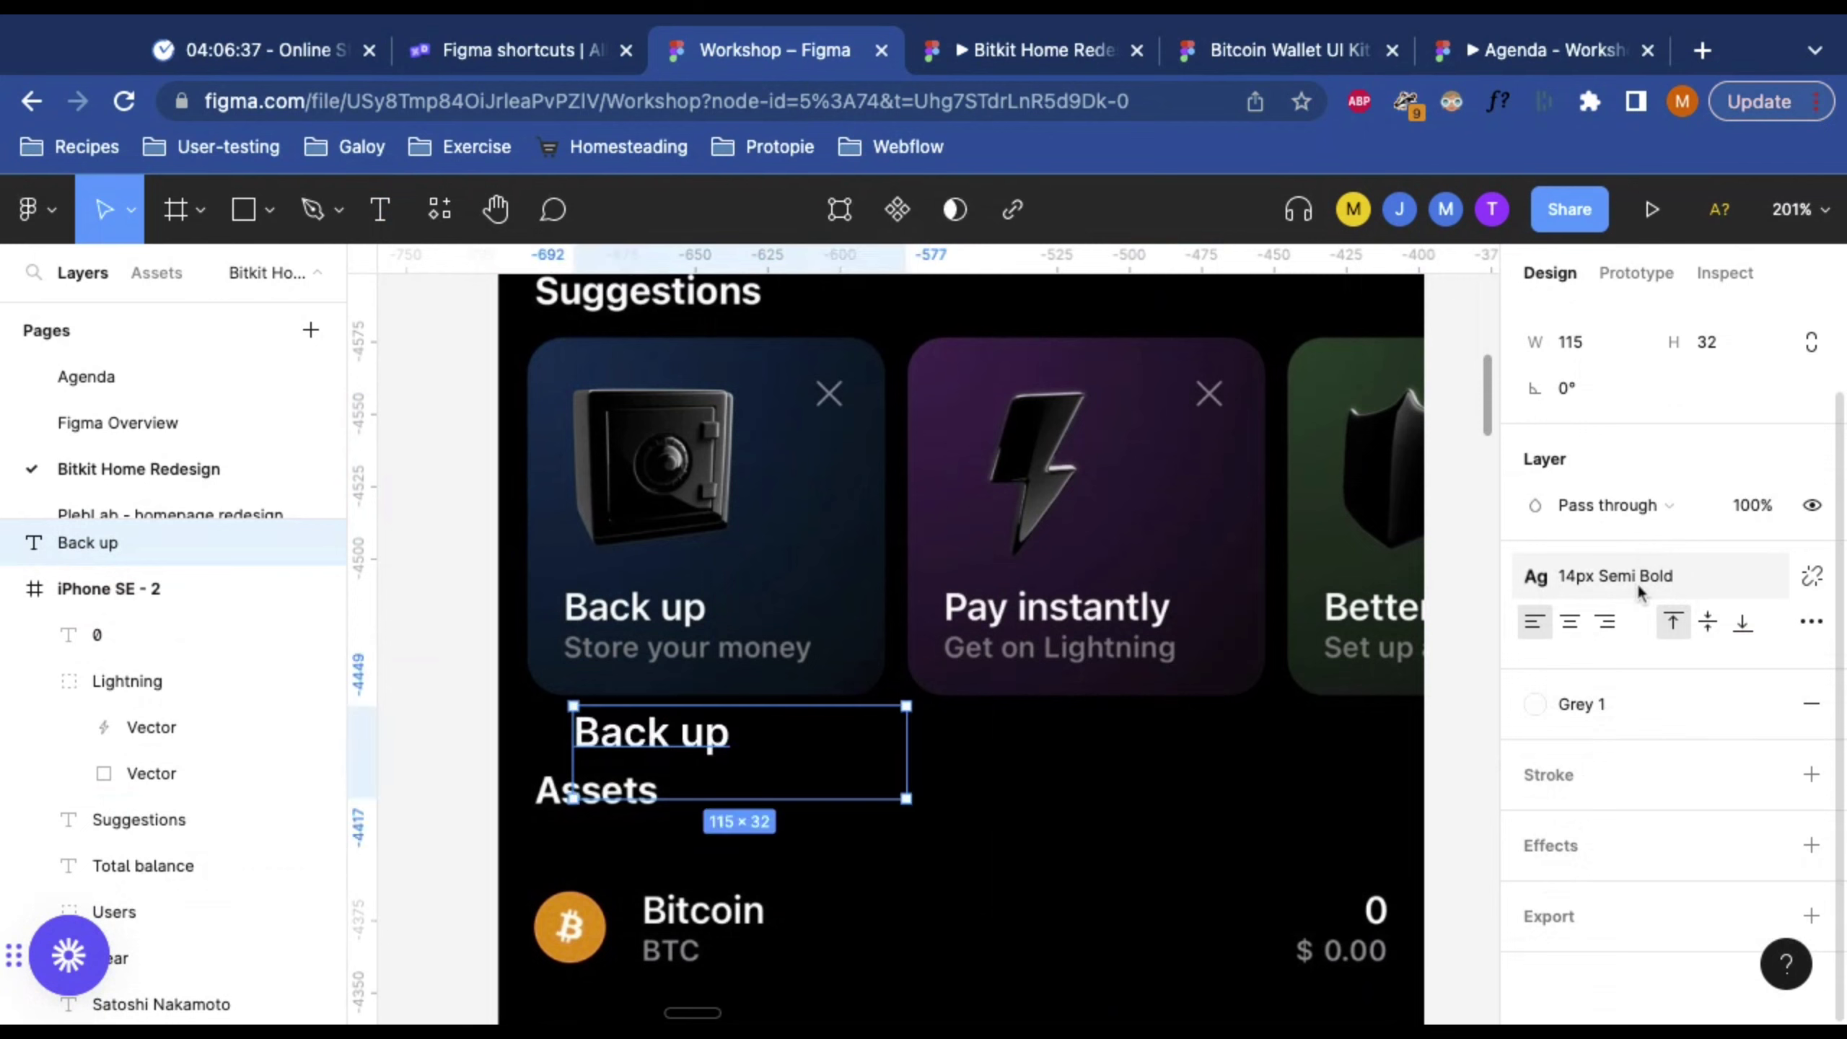
{"action": "left_click", "coordinate": [1811, 621]}
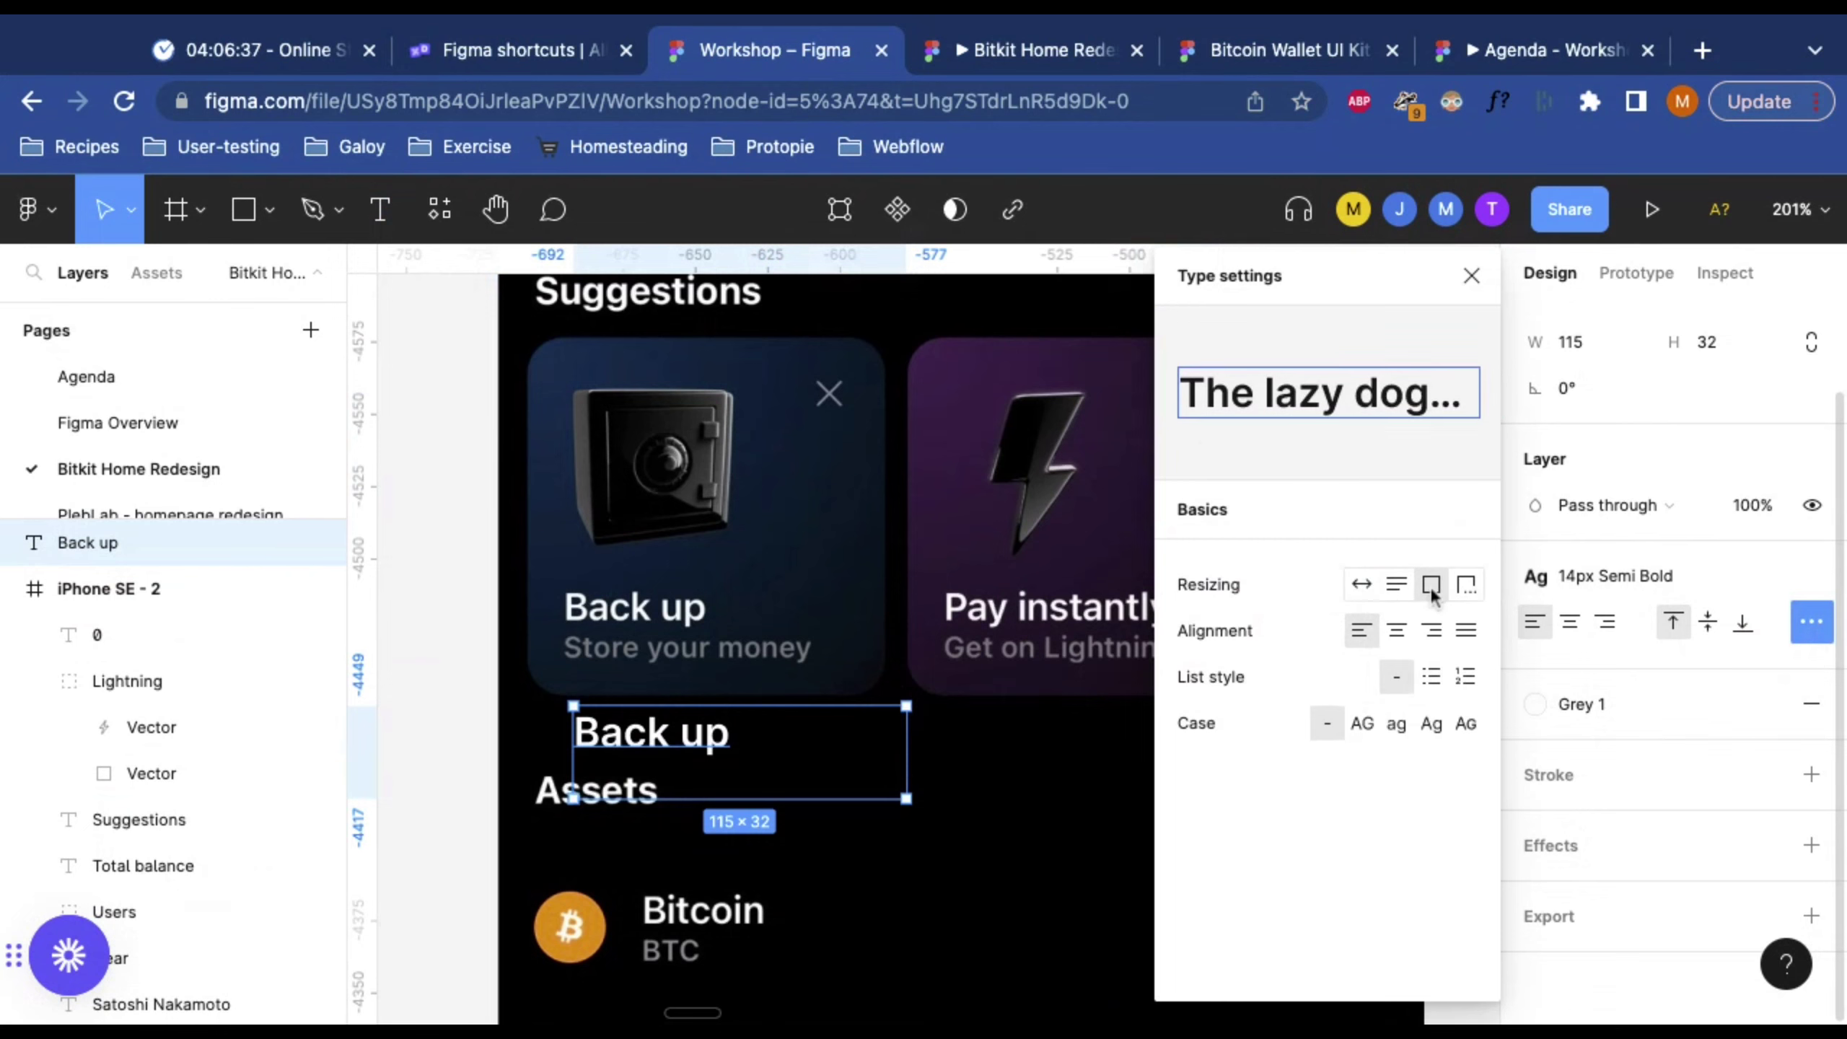
{"action": "left_click", "coordinate": [1362, 585]}
Step: Drag the Back up label and safe image into the second phone frame, then undo both moves
{"action": "left_click", "coordinate": [874, 805]}
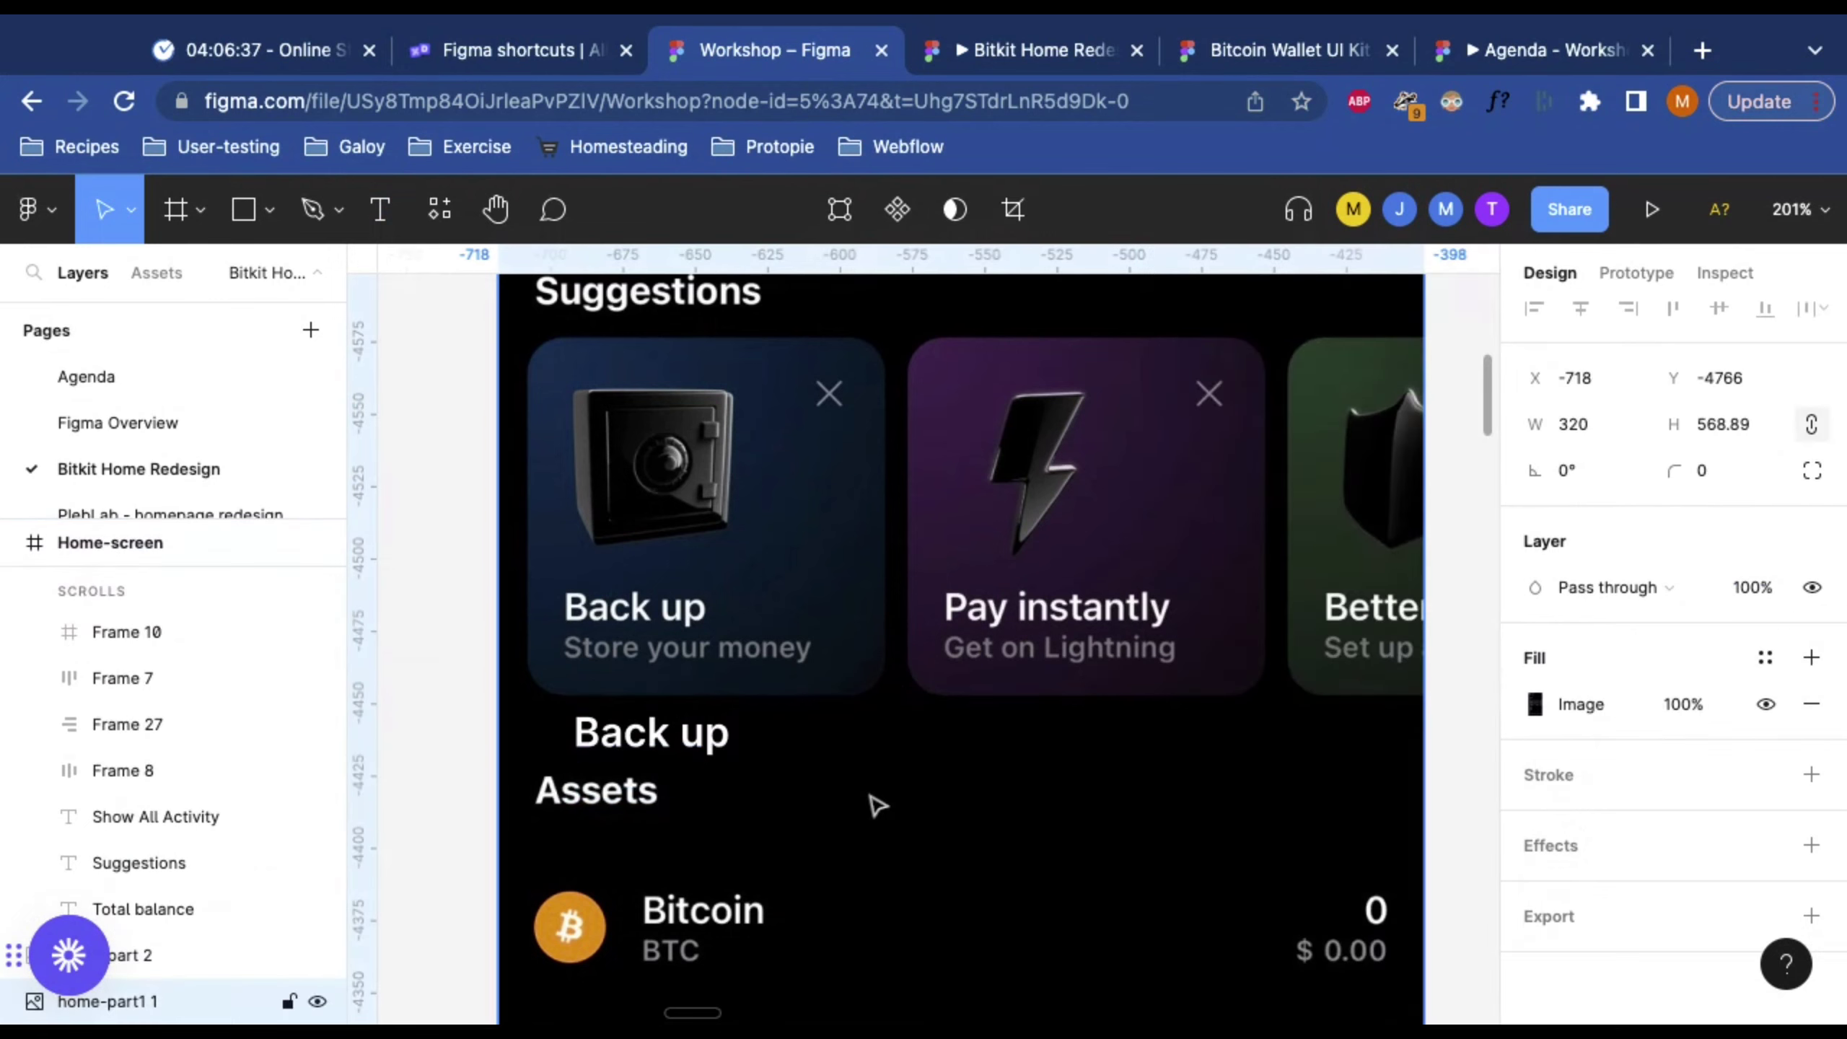
{"action": "scroll", "coordinate": [727, 734], "scroll_direction": "down", "scroll_amount": 5}
{"action": "key", "text": "ctrl+z"}
{"action": "key", "text": "ctrl+z"}
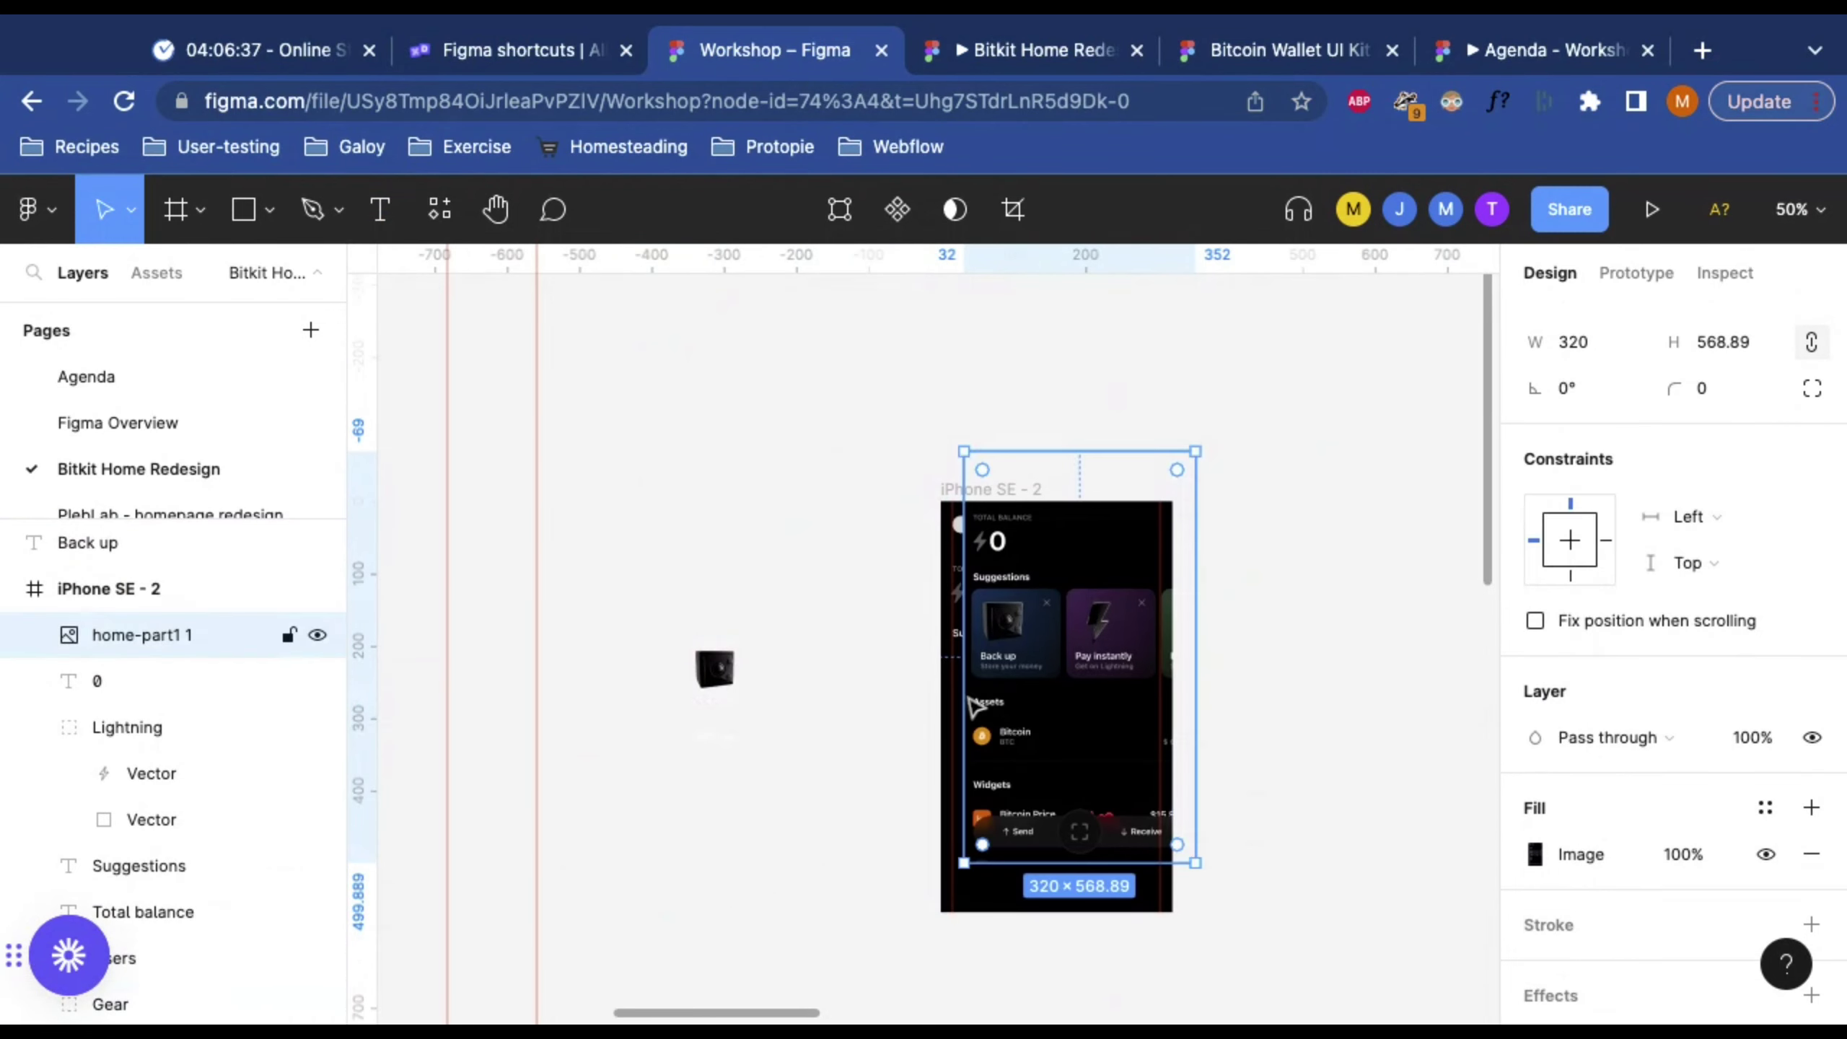
{"action": "key", "text": "ctrl+shift+z"}
{"action": "key", "text": "ctrl+shift+z"}
{"action": "scroll", "coordinate": [727, 704], "scroll_direction": "up", "scroll_amount": 5}
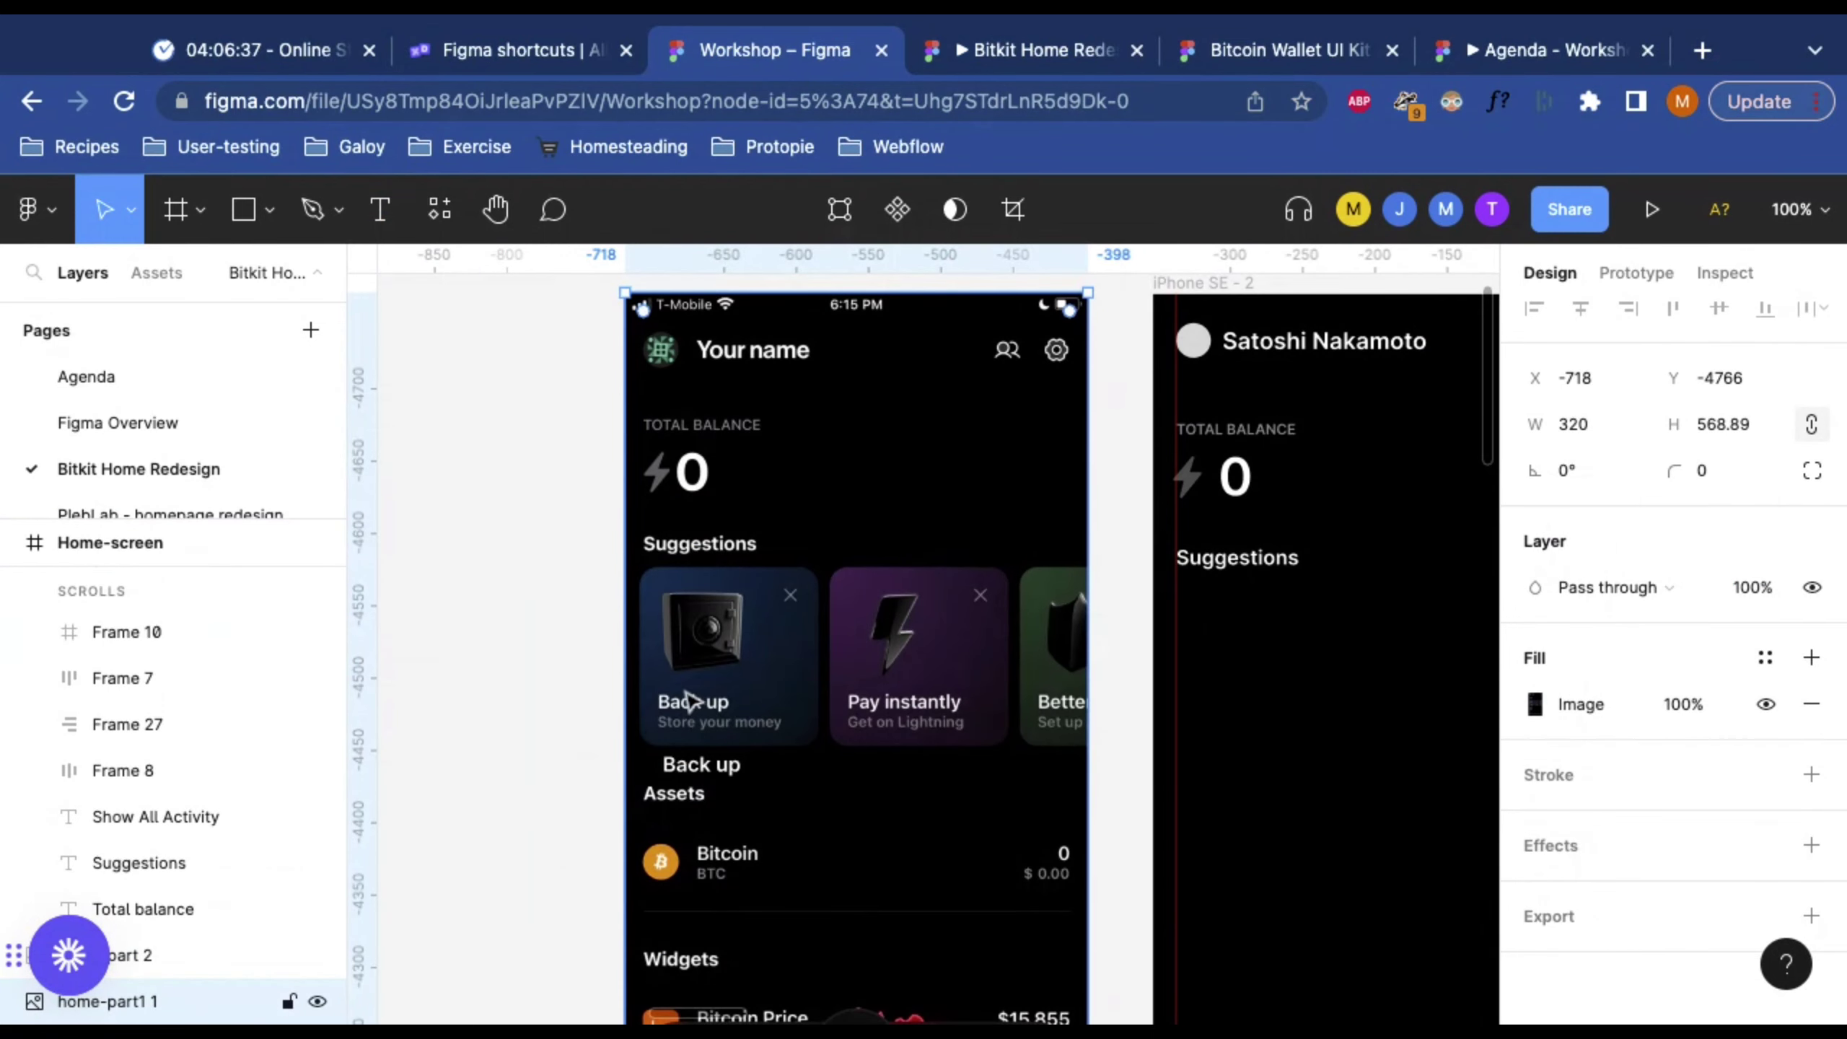
{"action": "left_click", "coordinate": [700, 775]}
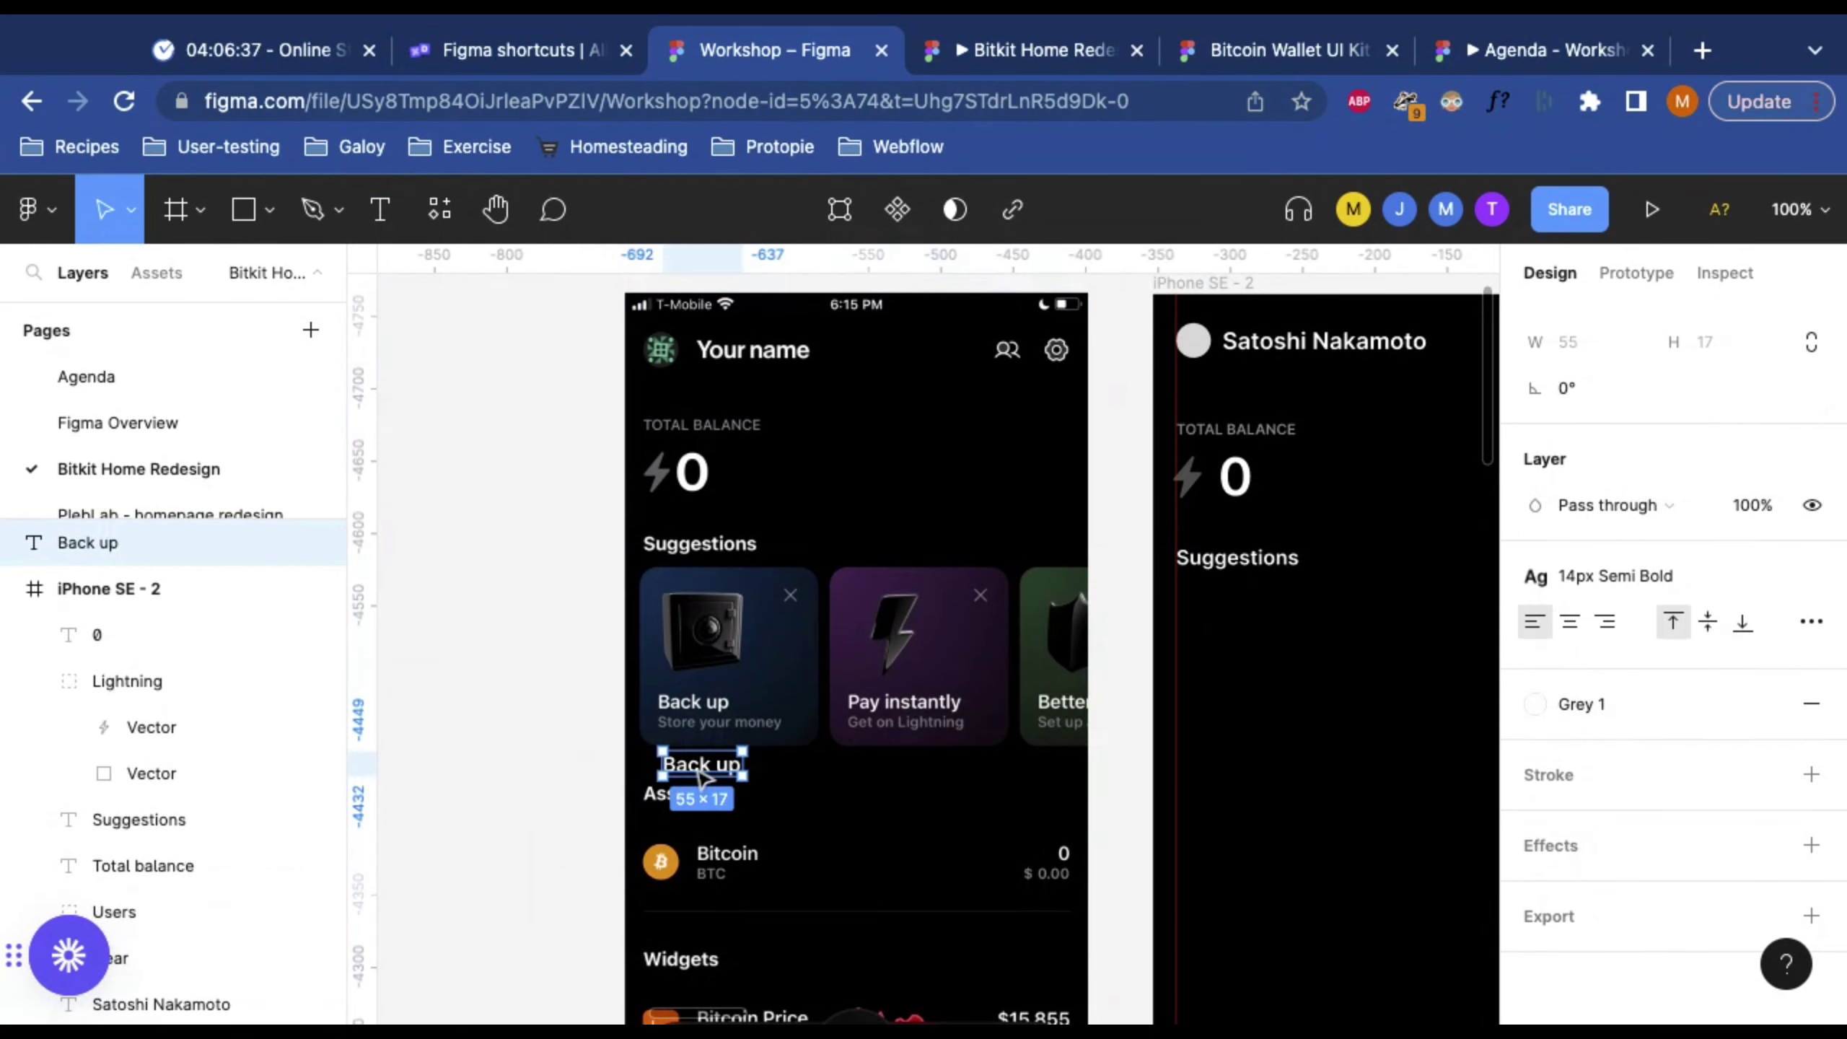
{"action": "left_click_drag", "start_coordinate": [700, 774], "coordinate": [1211, 716]}
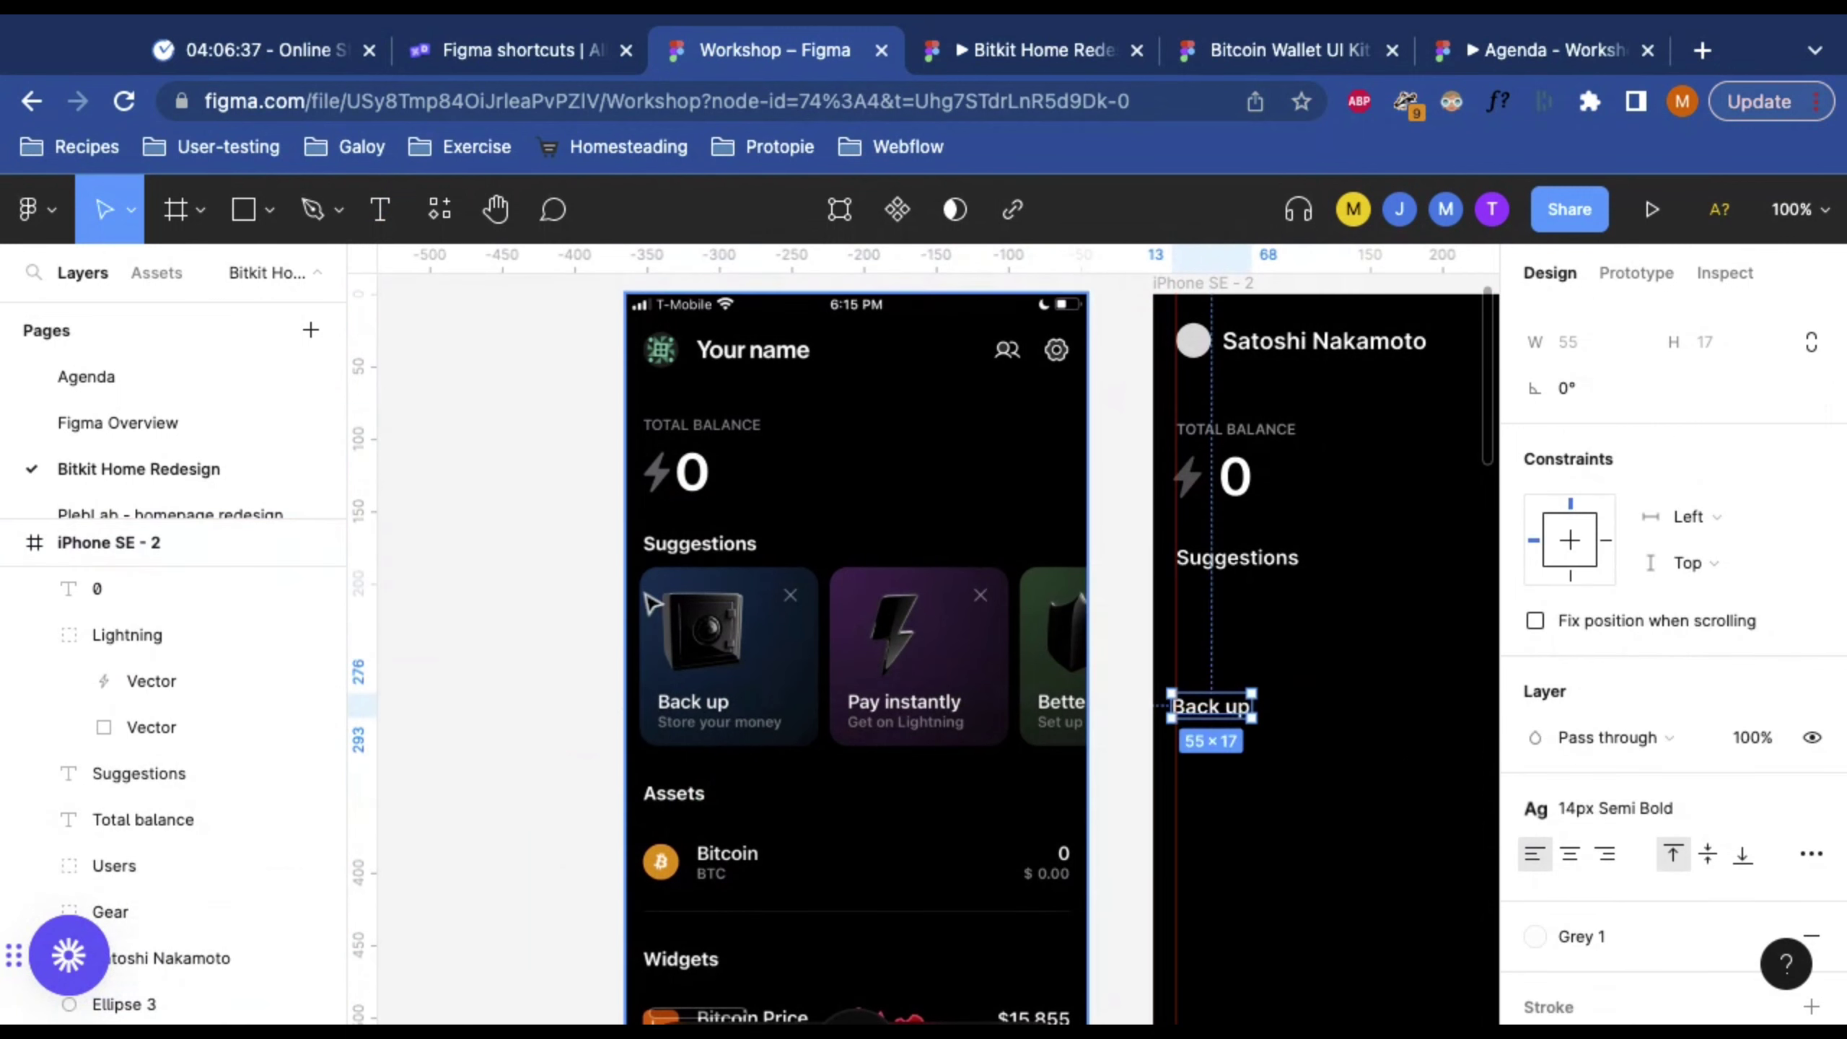
{"action": "left_click", "coordinate": [736, 639]}
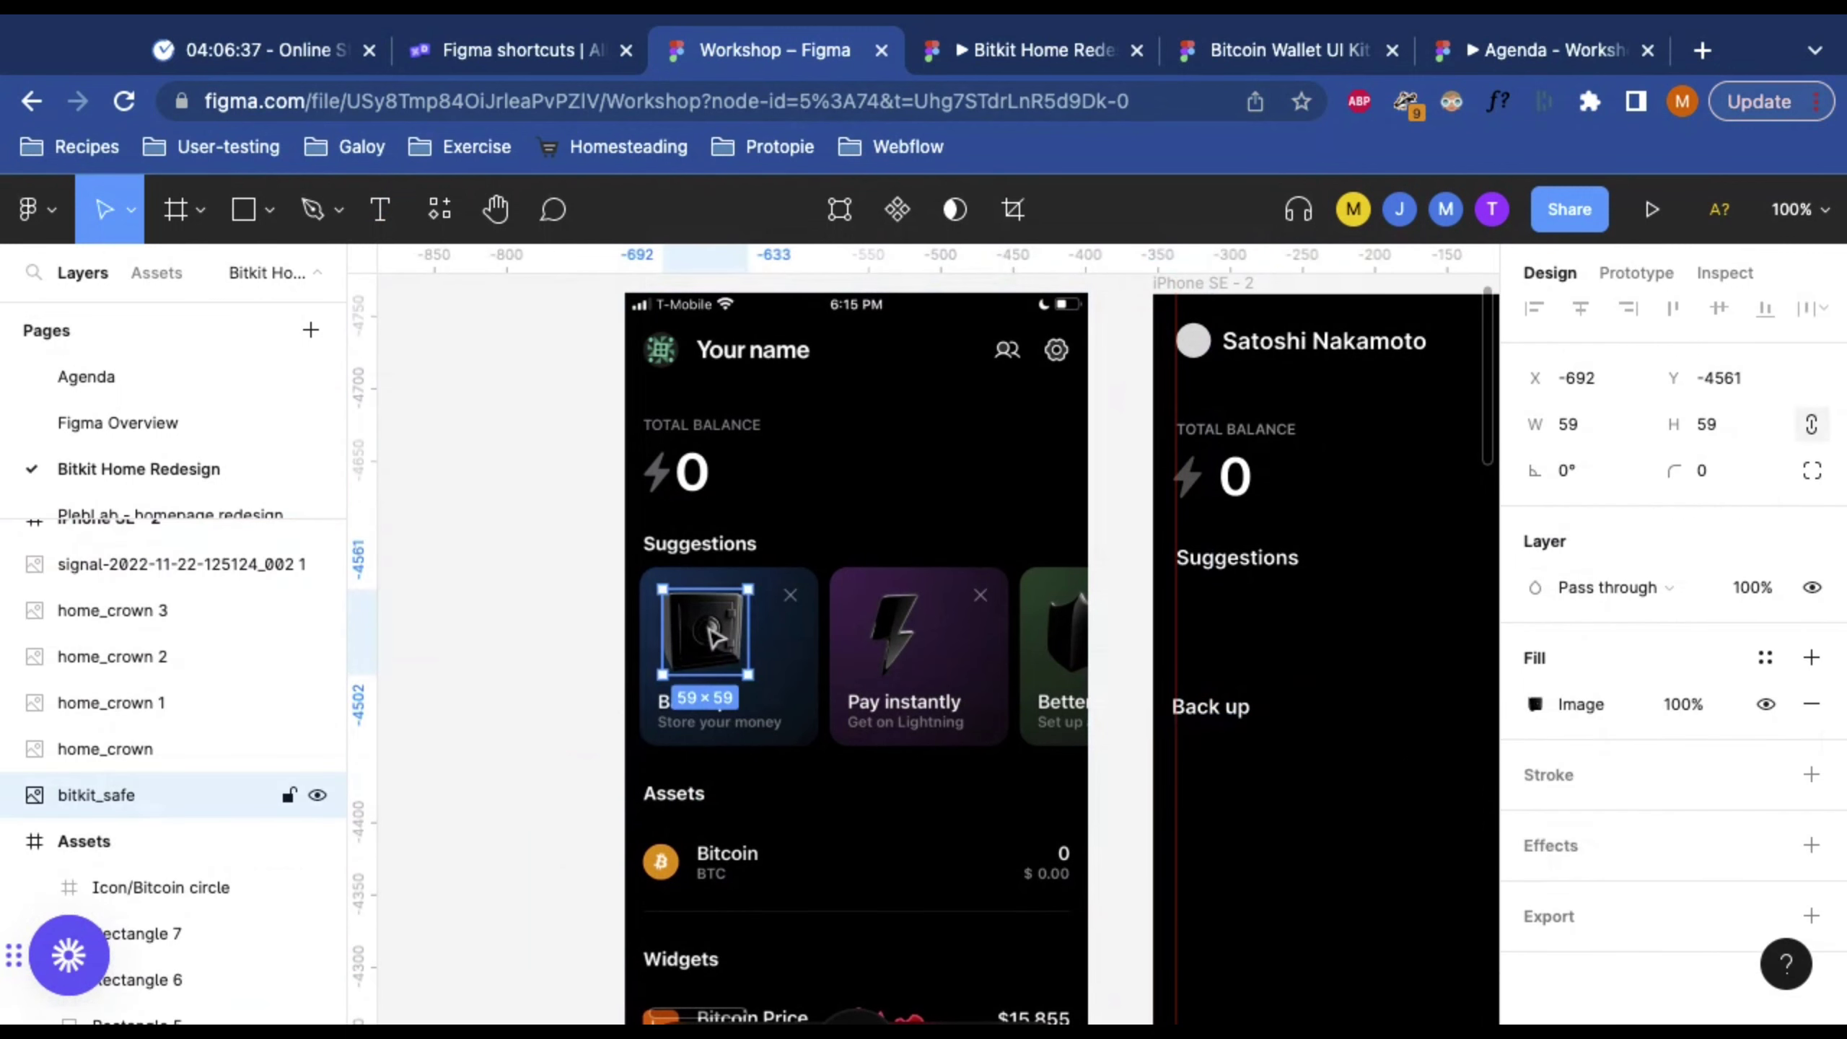
{"action": "left_click_drag", "start_coordinate": [713, 638], "coordinate": [1239, 651]}
{"action": "key", "text": "ctrl+z"}
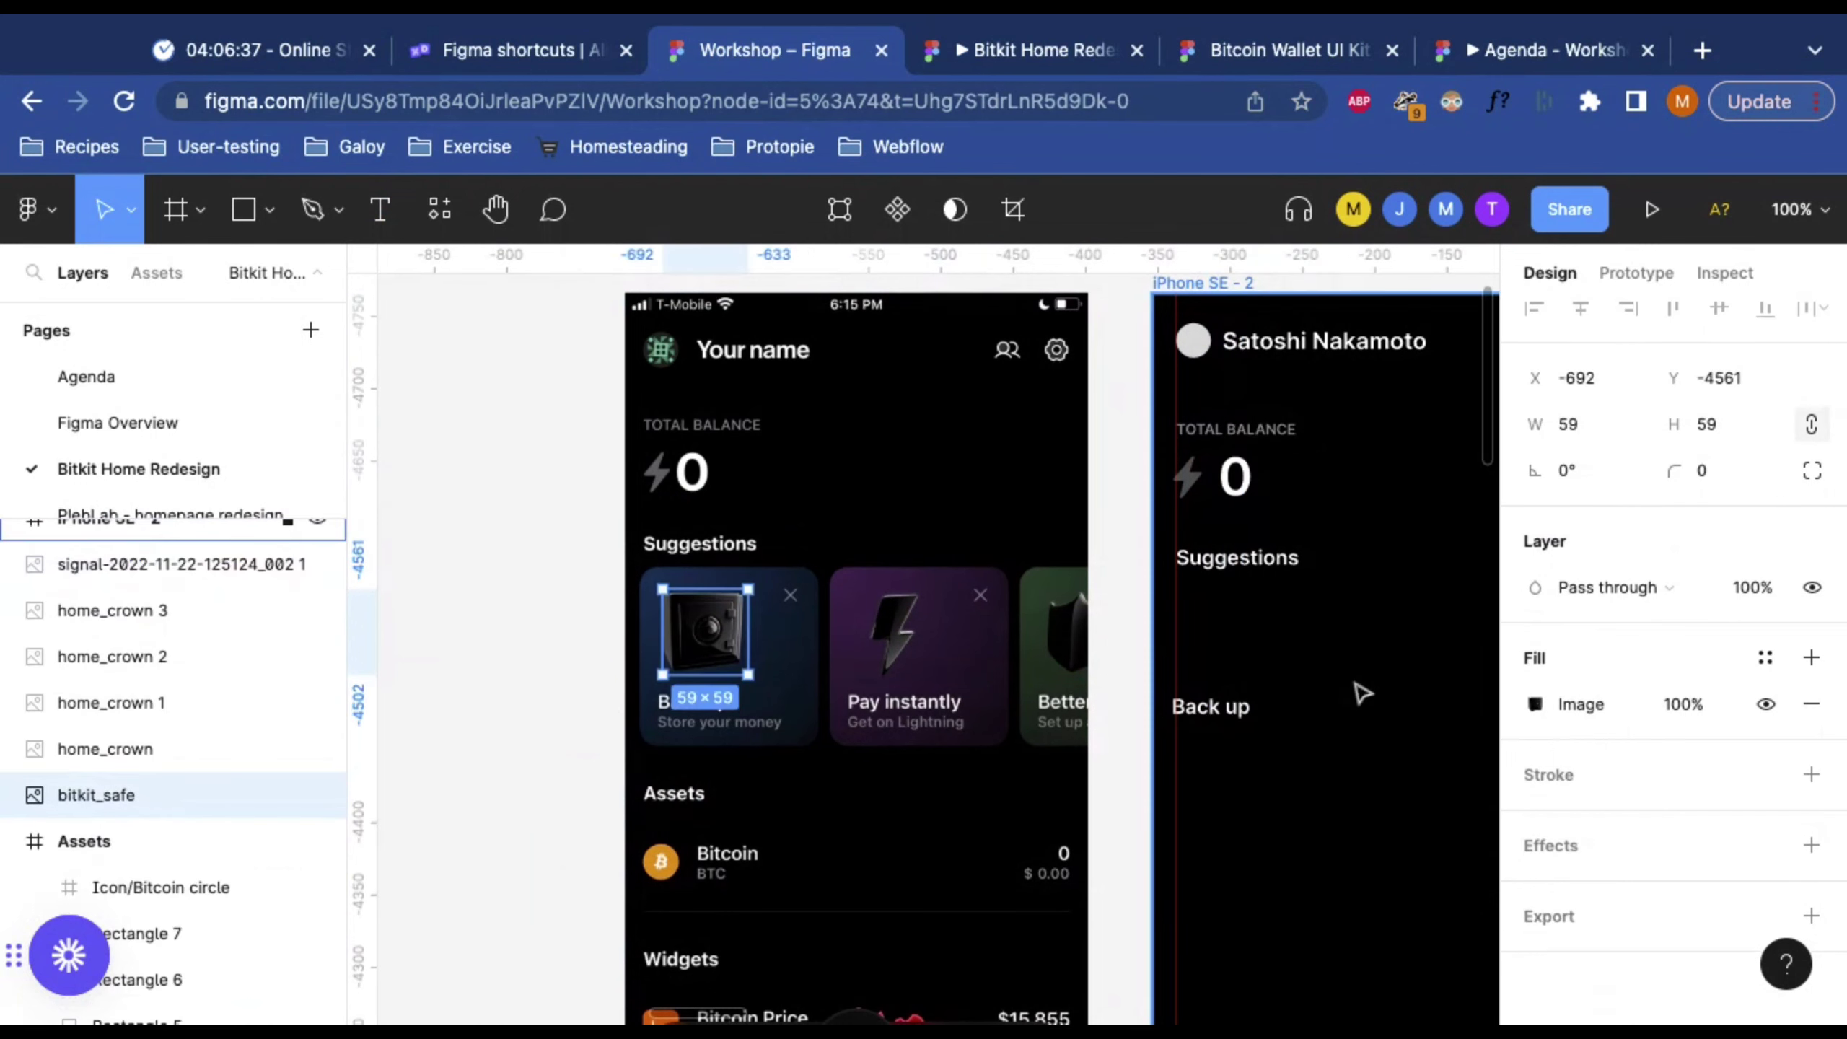
{"action": "key", "text": "ctrl+z"}
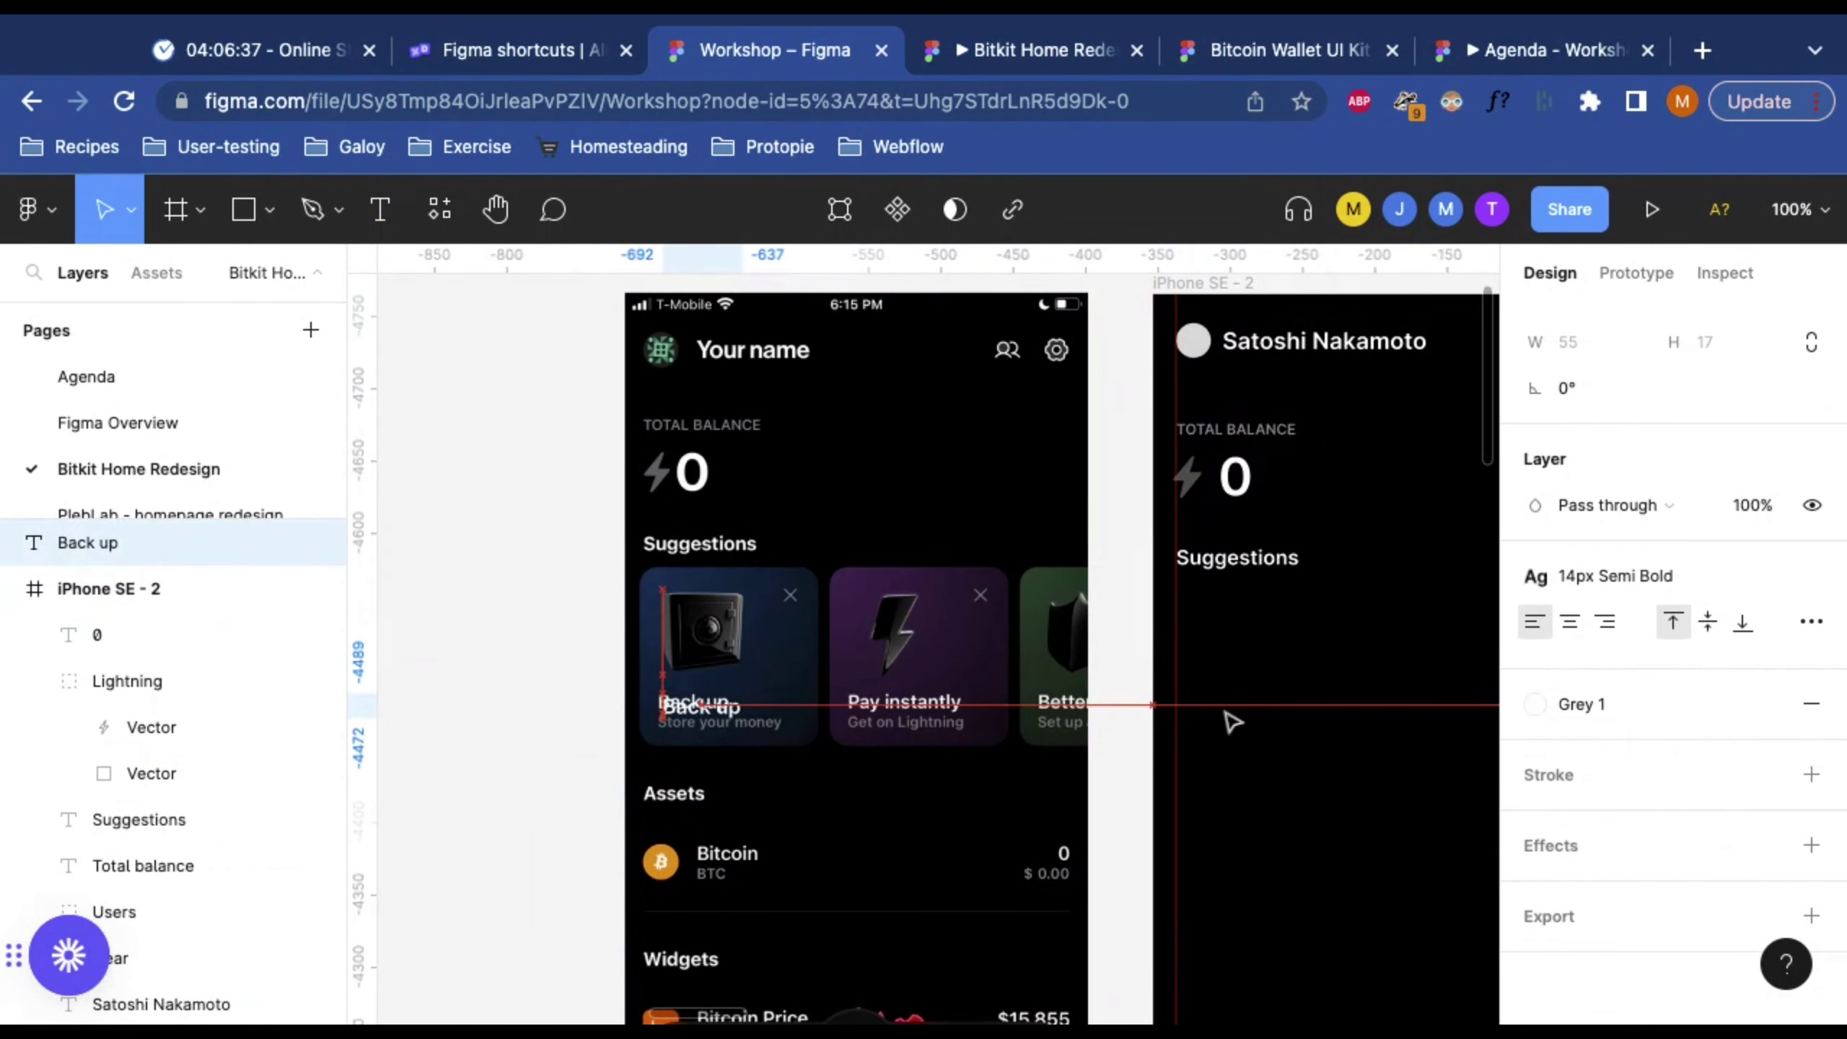
Step: Nudge the Back up label left over the card title and pan over to the Assets sheet
{"action": "scroll", "coordinate": [698, 724], "scroll_direction": "up", "scroll_amount": 10}
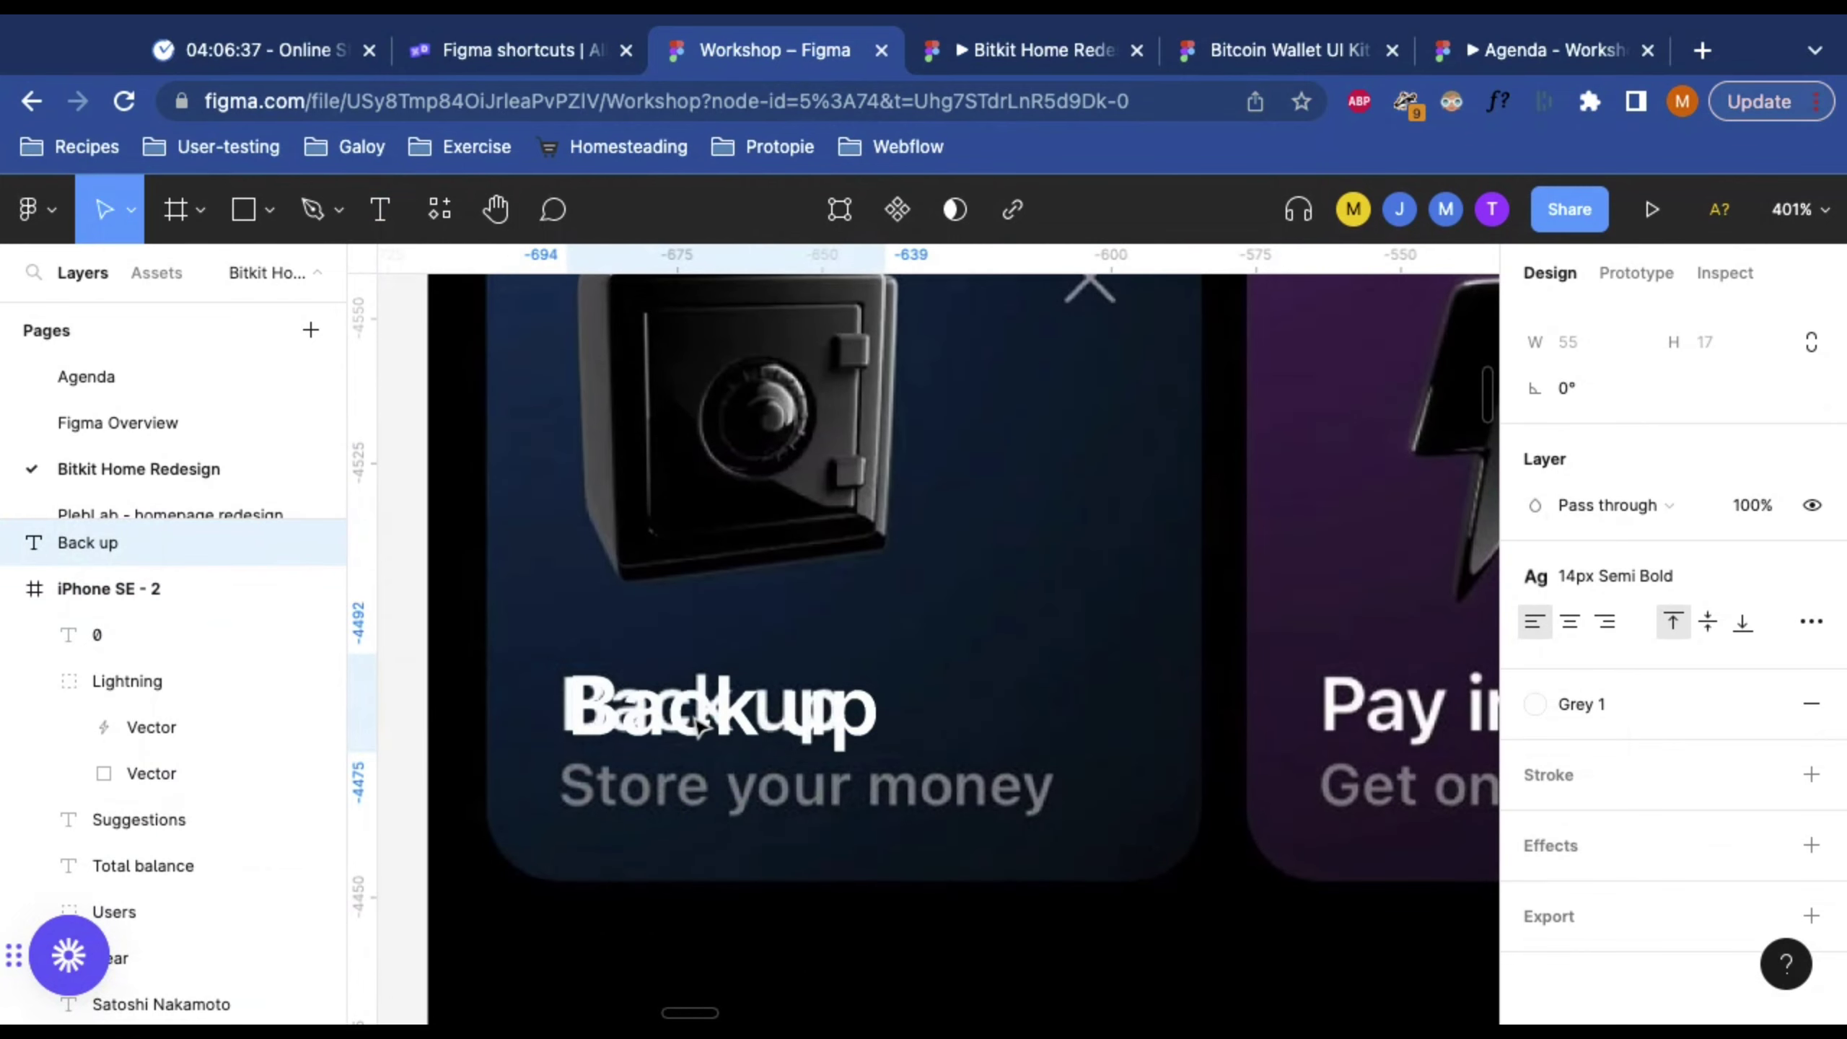
{"action": "left_click_drag", "start_coordinate": [698, 724], "coordinate": [692, 724]}
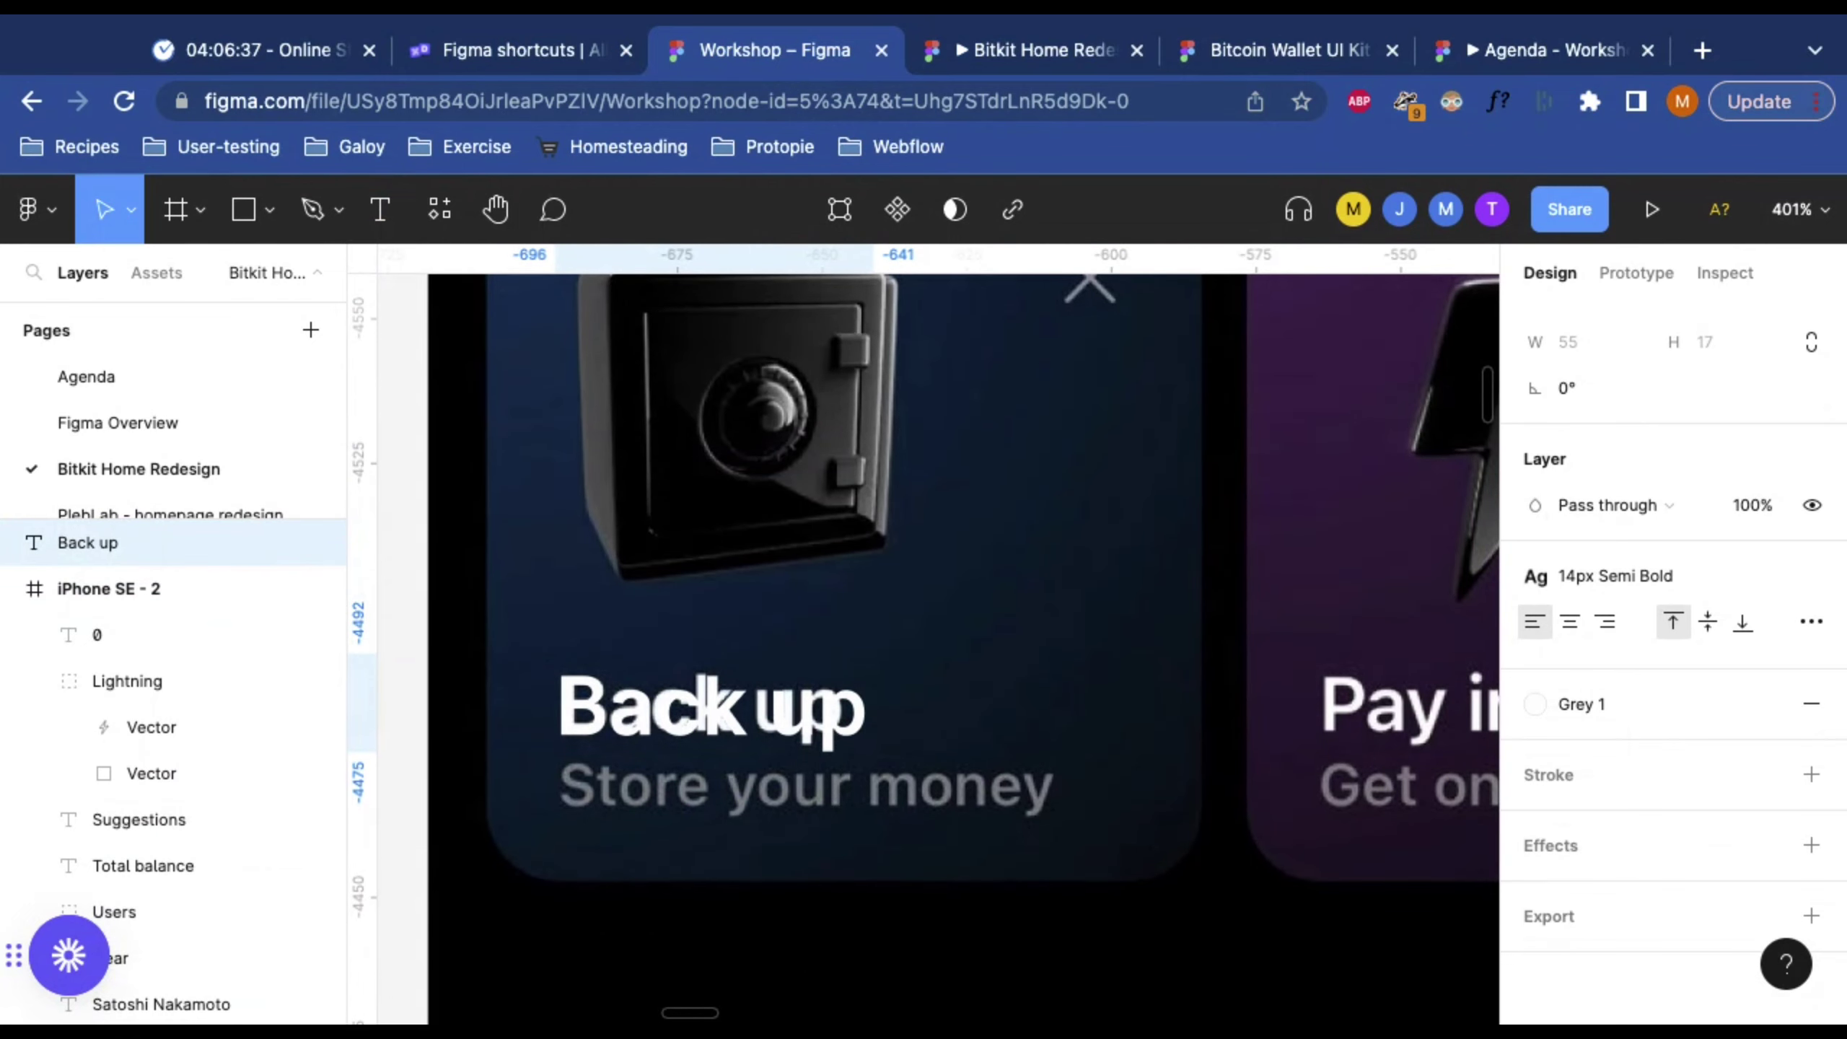
{"action": "key", "text": "shift+0"}
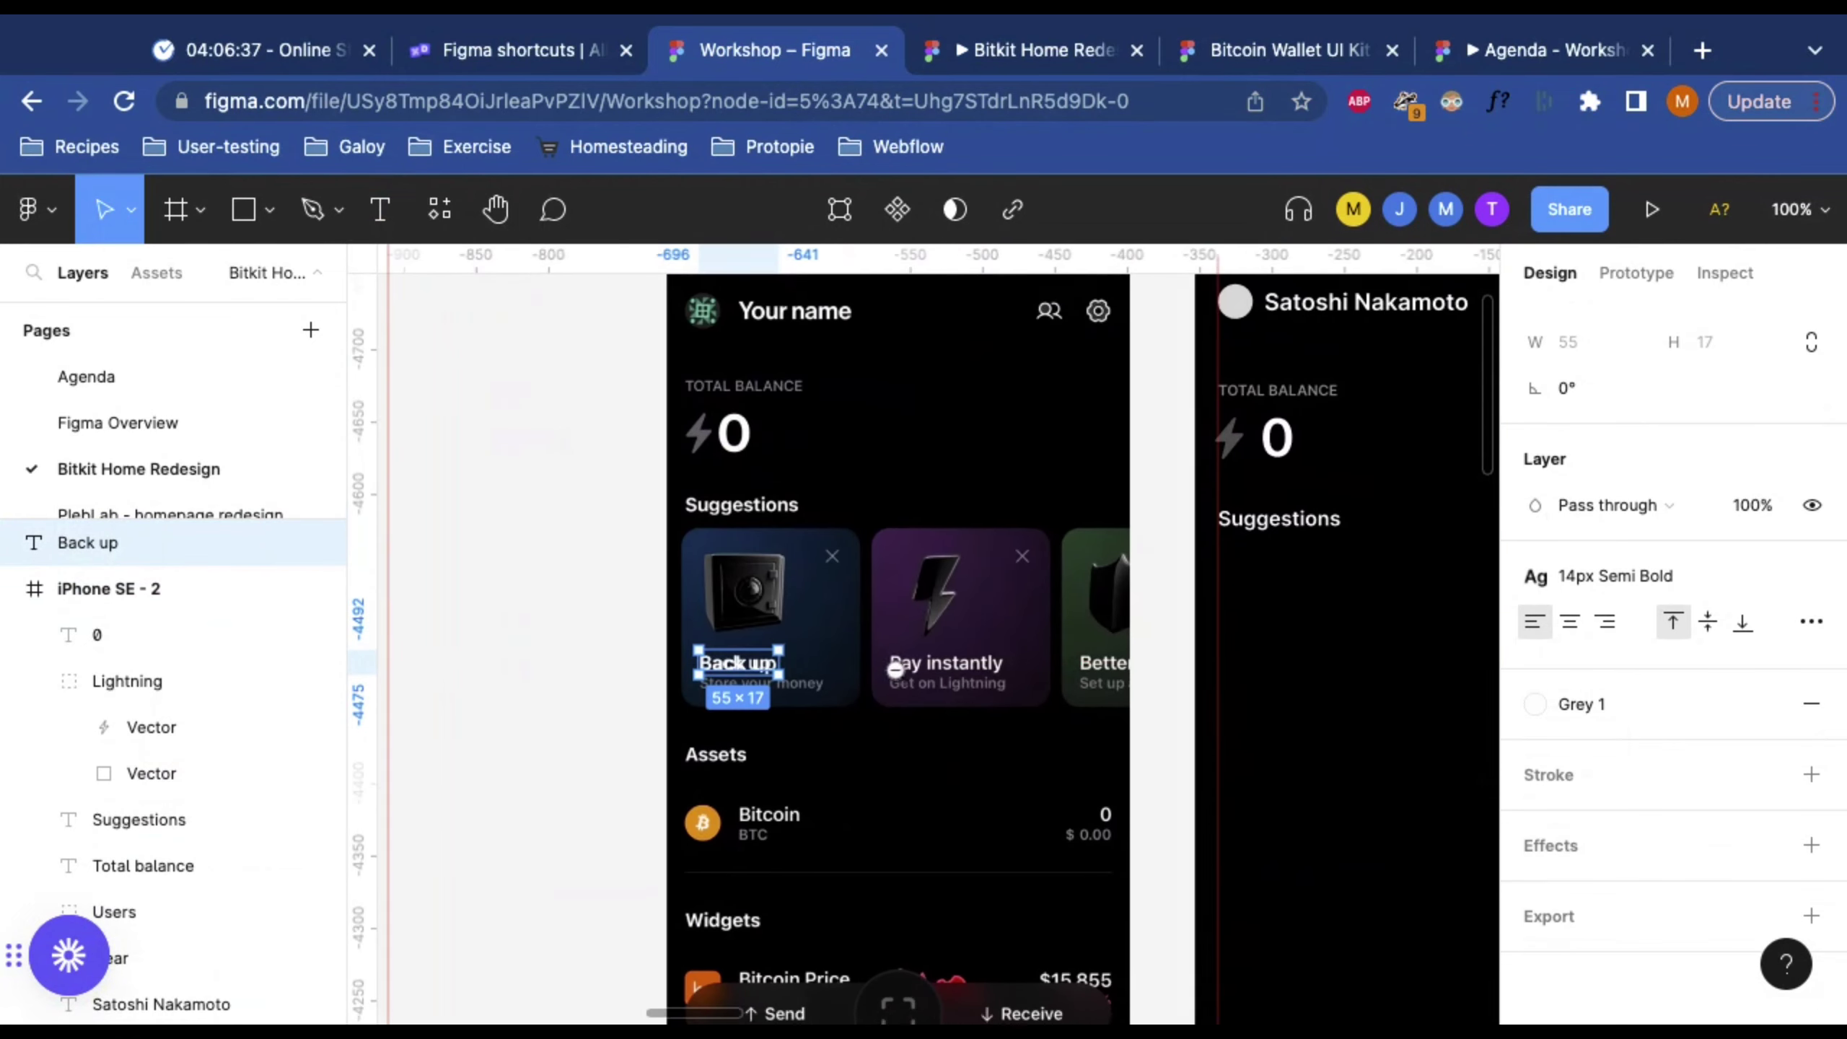
{"action": "scroll", "coordinate": [684, 617], "scroll_direction": "up", "scroll_amount": 5}
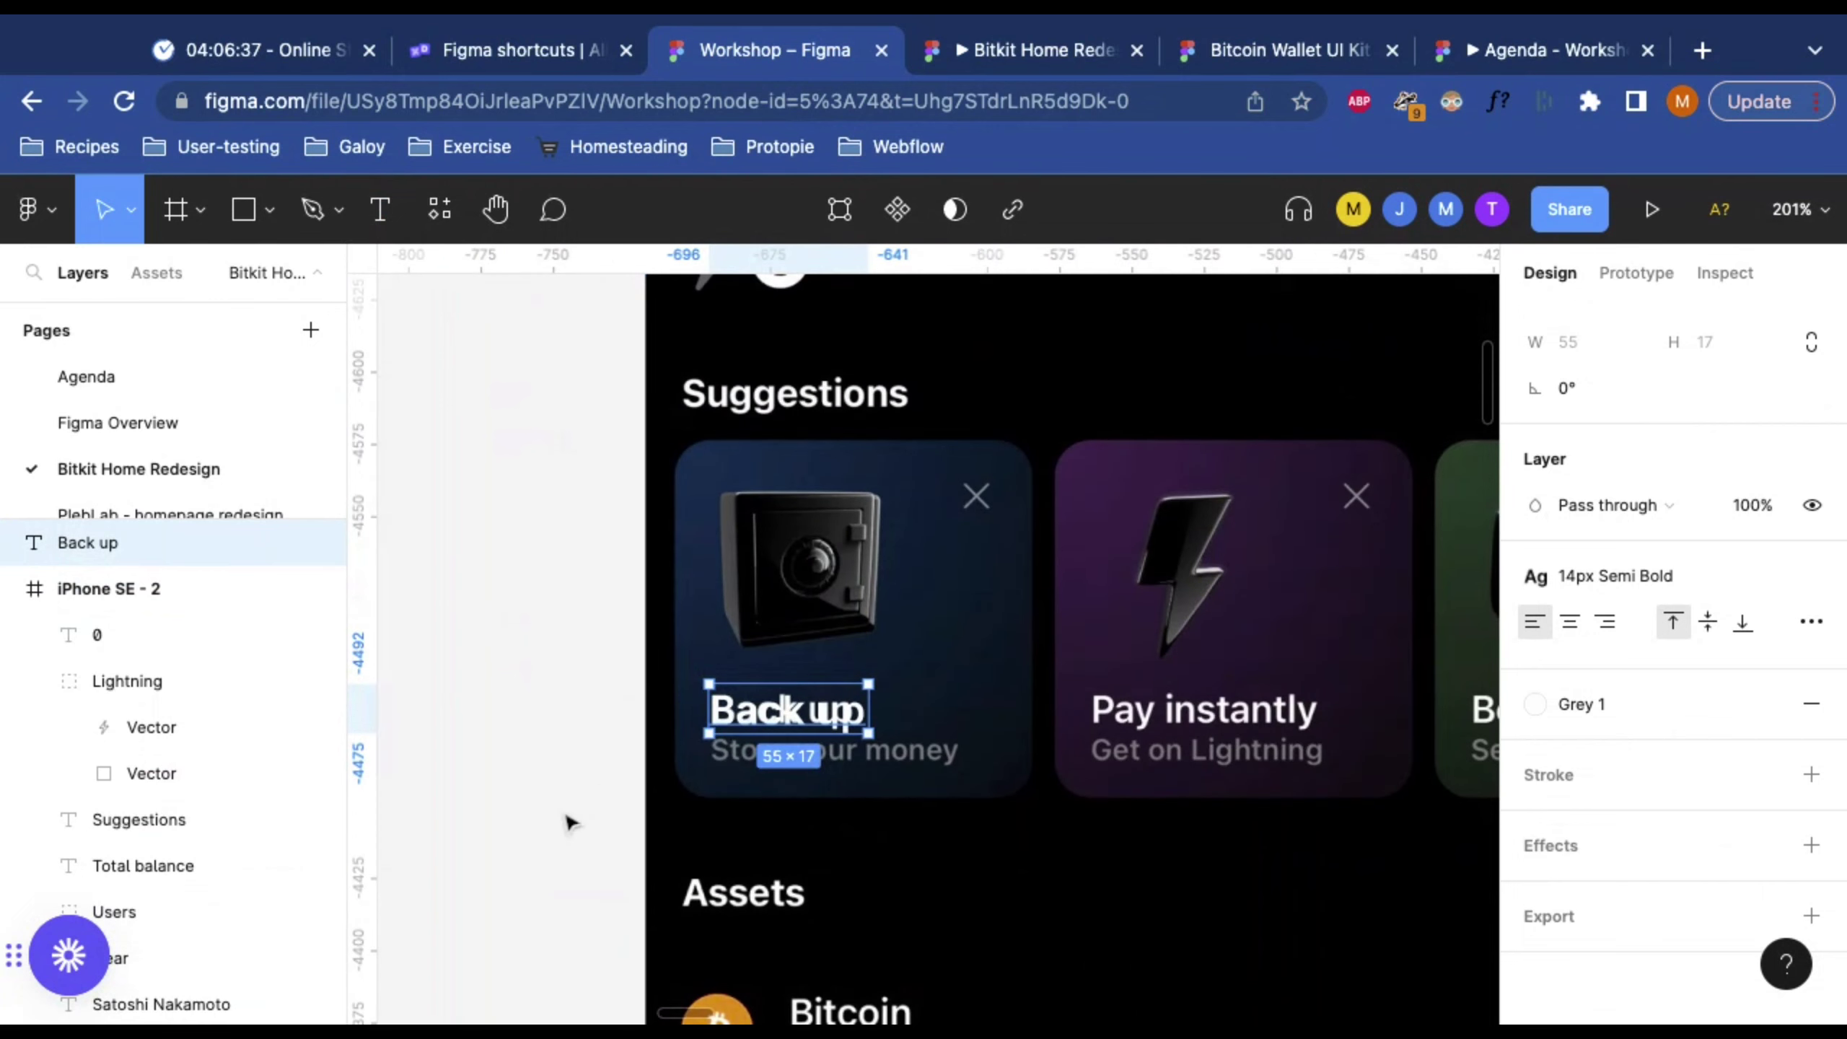
{"action": "left_click", "coordinate": [557, 773]}
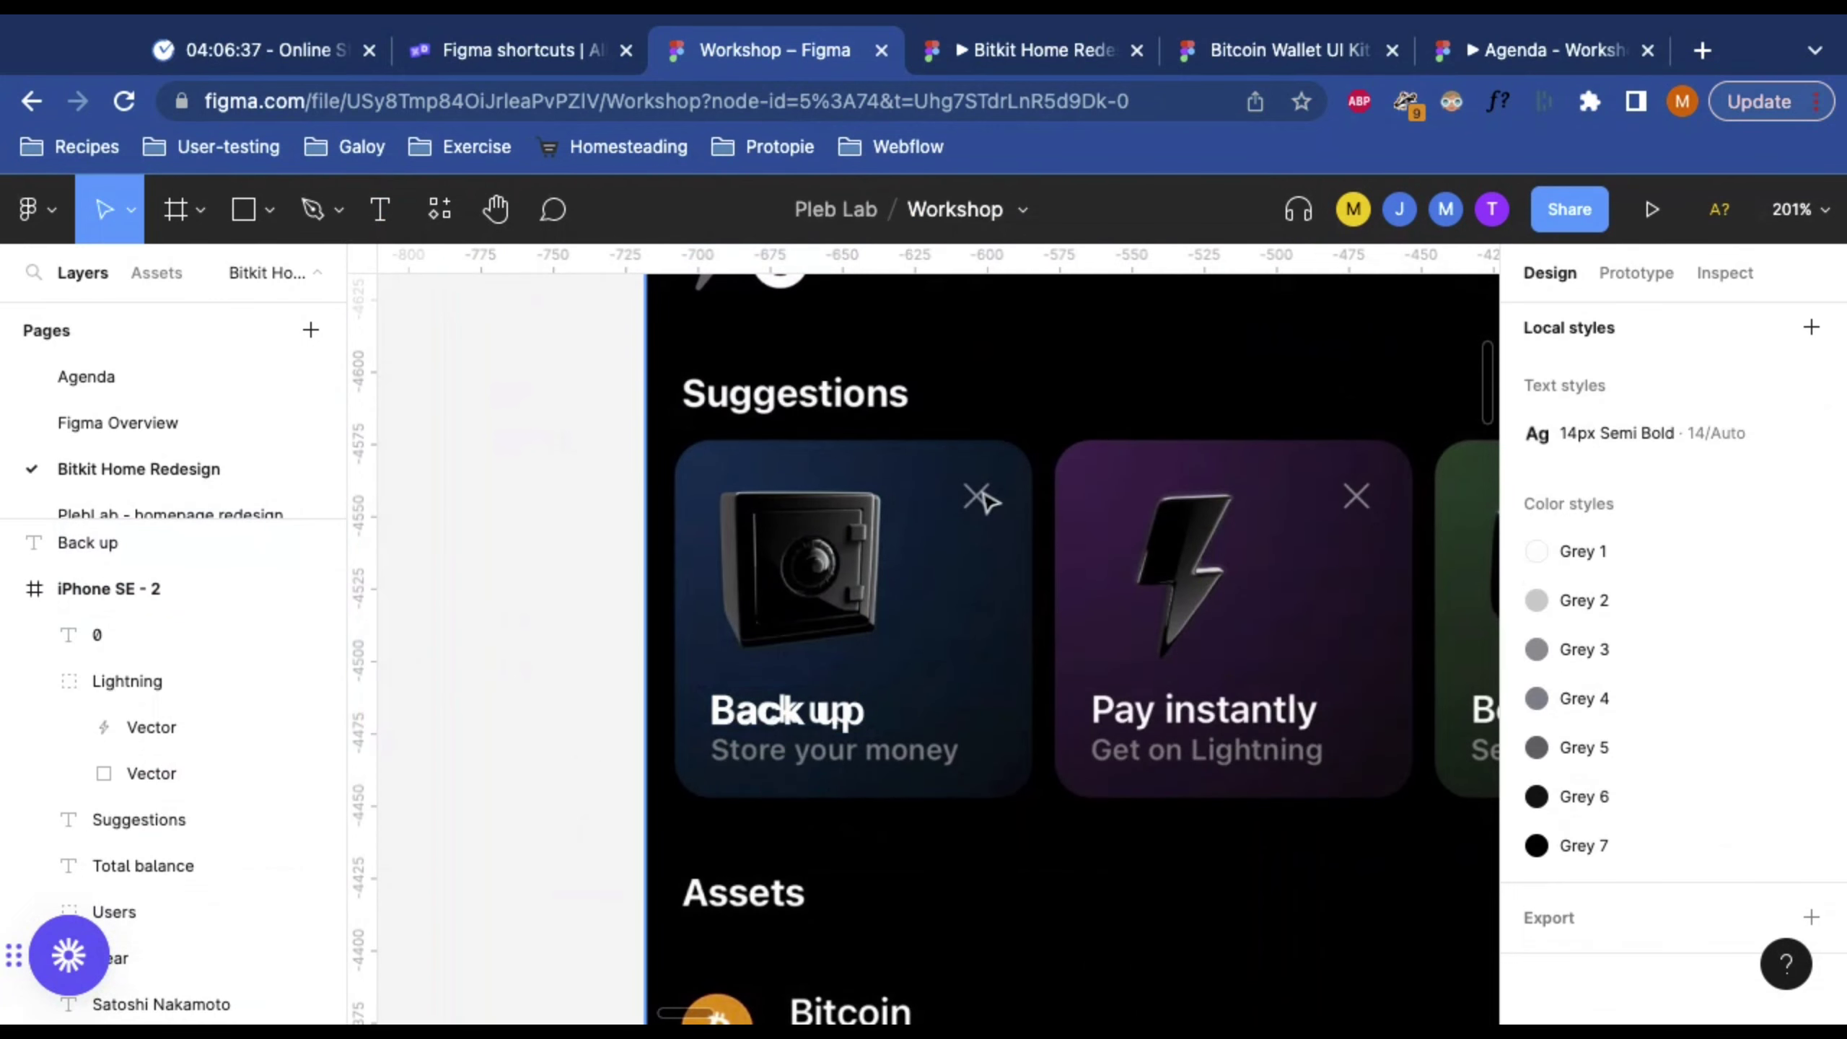
{"action": "scroll", "coordinate": [993, 520], "scroll_direction": "down", "scroll_amount": 6}
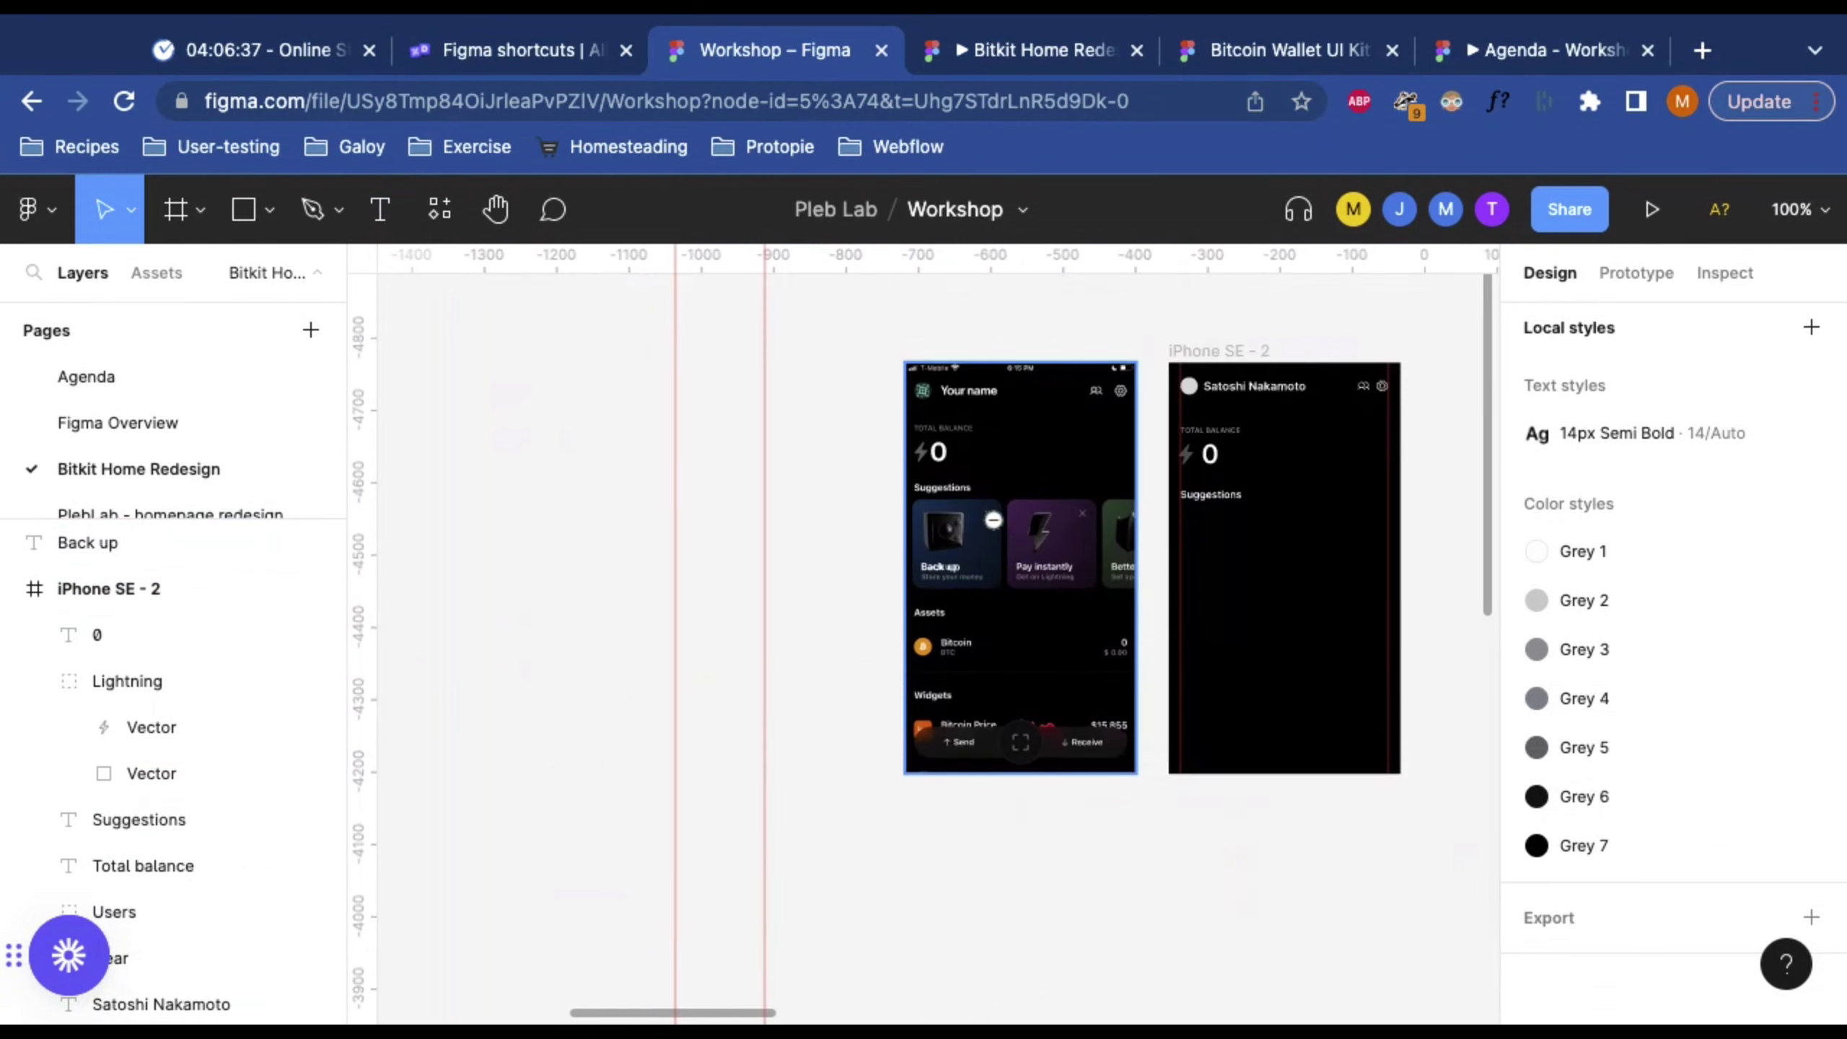
{"action": "scroll", "coordinate": [993, 521], "scroll_direction": "right", "scroll_amount": 10}
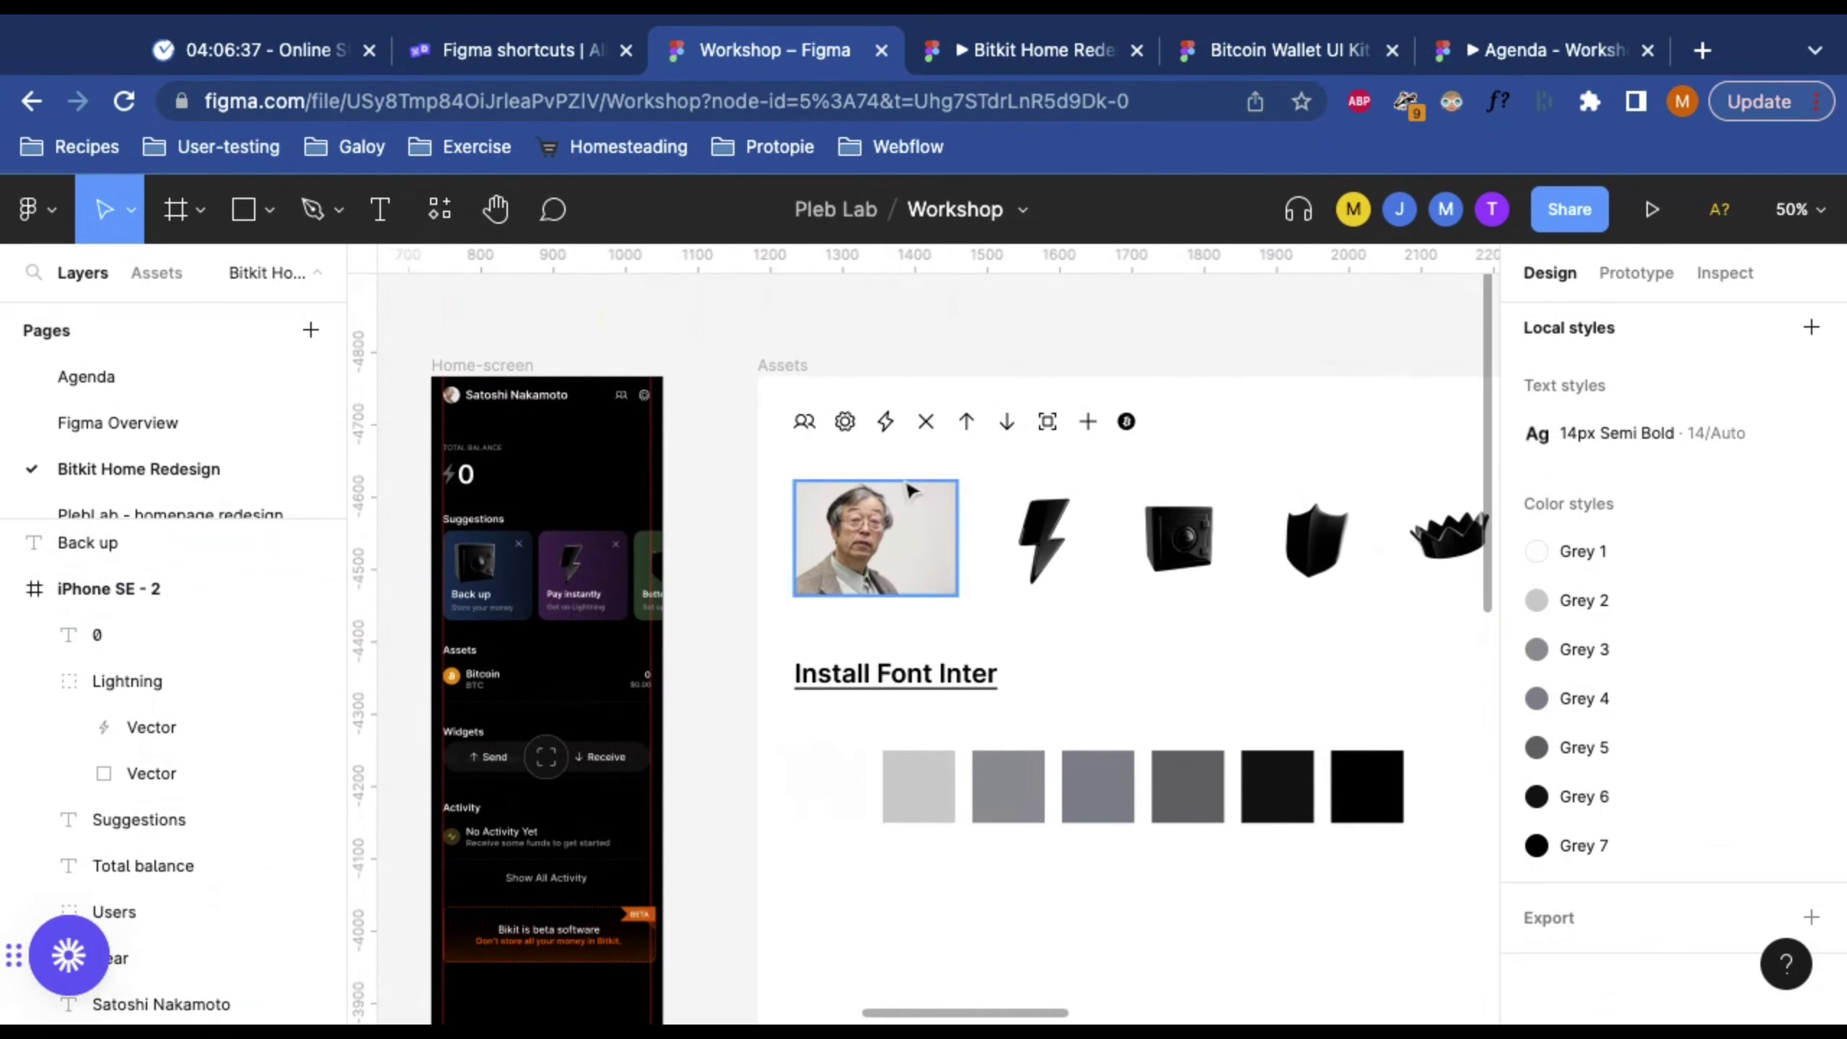
Step: Copy the X close icon out of the Assets sheet and scale it down proportionally
{"action": "left_click", "coordinate": [934, 428]}
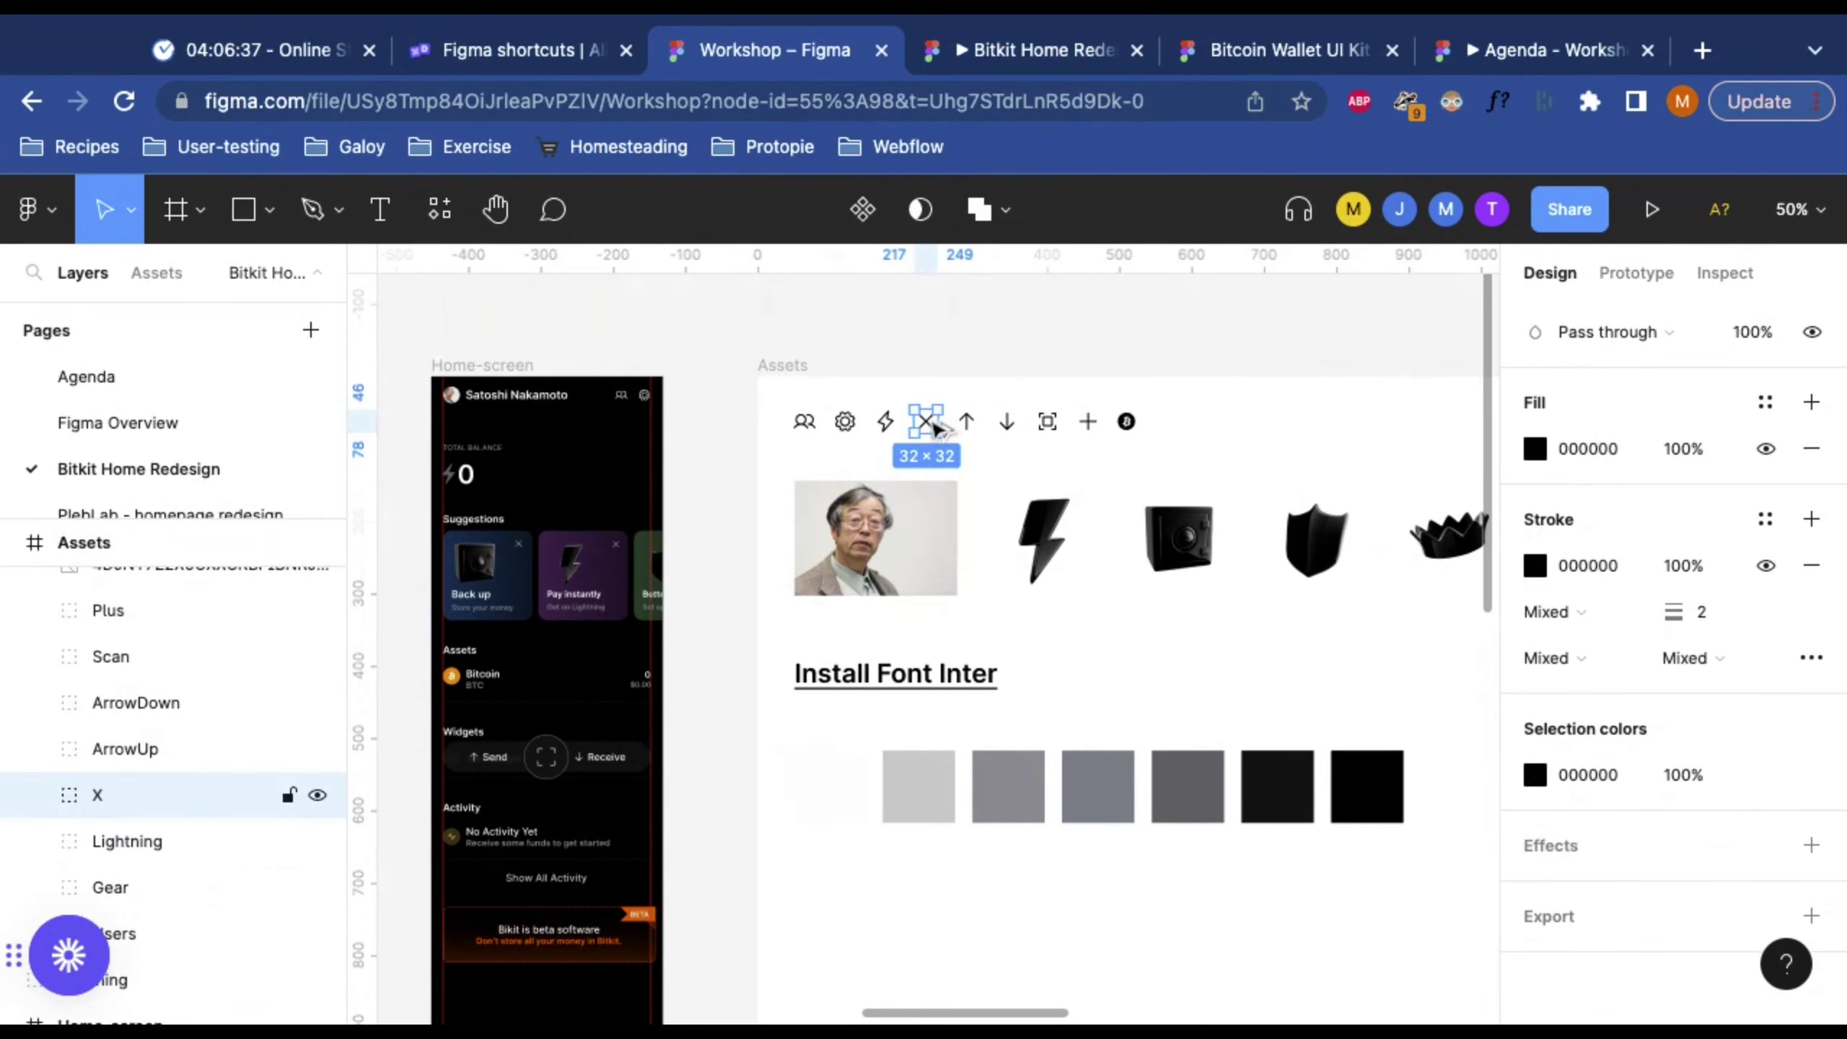
{"action": "scroll", "coordinate": [940, 426], "scroll_direction": "left", "scroll_amount": 15}
{"action": "left_click_drag", "start_coordinate": [938, 430], "coordinate": [795, 549]}
{"action": "scroll", "coordinate": [796, 549], "scroll_direction": "up", "scroll_amount": 6}
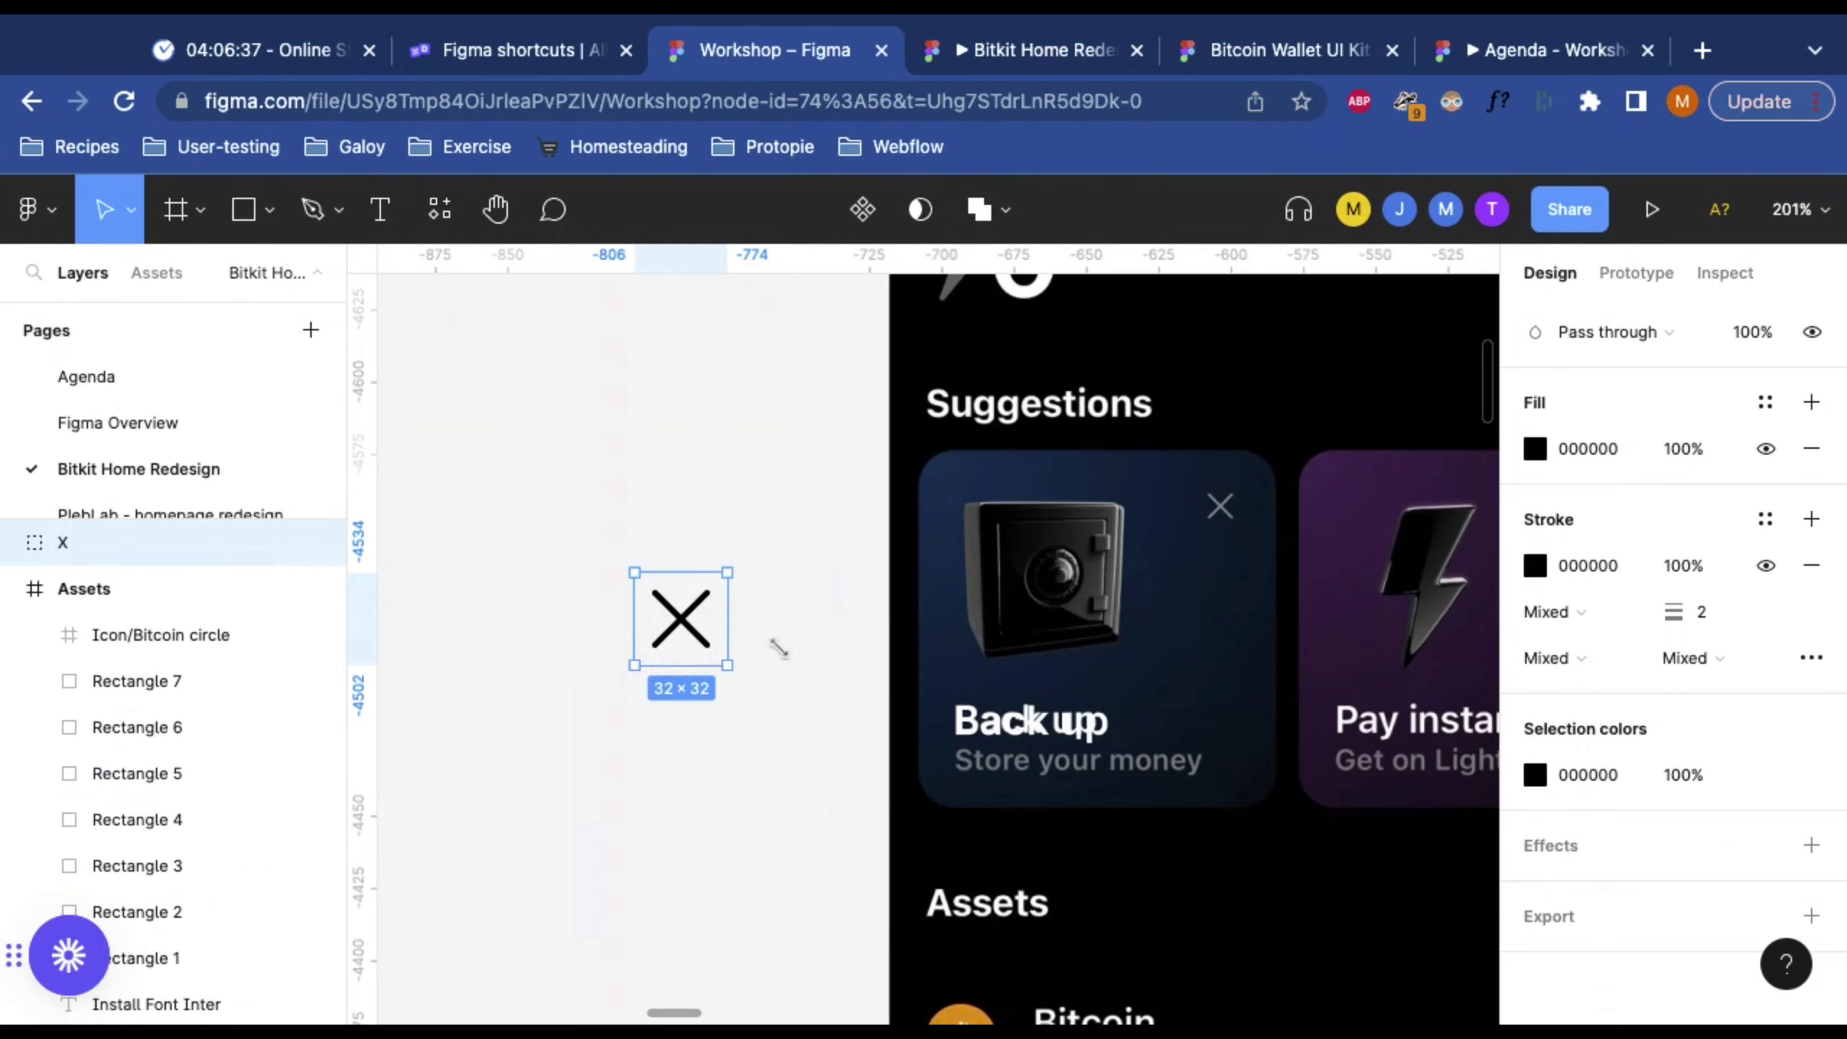
{"action": "key", "text": "k"}
{"action": "left_click_drag", "start_coordinate": [726, 665], "coordinate": [675, 613]}
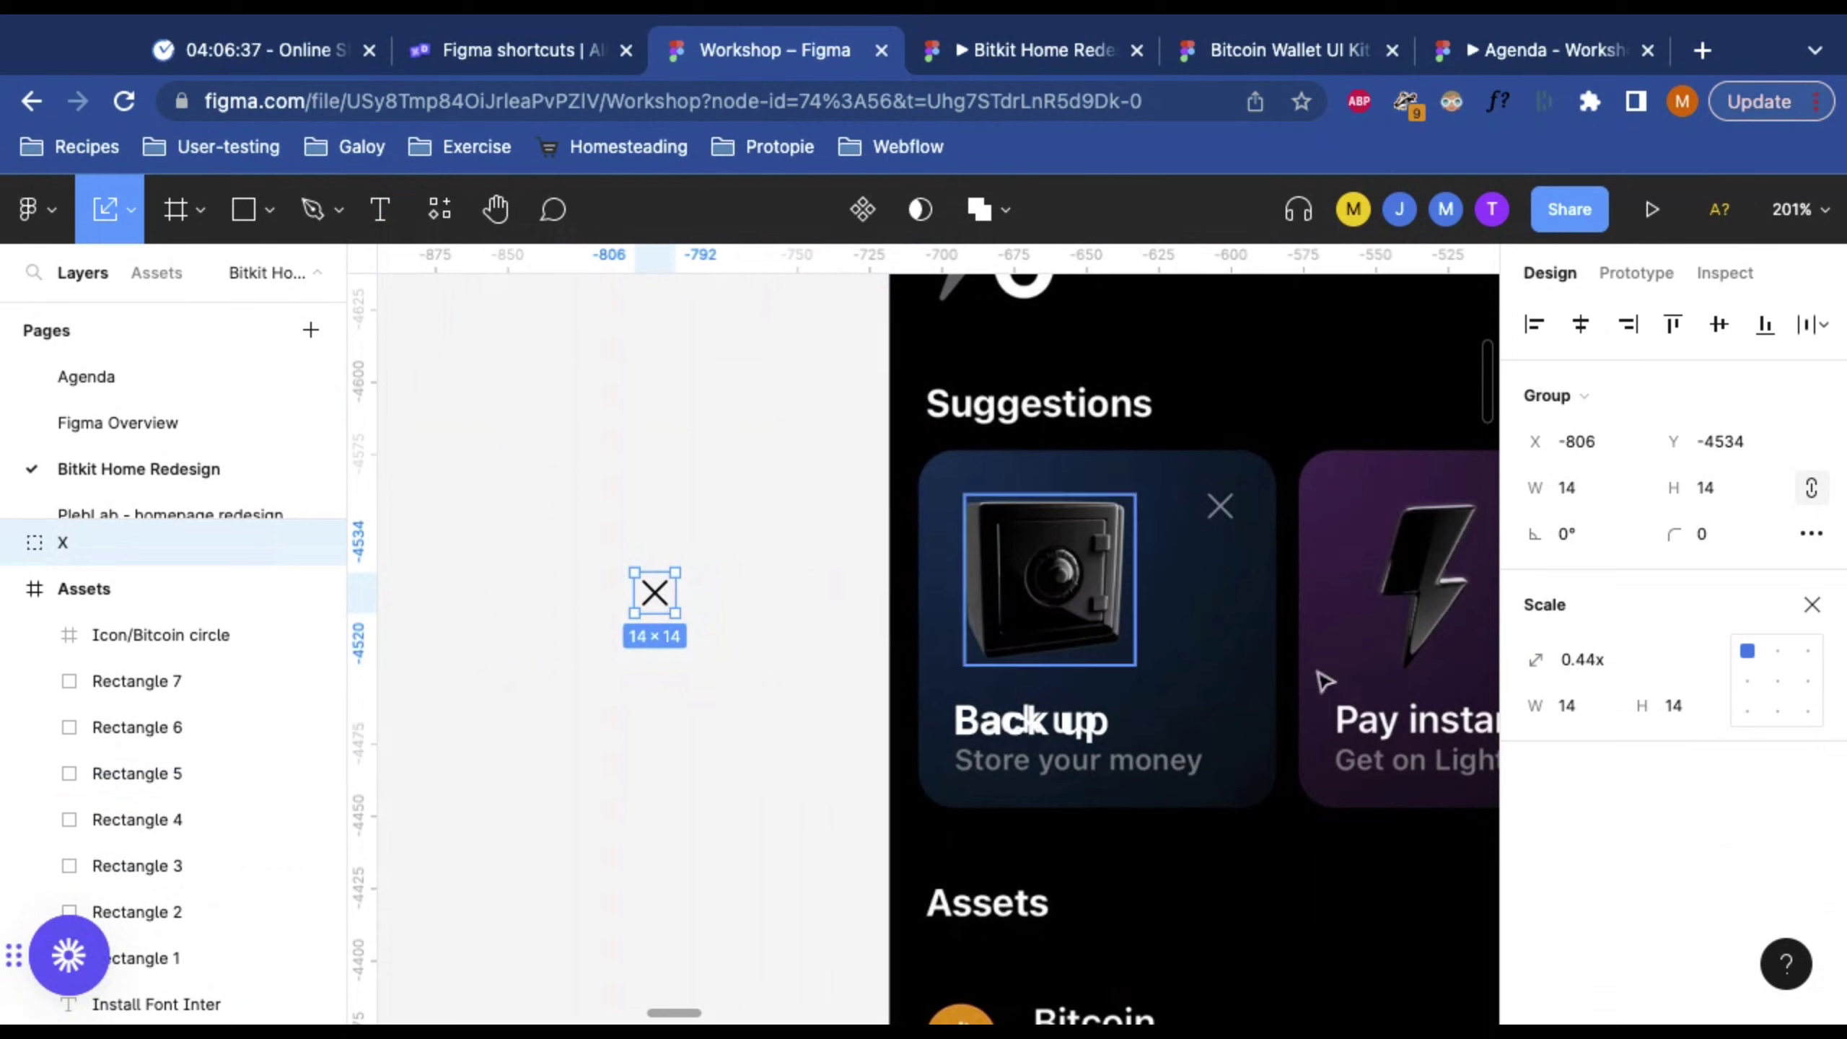
{"action": "left_click", "coordinate": [1812, 605]}
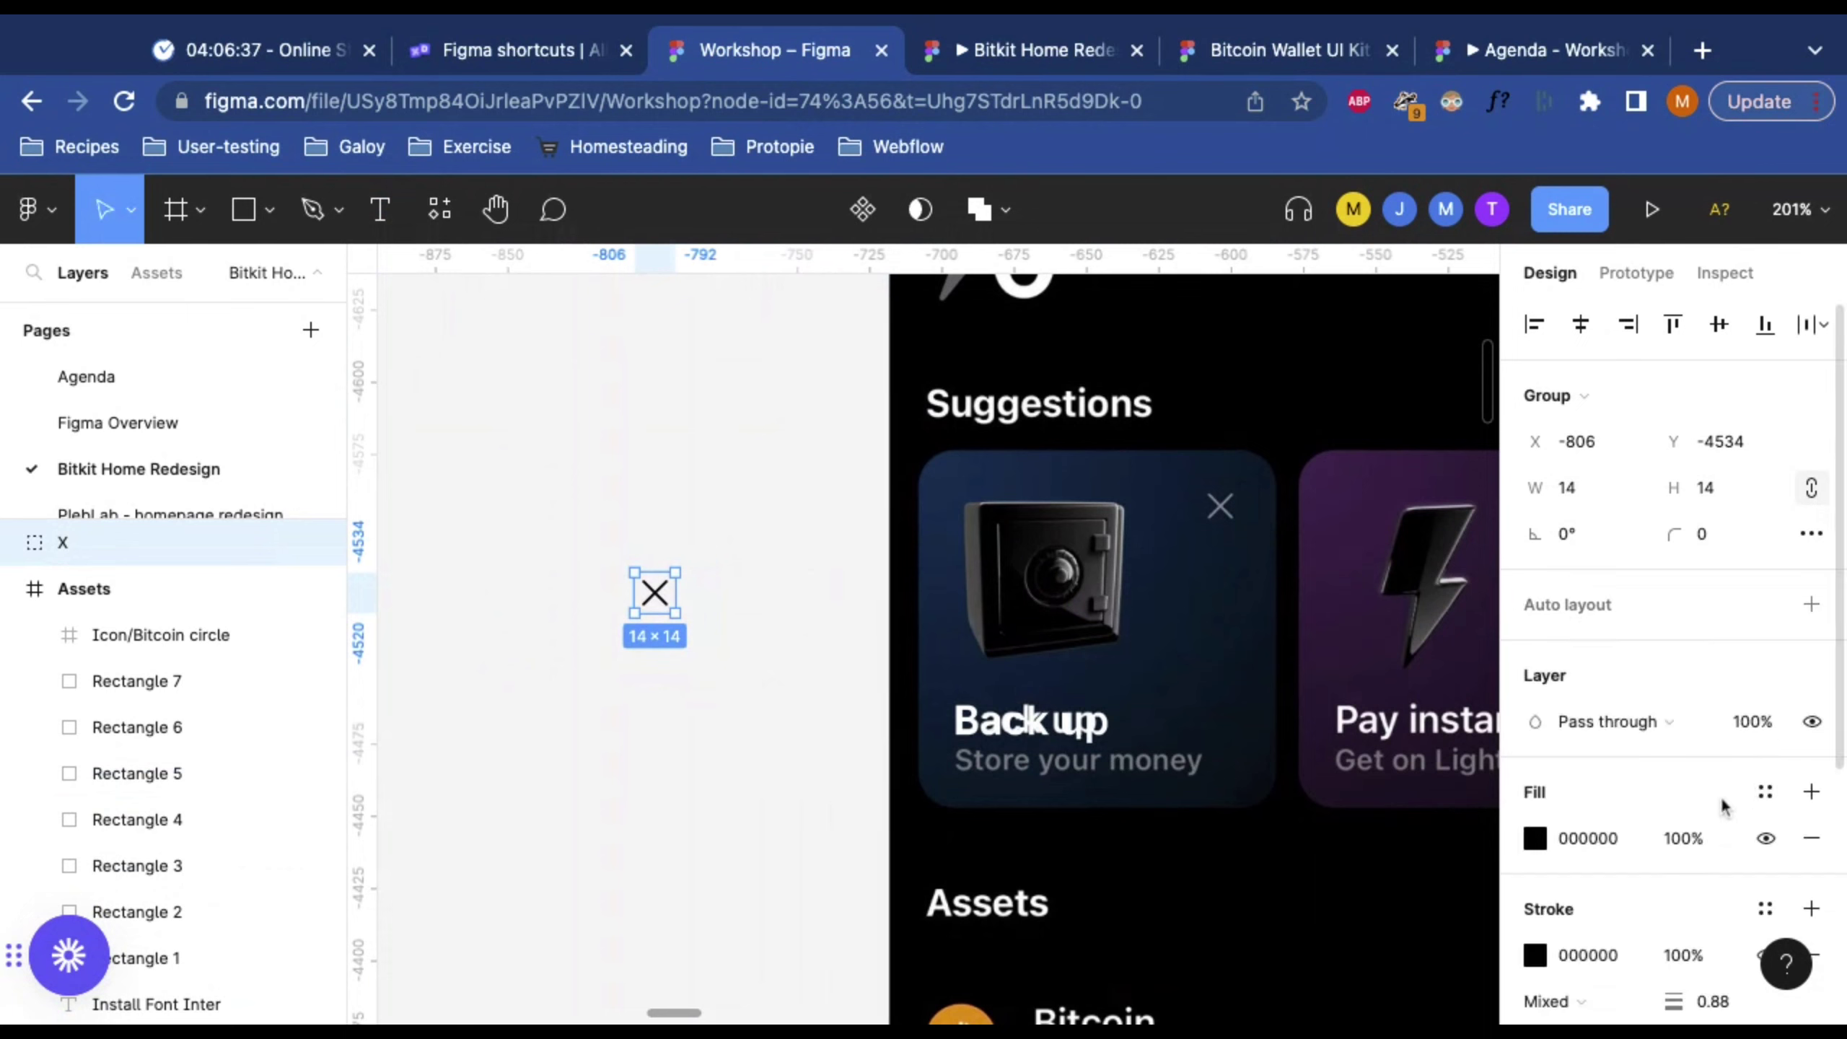
Step: Apply Grey 2 to the stroke of the X icon's two diagonal lines
{"action": "left_click", "coordinate": [1763, 784]}
{"action": "left_click", "coordinate": [1605, 939]}
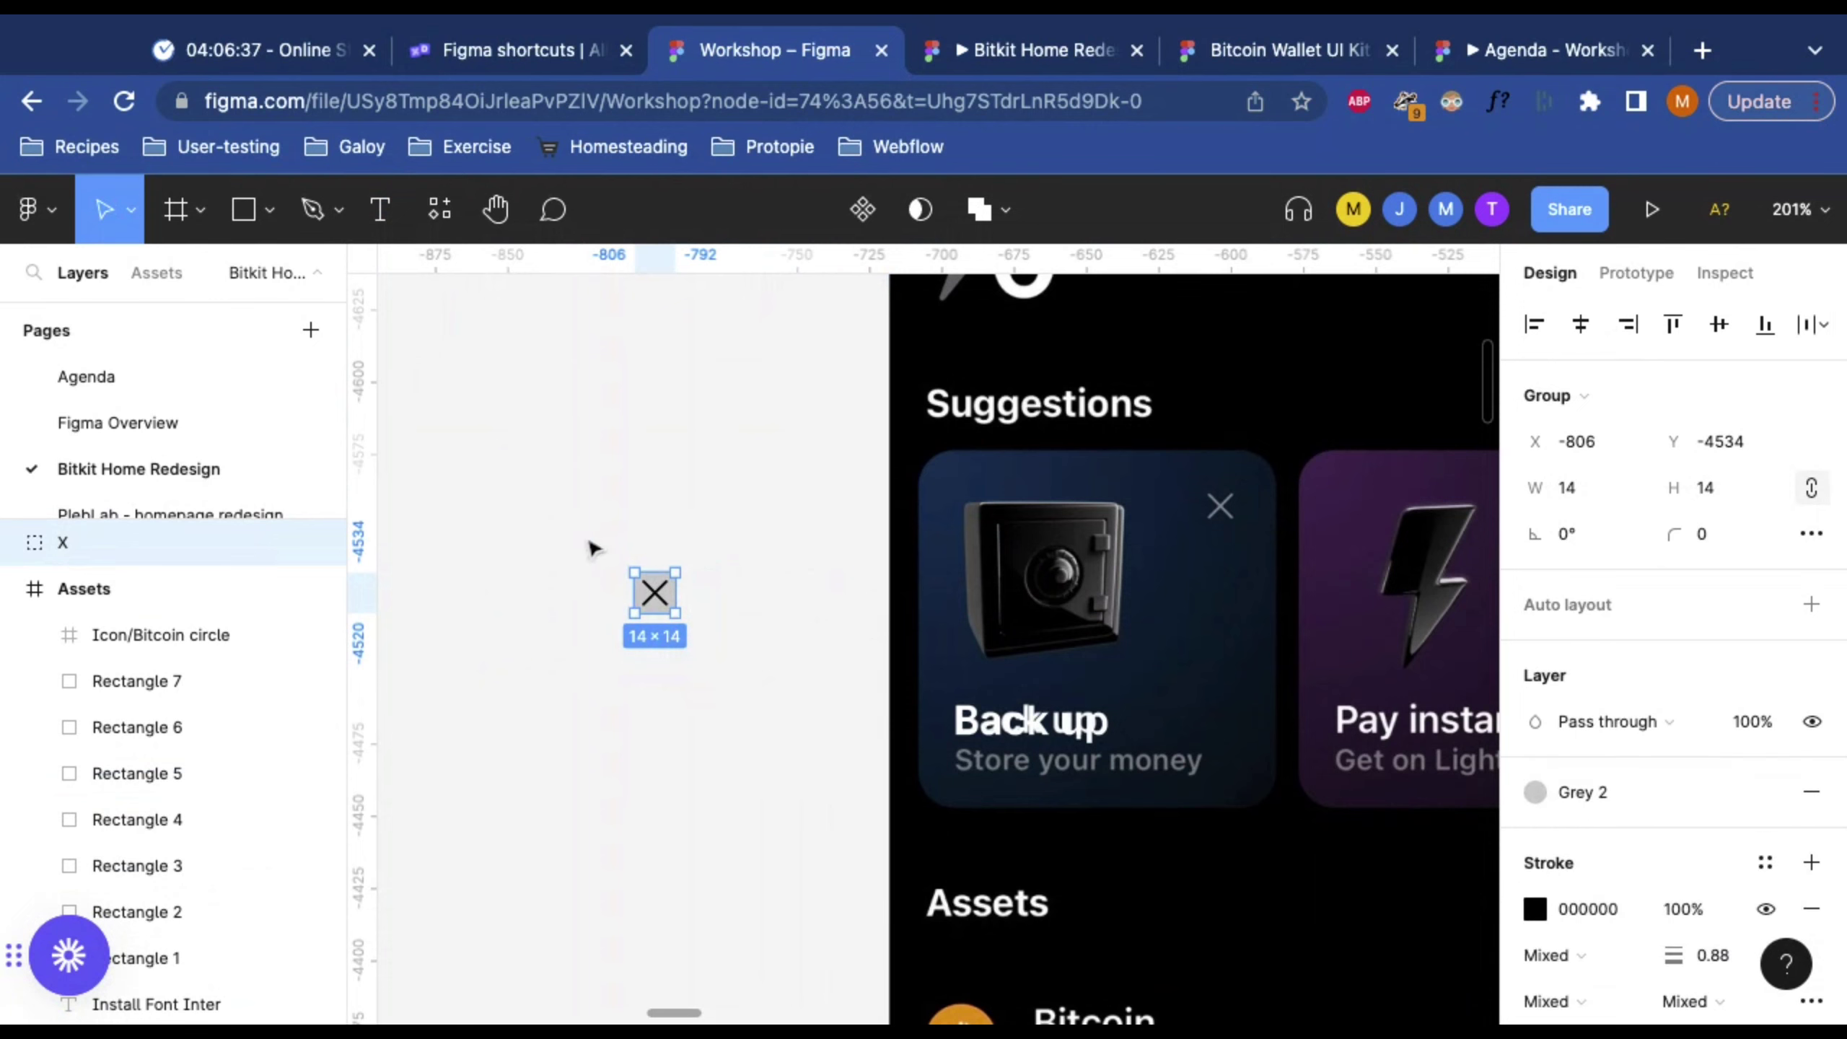
{"action": "key", "text": "ctrl+z"}
{"action": "left_click", "coordinate": [17, 546]}
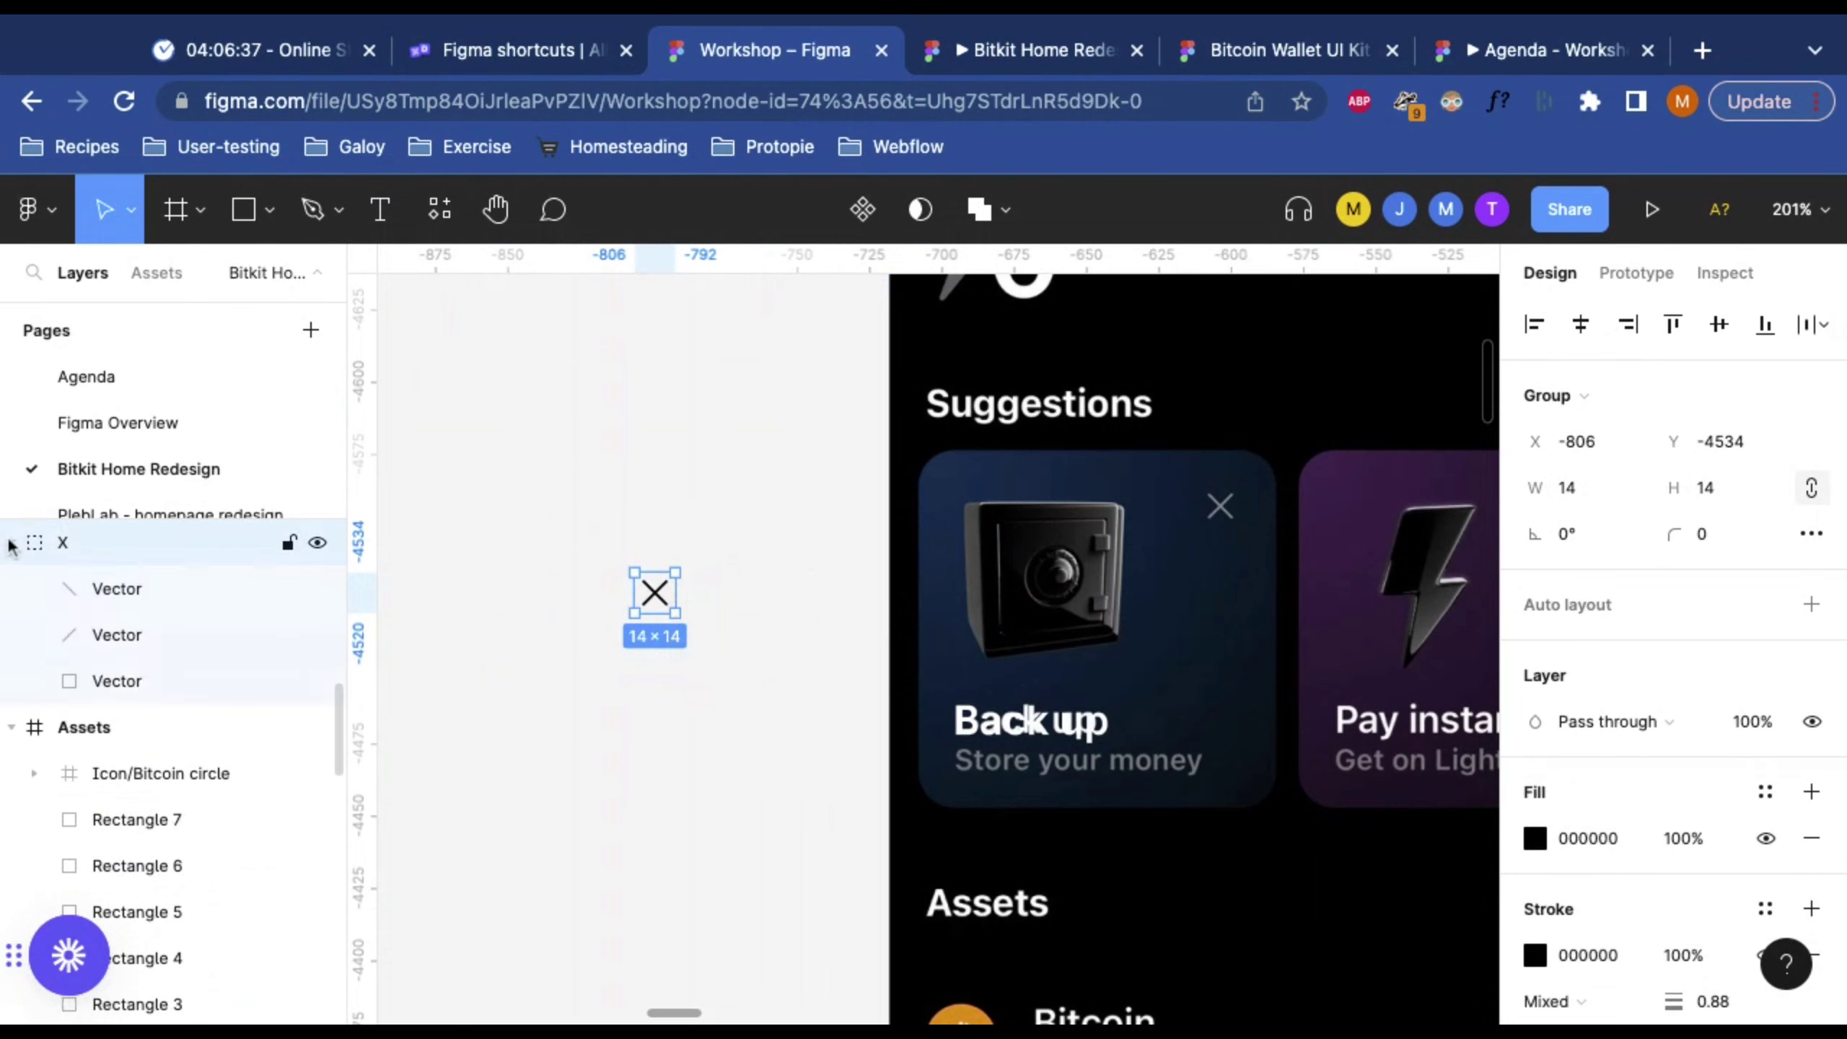
{"action": "left_click", "coordinate": [134, 636]}
{"action": "left_click", "coordinate": [126, 591], "text": "shift"}
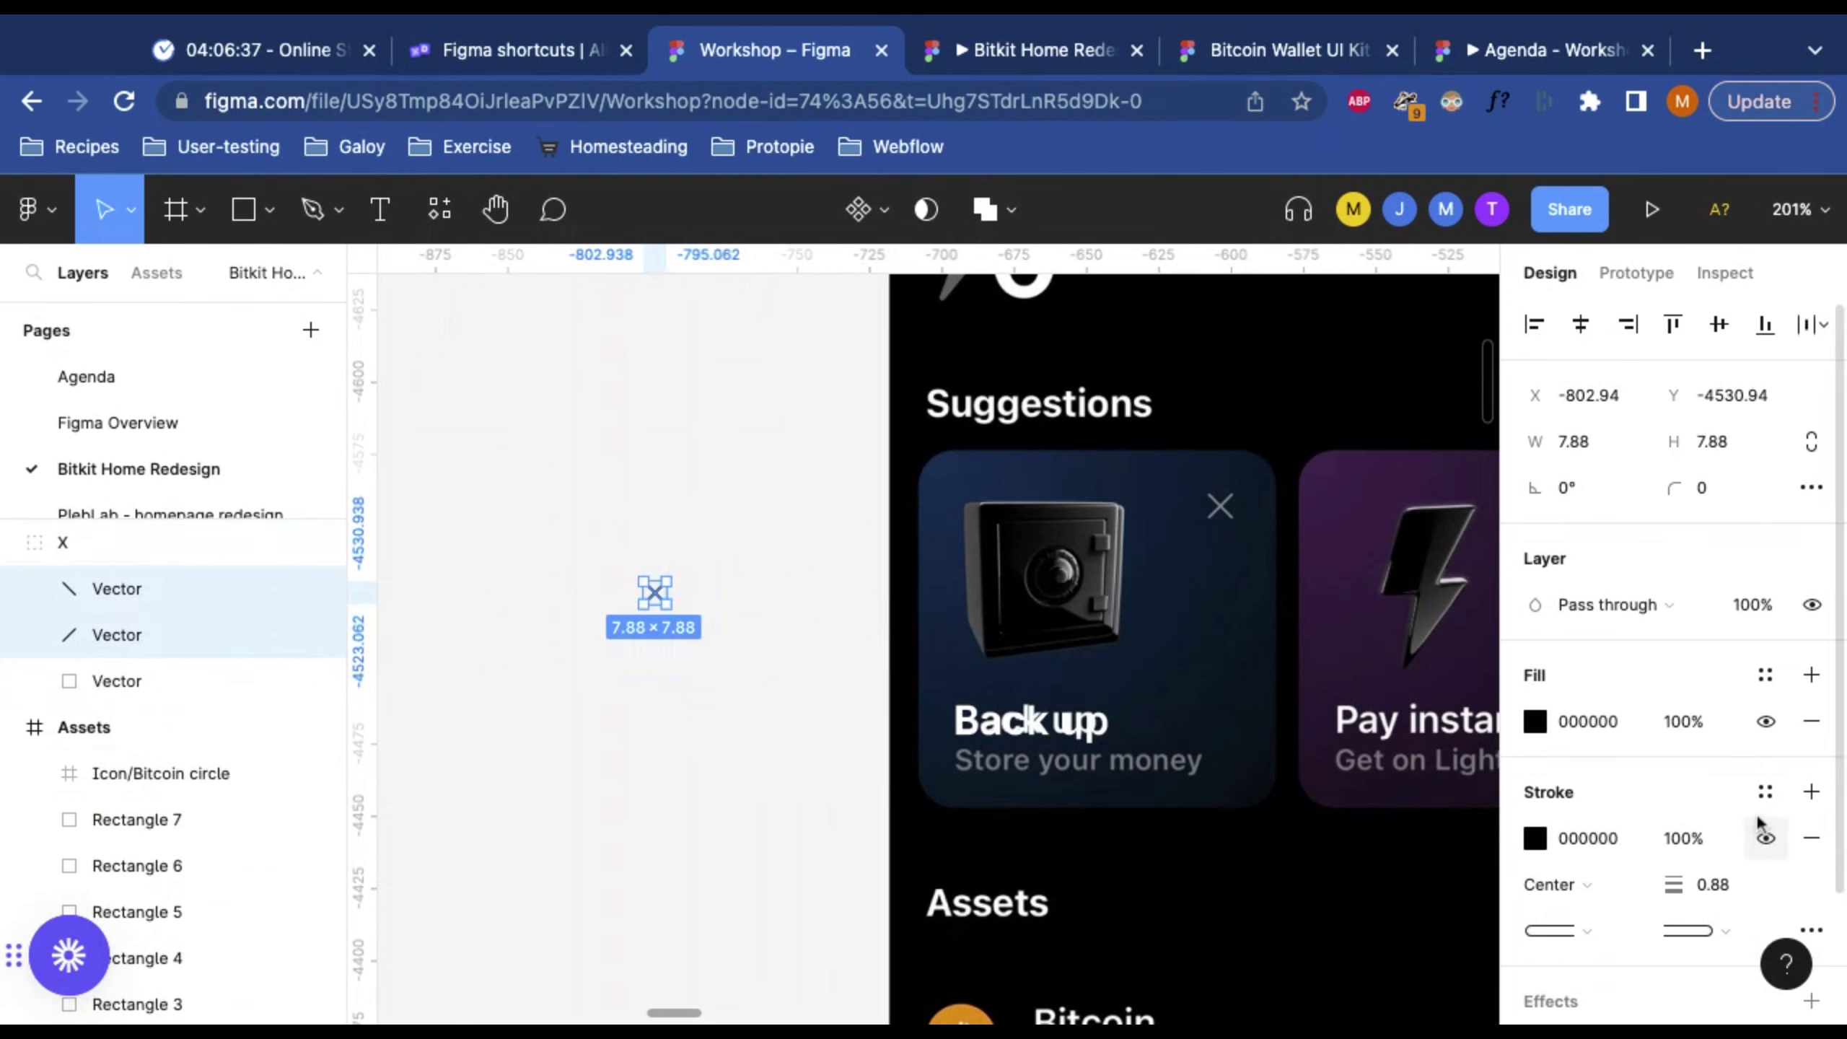
{"action": "left_click", "coordinate": [1765, 792]}
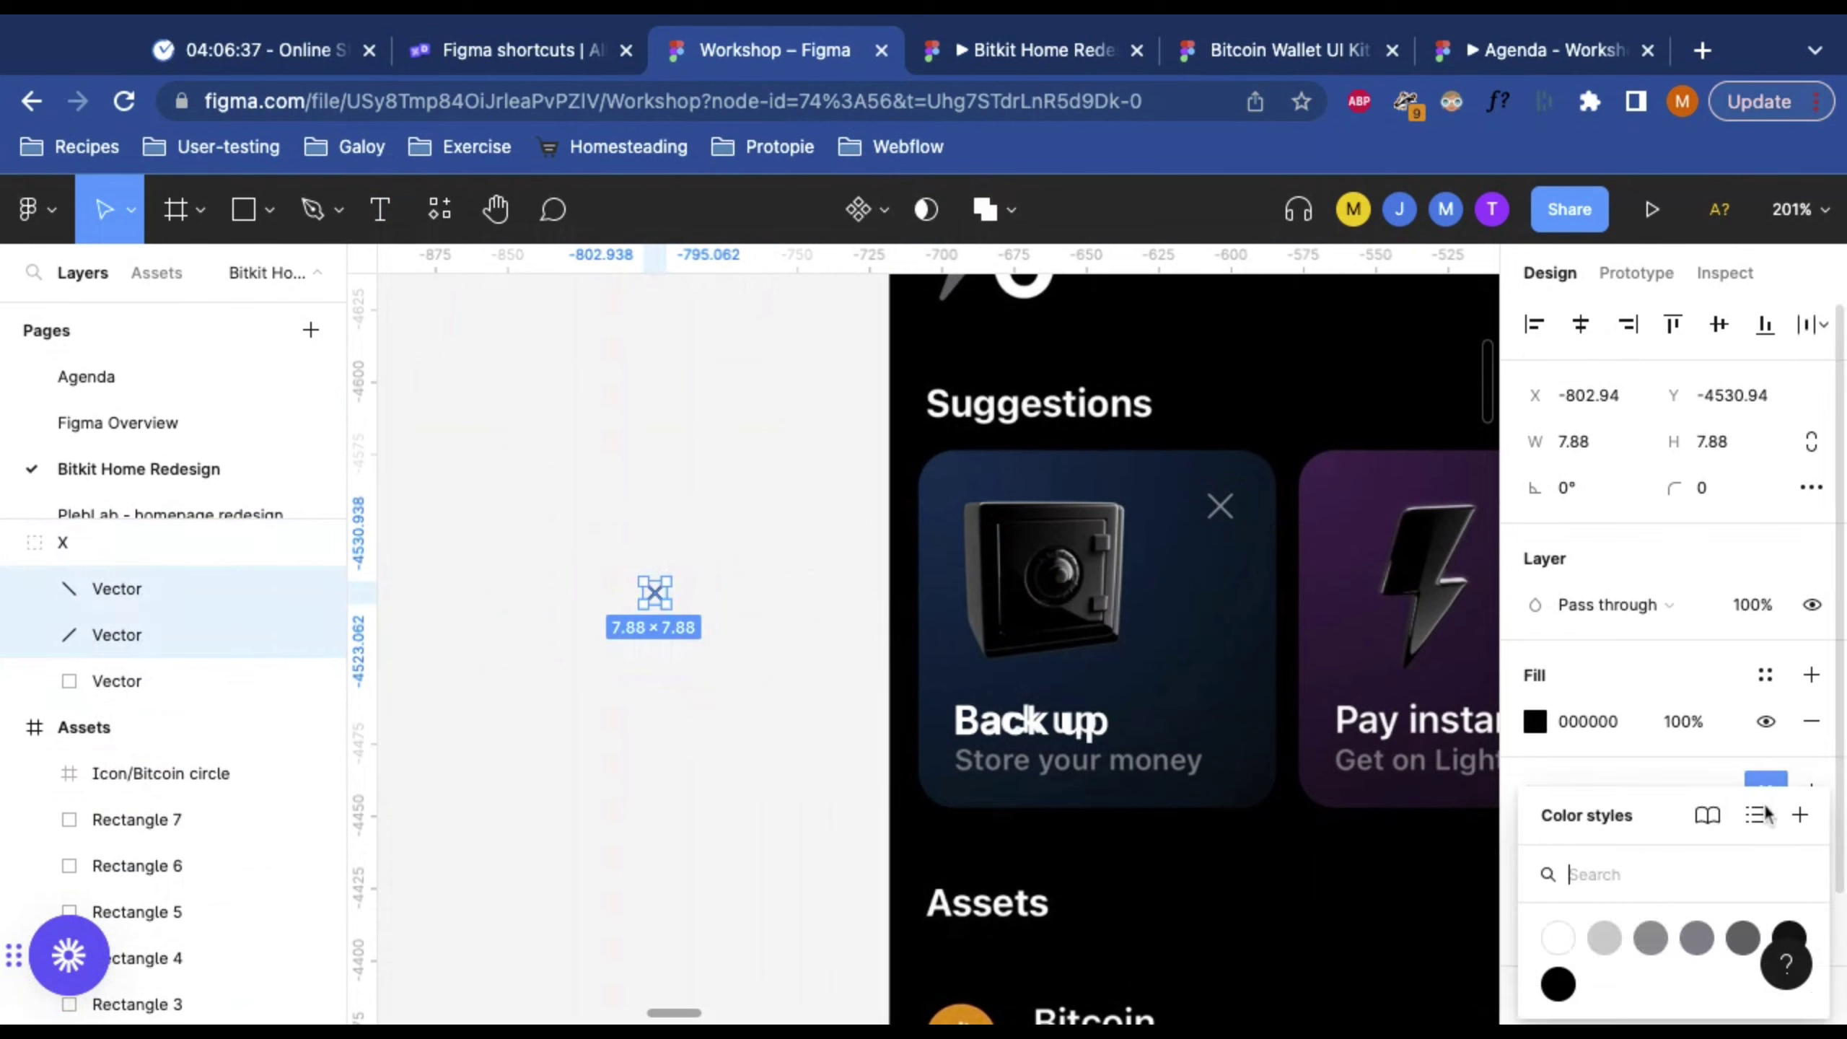
{"action": "left_click", "coordinate": [1605, 939]}
Step: Nudge the X icon down one pixel and switch its stroke to Grey 3
{"action": "left_click", "coordinate": [716, 558]}
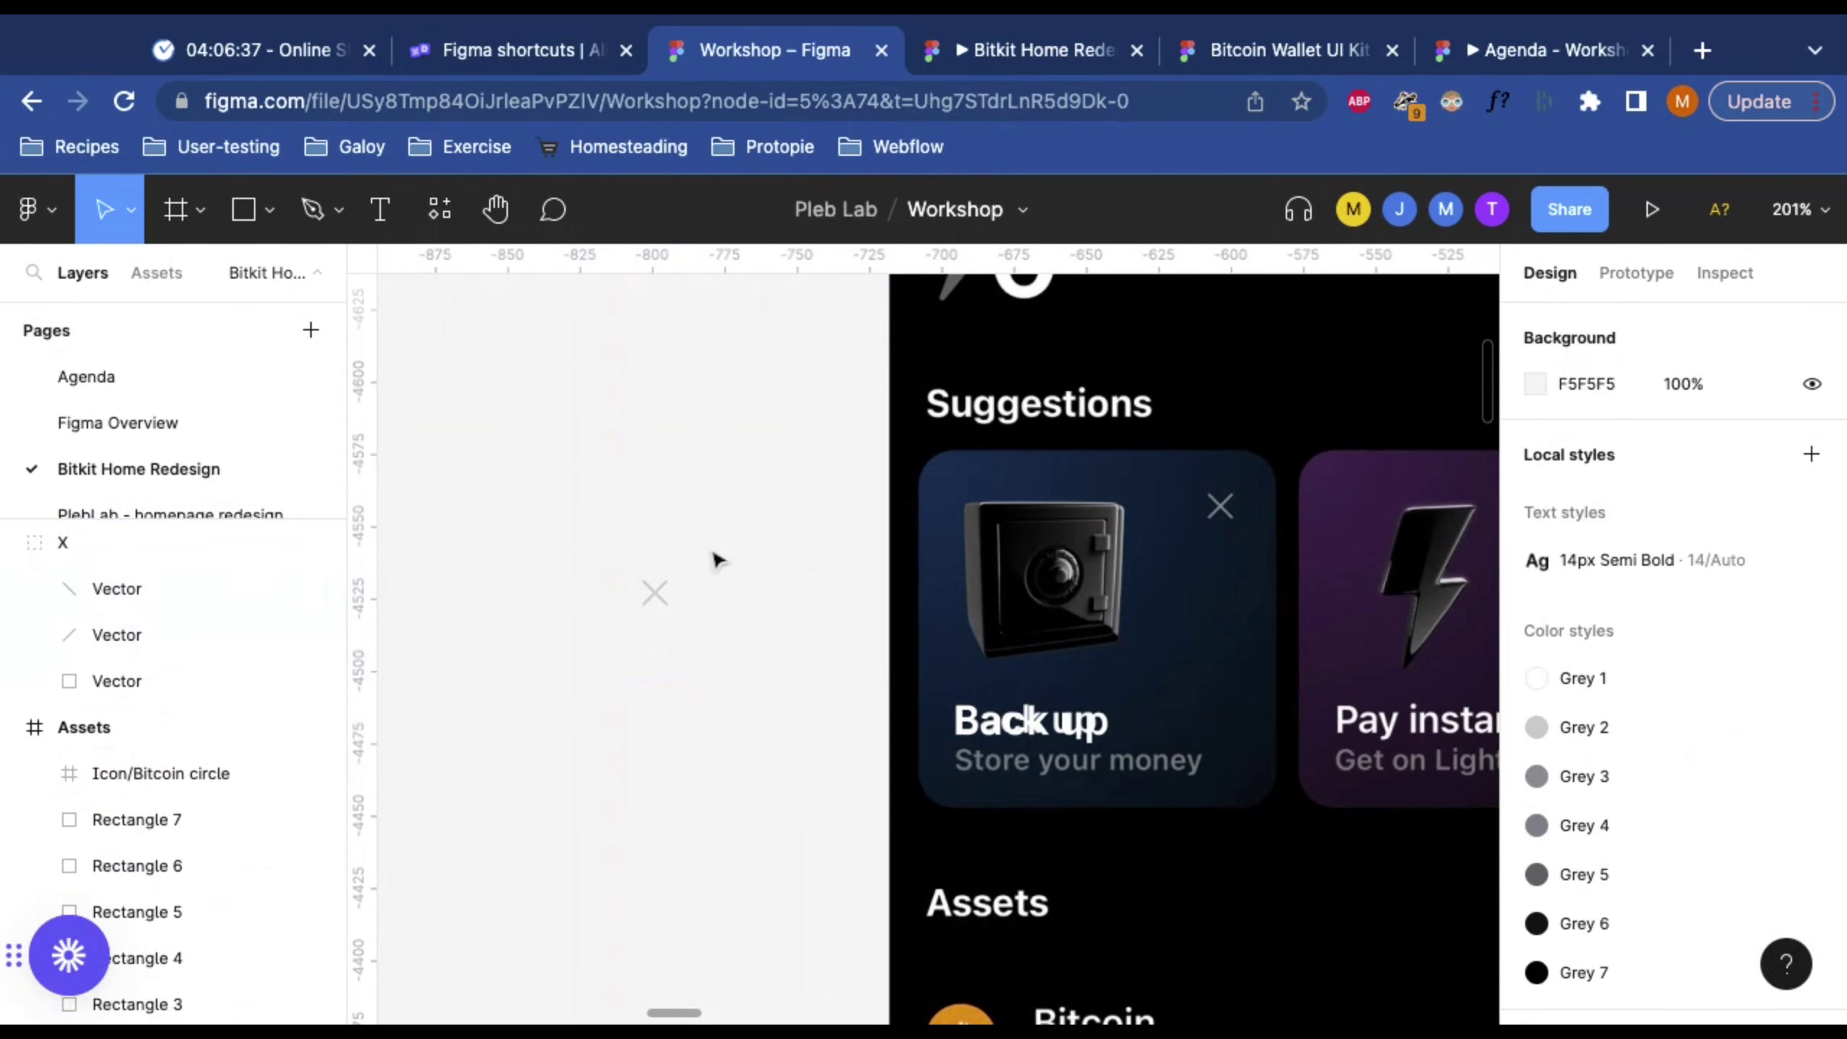
{"action": "left_click", "coordinate": [658, 601]}
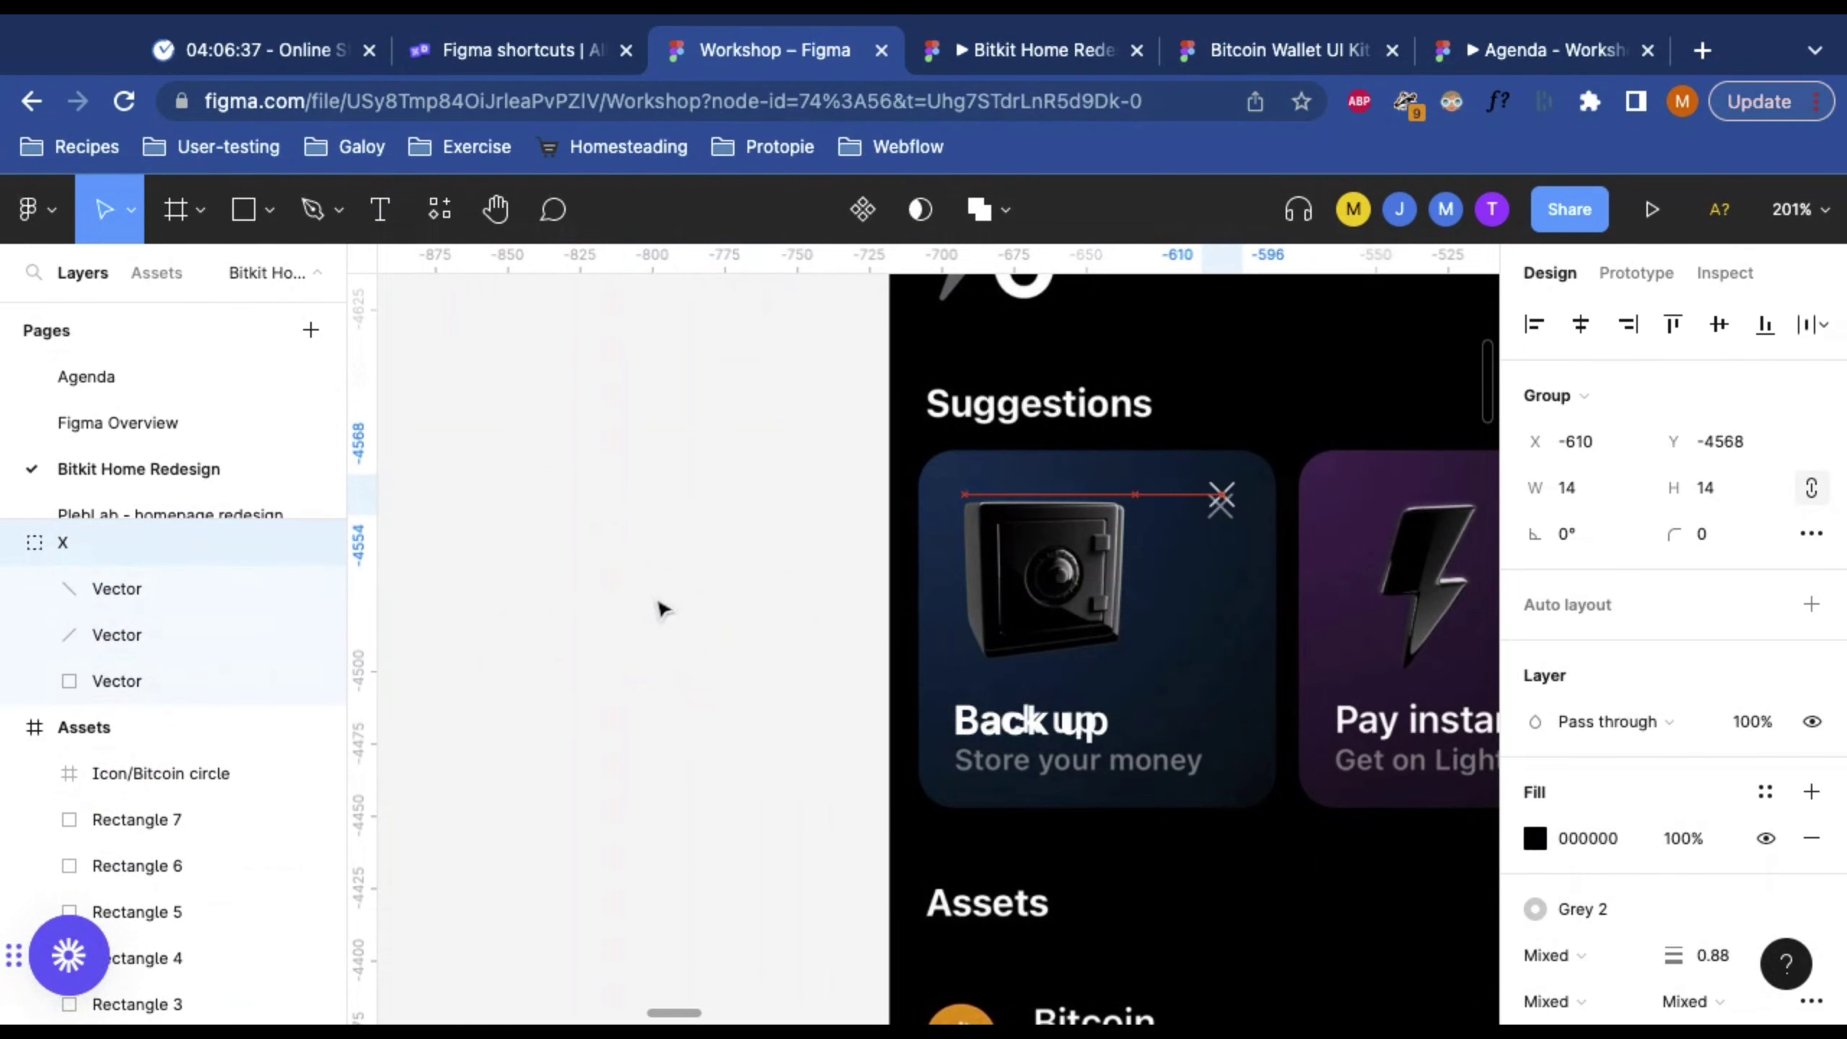
{"action": "key", "text": "Down"}
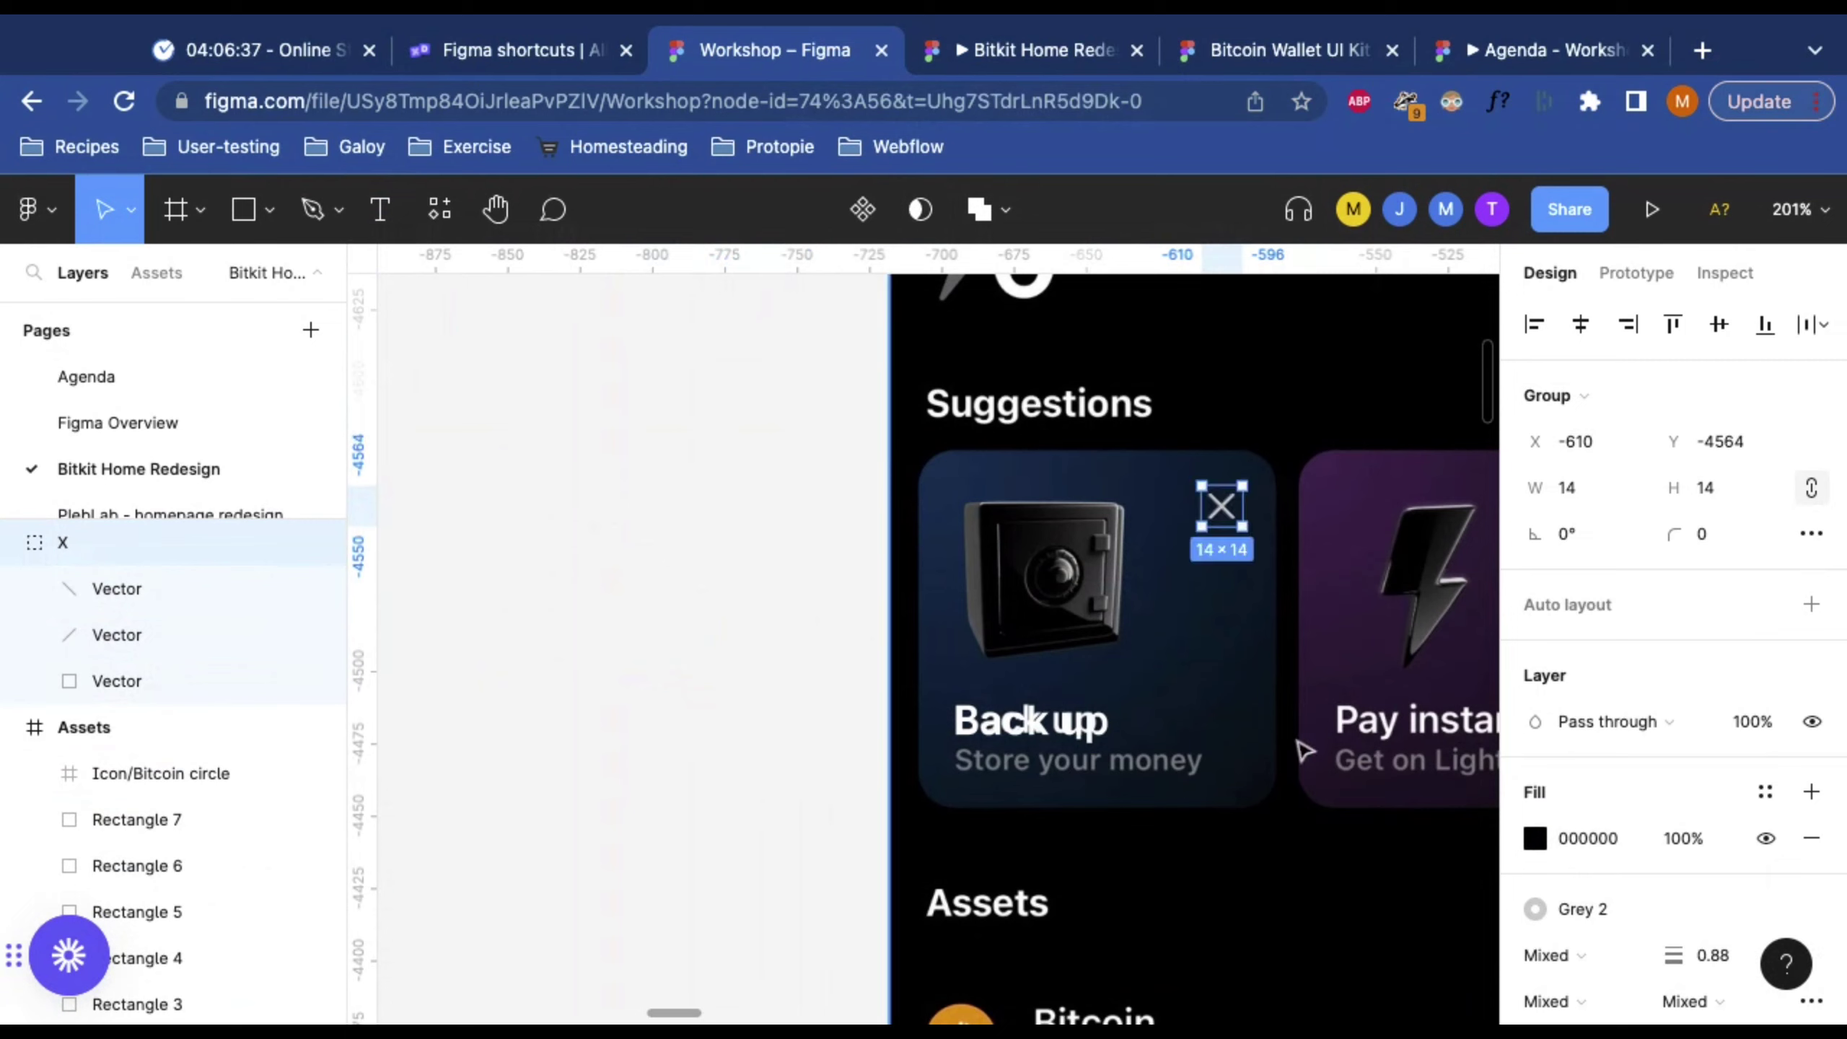
{"action": "scroll", "coordinate": [1616, 904], "scroll_direction": "down", "scroll_amount": 2}
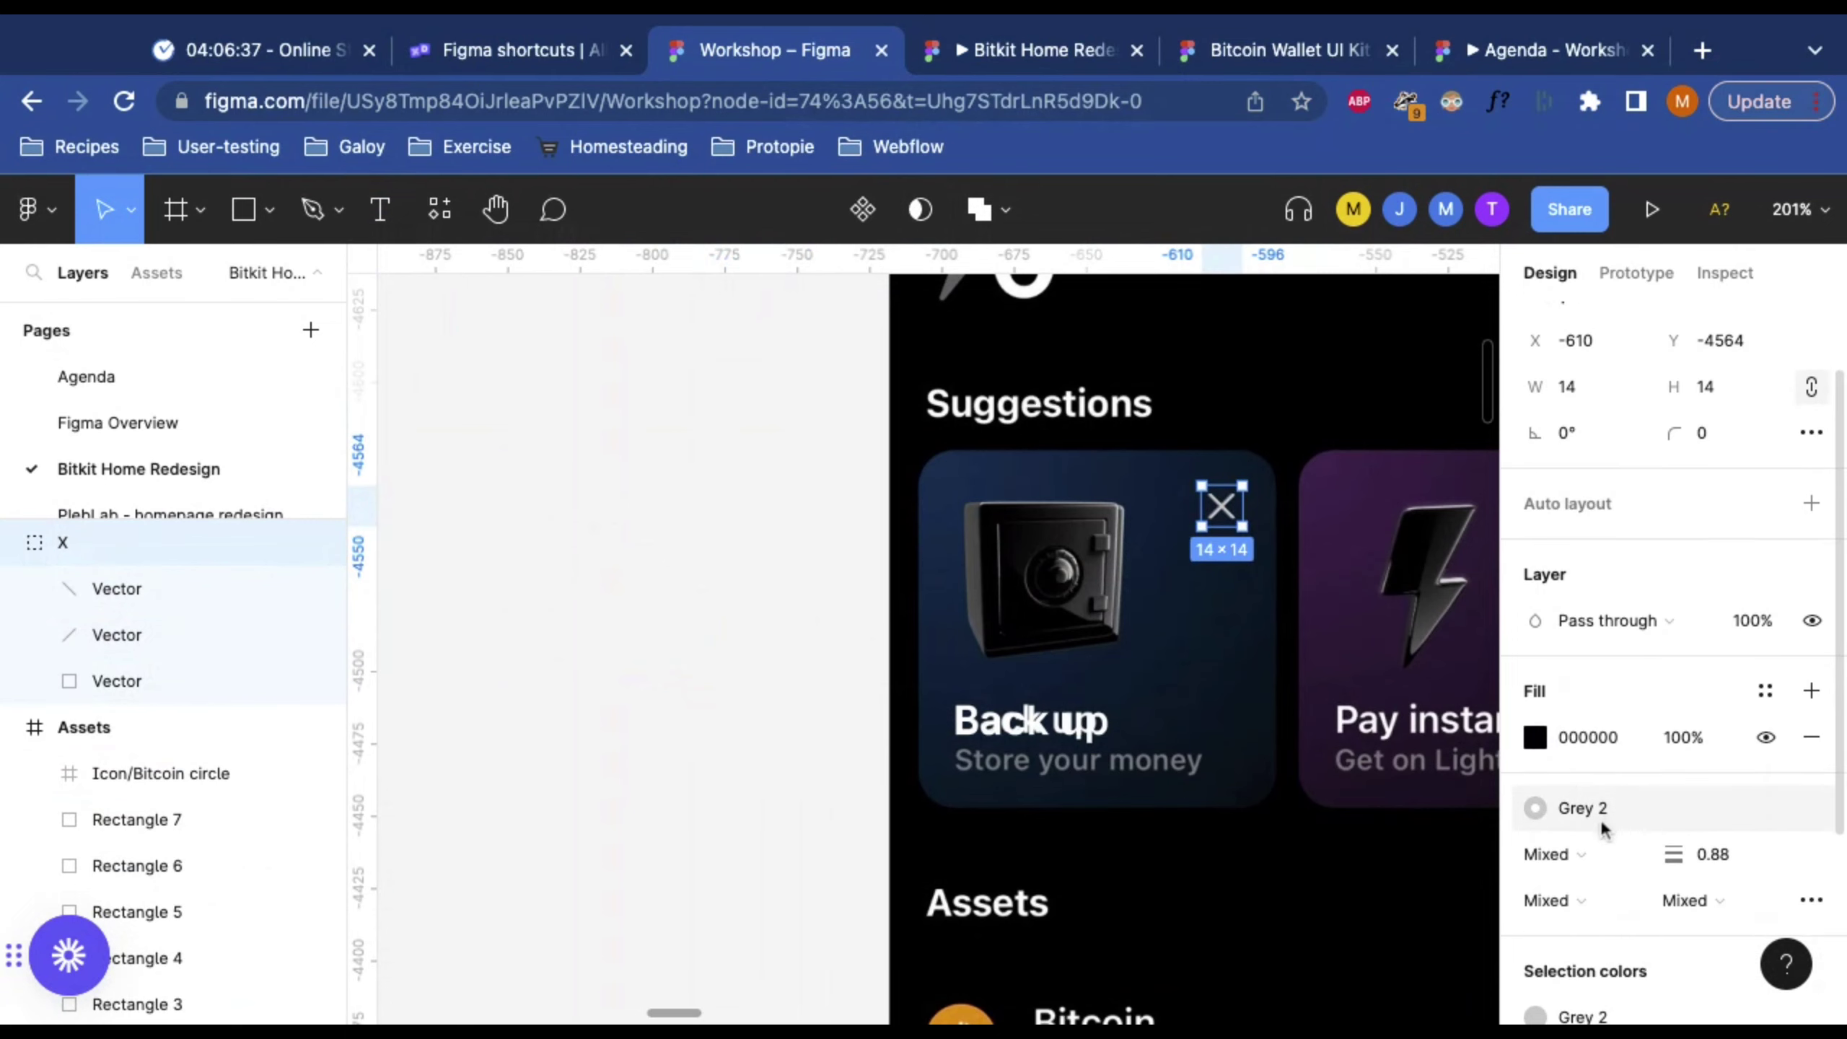
{"action": "left_click", "coordinate": [1603, 826]}
{"action": "left_click", "coordinate": [1649, 938]}
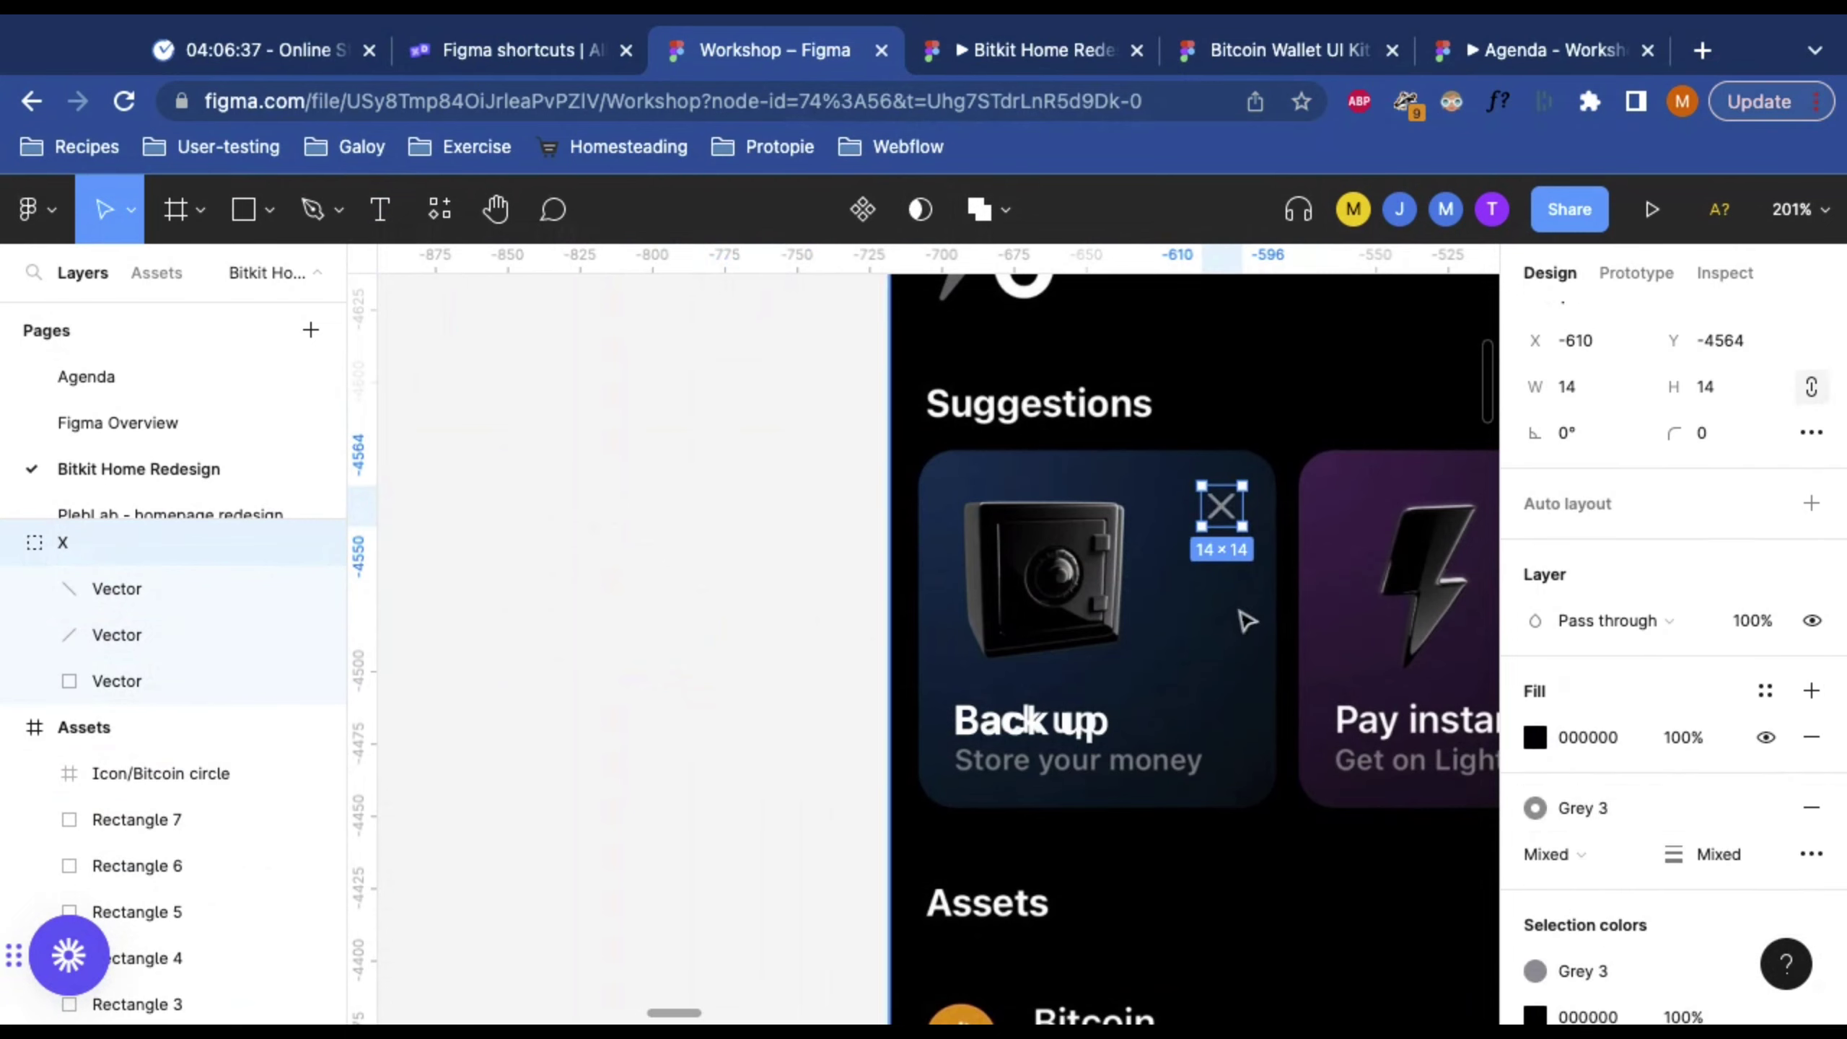
{"action": "scroll", "coordinate": [706, 538], "scroll_direction": "down", "scroll_amount": 3}
{"action": "scroll", "coordinate": [706, 539], "scroll_direction": "right", "scroll_amount": 4}
Step: Add a new text box reading 'Store your money' on the empty canvas
{"action": "left_click", "coordinate": [520, 554]}
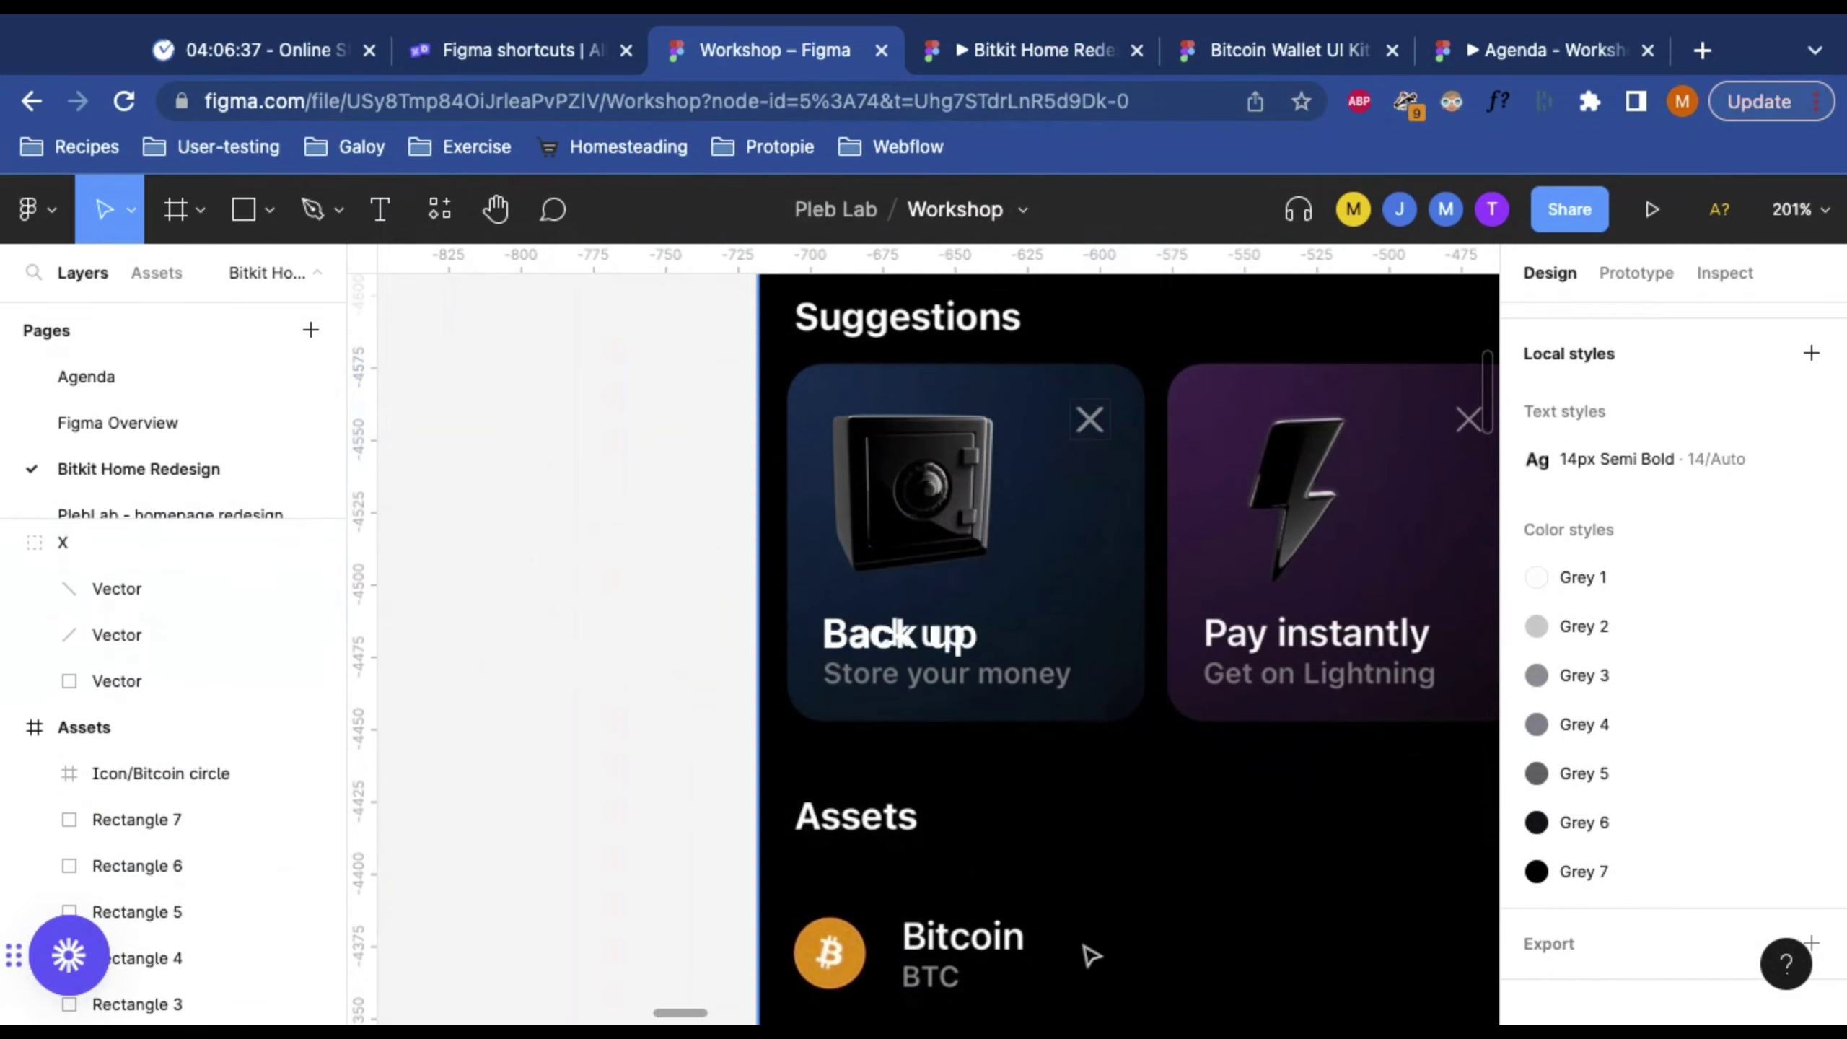
{"action": "scroll", "coordinate": [1093, 950], "scroll_direction": "right", "scroll_amount": 3}
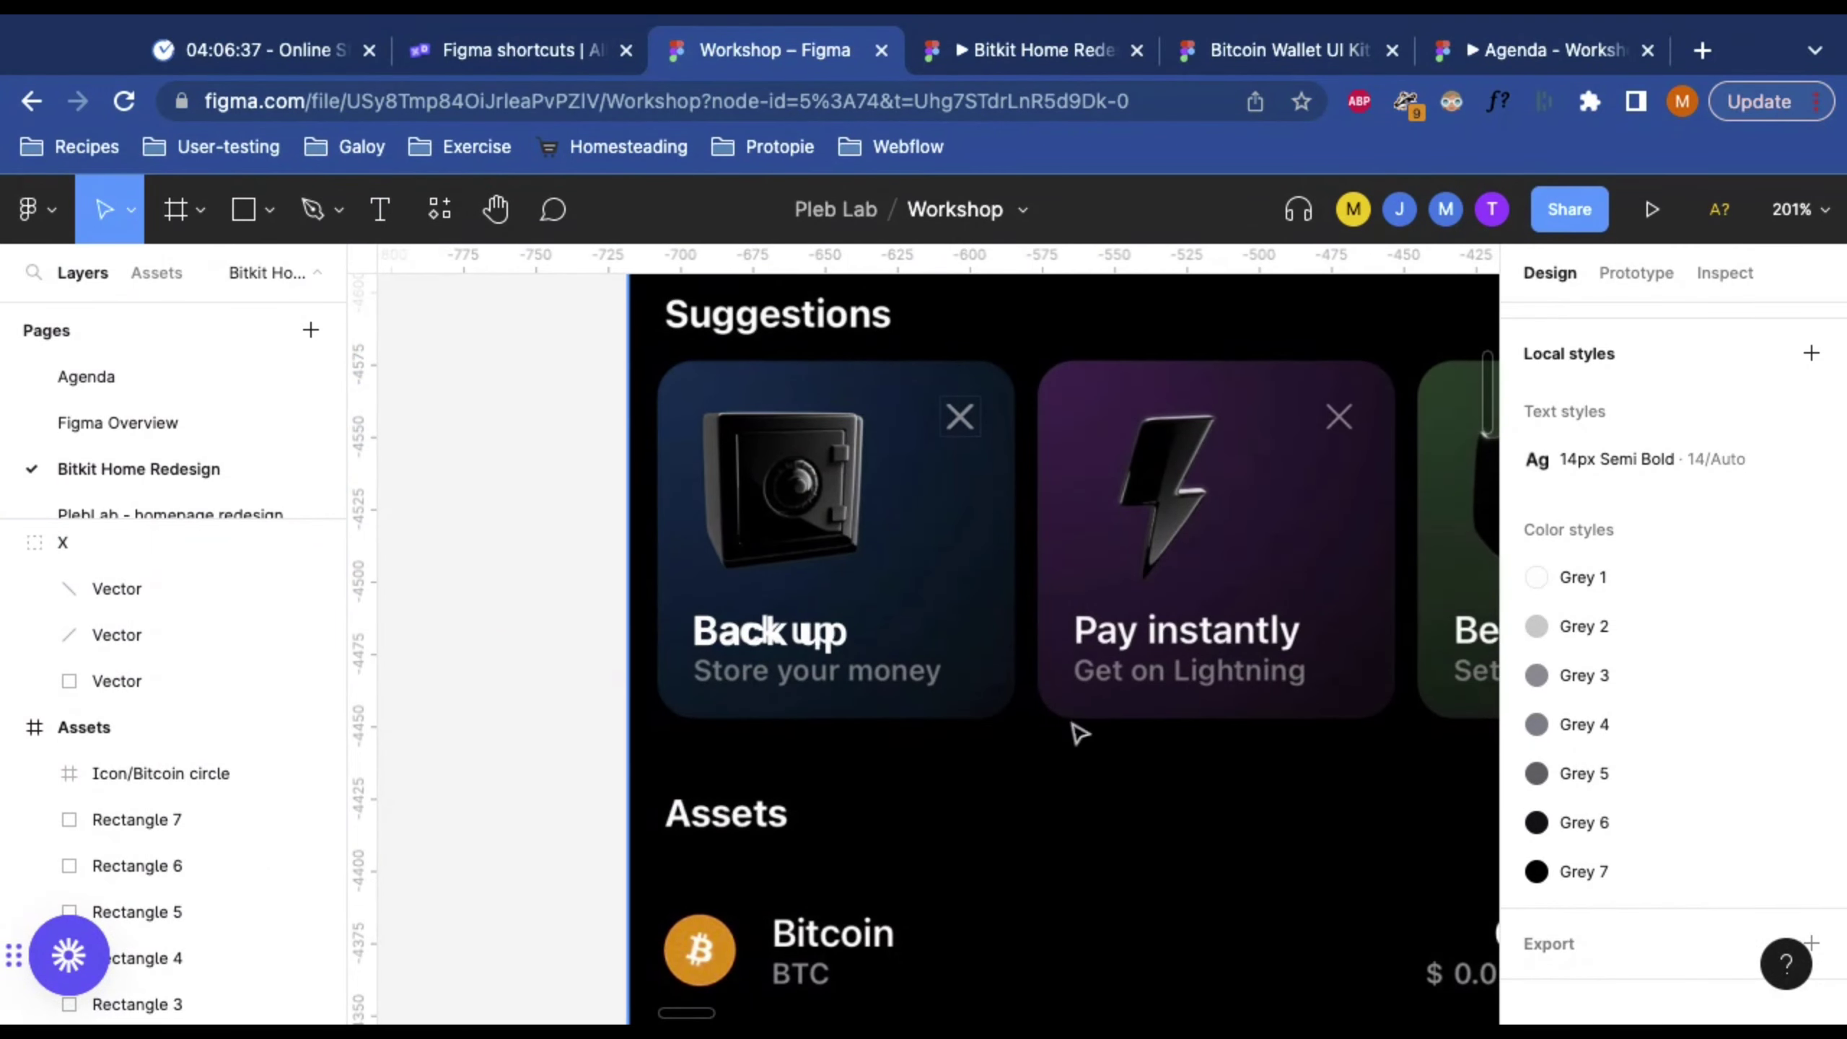
{"action": "left_click", "coordinate": [771, 647]}
{"action": "left_click", "coordinate": [554, 630]}
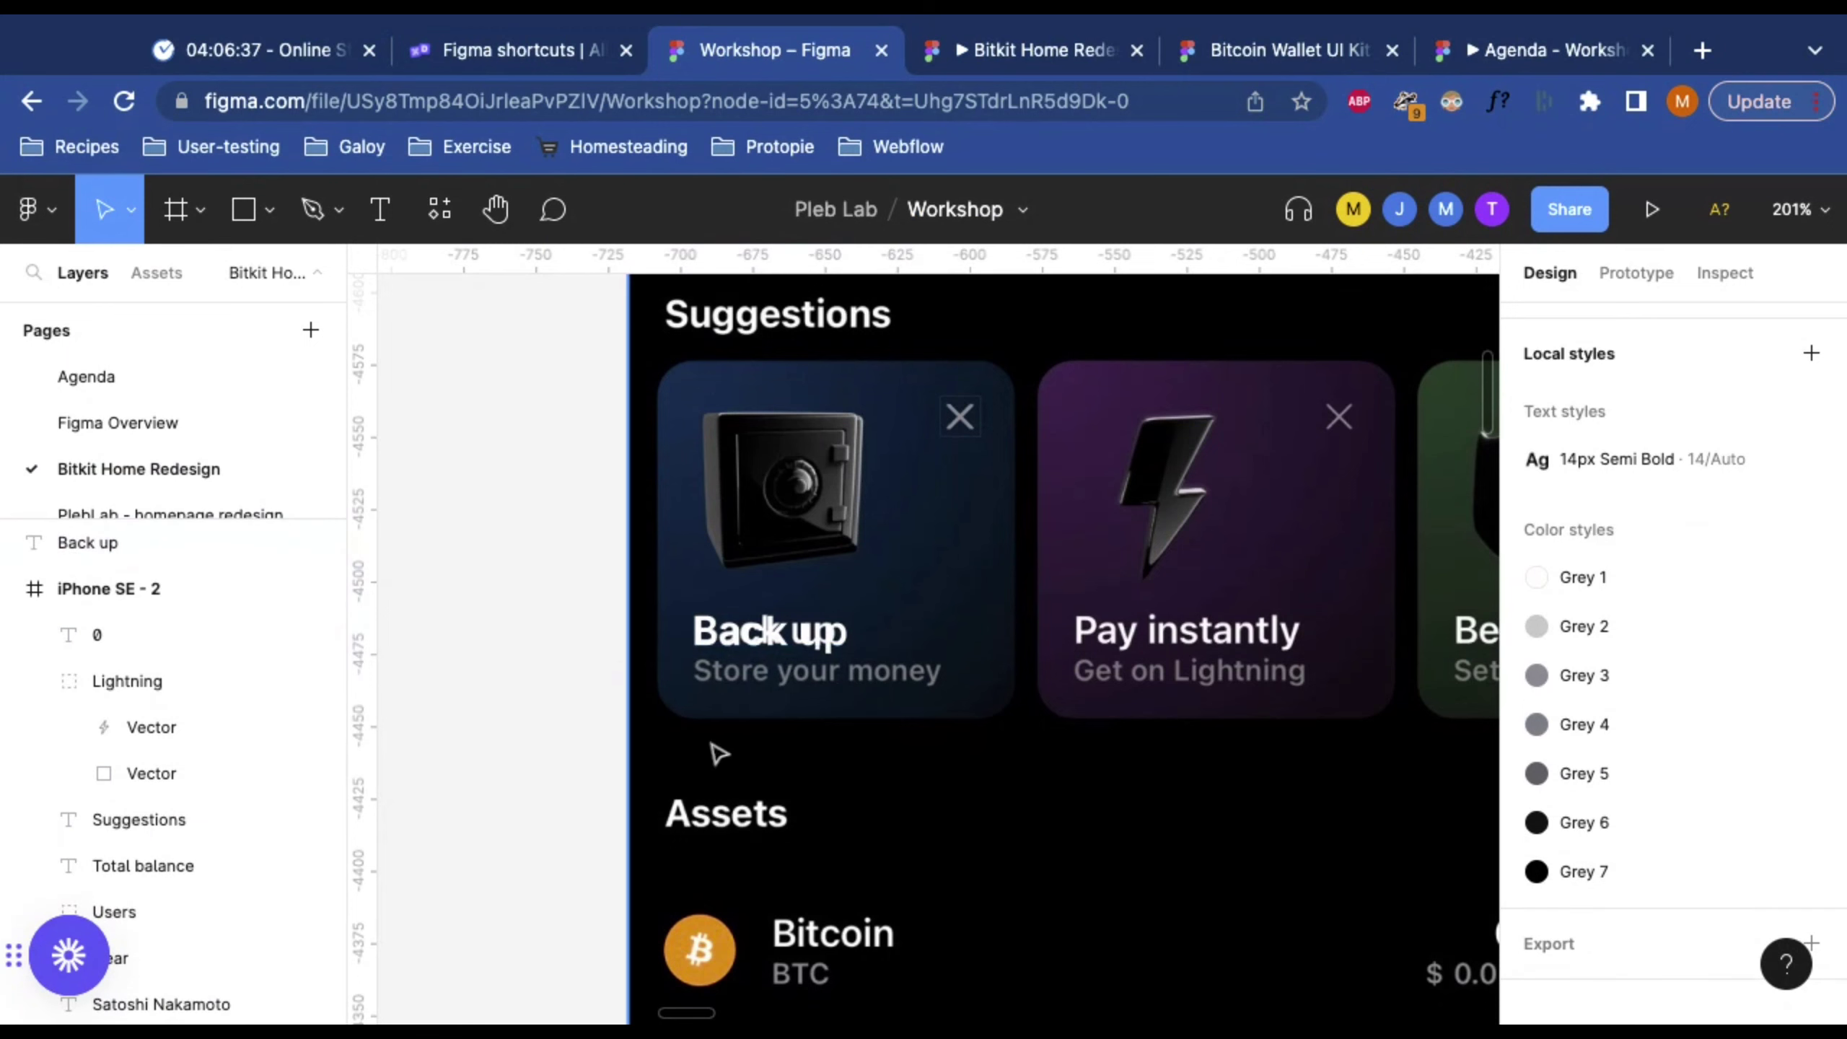
{"action": "key", "text": "t"}
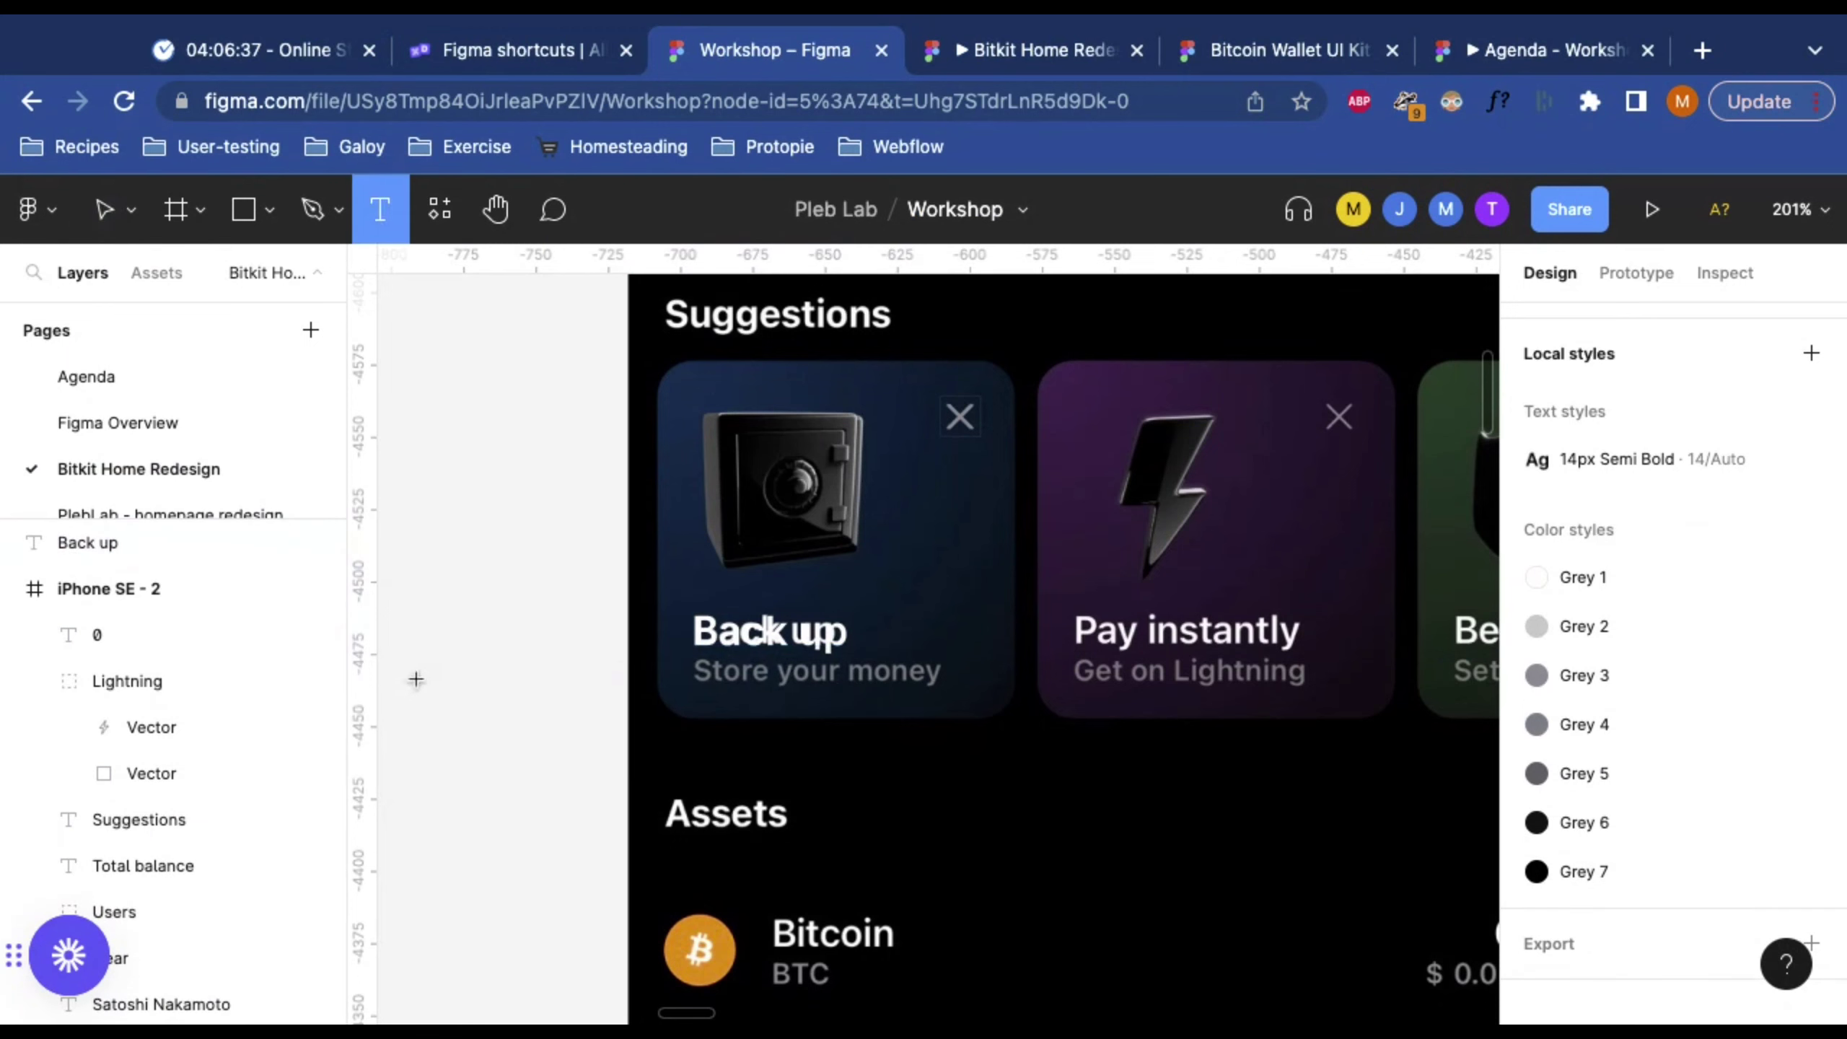
{"action": "left_click_drag", "start_coordinate": [421, 655], "coordinate": [609, 734]}
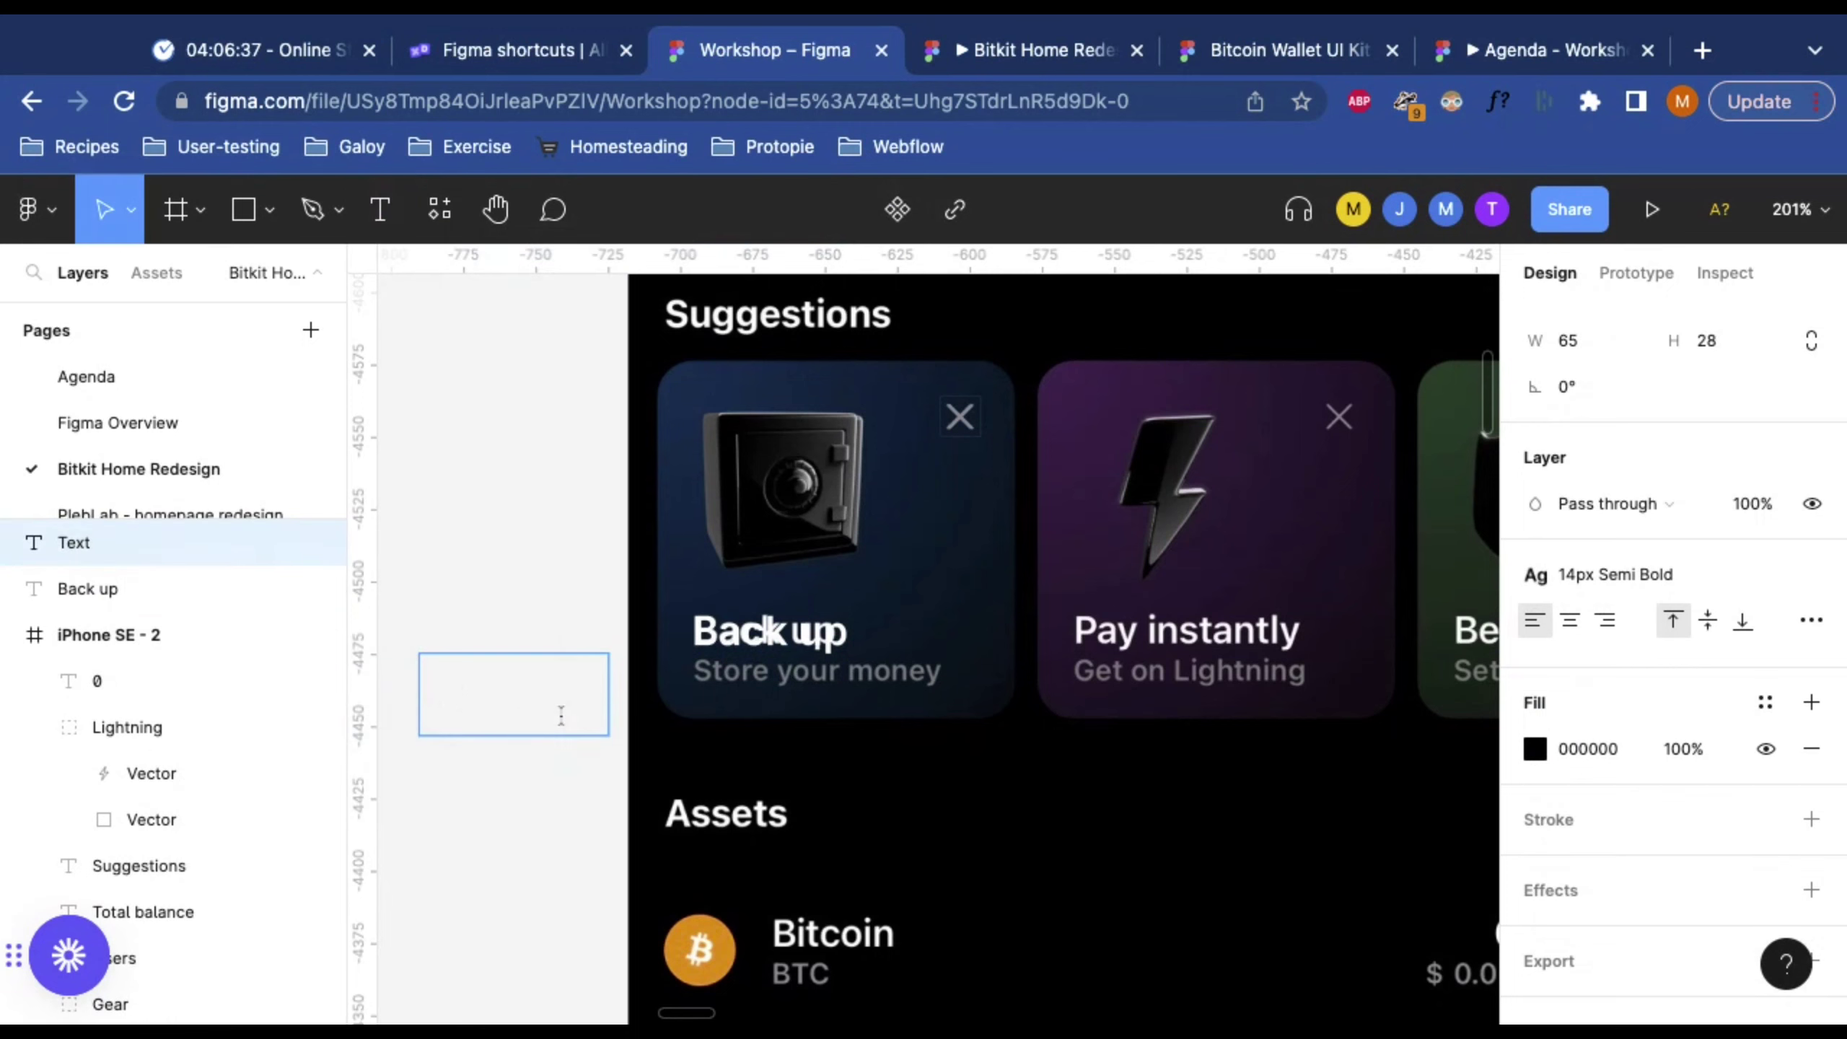
{"action": "type", "text": "Store your m"}
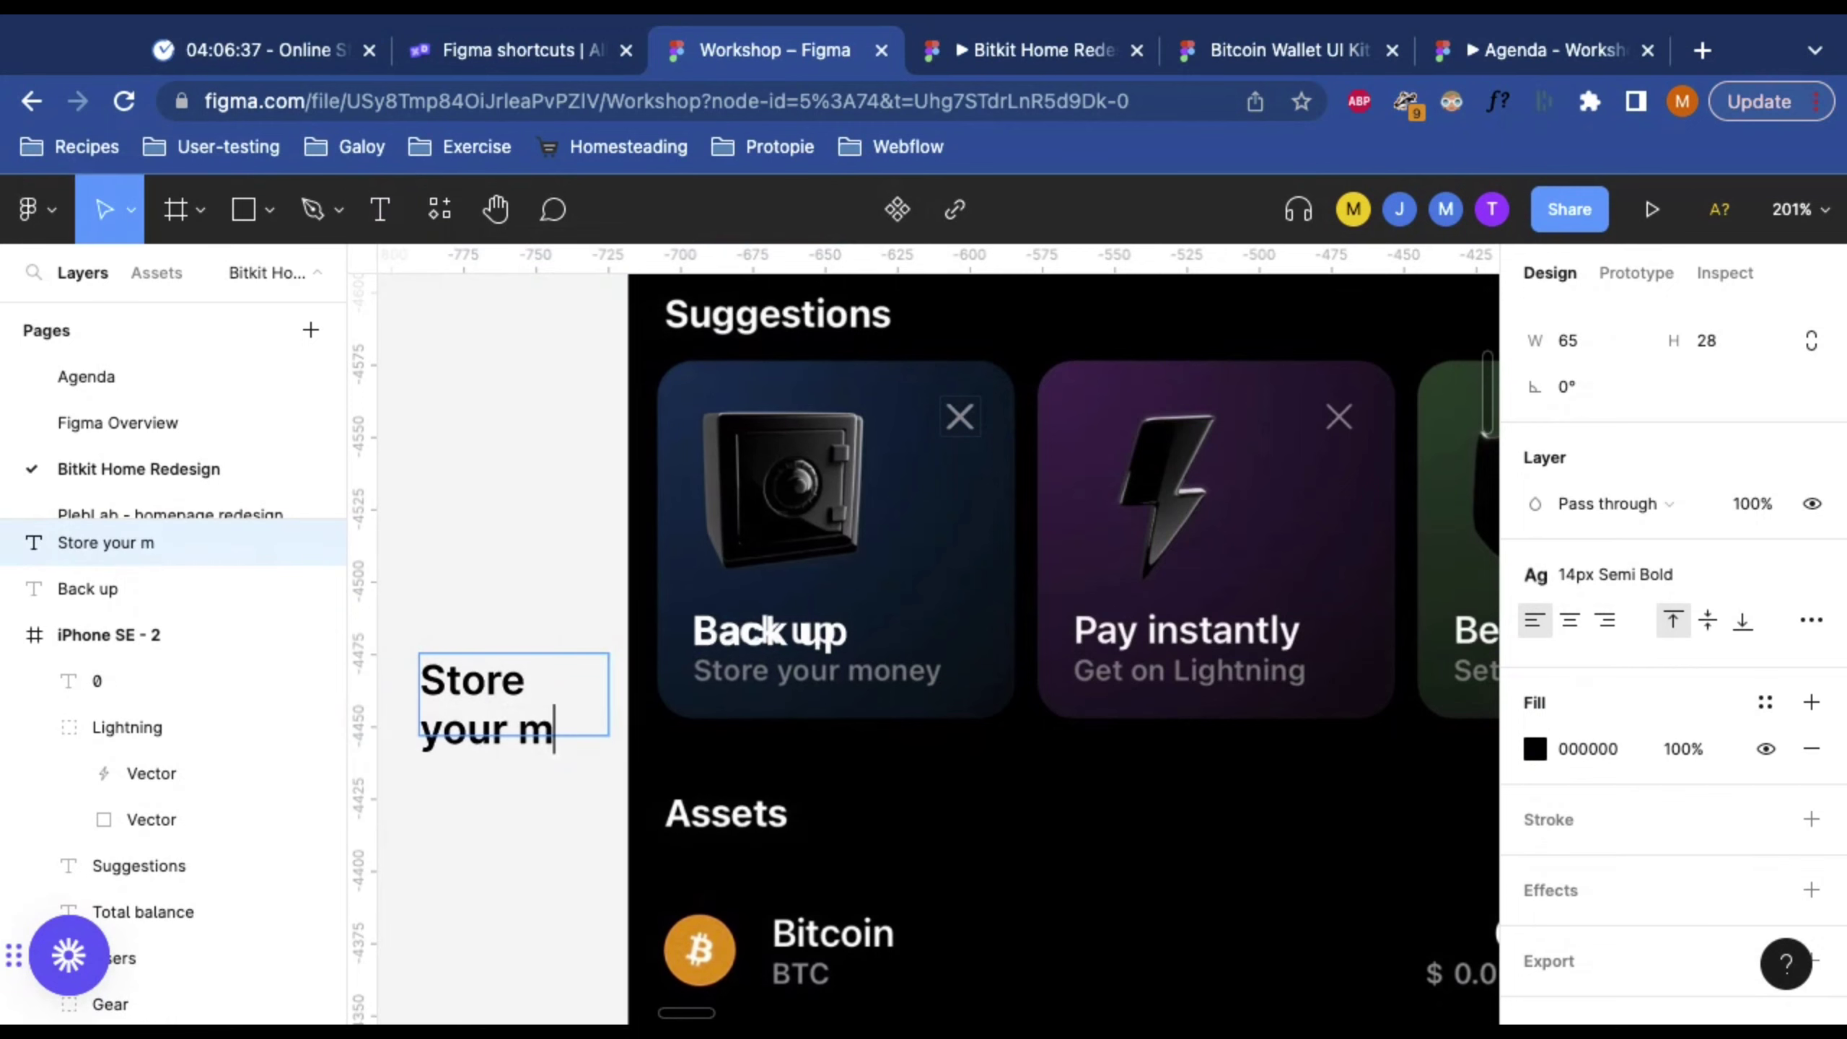
{"action": "type", "text": "oney"}
Step: Detach the subtitle from its text style, set size 10 and auto width
{"action": "key", "text": "super+a"}
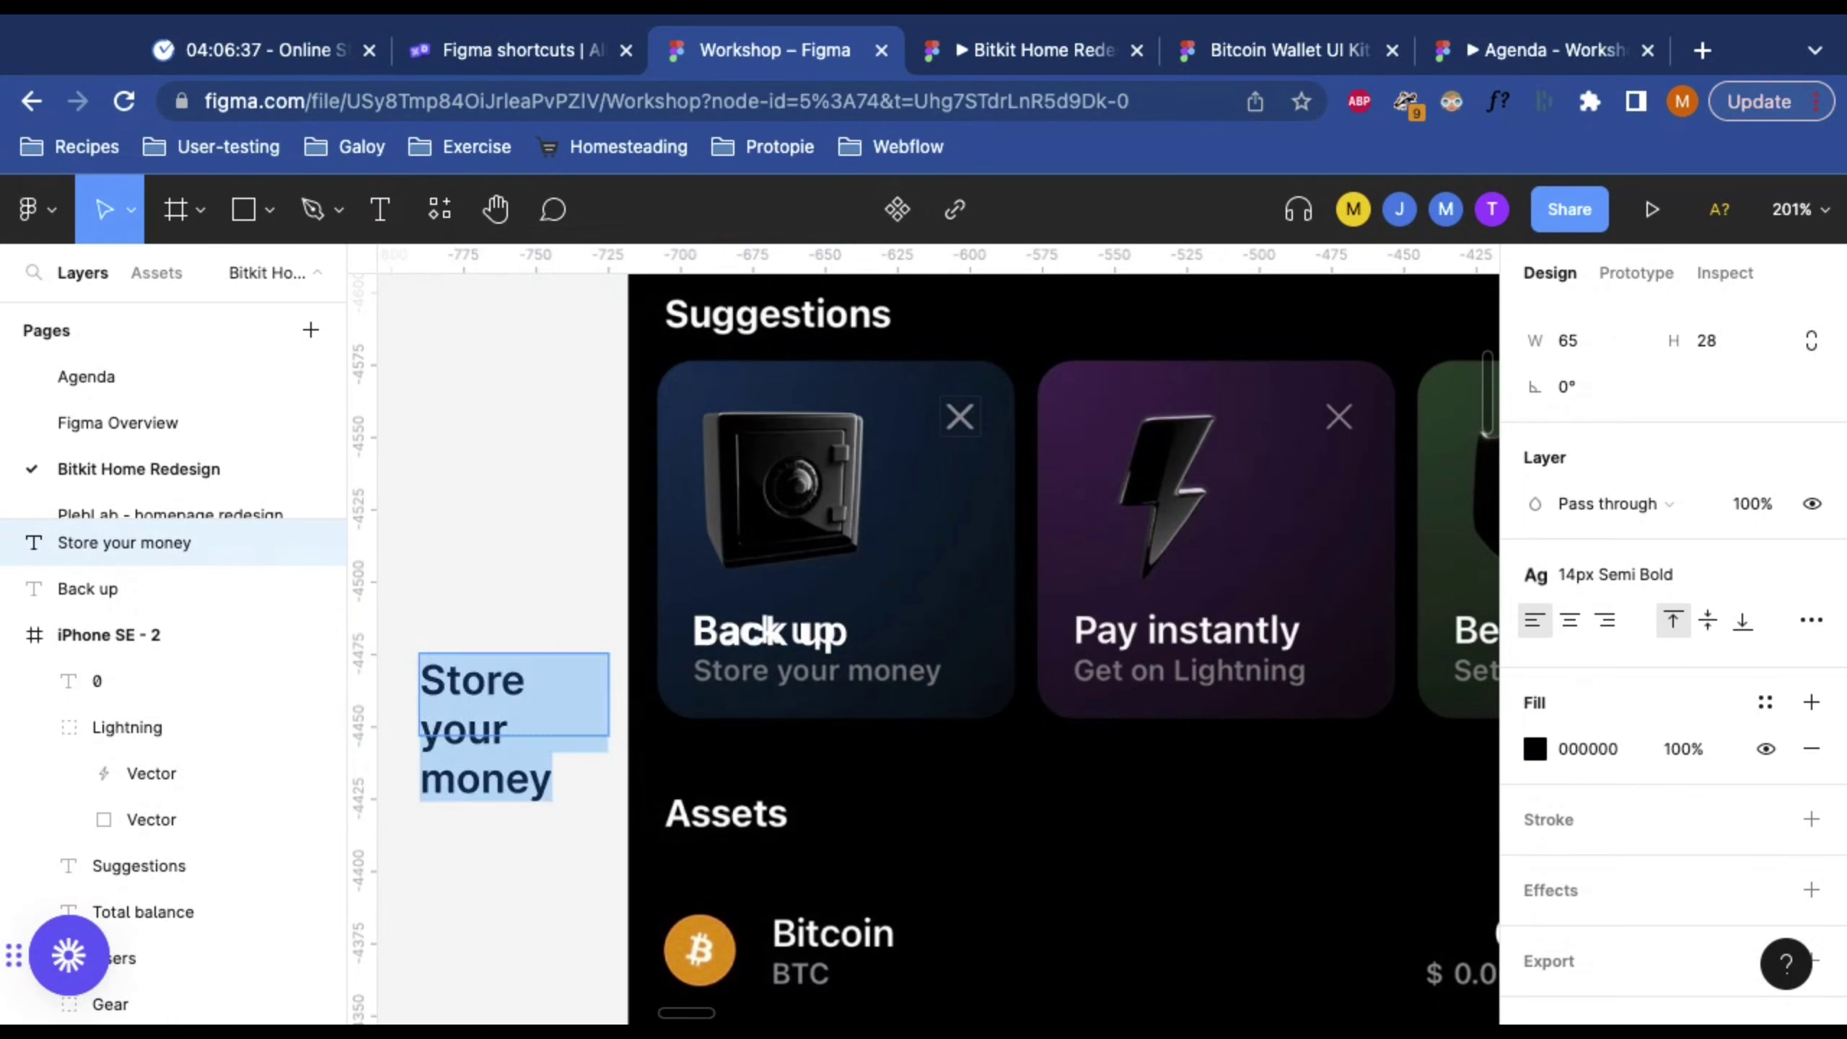
{"action": "left_click", "coordinate": [1766, 703]}
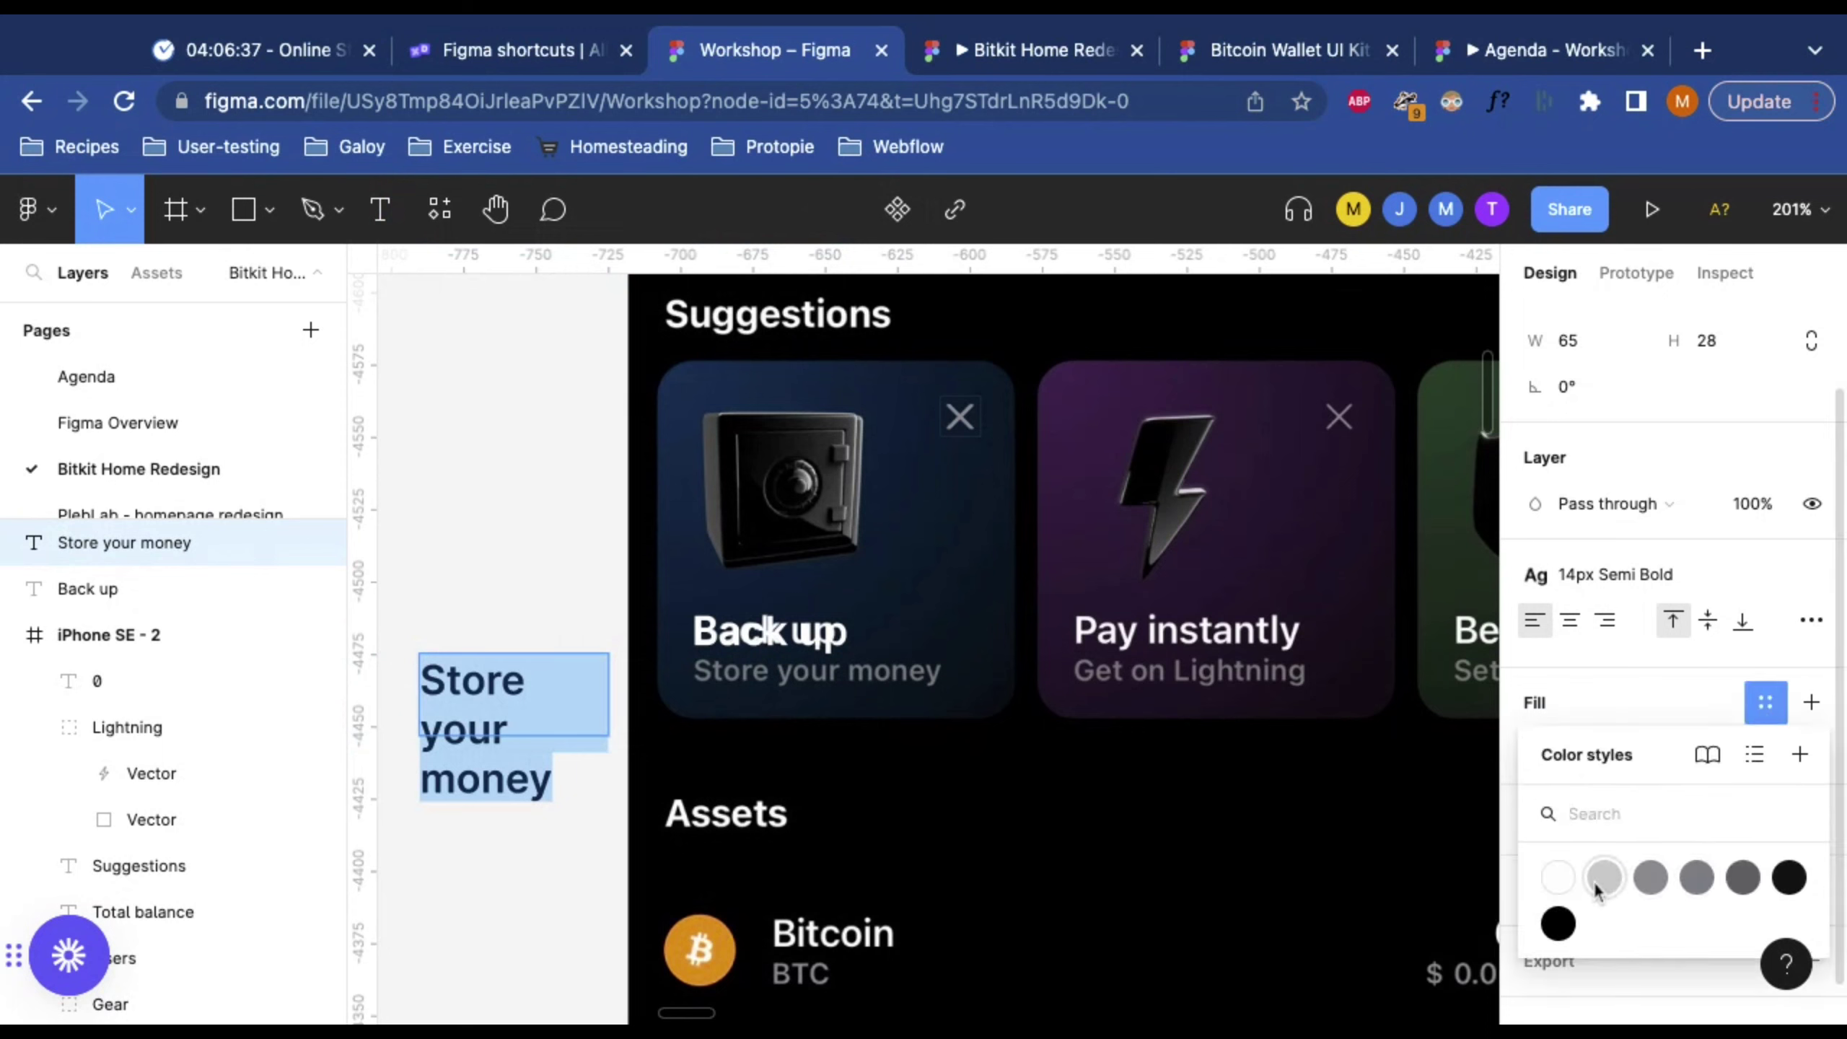
{"action": "left_click", "coordinate": [1674, 691]}
{"action": "mouse_move", "coordinate": [1811, 579]}
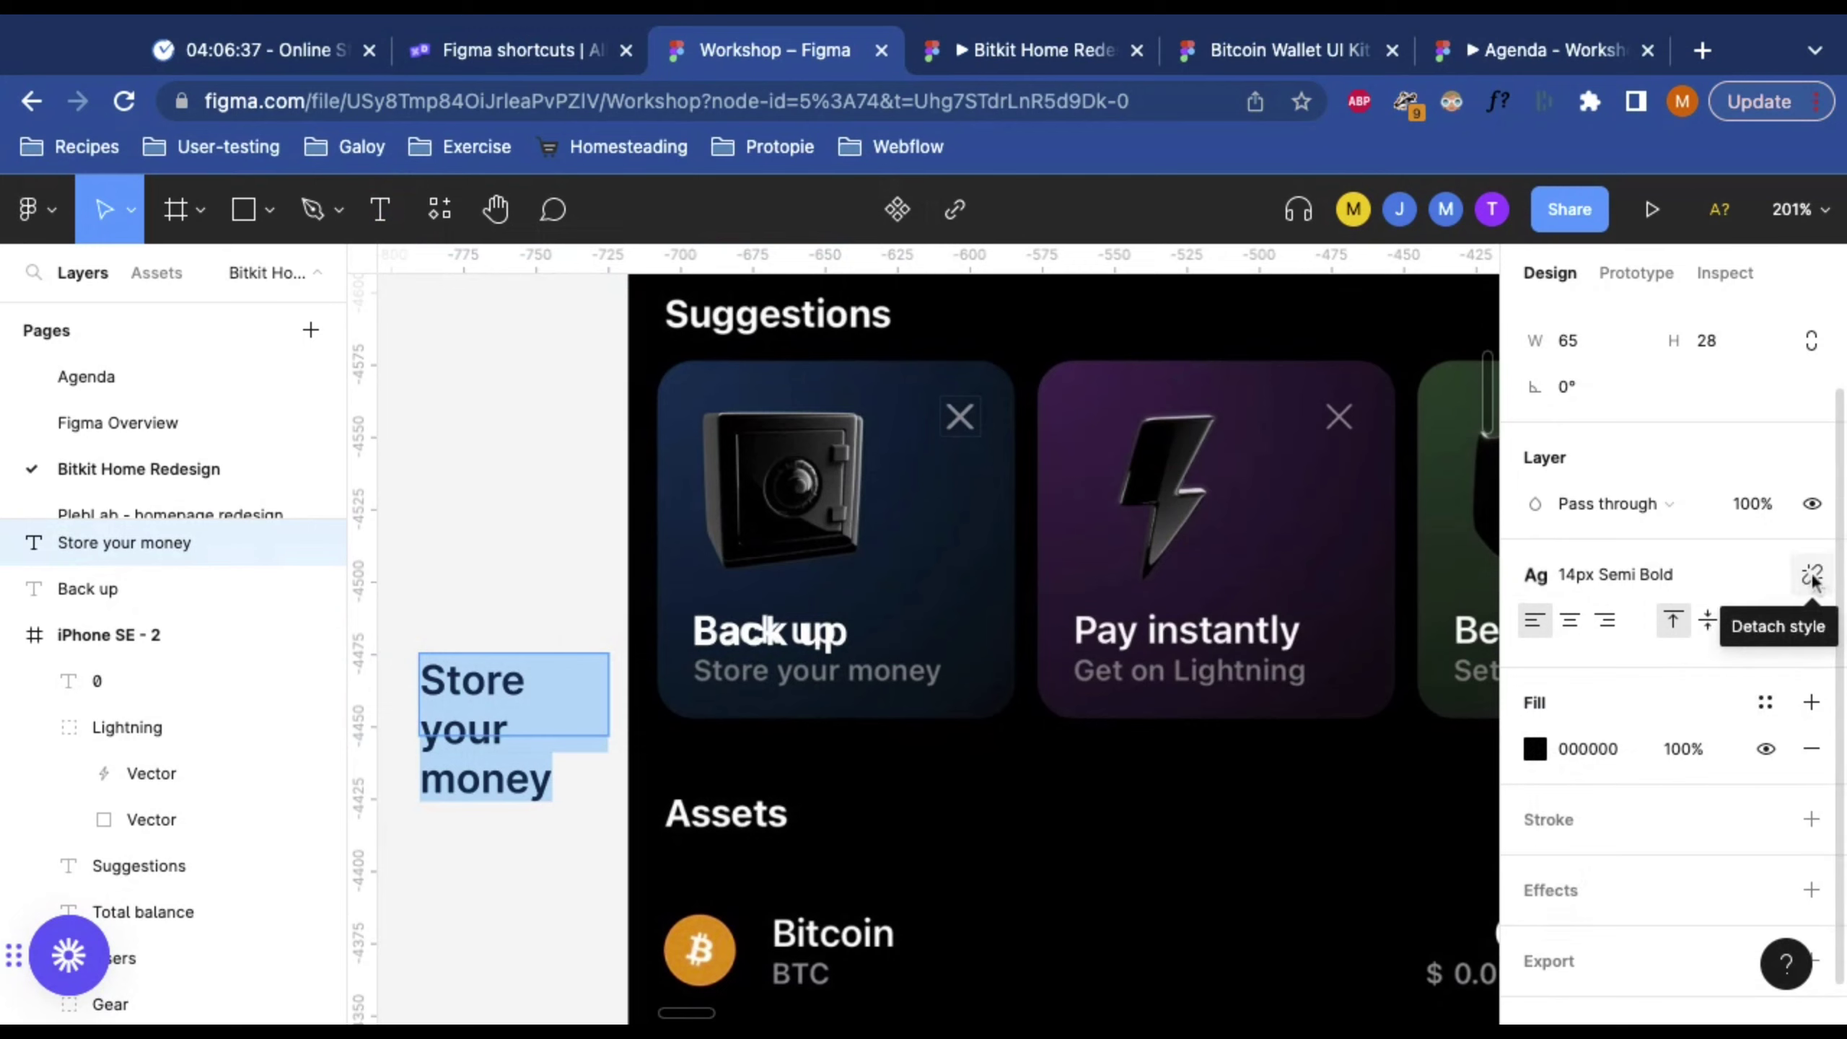
{"action": "left_click", "coordinate": [1811, 577]}
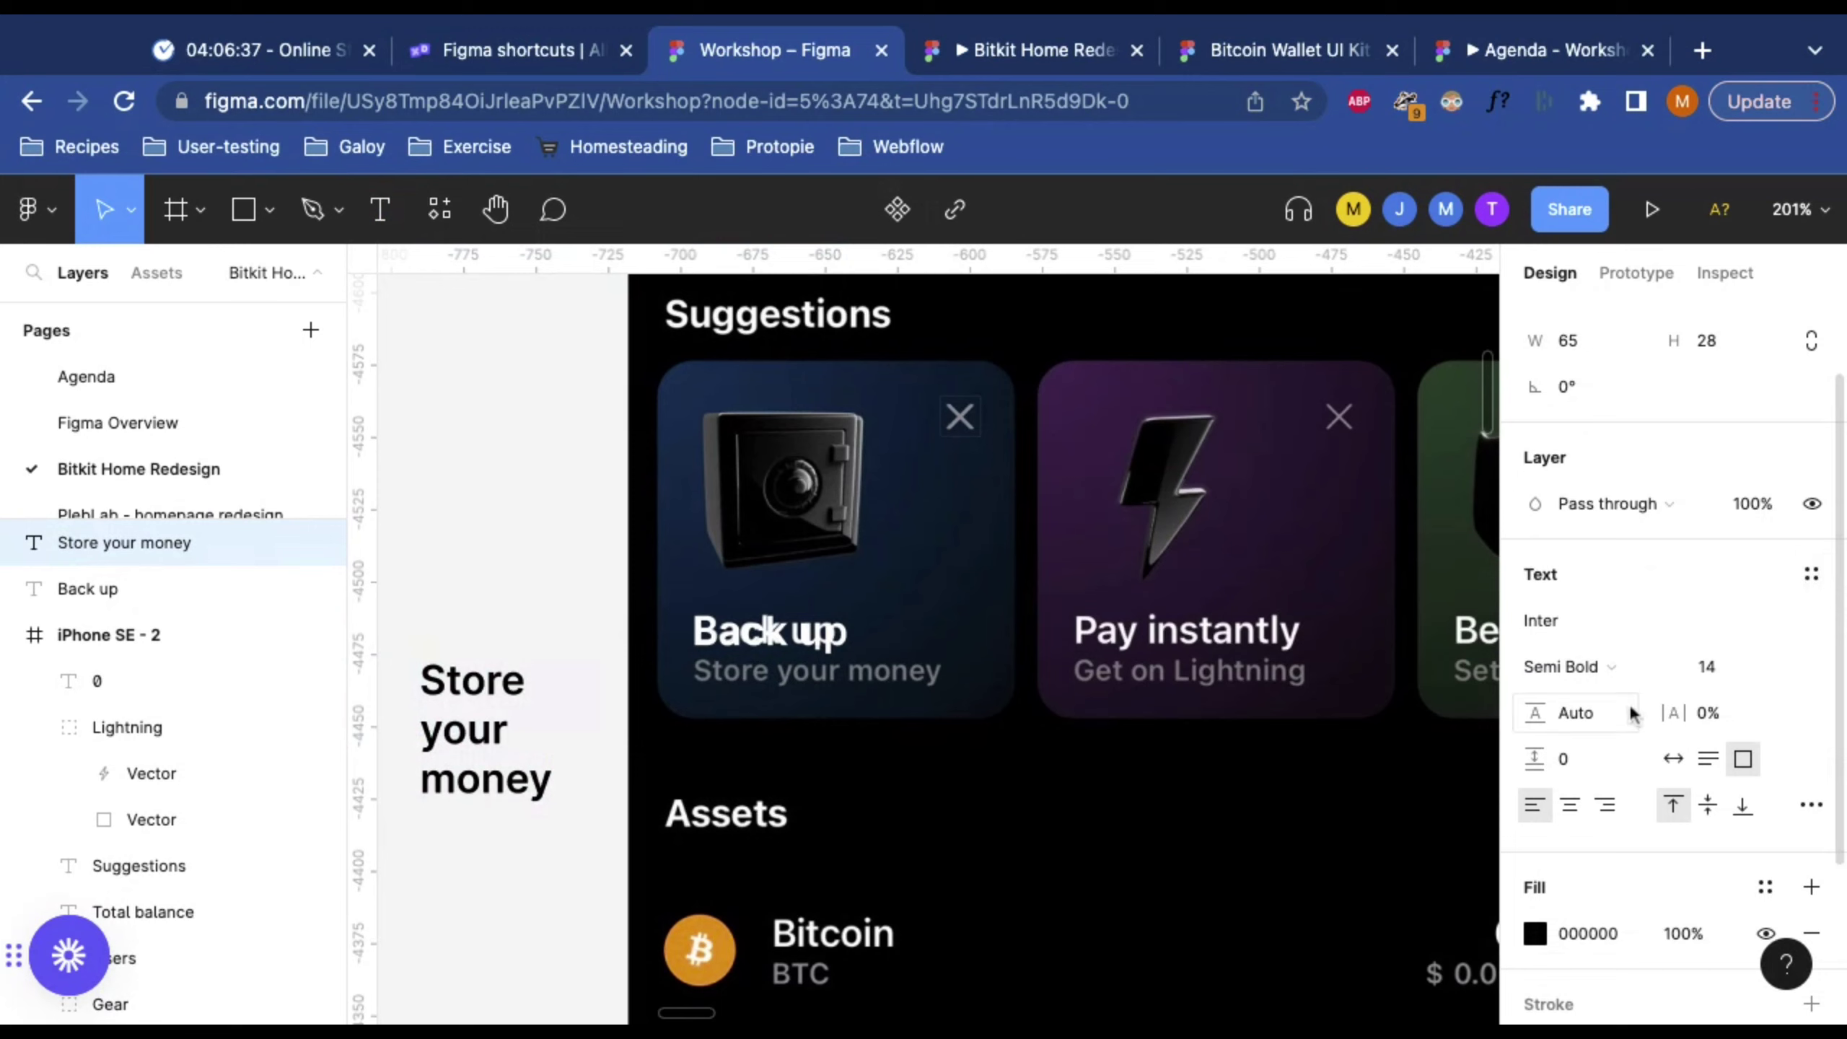
{"action": "left_click", "coordinate": [1725, 680]}
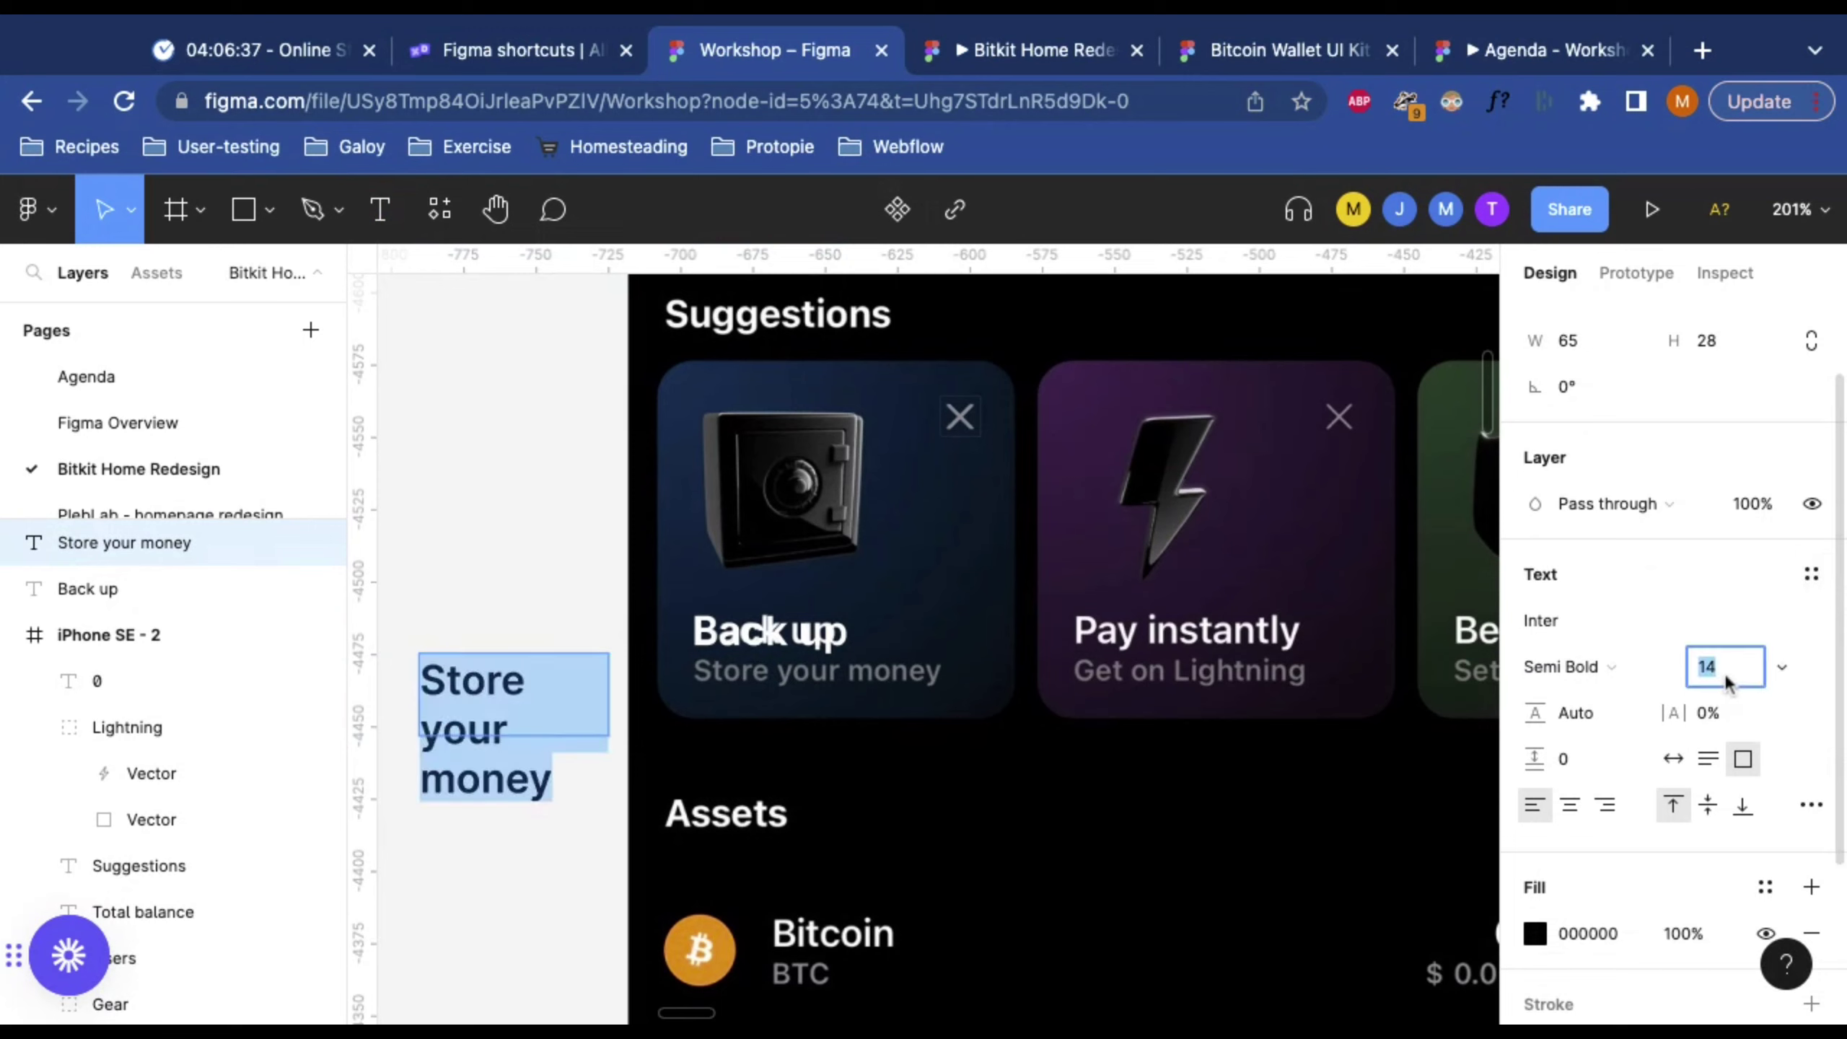
{"action": "key", "text": "Return"}
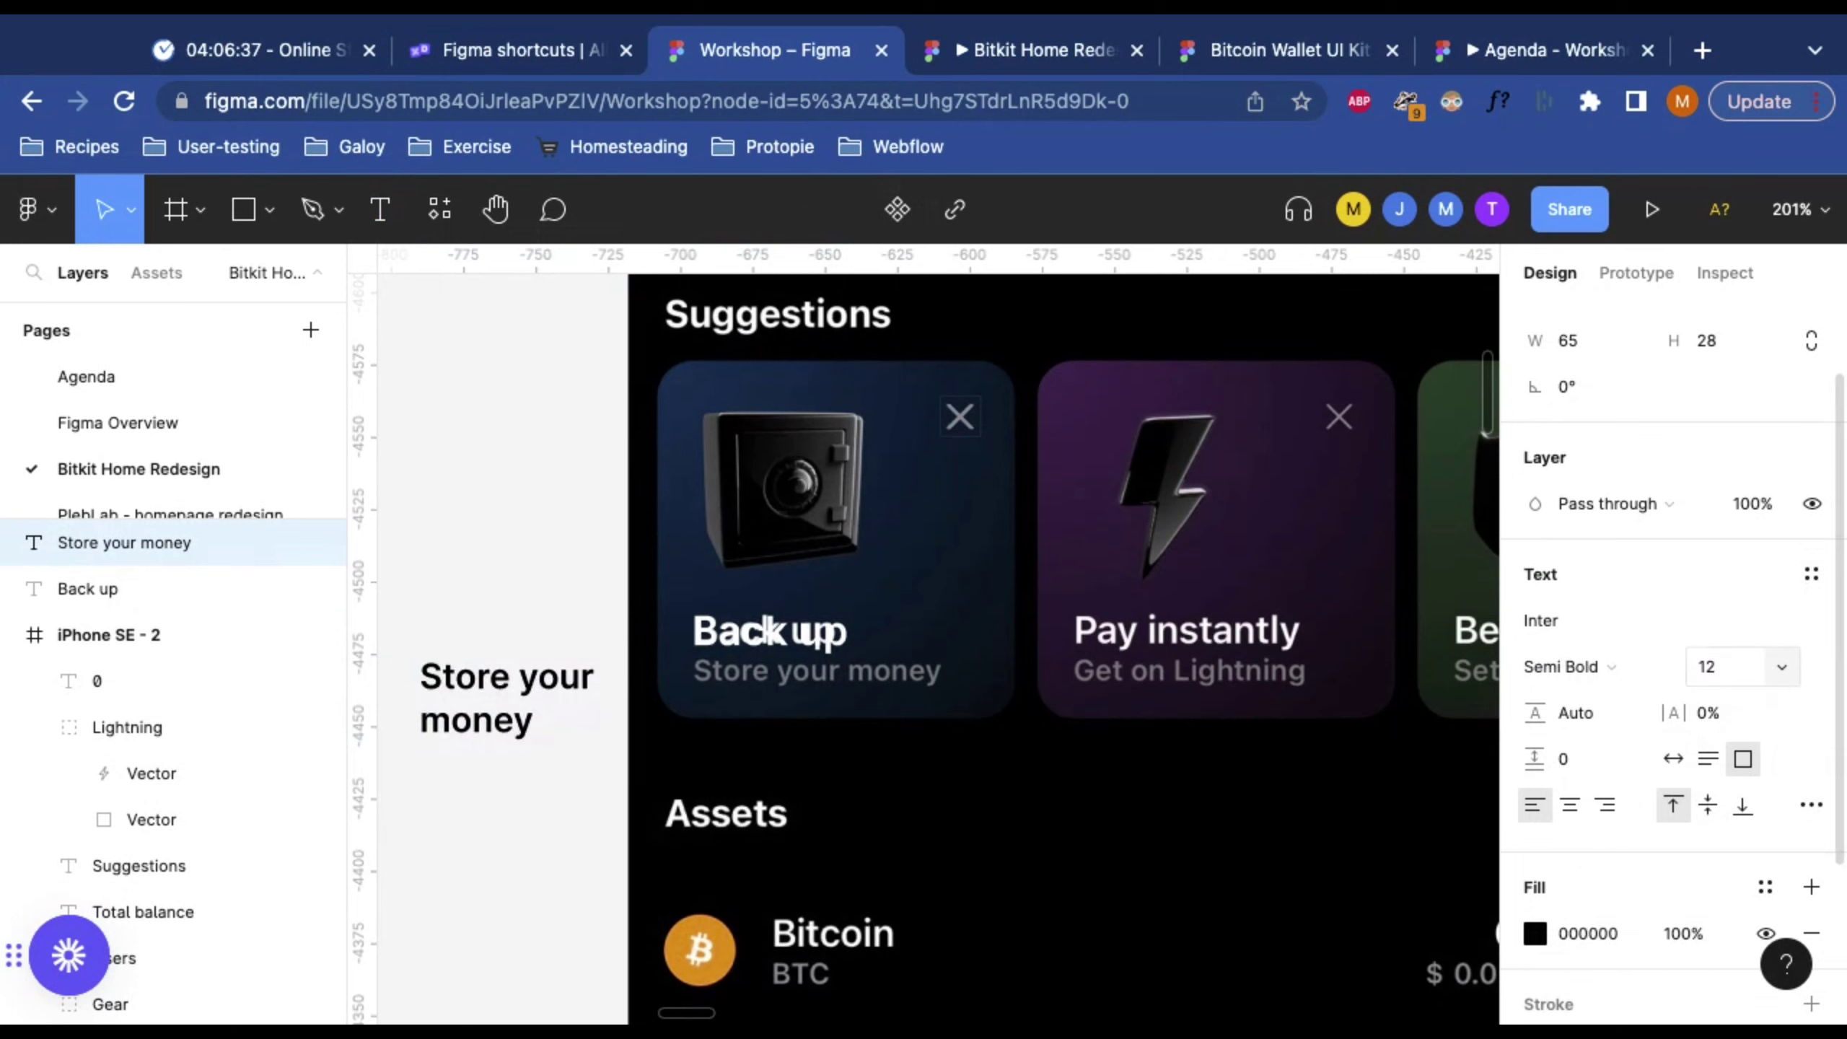
{"action": "left_click", "coordinate": [1725, 667]}
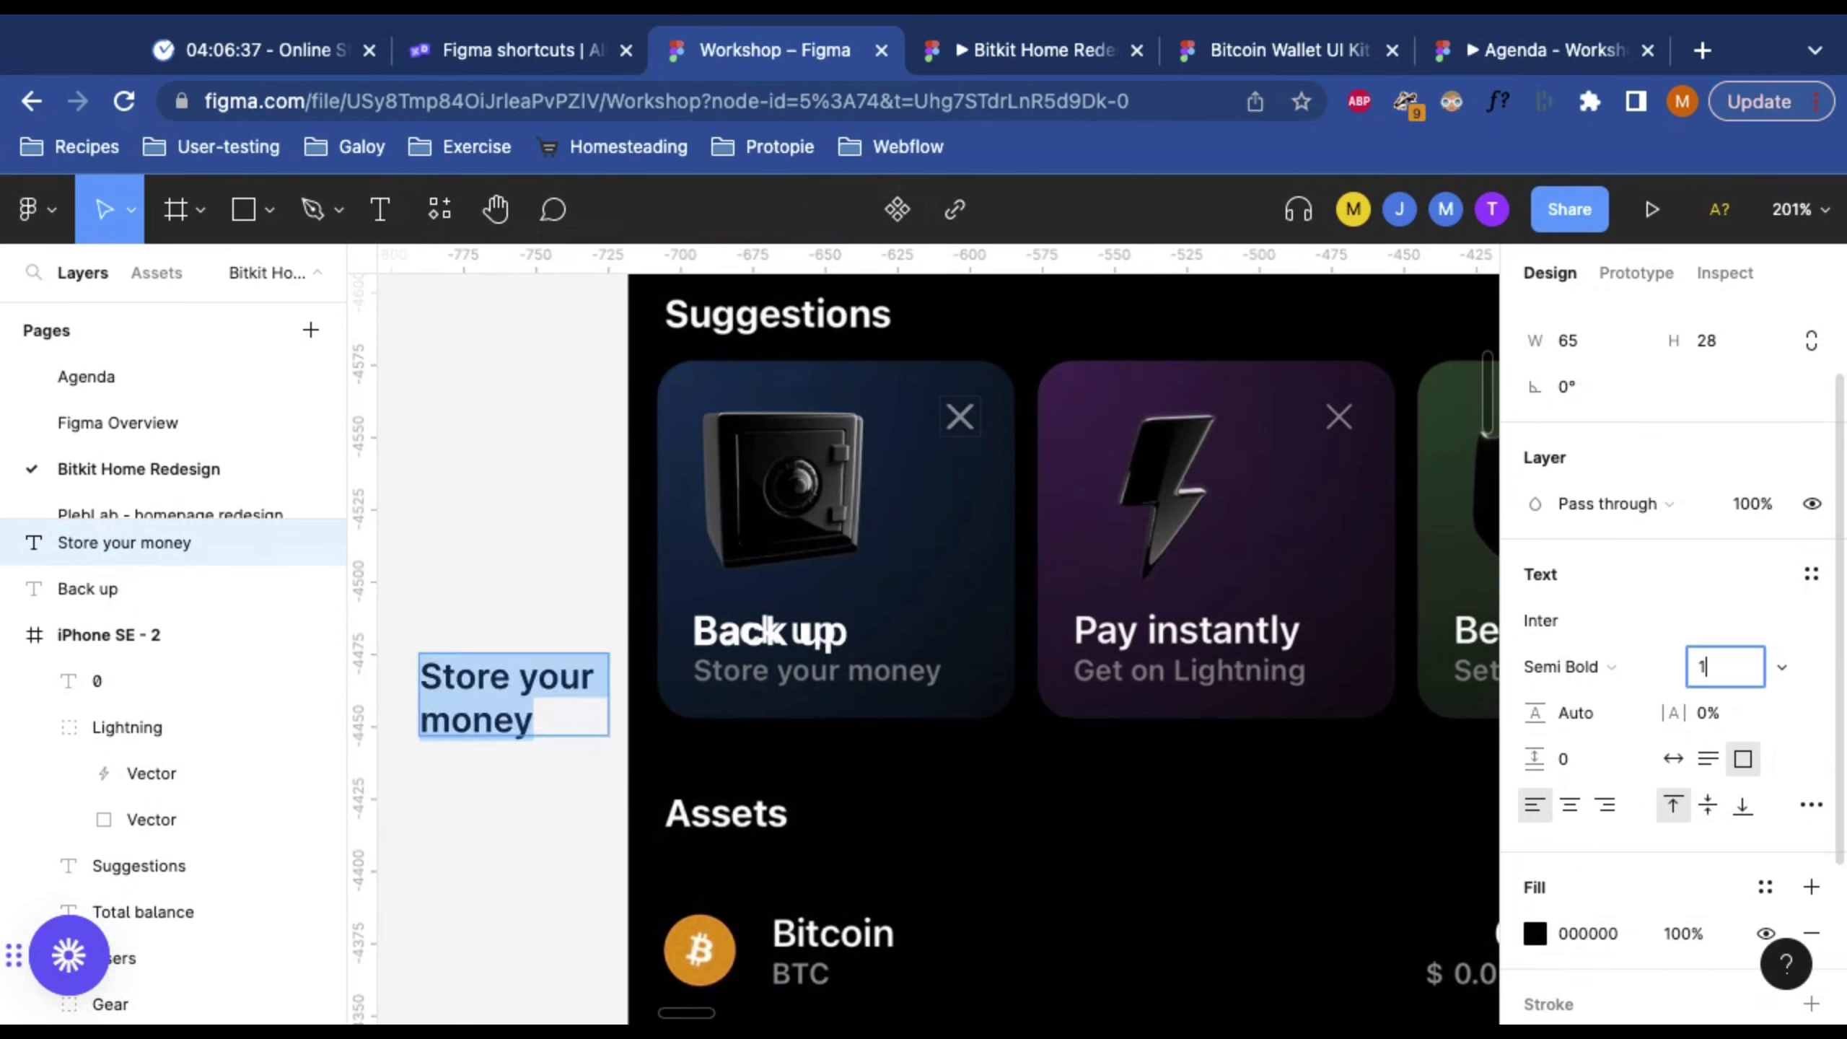
{"action": "key", "text": "Return"}
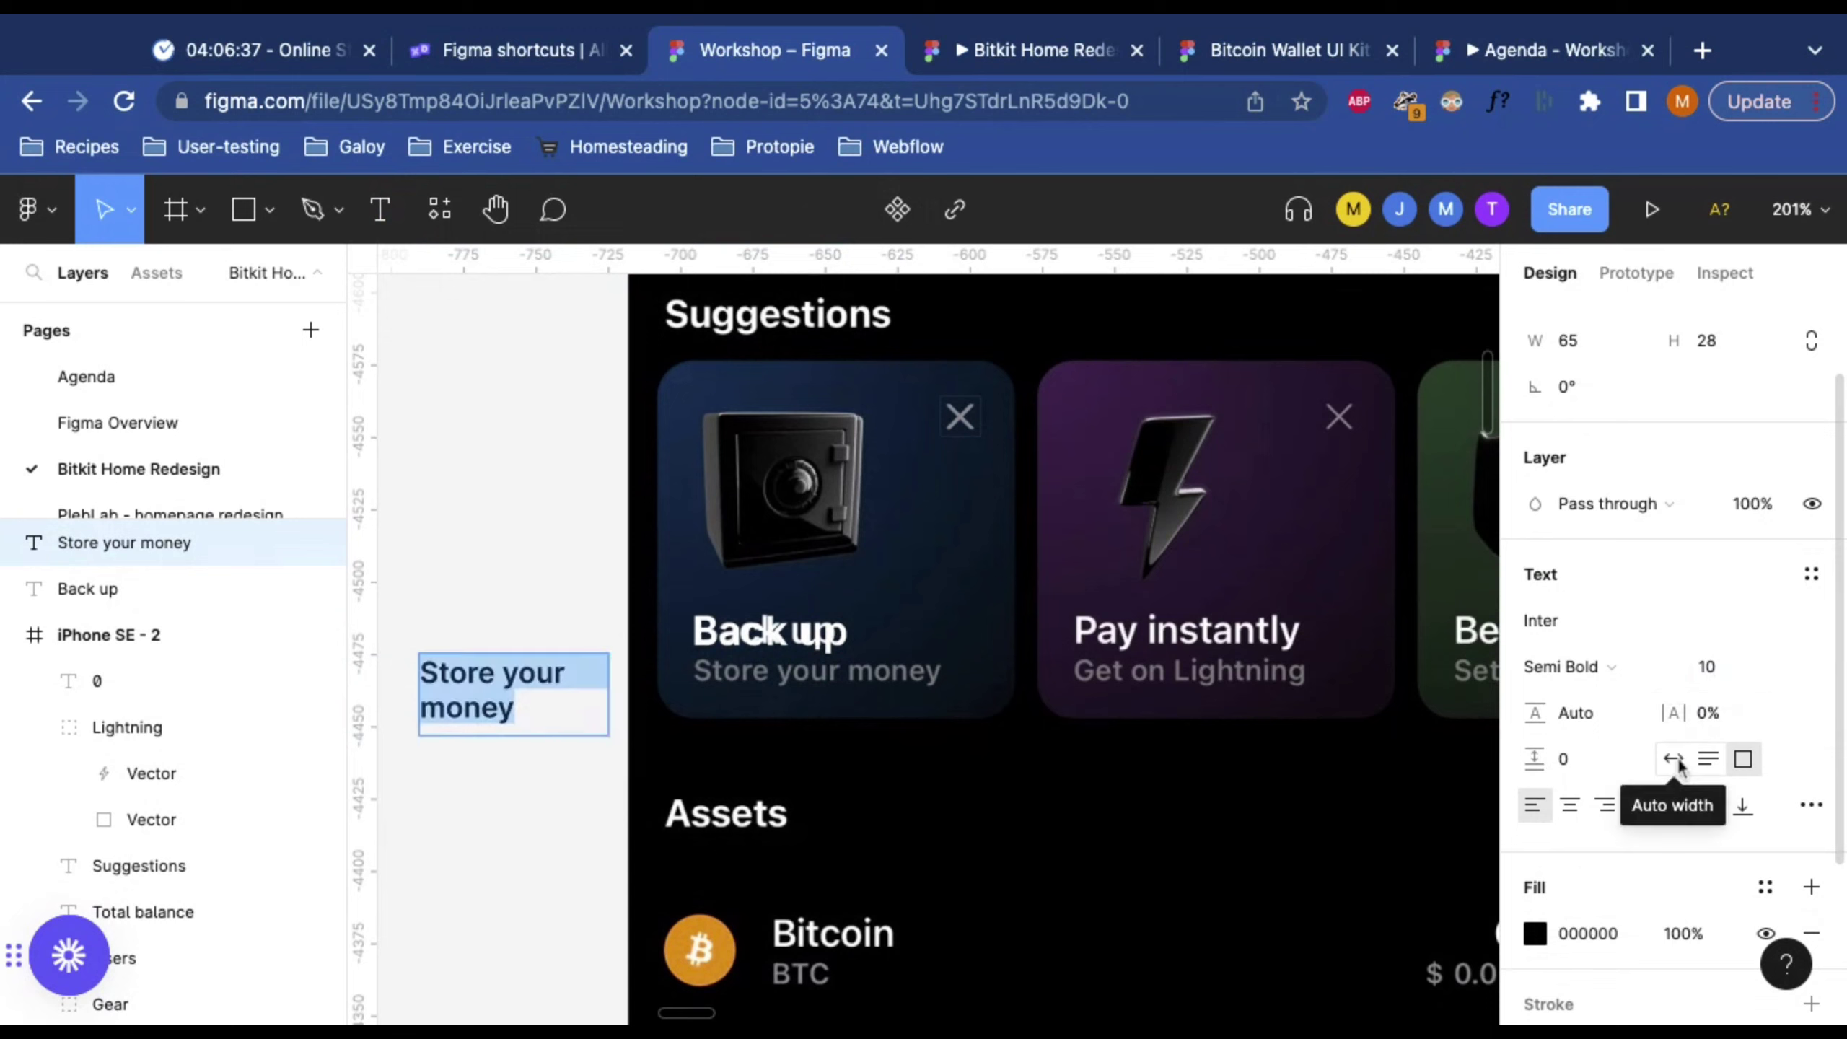
{"action": "left_click", "coordinate": [1674, 760]}
{"action": "key", "text": "Escape"}
Step: Colour the subtitle Grey 3 and move it beneath the Back up title
{"action": "key", "text": "Left"}
{"action": "key", "text": "Left"}
{"action": "key", "text": "Left"}
{"action": "key", "text": "Left"}
{"action": "key", "text": "Left"}
{"action": "key", "text": "Left"}
{"action": "key", "text": "Left"}
{"action": "key", "text": "Left"}
{"action": "key", "text": "Left"}
{"action": "key", "text": "Left"}
{"action": "key", "text": "Left"}
{"action": "key", "text": "Left"}
{"action": "key", "text": "Left"}
{"action": "key", "text": "Left"}
{"action": "key", "text": "Left"}
{"action": "key", "text": "Left"}
{"action": "key", "text": "Left"}
{"action": "key", "text": "Left"}
{"action": "key", "text": "Left"}
{"action": "key", "text": "Left"}
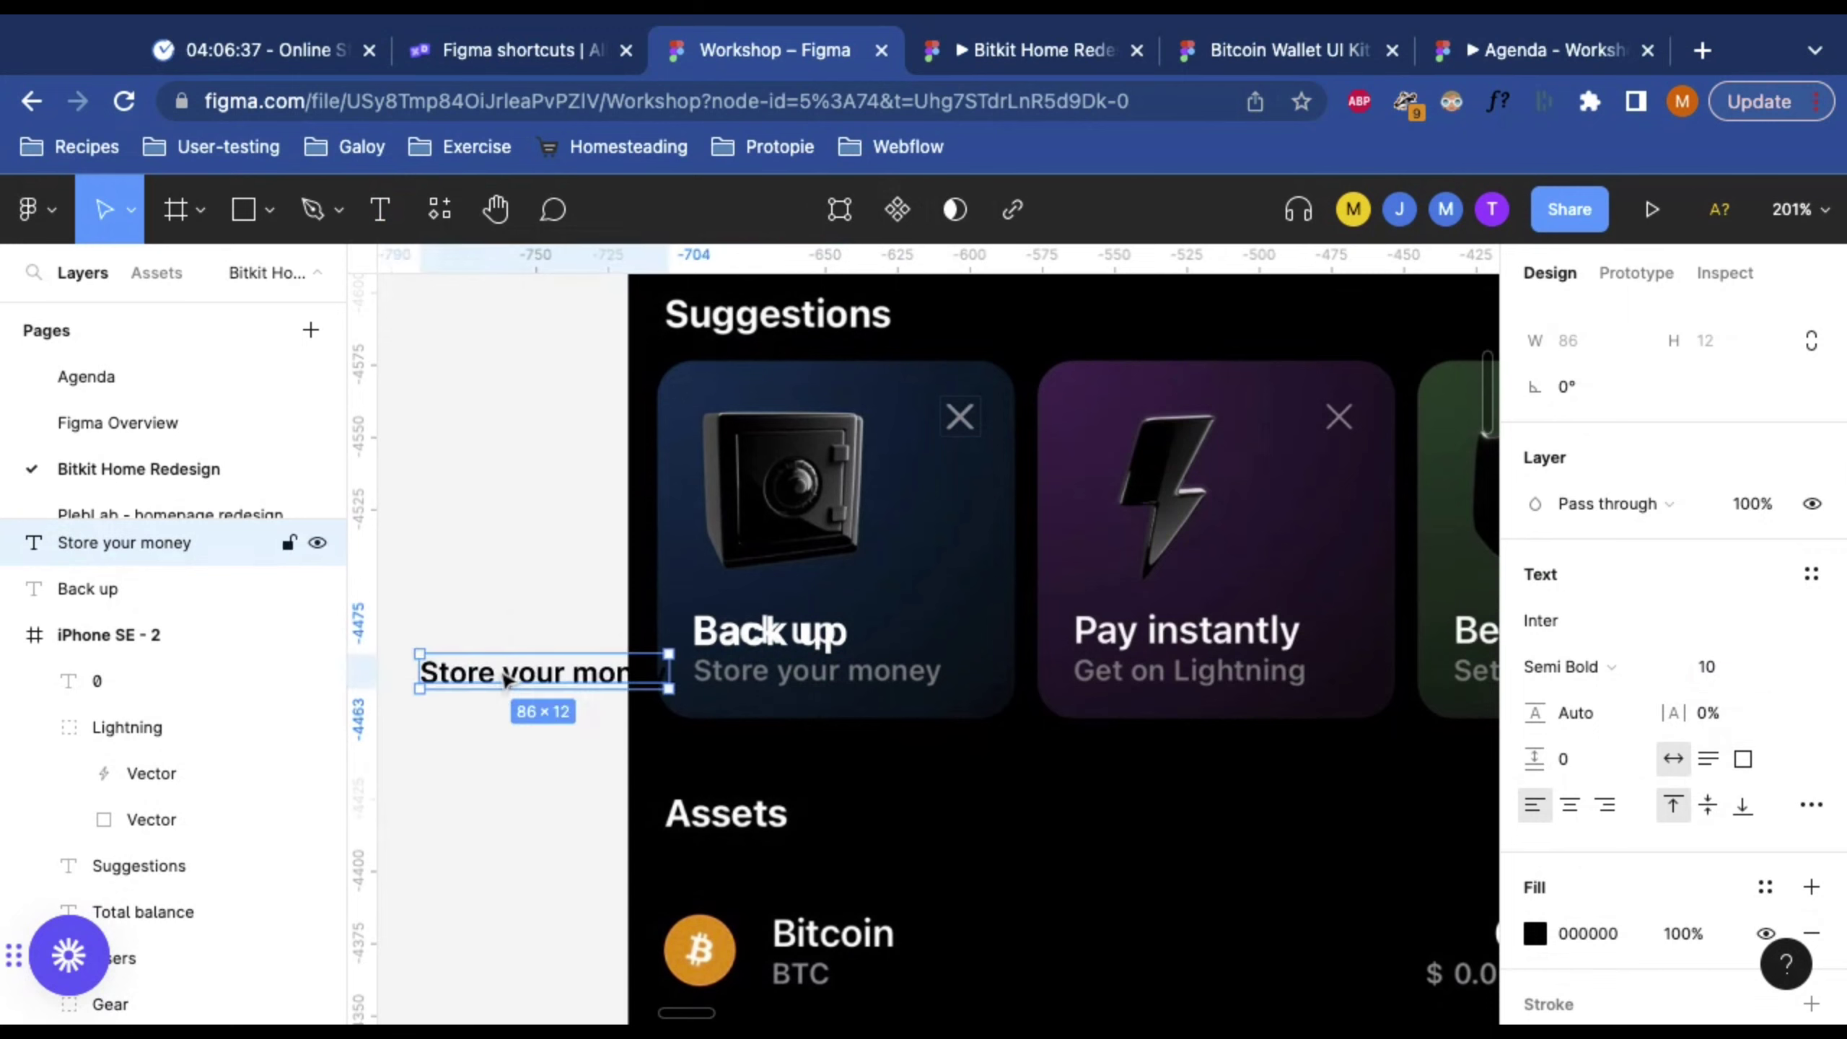
{"action": "scroll", "coordinate": [576, 727], "scroll_direction": "left", "scroll_amount": 5}
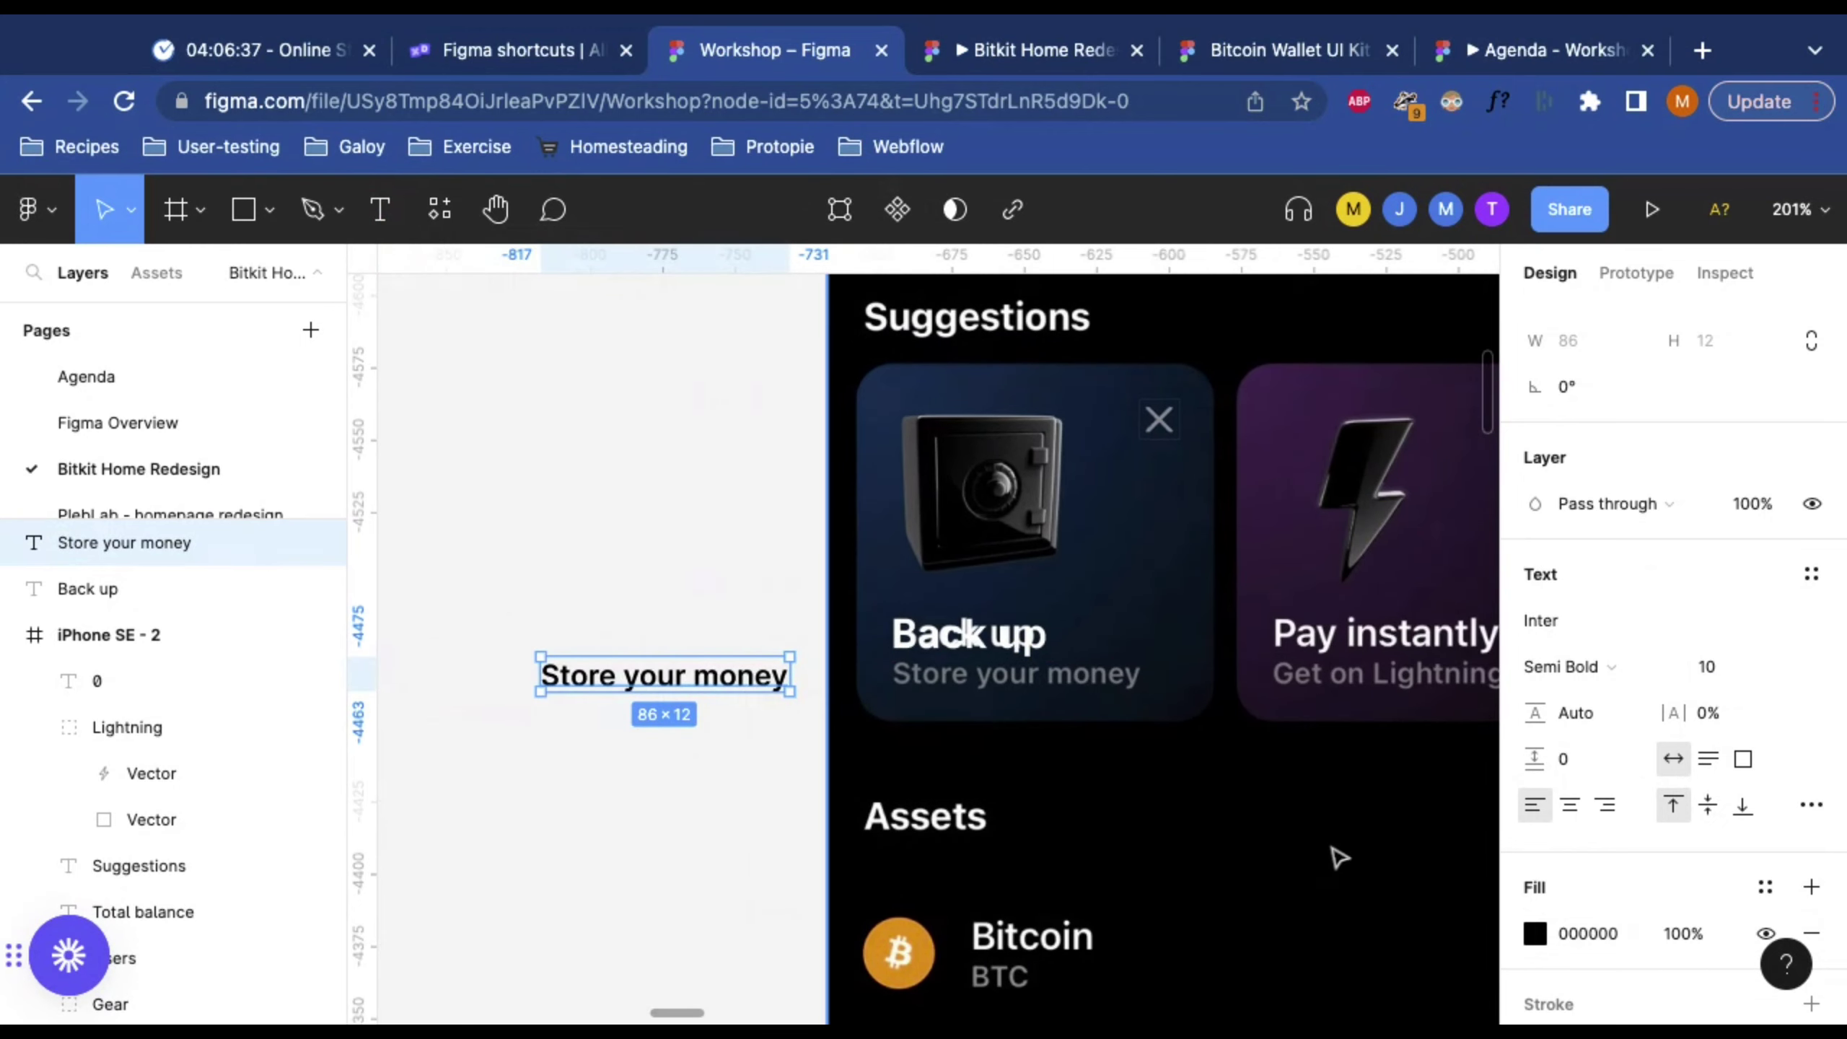
{"action": "scroll", "coordinate": [1614, 881], "scroll_direction": "down", "scroll_amount": 3}
{"action": "left_click", "coordinate": [1768, 660]}
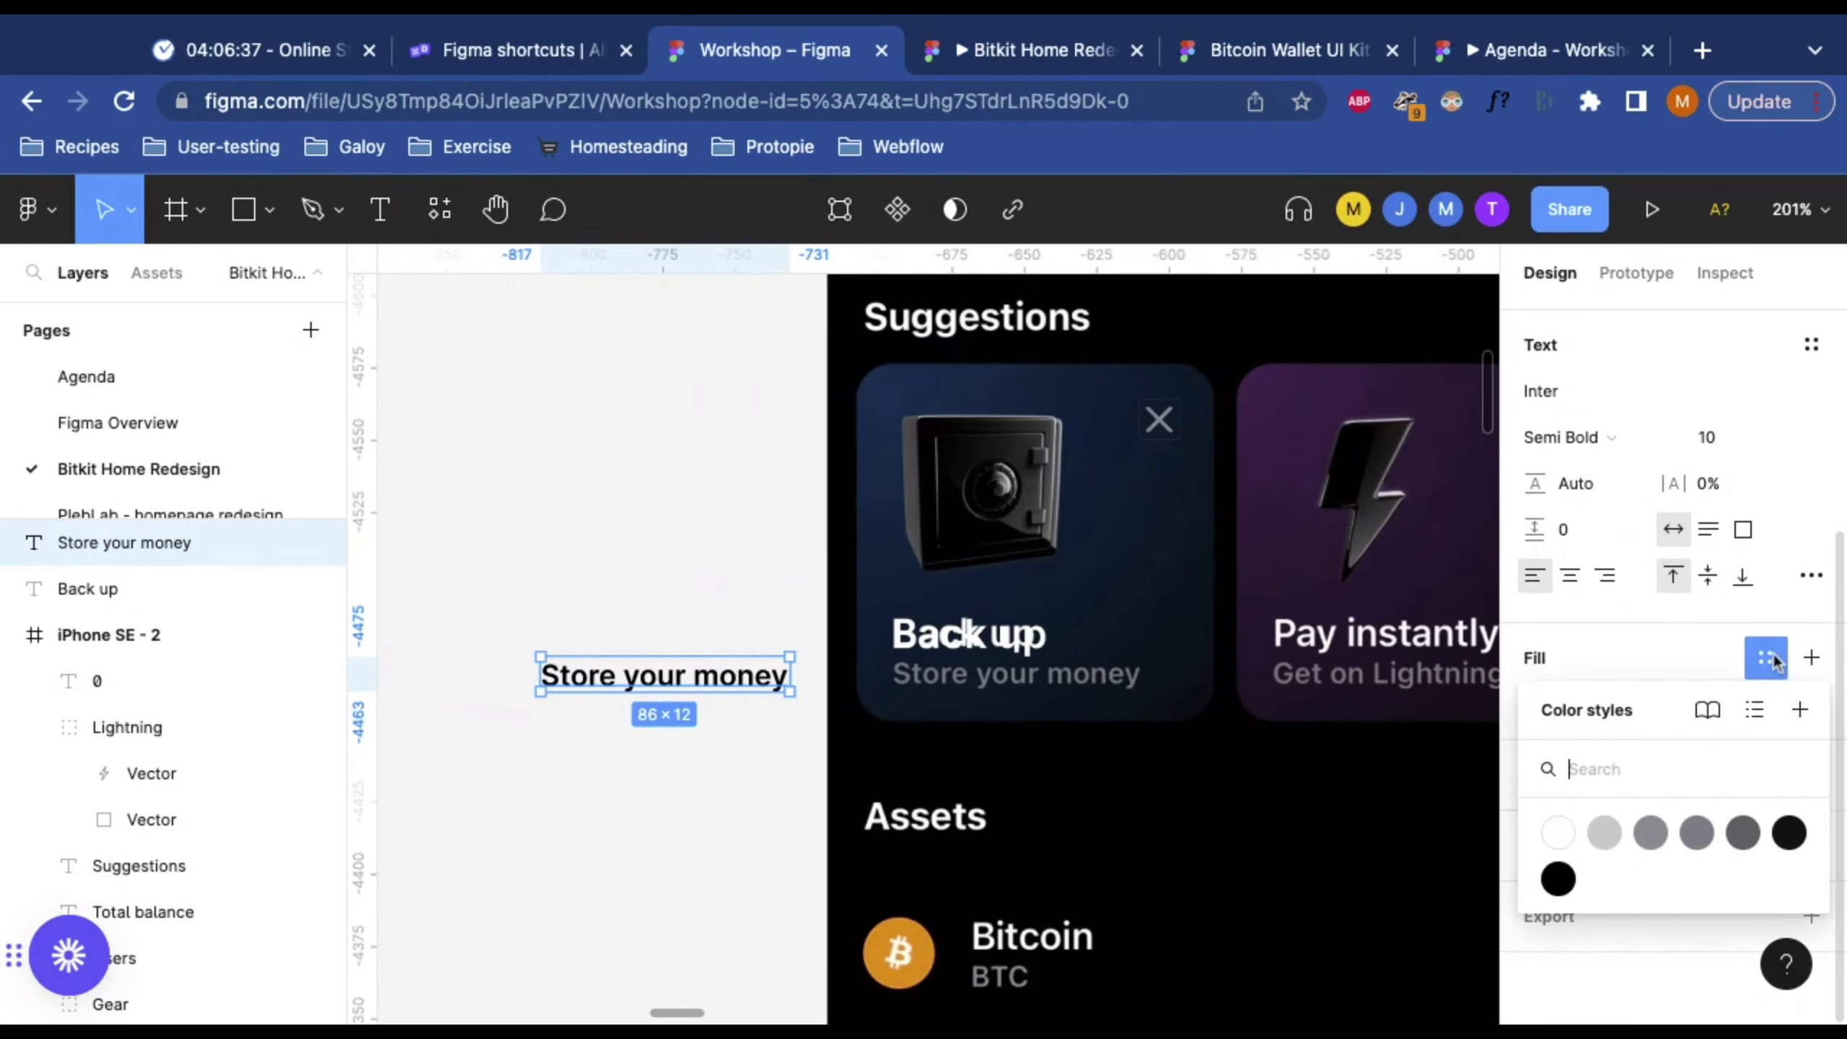
{"action": "left_click", "coordinate": [1651, 834]}
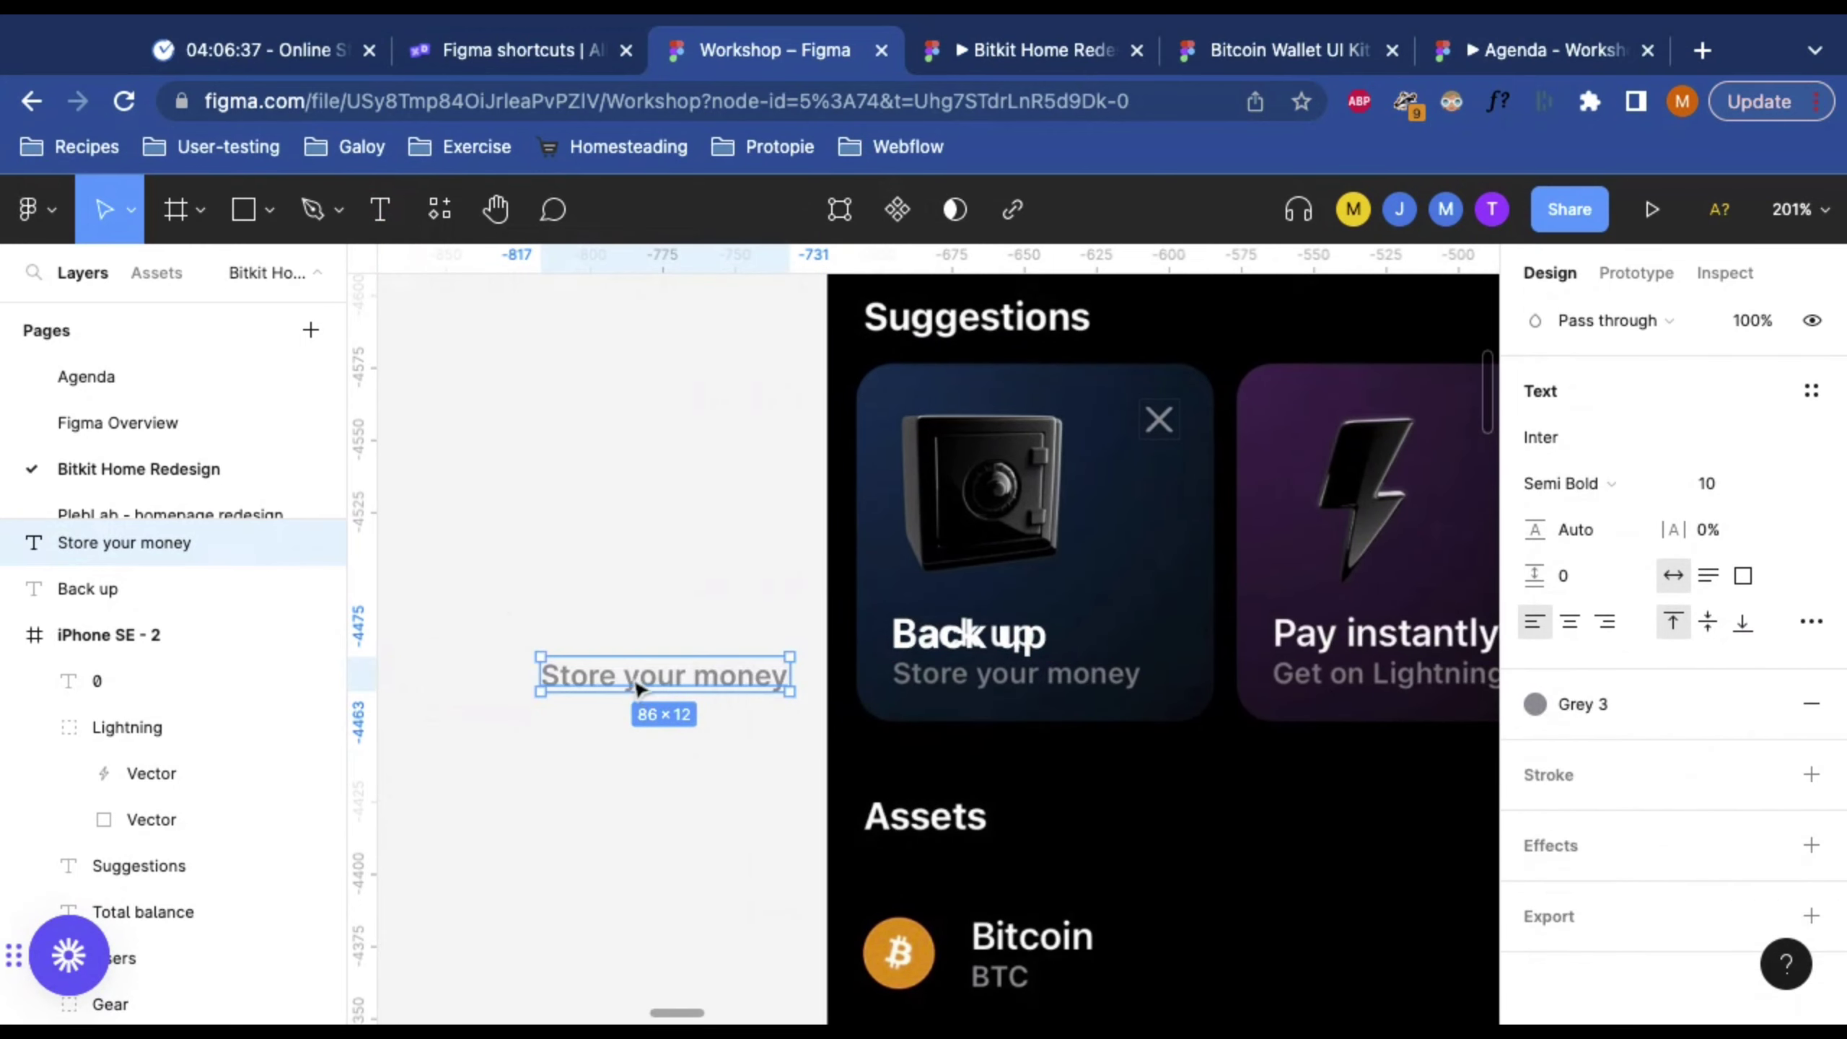
{"action": "key", "text": "shift+Right"}
{"action": "key", "text": "shift+Right"}
{"action": "key", "text": "shift+Right"}
{"action": "key", "text": "shift+Right"}
{"action": "key", "text": "shift+Right"}
{"action": "key", "text": "shift+Right"}
{"action": "key", "text": "shift+Right"}
{"action": "key", "text": "shift+Right"}
{"action": "key", "text": "shift+Right"}
{"action": "key", "text": "shift+Right"}
{"action": "key", "text": "shift+Right"}
{"action": "key", "text": "shift+Right"}
{"action": "key", "text": "shift+Right"}
{"action": "key", "text": "shift+Right"}
{"action": "key", "text": "shift+Right"}
{"action": "key", "text": "shift+Right"}
{"action": "key", "text": "shift+Left"}
{"action": "key", "text": "shift+Left"}
{"action": "key", "text": "shift+Left"}
{"action": "scroll", "coordinate": [959, 680], "scroll_direction": "up", "scroll_amount": 10}
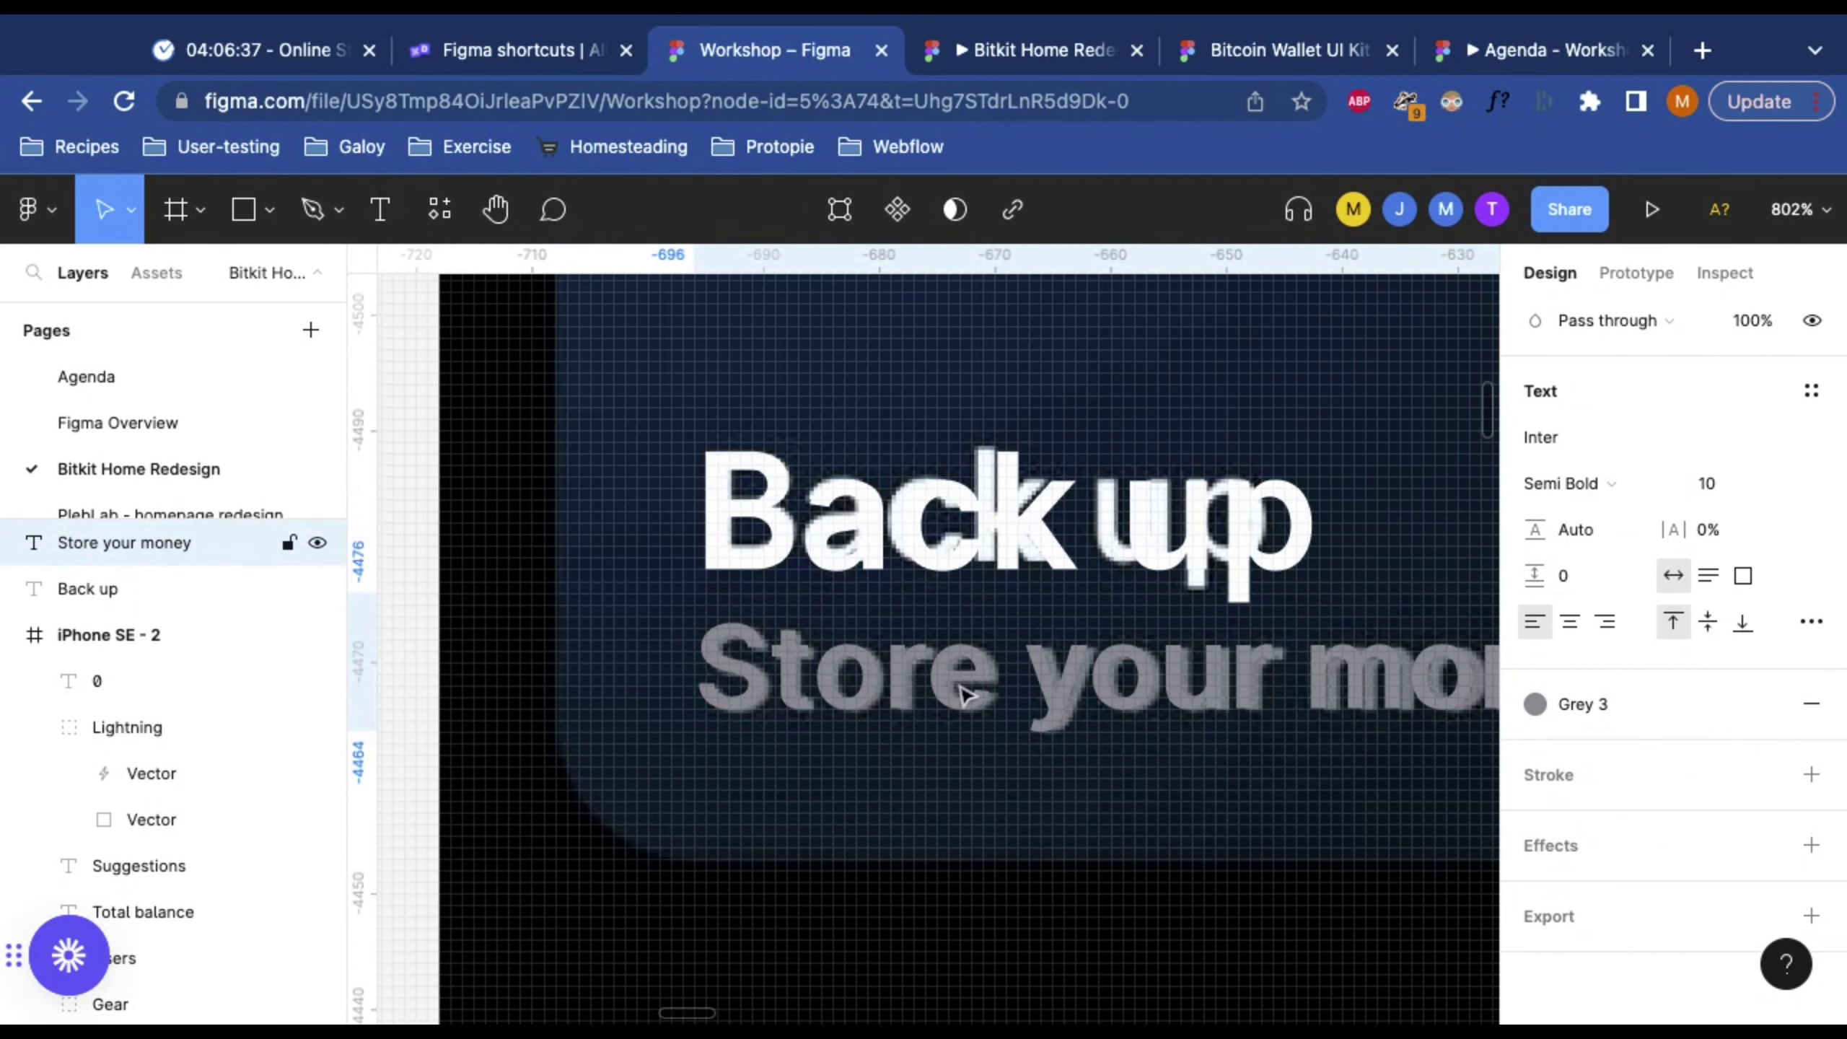
{"action": "scroll", "coordinate": [961, 688], "scroll_direction": "down", "scroll_amount": 10}
{"action": "scroll", "coordinate": [950, 682], "scroll_direction": "right", "scroll_amount": 2}
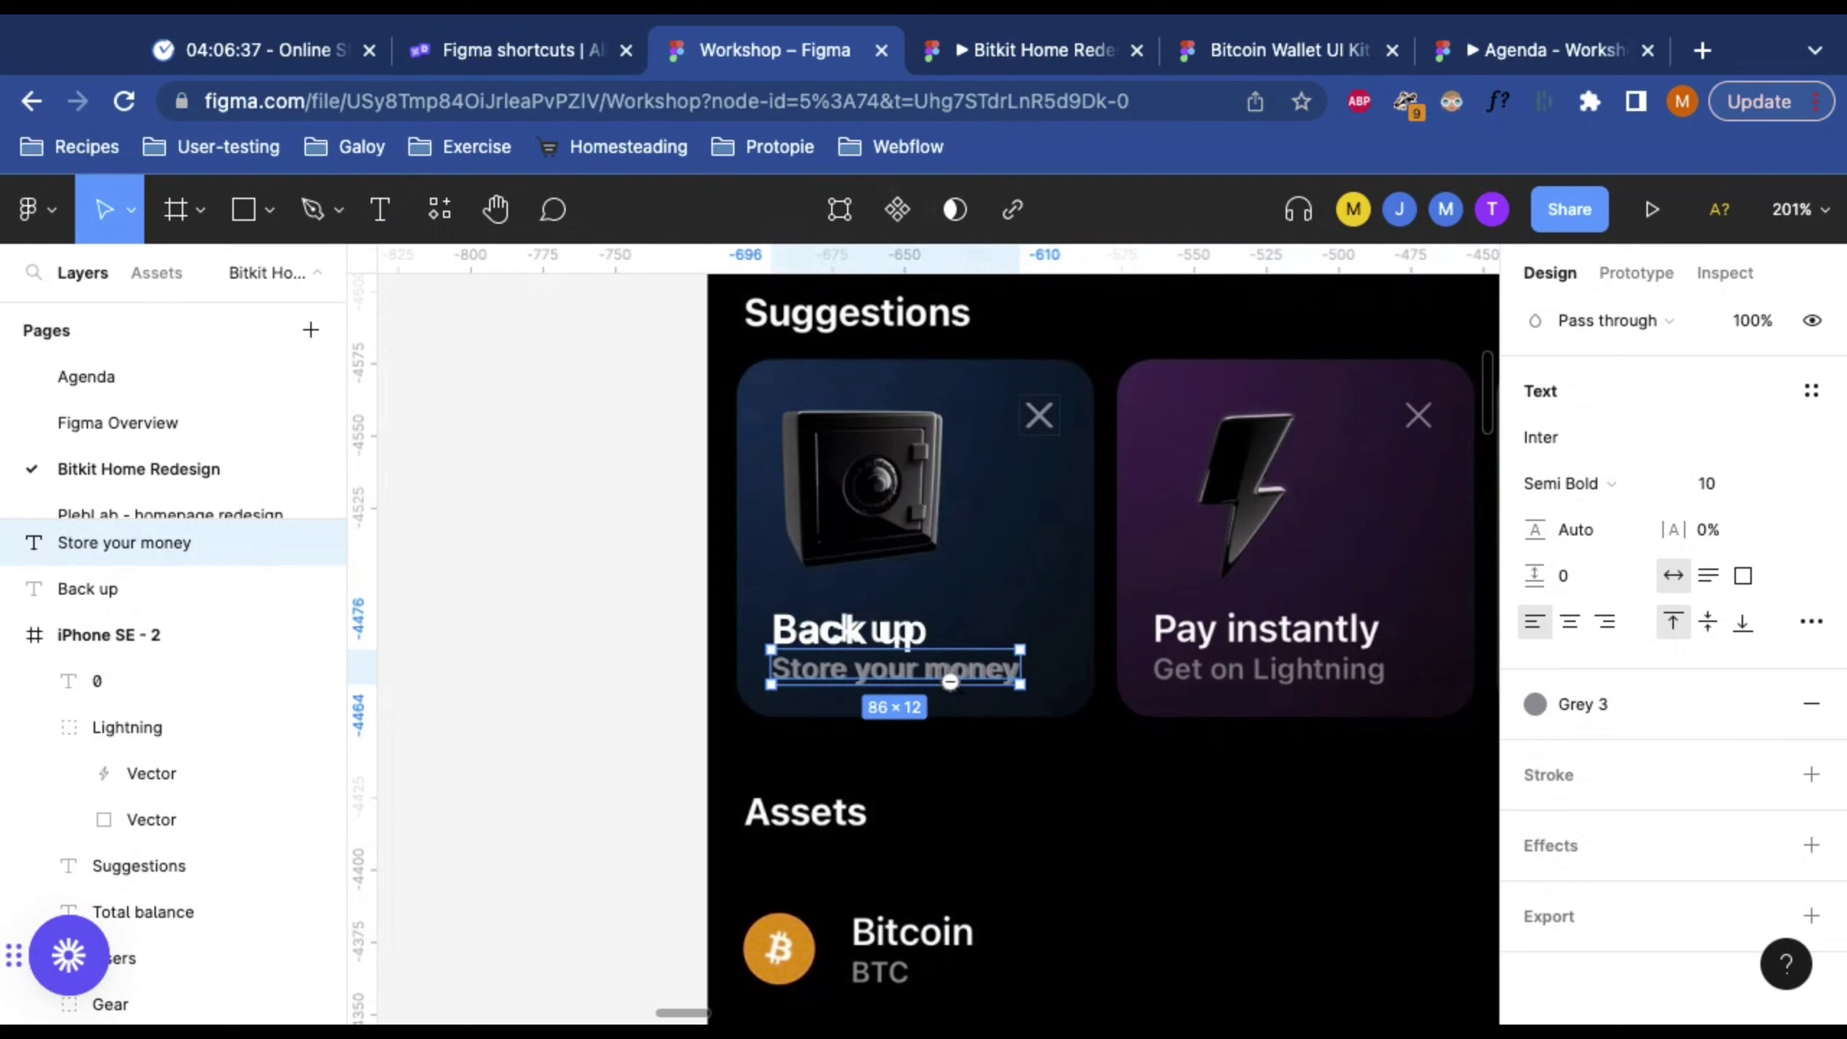
Step: Duplicate the Back up title, safe image and X icon onto the blank canvas
{"action": "left_click", "coordinate": [843, 627], "text": "shift"}
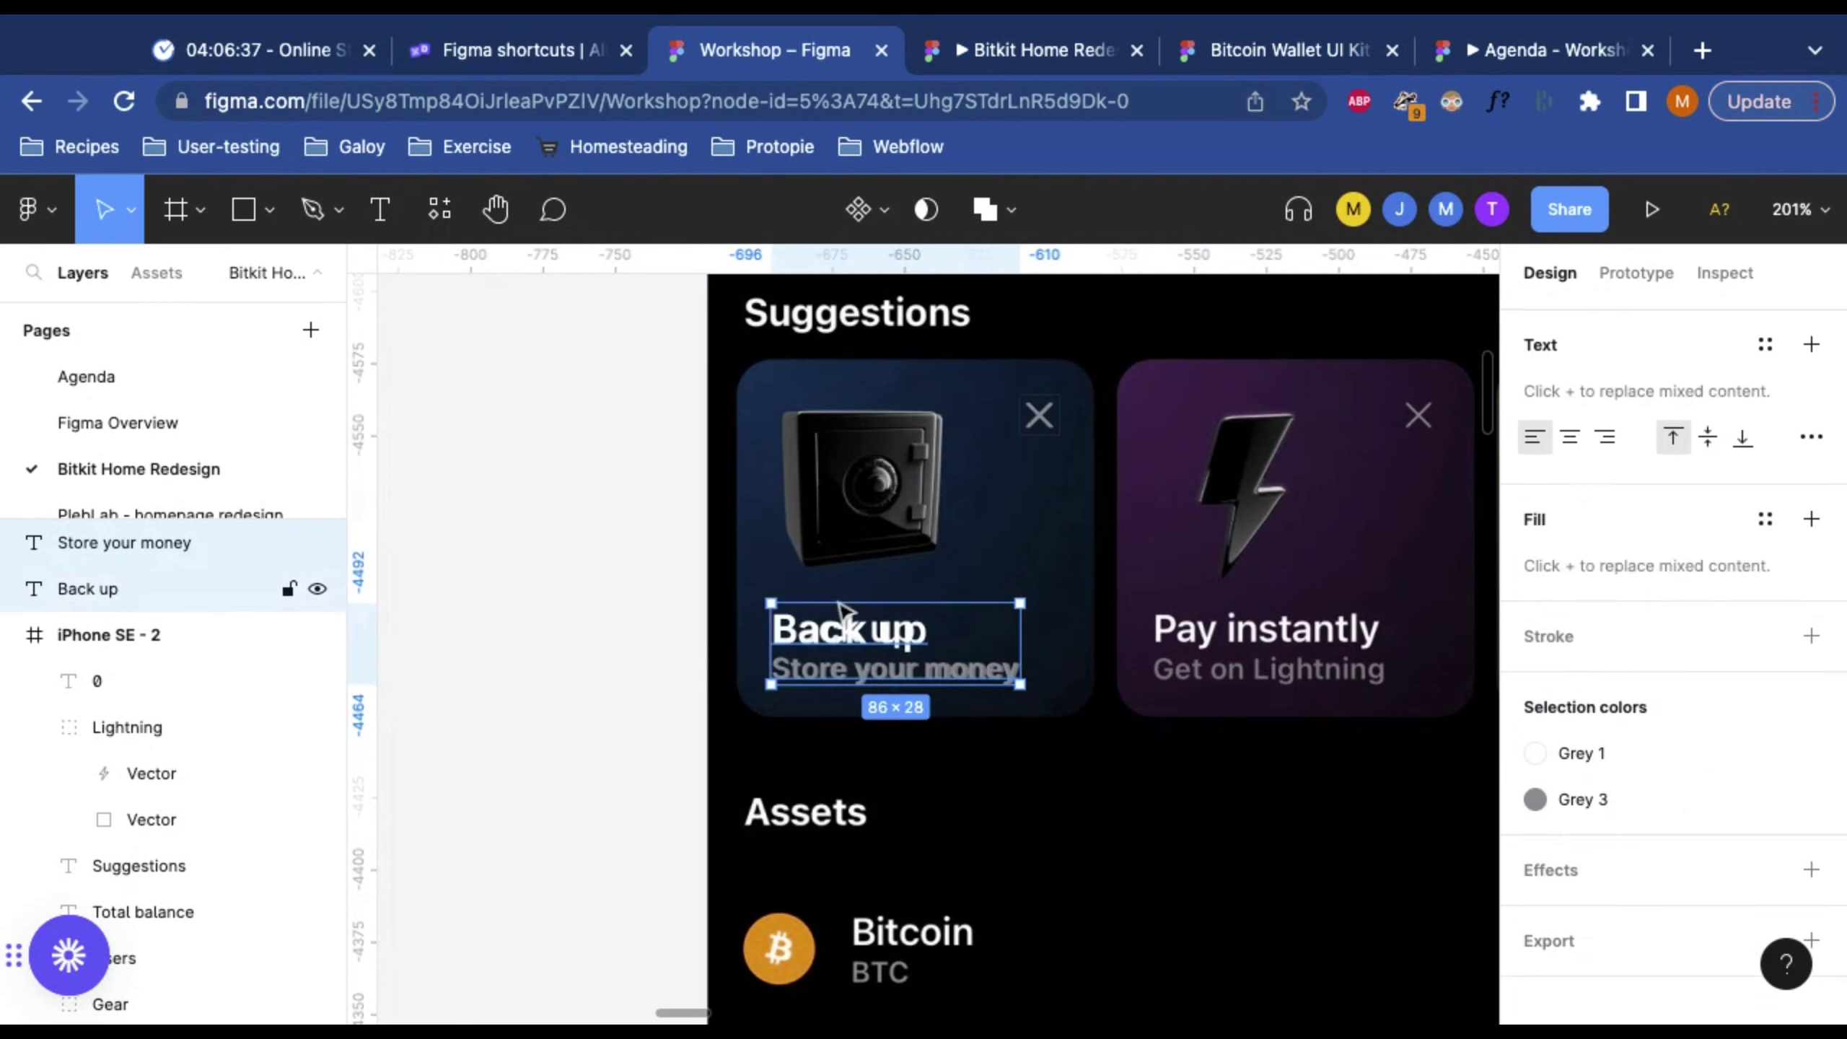
{"action": "left_click", "coordinate": [849, 495], "text": "shift"}
{"action": "left_click", "coordinate": [1039, 417], "text": "shift"}
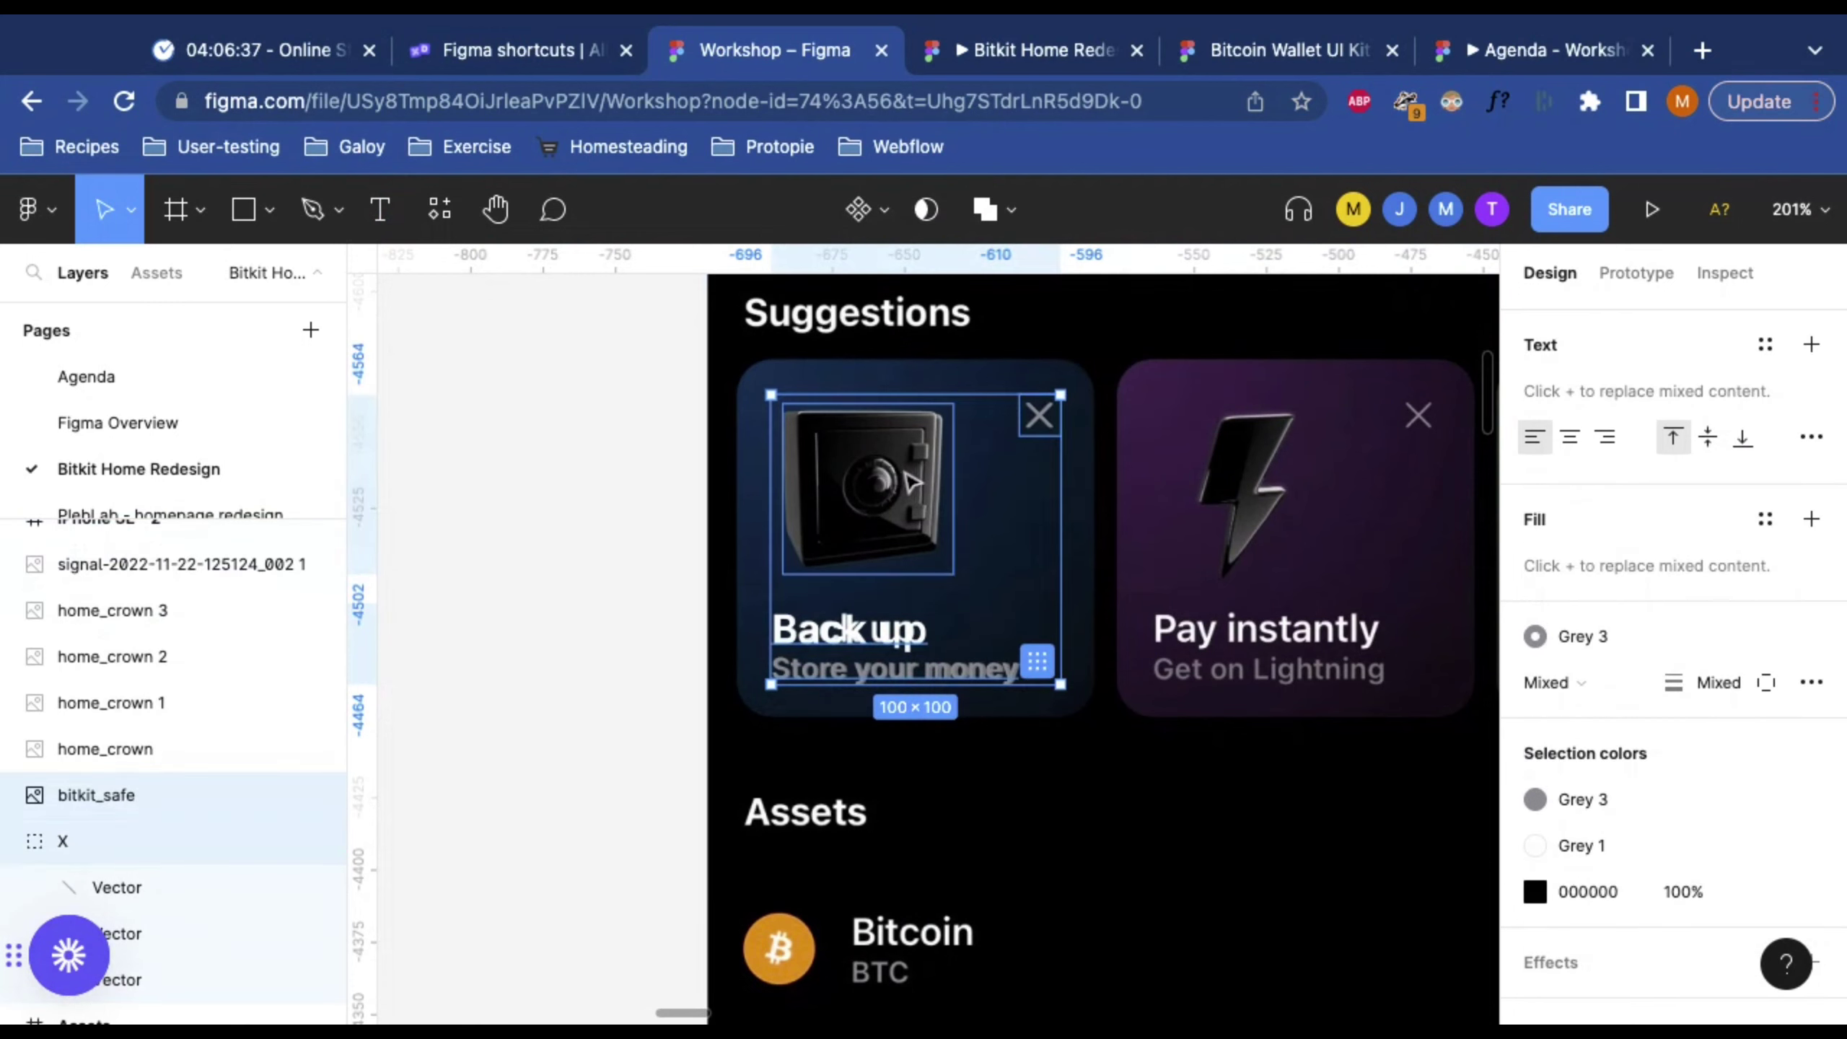
{"action": "left_click_drag", "start_coordinate": [913, 481], "coordinate": [456, 482]}
{"action": "scroll", "coordinate": [690, 586], "scroll_direction": "left", "scroll_amount": 5}
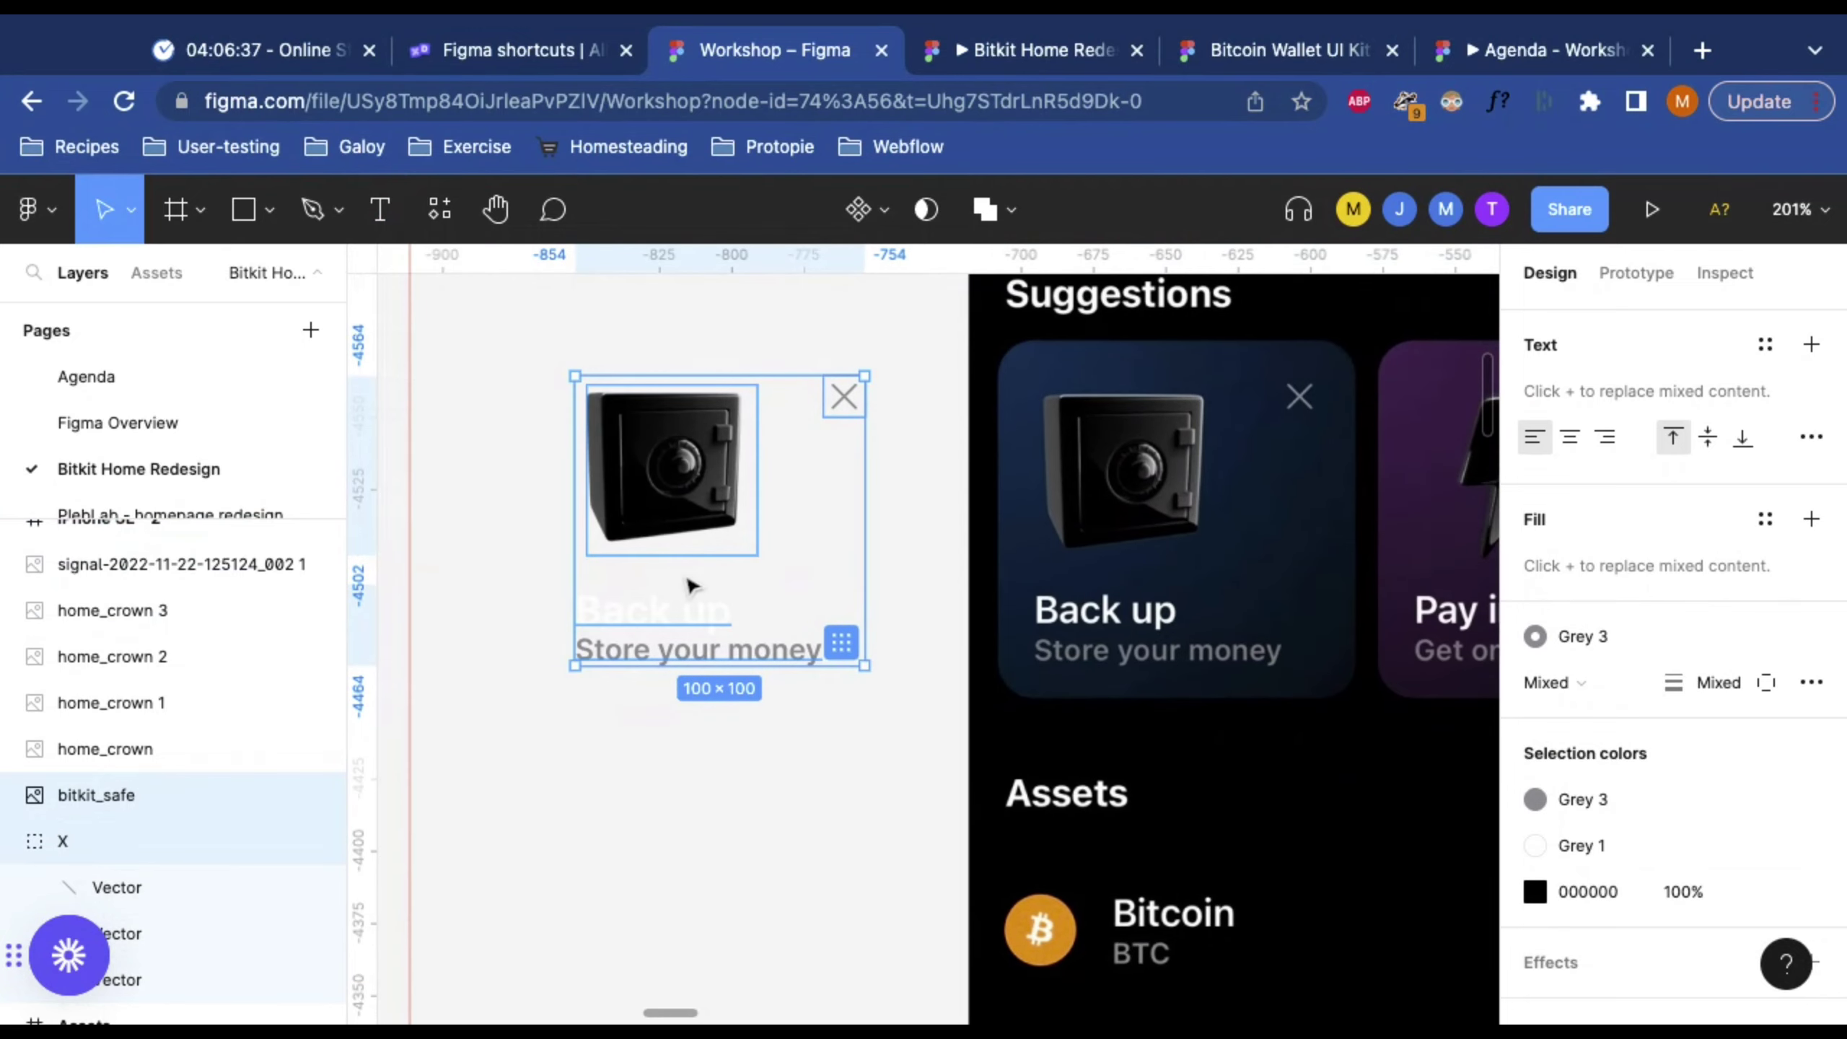
{"action": "left_click", "coordinate": [821, 755]}
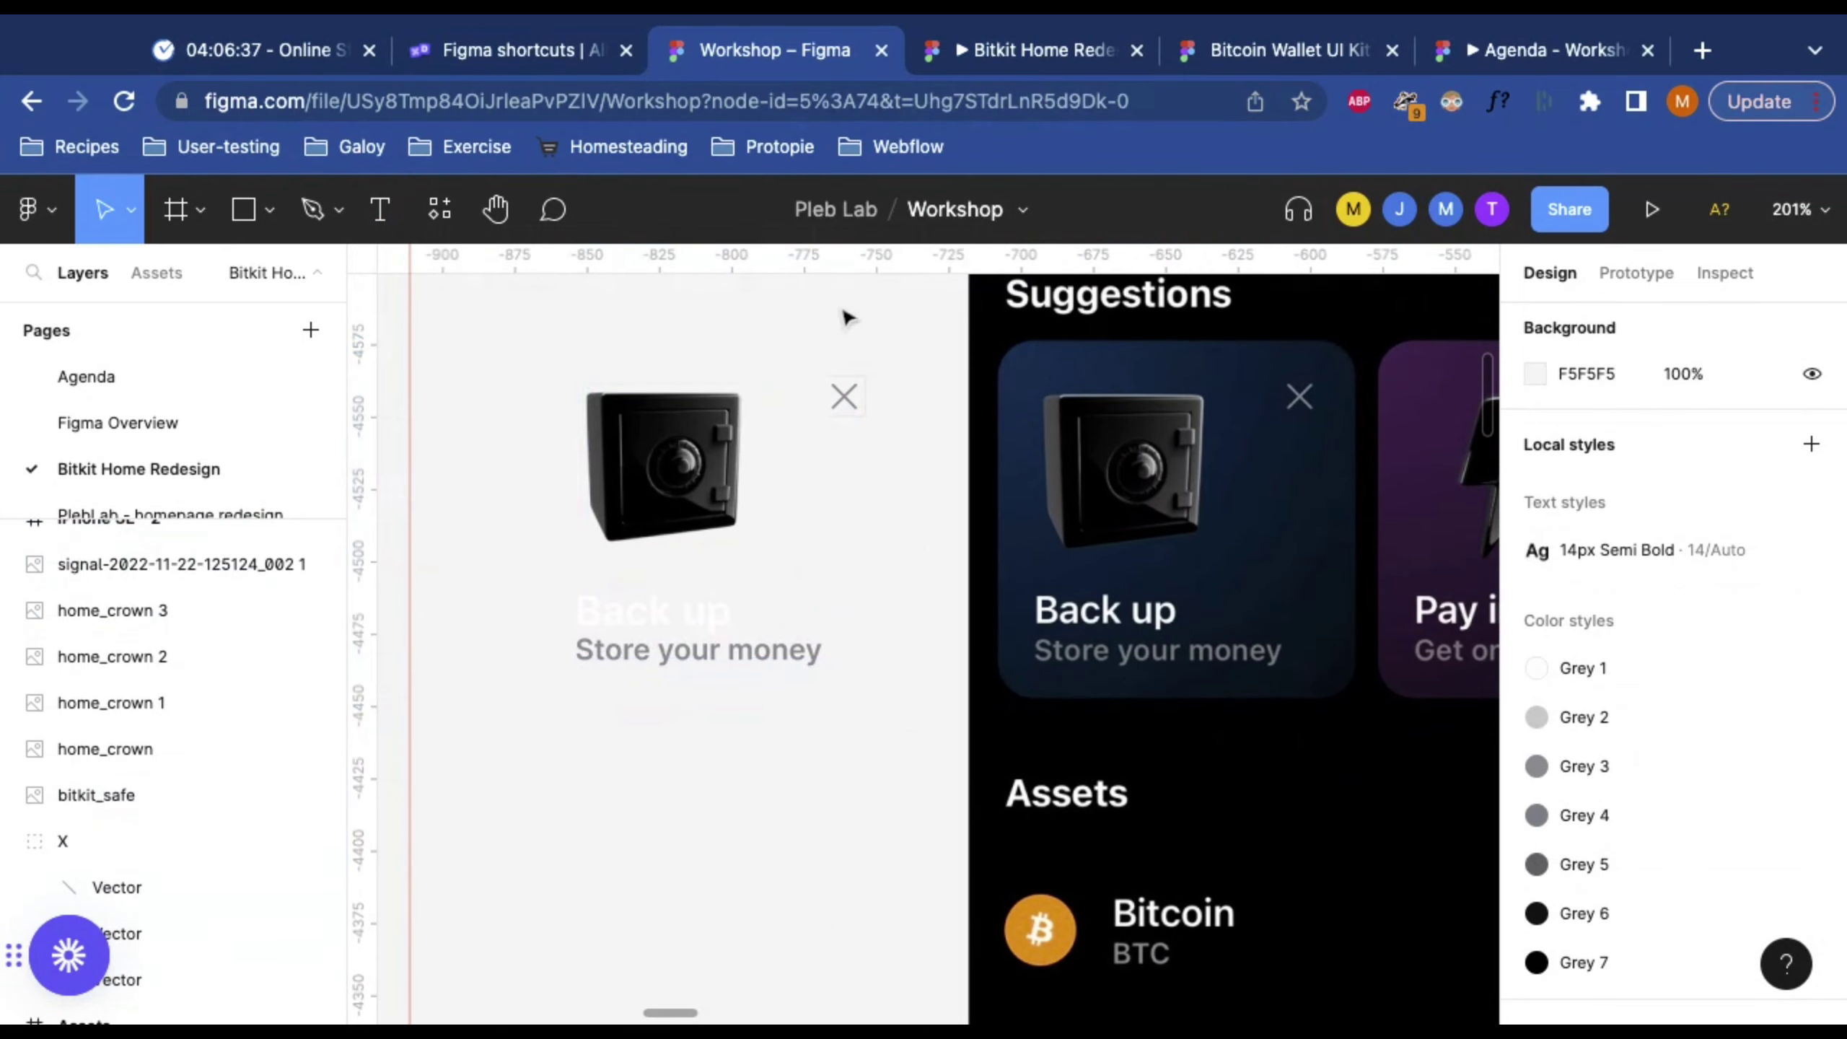
Step: Remove the grey stroke from the copied X icon's square vector, then select both texts
{"action": "left_click", "coordinate": [847, 408]}
{"action": "scroll", "coordinate": [189, 865], "scroll_direction": "down", "scroll_amount": 2}
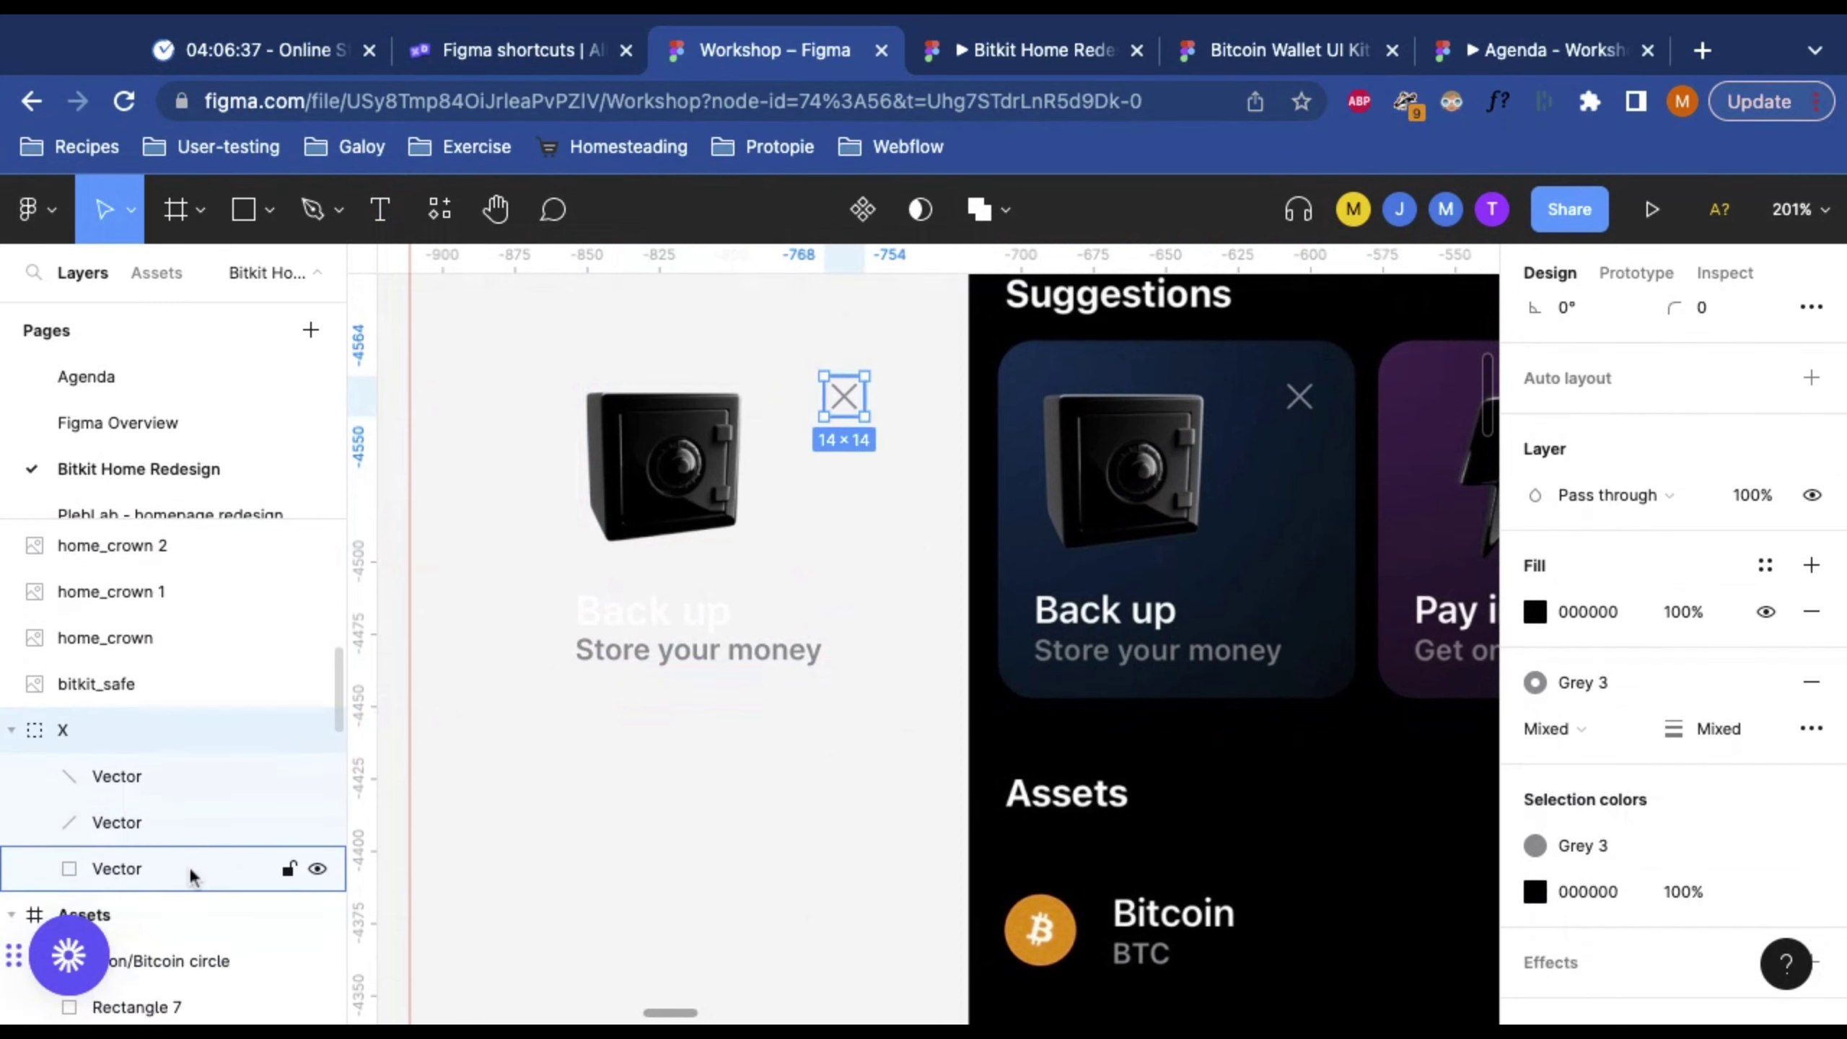
{"action": "left_click", "coordinate": [169, 866]}
{"action": "left_click", "coordinate": [1811, 746]}
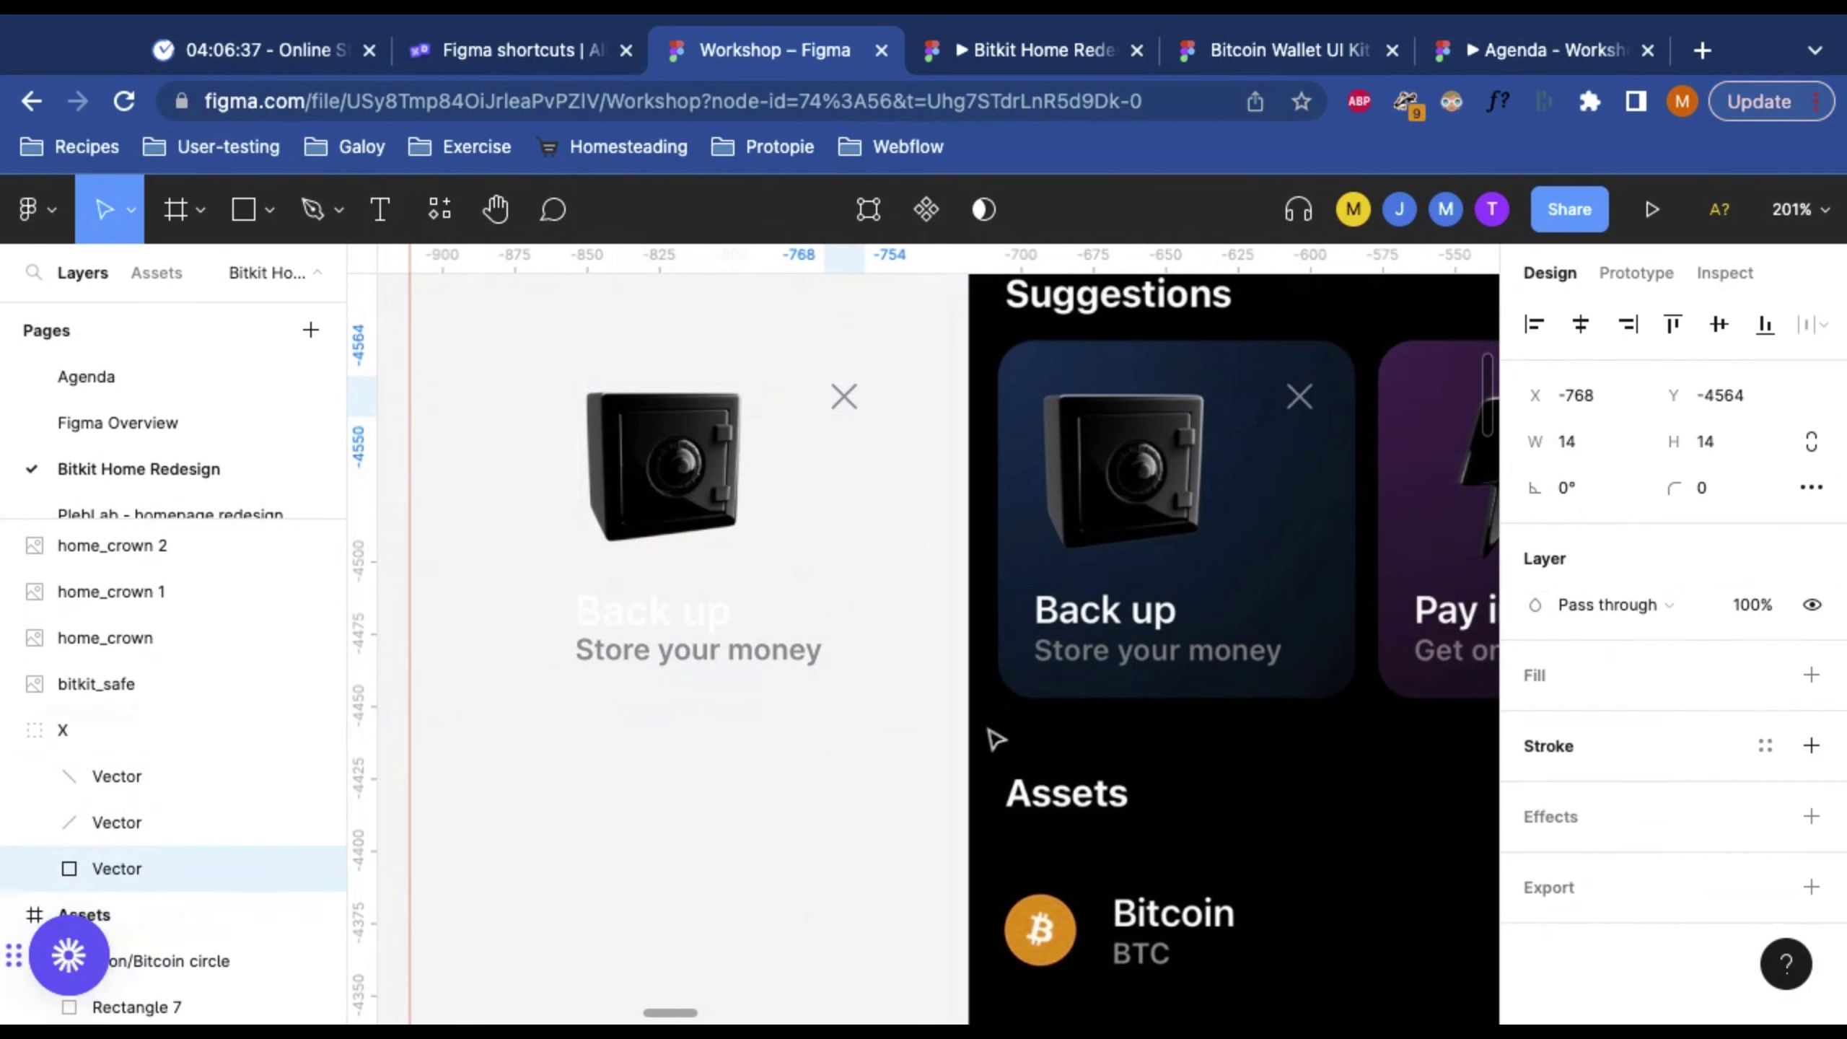
{"action": "left_click", "coordinate": [736, 767]}
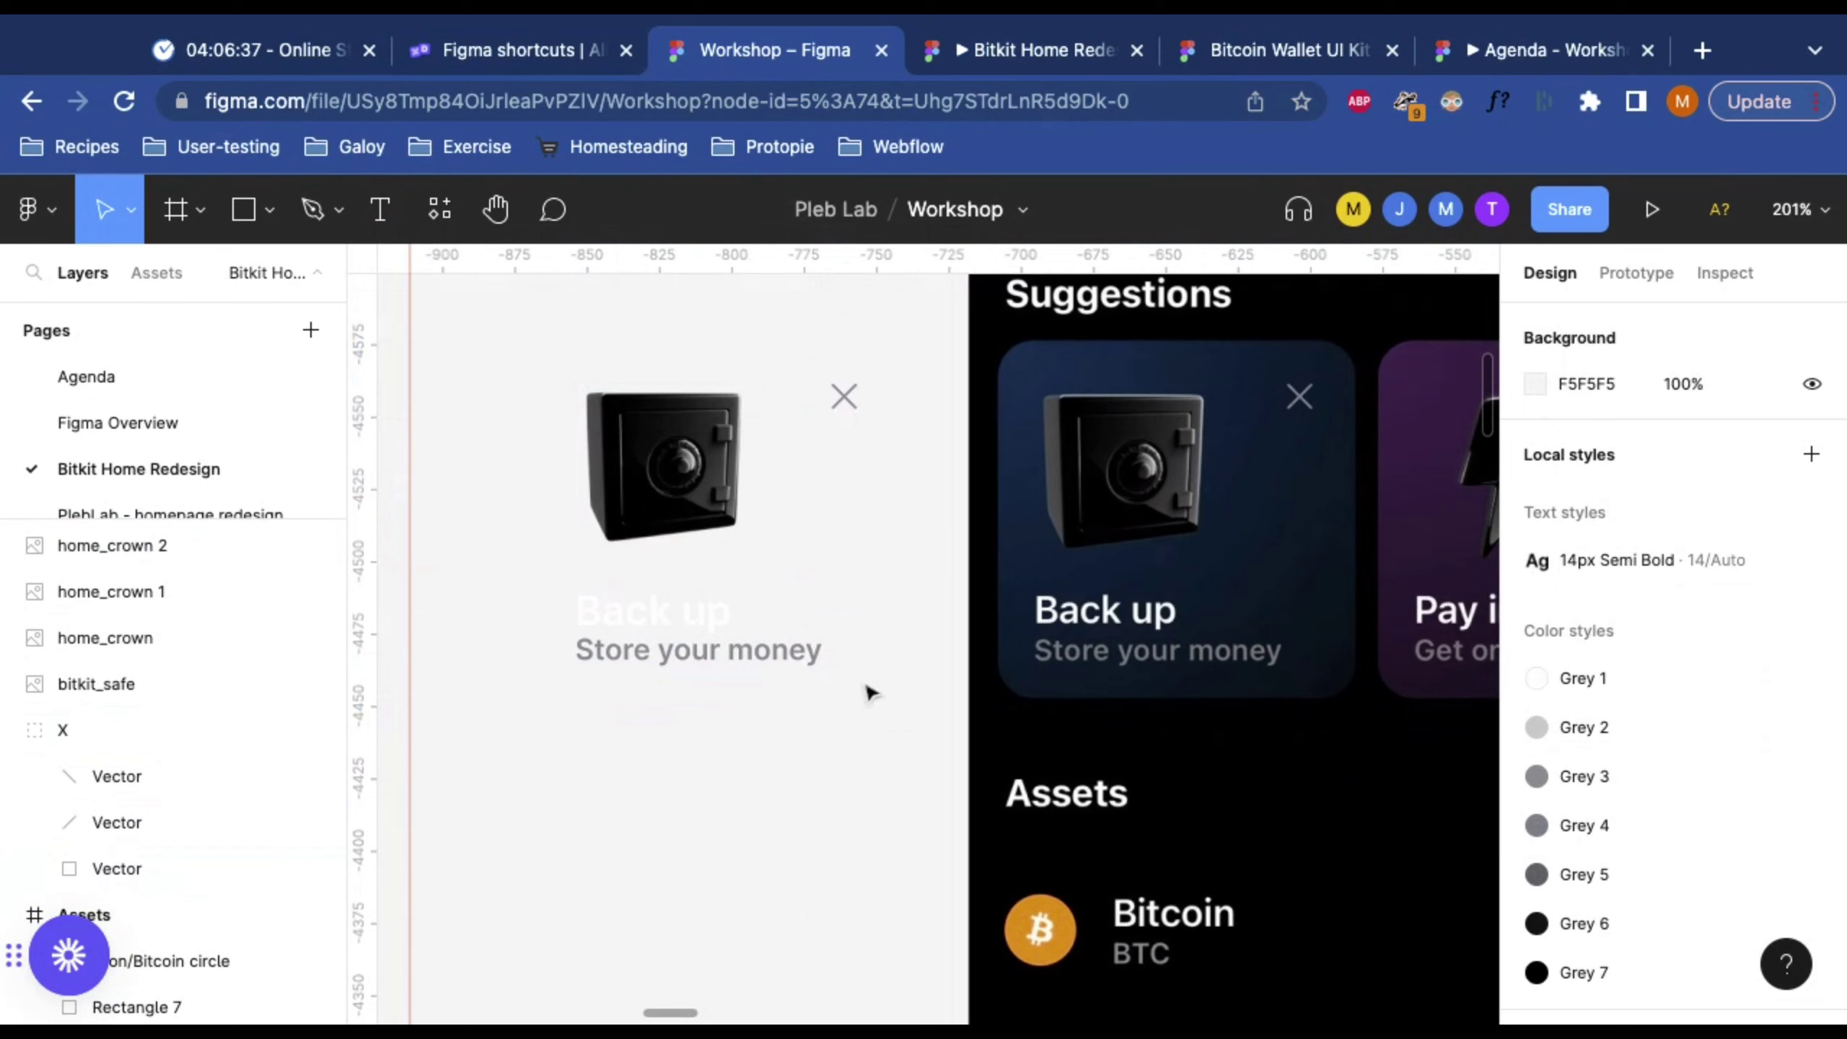
{"action": "left_click_drag", "start_coordinate": [509, 575], "coordinate": [879, 693]}
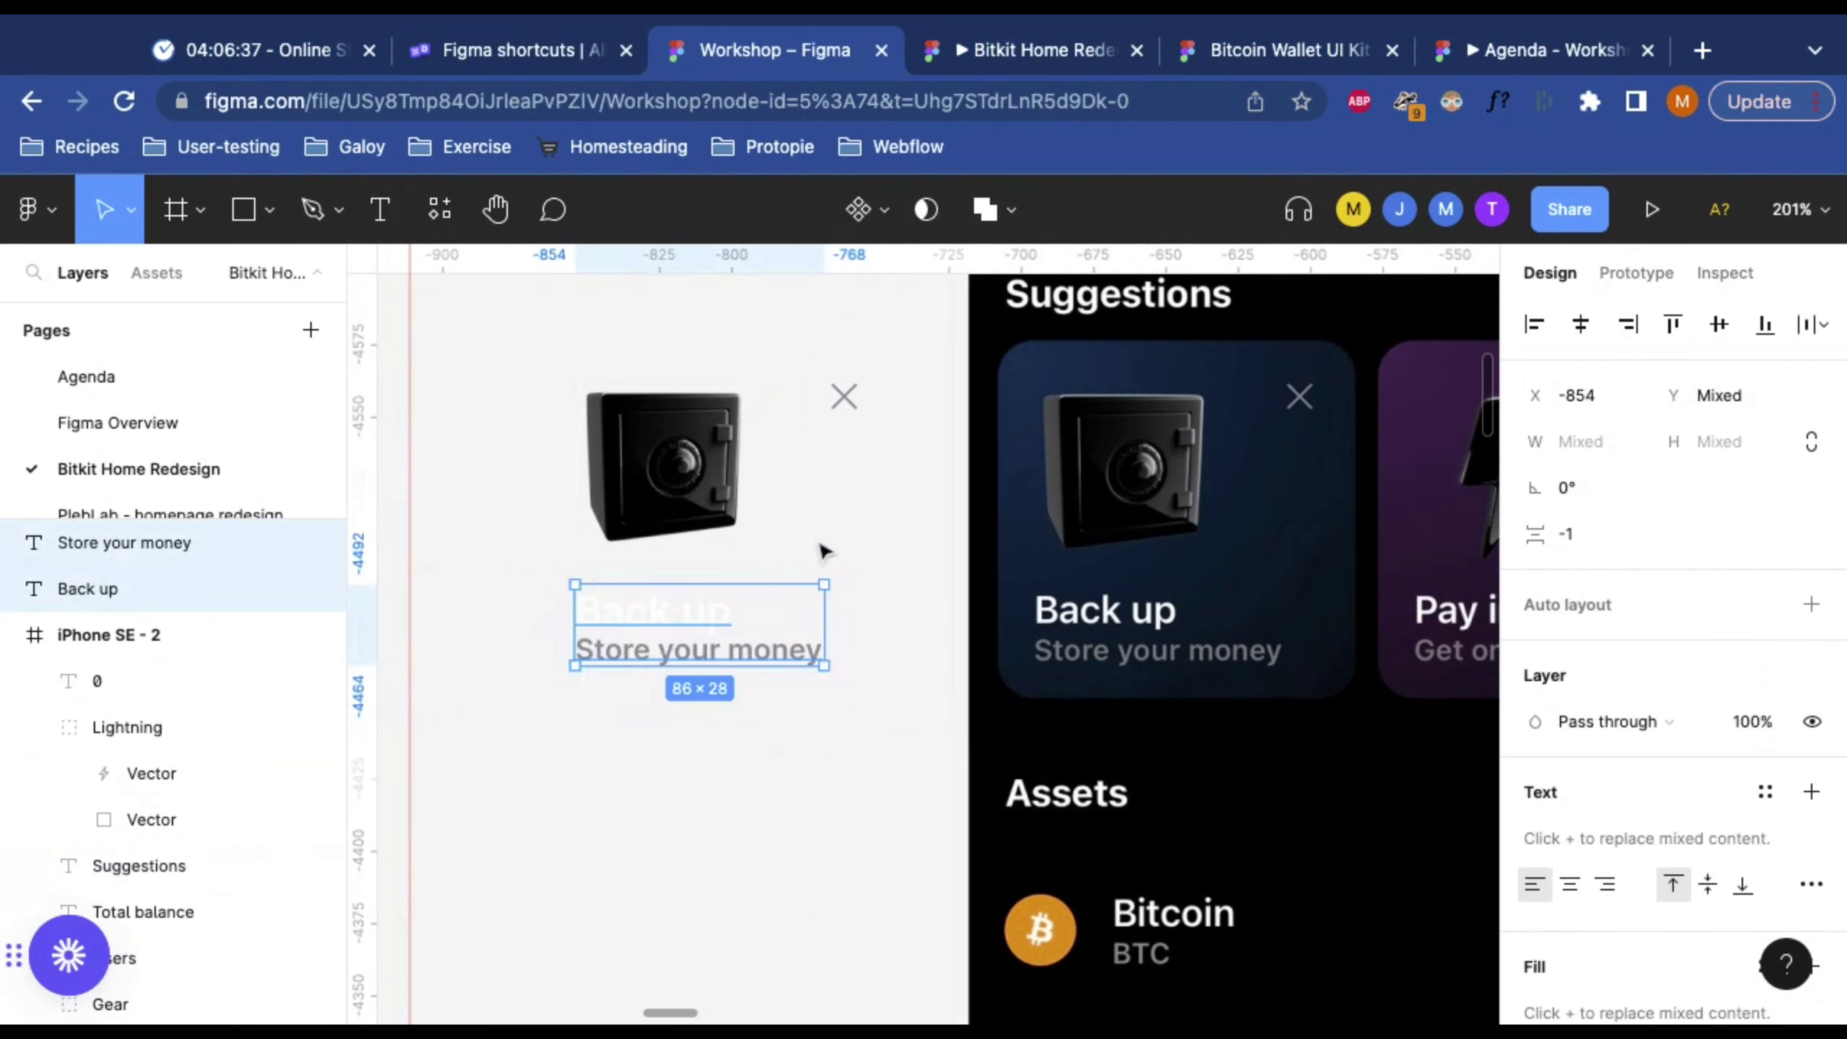
Step: Wrap the two texts in a left-aligned auto layout with 0 item spacing
{"action": "key", "text": "shift+a"}
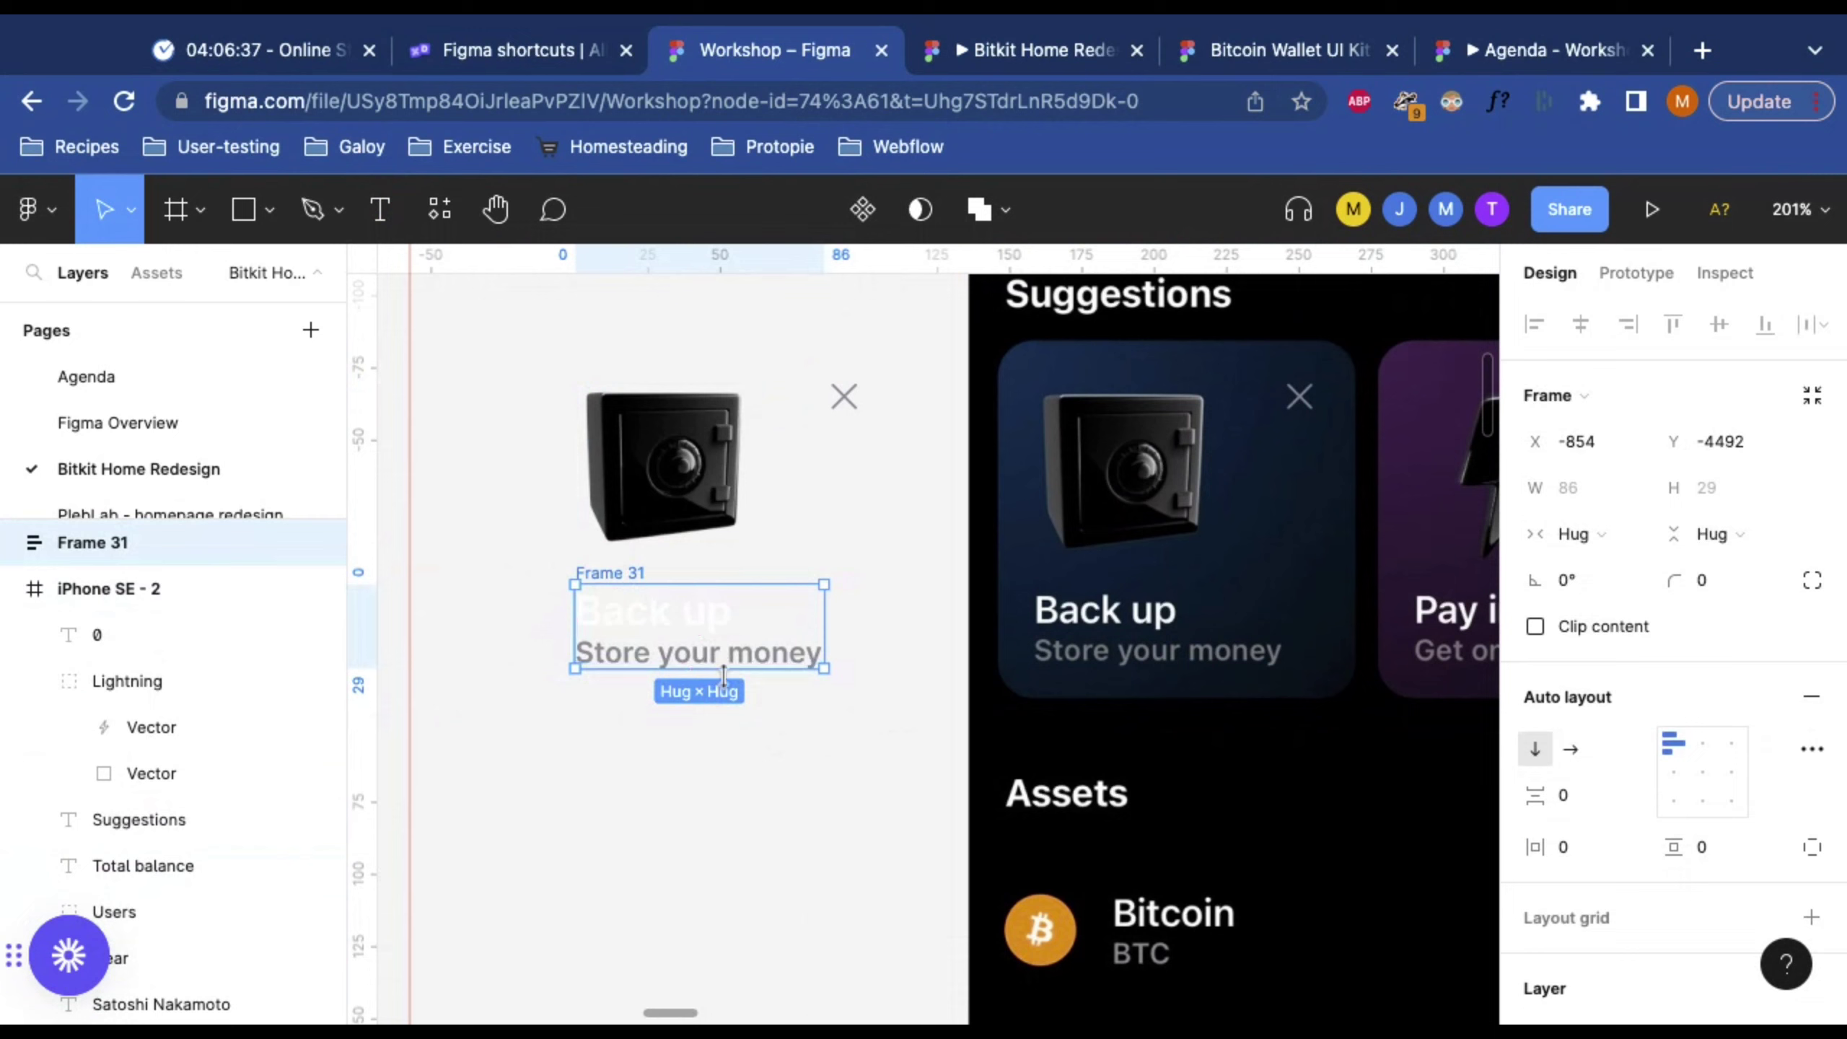
{"action": "scroll", "coordinate": [1772, 748], "scroll_direction": "down", "scroll_amount": 3}
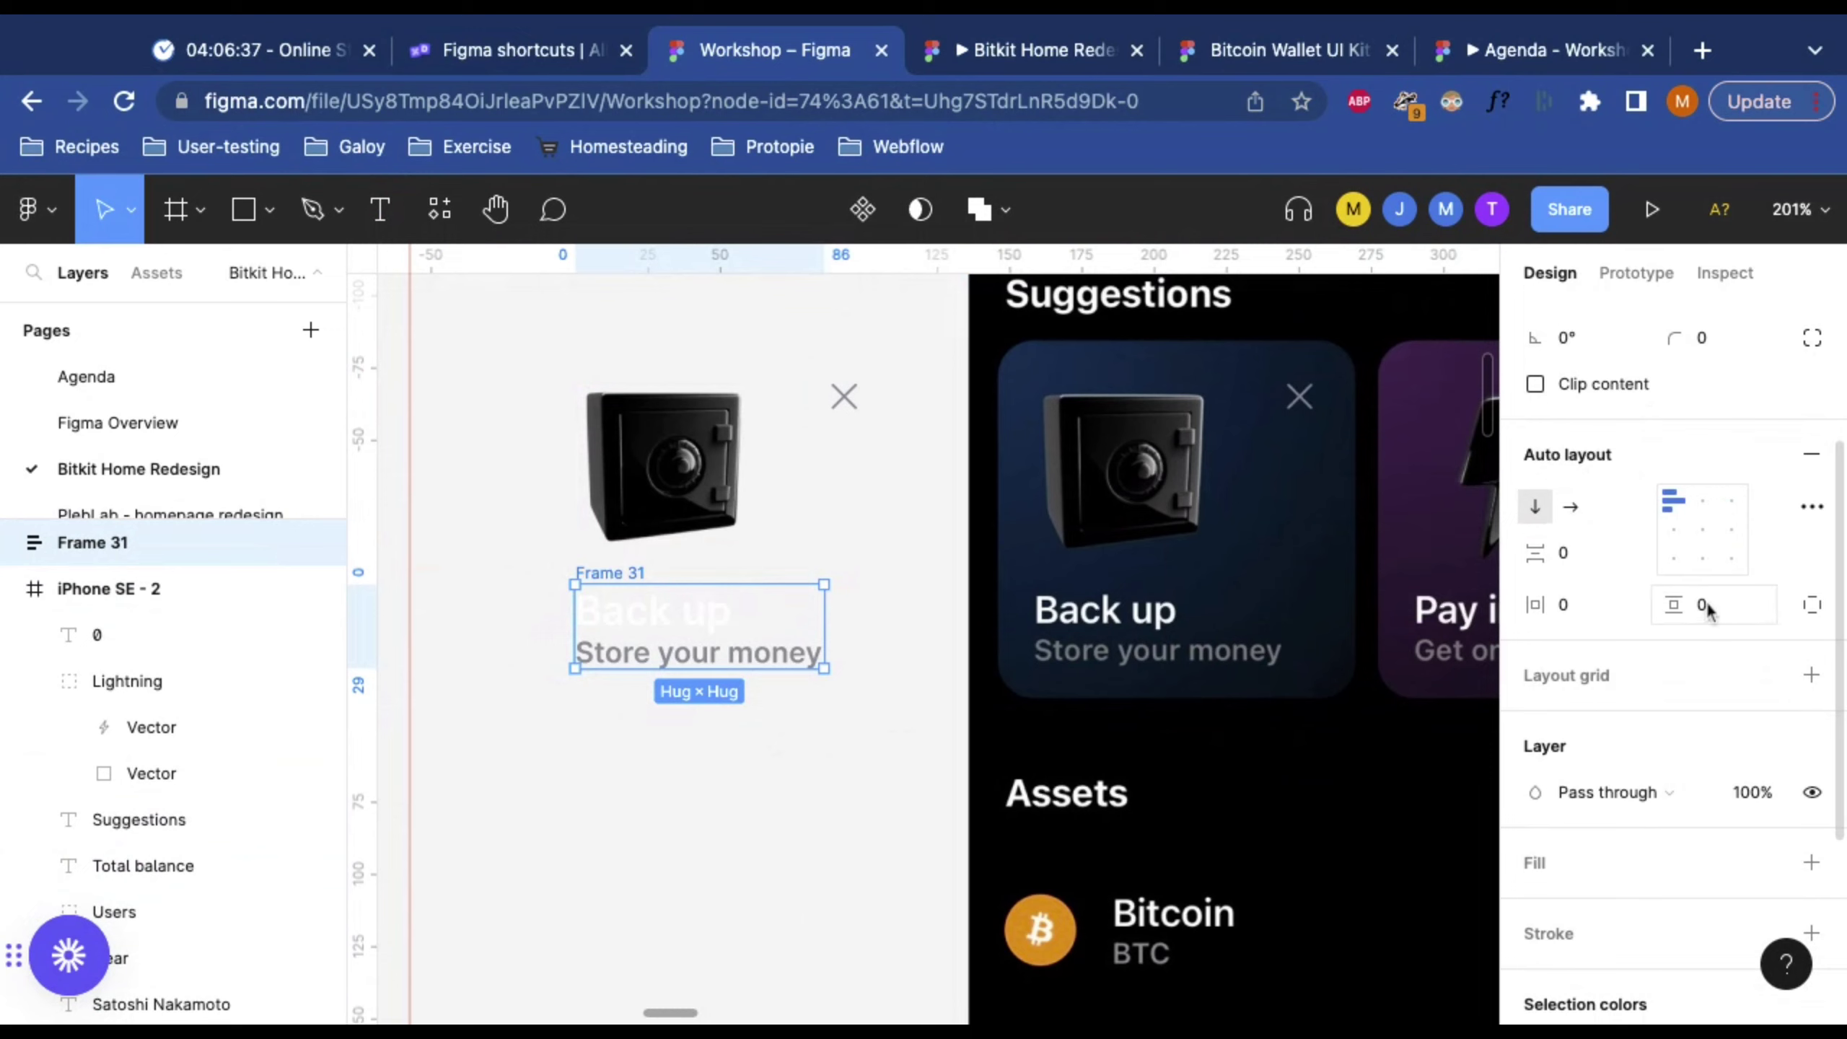
{"action": "left_click", "coordinate": [1710, 506]}
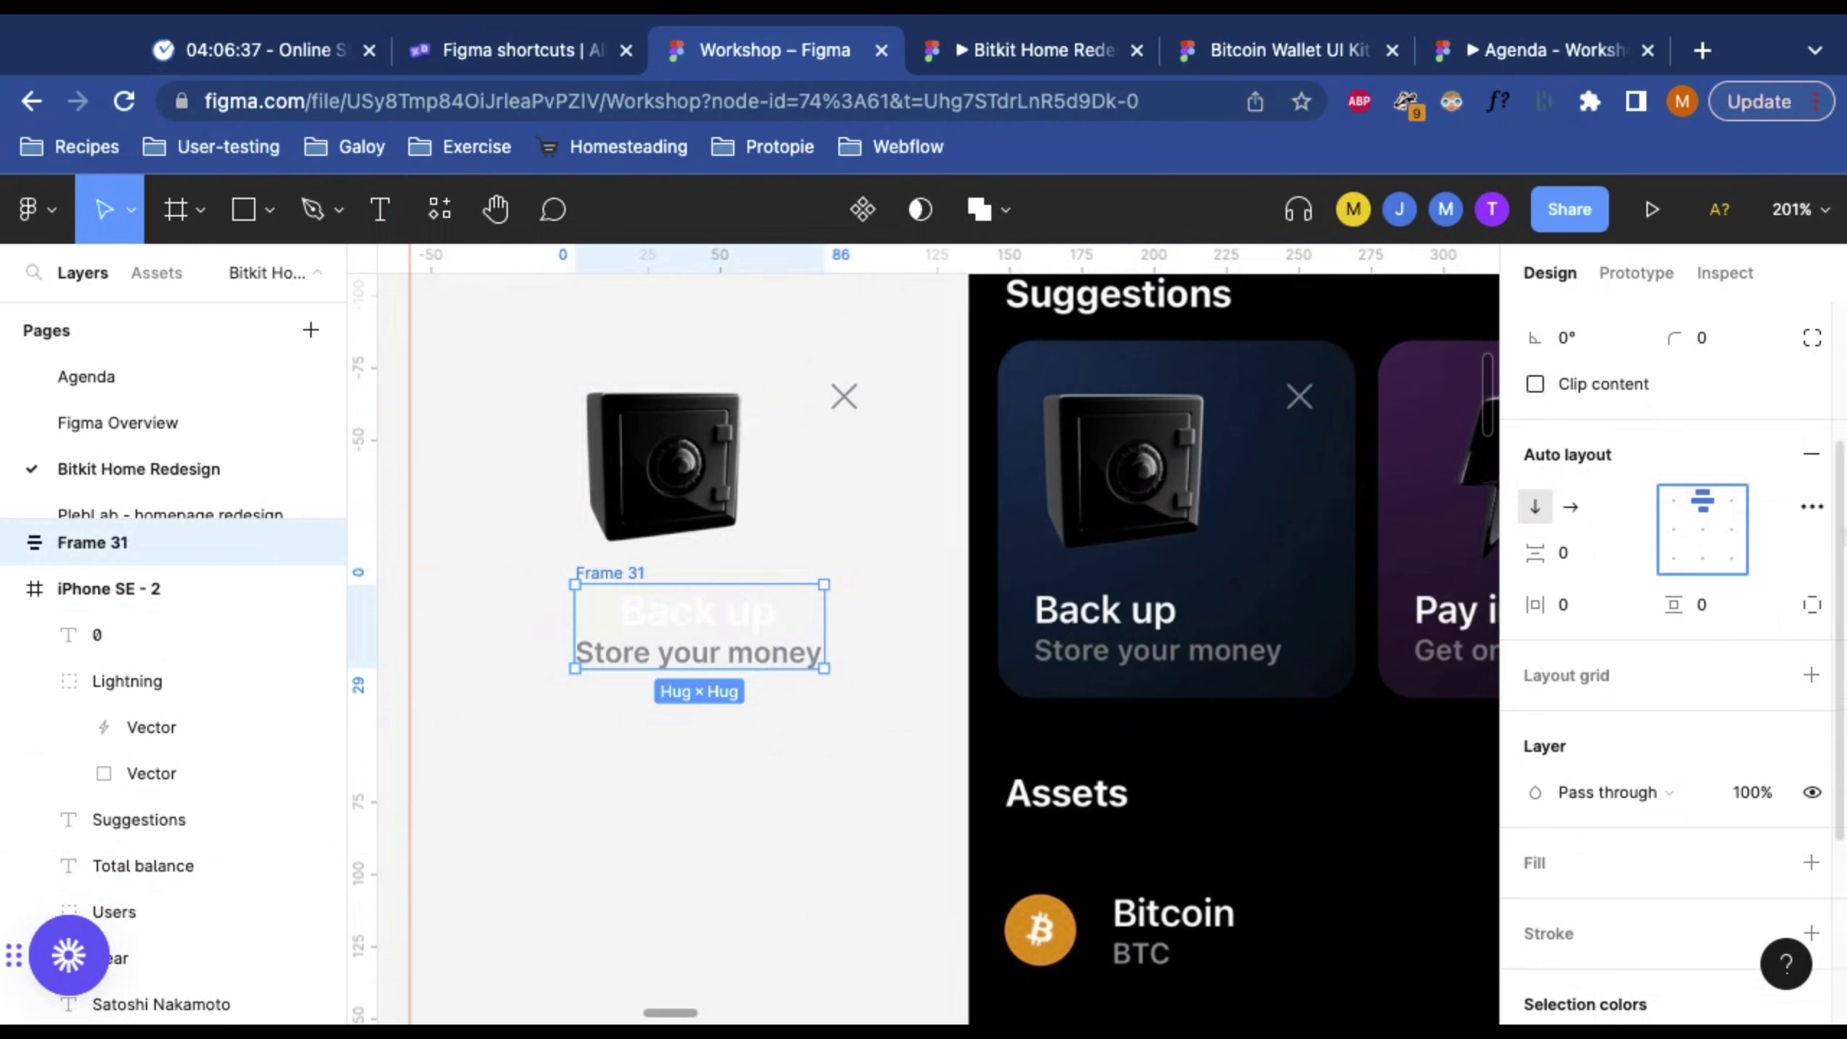
{"action": "left_click", "coordinate": [1738, 503]}
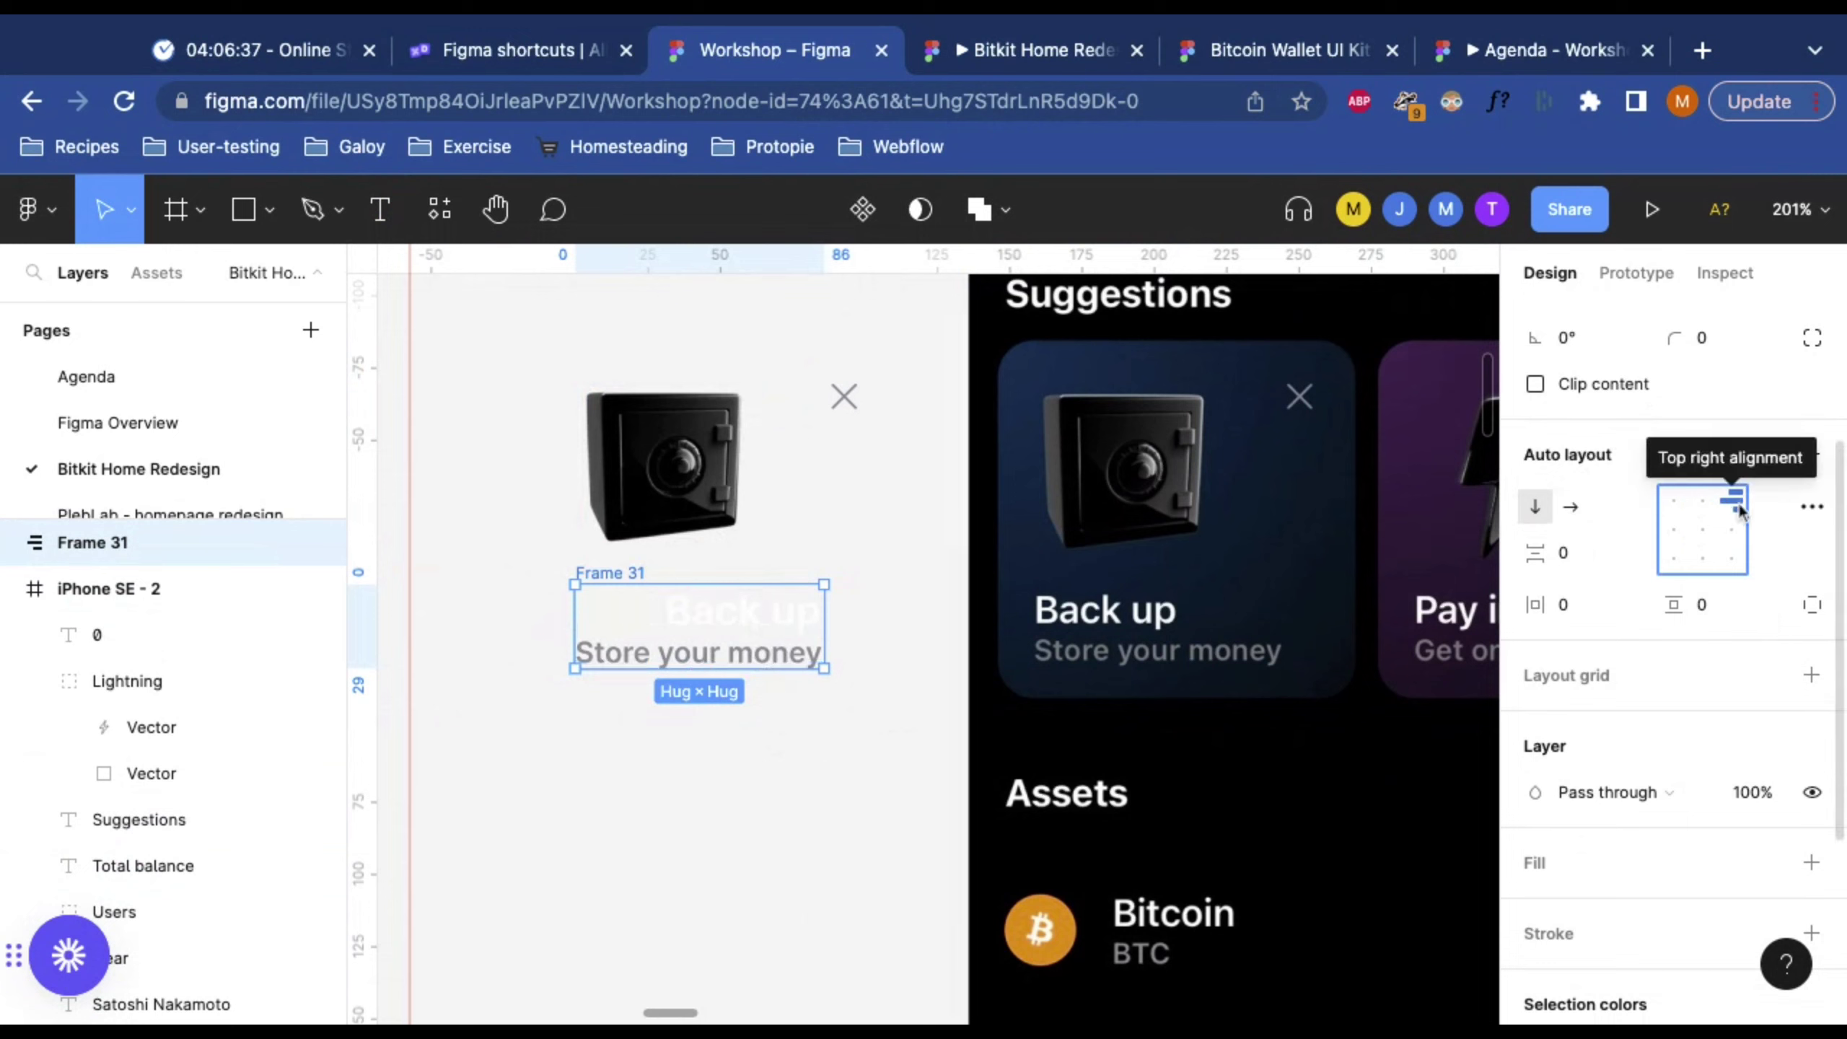
{"action": "left_click", "coordinate": [1677, 503]}
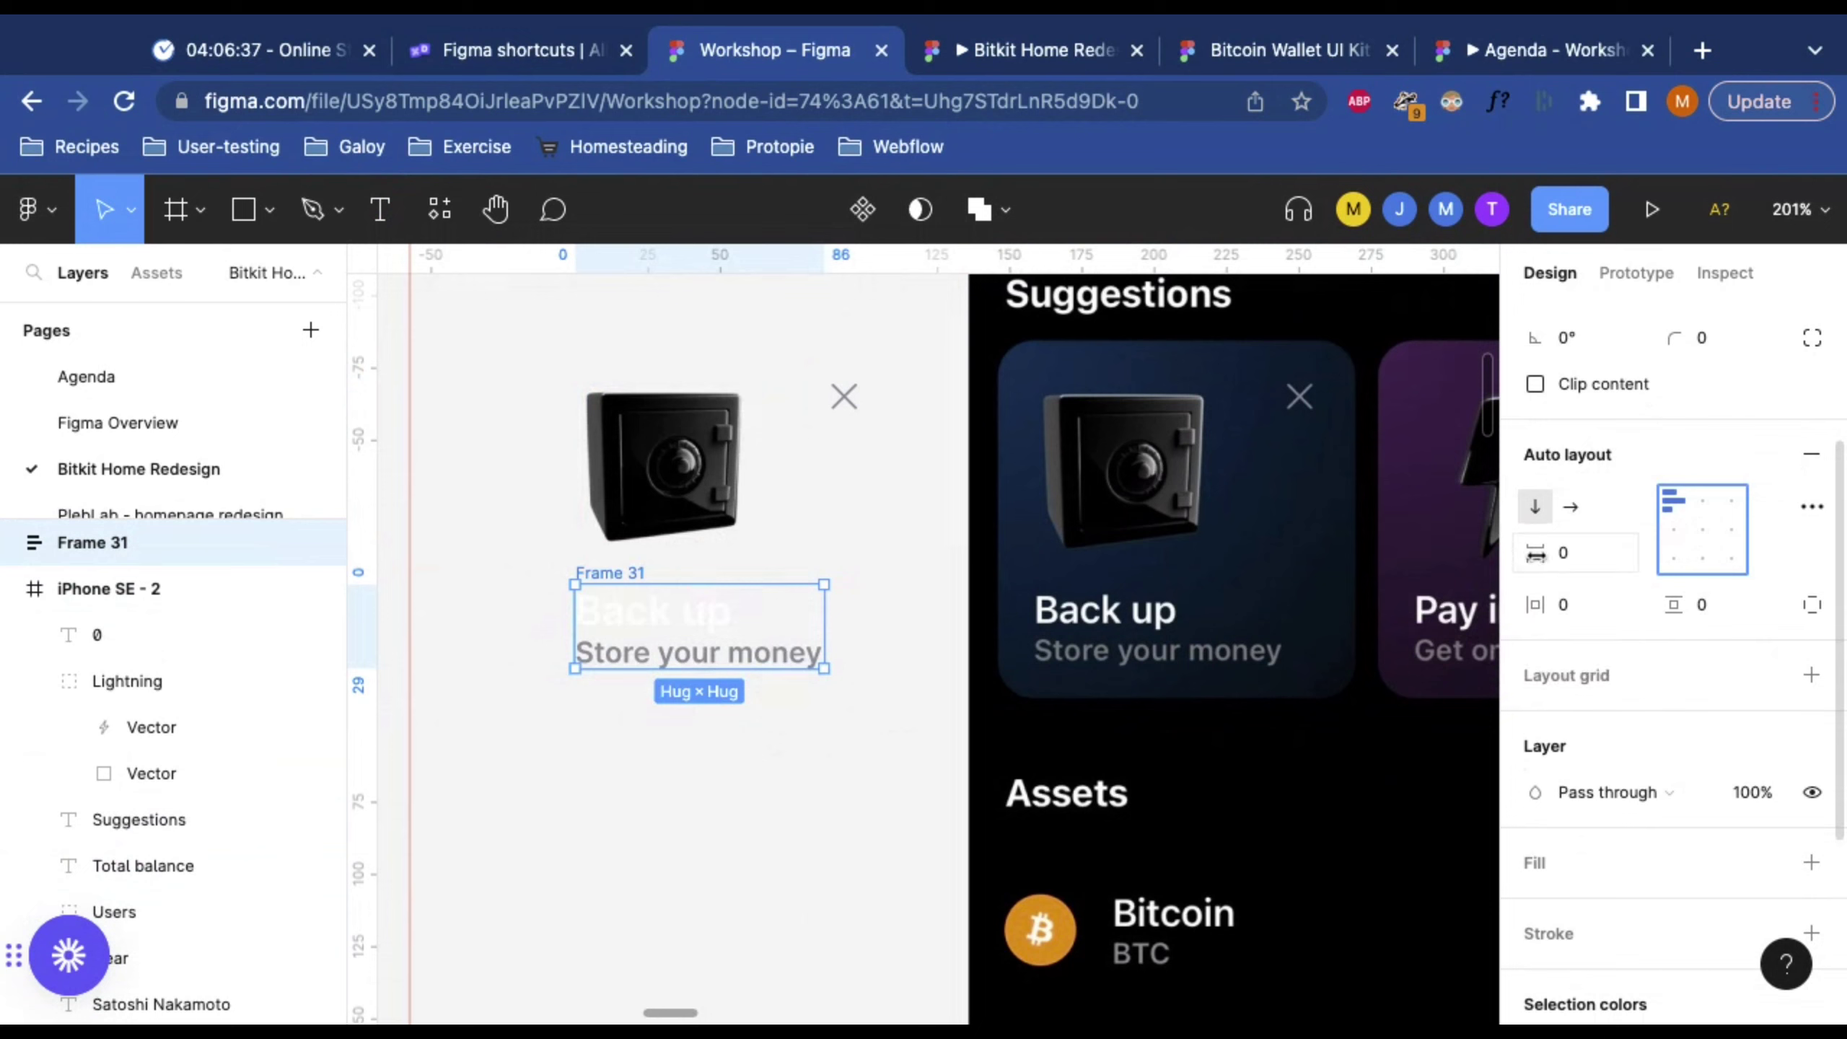
{"action": "left_click_drag", "start_coordinate": [1536, 552], "coordinate": [1694, 550]}
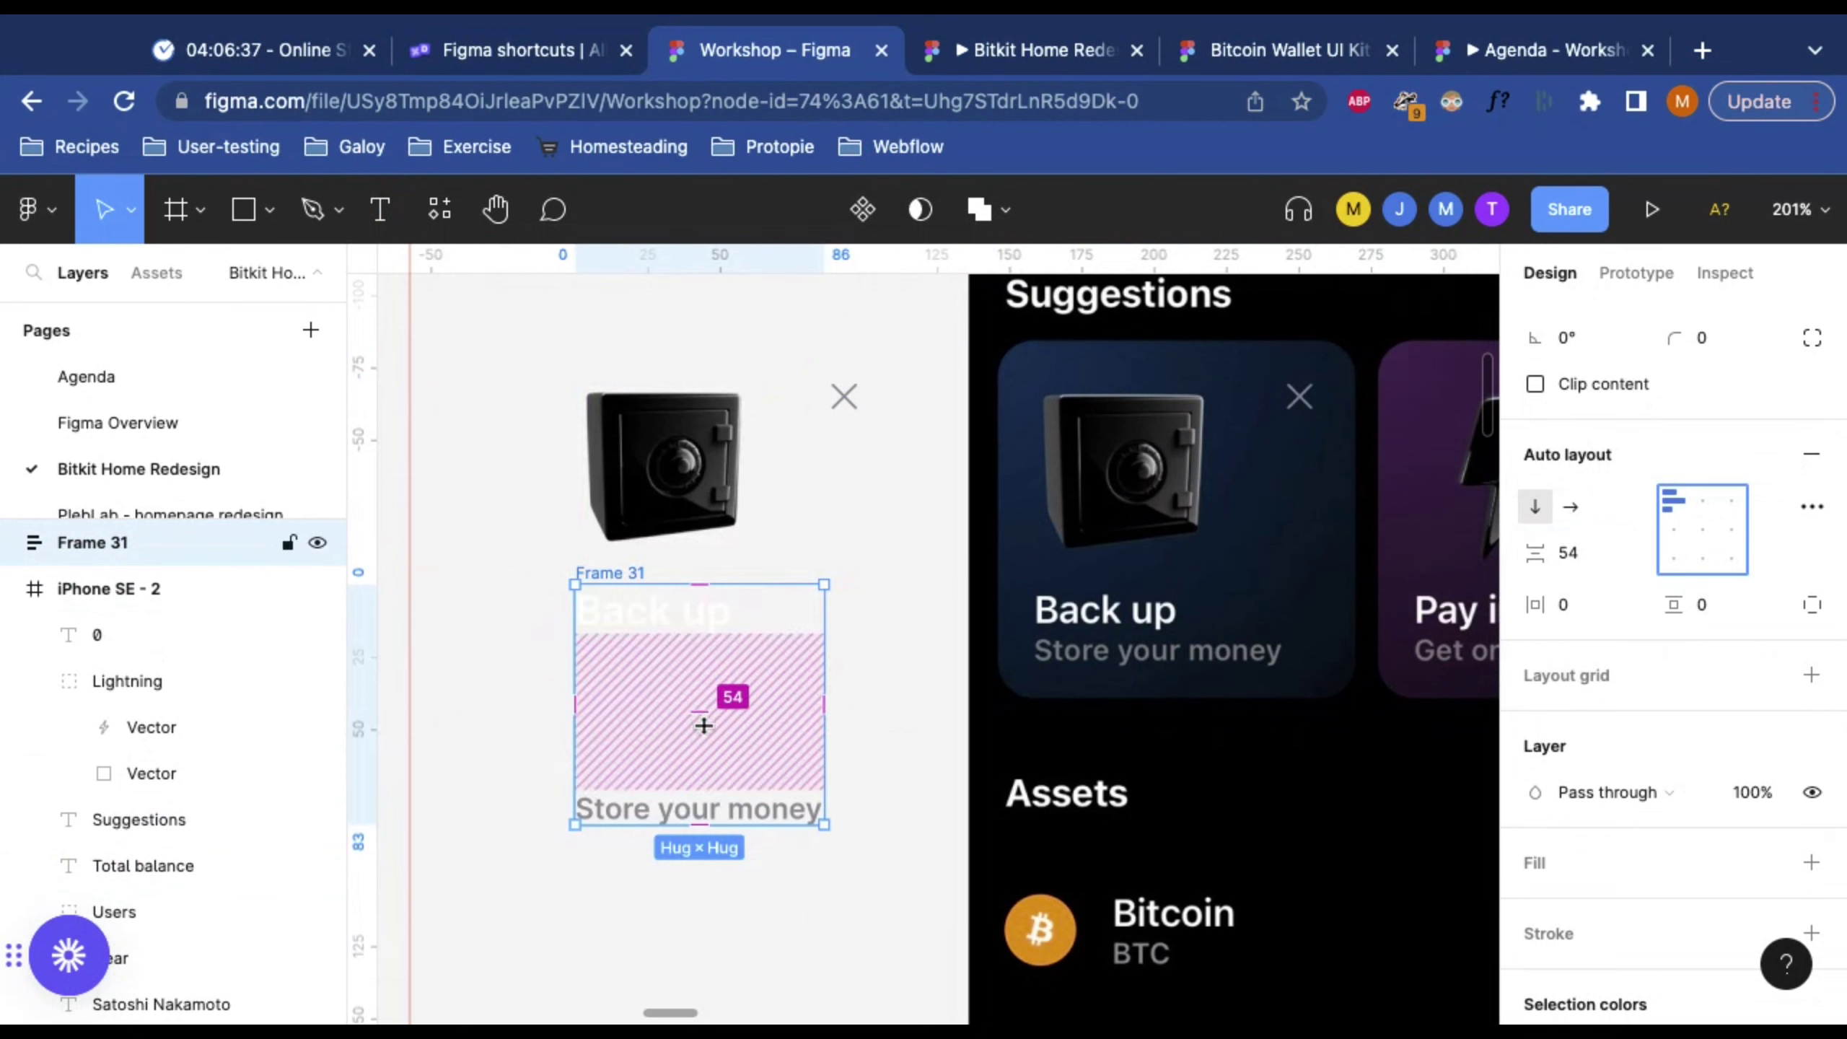
{"action": "left_click_drag", "start_coordinate": [703, 725], "coordinate": [705, 657]}
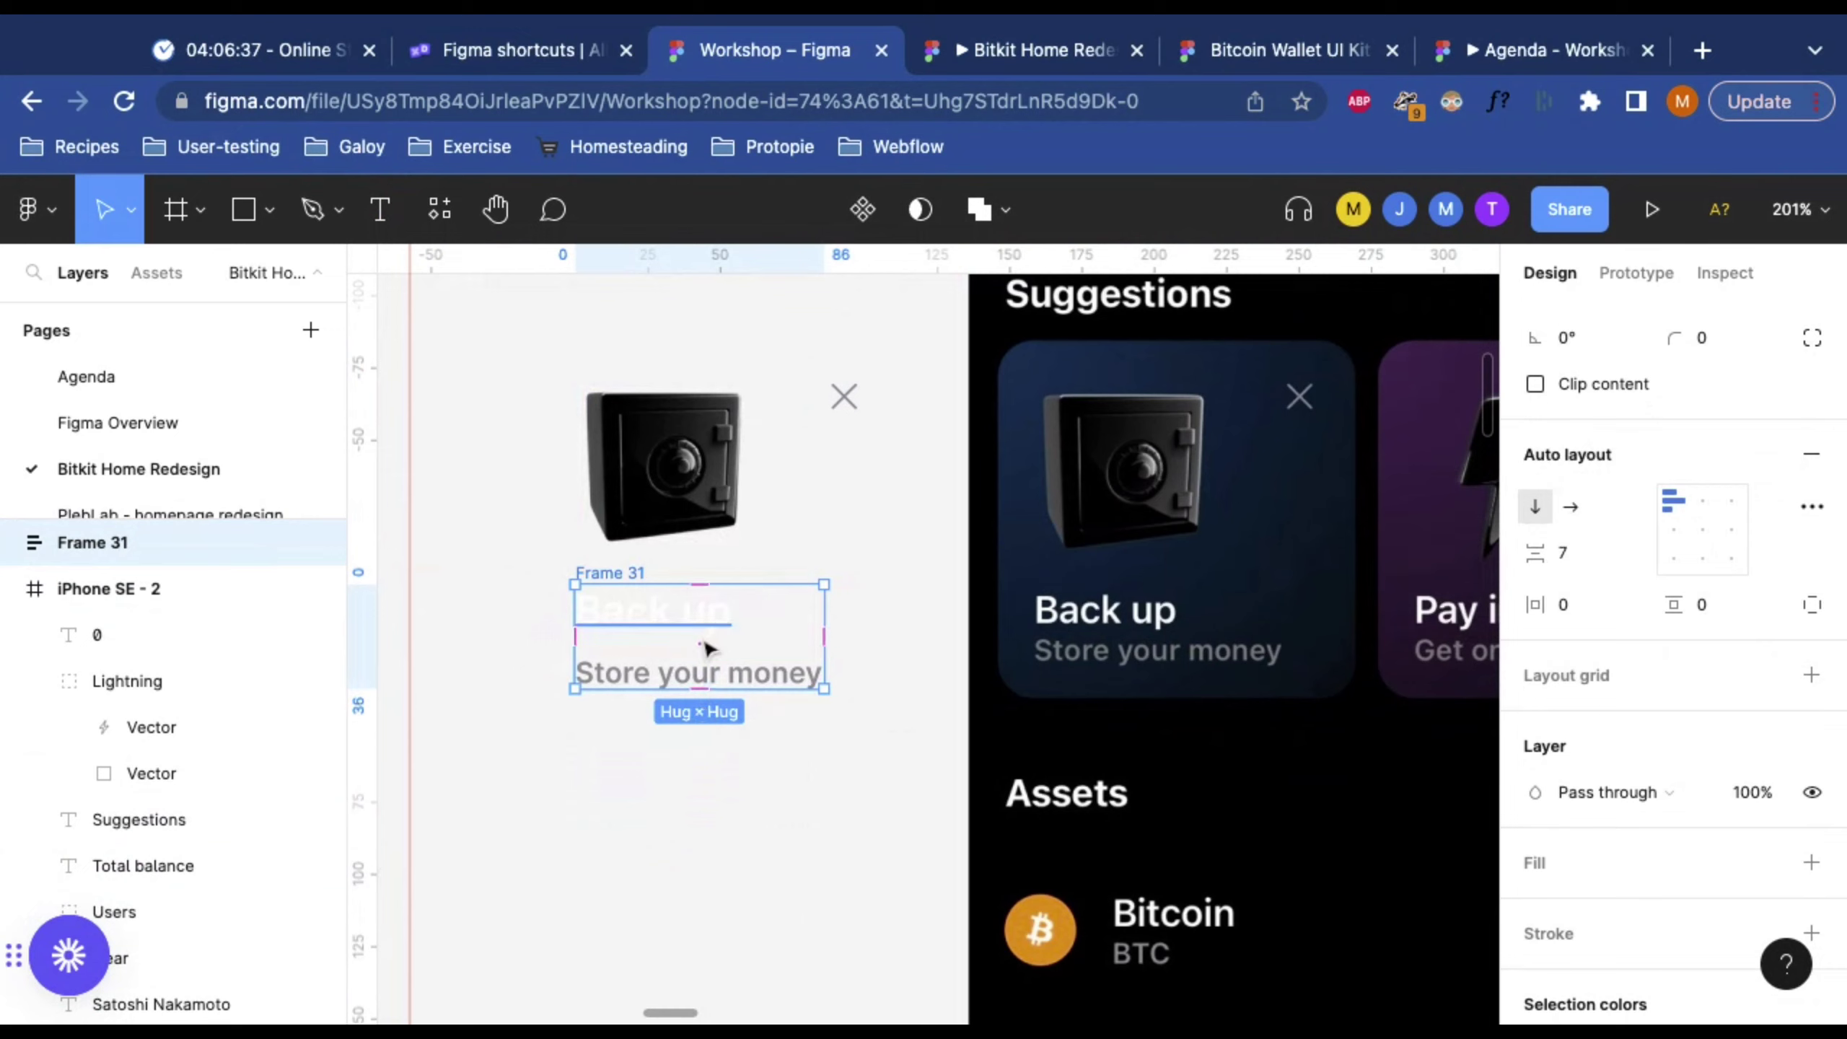
{"action": "left_click", "coordinate": [1590, 557]}
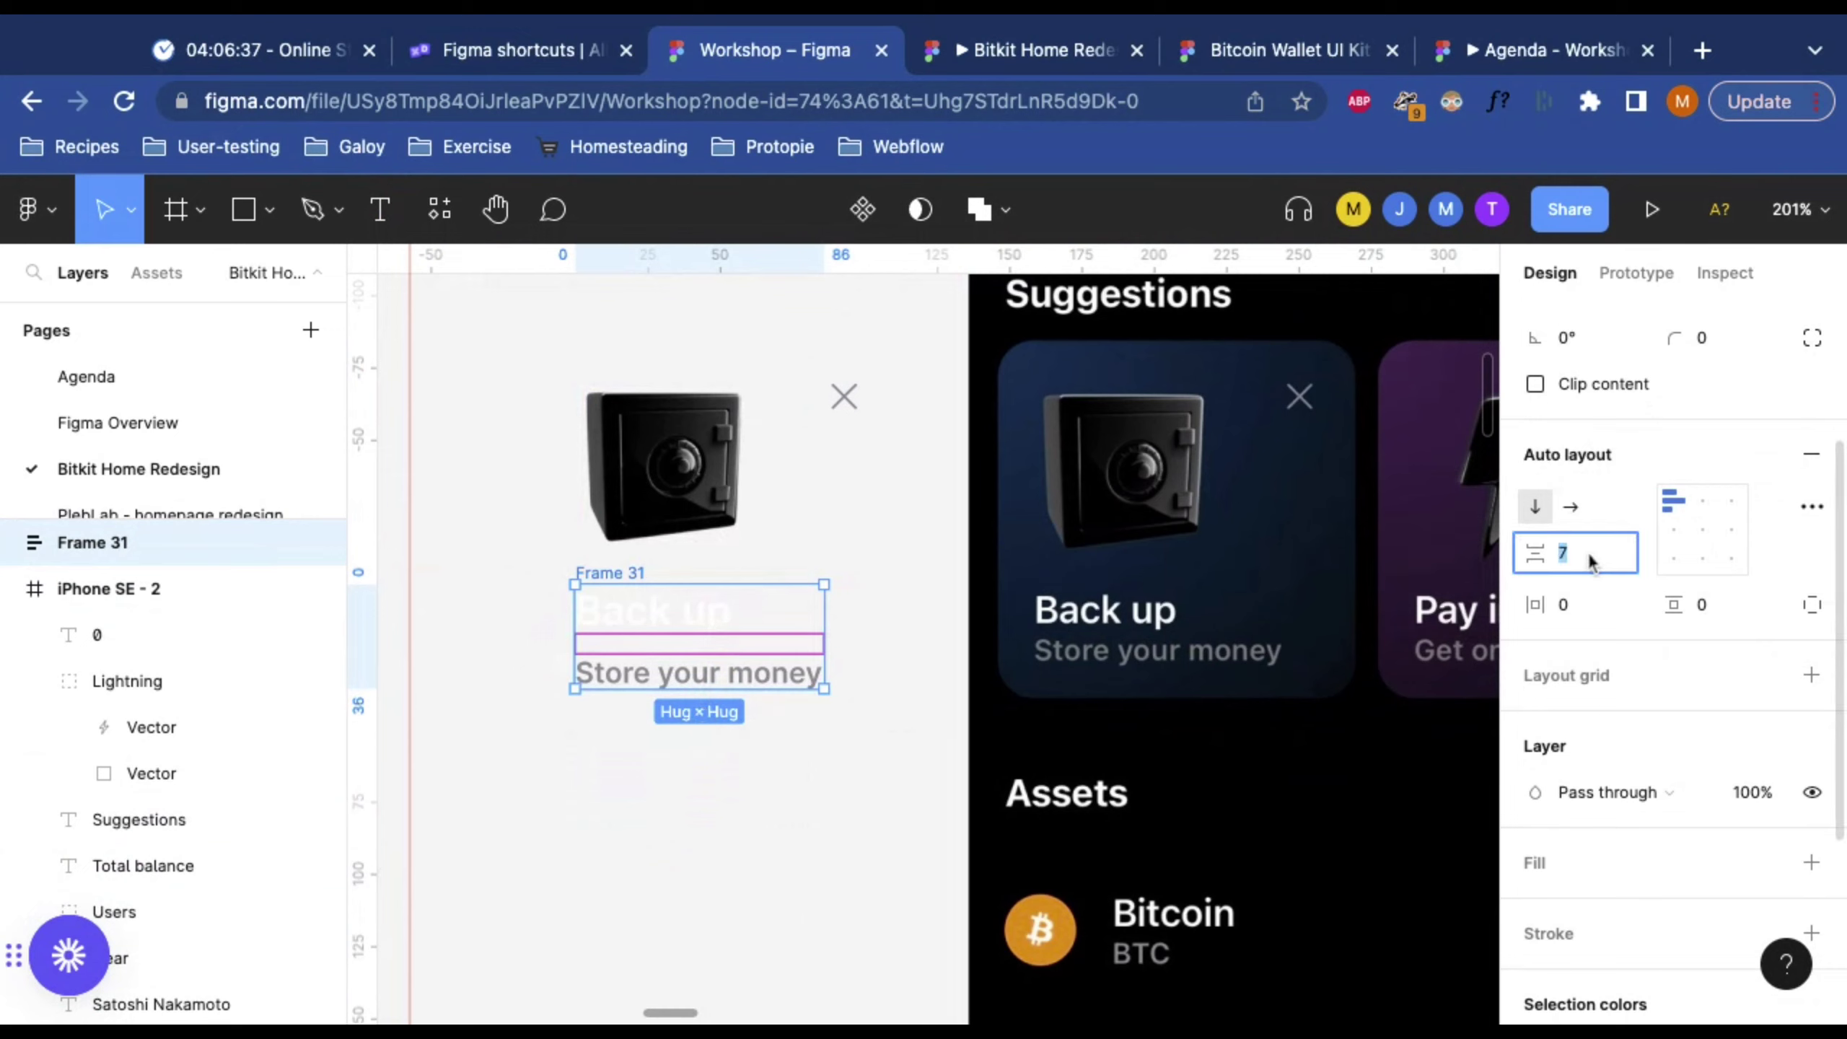
{"action": "type", "text": "0"}
{"action": "key", "text": "Return"}
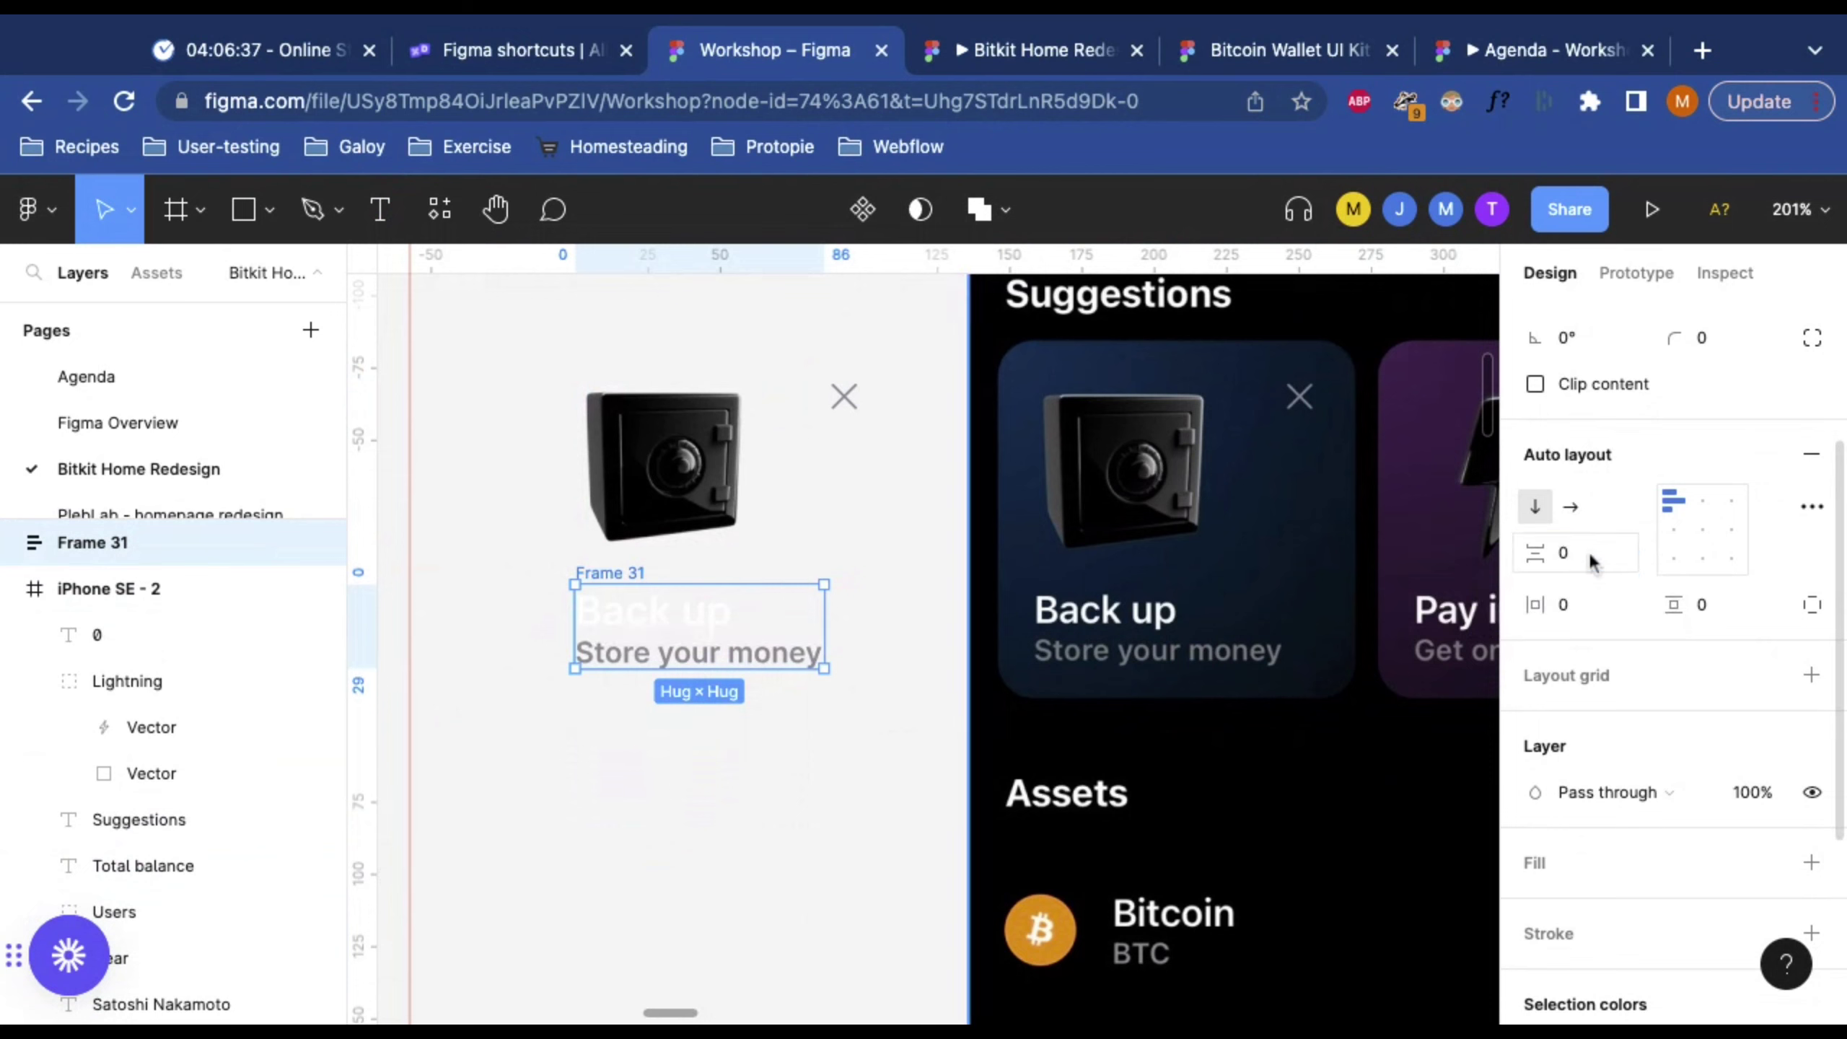
Step: Select Frame 31 together with the safe image
{"action": "left_click", "coordinate": [786, 781]}
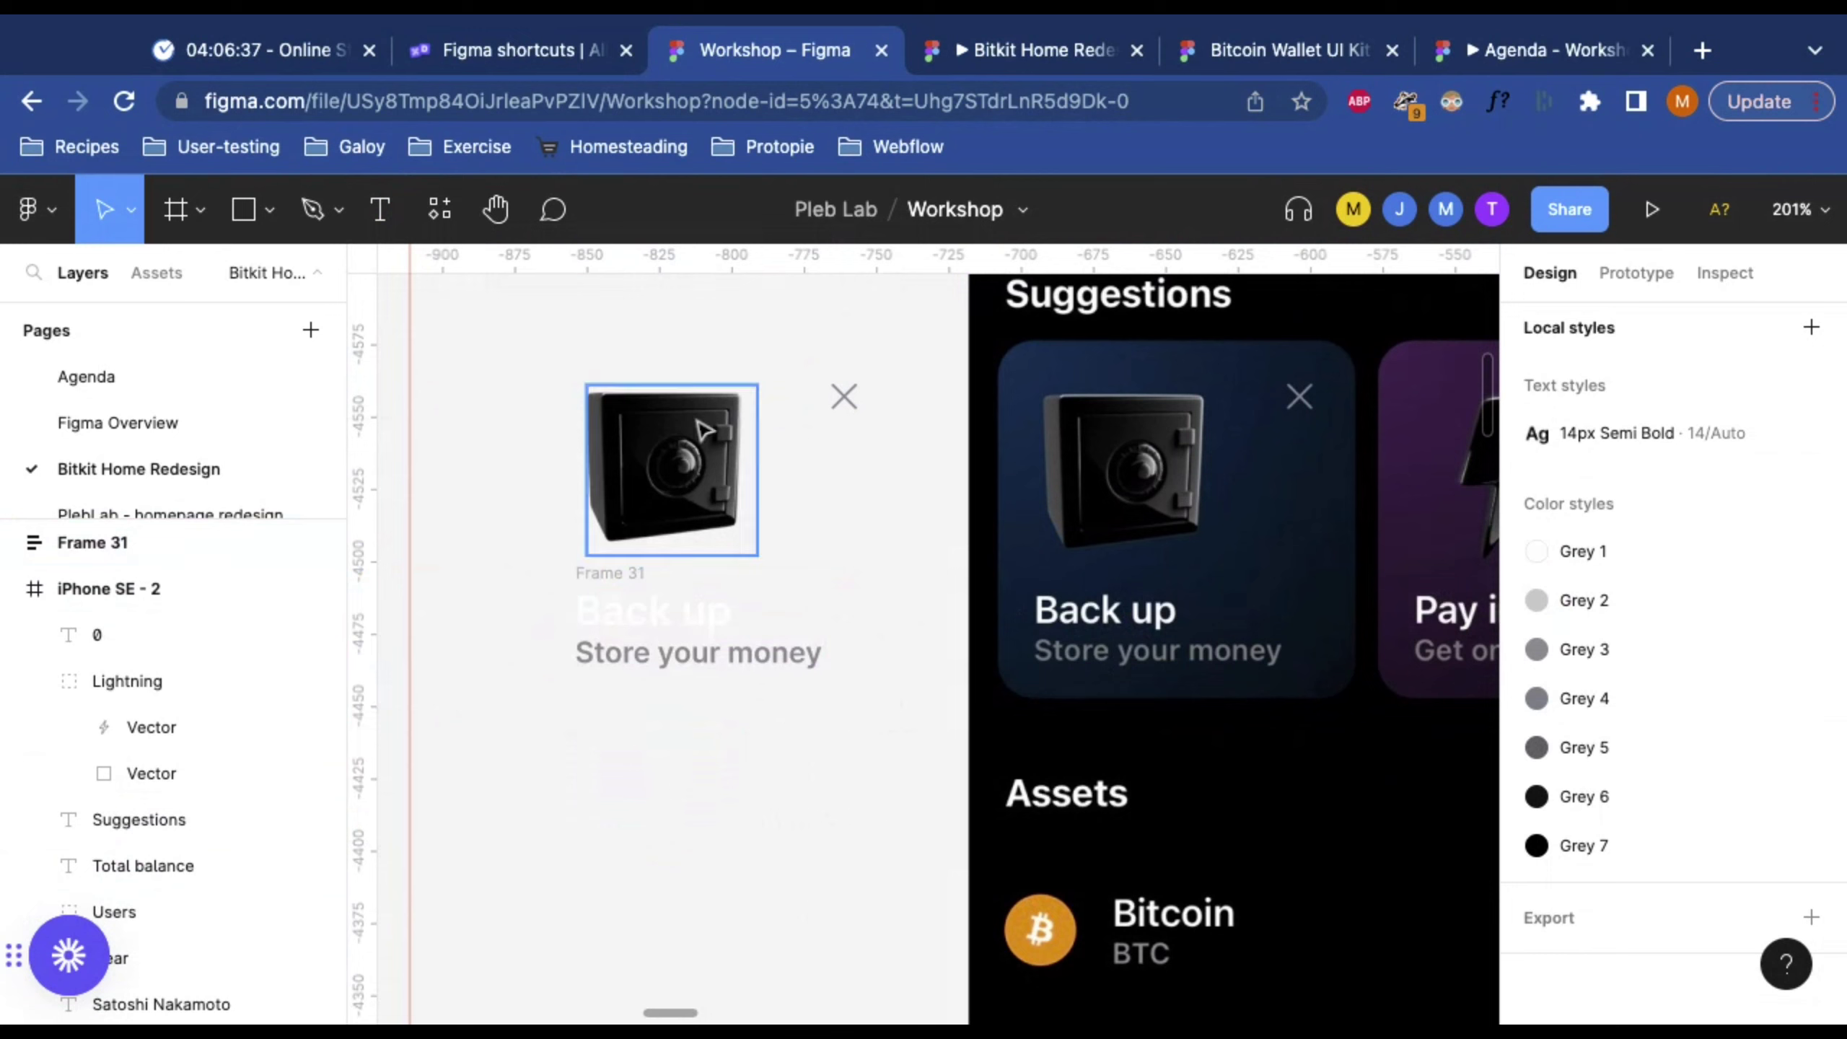
{"action": "left_click", "coordinate": [617, 436]}
{"action": "left_click", "coordinate": [857, 726]}
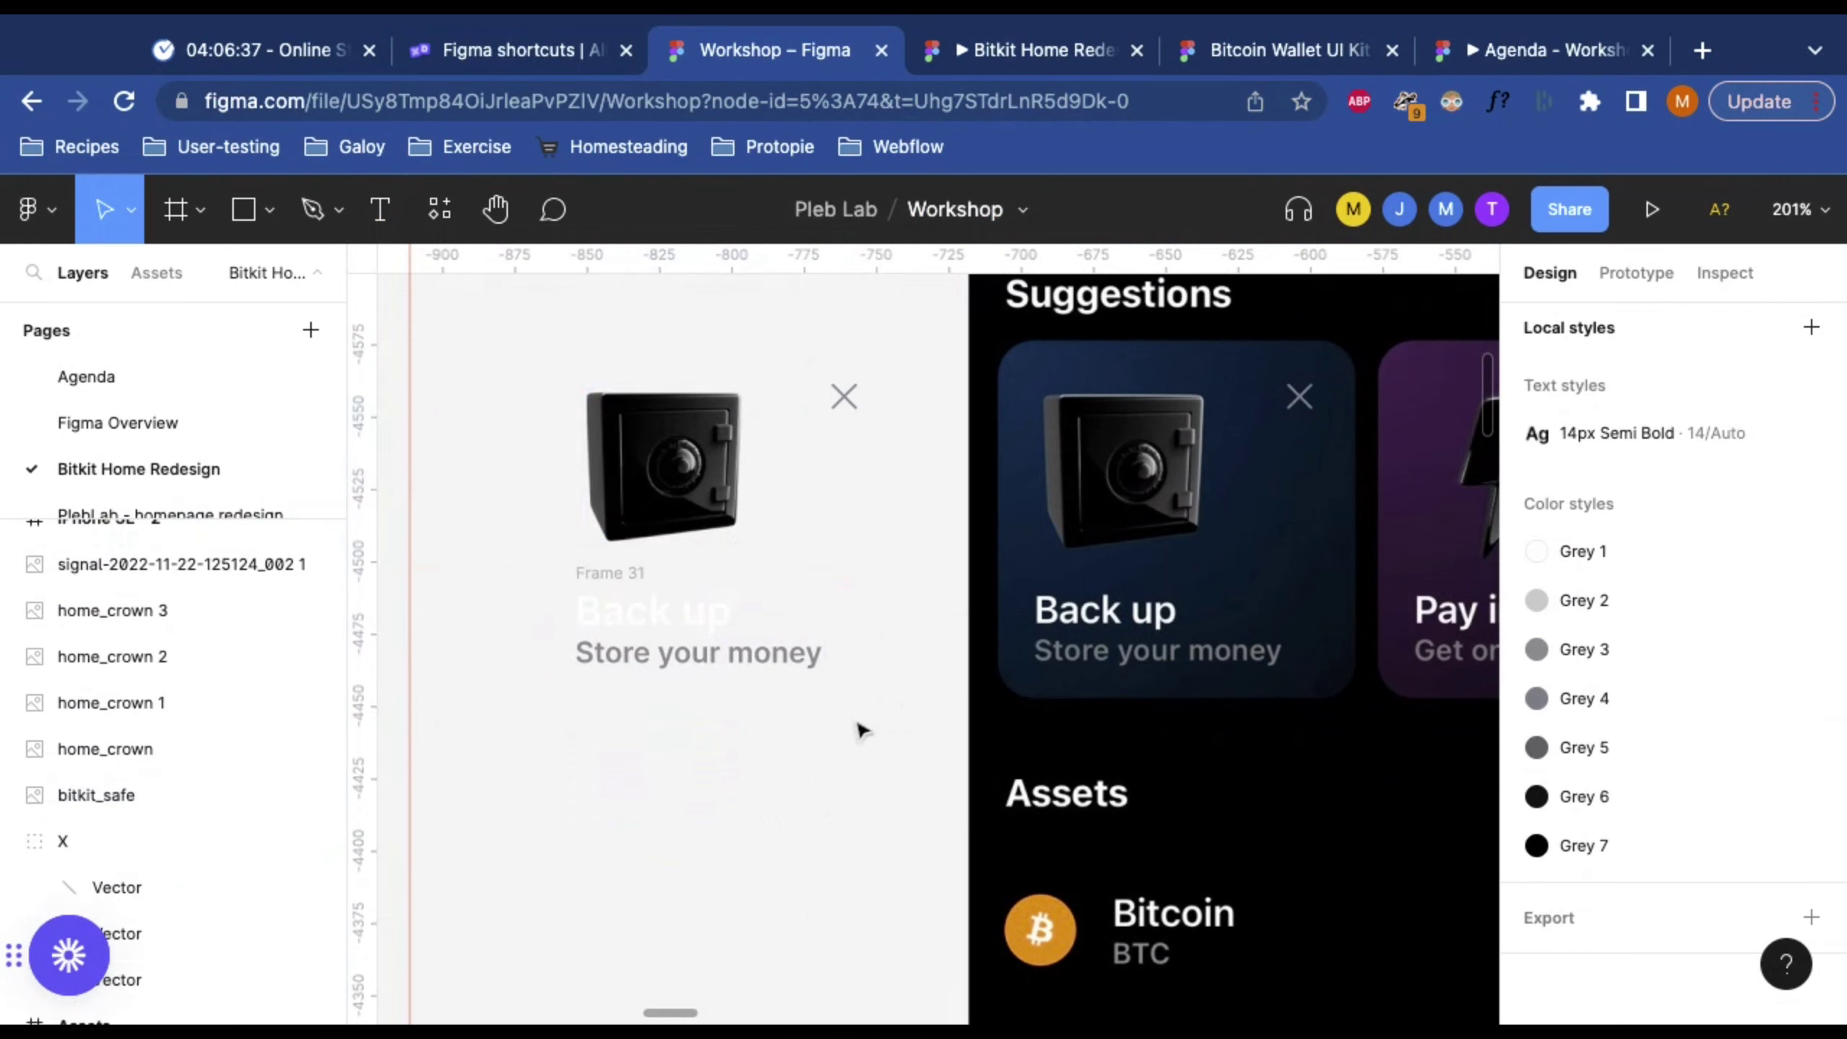
{"action": "left_click", "coordinate": [611, 575]}
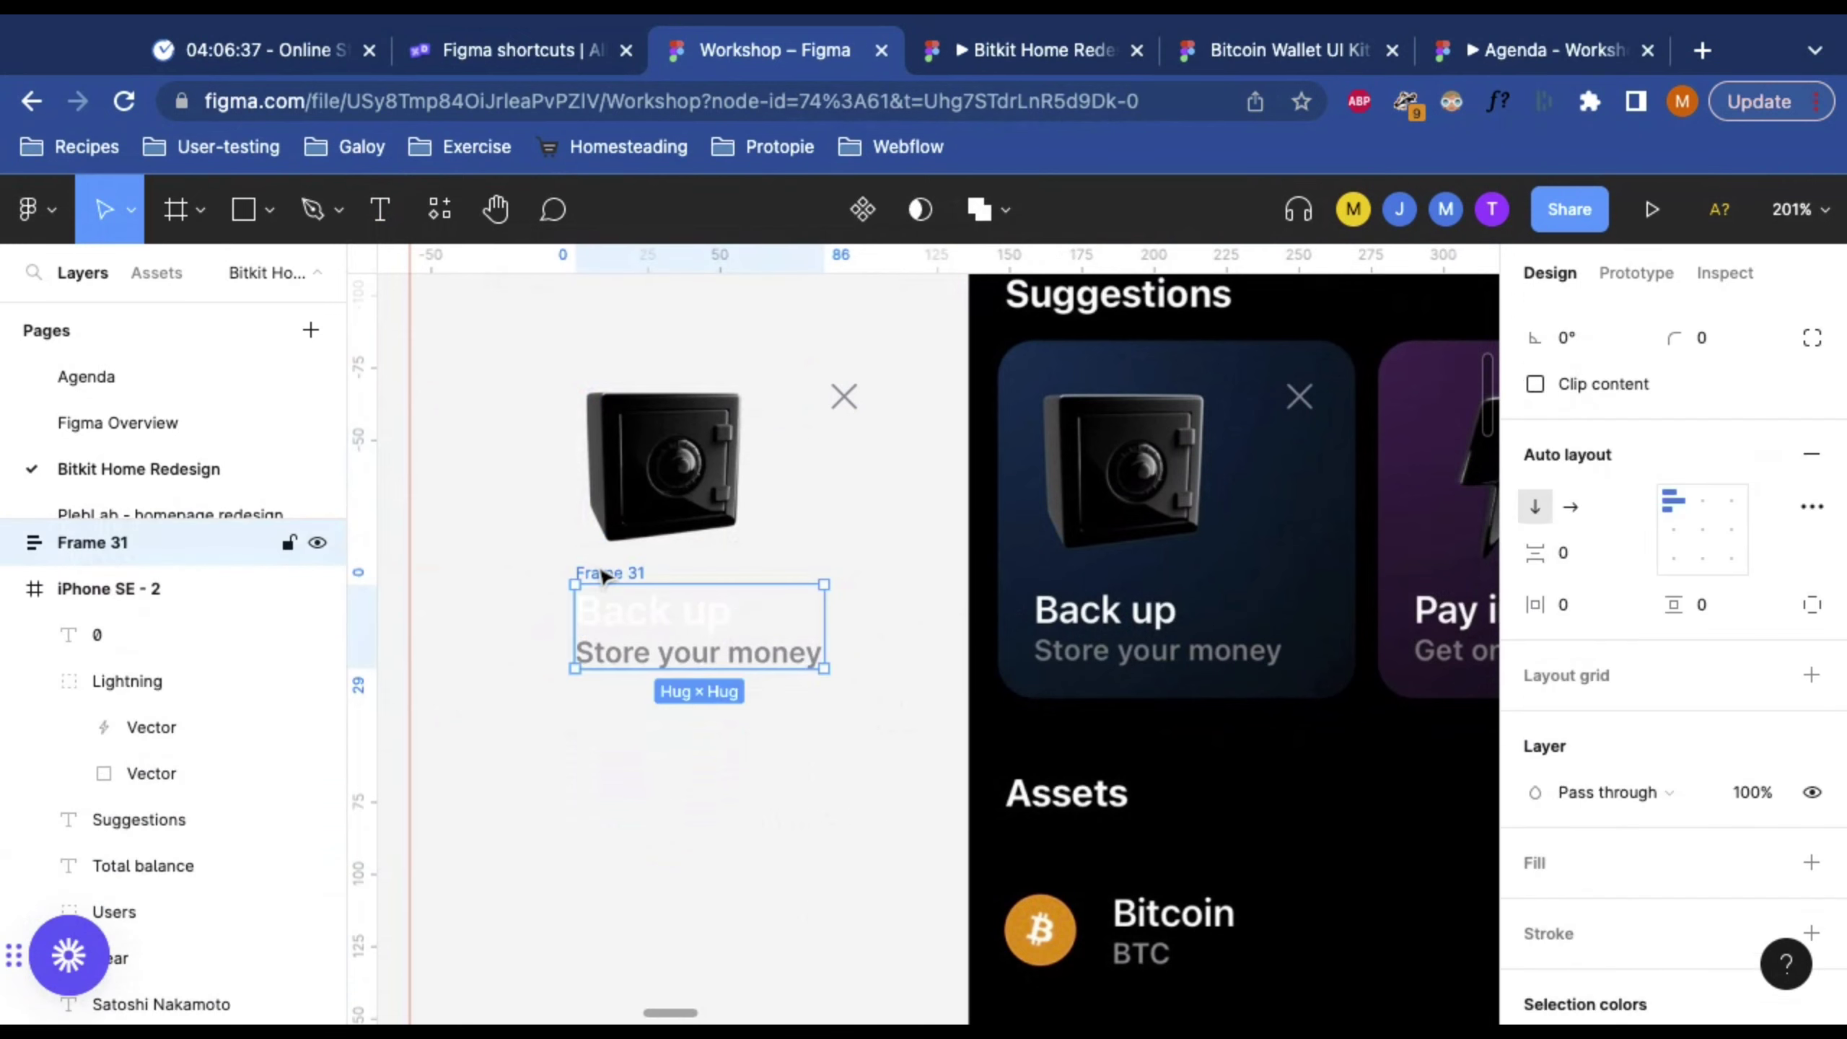
{"action": "left_click", "coordinate": [643, 422], "text": "shift"}
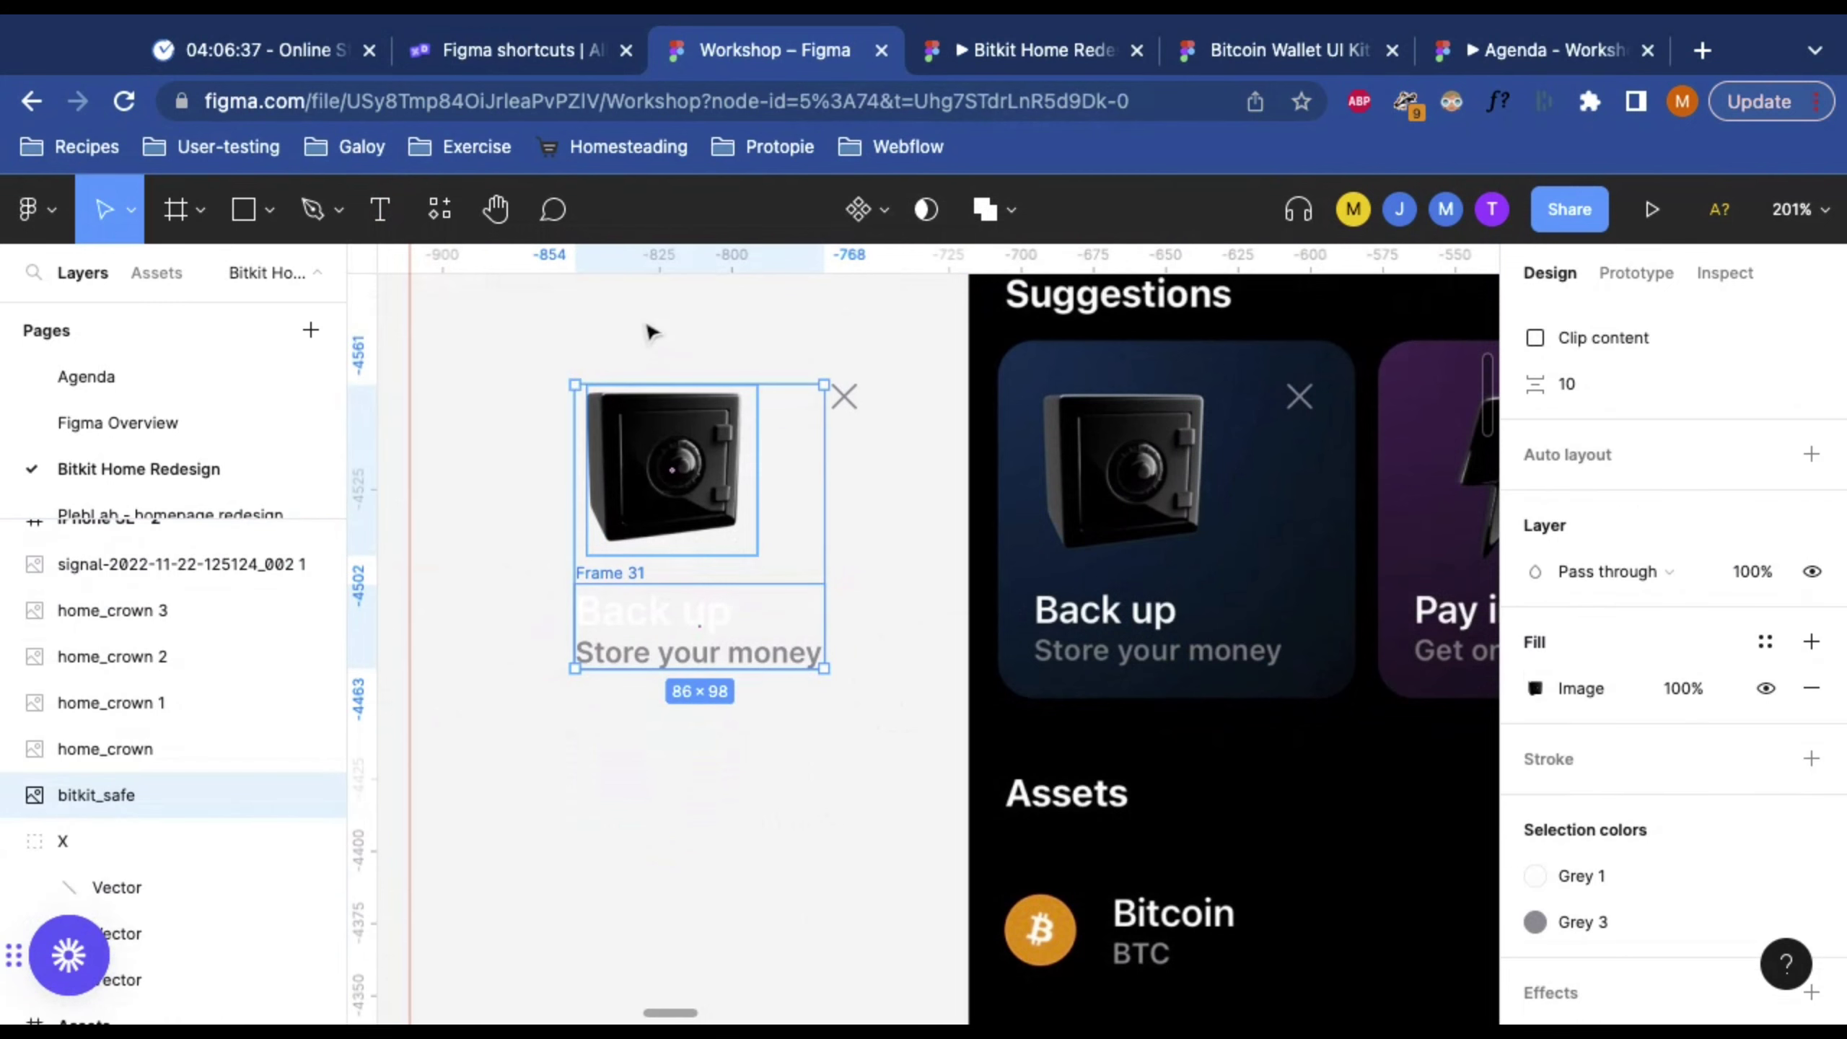
Step: Nest the image and text in Frame 32, then wrap it with the X icon in top-aligned Frame 33
{"action": "key", "text": "shift+a"}
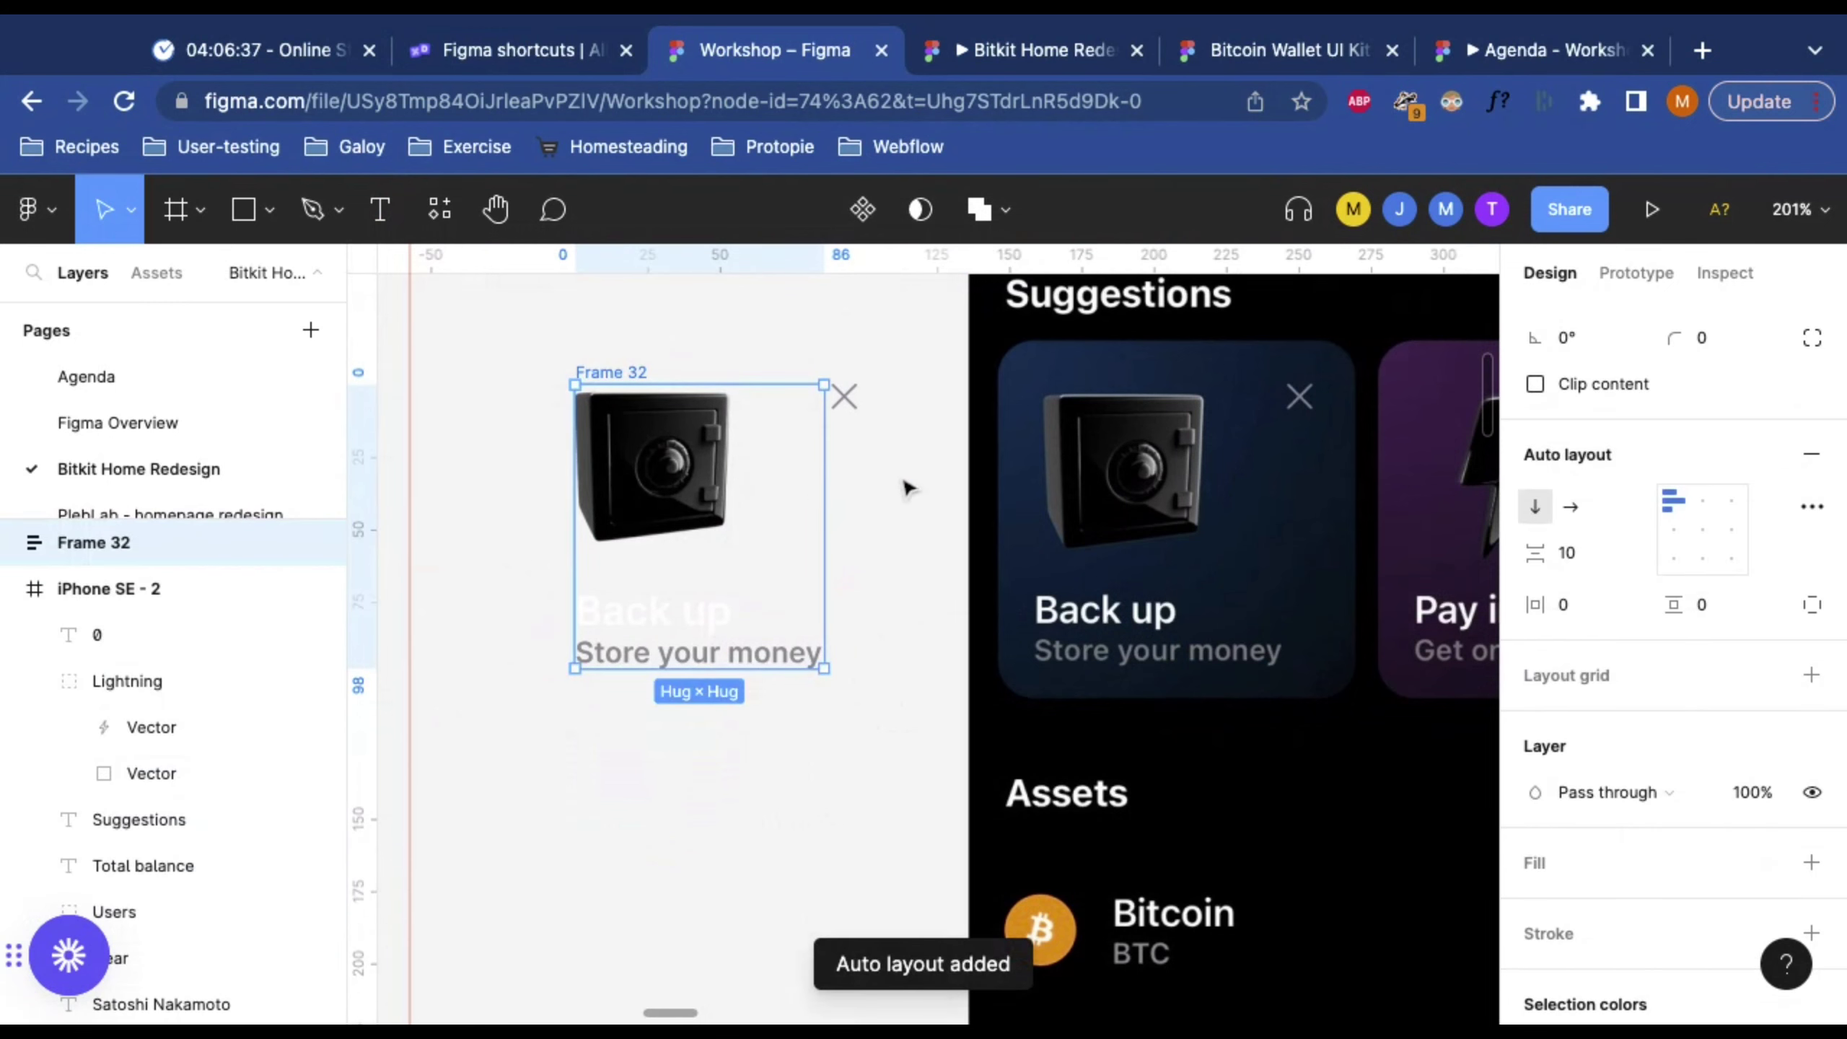
{"action": "left_click", "coordinate": [908, 488]}
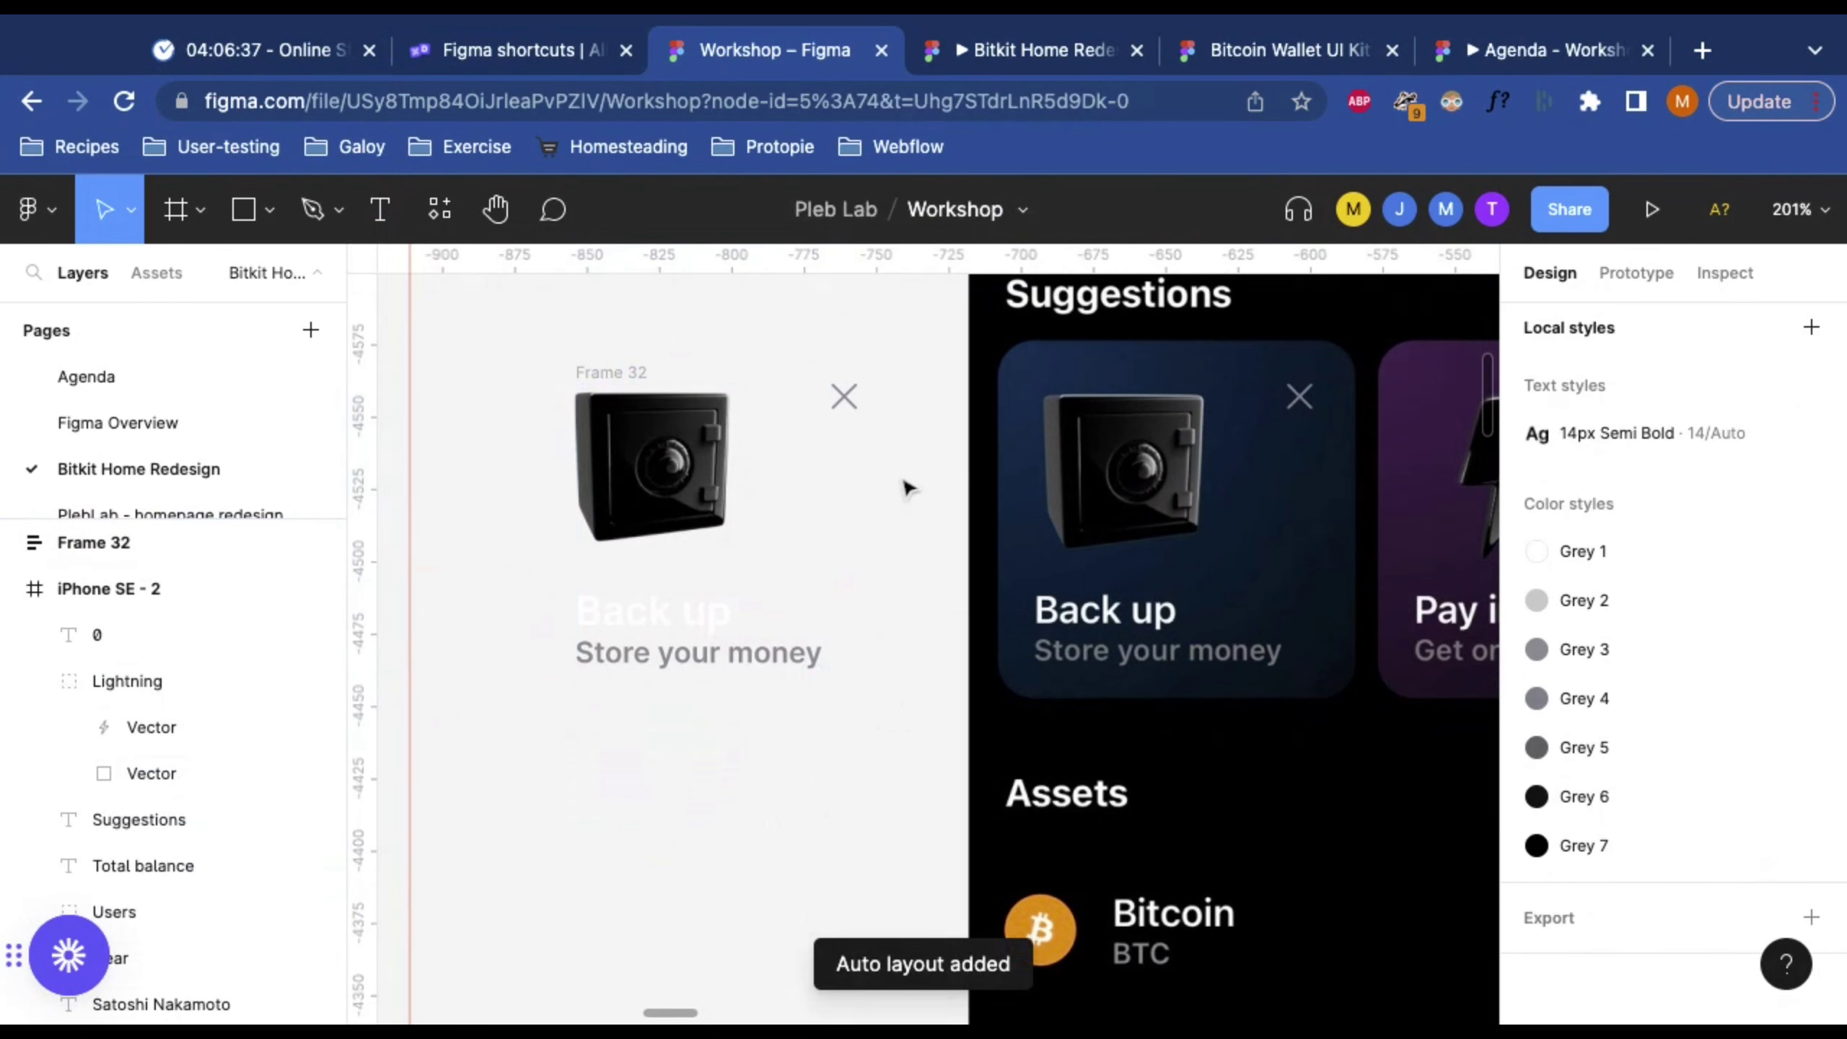
{"action": "left_click", "coordinate": [604, 372]}
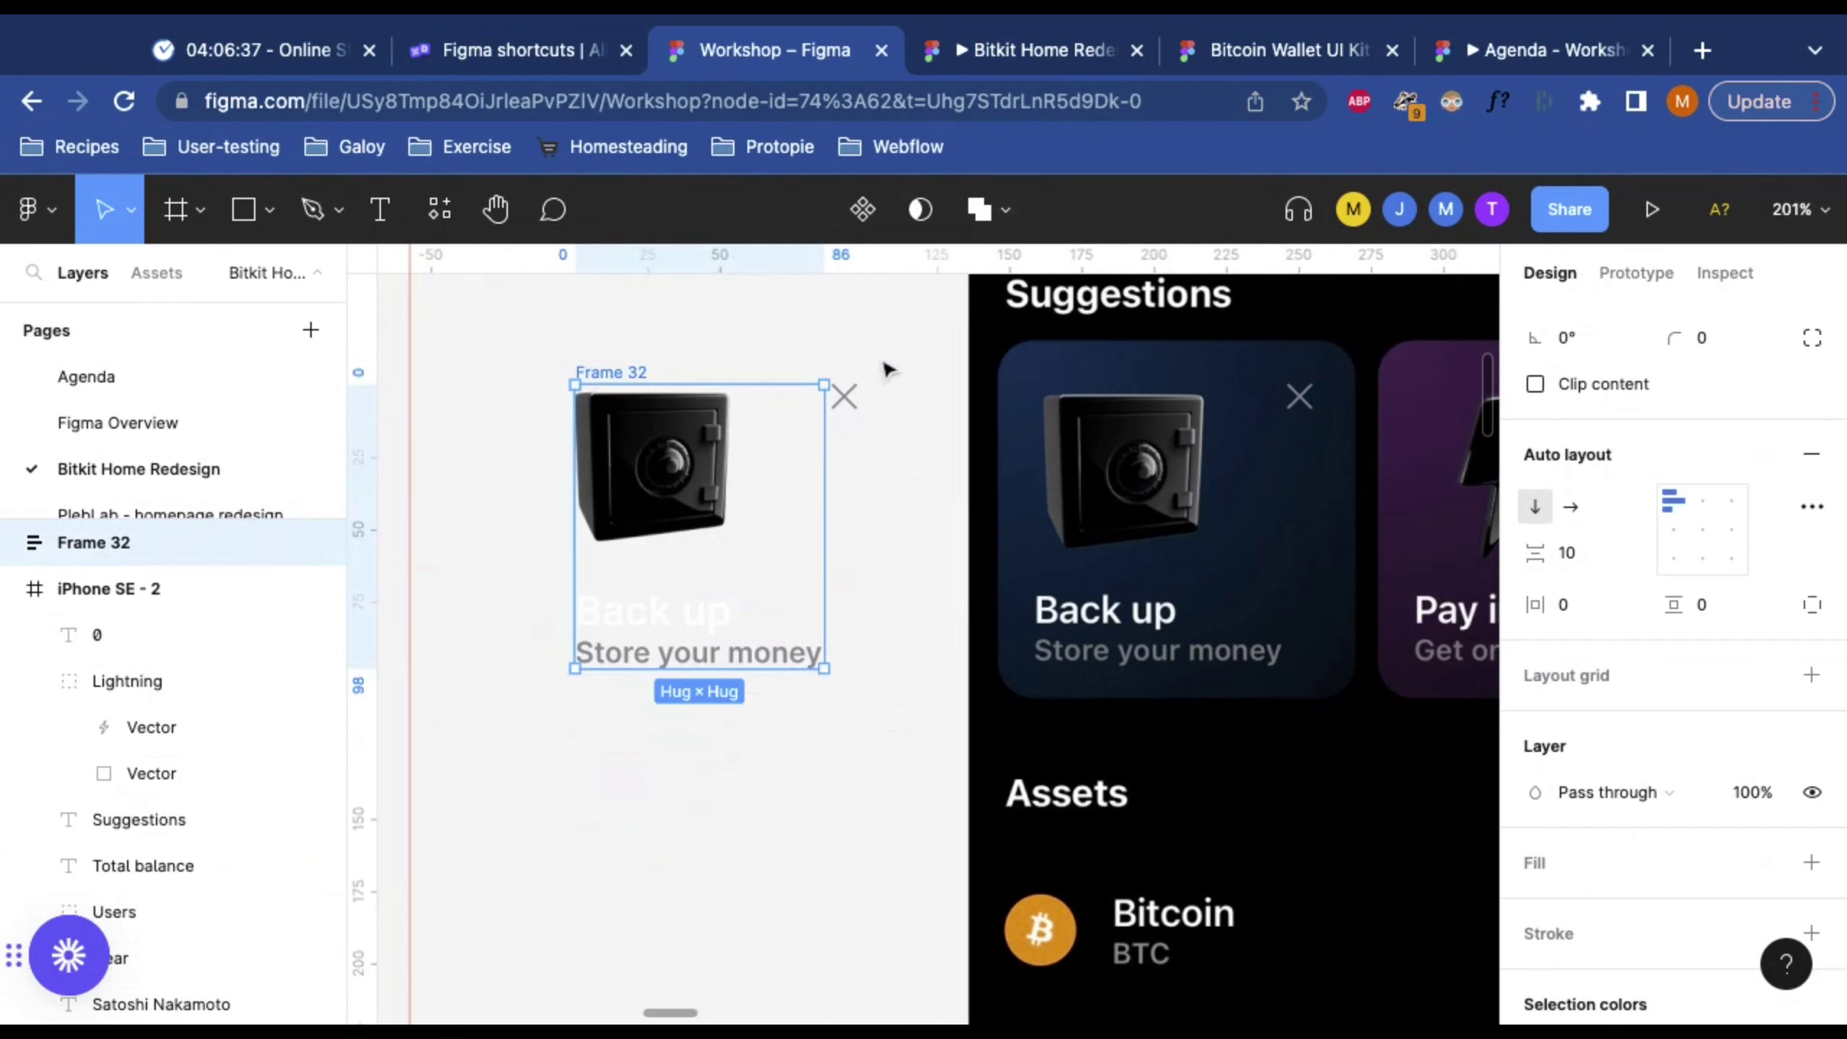
{"action": "left_click", "coordinate": [614, 356]}
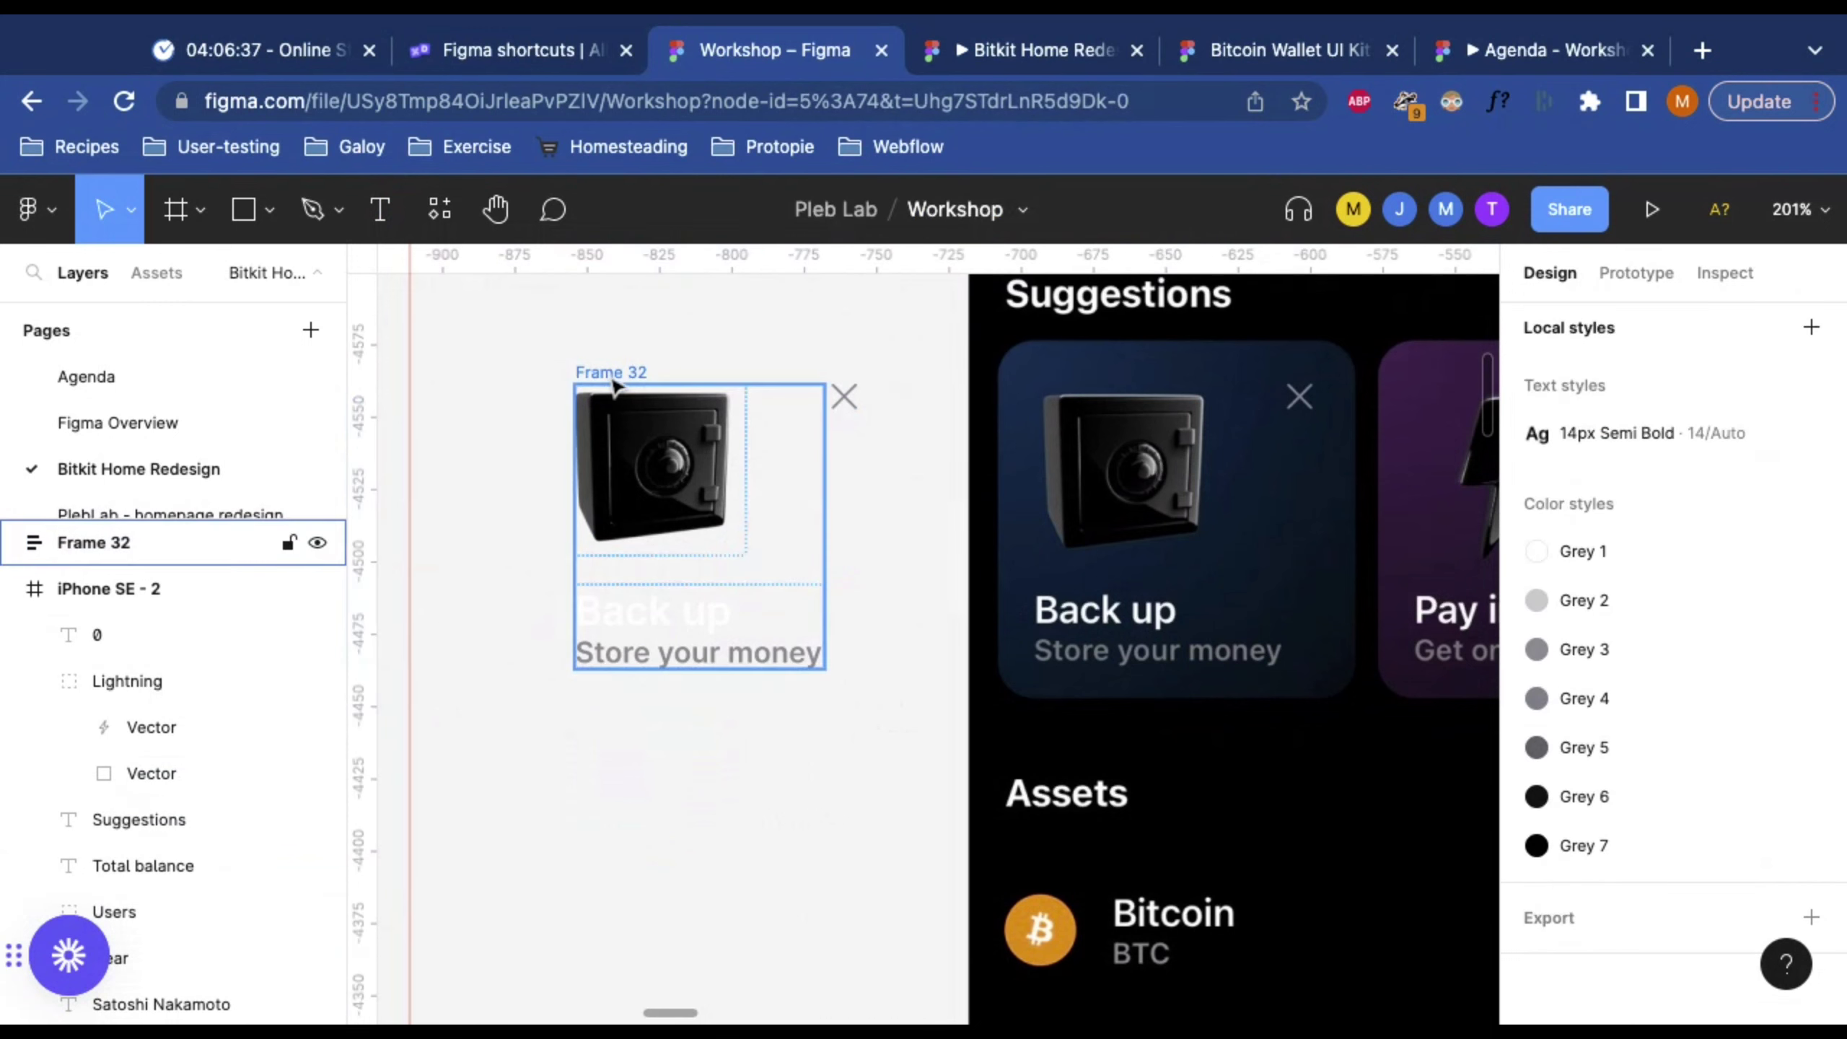
{"action": "left_click", "coordinate": [615, 374]}
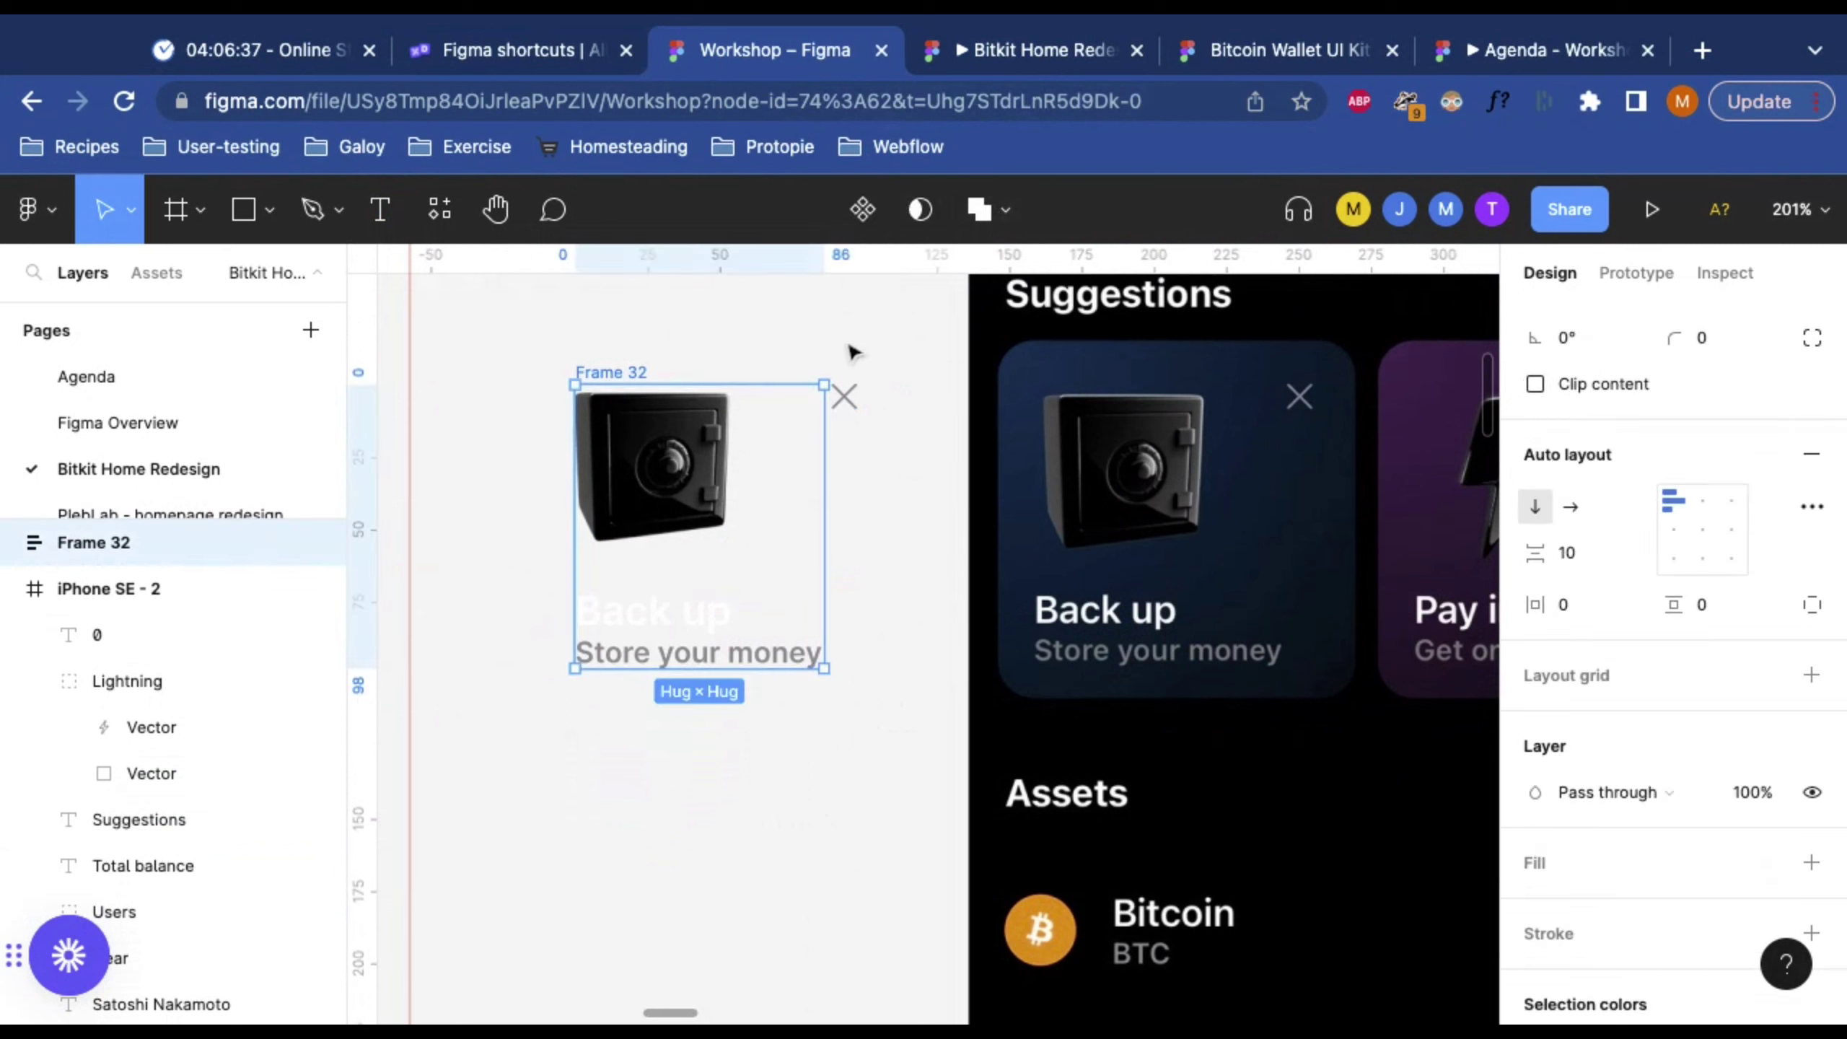
{"action": "left_click", "coordinate": [852, 408]}
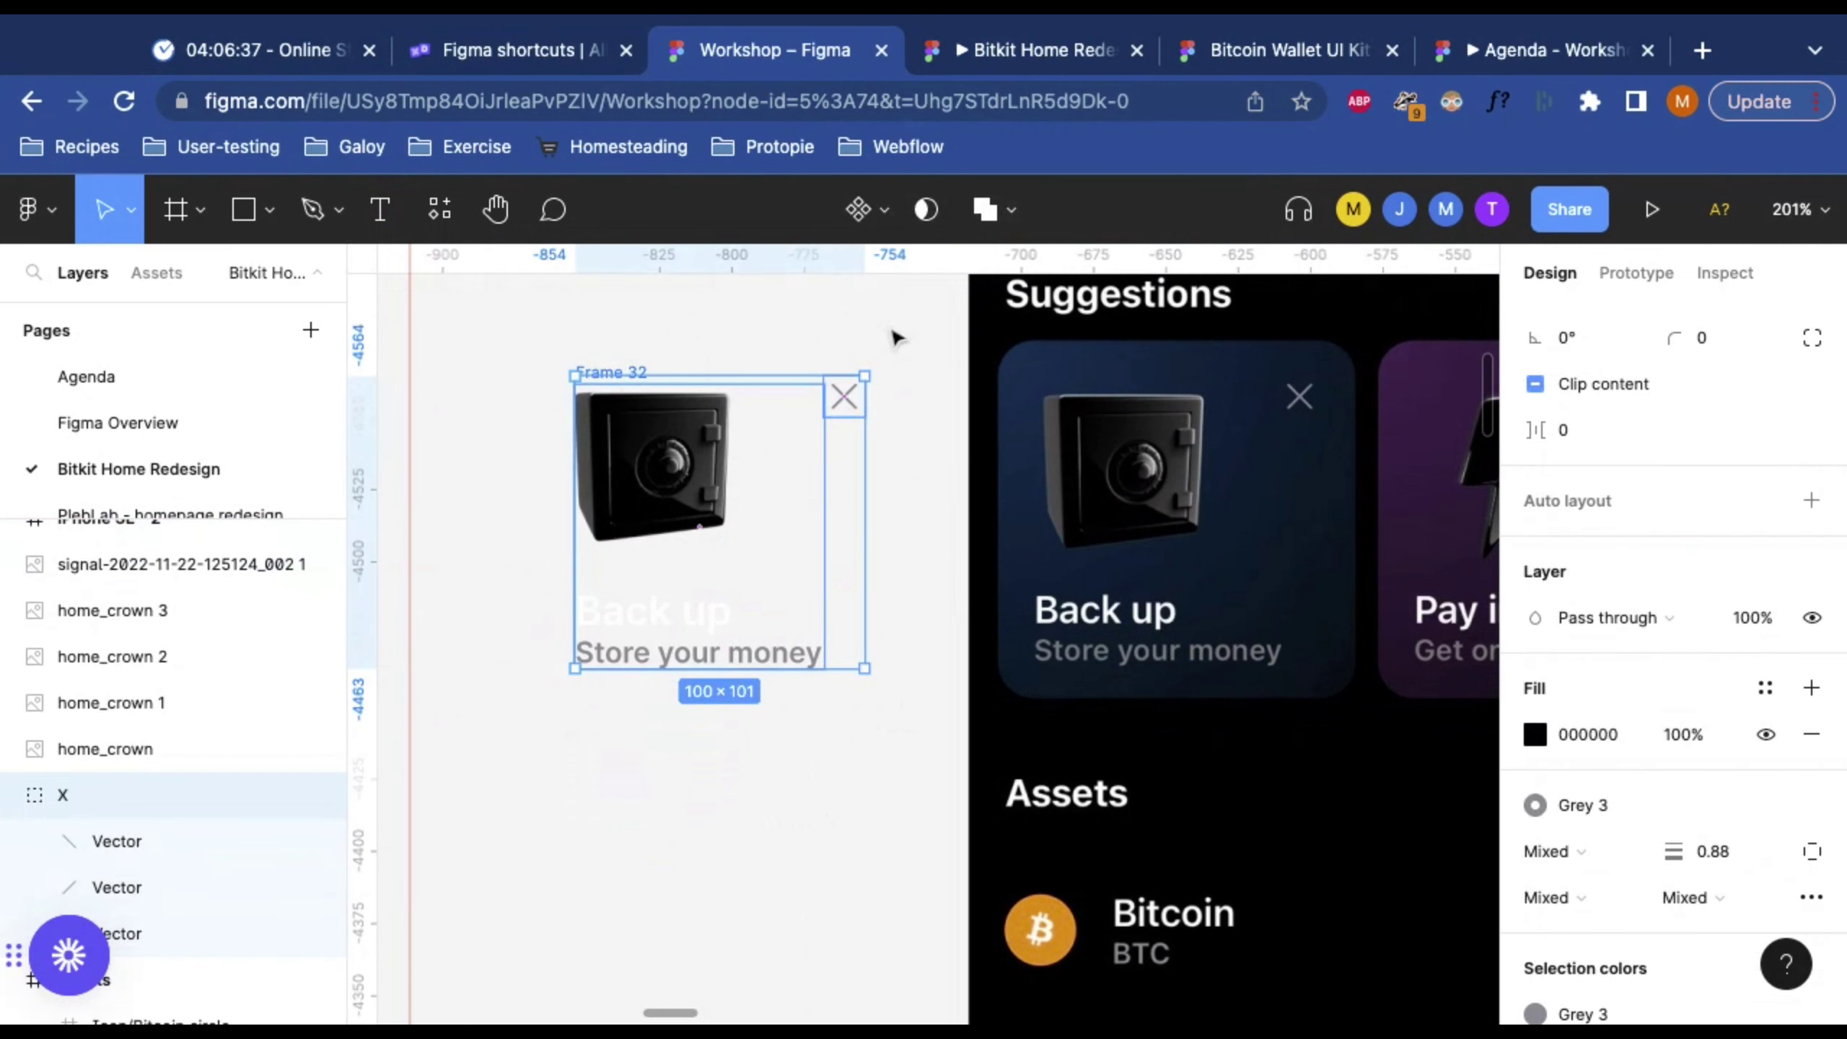
{"action": "key", "text": "shift+a"}
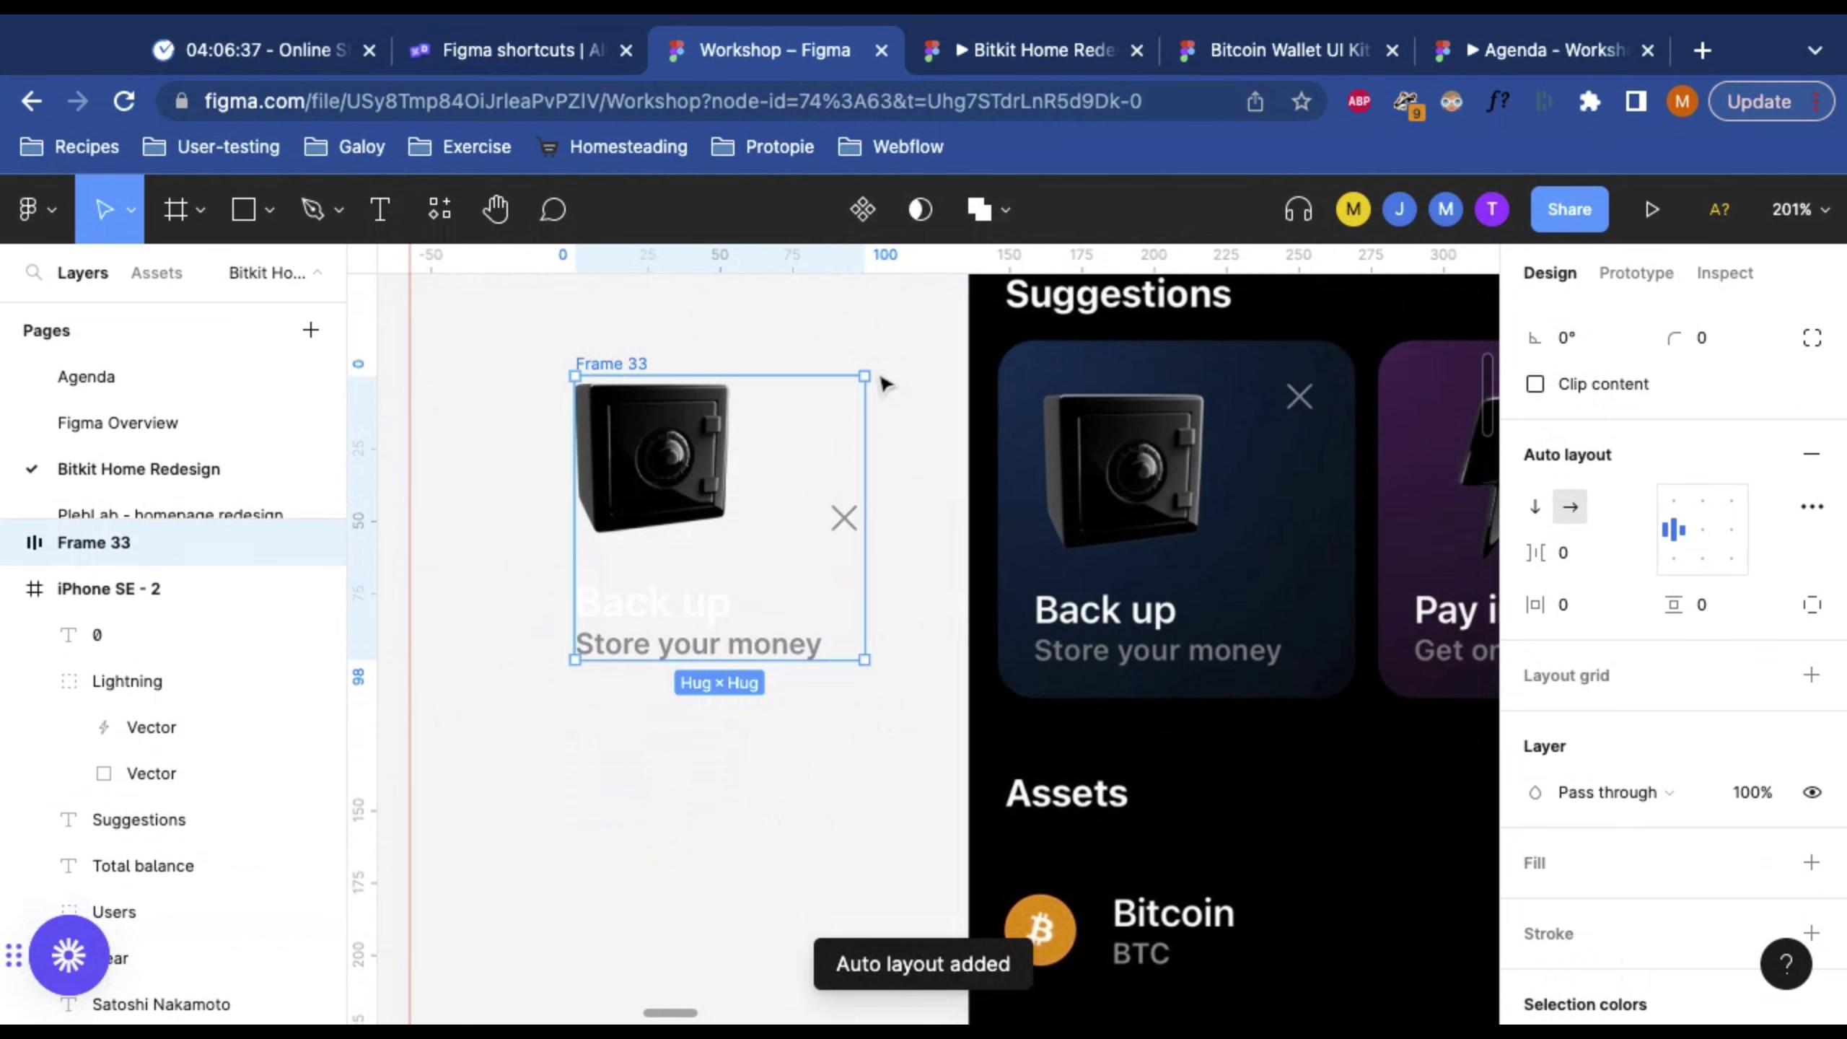
{"action": "left_click", "coordinate": [1676, 514]}
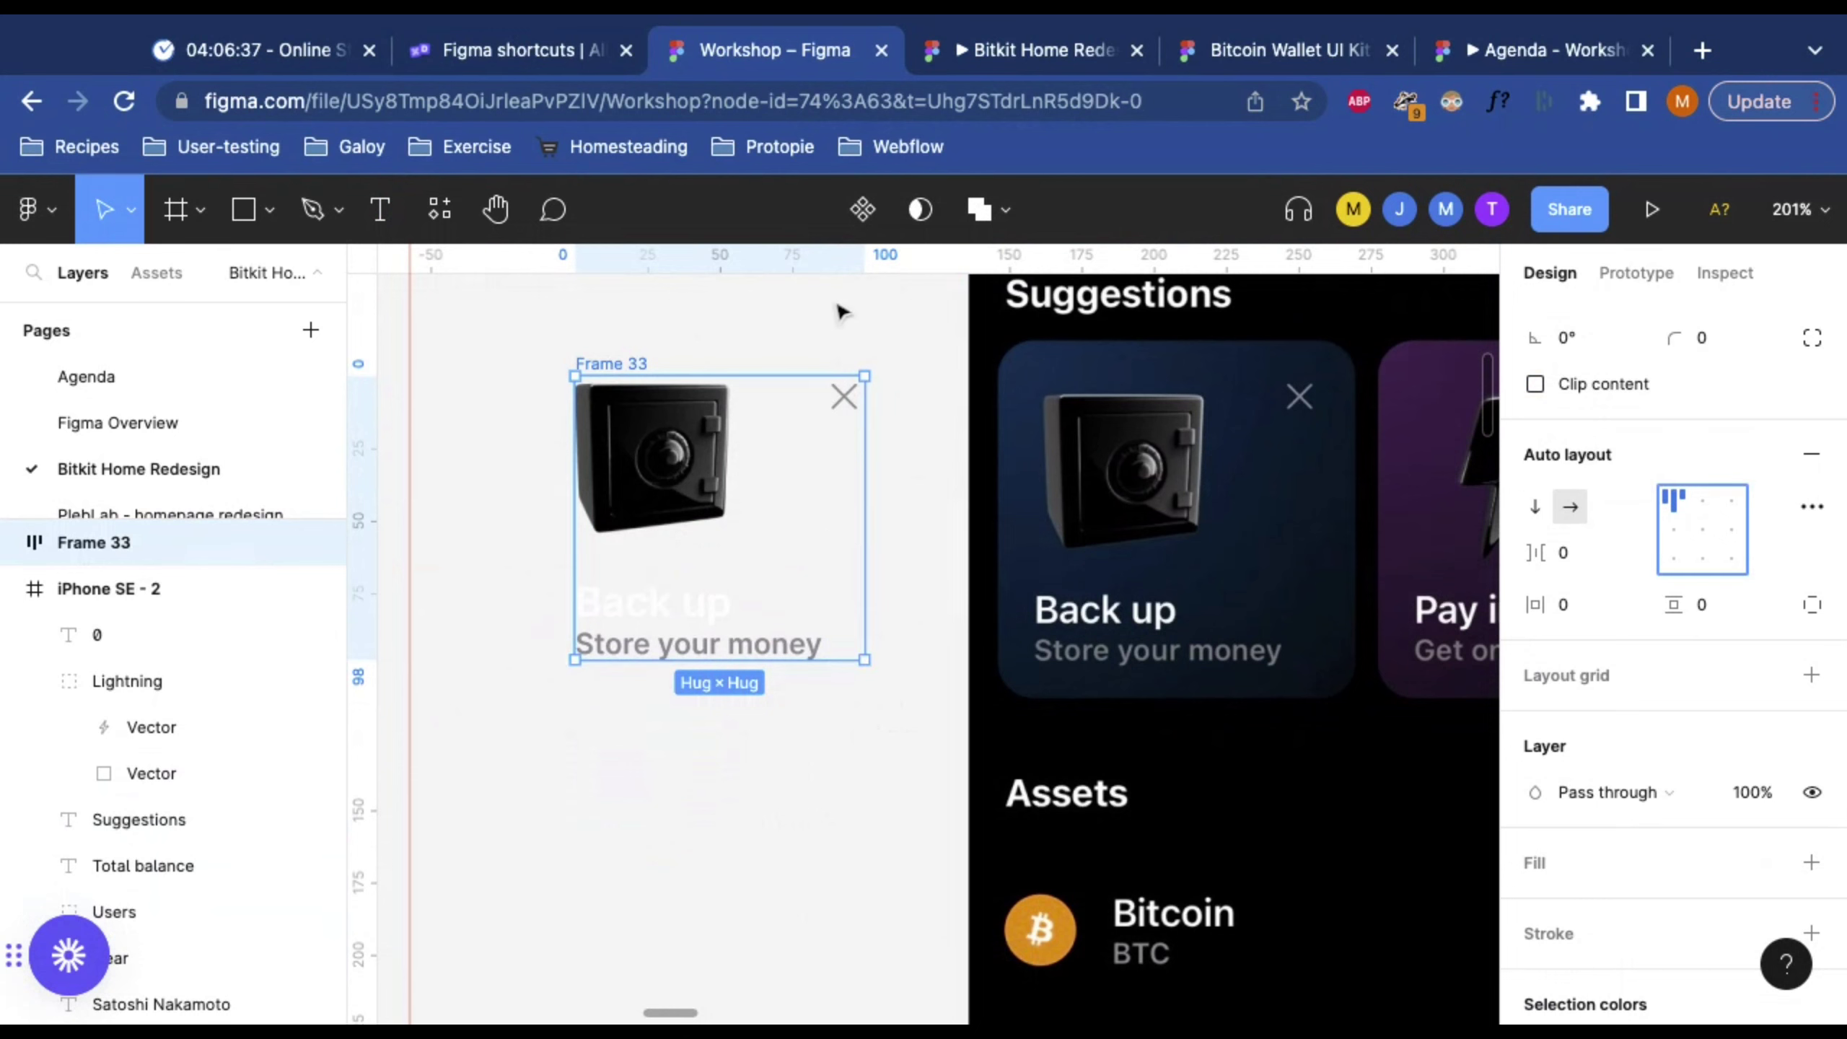
Step: Set Frame 33's horizontal padding to 8 (after trying 16) and vertical padding to 8
{"action": "left_click", "coordinate": [724, 340]}
{"action": "scroll", "coordinate": [728, 349], "scroll_direction": "right", "scroll_amount": 1}
{"action": "left_click", "coordinate": [613, 364]}
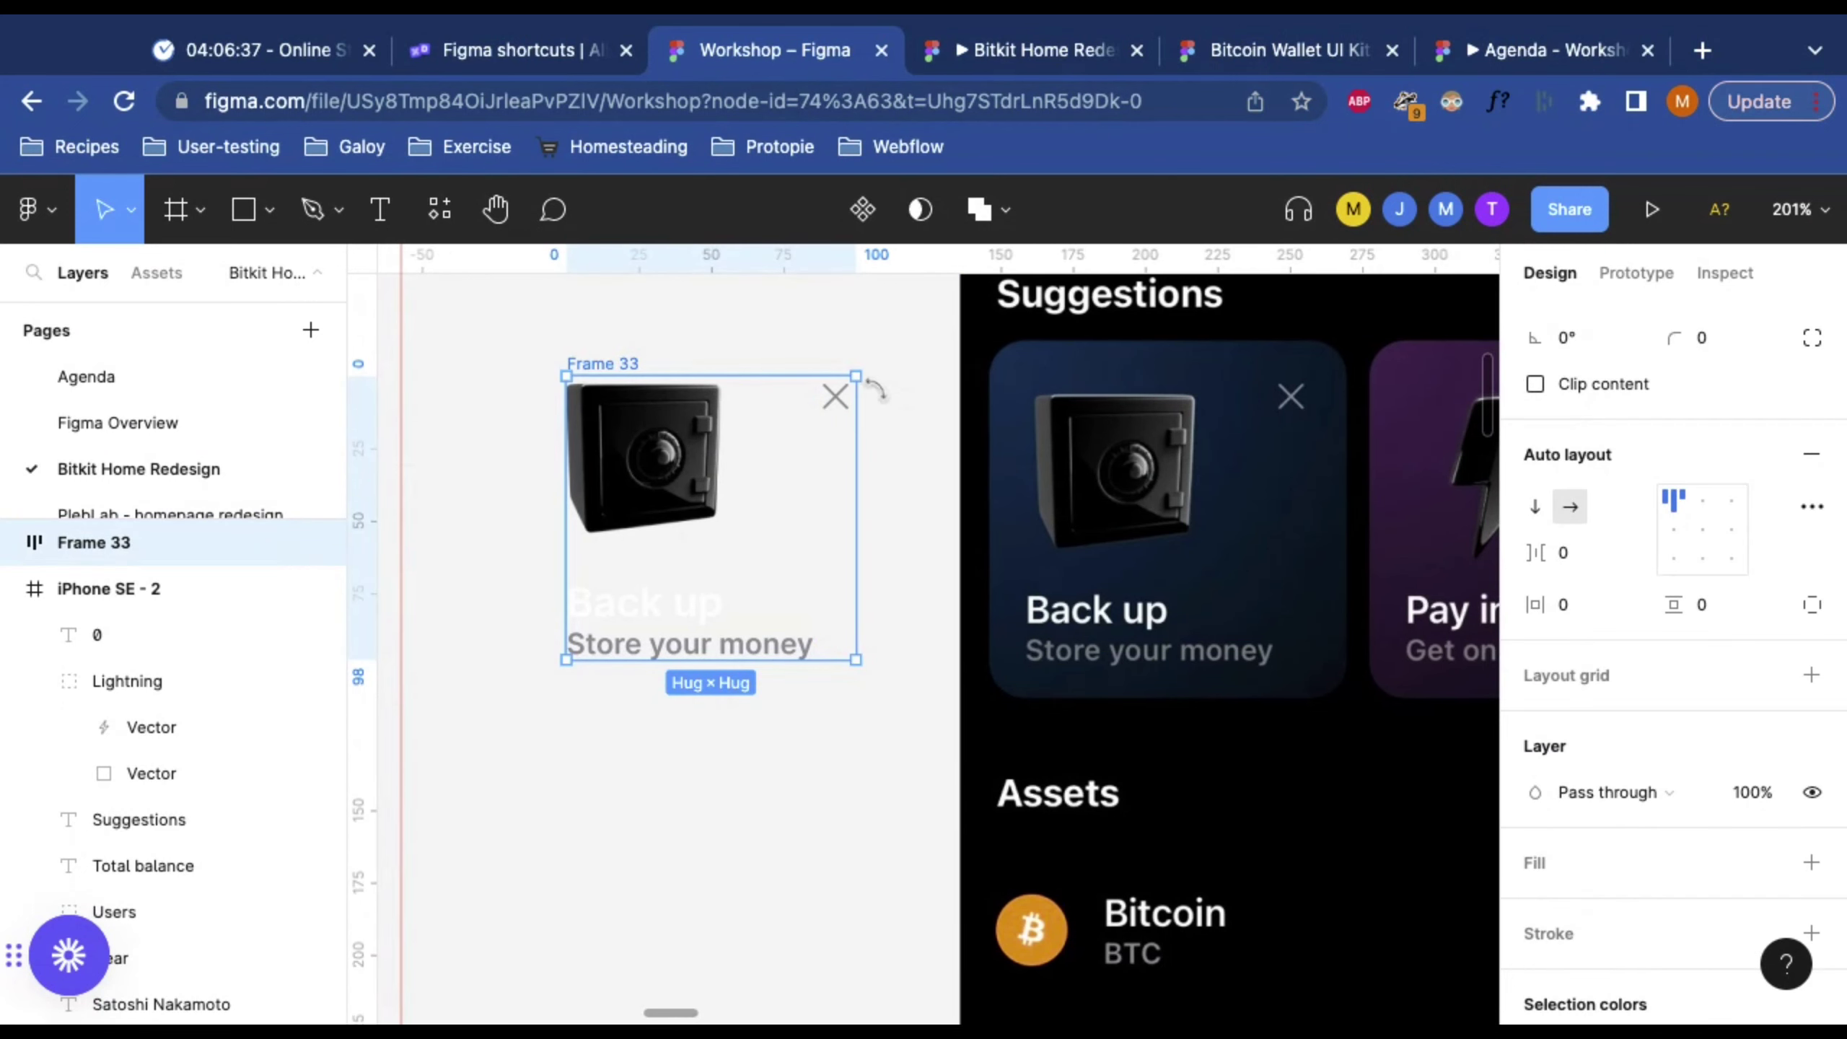
{"action": "scroll", "coordinate": [851, 430], "scroll_direction": "down", "scroll_amount": 1}
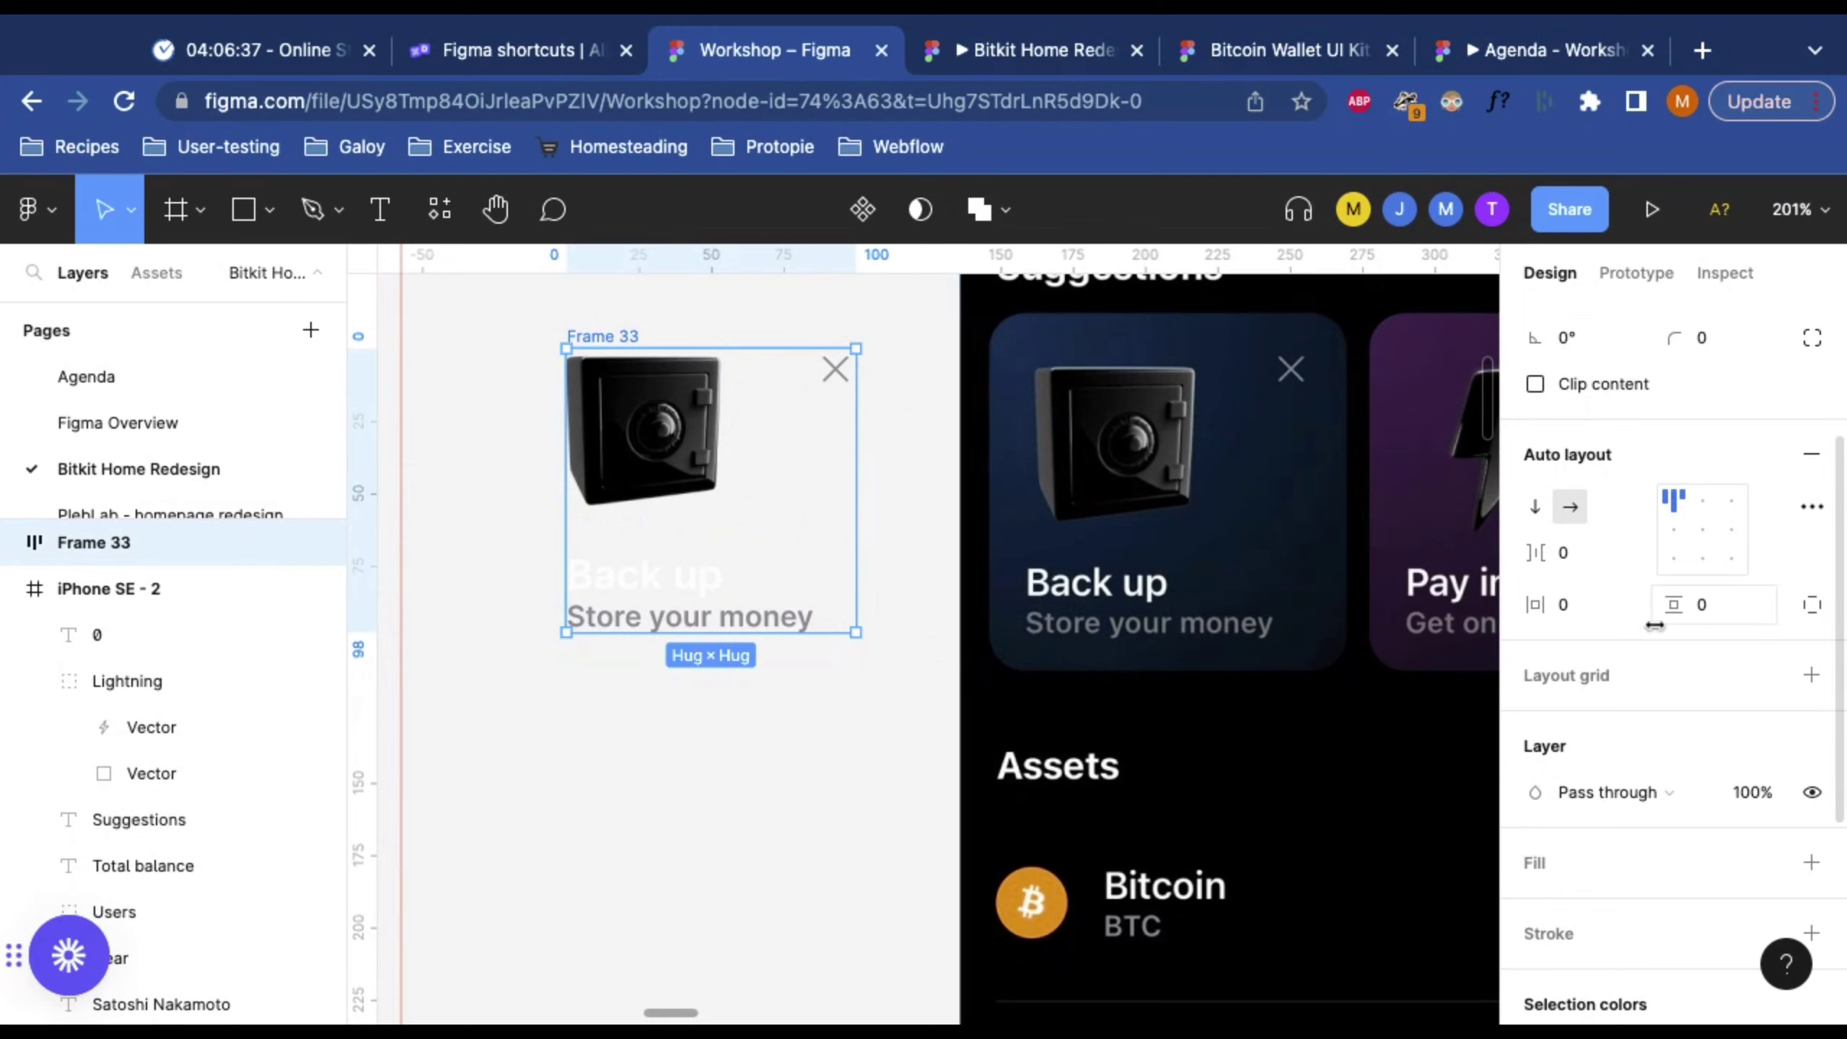
{"action": "left_click", "coordinate": [1577, 615]}
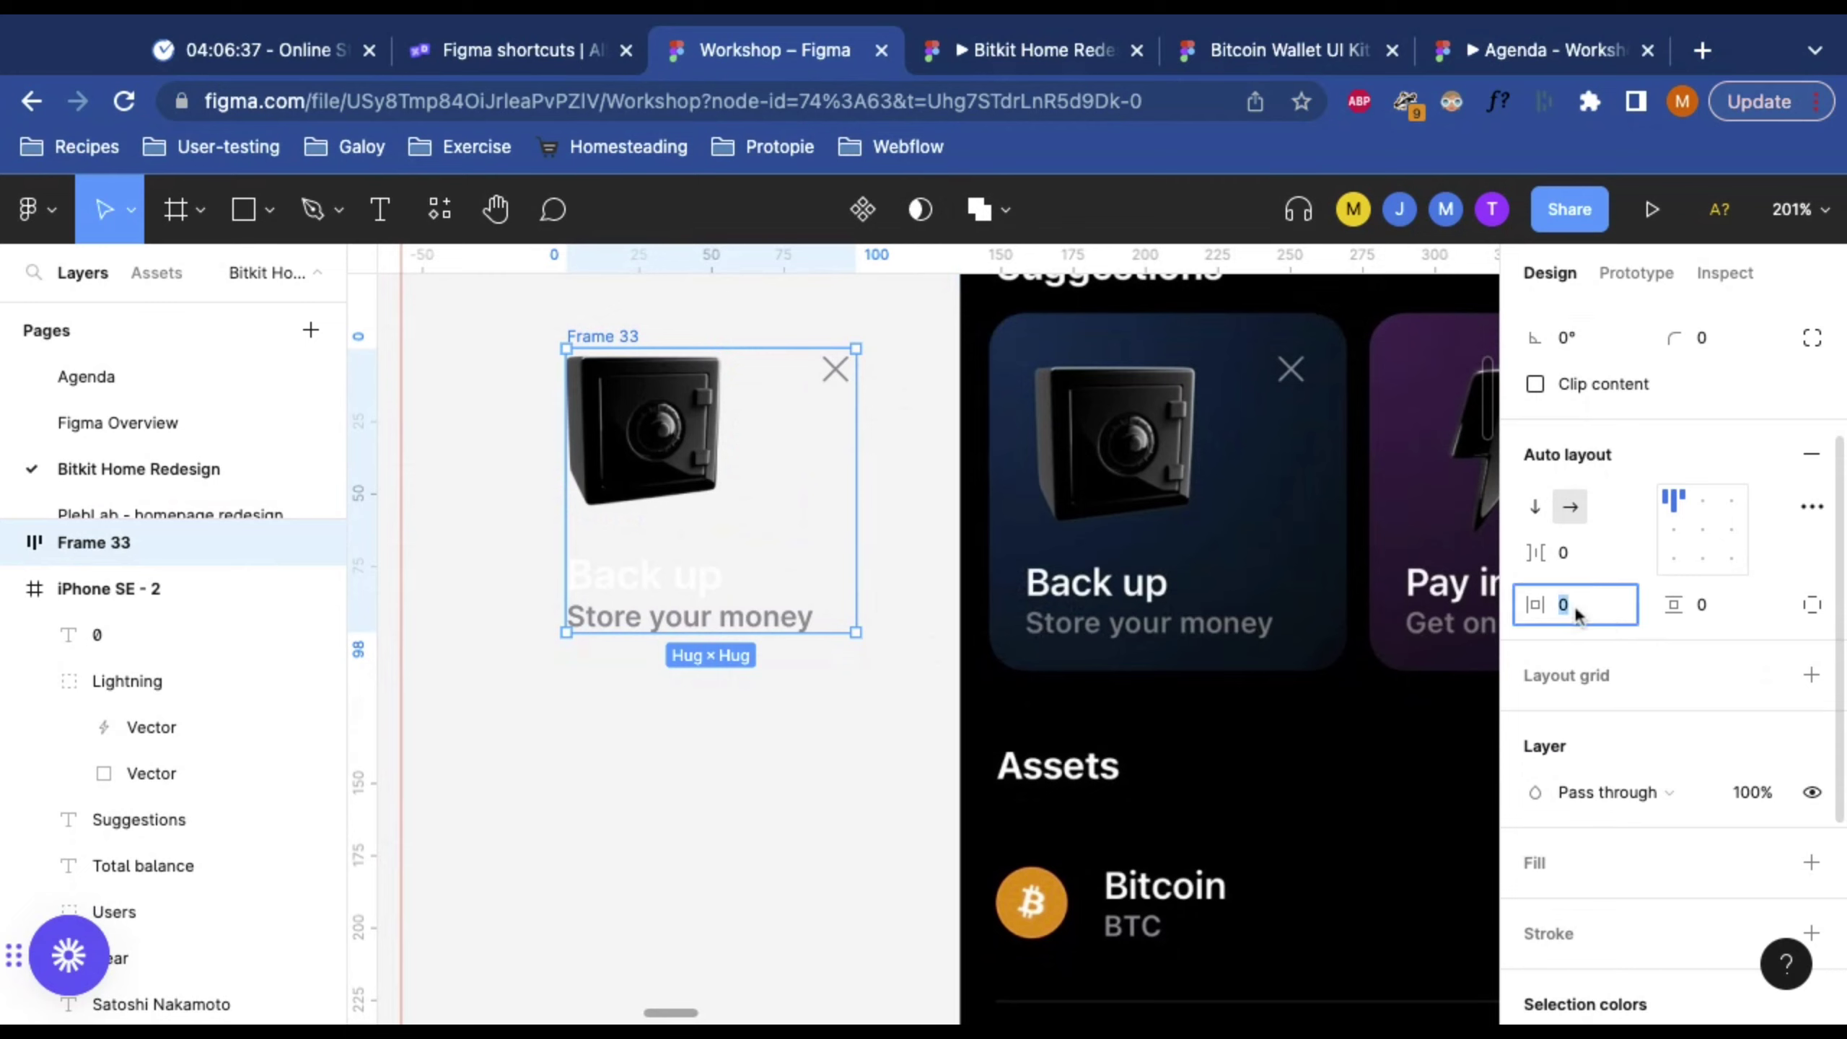
{"action": "type", "text": "16"}
{"action": "key", "text": "Return"}
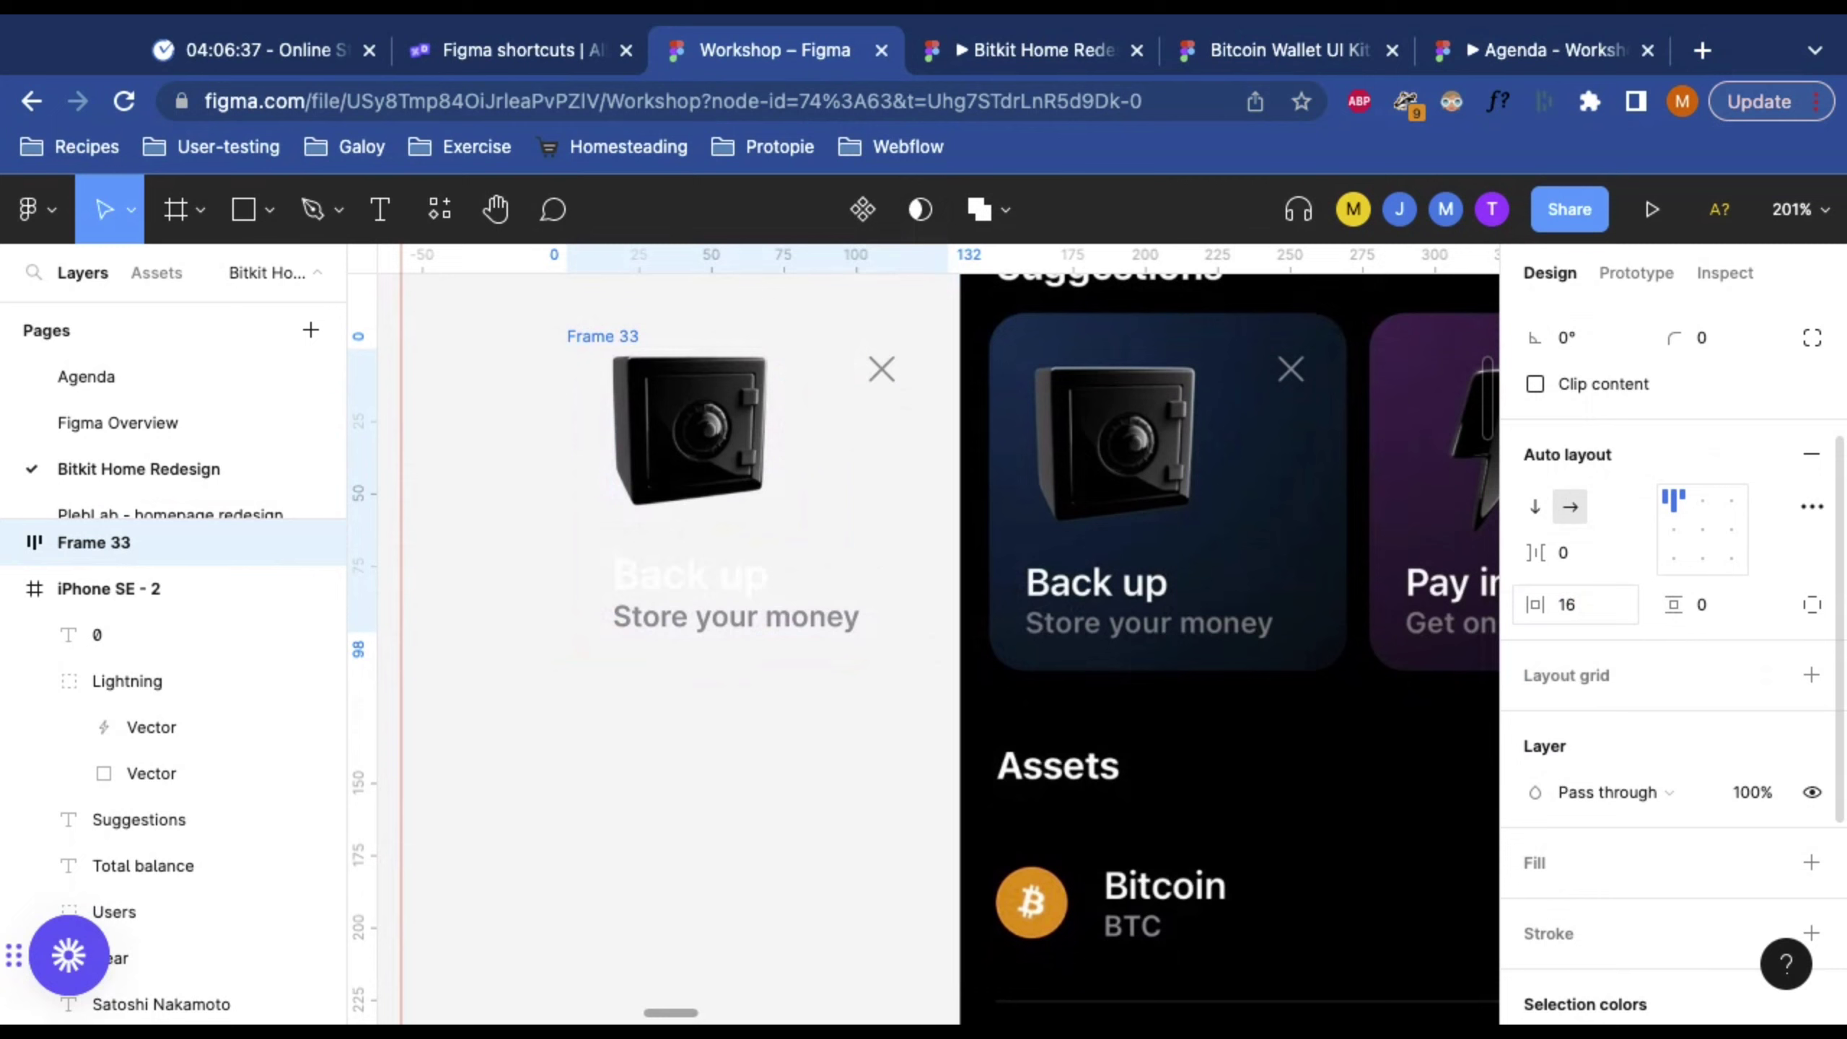
{"action": "left_click", "coordinate": [1592, 605]}
{"action": "type", "text": "8"}
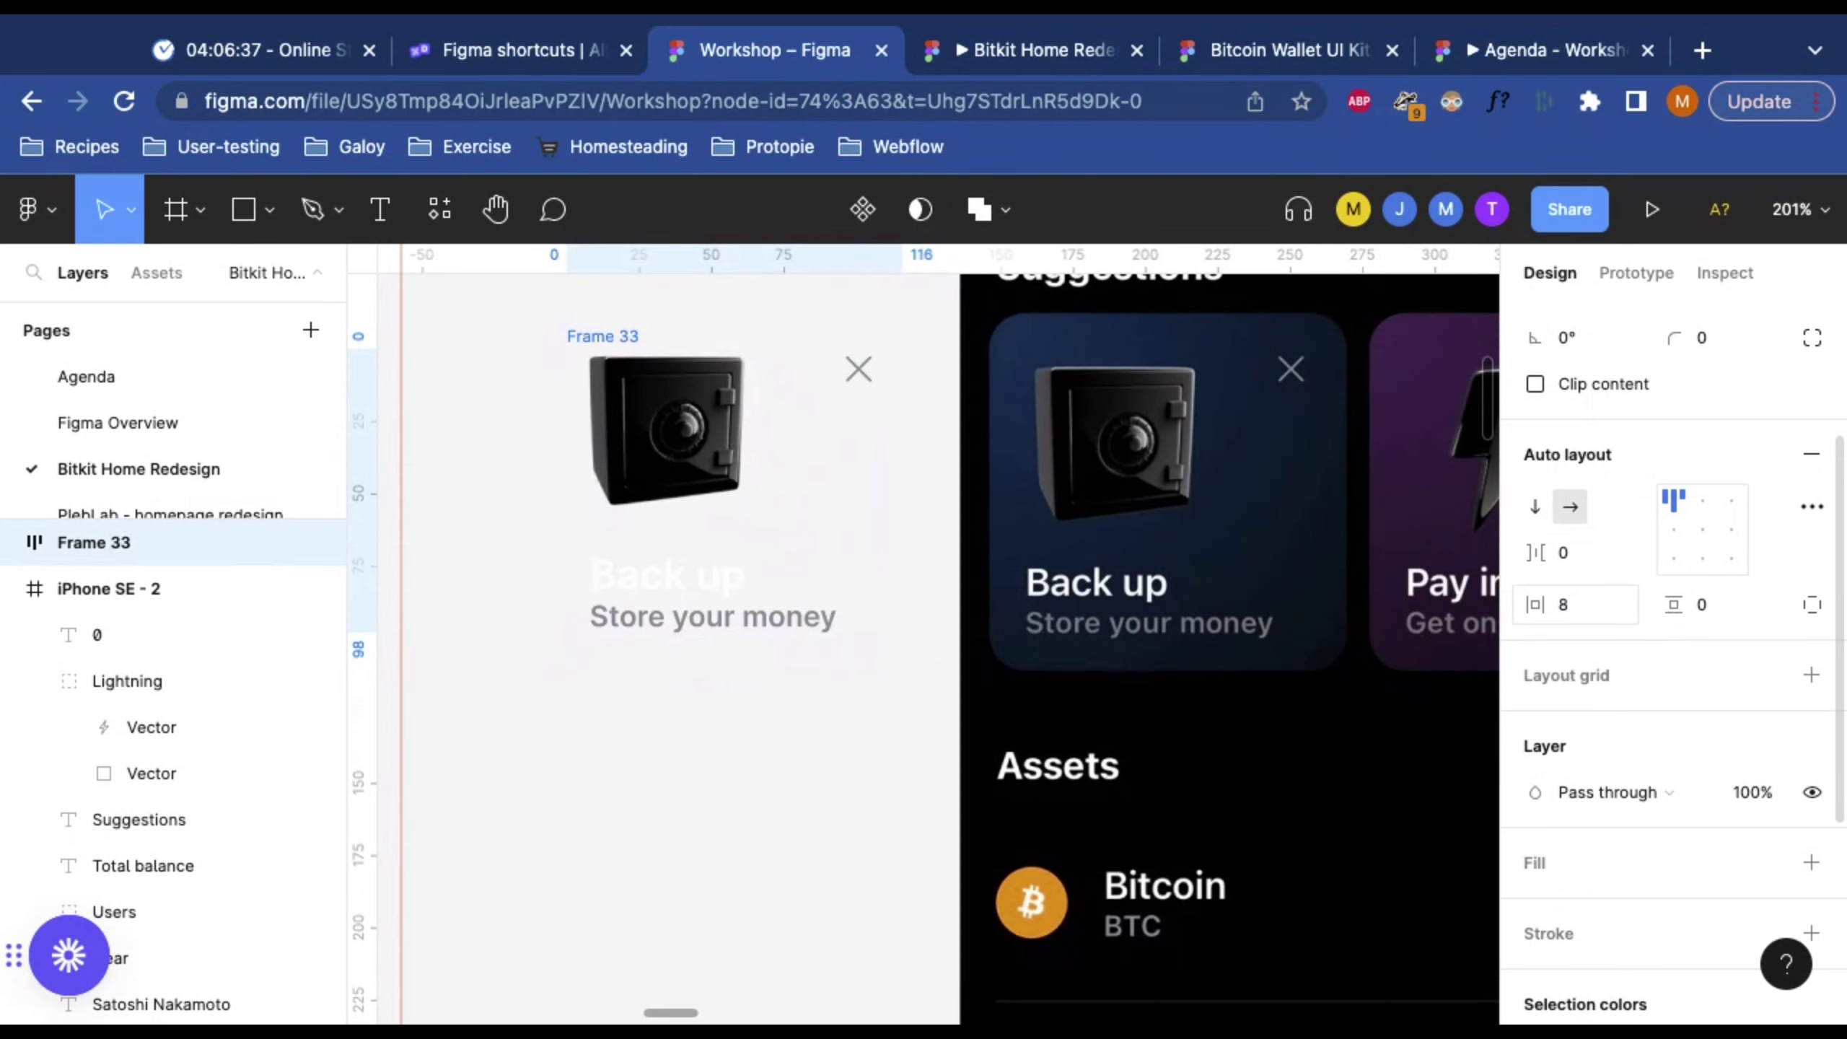
{"action": "key", "text": "Return"}
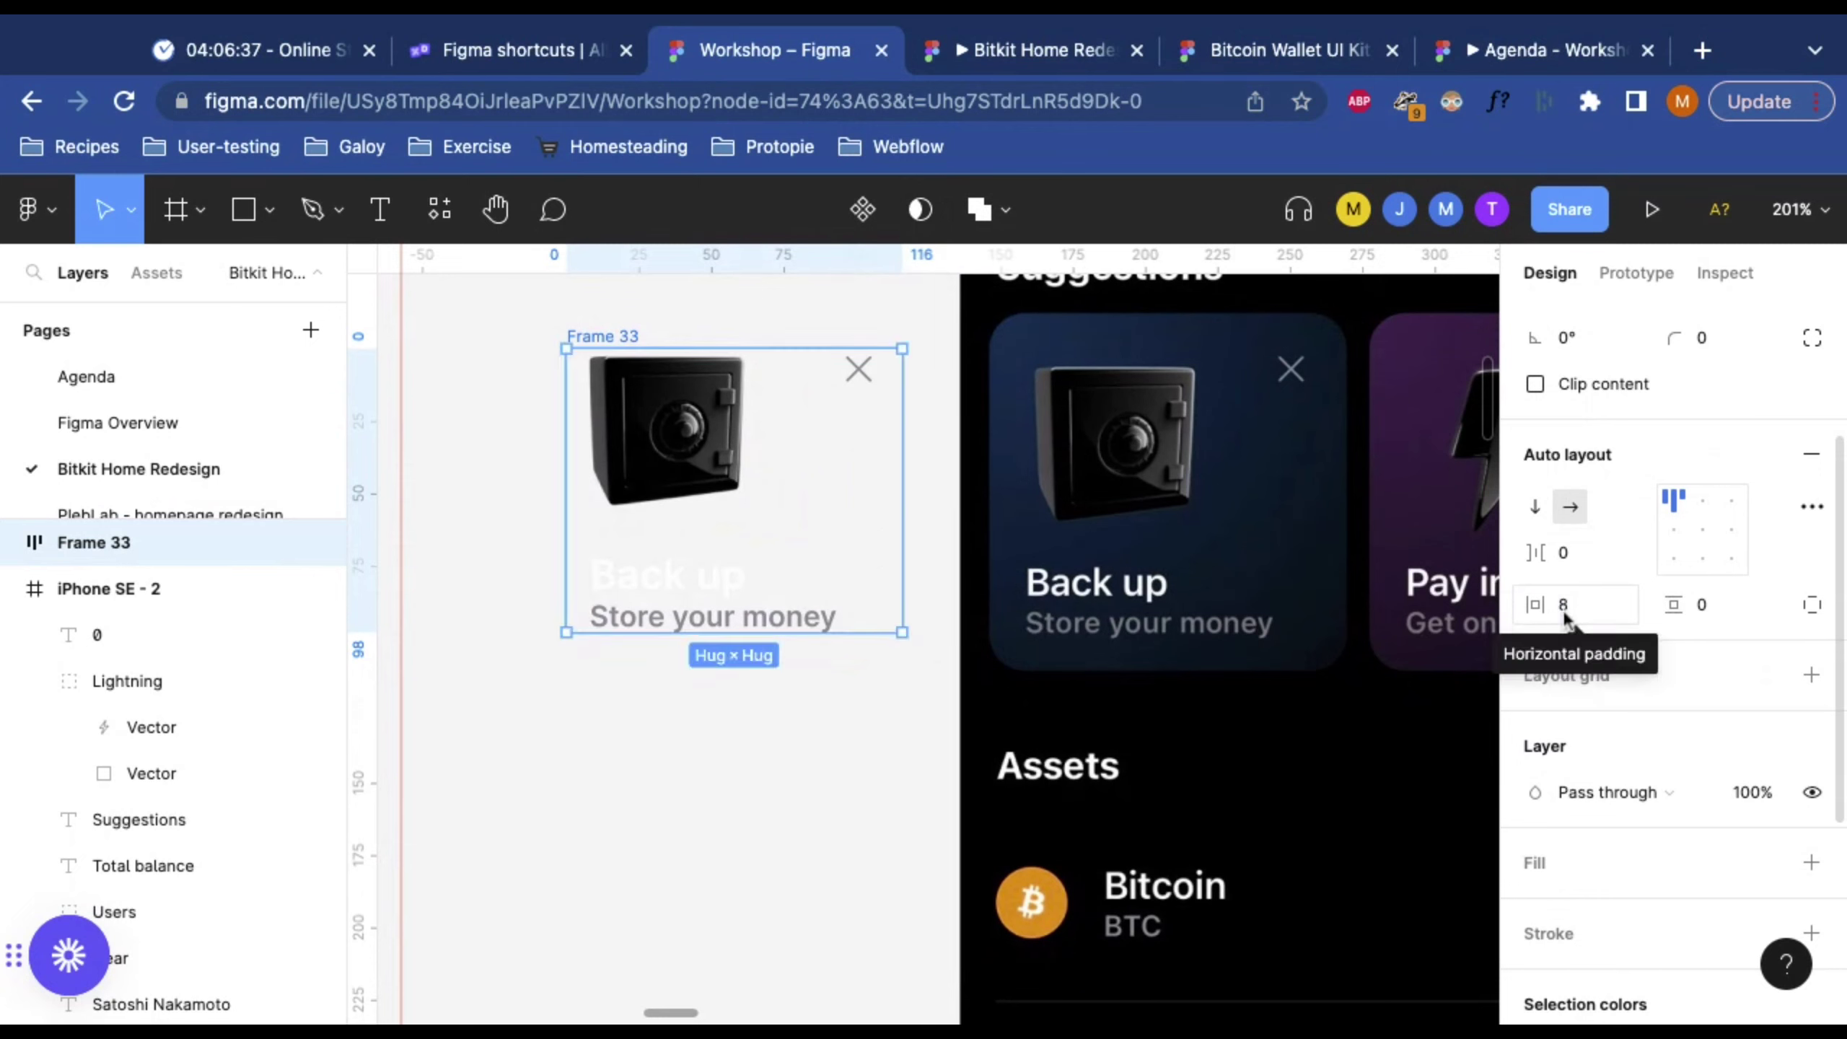
{"action": "left_click", "coordinate": [1718, 615]}
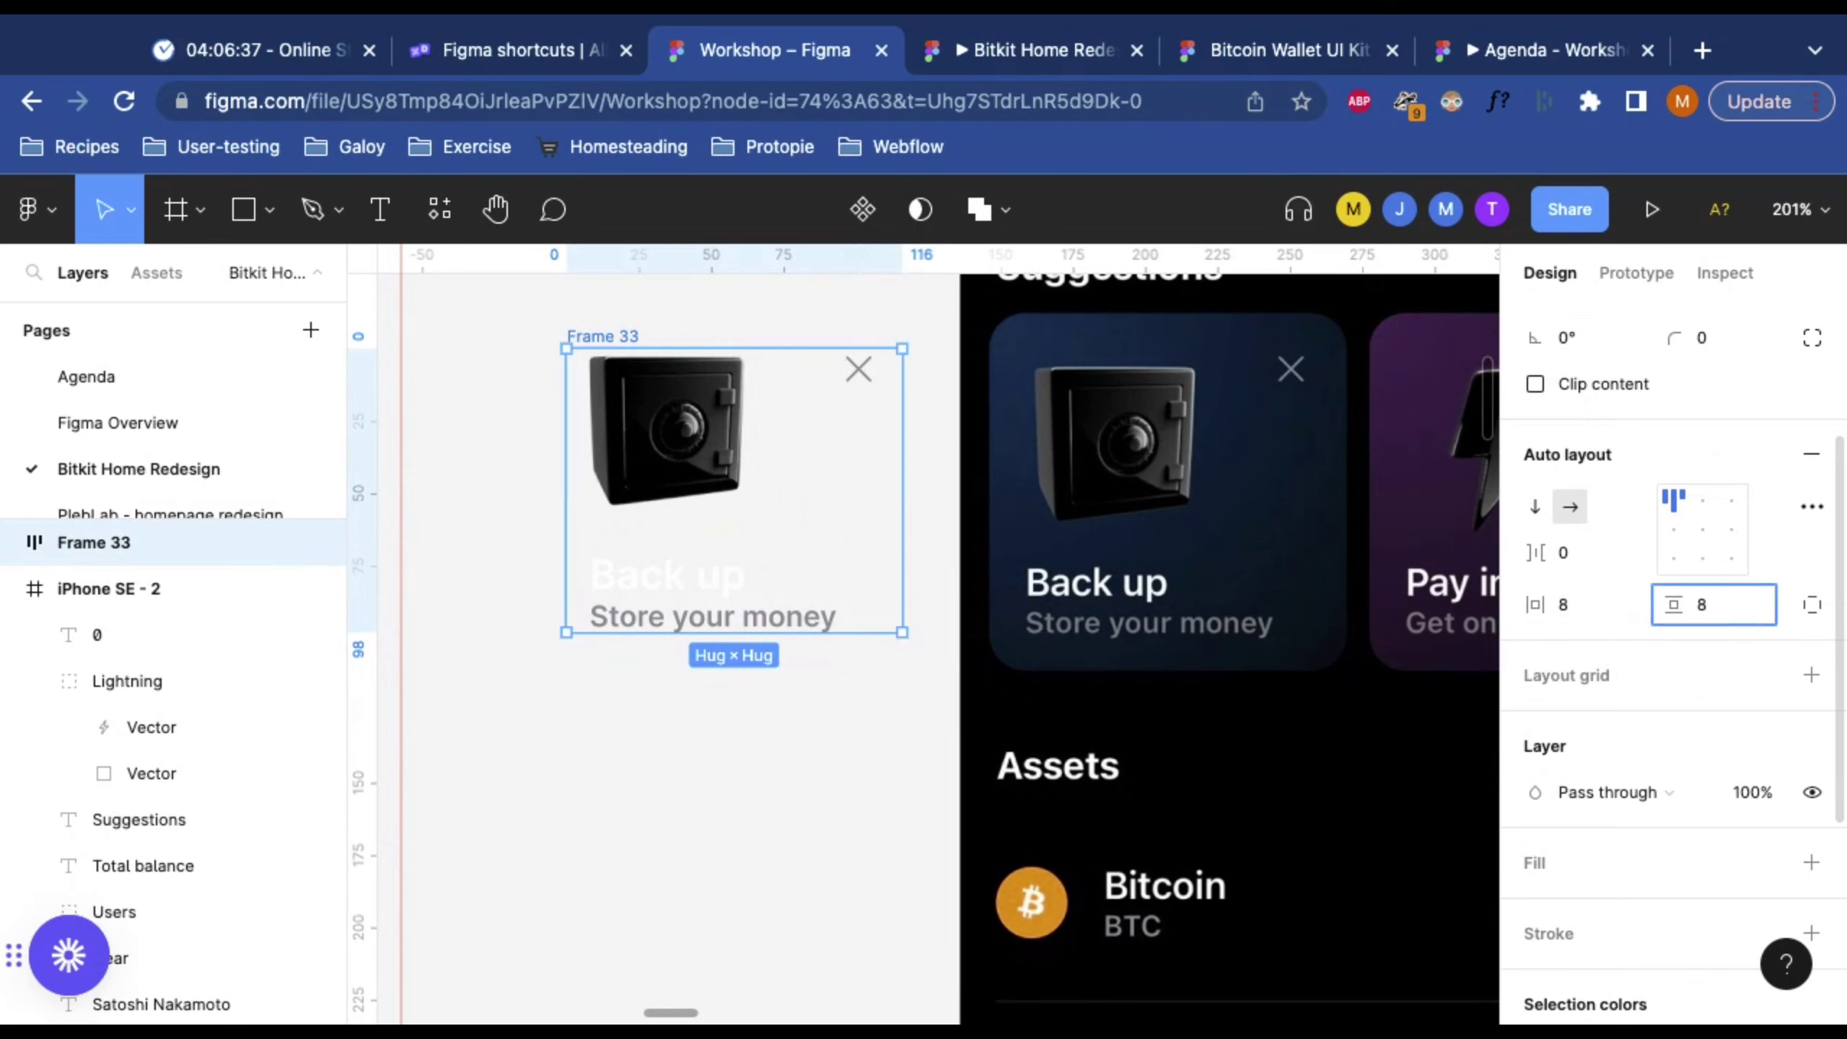
{"action": "type", "text": "8"}
{"action": "key", "text": "Return"}
{"action": "left_click", "coordinate": [774, 326]}
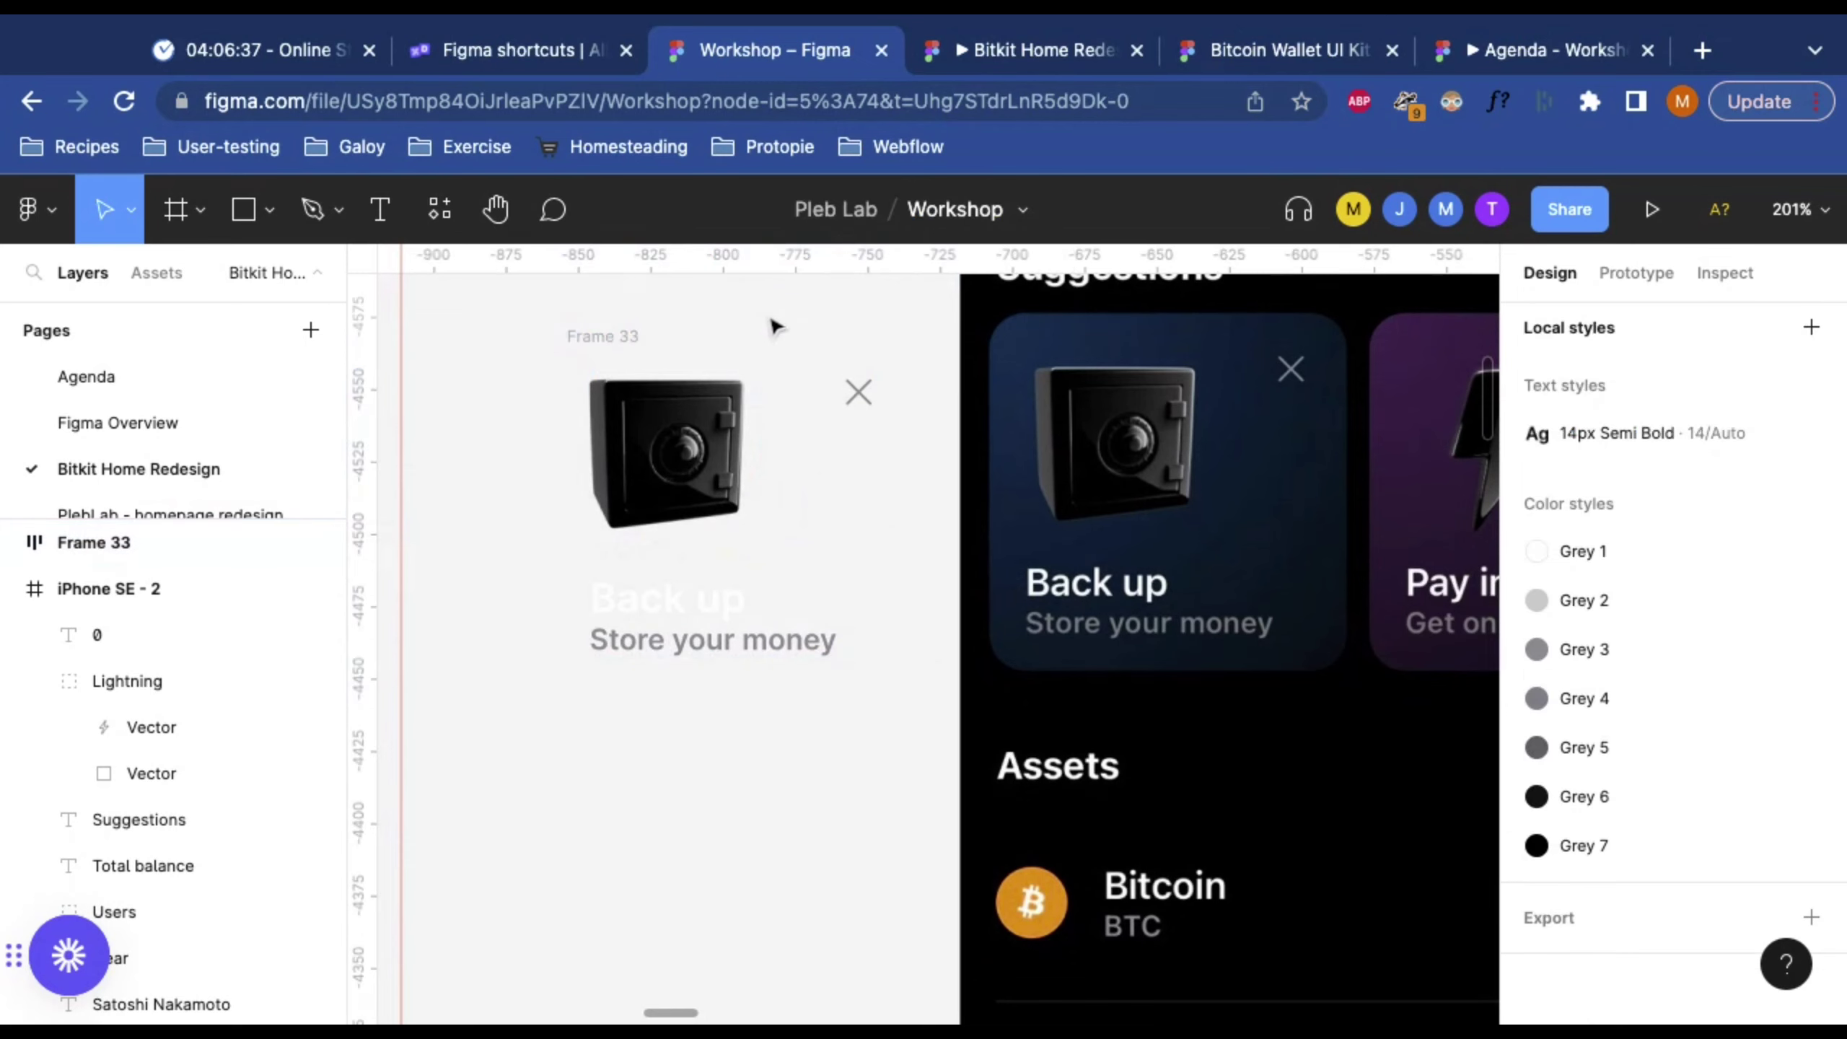
{"action": "left_click", "coordinate": [617, 335]}
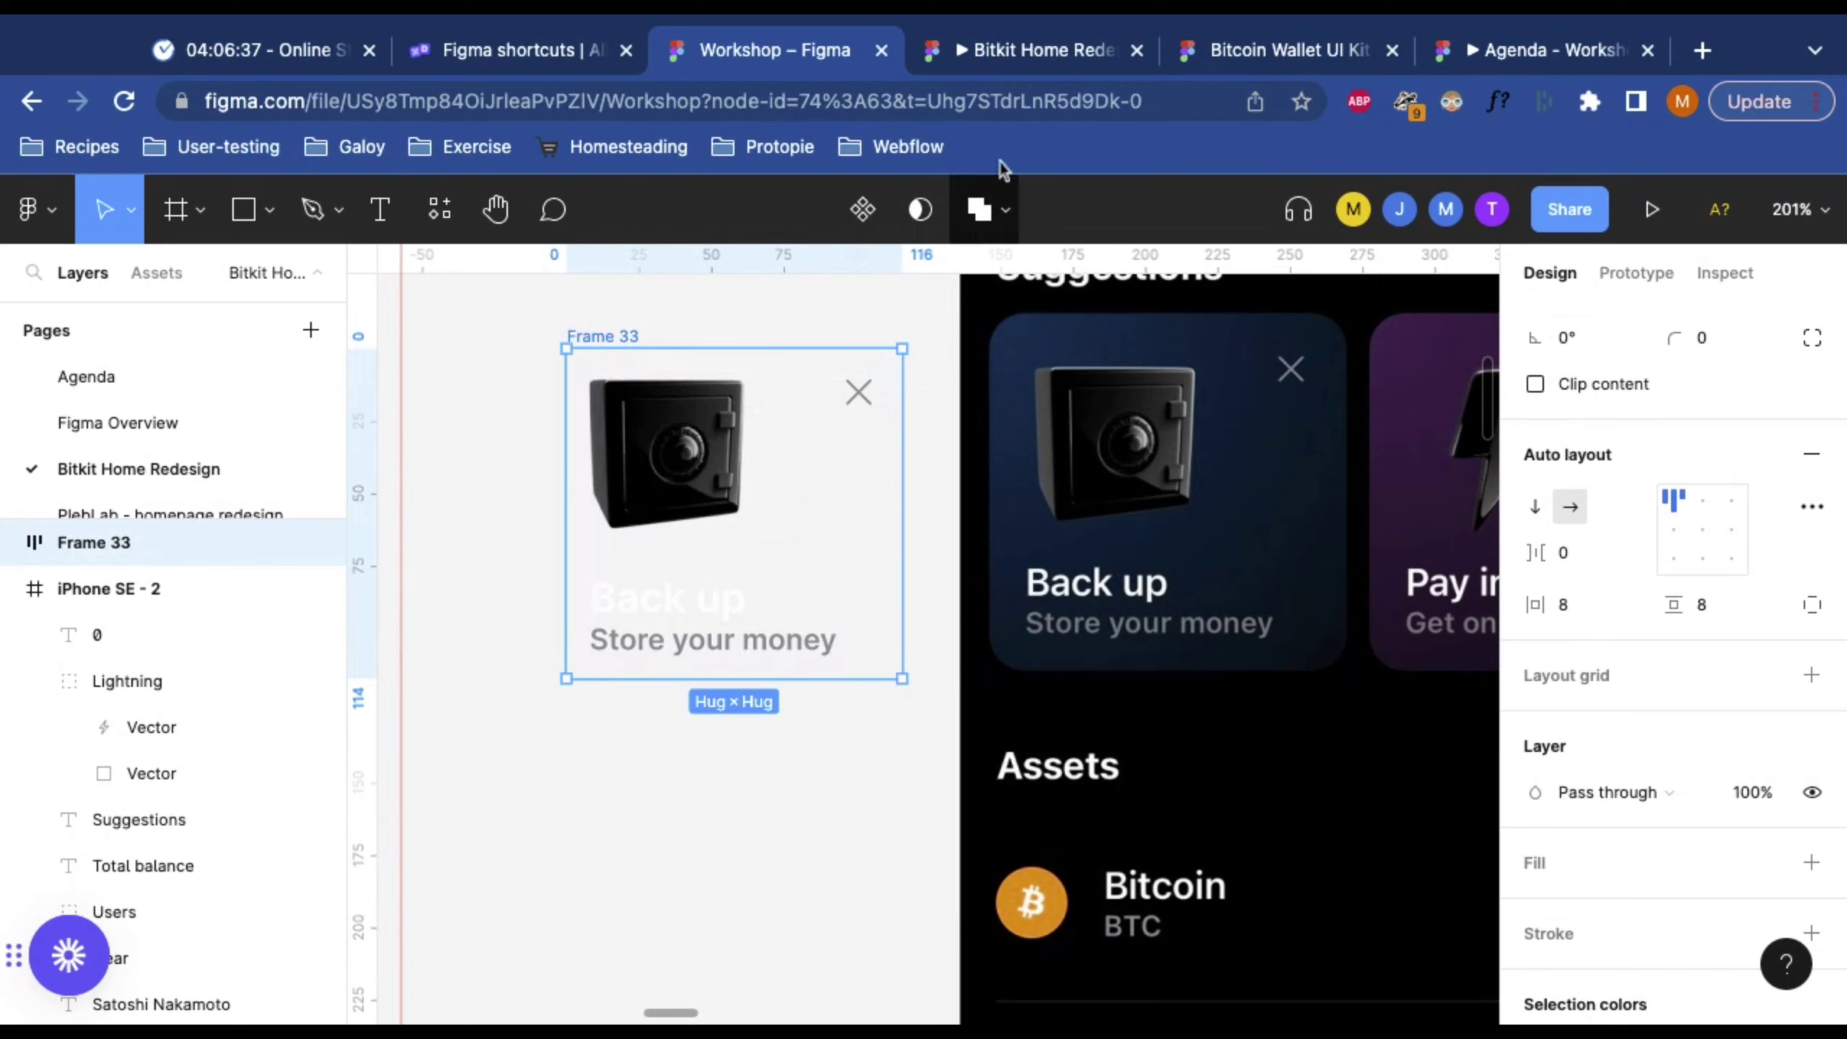
{"action": "scroll", "coordinate": [1740, 815], "scroll_direction": "down", "scroll_amount": 3}
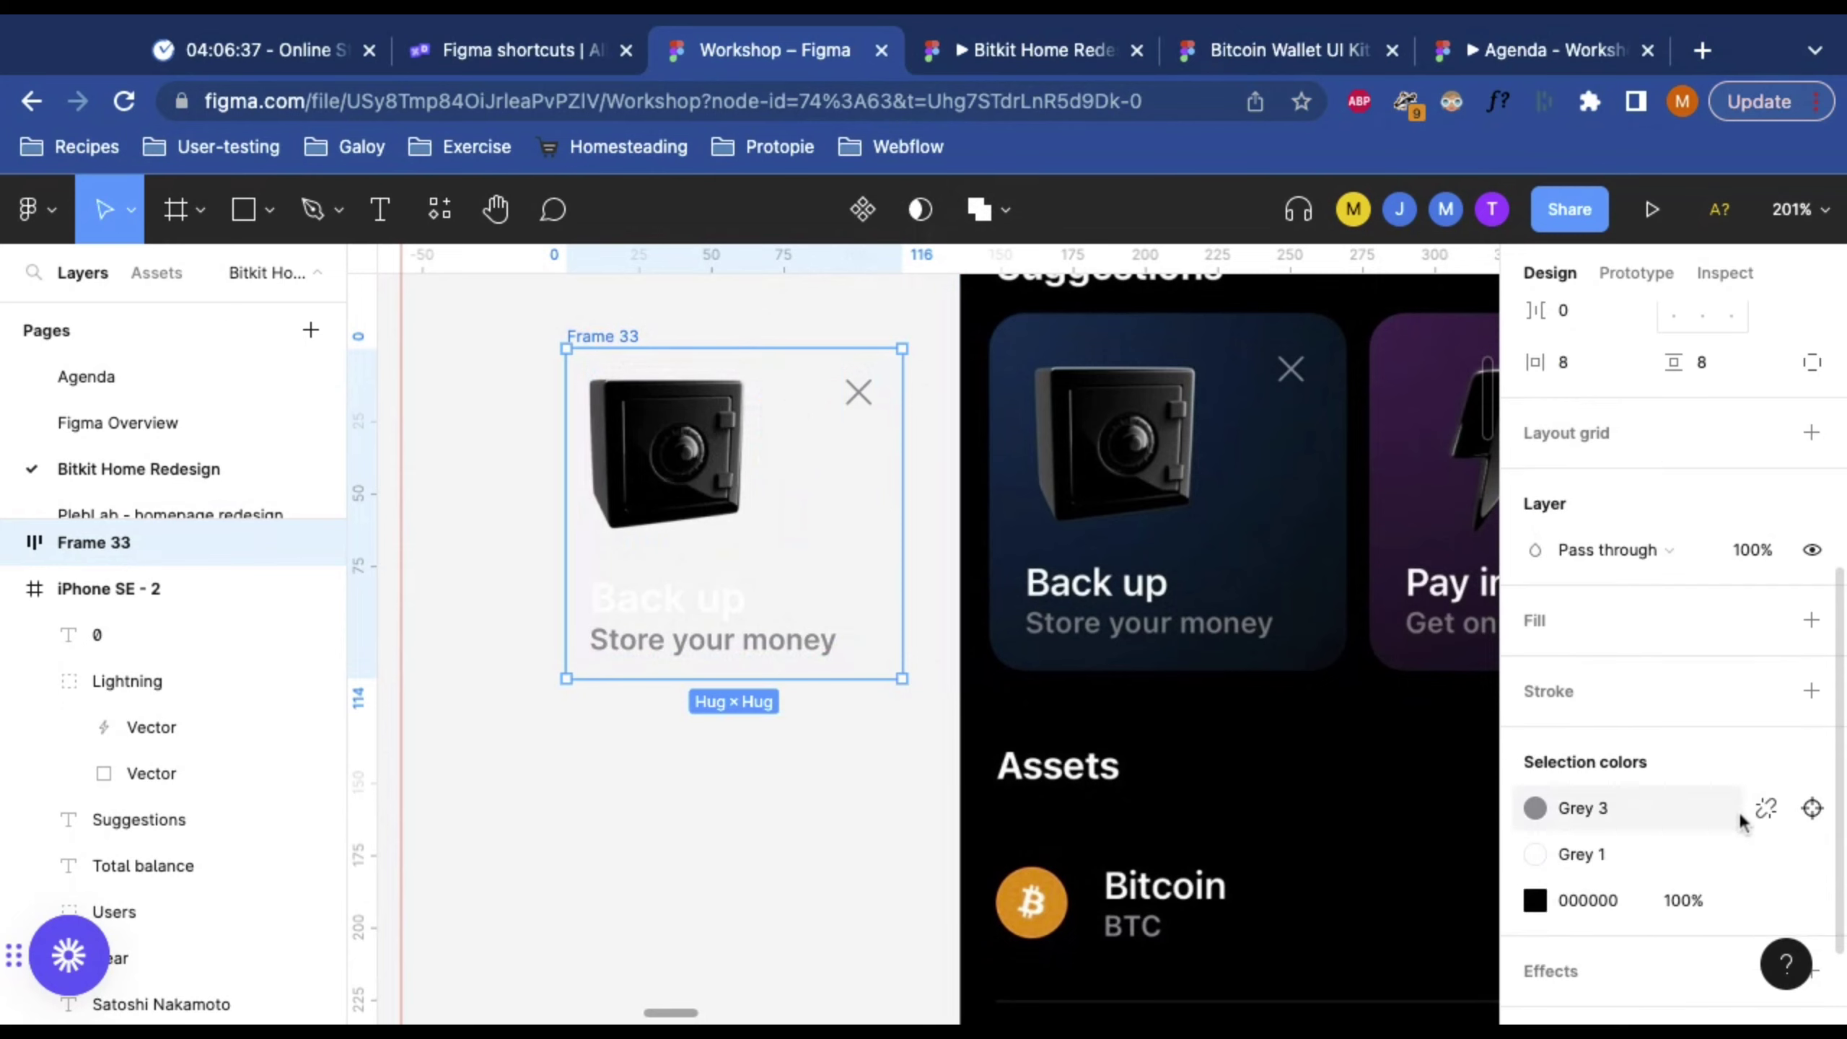
Step: Add a fill to Frame 33 and change it from Solid to a Linear gradient
{"action": "left_click", "coordinate": [1811, 620]}
{"action": "scroll", "coordinate": [1105, 648], "scroll_direction": "right", "scroll_amount": 4}
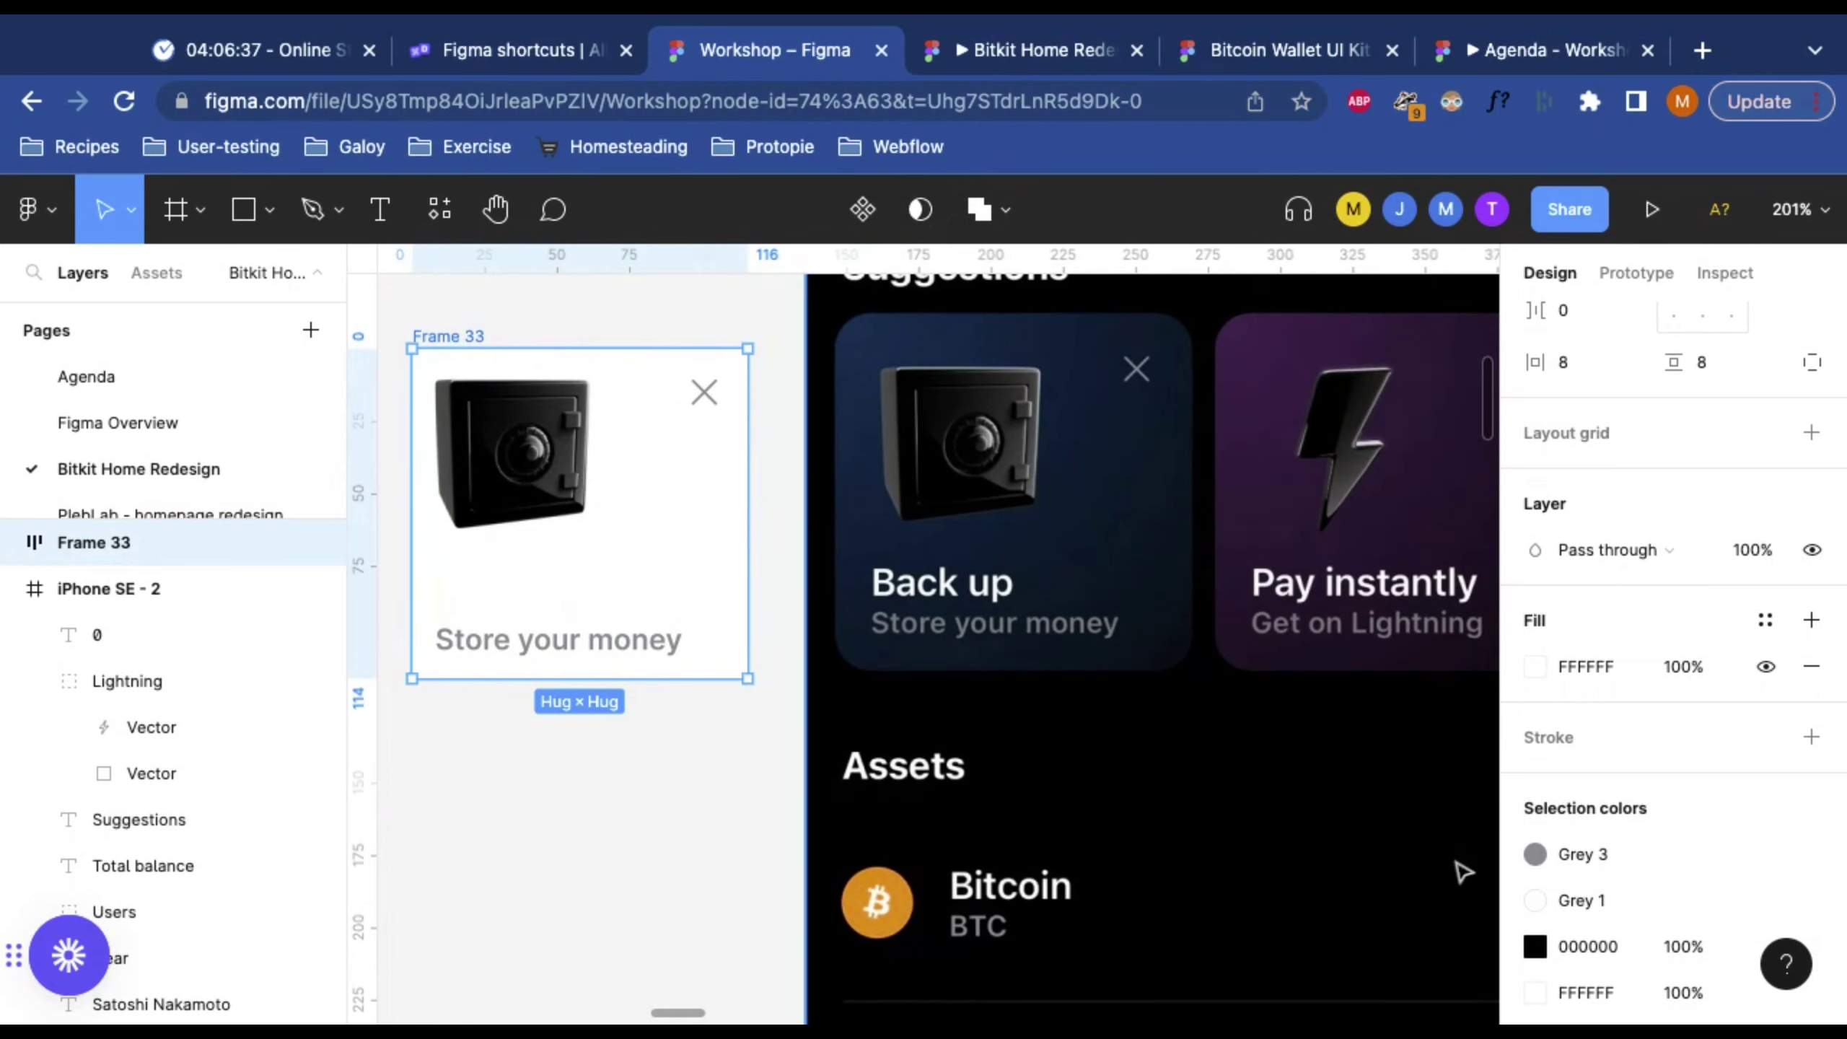
{"action": "left_click", "coordinate": [1537, 670]}
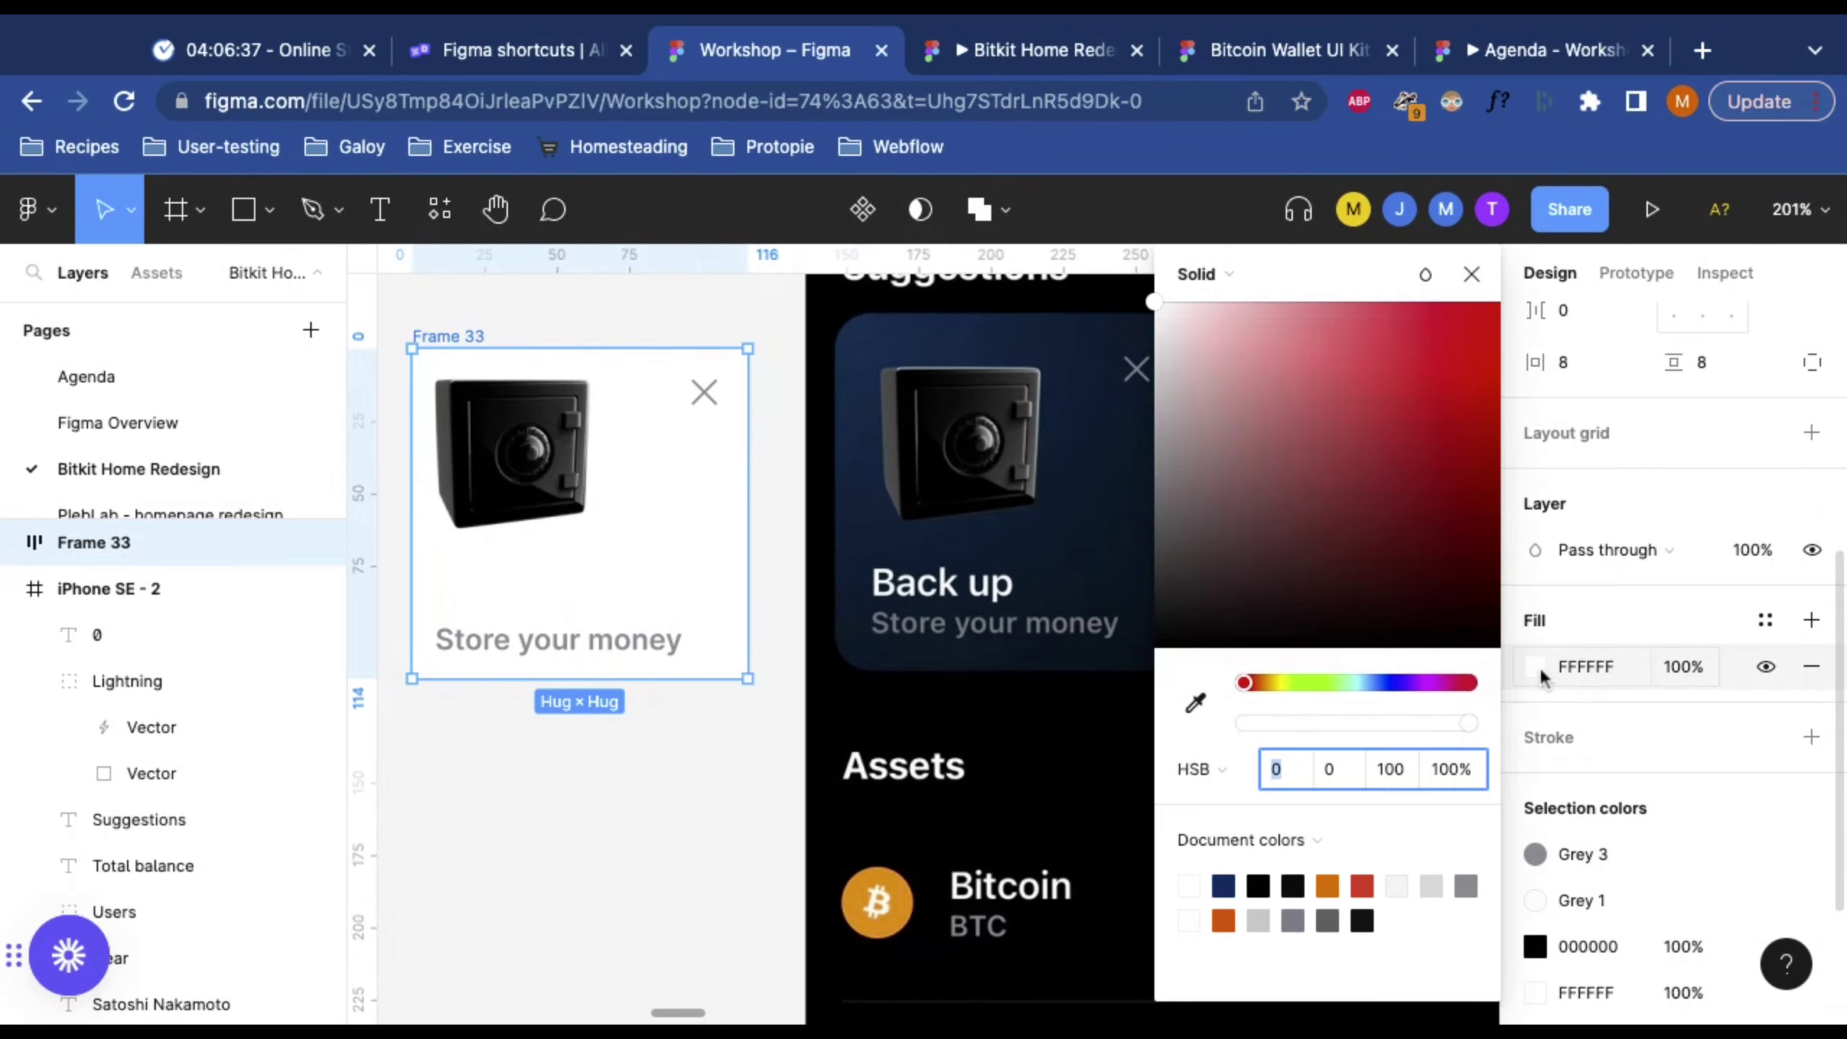
{"action": "scroll", "coordinate": [923, 761], "scroll_direction": "right", "scroll_amount": 3}
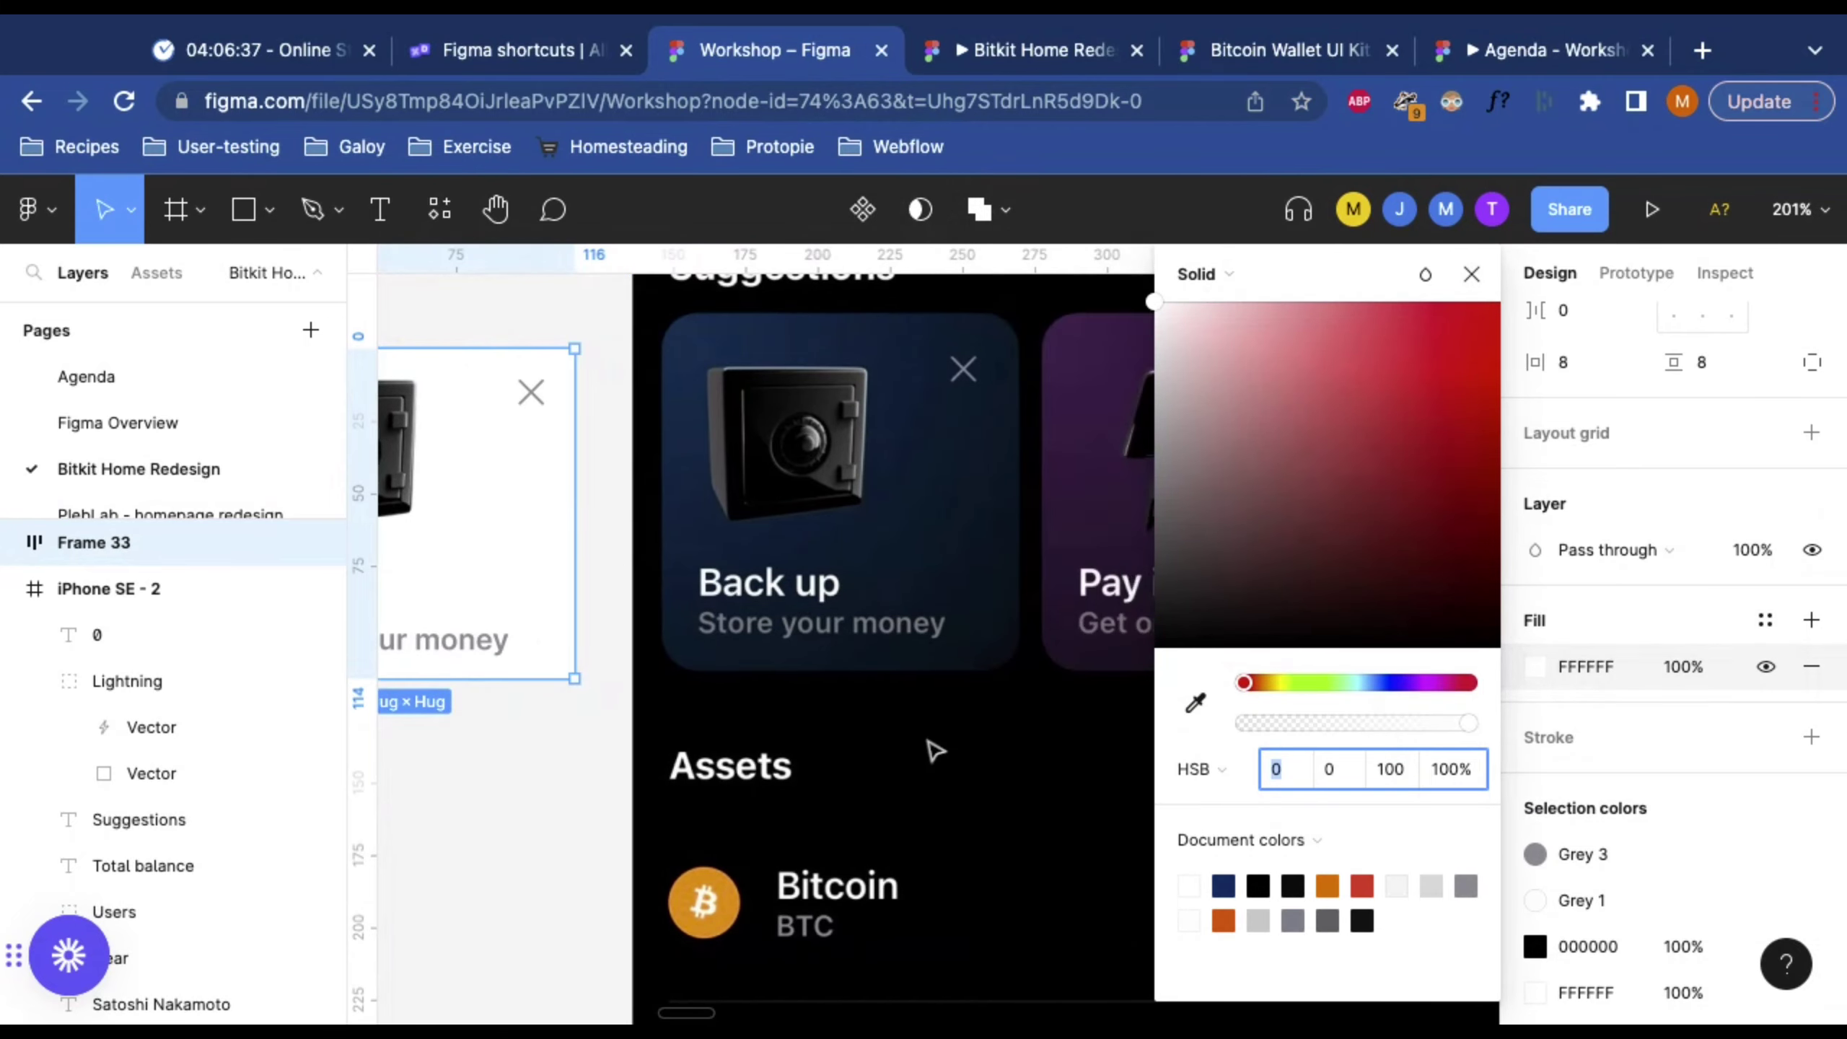
{"action": "scroll", "coordinate": [938, 750], "scroll_direction": "left", "scroll_amount": 3}
{"action": "left_click", "coordinate": [1244, 283]}
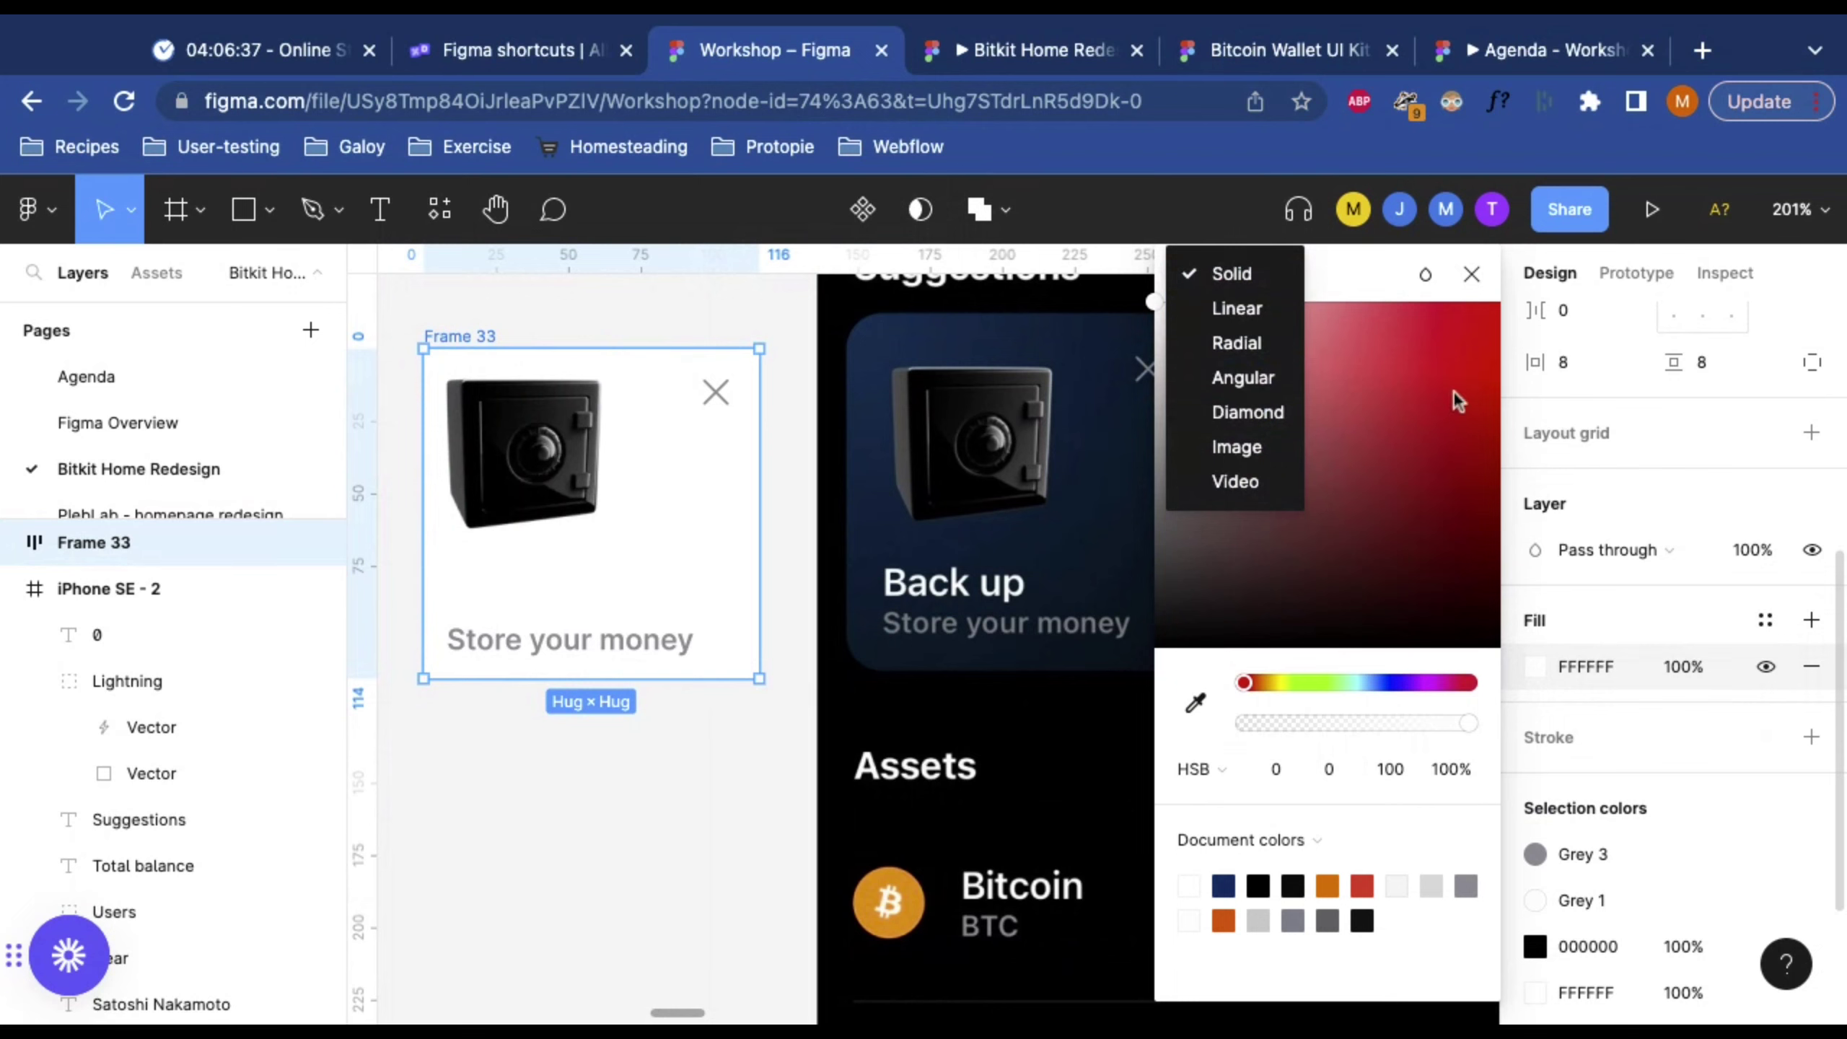
{"action": "left_click", "coordinate": [1330, 284]}
{"action": "scroll", "coordinate": [861, 386], "scroll_direction": "right", "scroll_amount": 5}
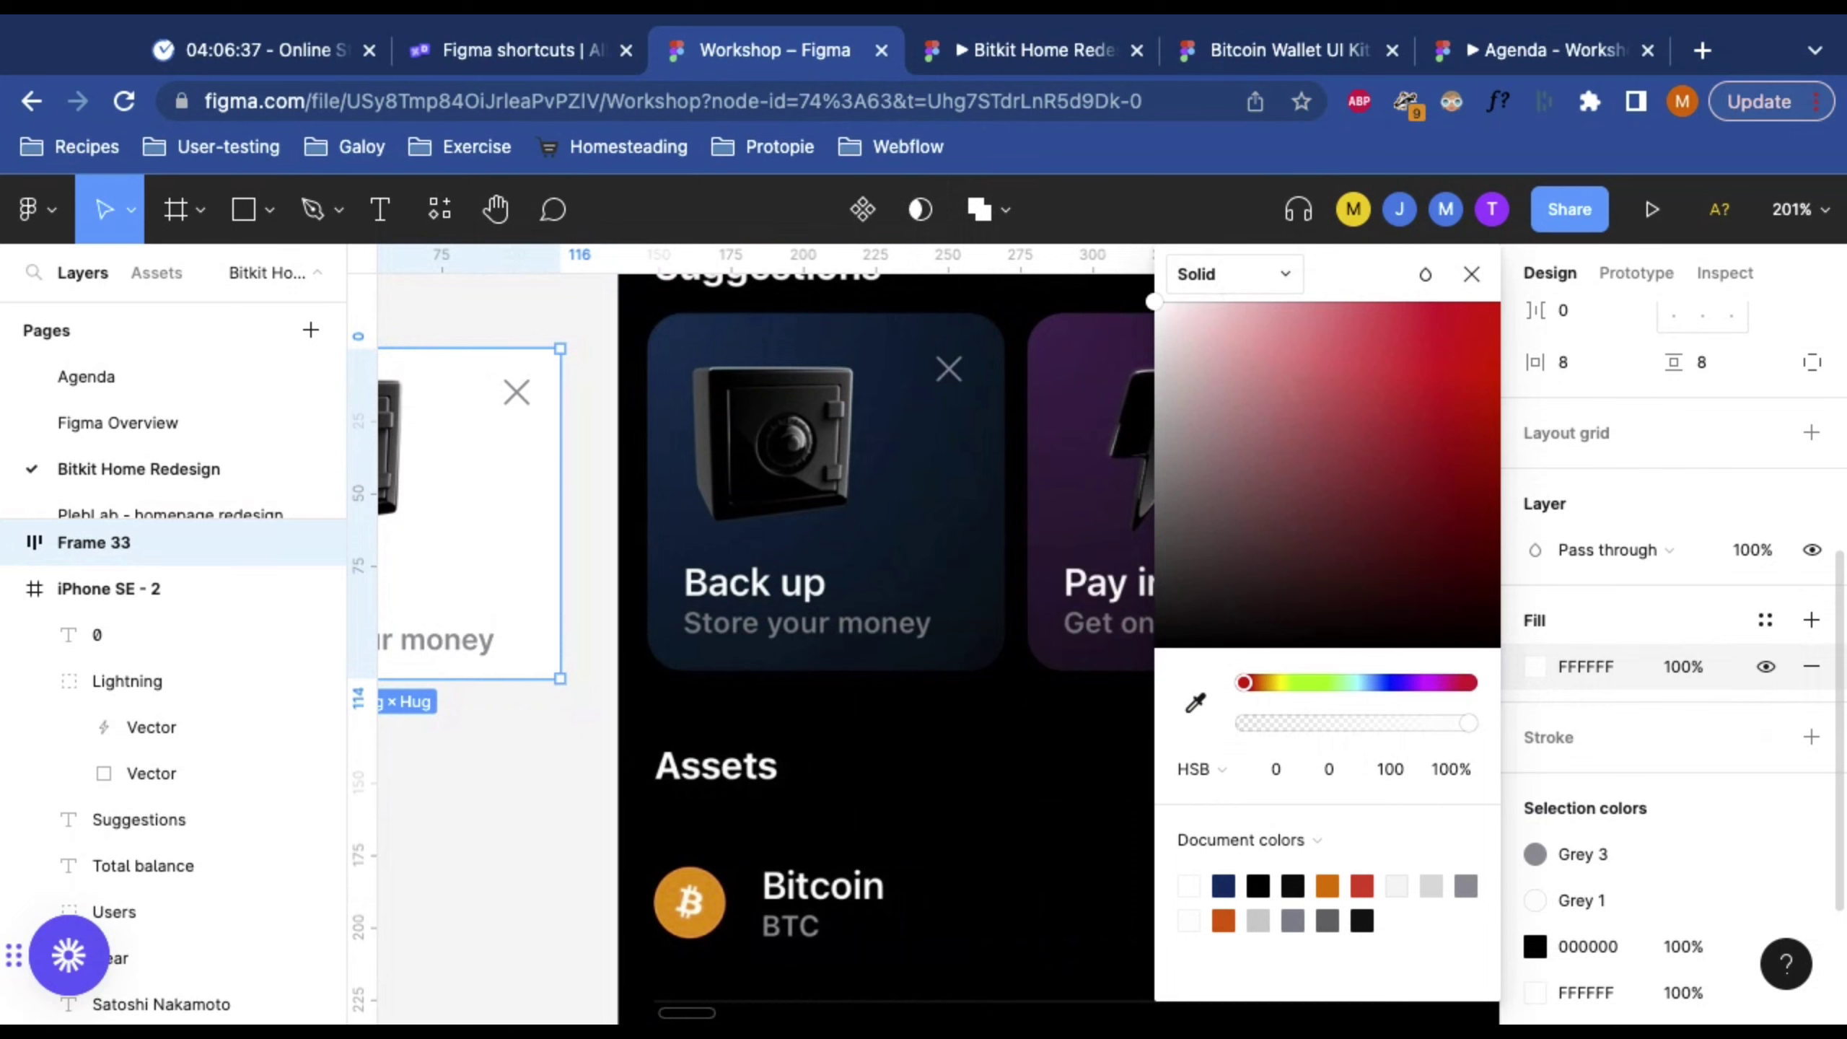
{"action": "left_click", "coordinate": [1229, 274]}
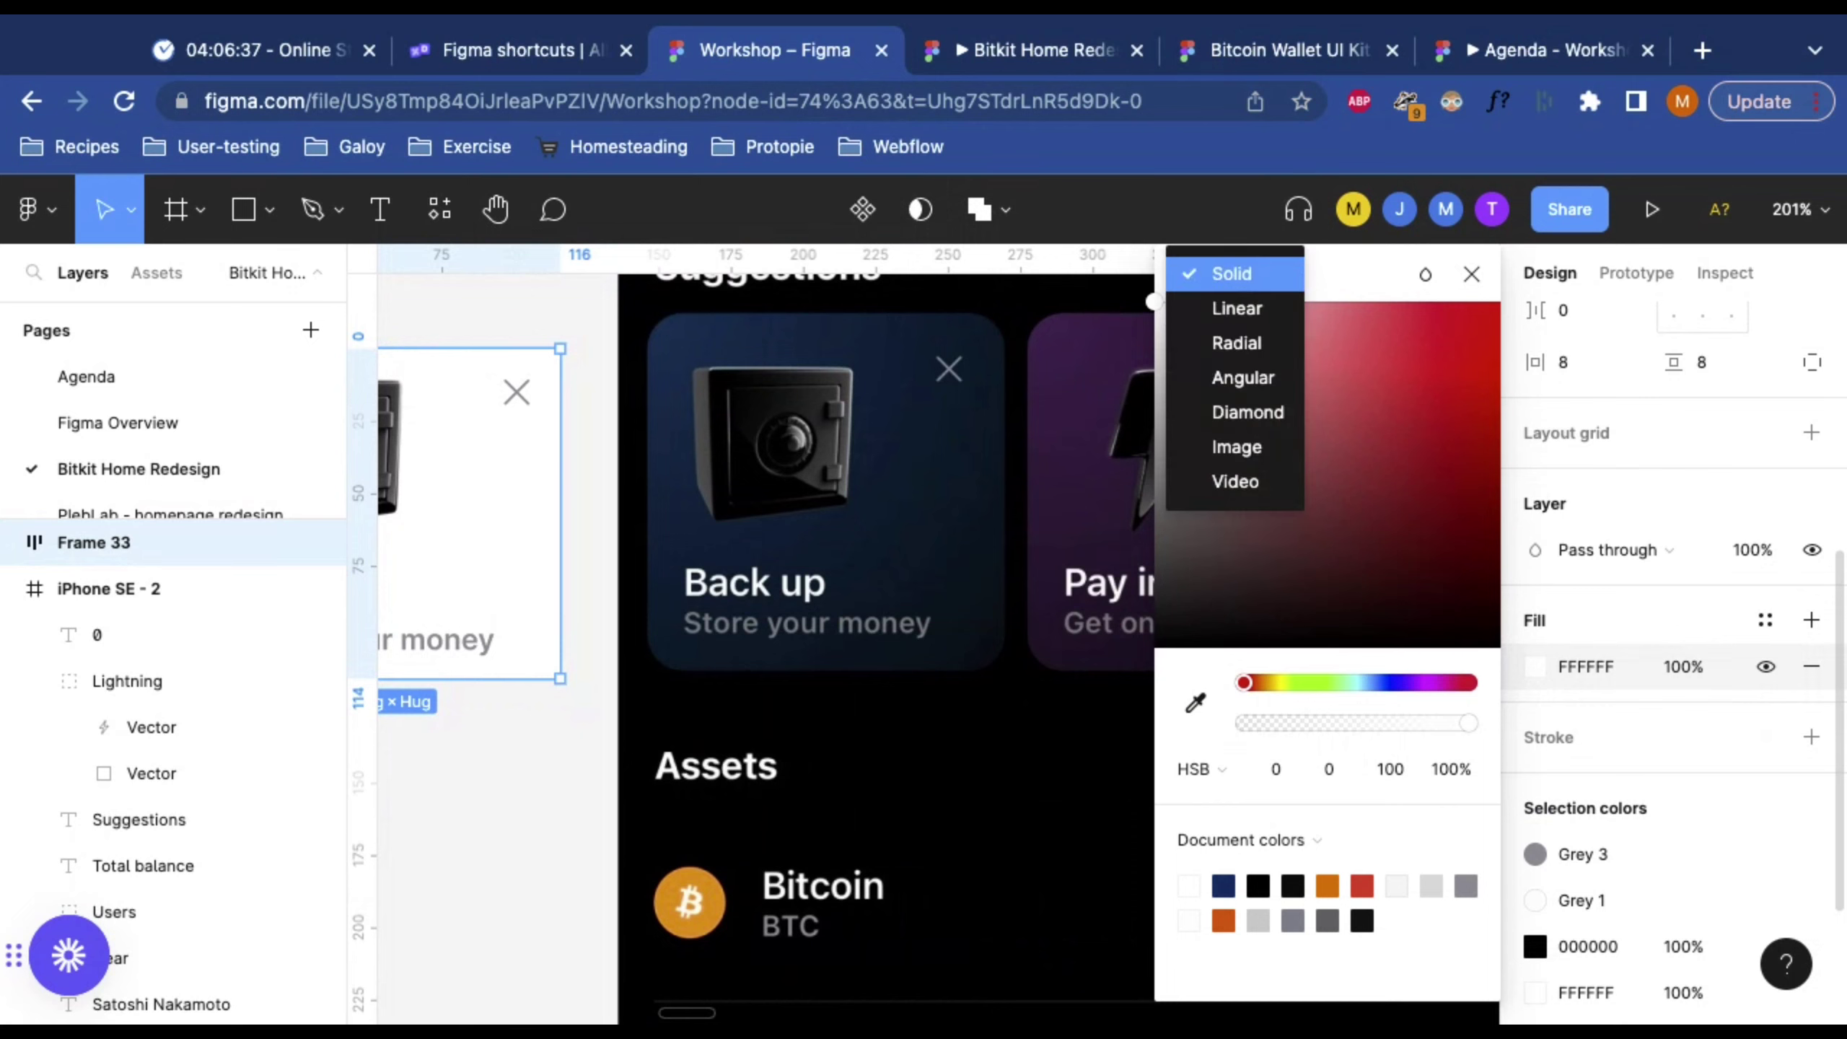
{"action": "left_click", "coordinate": [1223, 312]}
{"action": "scroll", "coordinate": [734, 495], "scroll_direction": "left", "scroll_amount": 5}
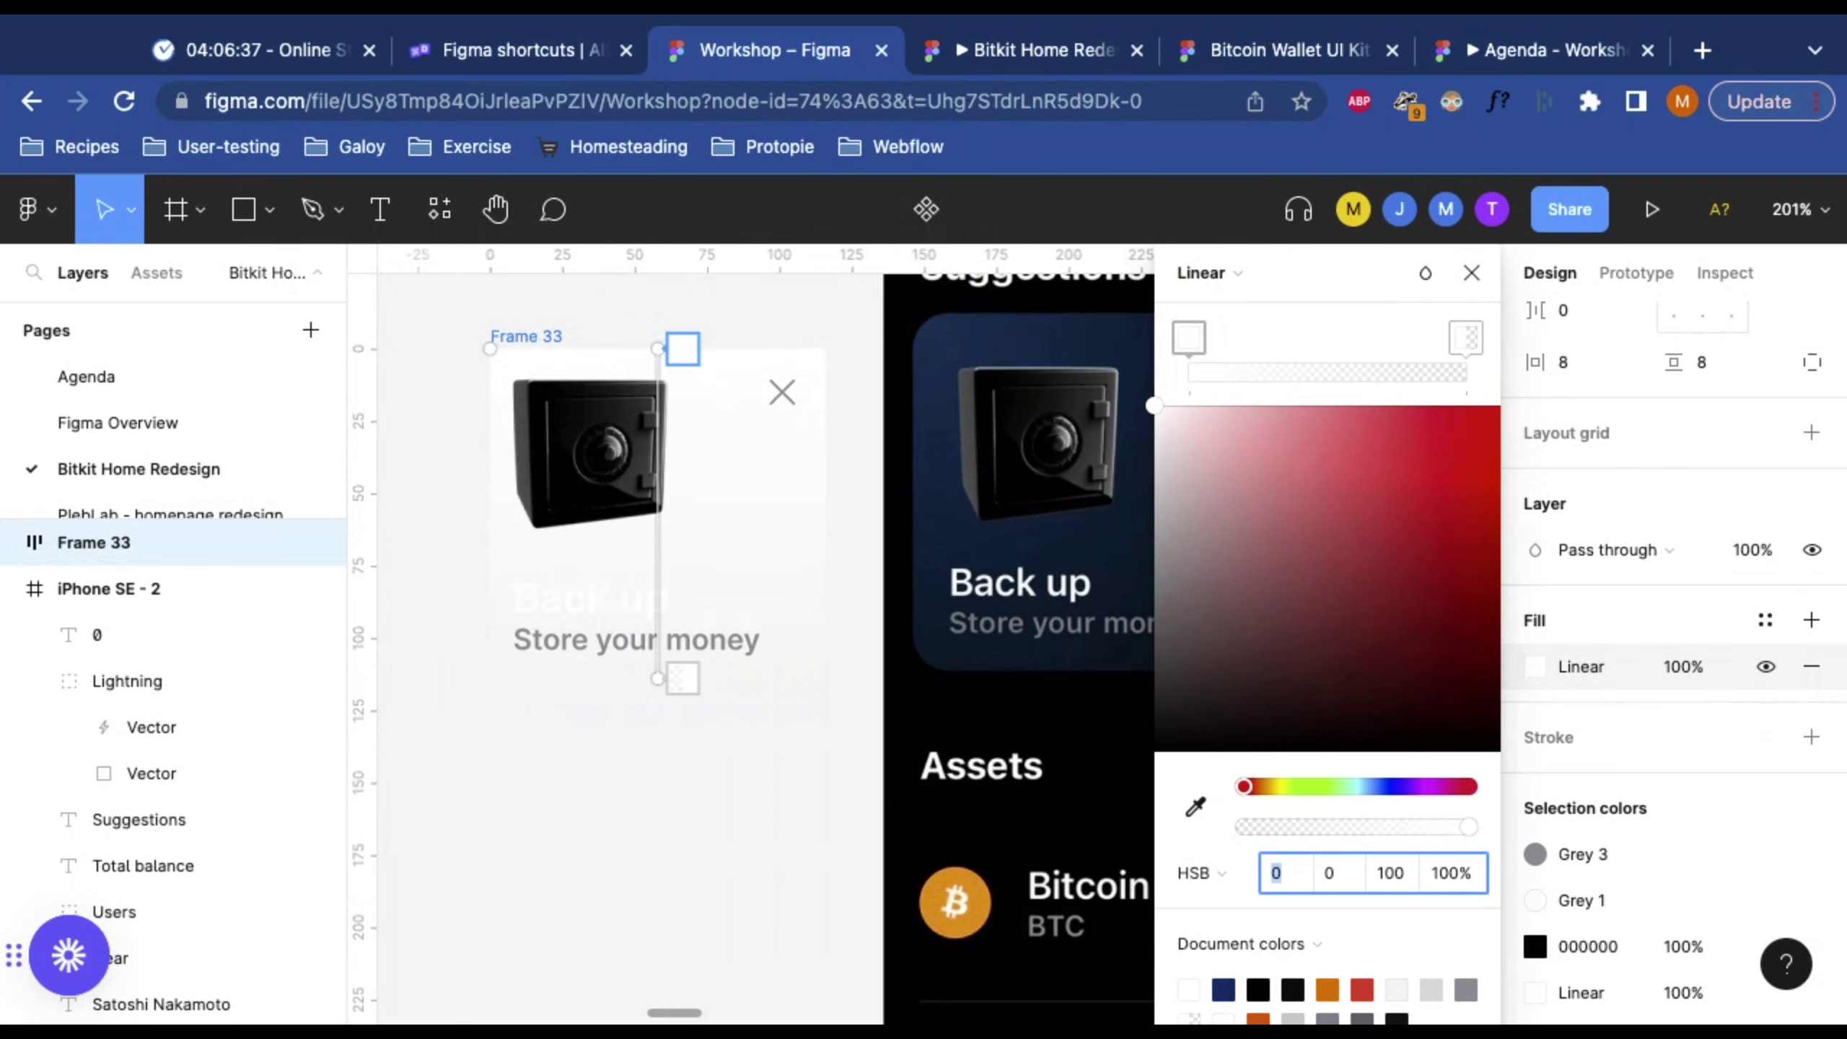
Step: Drag the gradient handles so Frame 33's gradient runs horizontally from the card's left edge to its right
{"action": "scroll", "coordinate": [654, 545], "scroll_direction": "right", "scroll_amount": 5}
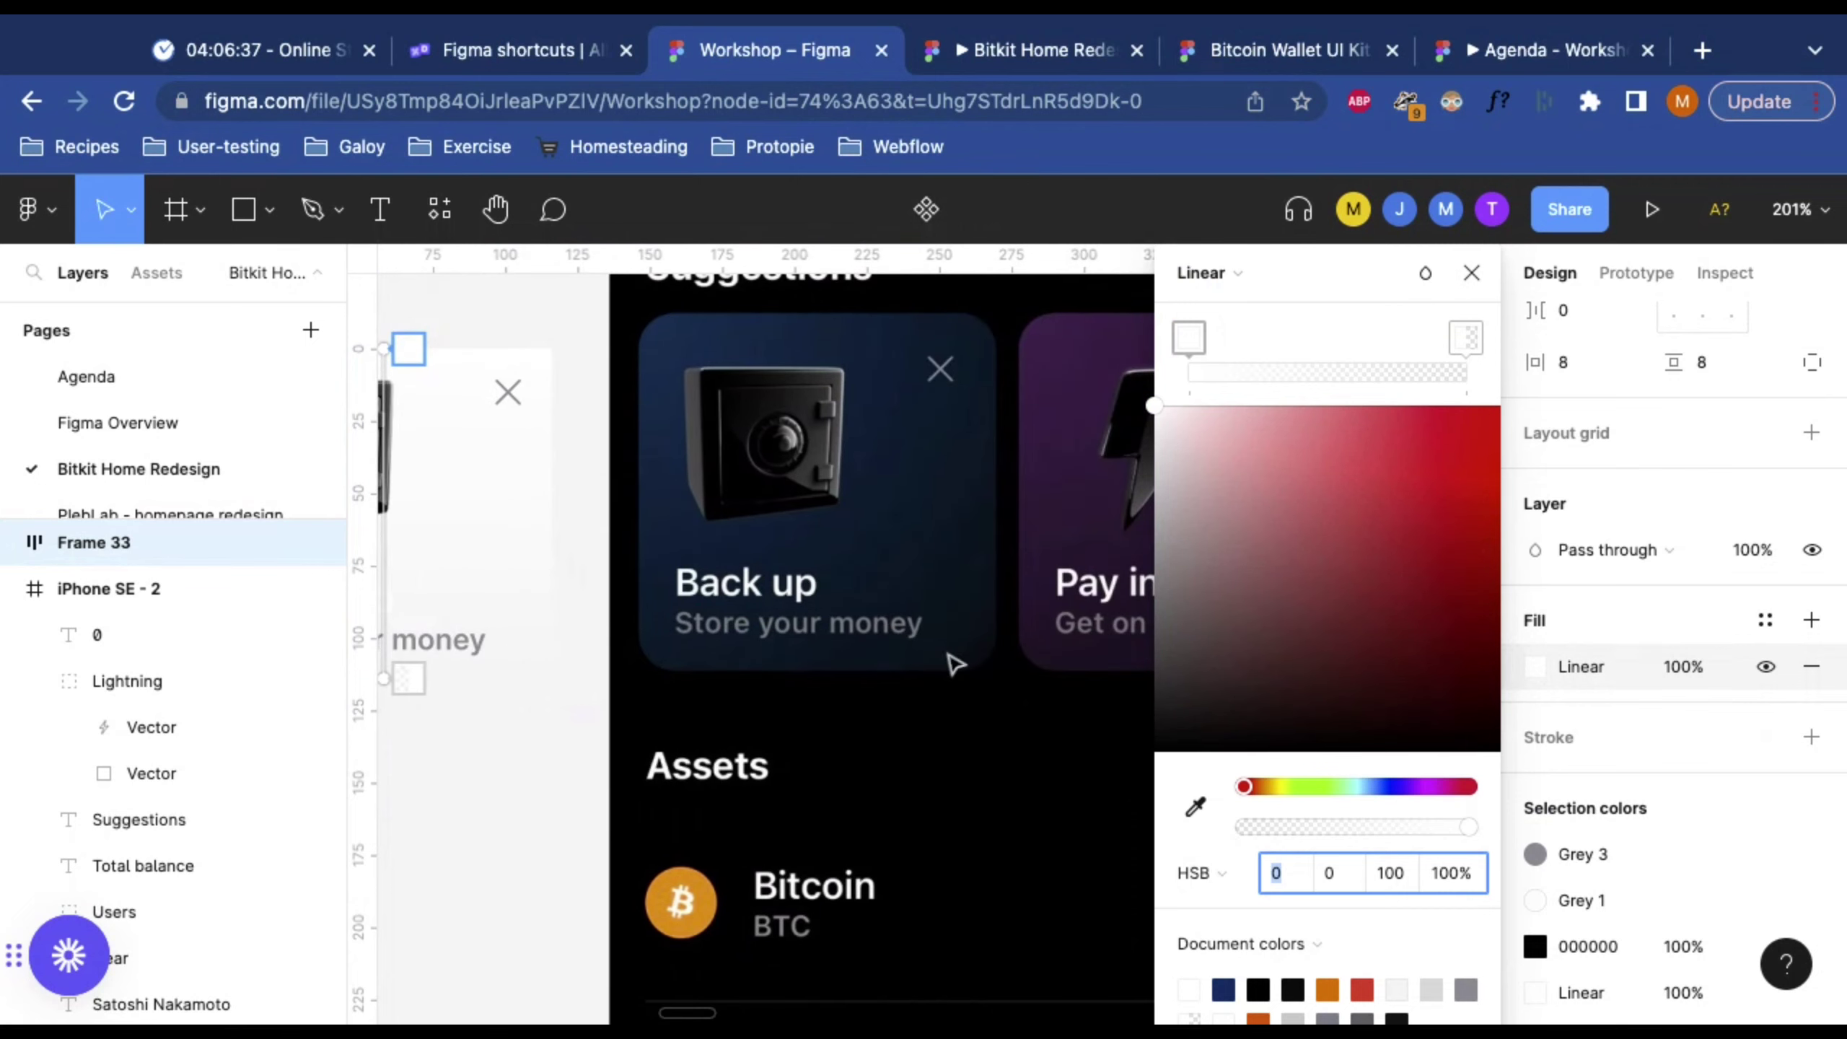
{"action": "scroll", "coordinate": [949, 659], "scroll_direction": "left", "scroll_amount": 5}
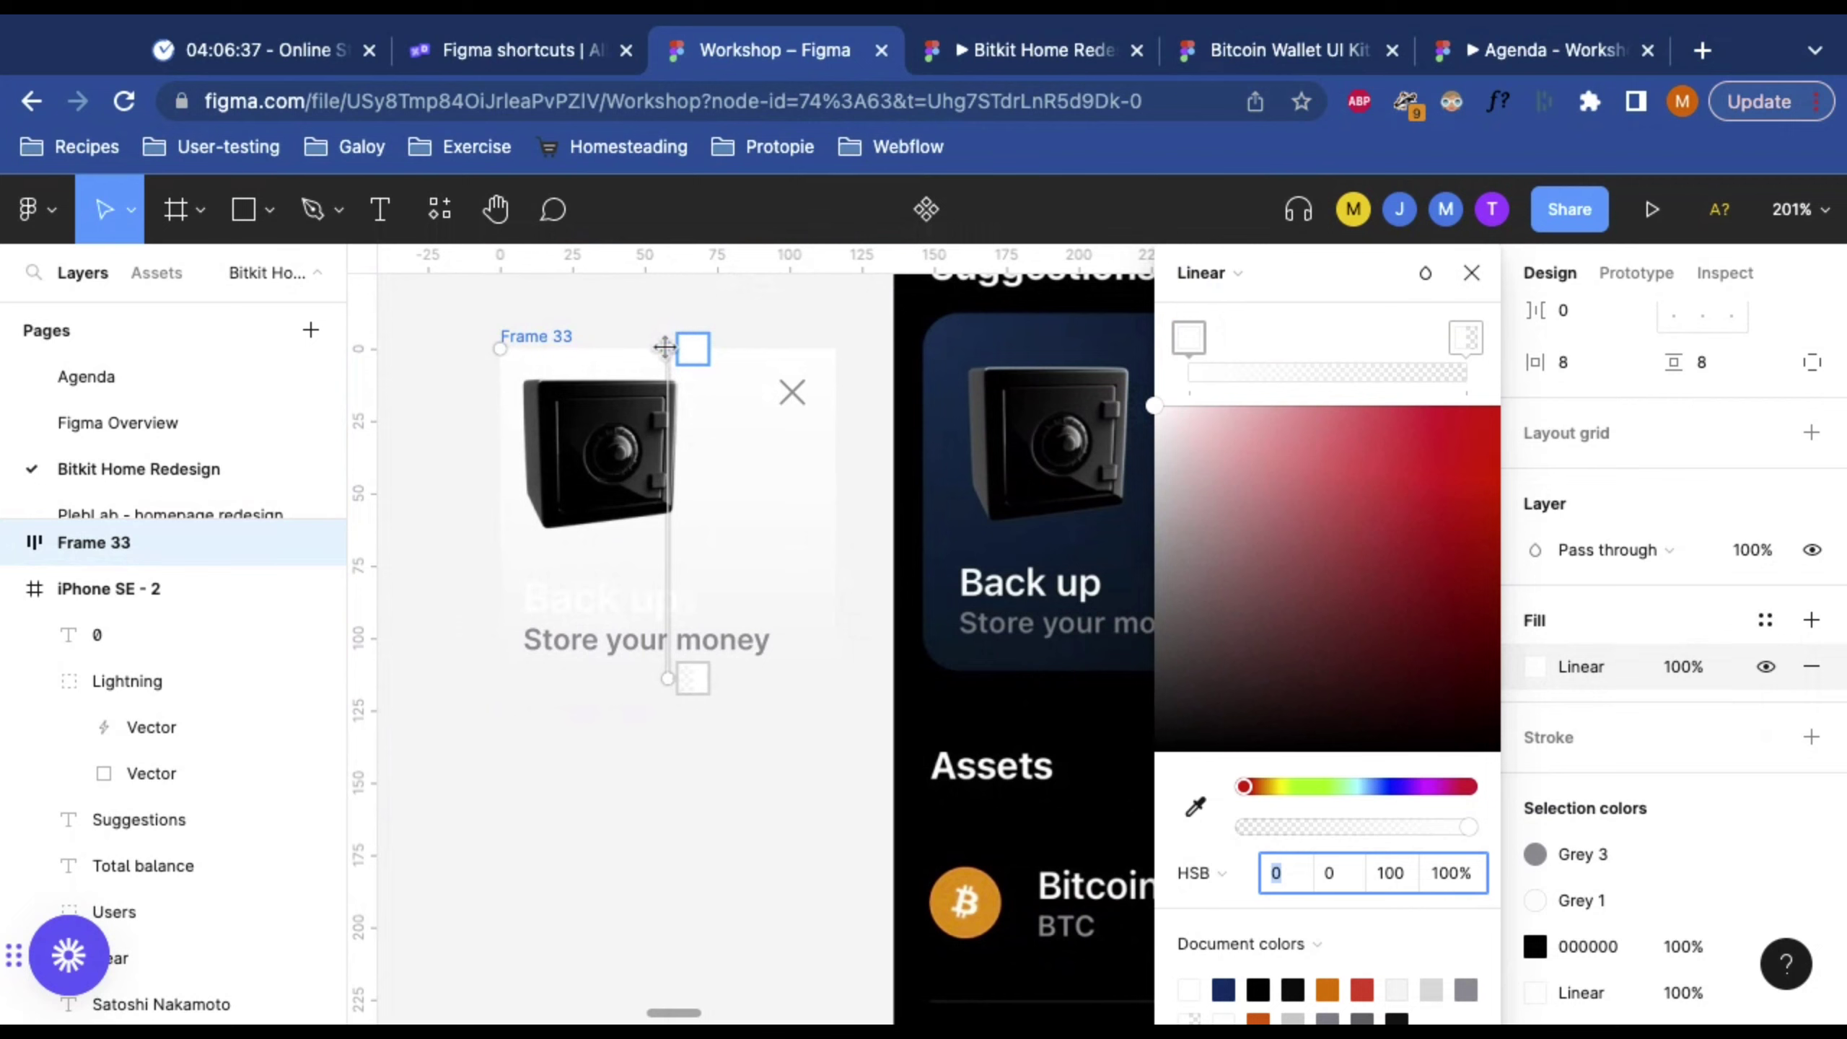
{"action": "left_click_drag", "start_coordinate": [668, 347], "coordinate": [499, 513]}
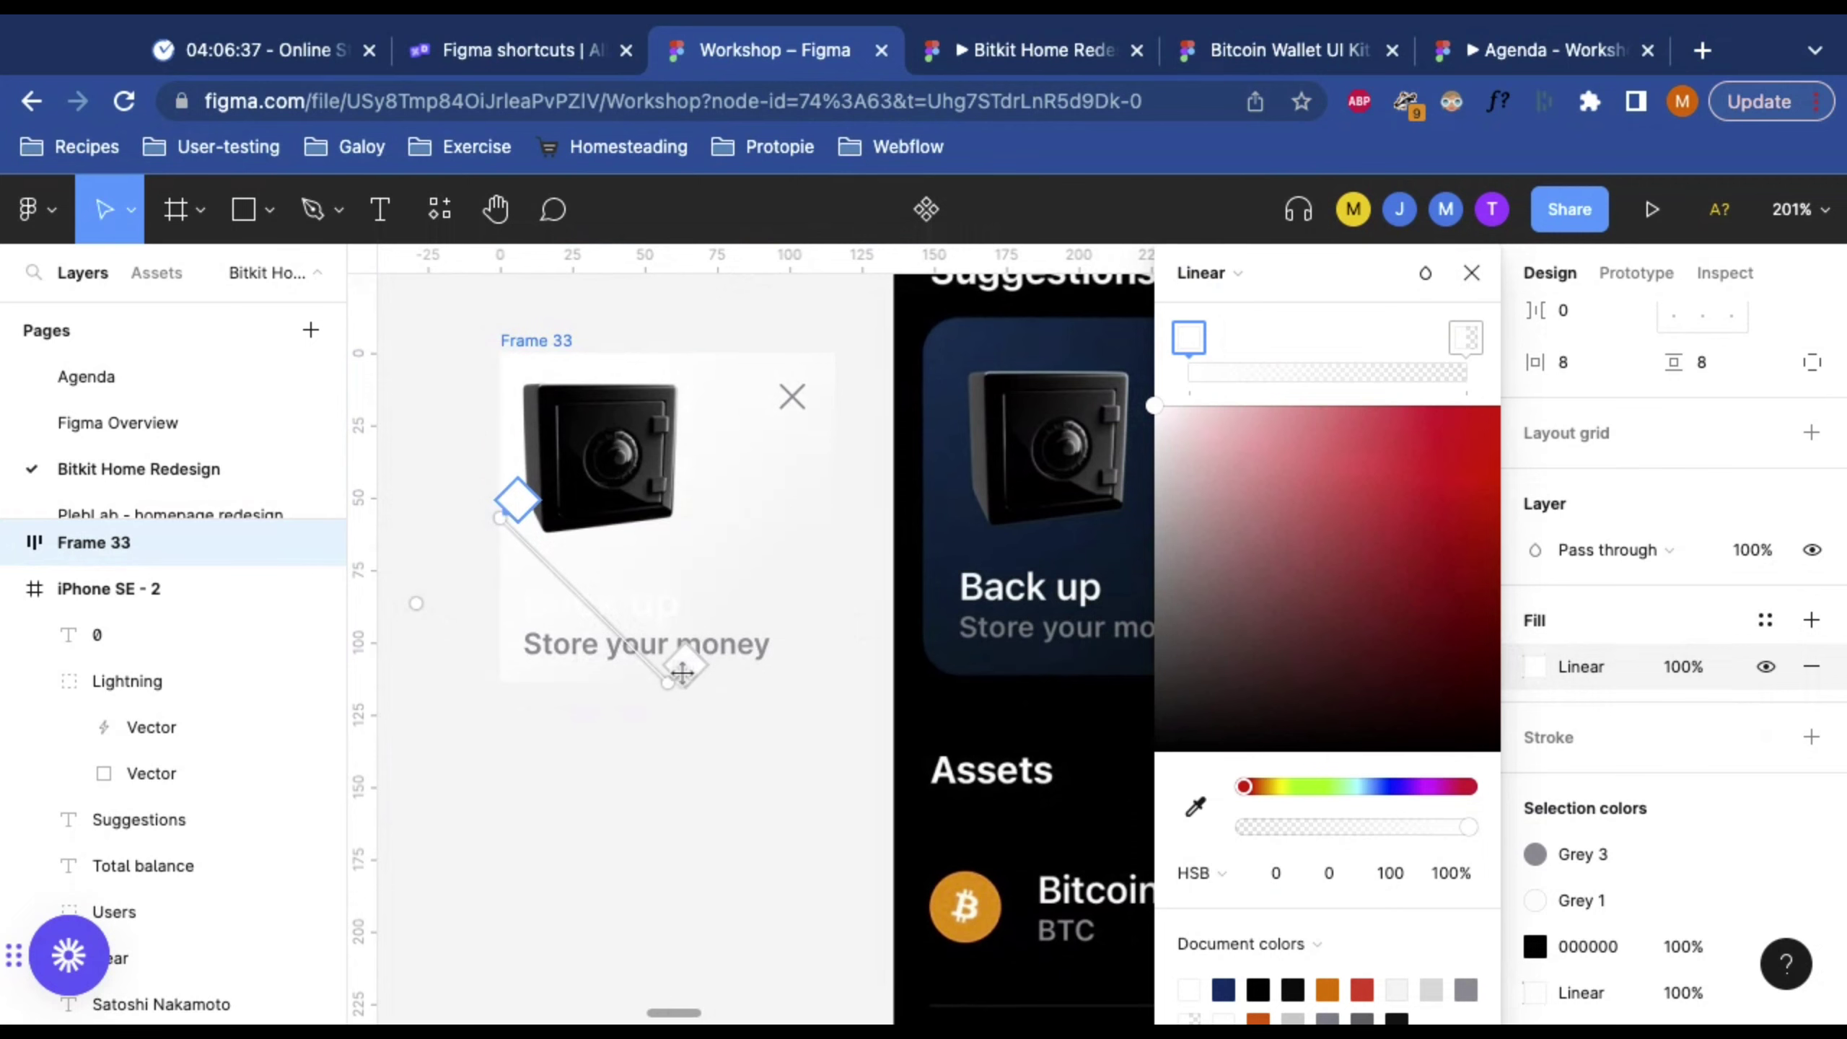
{"action": "left_click_drag", "start_coordinate": [673, 677], "coordinate": [857, 518]}
{"action": "scroll", "coordinate": [884, 708], "scroll_direction": "right", "scroll_amount": 3}
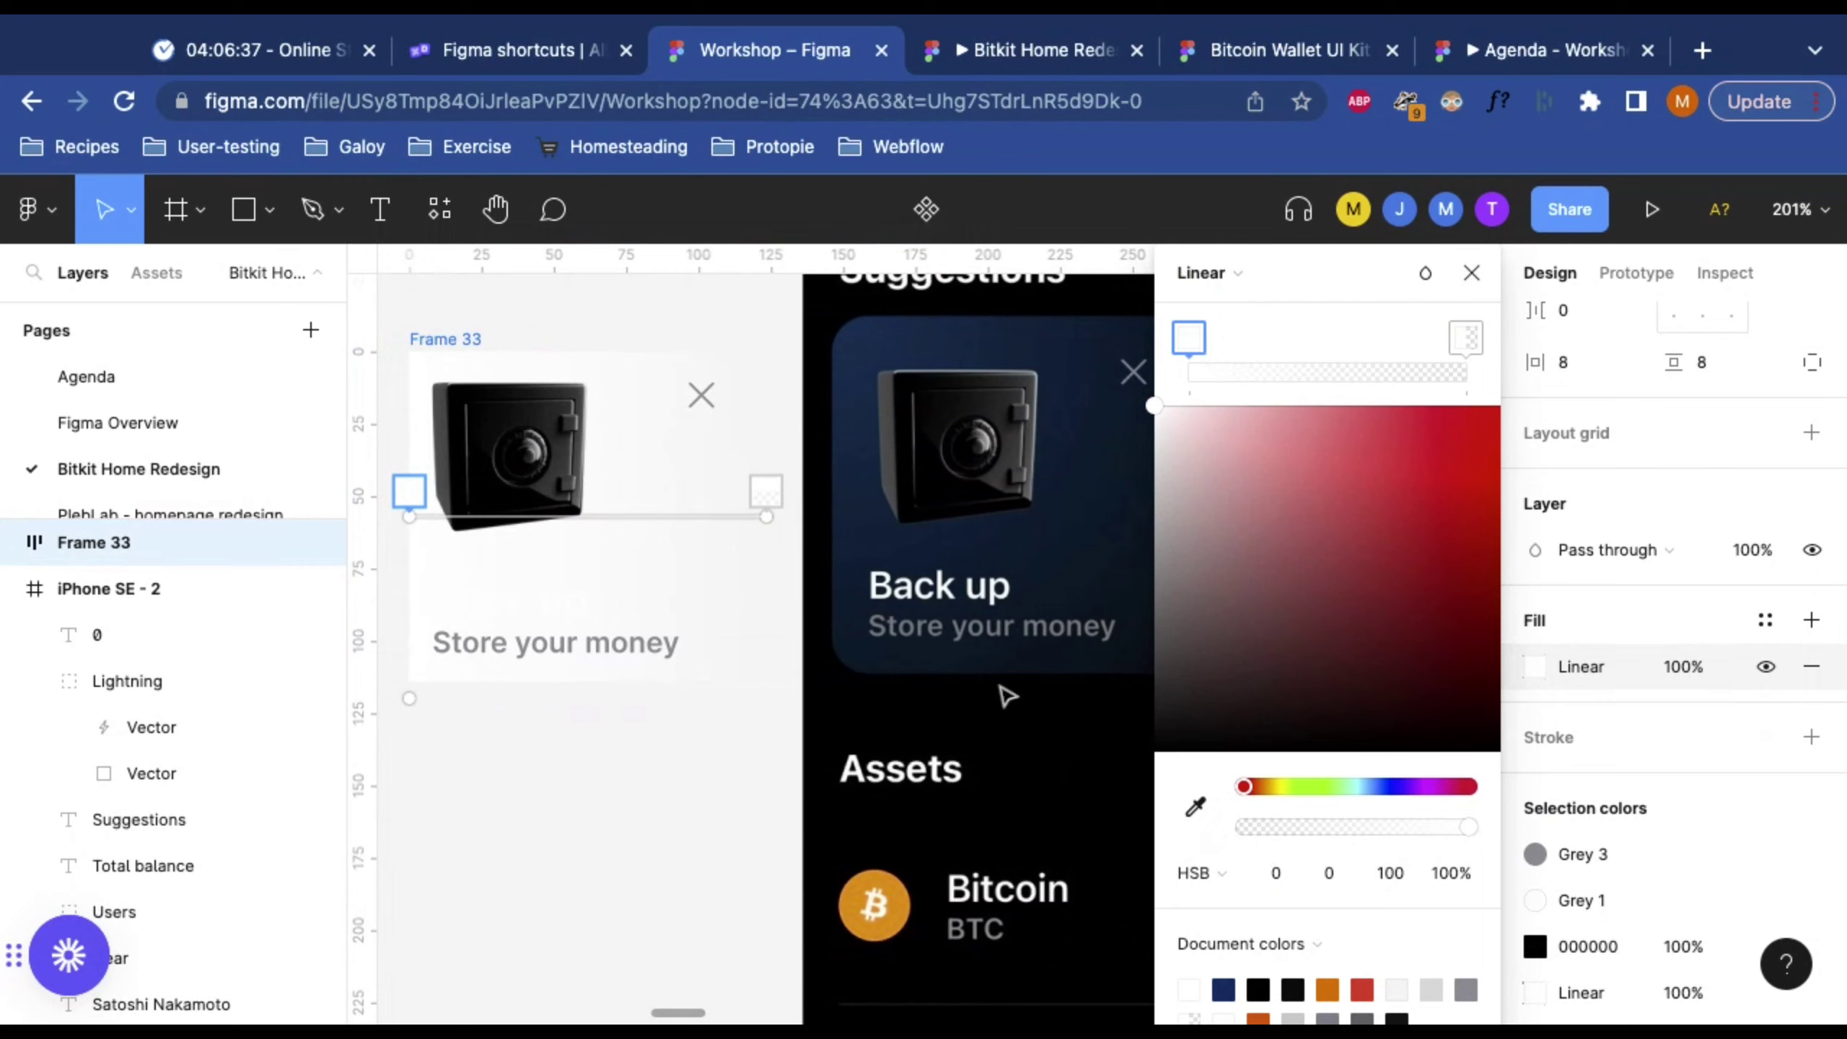
{"action": "key", "text": "i"}
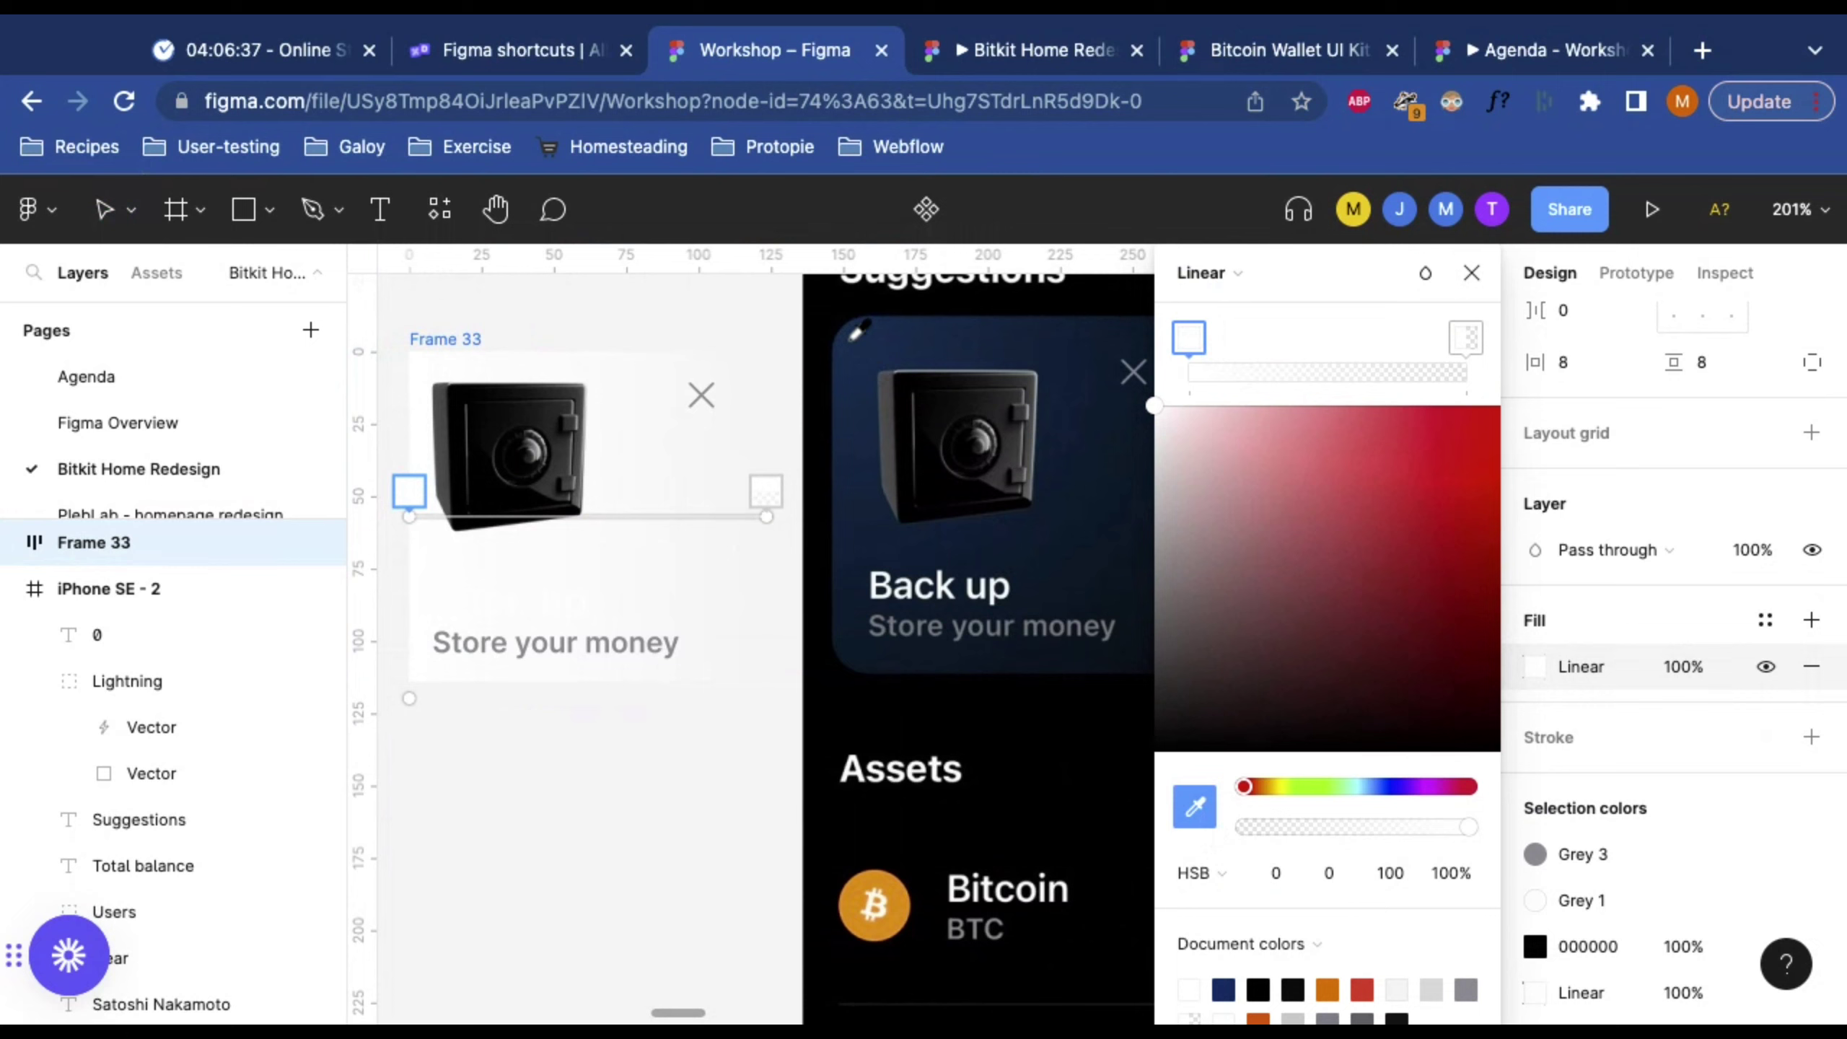
Step: Fill the start stop with the Back up card's dark blue and make the end stop 100% opaque
{"action": "left_click", "coordinate": [858, 342]}
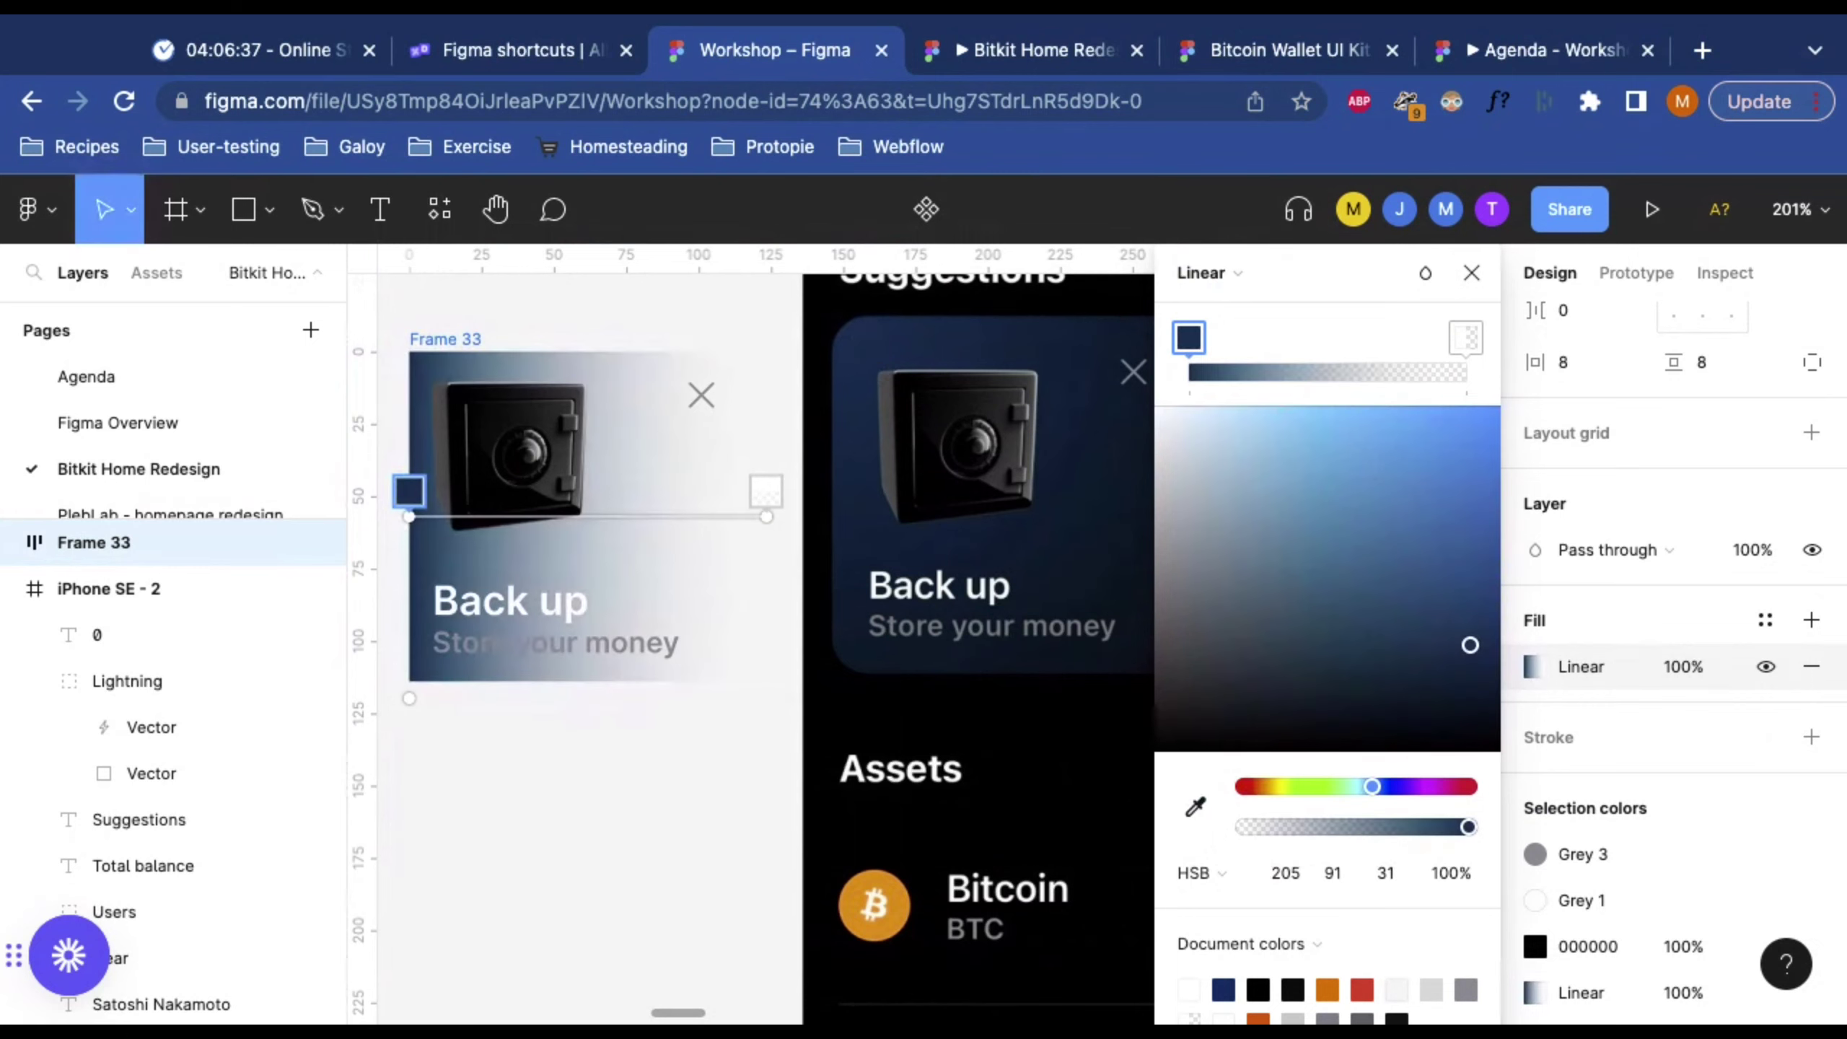
{"action": "left_click", "coordinate": [1469, 339]}
{"action": "scroll", "coordinate": [1004, 515], "scroll_direction": "right", "scroll_amount": 3}
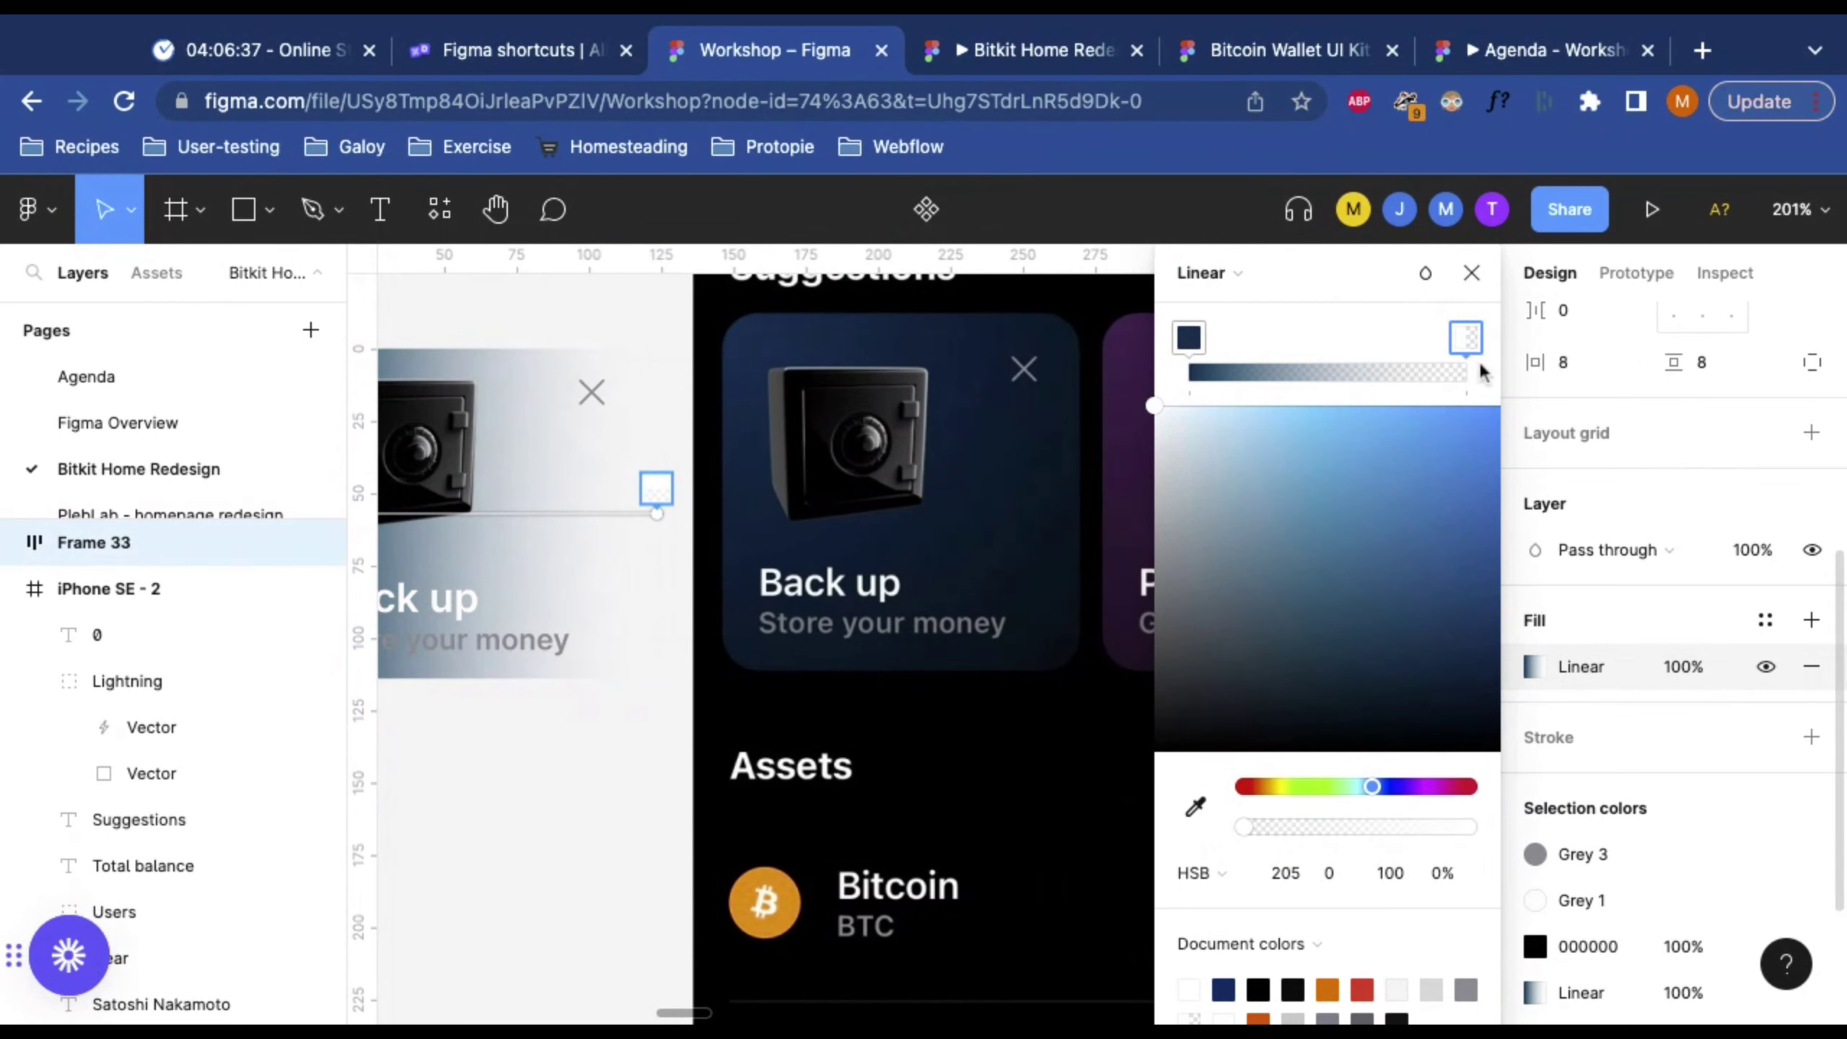
{"action": "scroll", "coordinate": [749, 430], "scroll_direction": "left", "scroll_amount": 4}
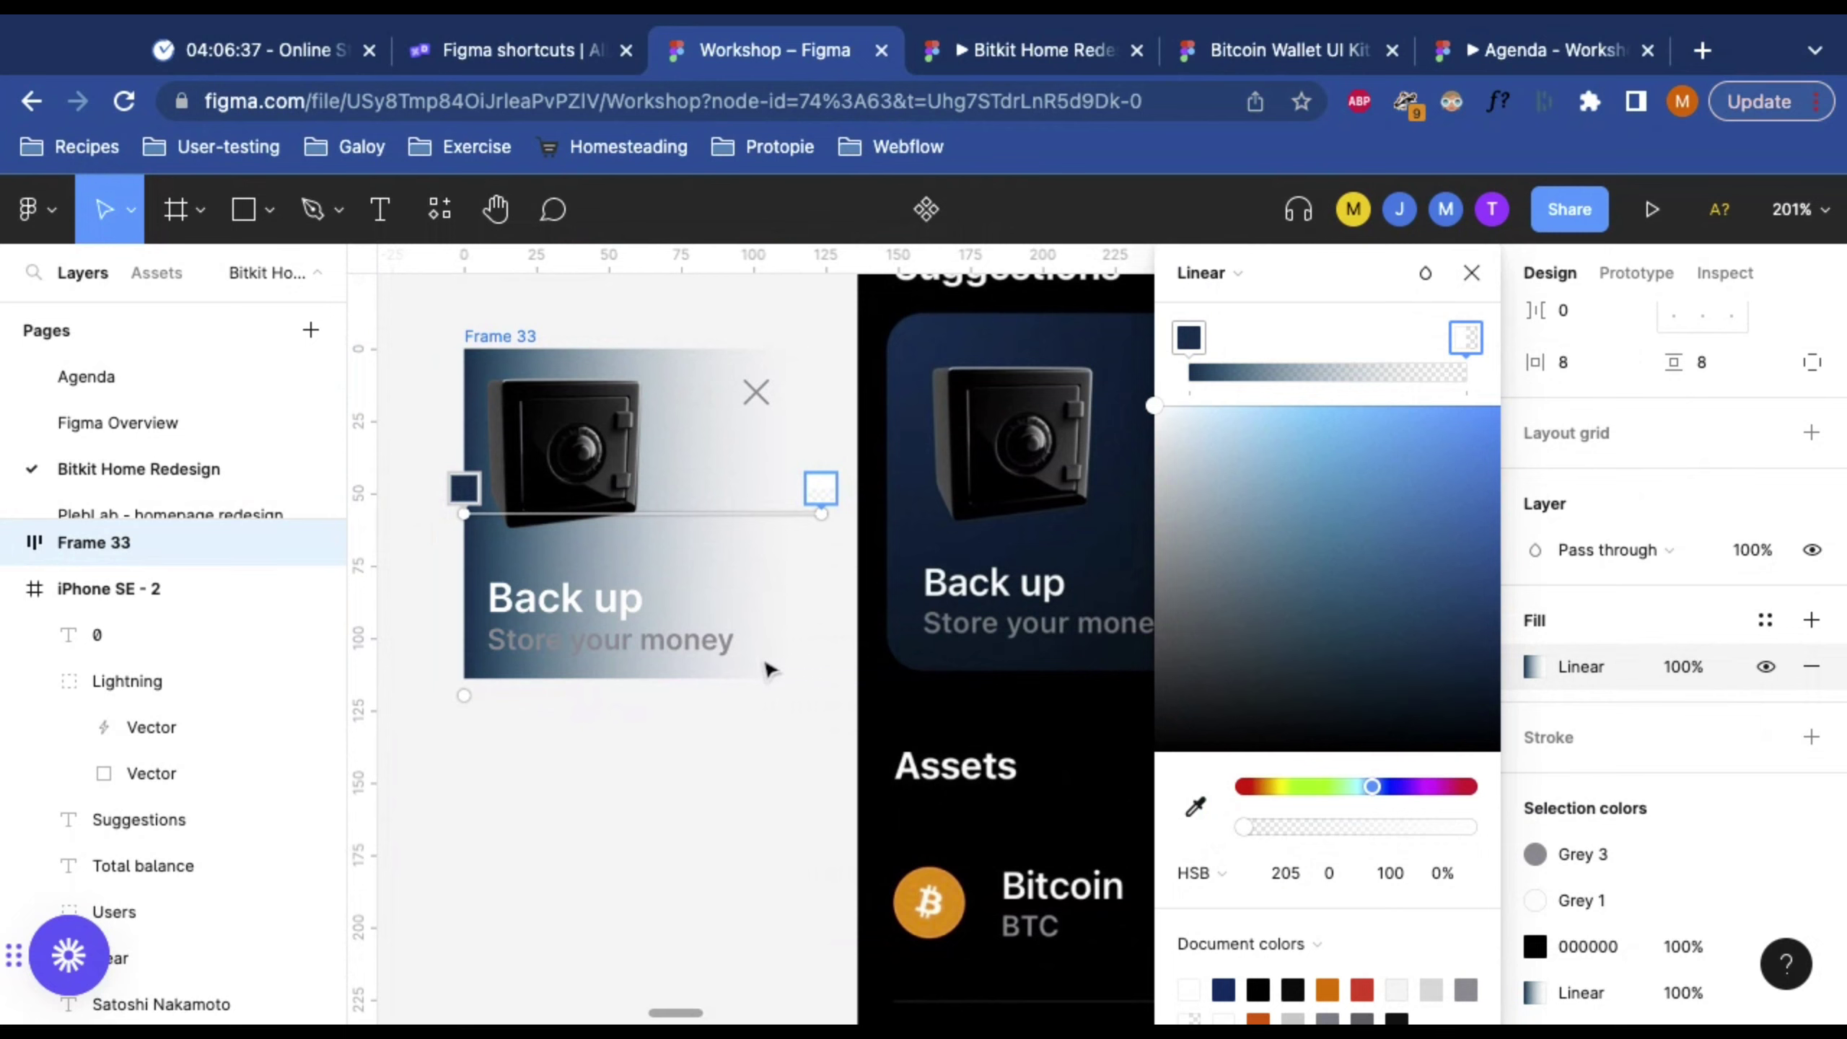
{"action": "left_click", "coordinate": [1449, 877]}
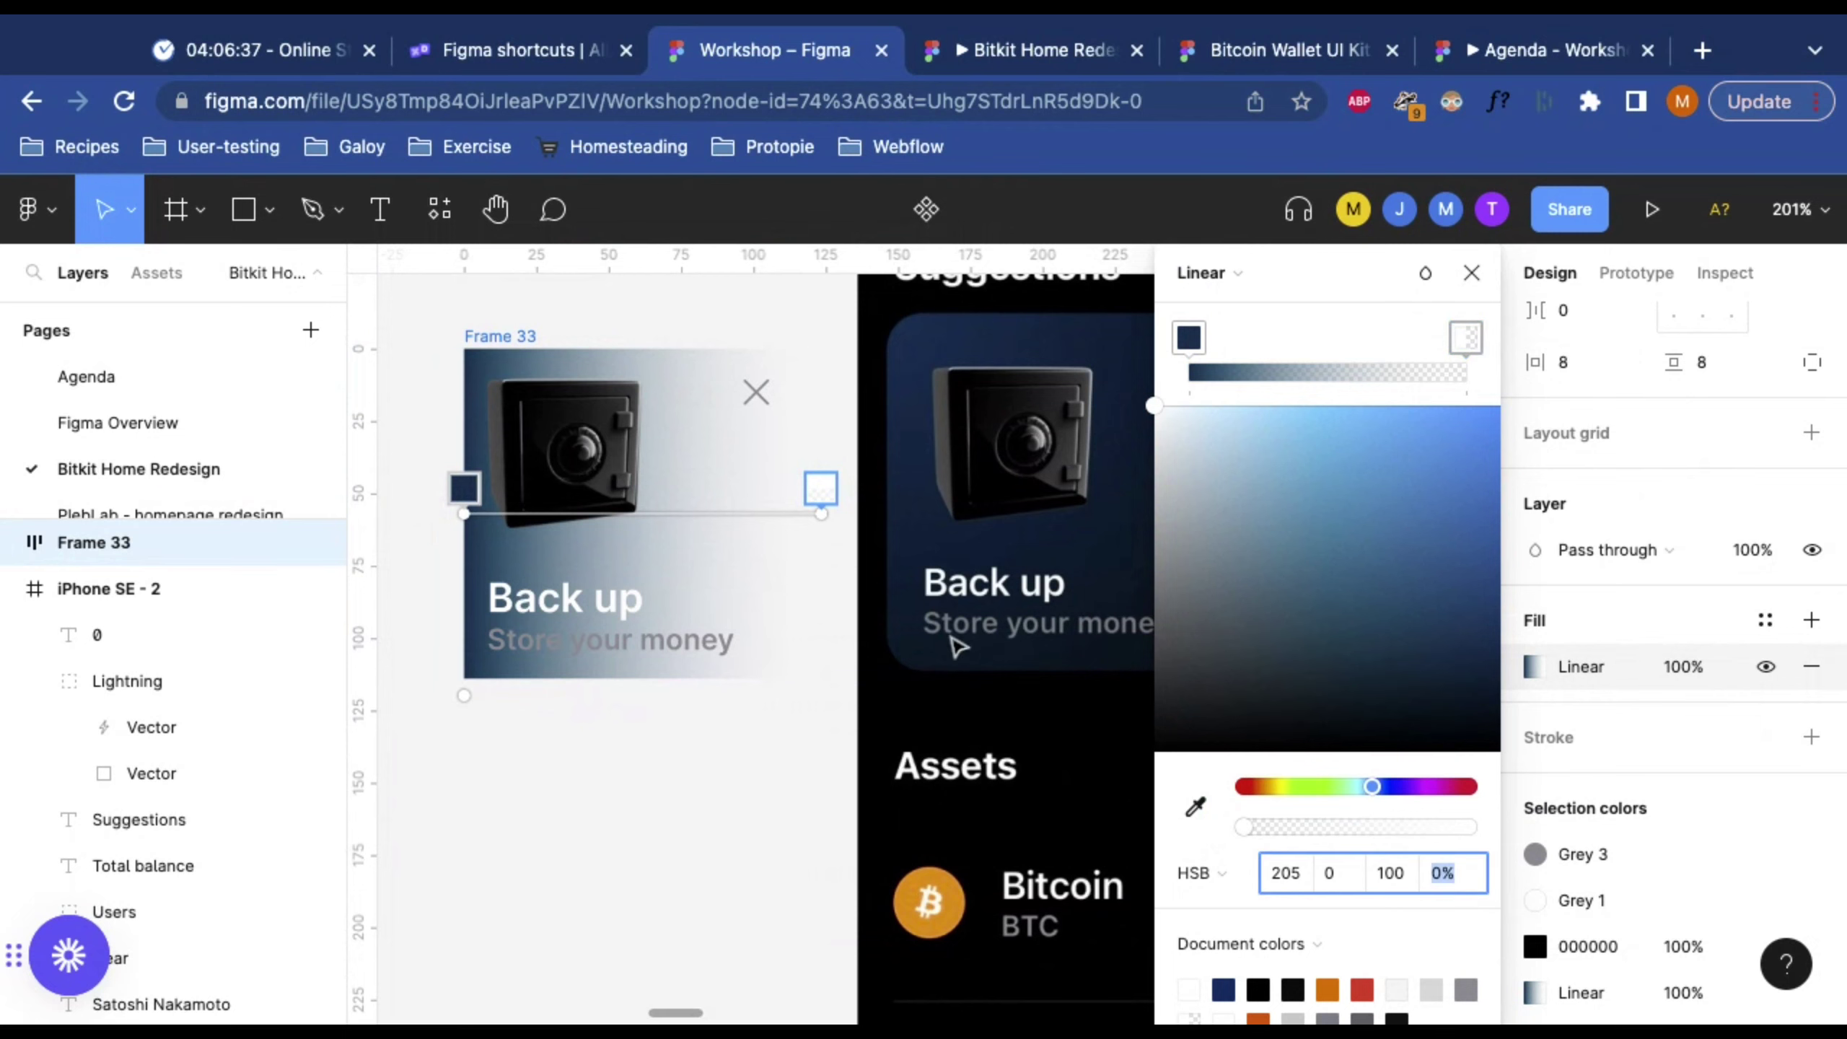
{"action": "scroll", "coordinate": [957, 646], "scroll_direction": "right", "scroll_amount": 5}
{"action": "scroll", "coordinate": [975, 518], "scroll_direction": "left", "scroll_amount": 5}
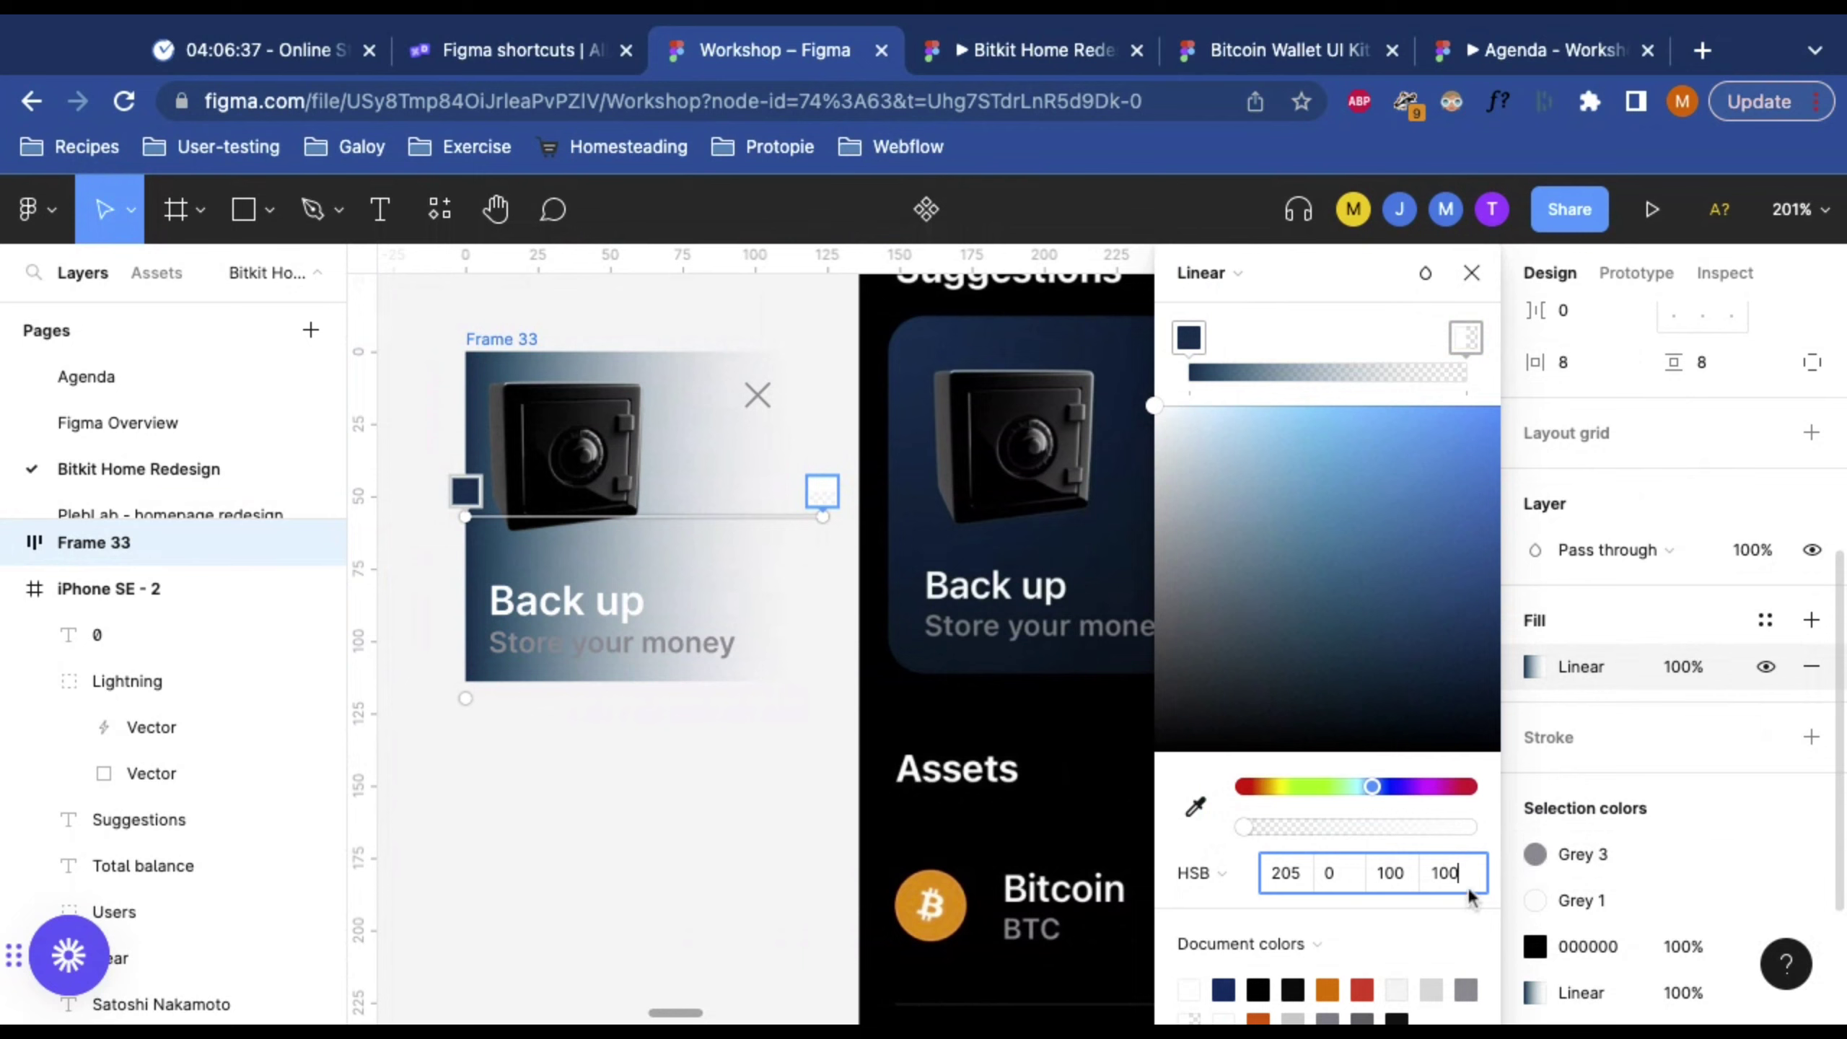
{"action": "left_click", "coordinate": [1284, 341]}
Step: Move the end stop to the gradient's end and give it a darker navy sampled from the card
{"action": "left_click_drag", "start_coordinate": [1277, 340], "coordinate": [1466, 339]}
{"action": "scroll", "coordinate": [886, 481], "scroll_direction": "right", "scroll_amount": 3}
{"action": "scroll", "coordinate": [887, 481], "scroll_direction": "down", "scroll_amount": 1}
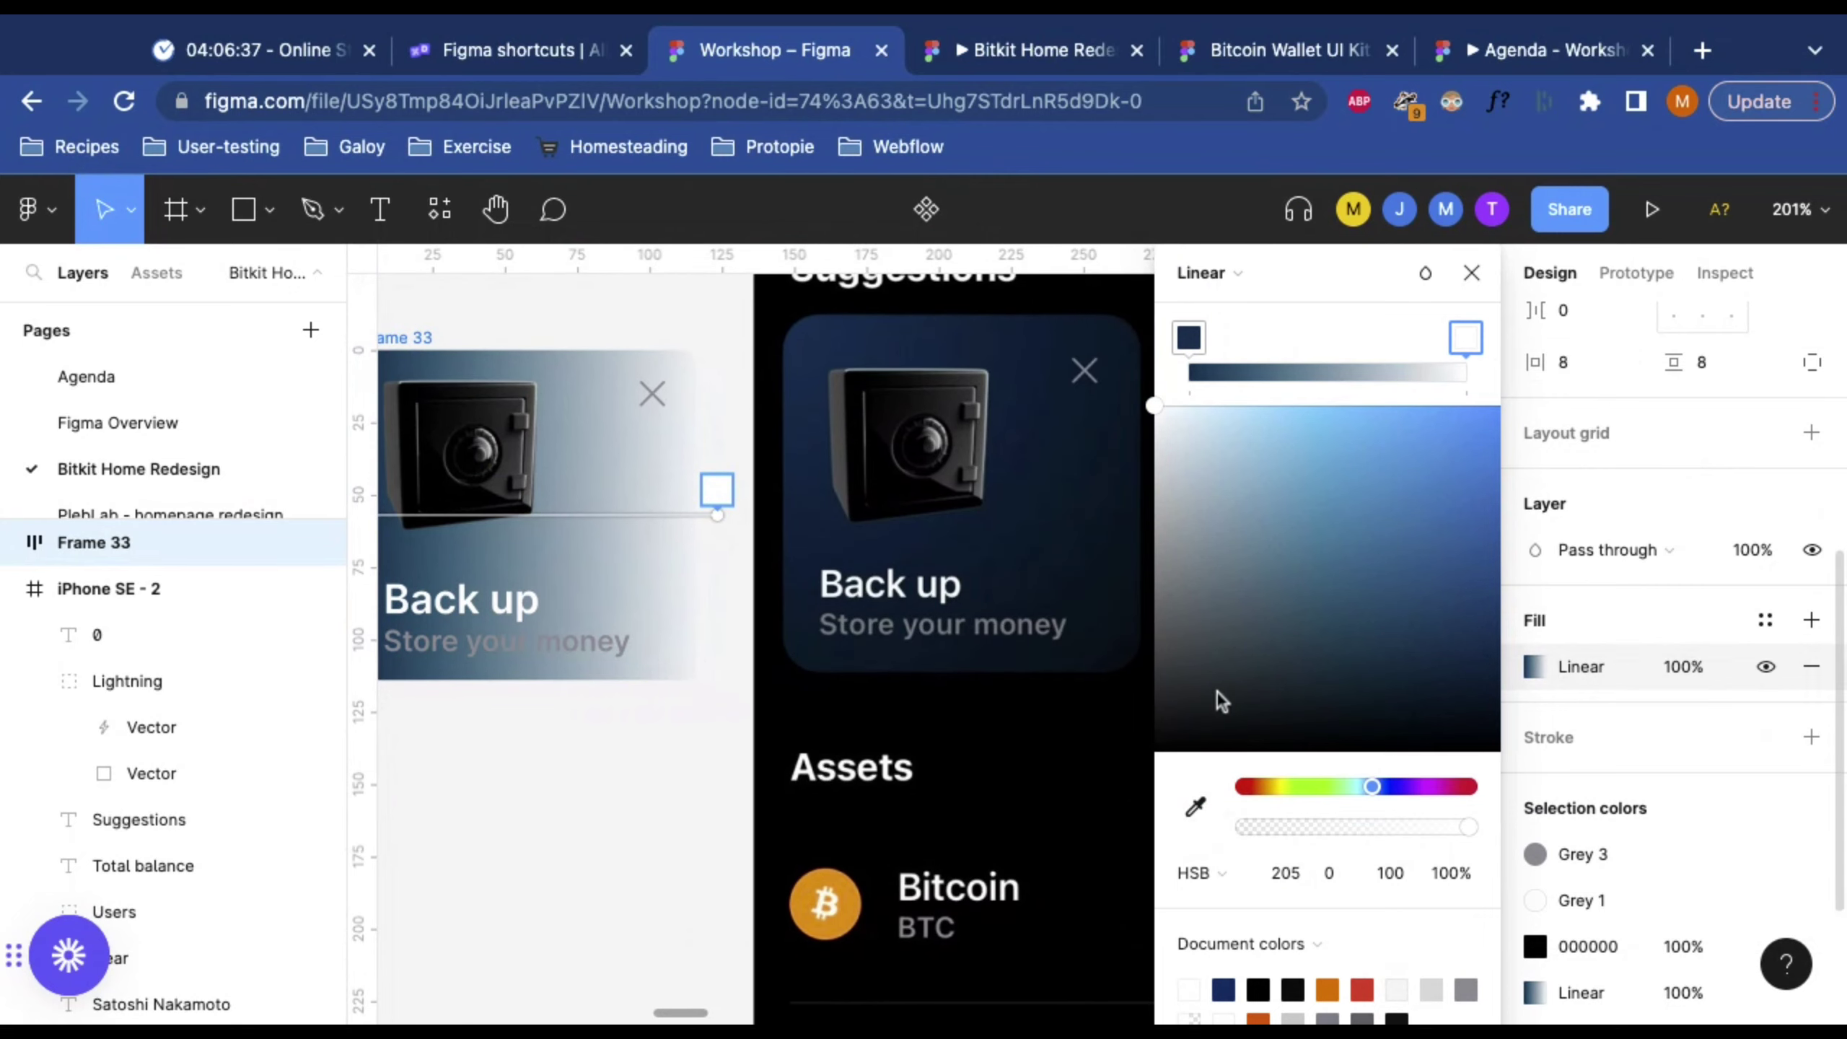
{"action": "key", "text": "i"}
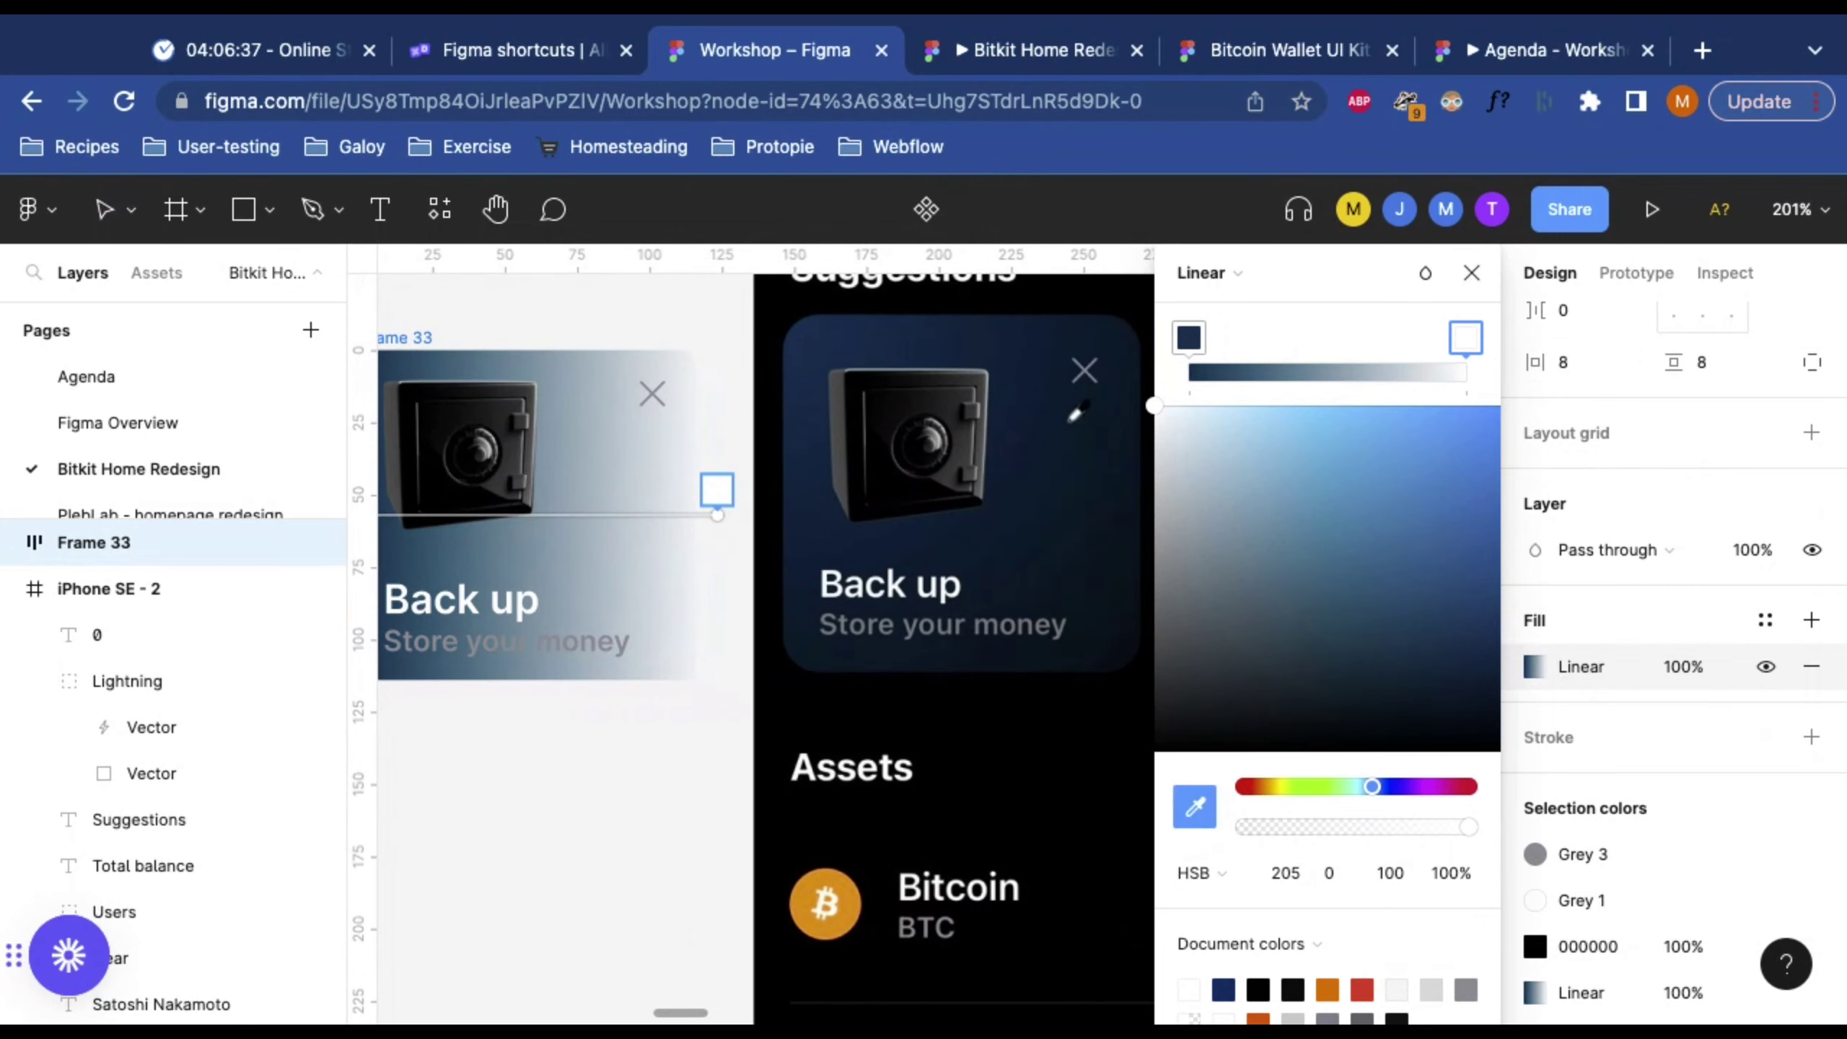
{"action": "left_click", "coordinate": [1129, 456]}
{"action": "scroll", "coordinate": [680, 586], "scroll_direction": "left", "scroll_amount": 2}
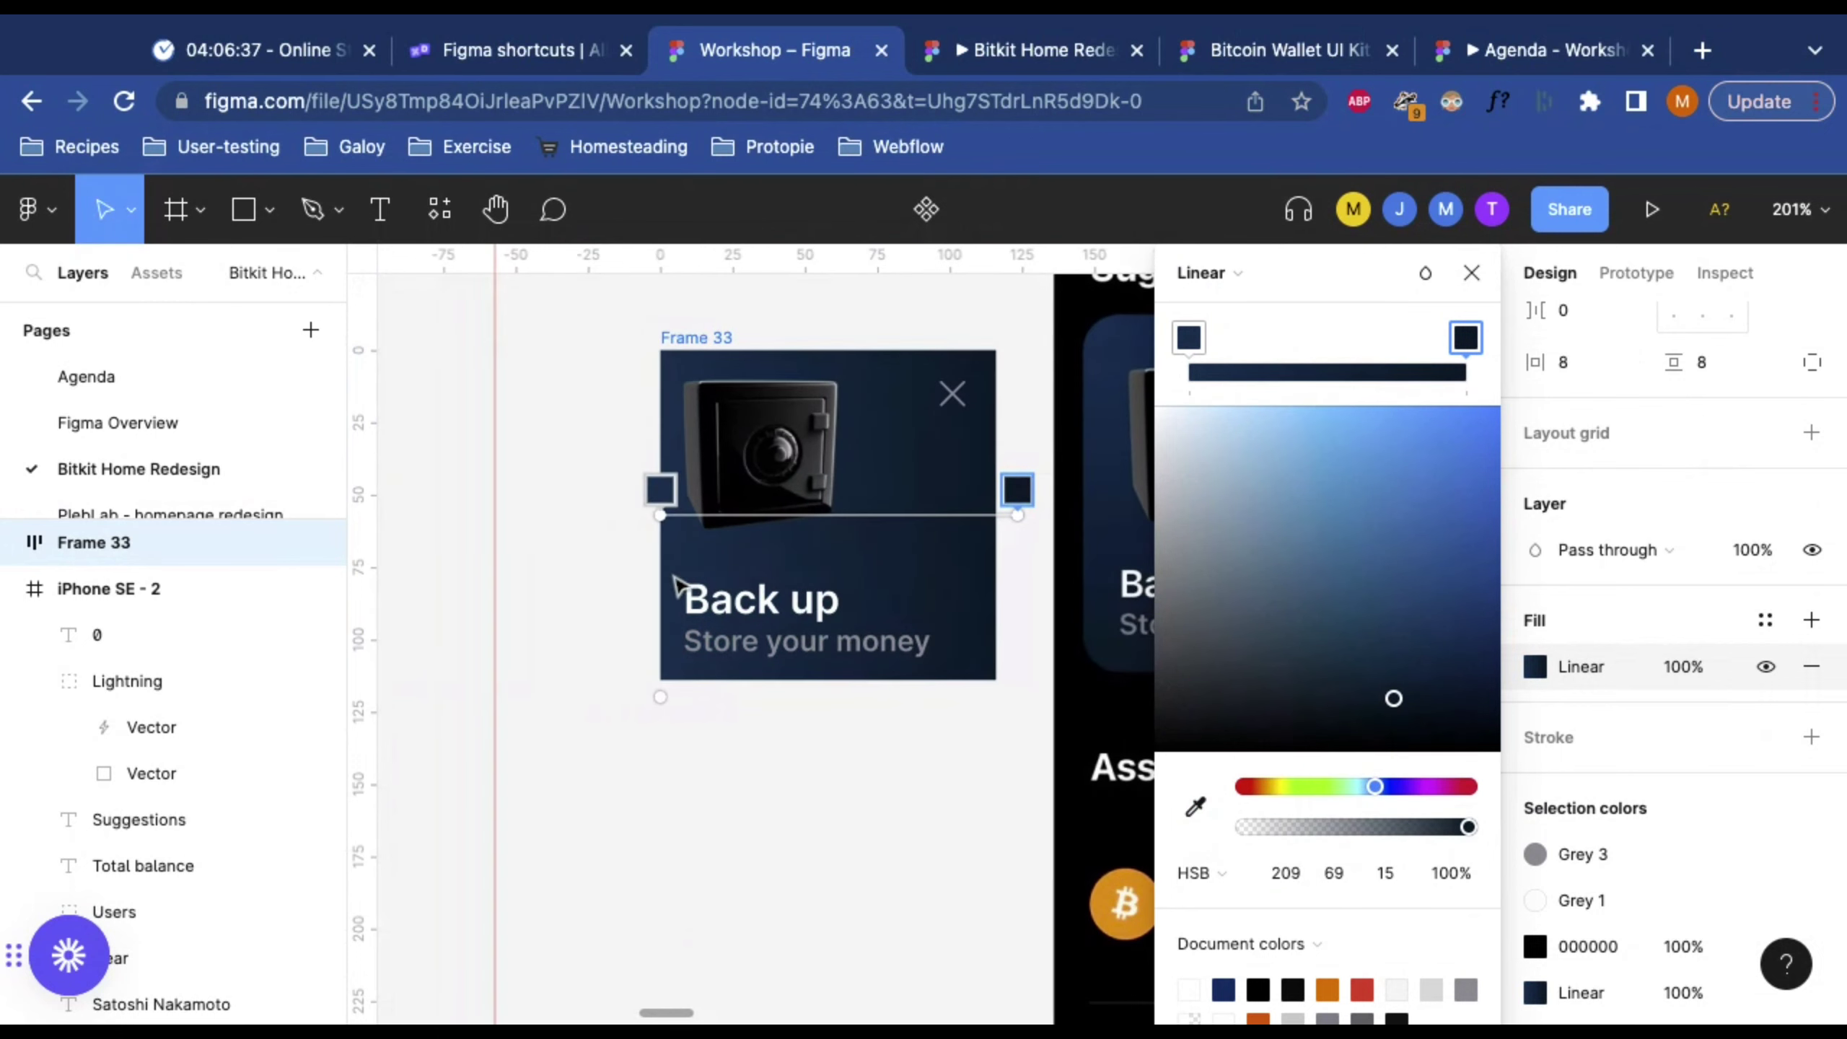
{"action": "left_click", "coordinate": [1195, 805]}
{"action": "scroll", "coordinate": [985, 640], "scroll_direction": "right", "scroll_amount": 5}
{"action": "left_click", "coordinate": [987, 637]}
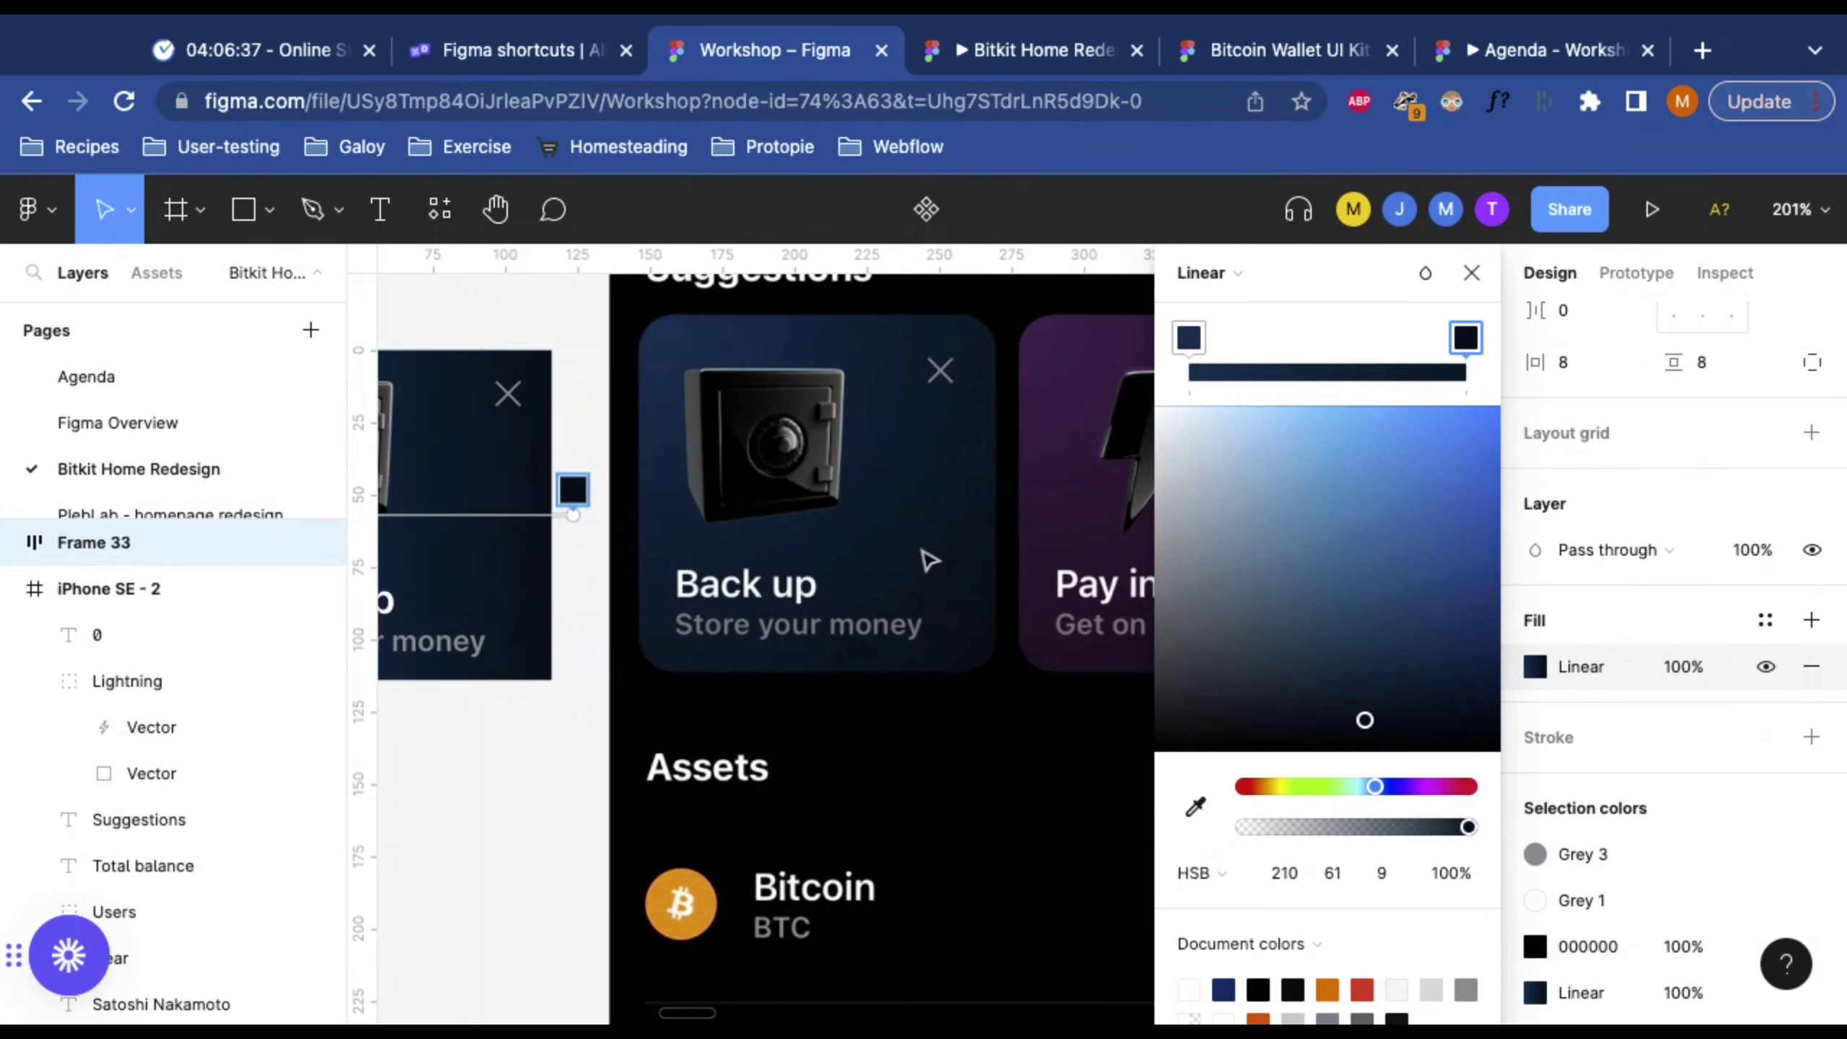
{"action": "scroll", "coordinate": [763, 640], "scroll_direction": "left", "scroll_amount": 8}
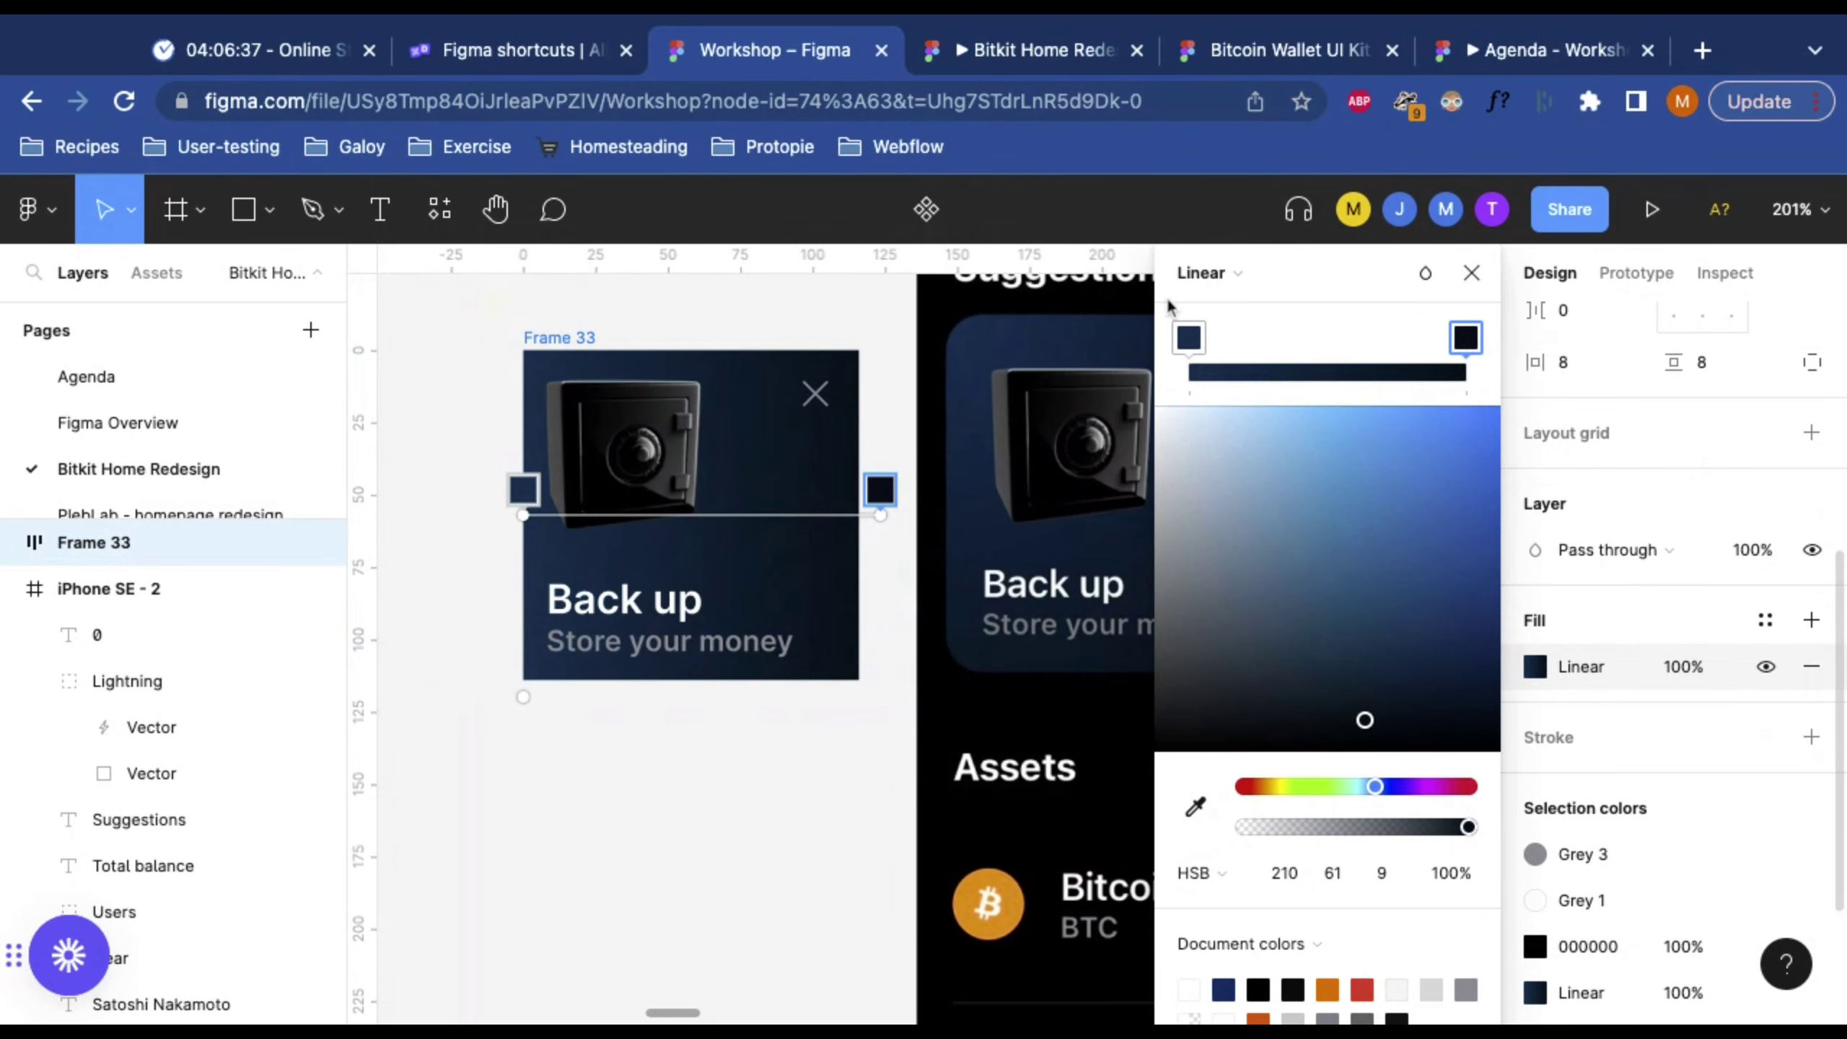
{"action": "left_click", "coordinate": [1471, 273]}
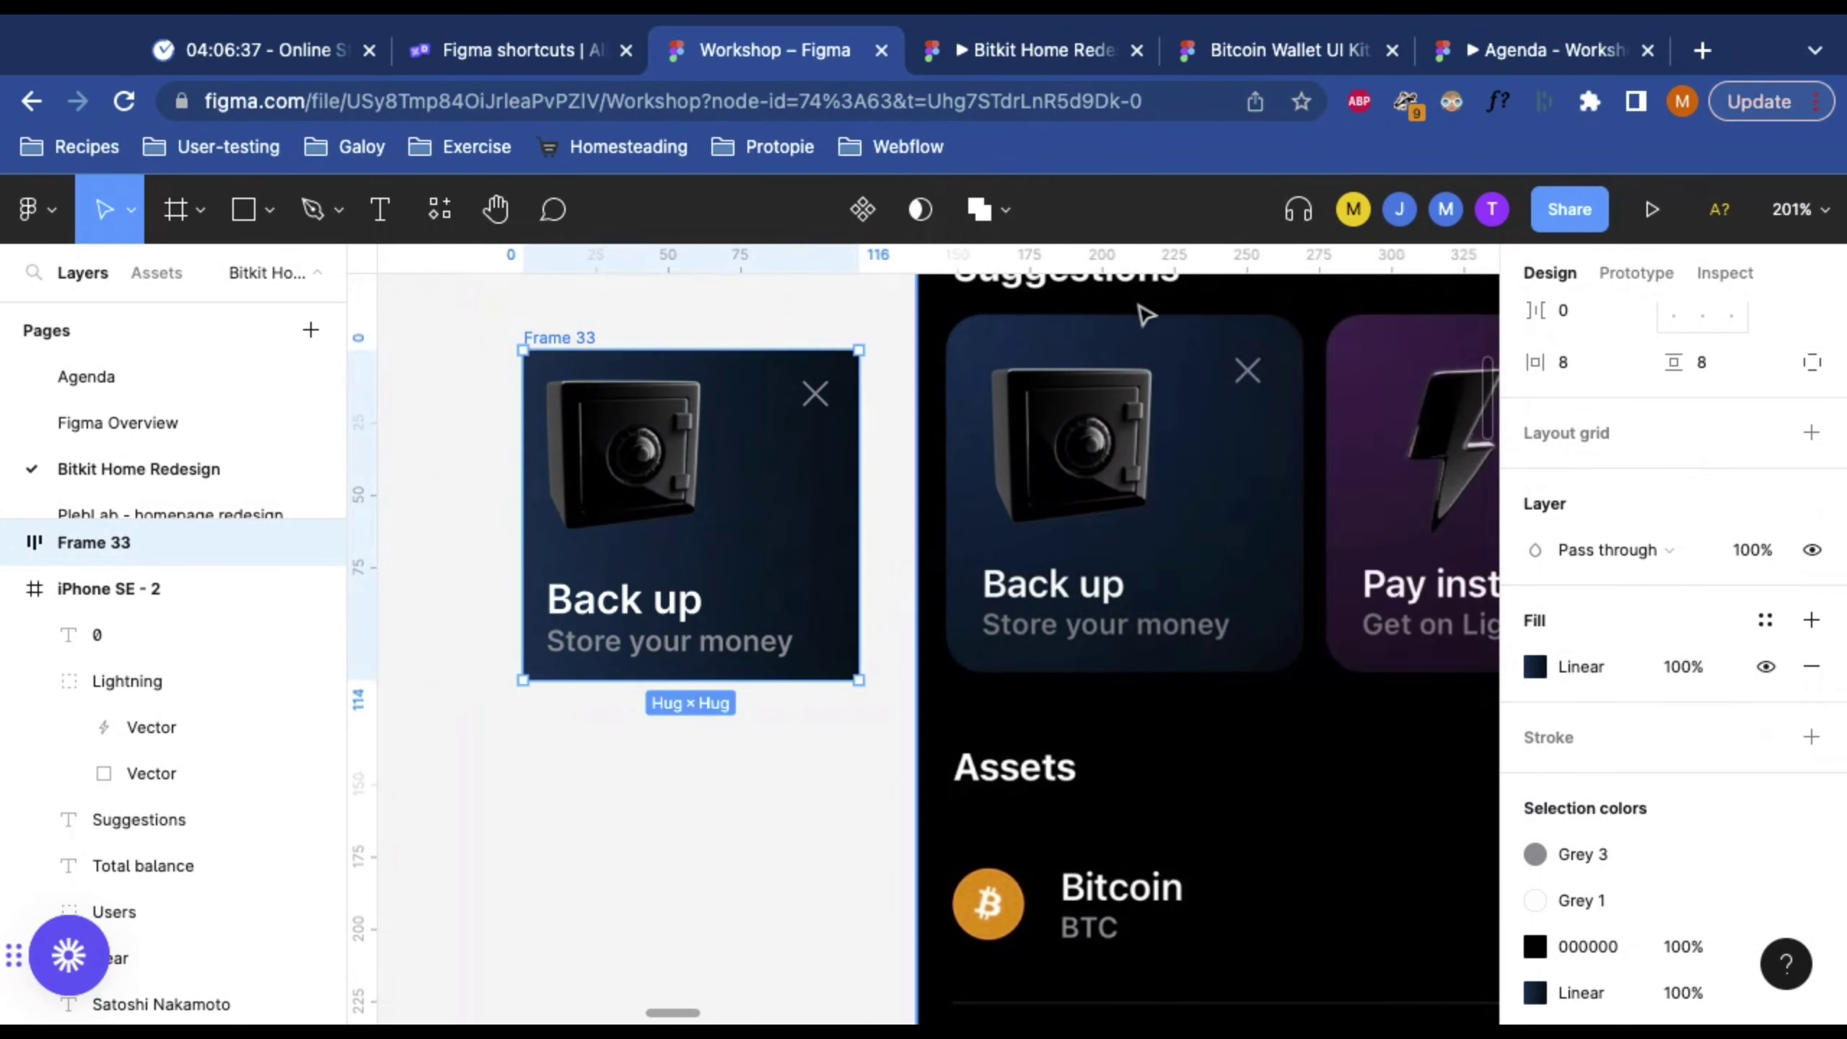
Step: Set Frame 33's corner radius to 8, then change it to 12
{"action": "left_click", "coordinate": [626, 338]}
{"action": "scroll", "coordinate": [742, 527], "scroll_direction": "up", "scroll_amount": 2}
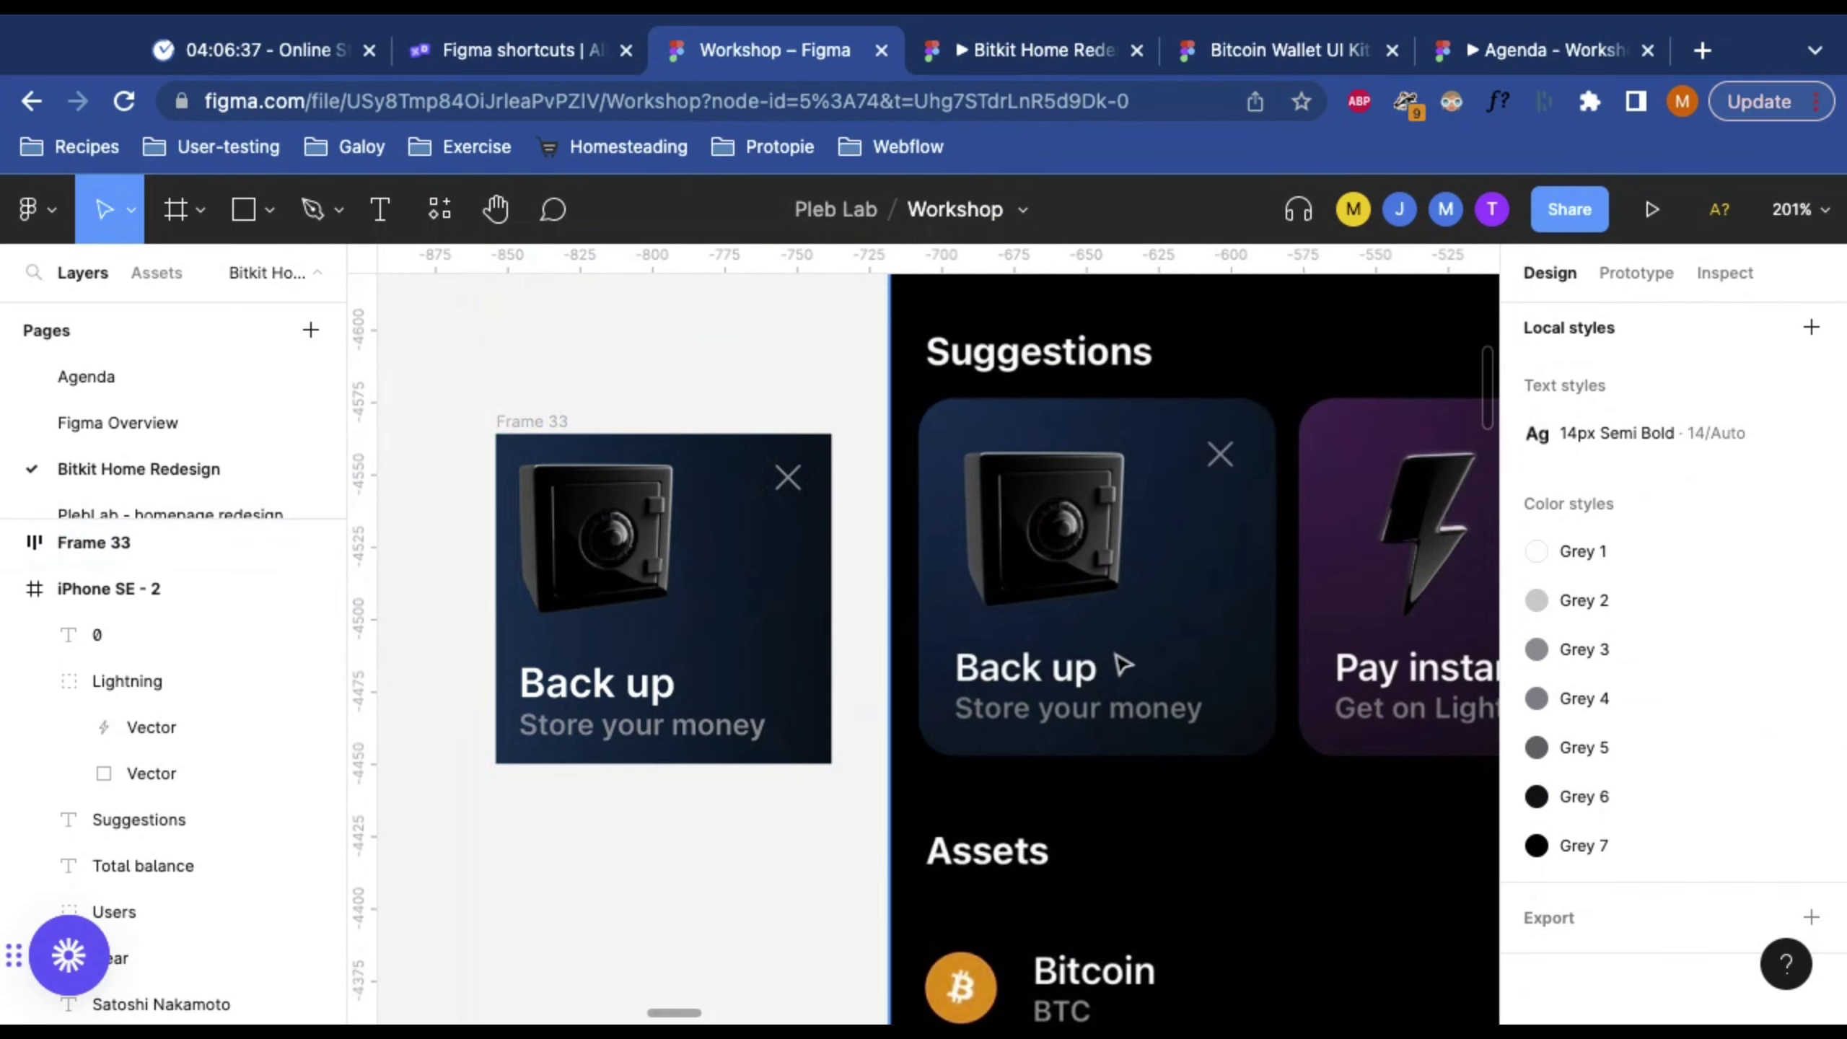
{"action": "left_click", "coordinate": [515, 423]}
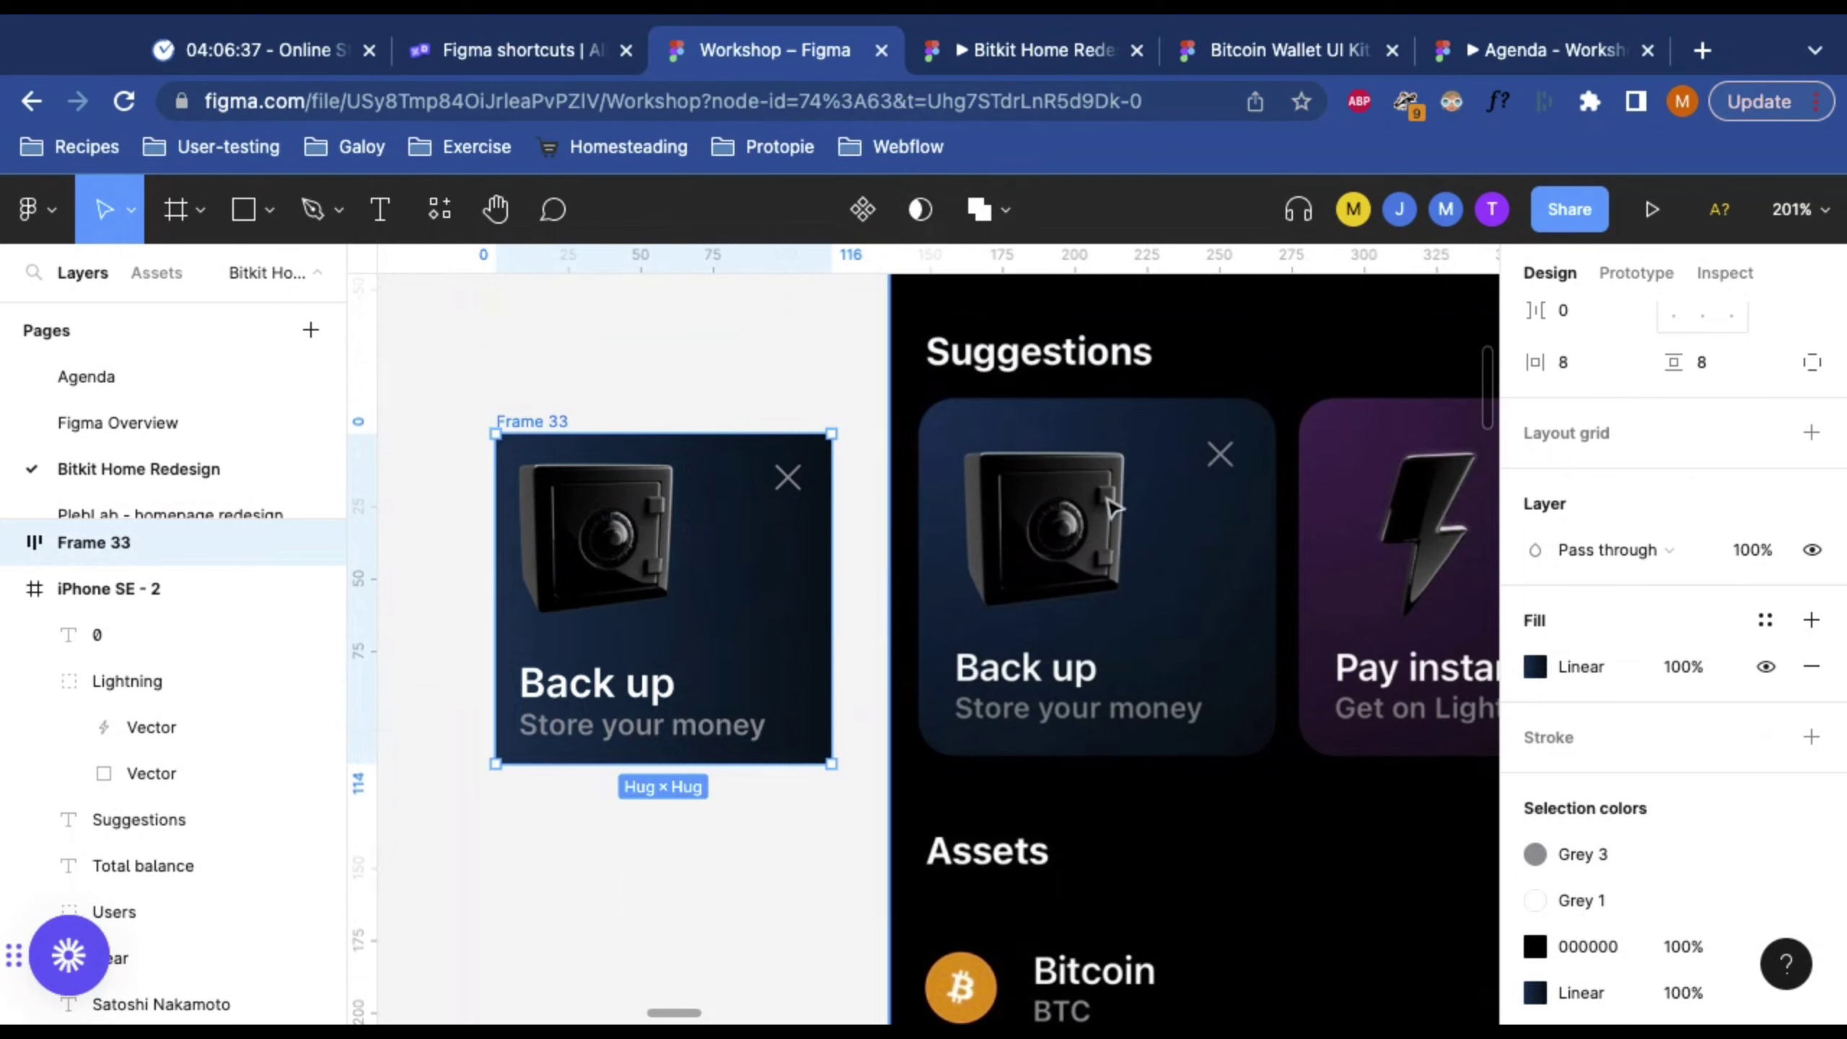
{"action": "scroll", "coordinate": [1715, 668], "scroll_direction": "up", "scroll_amount": 5}
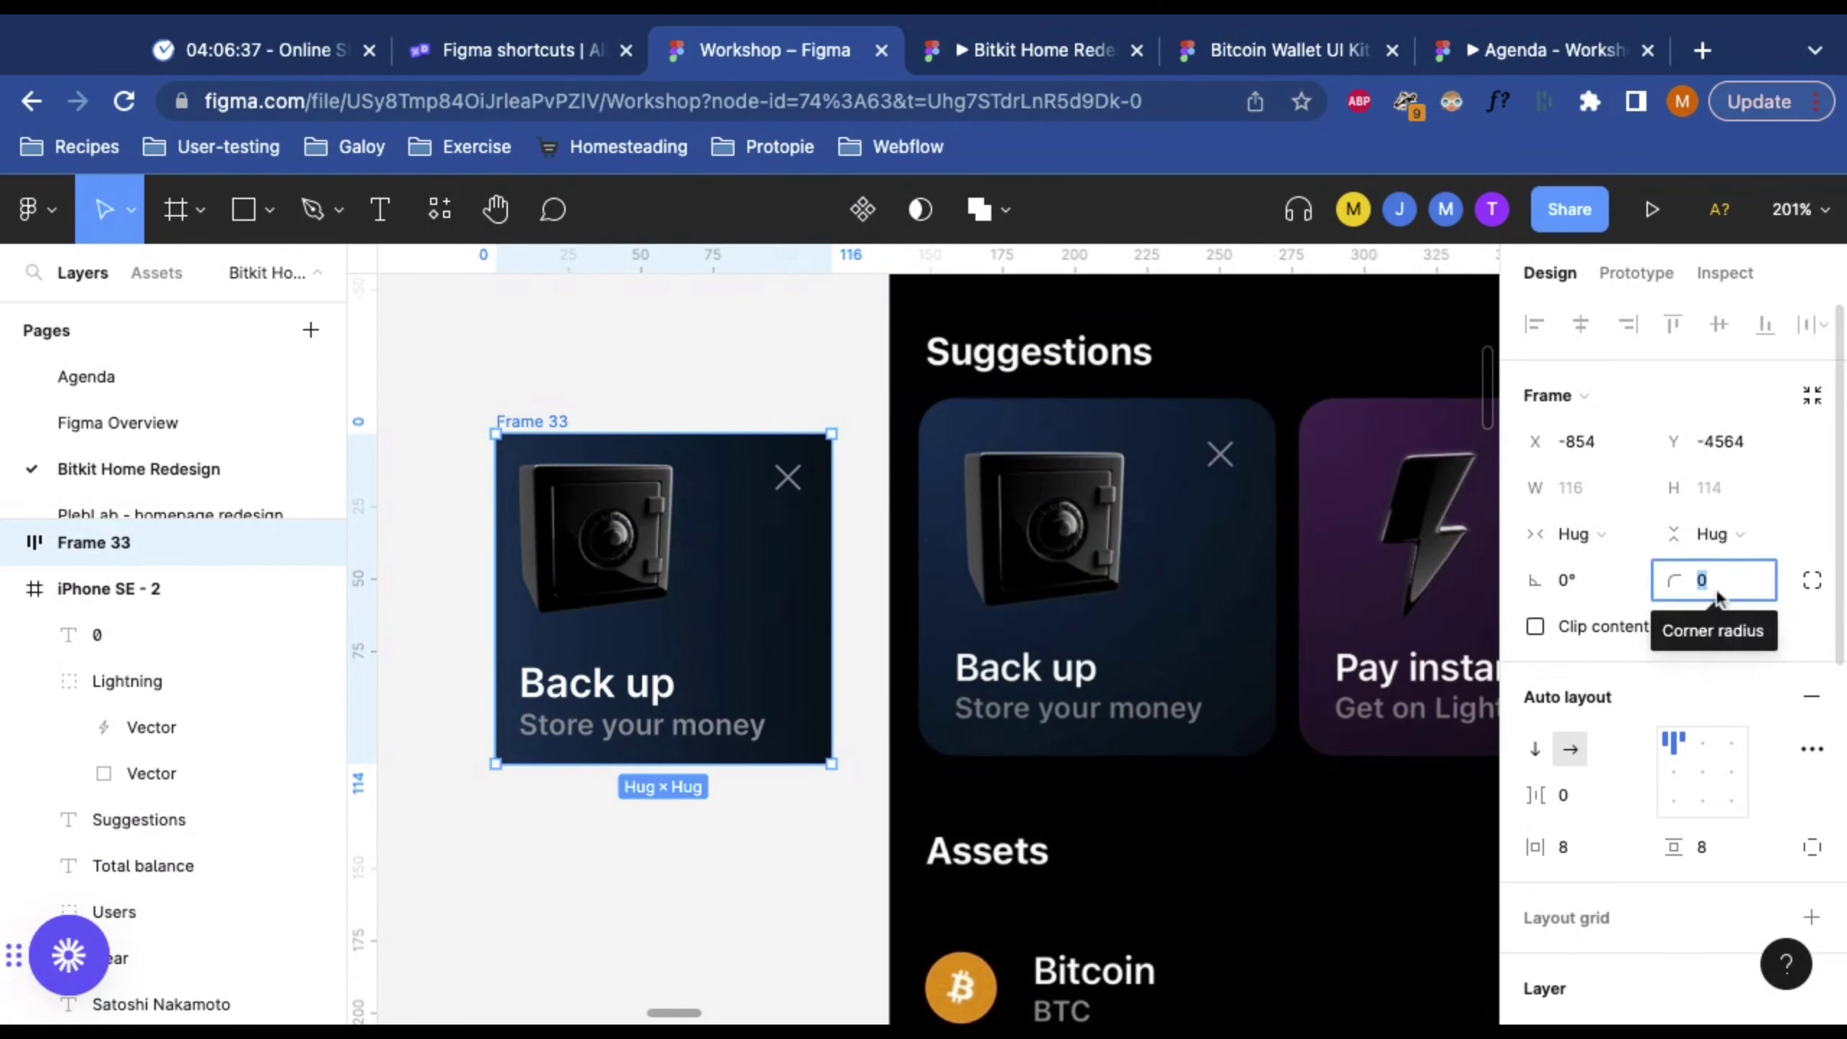
{"action": "scroll", "coordinate": [1717, 560], "scroll_direction": "down", "scroll_amount": 3}
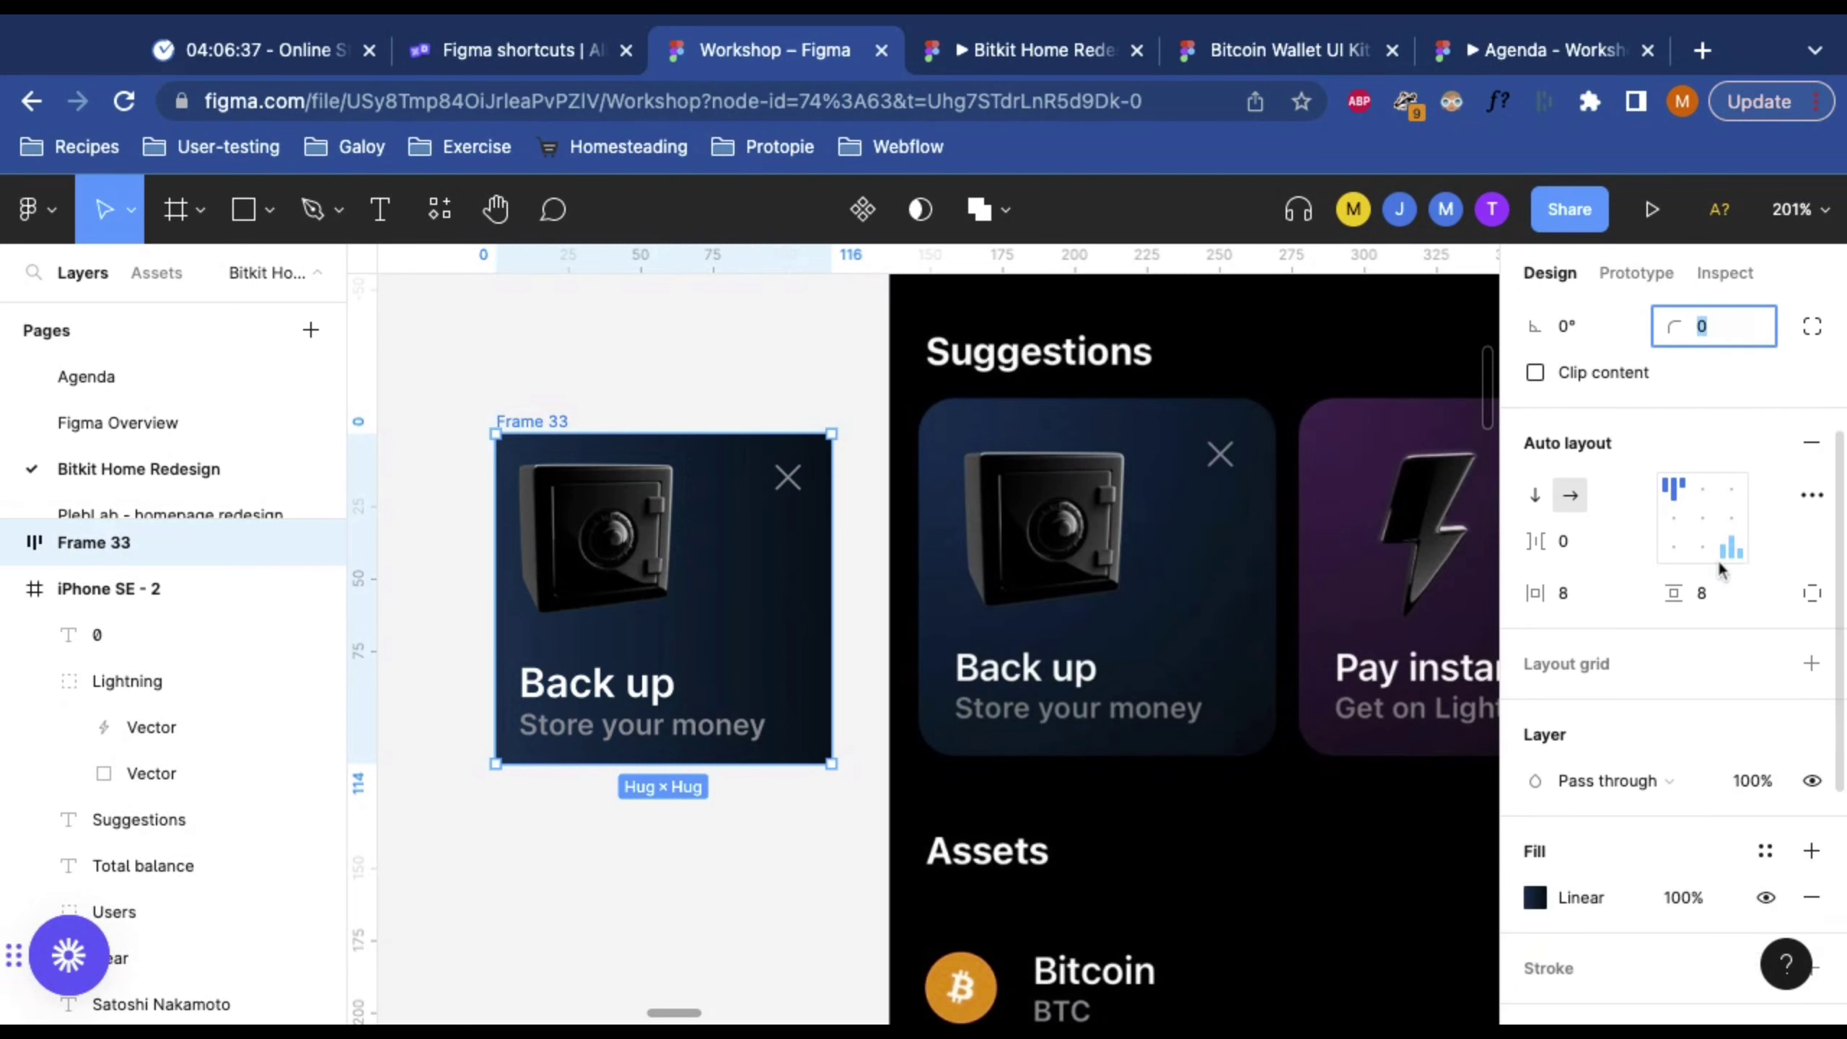
{"action": "scroll", "coordinate": [1680, 557], "scroll_direction": "up", "scroll_amount": 3}
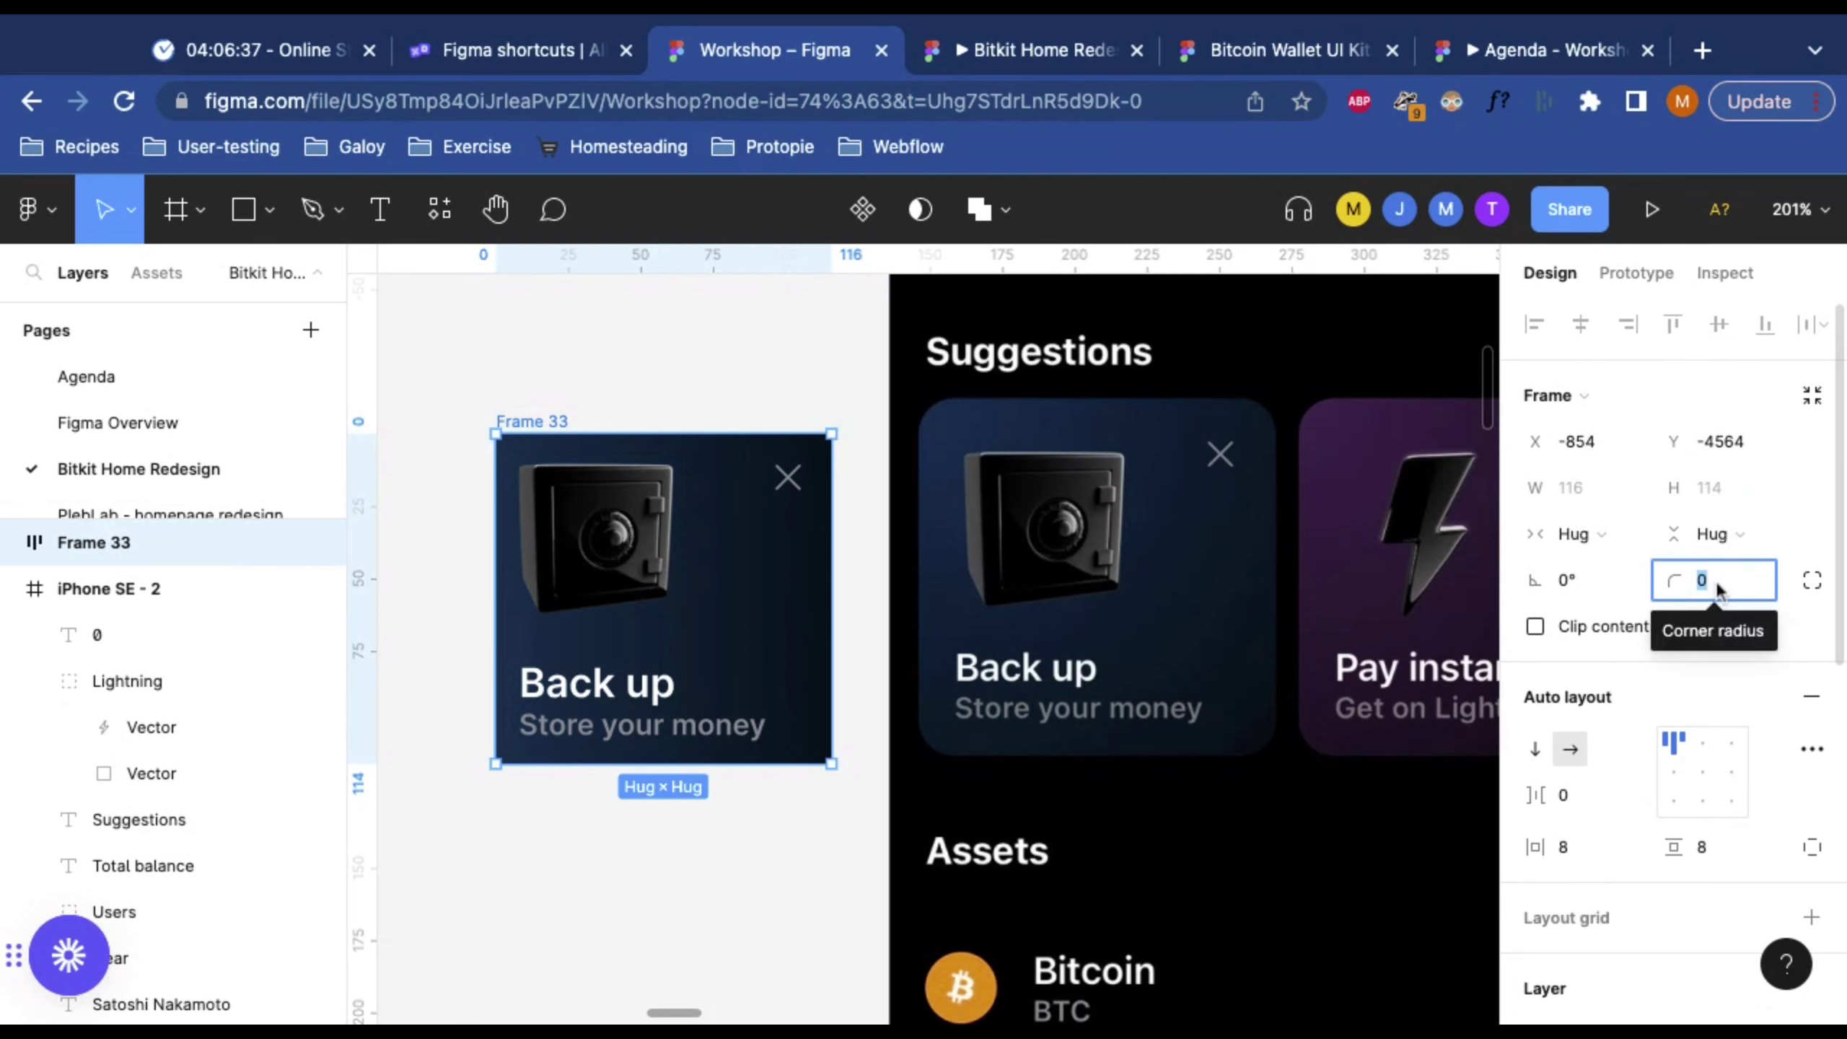
{"action": "type", "text": "8"}
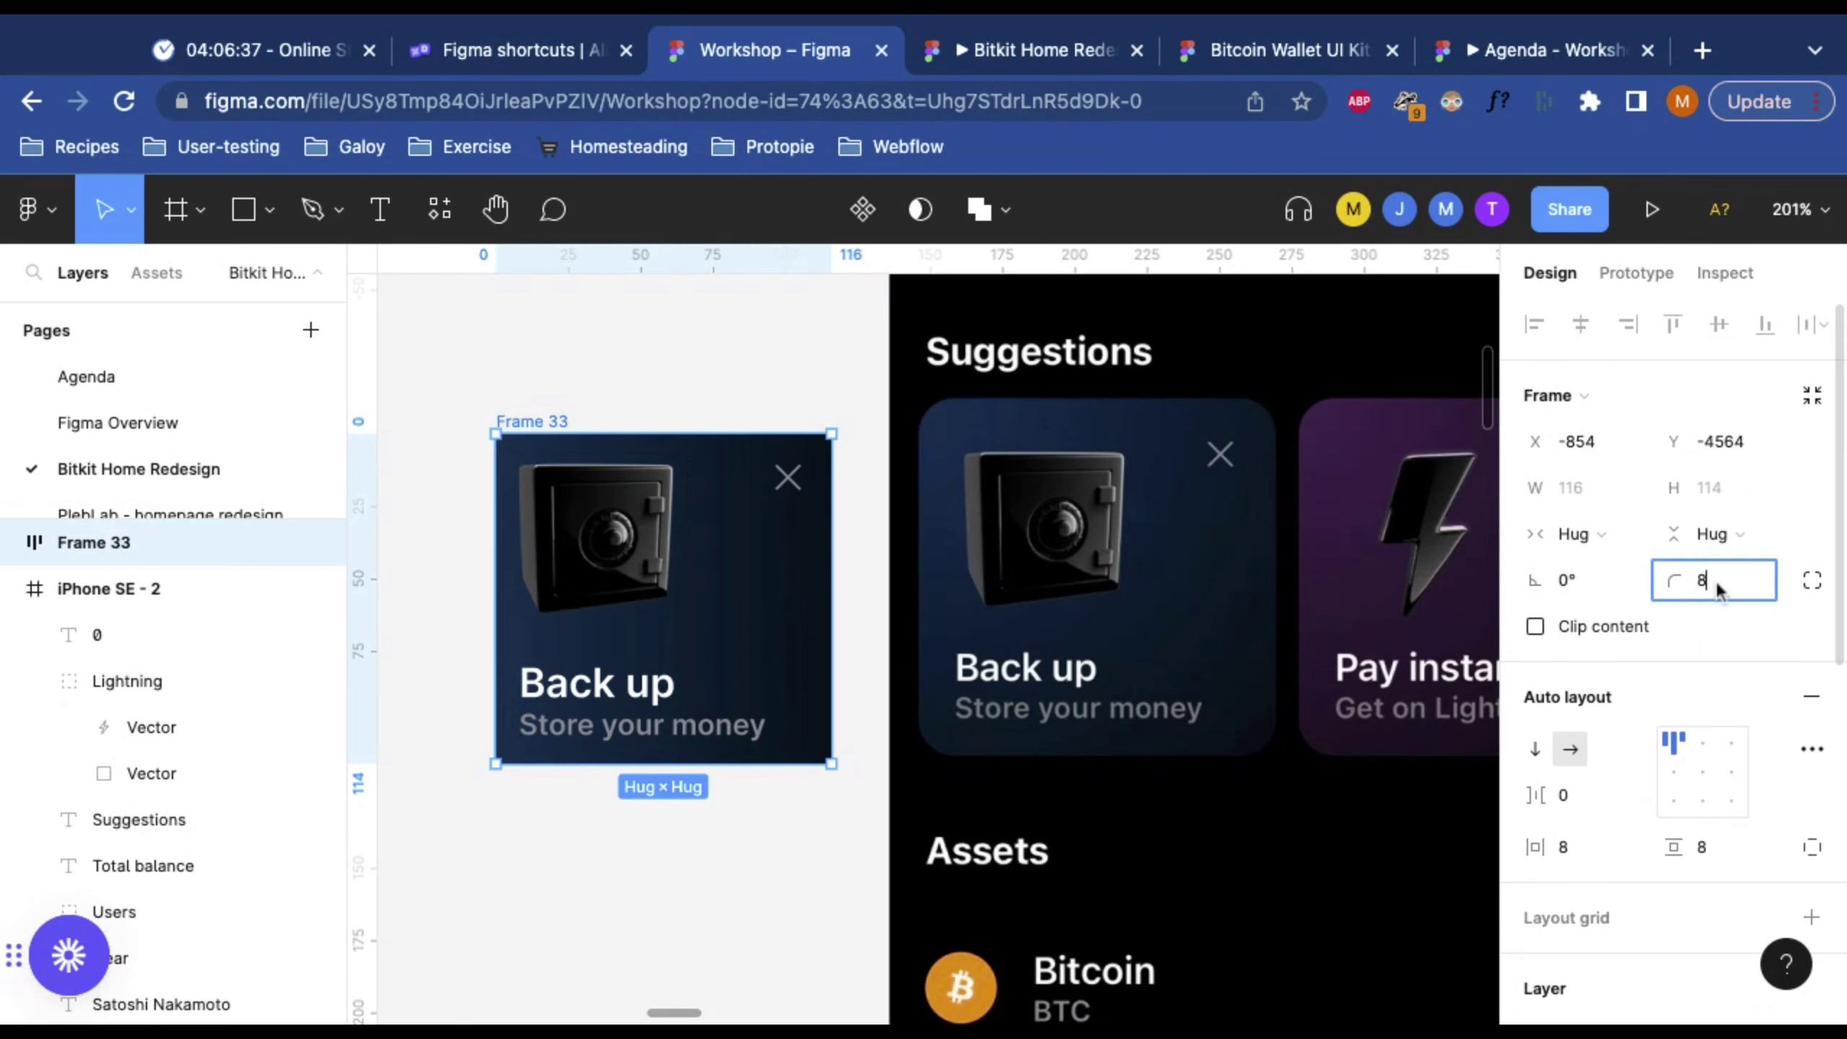
{"action": "key", "text": "Return"}
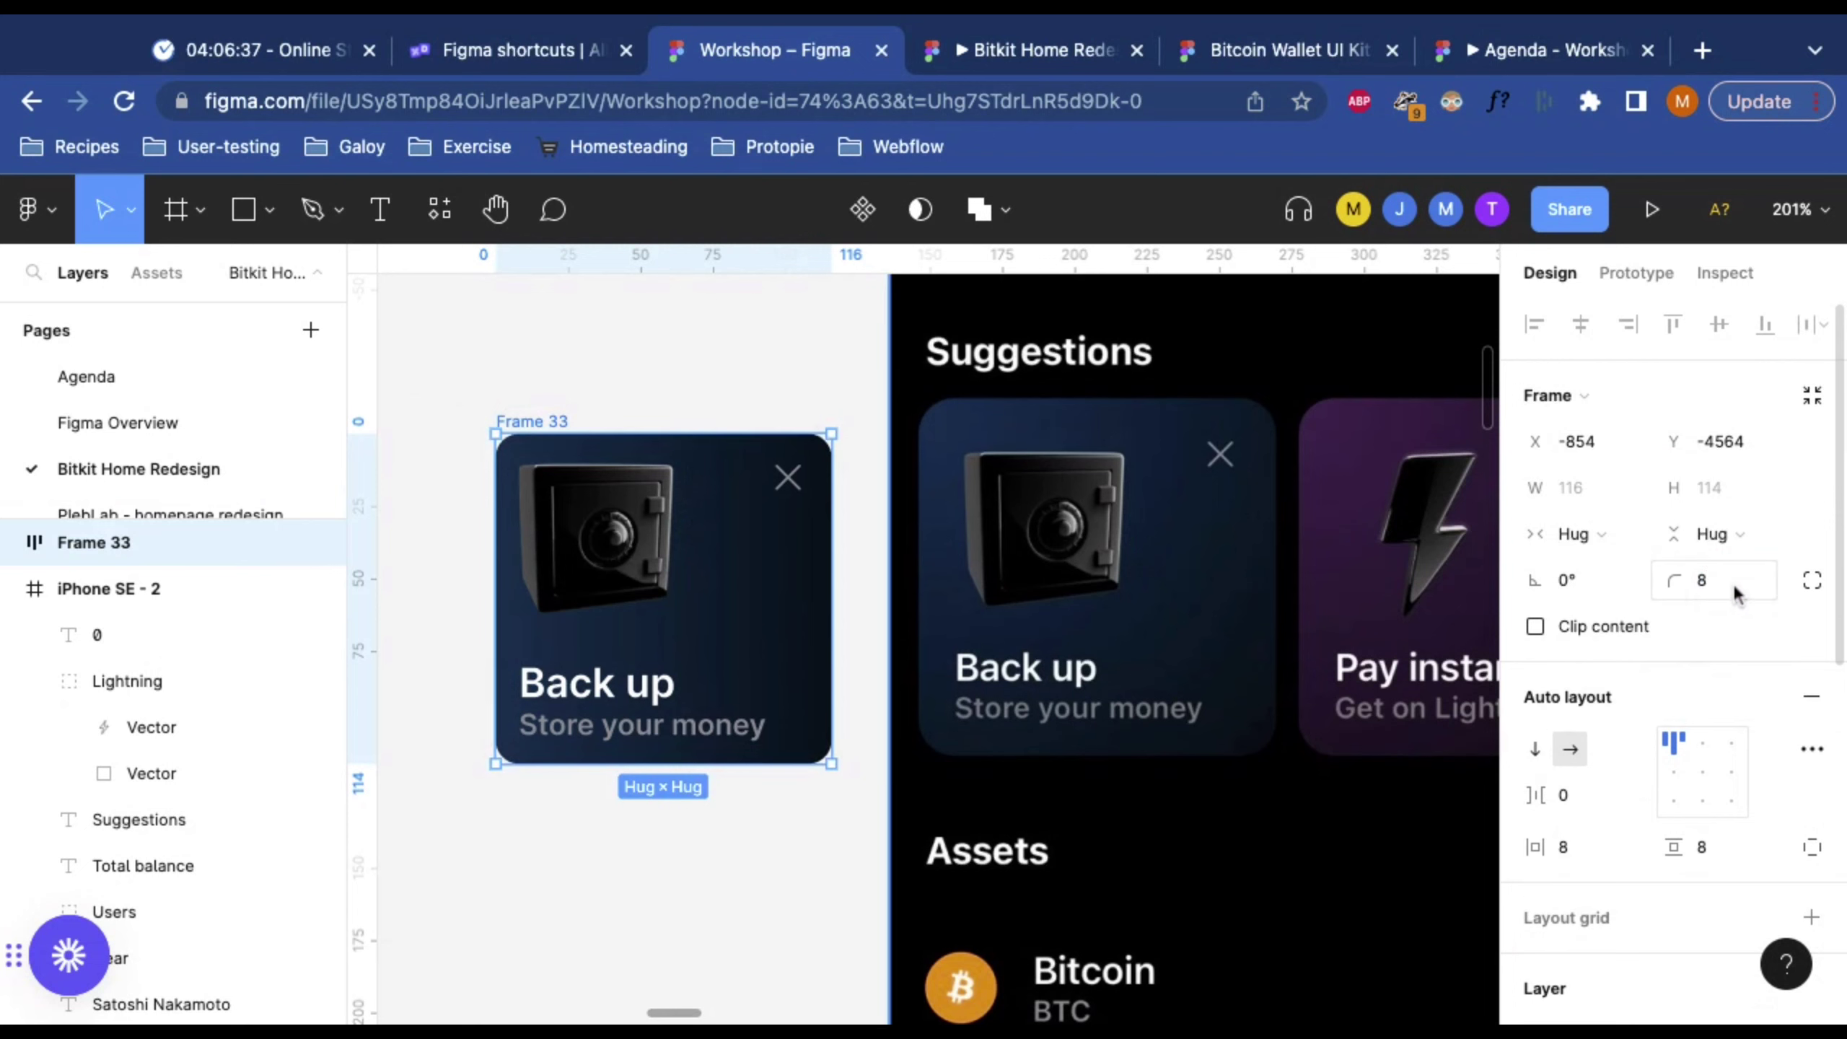
{"action": "type", "text": "12"}
{"action": "key", "text": "Return"}
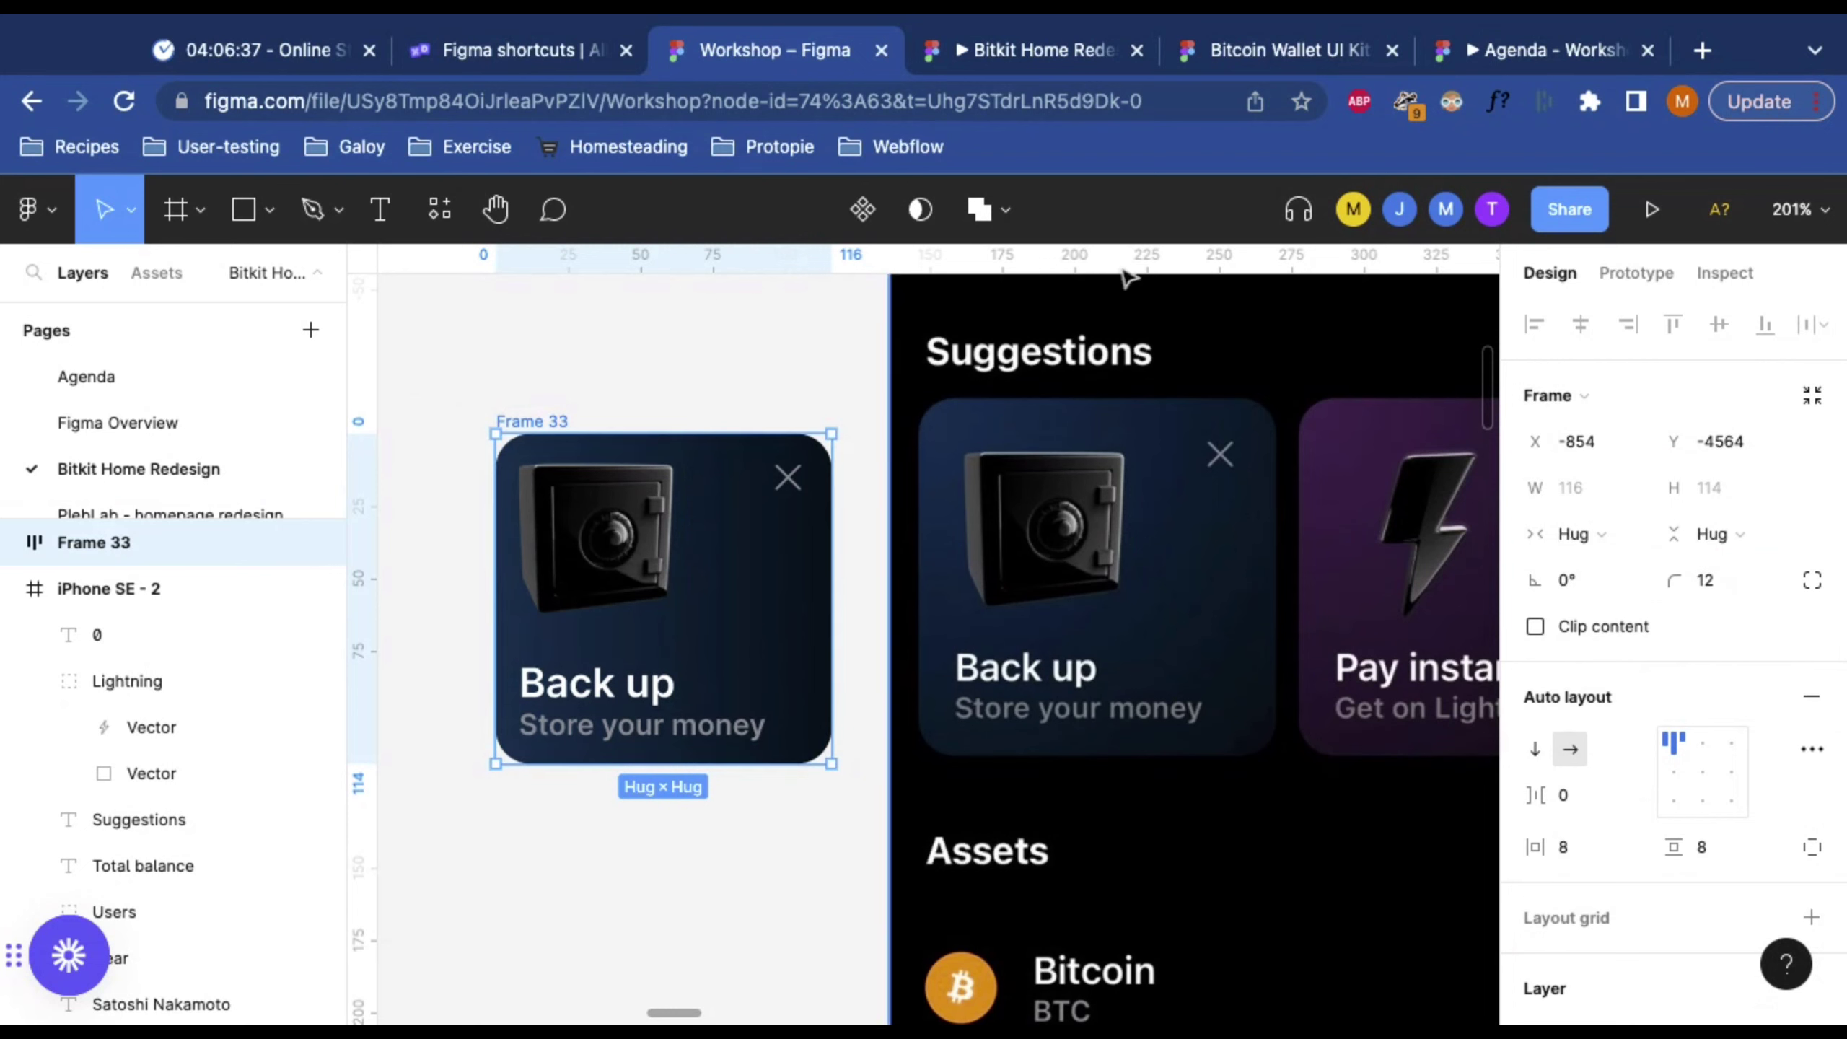
{"action": "left_click", "coordinate": [545, 407]}
{"action": "scroll", "coordinate": [654, 349], "scroll_direction": "down", "scroll_amount": 1}
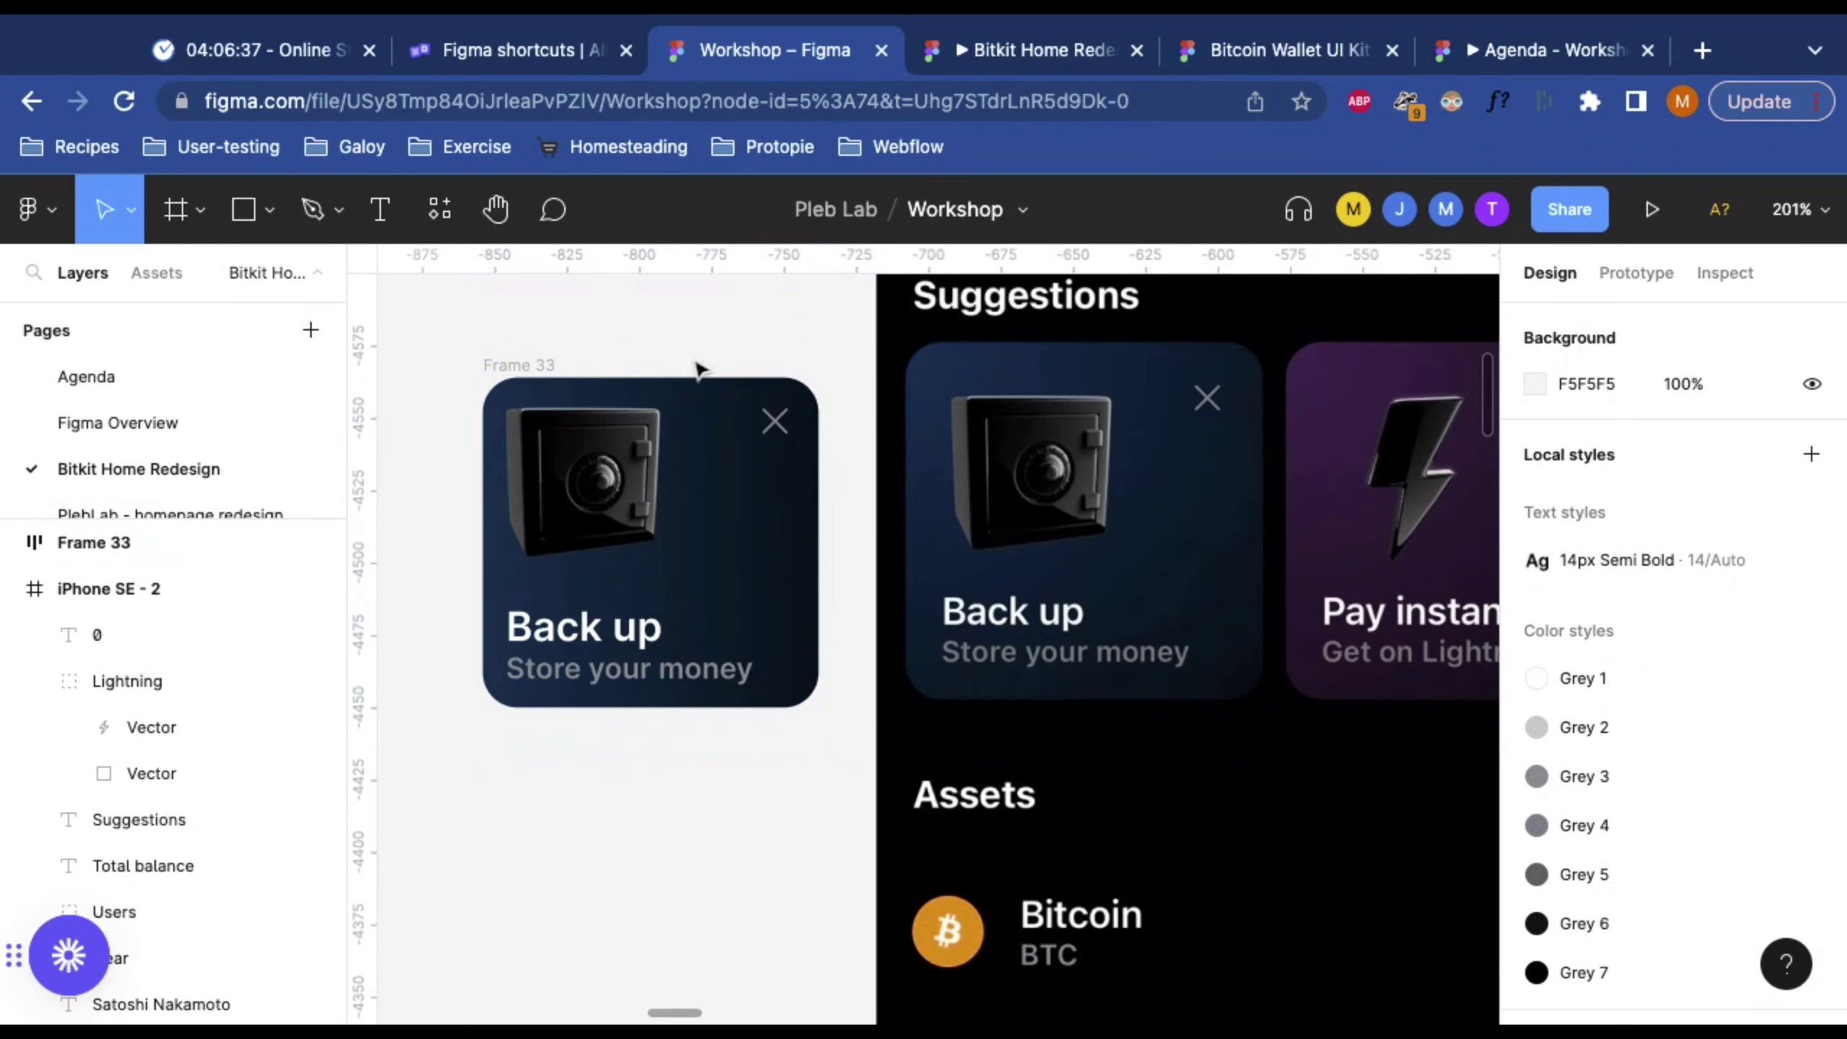
Step: Set Frame 32's image-to-text spacing to 0, then 8, and drag Frame 33 onto the original Back up card
{"action": "scroll", "coordinate": [700, 408], "scroll_direction": "right", "scroll_amount": 3}
{"action": "scroll", "coordinate": [704, 430], "scroll_direction": "left", "scroll_amount": 4}
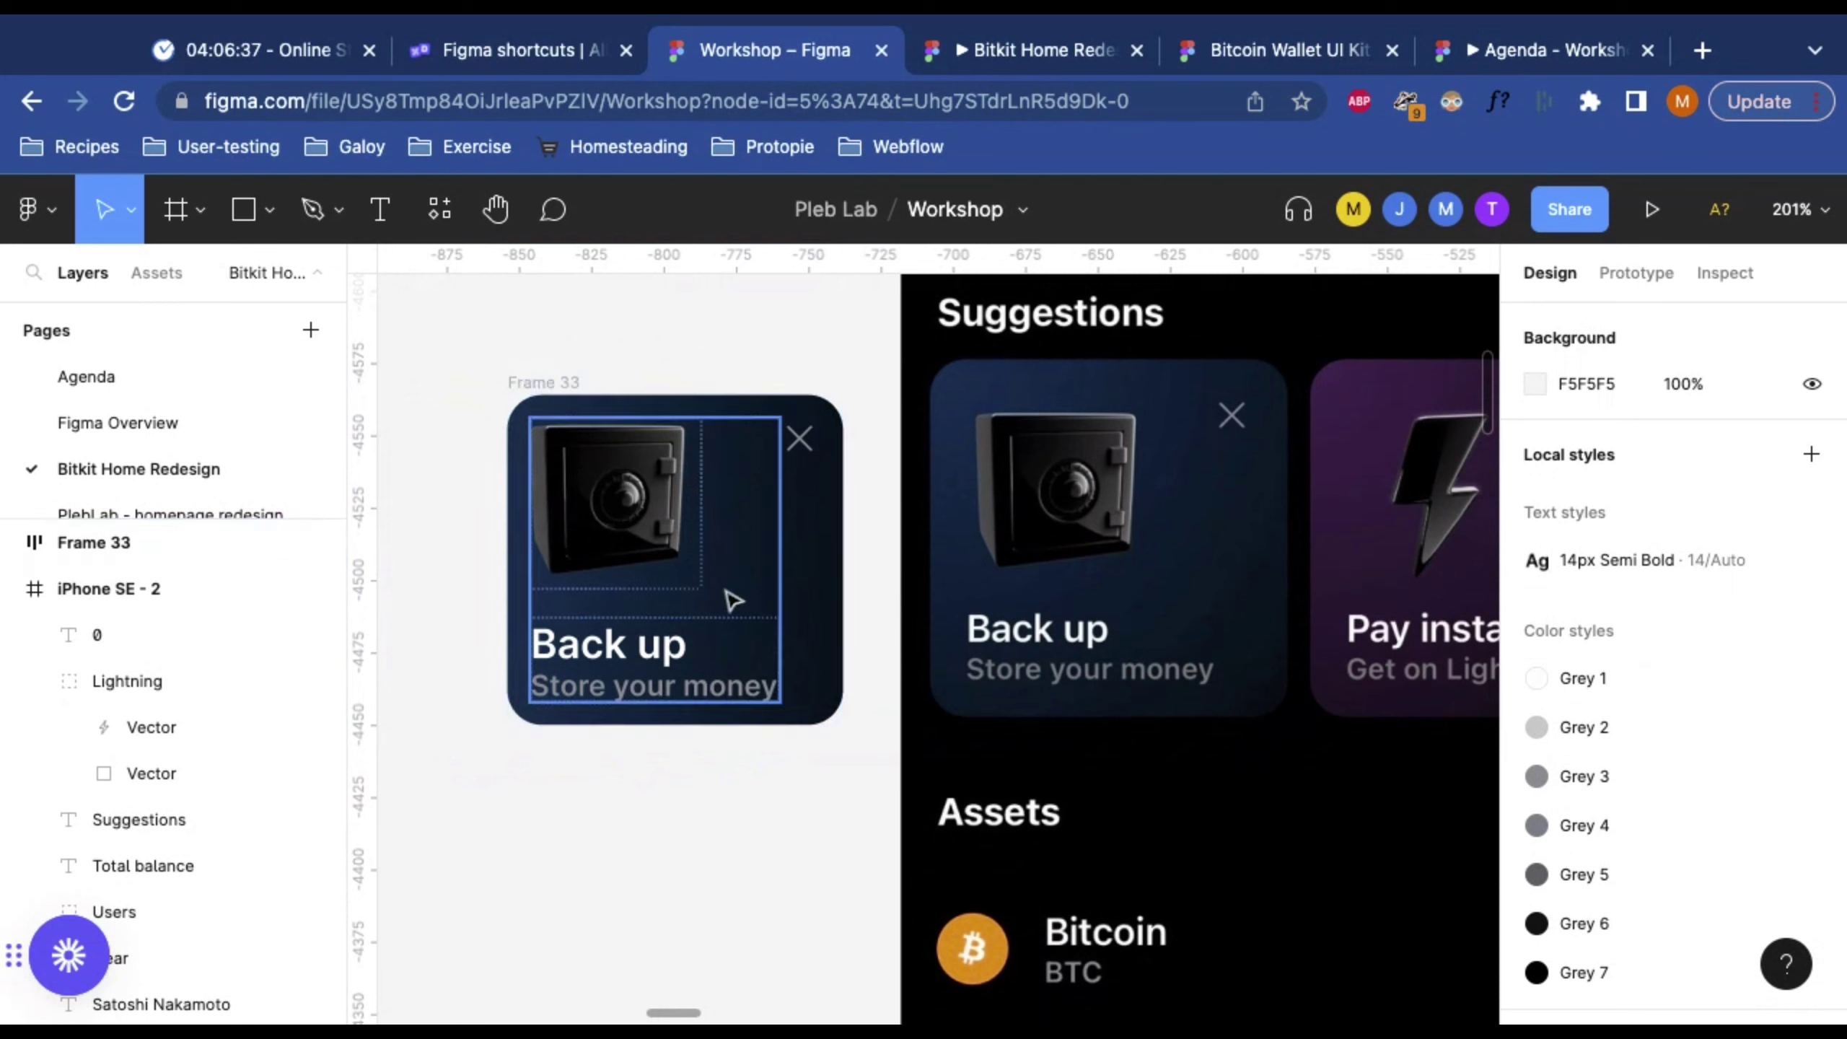
{"action": "left_click", "coordinate": [759, 571]}
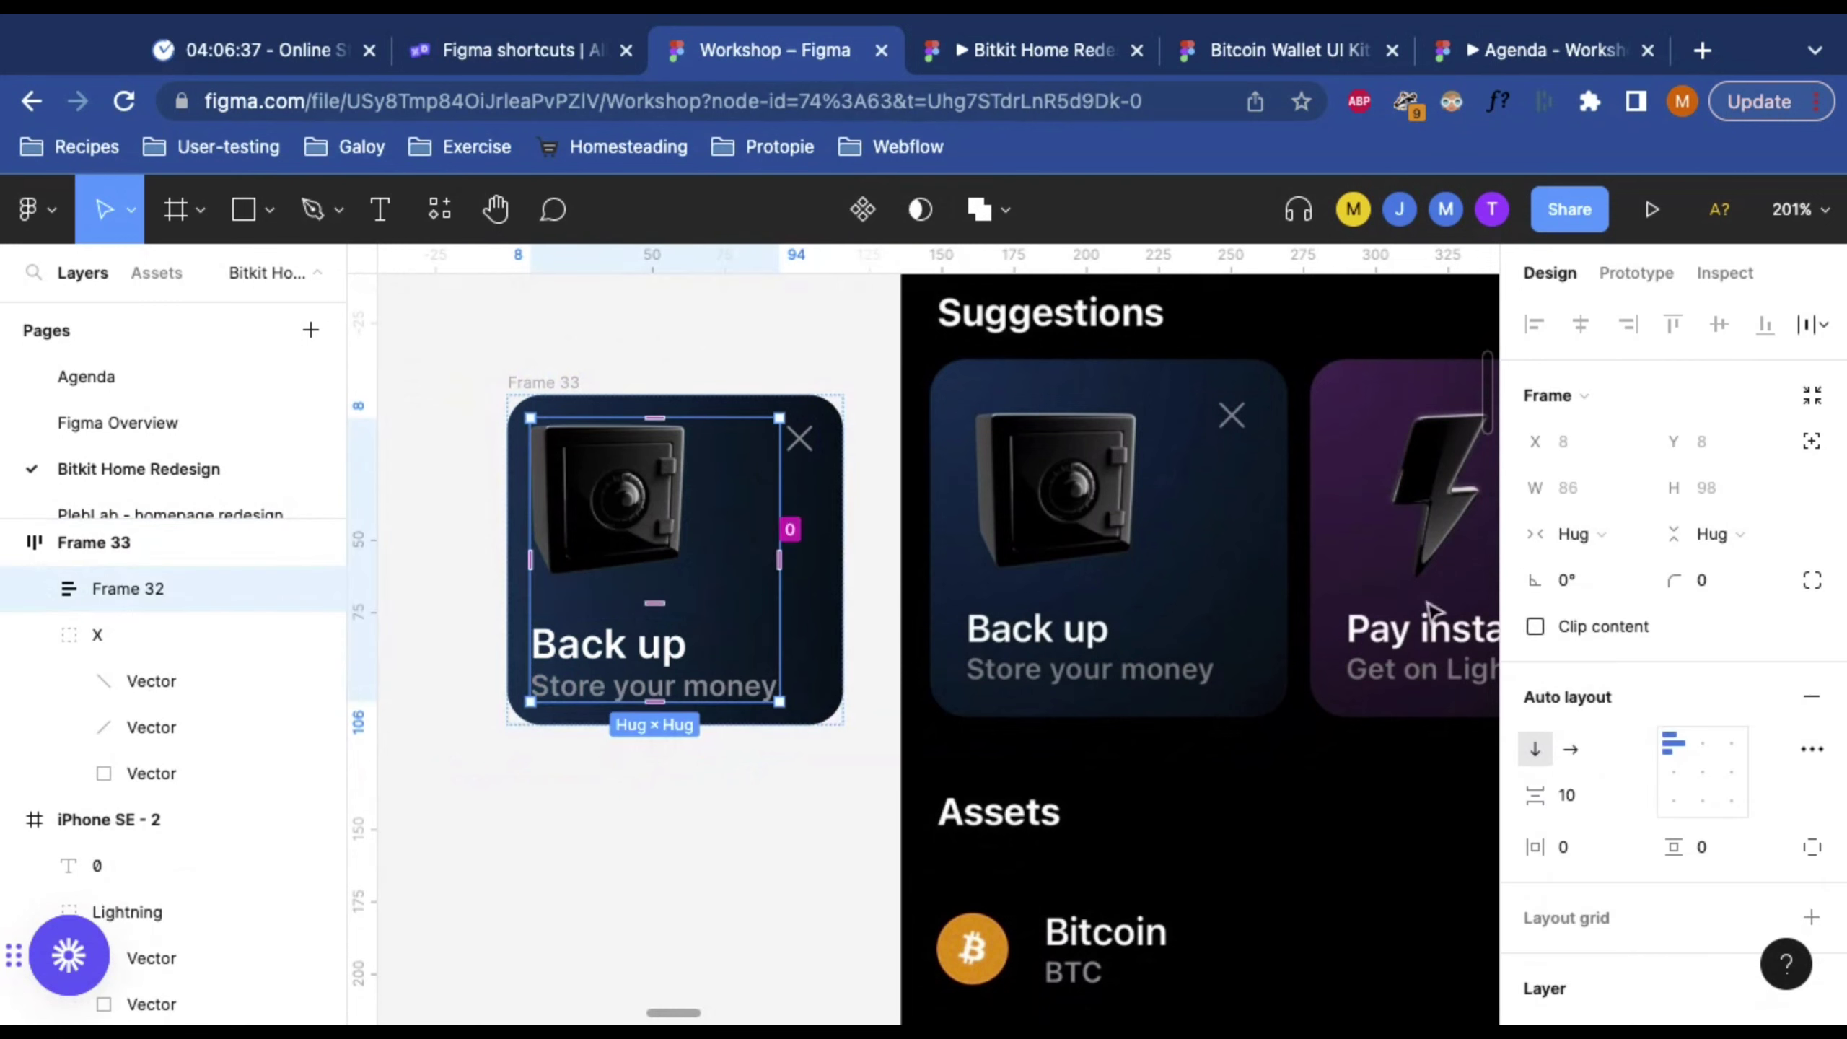
{"action": "left_click", "coordinate": [1567, 795]}
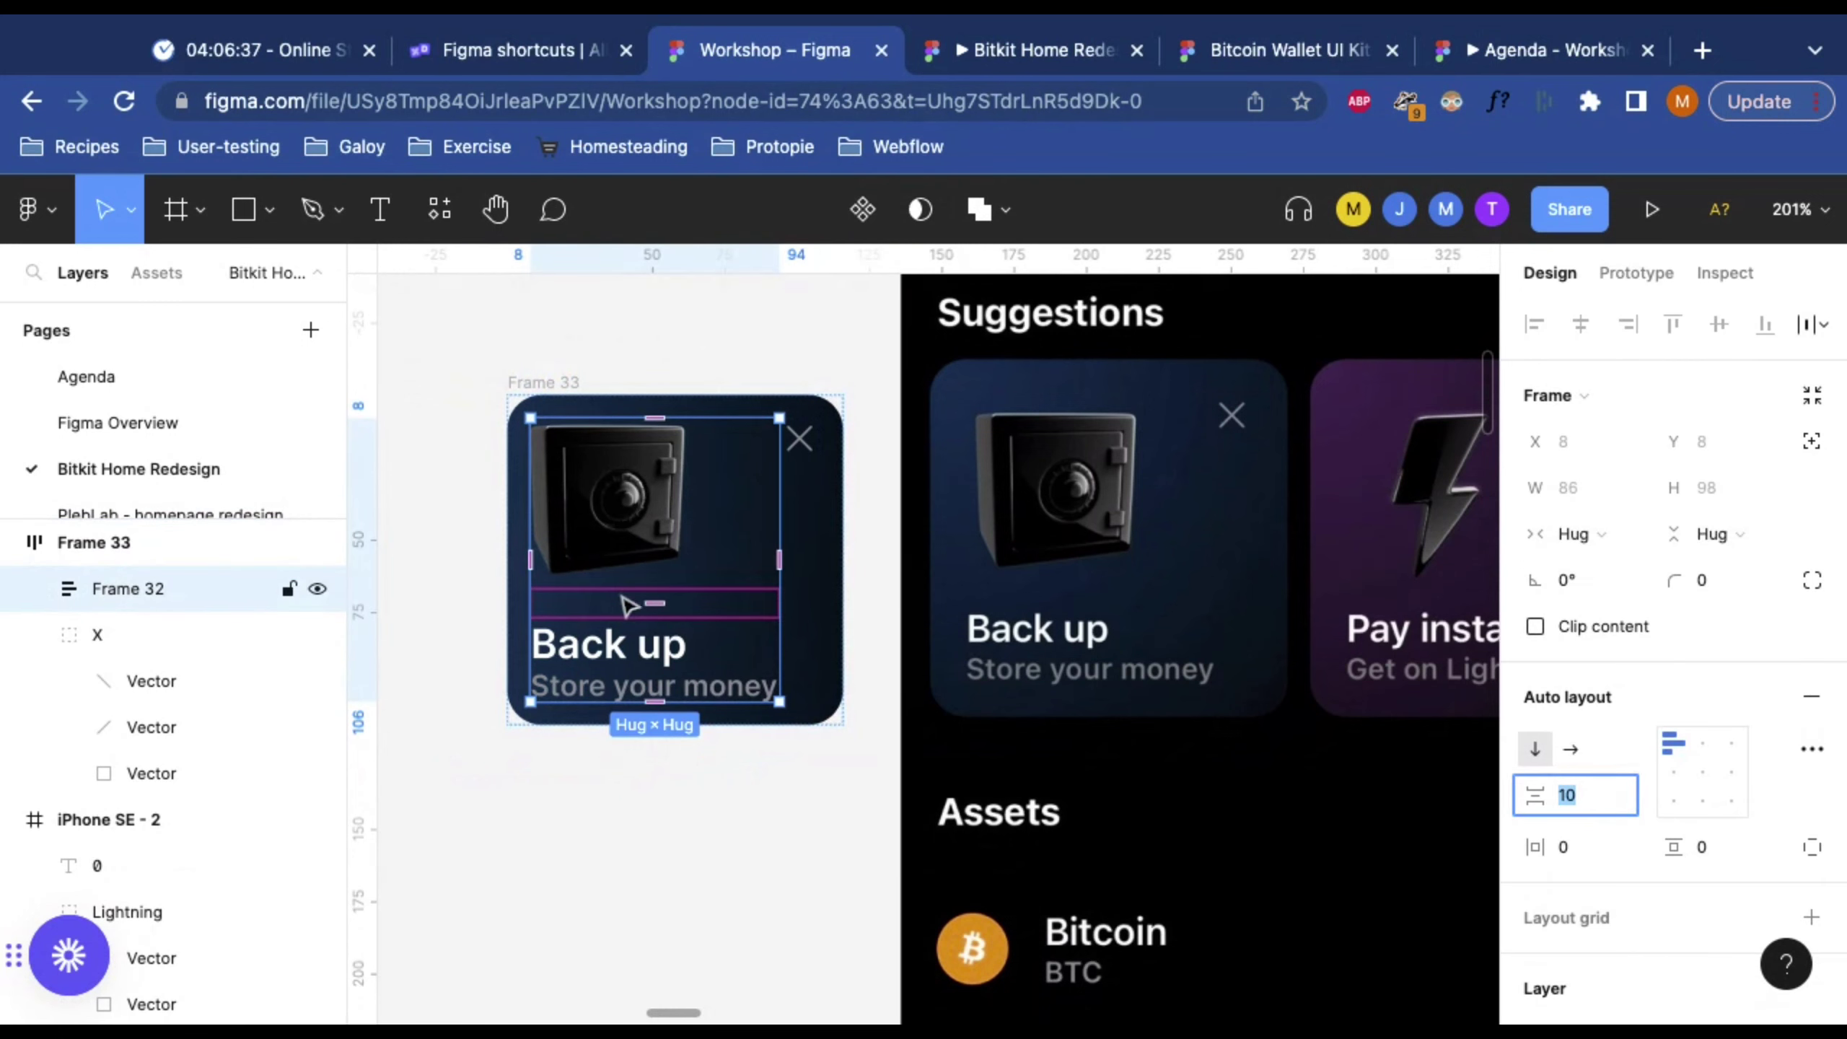
{"action": "left_click", "coordinate": [741, 342]}
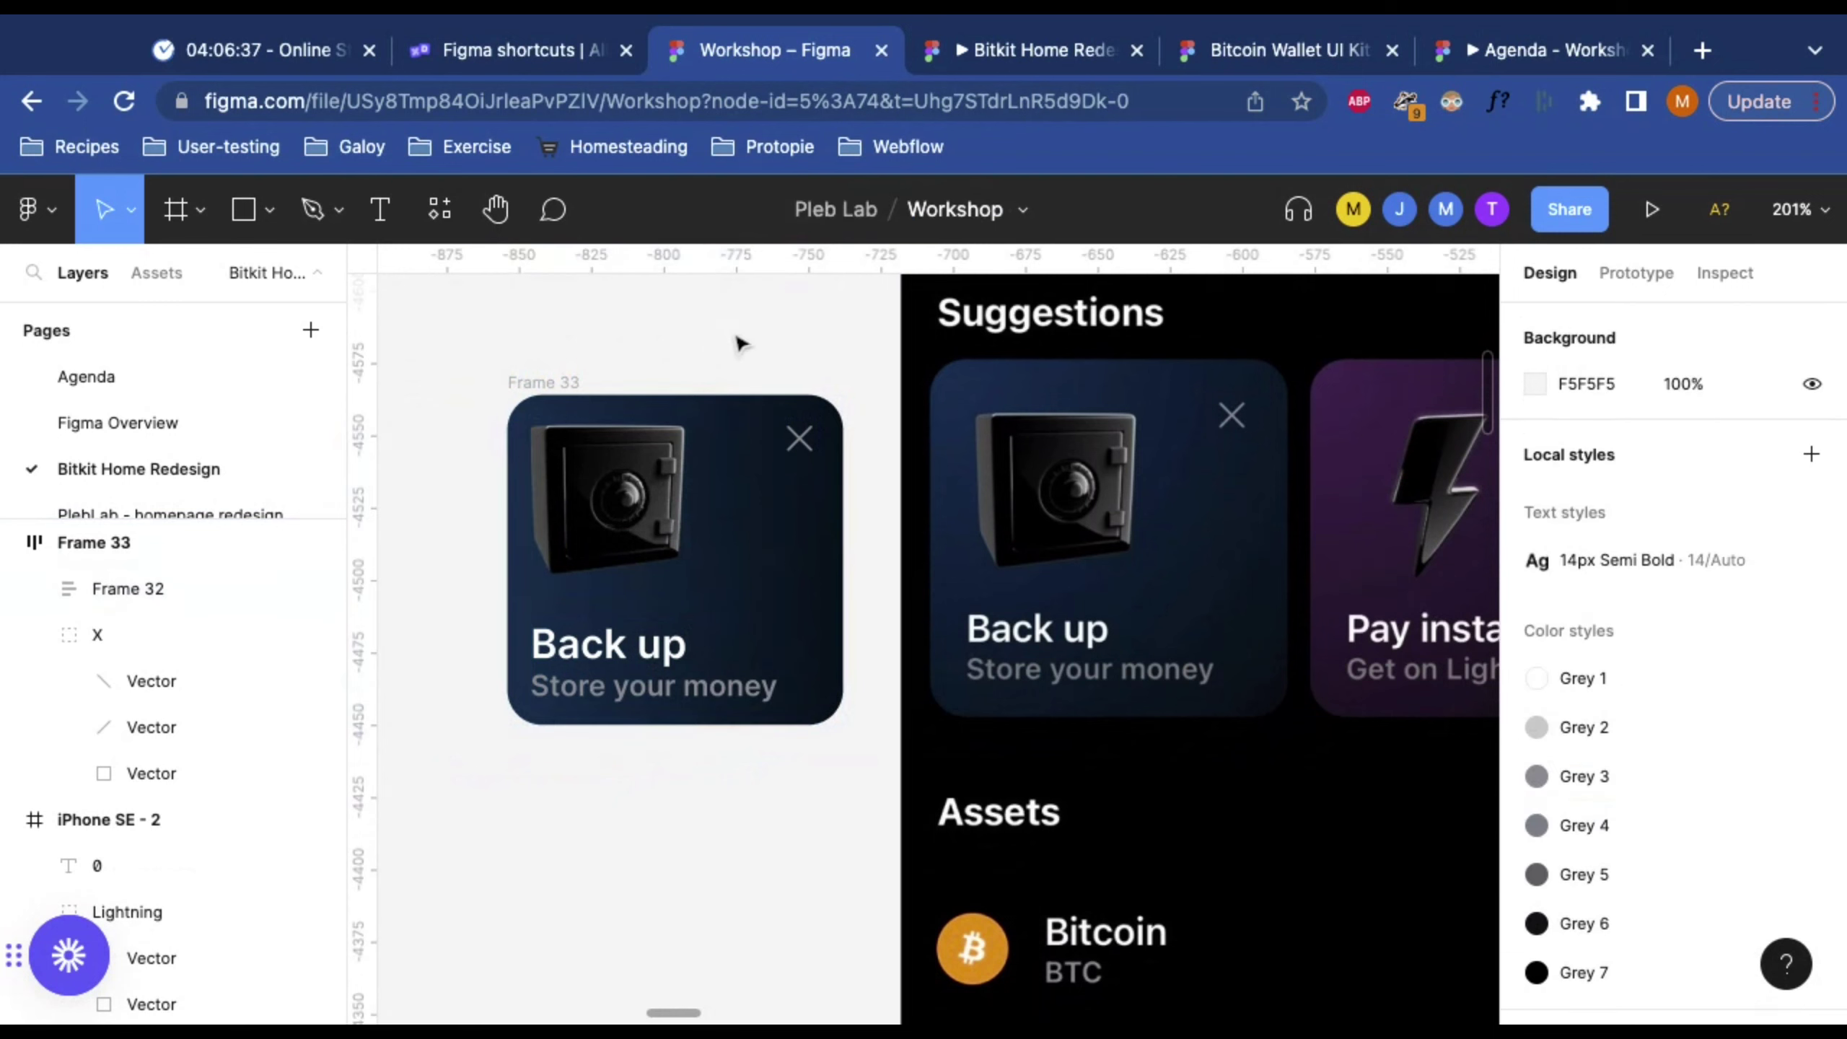
{"action": "left_click", "coordinate": [720, 604]}
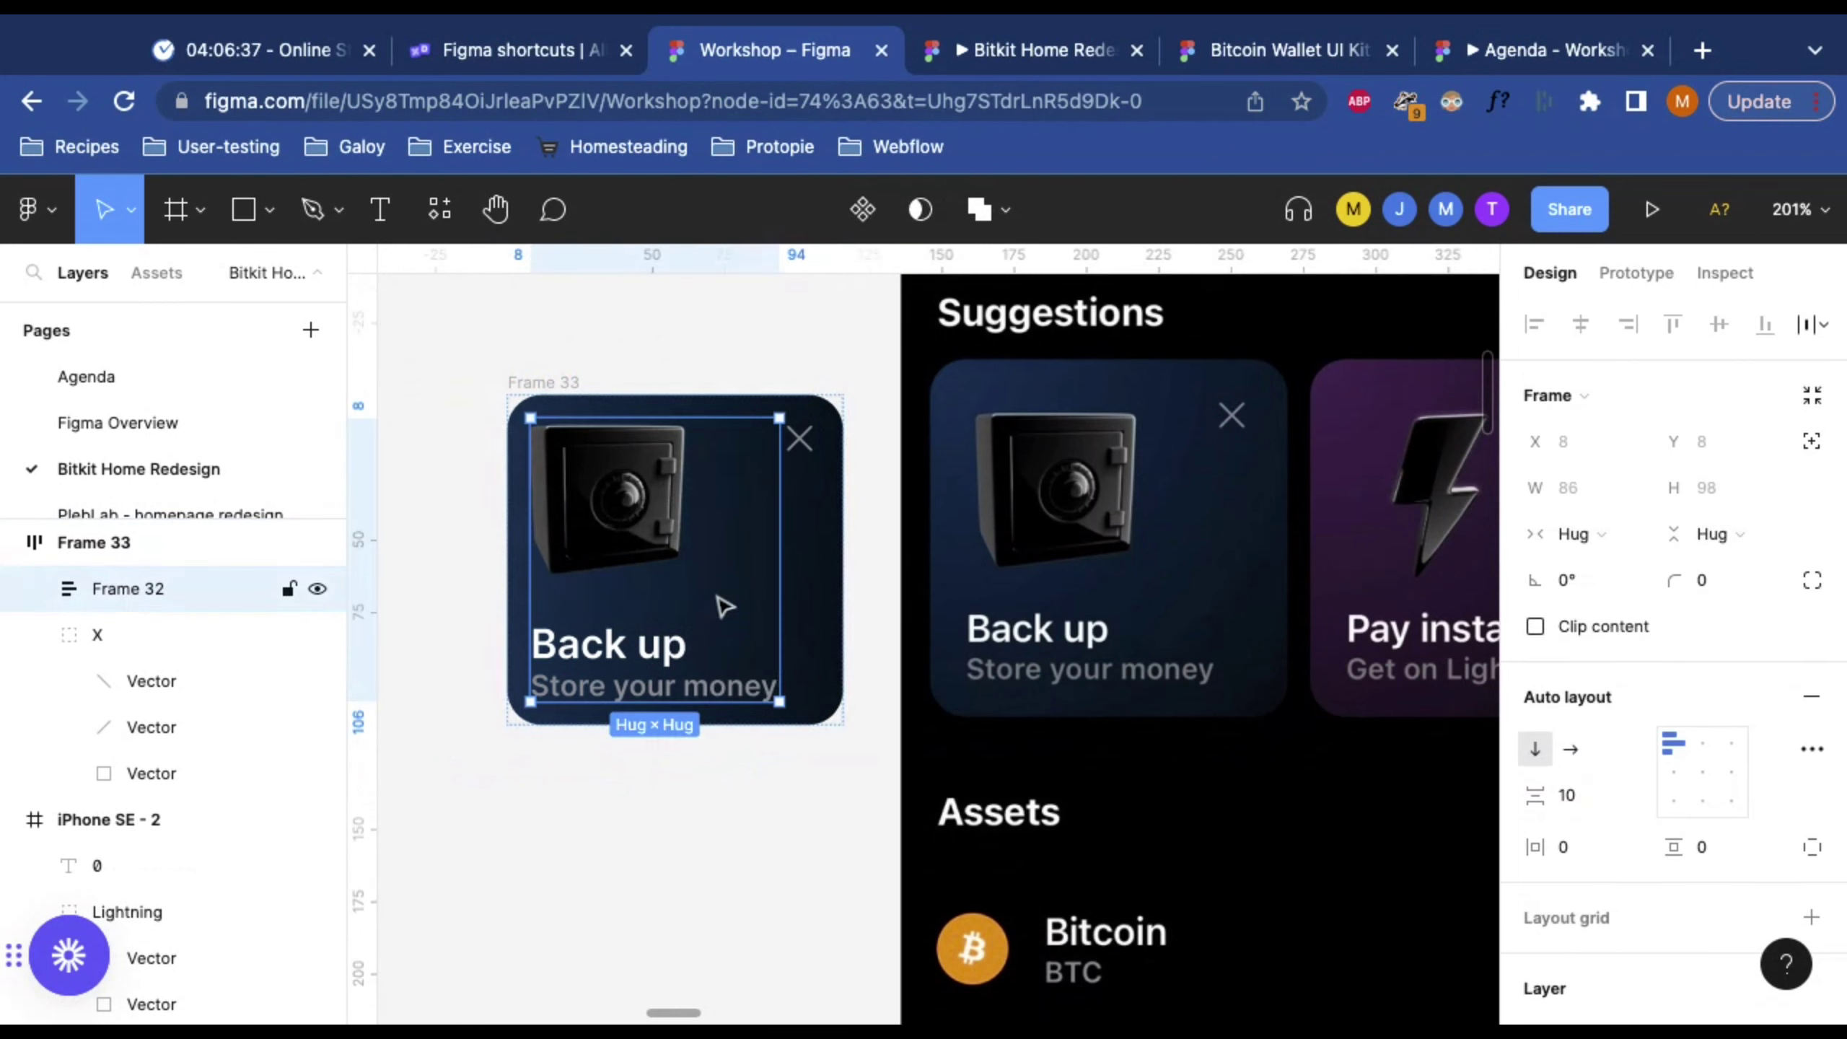
{"action": "left_click", "coordinate": [1579, 795]}
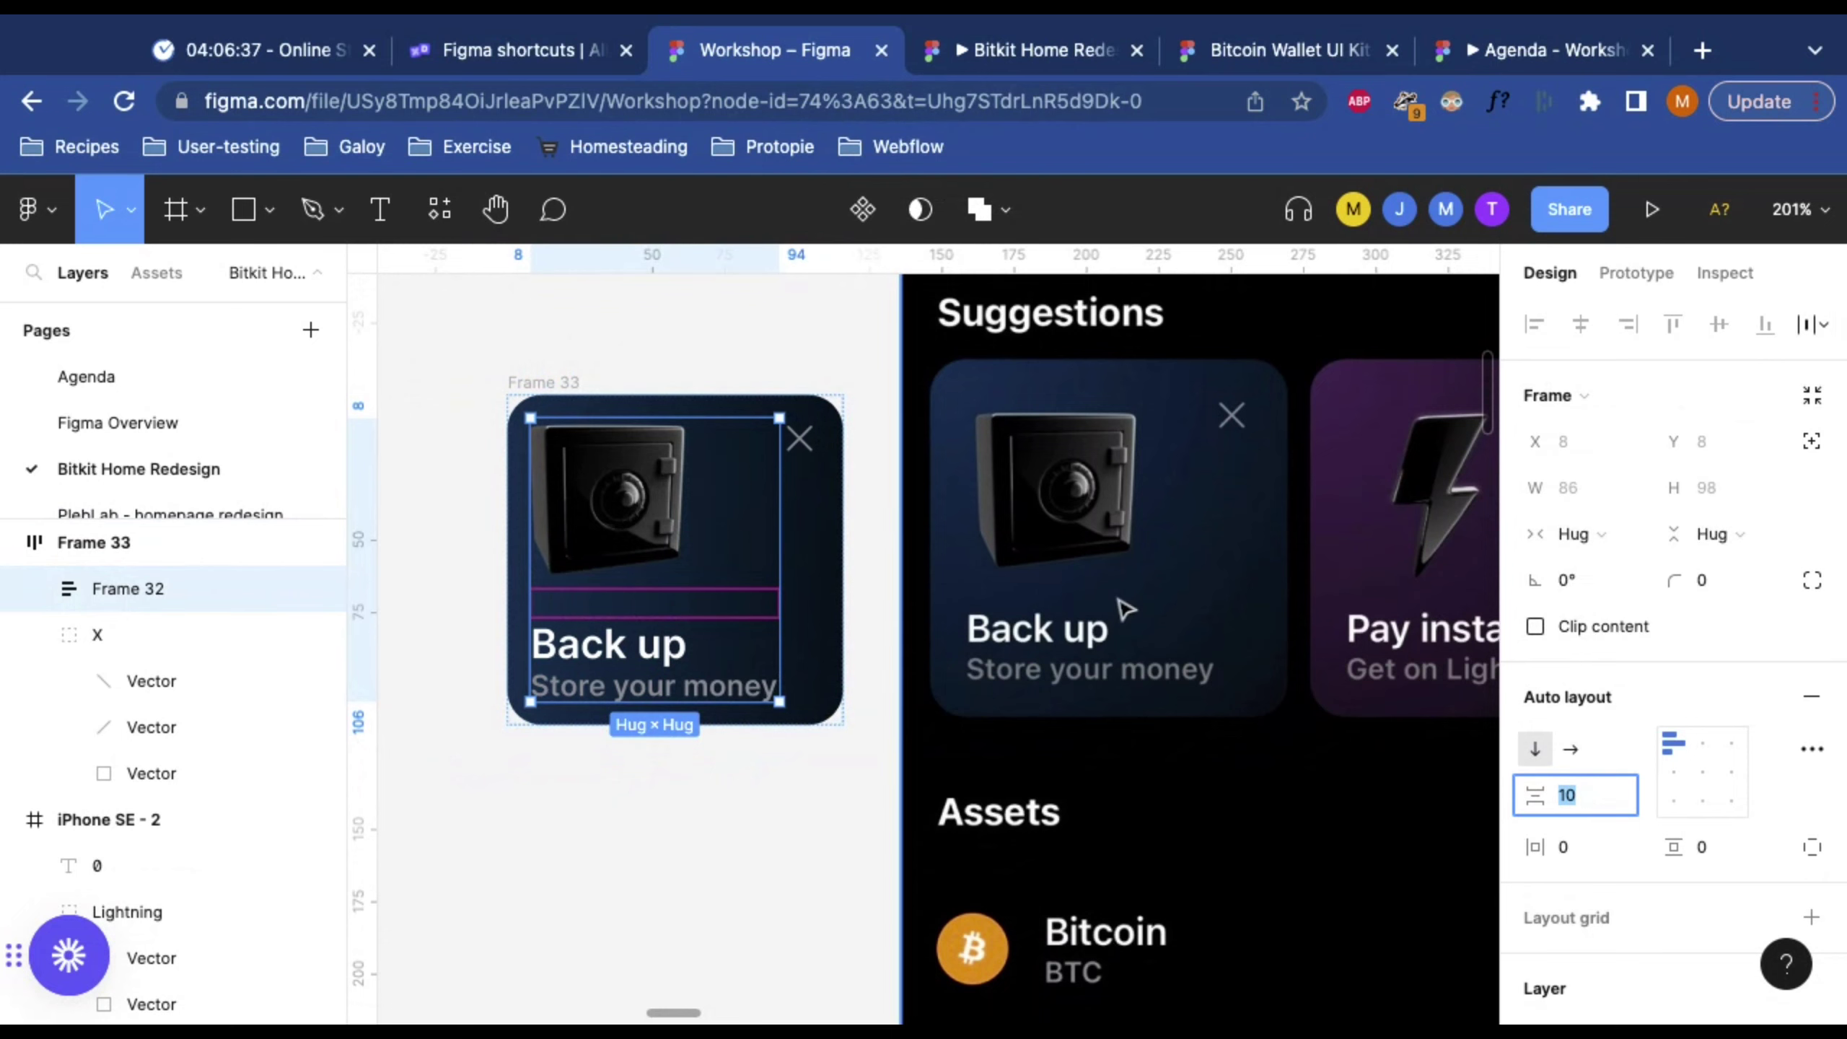
{"action": "type", "text": "0"}
{"action": "key", "text": "Return"}
{"action": "left_click", "coordinate": [1582, 807]}
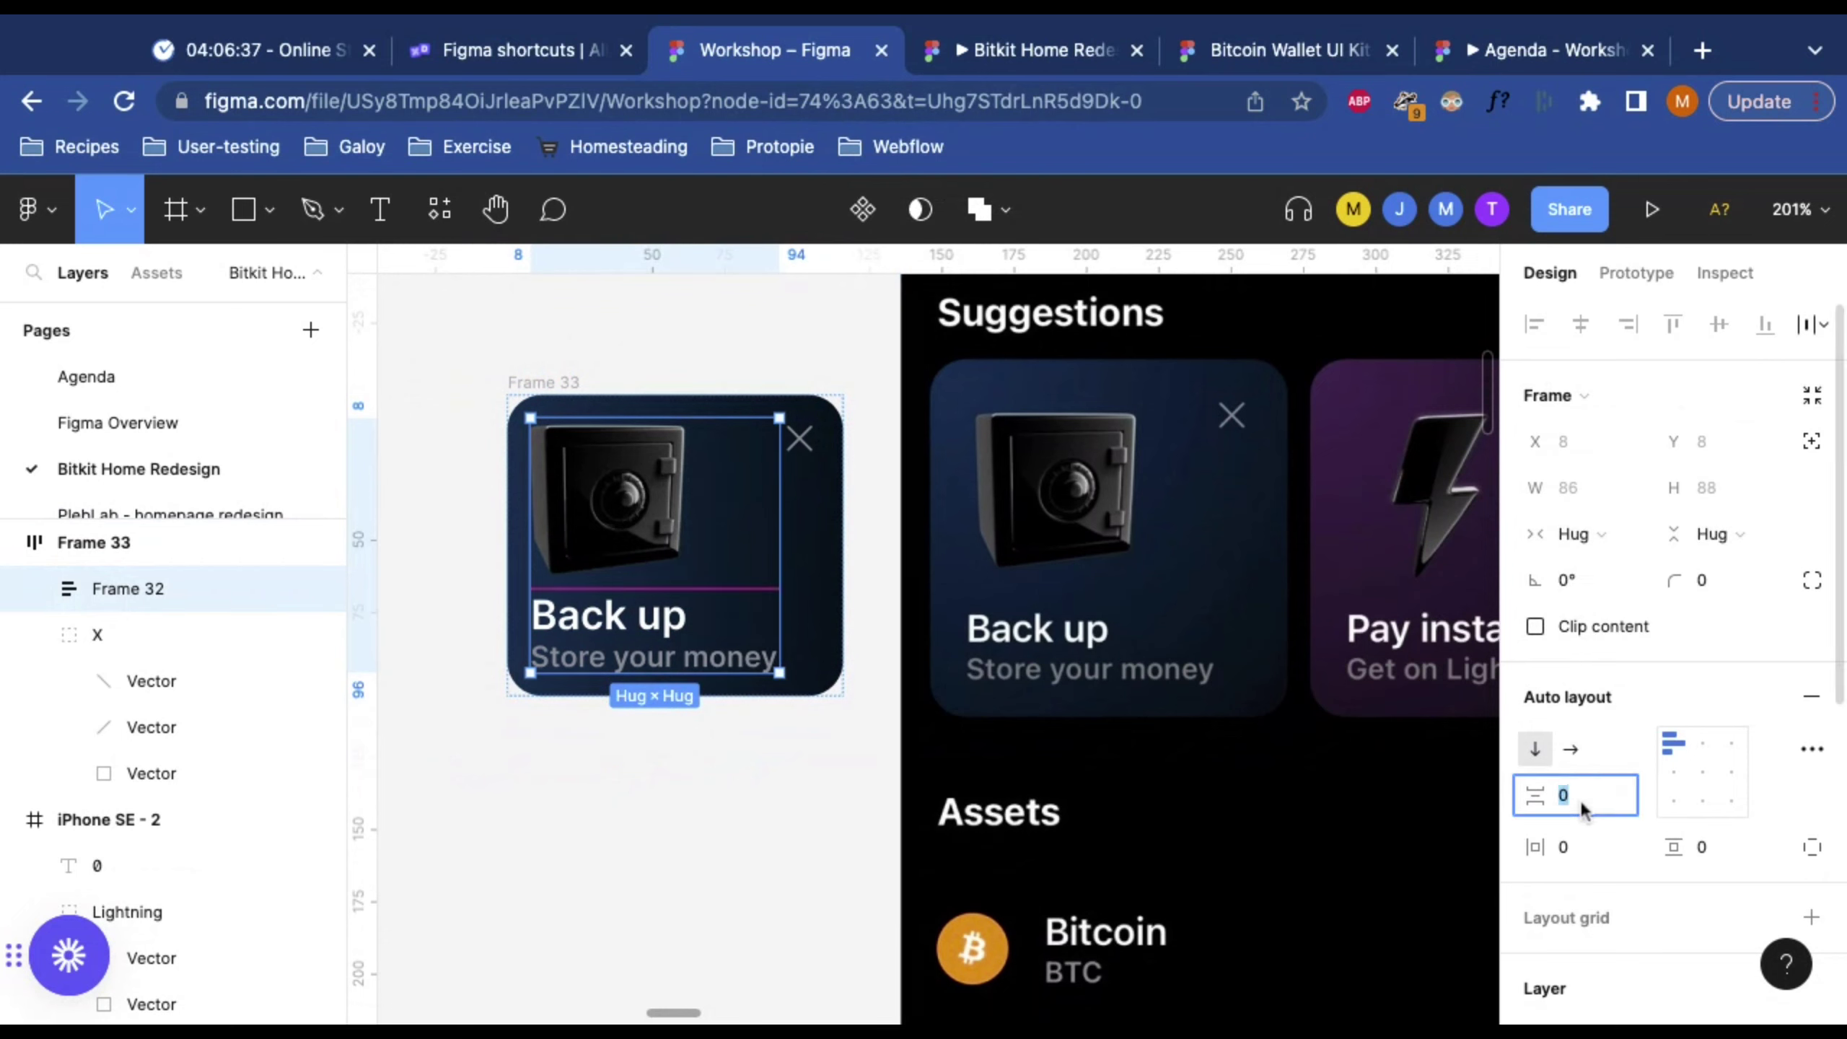
{"action": "type", "text": "8"}
{"action": "key", "text": "Return"}
{"action": "left_click", "coordinate": [653, 326]}
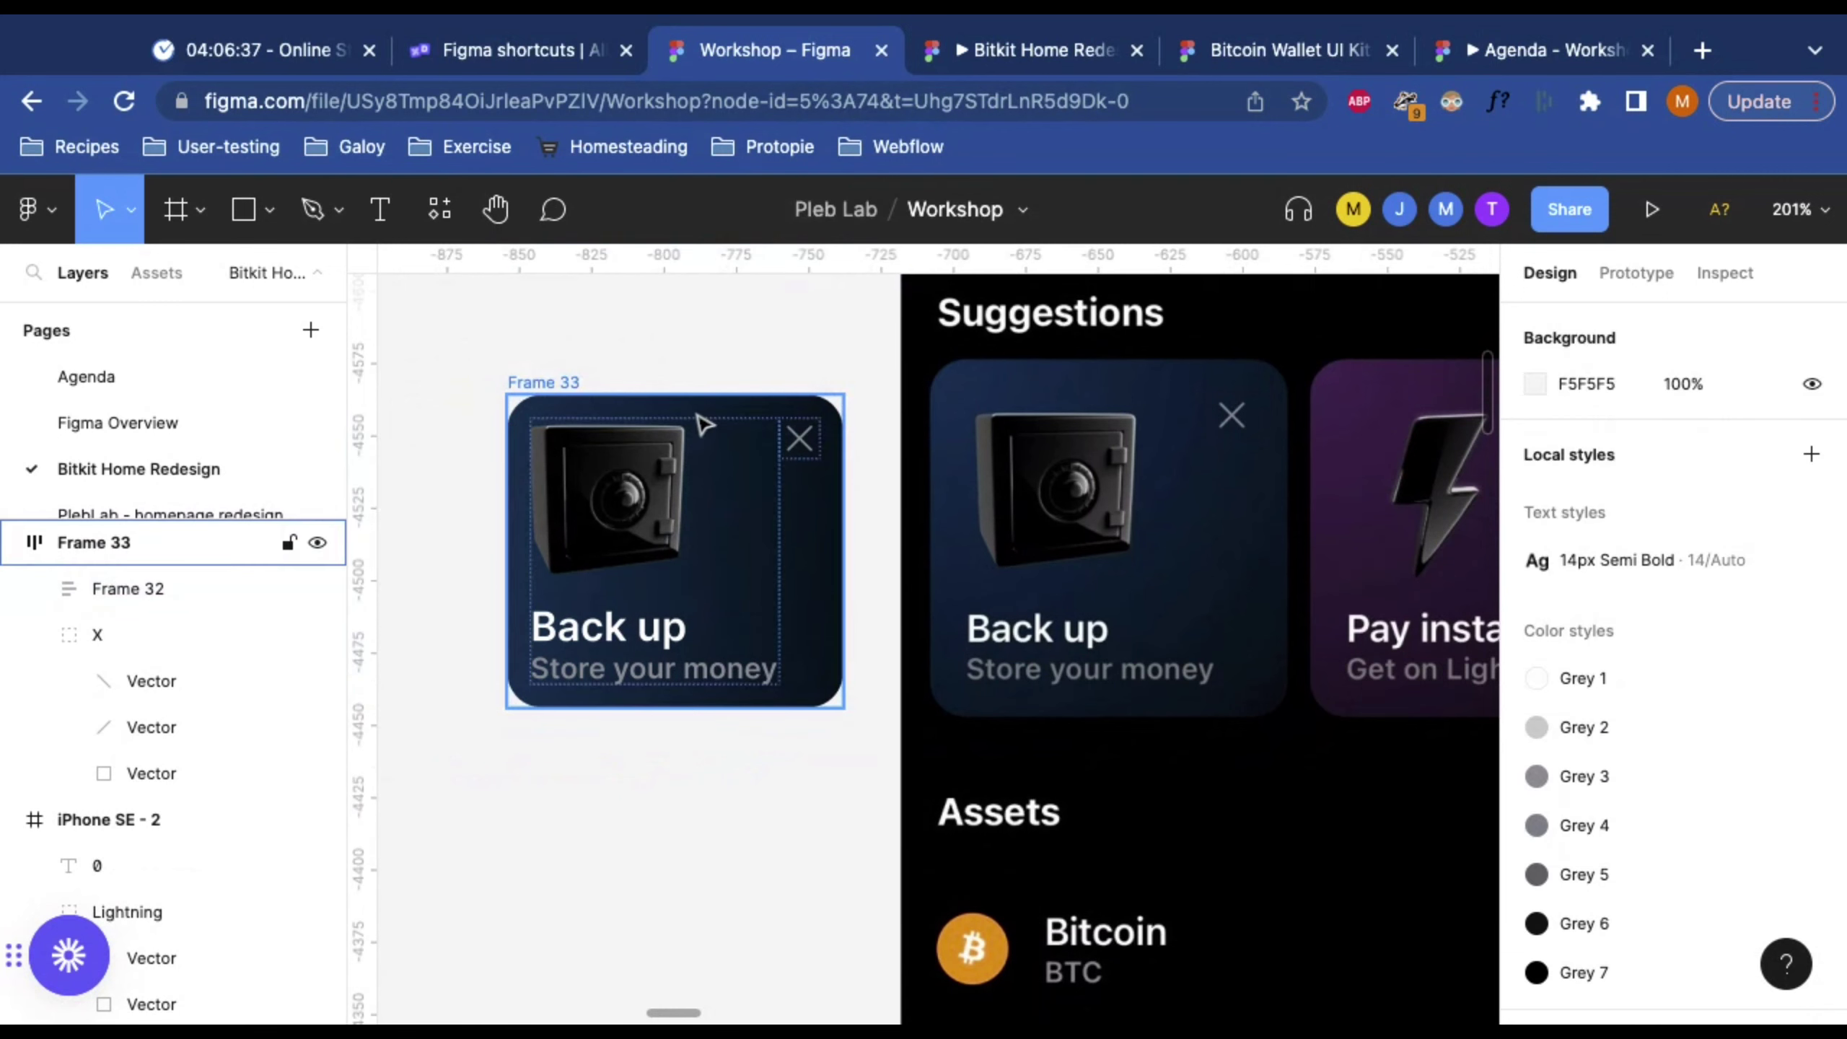
{"action": "left_click_drag", "start_coordinate": [542, 396], "coordinate": [975, 368]}
Step: Nudge the card and undo the moves to shift it off the original for comparison
{"action": "key", "text": "shift+2"}
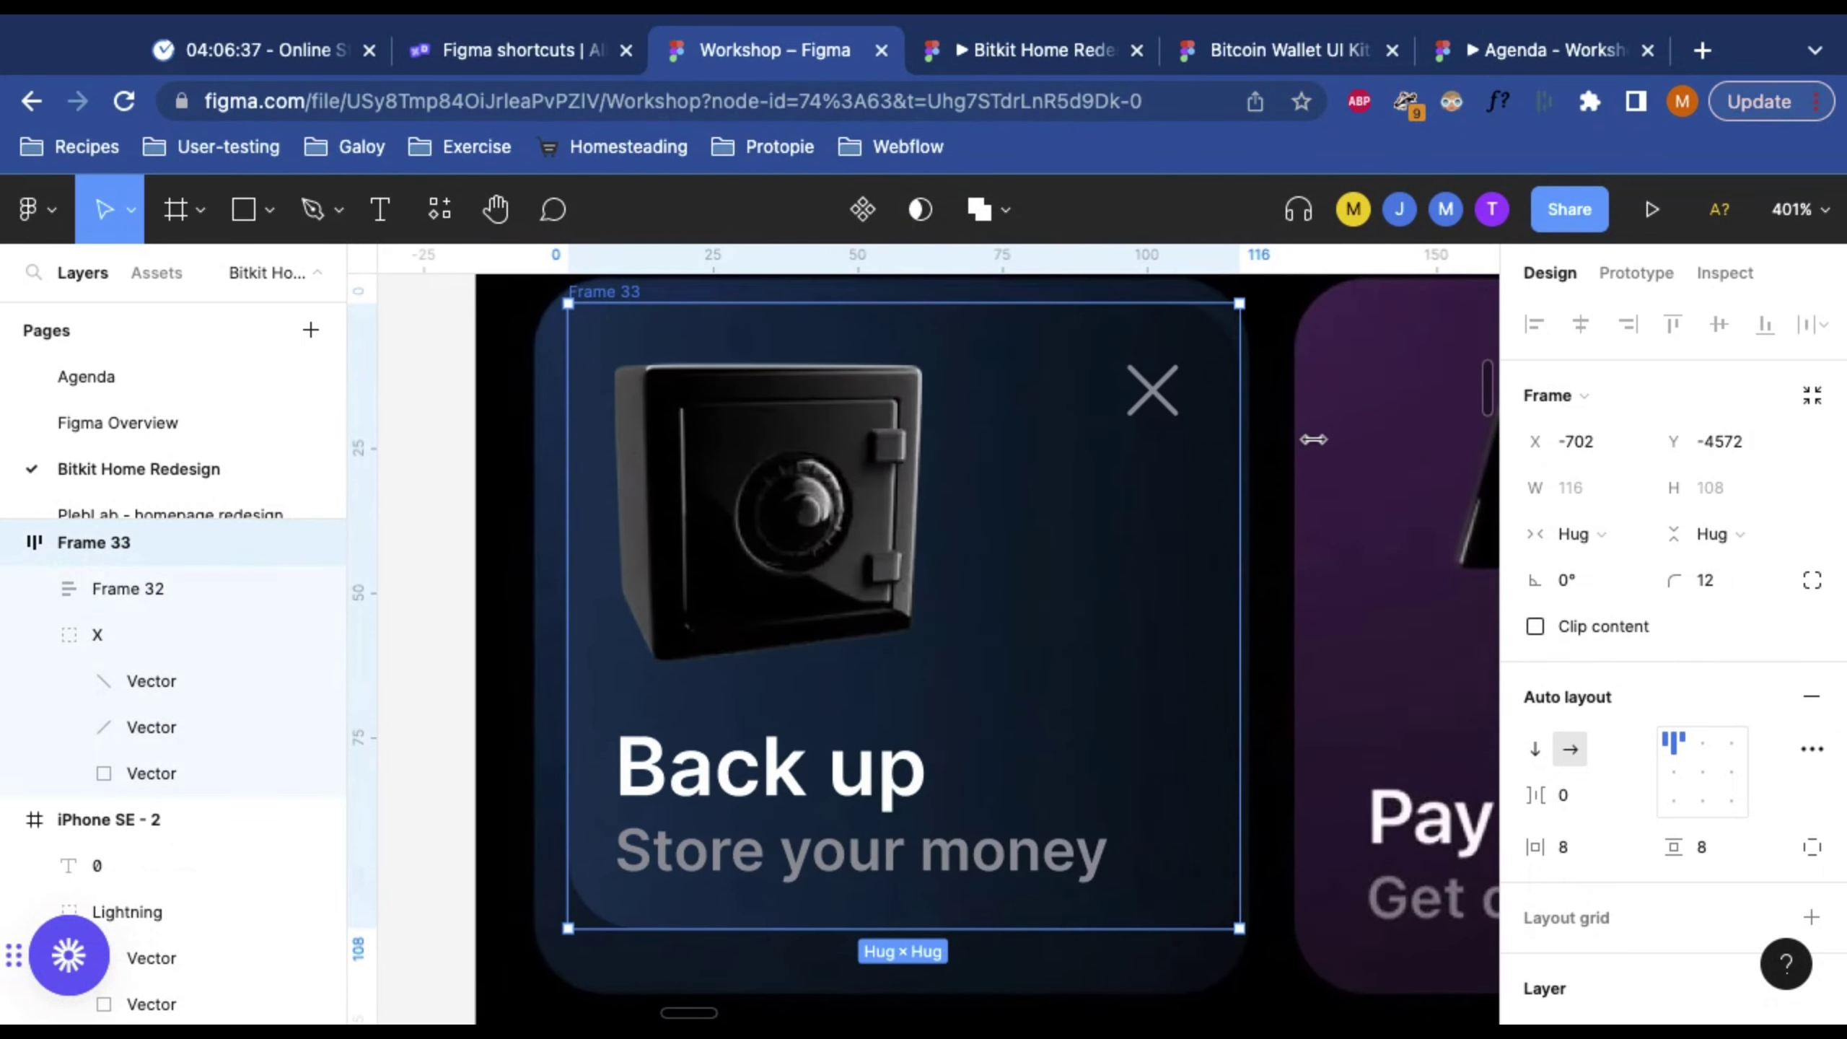
{"action": "scroll", "coordinate": [1077, 429], "scroll_direction": "down", "scroll_amount": 5}
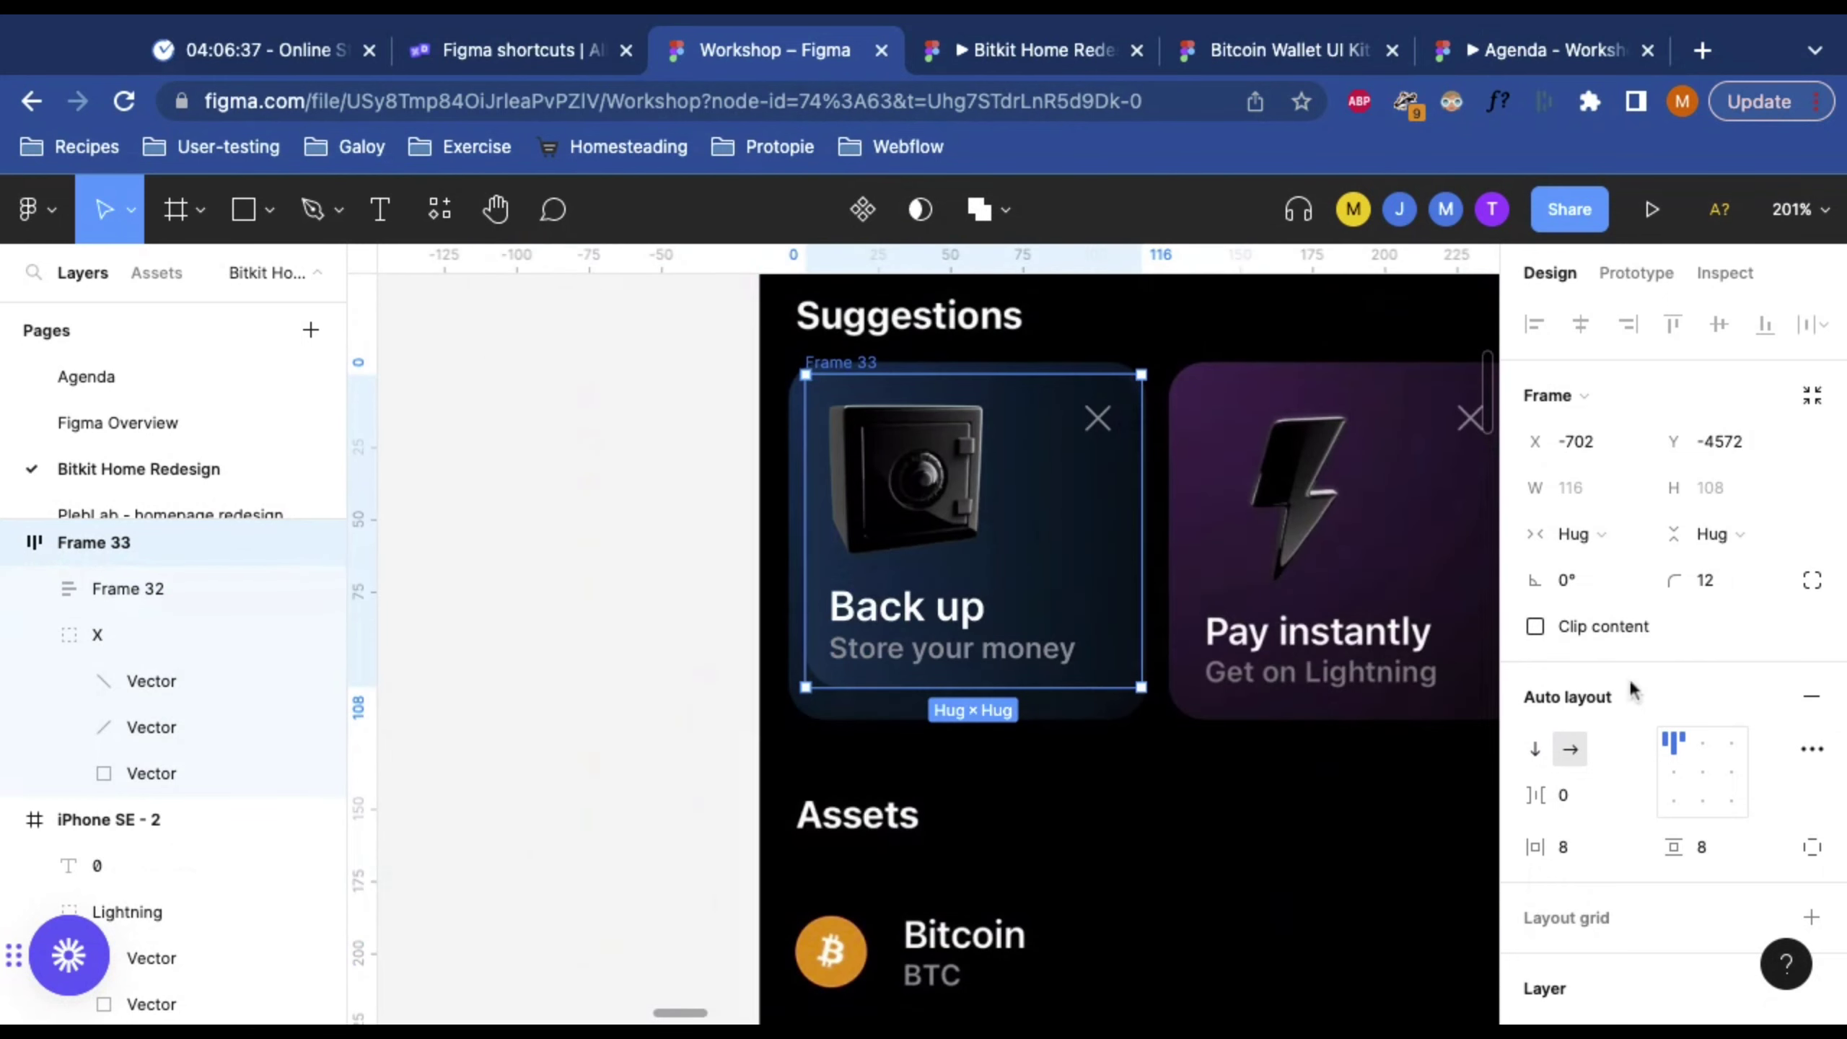
{"action": "left_click", "coordinate": [1674, 743]}
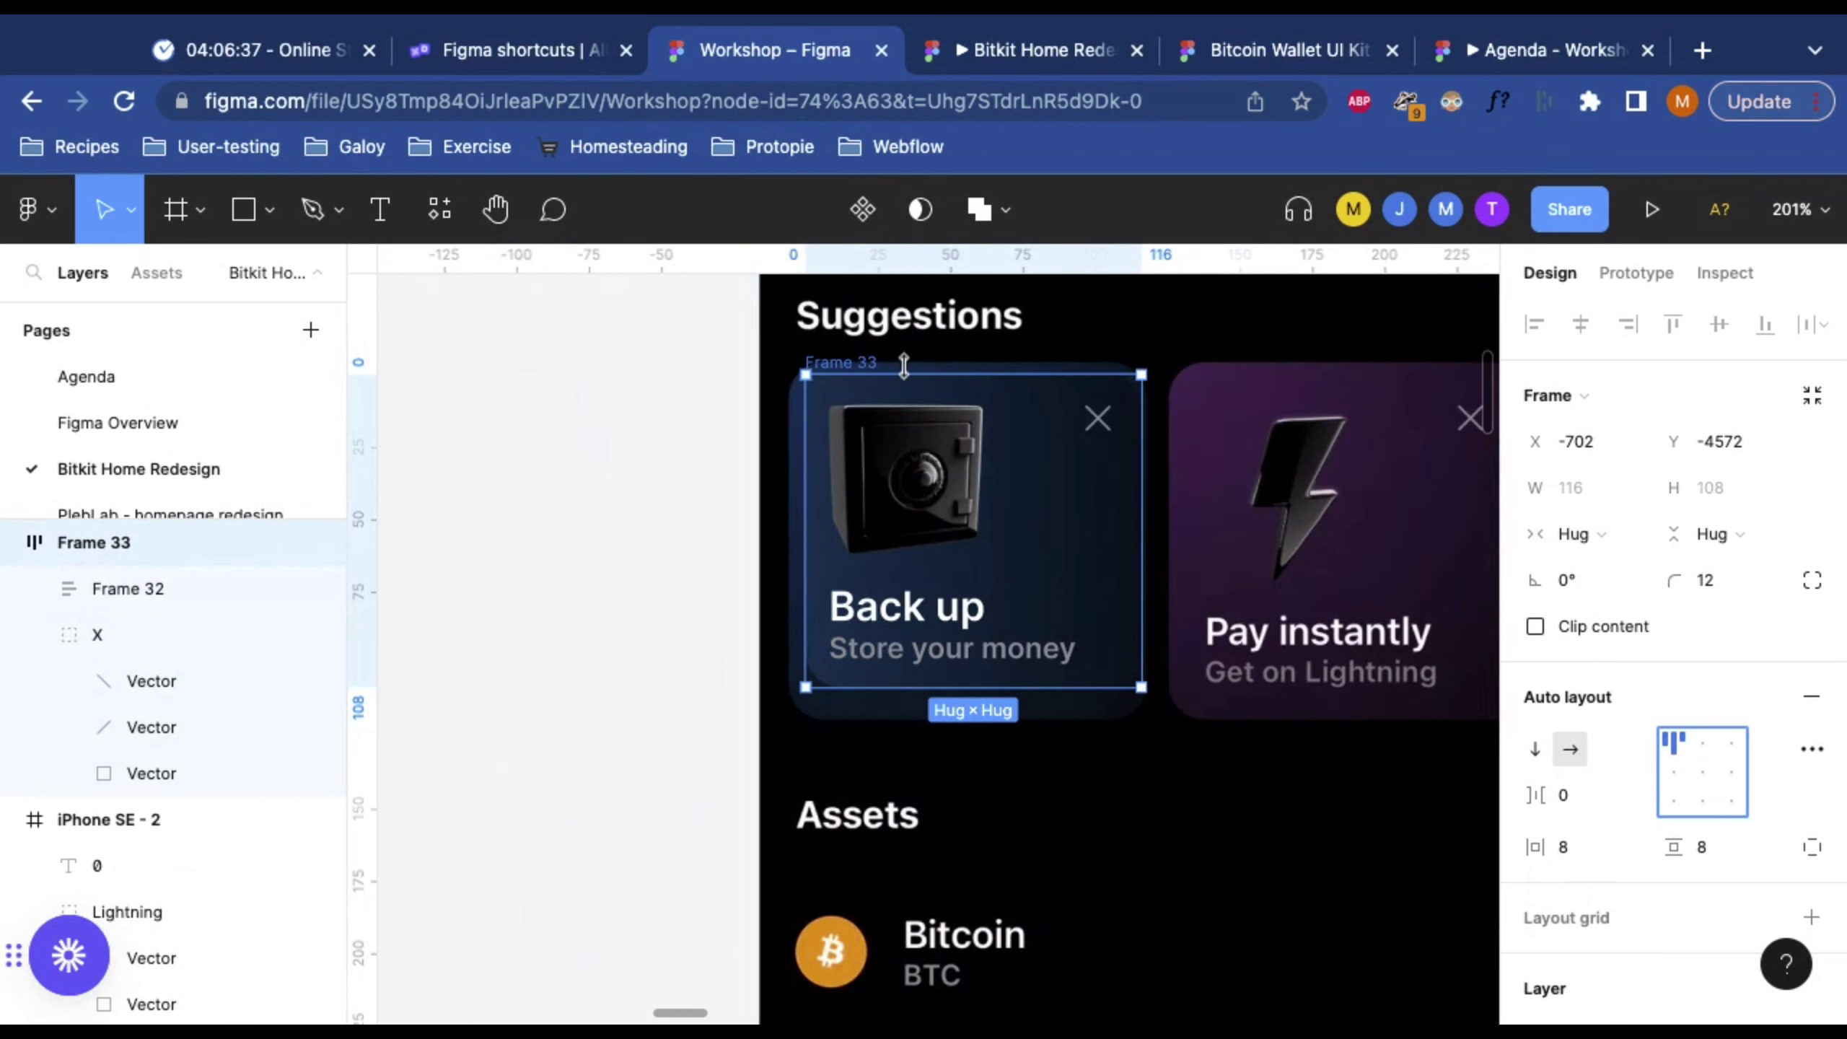
{"action": "scroll", "coordinate": [971, 347], "scroll_direction": "up", "scroll_amount": 5}
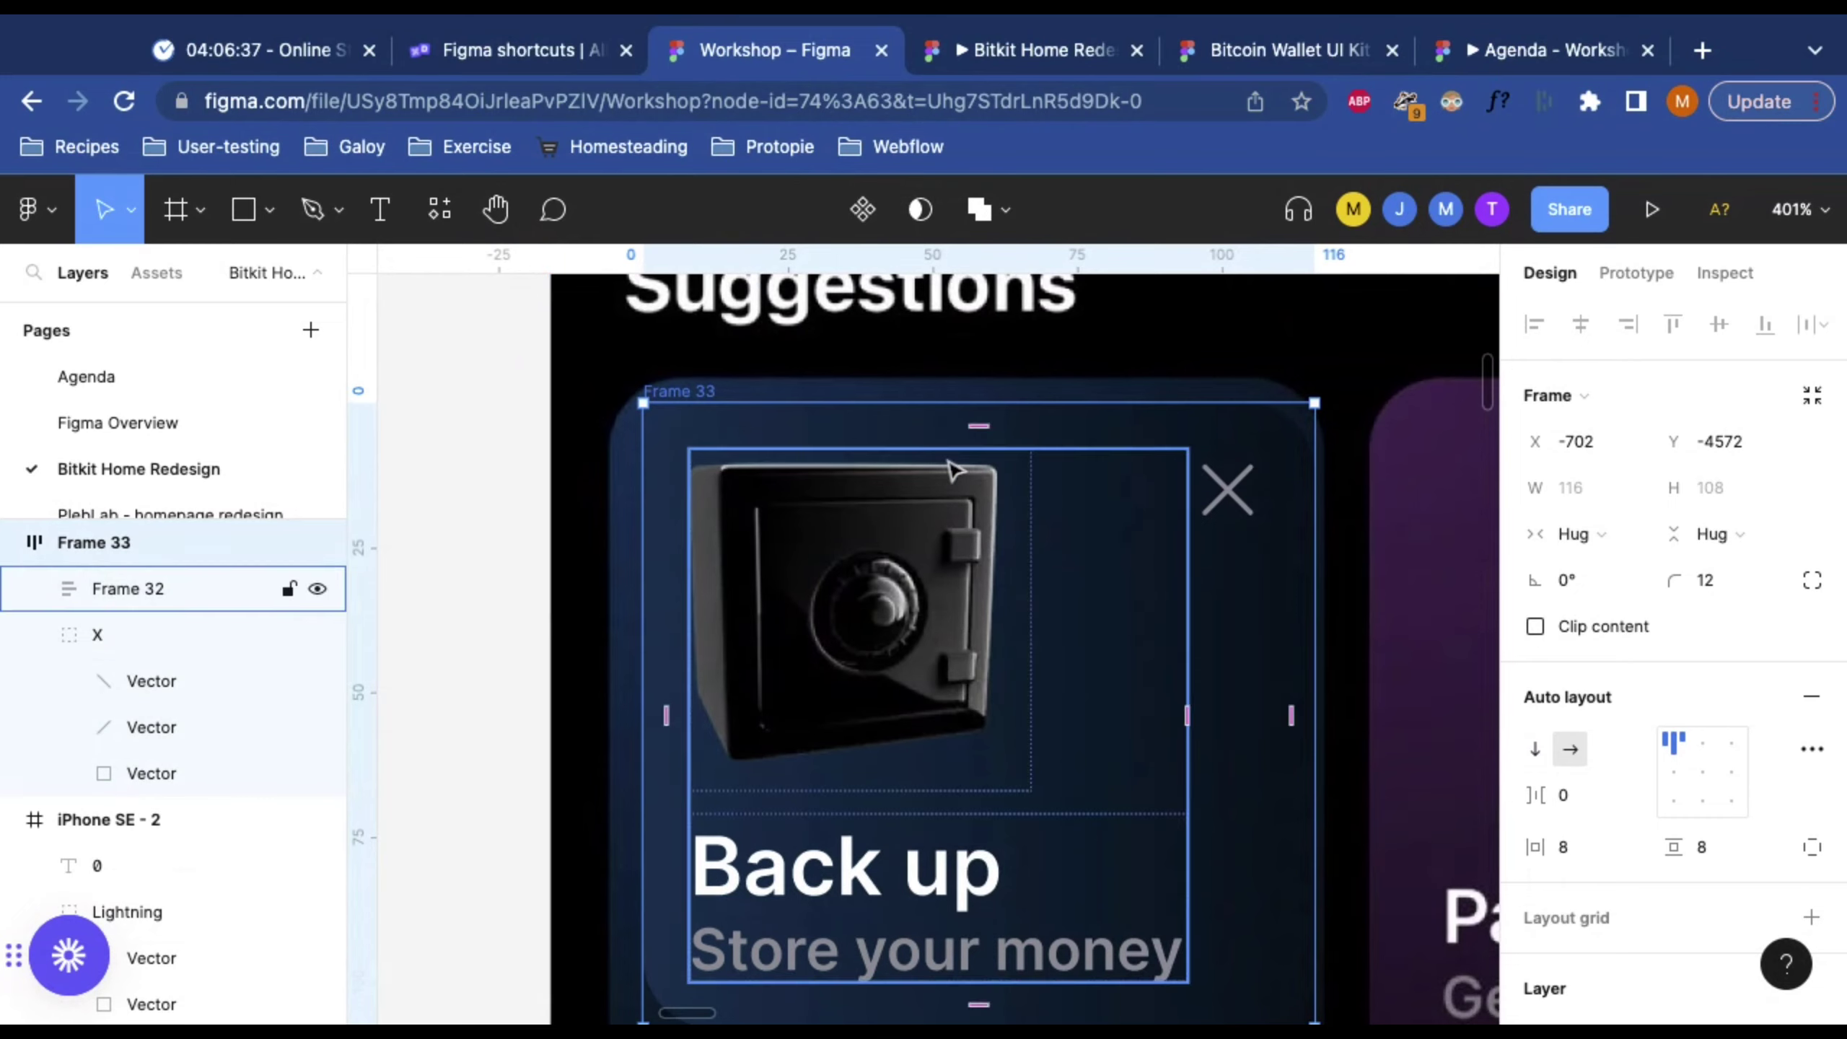
{"action": "scroll", "coordinate": [975, 437], "scroll_direction": "down", "scroll_amount": 3}
{"action": "key", "text": "ctrl+z"}
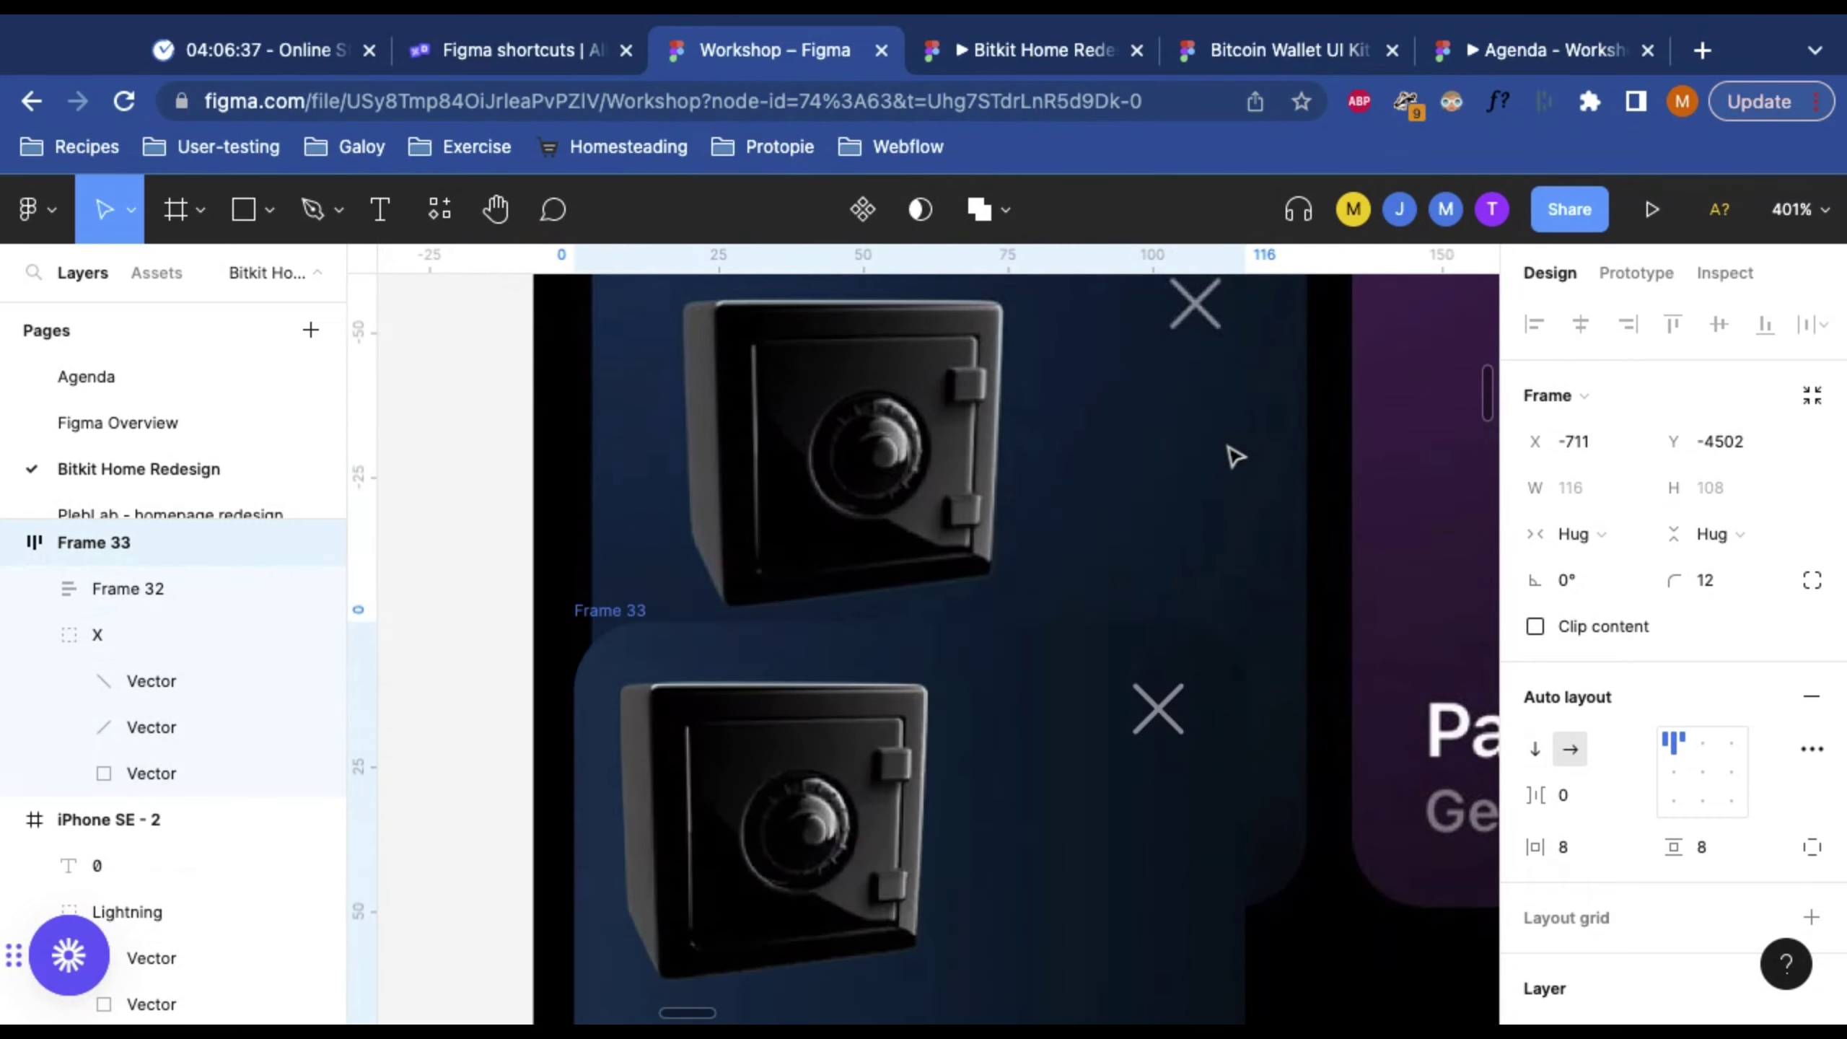
{"action": "key", "text": "ctrl+z"}
{"action": "scroll", "coordinate": [1209, 772], "scroll_direction": "down", "scroll_amount": 5}
{"action": "key", "text": "ctrl+z"}
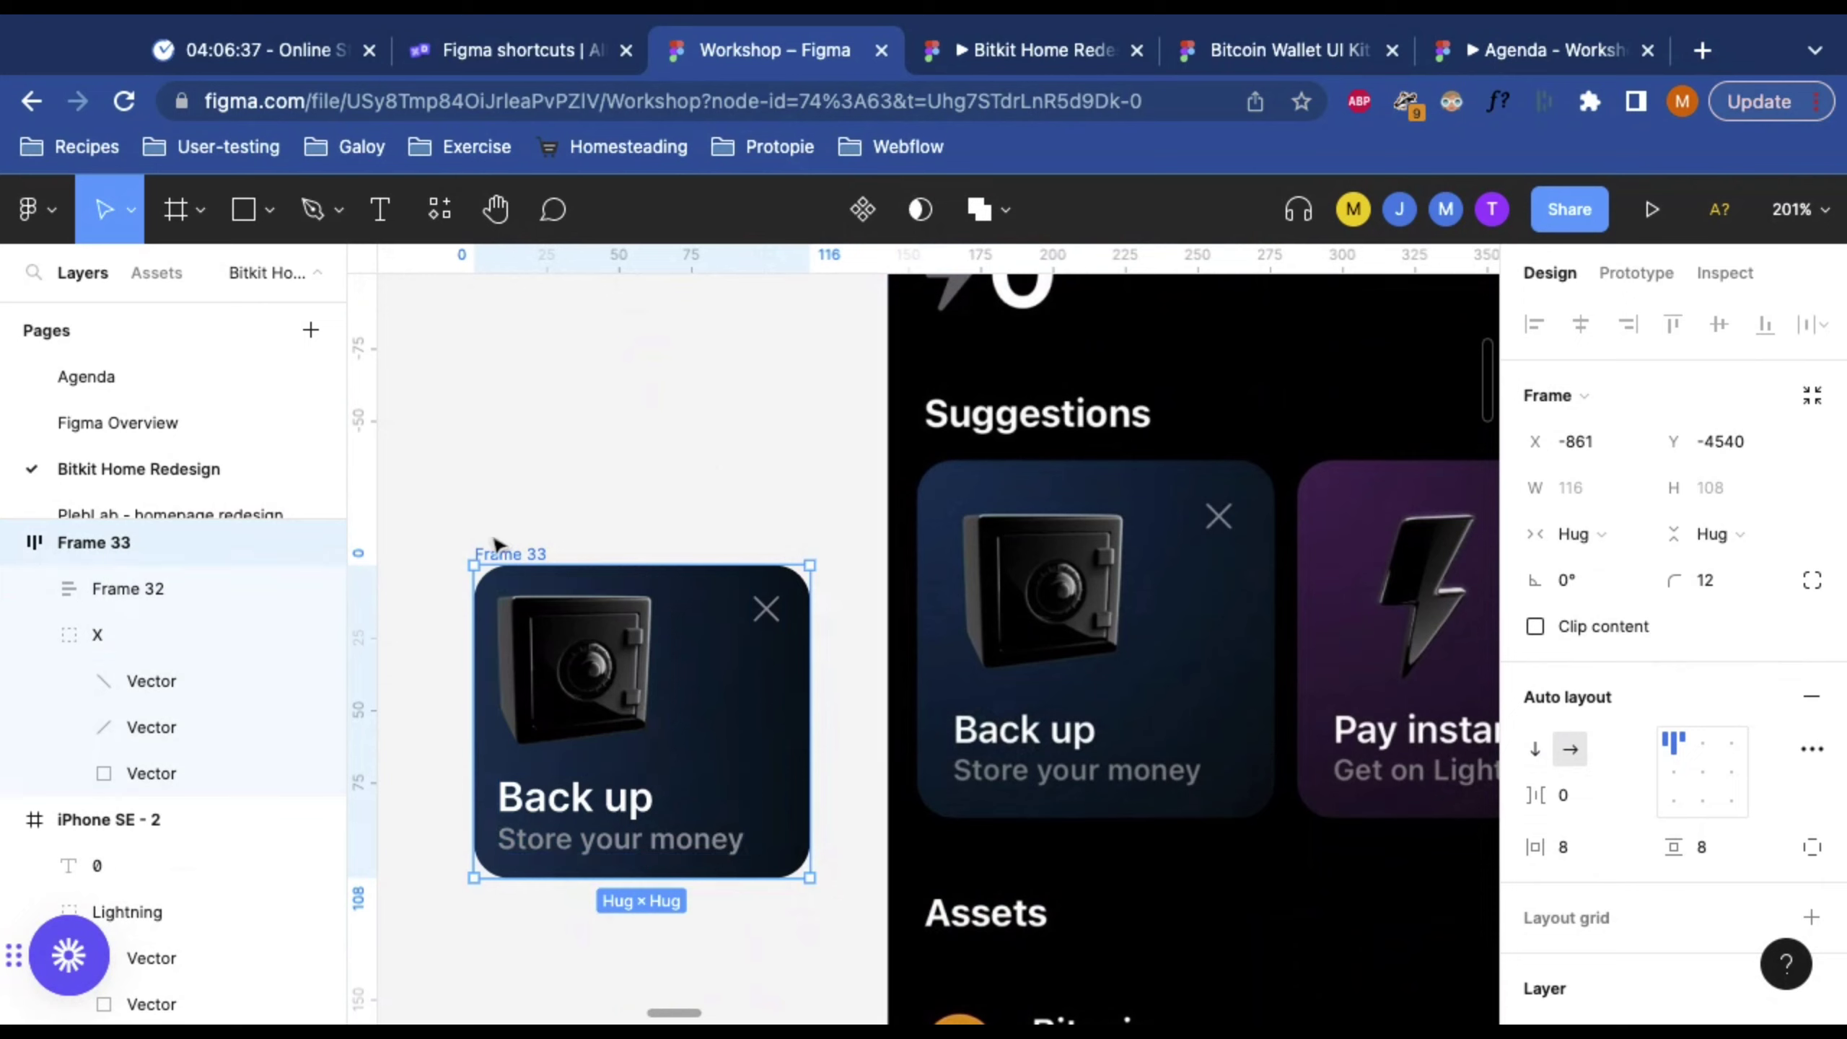
Step: Return the card over the original and nudge it left and up into exact alignment
{"action": "key", "text": "ctrl+z"}
{"action": "key", "text": "ctrl+shift+z"}
{"action": "key", "text": "ctrl+shift+z"}
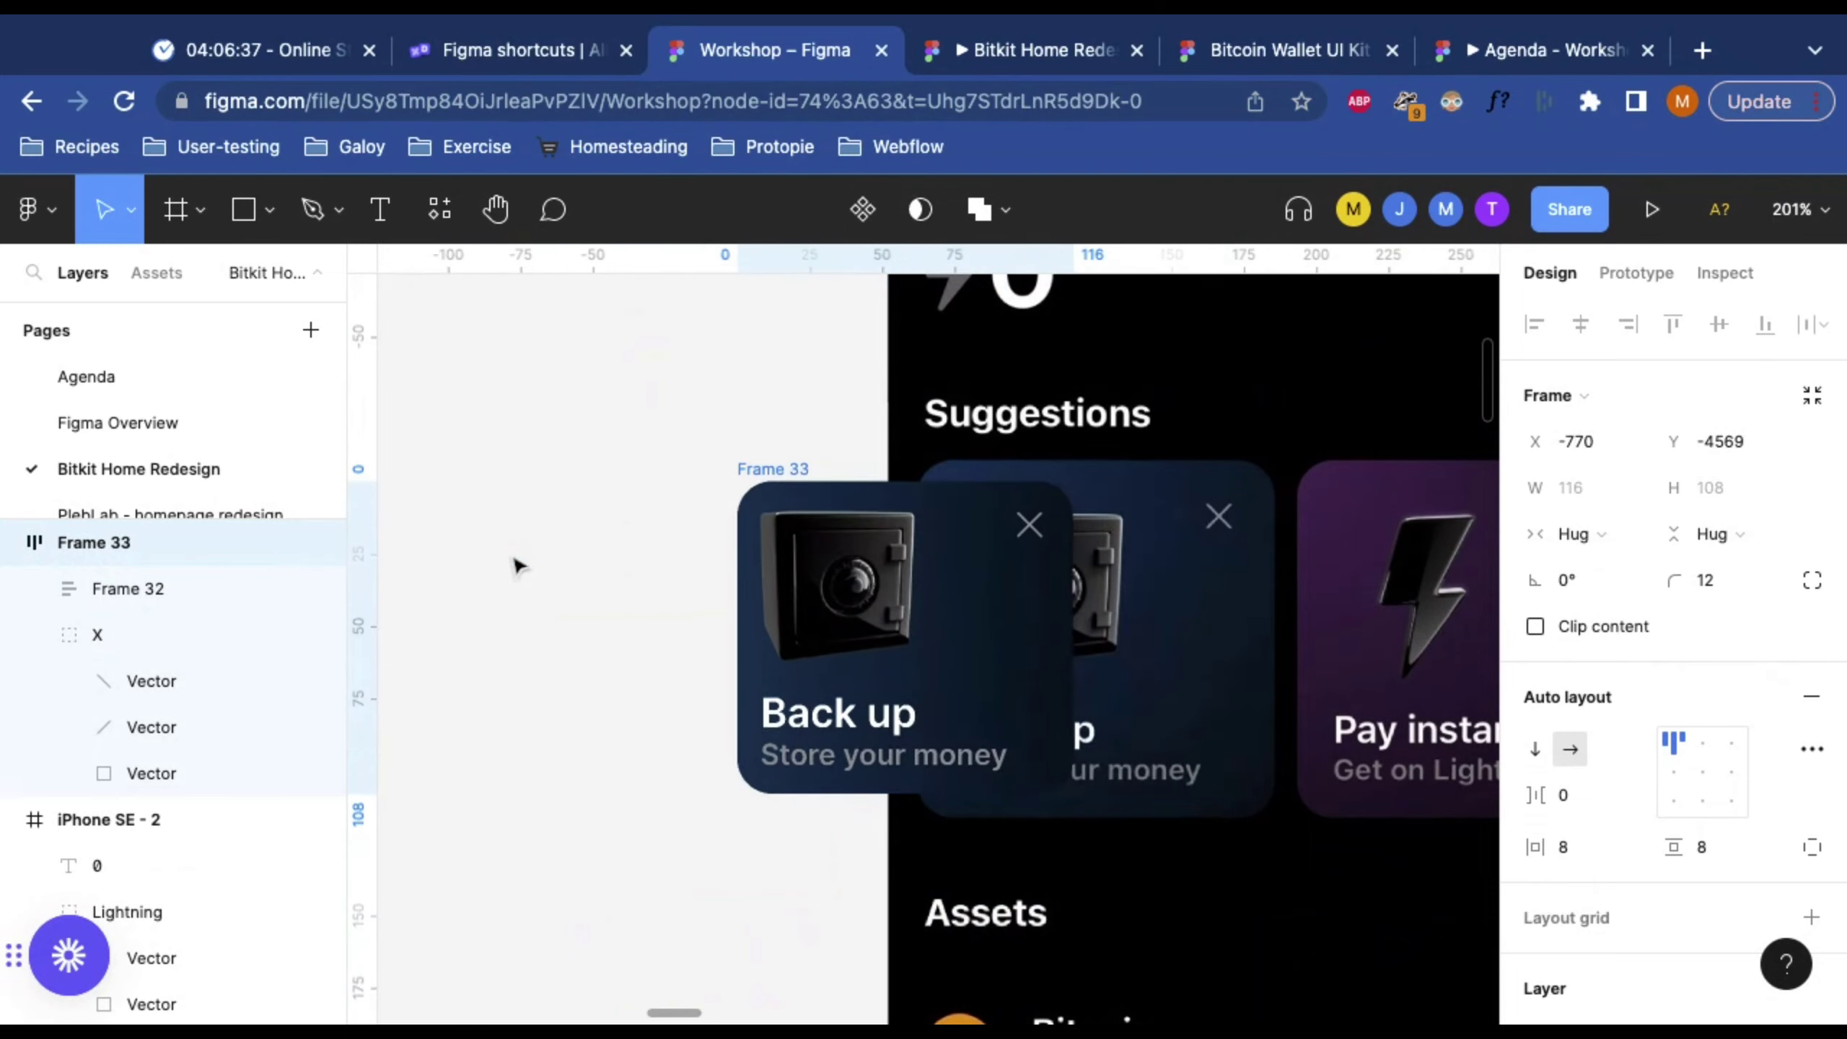
{"action": "key", "text": "ctrl+z"}
{"action": "key", "text": "ctrl+z"}
{"action": "key", "text": "ctrl+z"}
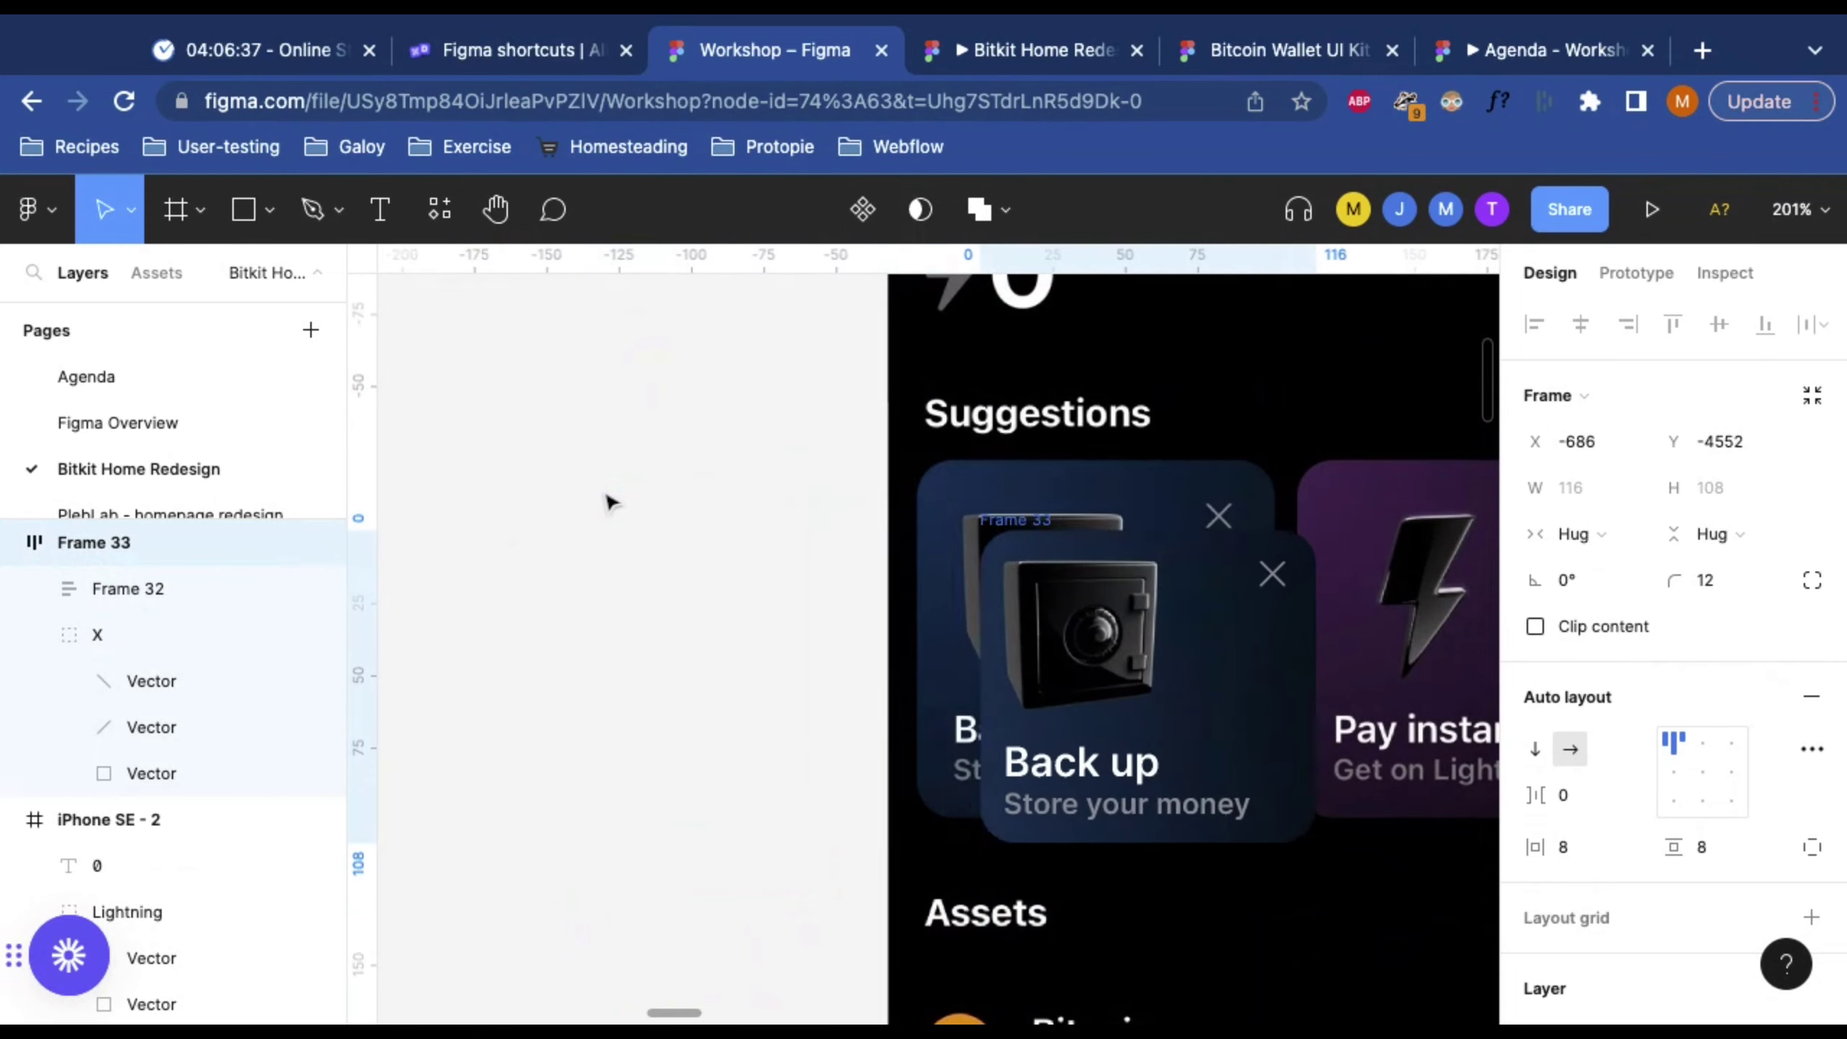
{"action": "scroll", "coordinate": [609, 502], "scroll_direction": "right", "scroll_amount": 1}
{"action": "scroll", "coordinate": [943, 462], "scroll_direction": "up", "scroll_amount": 5}
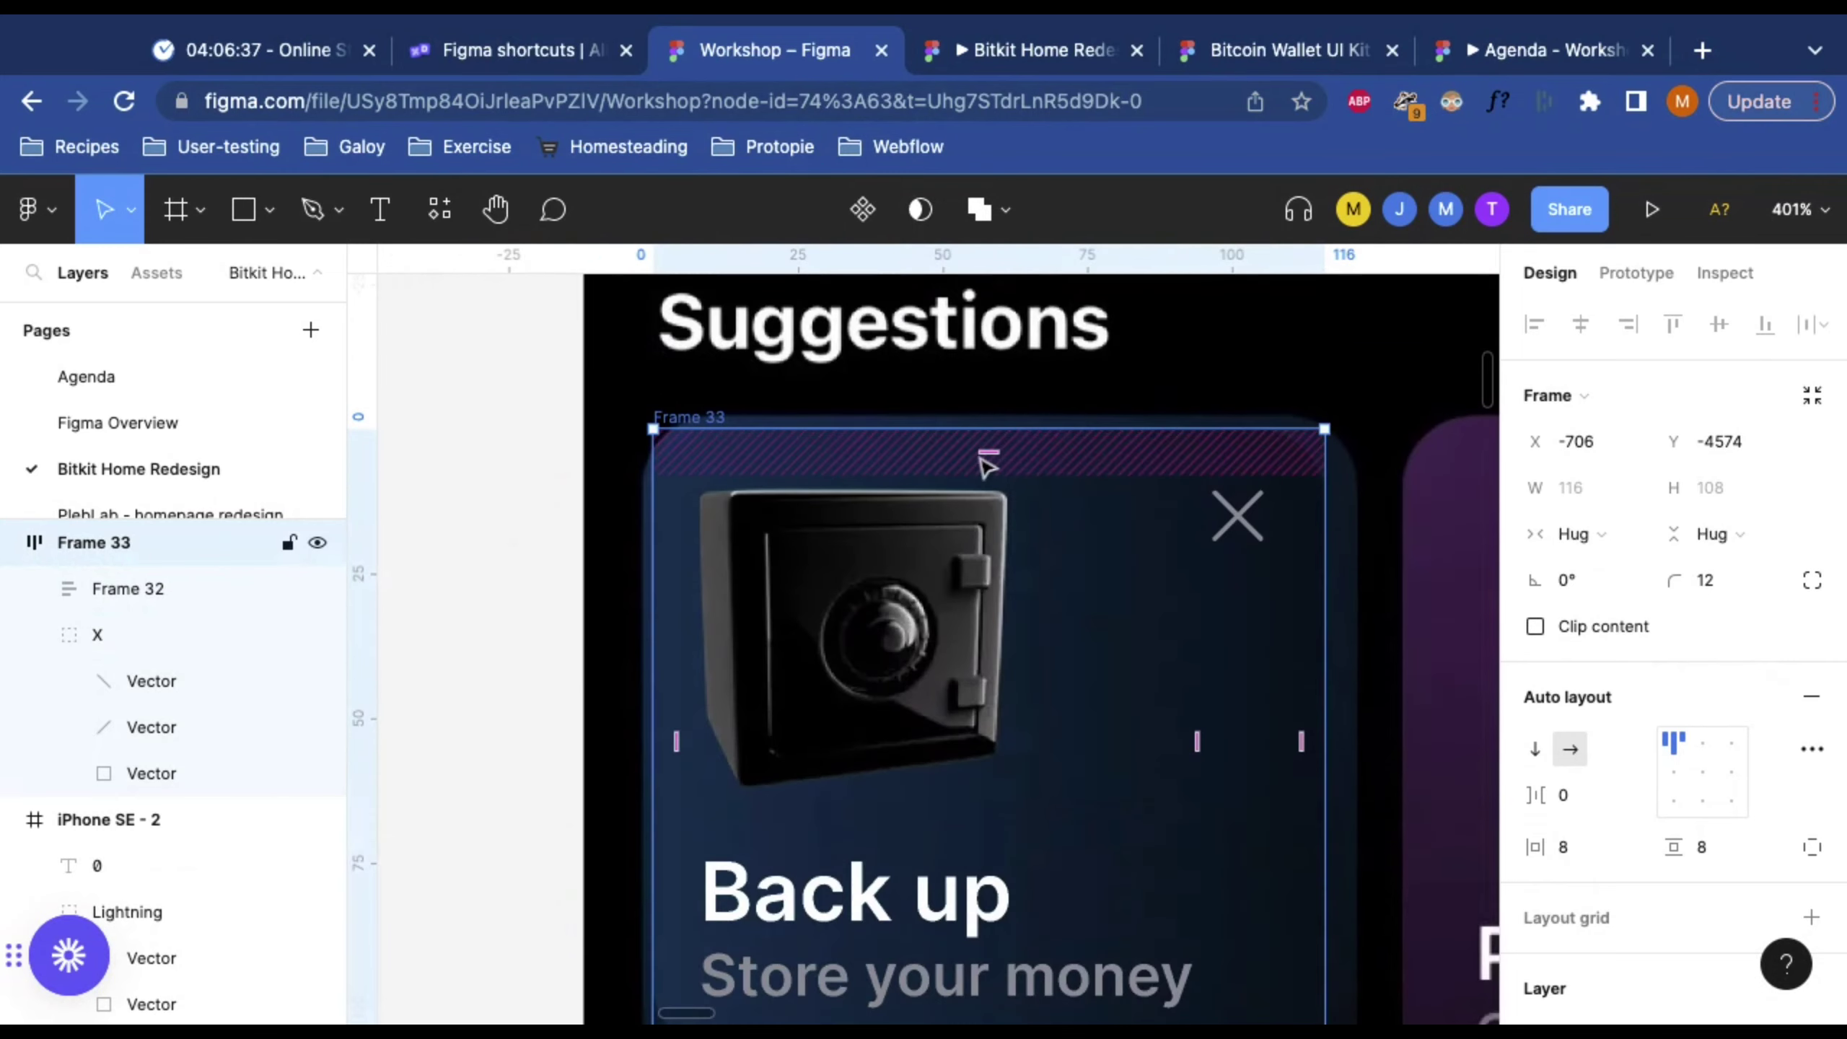
{"action": "key", "text": "Left"}
{"action": "key", "text": "Left"}
{"action": "key", "text": "Left"}
{"action": "key", "text": "Left"}
{"action": "key", "text": "Left"}
{"action": "key", "text": "Up"}
{"action": "key", "text": "Up"}
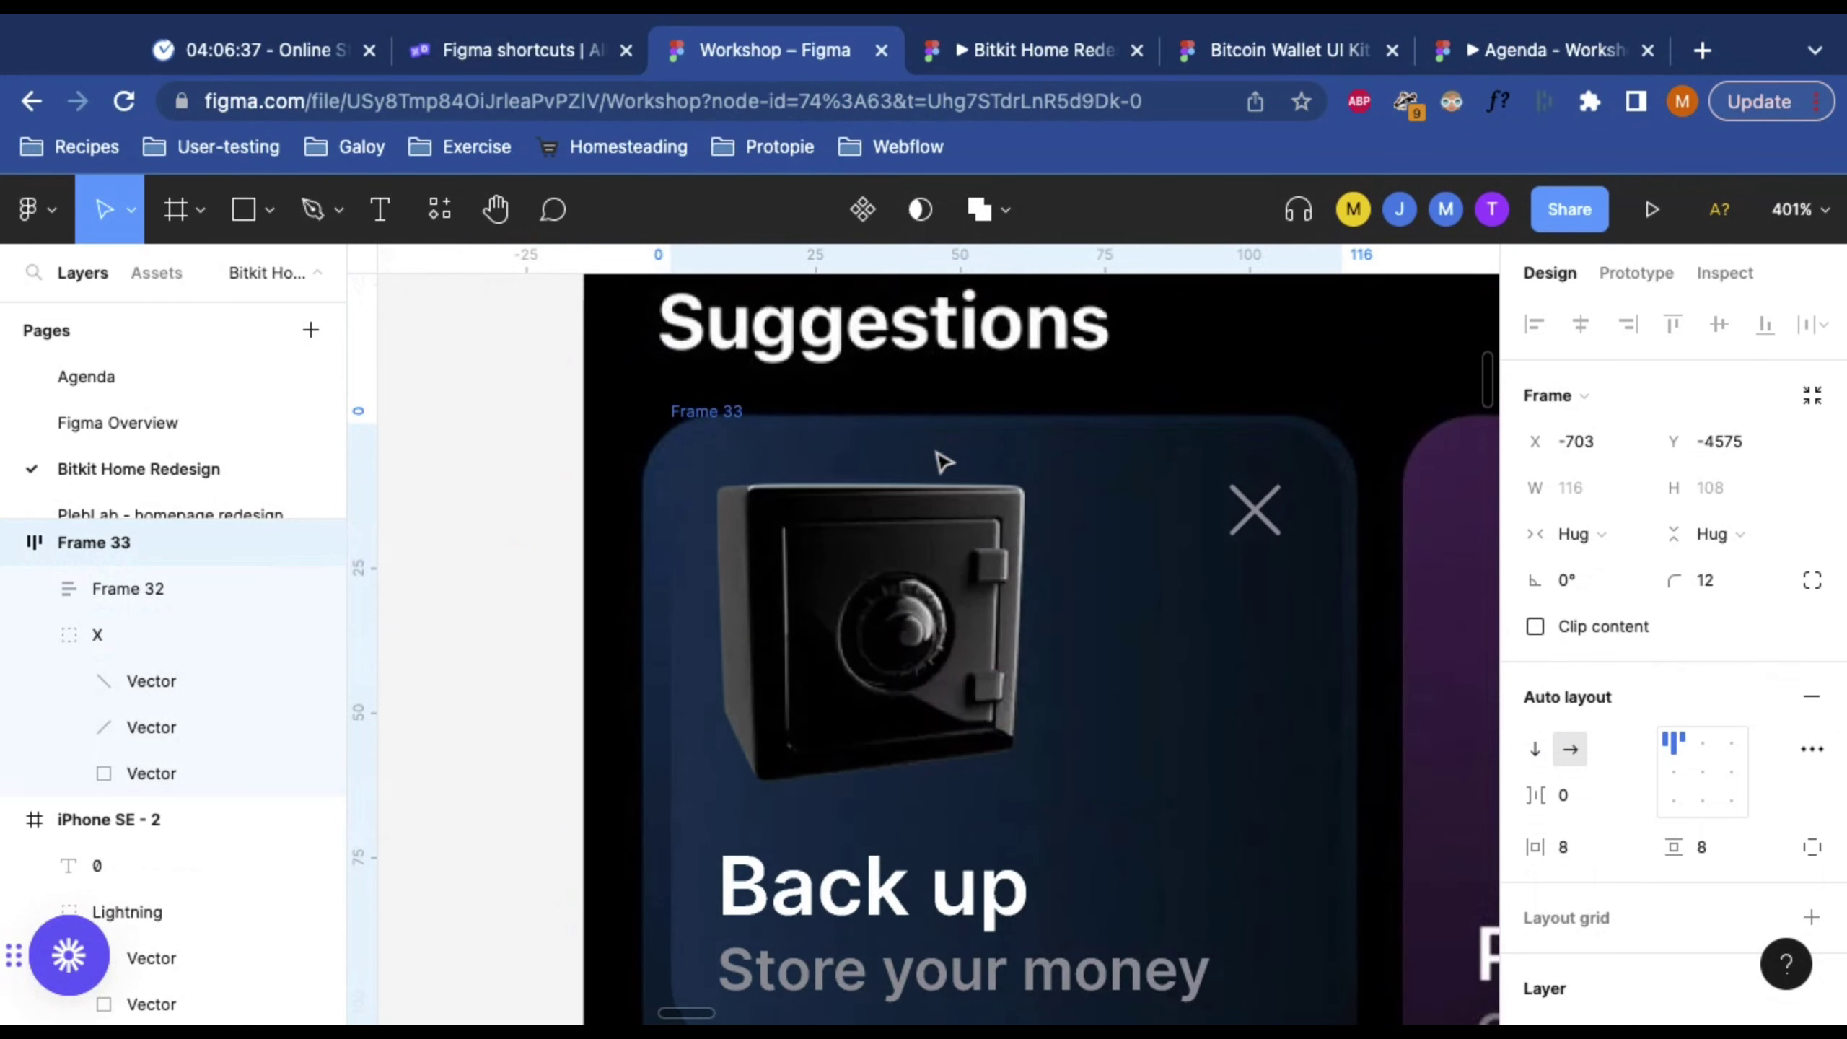
{"action": "scroll", "coordinate": [1299, 598], "scroll_direction": "down", "scroll_amount": 1}
{"action": "scroll", "coordinate": [1299, 598], "scroll_direction": "right", "scroll_amount": 1}
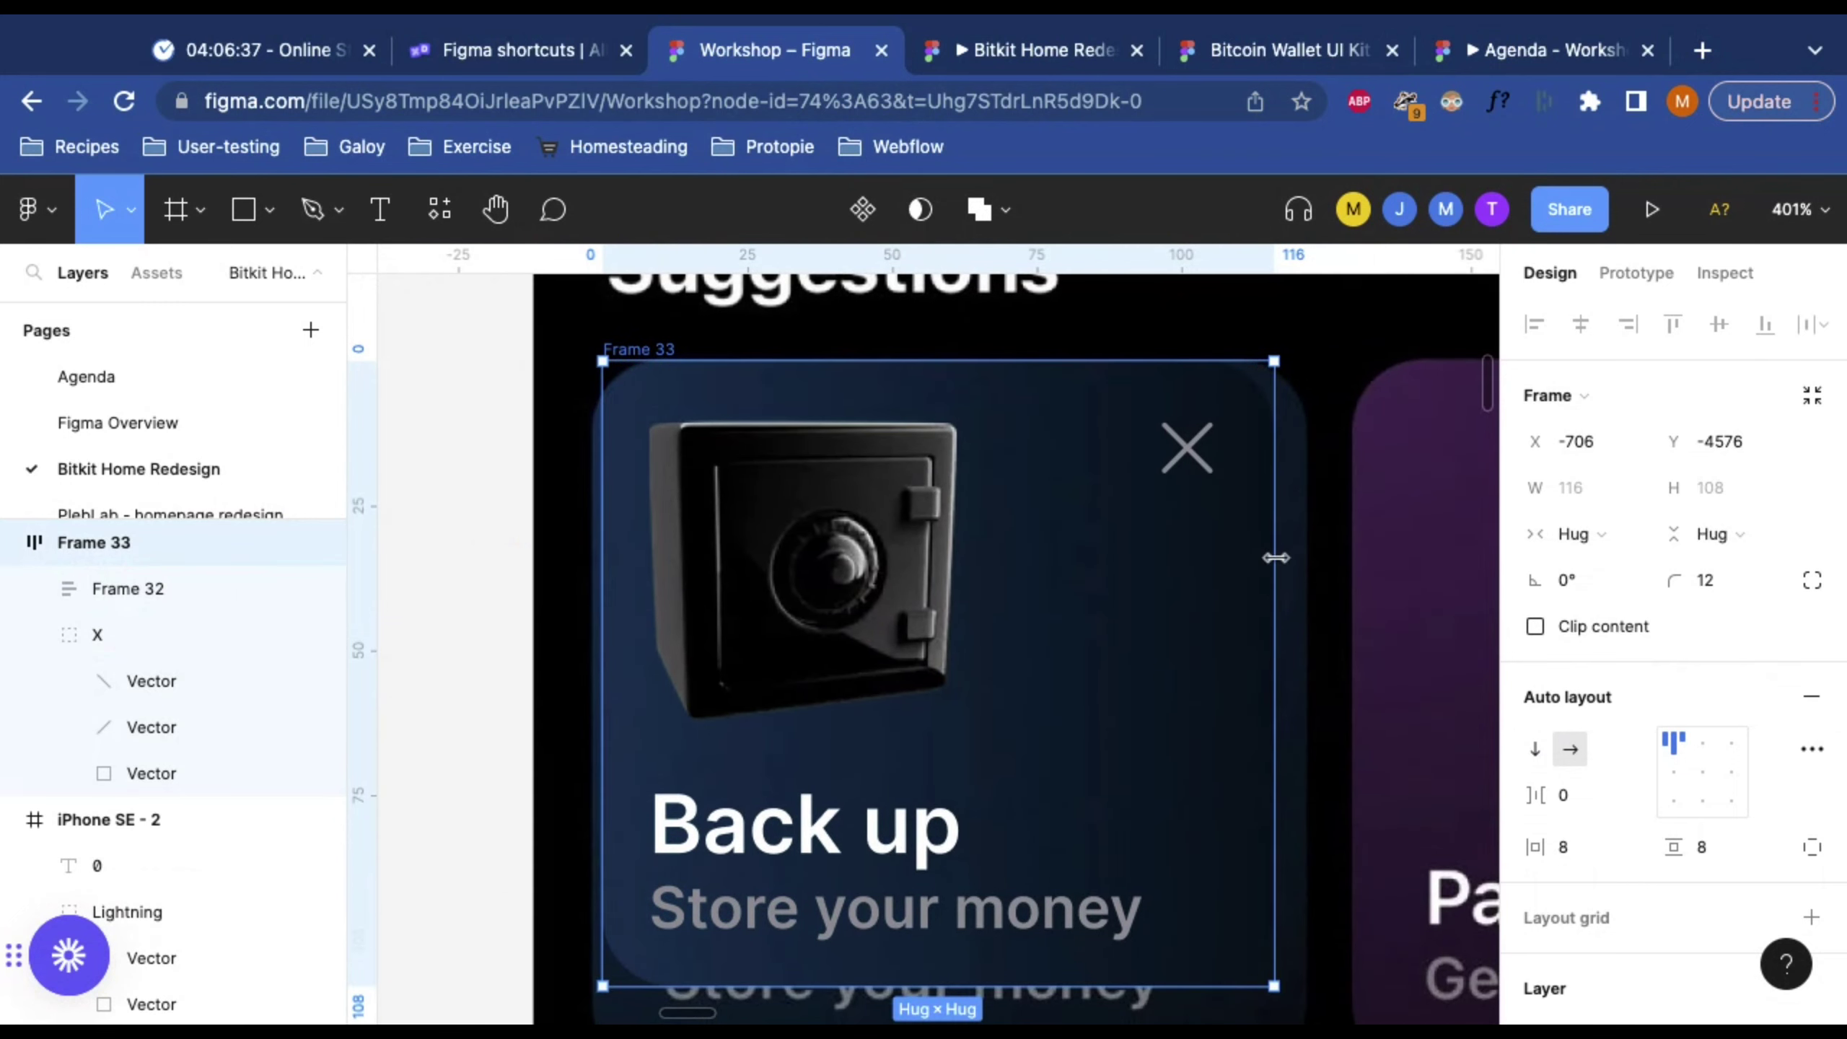
Step: Resize Frame 33 to 122 × 124 and move it off the phone onto the empty canvas
{"action": "left_click_drag", "start_coordinate": [1276, 558], "coordinate": [1304, 554]}
{"action": "scroll", "coordinate": [1304, 554], "scroll_direction": "down", "scroll_amount": 3}
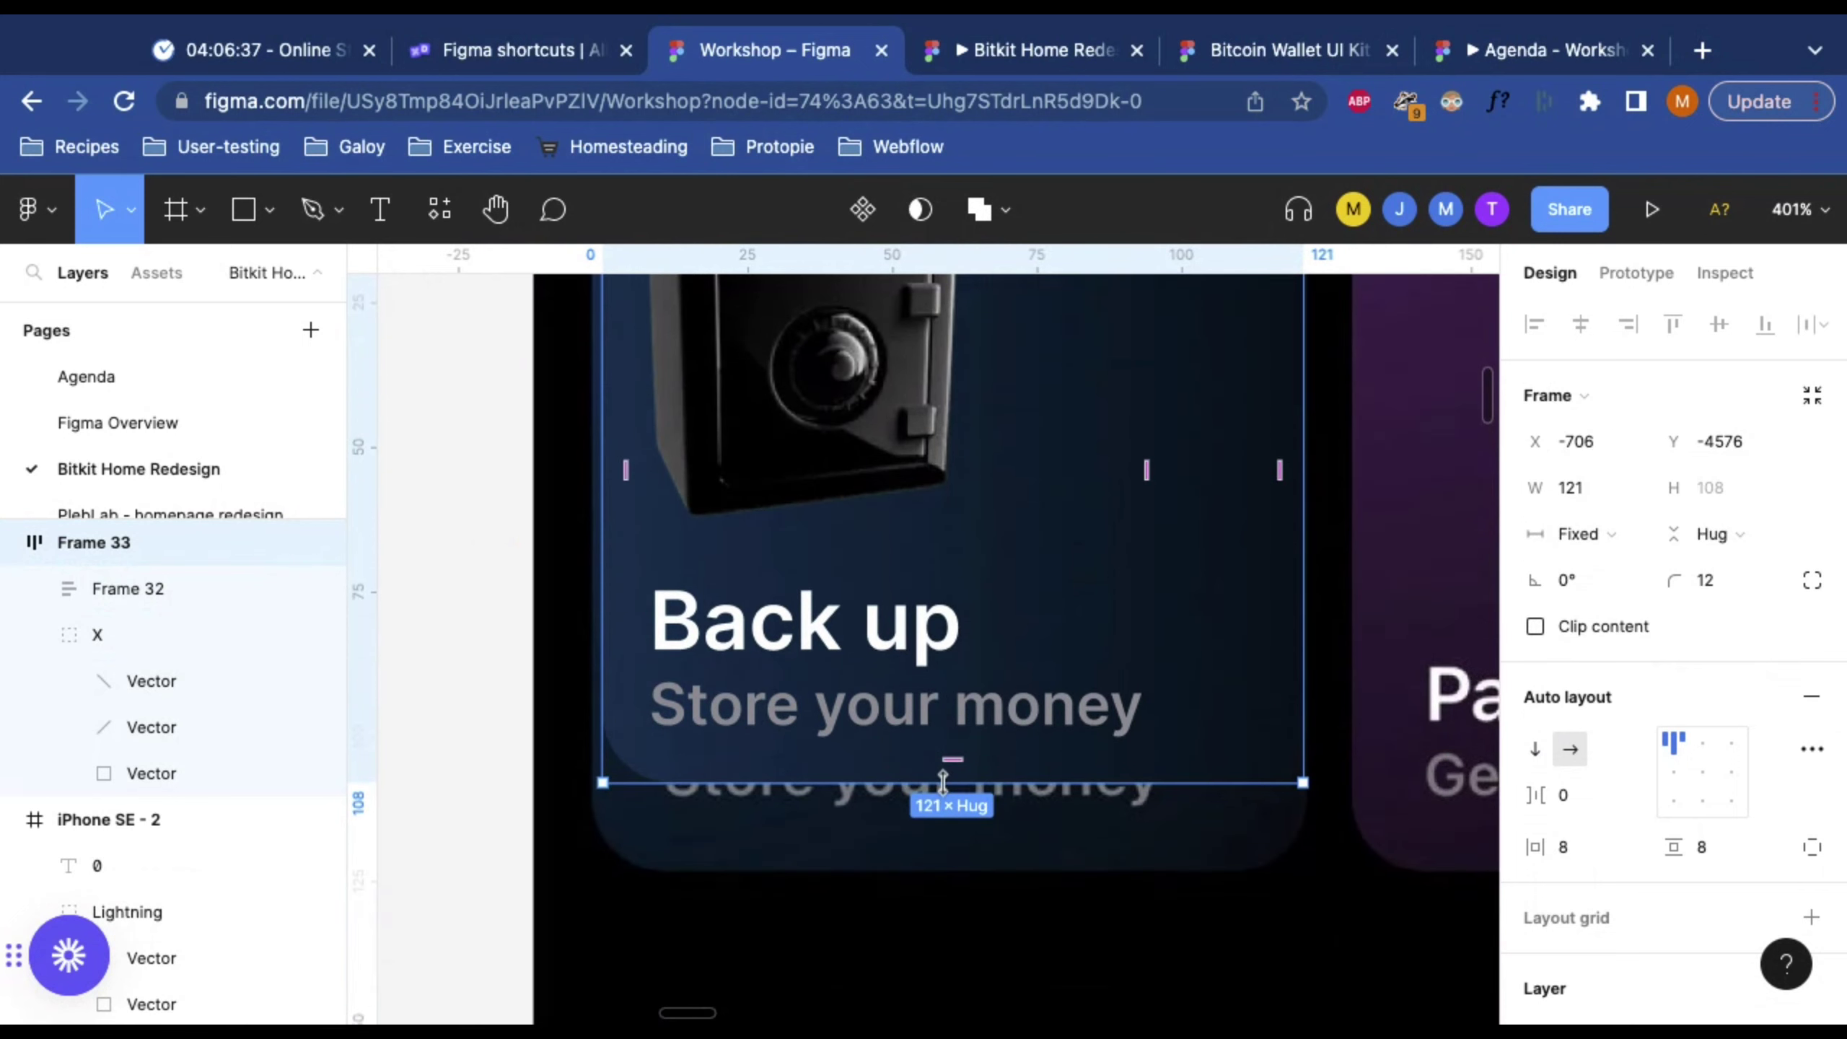
{"action": "left_click_drag", "start_coordinate": [945, 773], "coordinate": [945, 782]}
{"action": "scroll", "coordinate": [889, 845], "scroll_direction": "up", "scroll_amount": 1}
{"action": "scroll", "coordinate": [888, 846], "scroll_direction": "left", "scroll_amount": 1}
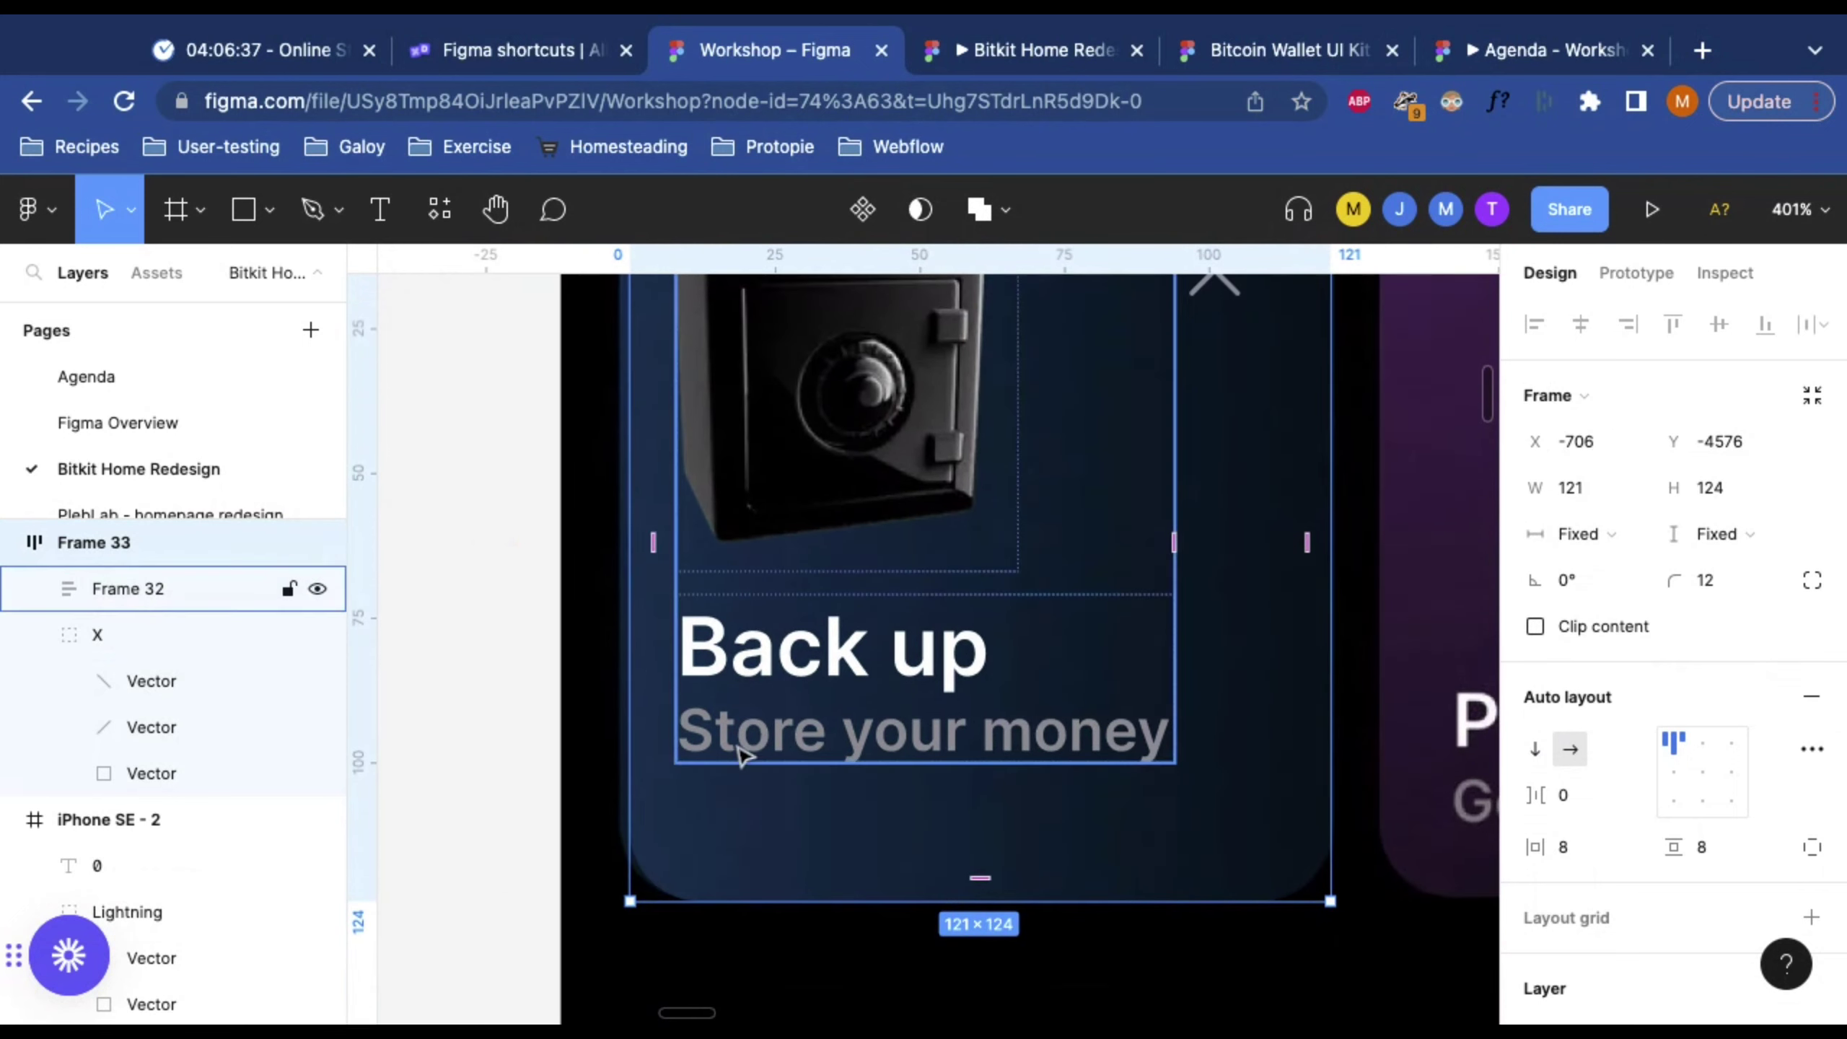
{"action": "left_click_drag", "start_coordinate": [630, 636], "coordinate": [627, 637]}
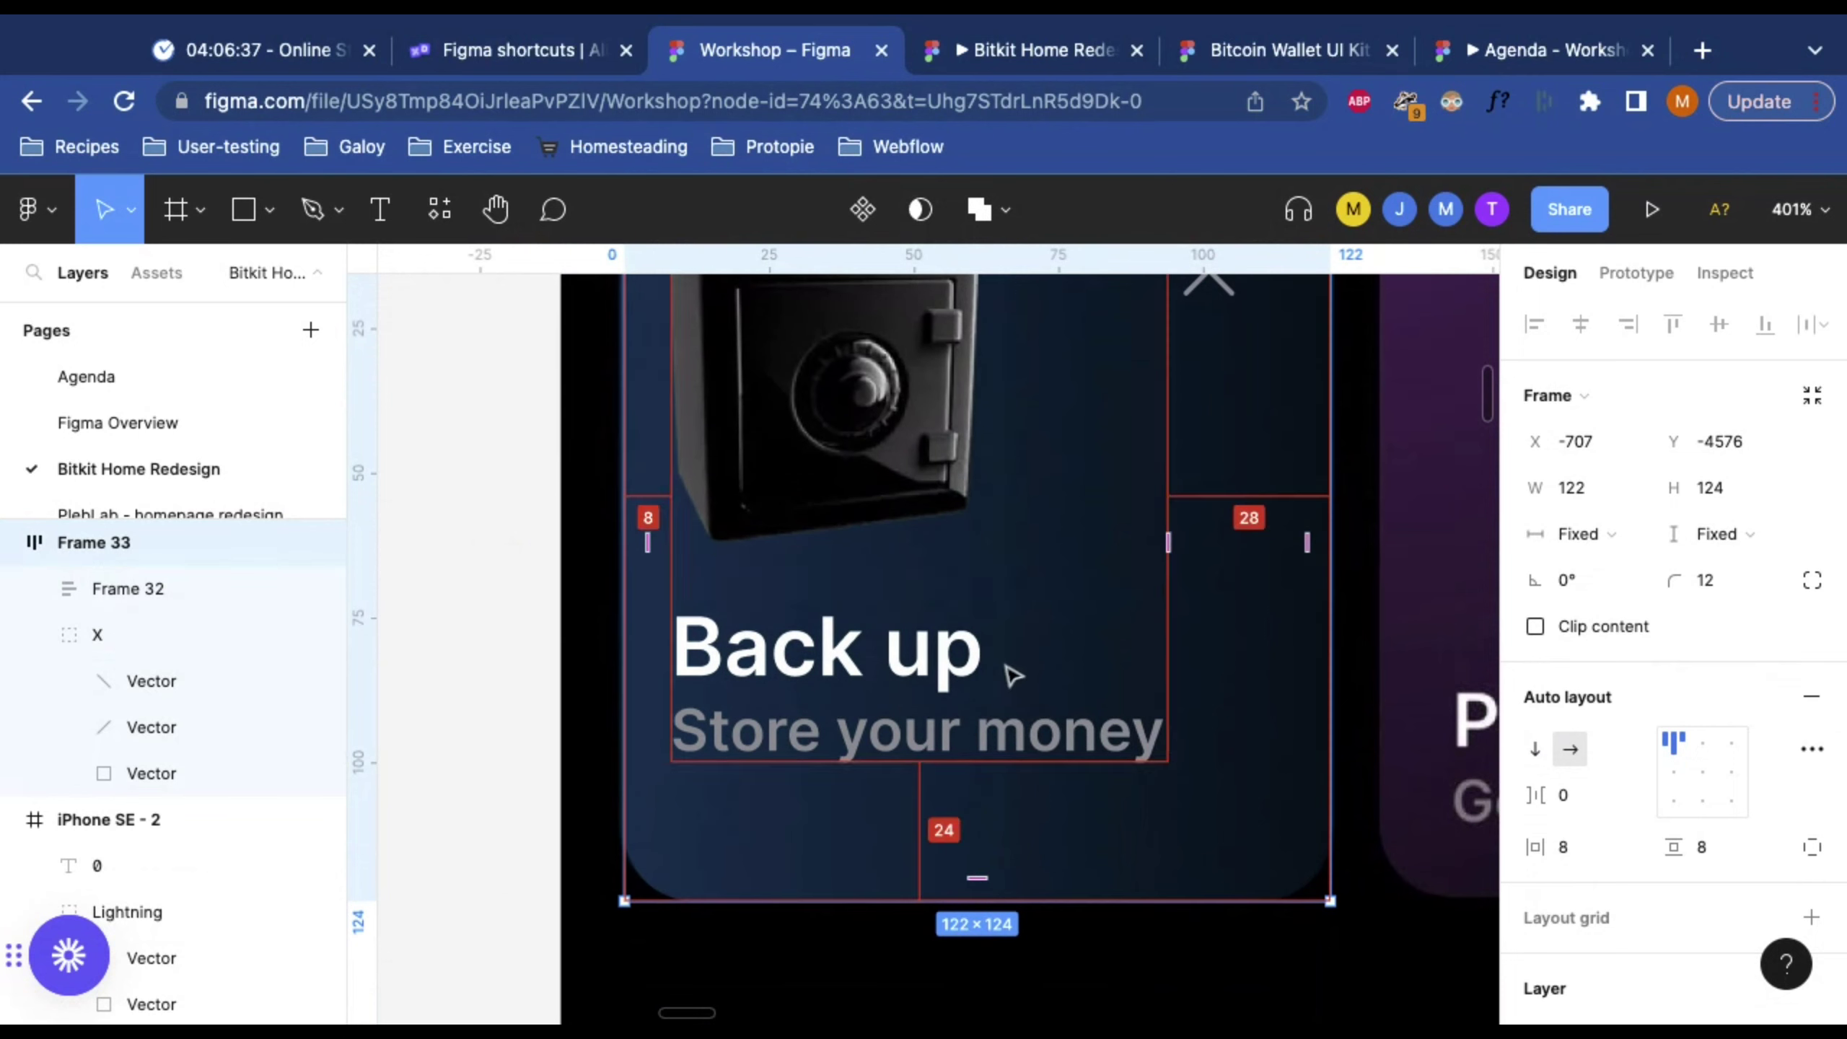
{"action": "scroll", "coordinate": [1007, 666], "scroll_direction": "down", "scroll_amount": 5, "text": "ctrl"}
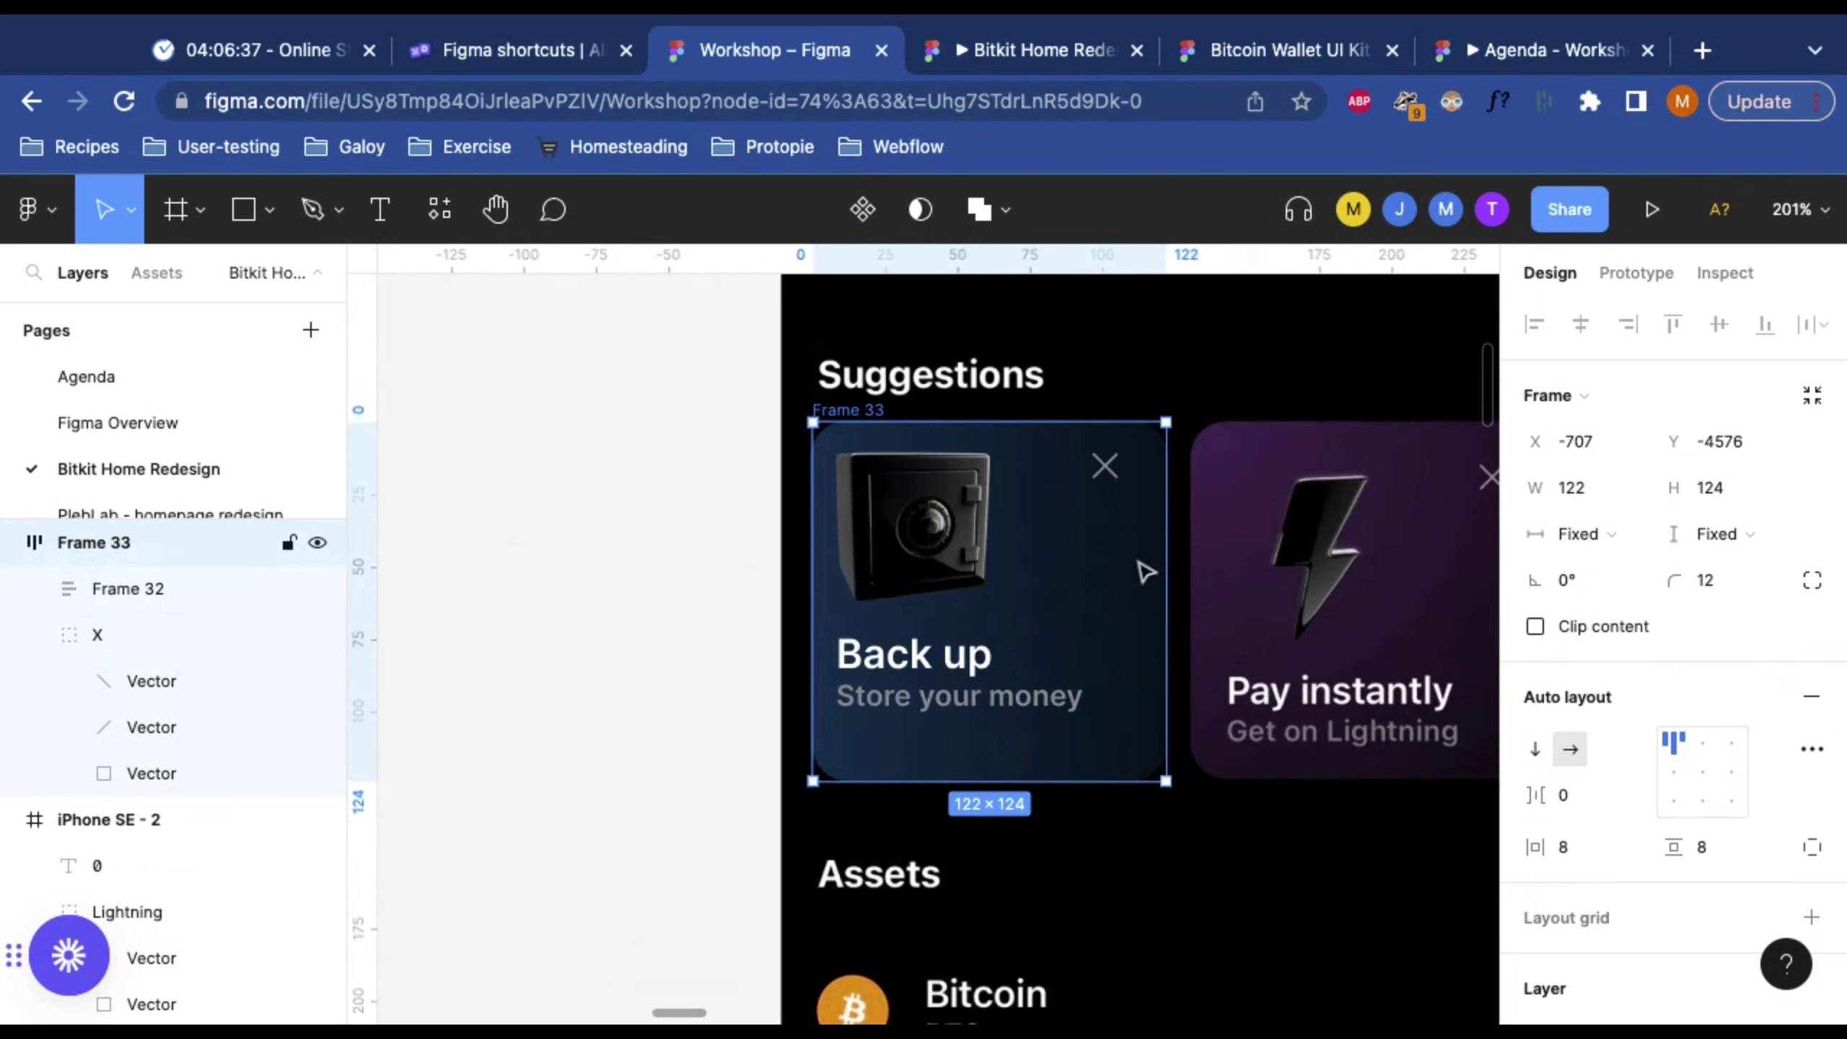
{"action": "left_click_drag", "start_coordinate": [1092, 536], "coordinate": [1101, 540]}
{"action": "scroll", "coordinate": [990, 503], "scroll_direction": "left", "scroll_amount": 5}
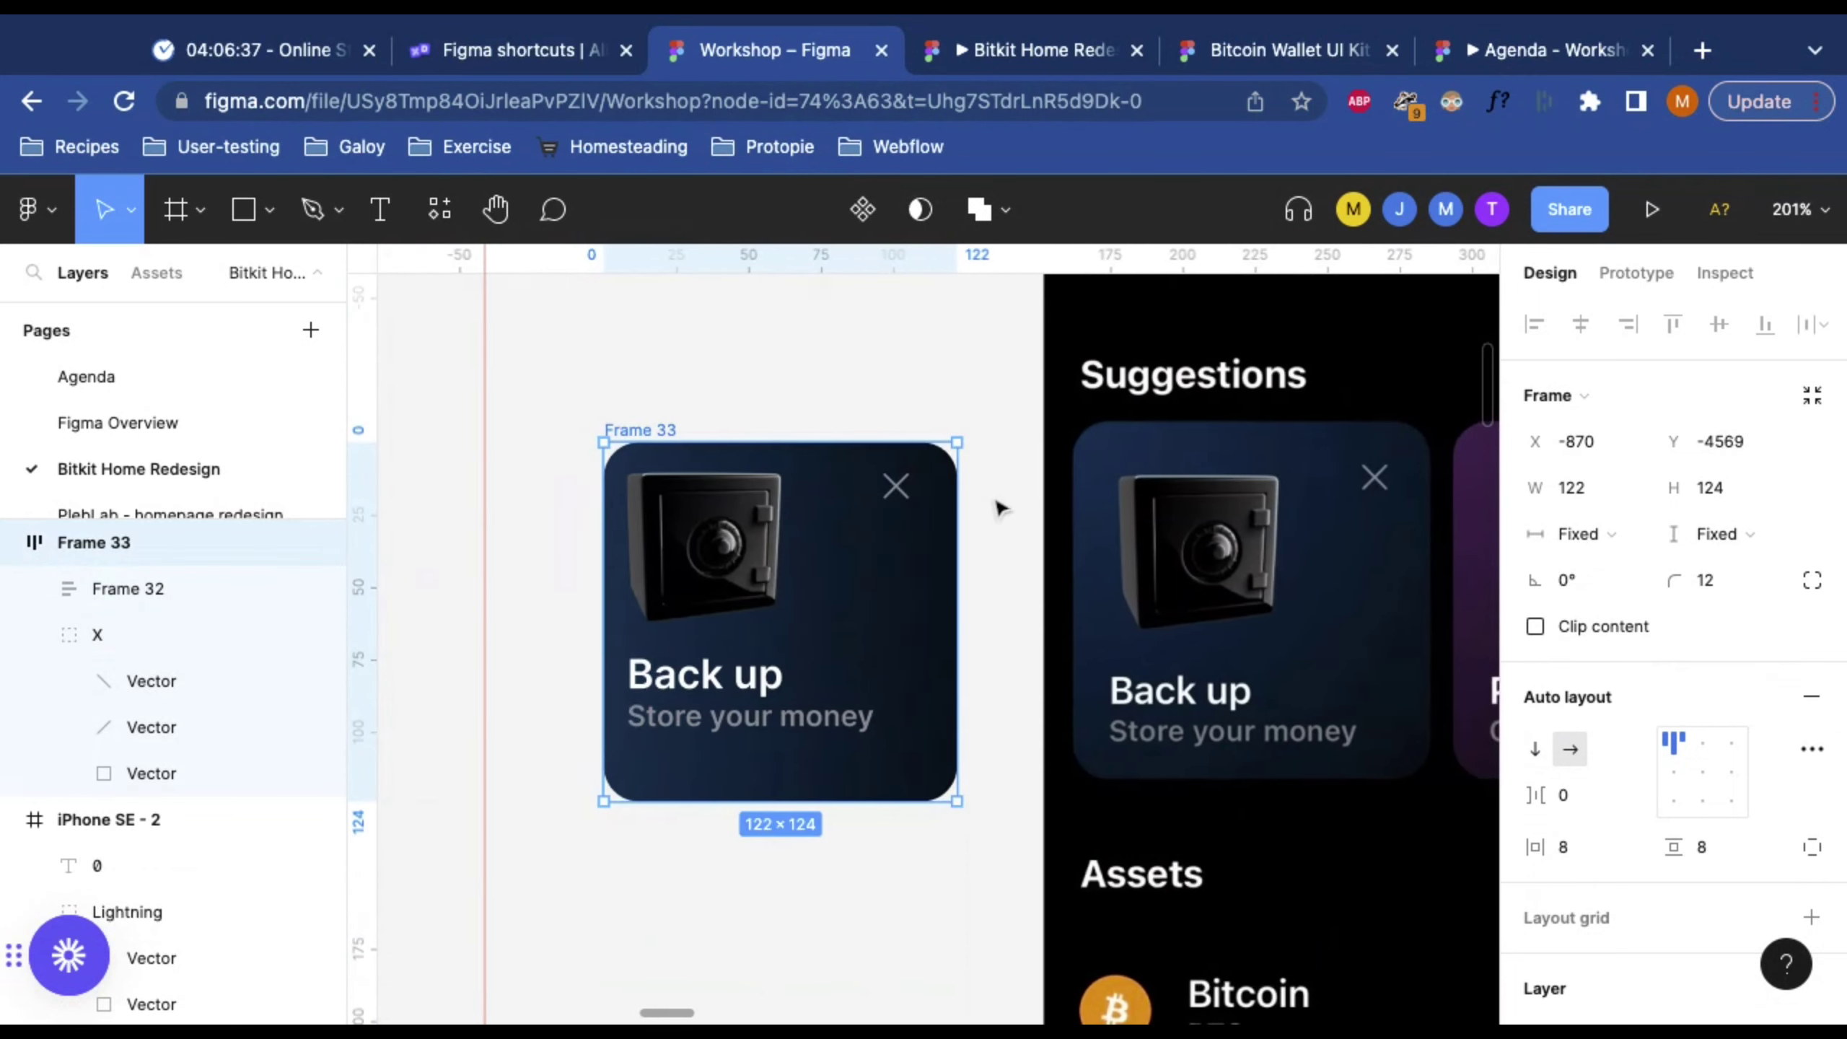
Step: Set Frame 33's auto layout padding to 12 horizontal and 16 vertical
{"action": "left_click", "coordinate": [1688, 841]}
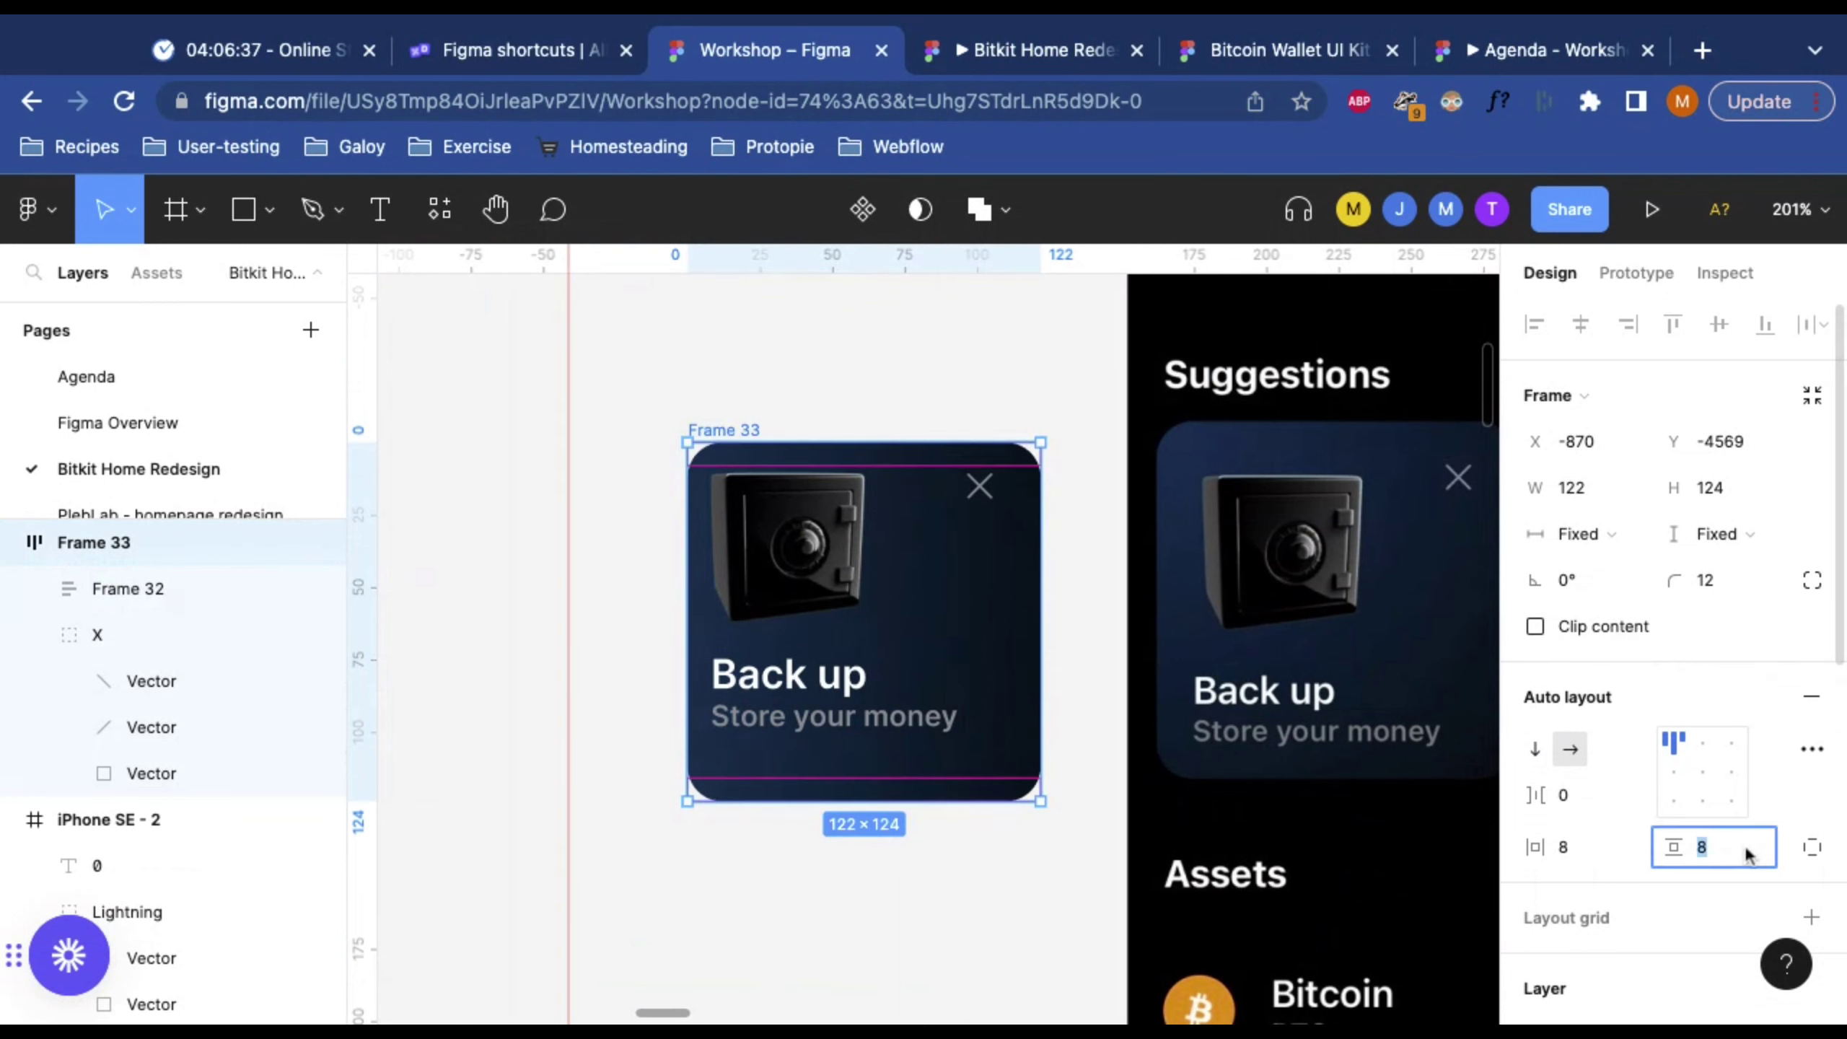
{"action": "scroll", "coordinate": [1745, 727], "scroll_direction": "down", "scroll_amount": 2}
{"action": "scroll", "coordinate": [1735, 720], "scroll_direction": "down", "scroll_amount": 1}
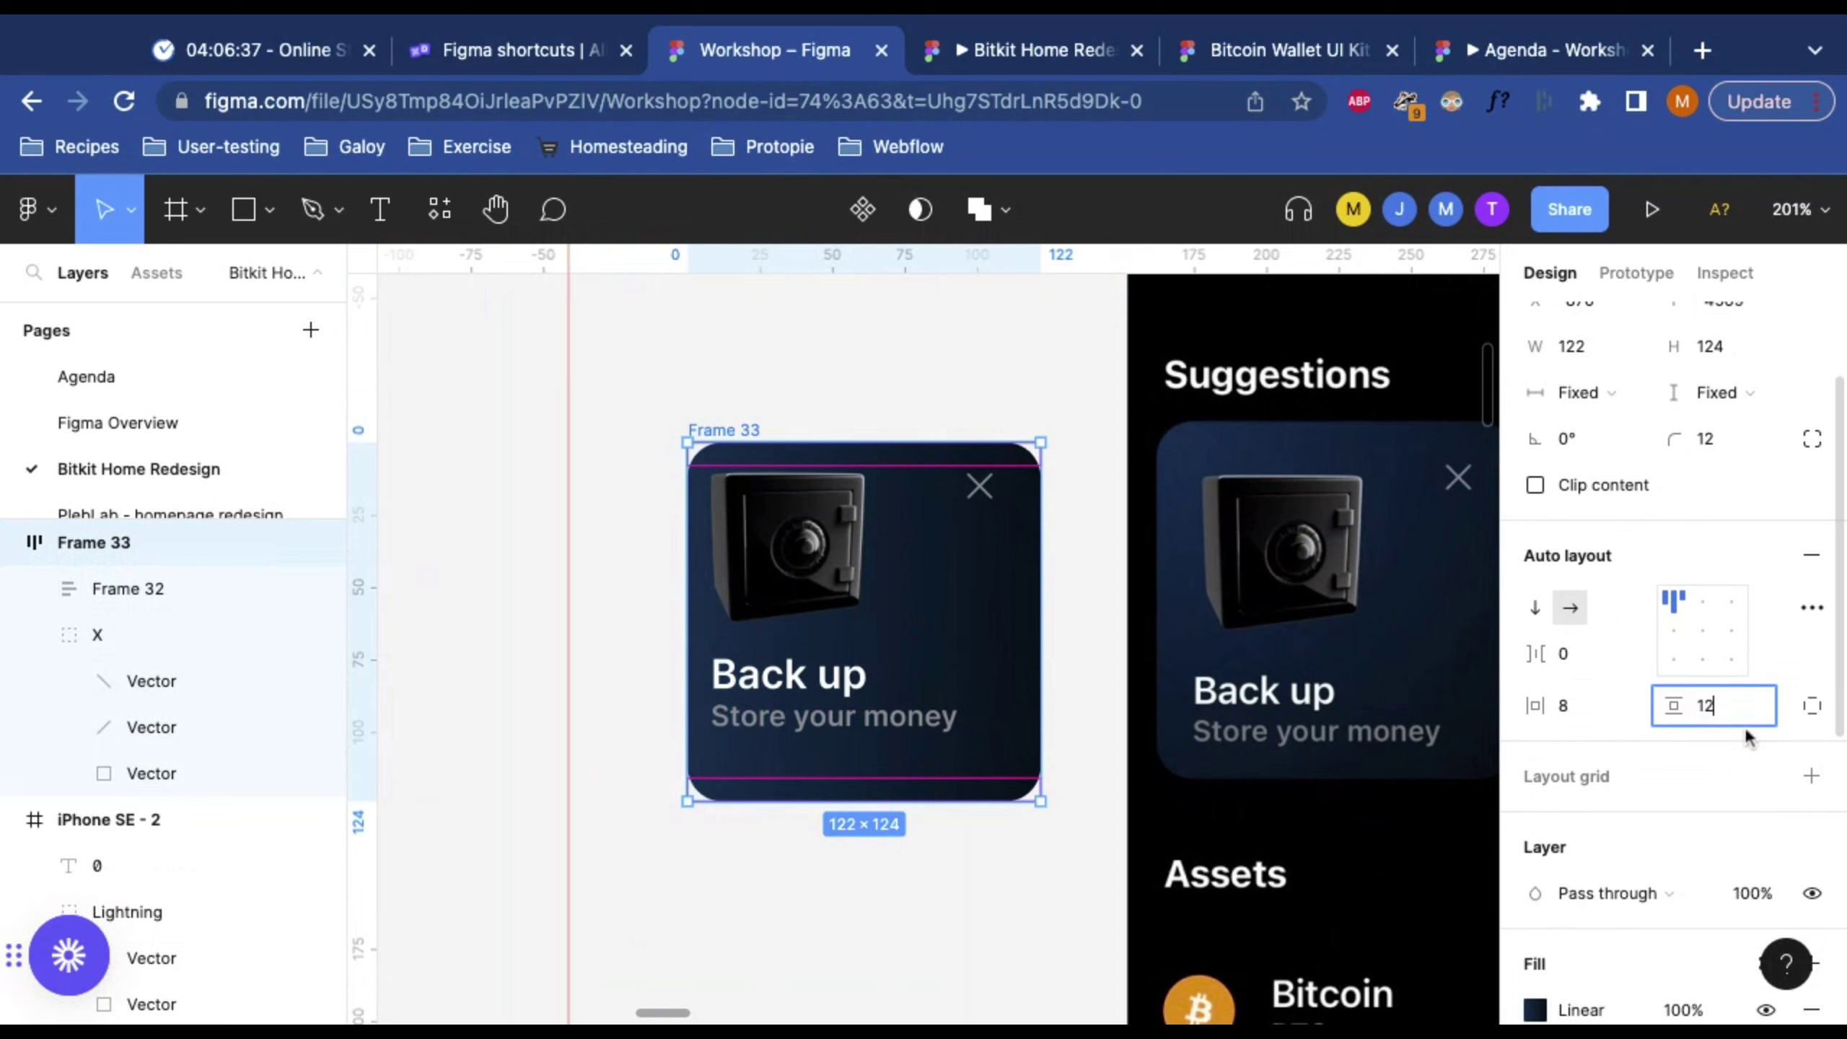
{"action": "key", "text": "Return"}
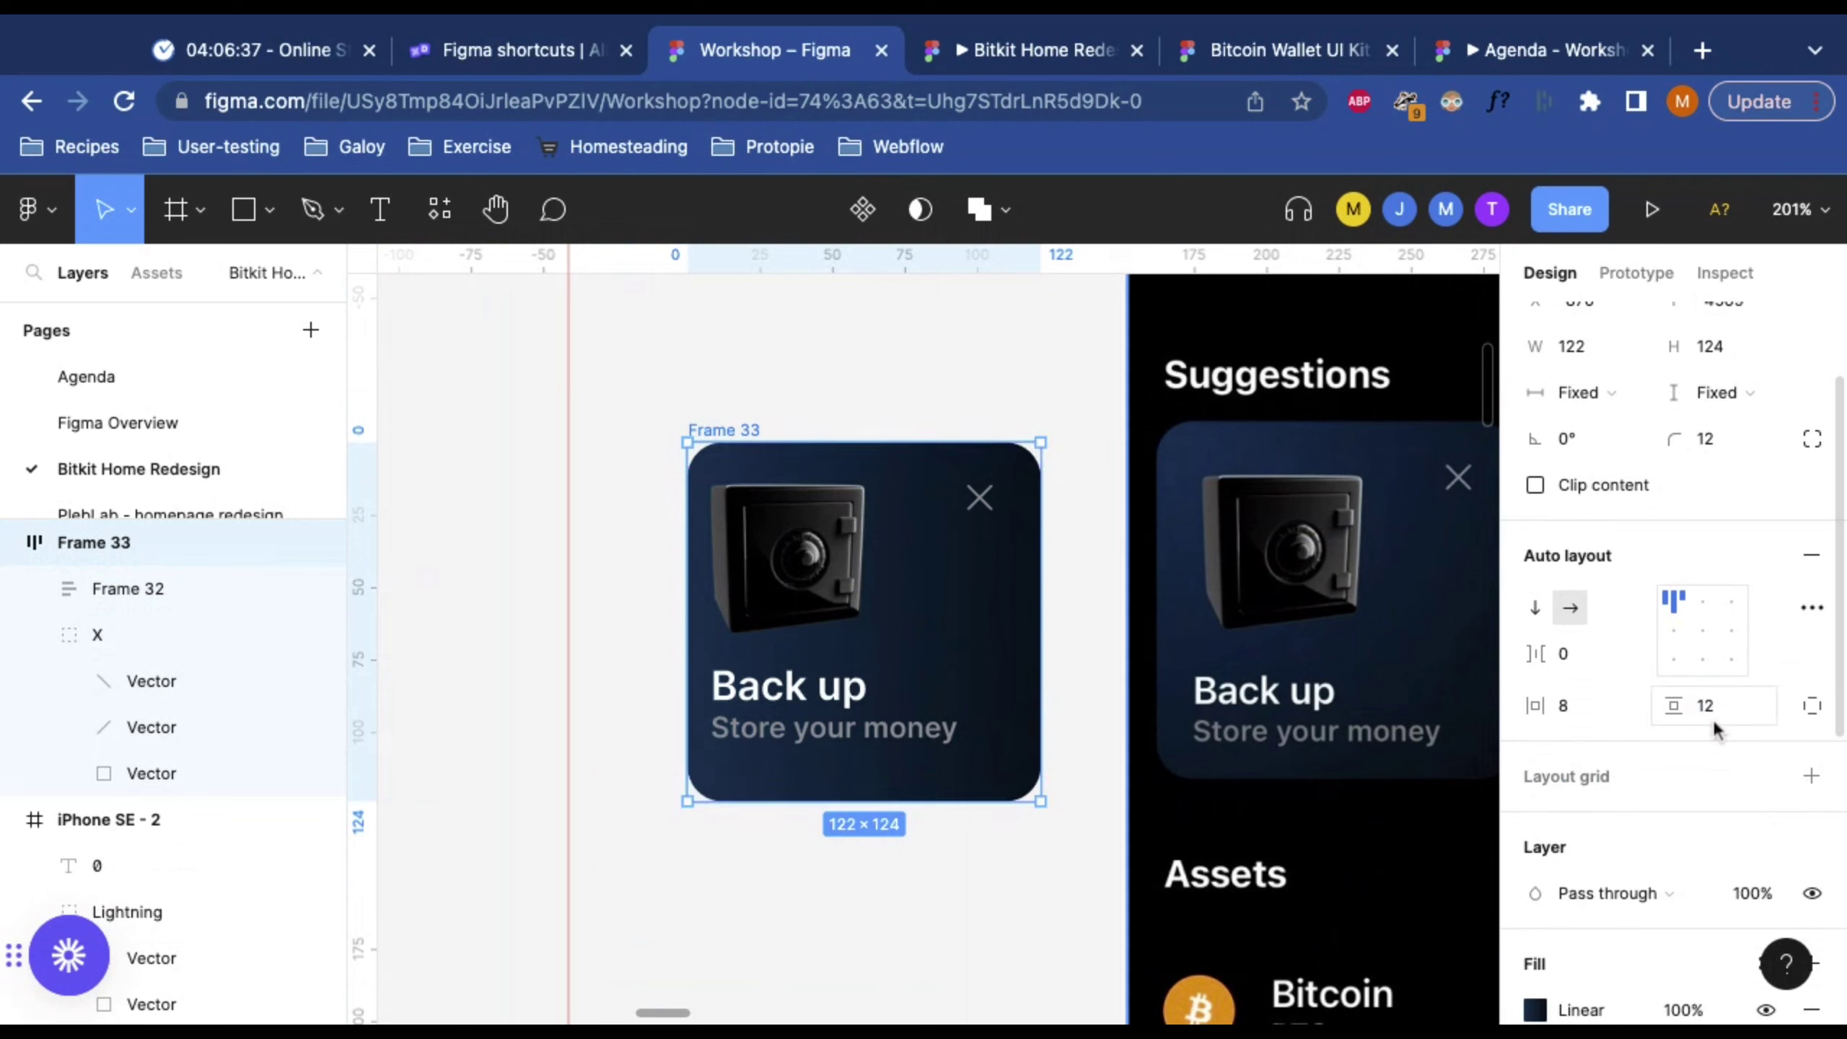
{"action": "left_click", "coordinate": [1584, 710]}
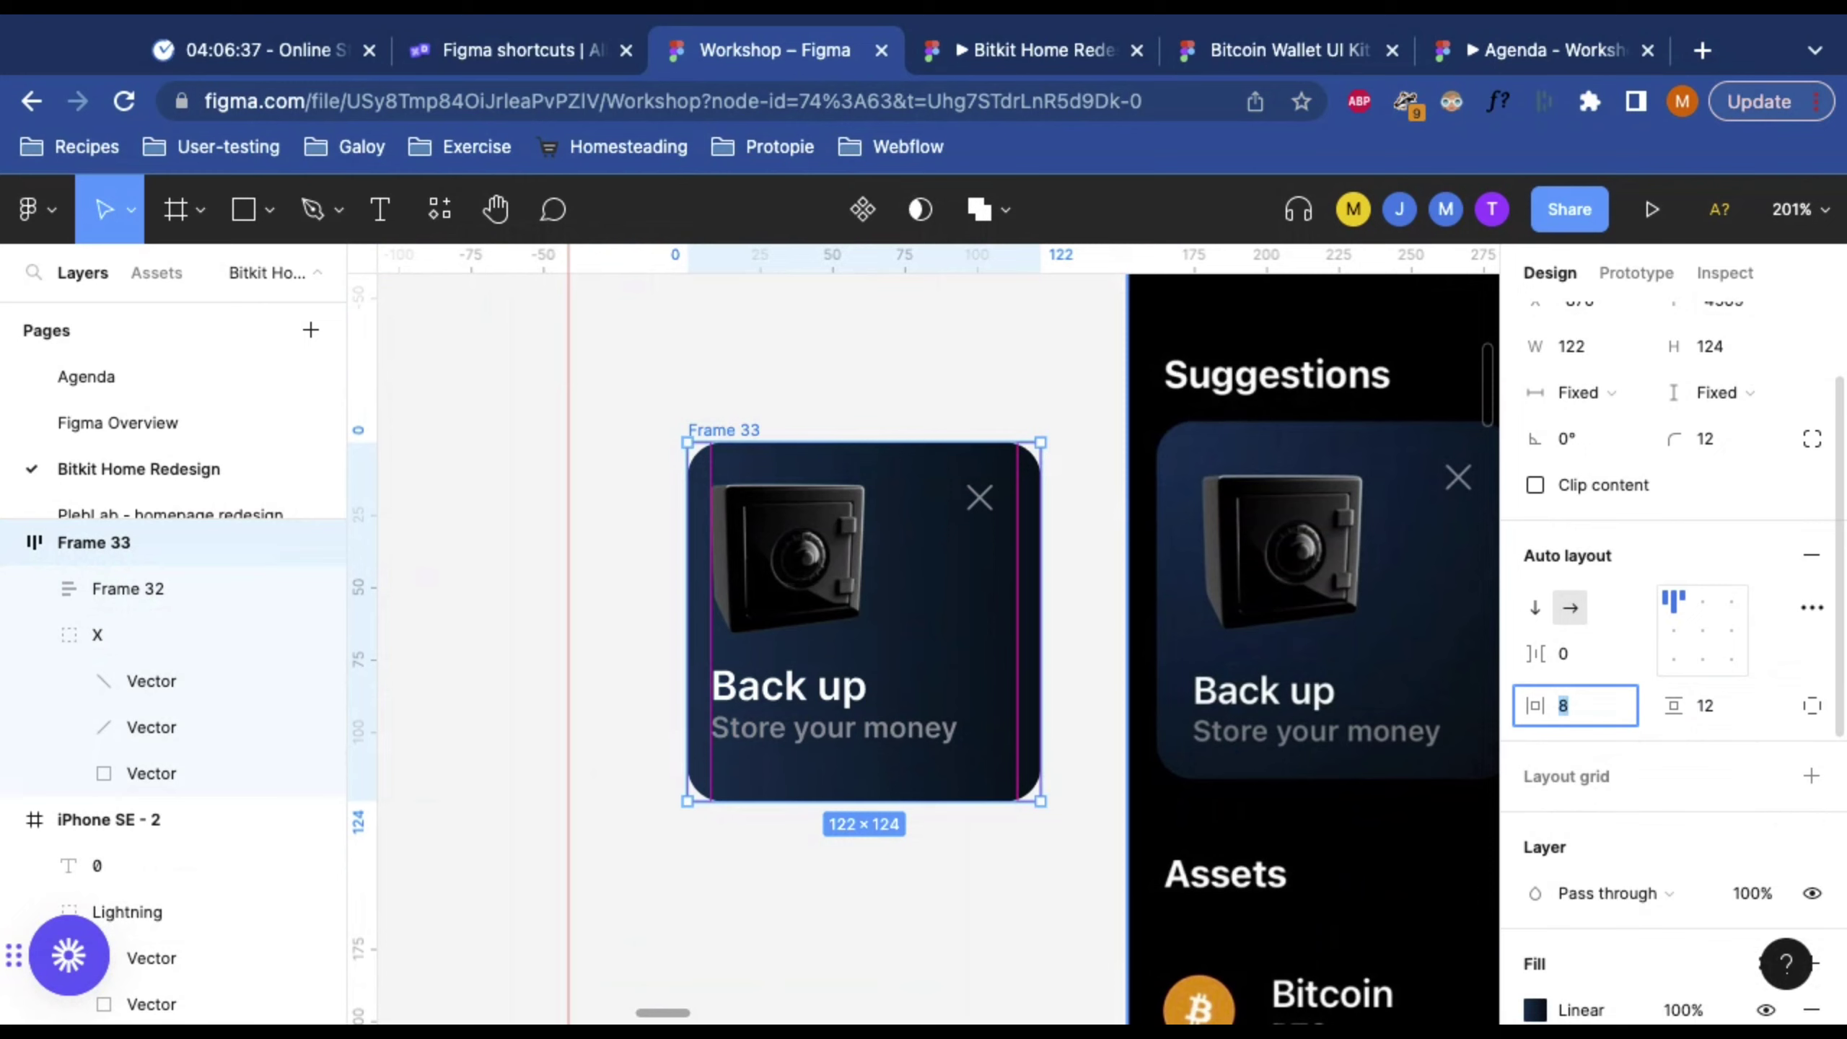
{"action": "type", "text": "12"}
{"action": "key", "text": "Return"}
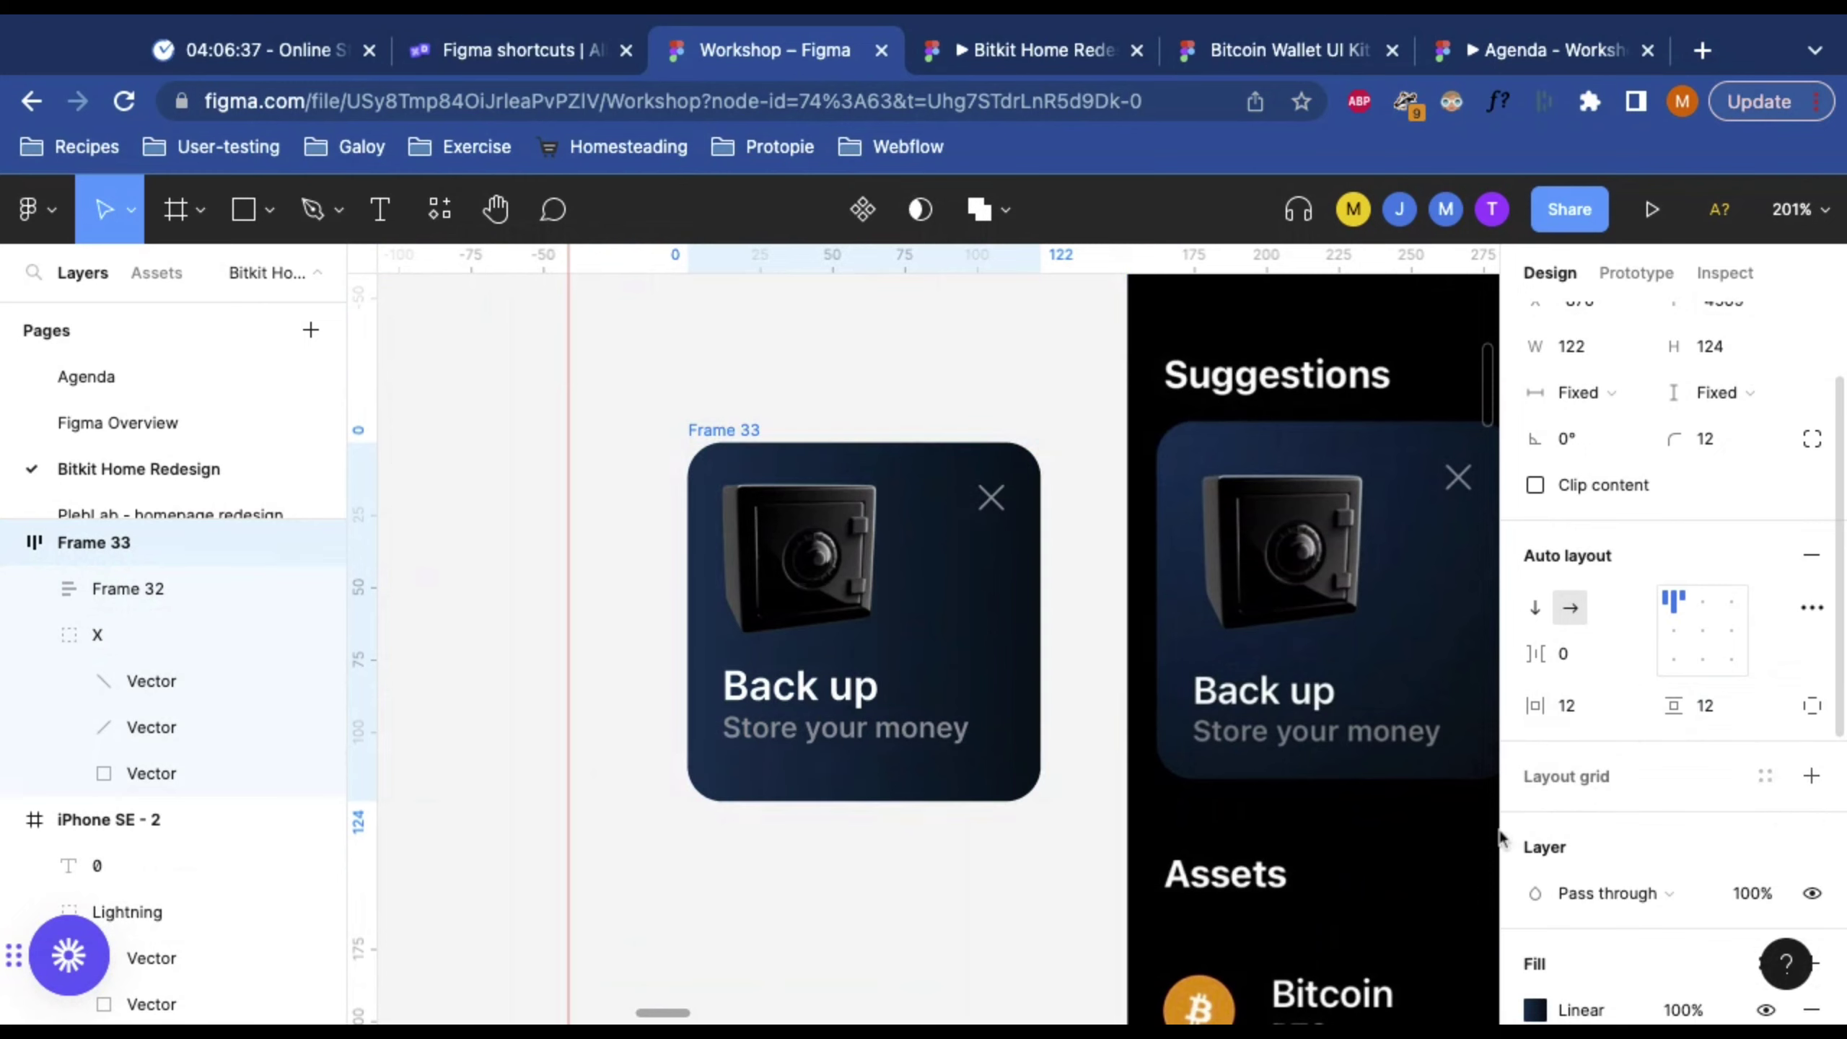
{"action": "scroll", "coordinate": [1132, 908], "scroll_direction": "right", "scroll_amount": 2}
{"action": "scroll", "coordinate": [1132, 908], "scroll_direction": "down", "scroll_amount": 1}
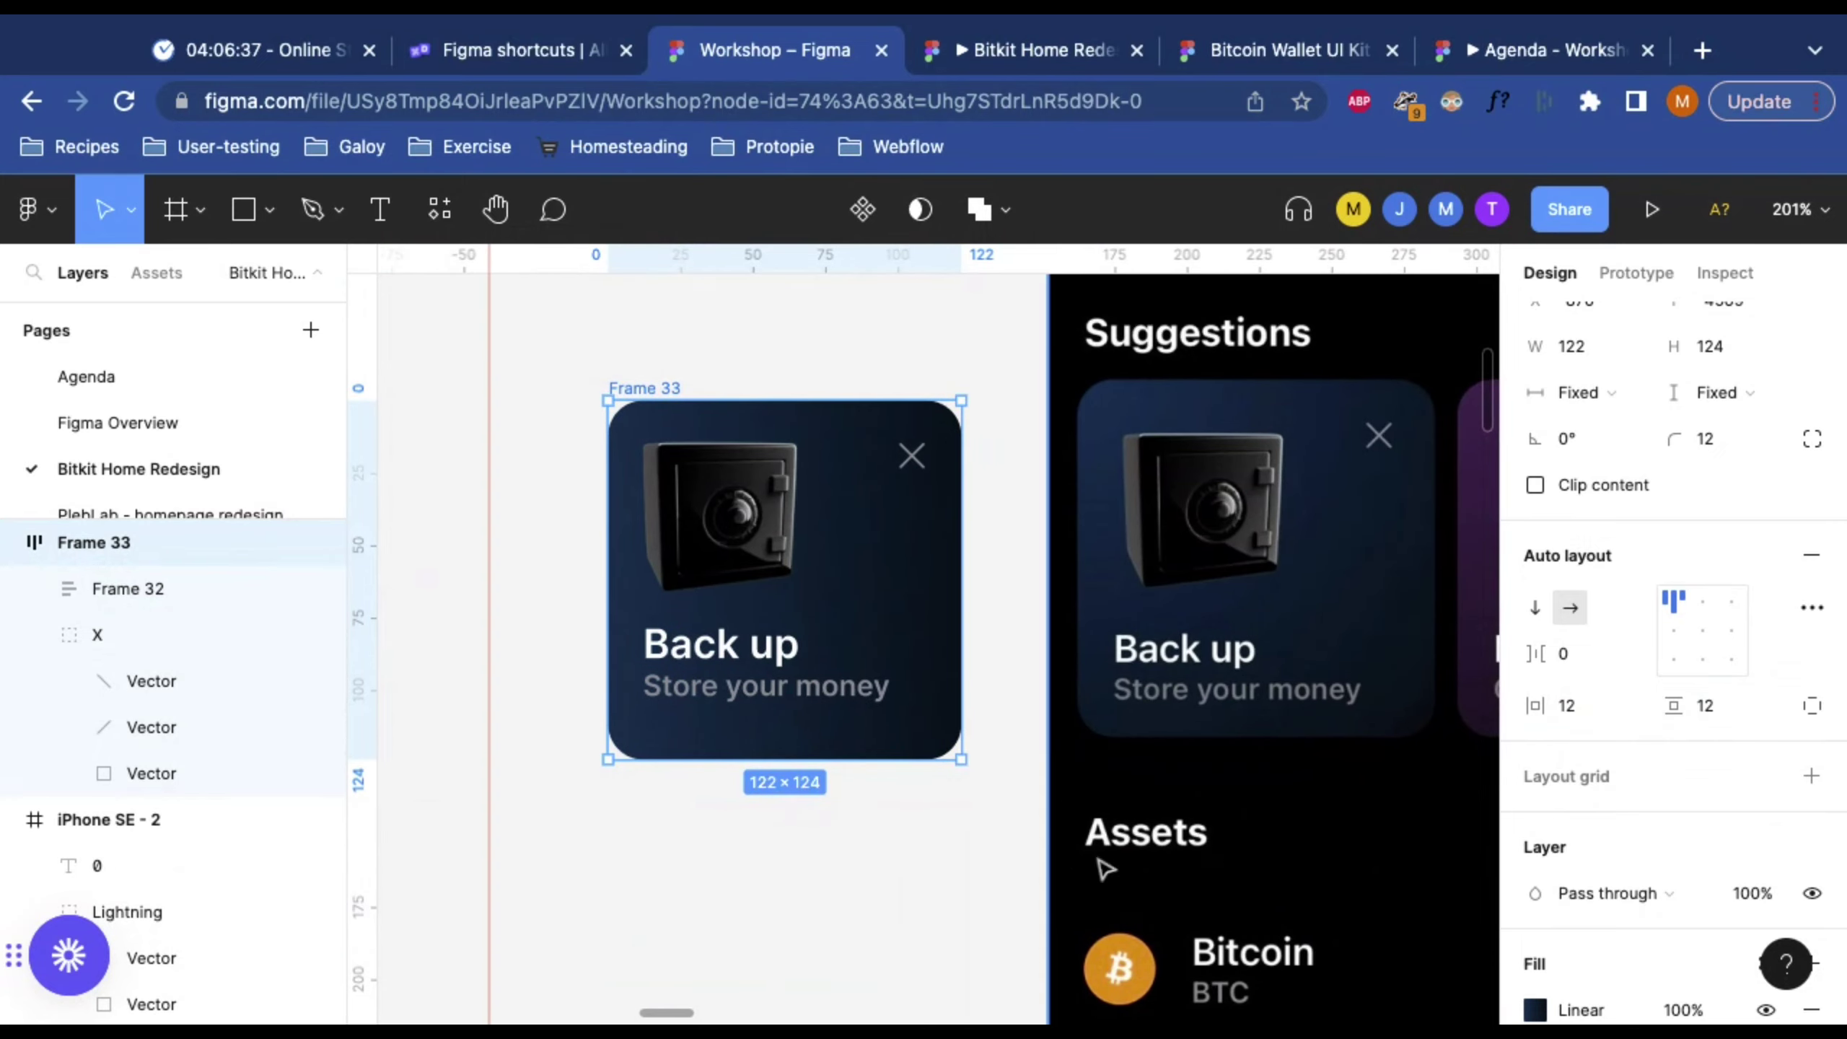
{"action": "left_click", "coordinate": [1718, 707]}
{"action": "type", "text": "16"}
{"action": "key", "text": "Return"}
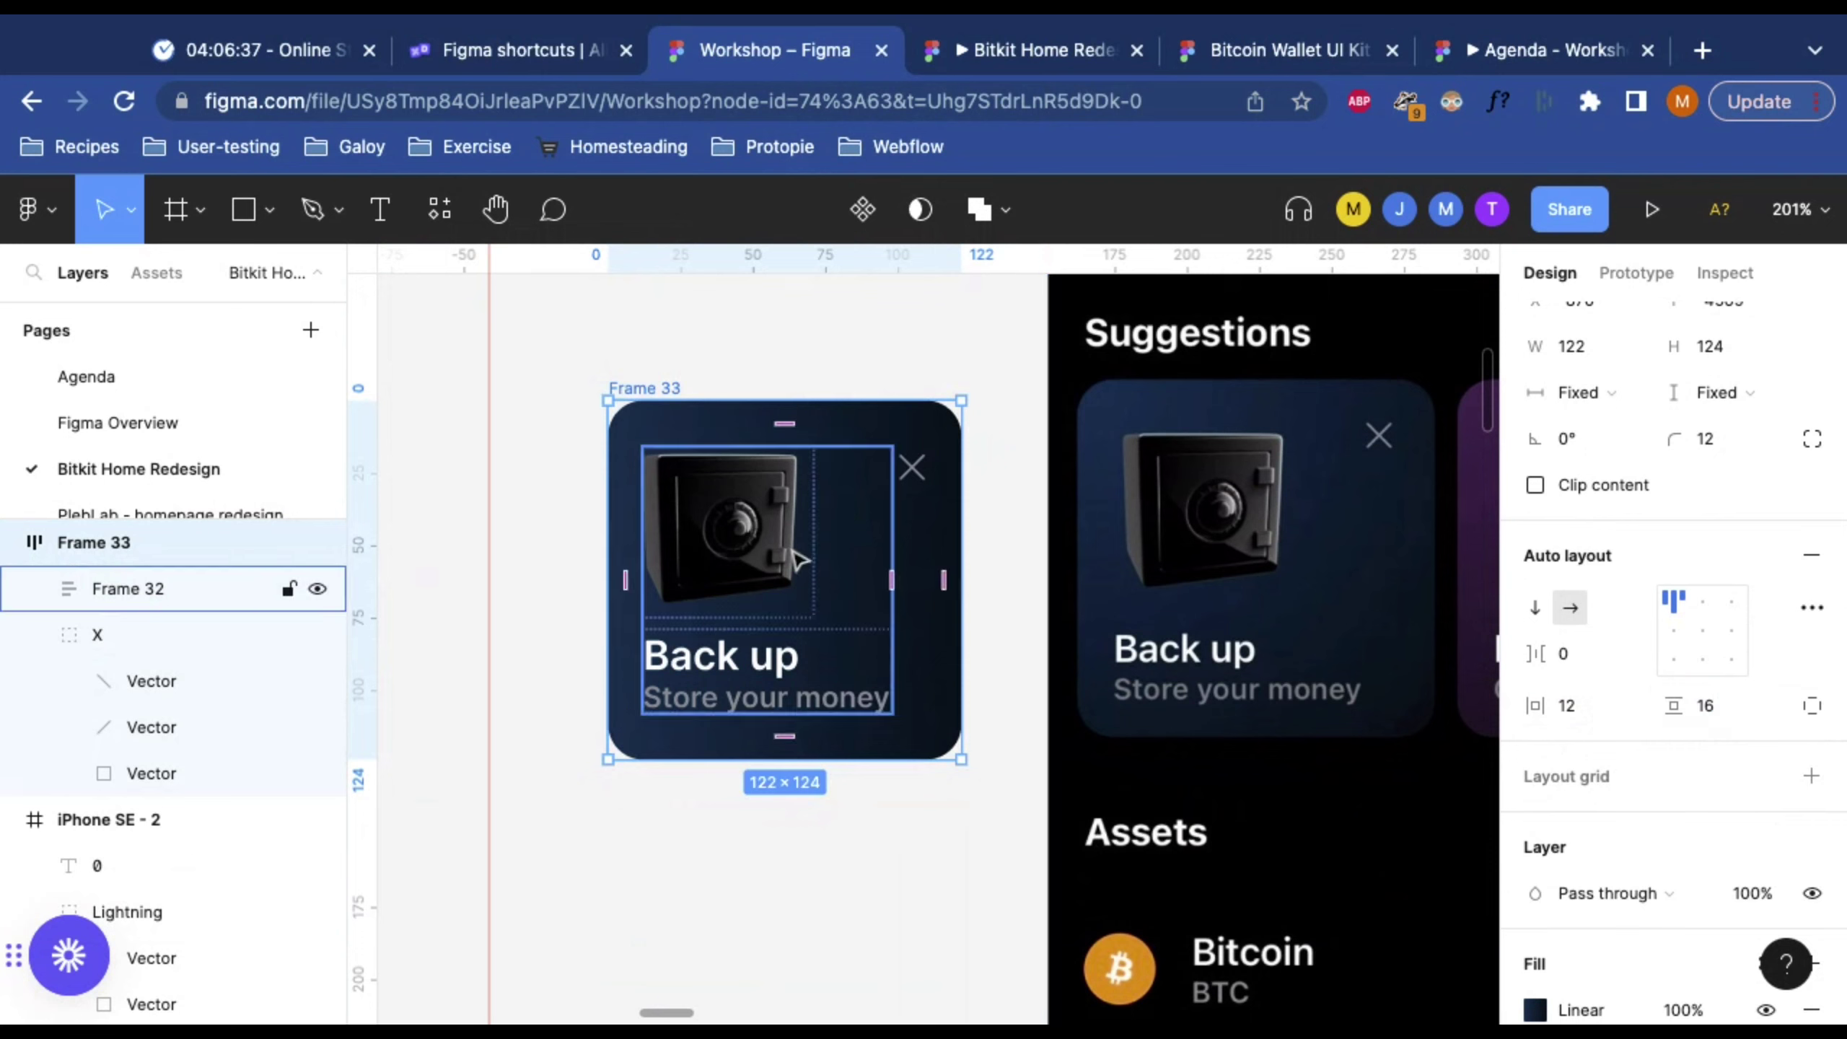
Step: Set Frame 32's item spacing between image and text to 8
{"action": "left_click", "coordinate": [841, 566]}
{"action": "left_click", "coordinate": [1584, 664]}
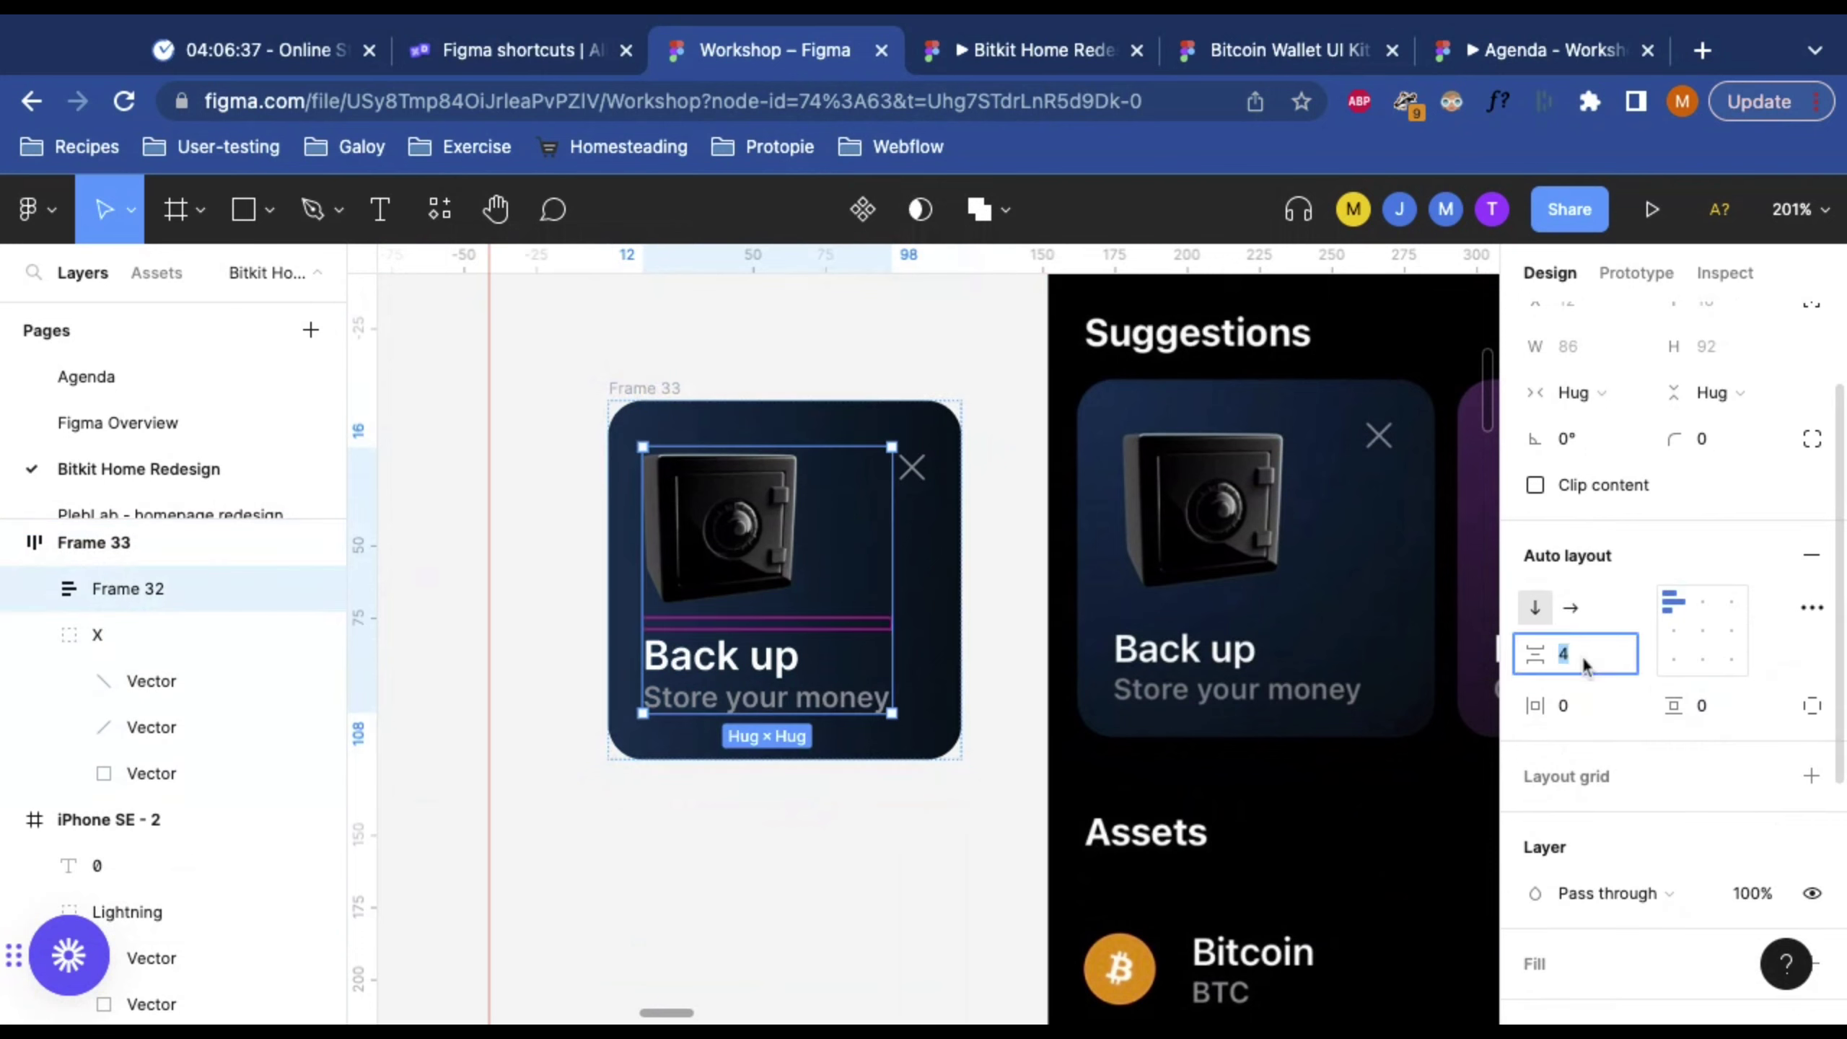
{"action": "key", "text": "Return"}
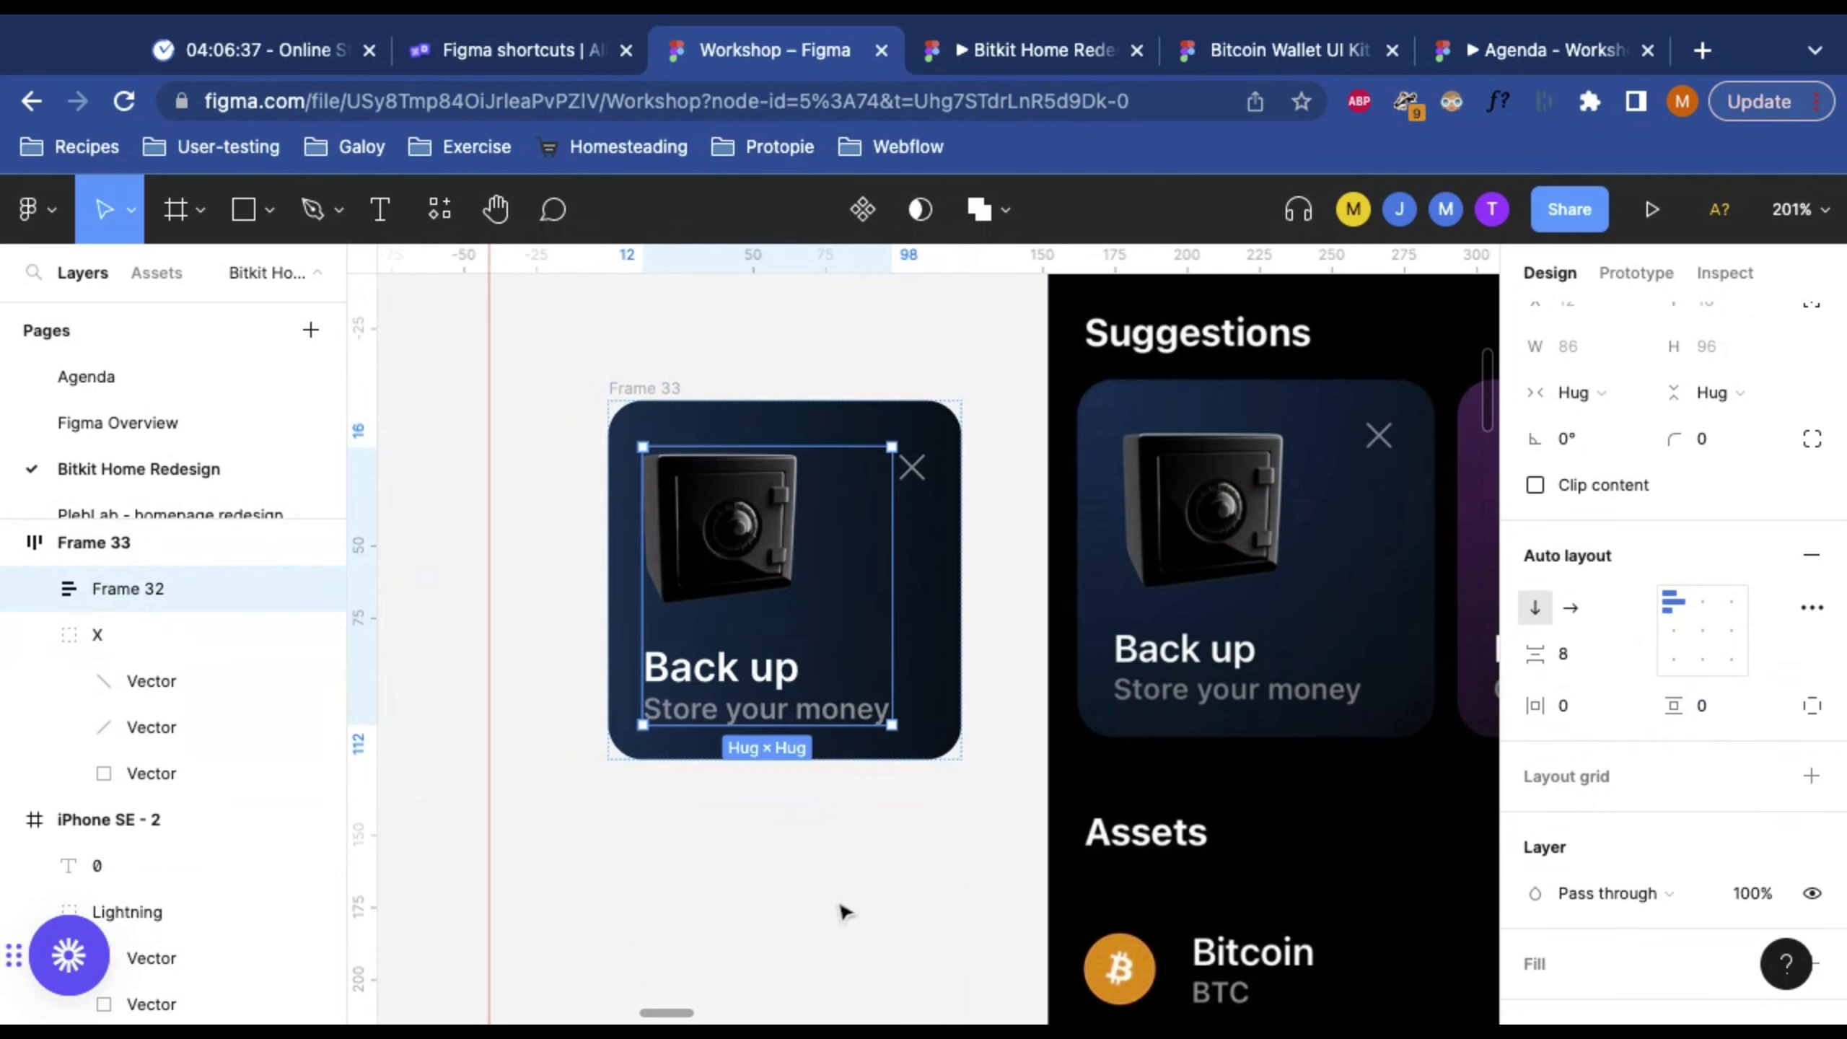
{"action": "left_click", "coordinate": [849, 912]}
Step: Undo and redo the card's move onto the empty canvas
{"action": "left_click", "coordinate": [645, 397]}
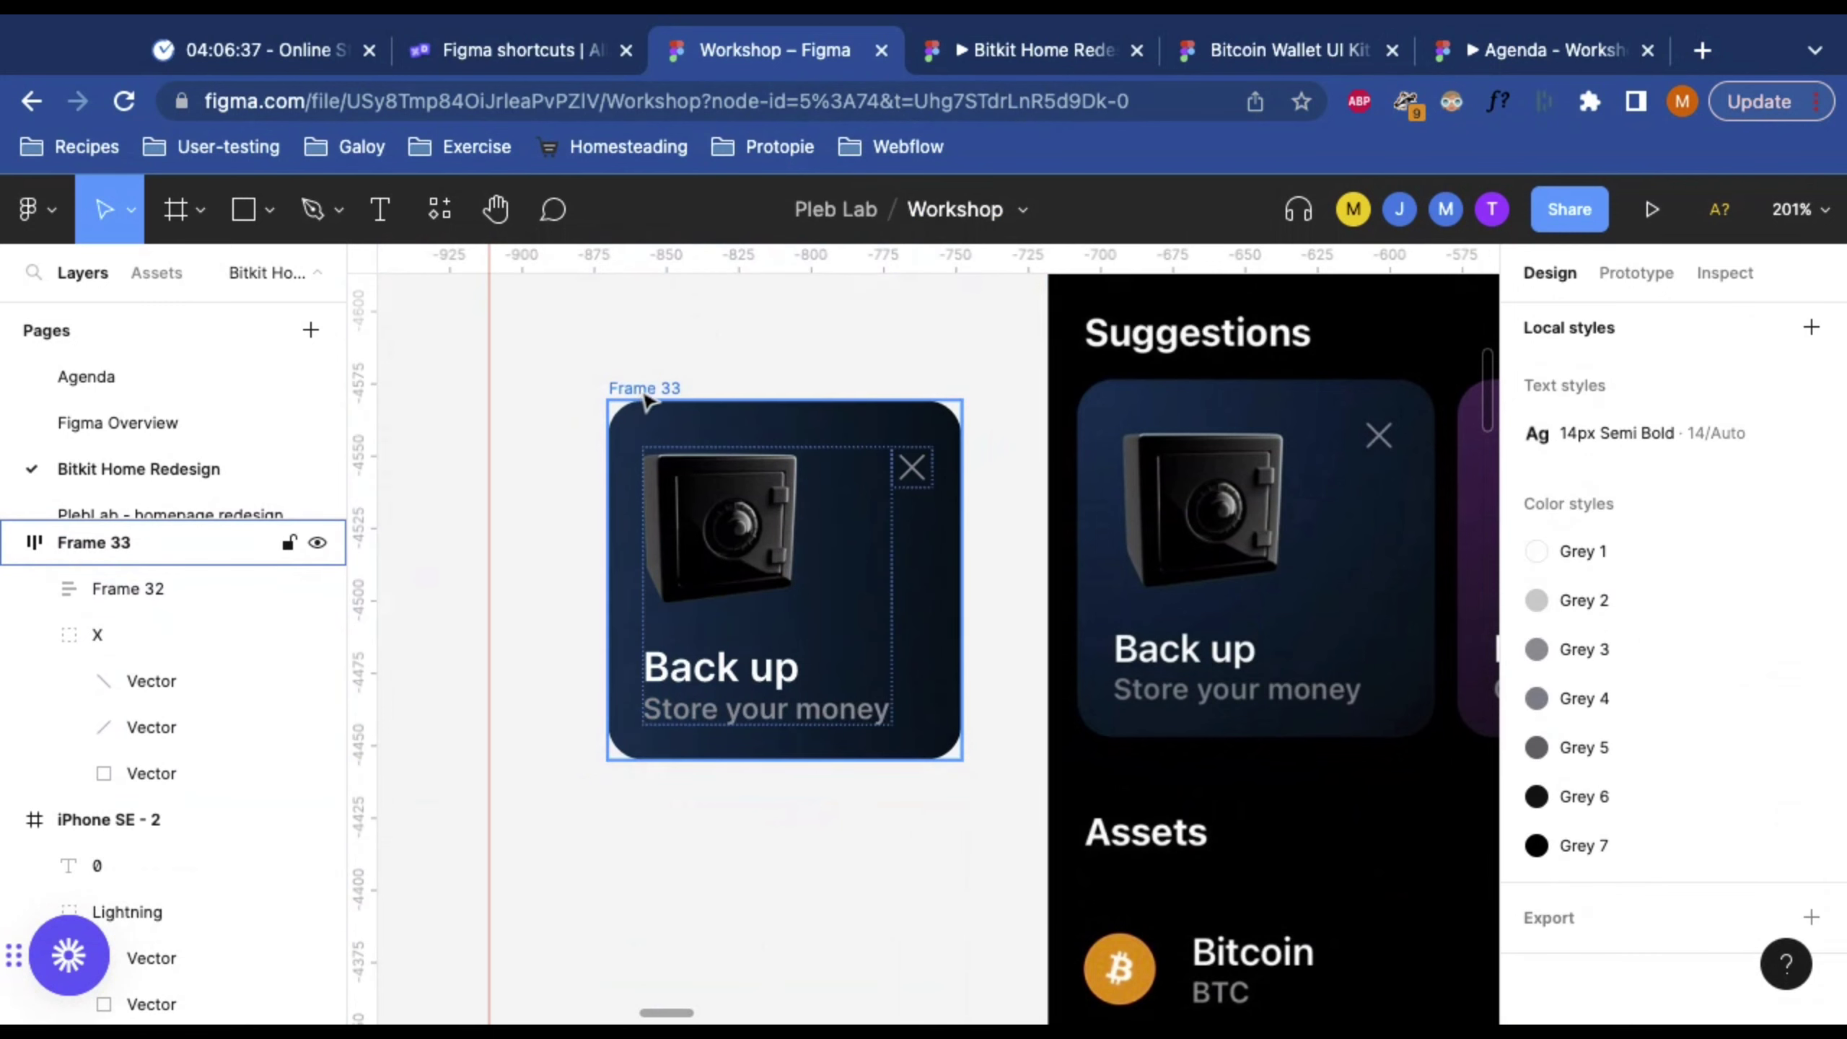
{"action": "key", "text": "ctrl+z"}
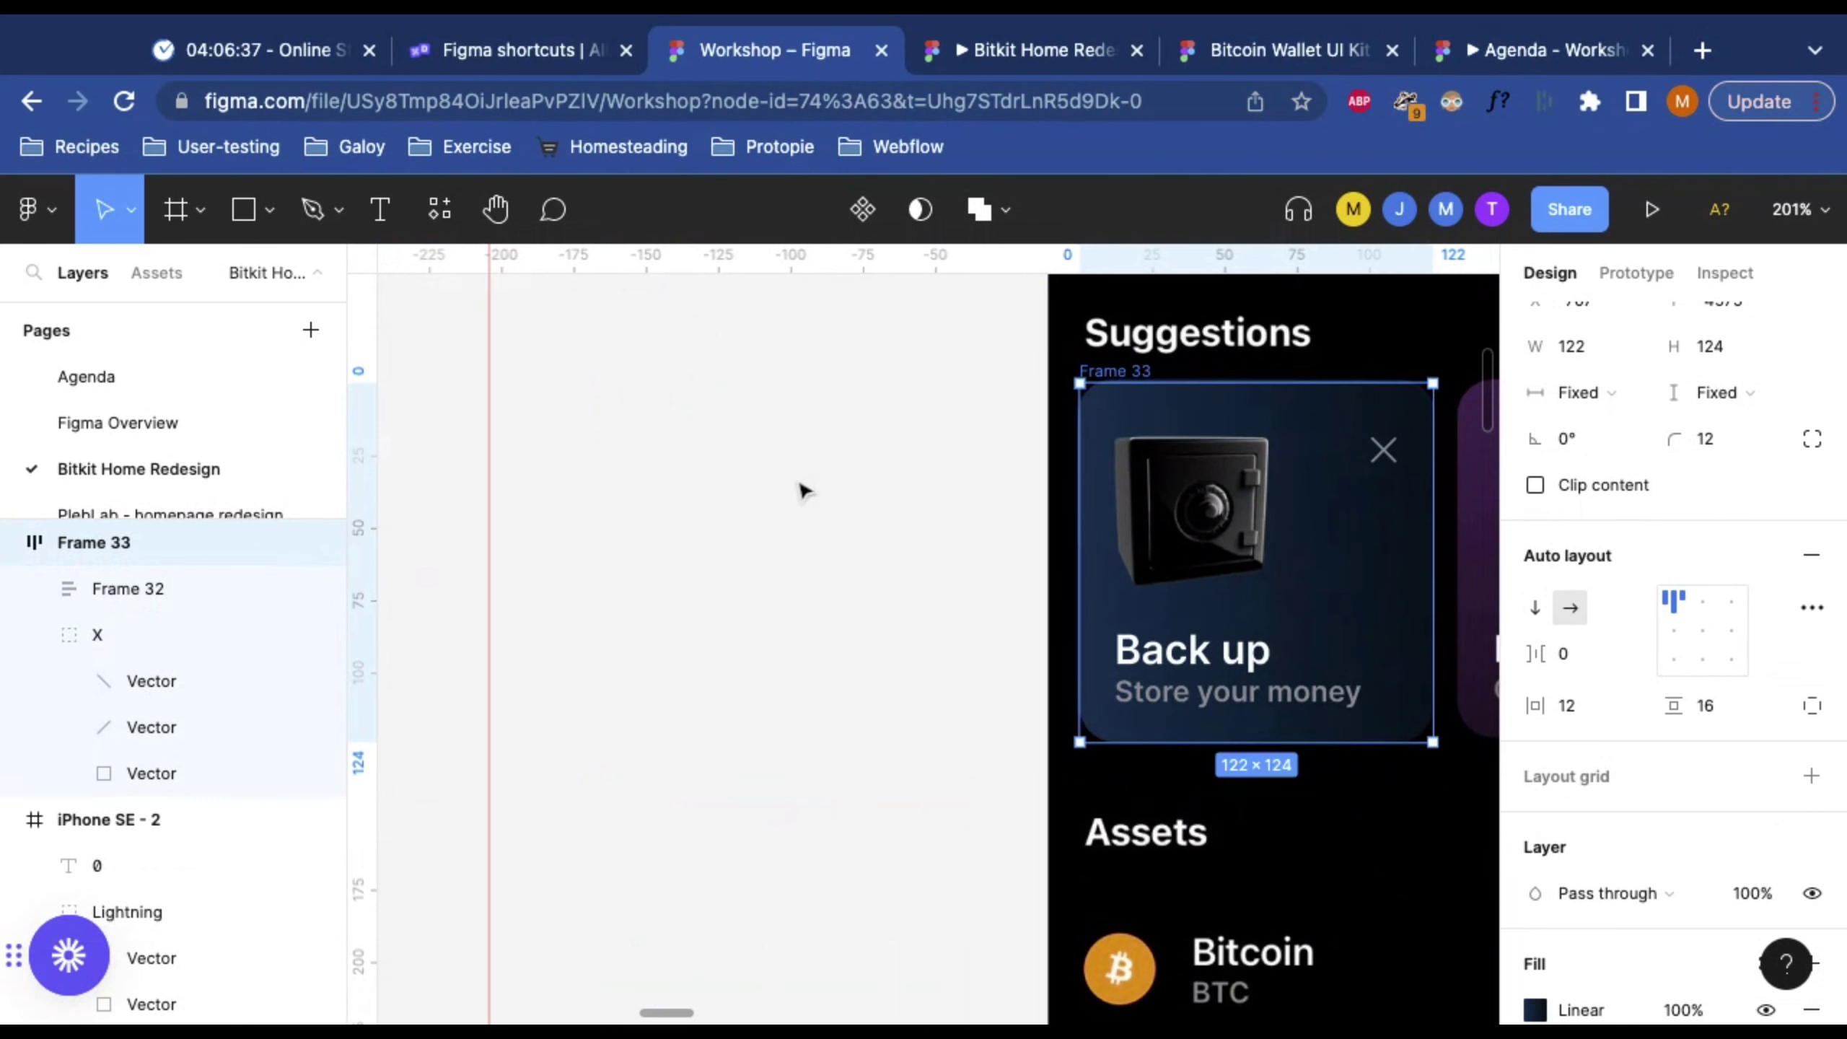
{"action": "key", "text": "ctrl+z"}
{"action": "key", "text": "ctrl+z"}
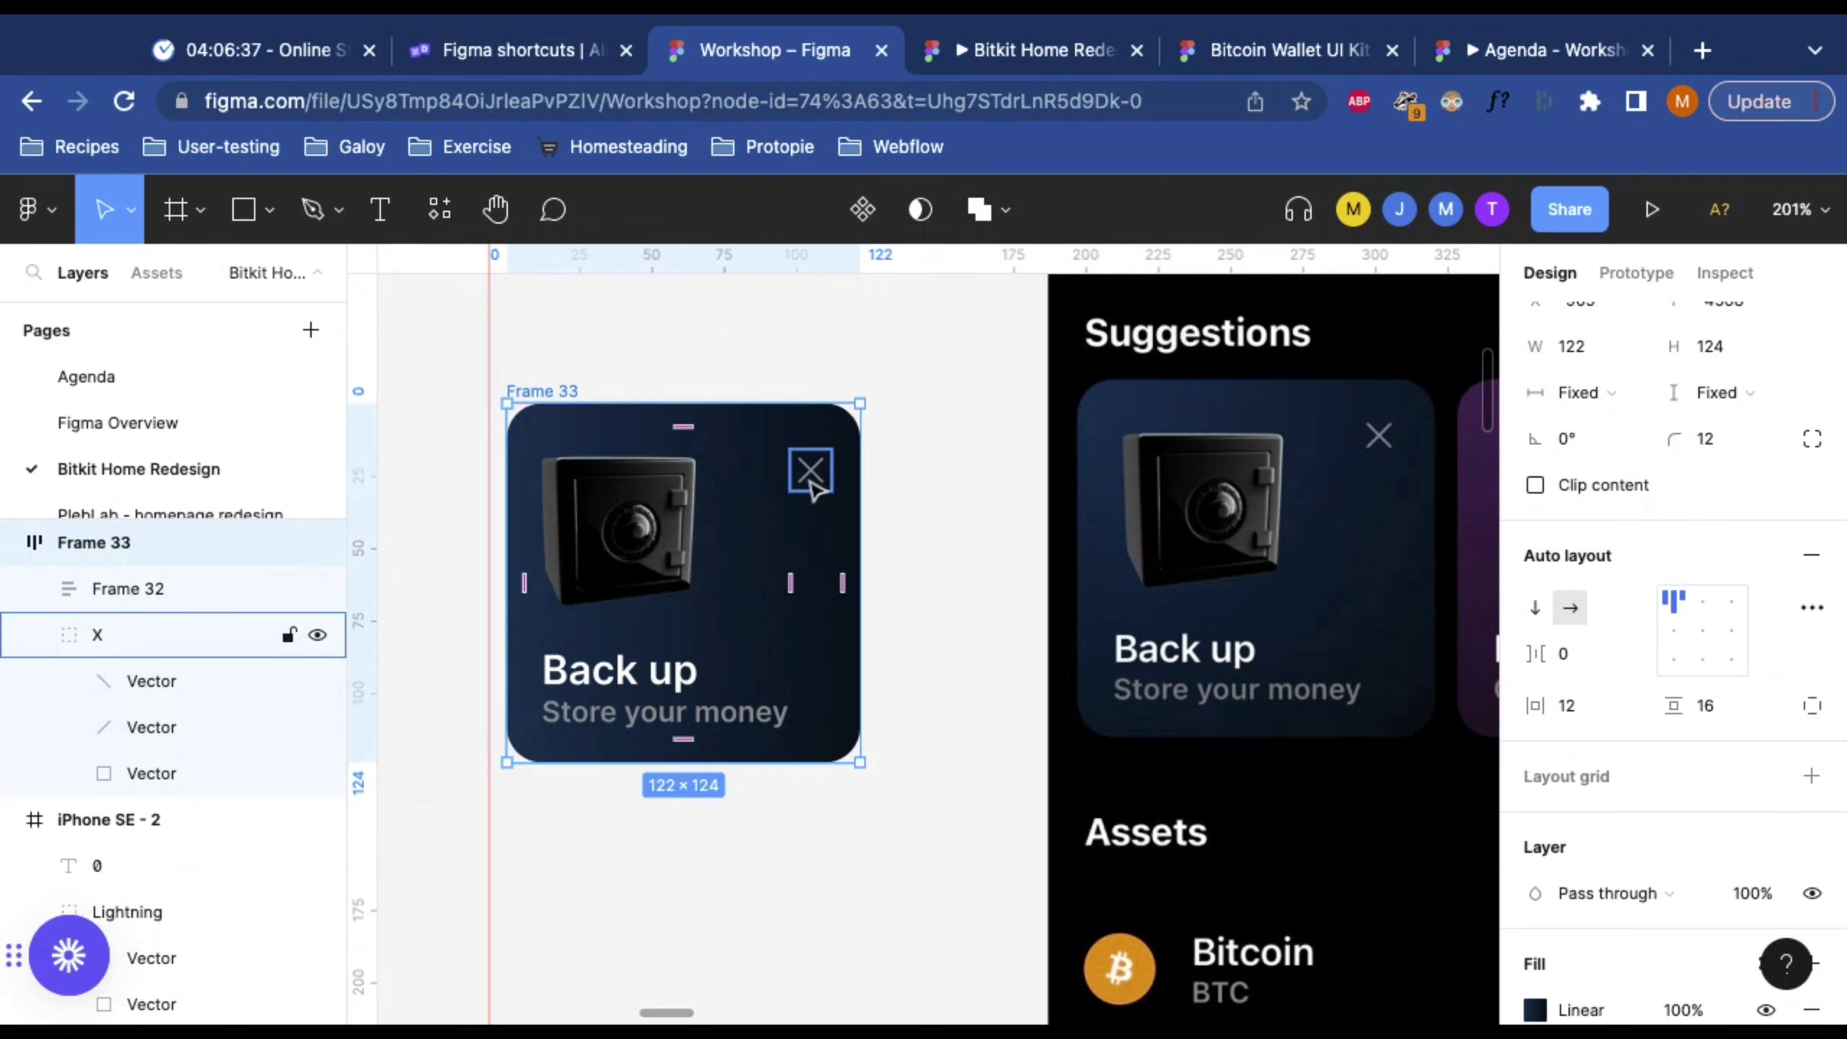
{"action": "left_click", "coordinate": [911, 349]}
{"action": "right_click", "coordinate": [882, 384]}
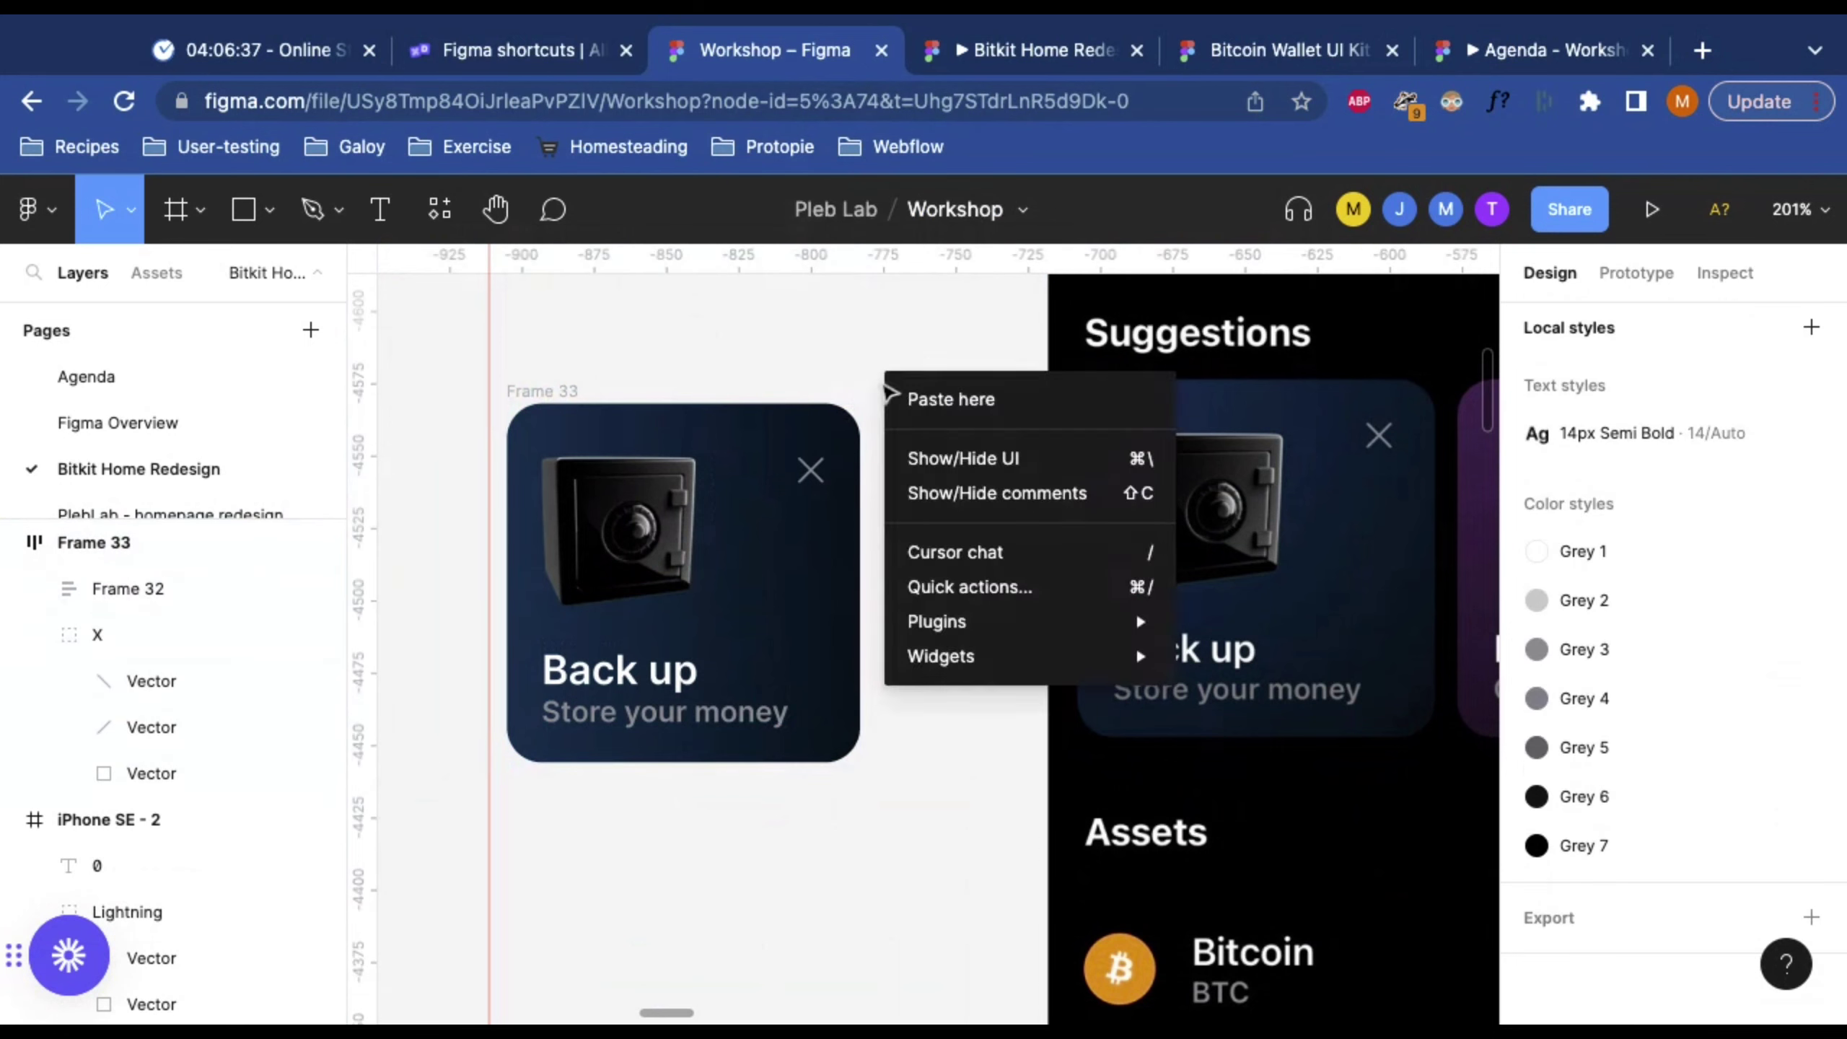
{"action": "left_click", "coordinate": [827, 364]}
Step: Drag Frame 33 under Suggestions on iPhone SE - 2 and adjust its placement
{"action": "scroll", "coordinate": [729, 369], "scroll_direction": "down", "scroll_amount": 10}
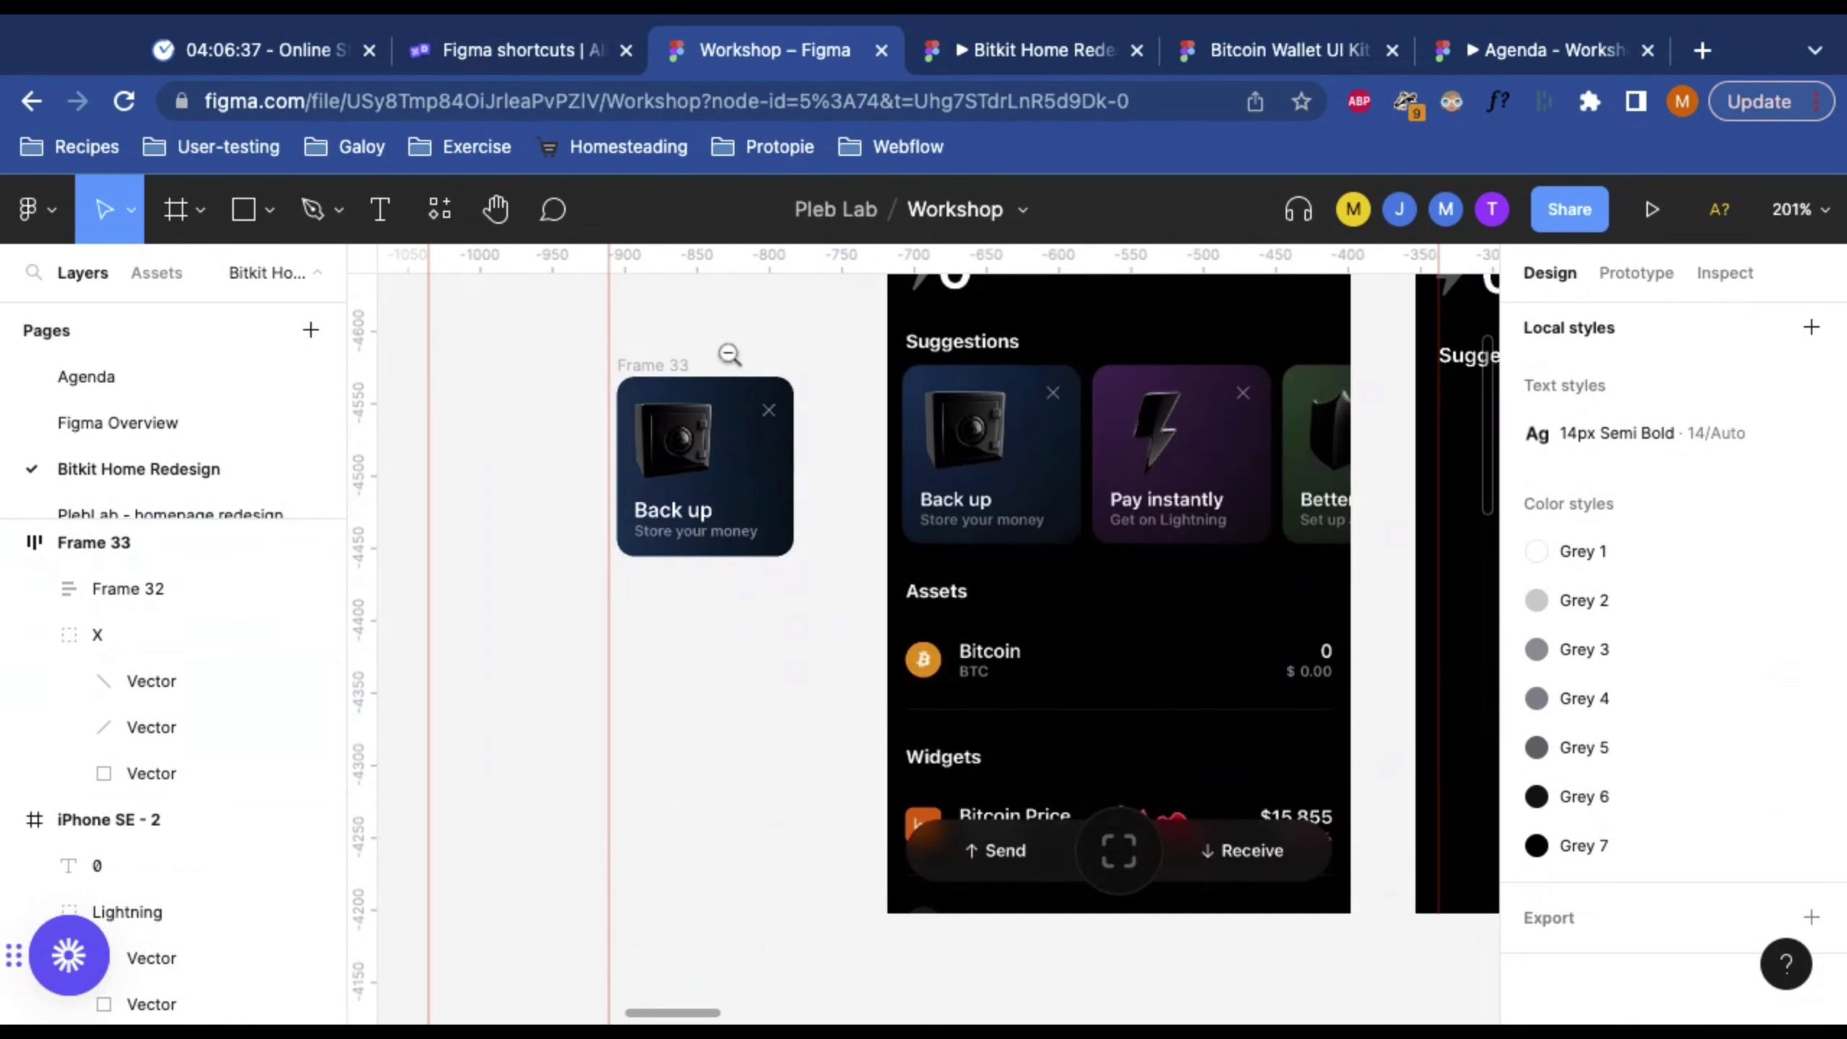
{"action": "left_click", "coordinate": [589, 451]}
{"action": "left_click_drag", "start_coordinate": [589, 451], "coordinate": [1006, 480]}
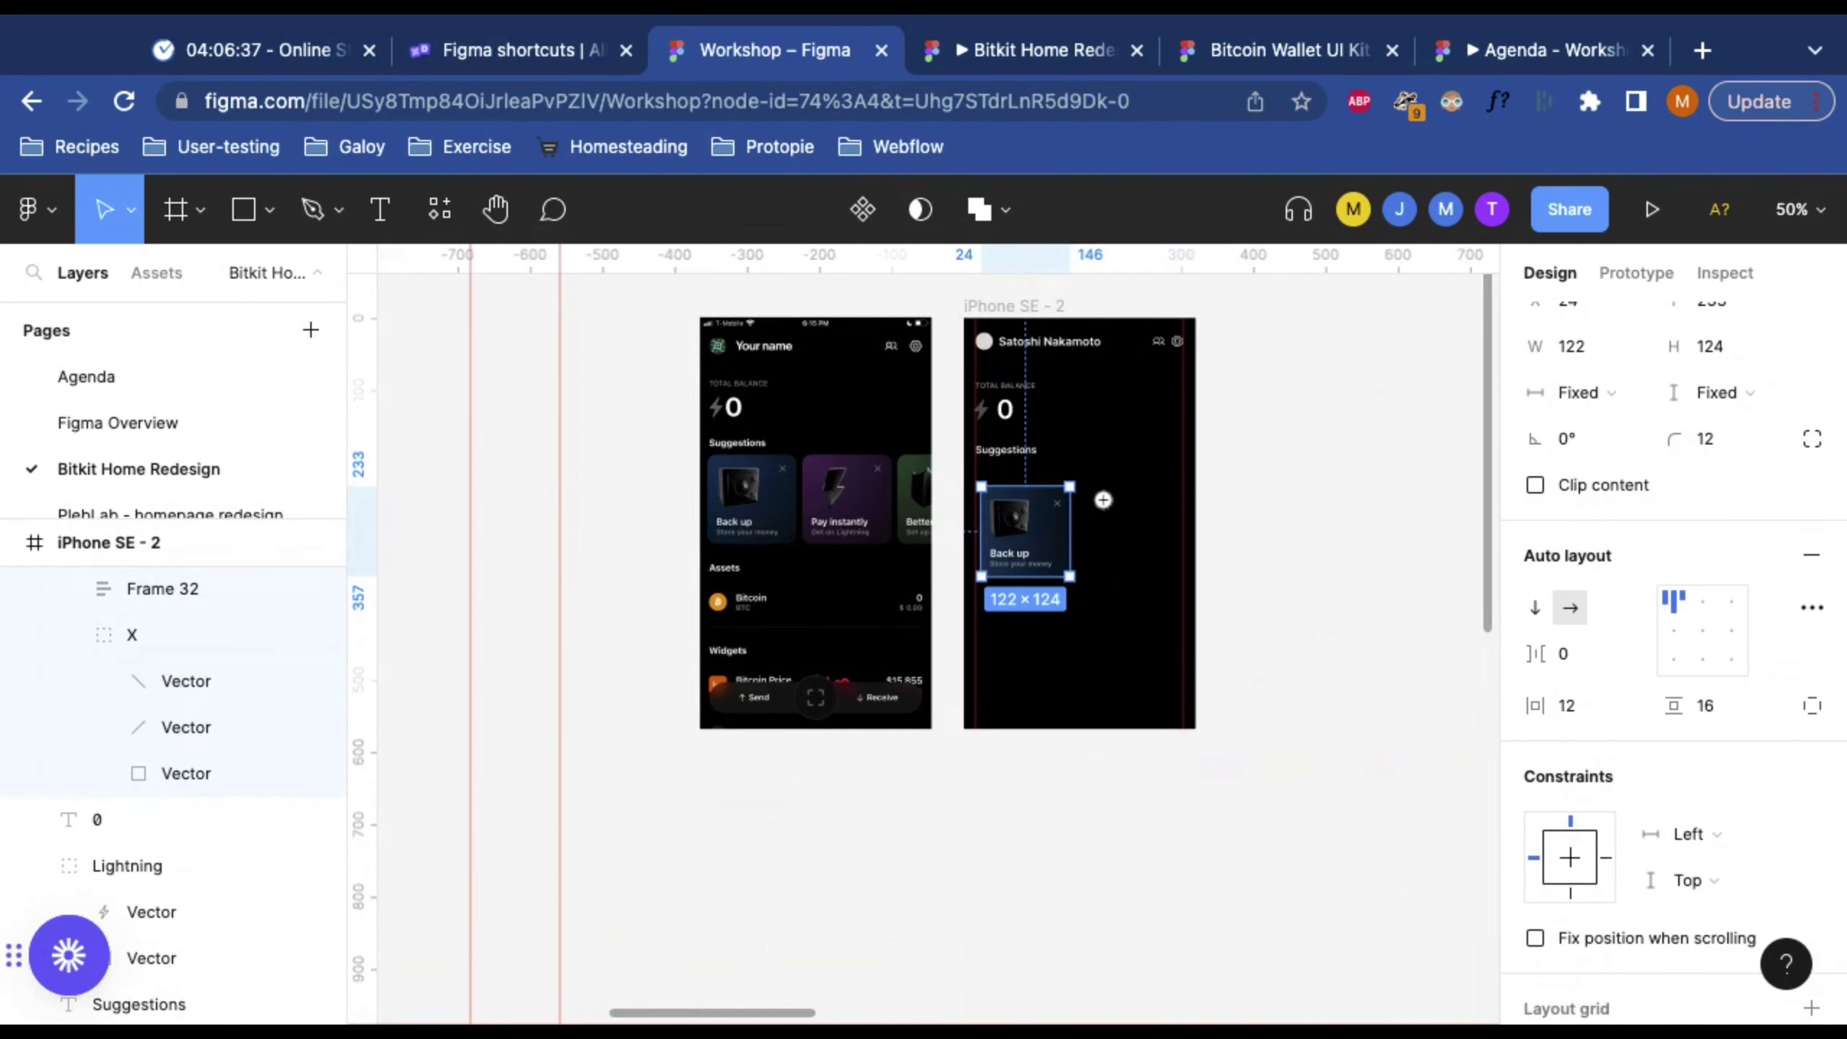
{"action": "scroll", "coordinate": [1101, 499], "scroll_direction": "up", "scroll_amount": 5}
{"action": "scroll", "coordinate": [1101, 500], "scroll_direction": "down", "scroll_amount": 5}
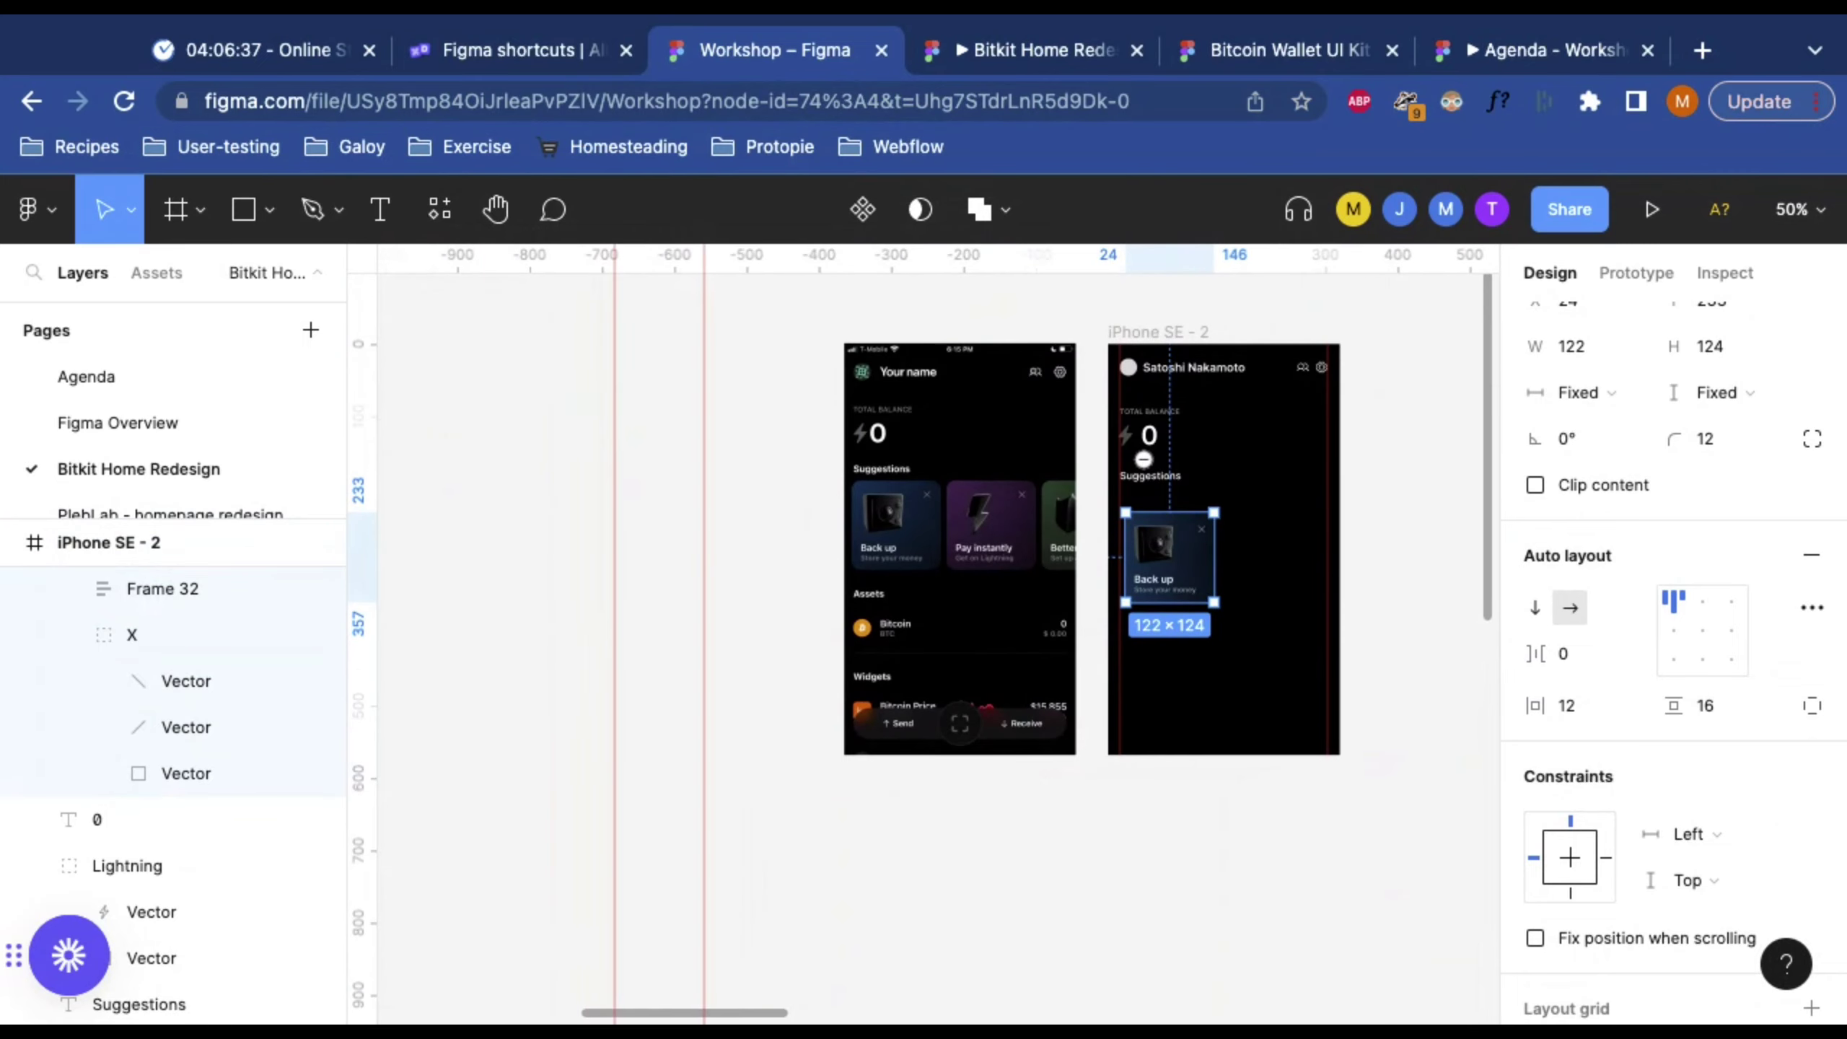
{"action": "left_click", "coordinate": [1225, 518]}
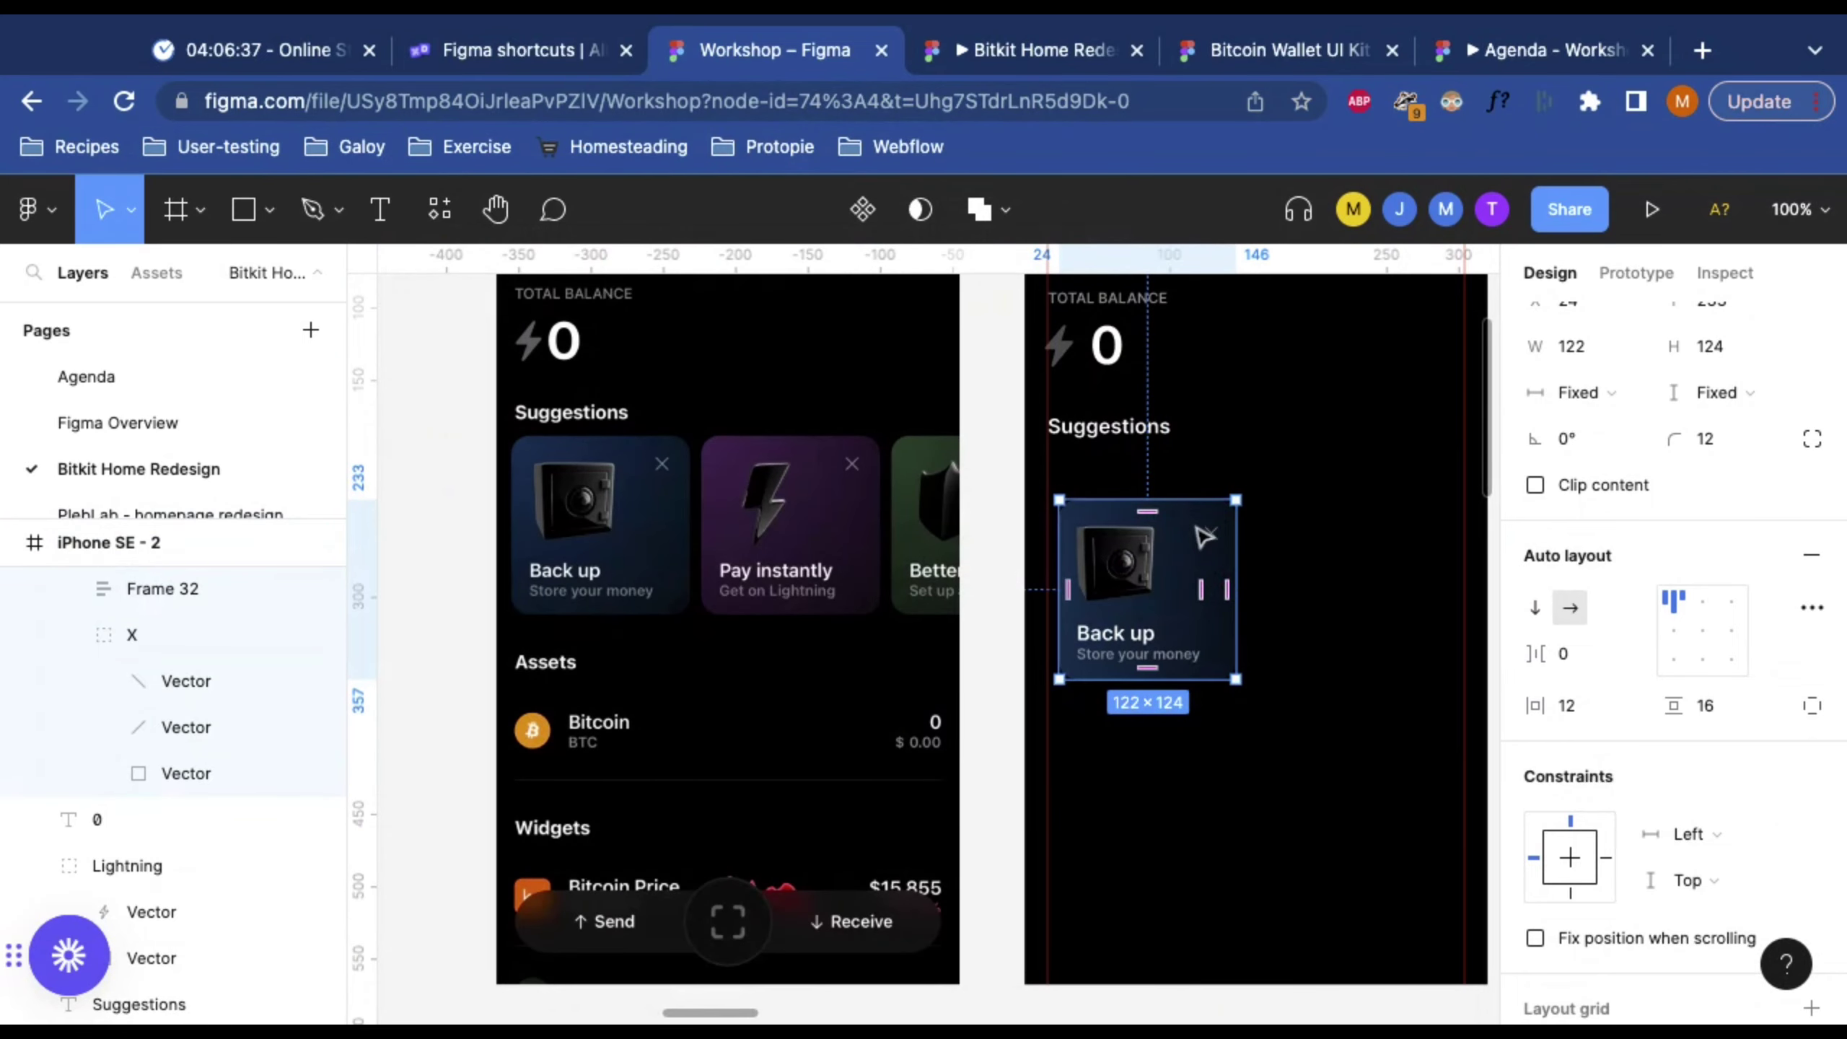
{"action": "key", "text": "shift+a"}
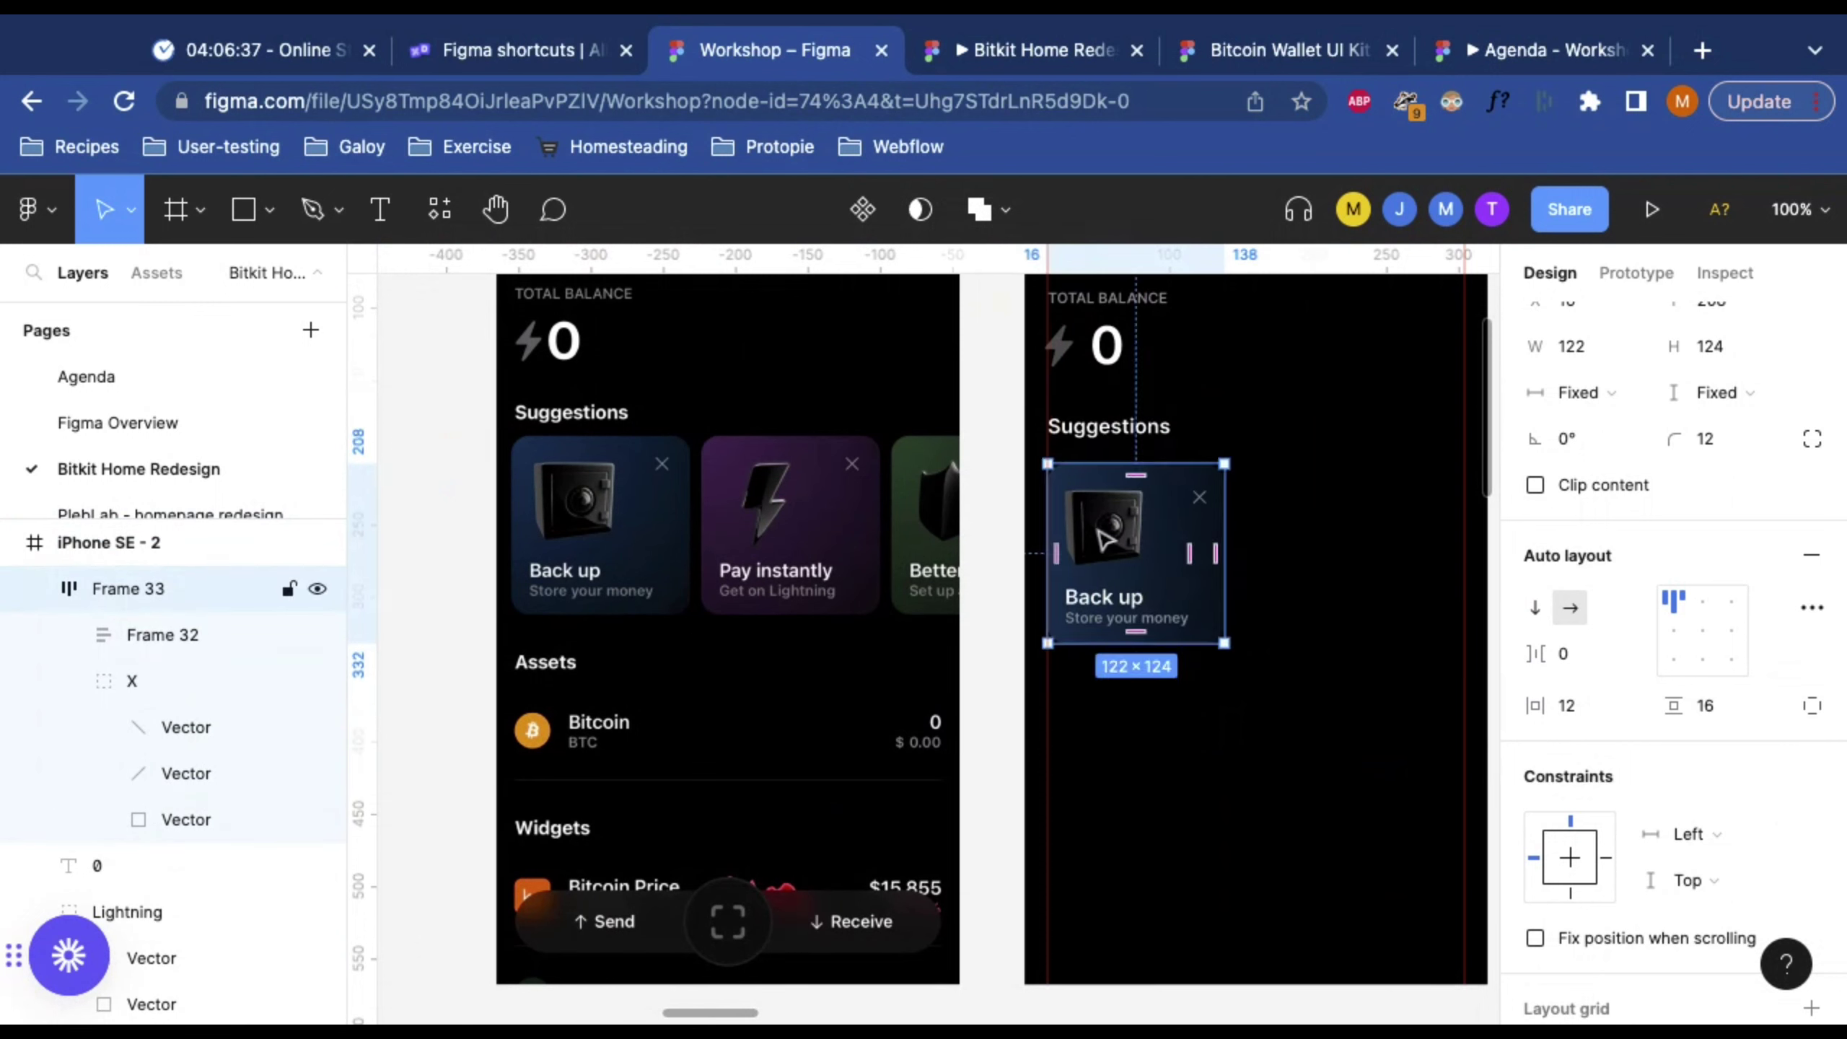
Step: Alt-drag a duplicate of the card to its right, creating Frame 34
{"action": "left_click_drag", "start_coordinate": [1105, 538], "coordinate": [1346, 537]}
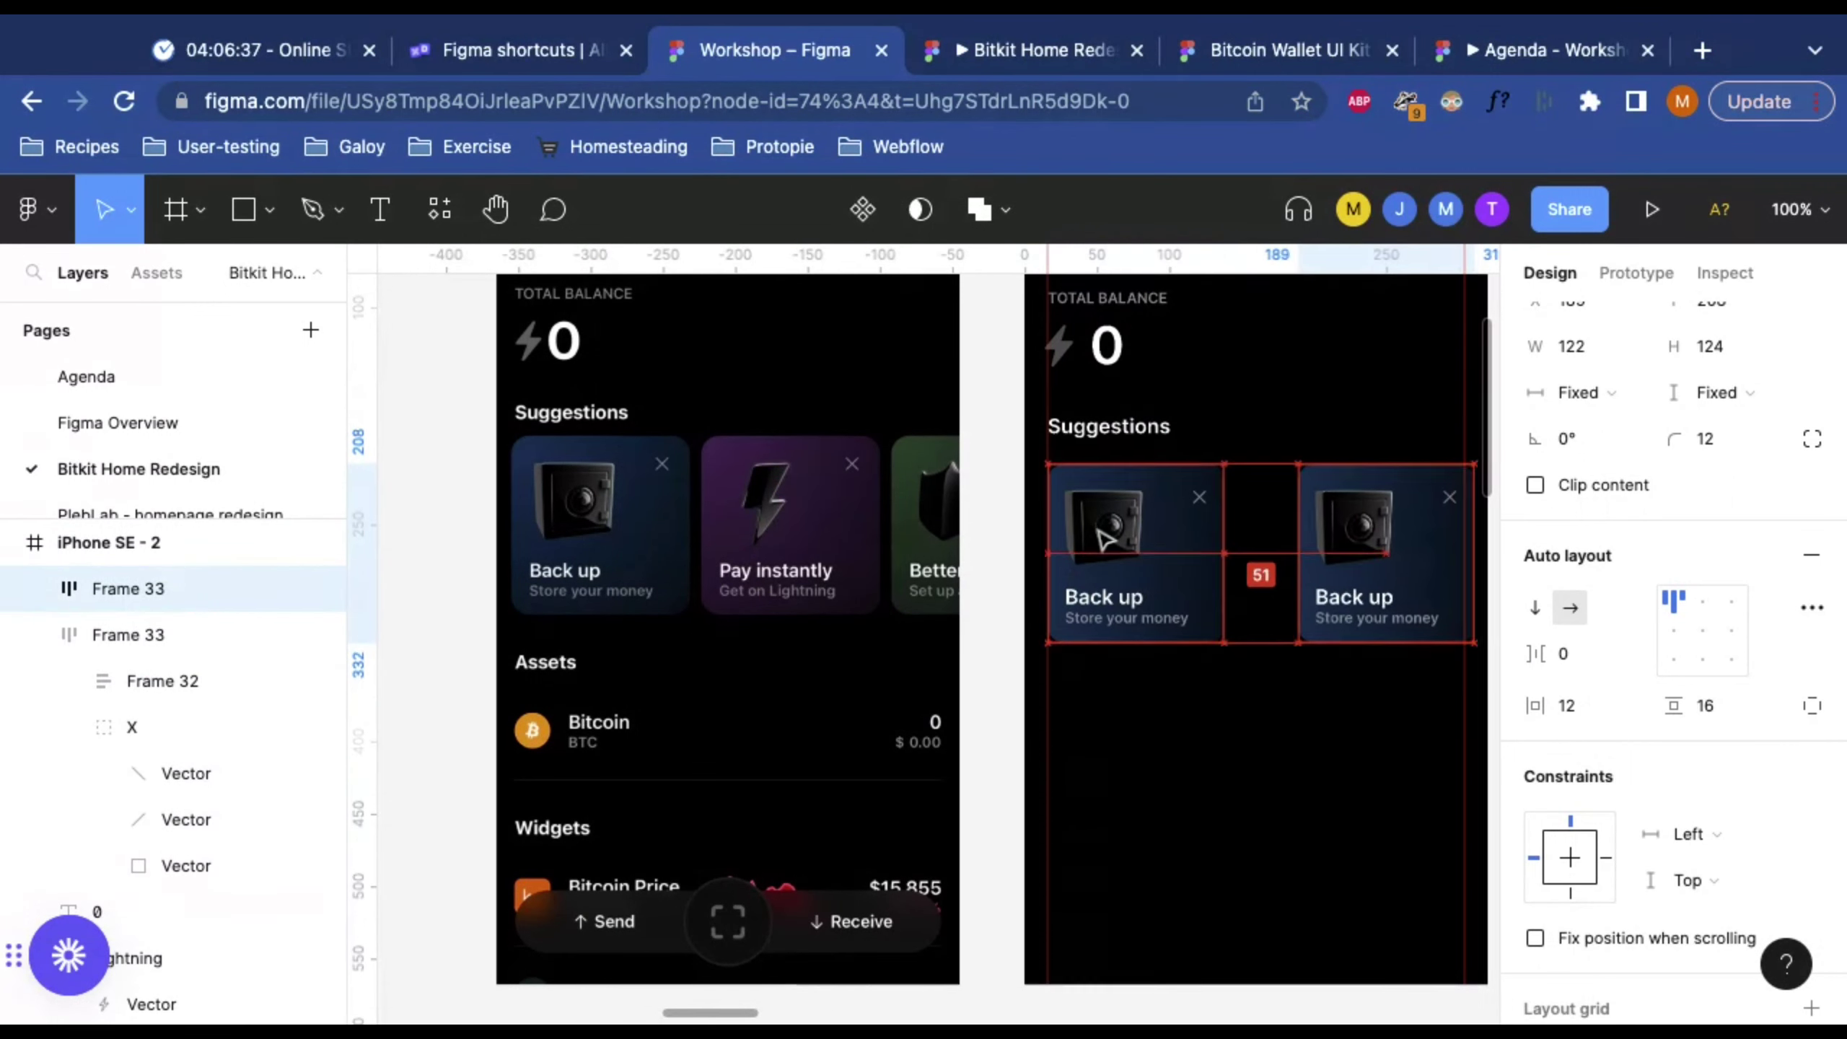
{"action": "scroll", "coordinate": [1091, 430], "scroll_direction": "right", "scroll_amount": 5}
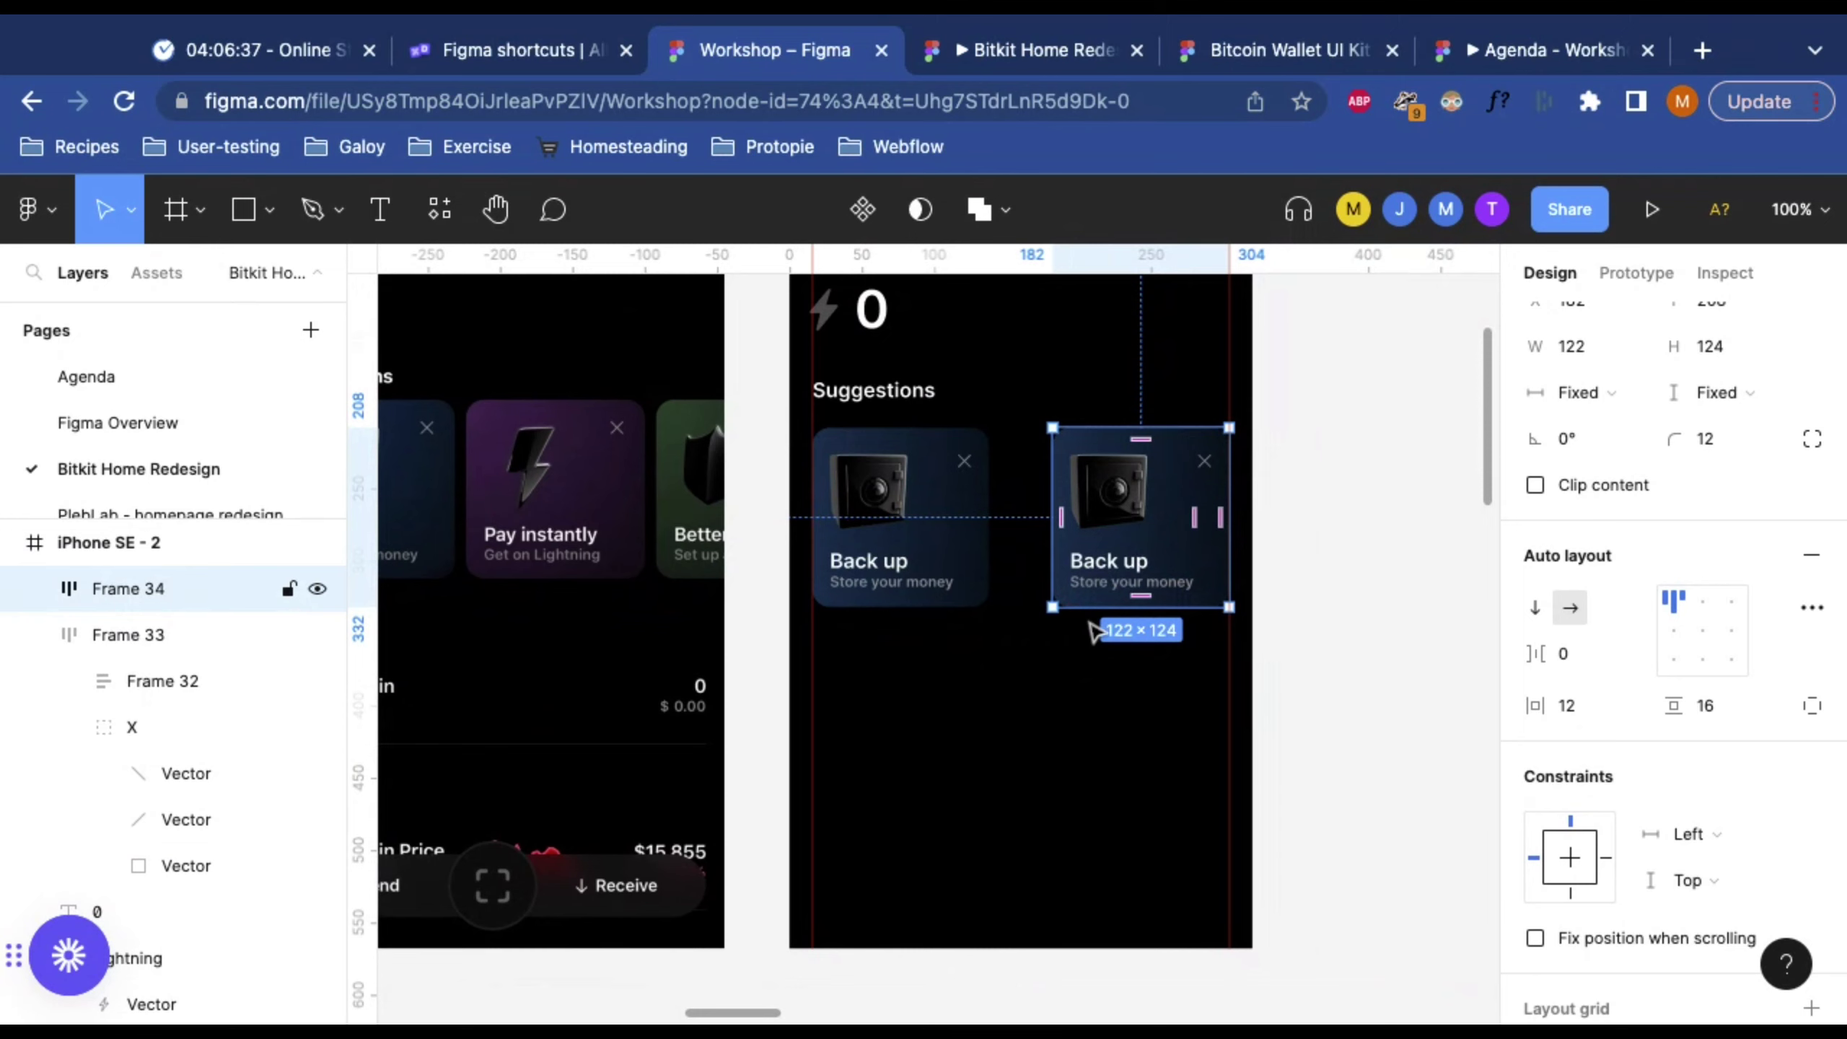
{"action": "scroll", "coordinate": [1094, 631], "scroll_direction": "down", "scroll_amount": 5}
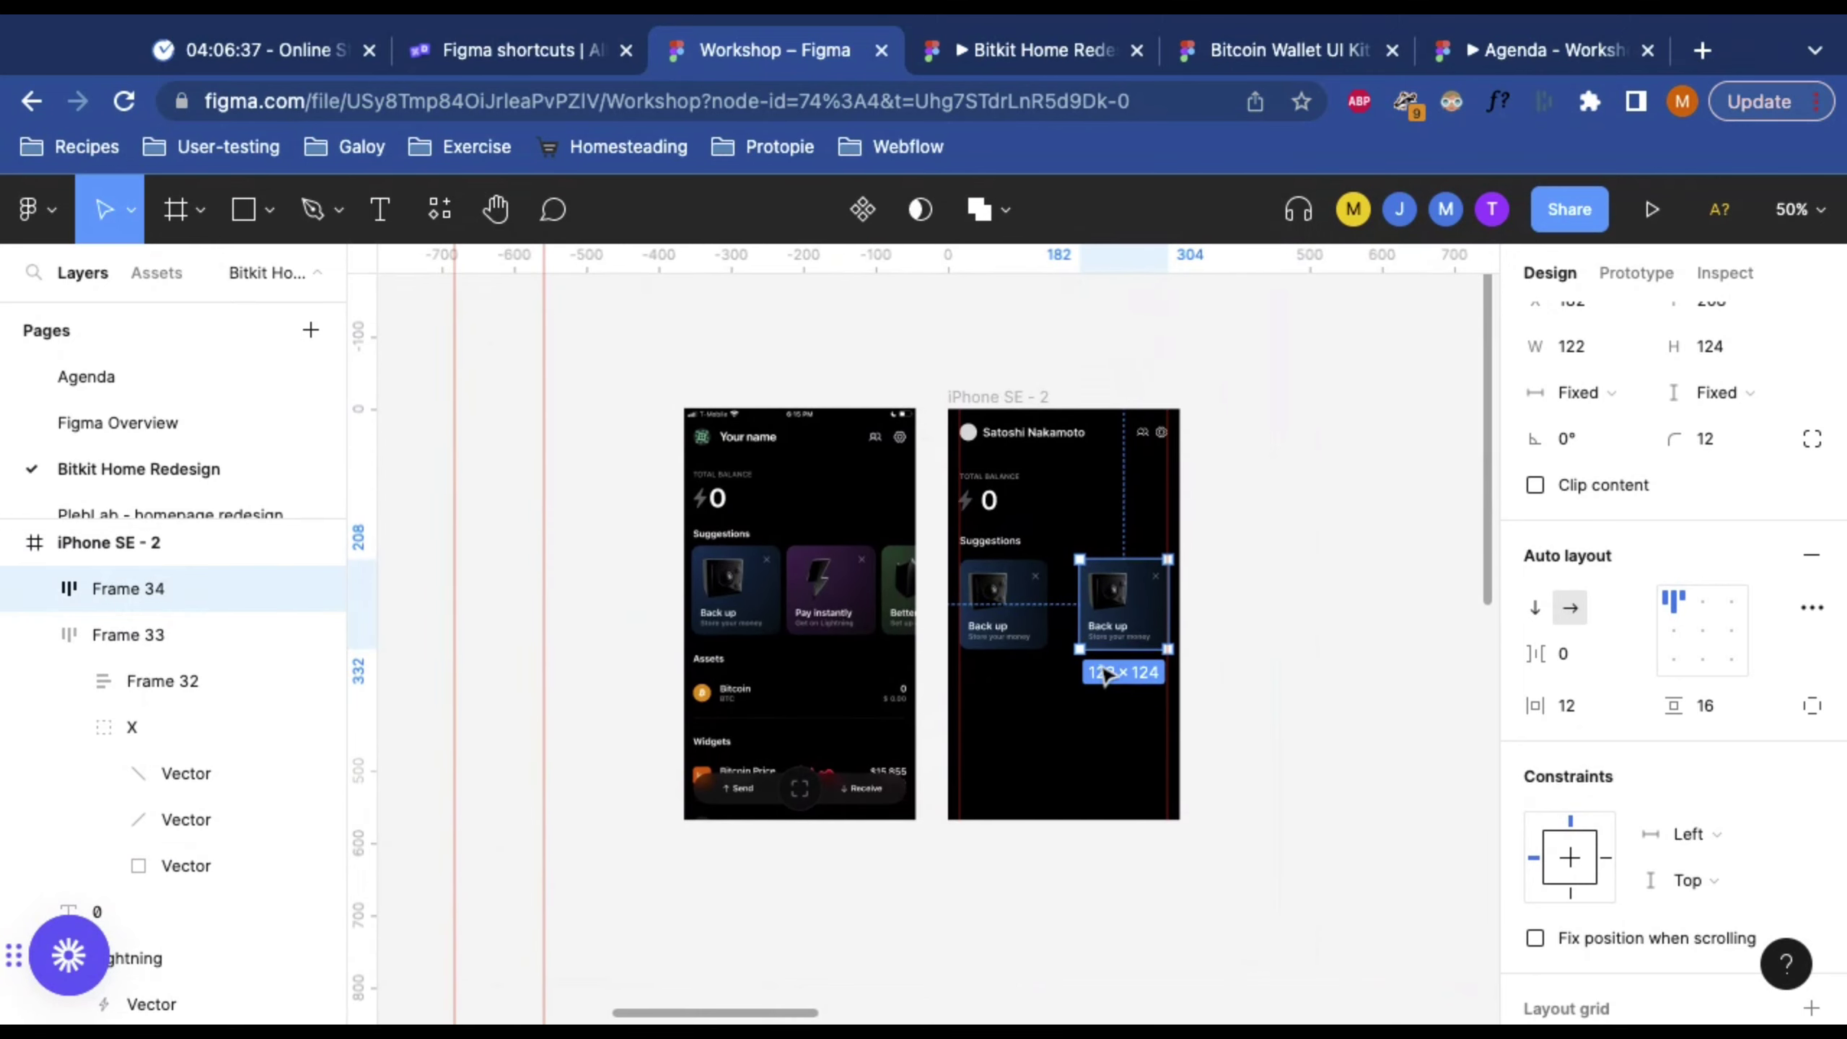
{"action": "scroll", "coordinate": [1105, 675], "scroll_direction": "left", "scroll_amount": 1}
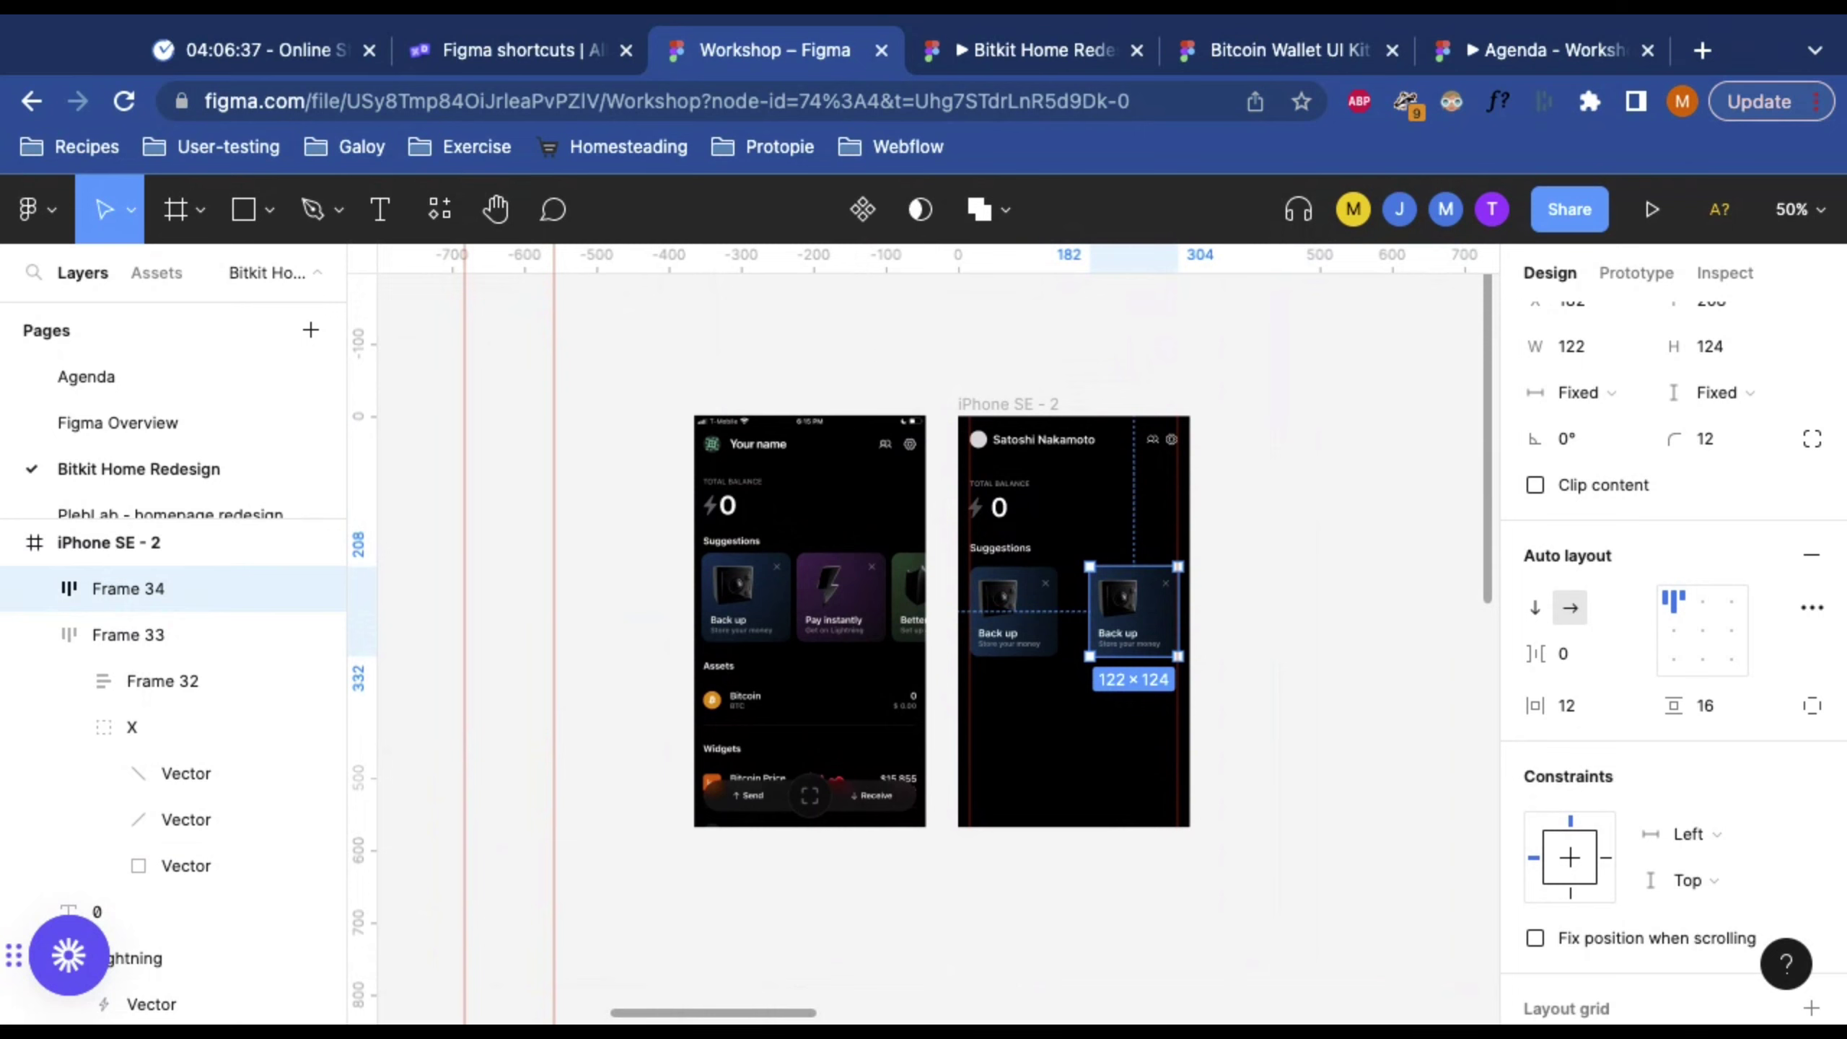
{"action": "scroll", "coordinate": [1026, 676], "scroll_direction": "left", "scroll_amount": 3}
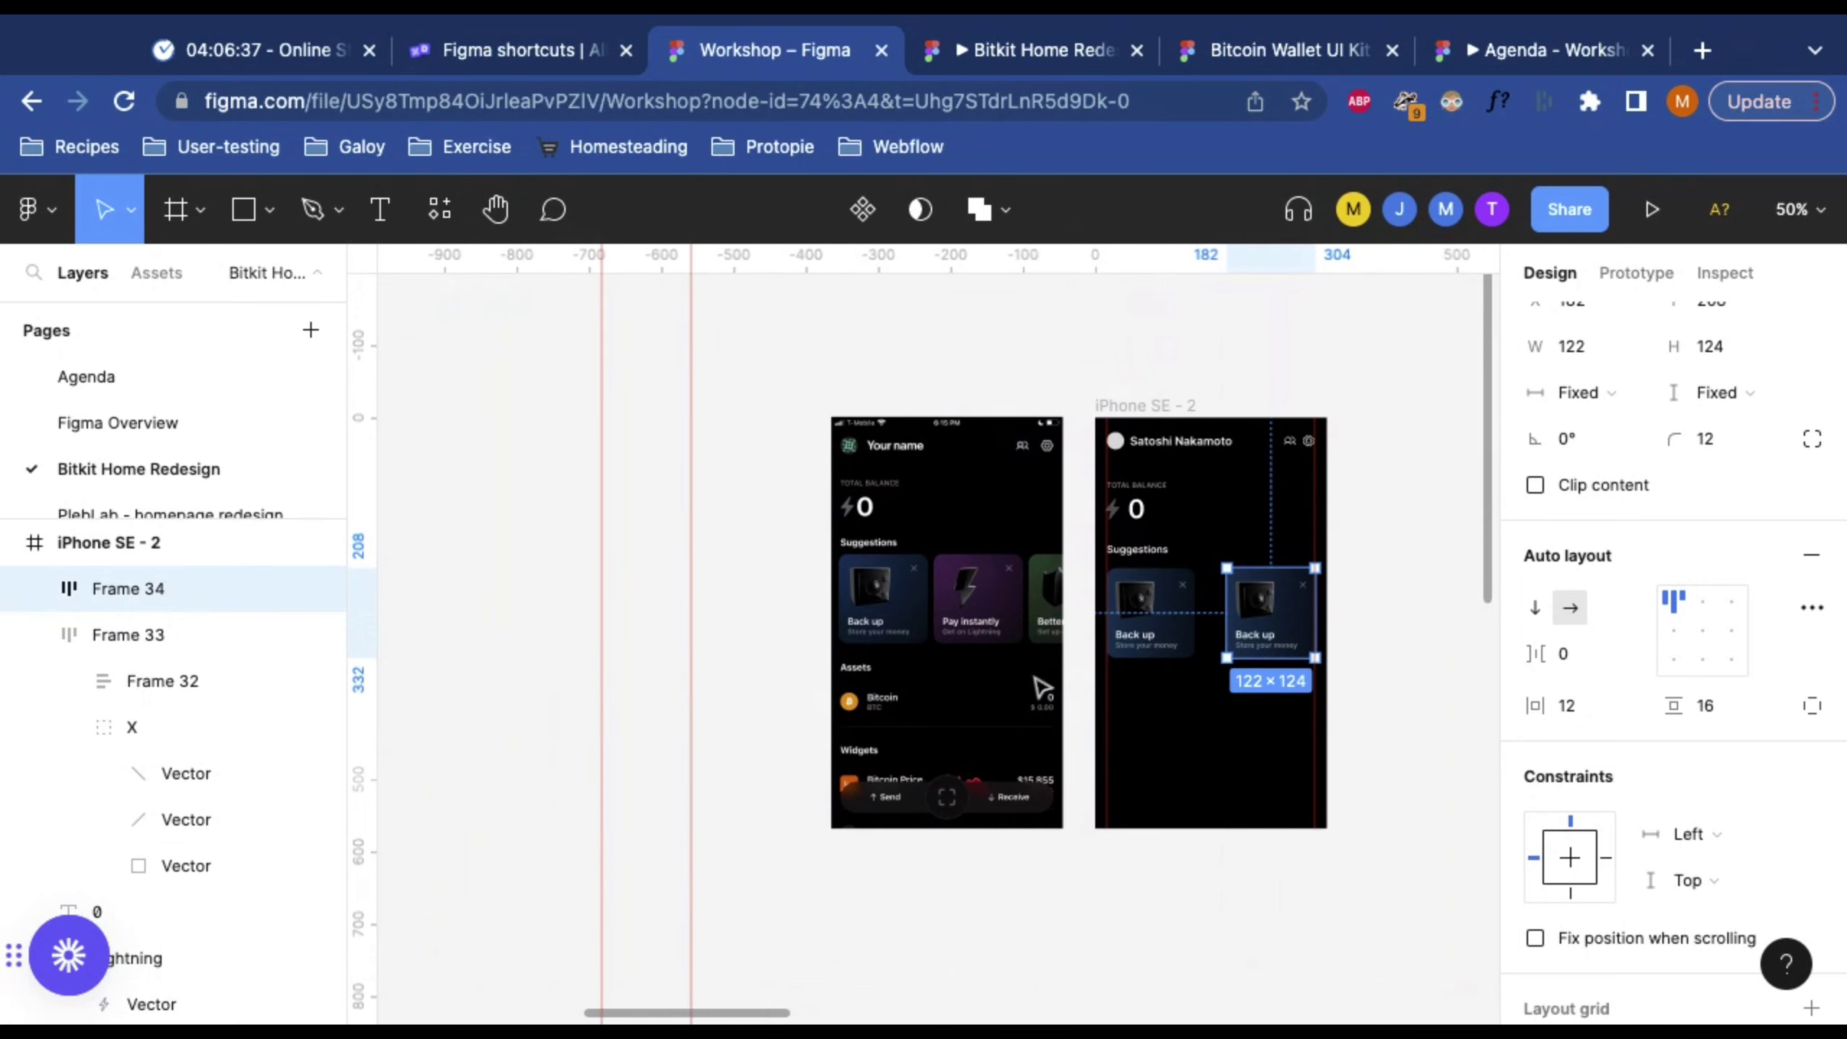
{"action": "scroll", "coordinate": [1167, 600], "scroll_direction": "up", "scroll_amount": 5}
Step: Copy the left Back up card onto empty canvas and shift the vertical guides left
{"action": "left_click", "coordinate": [1178, 582]}
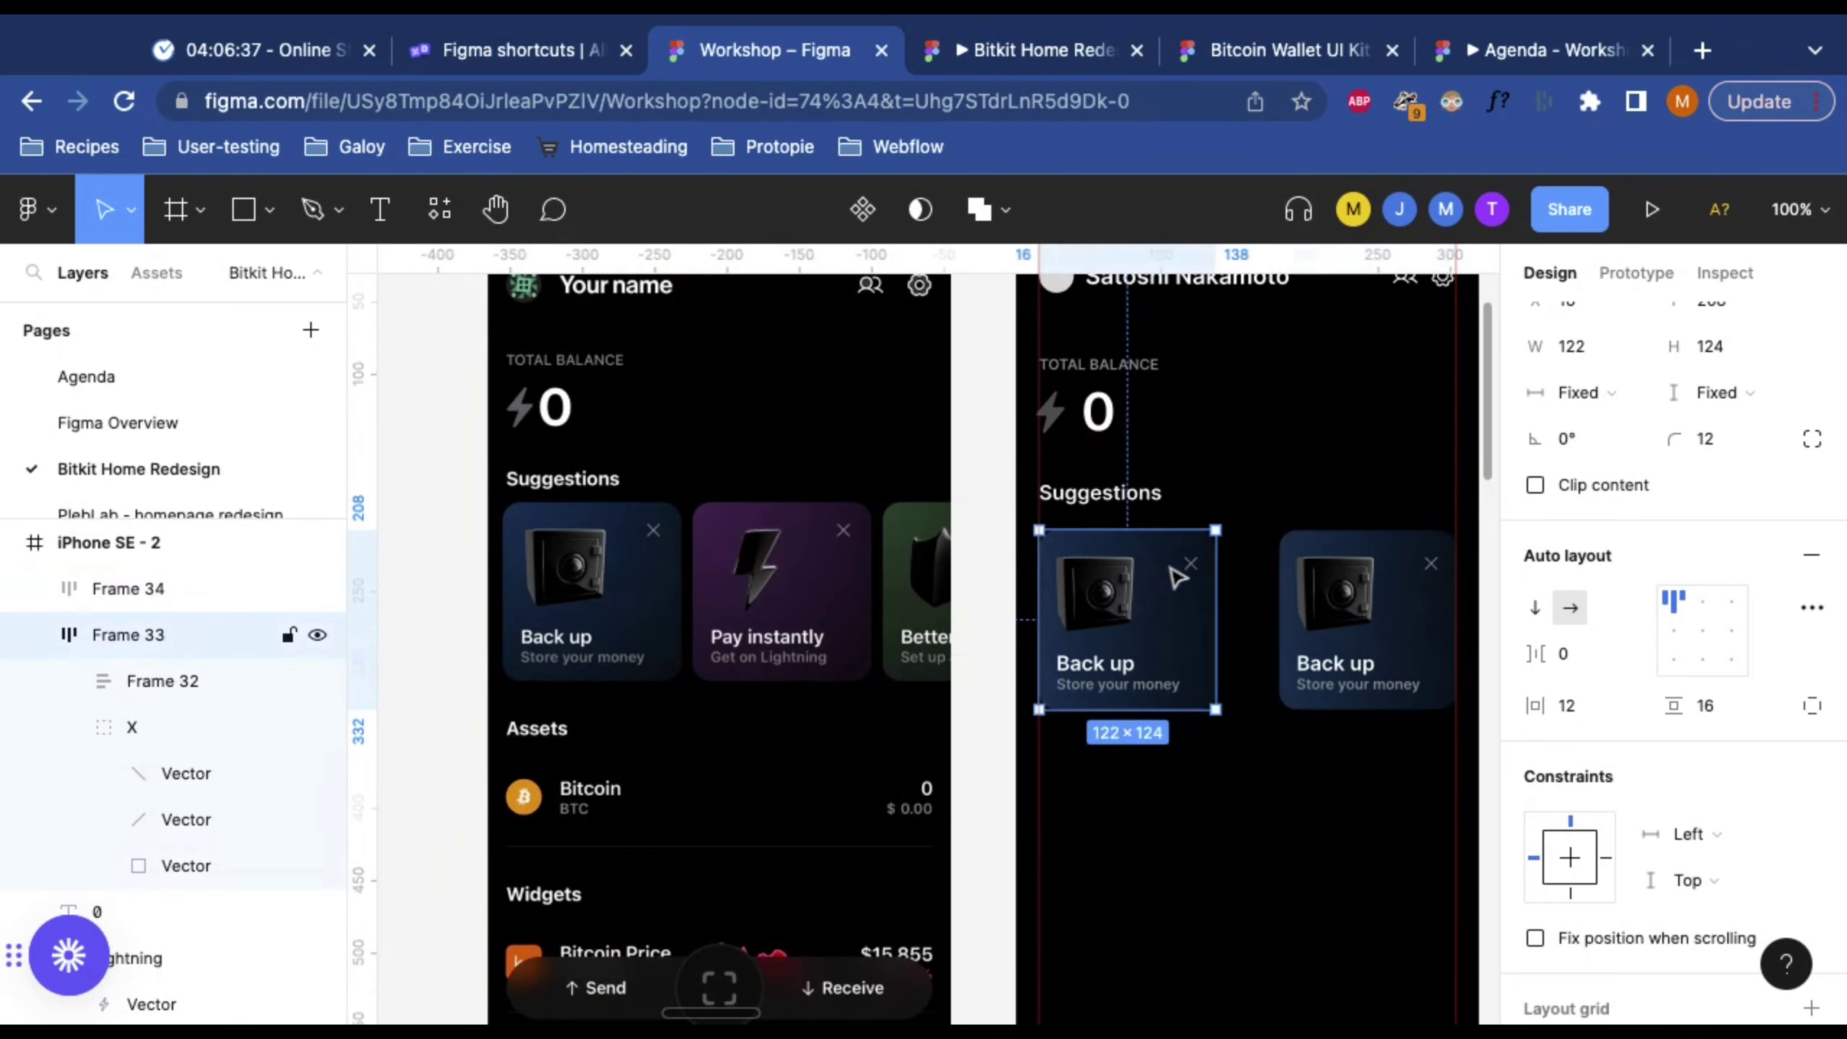
{"action": "scroll", "coordinate": [1178, 586], "scroll_direction": "left", "scroll_amount": 5}
{"action": "left_click_drag", "start_coordinate": [826, 591], "coordinate": [582, 582]}
{"action": "scroll", "coordinate": [709, 454], "scroll_direction": "left", "scroll_amount": 5}
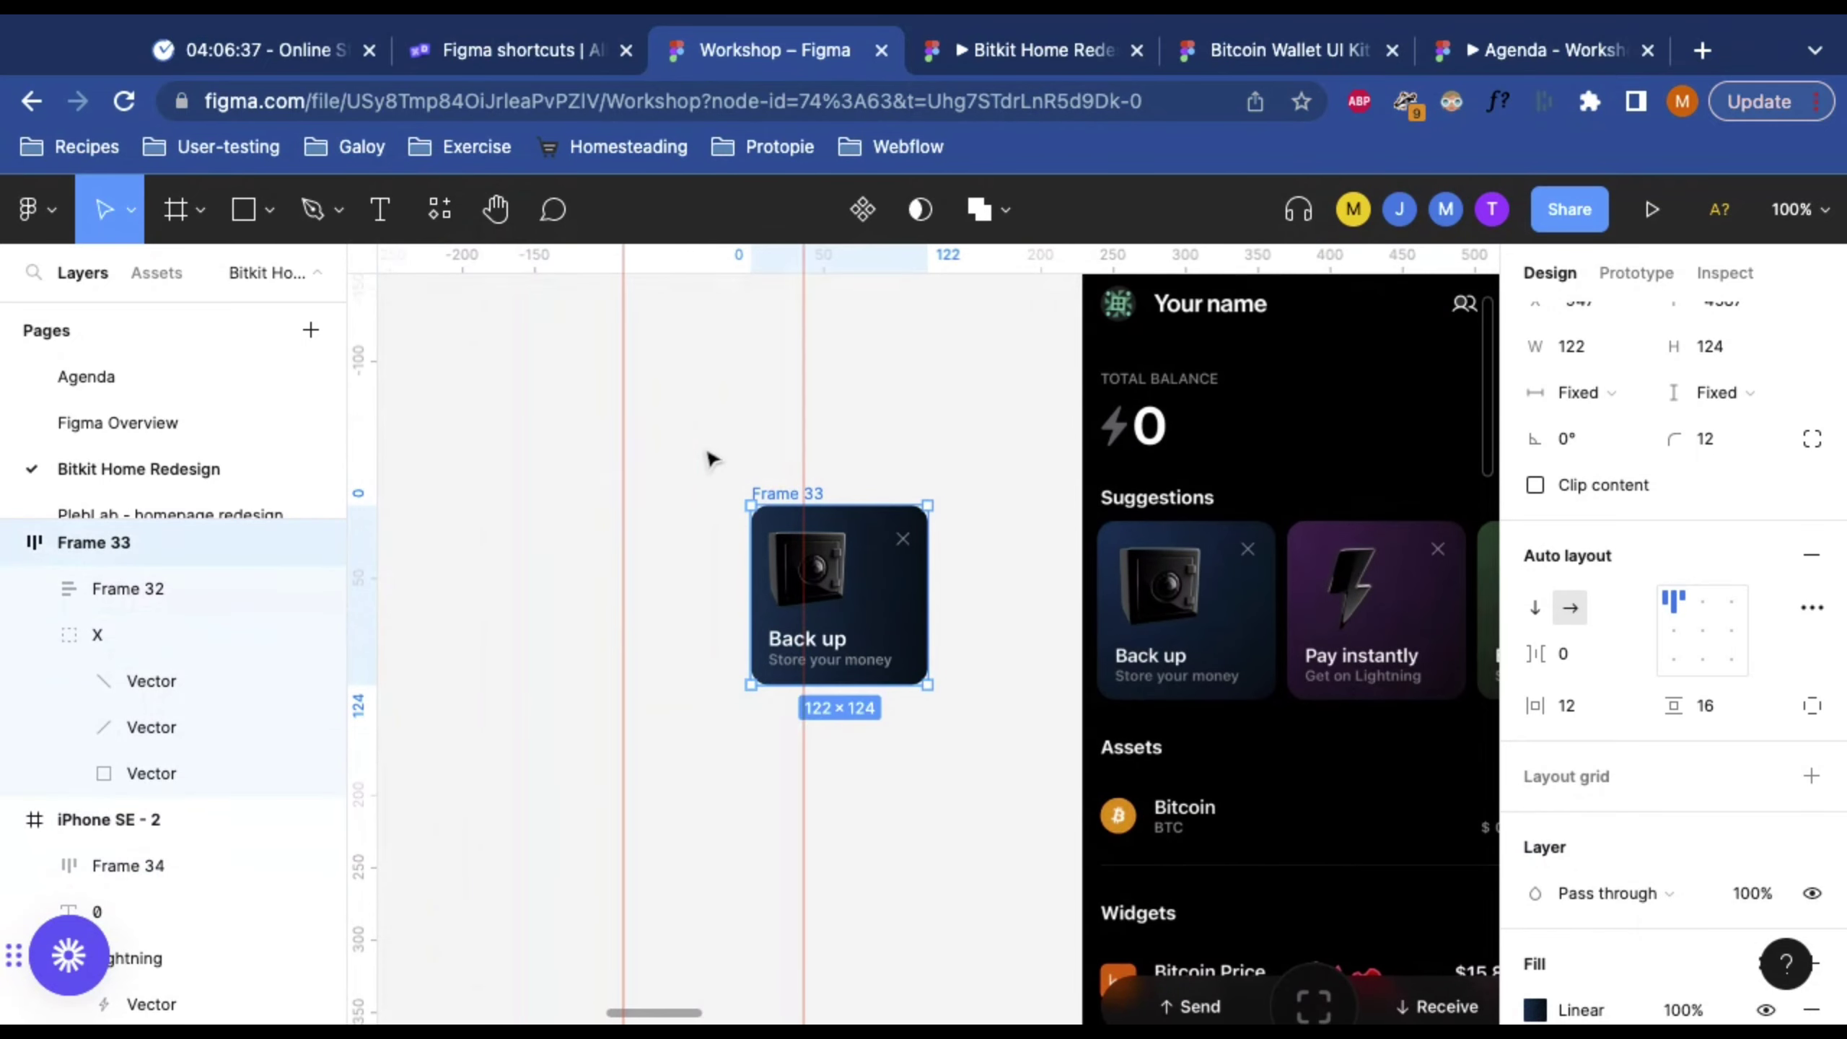
{"action": "left_click_drag", "start_coordinate": [803, 408], "coordinate": [425, 413]}
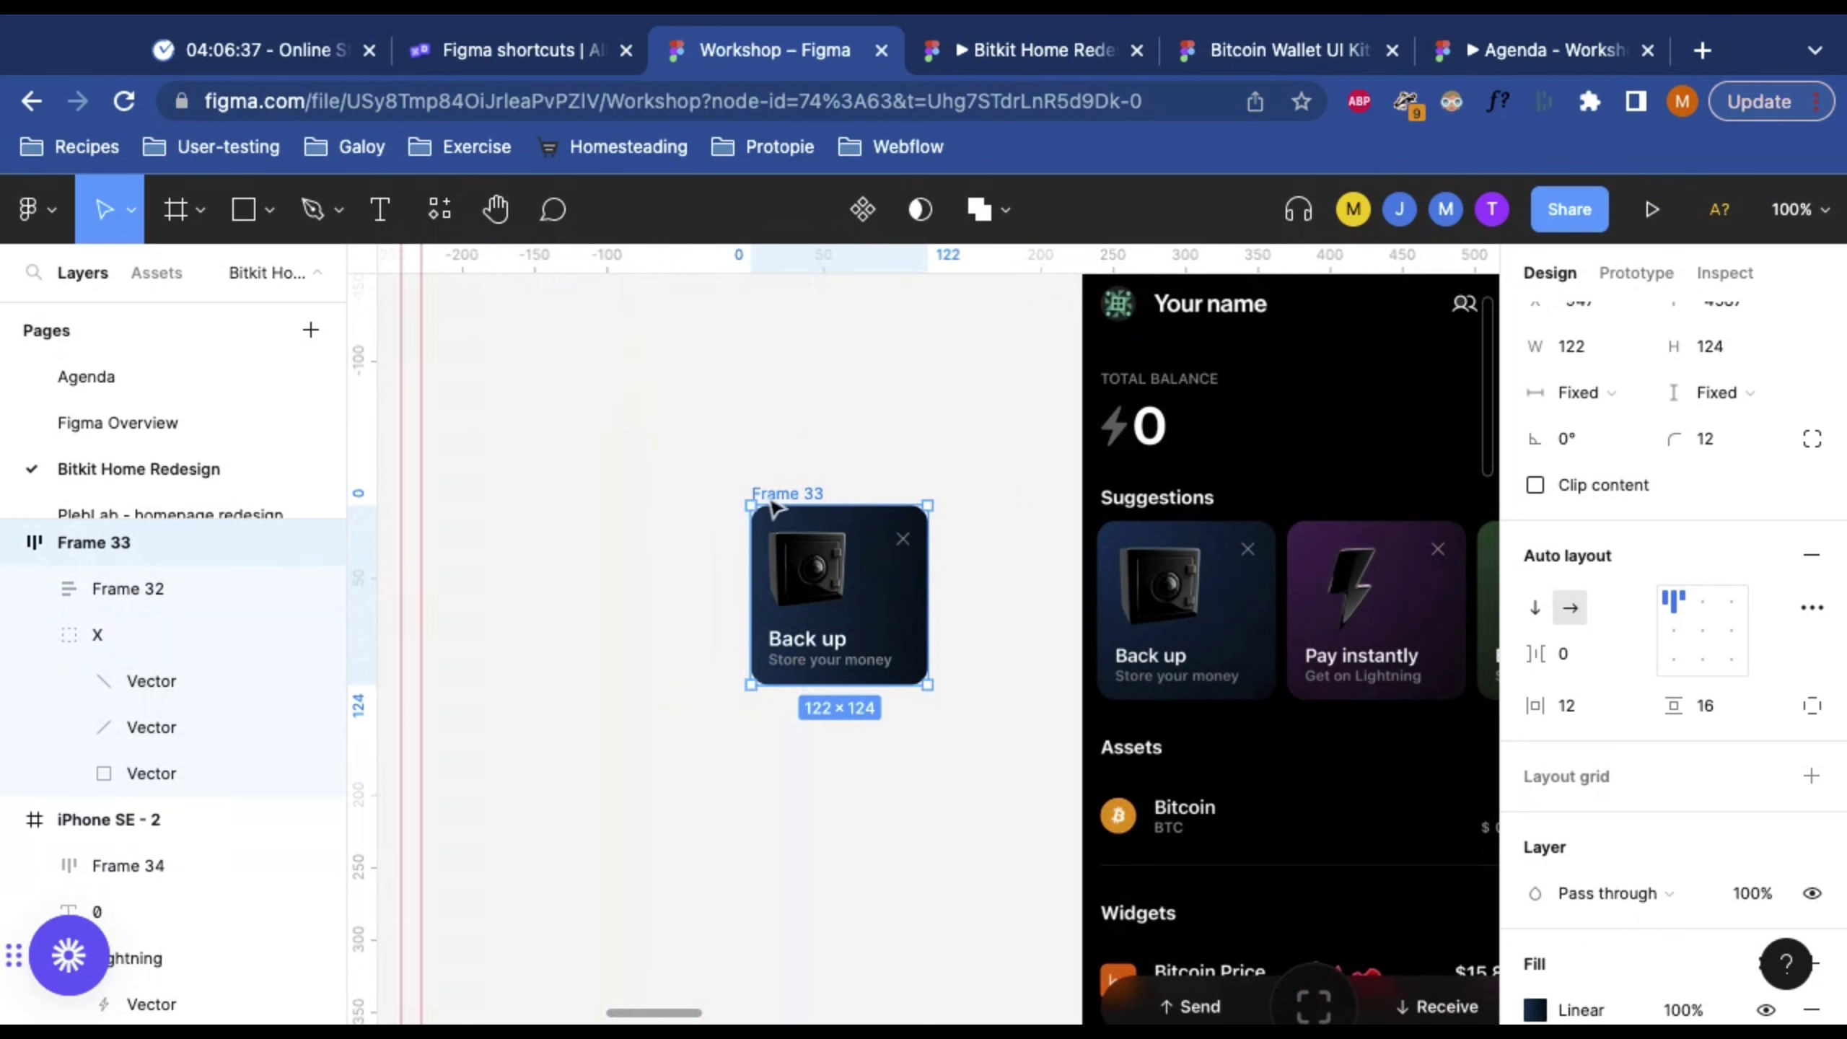
{"action": "left_click_drag", "start_coordinate": [760, 509], "coordinate": [560, 508]}
{"action": "left_click", "coordinate": [925, 561]}
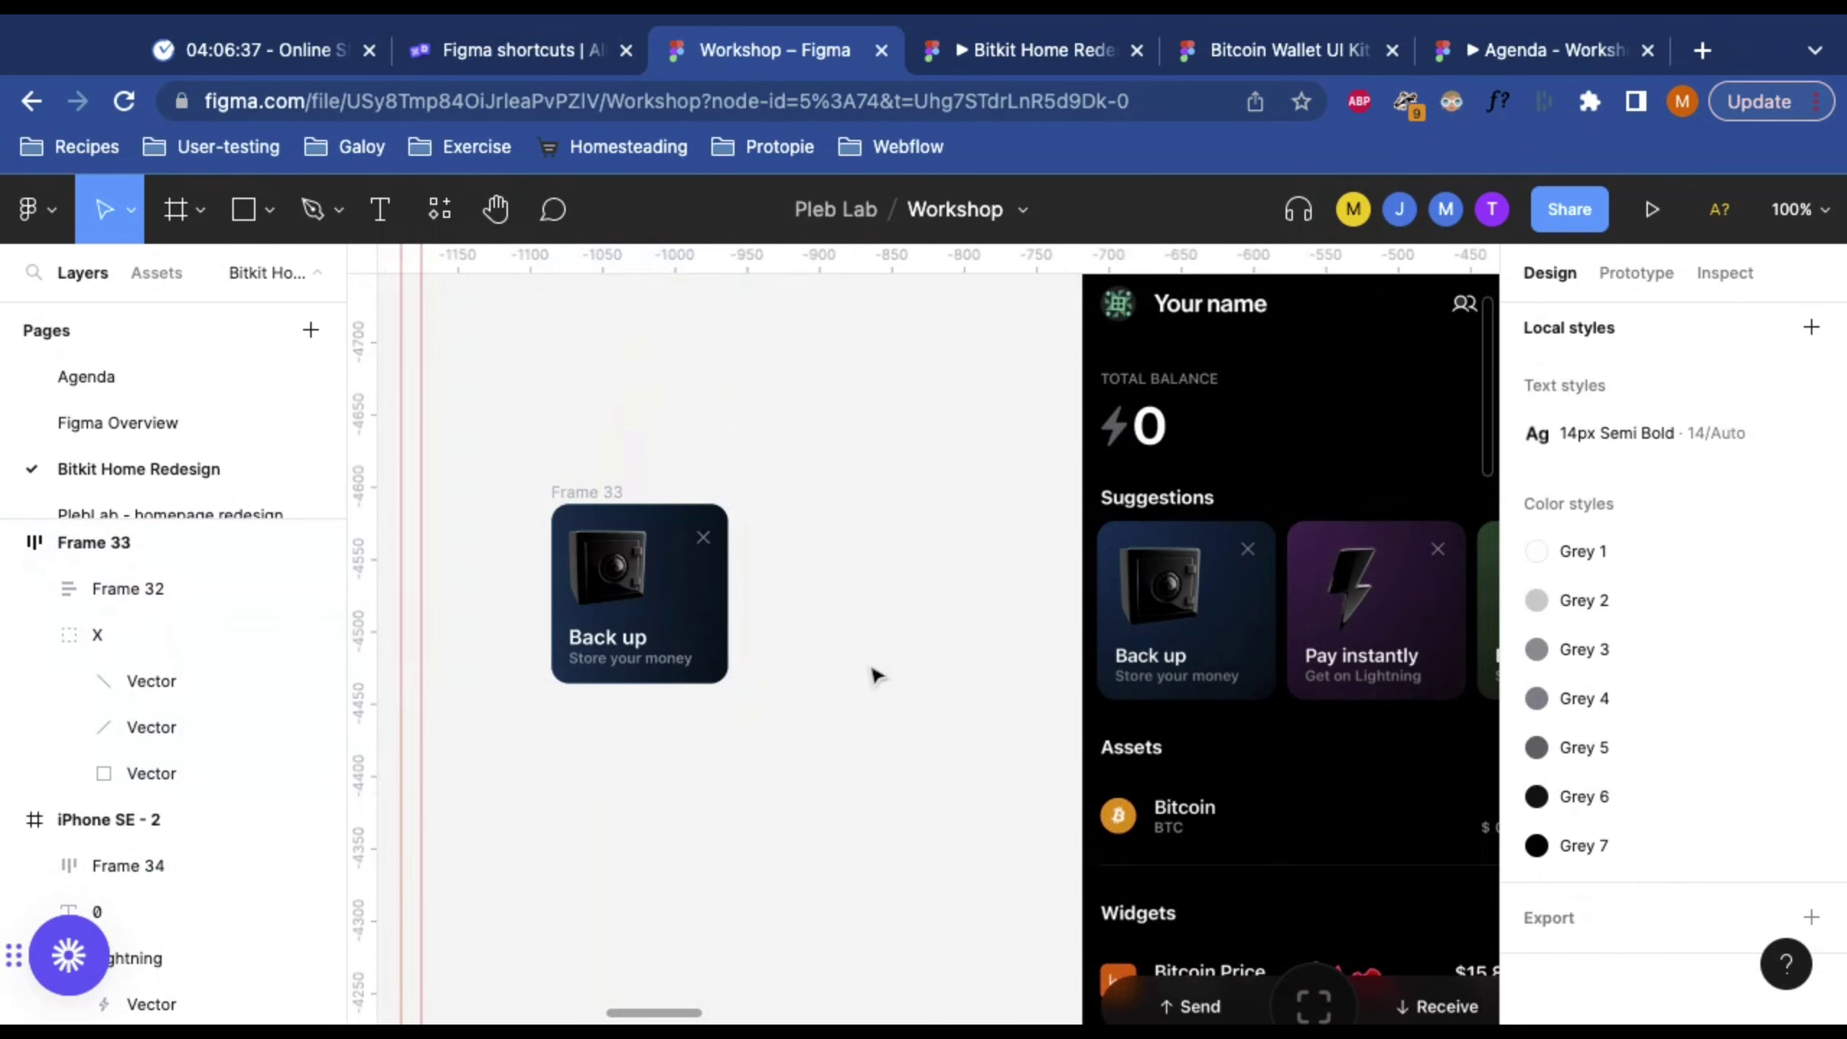
Step: Add a new Back up text beside the card, styled 14px Semi Bold in Grey 1
{"action": "key", "text": "t"}
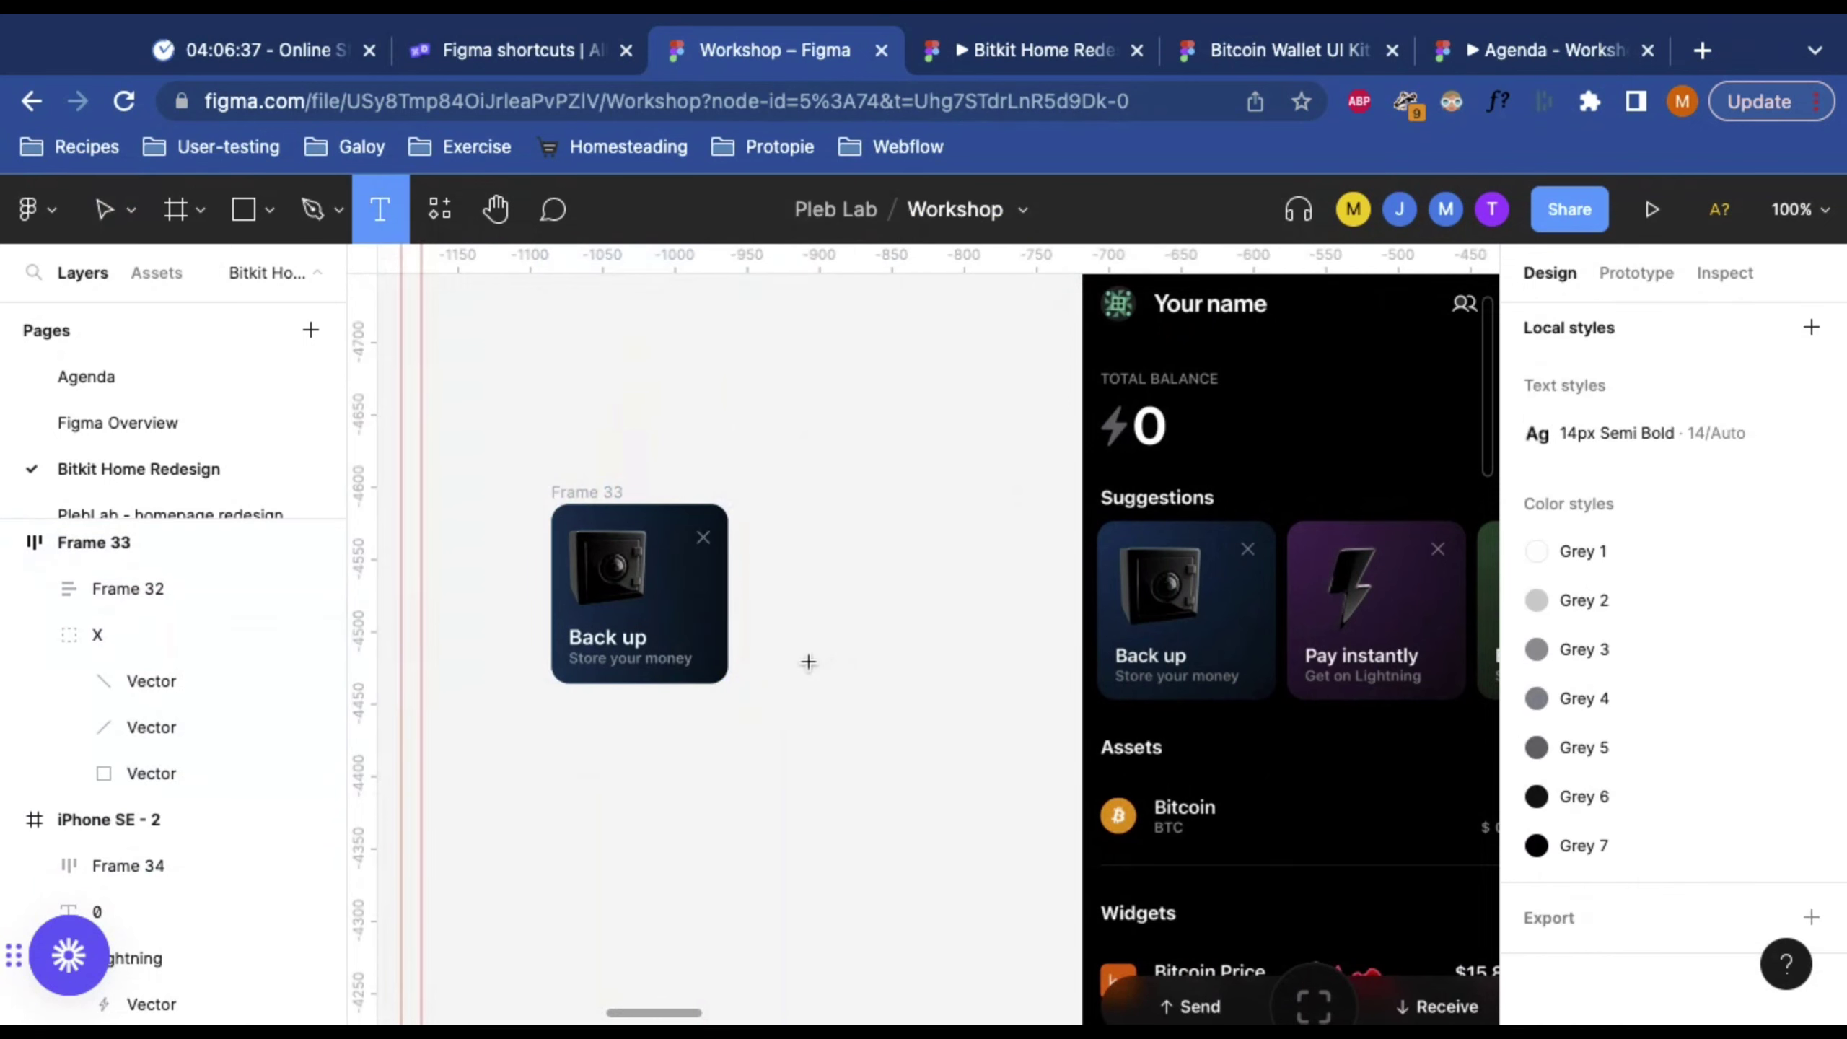
{"action": "left_click_drag", "start_coordinate": [809, 662], "coordinate": [938, 685]}
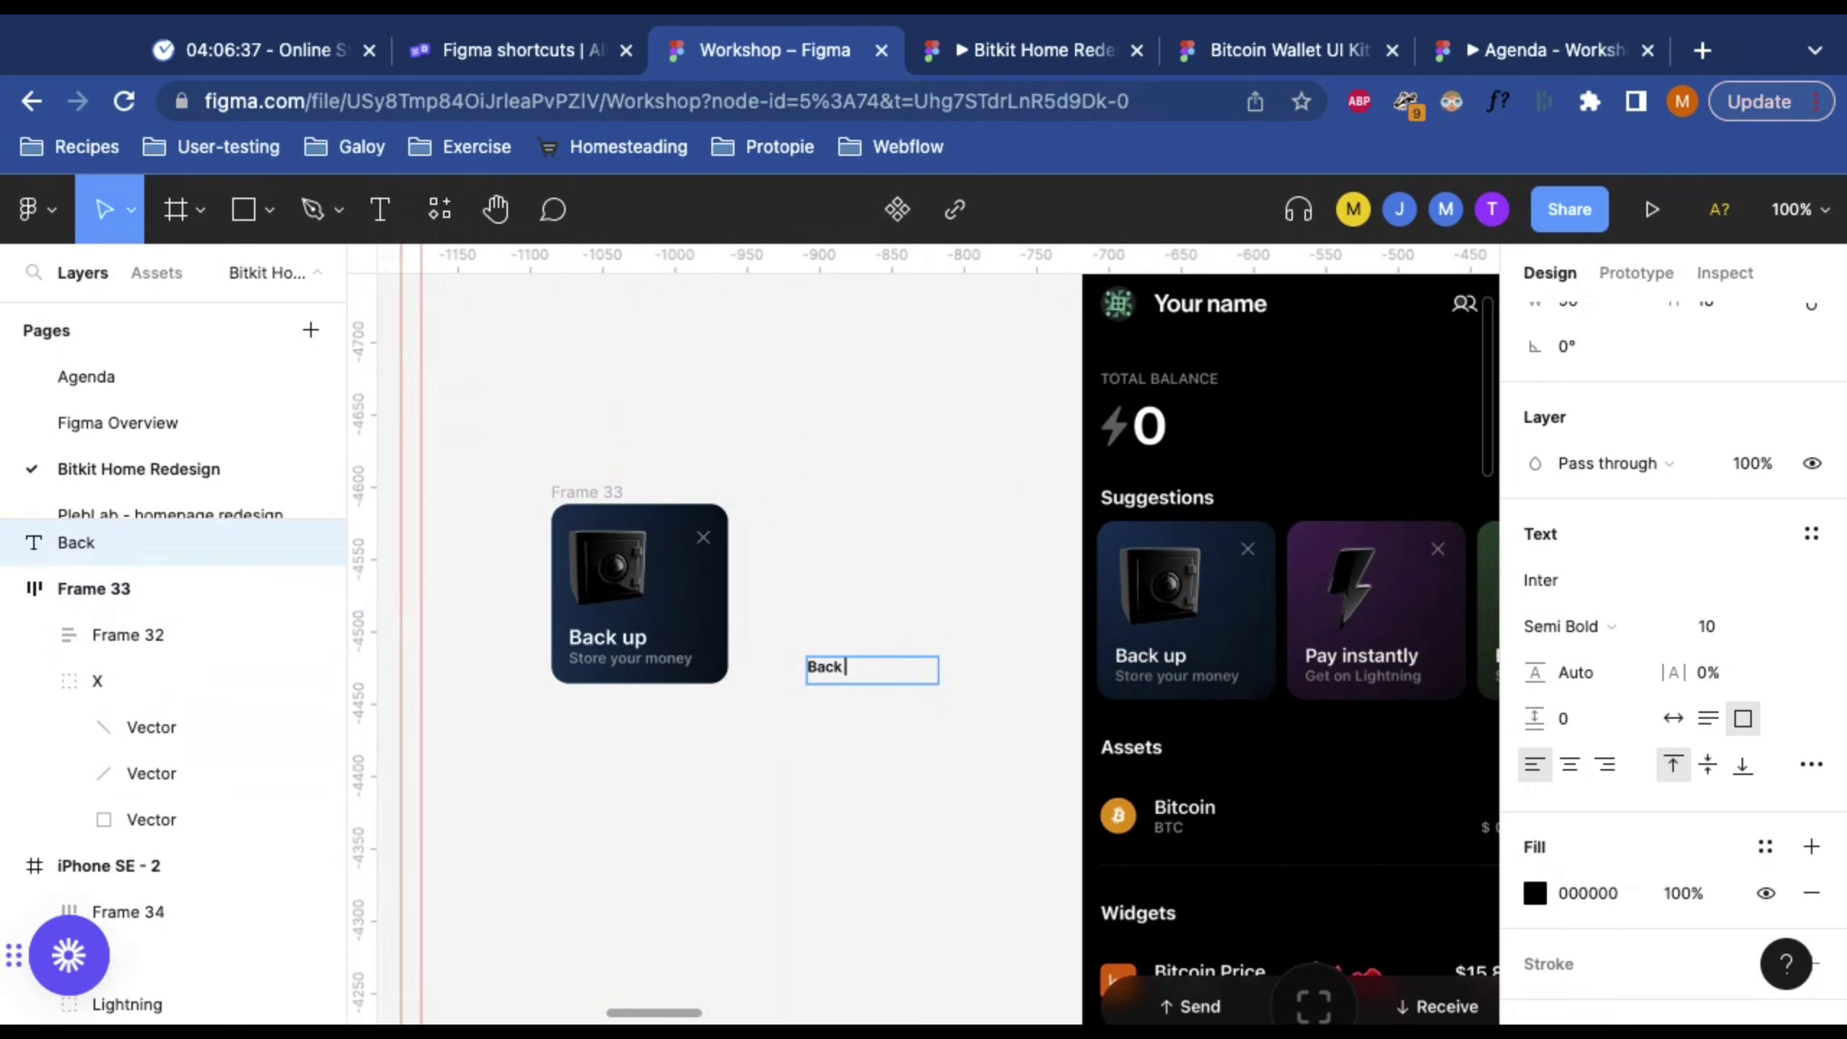
{"action": "key", "text": "Escape"}
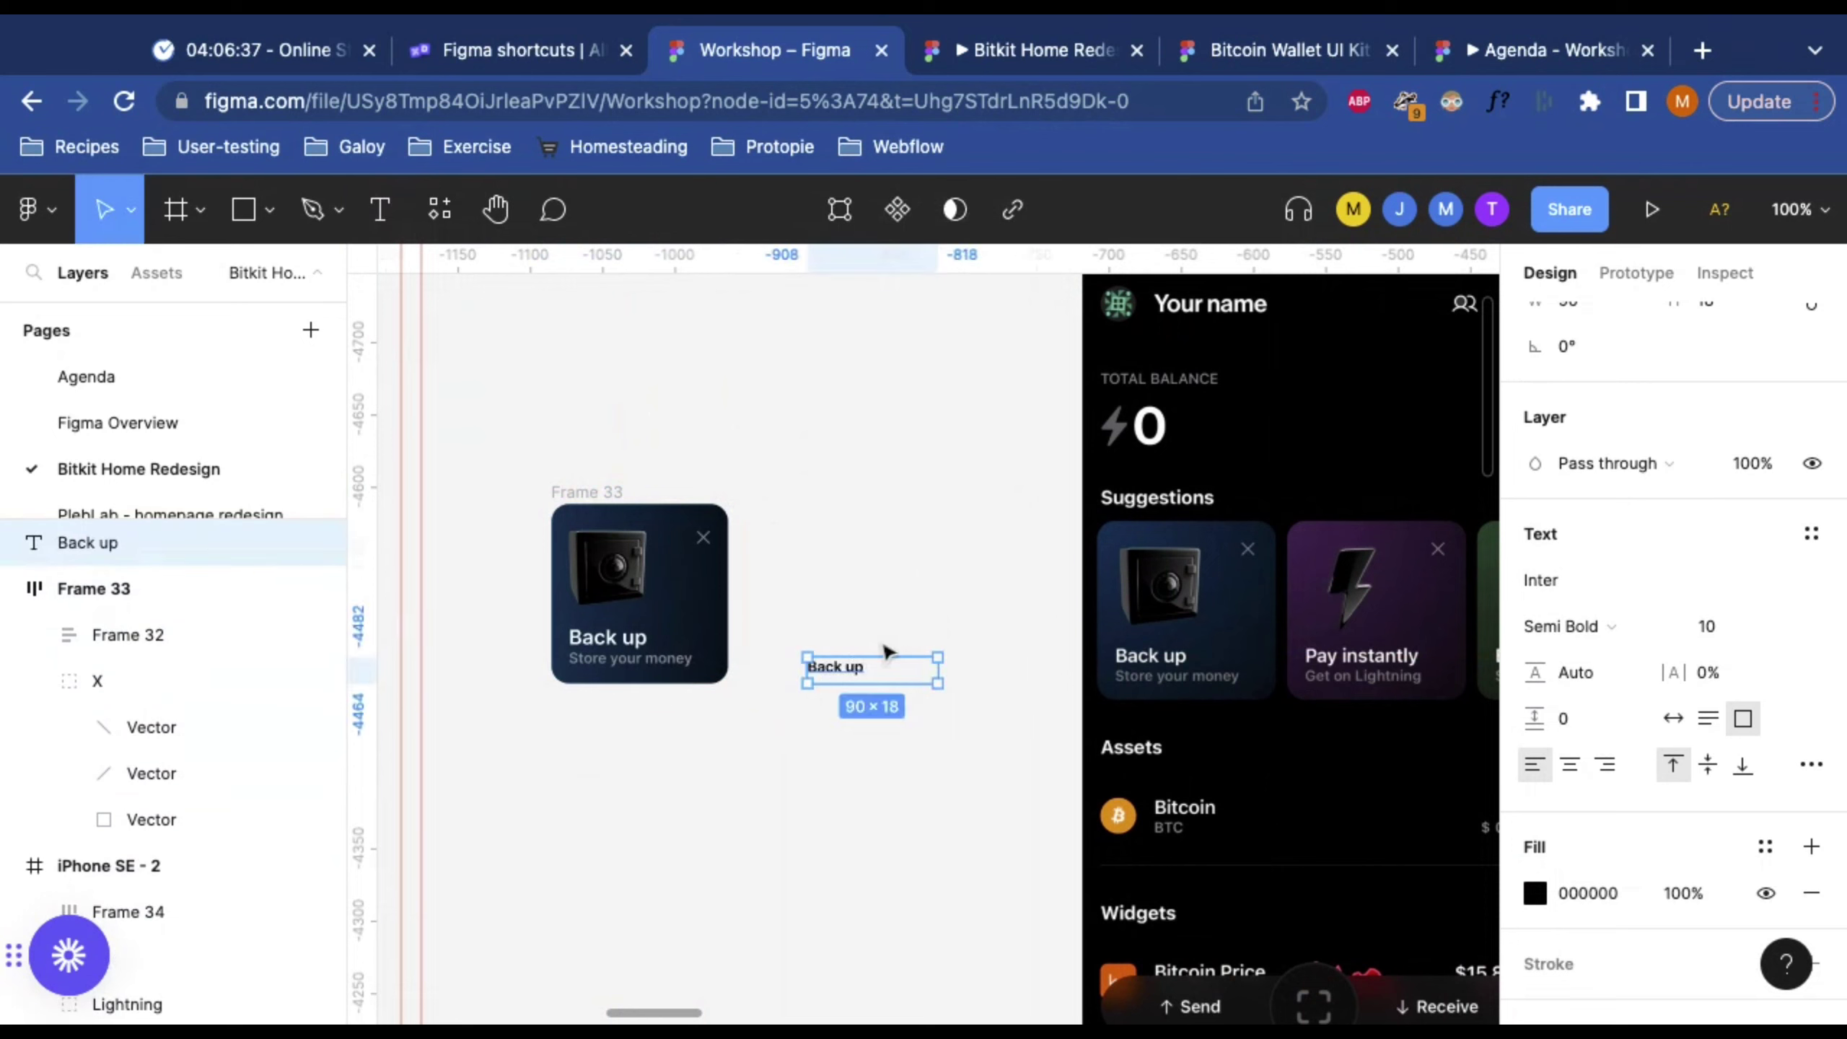
{"action": "double_click", "coordinate": [846, 666]}
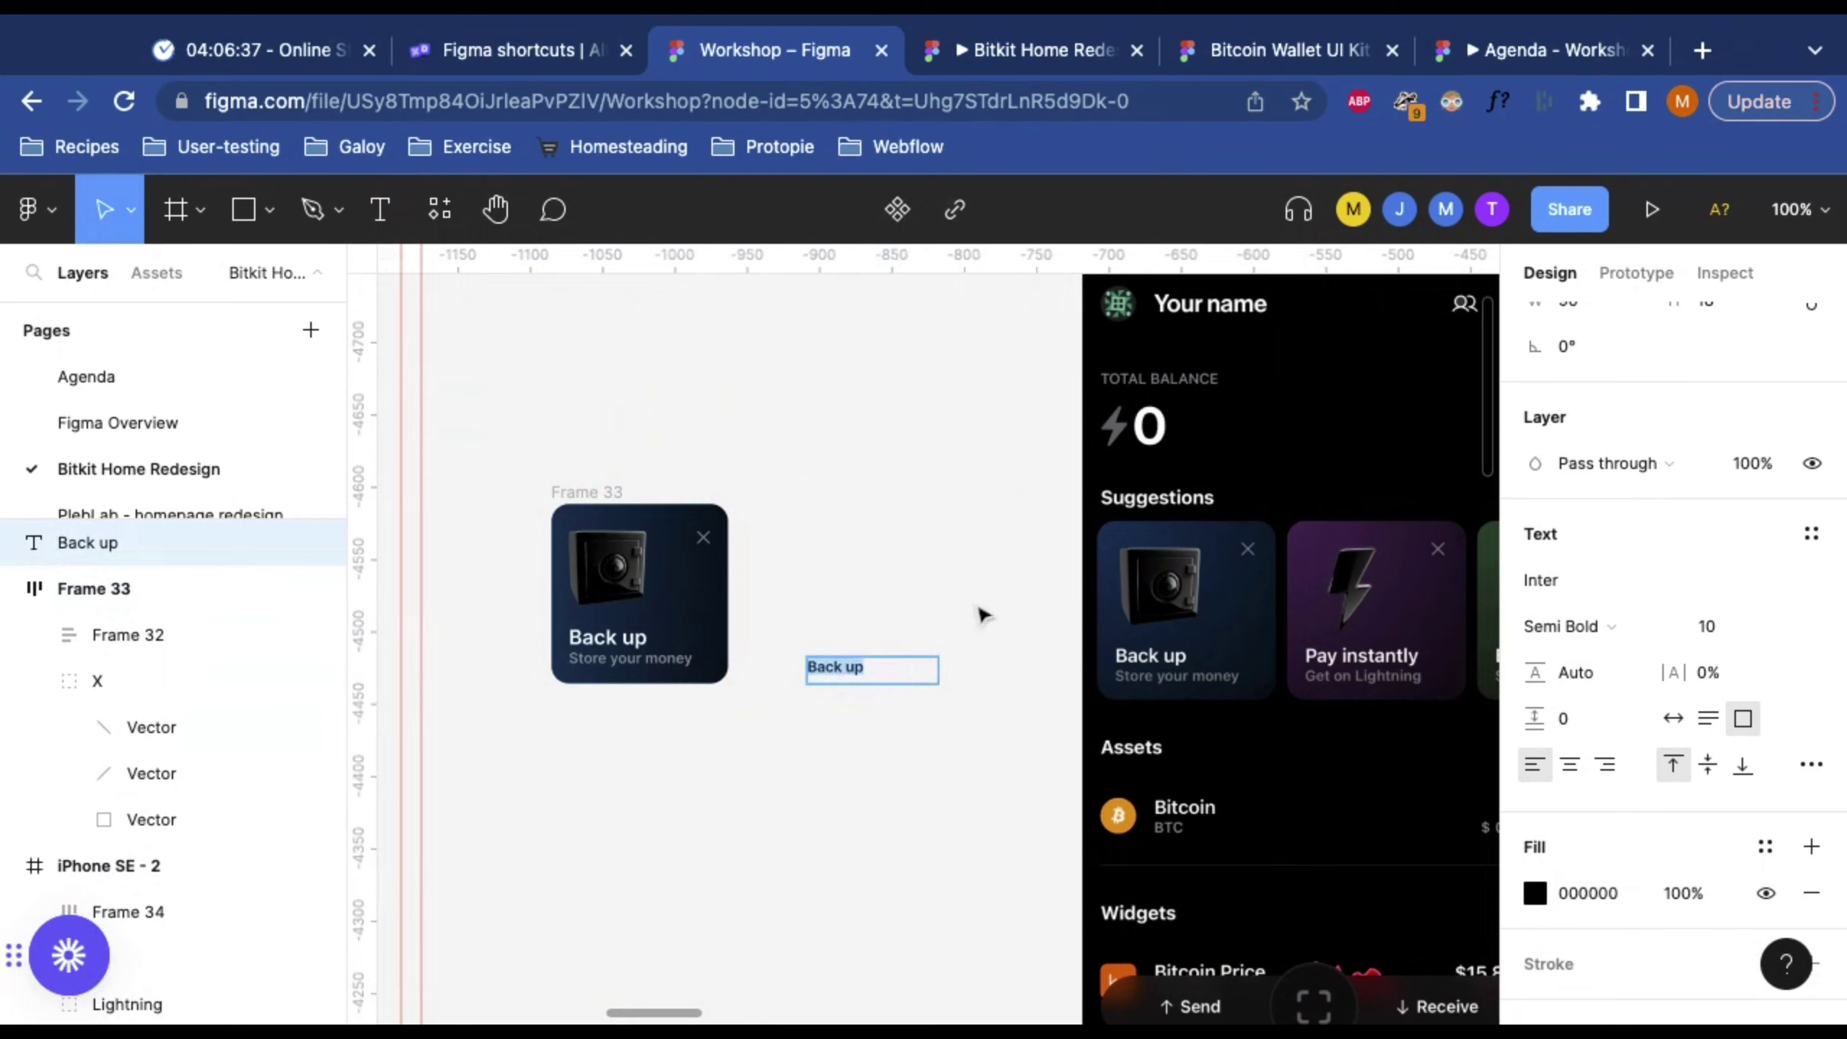
{"action": "left_click", "coordinate": [1811, 536]}
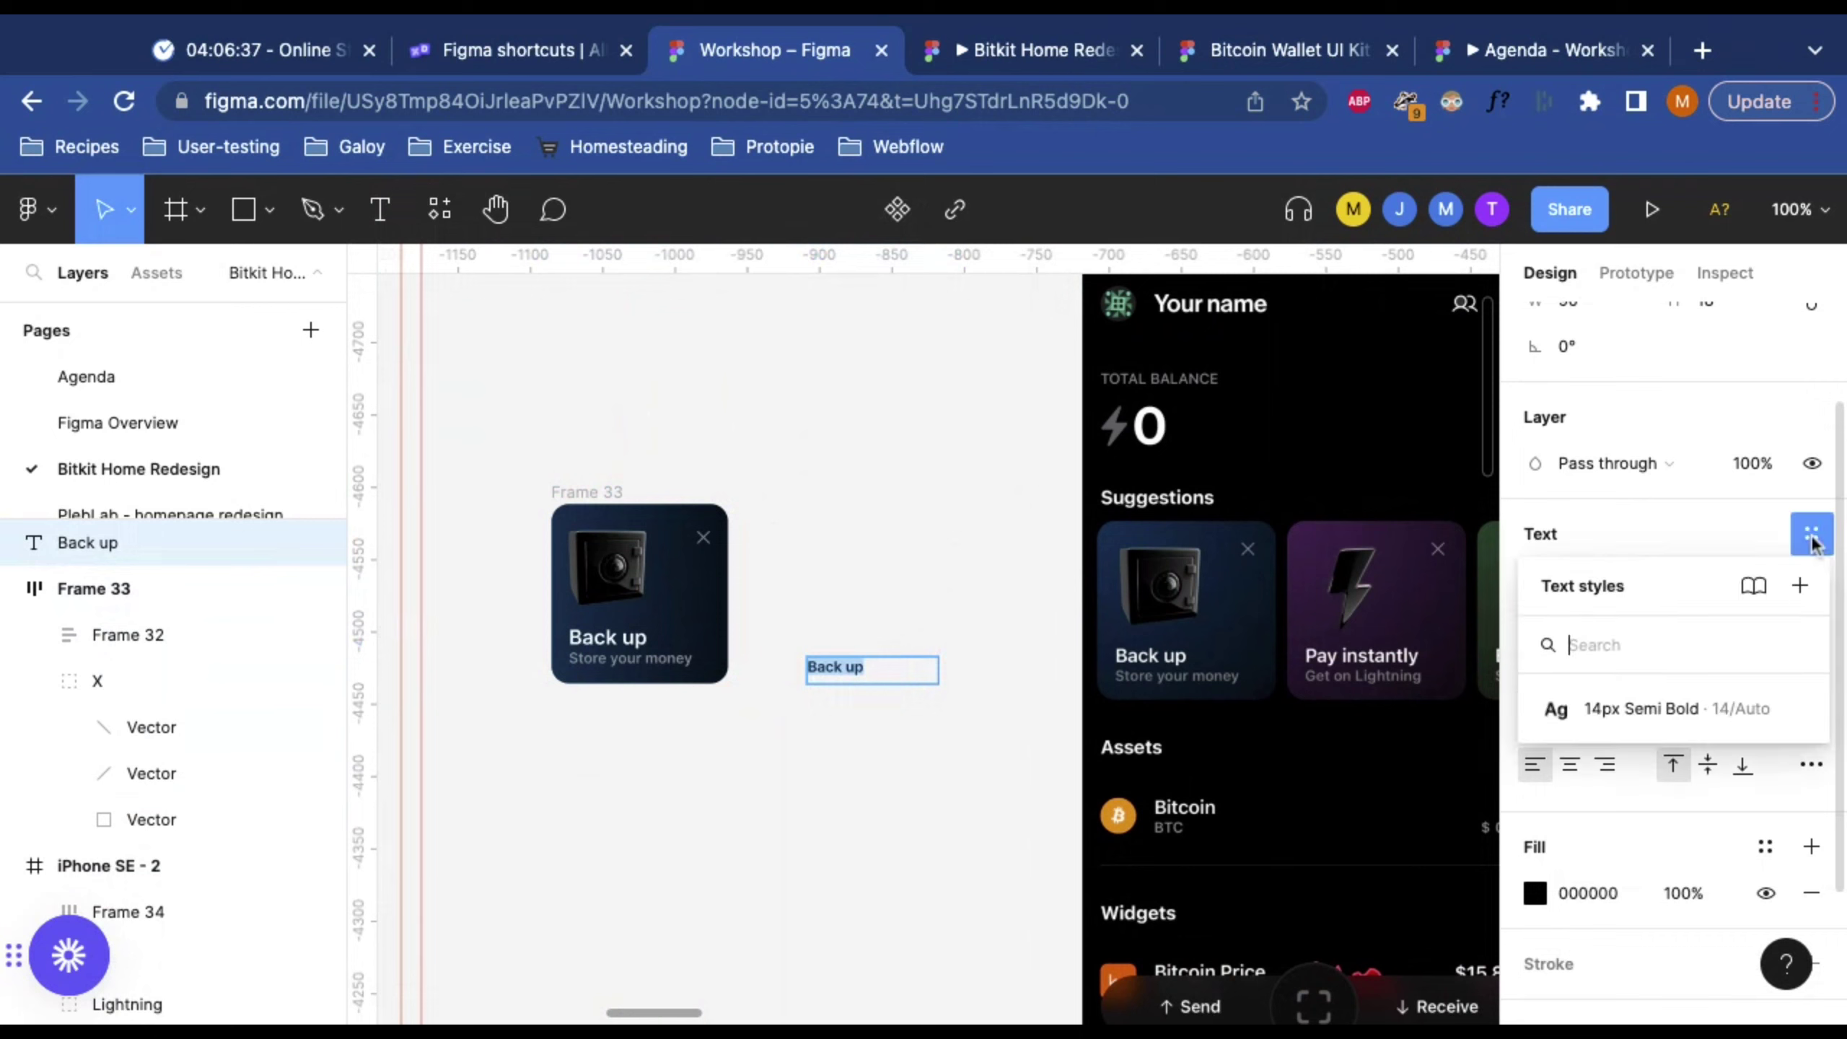
{"action": "left_click", "coordinate": [1634, 710]}
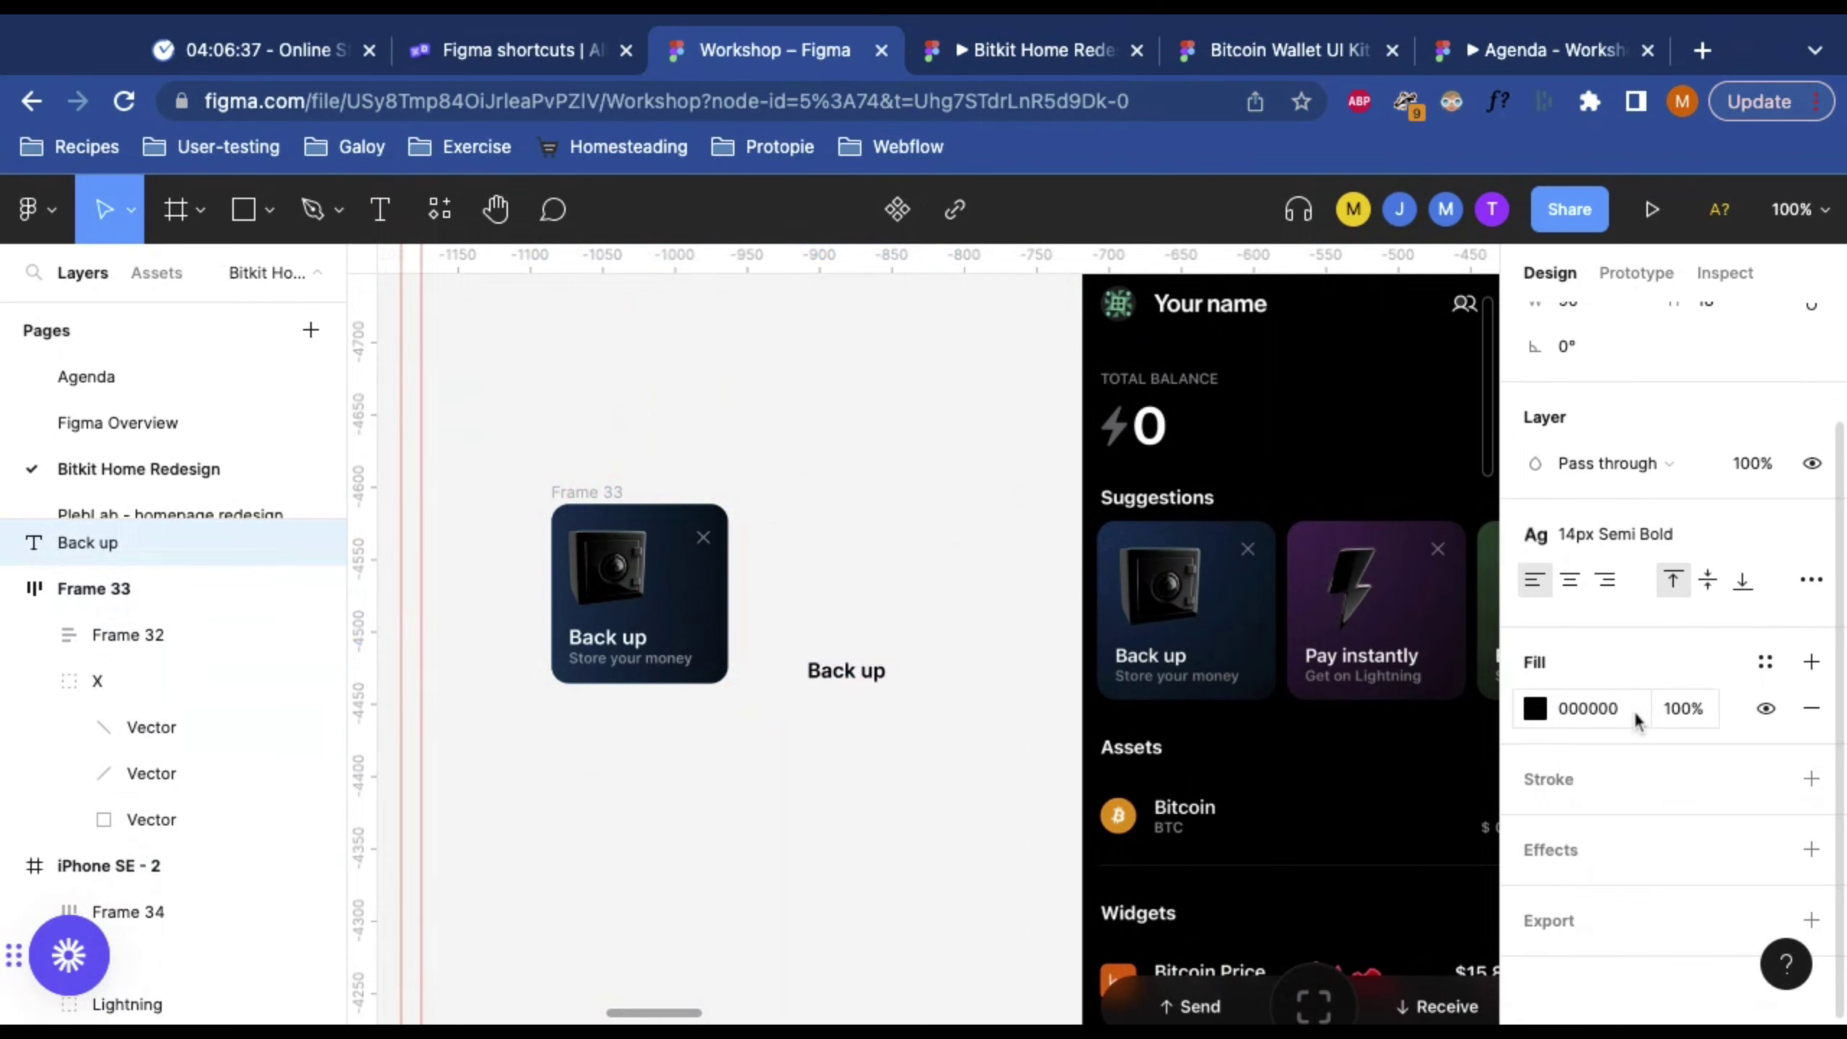
{"action": "left_click", "coordinate": [1765, 661]}
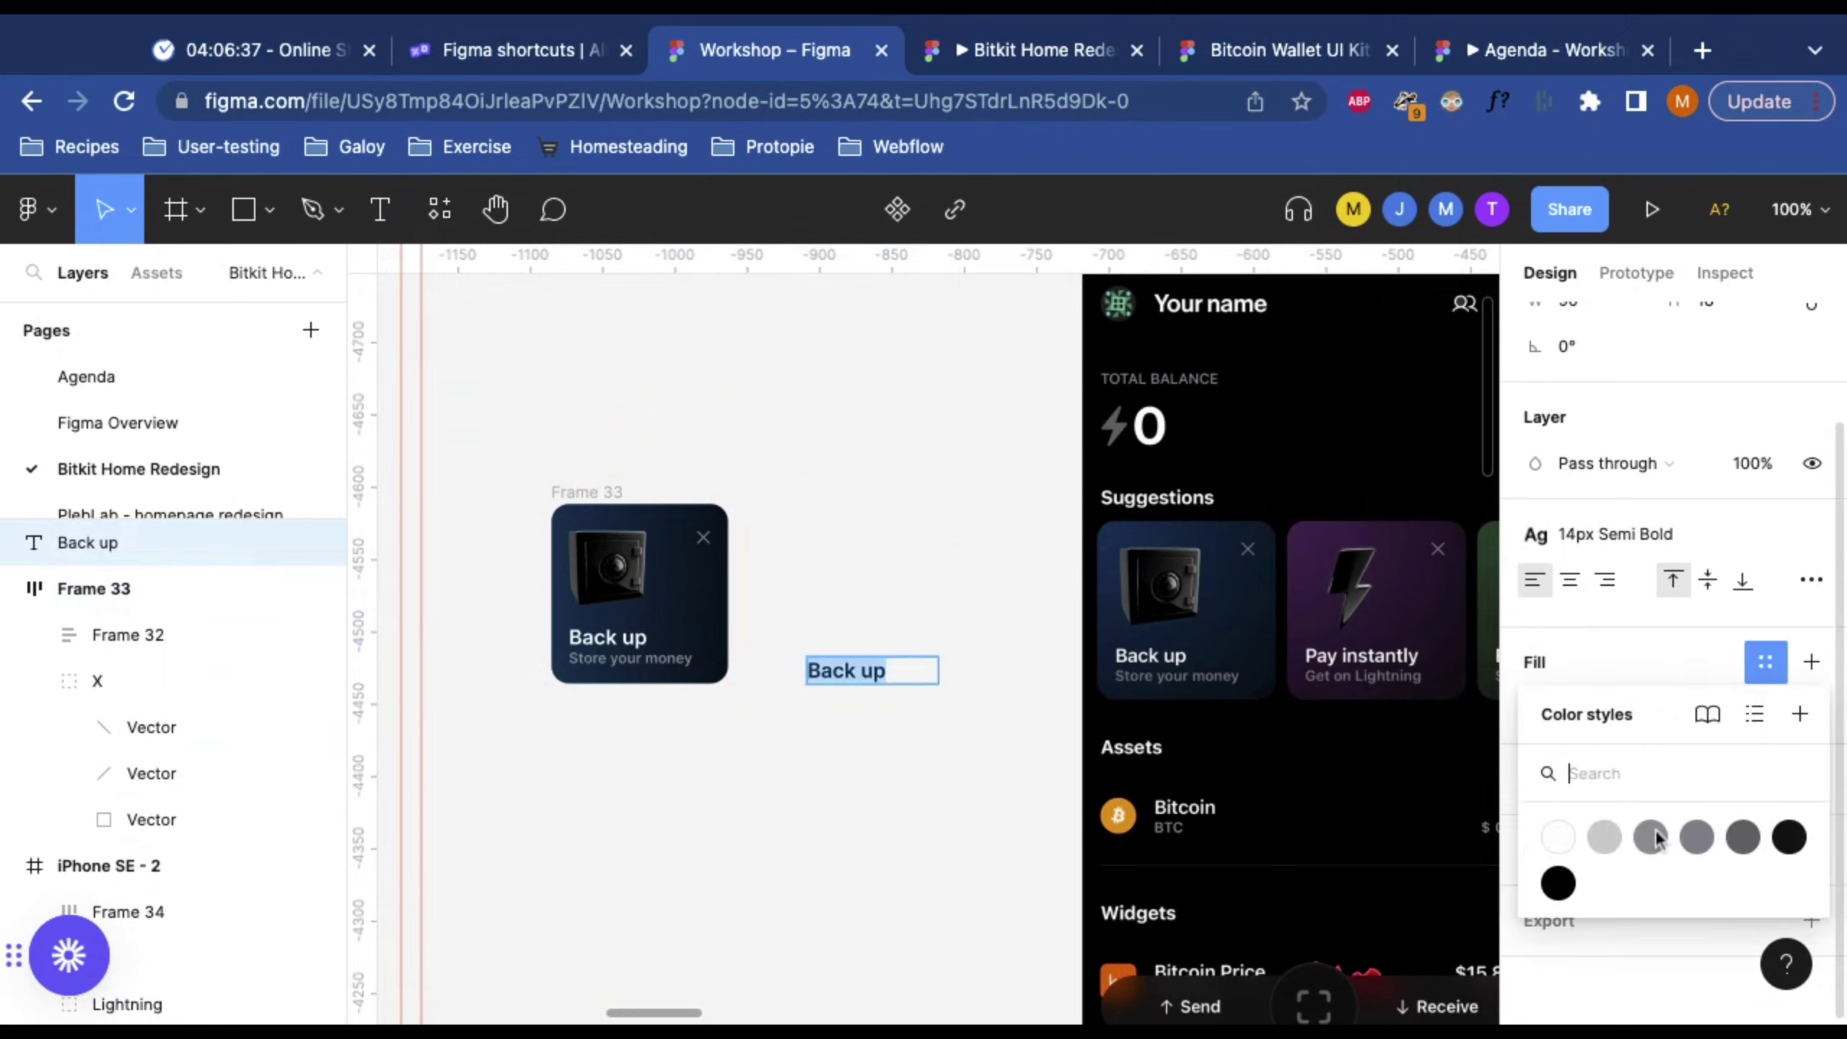
{"action": "left_click", "coordinate": [1555, 839]}
{"action": "key", "text": "Escape"}
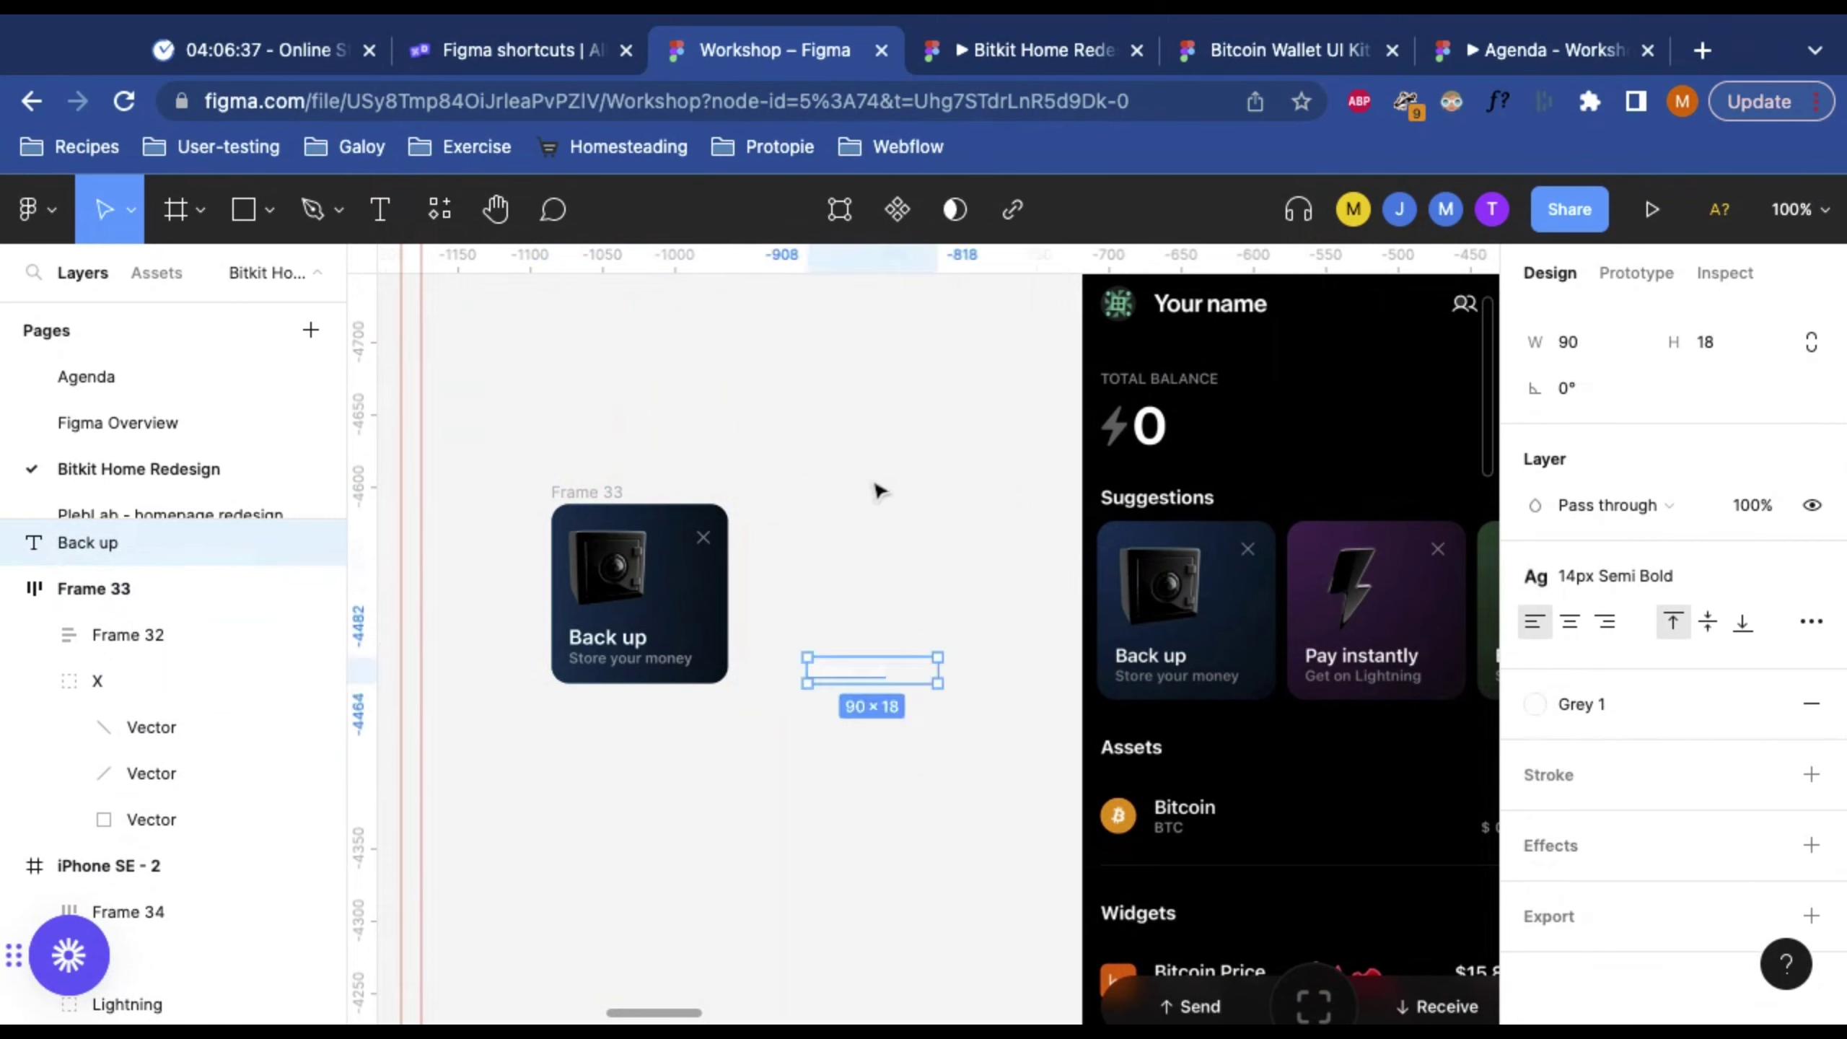
{"action": "key", "text": "Escape"}
Step: Alt-drag a duplicate of the Back up text just below it
{"action": "left_click", "coordinate": [848, 673]}
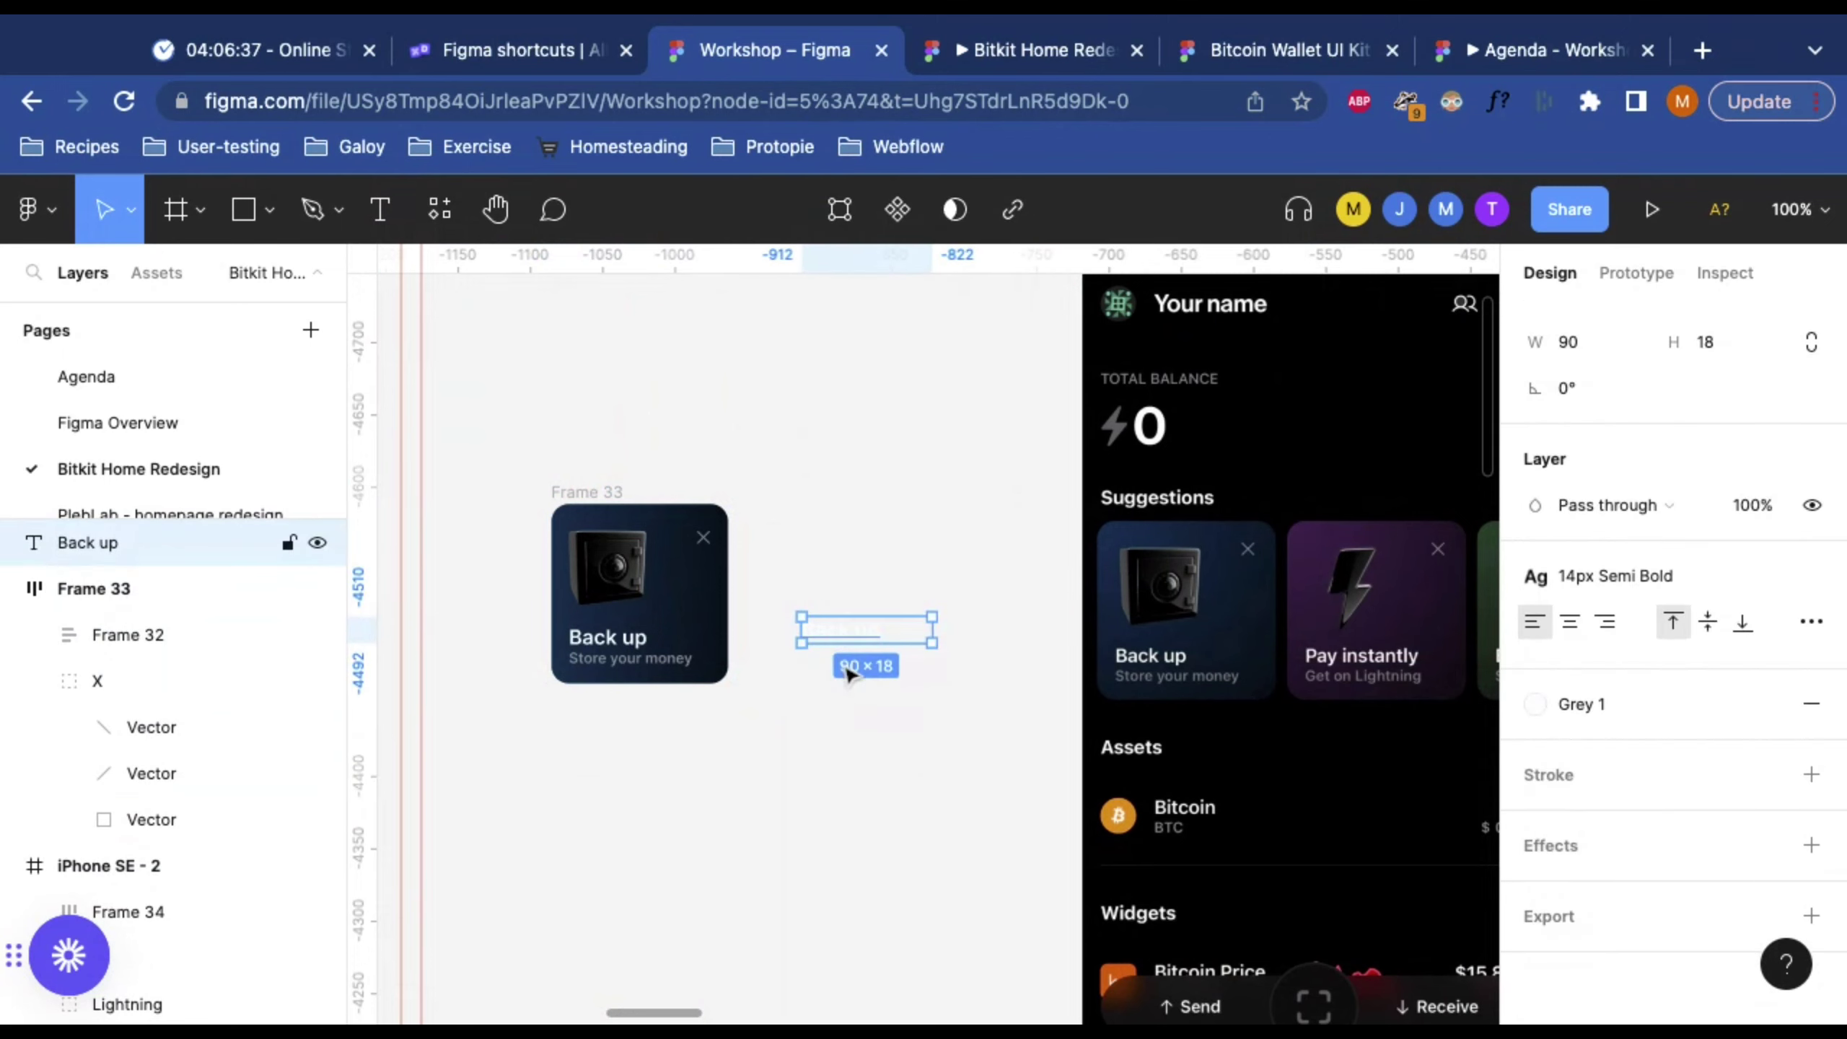
{"action": "scroll", "coordinate": [845, 674], "scroll_direction": "up", "scroll_amount": 5}
{"action": "scroll", "coordinate": [969, 723], "scroll_direction": "right", "scroll_amount": 3}
{"action": "scroll", "coordinate": [1200, 722], "scroll_direction": "left", "scroll_amount": 3}
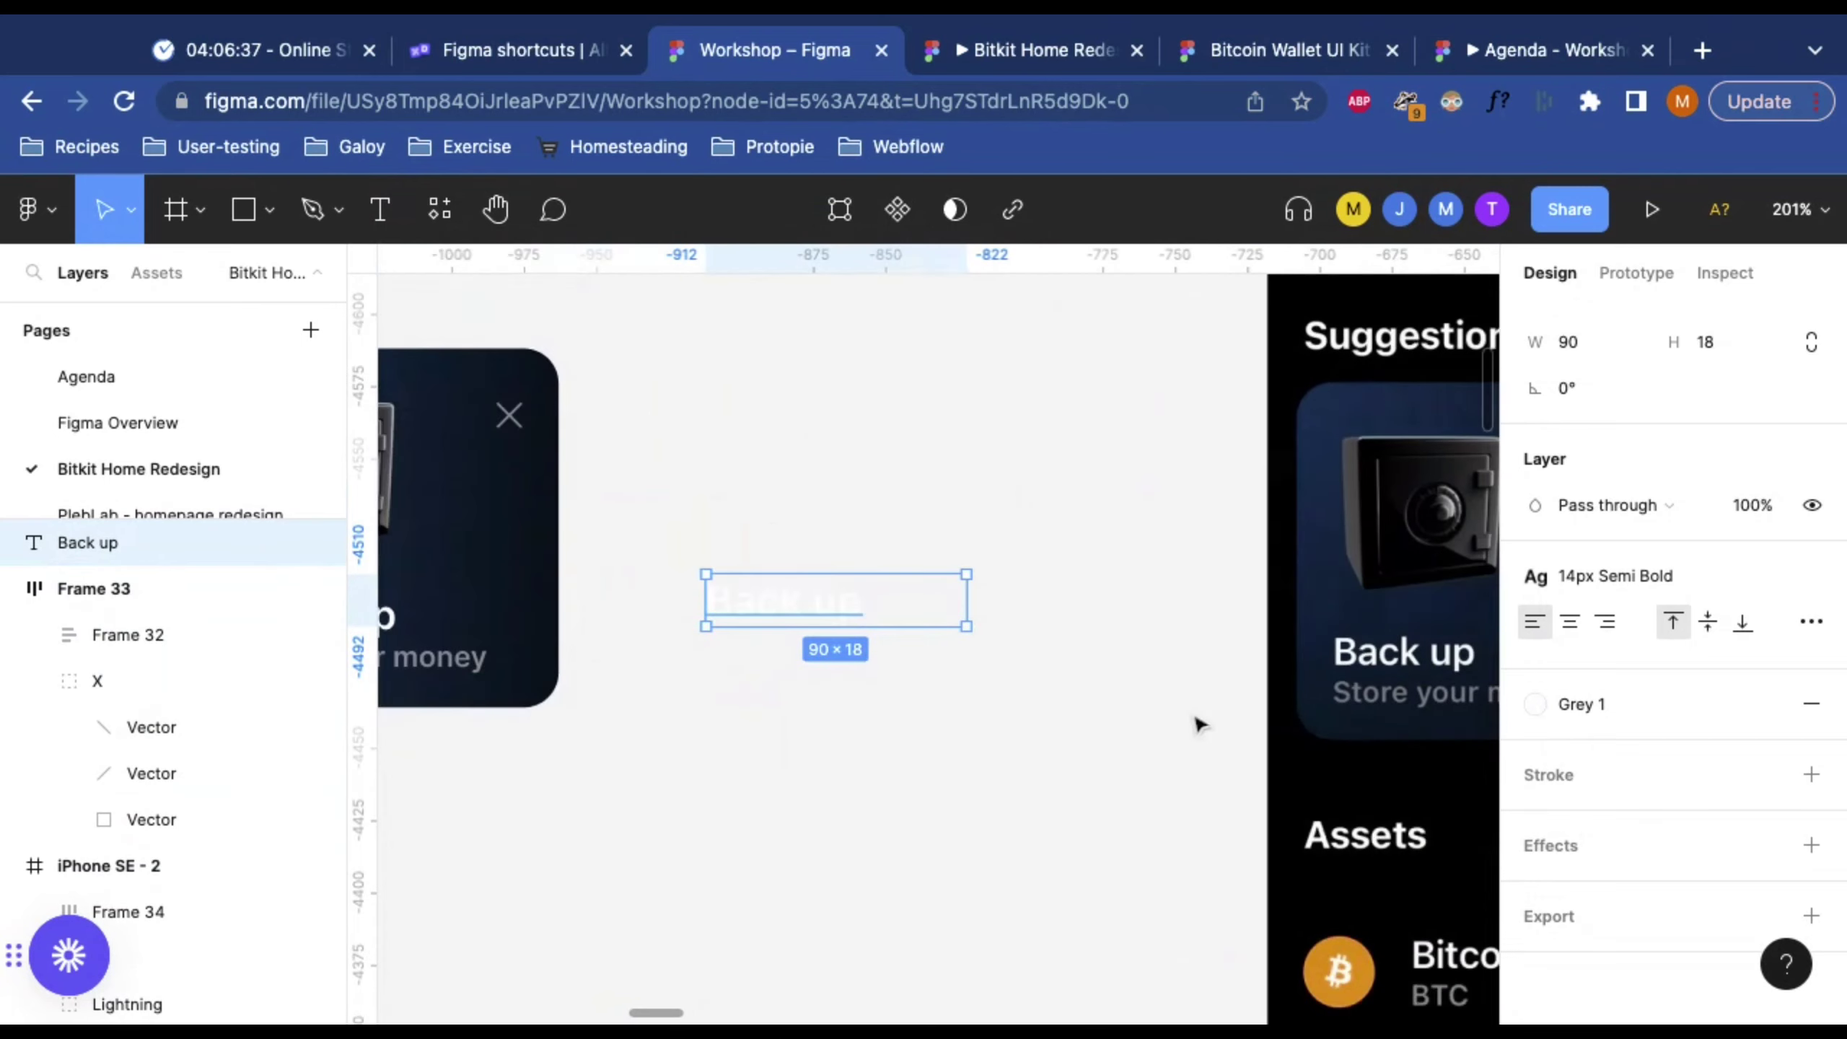
{"action": "scroll", "coordinate": [1200, 721], "scroll_direction": "down", "scroll_amount": 1}
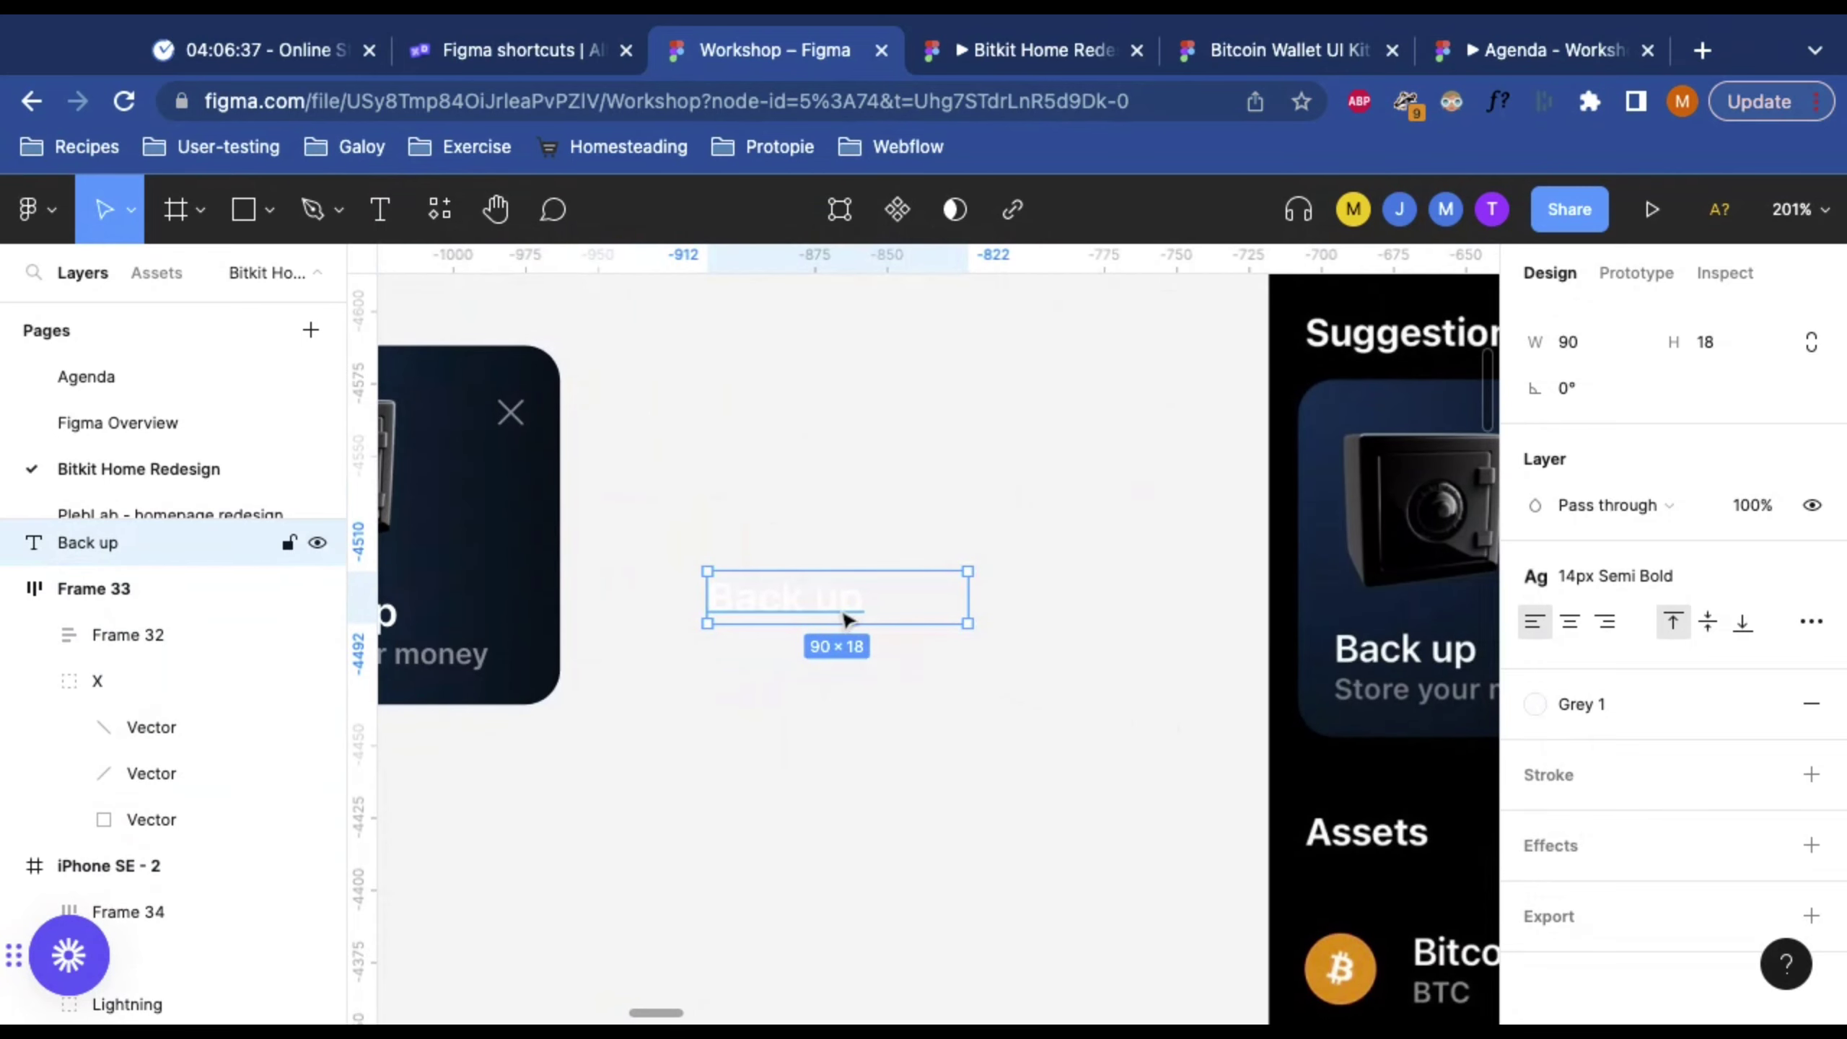
{"action": "left_click_drag", "start_coordinate": [845, 618], "coordinate": [856, 709]}
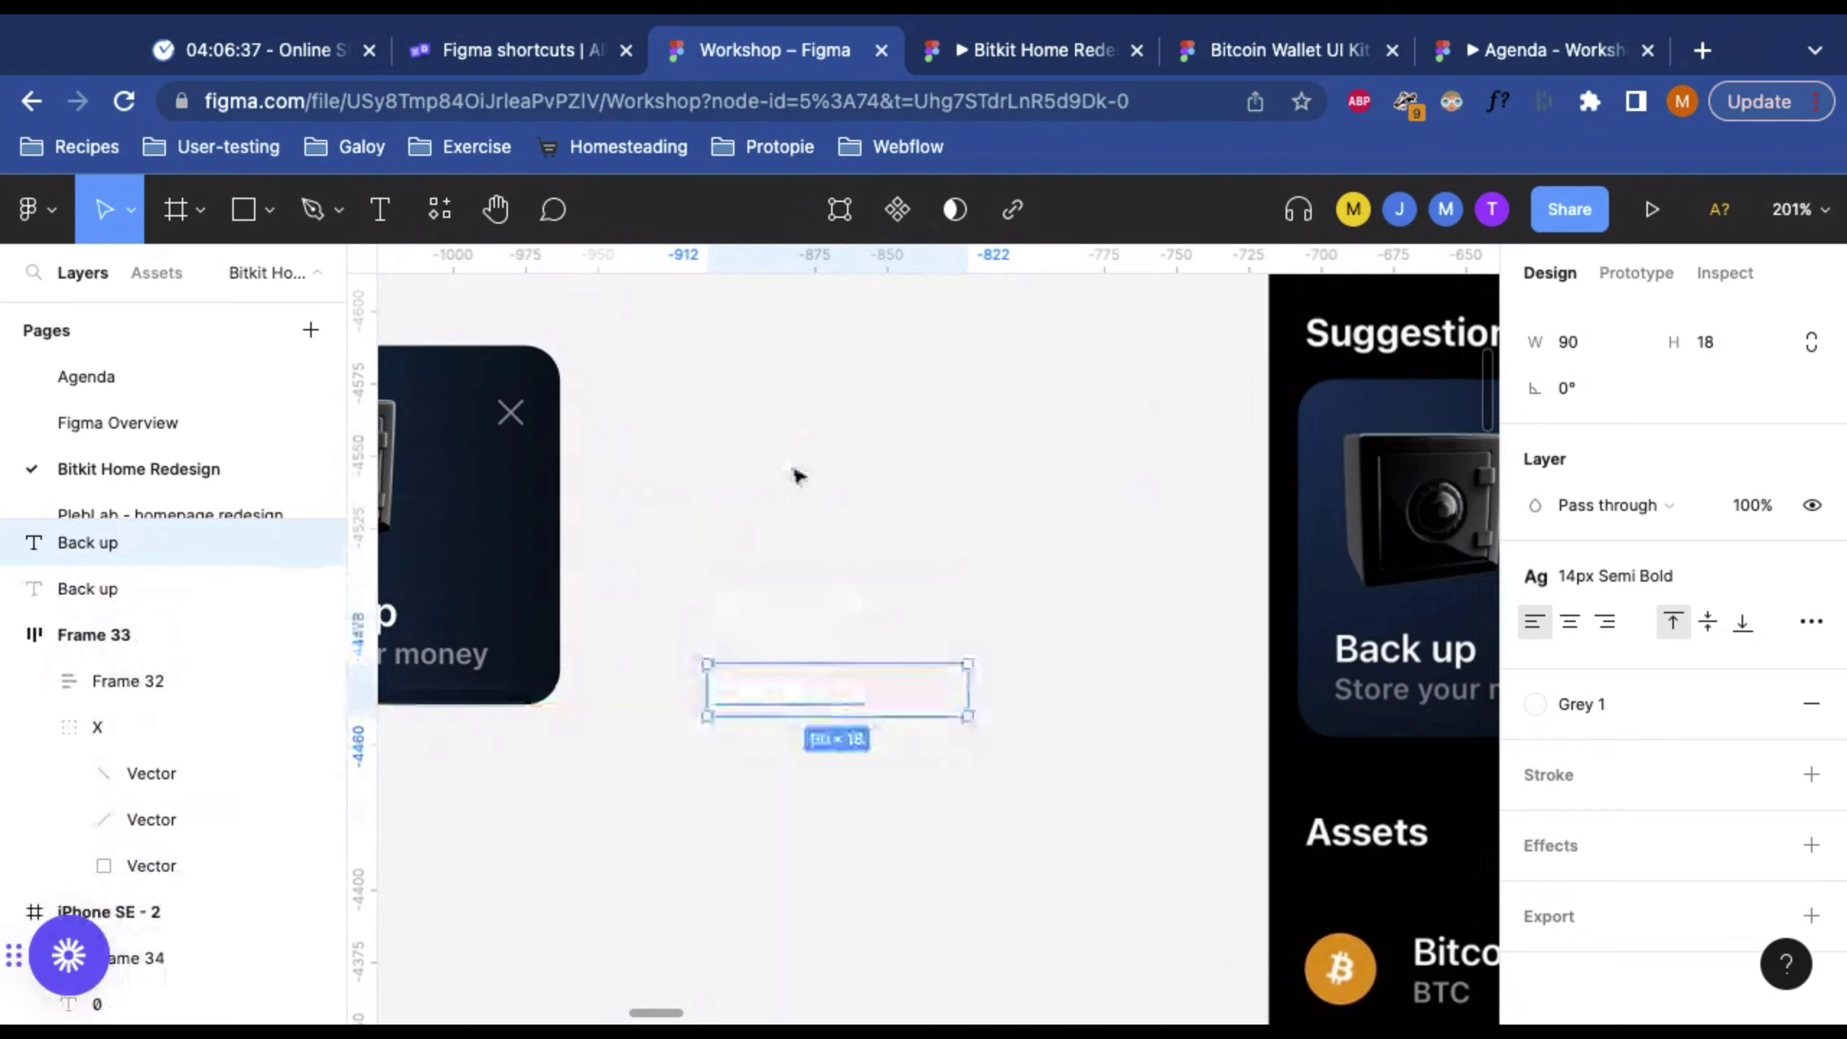
Step: Retype the copy as 'Store your money', detach its text style and set Auto width
{"action": "double_click", "coordinate": [804, 700]}
{"action": "type", "text": "Store u"}
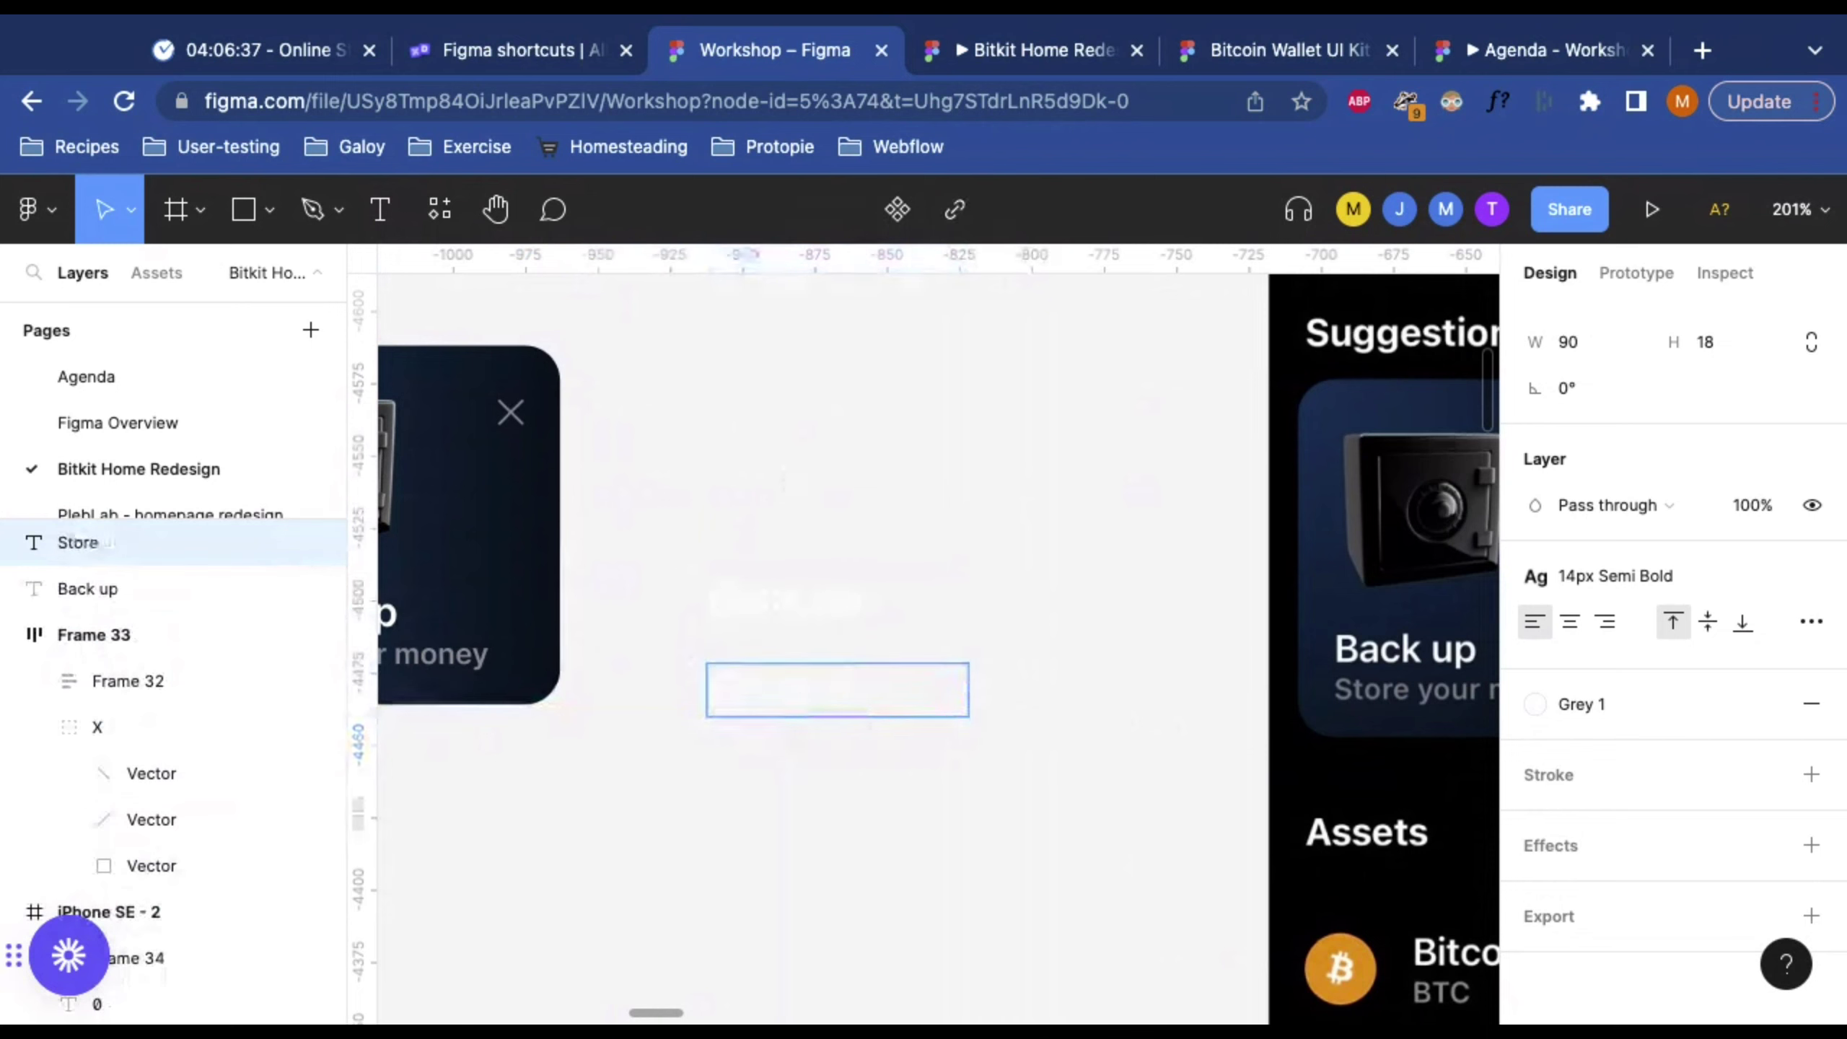
{"action": "type", "text": "our money"}
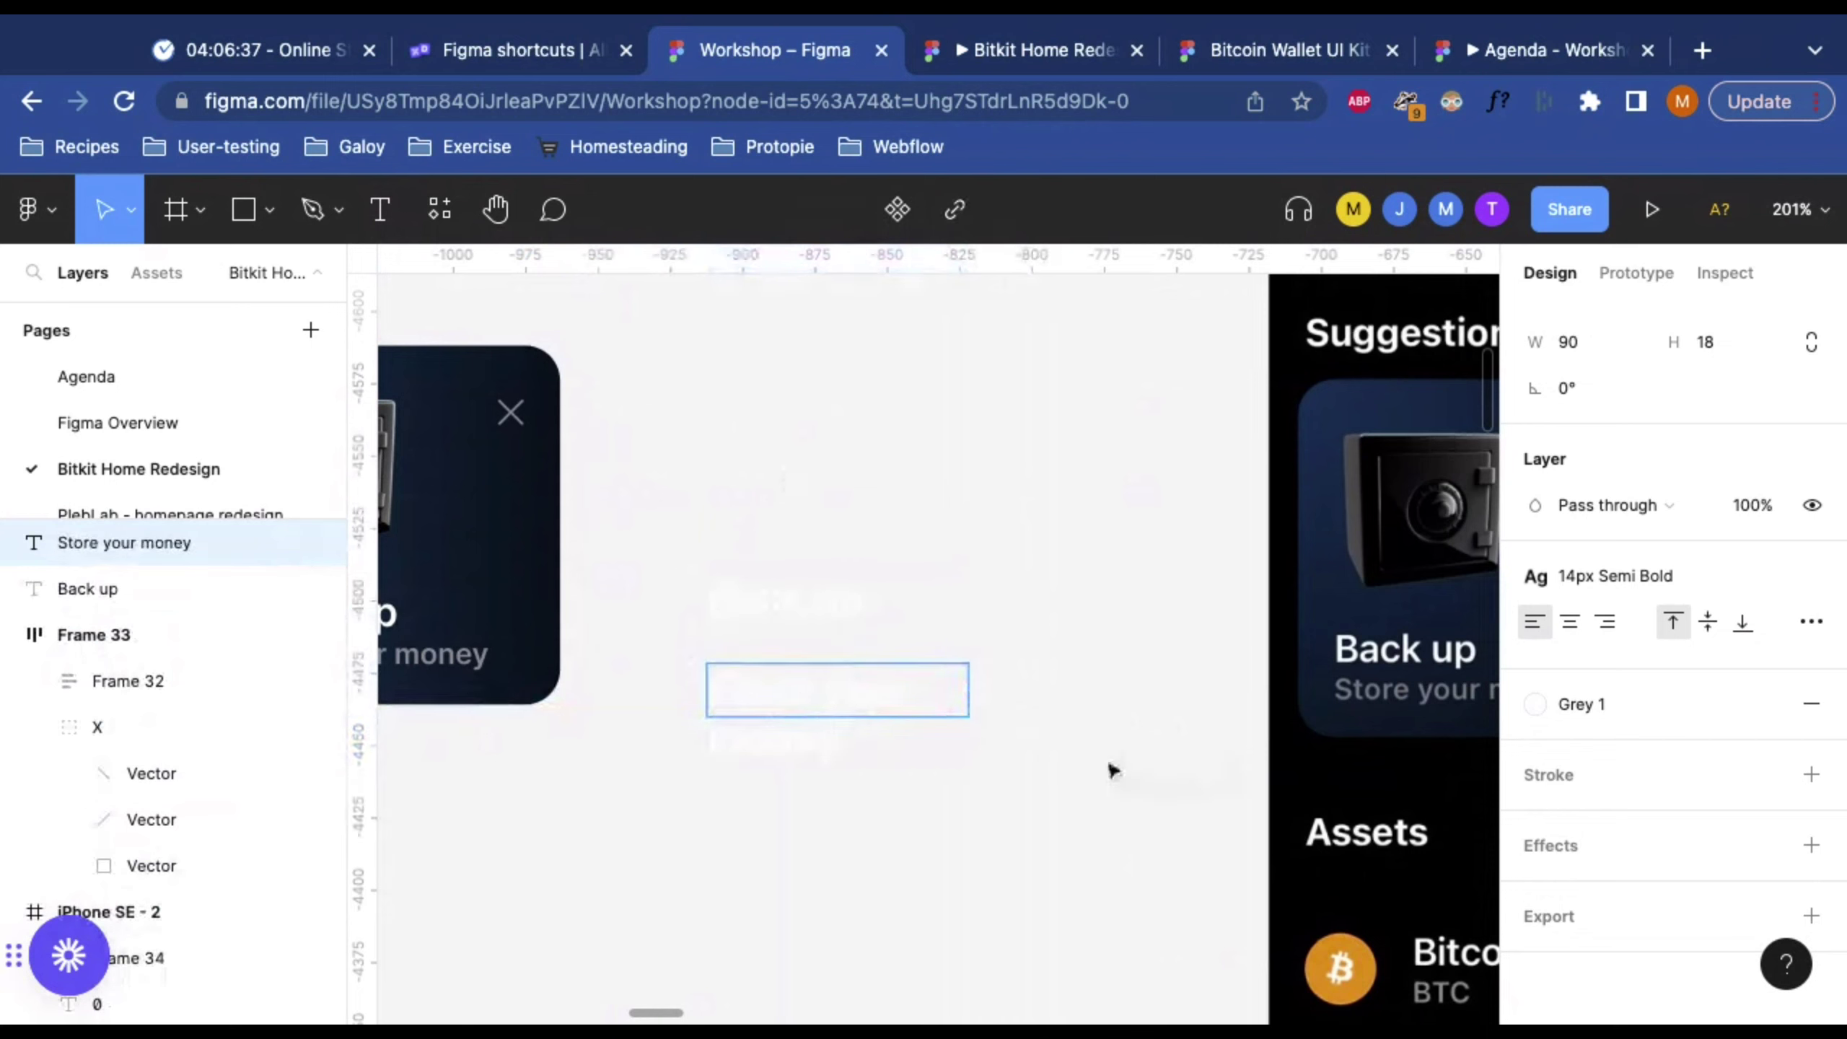
{"action": "key", "text": "Escape"}
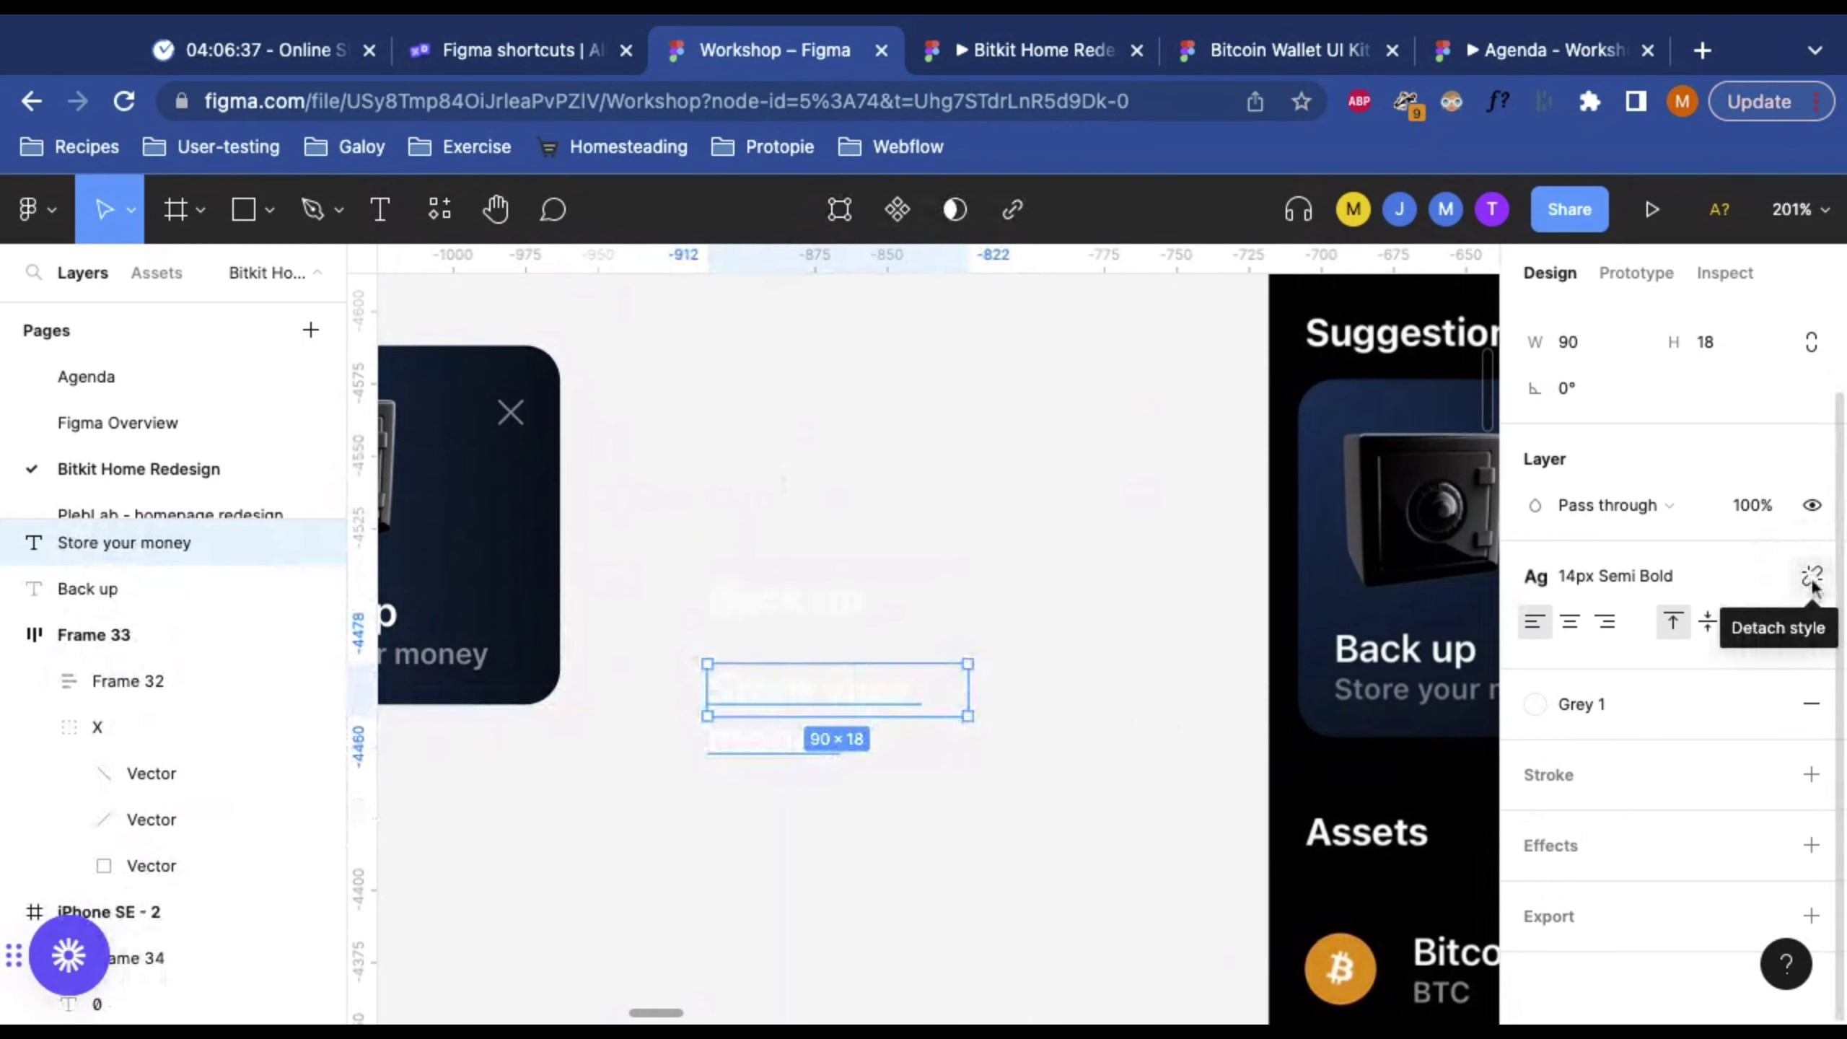
{"action": "left_click", "coordinate": [1813, 579]}
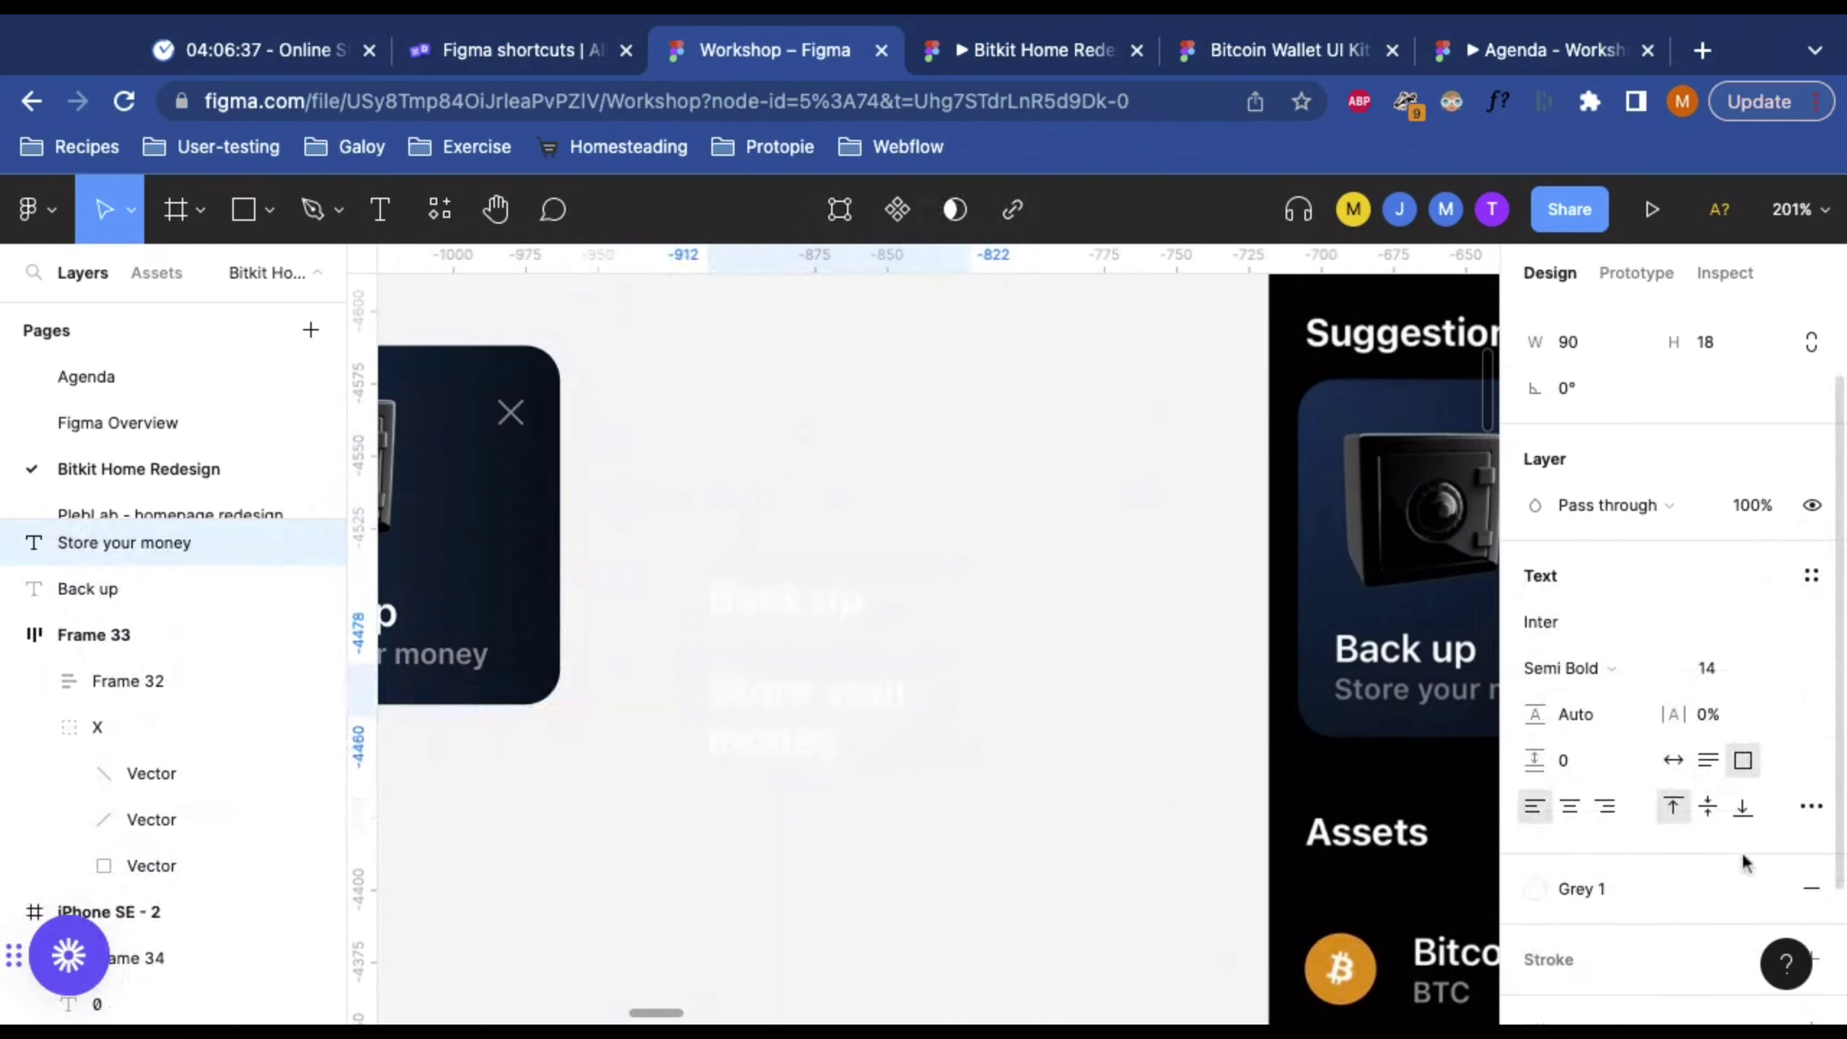
{"action": "left_click", "coordinate": [1672, 760]}
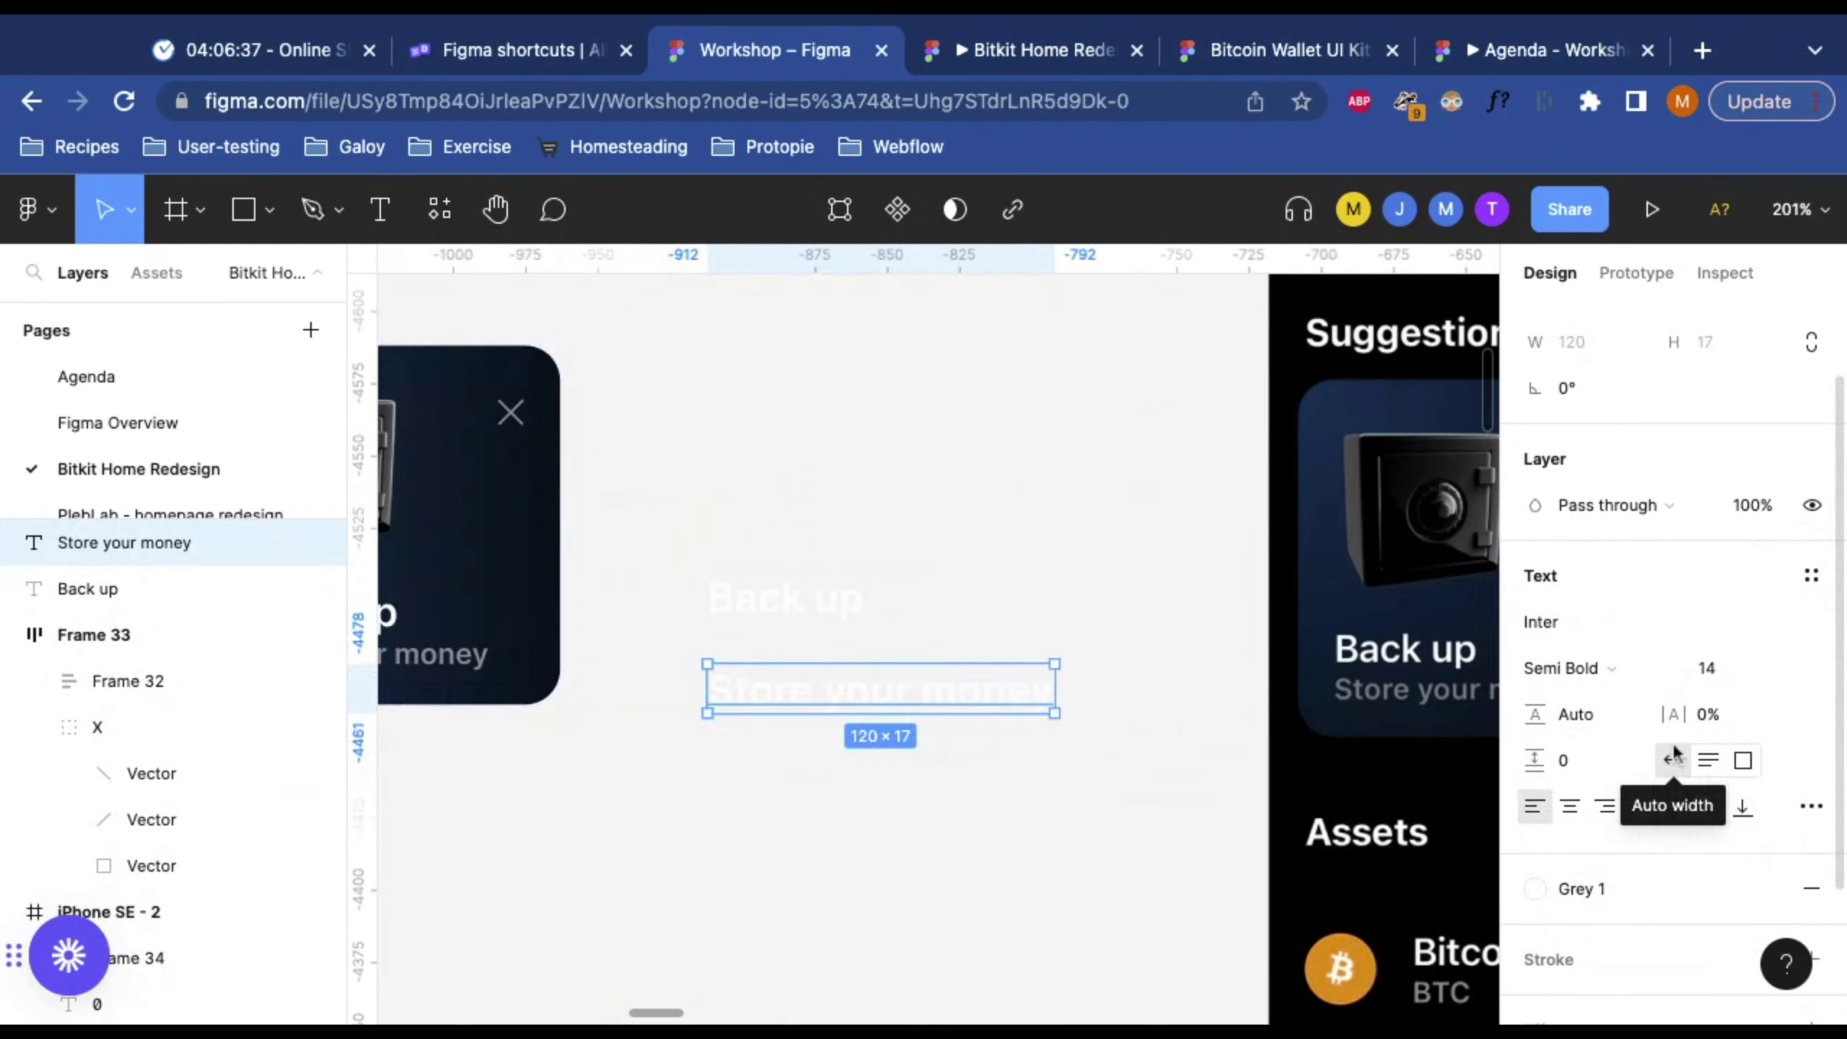
Step: Set the subtitle to font size 12, Medium weight, with a Grey 3 fill
{"action": "left_click", "coordinate": [1730, 679]}
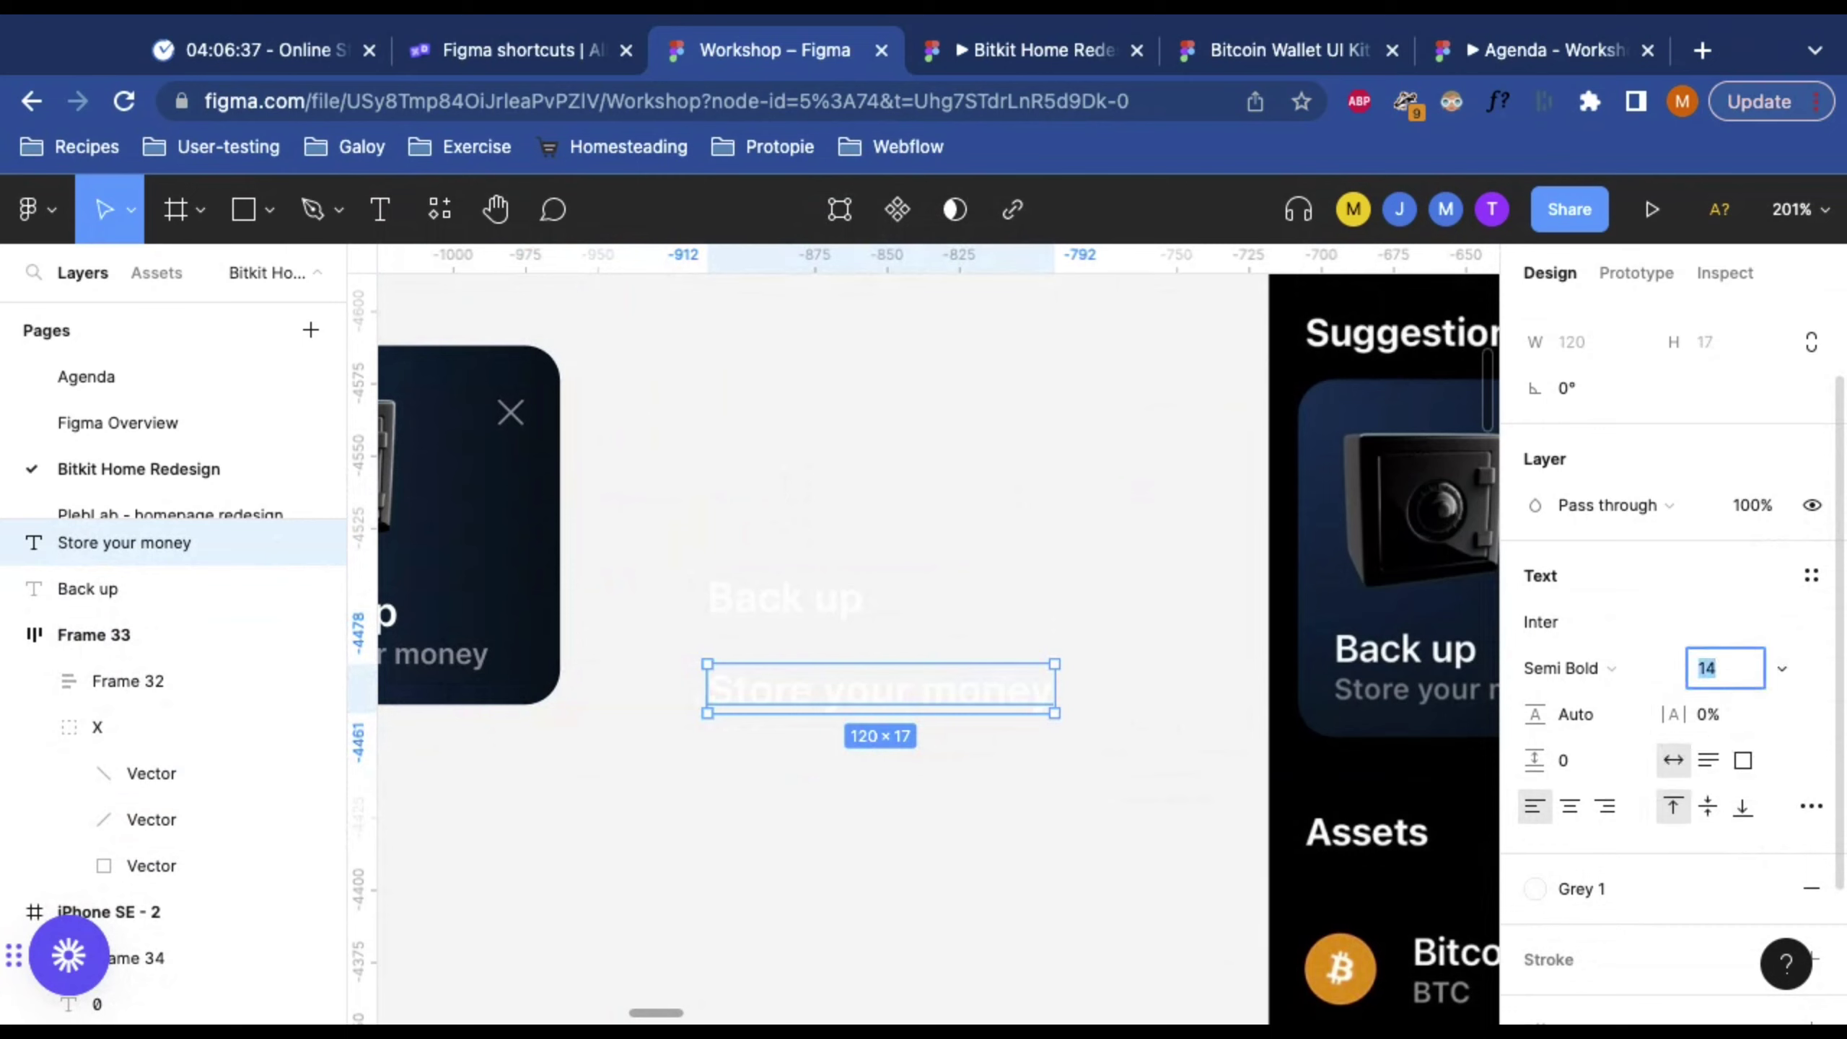
{"action": "type", "text": "12"}
{"action": "key", "text": "Return"}
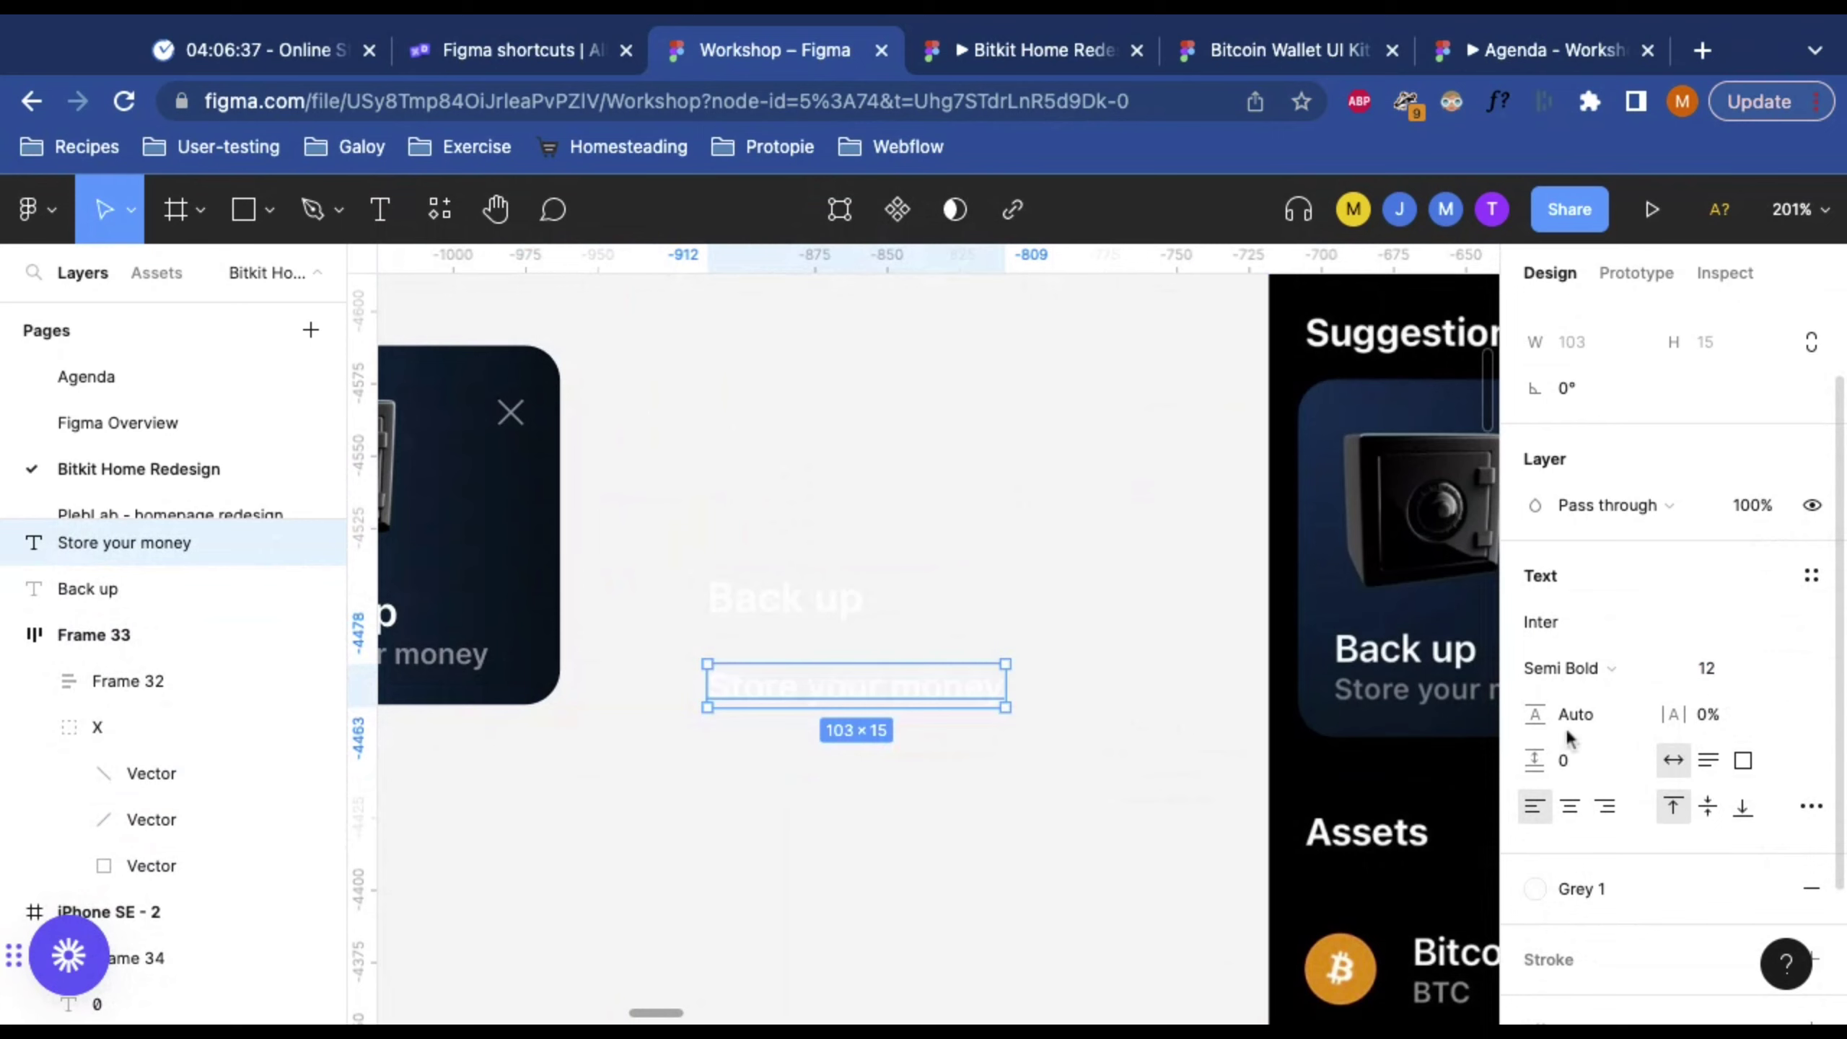
{"action": "left_click", "coordinate": [1571, 668]}
{"action": "left_click", "coordinate": [1588, 634]}
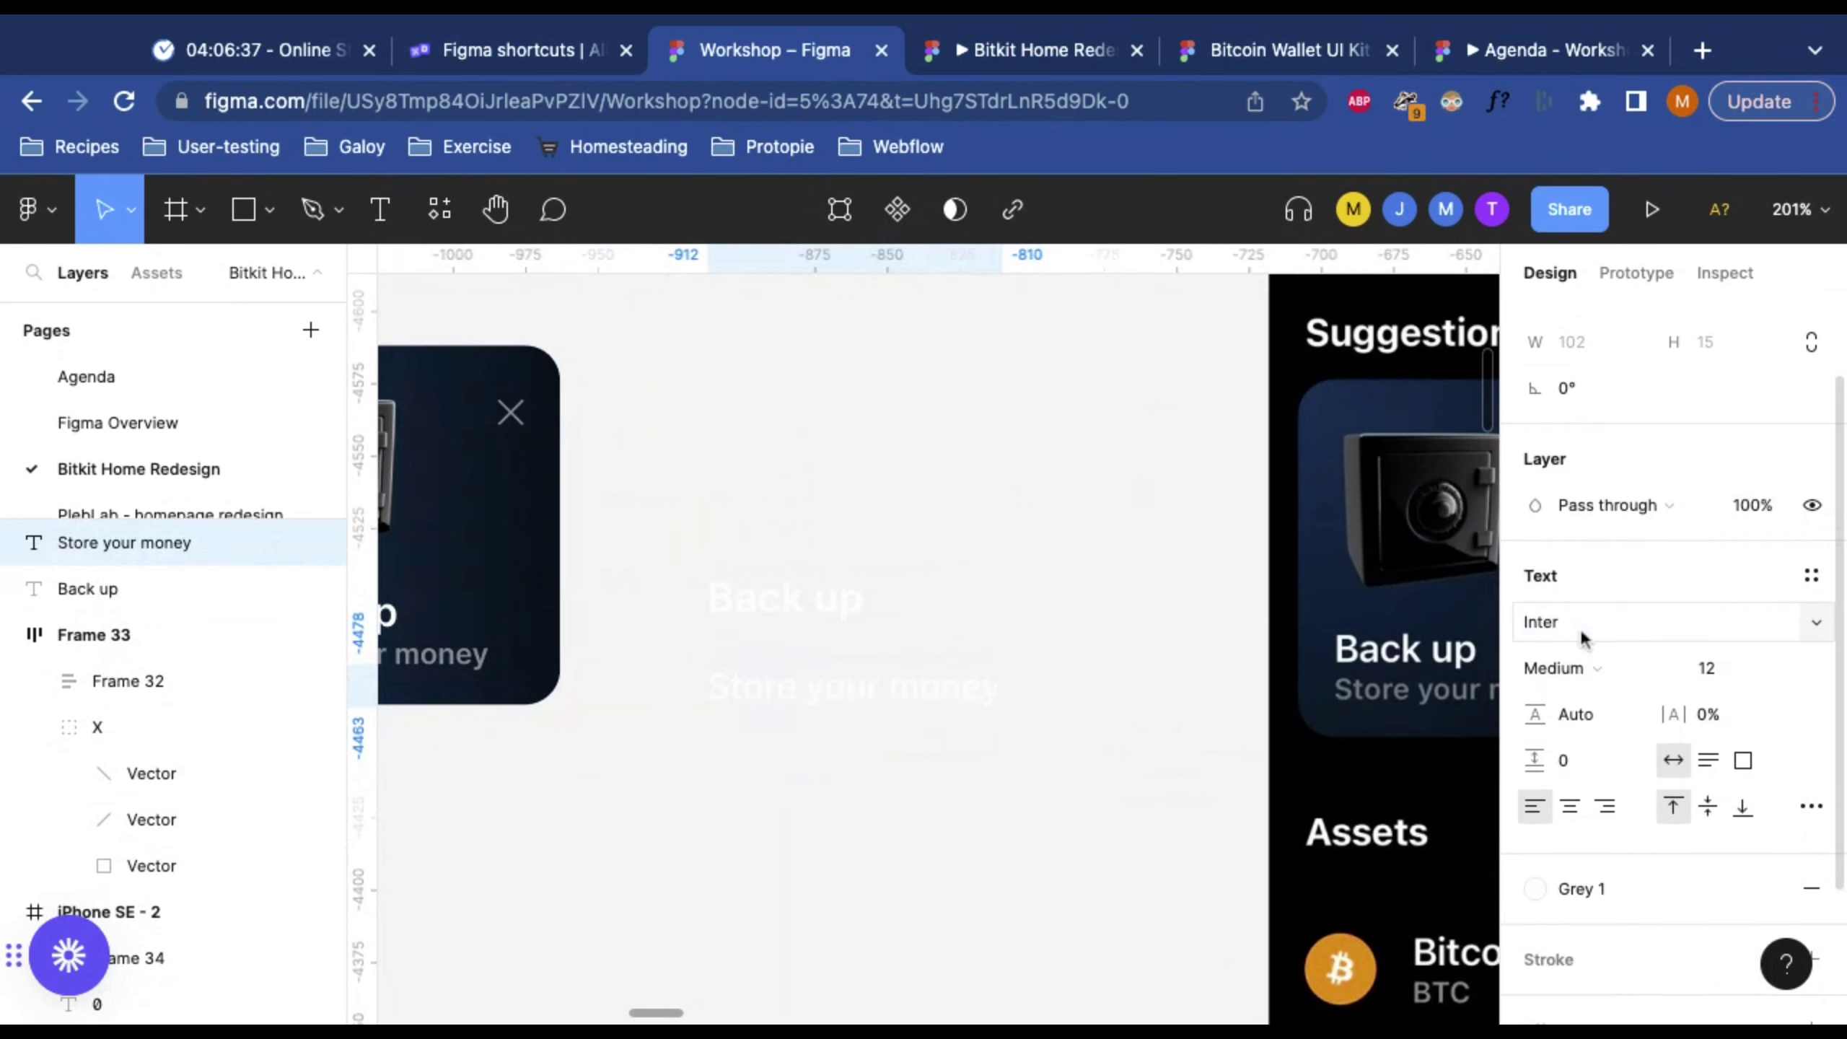
{"action": "left_click", "coordinate": [1042, 611]}
{"action": "left_click", "coordinate": [875, 695]}
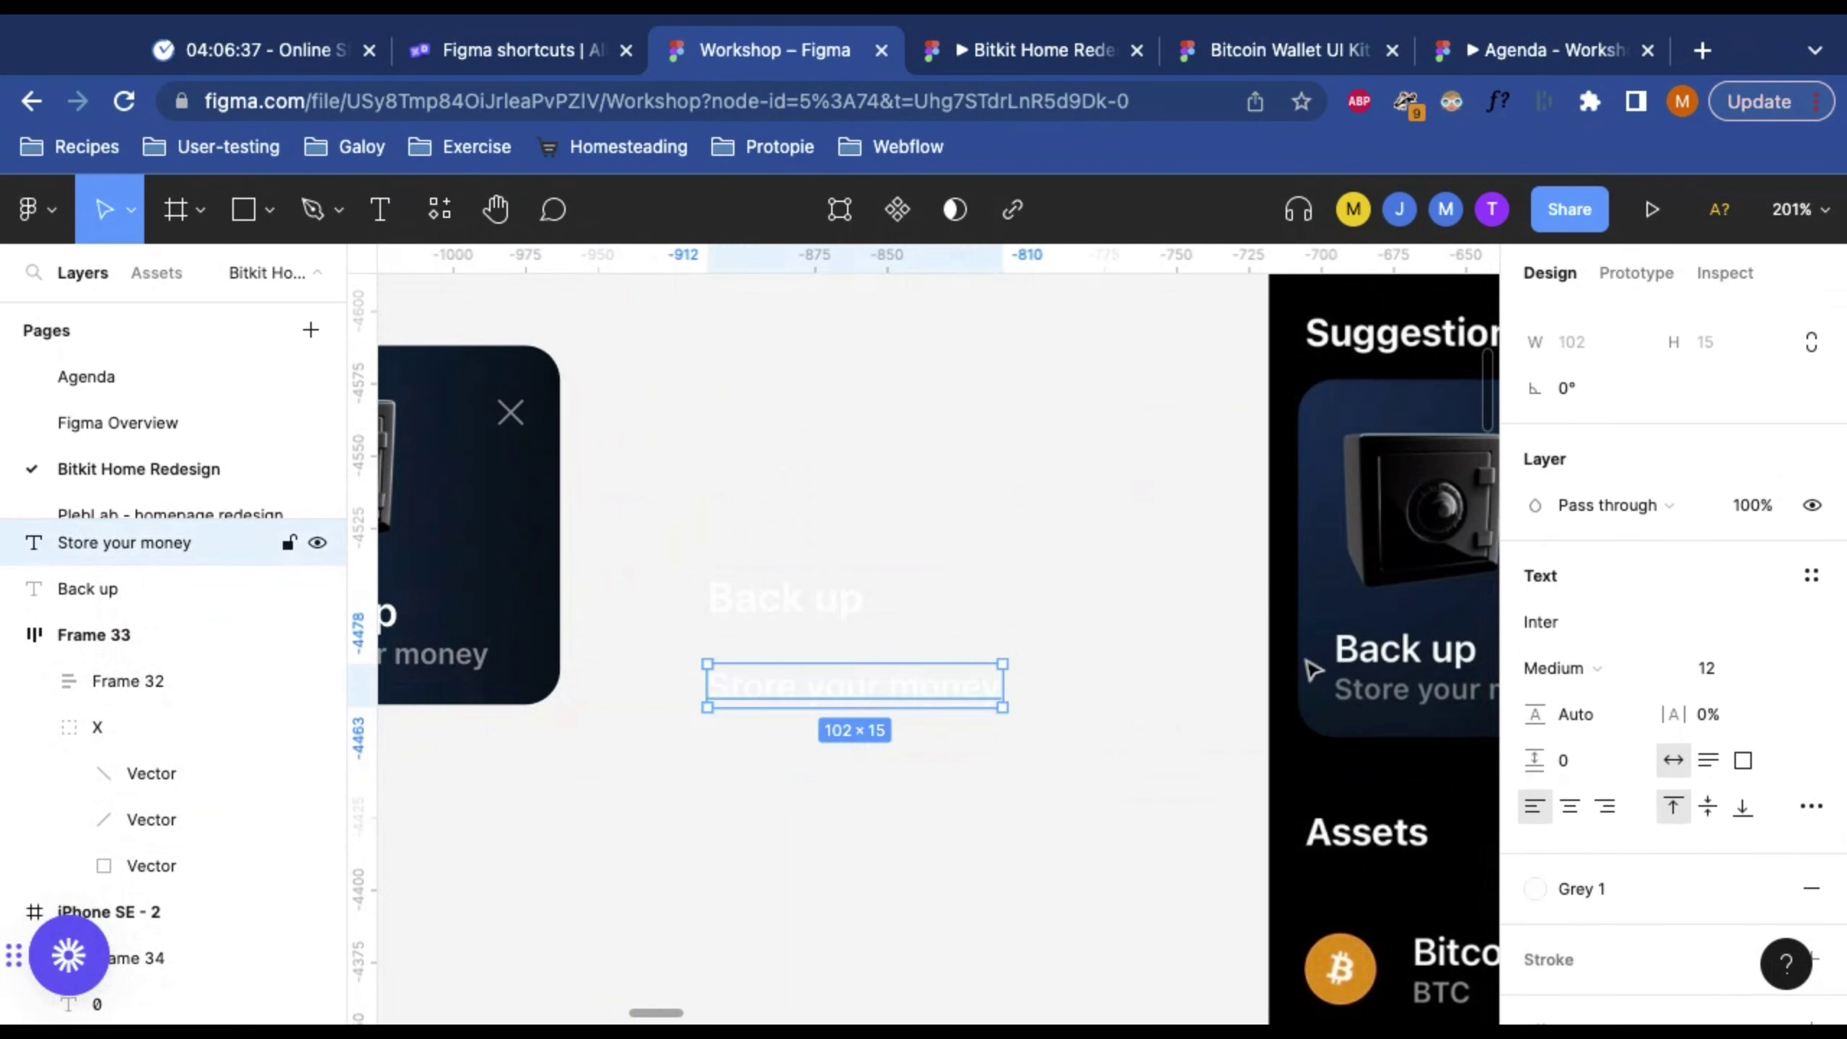
{"action": "left_click", "coordinate": [1602, 883]}
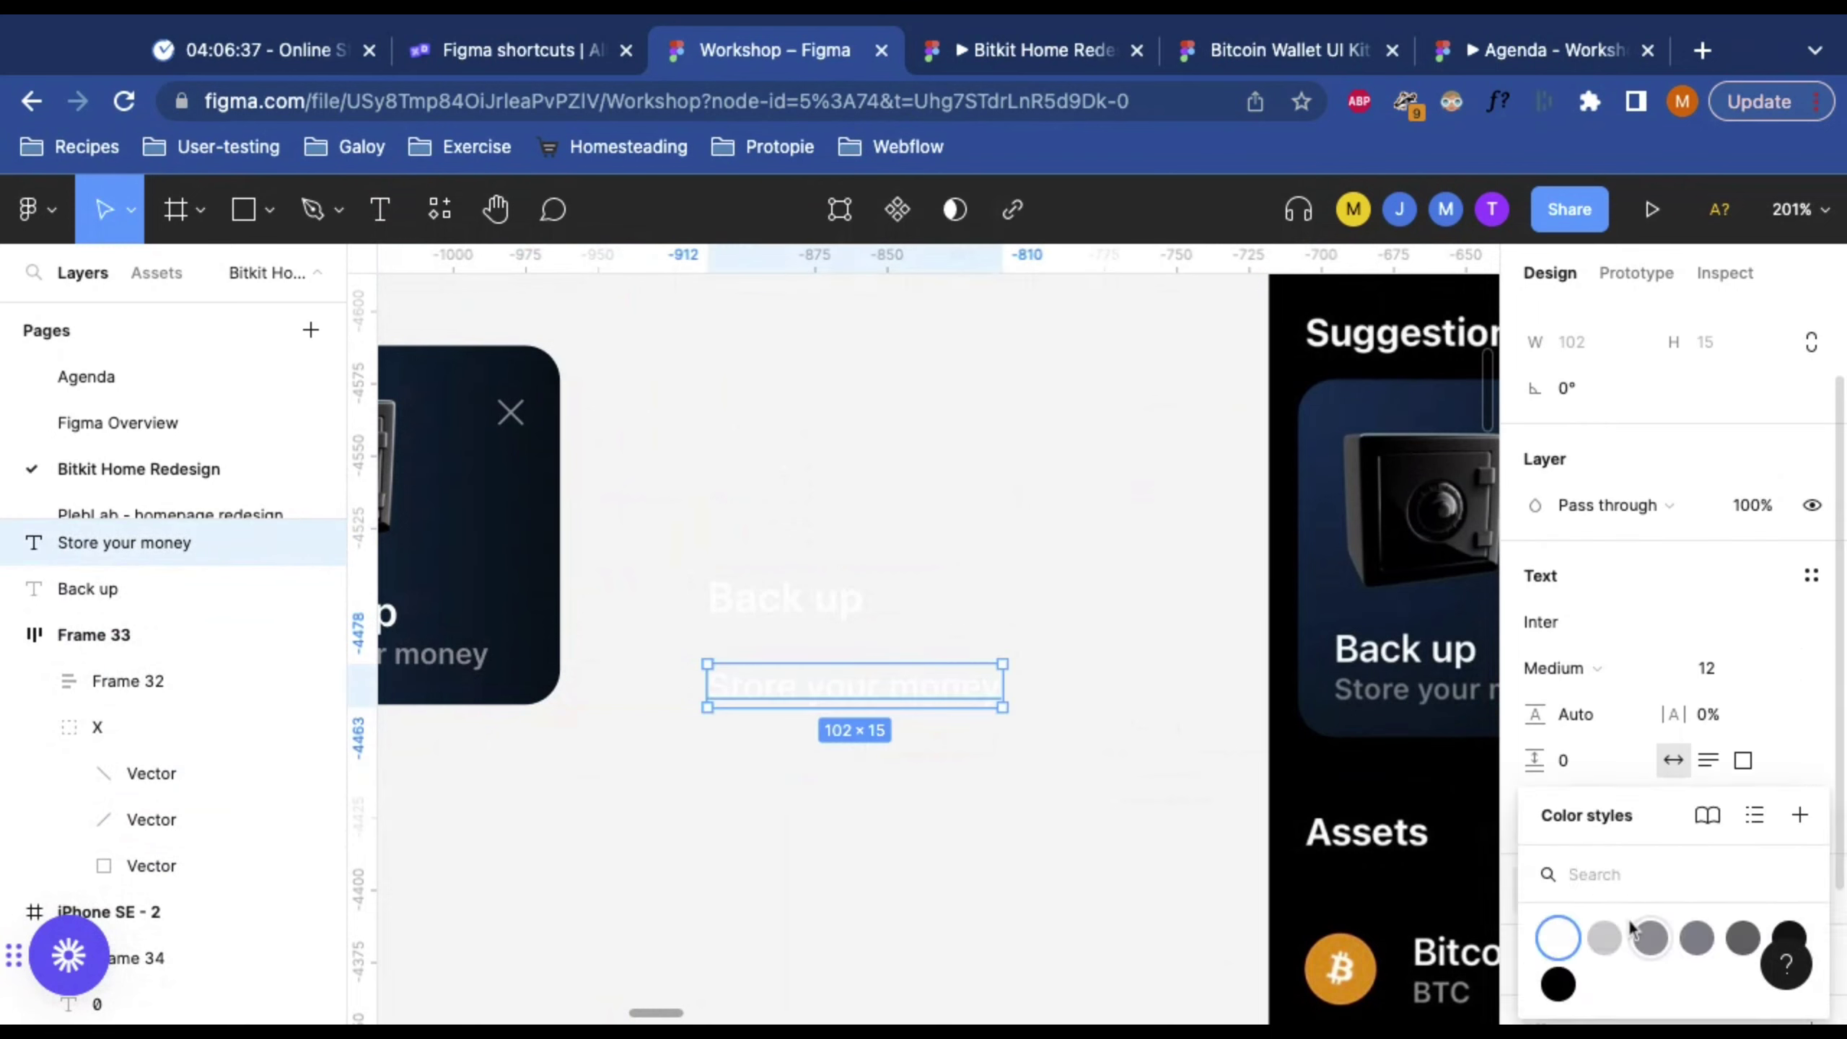
{"action": "left_click", "coordinate": [1651, 939]}
Step: Reduce the subtitle's font size to 10
{"action": "left_click", "coordinate": [1080, 487]}
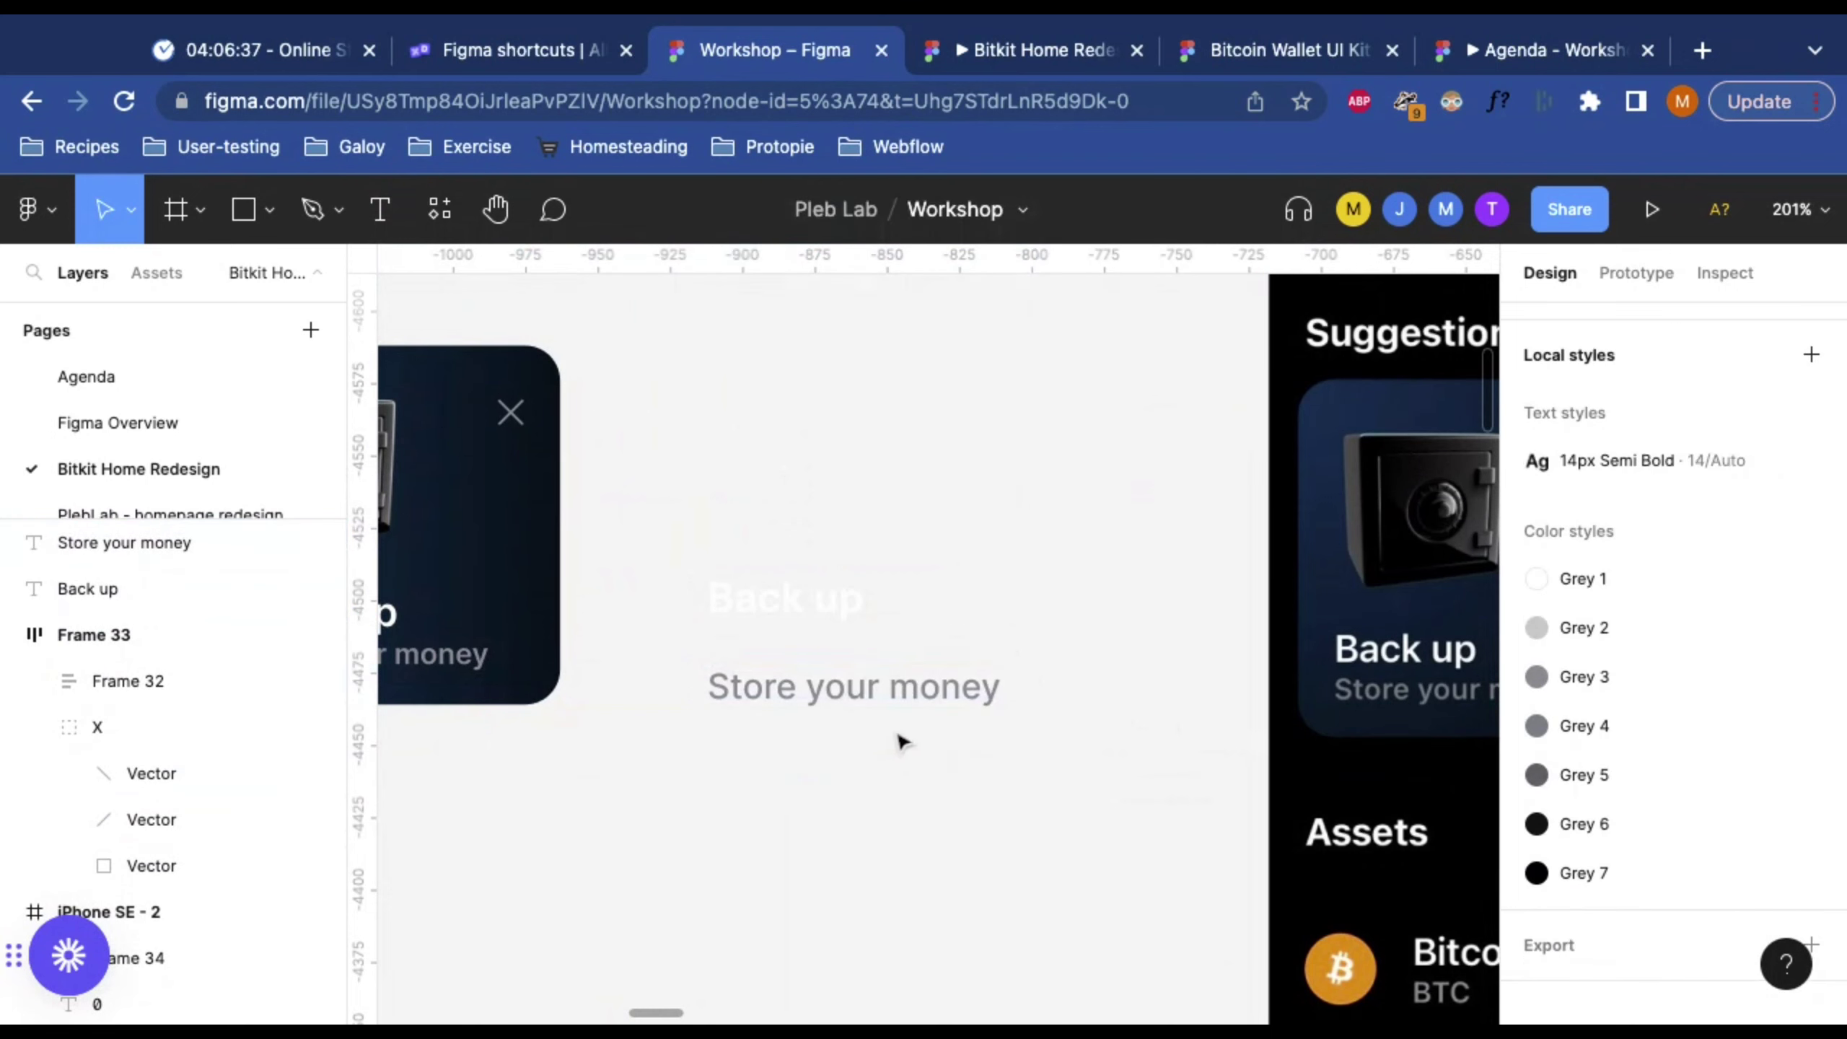
{"action": "left_click", "coordinate": [876, 702]}
{"action": "left_click", "coordinate": [1727, 674]}
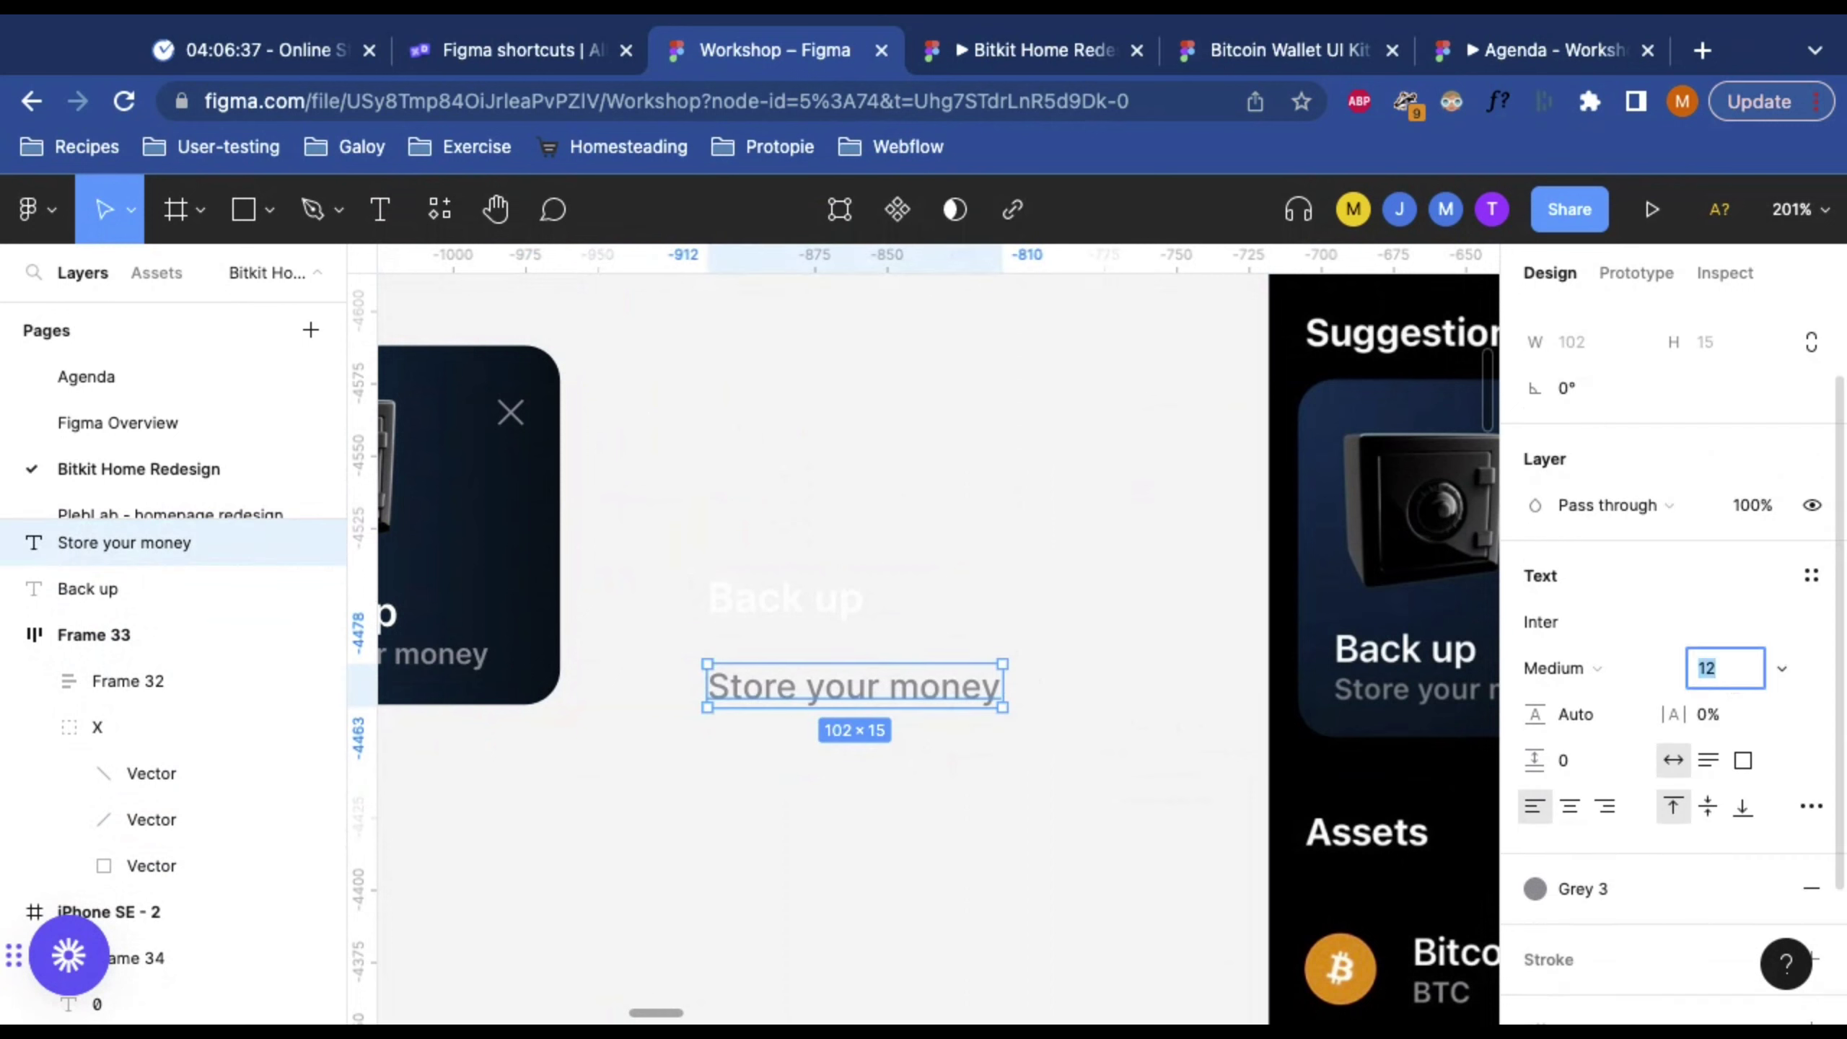
{"action": "key", "text": "Return"}
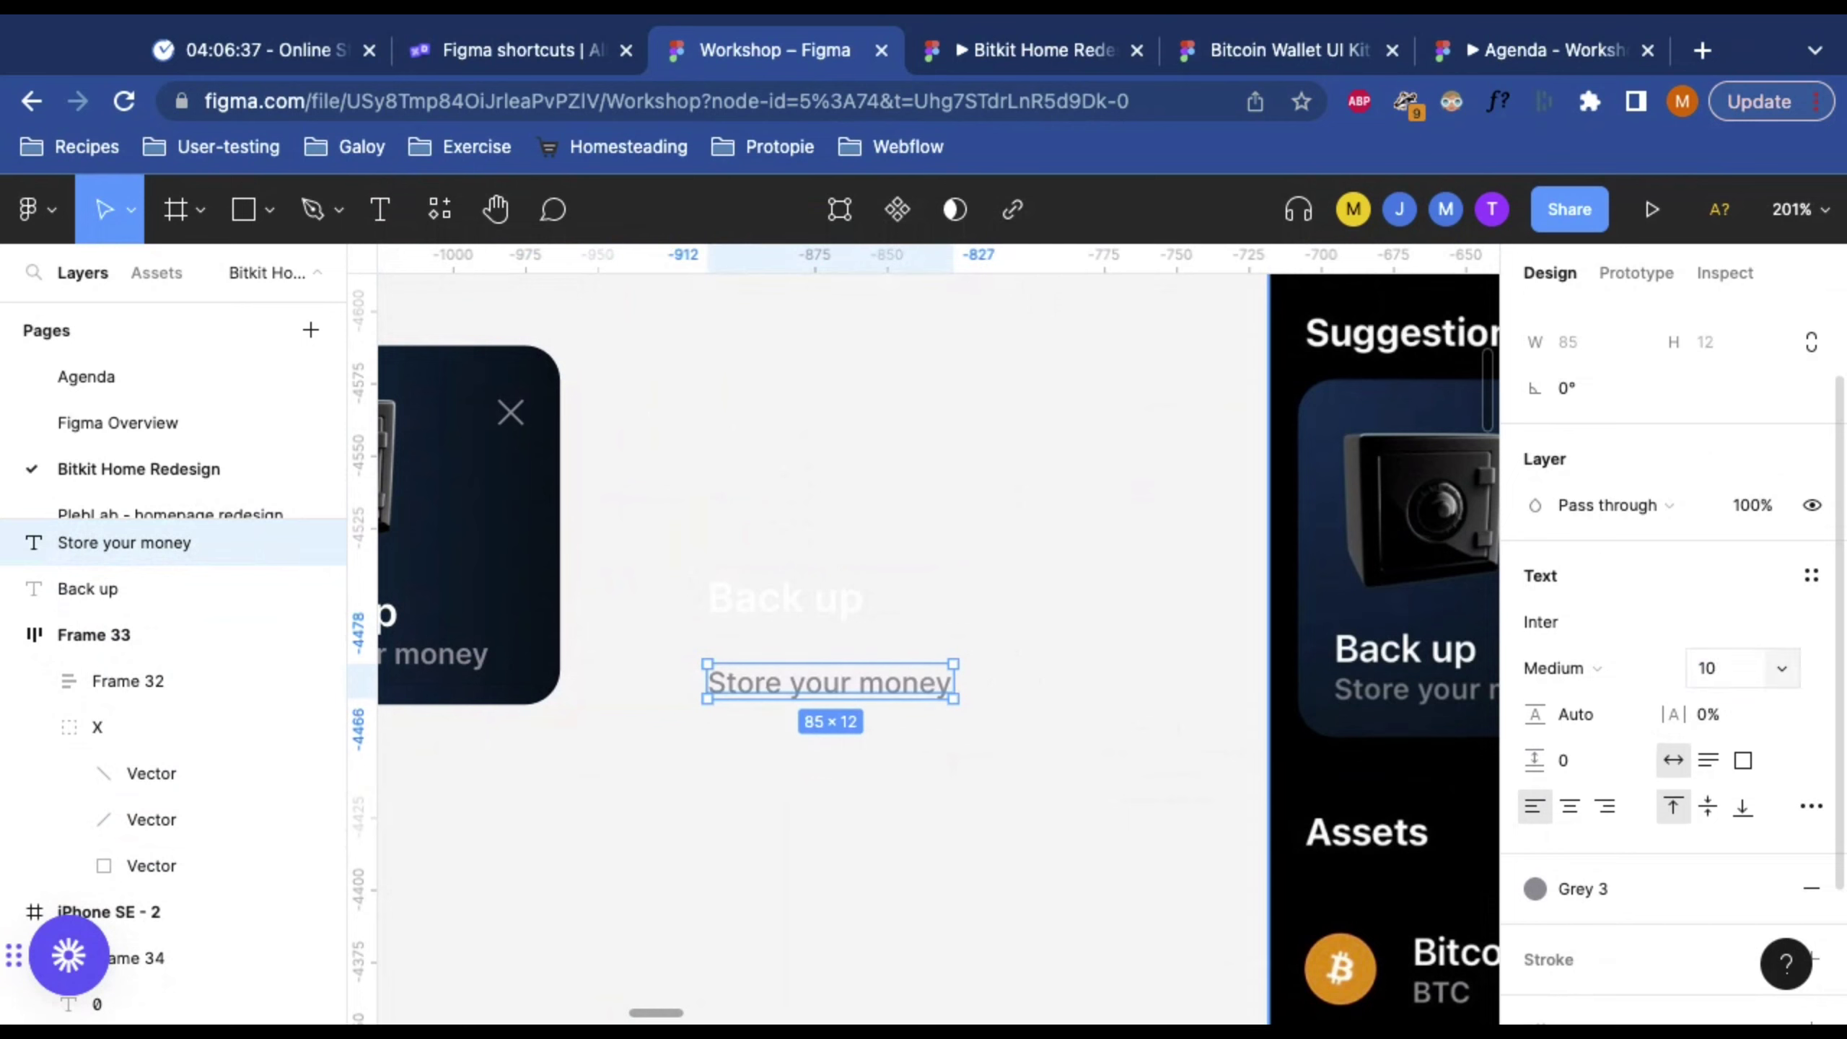
{"action": "left_click", "coordinate": [998, 689]}
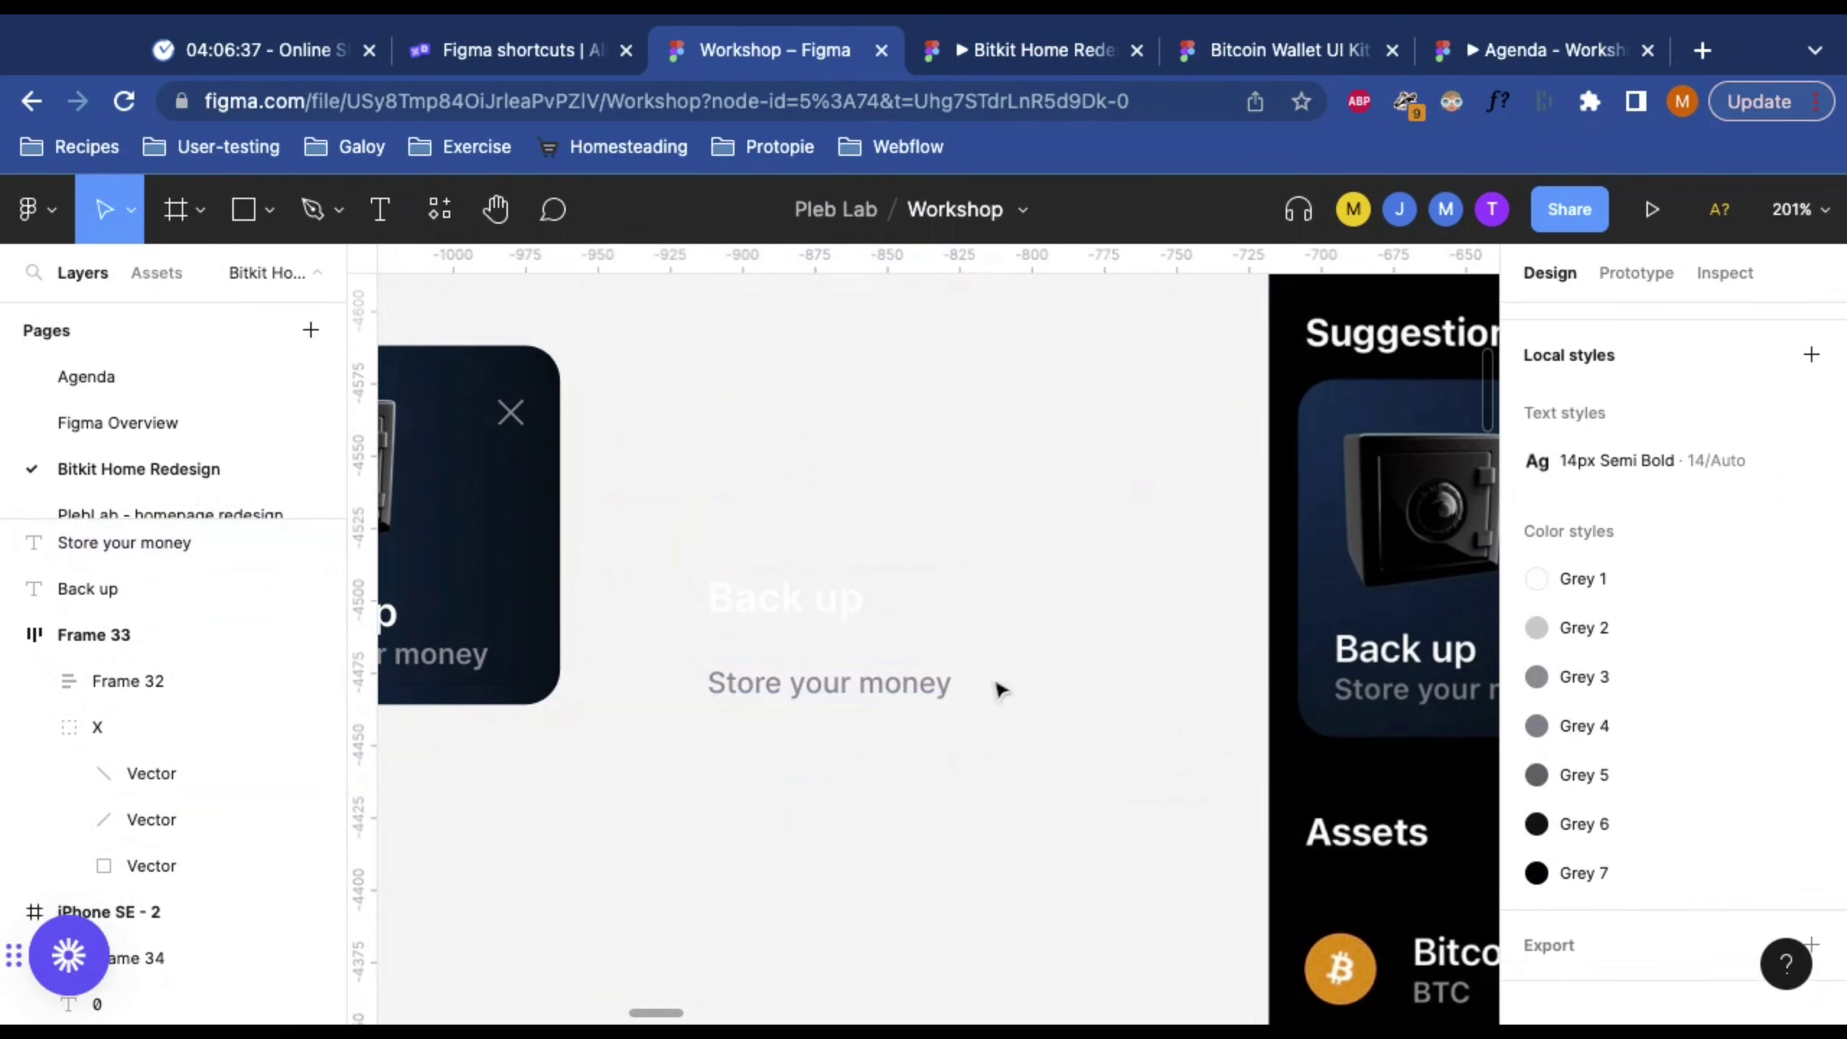
{"action": "scroll", "coordinate": [923, 690], "scroll_direction": "left", "scroll_amount": 6}
{"action": "scroll", "coordinate": [902, 692], "scroll_direction": "right", "scroll_amount": 5}
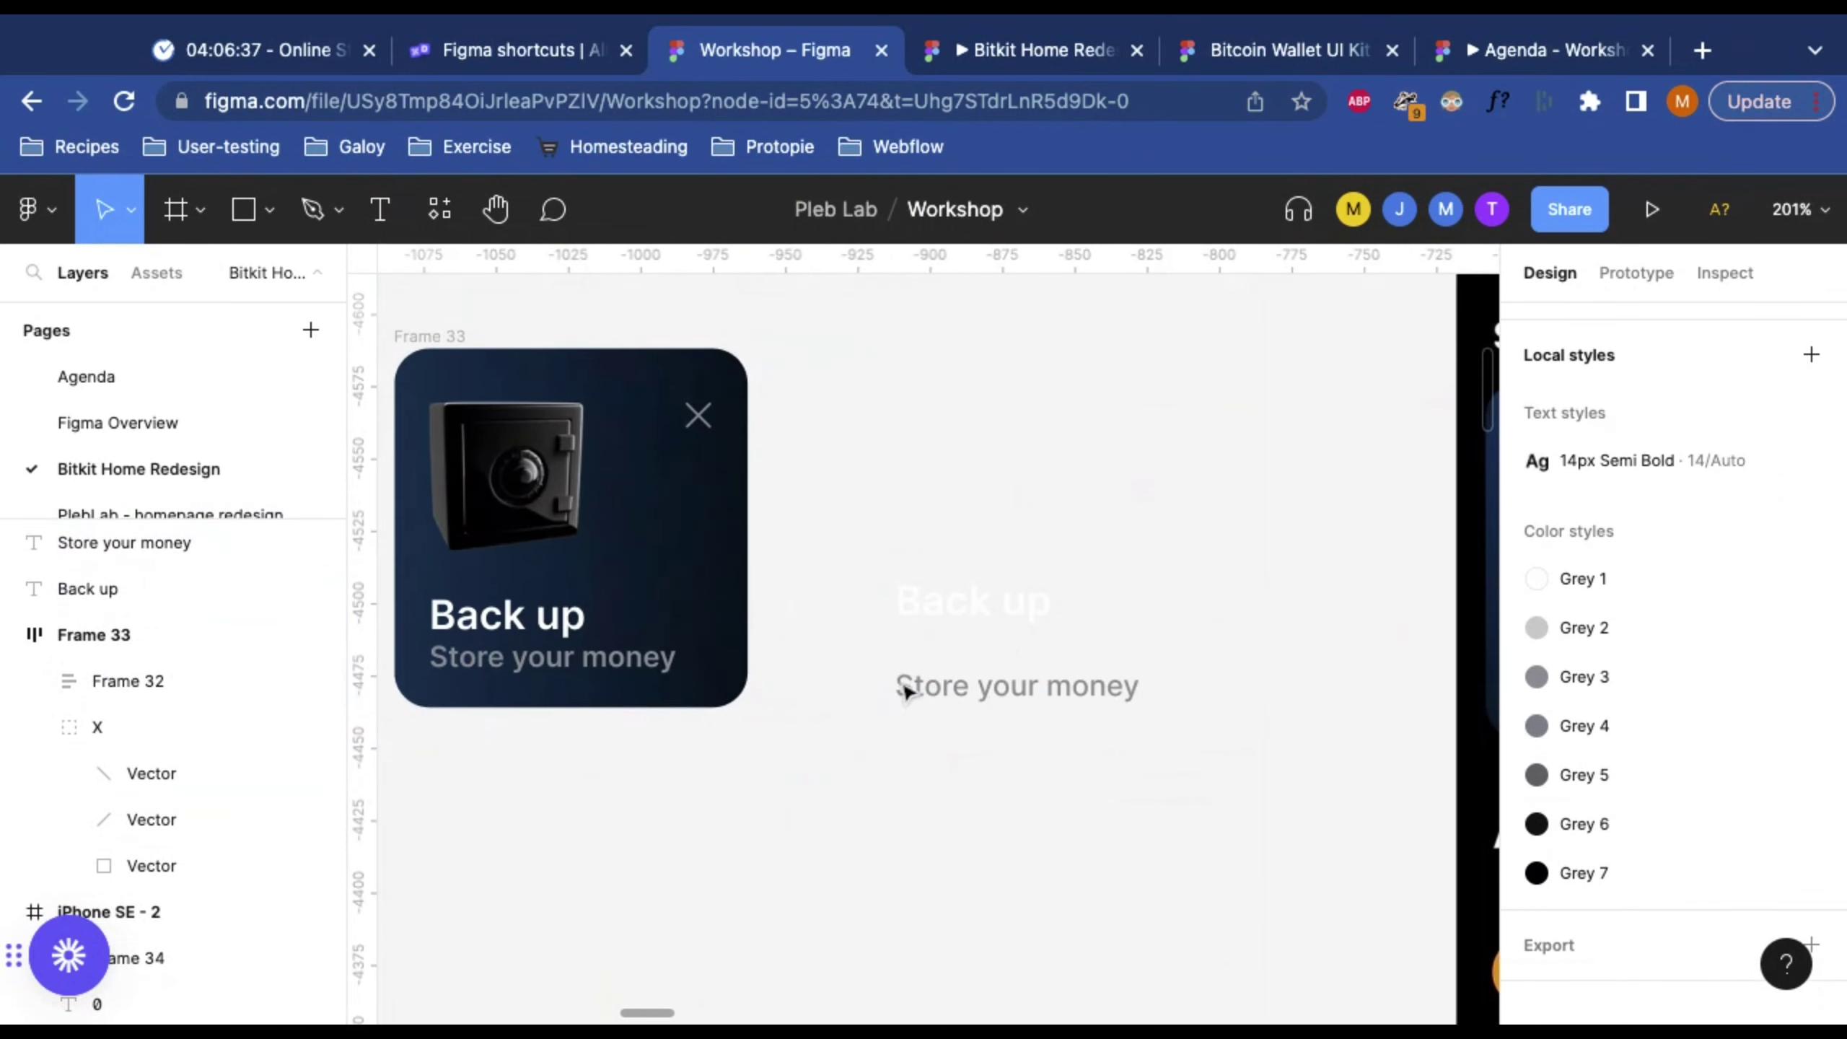
Step: Make the subtitle Semi Bold and align it just under Back up's left edge
{"action": "left_click", "coordinate": [932, 691]}
{"action": "key", "text": "shift+Up"}
{"action": "key", "text": "shift+Up"}
{"action": "scroll", "coordinate": [938, 695], "scroll_direction": "right", "scroll_amount": 4}
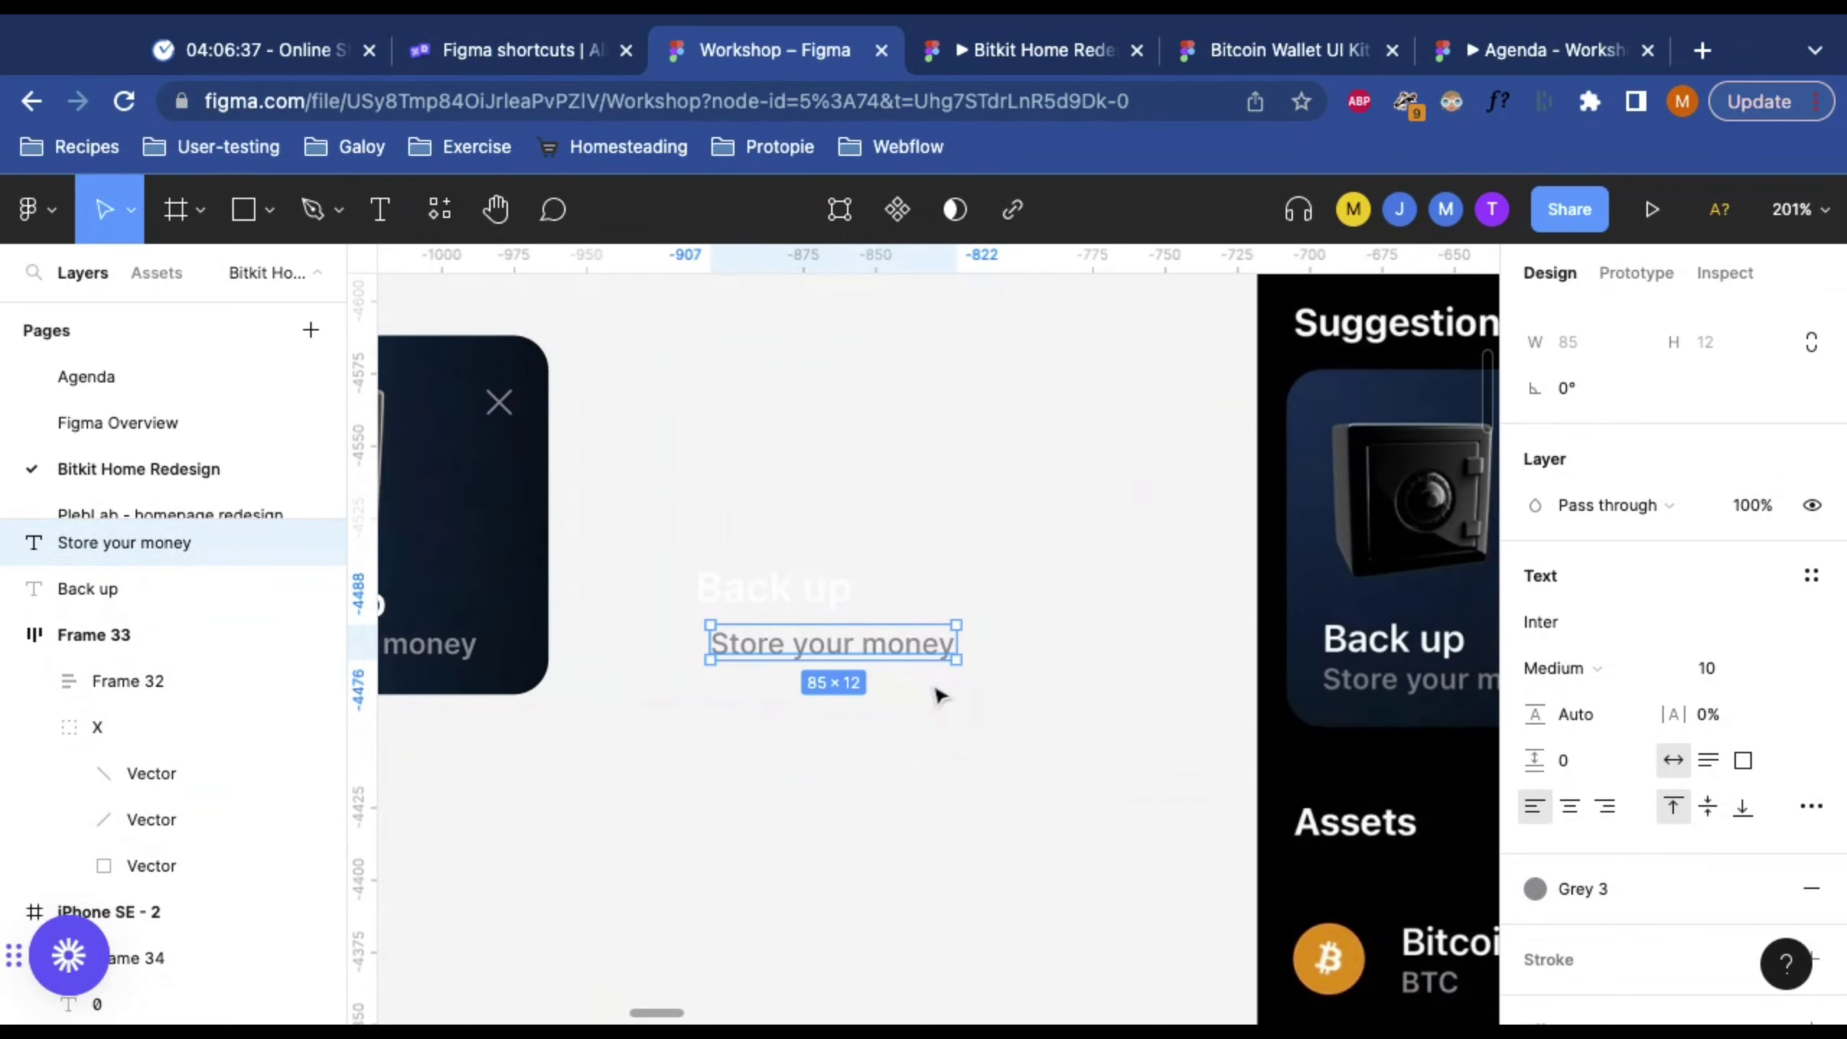
{"action": "left_click", "coordinate": [1619, 668]}
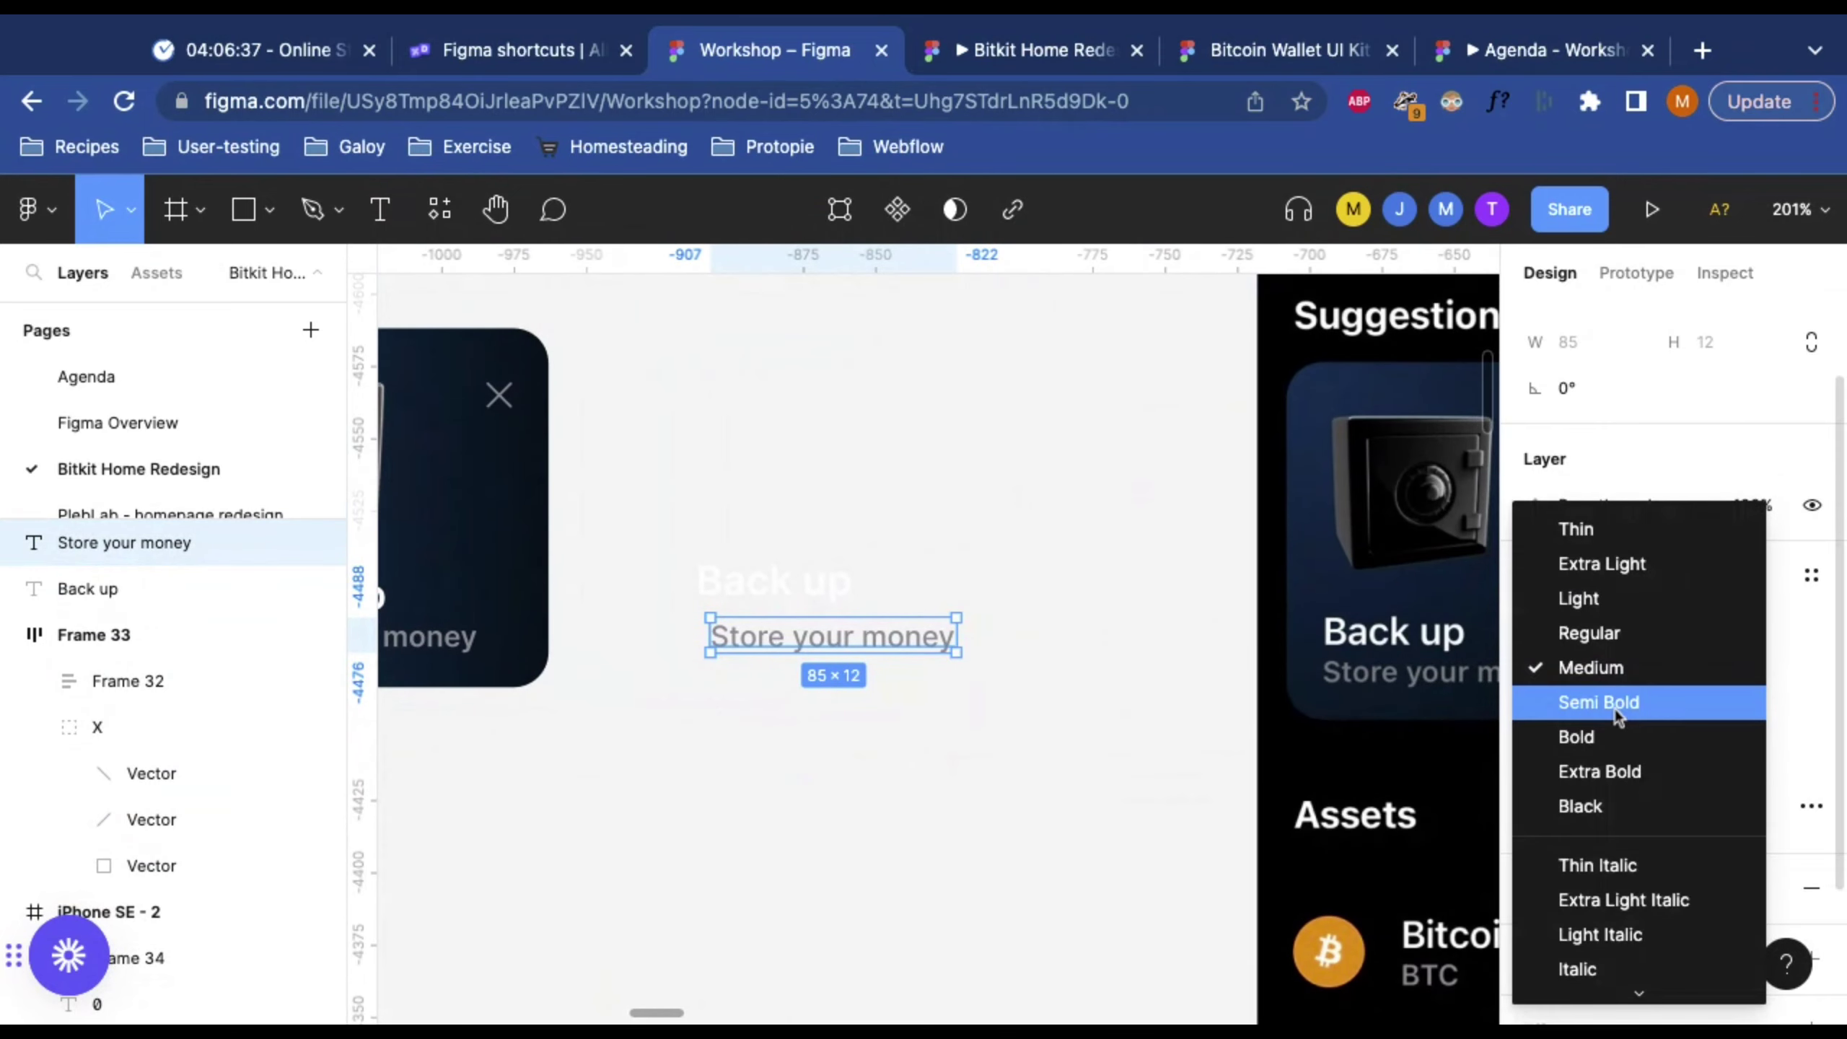
{"action": "left_click", "coordinate": [1614, 713]}
{"action": "left_click_drag", "start_coordinate": [779, 645], "coordinate": [778, 643]}
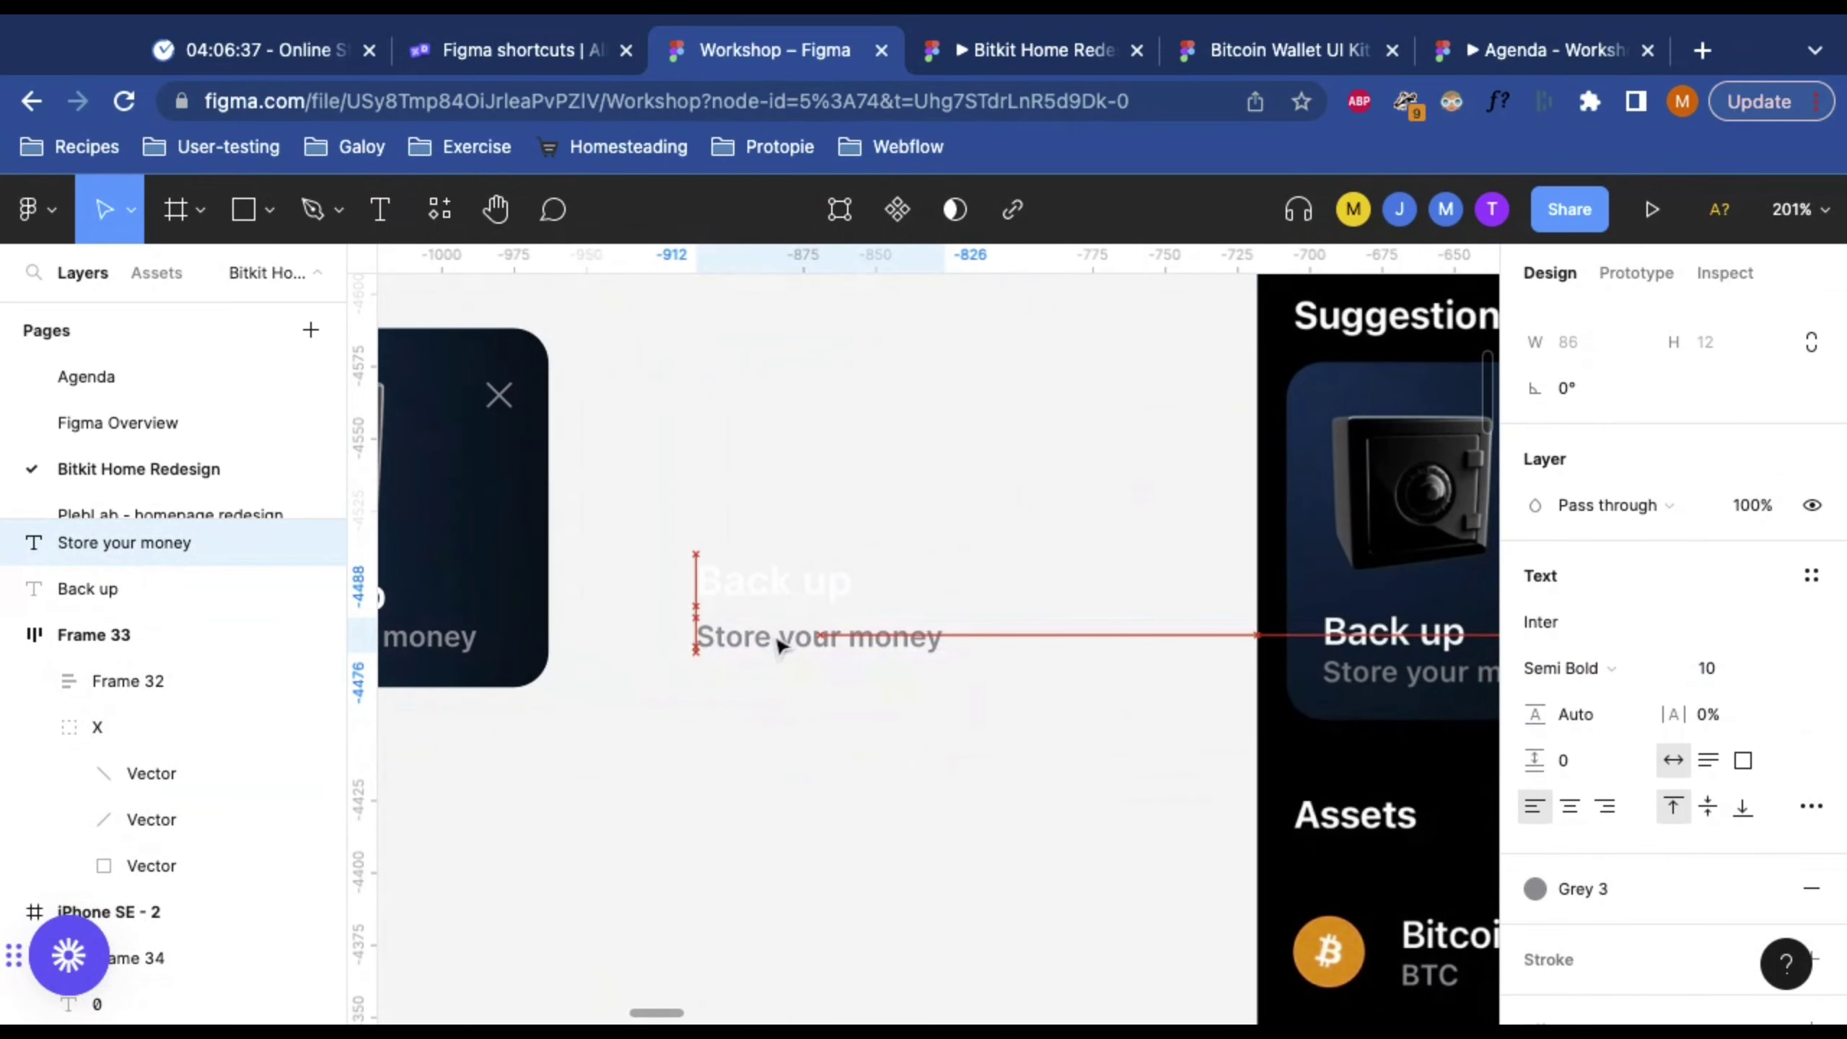
{"action": "left_click", "coordinate": [1091, 635]}
Step: Zoom out to show the card and phone screens, selecting the first phone screen frame
{"action": "left_click", "coordinate": [1056, 597], "text": "alt"}
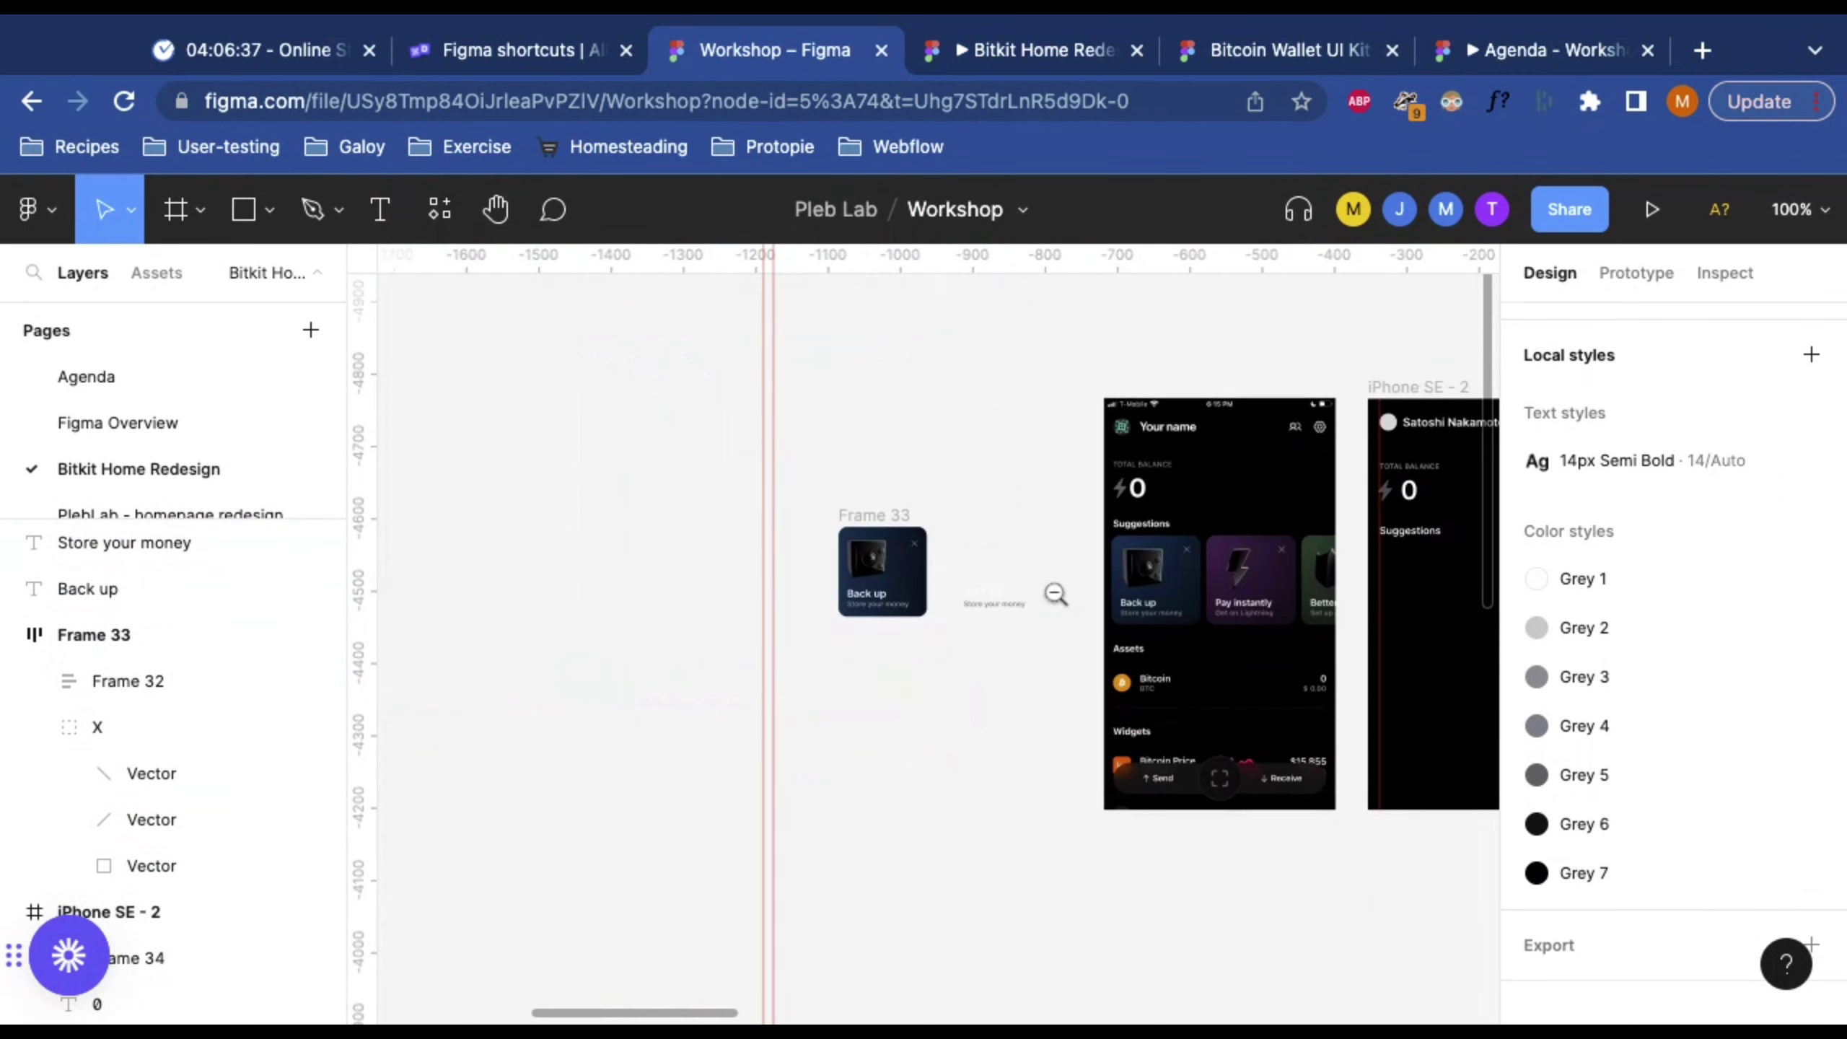
{"action": "scroll", "coordinate": [1055, 595], "scroll_direction": "right", "scroll_amount": 9}
{"action": "right_click", "coordinate": [1049, 577]}
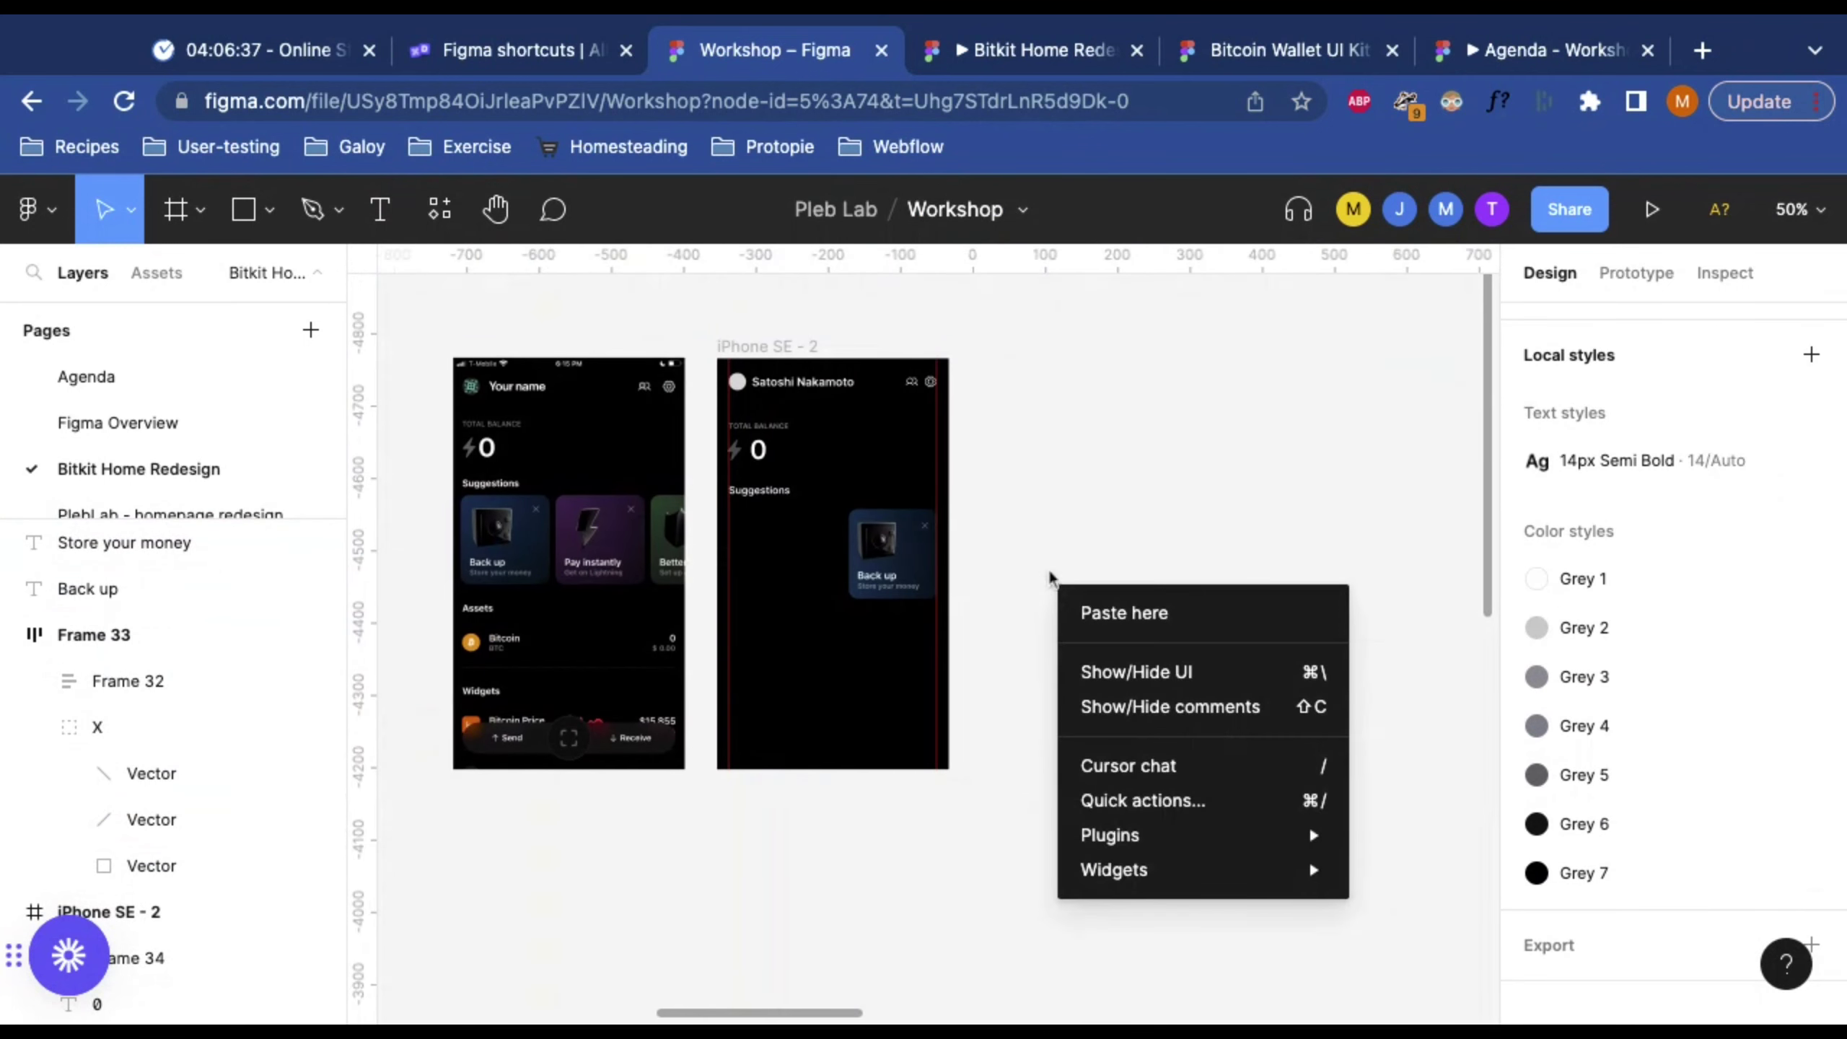
{"action": "left_click", "coordinate": [1067, 456]}
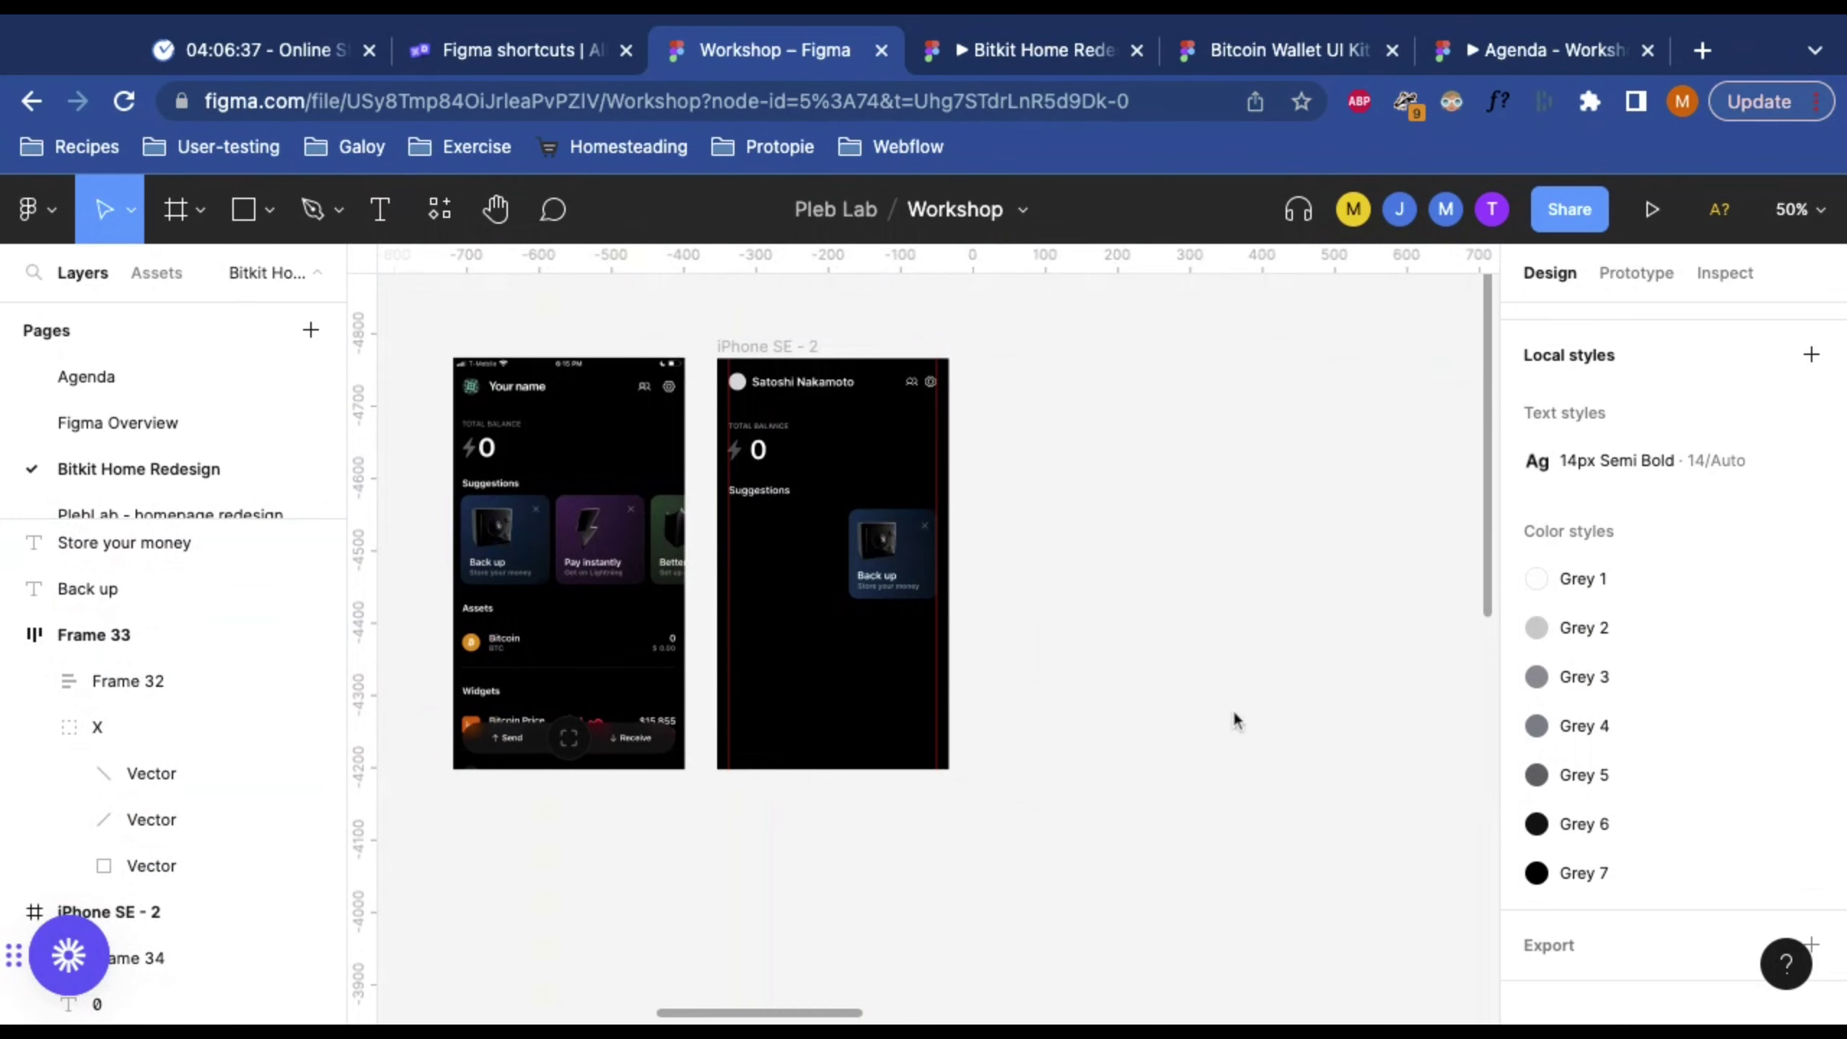
{"action": "scroll", "coordinate": [1233, 710], "scroll_direction": "left", "scroll_amount": 7}
{"action": "left_click", "coordinate": [983, 497]}
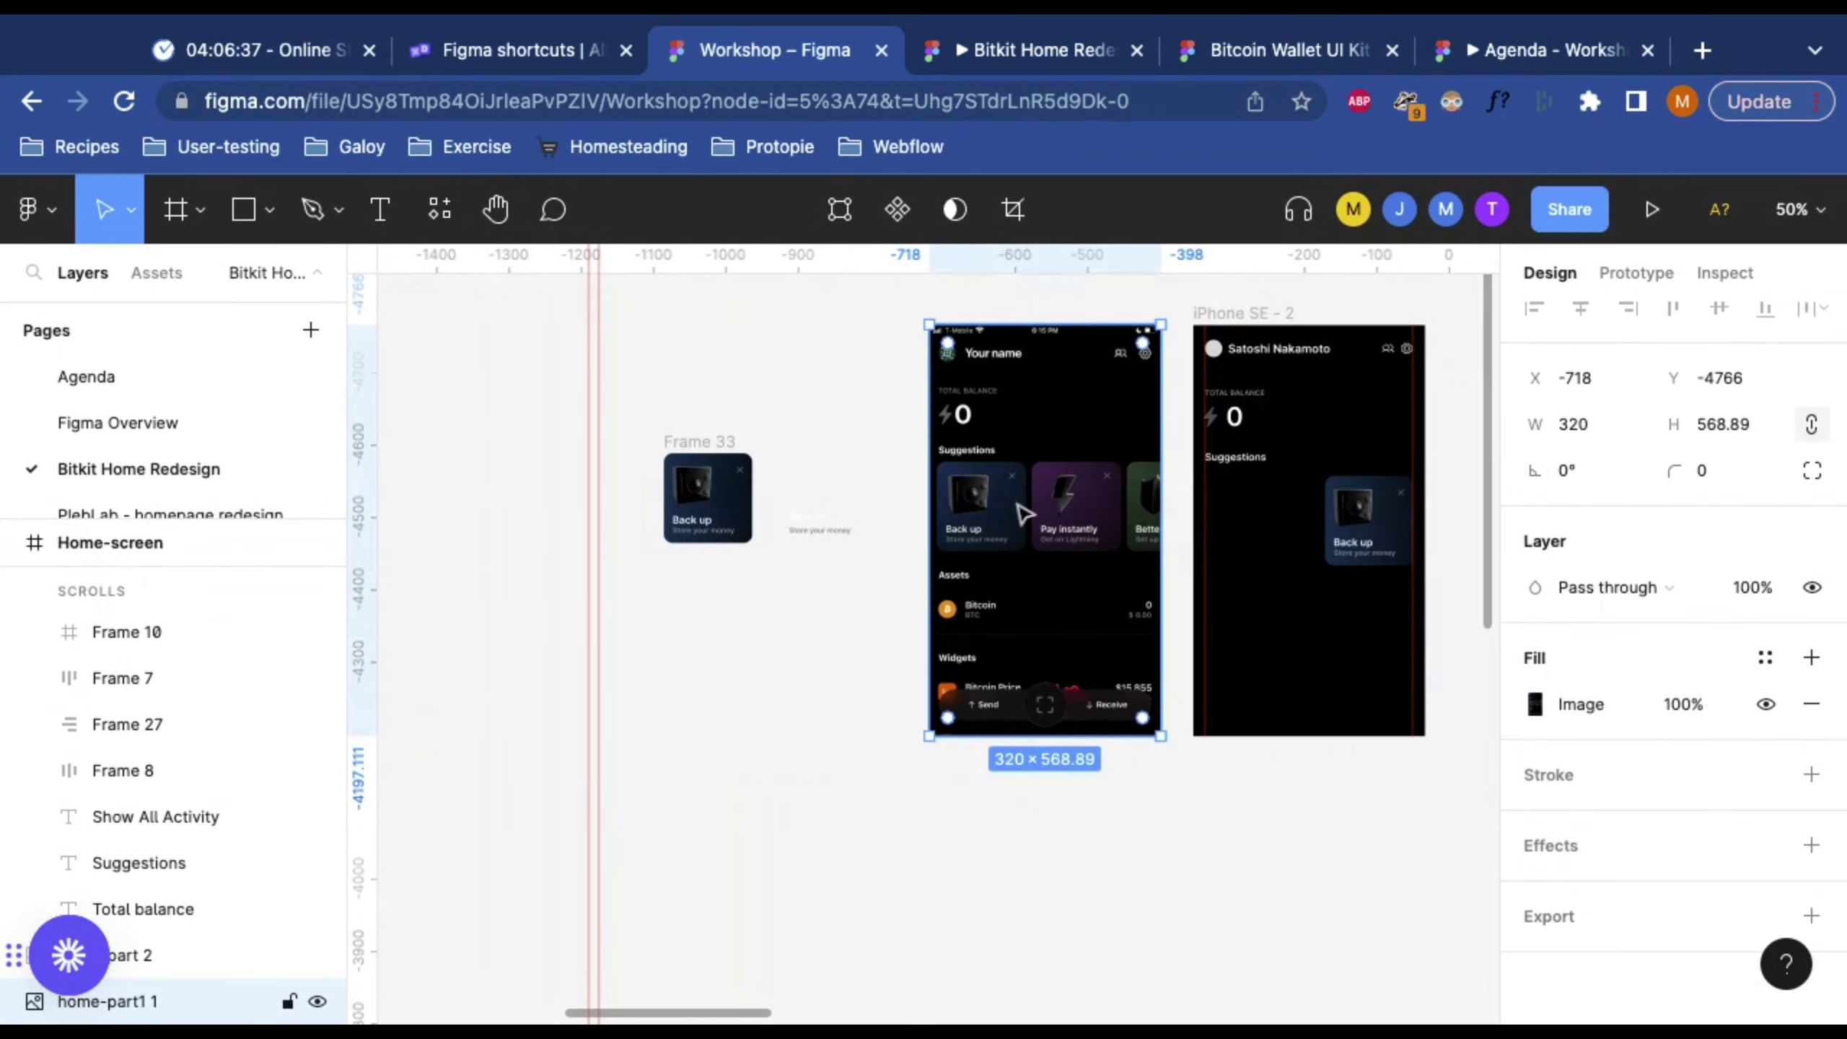
{"action": "scroll", "coordinate": [975, 498], "scroll_direction": "up", "scroll_amount": 5}
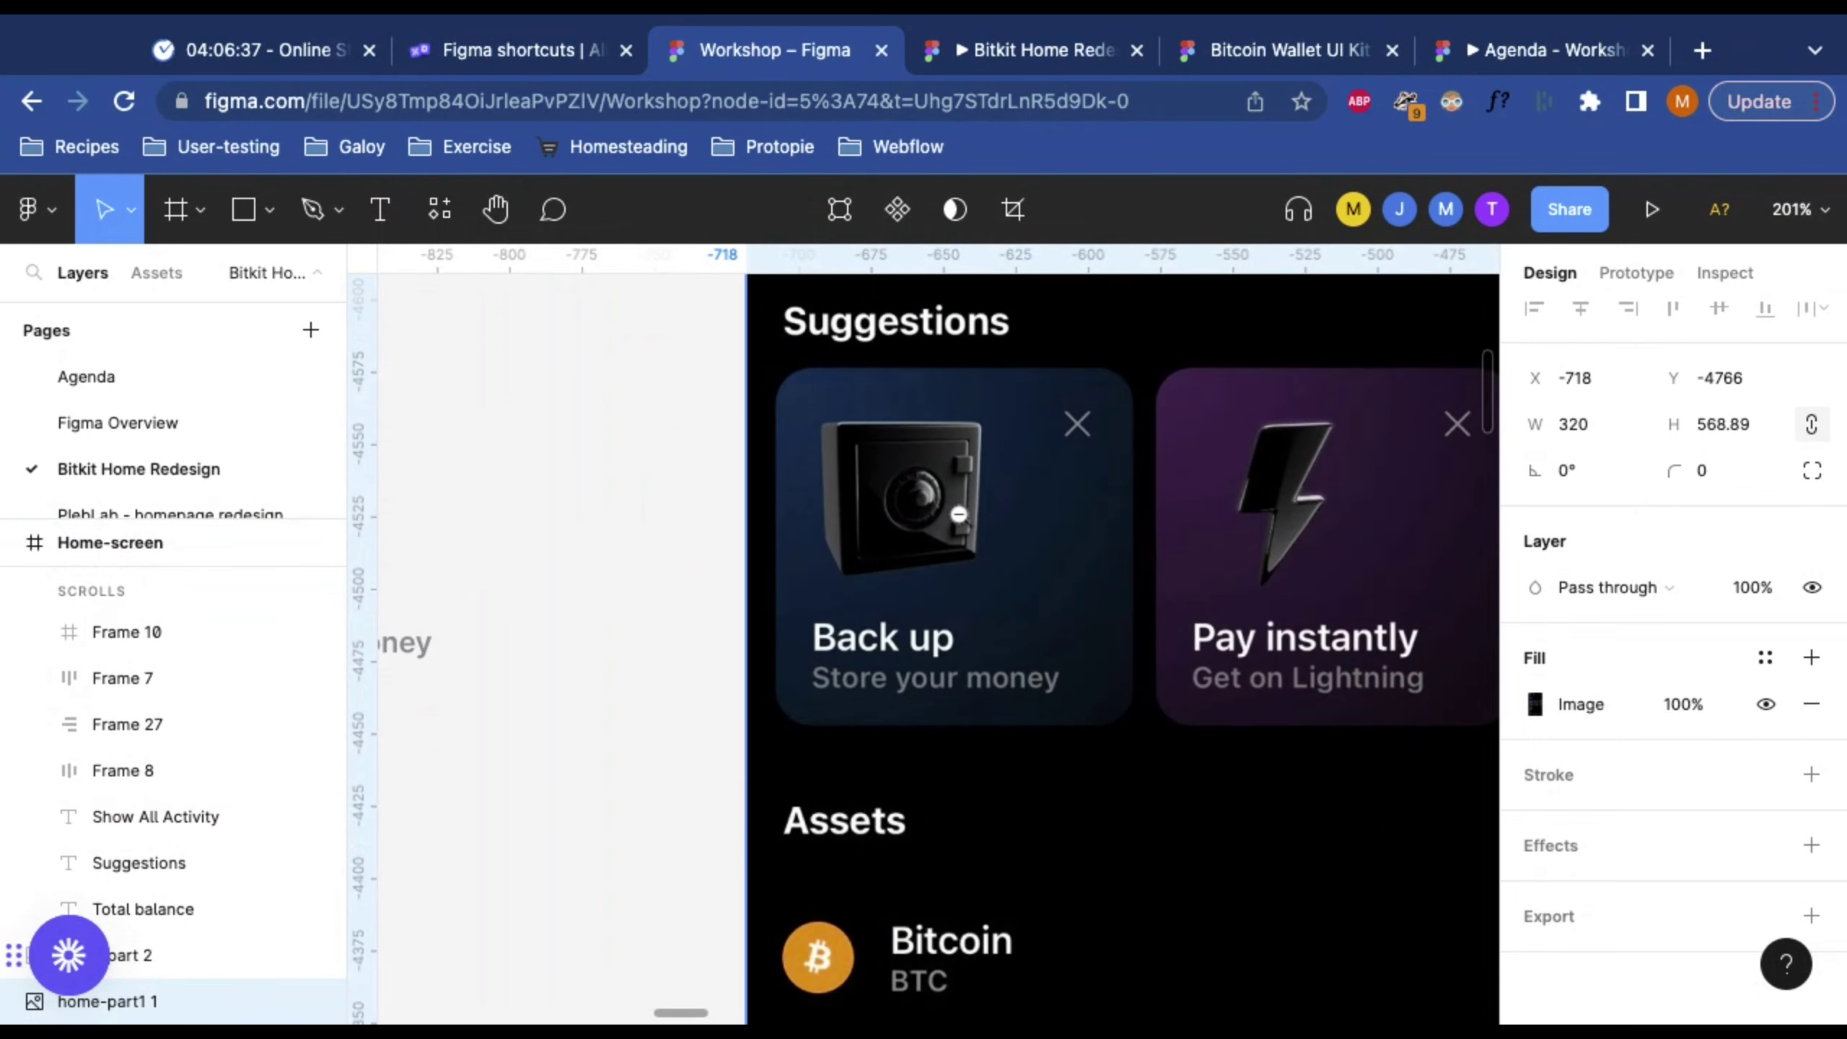
{"action": "scroll", "coordinate": [946, 506], "scroll_direction": "down", "scroll_amount": 10}
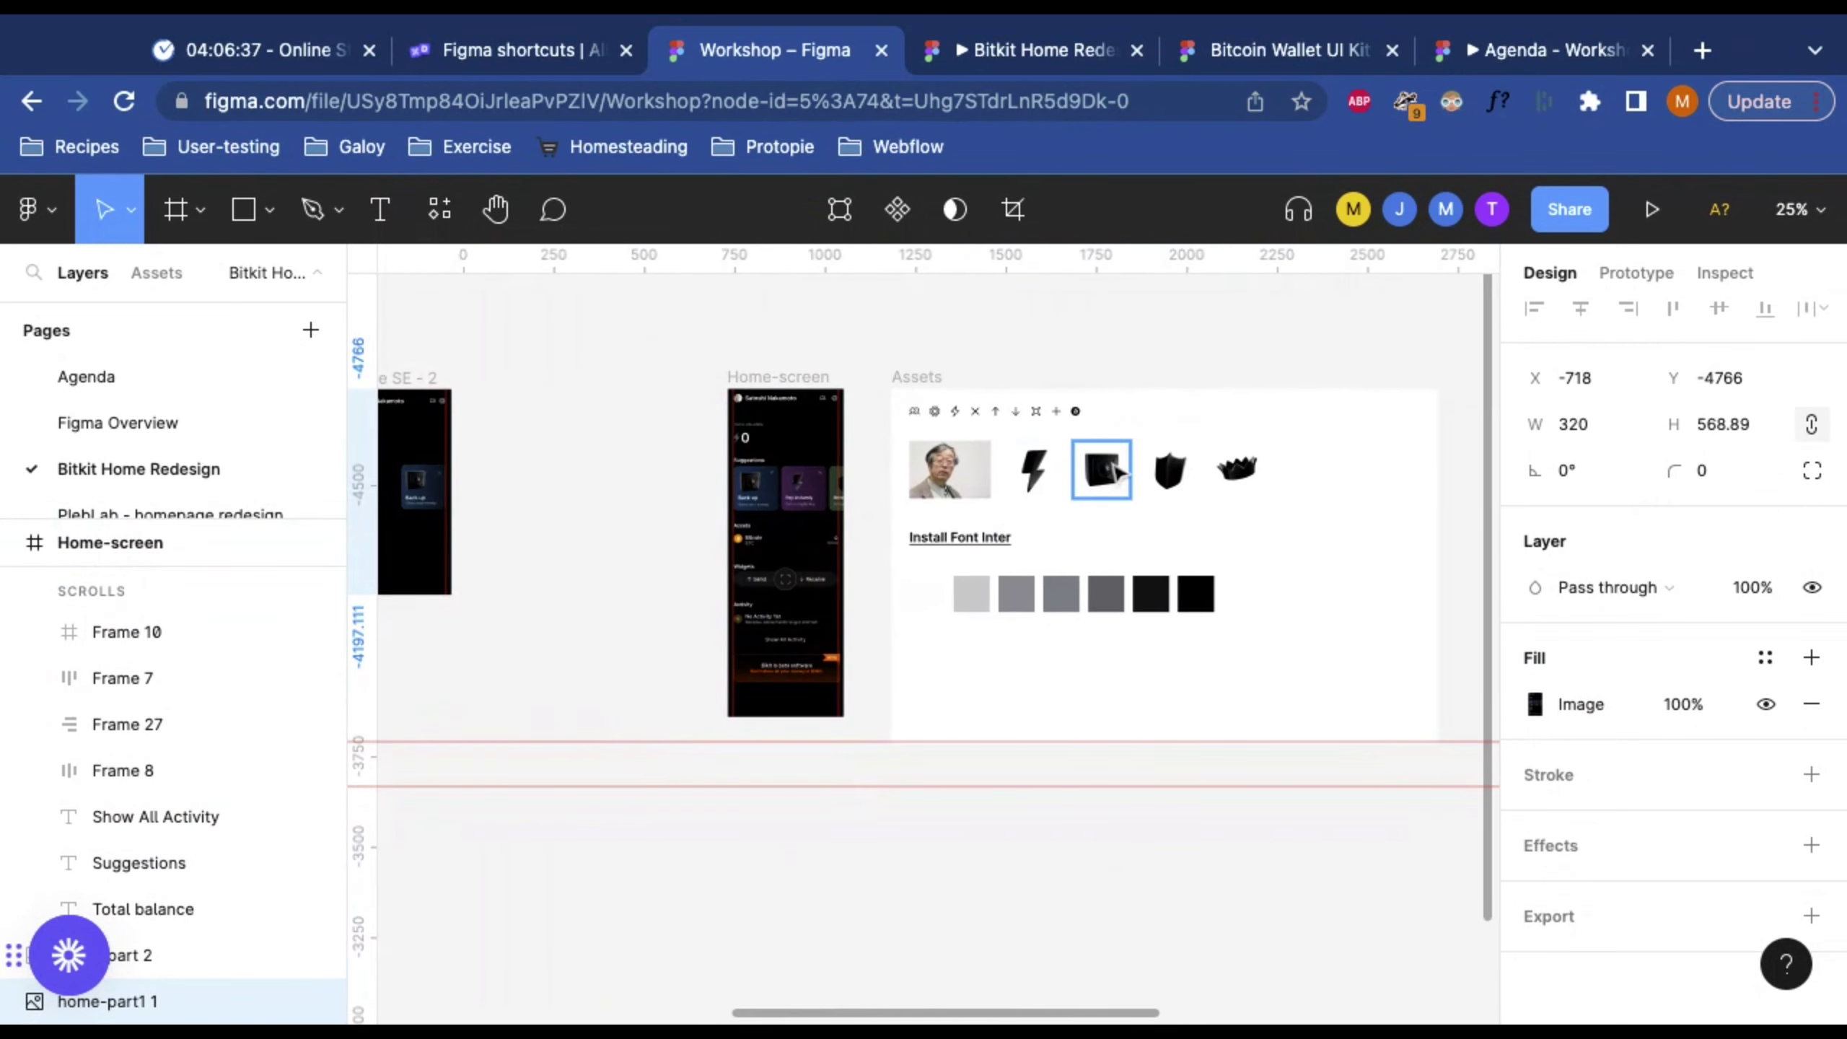
Step: Drag the bitkit_safe image from the Assets board beside the phone screen
{"action": "left_click", "coordinate": [1102, 471]}
{"action": "scroll", "coordinate": [1113, 474], "scroll_direction": "left", "scroll_amount": 2}
{"action": "key", "text": "alt"}
{"action": "scroll", "coordinate": [1117, 475], "scroll_direction": "left", "scroll_amount": 6}
{"action": "left_click_drag", "start_coordinate": [1120, 477], "coordinate": [1185, 504]}
{"action": "scroll", "coordinate": [1184, 503], "scroll_direction": "up", "scroll_amount": 5}
{"action": "scroll", "coordinate": [1042, 504], "scroll_direction": "up", "scroll_amount": 4}
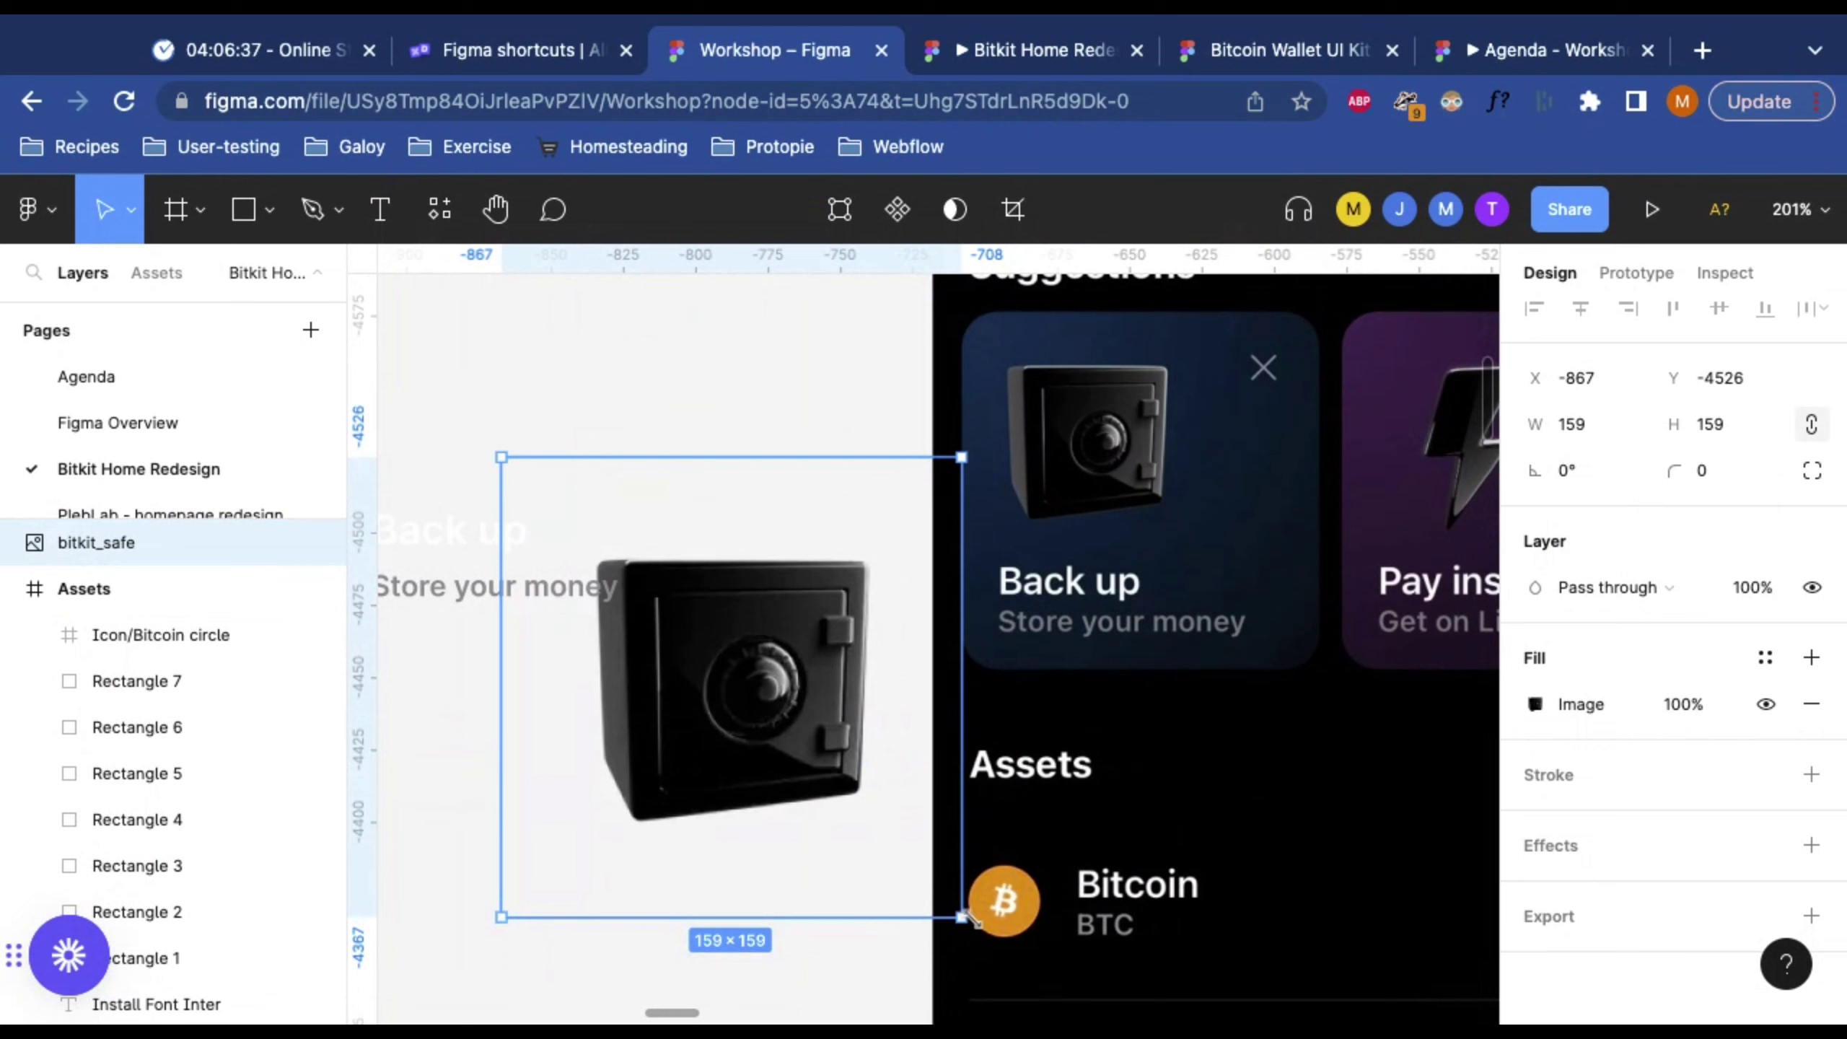
Step: Scale the safe image by 0.42, shrink it to 55×55, and set it in the Back up card's corner
{"action": "type", "text": "k0.42"}
{"action": "key", "text": "Return"}
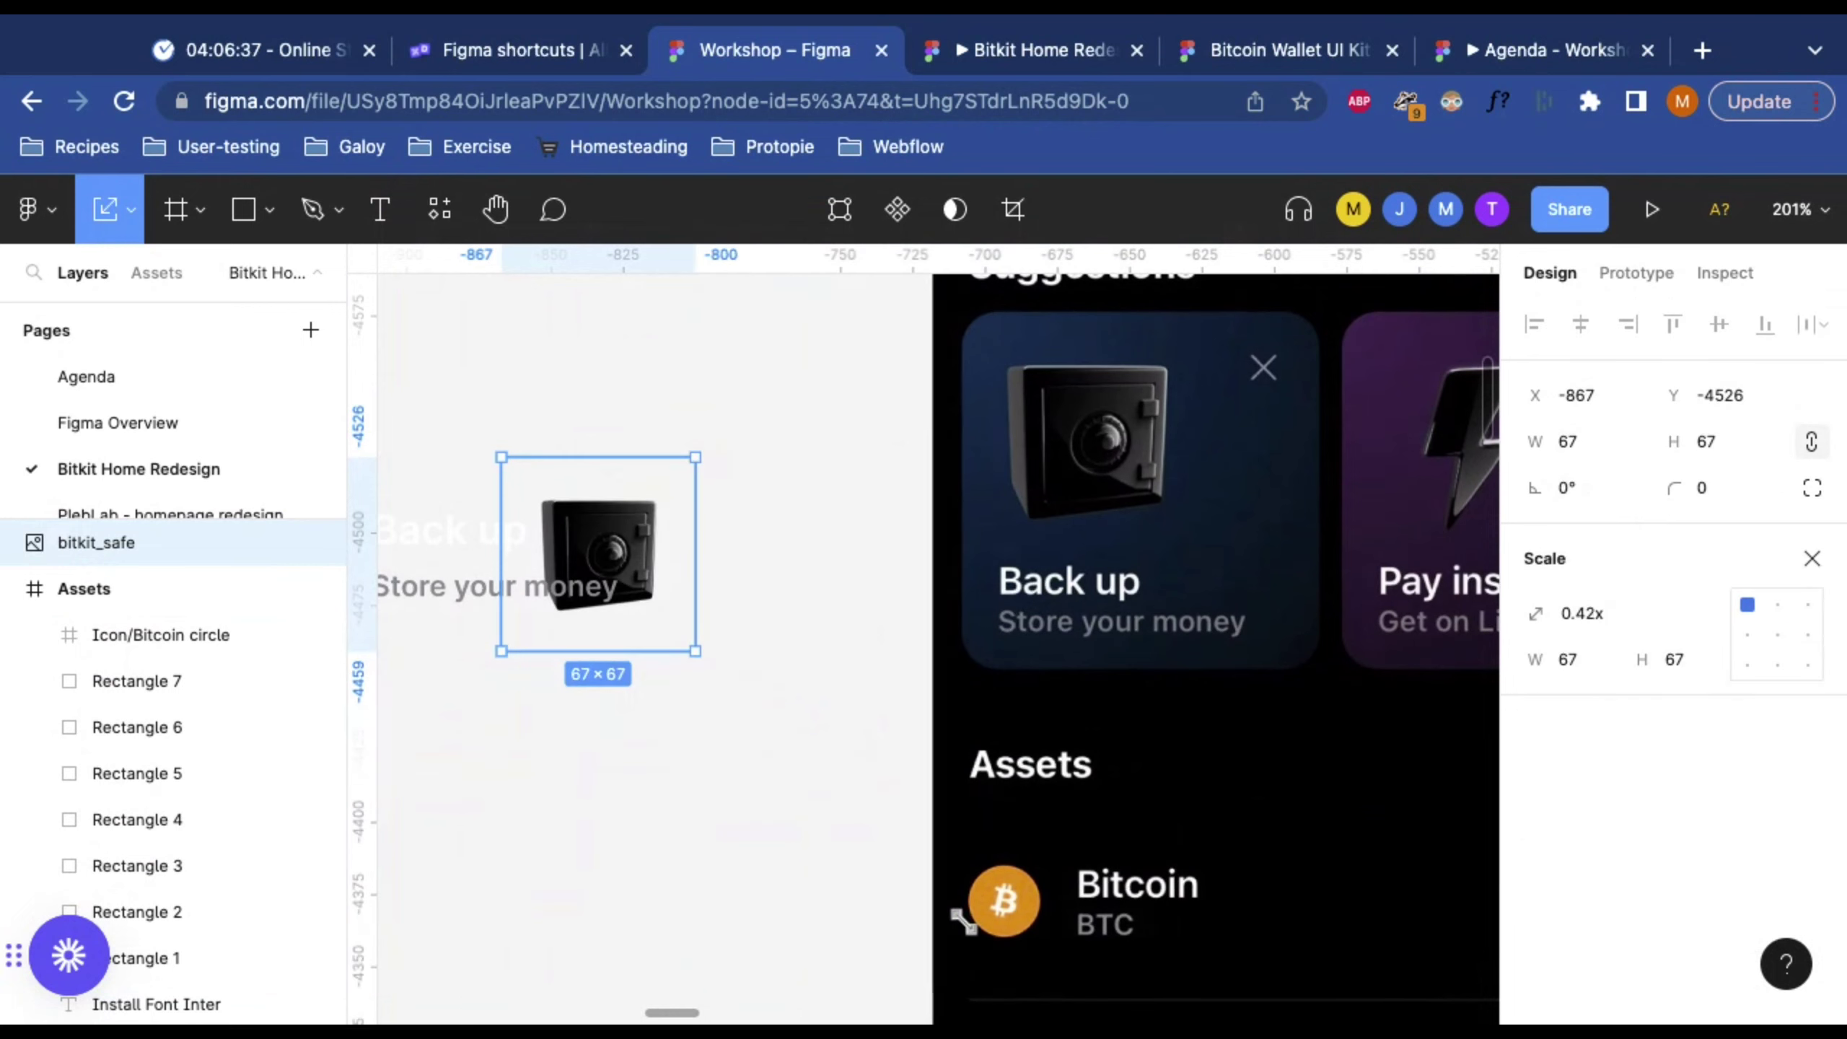
{"action": "left_click_drag", "start_coordinate": [627, 572], "coordinate": [1100, 476]}
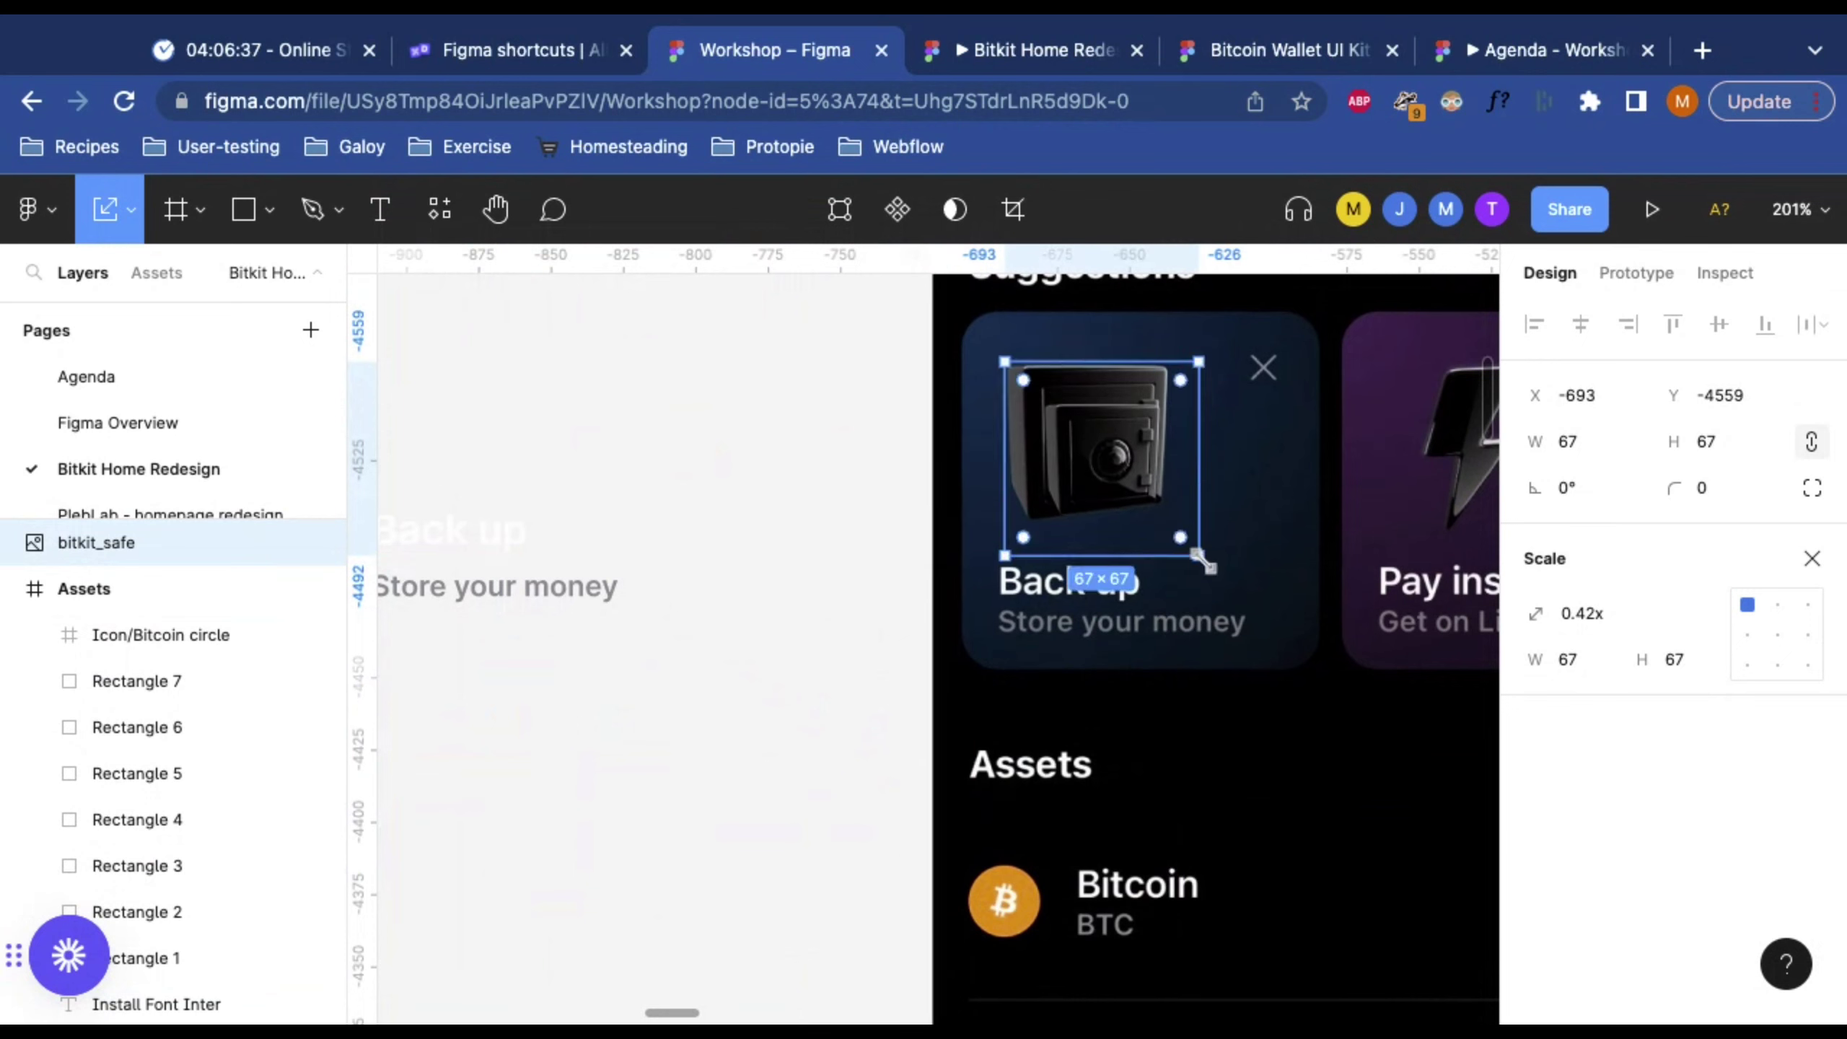
{"action": "left_click_drag", "start_coordinate": [1127, 473], "coordinate": [765, 503]}
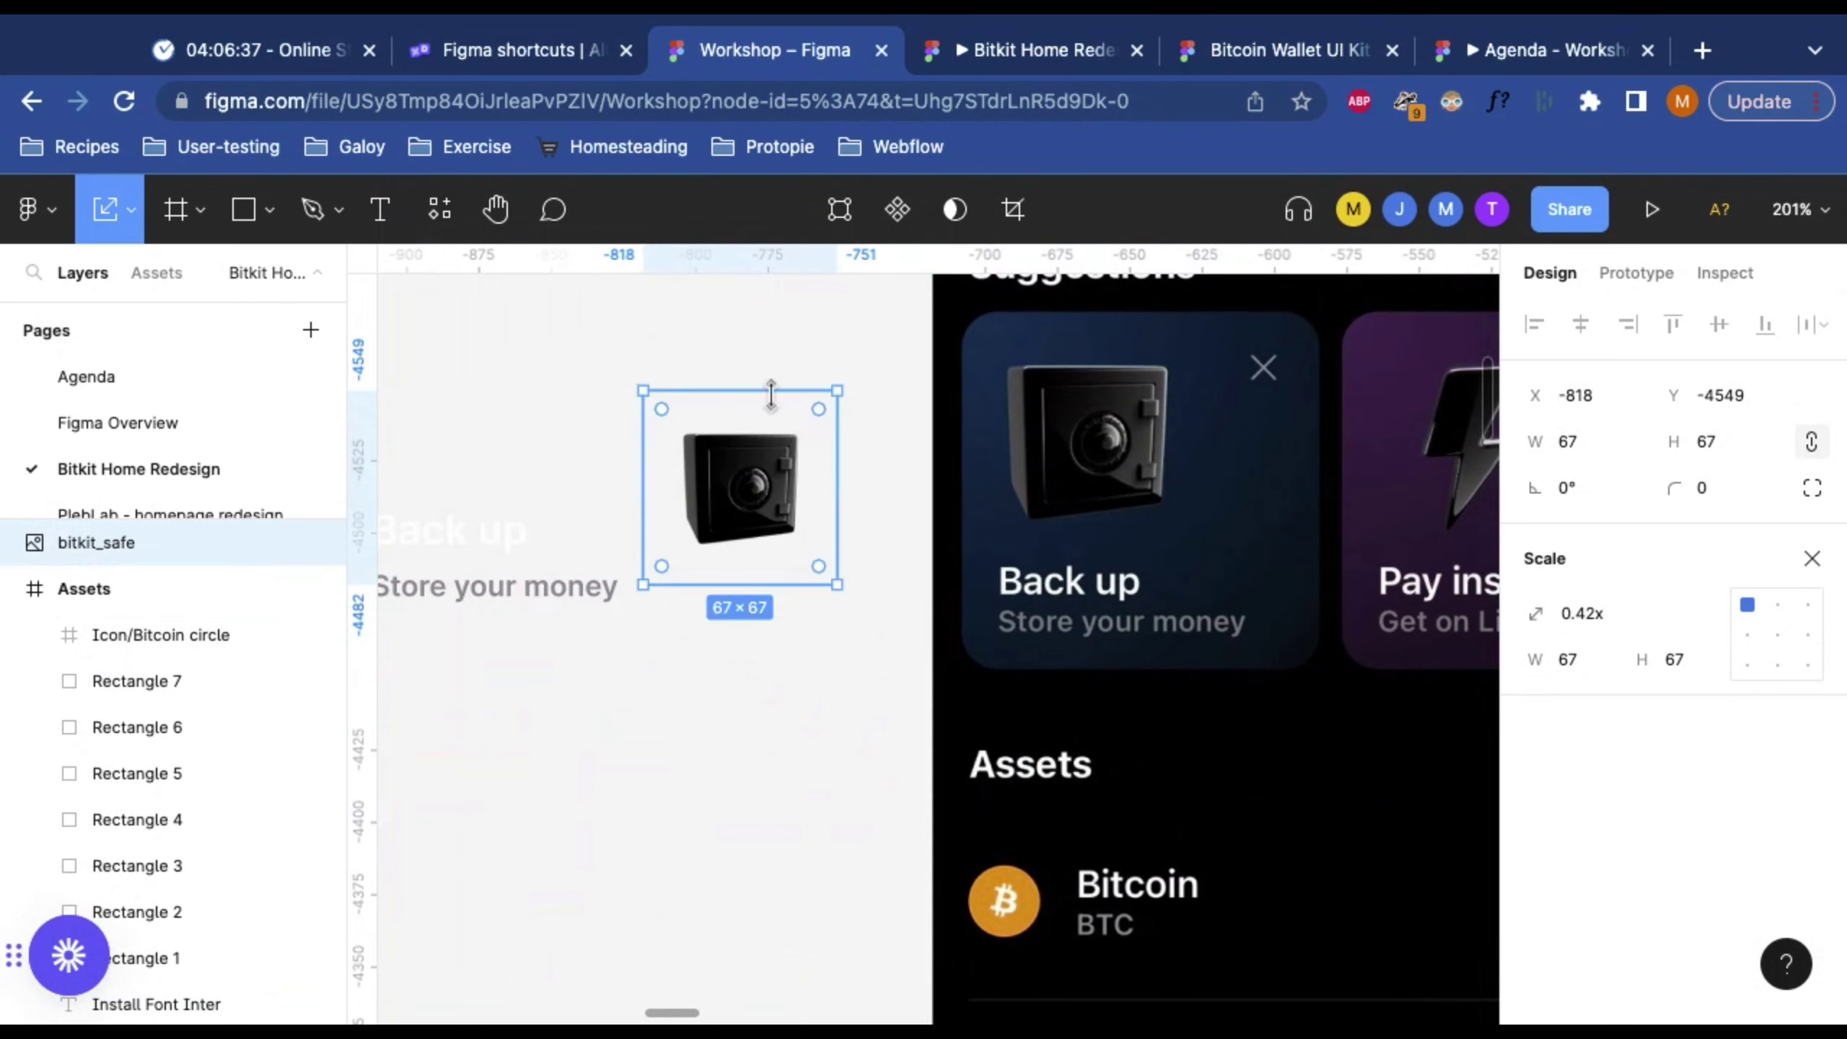
{"action": "key", "text": "ctrl+z"}
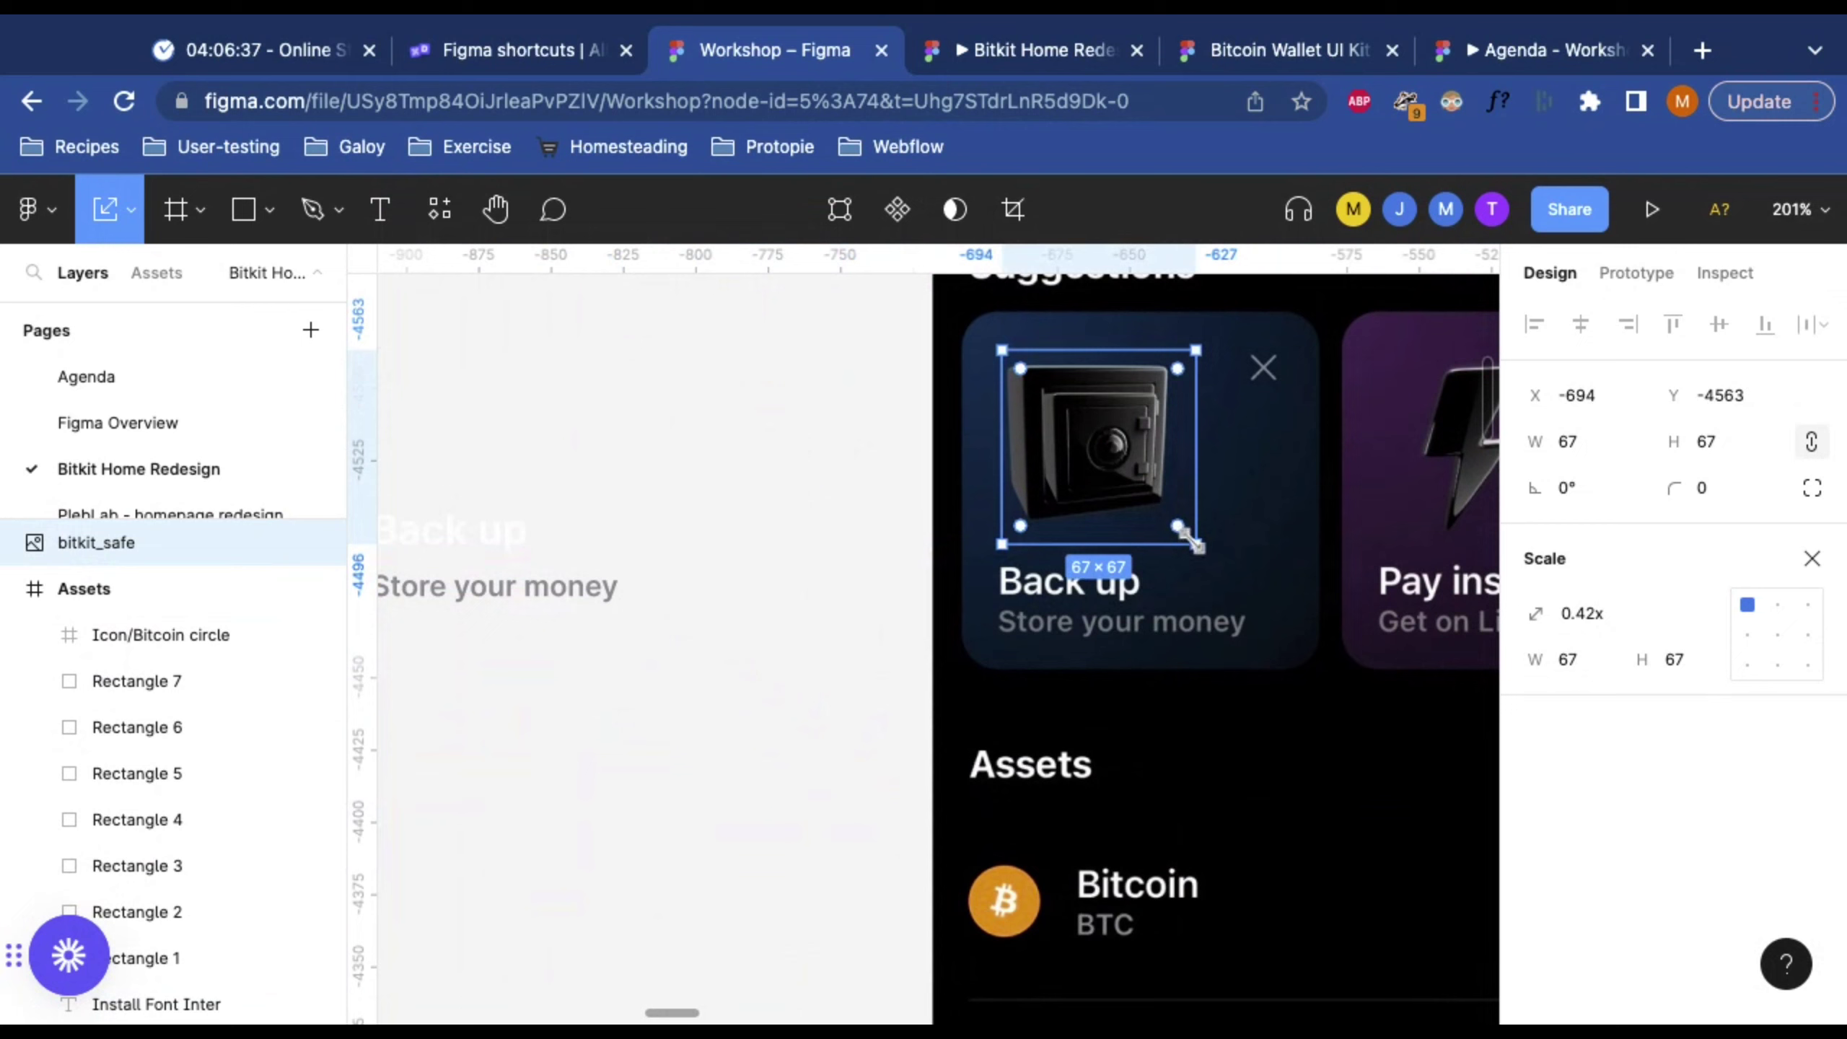
{"action": "left_click_drag", "start_coordinate": [1193, 541], "coordinate": [1164, 512]}
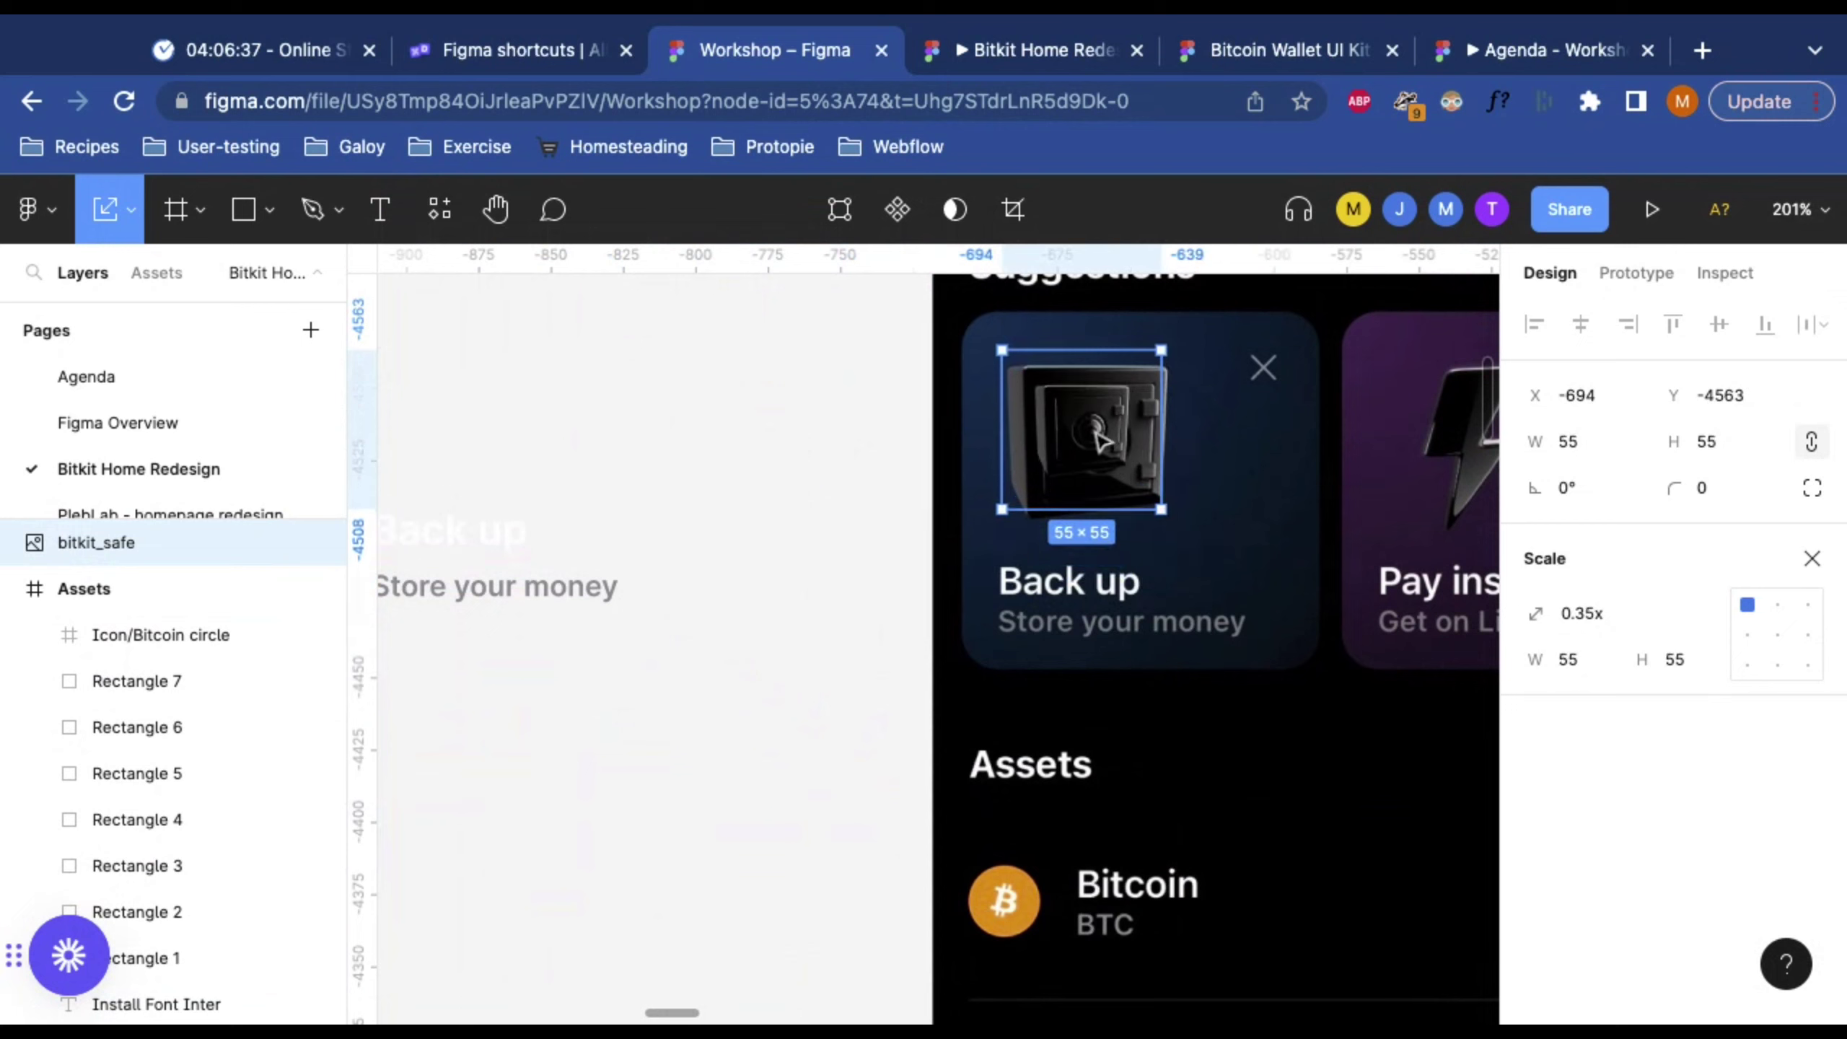
{"action": "left_click_drag", "start_coordinate": [1096, 432], "coordinate": [1113, 459]}
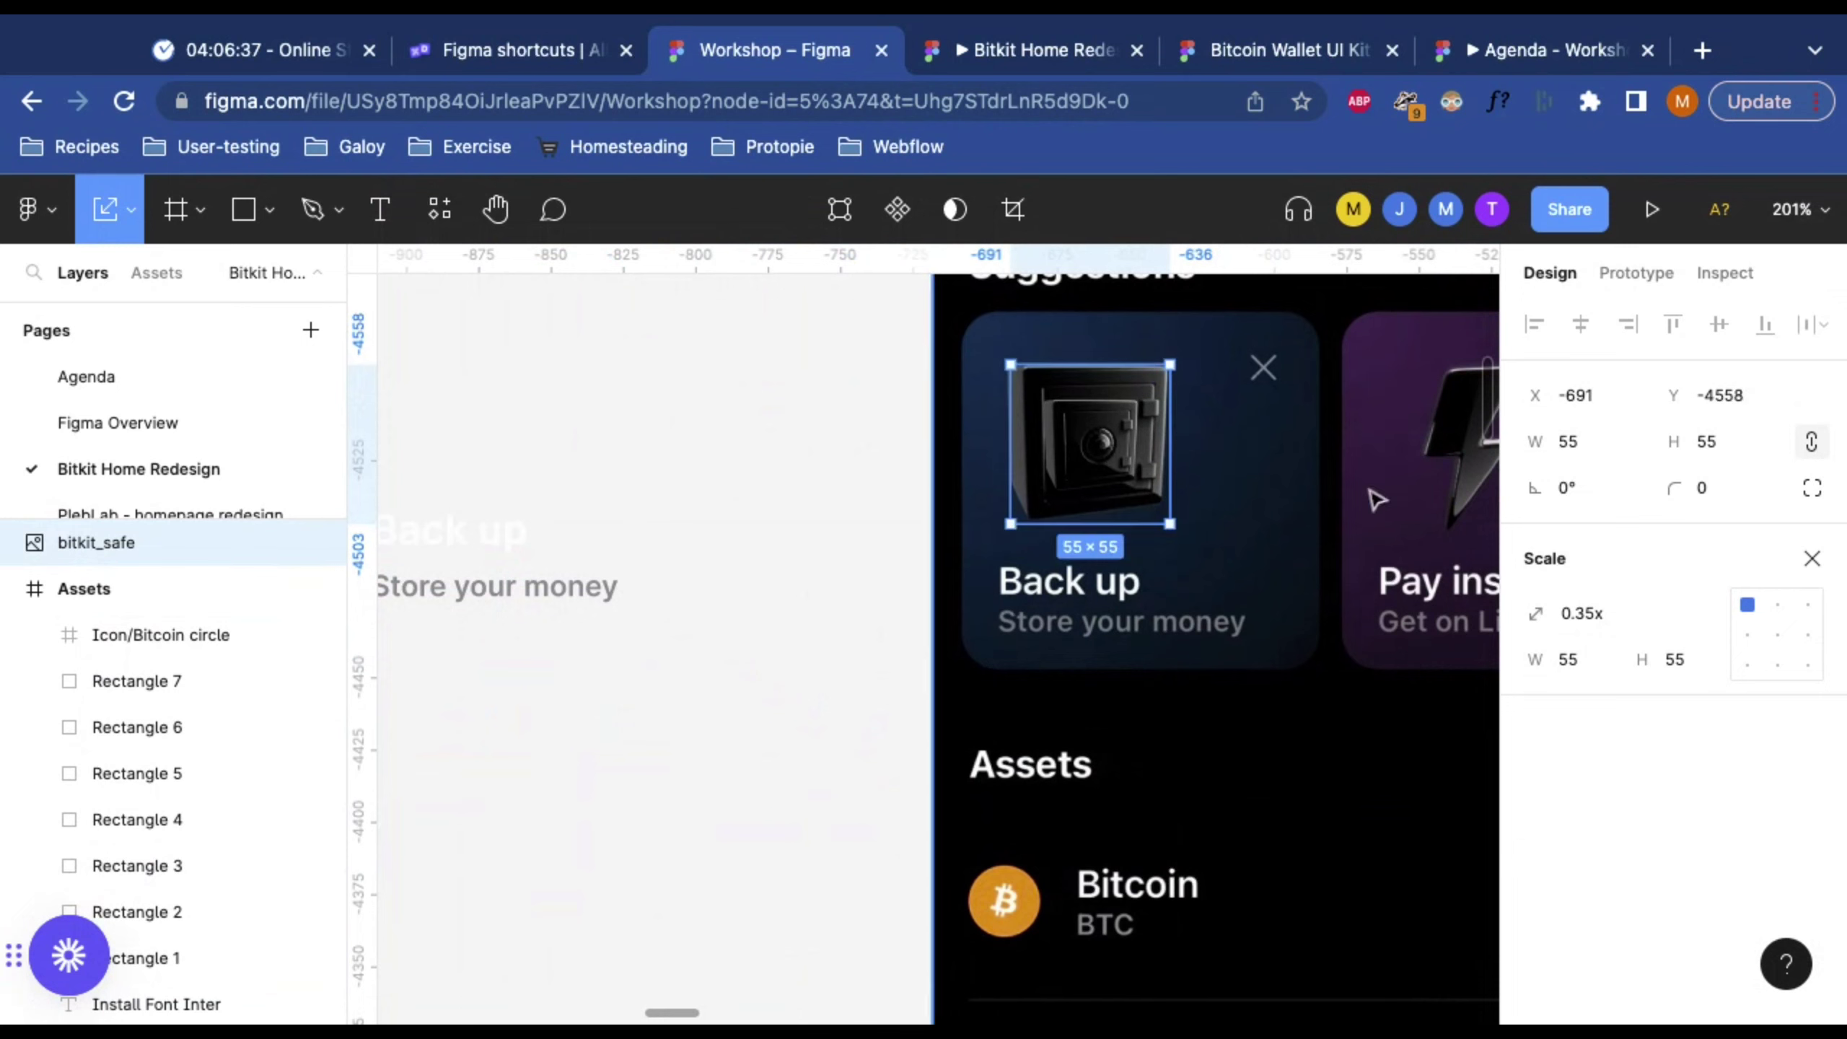
Step: Switch the safe image's fill mode to Crop
{"action": "left_click", "coordinate": [1812, 558]}
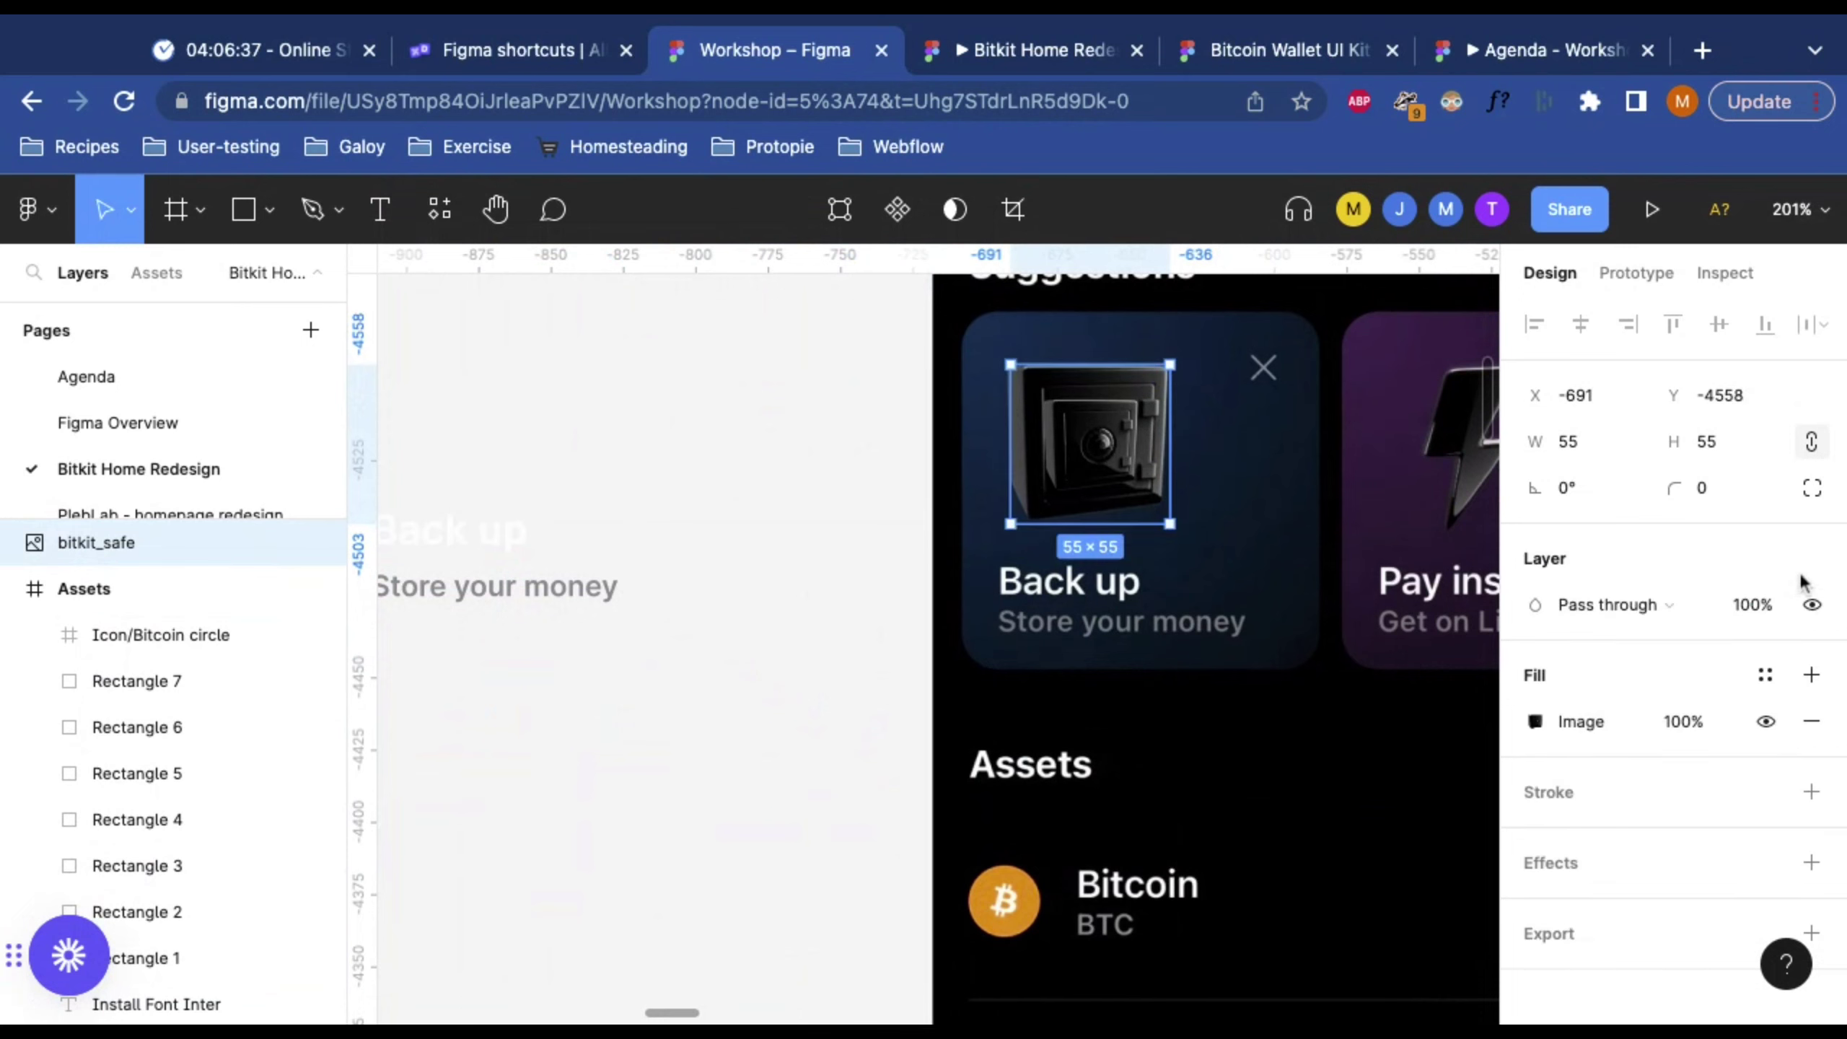
{"action": "left_click", "coordinate": [1535, 721]}
{"action": "scroll", "coordinate": [1075, 566], "scroll_direction": "right", "scroll_amount": 5}
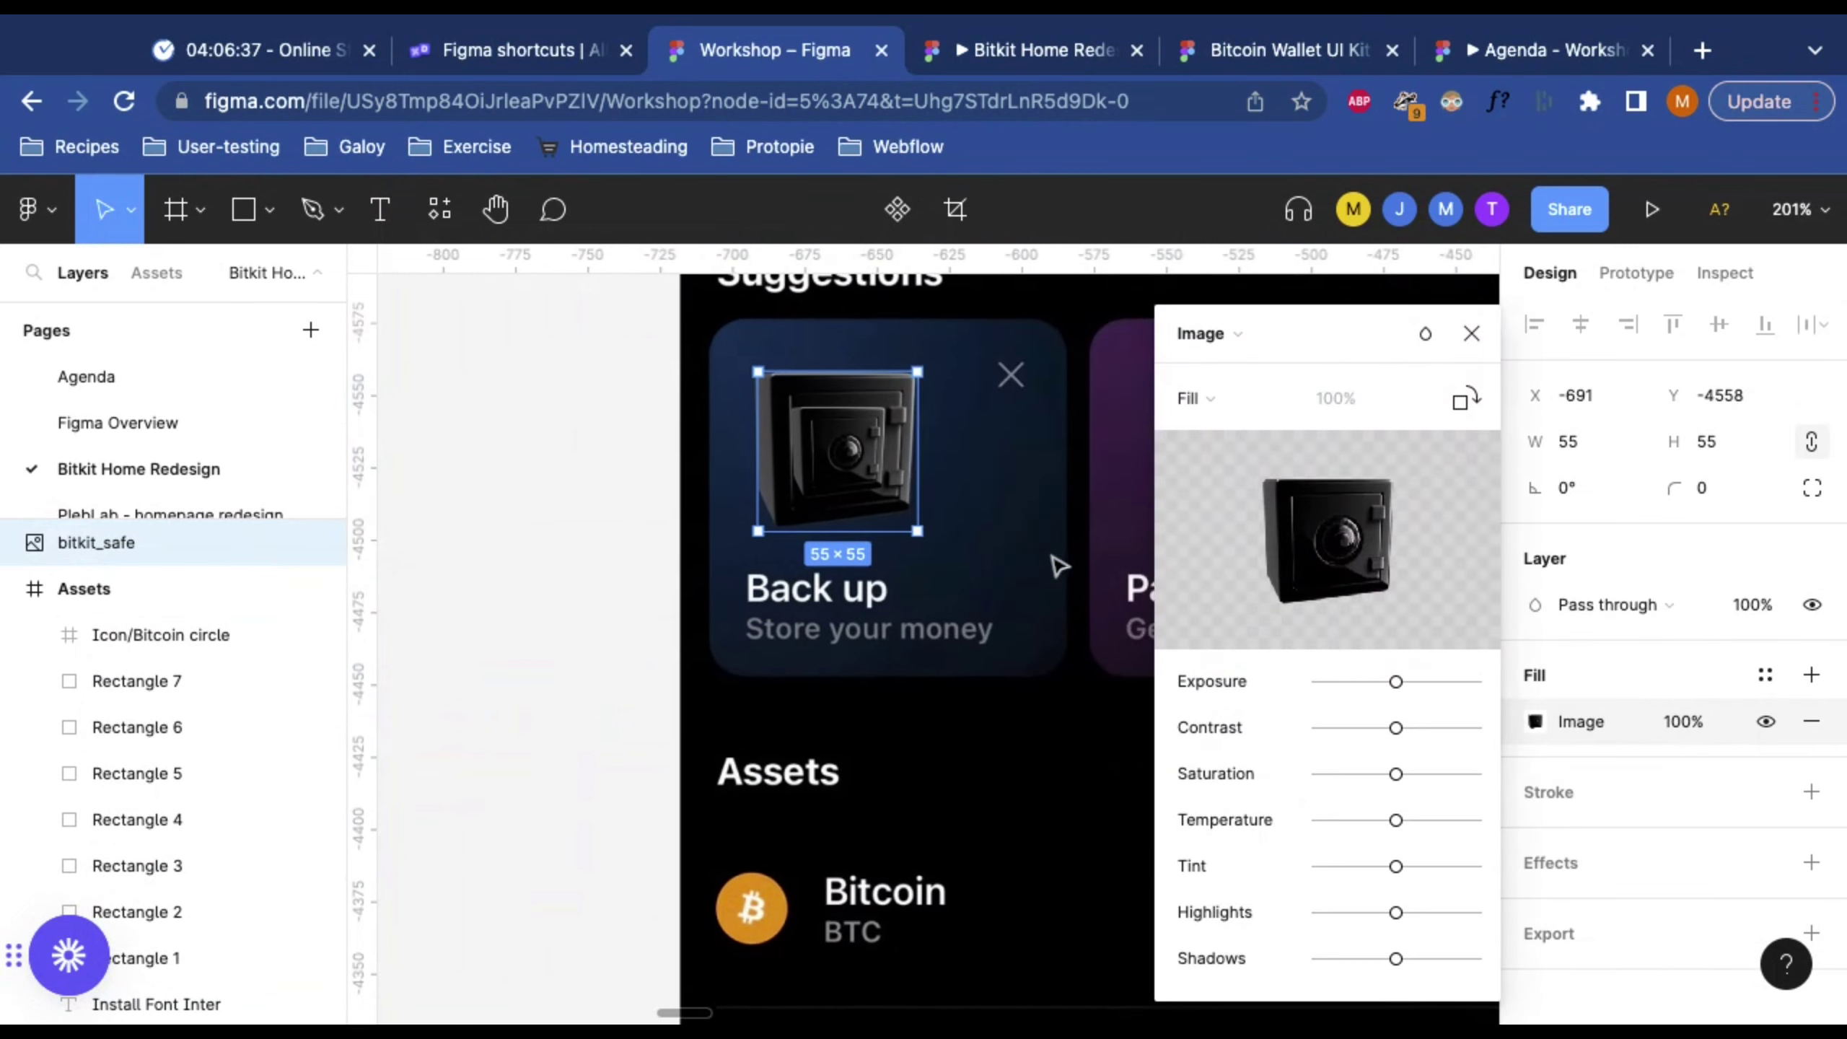
{"action": "left_click", "coordinate": [1229, 399]}
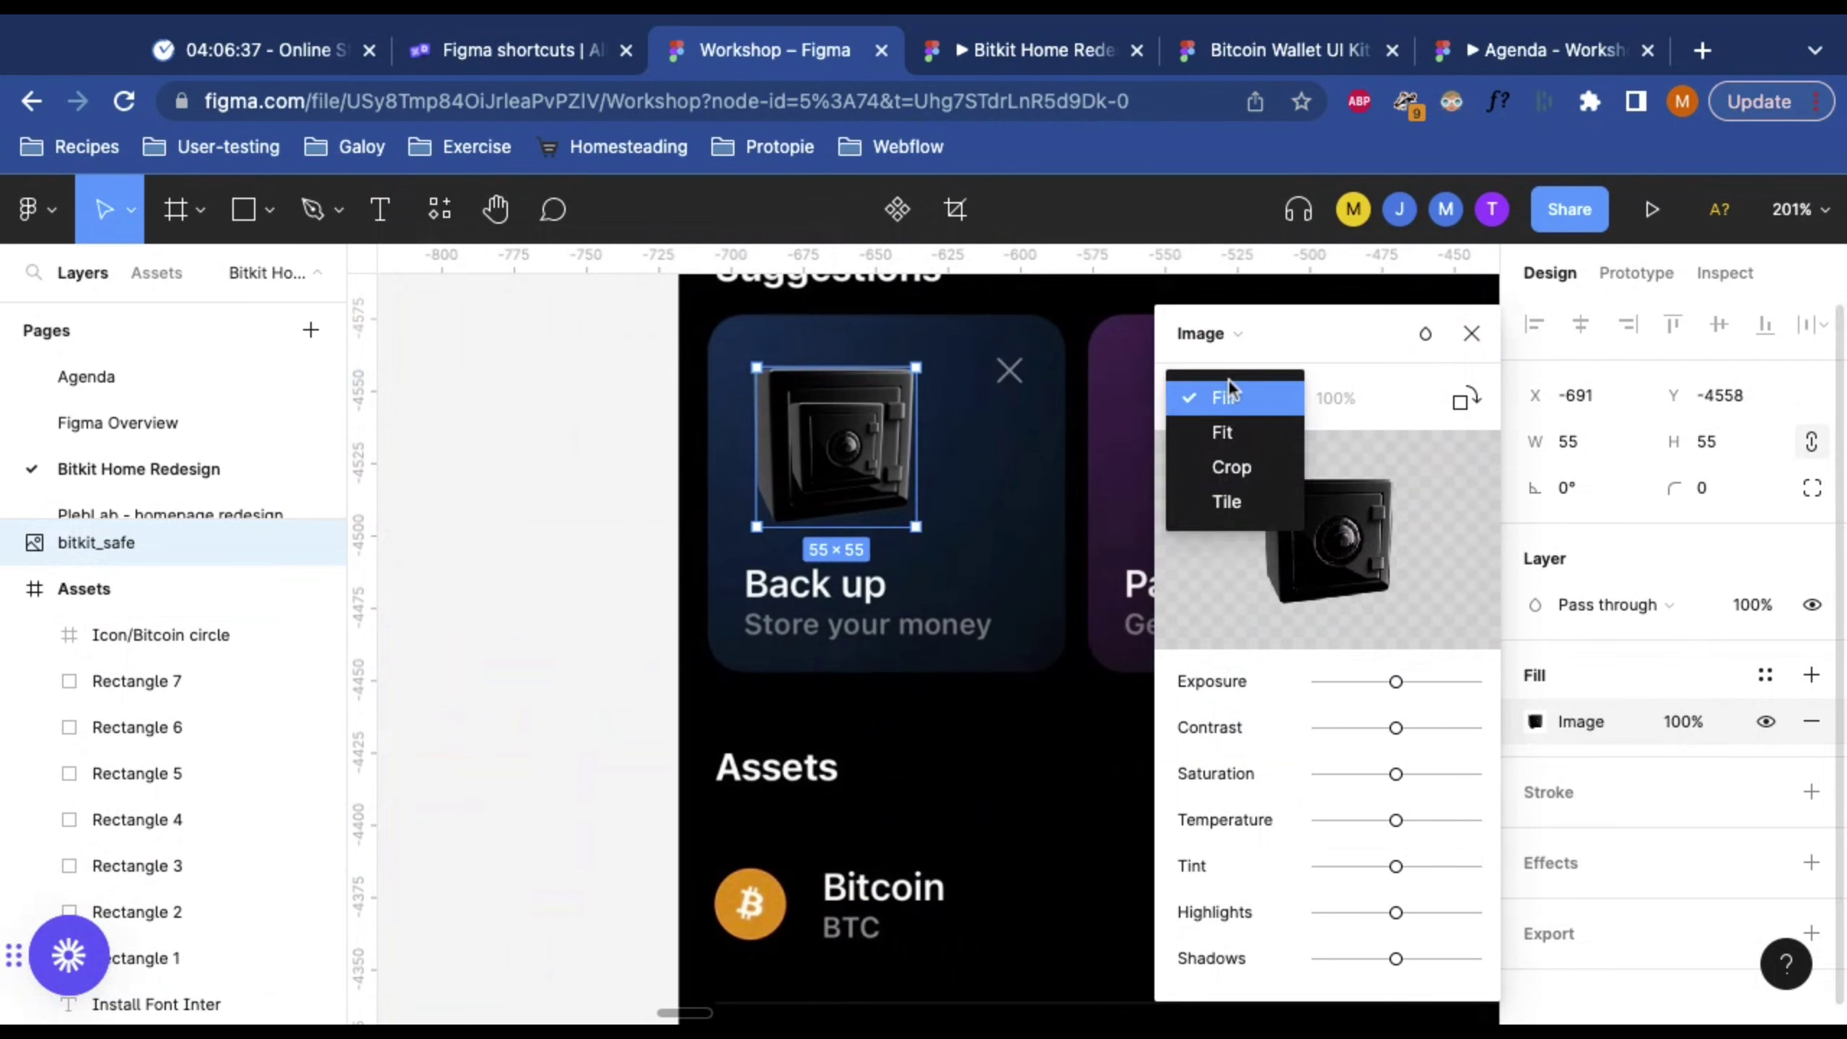
{"action": "left_click", "coordinate": [1263, 468]}
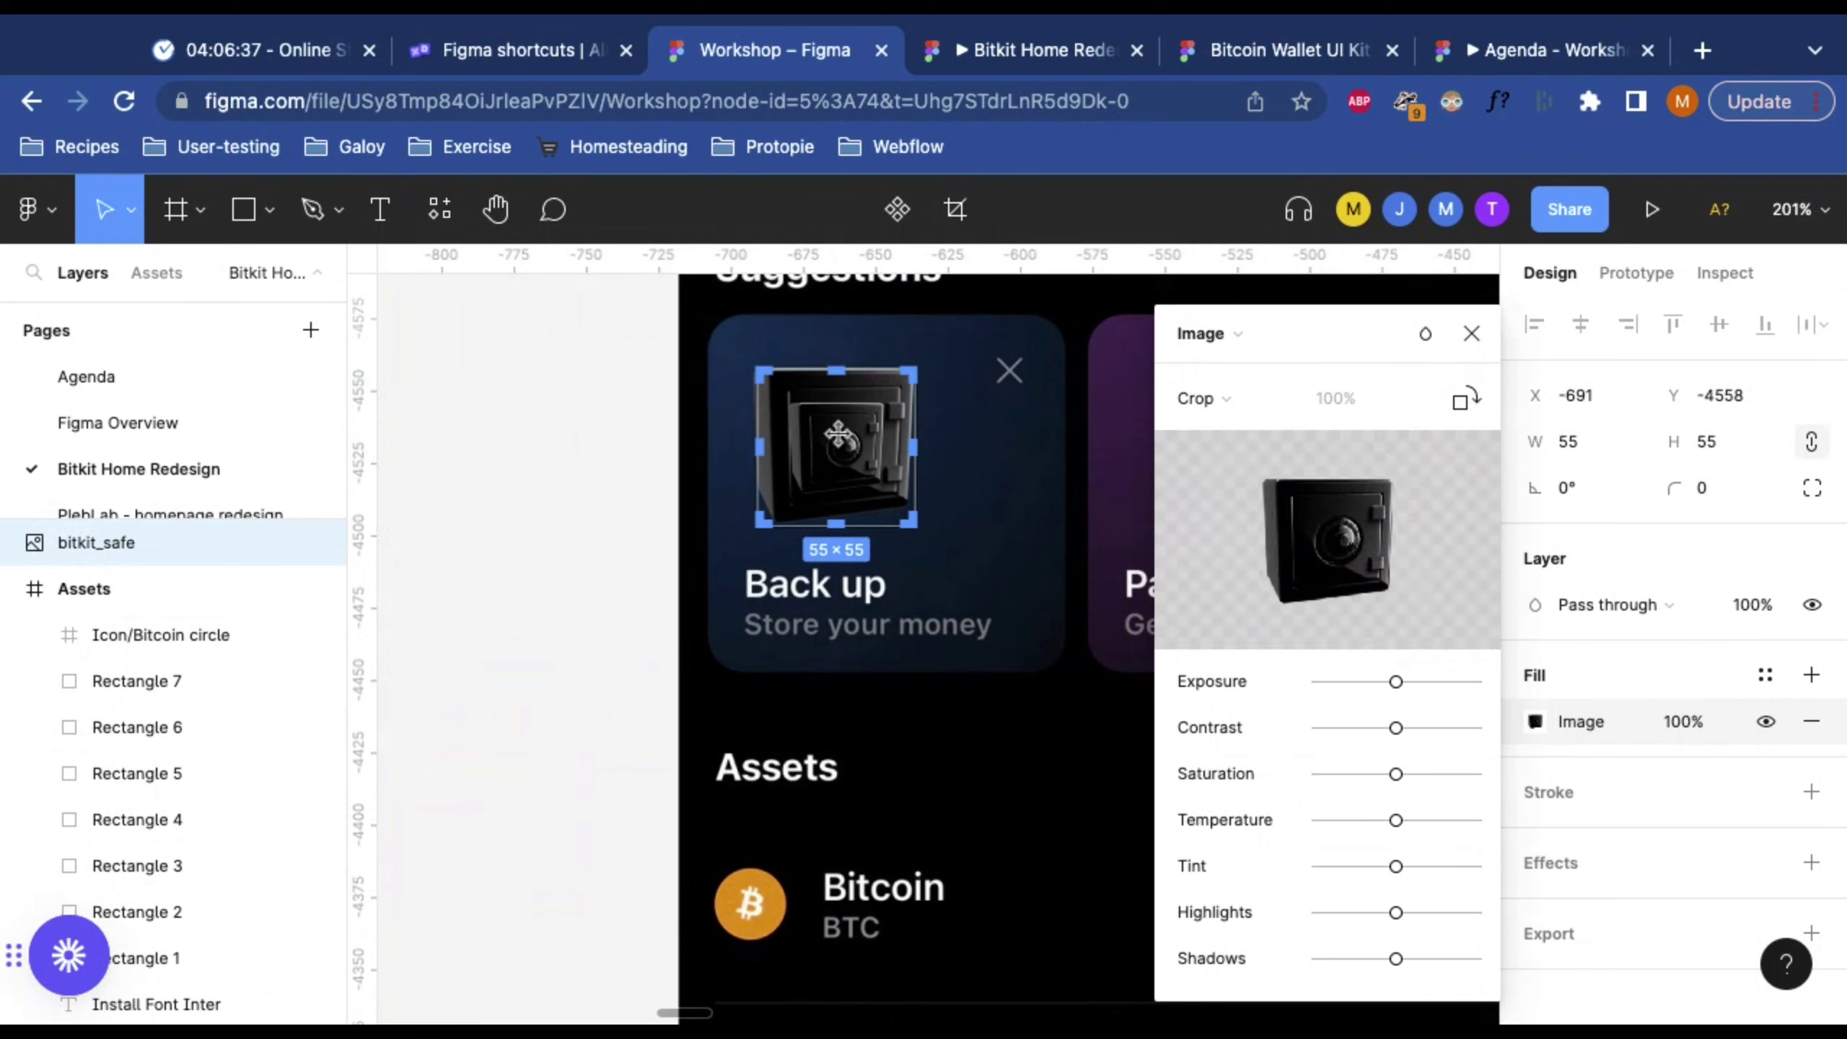
Step: Enlarge and reposition the safe picture within its crop frame, keeping Crop mode
{"action": "left_click_drag", "start_coordinate": [855, 482], "coordinate": [842, 448]}
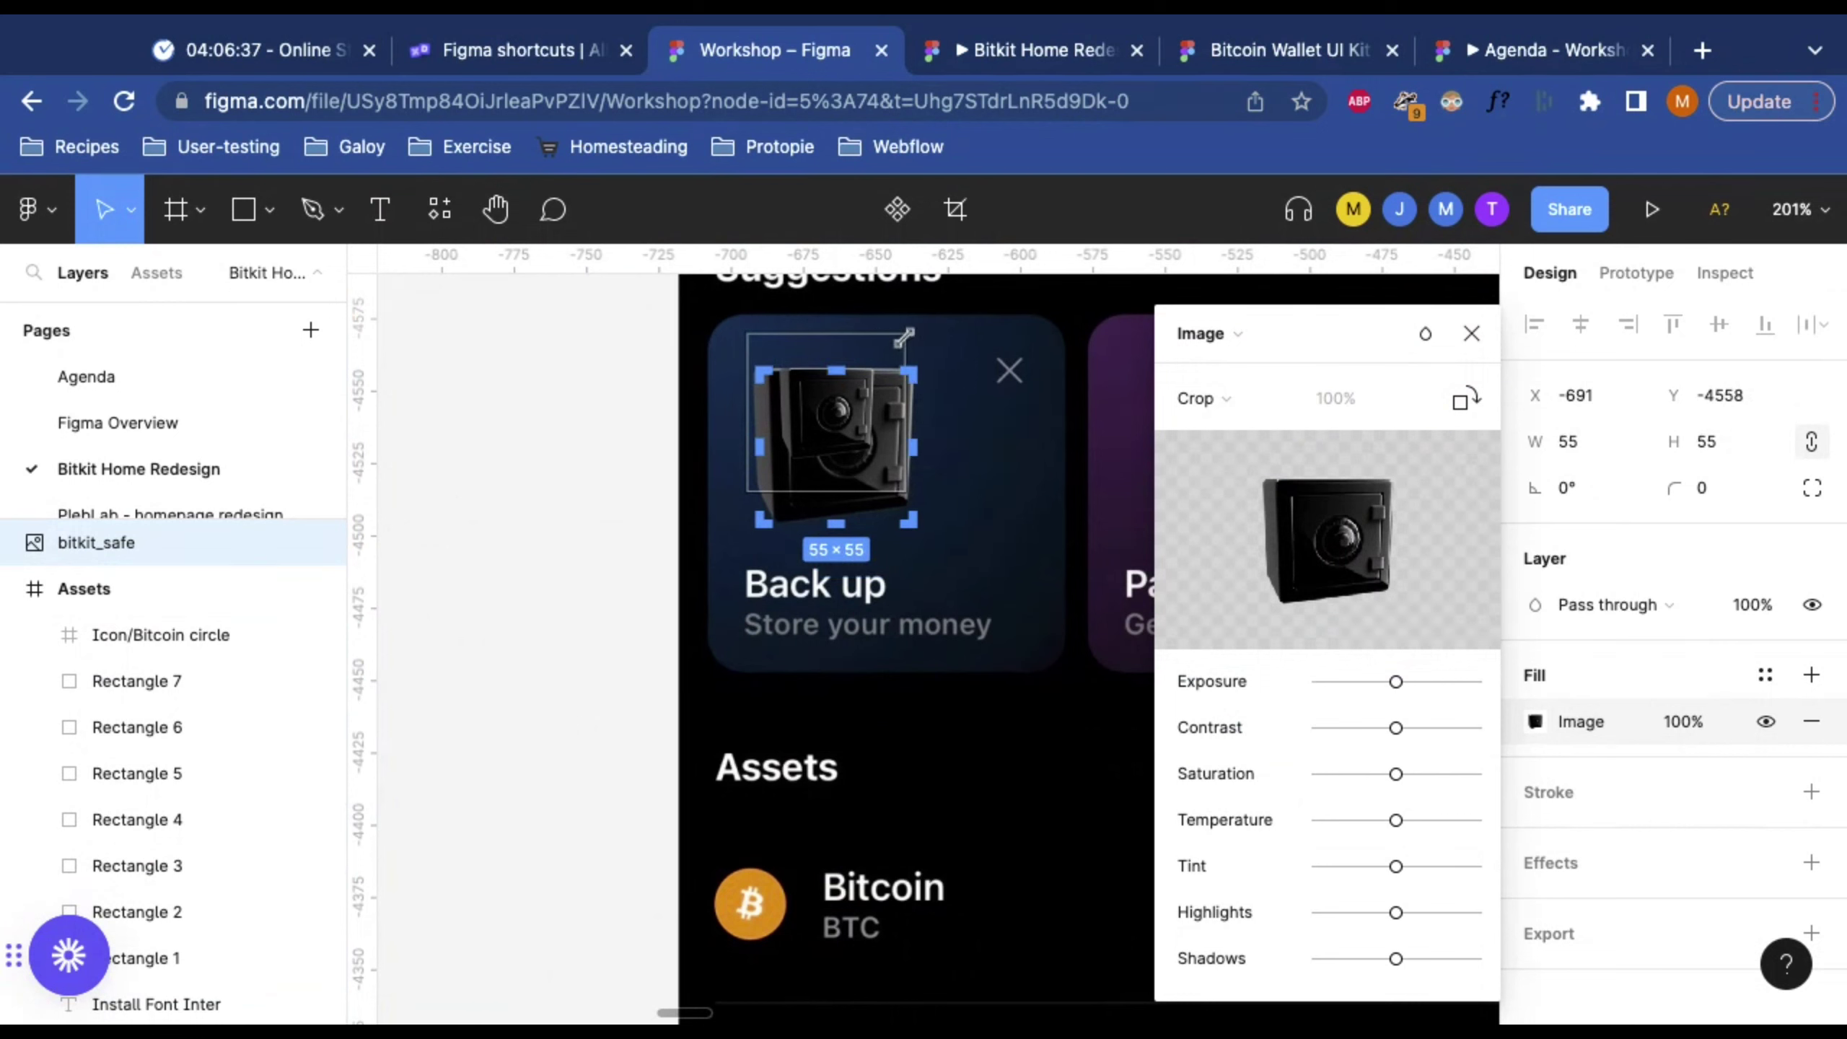
{"action": "left_click_drag", "start_coordinate": [903, 337], "coordinate": [953, 285]}
{"action": "left_click_drag", "start_coordinate": [836, 392], "coordinate": [857, 401]}
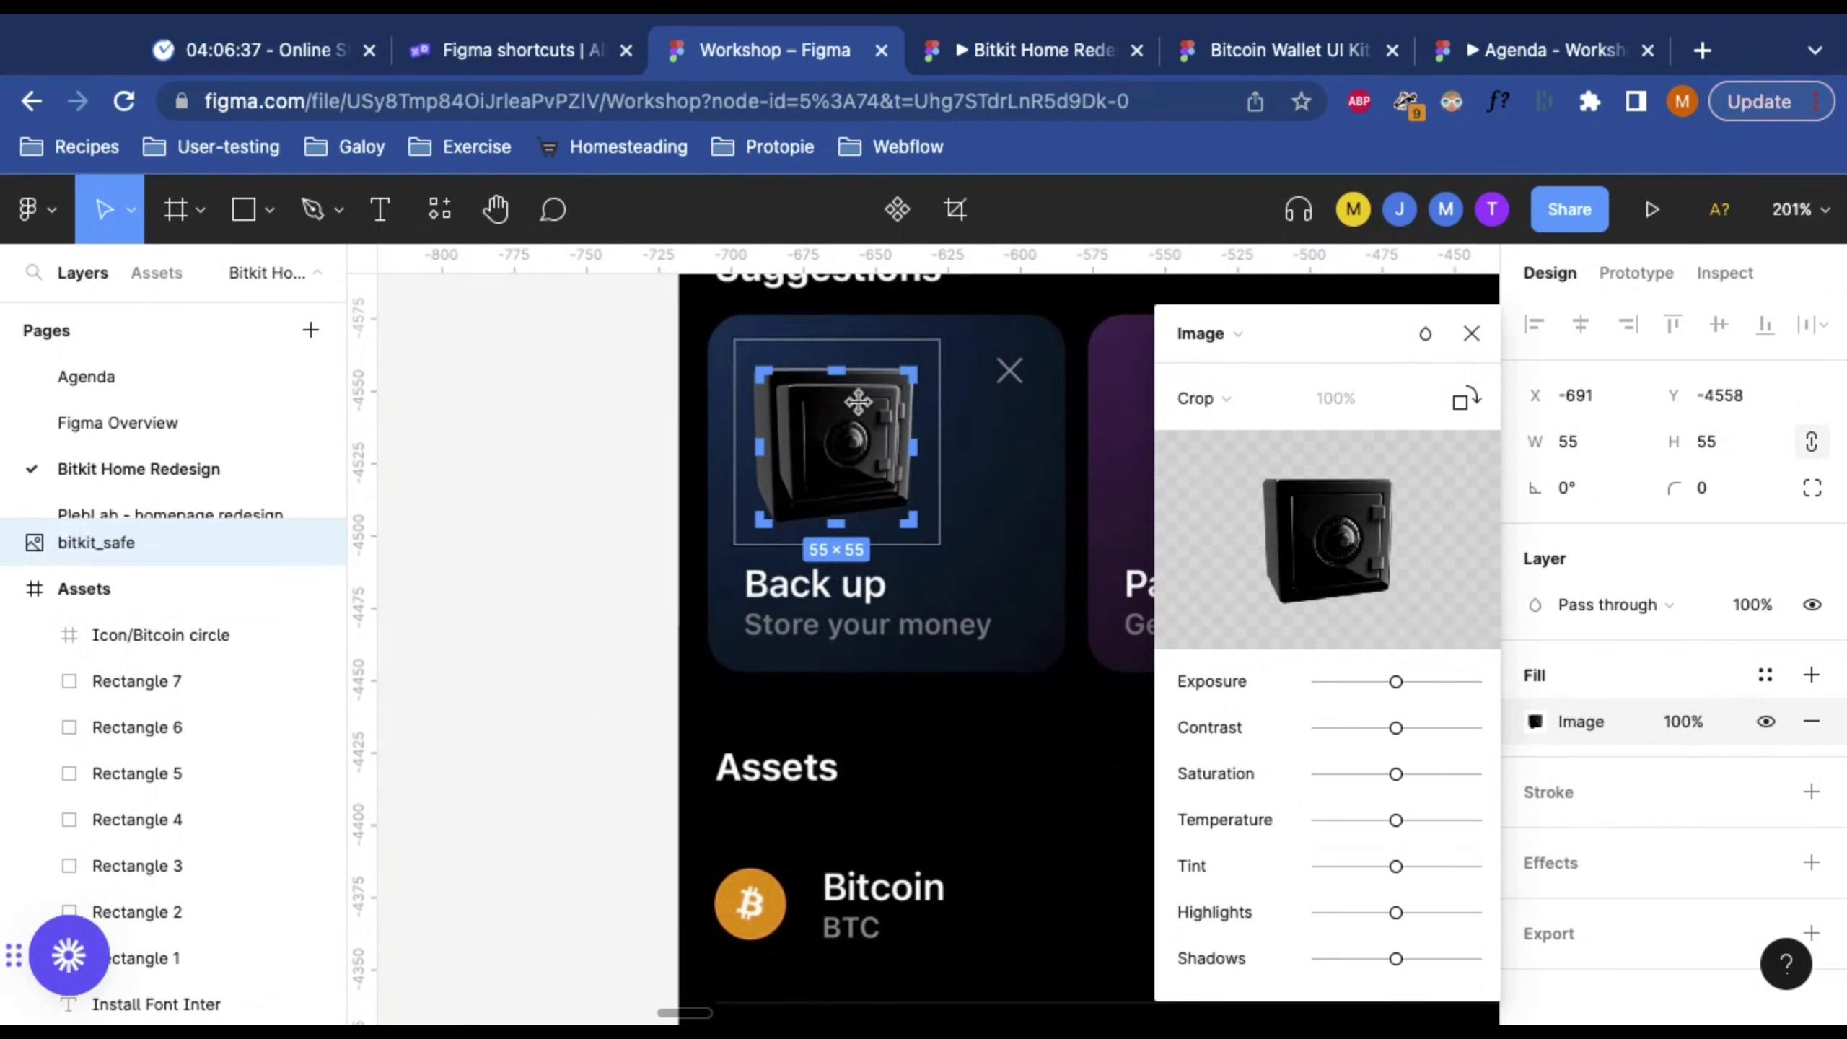
{"action": "left_click_drag", "start_coordinate": [940, 356], "coordinate": [941, 349]}
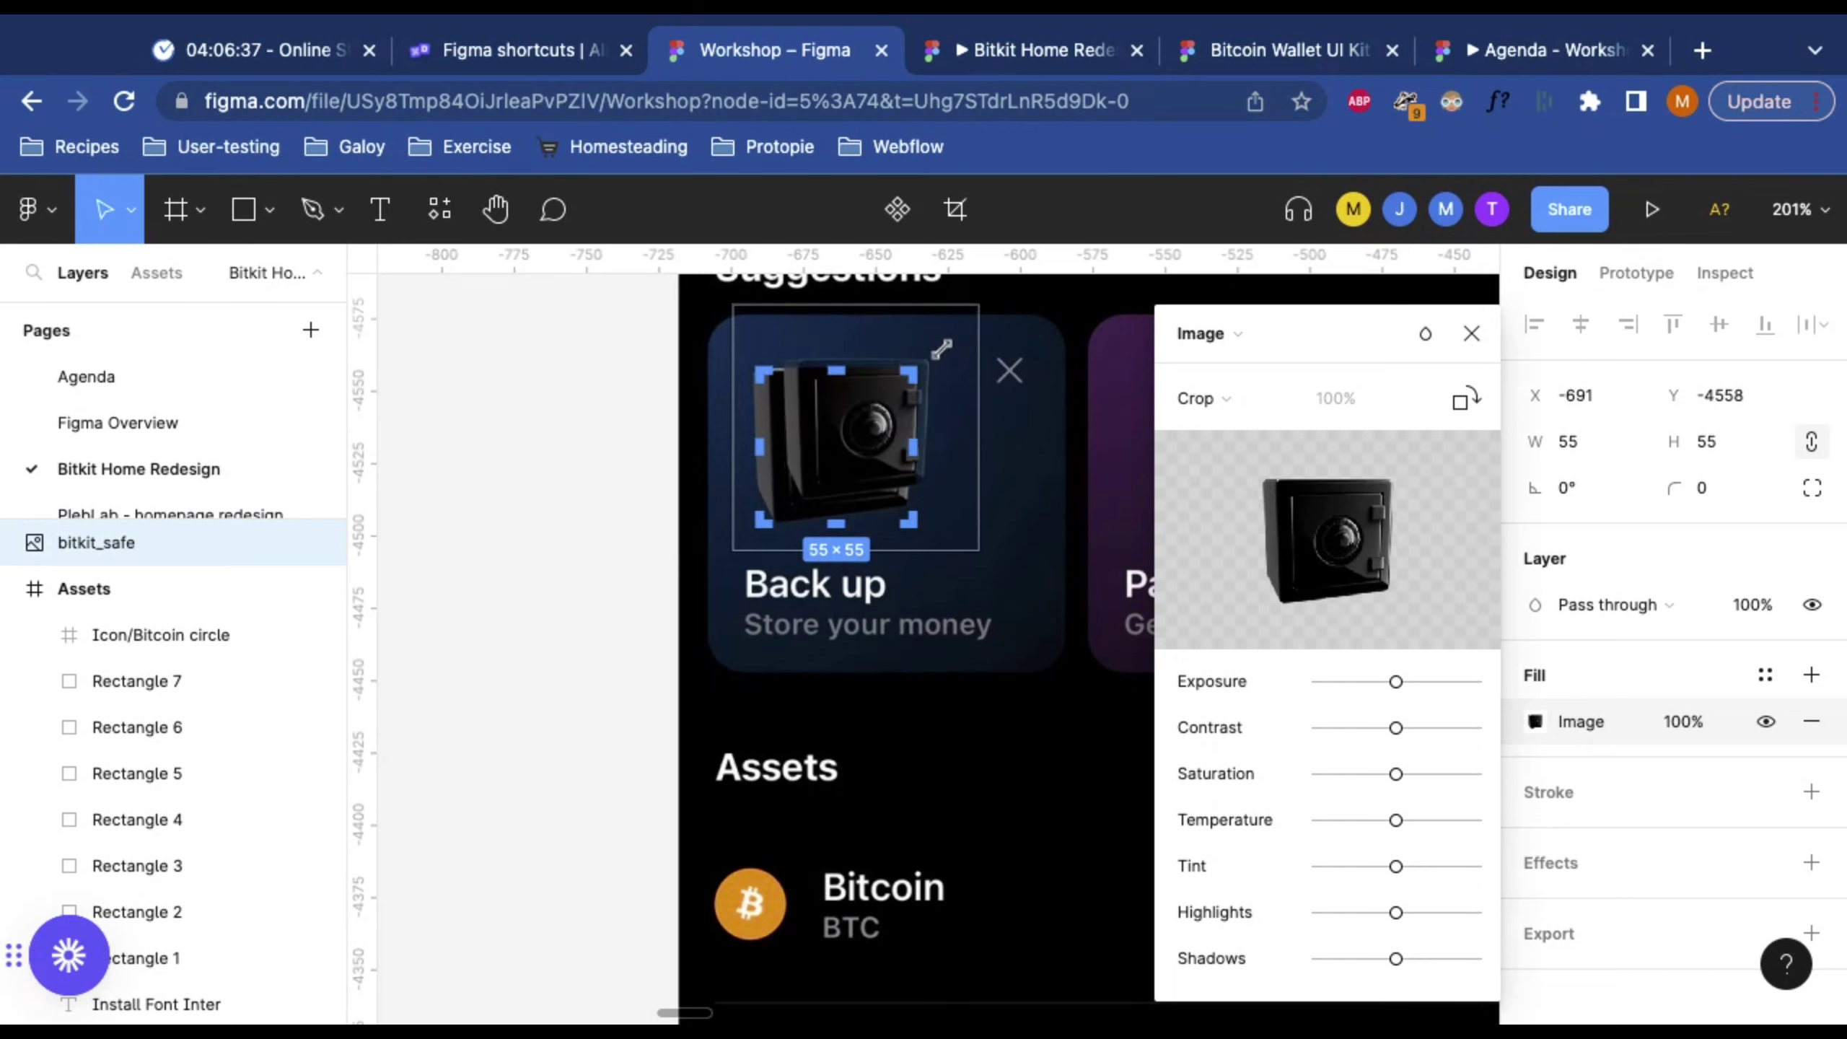
{"action": "left_click_drag", "start_coordinate": [876, 408], "coordinate": [840, 420]}
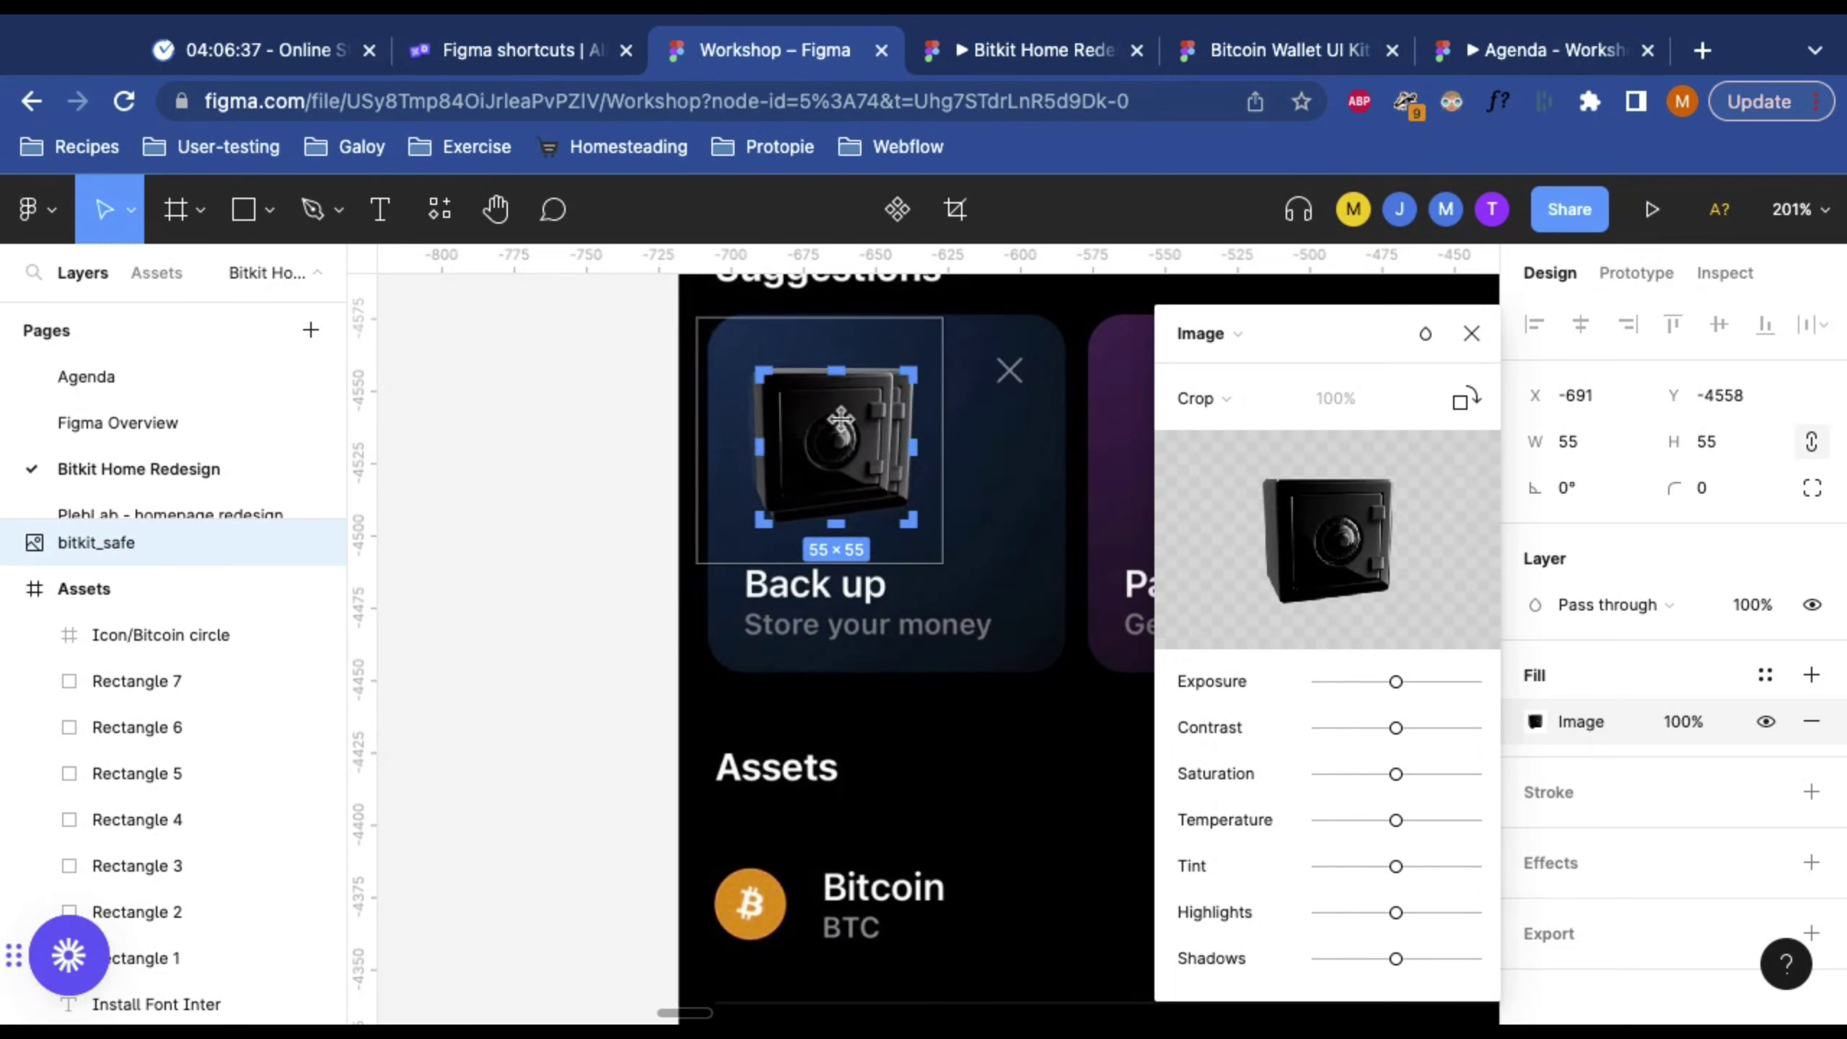
{"action": "left_click_drag", "start_coordinate": [938, 569], "coordinate": [941, 570]}
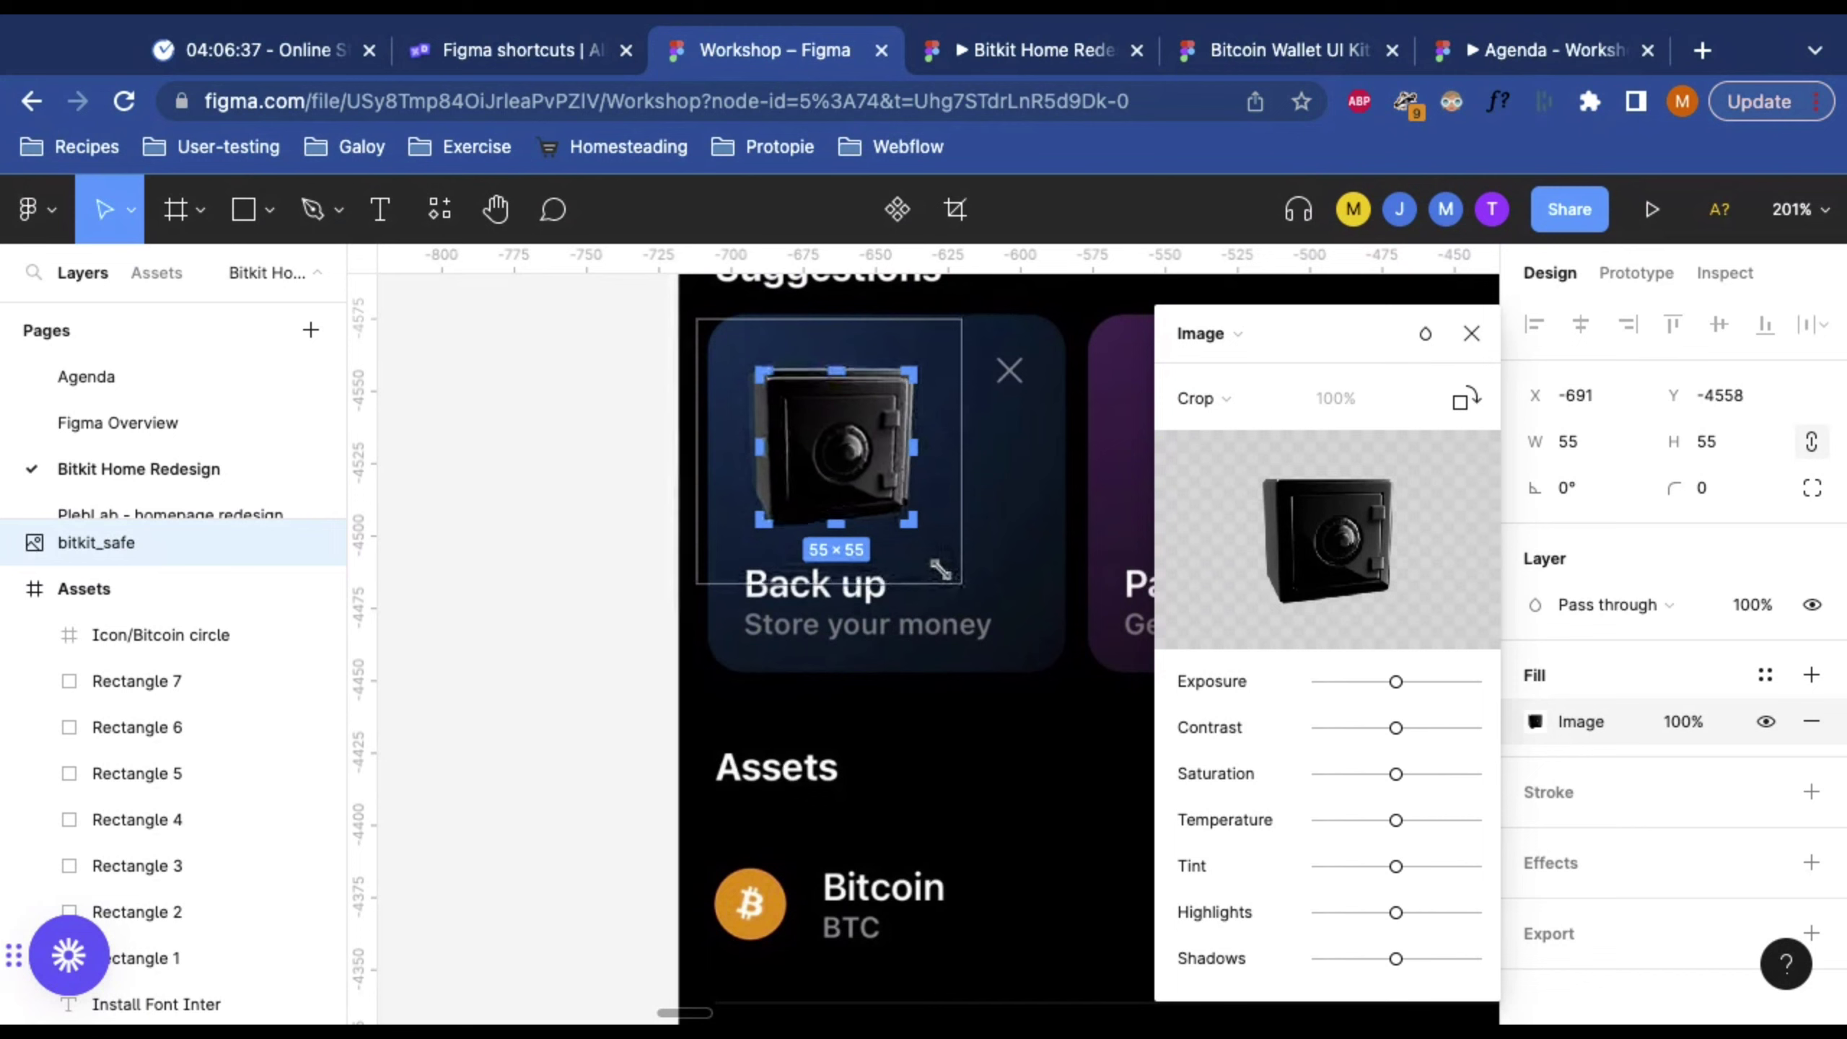
{"action": "left_click_drag", "start_coordinate": [965, 321], "coordinate": [974, 315]}
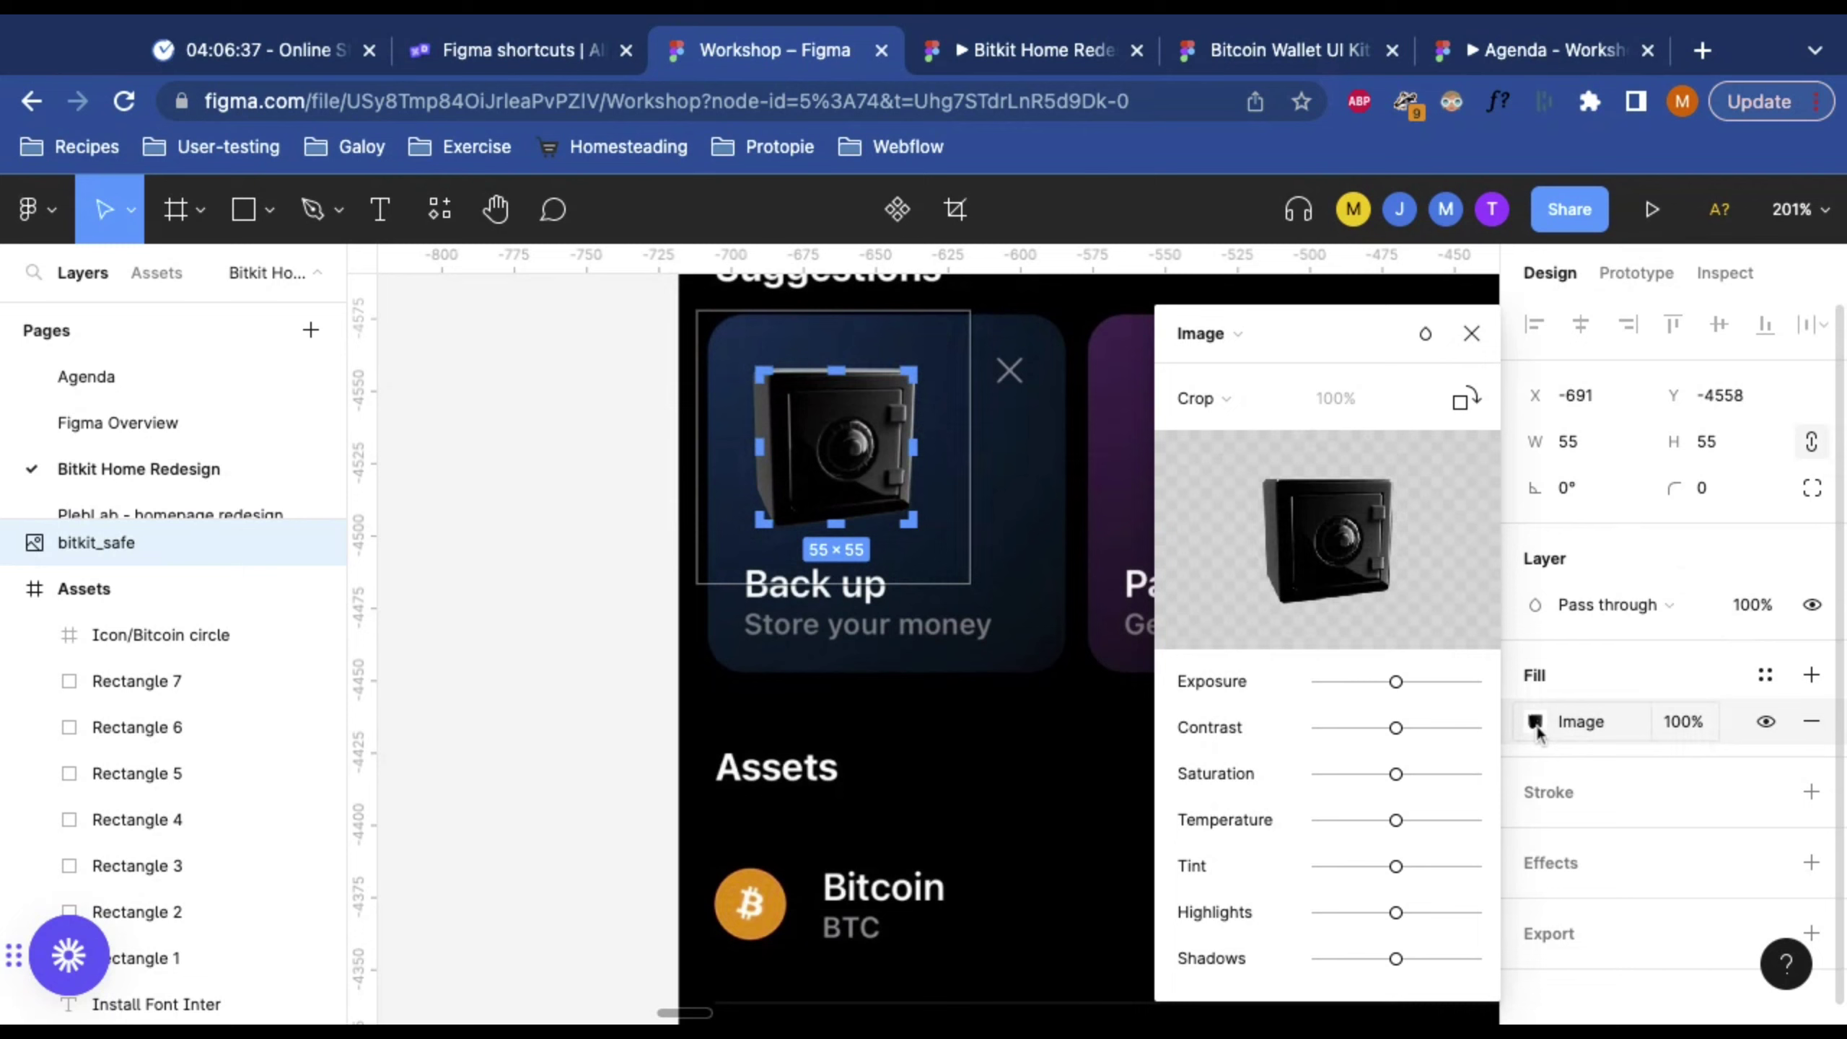
{"action": "left_click", "coordinate": [1245, 403]}
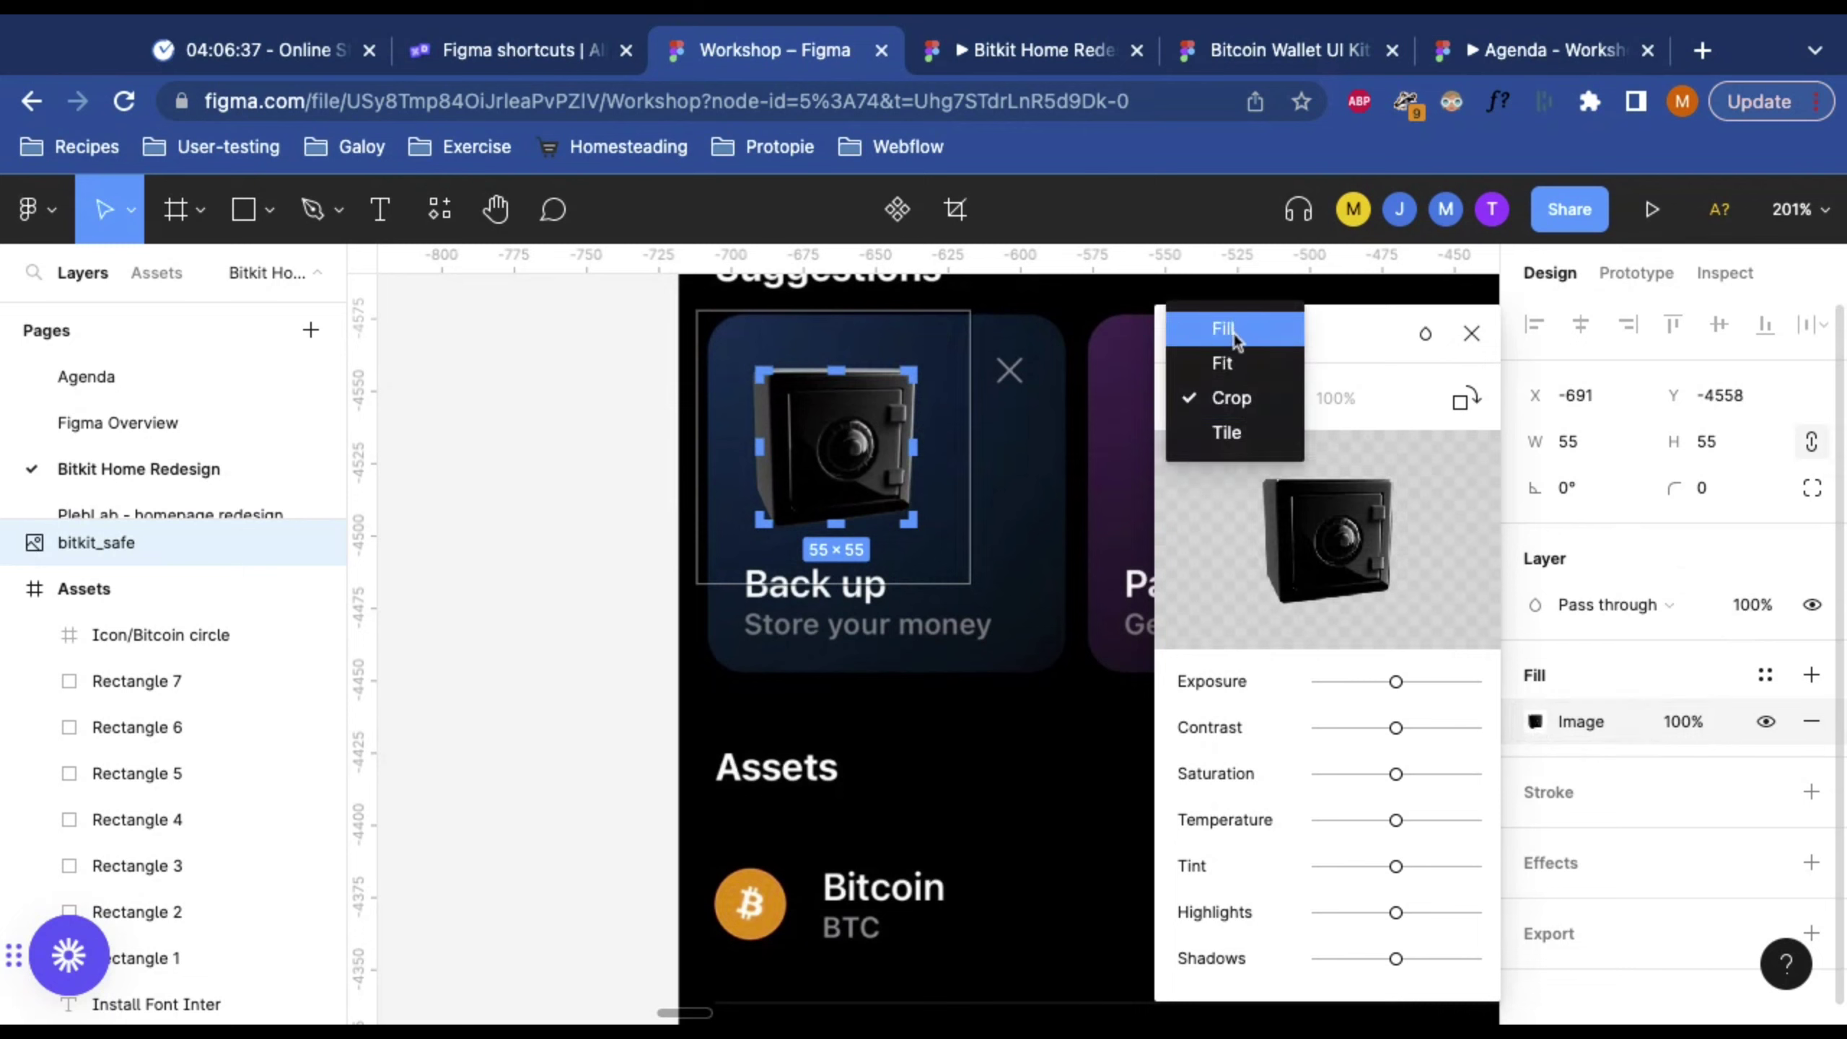
{"action": "left_click", "coordinate": [1246, 402]}
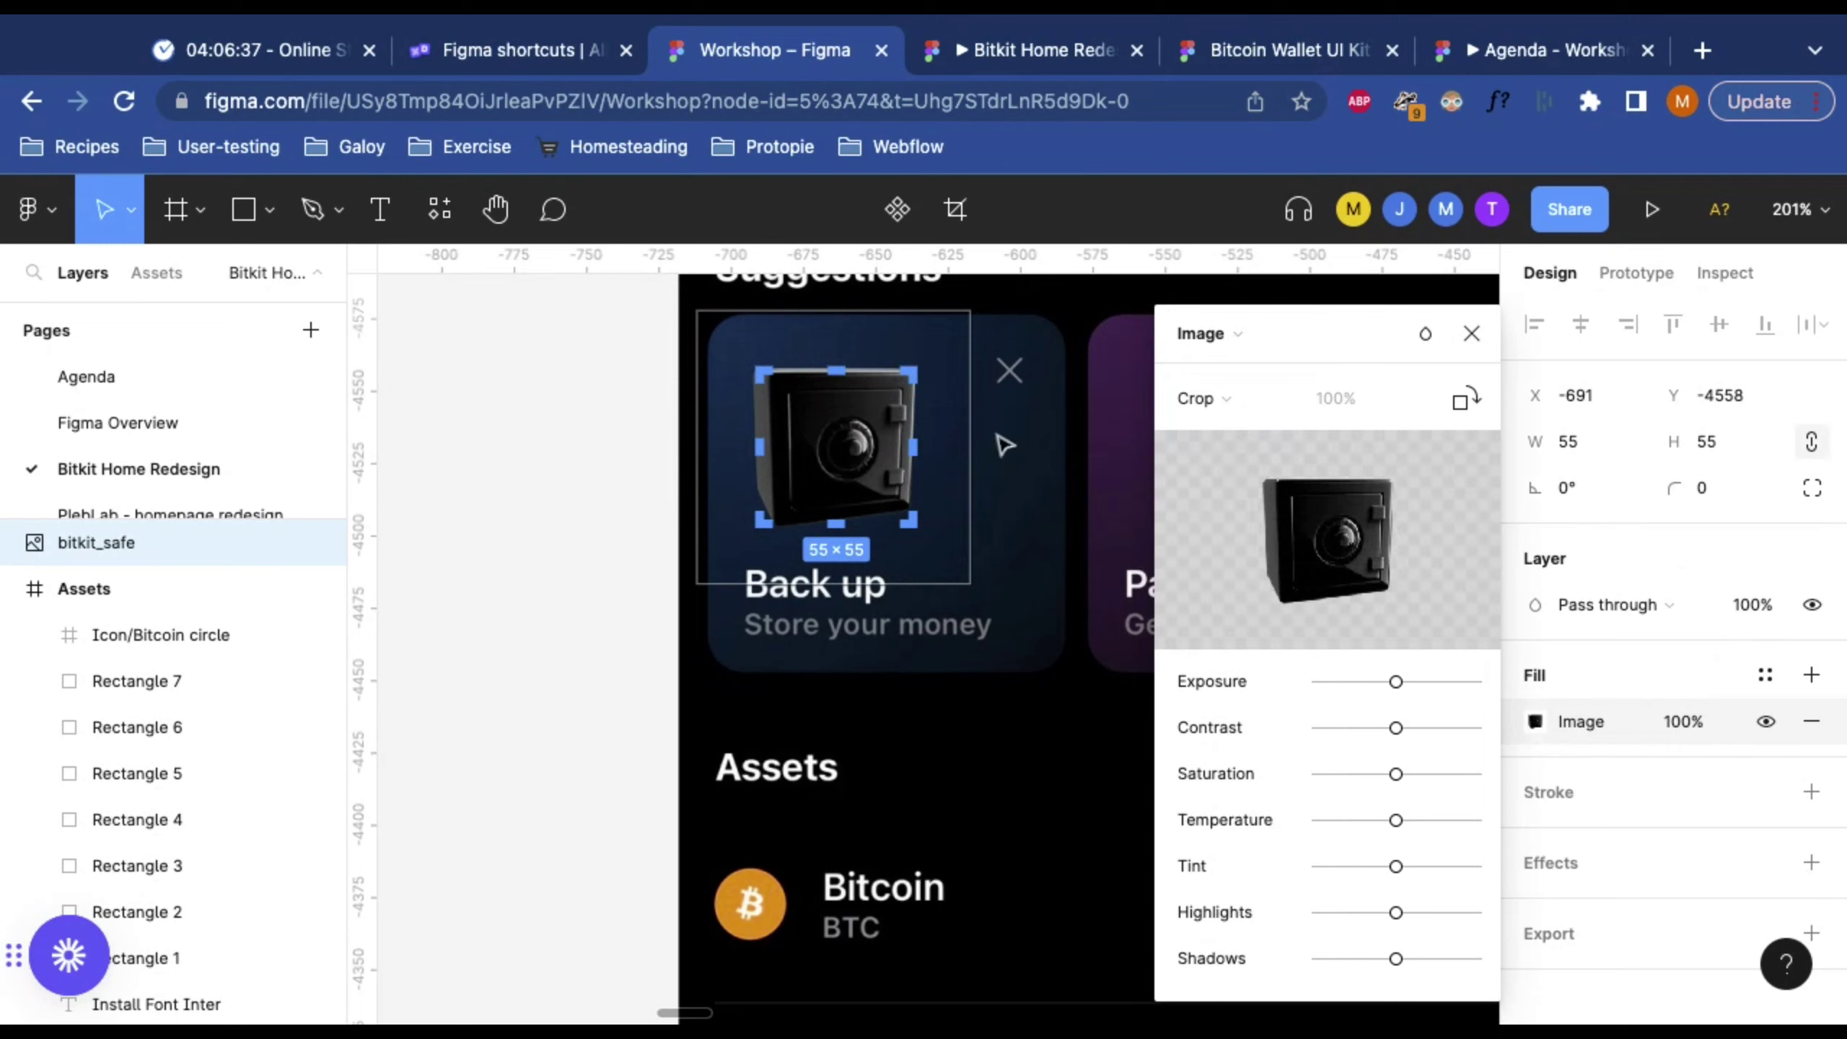
{"action": "key", "text": "Escape"}
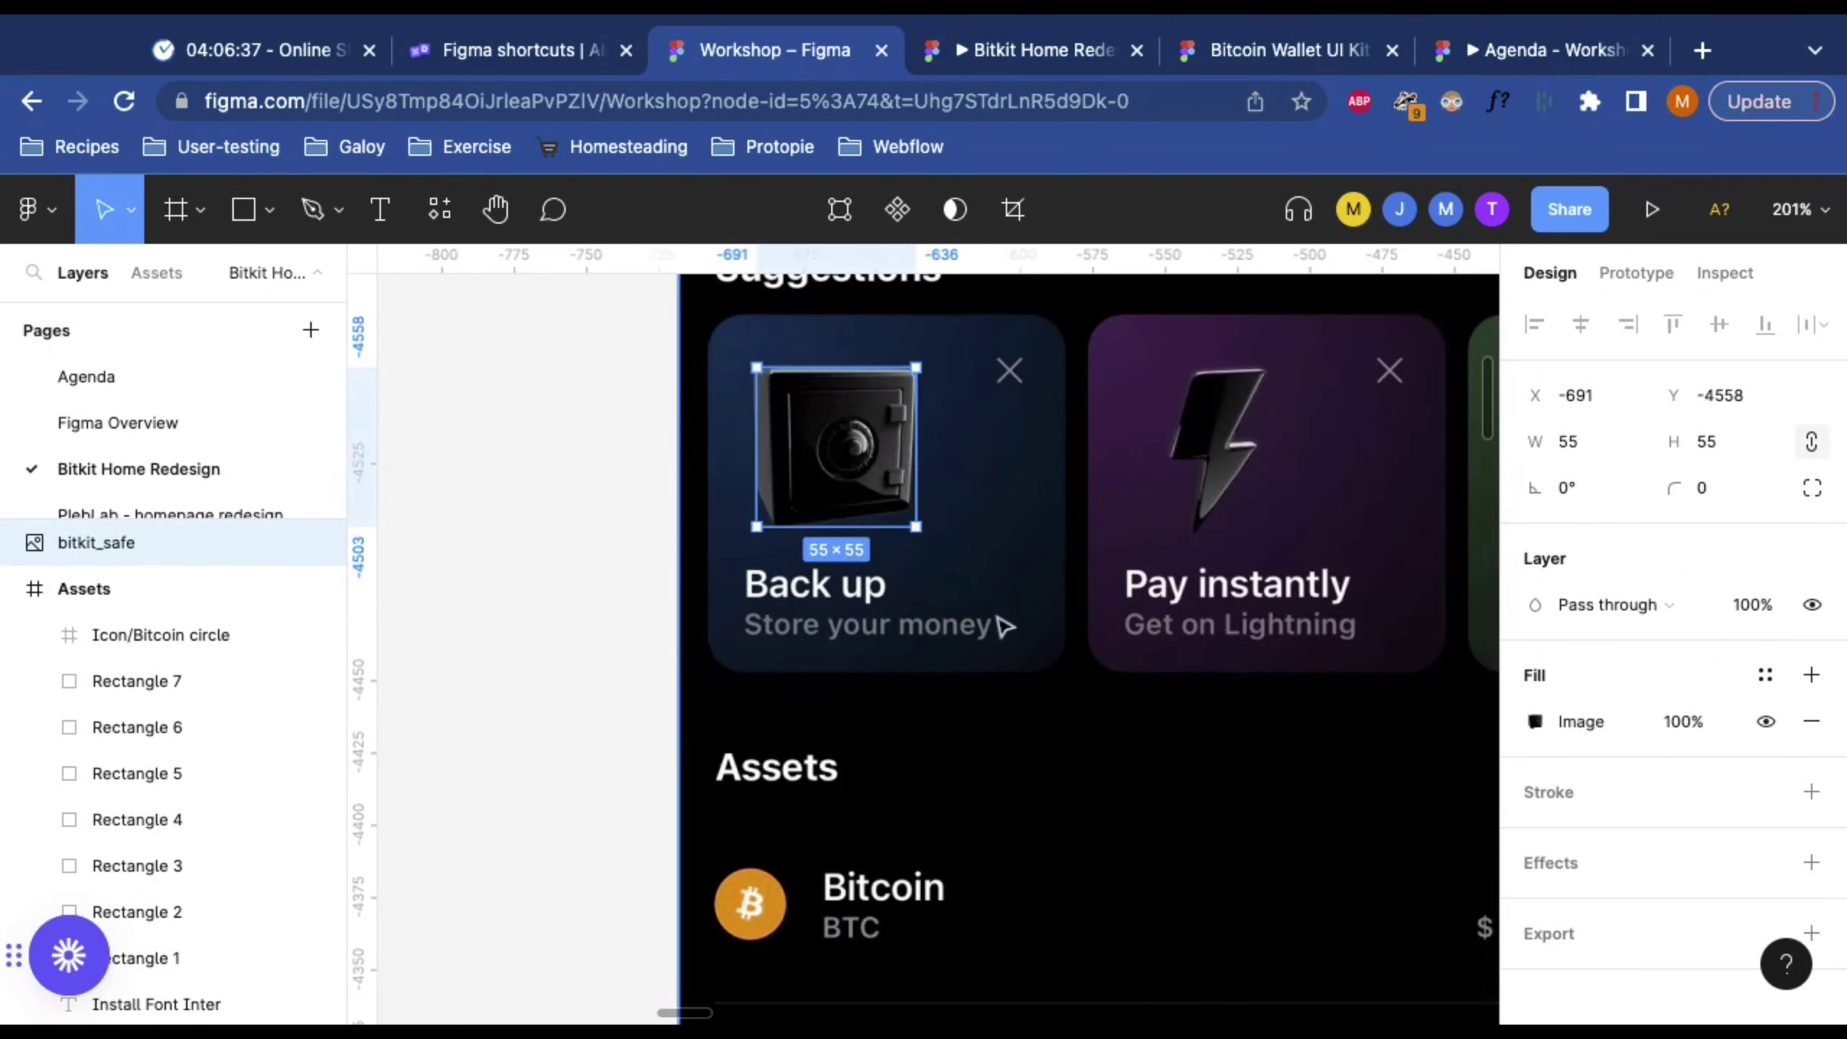
Step: Bring Frame 33 into view beside the phone and duplicate the safe image to its left
{"action": "left_click", "coordinate": [1044, 746]}
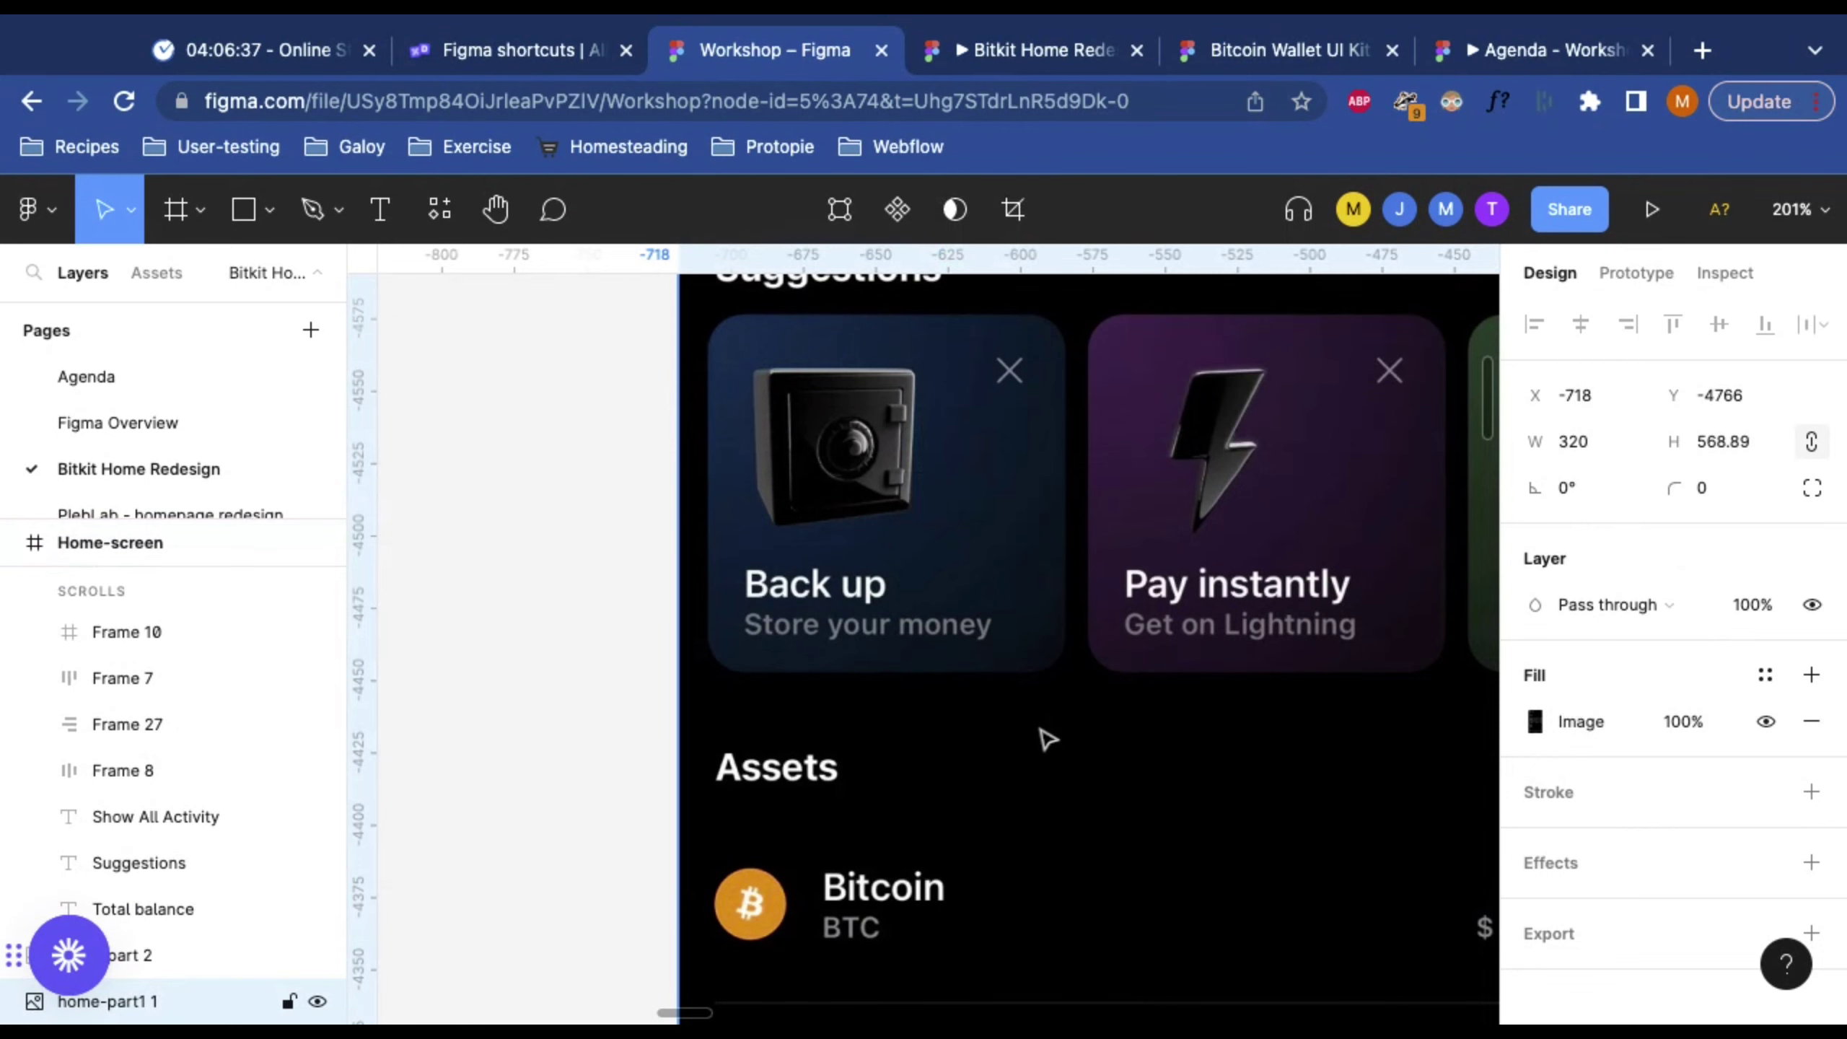
{"action": "key", "text": "shift+0"}
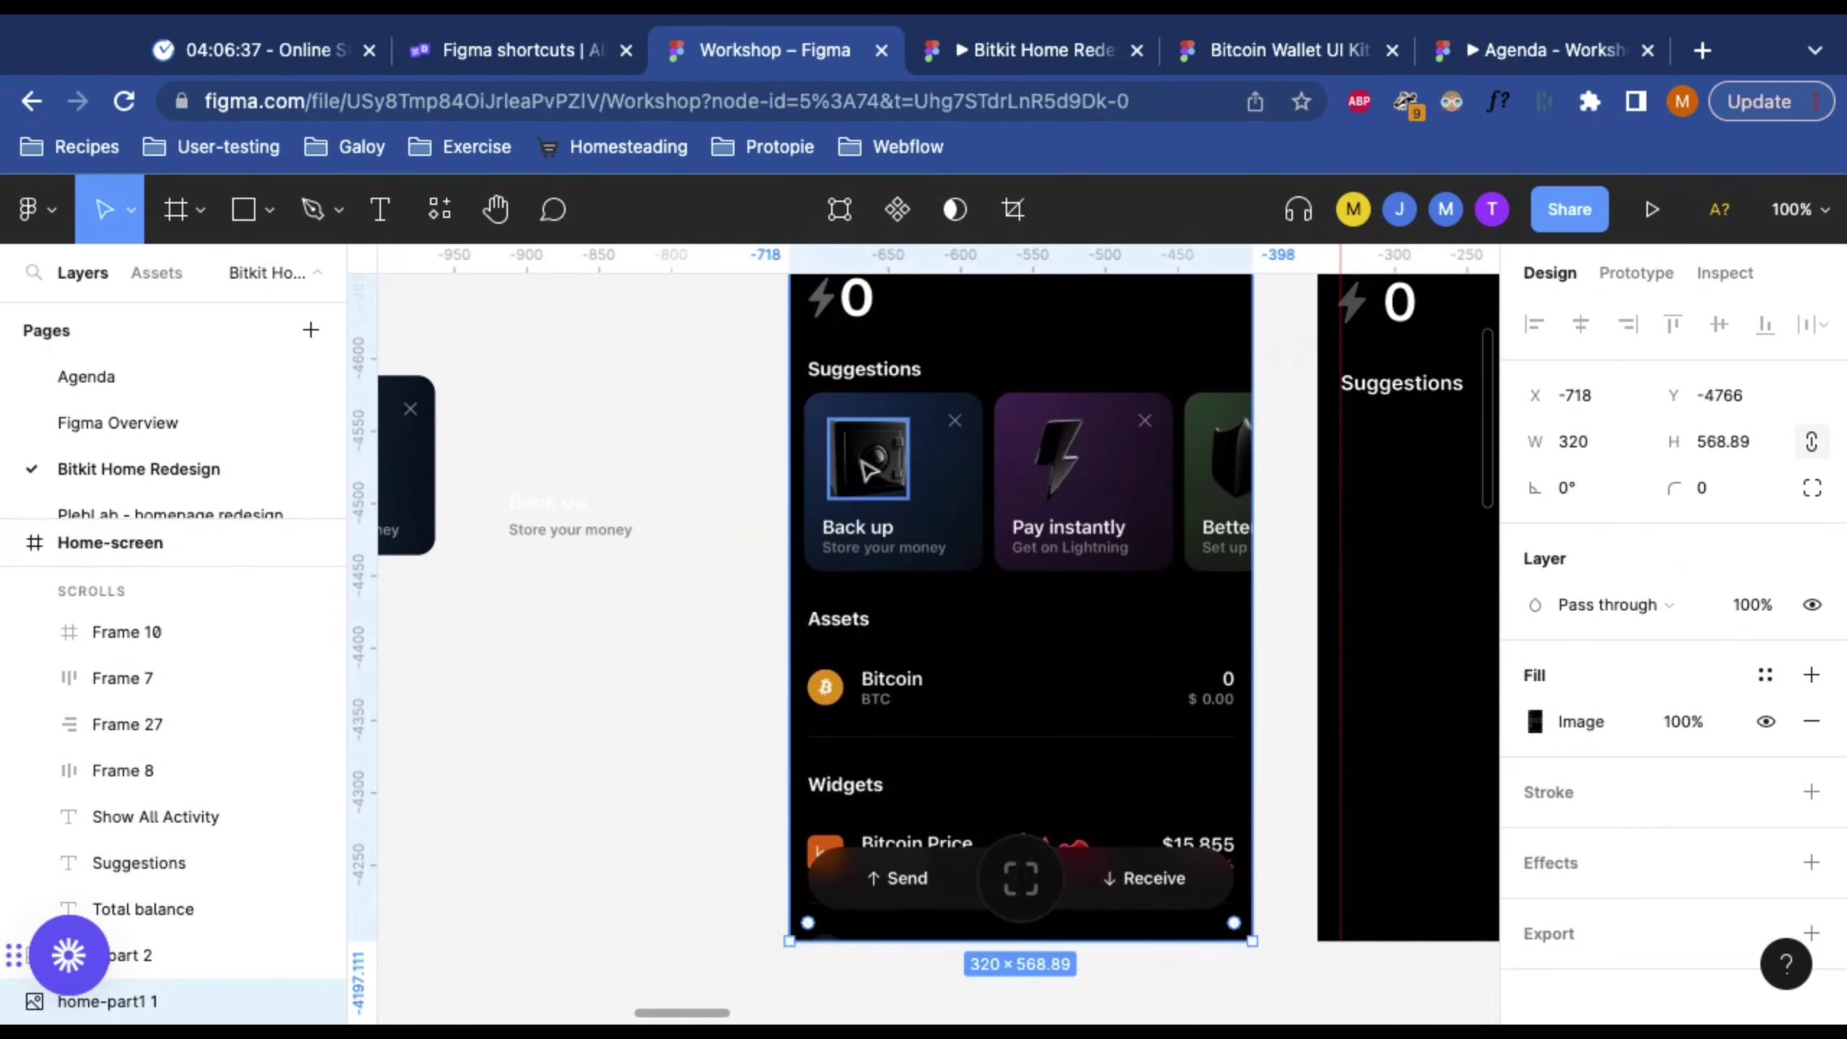
{"action": "left_click", "coordinate": [863, 459]}
{"action": "left_click_drag", "start_coordinate": [863, 459], "coordinate": [1119, 449]}
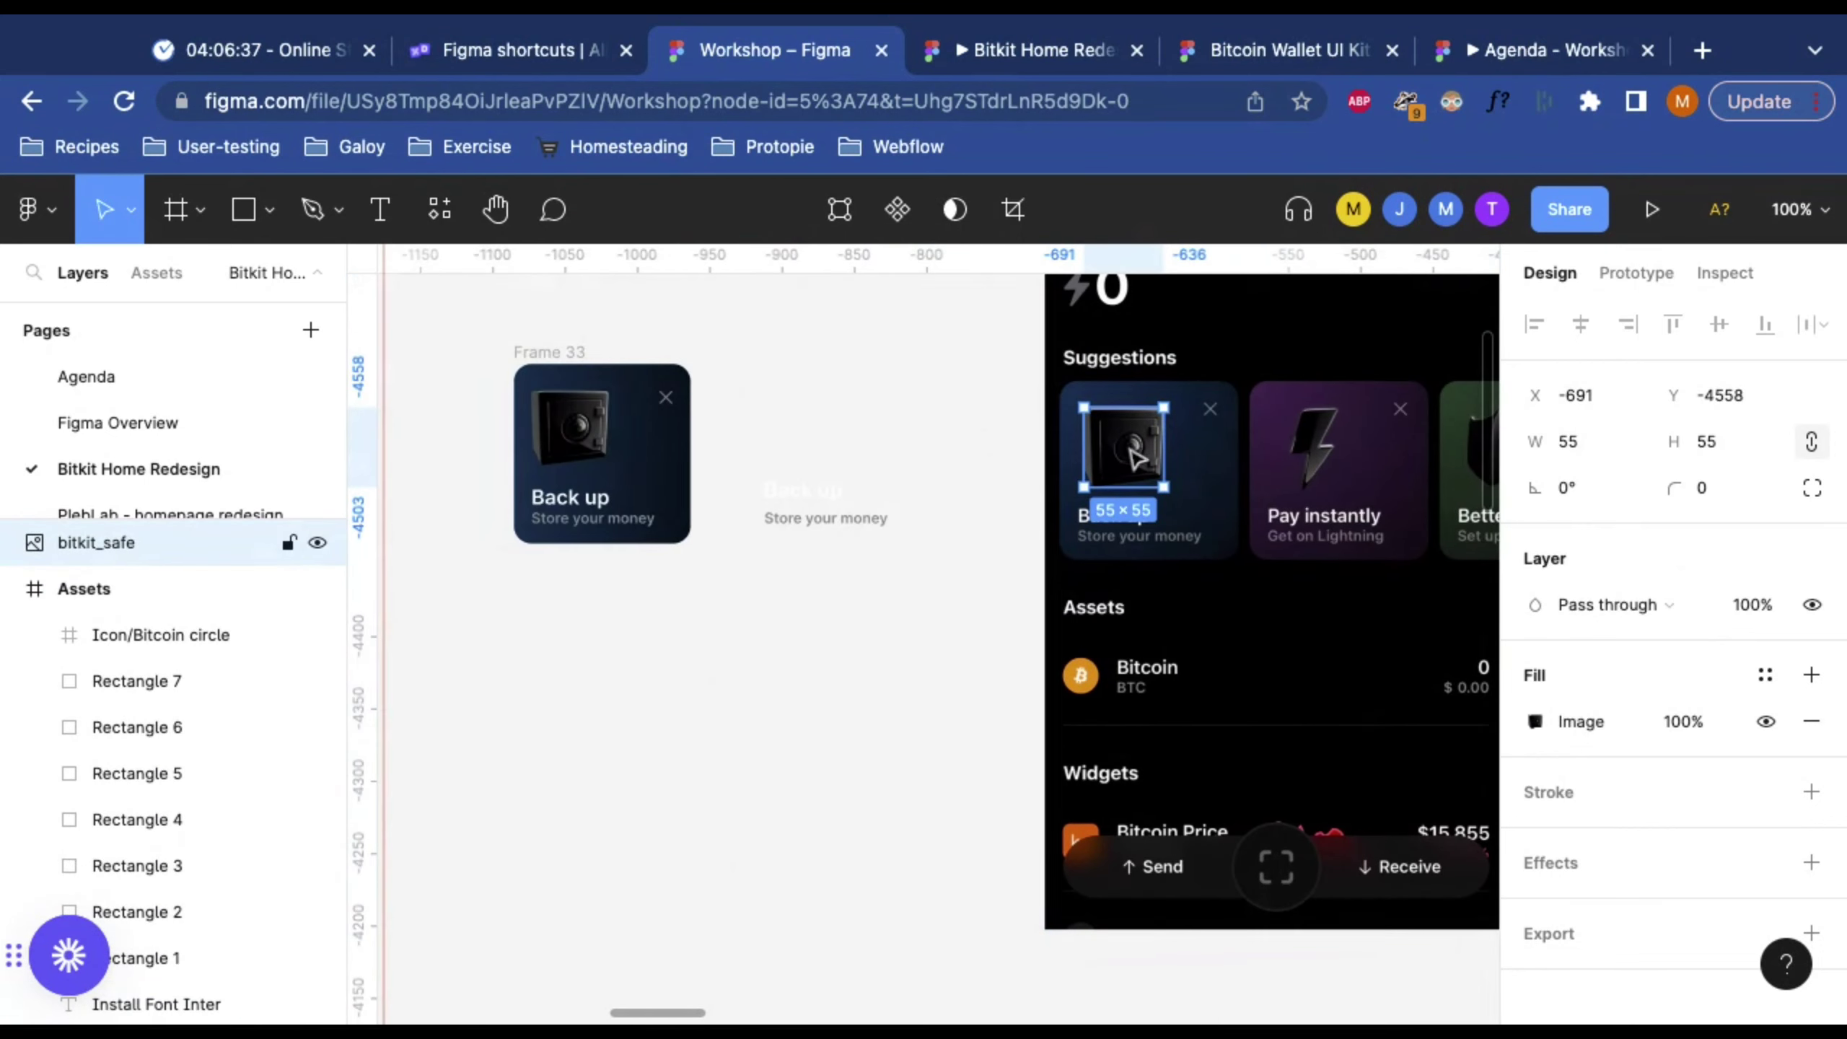
{"action": "key", "text": "shift+2"}
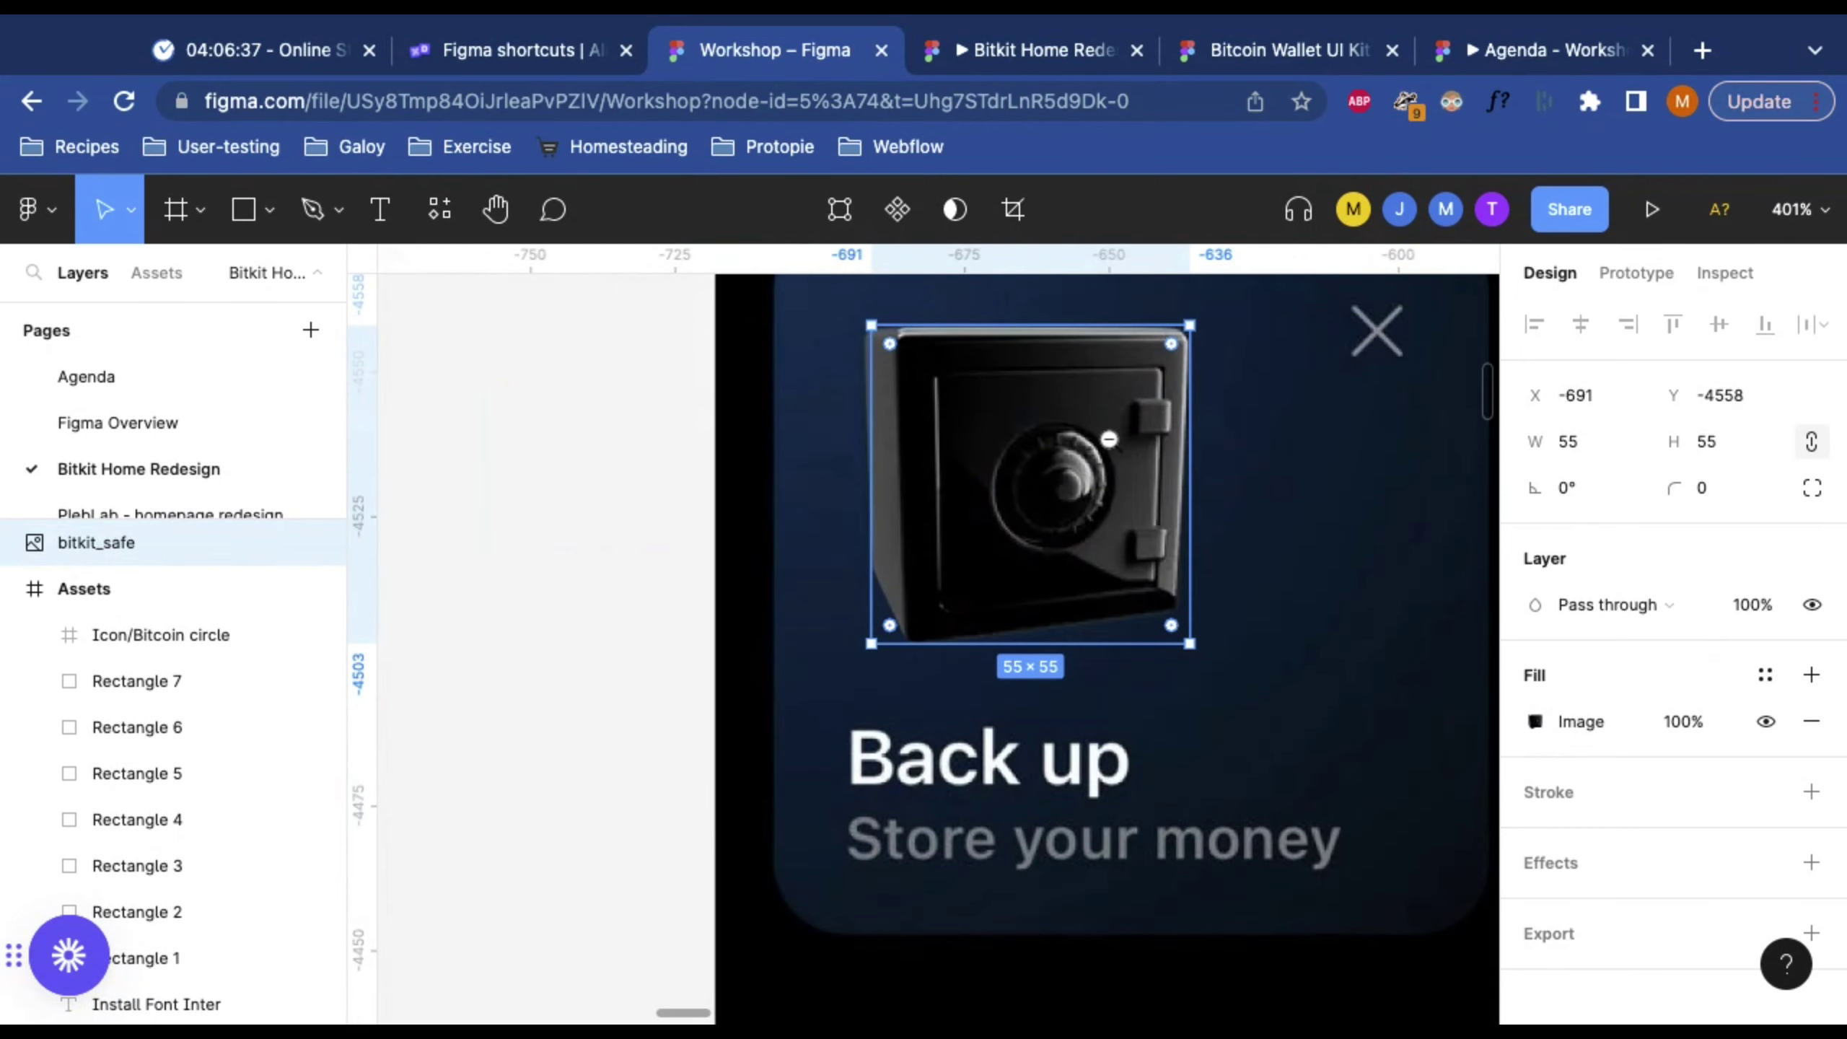
{"action": "mouse_move", "coordinate": [1113, 455]}
{"action": "left_mouse_down"}
{"action": "mouse_move", "coordinate": [864, 524]}
{"action": "mouse_move", "coordinate": [1105, 459]}
{"action": "left_mouse_up"}
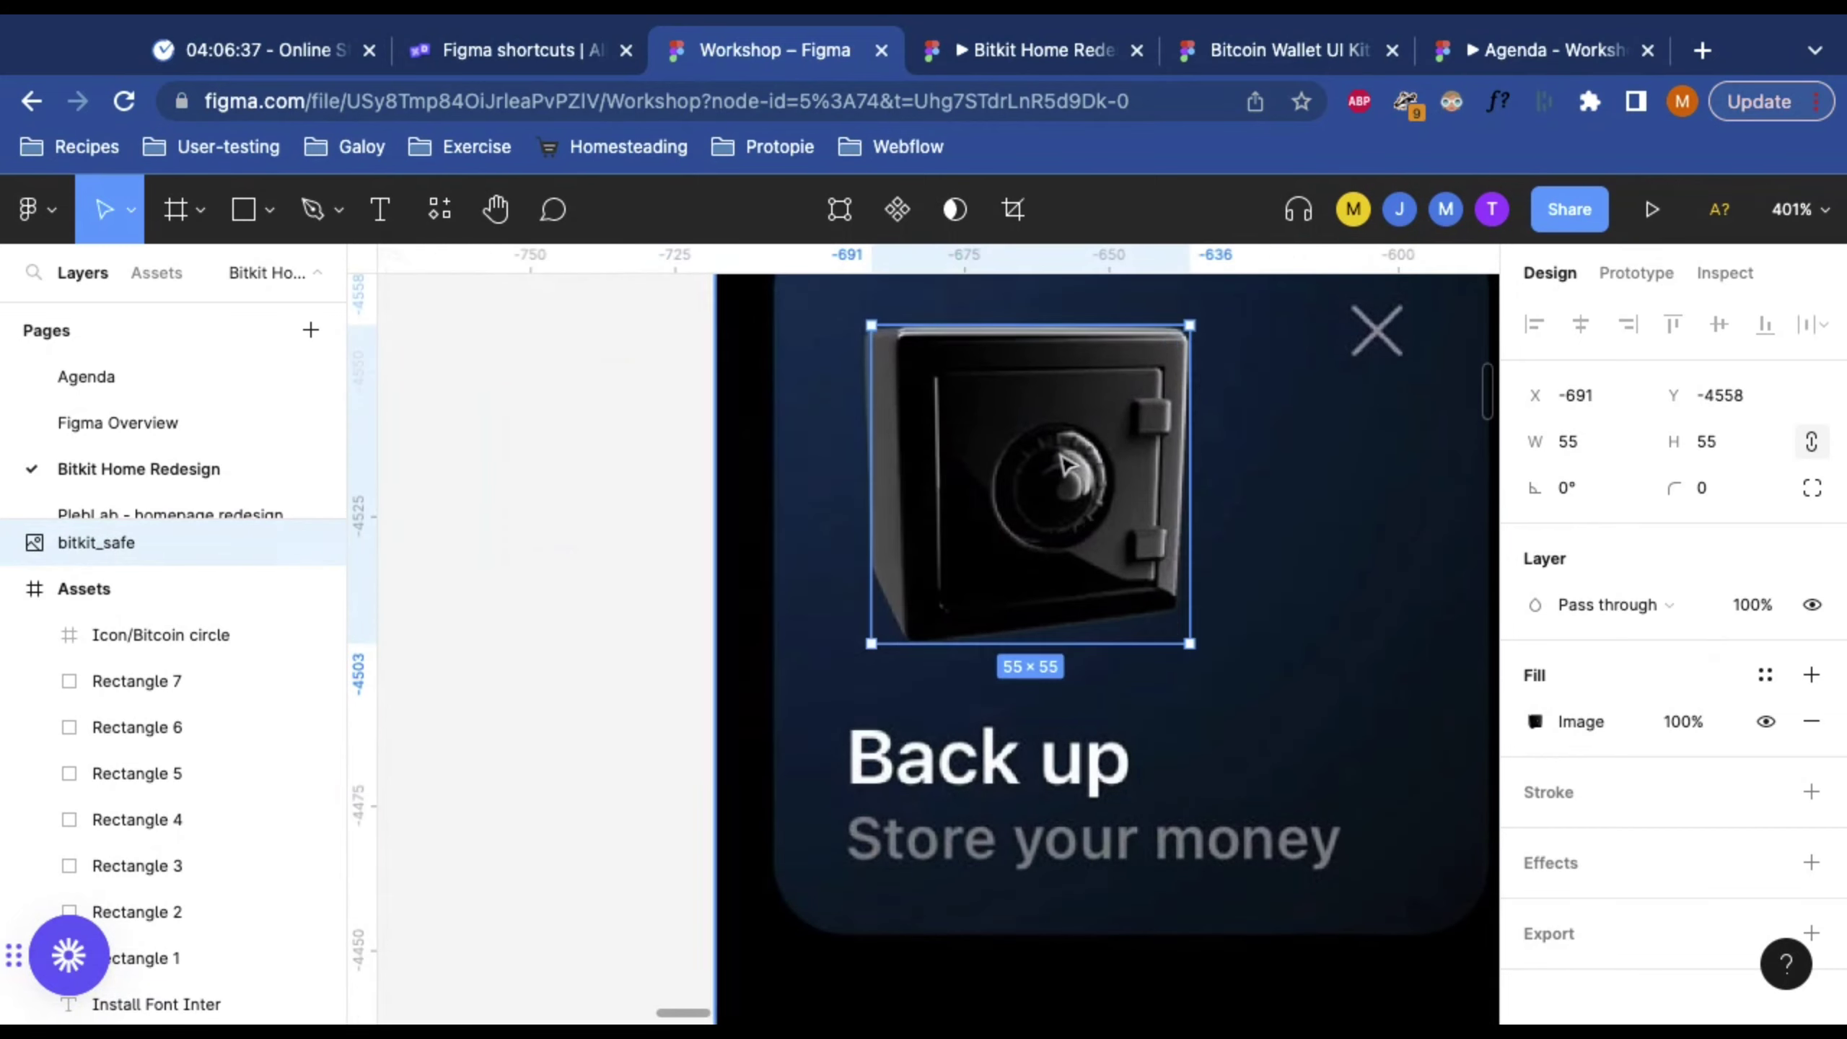
Step: Refine the copy's crop and place the 55×55 safe copy above the Back up text
{"action": "left_click", "coordinate": [1535, 721]}
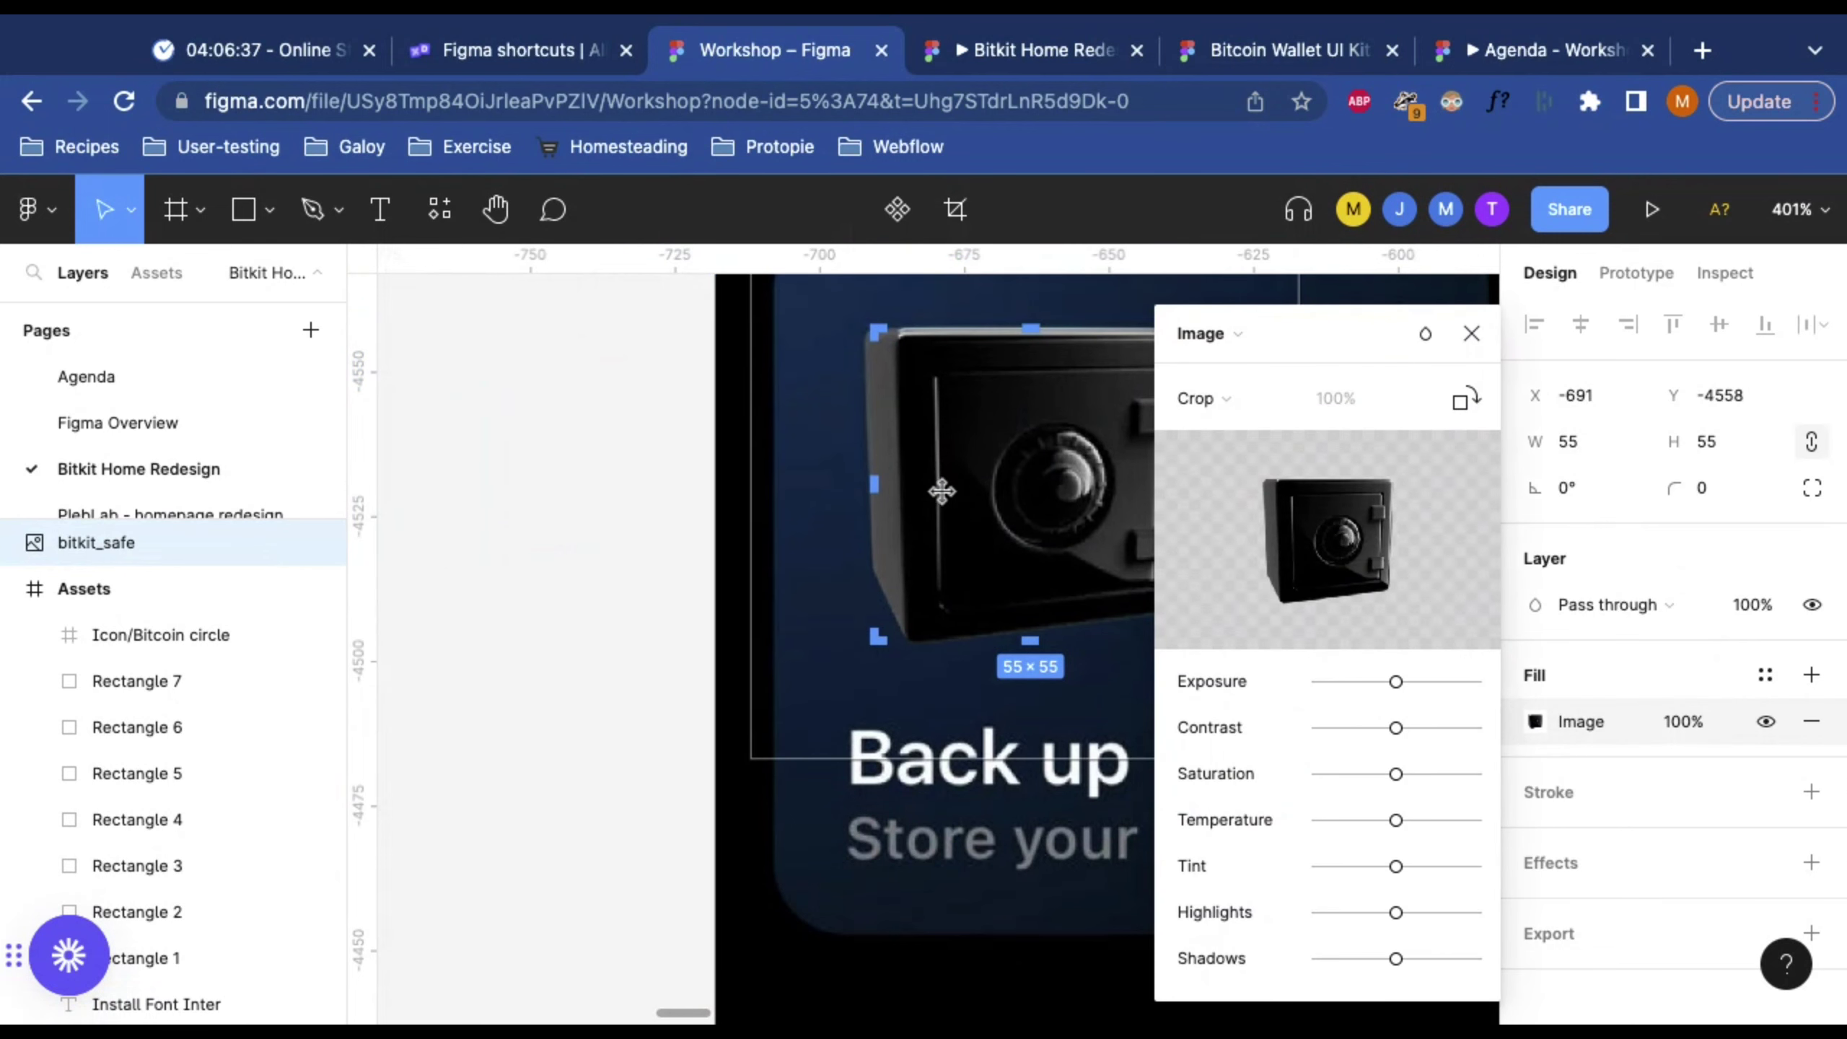
{"action": "scroll", "coordinate": [948, 487], "scroll_direction": "right", "scroll_amount": 5}
{"action": "left_click_drag", "start_coordinate": [1075, 753], "coordinate": [1089, 755]}
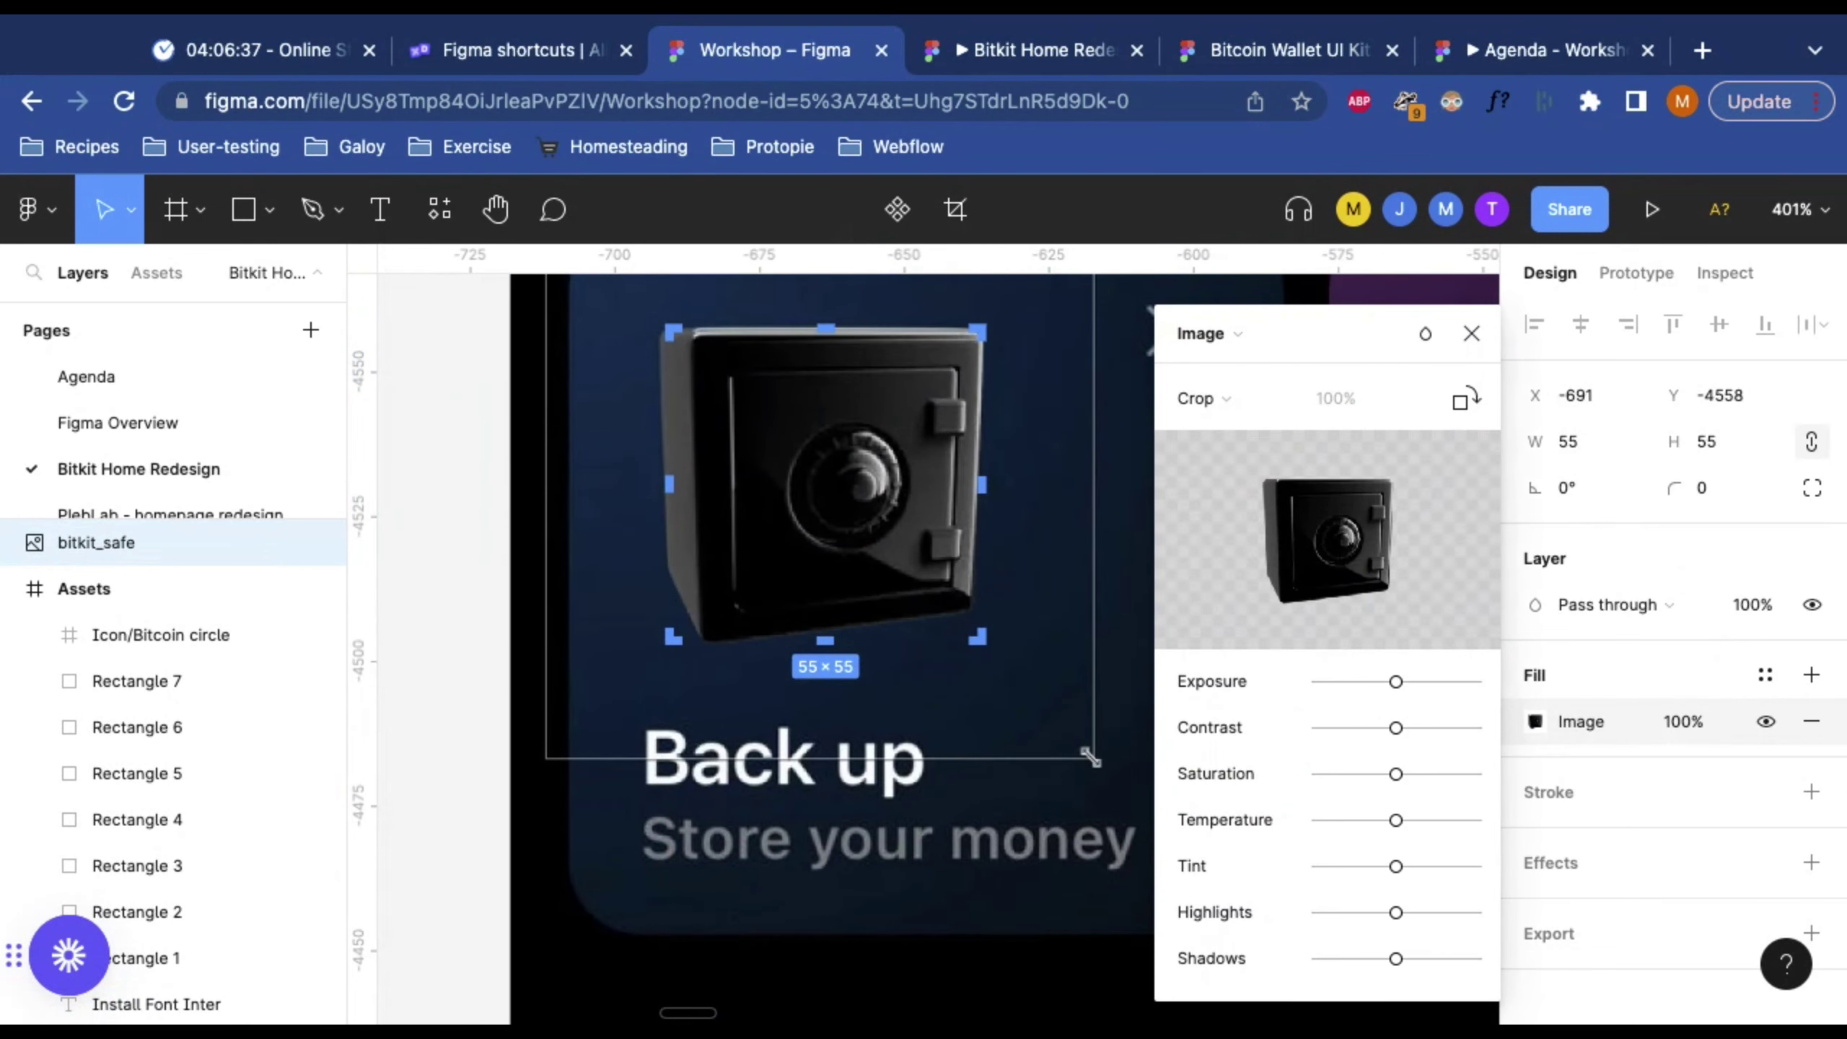
{"action": "left_click_drag", "start_coordinate": [731, 429], "coordinate": [737, 431]}
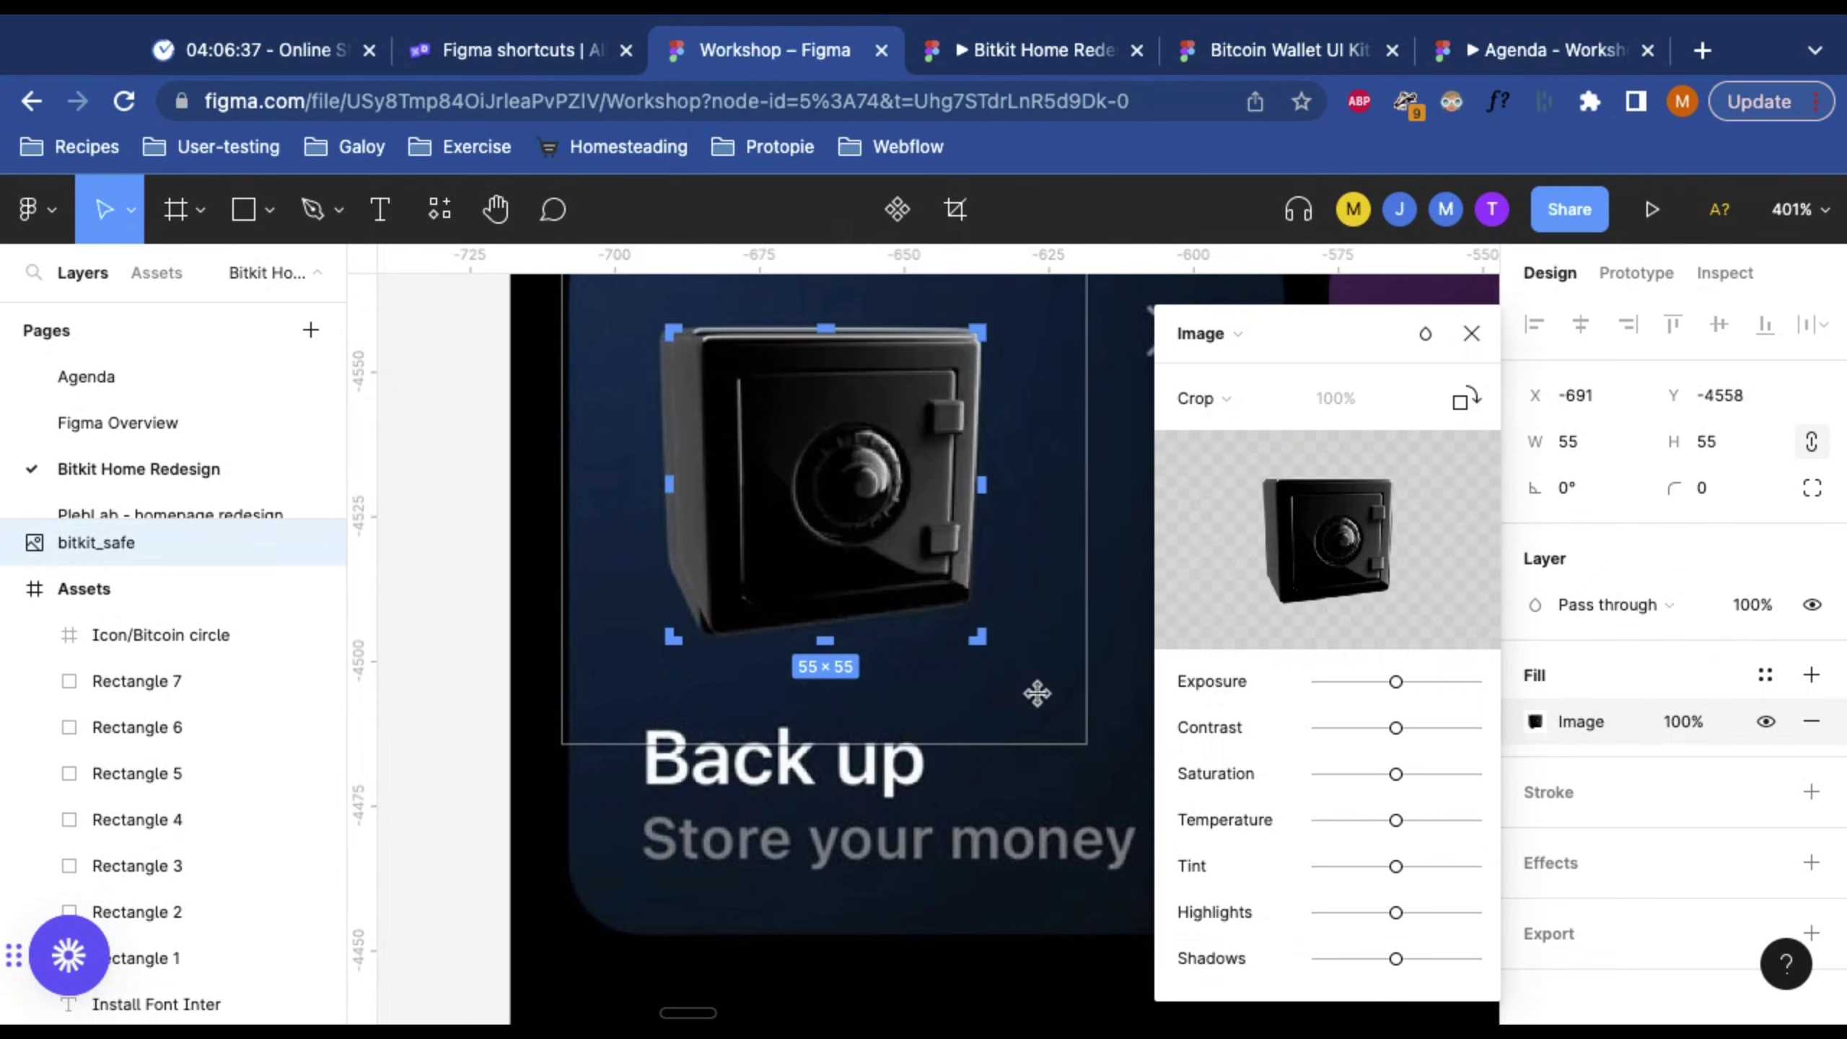
{"action": "key", "text": "Return"}
{"action": "scroll", "coordinate": [1190, 676], "scroll_direction": "down", "scroll_amount": 5}
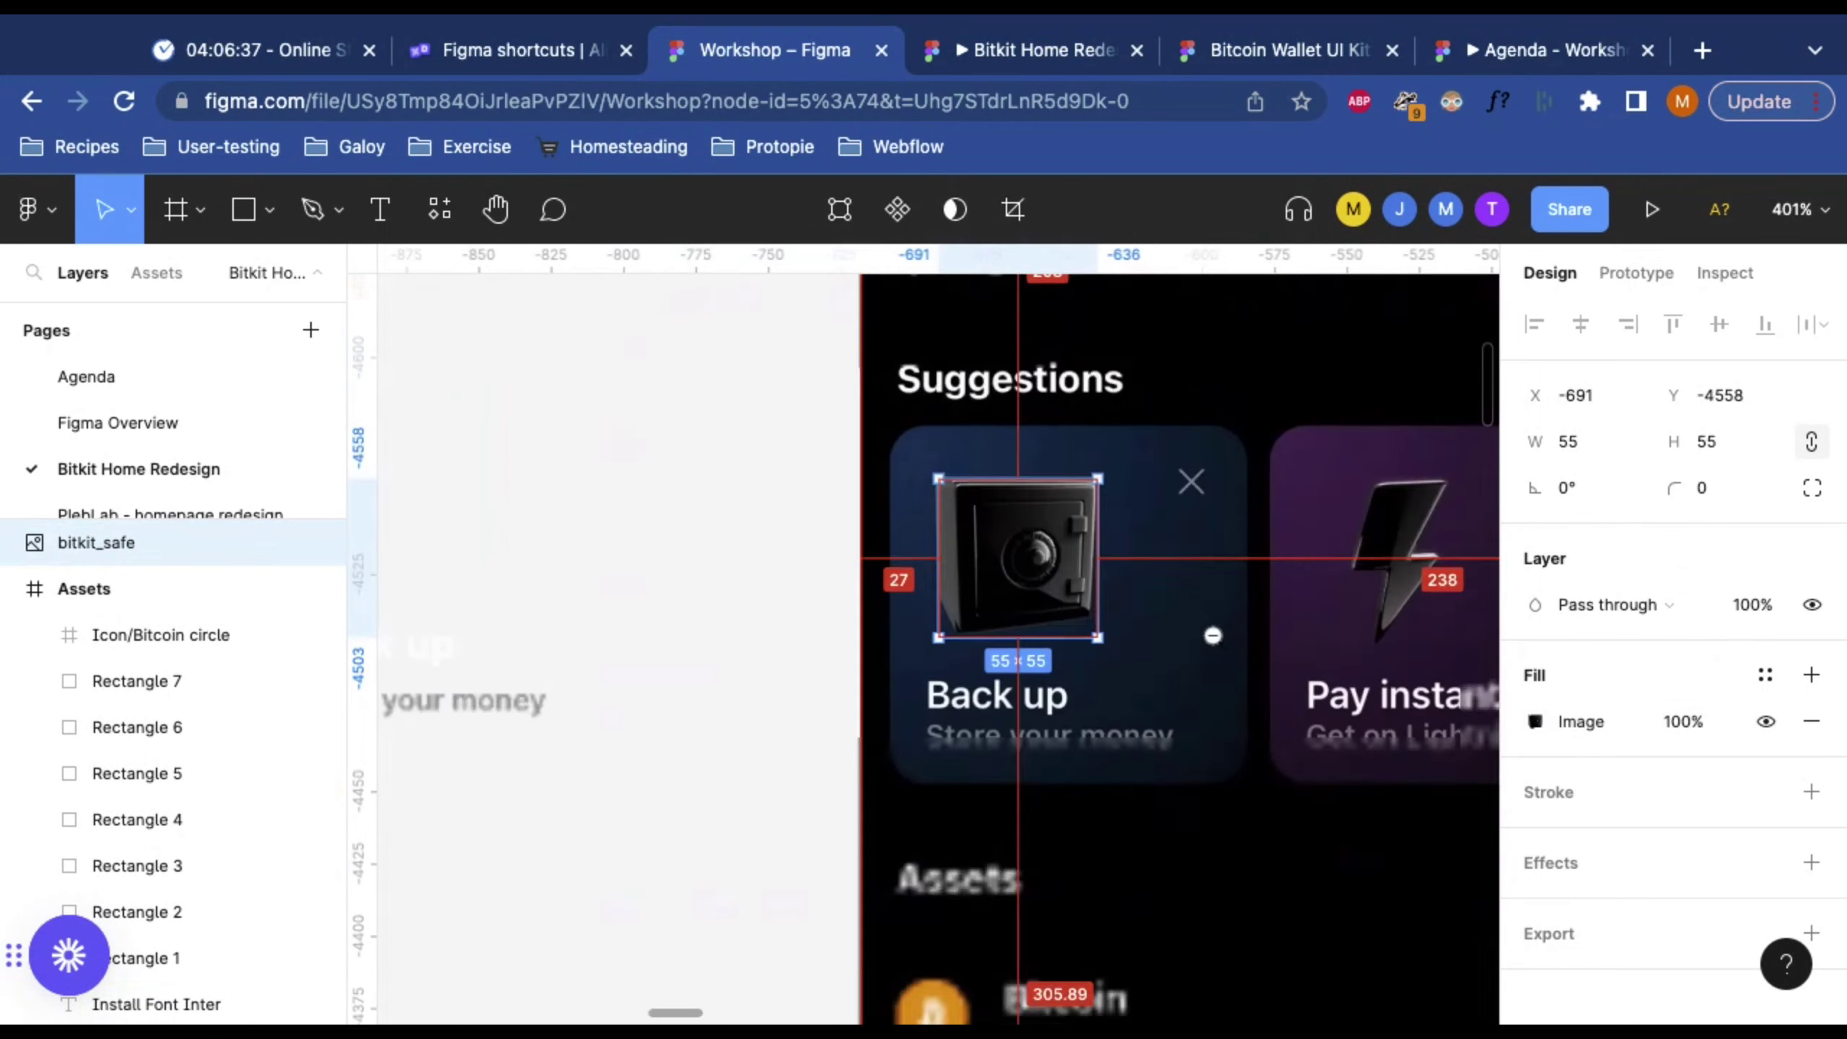
{"action": "key", "text": "super+z"}
Step: Nudge the safe image into line with the text's left edge at X -912
{"action": "scroll", "coordinate": [1067, 545], "scroll_direction": "left", "scroll_amount": 6}
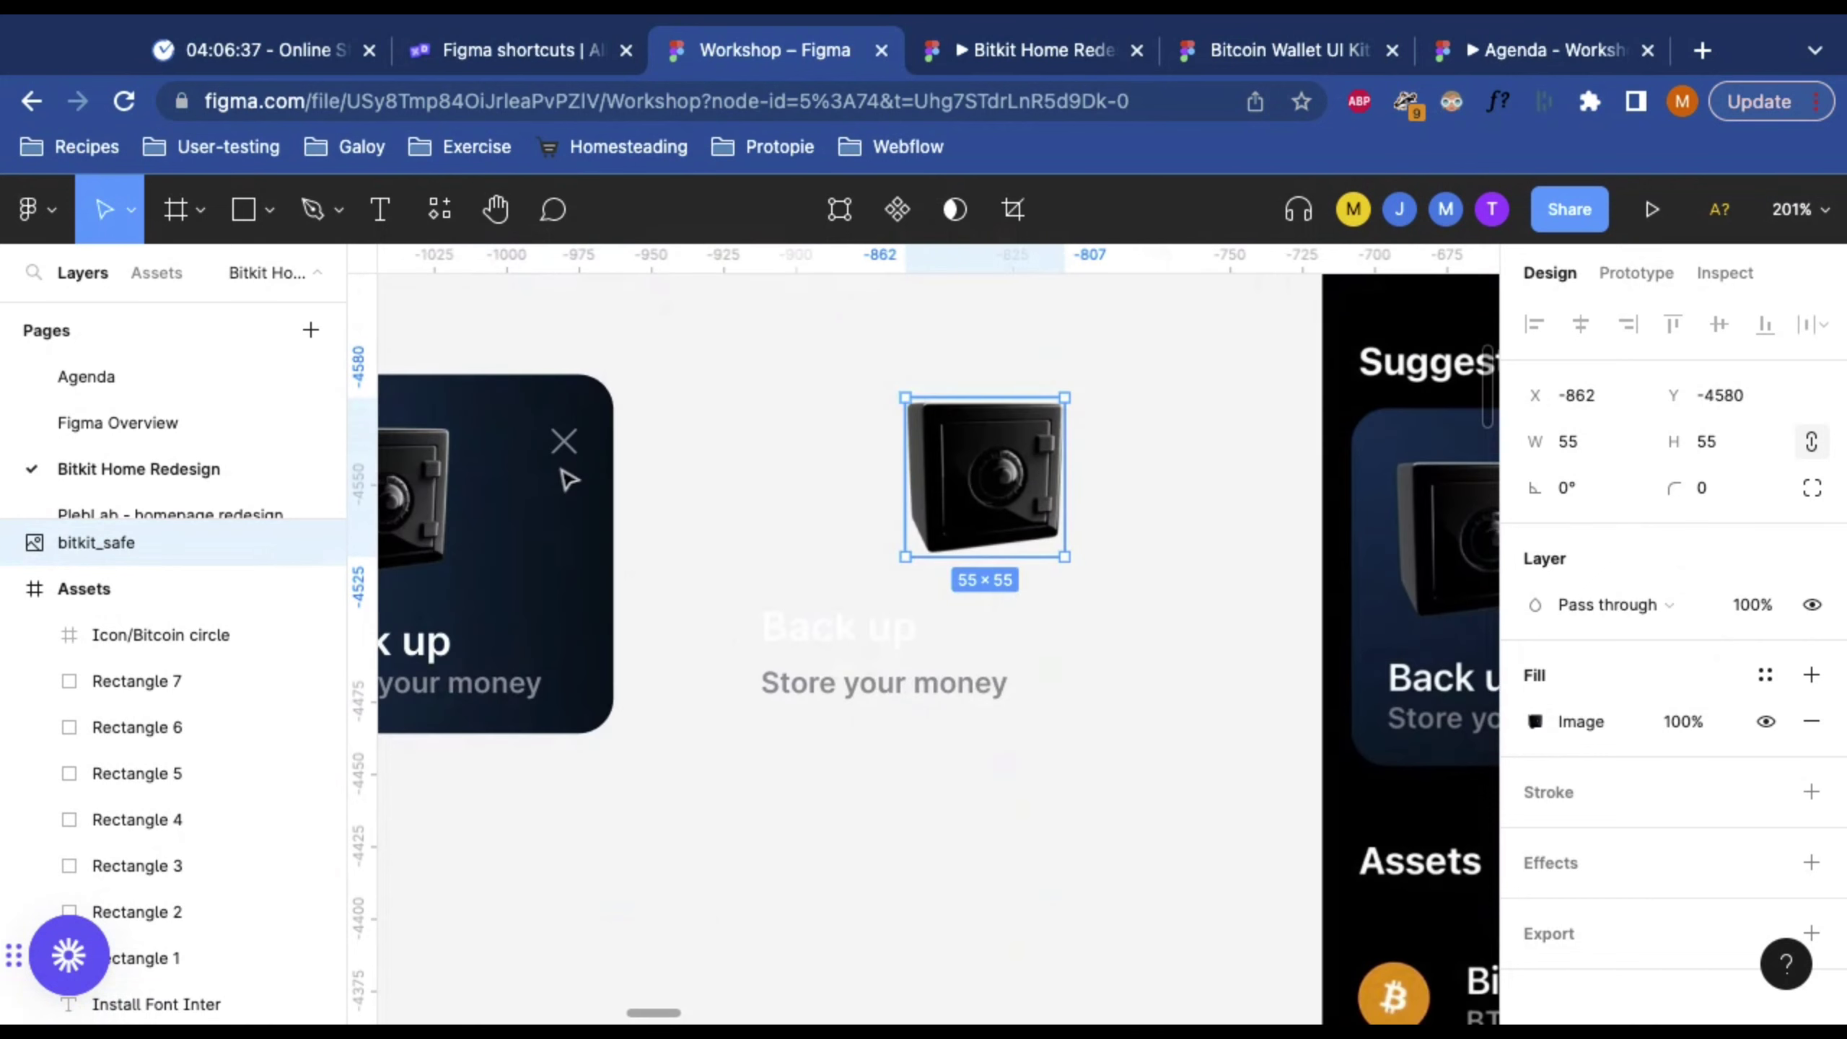
{"action": "key", "text": "shift+Left"}
{"action": "key", "text": "shift+Left"}
{"action": "key", "text": "shift+Left"}
{"action": "key", "text": "shift+Left"}
{"action": "key", "text": "shift+Left"}
{"action": "key", "text": "shift+Left"}
{"action": "key", "text": "shift+Right"}
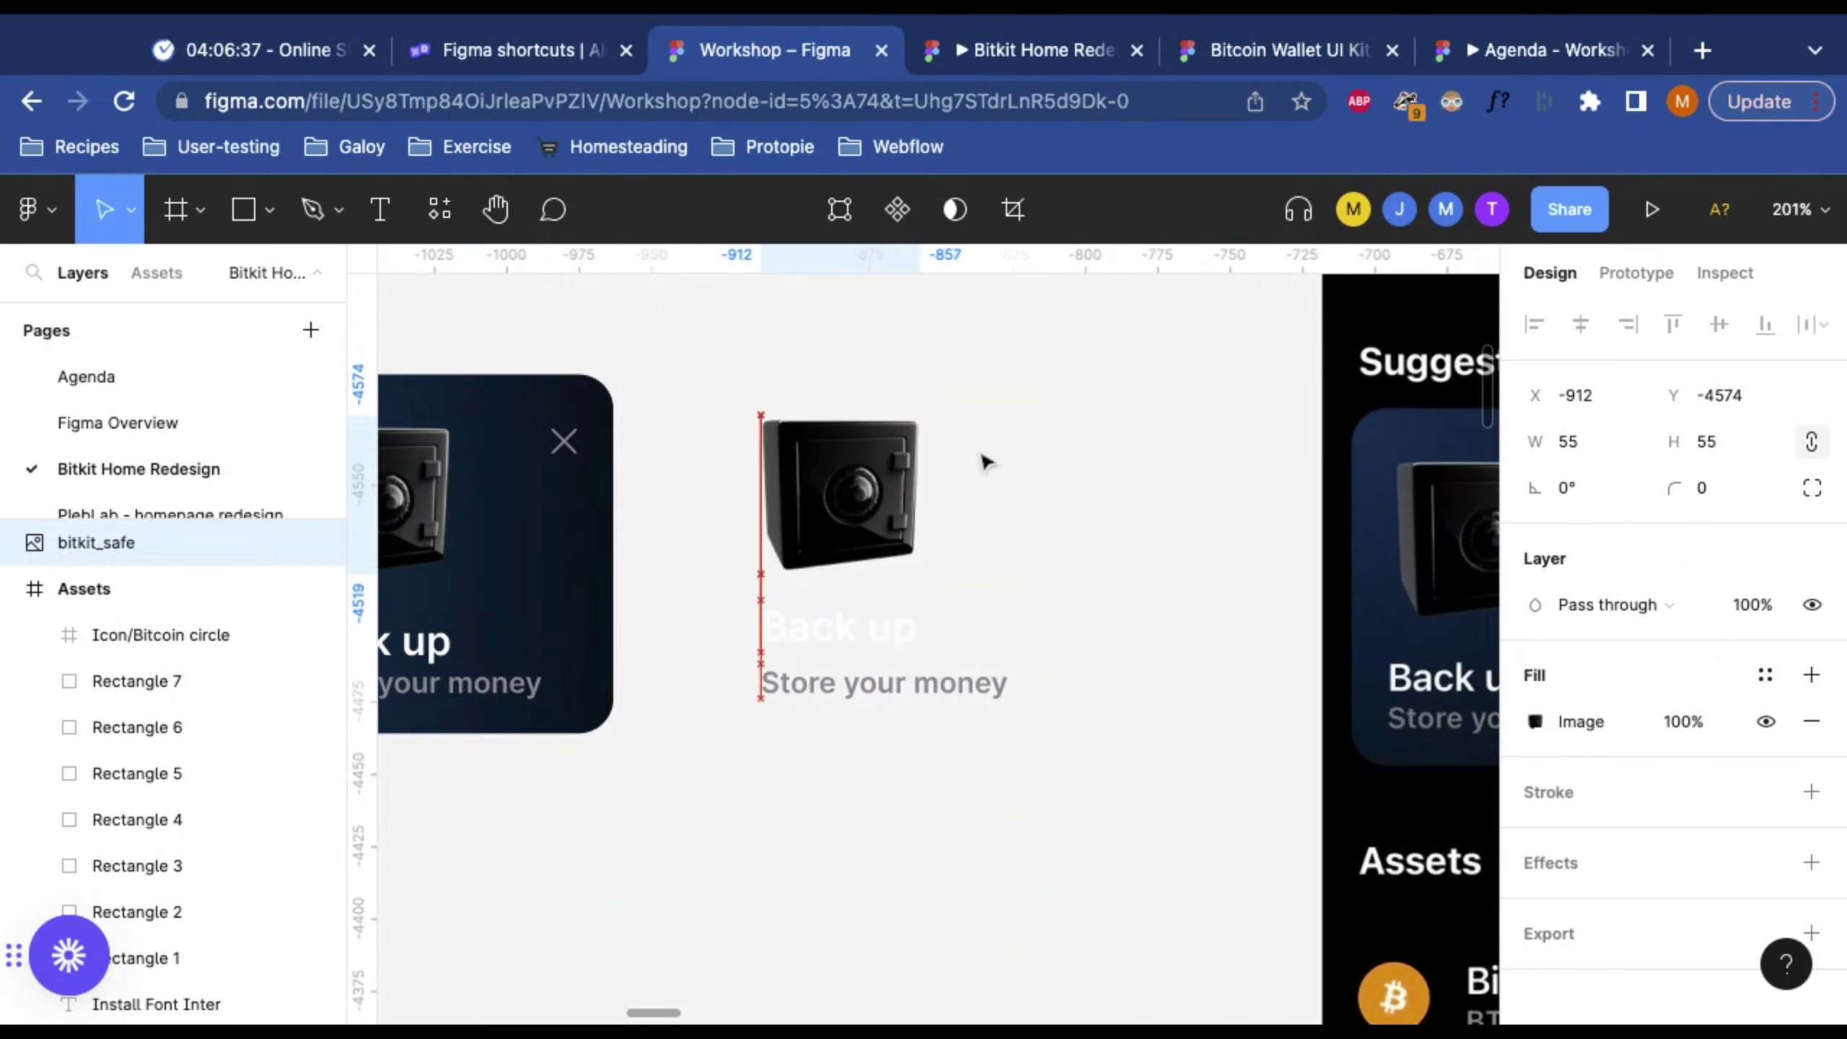
{"action": "key", "text": "Up"}
{"action": "key", "text": "Up"}
{"action": "key", "text": "Up"}
{"action": "left_click", "coordinate": [1164, 601]}
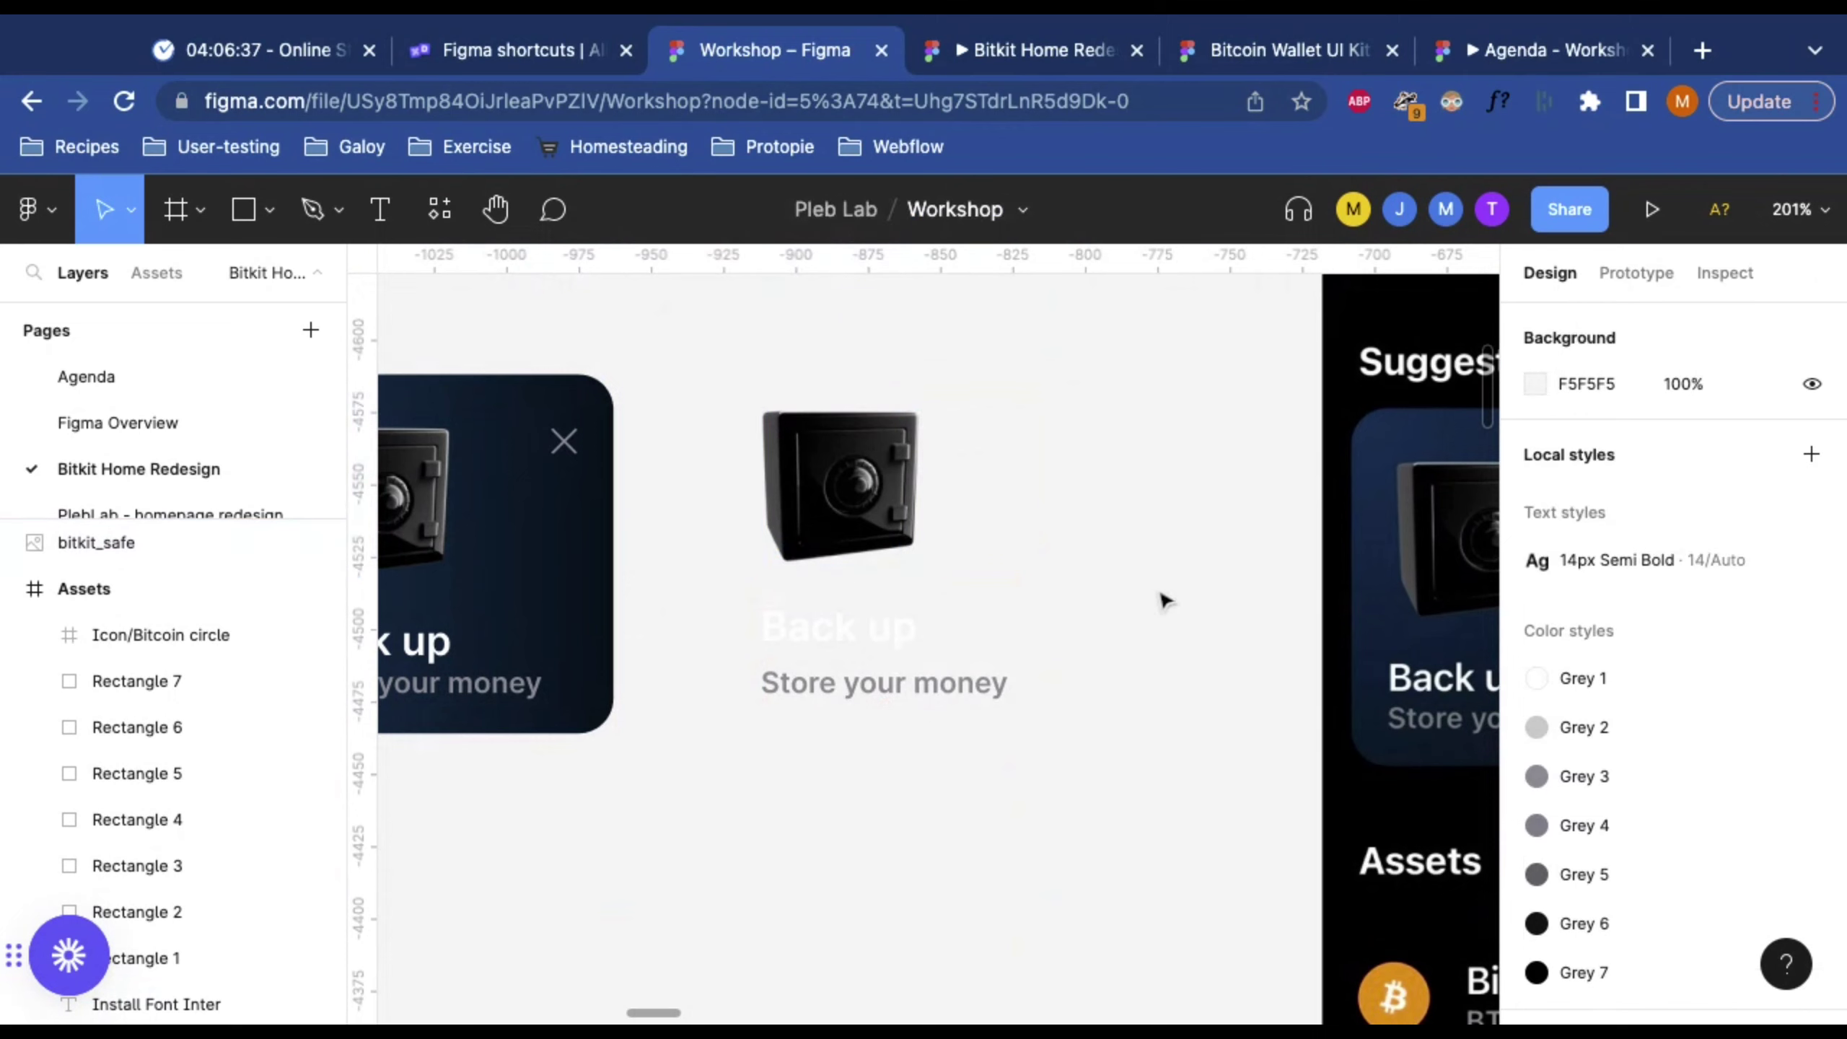
Step: Bring the 32×32 X icon from the Assets frame beside the safe image
{"action": "scroll", "coordinate": [1166, 598], "scroll_direction": "right", "scroll_amount": 3}
{"action": "left_click", "coordinate": [1077, 513], "text": "alt"}
{"action": "left_click", "coordinate": [1079, 510], "text": "alt"}
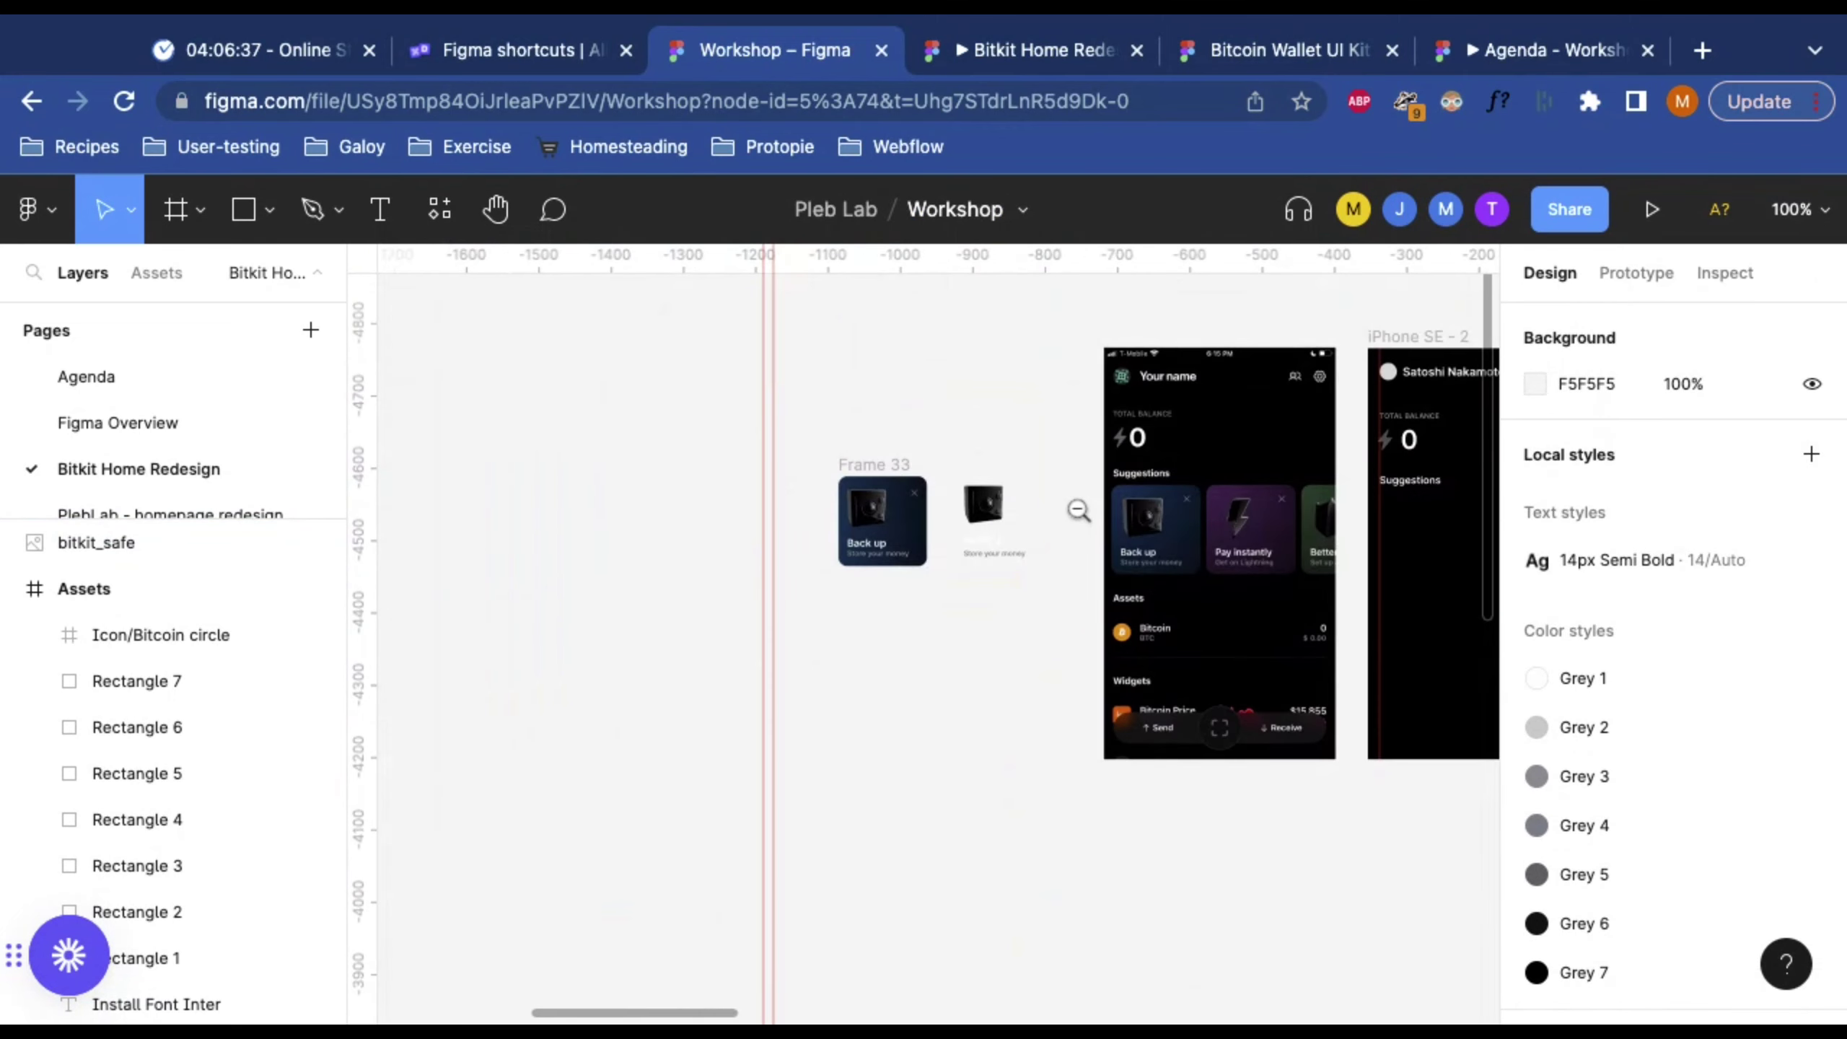
{"action": "scroll", "coordinate": [1077, 512], "scroll_direction": "right", "scroll_amount": 3}
{"action": "scroll", "coordinate": [722, 482], "scroll_direction": "up", "scroll_amount": 5}
{"action": "left_click", "coordinate": [1116, 510], "text": "alt"}
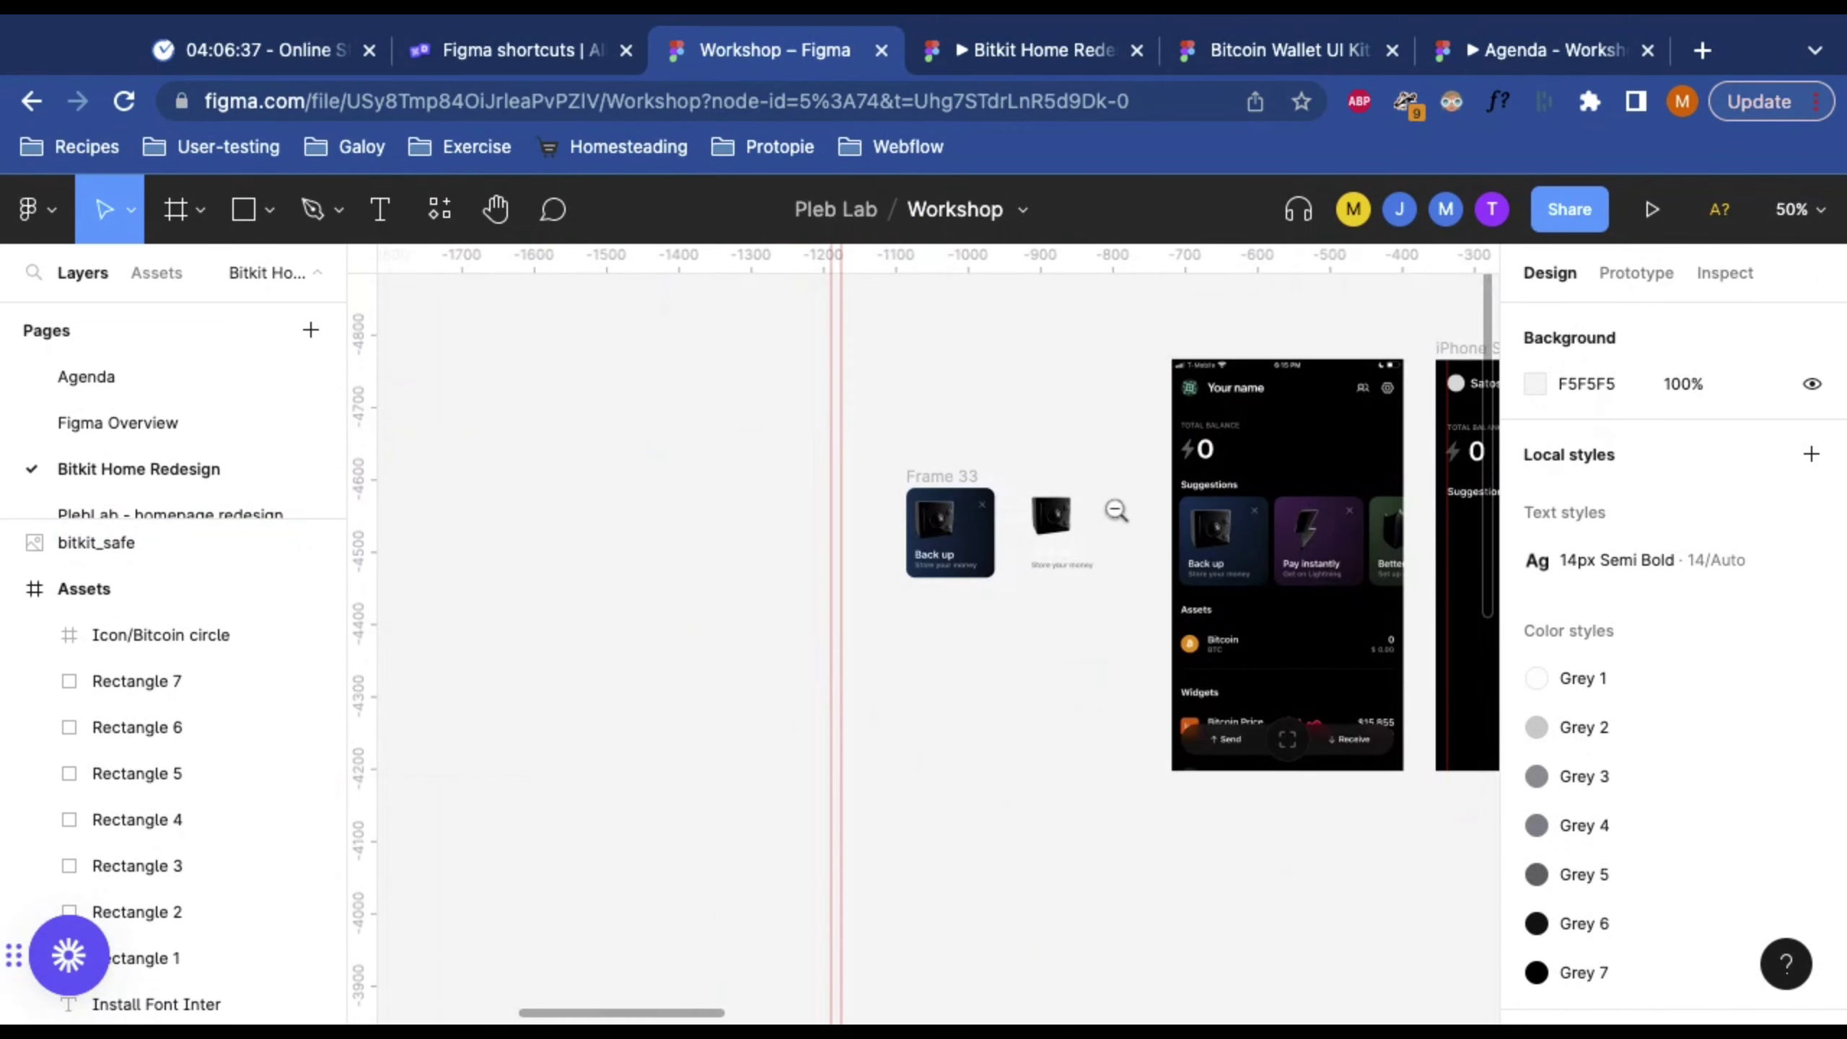
{"action": "scroll", "coordinate": [1116, 510], "scroll_direction": "right", "scroll_amount": 10}
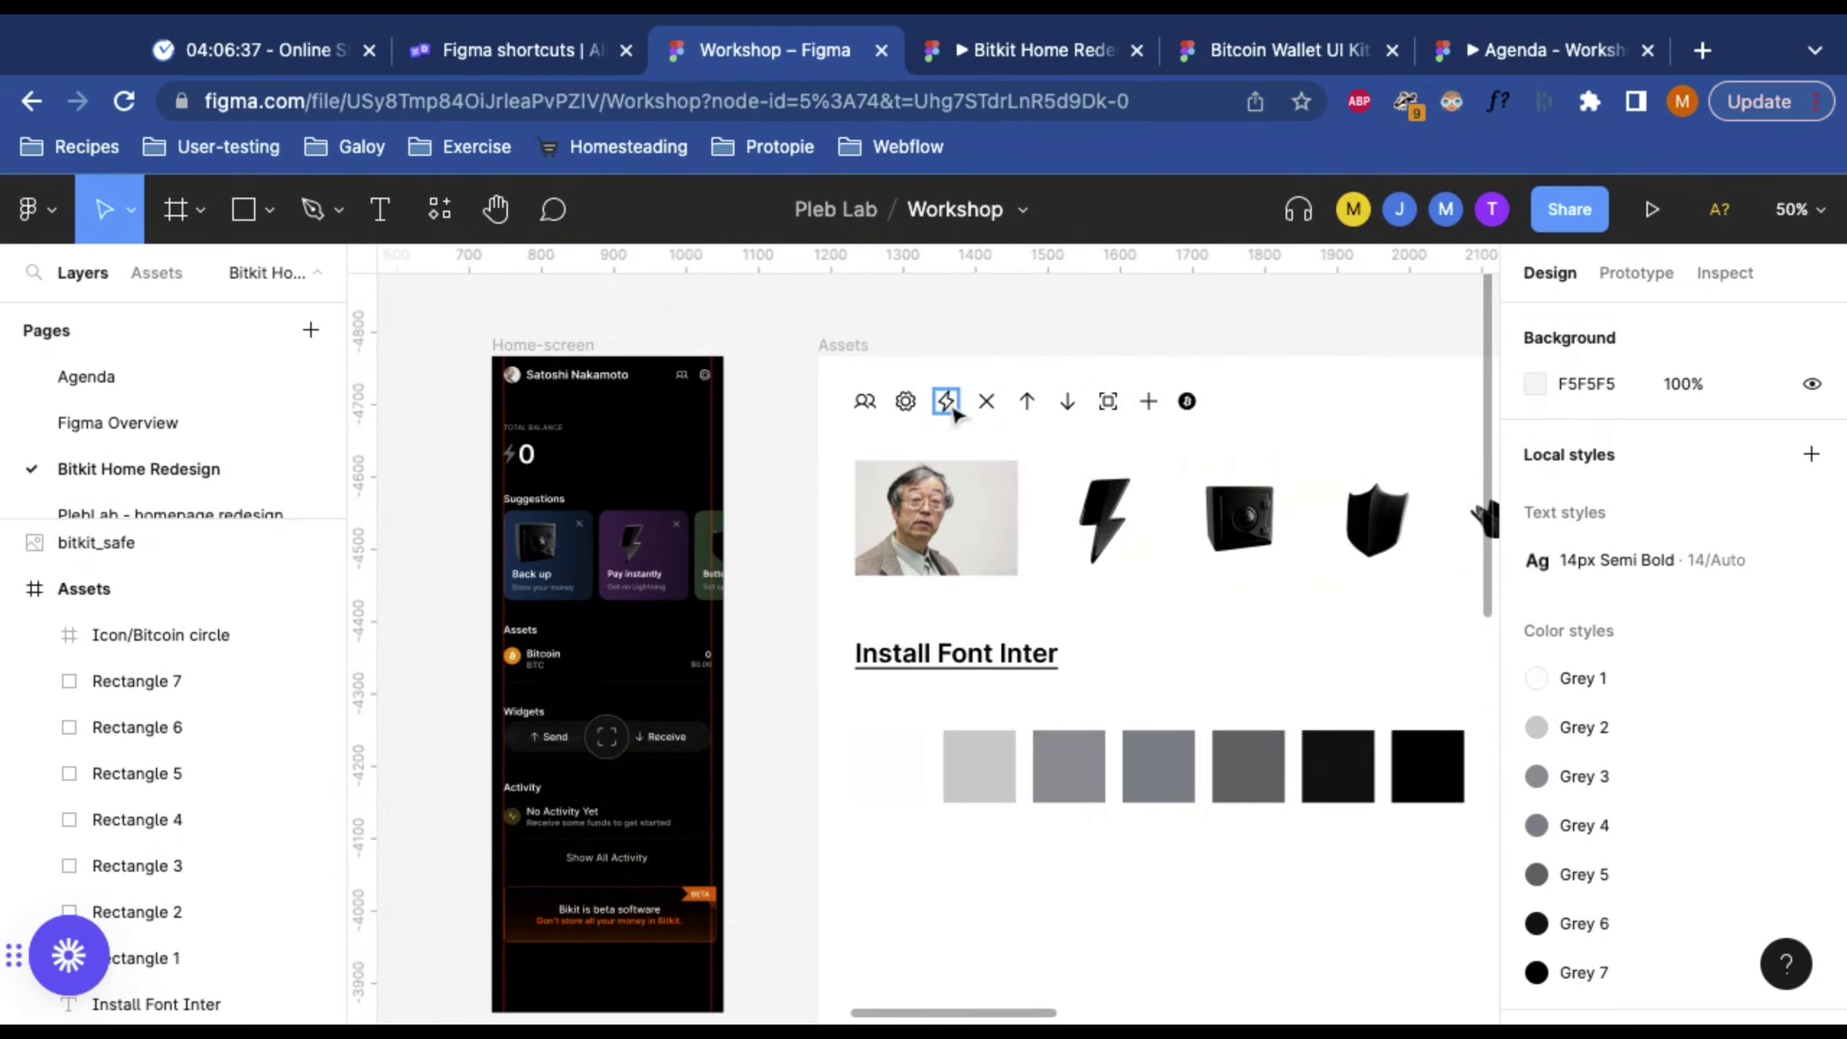
{"action": "left_click", "coordinate": [986, 402]}
{"action": "scroll", "coordinate": [991, 413], "scroll_direction": "left", "scroll_amount": 1}
{"action": "left_click_drag", "start_coordinate": [991, 414], "coordinate": [862, 495]}
{"action": "scroll", "coordinate": [822, 488], "scroll_direction": "up", "scroll_amount": 5}
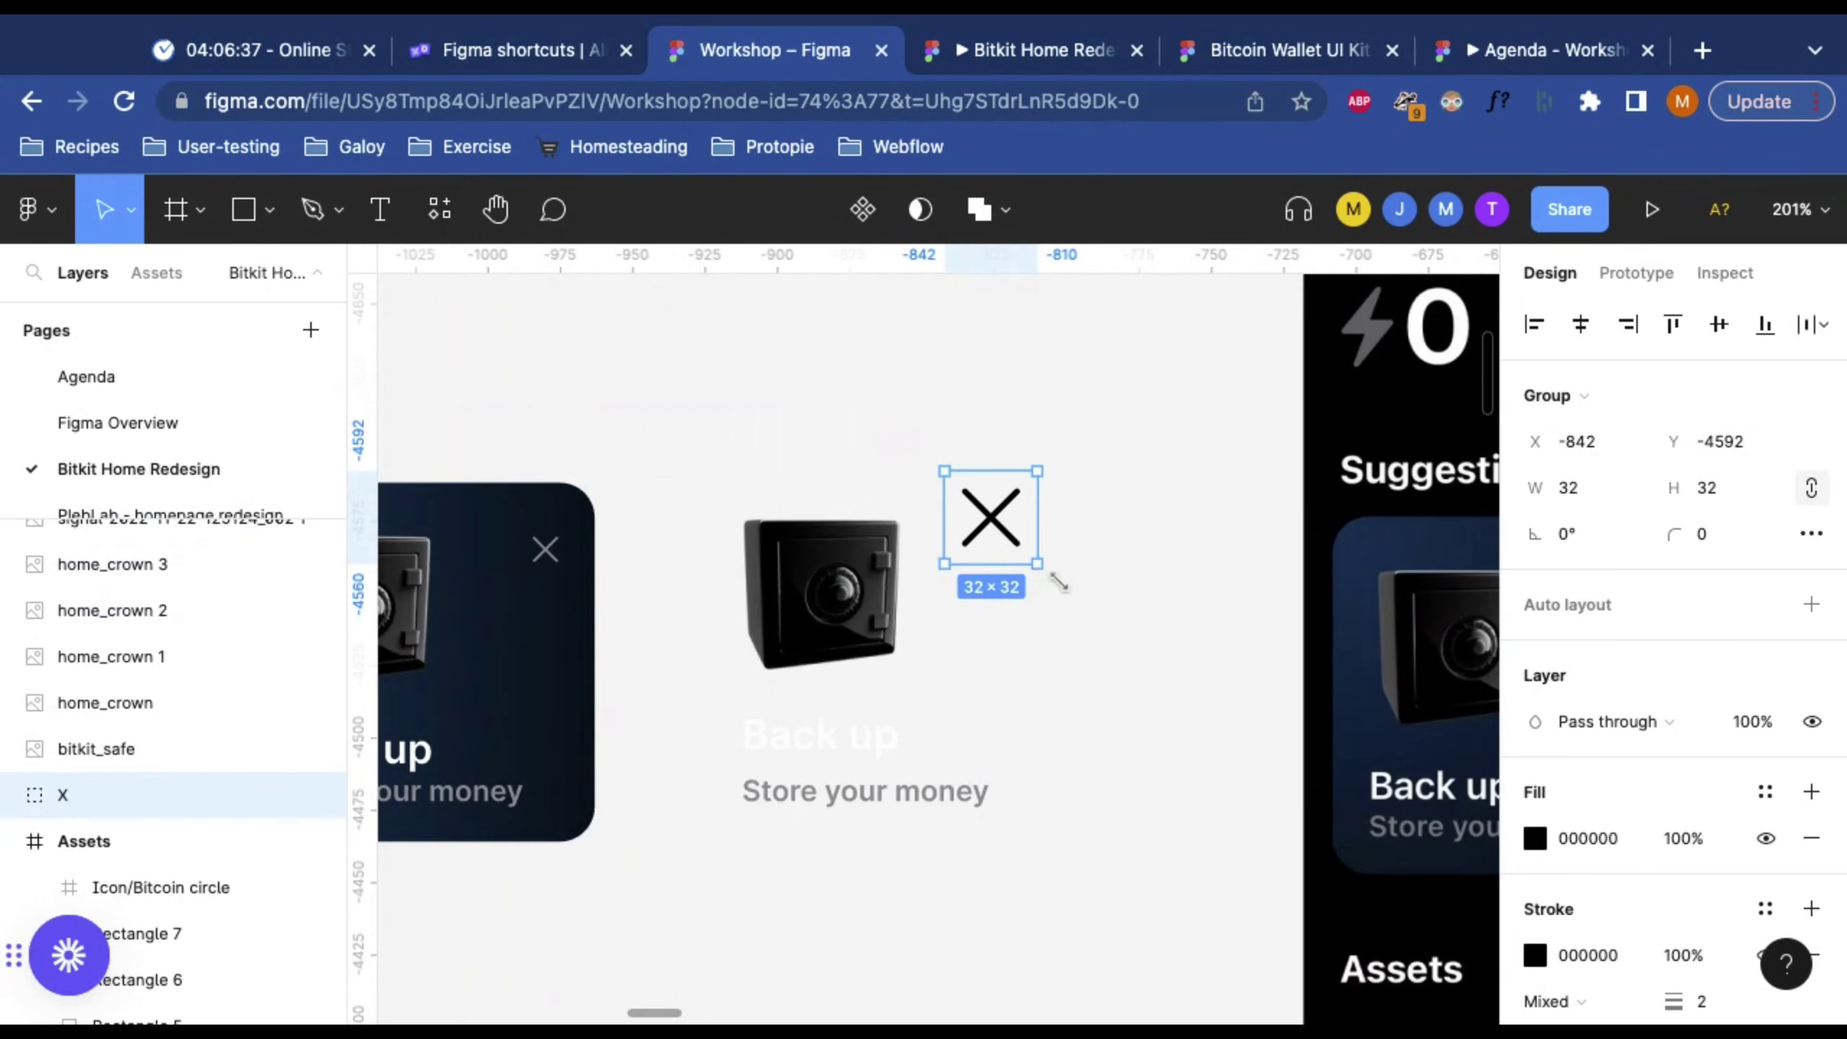
Step: Scale the X icon proportionally down to 14×14 with the Scale tool
{"action": "scroll", "coordinate": [1055, 578], "scroll_direction": "right", "scroll_amount": 5}
{"action": "key", "text": "k"}
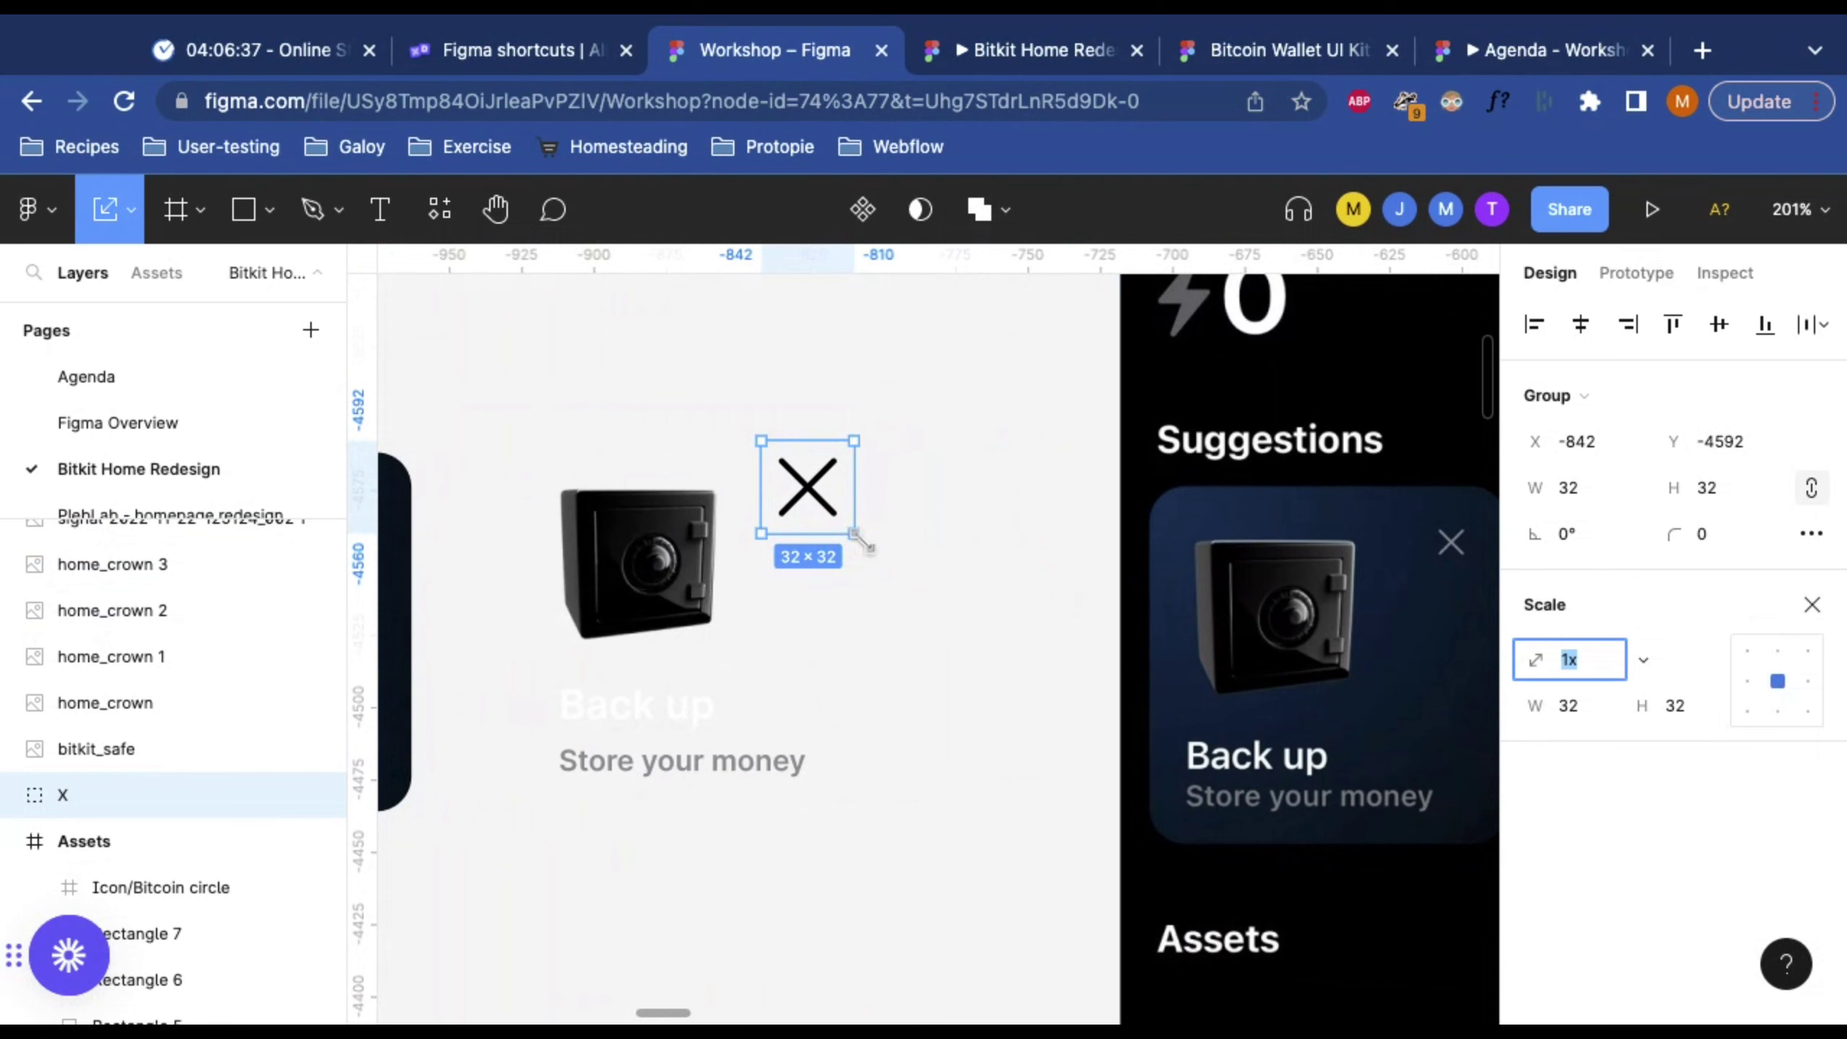
{"action": "left_click_drag", "start_coordinate": [855, 535], "coordinate": [808, 486]}
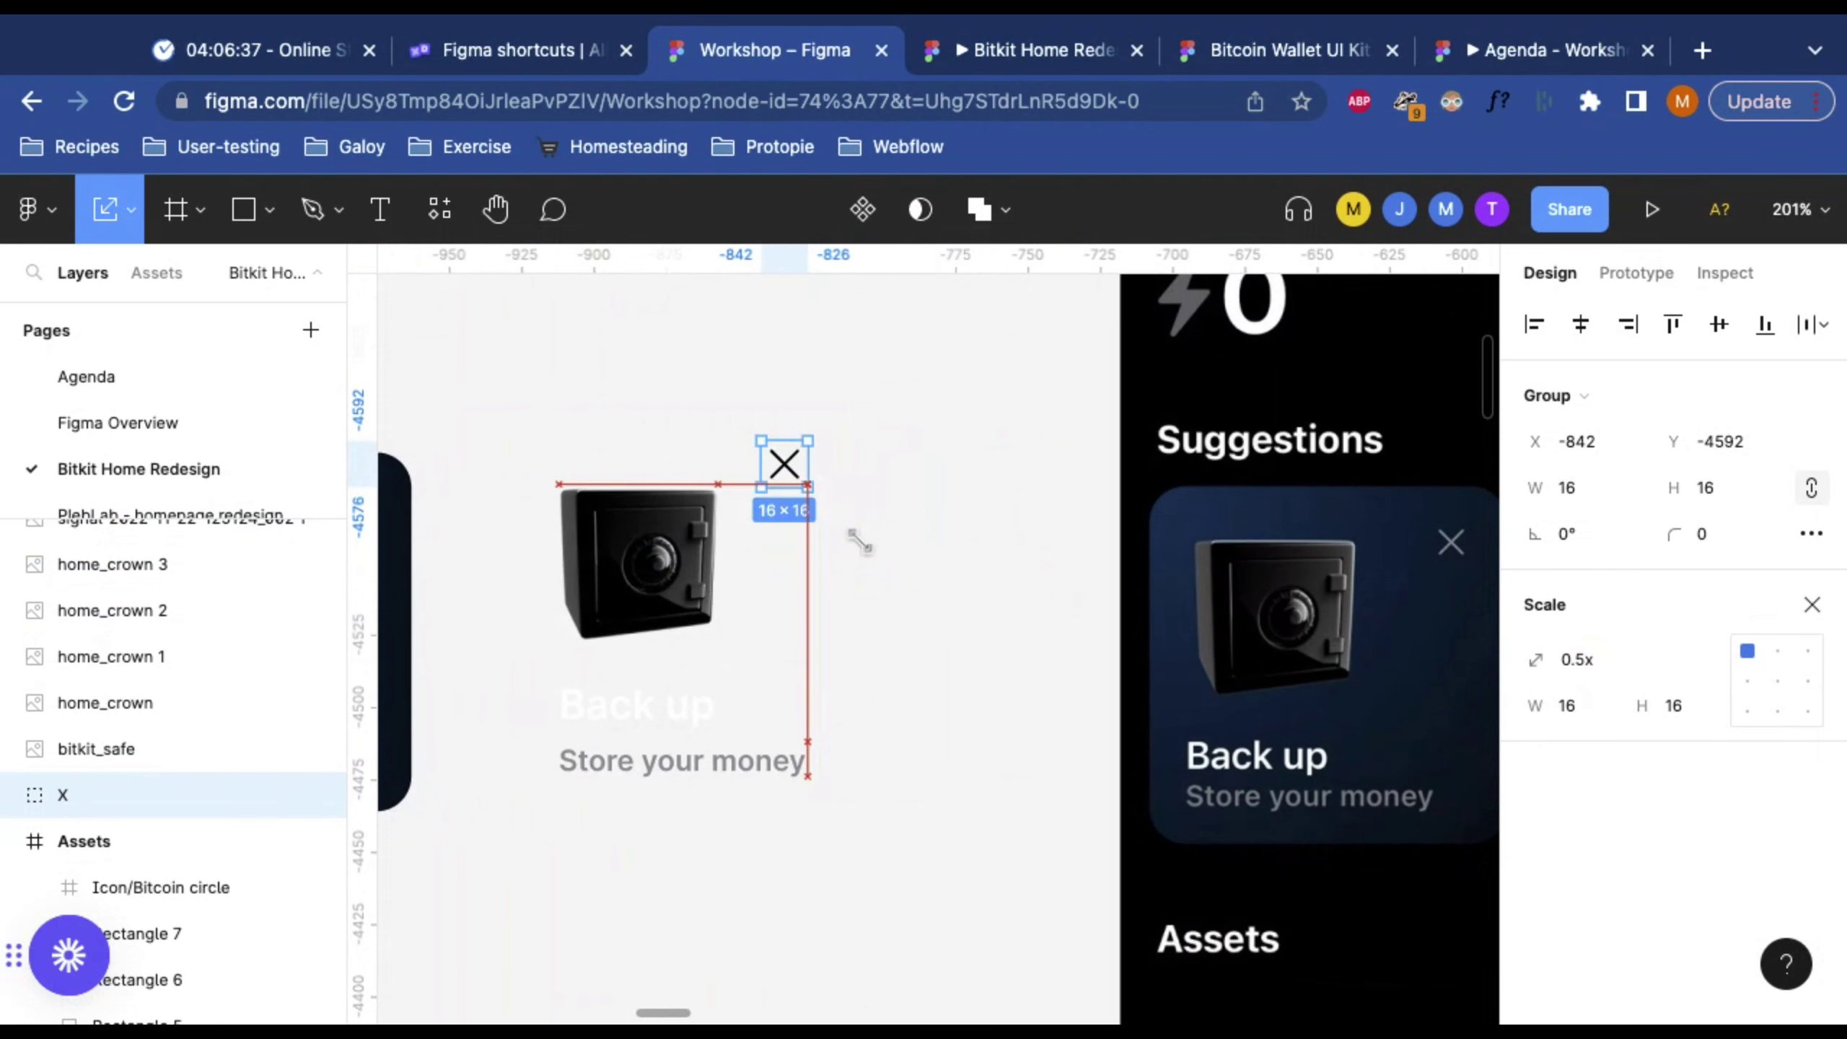
{"action": "left_click_drag", "start_coordinate": [858, 542], "coordinate": [825, 512]}
{"action": "scroll", "coordinate": [799, 478], "scroll_direction": "up", "scroll_amount": 5}
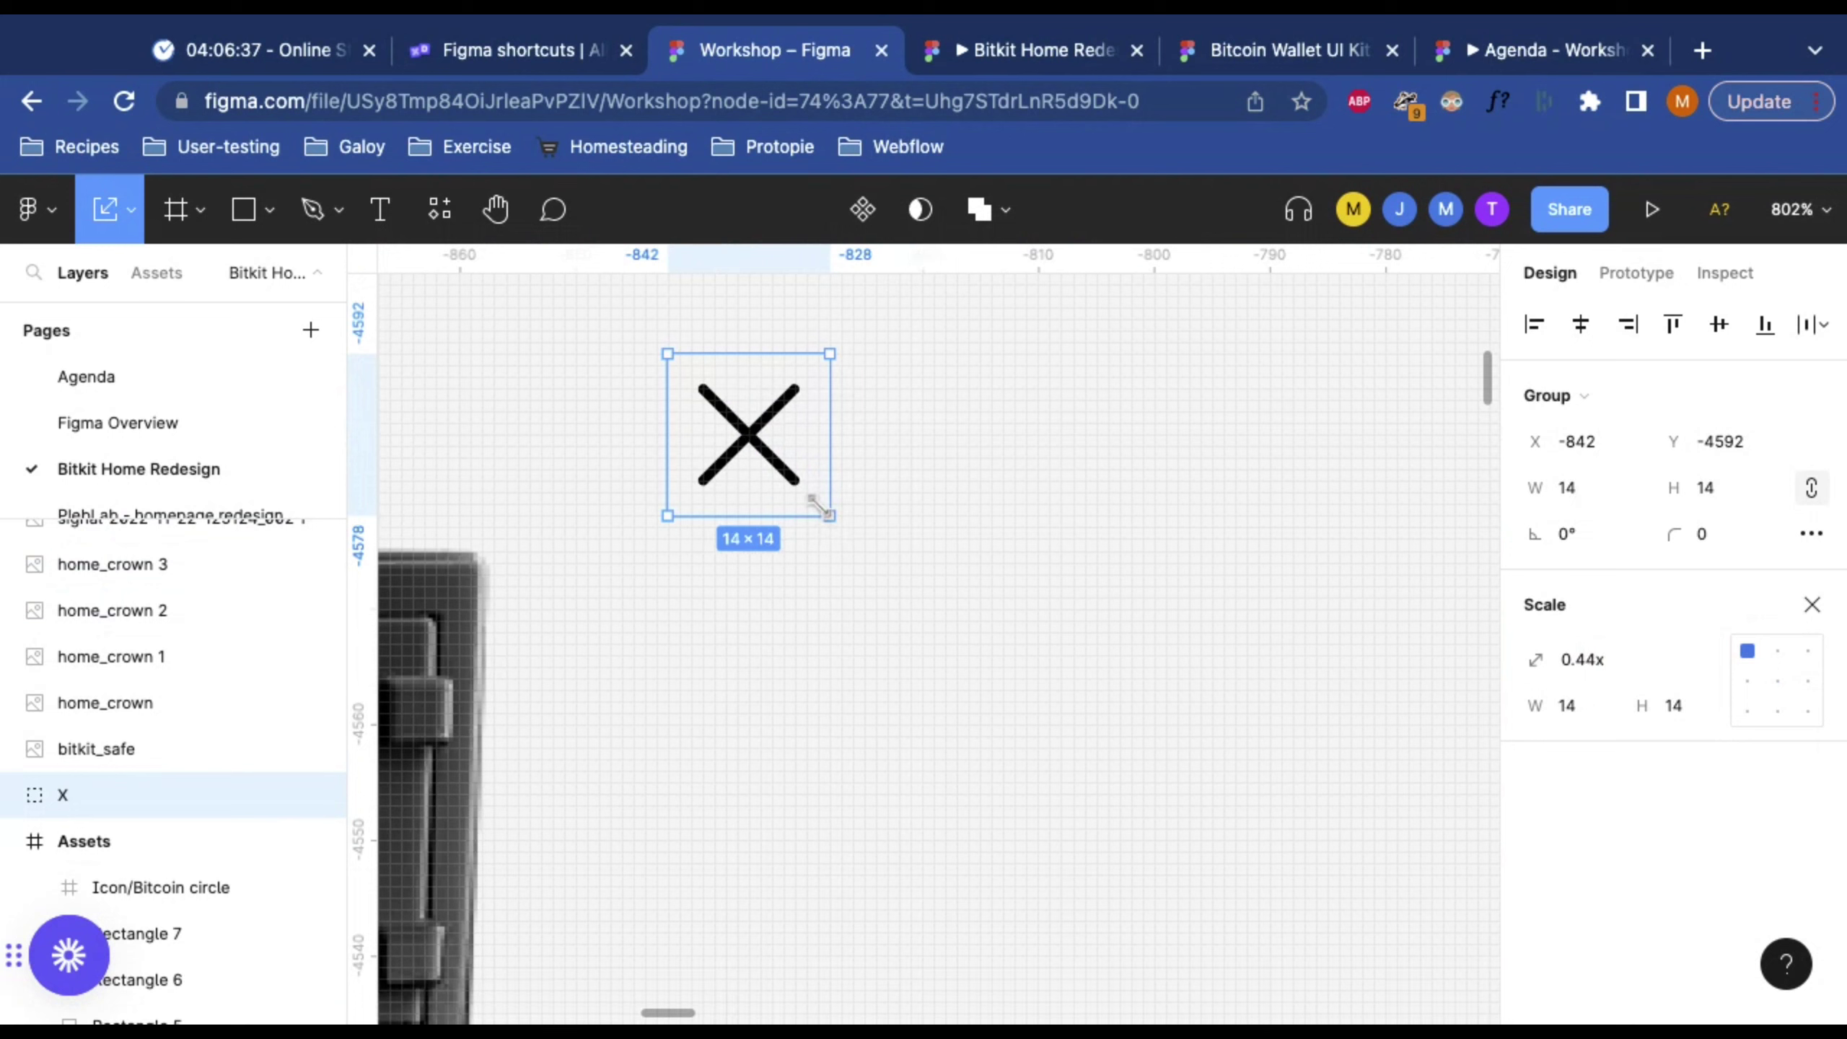
{"action": "scroll", "coordinate": [998, 528], "scroll_direction": "down", "scroll_amount": 10}
{"action": "left_click", "coordinate": [995, 544]}
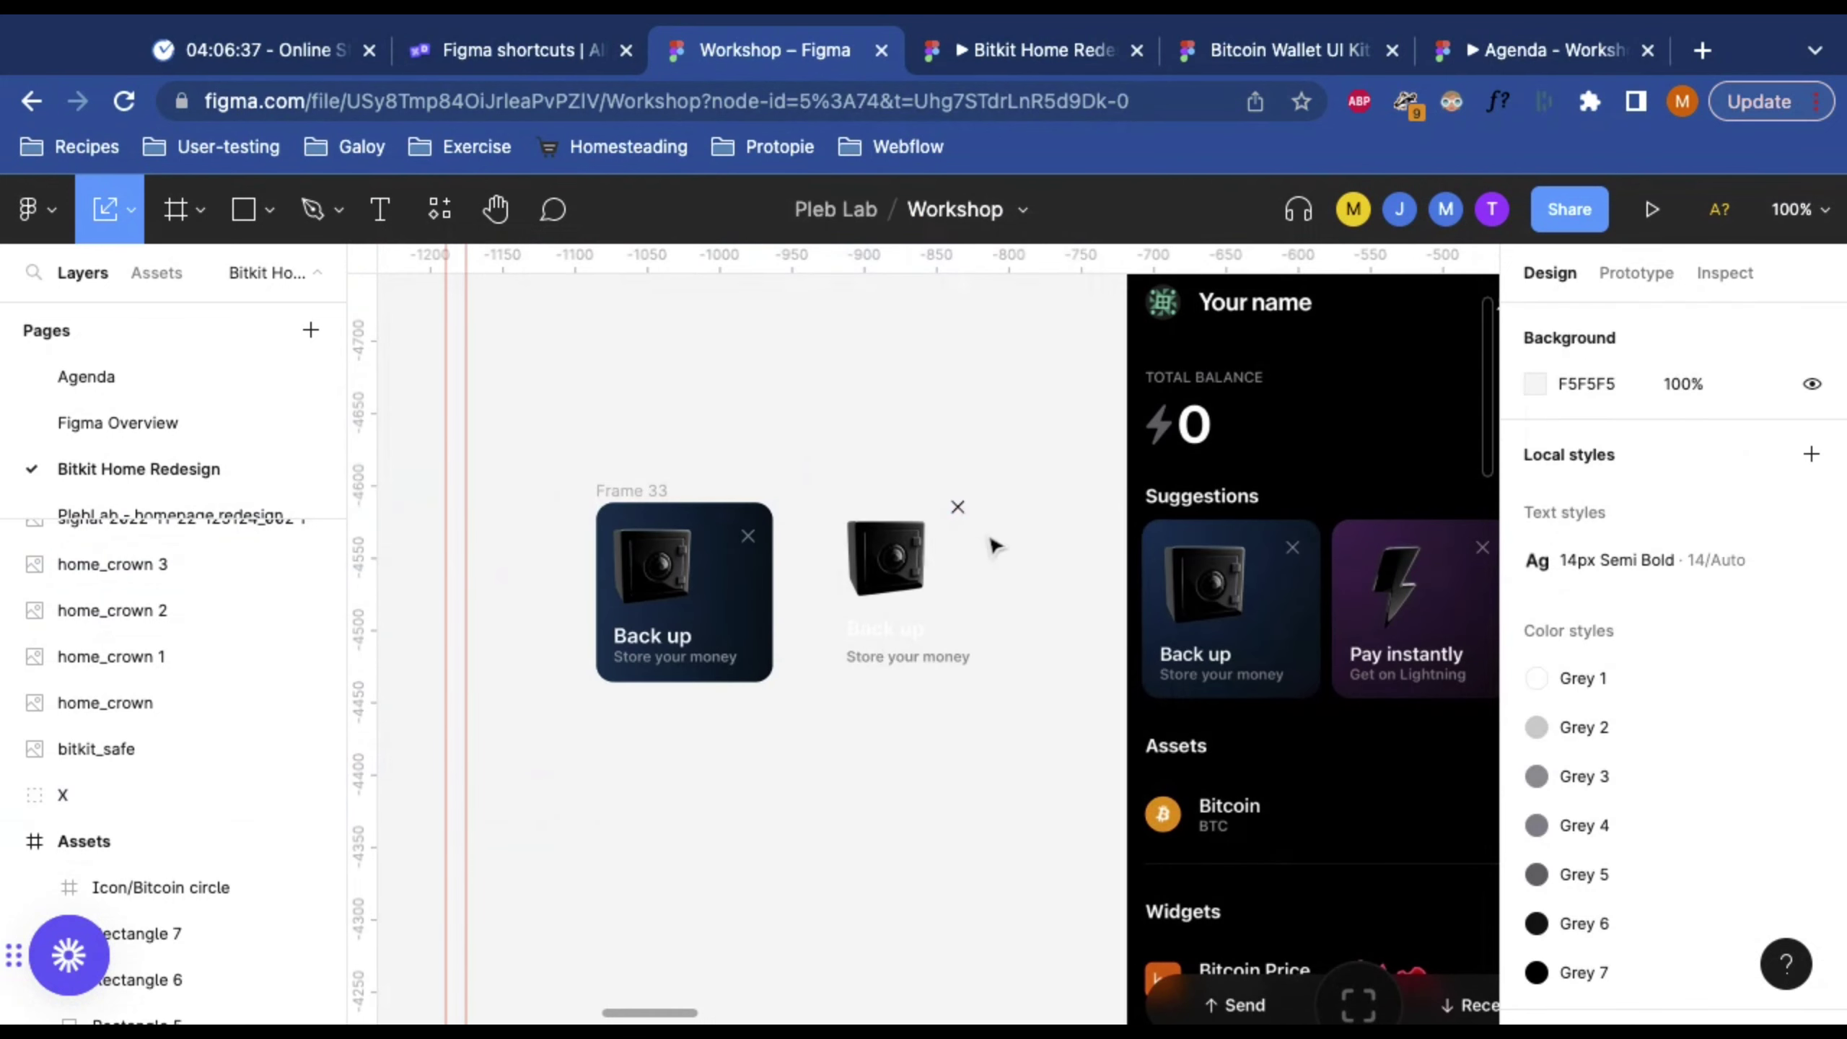
{"action": "left_click", "coordinate": [957, 507]}
{"action": "left_click", "coordinate": [1815, 604]}
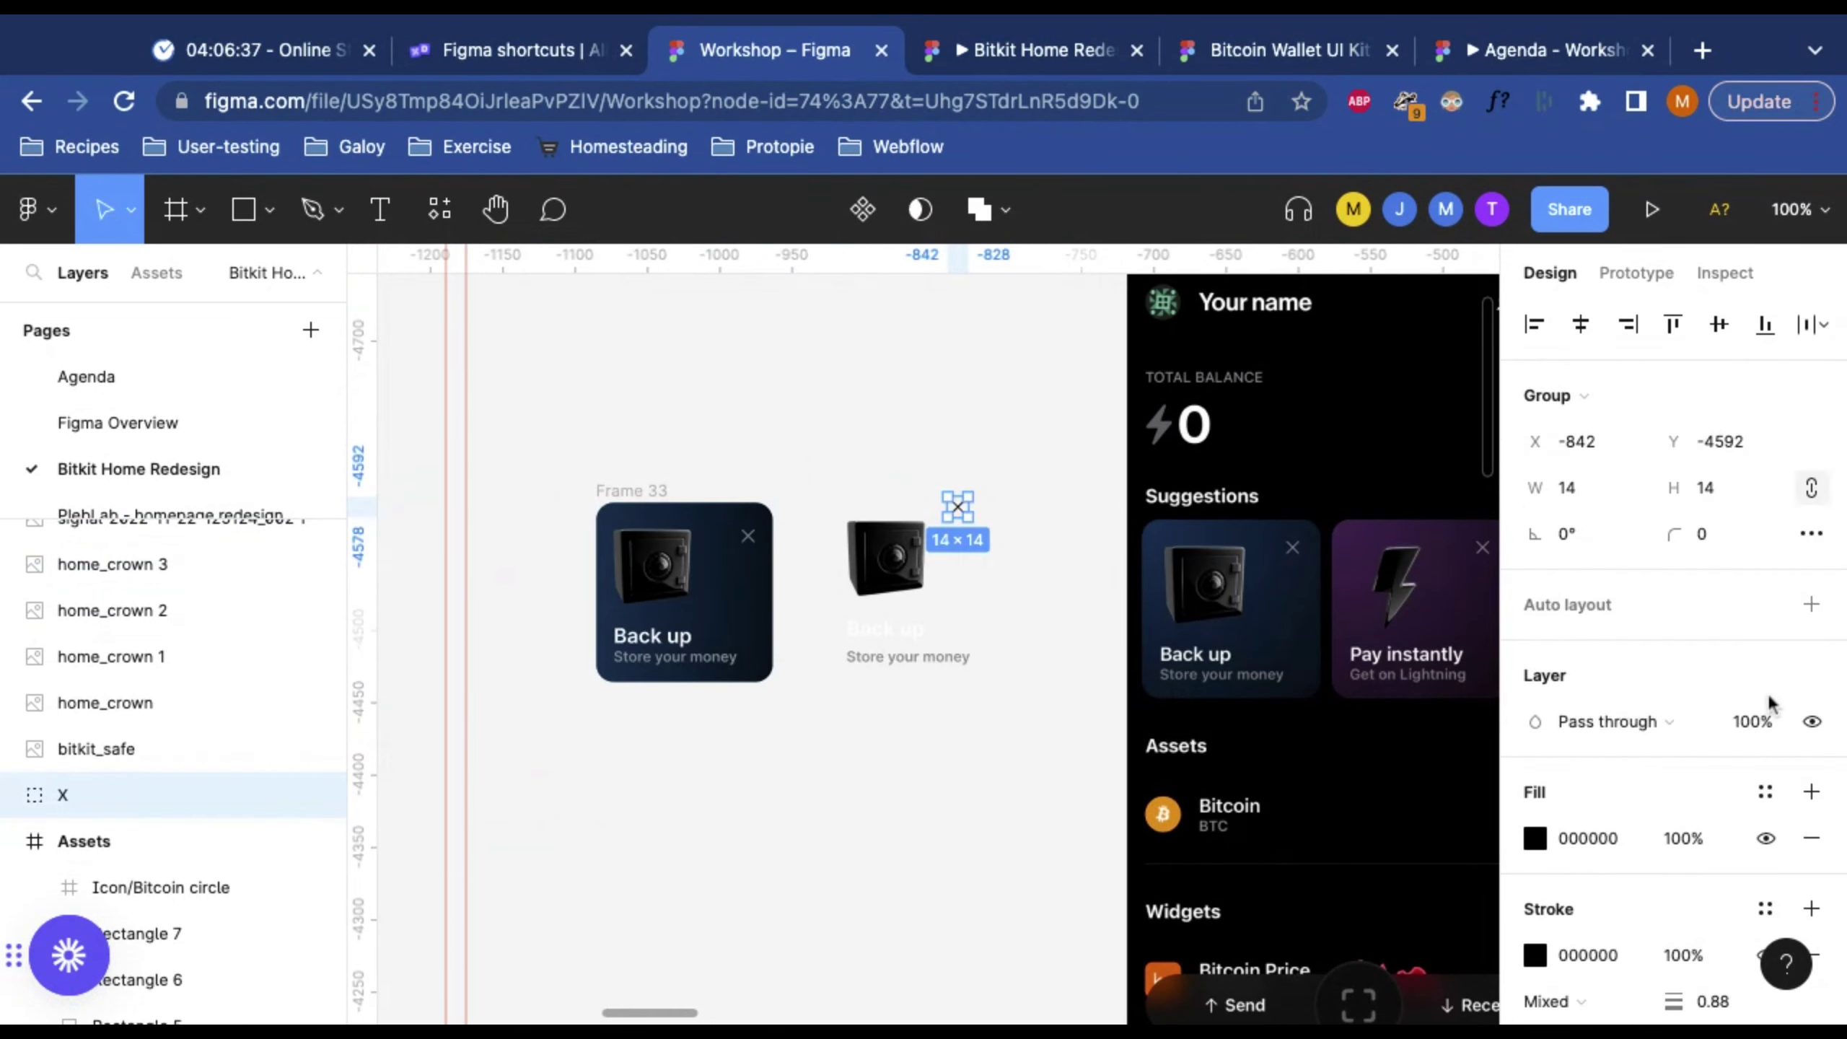
Step: Apply the Grey 3 colour style to the X icon's stroke
{"action": "scroll", "coordinate": [1769, 702], "scroll_direction": "down", "scroll_amount": 4}
{"action": "left_click", "coordinate": [1766, 519]}
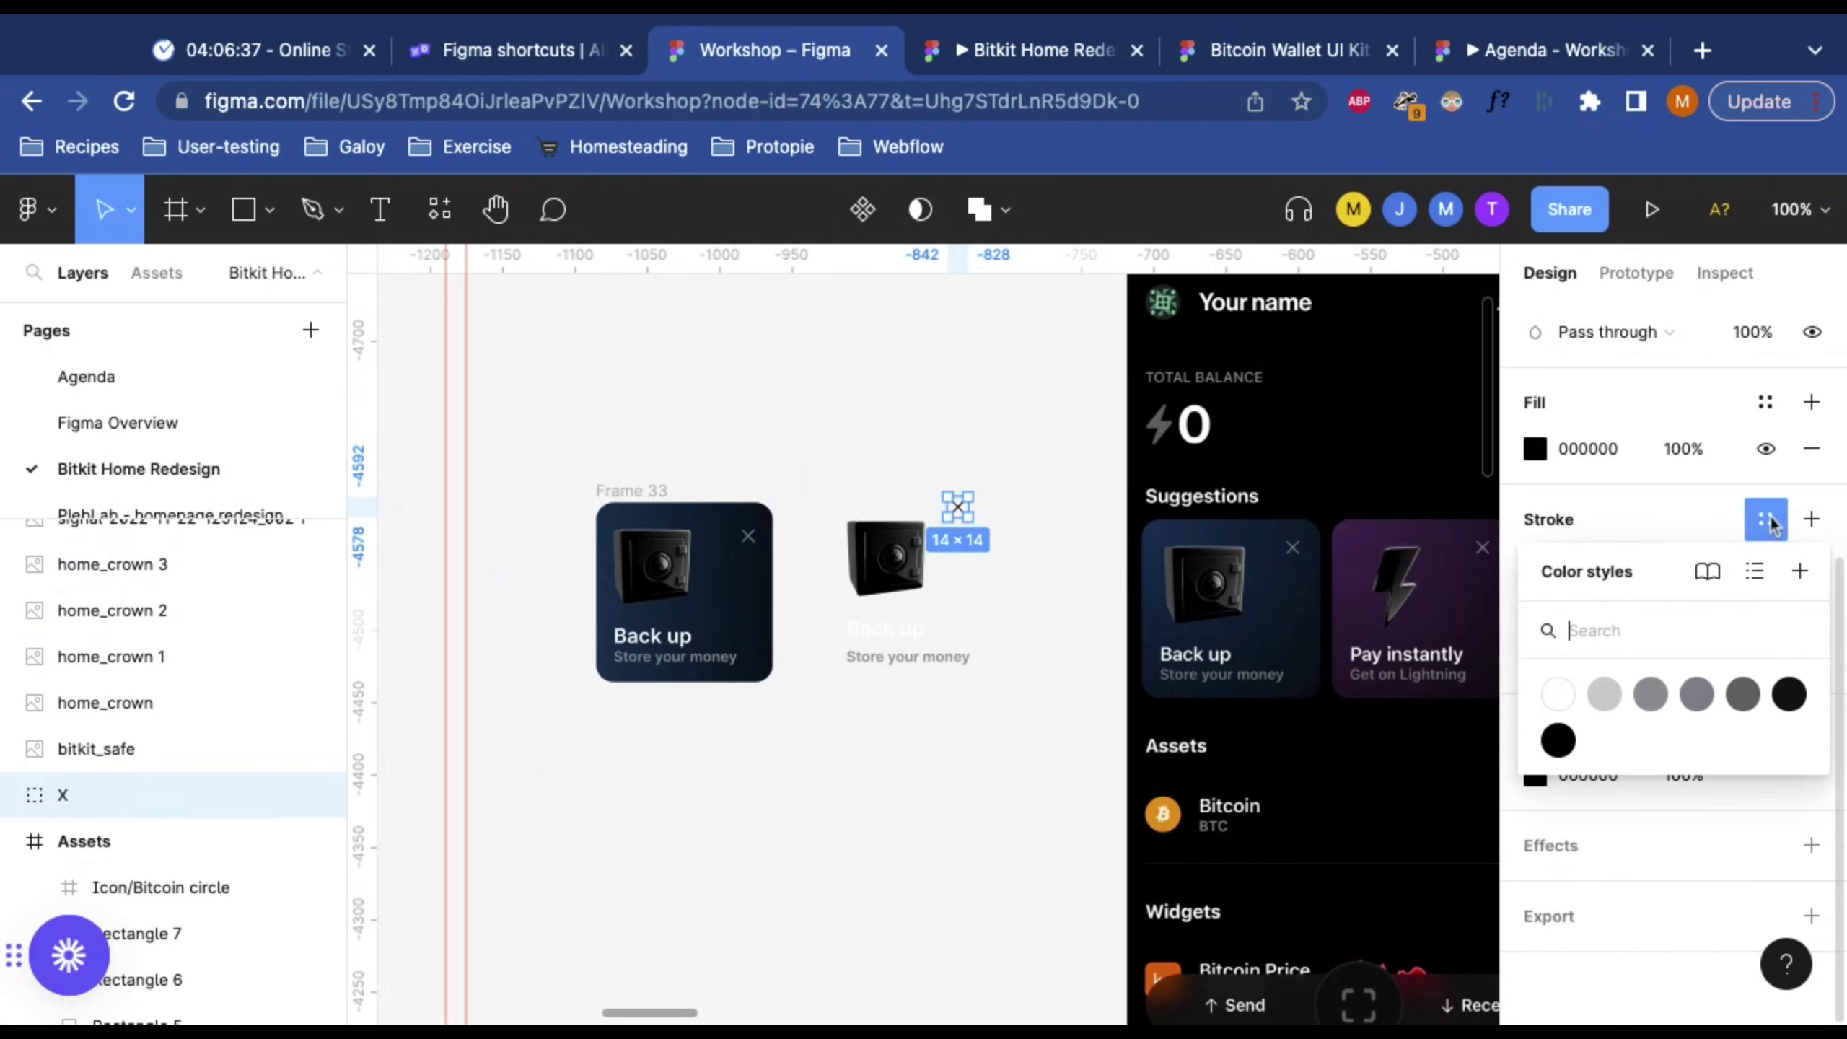
{"action": "left_click", "coordinate": [1649, 695]}
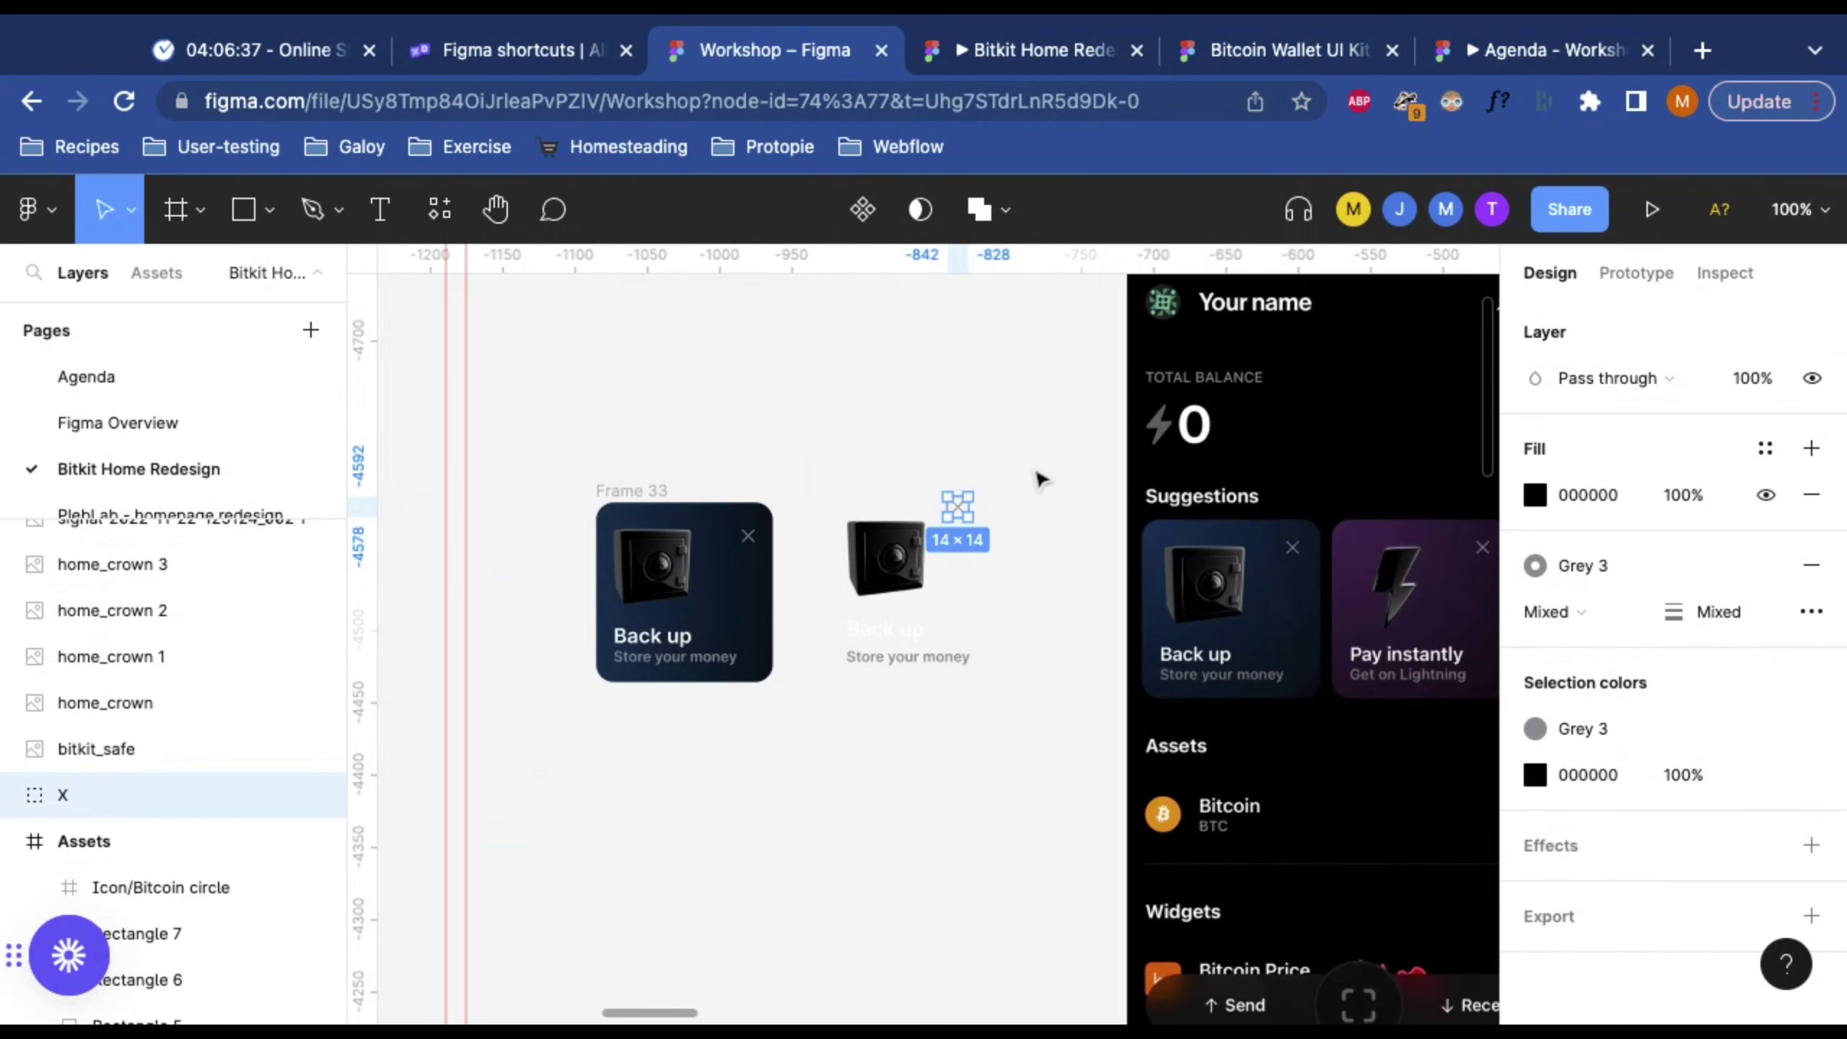
{"action": "left_click", "coordinate": [978, 591]}
{"action": "scroll", "coordinate": [977, 590], "scroll_direction": "up", "scroll_amount": 5}
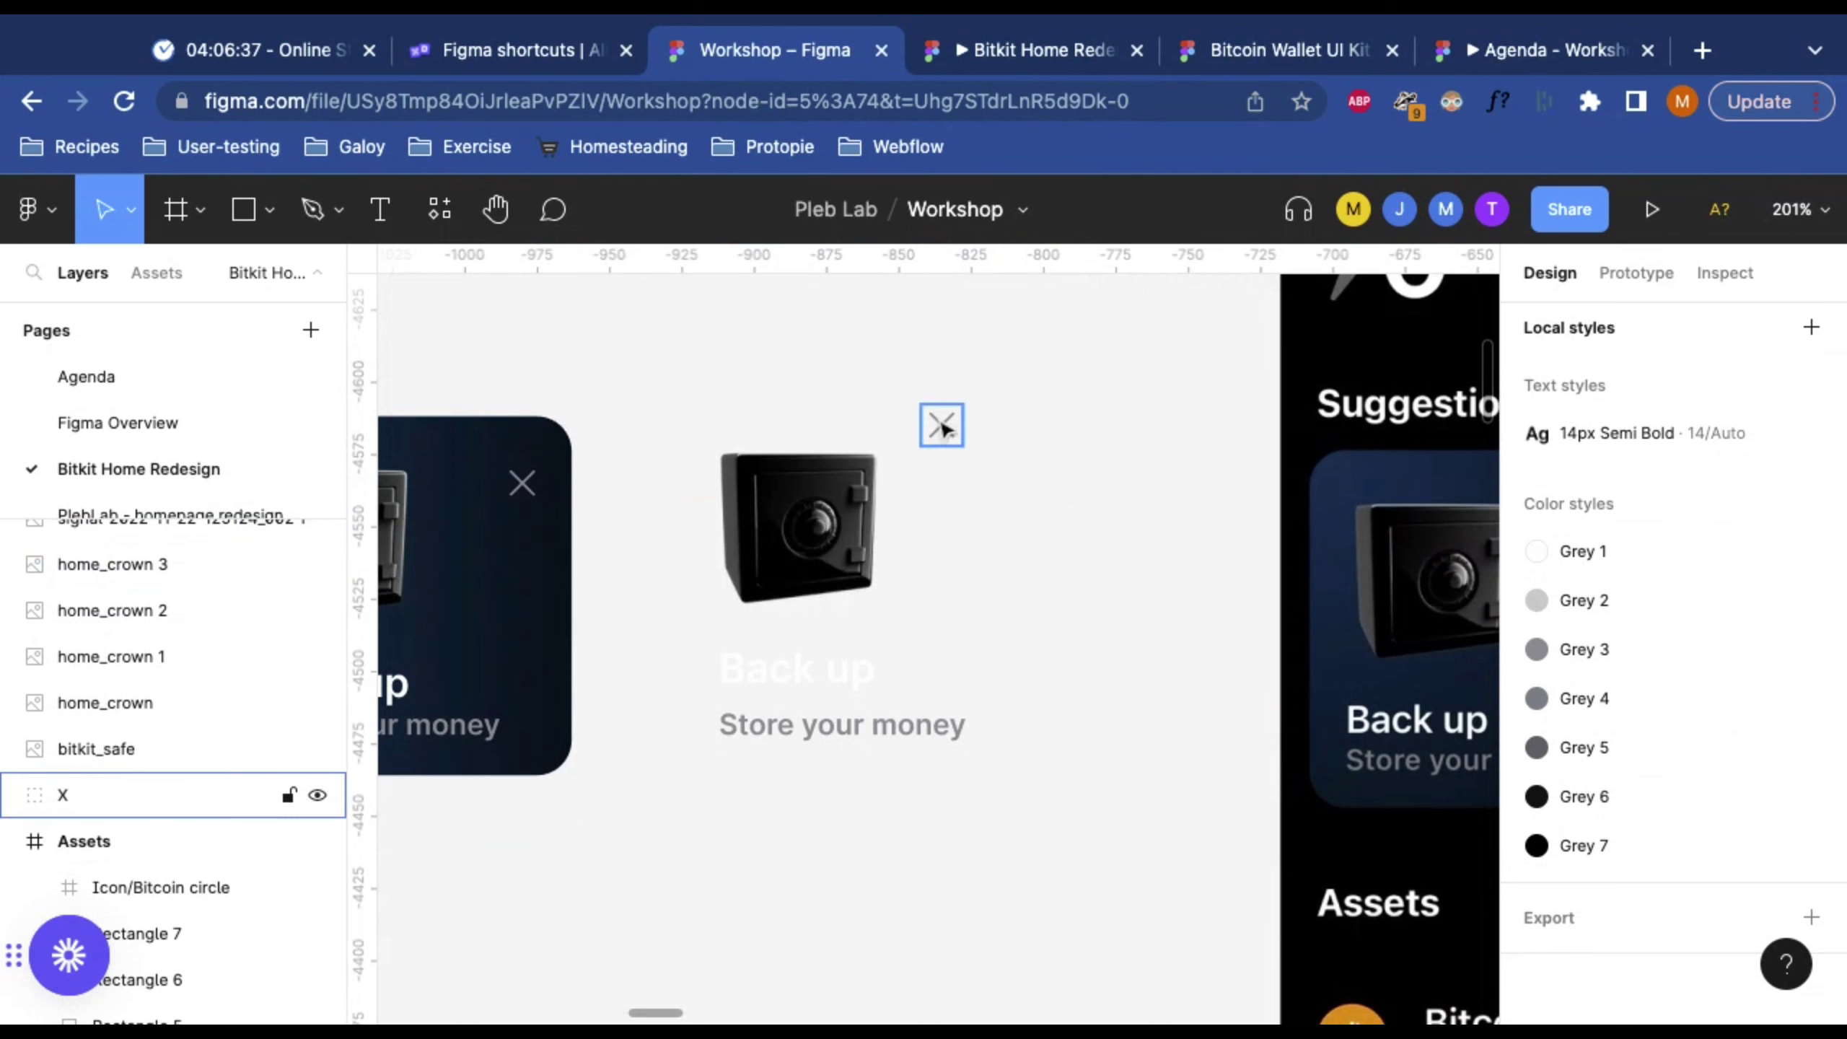
Step: Remove the faint grey stroke from the X icon's square outline vector
{"action": "scroll", "coordinate": [940, 420], "scroll_direction": "up", "scroll_amount": 6}
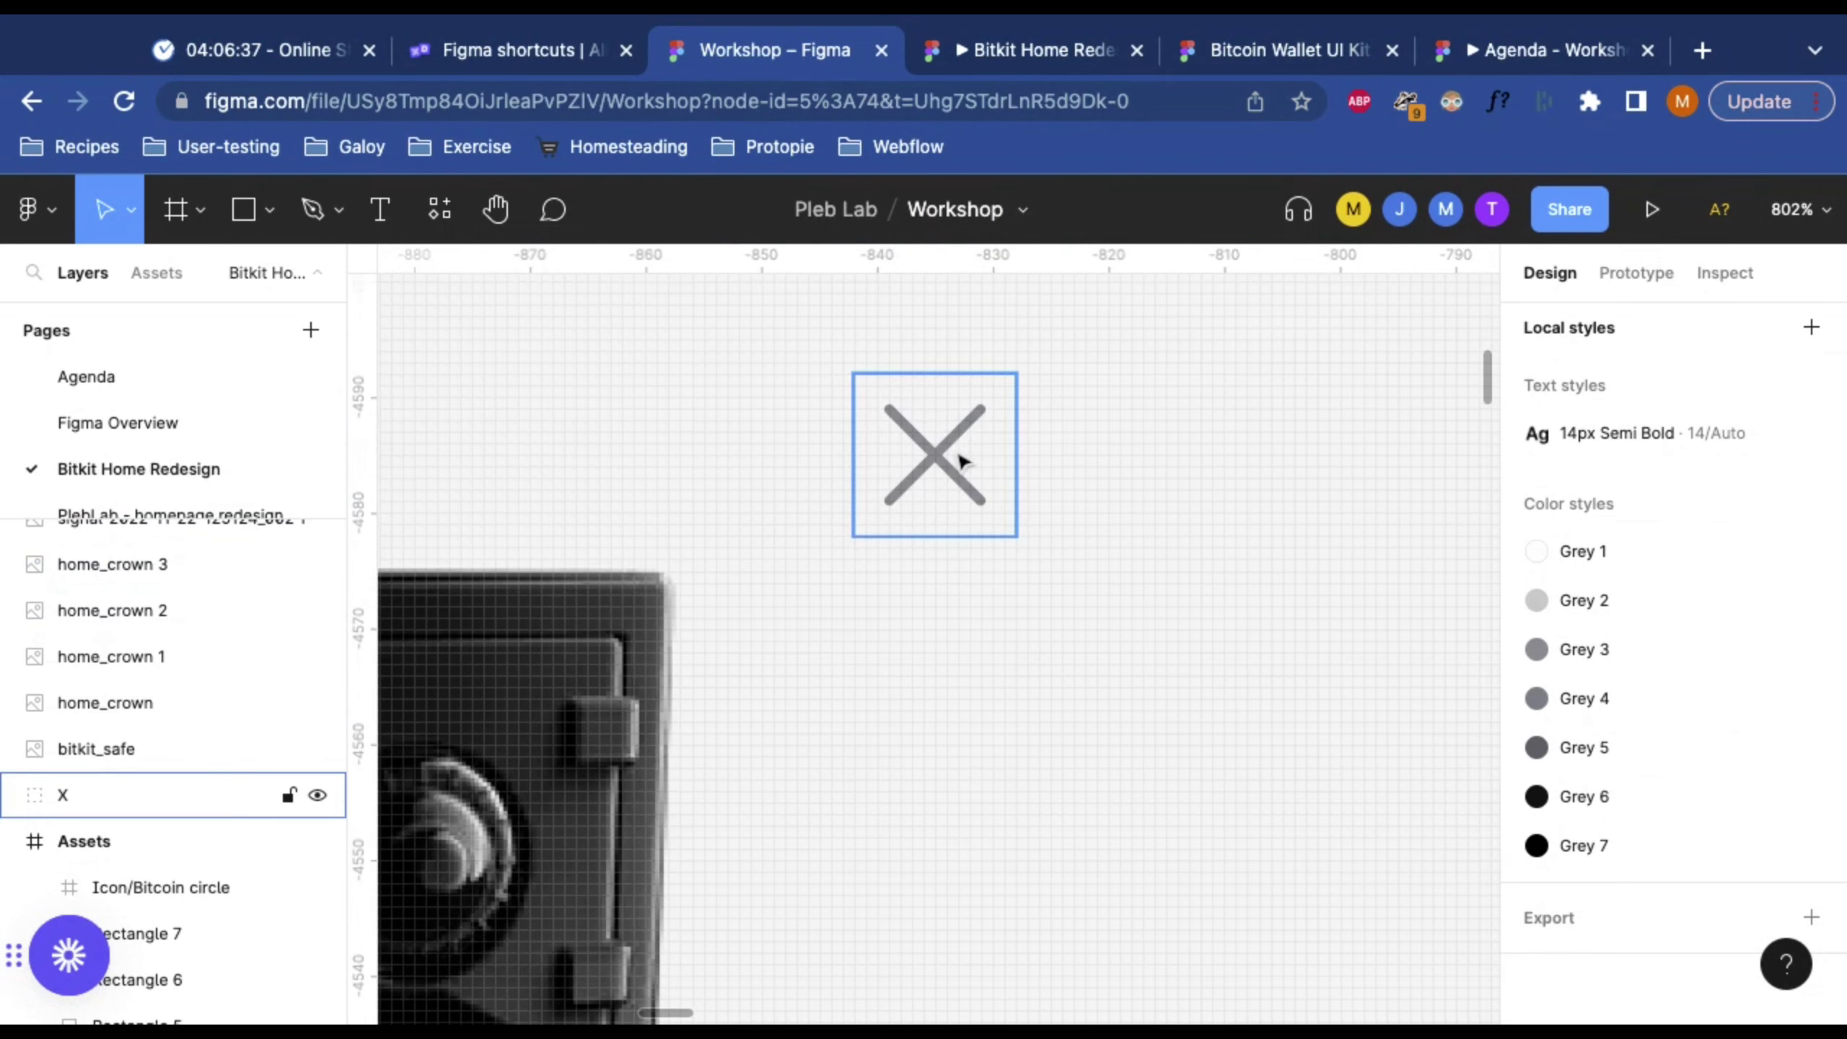
{"action": "left_click", "coordinate": [983, 413]}
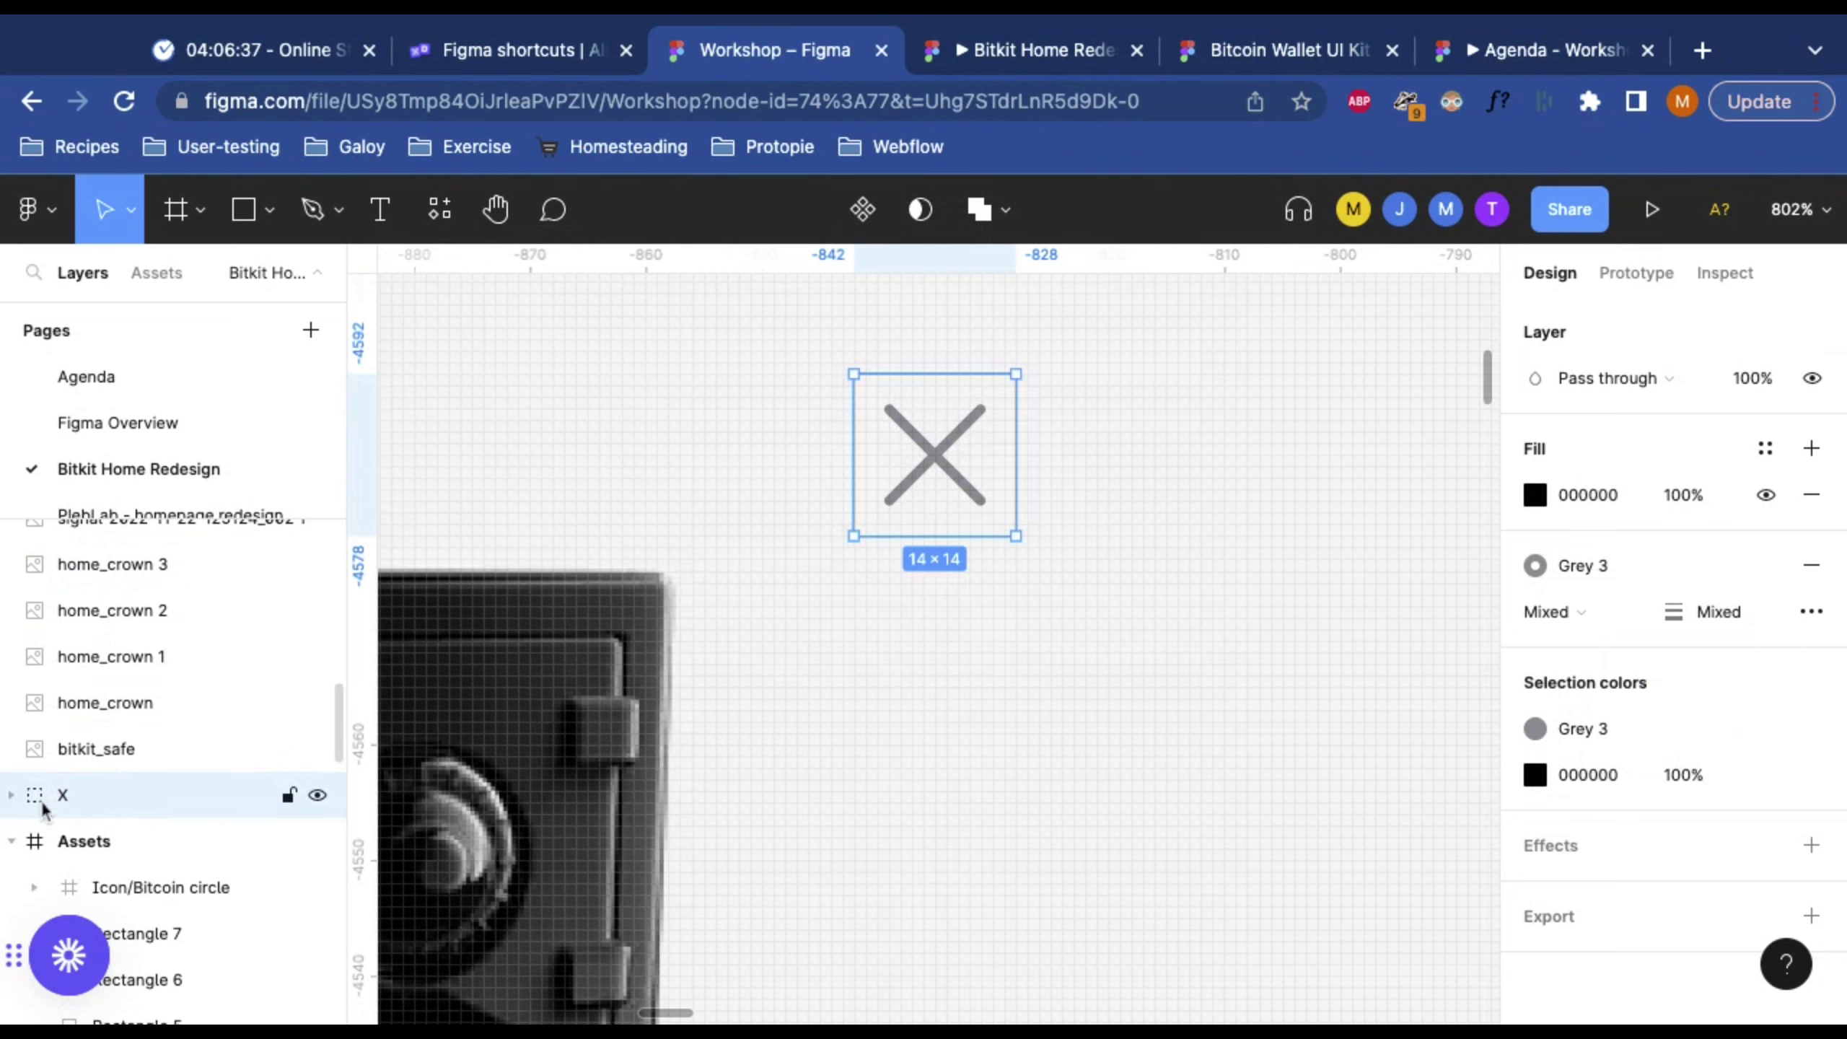
{"action": "left_click", "coordinate": [10, 795]}
{"action": "scroll", "coordinate": [146, 800], "scroll_direction": "down", "scroll_amount": 3}
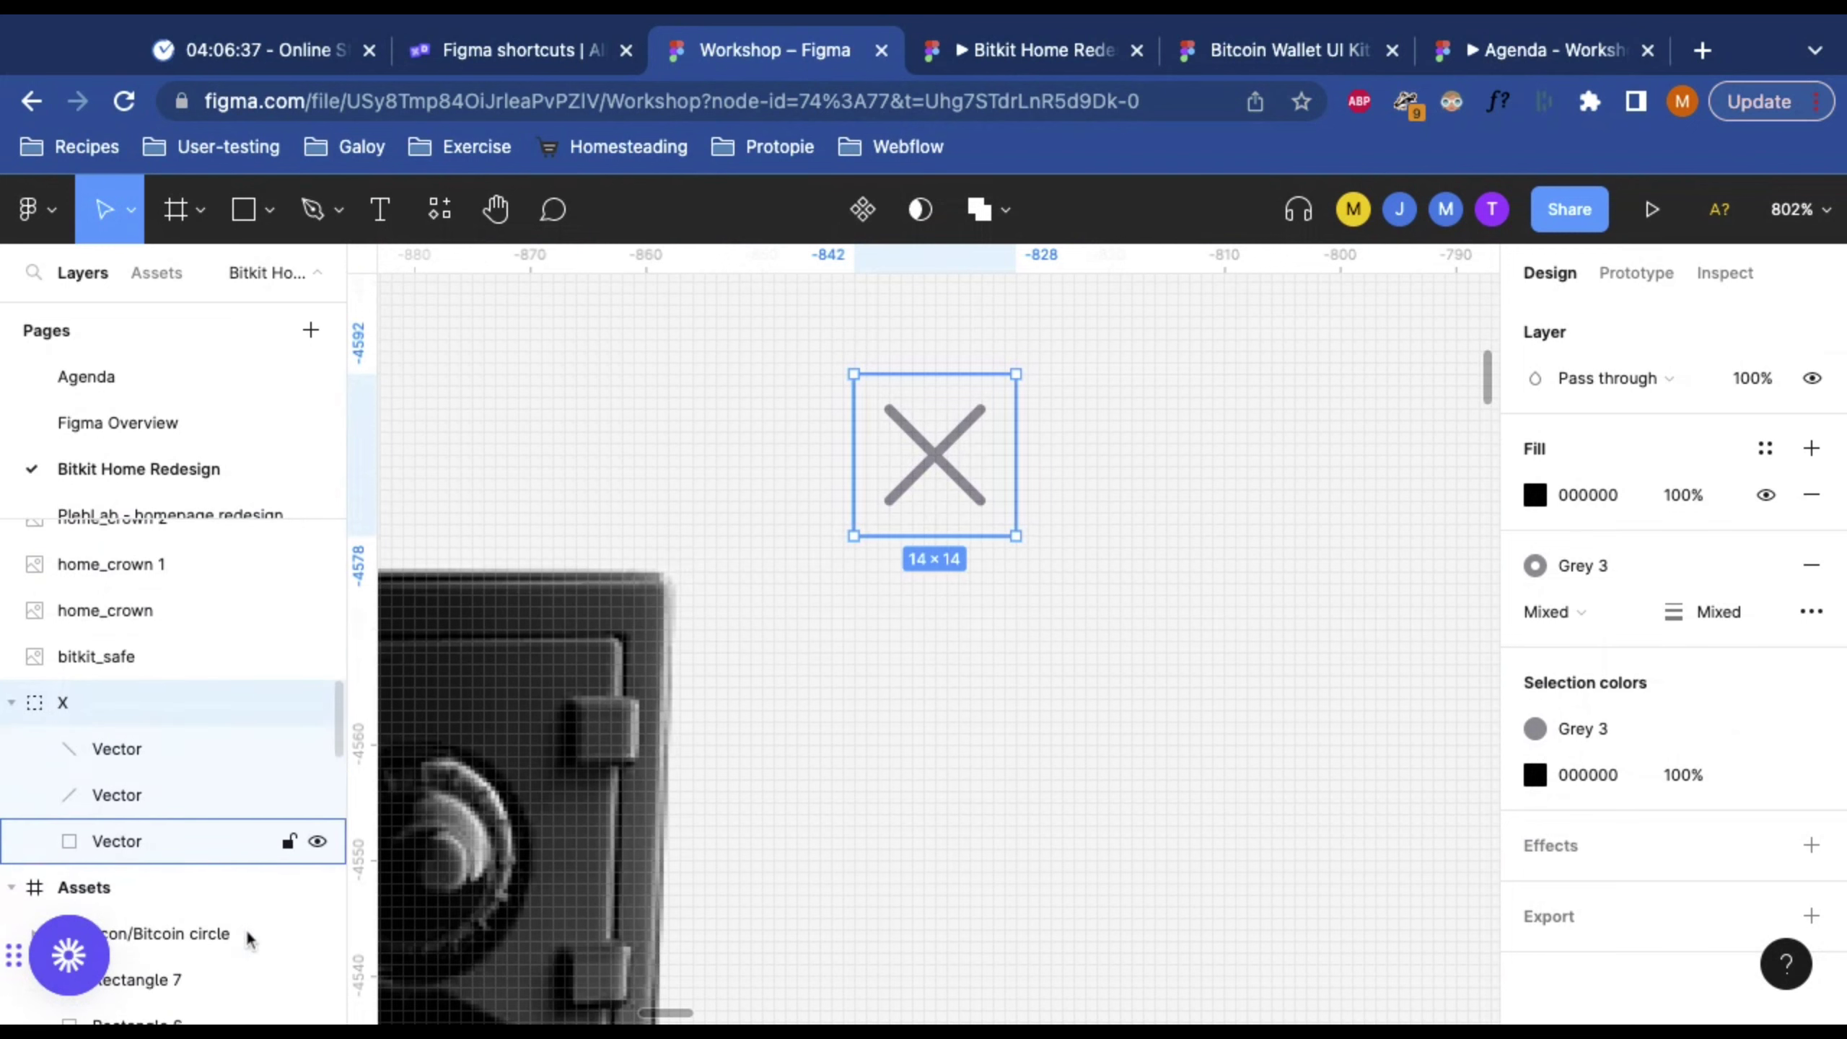
{"action": "left_click", "coordinate": [145, 777]}
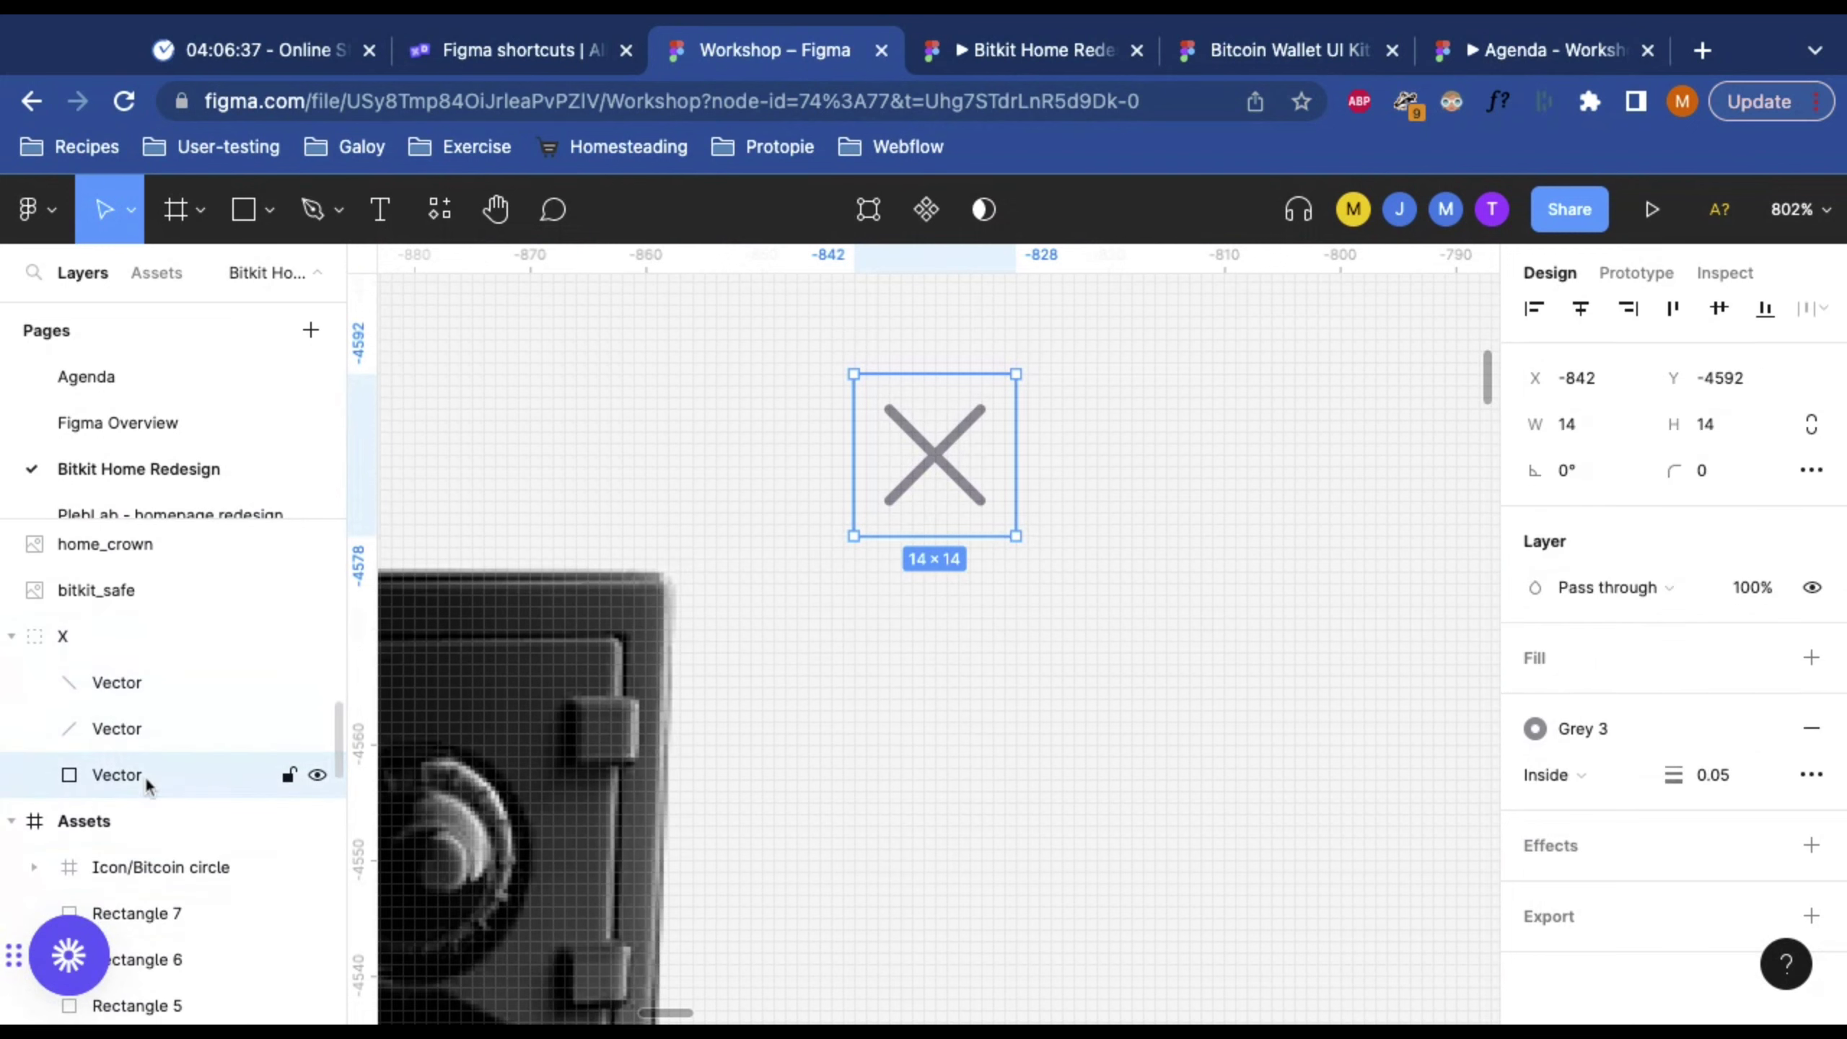
{"action": "left_click", "coordinate": [1811, 730]}
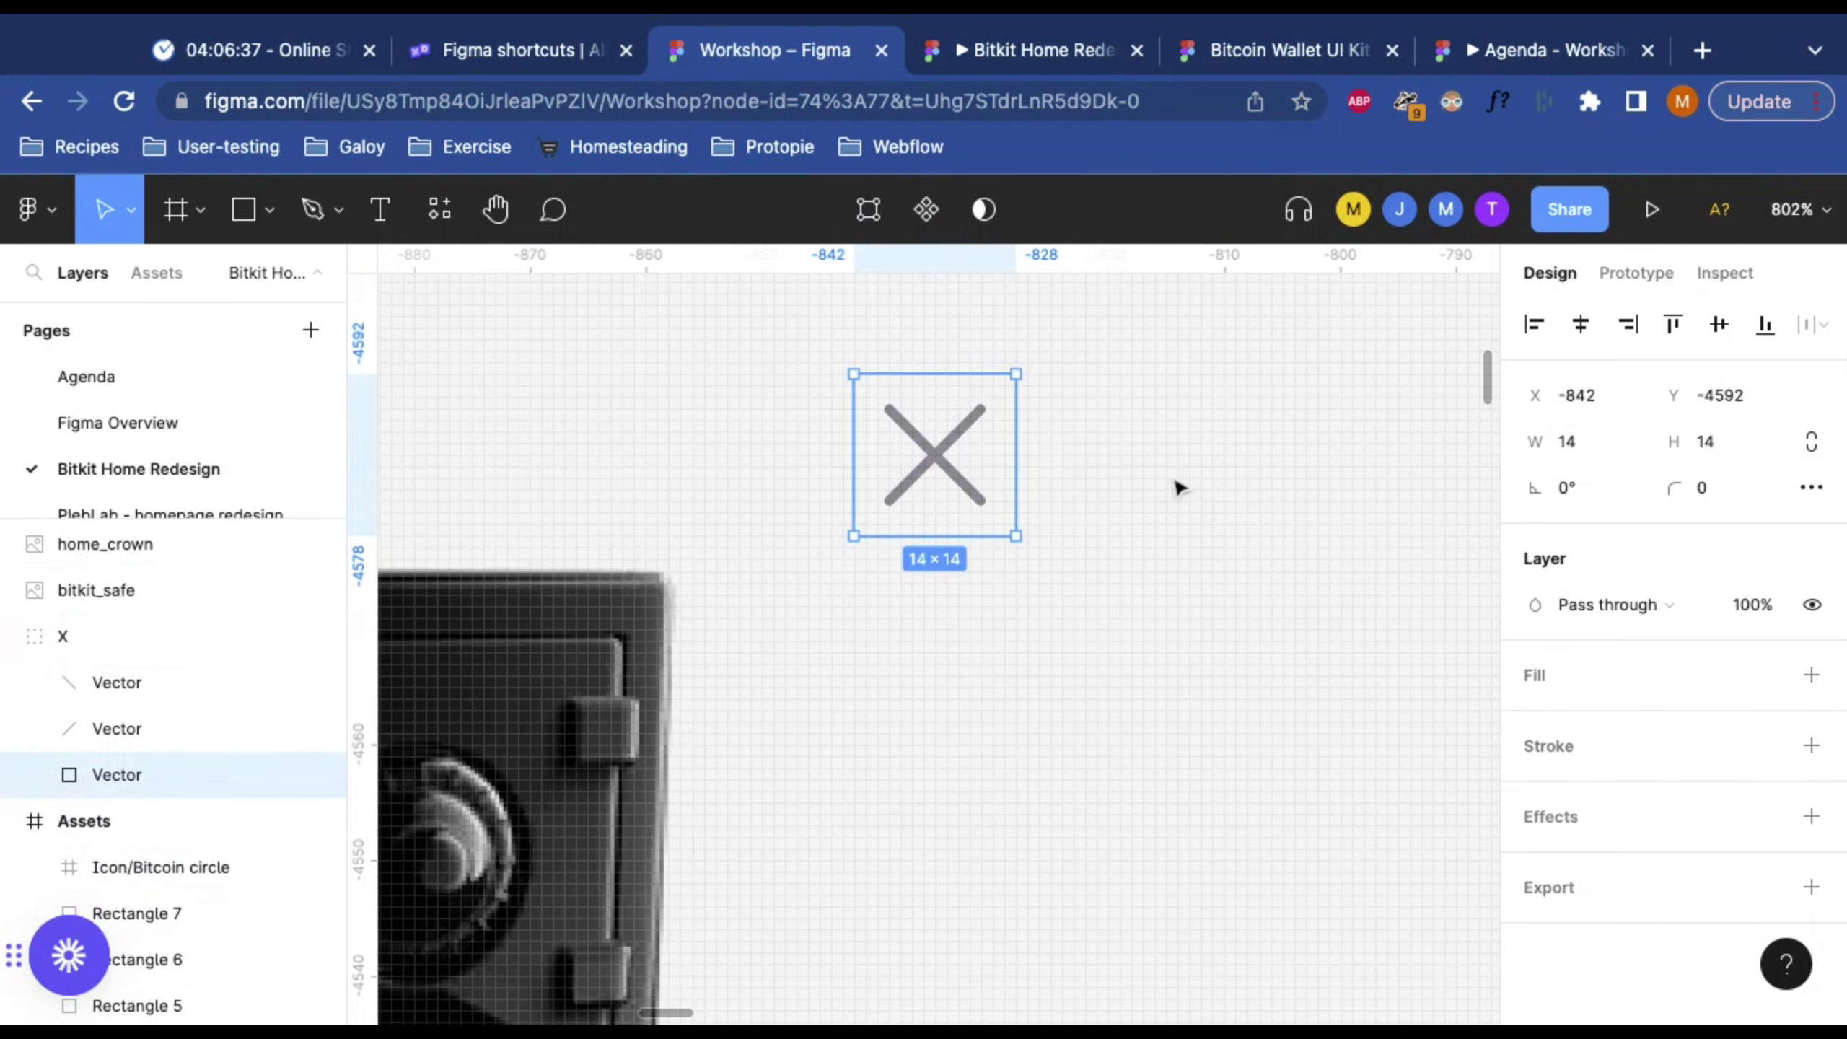
Step: Reframe the view on the X icon and reselect its square outline vector
{"action": "left_click", "coordinate": [1151, 540]}
{"action": "left_click", "coordinate": [1151, 540], "text": "alt"}
{"action": "left_click", "coordinate": [1145, 533], "text": "alt"}
{"action": "left_click", "coordinate": [1151, 536], "text": "alt"}
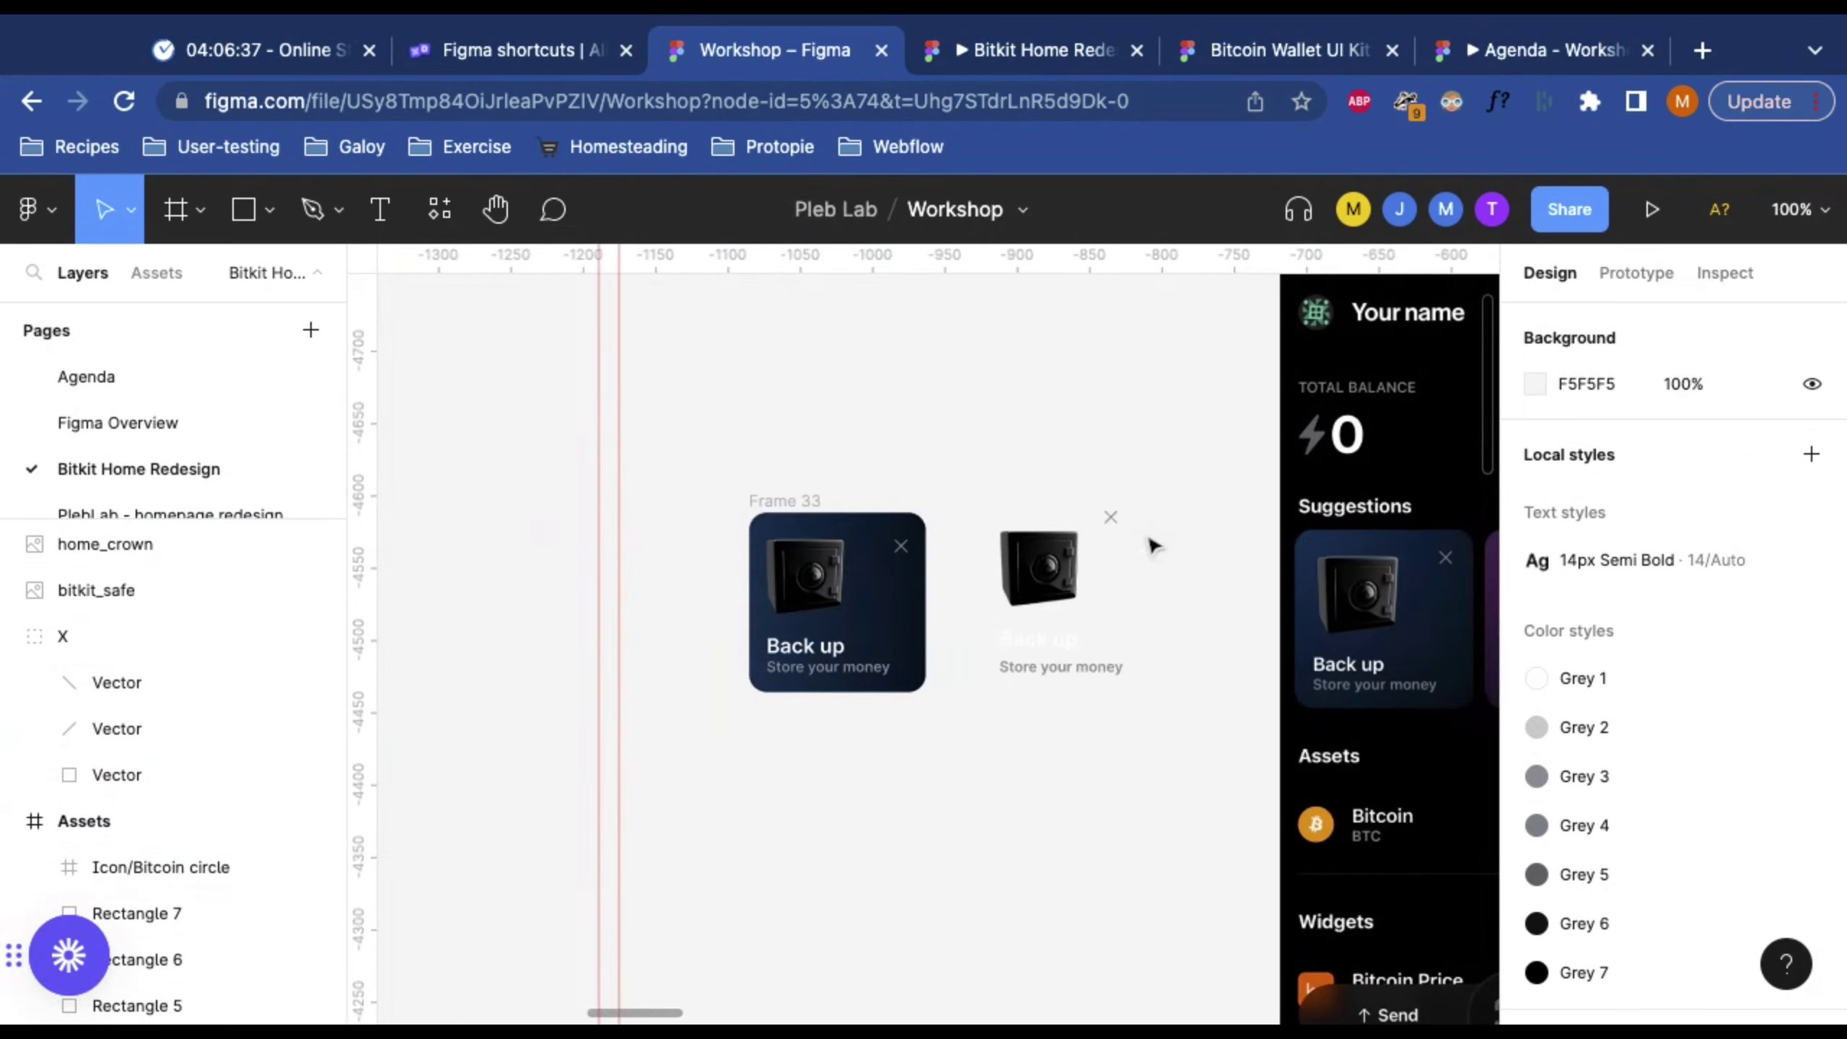
{"action": "scroll", "coordinate": [1018, 590], "scroll_direction": "right", "scroll_amount": 3}
{"action": "left_click", "coordinate": [1018, 591]}
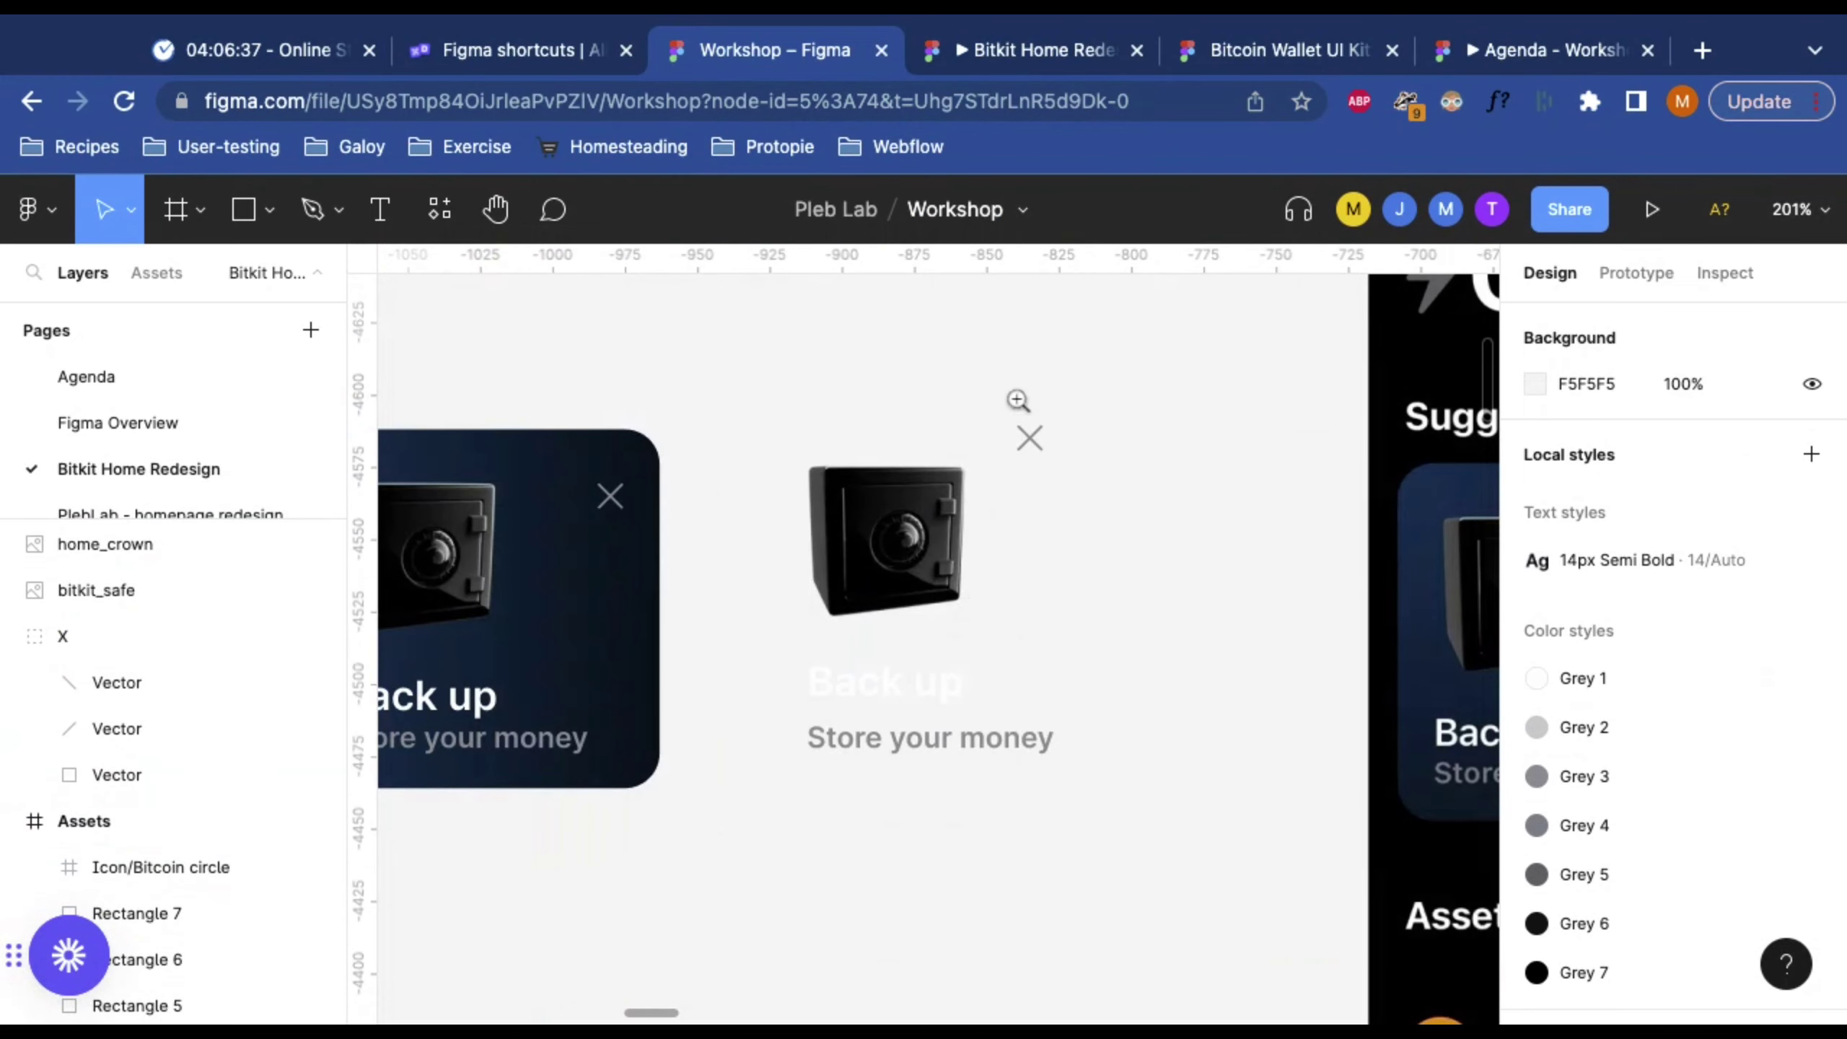
{"action": "left_click", "coordinate": [1026, 419]}
{"action": "left_click", "coordinate": [1028, 421]}
{"action": "left_click", "coordinate": [1047, 483]}
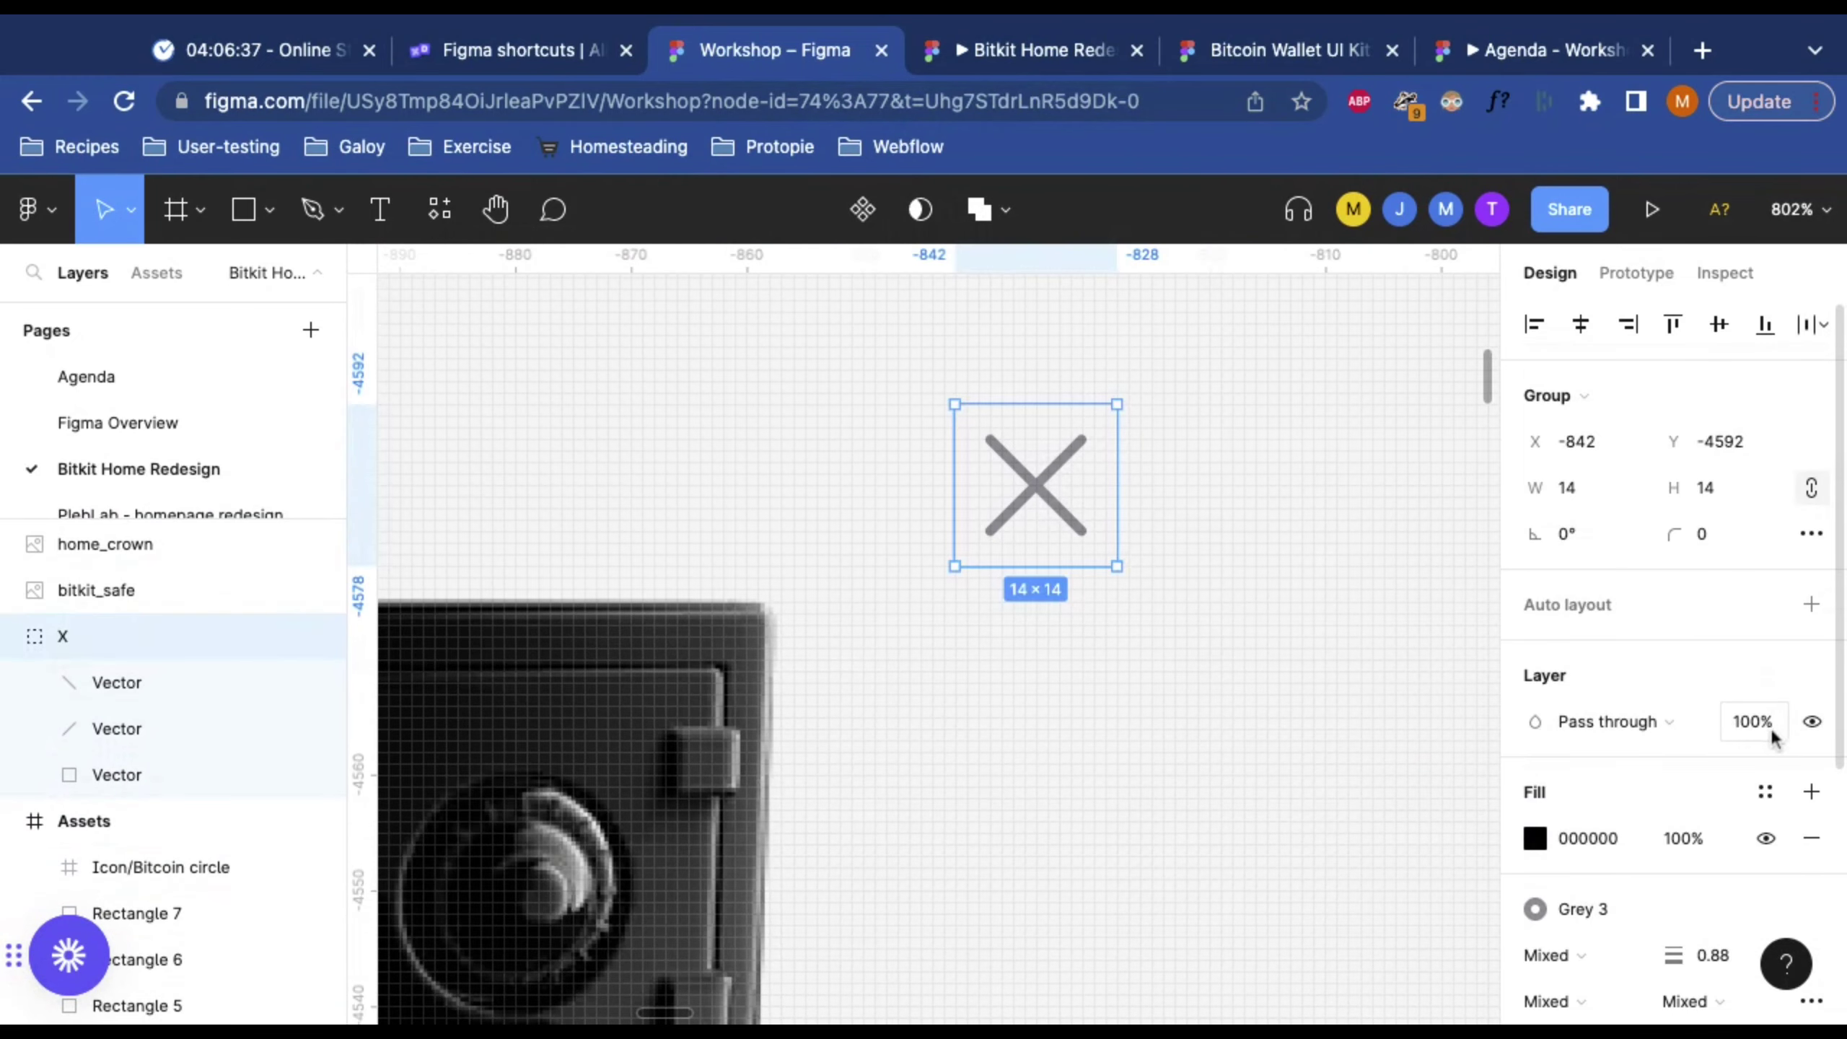
{"action": "scroll", "coordinate": [1756, 725], "scroll_direction": "down", "scroll_amount": 1}
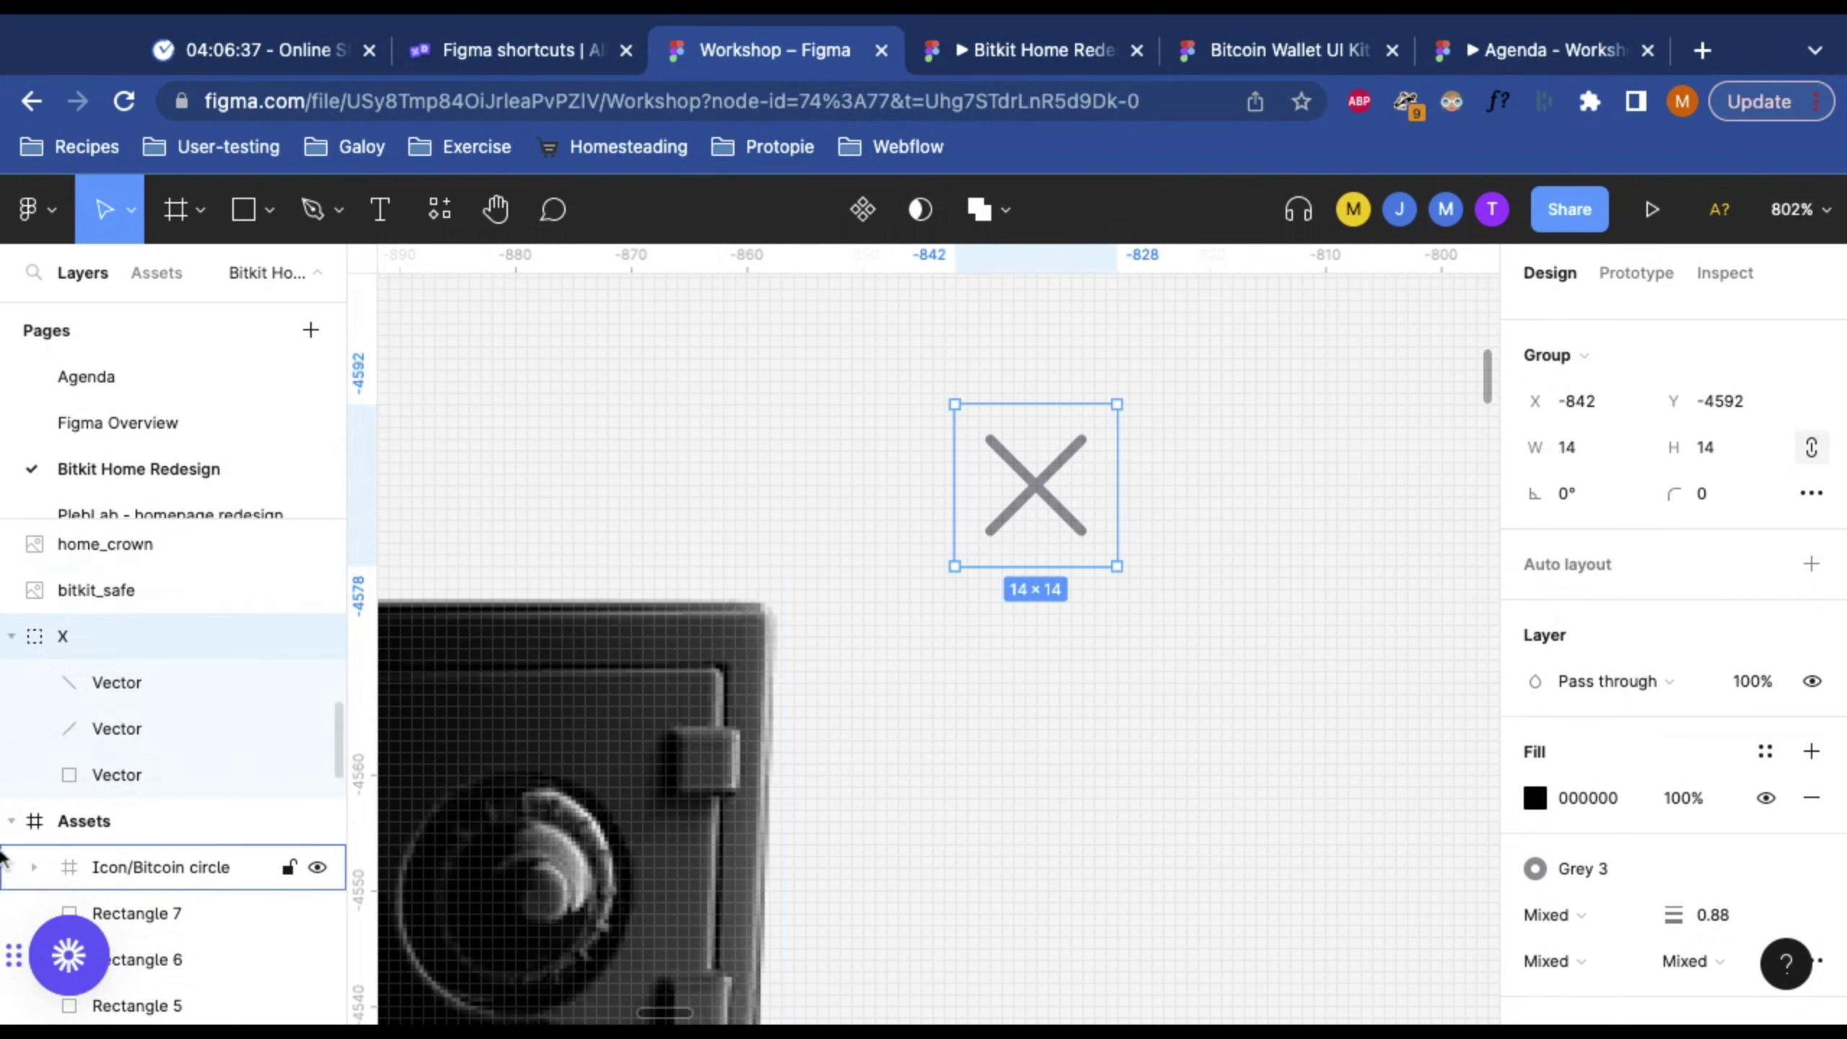
{"action": "left_click", "coordinate": [110, 775]}
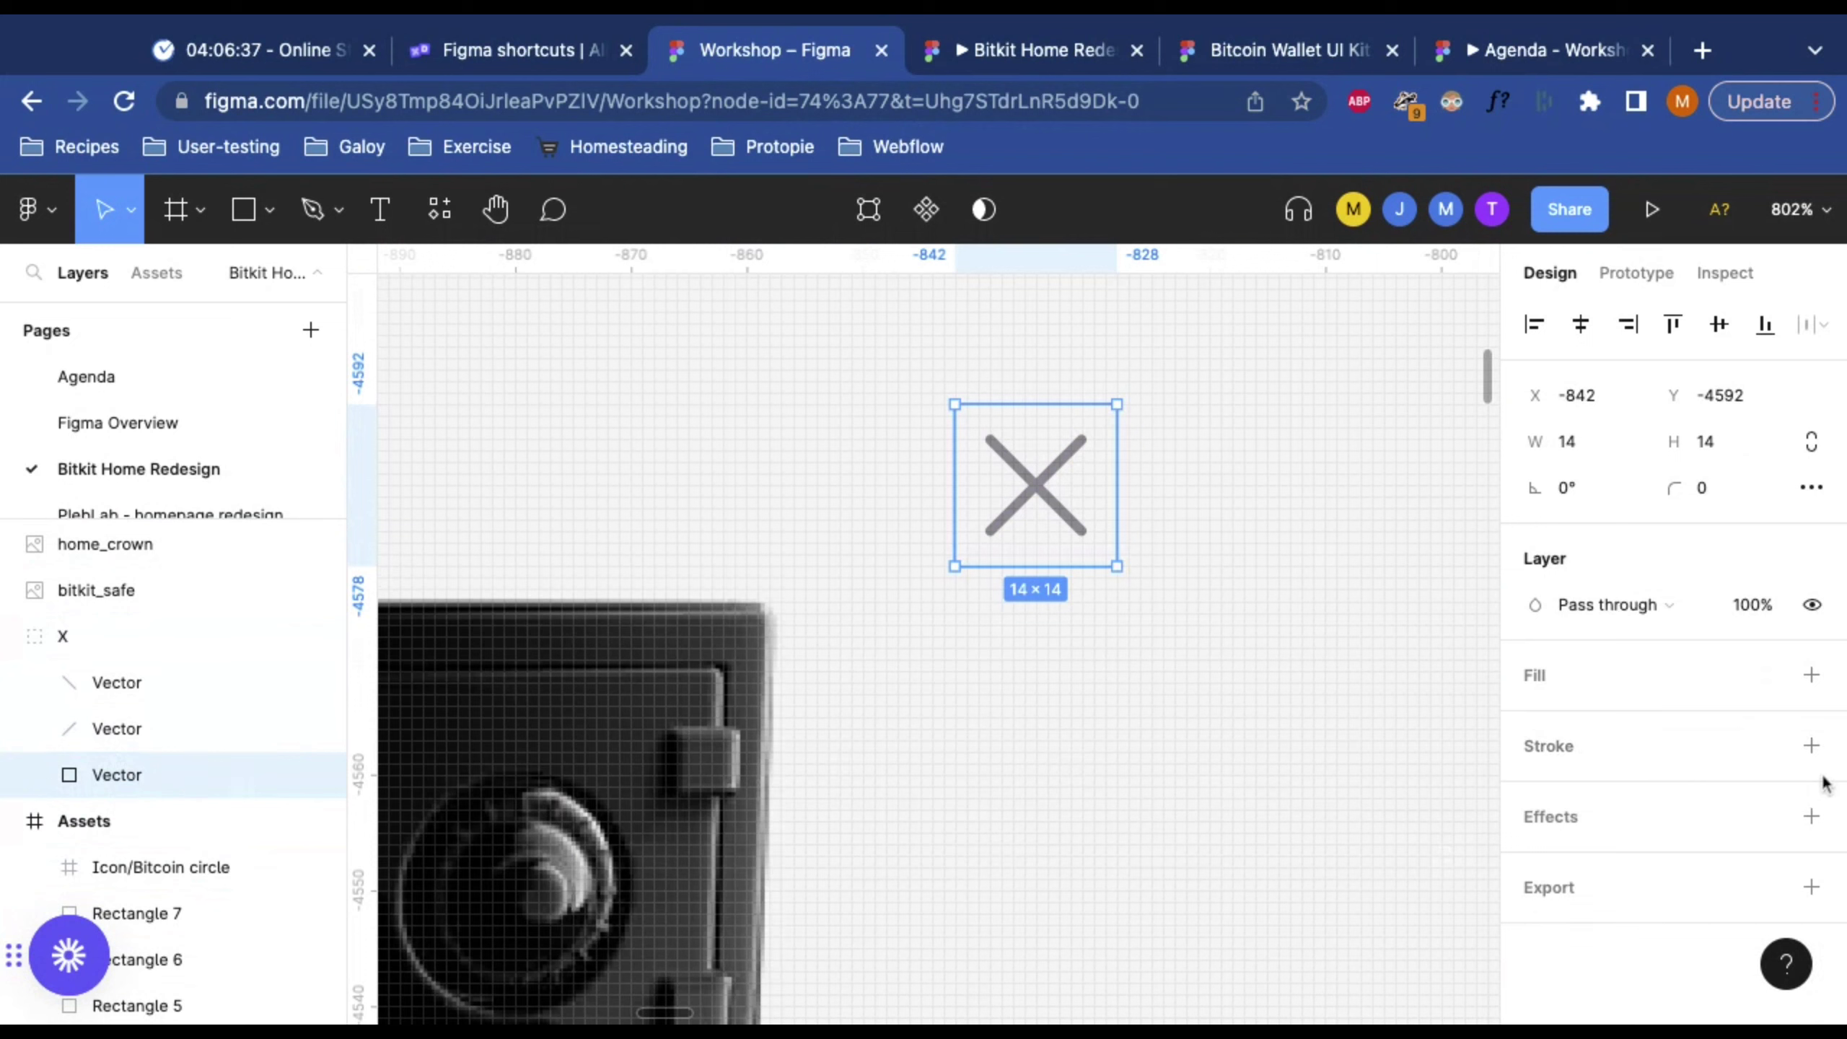
Step: Give the square outline vector a black 000000 stroke, 1 px inside
{"action": "left_click", "coordinate": [1812, 745]}
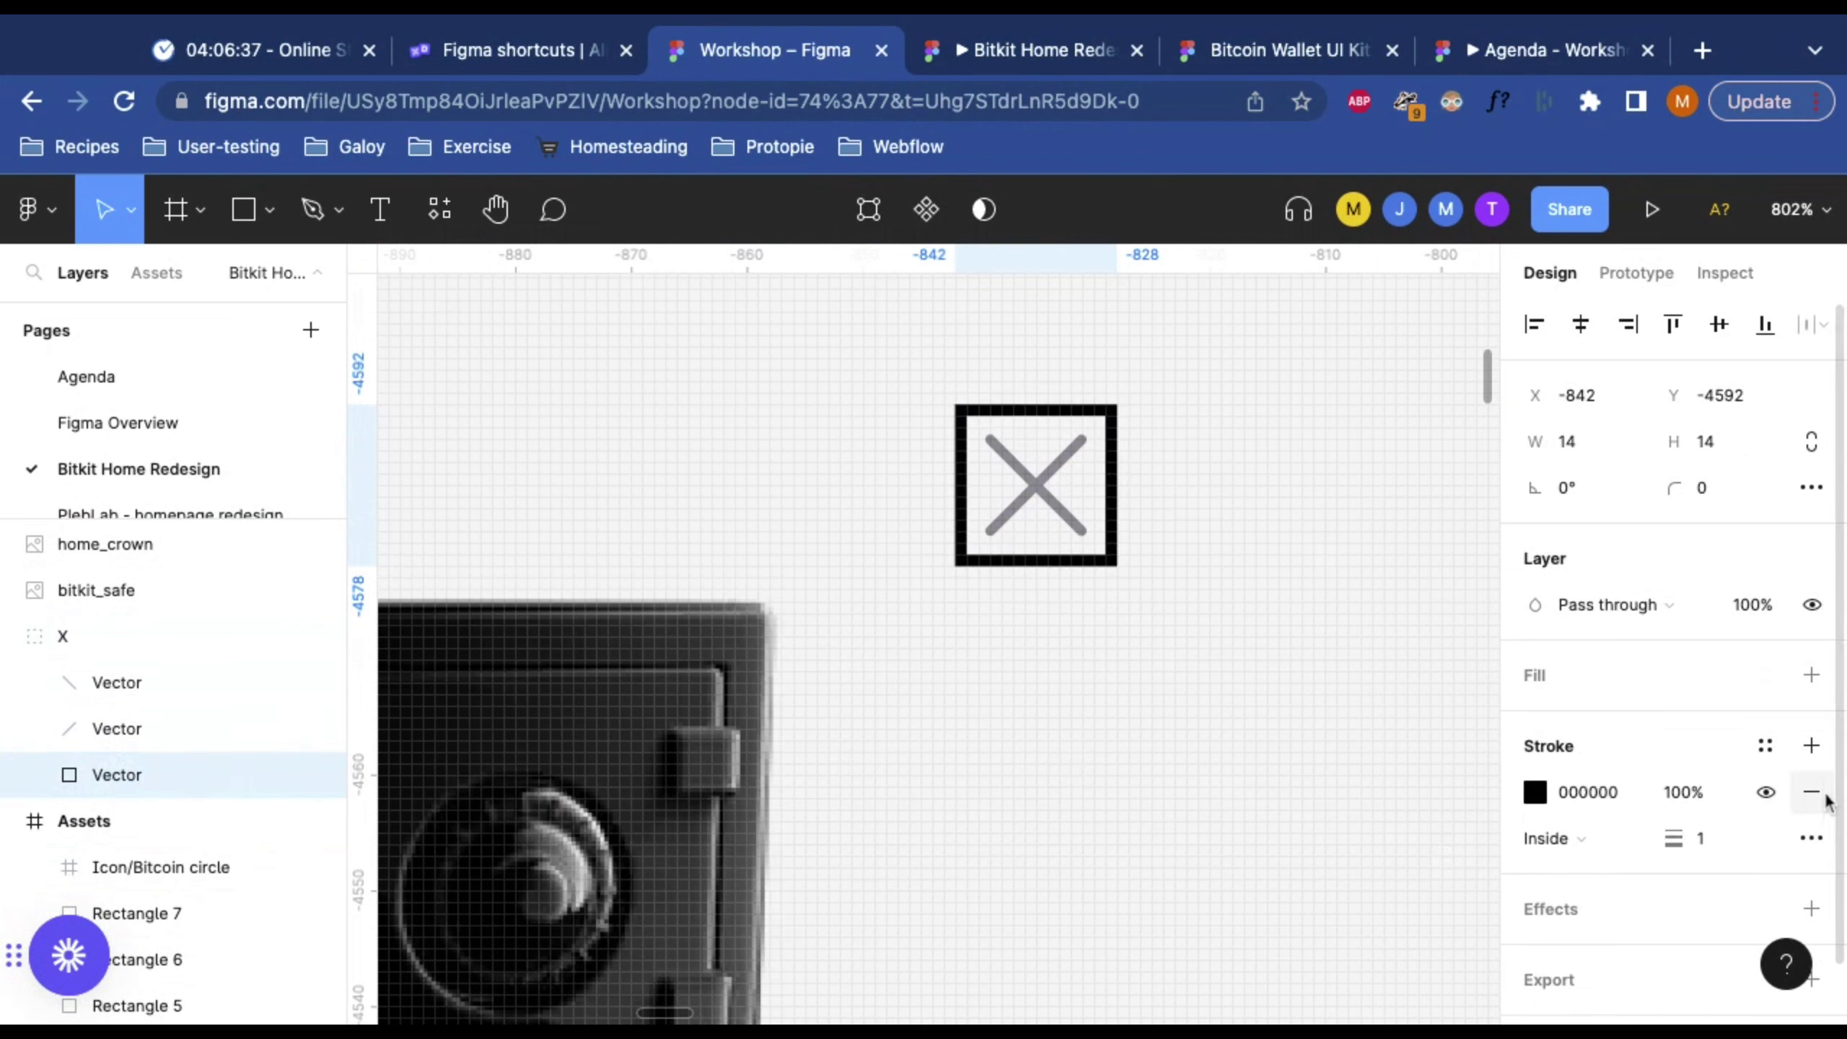
{"action": "left_click", "coordinate": [1823, 796]}
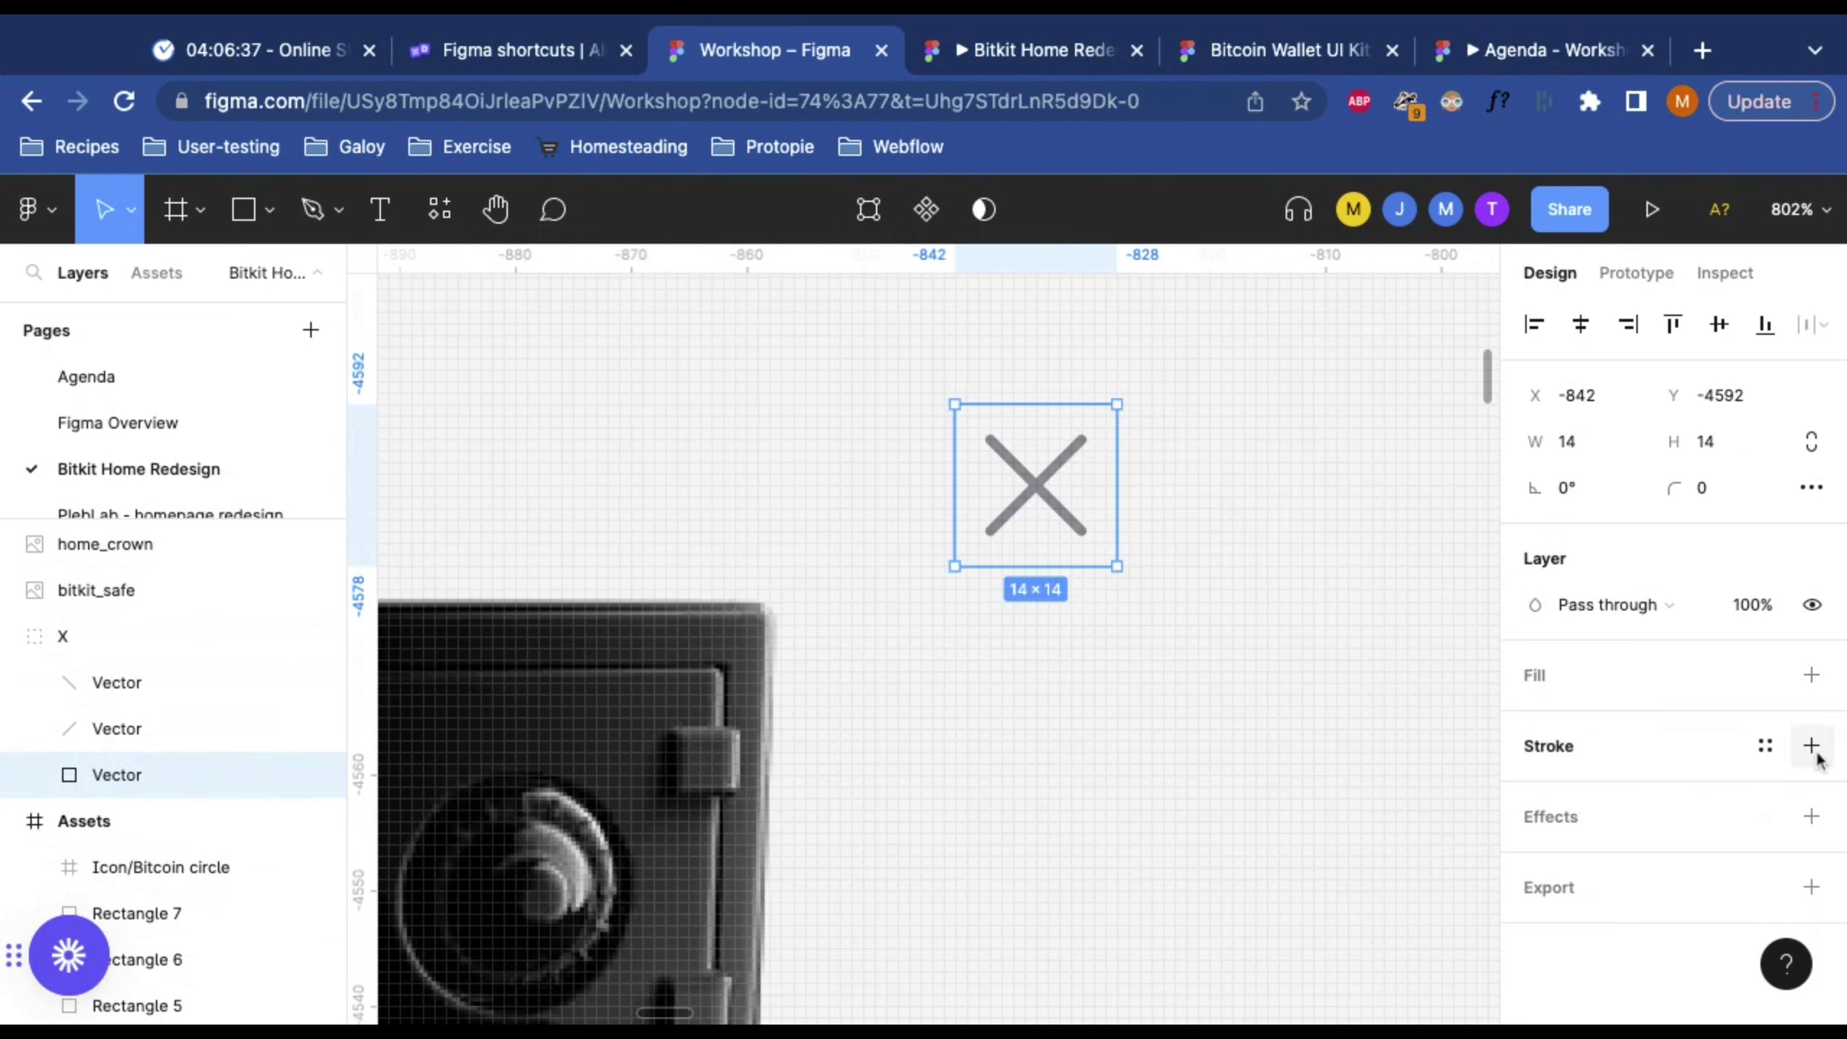
{"action": "left_click", "coordinate": [1812, 745]}
{"action": "left_click", "coordinate": [1816, 800]}
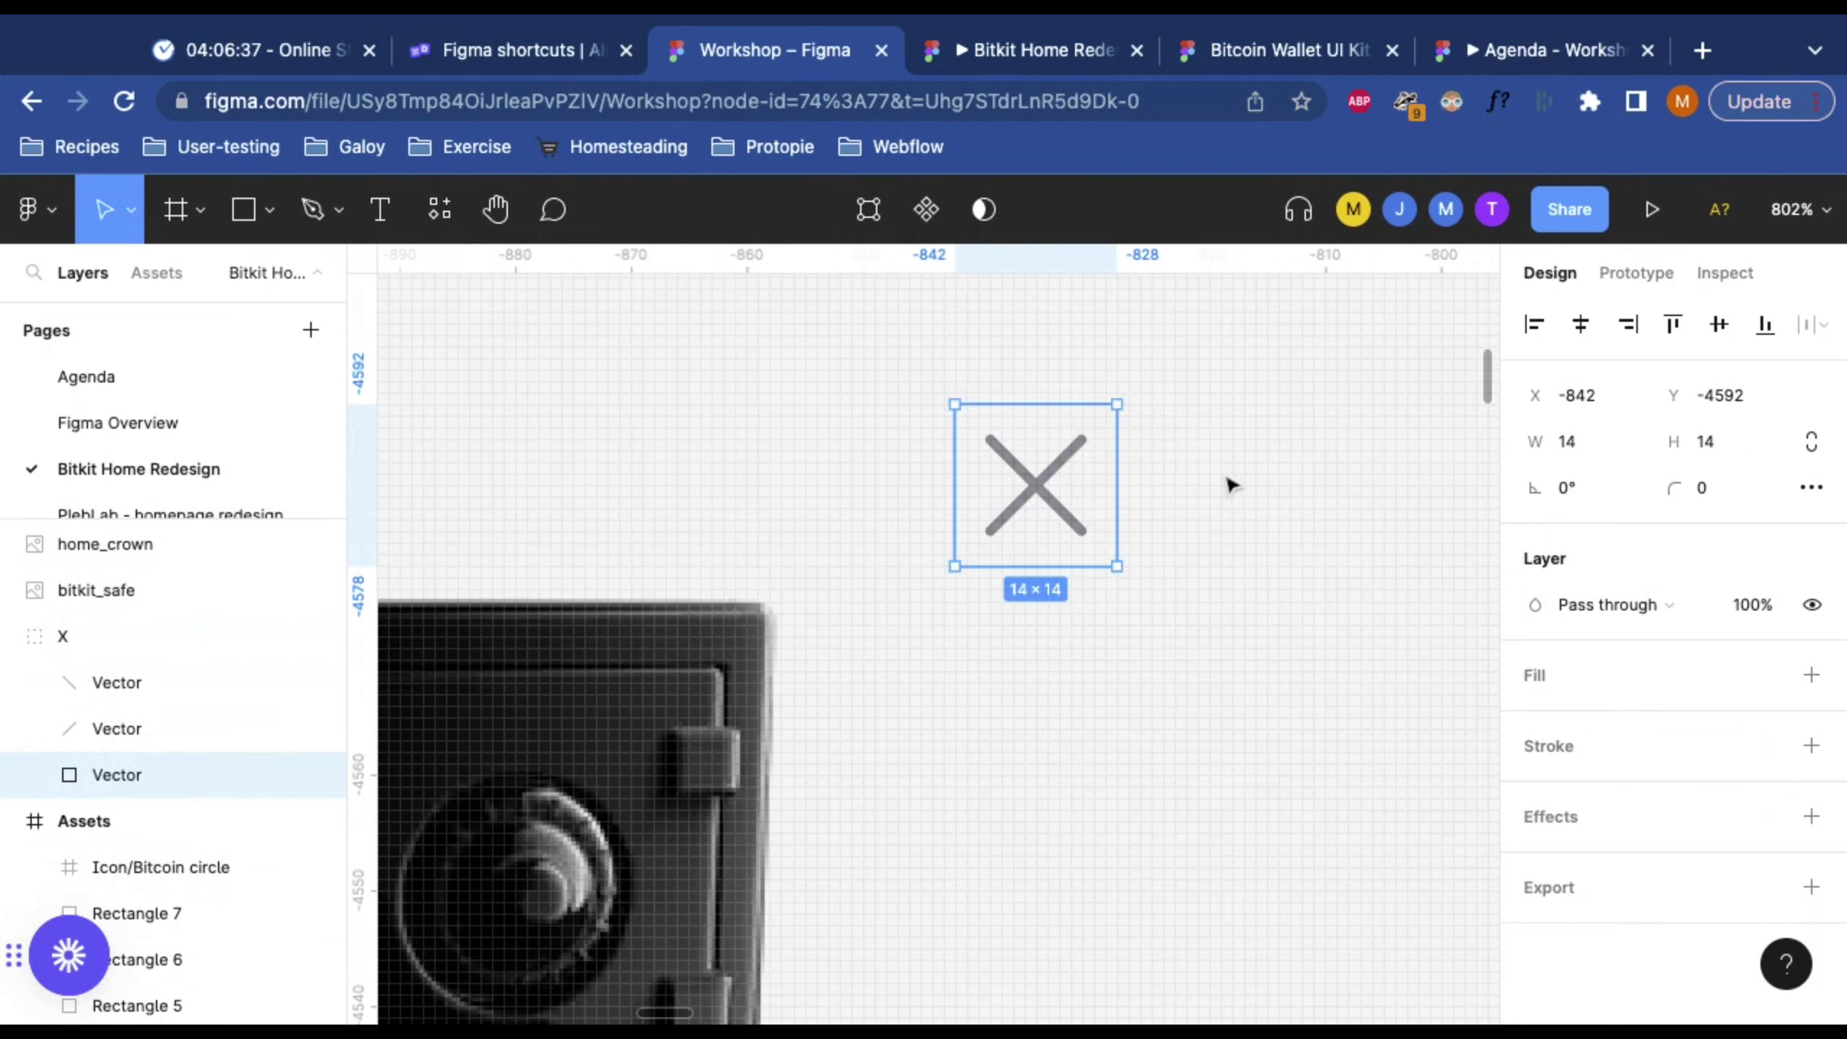
{"action": "left_click", "coordinate": [1812, 750]}
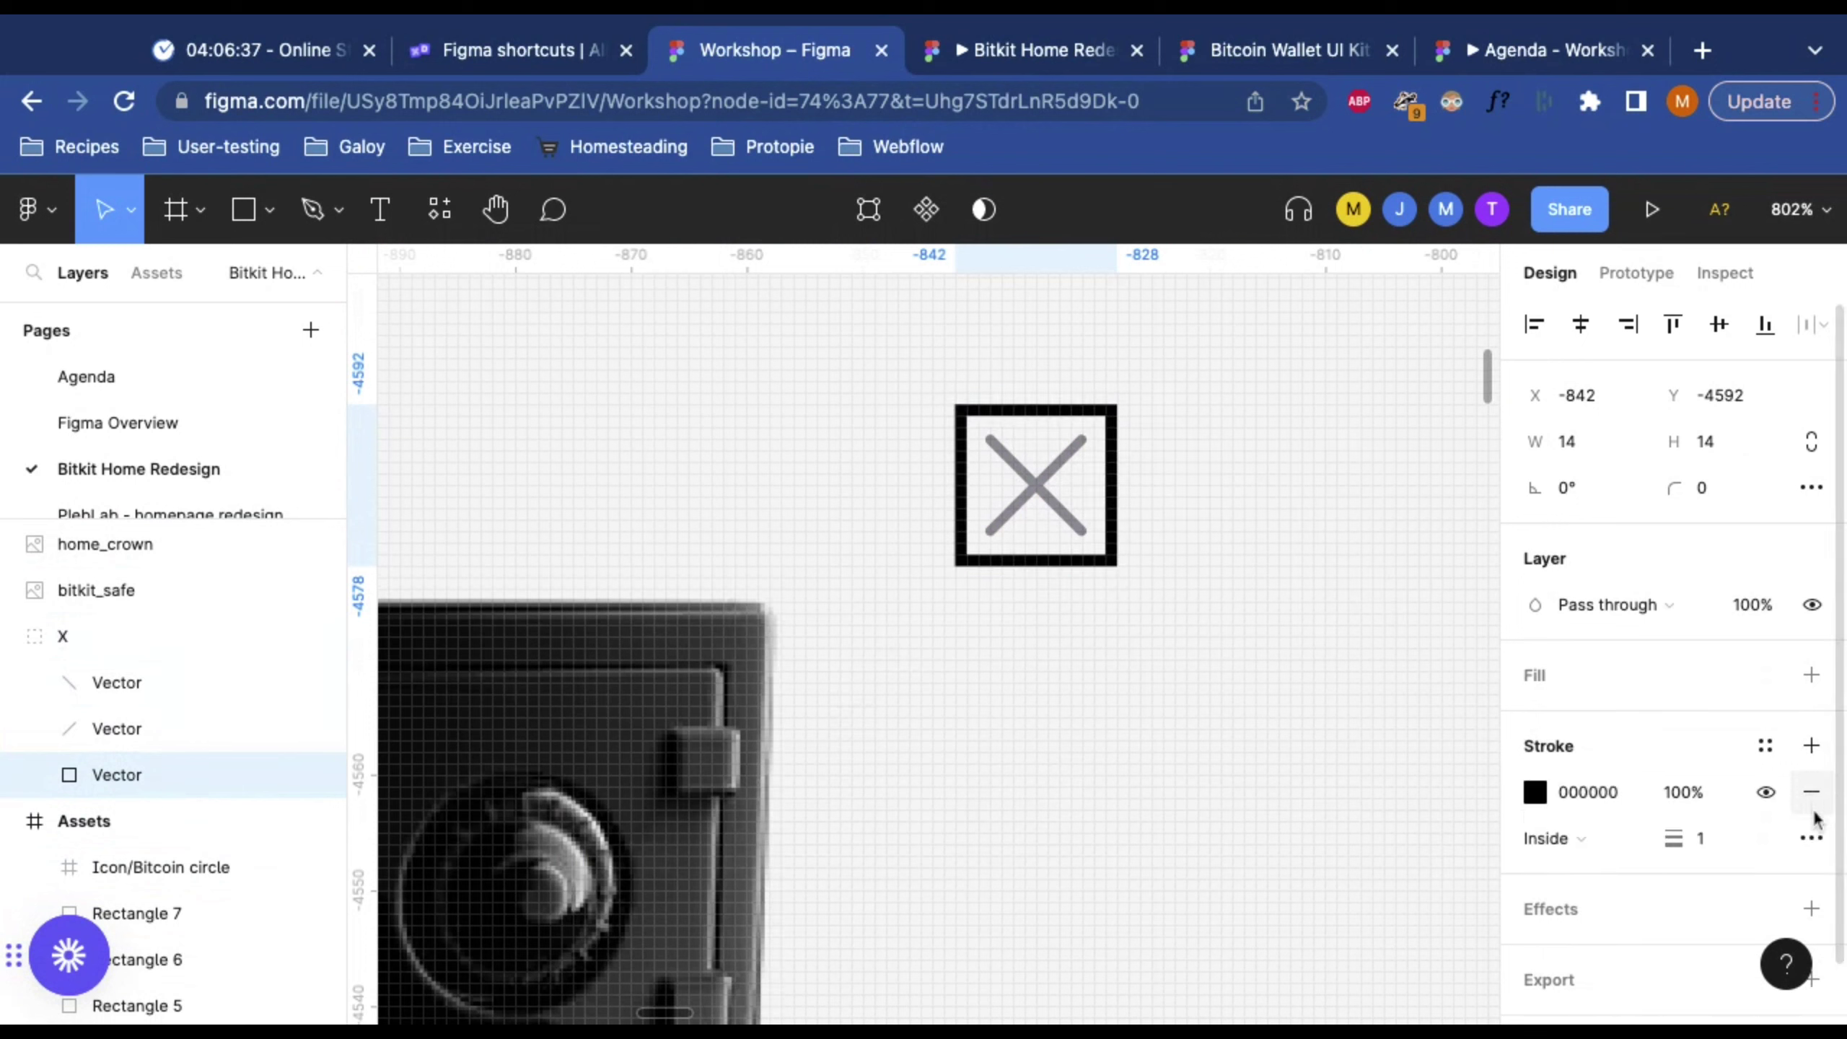
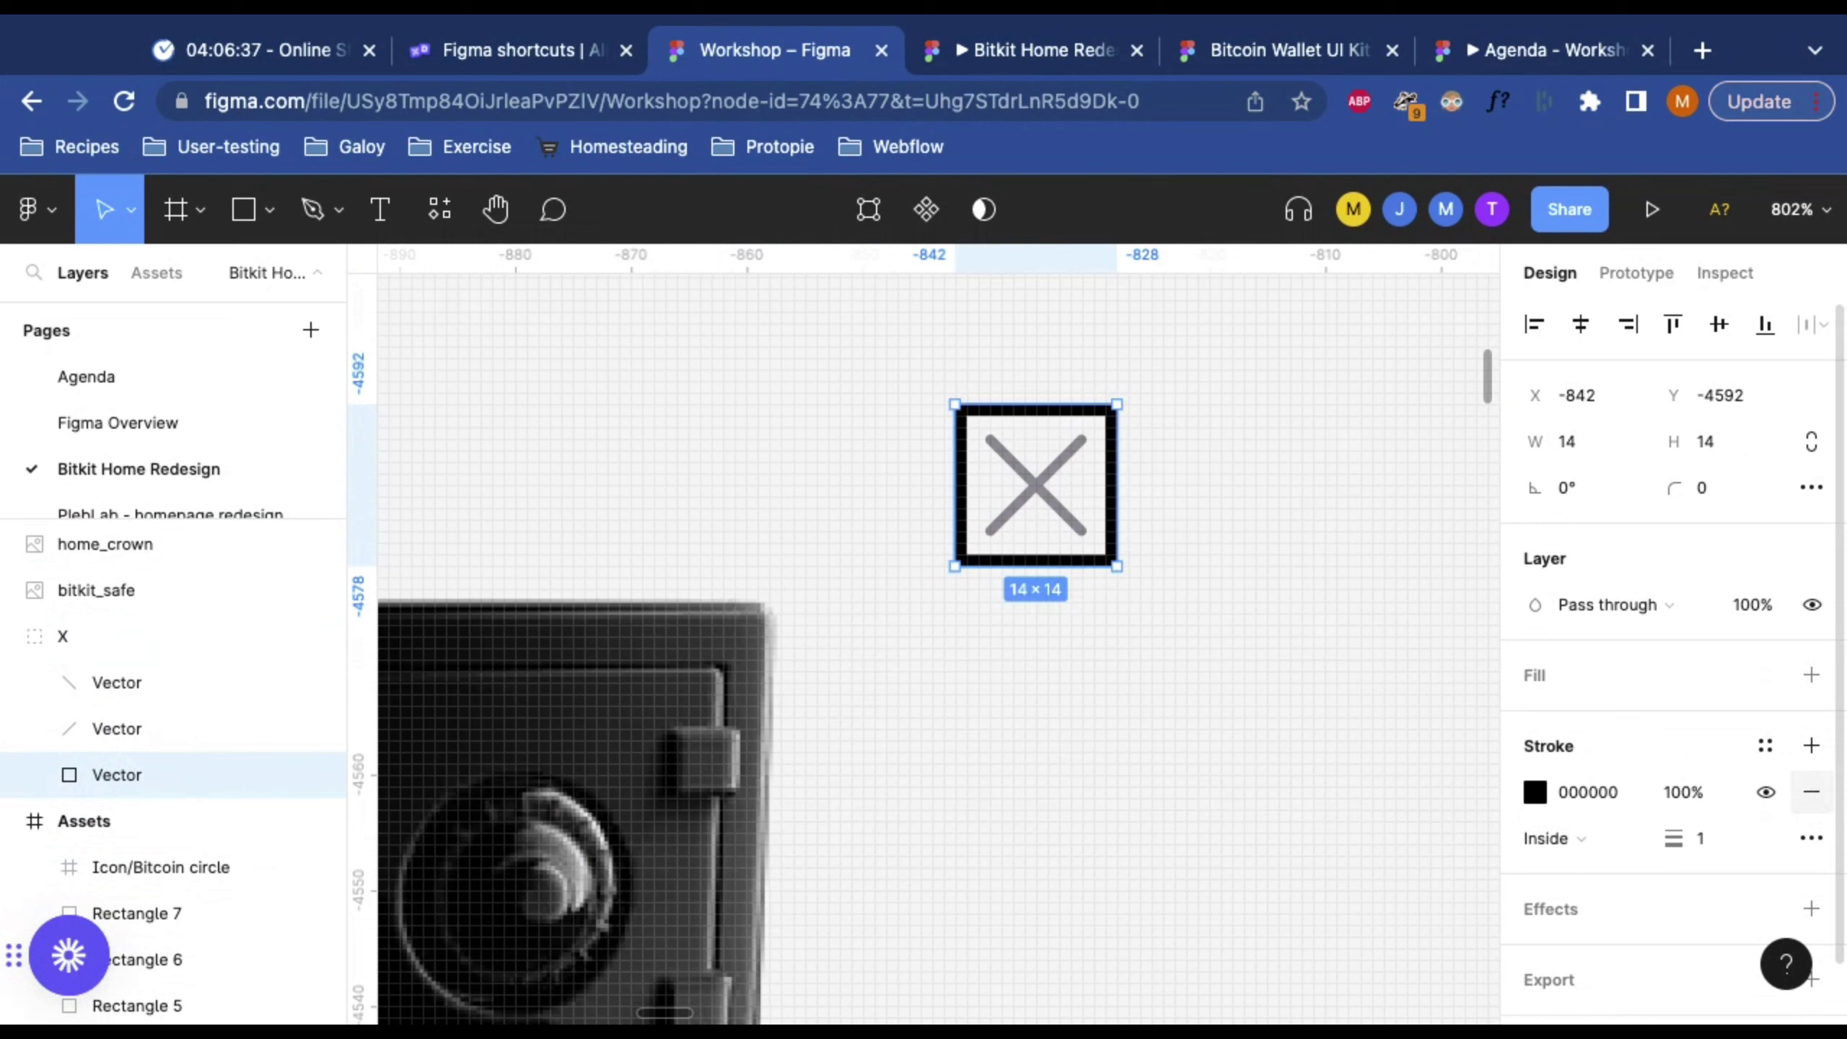
Step: Delete the black stroke from the square behind the X close icon and zoom to 100%
{"action": "left_click", "coordinate": [1812, 792]}
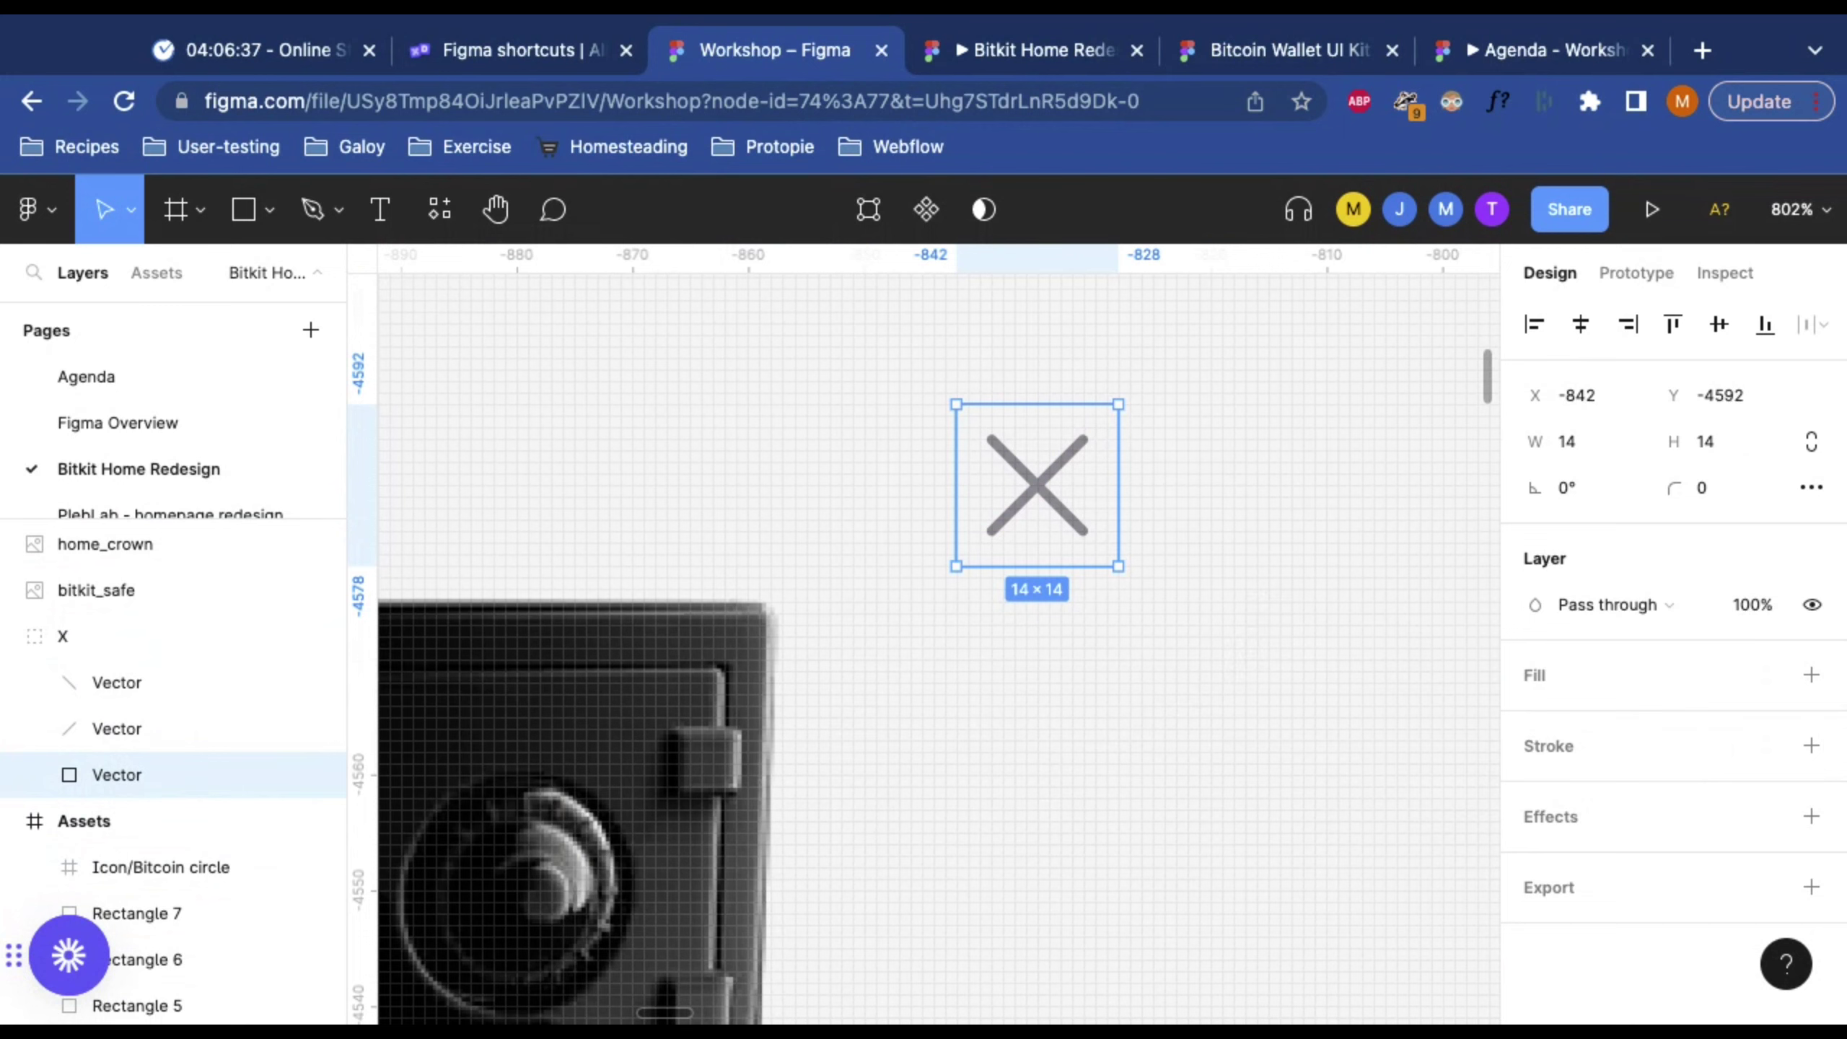
{"action": "key", "text": "shift+0"}
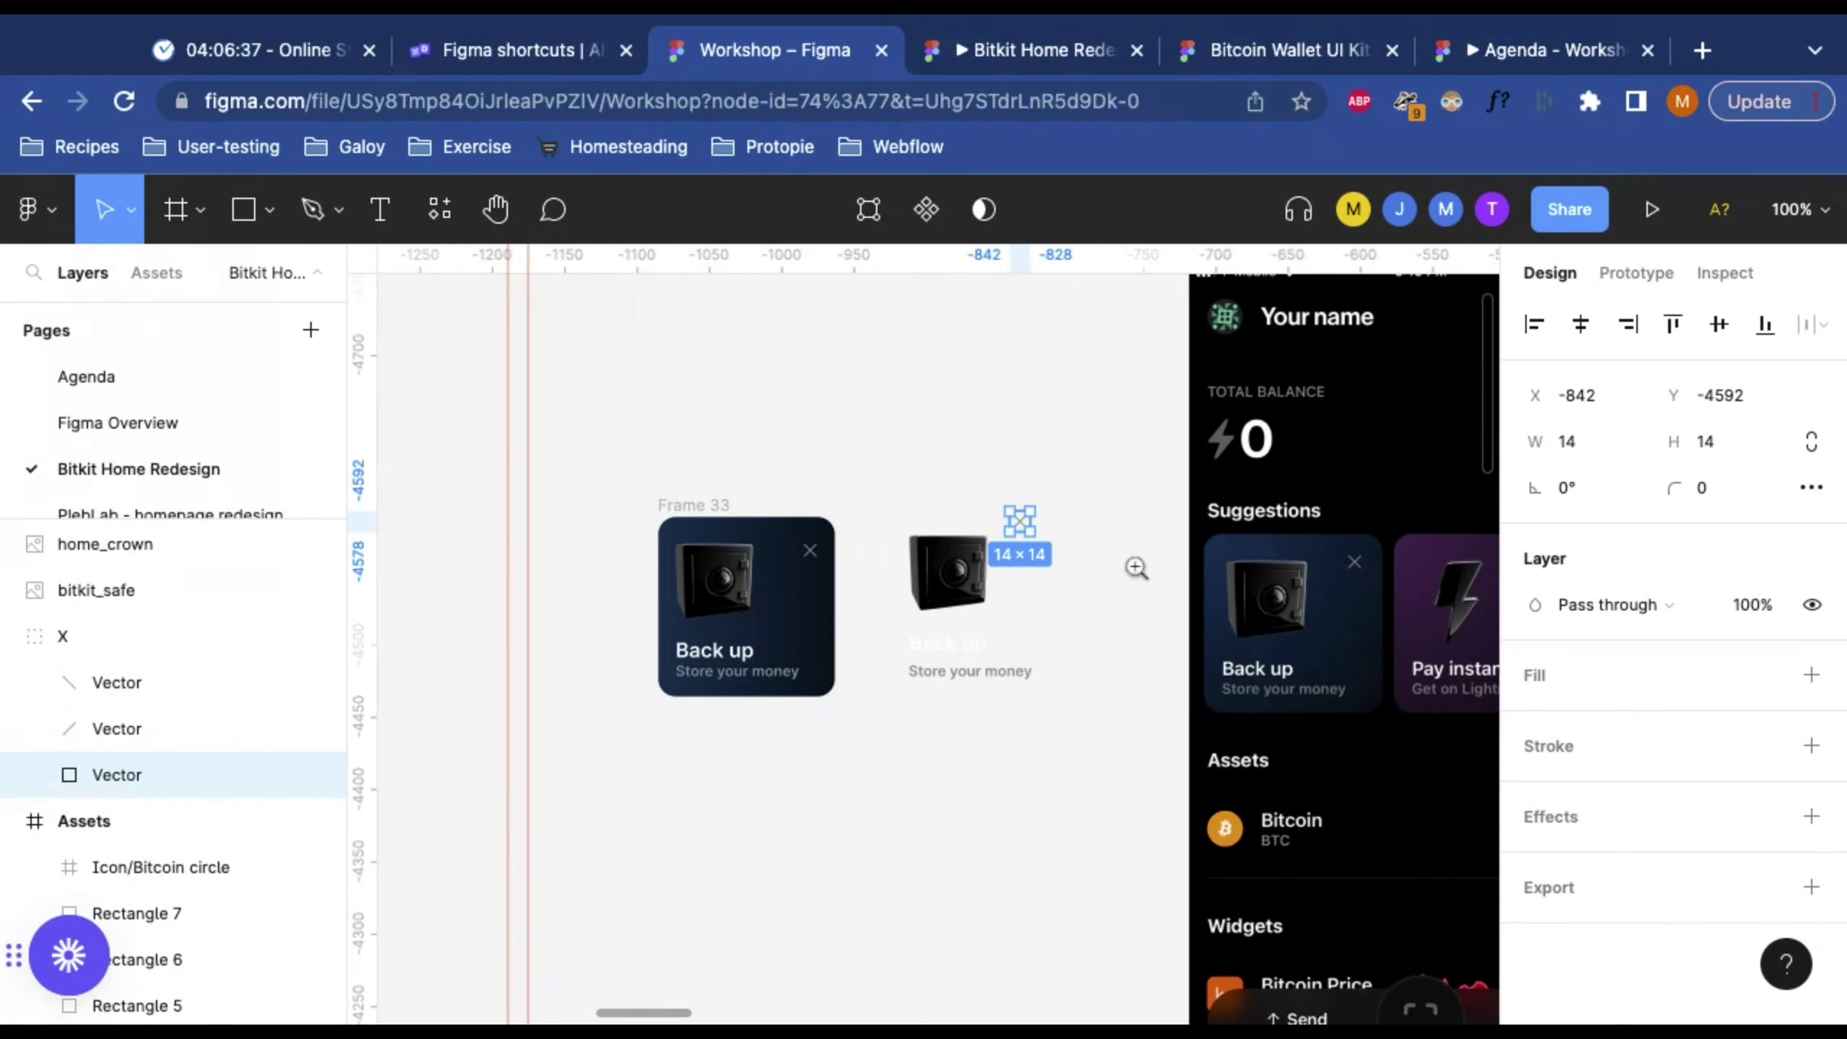
Step: Wrap the 'Back up' and 'Store your money' texts in Frame 35, a vertical hug-sized auto layout
{"action": "left_click", "coordinate": [1136, 568]}
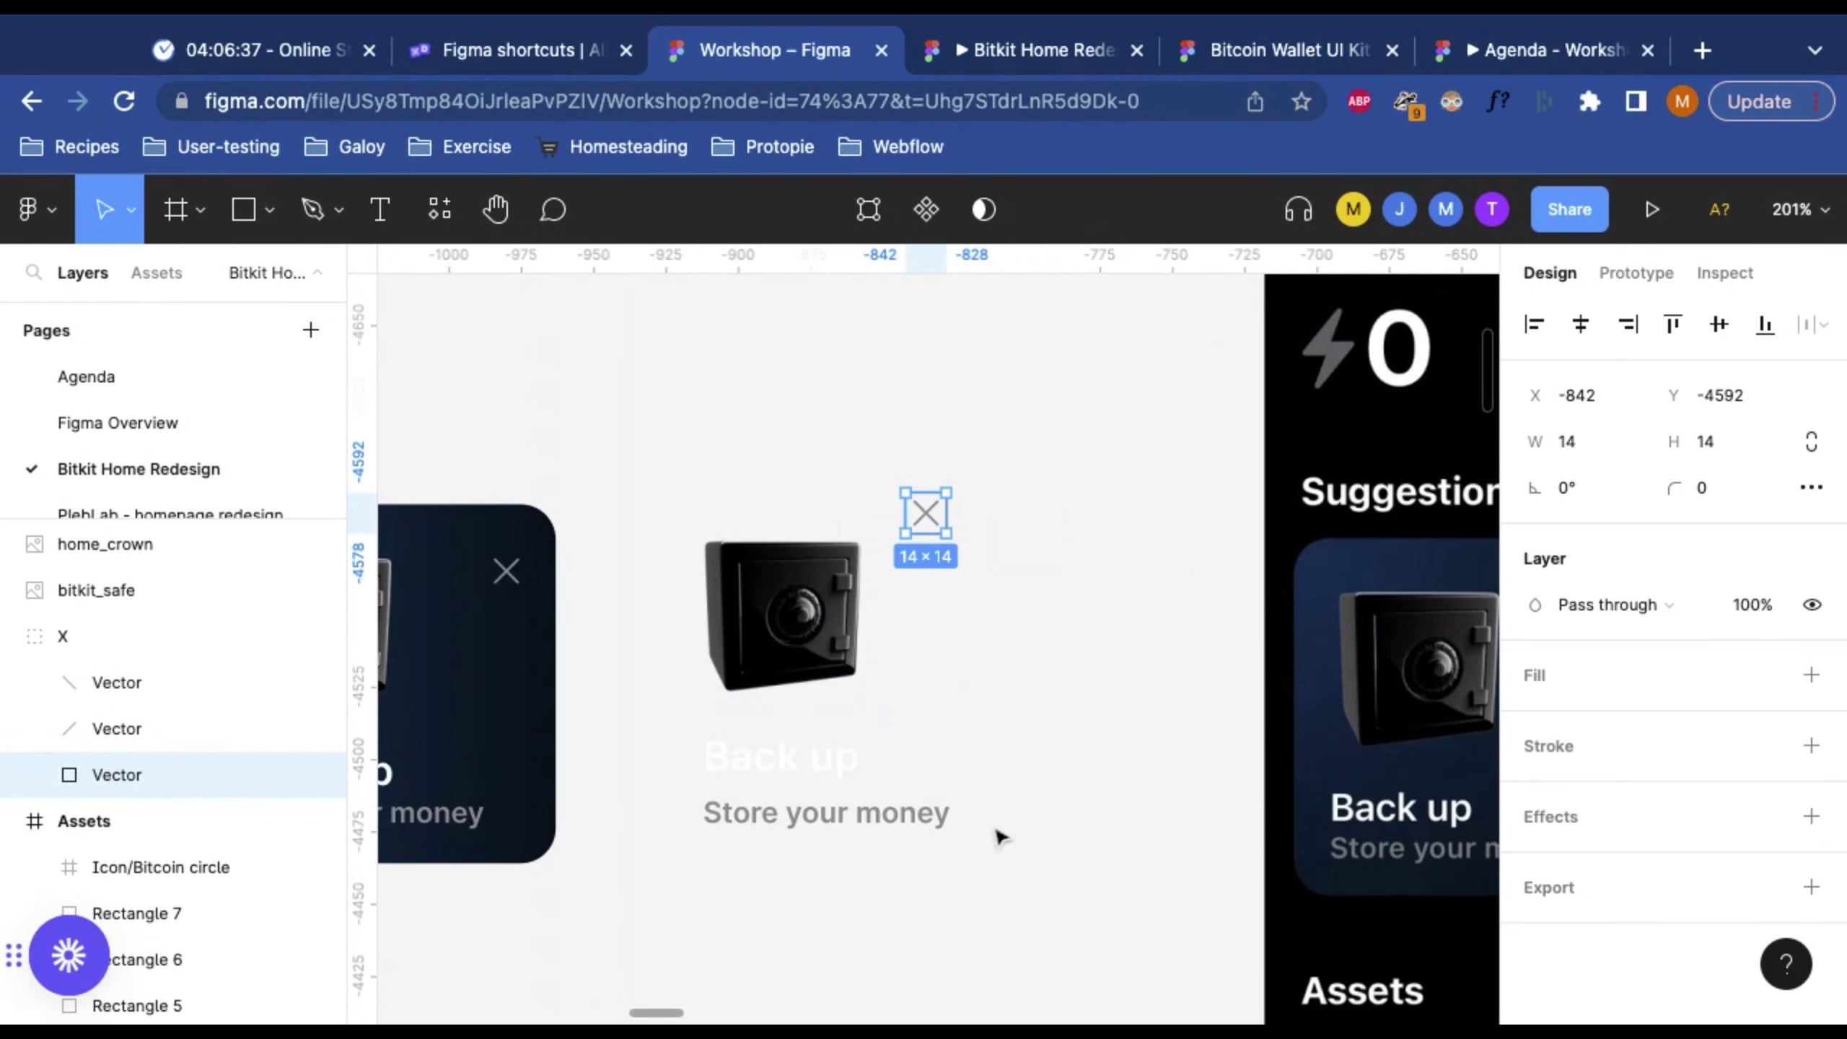
{"action": "scroll", "coordinate": [993, 798], "scroll_direction": "left", "scroll_amount": 5}
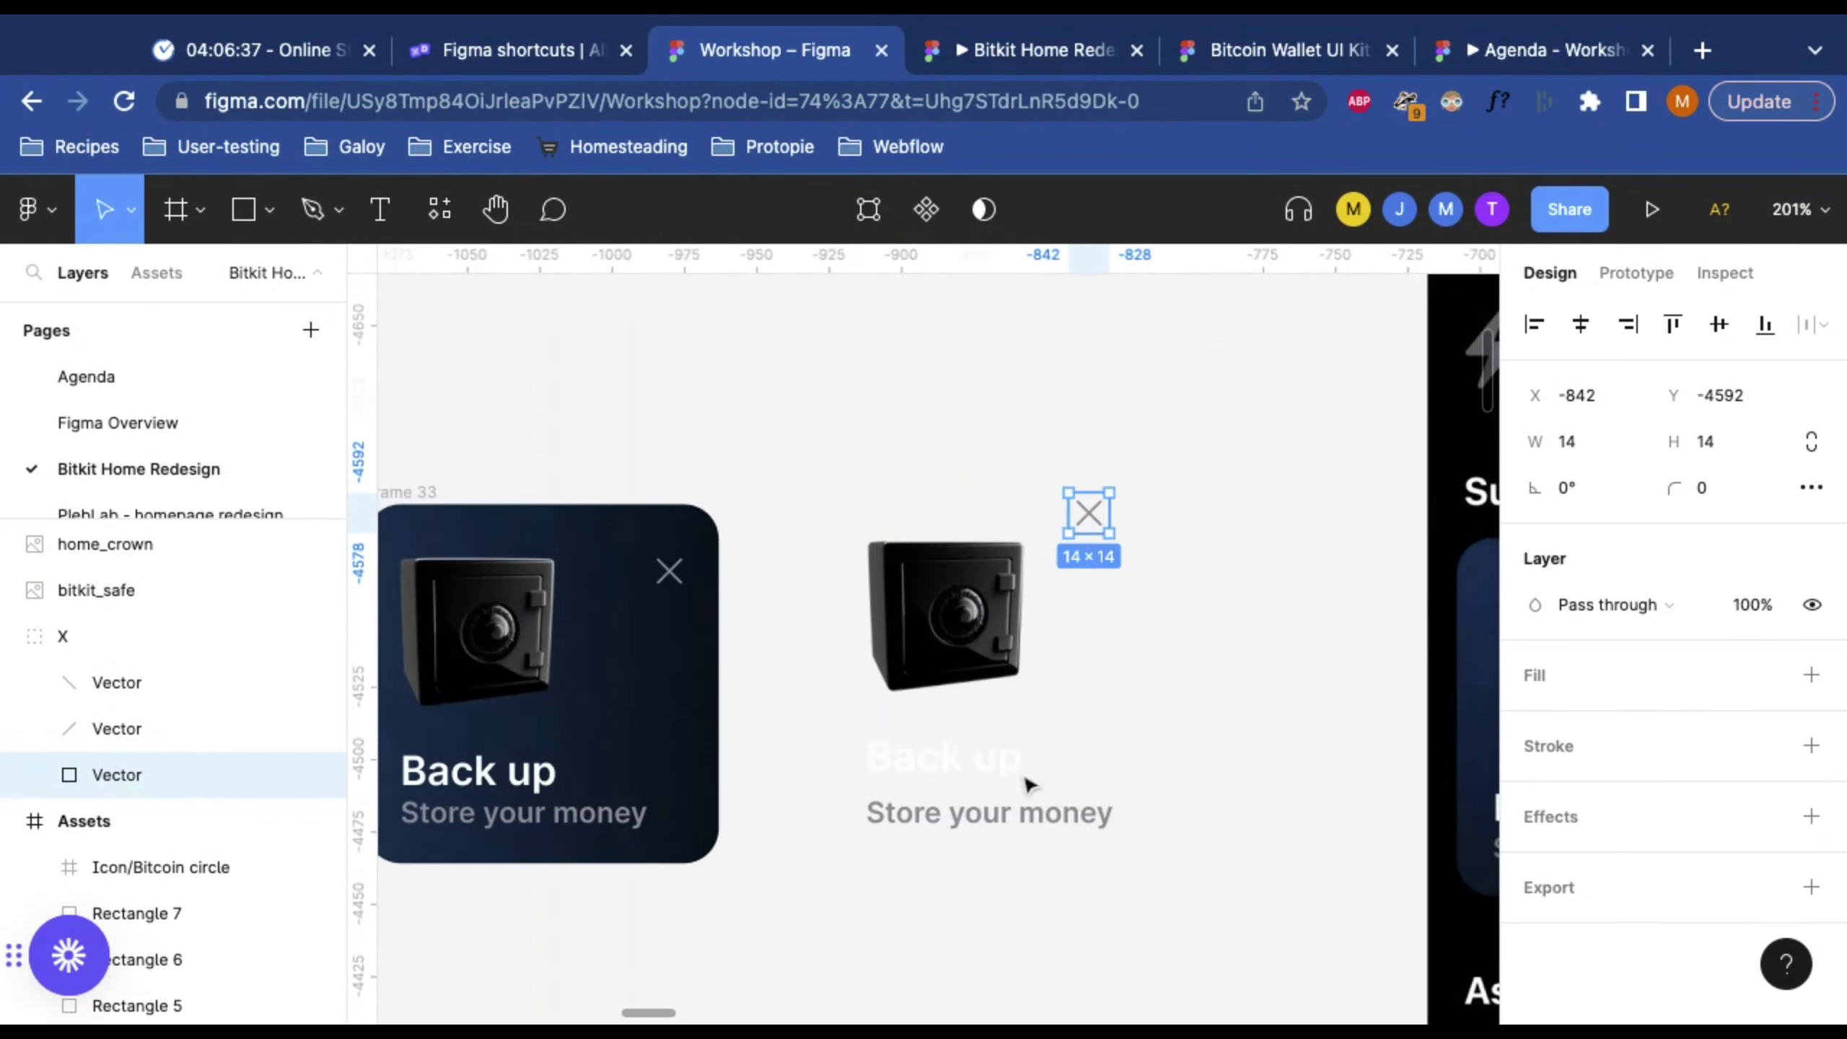
{"action": "left_click", "coordinate": [1160, 777]}
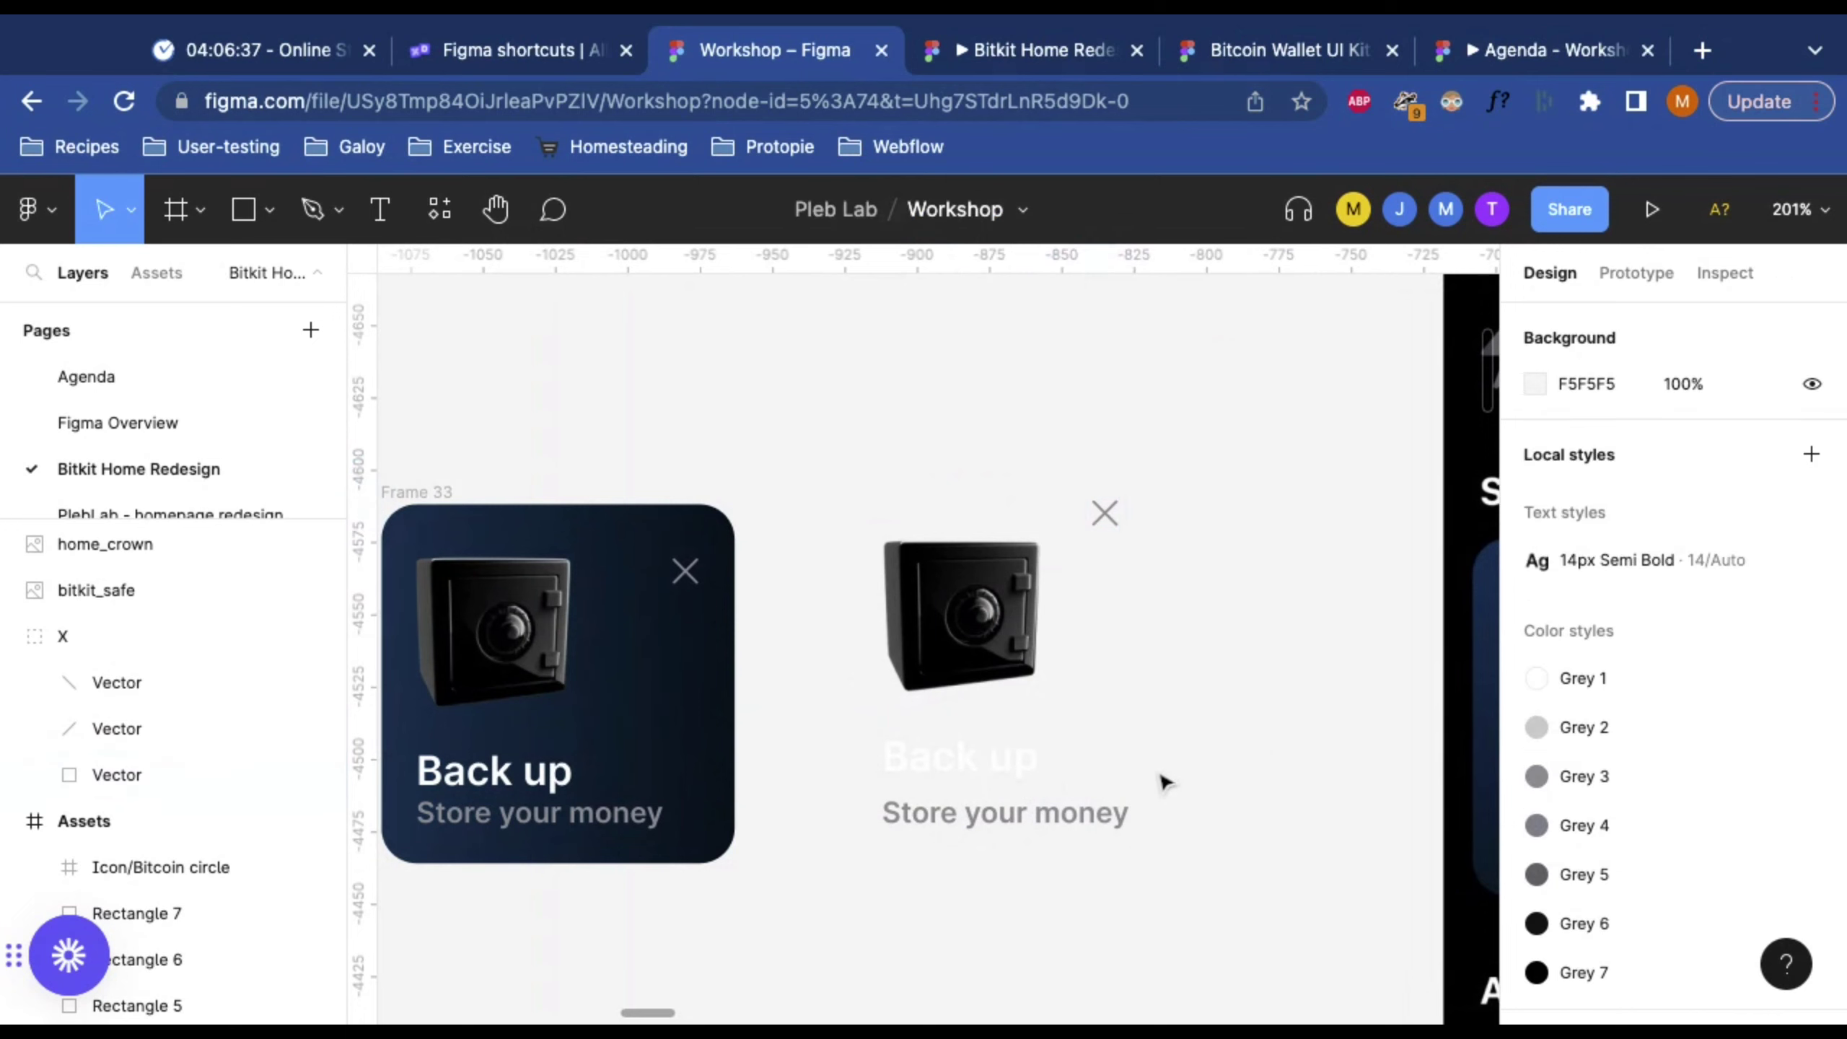
{"action": "left_click_drag", "start_coordinate": [1194, 859], "coordinate": [855, 725]}
{"action": "left_click", "coordinate": [1156, 866]}
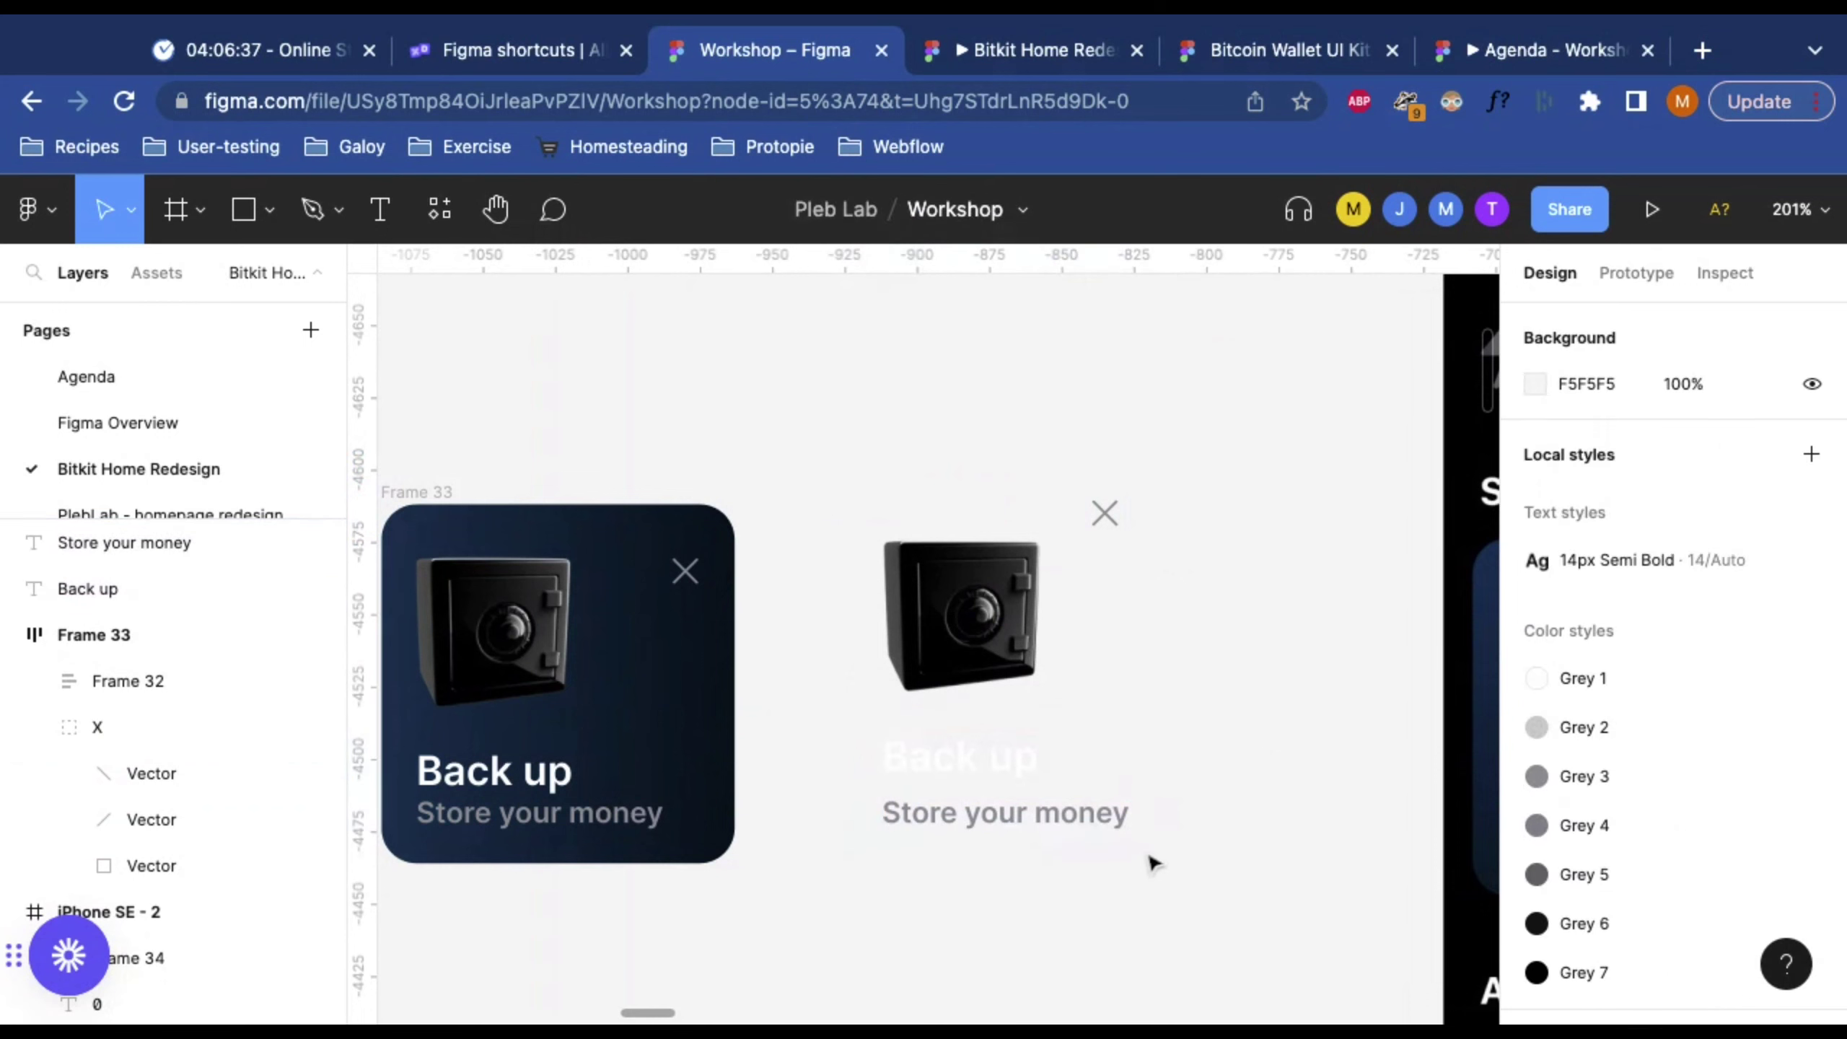
{"action": "left_click_drag", "start_coordinate": [949, 820], "coordinate": [959, 826]}
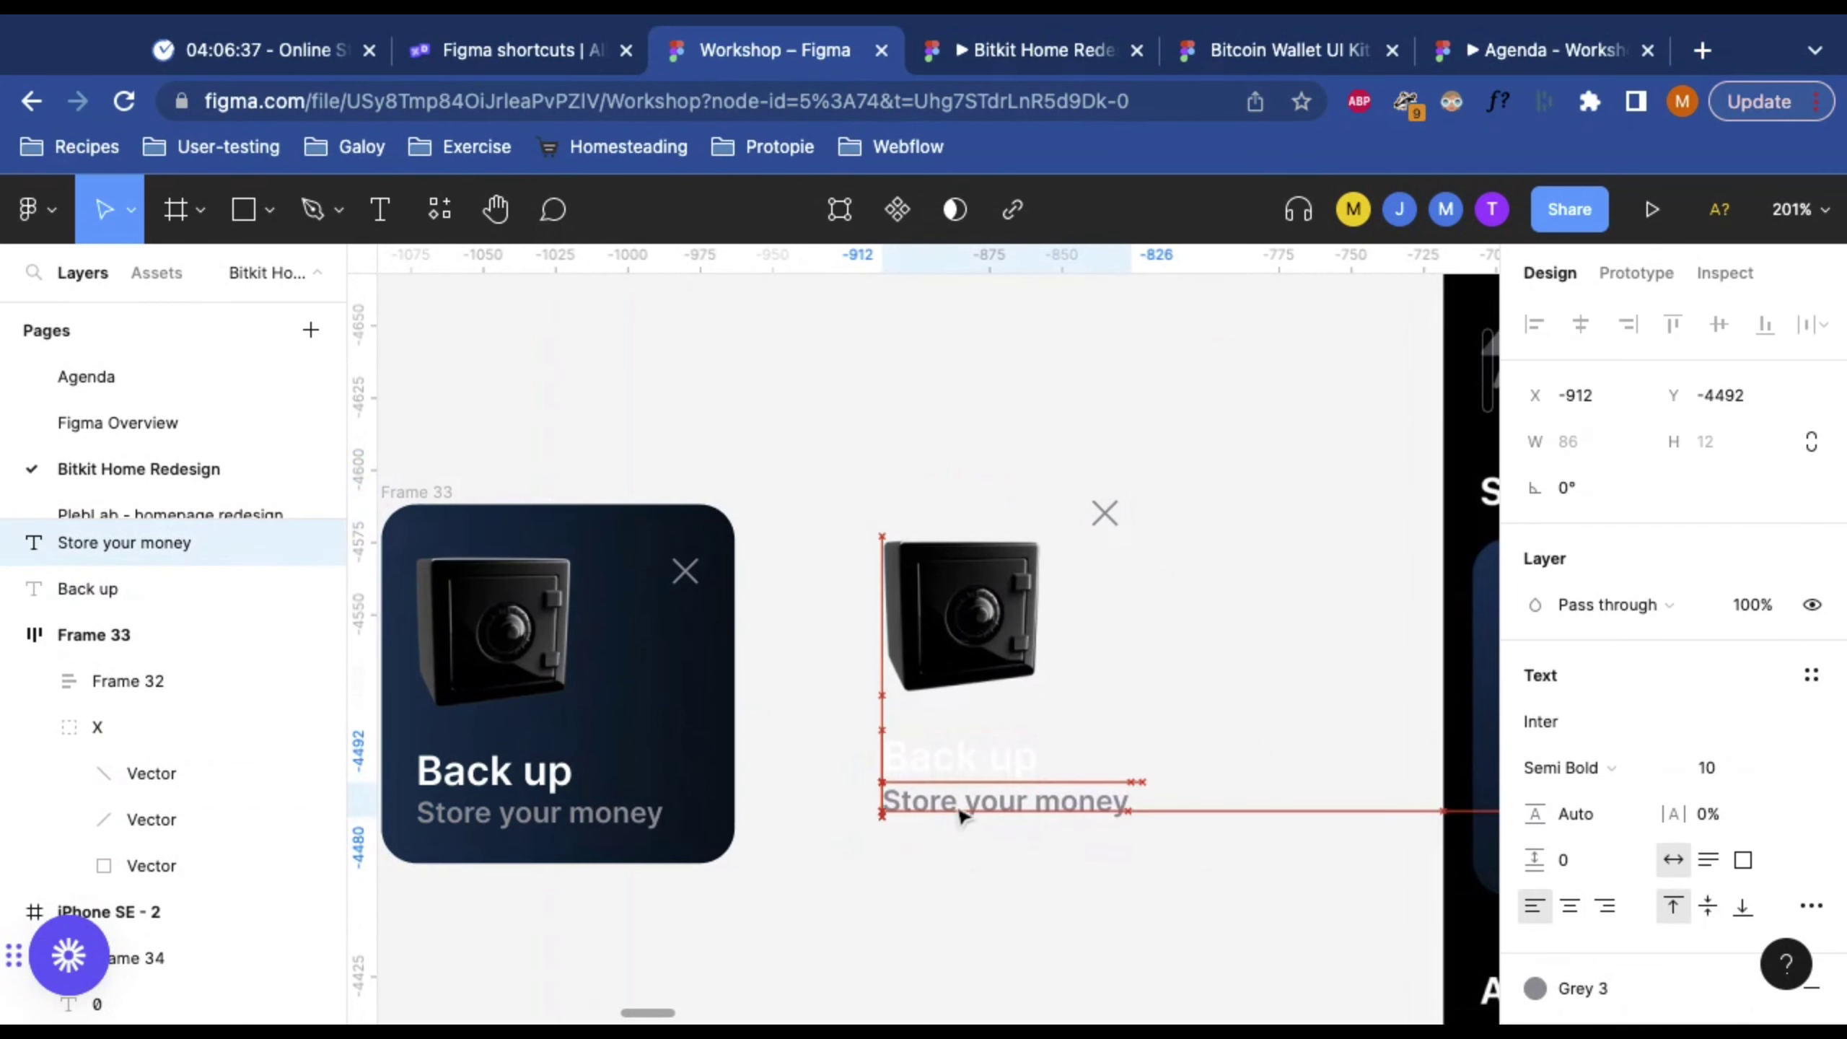
{"action": "left_click", "coordinate": [978, 837]}
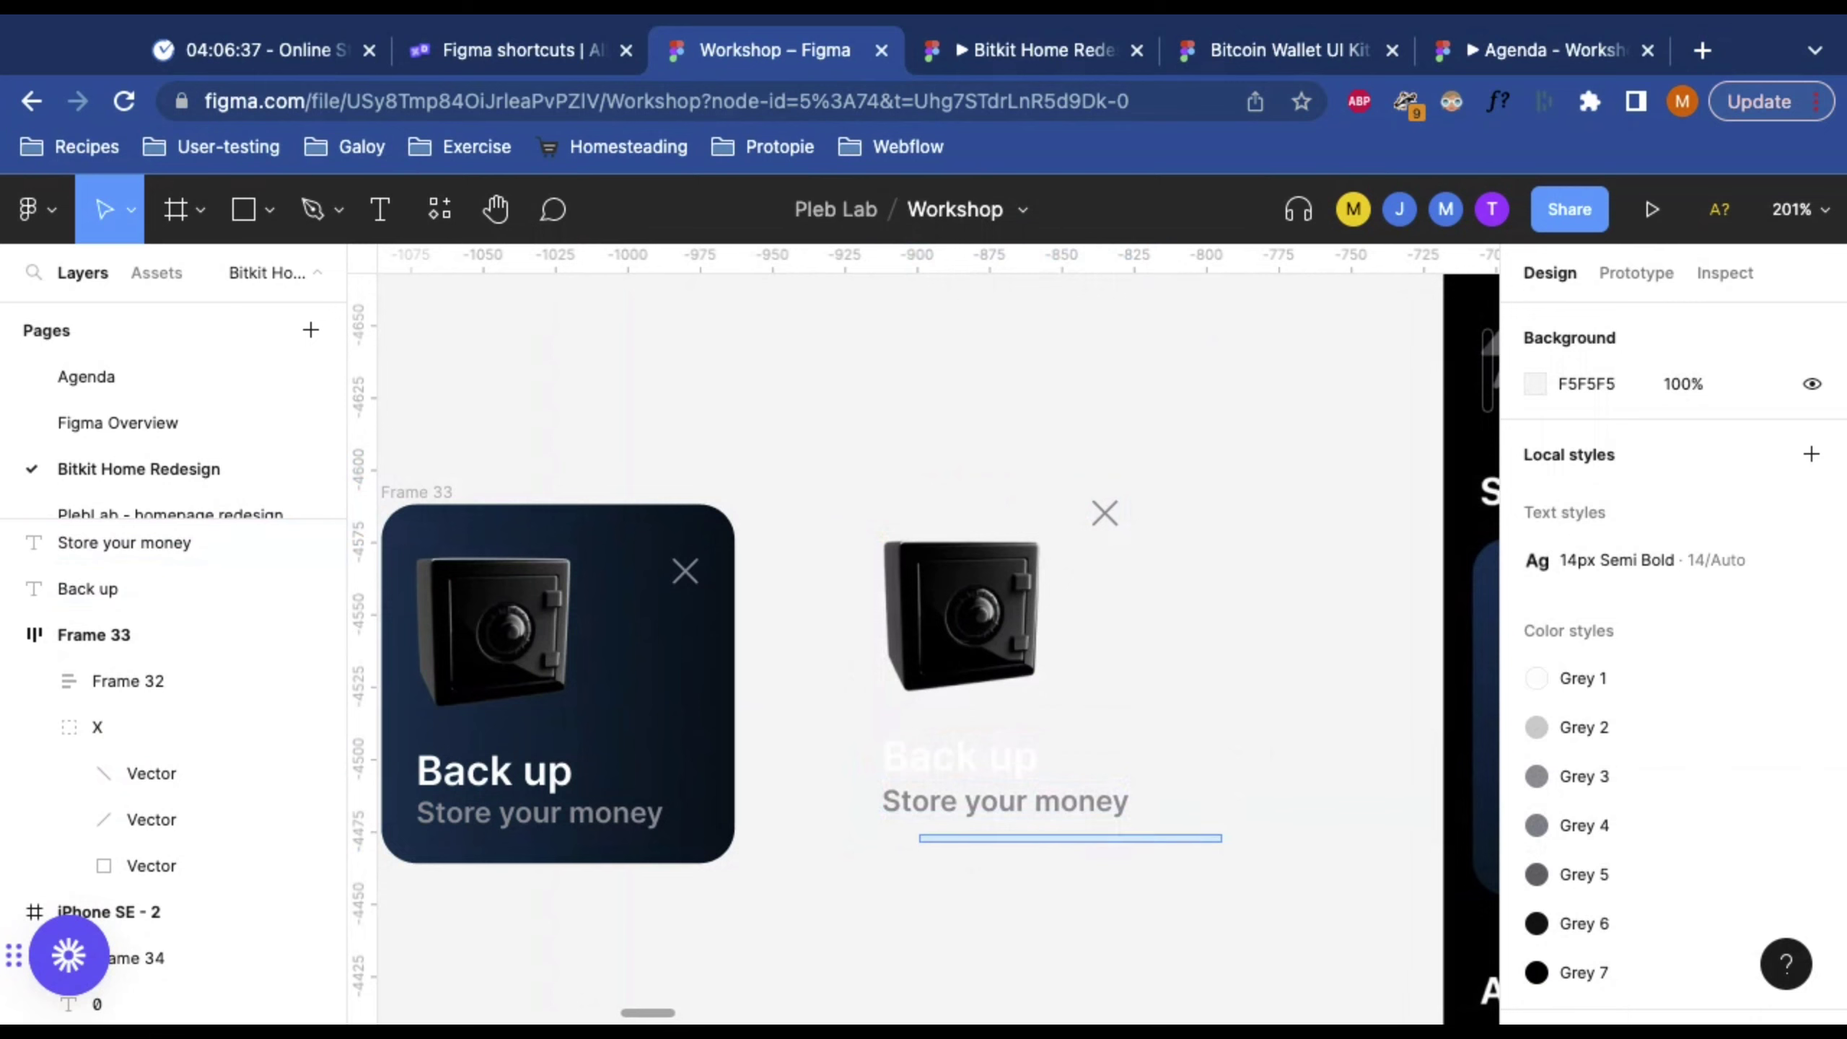
{"action": "left_click_drag", "start_coordinate": [919, 837], "coordinate": [849, 706]}
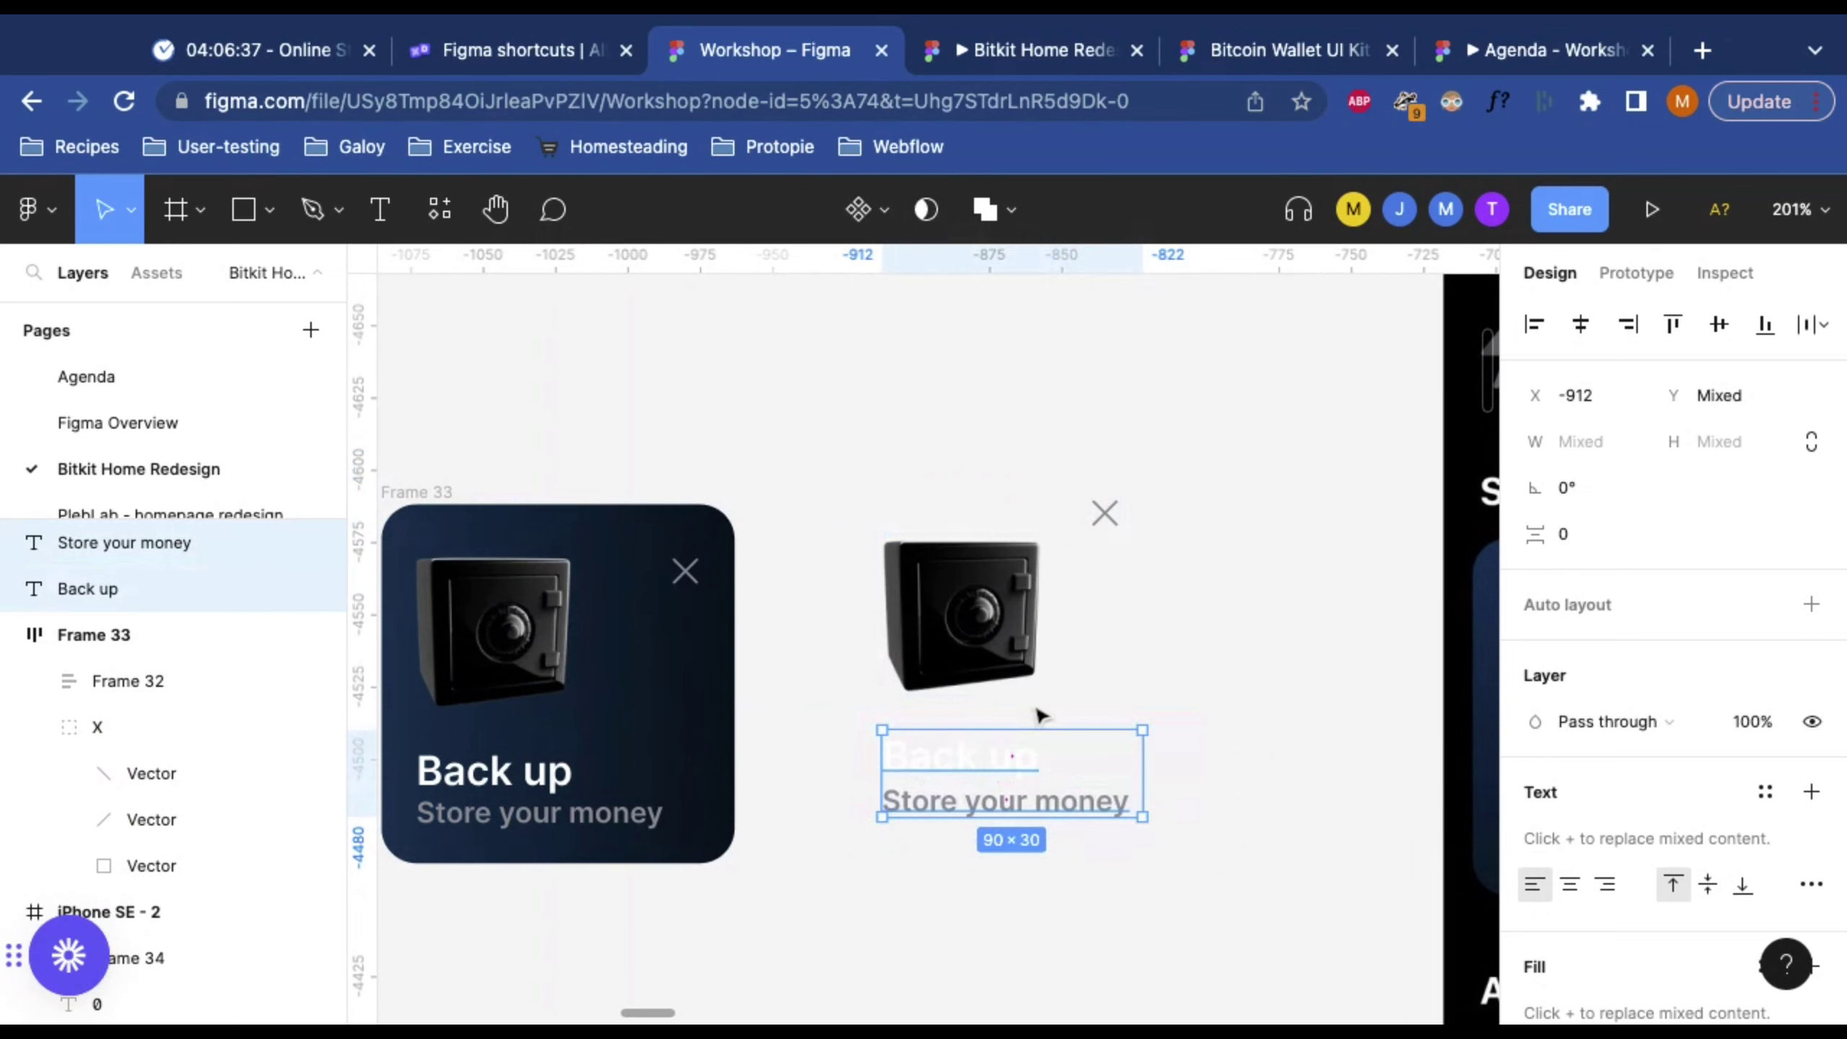
{"action": "key", "text": "shift+a"}
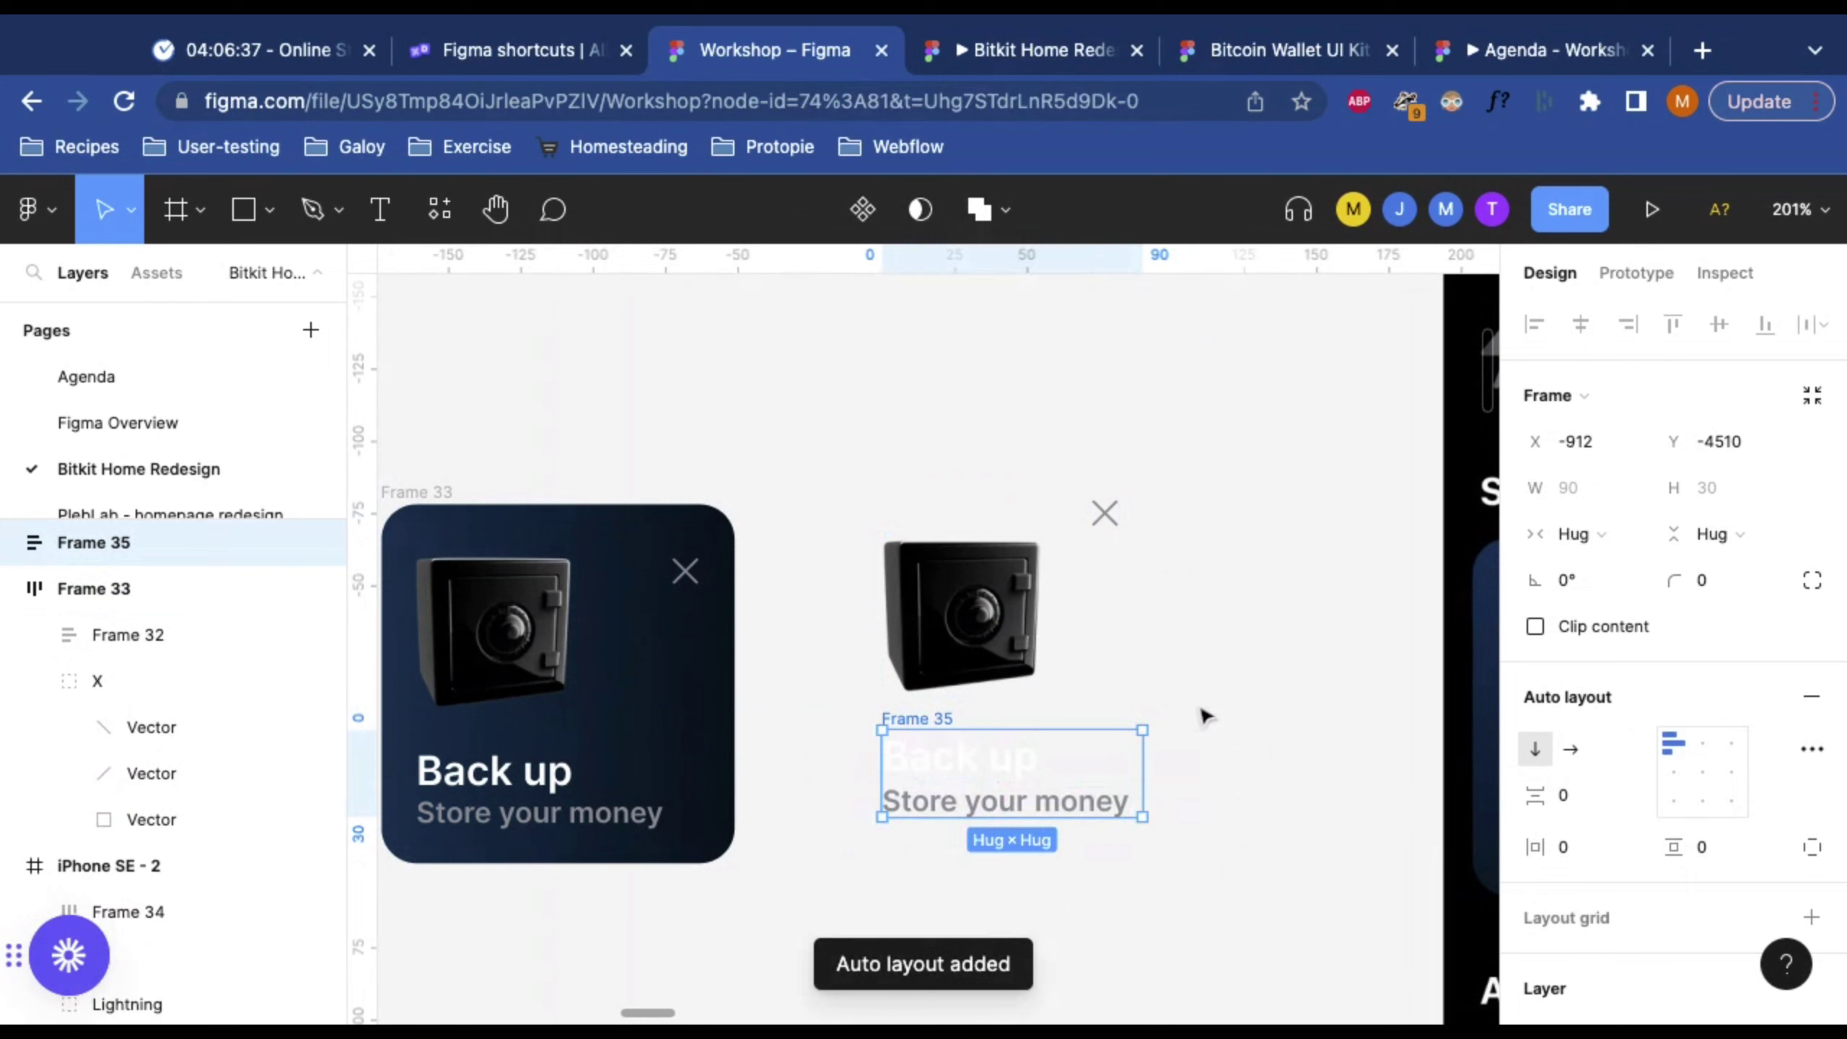
{"action": "left_click", "coordinate": [1179, 639]}
{"action": "left_click", "coordinate": [914, 706]}
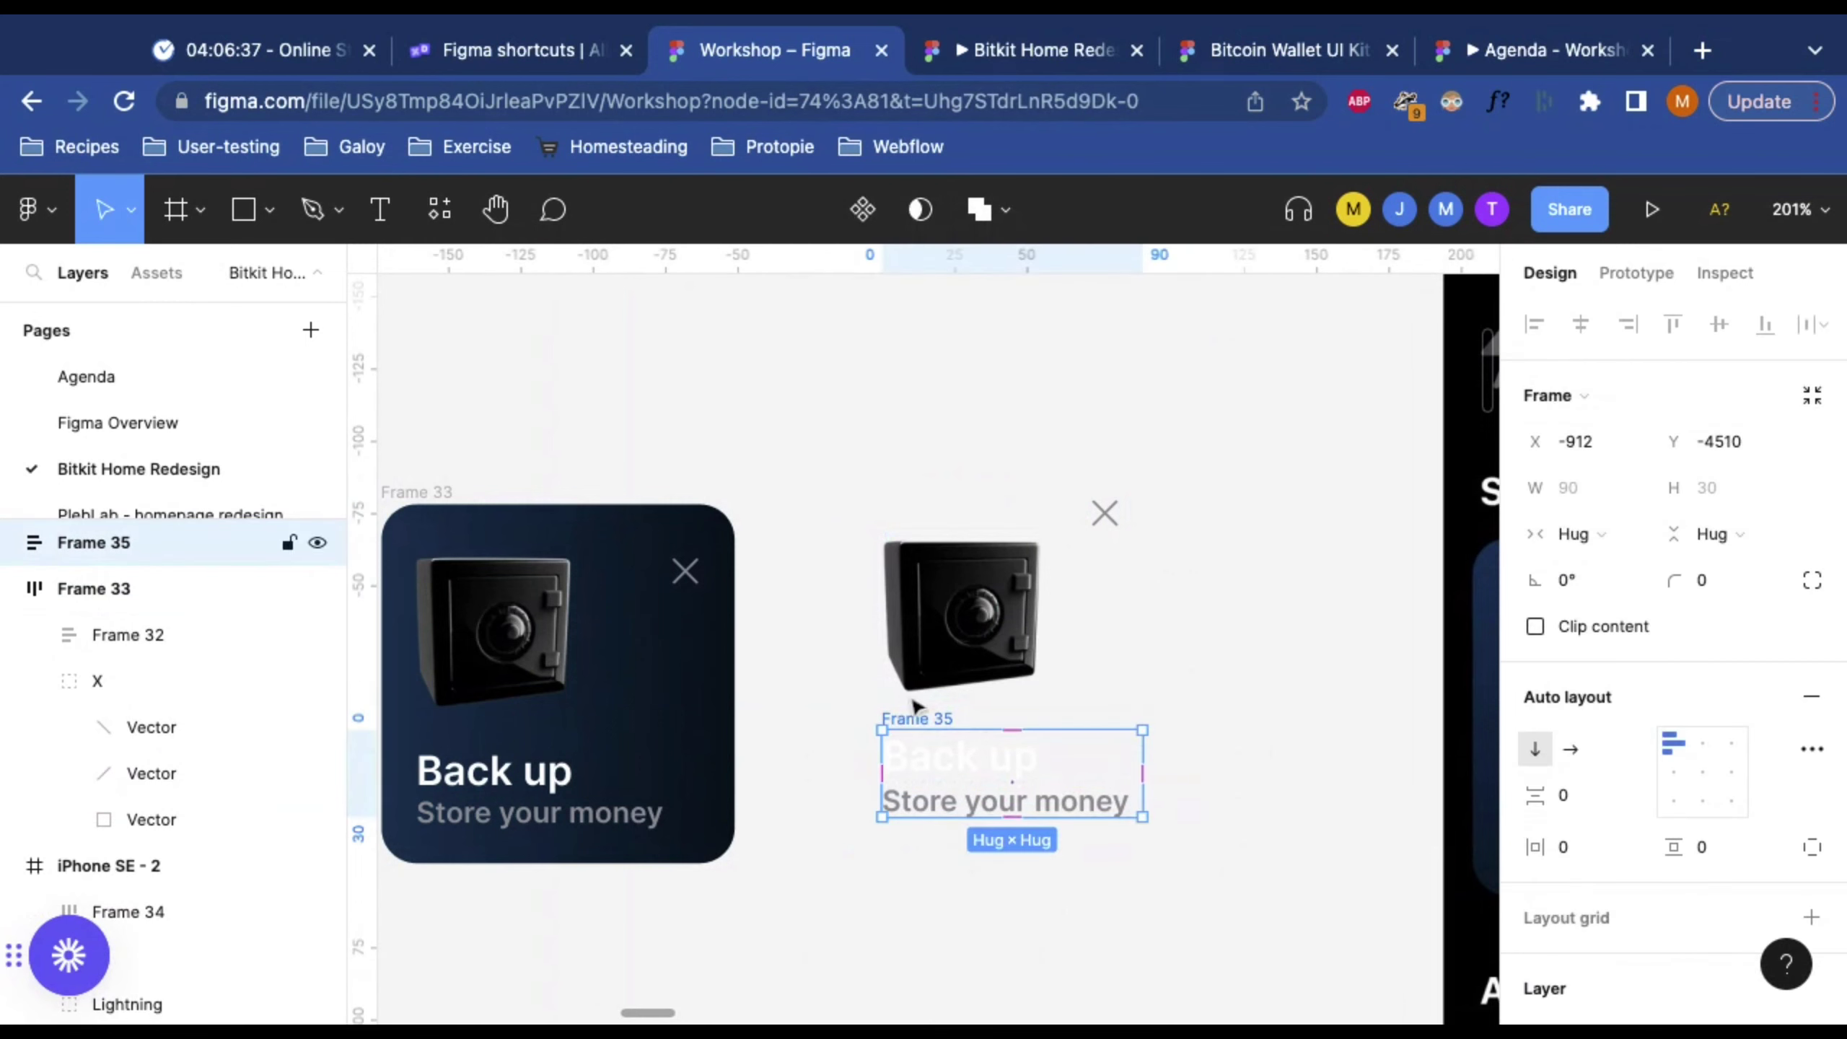
{"action": "left_click", "coordinate": [930, 620], "text": "shift"}
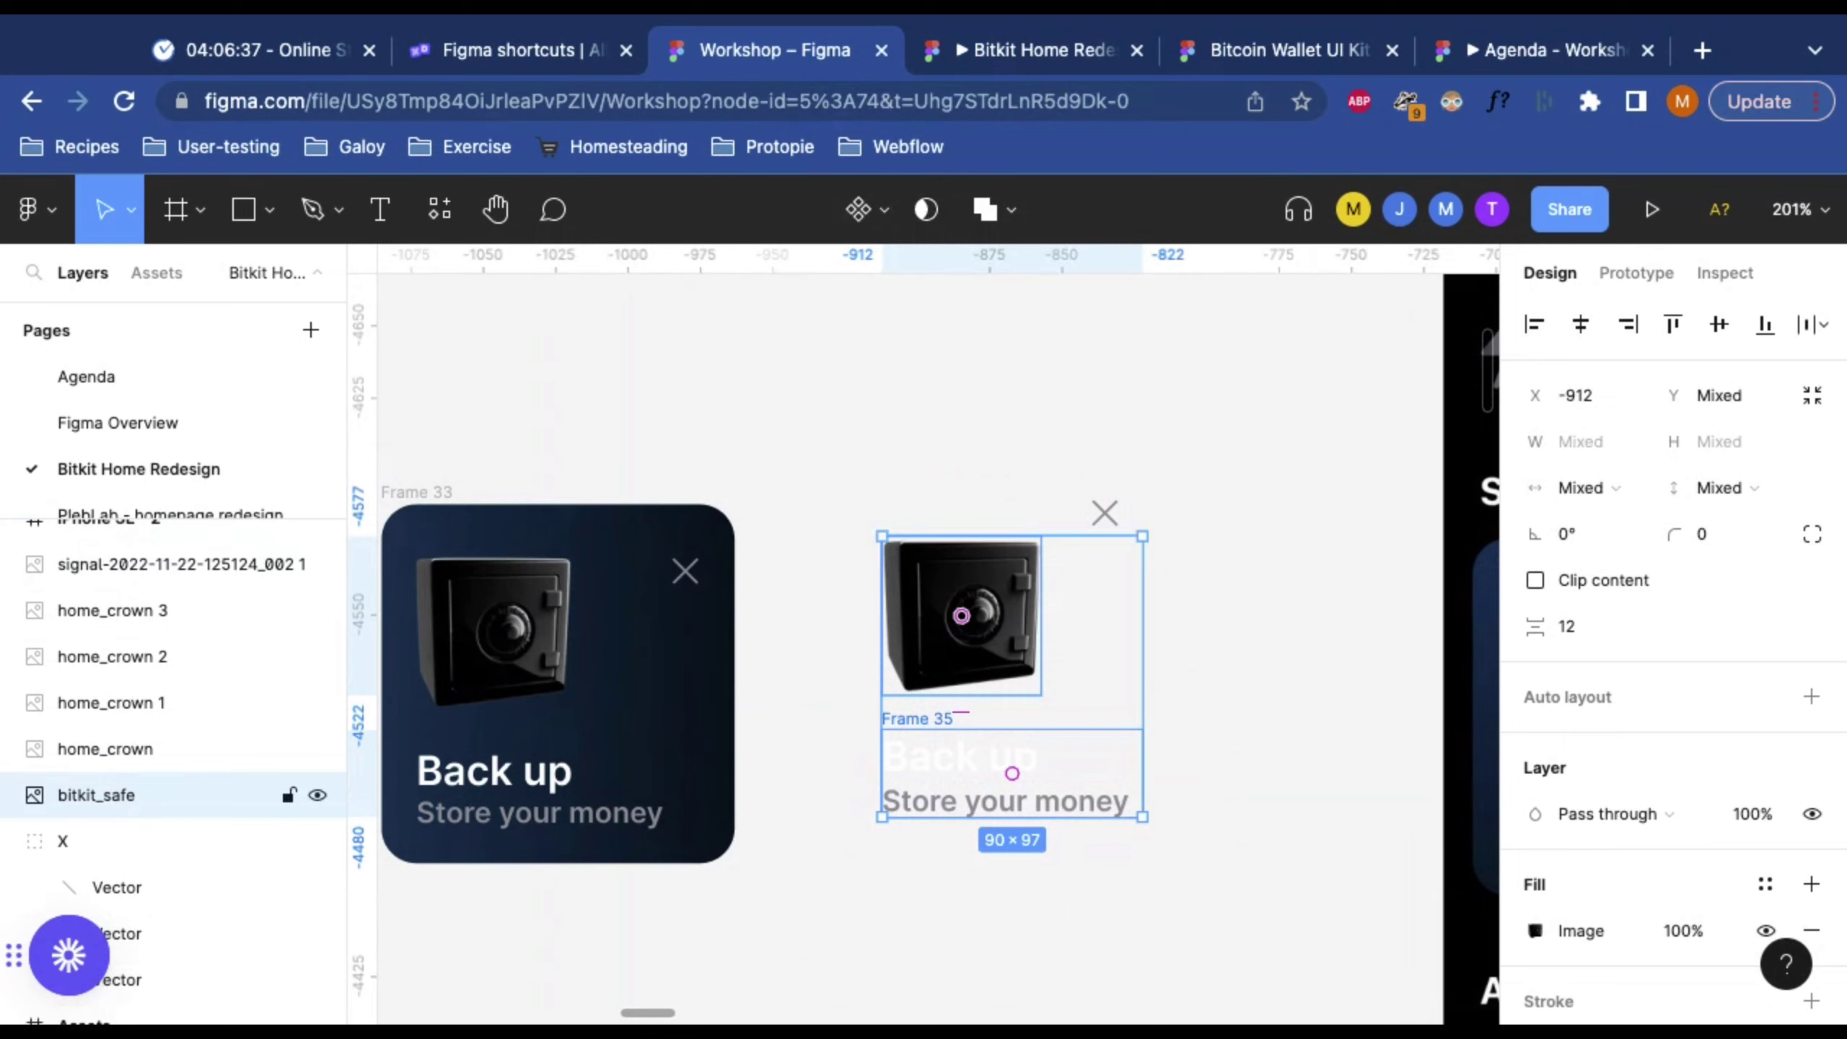
Step: Wrap the safe image and text frame in an auto-layout frame with 8 spacing
{"action": "key", "text": "shift+a"}
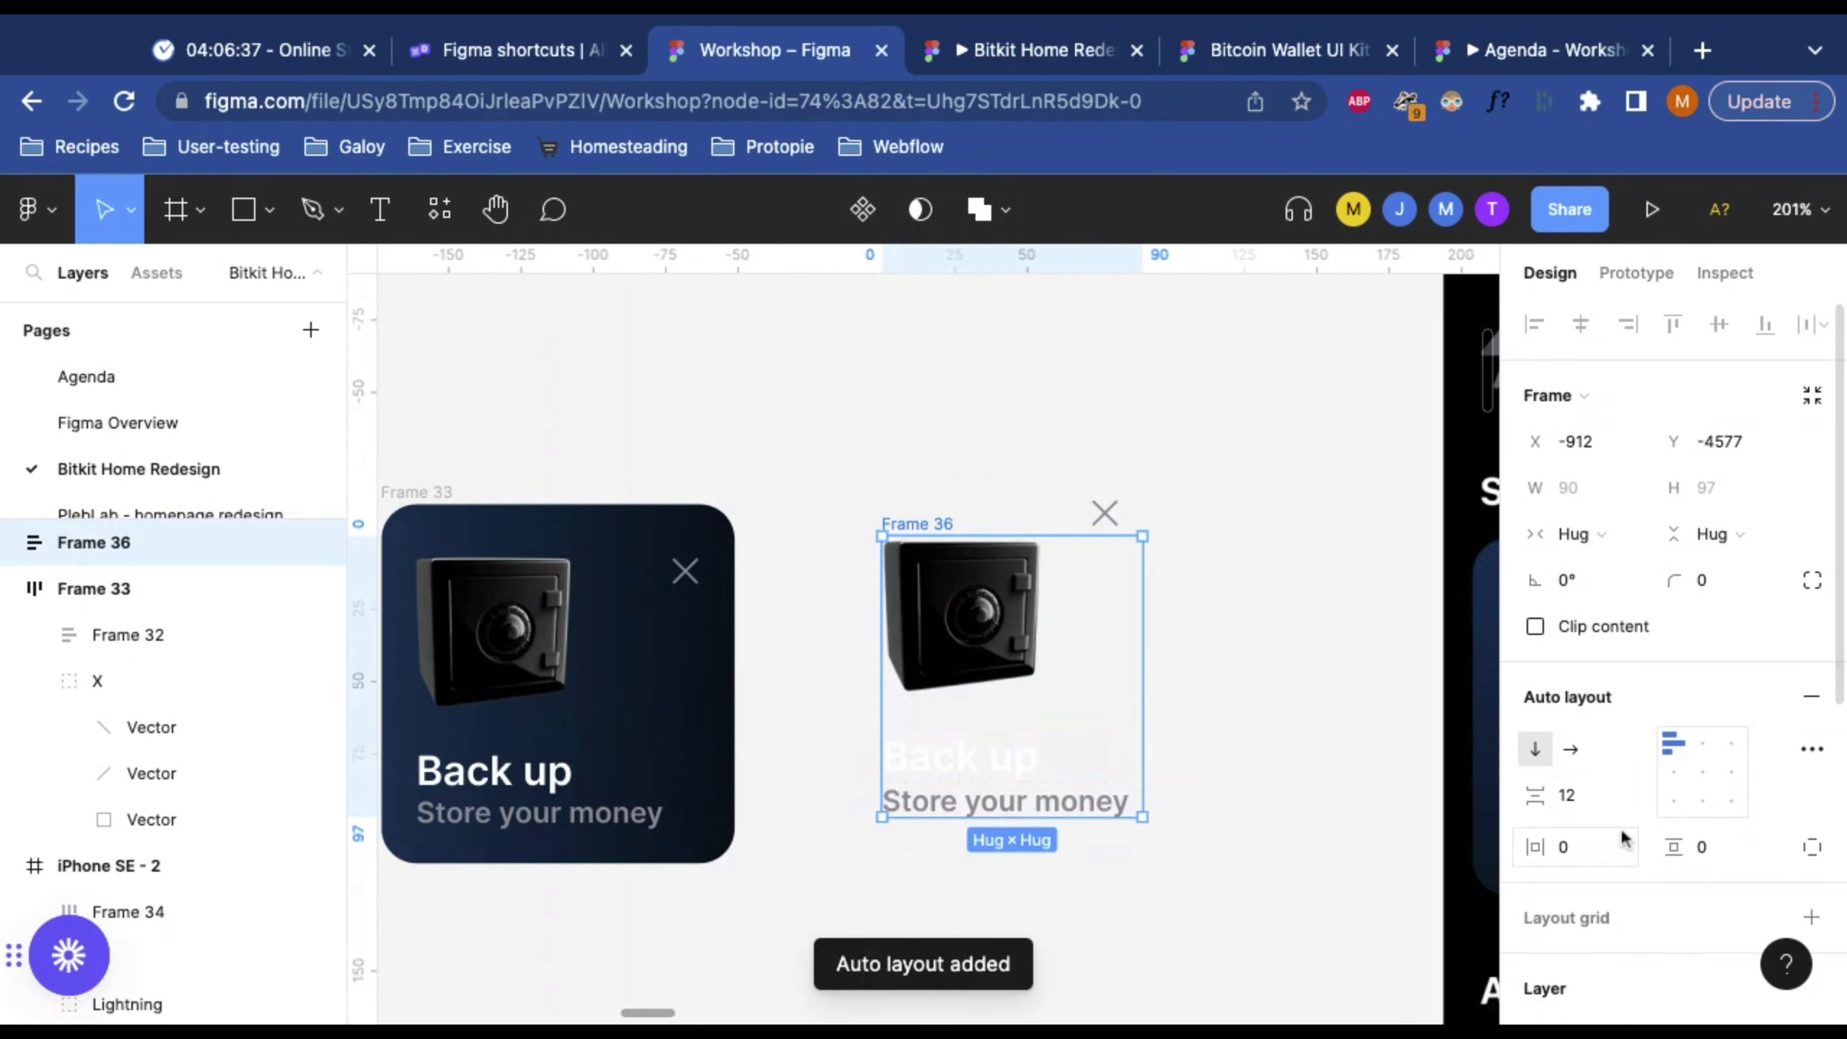
{"action": "left_click", "coordinate": [1591, 800]}
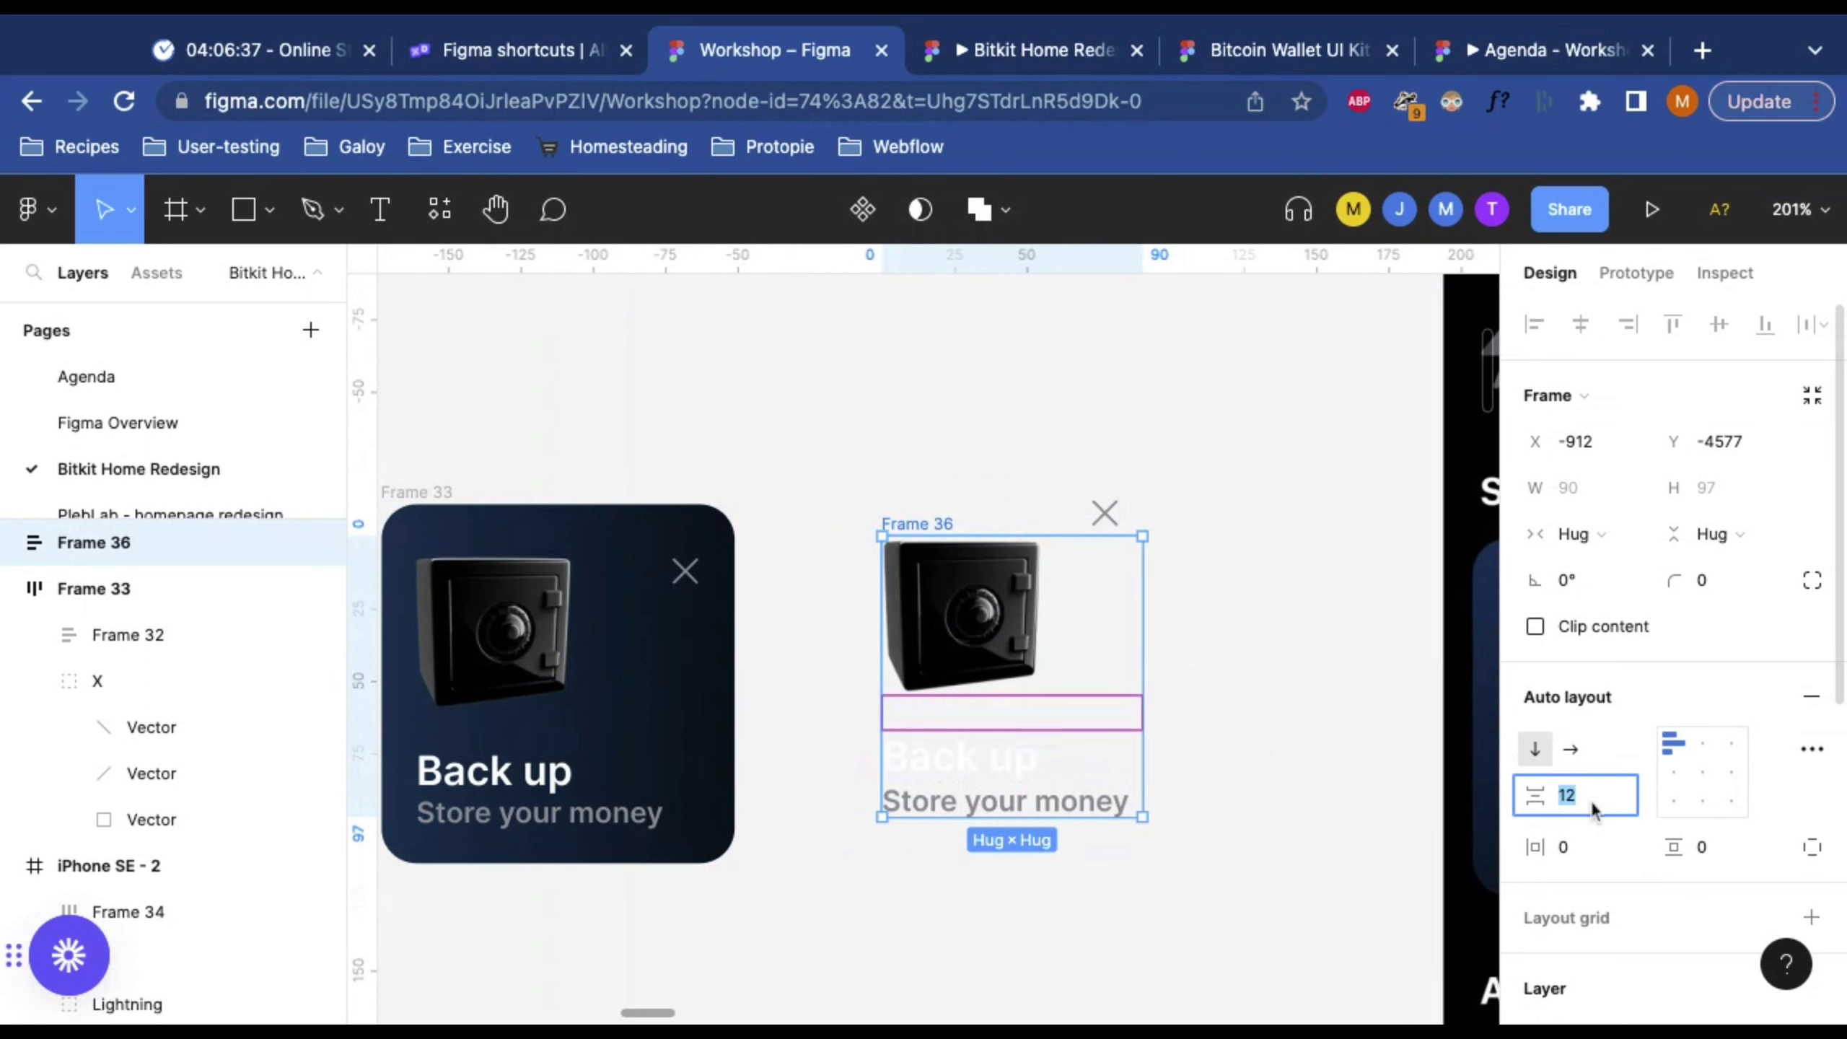
{"action": "key", "text": "Return"}
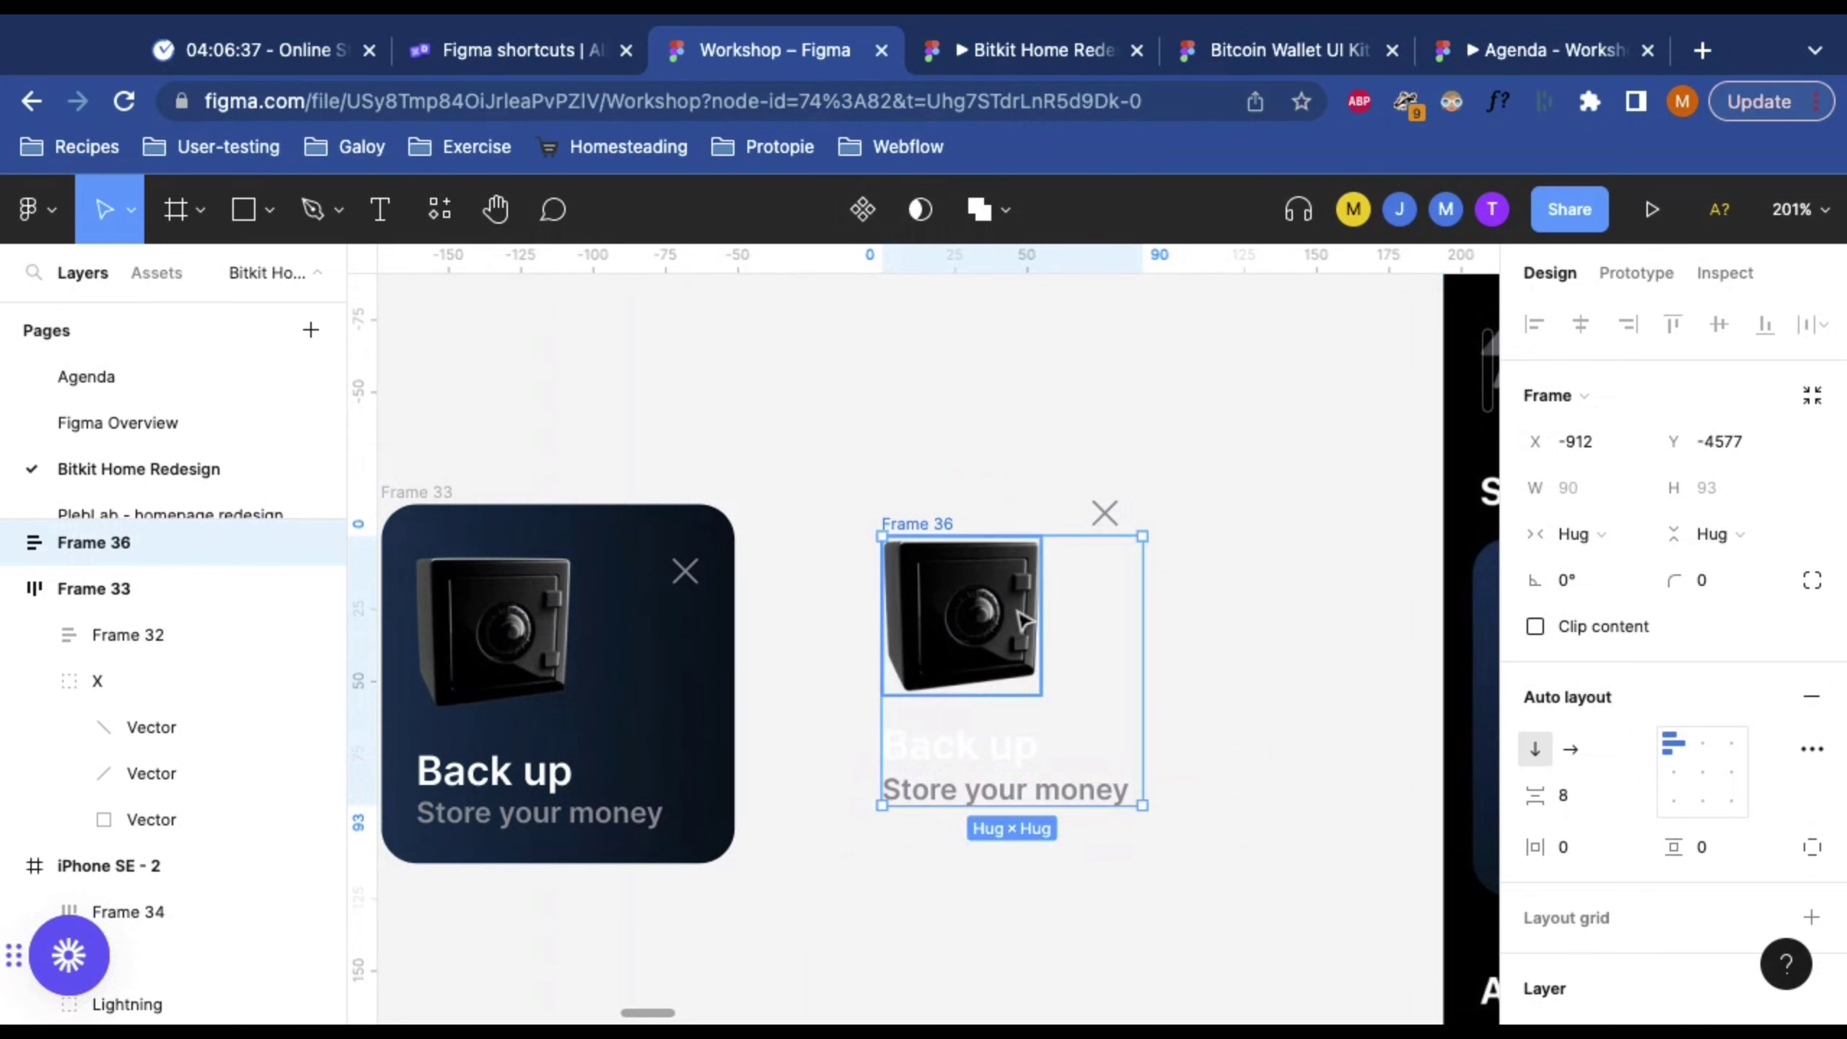
Step: Wrap that frame and the X close icon in outer auto-layout Frame 37 with 0 spacing
{"action": "left_click", "coordinate": [1113, 517]}
{"action": "left_click", "coordinate": [902, 525]}
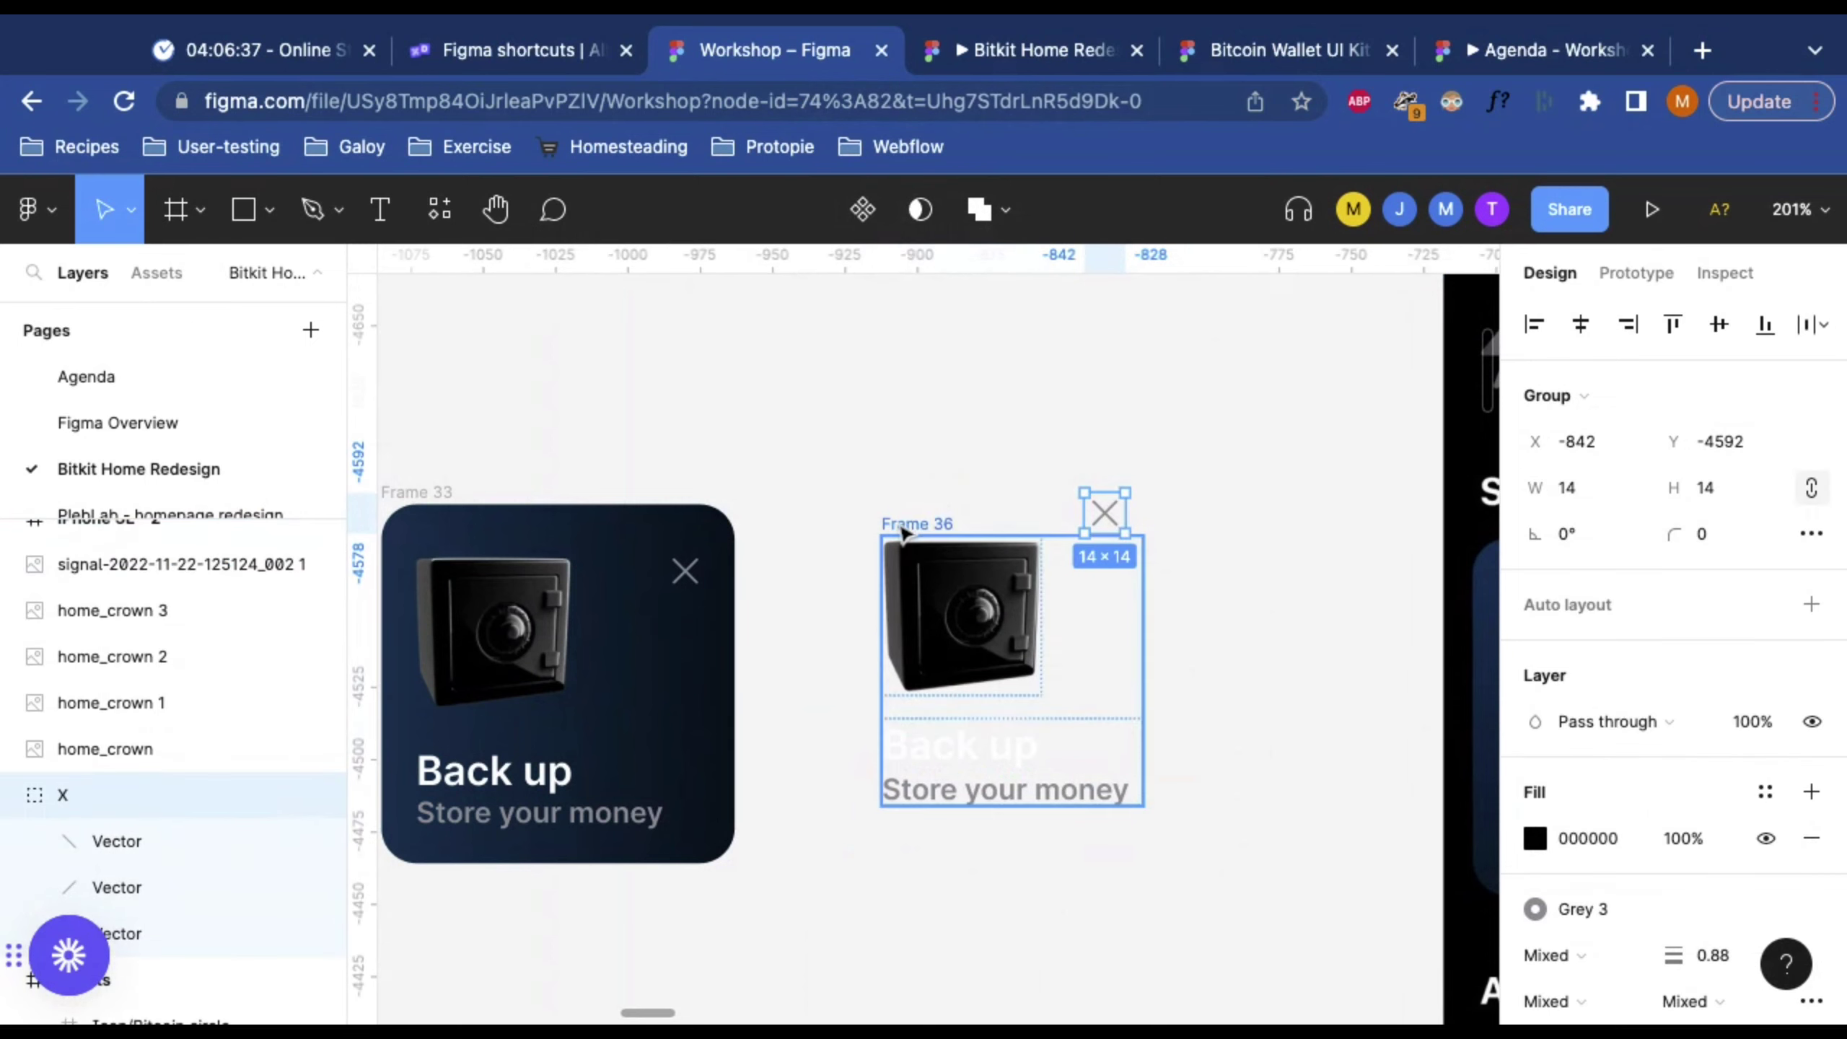
{"action": "left_click", "coordinate": [1104, 517], "text": "shift"}
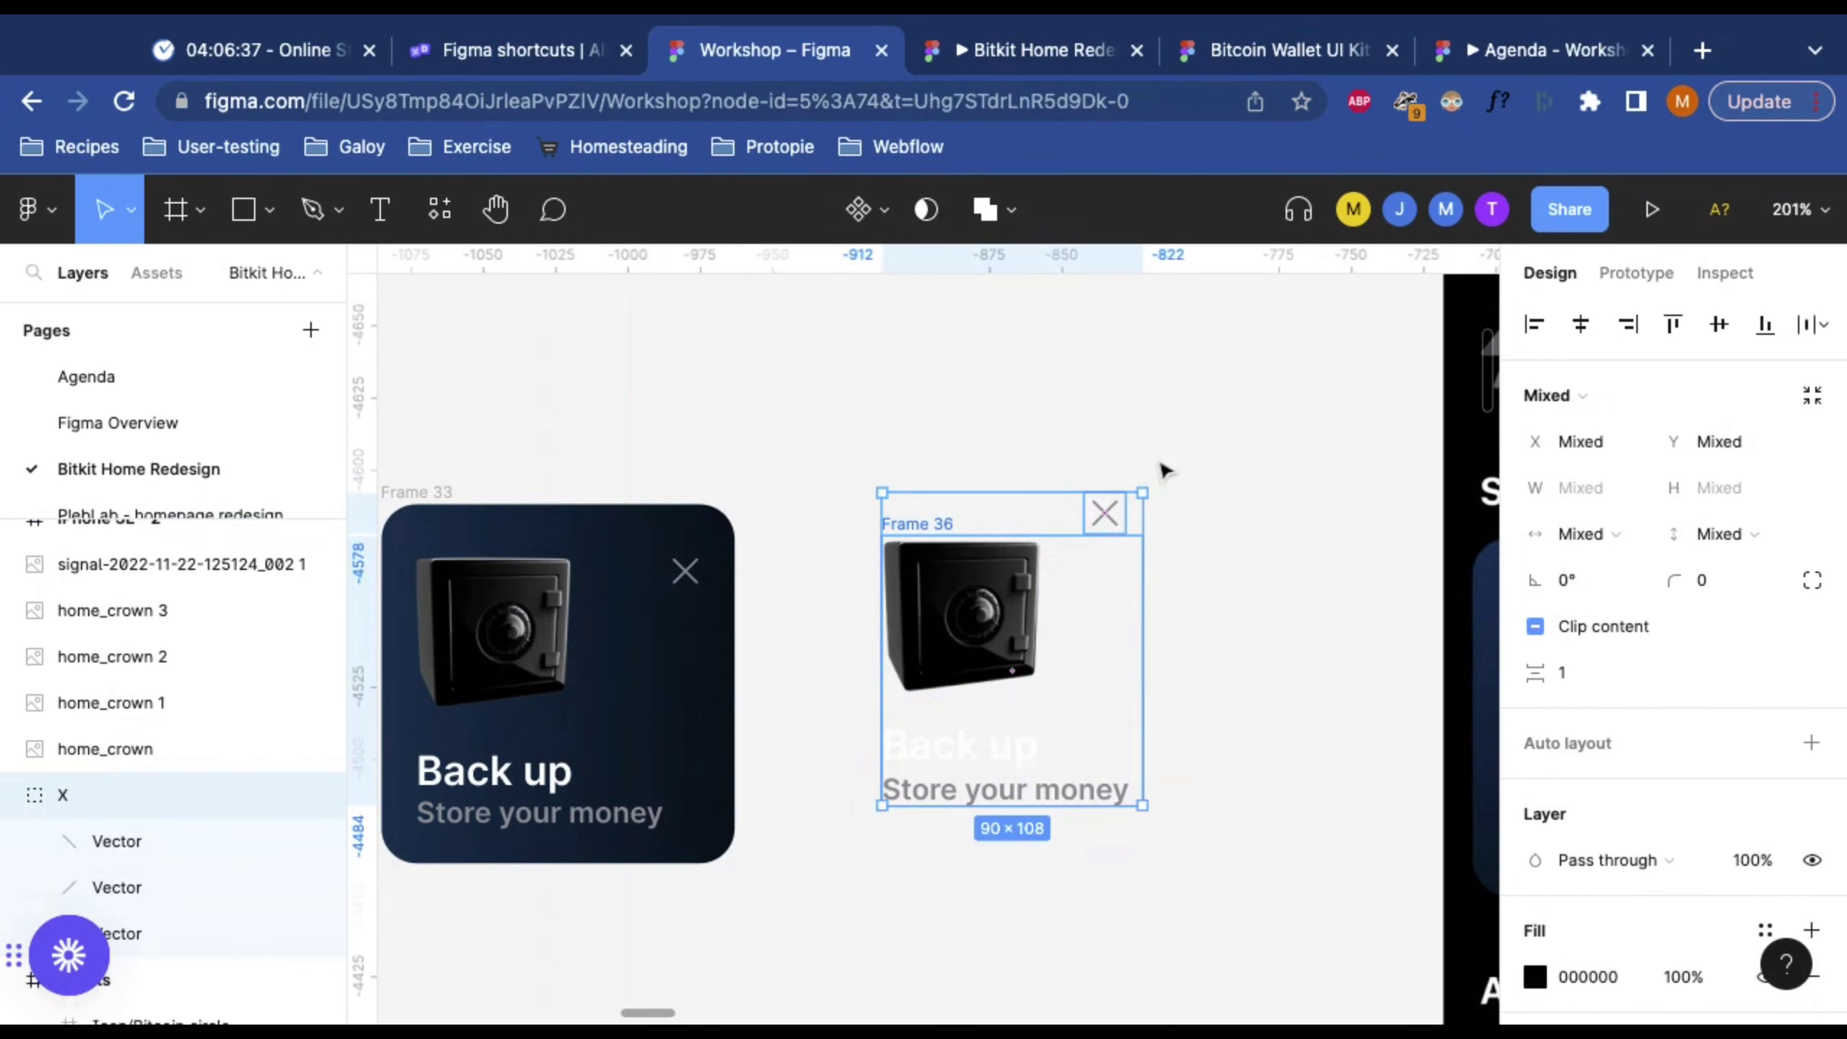
{"action": "key", "text": "shift+a"}
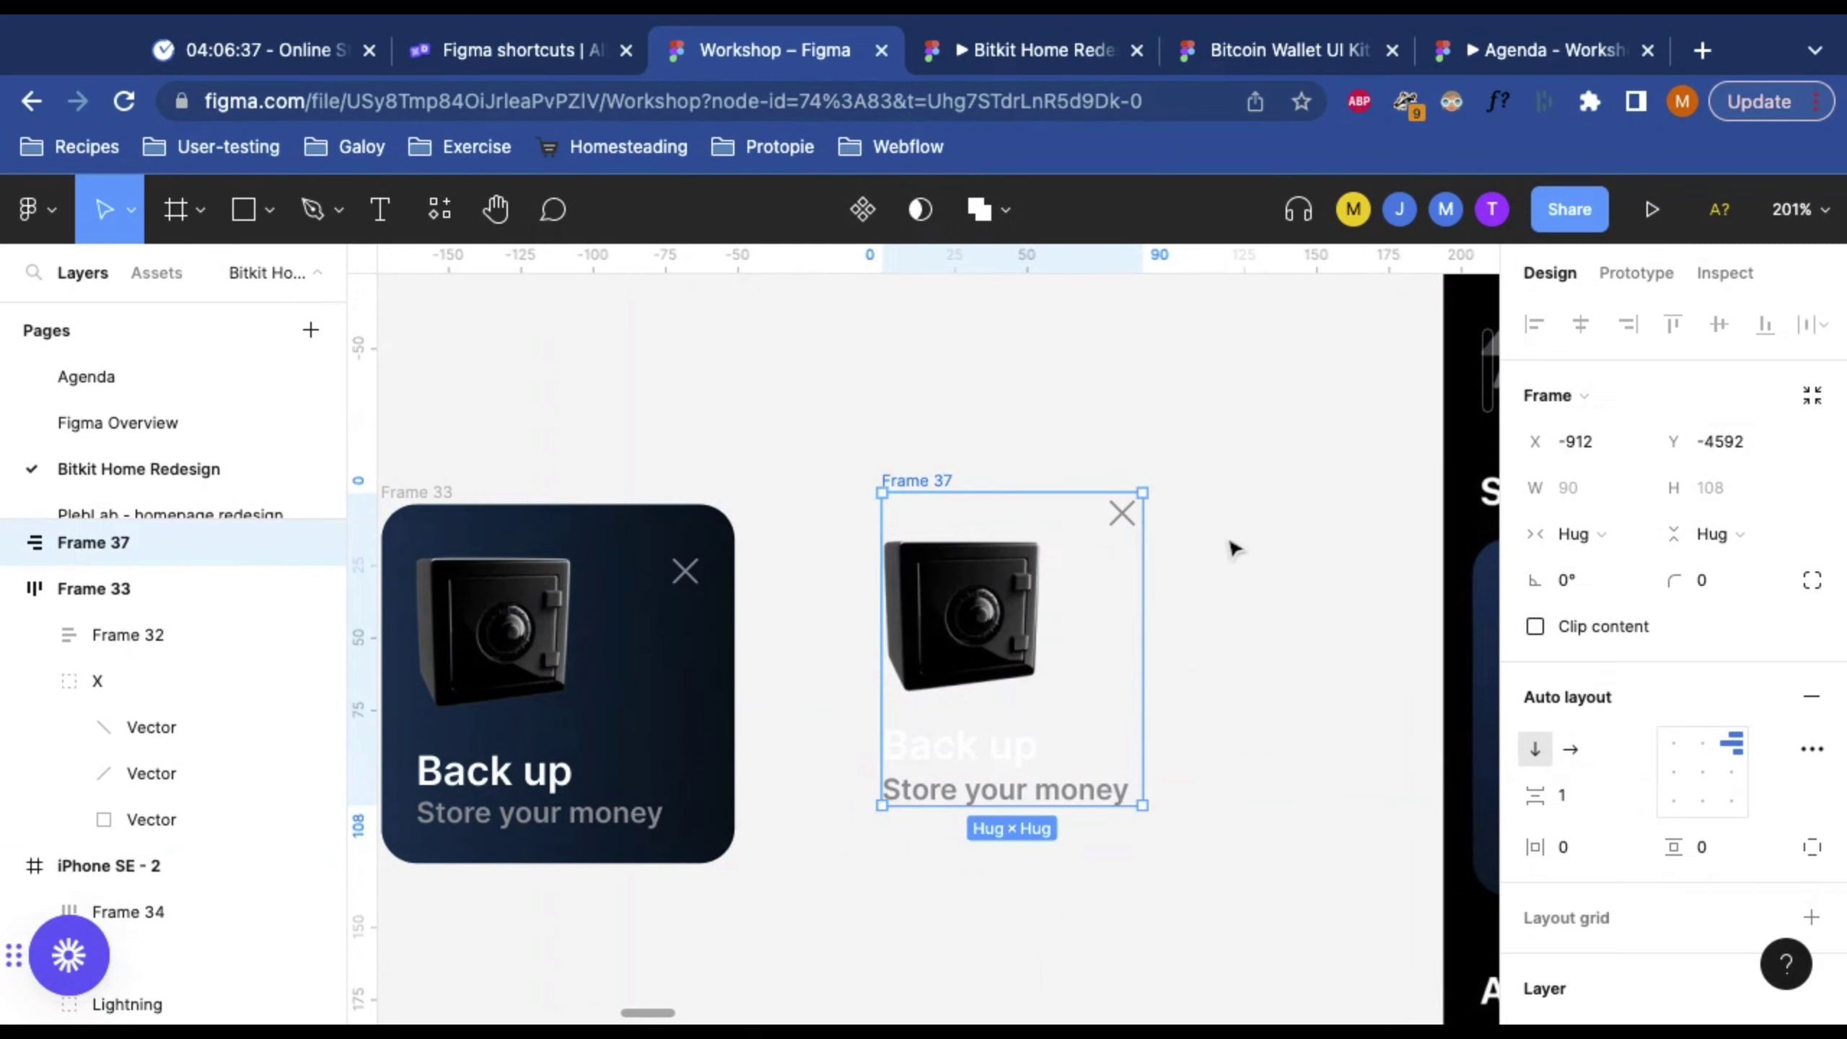
{"action": "scroll", "coordinate": [1182, 511], "scroll_direction": "right", "scroll_amount": 4}
{"action": "scroll", "coordinate": [1182, 511], "scroll_direction": "down", "scroll_amount": 2}
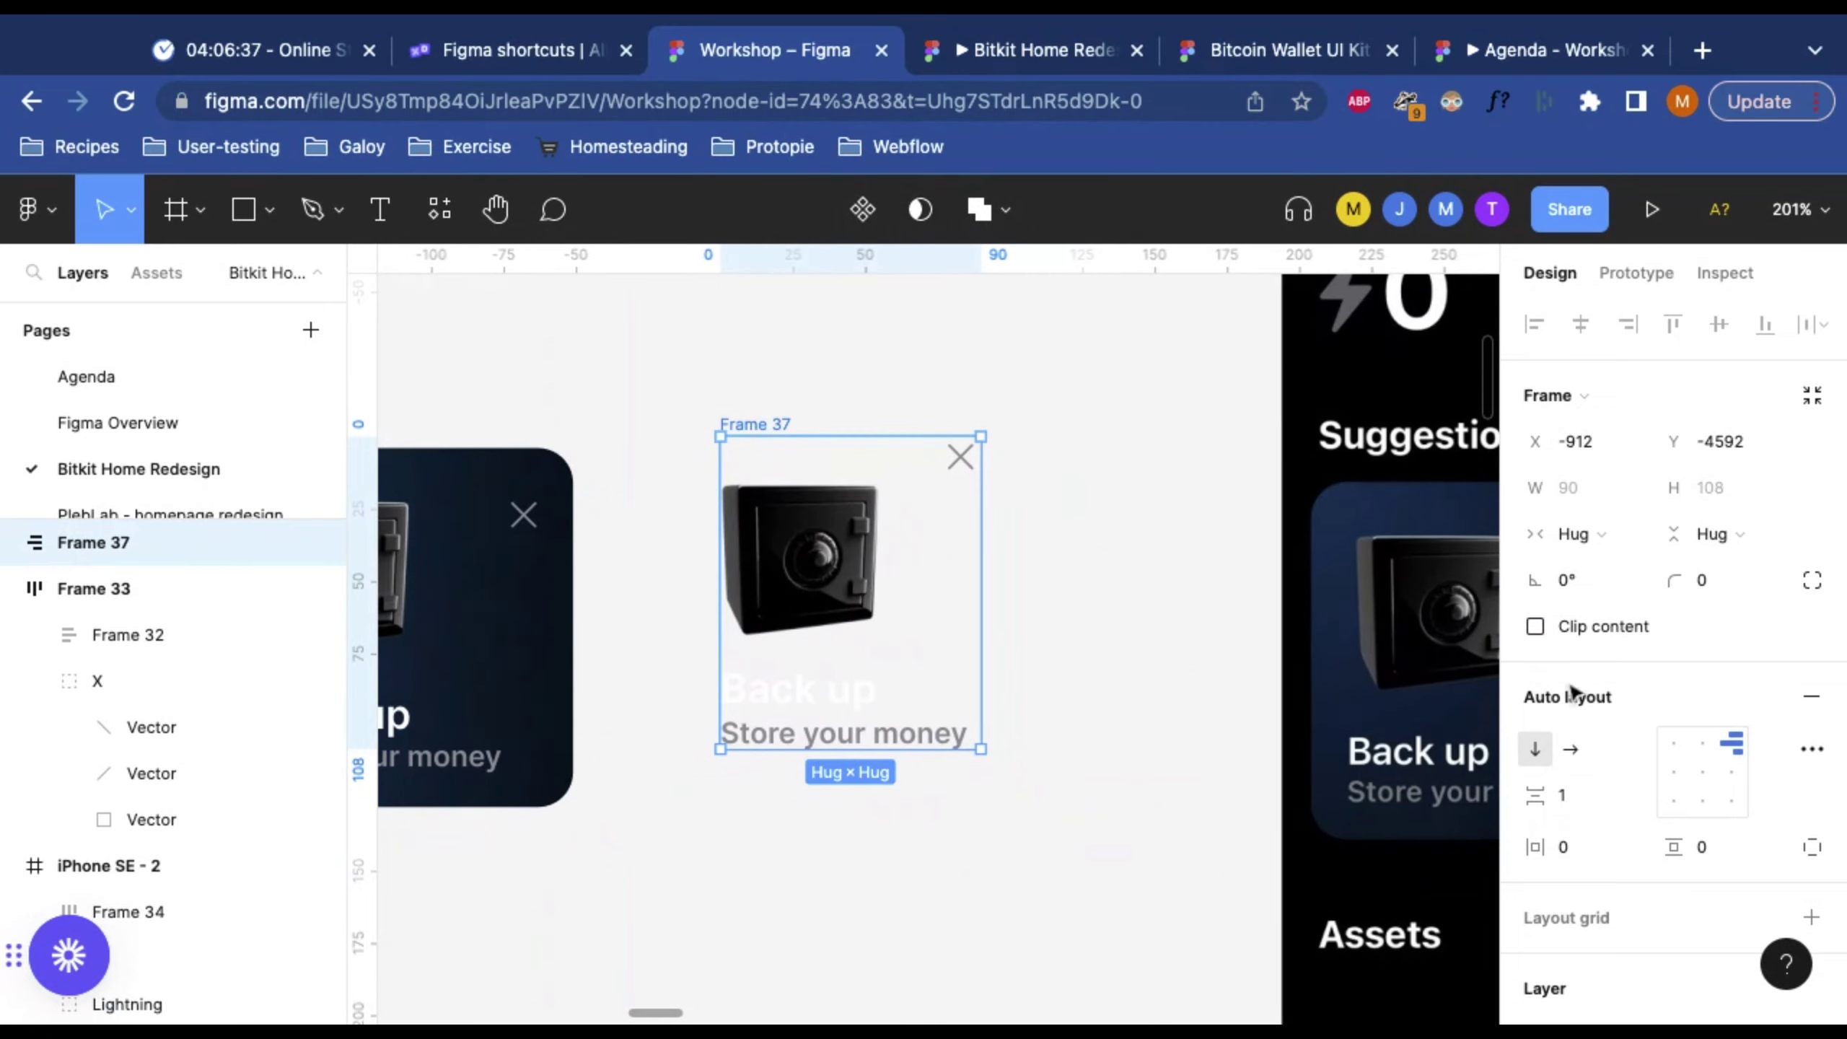
{"action": "left_click", "coordinate": [1563, 795]}
{"action": "type", "text": "0"}
{"action": "key", "text": "Return"}
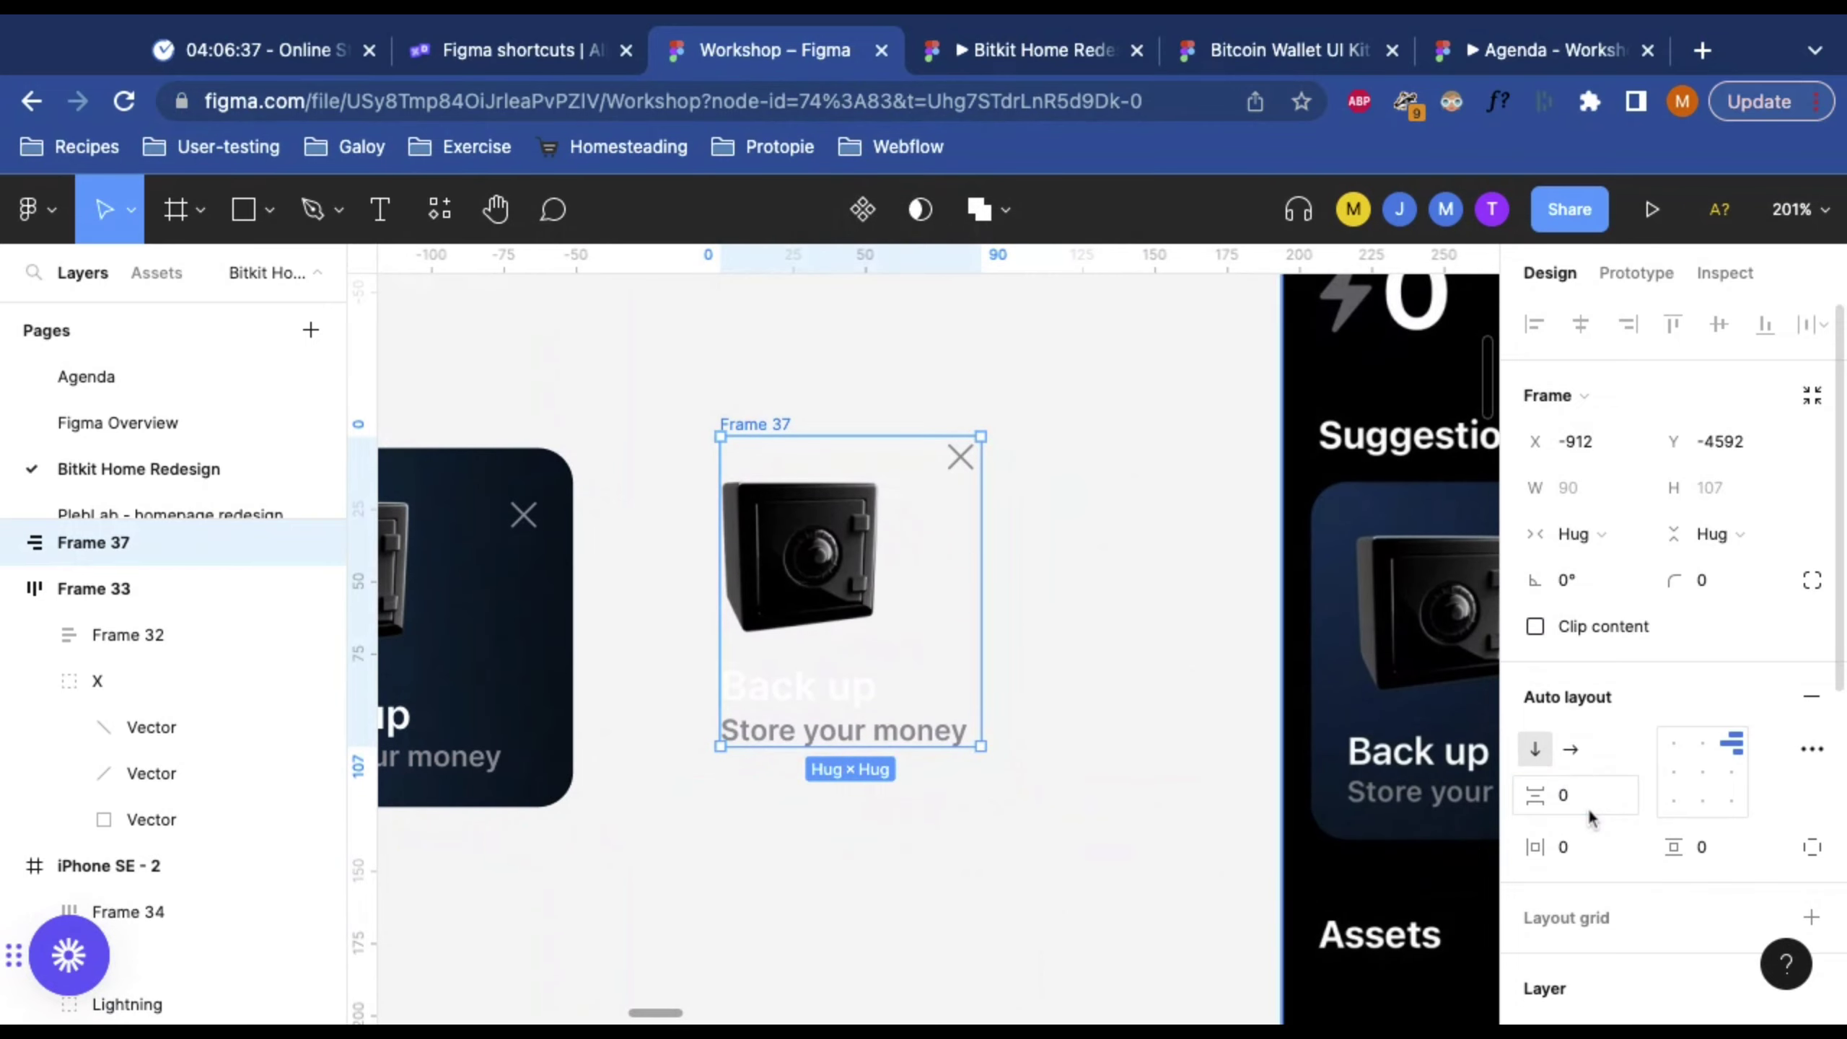
{"action": "left_click", "coordinate": [1098, 526]}
{"action": "scroll", "coordinate": [1098, 525], "scroll_direction": "down", "scroll_amount": 5}
{"action": "scroll", "coordinate": [1093, 527], "scroll_direction": "right", "scroll_amount": 2}
{"action": "scroll", "coordinate": [960, 515], "scroll_direction": "up", "scroll_amount": 5}
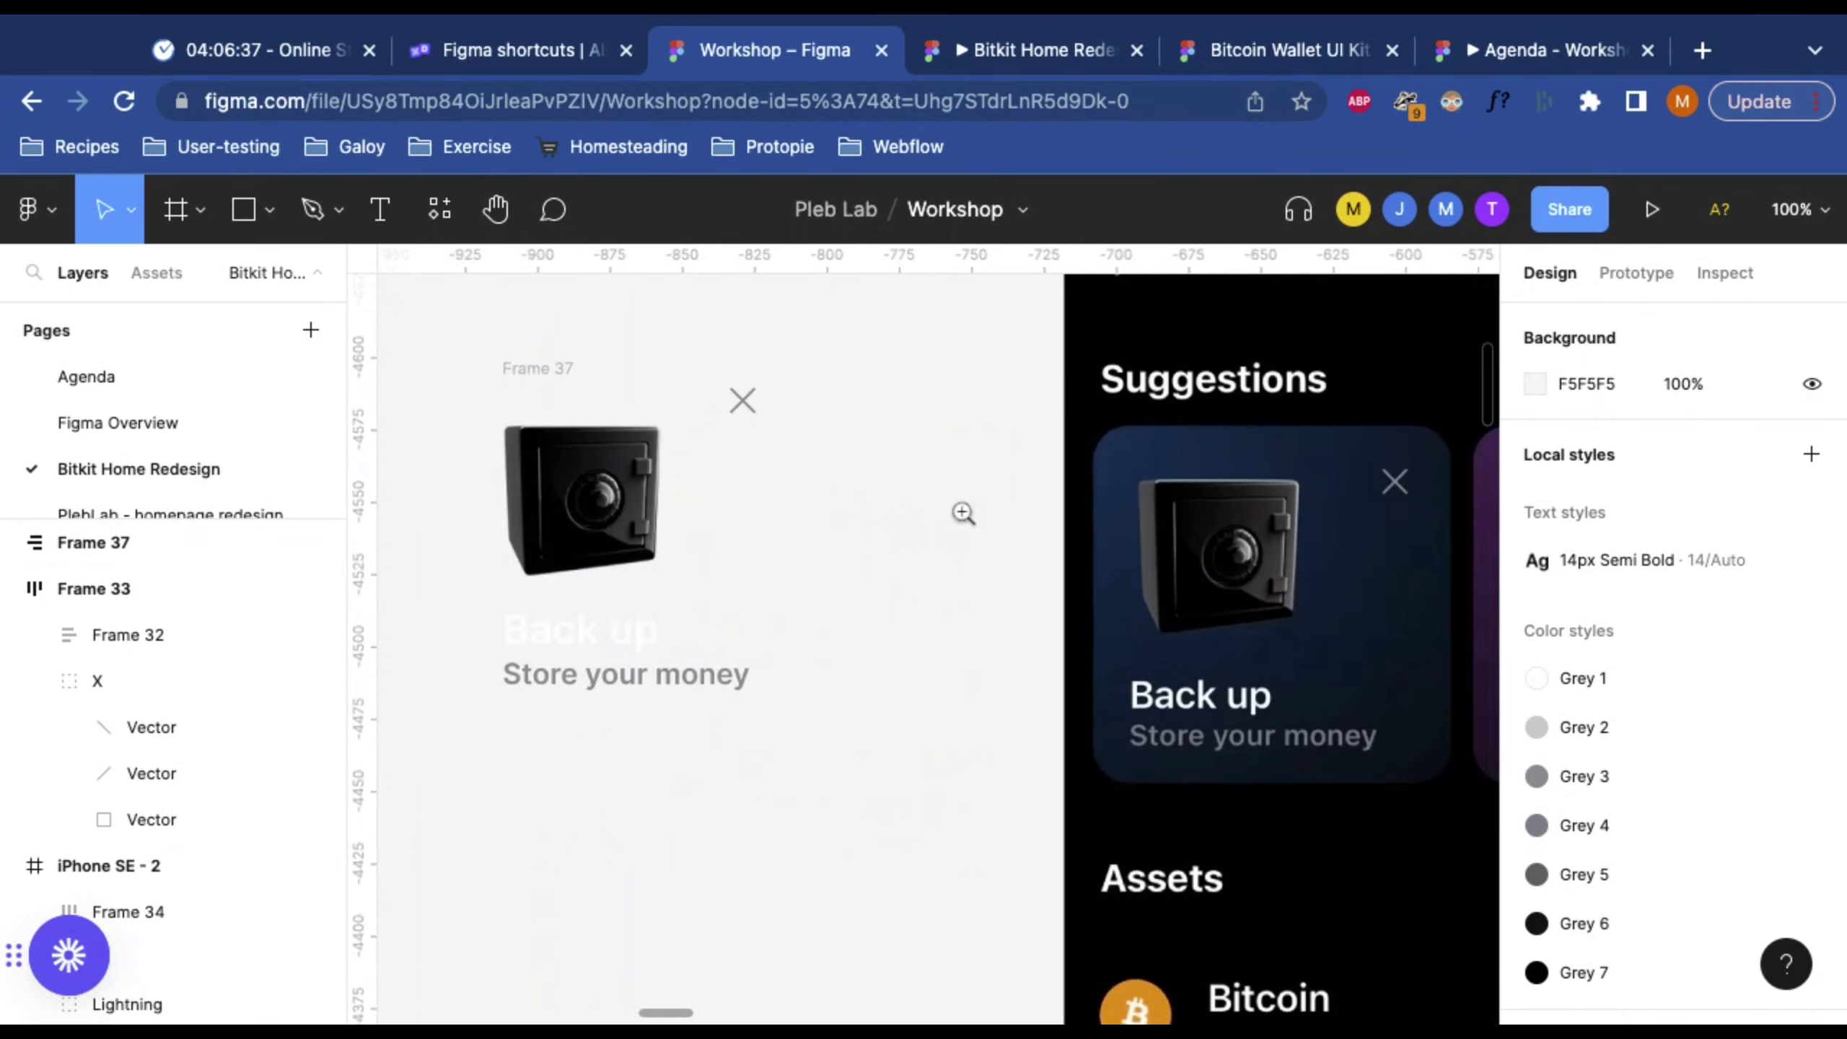
Step: Nudge Frame 37 slightly right and down and add a white FFFFFF fill at 100%
{"action": "left_click", "coordinate": [551, 369]}
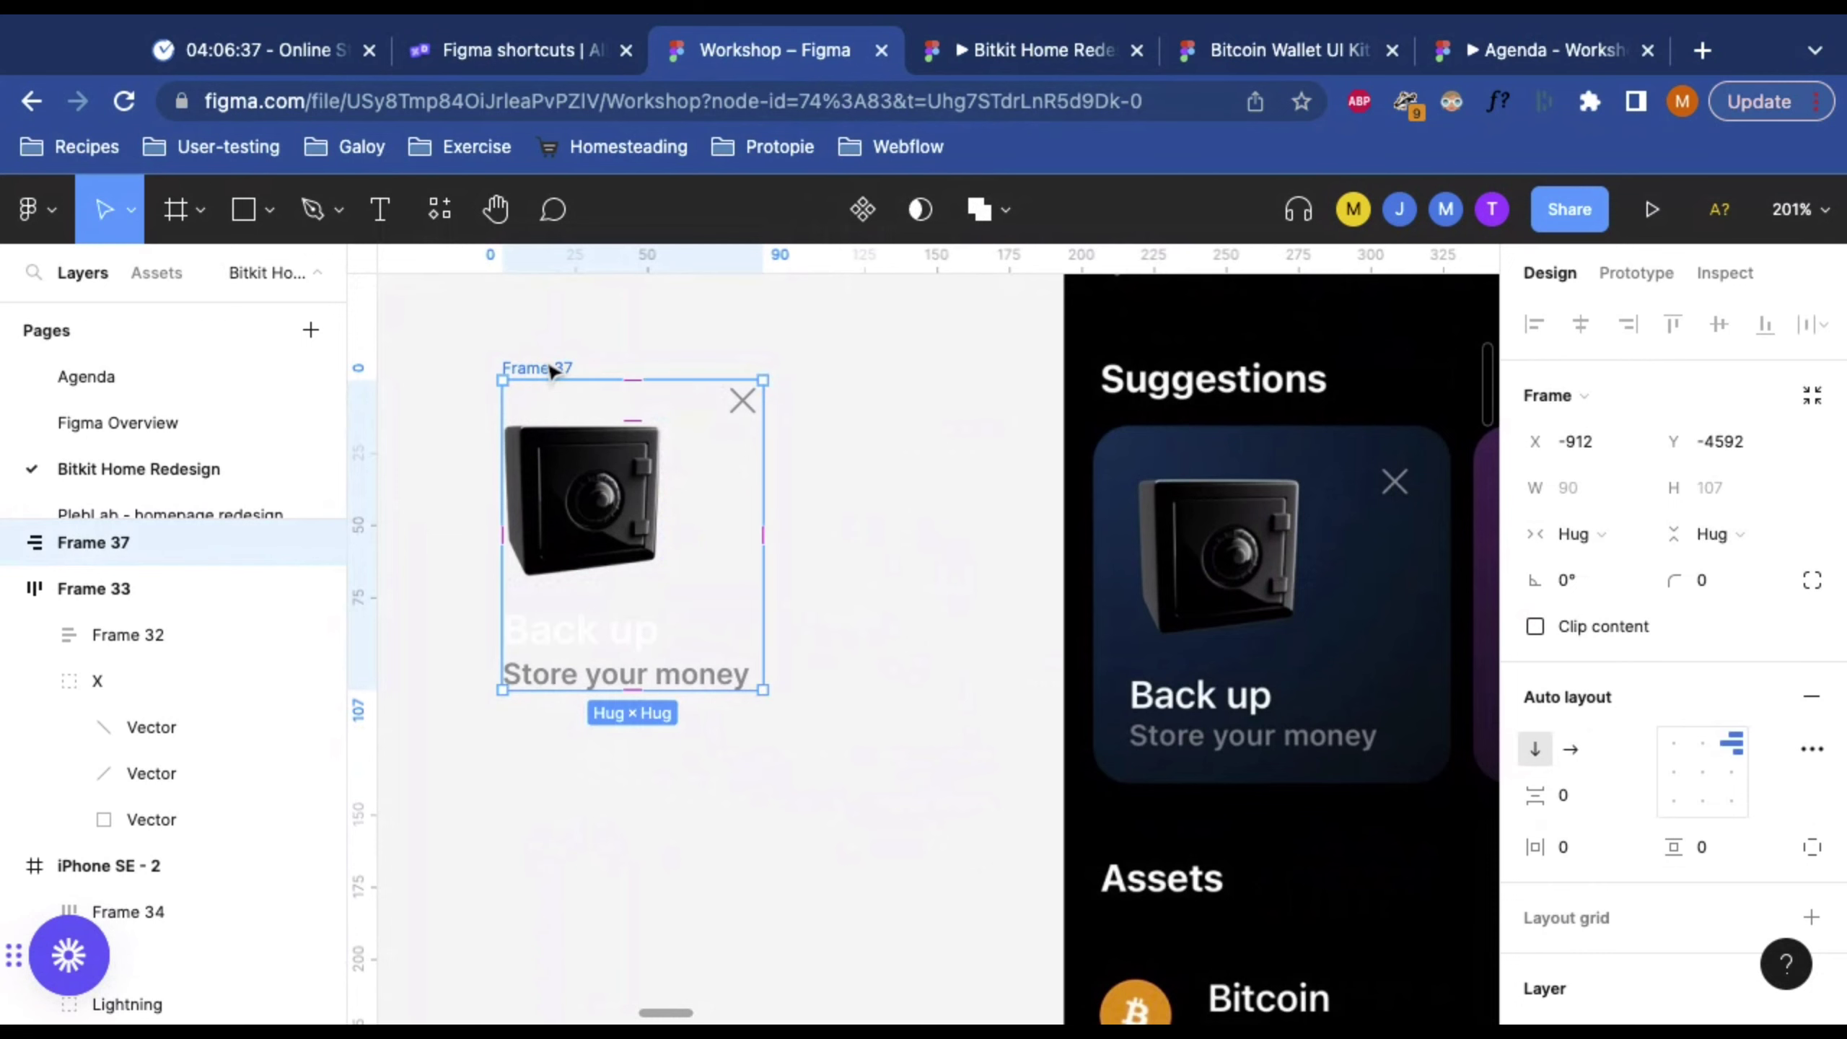
{"action": "mouse_move", "coordinate": [551, 369]}
{"action": "left_mouse_down"}
{"action": "mouse_move", "coordinate": [758, 522]}
{"action": "mouse_move", "coordinate": [743, 459]}
{"action": "left_mouse_up"}
{"action": "scroll", "coordinate": [841, 717], "scroll_direction": "right", "scroll_amount": 5}
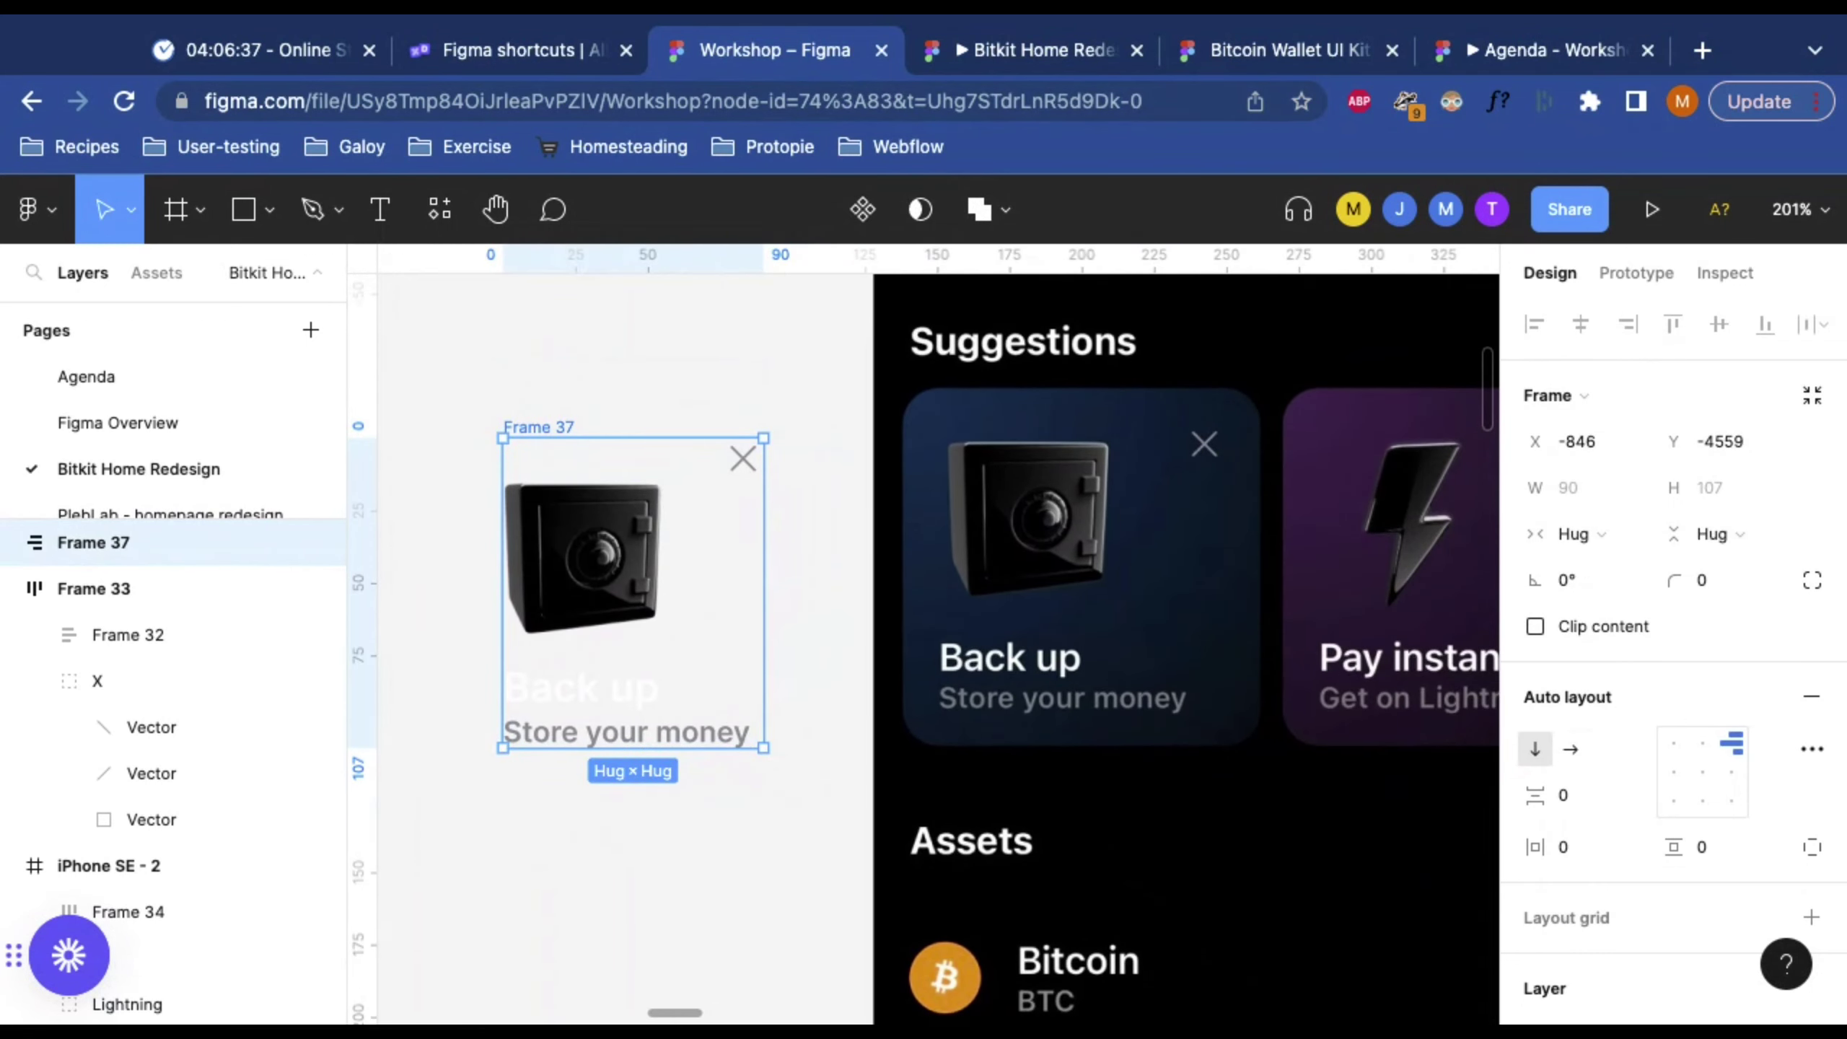
{"action": "scroll", "coordinate": [1596, 755], "scroll_direction": "down", "scroll_amount": 8}
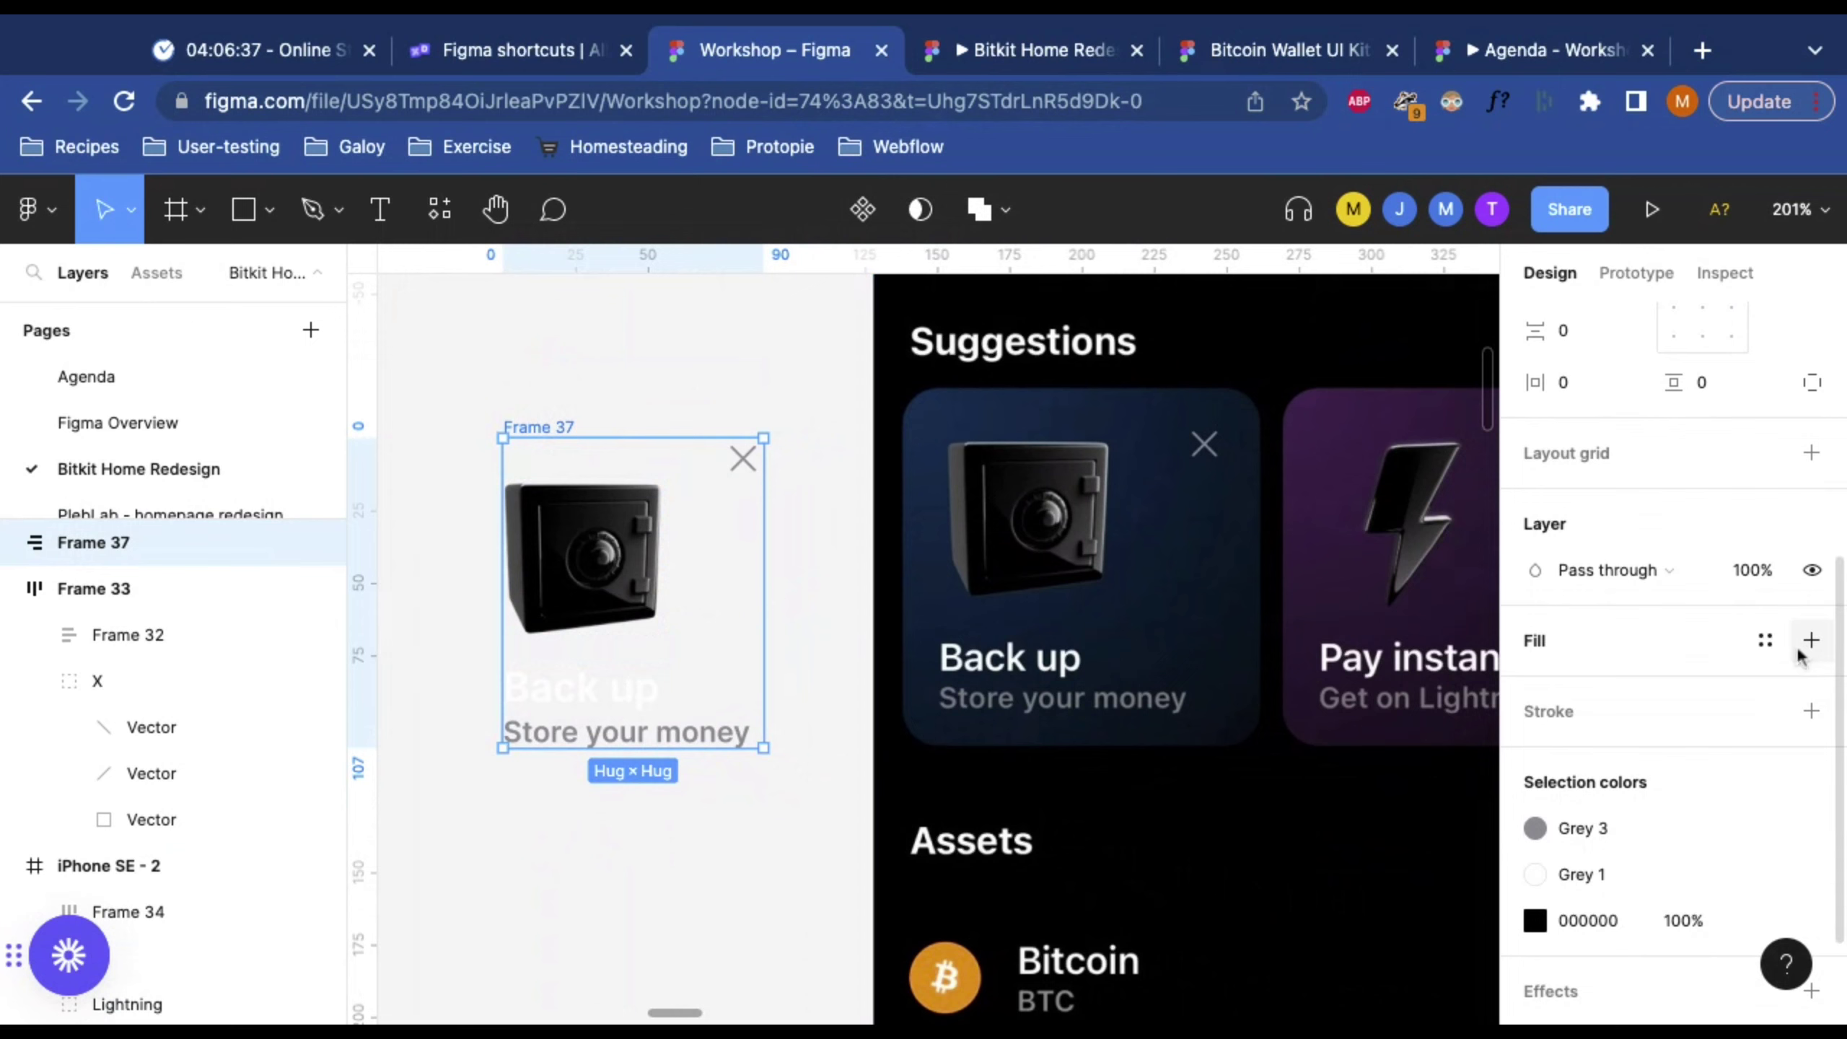
{"action": "left_click", "coordinate": [1810, 641]}
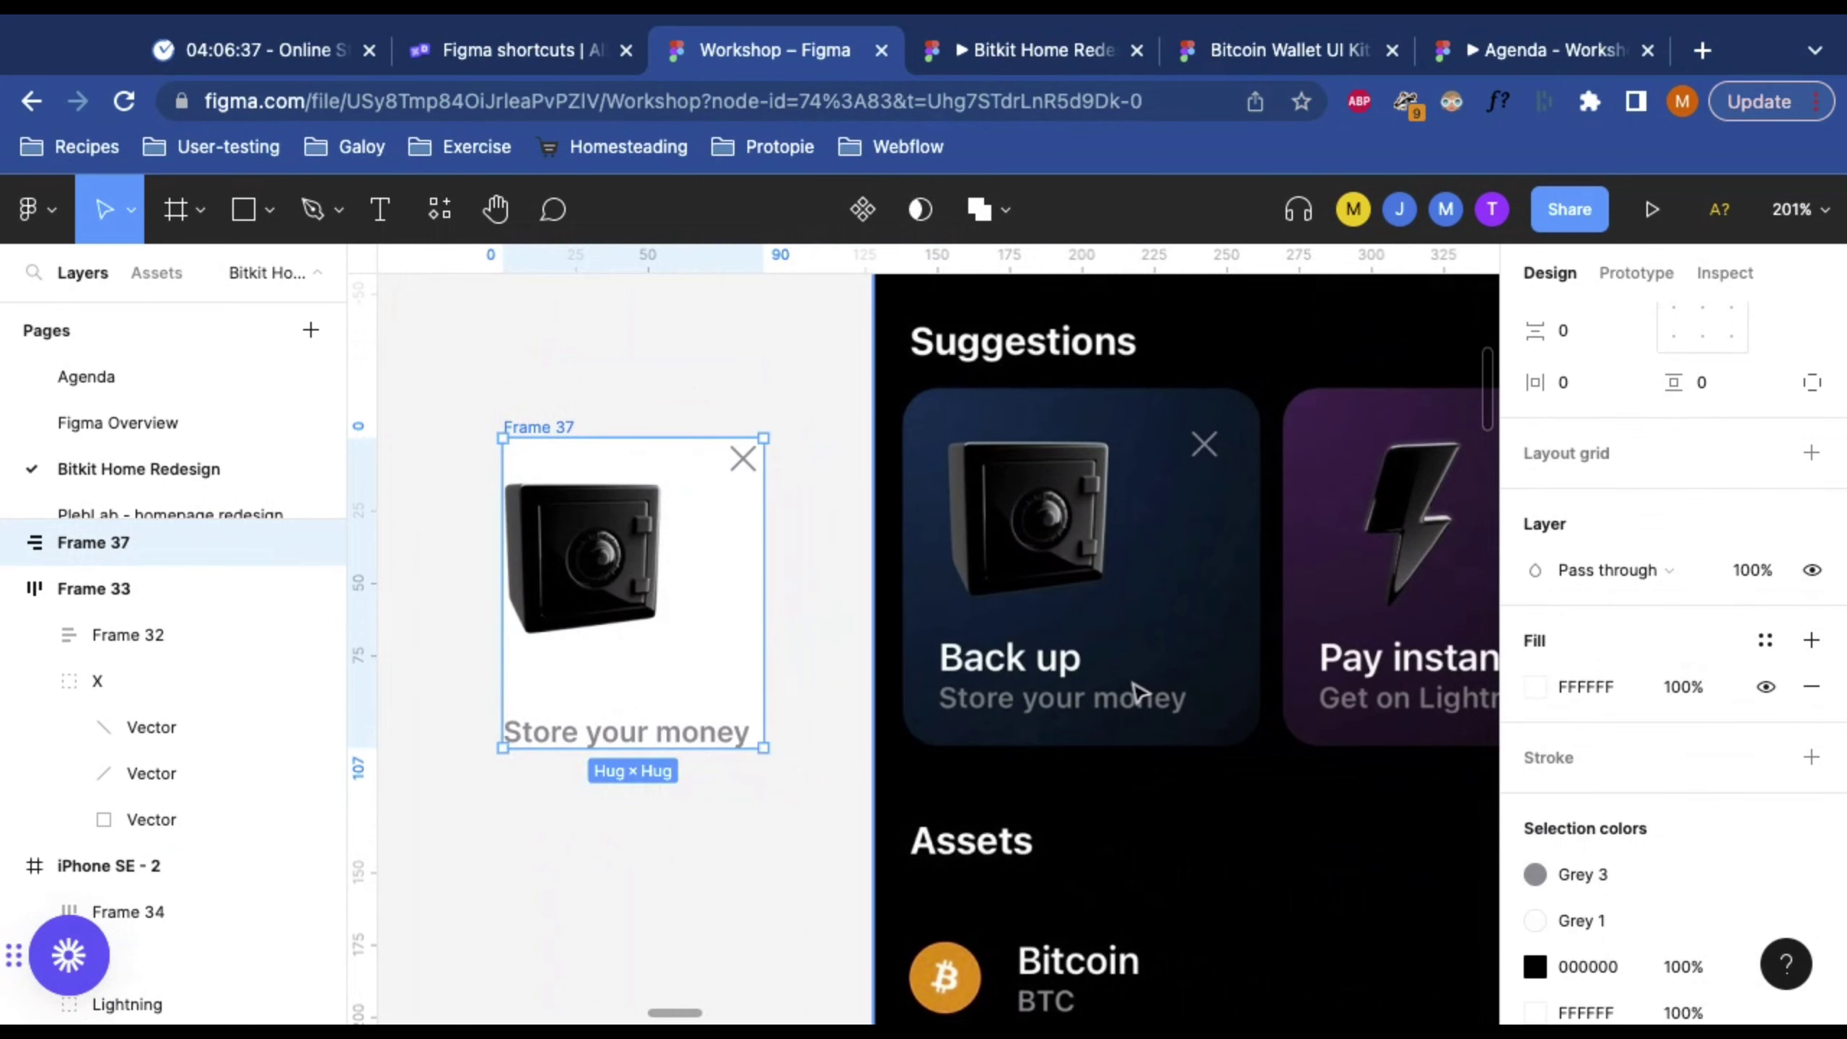
{"action": "scroll", "coordinate": [1133, 689], "scroll_direction": "right", "scroll_amount": 3}
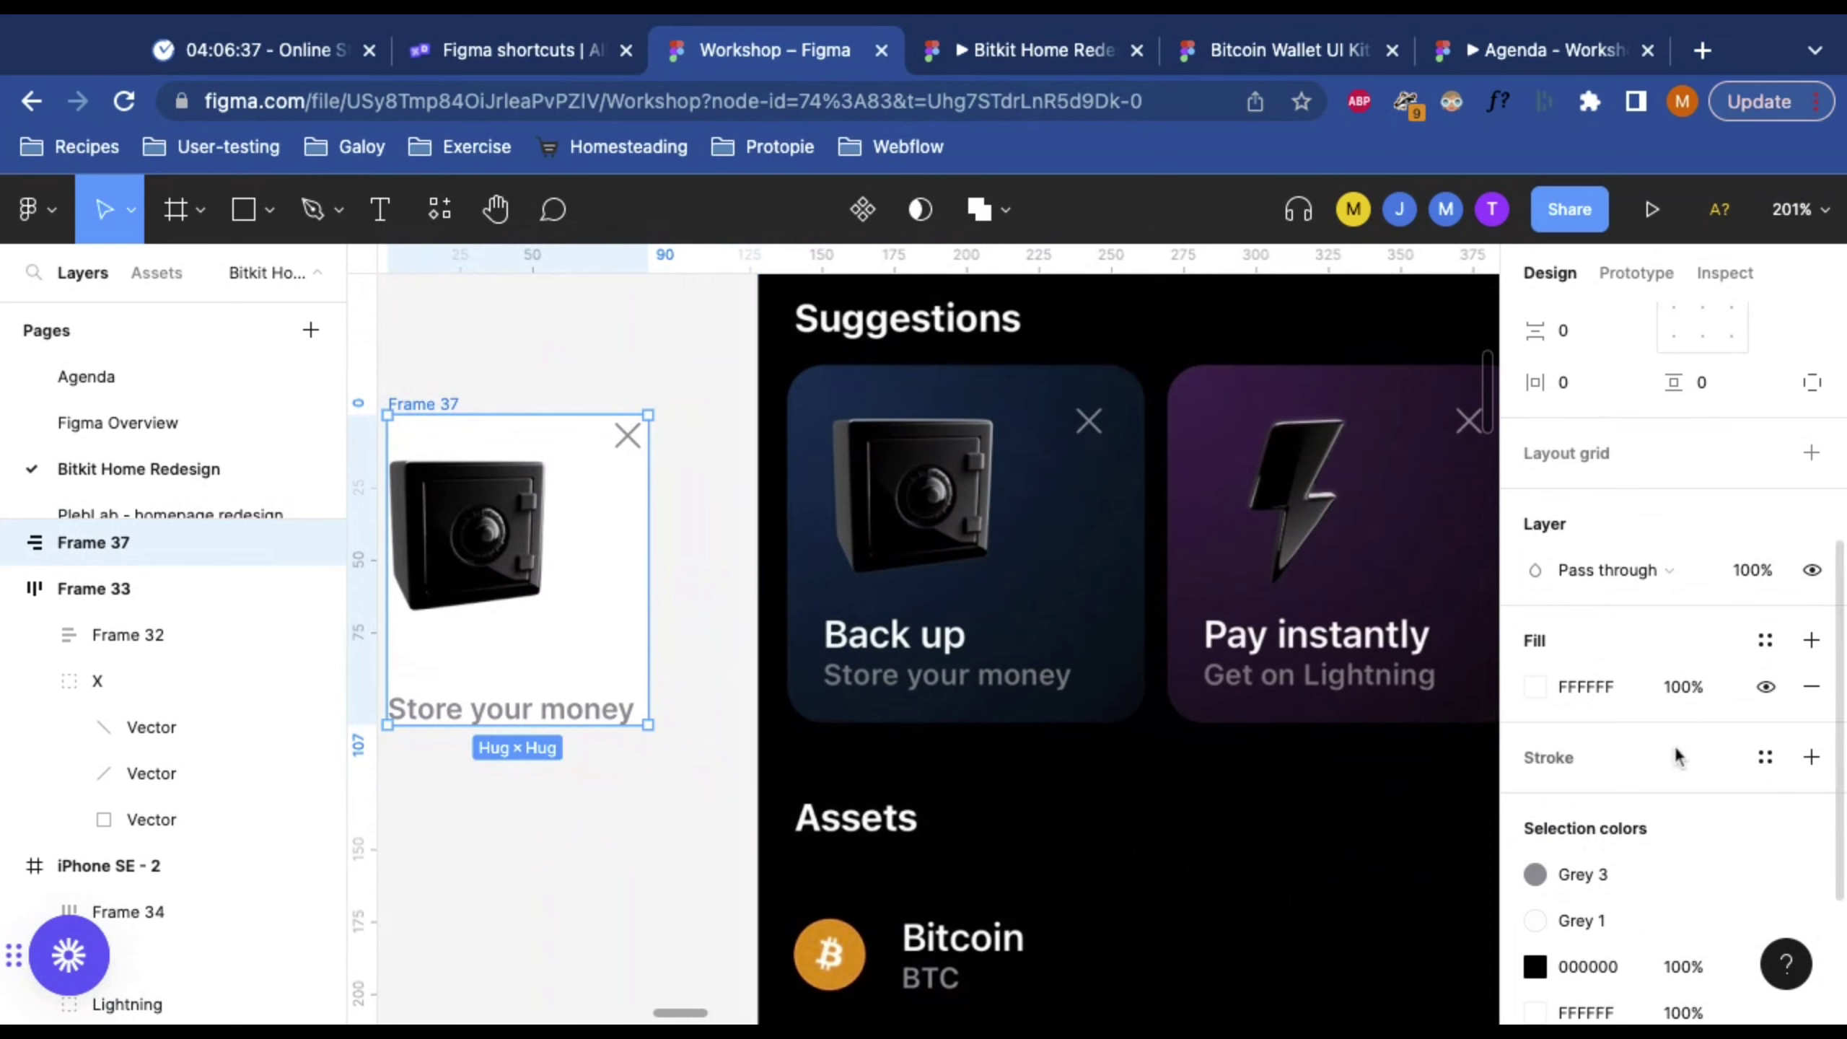
Step: Change Frame 37's fill to a linear gradient running horizontally across the frame
{"action": "left_click", "coordinate": [1534, 690]}
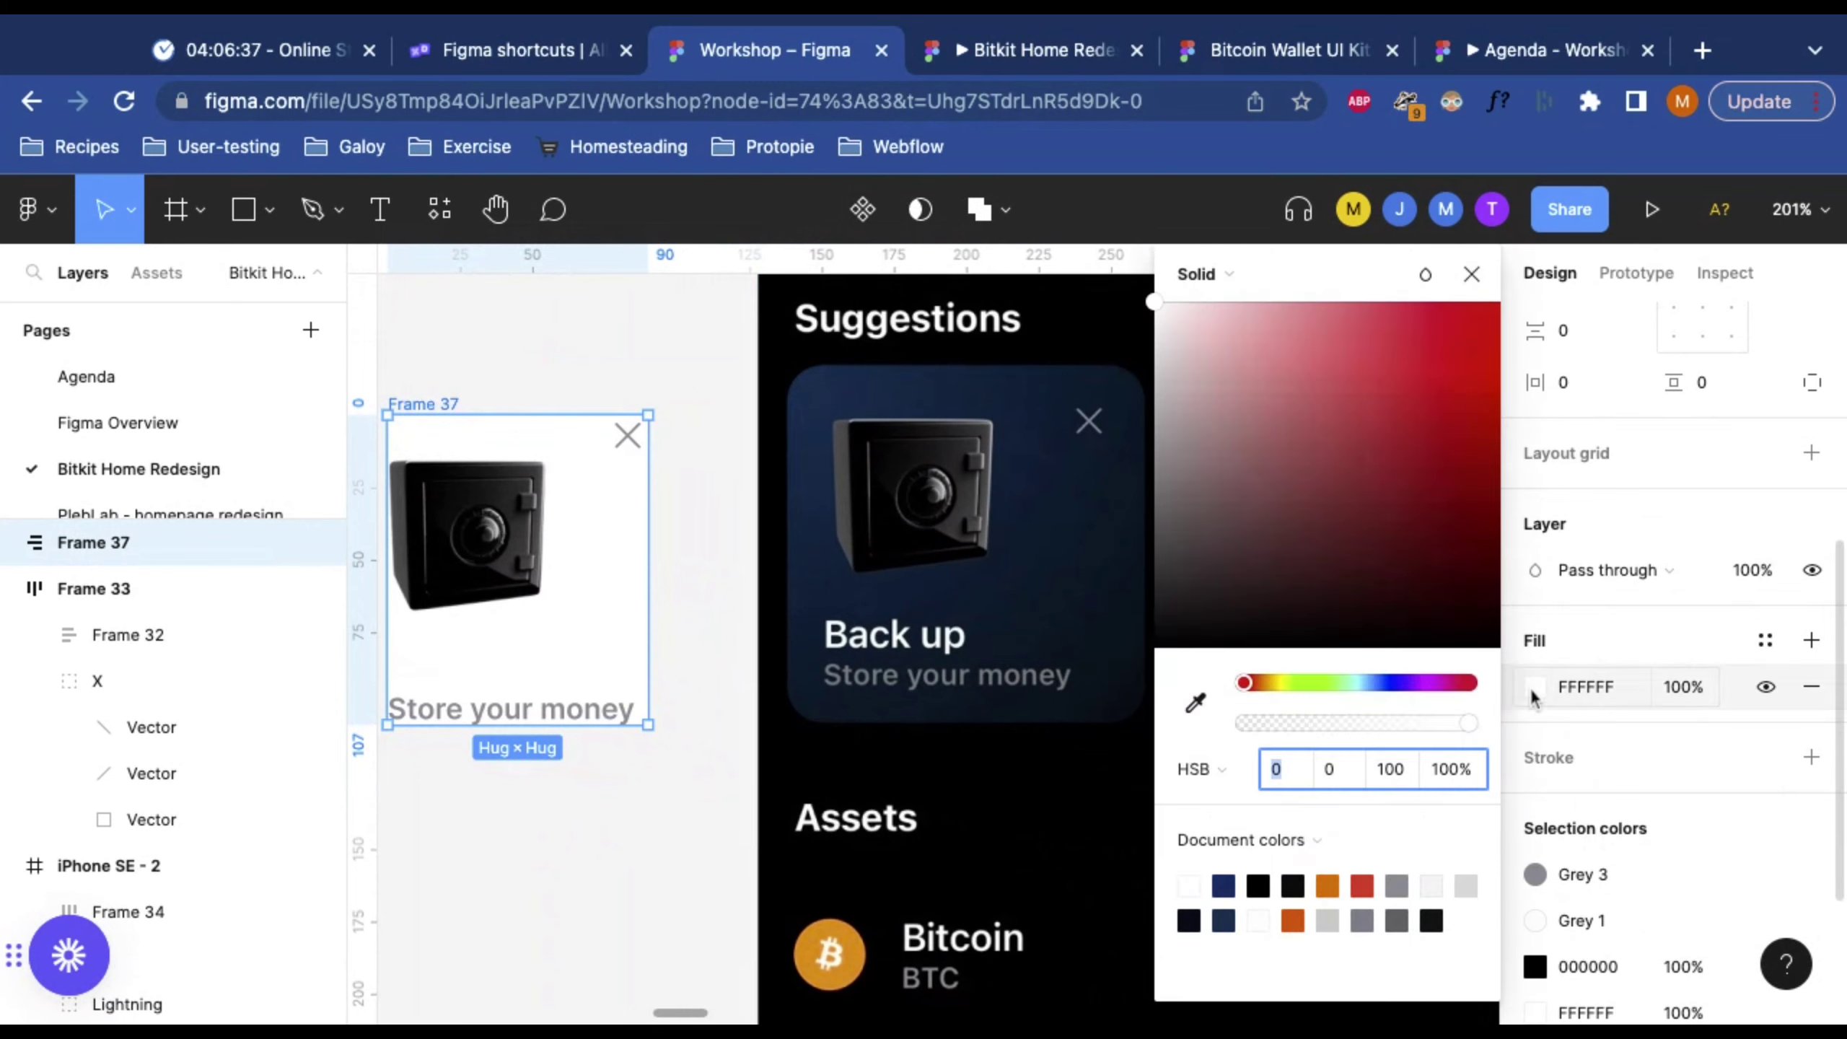
{"action": "scroll", "coordinate": [990, 602], "scroll_direction": "right", "scroll_amount": 3}
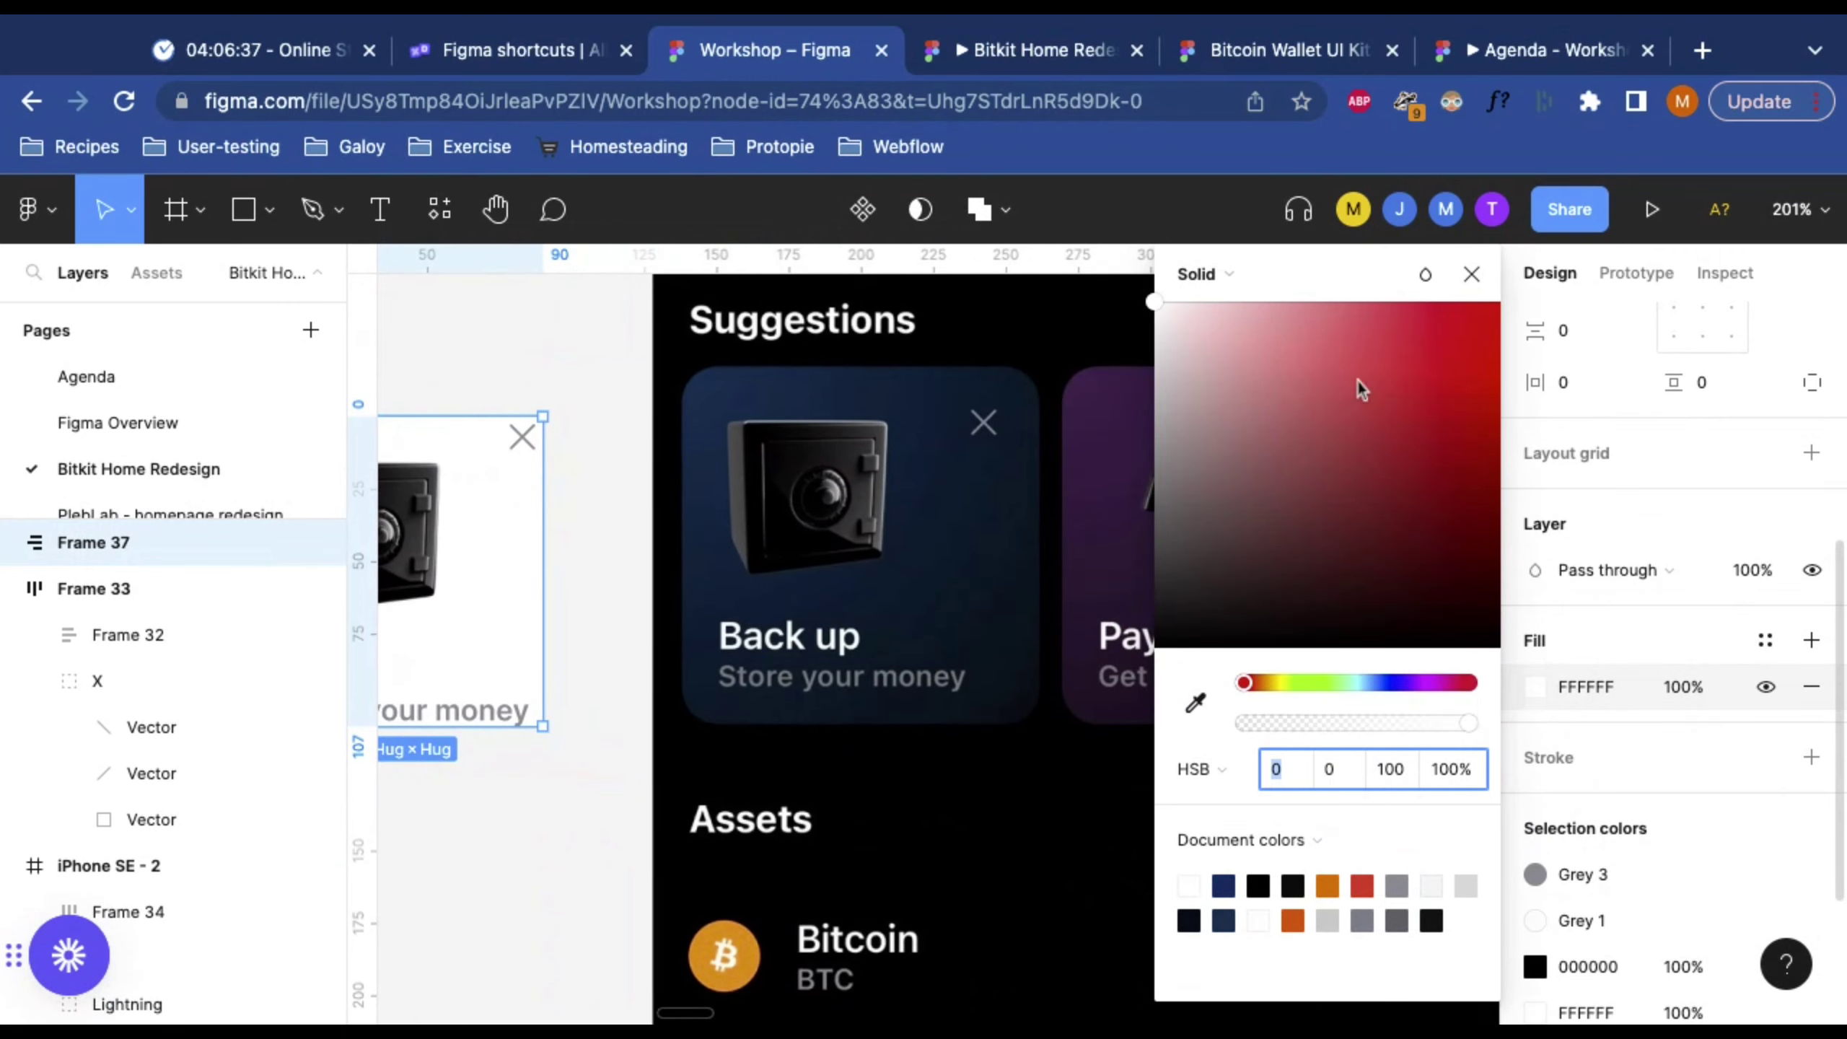
{"action": "left_click", "coordinate": [1227, 280]}
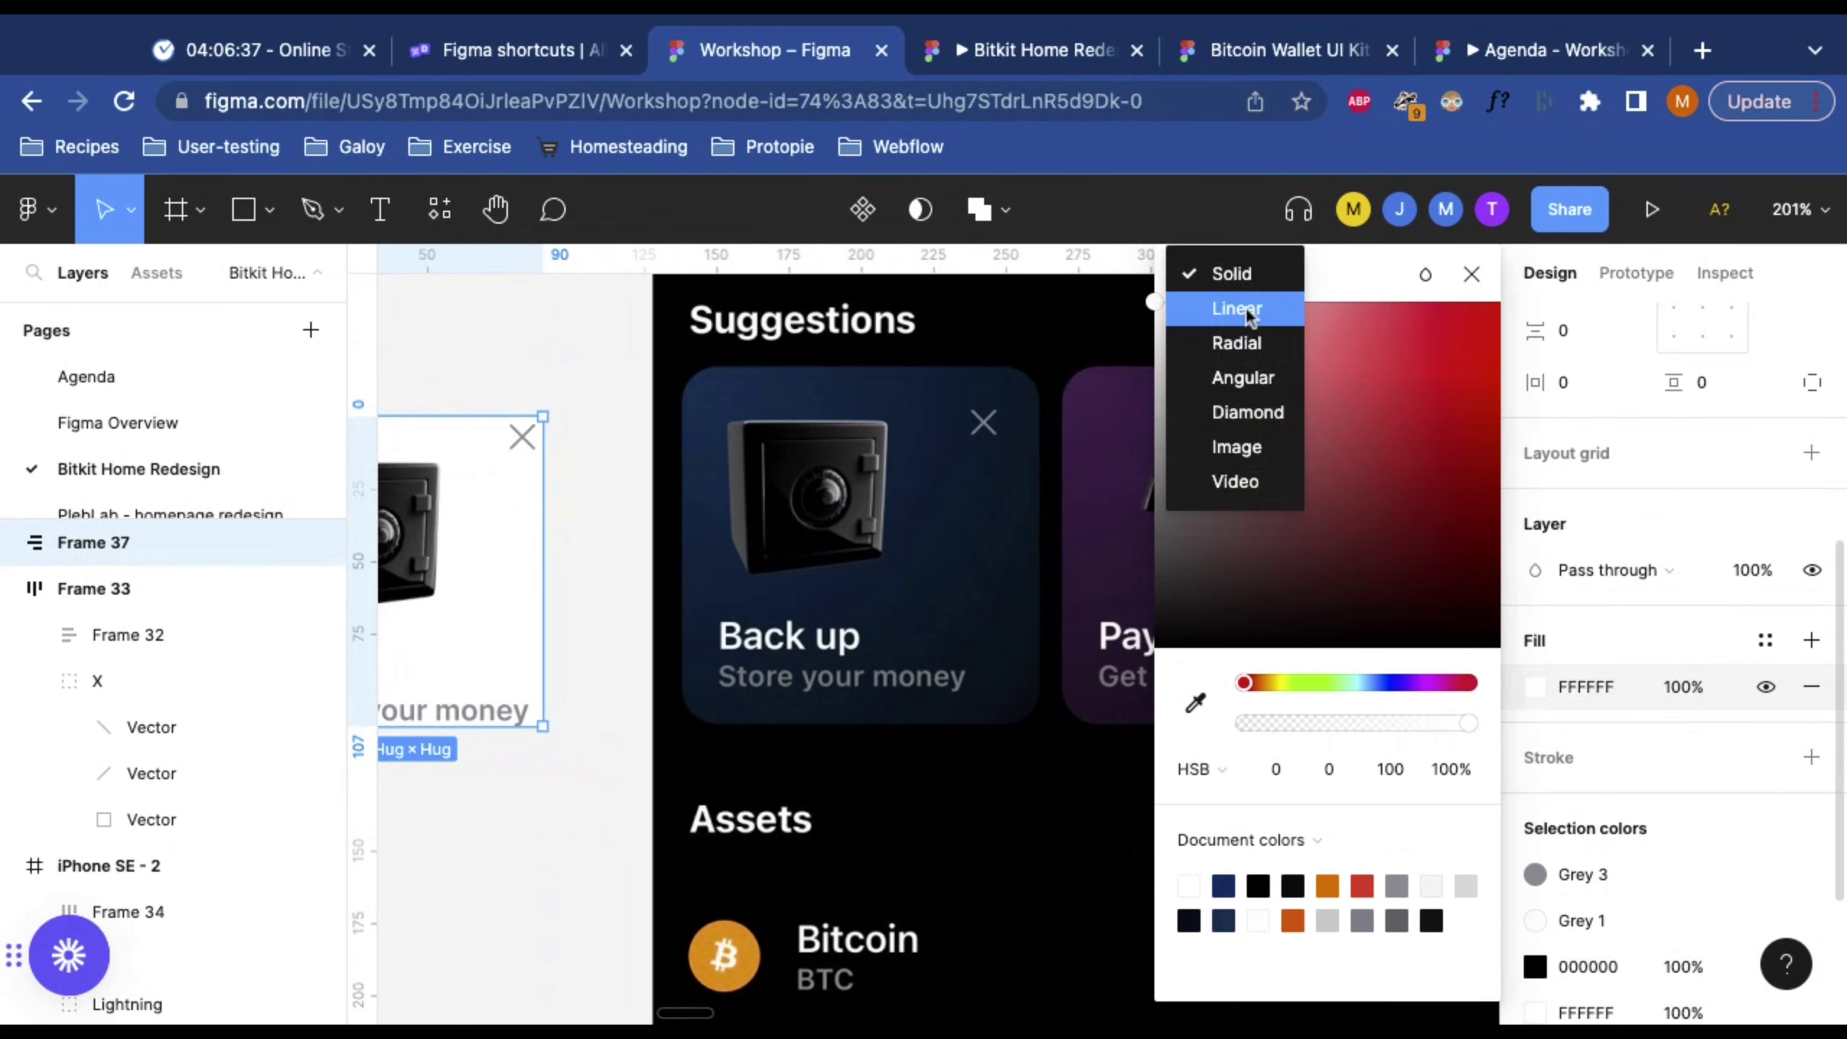
{"action": "left_click", "coordinate": [1236, 309]}
{"action": "scroll", "coordinate": [923, 553], "scroll_direction": "left", "scroll_amount": 3}
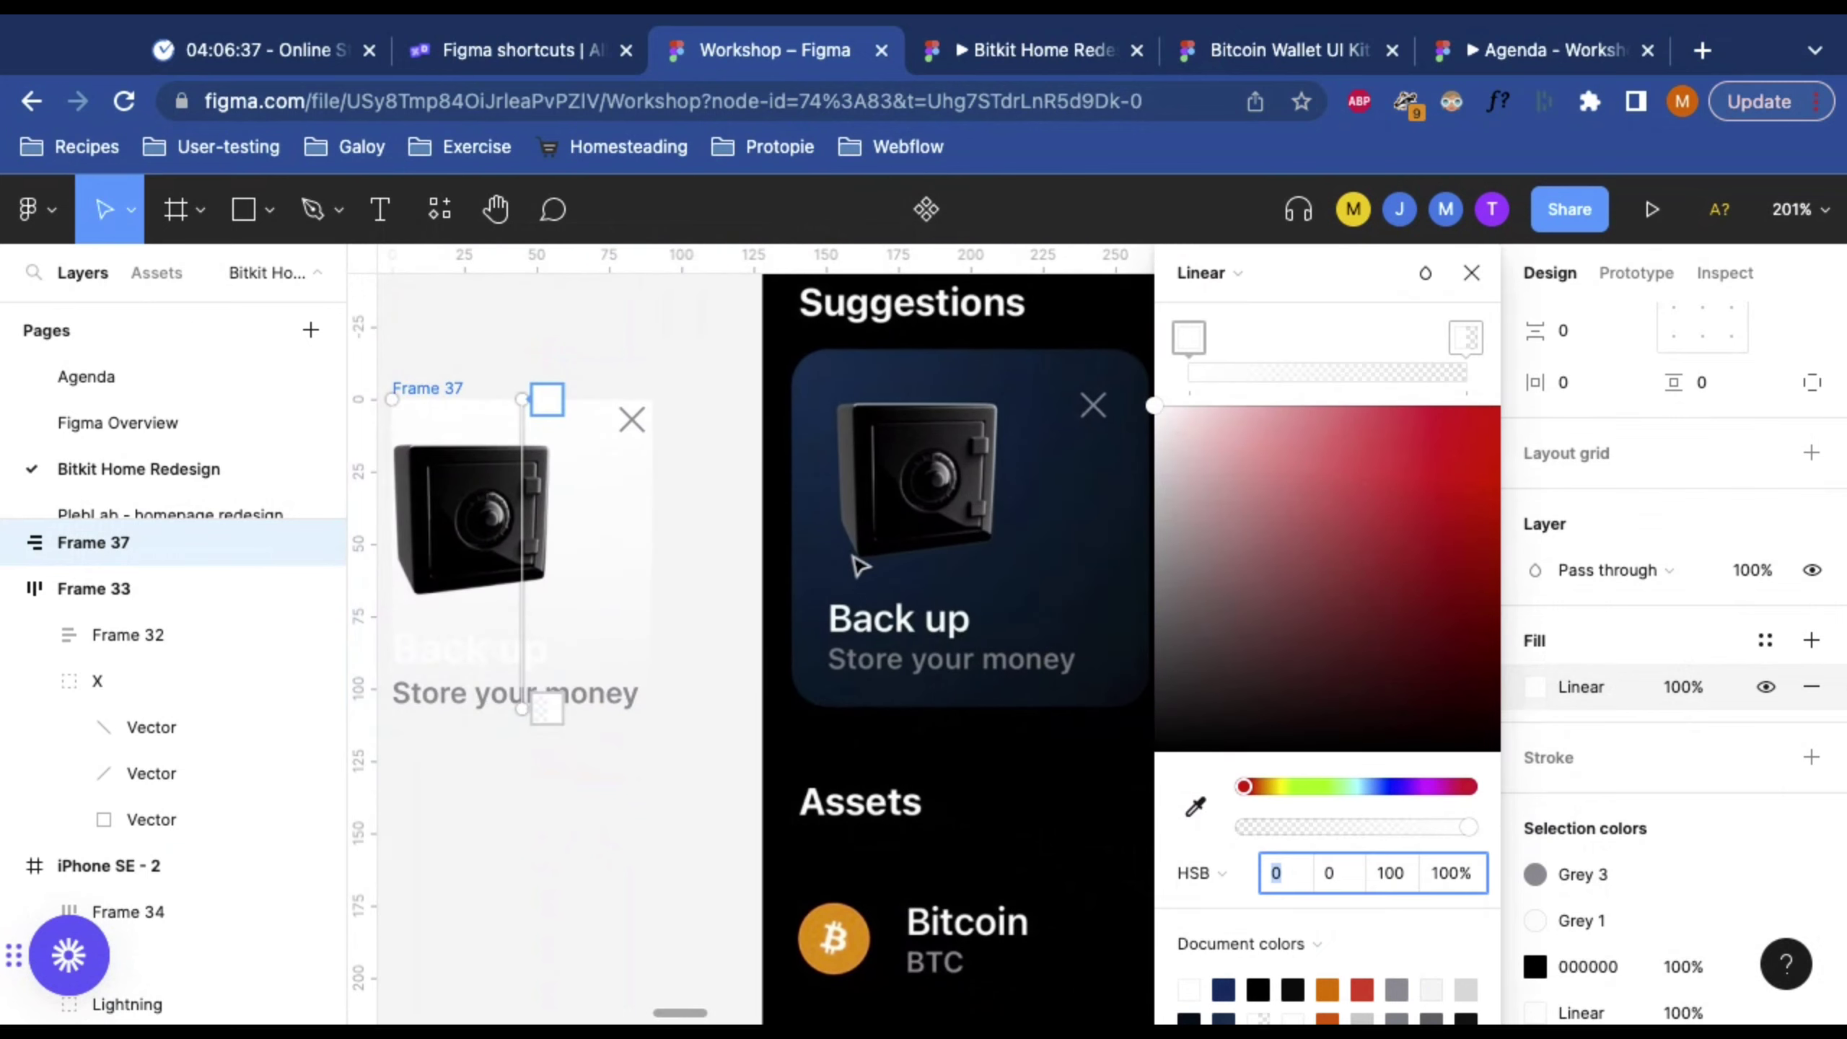
{"action": "scroll", "coordinate": [860, 564], "scroll_direction": "left", "scroll_amount": 4}
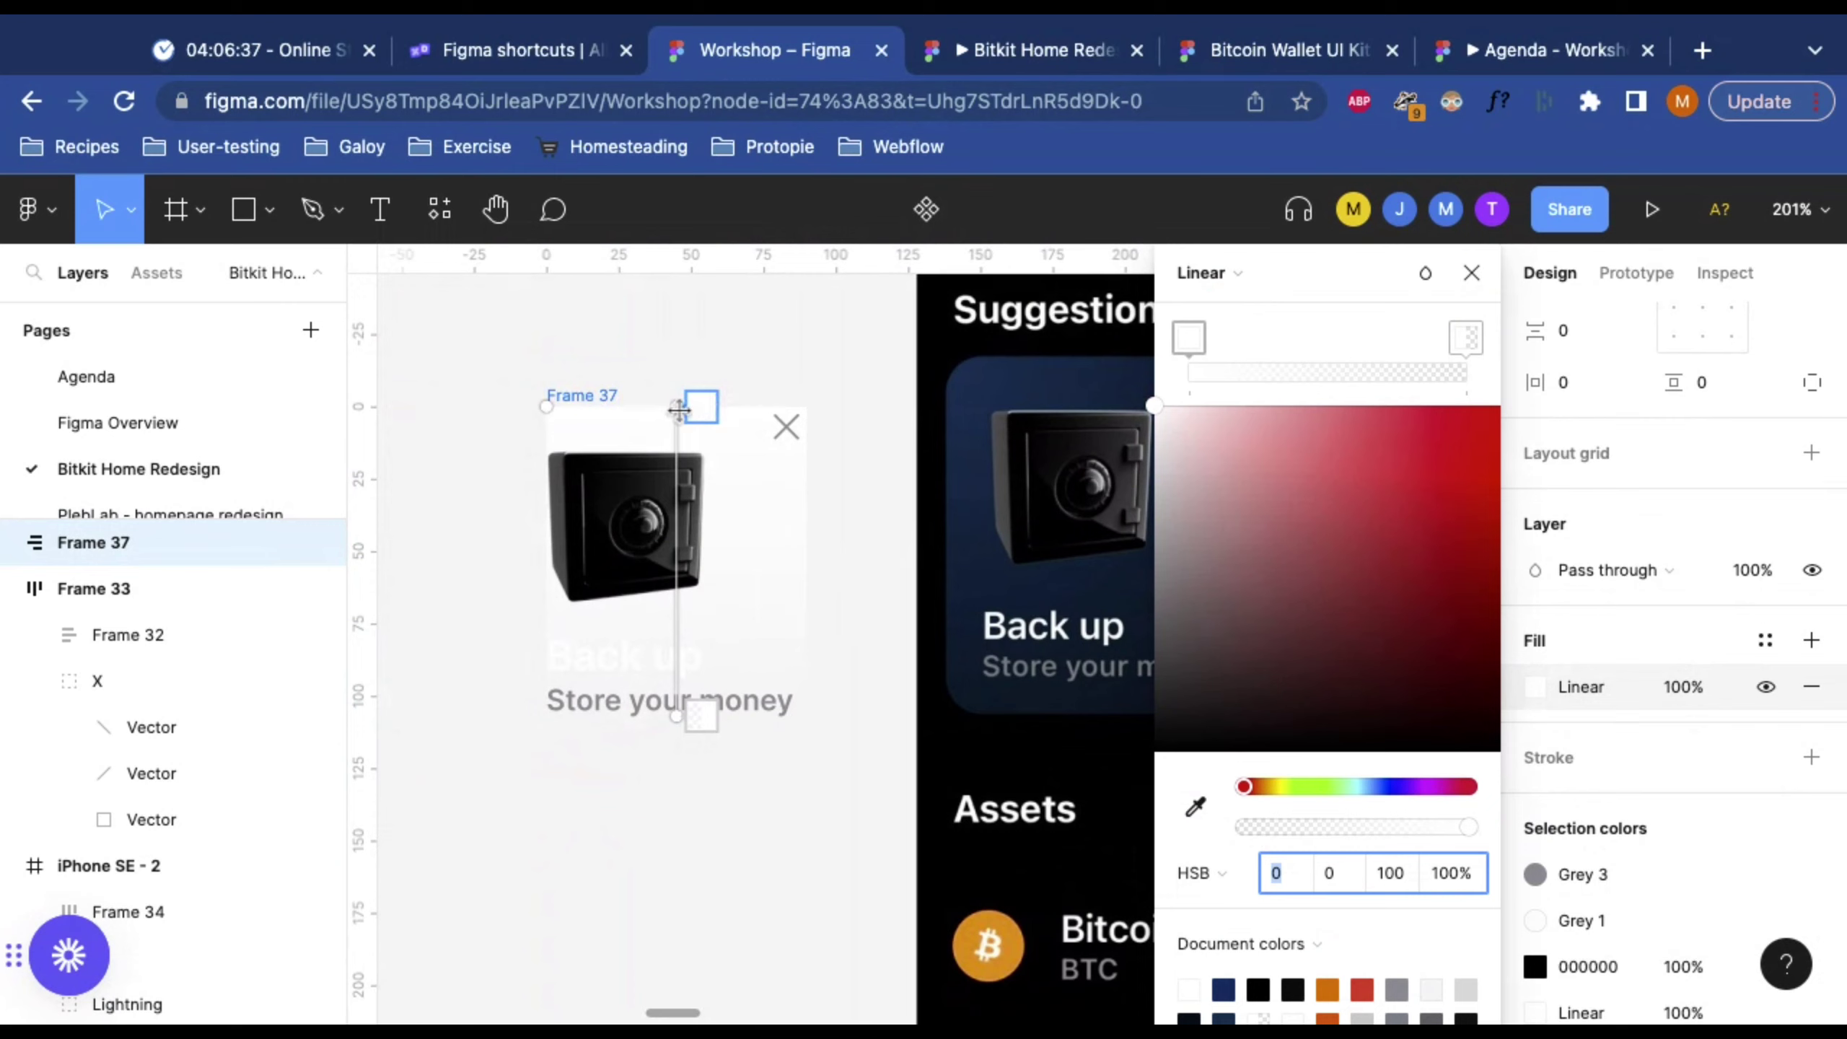
{"action": "left_click_drag", "start_coordinate": [678, 407], "coordinate": [546, 559]}
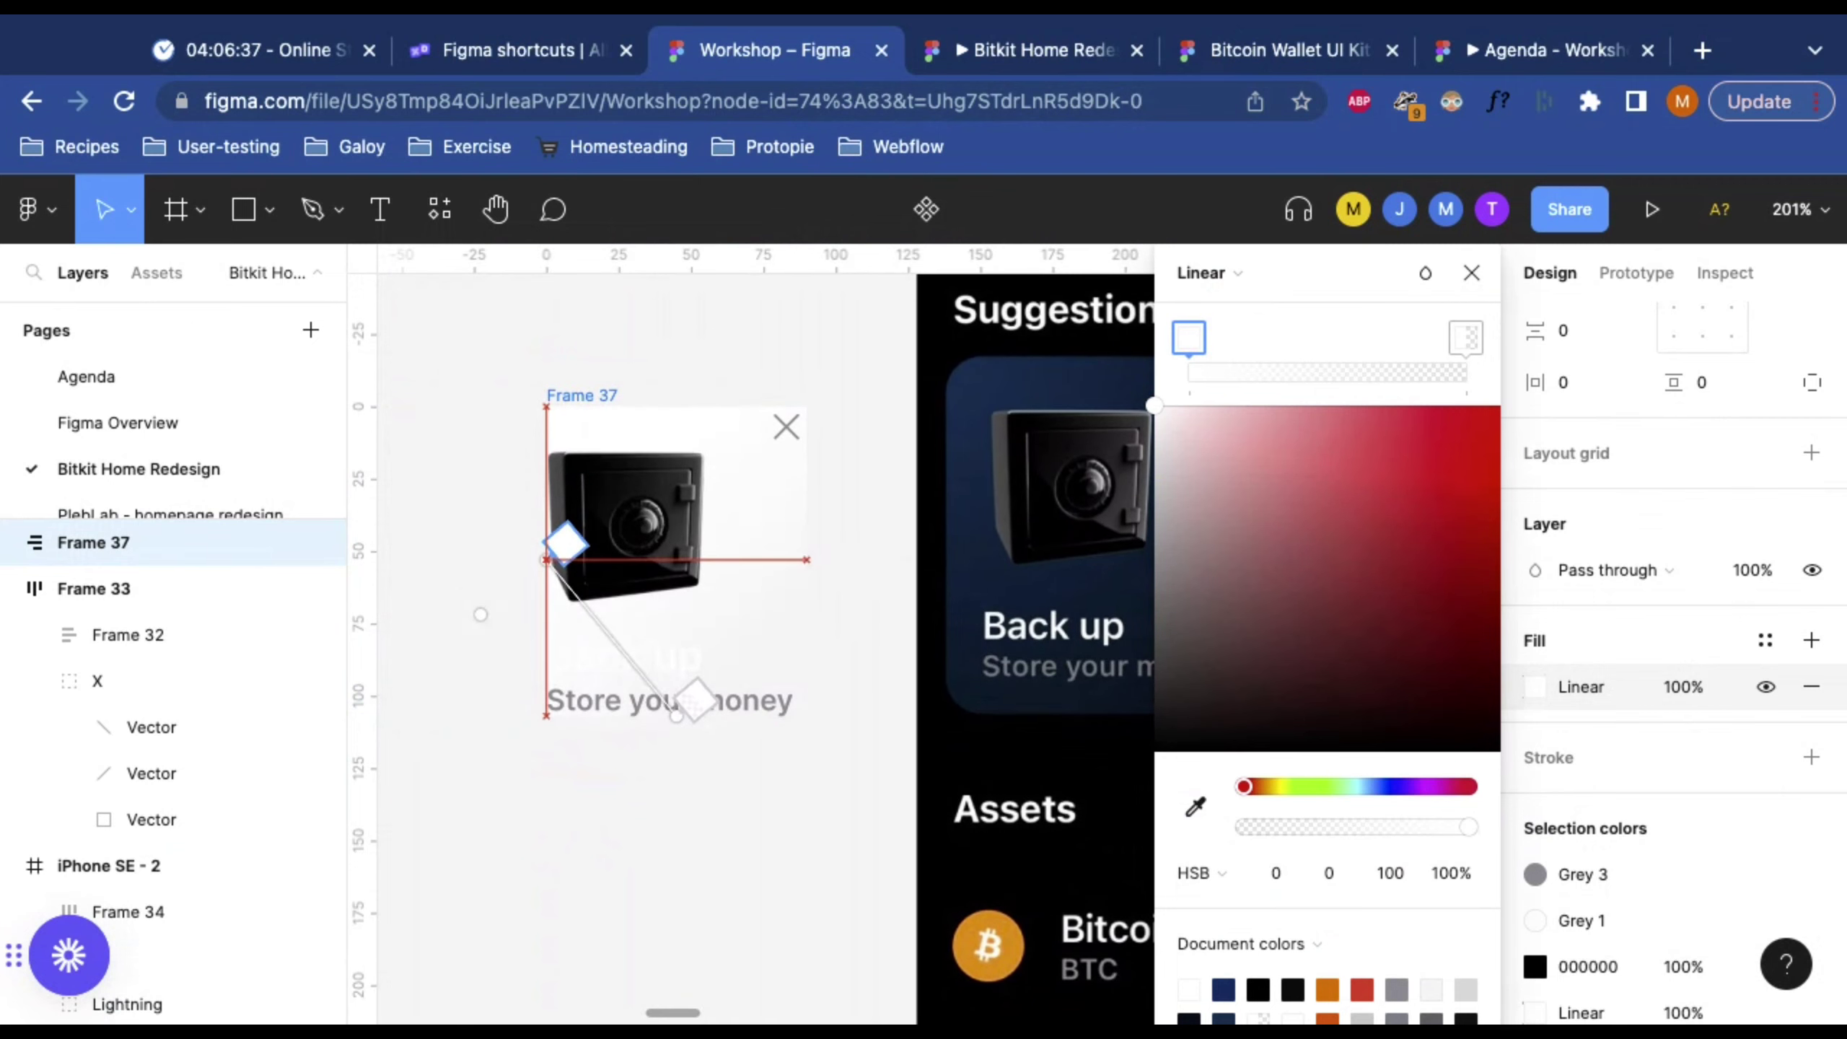
{"action": "left_click_drag", "start_coordinate": [677, 717], "coordinate": [807, 560]}
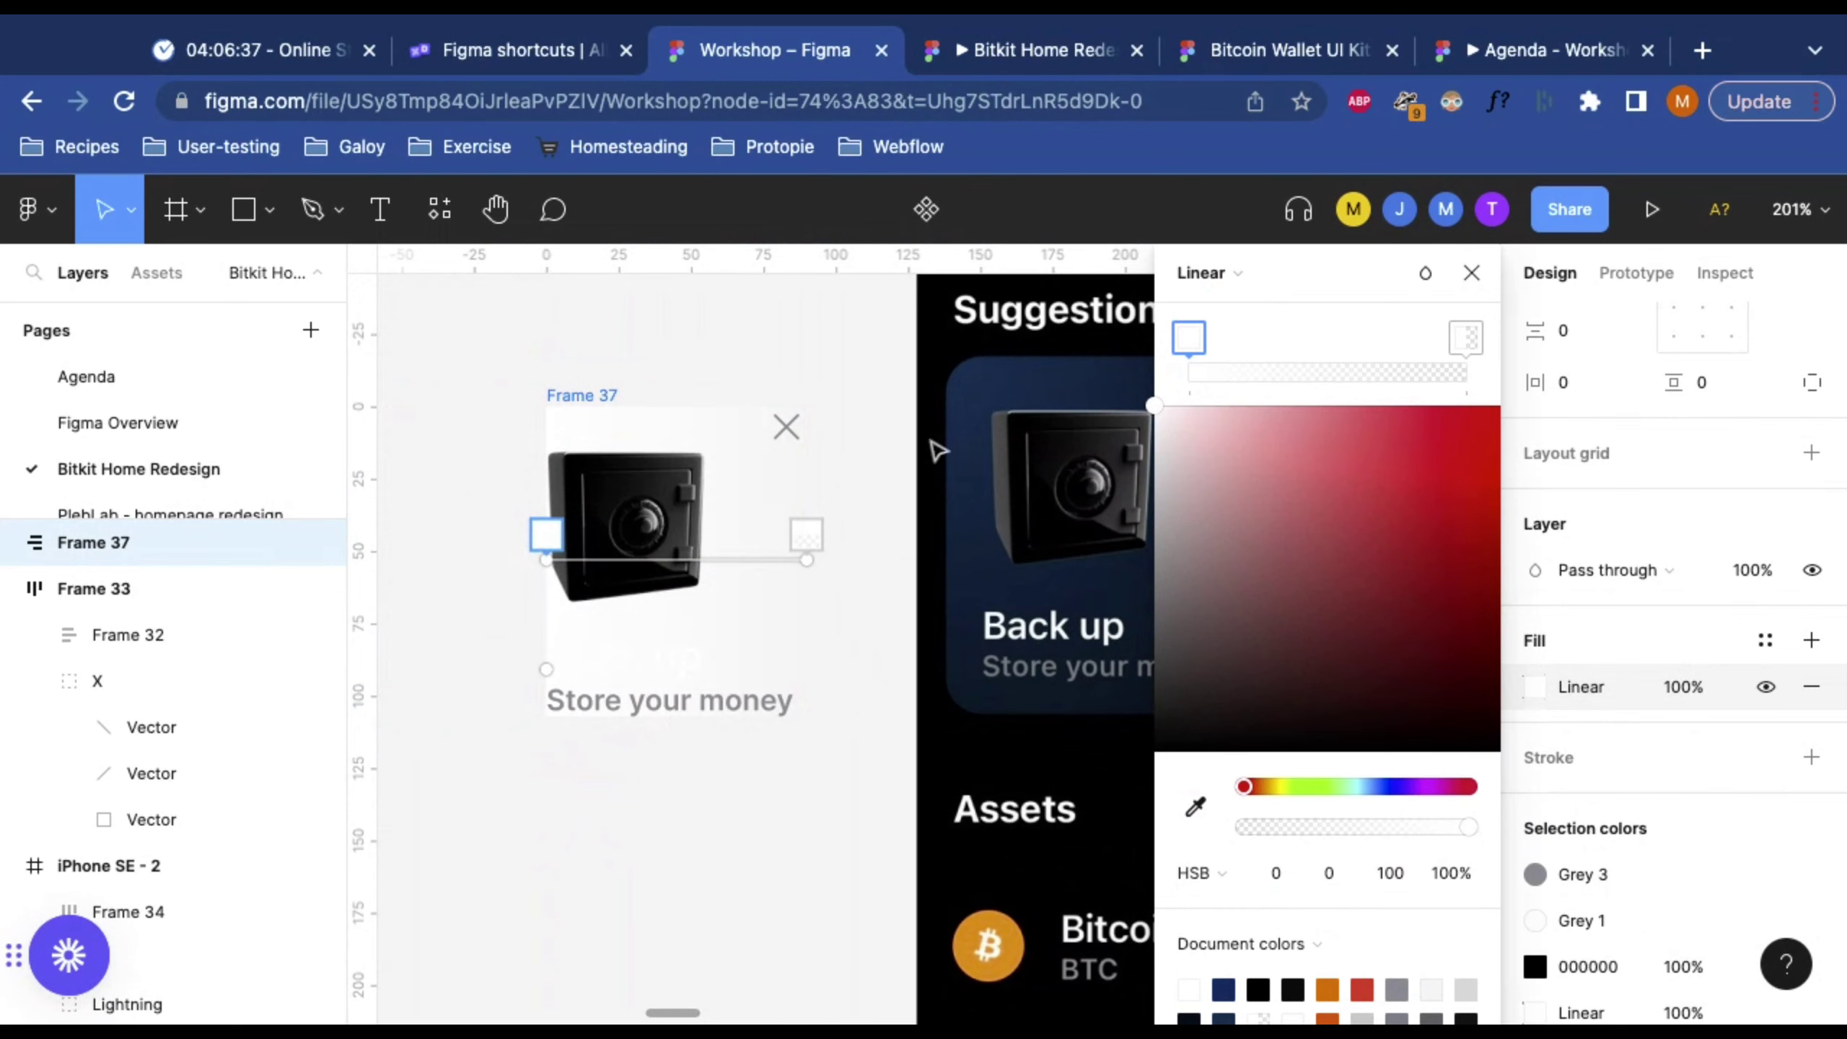
Step: Sample dark blue and dark navy from the Back up card for the stops, end opacity 100%
{"action": "scroll", "coordinate": [965, 401], "scroll_direction": "right", "scroll_amount": 5}
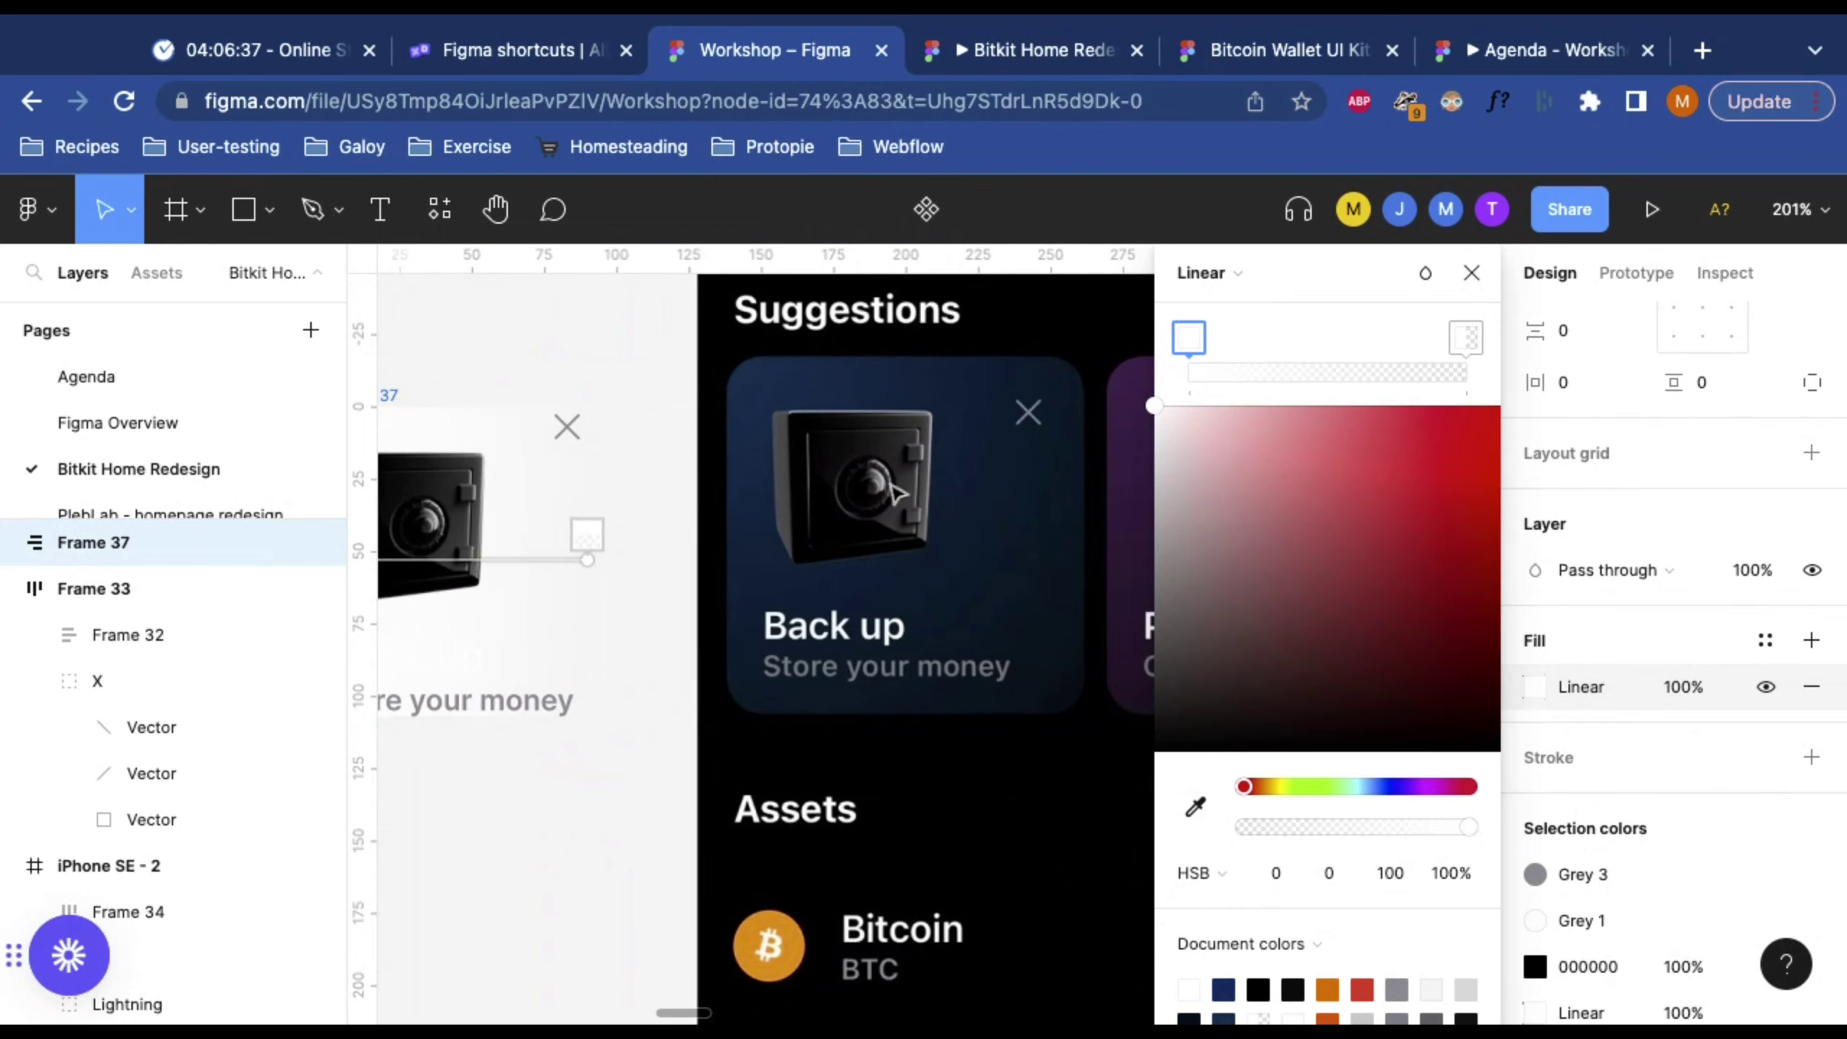
{"action": "left_click", "coordinate": [1196, 809]}
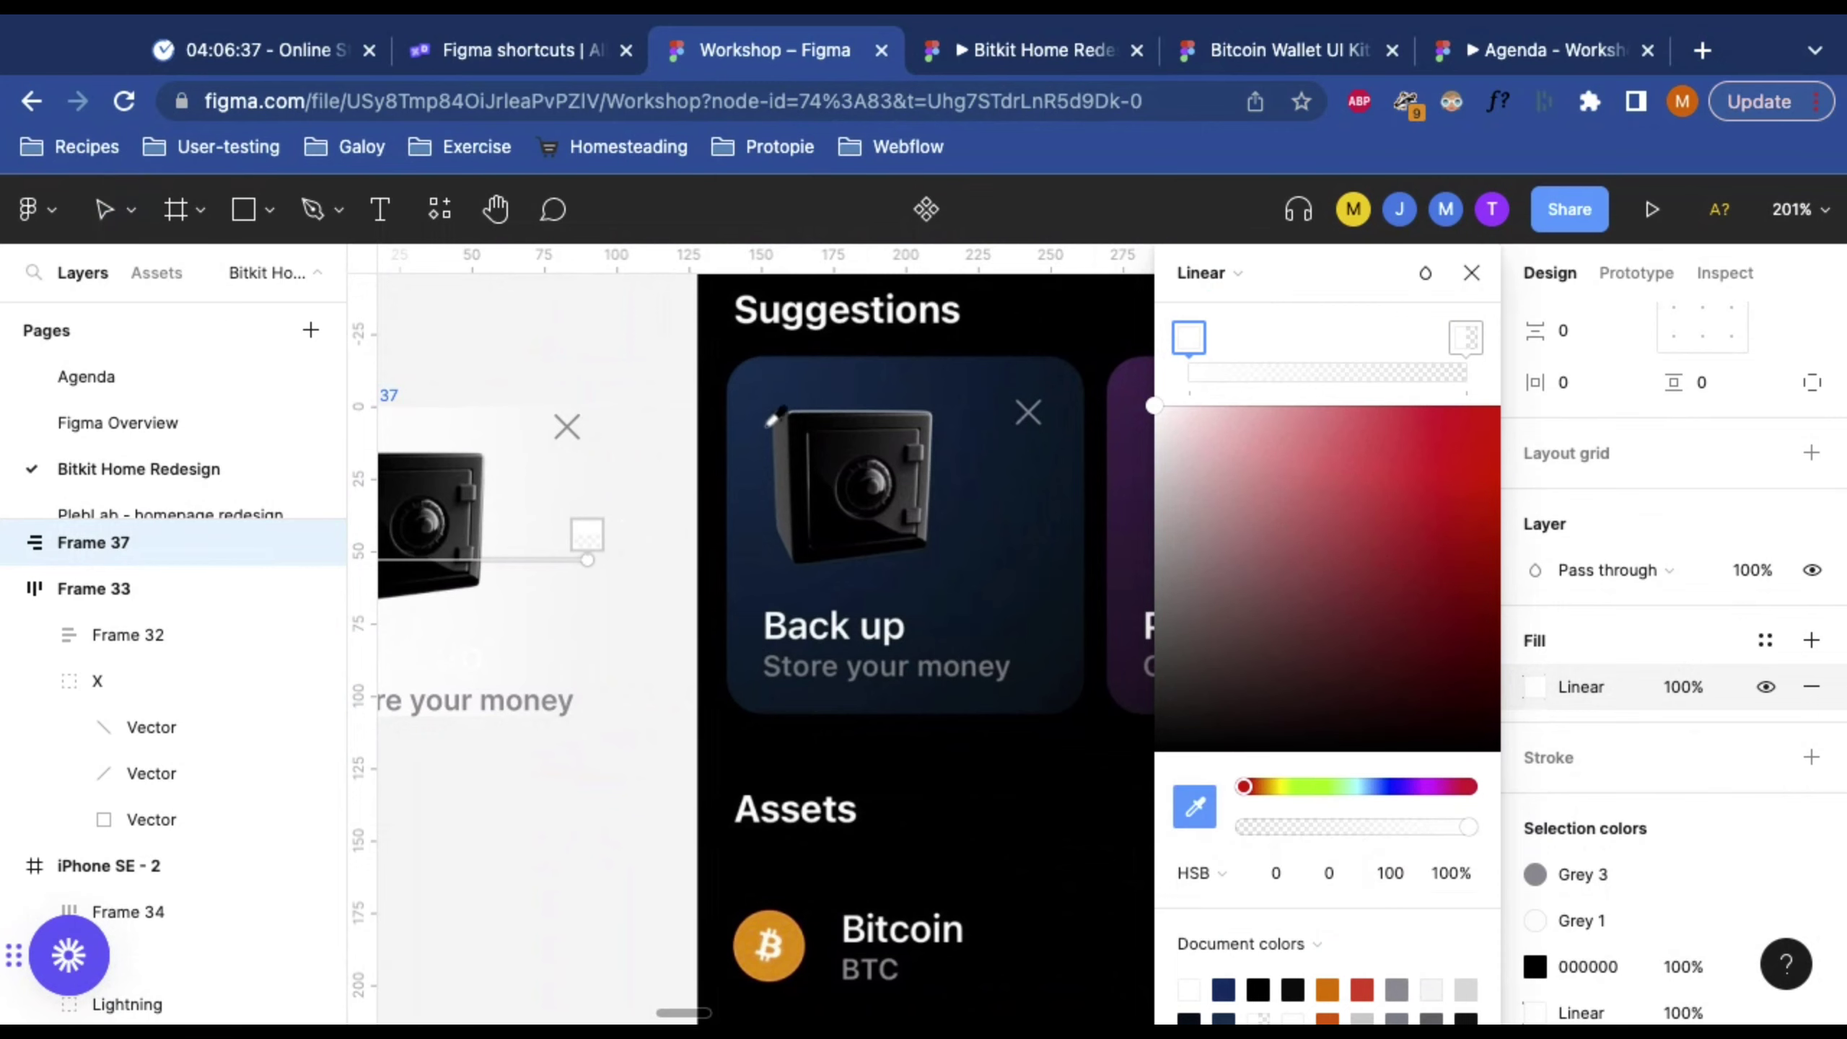
{"action": "scroll", "coordinate": [793, 382], "scroll_direction": "left", "scroll_amount": 4}
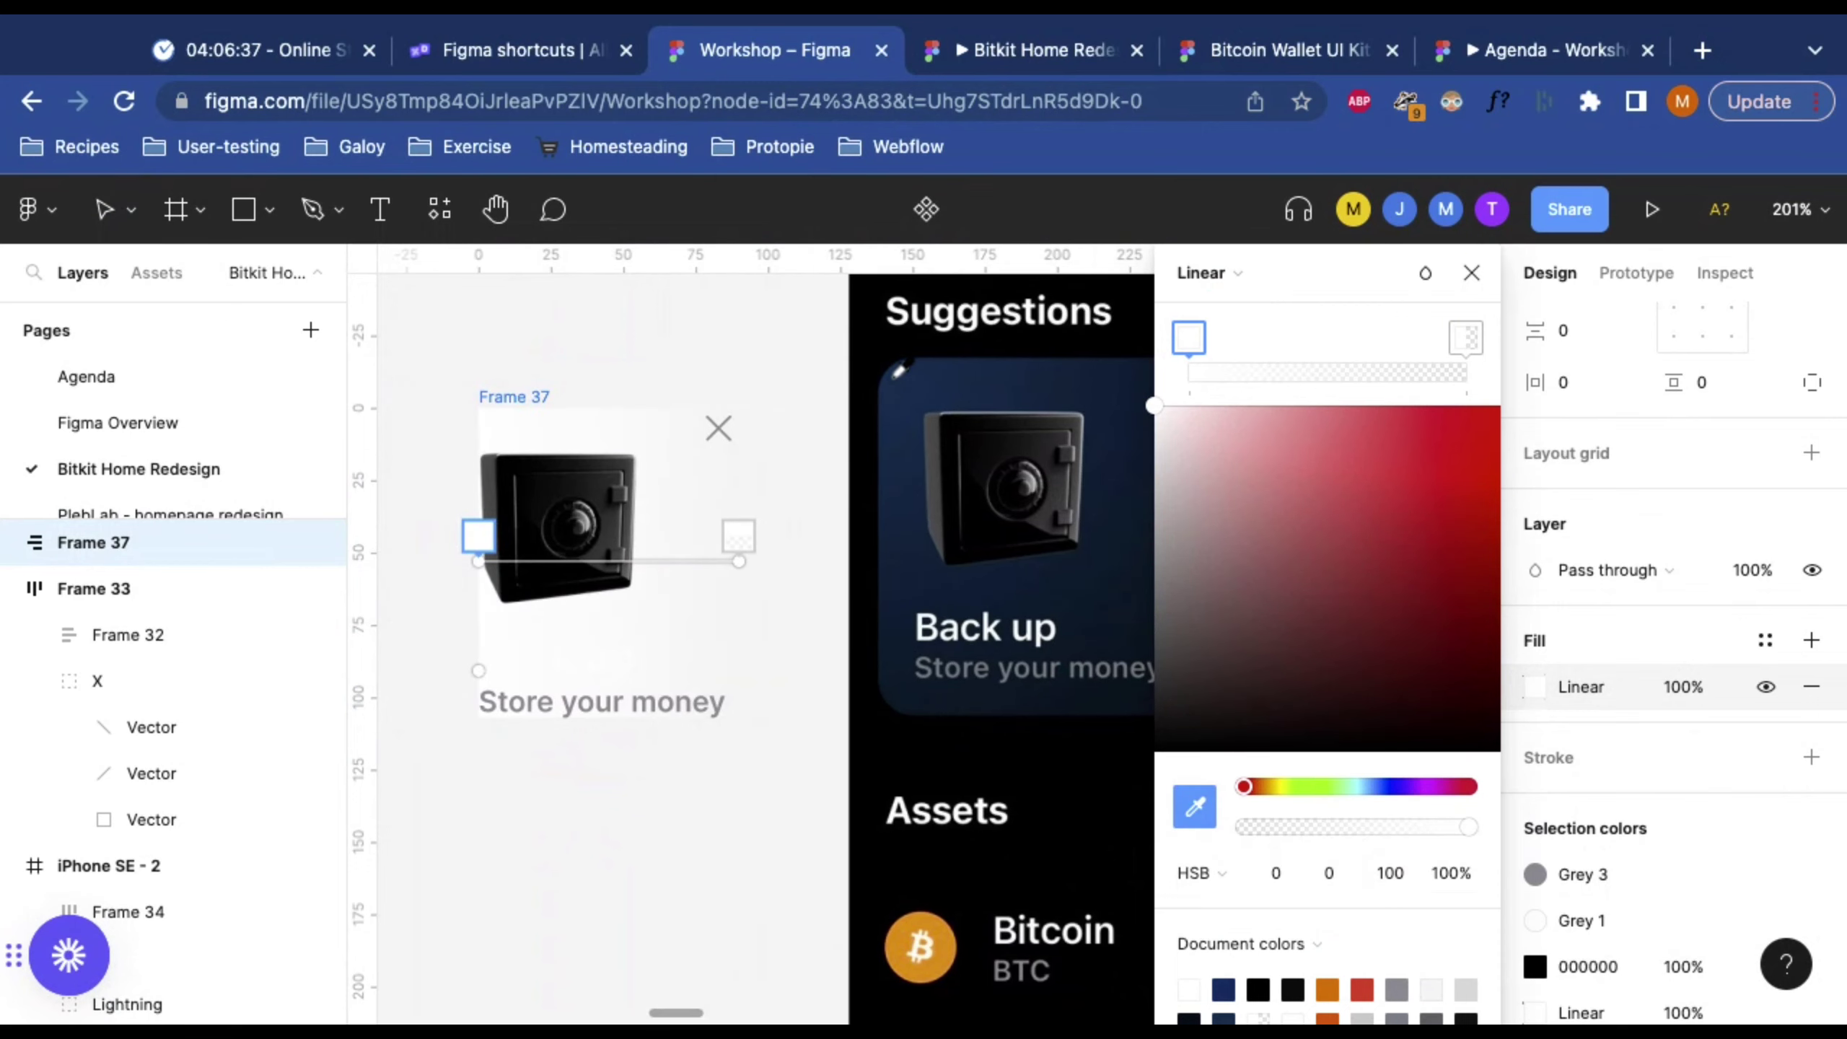
{"action": "left_click", "coordinate": [899, 381]}
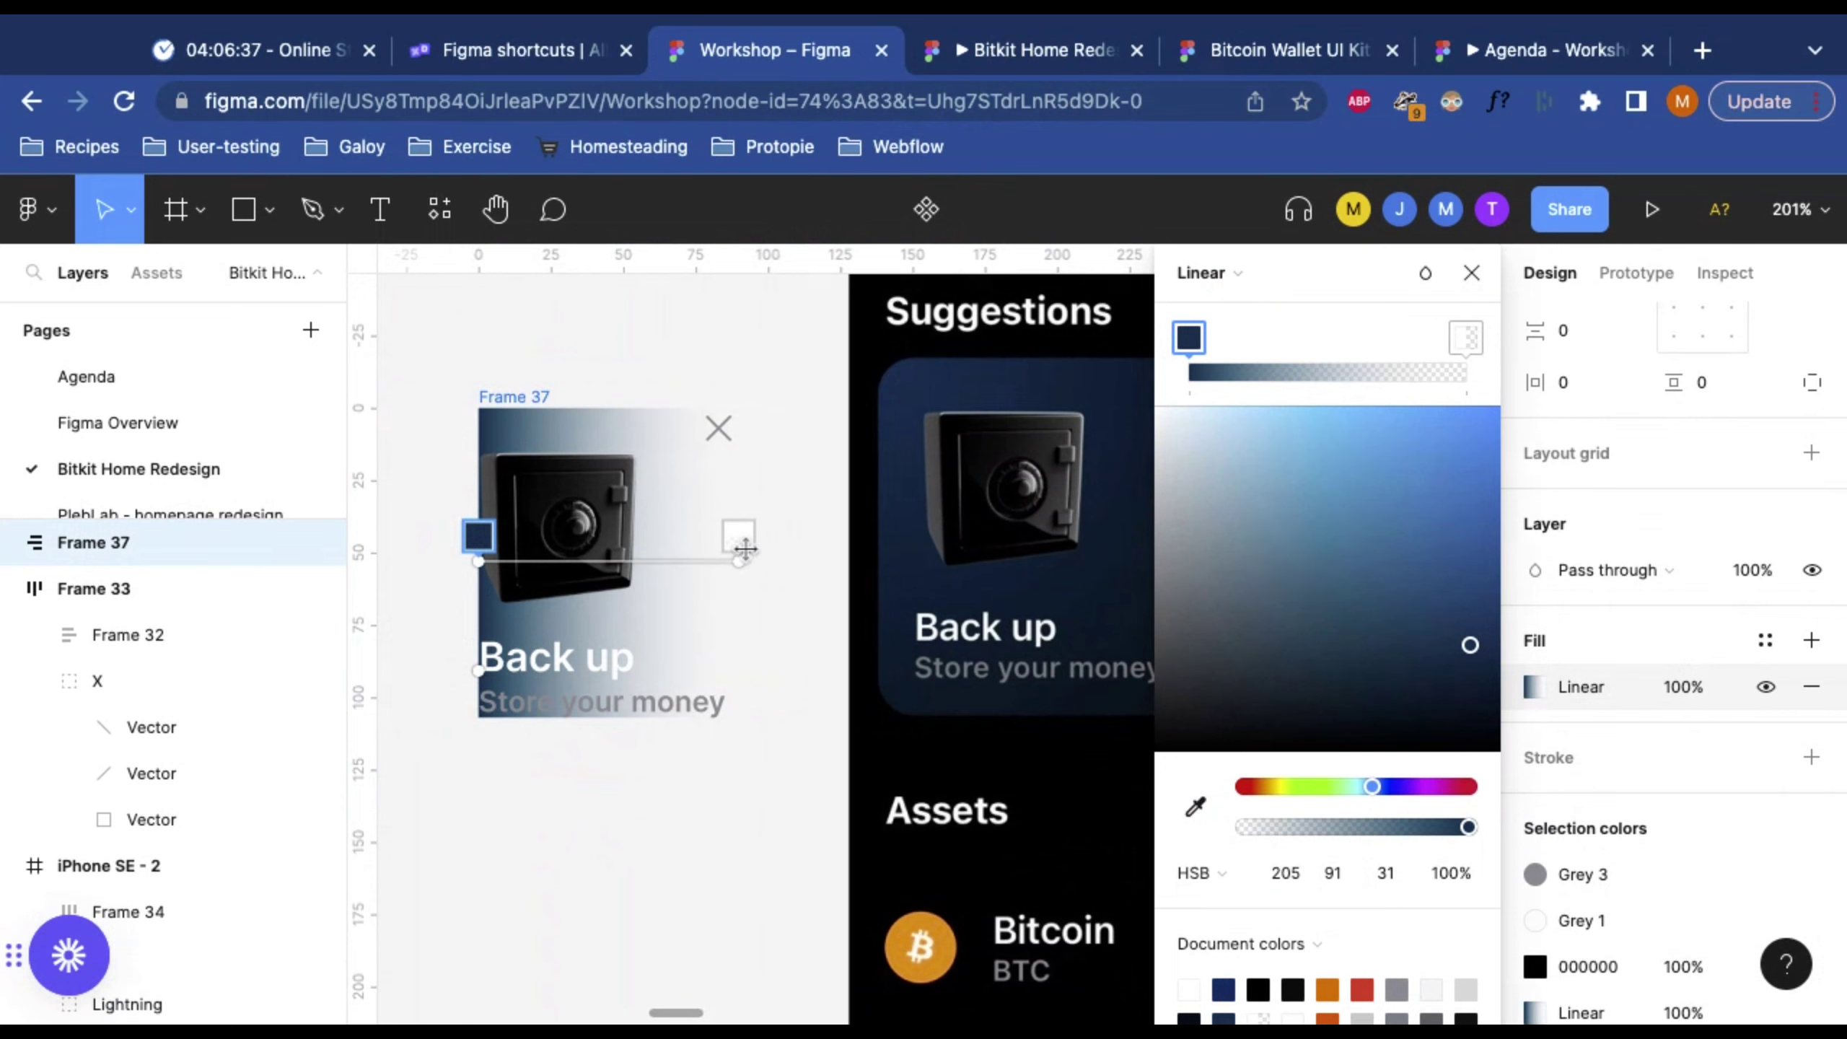
{"action": "left_click", "coordinate": [1471, 340]}
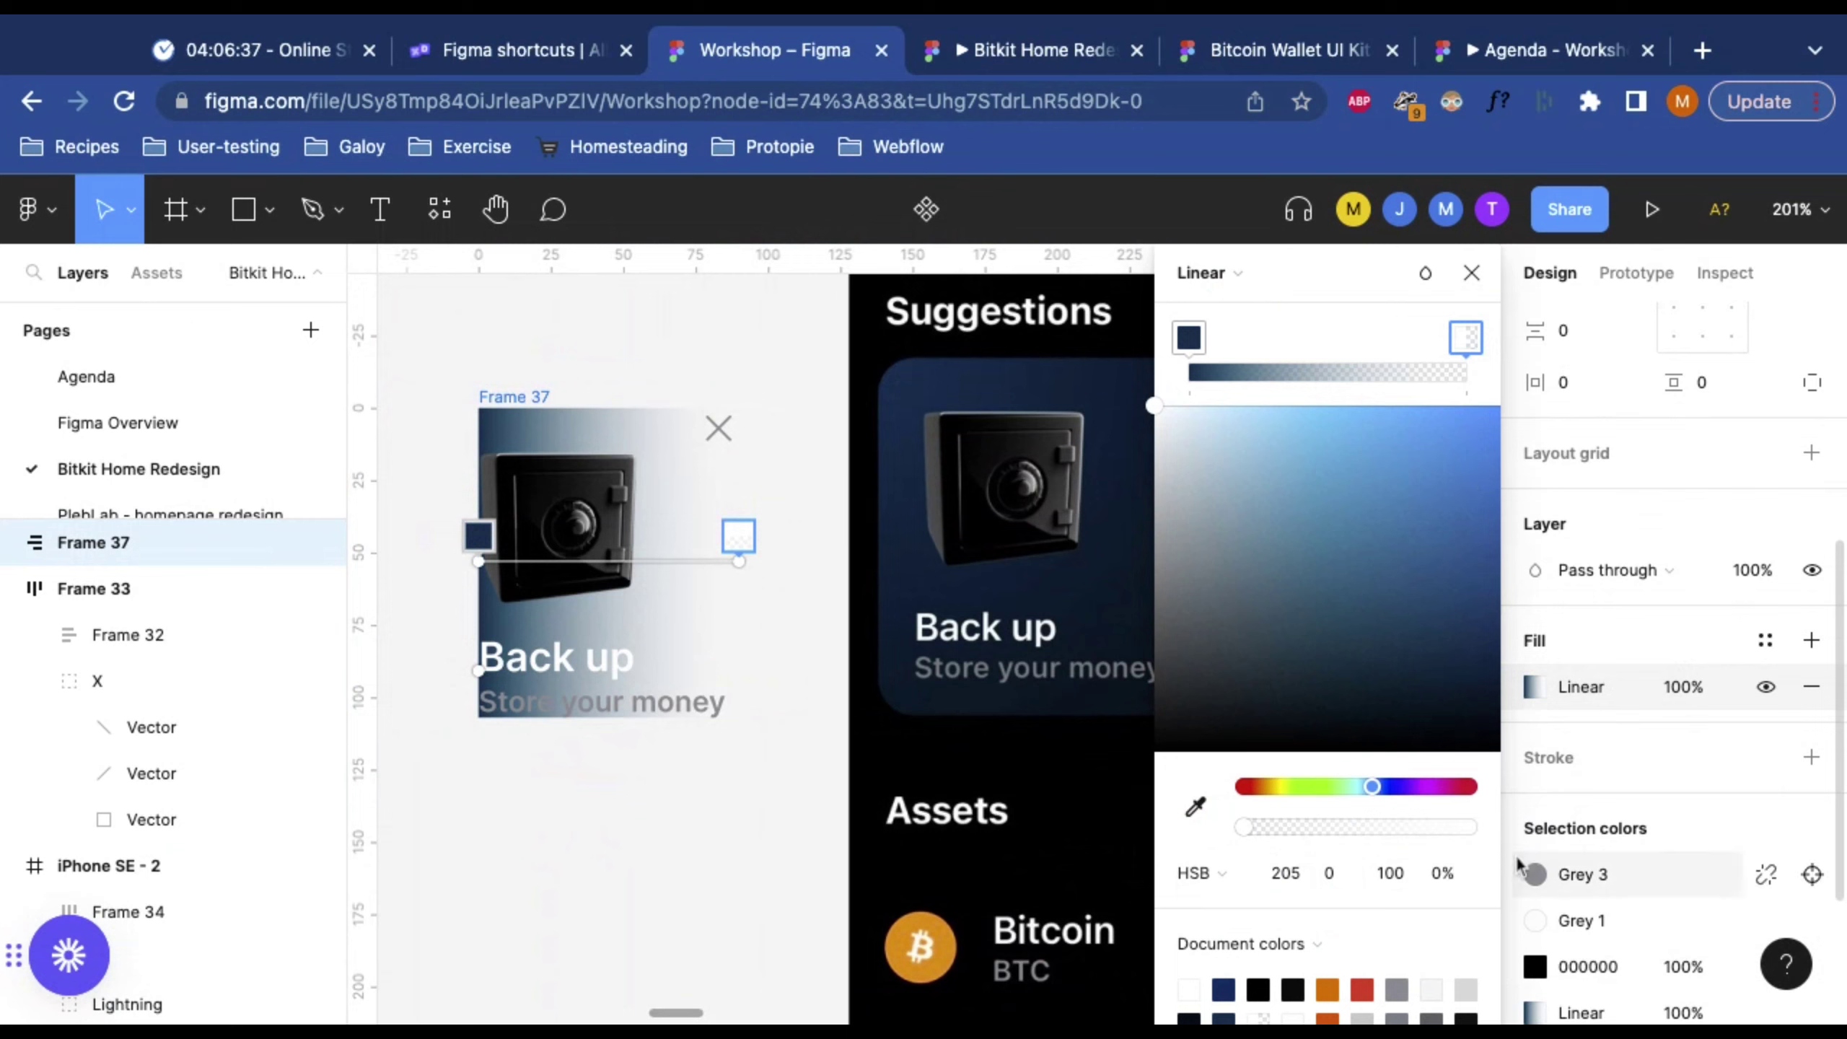
{"action": "left_click", "coordinate": [1446, 875]}
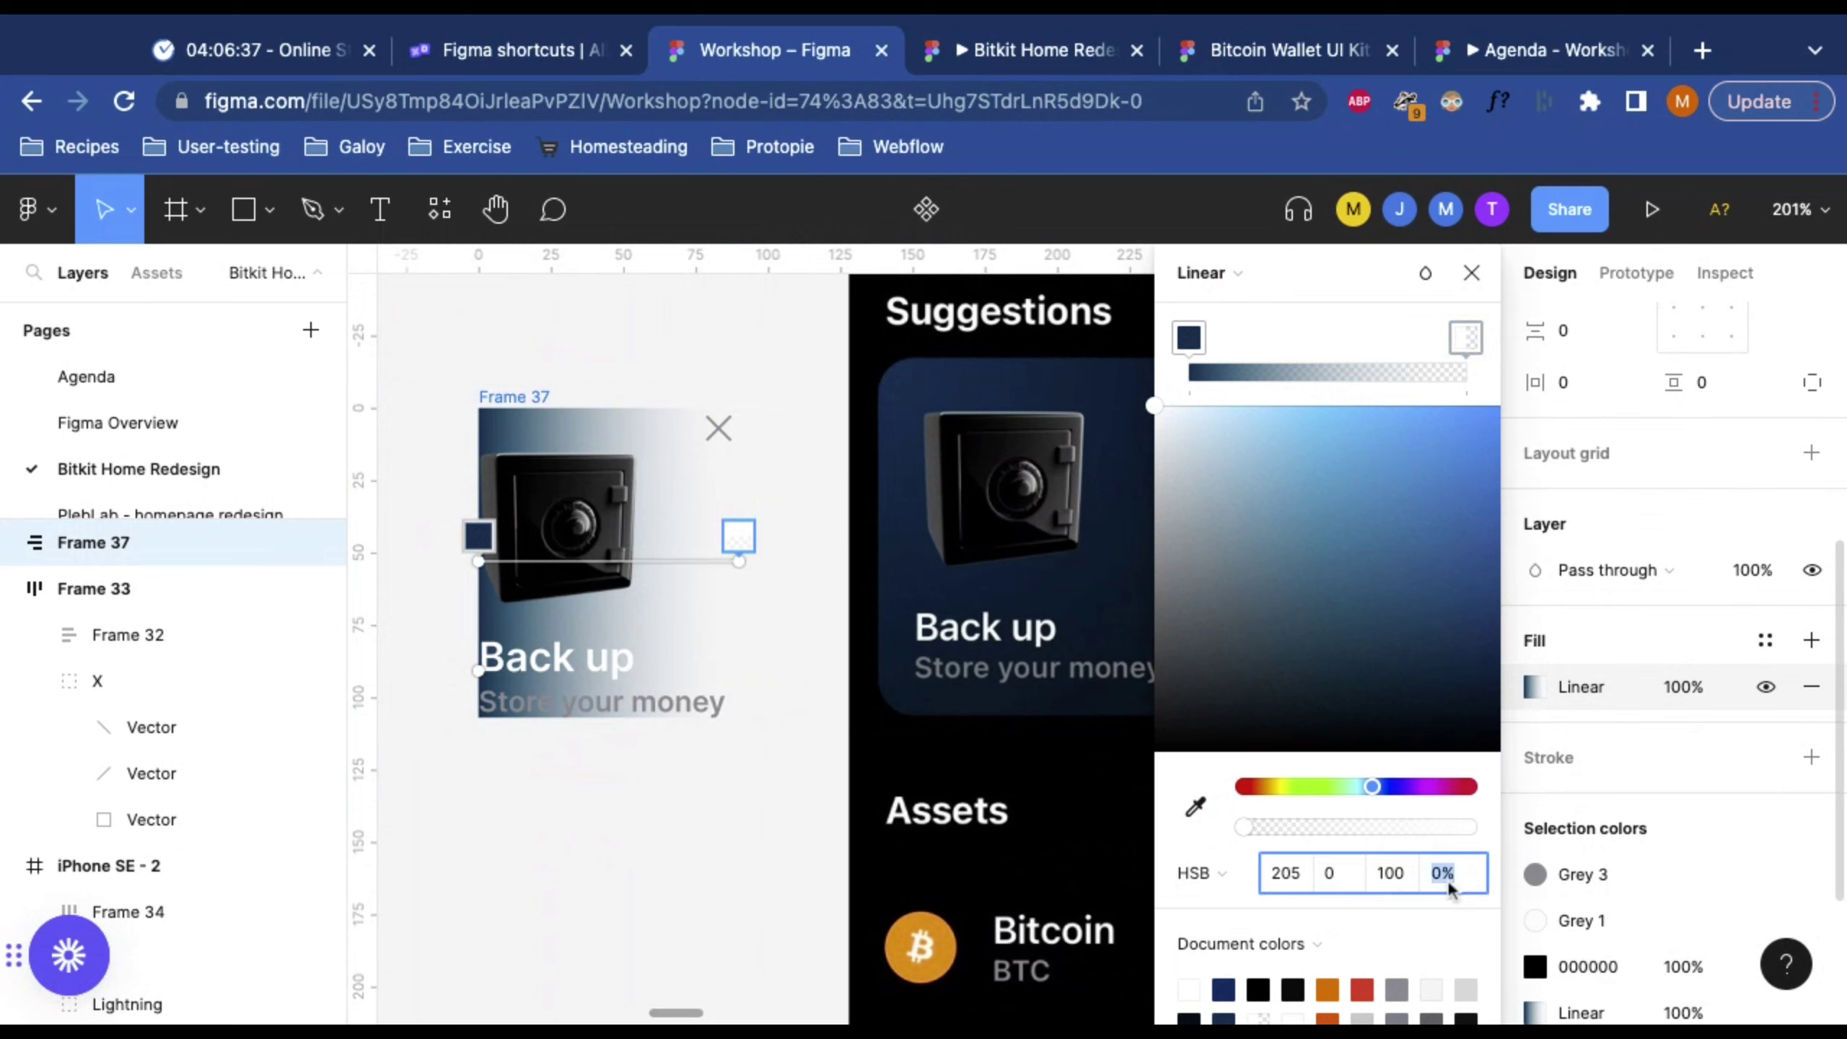
{"action": "type", "text": "100"}
{"action": "key", "text": "Return"}
{"action": "scroll", "coordinate": [1136, 562], "scroll_direction": "right", "scroll_amount": 5}
{"action": "scroll", "coordinate": [1136, 562], "scroll_direction": "down", "scroll_amount": 1}
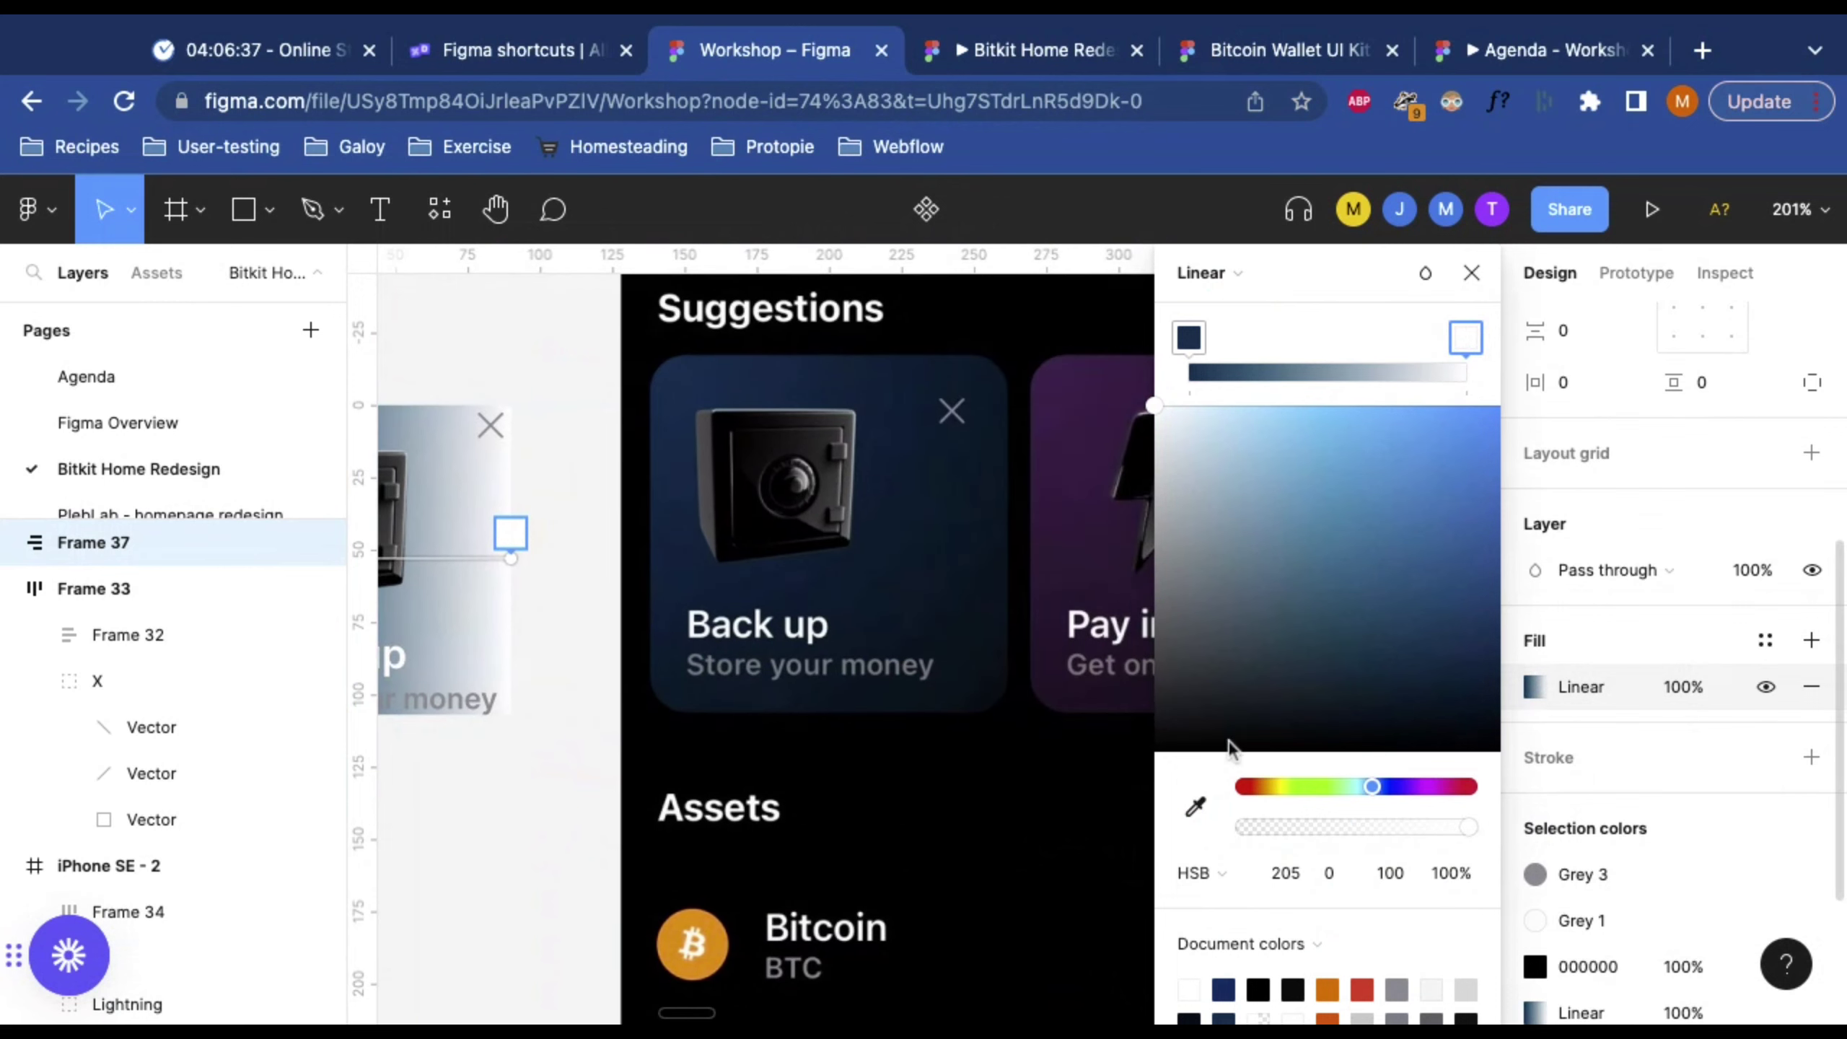
{"action": "key", "text": "i"}
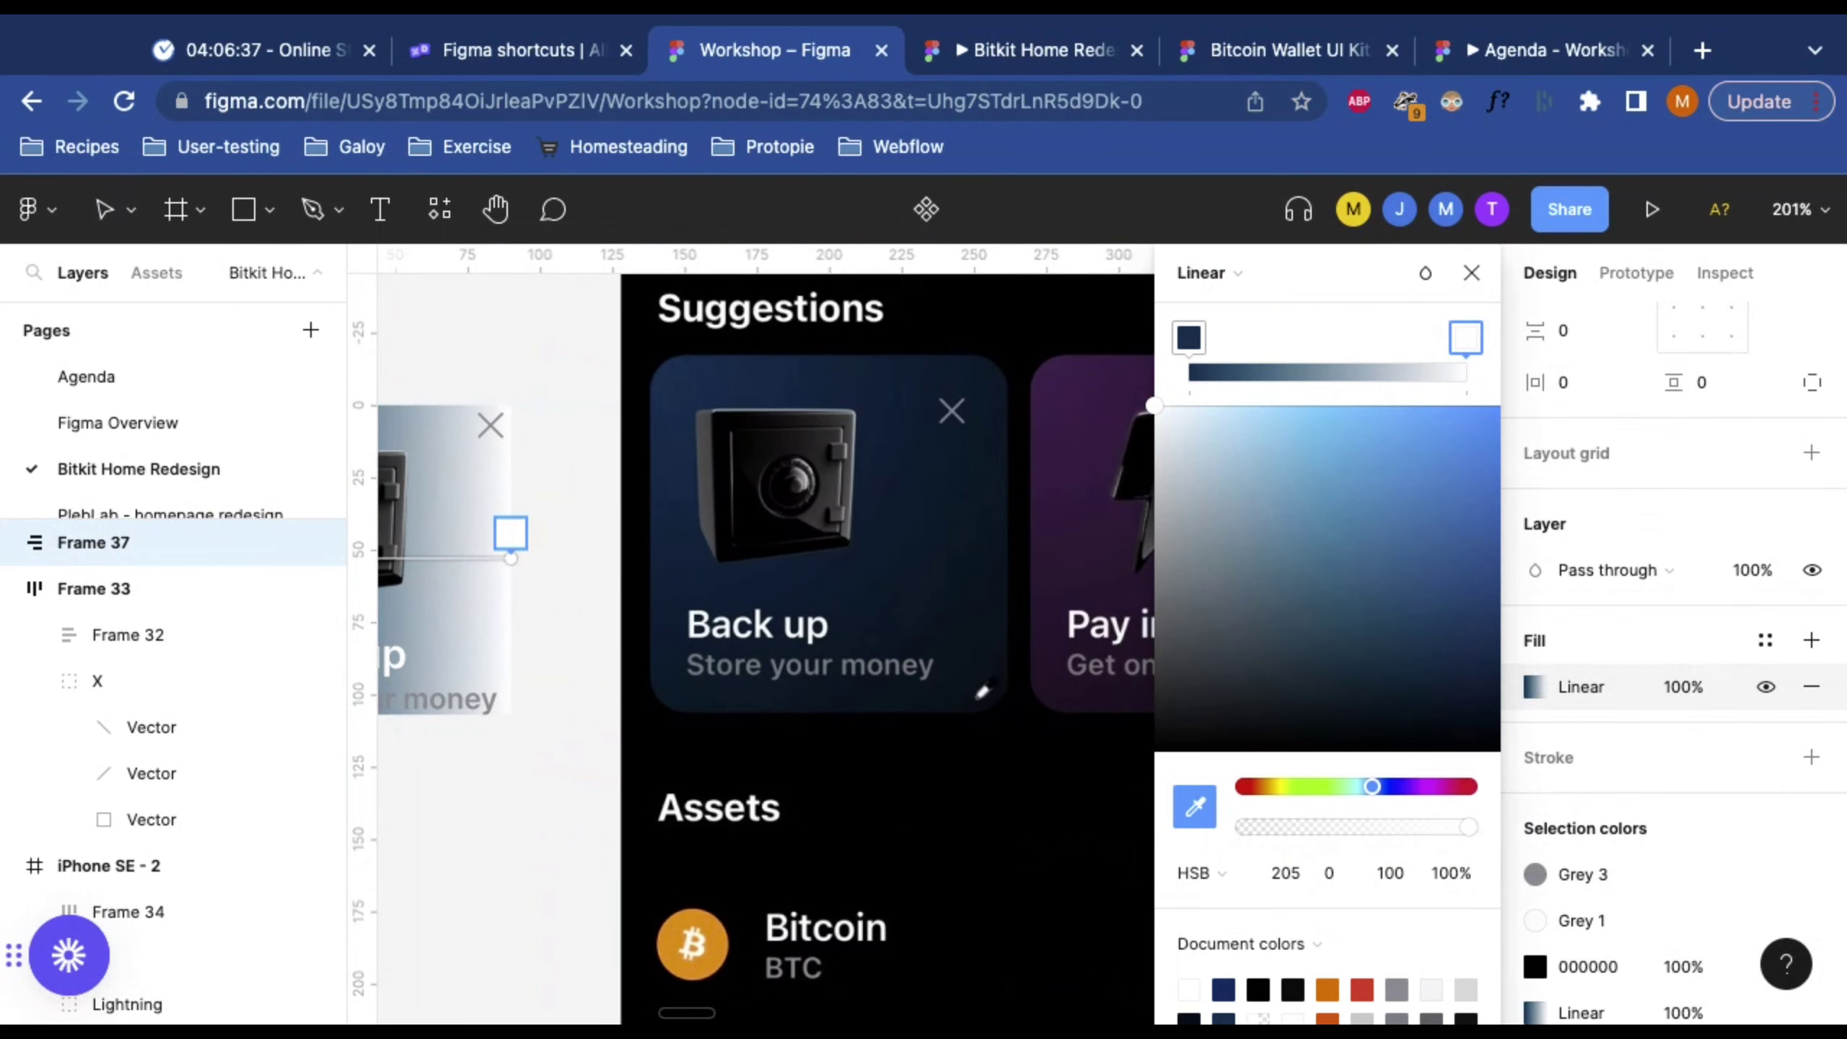
{"action": "left_click", "coordinate": [992, 685]}
{"action": "scroll", "coordinate": [948, 618], "scroll_direction": "left", "scroll_amount": 5}
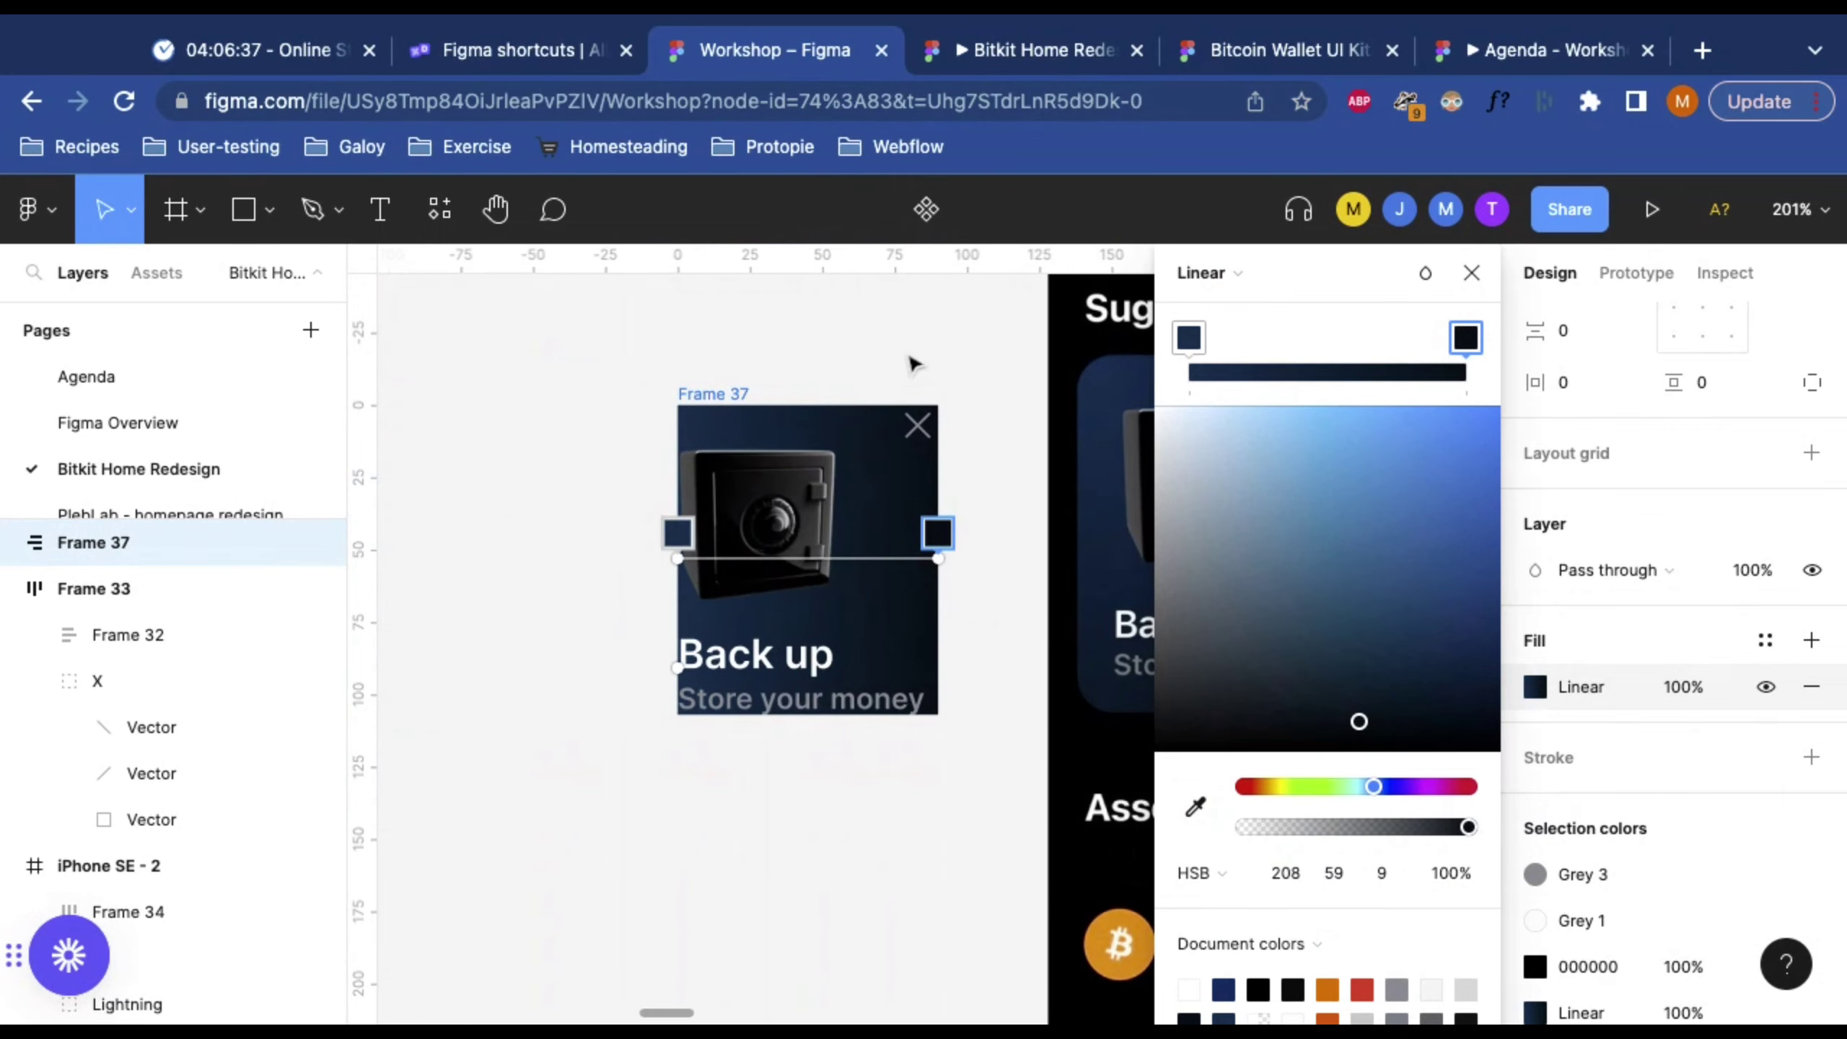
{"action": "left_click", "coordinate": [1472, 272]}
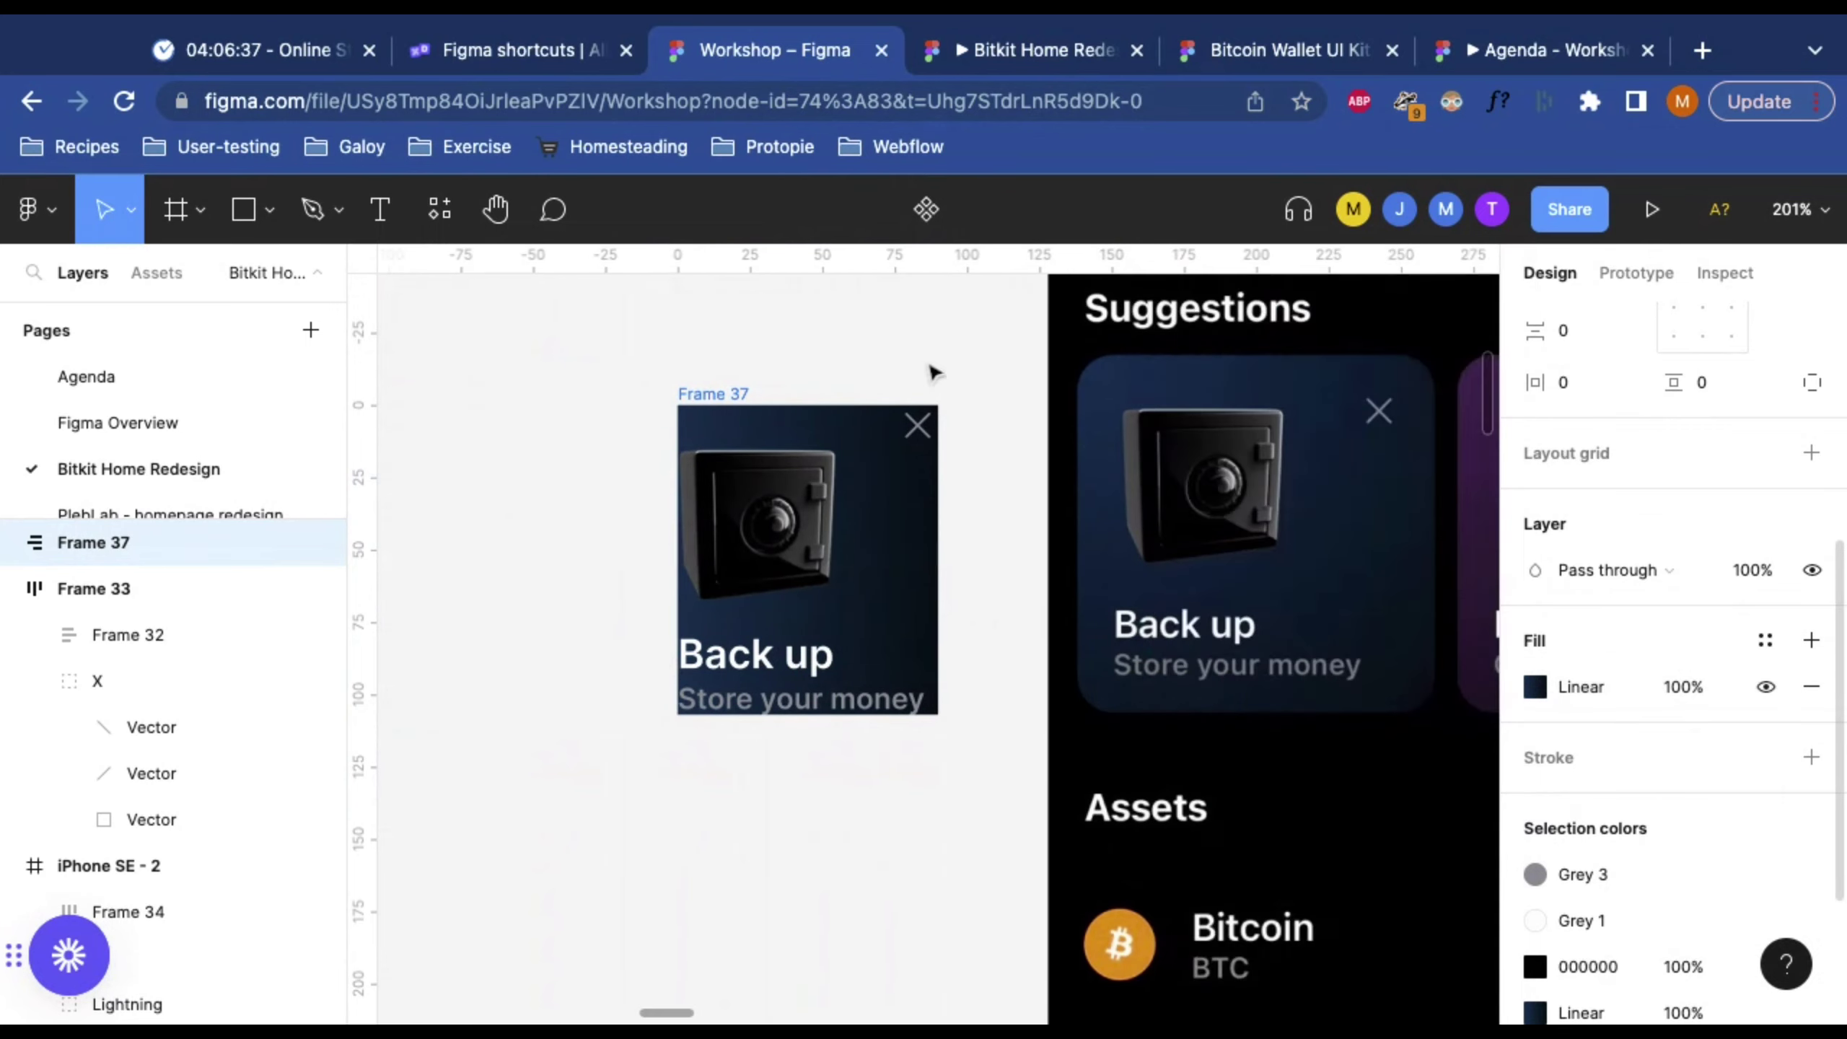
{"action": "left_click", "coordinate": [928, 318]}
{"action": "scroll", "coordinate": [872, 771], "scroll_direction": "right", "scroll_amount": 3}
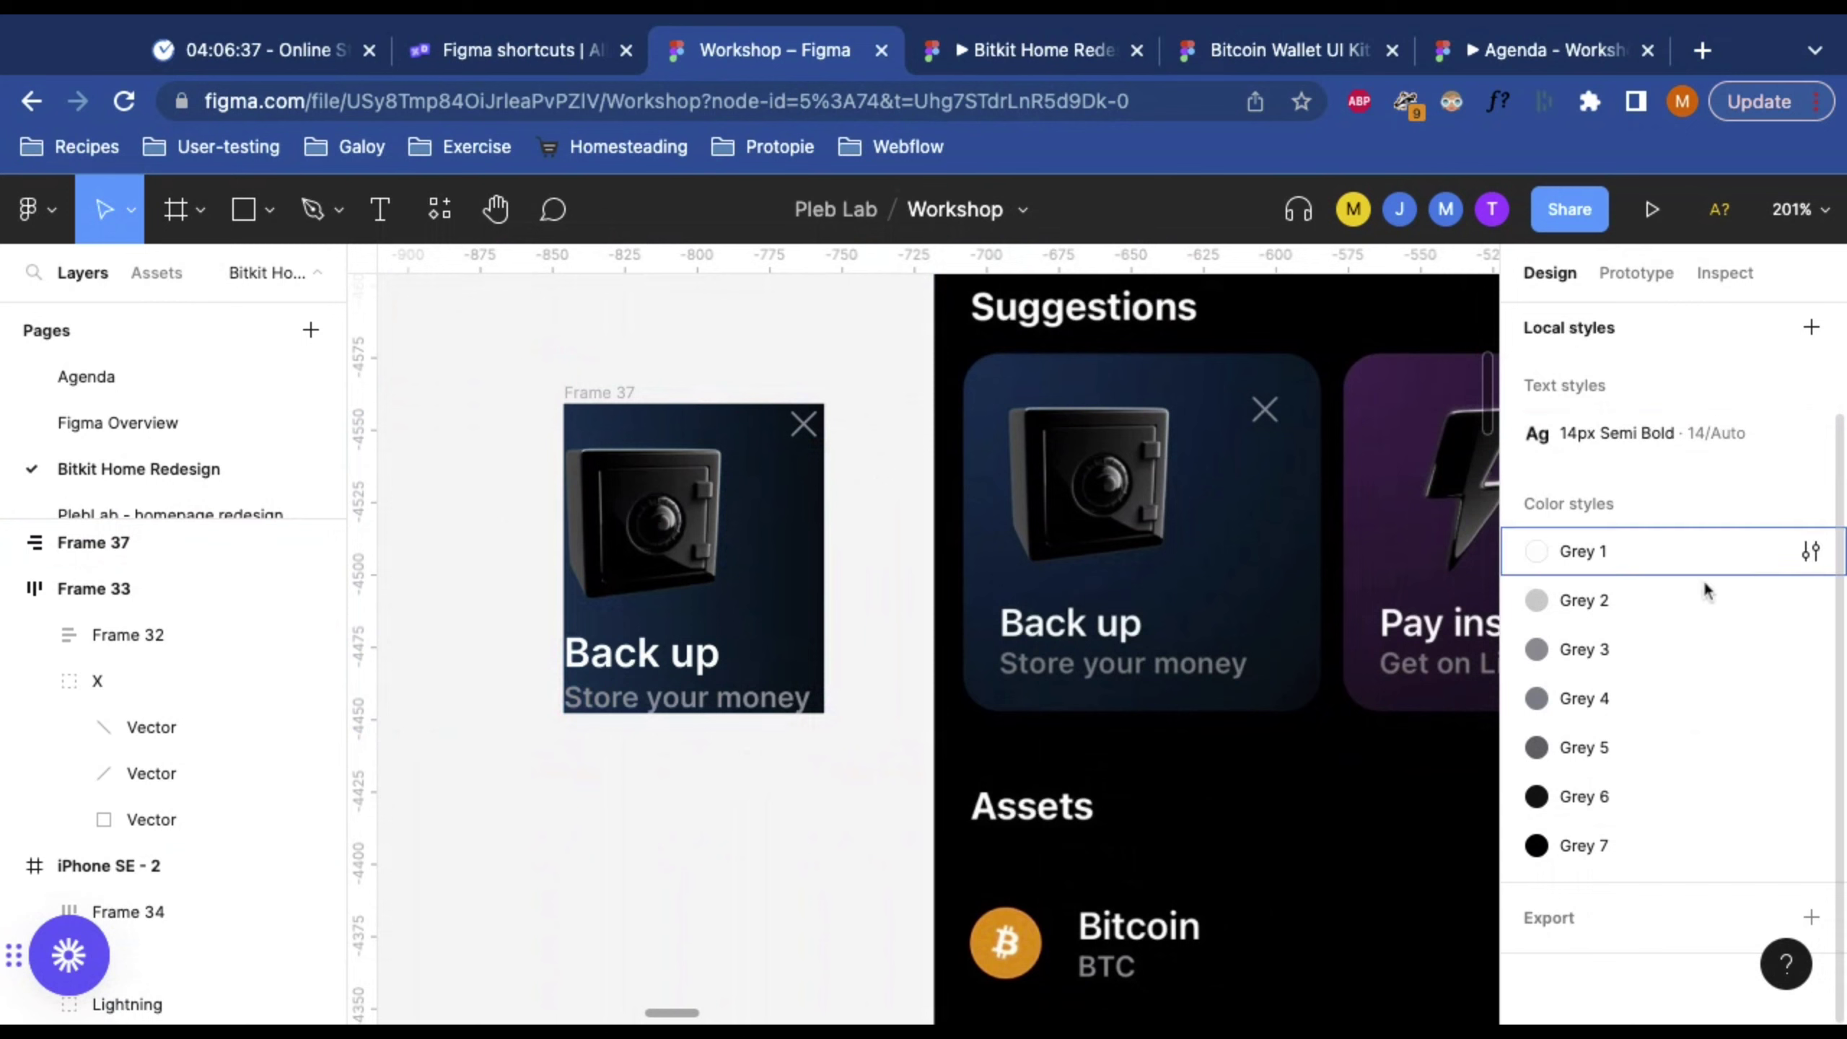
{"action": "left_click", "coordinate": [604, 408]}
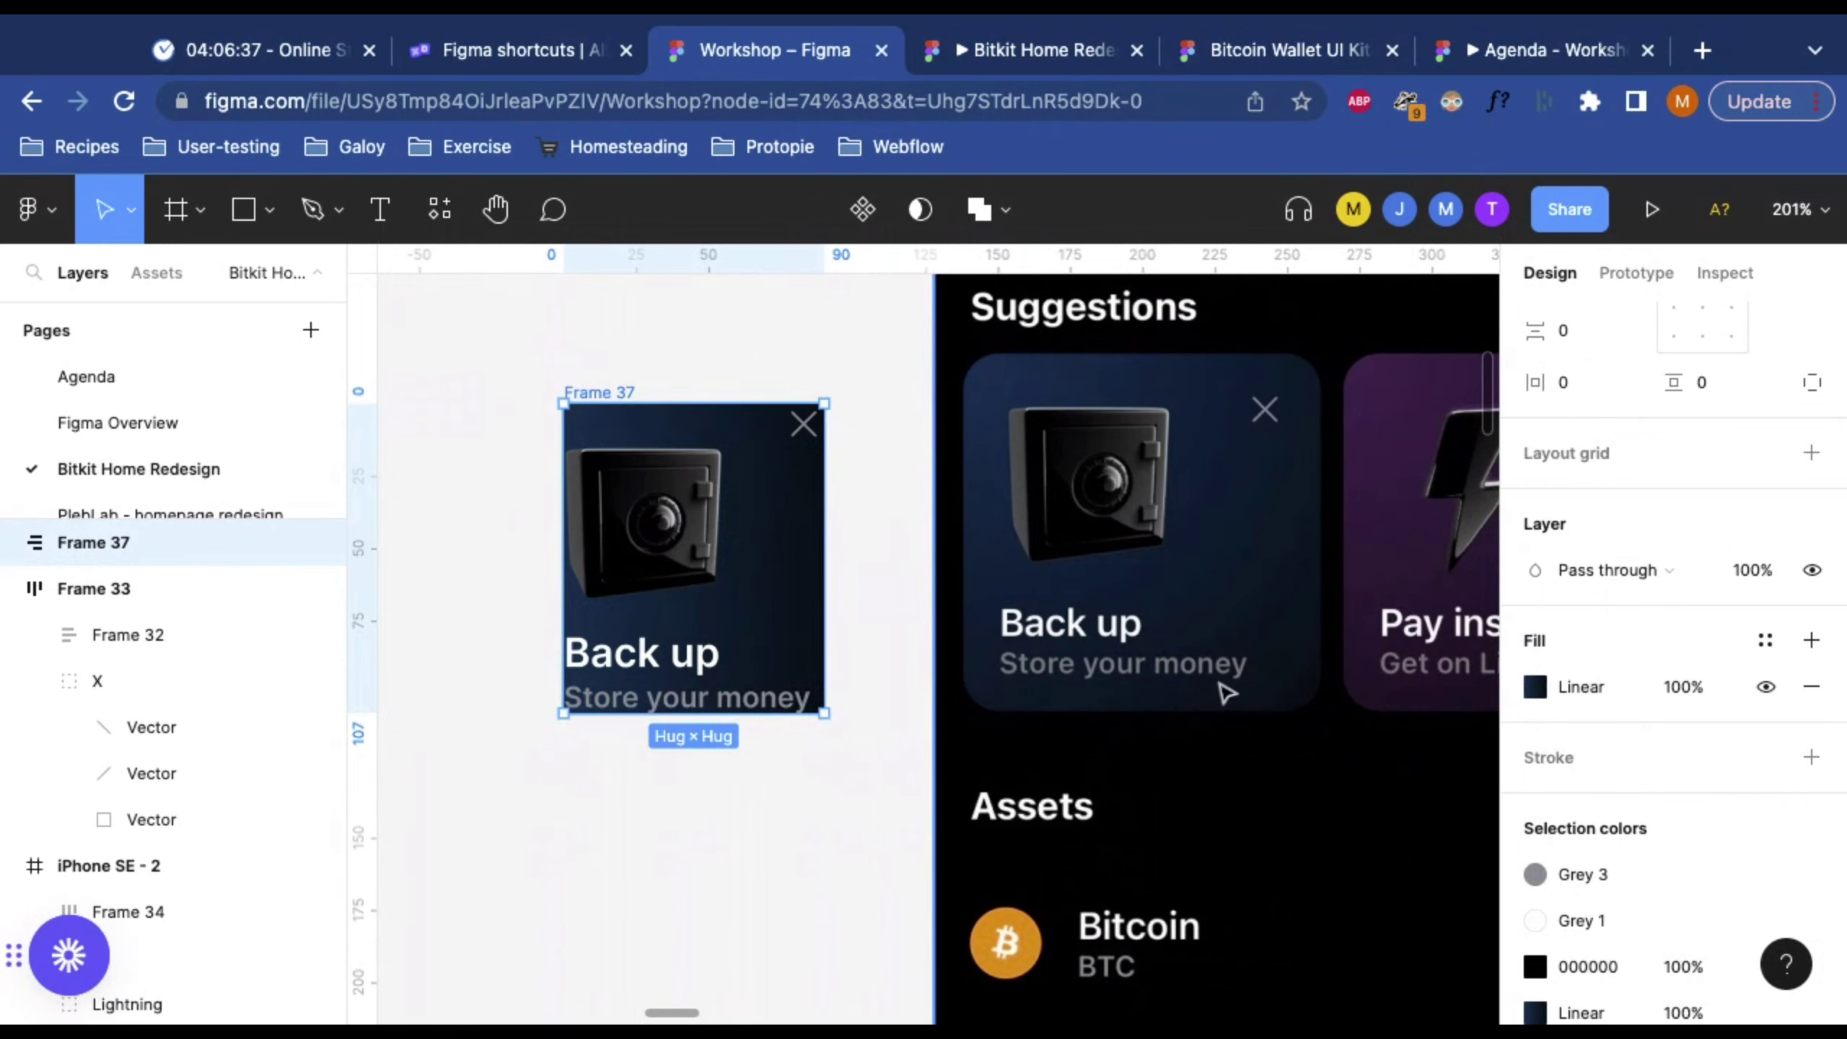
{"action": "key", "text": "shift+0"}
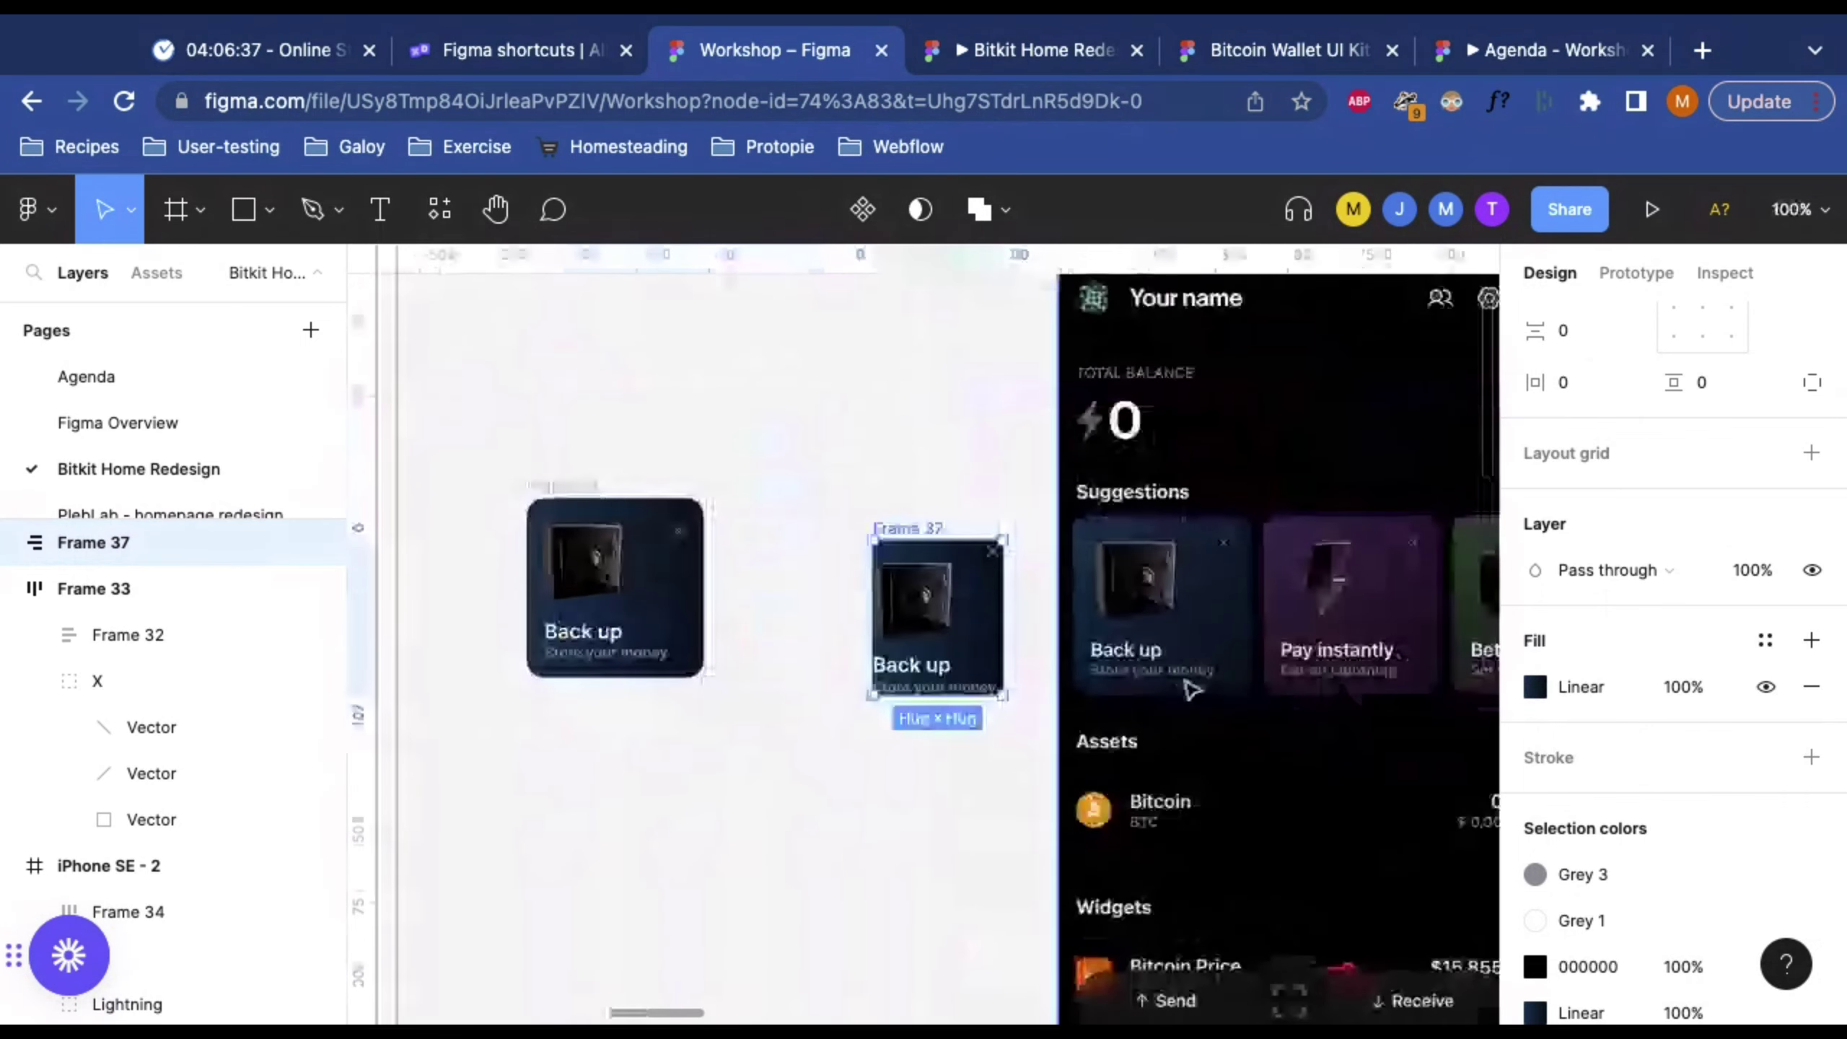
{"action": "scroll", "coordinate": [1190, 689], "scroll_direction": "right", "scroll_amount": 5}
{"action": "scroll", "coordinate": [1192, 688], "scroll_direction": "right", "scroll_amount": 3}
{"action": "scroll", "coordinate": [945, 655], "scroll_direction": "left", "scroll_amount": 5}
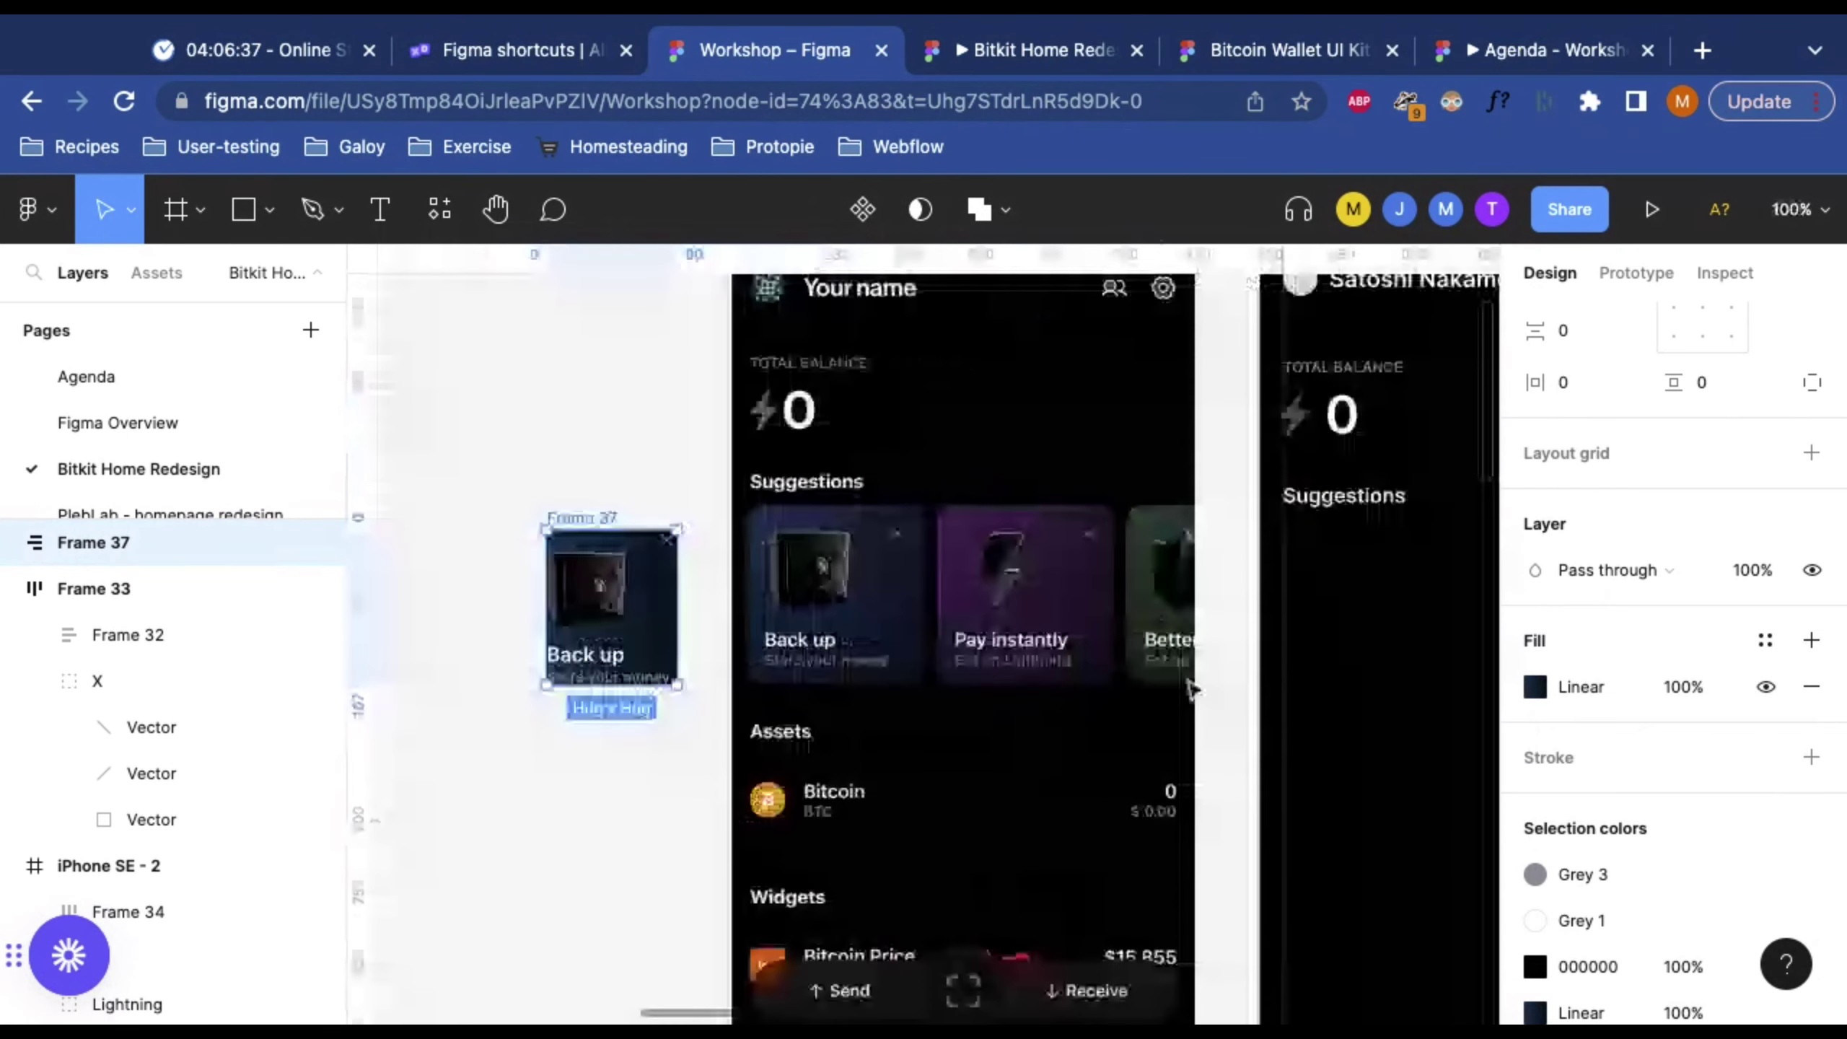
{"action": "scroll", "coordinate": [633, 608], "scroll_direction": "up", "scroll_amount": 5}
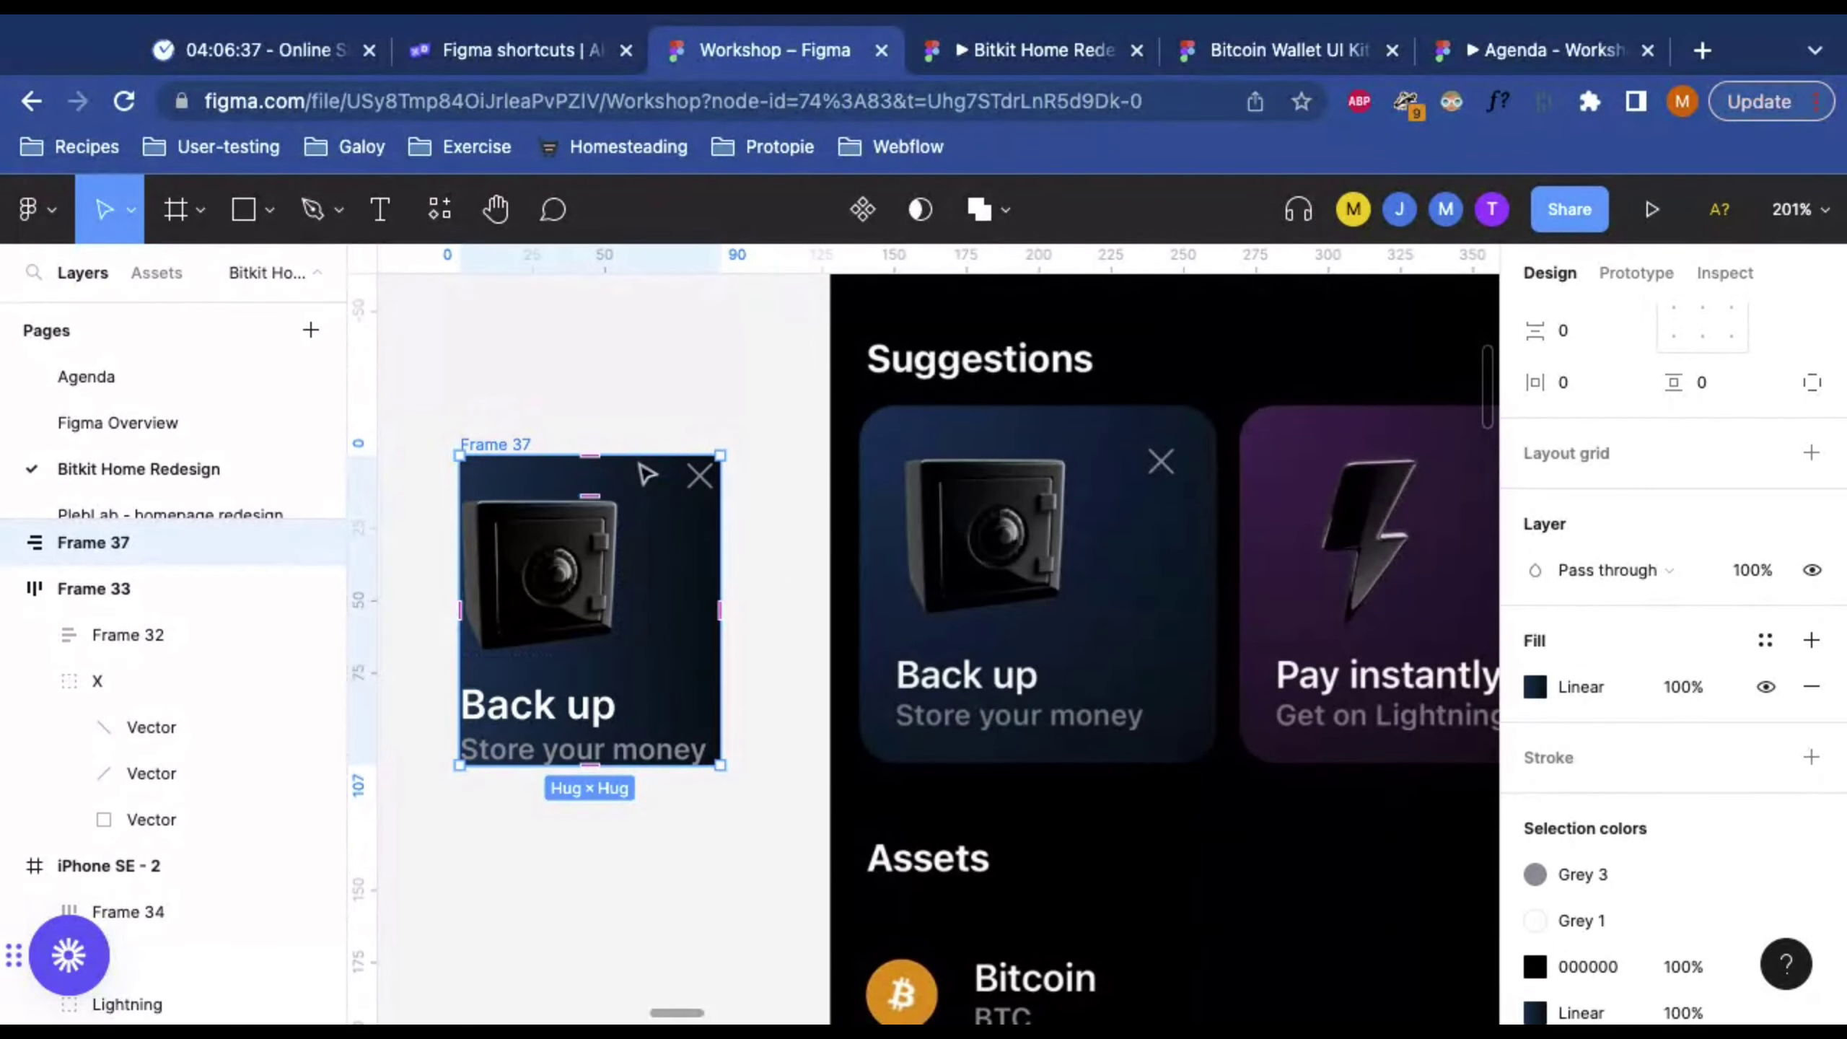
{"action": "scroll", "coordinate": [694, 449], "scroll_direction": "left", "scroll_amount": 5}
{"action": "scroll", "coordinate": [1677, 808], "scroll_direction": "up", "scroll_amount": 3}
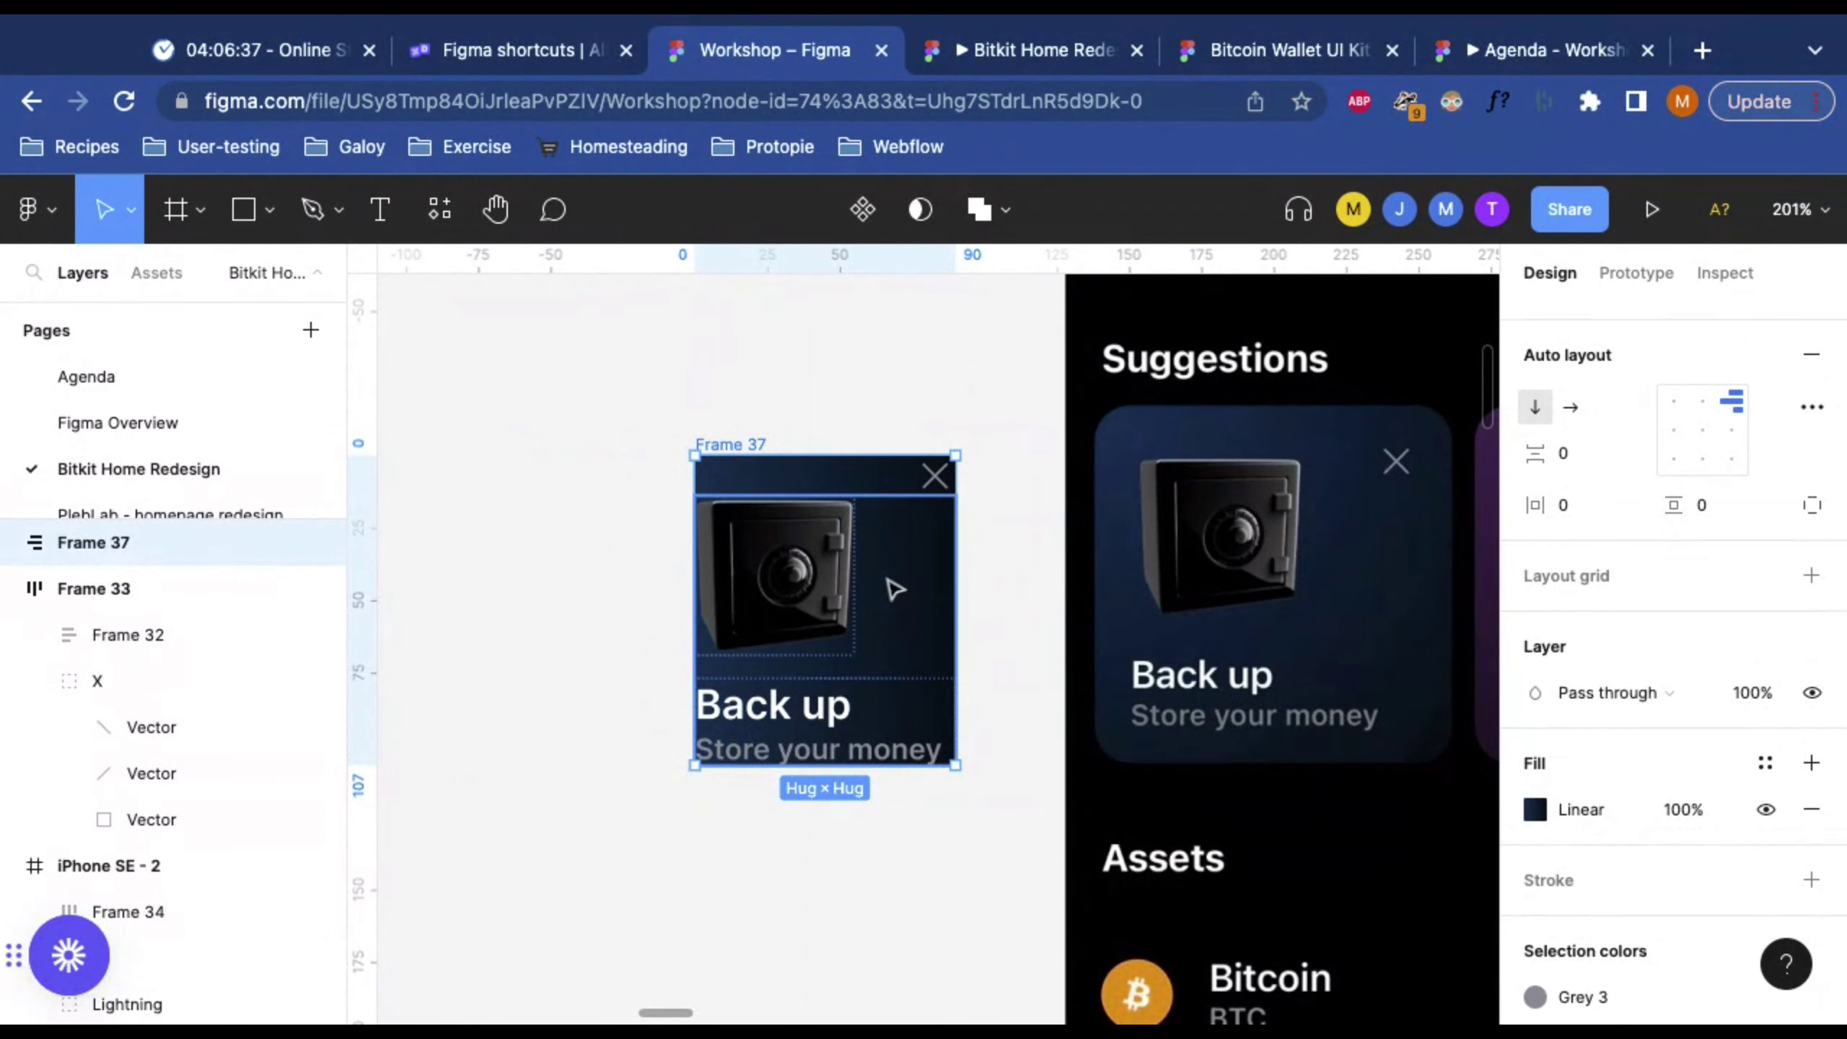
{"action": "scroll", "coordinate": [974, 586], "scroll_direction": "right", "scroll_amount": 3}
{"action": "scroll", "coordinate": [974, 588], "scroll_direction": "right", "scroll_amount": 4}
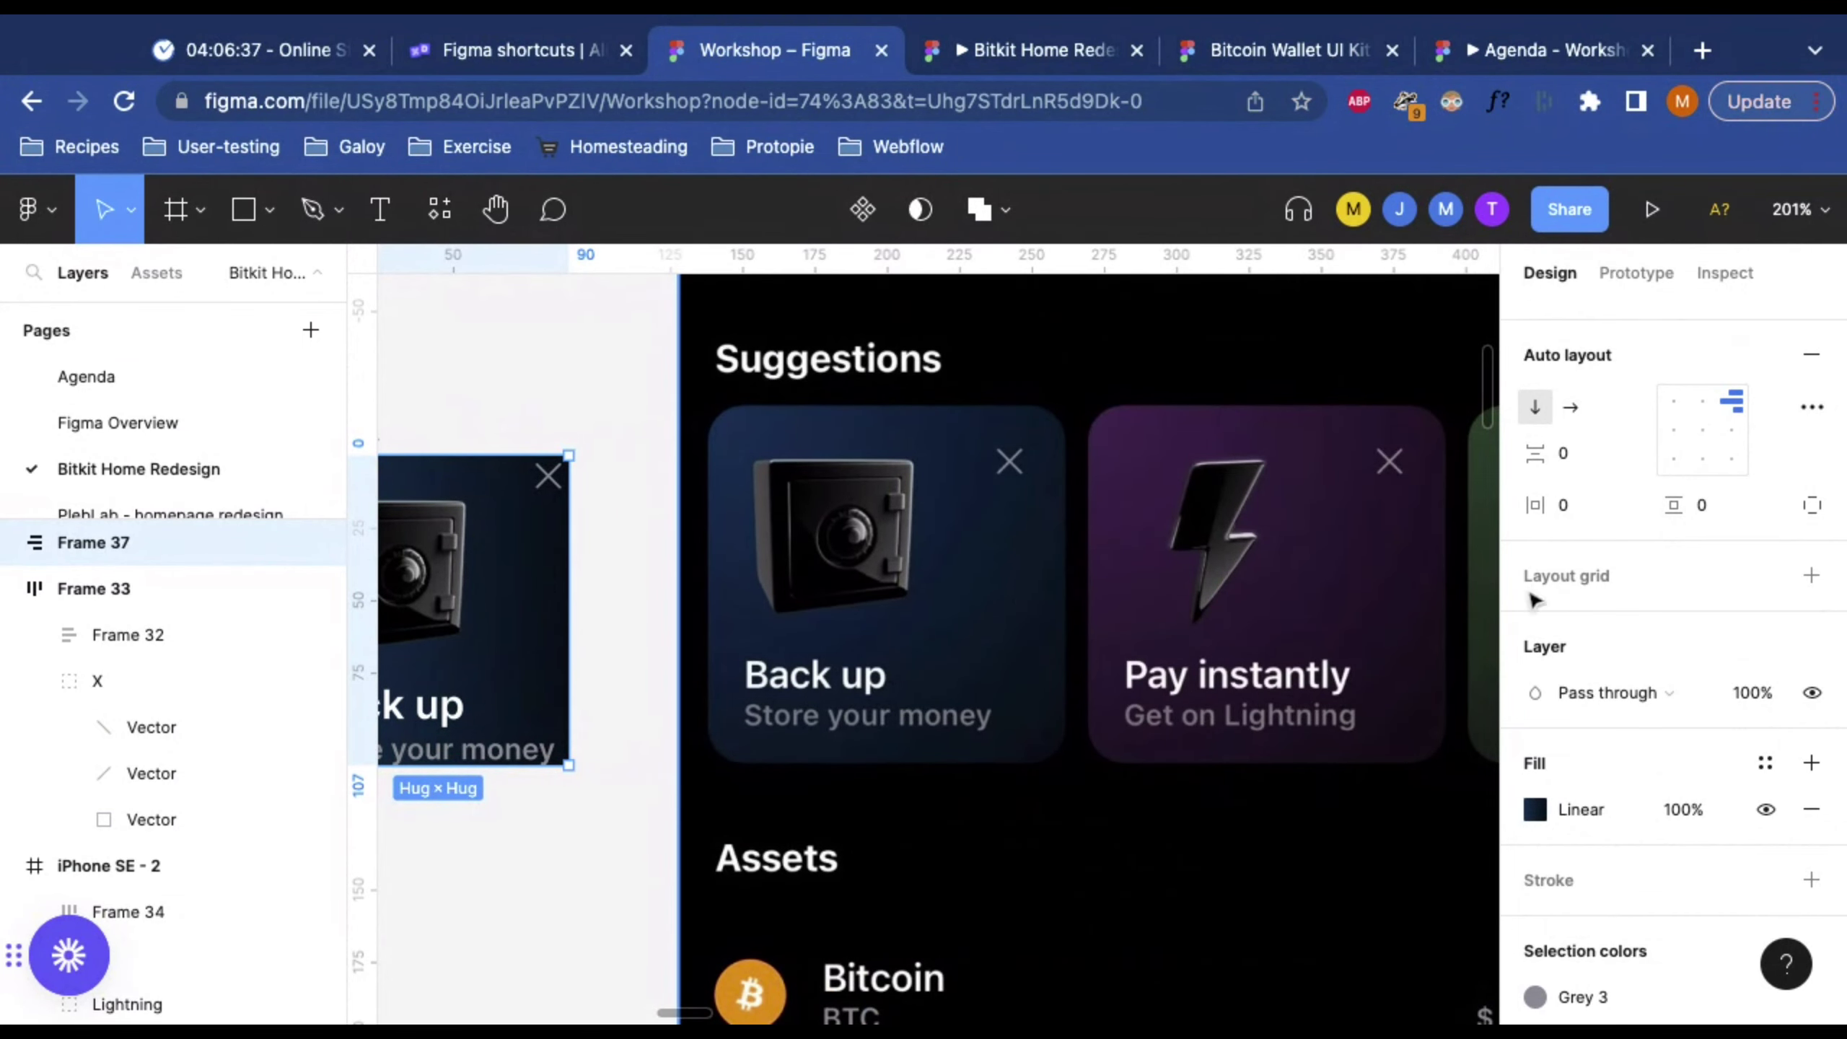
{"action": "scroll", "coordinate": [1738, 656], "scroll_direction": "up", "scroll_amount": 5}
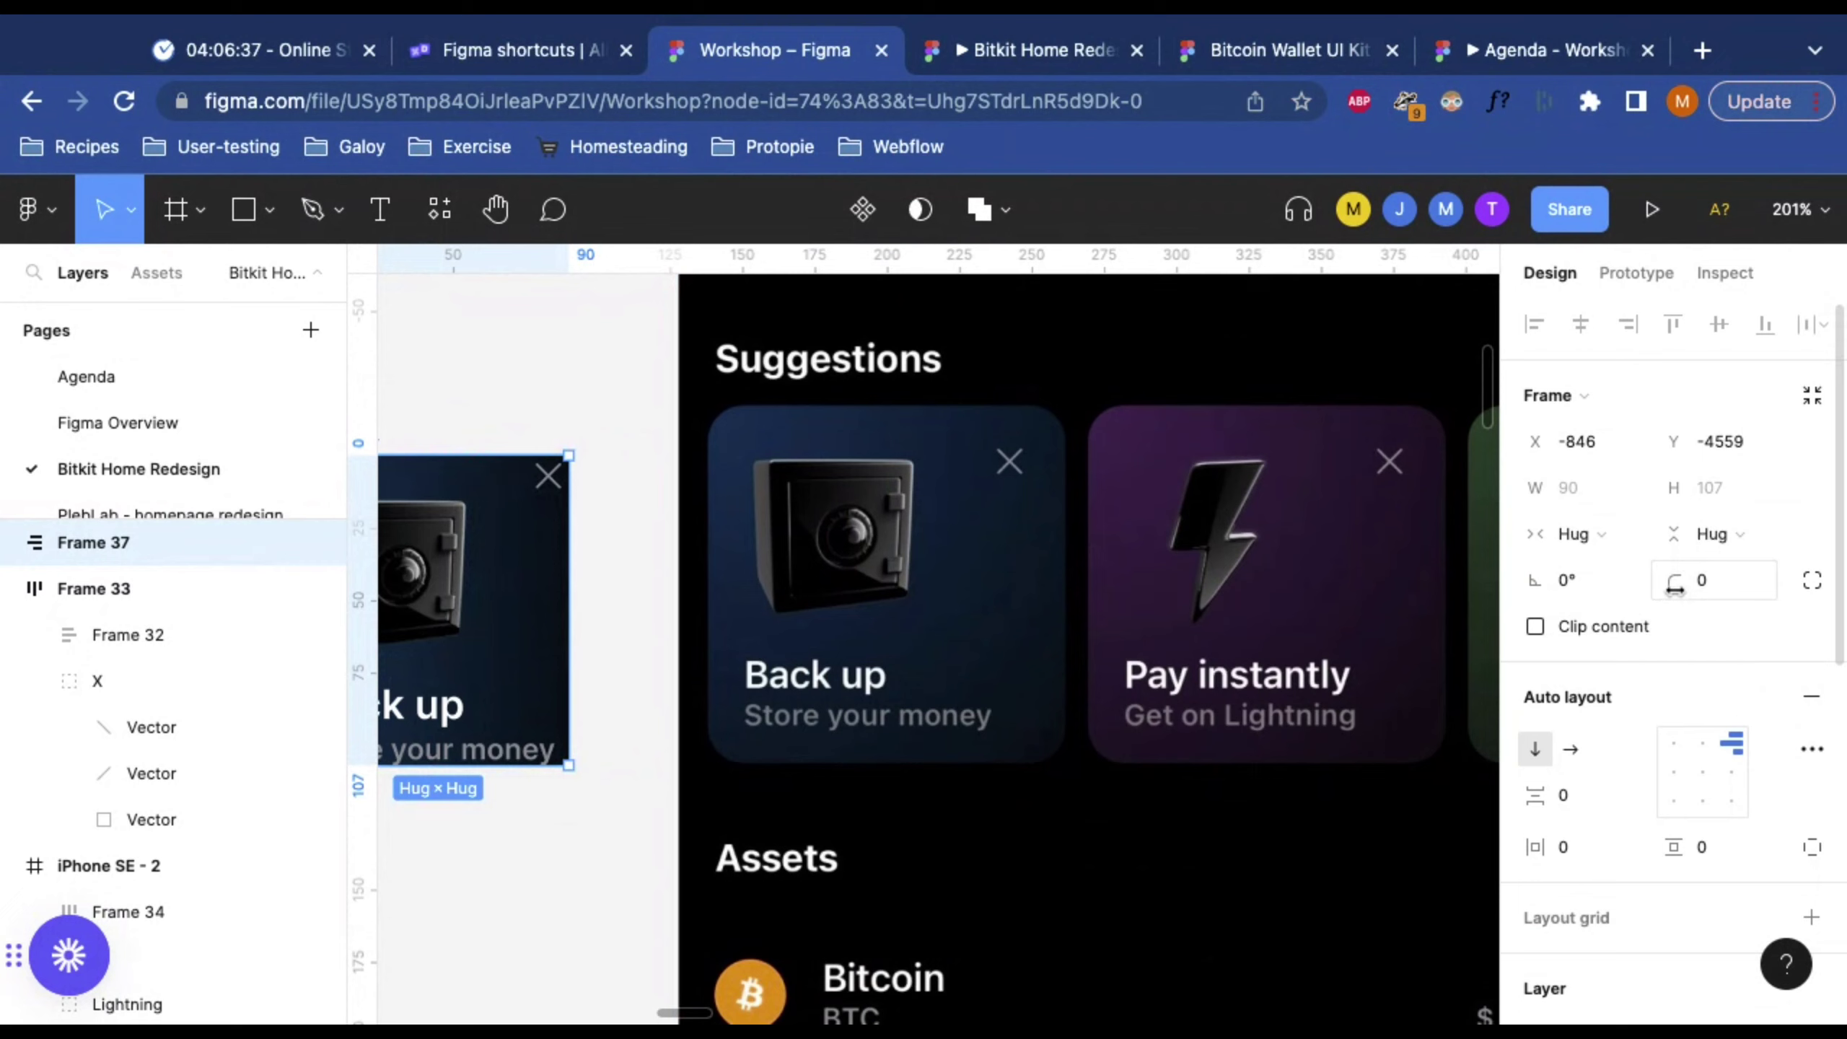
{"action": "left_click", "coordinate": [1713, 589]}
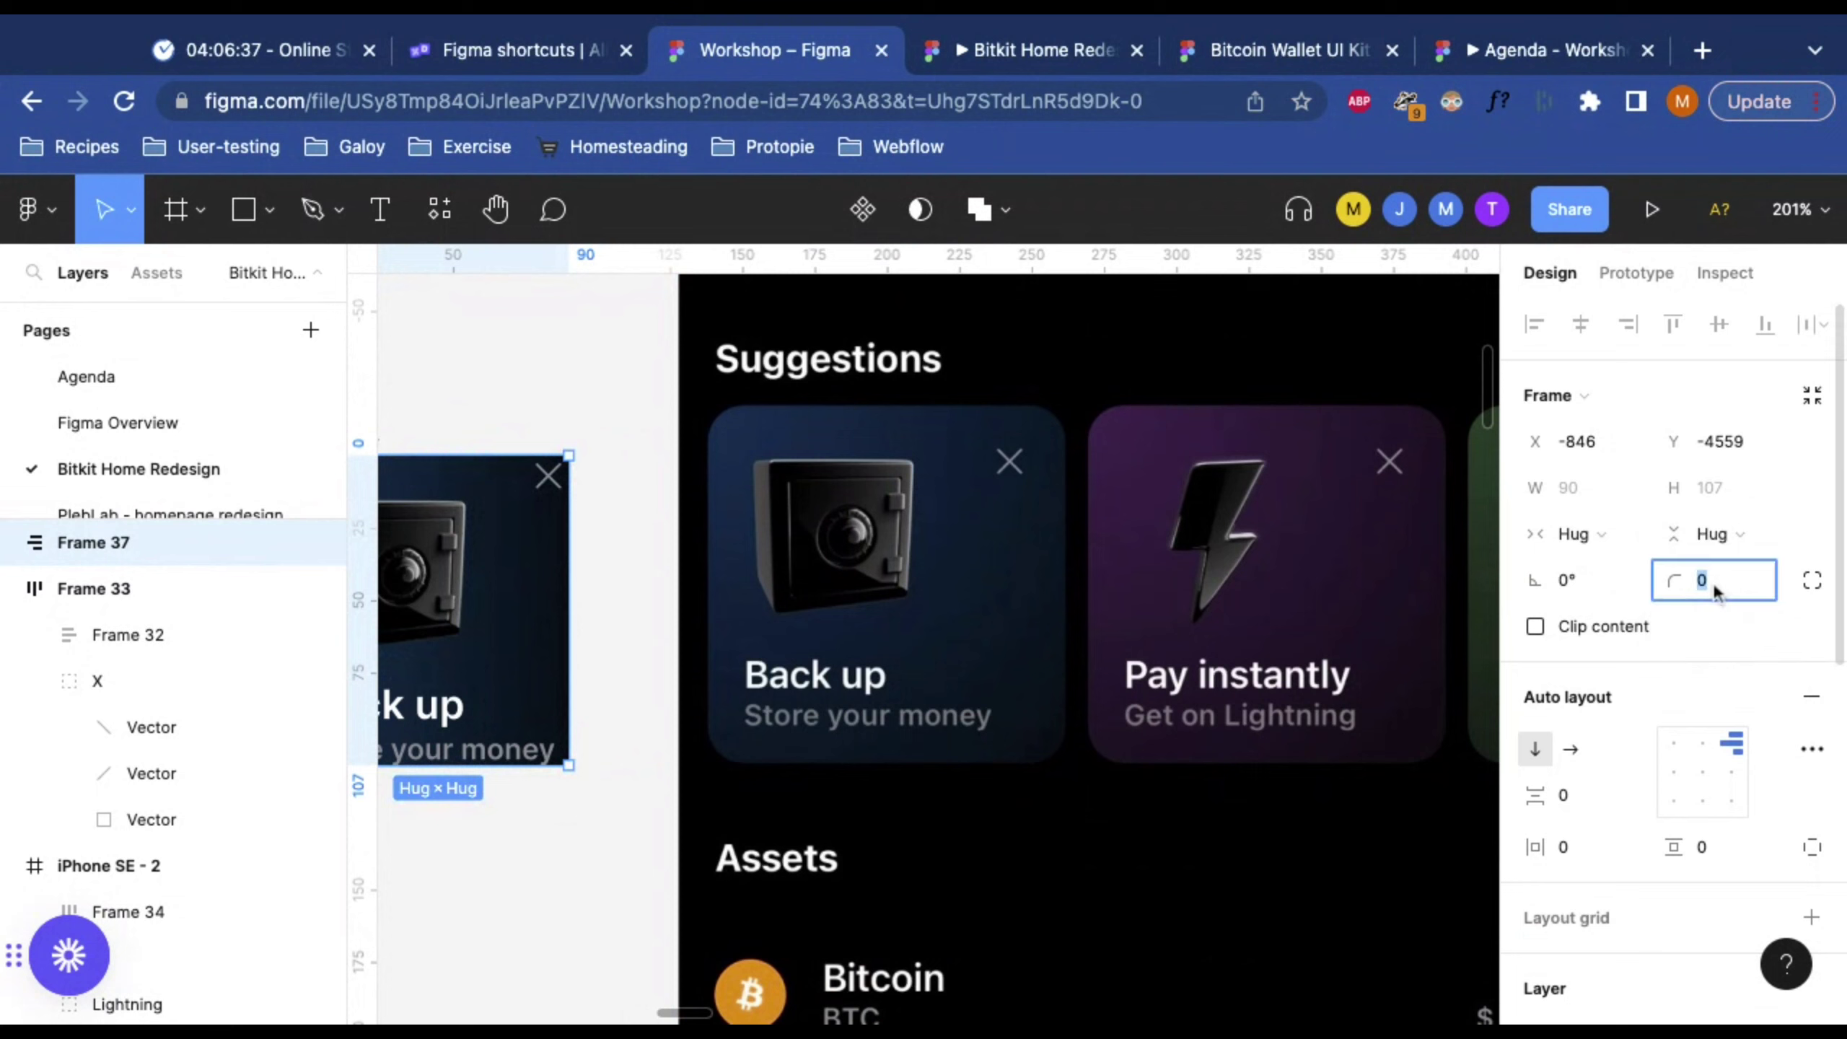
{"action": "type", "text": "12"}
{"action": "key", "text": "Return"}
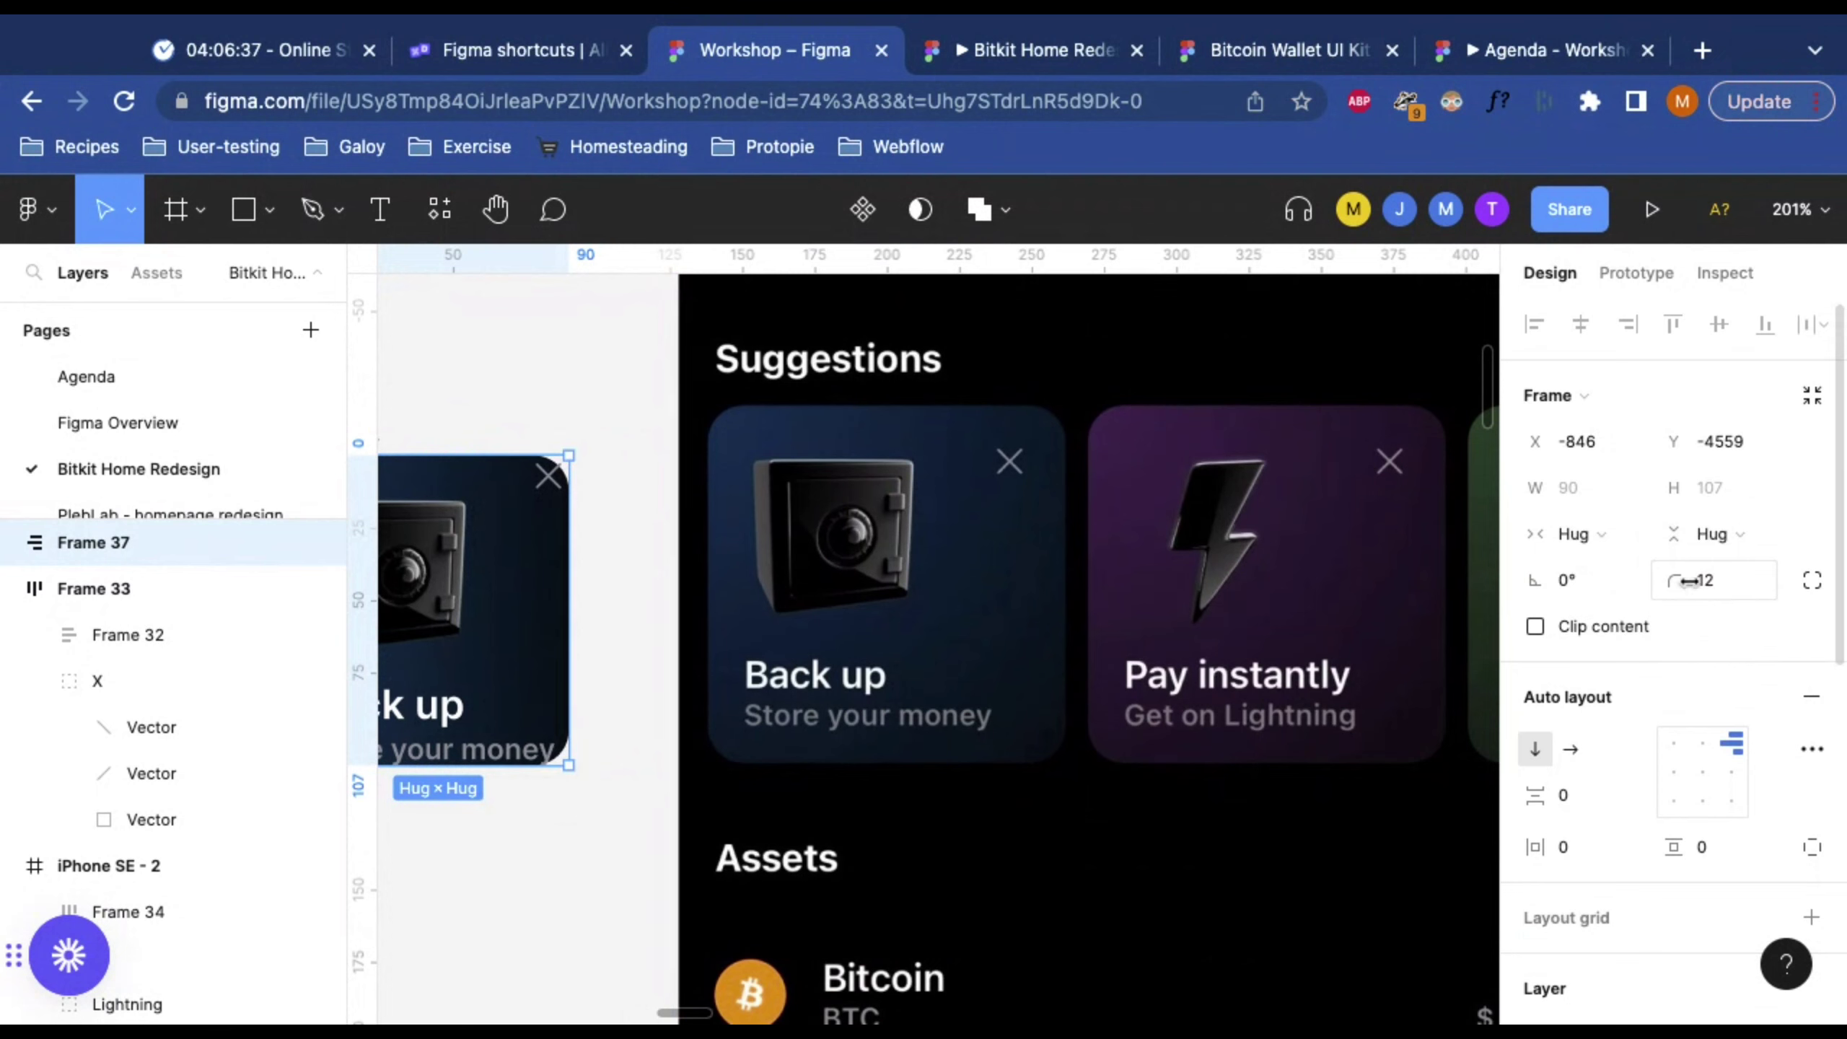
{"action": "left_click", "coordinate": [1730, 591]}
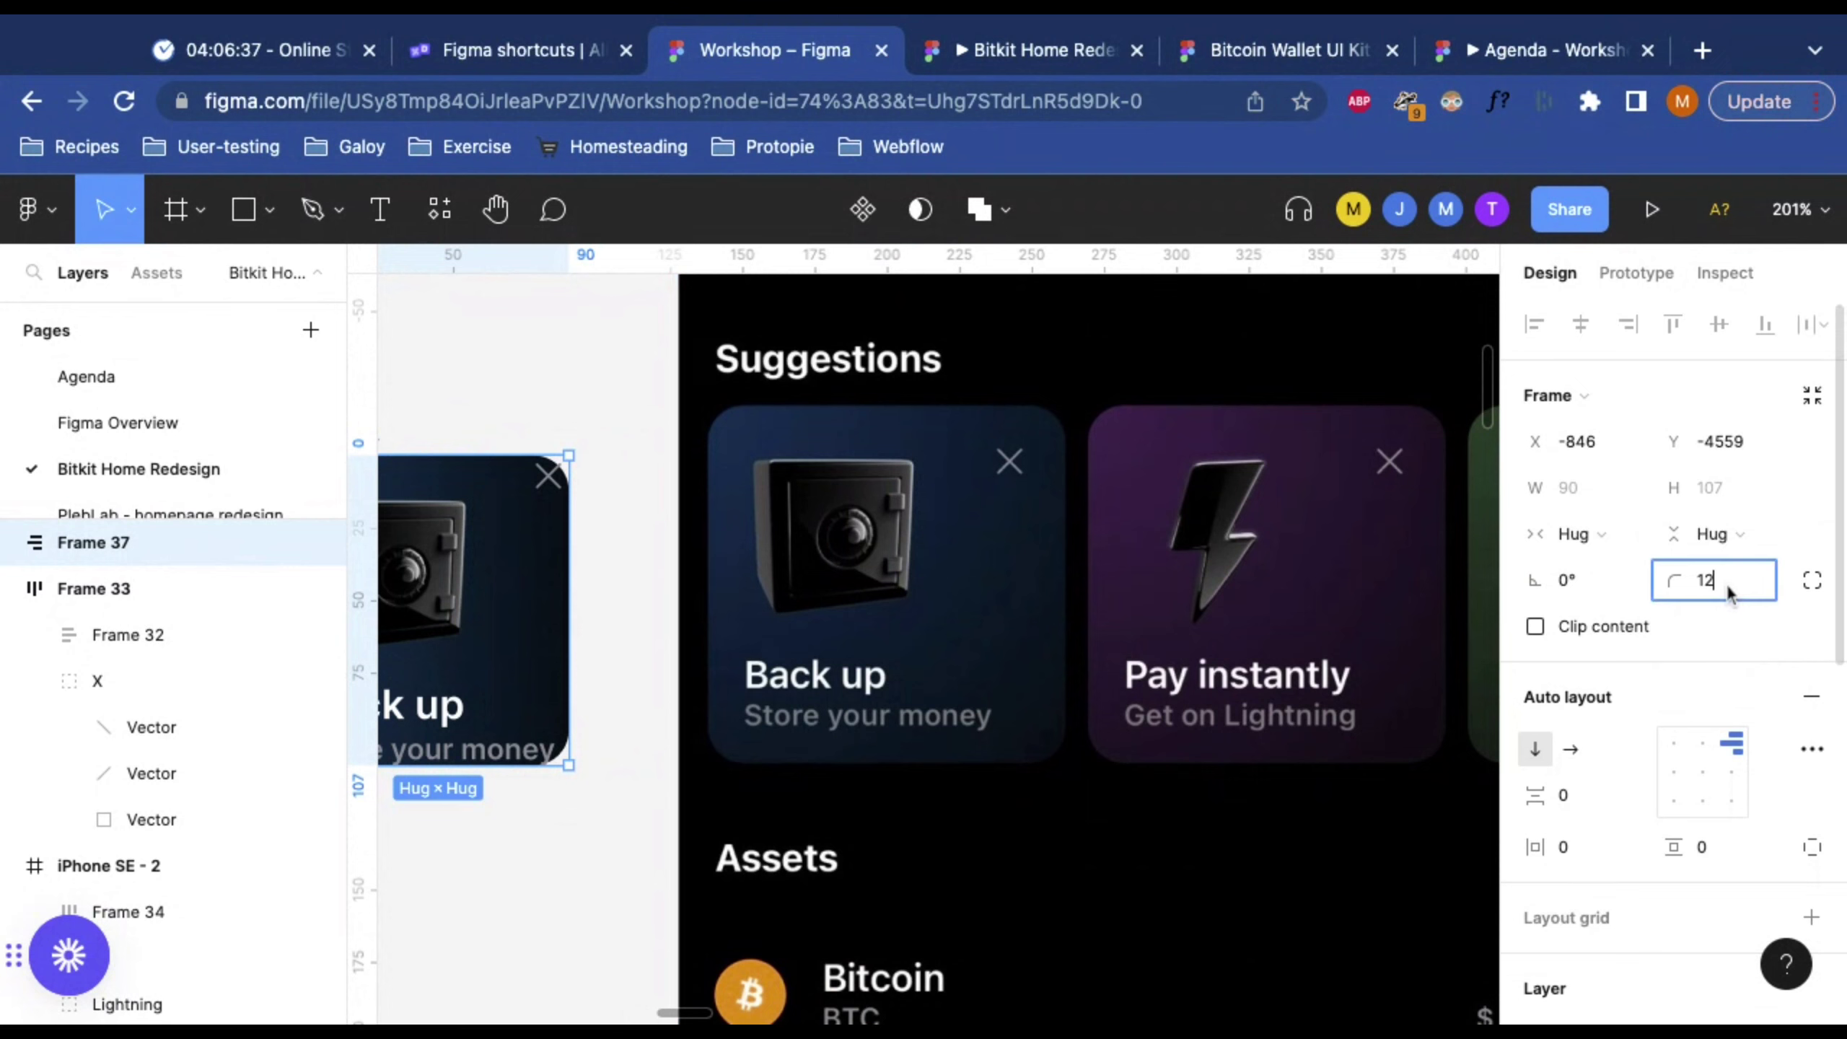
{"action": "key", "text": "Return"}
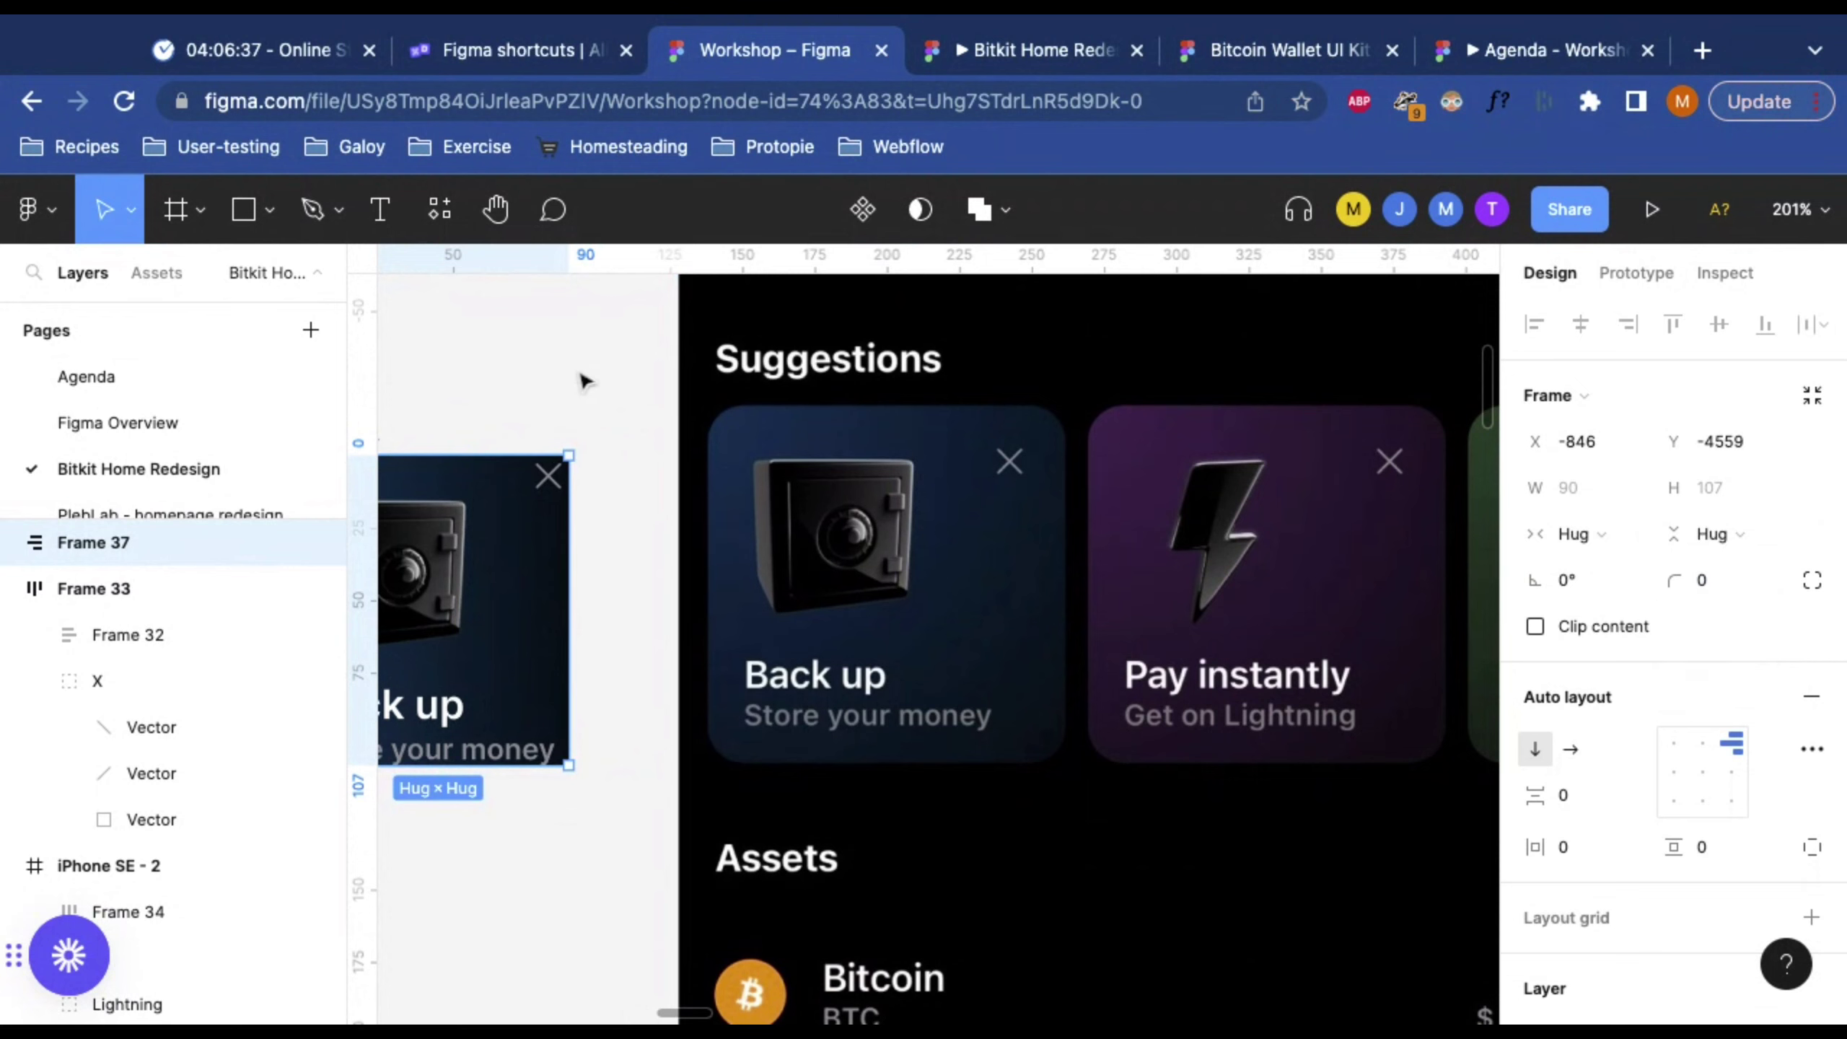
{"action": "left_click", "coordinate": [643, 426]}
{"action": "scroll", "coordinate": [648, 426], "scroll_direction": "down", "scroll_amount": 5}
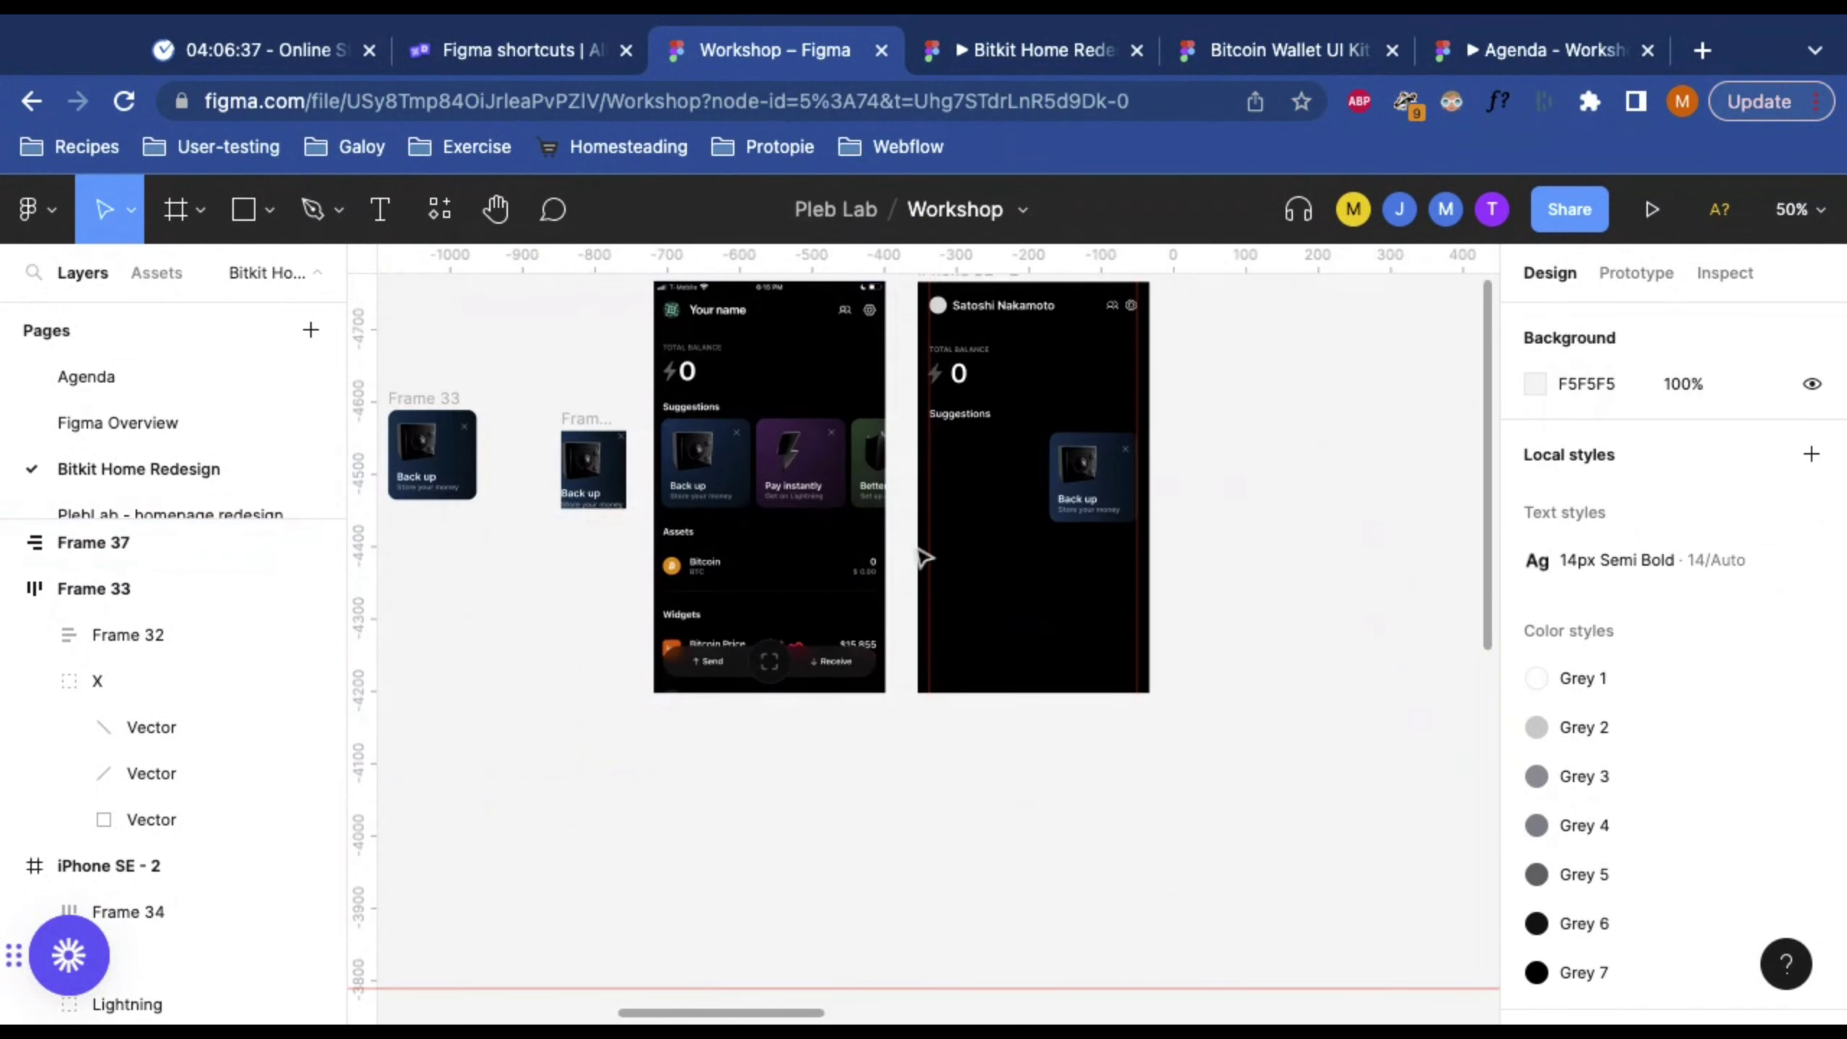
Step: Place the Back up card at X 15 under Suggestions and Alt-drag a copy 23 px to its right
{"action": "key", "text": "shift+0"}
{"action": "left_click", "coordinate": [1226, 487], "text": "alt"}
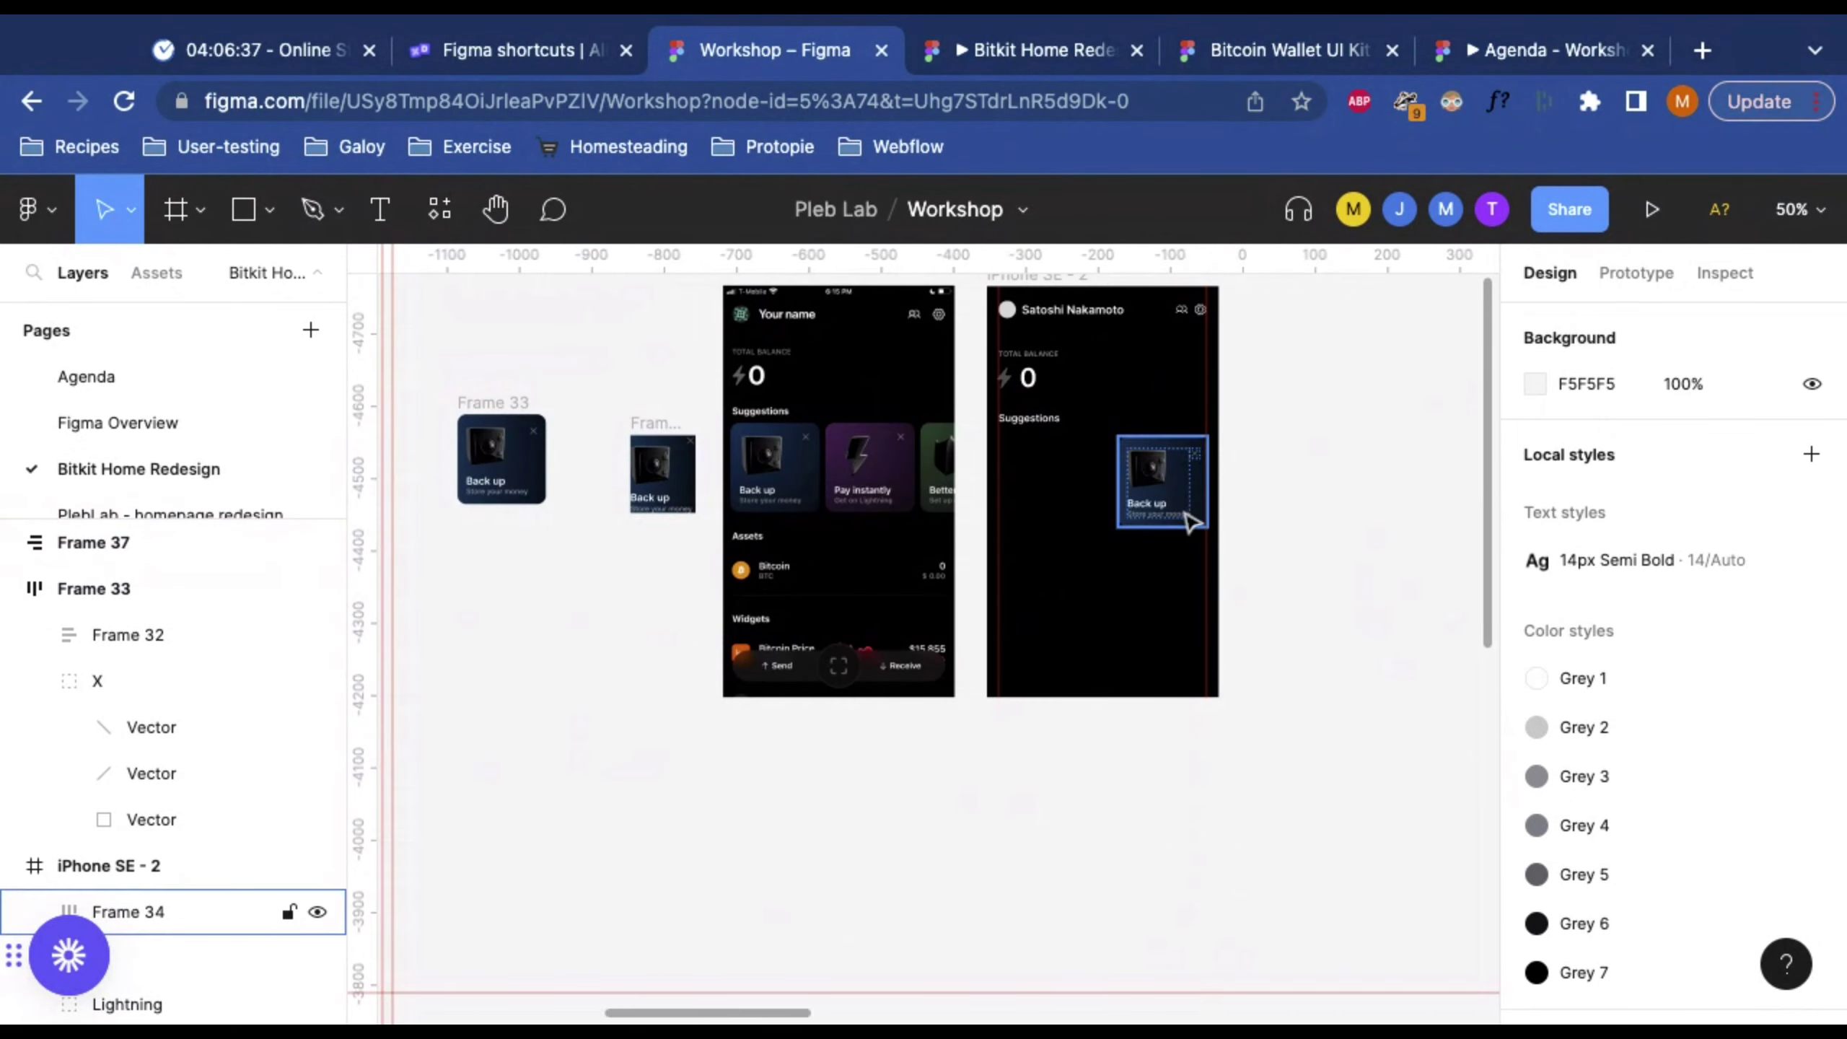
{"action": "left_click_drag", "start_coordinate": [1159, 474], "coordinate": [1050, 480]}
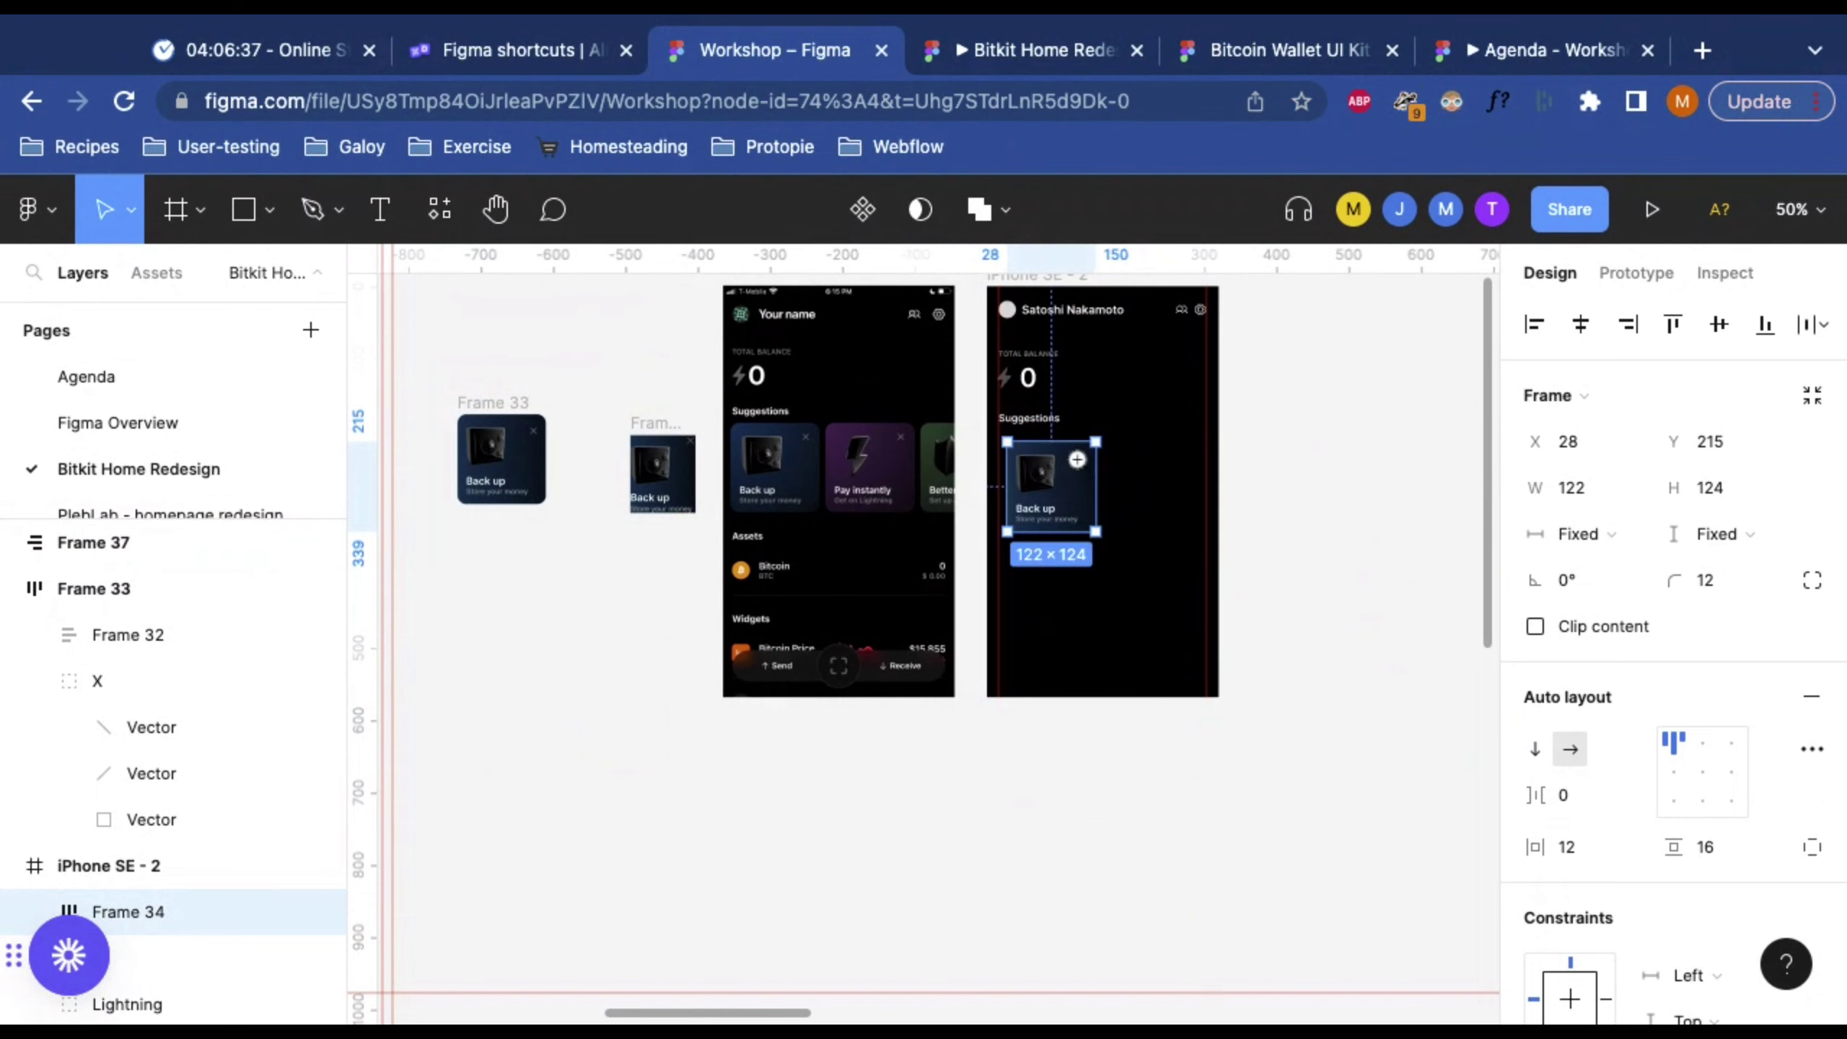
{"action": "key", "text": "shift+2"}
{"action": "key", "text": "shift+0"}
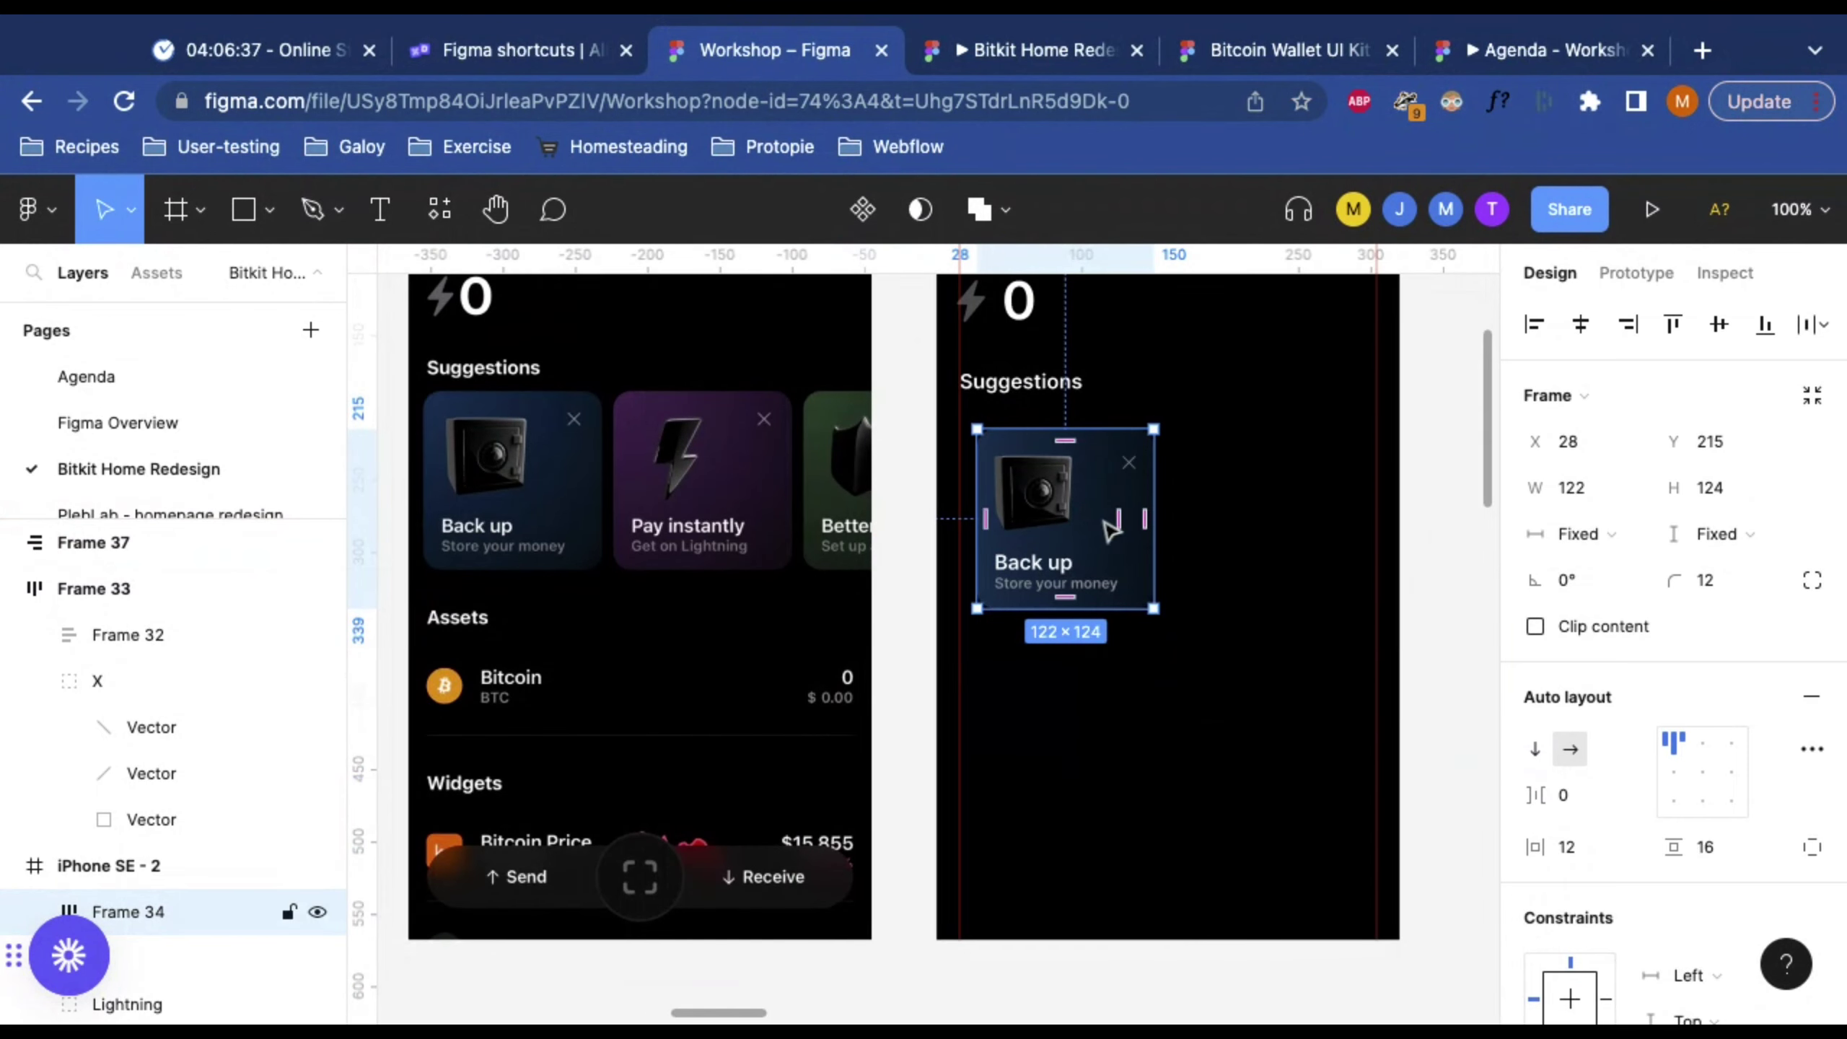
{"action": "scroll", "coordinate": [1104, 533], "scroll_direction": "left", "scroll_amount": 3}
{"action": "scroll", "coordinate": [1104, 533], "scroll_direction": "up", "scroll_amount": 1}
{"action": "scroll", "coordinate": [1107, 532], "scroll_direction": "left", "scroll_amount": 3}
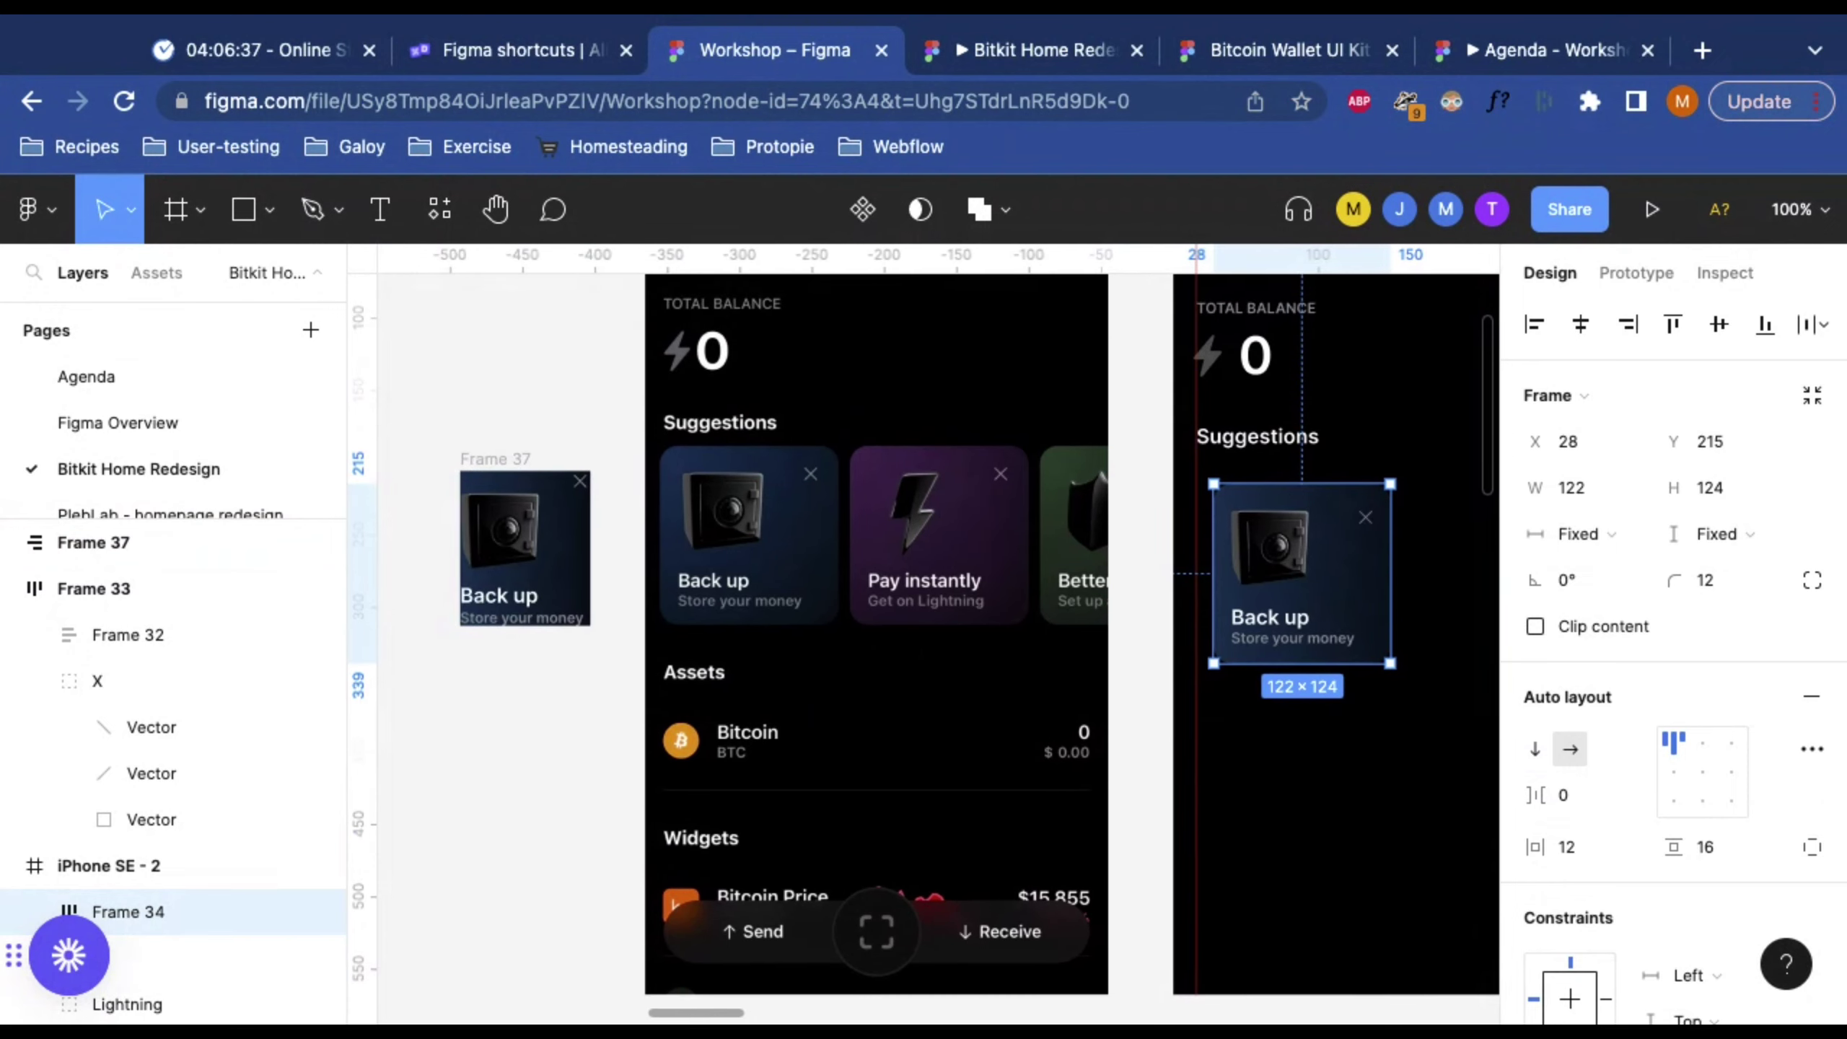
{"action": "scroll", "coordinate": [893, 793], "scroll_direction": "right", "scroll_amount": 3}
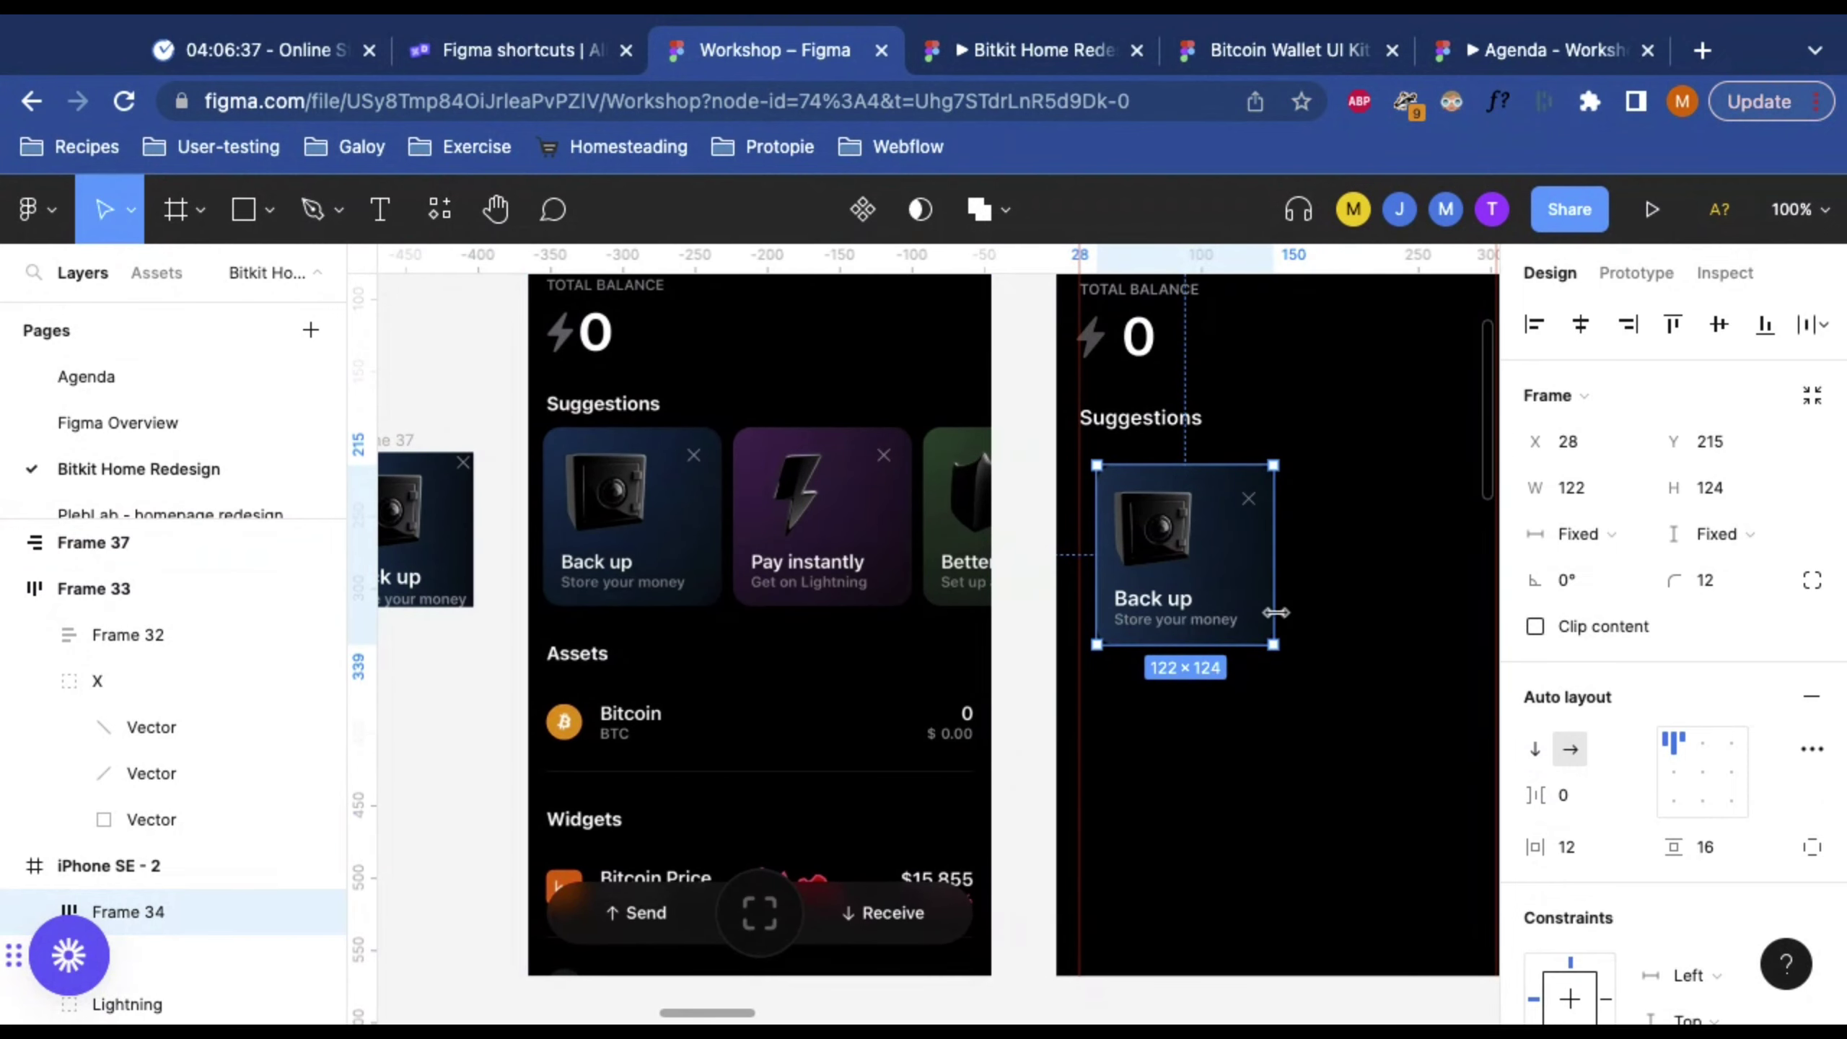
{"action": "left_click_drag", "start_coordinate": [1217, 562], "coordinate": [1196, 549]}
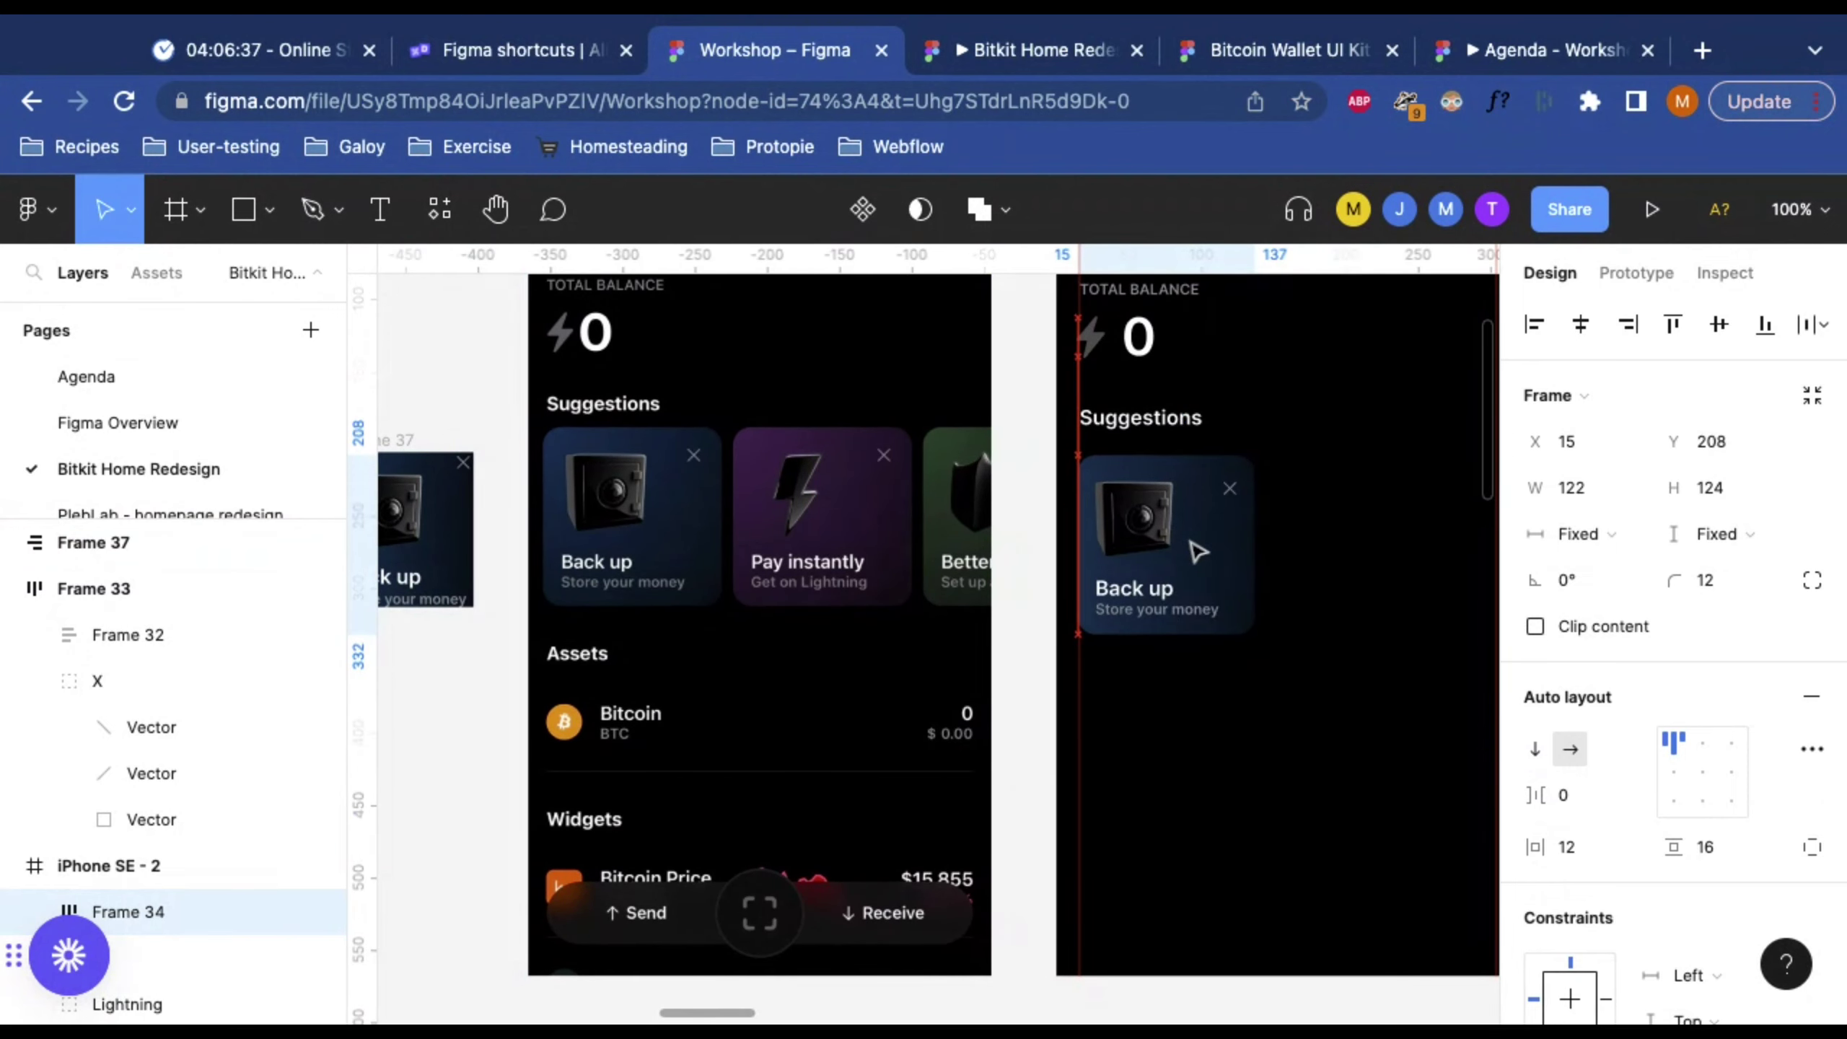
{"action": "scroll", "coordinate": [1207, 549], "scroll_direction": "right", "scroll_amount": 5}
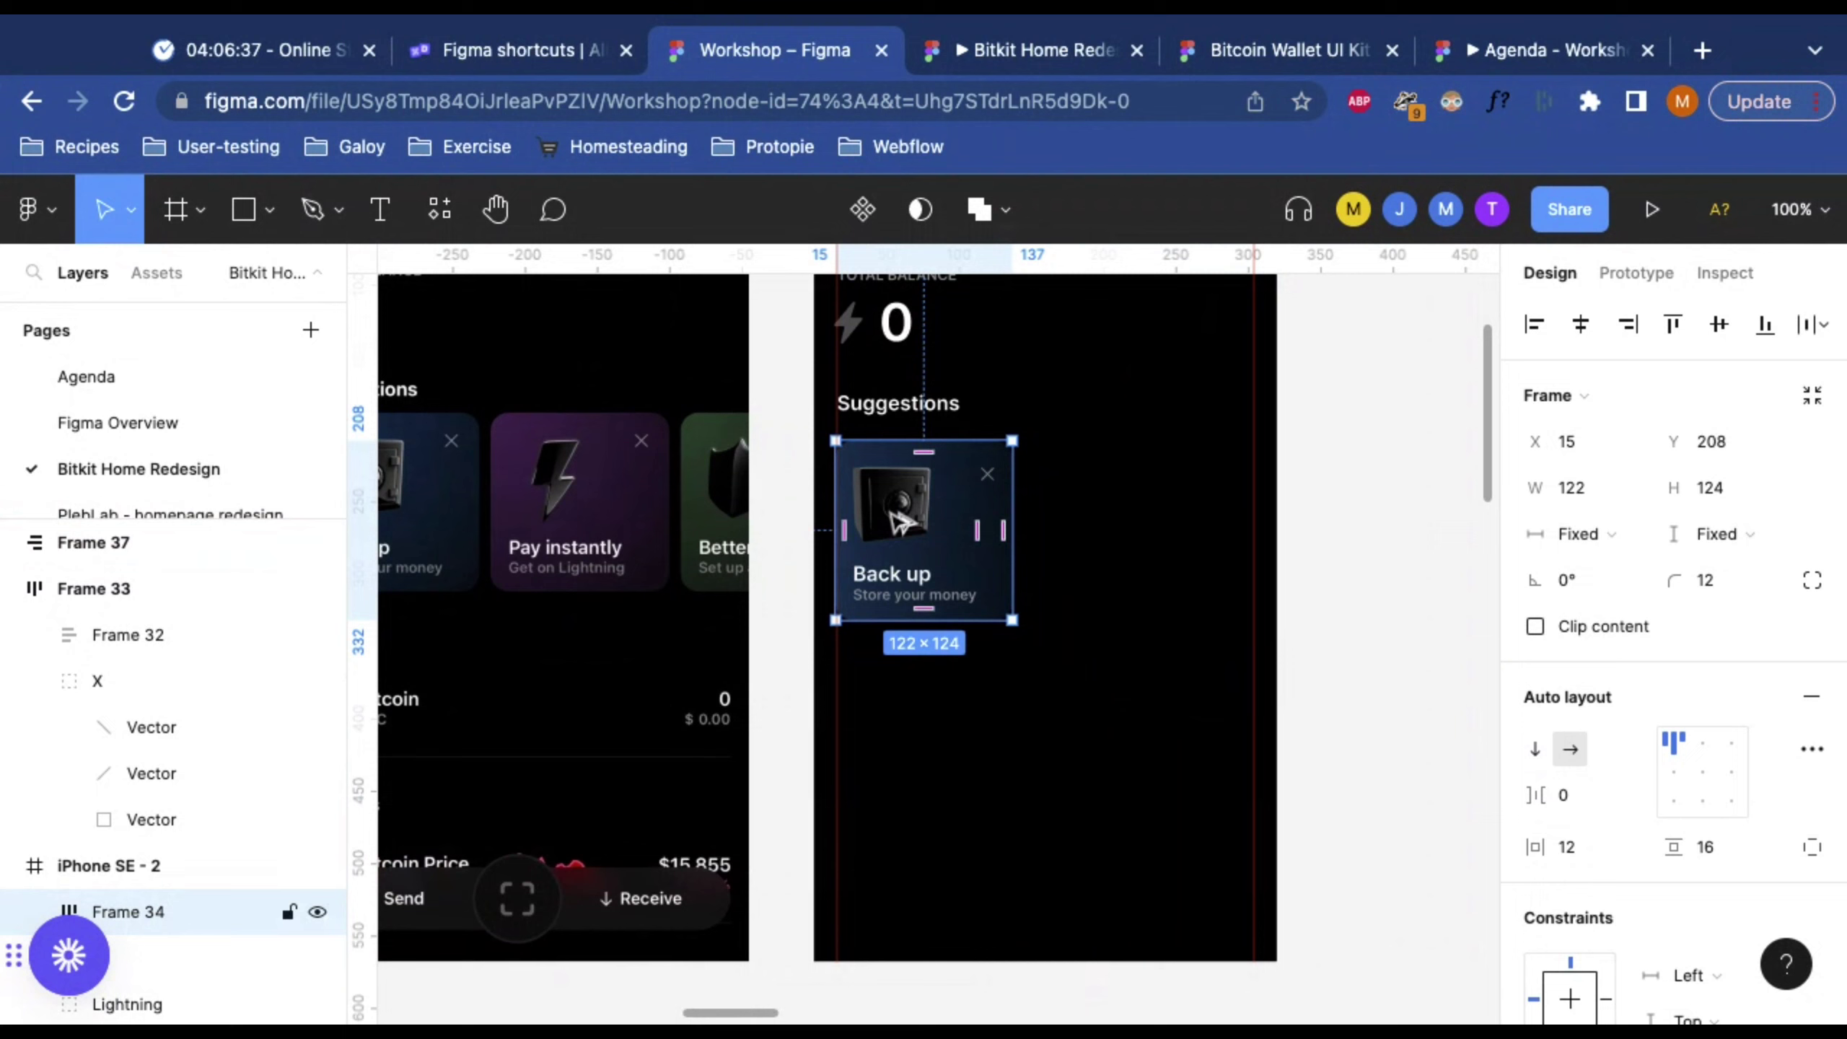
{"action": "left_click_drag", "start_coordinate": [900, 522], "coordinate": [1111, 525], "text": "alt"}
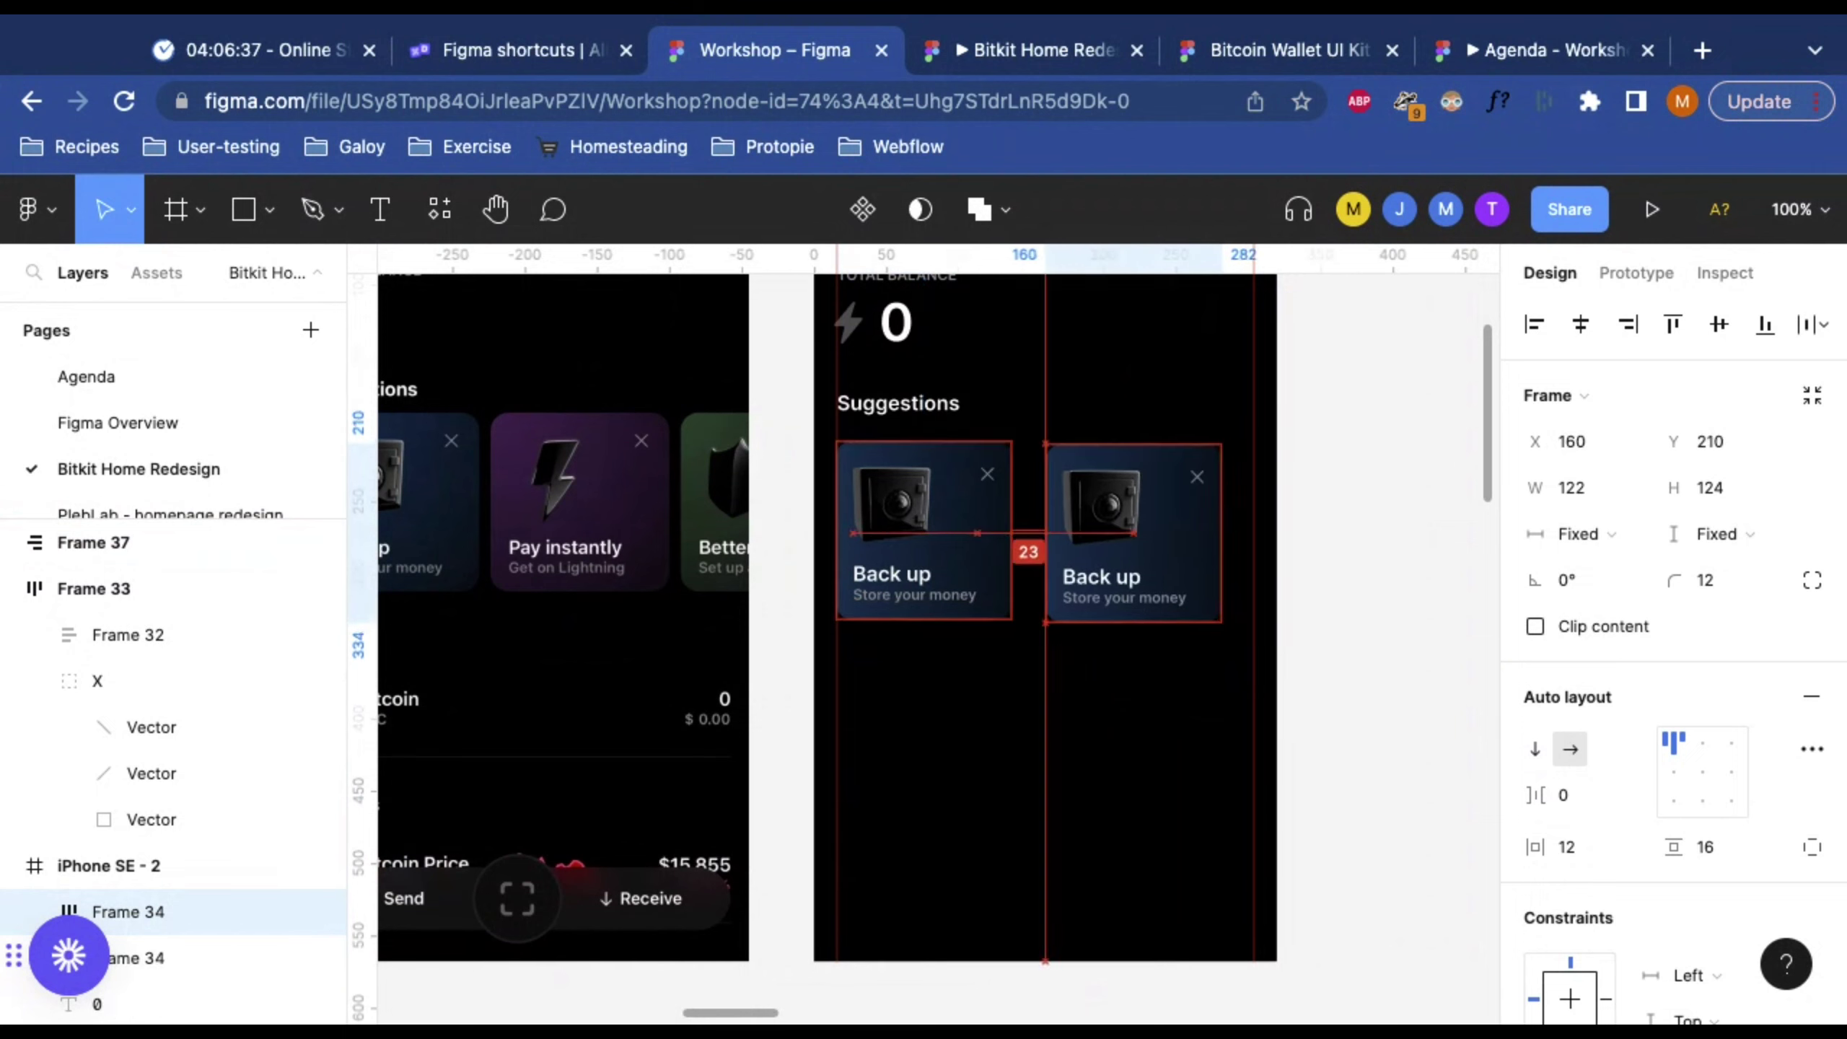
Step: Move the two Back up cards out onto the canvas beside the second phone screen
{"action": "left_click", "coordinate": [1121, 371]}
{"action": "left_click", "coordinate": [1175, 526], "text": "shift"}
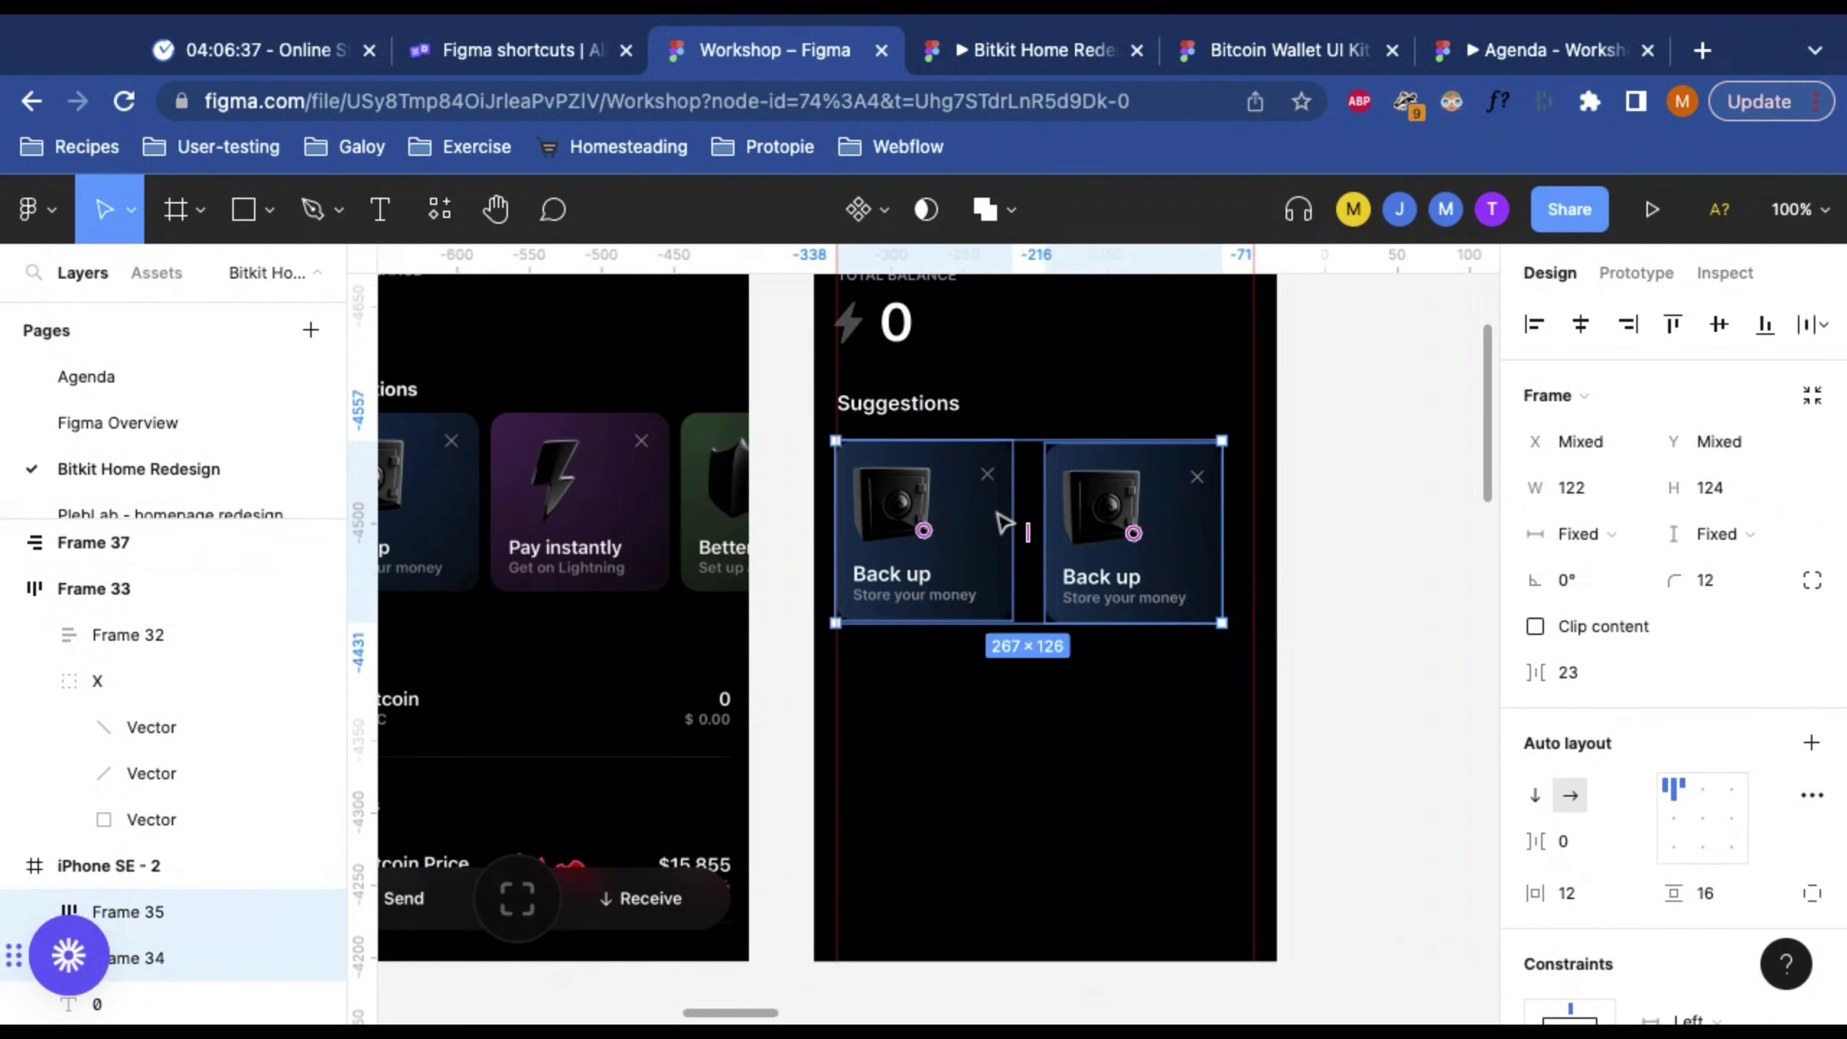
{"action": "scroll", "coordinate": [974, 512], "scroll_direction": "right", "scroll_amount": 5}
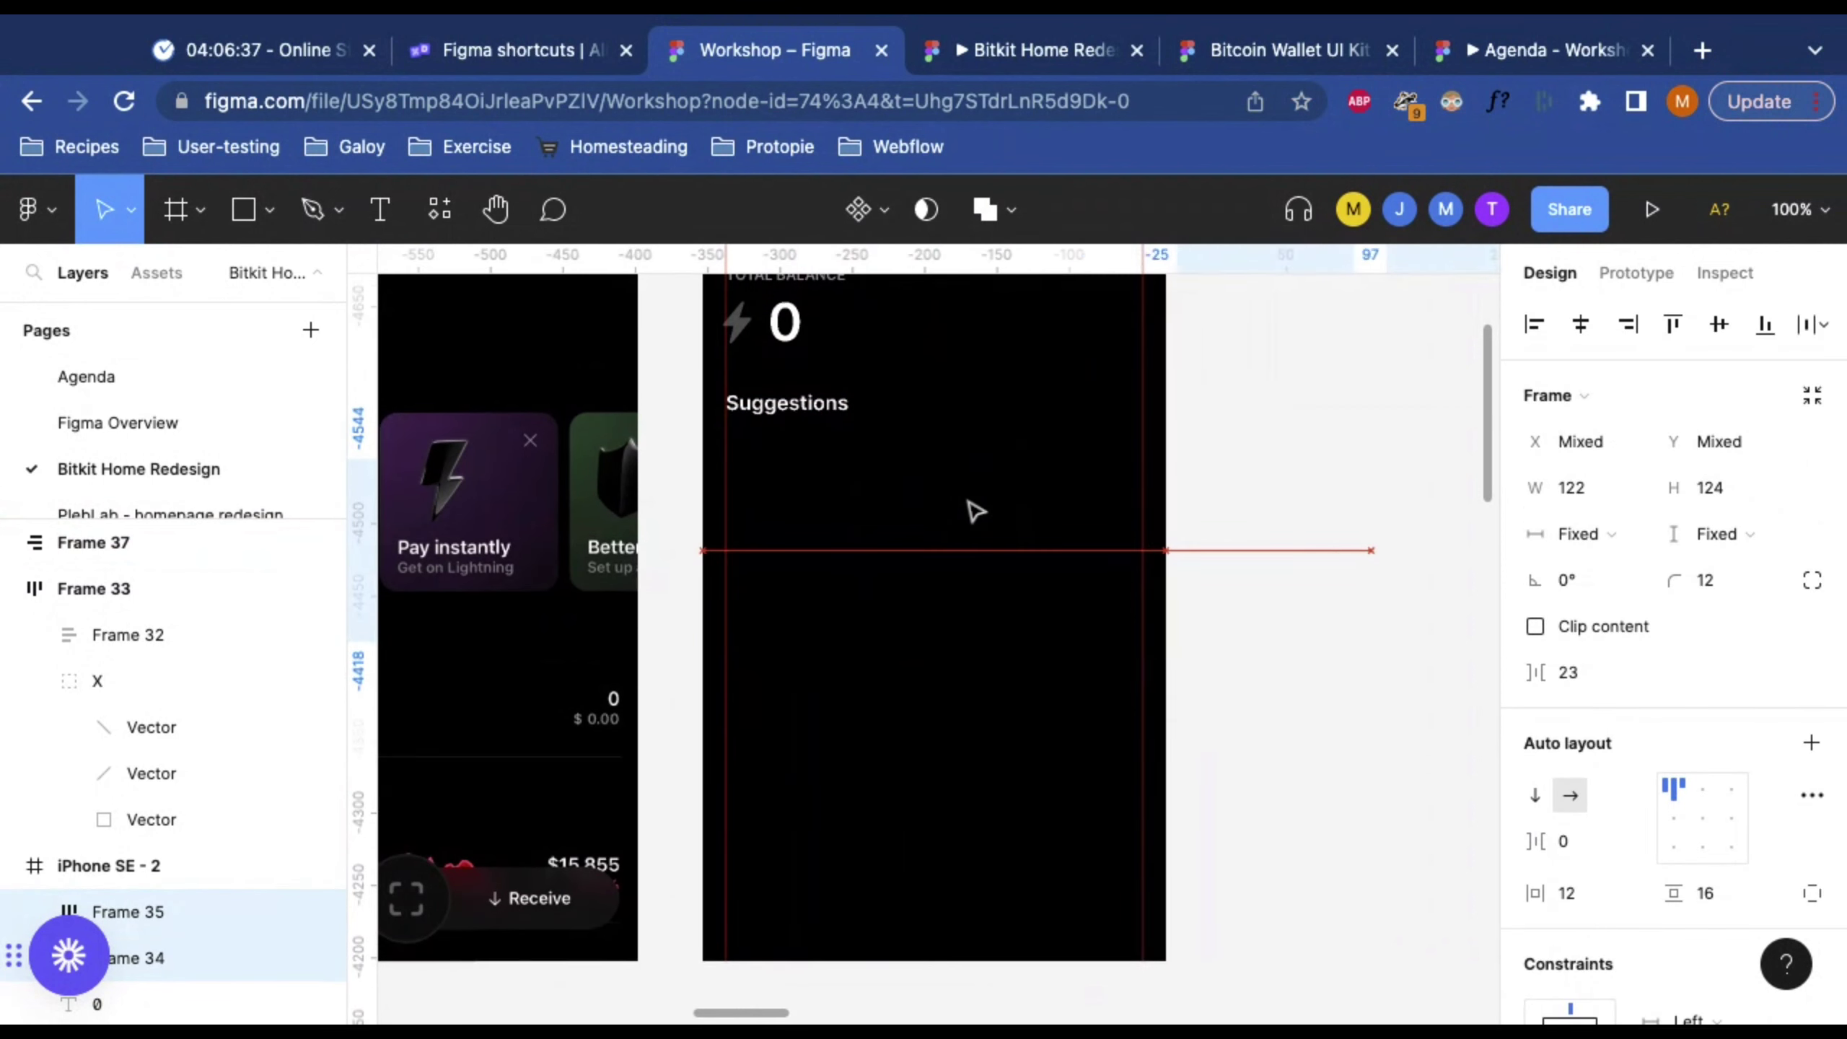
{"action": "scroll", "coordinate": [974, 512], "scroll_direction": "right", "scroll_amount": 4}
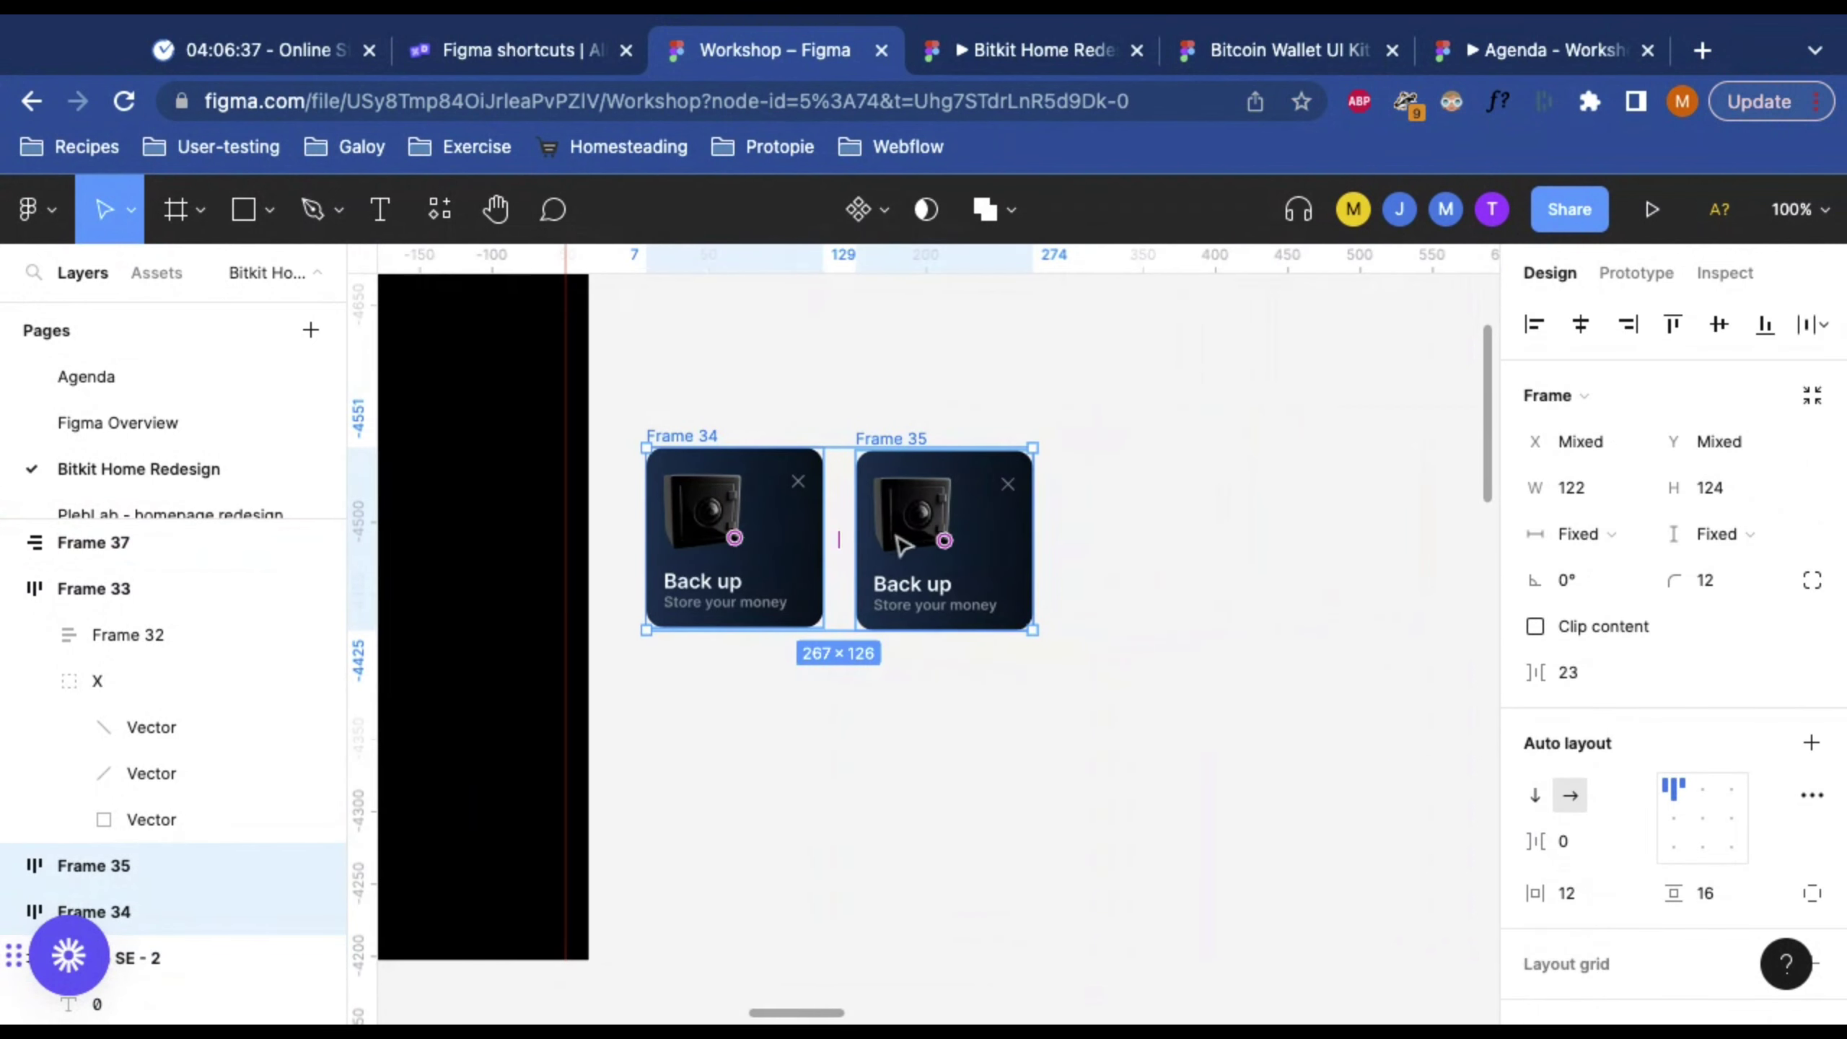
Step: Duplicate the second card, Frame 35, twice to create Frames 38 and 39
{"action": "double_click", "coordinate": [982, 528]}
{"action": "left_click", "coordinate": [1027, 531]}
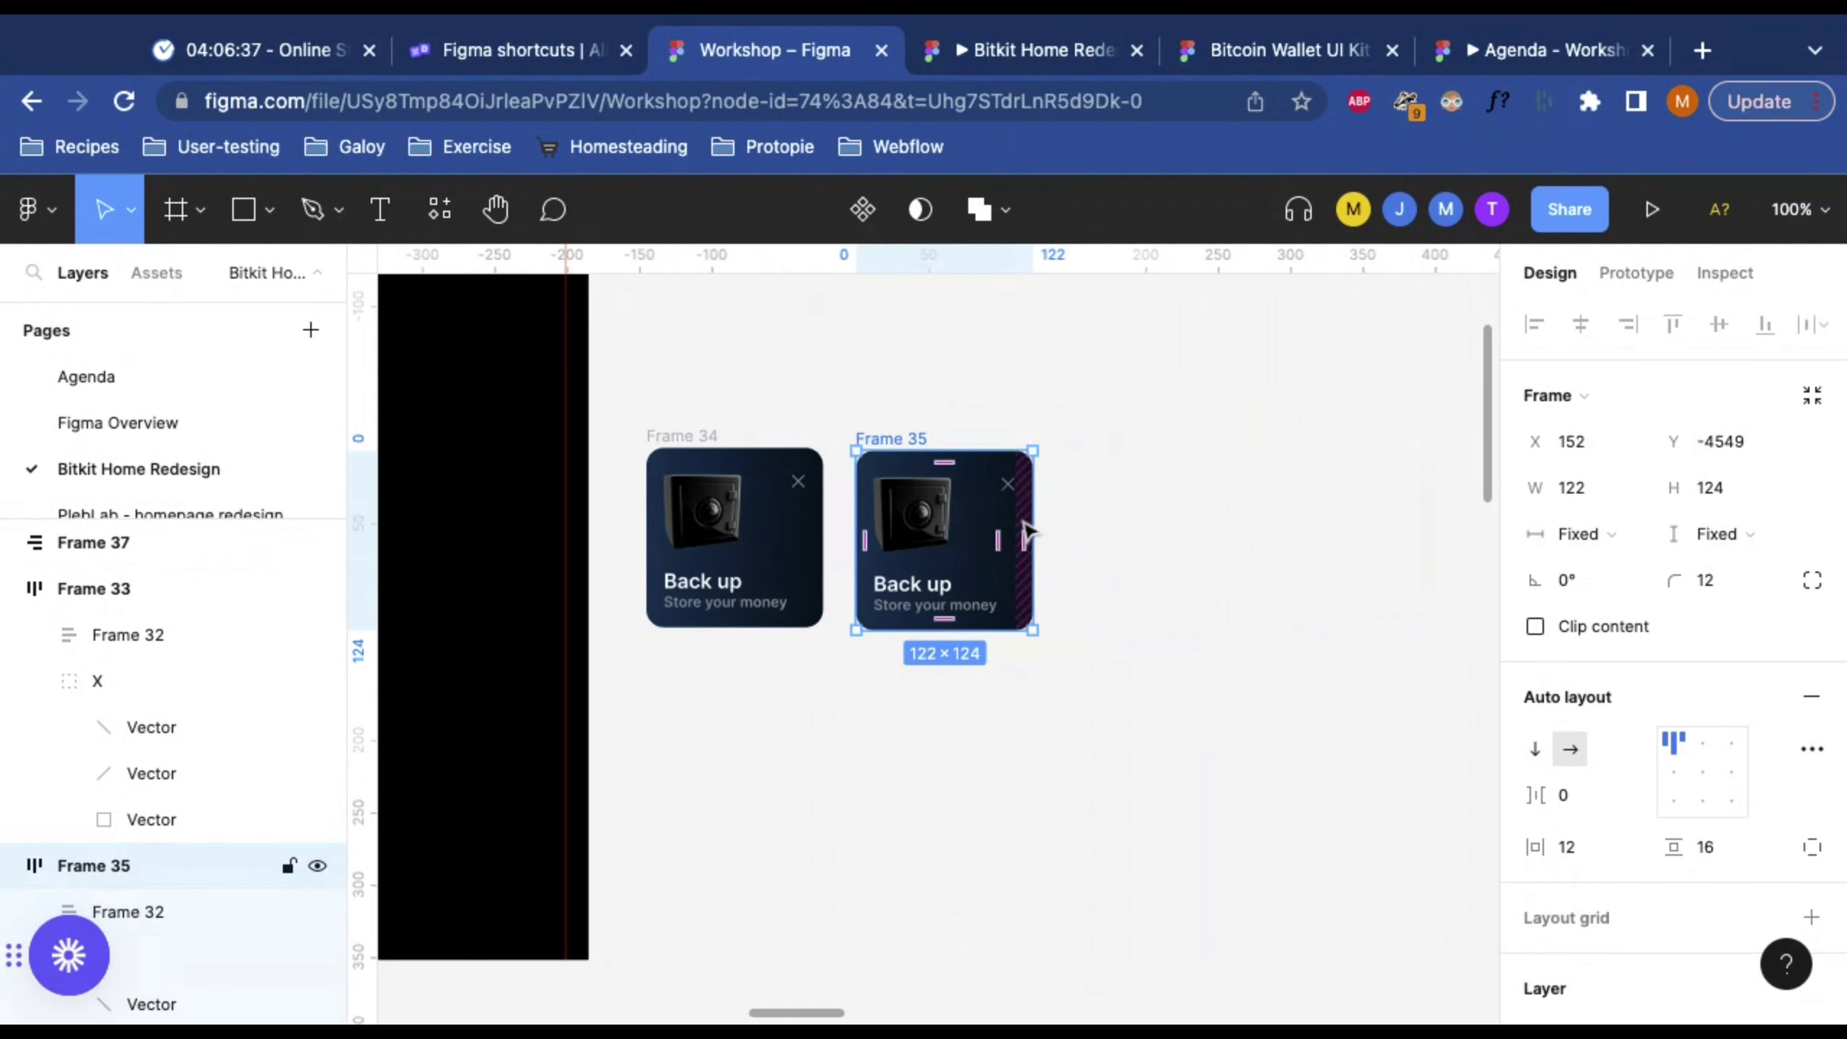
{"action": "key", "text": "ctrl+d"}
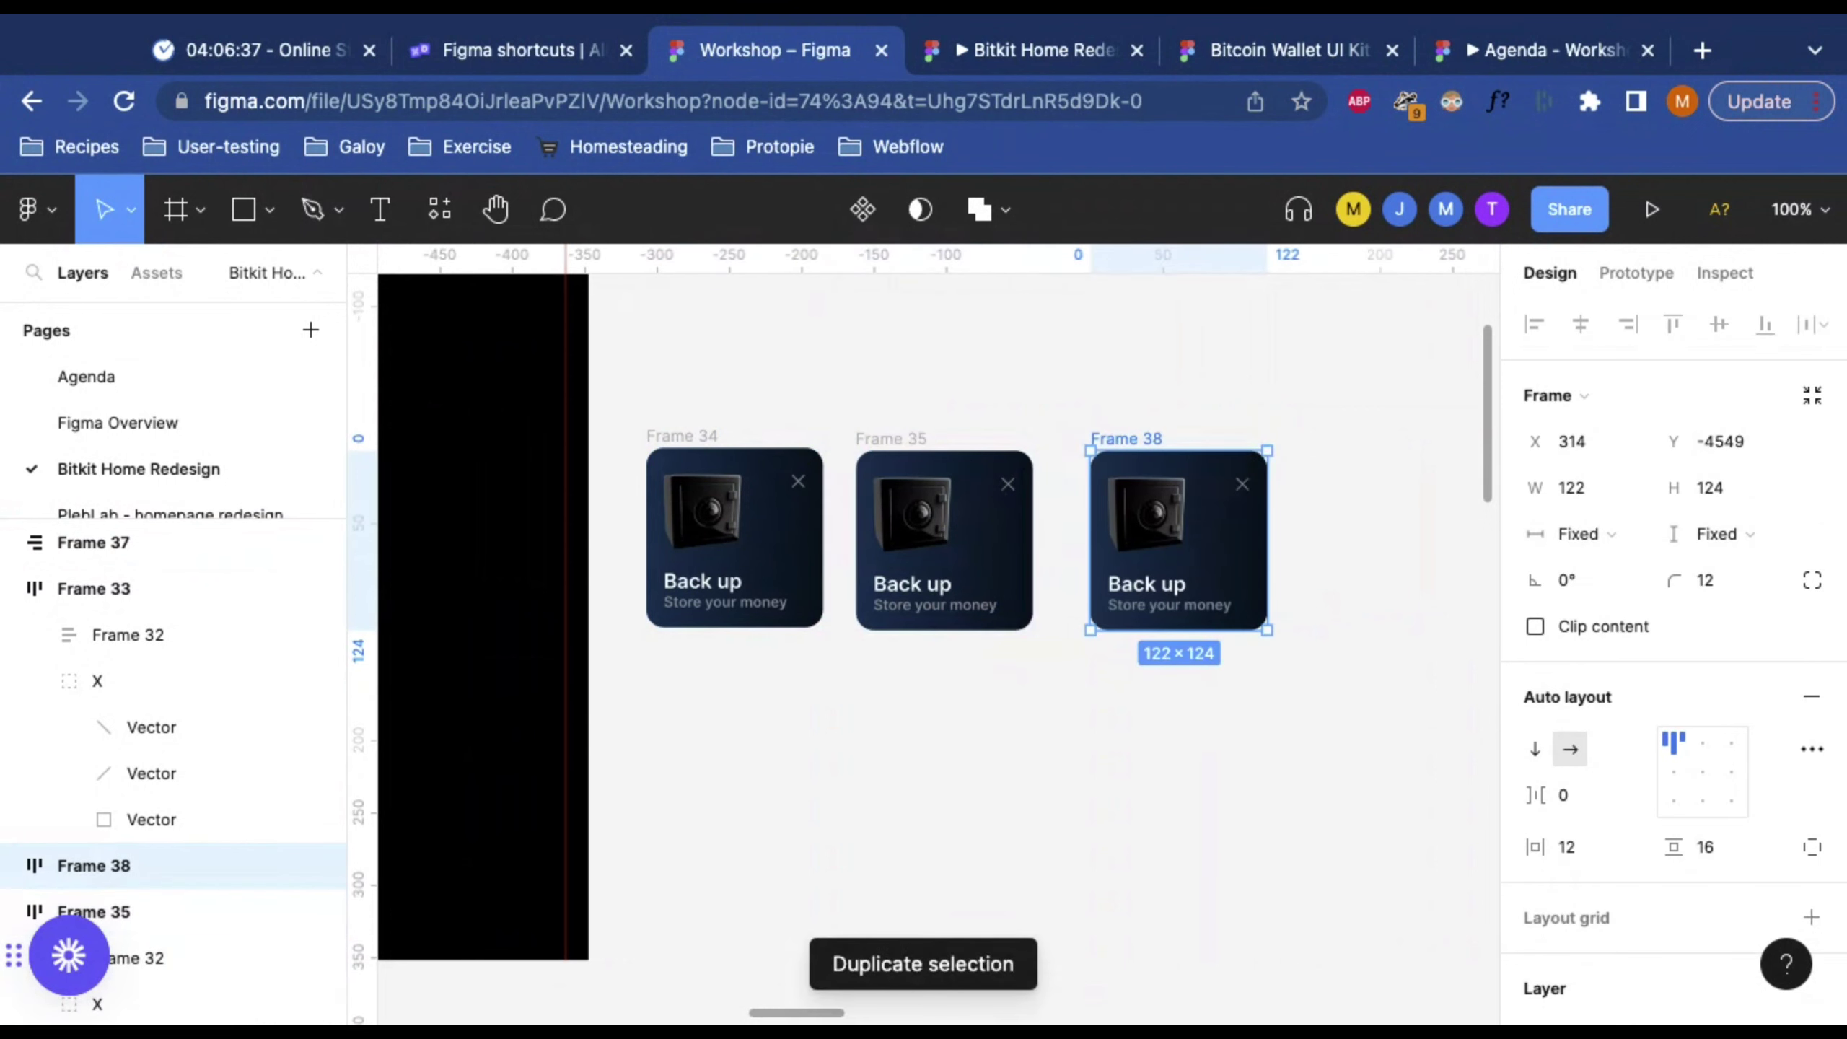
{"action": "key", "text": "ctrl+d"}
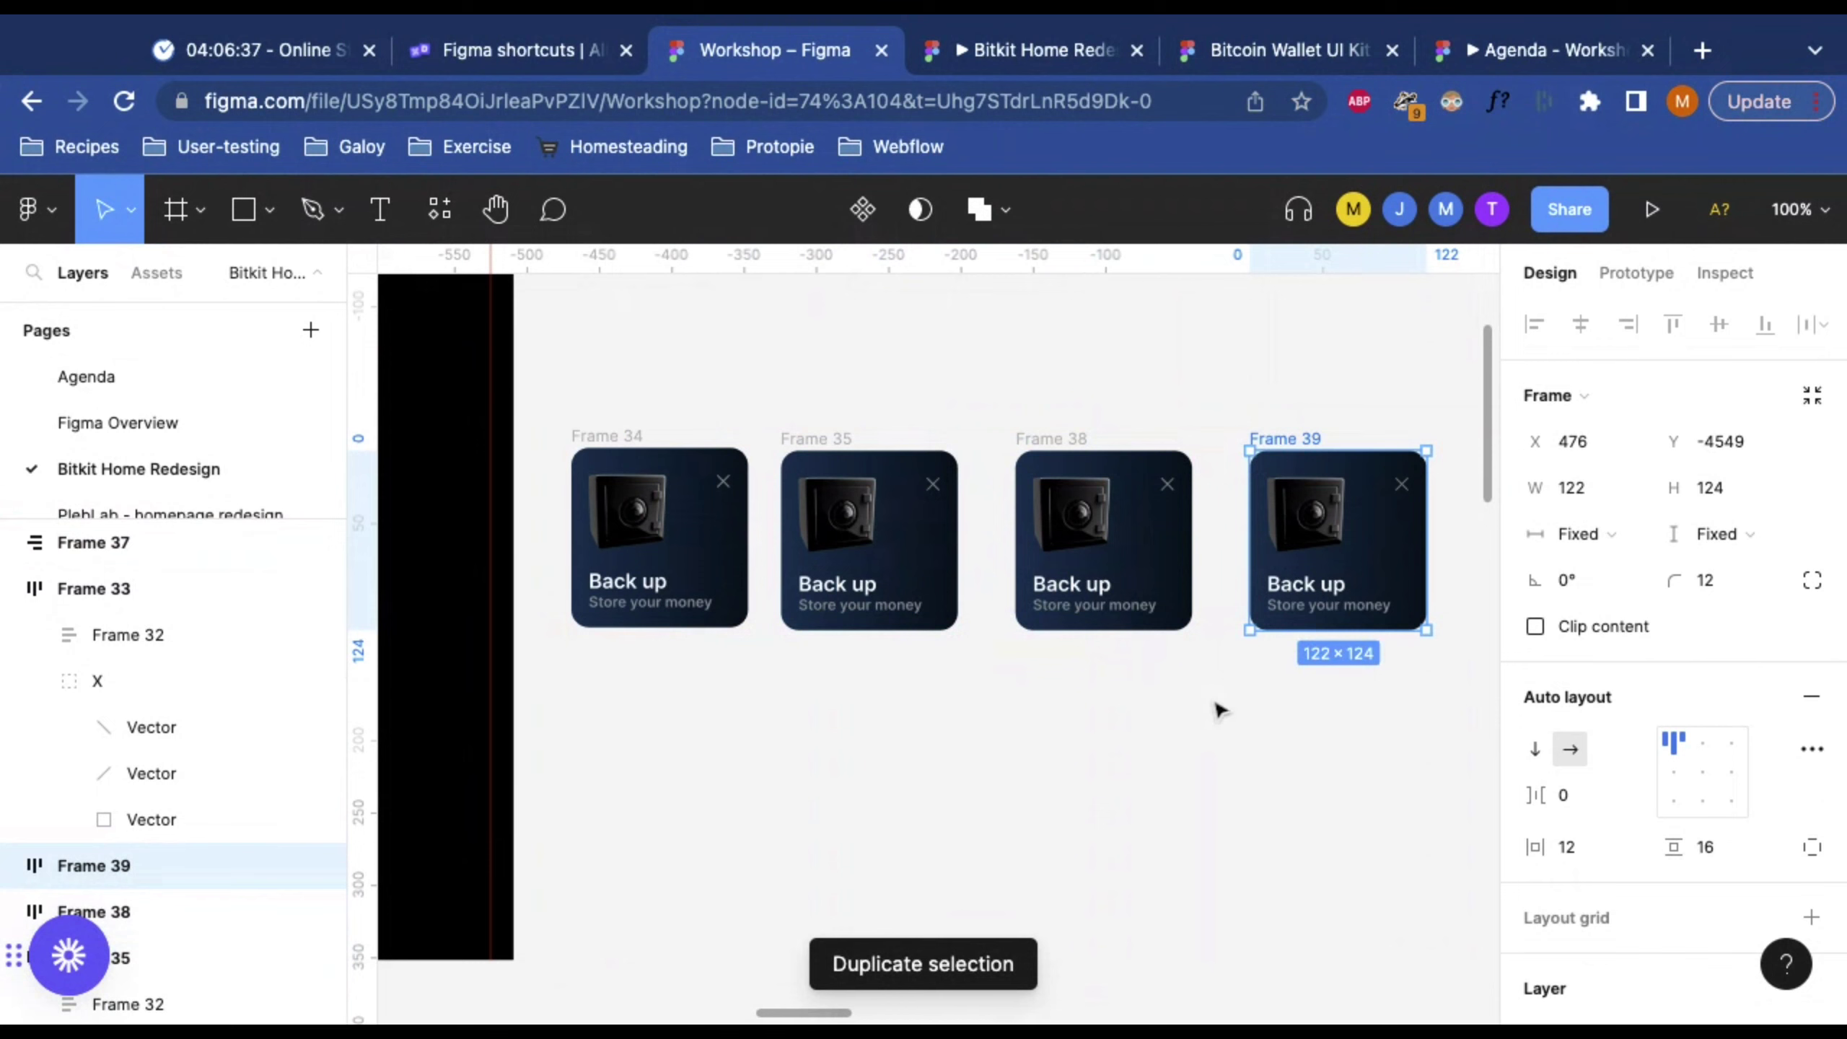
Step: Check the row of four cards, then select the safe image inside Frame 35
{"action": "scroll", "coordinate": [1221, 709], "scroll_direction": "left", "scroll_amount": 3}
{"action": "scroll", "coordinate": [1216, 709], "scroll_direction": "right", "scroll_amount": 4}
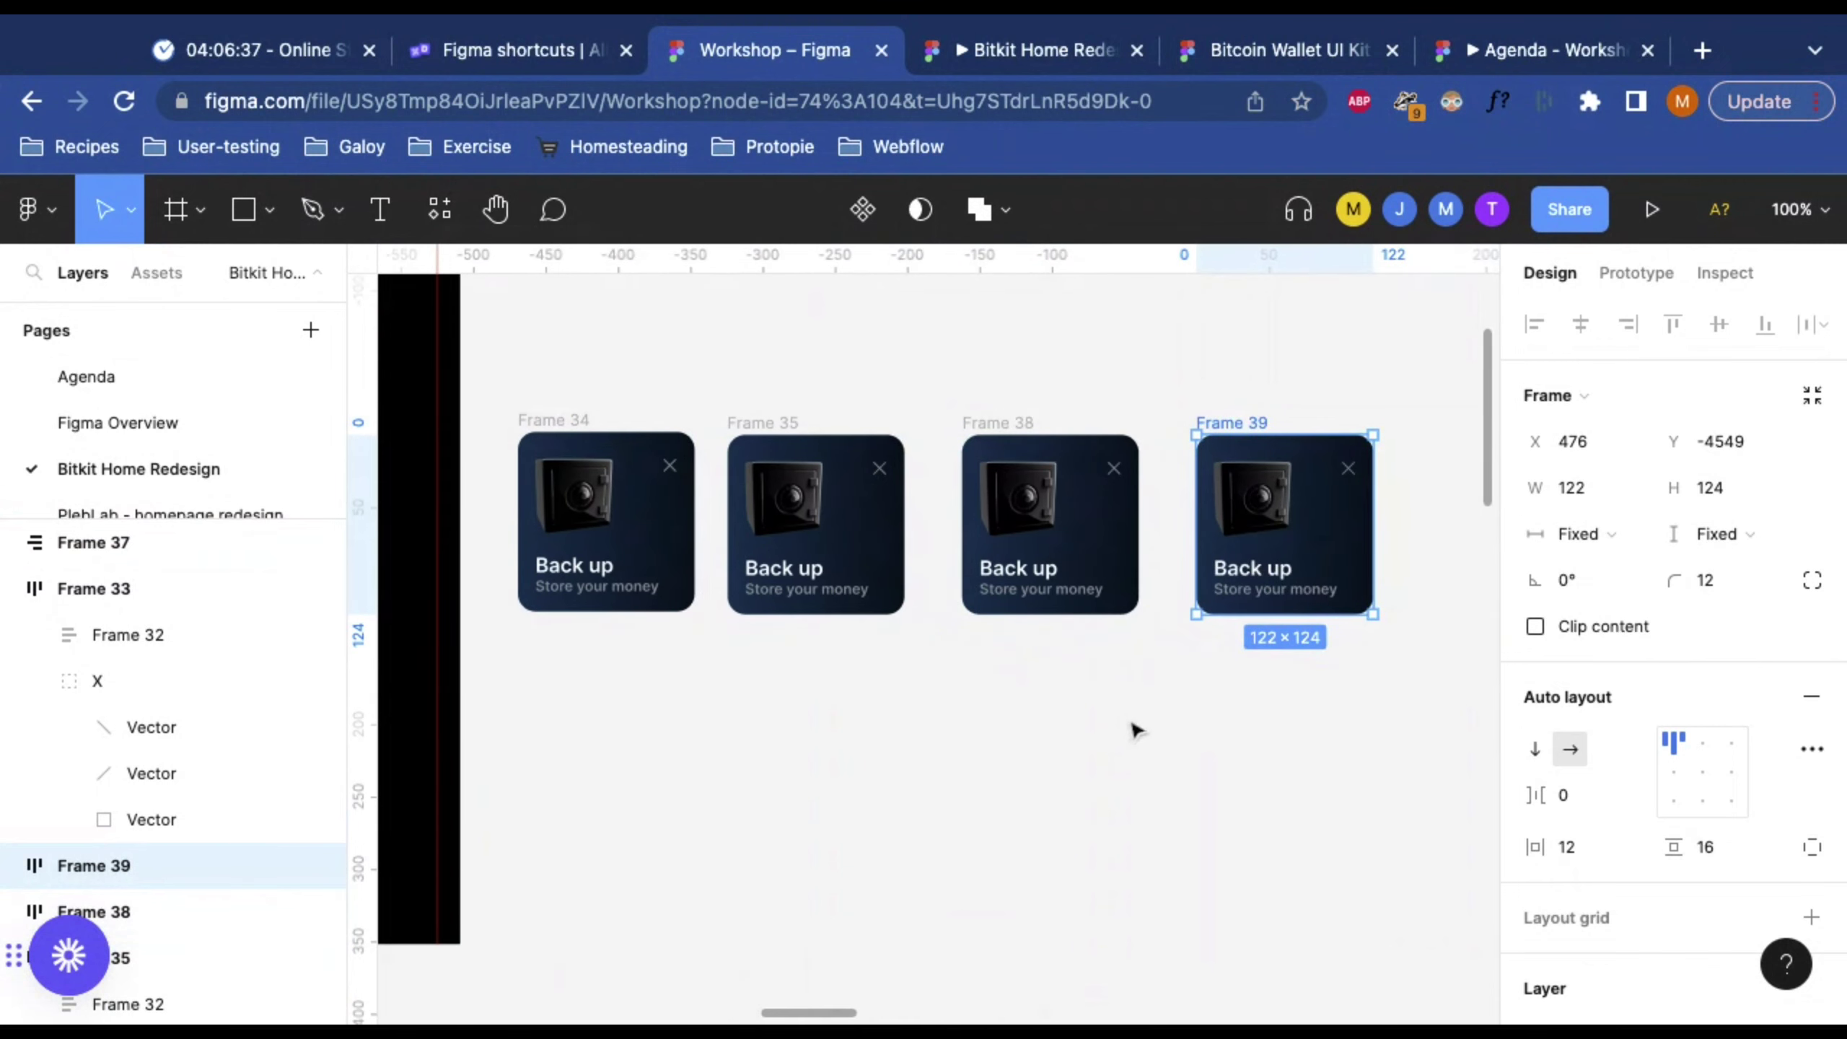
{"action": "scroll", "coordinate": [1133, 730], "scroll_direction": "left", "scroll_amount": 3}
{"action": "scroll", "coordinate": [1043, 488], "scroll_direction": "up", "scroll_amount": 5}
{"action": "scroll", "coordinate": [1044, 488], "scroll_direction": "down", "scroll_amount": 8}
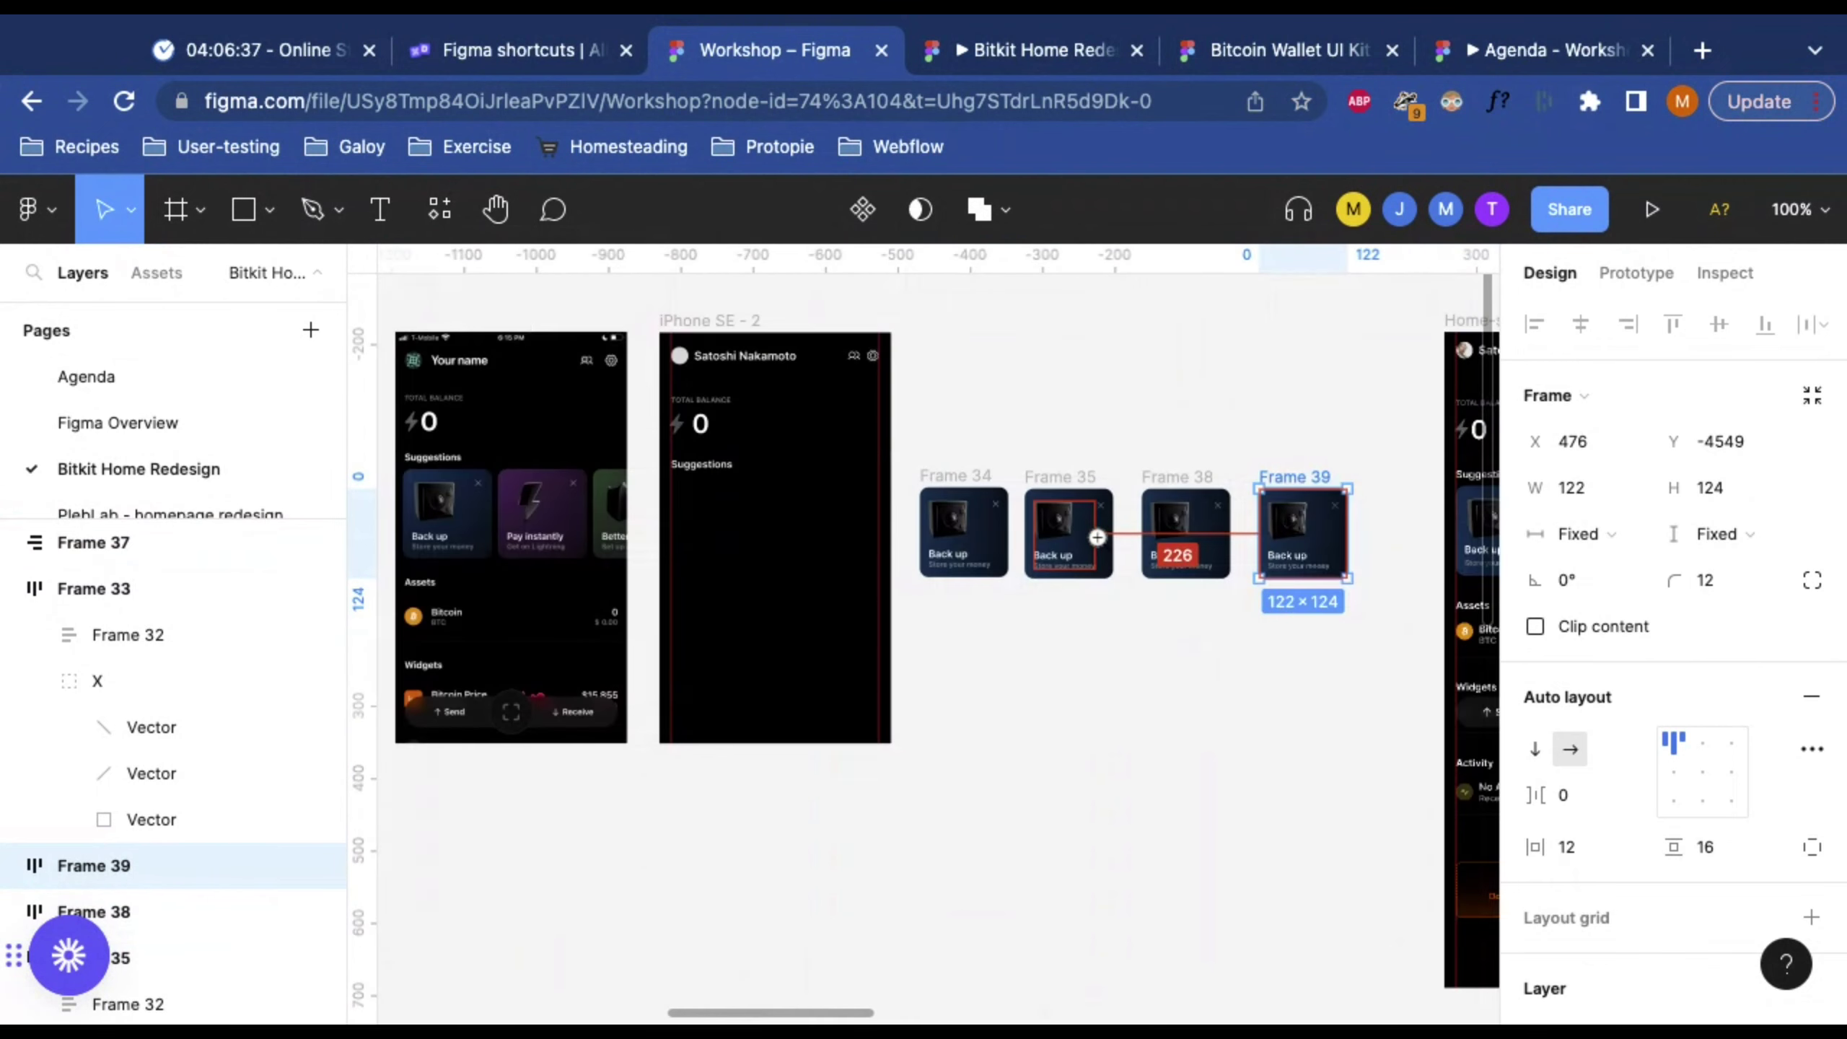
{"action": "scroll", "coordinate": [1042, 488], "scroll_direction": "up", "scroll_amount": 2}
{"action": "left_click", "coordinate": [1041, 488]}
{"action": "left_click", "coordinate": [1186, 524], "text": "shift"}
{"action": "left_click", "coordinate": [1309, 502], "text": "shift"}
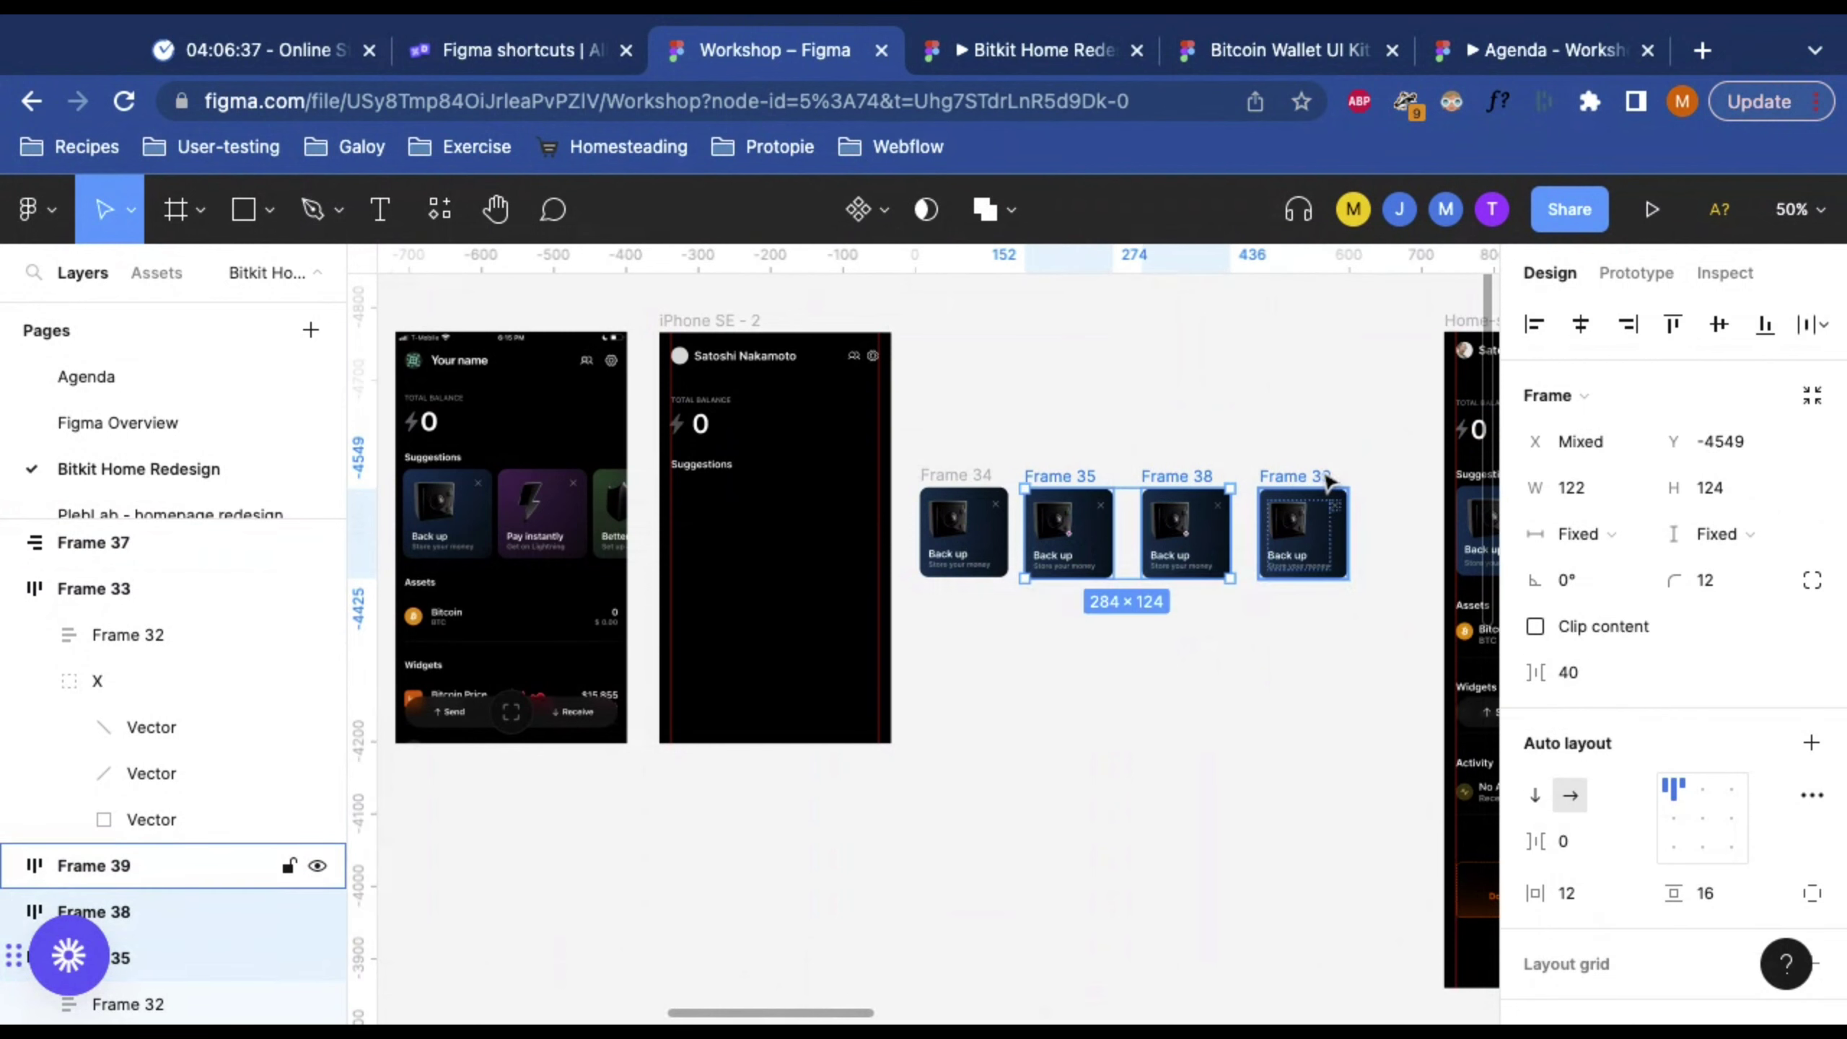
{"action": "left_click", "coordinate": [1133, 469]}
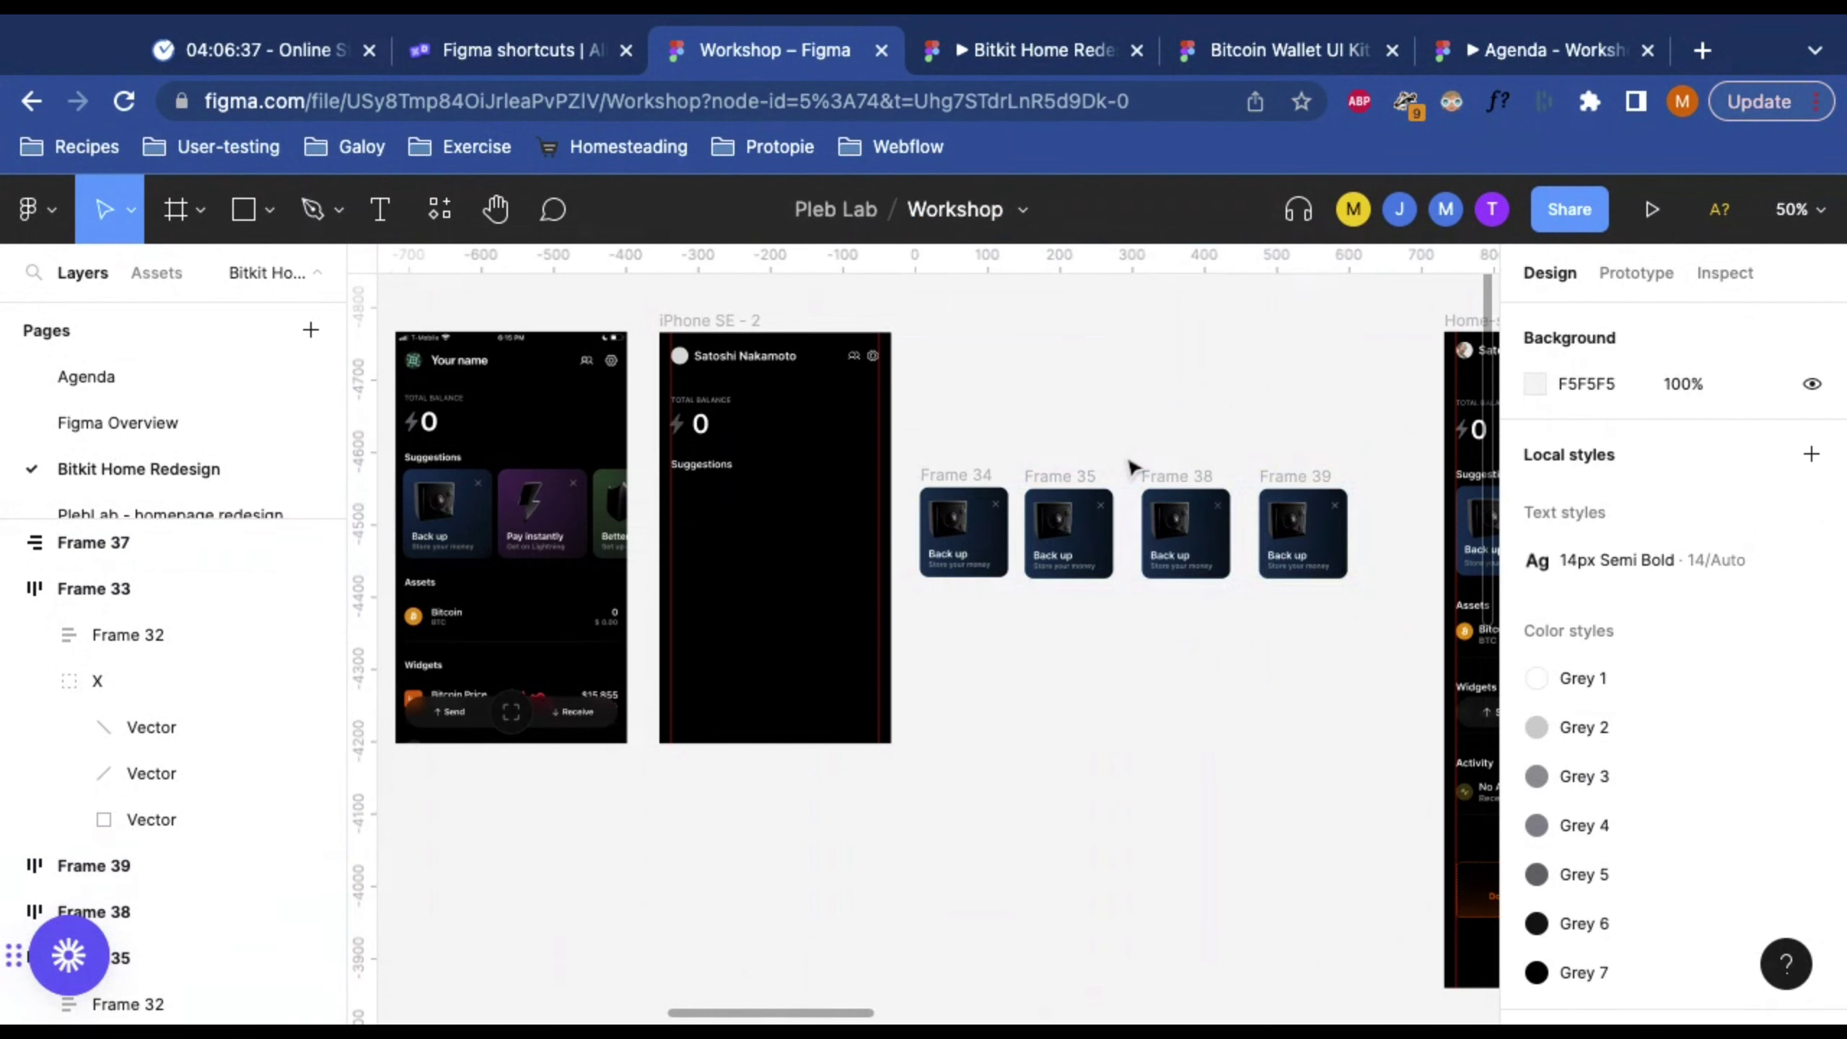
{"action": "scroll", "coordinate": [1134, 467], "scroll_direction": "right", "scroll_amount": 3}
{"action": "scroll", "coordinate": [1133, 468], "scroll_direction": "right", "scroll_amount": 3}
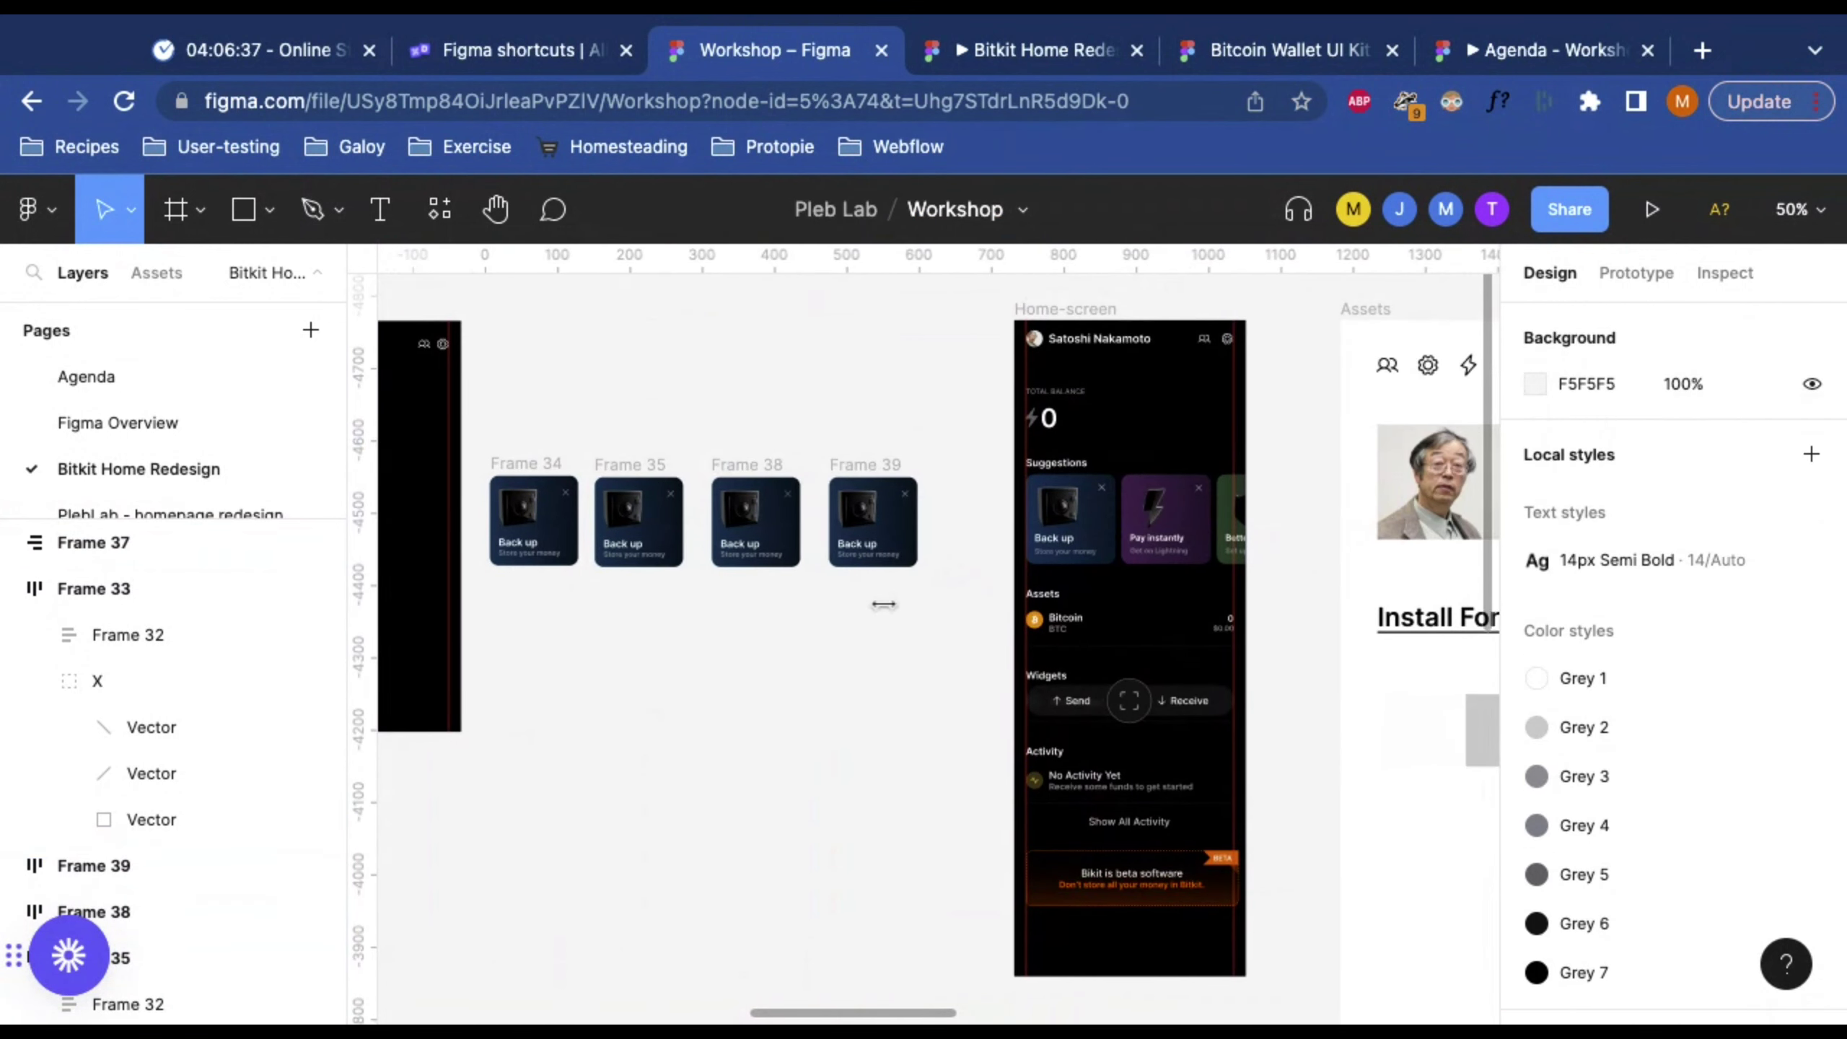
{"action": "scroll", "coordinate": [887, 602], "scroll_direction": "left", "scroll_amount": 3}
{"action": "left_click", "coordinate": [845, 495]}
{"action": "scroll", "coordinate": [845, 495], "scroll_direction": "up", "scroll_amount": 6}
{"action": "double_click", "coordinate": [751, 511]}
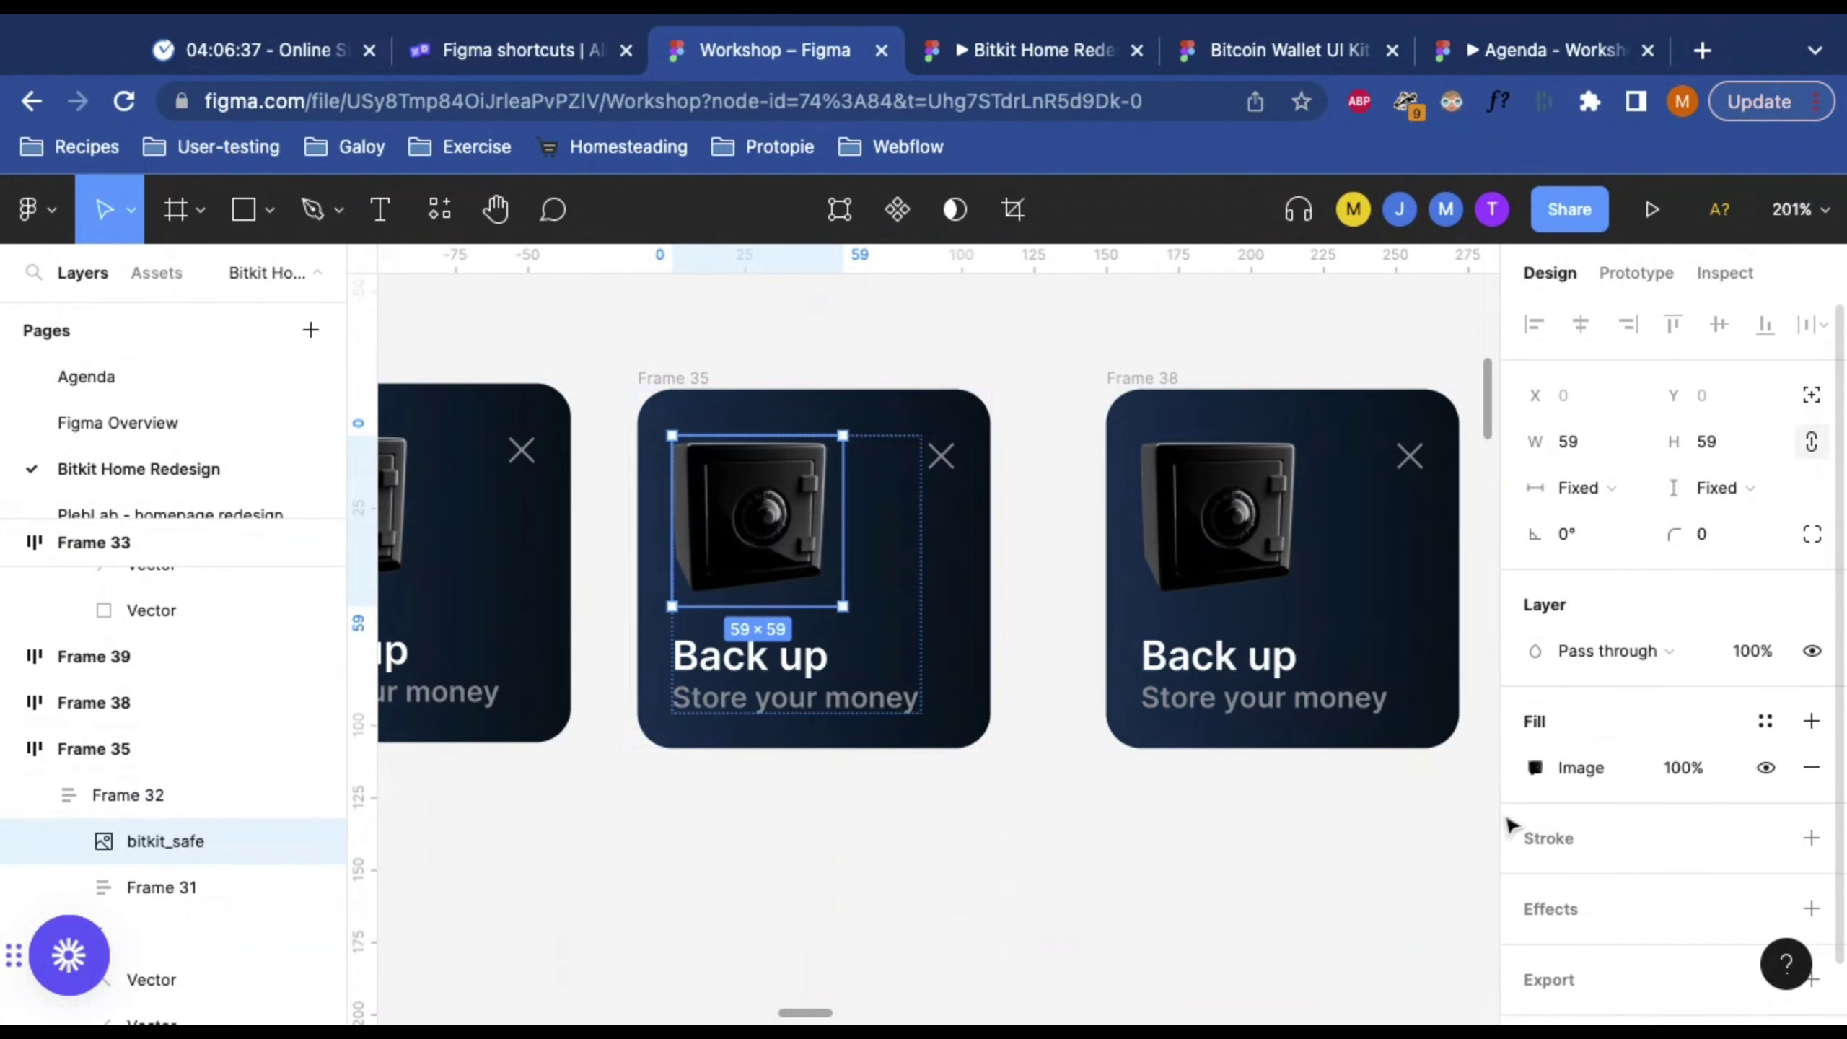
Step: Replace Frame 35's safe image fill with the lightning bolt image, keeping Crop mode
{"action": "left_click", "coordinate": [1536, 769]}
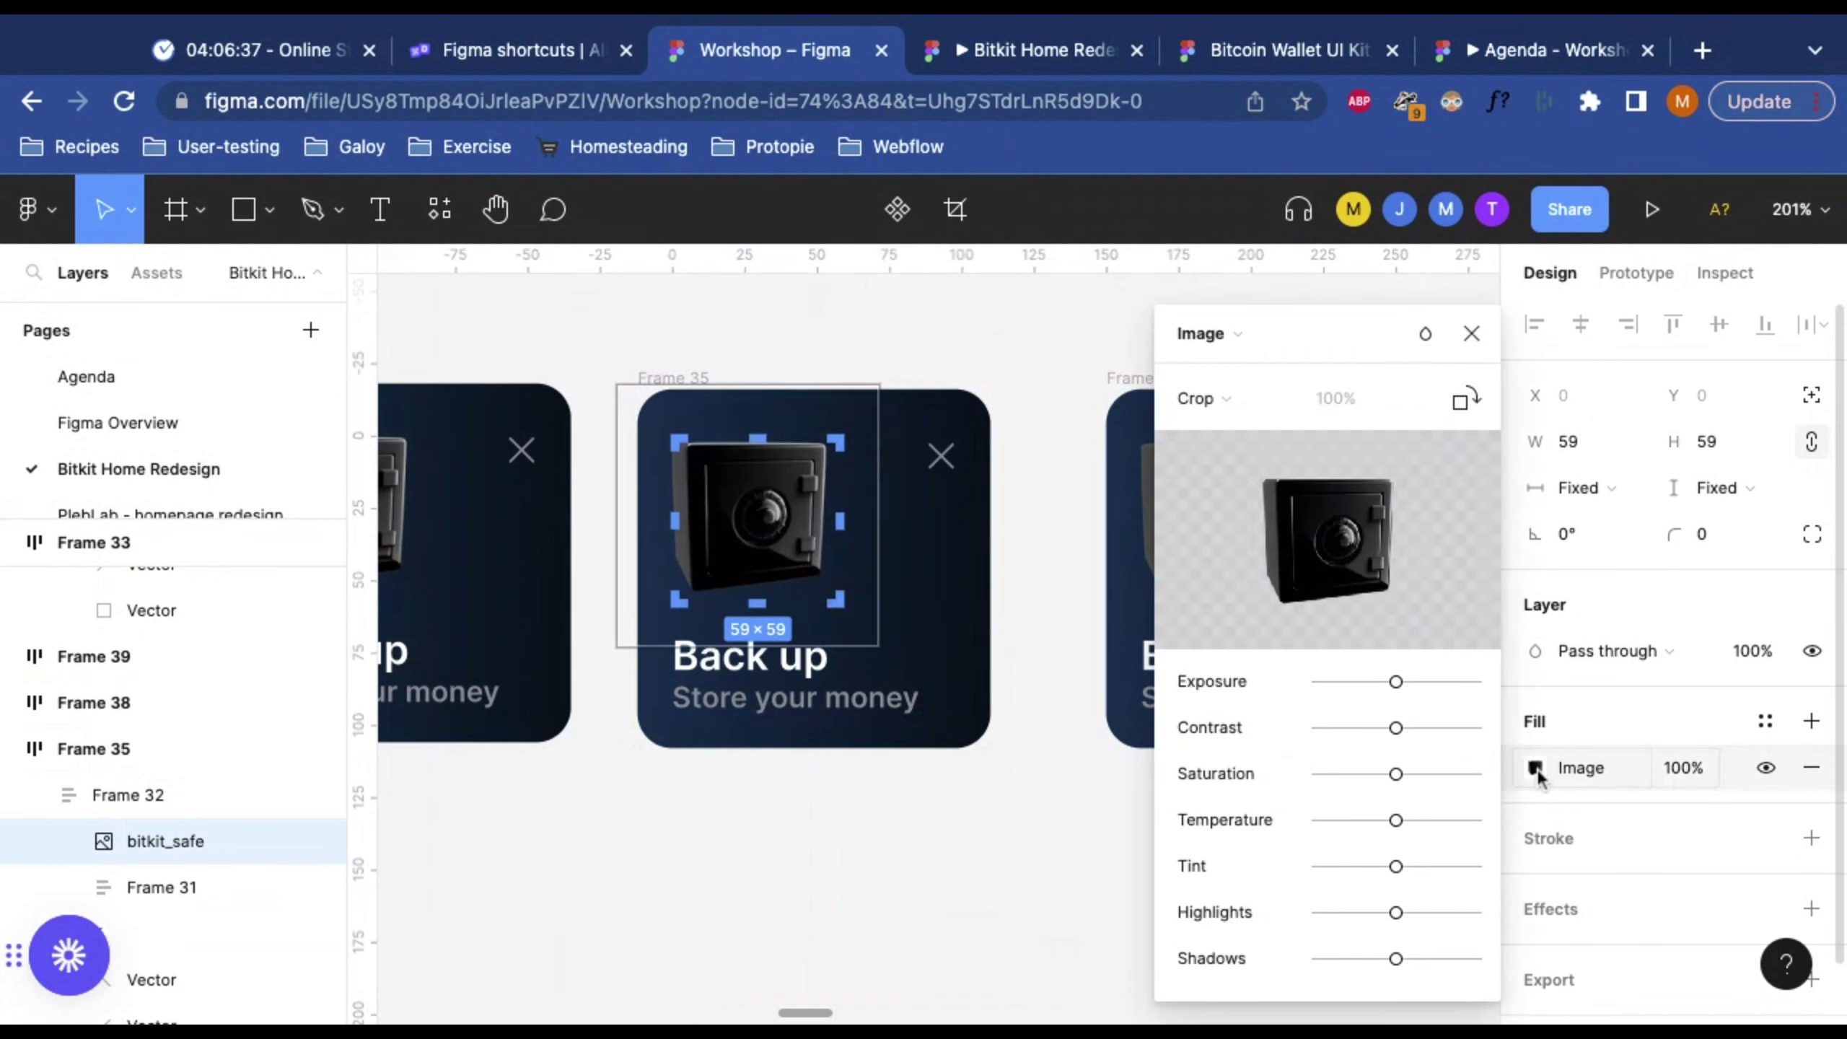
{"action": "left_click", "coordinate": [1246, 408]}
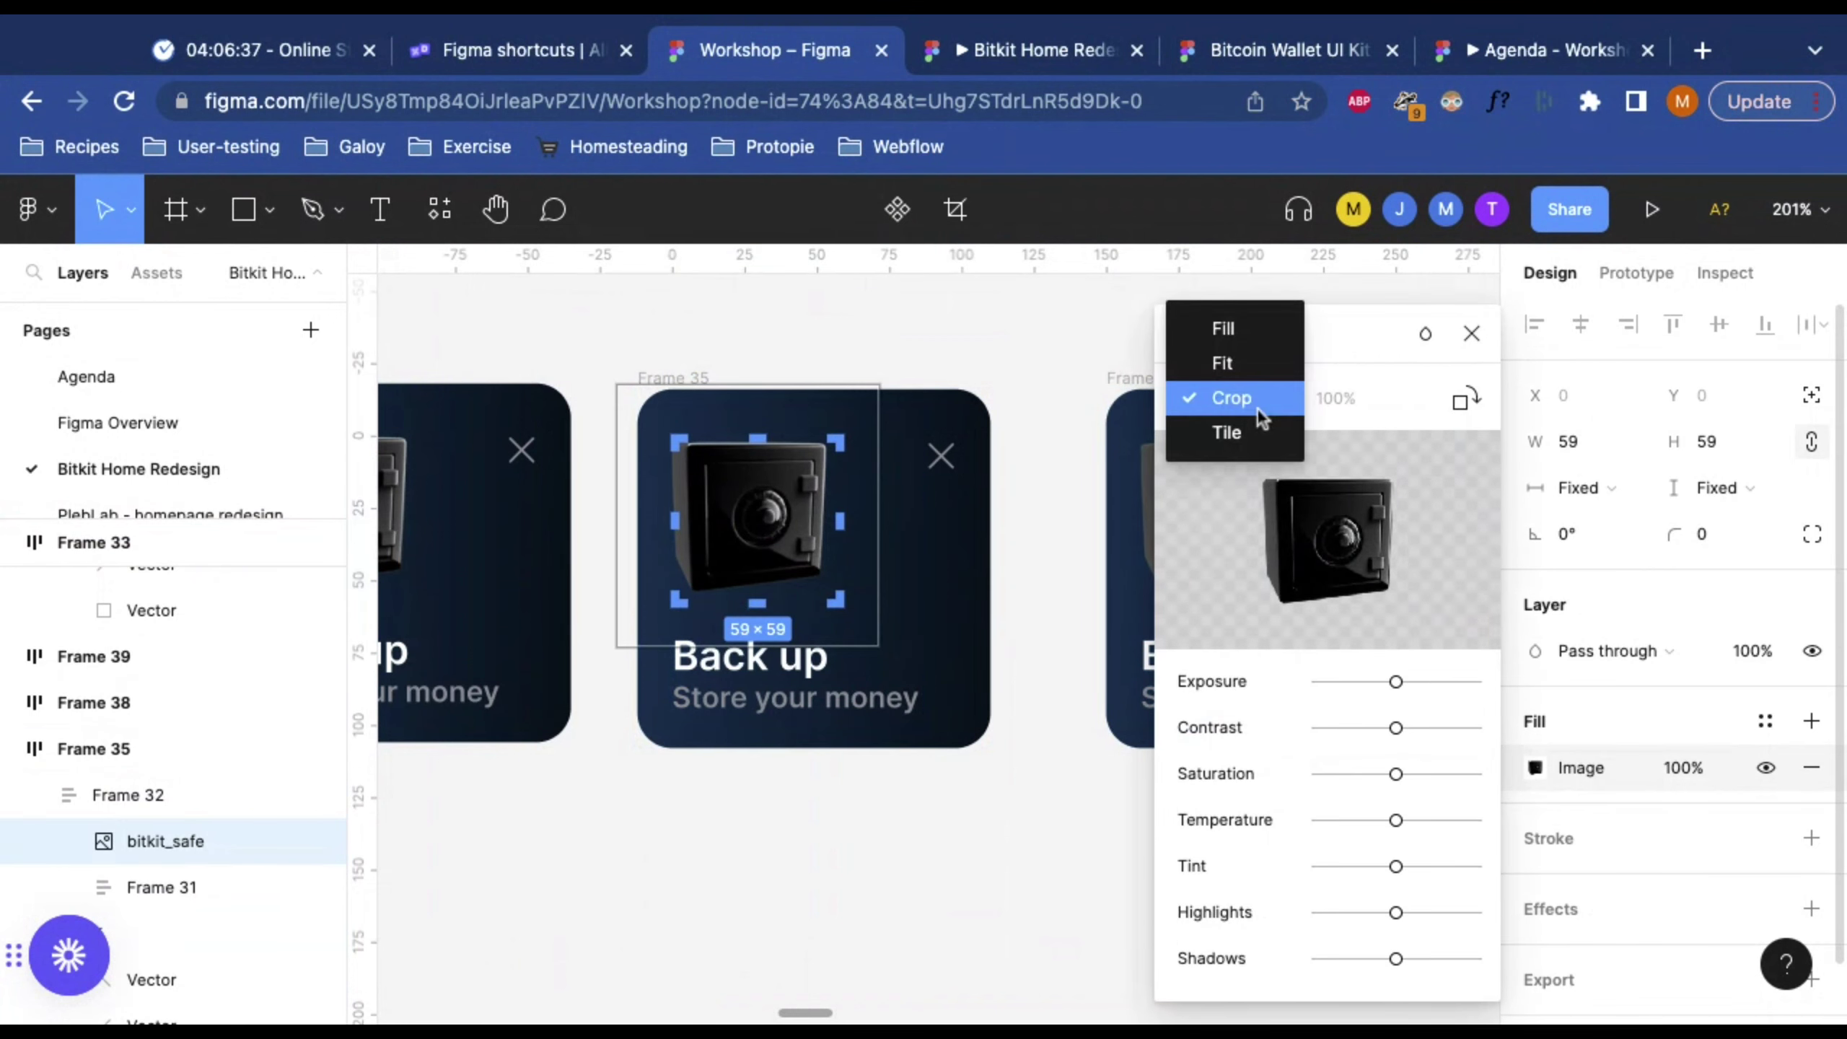
{"action": "left_click", "coordinate": [1318, 543]}
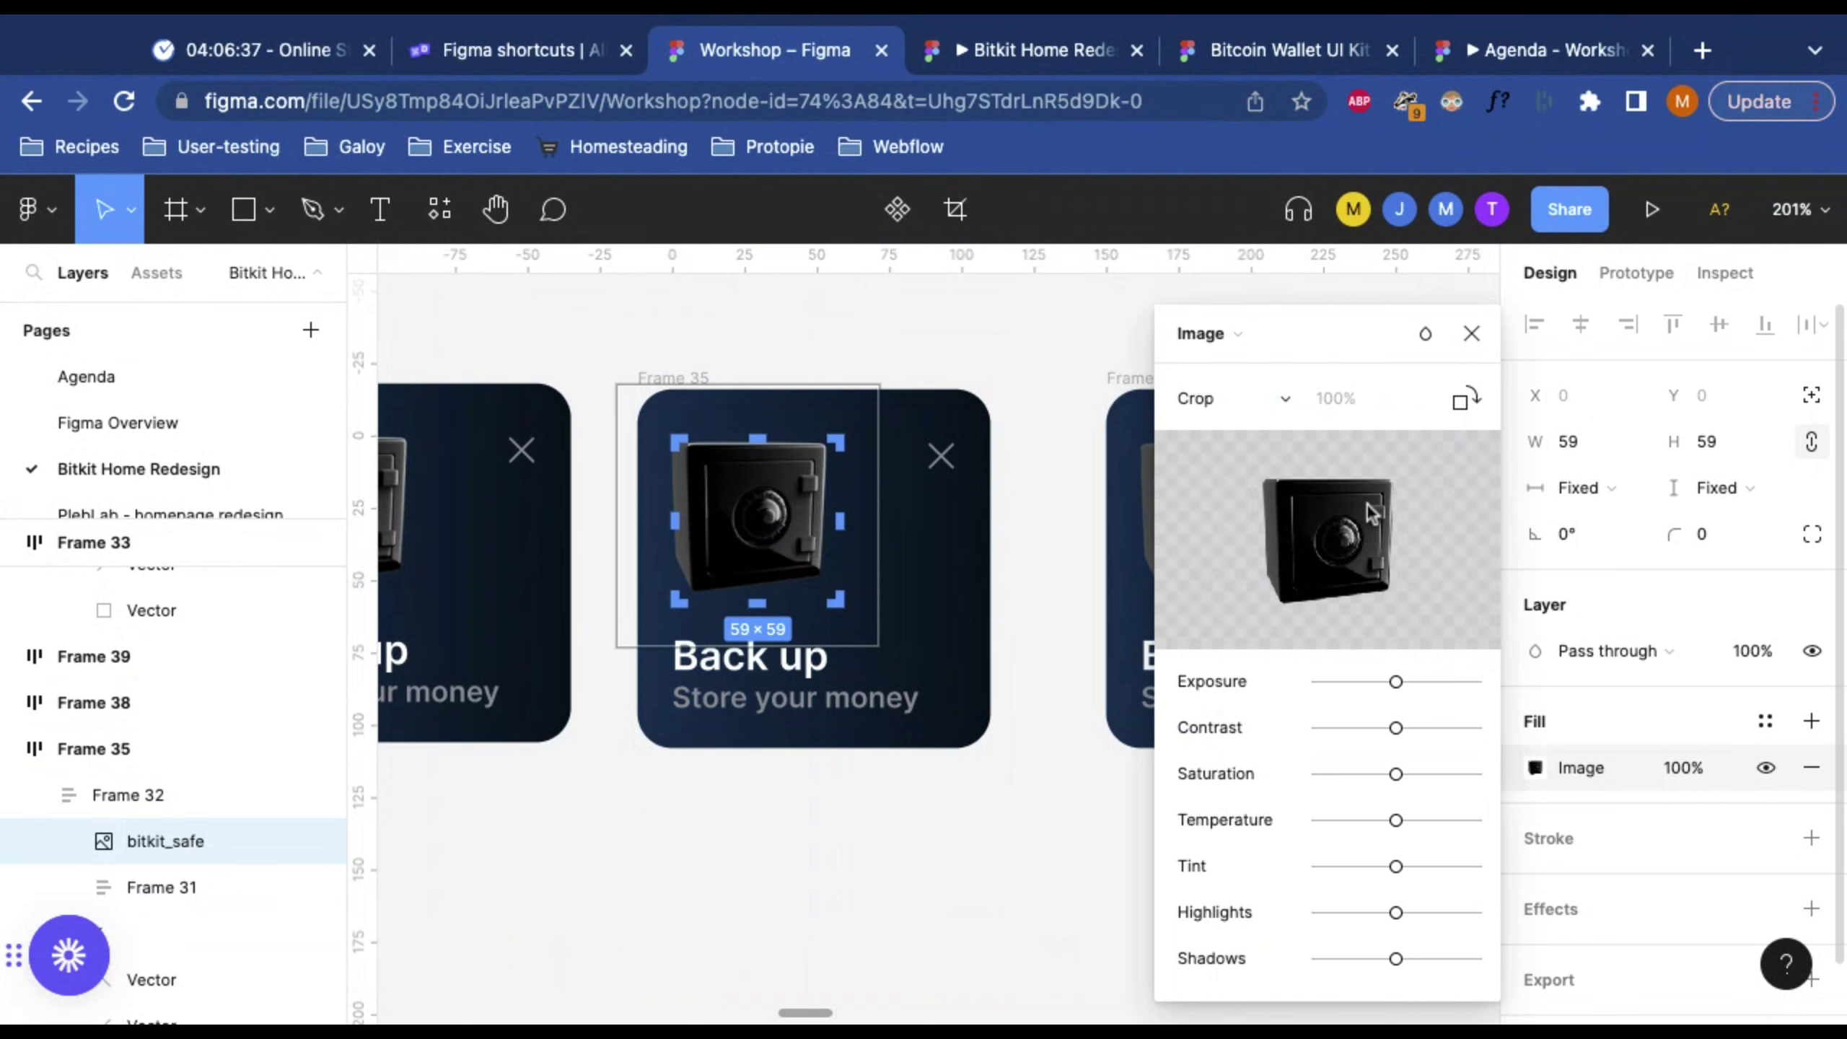
{"action": "left_click", "coordinate": [1323, 555]}
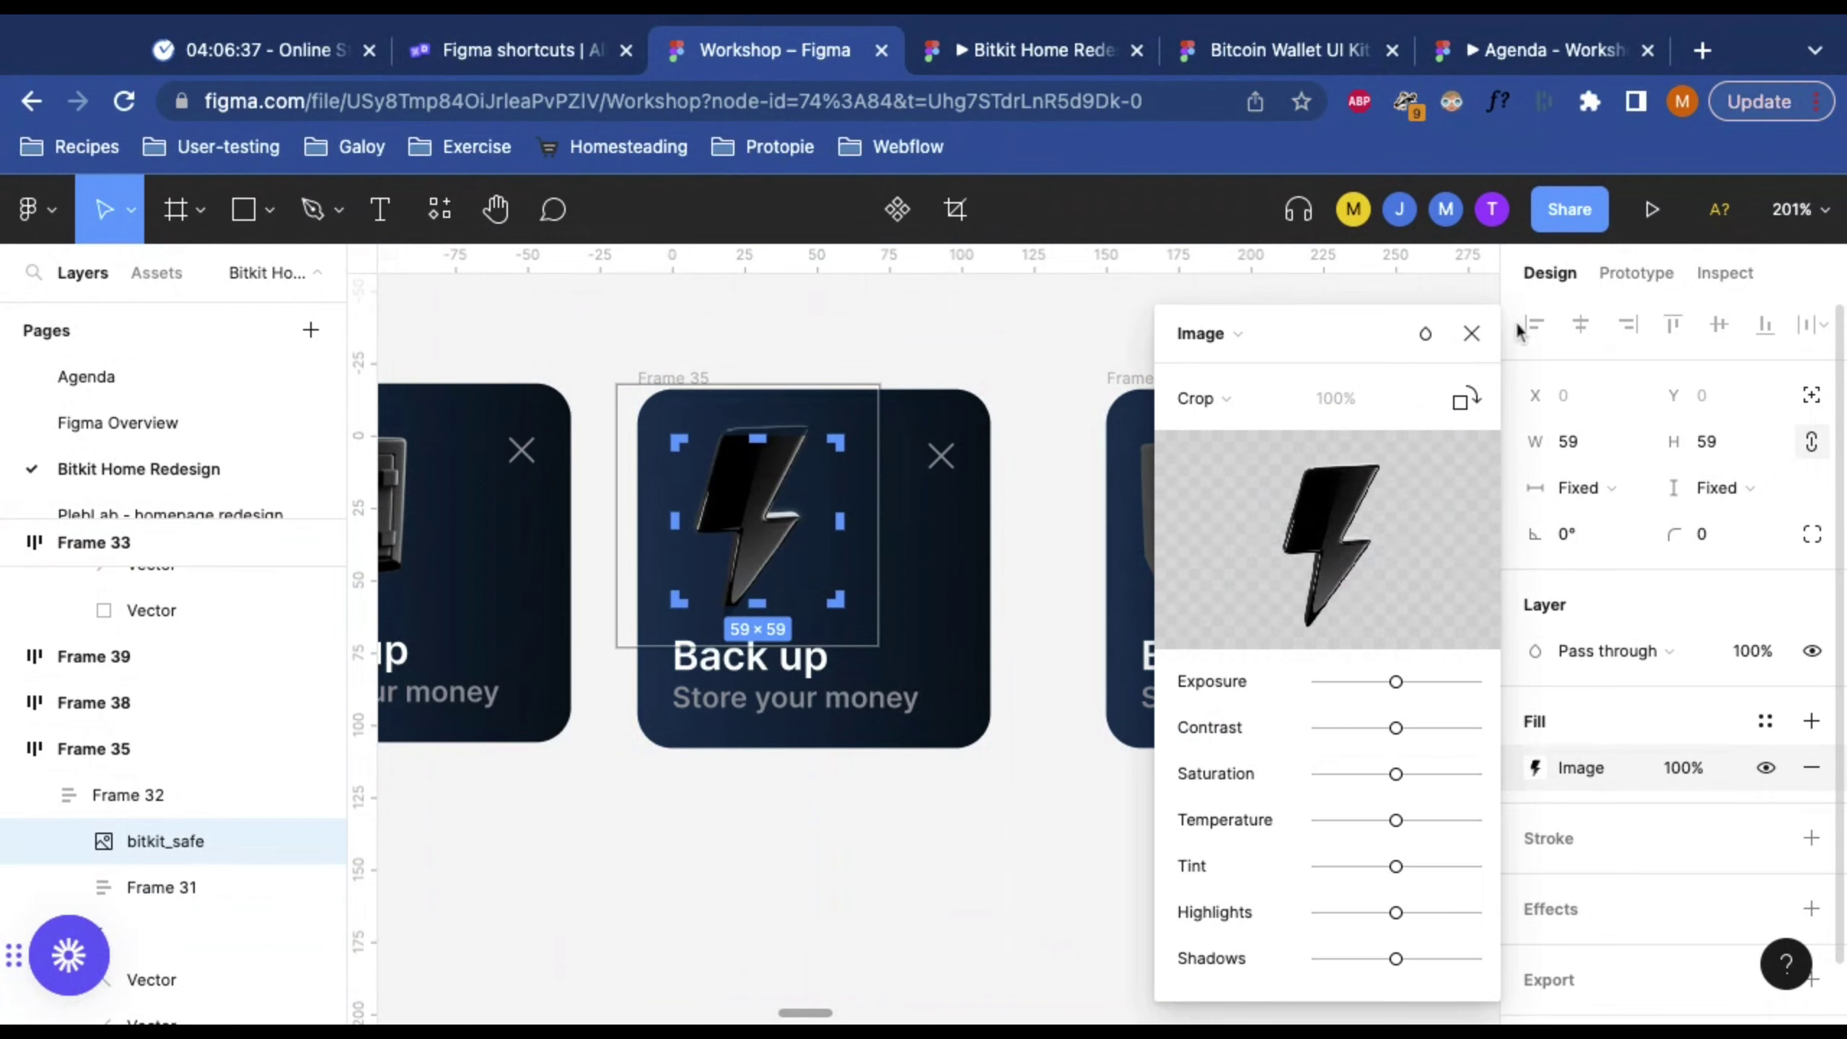
{"action": "left_click", "coordinate": [1472, 333]}
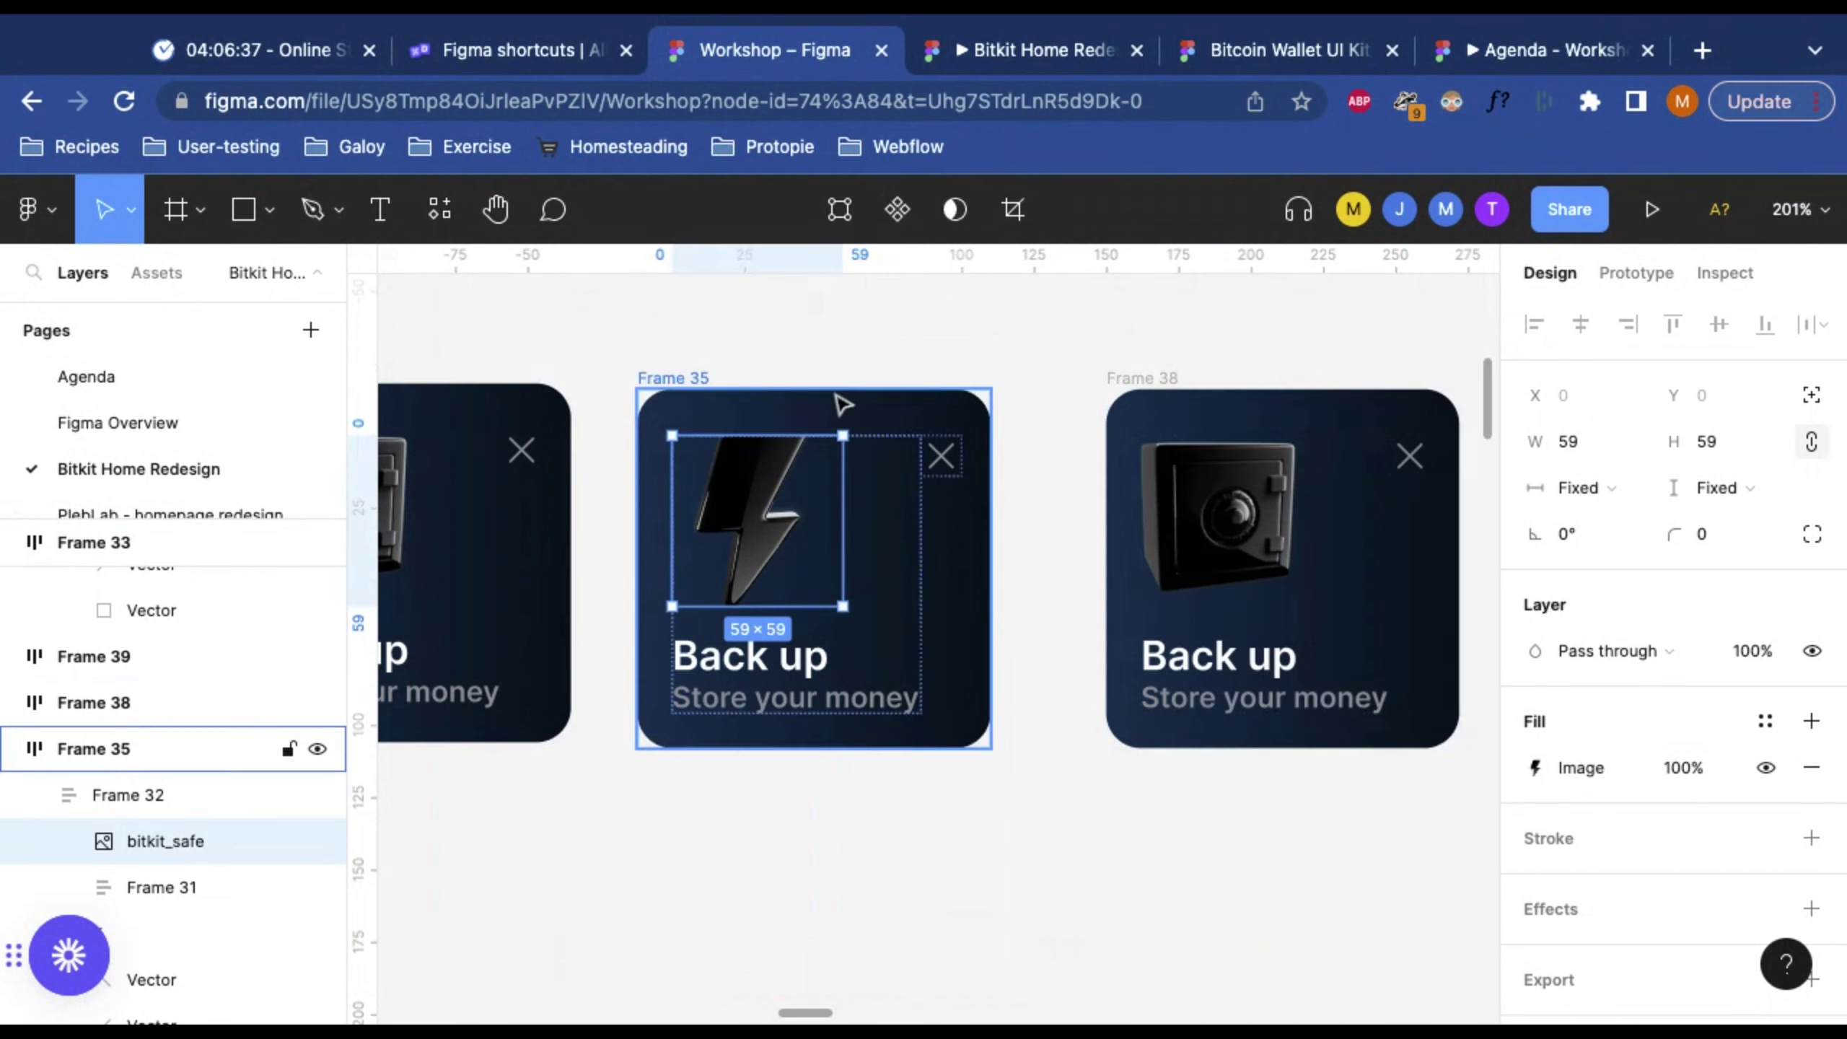
{"action": "left_click", "coordinate": [944, 342]}
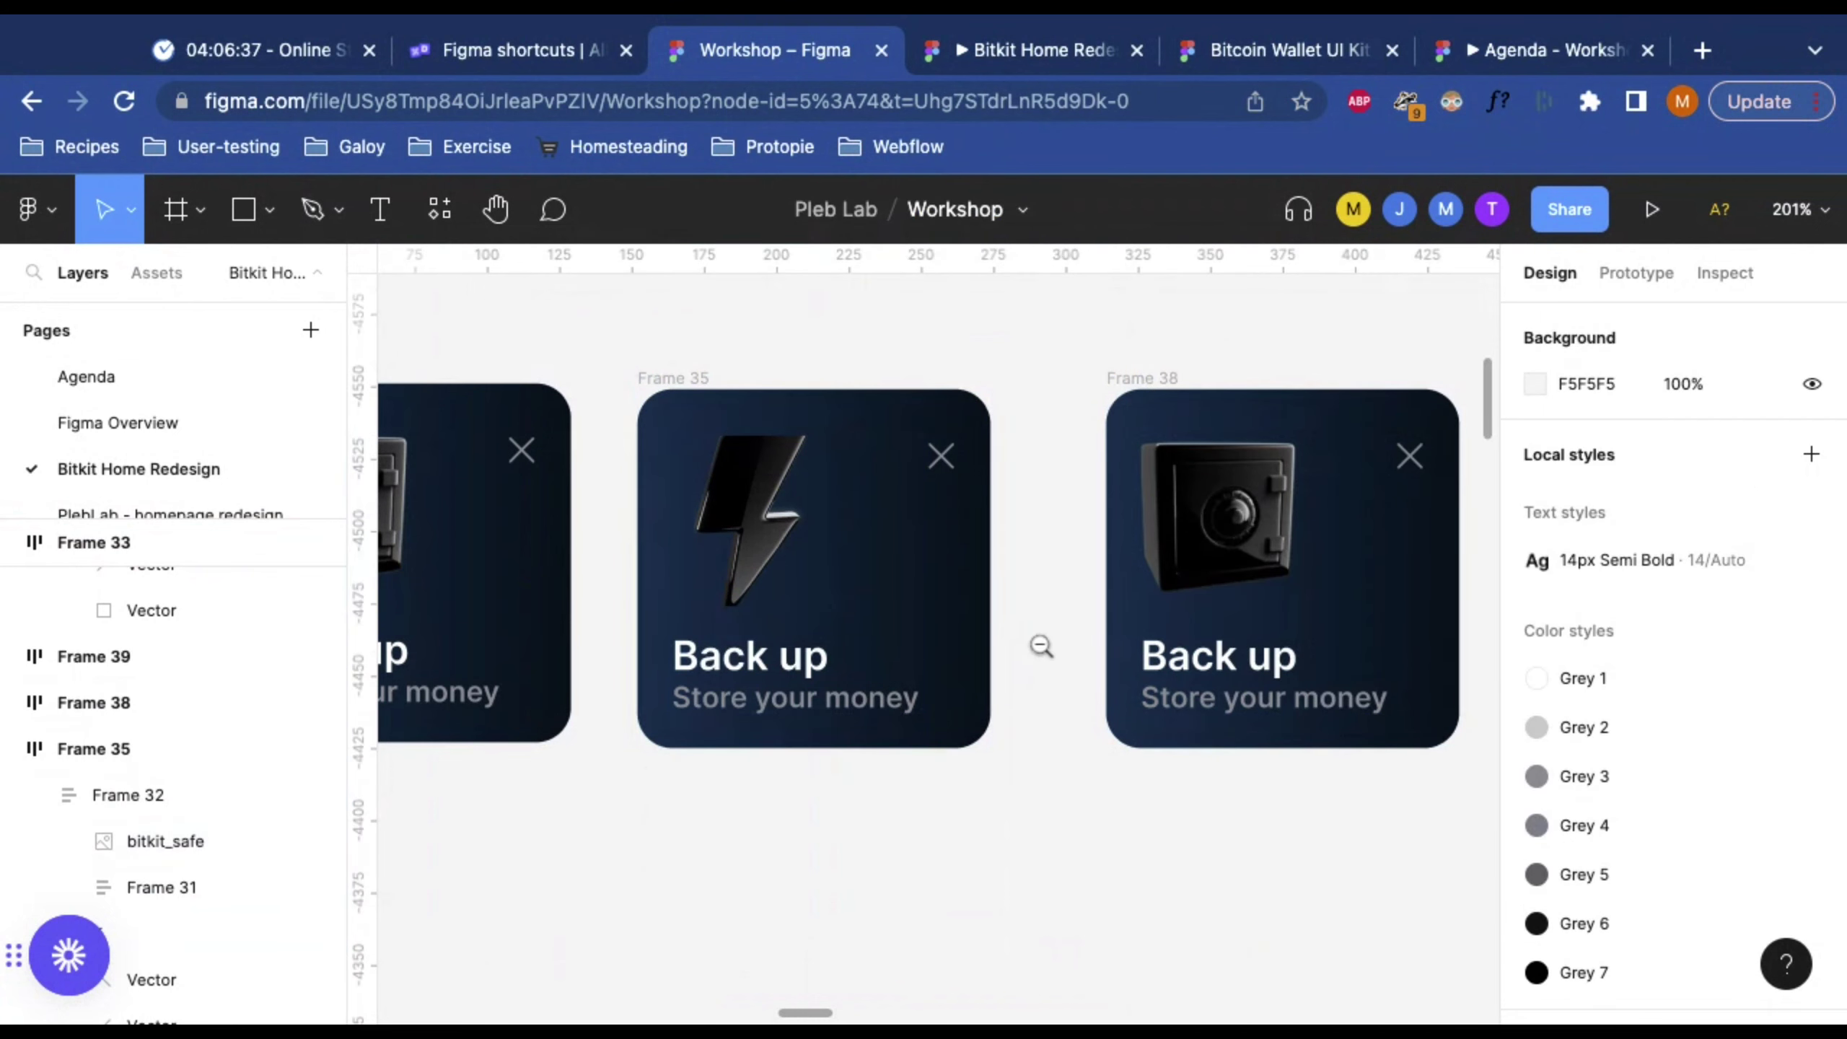
Step: Drag the bitkit_ln lightning image from the Assets frame onto the canvas below the cards
{"action": "left_click", "coordinate": [1025, 608], "text": "alt"}
{"action": "scroll", "coordinate": [1025, 608], "scroll_direction": "down", "scroll_amount": 5}
{"action": "scroll", "coordinate": [1025, 608], "scroll_direction": "right", "scroll_amount": 3}
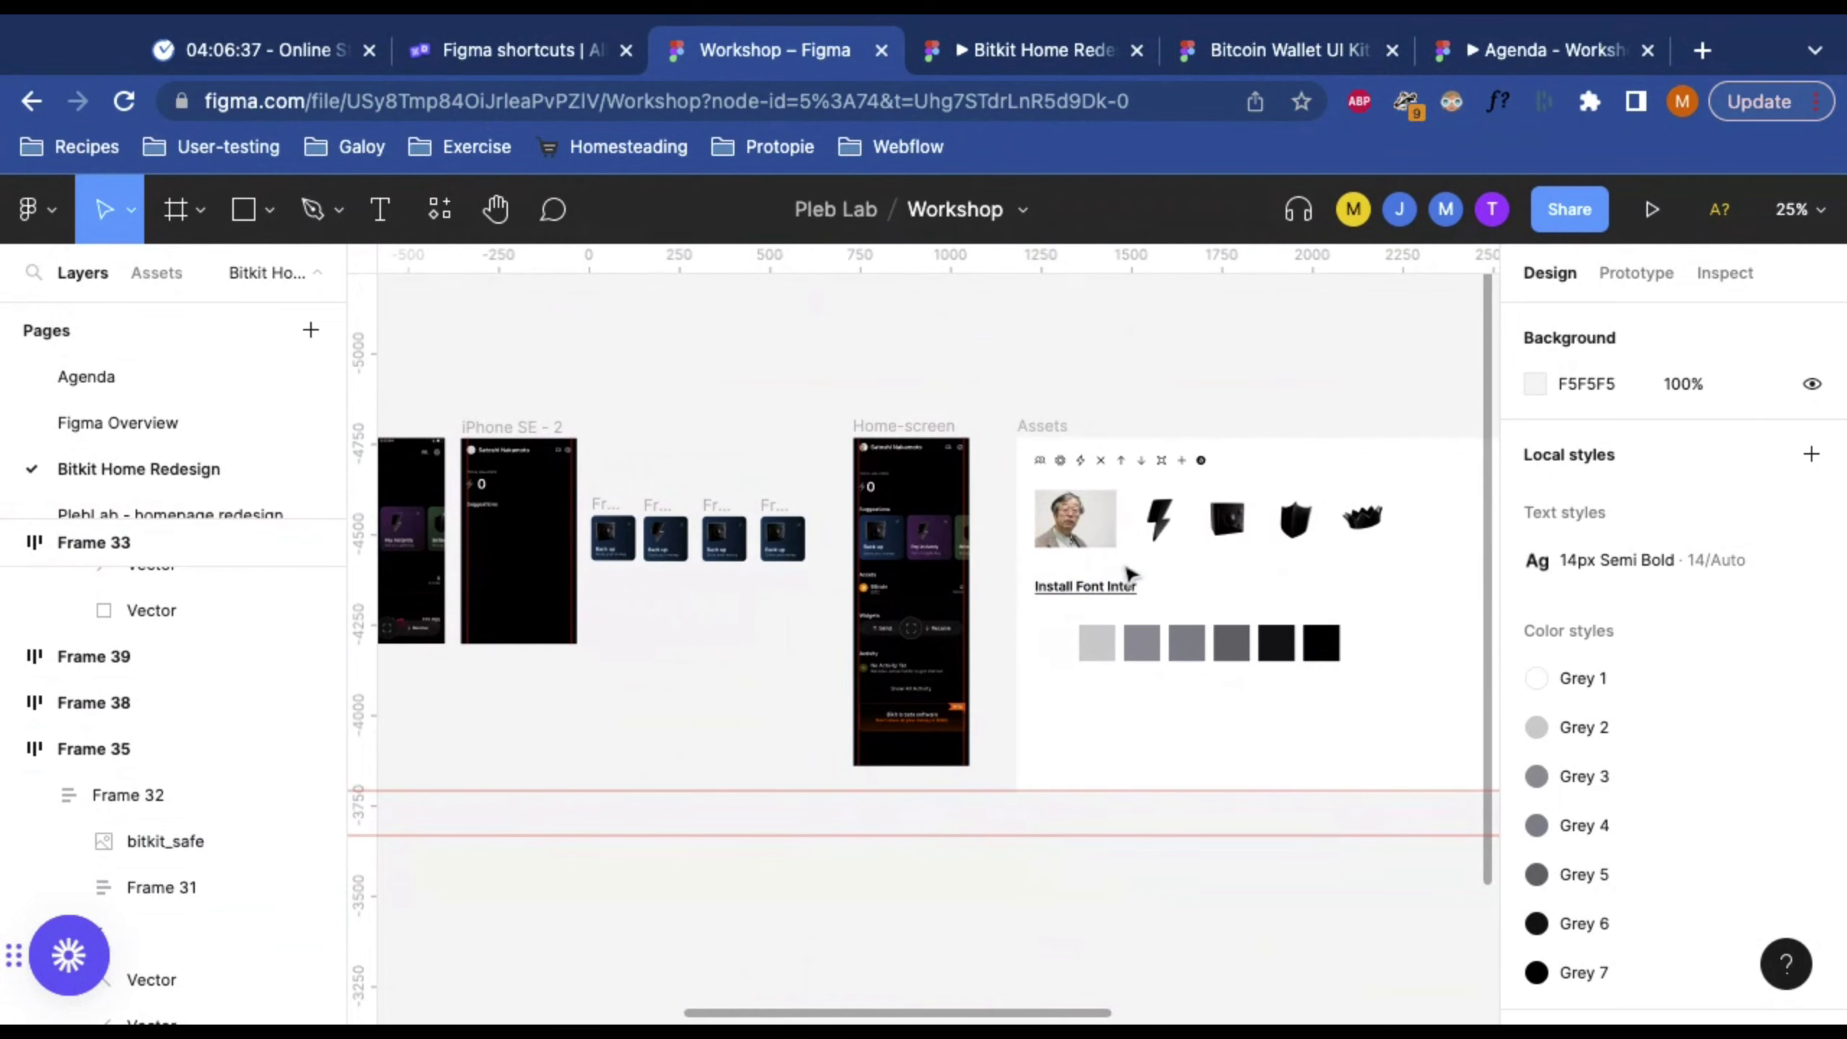
{"action": "left_click", "coordinate": [1164, 527]}
{"action": "left_click_drag", "start_coordinate": [1168, 529], "coordinate": [672, 598]}
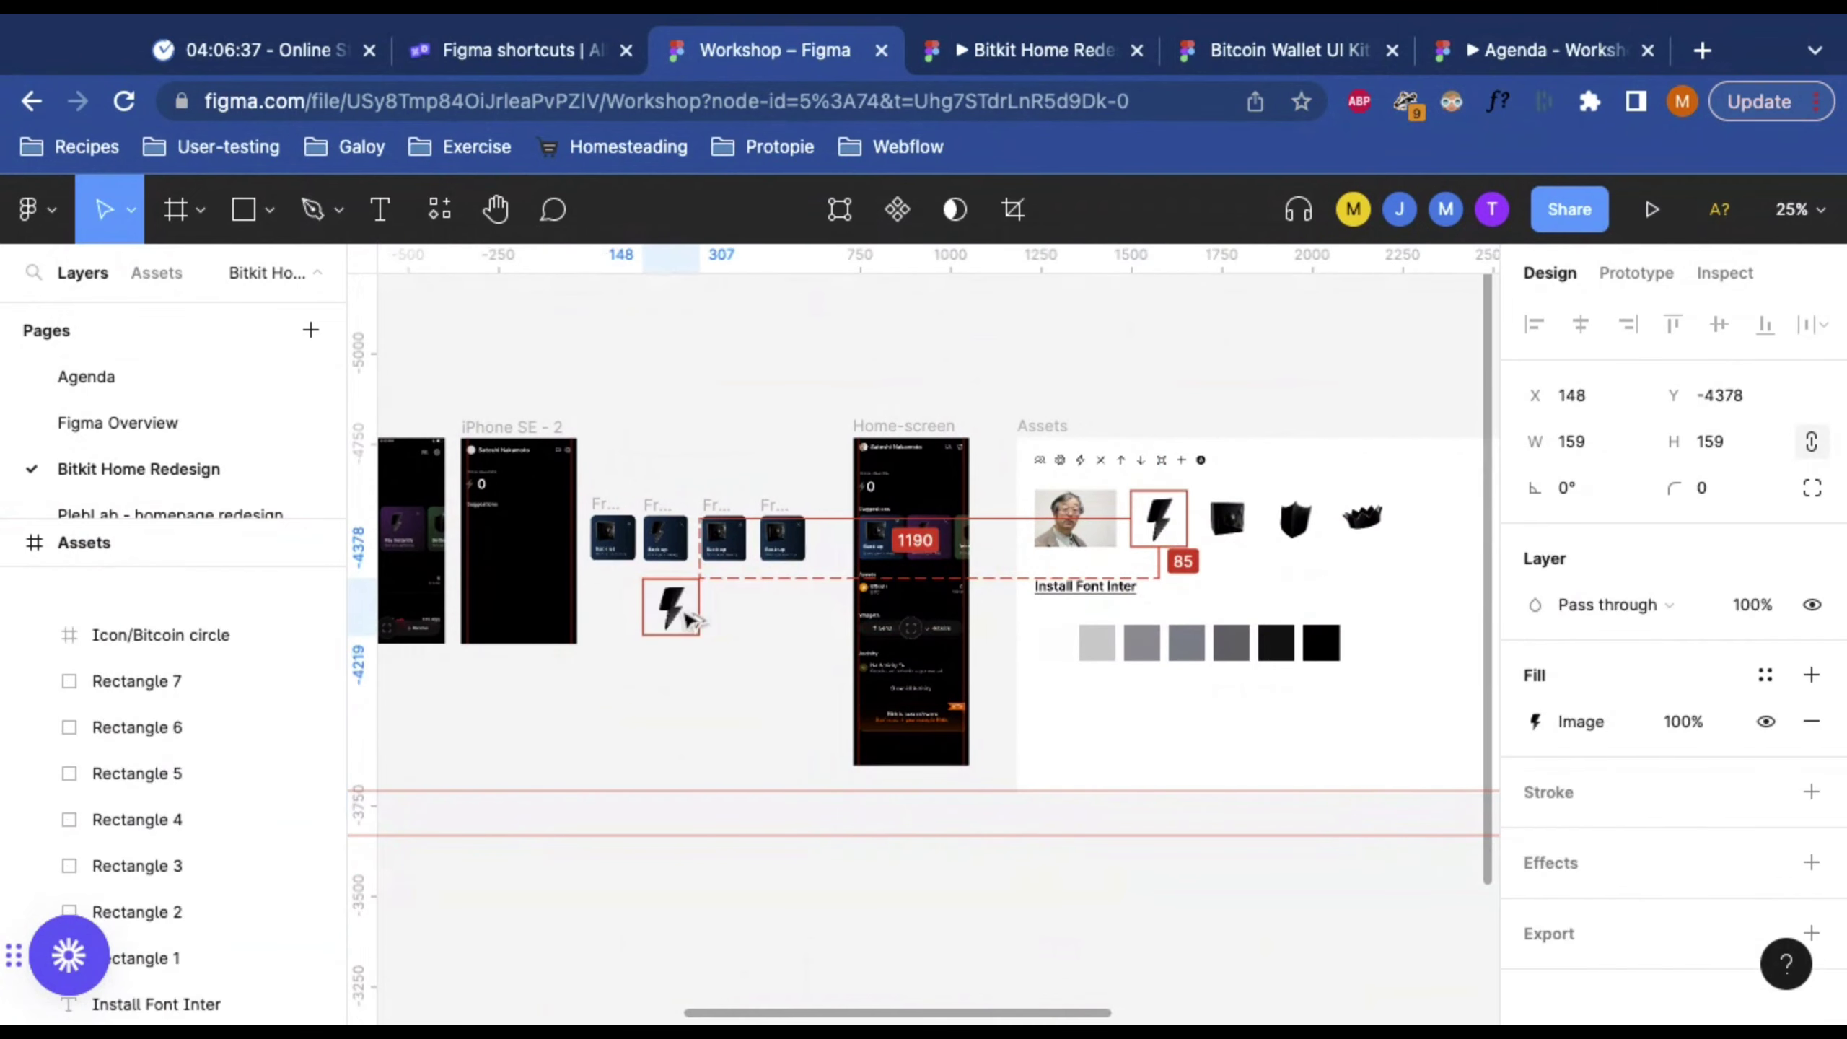
{"action": "scroll", "coordinate": [668, 550], "scroll_direction": "up", "scroll_amount": 3}
{"action": "scroll", "coordinate": [667, 551], "scroll_direction": "up", "scroll_amount": 5}
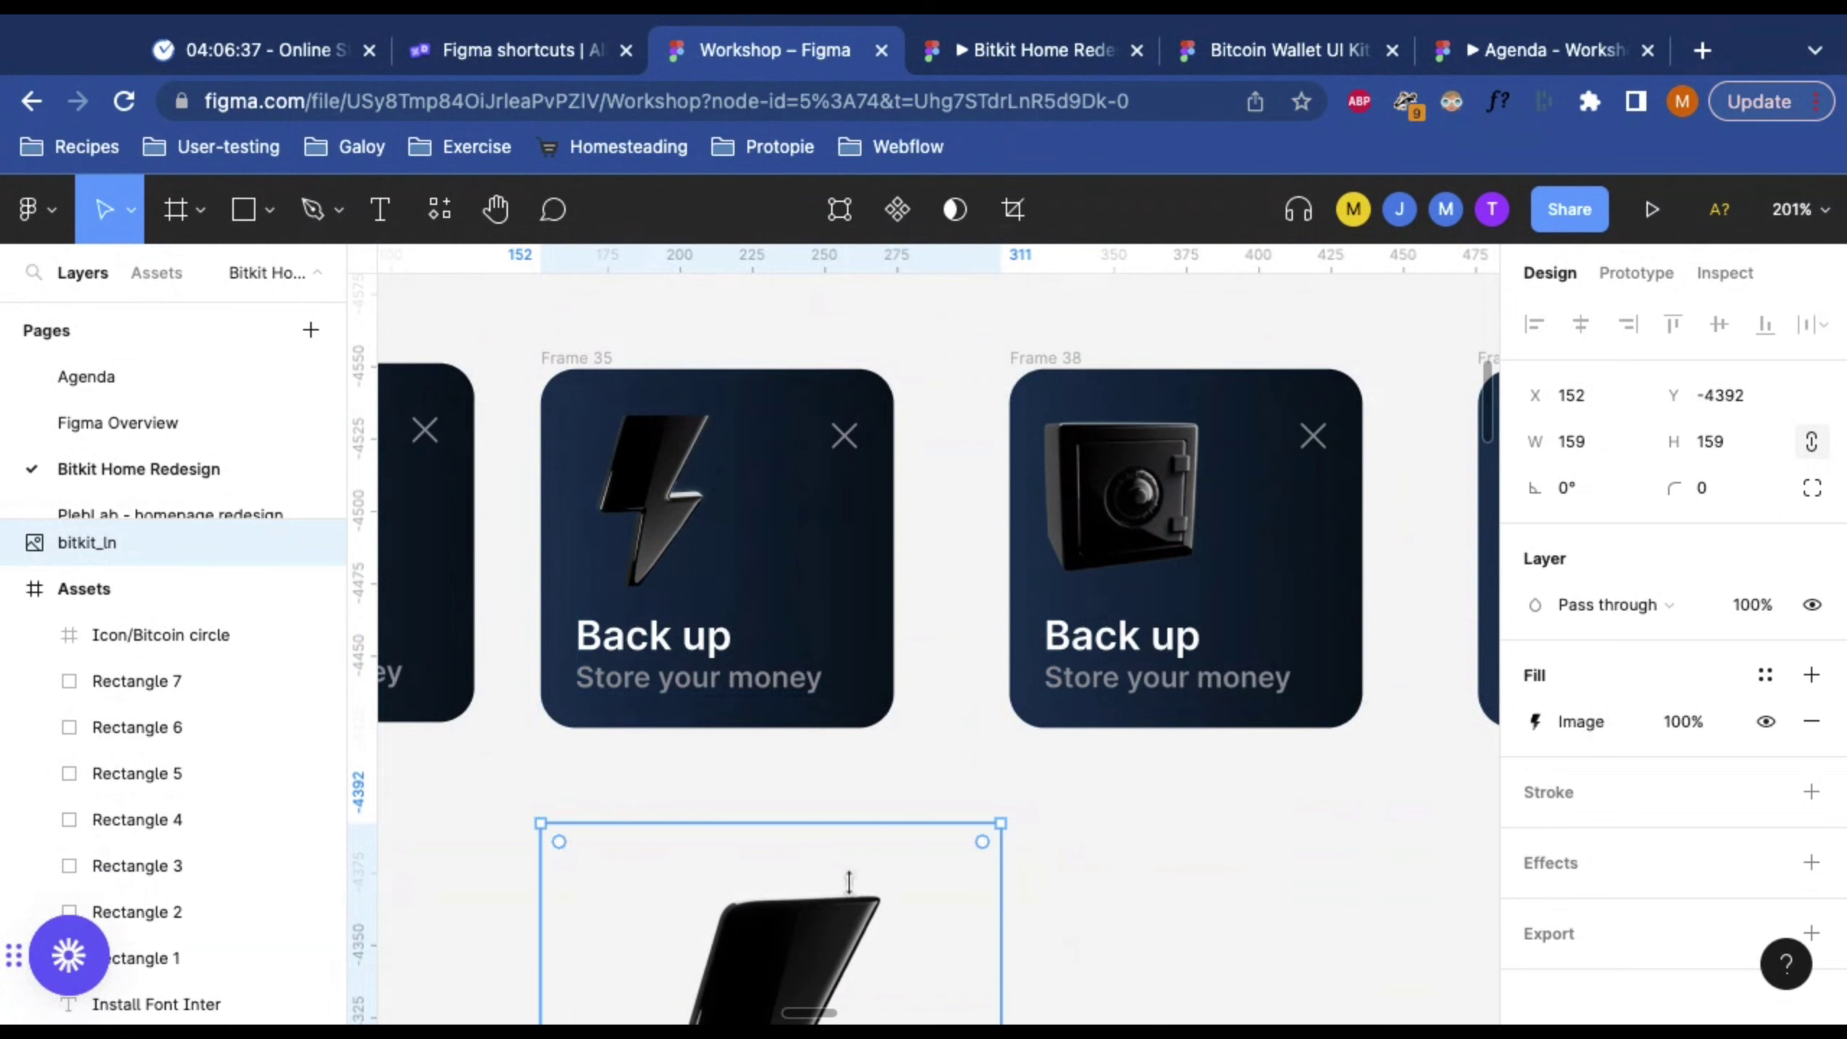
{"action": "scroll", "coordinate": [763, 989], "scroll_direction": "down", "scroll_amount": 4}
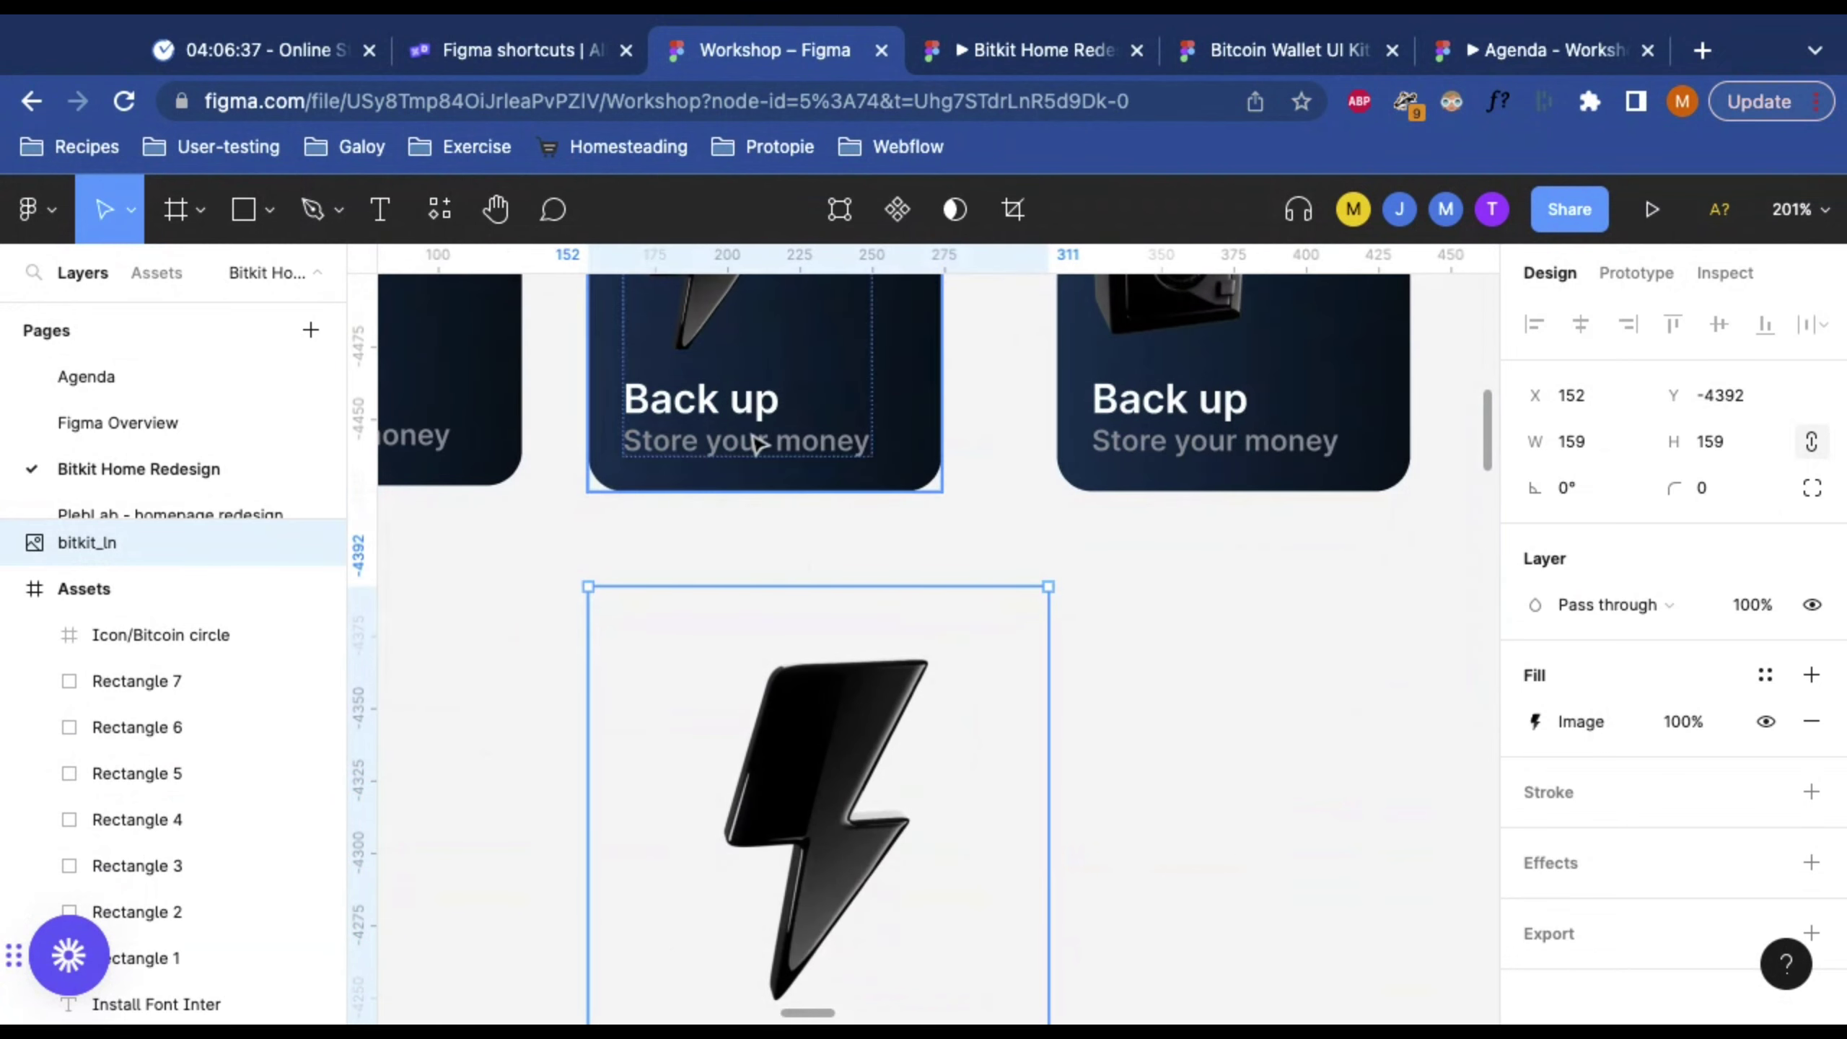
Step: Scale the lightning image down to 82×82 with the K tool and drop it into Frame 38
{"action": "key", "text": "shift+0"}
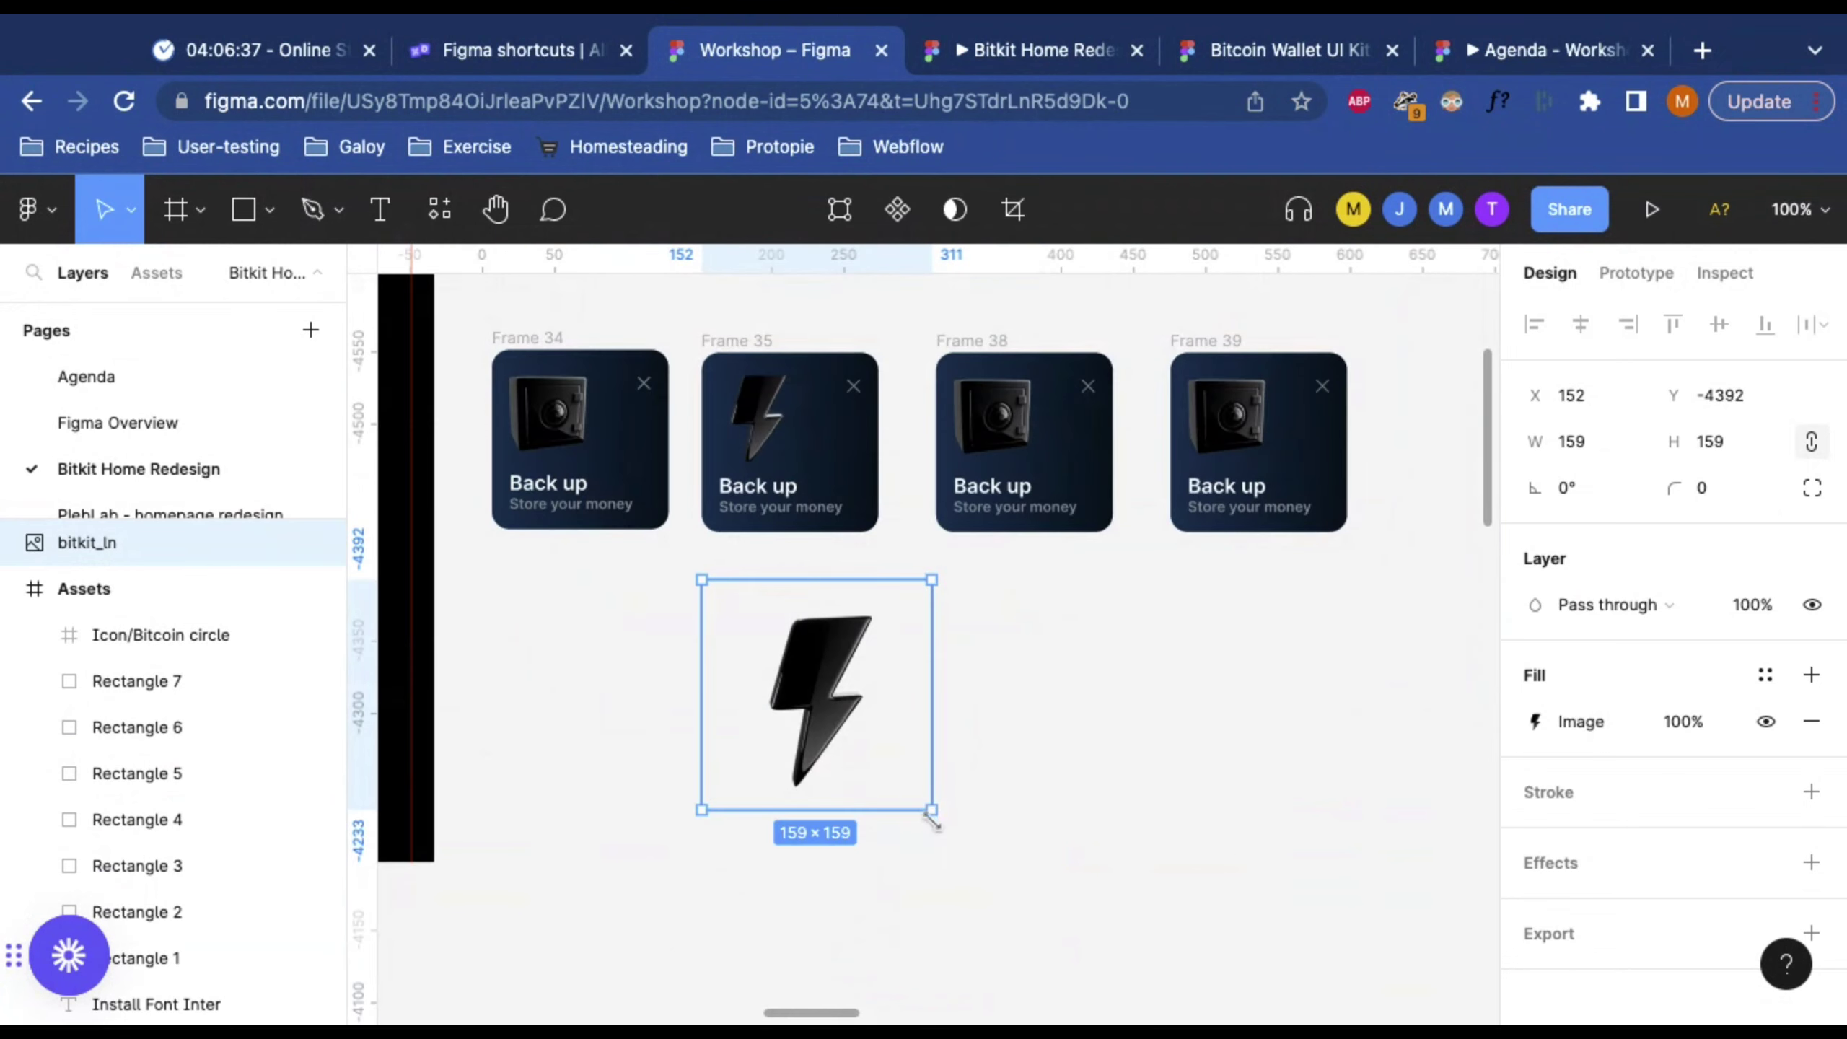
{"action": "key", "text": "k"}
{"action": "left_click_drag", "start_coordinate": [932, 808], "coordinate": [1022, 472]}
{"action": "left_click_drag", "start_coordinate": [776, 680], "coordinate": [1014, 435]}
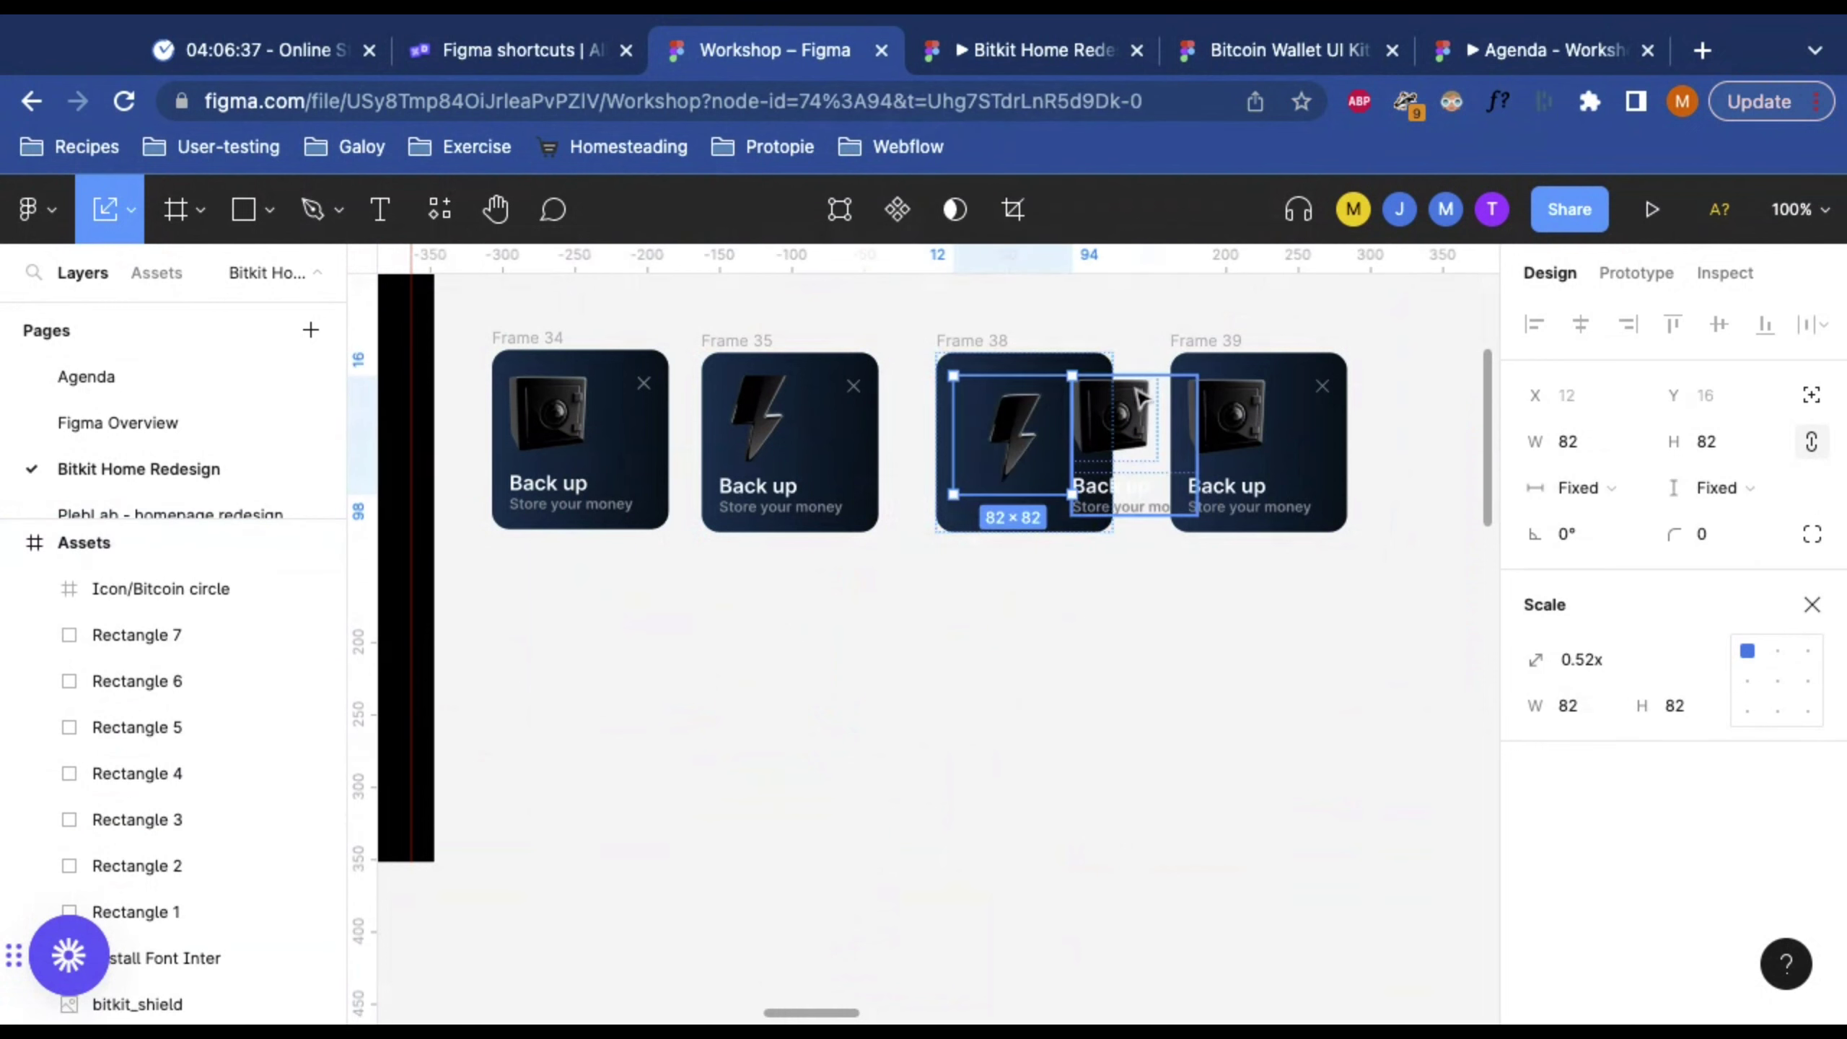
Step: In the Layers panel, move bitkit_ln into Frame 38's Frame 32 above the safe image
{"action": "scroll", "coordinate": [1134, 574], "scroll_direction": "right", "scroll_amount": 3}
{"action": "scroll", "coordinate": [1037, 408], "scroll_direction": "up", "scroll_amount": 5}
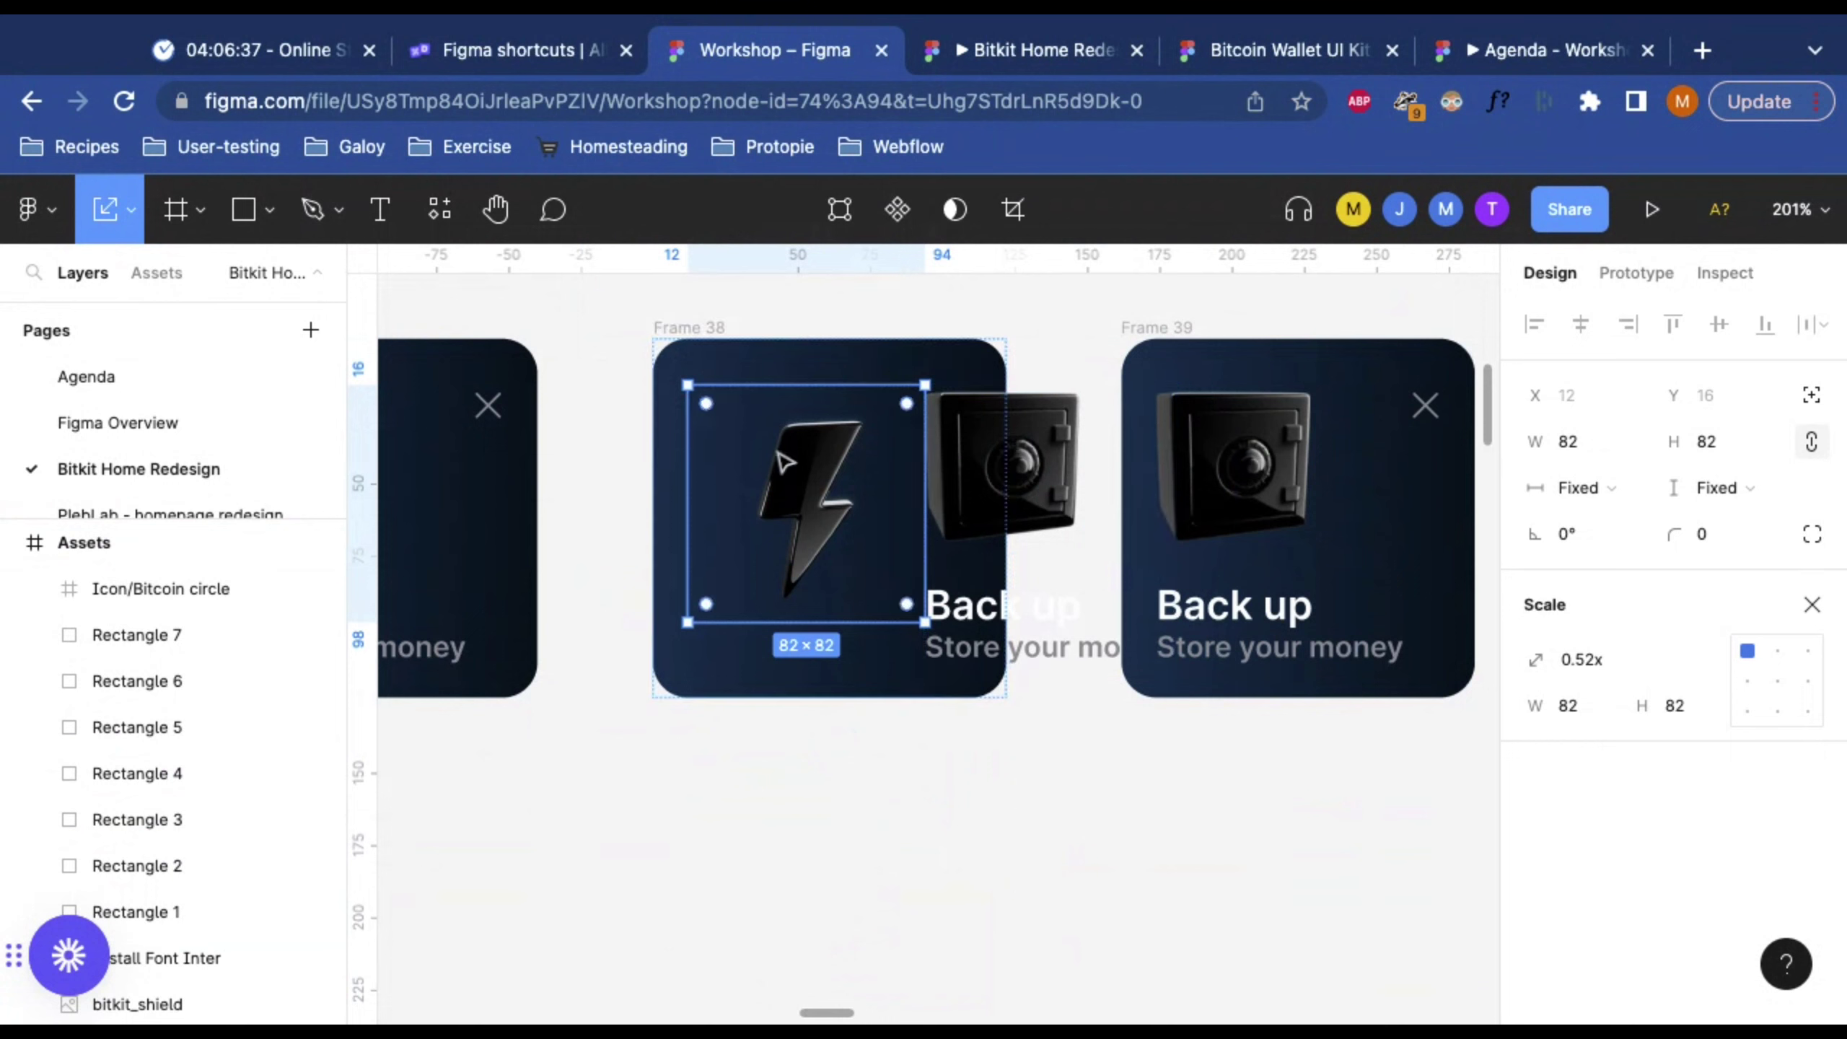
{"action": "left_click", "coordinate": [704, 329]}
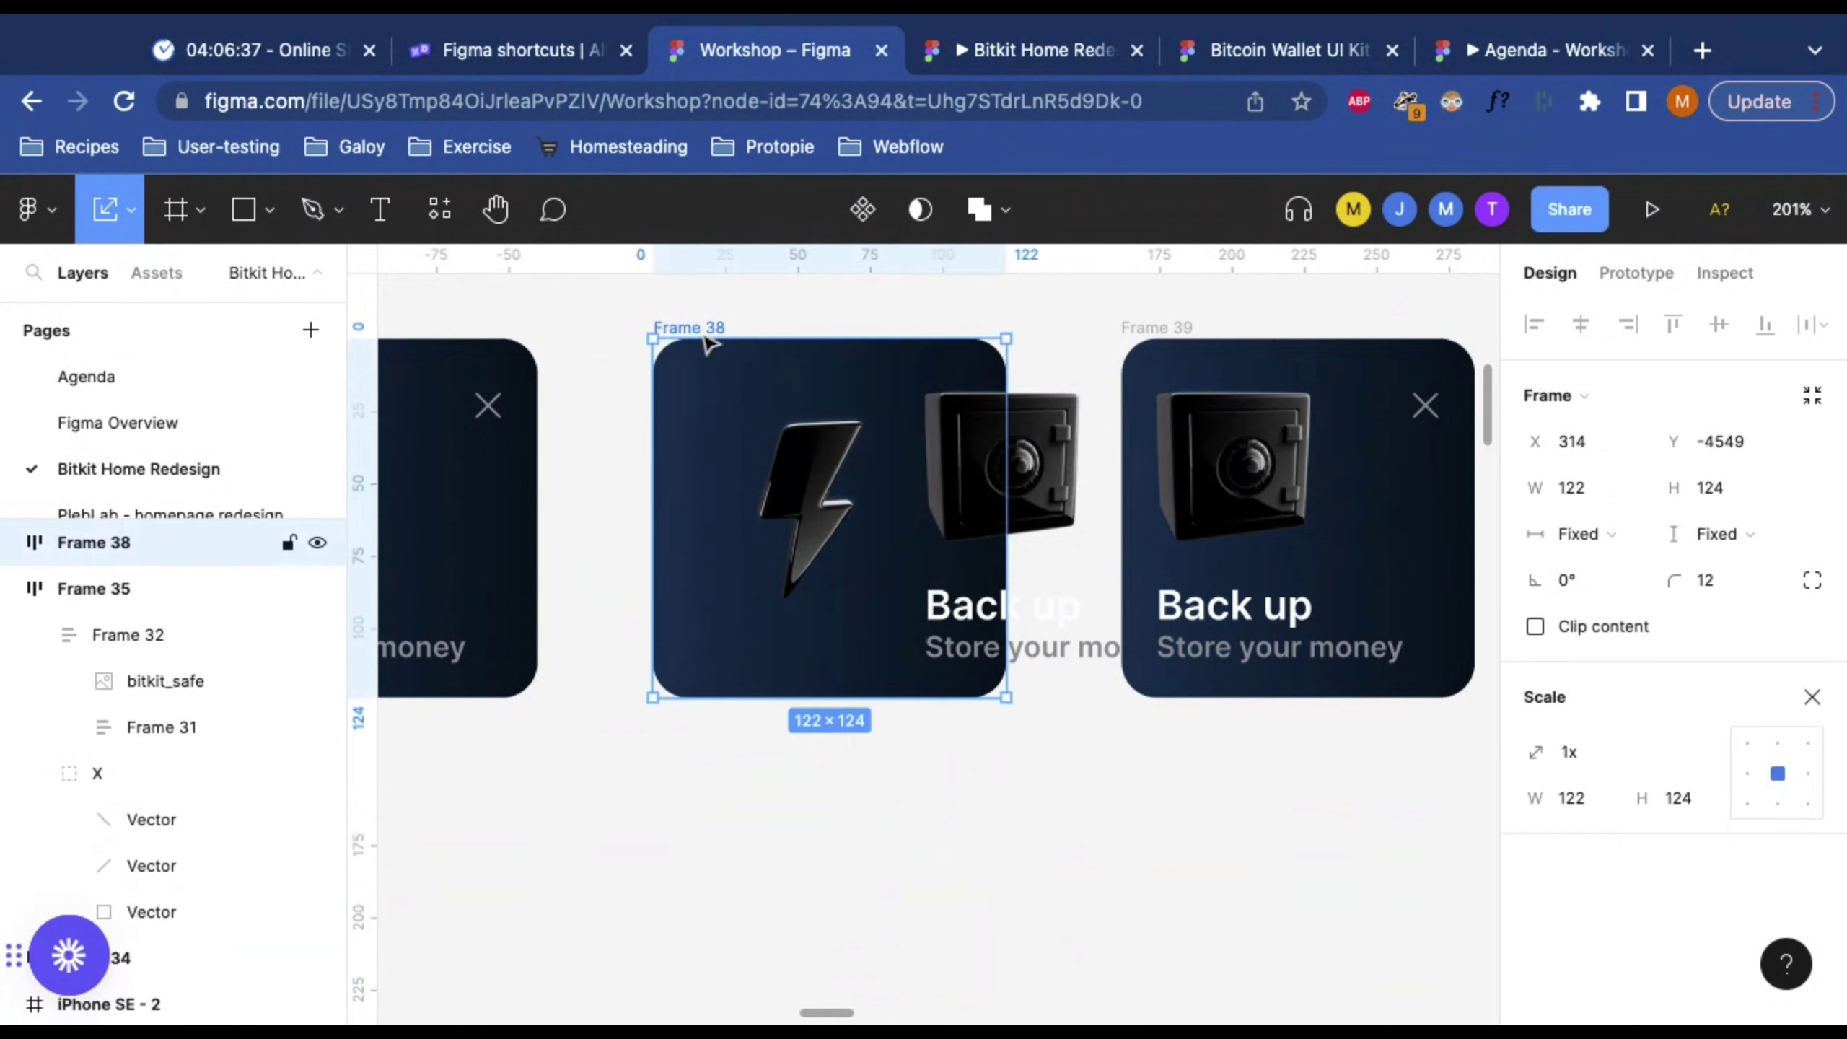
{"action": "left_click", "coordinate": [11, 545]}
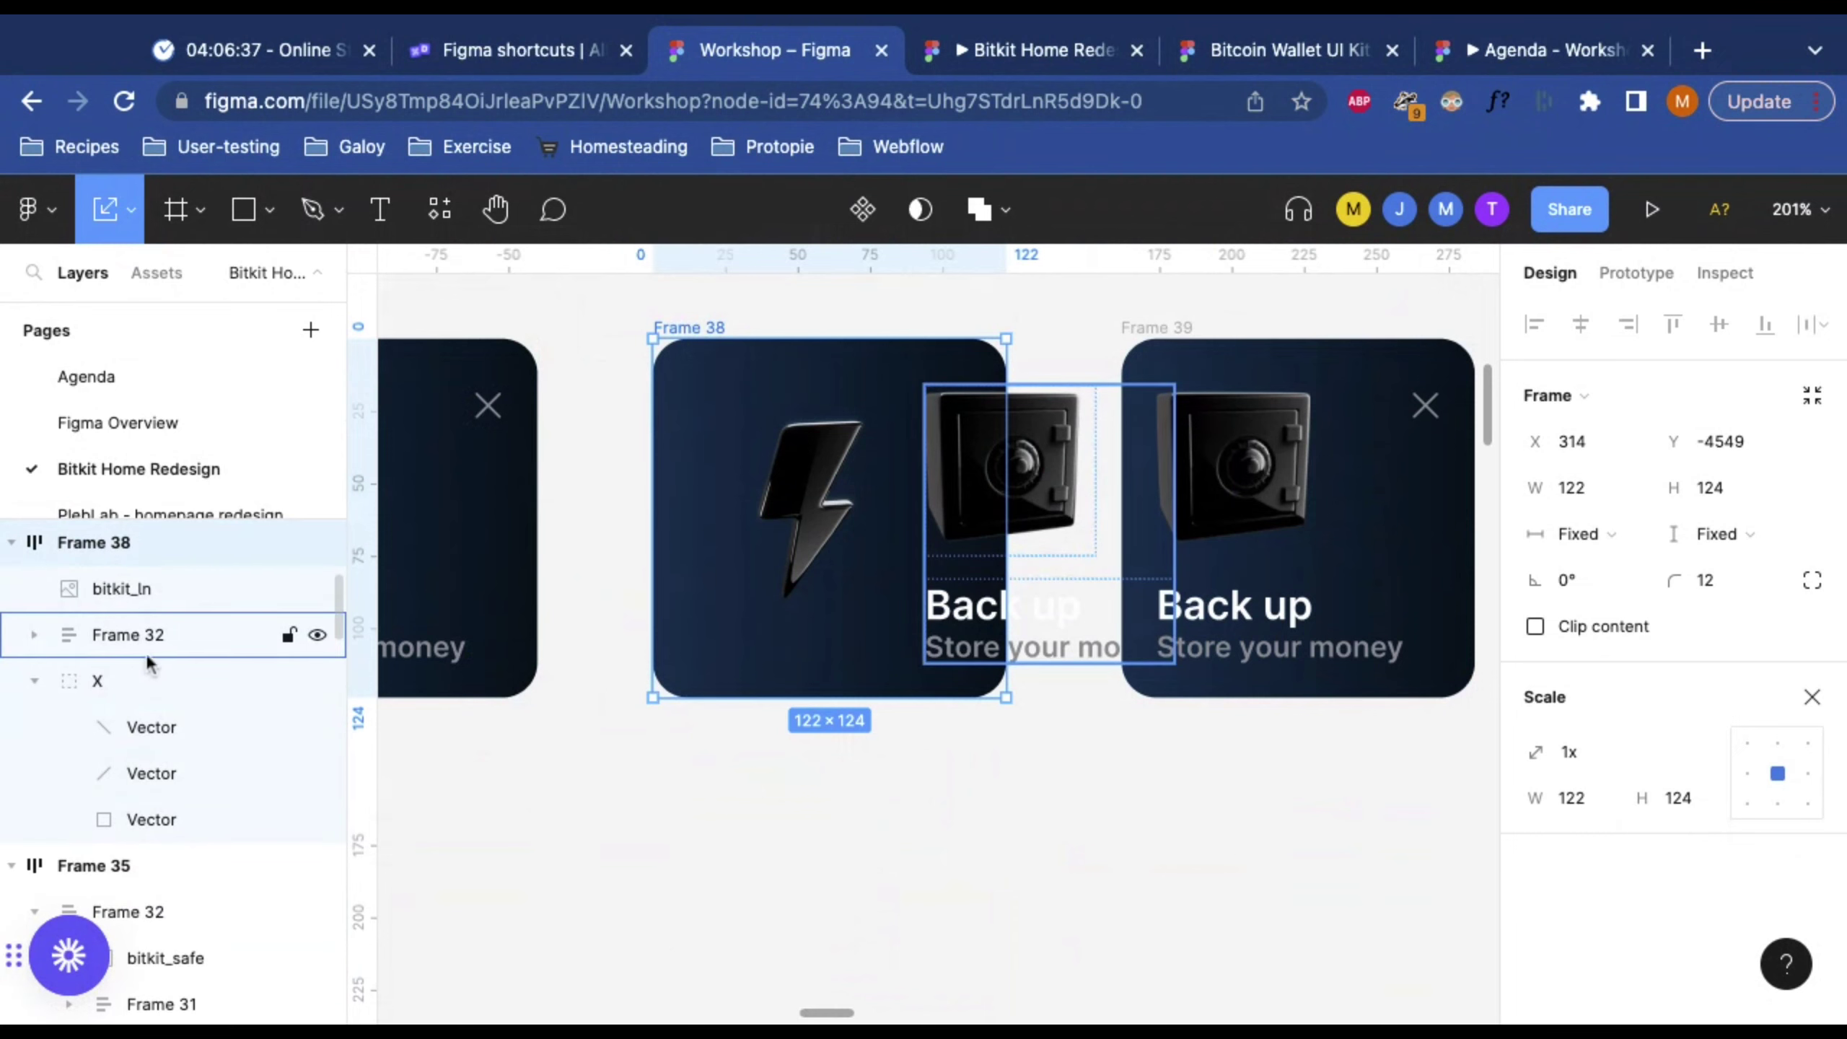
{"action": "left_click", "coordinate": [36, 635]}
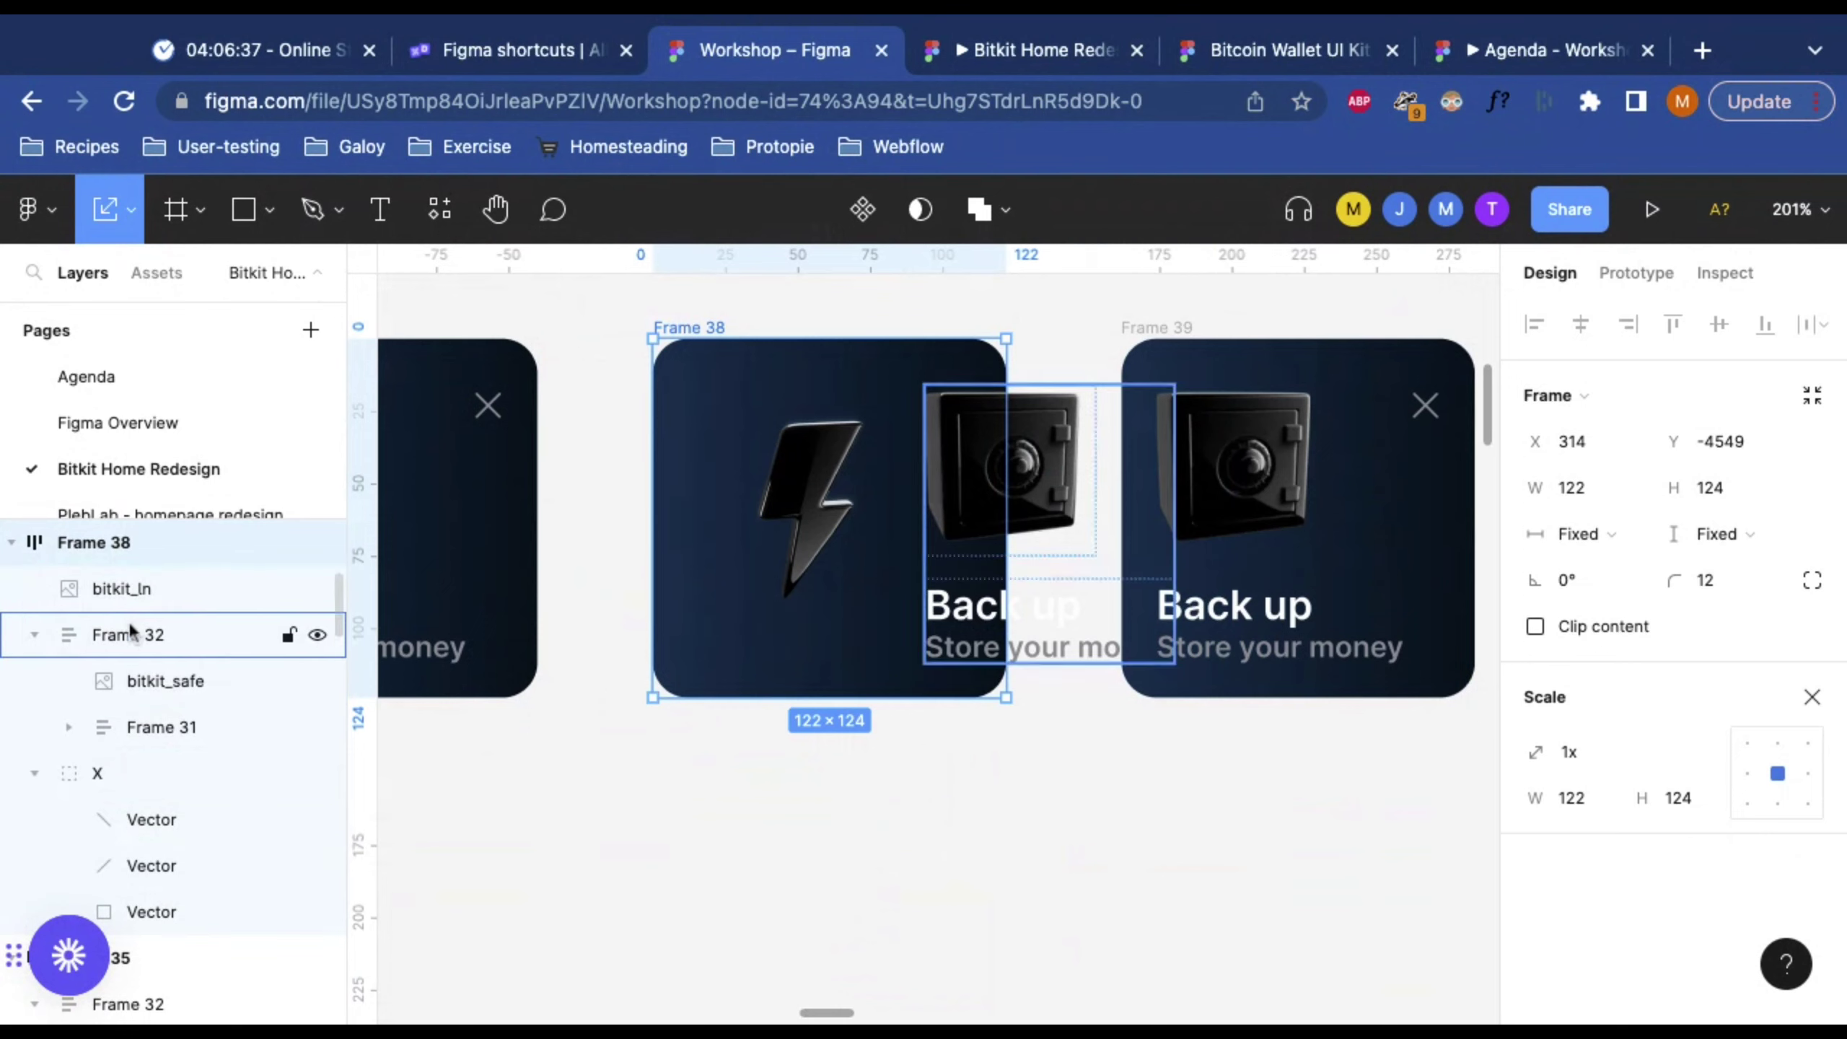
{"action": "left_click", "coordinate": [102, 589]}
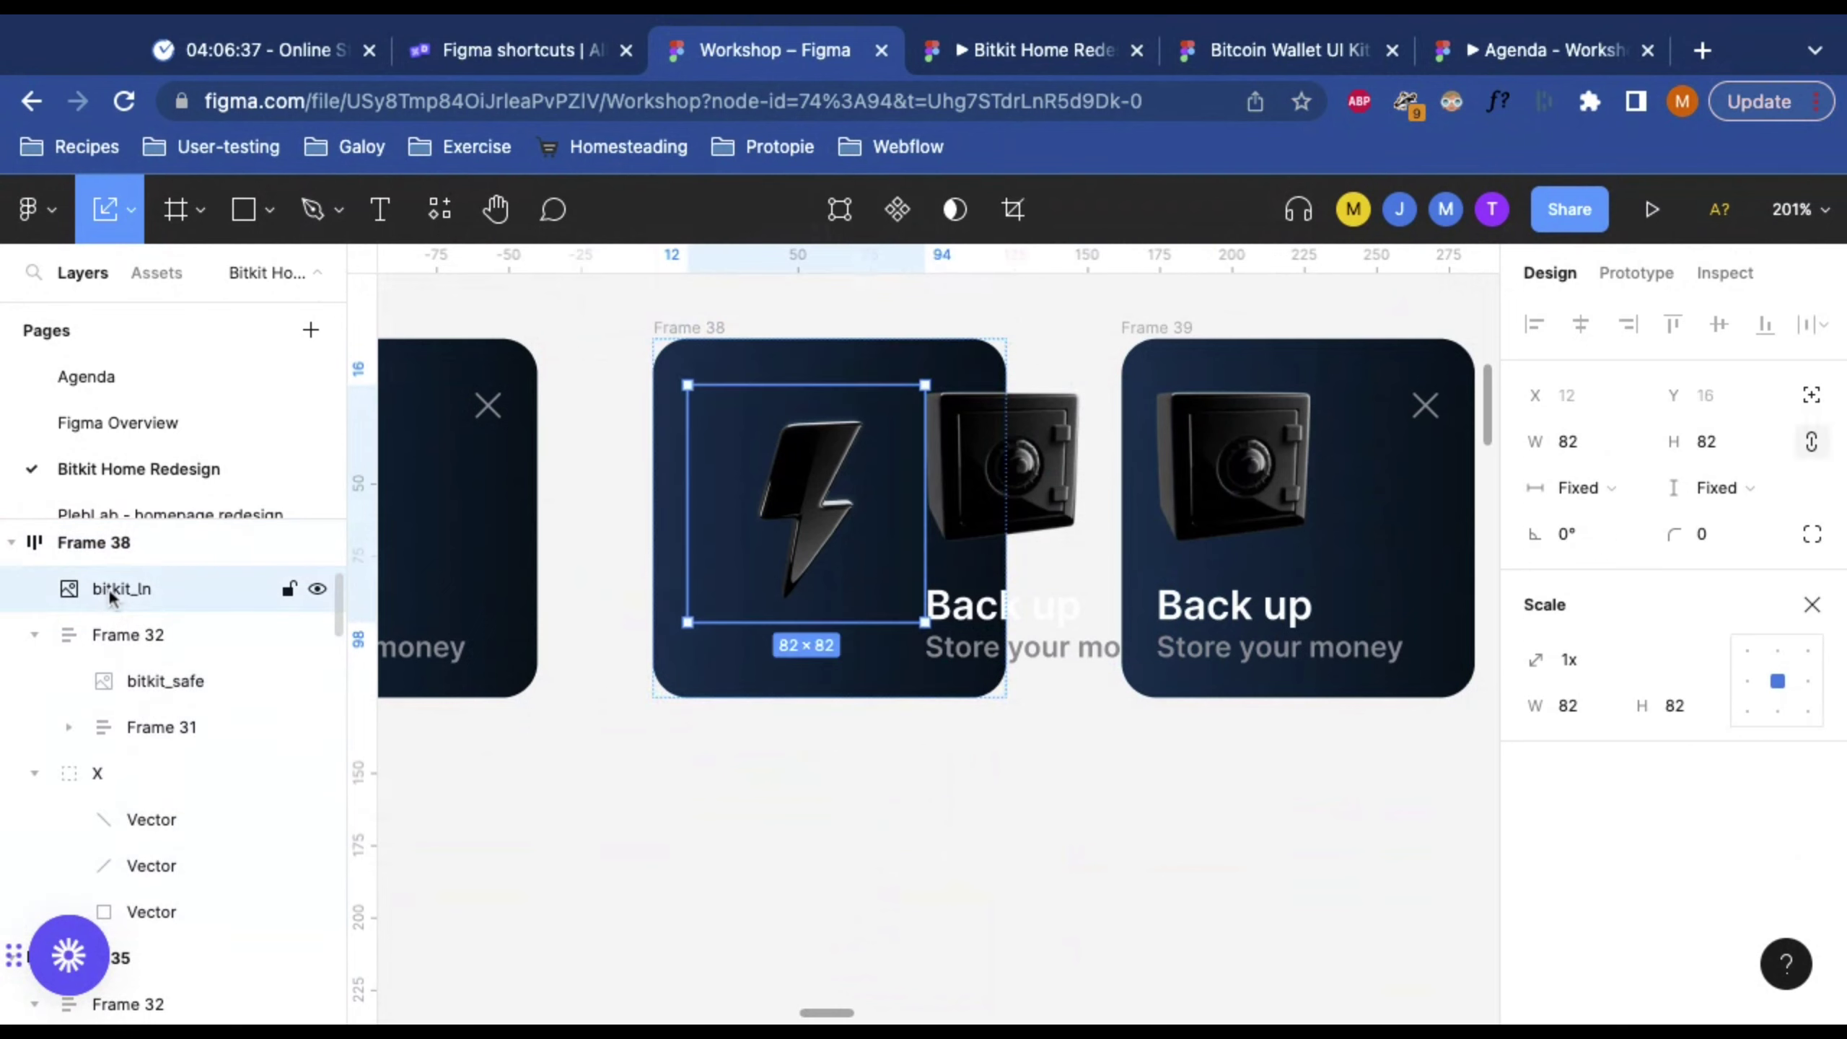
{"action": "left_click_drag", "start_coordinate": [108, 589], "coordinate": [111, 662]}
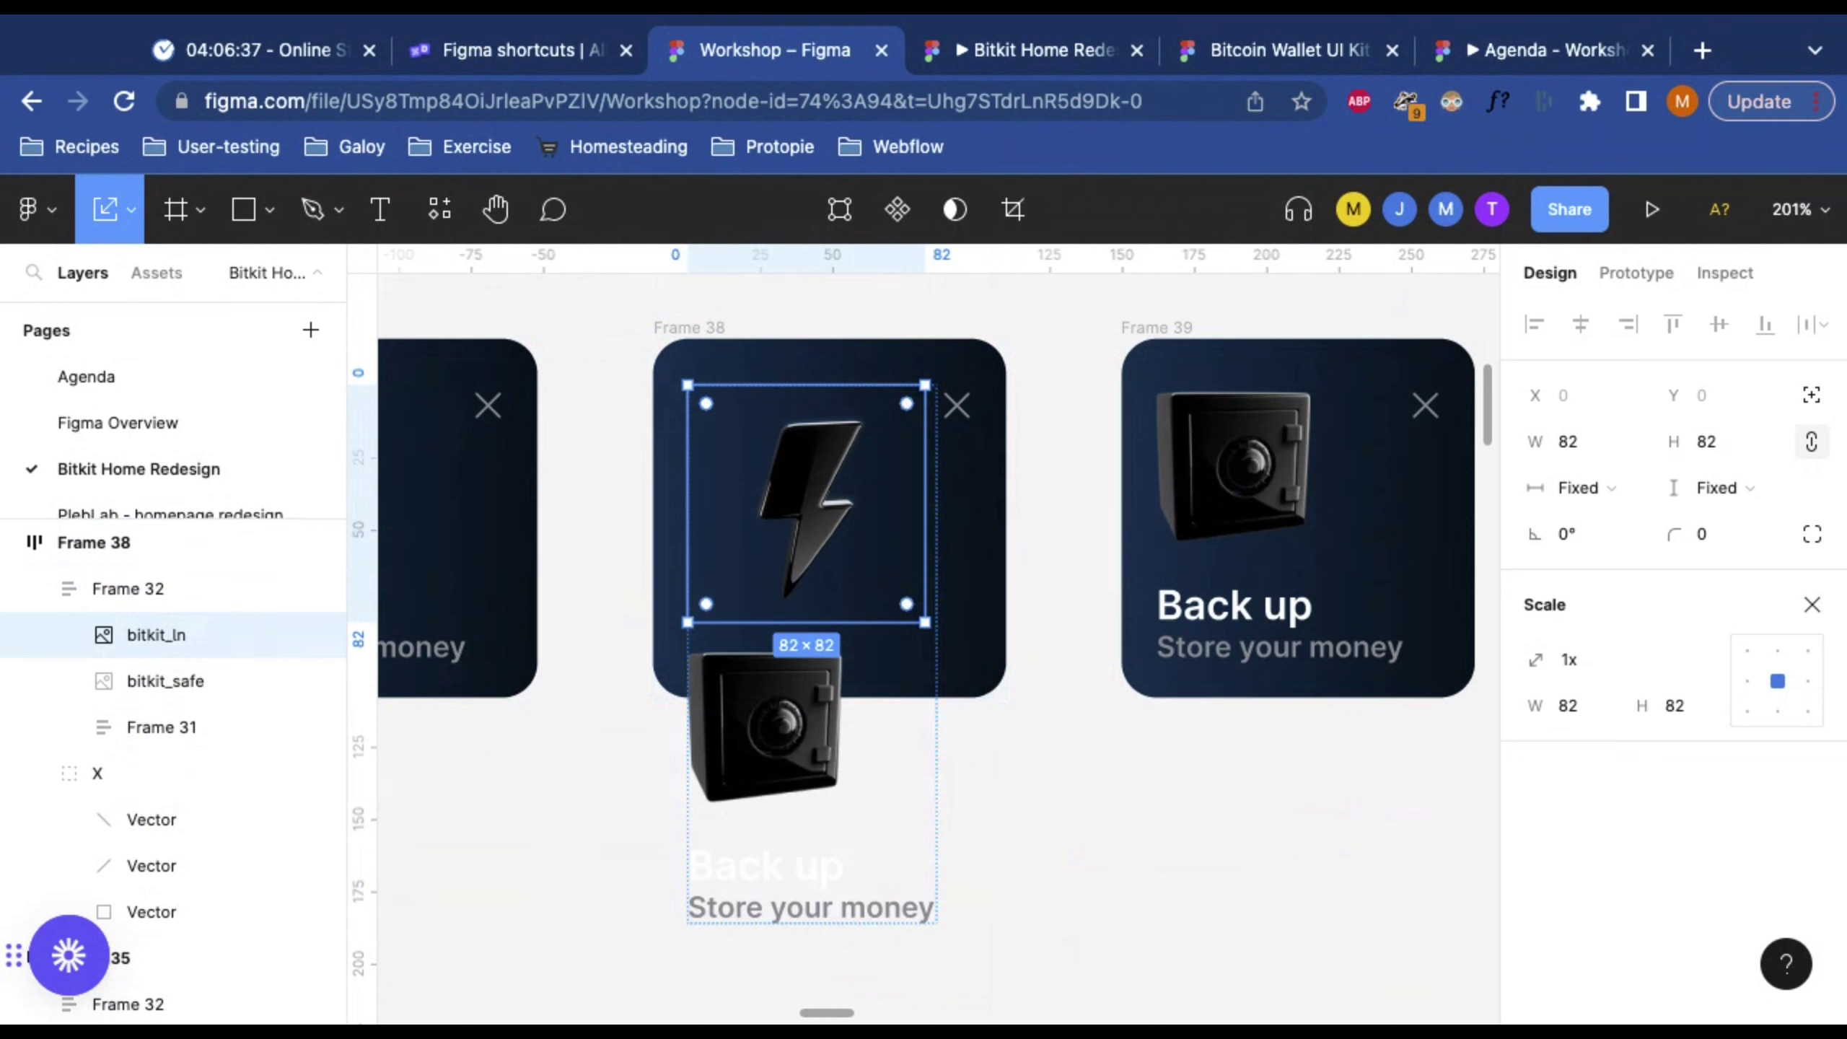
Step: Drag bitkit_safe out of the Frame 38 card, leaving the bolt above the Back up texts
{"action": "left_click", "coordinate": [174, 684]}
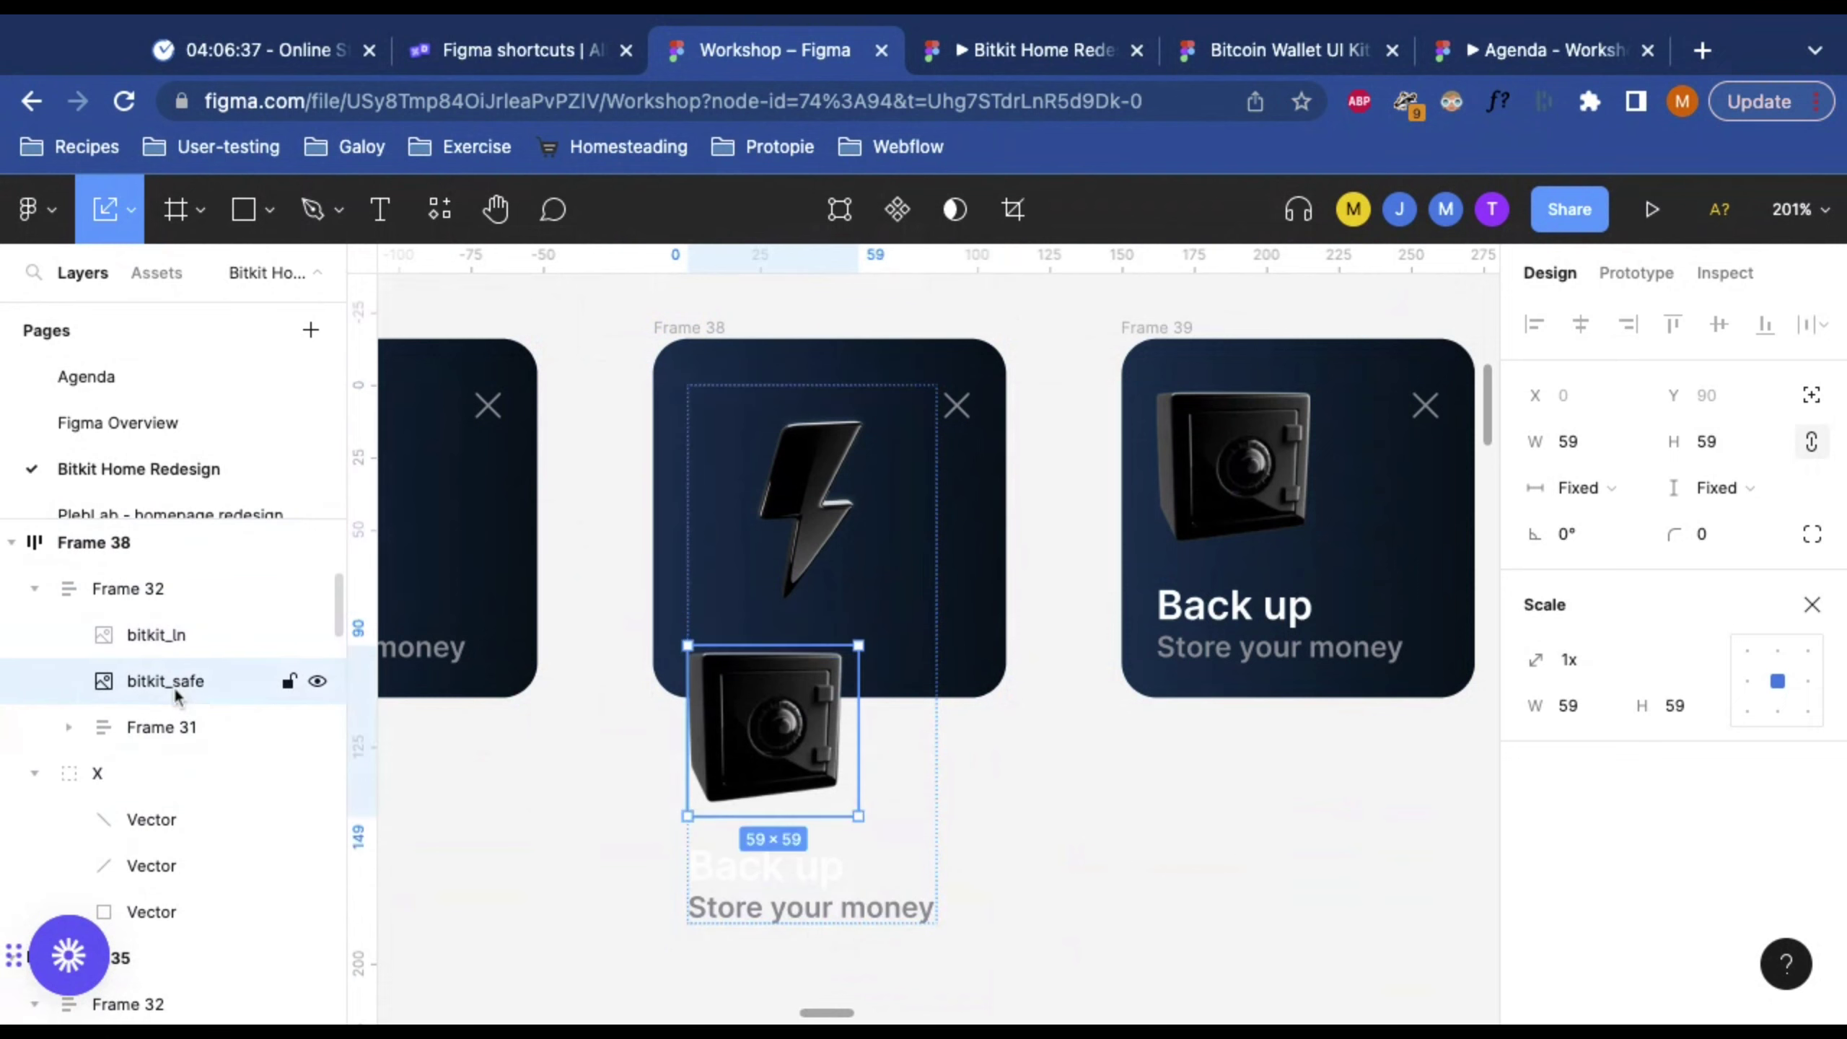
{"action": "left_click_drag", "start_coordinate": [174, 688], "coordinate": [146, 957]}
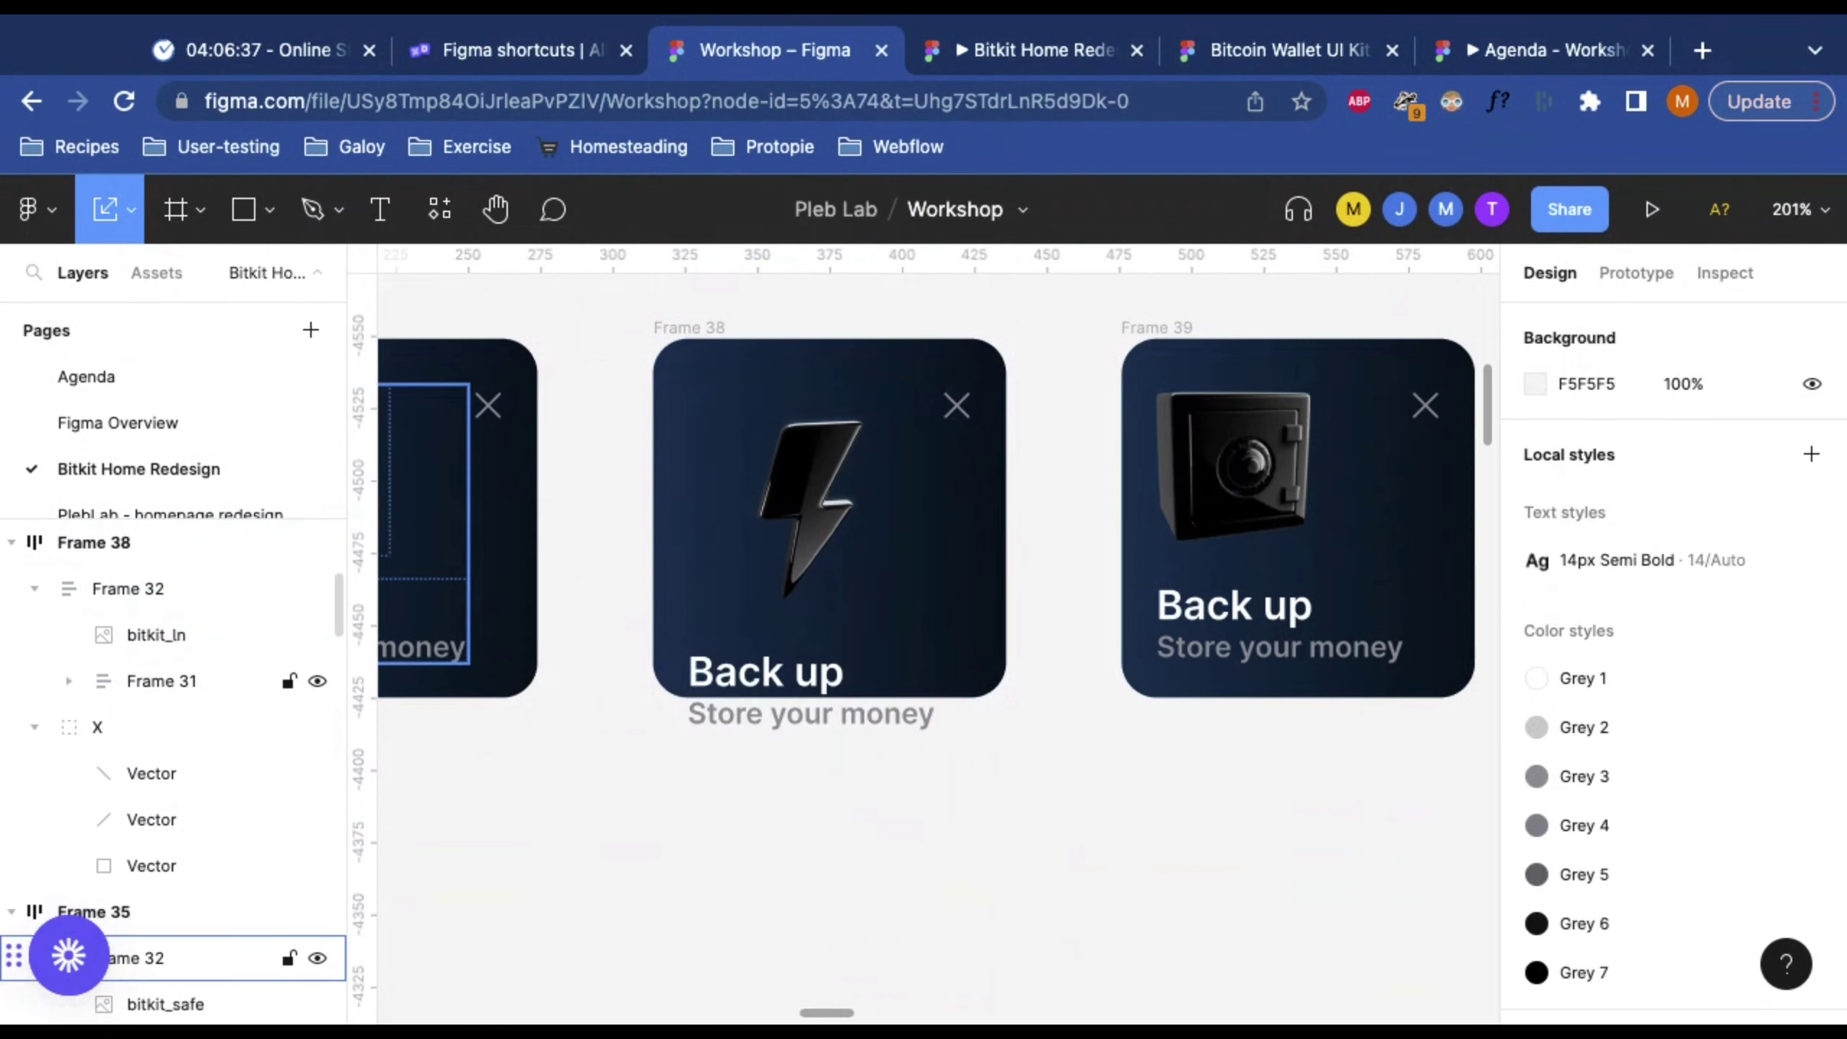
{"action": "left_click", "coordinate": [833, 513]}
{"action": "scroll", "coordinate": [1029, 829], "scroll_direction": "left", "scroll_amount": 4}
{"action": "scroll", "coordinate": [1036, 856], "scroll_direction": "left", "scroll_amount": 3}
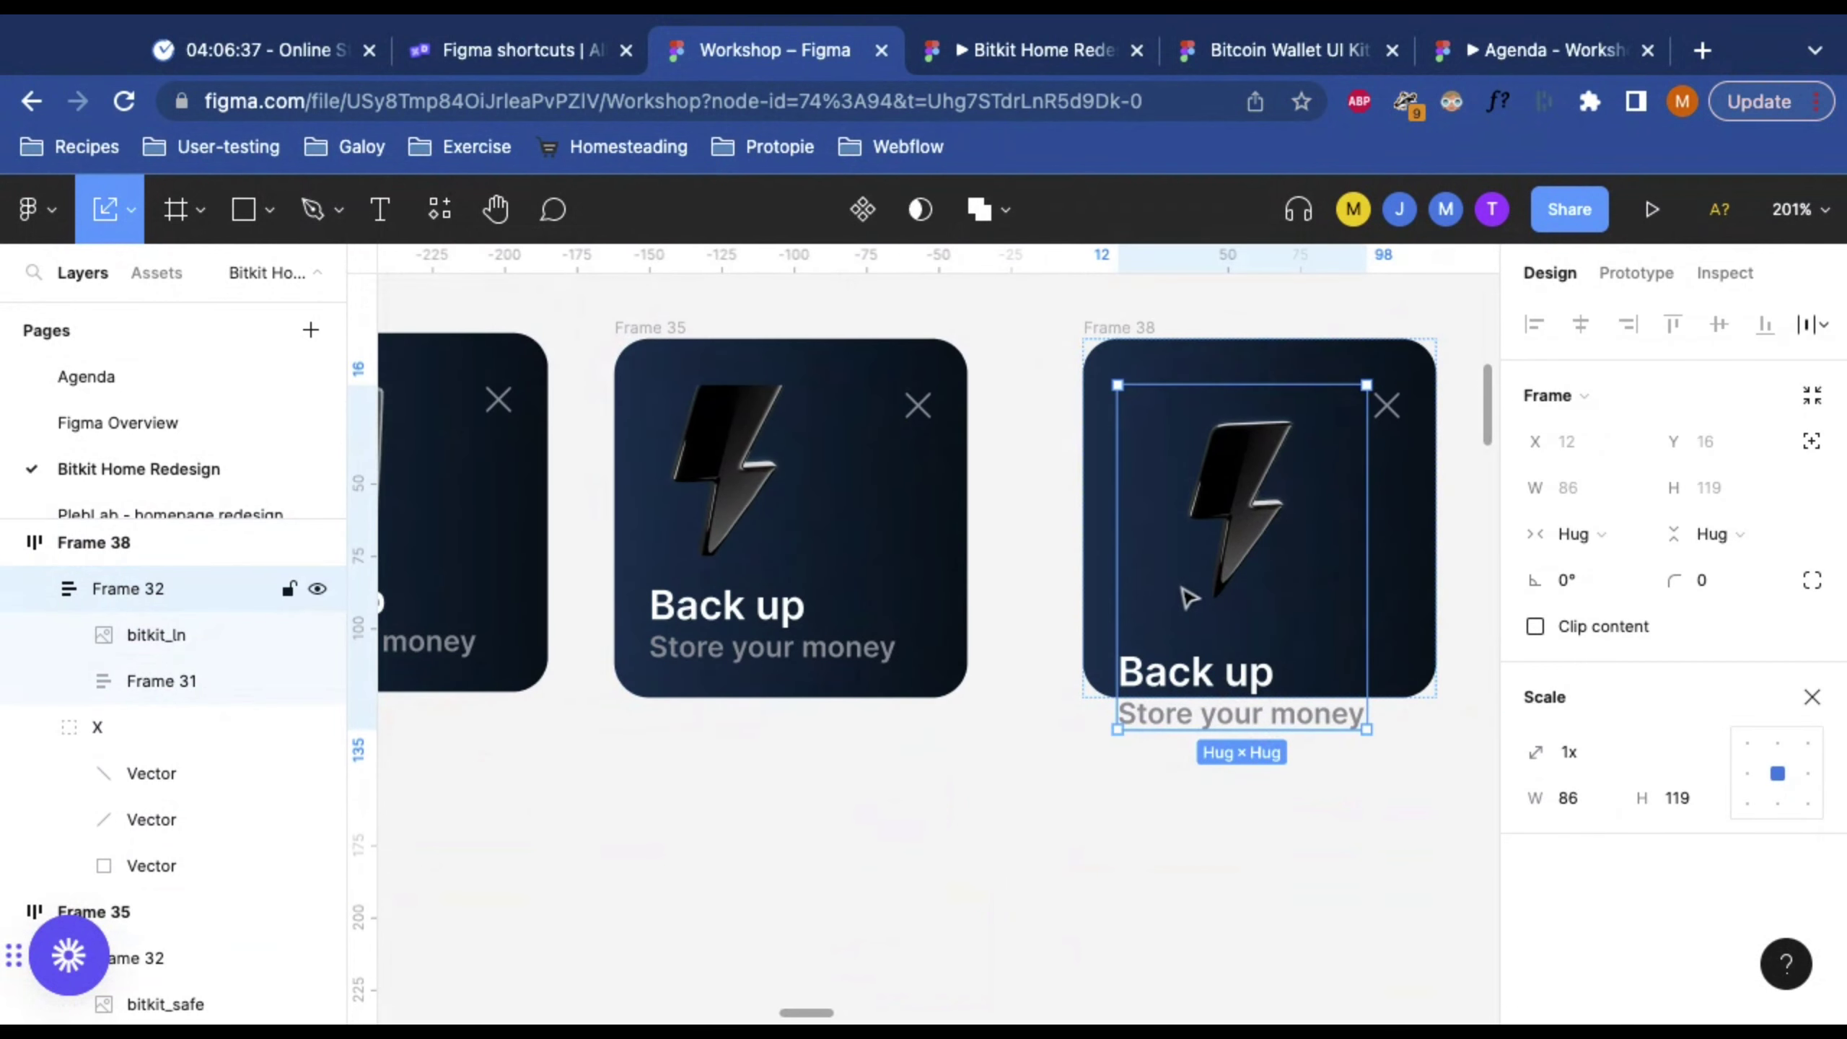
{"action": "scroll", "coordinate": [1187, 598], "scroll_direction": "left", "scroll_amount": 3}
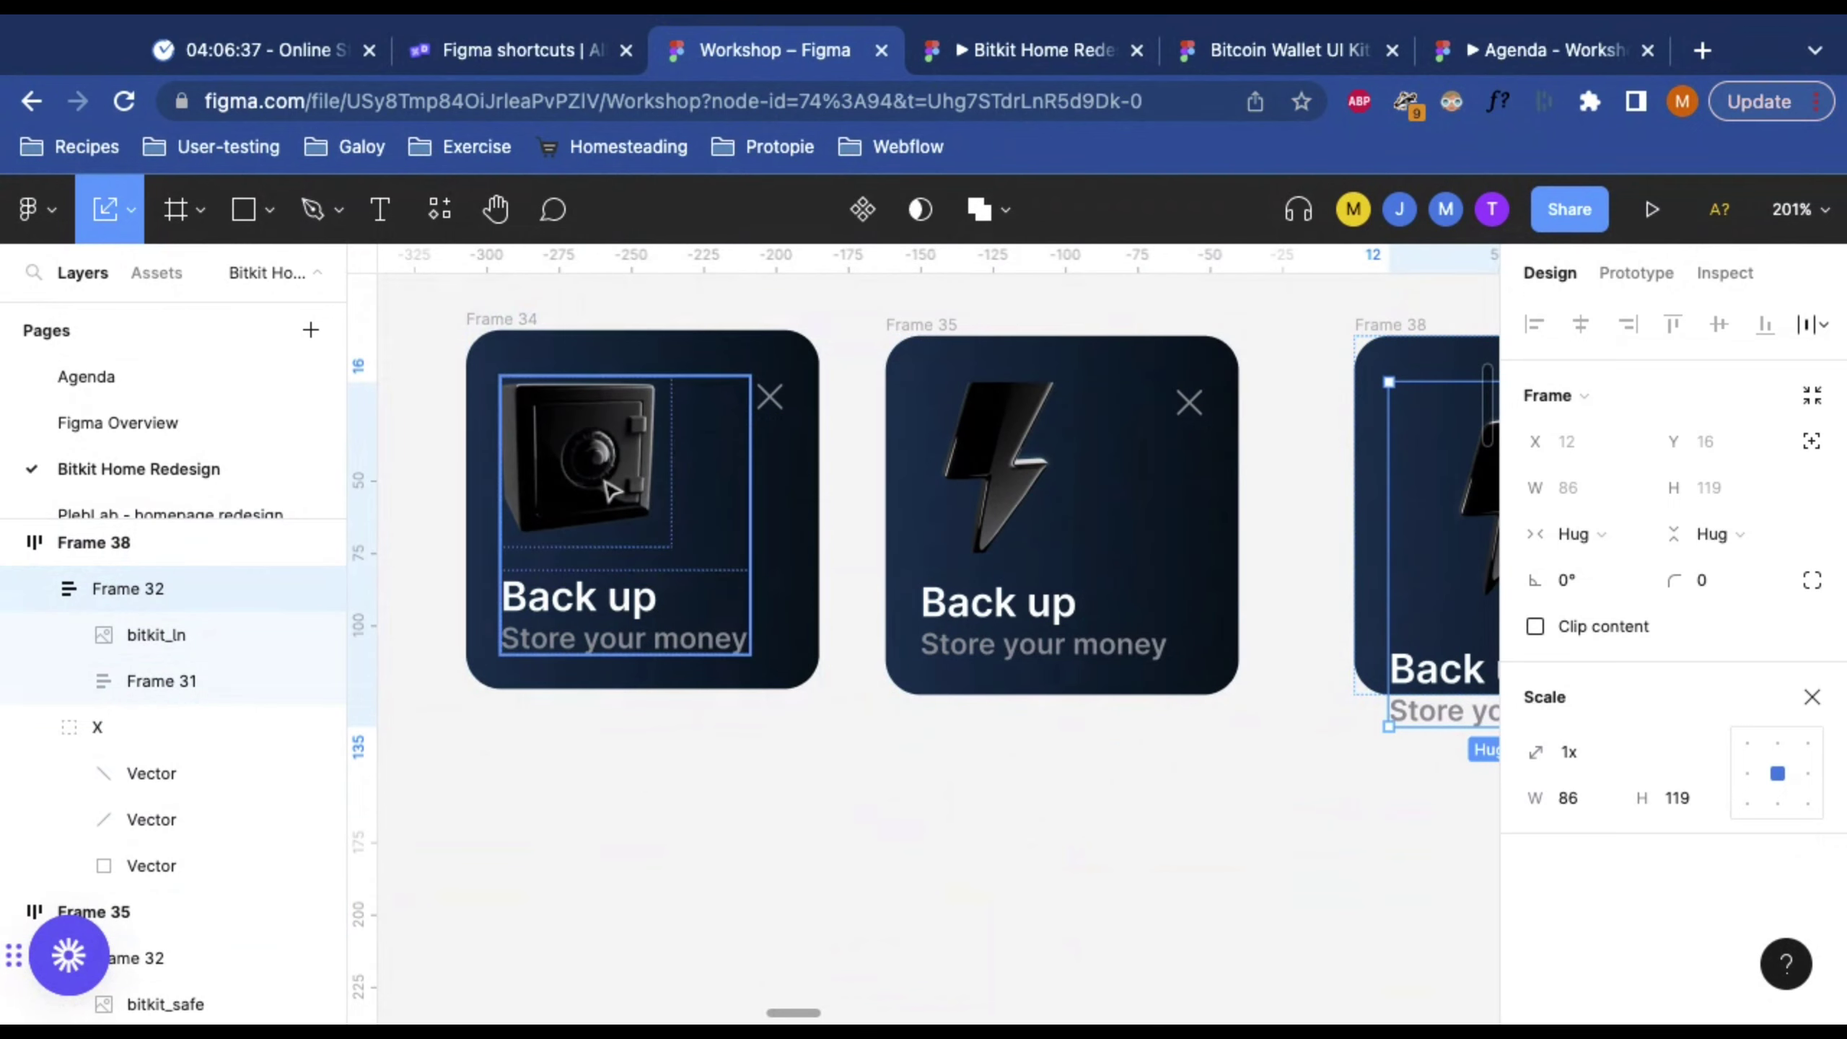
{"action": "scroll", "coordinate": [1127, 900], "scroll_direction": "right", "scroll_amount": 5}
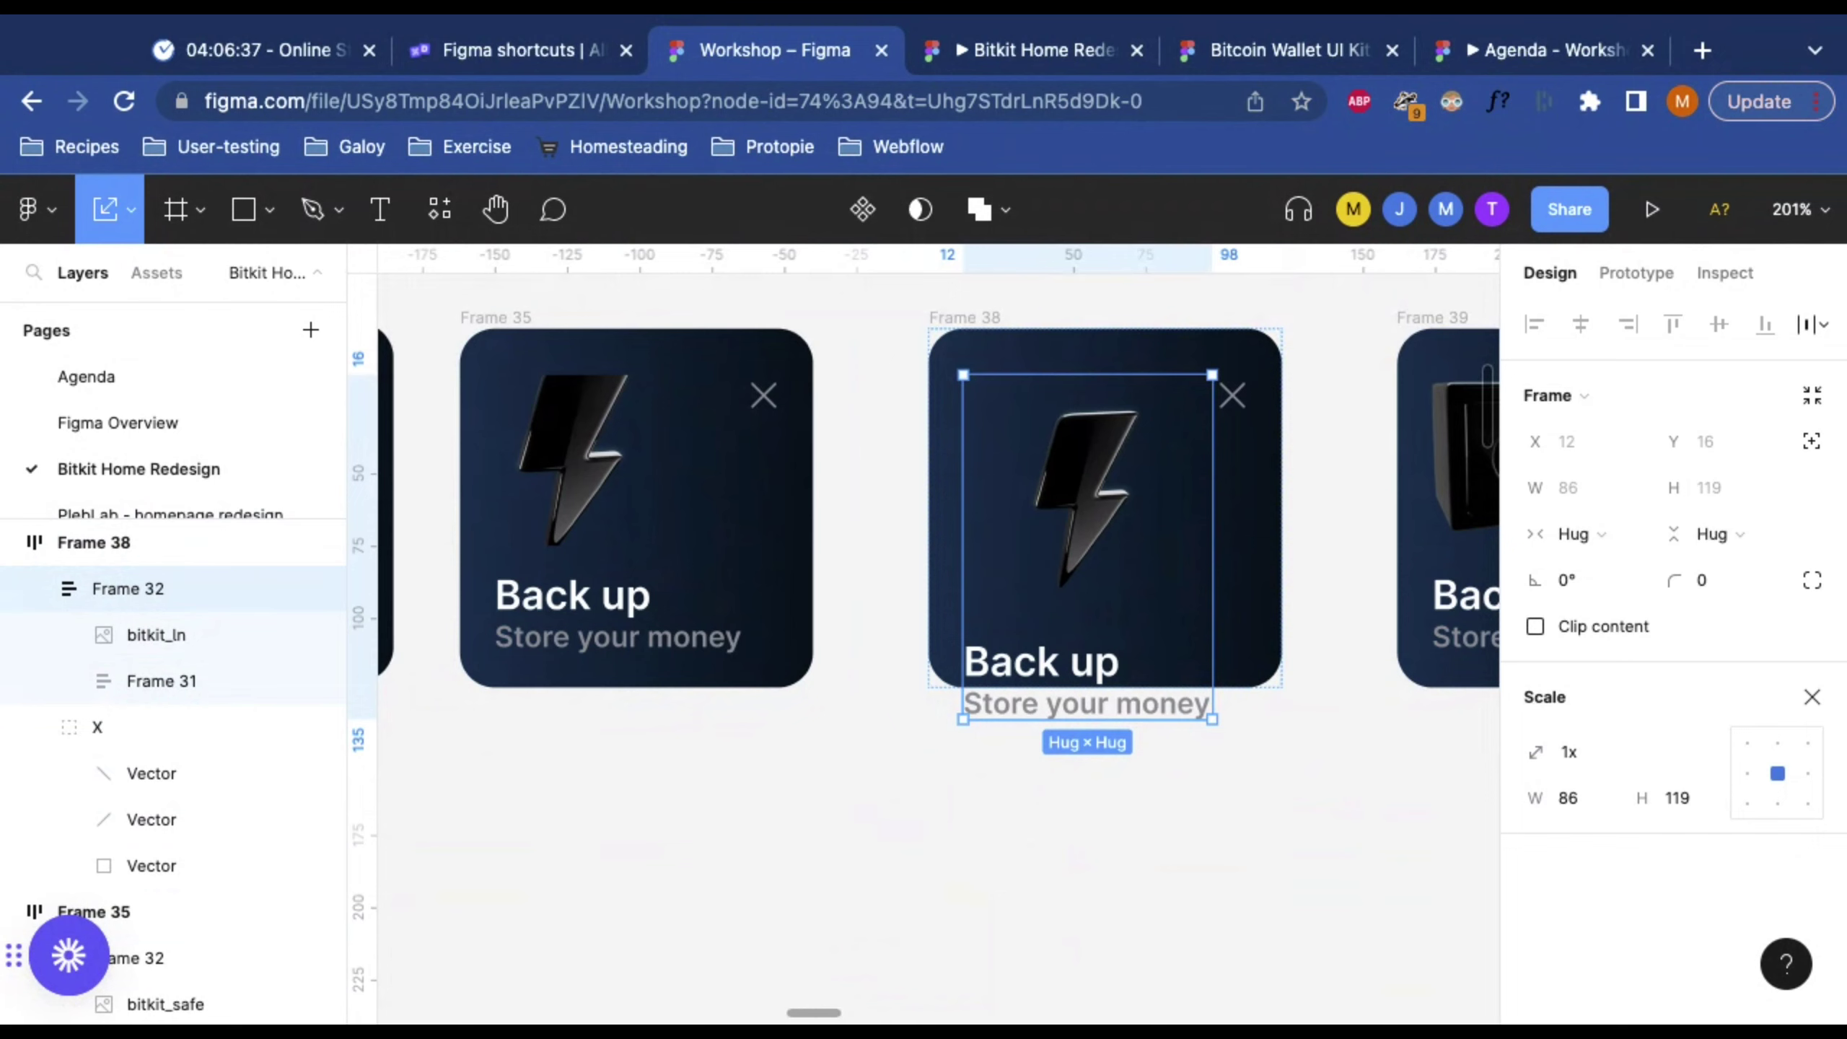
Step: Move the phone screenshot off to the right of the cards
{"action": "scroll", "coordinate": [1079, 851], "scroll_direction": "down", "scroll_amount": 5}
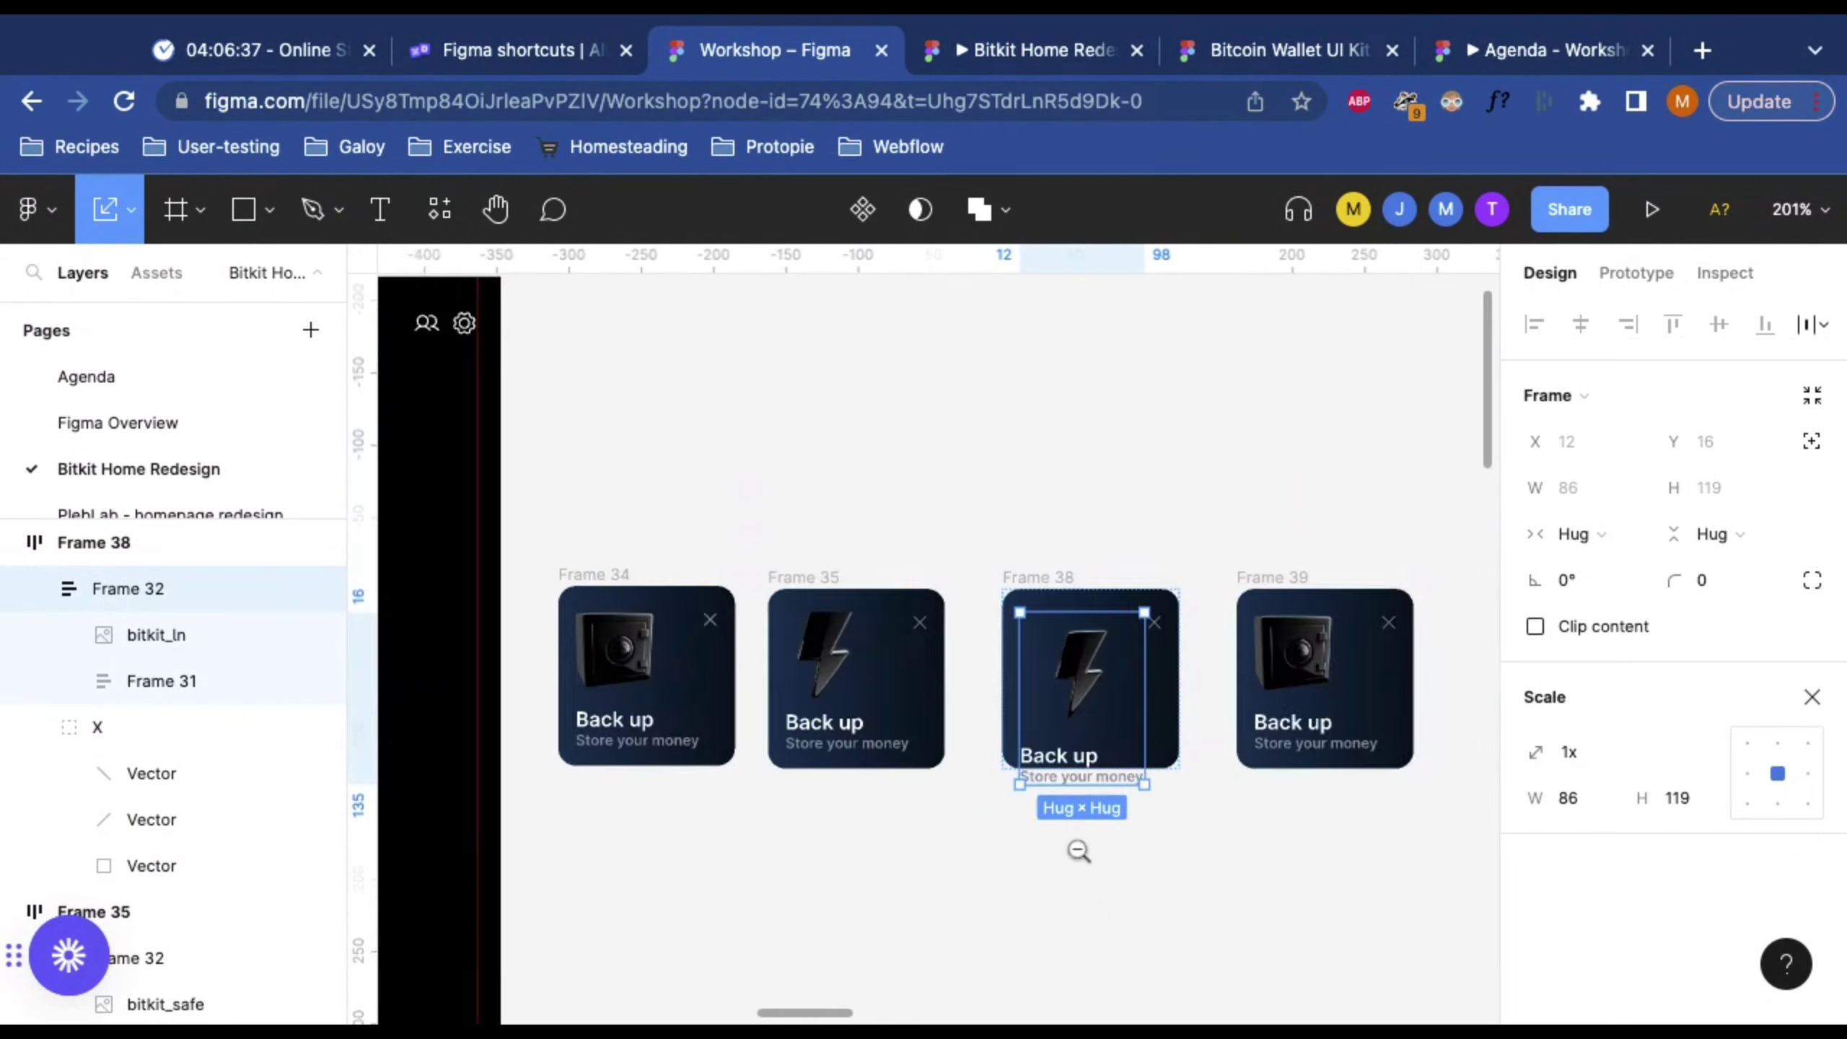
{"action": "scroll", "coordinate": [1080, 851], "scroll_direction": "right", "scroll_amount": 3}
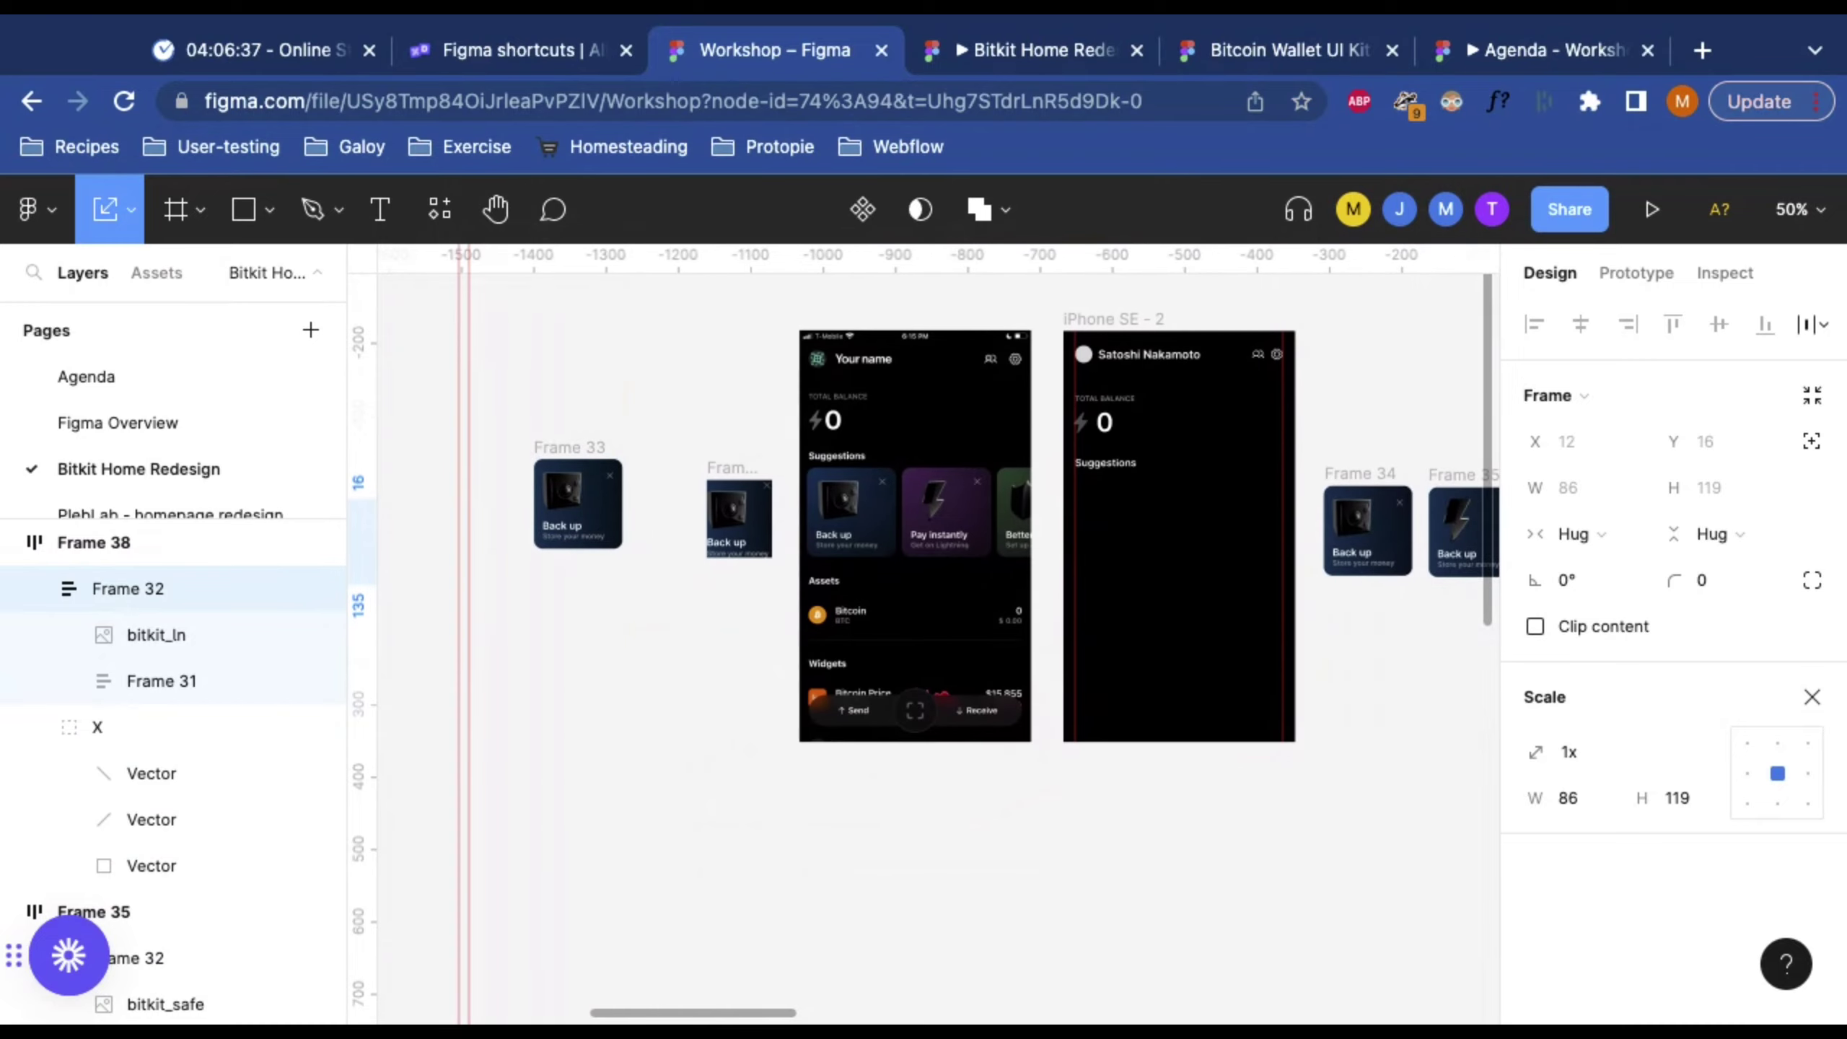
{"action": "scroll", "coordinate": [1080, 851], "scroll_direction": "down", "scroll_amount": 3}
{"action": "scroll", "coordinate": [1272, 629], "scroll_direction": "right", "scroll_amount": 4}
{"action": "scroll", "coordinate": [1274, 629], "scroll_direction": "right", "scroll_amount": 4}
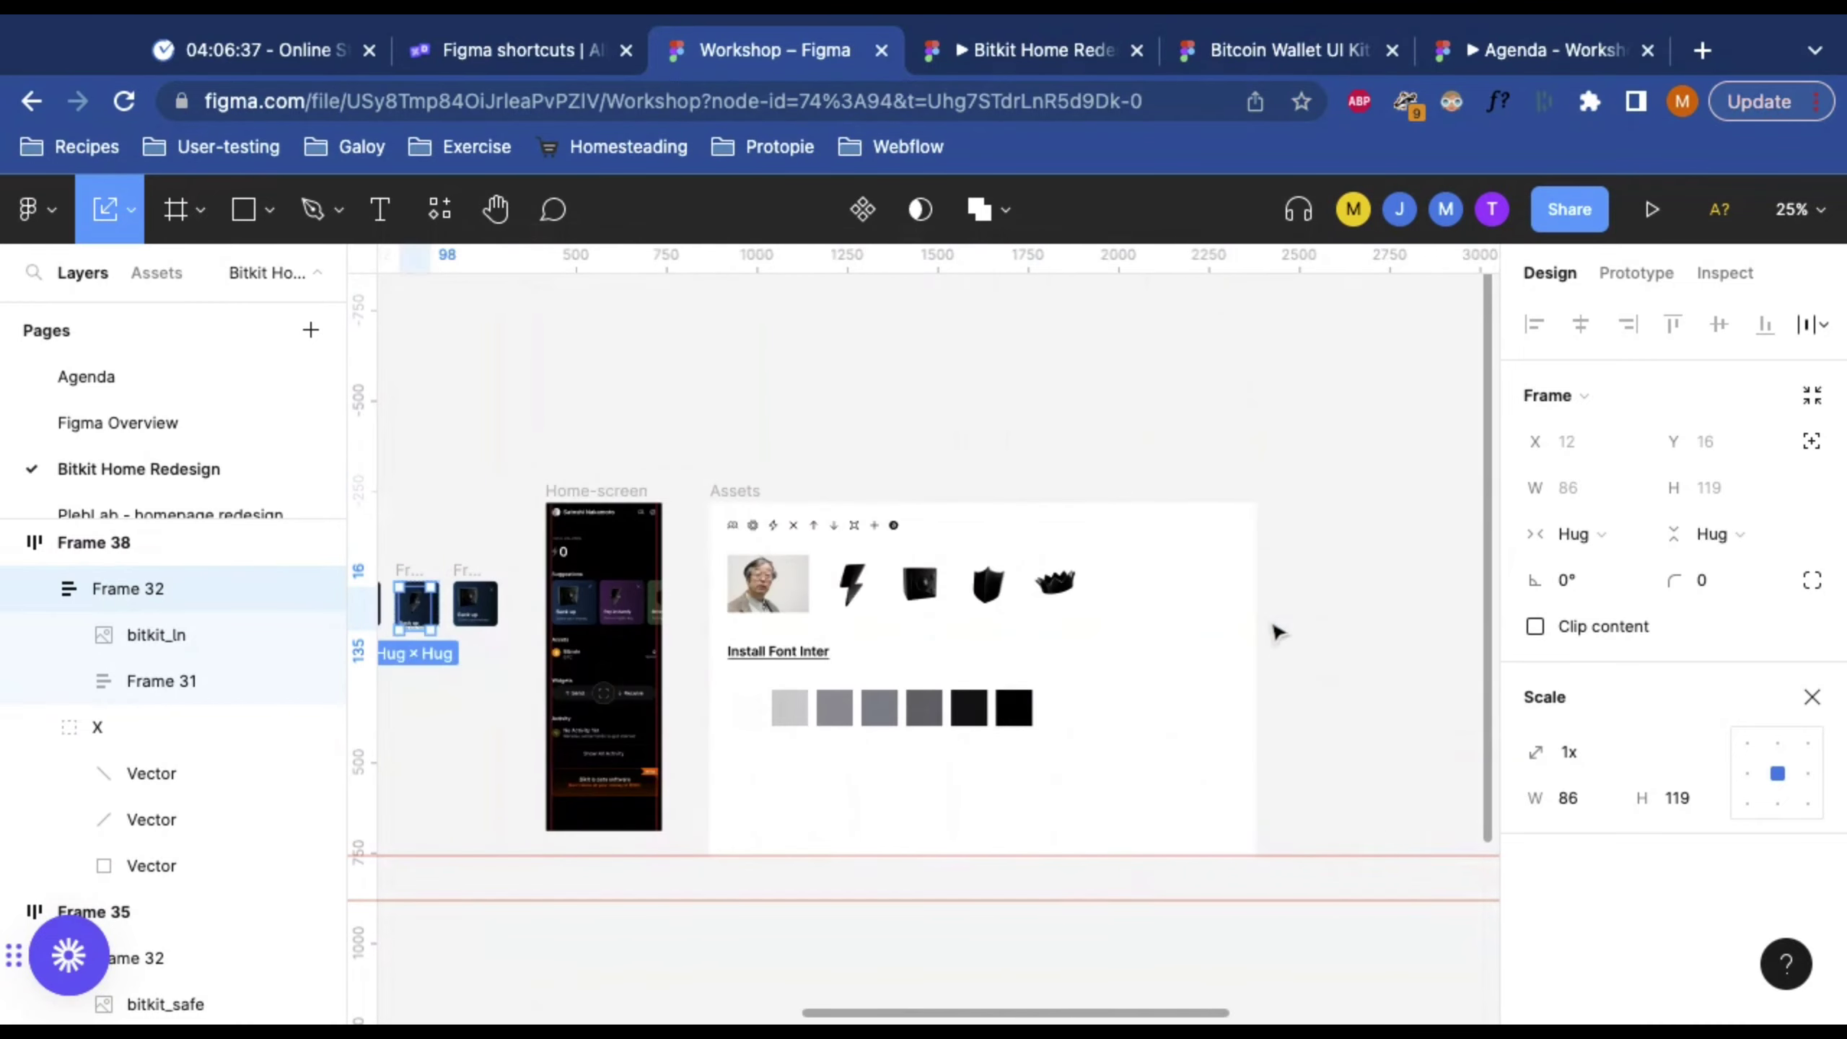
{"action": "scroll", "coordinate": [1274, 629], "scroll_direction": "left", "scroll_amount": 10}
{"action": "left_click_drag", "start_coordinate": [772, 603], "coordinate": [1484, 939]}
{"action": "left_click", "coordinate": [1391, 601]}
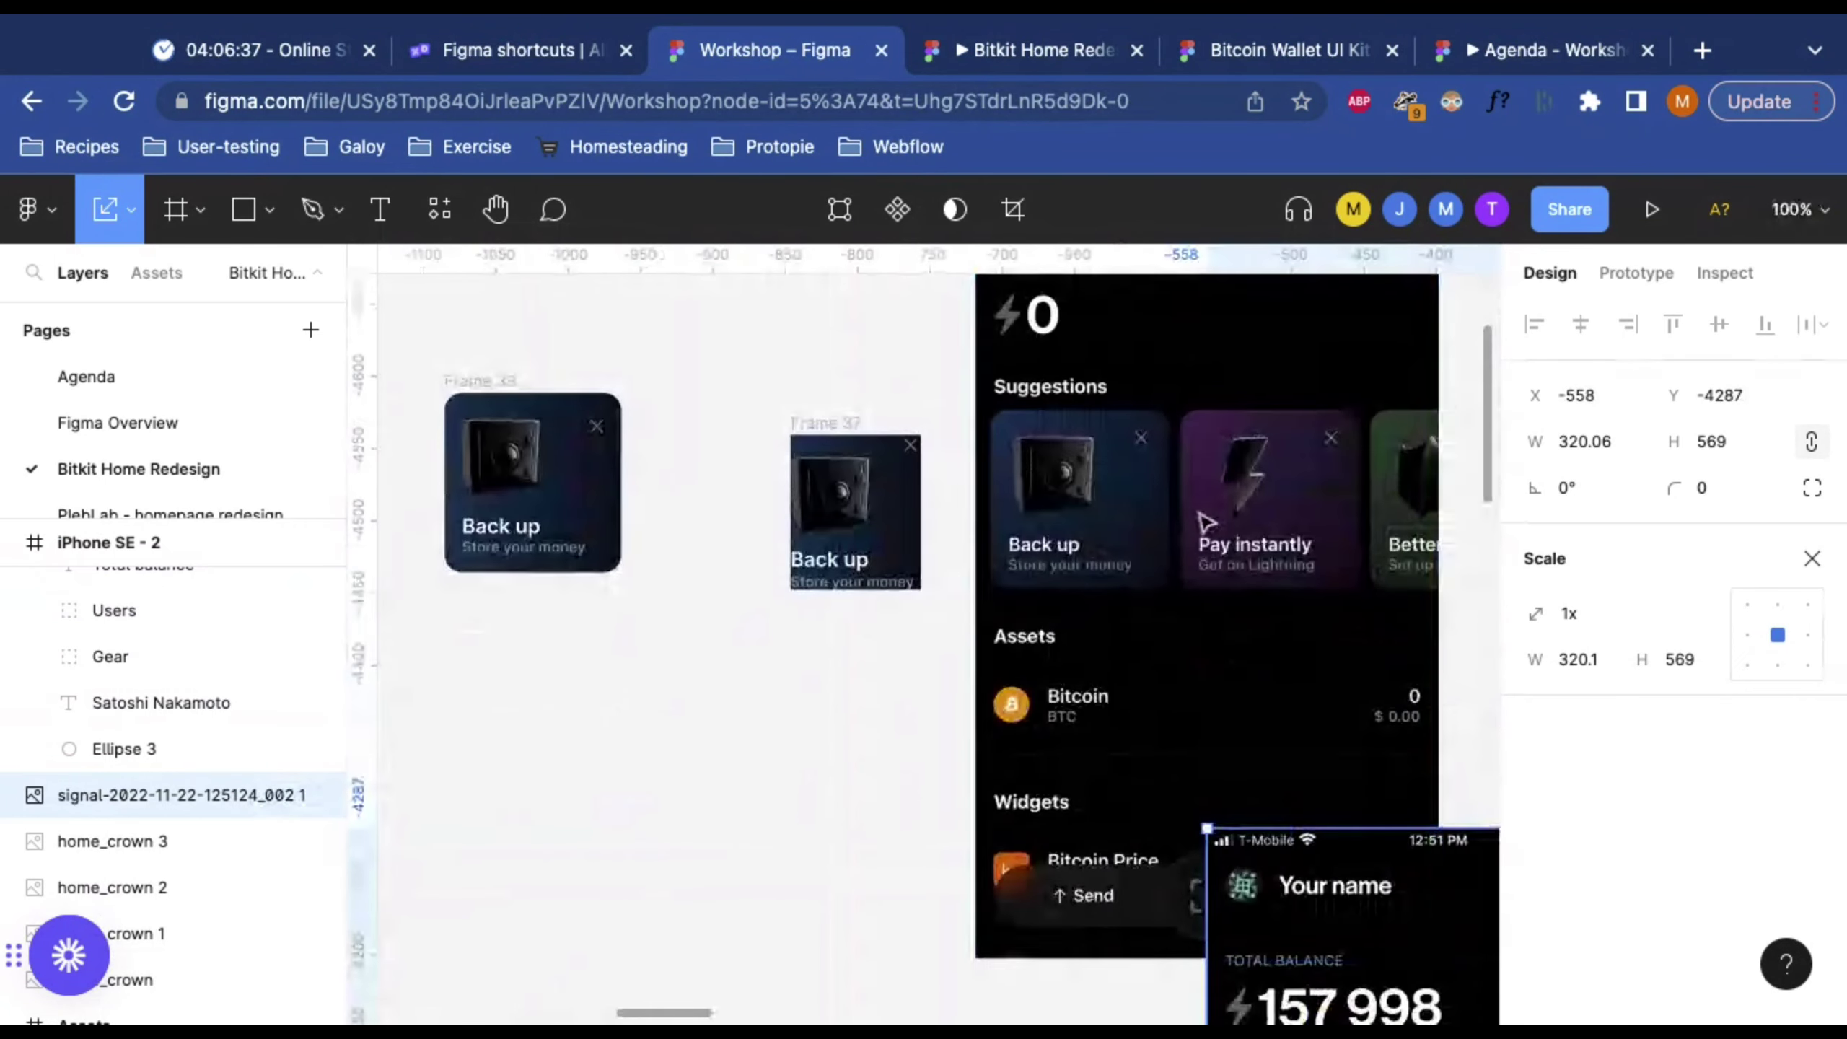
{"action": "scroll", "coordinate": [1198, 713], "scroll_direction": "right", "scroll_amount": 5}
{"action": "scroll", "coordinate": [1199, 713], "scroll_direction": "down", "scroll_amount": 3}
{"action": "left_click", "coordinate": [1253, 863], "text": "alt"}
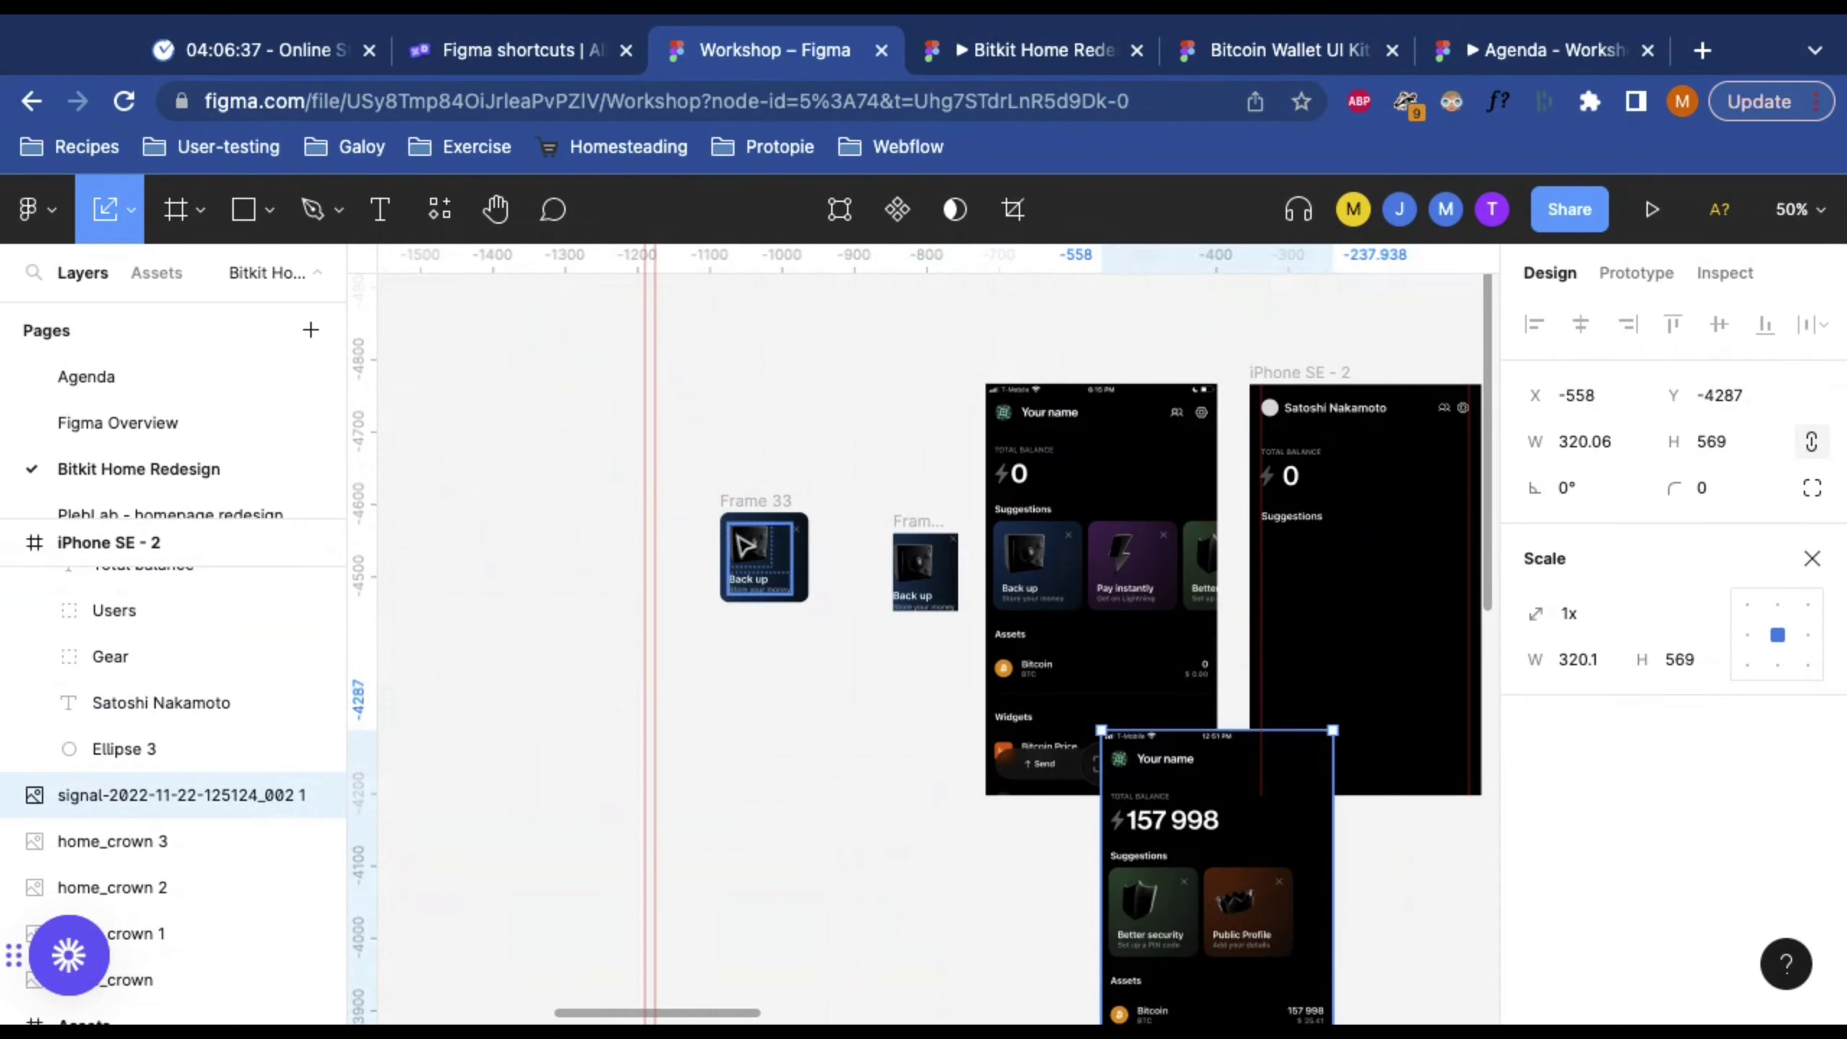
Step: Delete the leftover Frame 33 and Frame 37 card frames
{"action": "left_click", "coordinate": [756, 545]}
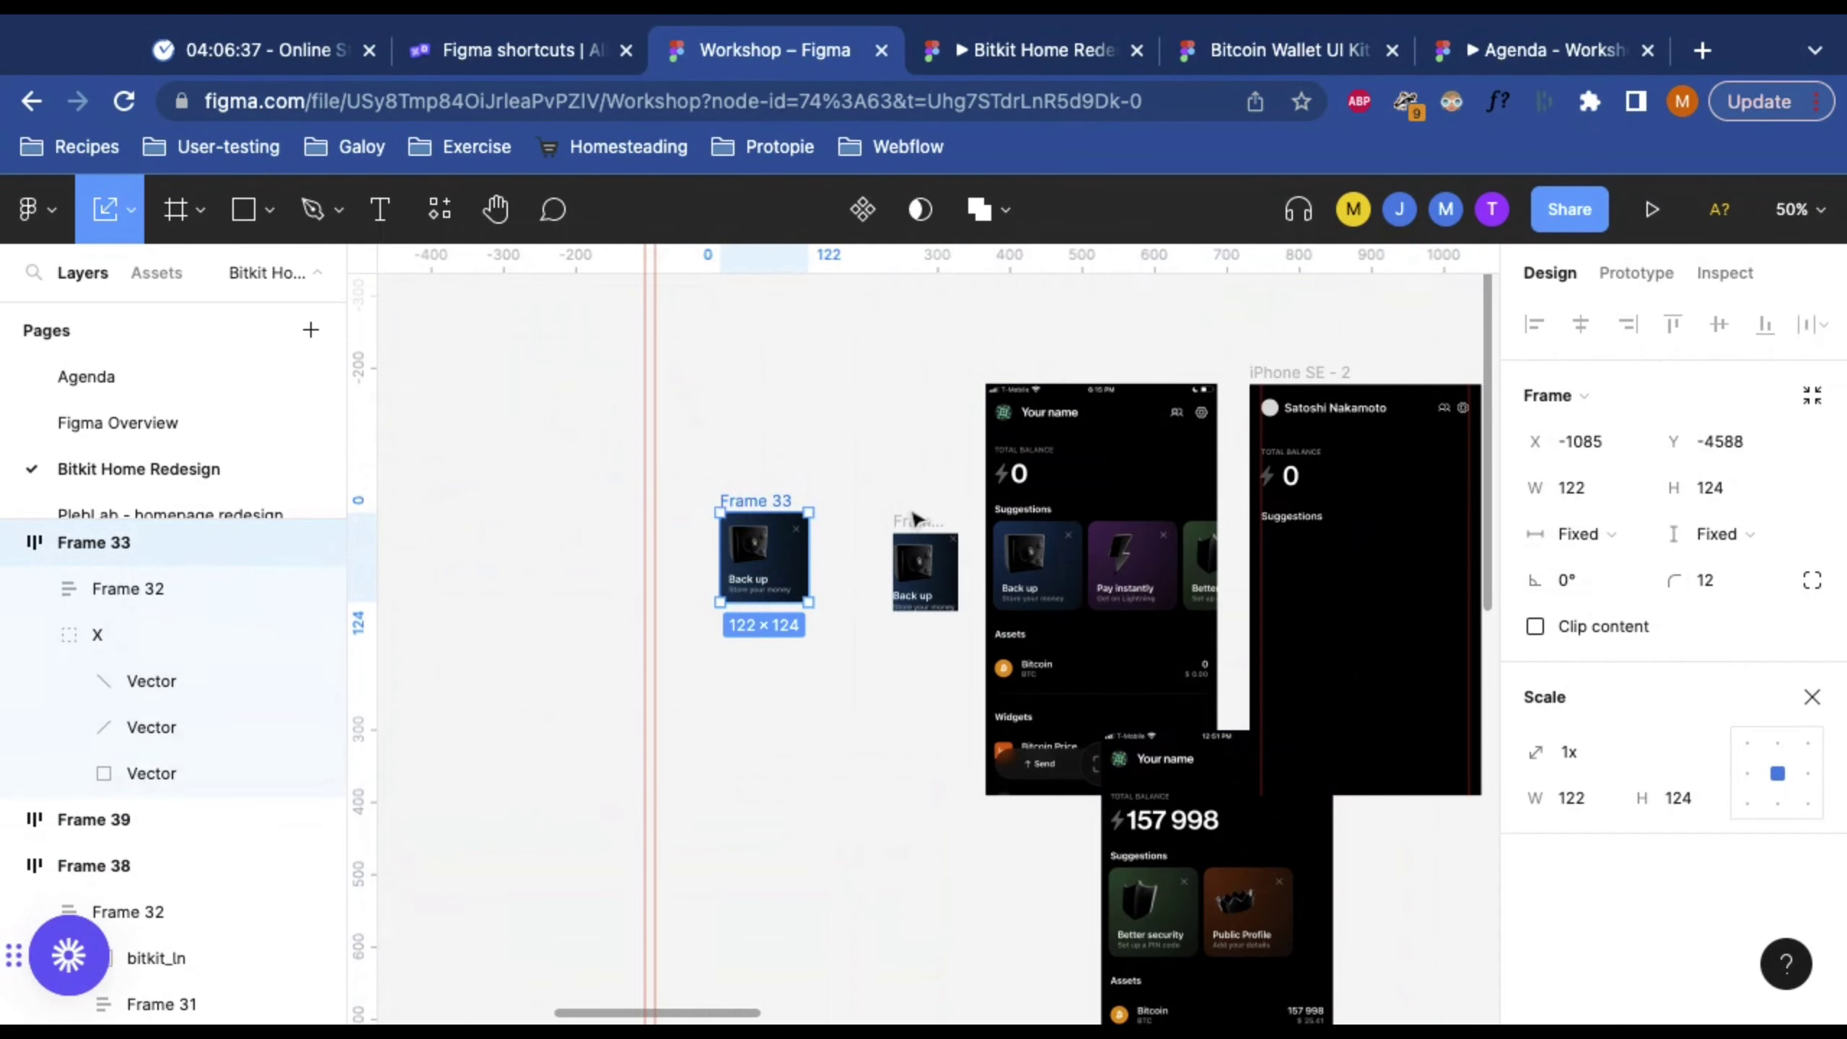
{"action": "left_click", "coordinate": [917, 549], "text": "shift"}
{"action": "scroll", "coordinate": [754, 507], "scroll_direction": "up", "scroll_amount": 5}
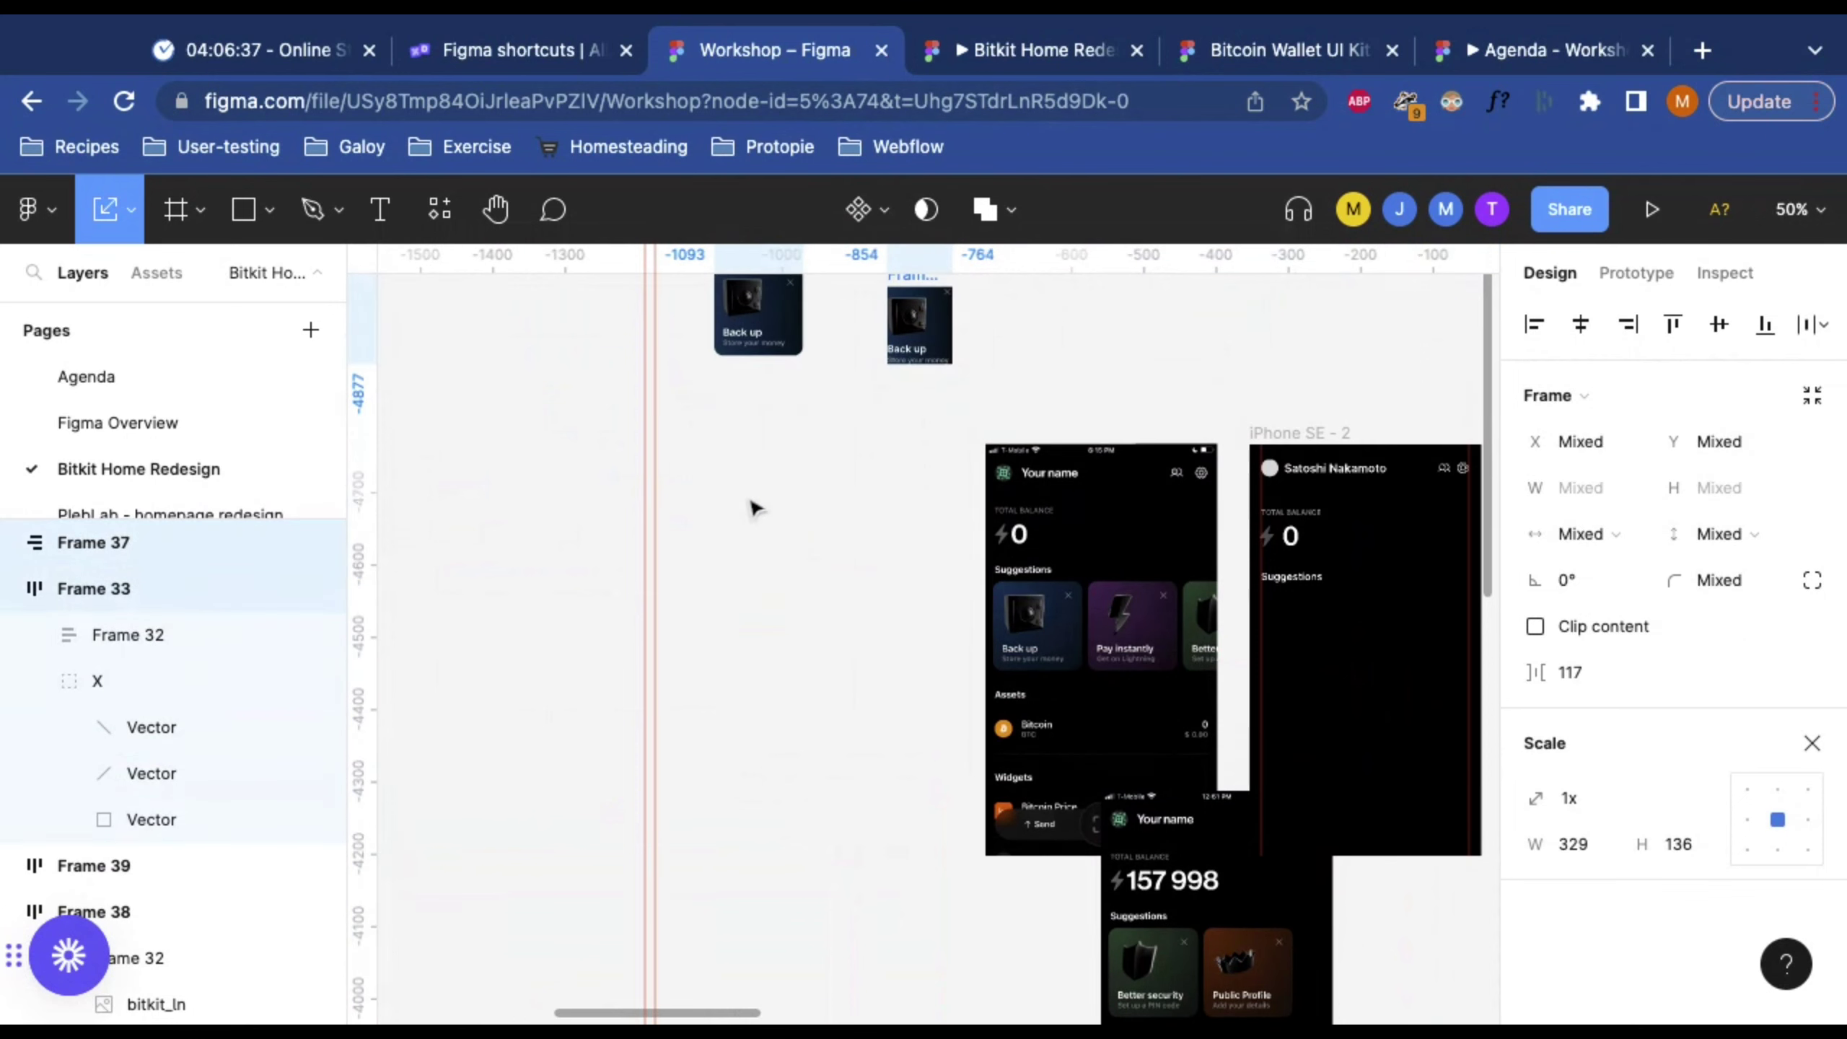
{"action": "scroll", "coordinate": [911, 709], "scroll_direction": "down", "scroll_amount": 5}
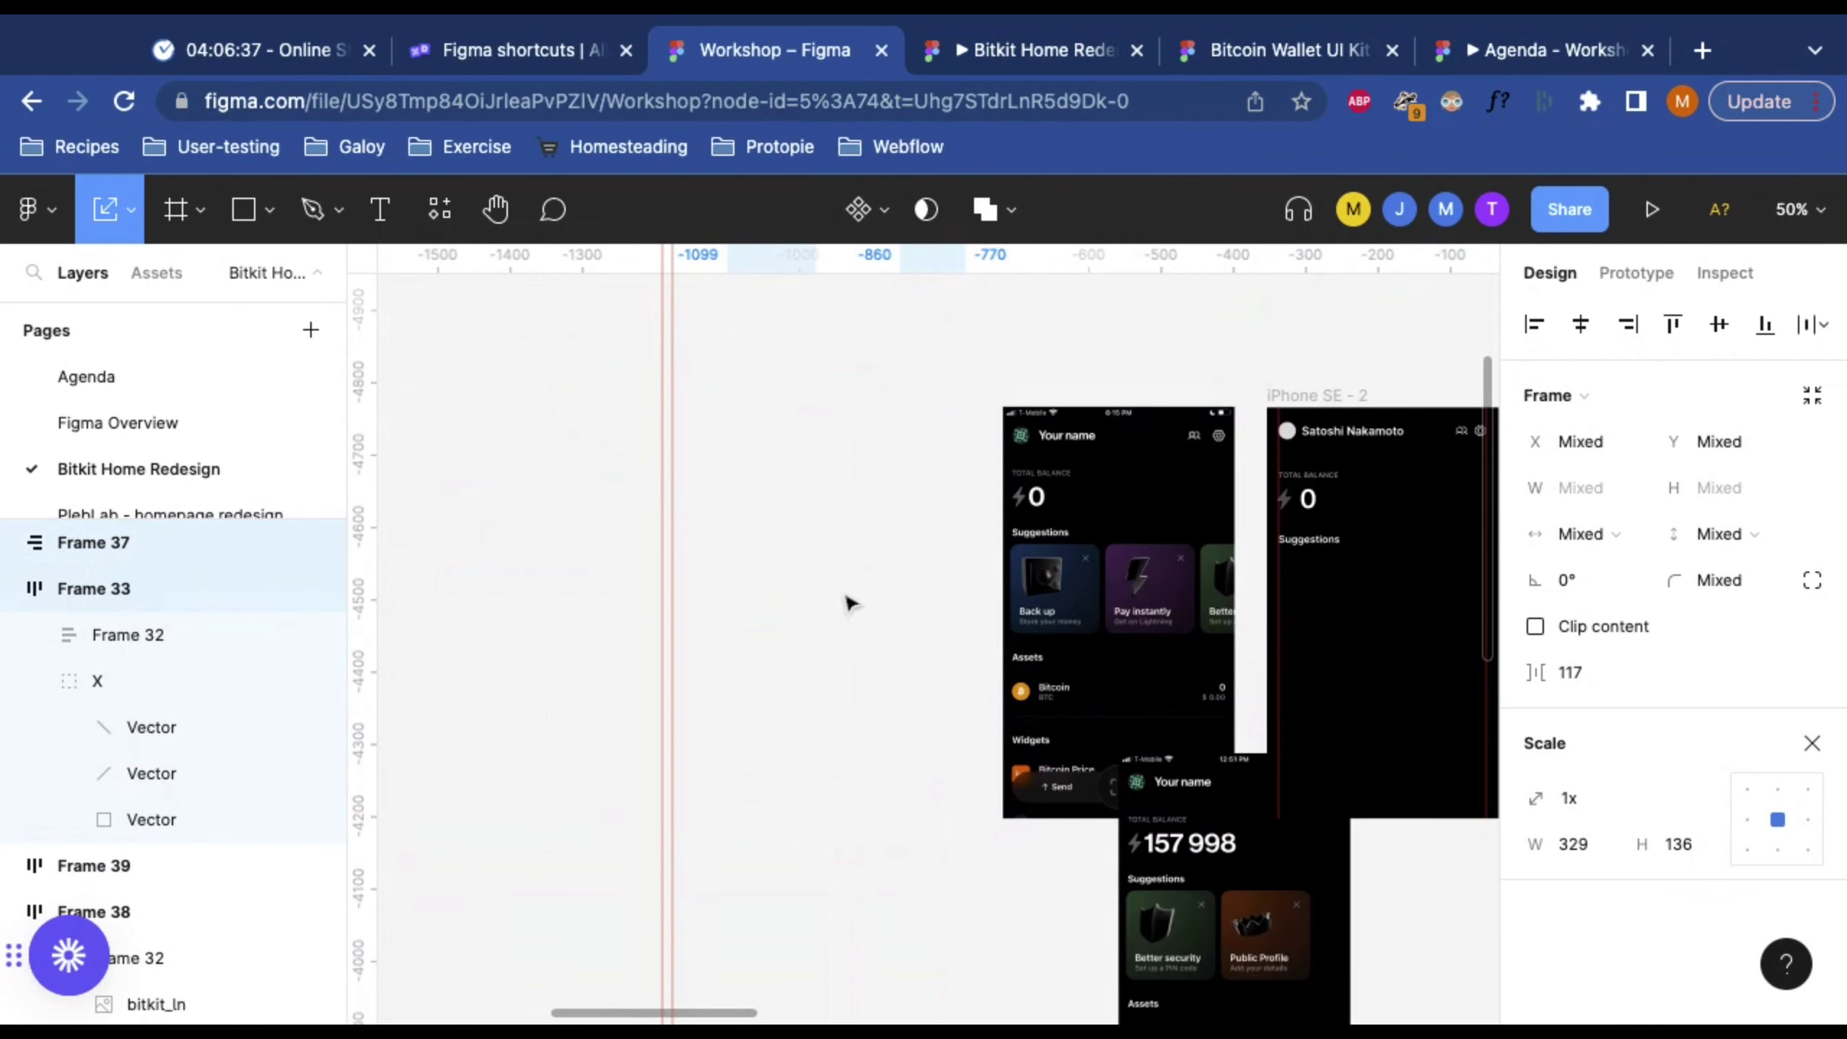
{"action": "key", "text": "ctrl+z"}
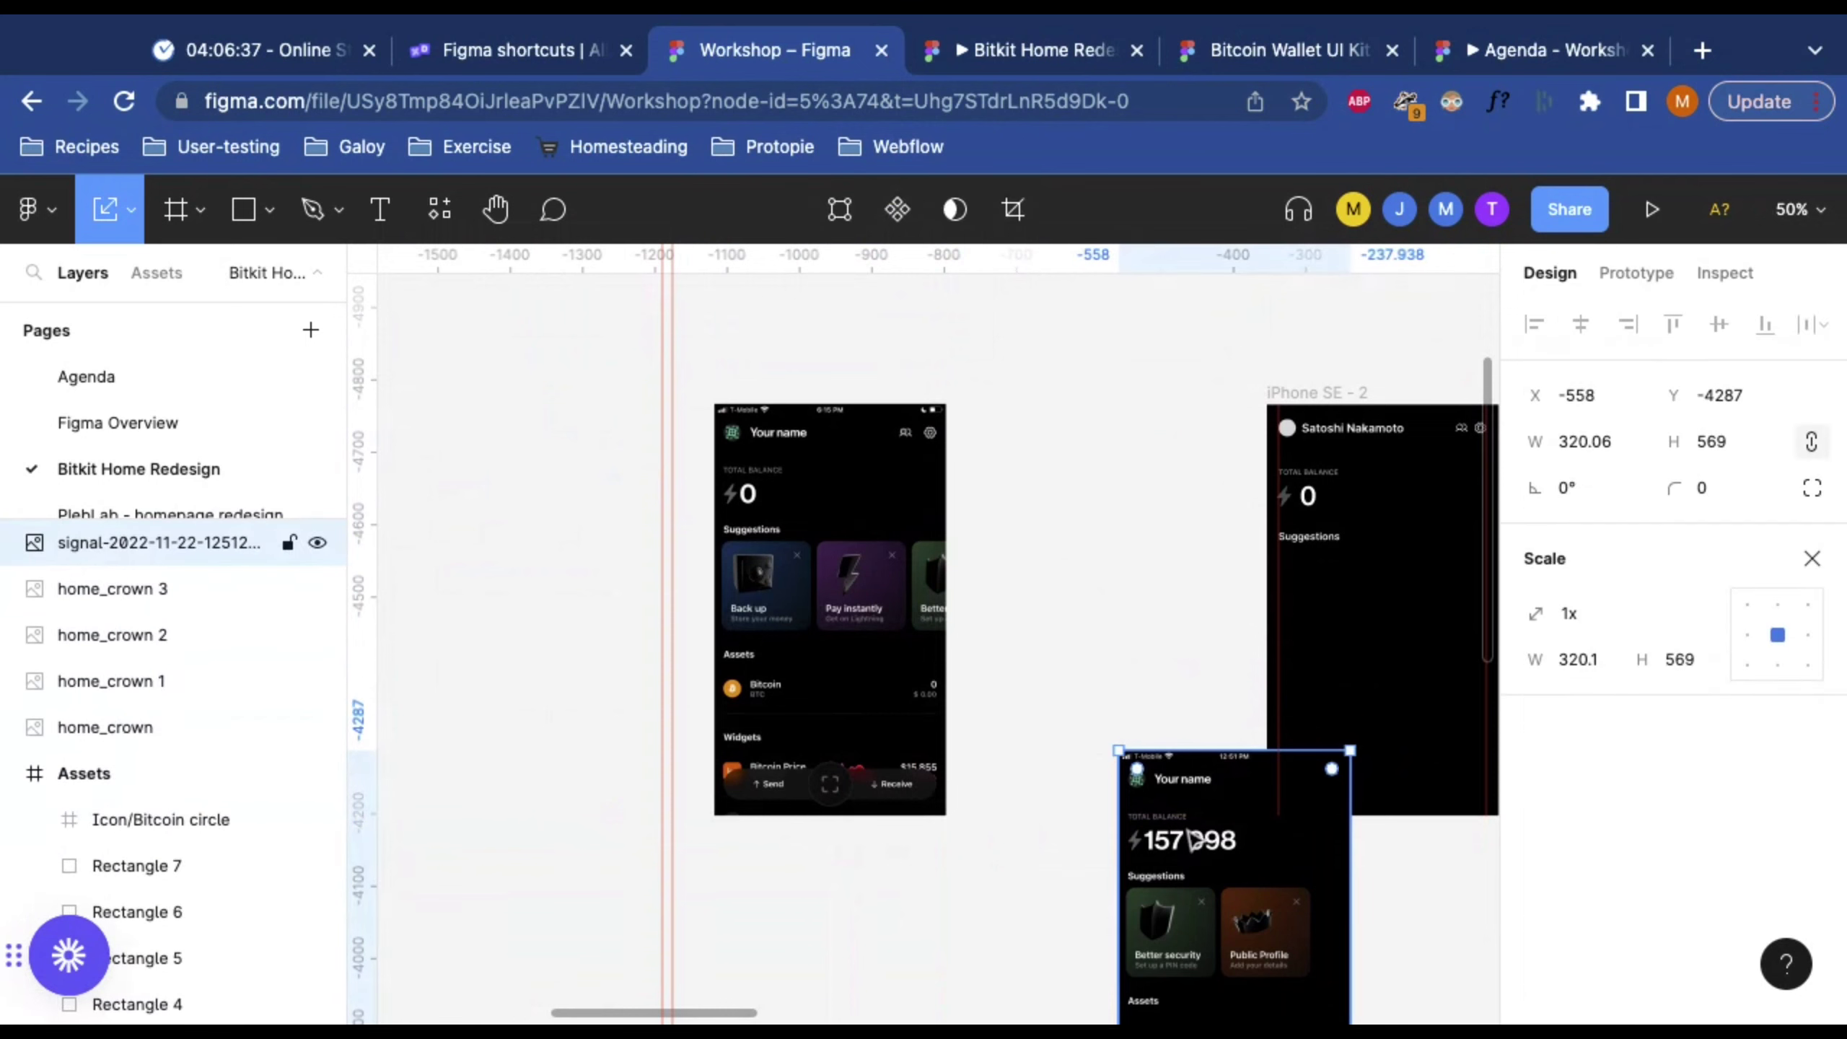
Step: Place the 157 998 screenshot beside the other home screen, nudged down to align
{"action": "left_click_drag", "start_coordinate": [1180, 834], "coordinate": [1028, 471]}
{"action": "key", "text": "shift+Down"}
{"action": "key", "text": "shift+Down"}
{"action": "key", "text": "Down"}
{"action": "key", "text": "Down"}
{"action": "key", "text": "Down"}
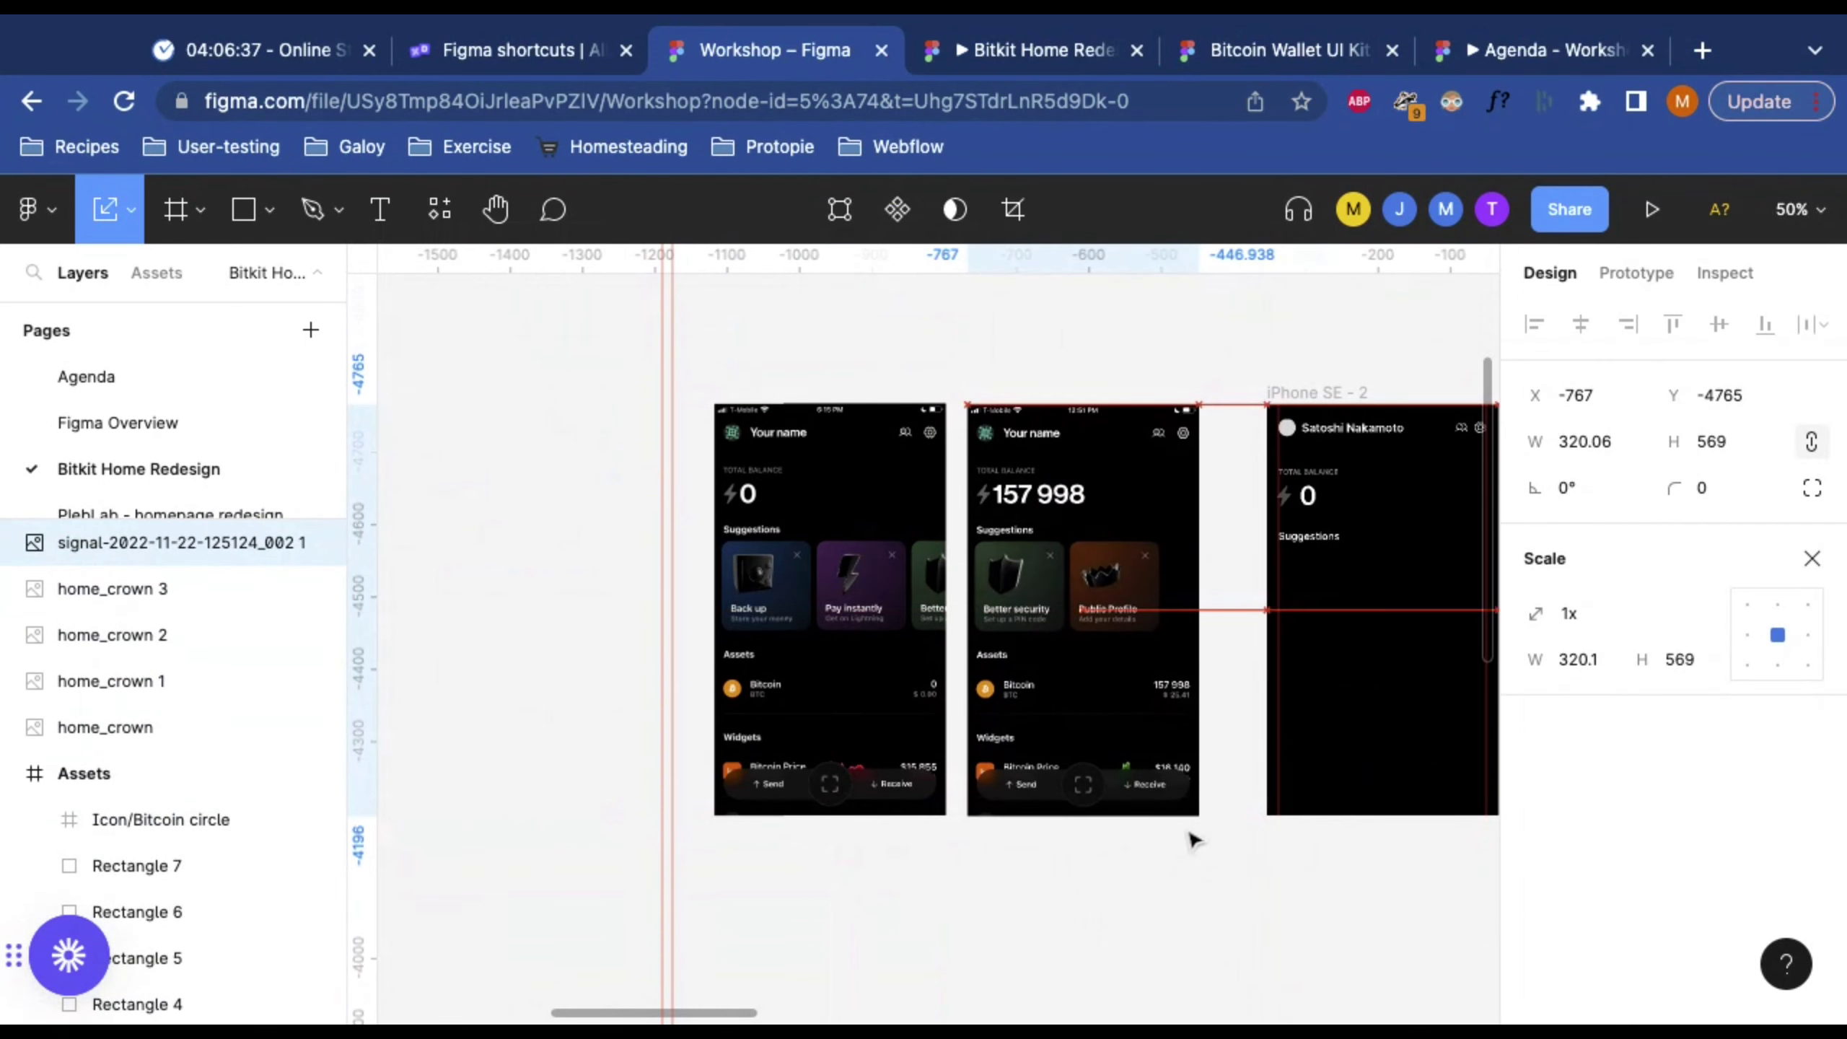
{"action": "scroll", "coordinate": [993, 656], "scroll_direction": "up", "scroll_amount": 5}
{"action": "scroll", "coordinate": [993, 656], "scroll_direction": "left", "scroll_amount": 1}
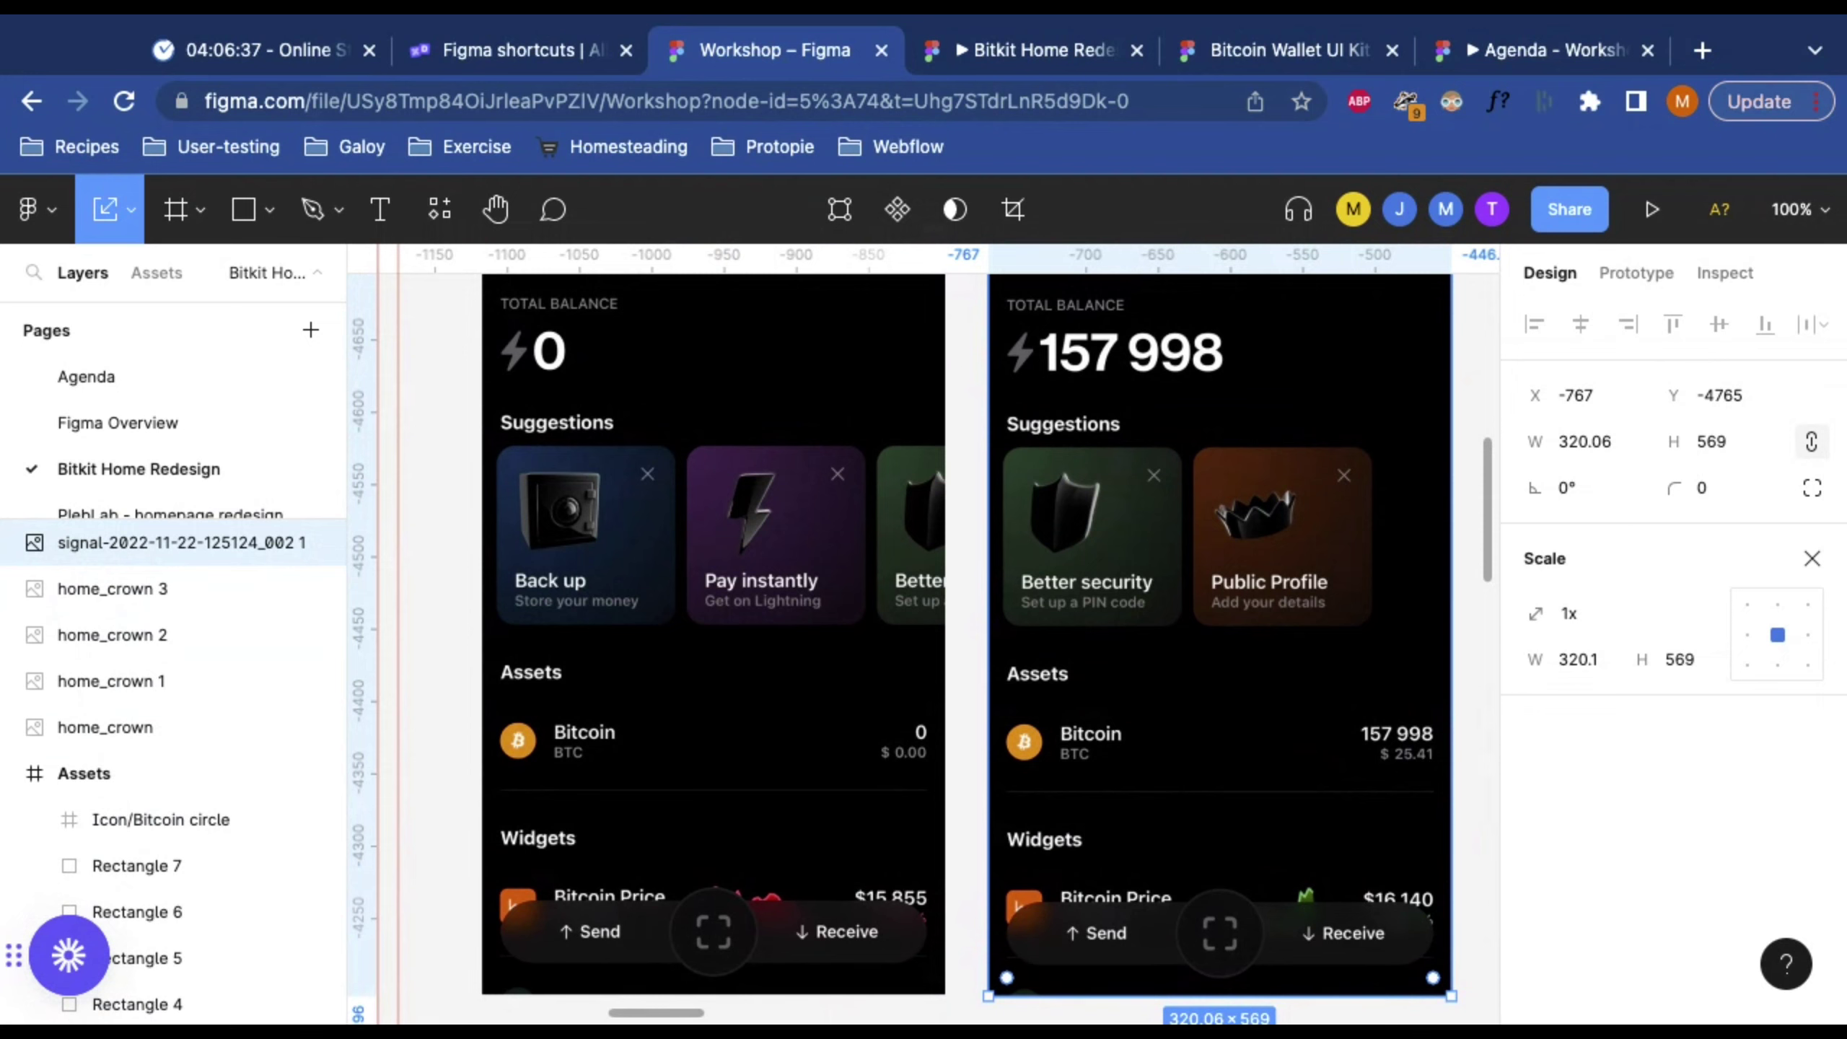
{"action": "scroll", "coordinate": [1165, 757], "scroll_direction": "right", "scroll_amount": 10}
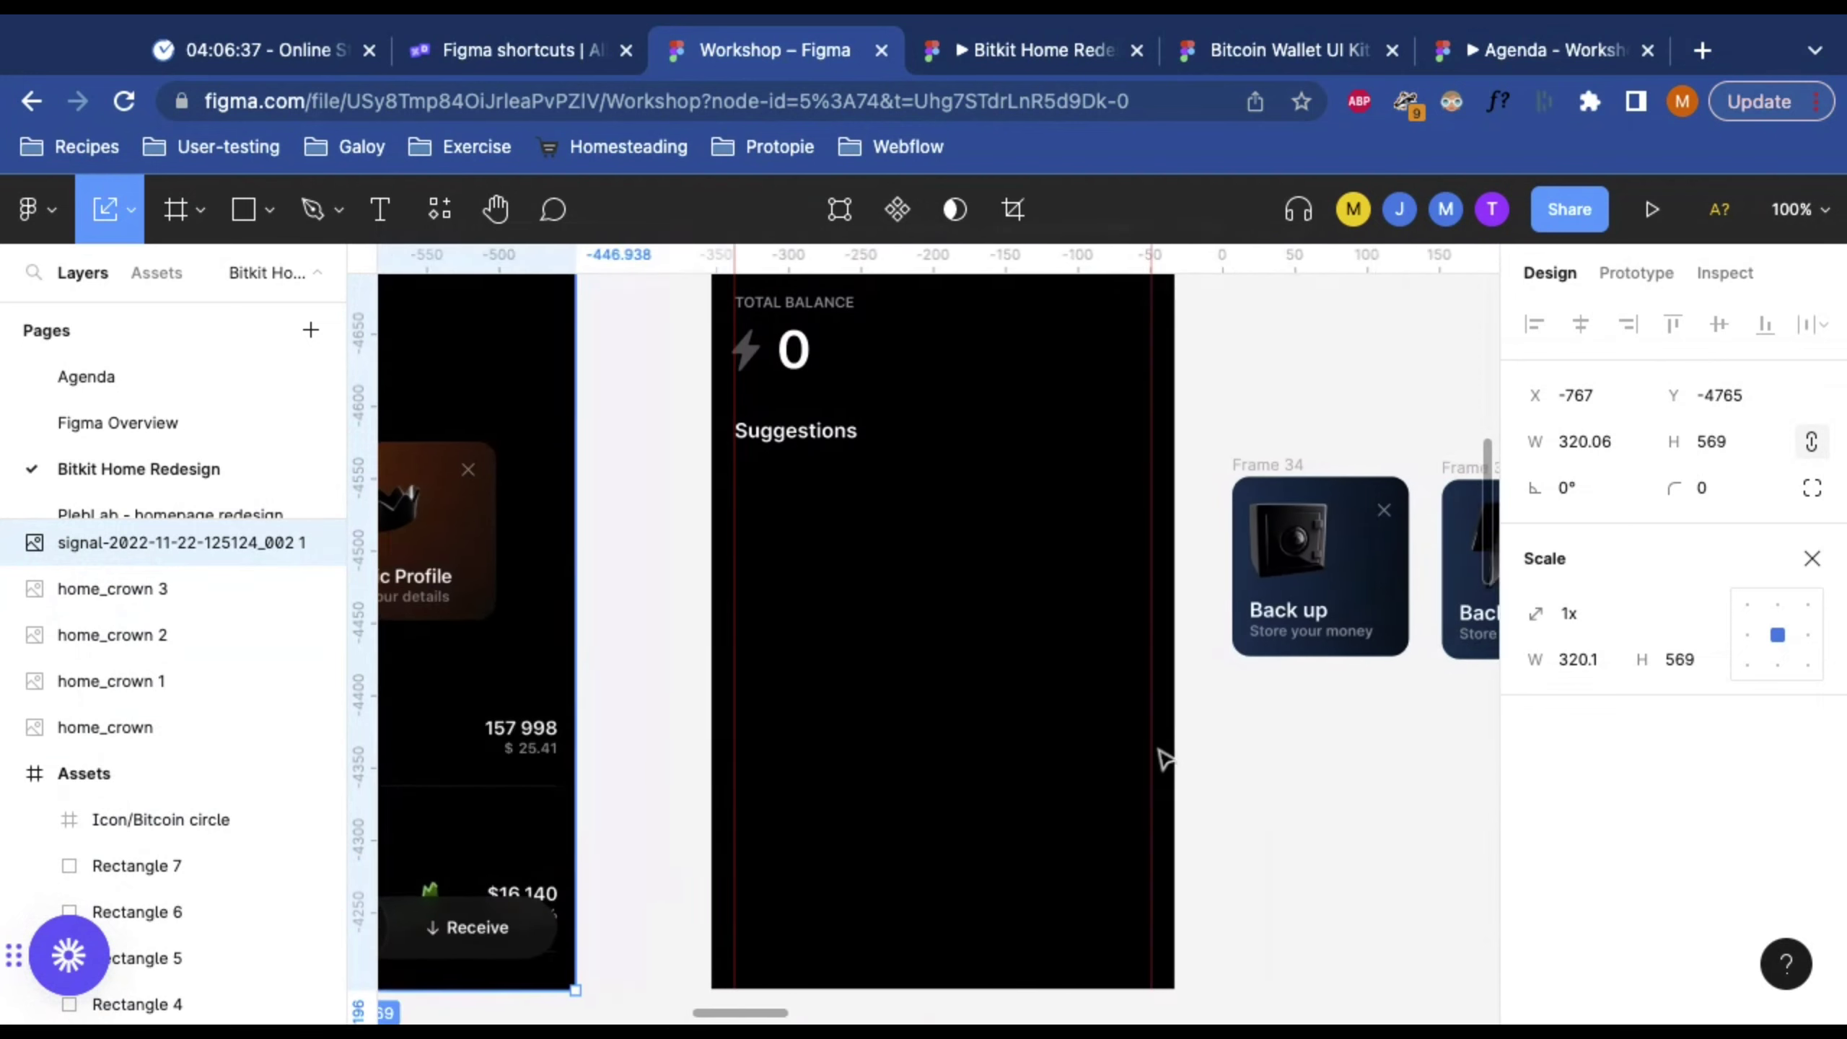
{"action": "scroll", "coordinate": [1165, 757], "scroll_direction": "right", "scroll_amount": 2}
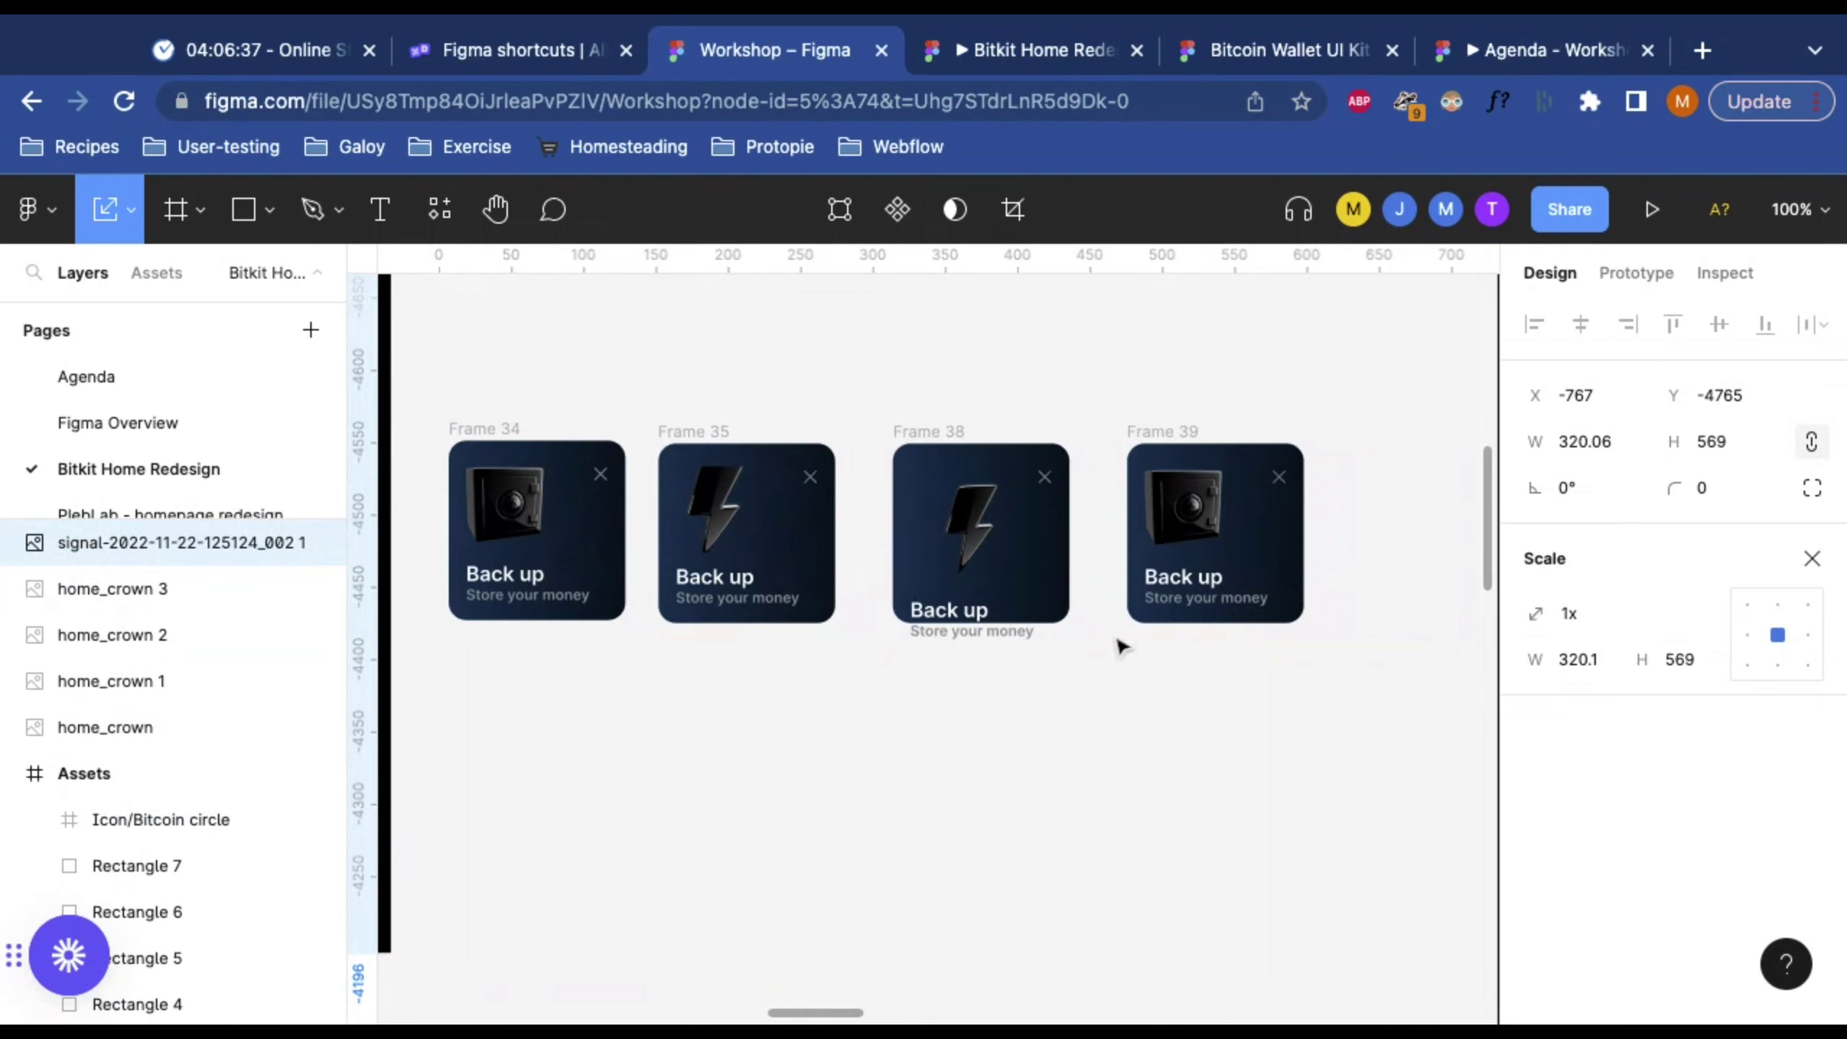
Step: Delete the Frame 38 and Frame 39 cards
{"action": "scroll", "coordinate": [1120, 646], "scroll_direction": "left", "scroll_amount": 5}
{"action": "scroll", "coordinate": [1120, 640], "scroll_direction": "right", "scroll_amount": 3}
{"action": "left_click", "coordinate": [1142, 548]}
{"action": "key", "text": "Delete"}
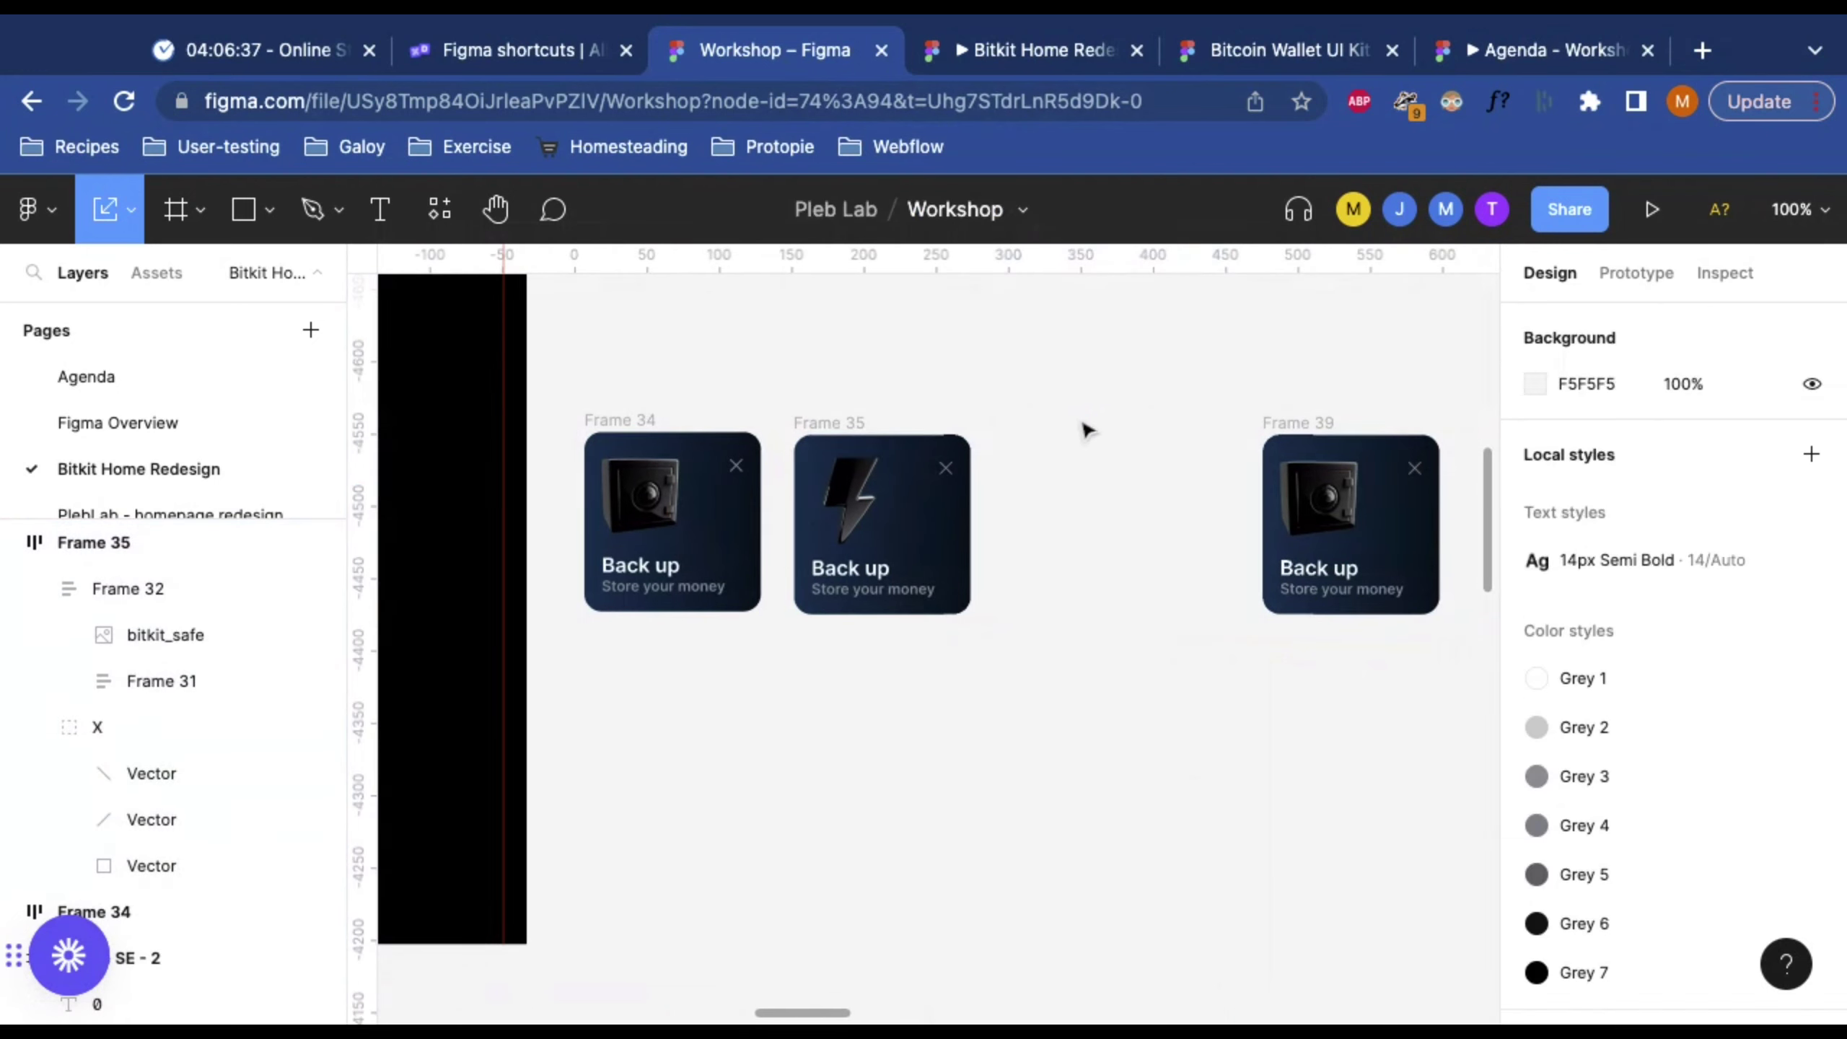
{"action": "left_click", "coordinate": [1280, 423]}
{"action": "key", "text": "Delete"}
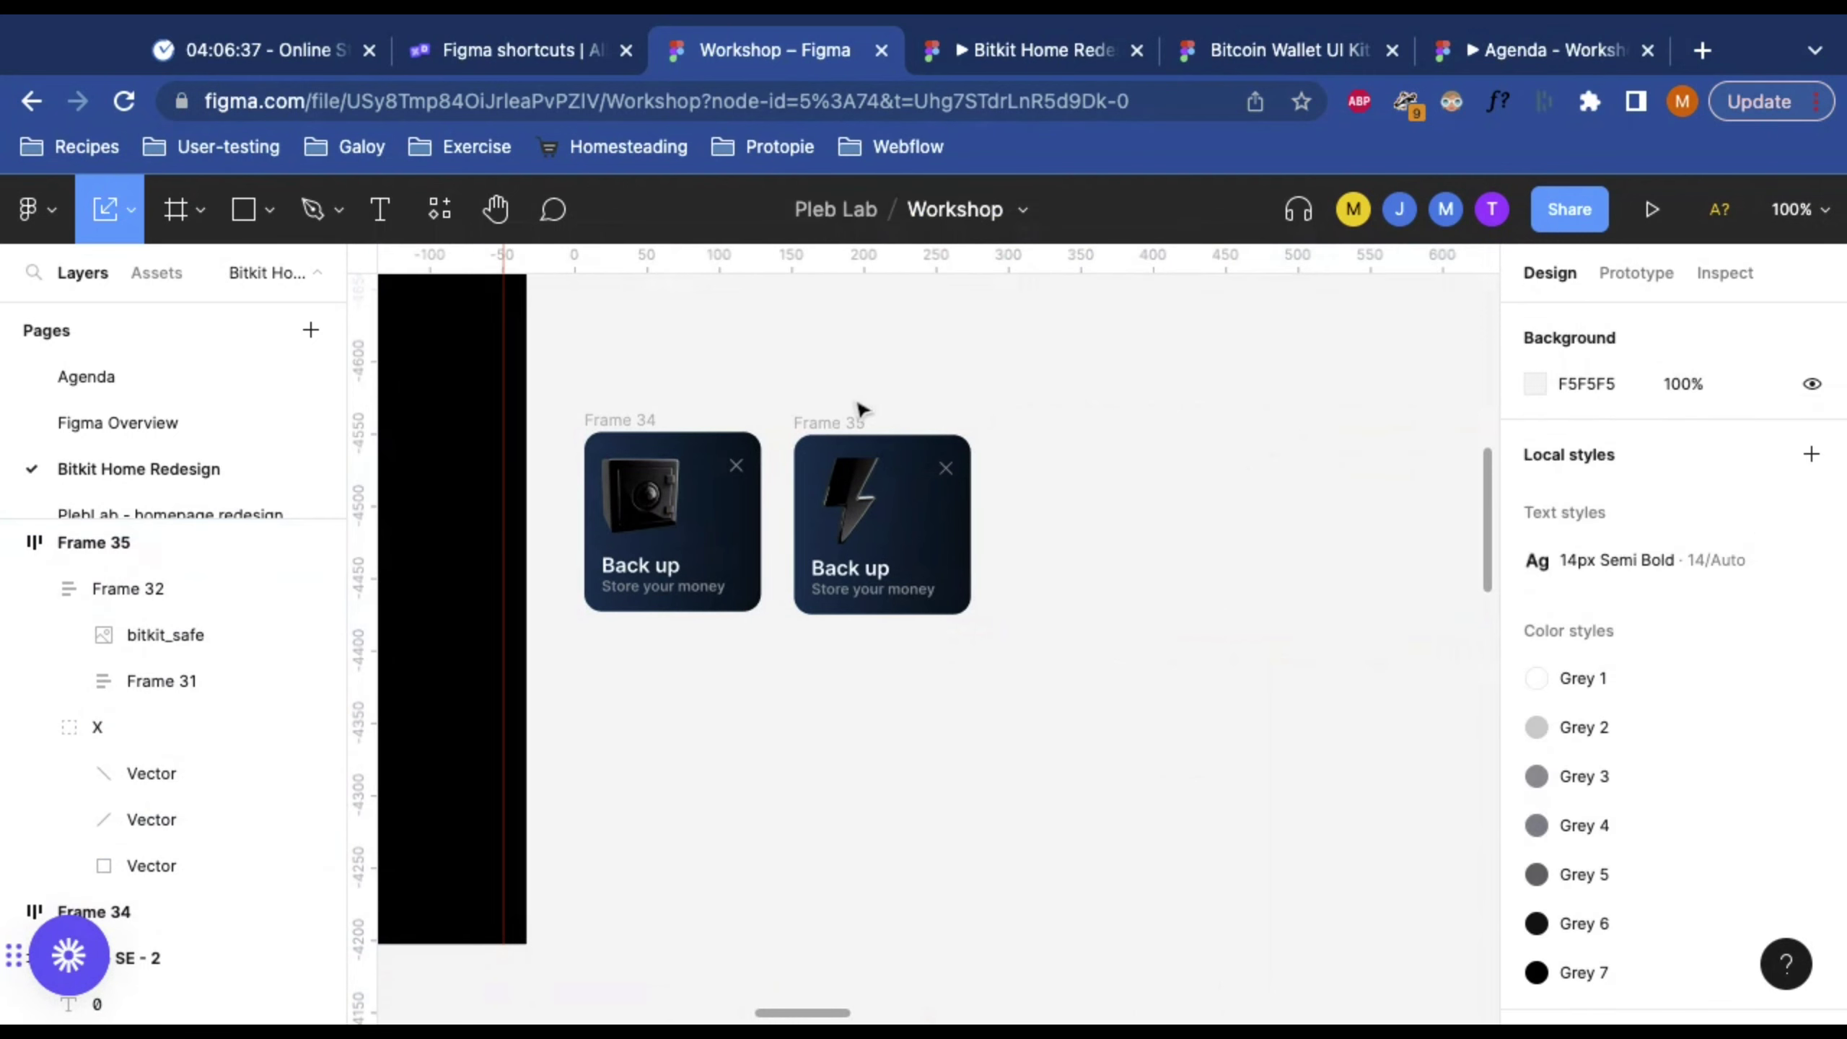
Step: Duplicate the Frame 35 card to its right
{"action": "left_click", "coordinate": [860, 420]}
{"action": "left_click_drag", "start_coordinate": [860, 421], "coordinate": [1109, 421]}
{"action": "scroll", "coordinate": [1084, 435], "scroll_direction": "left", "scroll_amount": 5}
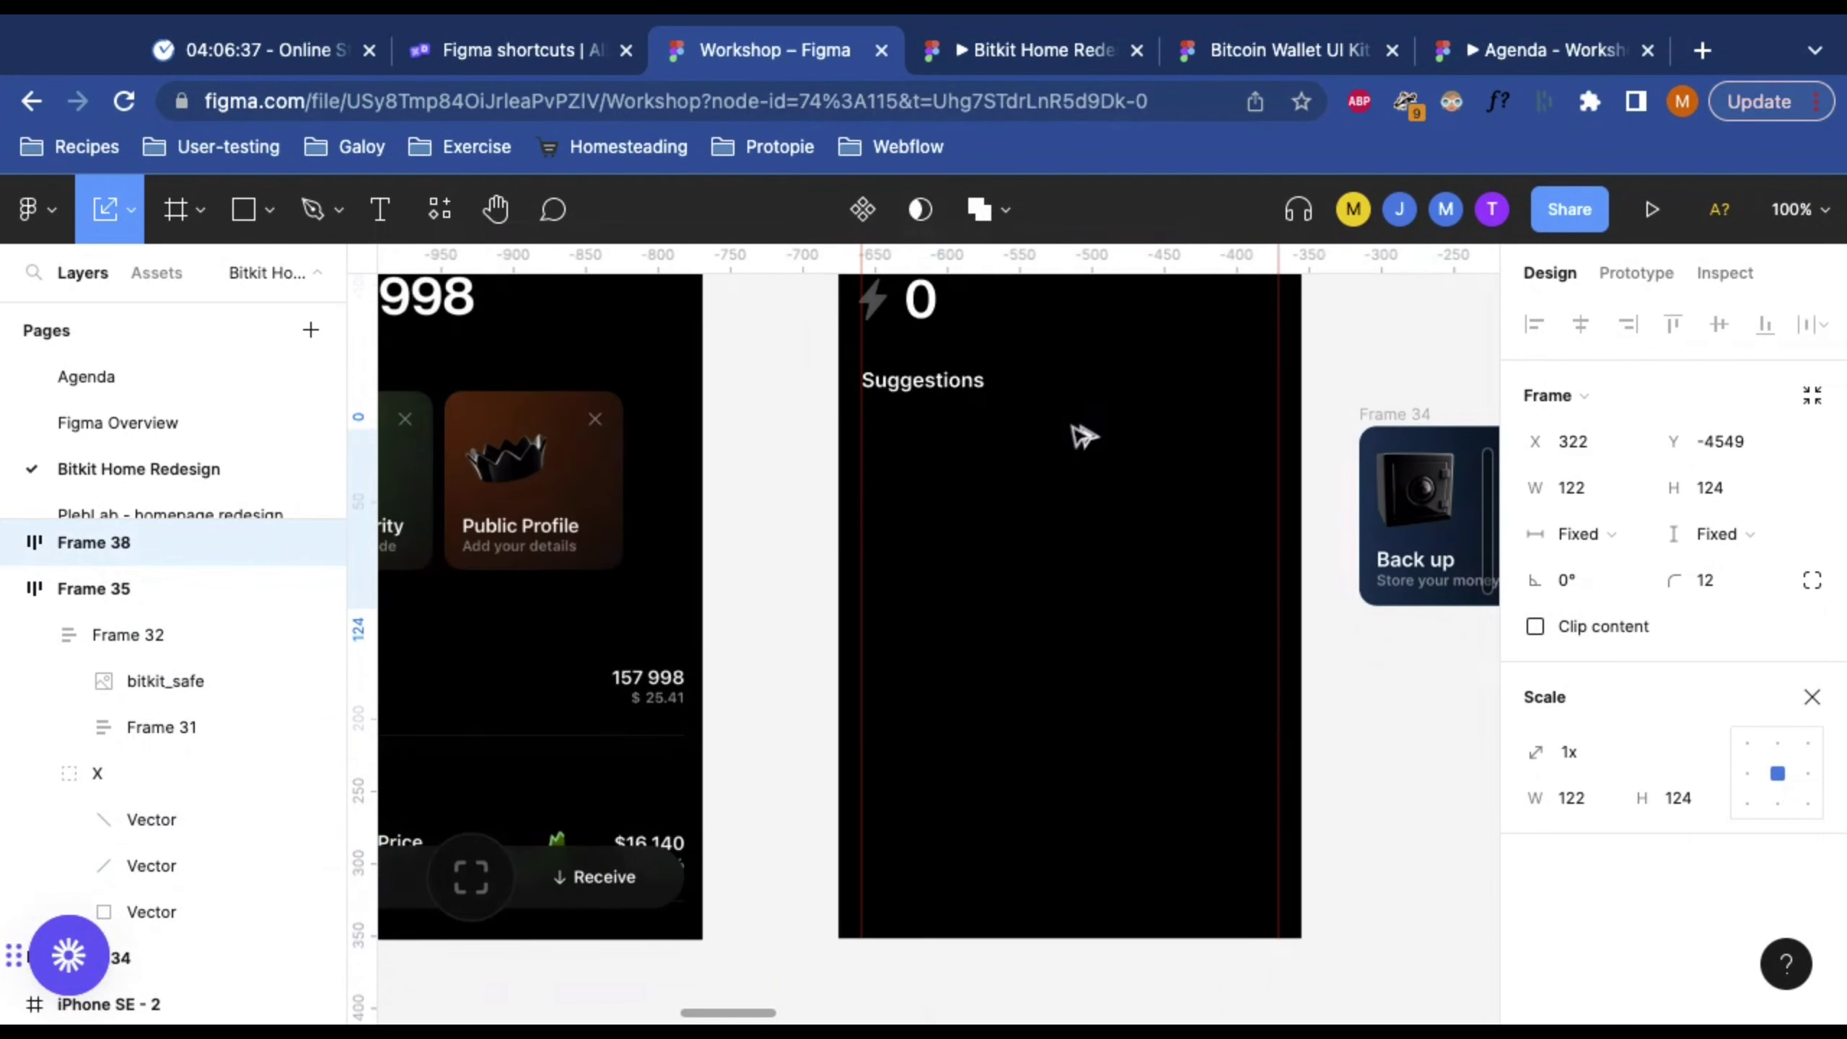
{"action": "scroll", "coordinate": [1084, 435], "scroll_direction": "left", "scroll_amount": 10}
{"action": "scroll", "coordinate": [1084, 435], "scroll_direction": "right", "scroll_amount": 10}
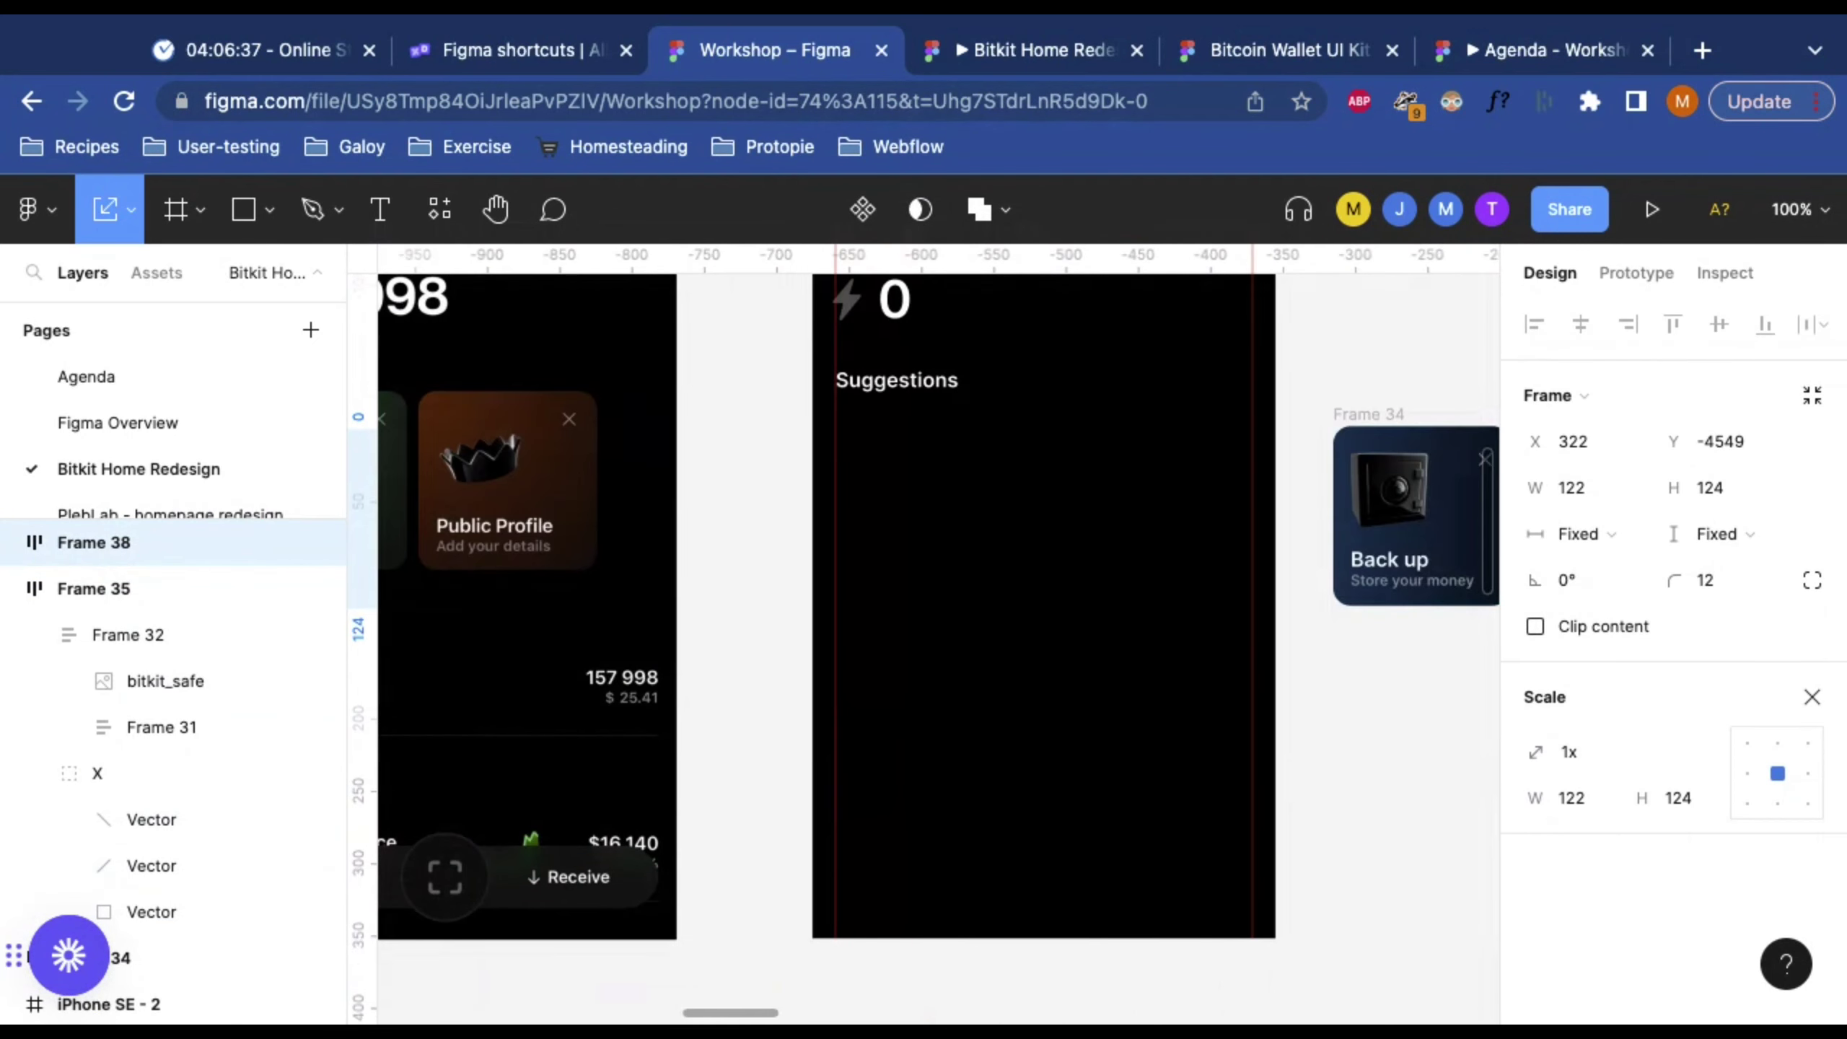
{"action": "scroll", "coordinate": [1175, 590], "scroll_direction": "right", "scroll_amount": 7}
Step: Retitle the card 'Pay instantly'
{"action": "double_click", "coordinate": [1084, 571]}
{"action": "double_click", "coordinate": [1081, 575]}
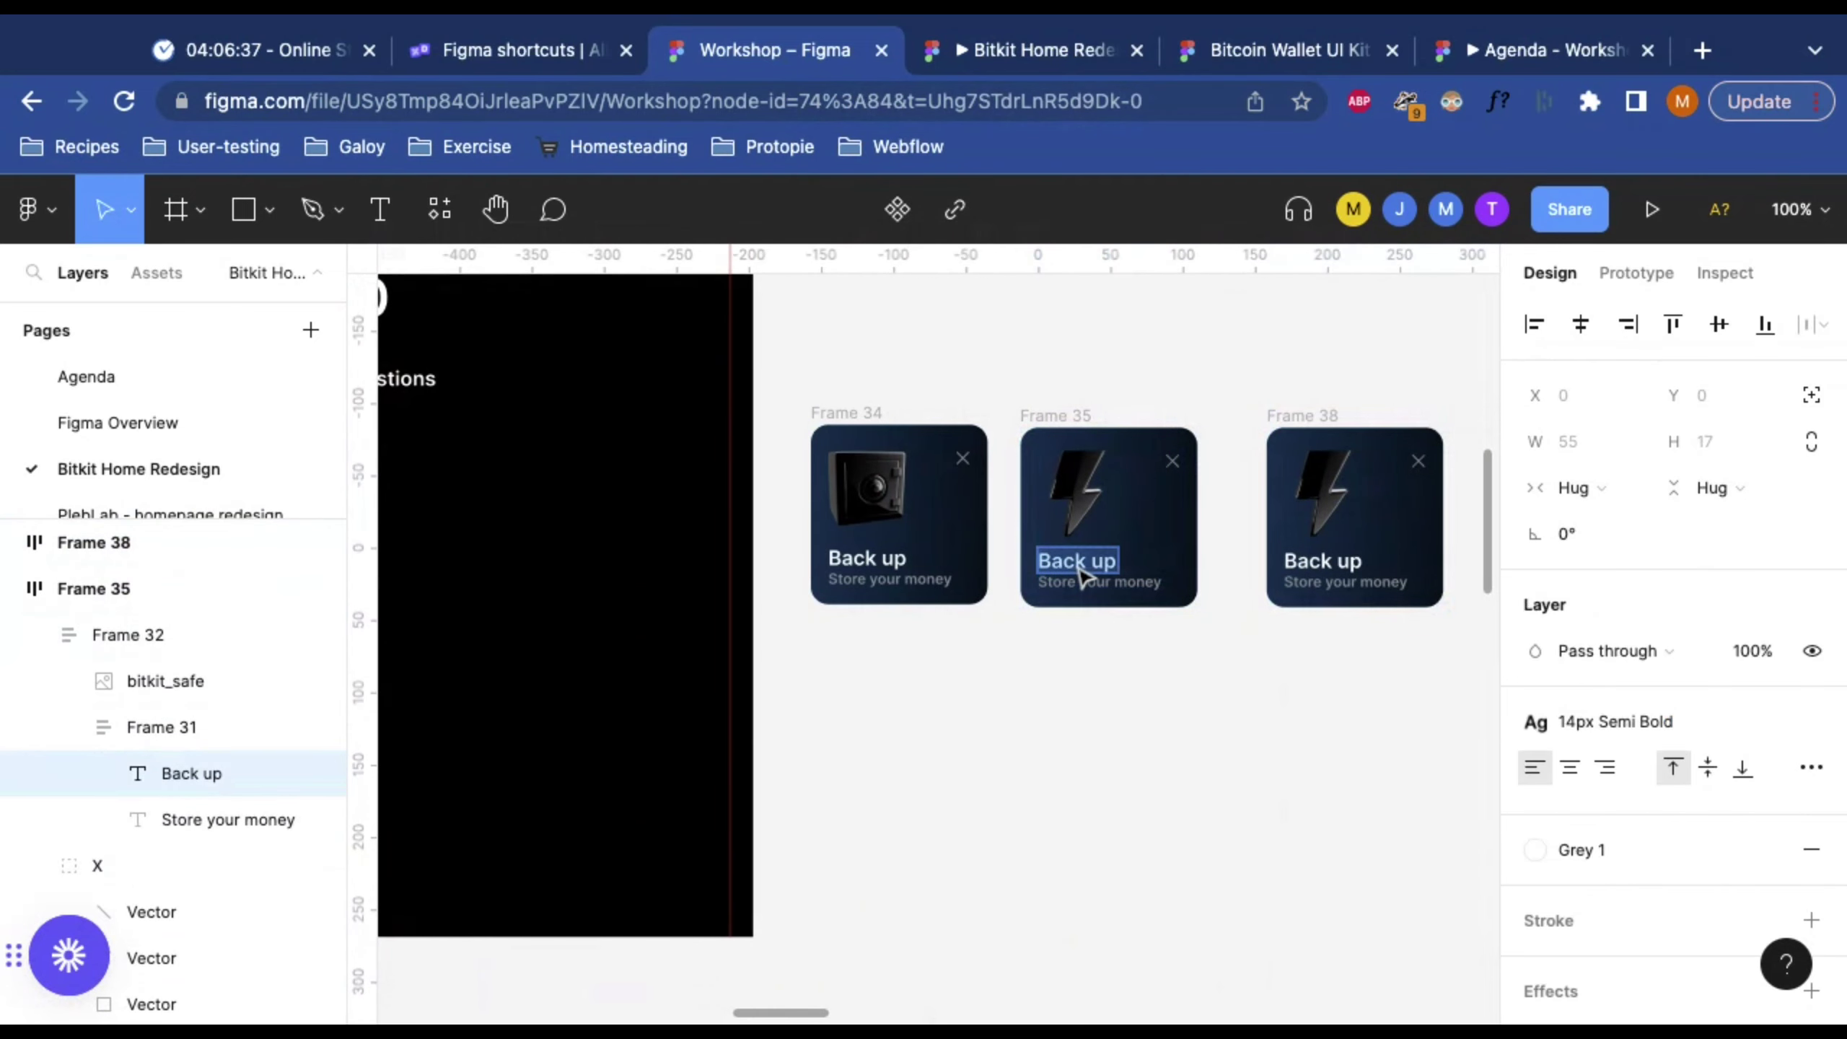
{"action": "type", "text": "Pay in"}
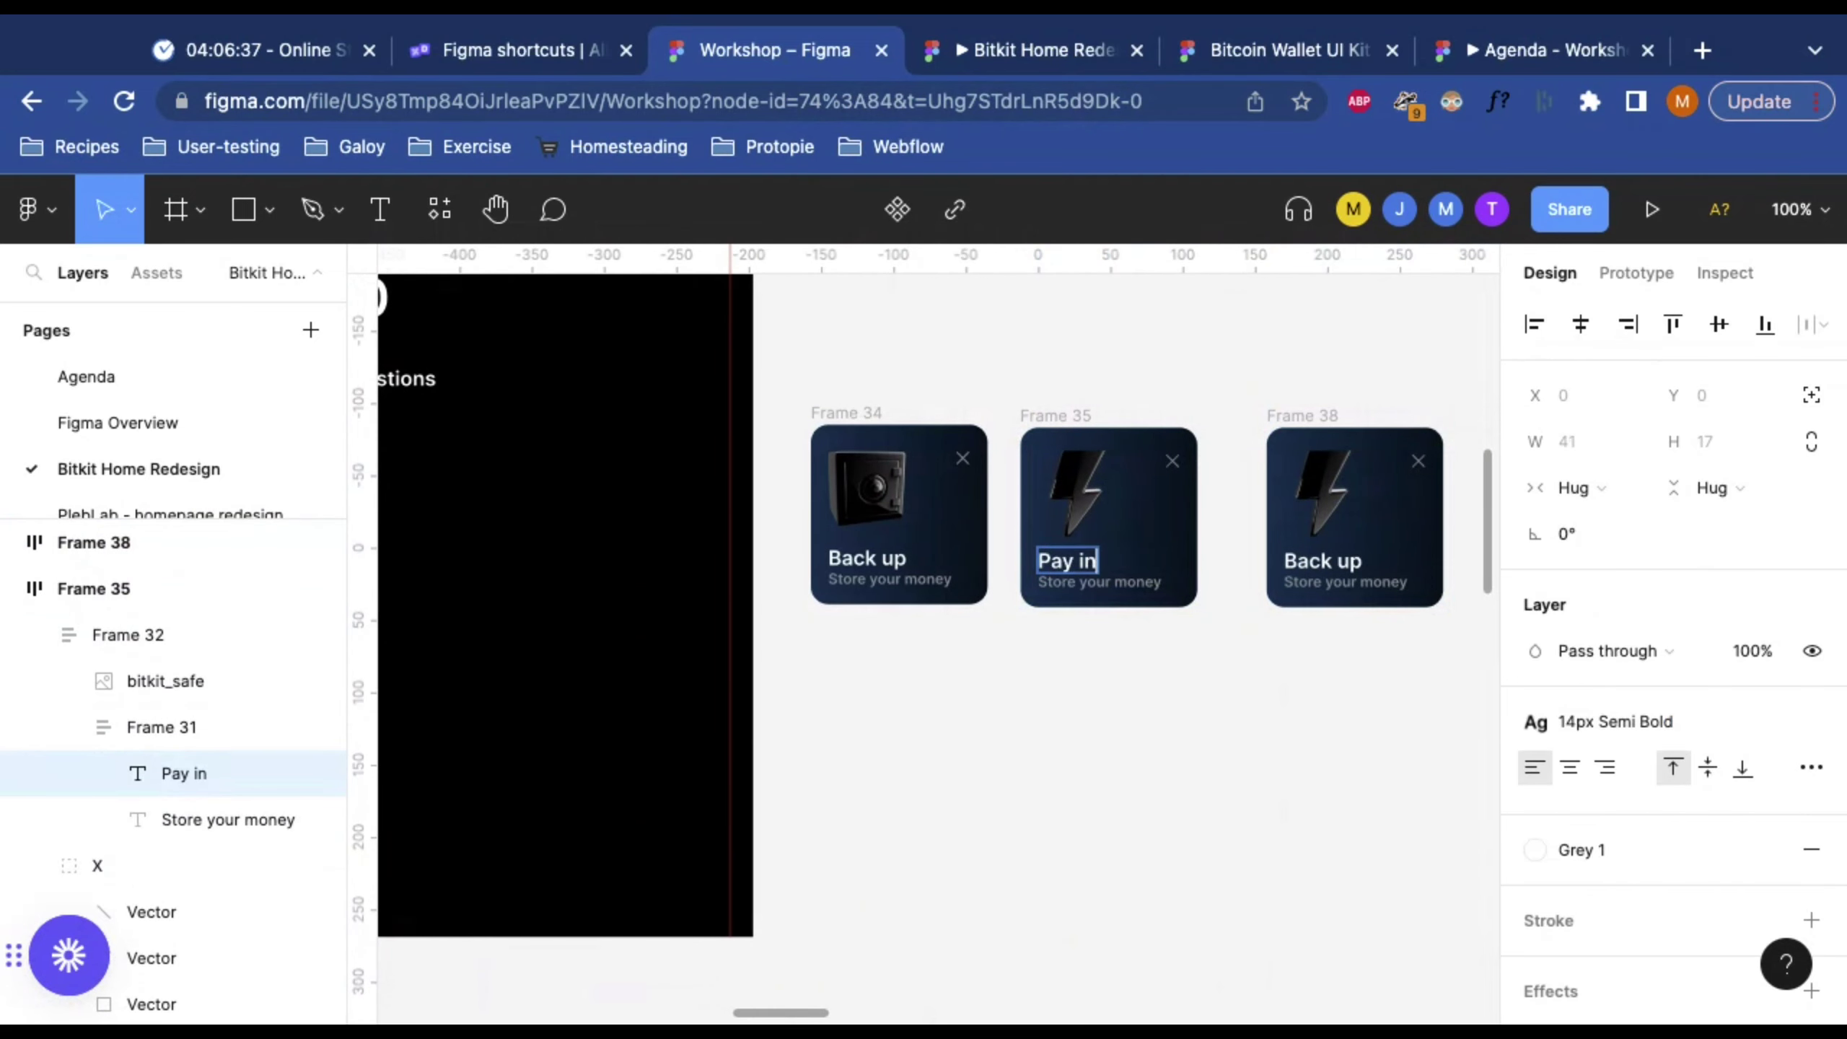
{"action": "type", "text": "stantly"}
{"action": "scroll", "coordinate": [1126, 750], "scroll_direction": "left", "scroll_amount": 10}
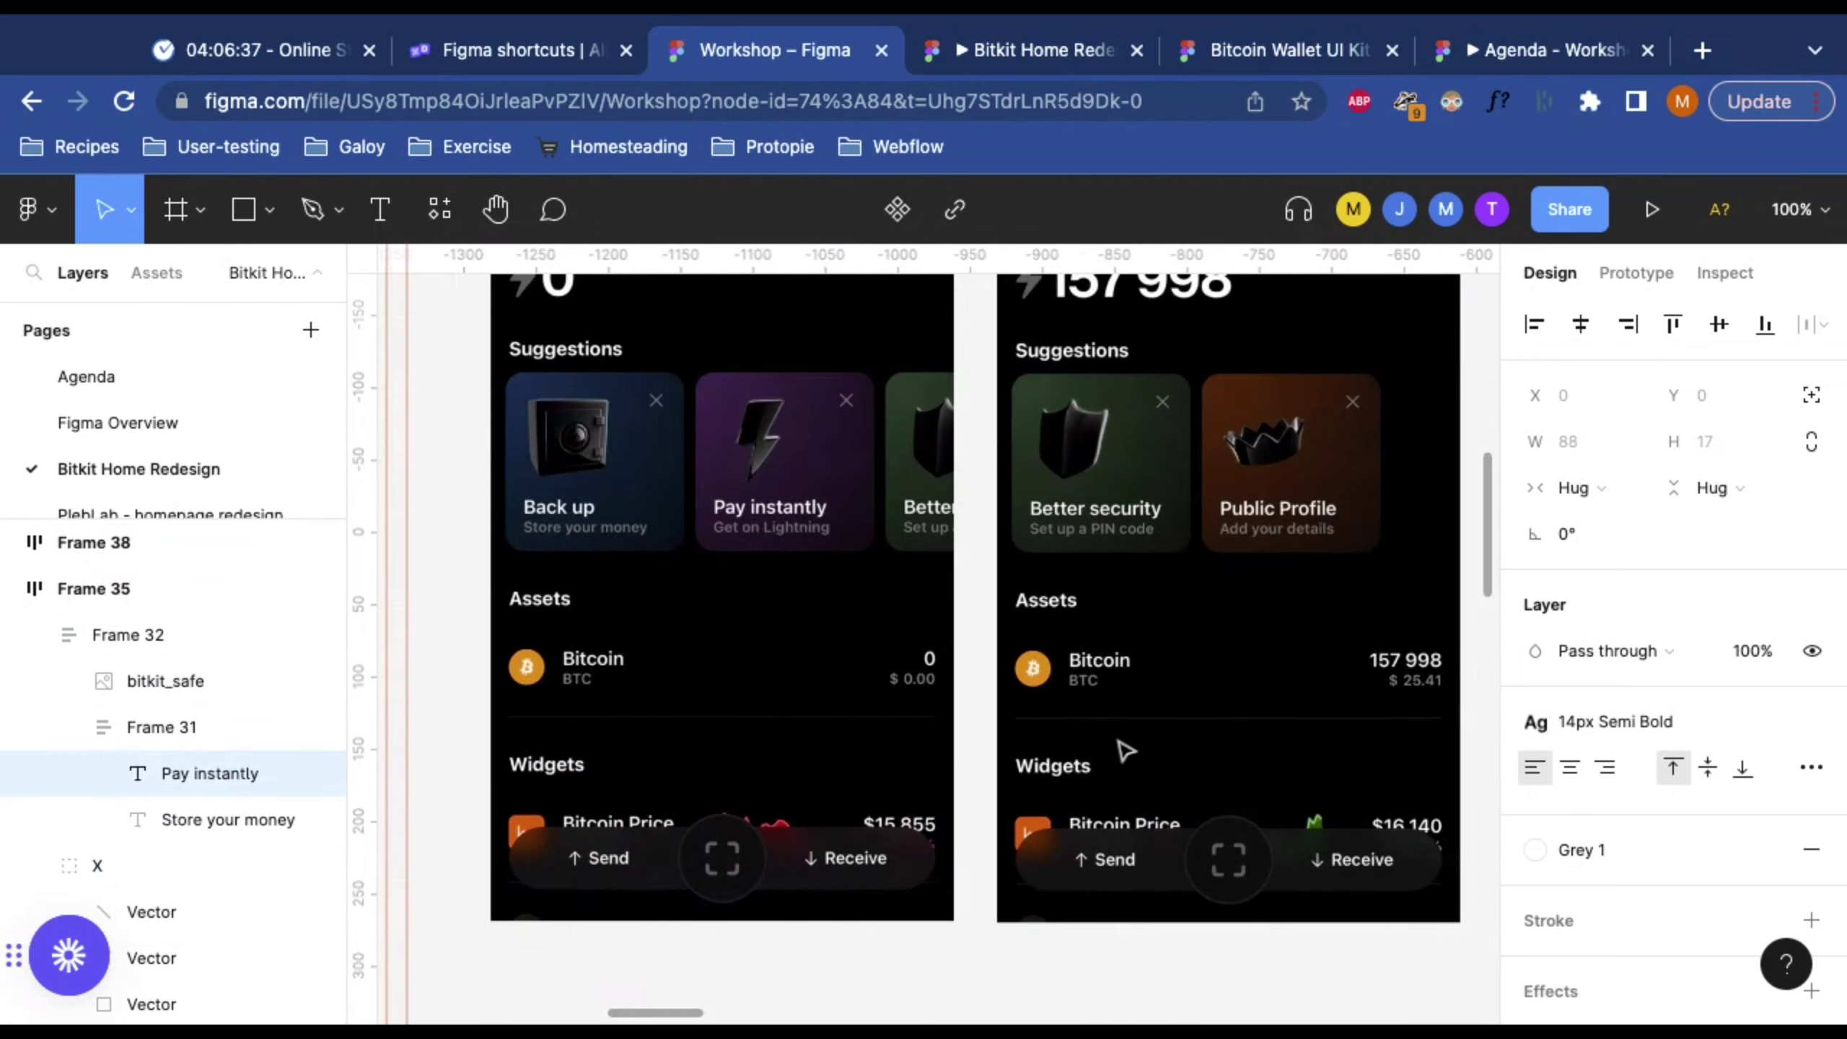
{"action": "scroll", "coordinate": [946, 582], "scroll_direction": "right", "scroll_amount": 10}
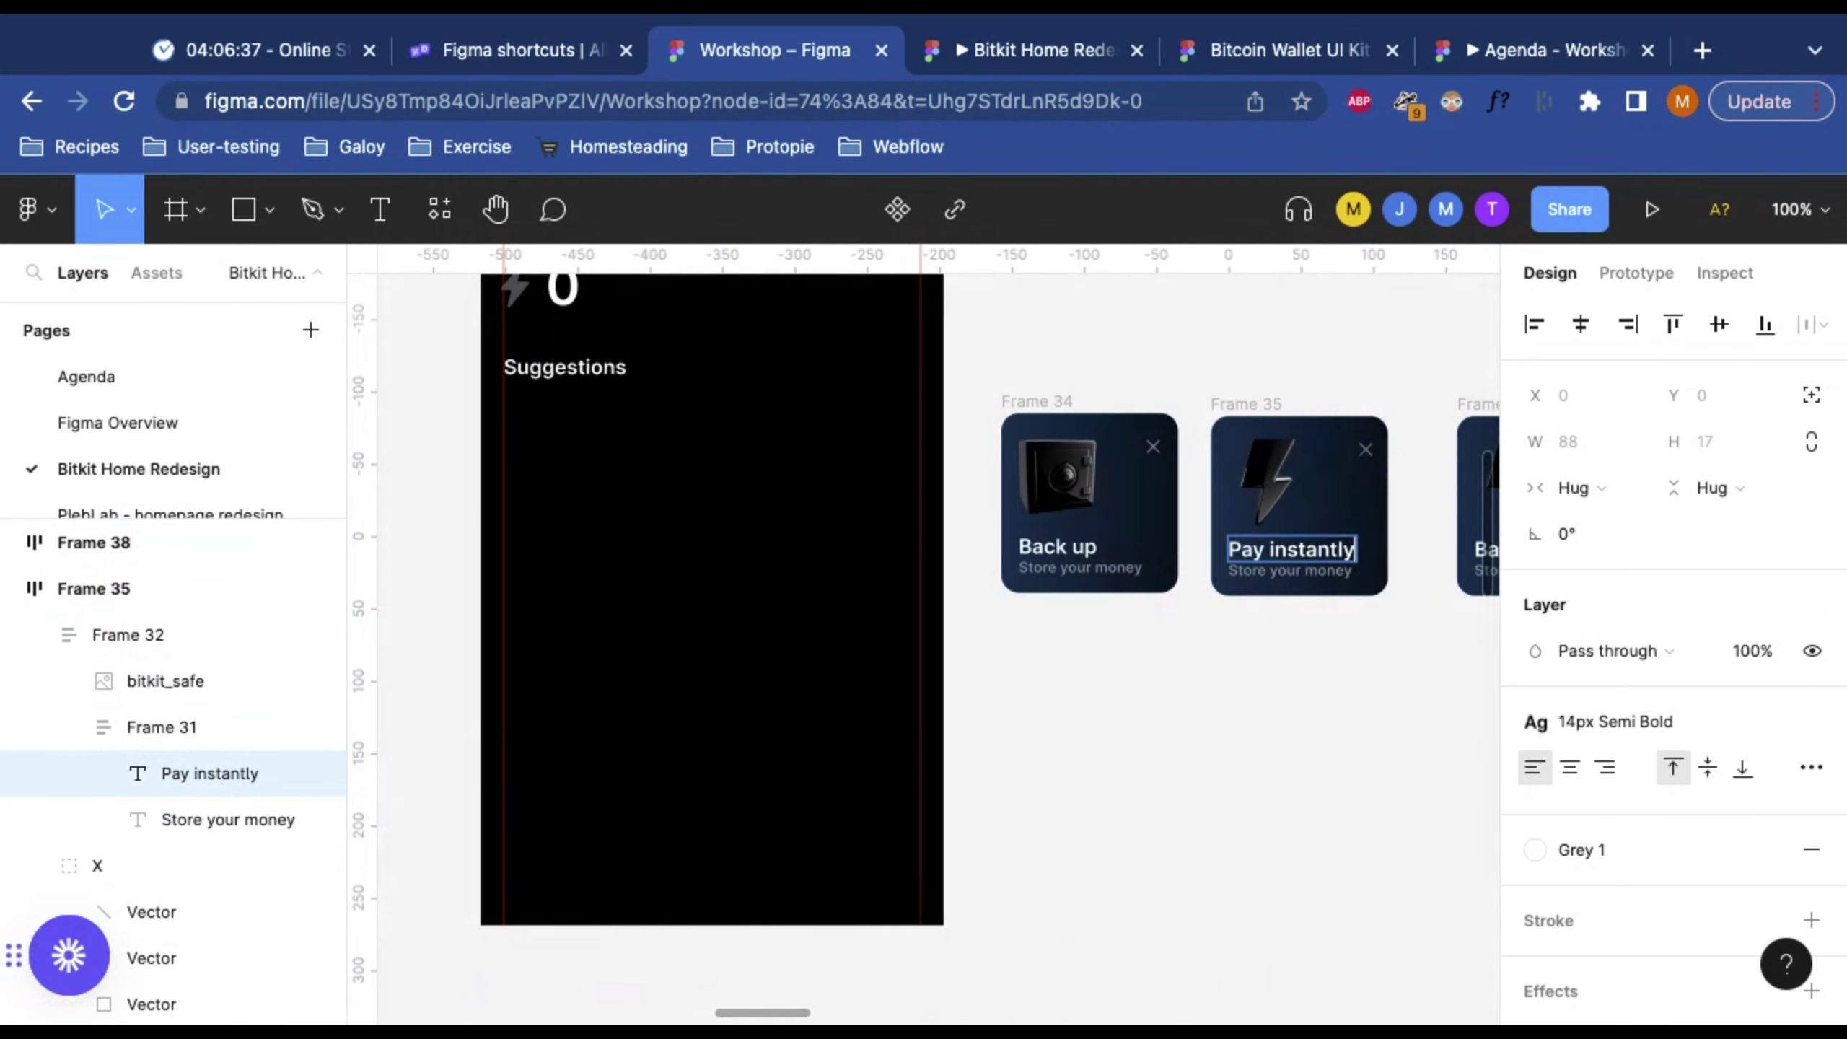
Step: Change the Pay instantly card's subtitle to 'Get on Lightning'
{"action": "left_click", "coordinate": [1259, 572]}
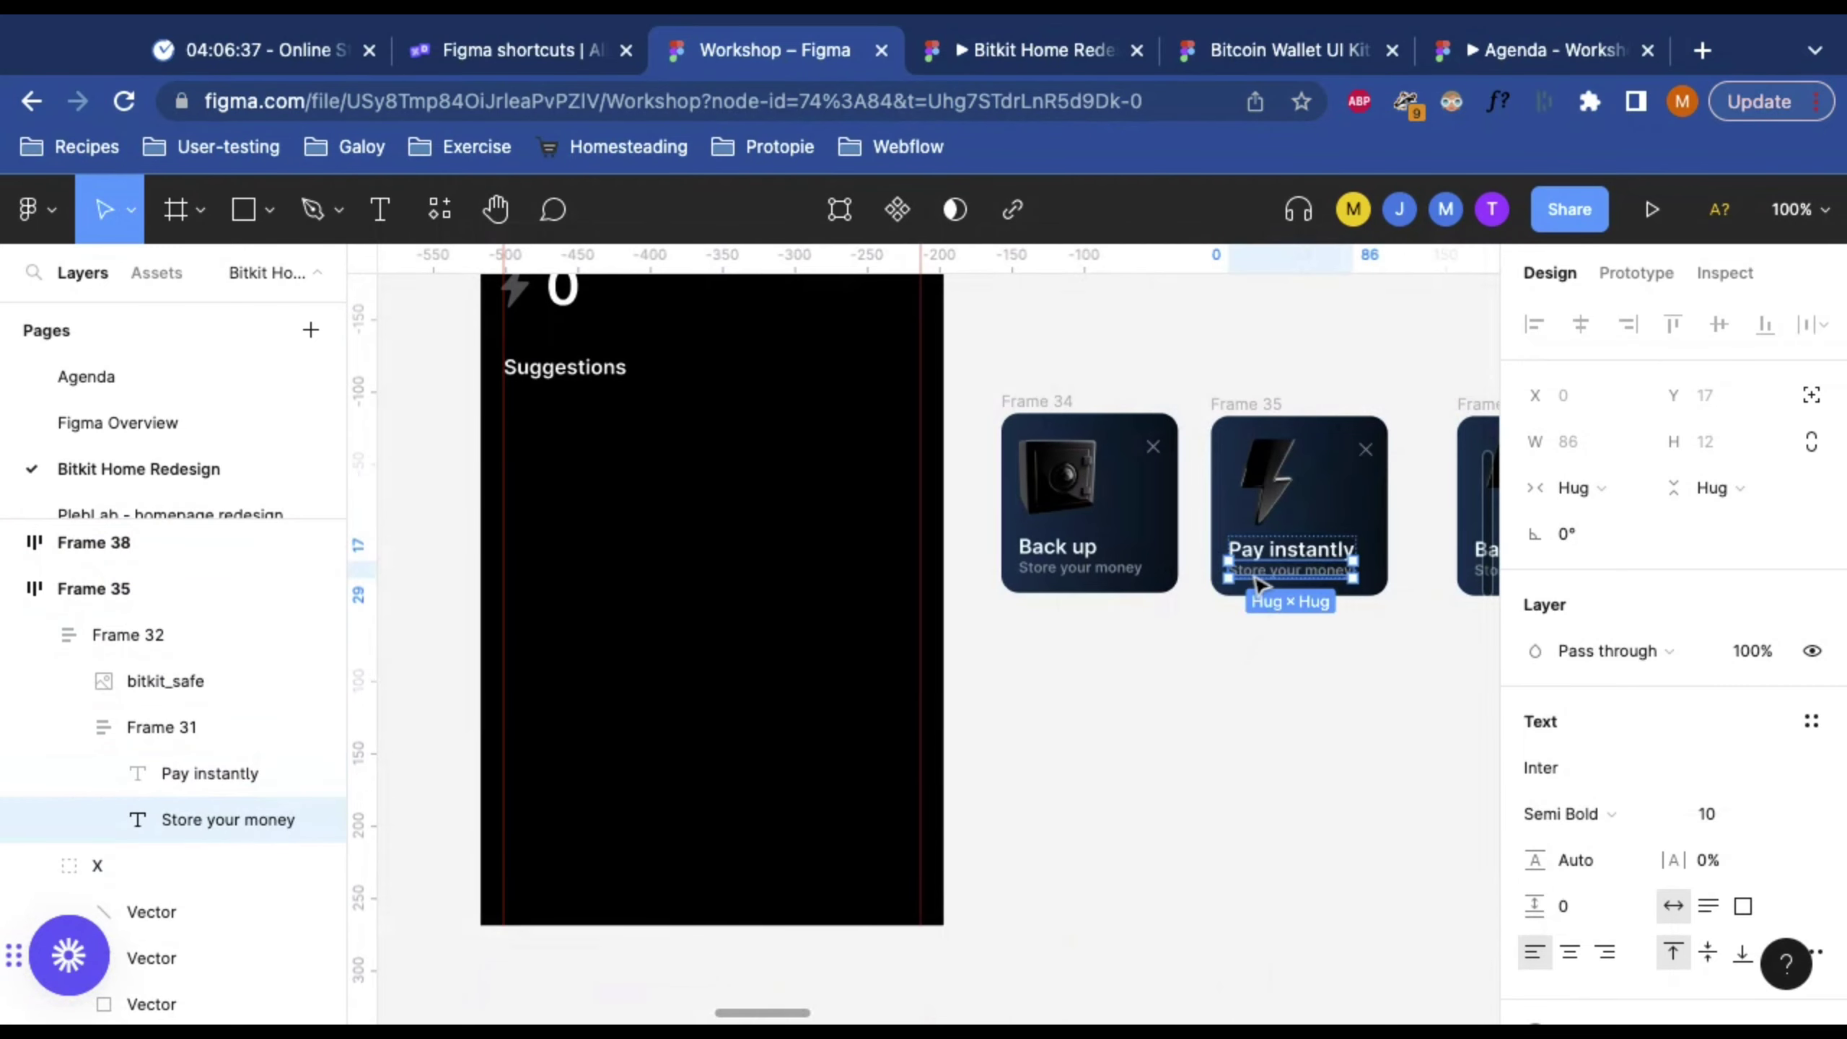
{"action": "double_click", "coordinate": [1259, 572]}
{"action": "type", "text": "Get o"}
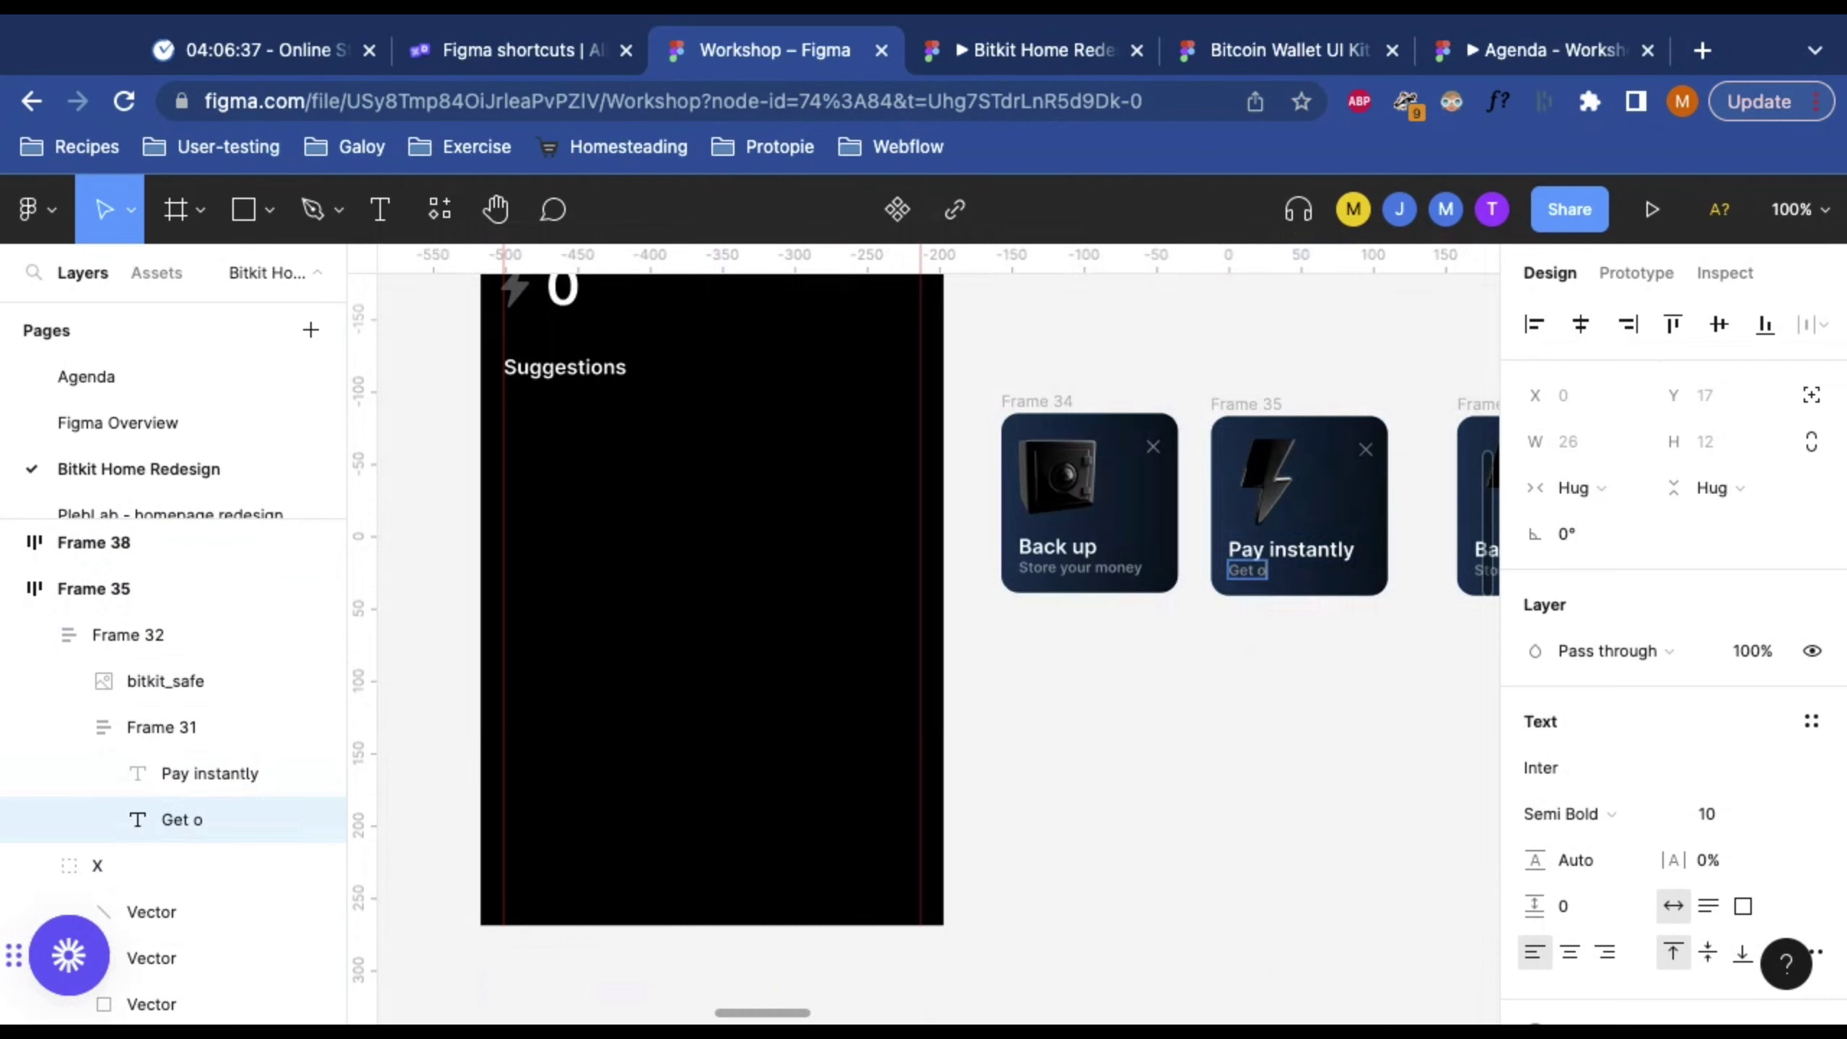
{"action": "type", "text": "n Lightning"}
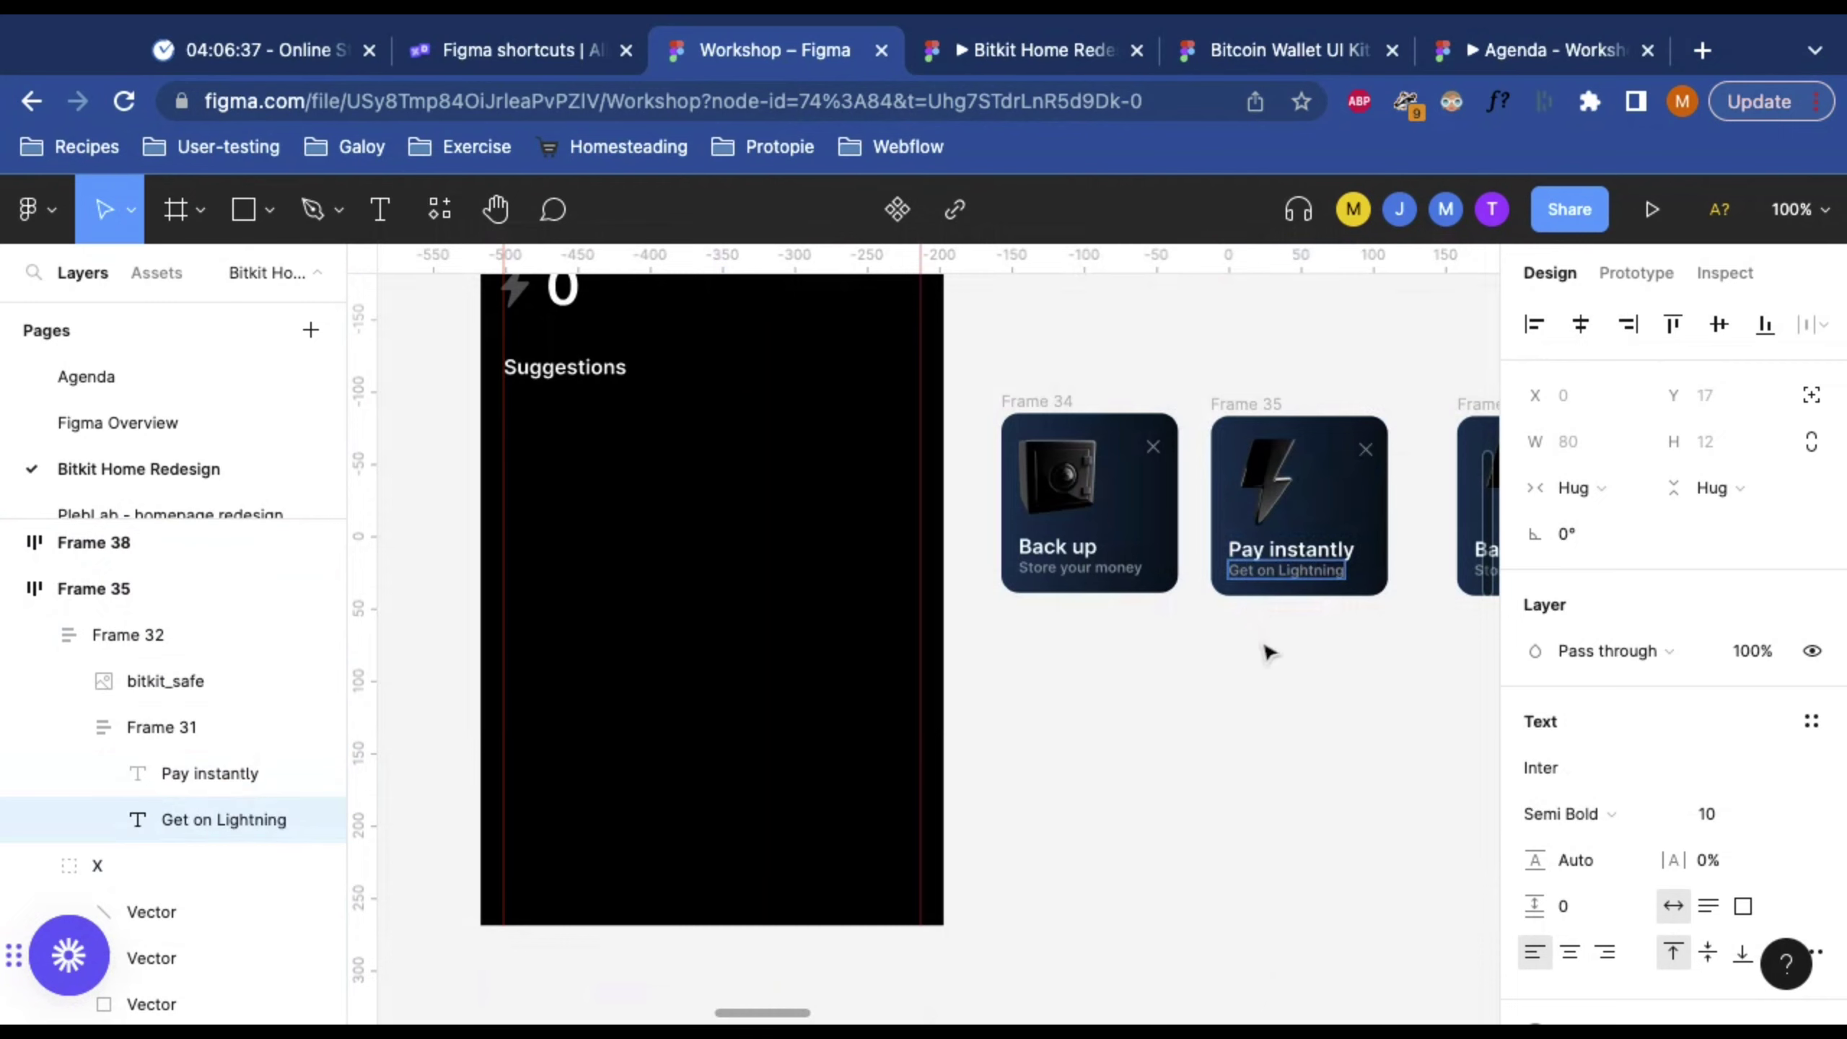
{"action": "key", "text": "Escape"}
{"action": "scroll", "coordinate": [1286, 681], "scroll_direction": "left", "scroll_amount": 10}
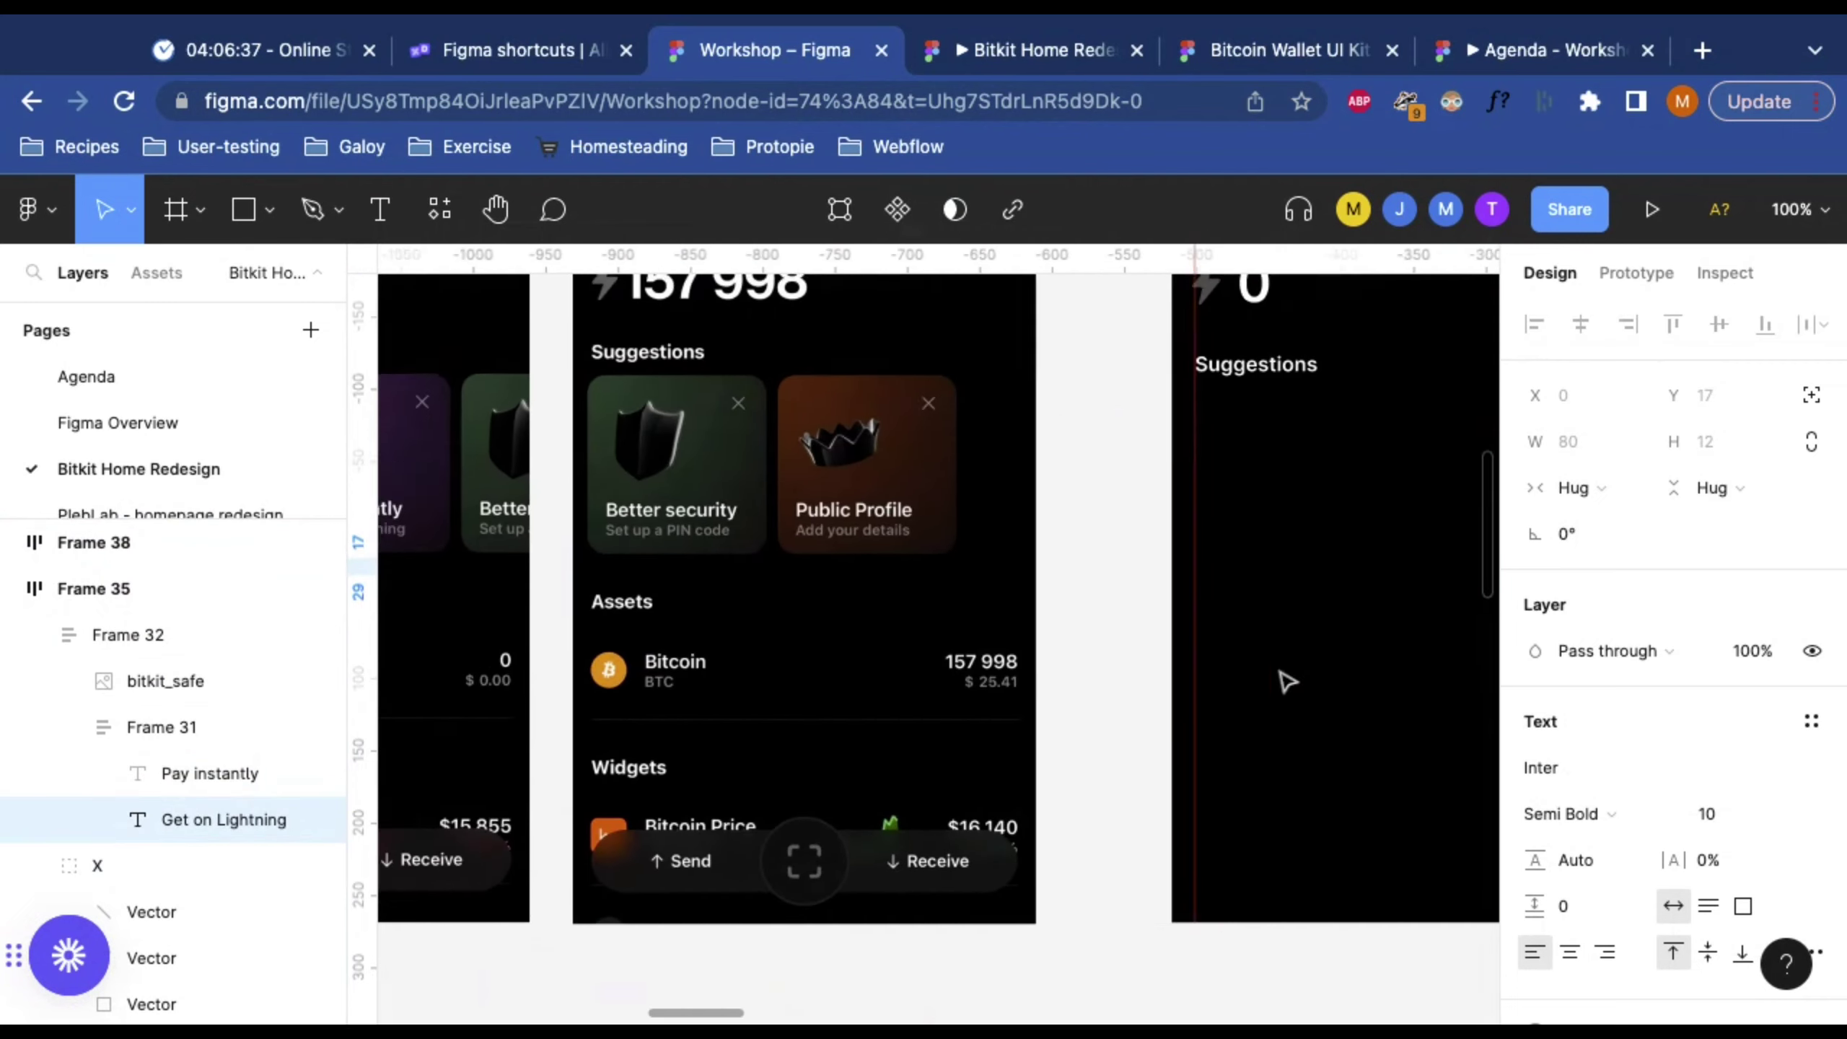
{"action": "scroll", "coordinate": [1287, 681], "scroll_direction": "right", "scroll_amount": 13}
Step: Retitle the third card 'Better security', correcting the typo
{"action": "double_click", "coordinate": [1265, 557]}
{"action": "double_click", "coordinate": [1265, 556]}
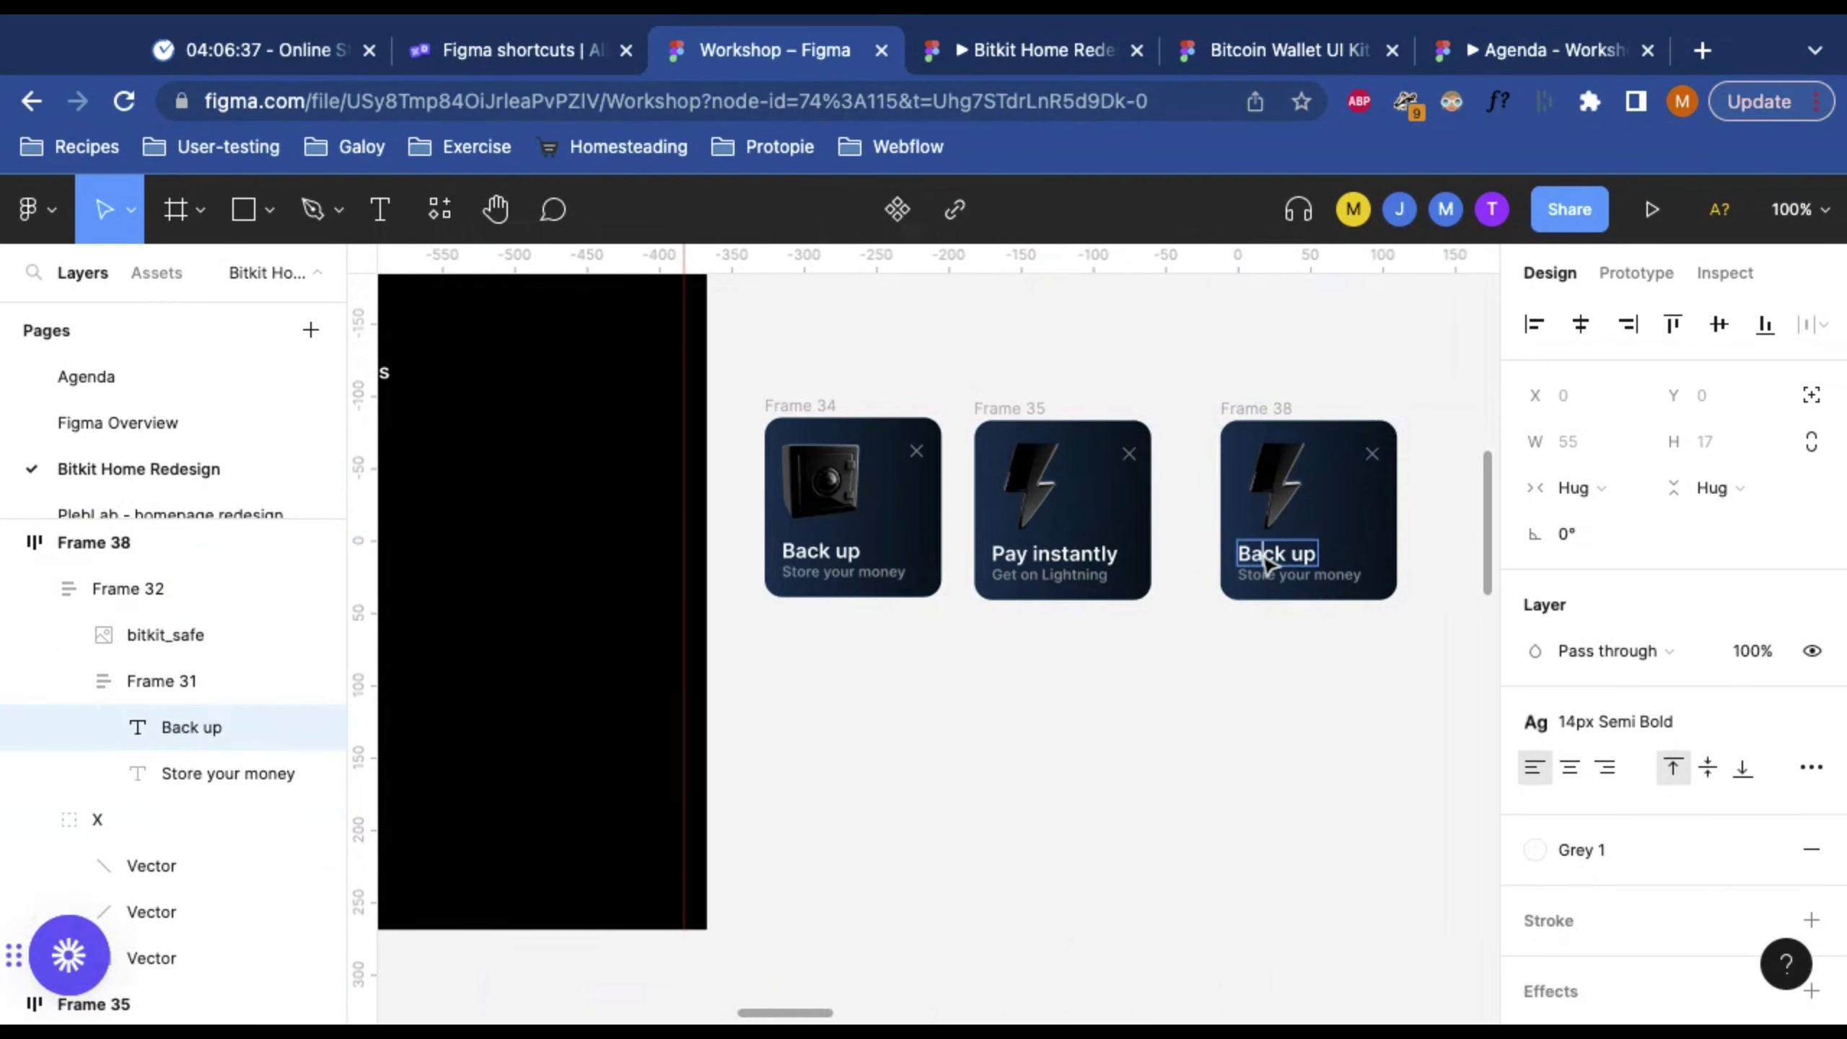
{"action": "double_click", "coordinate": [1267, 559]}
{"action": "type", "text": "Better"}
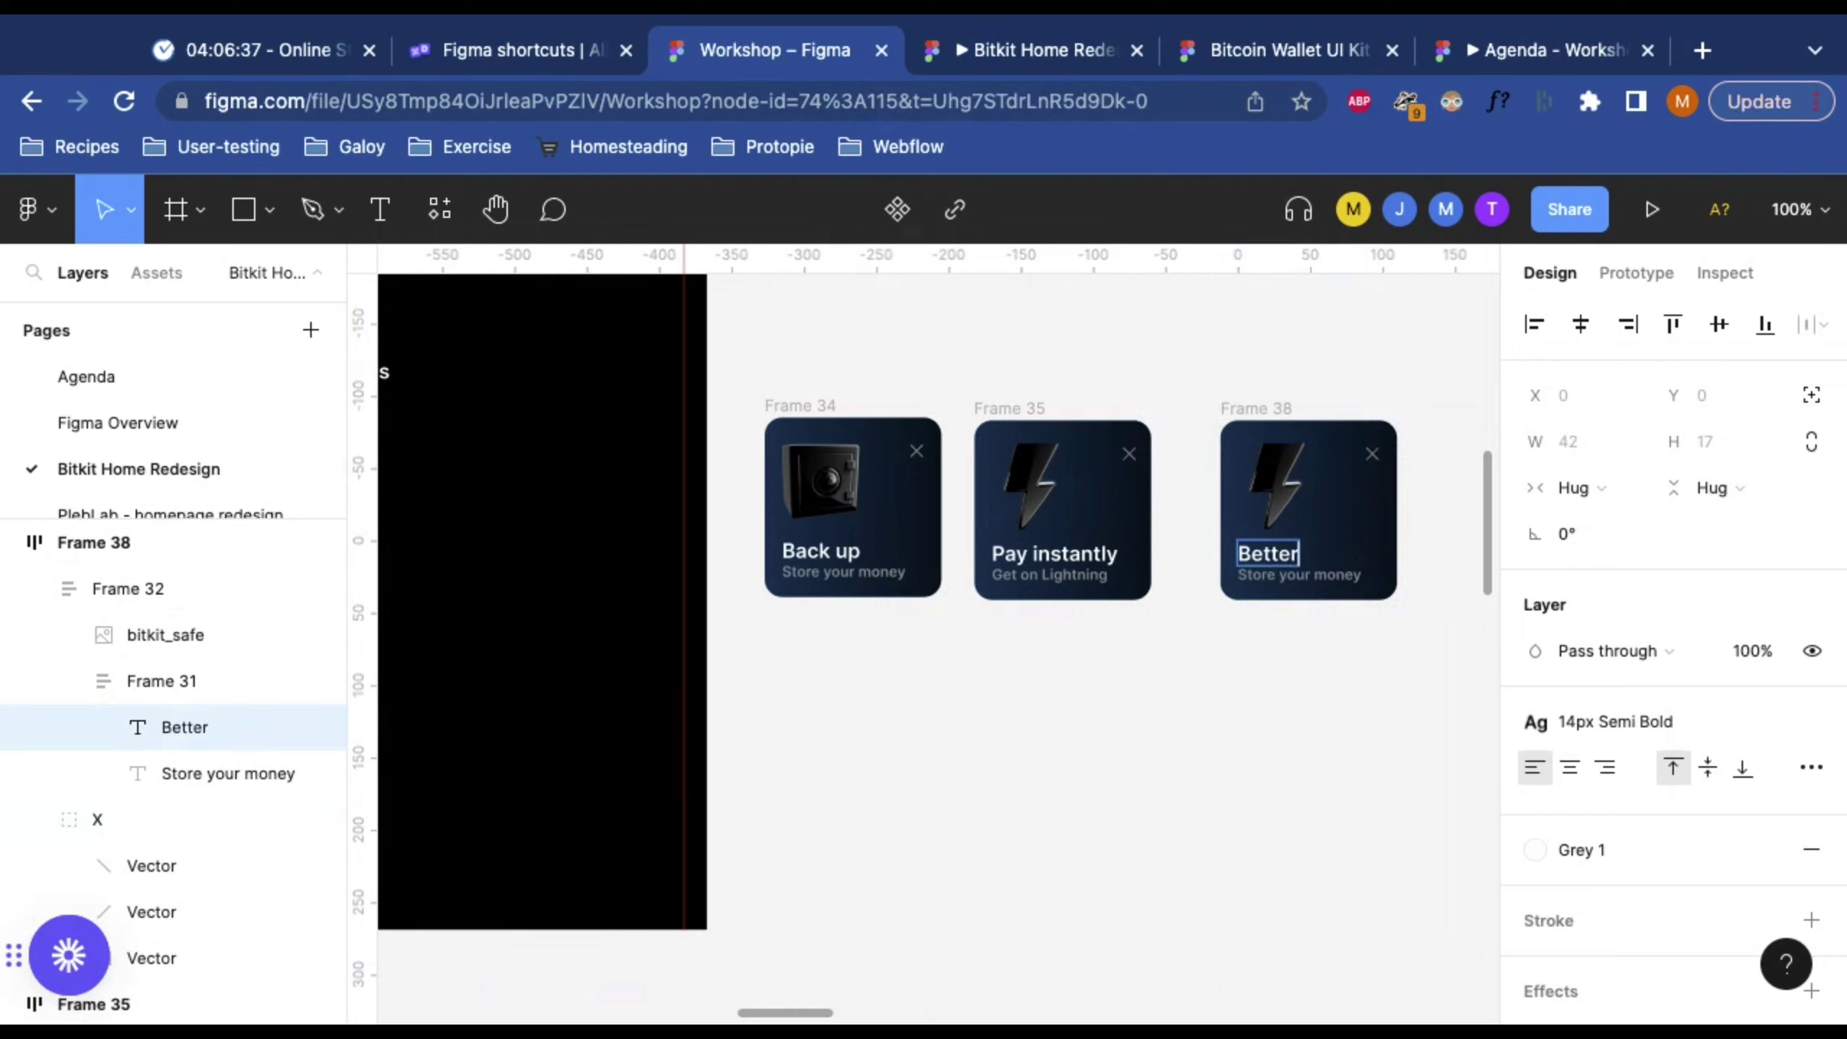
{"action": "type", "text": " secruity"}
{"action": "key", "text": "BackSpace"}
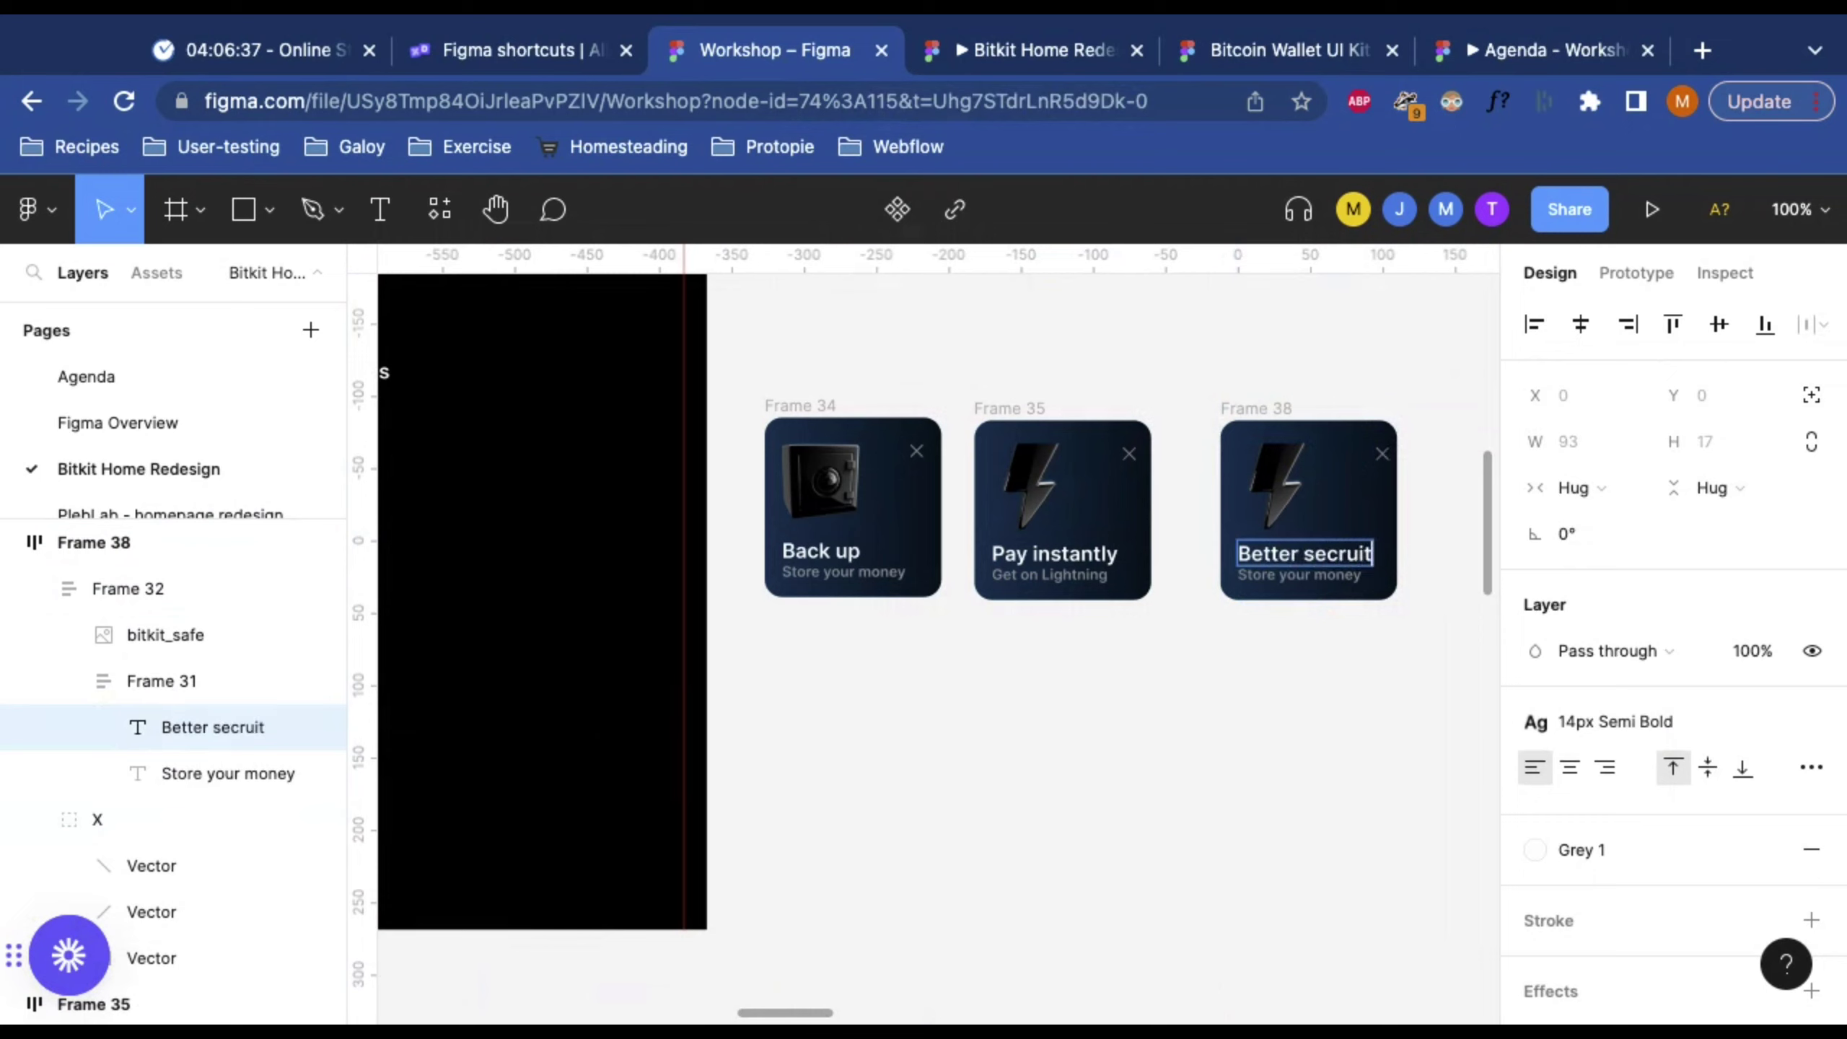
{"action": "key", "text": "BackSpace"}
{"action": "key", "text": "BackSpace"}
{"action": "key", "text": "BackSpace"}
{"action": "key", "text": "BackSpace"}
{"action": "type", "text": "urity"}
{"action": "left_click", "coordinate": [1260, 705]}
{"action": "scroll", "coordinate": [1261, 706], "scroll_direction": "left", "scroll_amount": 15}
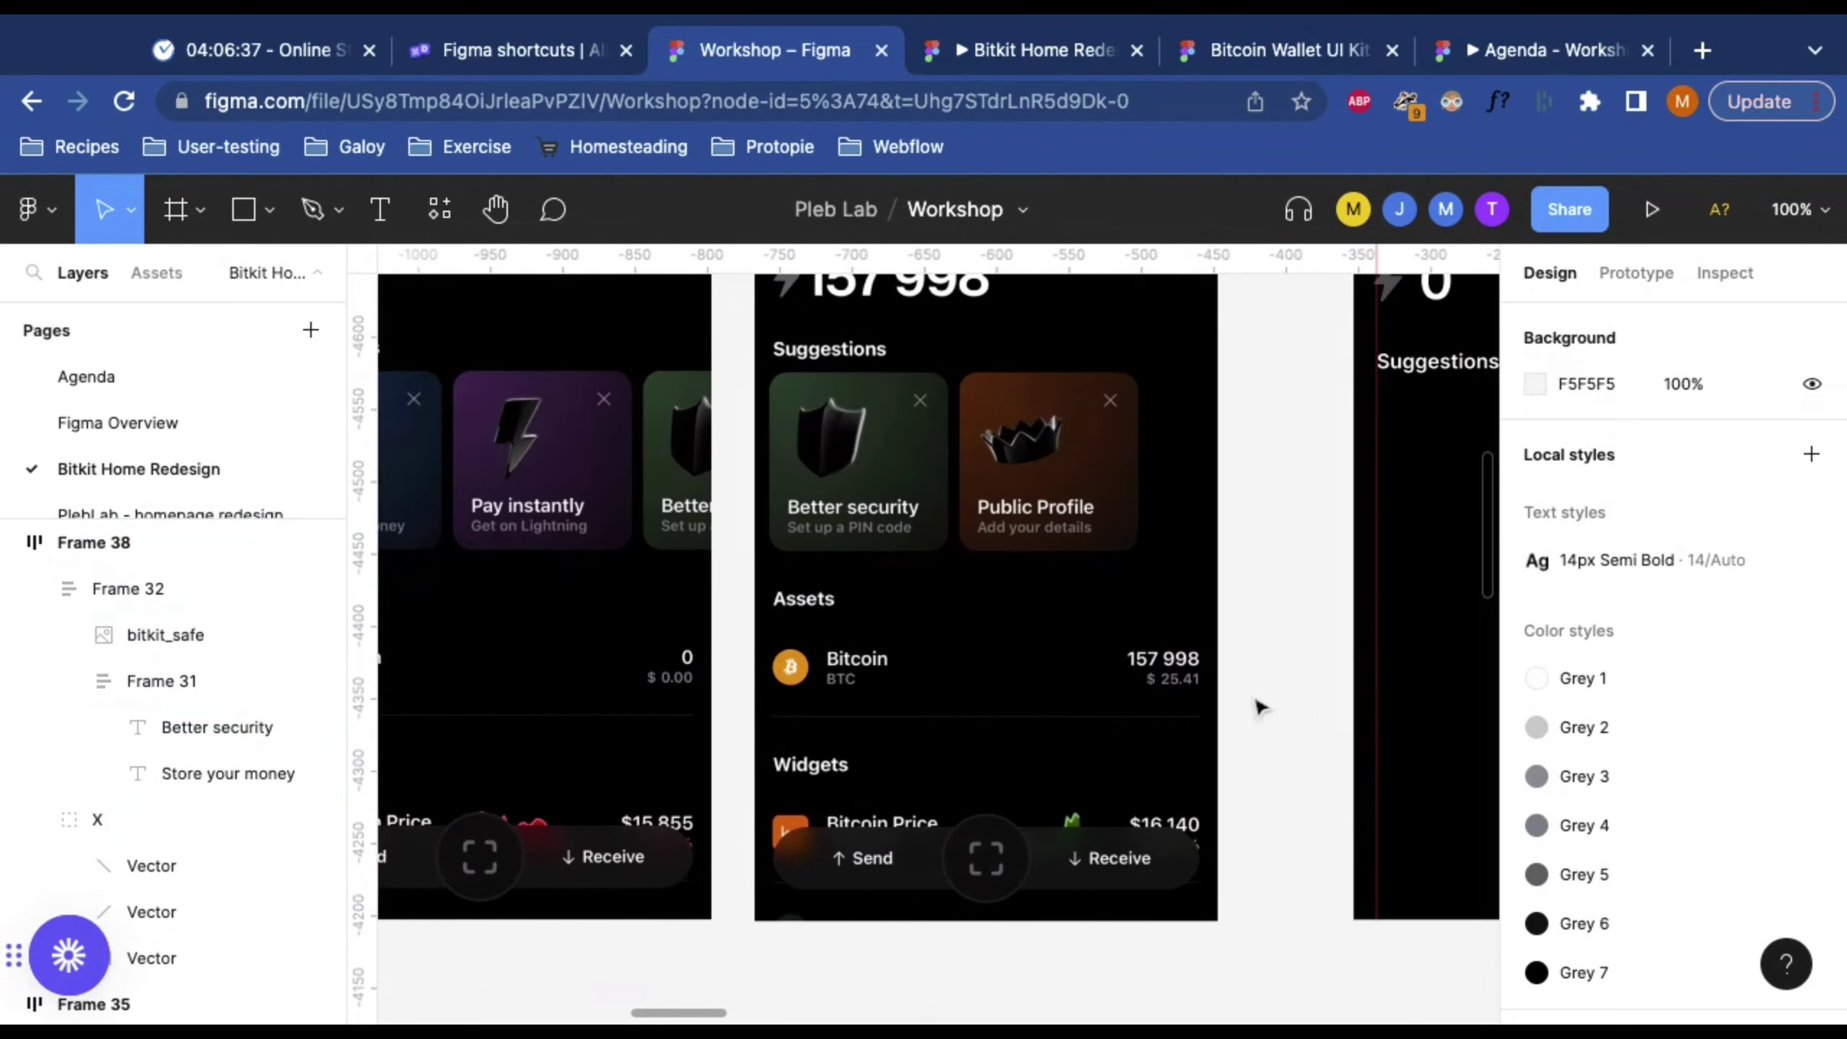
{"action": "scroll", "coordinate": [1261, 706], "scroll_direction": "right", "scroll_amount": 12}
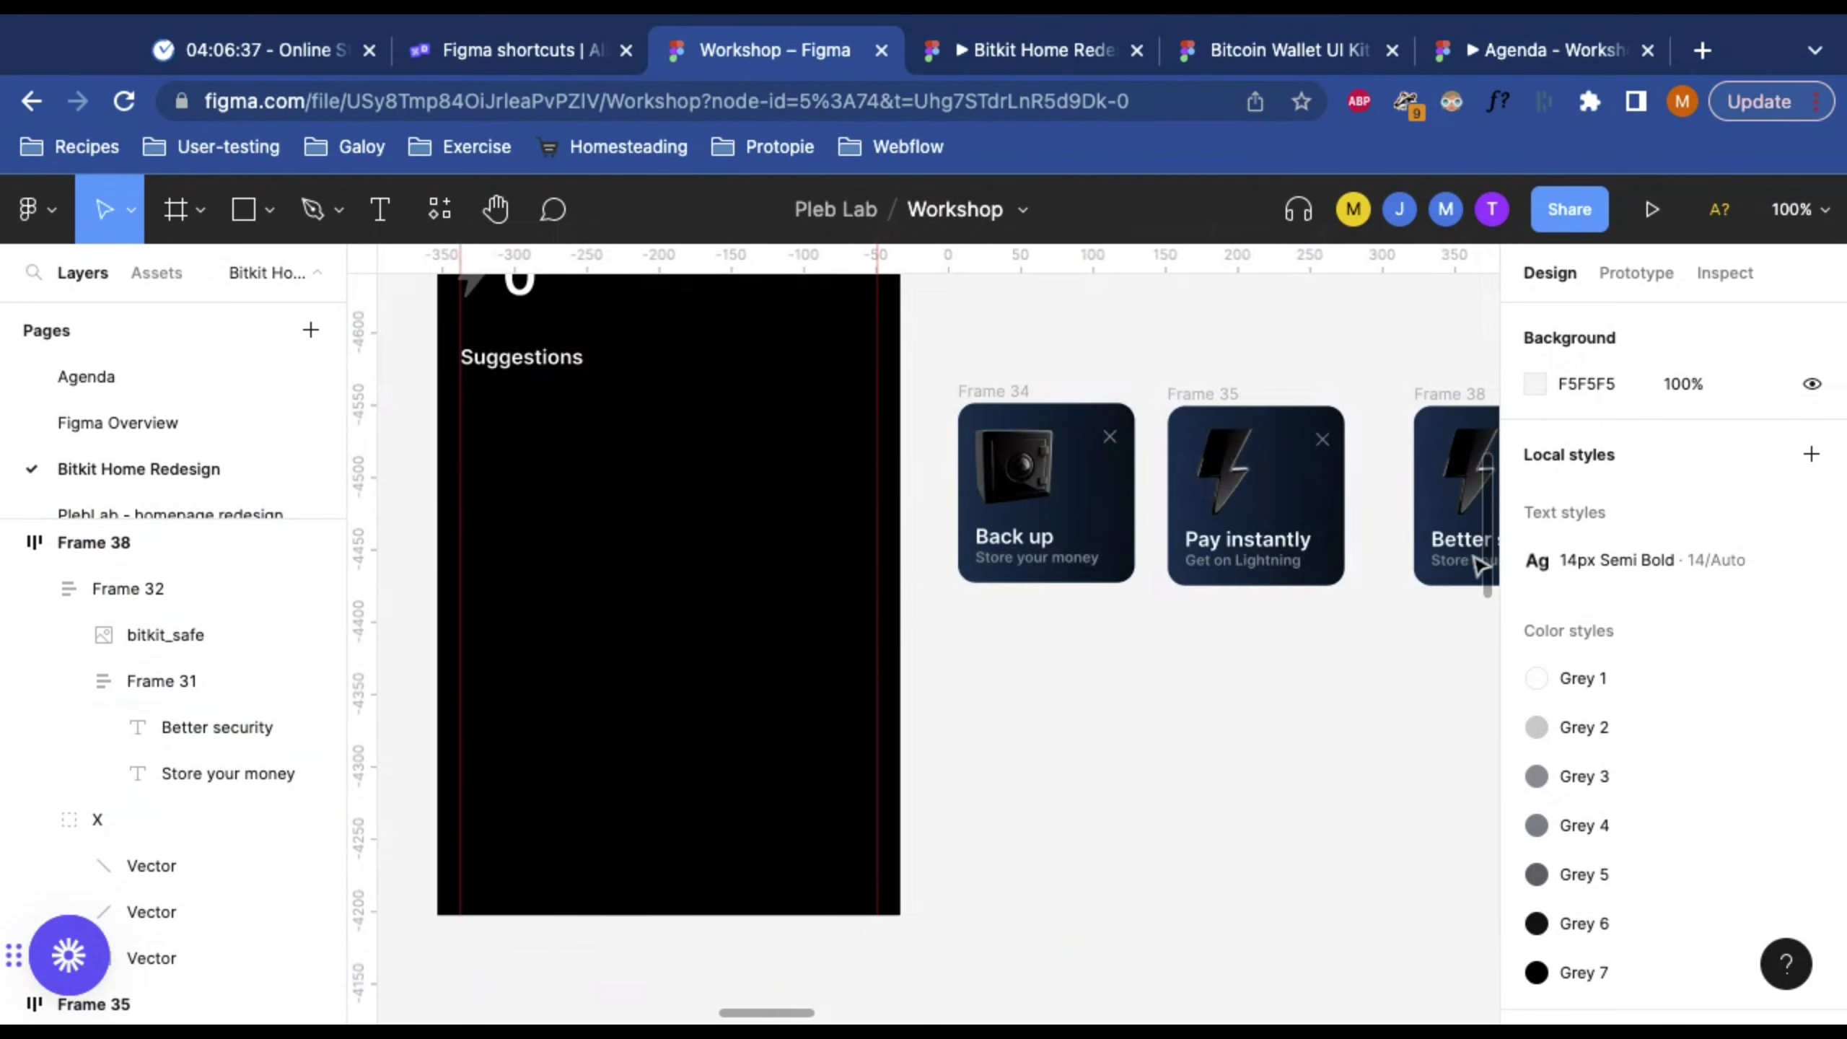
Step: Try shrinking the card's text group height to 90, then undo it
{"action": "double_click", "coordinate": [1203, 578]}
{"action": "mouse_move", "coordinate": [1203, 575]}
{"action": "left_mouse_down"}
{"action": "mouse_move", "coordinate": [1222, 531]}
{"action": "mouse_move", "coordinate": [1223, 566]}
{"action": "left_mouse_up"}
{"action": "left_click", "coordinate": [1311, 610]}
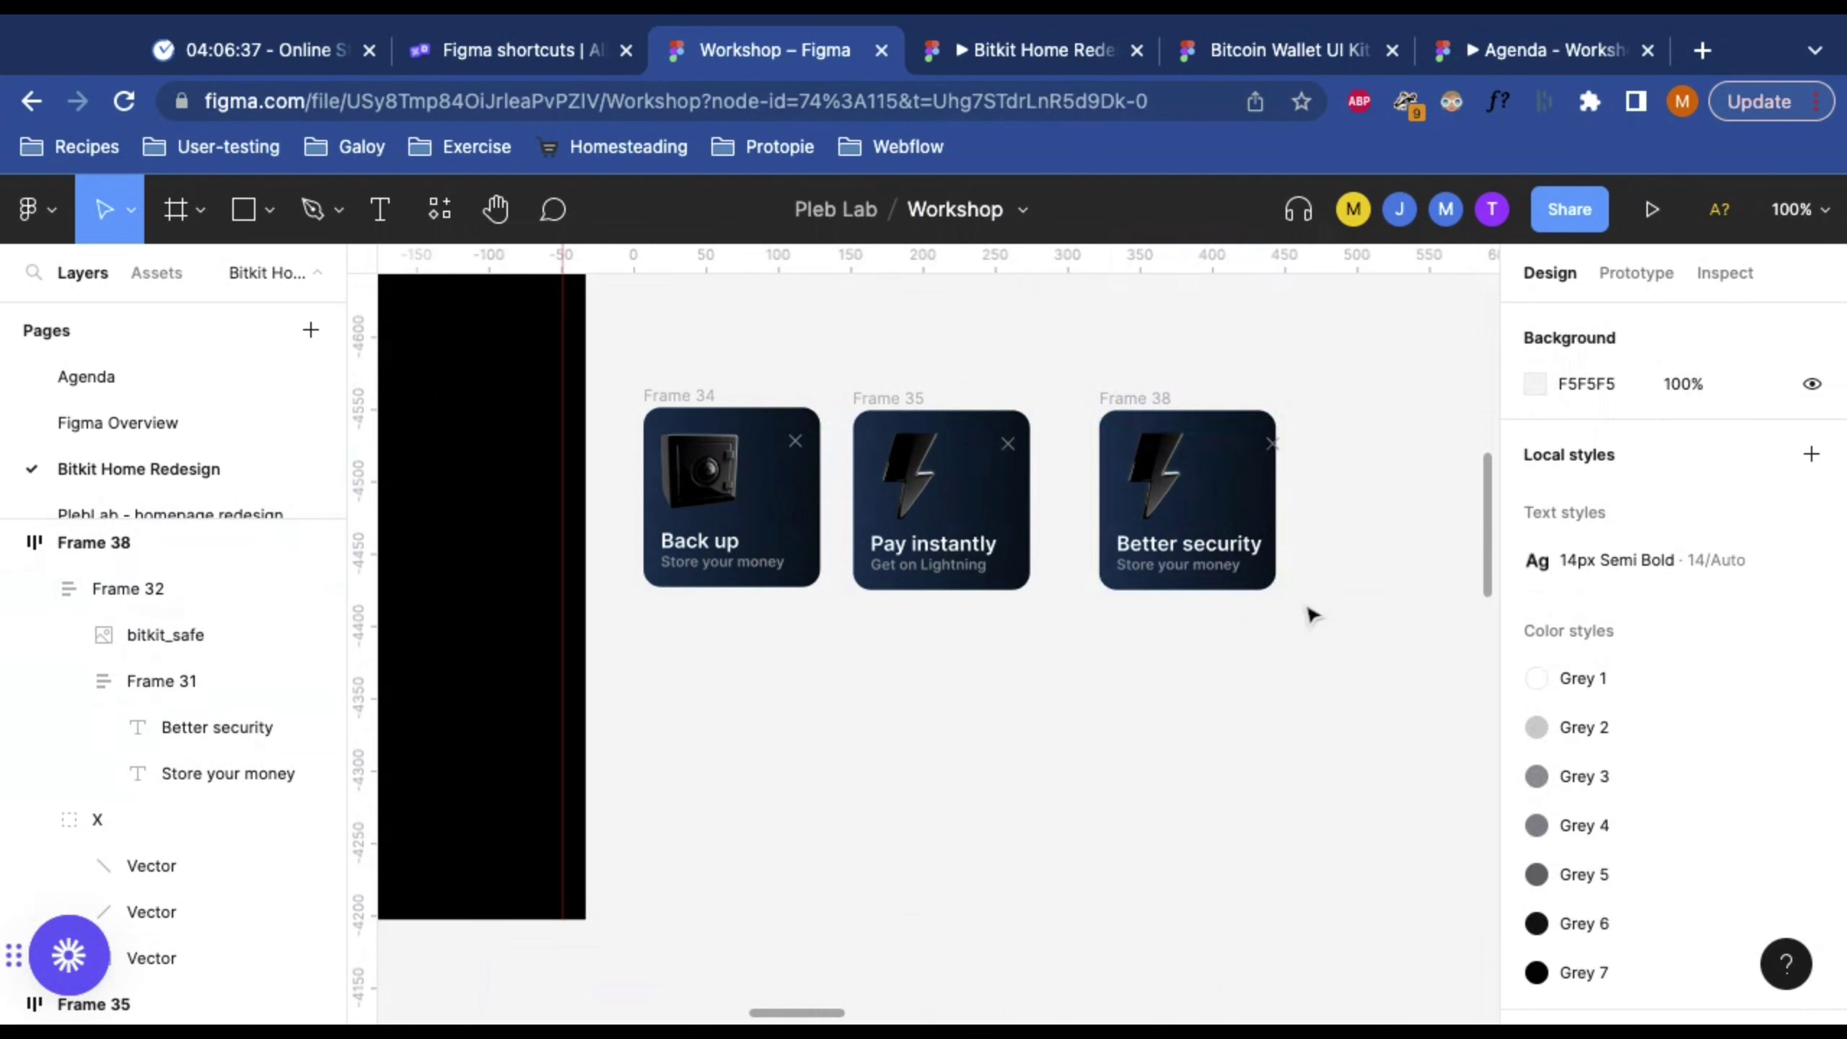
{"action": "key", "text": "ctrl+z"}
Step: Replace the card's subtitle with 'Set up PIN code'
{"action": "left_click", "coordinate": [1307, 599]}
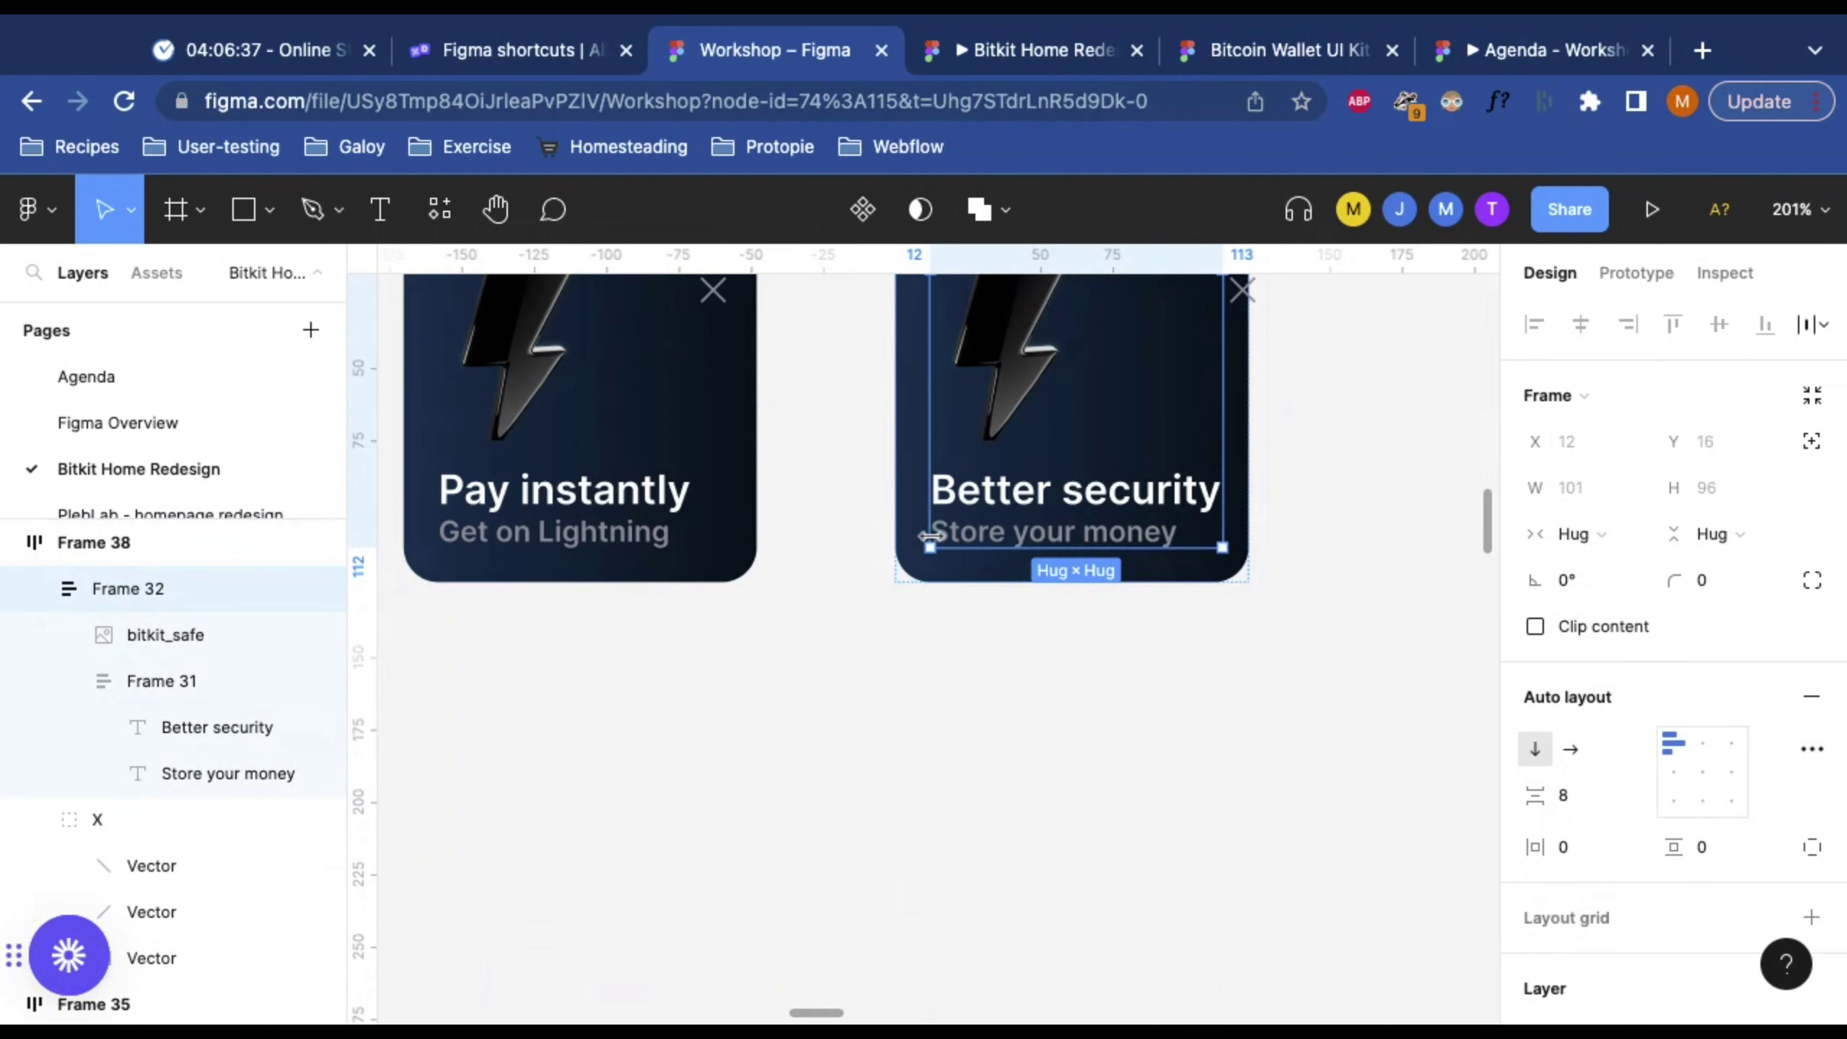
{"action": "left_click", "coordinate": [1015, 536]}
{"action": "type", "text": "Set up Pin"}
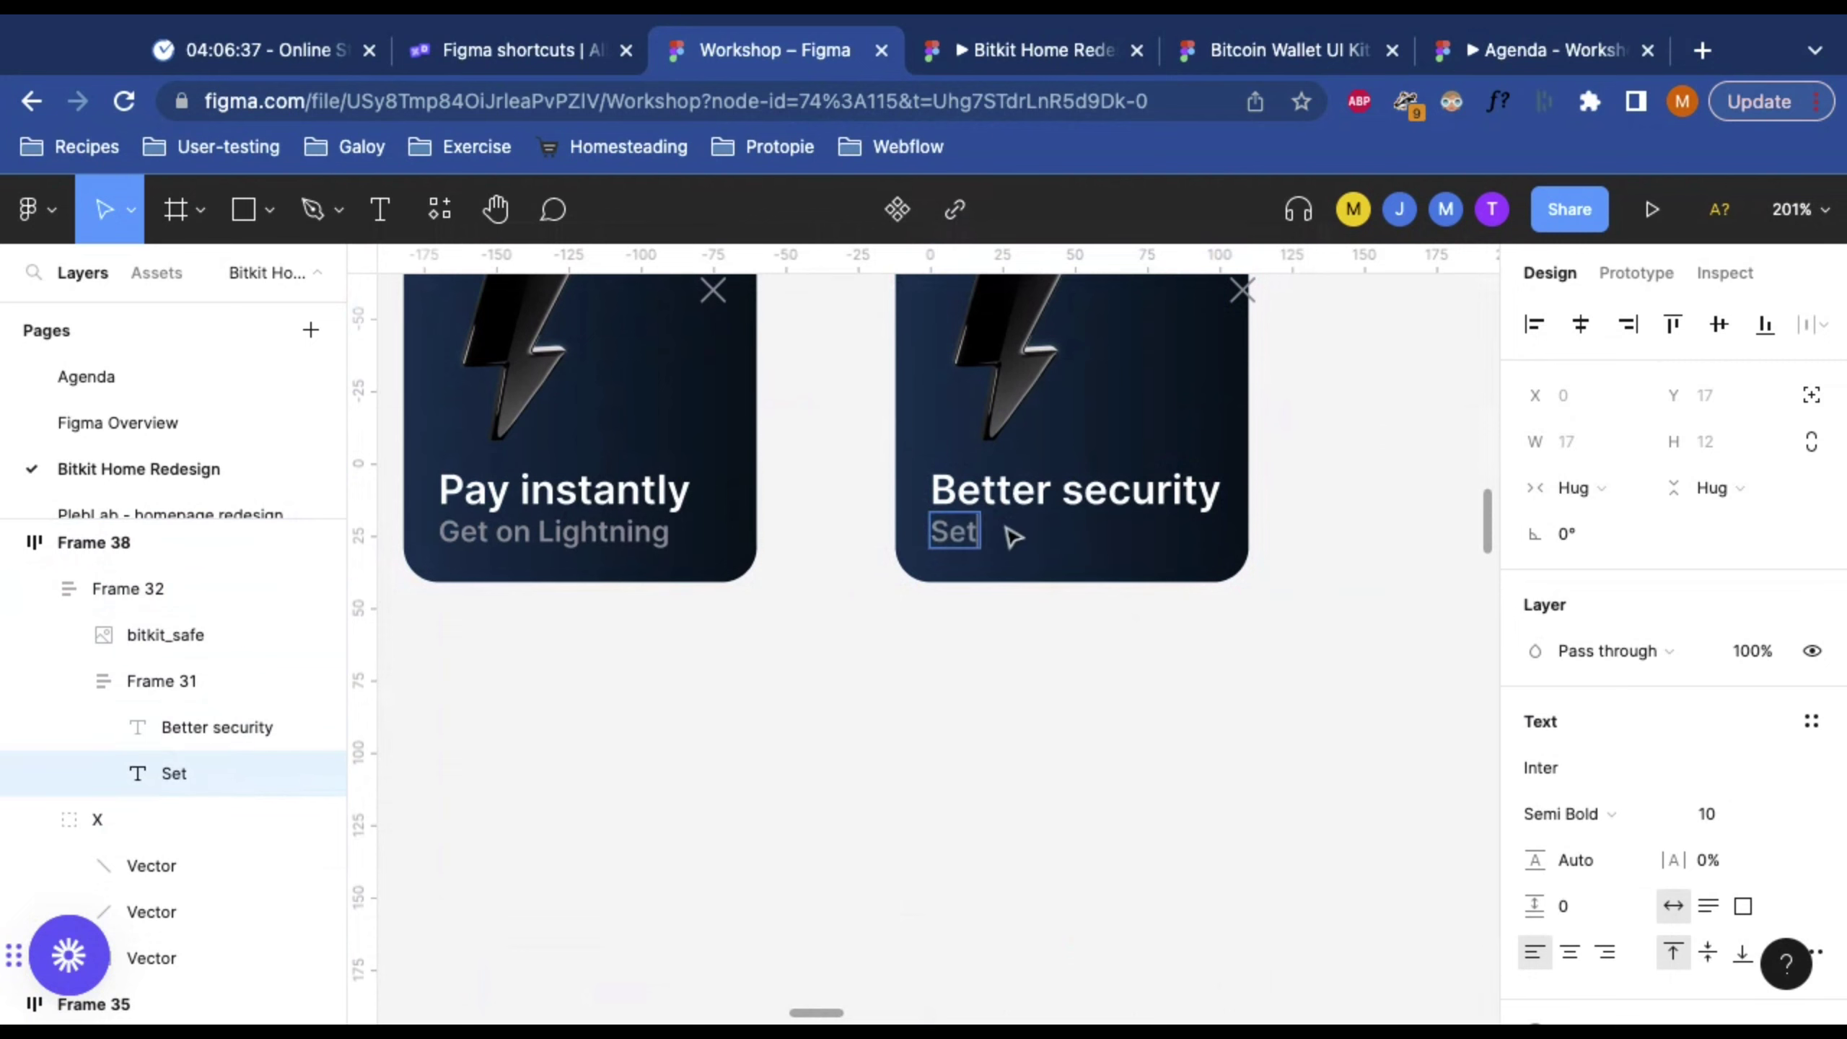
{"action": "key", "text": "BackSpace"}
{"action": "key", "text": "BackSpace"}
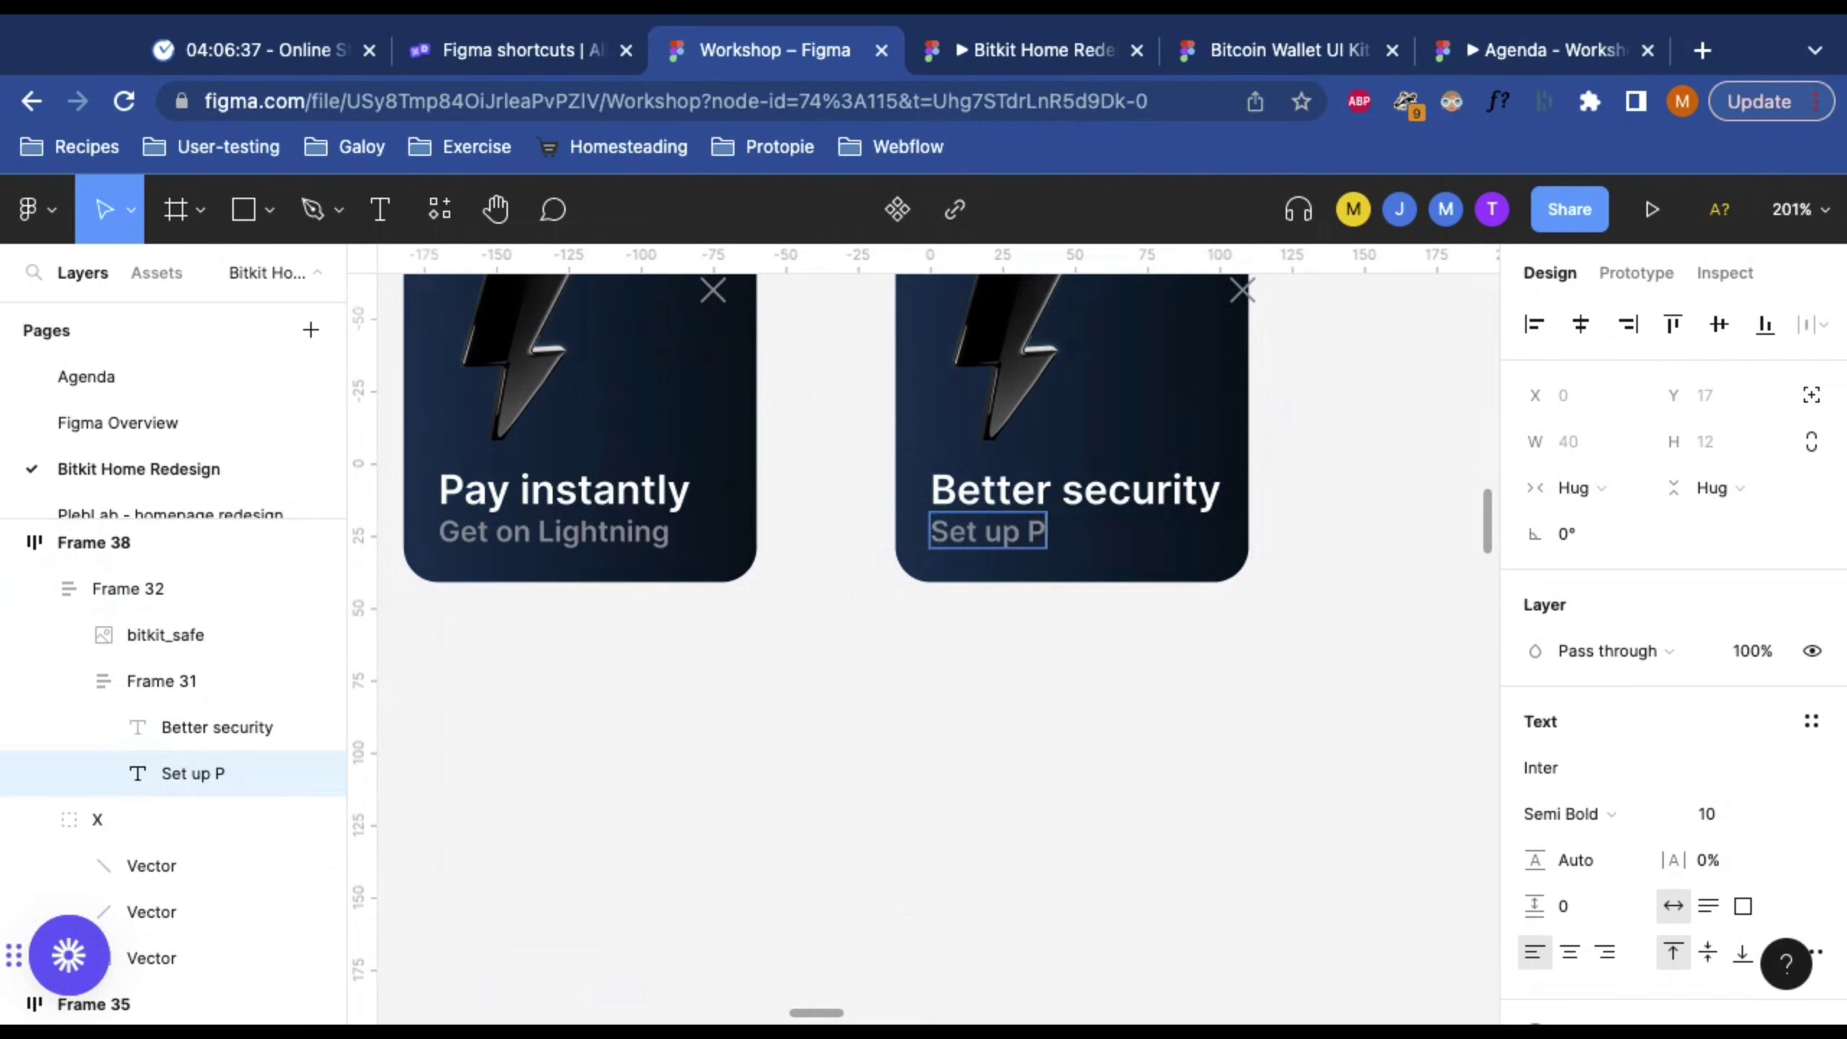
{"action": "type", "text": "IN code"}
{"action": "key", "text": "Escape"}
Step: Duplicate the Better security card to its right
{"action": "left_click", "coordinate": [1080, 720]}
{"action": "scroll", "coordinate": [1080, 721], "scroll_direction": "down", "scroll_amount": 8}
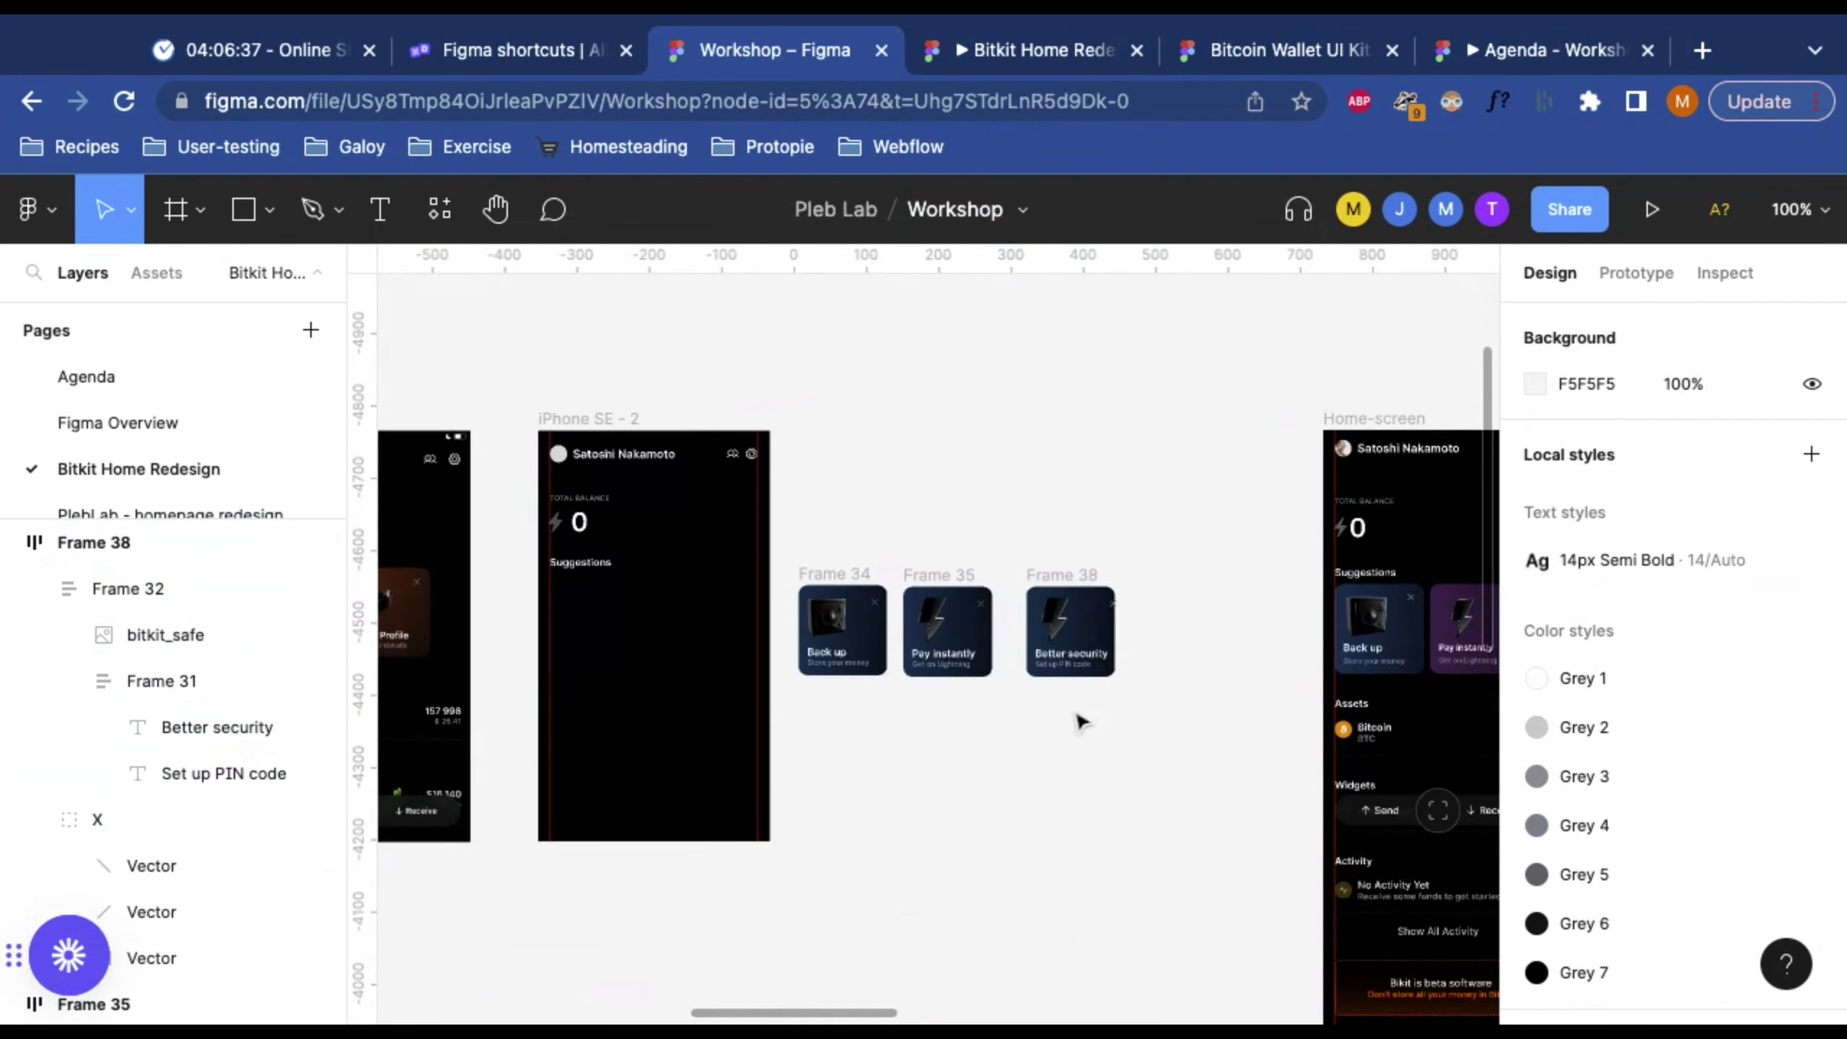
{"action": "scroll", "coordinate": [1089, 498], "scroll_direction": "right", "scroll_amount": 5}
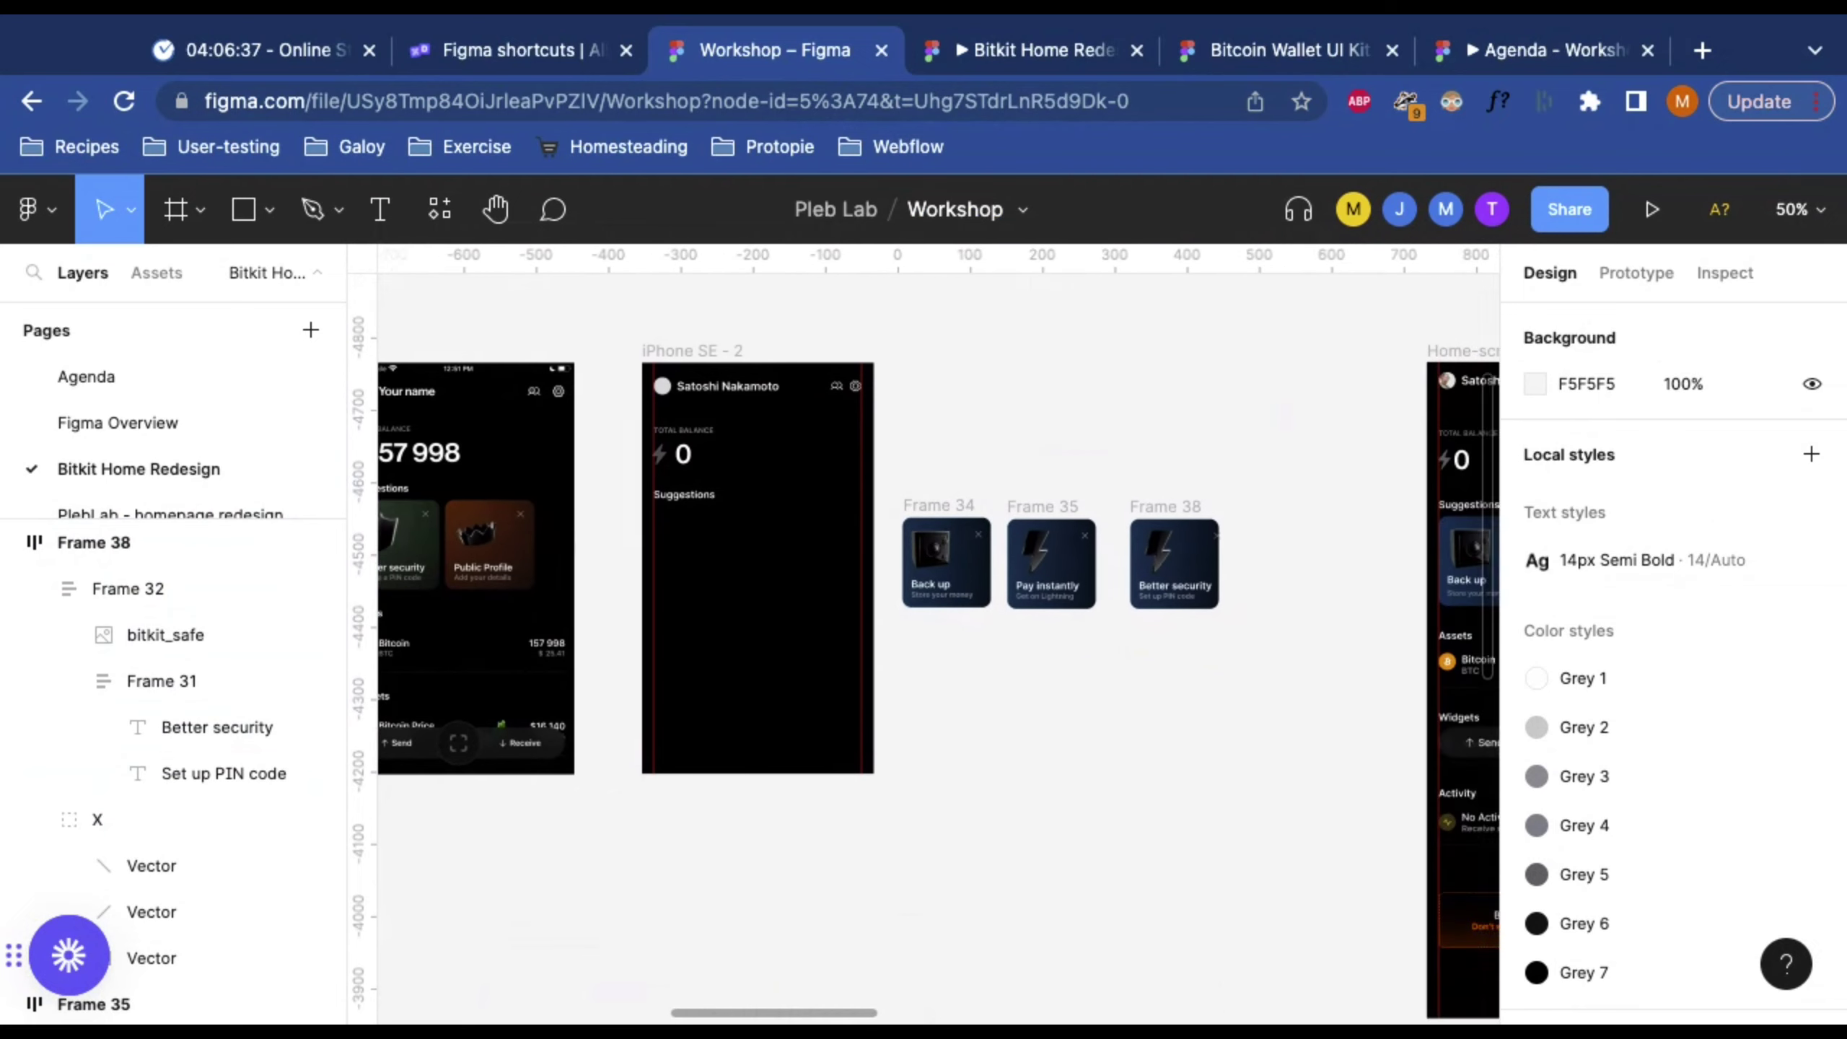
{"action": "left_click_drag", "start_coordinate": [1087, 498], "coordinate": [1194, 501]}
{"action": "key", "text": "shift+2"}
Step: Retitle the copy 'Public profile'
{"action": "double_click", "coordinate": [1134, 655]}
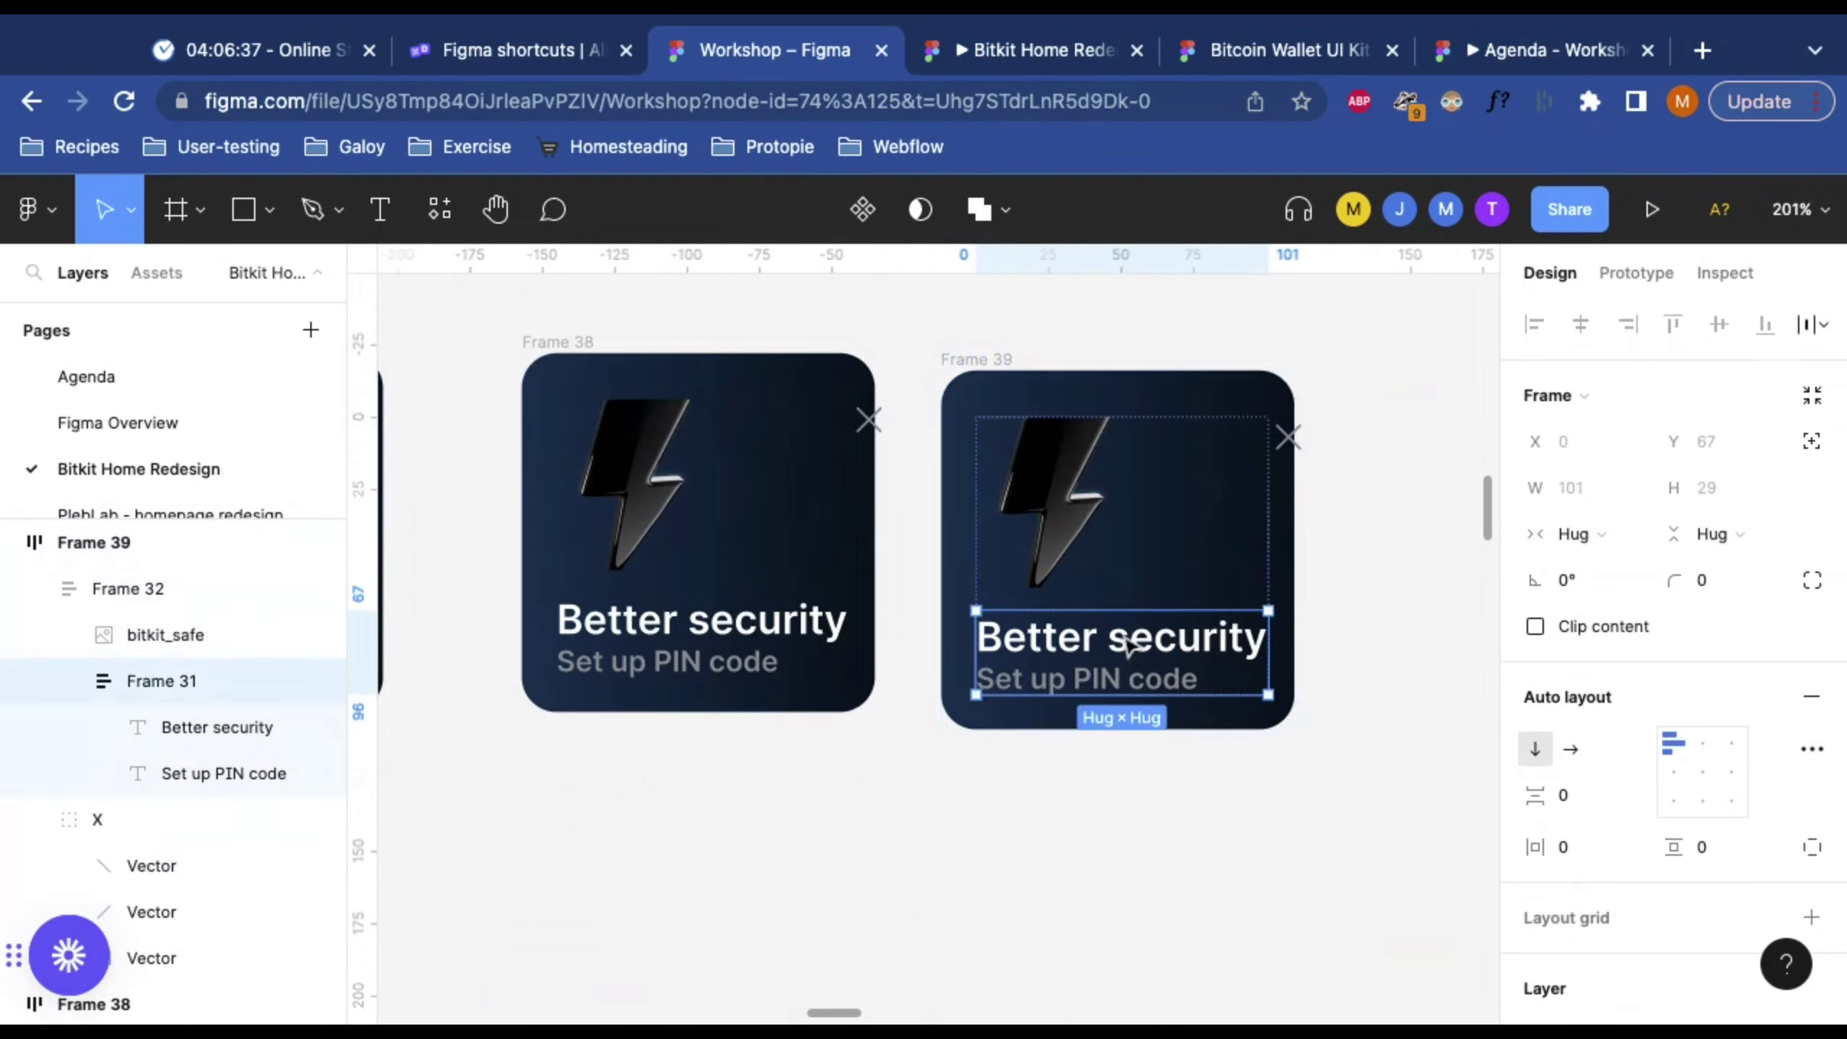
{"action": "double_click", "coordinate": [1133, 651]}
{"action": "triple_click", "coordinate": [1129, 644]}
{"action": "type", "text": "PublicPro"}
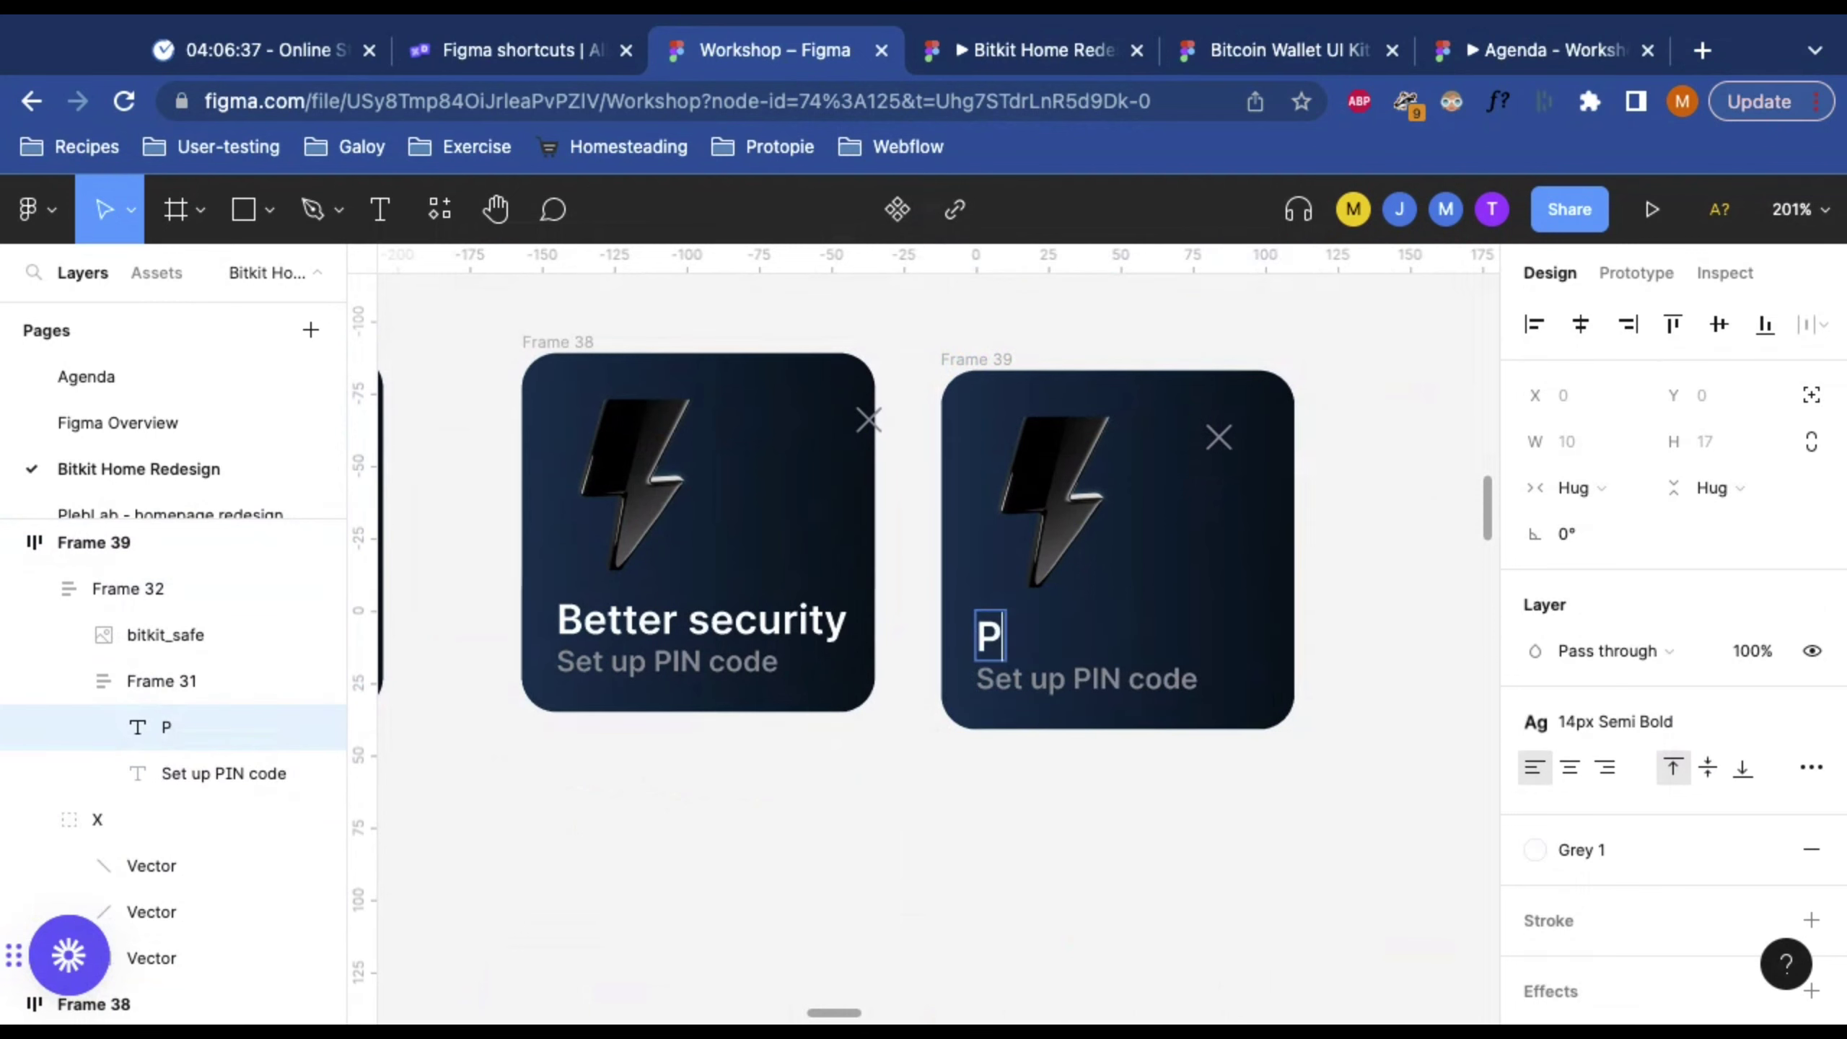
{"action": "key", "text": "BackSpace"}
{"action": "key", "text": "BackSpace"}
{"action": "key", "text": "BackSpace"}
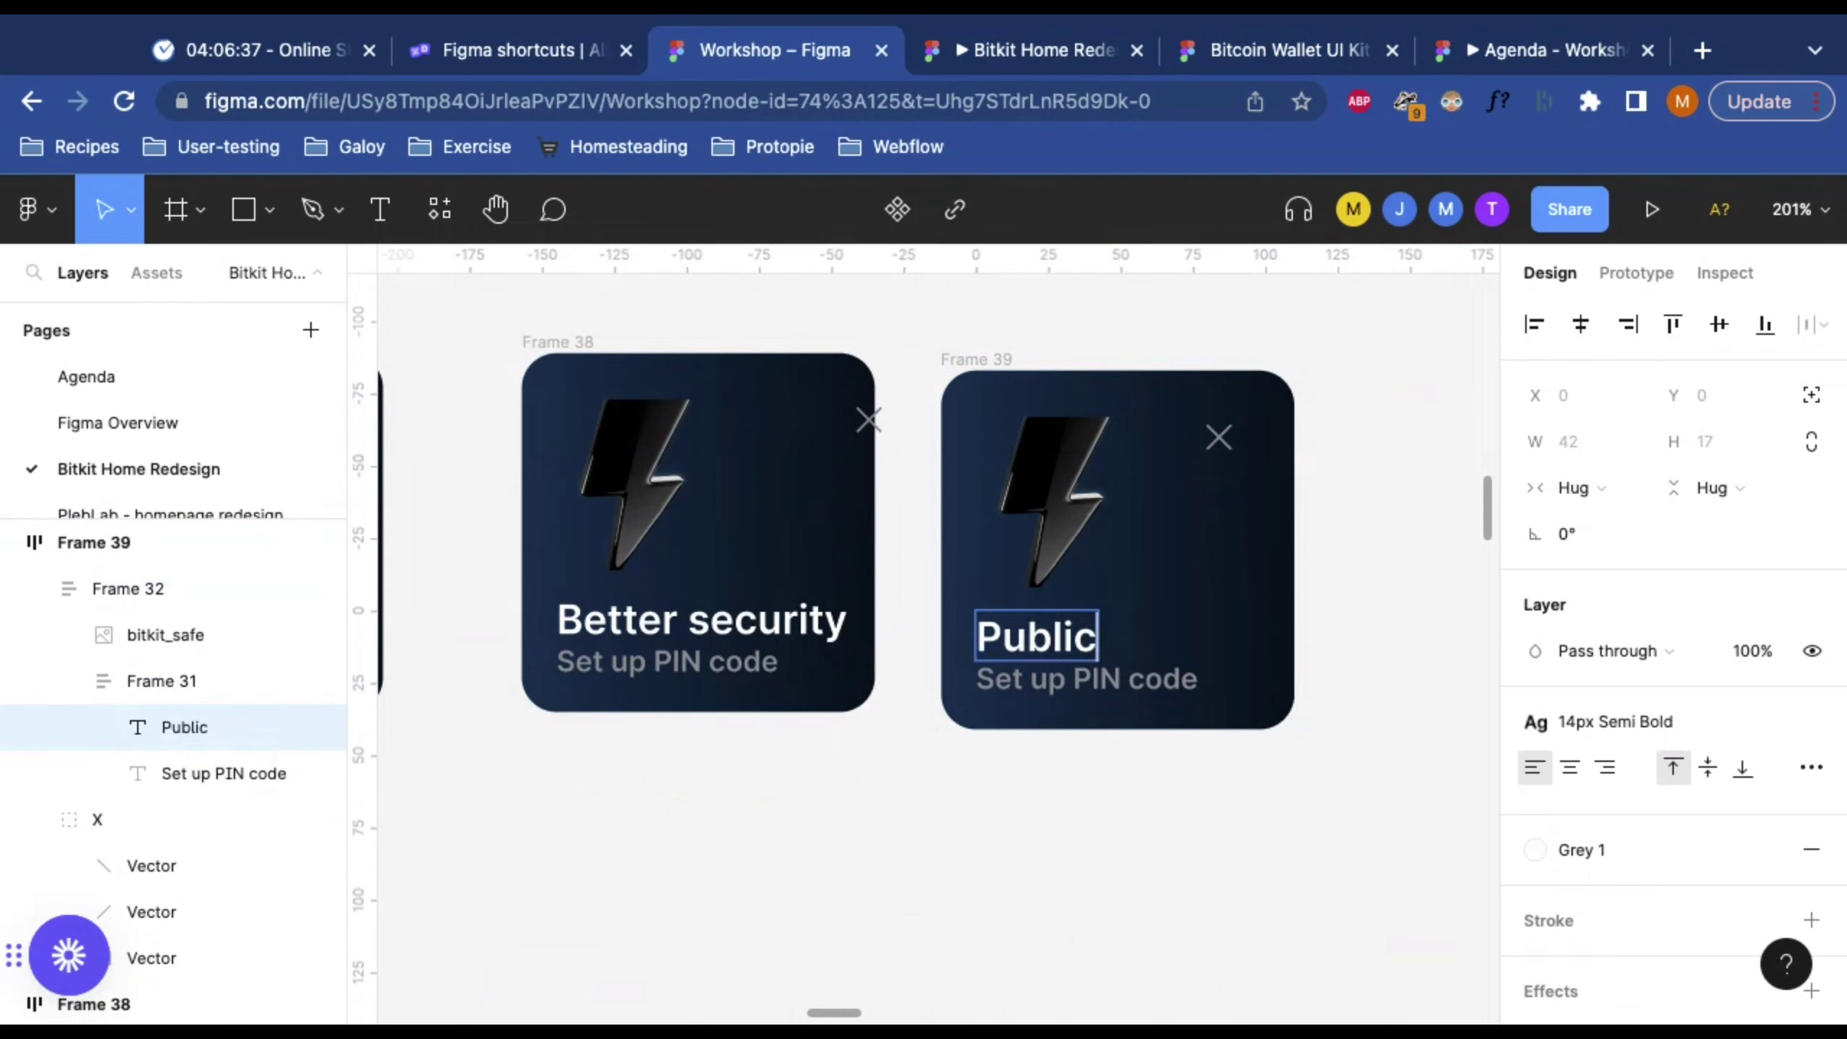
{"action": "type", "text": "profile"}
{"action": "key", "text": "Escape"}
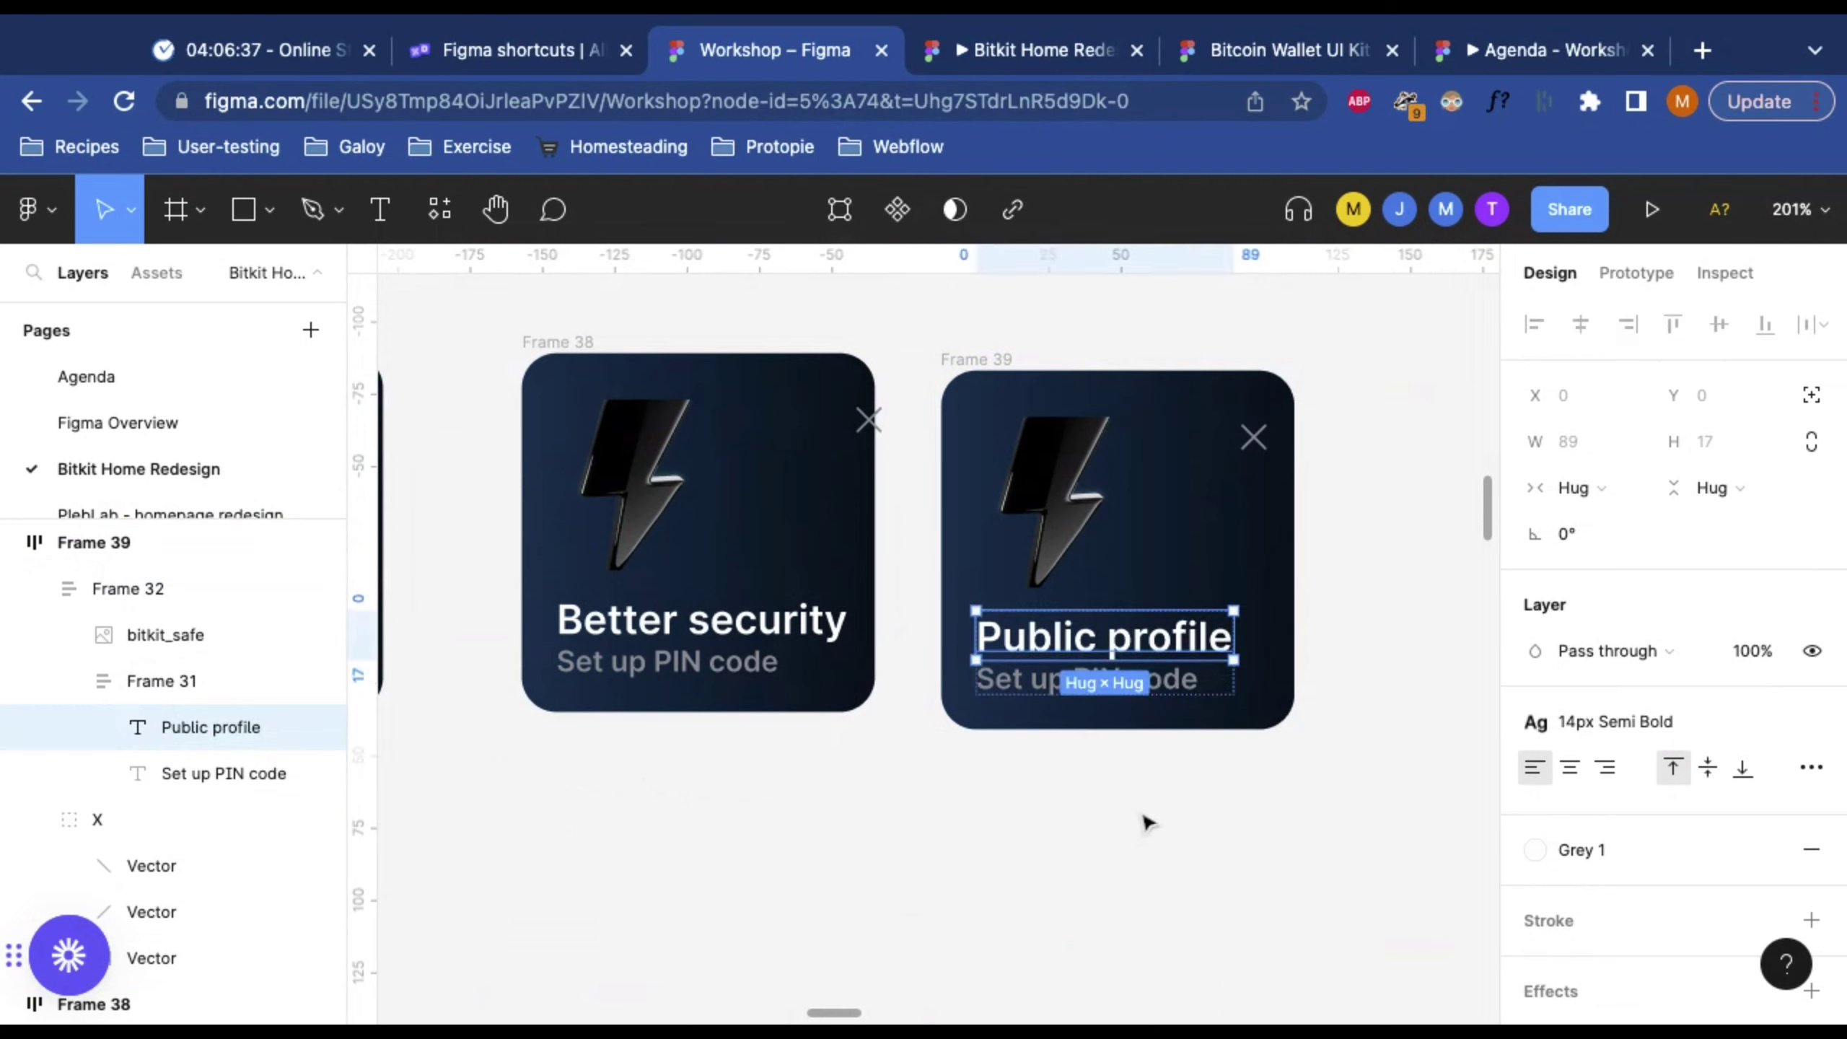
Step: Change the Public profile card's subtitle to 'Add your details'
{"action": "left_click", "coordinate": [1145, 815]}
{"action": "left_click", "coordinate": [1143, 807], "text": "alt"}
{"action": "left_click", "coordinate": [1143, 807], "text": "alt"}
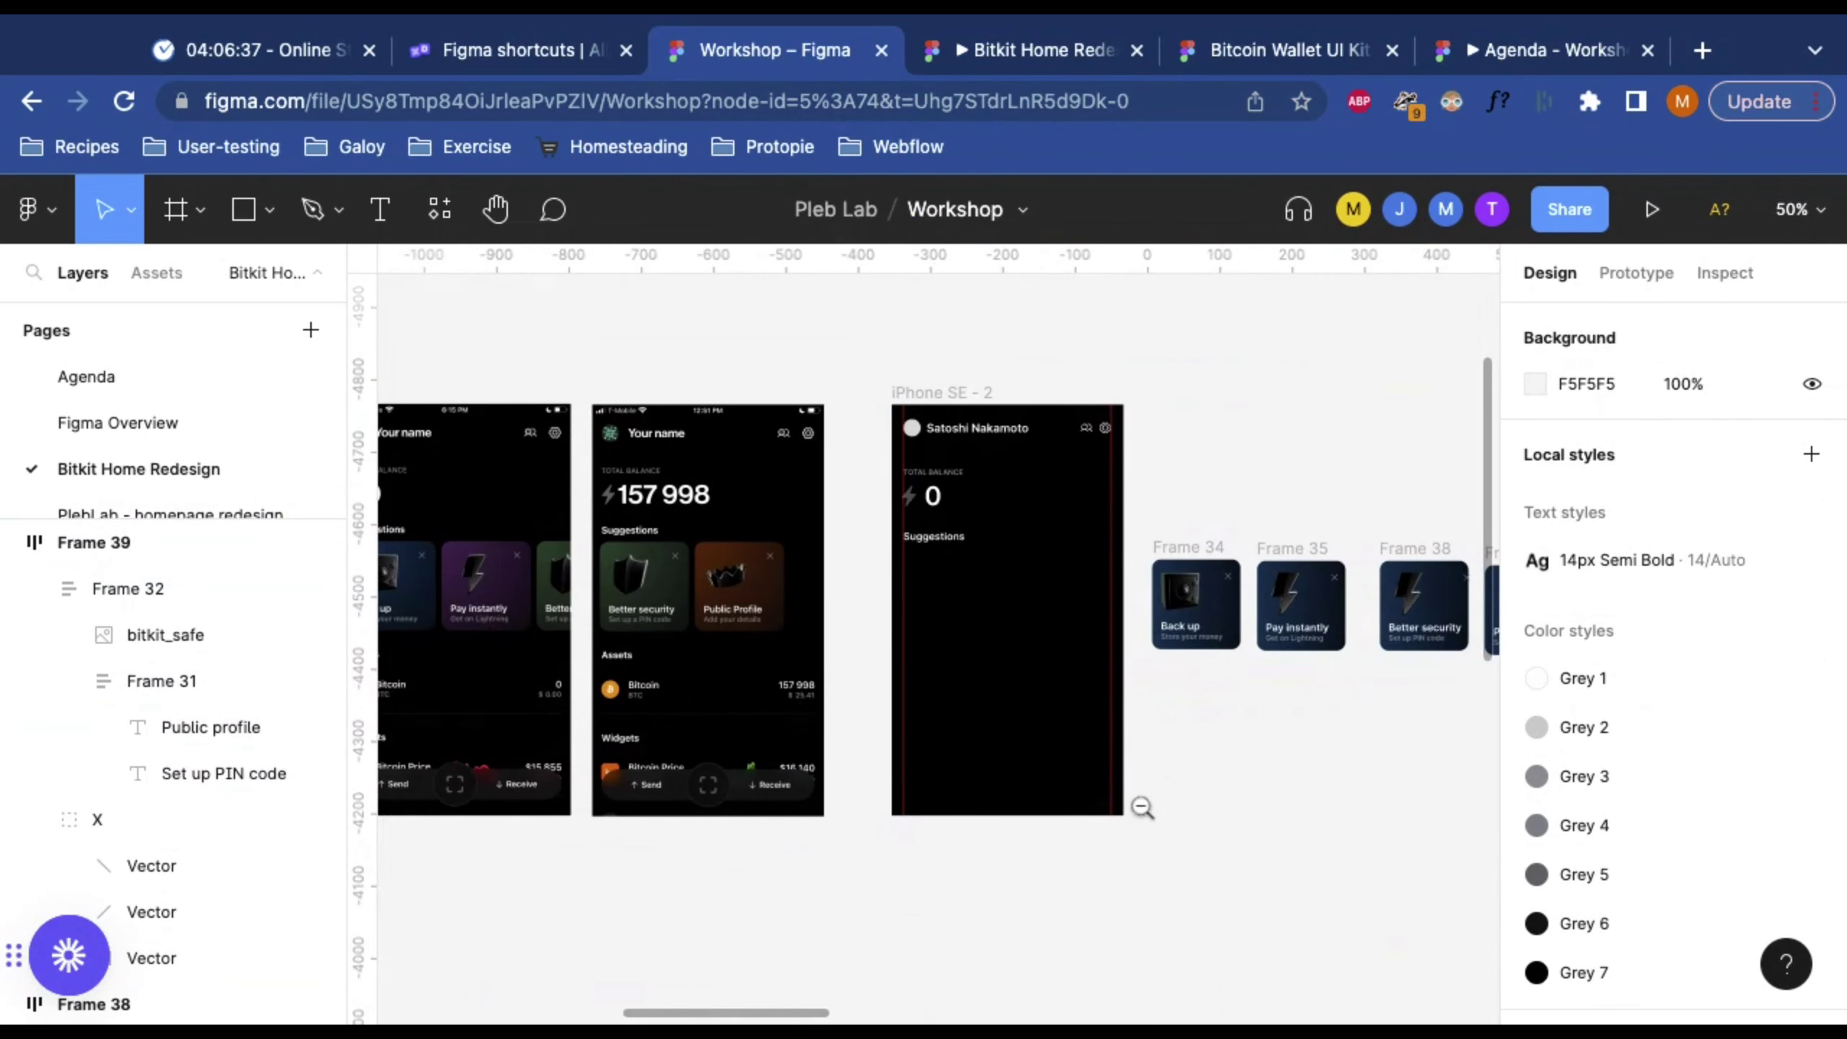
{"action": "scroll", "coordinate": [1143, 808], "scroll_direction": "left", "scroll_amount": 1}
{"action": "scroll", "coordinate": [1141, 625], "scroll_direction": "right", "scroll_amount": 3}
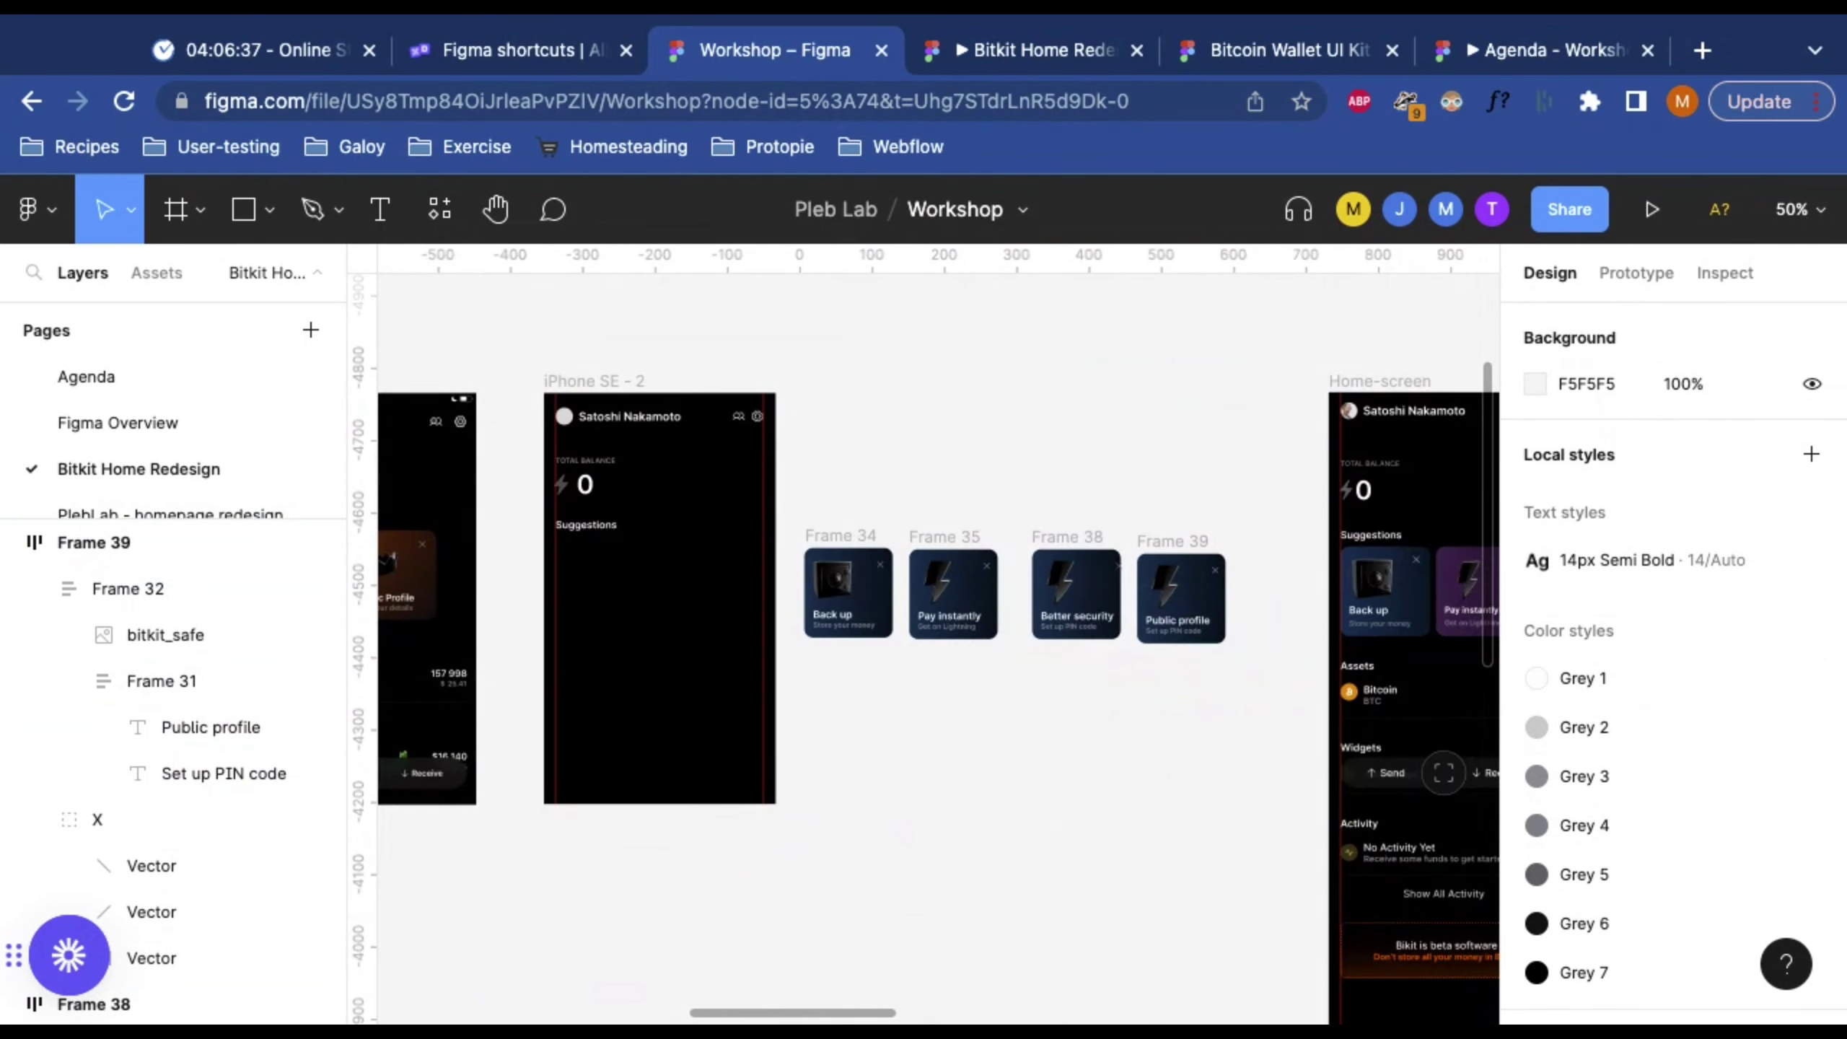
{"action": "scroll", "coordinate": [1164, 629], "scroll_direction": "up", "scroll_amount": 8}
{"action": "left_click", "coordinate": [1144, 627]}
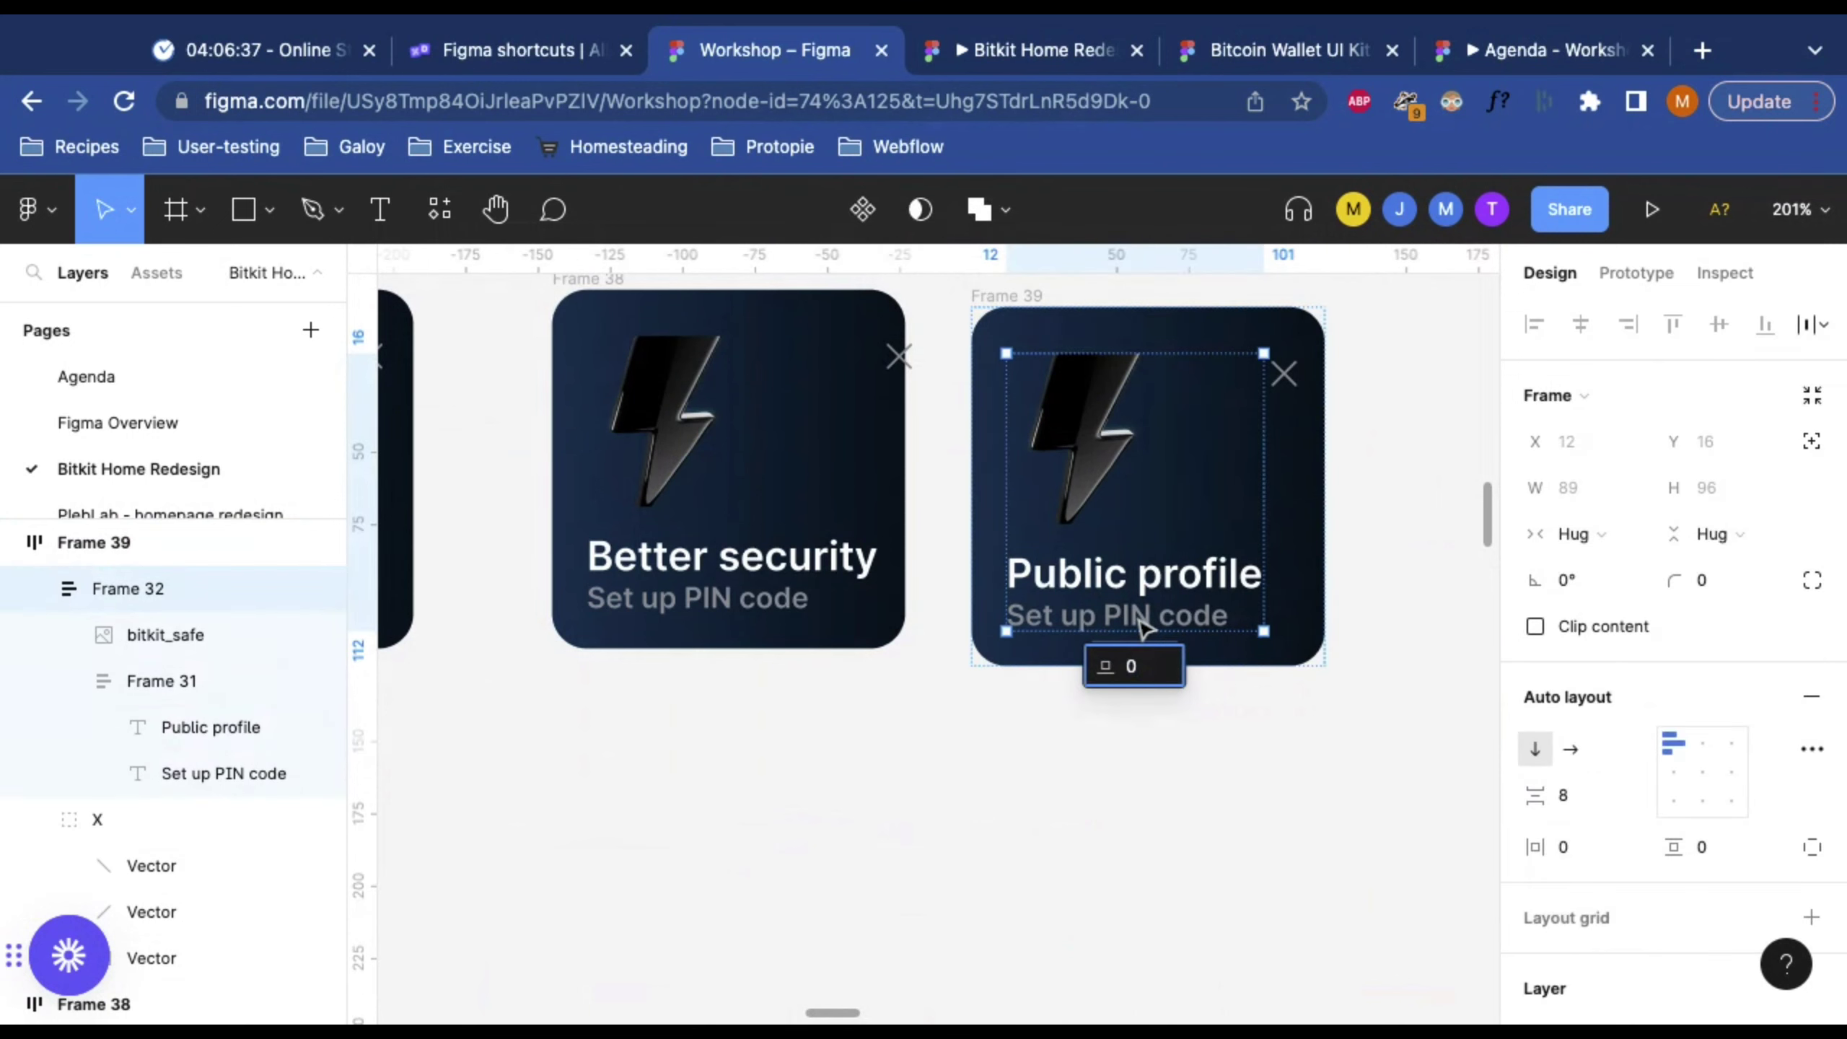
{"action": "double_click", "coordinate": [1146, 627]}
{"action": "double_click", "coordinate": [1155, 627]}
{"action": "type", "text": "Ad"}
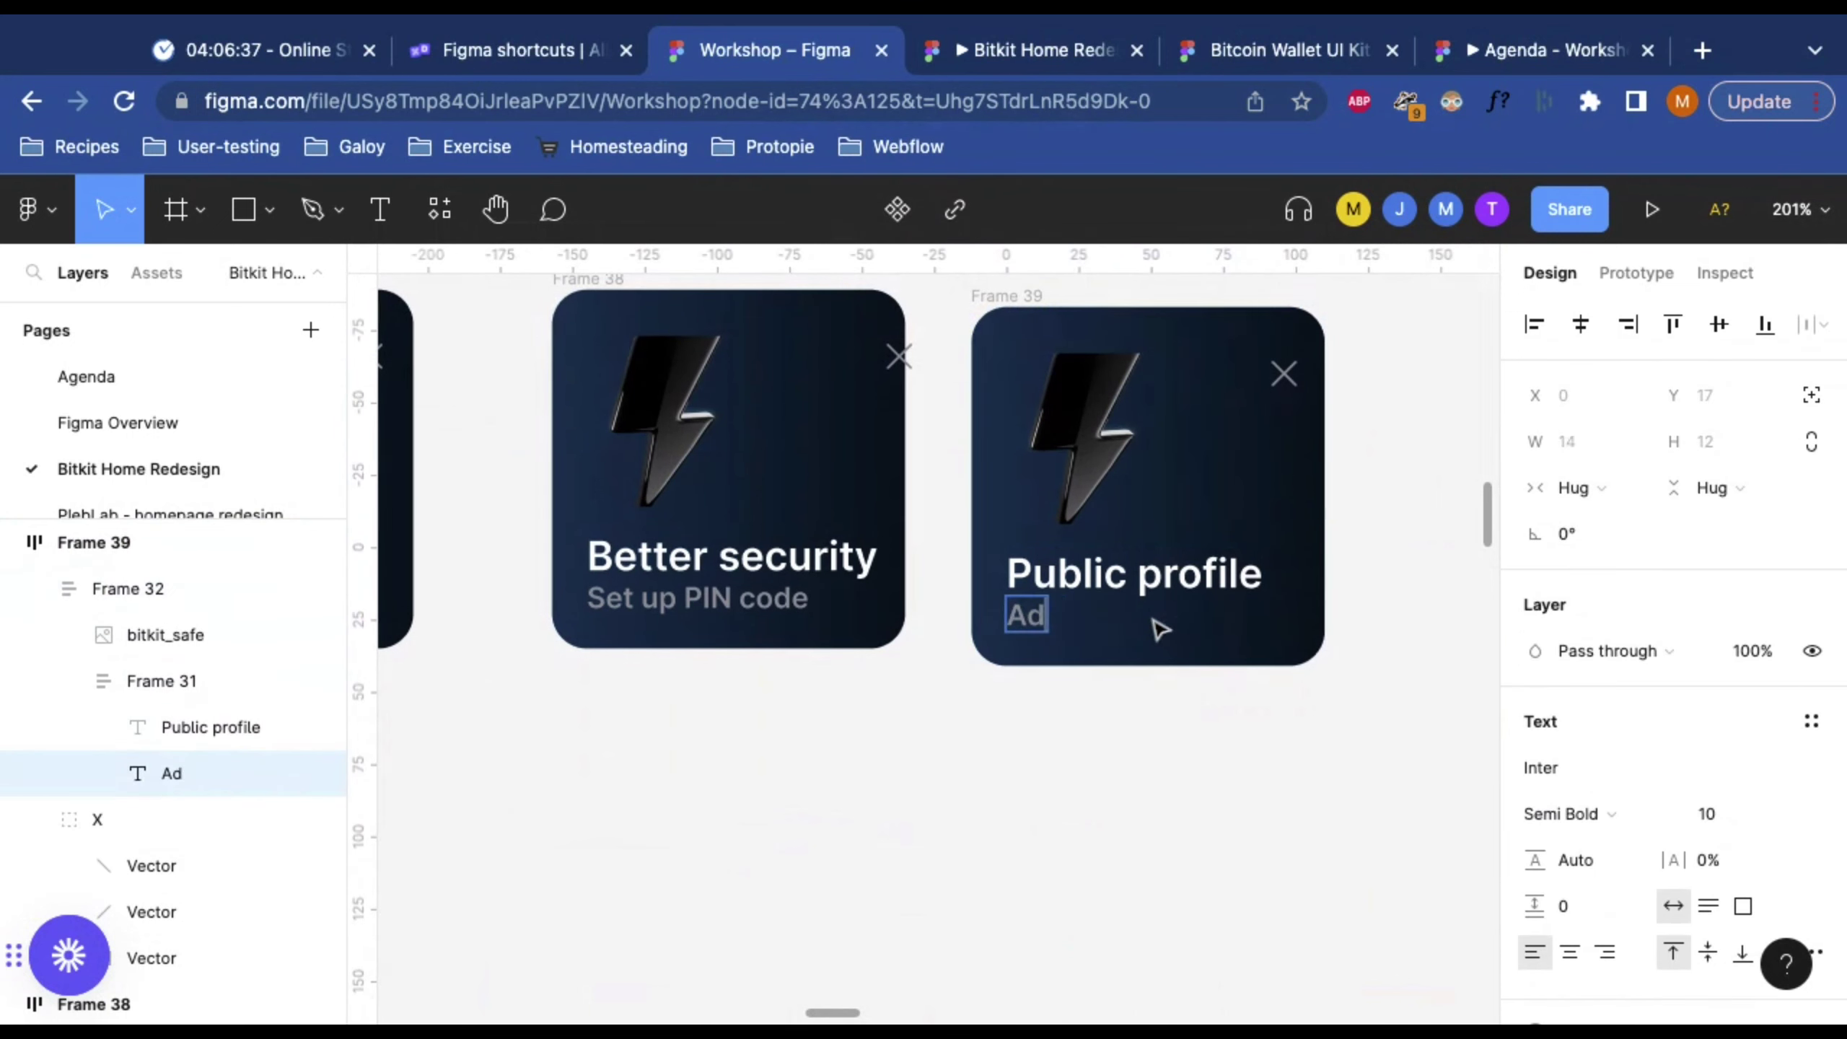
{"action": "type", "text": "d your details"}
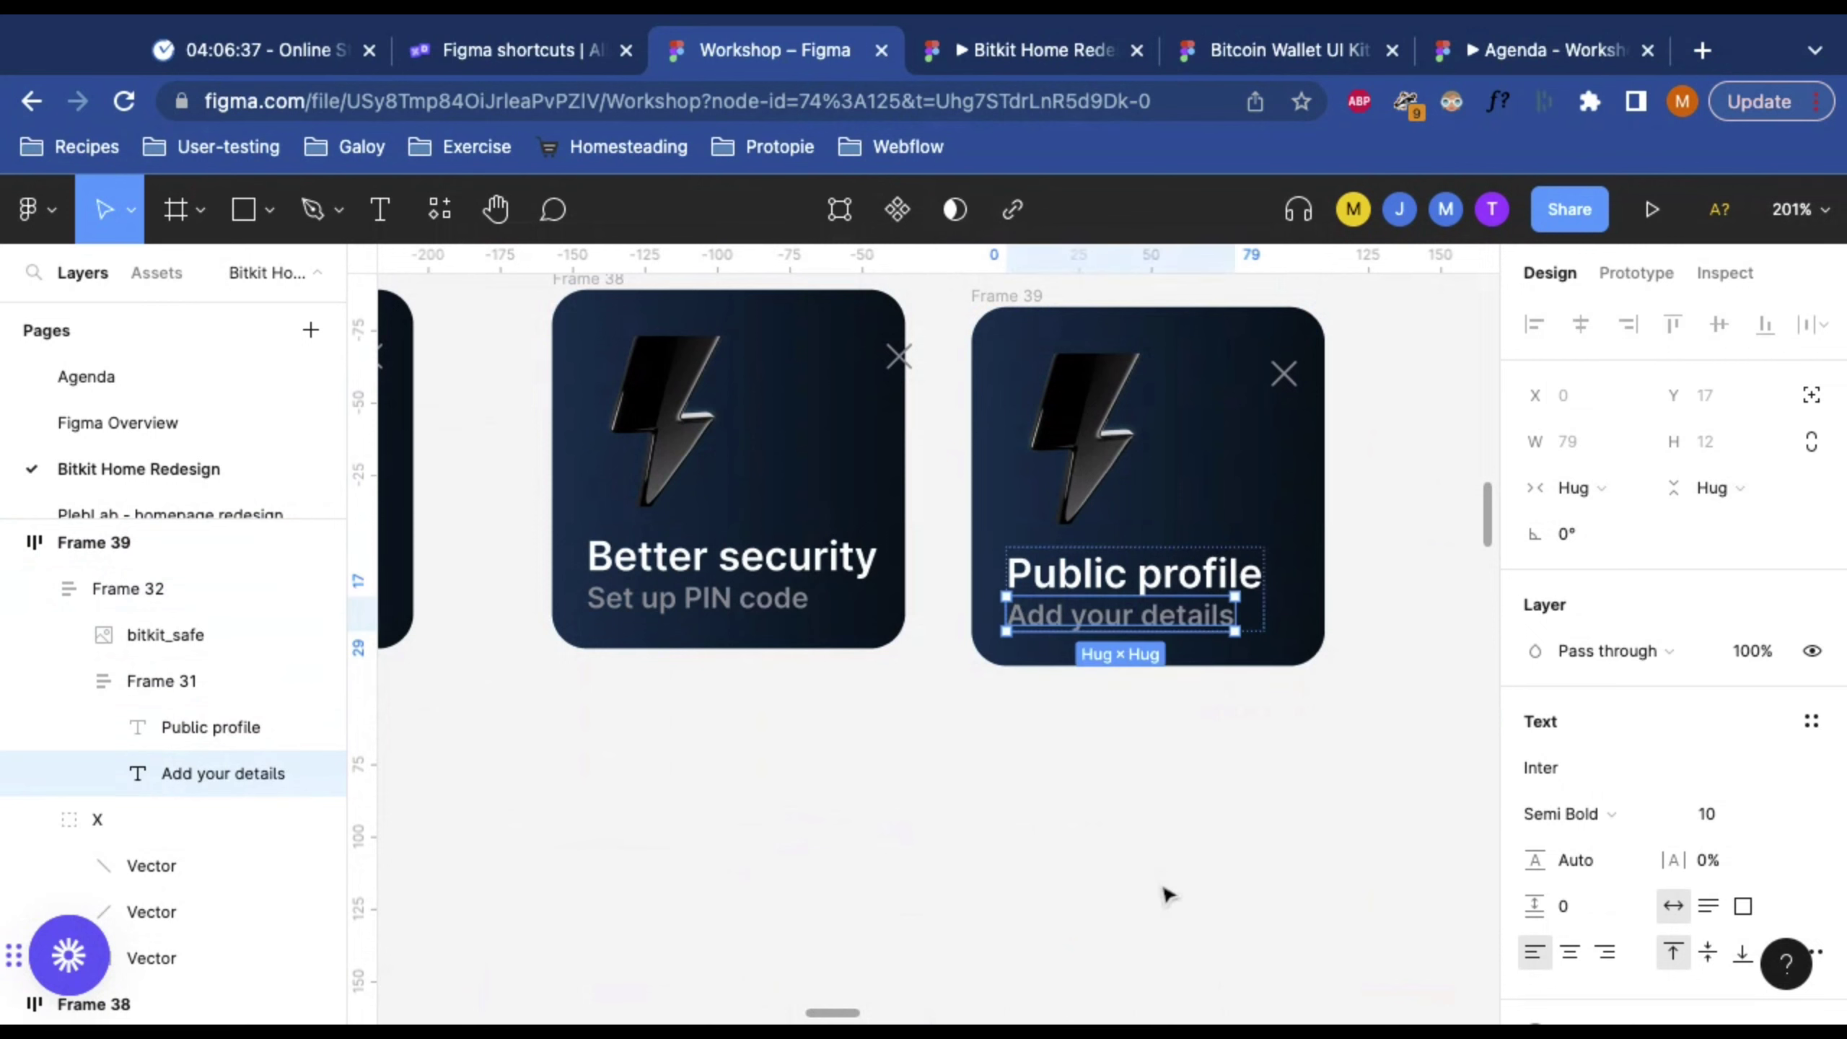
{"action": "left_click", "coordinate": [1141, 796]}
Step: Line up the Better security and Public profile cards next to Pay instantly
{"action": "left_click", "coordinate": [1141, 796], "text": "alt"}
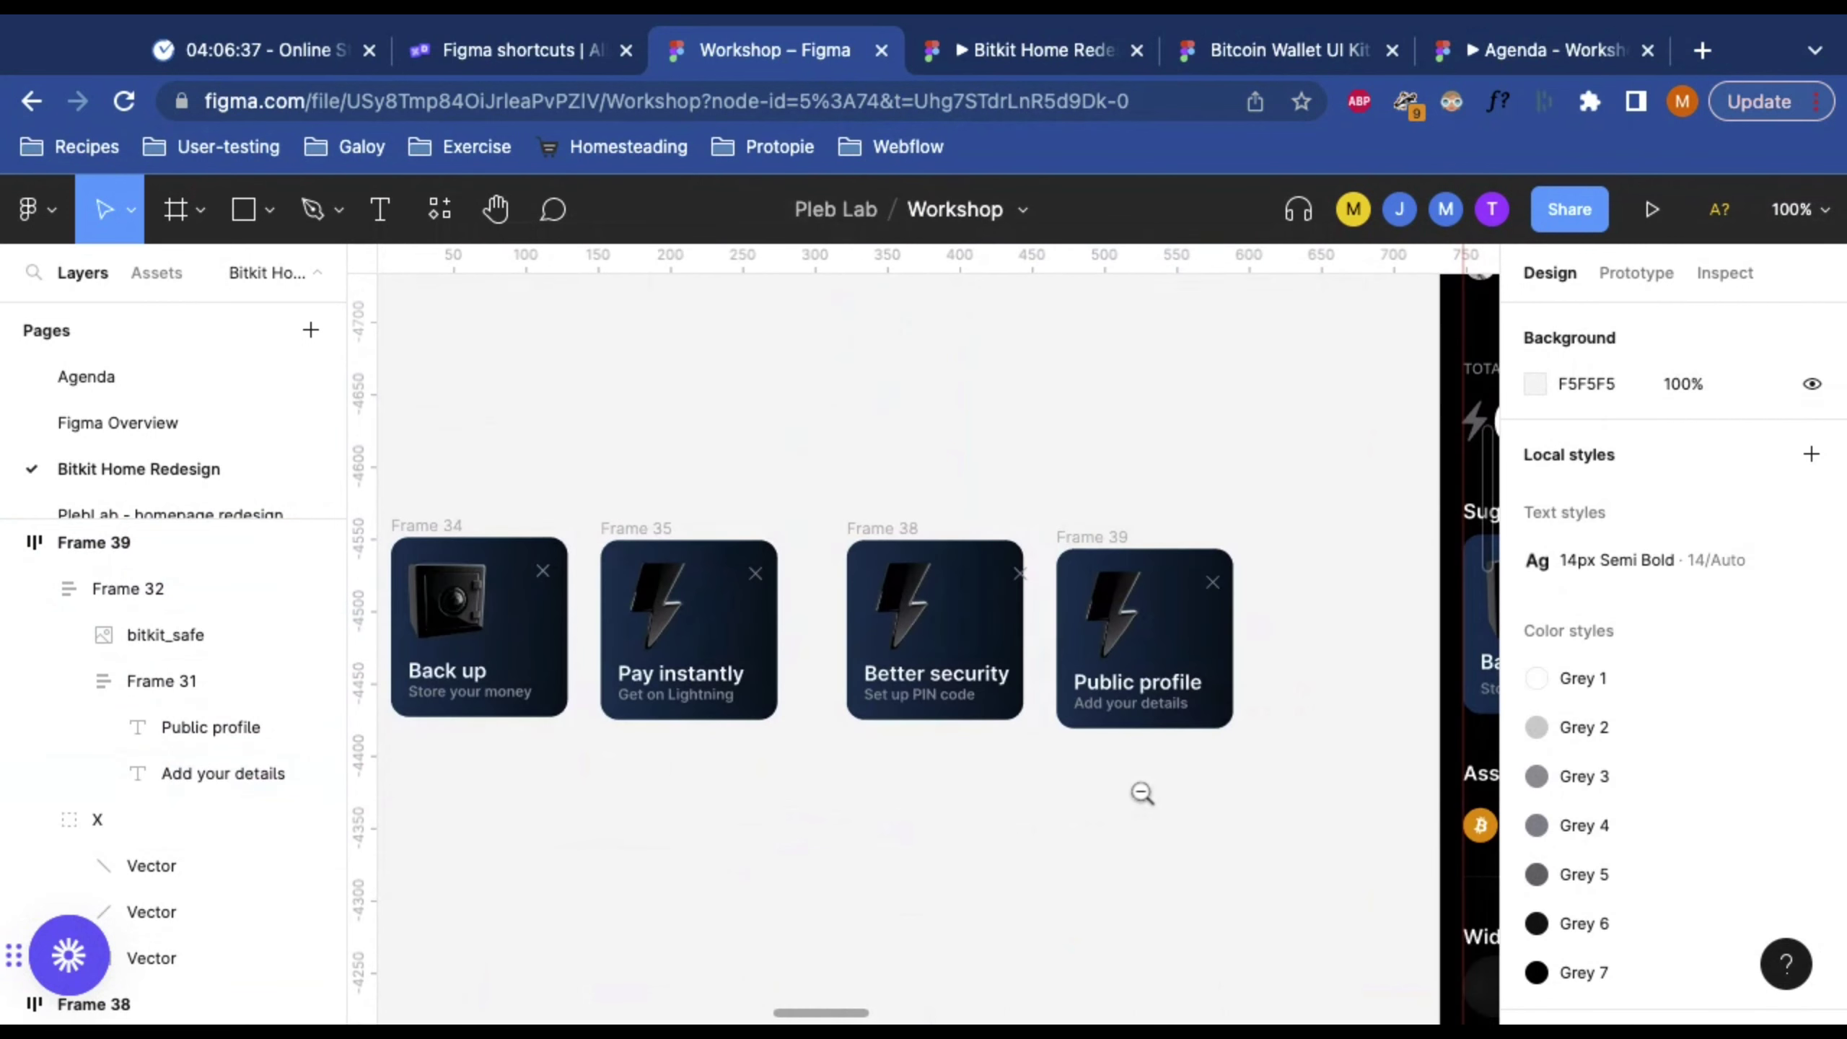
{"action": "left_click_drag", "start_coordinate": [1173, 402], "coordinate": [1134, 400]}
{"action": "left_click_drag", "start_coordinate": [1386, 419], "coordinate": [1360, 413]}
{"action": "scroll", "coordinate": [1258, 673], "scroll_direction": "left", "scroll_amount": 10}
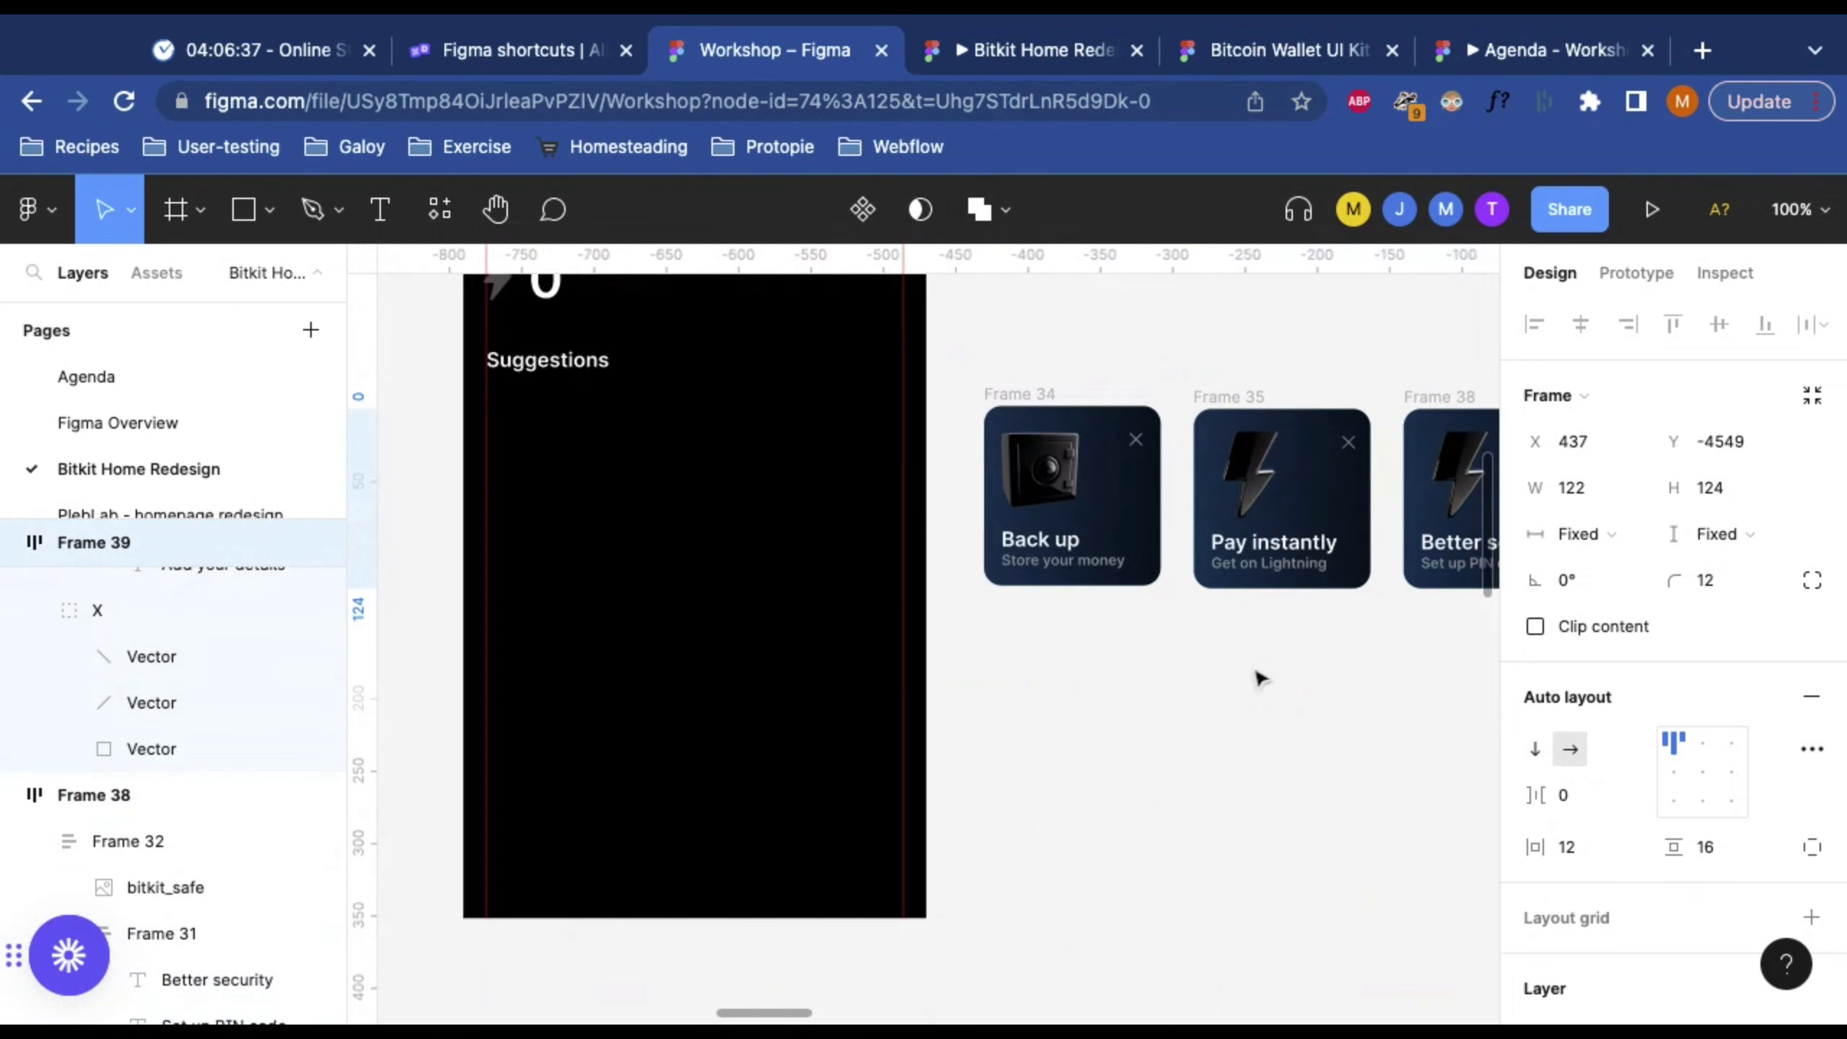
{"action": "scroll", "coordinate": [1258, 677], "scroll_direction": "right", "scroll_amount": 14}
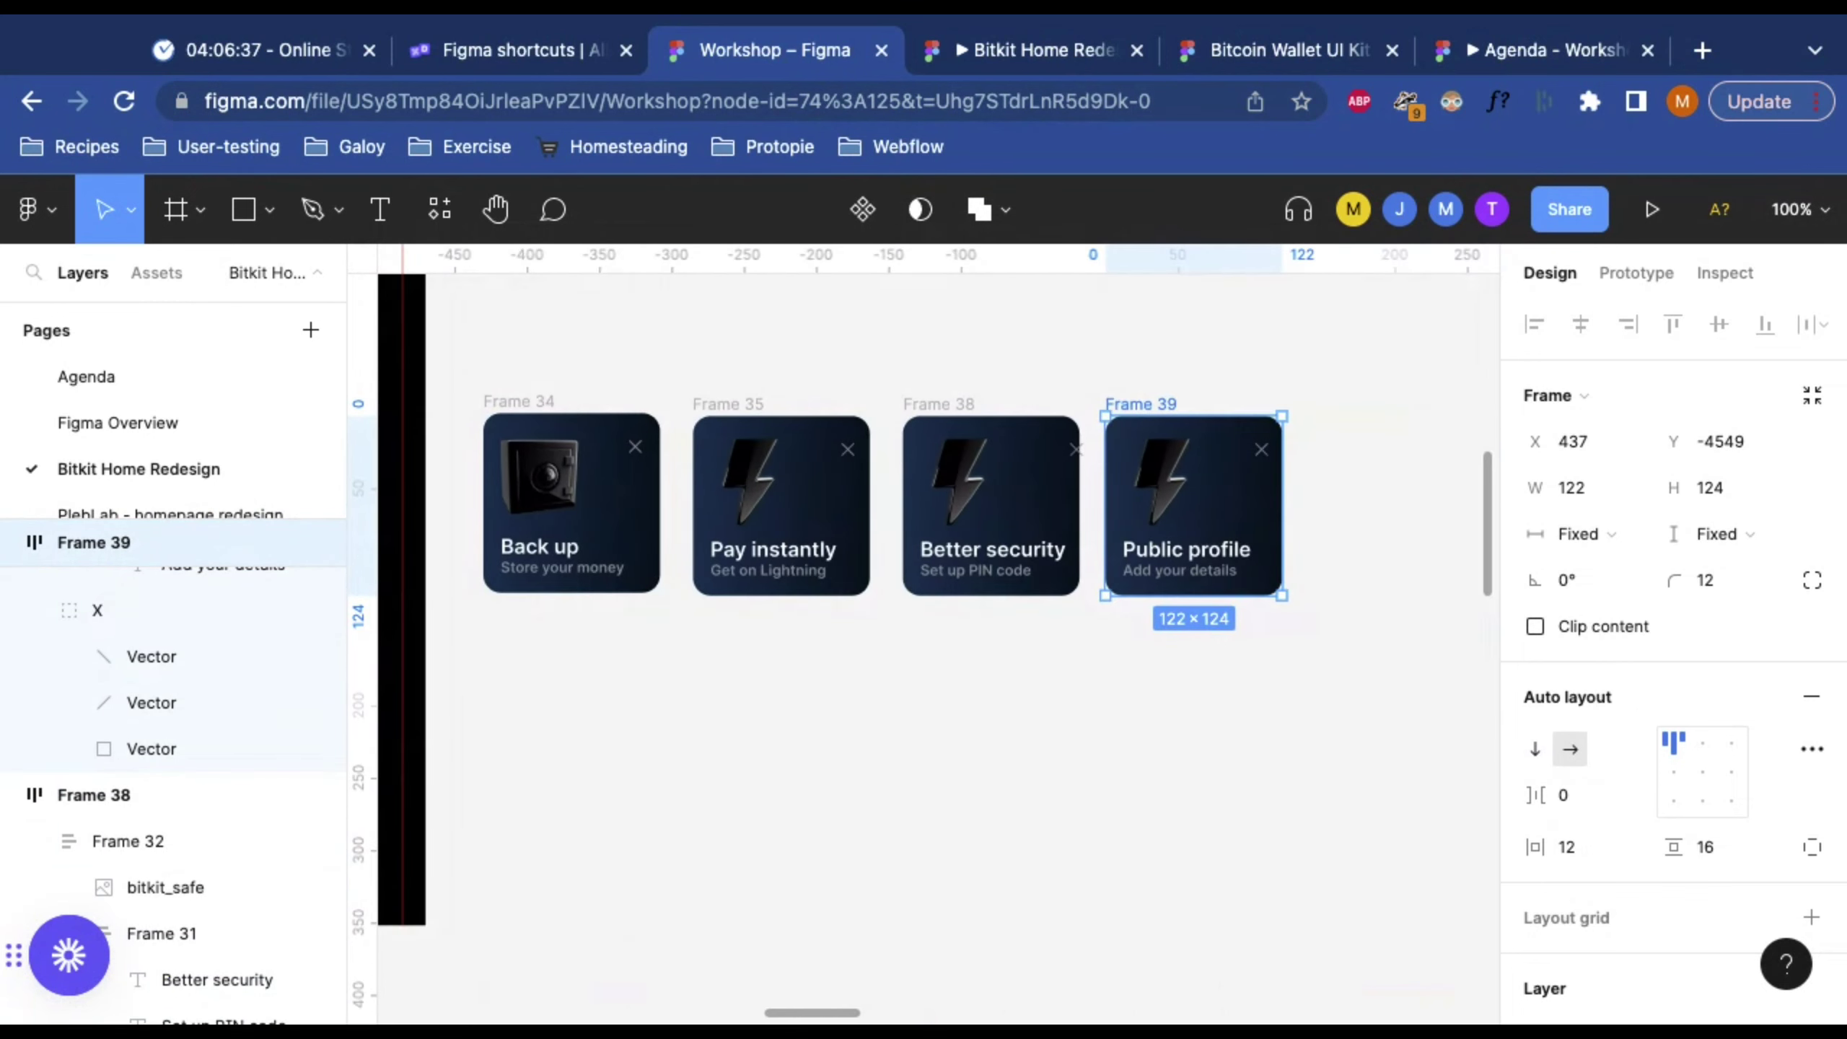
{"action": "scroll", "coordinate": [1258, 677], "scroll_direction": "left", "scroll_amount": 3}
Step: Select the lightning icon on the Better security card
{"action": "double_click", "coordinate": [967, 484]}
{"action": "left_click", "coordinate": [967, 484]}
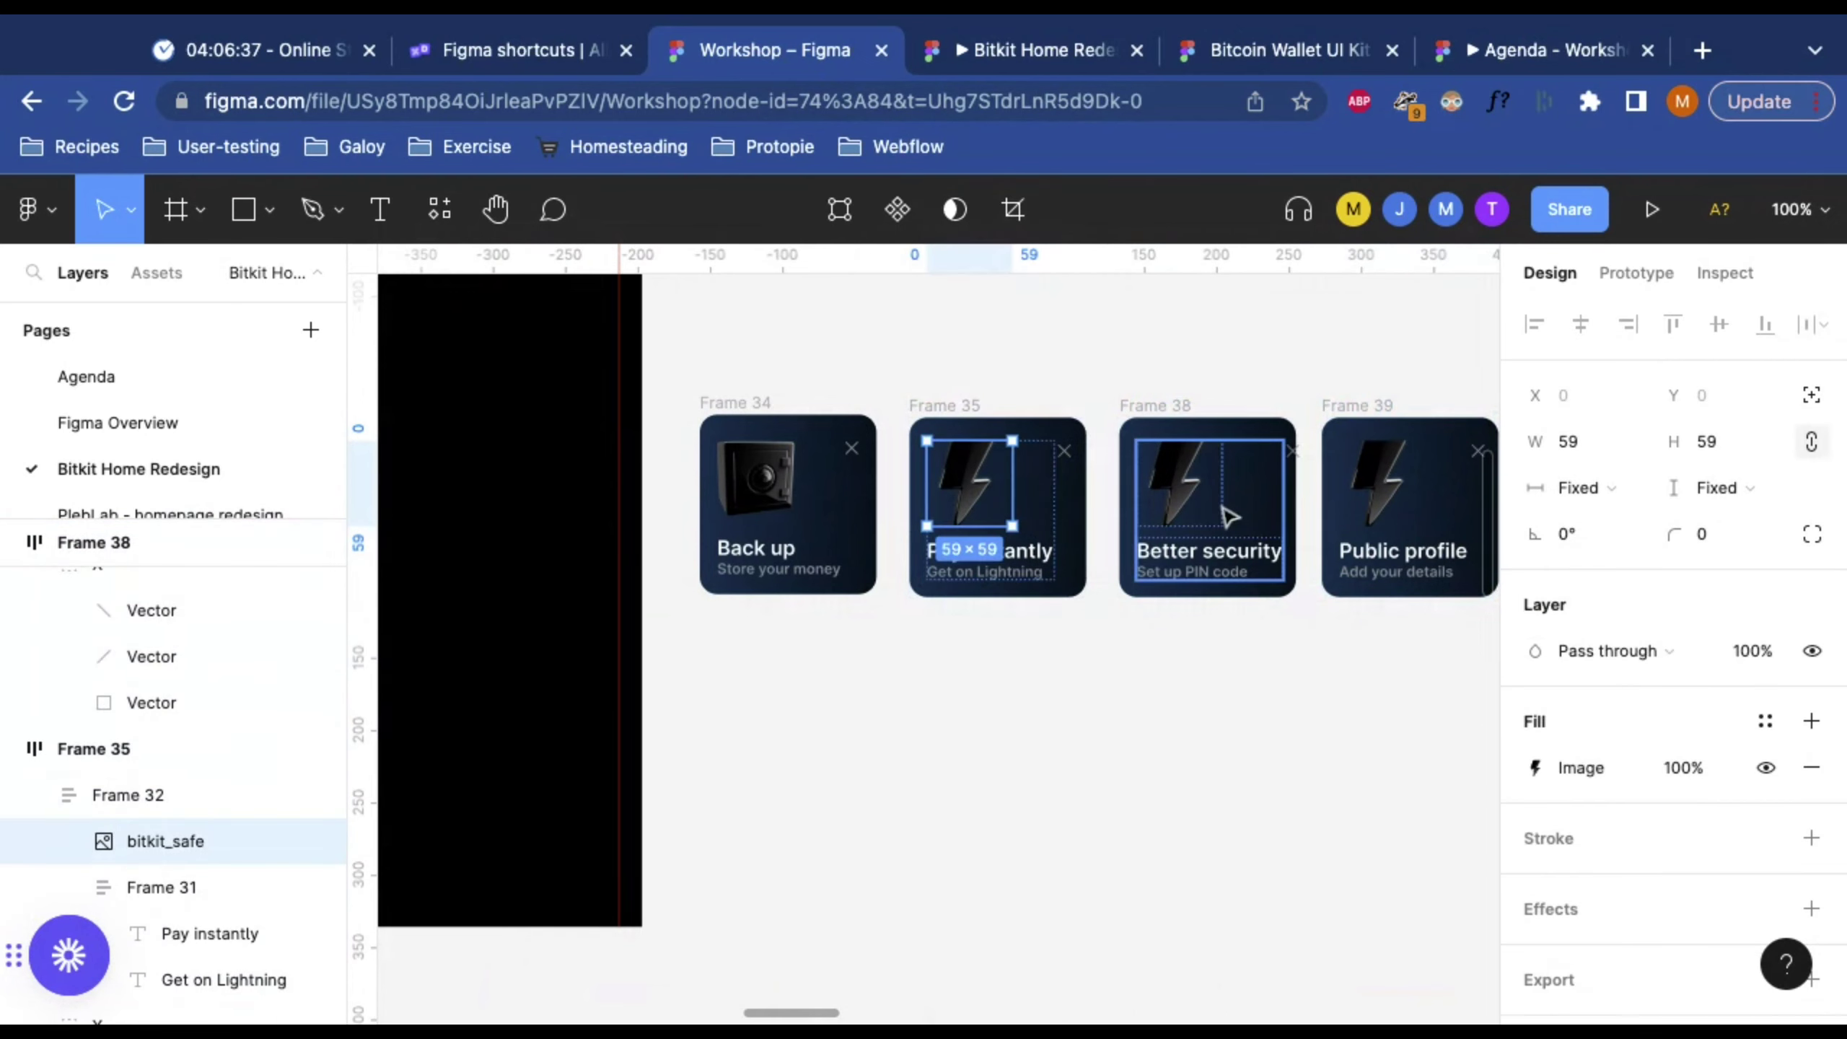
{"action": "scroll", "coordinate": [1039, 477], "scroll_direction": "right", "scroll_amount": 3}
{"action": "left_click", "coordinate": [1040, 477]}
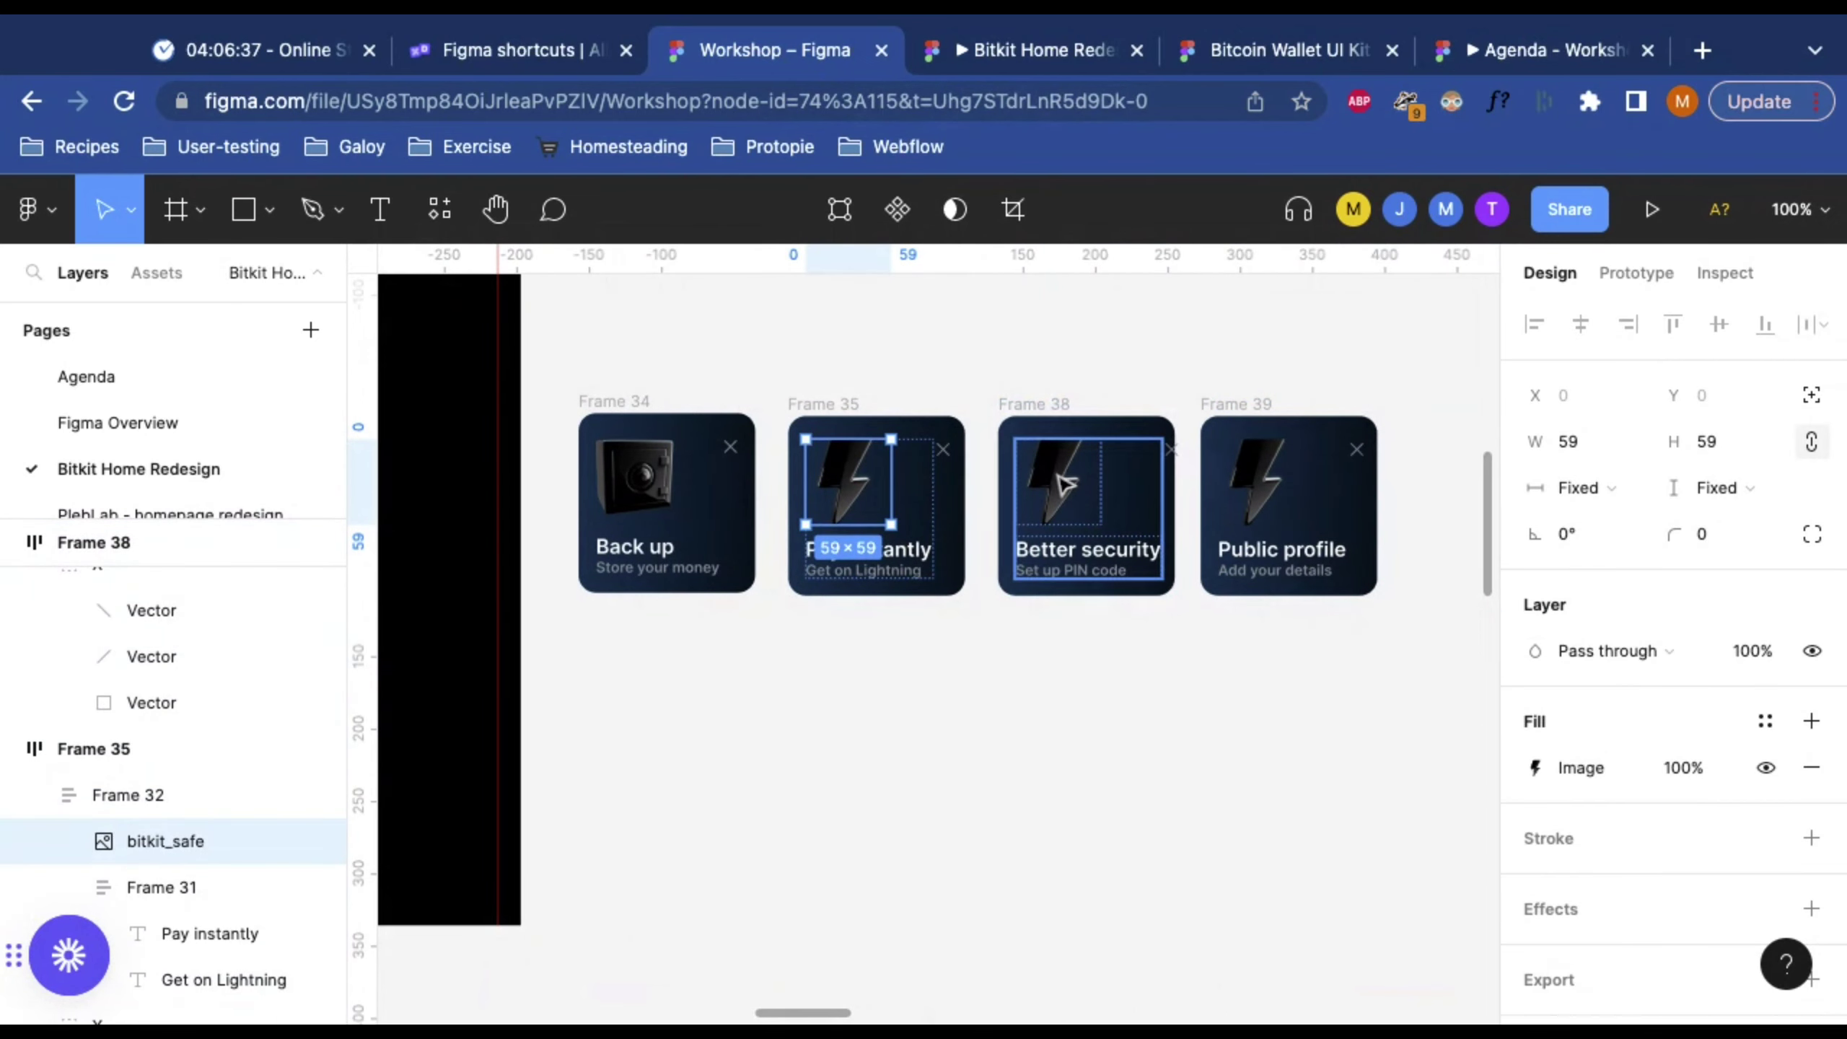
Step: Replace the Better security card's lightning icon with the shield image
{"action": "left_click", "coordinate": [1536, 770]}
{"action": "left_click", "coordinate": [1321, 556]}
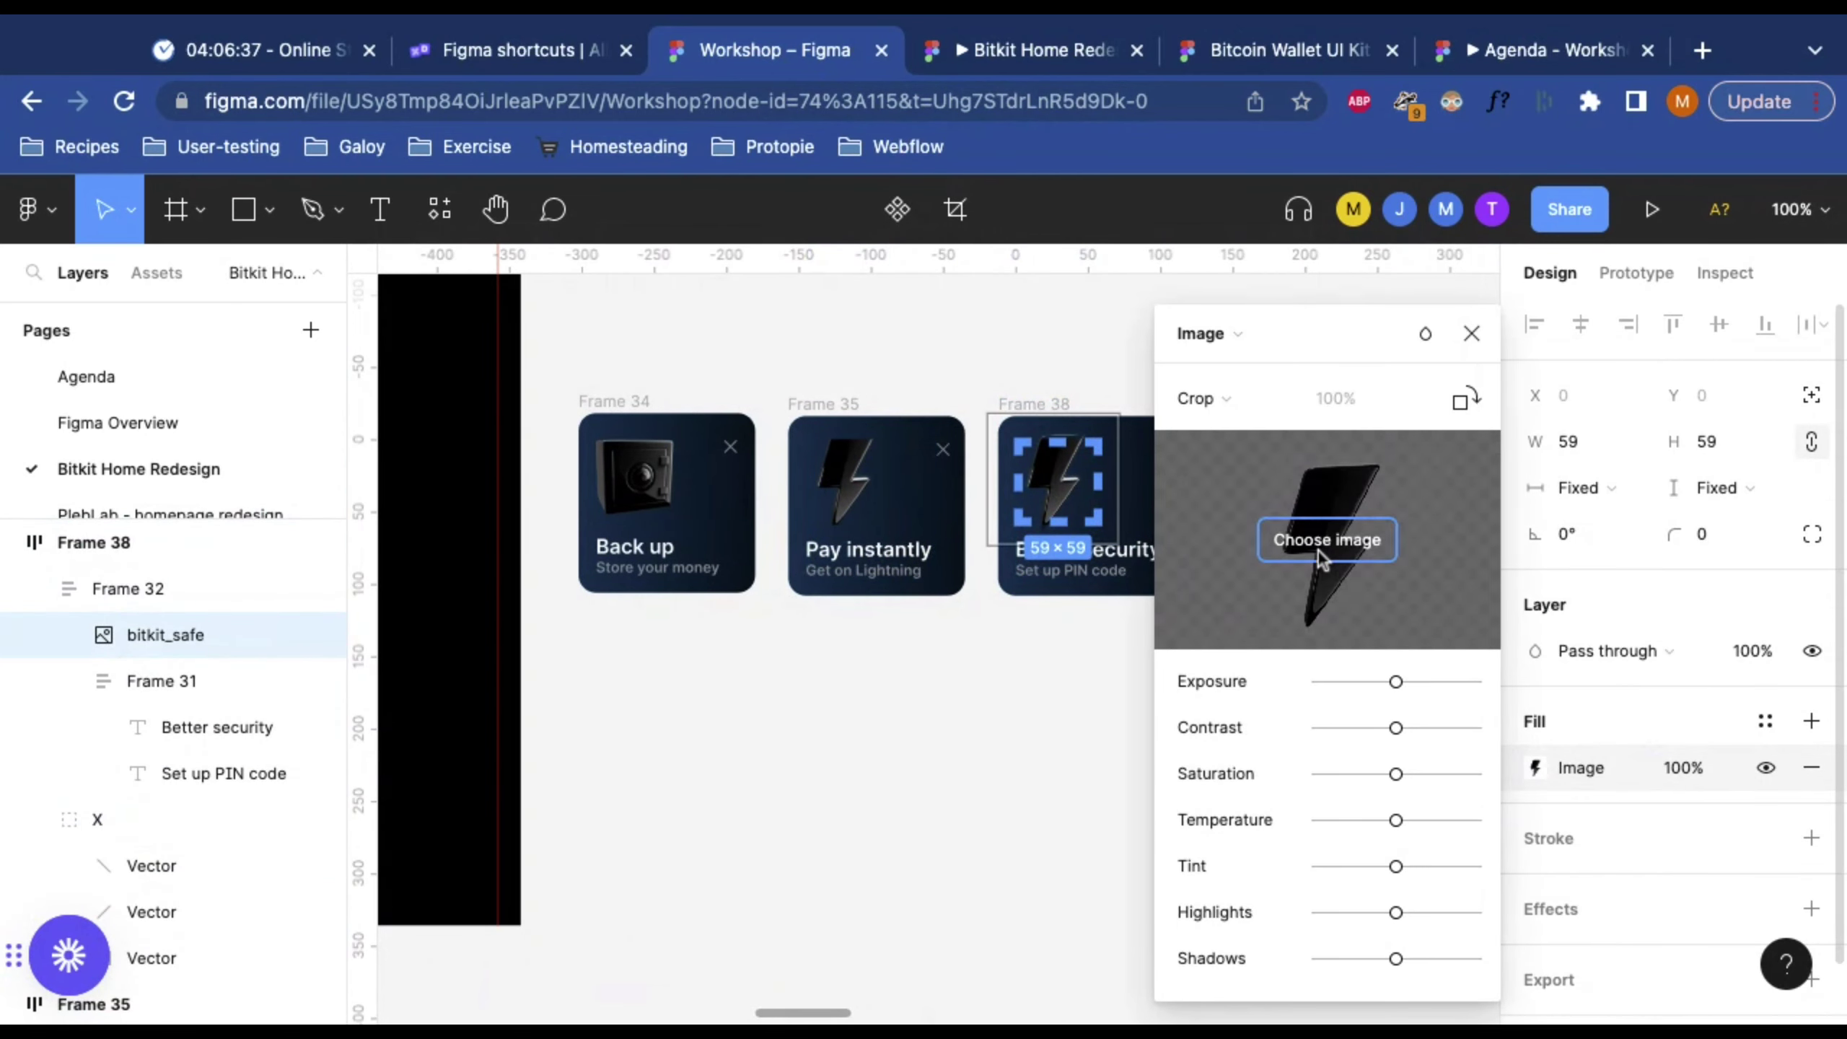
{"action": "key", "text": "Return"}
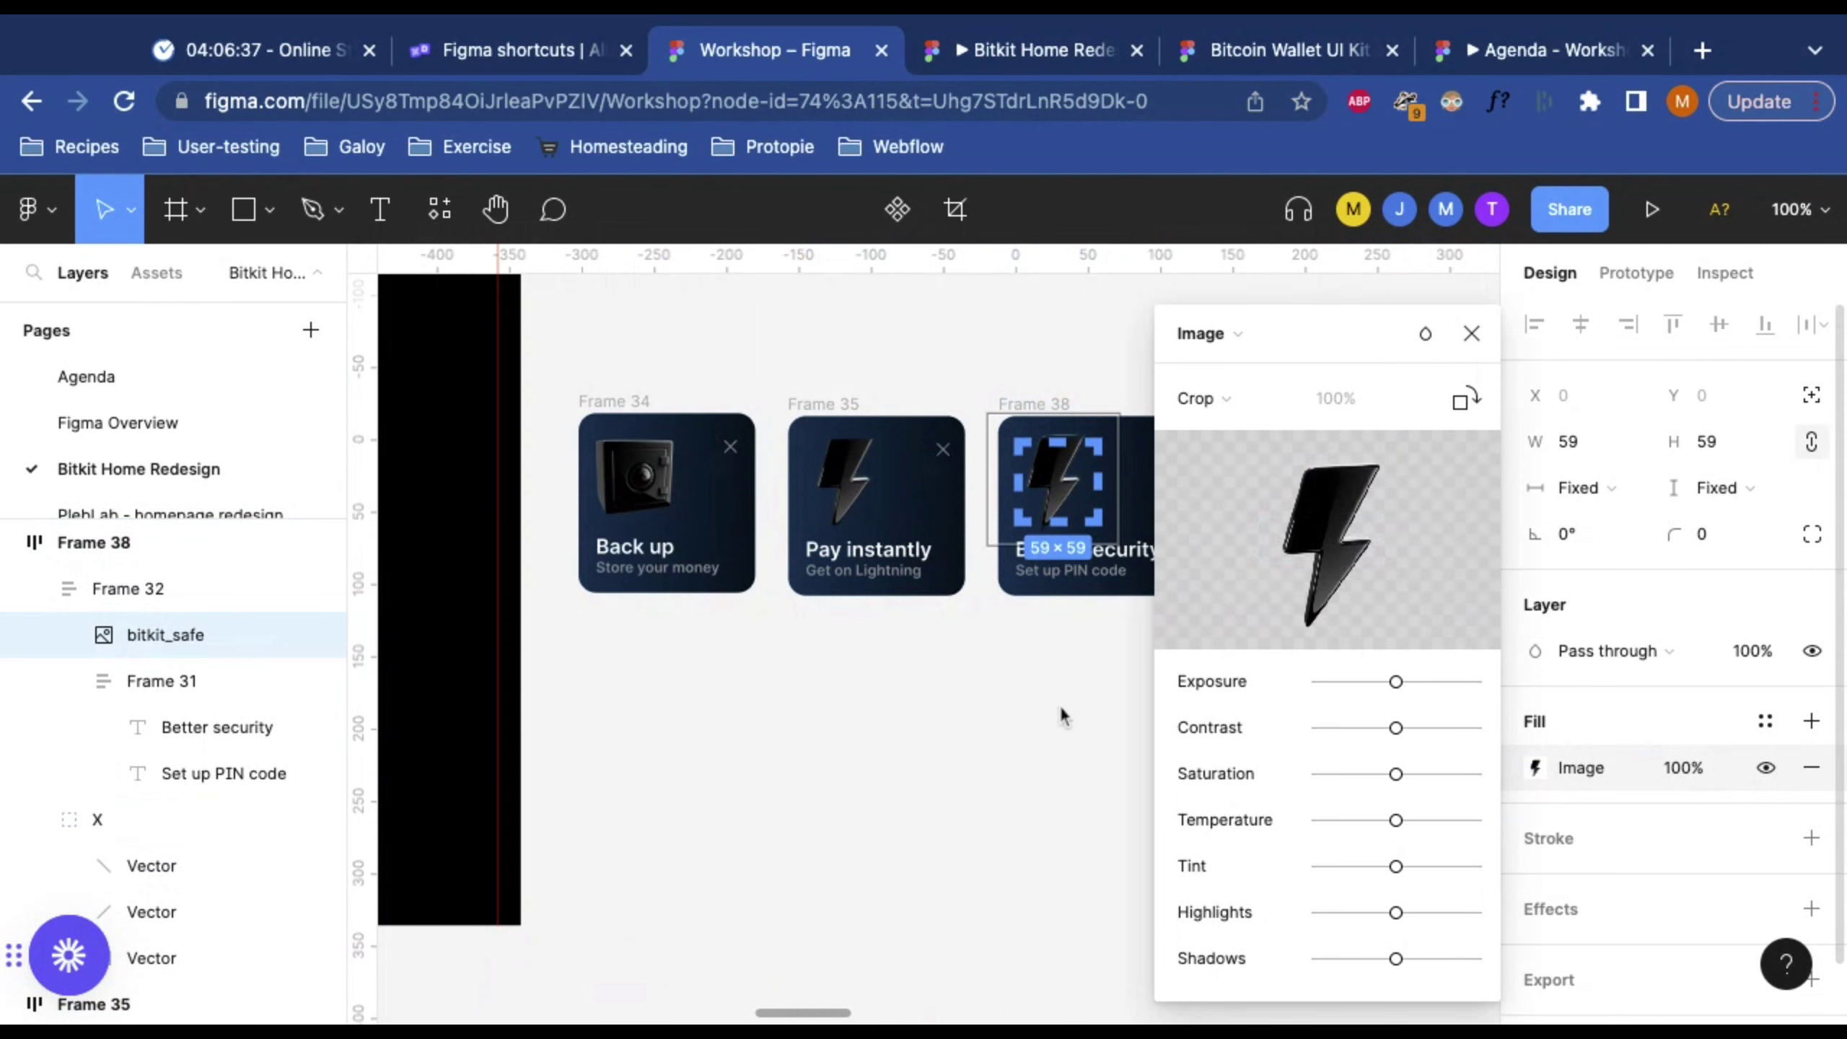
{"action": "scroll", "coordinate": [1059, 710], "scroll_direction": "right", "scroll_amount": 3}
Step: Swap the Public profile card's lightning icon for the crown image
{"action": "left_click", "coordinate": [1470, 334]}
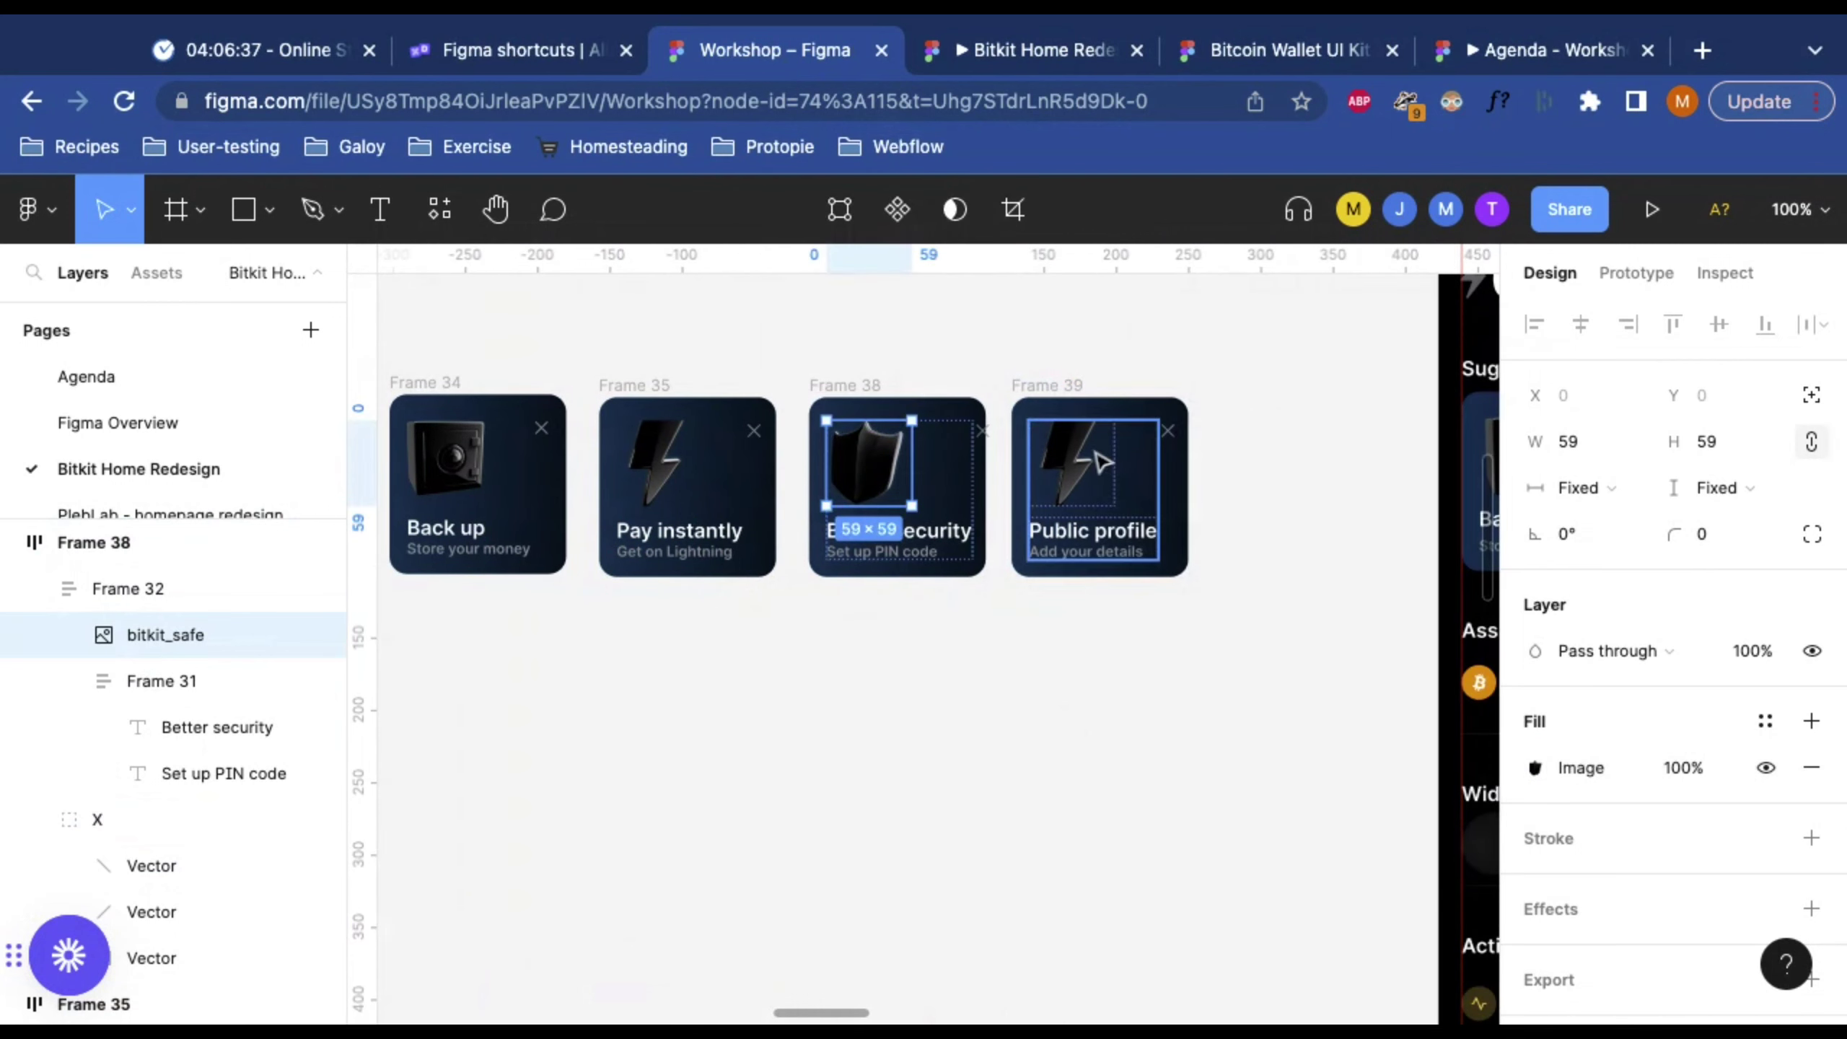
{"action": "left_click", "coordinate": [1084, 469]}
{"action": "double_click", "coordinate": [1084, 469]}
{"action": "left_click", "coordinate": [1533, 770]}
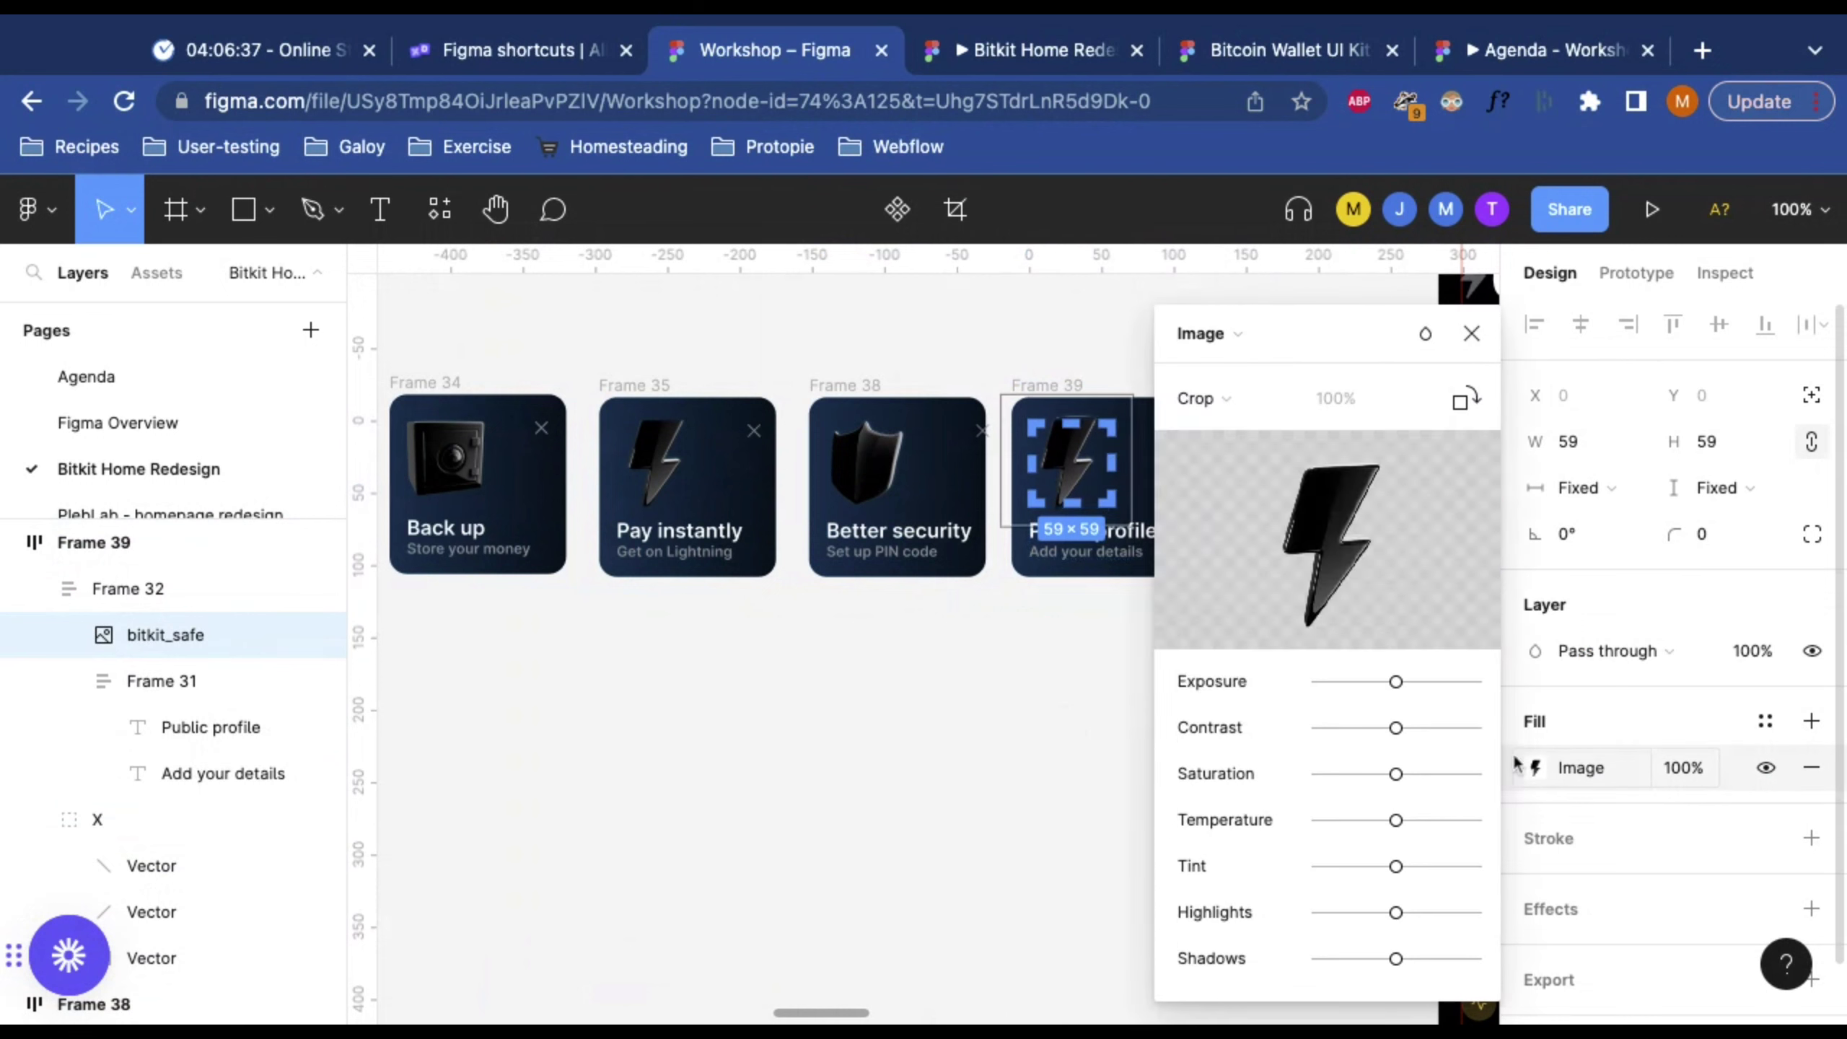
{"action": "left_click", "coordinate": [1324, 544]}
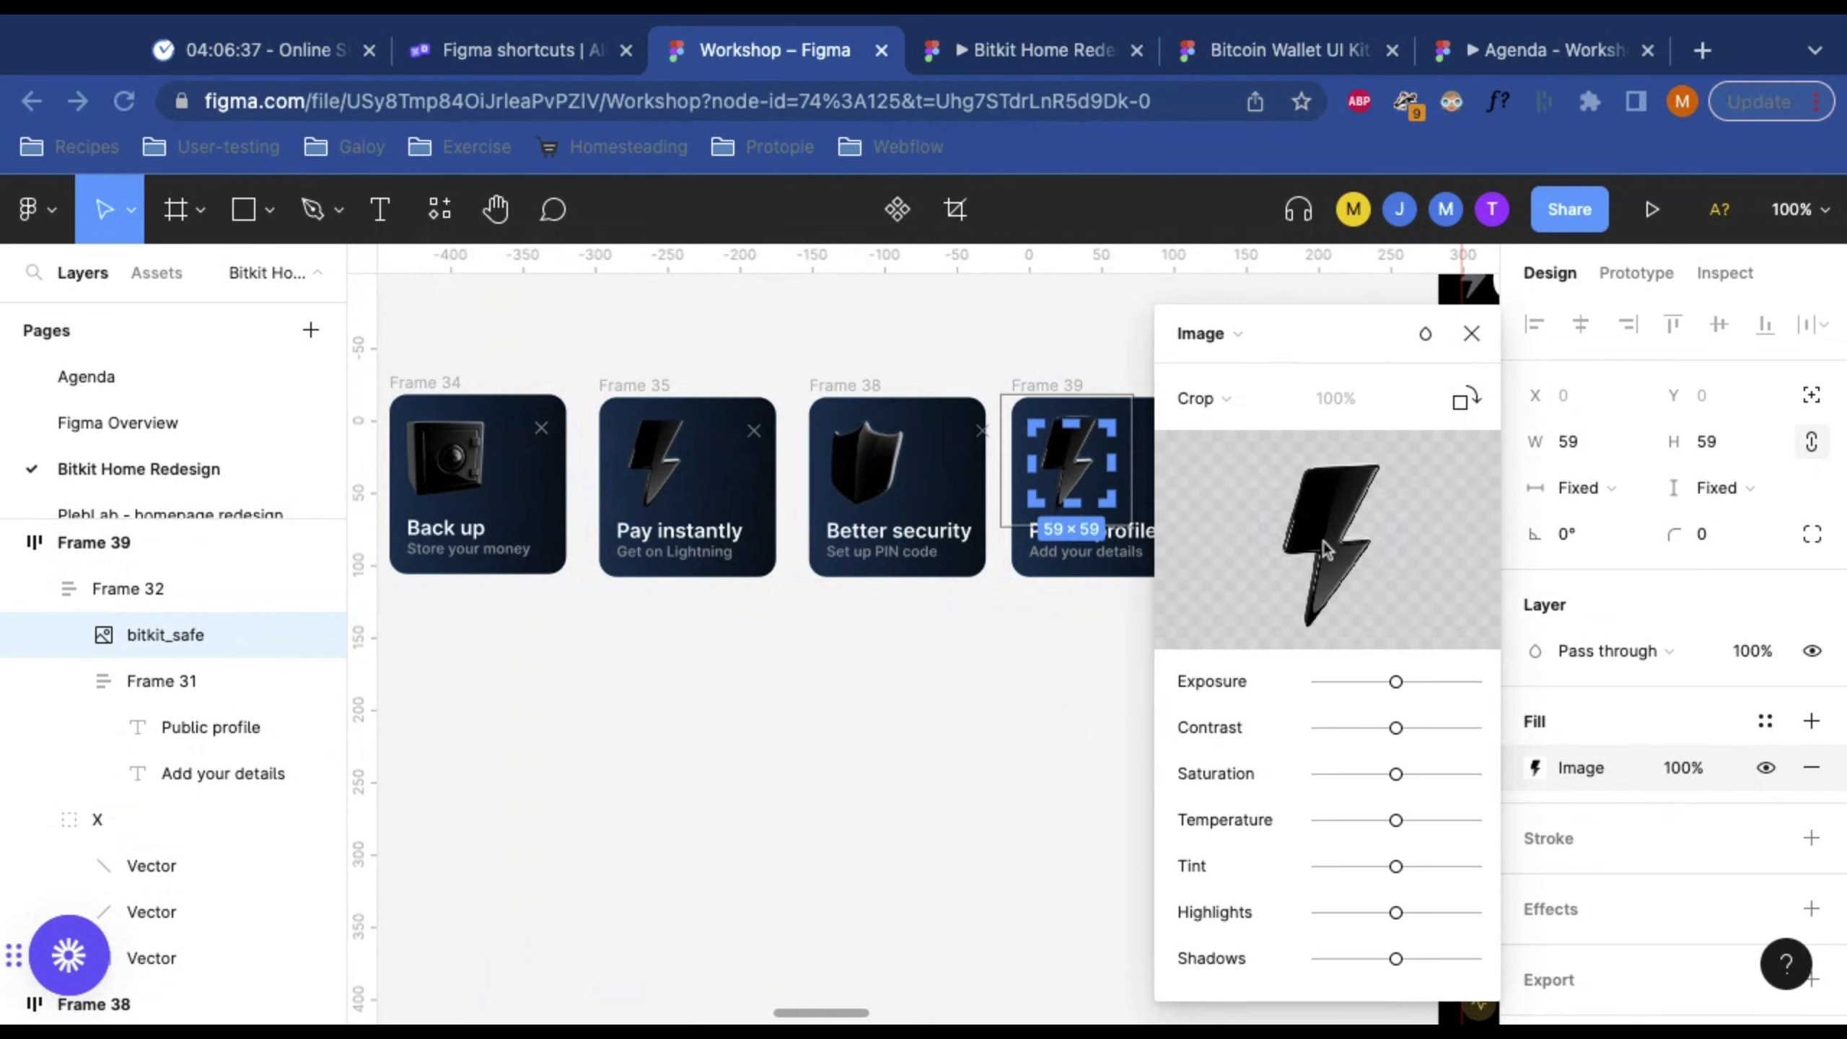
{"action": "left_click", "coordinate": [1373, 854]}
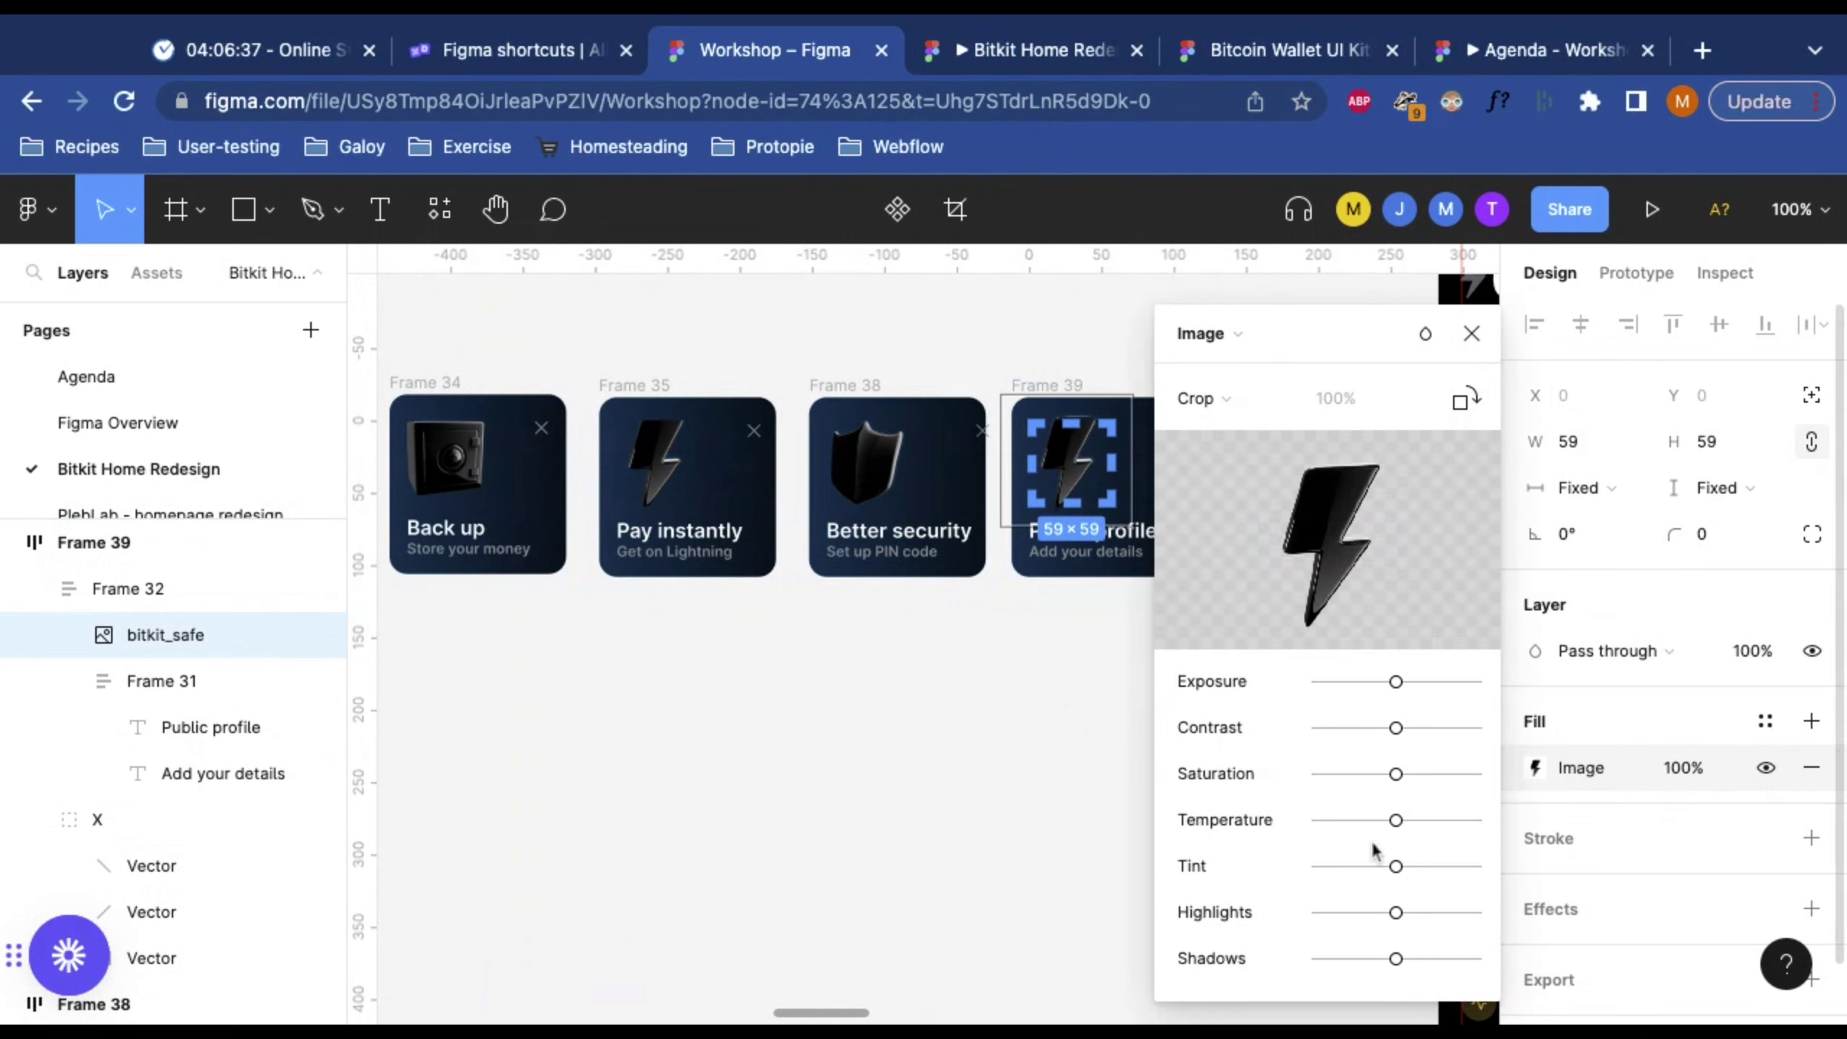
{"action": "left_click", "coordinate": [1472, 337]}
{"action": "left_click", "coordinate": [1043, 602]}
{"action": "scroll", "coordinate": [1135, 734], "scroll_direction": "left", "scroll_amount": 5}
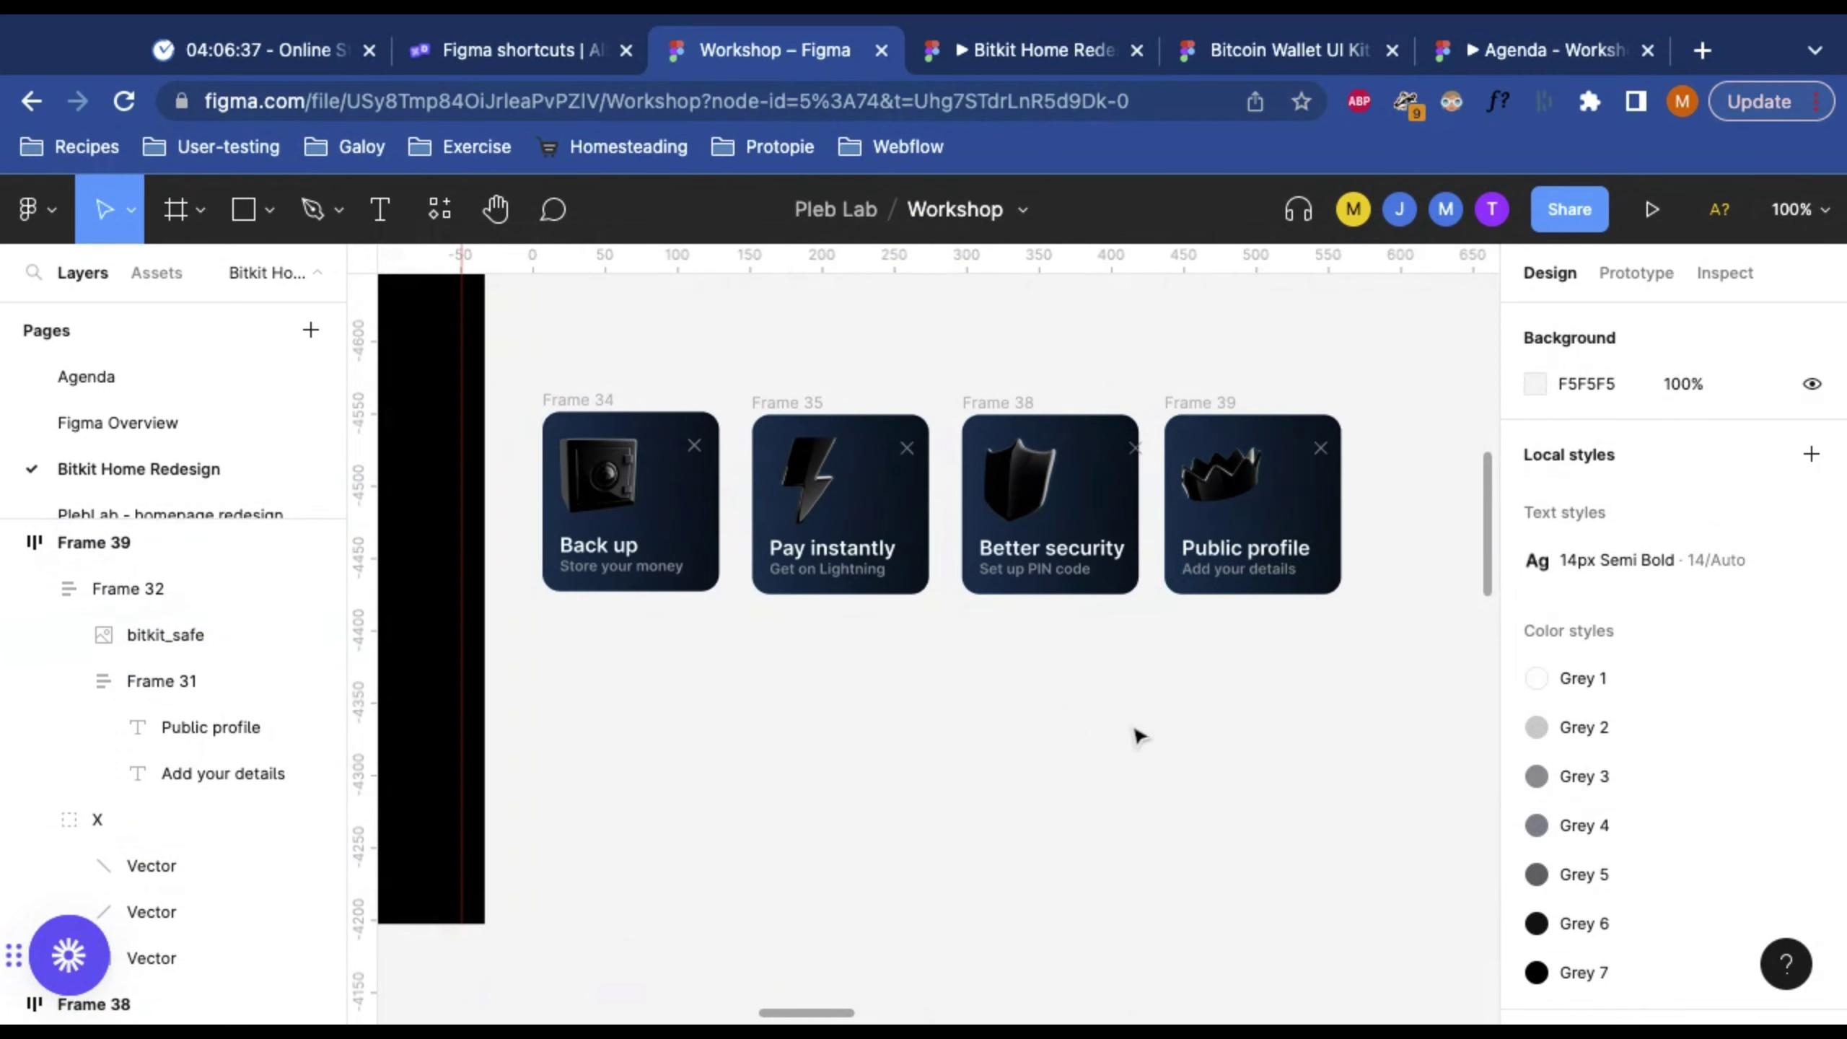
Step: Shrink the crown image slightly inside its 59×59 frame
{"action": "scroll", "coordinate": [1133, 734], "scroll_direction": "up", "scroll_amount": 5}
{"action": "scroll", "coordinate": [1125, 831], "scroll_direction": "right", "scroll_amount": 5}
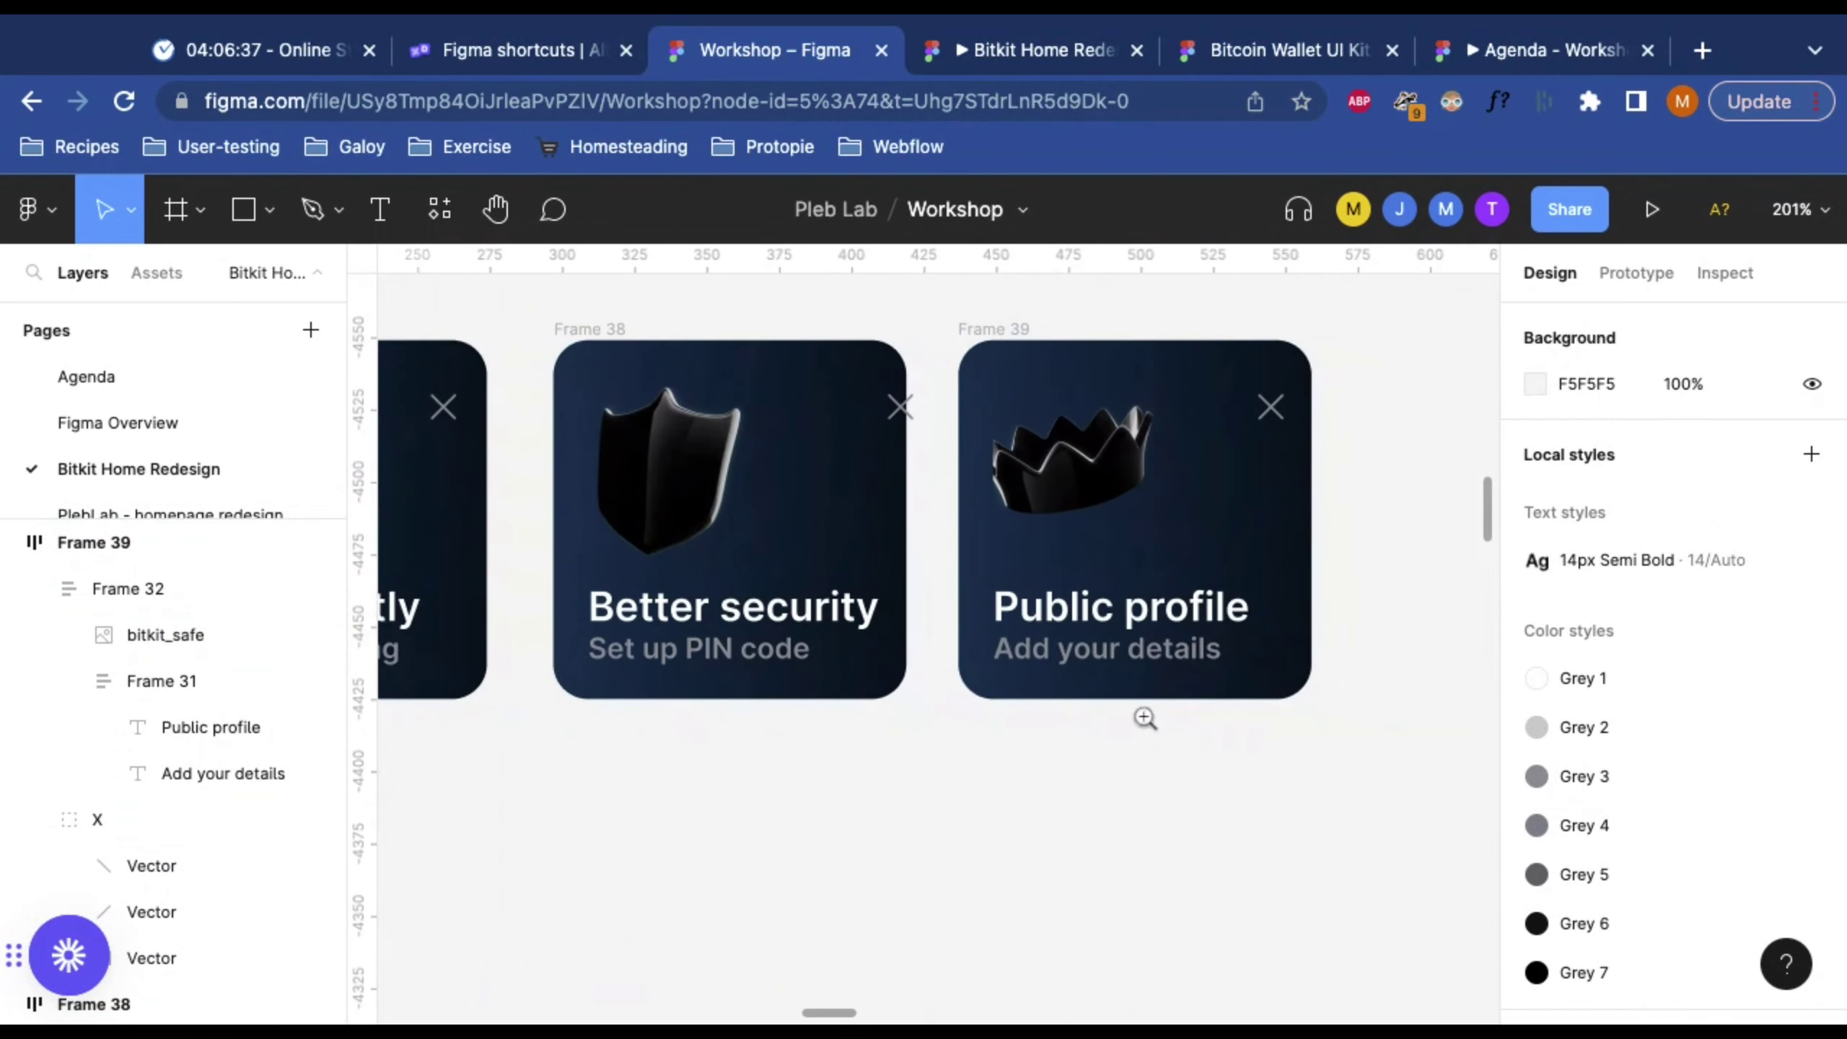
{"action": "scroll", "coordinate": [1084, 393], "scroll_direction": "up", "scroll_amount": 5}
{"action": "double_click", "coordinate": [1067, 370]}
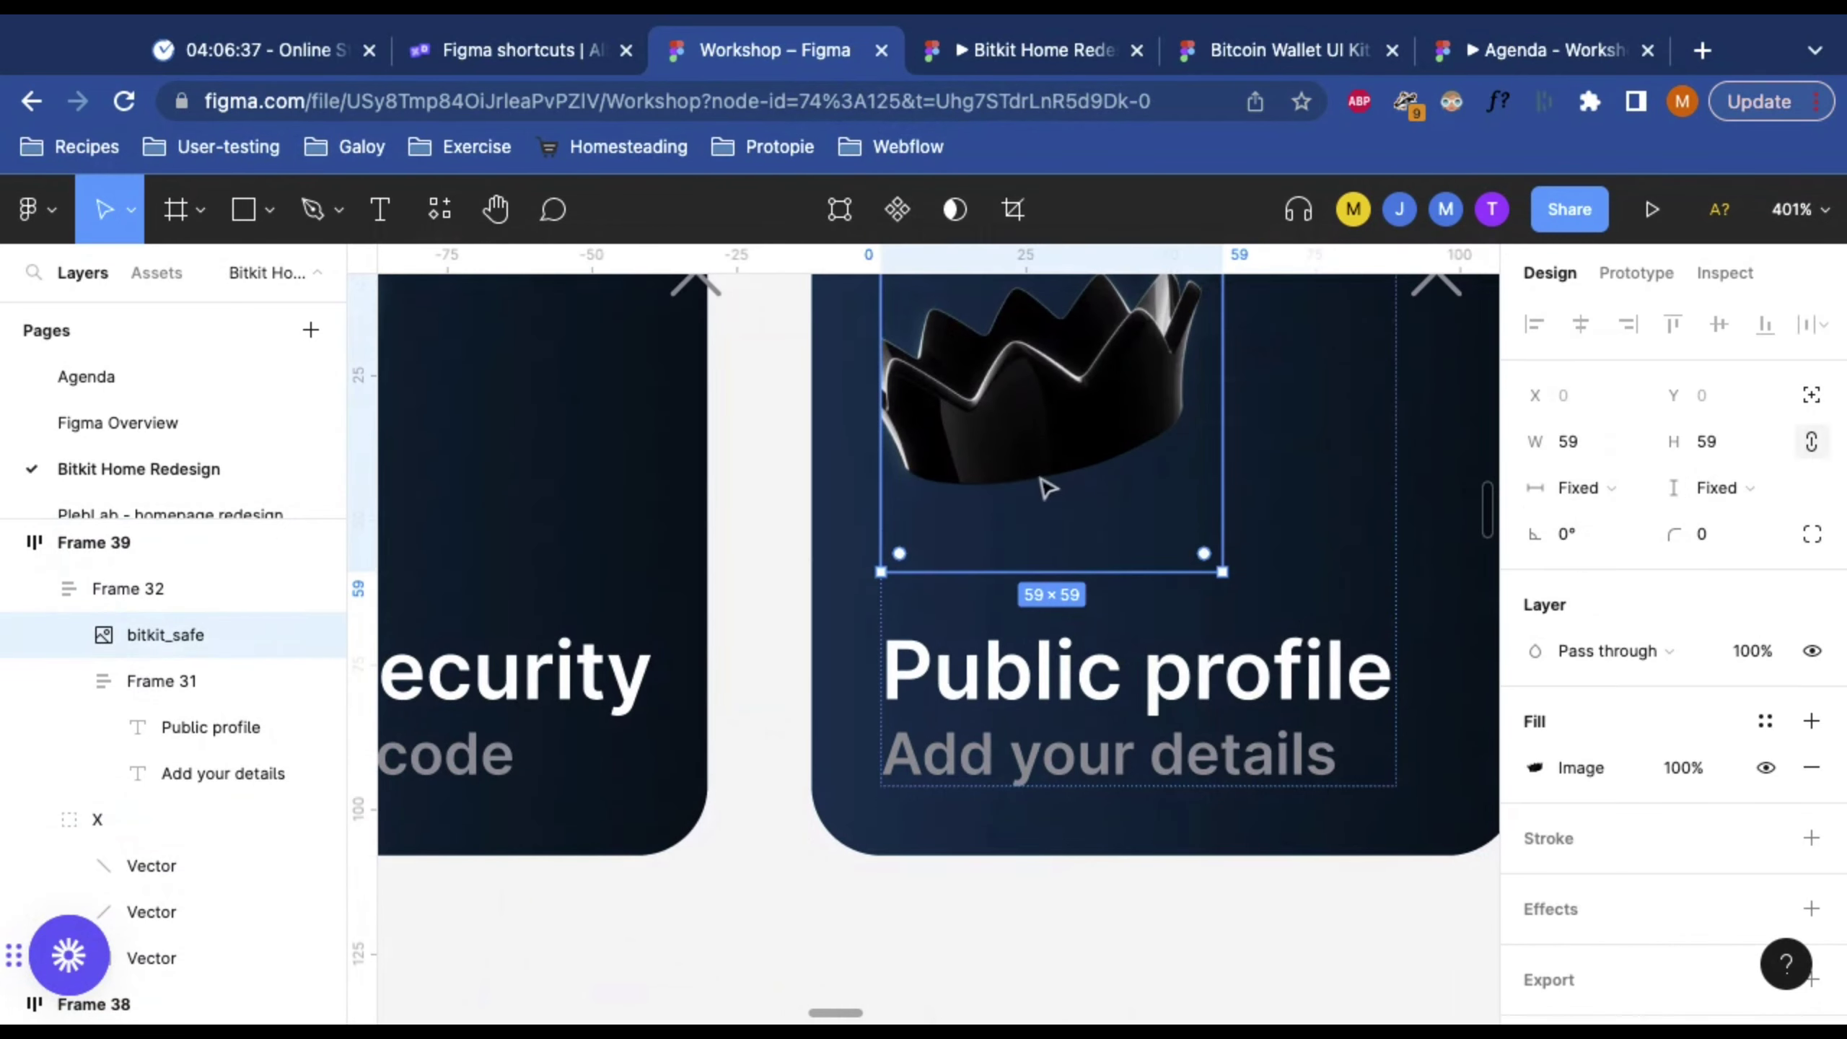
{"action": "scroll", "coordinate": [1184, 548], "scroll_direction": "up", "scroll_amount": 3}
{"action": "left_click", "coordinate": [1535, 768]}
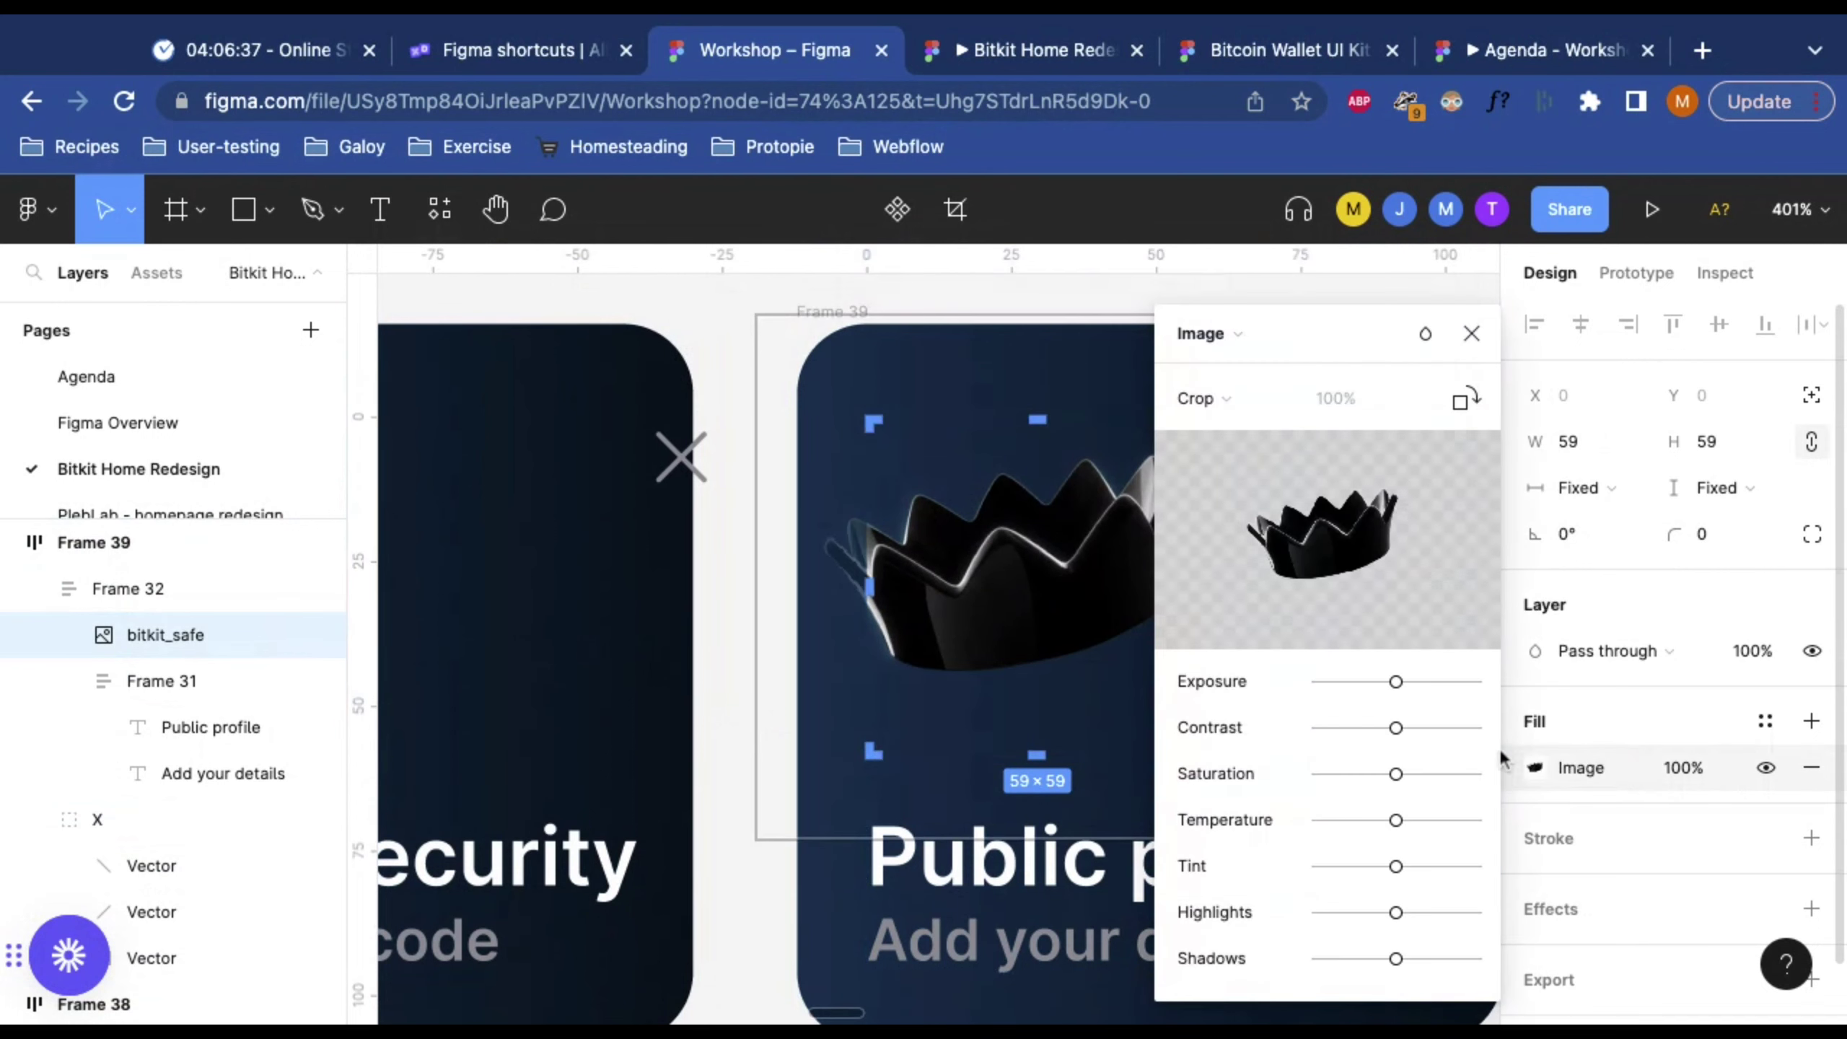
{"action": "scroll", "coordinate": [780, 557], "scroll_direction": "right", "scroll_amount": 4}
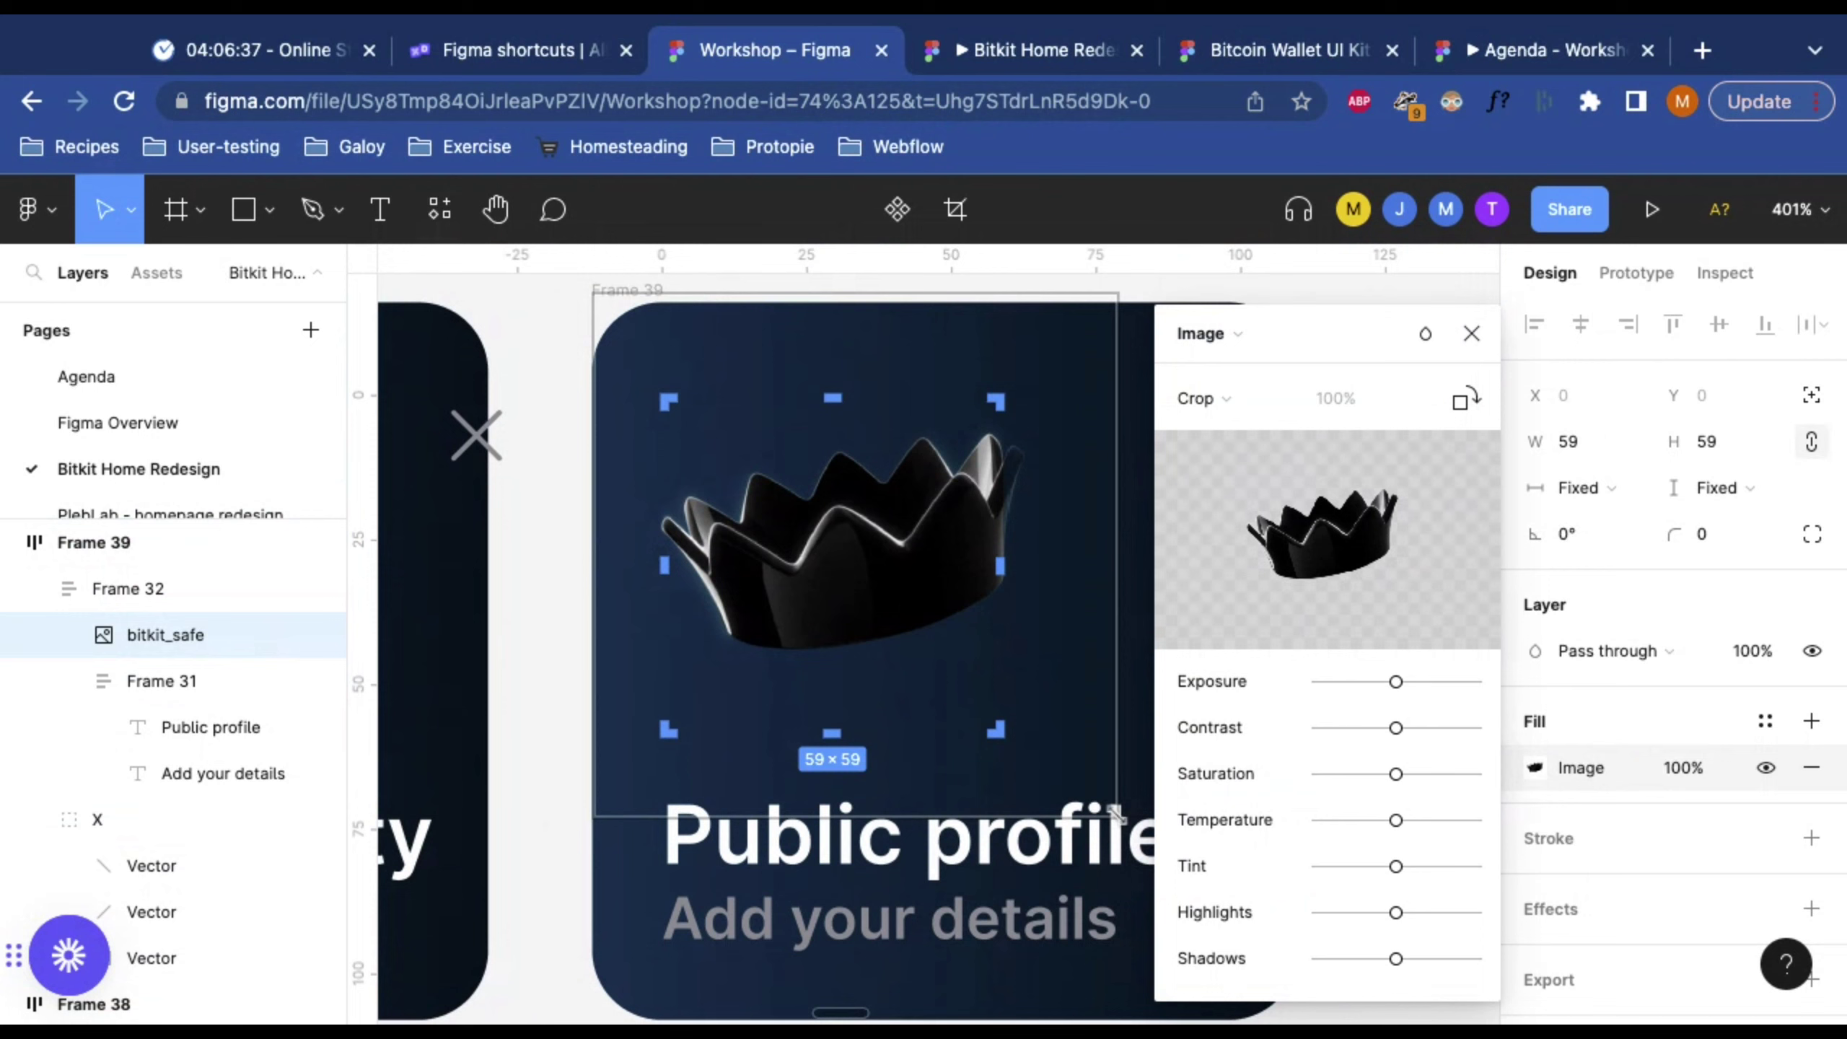
{"action": "left_click_drag", "start_coordinate": [1116, 815], "coordinate": [1078, 782]}
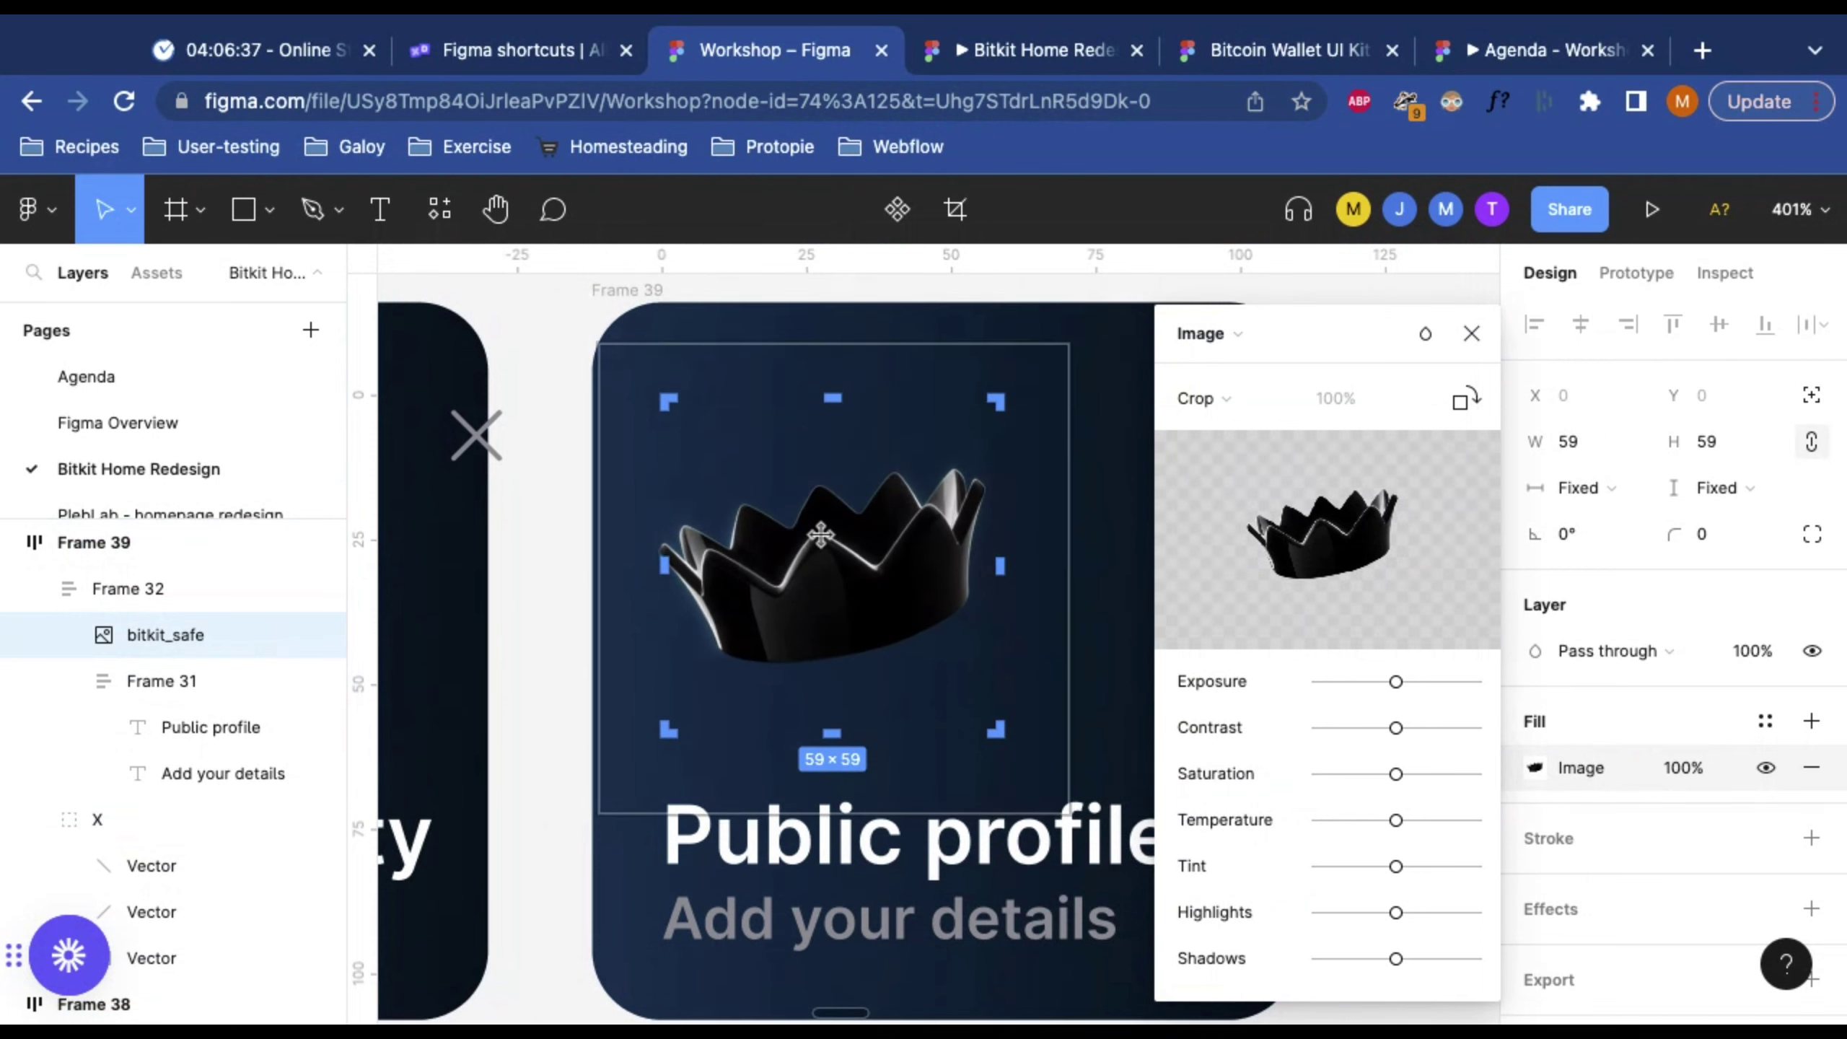
{"action": "left_click_drag", "start_coordinate": [1069, 826], "coordinate": [1025, 789]}
{"action": "key", "text": "ctrl+z"}
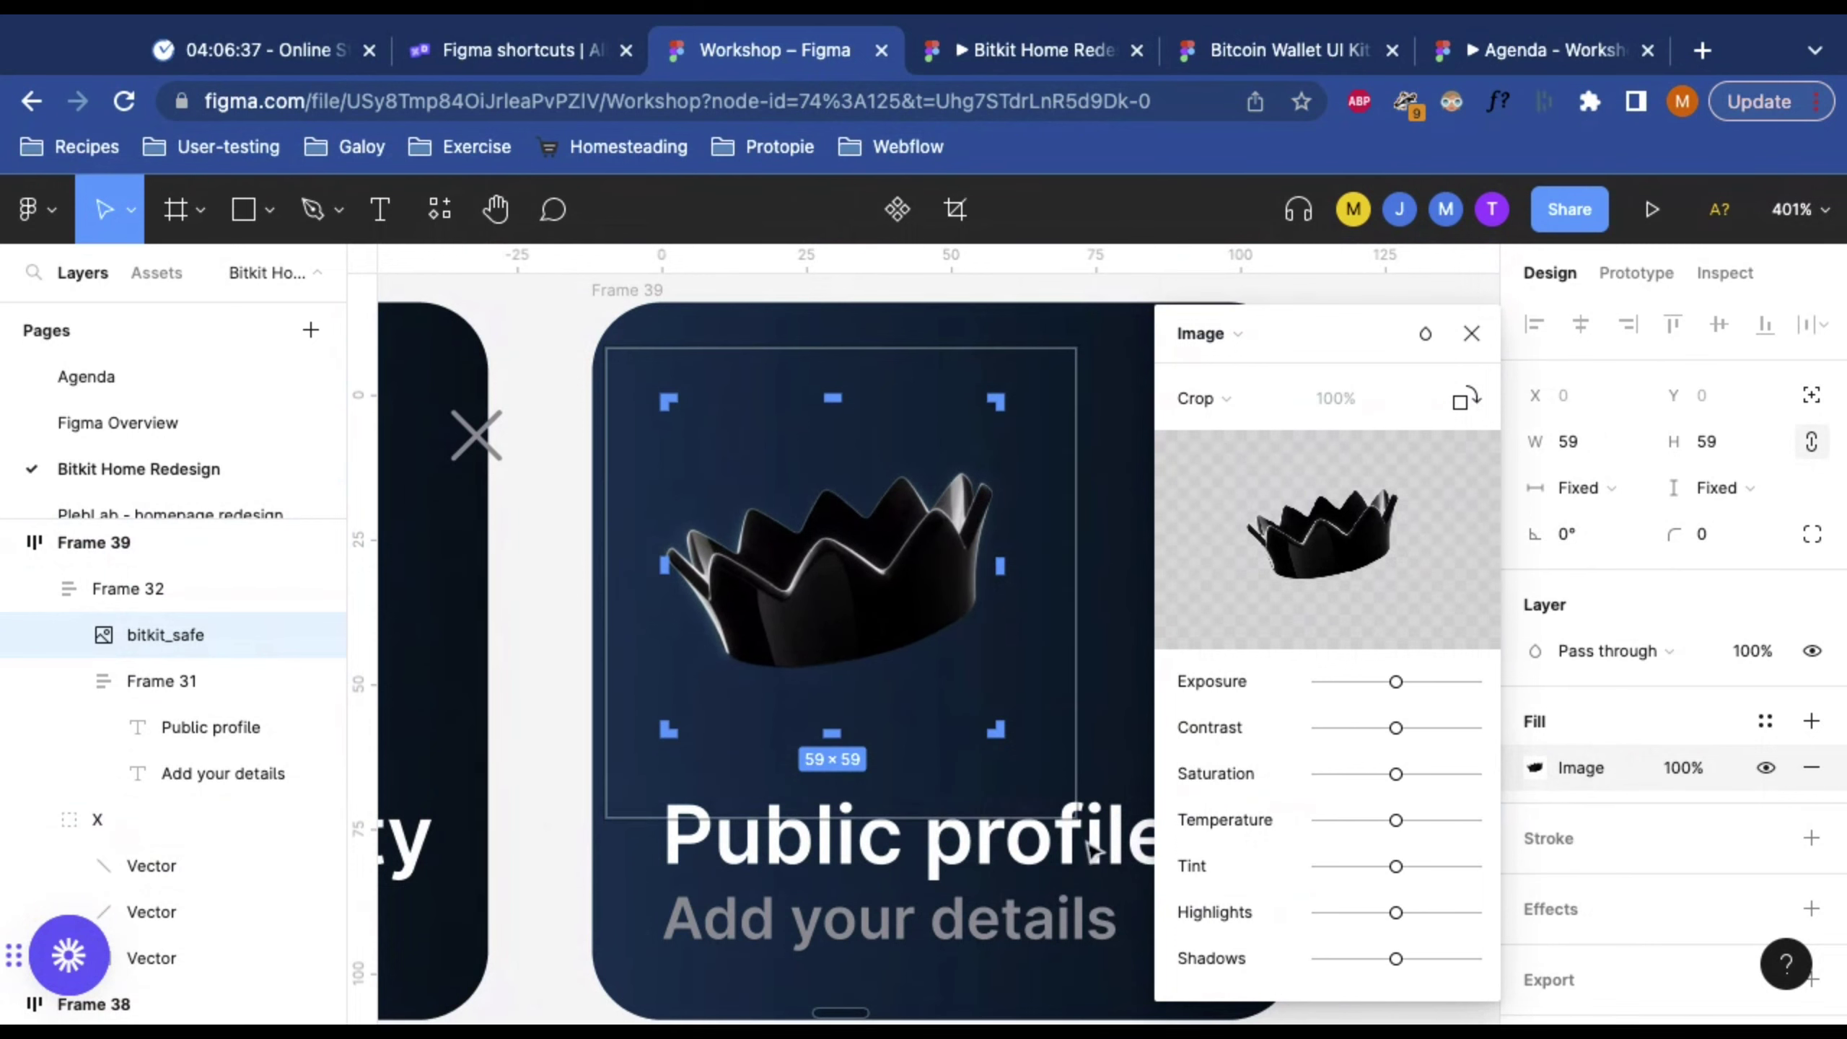
{"action": "key", "text": "ctrl+shift+z"}
Step: Shift the crown down and right to centre it, then finish the crop
{"action": "left_click_drag", "start_coordinate": [774, 519], "coordinate": [815, 567]}
{"action": "key", "text": "Escape"}
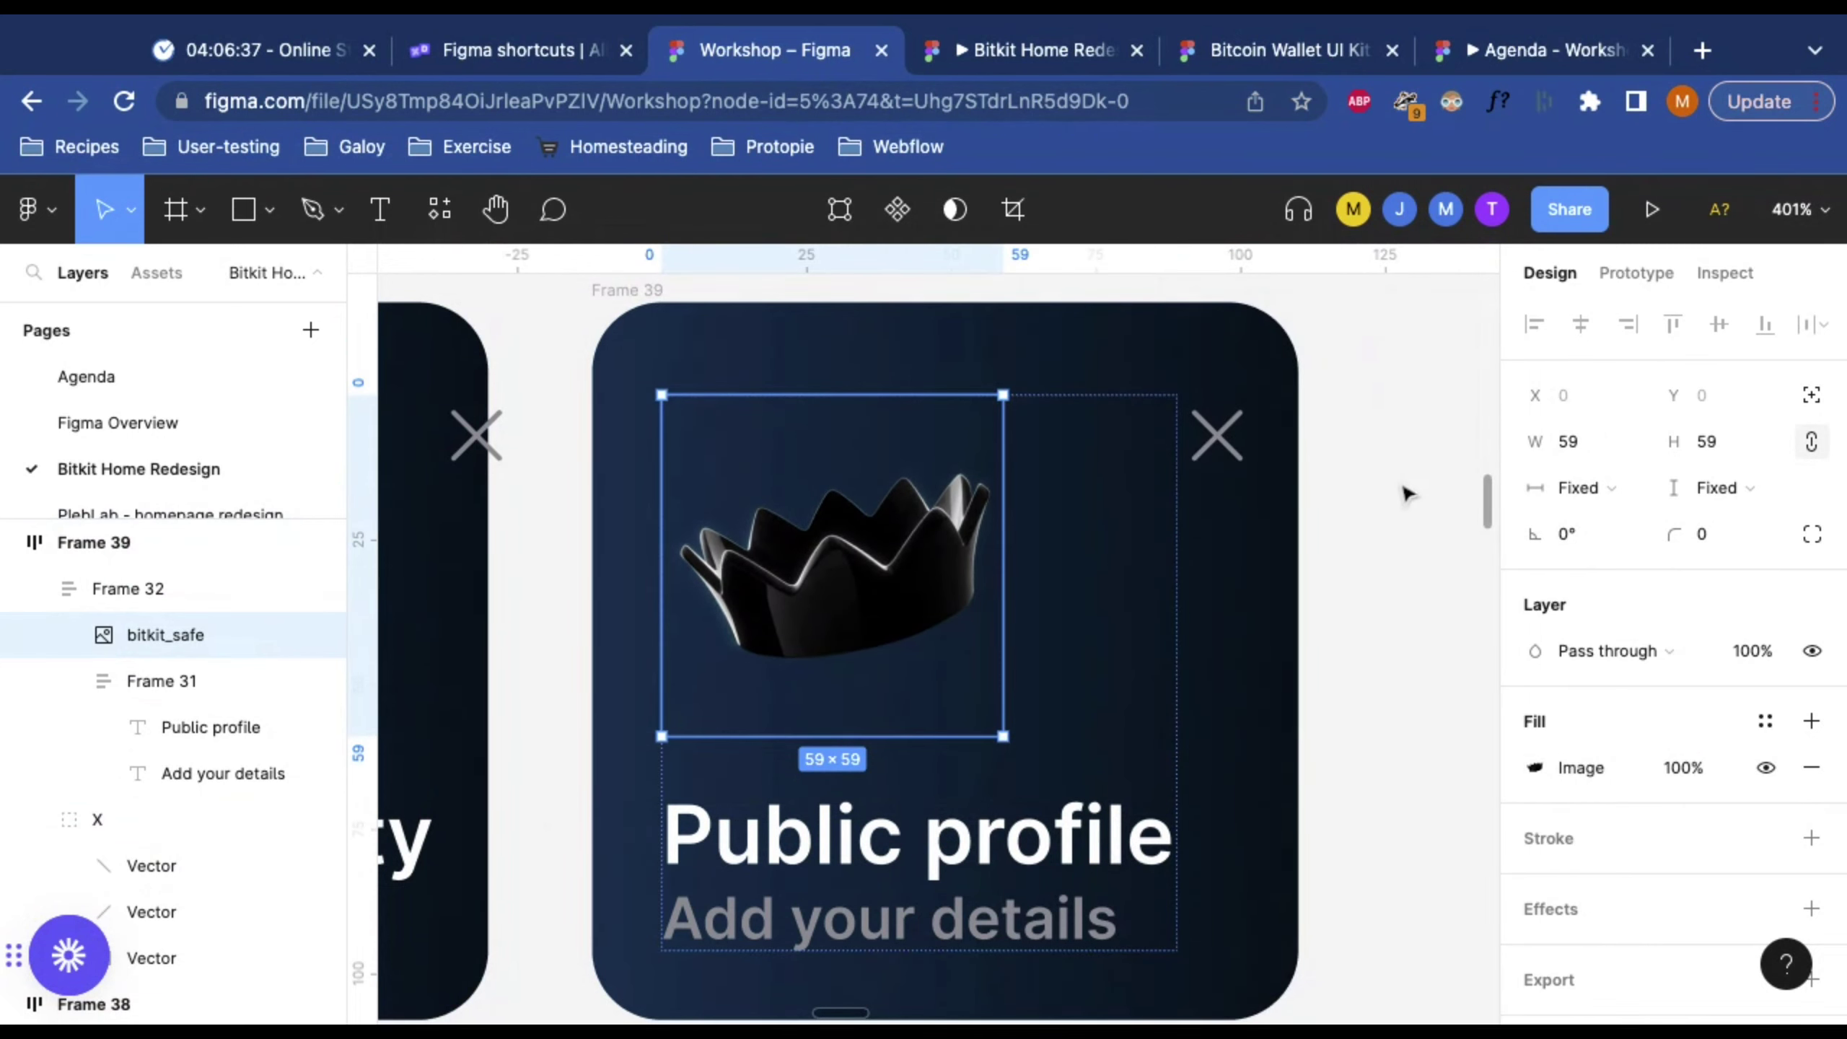
{"action": "key", "text": "Escape"}
{"action": "scroll", "coordinate": [1354, 511], "scroll_direction": "down", "scroll_amount": 5}
{"action": "scroll", "coordinate": [1354, 510], "scroll_direction": "left", "scroll_amount": 4}
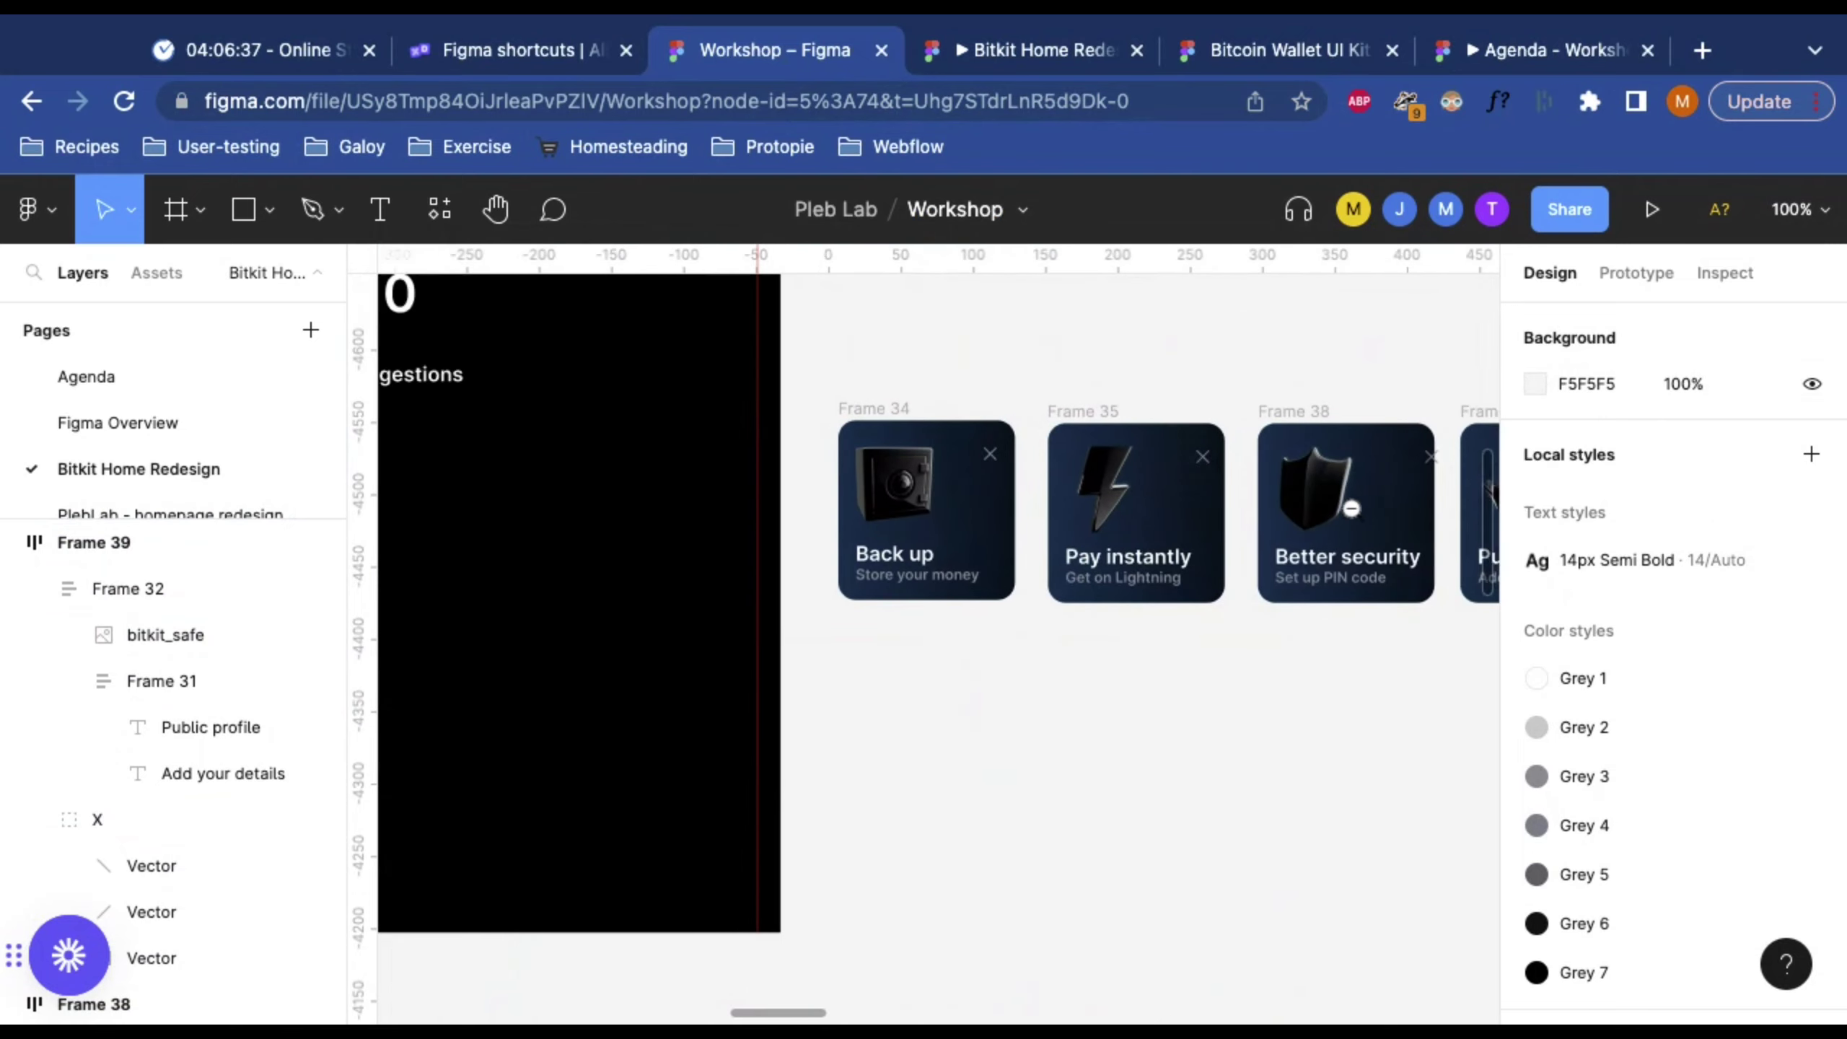
{"action": "scroll", "coordinate": [1354, 511], "scroll_direction": "right", "scroll_amount": 5}
{"action": "scroll", "coordinate": [1007, 505], "scroll_direction": "left", "scroll_amount": 4}
{"action": "scroll", "coordinate": [1007, 504], "scroll_direction": "right", "scroll_amount": 5}
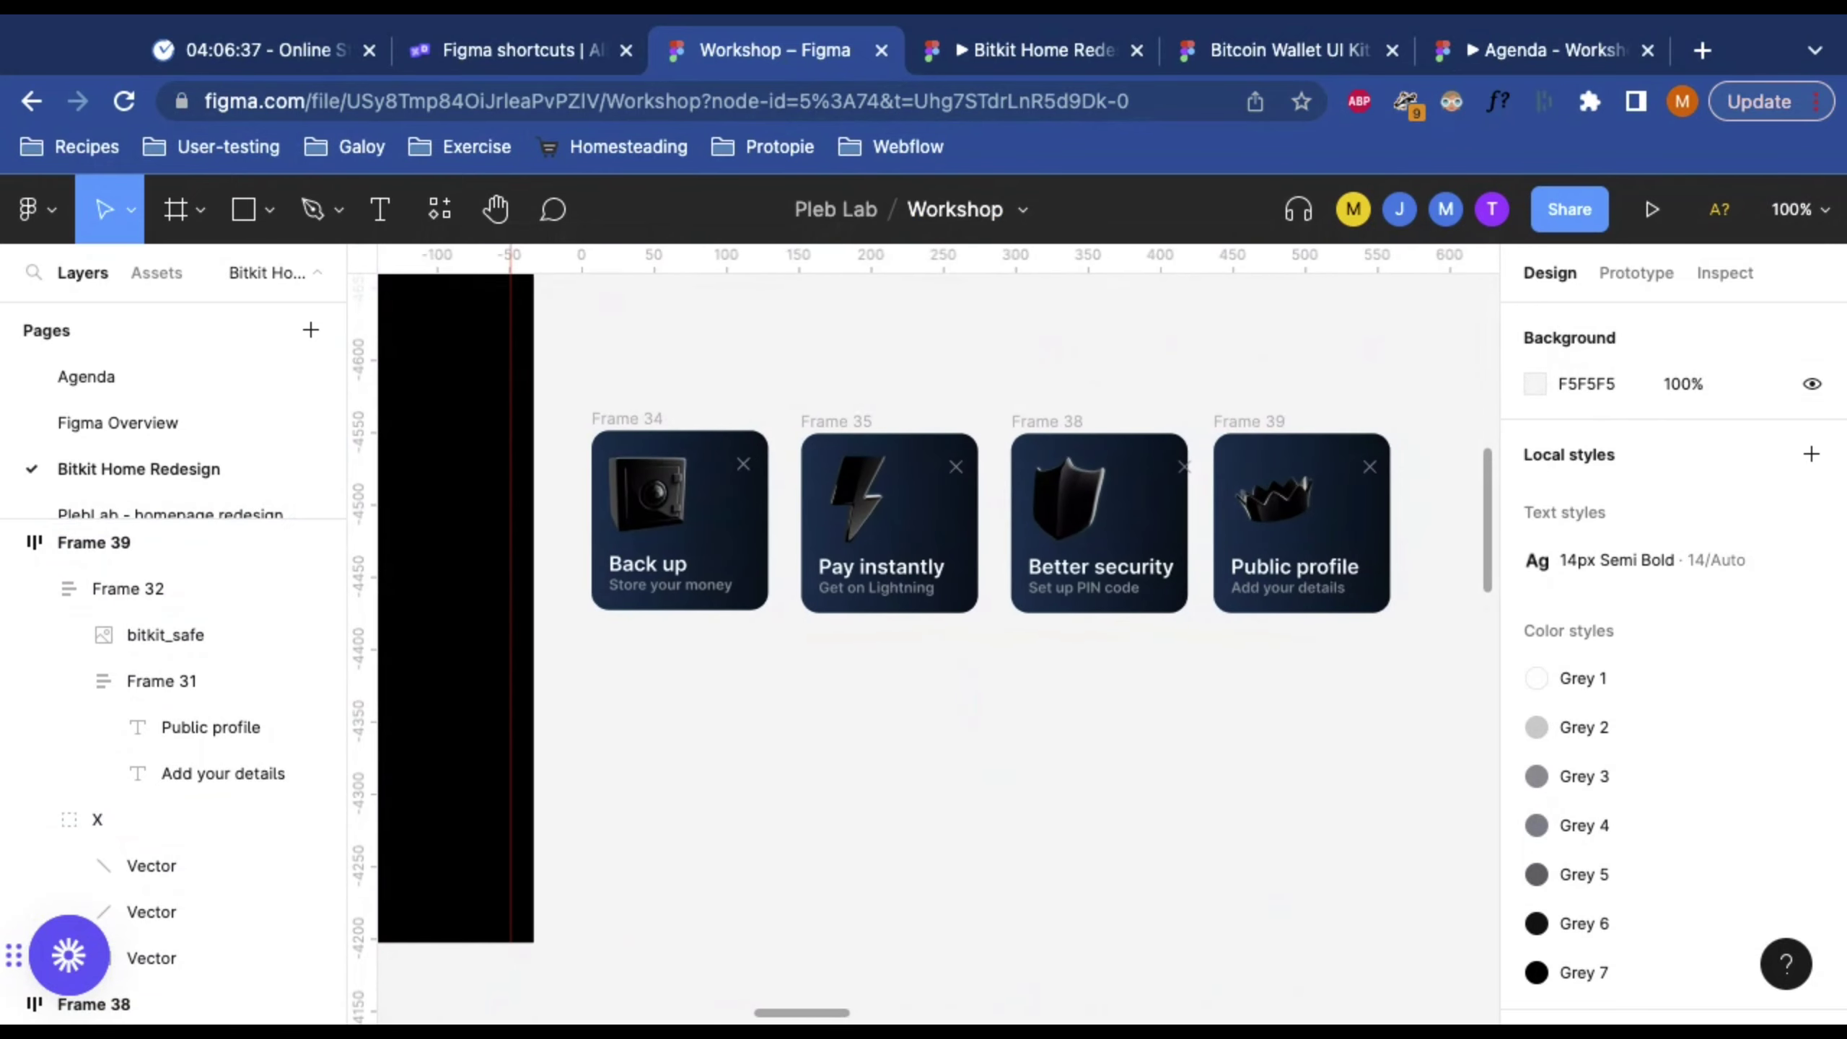
{"action": "scroll", "coordinate": [1007, 504], "scroll_direction": "up", "scroll_amount": 5}
{"action": "left_click", "coordinate": [1006, 500]}
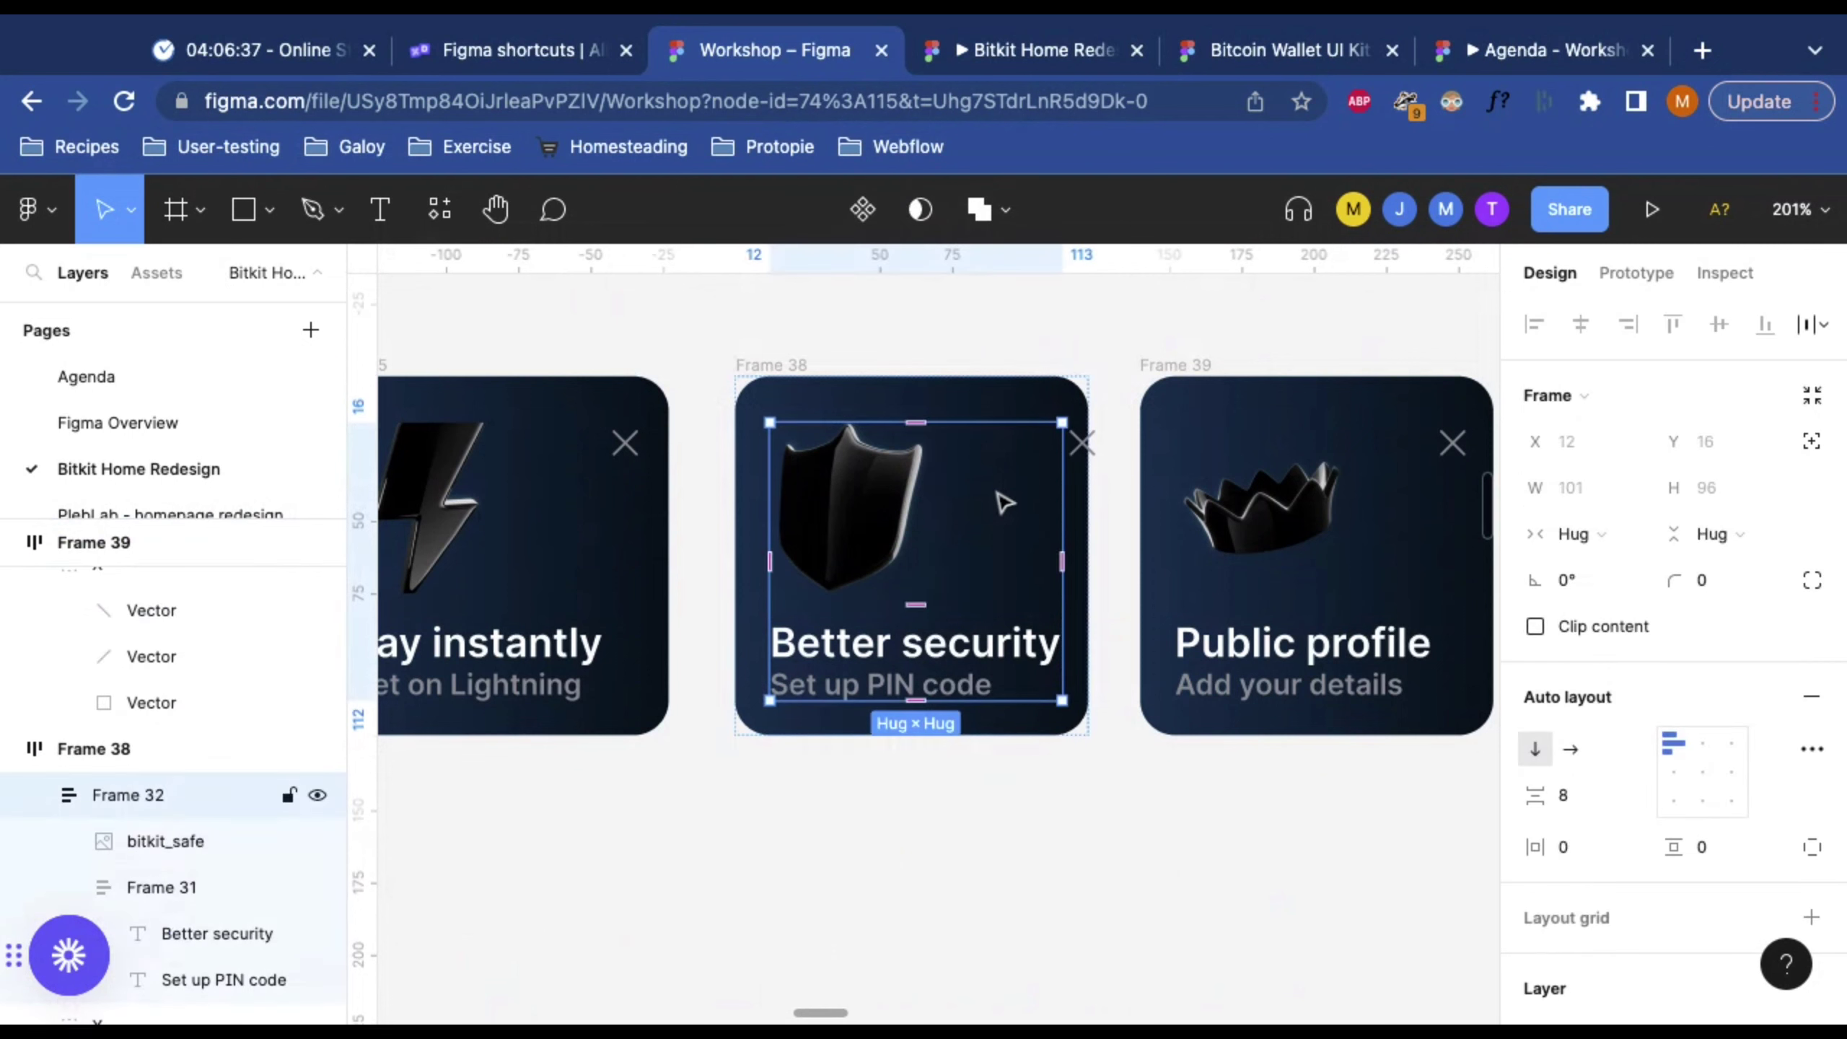
{"action": "left_click", "coordinate": [1059, 796]}
{"action": "scroll", "coordinate": [1060, 796], "scroll_direction": "left", "scroll_amount": 5}
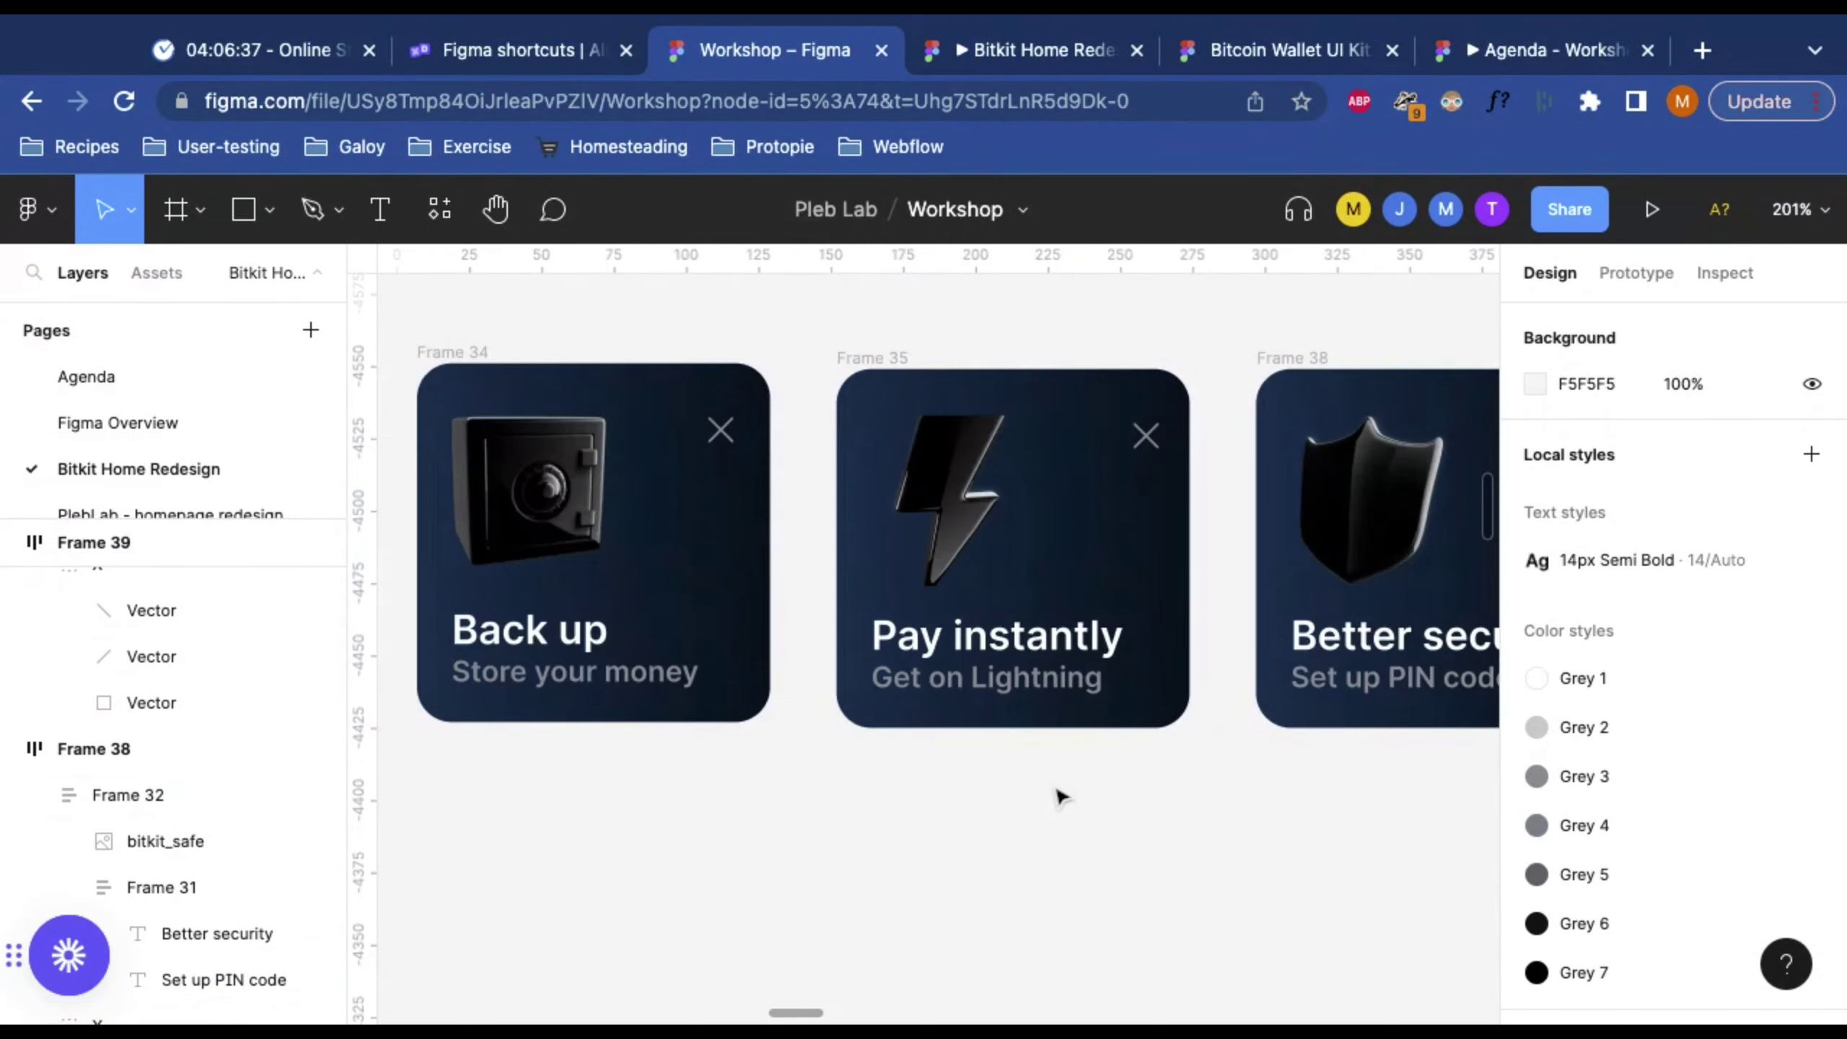
{"action": "scroll", "coordinate": [938, 625], "scroll_direction": "right", "scroll_amount": 5}
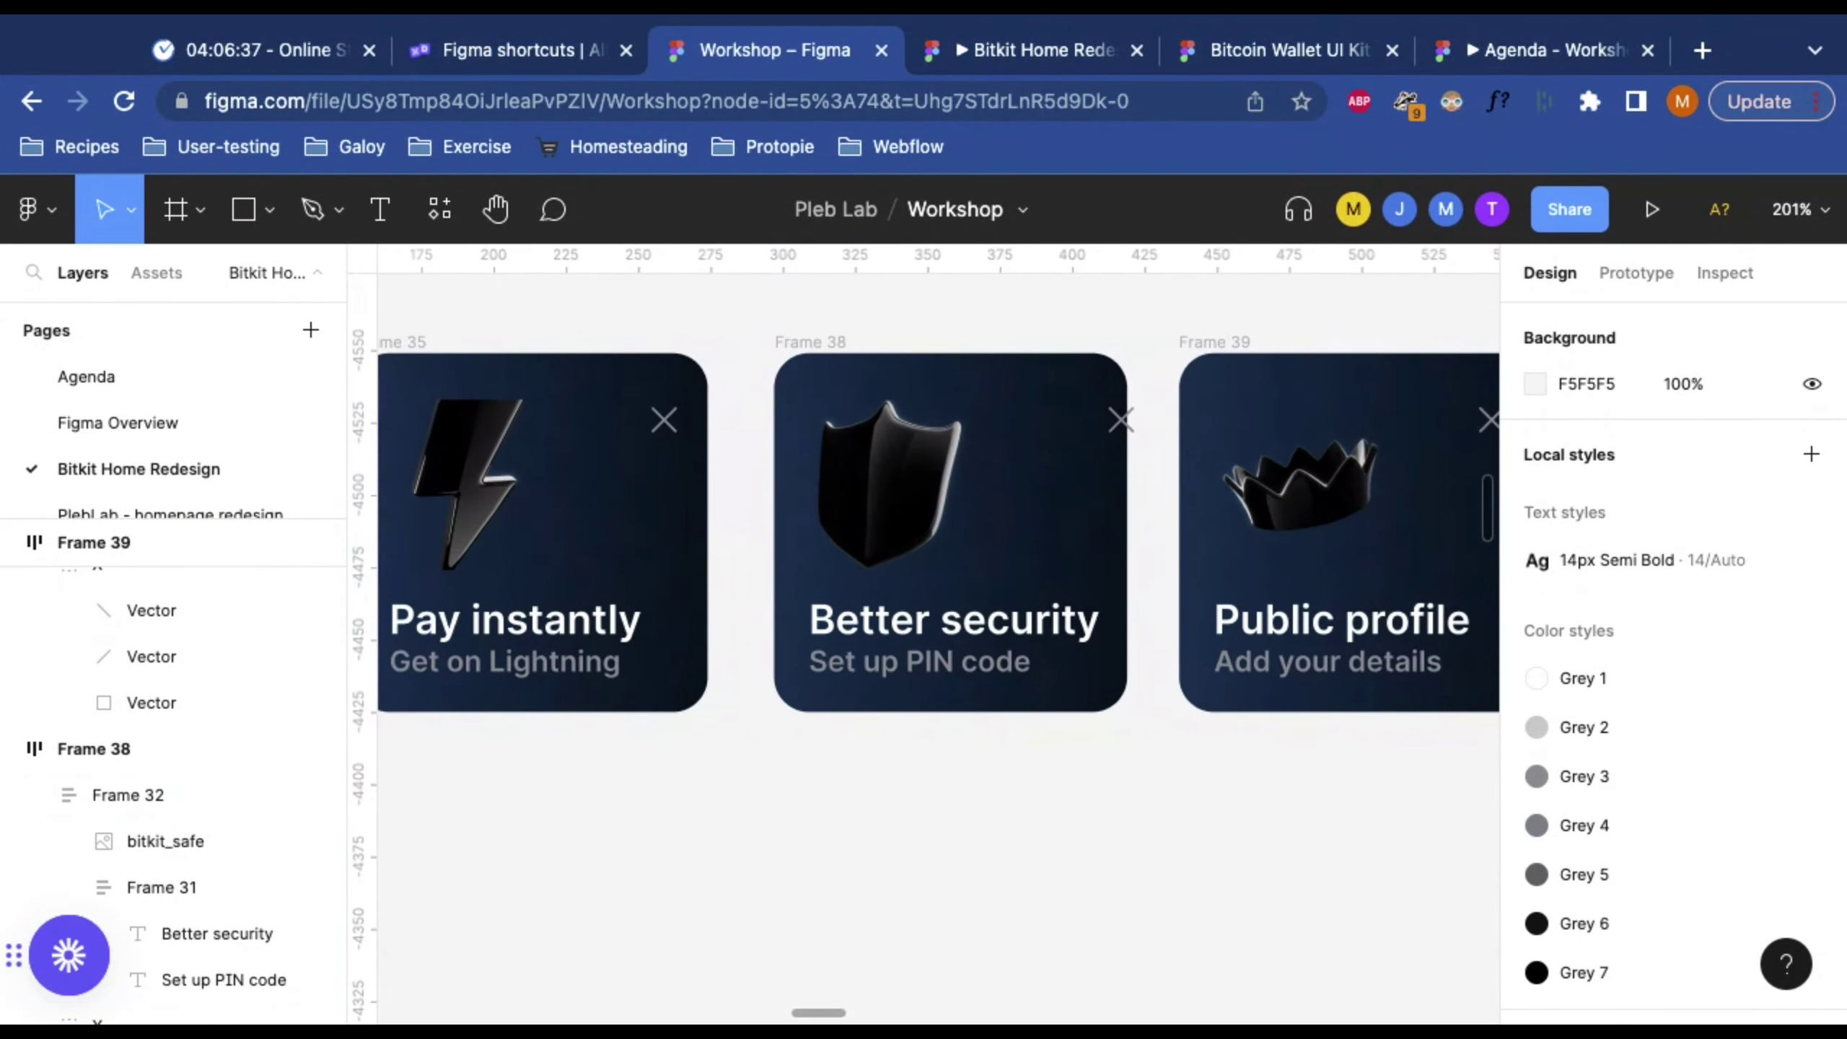
{"action": "key", "text": "minus"}
{"action": "key", "text": "minus"}
{"action": "scroll", "coordinate": [938, 633], "scroll_direction": "right", "scroll_amount": 10}
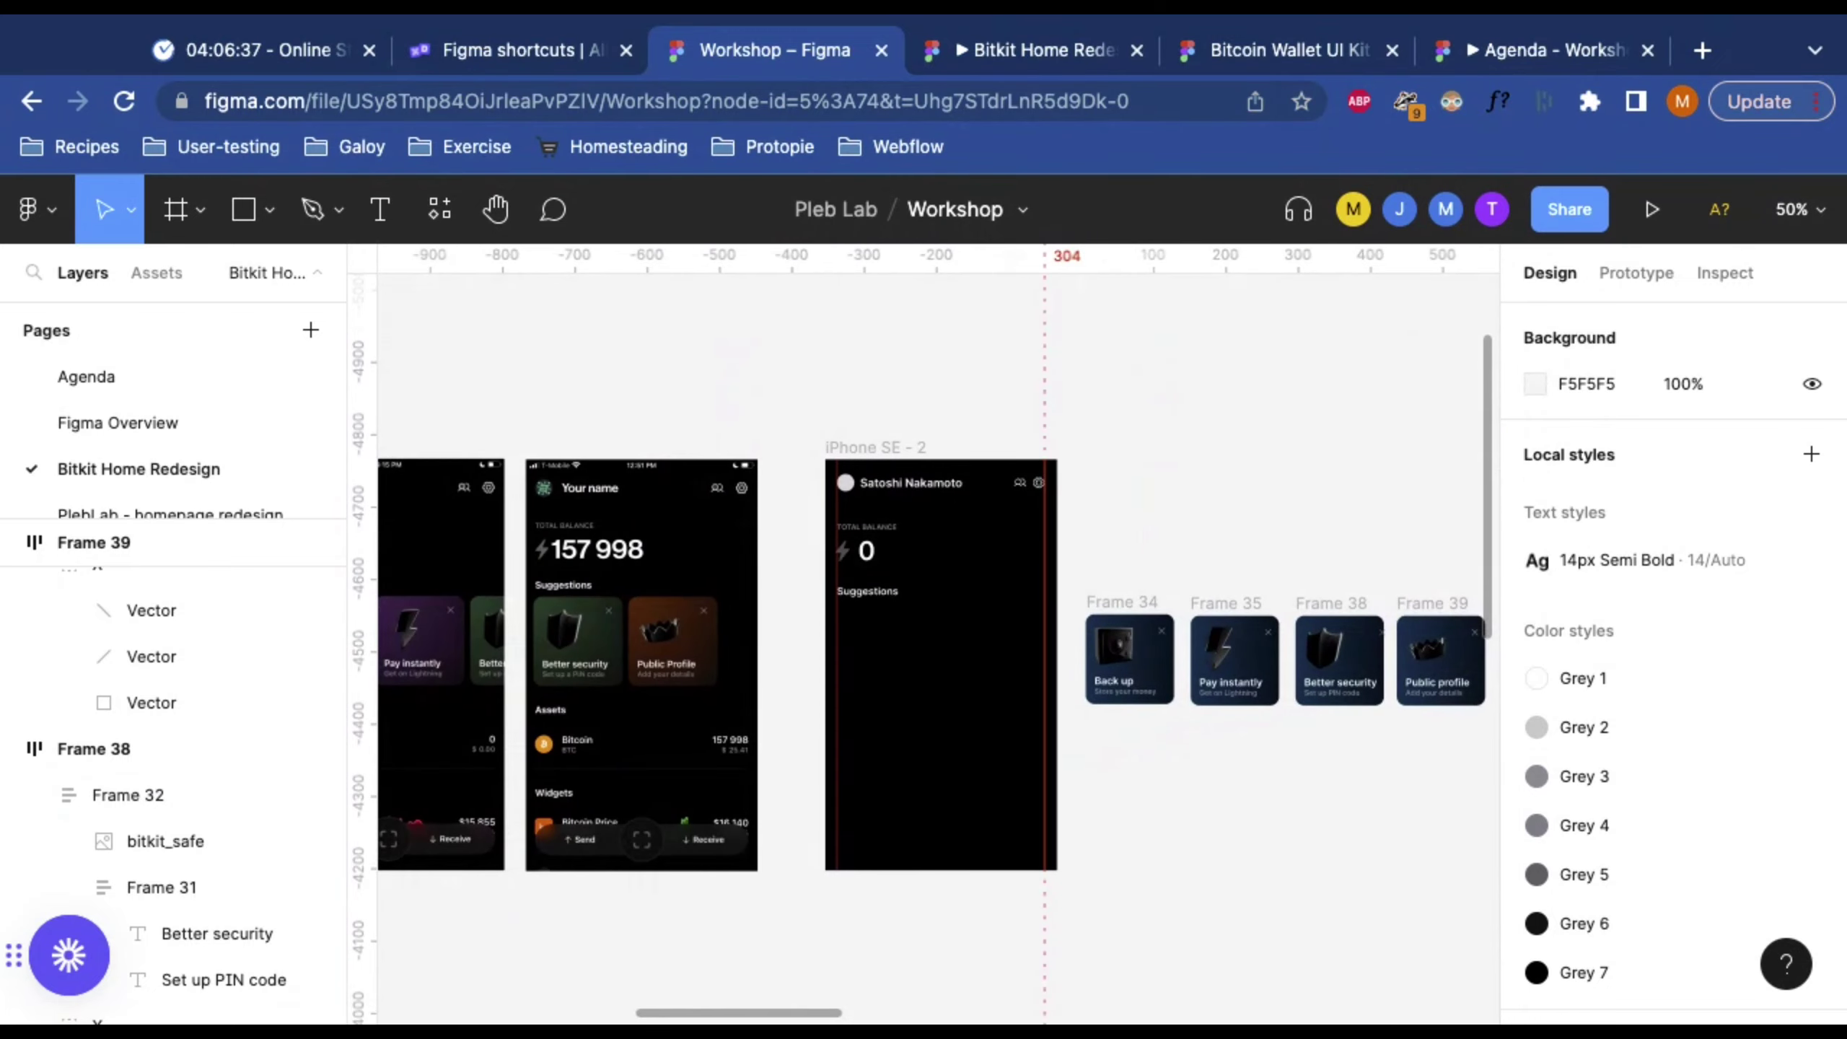
{"action": "scroll", "coordinate": [709, 611], "scroll_direction": "up", "scroll_amount": 10}
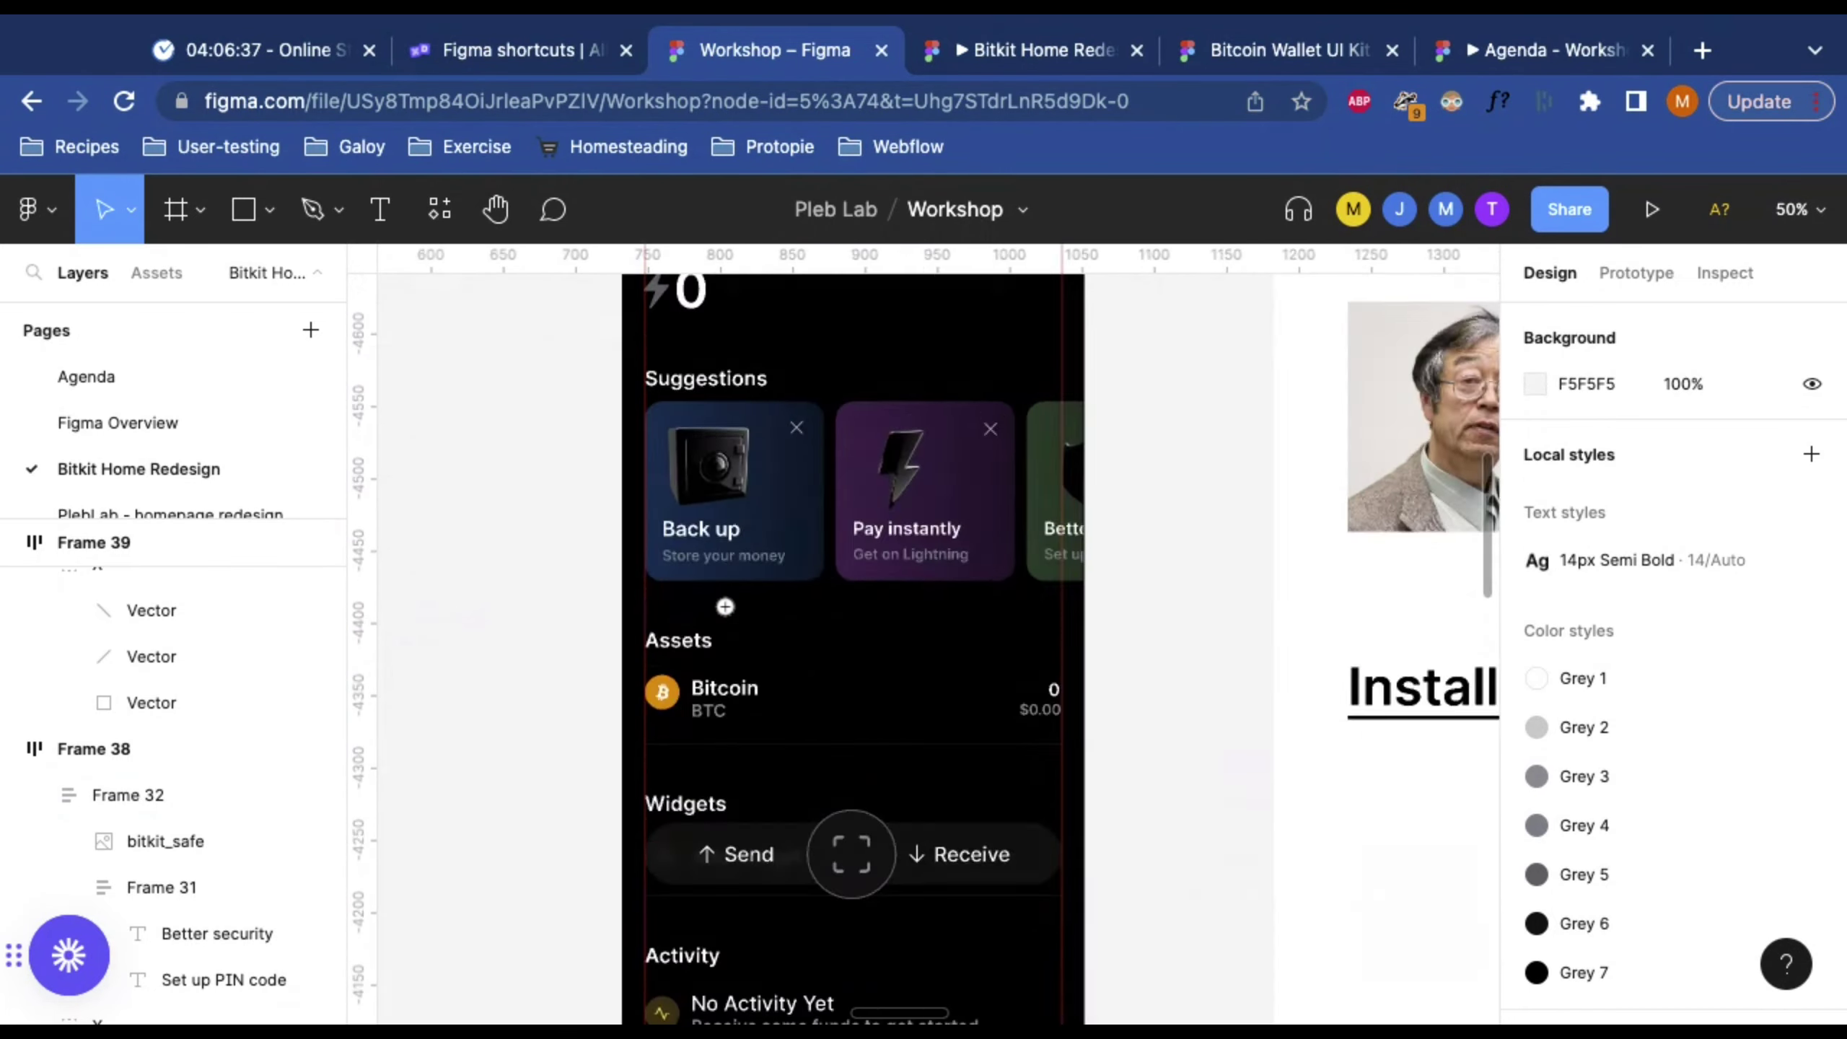
{"action": "left_click", "coordinate": [1382, 465]}
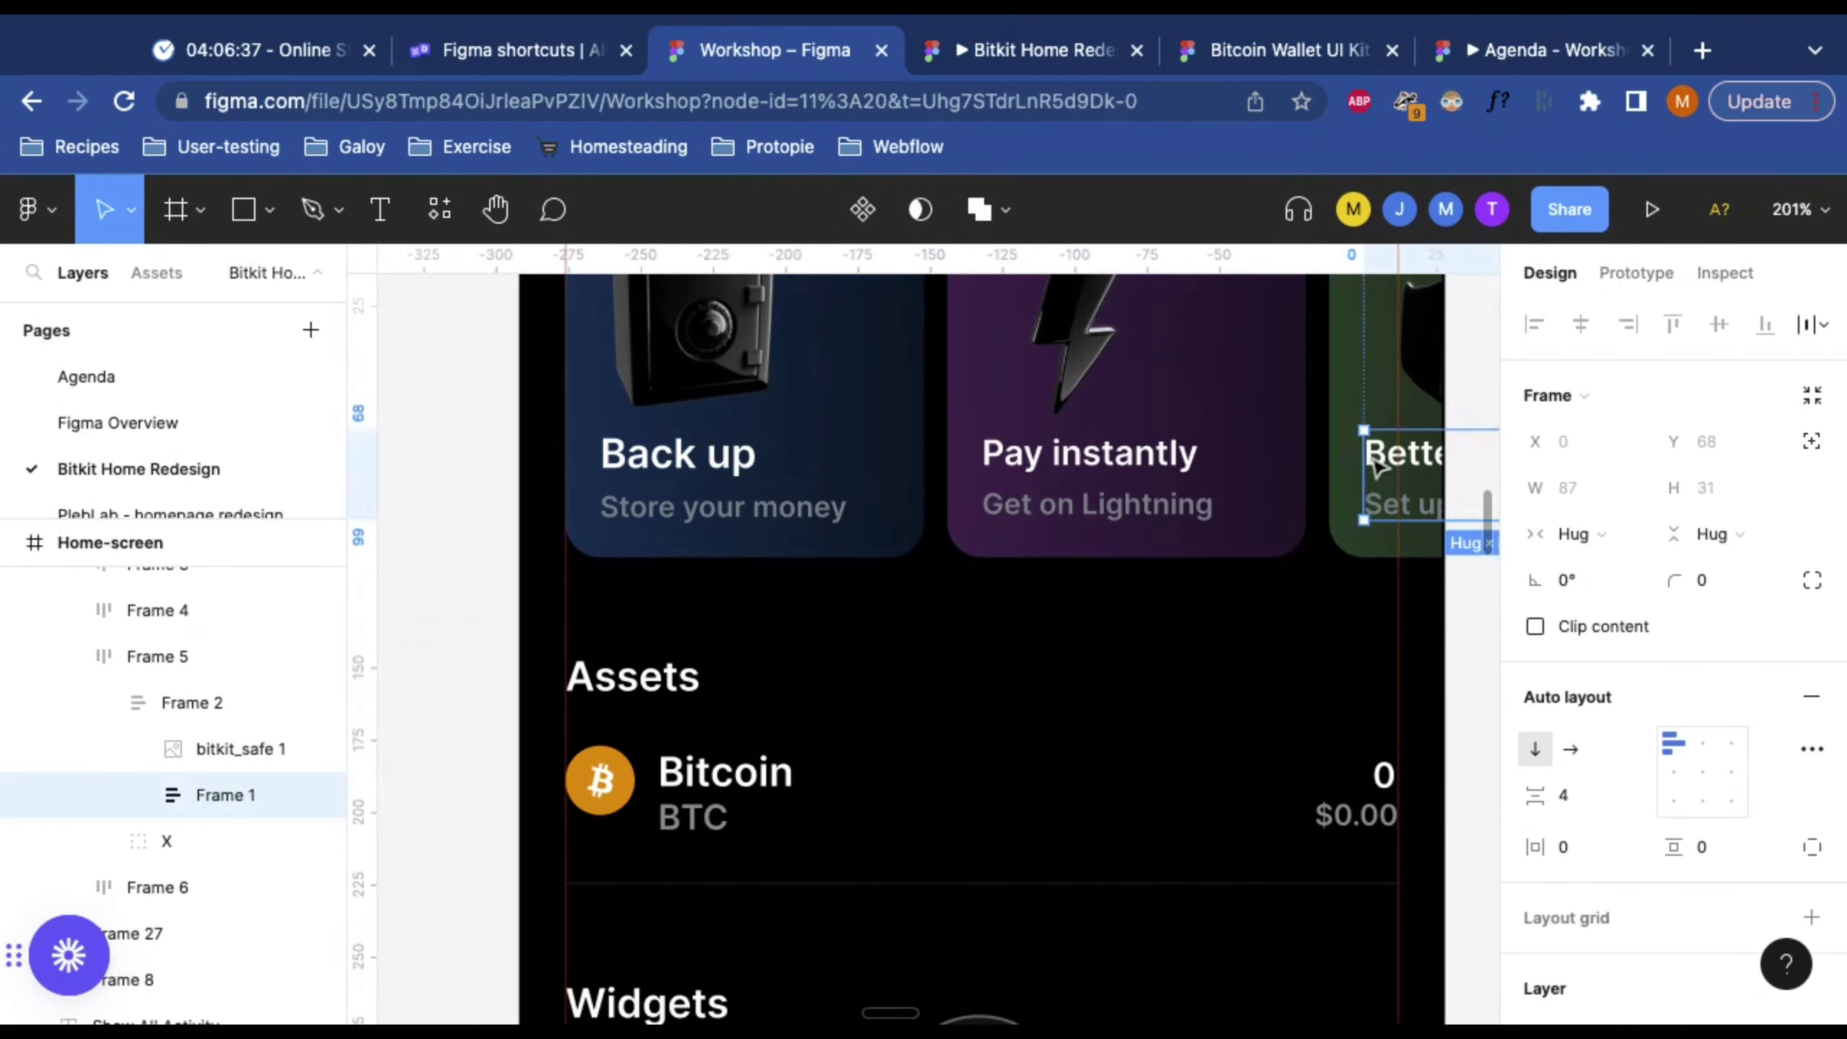
{"action": "left_click", "coordinate": [1387, 466]}
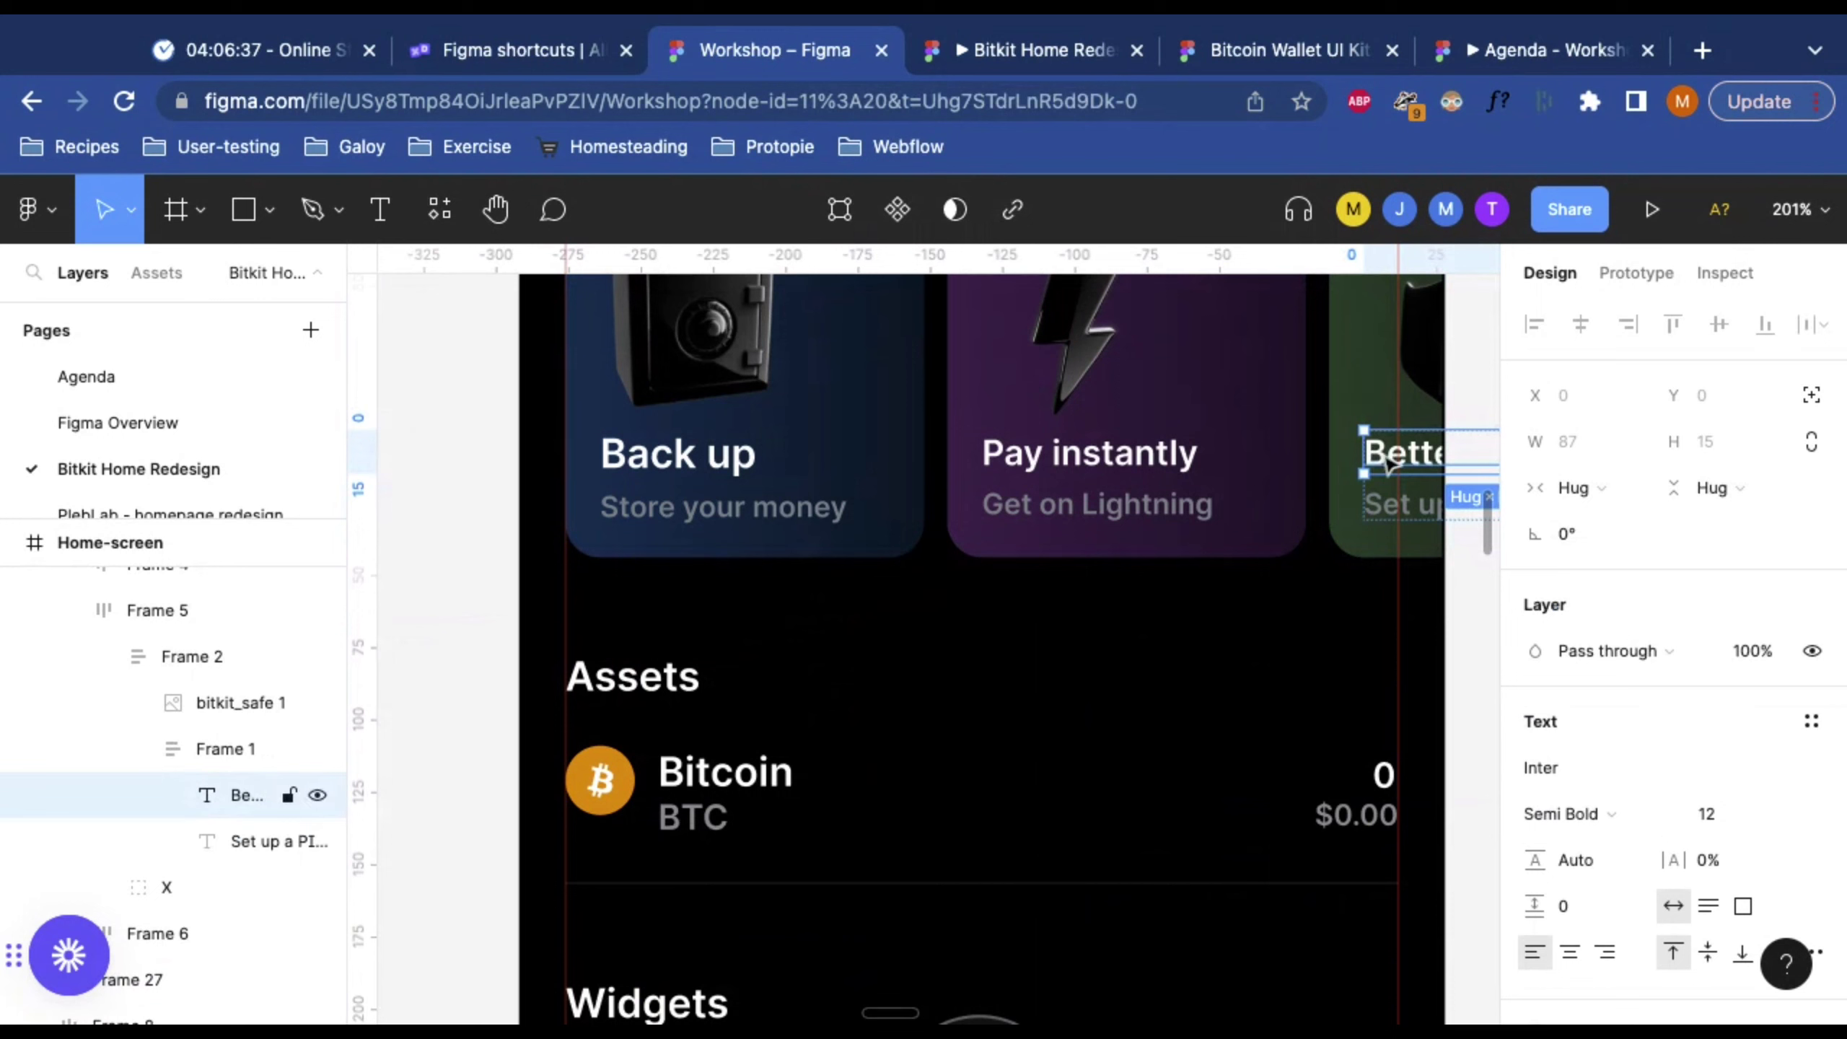
{"action": "left_click", "coordinate": [1036, 604]}
{"action": "scroll", "coordinate": [730, 466], "scroll_direction": "down", "scroll_amount": 10}
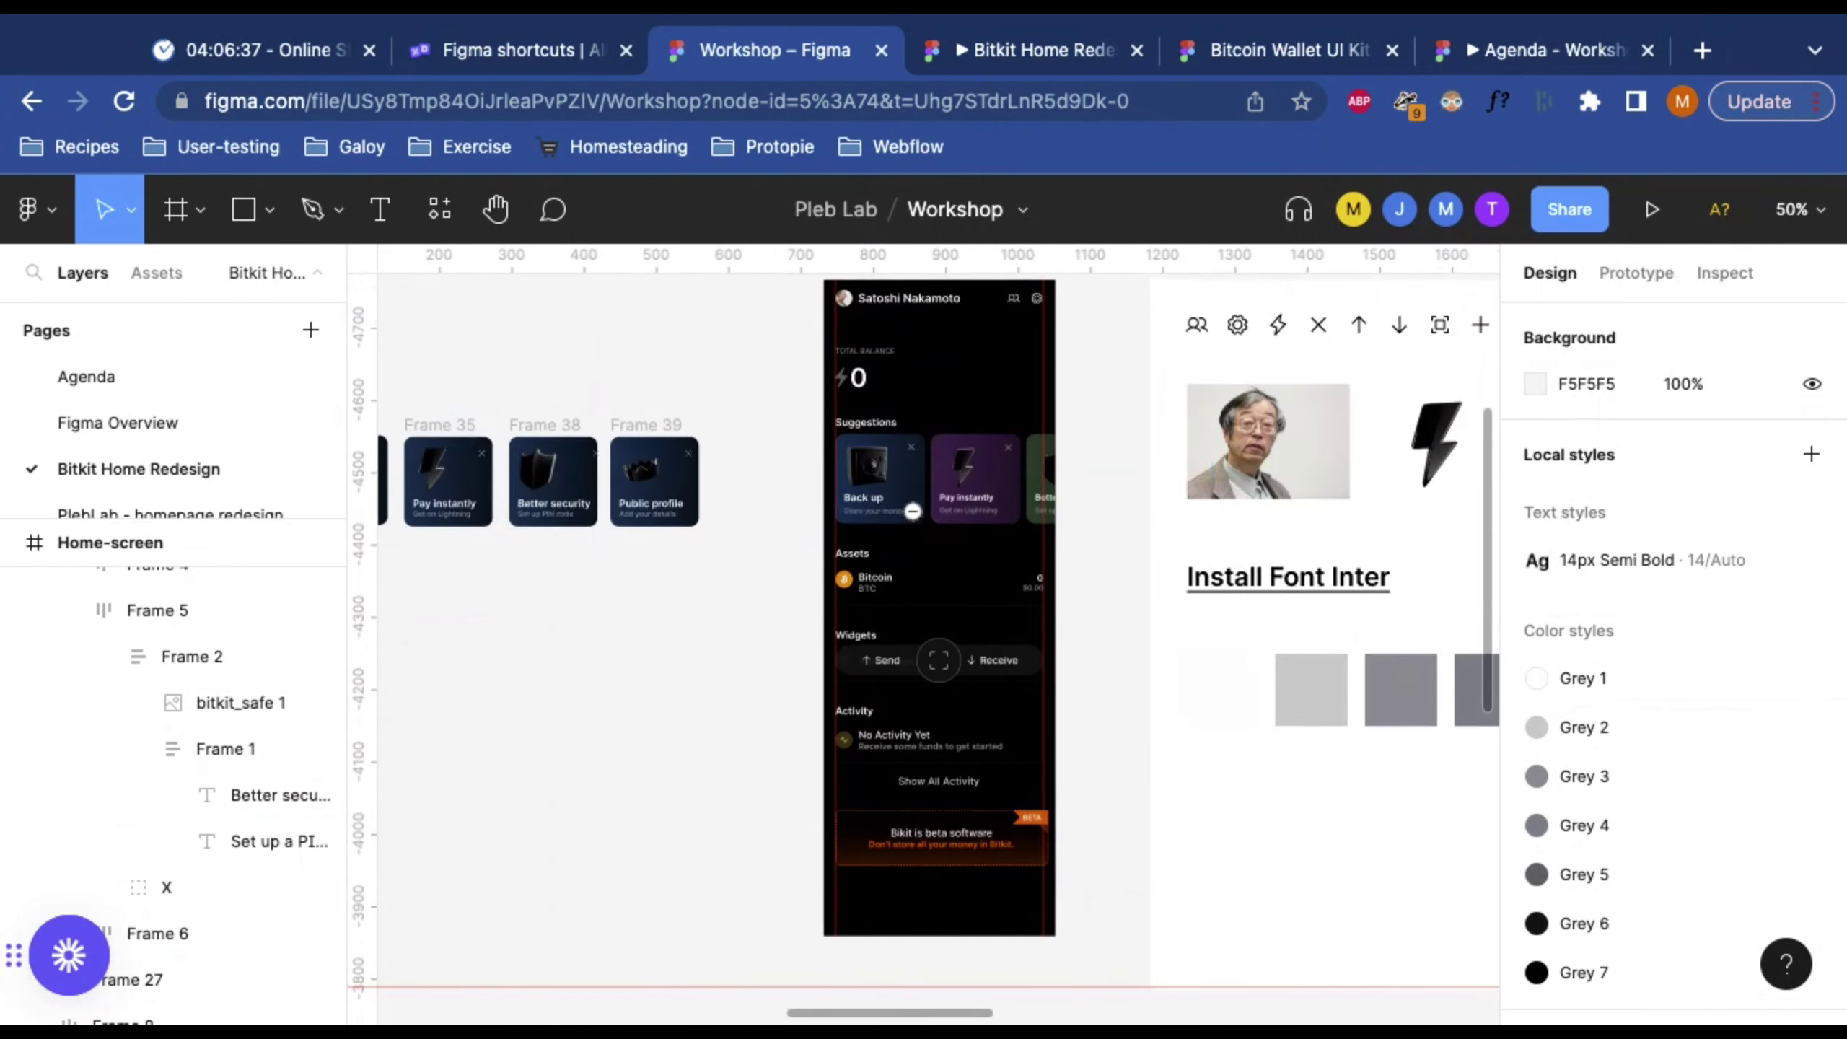
{"action": "scroll", "coordinate": [956, 516], "scroll_direction": "right", "scroll_amount": 5}
{"action": "scroll", "coordinate": [982, 511], "scroll_direction": "up", "scroll_amount": 5}
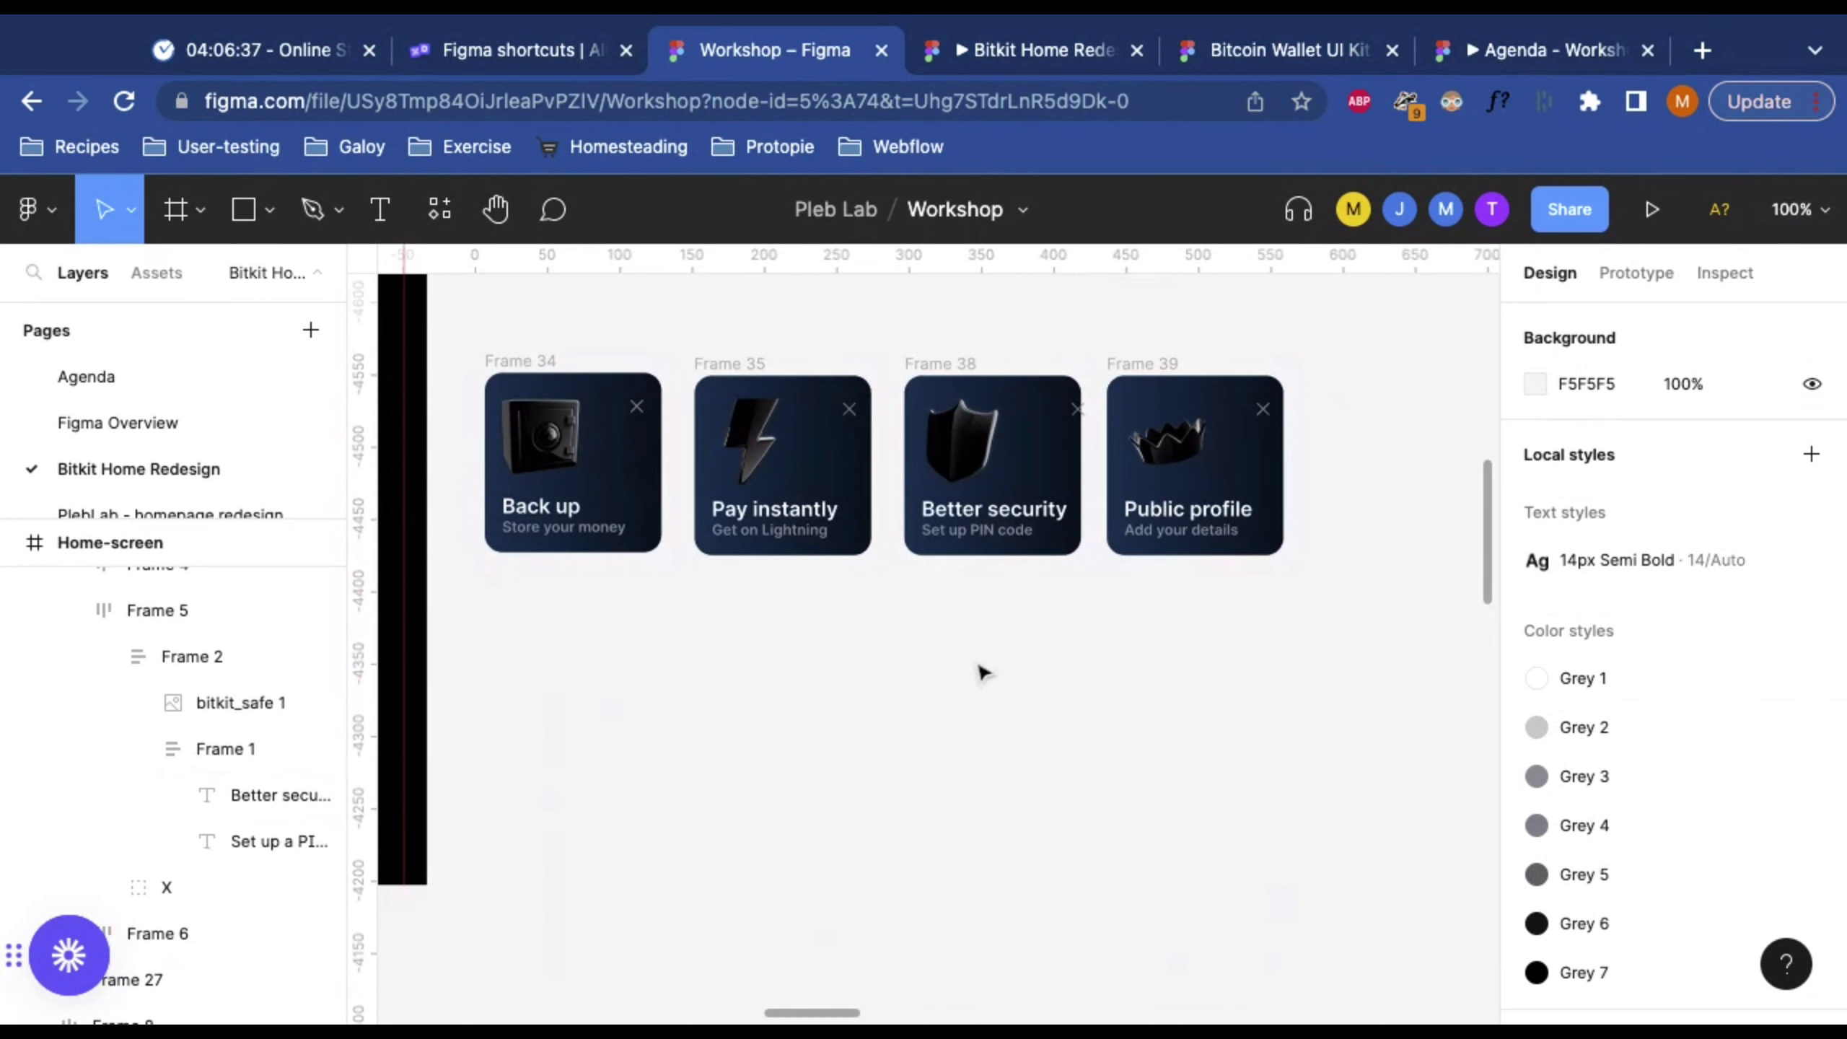
{"action": "left_click", "coordinate": [1005, 485]}
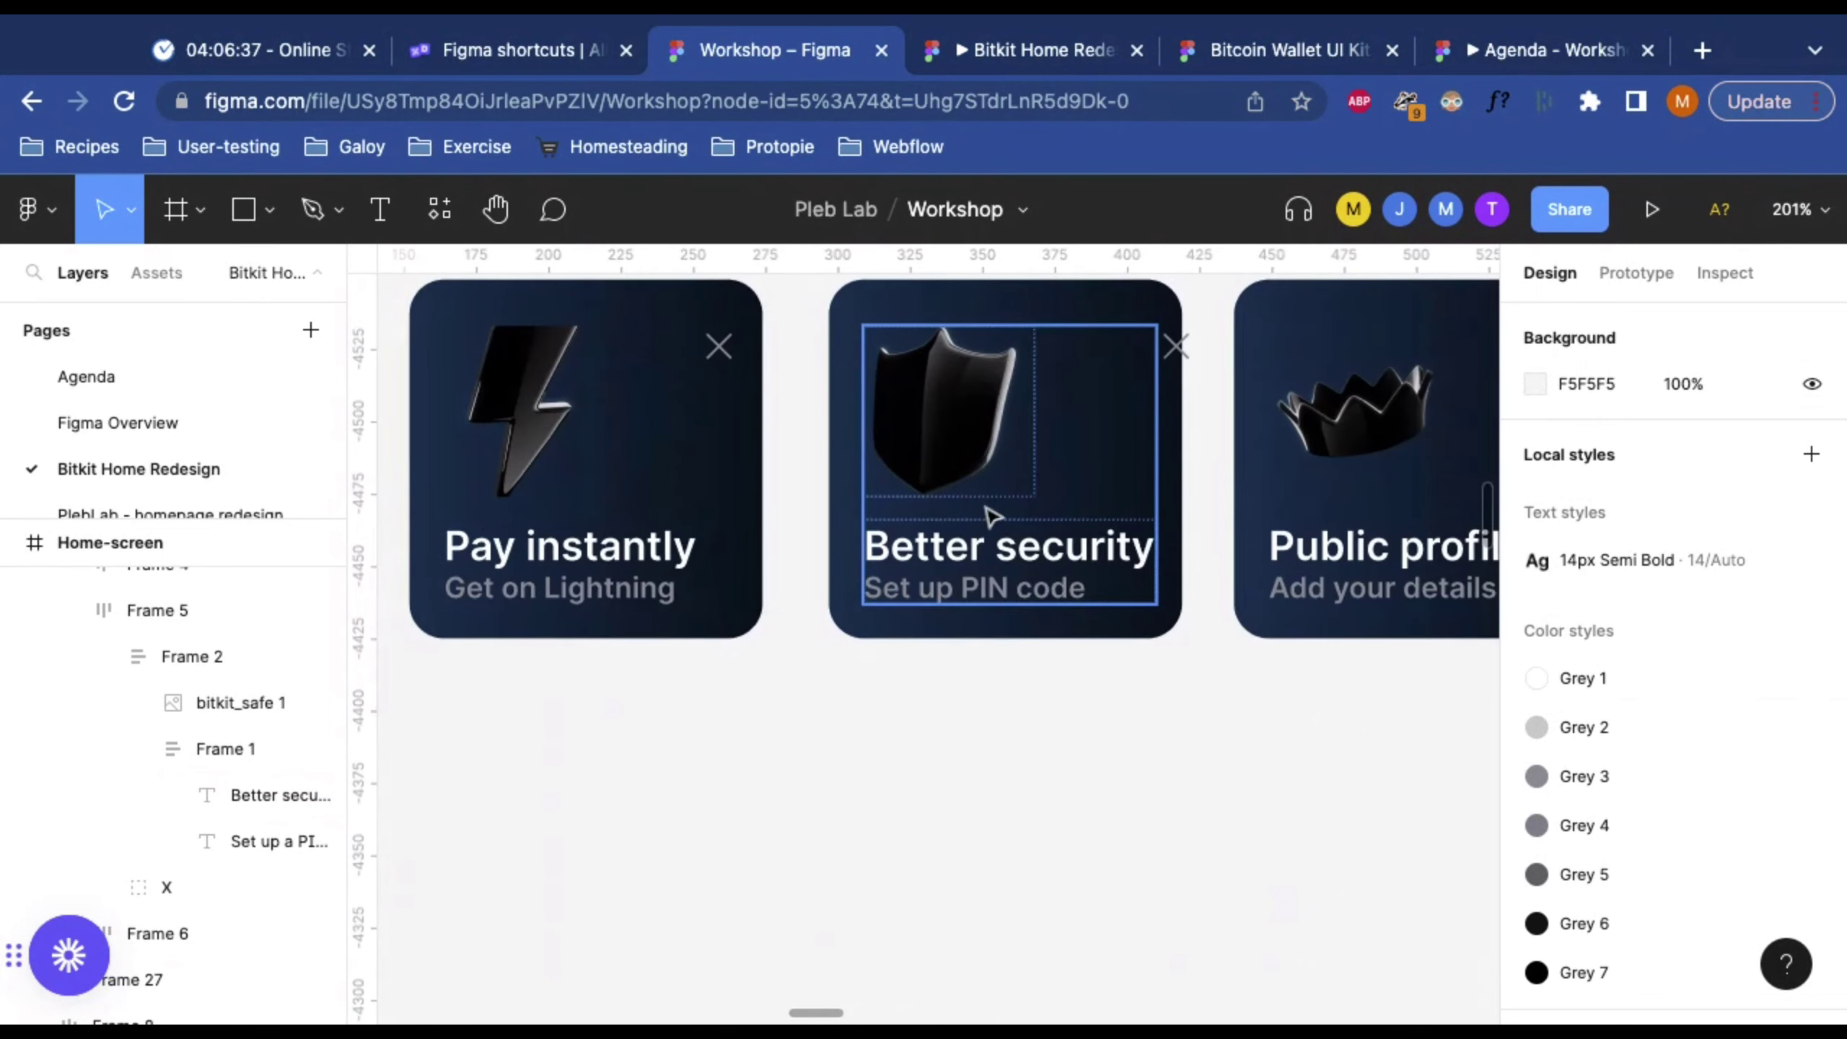
{"action": "left_click", "coordinate": [995, 571]}
{"action": "double_click", "coordinate": [987, 552]}
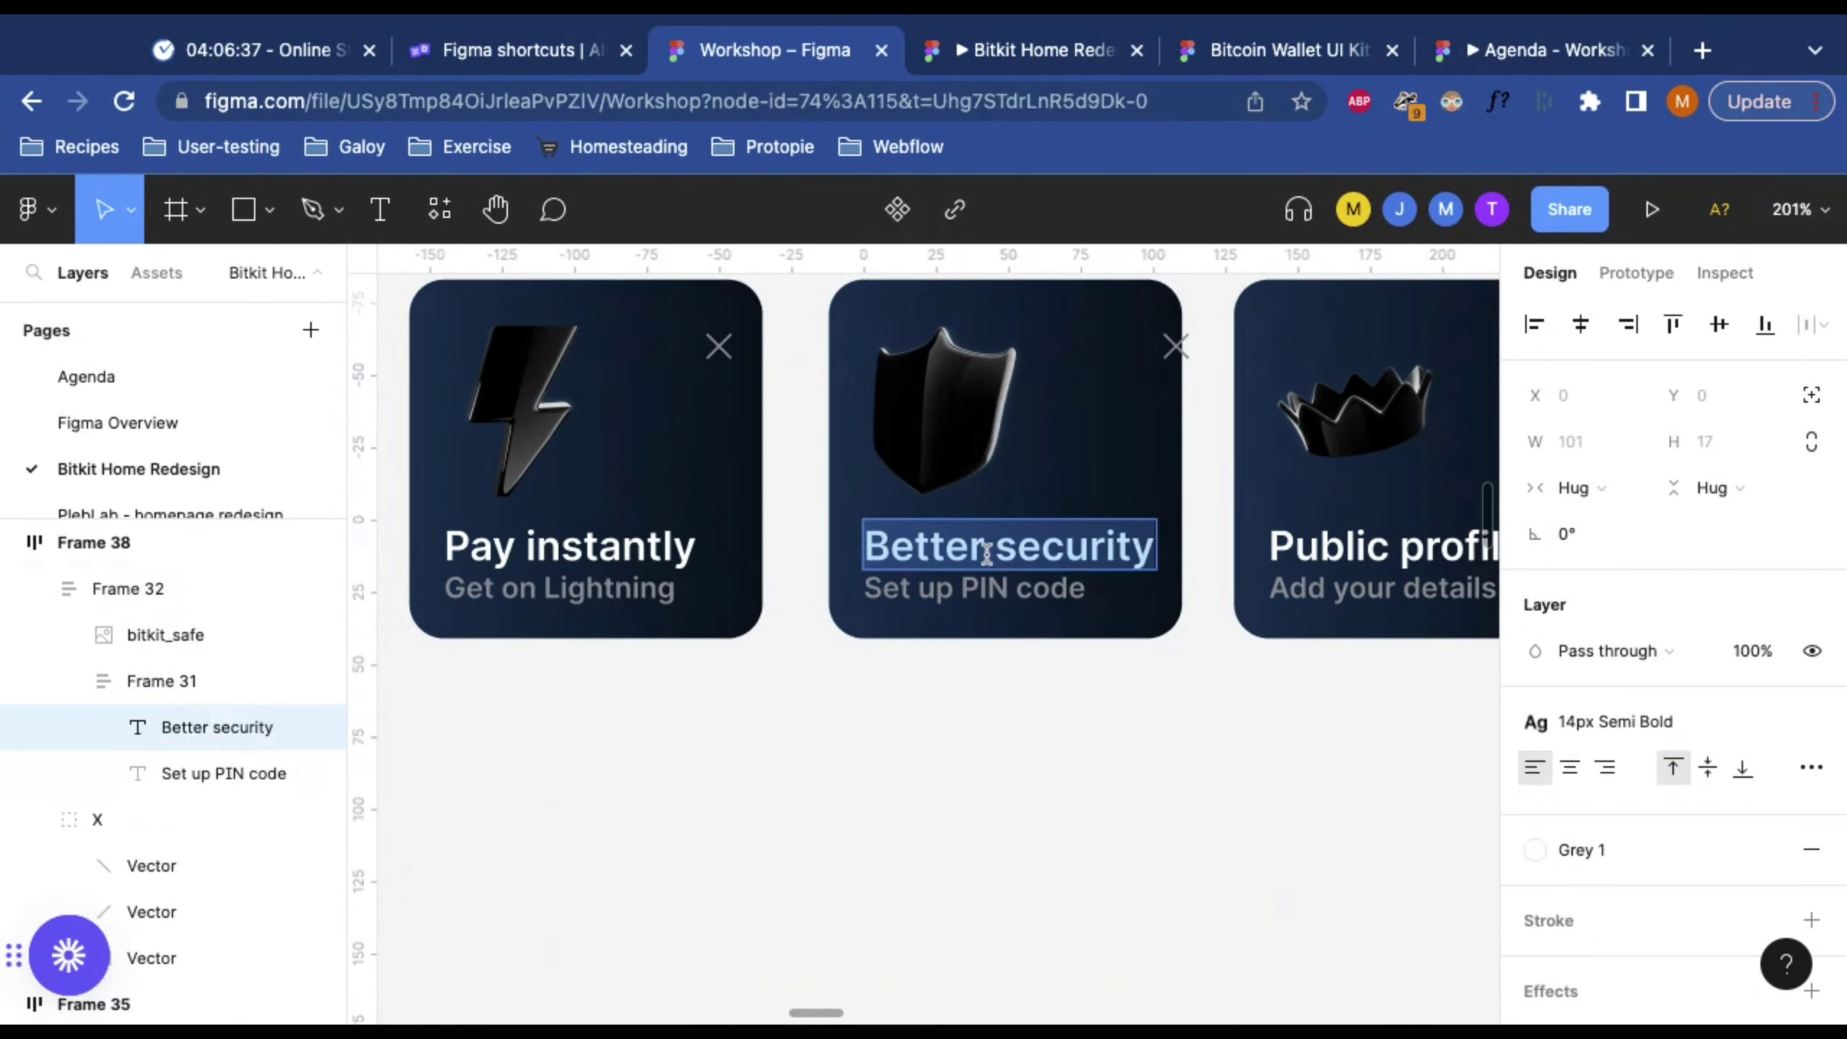
{"action": "key", "text": "Escape"}
{"action": "left_click", "coordinate": [1164, 815]}
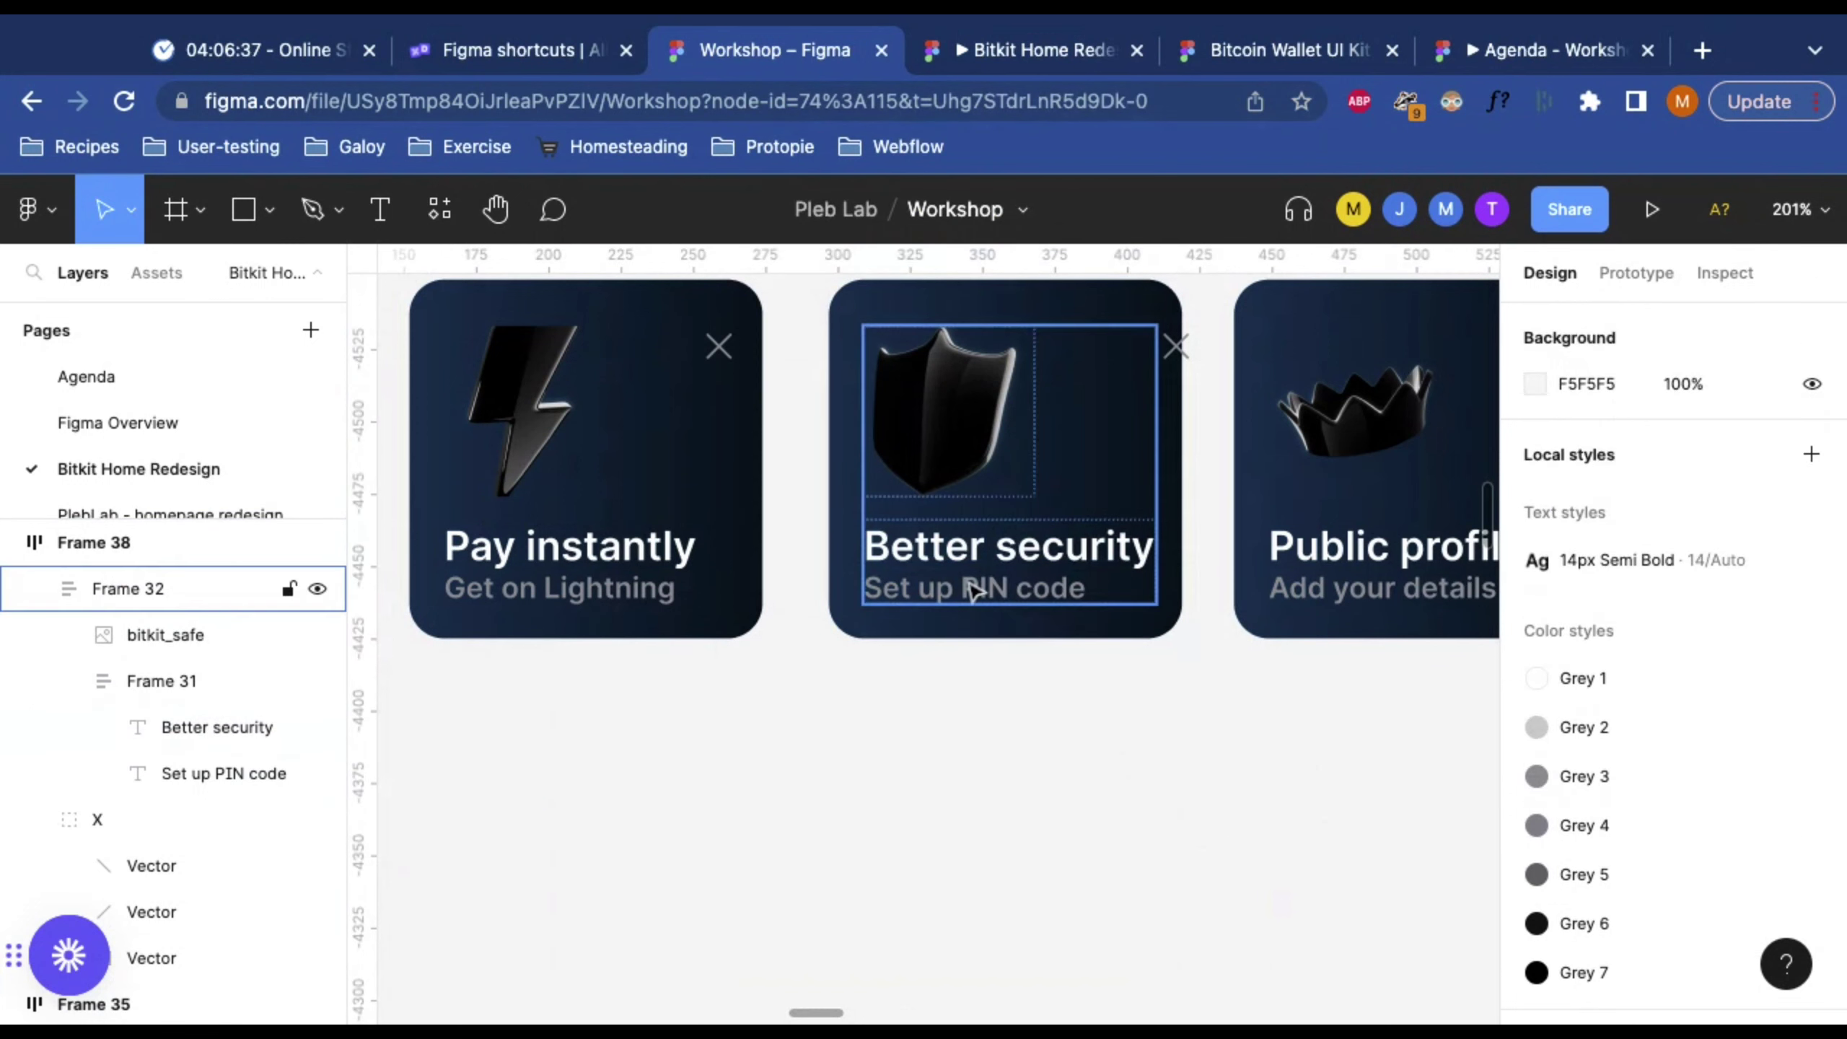
{"action": "double_click", "coordinate": [975, 591]}
{"action": "left_click", "coordinate": [1089, 714]}
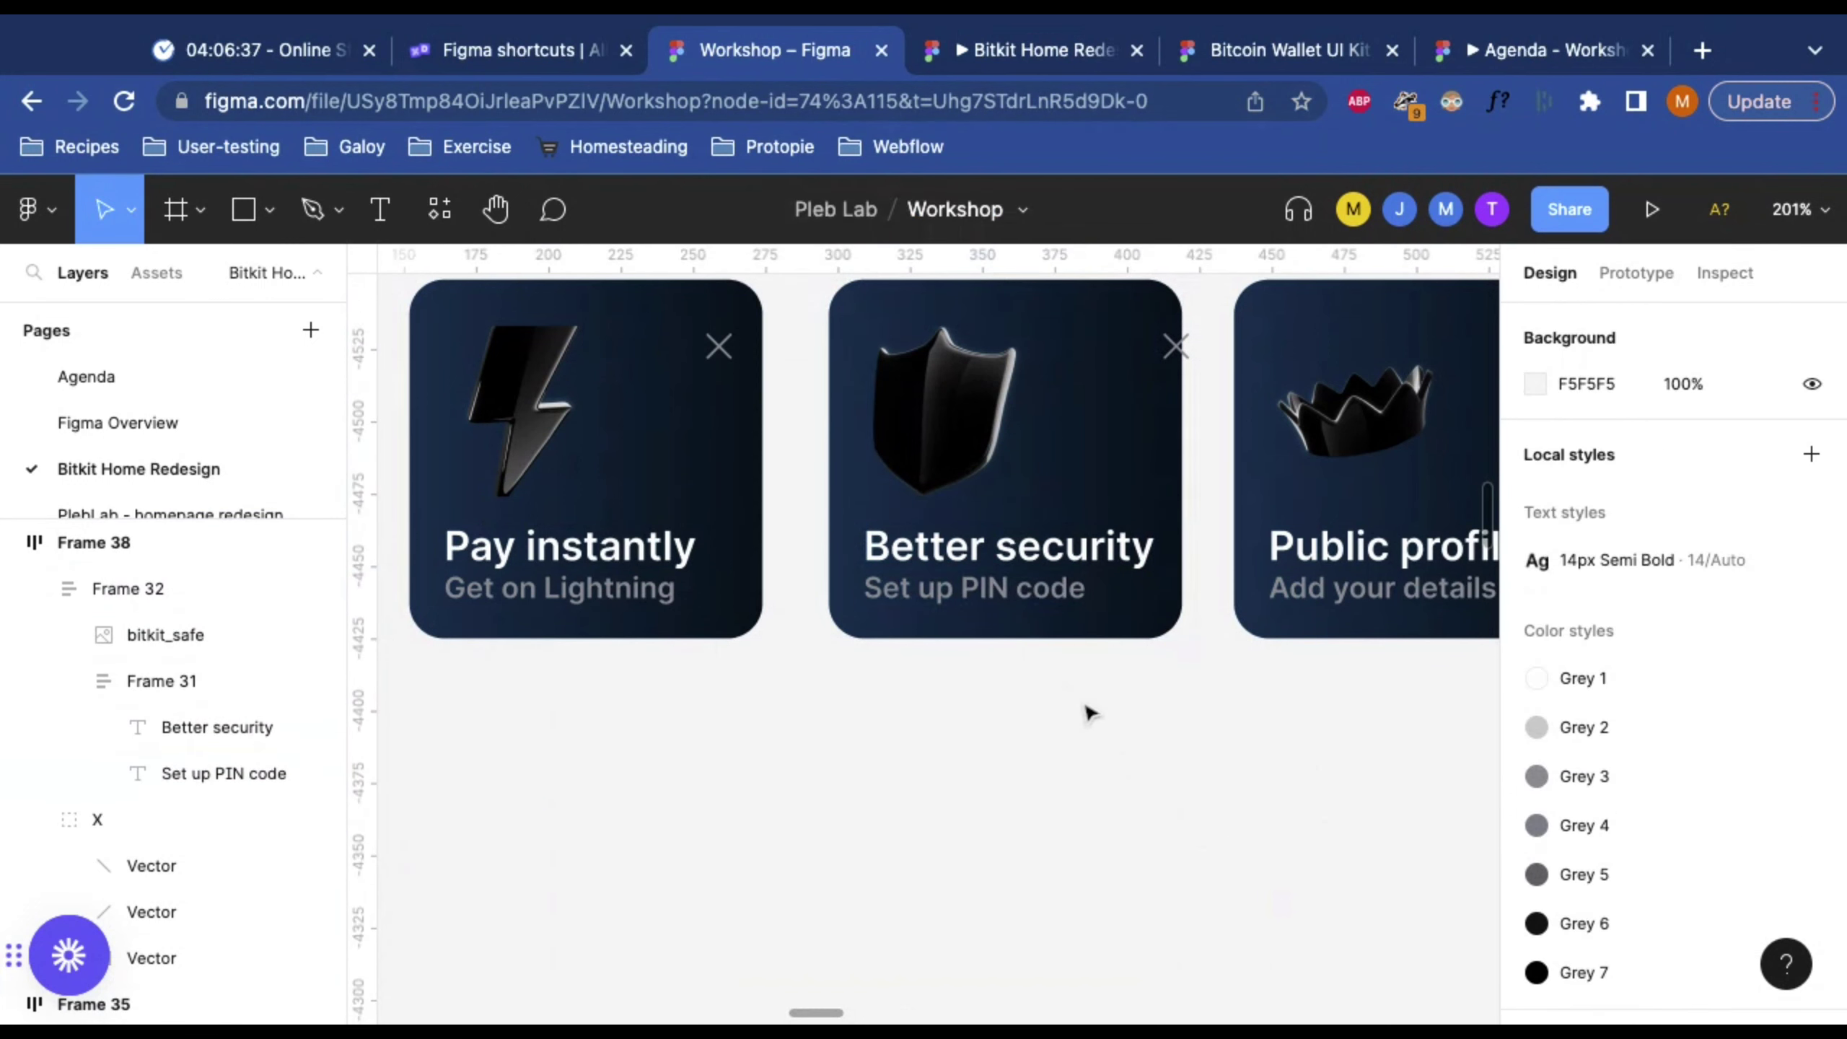
{"action": "scroll", "coordinate": [1089, 713], "scroll_direction": "down", "scroll_amount": 5}
{"action": "scroll", "coordinate": [1089, 714], "scroll_direction": "left", "scroll_amount": 10}
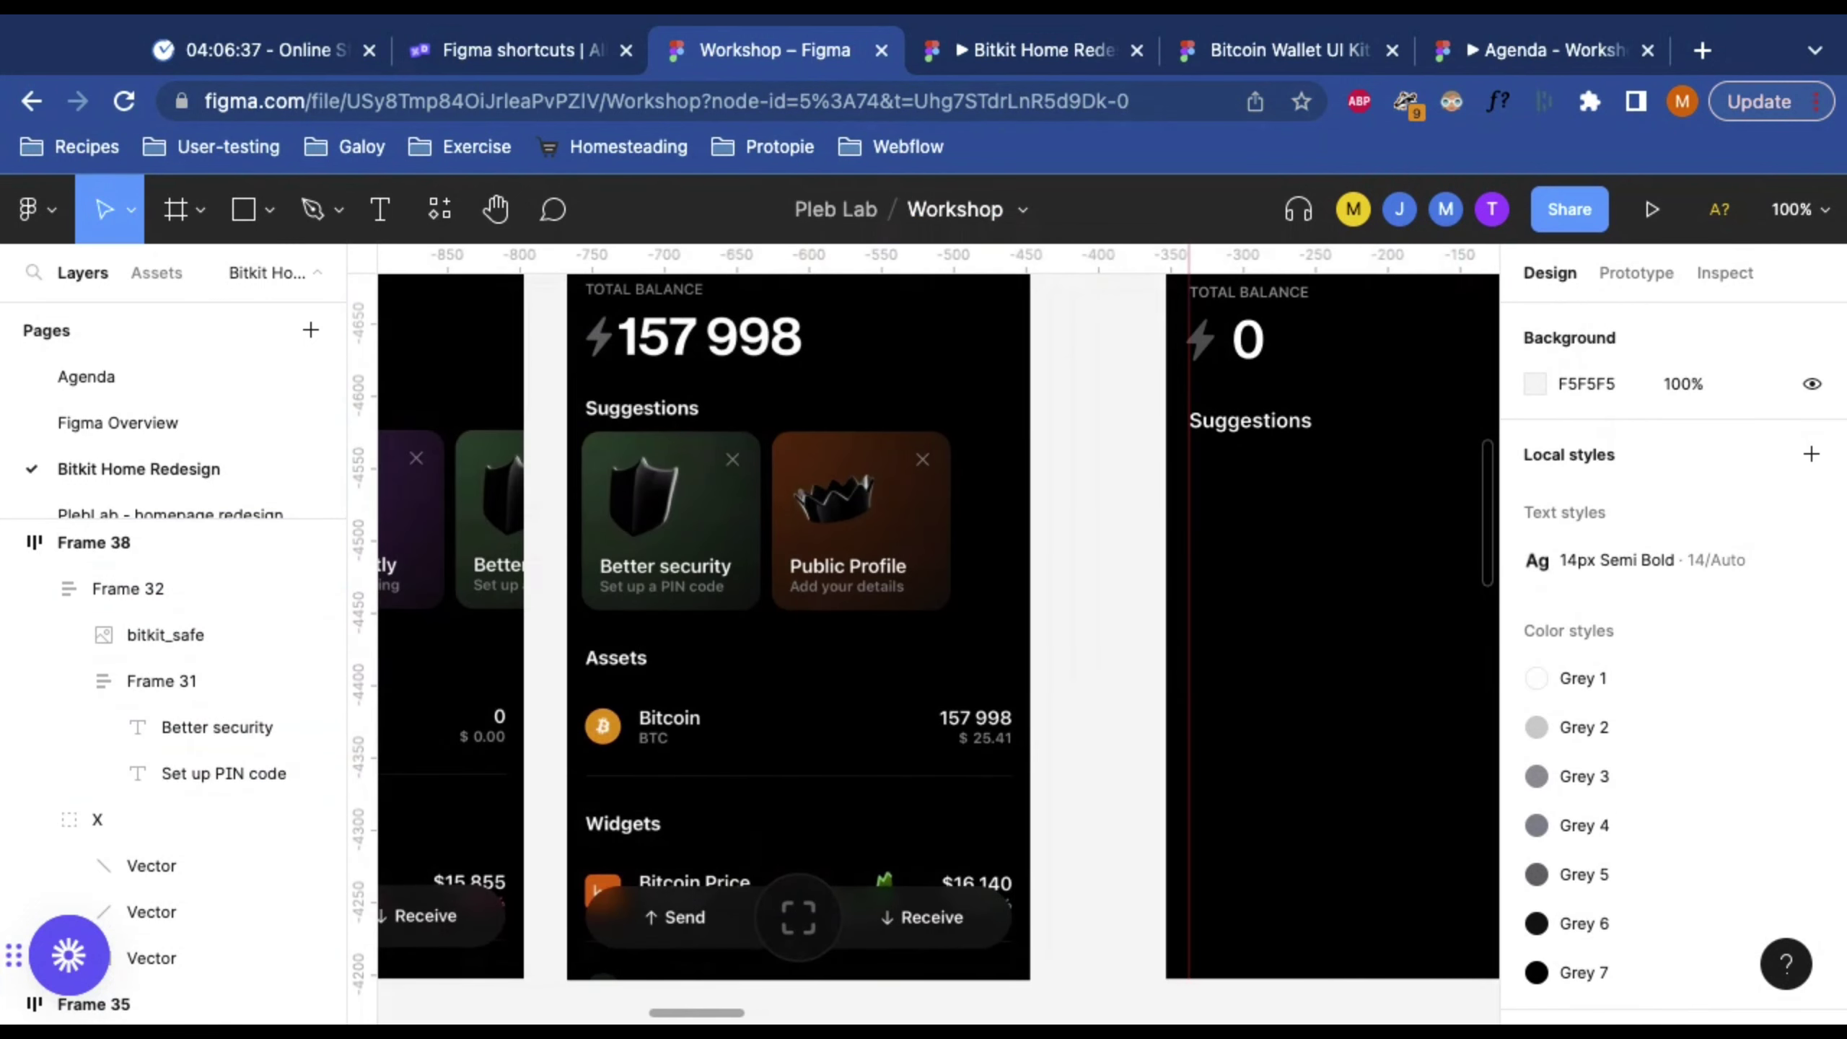
{"action": "scroll", "coordinate": [938, 626], "scroll_direction": "right", "scroll_amount": 10}
{"action": "scroll", "coordinate": [971, 596], "scroll_direction": "up", "scroll_amount": 5}
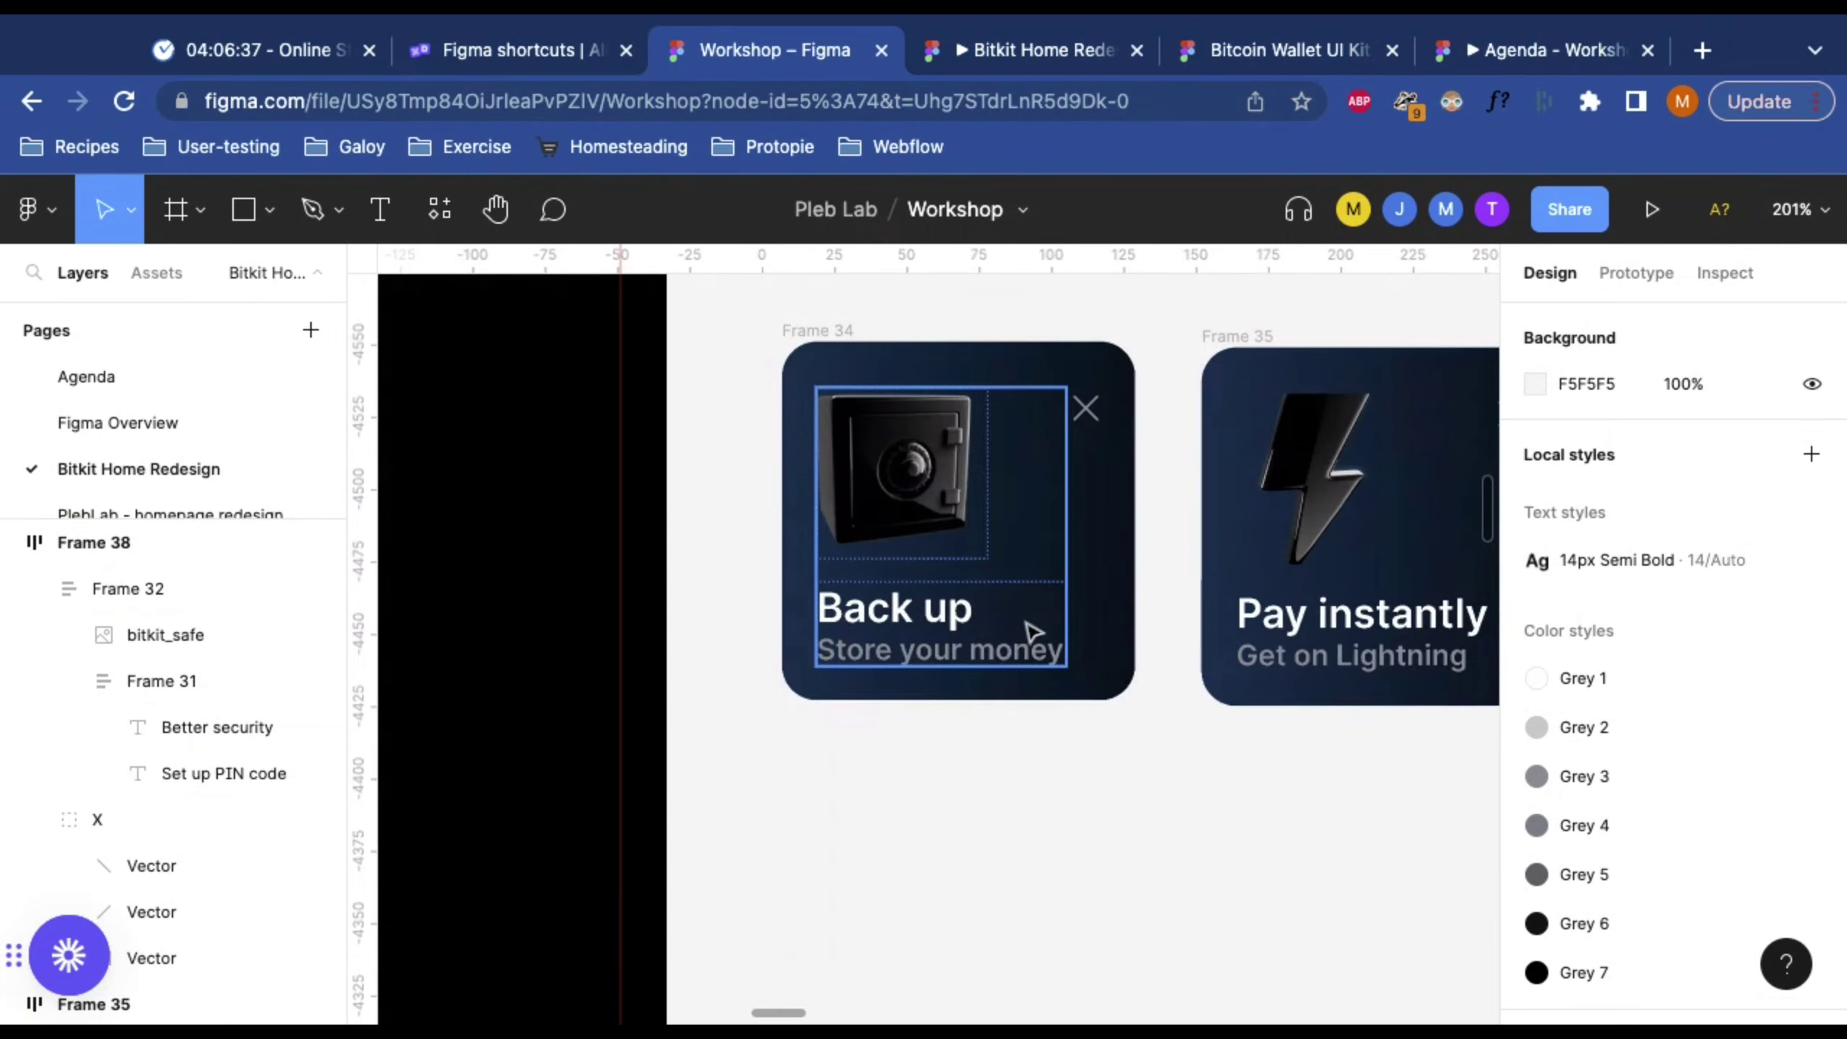
{"action": "left_click", "coordinate": [930, 618]}
{"action": "double_click", "coordinate": [931, 618]}
{"action": "mouse_move", "coordinate": [1813, 728]}
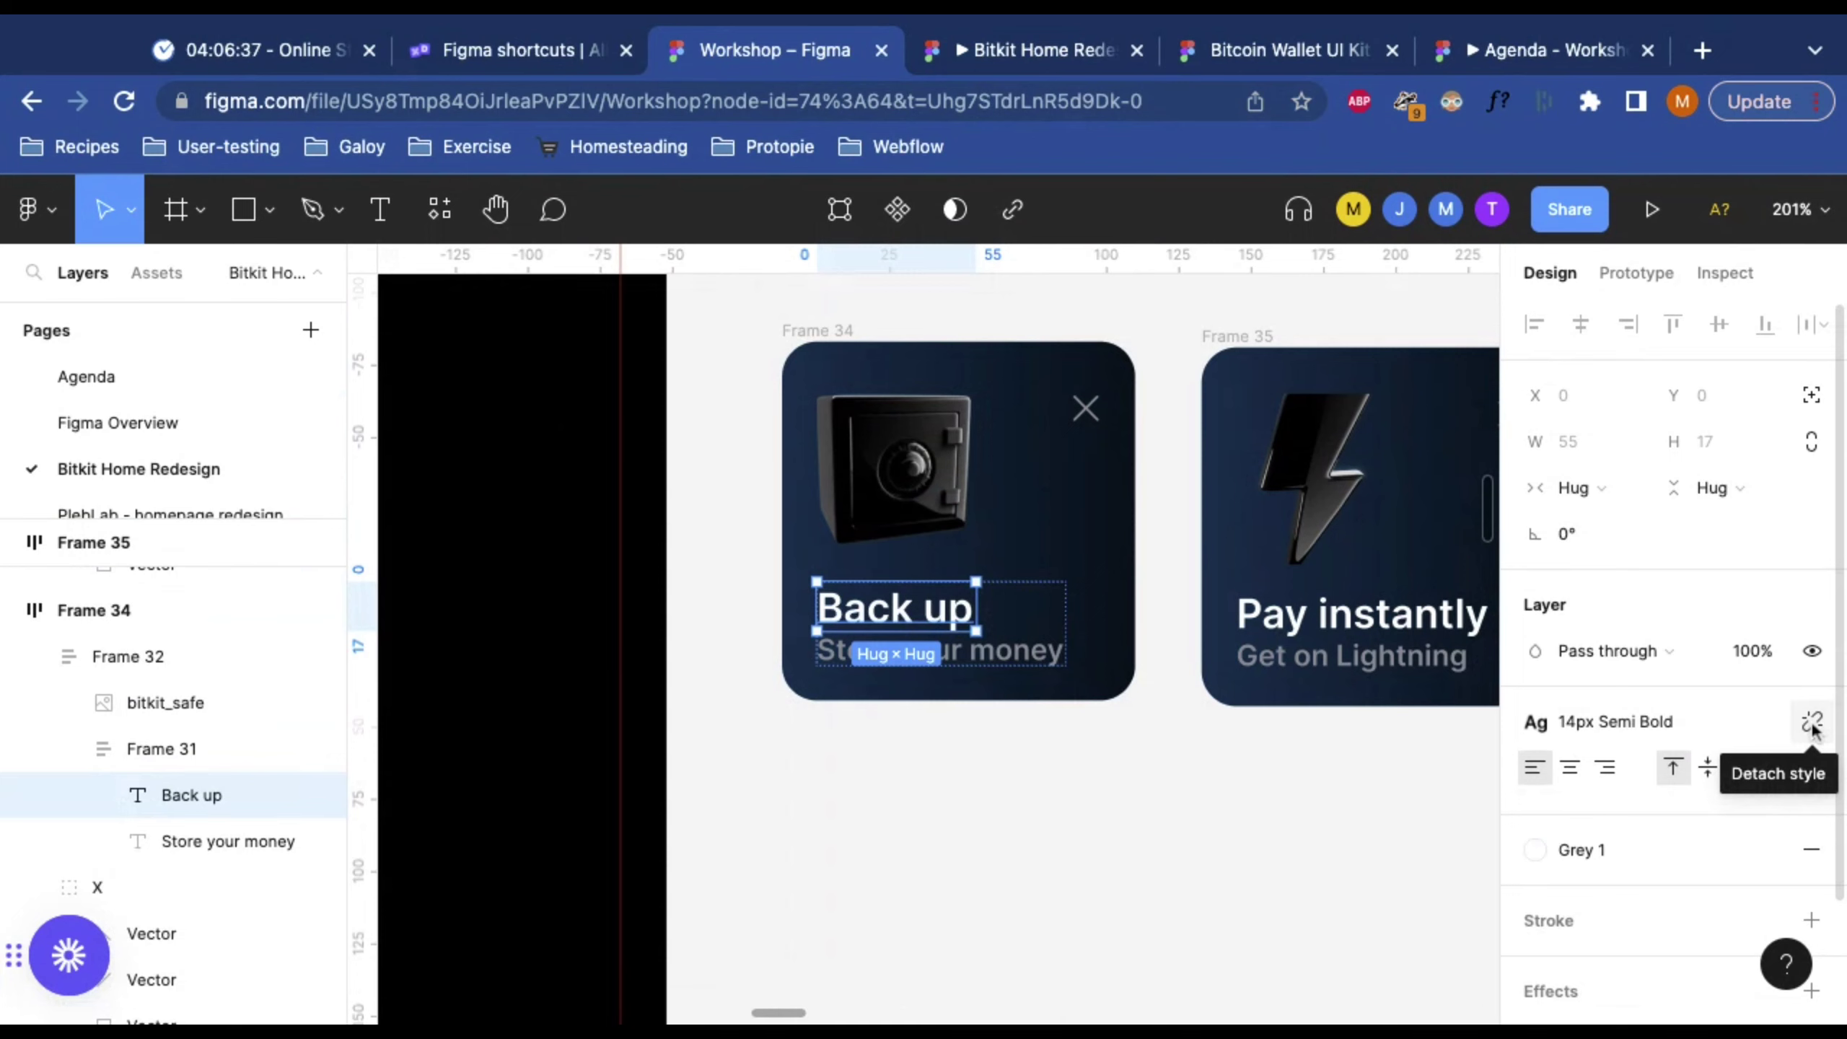
{"action": "left_click", "coordinate": [1124, 757]}
{"action": "left_click", "coordinate": [1157, 588], "text": "alt"}
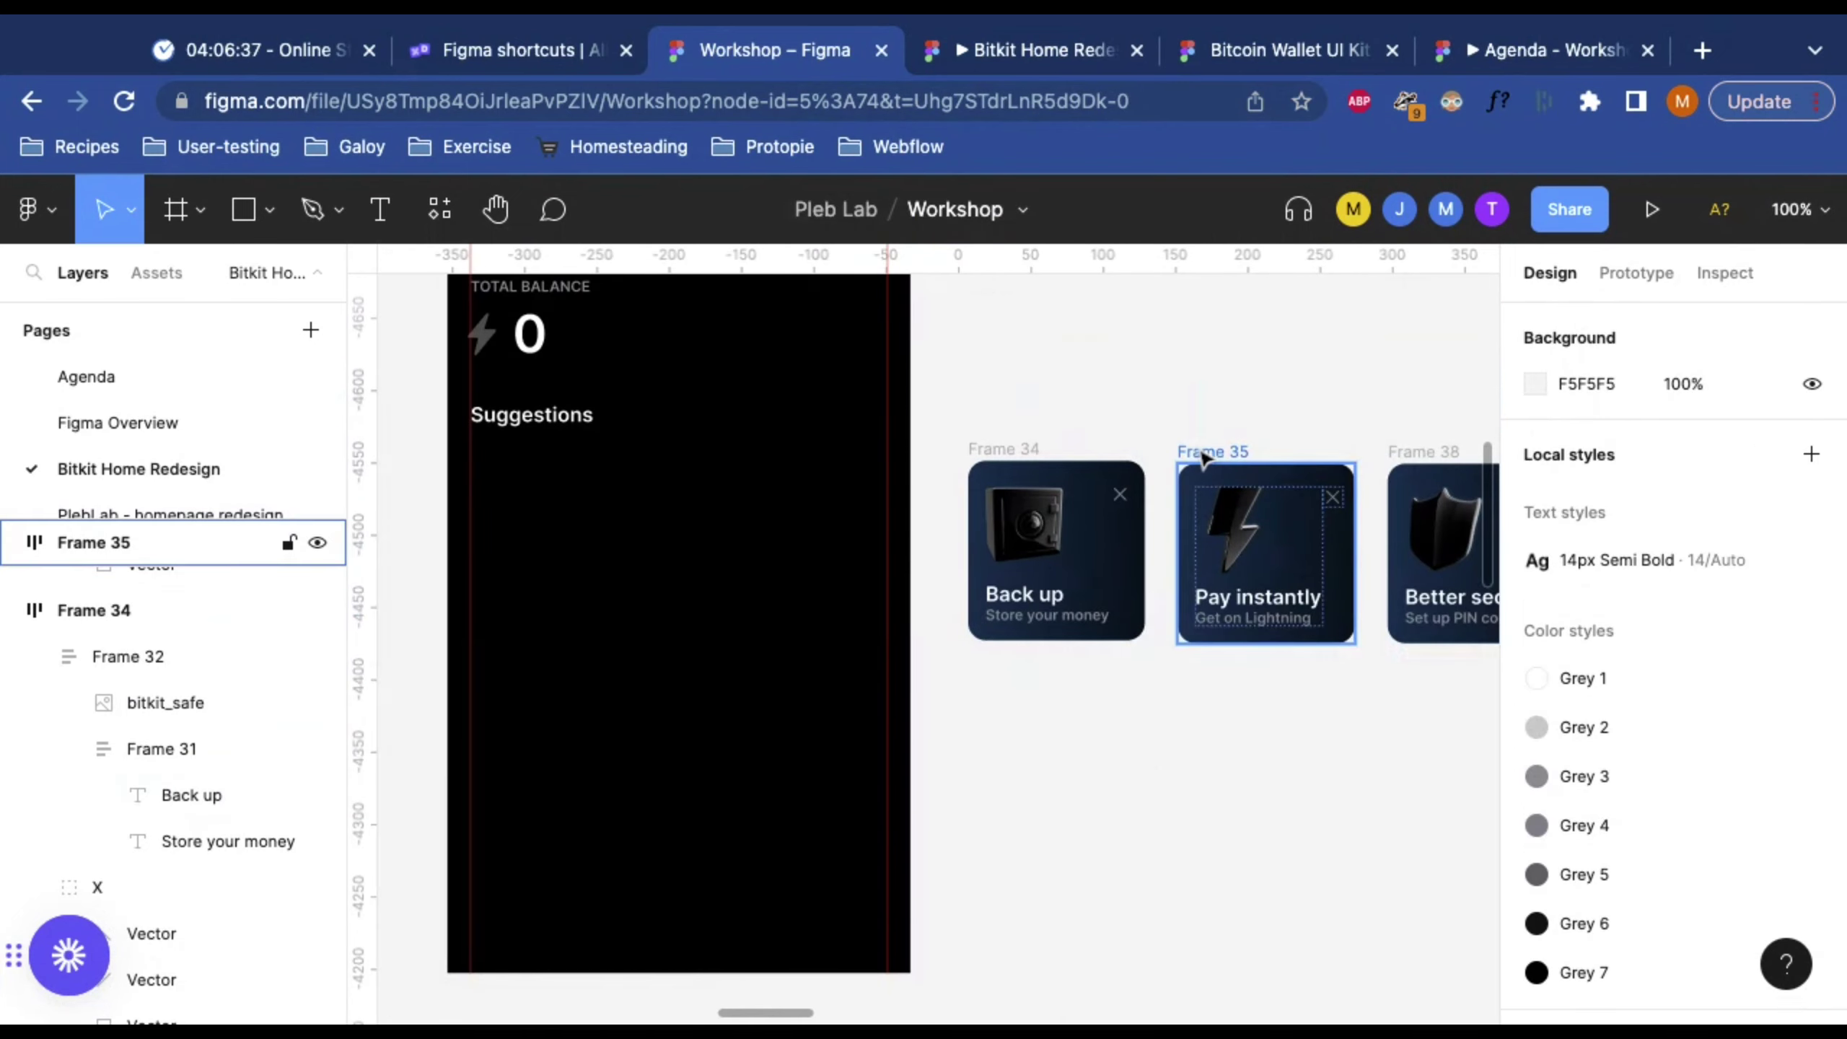
Step: Give the Pay instantly card a purple gradient, sampling both stops from the mockup
{"action": "left_click", "coordinate": [1145, 647]}
{"action": "scroll", "coordinate": [1146, 647], "scroll_direction": "left", "scroll_amount": 5}
{"action": "scroll", "coordinate": [1146, 648], "scroll_direction": "left", "scroll_amount": 10}
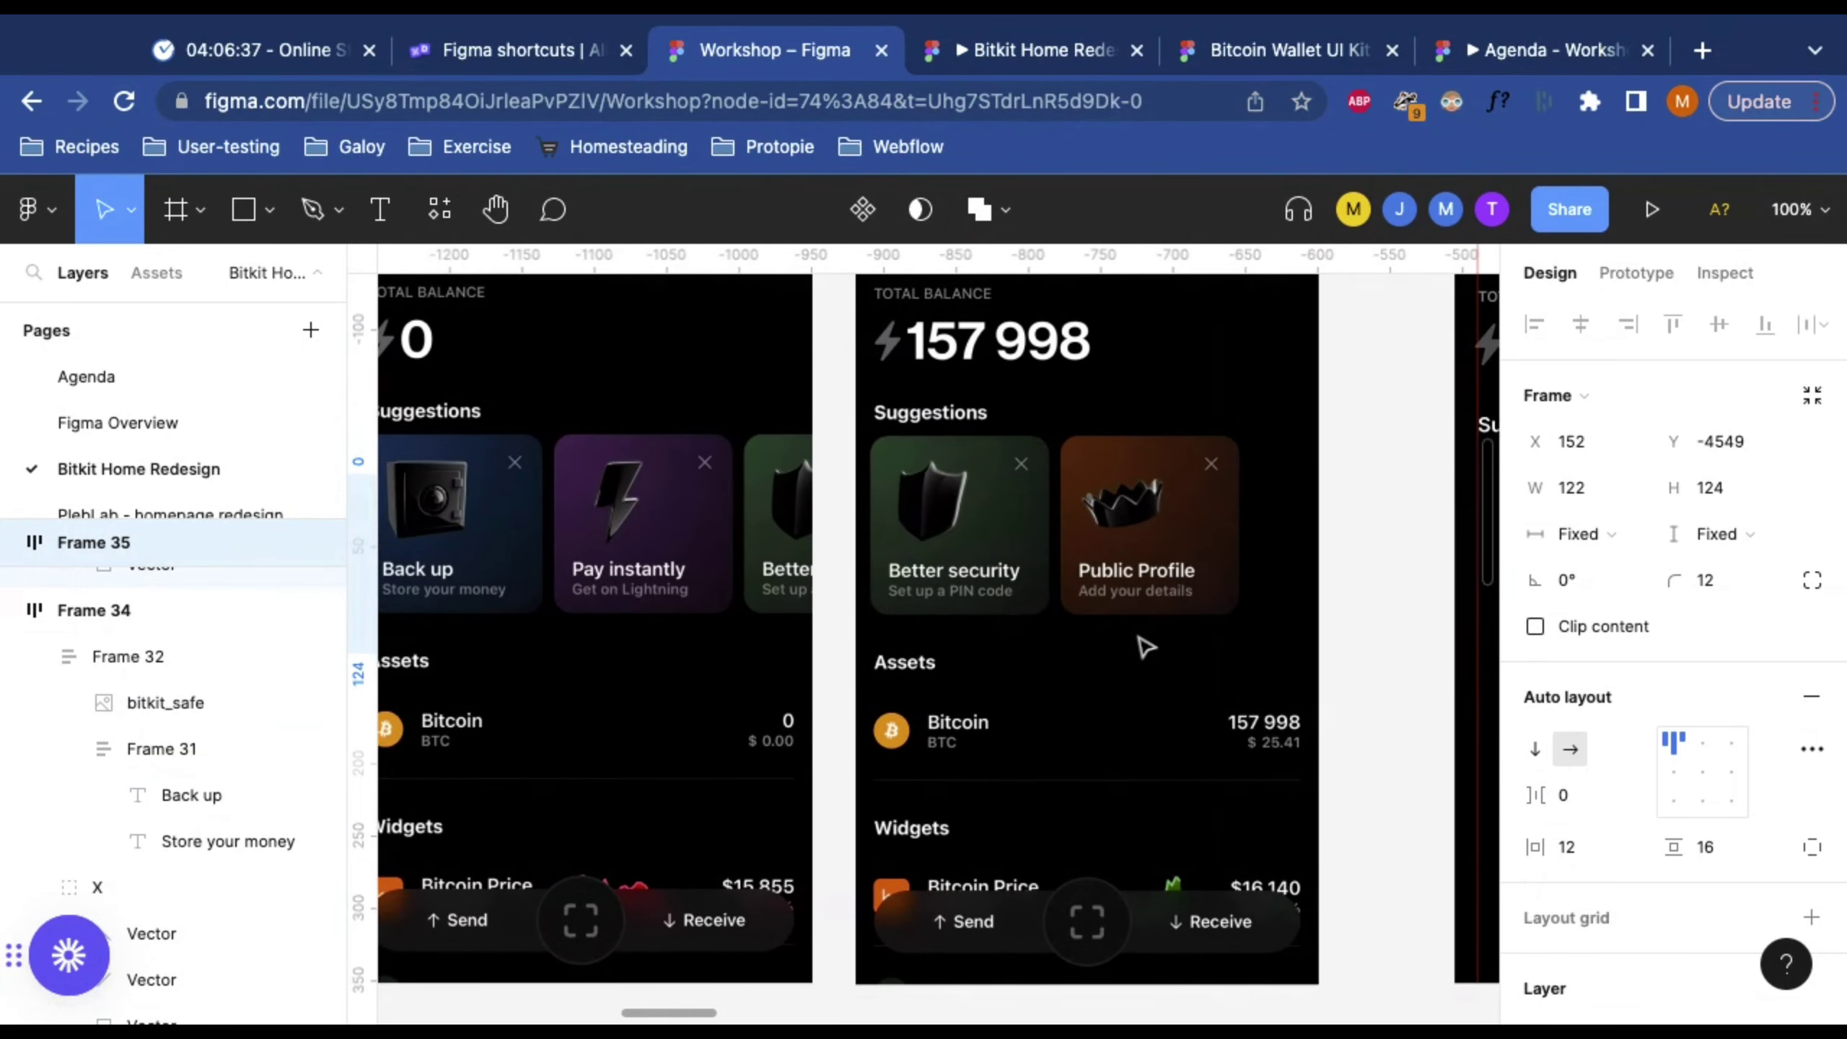
{"action": "scroll", "coordinate": [1709, 754], "scroll_direction": "down", "scroll_amount": 5}
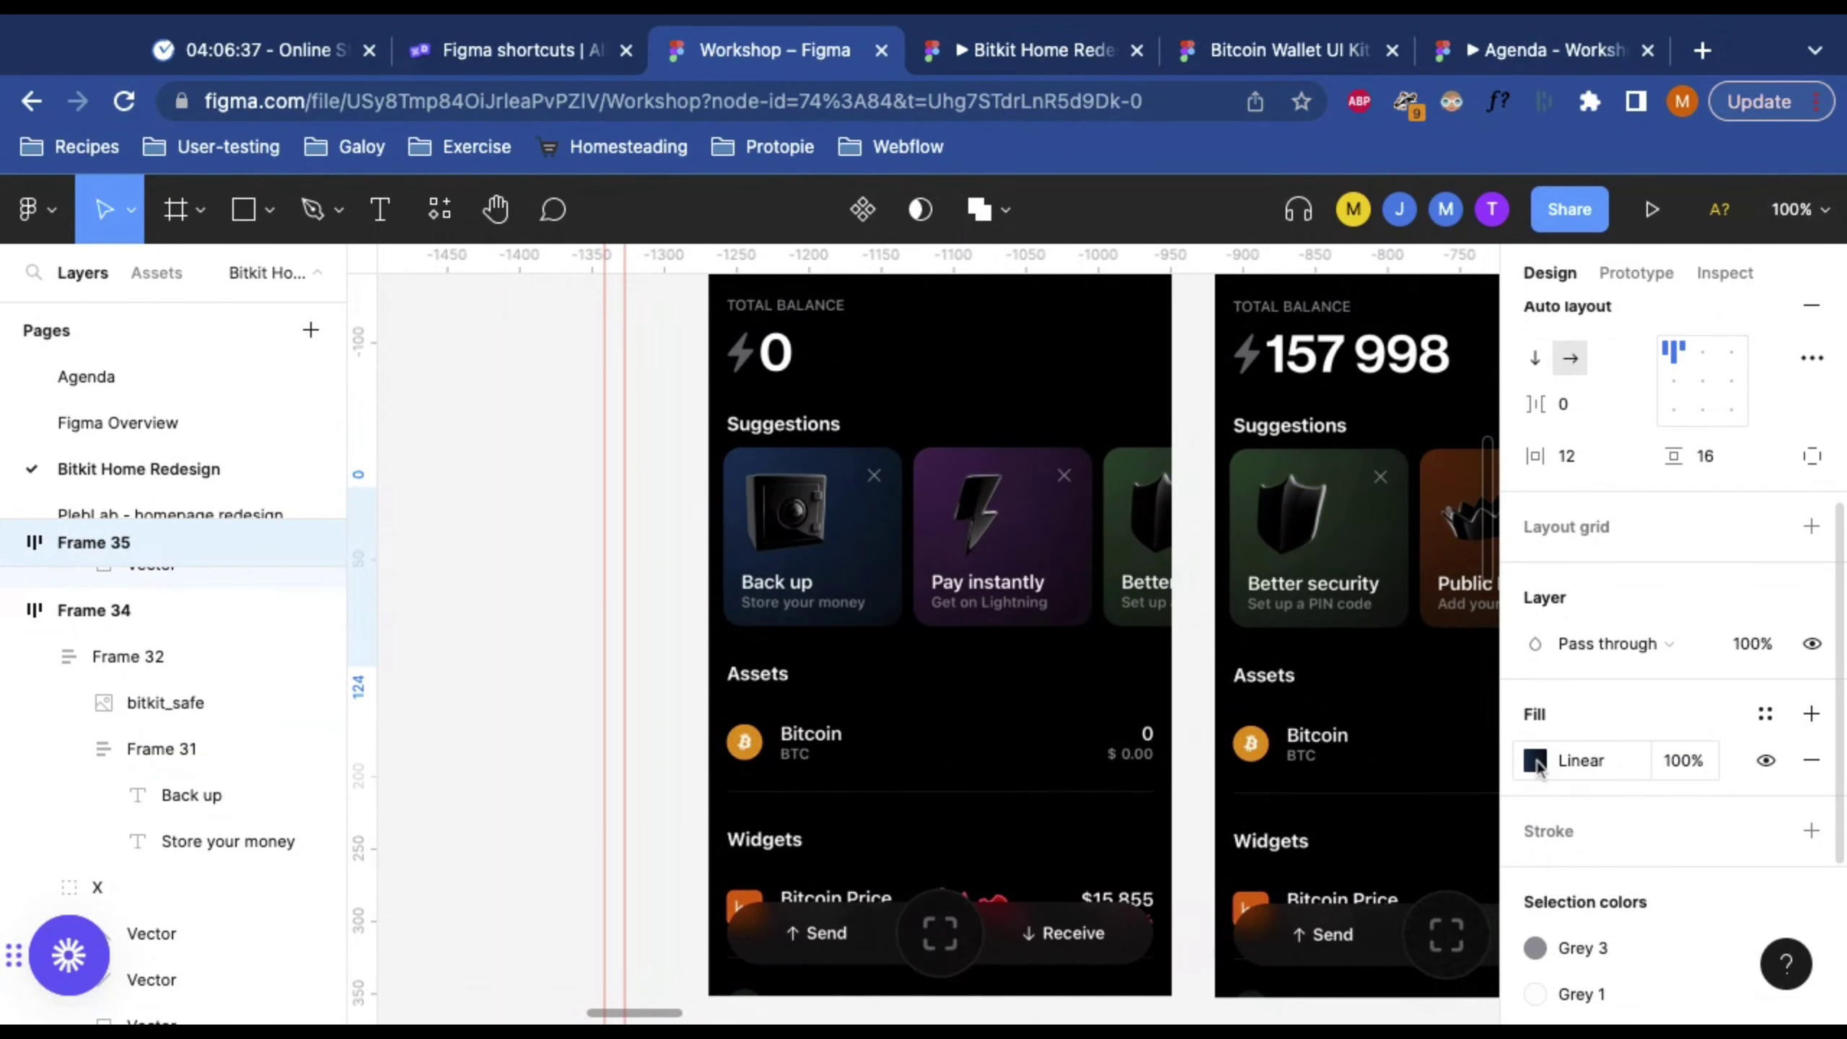
{"action": "left_click", "coordinate": [1536, 762]}
{"action": "left_click", "coordinate": [1195, 806]}
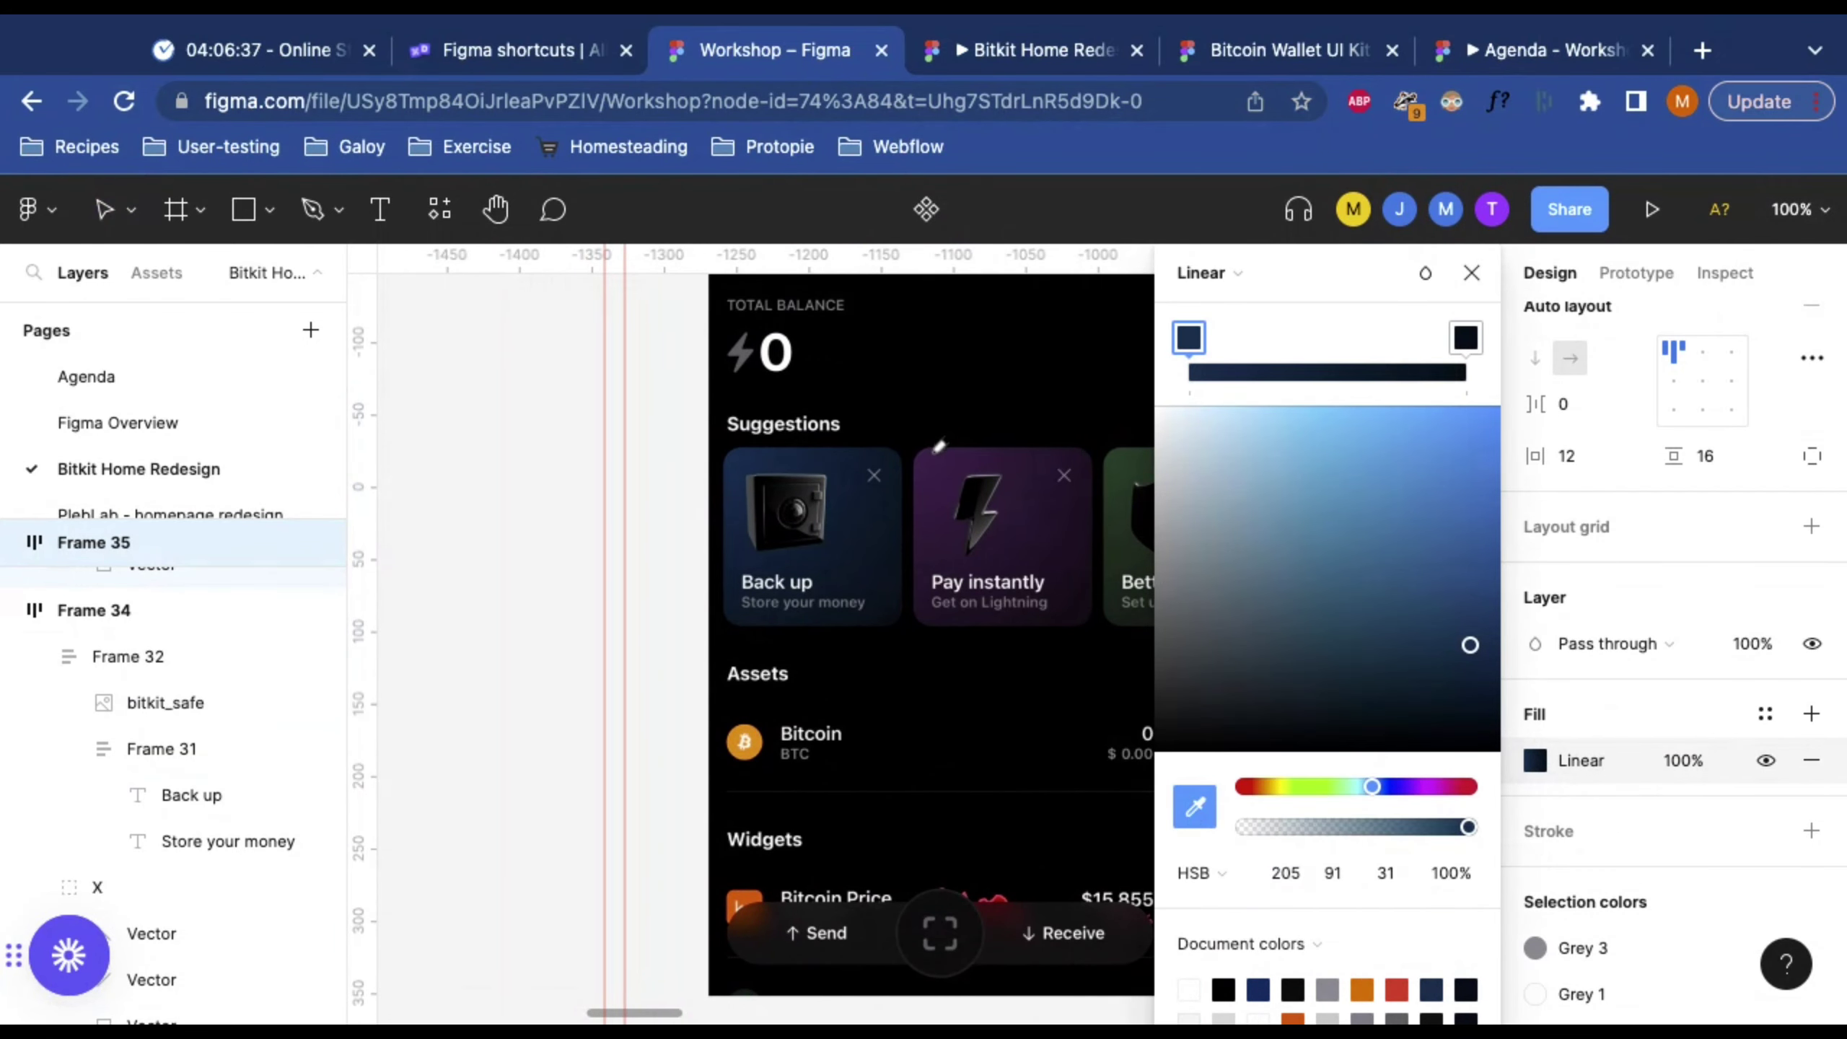
{"action": "left_click", "coordinate": [931, 458]}
{"action": "left_click", "coordinate": [1465, 337]}
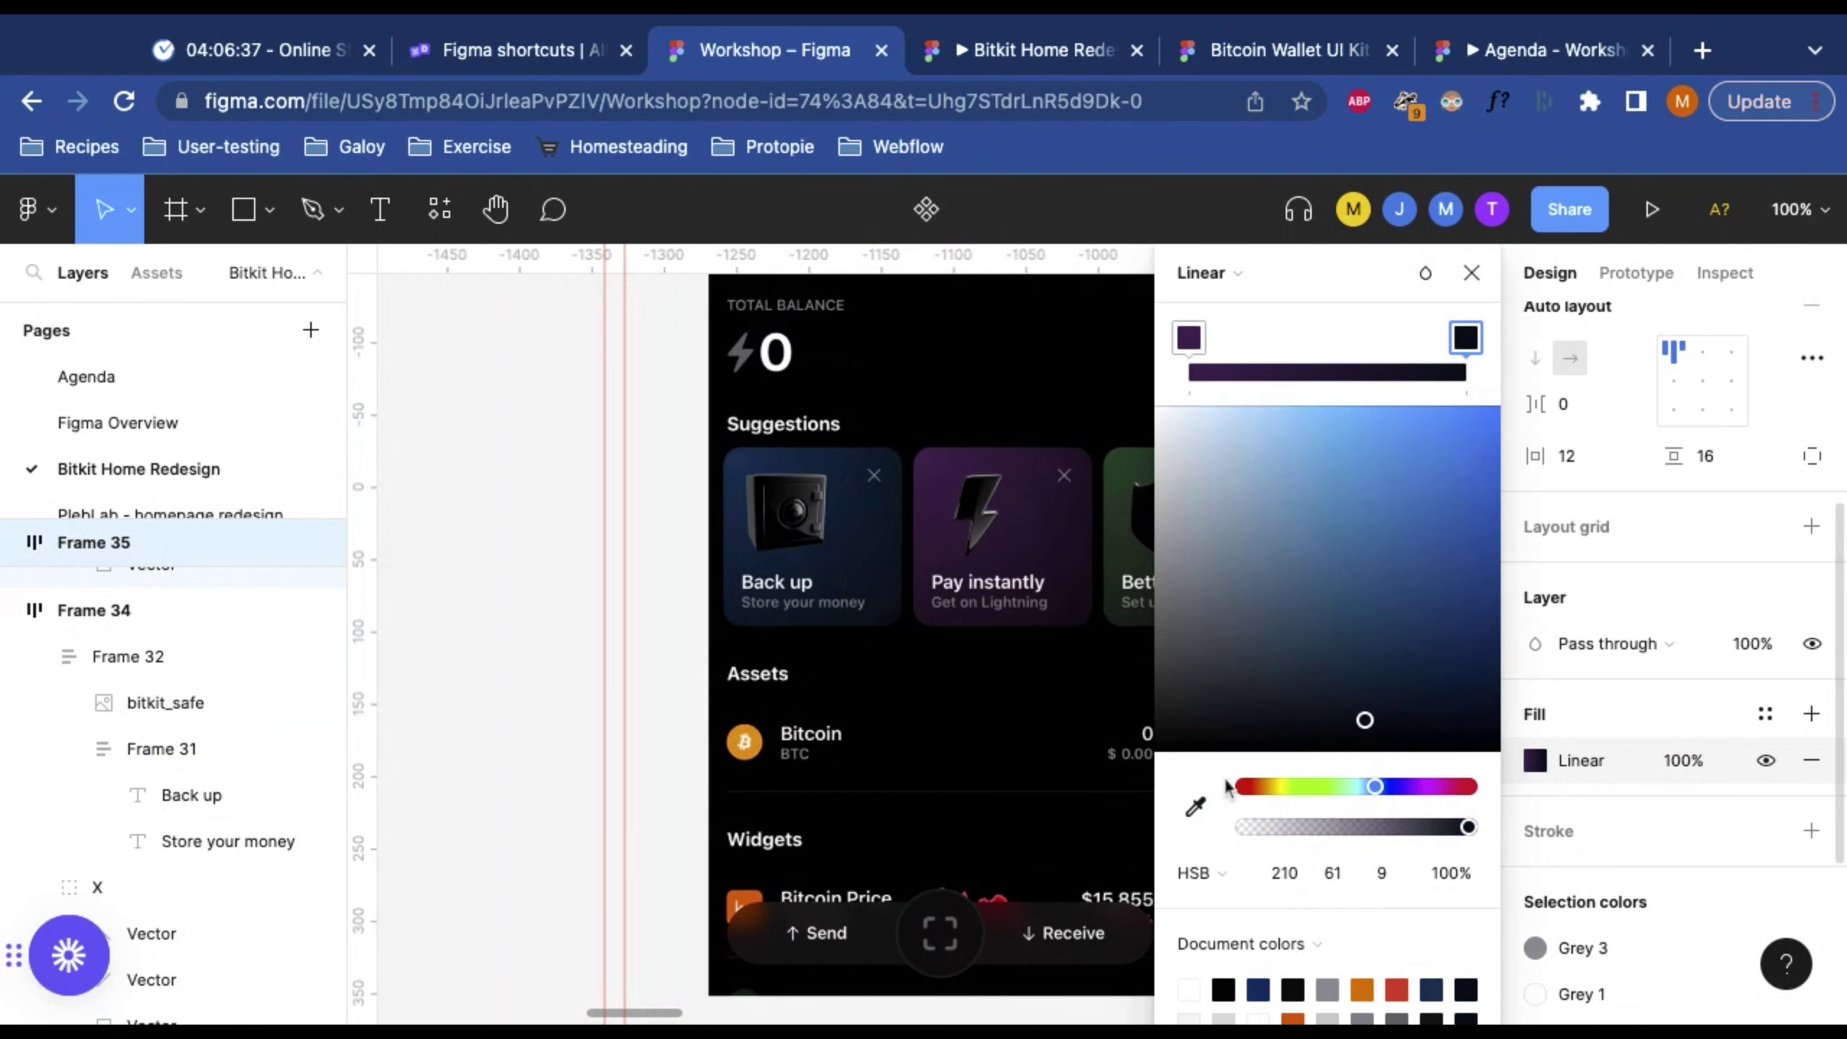
{"action": "left_click", "coordinate": [1194, 806]}
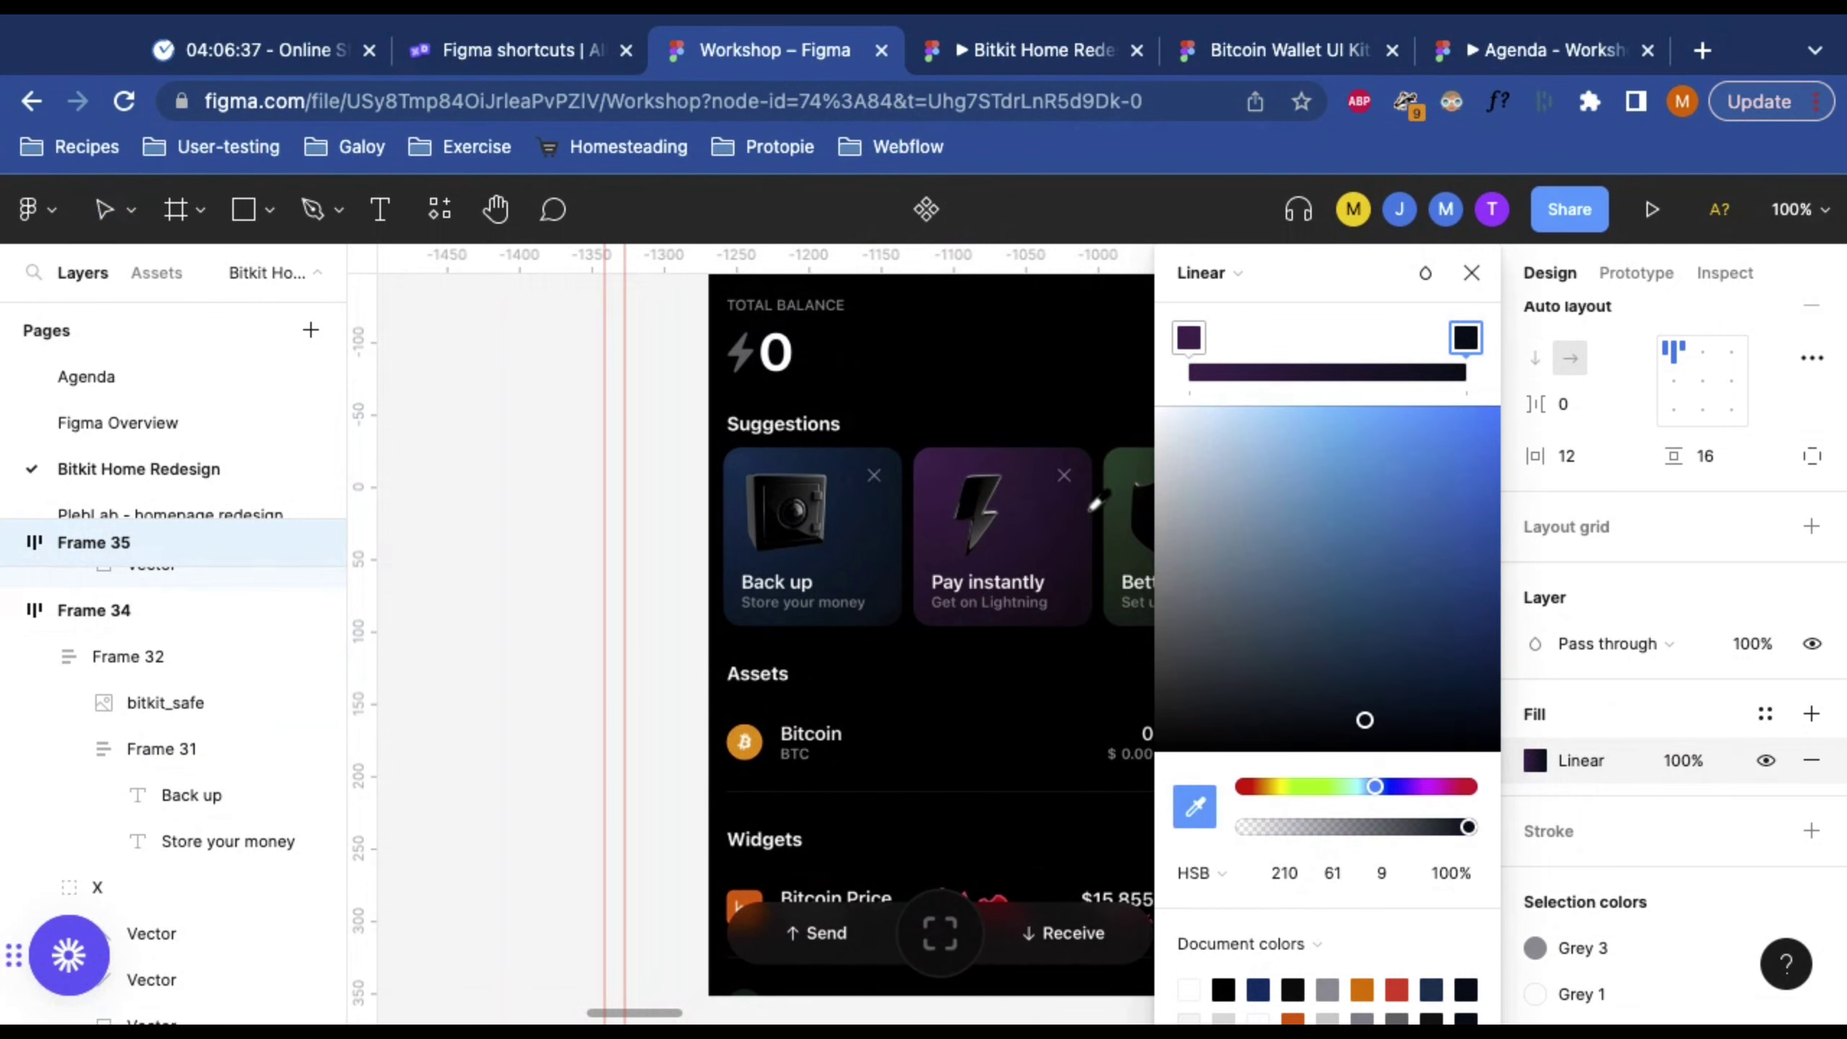
{"action": "left_click", "coordinate": [1088, 604]}
{"action": "scroll", "coordinate": [1047, 618], "scroll_direction": "right", "scroll_amount": 12}
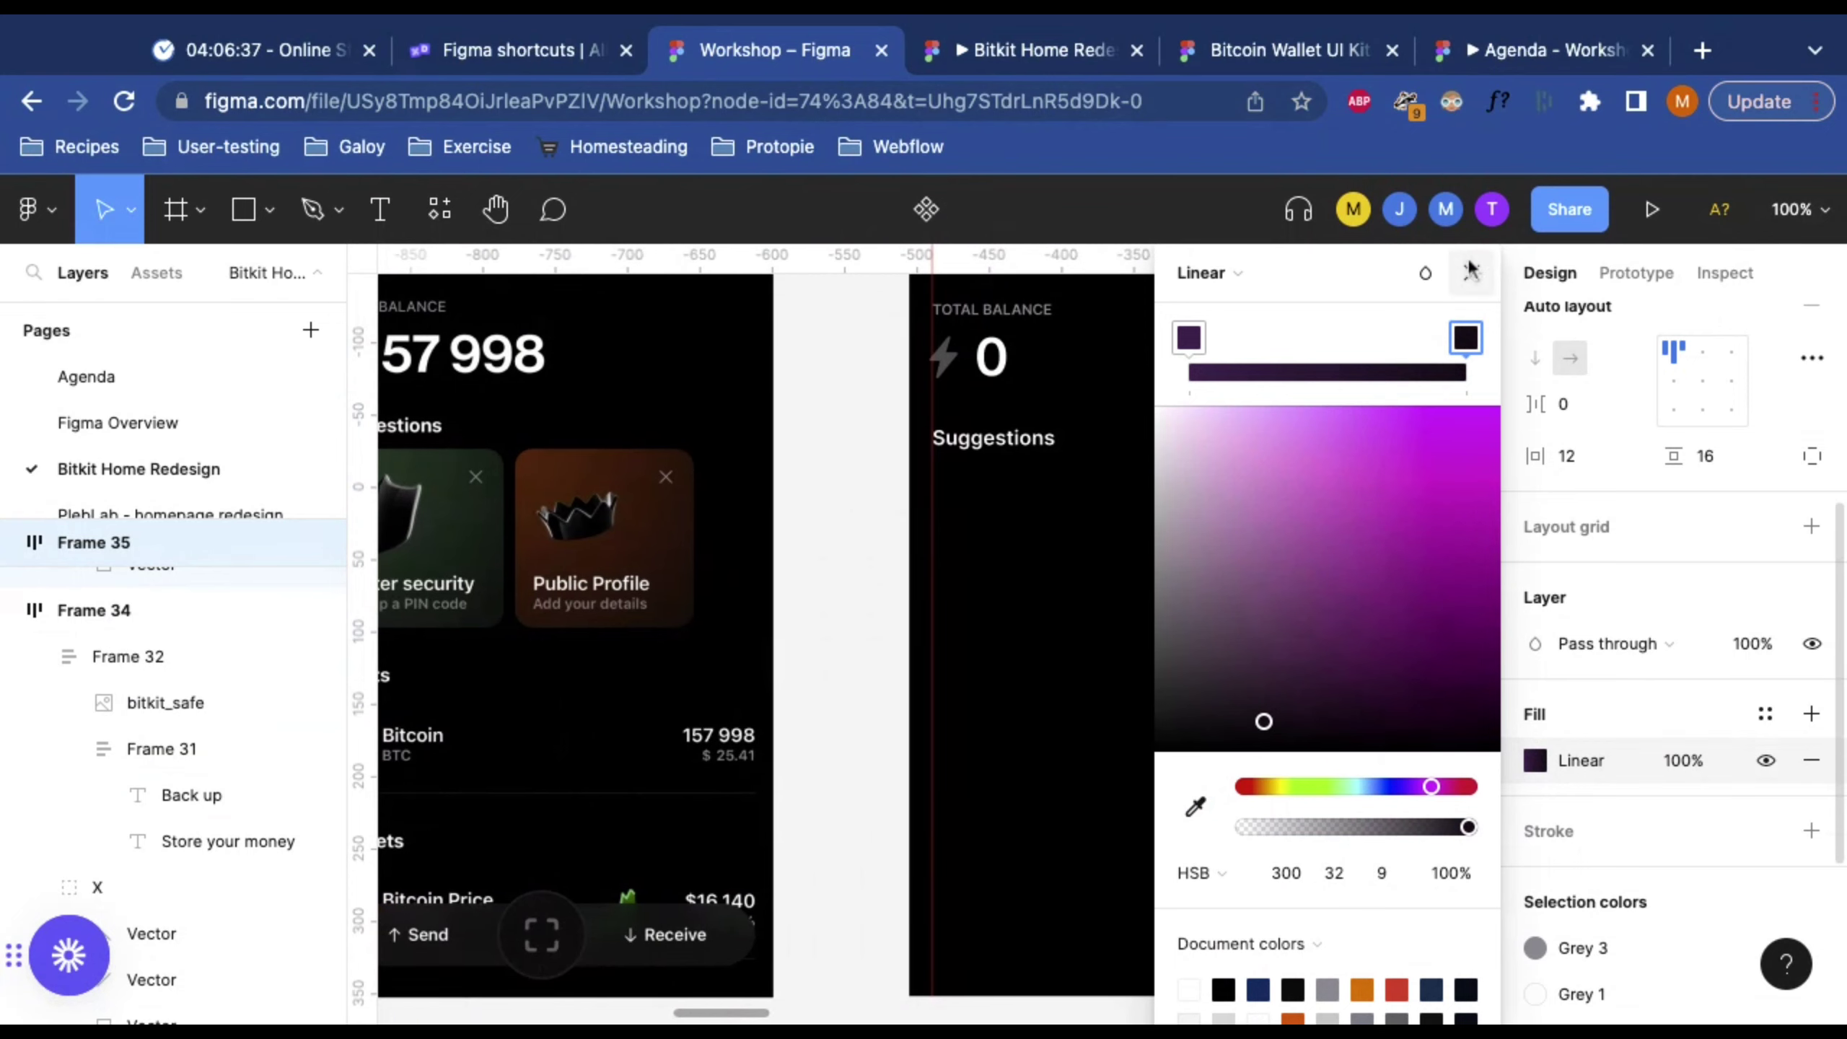
{"action": "left_click", "coordinate": [1469, 271]}
Step: Give the Better security card a green-to-dark-green gradient sampled from the mockup
{"action": "scroll", "coordinate": [1011, 549], "scroll_direction": "right", "scroll_amount": 8}
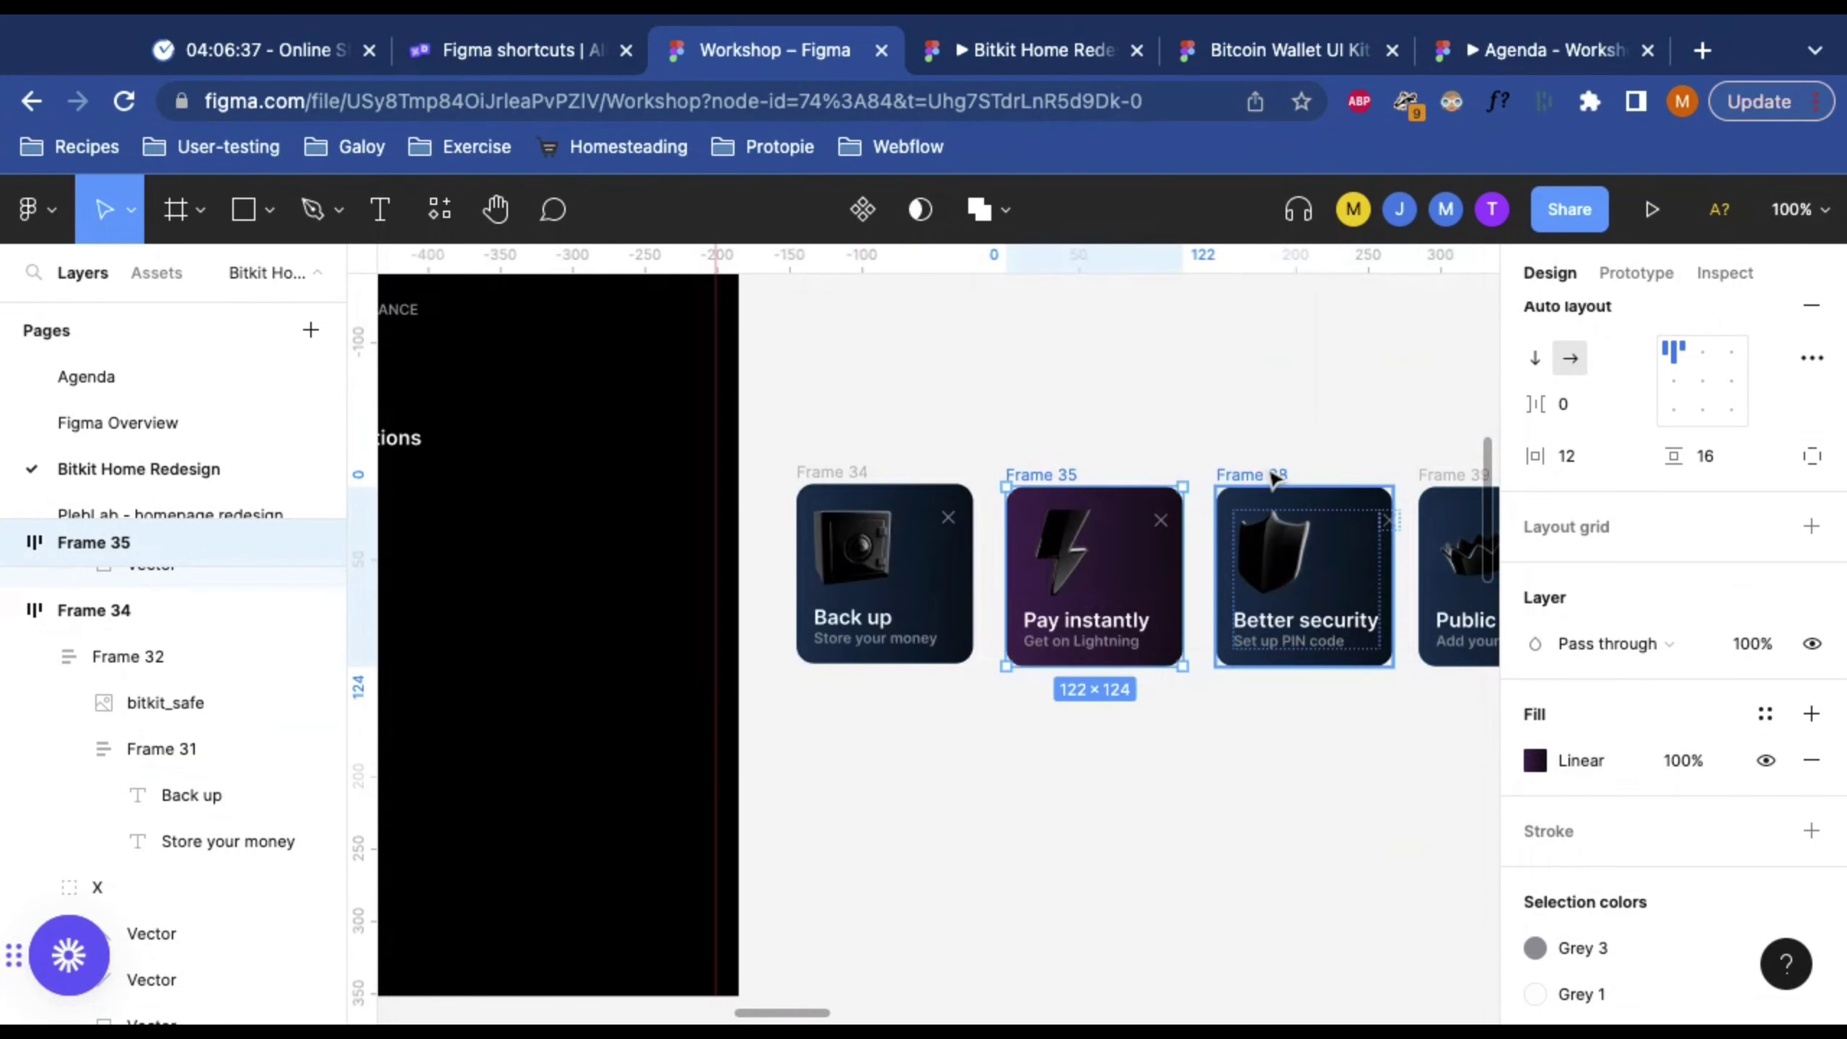
{"action": "left_click", "coordinate": [1273, 510]}
{"action": "scroll", "coordinate": [1083, 483], "scroll_direction": "left", "scroll_amount": 10}
{"action": "scroll", "coordinate": [1086, 485], "scroll_direction": "left", "scroll_amount": 8}
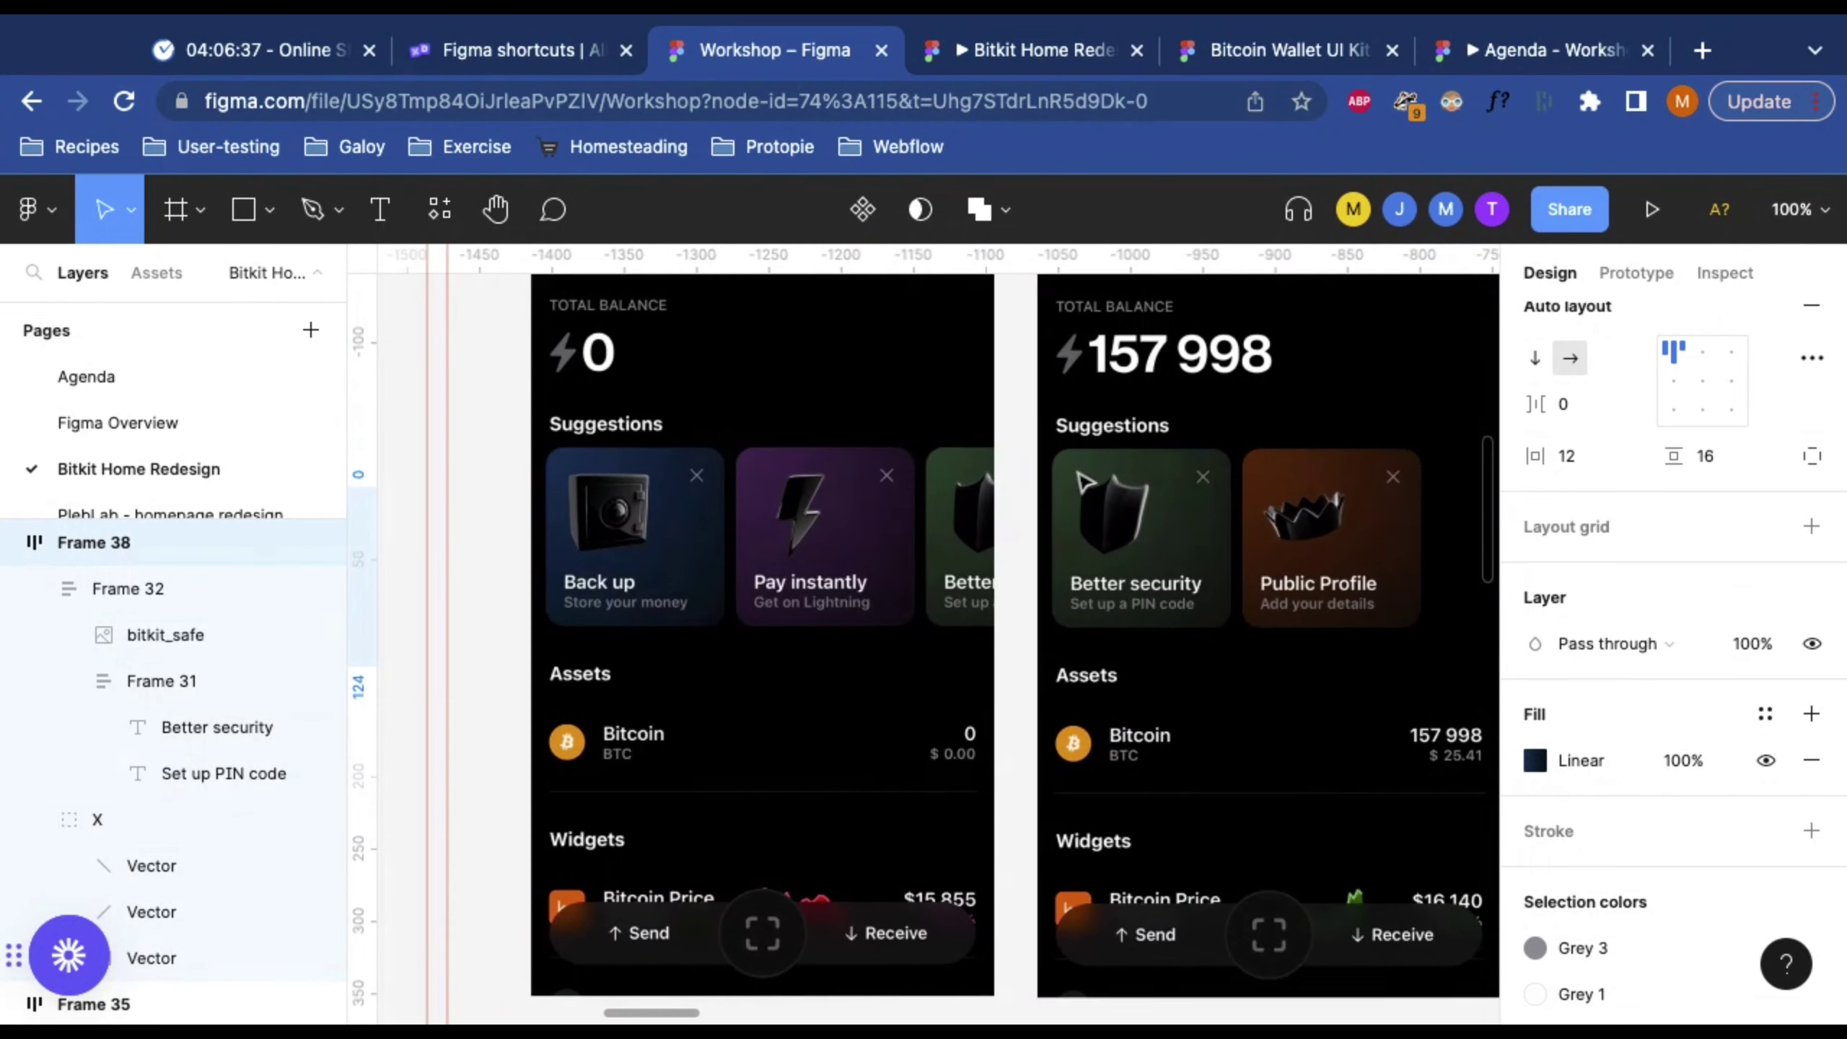
{"action": "left_click", "coordinate": [1535, 761]}
{"action": "scroll", "coordinate": [1079, 709], "scroll_direction": "right", "scroll_amount": 8}
{"action": "key", "text": "i"}
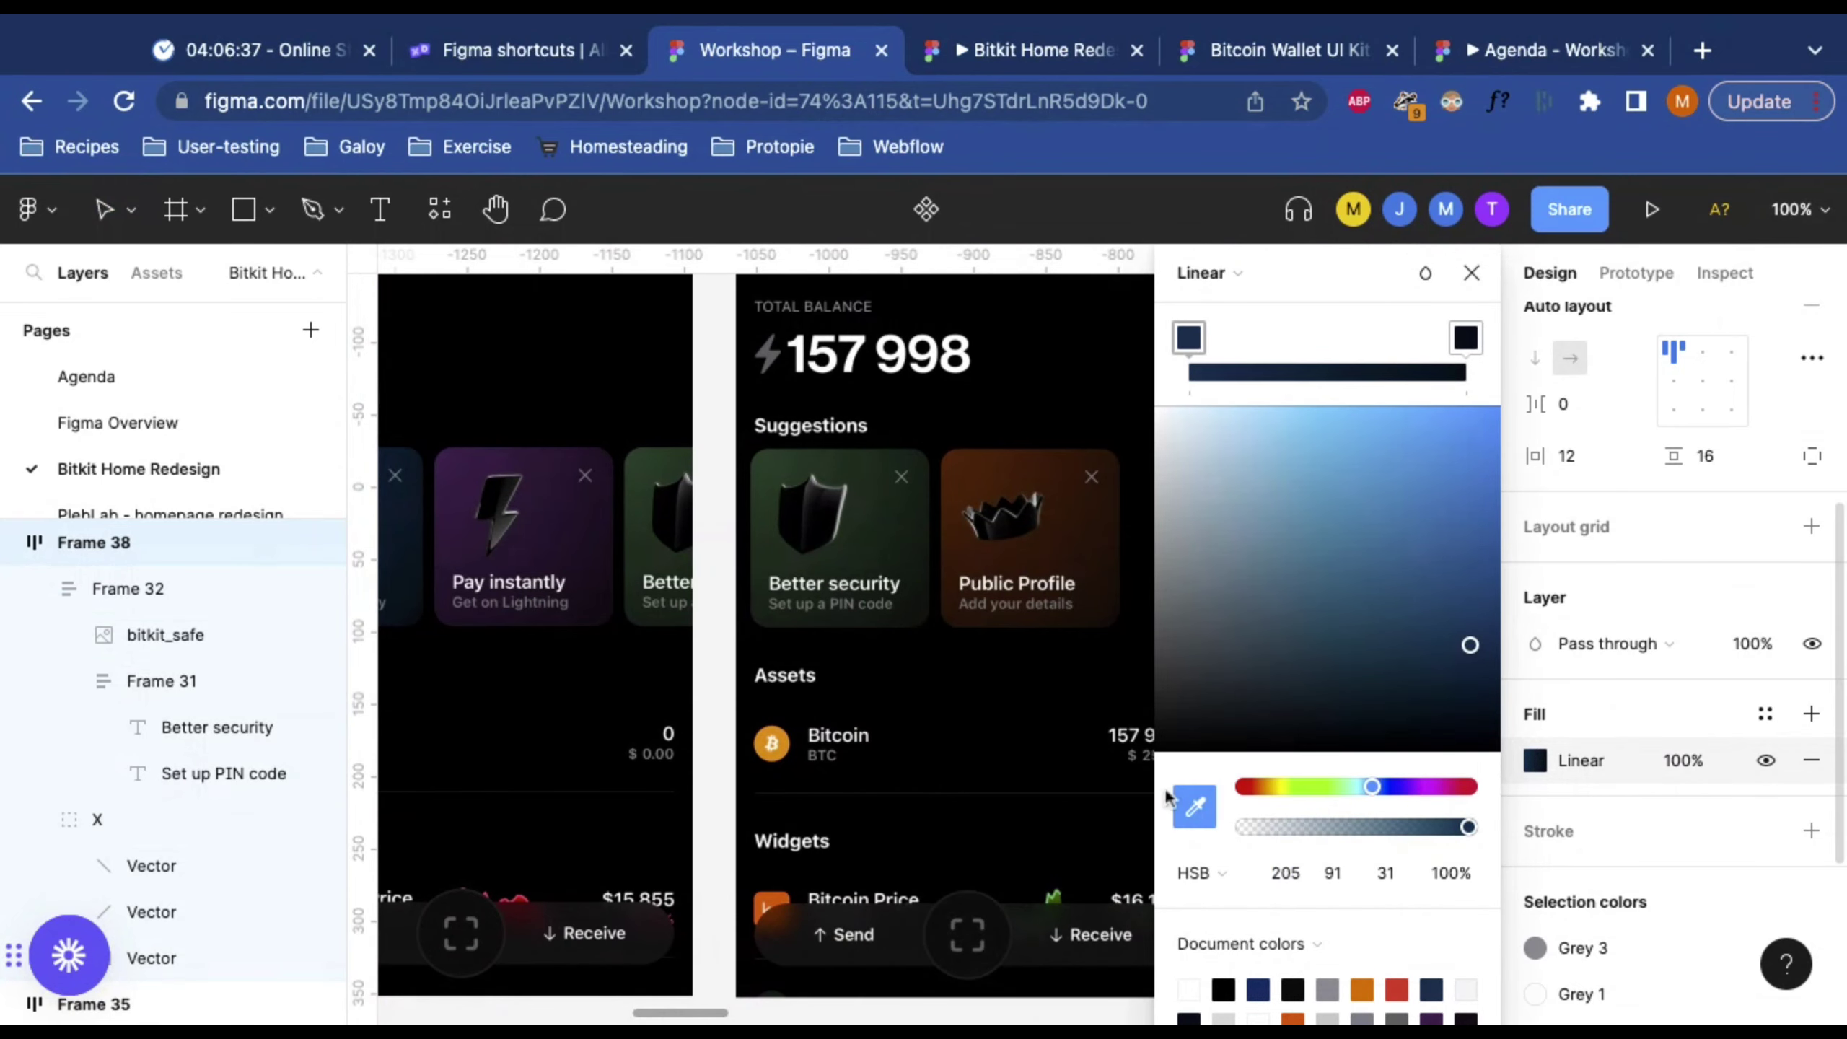
{"action": "left_click", "coordinate": [769, 456]}
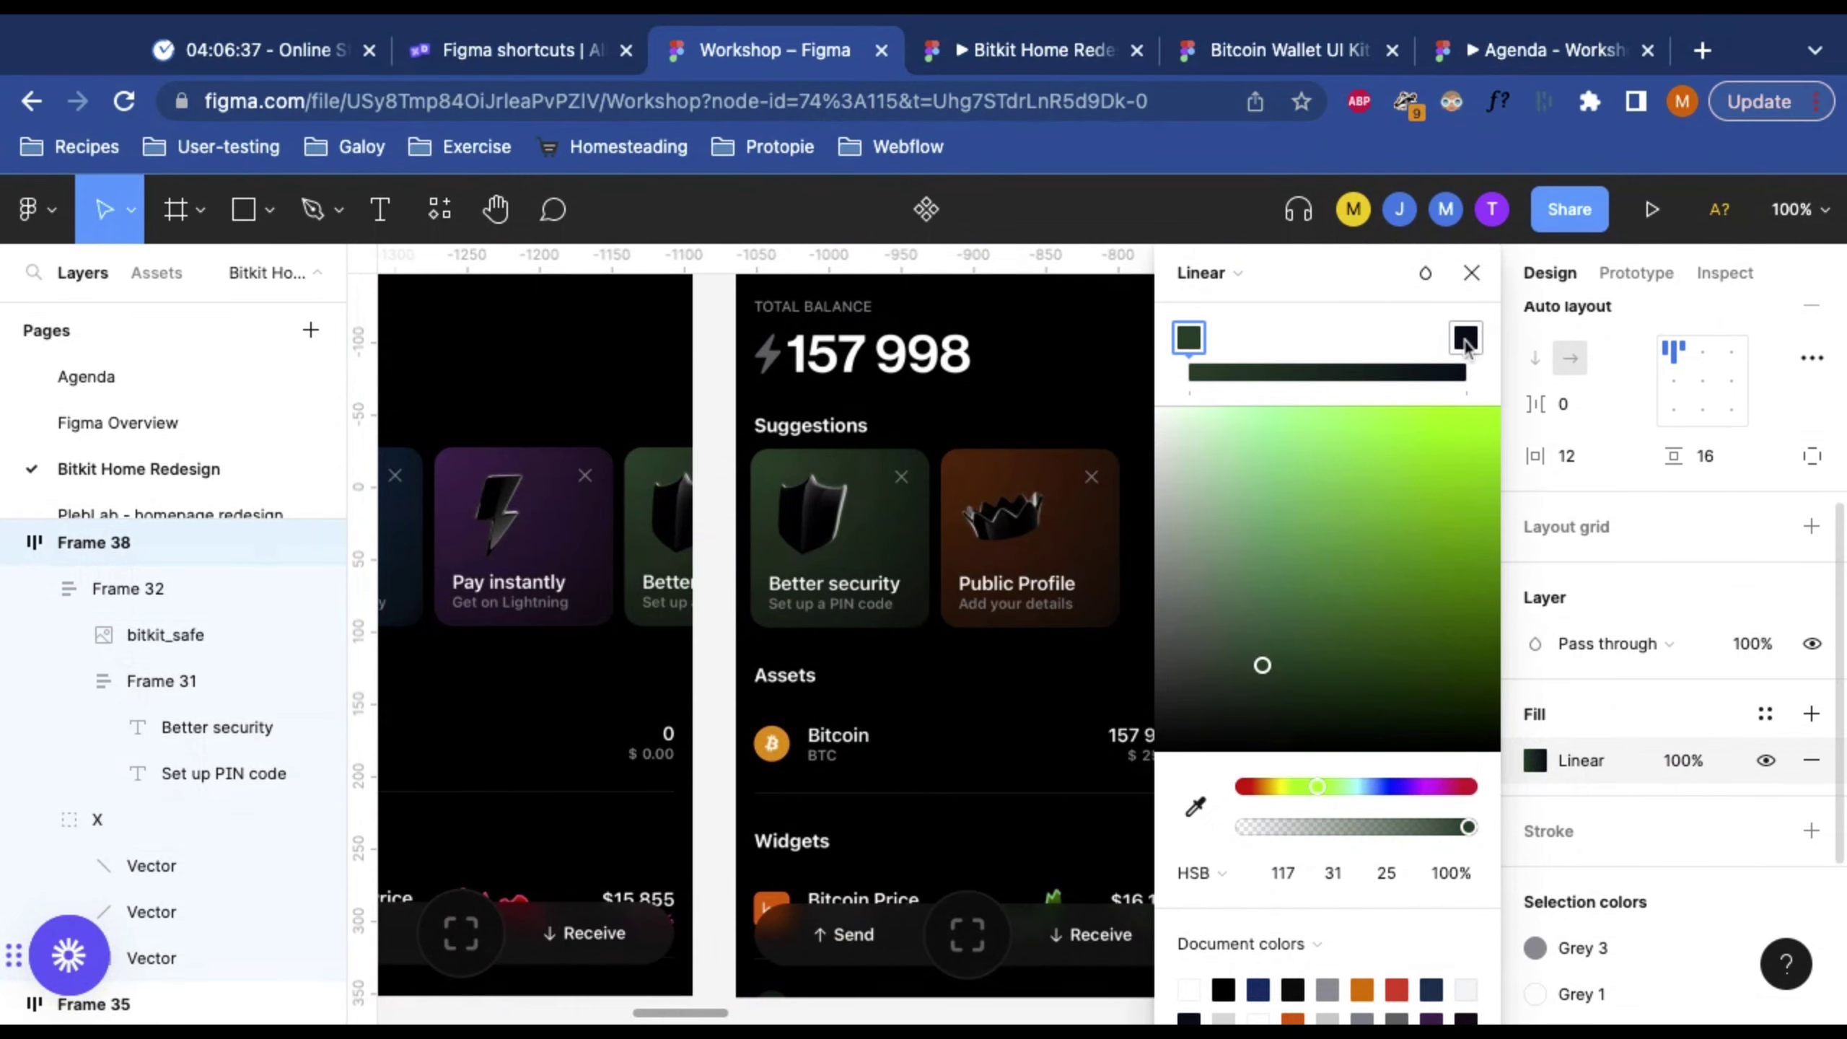
{"action": "left_click", "coordinate": [1465, 337]}
{"action": "left_click", "coordinate": [1206, 812]}
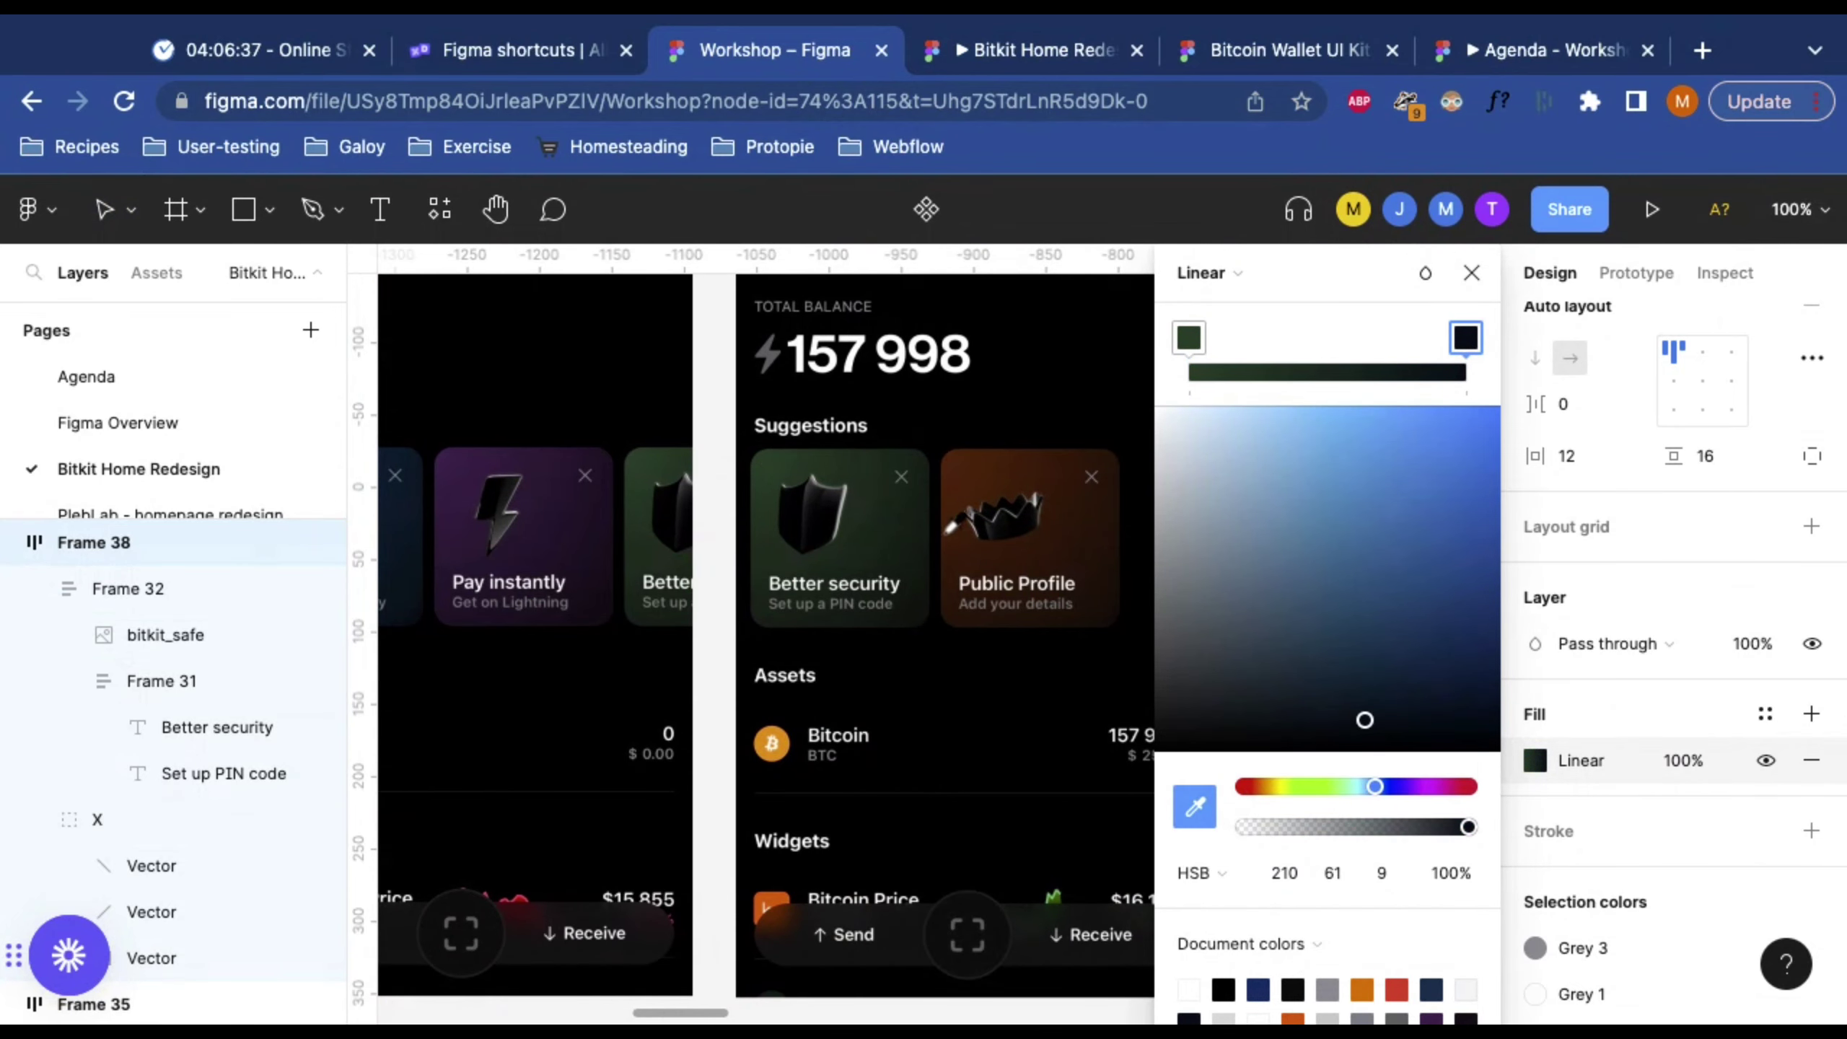
{"action": "left_click", "coordinate": [923, 610]}
{"action": "key", "text": "Escape"}
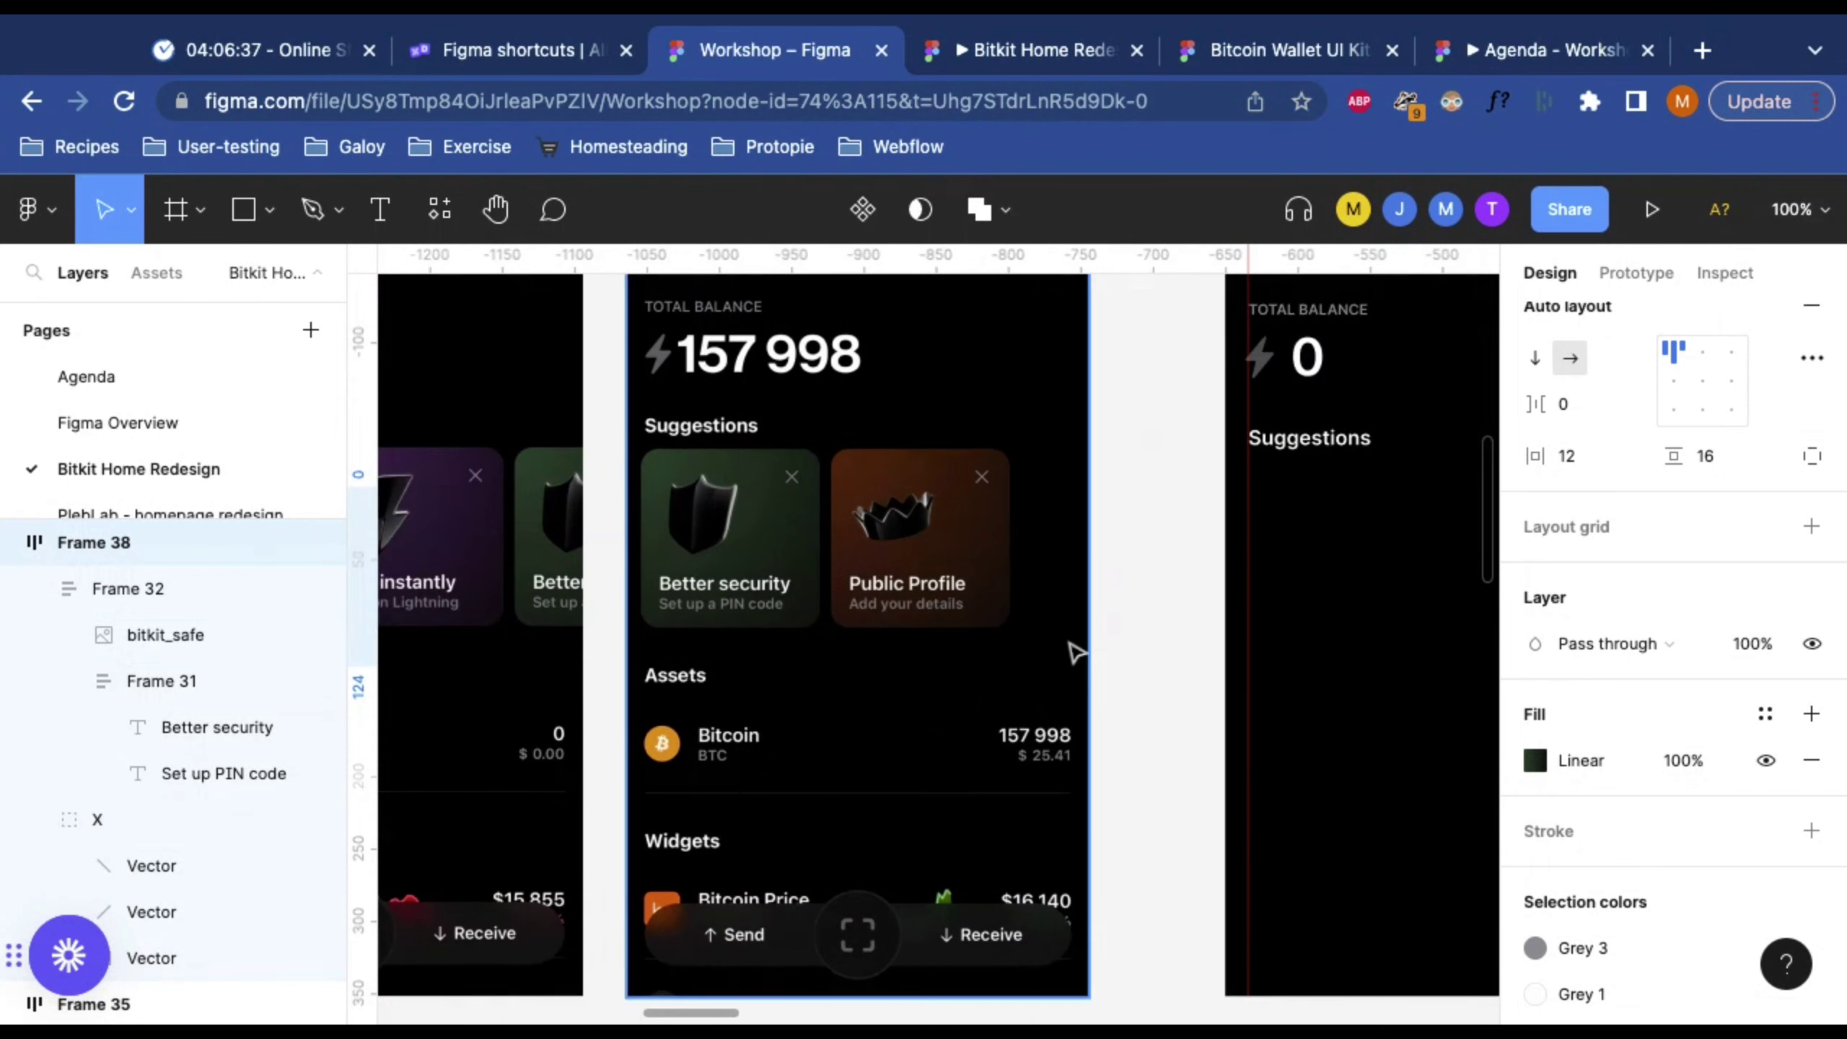
Step: Give the Public profile card a dark brown gradient sampled from the mockup
{"action": "scroll", "coordinate": [1077, 618], "scroll_direction": "right", "scroll_amount": 15}
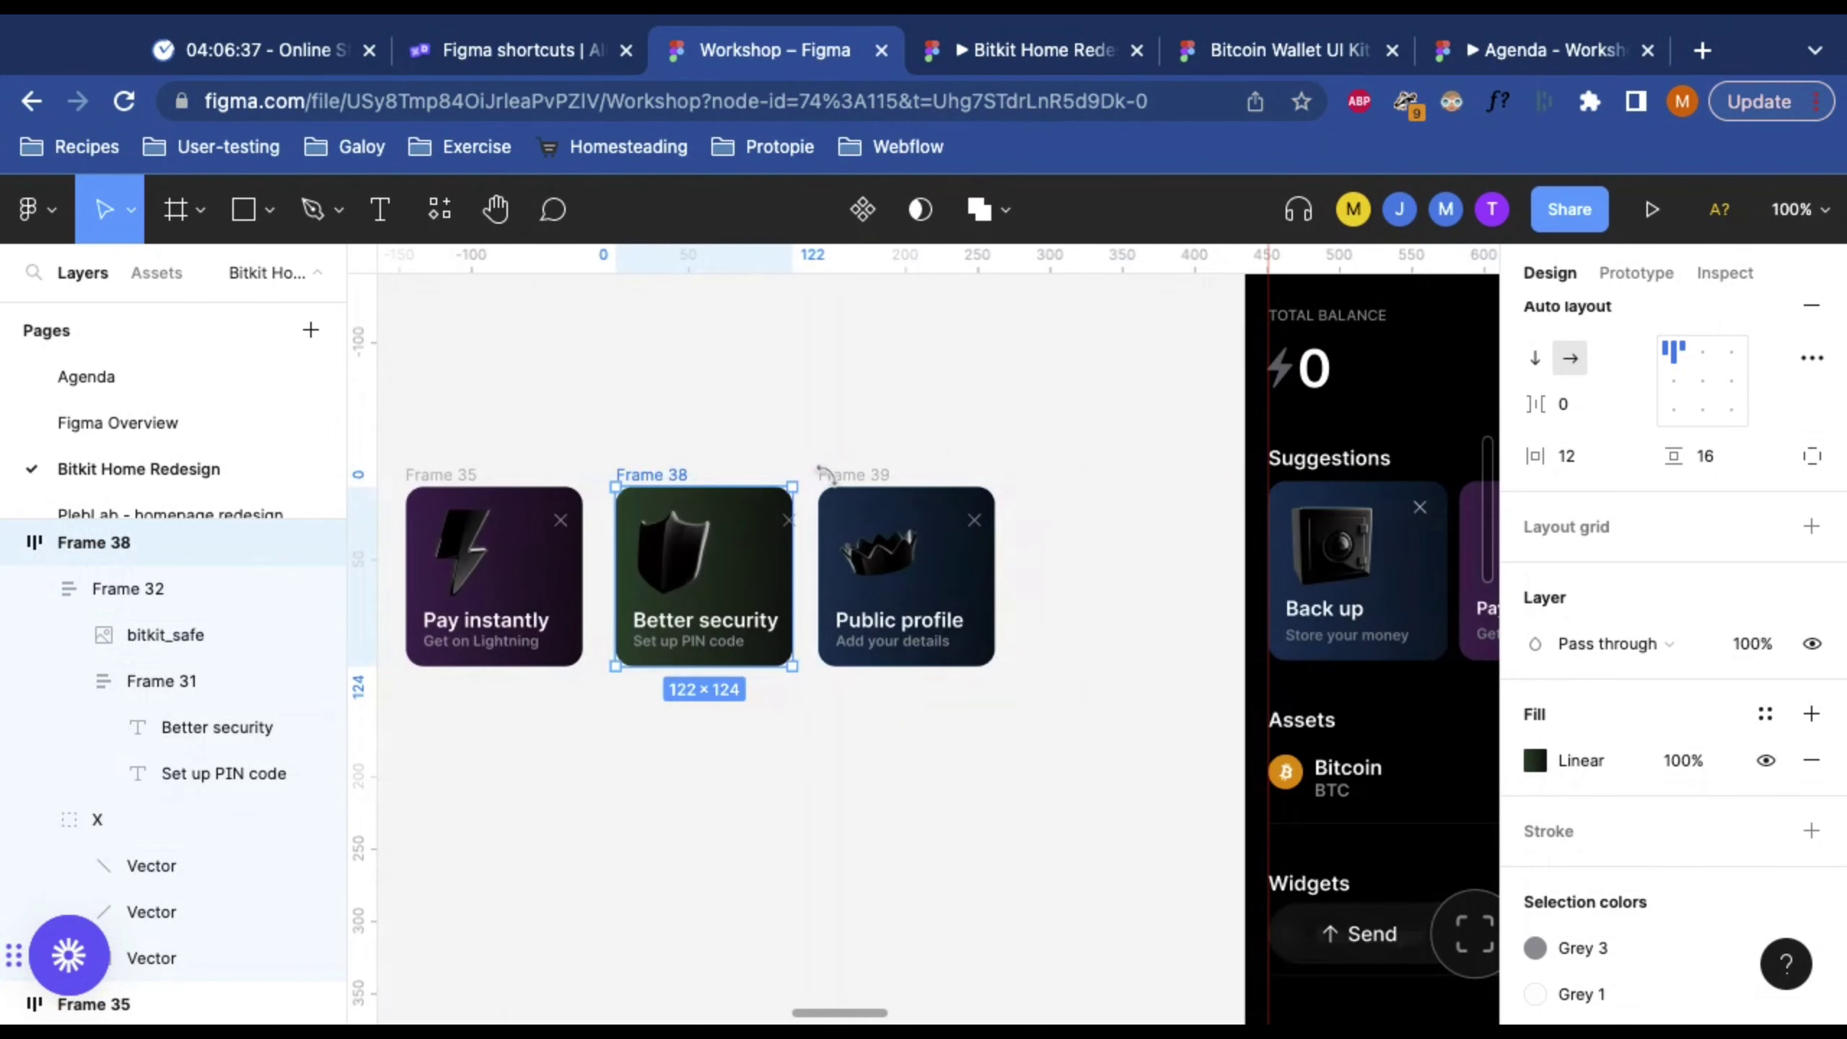
{"action": "left_click", "coordinate": [820, 469]}
{"action": "scroll", "coordinate": [1313, 501], "scroll_direction": "left", "scroll_amount": 15}
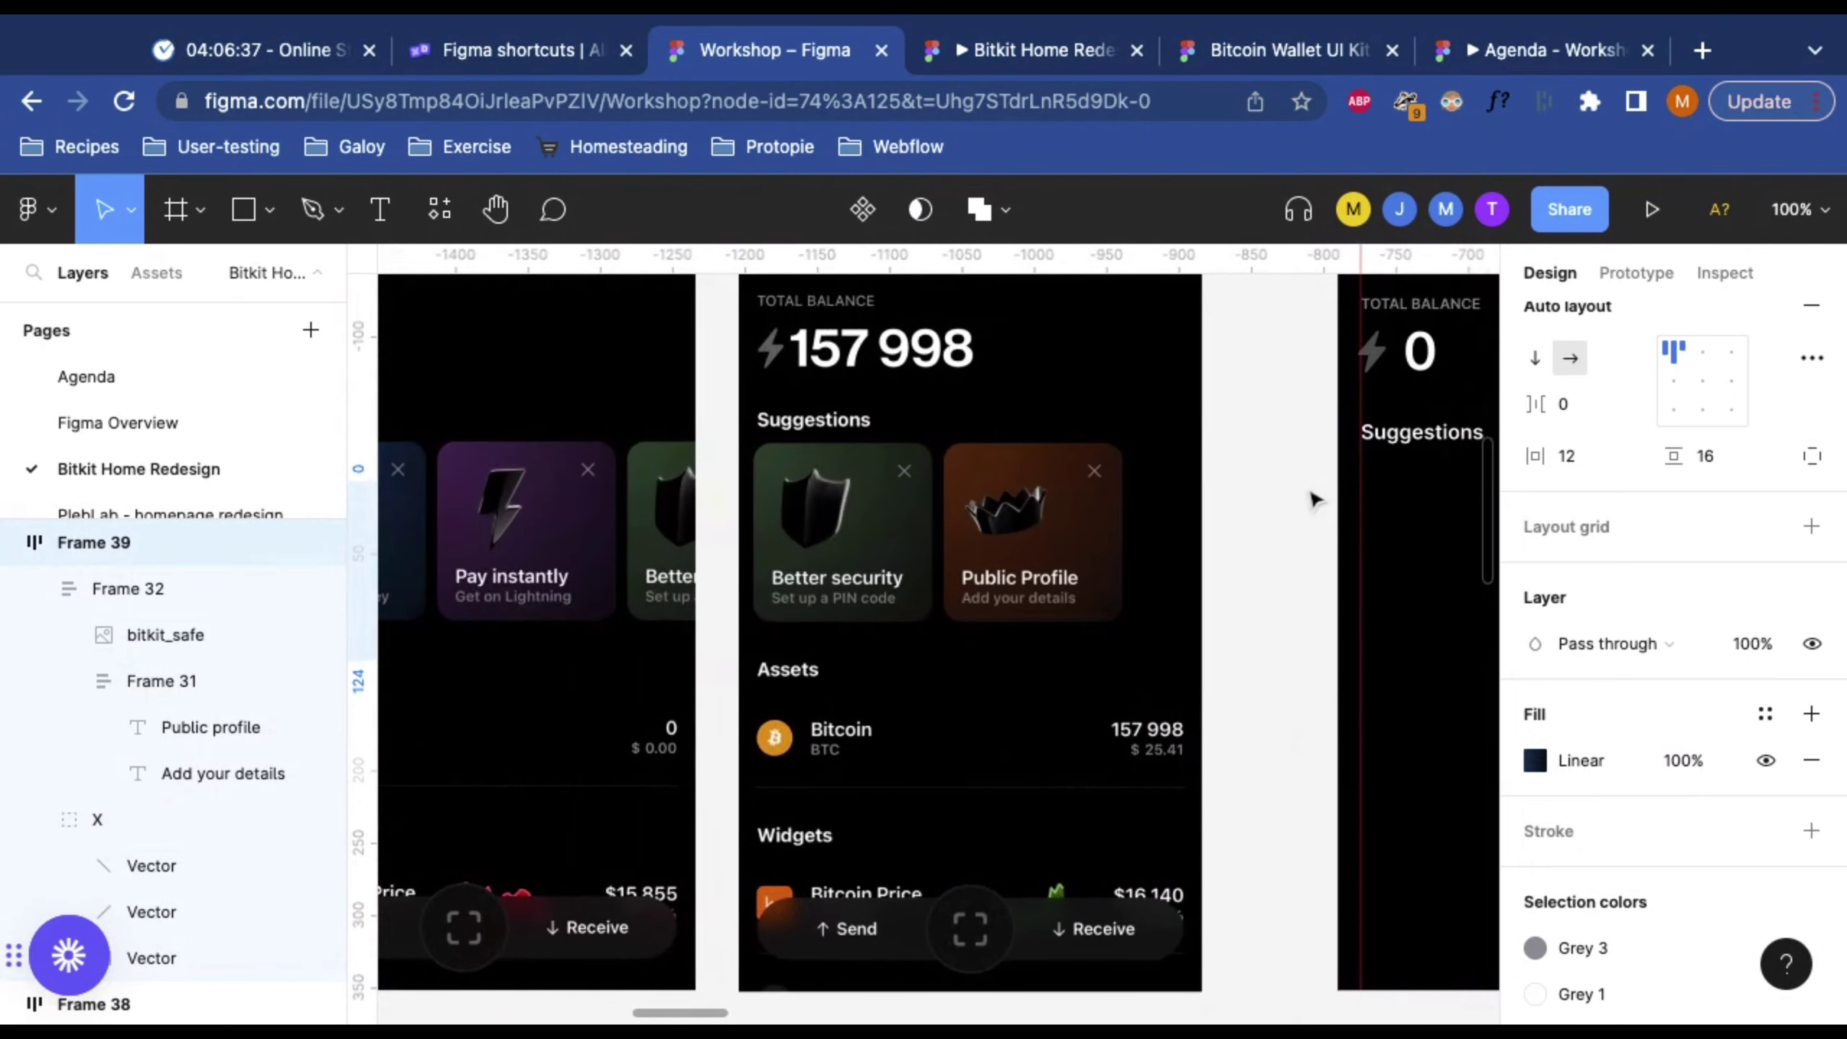
{"action": "left_click", "coordinate": [1535, 760]}
{"action": "left_click", "coordinate": [1194, 806]}
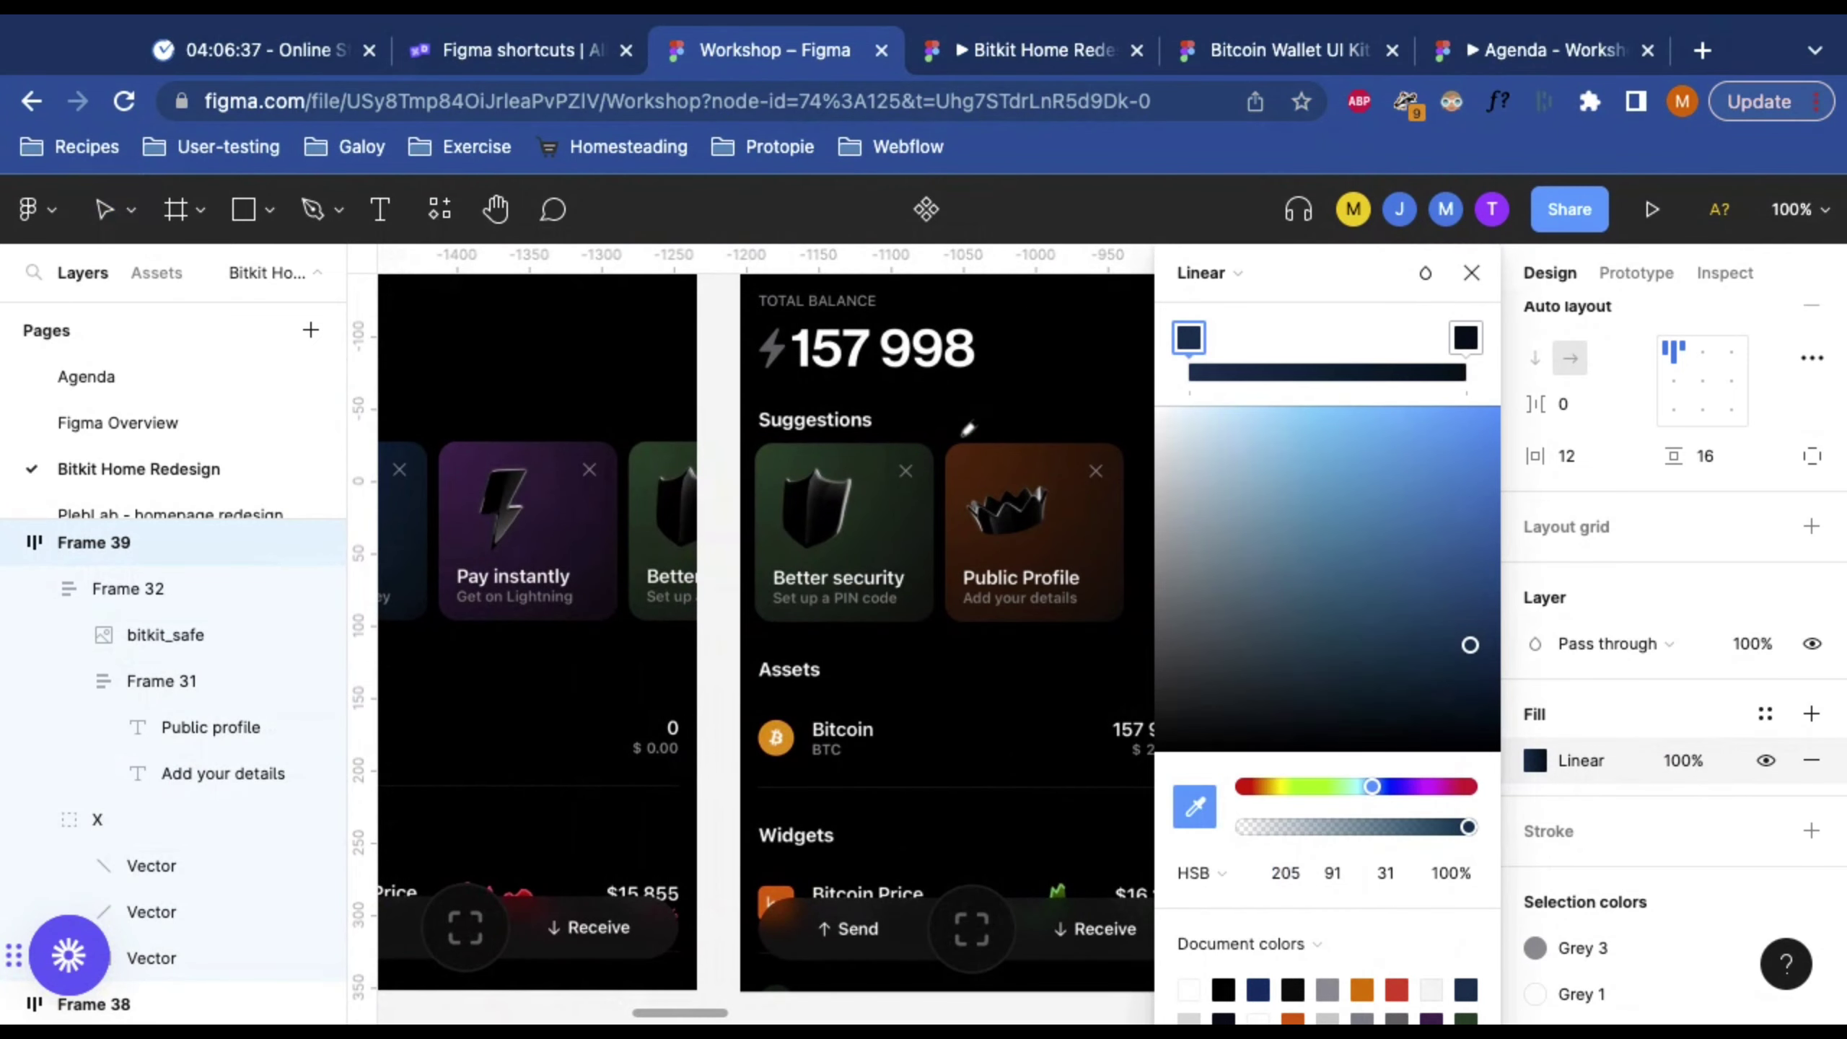
{"action": "left_click", "coordinate": [964, 456]}
{"action": "left_click", "coordinate": [1466, 337]}
{"action": "left_click", "coordinate": [1195, 806]}
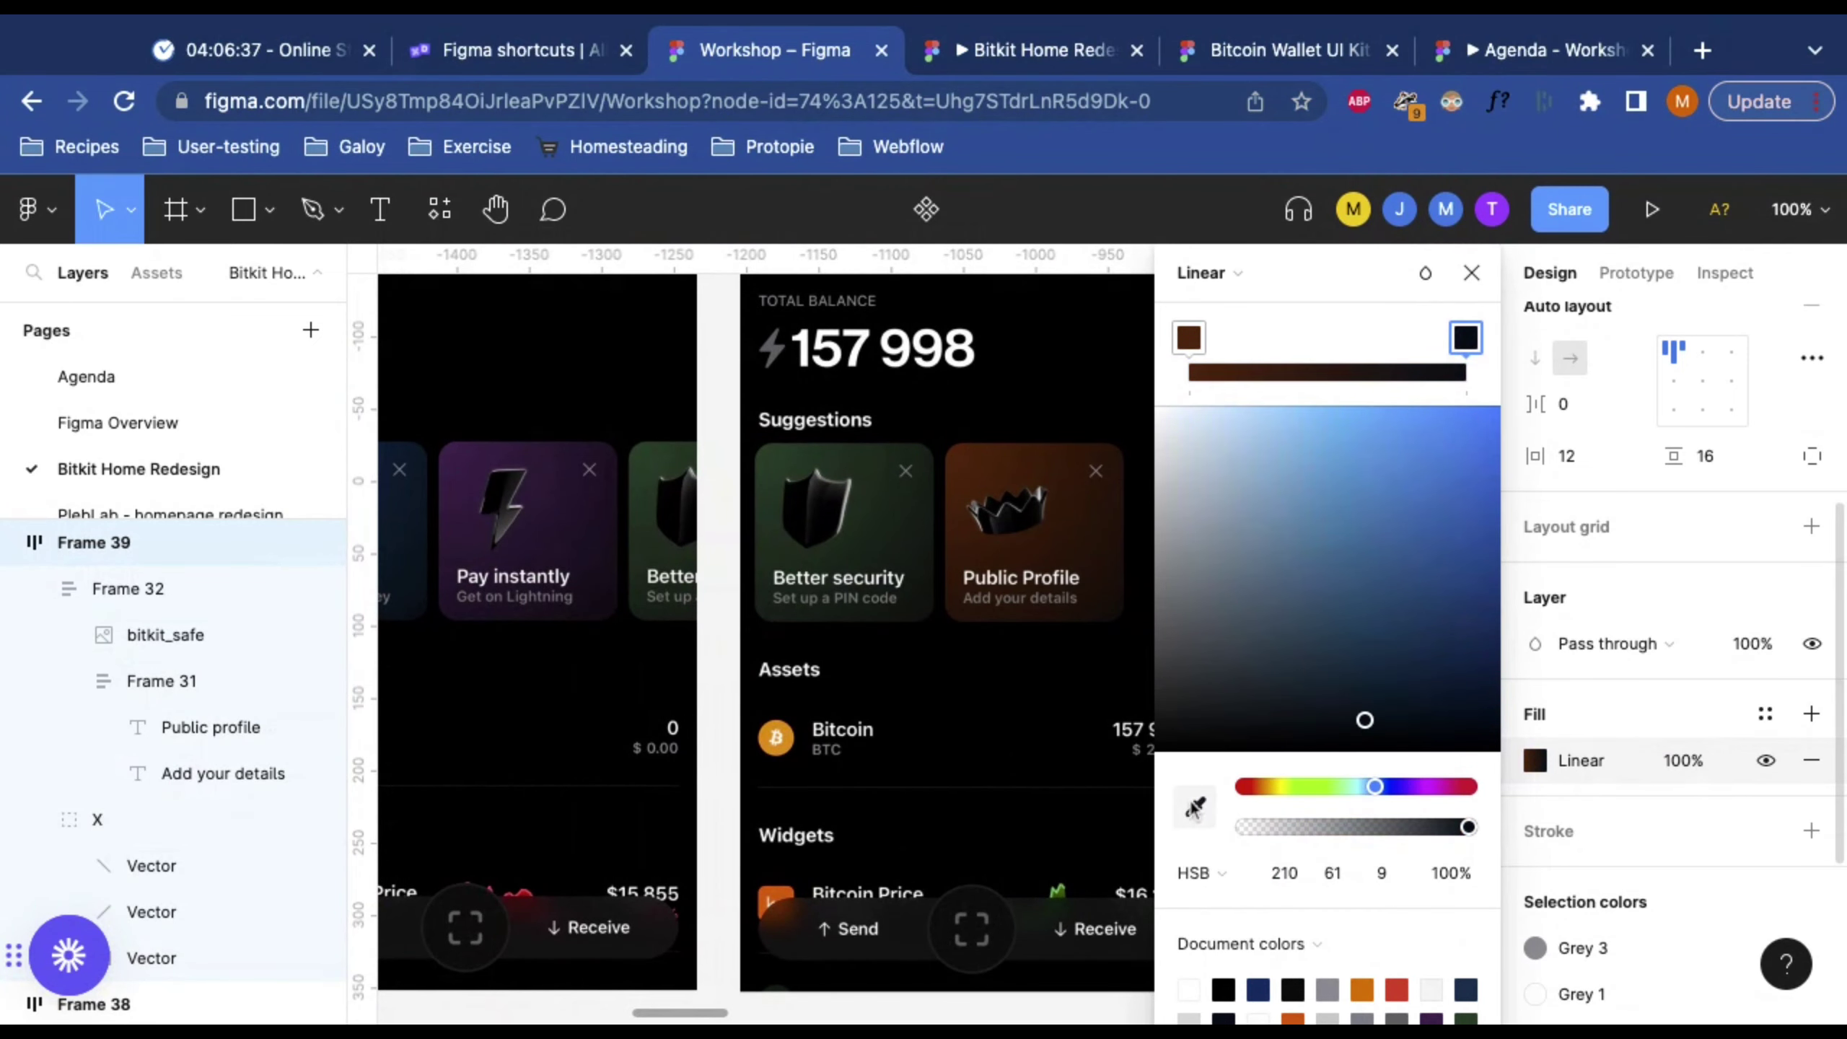
{"action": "left_click", "coordinate": [1126, 604]}
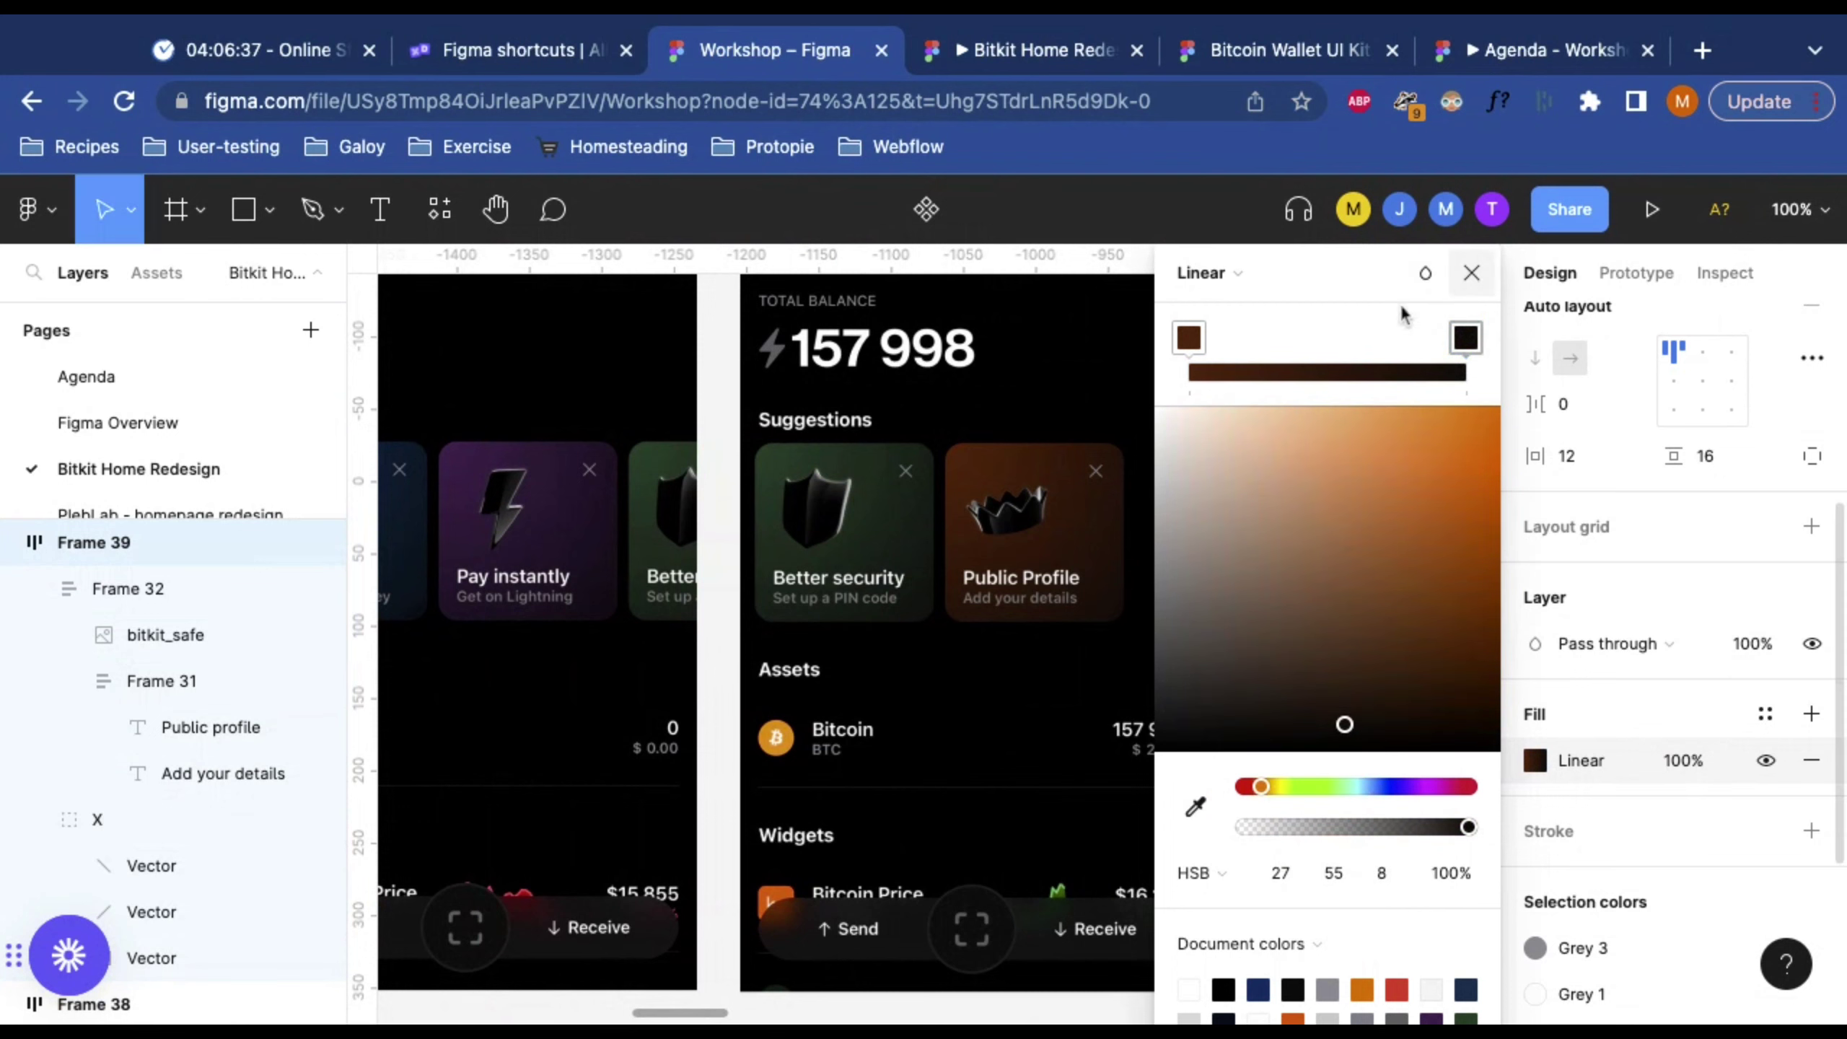
{"action": "left_click", "coordinate": [1471, 273]}
{"action": "scroll", "coordinate": [1251, 400], "scroll_direction": "right", "scroll_amount": 15}
{"action": "scroll", "coordinate": [1250, 400], "scroll_direction": "right", "scroll_amount": 5}
{"action": "left_click", "coordinate": [1248, 393]}
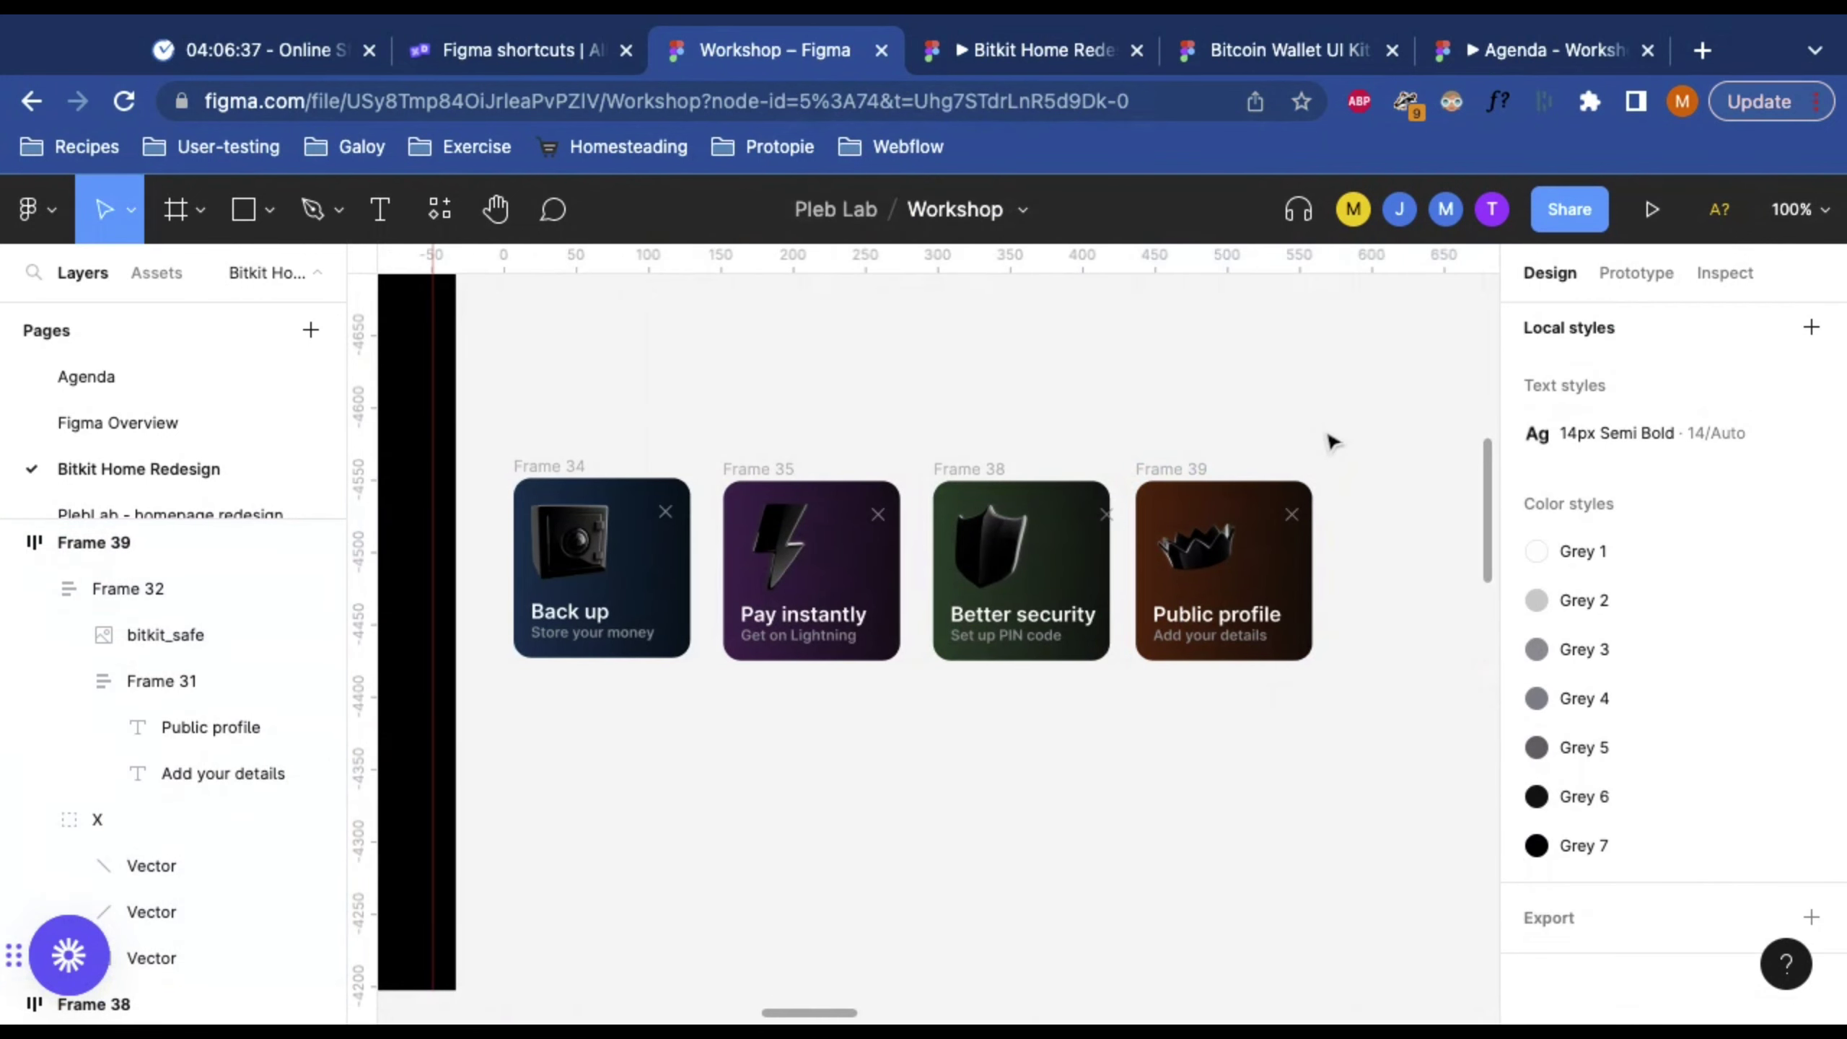
{"action": "scroll", "coordinate": [1329, 439], "scroll_direction": "left", "scroll_amount": 3}
{"action": "scroll", "coordinate": [1274, 429], "scroll_direction": "down", "scroll_amount": 5, "text": "ctrl"}
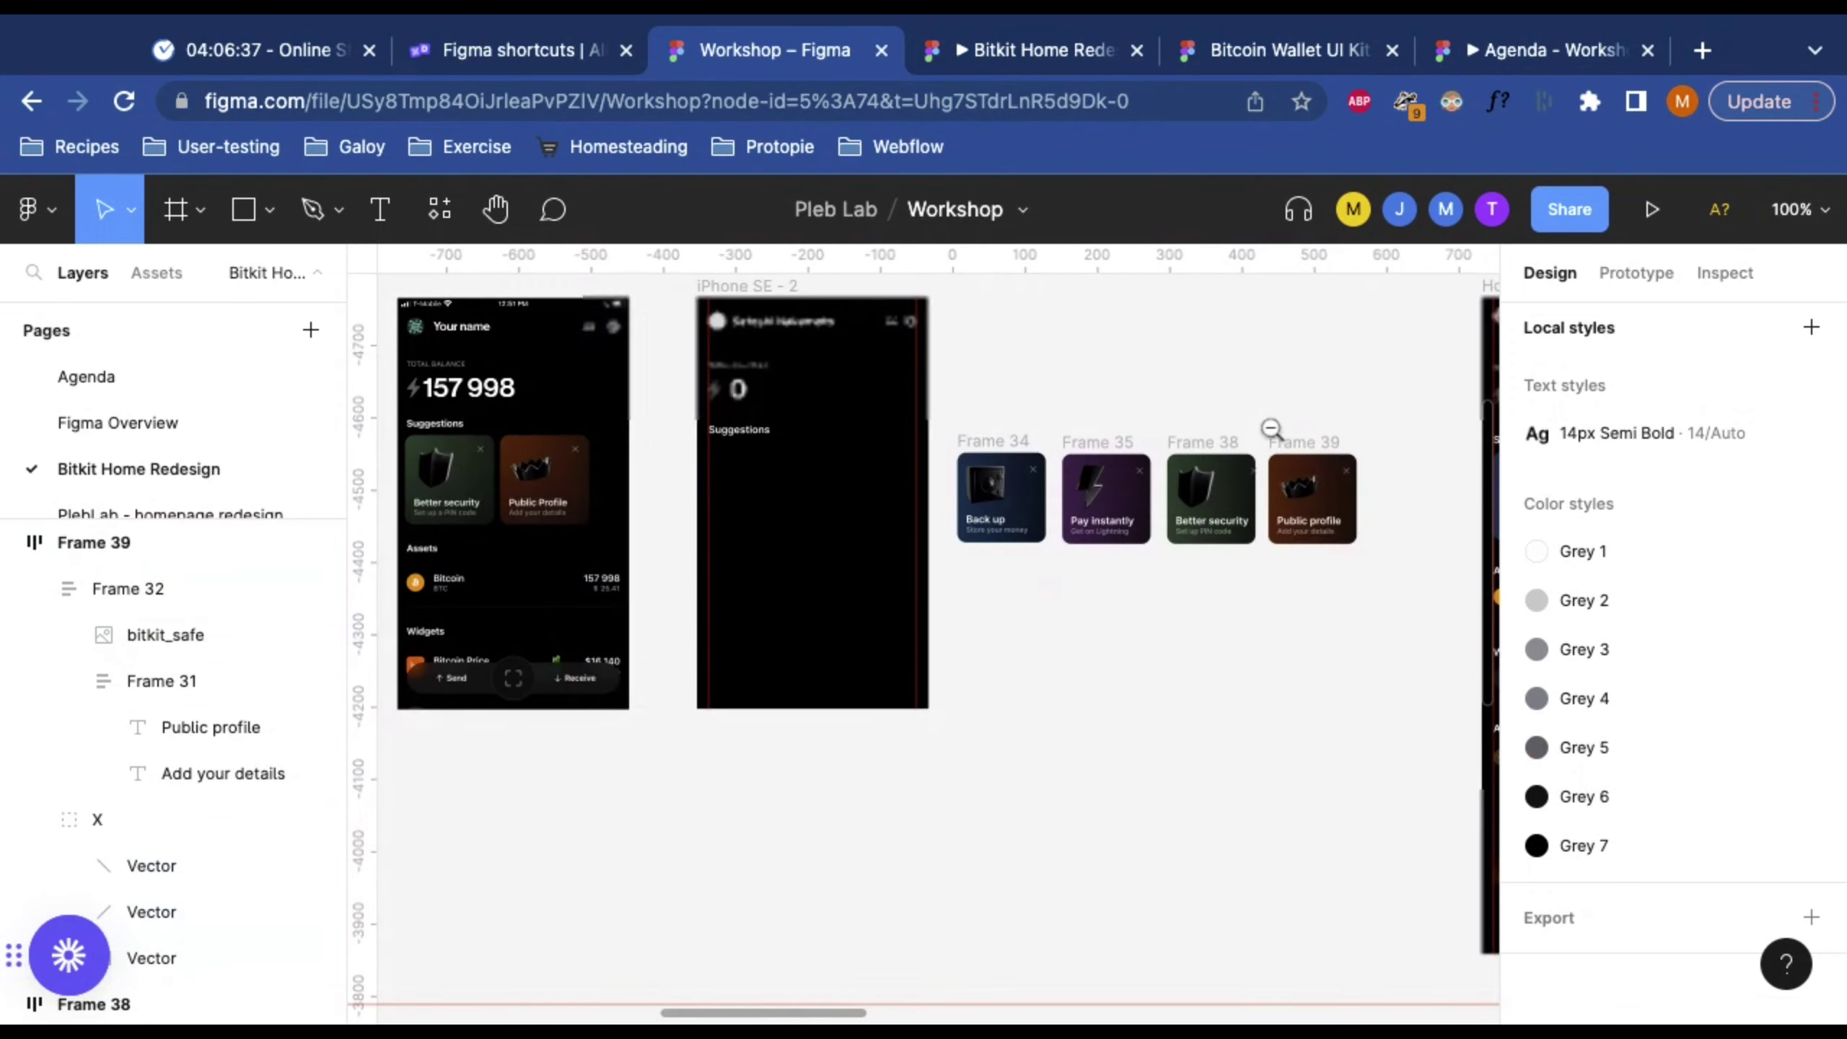
{"action": "scroll", "coordinate": [1277, 440], "scroll_direction": "left", "scroll_amount": 6}
{"action": "scroll", "coordinate": [1277, 440], "scroll_direction": "left", "scroll_amount": 5}
{"action": "scroll", "coordinate": [1276, 440], "scroll_direction": "right", "scroll_amount": 14}
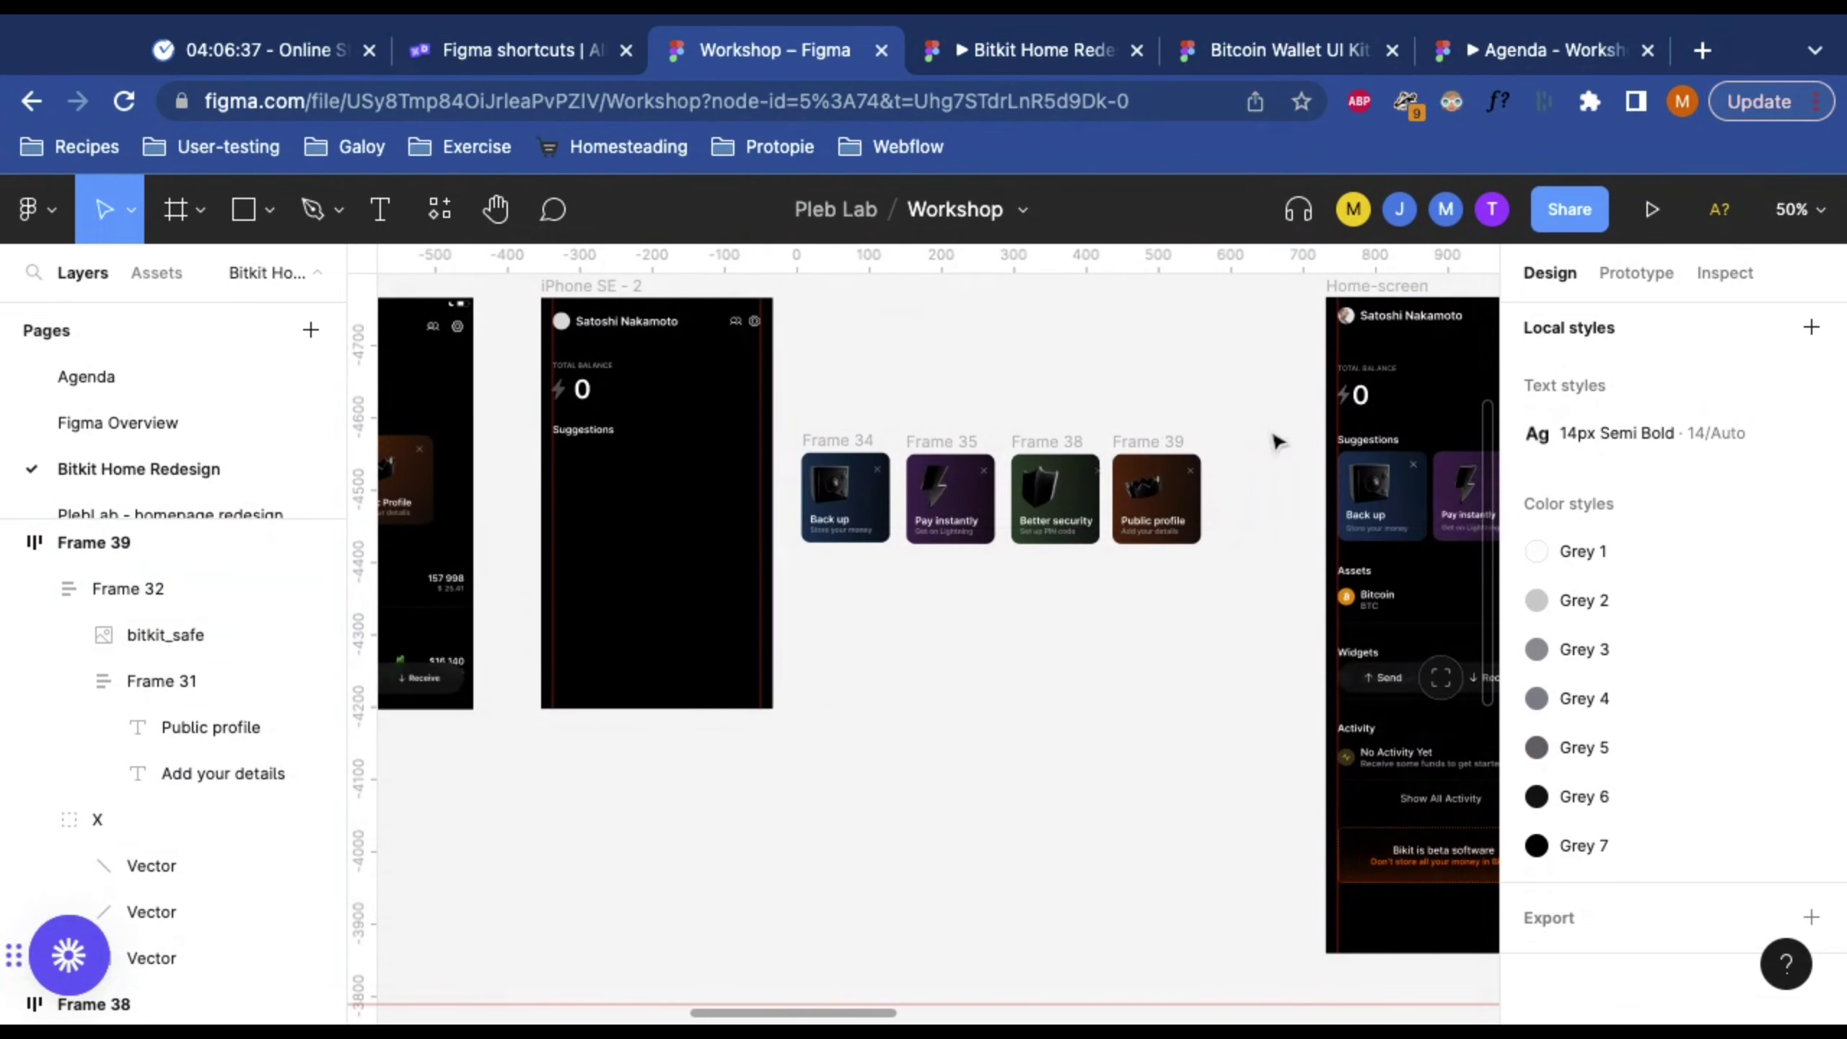
{"action": "scroll", "coordinate": [1019, 501], "scroll_direction": "up", "scroll_amount": 5, "text": "ctrl"}
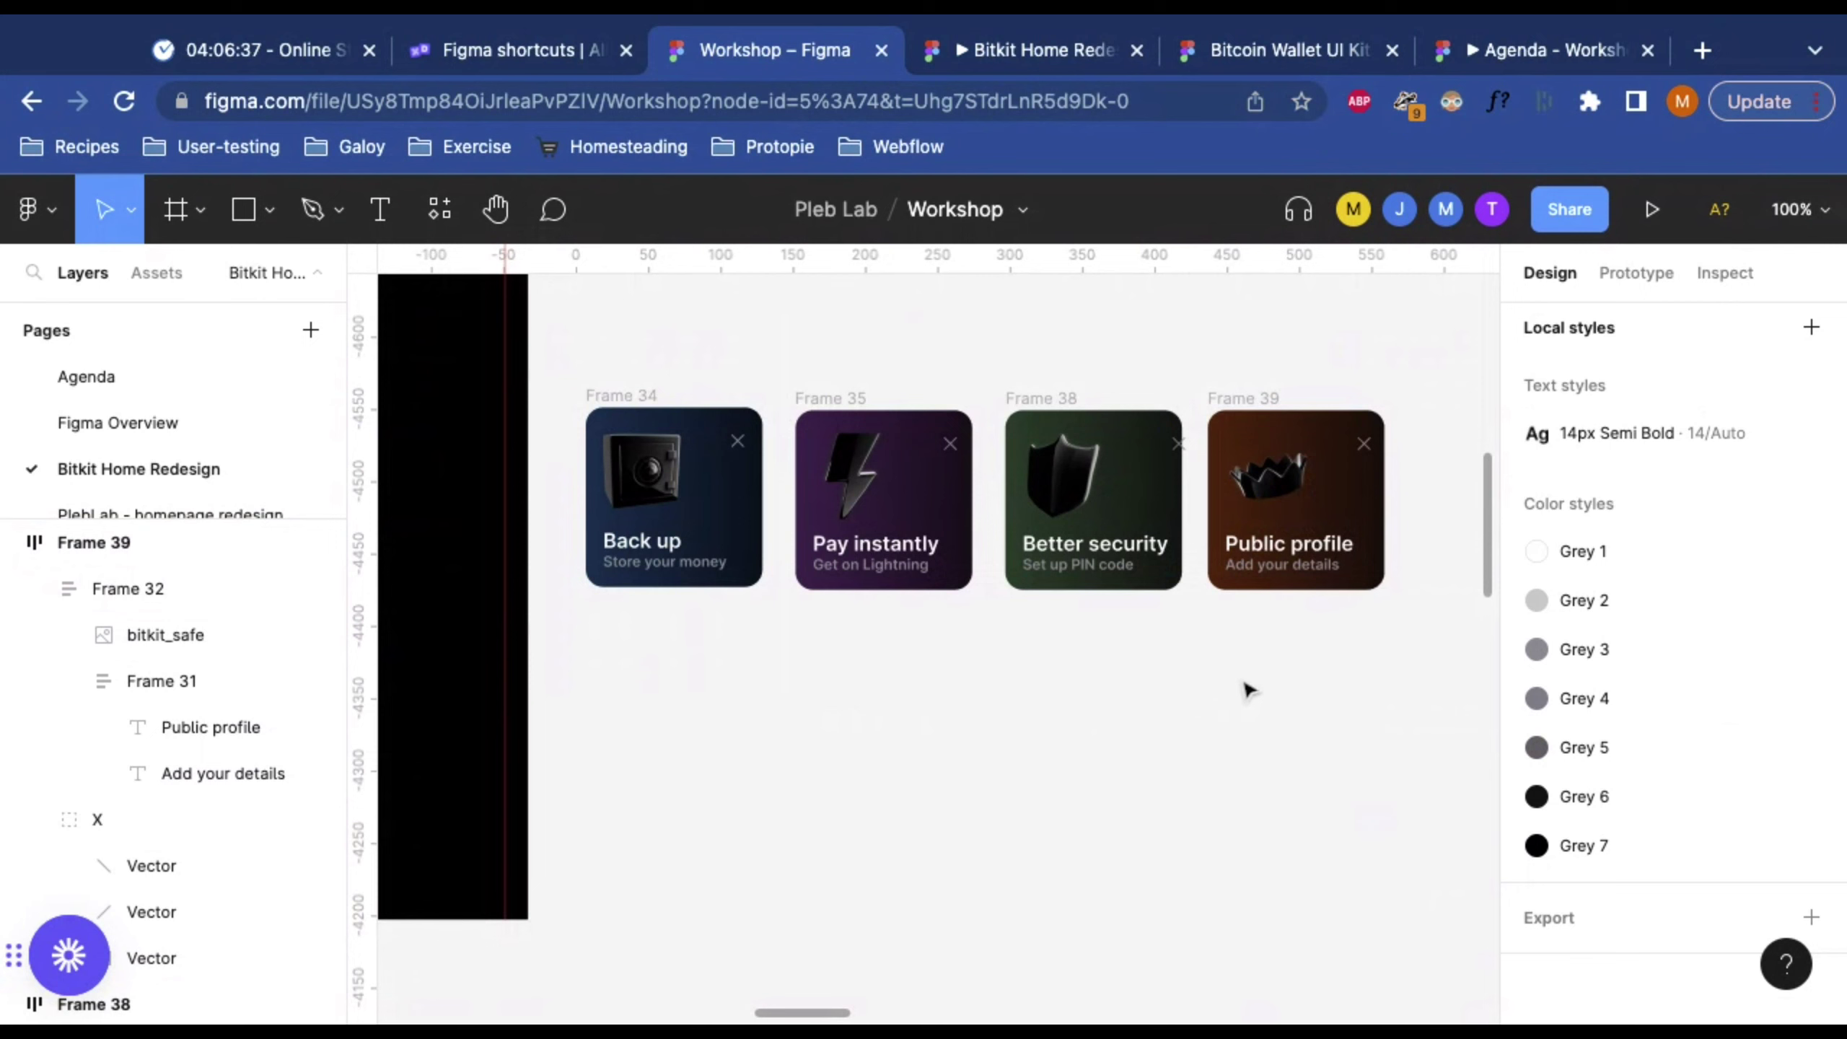
{"action": "scroll", "coordinate": [1089, 593], "scroll_direction": "up", "scroll_amount": 5, "text": "ctrl"}
{"action": "scroll", "coordinate": [1006, 573], "scroll_direction": "down", "scroll_amount": 10, "text": "ctrl"}
{"action": "scroll", "coordinate": [1113, 648], "scroll_direction": "up", "scroll_amount": 10, "text": "ctrl"}
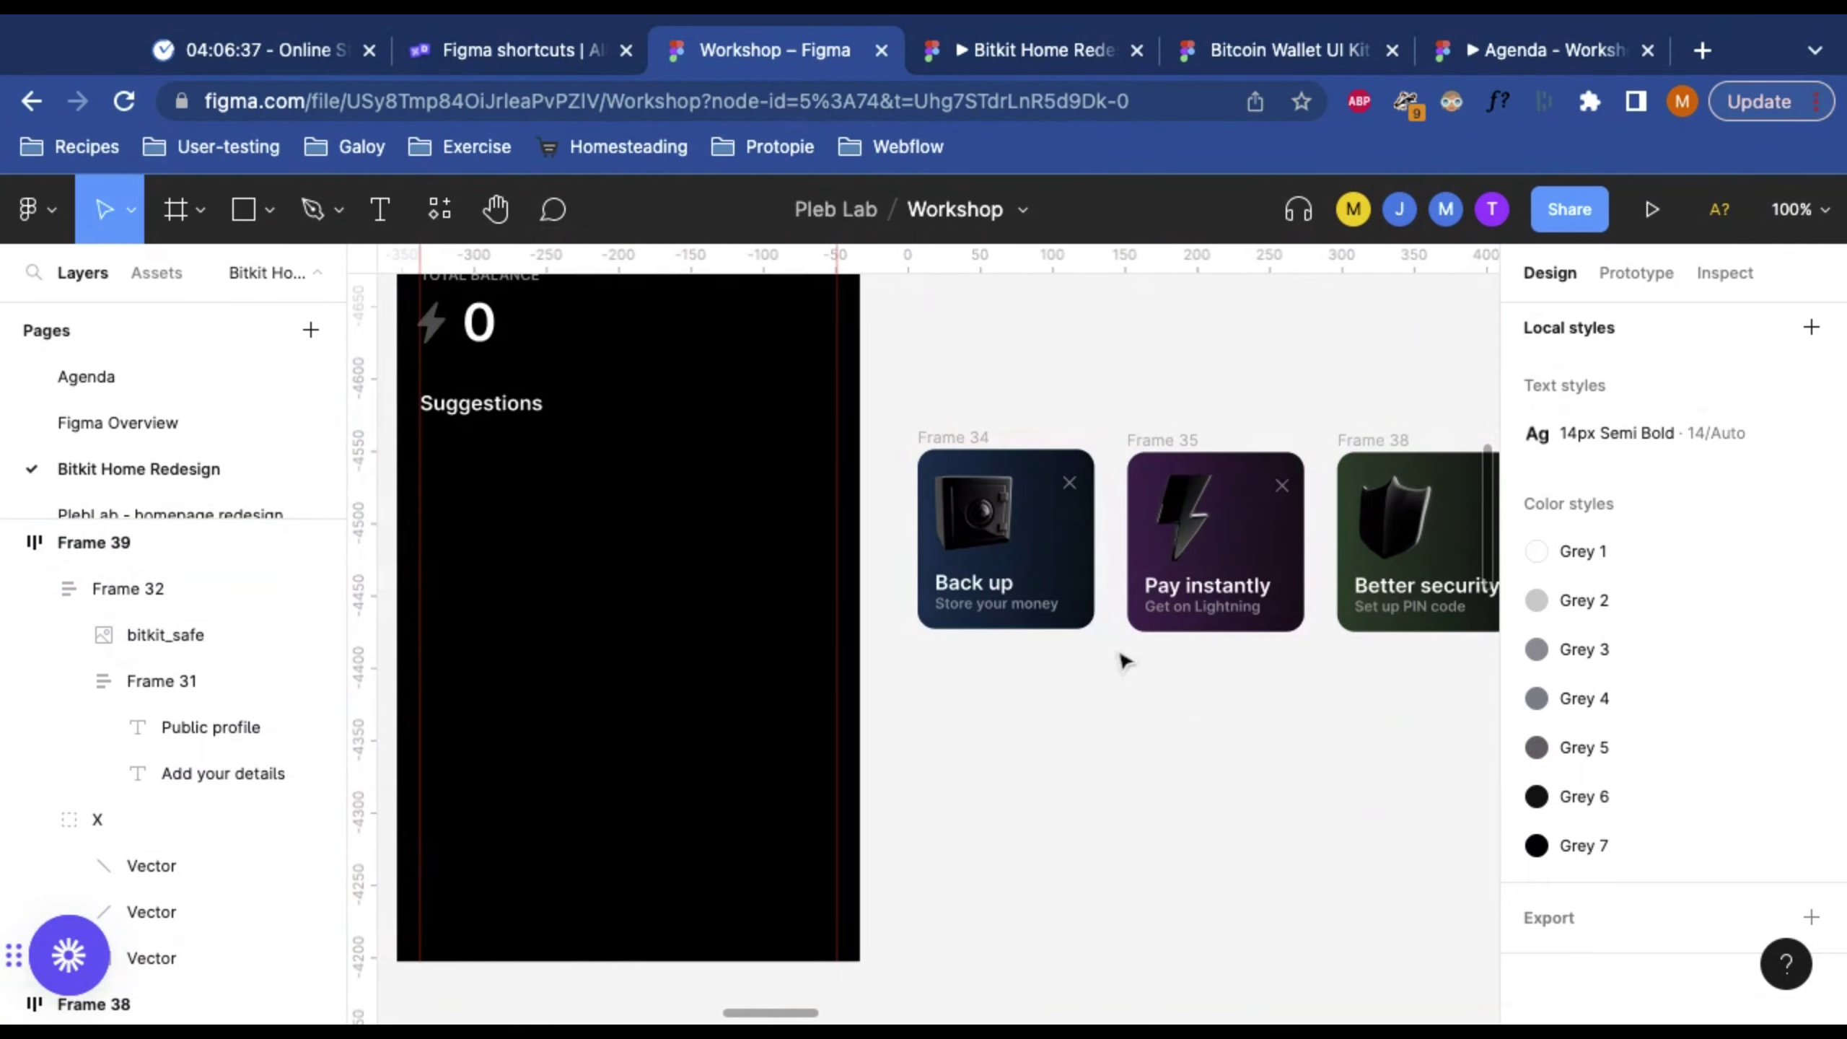
{"action": "left_click", "coordinate": [944, 602]}
{"action": "double_click", "coordinate": [966, 586]}
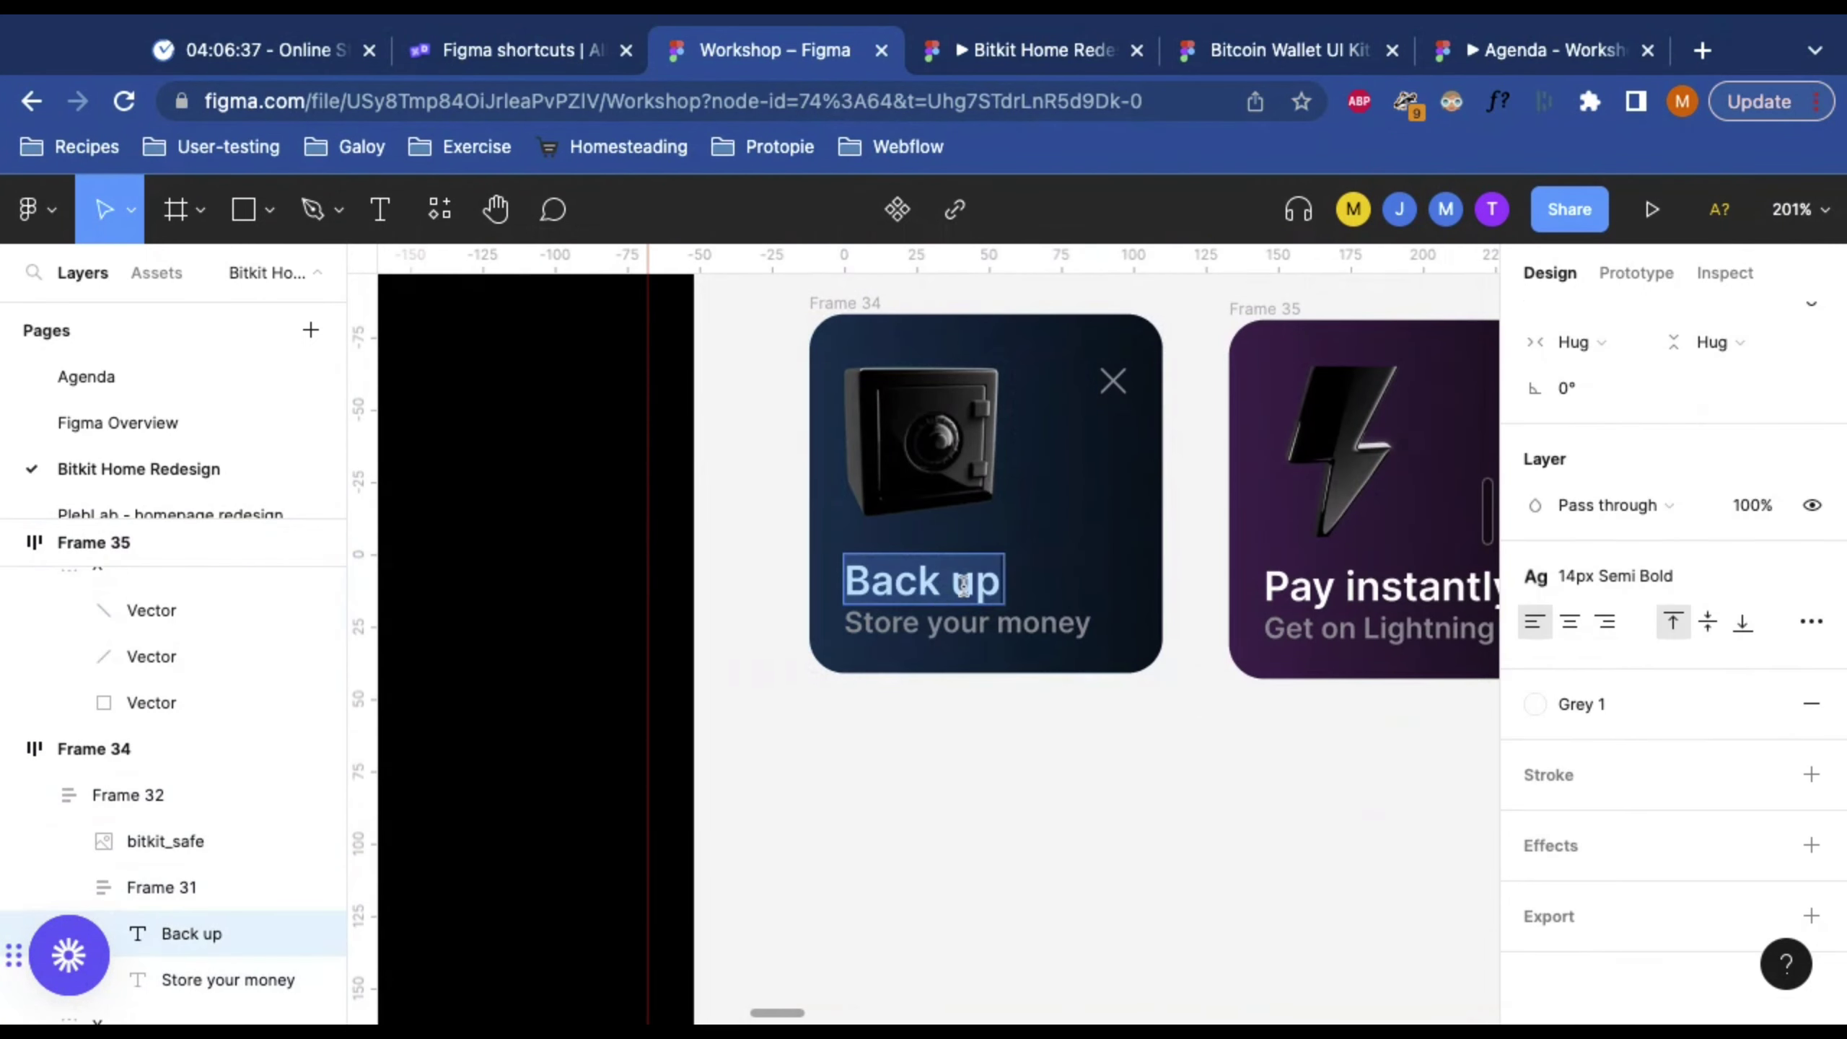
{"action": "scroll", "coordinate": [904, 705], "scroll_direction": "down", "scroll_amount": 5, "text": "ctrl"}
{"action": "scroll", "coordinate": [915, 710], "scroll_direction": "right", "scroll_amount": 5}
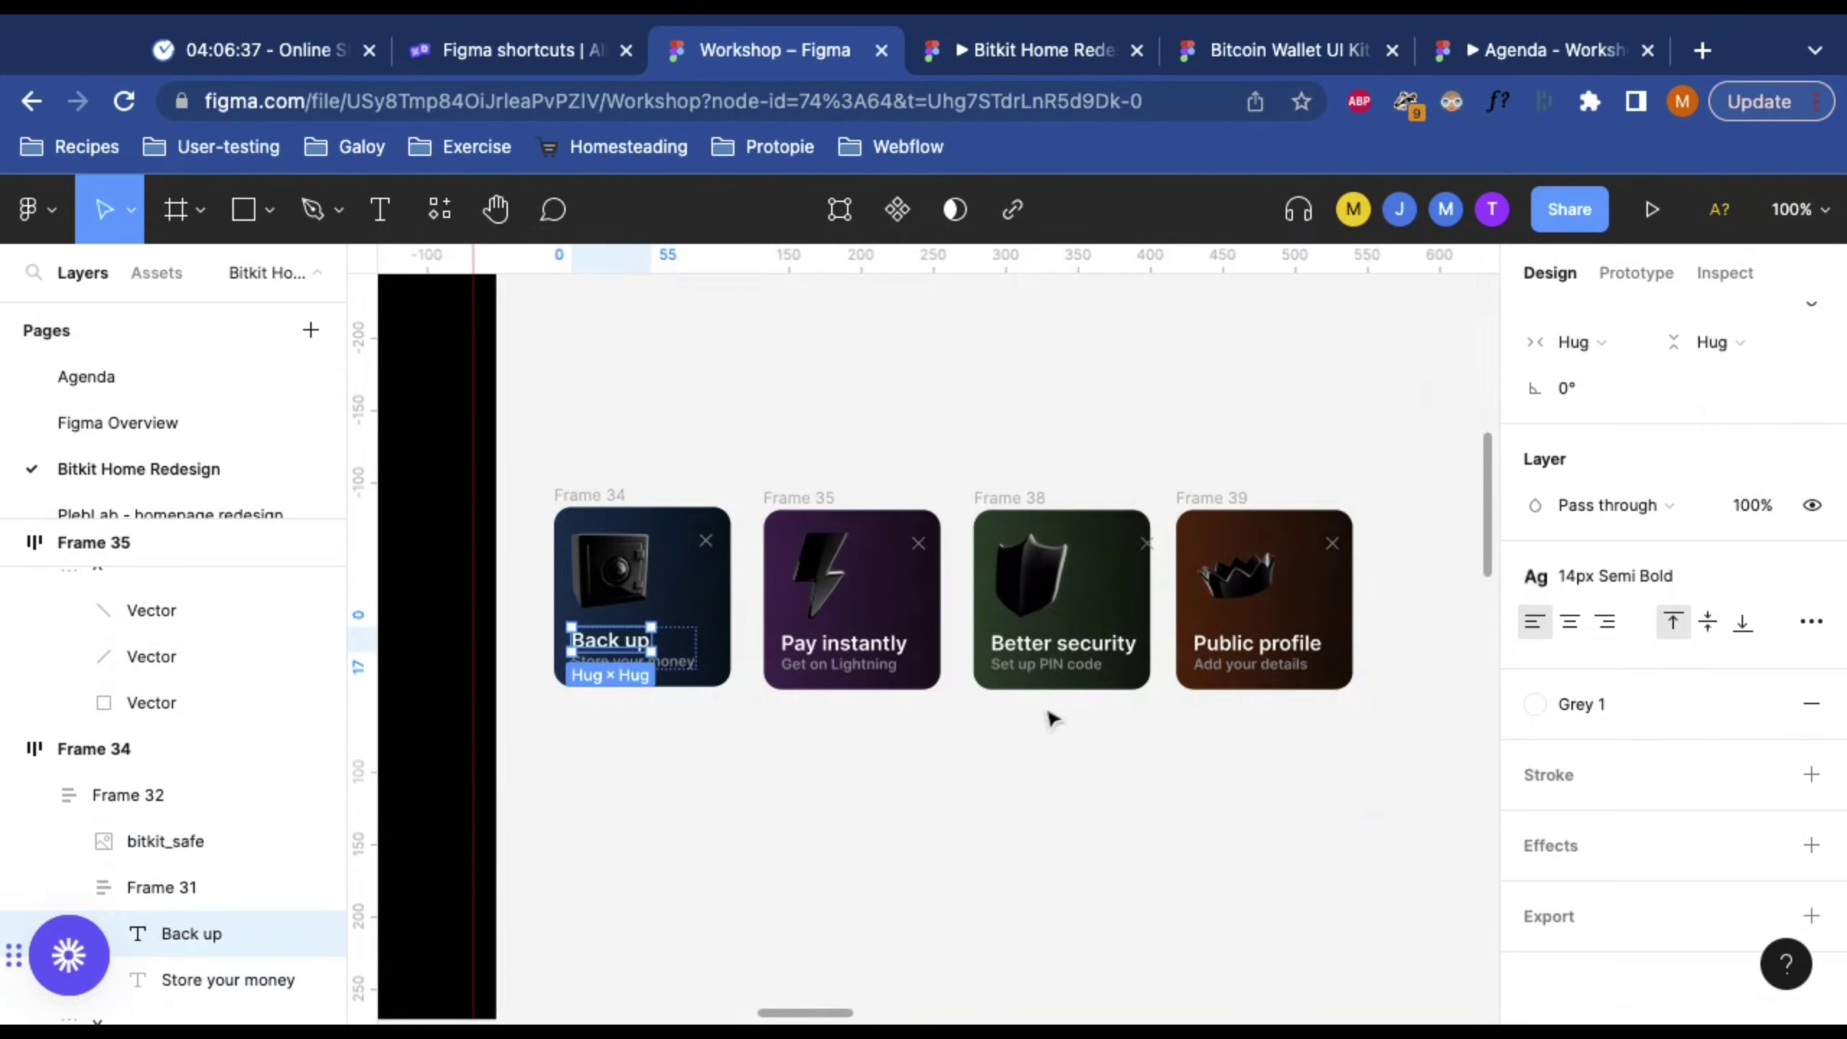
{"action": "left_click", "coordinate": [1075, 719]}
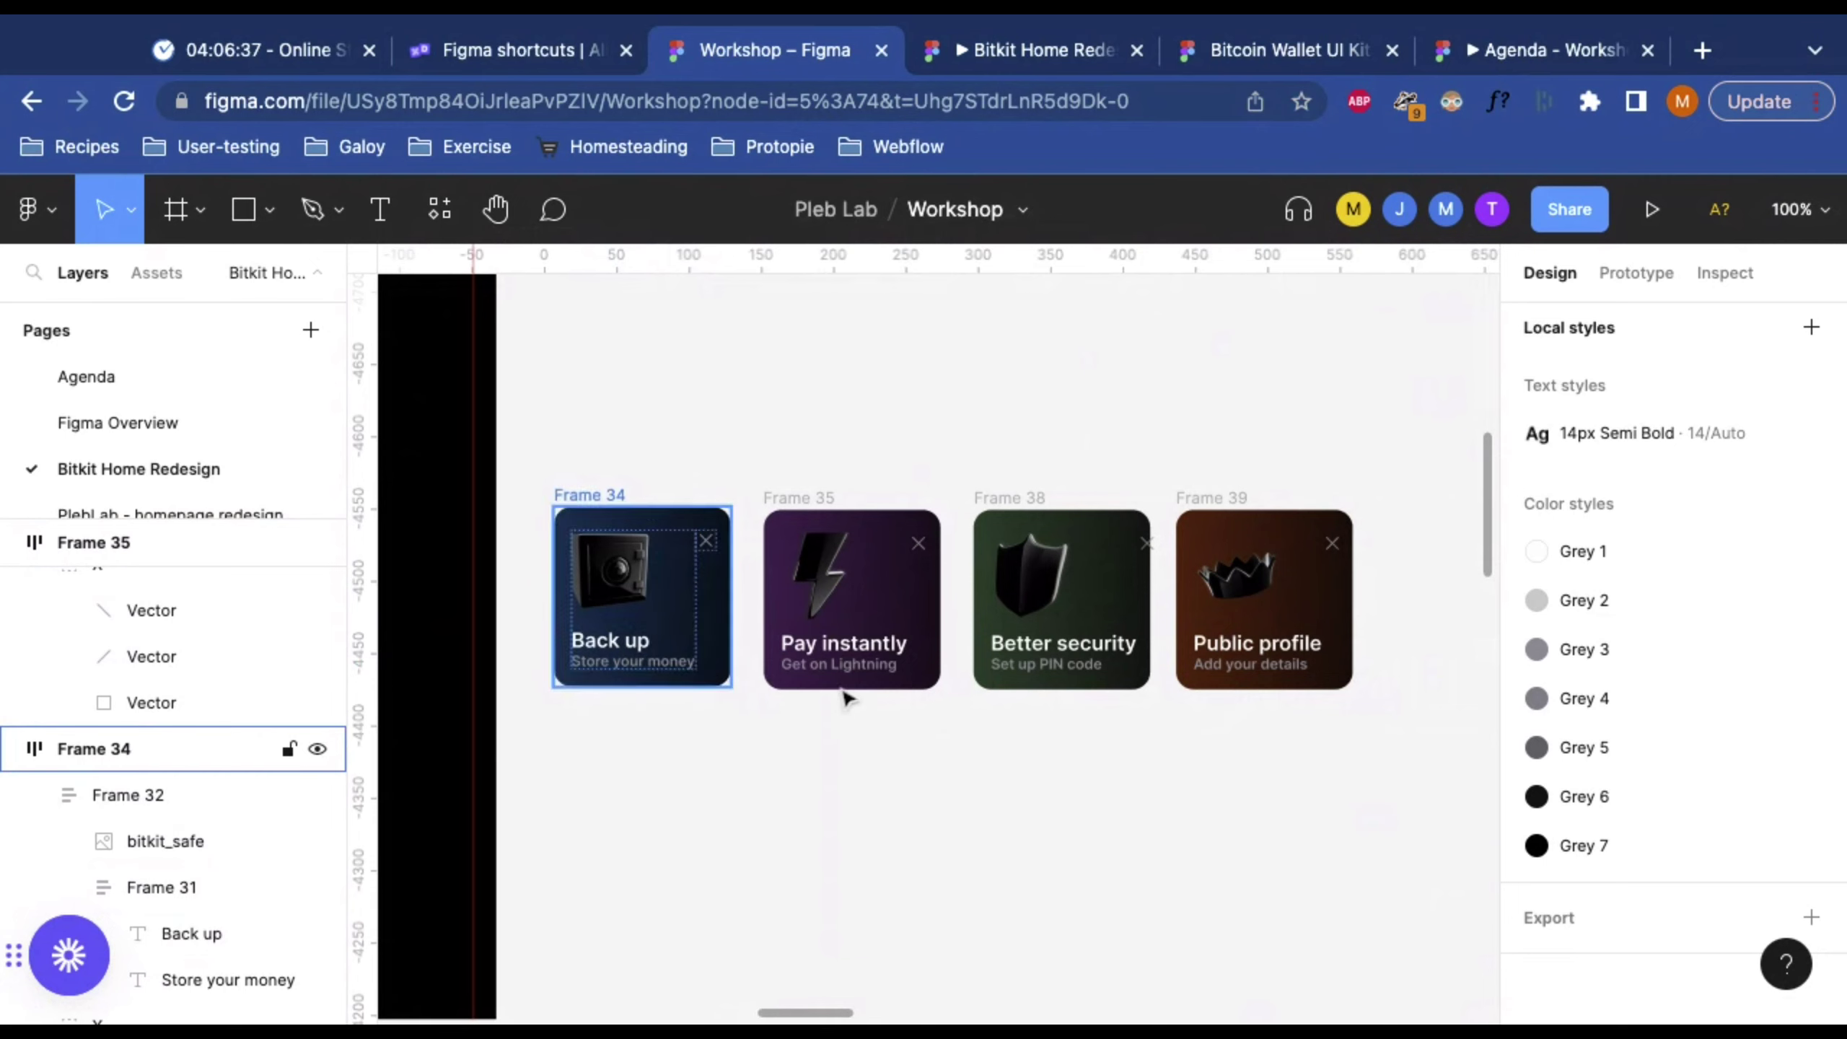
{"action": "double_click", "coordinate": [1107, 657]}
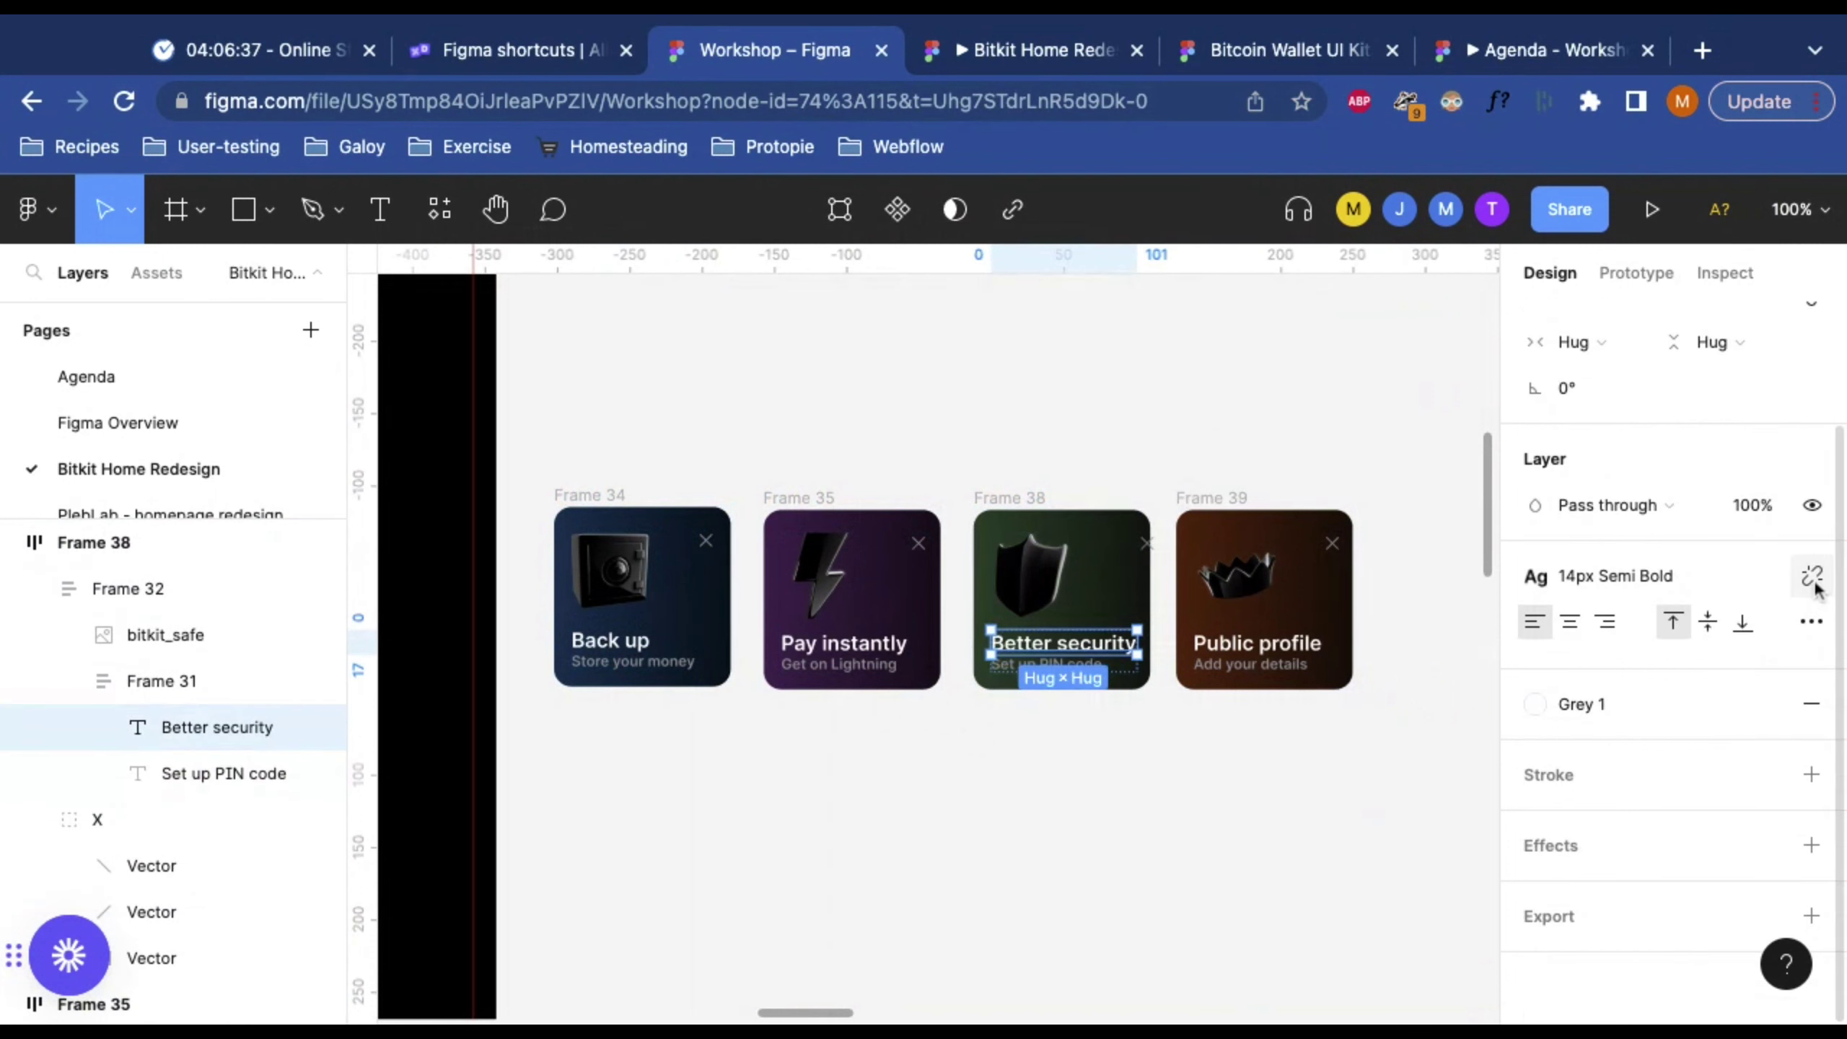
Step: Detach the Better security and Public profile title styles, setting Better security to 12 px
{"action": "left_click", "coordinate": [1814, 588]}
{"action": "left_click", "coordinate": [1721, 673]}
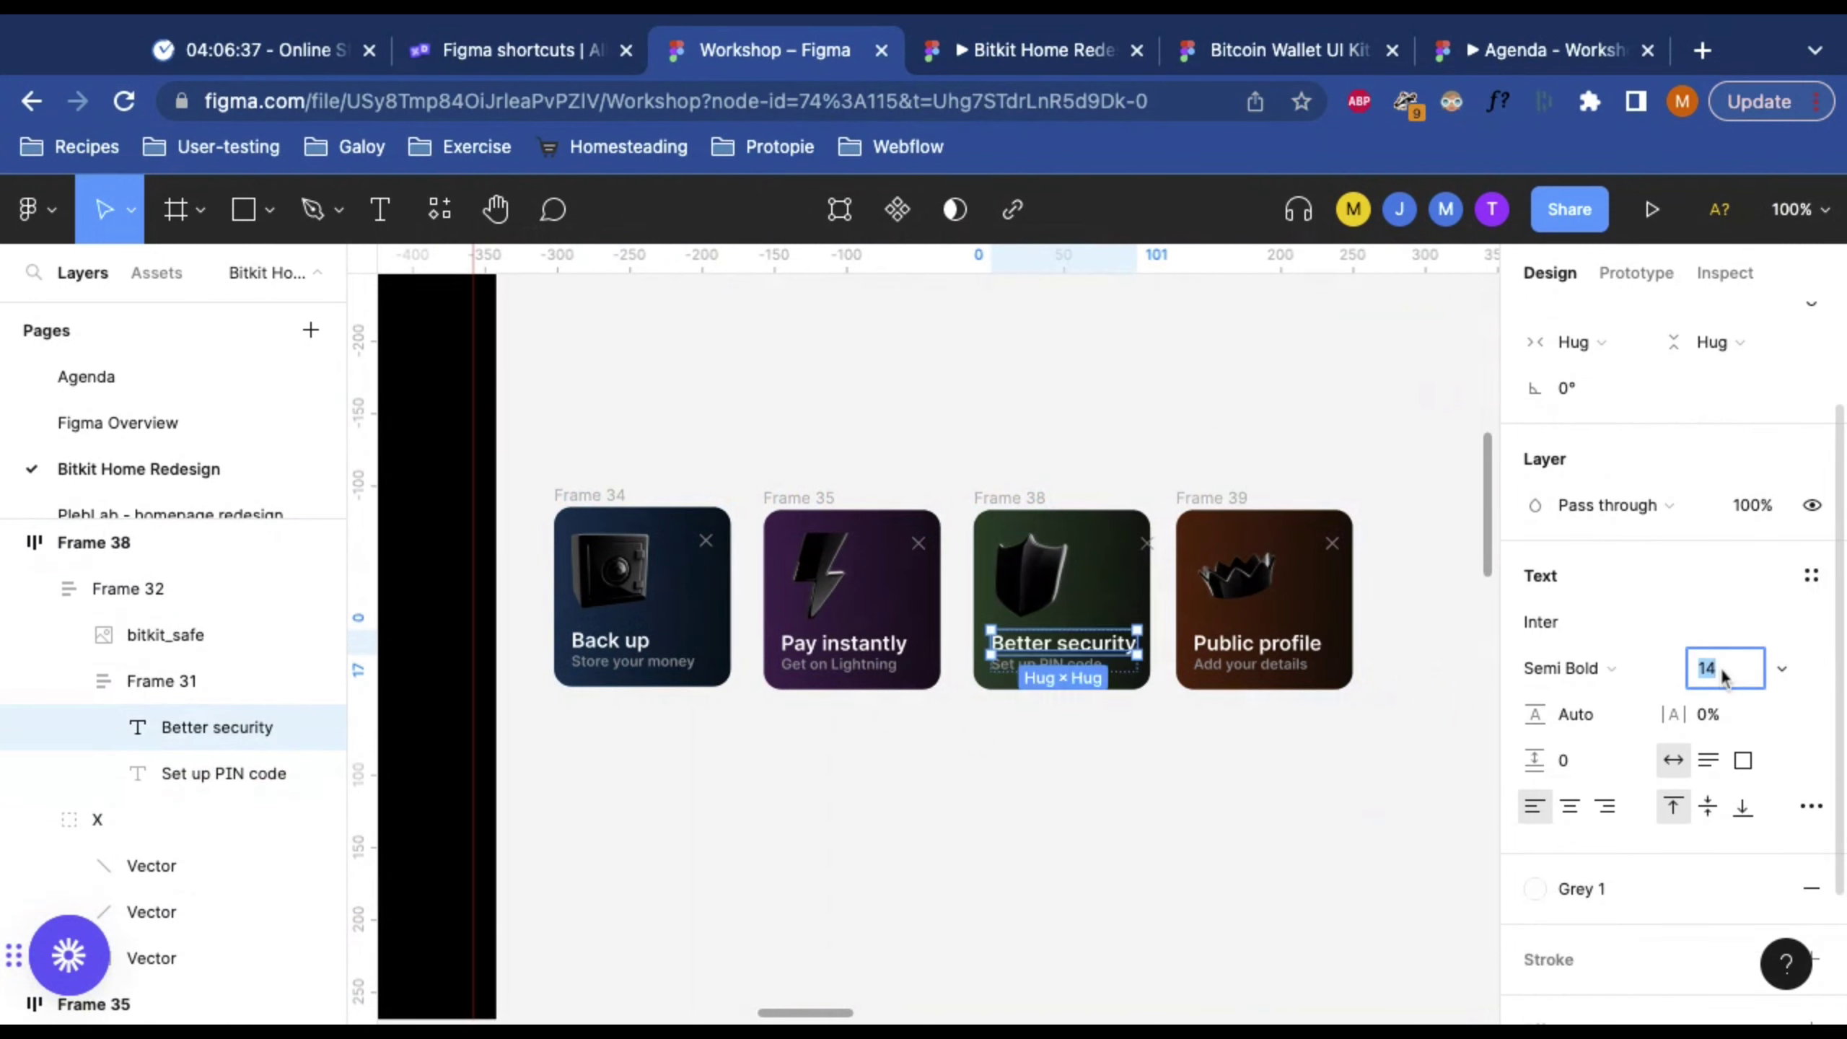
{"action": "key", "text": "Return"}
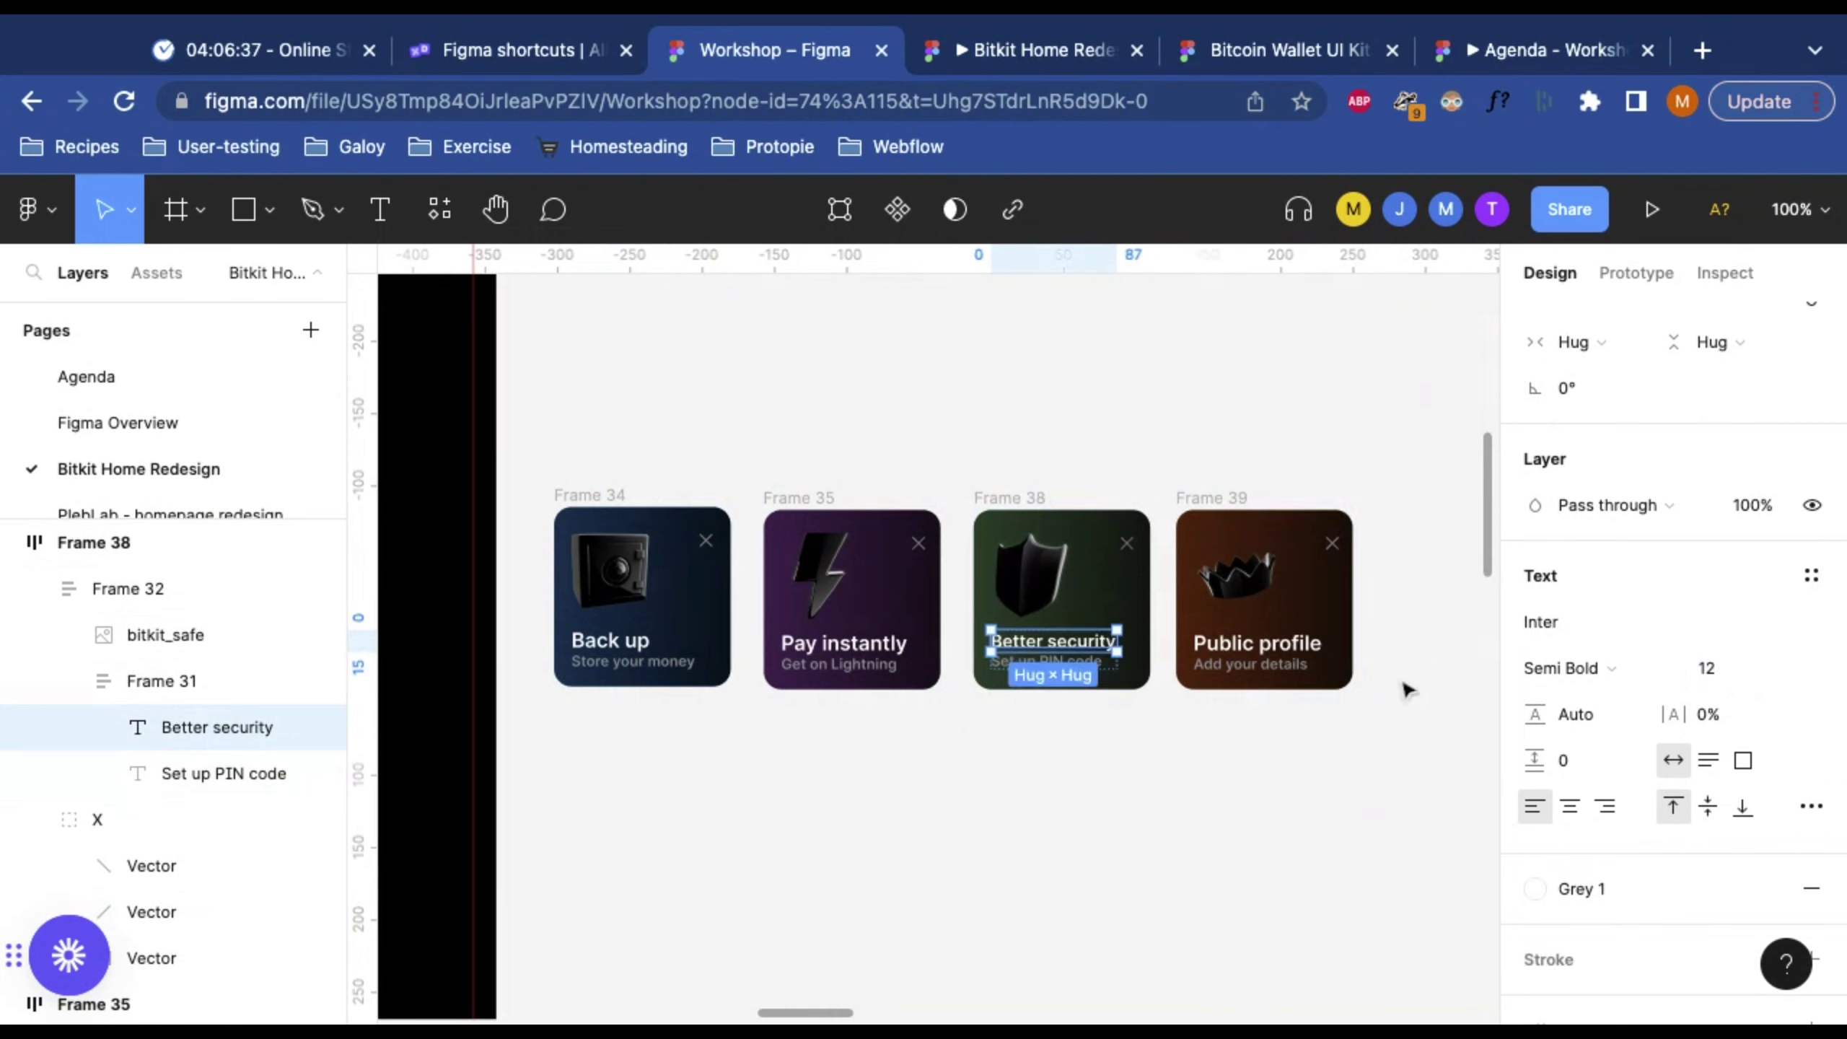
{"action": "left_click", "coordinate": [1262, 655]}
{"action": "left_click", "coordinate": [1262, 655]}
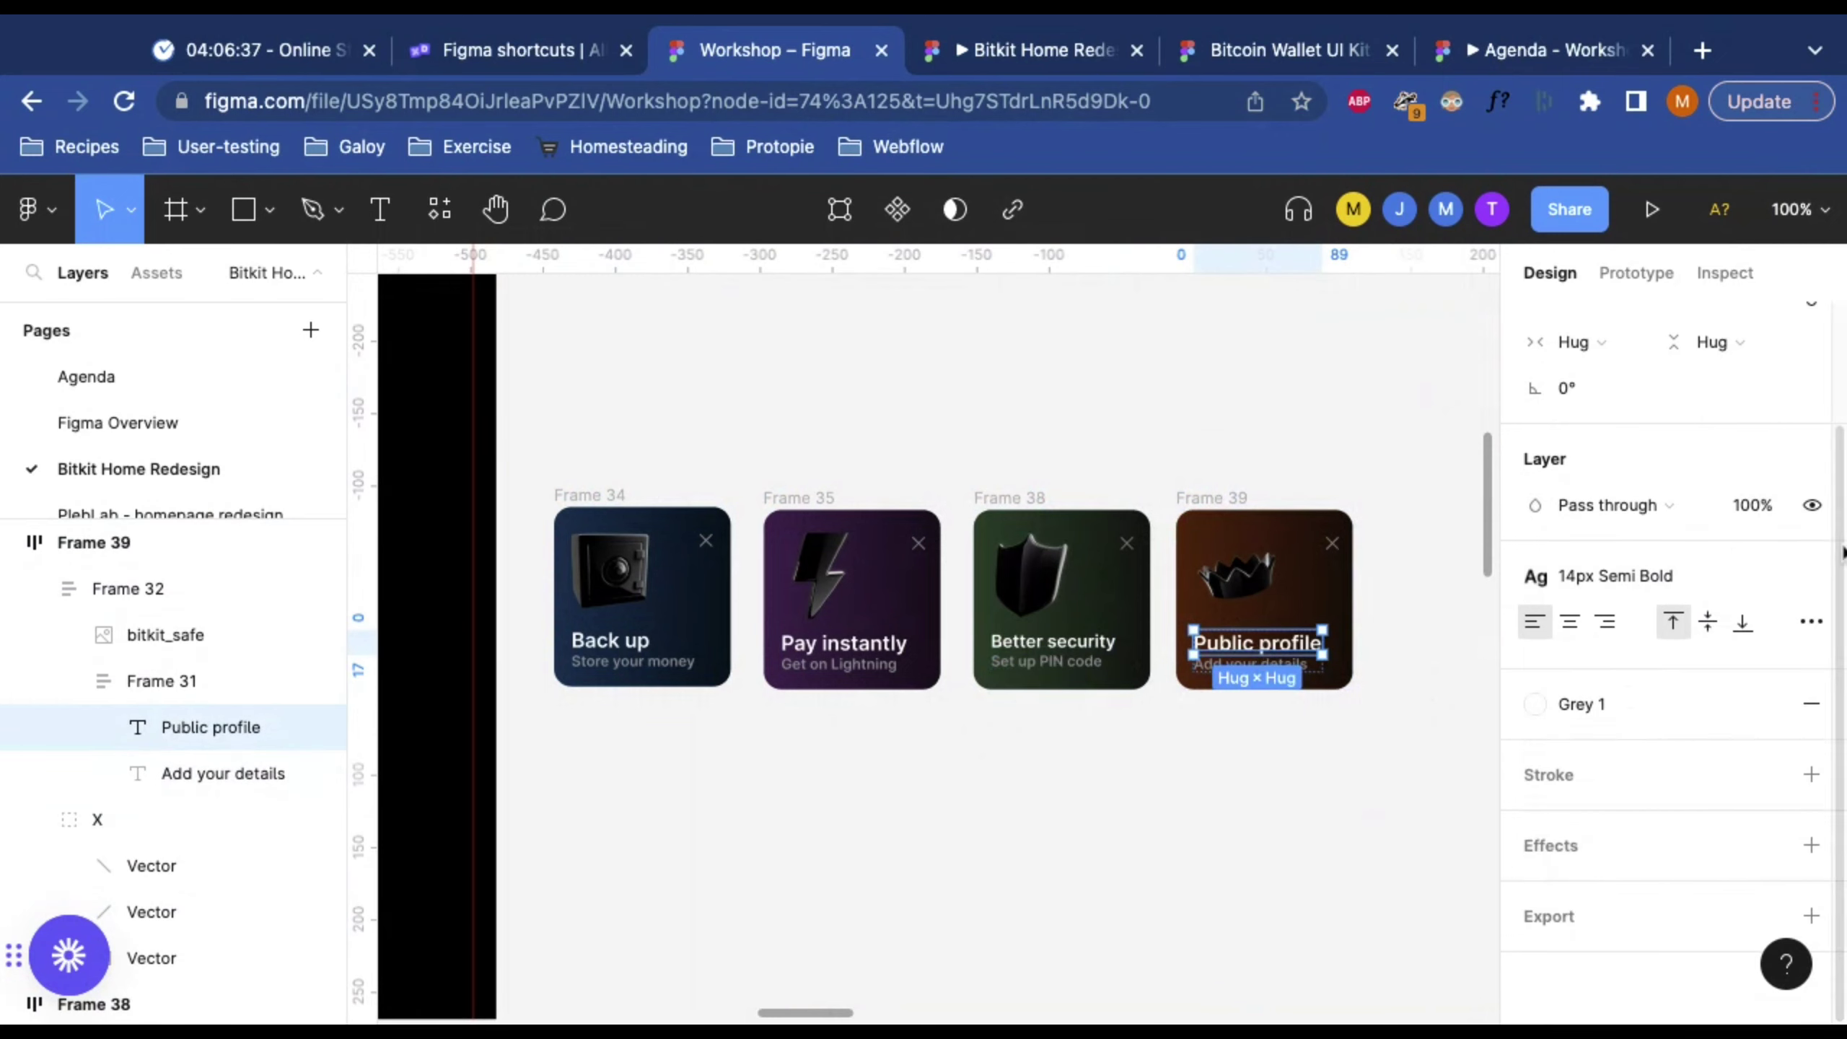
{"action": "left_click", "coordinate": [1814, 578]}
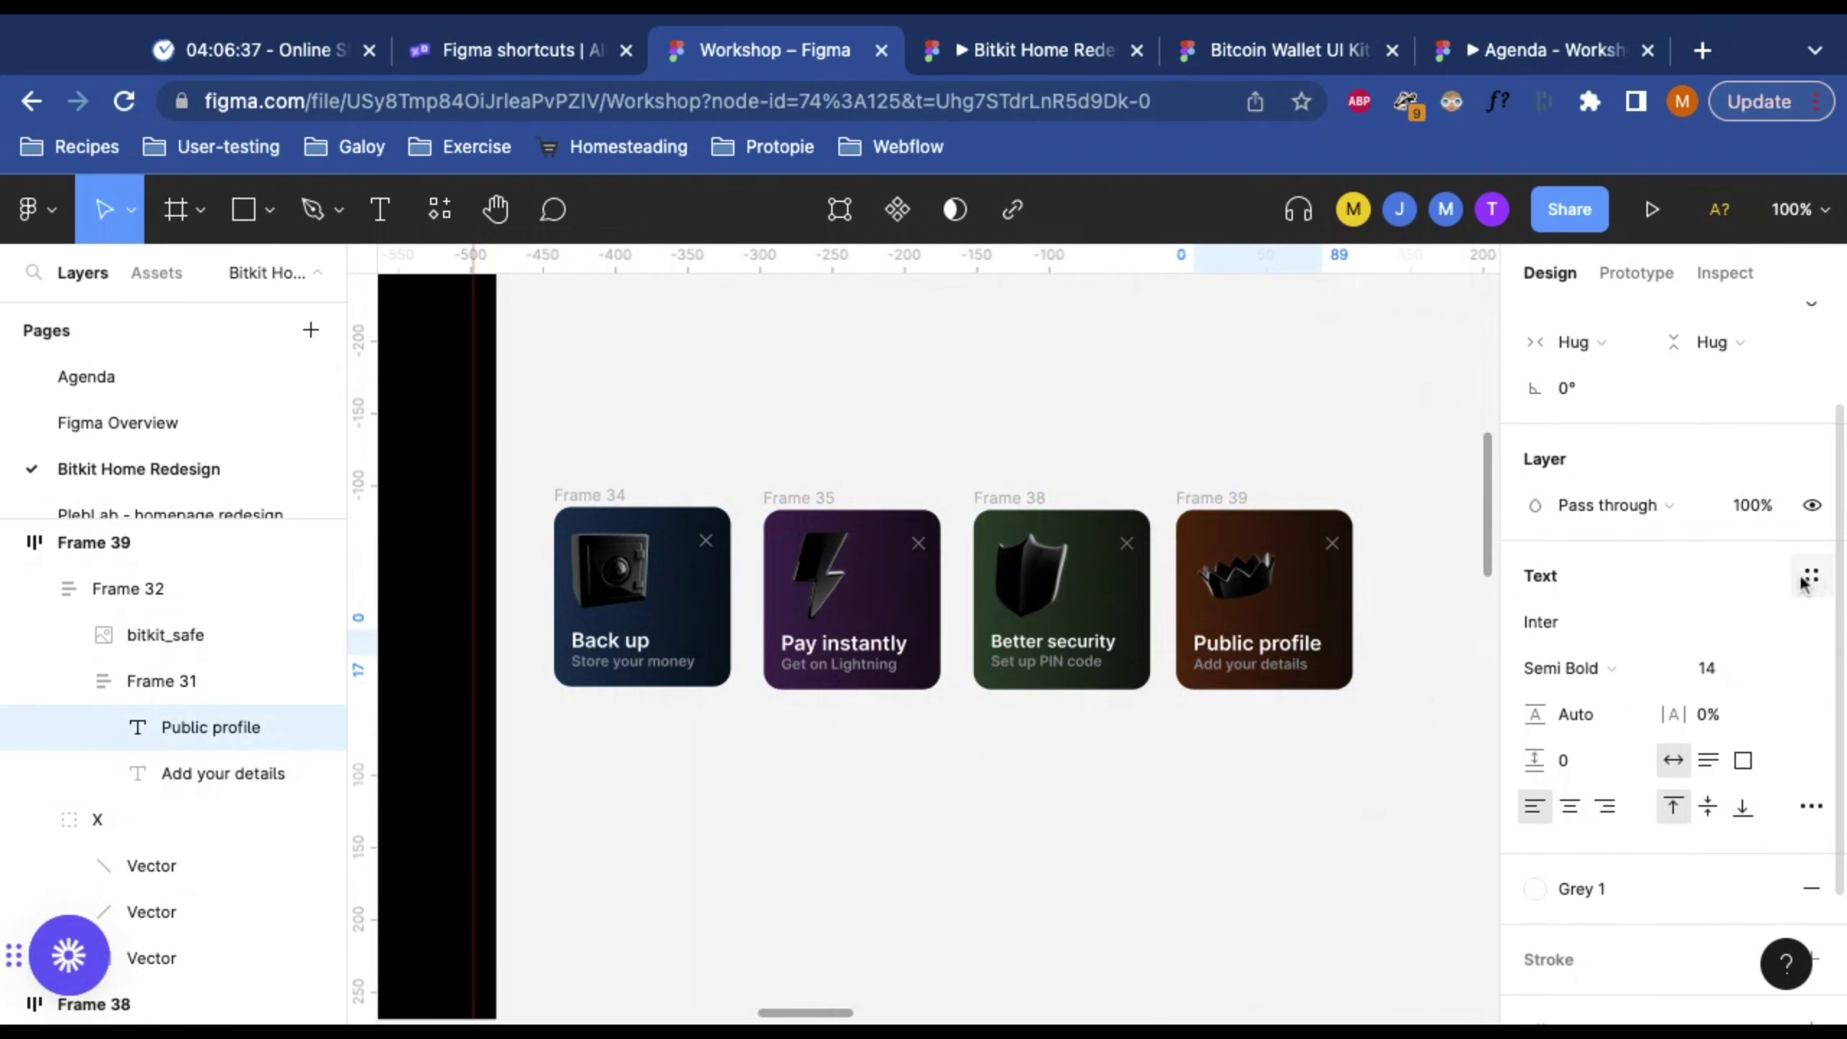
{"action": "left_click", "coordinate": [1237, 768]}
Step: Compare the Better security and Public profile title sizes
{"action": "left_click", "coordinate": [1066, 661]}
{"action": "left_click", "coordinate": [1077, 641]}
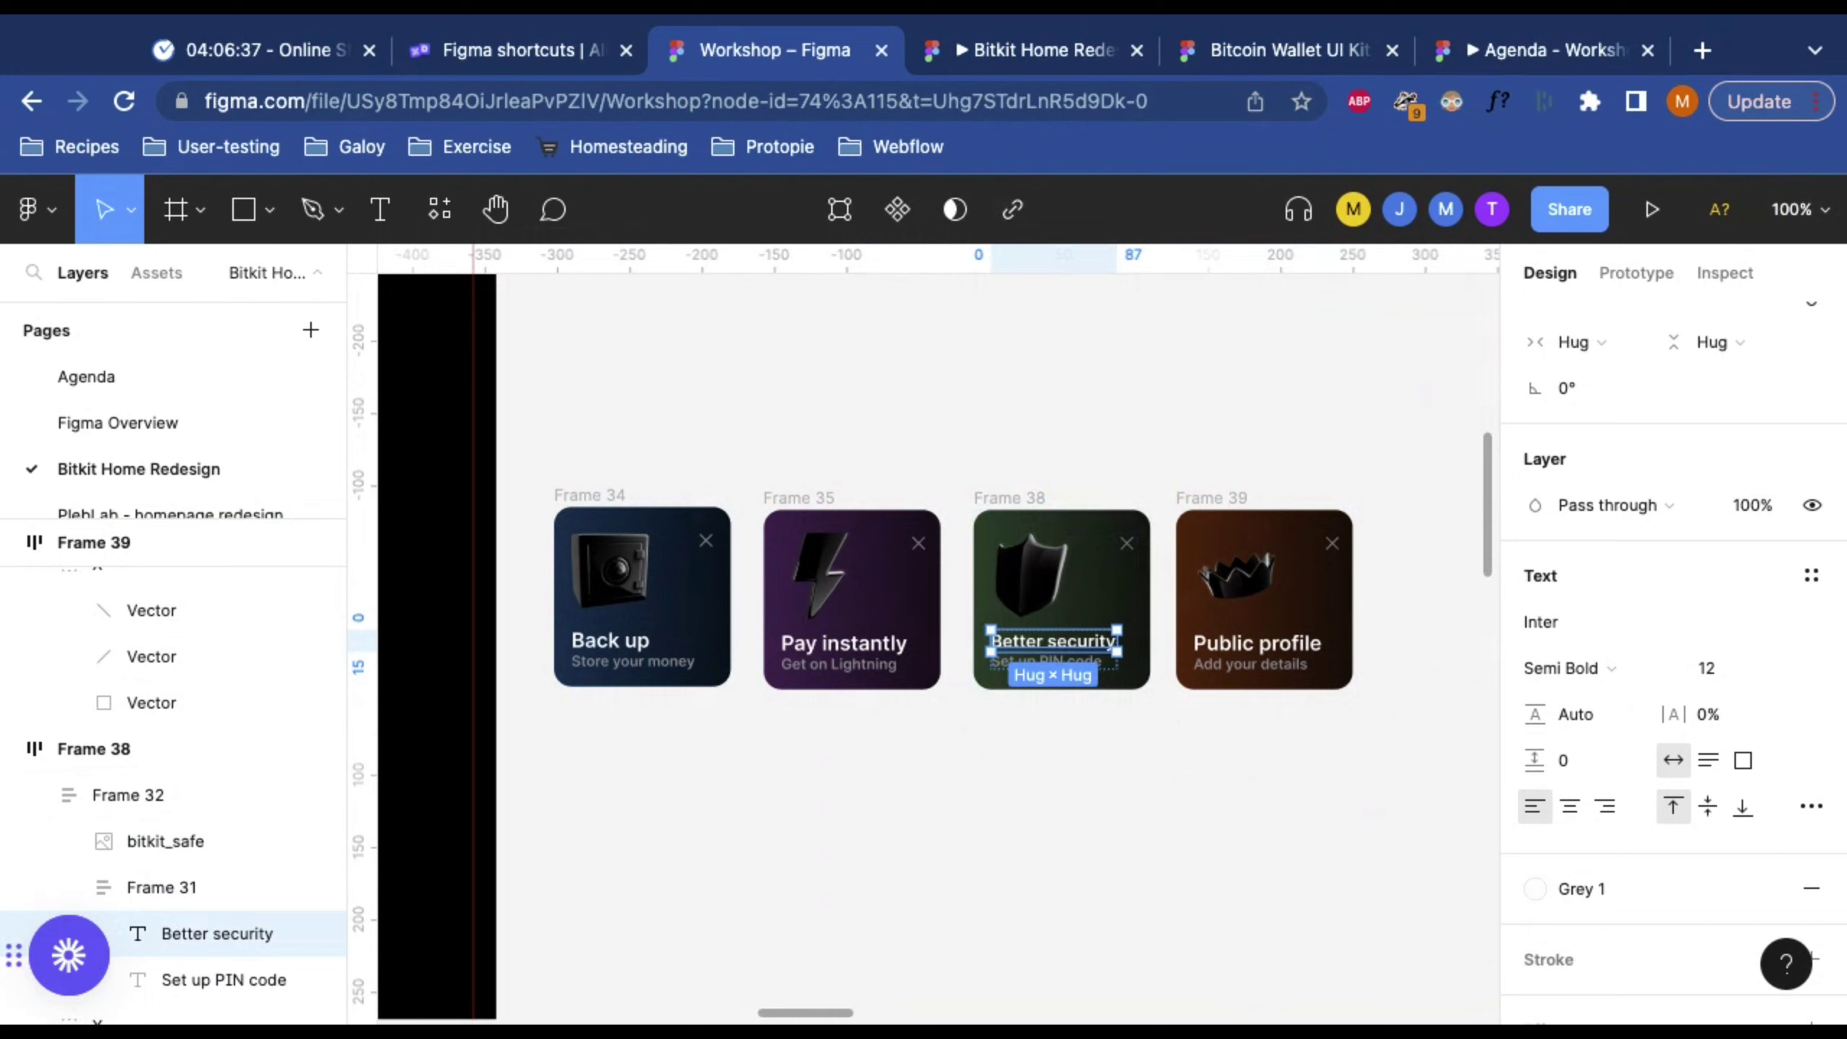
{"action": "left_click", "coordinate": [1239, 655]}
{"action": "left_click", "coordinate": [1238, 655]}
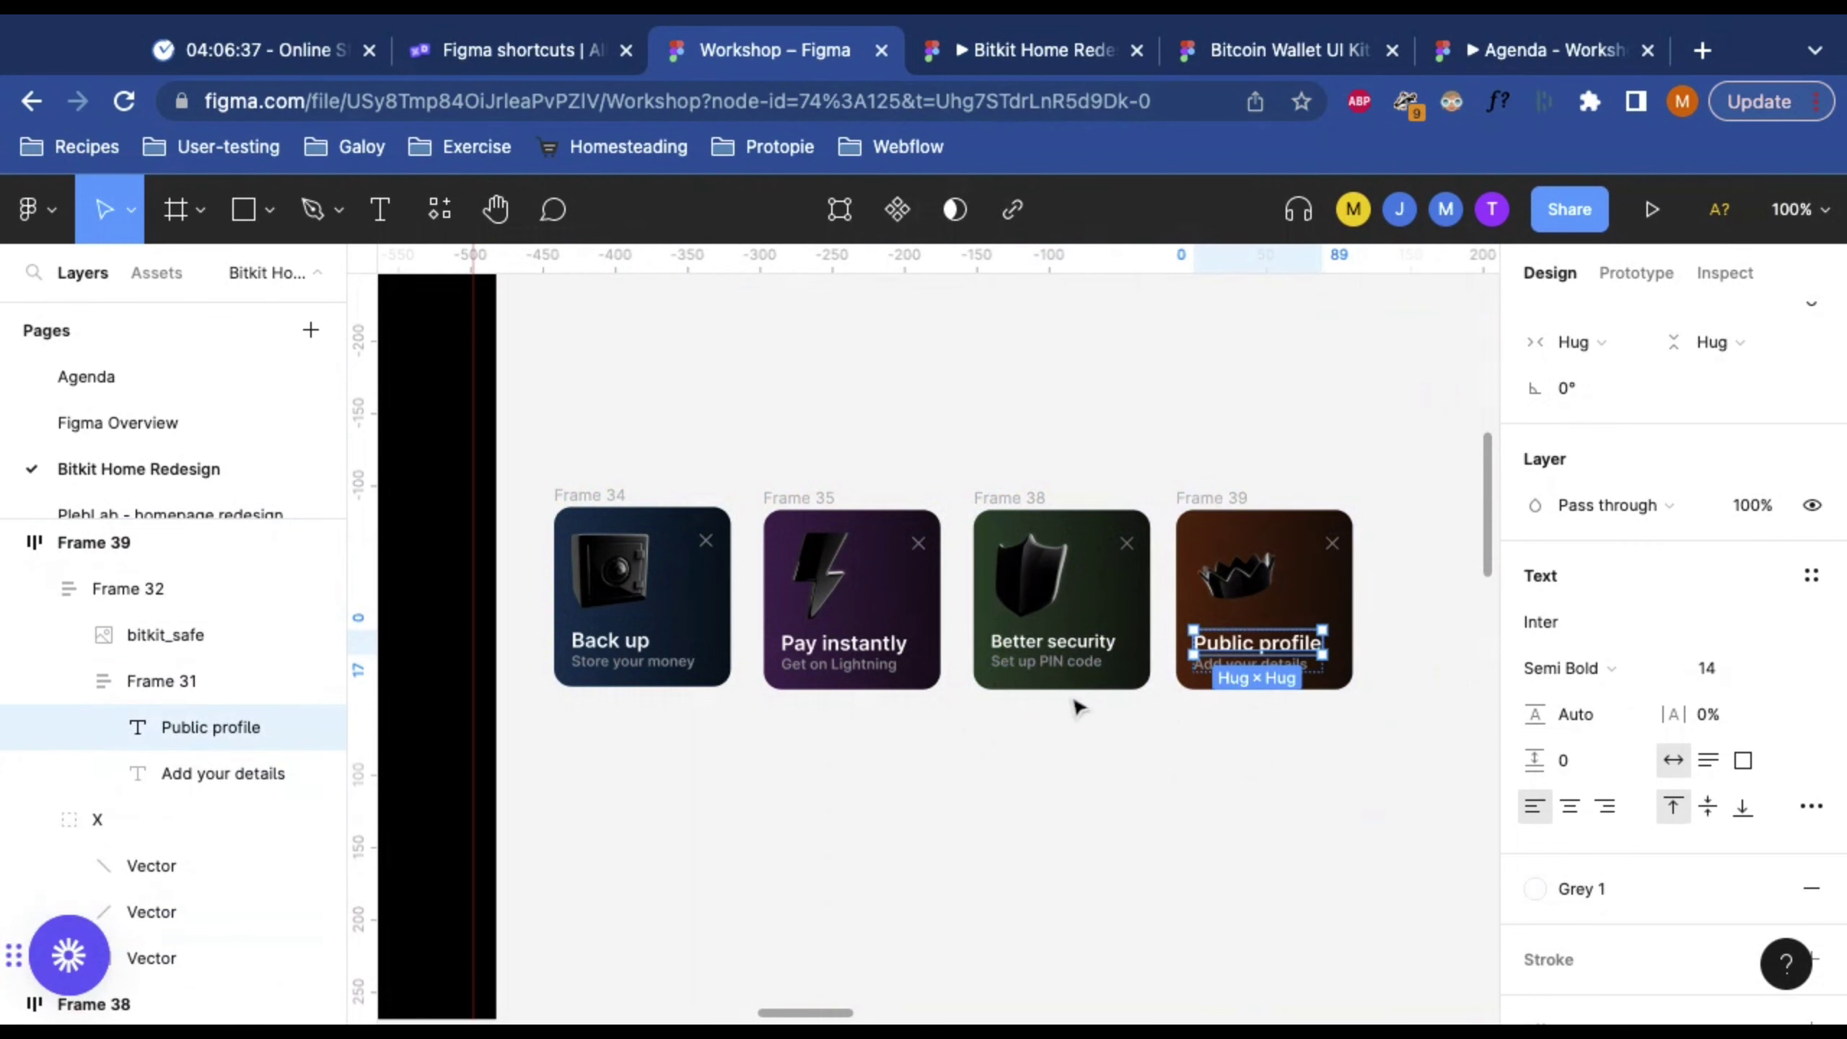
Step: Shrink the Pay instantly and Back up titles to 12 px, then check Public profile
{"action": "left_click", "coordinate": [826, 655]}
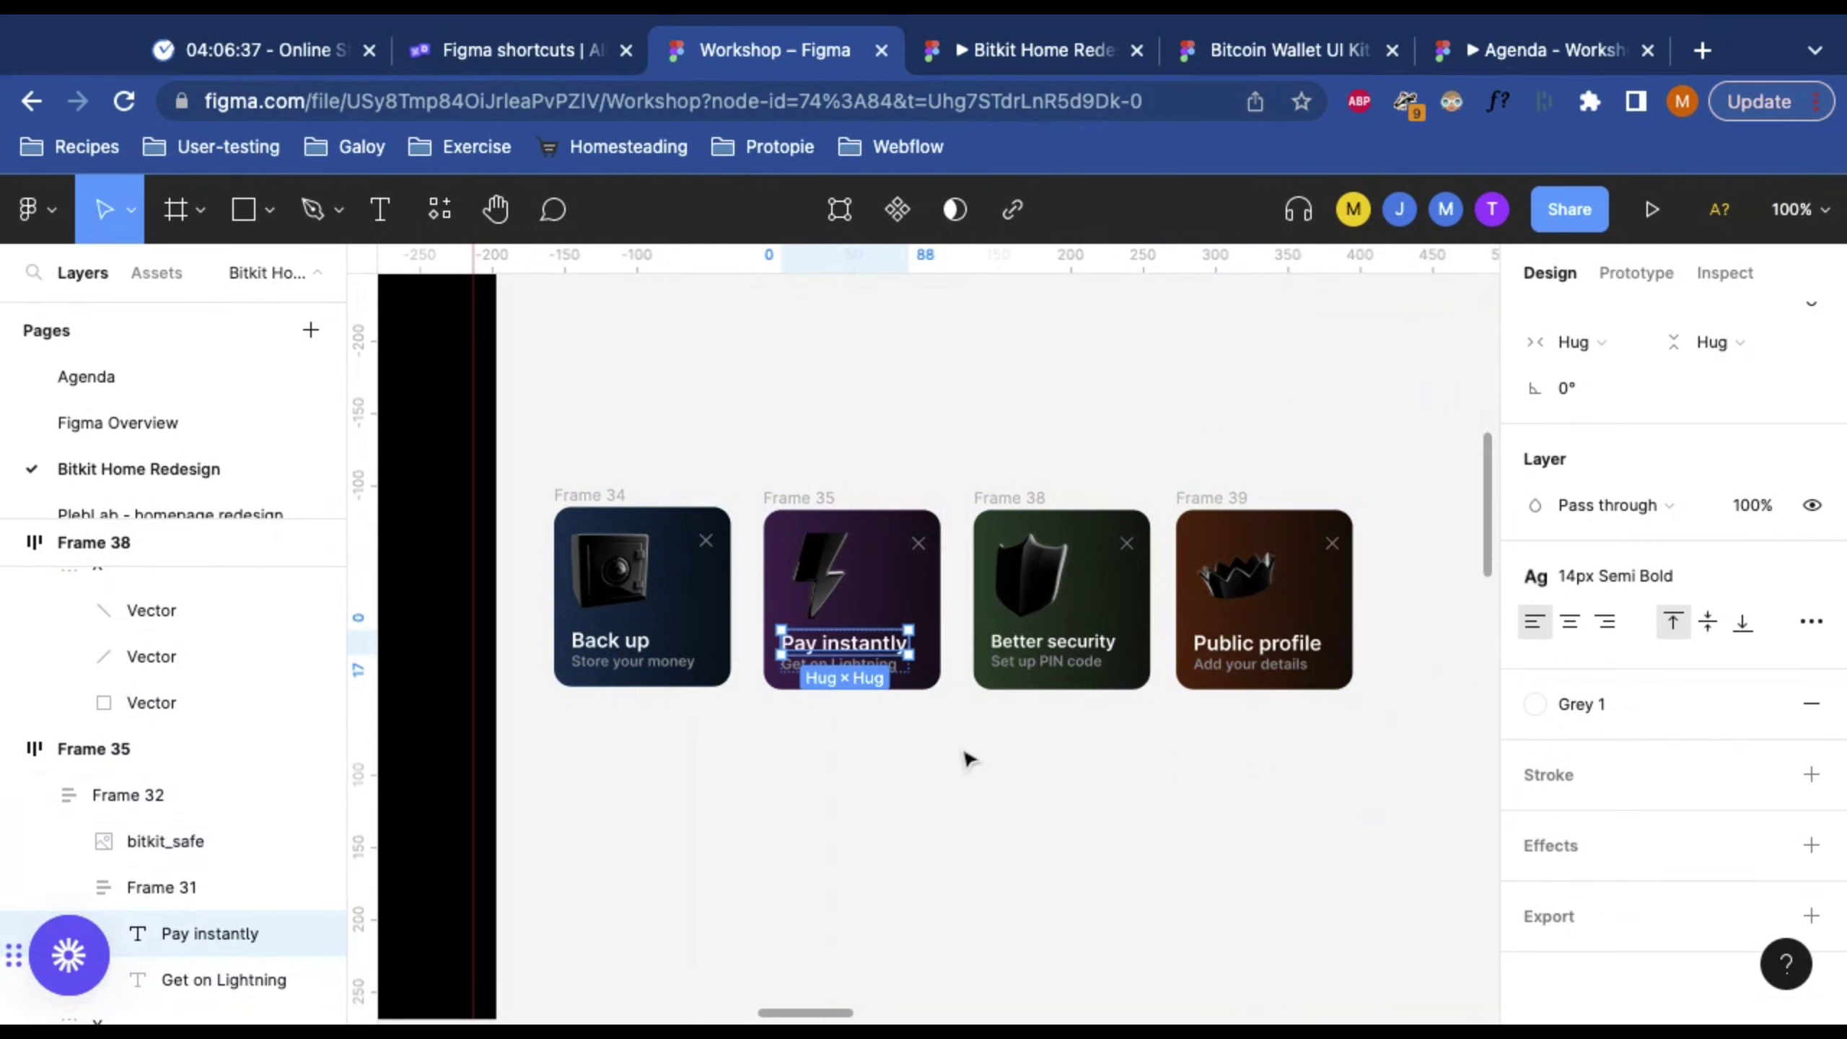
{"action": "key", "text": "super+shift+comma"}
{"action": "key", "text": "super+shift+comma"}
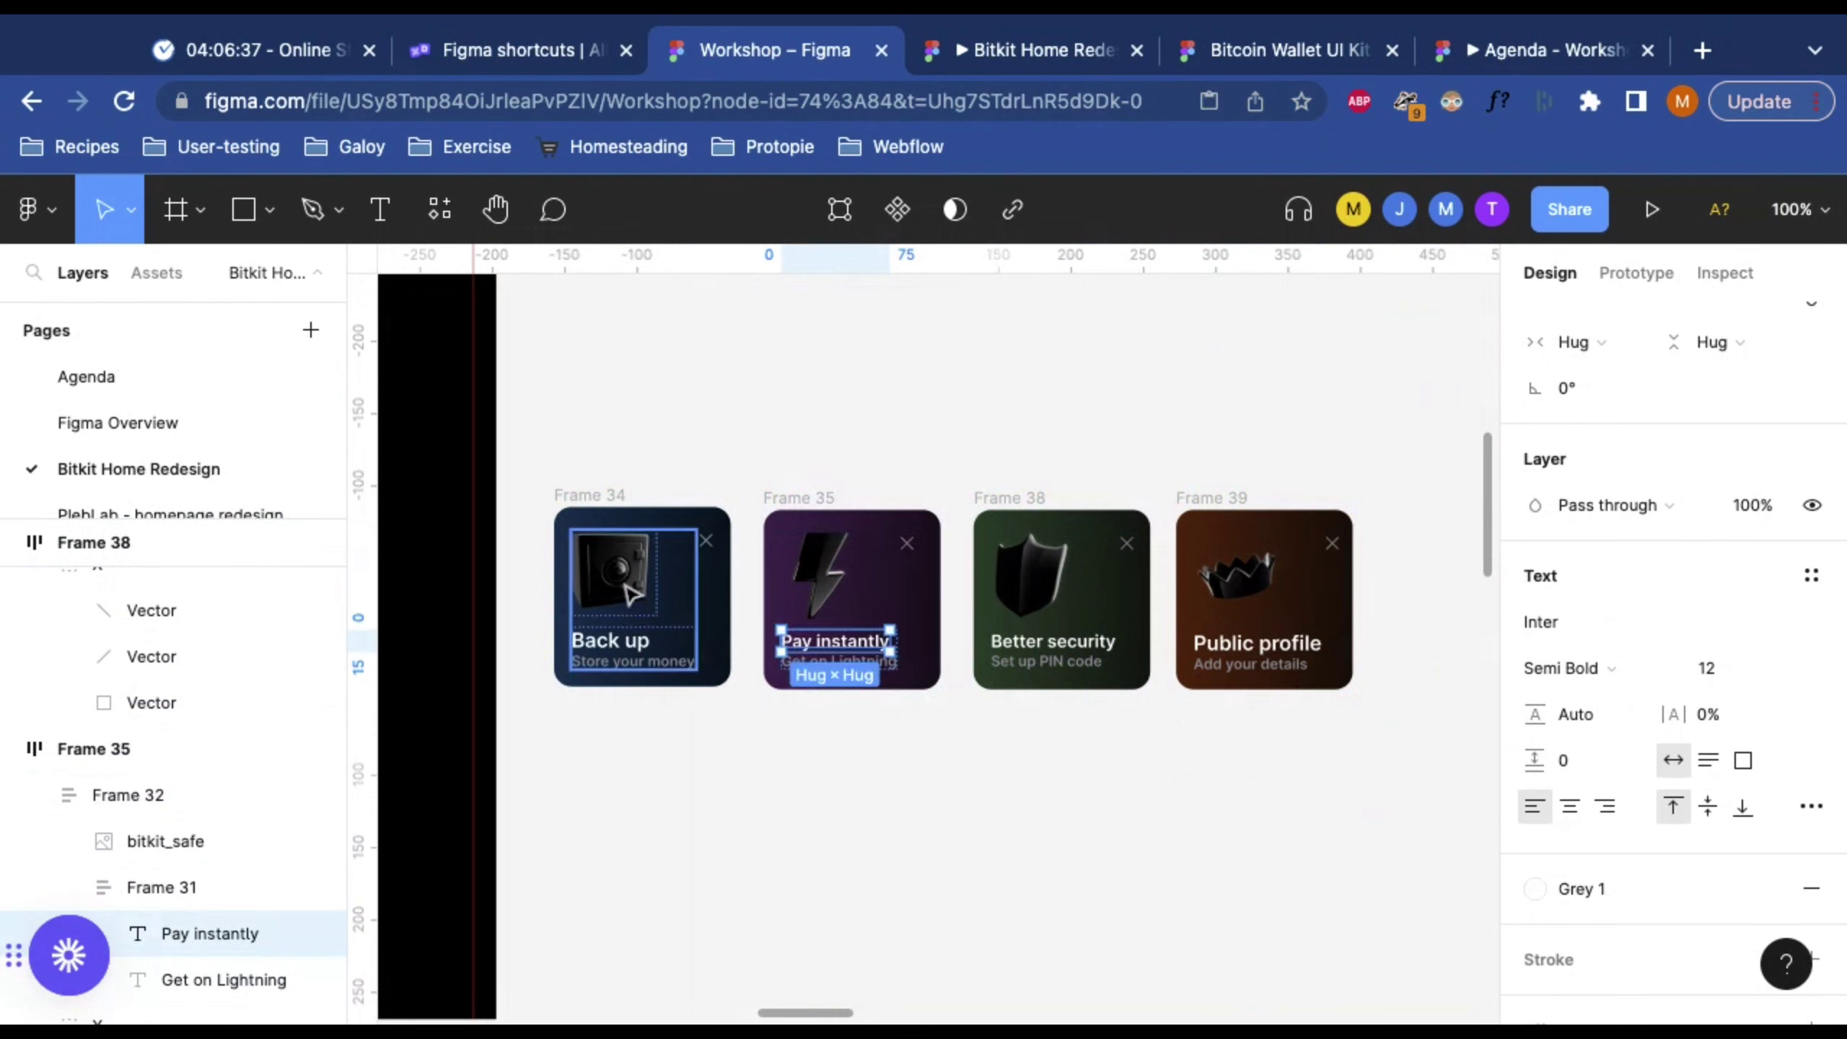
{"action": "left_click", "coordinate": [610, 651]}
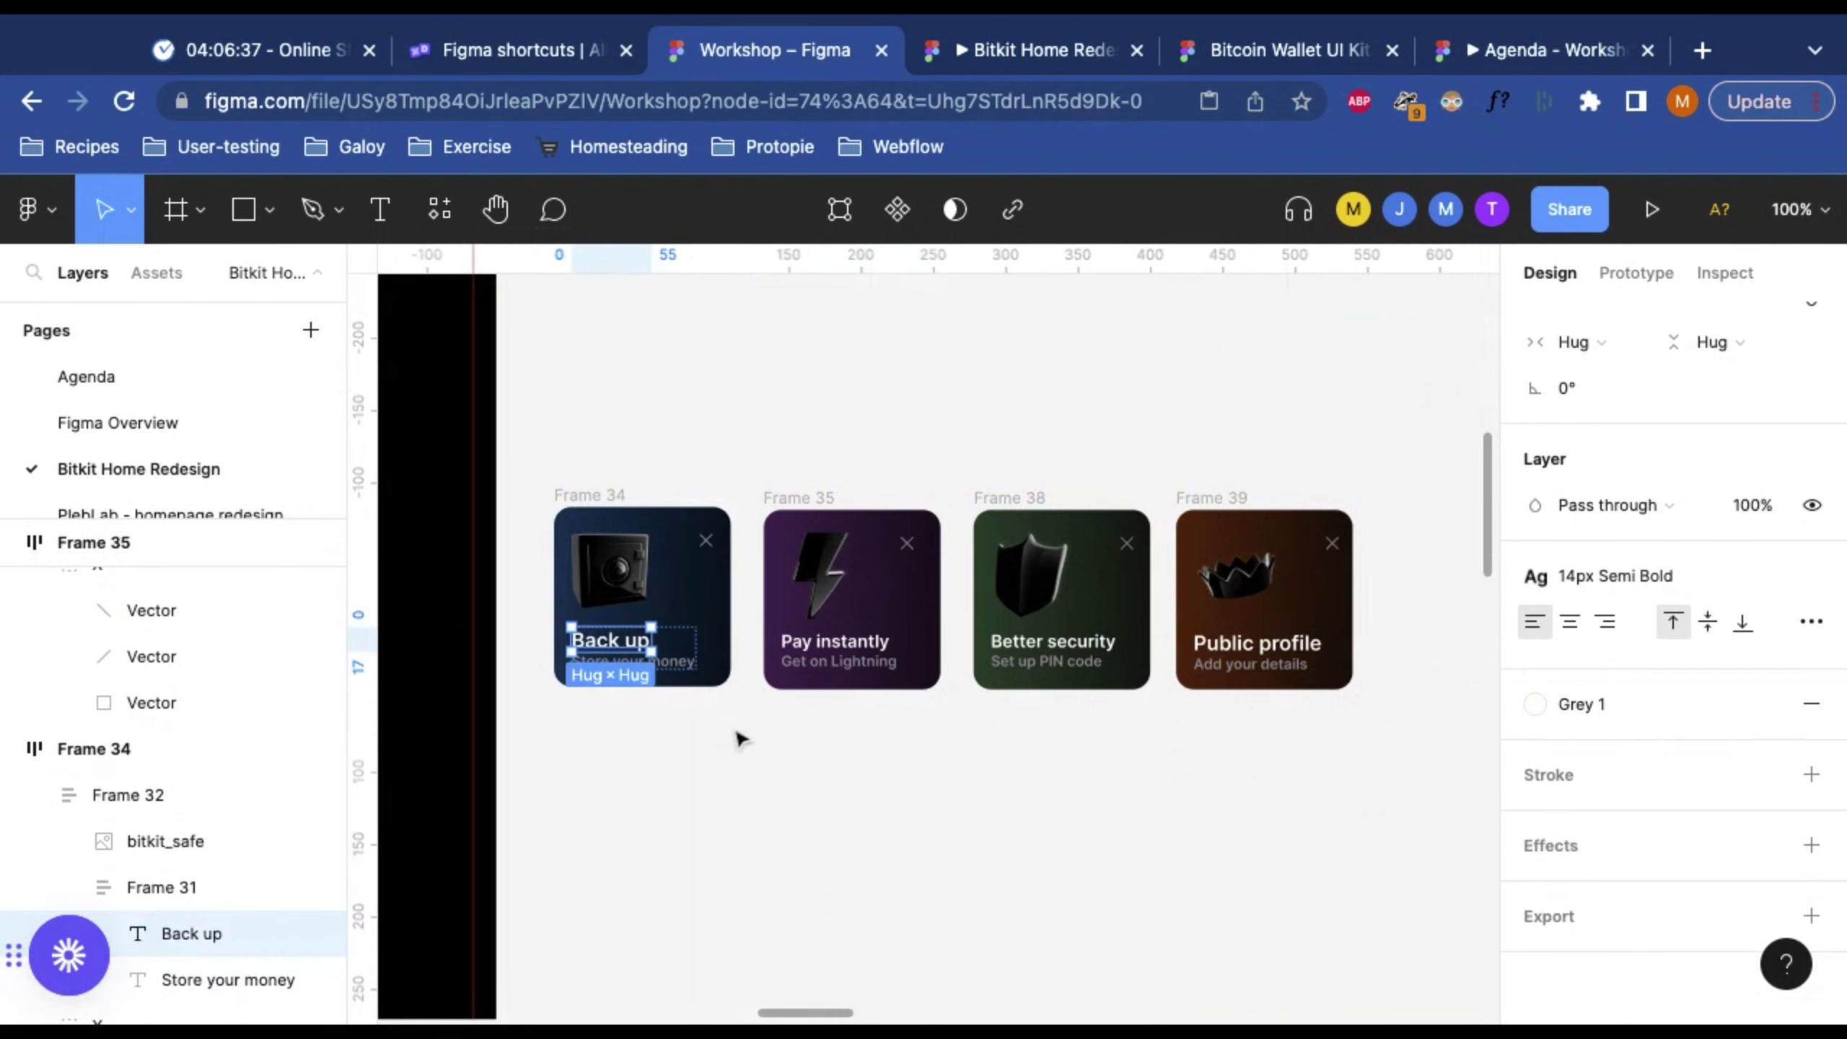
{"action": "key", "text": "super+shift+comma"}
{"action": "key", "text": "super+shift+comma"}
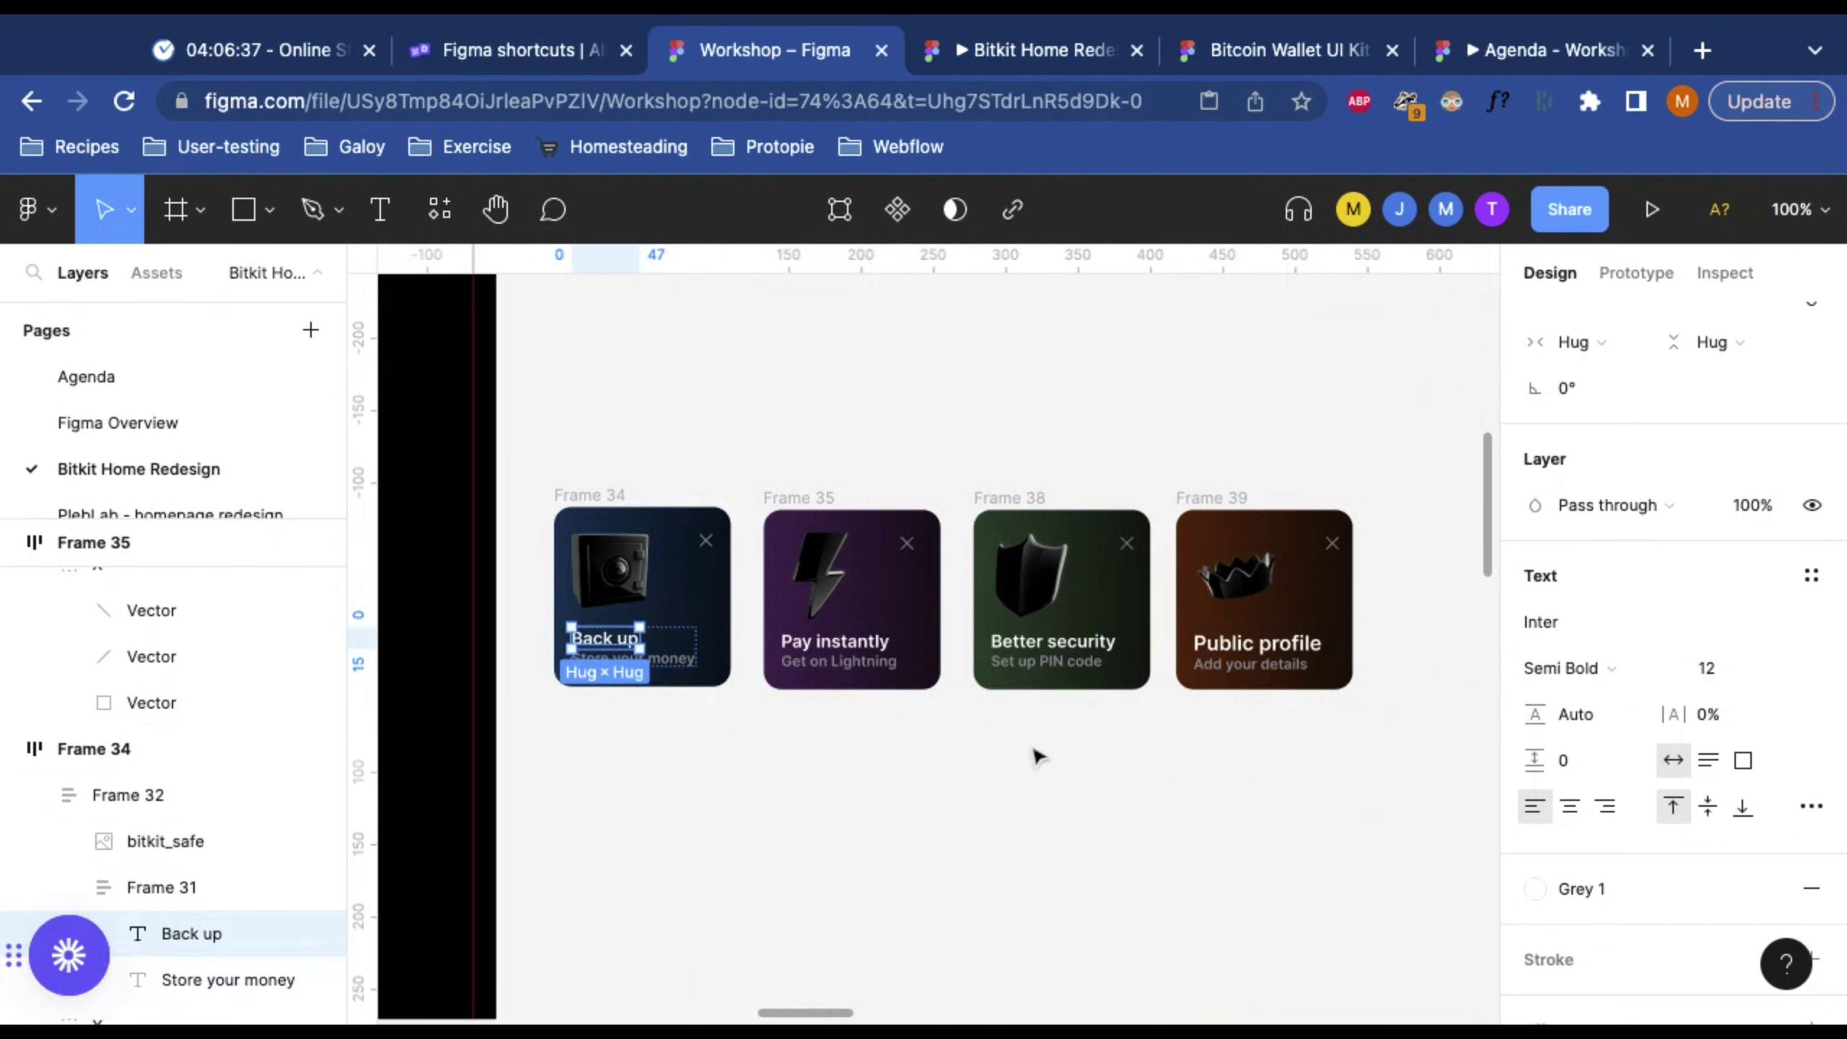
{"action": "left_click", "coordinate": [1144, 720]}
{"action": "scroll", "coordinate": [1256, 631], "scroll_direction": "up", "scroll_amount": 5}
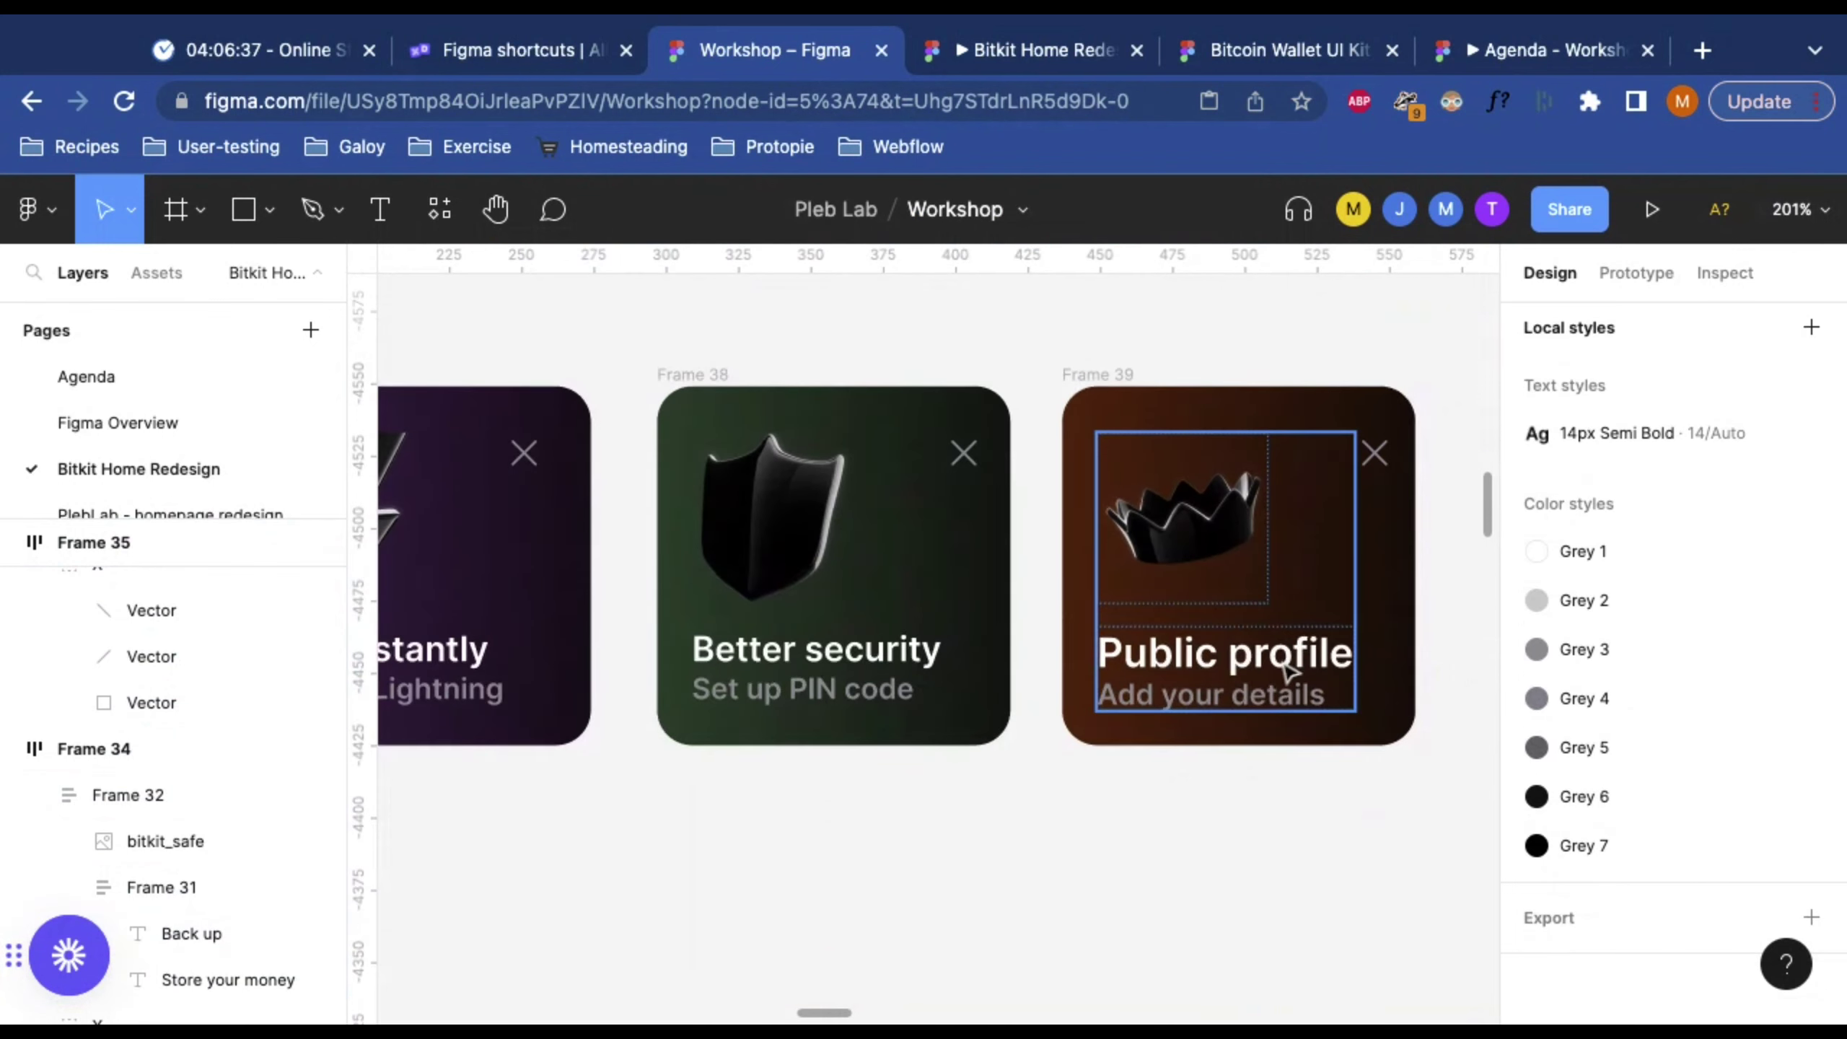
{"action": "left_click", "coordinate": [1236, 671]}
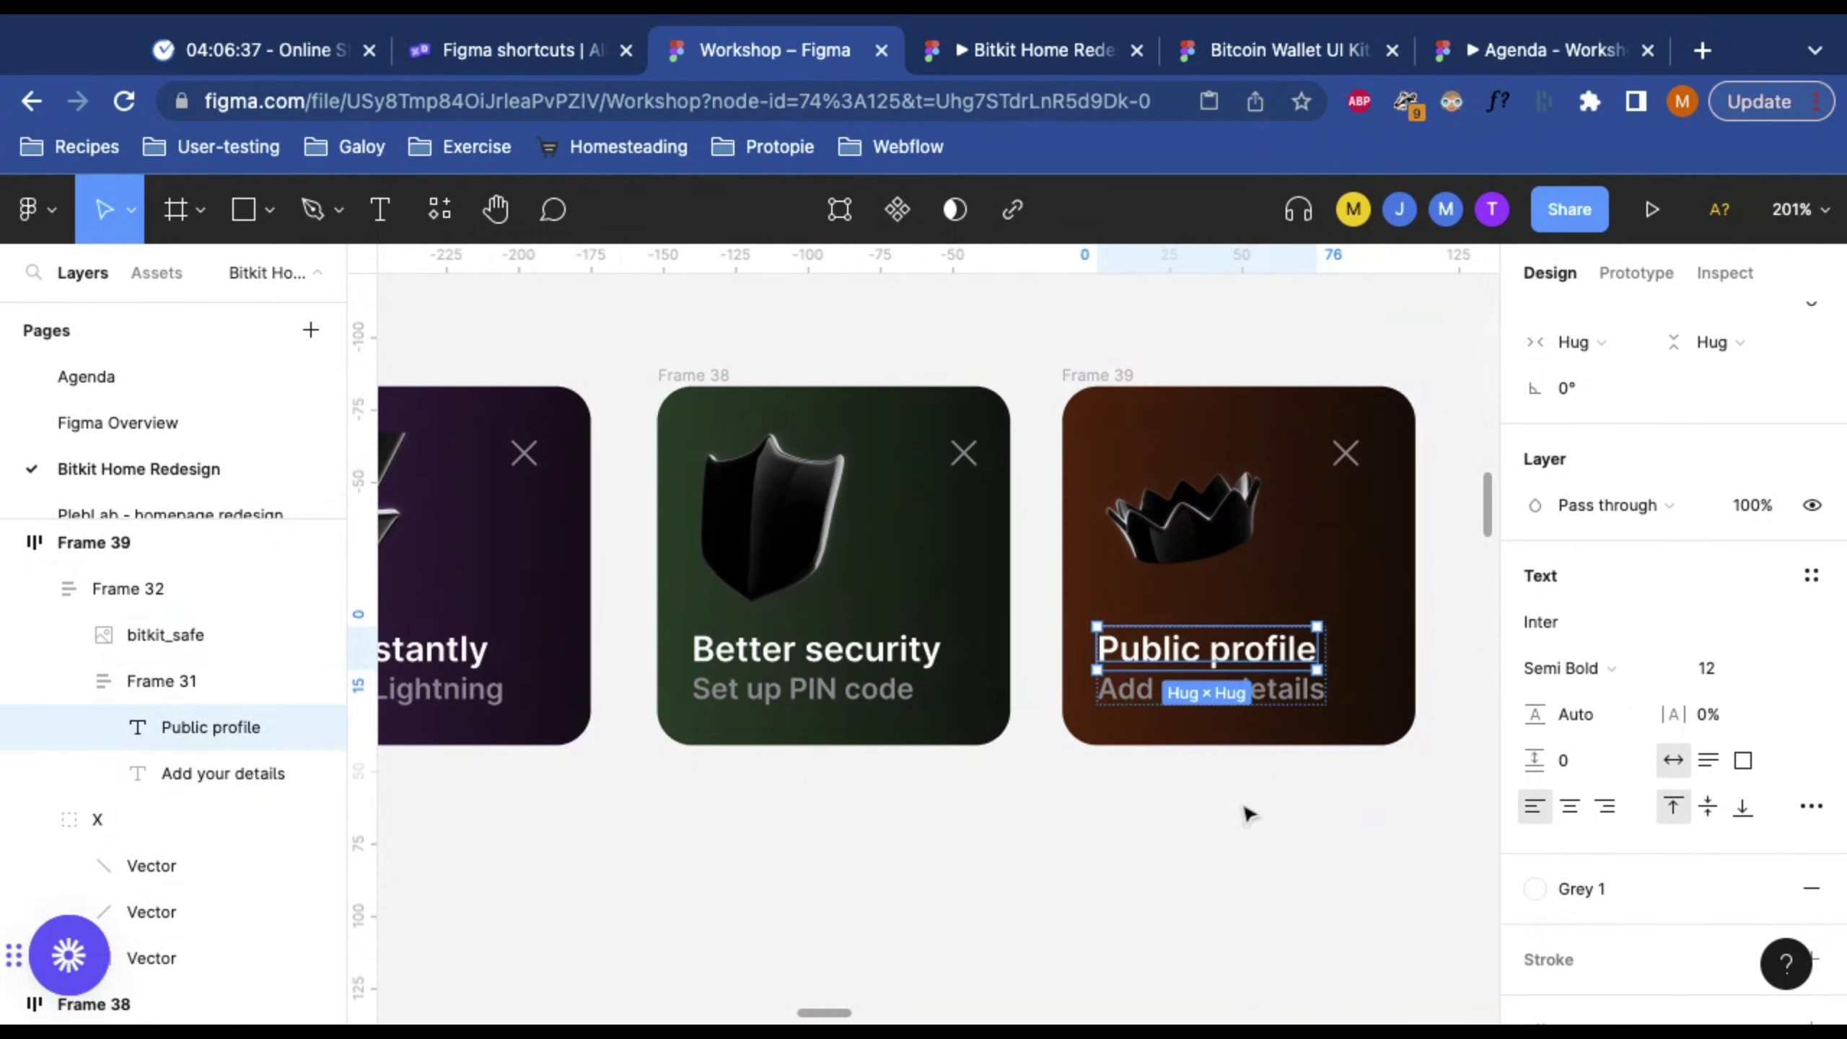
{"action": "left_click", "coordinate": [1245, 812]}
{"action": "scroll", "coordinate": [1244, 812], "scroll_direction": "down", "scroll_amount": 5}
{"action": "scroll", "coordinate": [1245, 814], "scroll_direction": "down", "scroll_amount": 3}
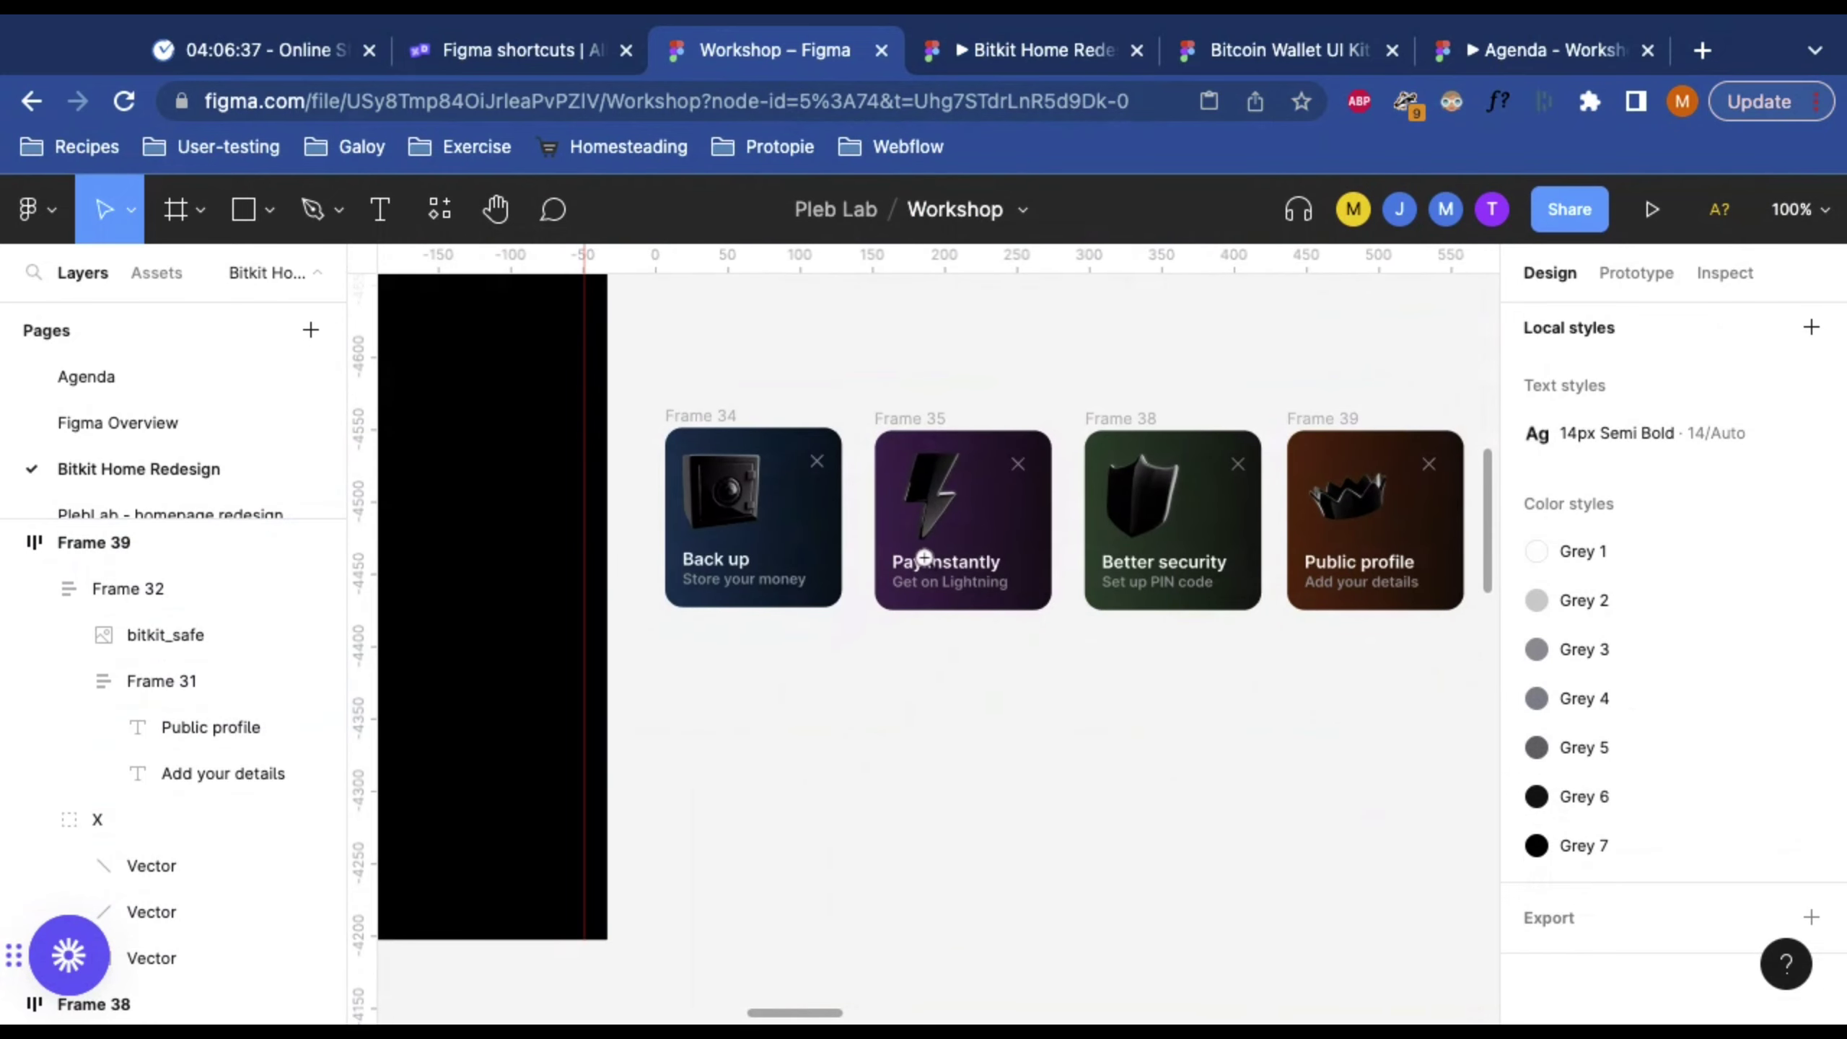
Step: Widen the Public profile card's gap so its X icon sits at the right edge
{"action": "scroll", "coordinate": [1101, 643], "scroll_direction": "right", "scroll_amount": 3}
{"action": "scroll", "coordinate": [1241, 528], "scroll_direction": "up", "scroll_amount": 5}
{"action": "left_click", "coordinate": [1162, 474]}
{"action": "key", "text": "Escape"}
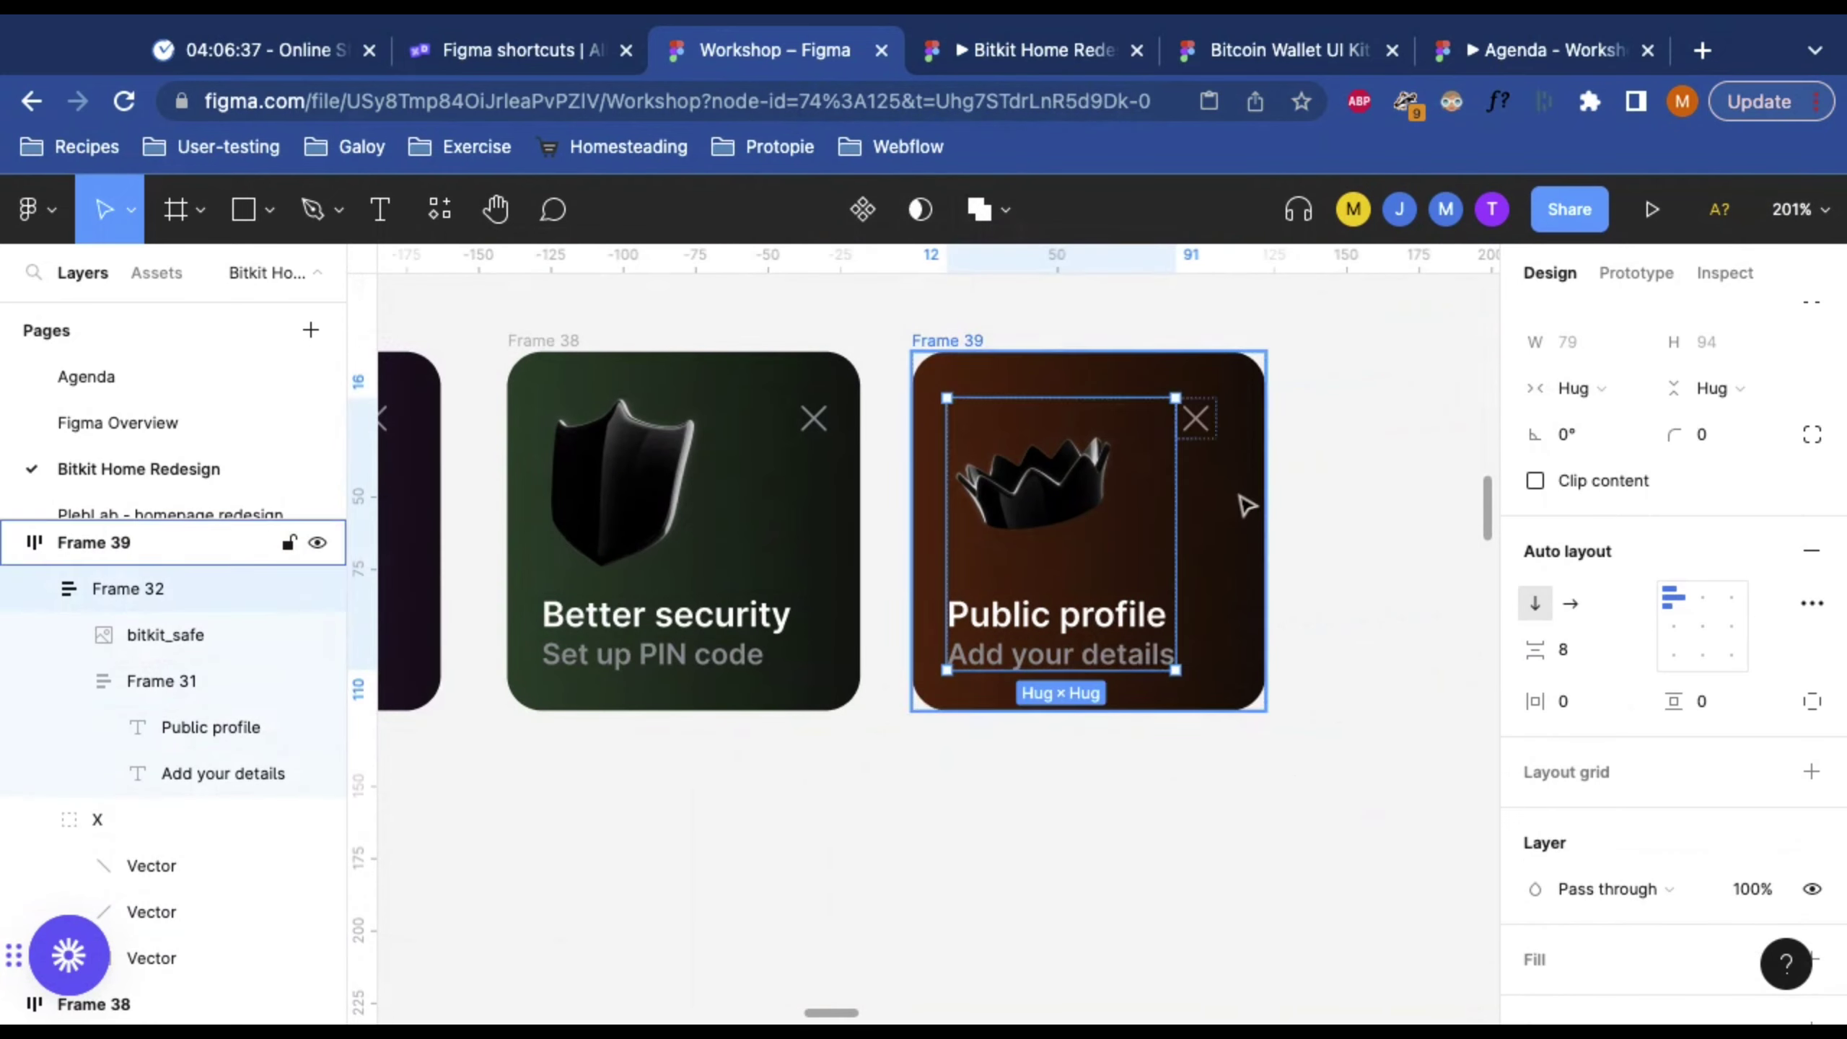
{"action": "left_click", "coordinate": [1540, 647]}
{"action": "mouse_move", "coordinate": [1540, 648]}
{"action": "left_mouse_down"}
{"action": "mouse_move", "coordinate": [1582, 647]}
{"action": "mouse_move", "coordinate": [1549, 648]}
{"action": "left_mouse_up"}
{"action": "left_click", "coordinate": [1245, 800]}
Step: Adjust the Pay instantly and Back up card gaps to push their X icons right
{"action": "scroll", "coordinate": [1245, 801], "scroll_direction": "left", "scroll_amount": 3}
{"action": "scroll", "coordinate": [1245, 801], "scroll_direction": "left", "scroll_amount": 8}
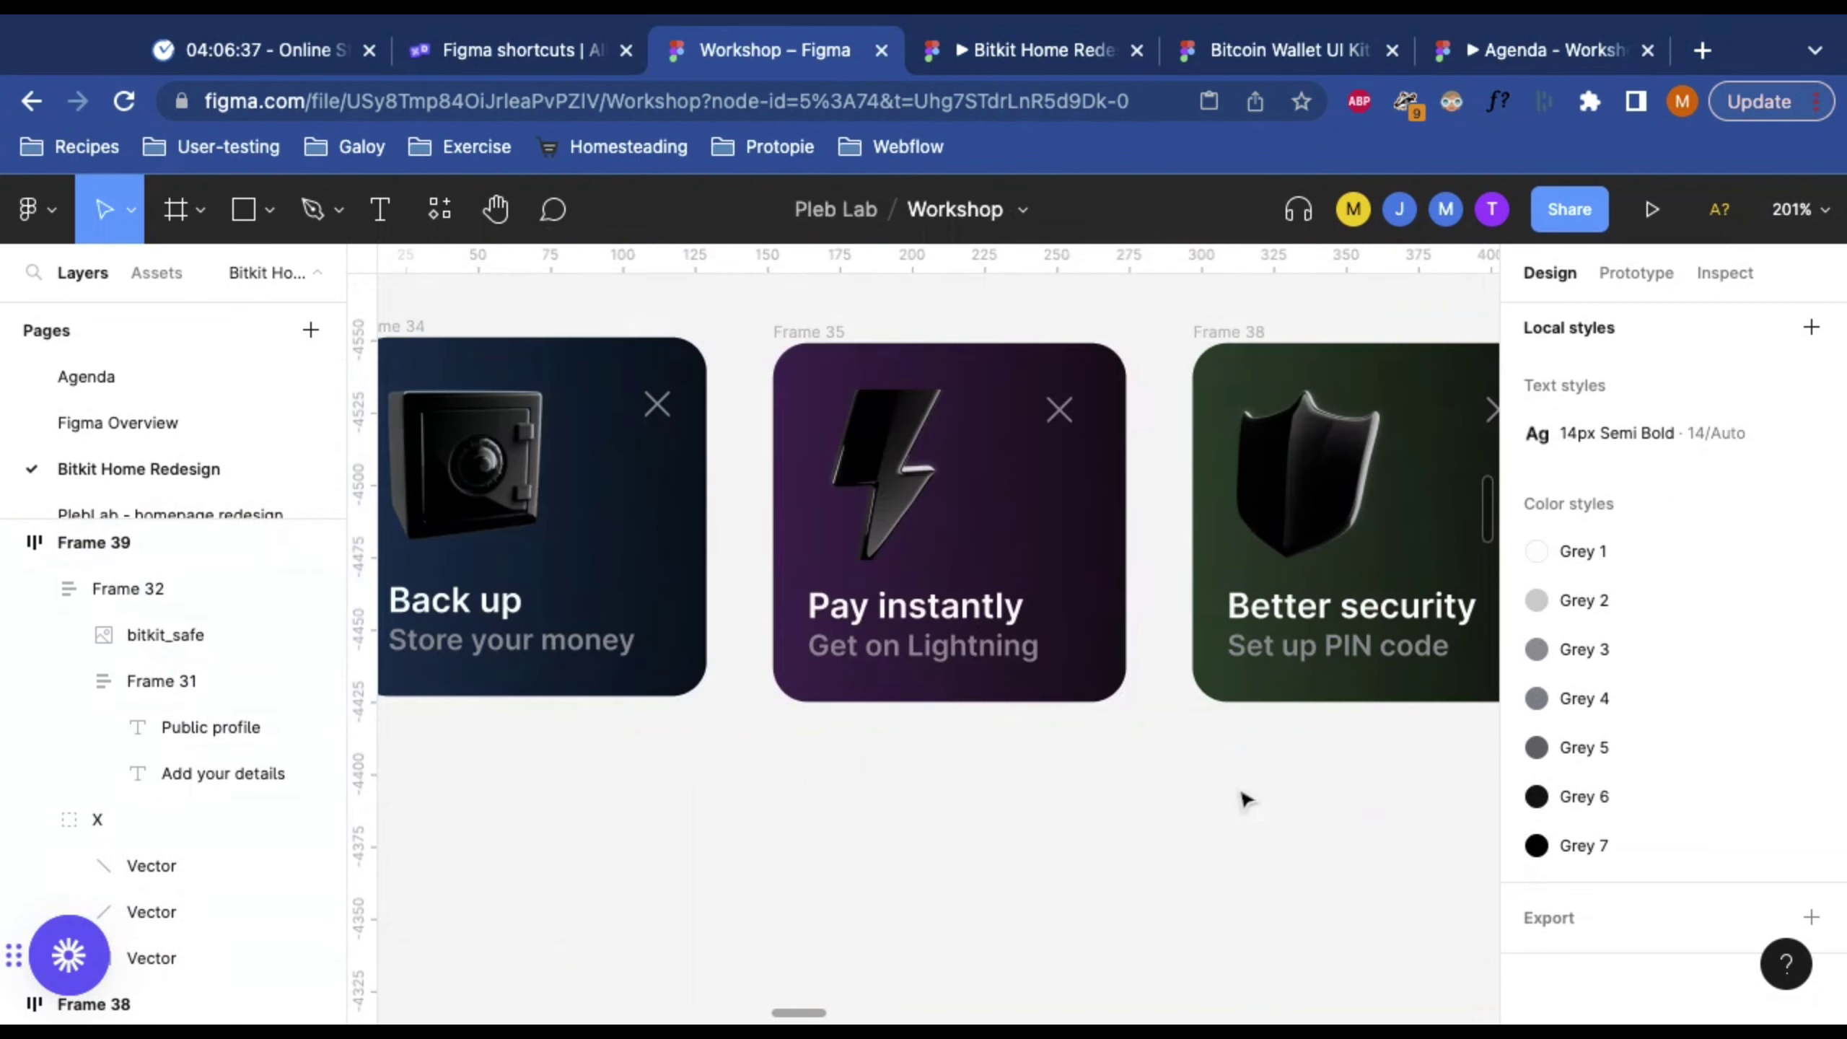
{"action": "left_click", "coordinate": [1169, 508]}
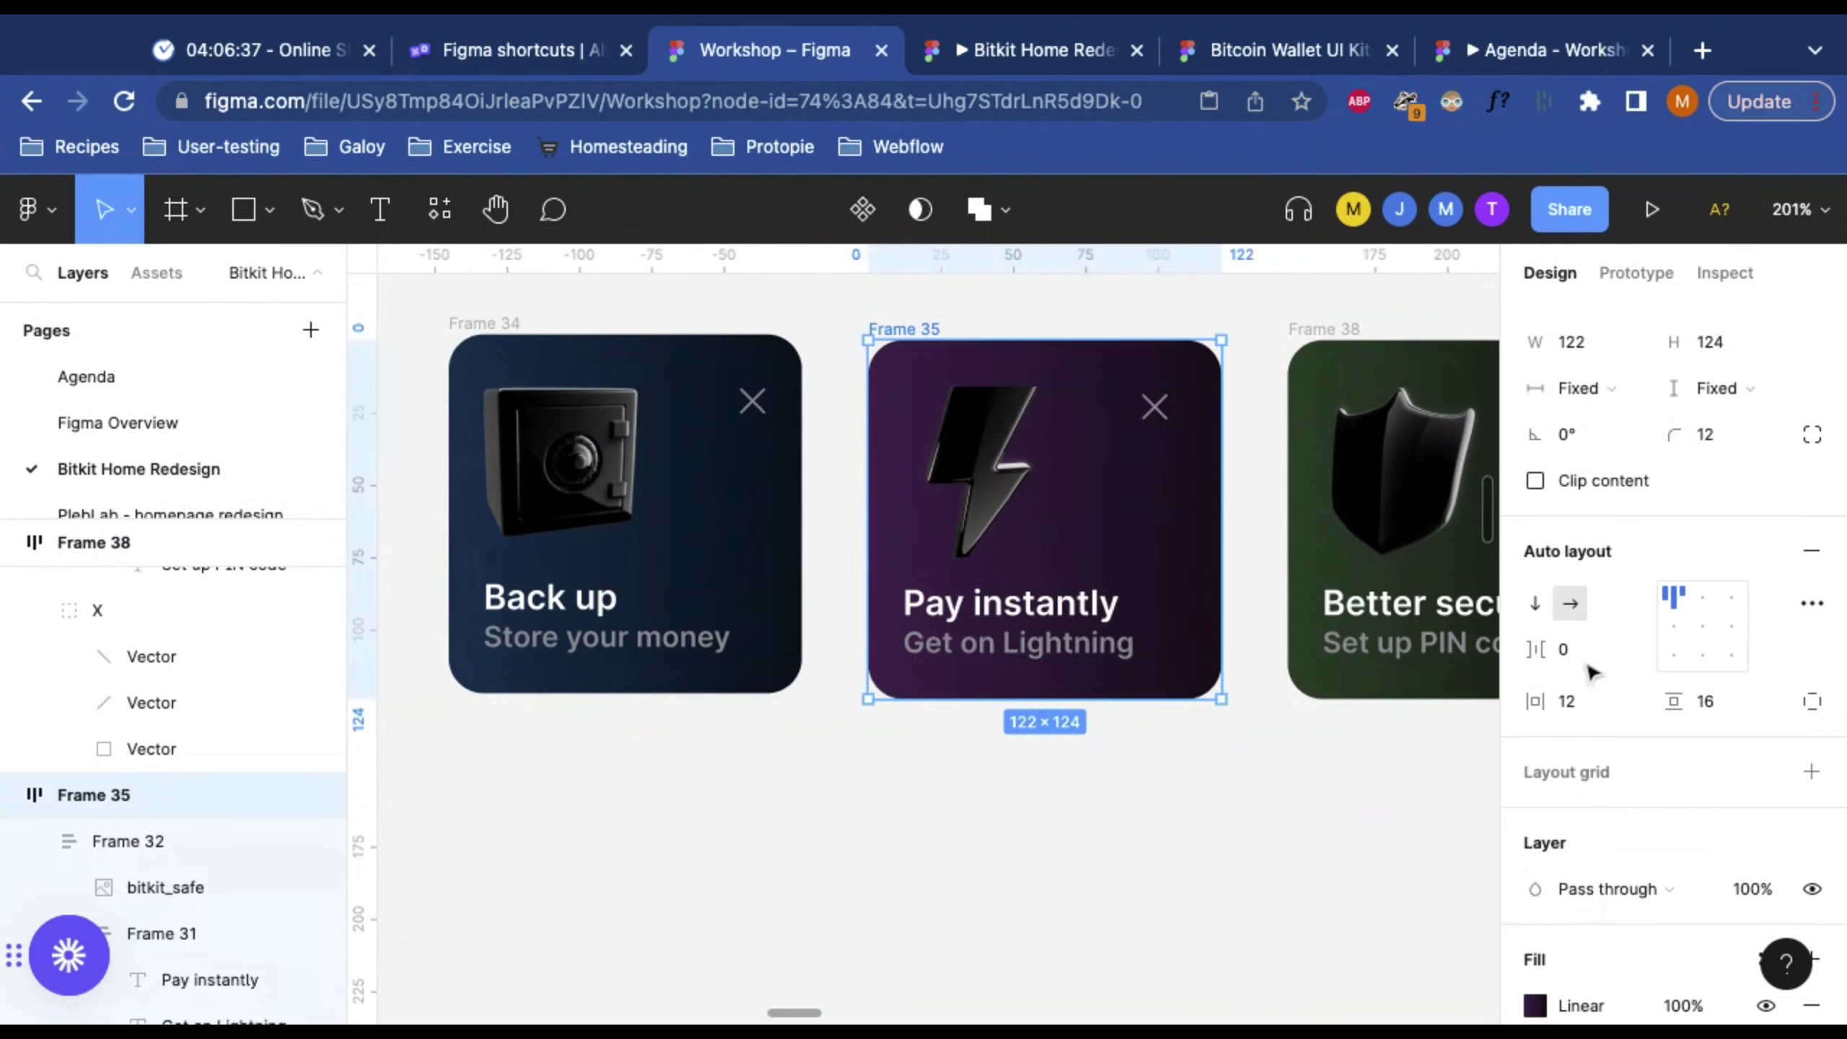
{"action": "left_click_drag", "start_coordinate": [1541, 648], "coordinate": [1563, 647]}
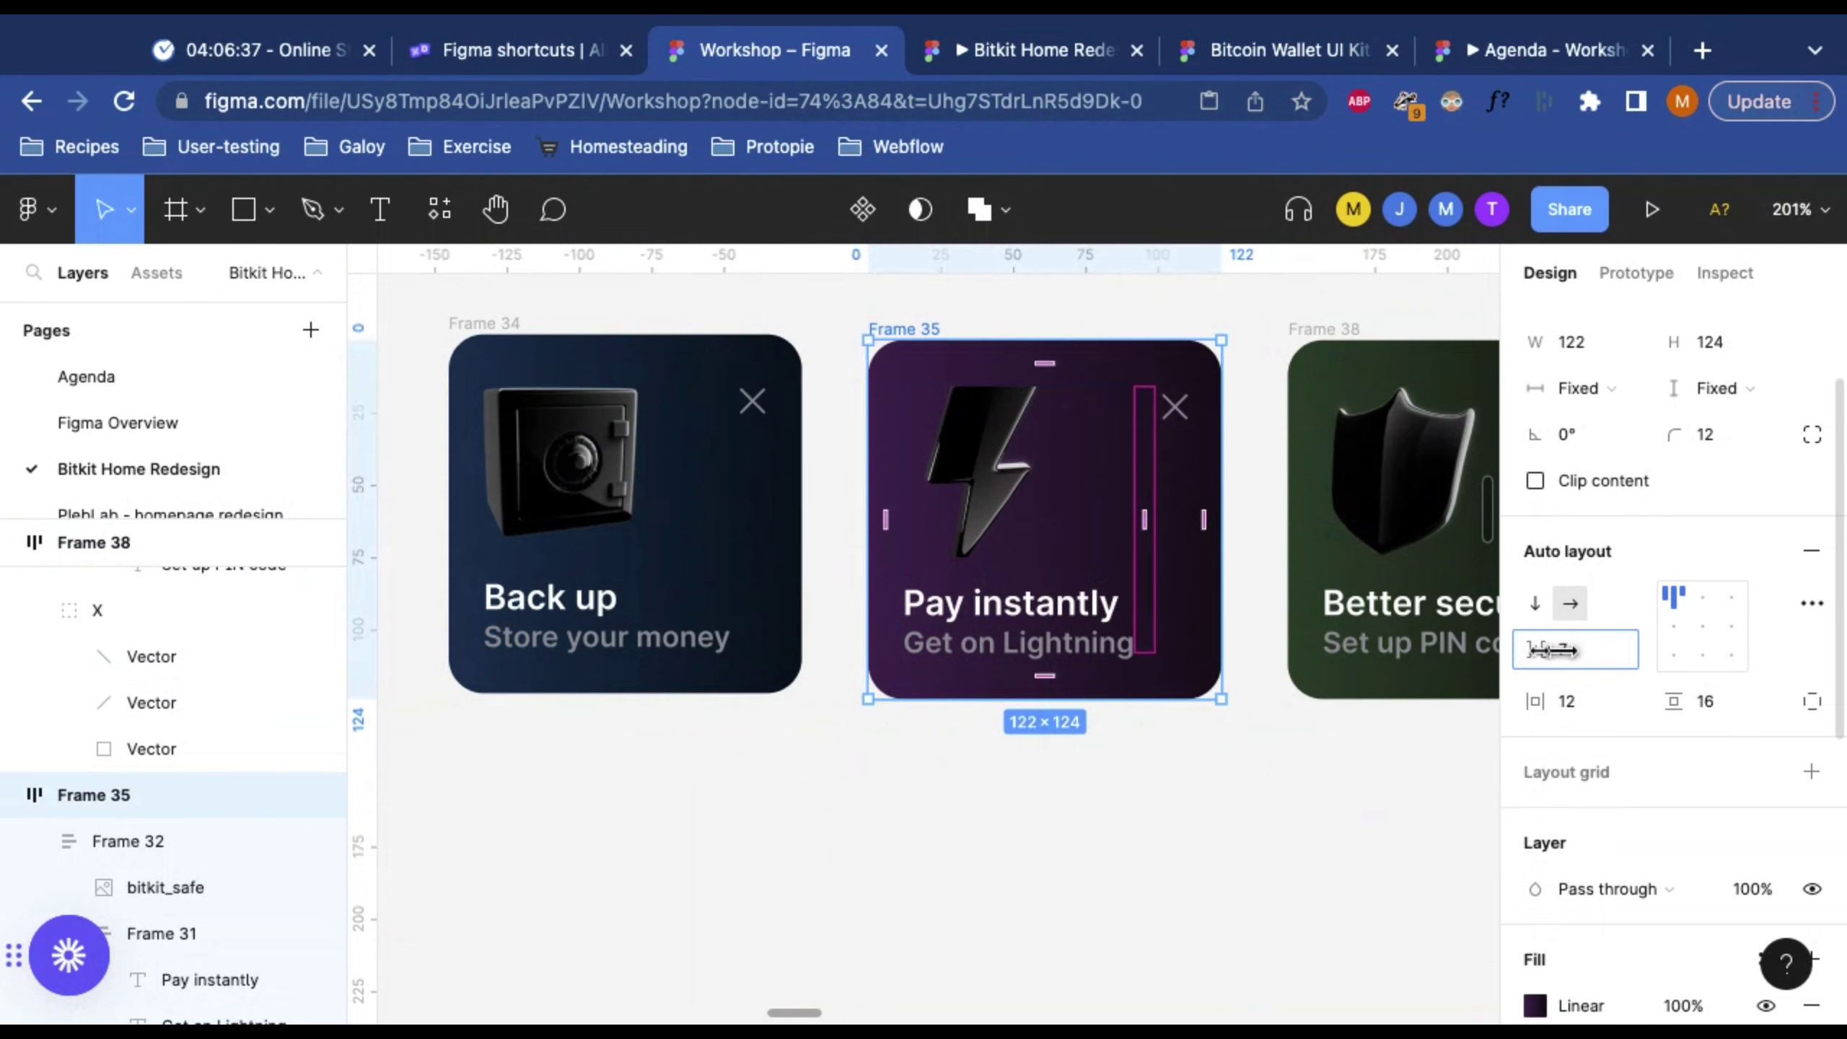
{"action": "left_click", "coordinate": [716, 519]}
{"action": "left_click", "coordinate": [761, 514]}
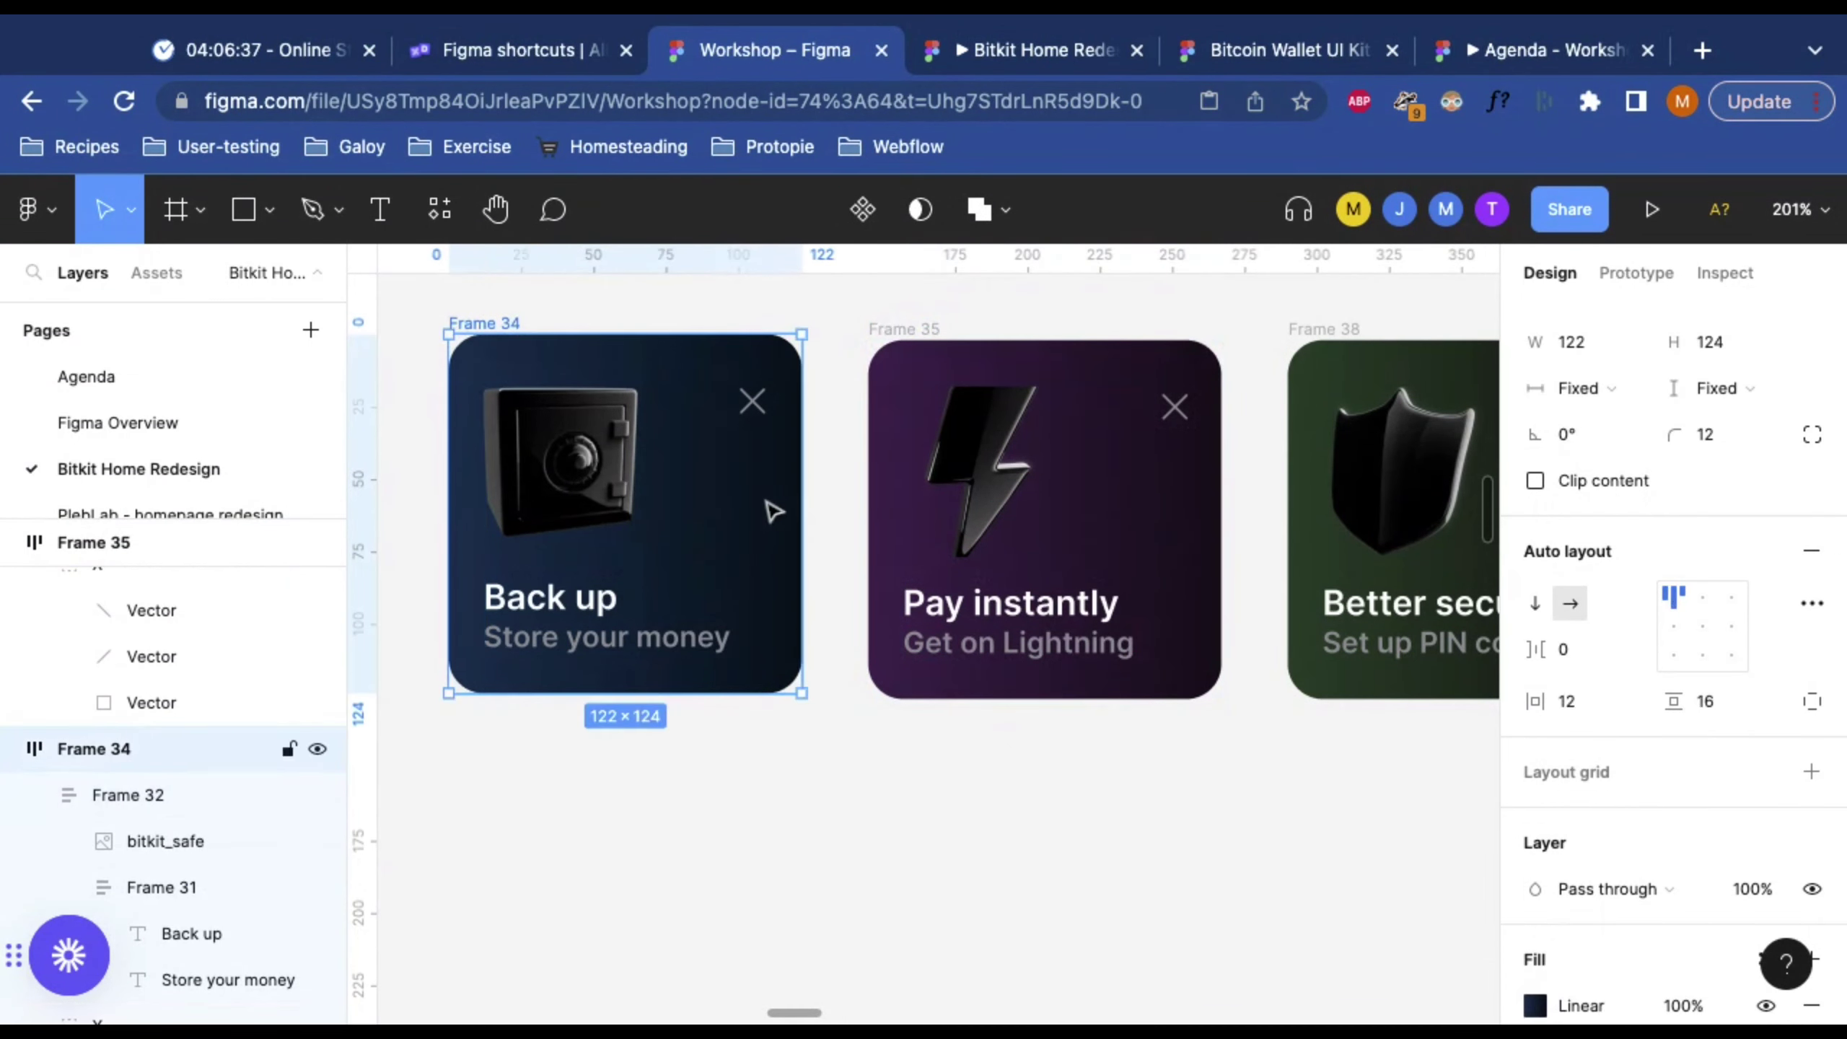
{"action": "left_click_drag", "start_coordinate": [1563, 647], "coordinate": [1552, 650]}
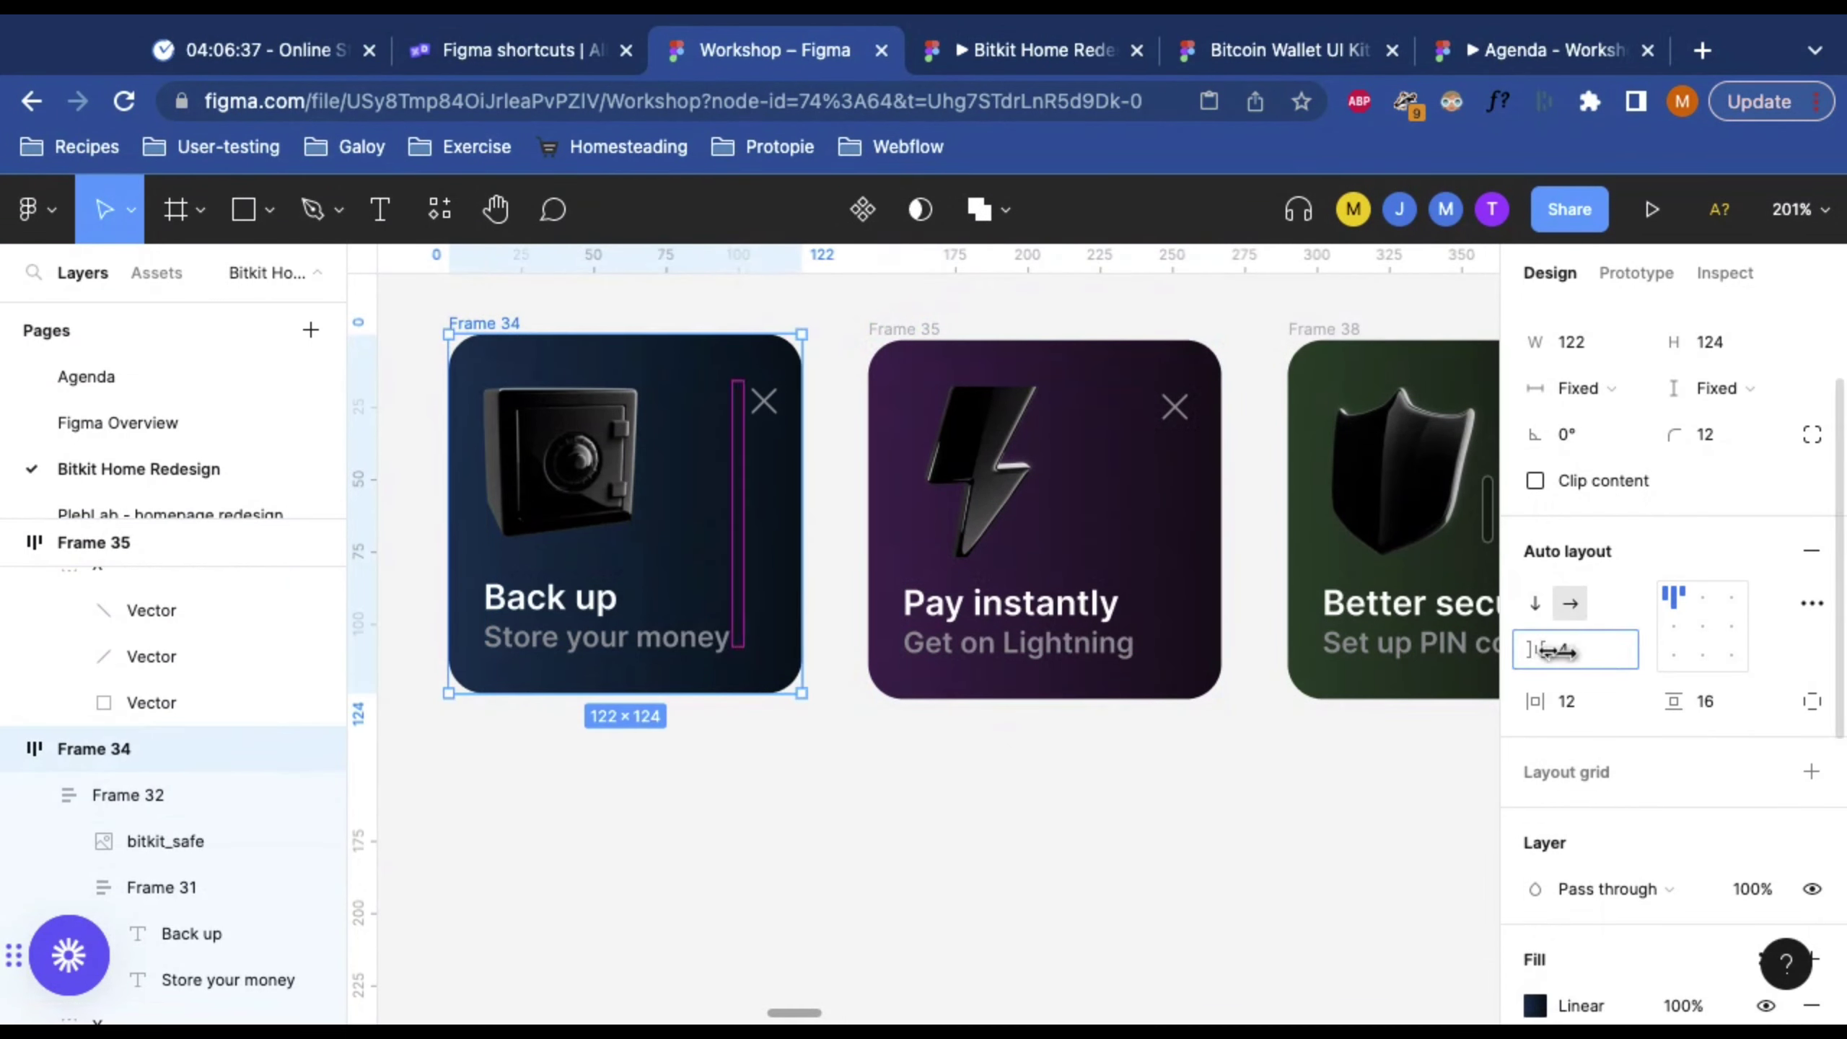
{"action": "left_click", "coordinate": [932, 812]}
{"action": "scroll", "coordinate": [931, 812], "scroll_direction": "down", "scroll_amount": 10}
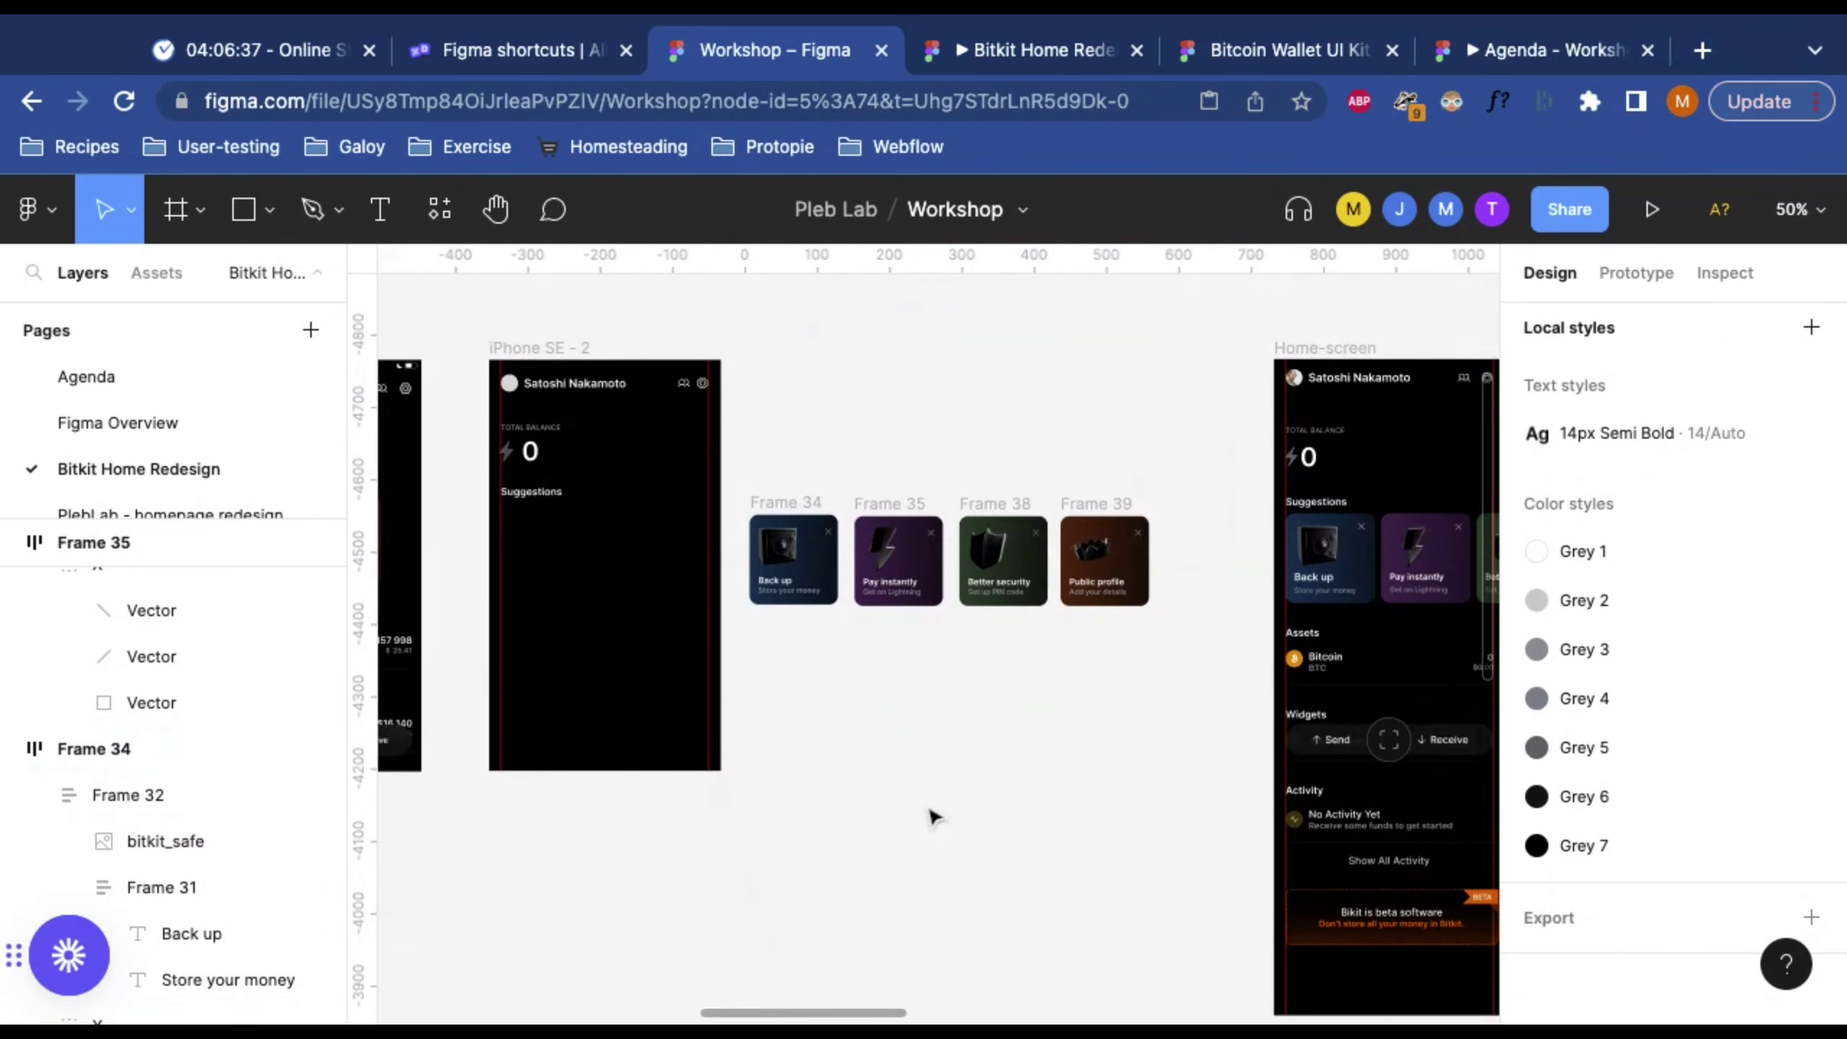
Step: Compare the finished cards at actual size against the home-screen mockups
{"action": "scroll", "coordinate": [931, 812], "scroll_direction": "left", "scroll_amount": 10}
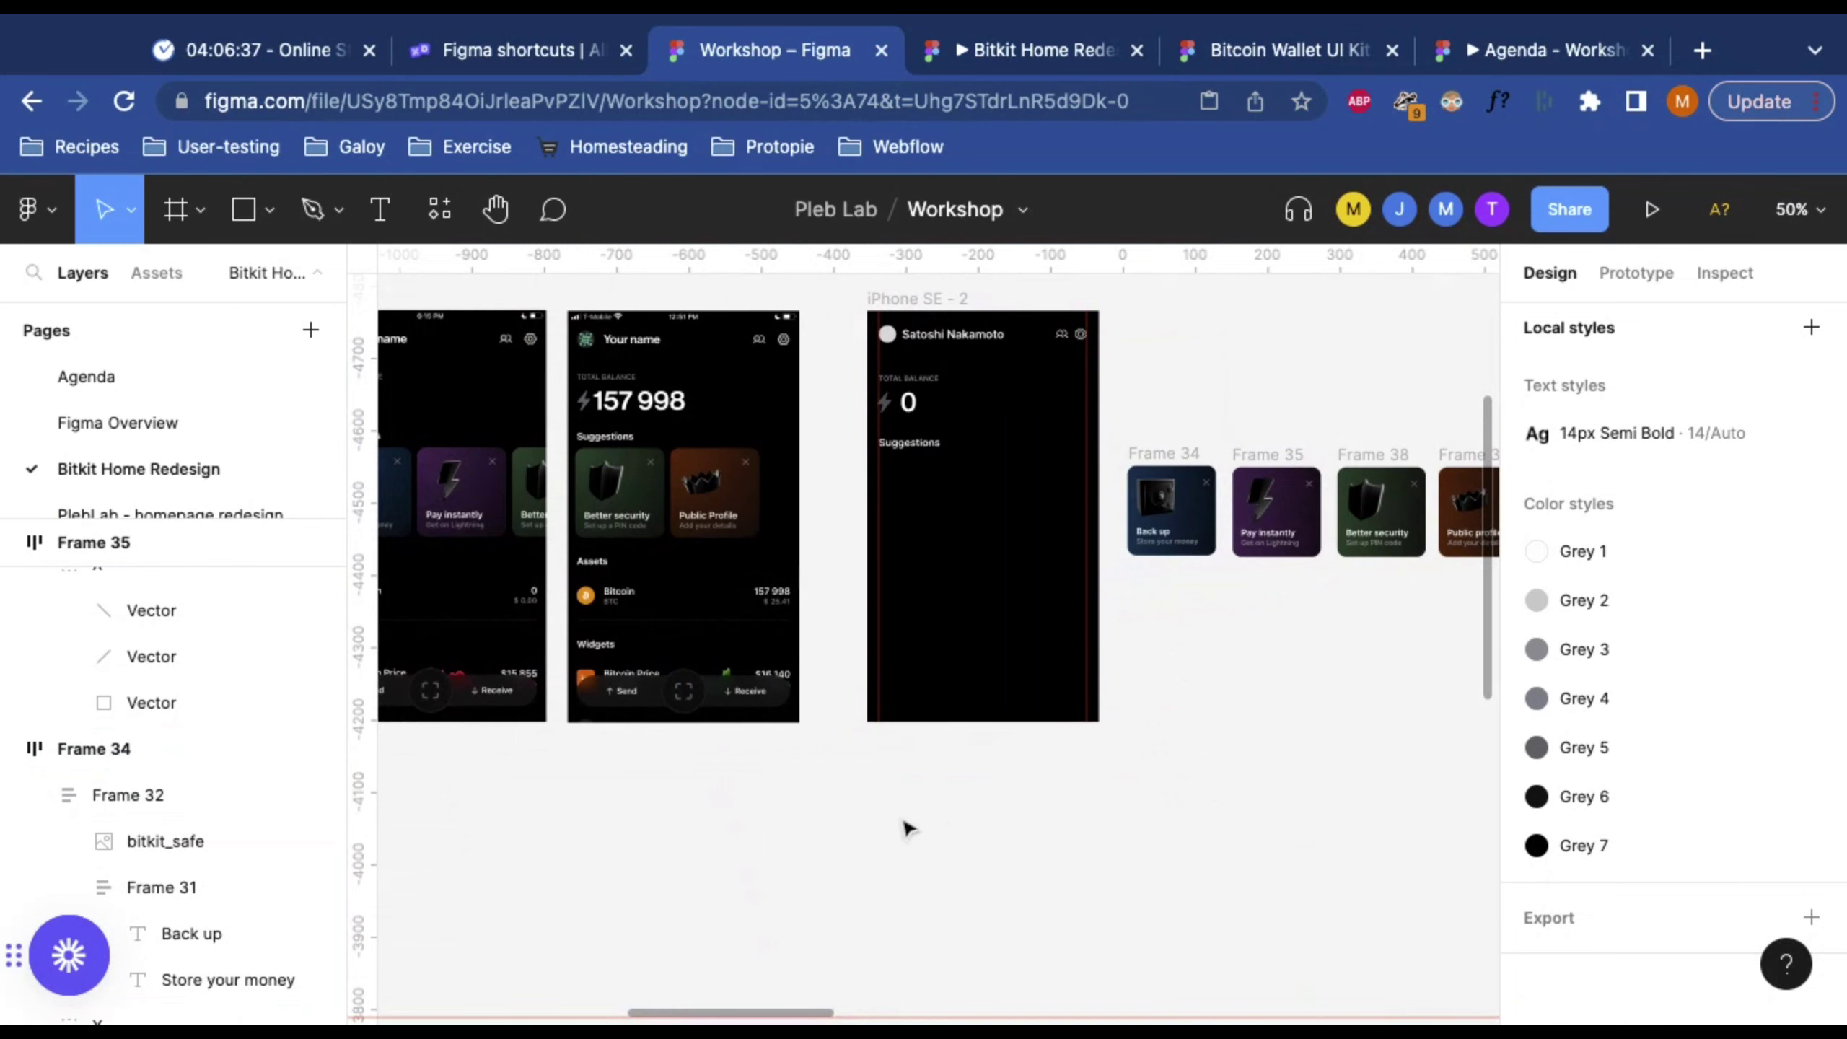
{"action": "scroll", "coordinate": [1088, 824], "scroll_direction": "right", "scroll_amount": 8}
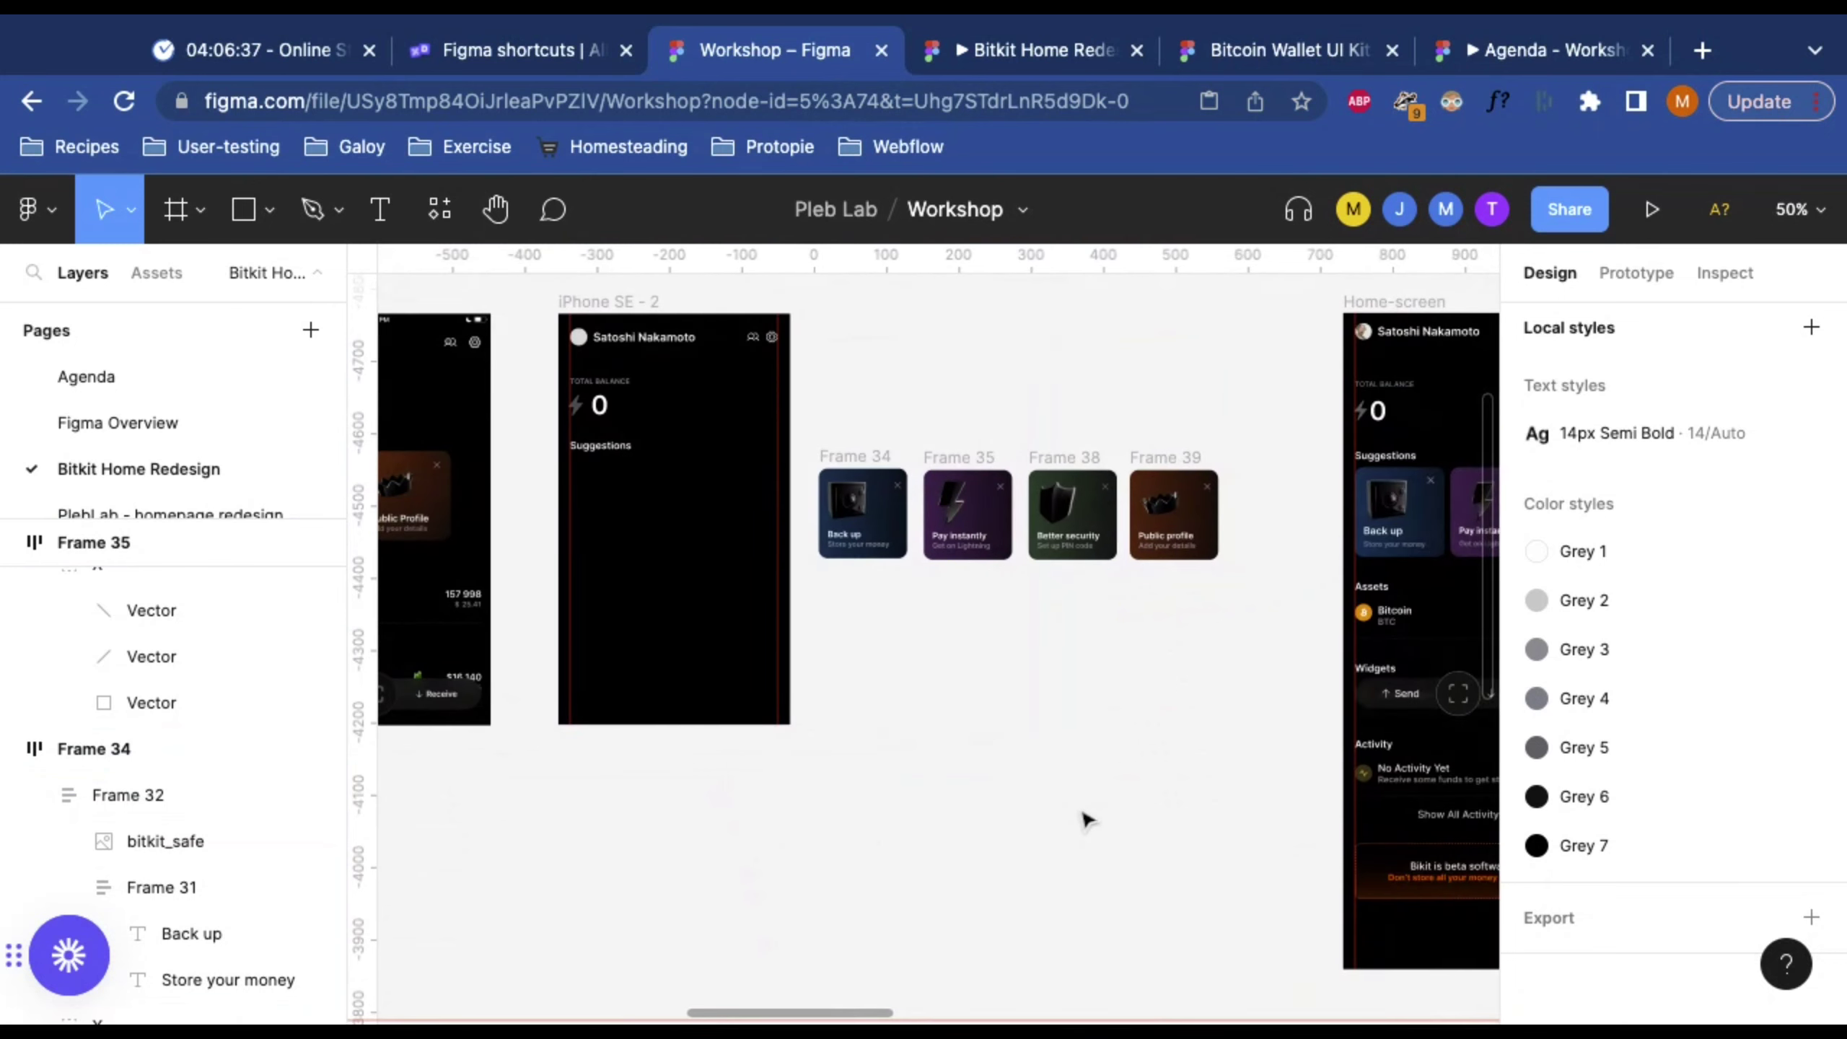
{"action": "left_click", "coordinate": [943, 474]}
{"action": "left_click", "coordinate": [1067, 420]}
{"action": "key", "text": "shift+0"}
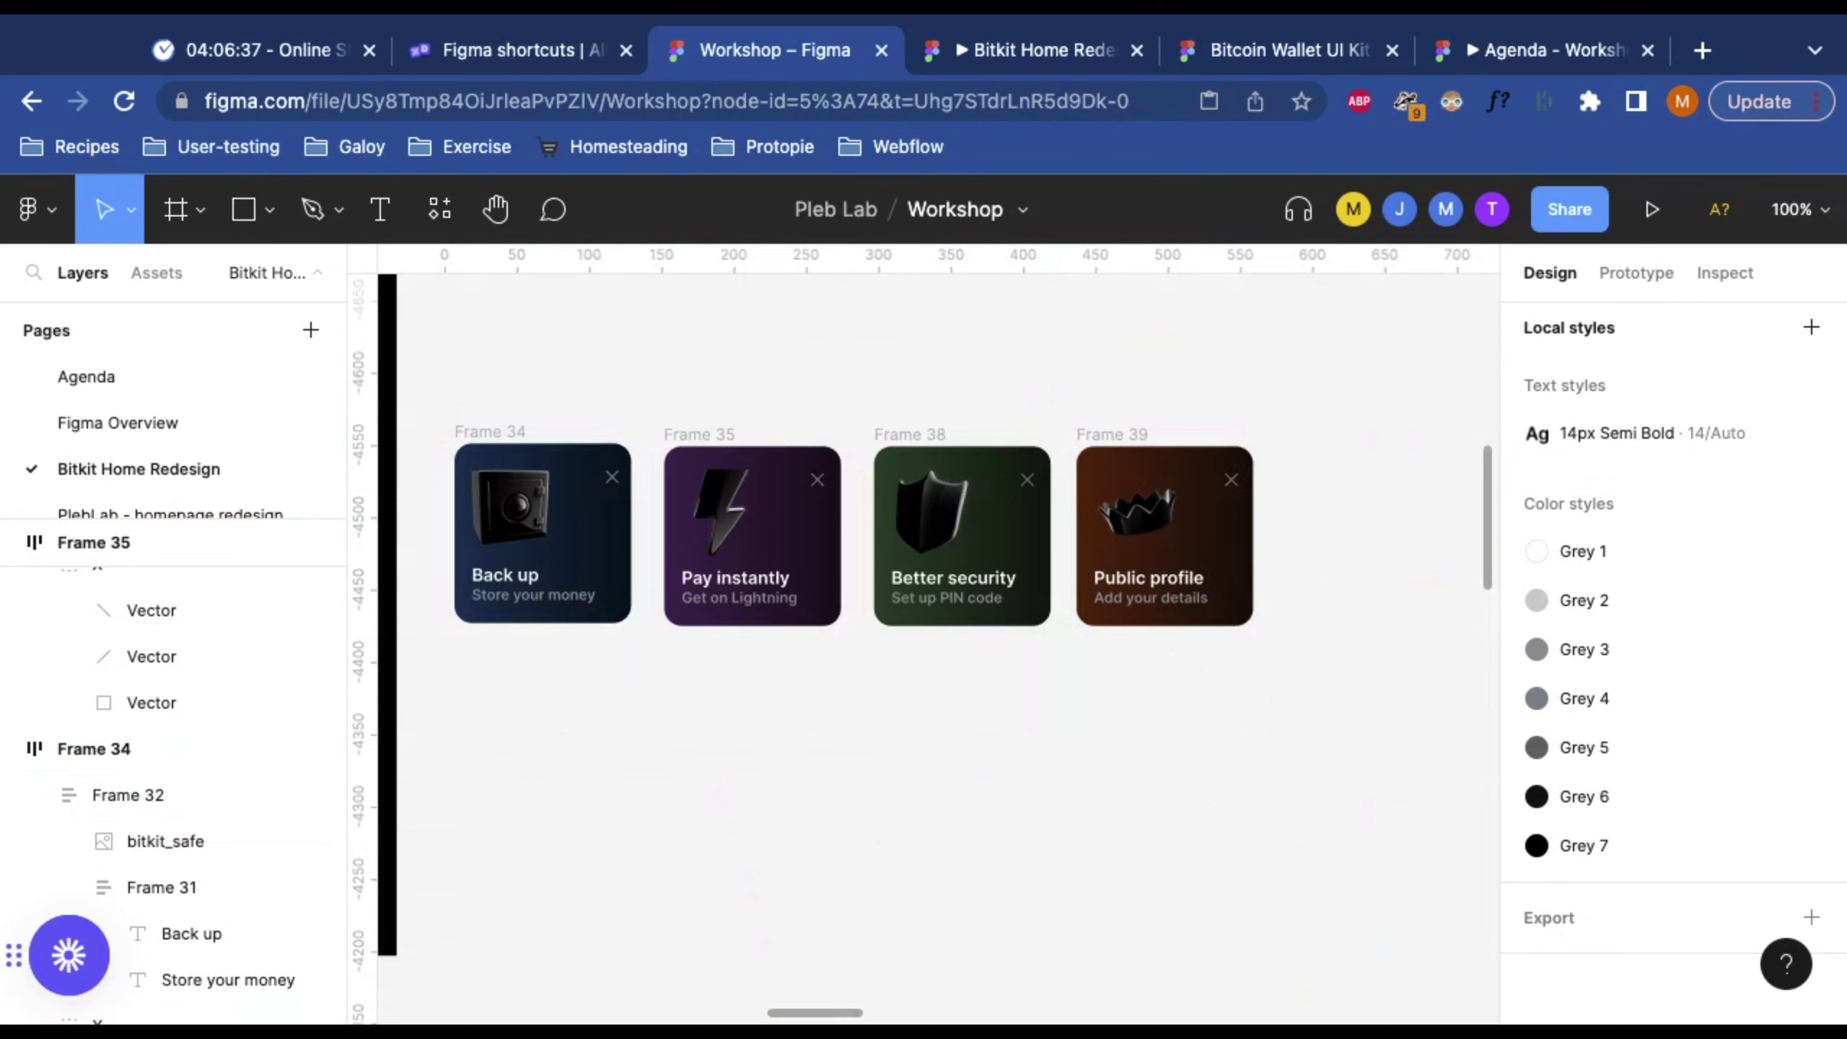
{"action": "scroll", "coordinate": [1279, 726], "scroll_direction": "down", "scroll_amount": 5}
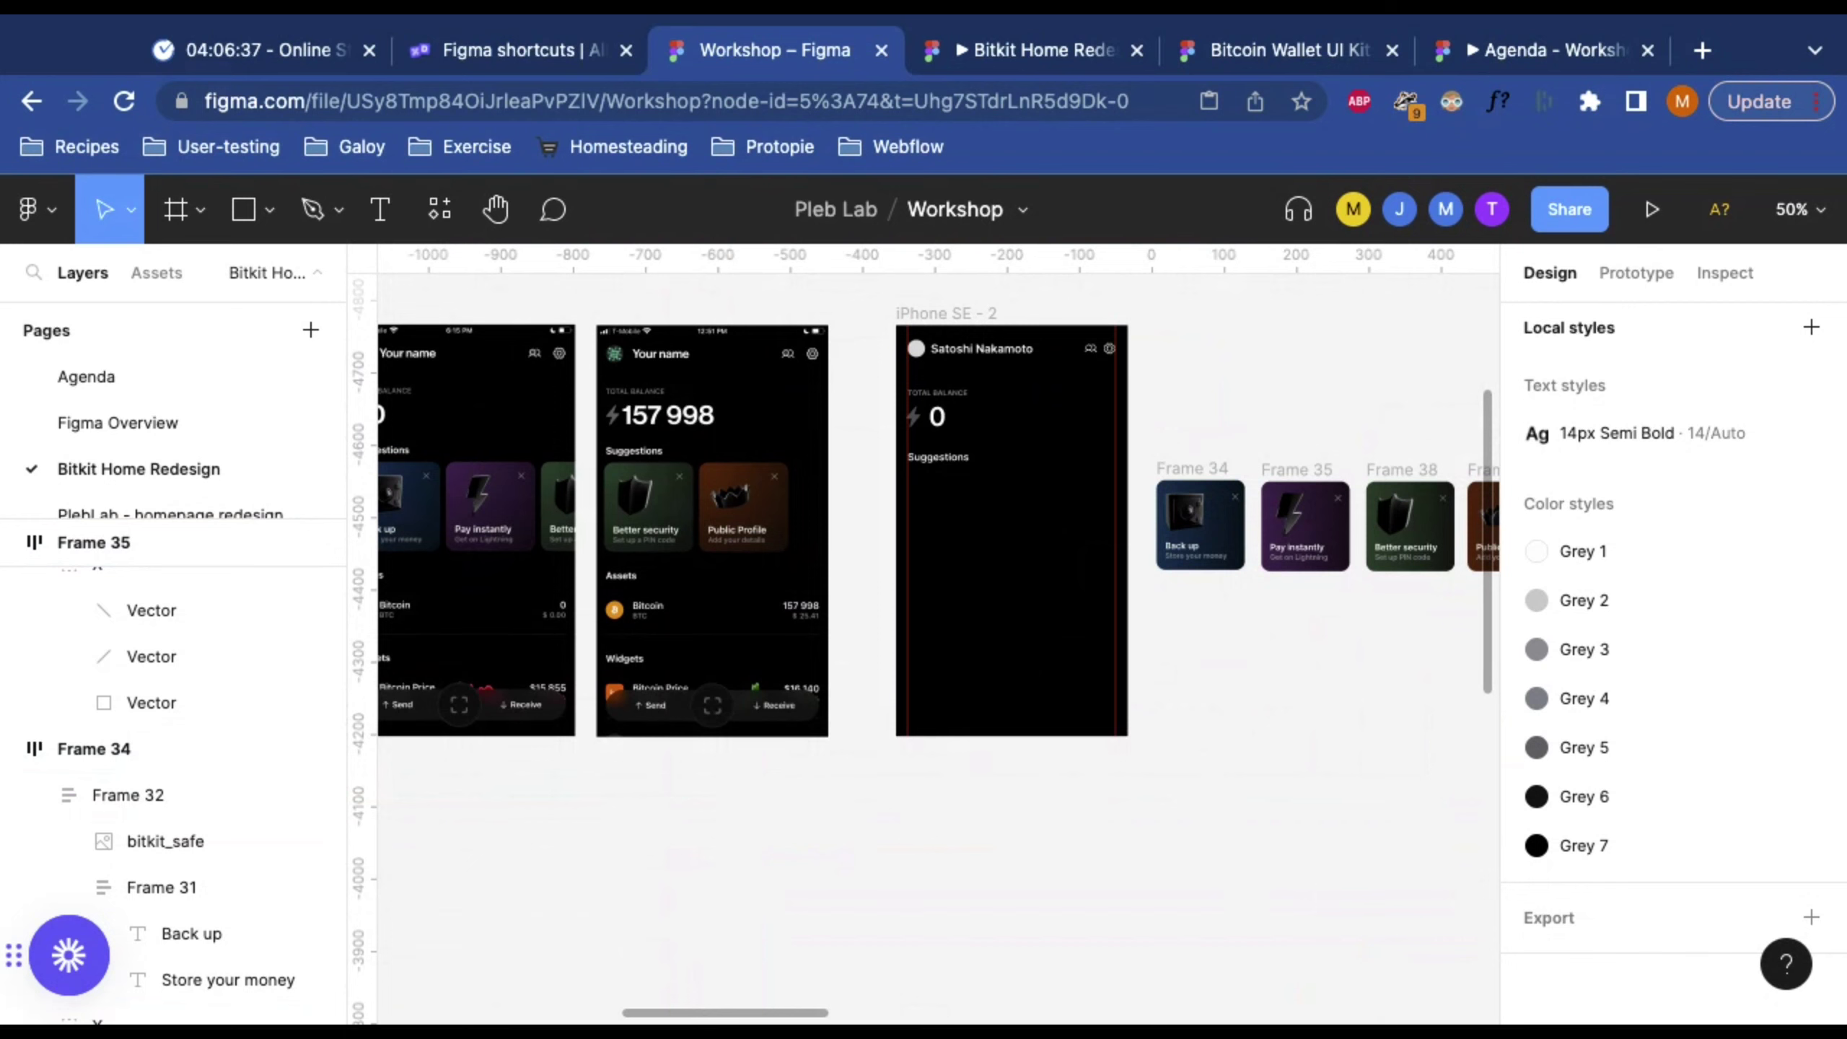
{"action": "scroll", "coordinate": [938, 633], "scroll_direction": "right", "scroll_amount": 10}
{"action": "scroll", "coordinate": [938, 633], "scroll_direction": "left", "scroll_amount": 2}
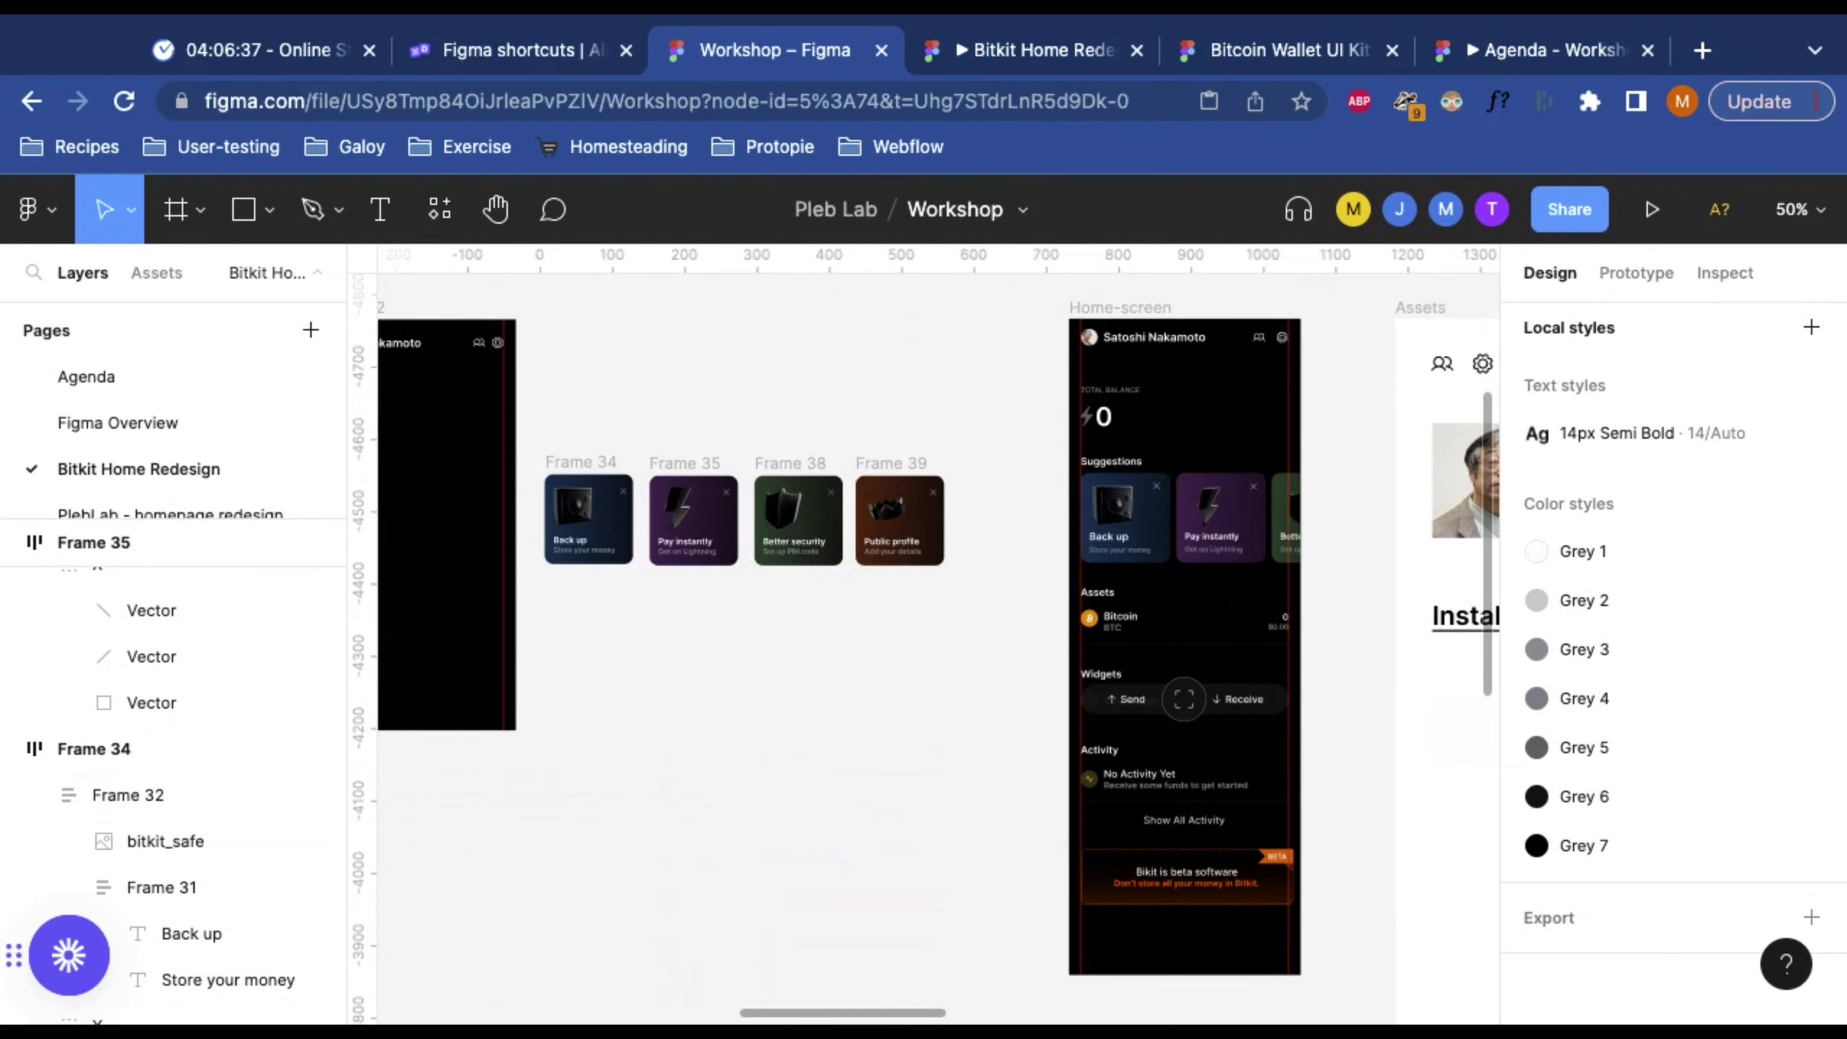
{"action": "scroll", "coordinate": [775, 536], "scroll_direction": "left", "scroll_amount": 2}
{"action": "scroll", "coordinate": [775, 536], "scroll_direction": "up", "scroll_amount": 3}
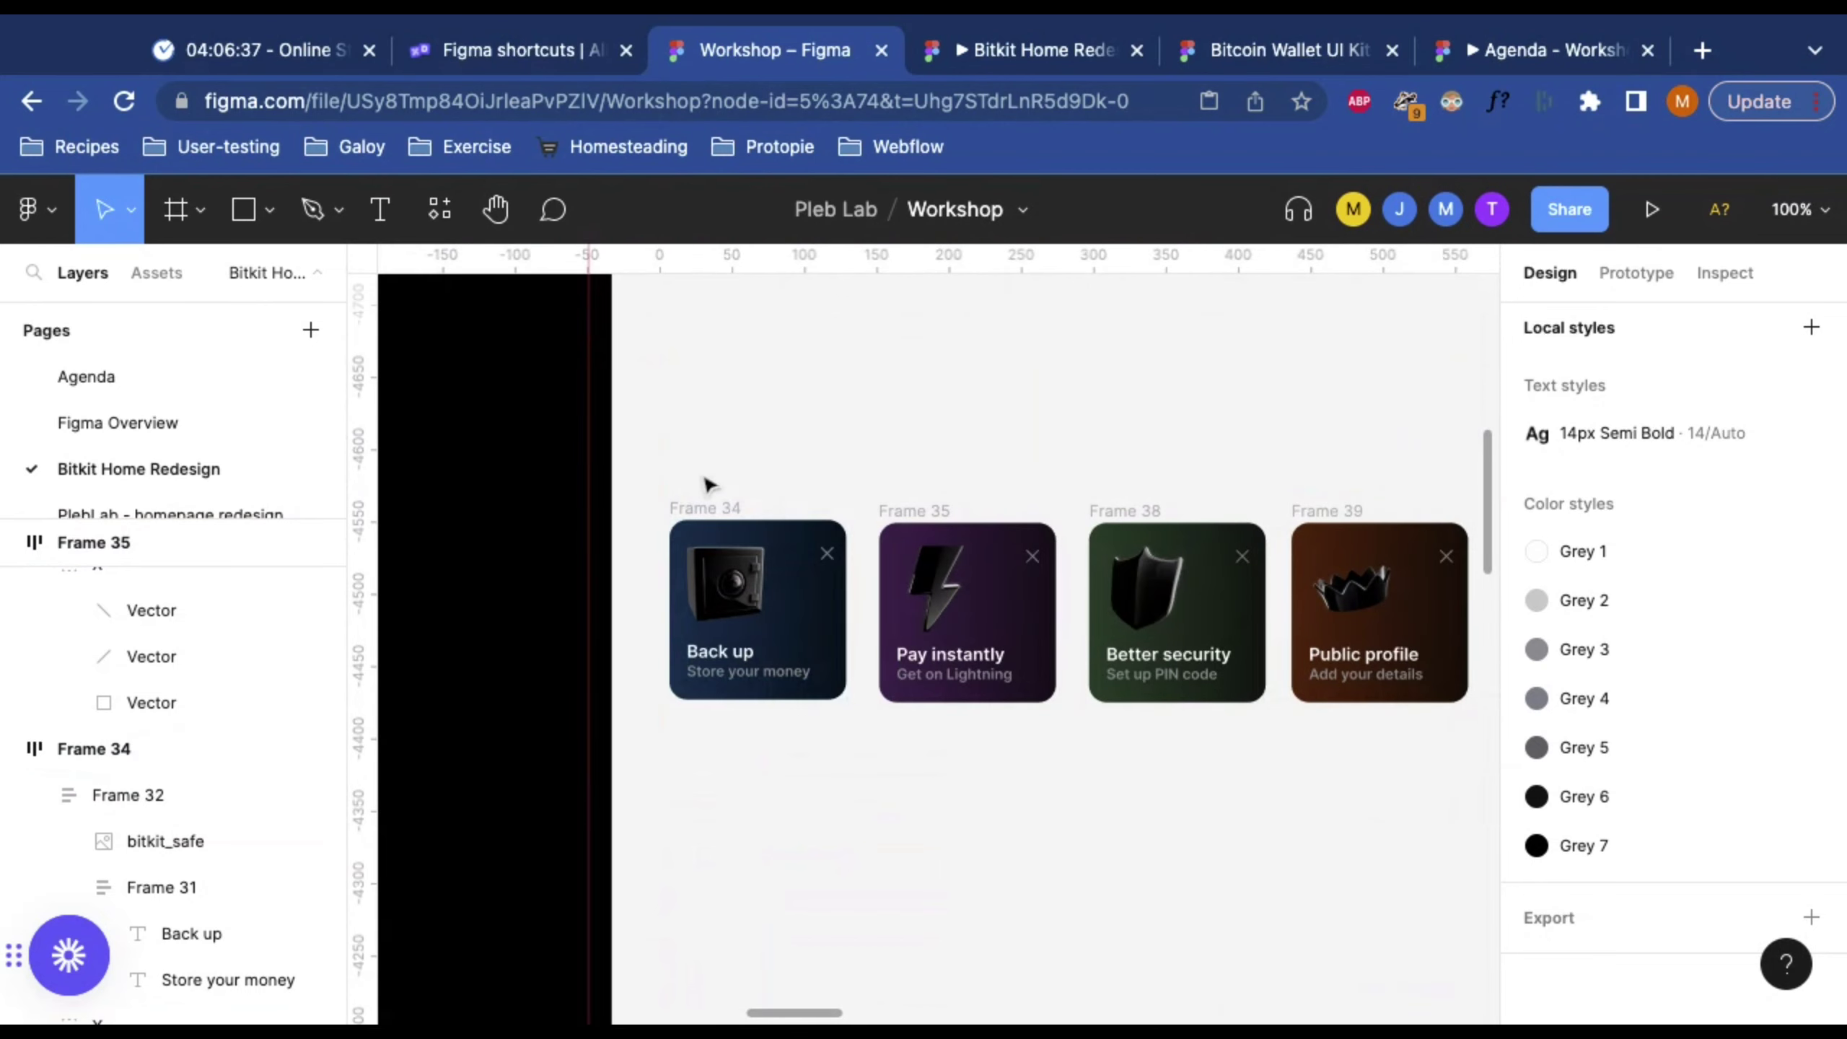
{"action": "scroll", "coordinate": [710, 483], "scroll_direction": "down", "scroll_amount": 3}
Step: Marquee-select all four suggestion cards, Frames 34, 35, 38 and 39
{"action": "left_click", "coordinate": [1269, 575]}
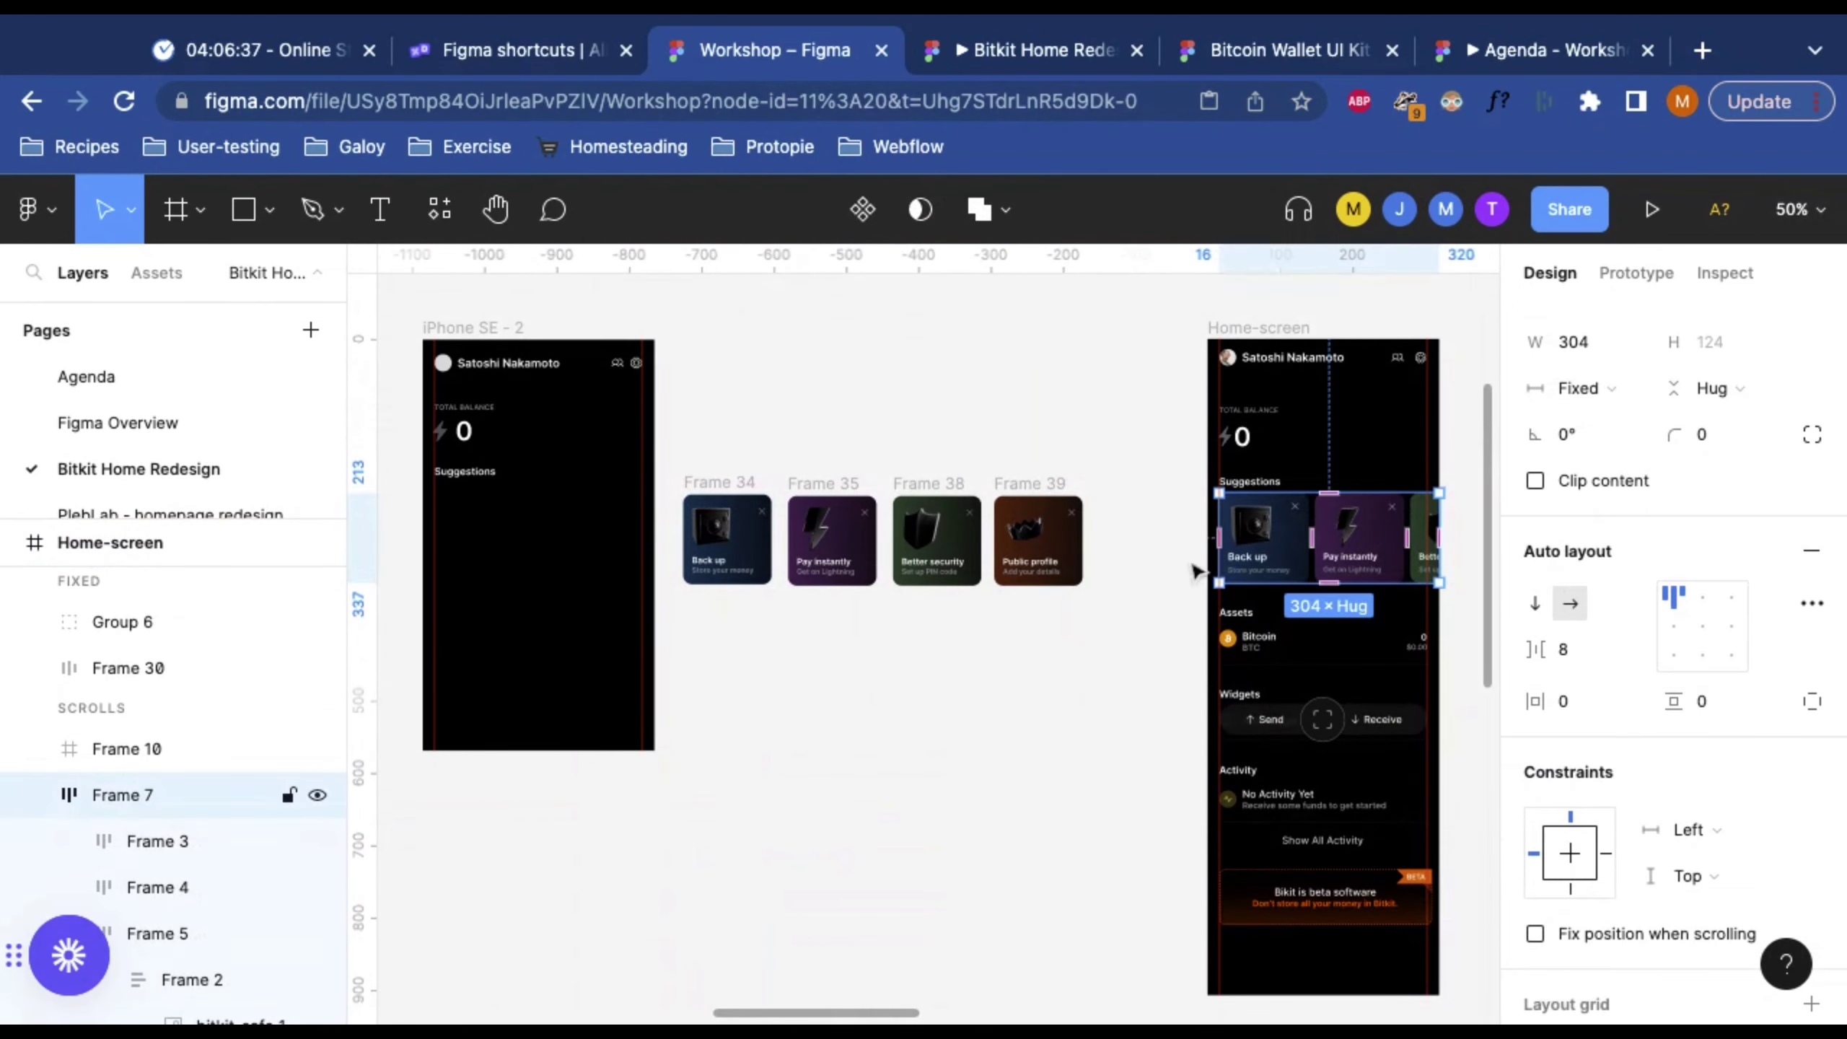
{"action": "left_click", "coordinate": [1058, 462]}
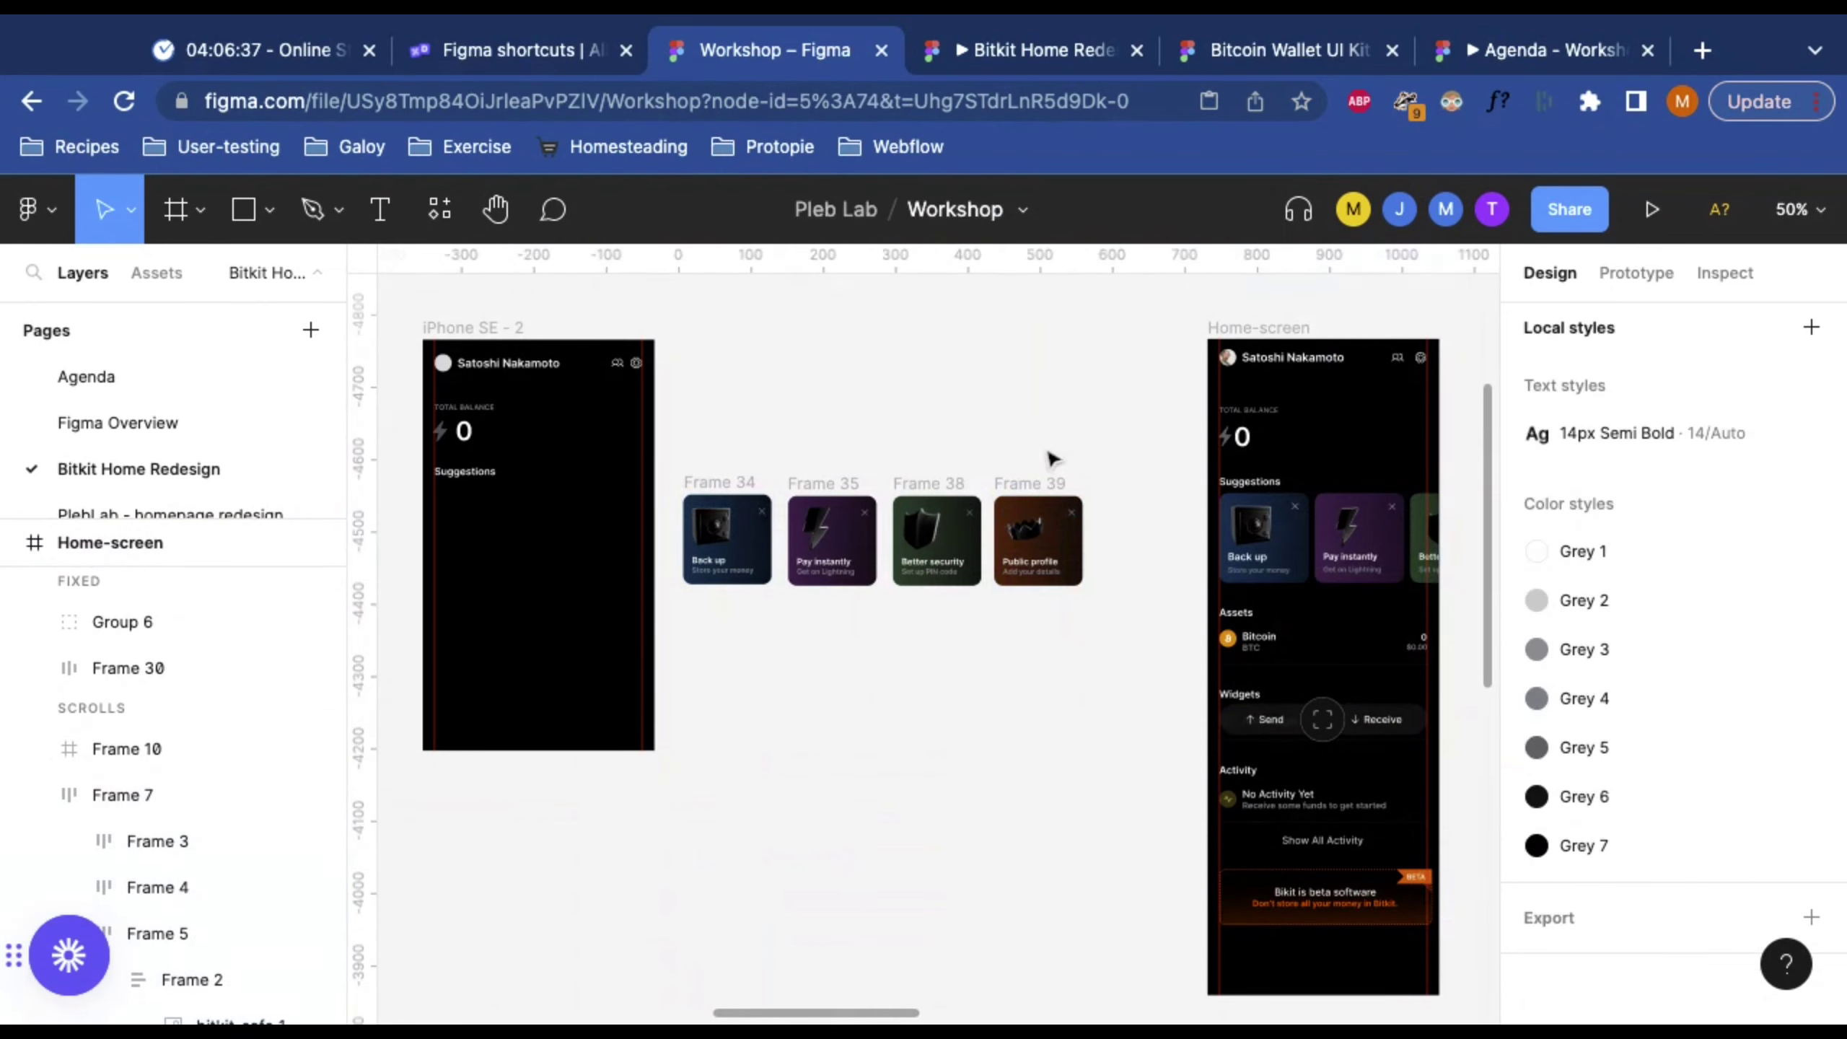
{"action": "left_click_drag", "start_coordinate": [689, 457], "coordinate": [1105, 731]}
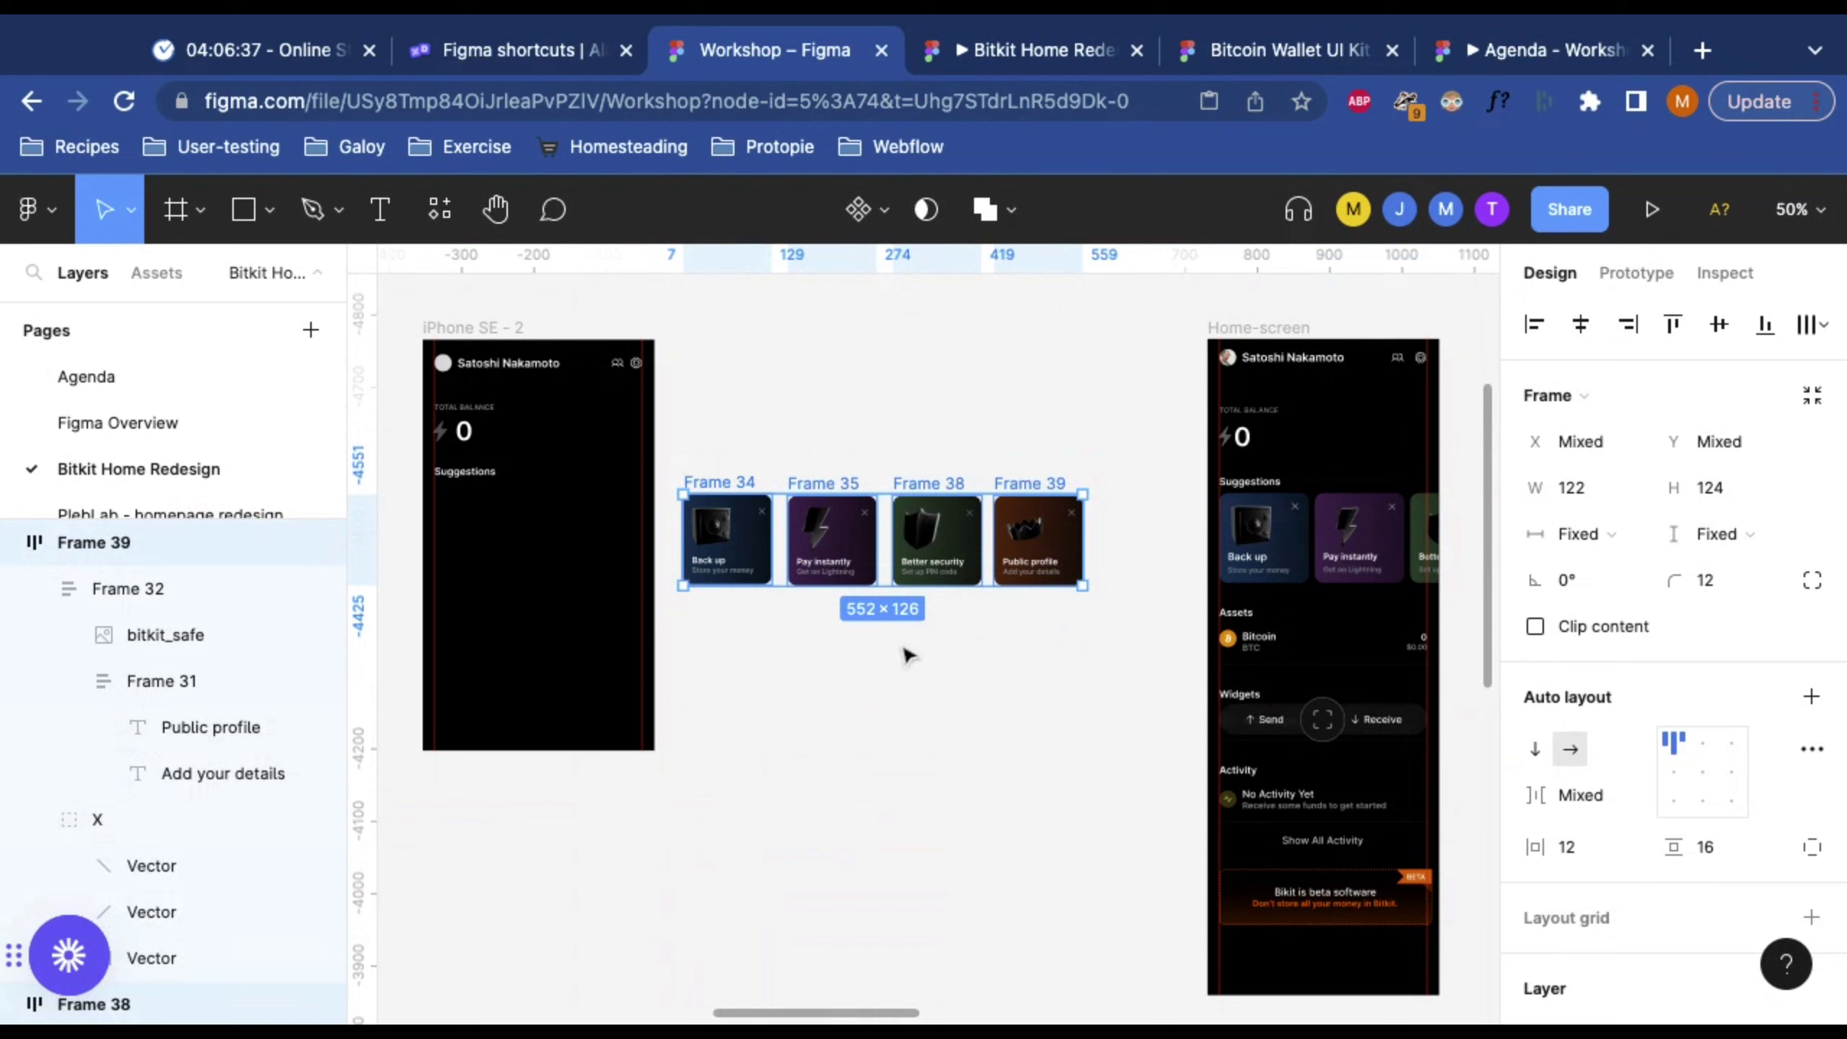
Step: Marquee-select the four suggestion cards on the Home screen
{"action": "left_click", "coordinate": [994, 617]}
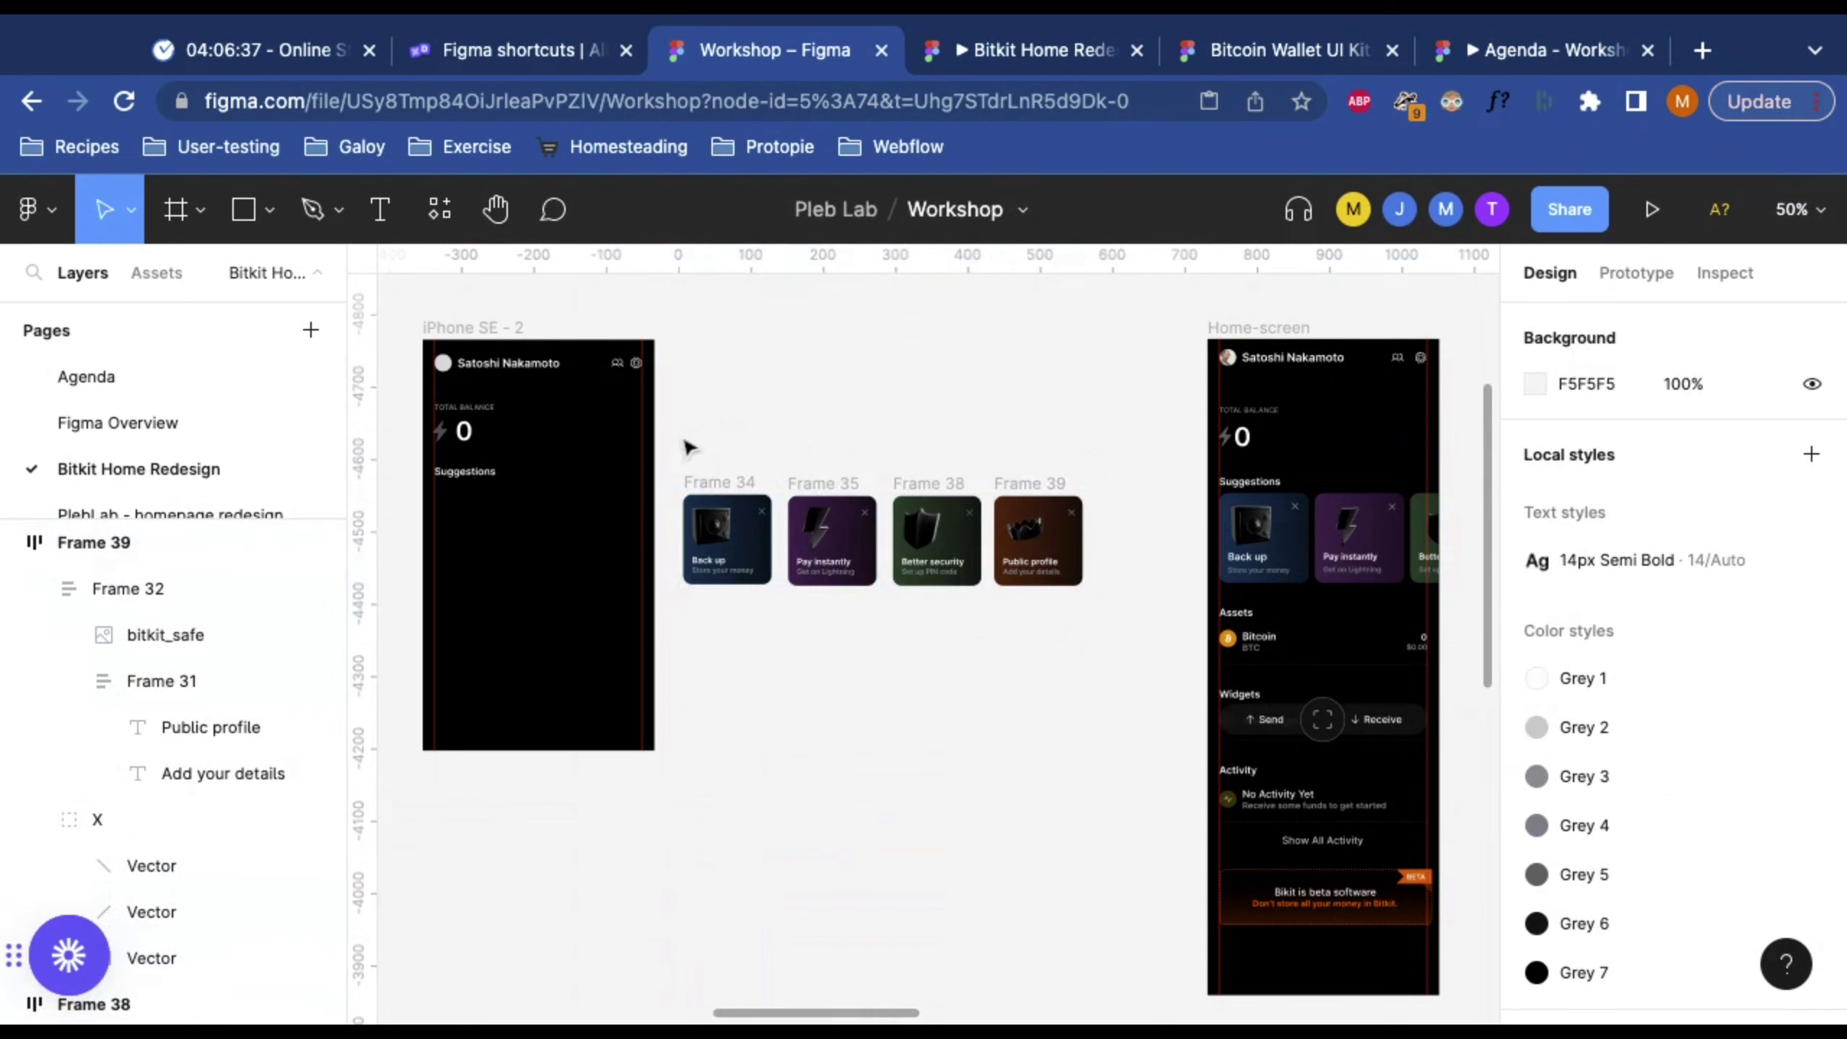
{"action": "mouse_move", "coordinate": [664, 437]}
{"action": "left_mouse_down"}
{"action": "mouse_move", "coordinate": [1129, 607]}
{"action": "mouse_move", "coordinate": [672, 446]}
{"action": "left_mouse_up"}
{"action": "scroll", "coordinate": [1106, 792], "scroll_direction": "right", "scroll_amount": 5}
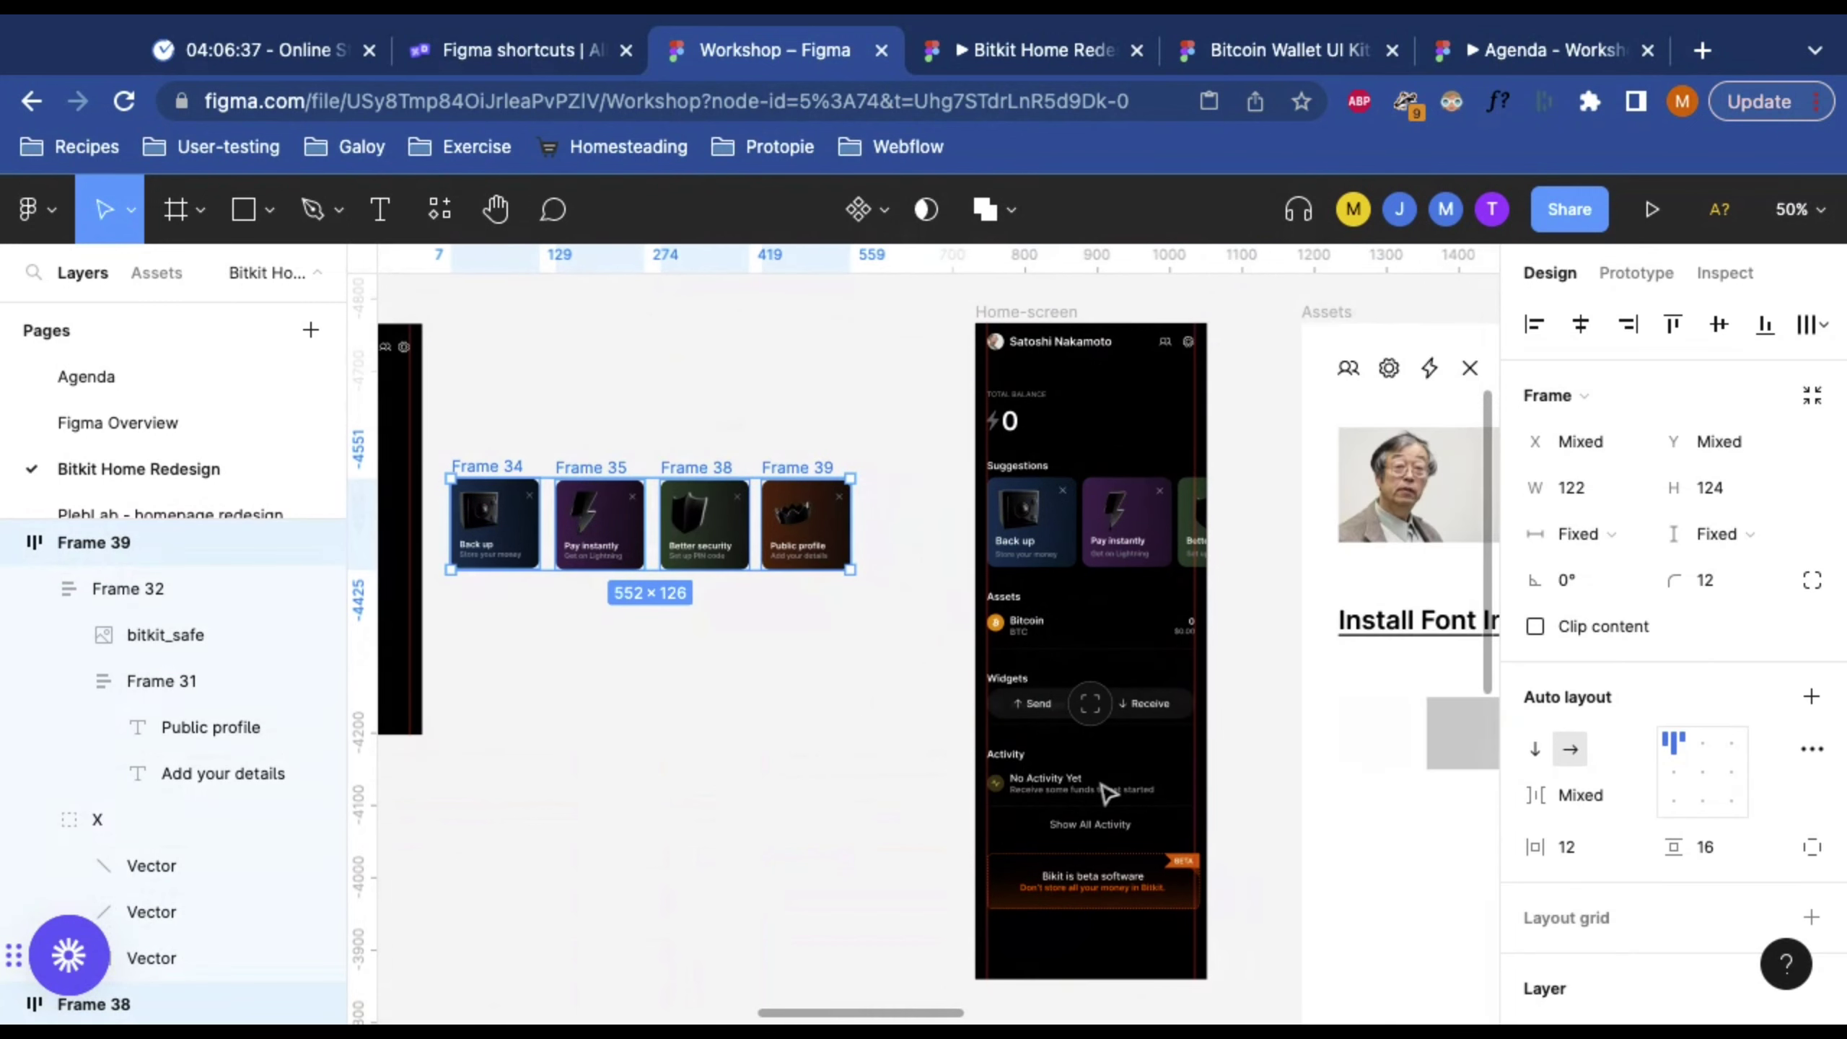
{"action": "scroll", "coordinate": [1105, 792], "scroll_direction": "left", "scroll_amount": 5}
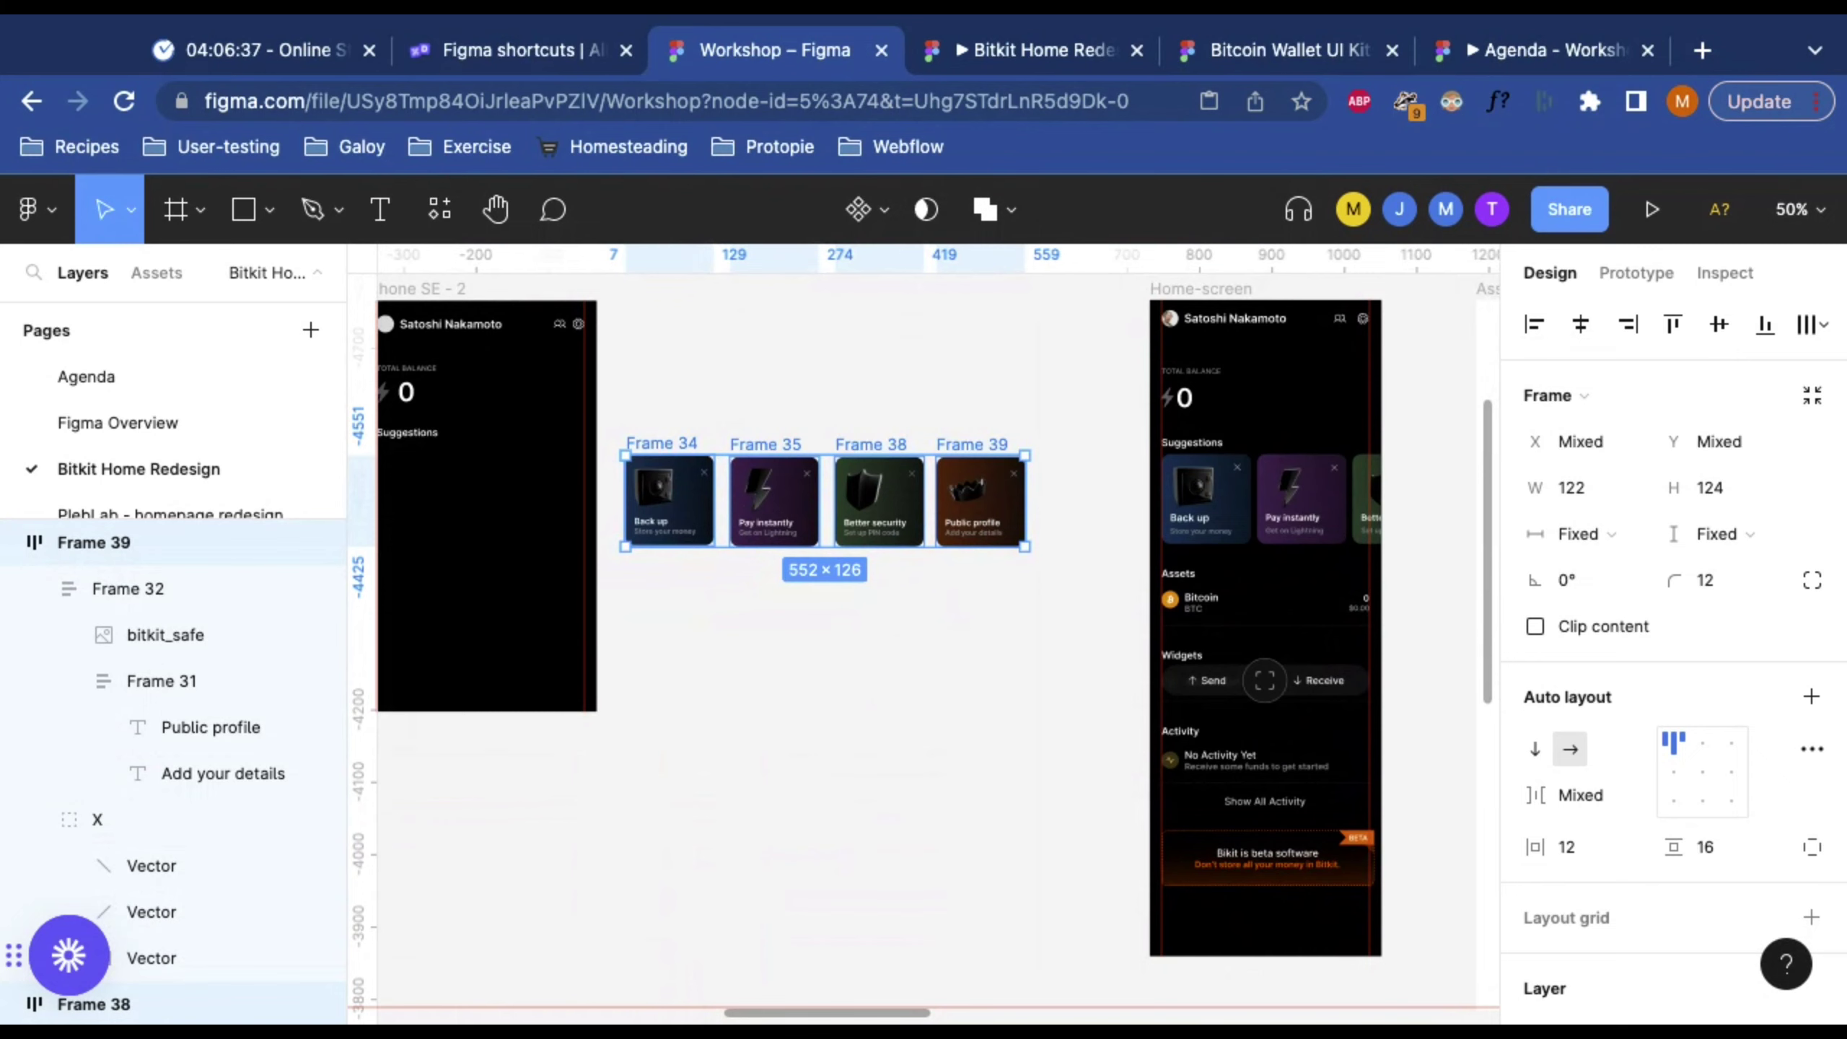
{"action": "scroll", "coordinate": [928, 702], "scroll_direction": "left", "scroll_amount": 2}
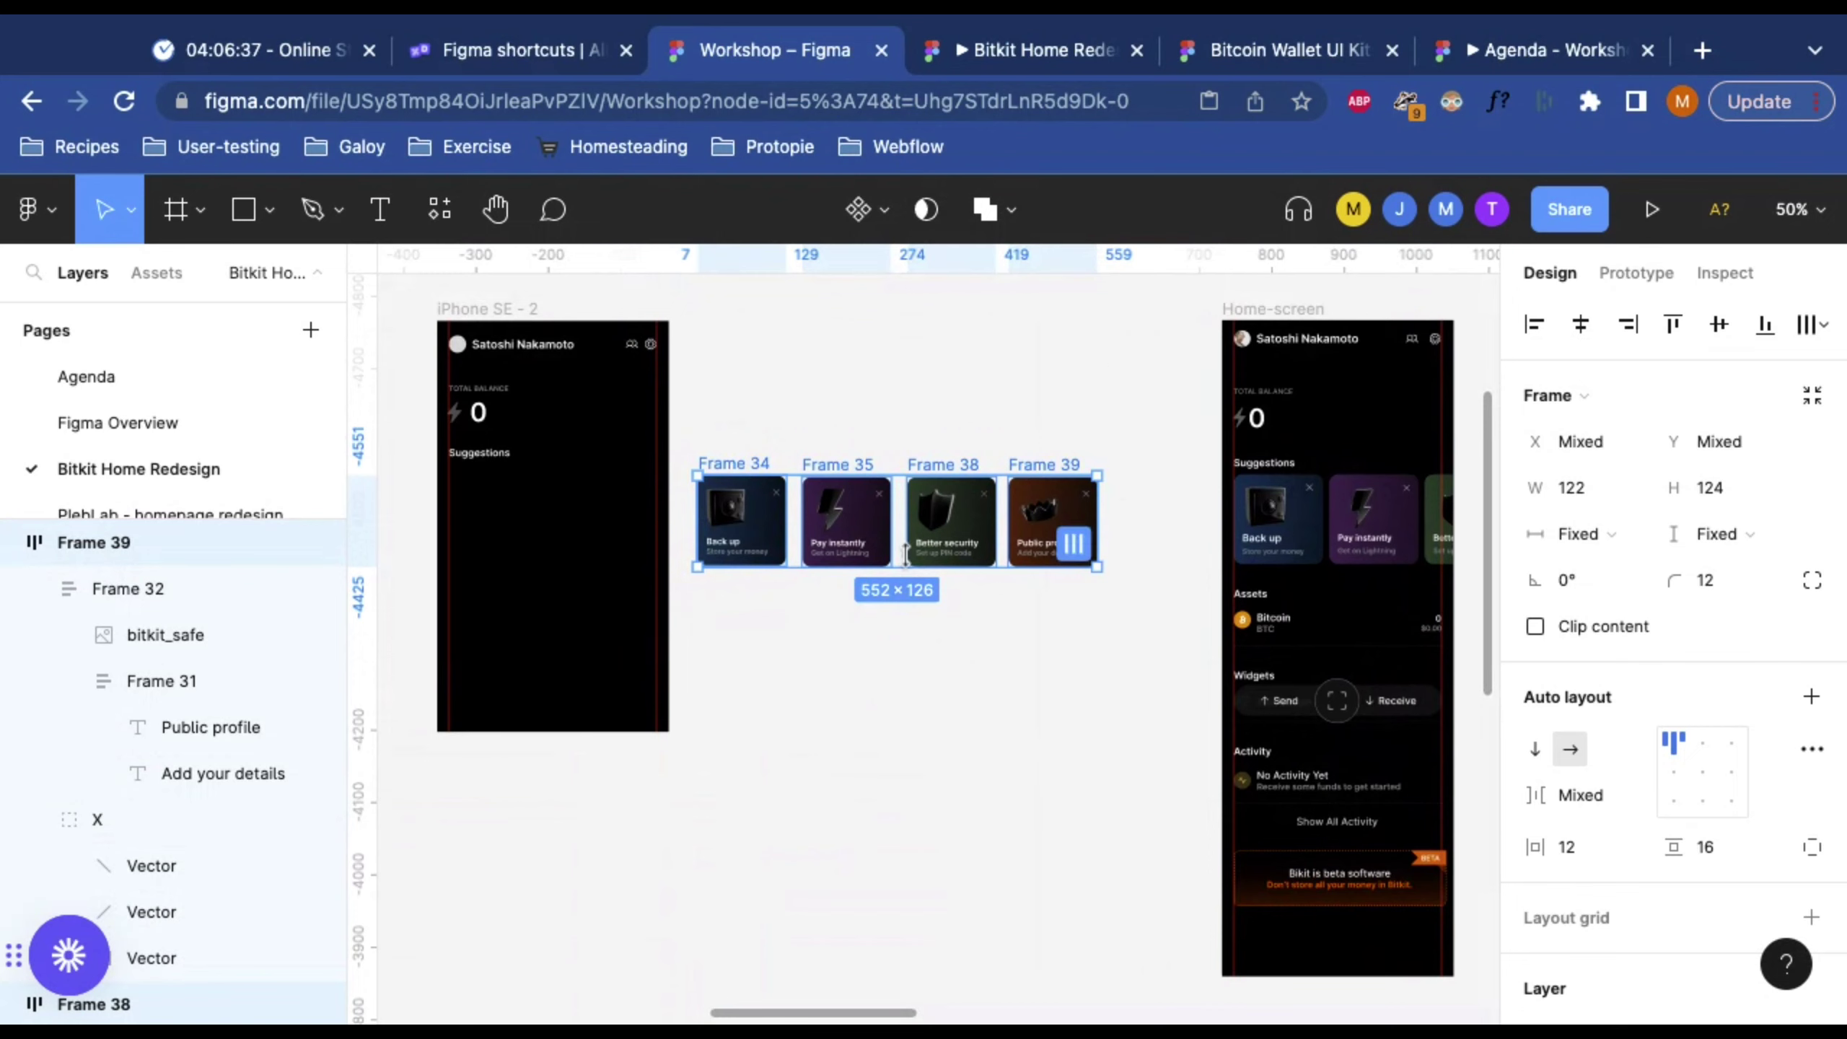
{"action": "left_click", "coordinate": [830, 375]}
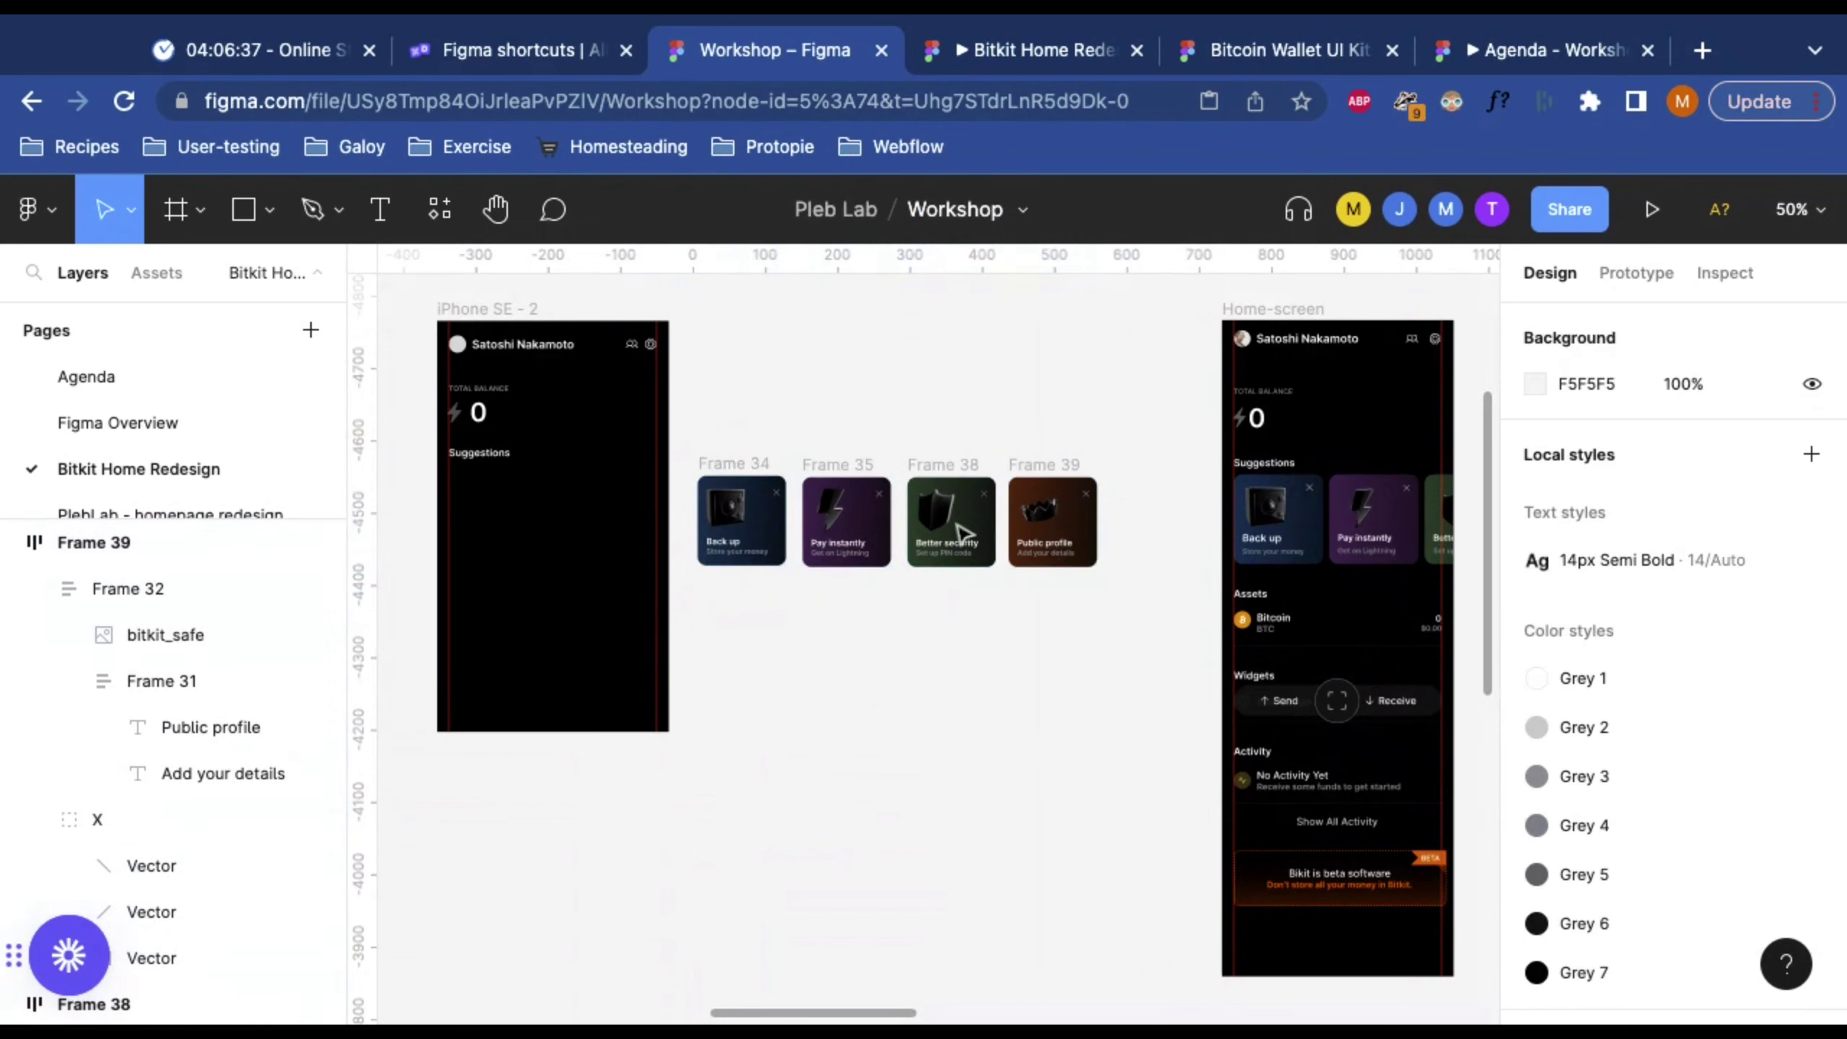
{"action": "scroll", "coordinate": [1018, 510], "scroll_direction": "right", "scroll_amount": 3}
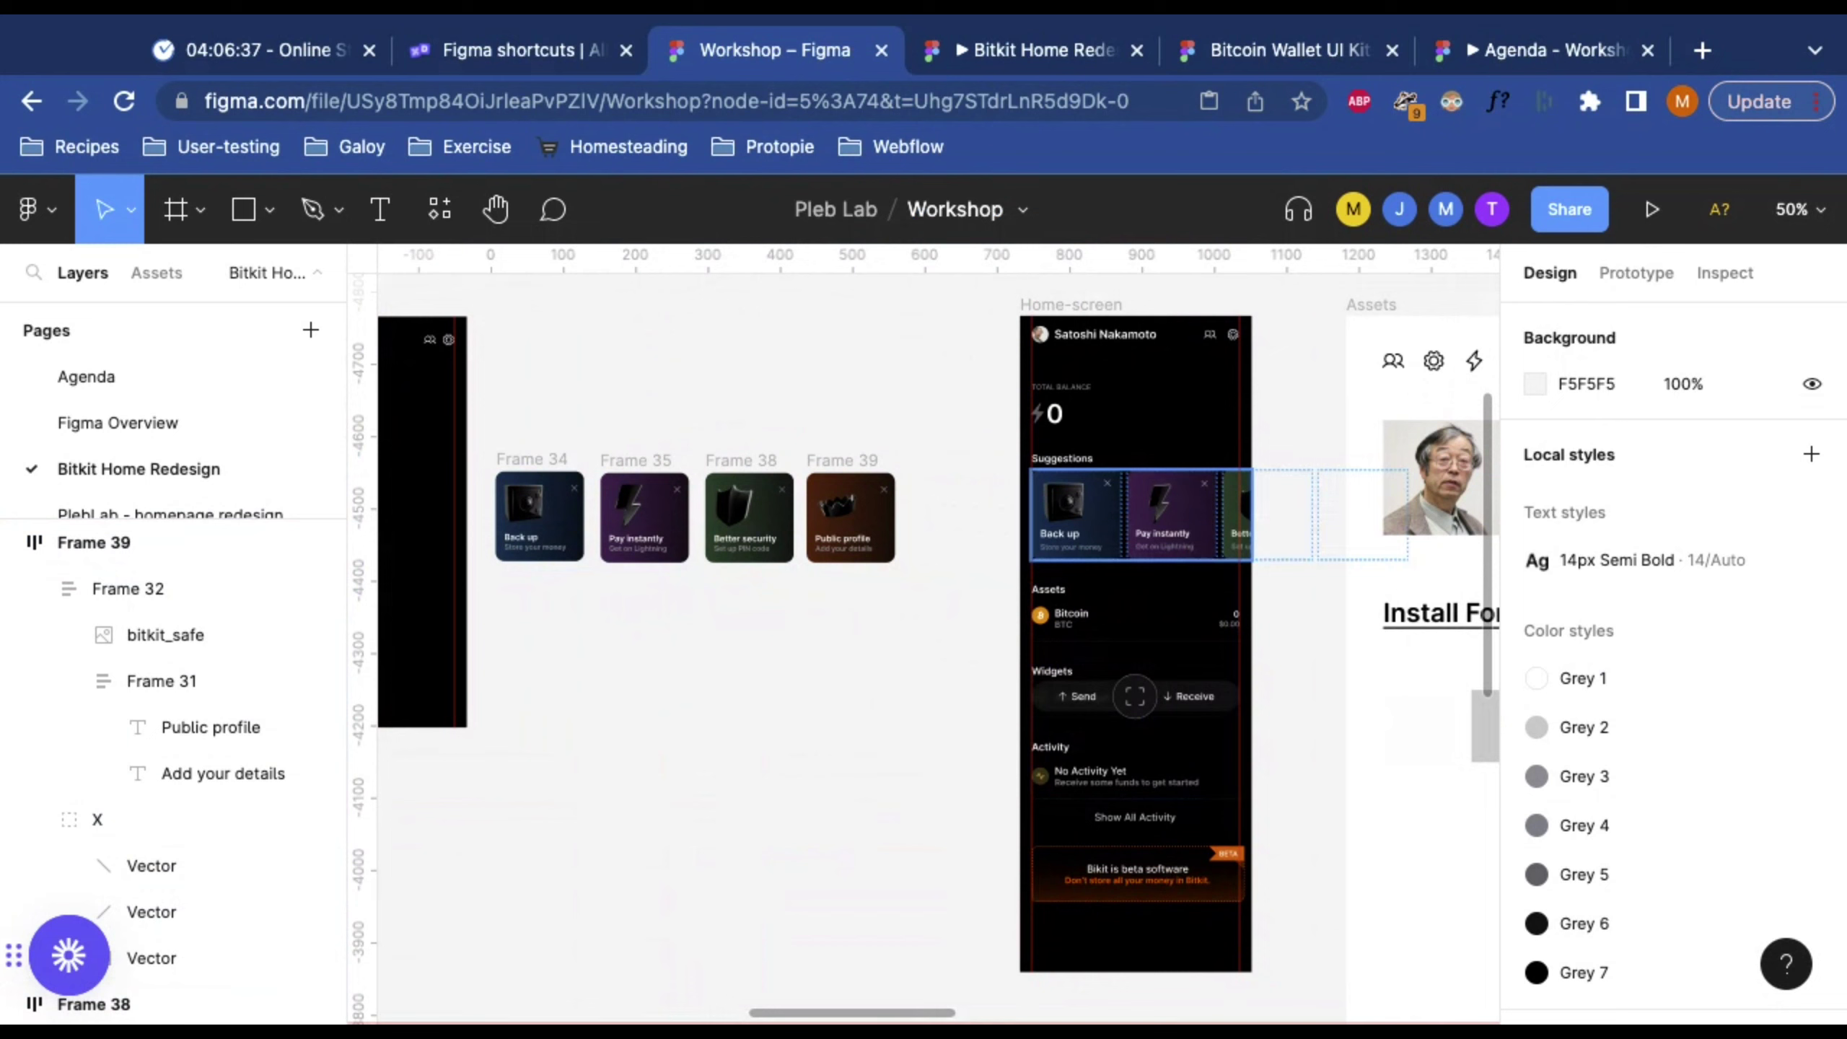
{"action": "scroll", "coordinate": [1126, 623], "scroll_direction": "left", "scroll_amount": 5}
{"action": "left_click", "coordinate": [1166, 598]}
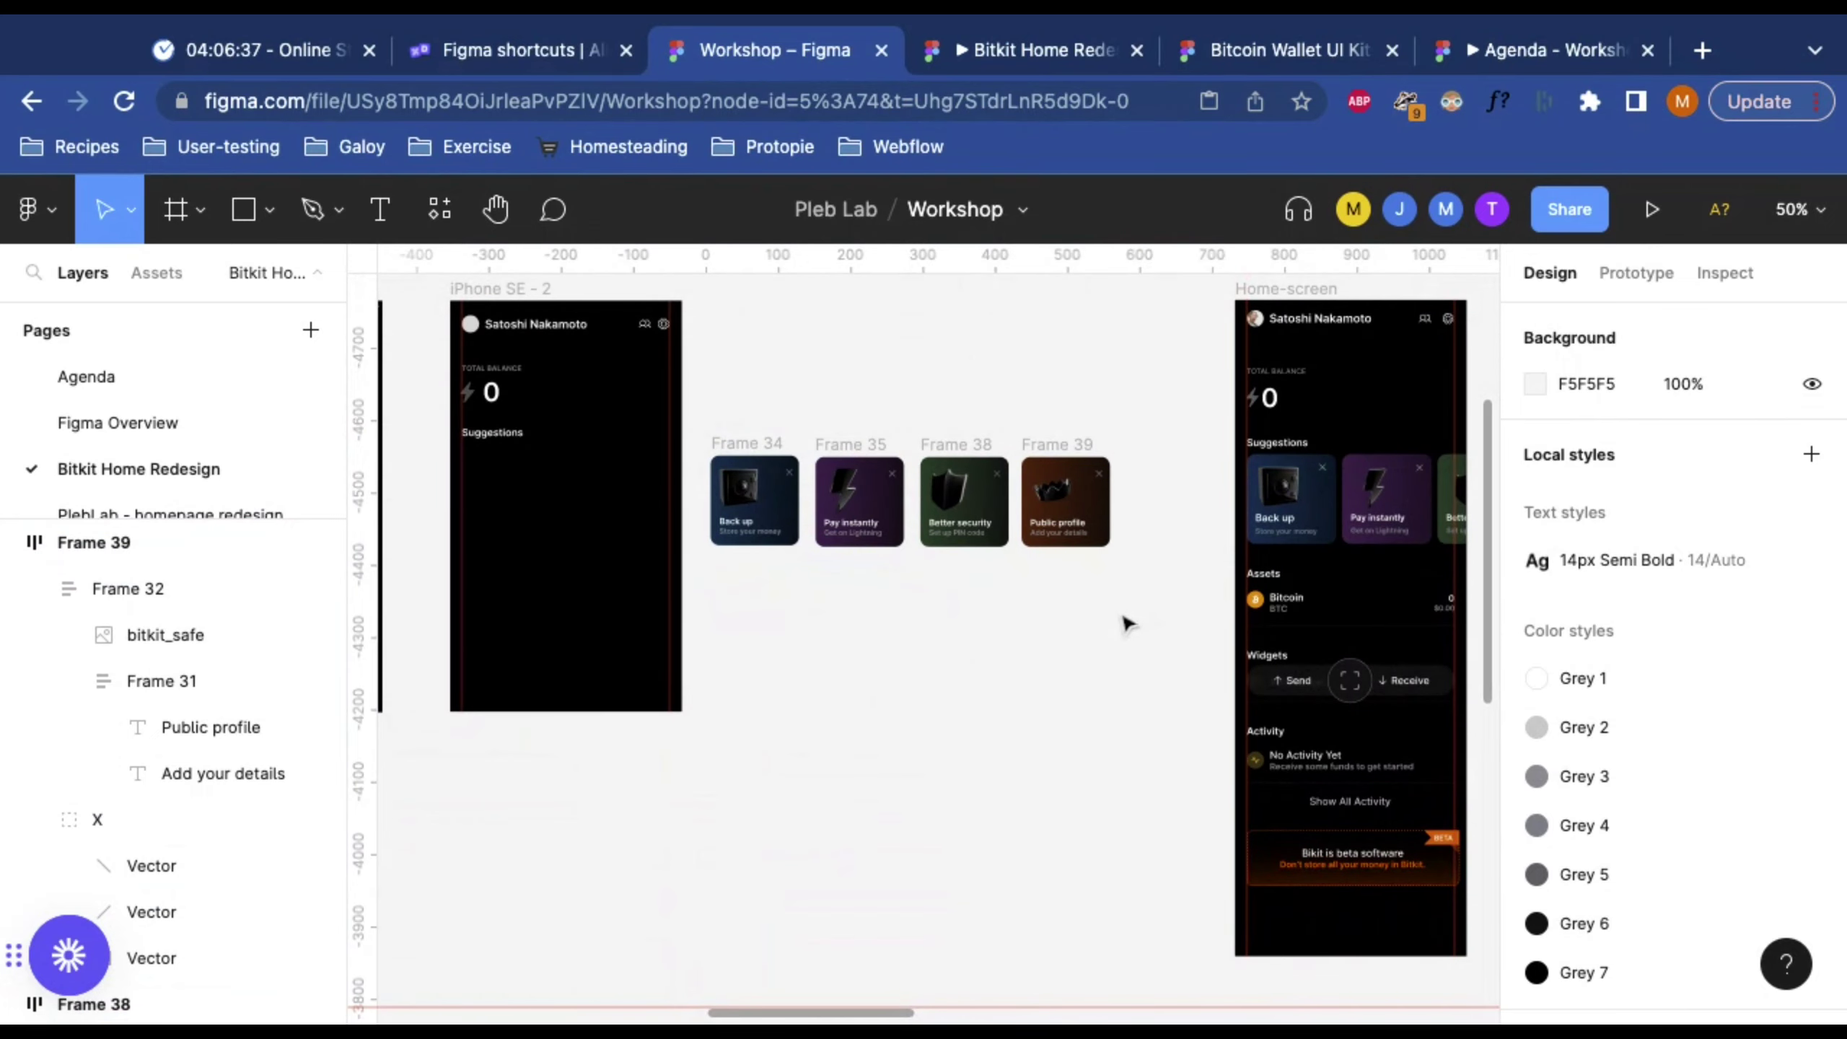
{"action": "left_click_drag", "start_coordinate": [1145, 588], "coordinate": [756, 421]}
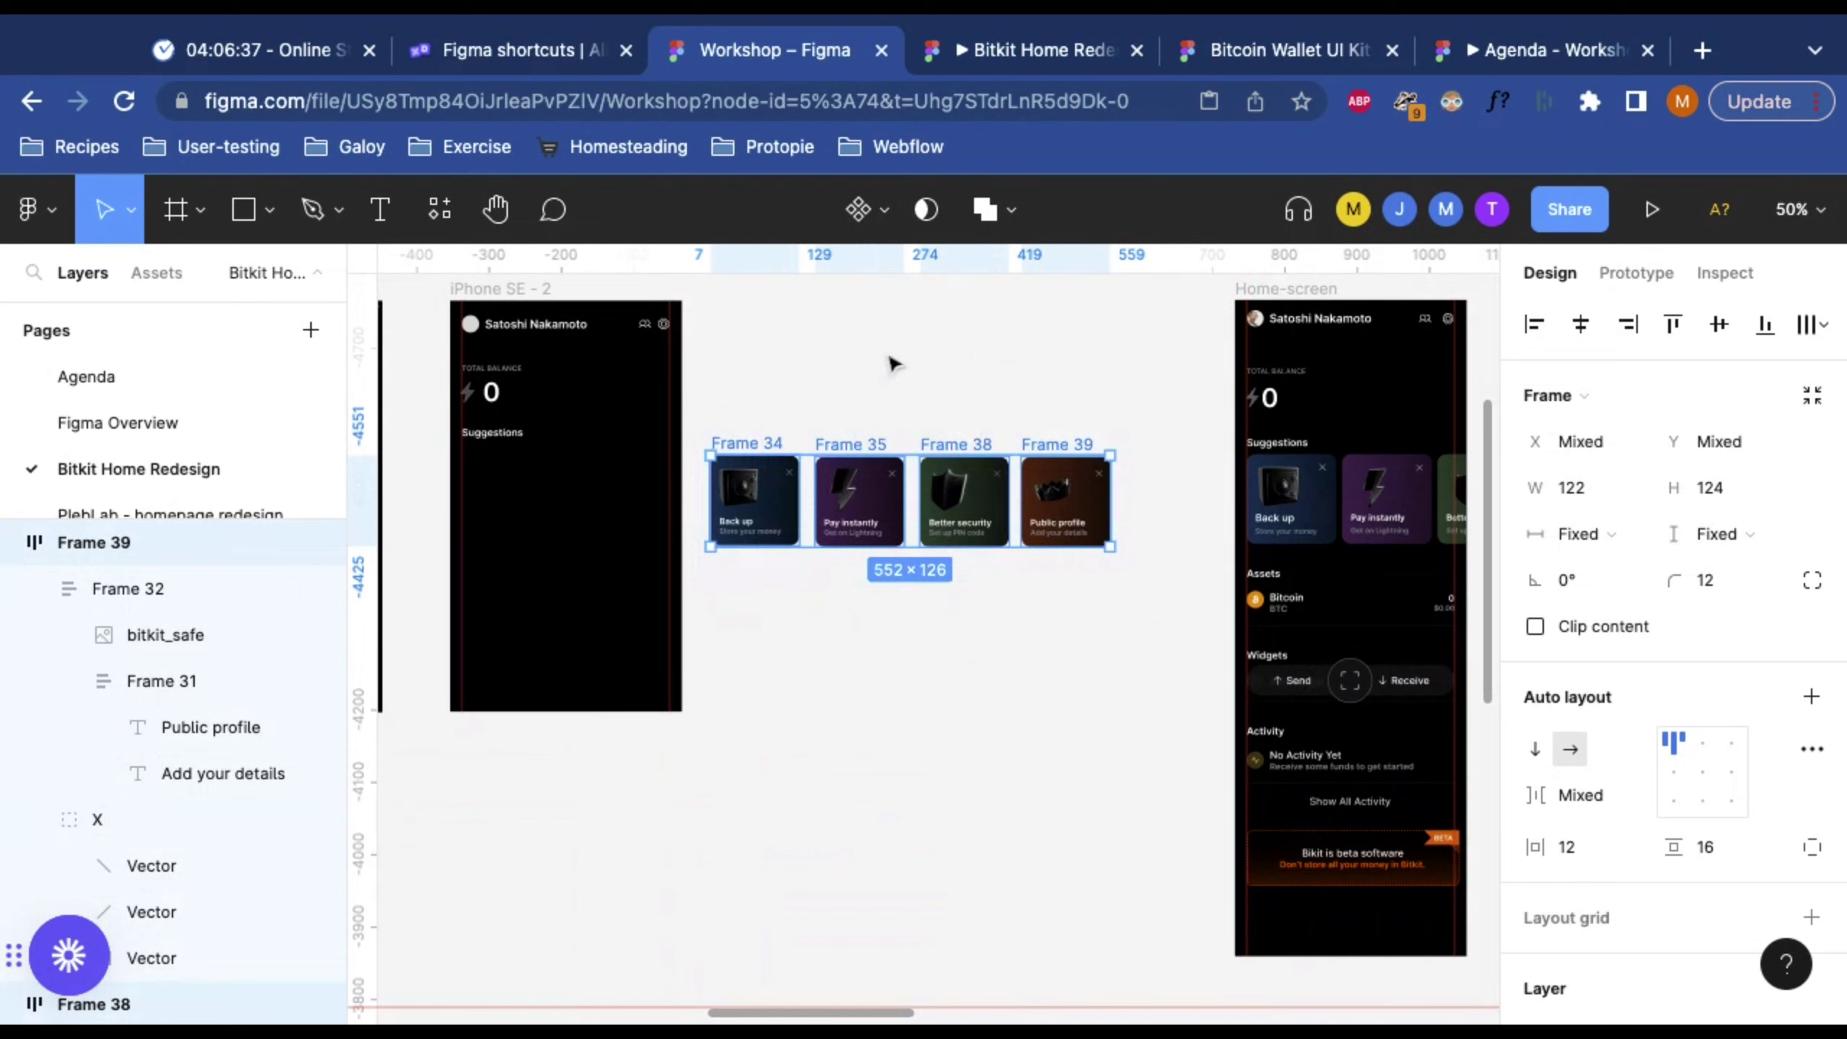
{"action": "left_click", "coordinate": [720, 421]}
{"action": "left_click_drag", "start_coordinate": [721, 421], "coordinate": [1062, 645]}
Step: Wrap the four cards in an auto-layout row (Frame 40) with 8 px spacing
{"action": "key", "text": "shift+a"}
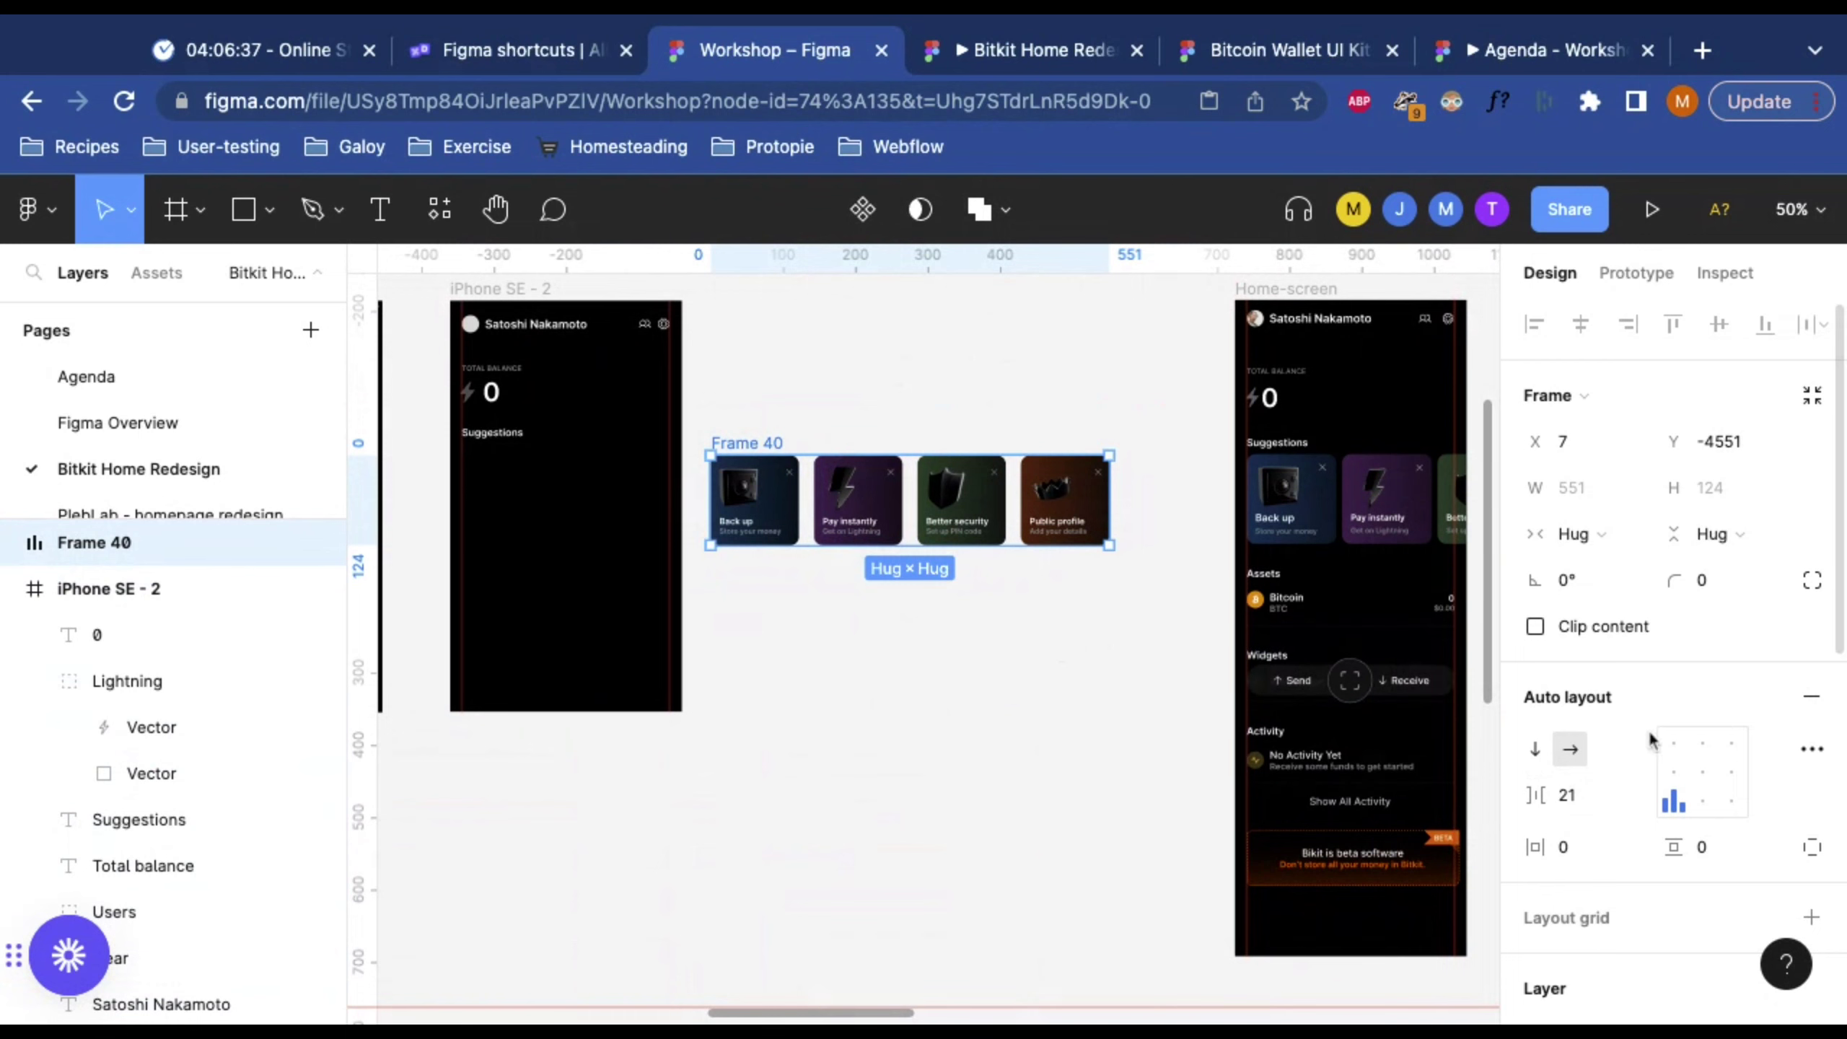
{"action": "left_click", "coordinate": [1584, 799]}
{"action": "double_click", "coordinate": [1585, 803]}
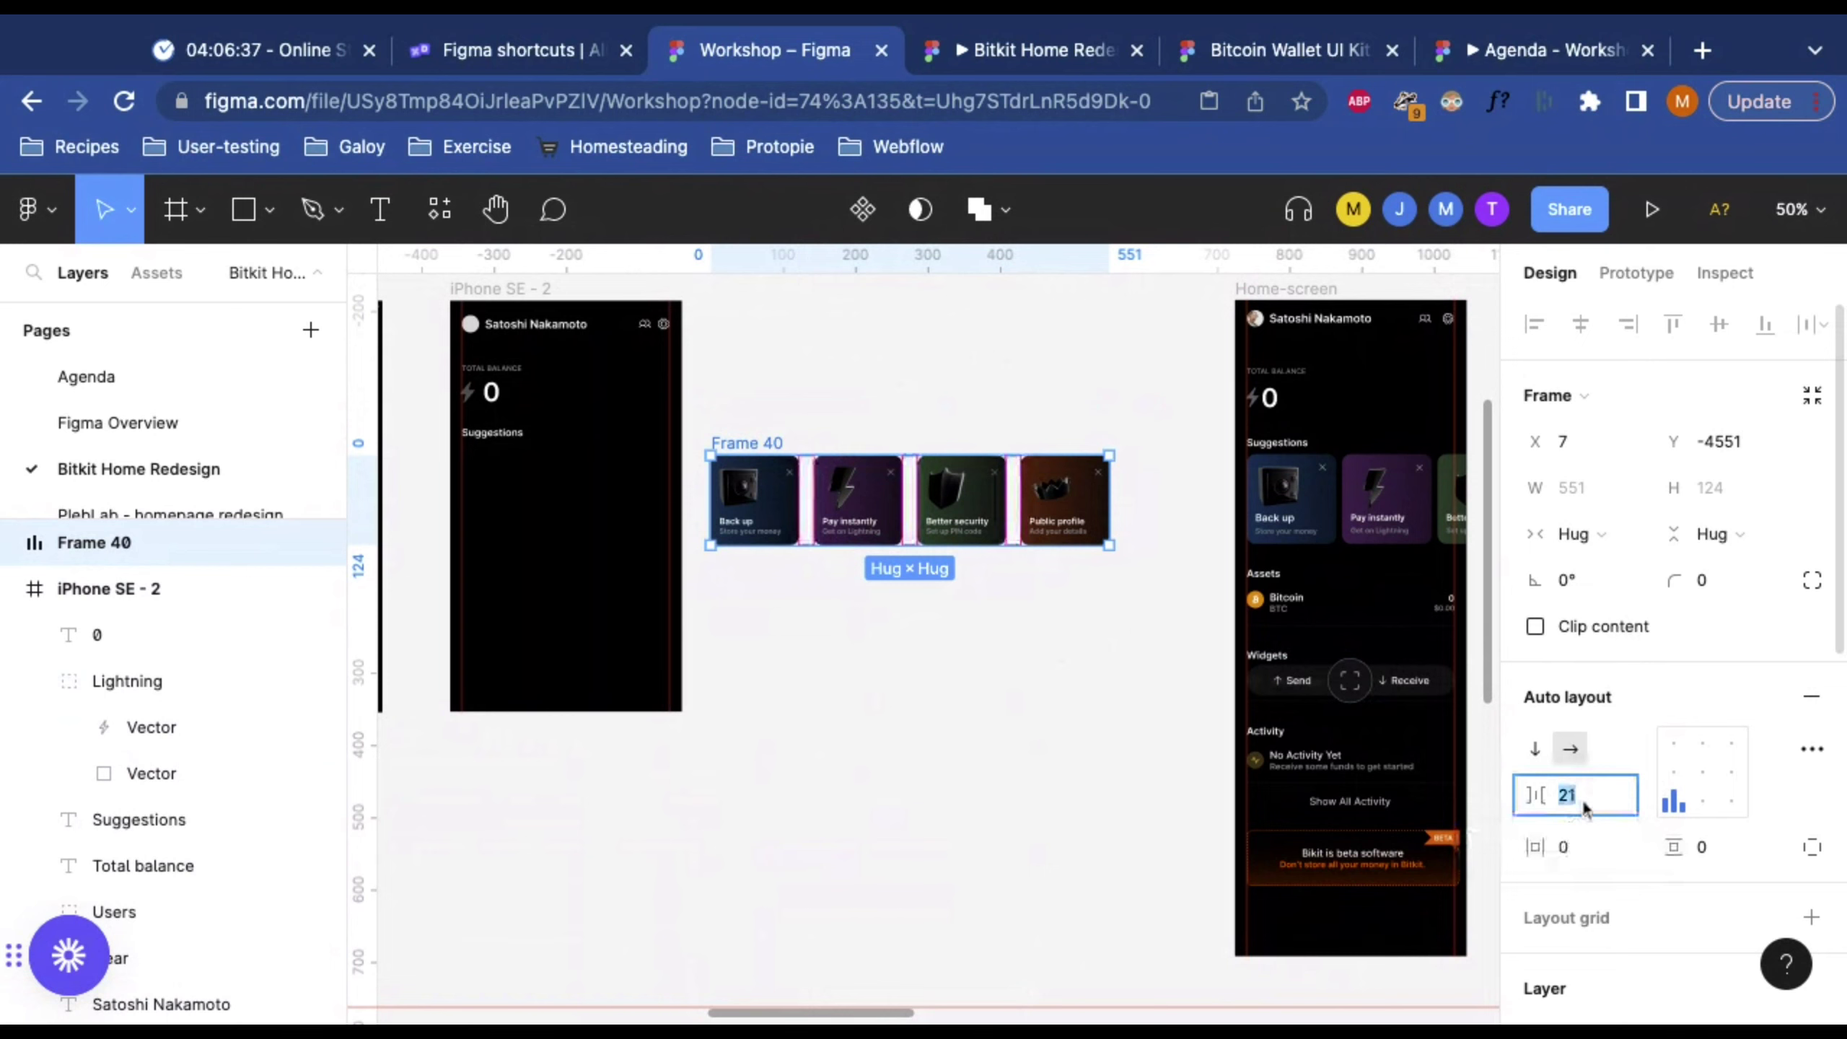
{"action": "type", "text": "8"}
{"action": "key", "text": "Return"}
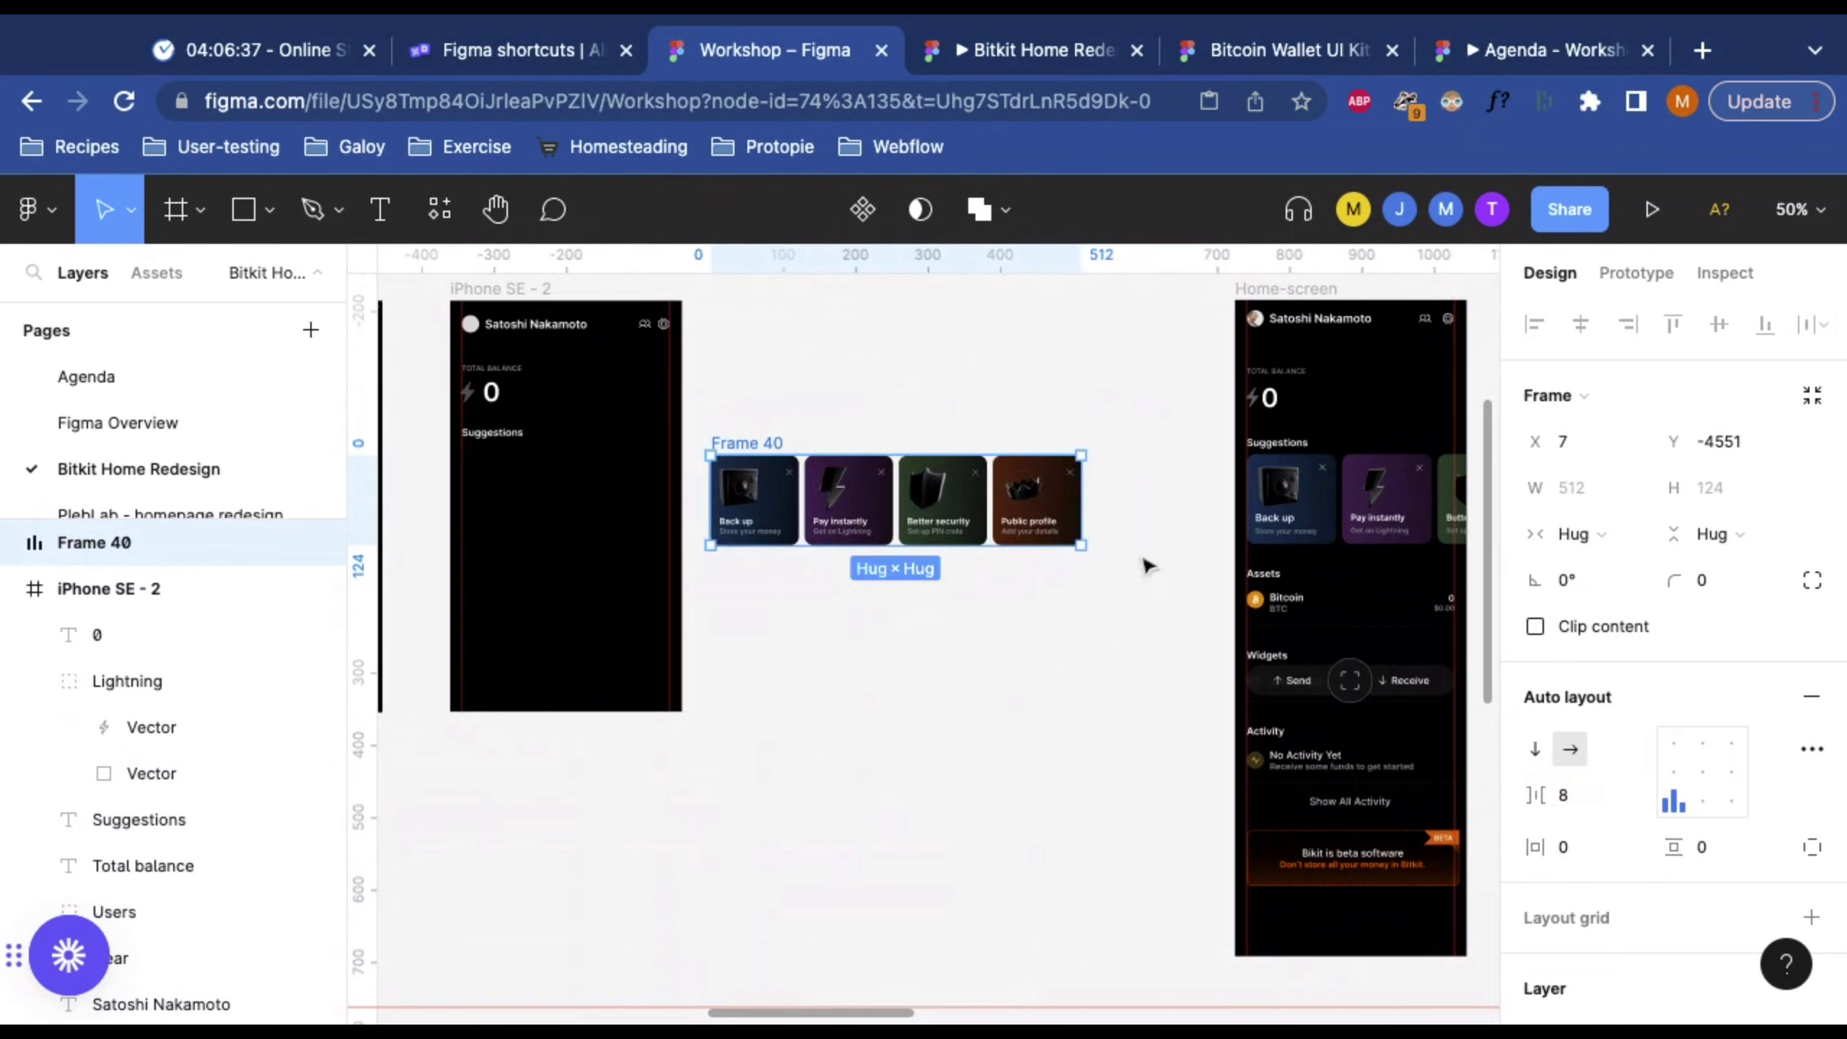
{"action": "scroll", "coordinate": [1328, 486], "scroll_direction": "up", "scroll_amount": 10}
{"action": "scroll", "coordinate": [1325, 552], "scroll_direction": "down", "scroll_amount": 10}
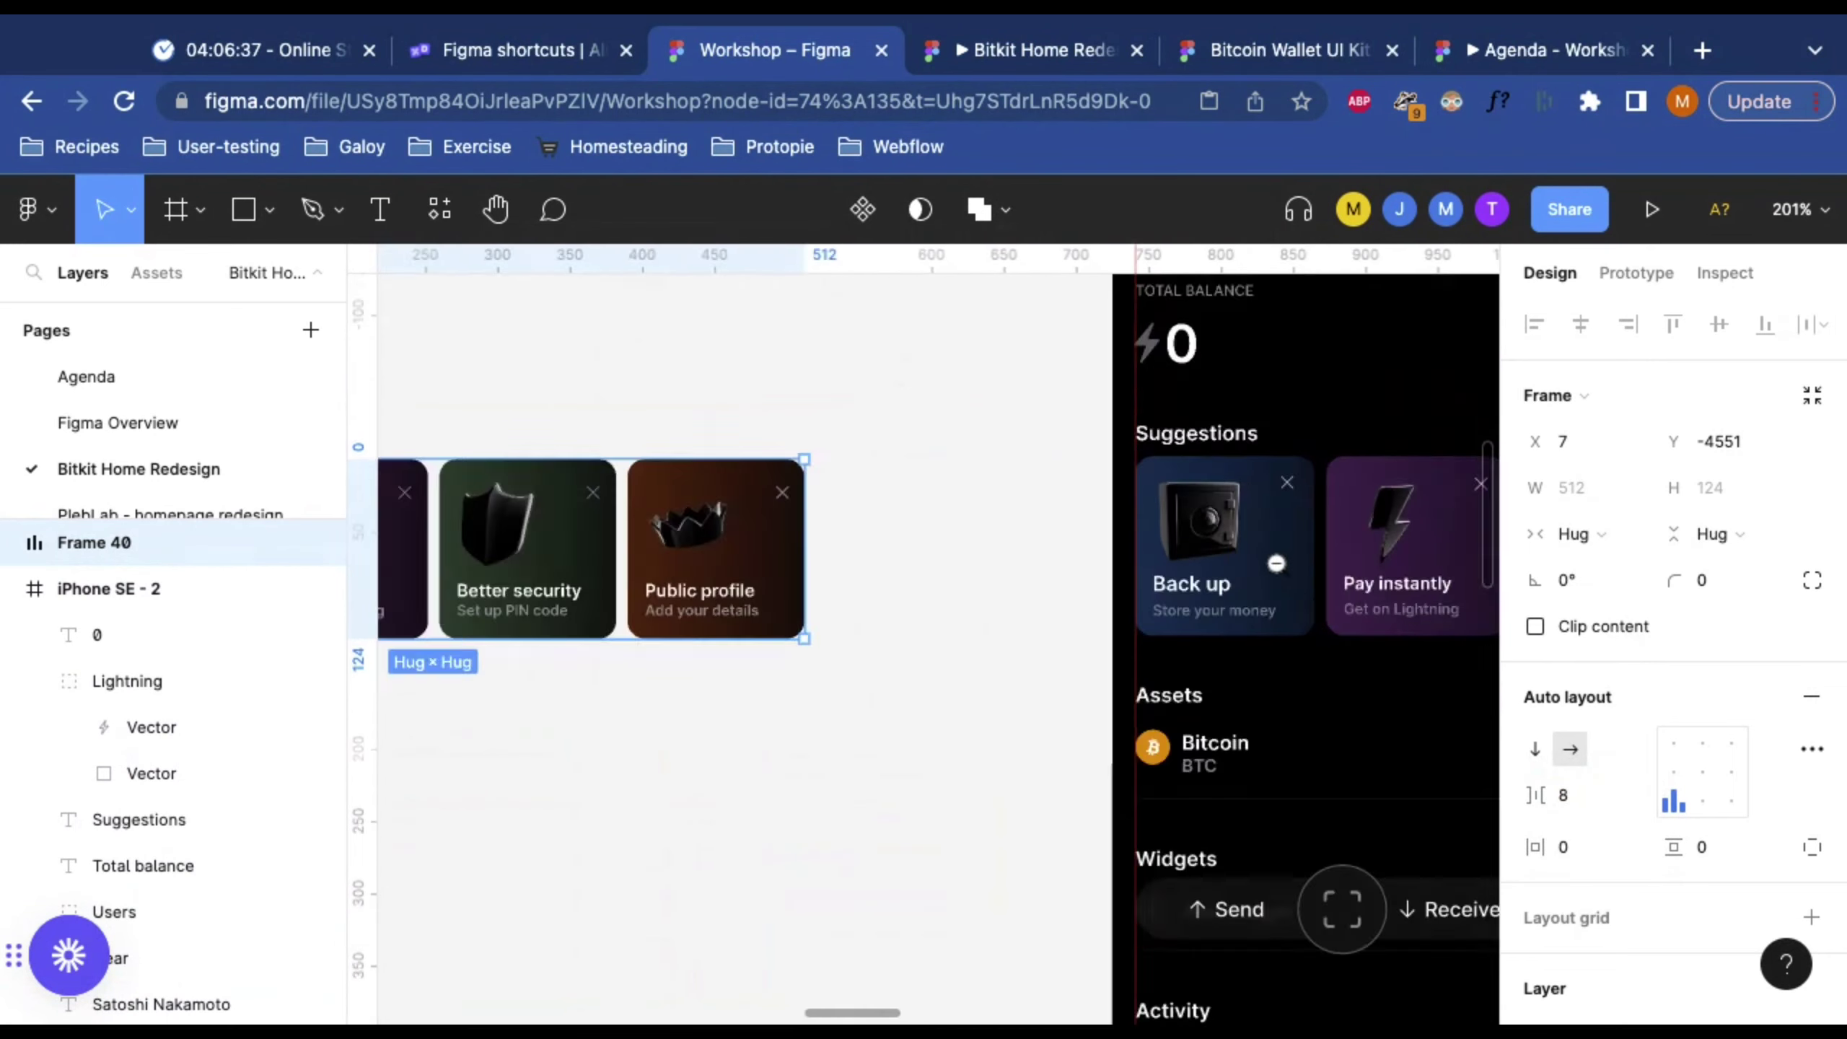
{"action": "scroll", "coordinate": [916, 734], "scroll_direction": "left", "scroll_amount": 5}
{"action": "left_click", "coordinate": [1021, 435]}
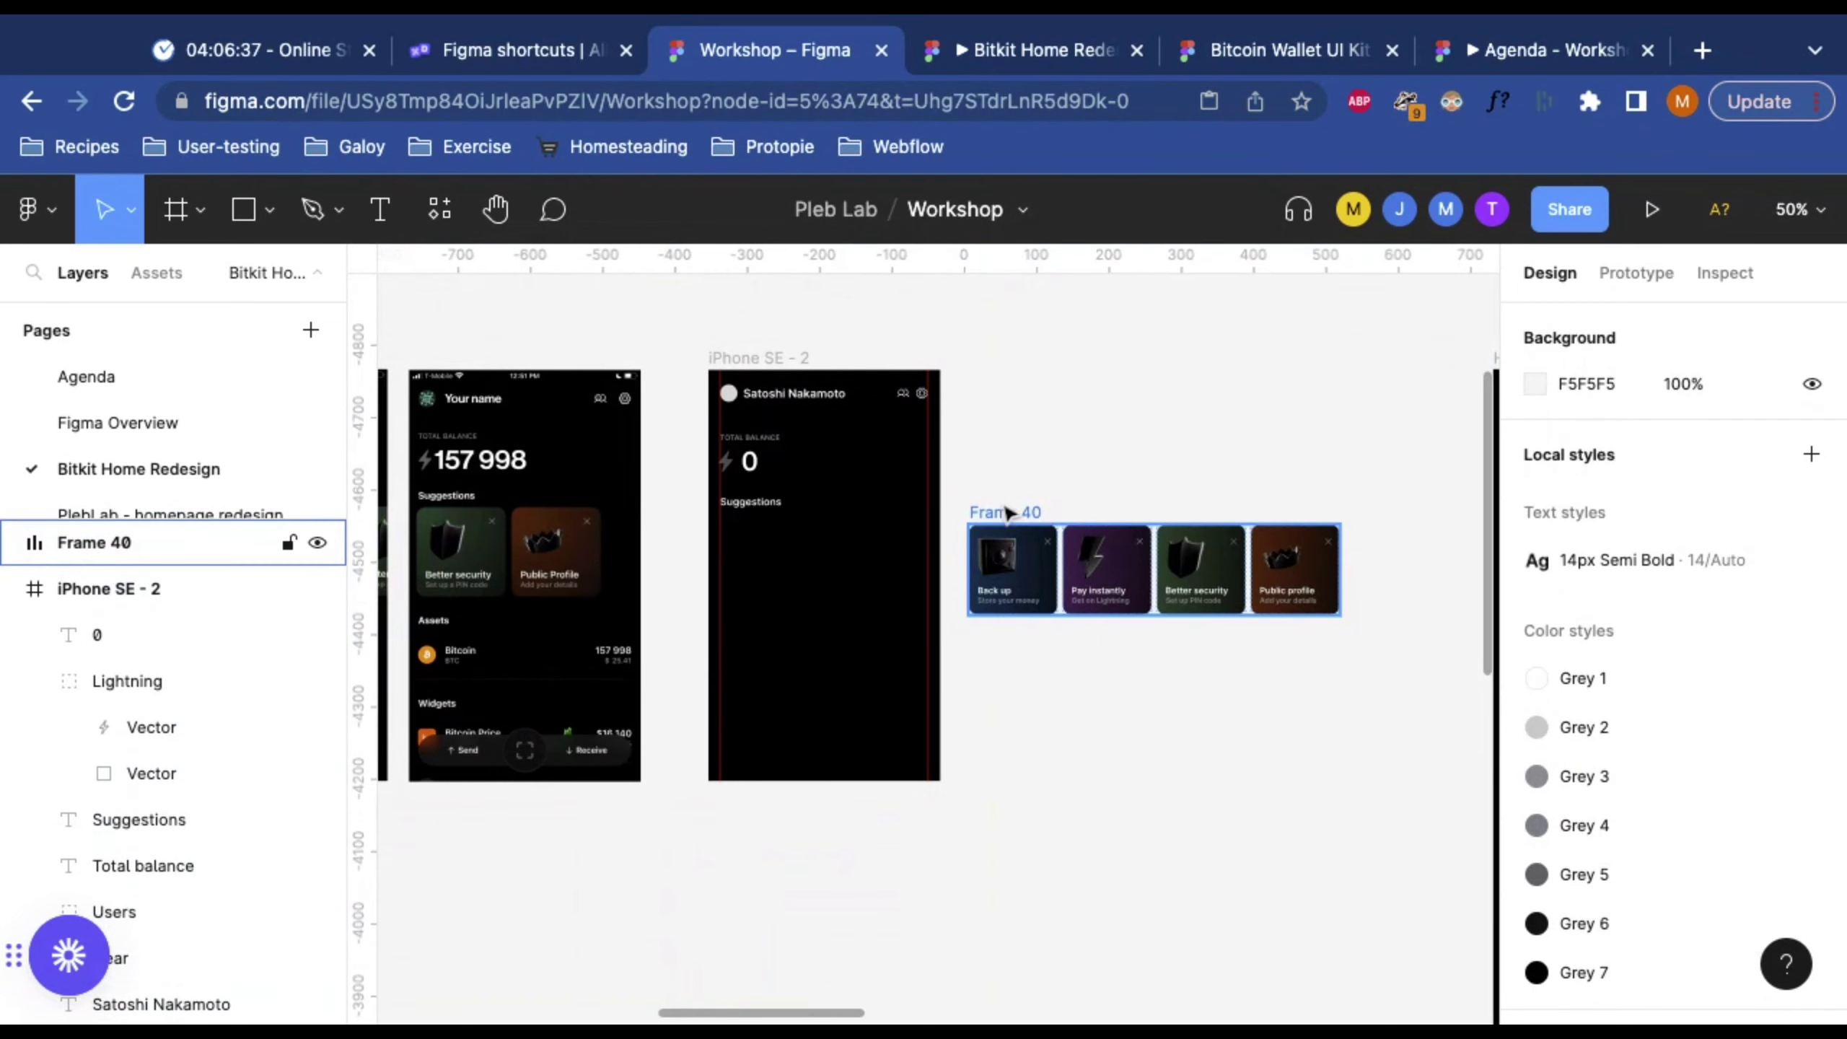
{"action": "left_click", "coordinate": [1022, 513]}
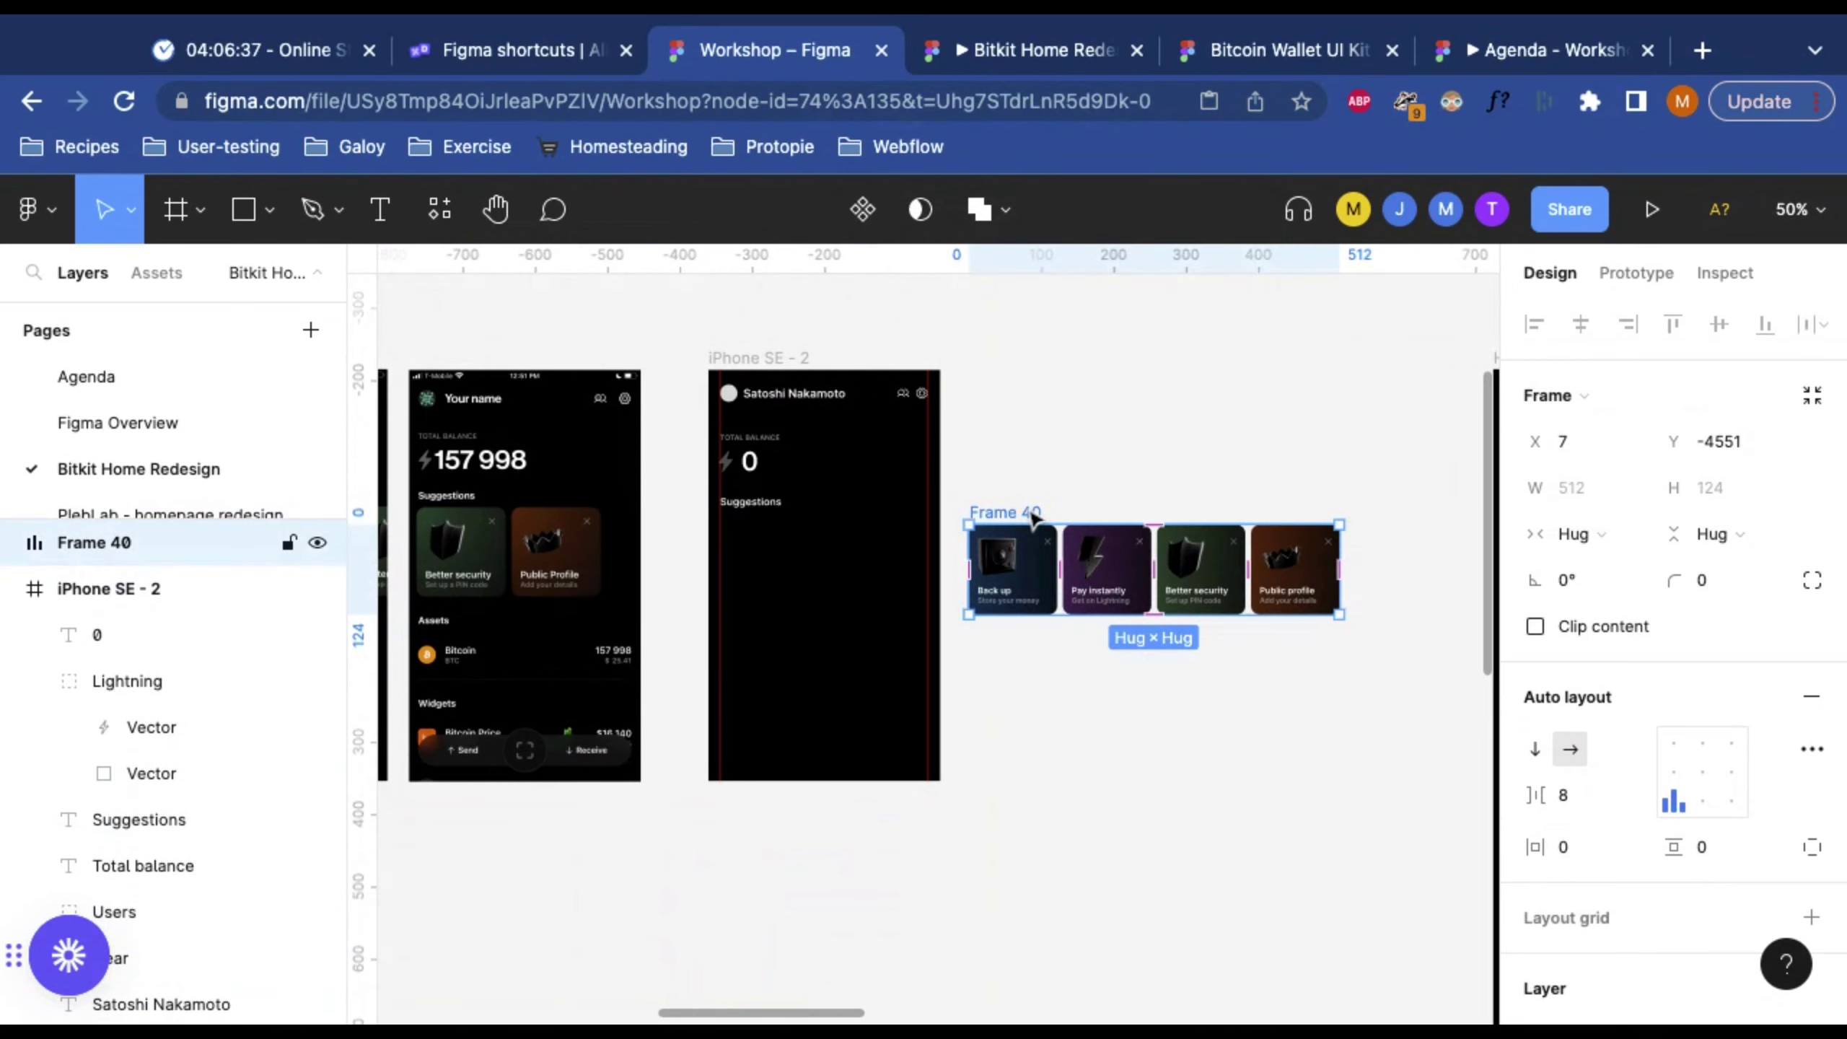
Step: Move Frame 40 into iPhone SE - 2 below the Suggestions heading, aligned to its left edge
{"action": "left_click_drag", "start_coordinate": [1033, 518], "coordinate": [786, 525]}
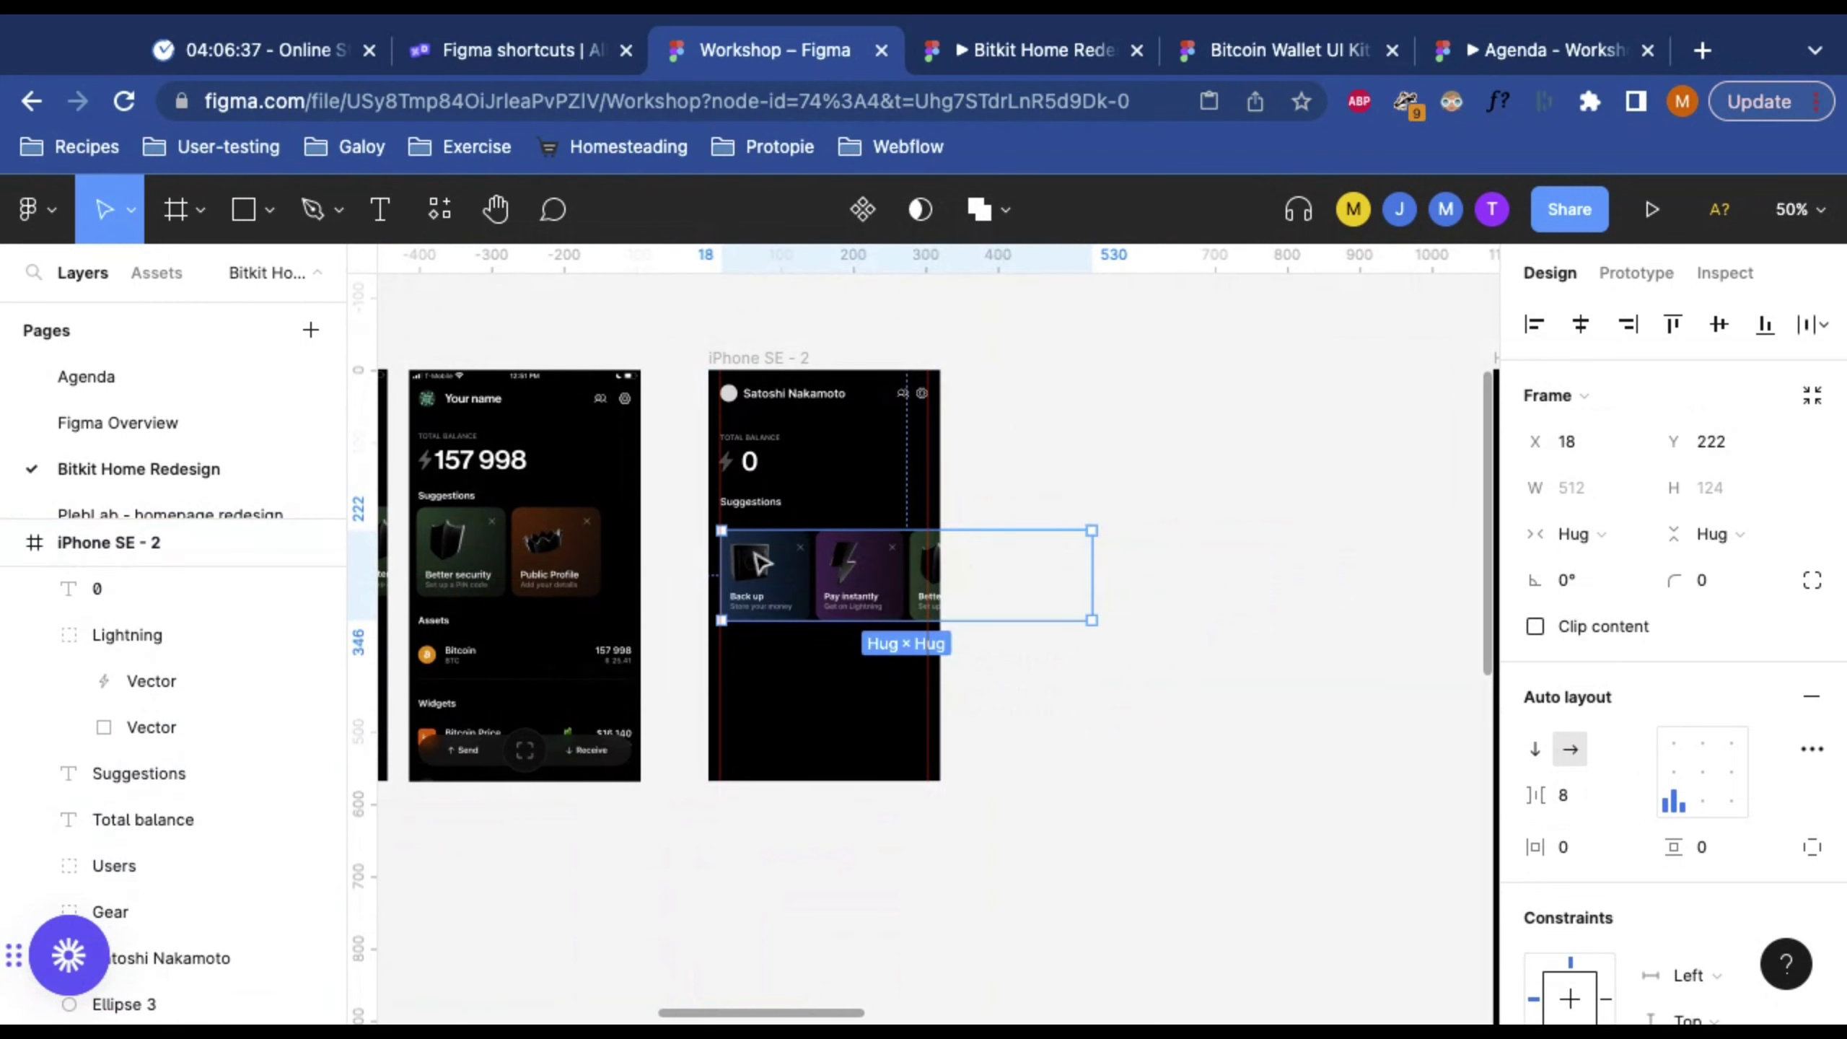
{"action": "scroll", "coordinate": [739, 534], "scroll_direction": "up", "scroll_amount": 5}
{"action": "scroll", "coordinate": [757, 720], "scroll_direction": "down", "scroll_amount": 5}
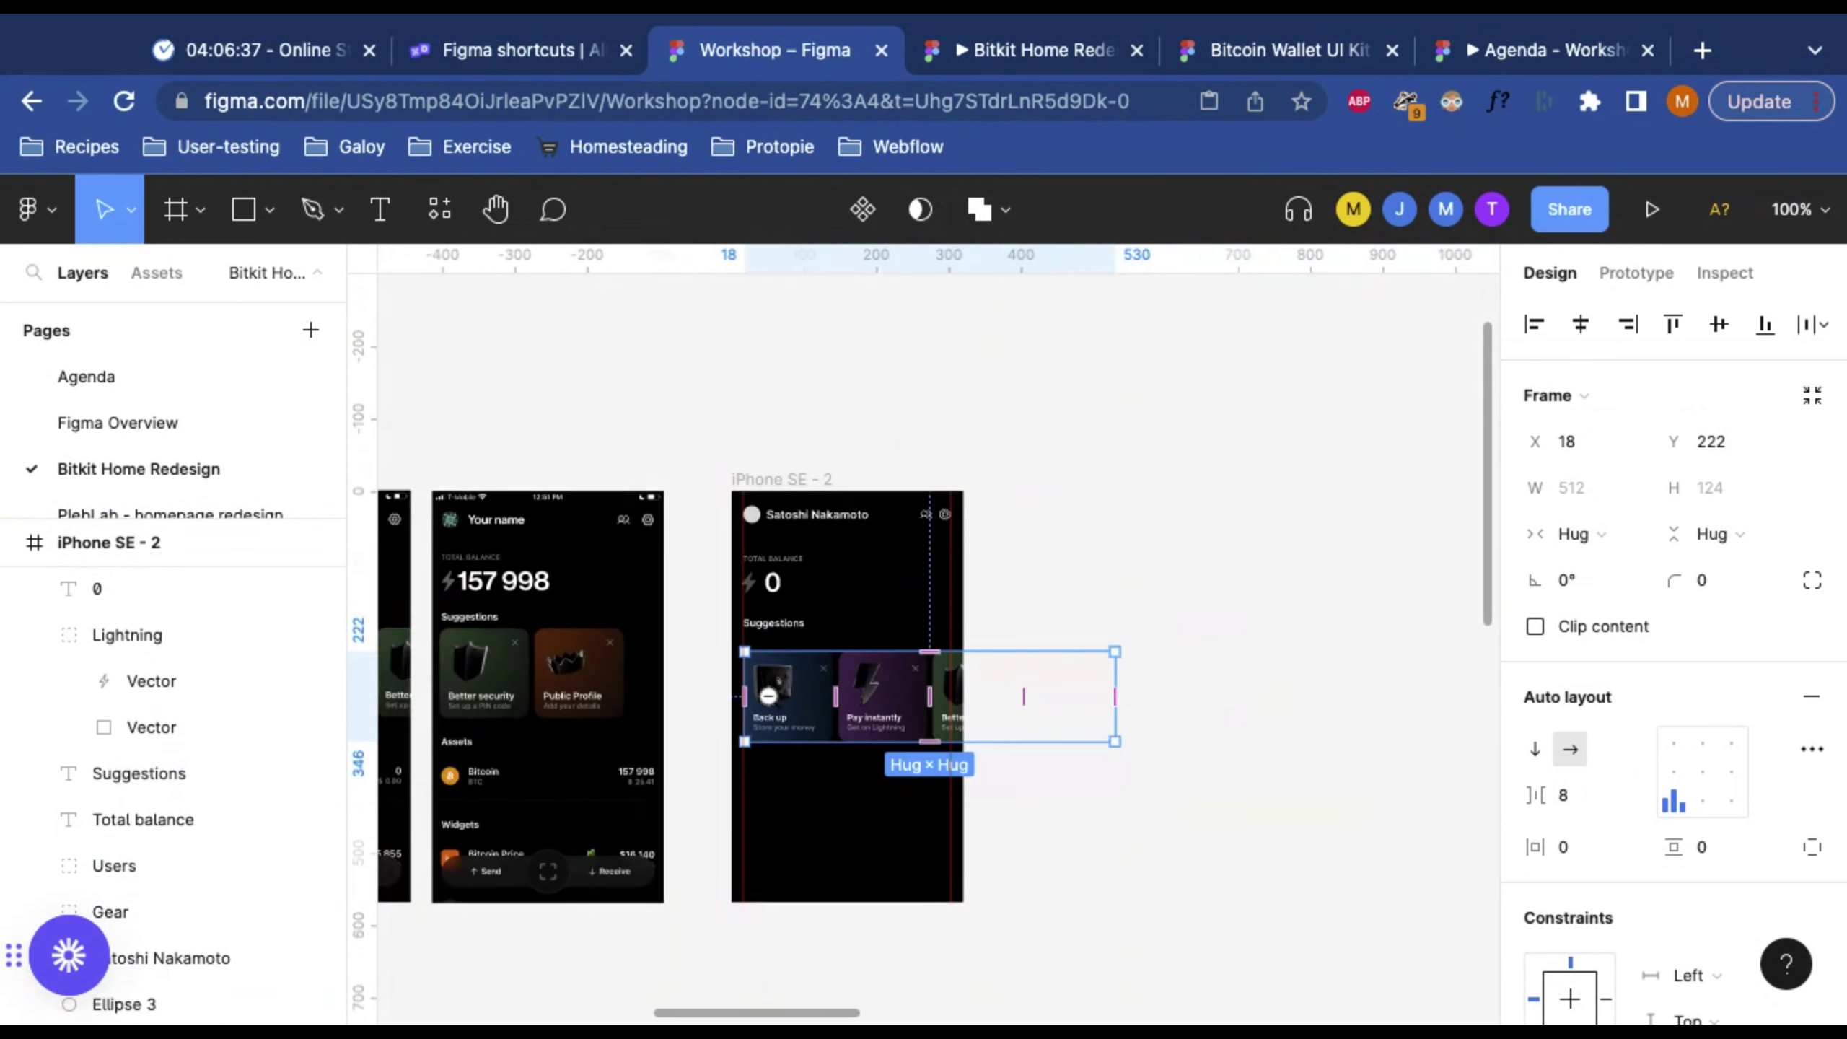
{"action": "scroll", "coordinate": [750, 707], "scroll_direction": "right", "scroll_amount": 2}
{"action": "scroll", "coordinate": [727, 712], "scroll_direction": "up", "scroll_amount": 3}
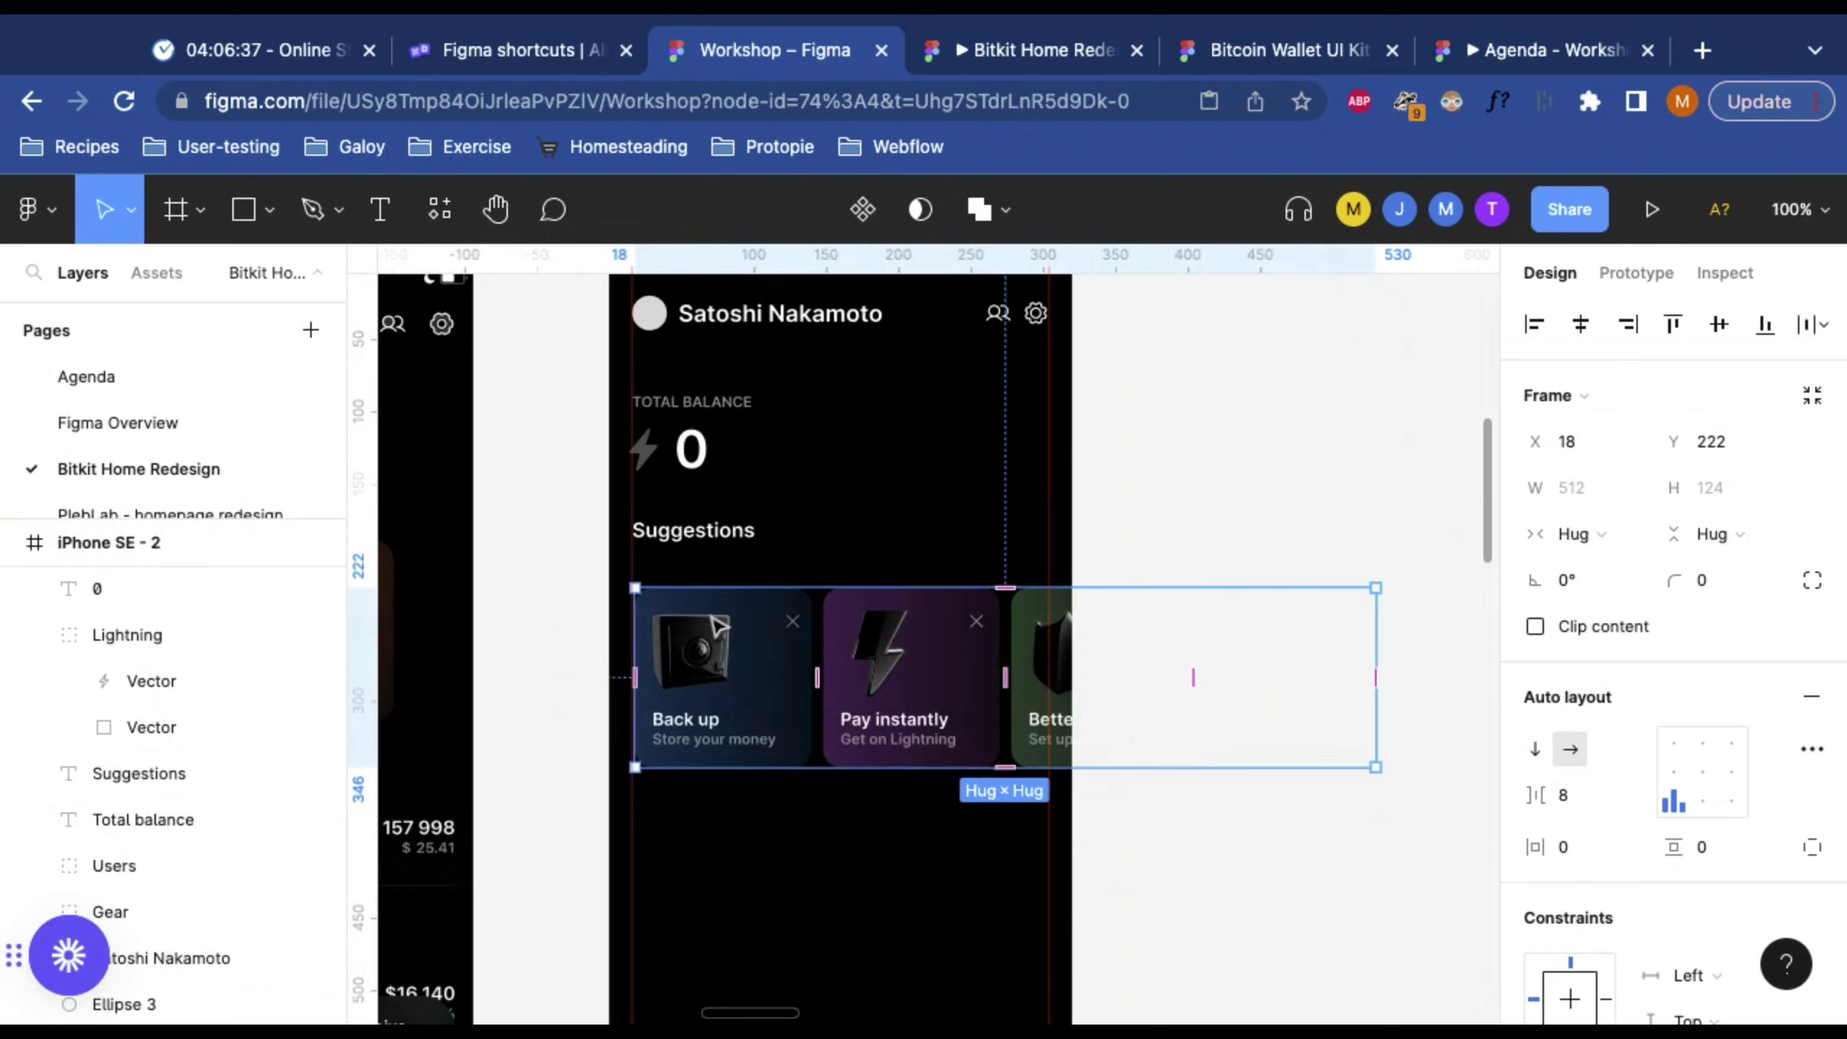
{"action": "left_click_drag", "start_coordinate": [687, 668], "coordinate": [684, 666]}
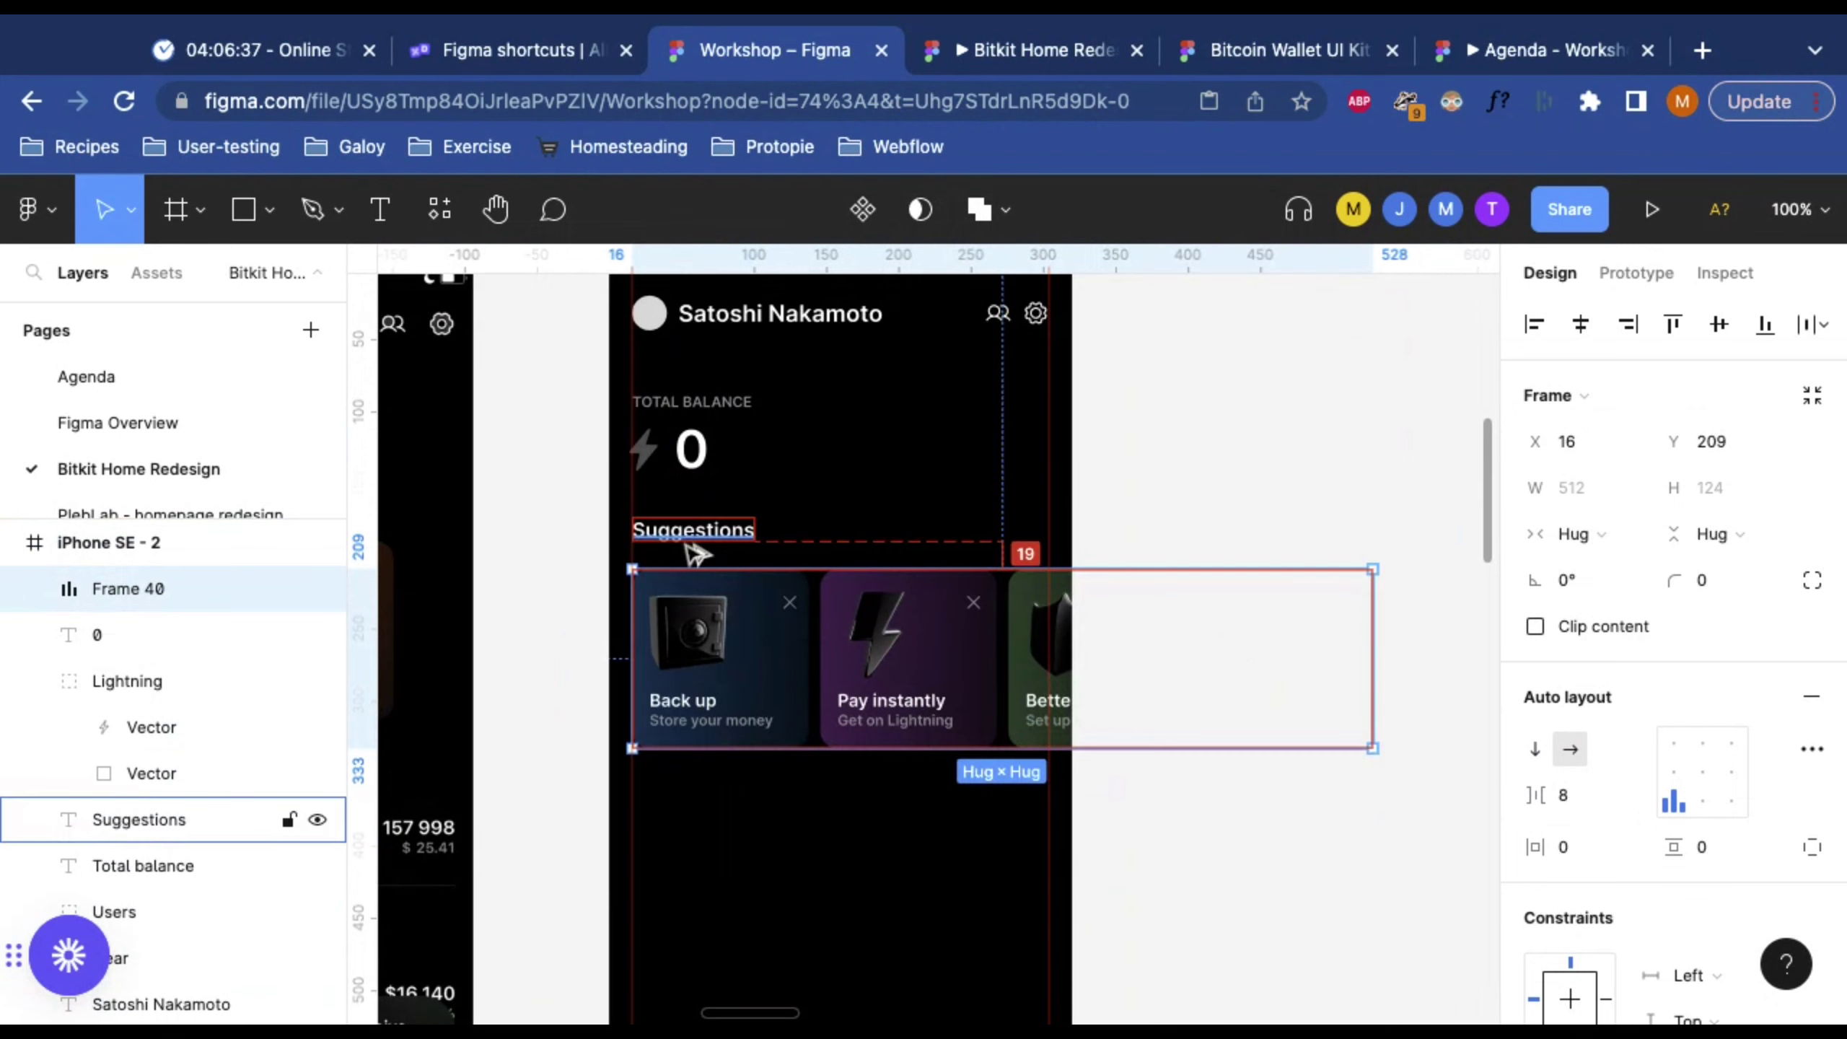
{"action": "key", "text": "Up"}
{"action": "key", "text": "Up"}
{"action": "key", "text": "Up"}
{"action": "key", "text": "Up"}
{"action": "key", "text": "Up"}
{"action": "key", "text": "Up"}
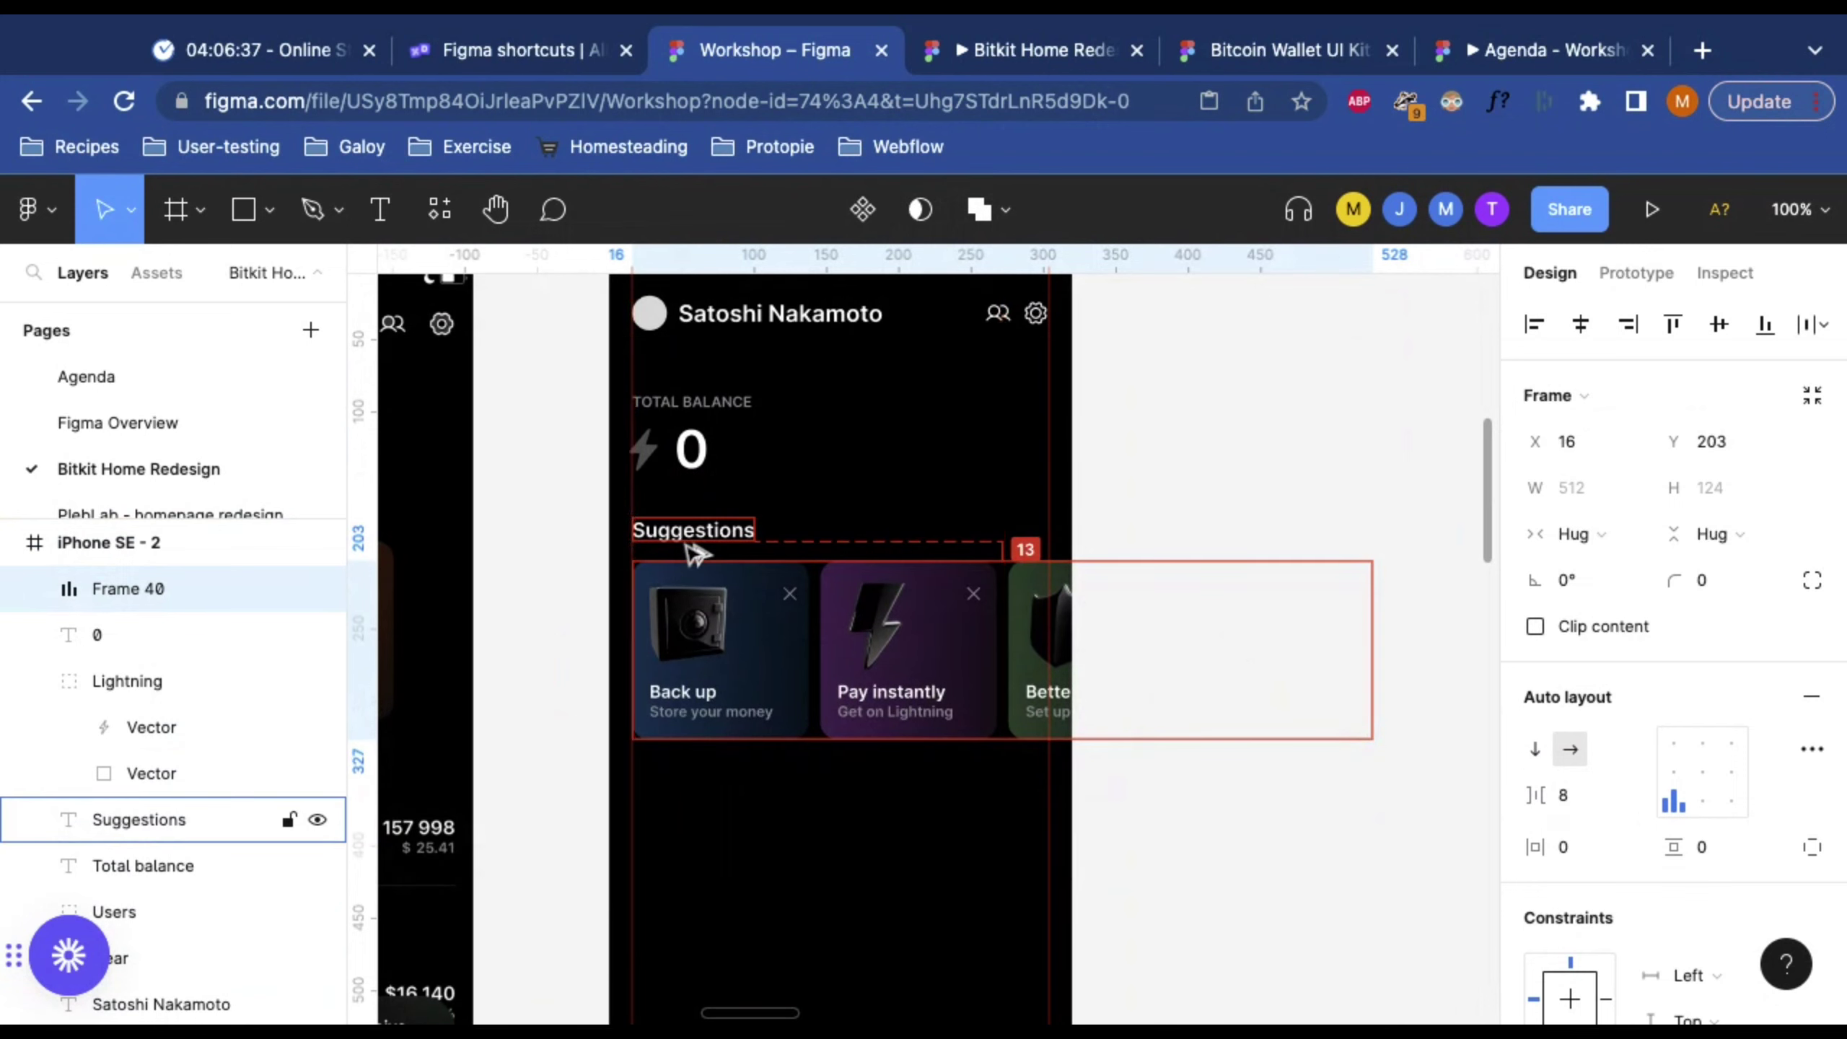
{"action": "key", "text": "Down"}
{"action": "key", "text": "Down"}
{"action": "key", "text": "Down"}
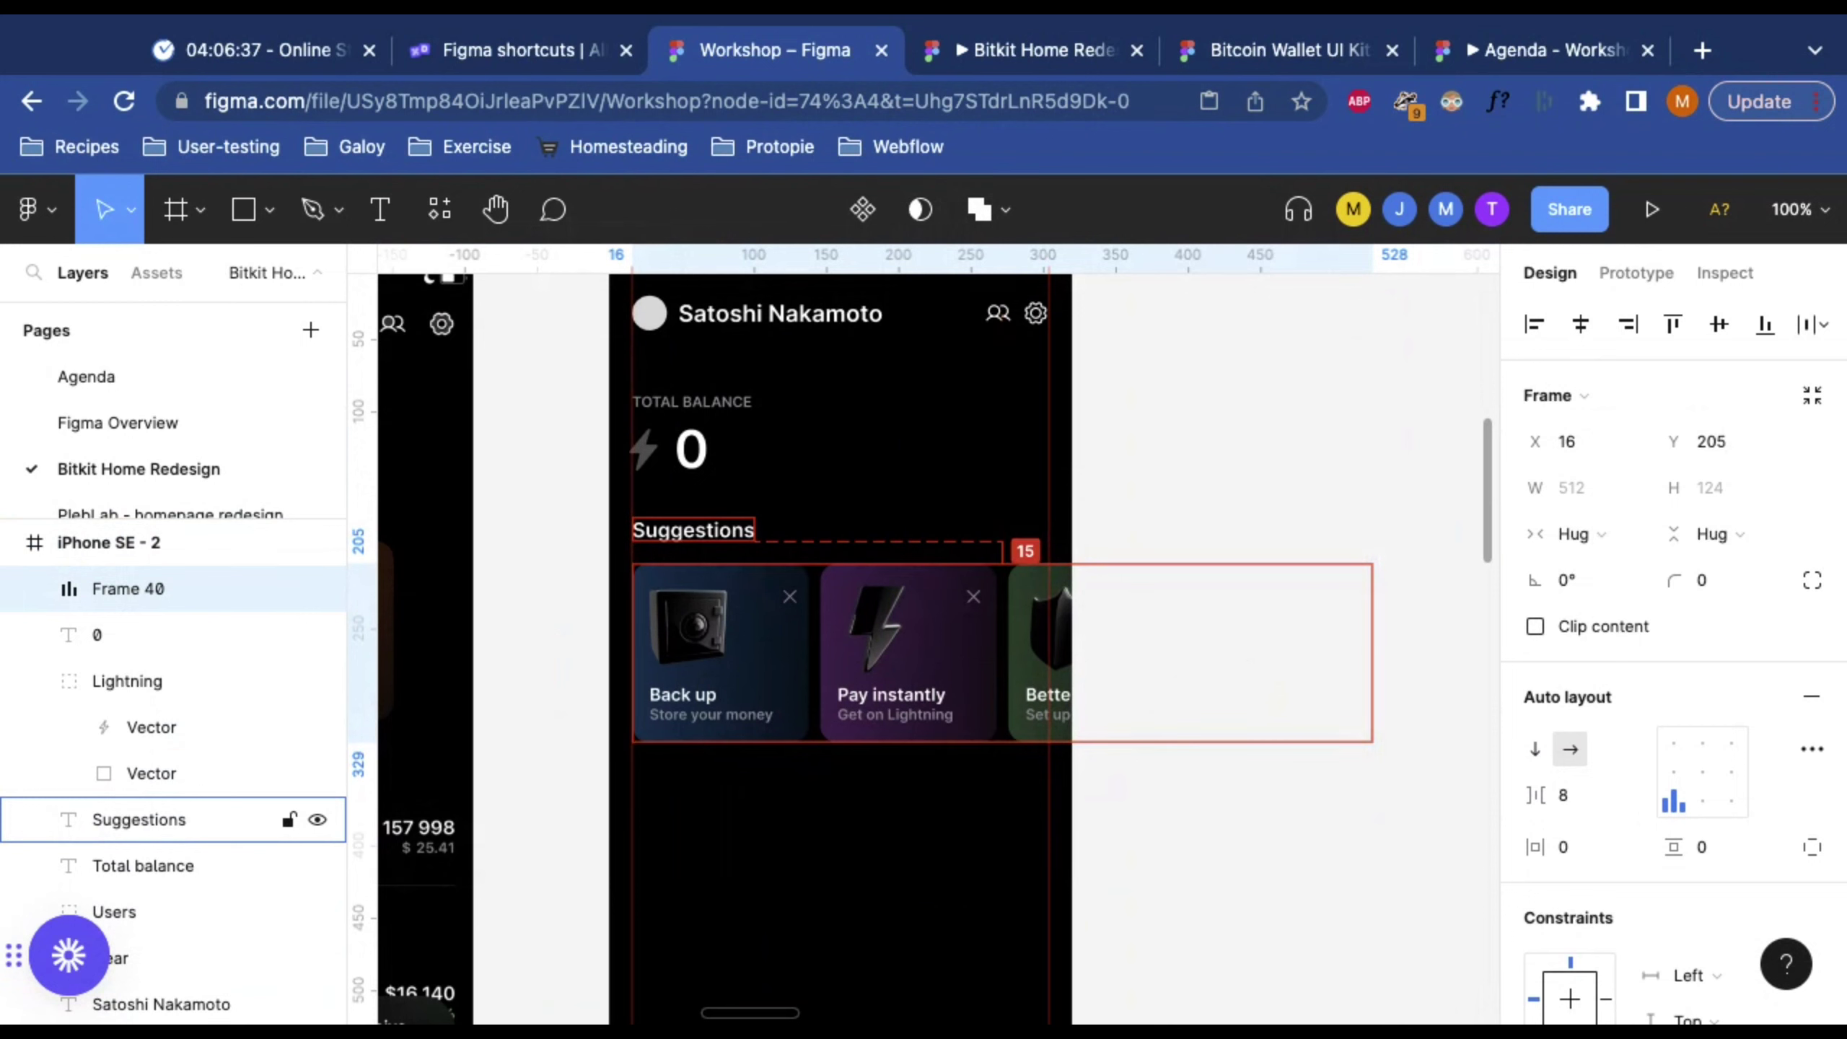
{"action": "left_click", "coordinate": [857, 859]}
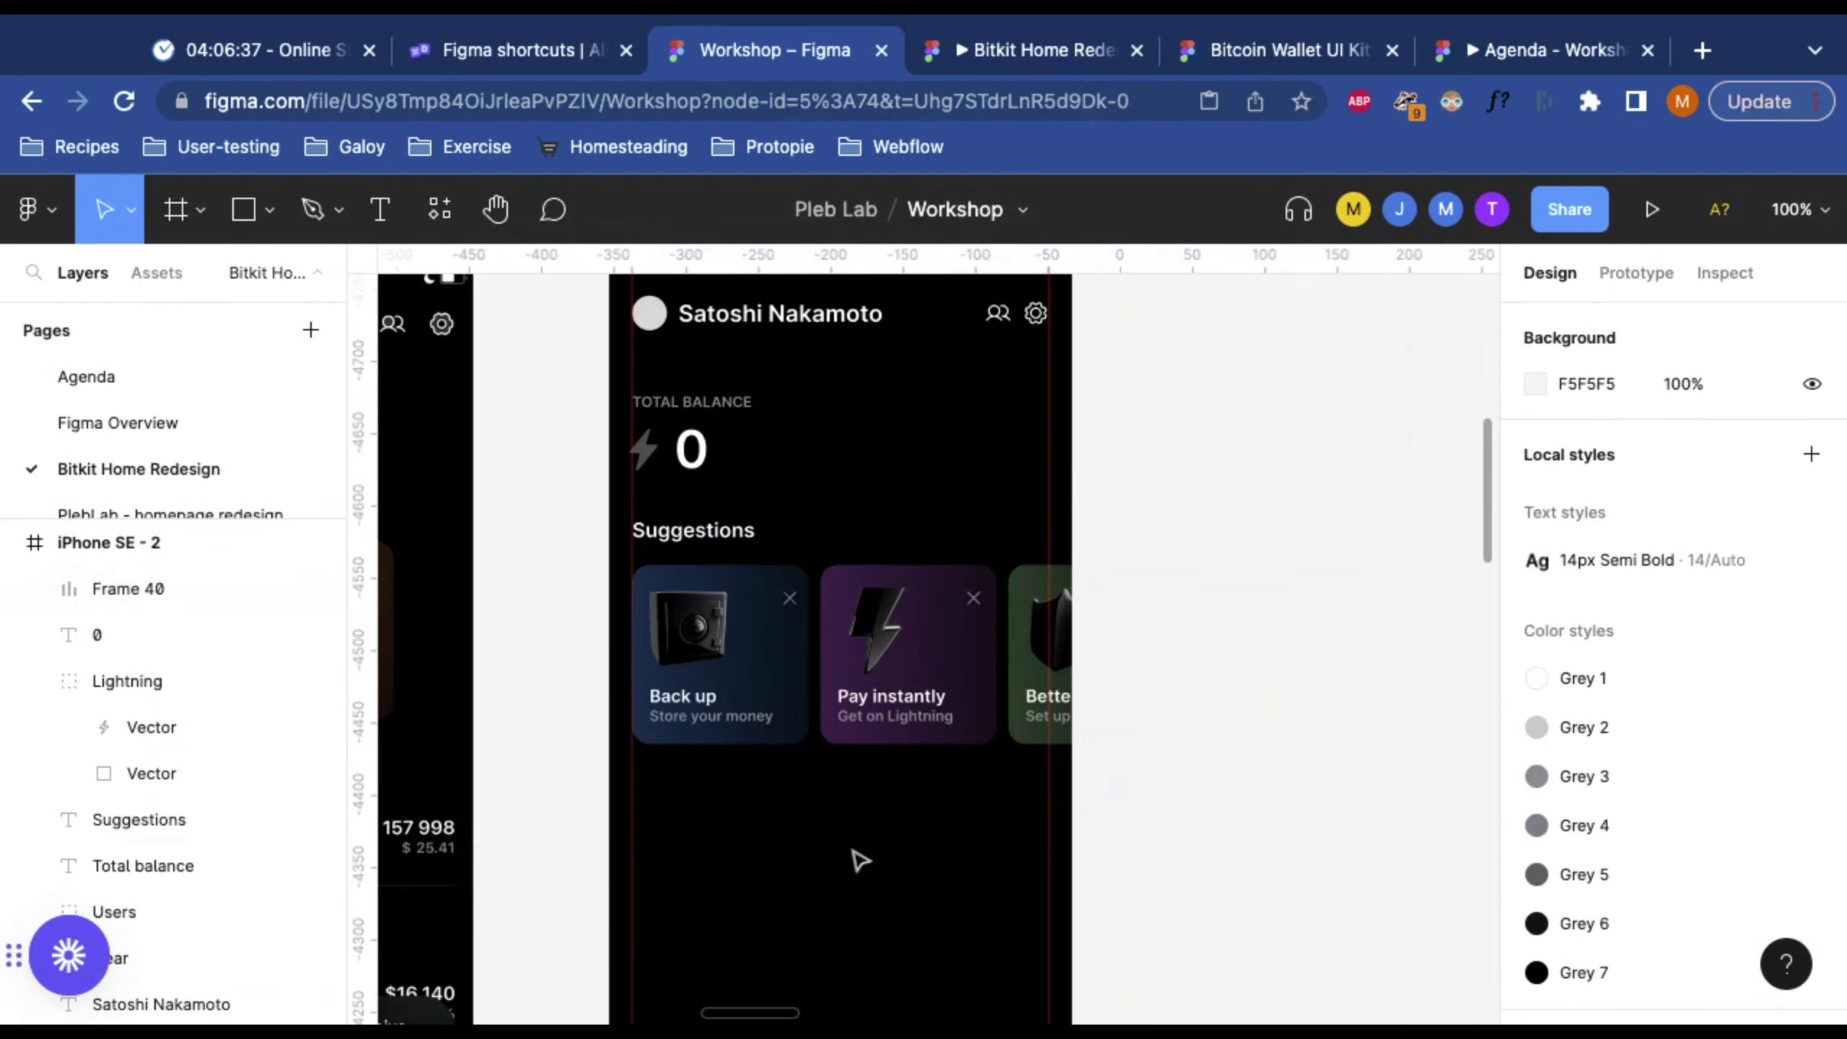
{"action": "scroll", "coordinate": [859, 861], "scroll_direction": "down", "scroll_amount": 2}
{"action": "scroll", "coordinate": [857, 793], "scroll_direction": "up", "scroll_amount": 3}
{"action": "left_click", "coordinate": [684, 341]}
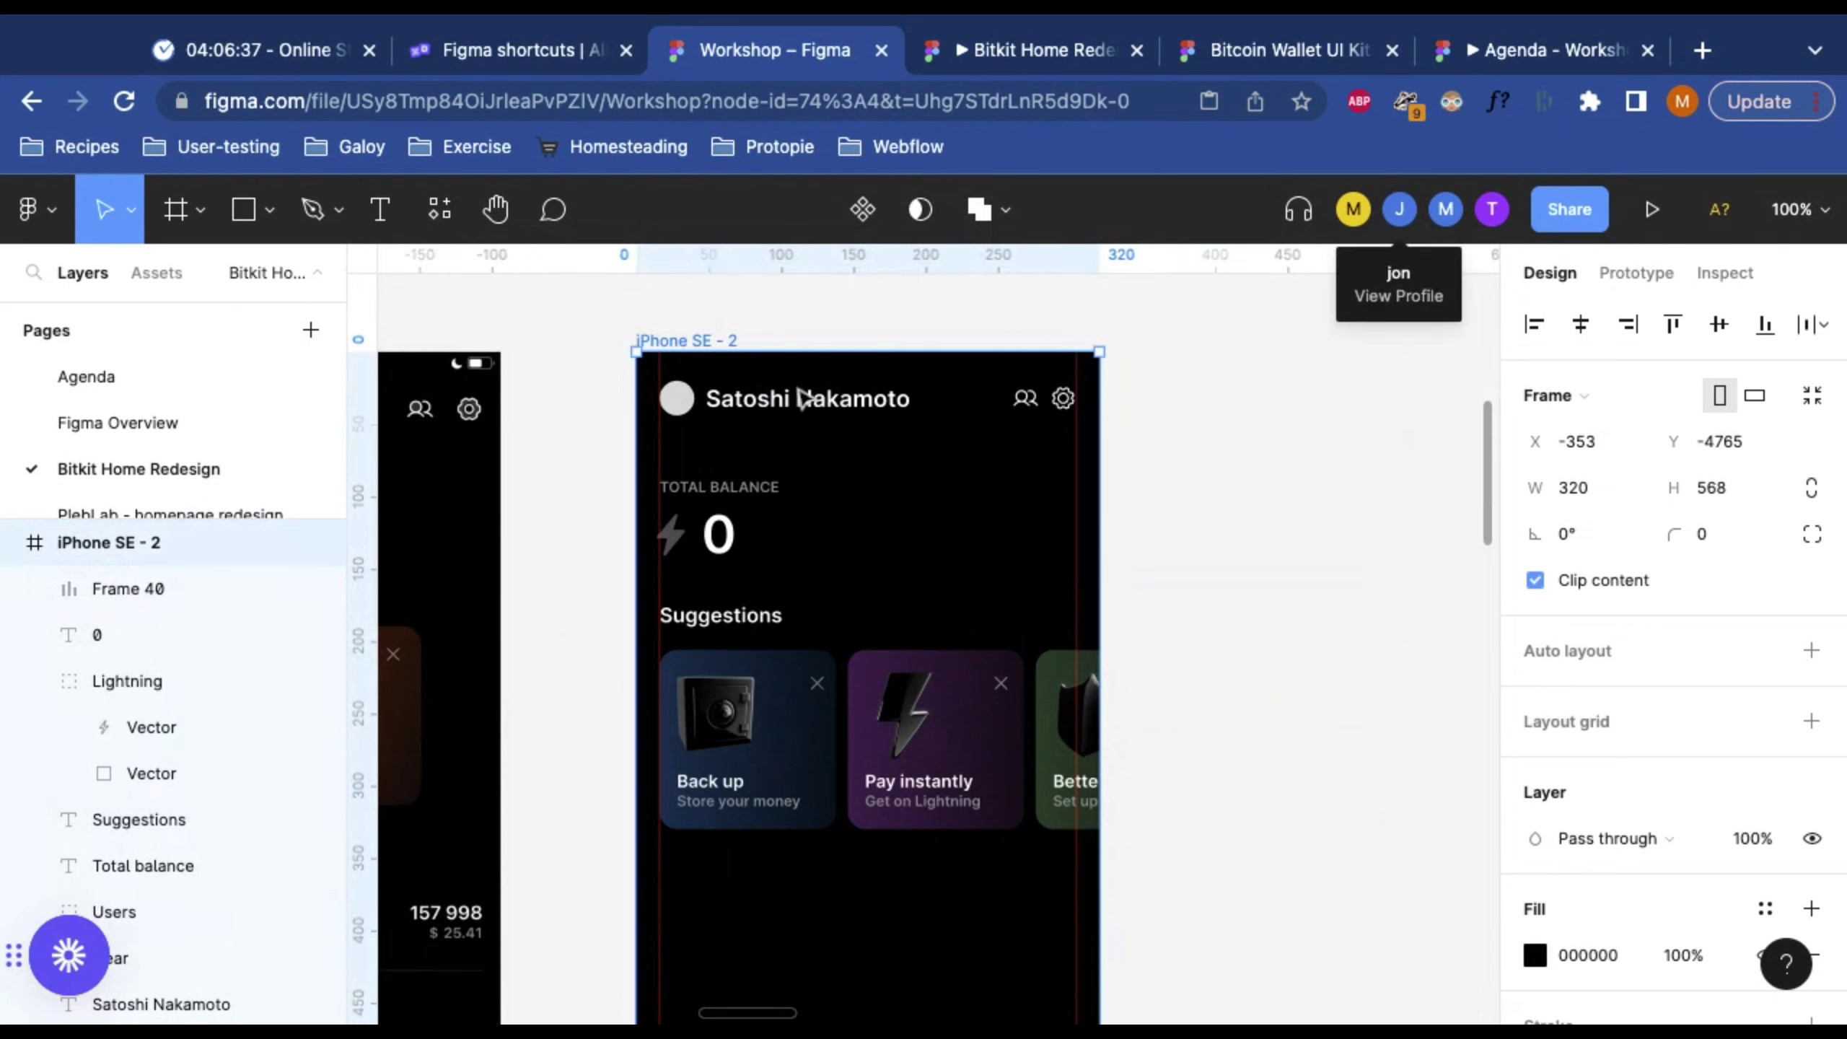
{"action": "left_click", "coordinate": [1653, 219]}
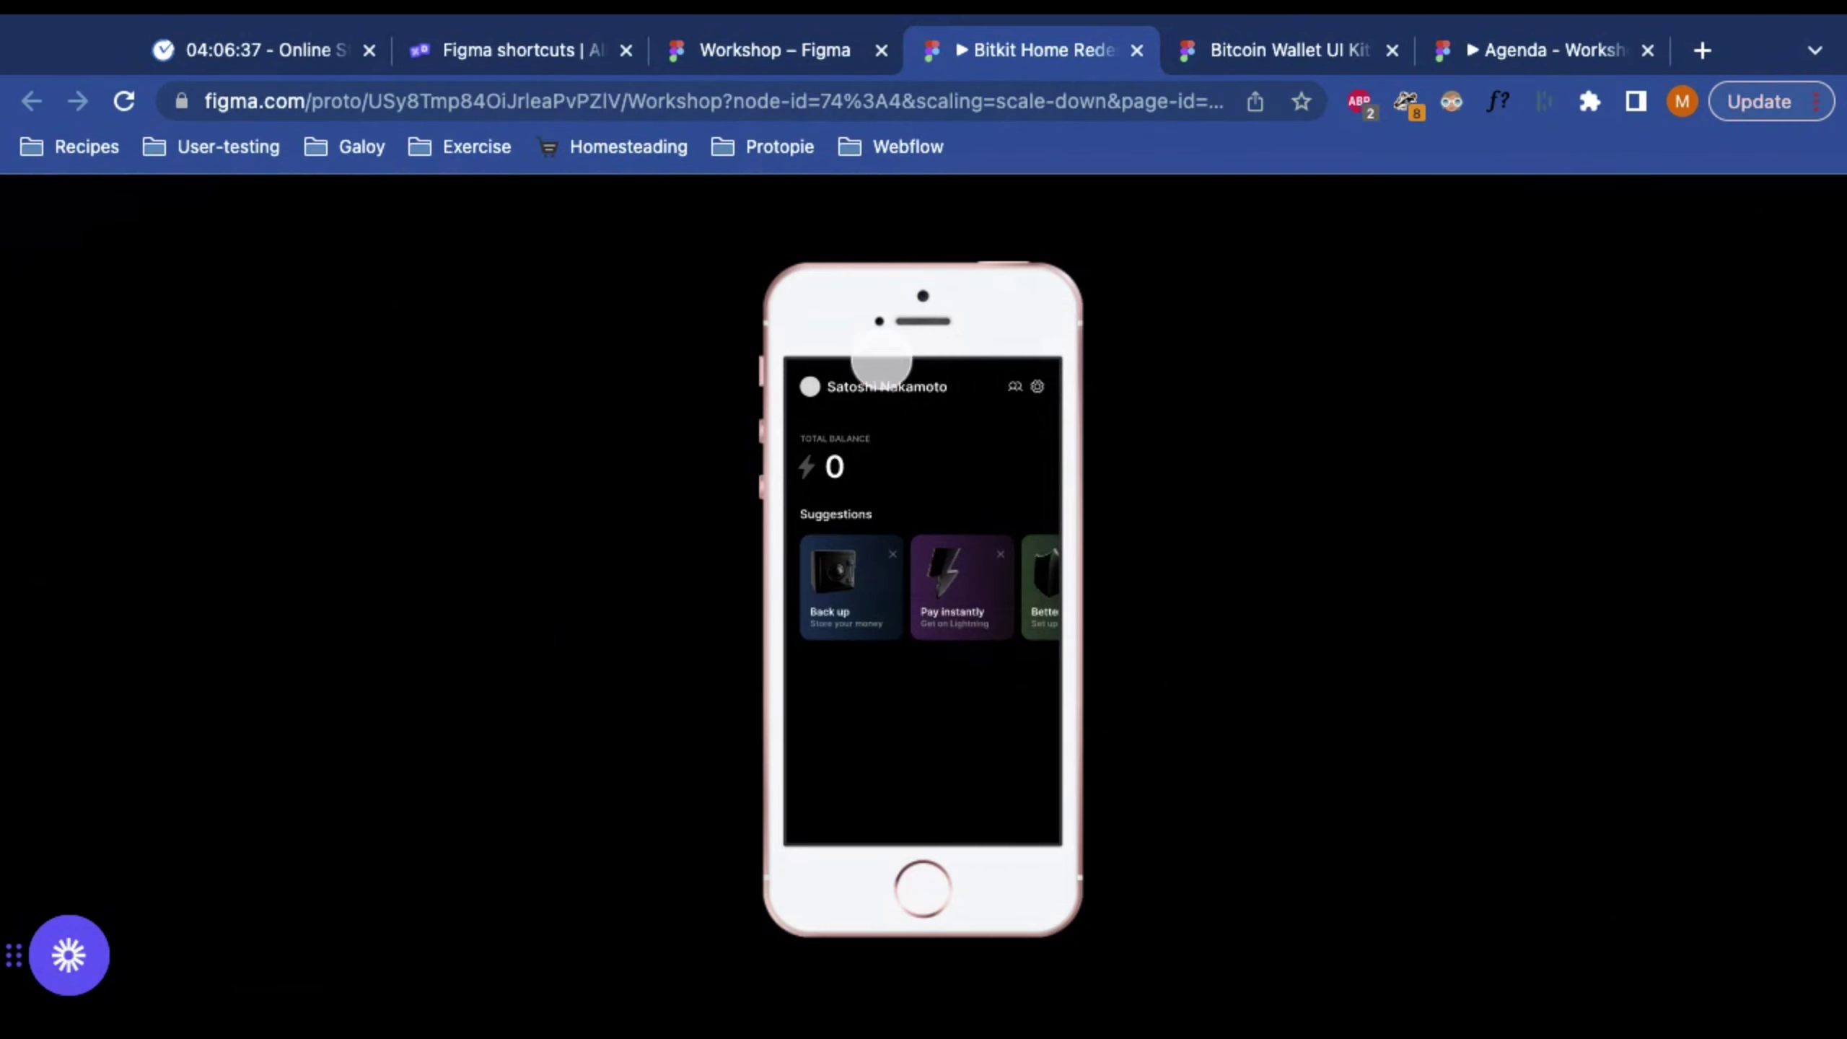
{"action": "left_click", "coordinate": [762, 50]}
{"action": "scroll", "coordinate": [951, 750], "scroll_direction": "down", "scroll_amount": 5}
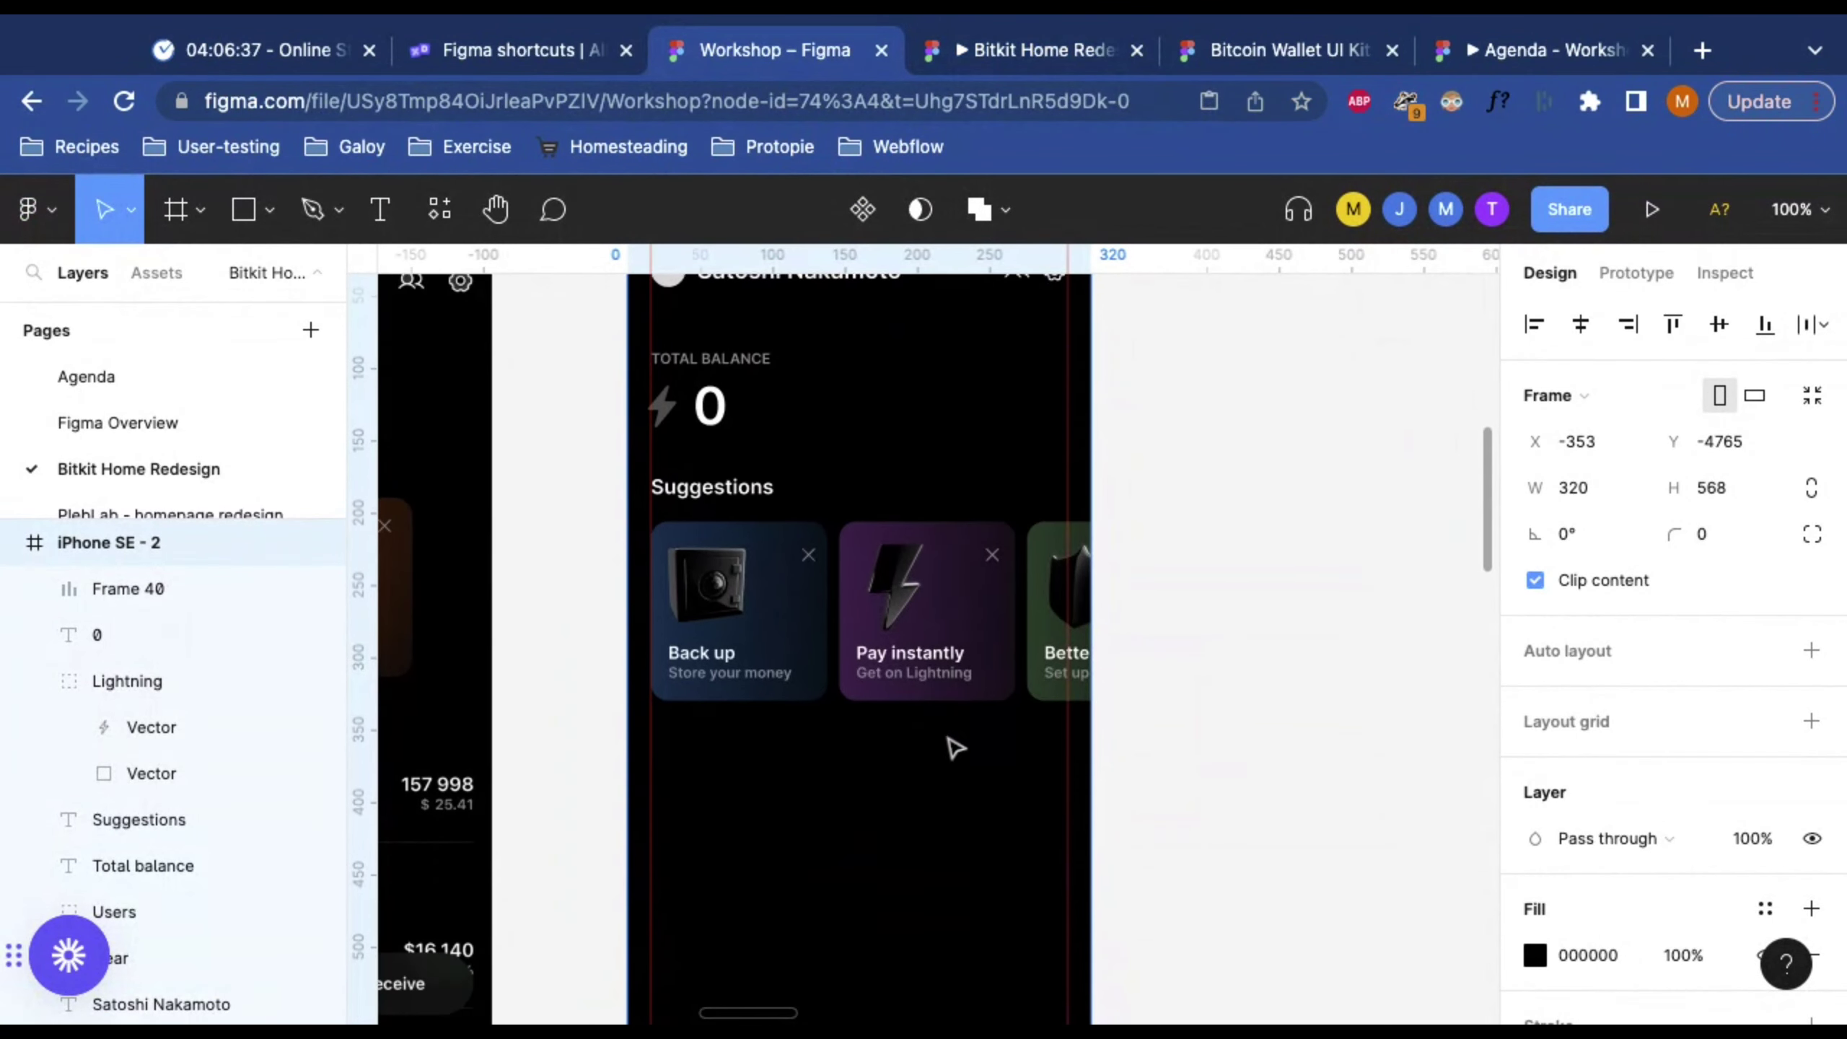
Step: Narrow Frame 40 to 304 px and set its overflow scrolling to Horizontal
{"action": "left_click", "coordinate": [876, 527]}
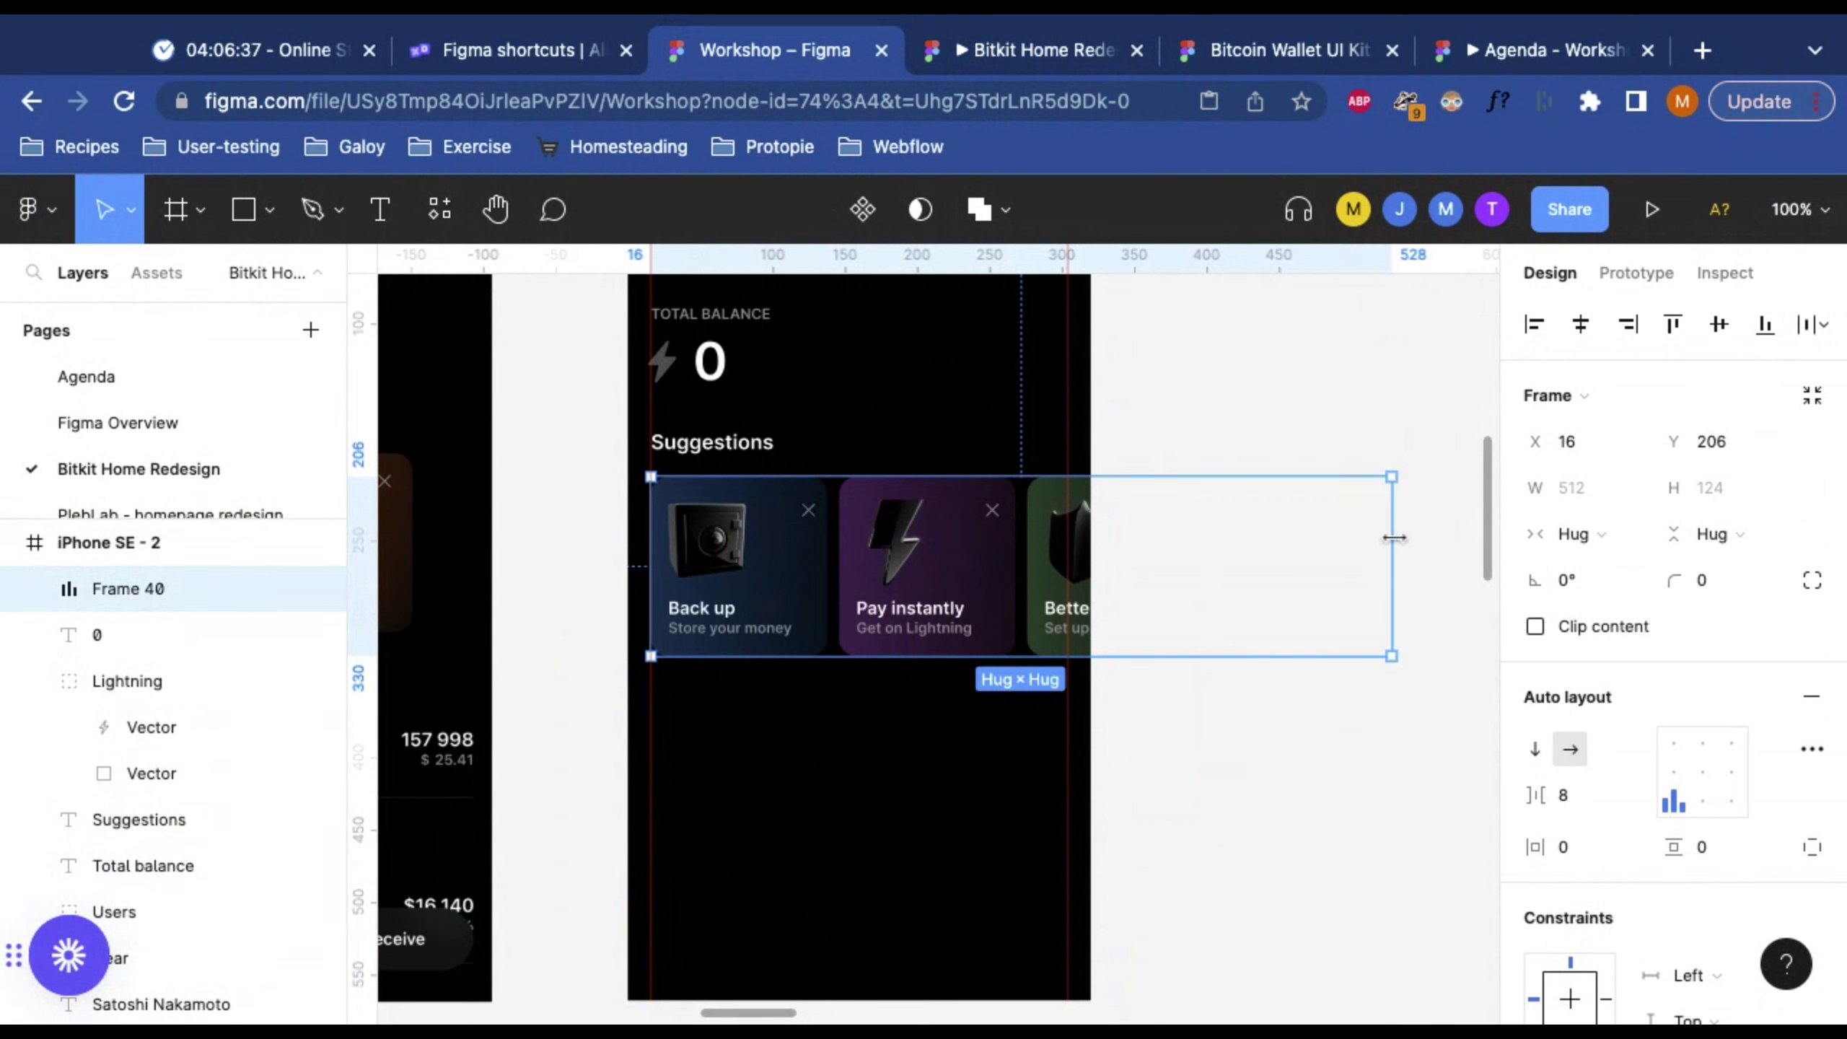
{"action": "left_click_drag", "start_coordinate": [1394, 538], "coordinate": [1091, 537]}
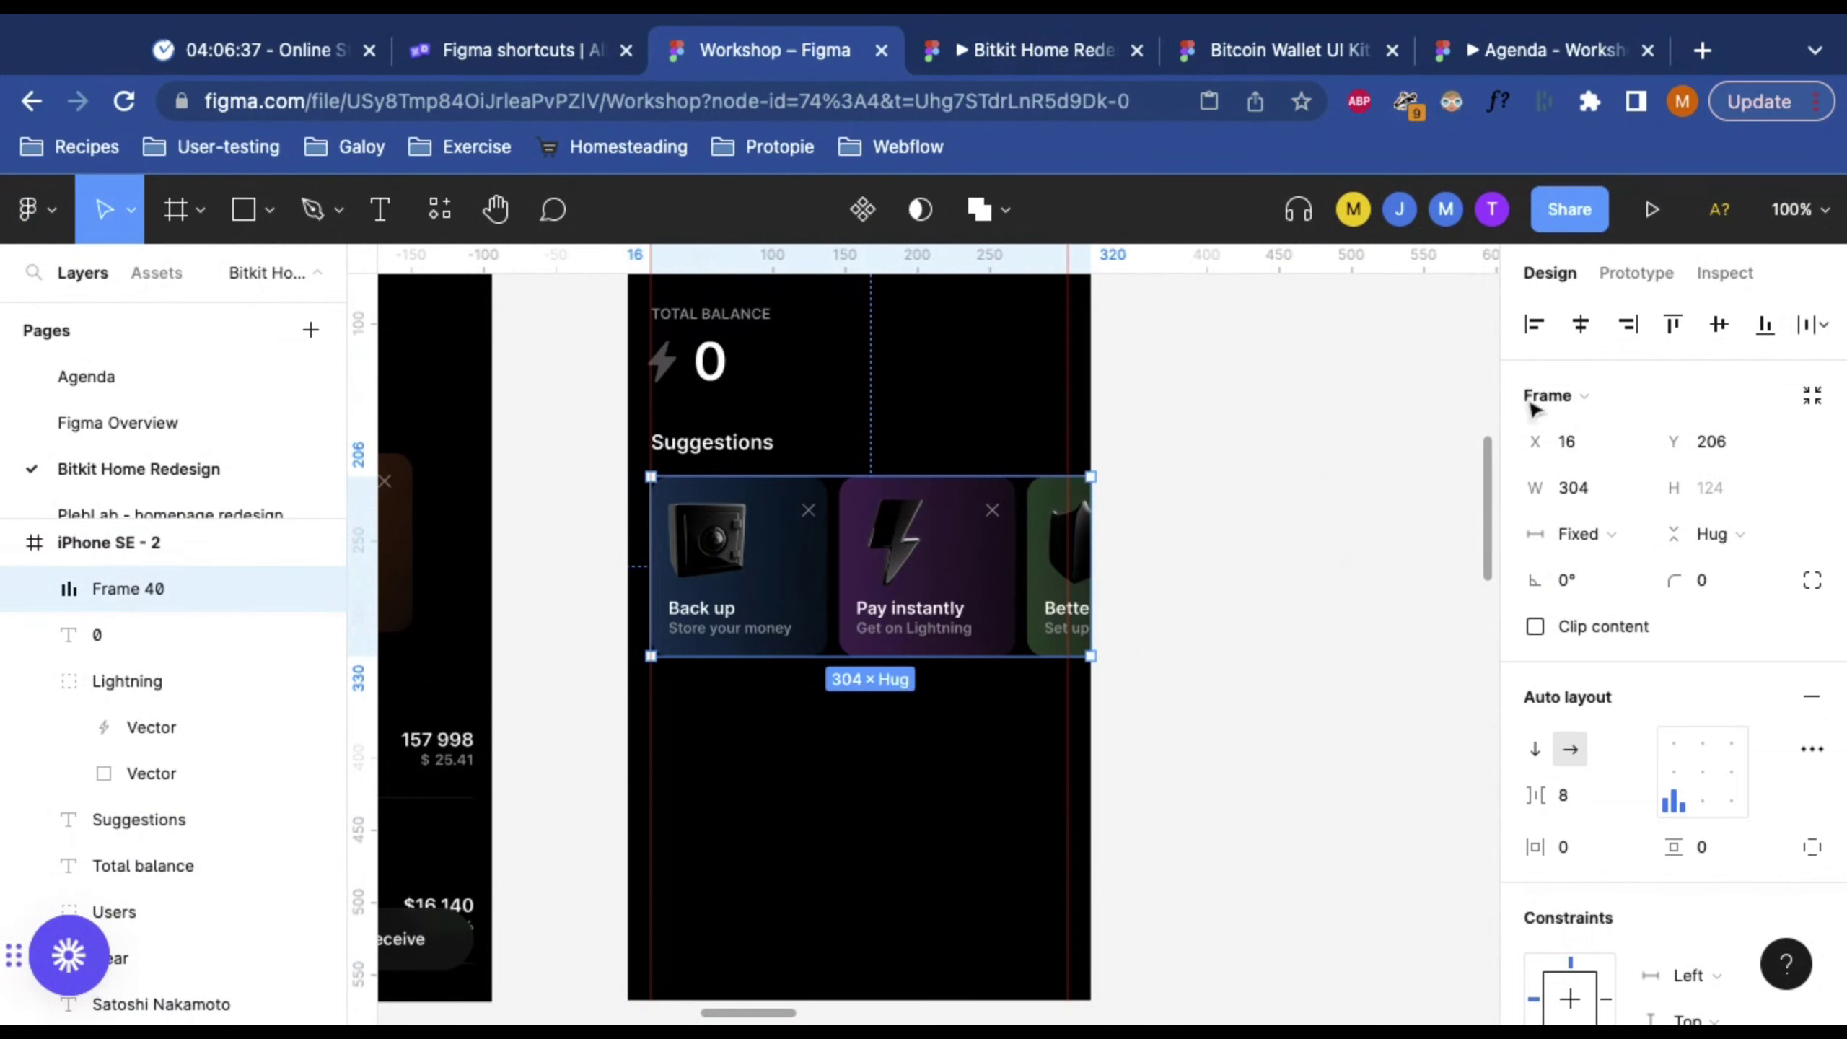
{"action": "left_click", "coordinate": [1638, 274]}
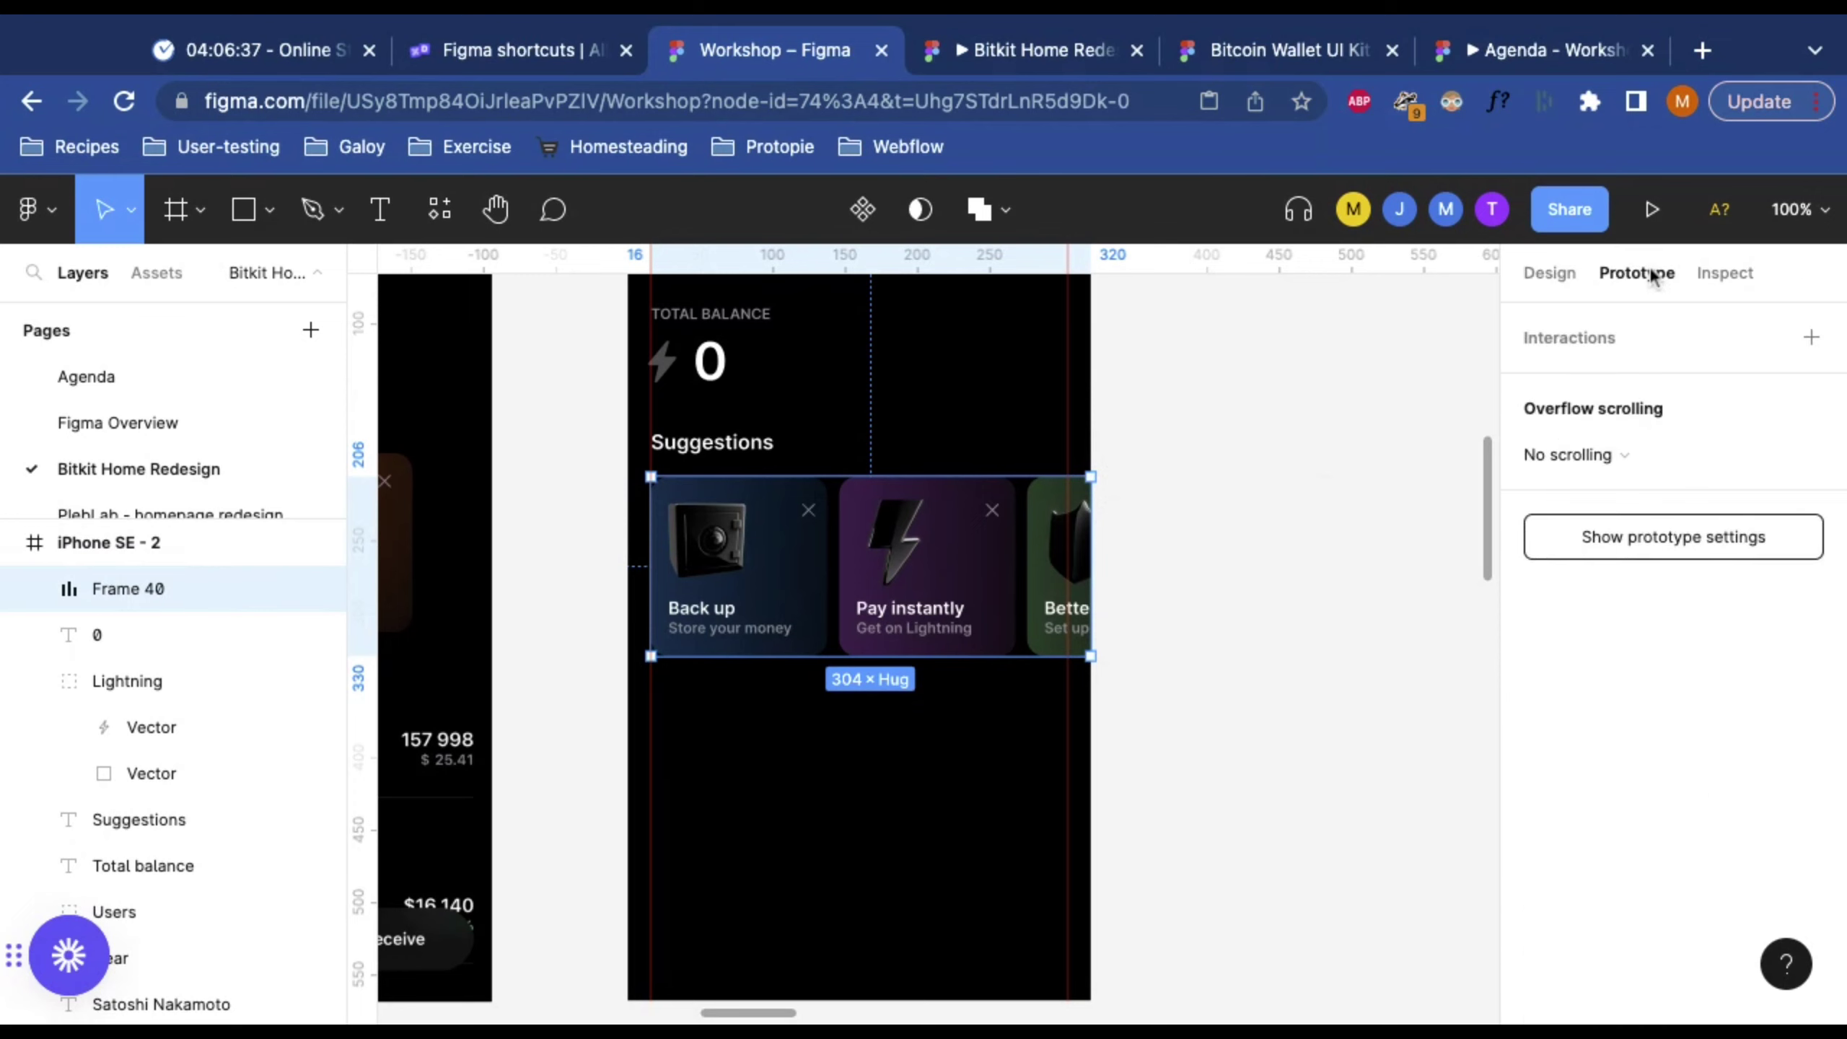
{"action": "left_click", "coordinate": [1649, 468]}
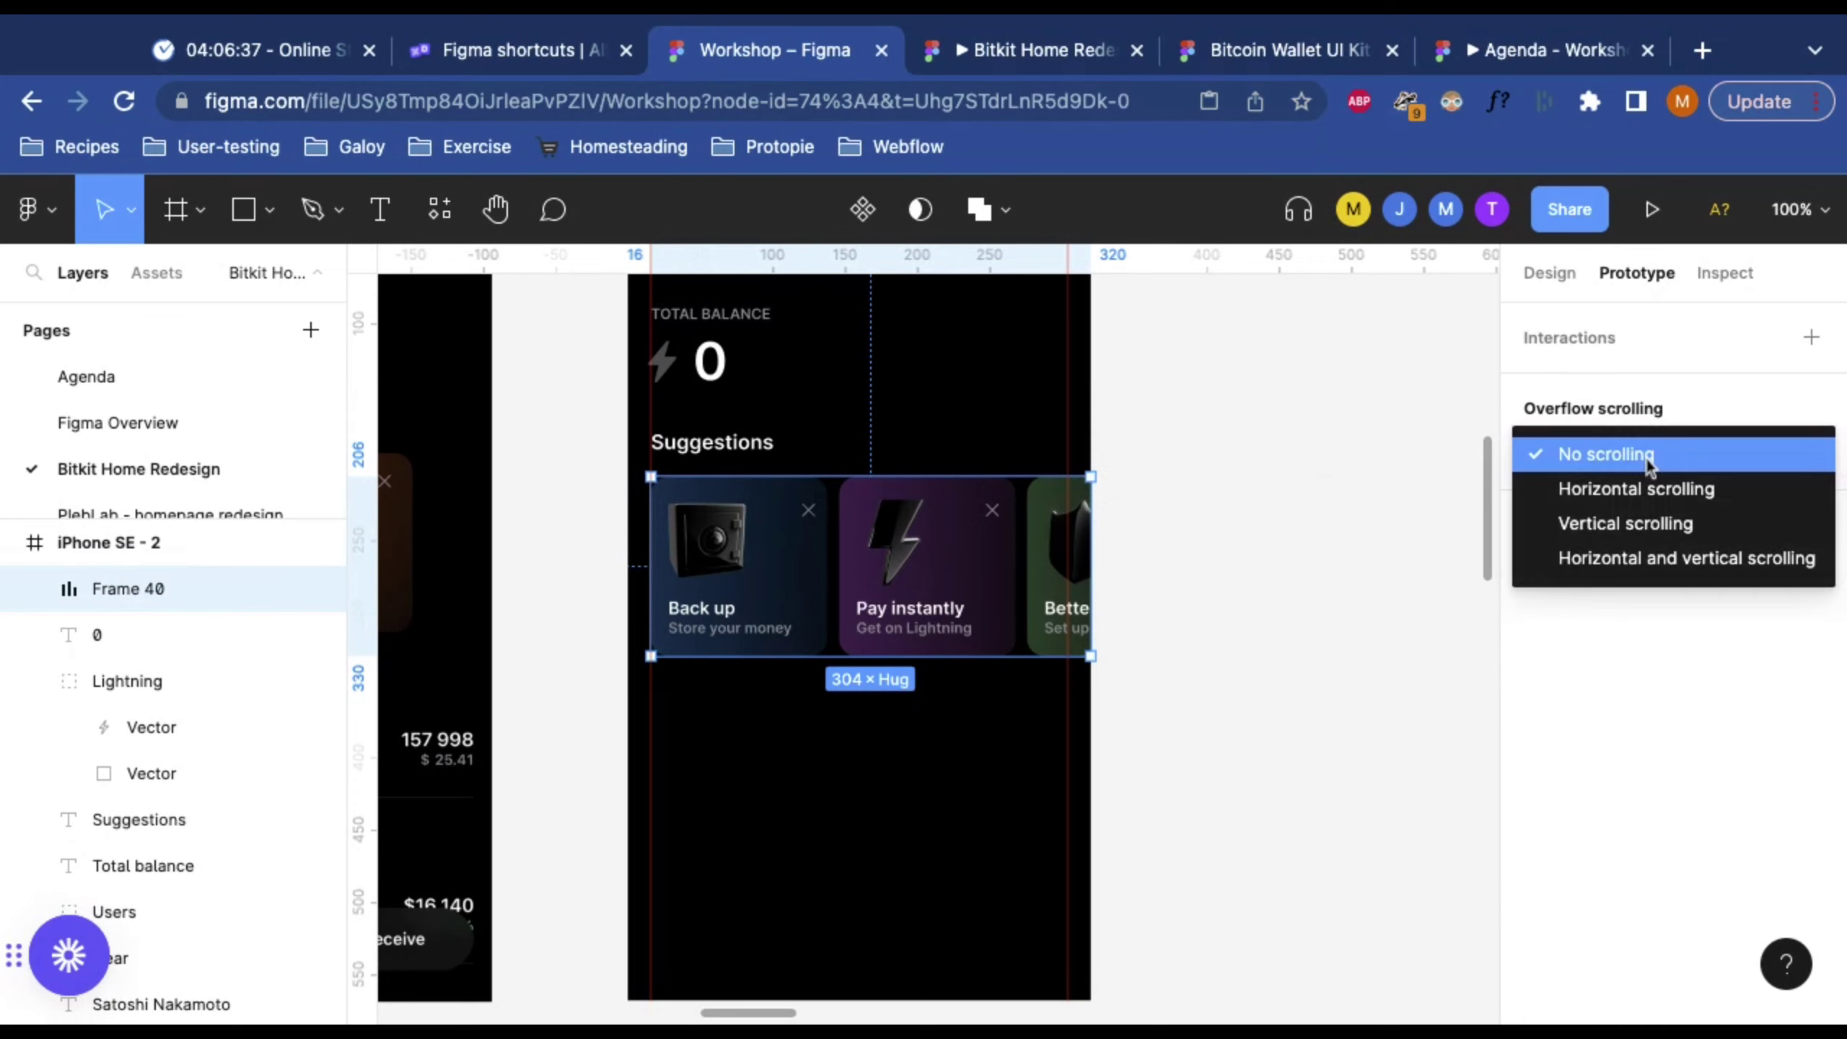
{"action": "left_click", "coordinate": [1641, 397]}
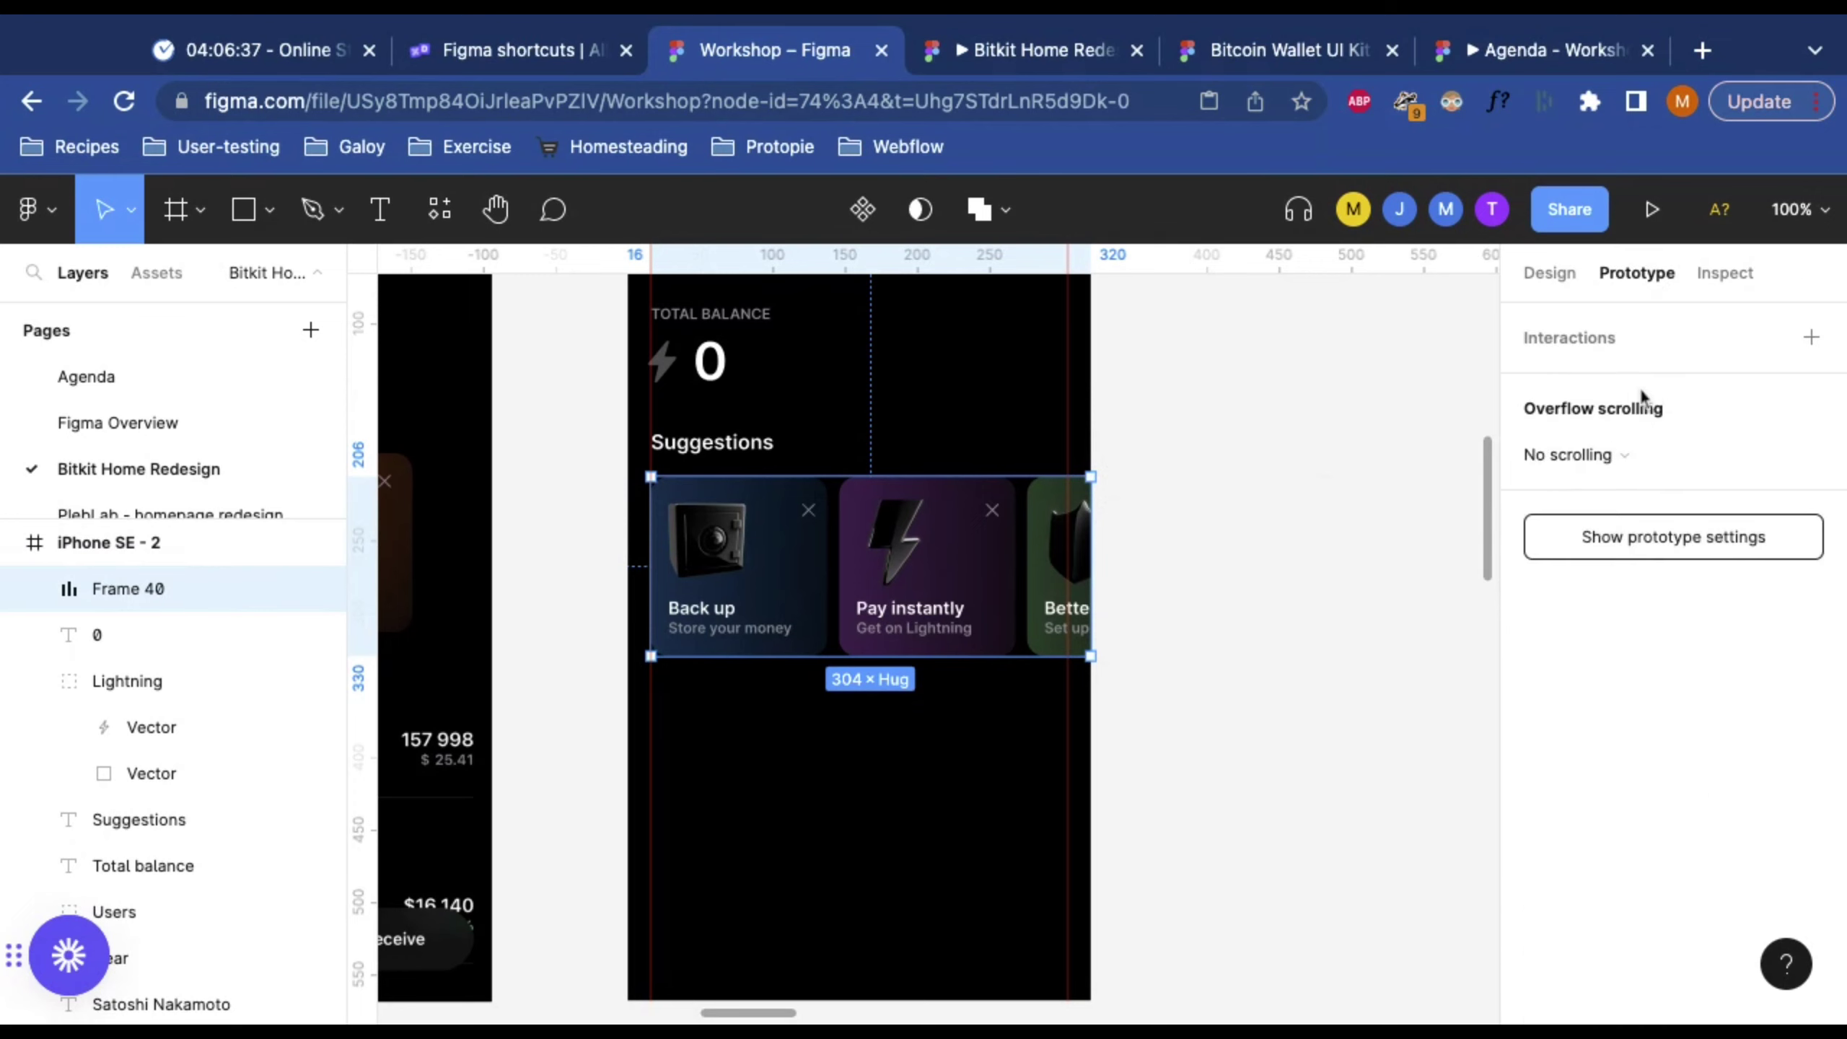
{"action": "left_click", "coordinate": [1645, 464]}
{"action": "left_click", "coordinate": [1645, 499]}
Step: Switch to the Bitkit Home Redesign prototype preview
{"action": "left_click", "coordinate": [1247, 504]}
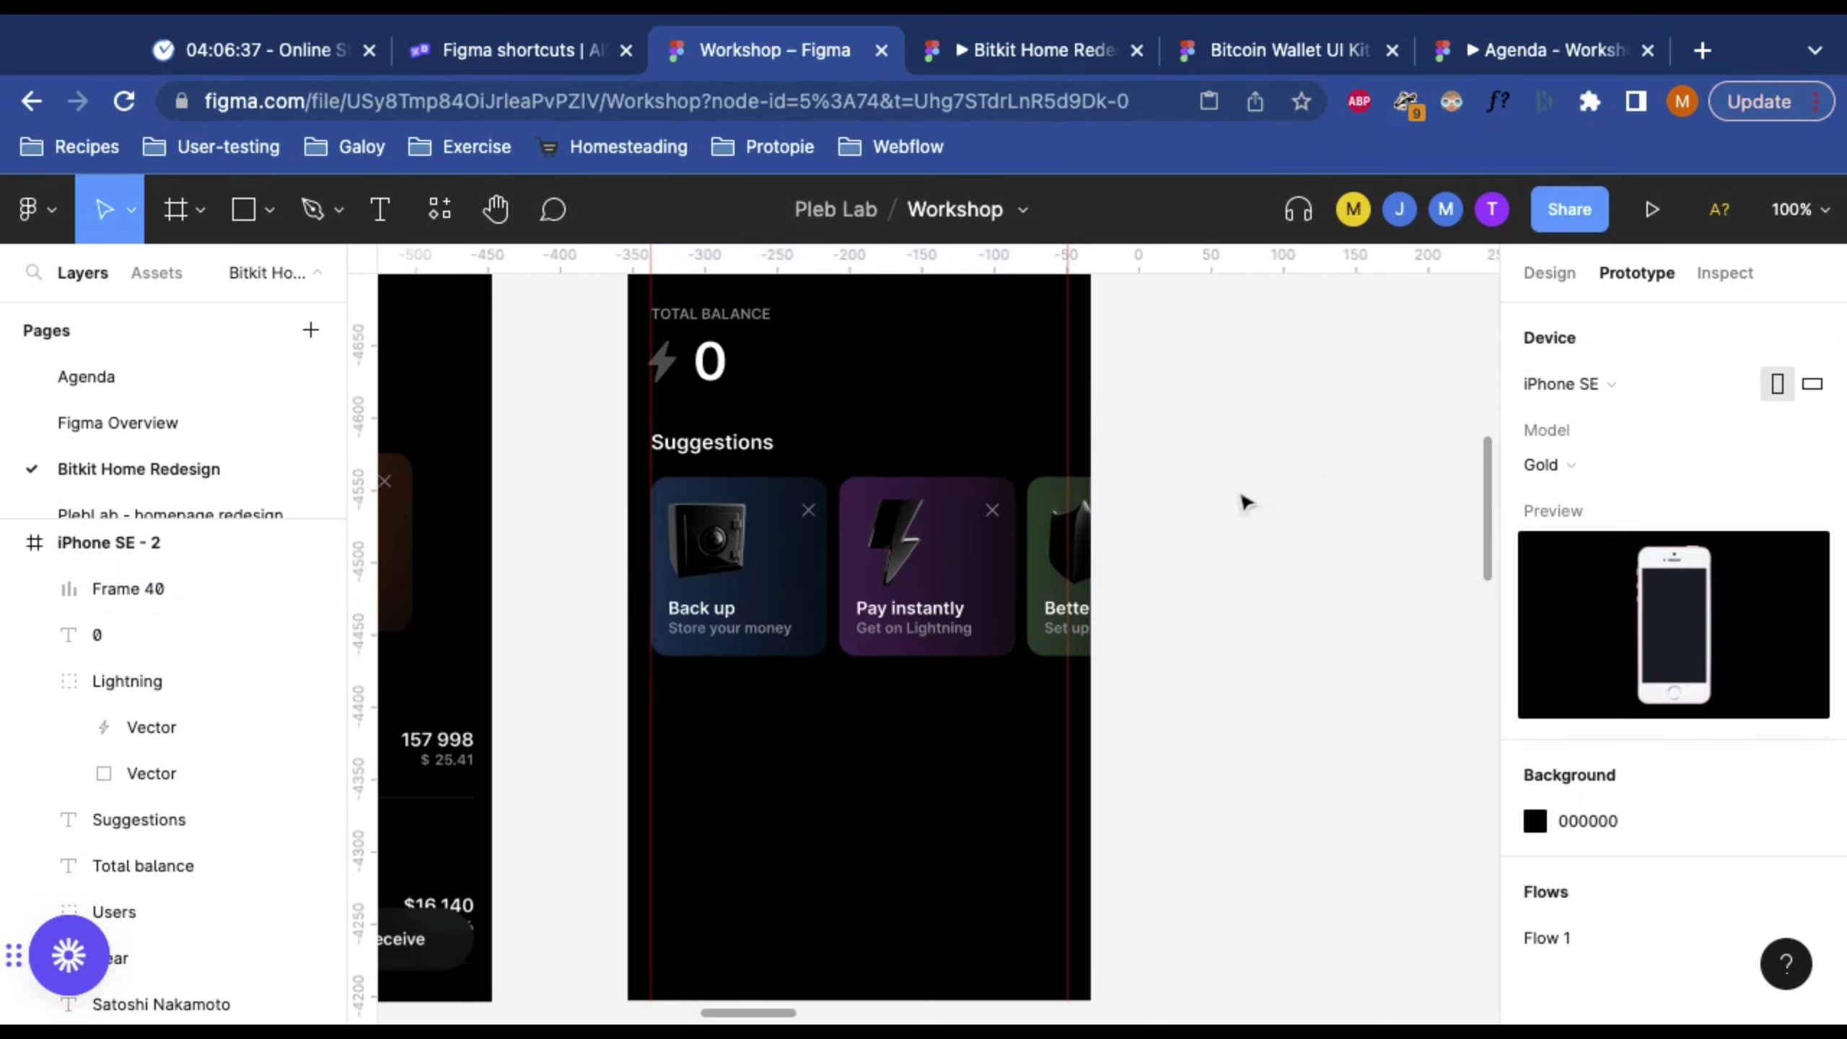
{"action": "scroll", "coordinate": [1245, 502], "scroll_direction": "up", "scroll_amount": 3}
{"action": "left_click", "coordinate": [986, 39]}
Step: Reload the prototype and scroll the Suggestions cards both ways, then return to Workshop
{"action": "left_click", "coordinate": [990, 102]}
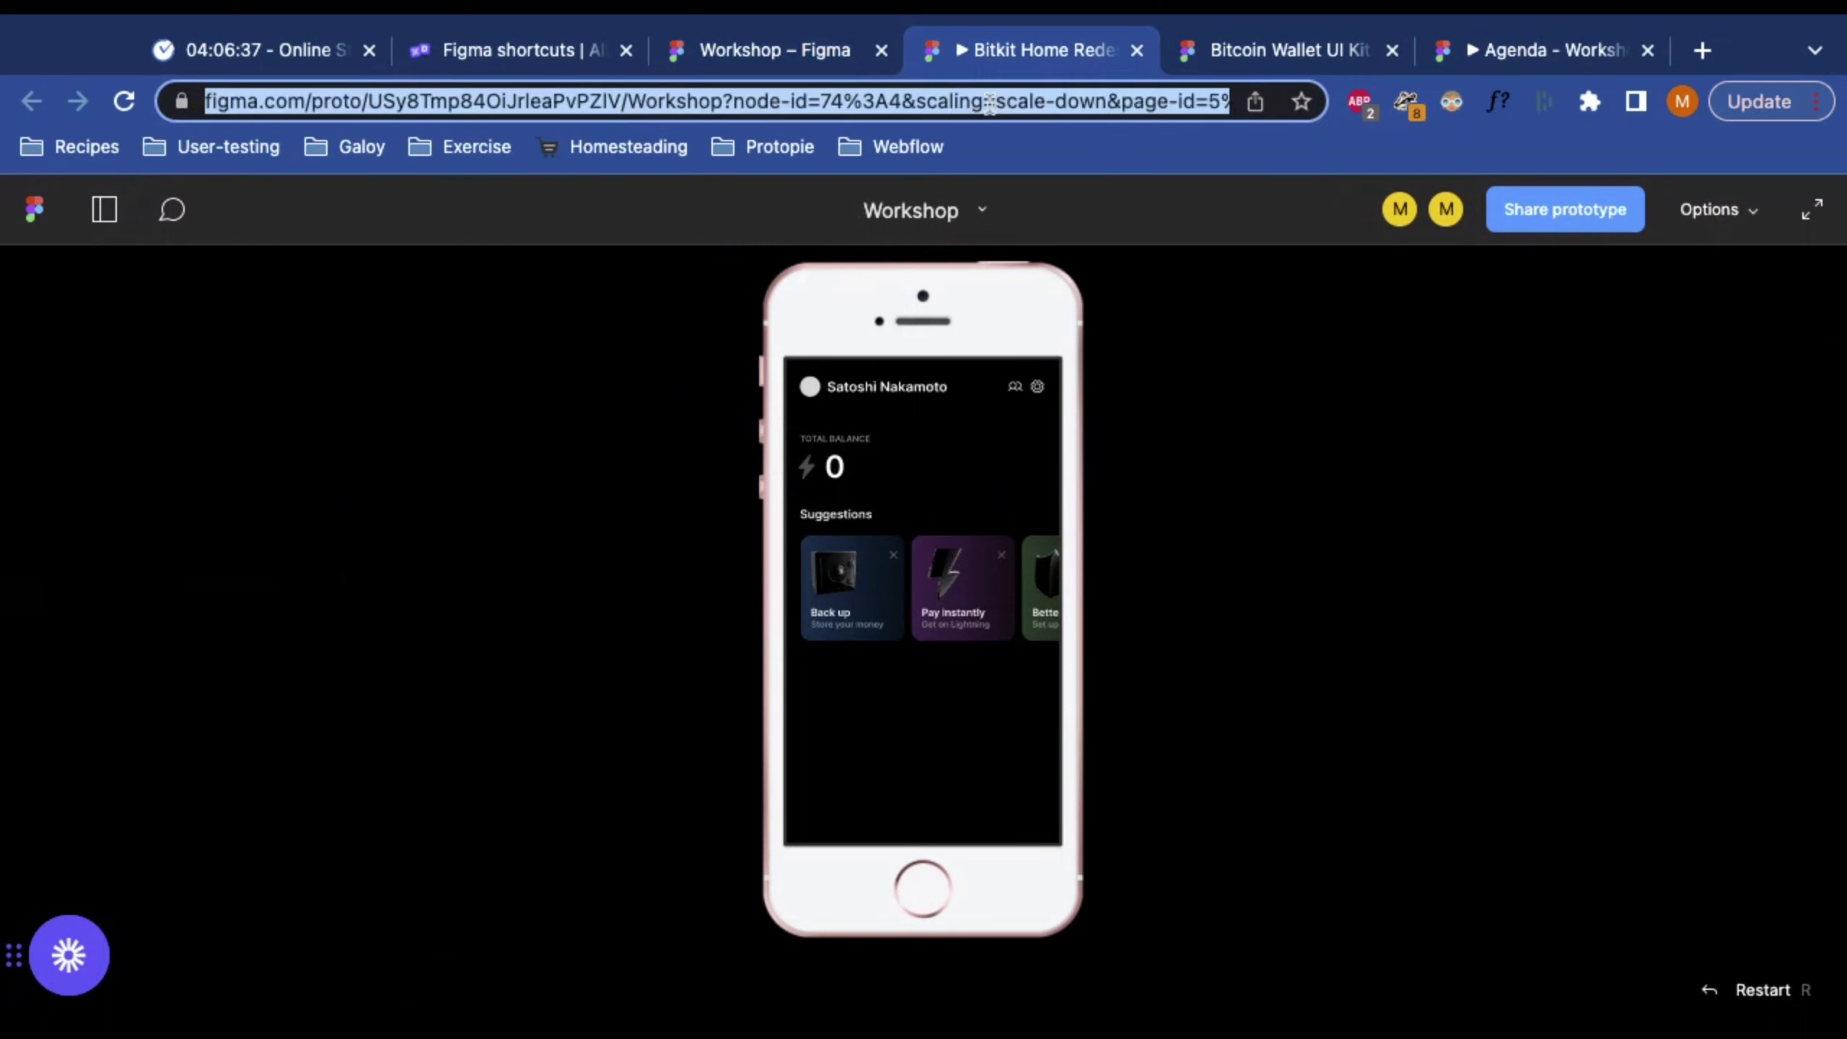
{"action": "key", "text": "Return"}
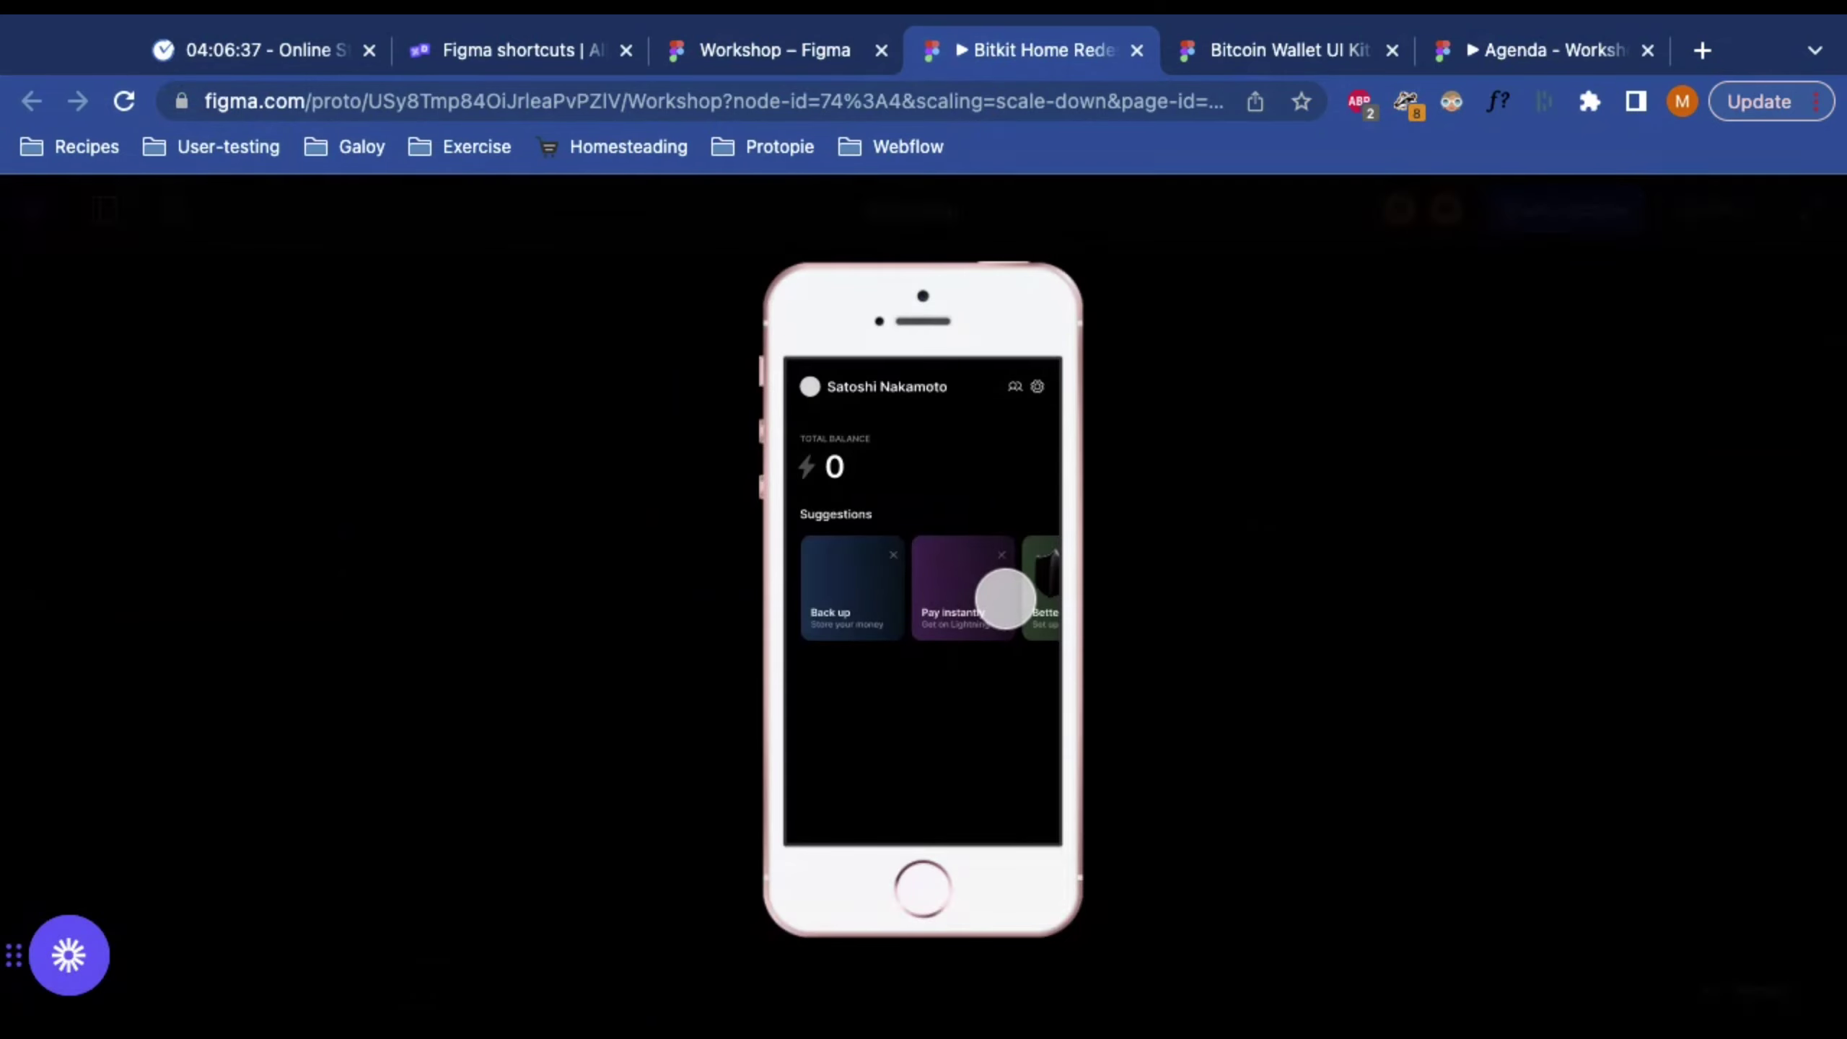
{"action": "scroll", "coordinate": [1006, 598], "scroll_direction": "right", "scroll_amount": 5}
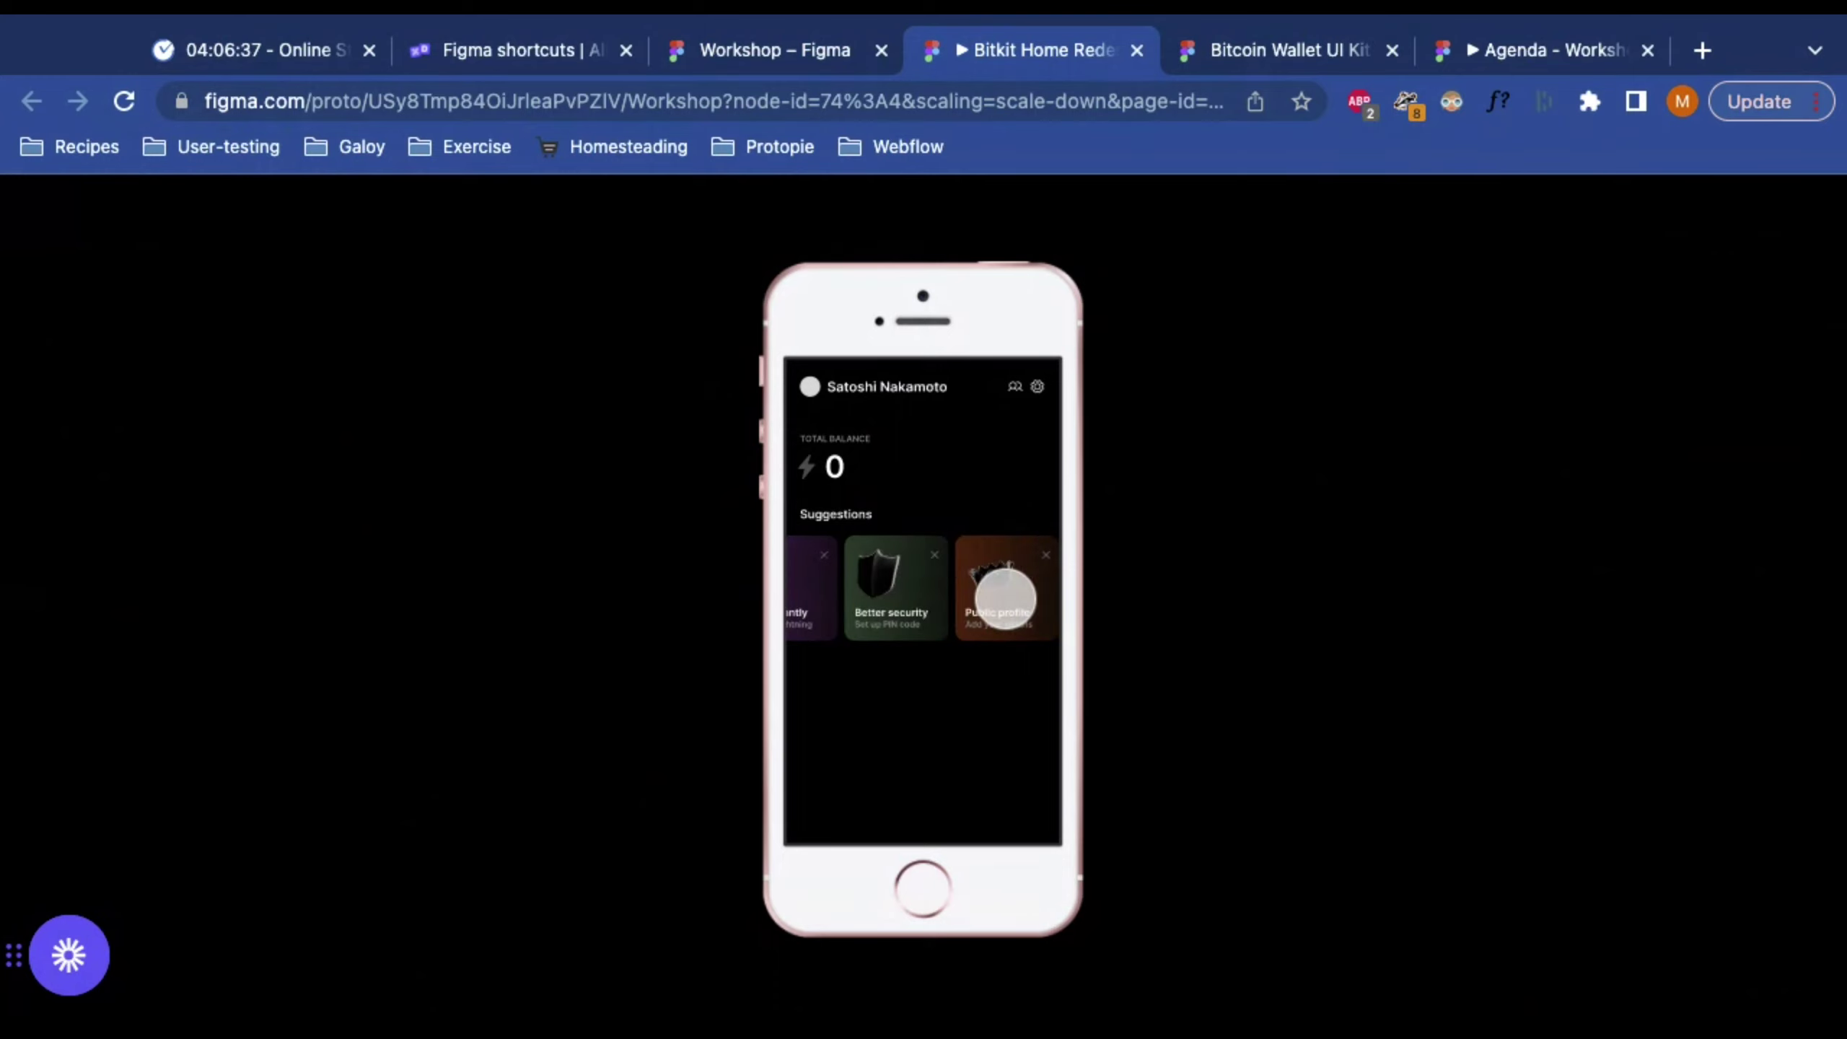
{"action": "scroll", "coordinate": [923, 587], "scroll_direction": "left", "scroll_amount": 5}
{"action": "scroll", "coordinate": [923, 587], "scroll_direction": "right", "scroll_amount": 6}
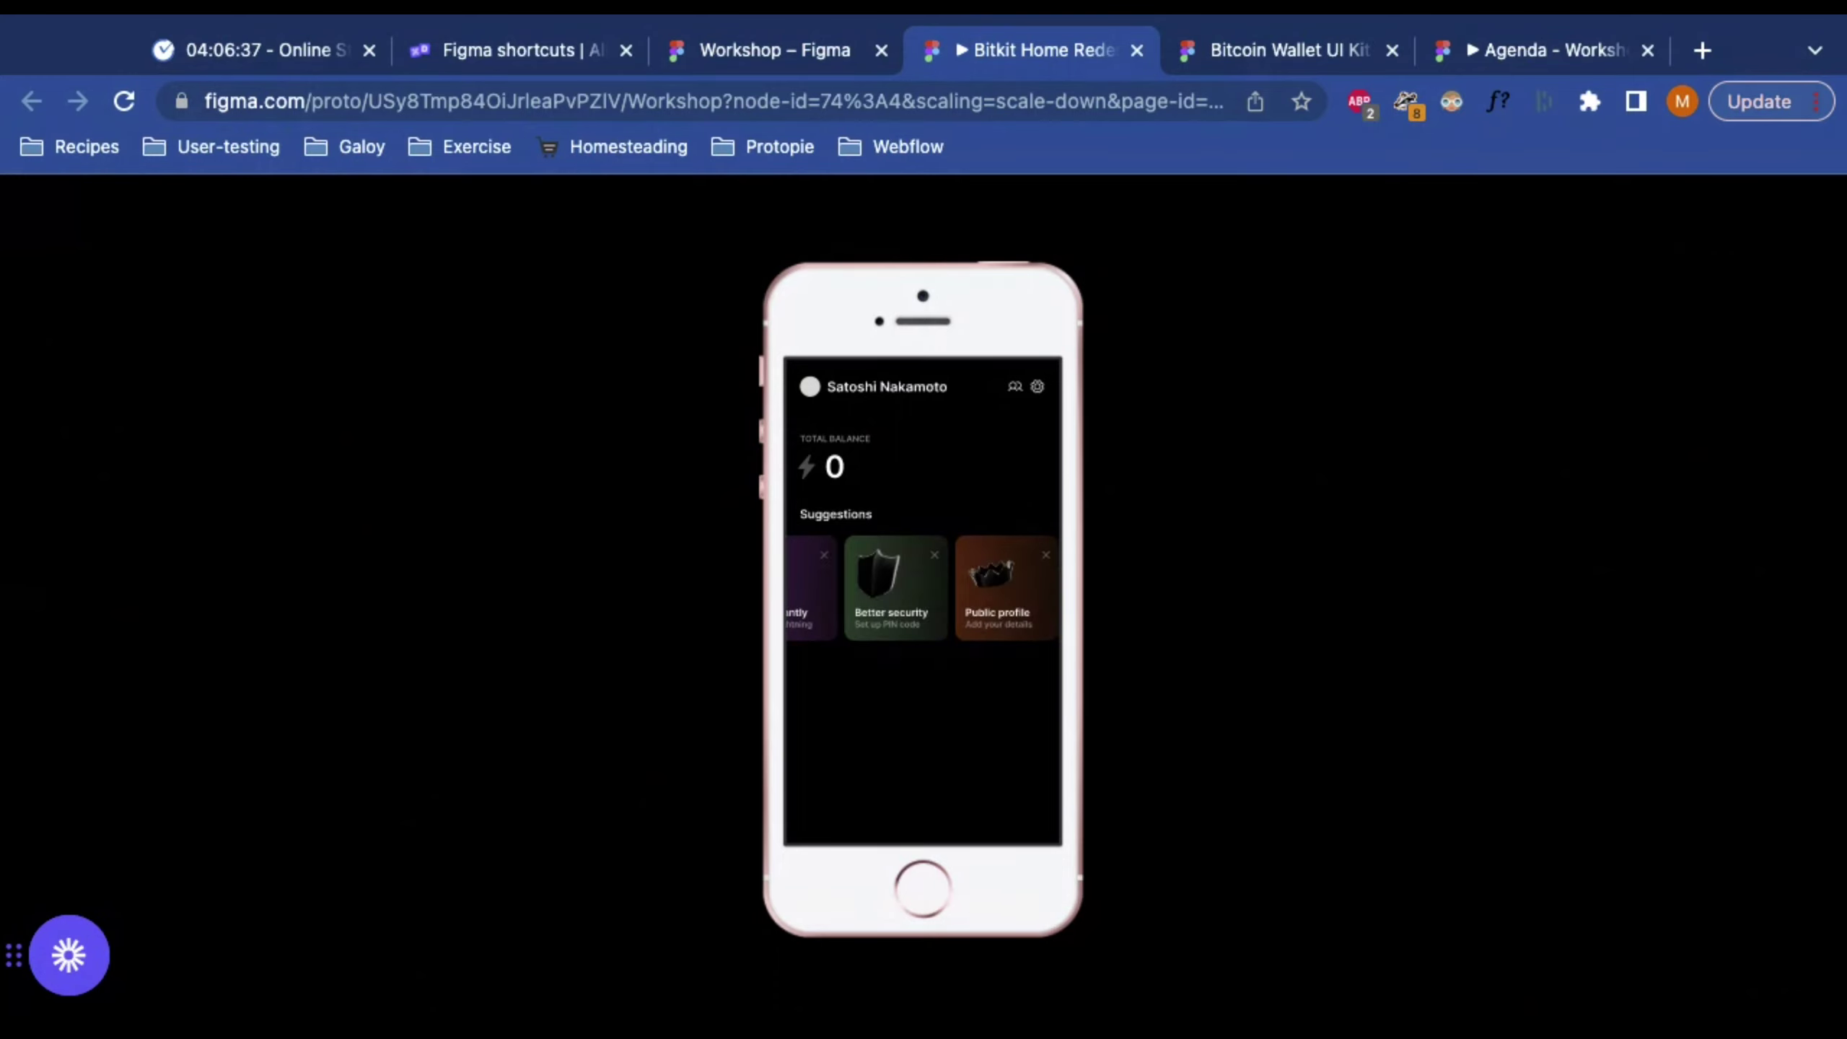
{"action": "scroll", "coordinate": [922, 588], "scroll_direction": "left", "scroll_amount": 5}
{"action": "scroll", "coordinate": [922, 588], "scroll_direction": "right", "scroll_amount": 5}
{"action": "scroll", "coordinate": [922, 587], "scroll_direction": "left", "scroll_amount": 5}
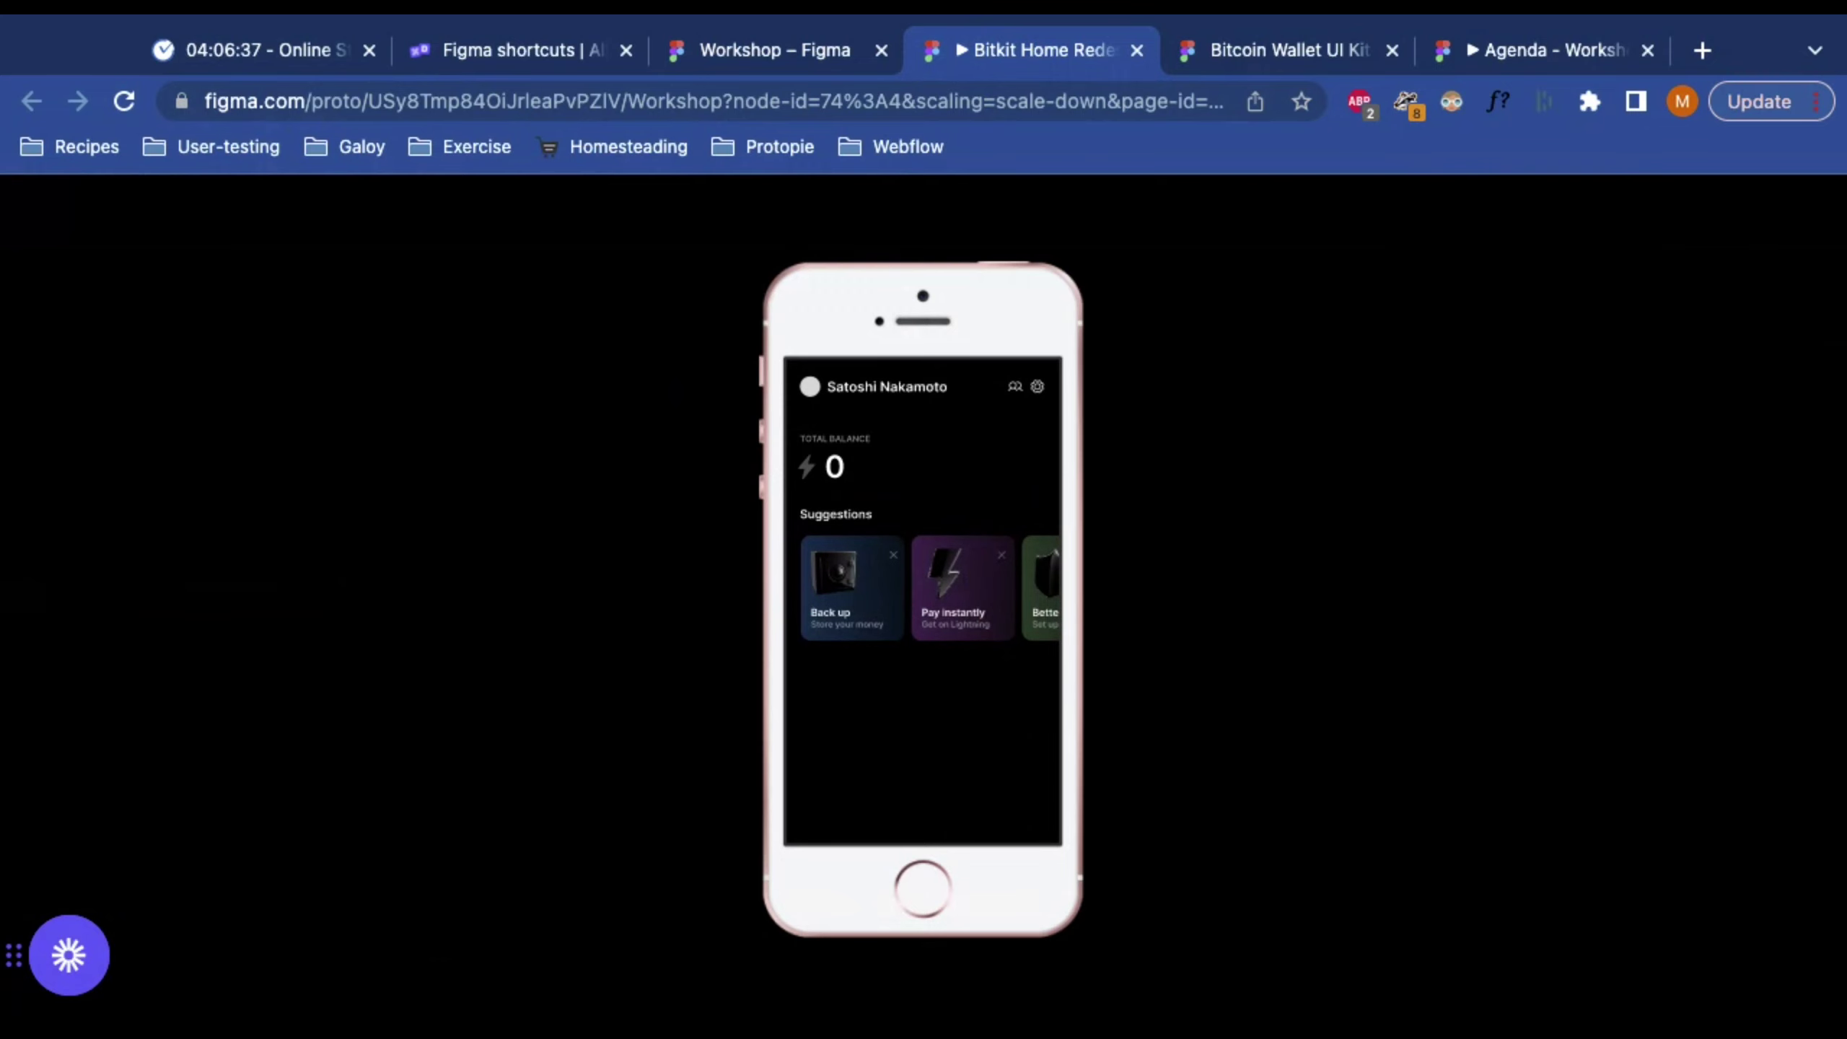
{"action": "key", "text": "ctrl+shift+Tab"}
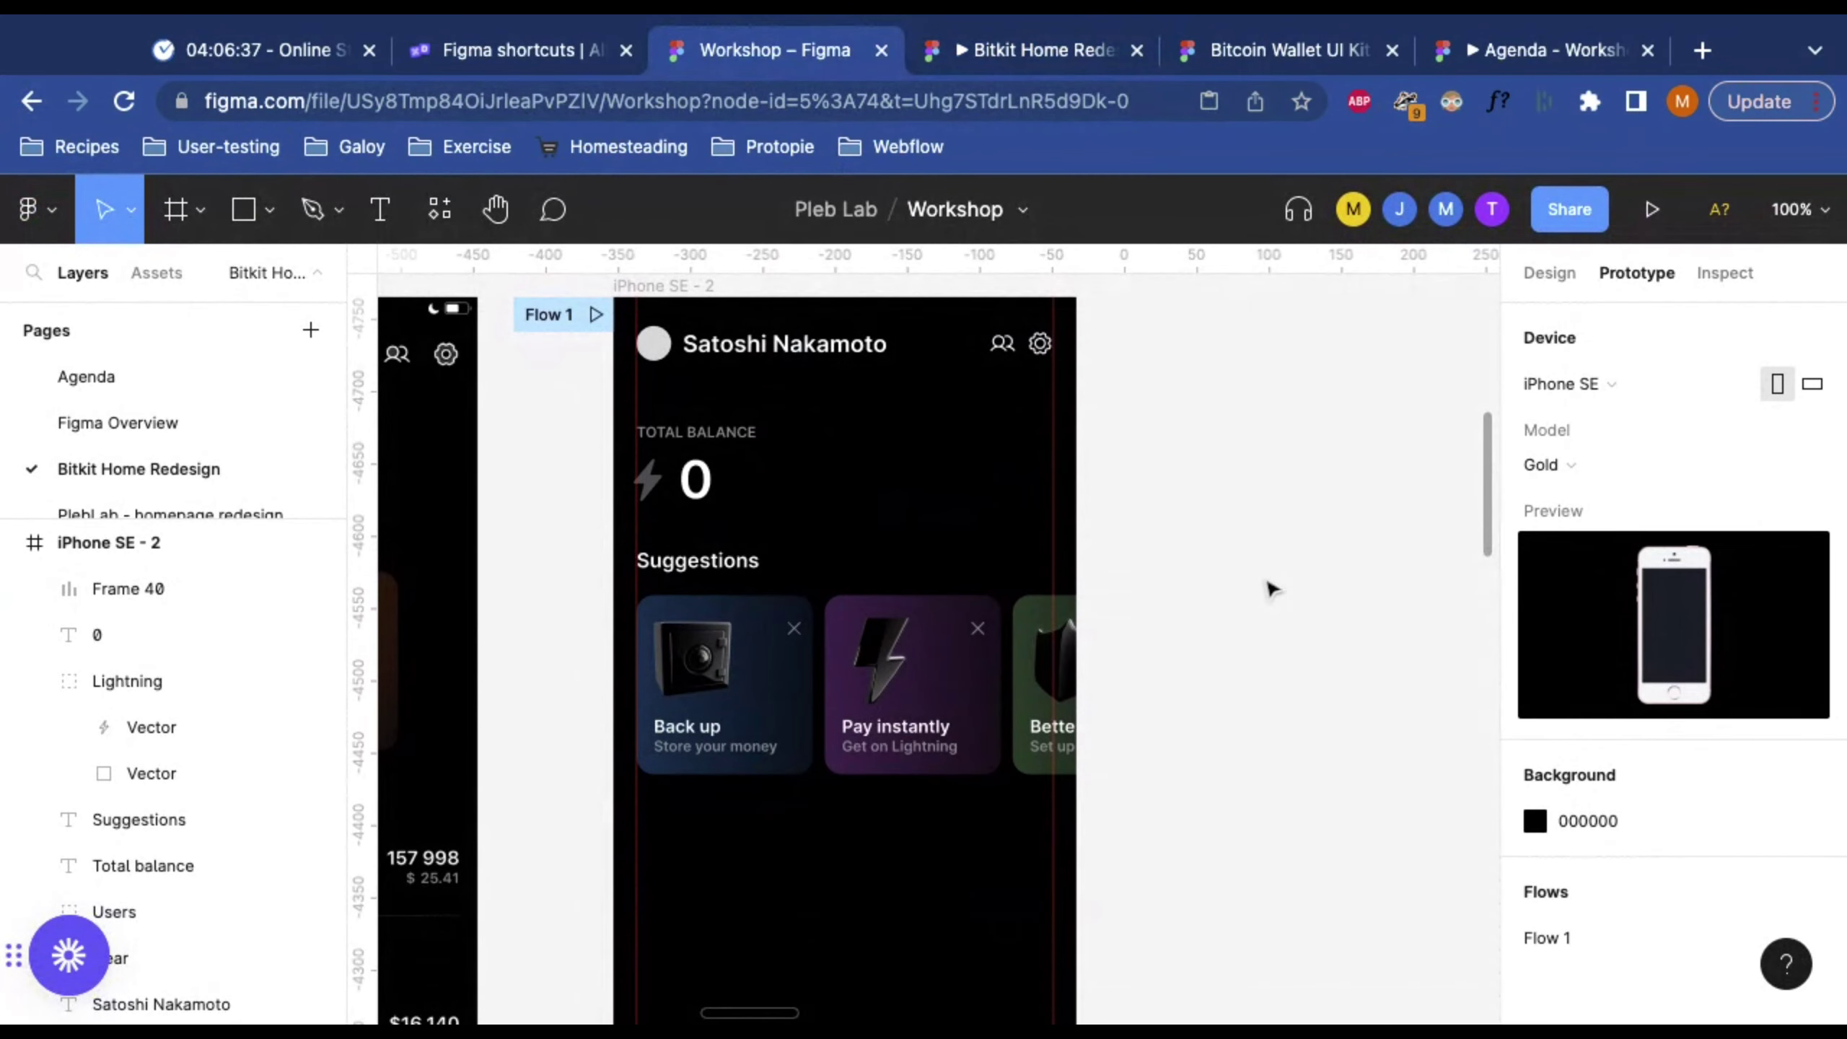
{"action": "left_click", "coordinate": [1203, 553], "text": "alt"}
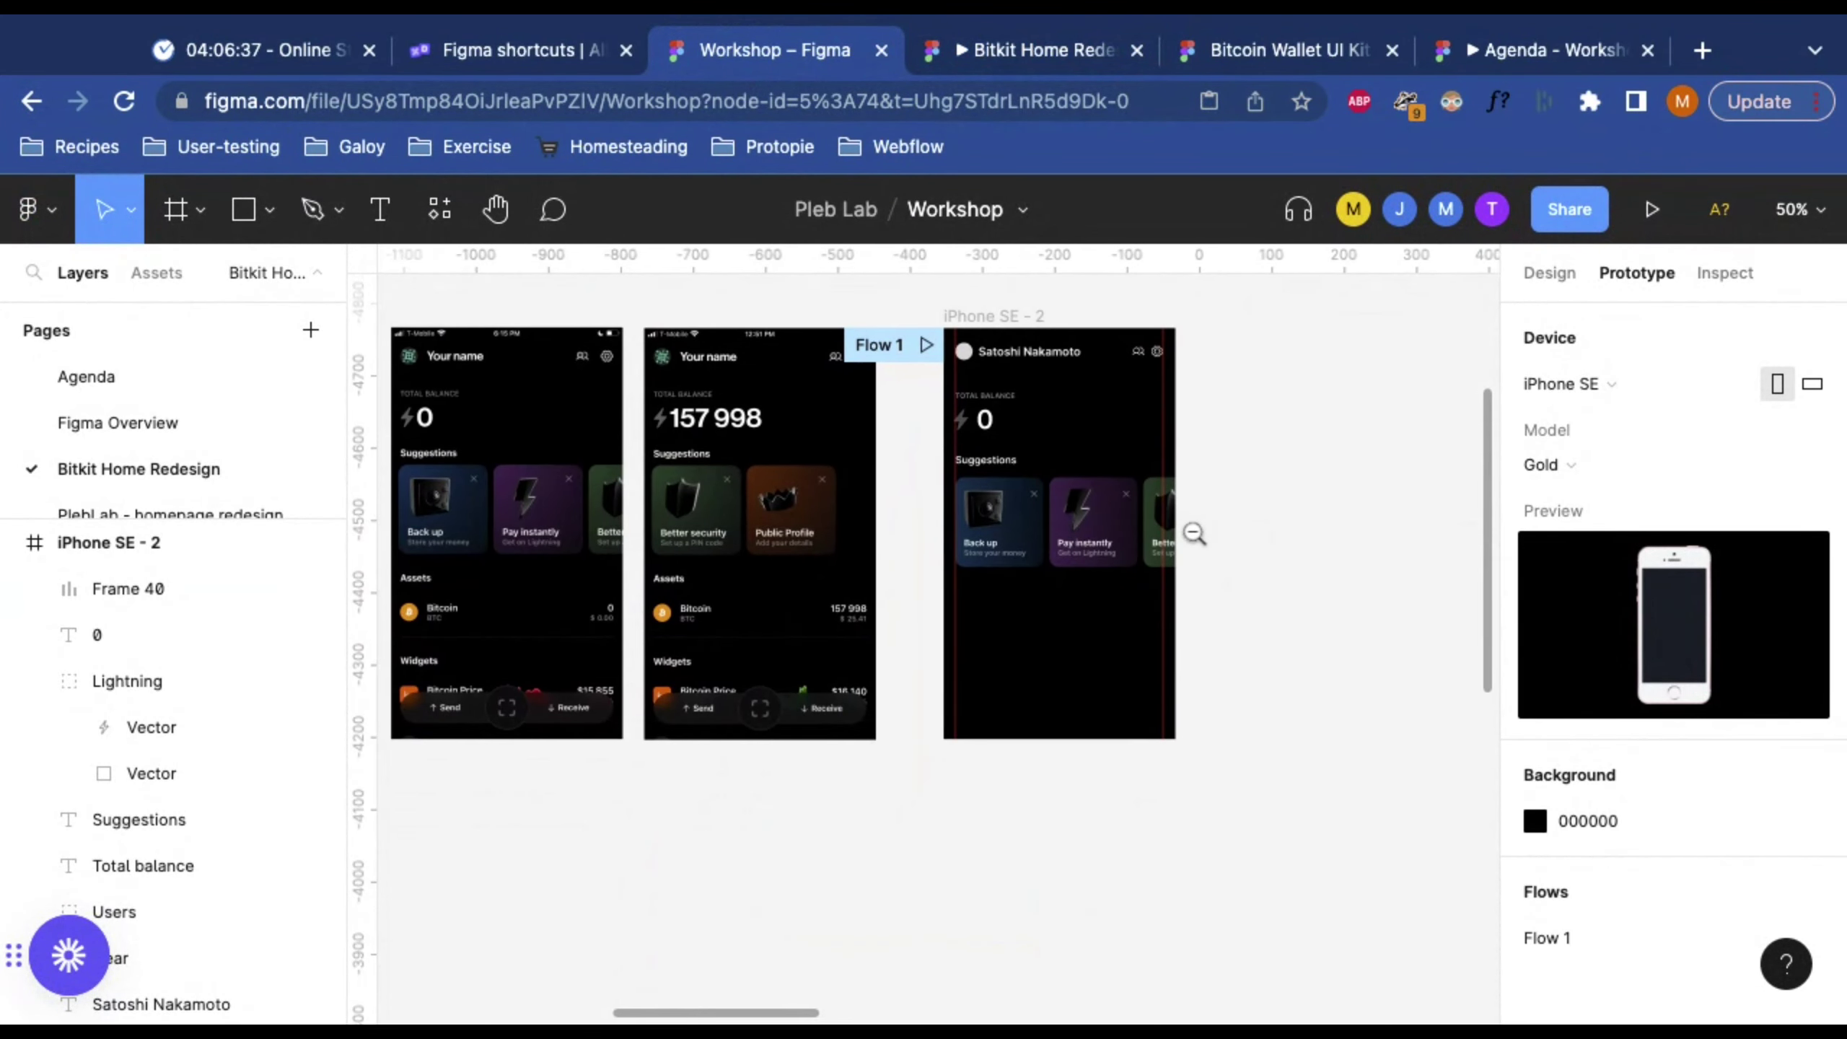
{"action": "left_click", "coordinate": [932, 595]}
{"action": "scroll", "coordinate": [1093, 764], "scroll_direction": "left", "scroll_amount": 3}
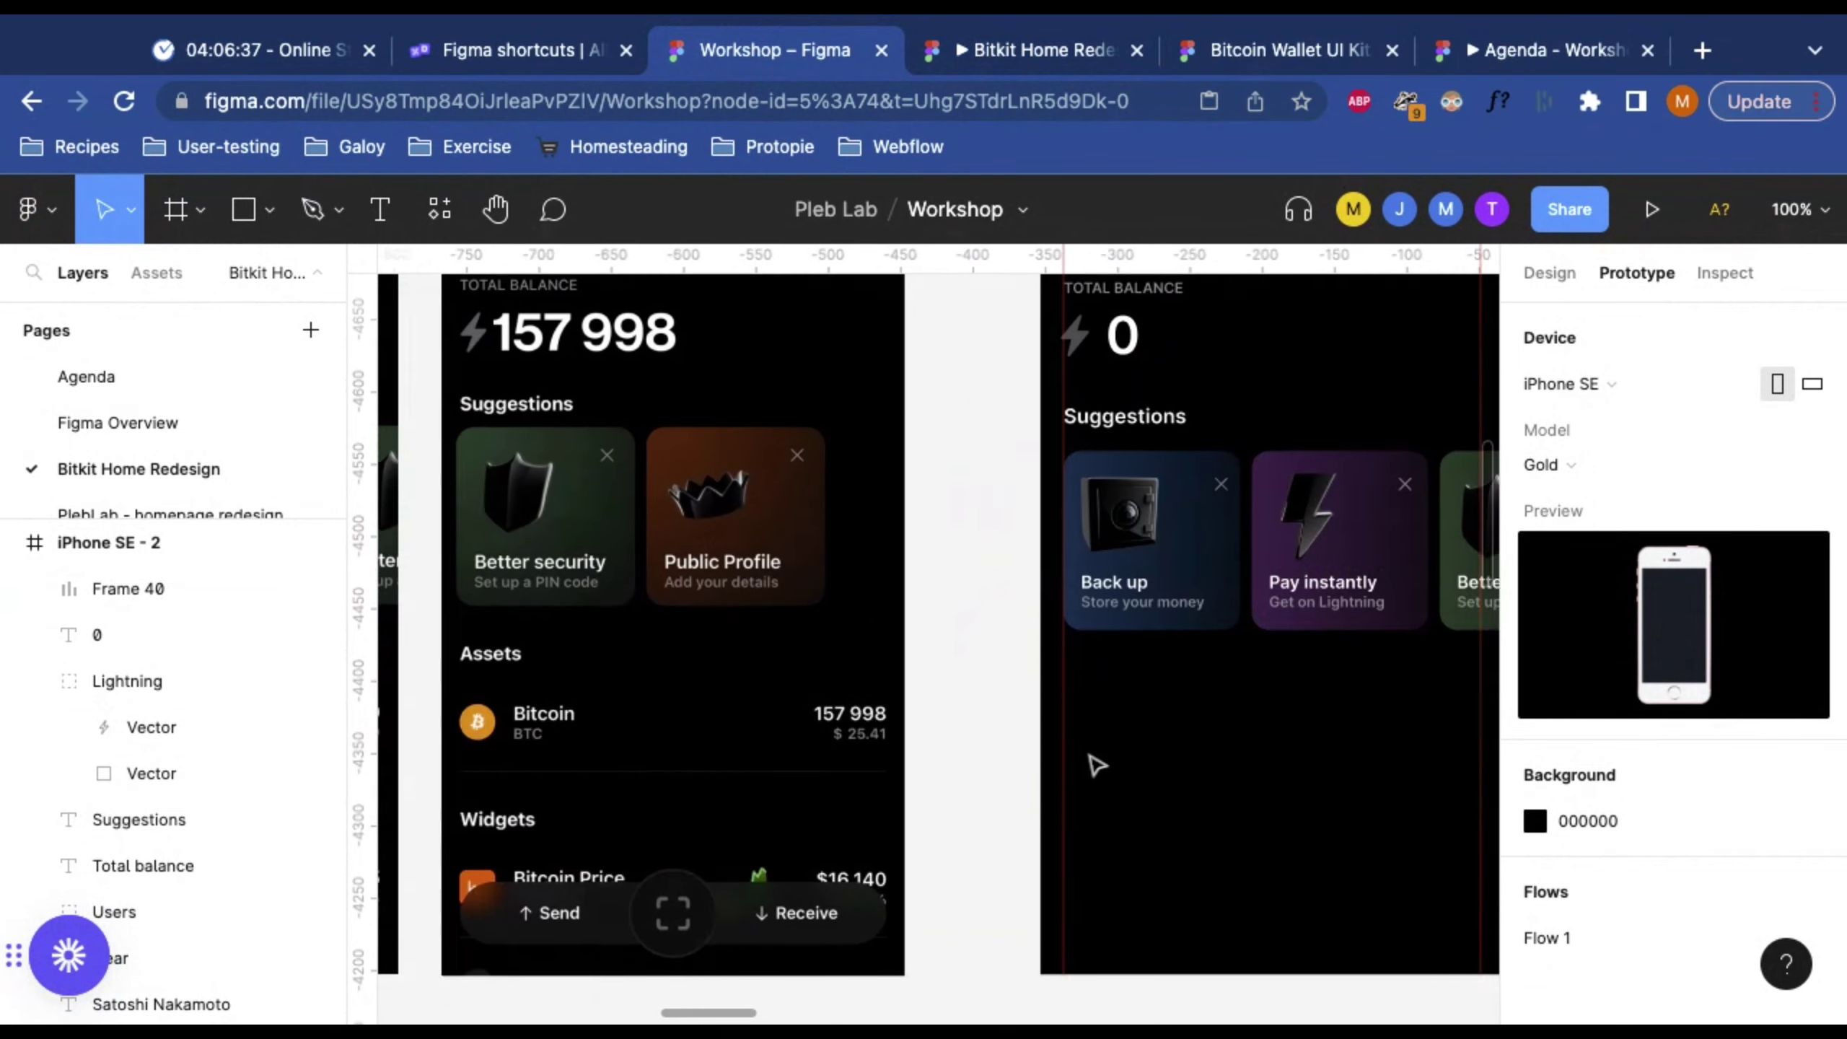
{"action": "scroll", "coordinate": [1096, 764], "scroll_direction": "left", "scroll_amount": 3}
{"action": "scroll", "coordinate": [1097, 764], "scroll_direction": "down", "scroll_amount": 1}
{"action": "left_click", "coordinate": [1177, 406]}
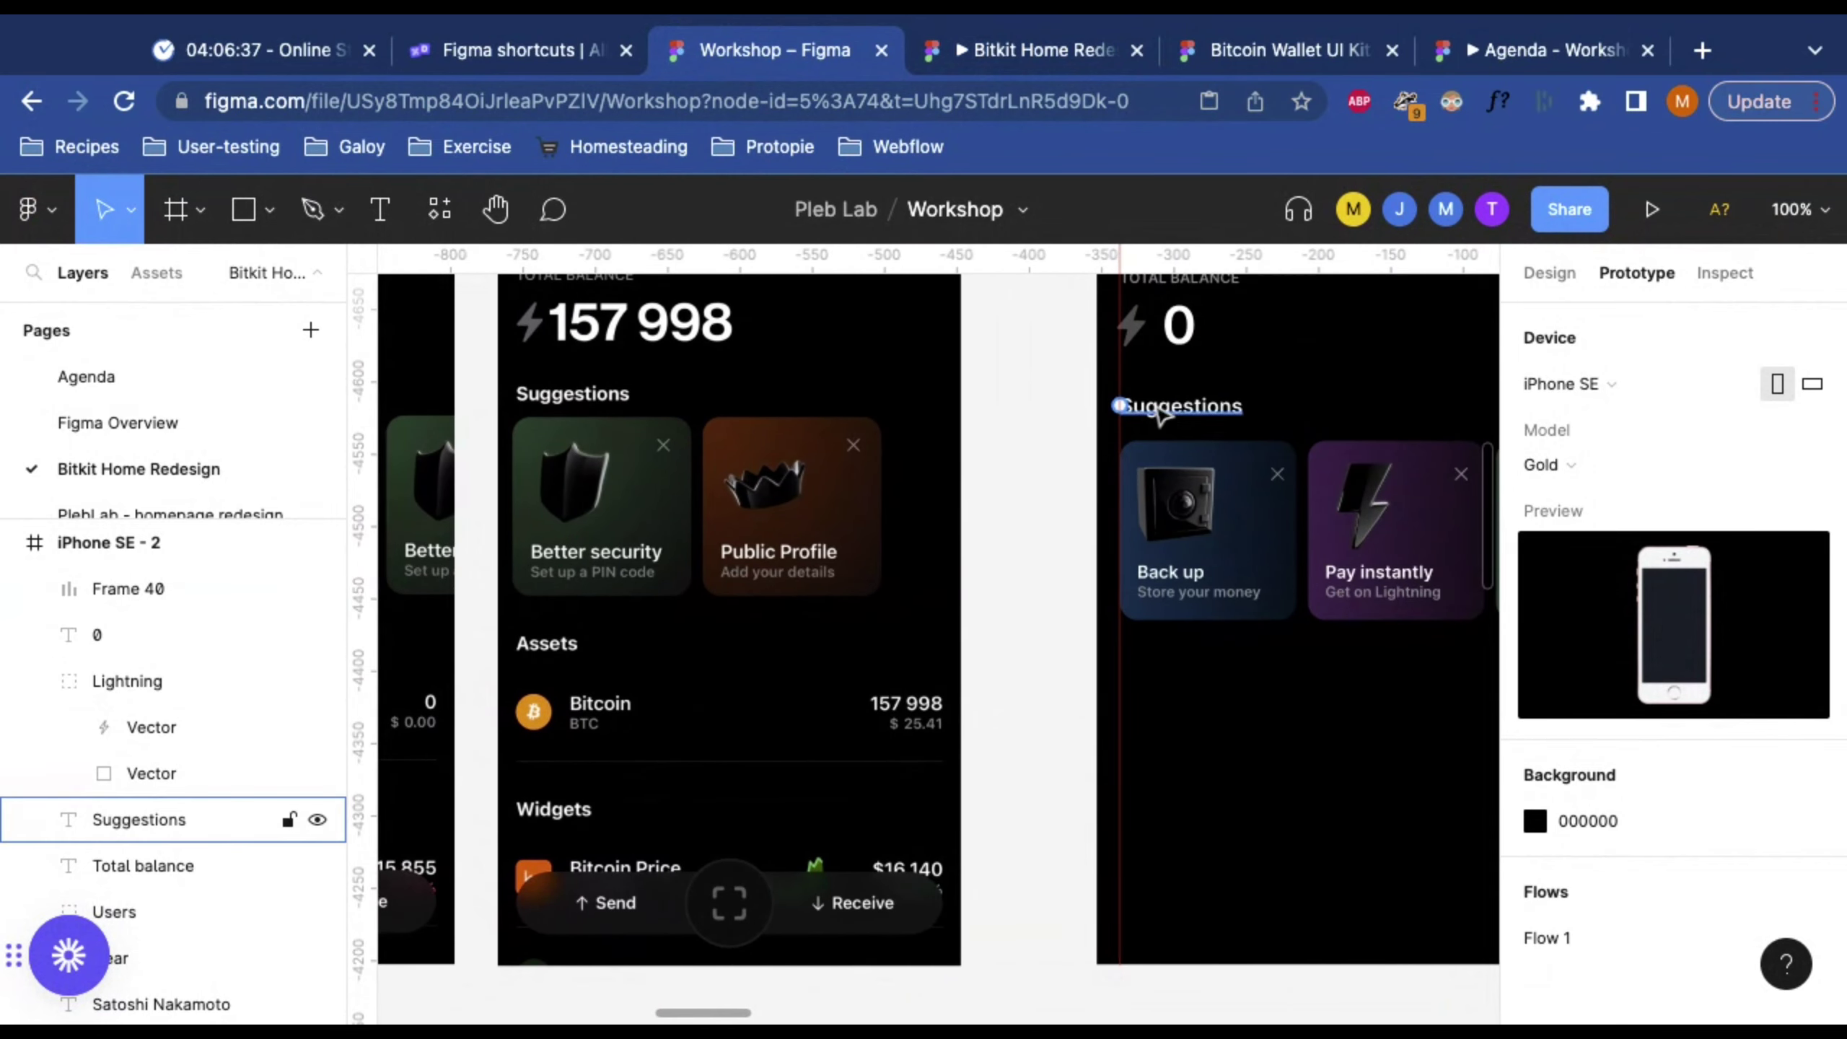
{"action": "left_click", "coordinate": [1550, 274]}
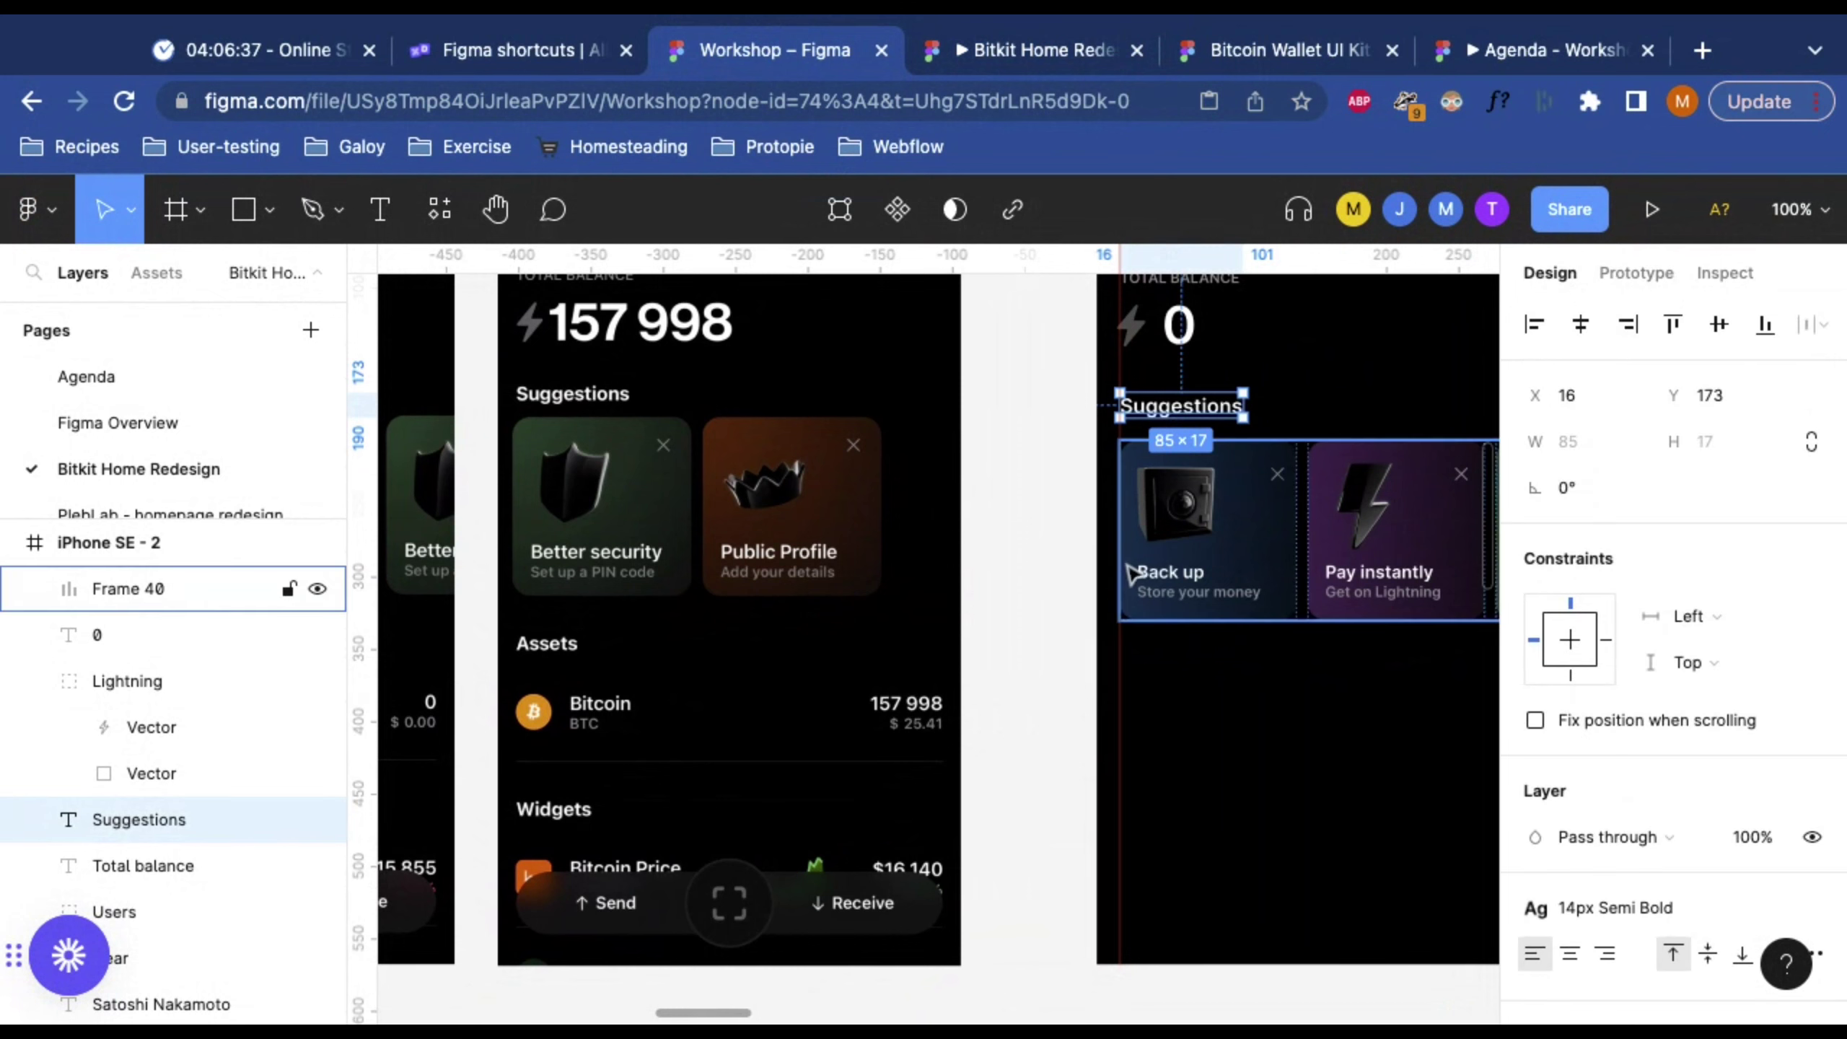
{"action": "scroll", "coordinate": [1134, 764], "scroll_direction": "right", "scroll_amount": 2}
{"action": "scroll", "coordinate": [1134, 764], "scroll_direction": "down", "scroll_amount": 1}
{"action": "left_click", "coordinate": [1125, 762], "text": "alt"}
{"action": "left_click", "coordinate": [1126, 762], "text": "alt"}
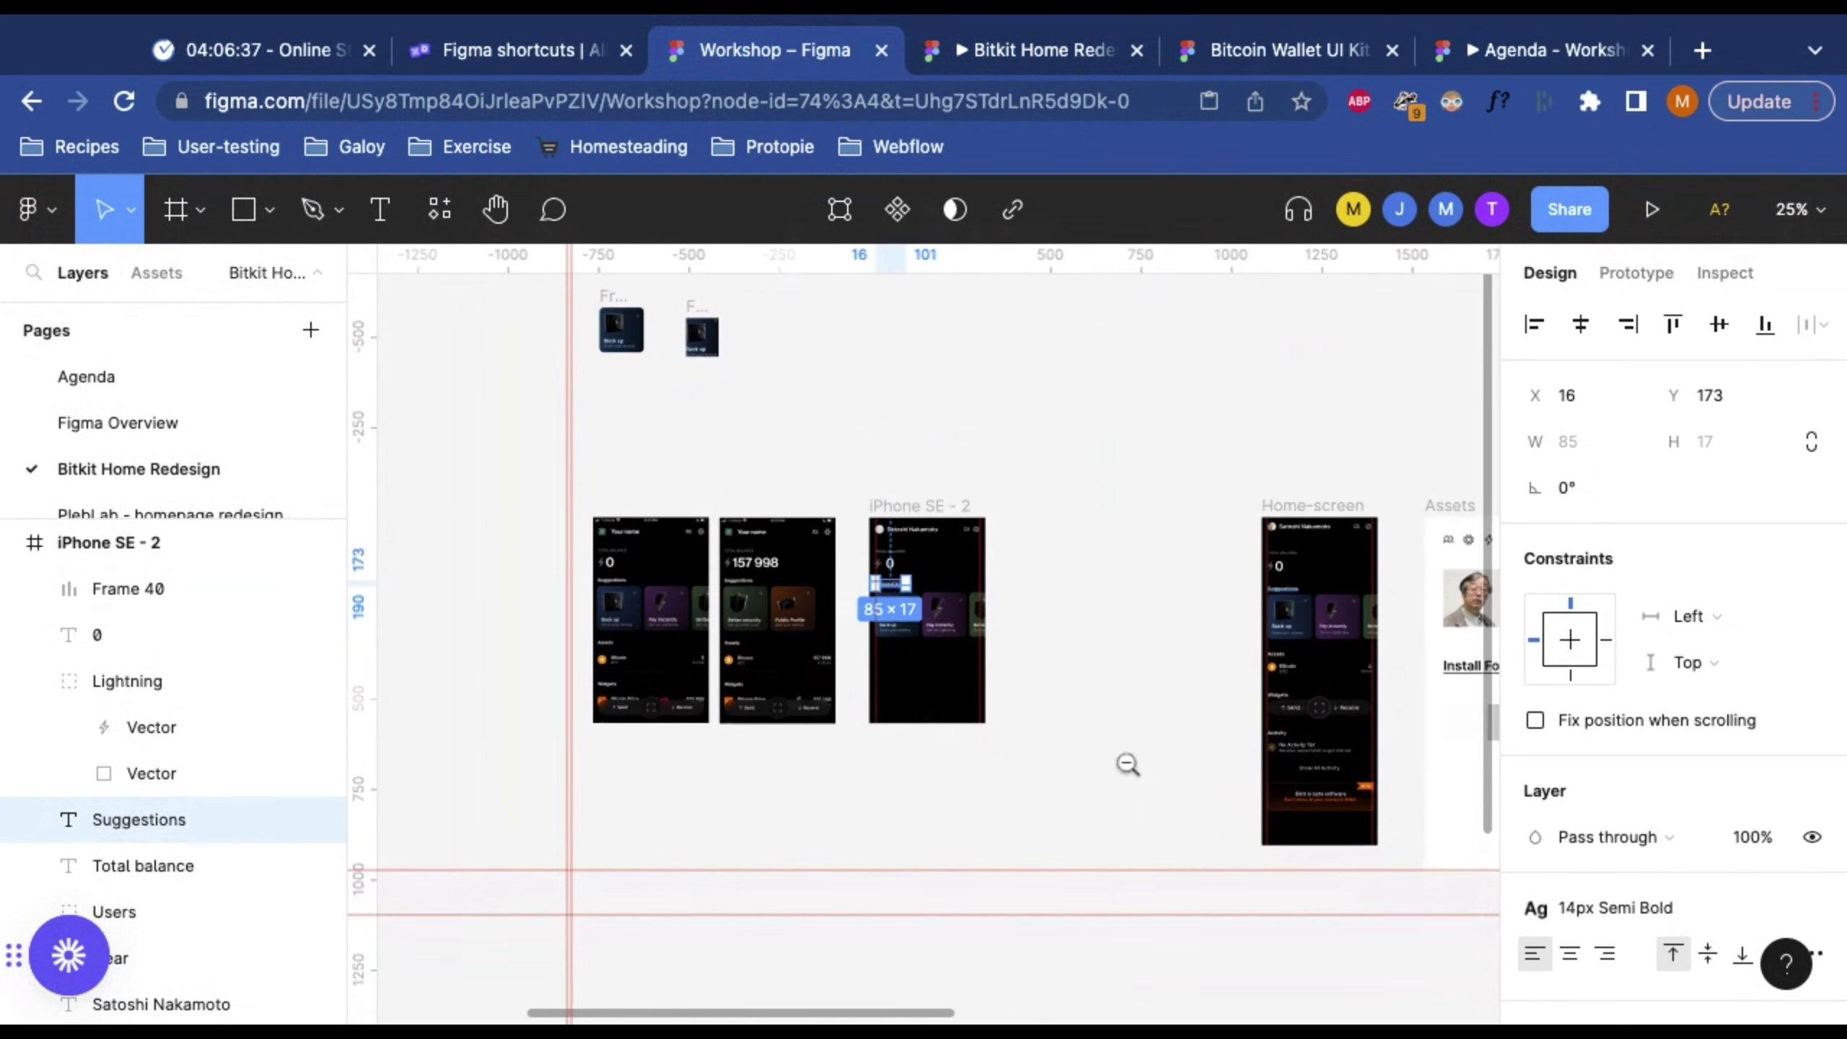
{"action": "scroll", "coordinate": [938, 737], "scroll_direction": "up", "scroll_amount": 5}
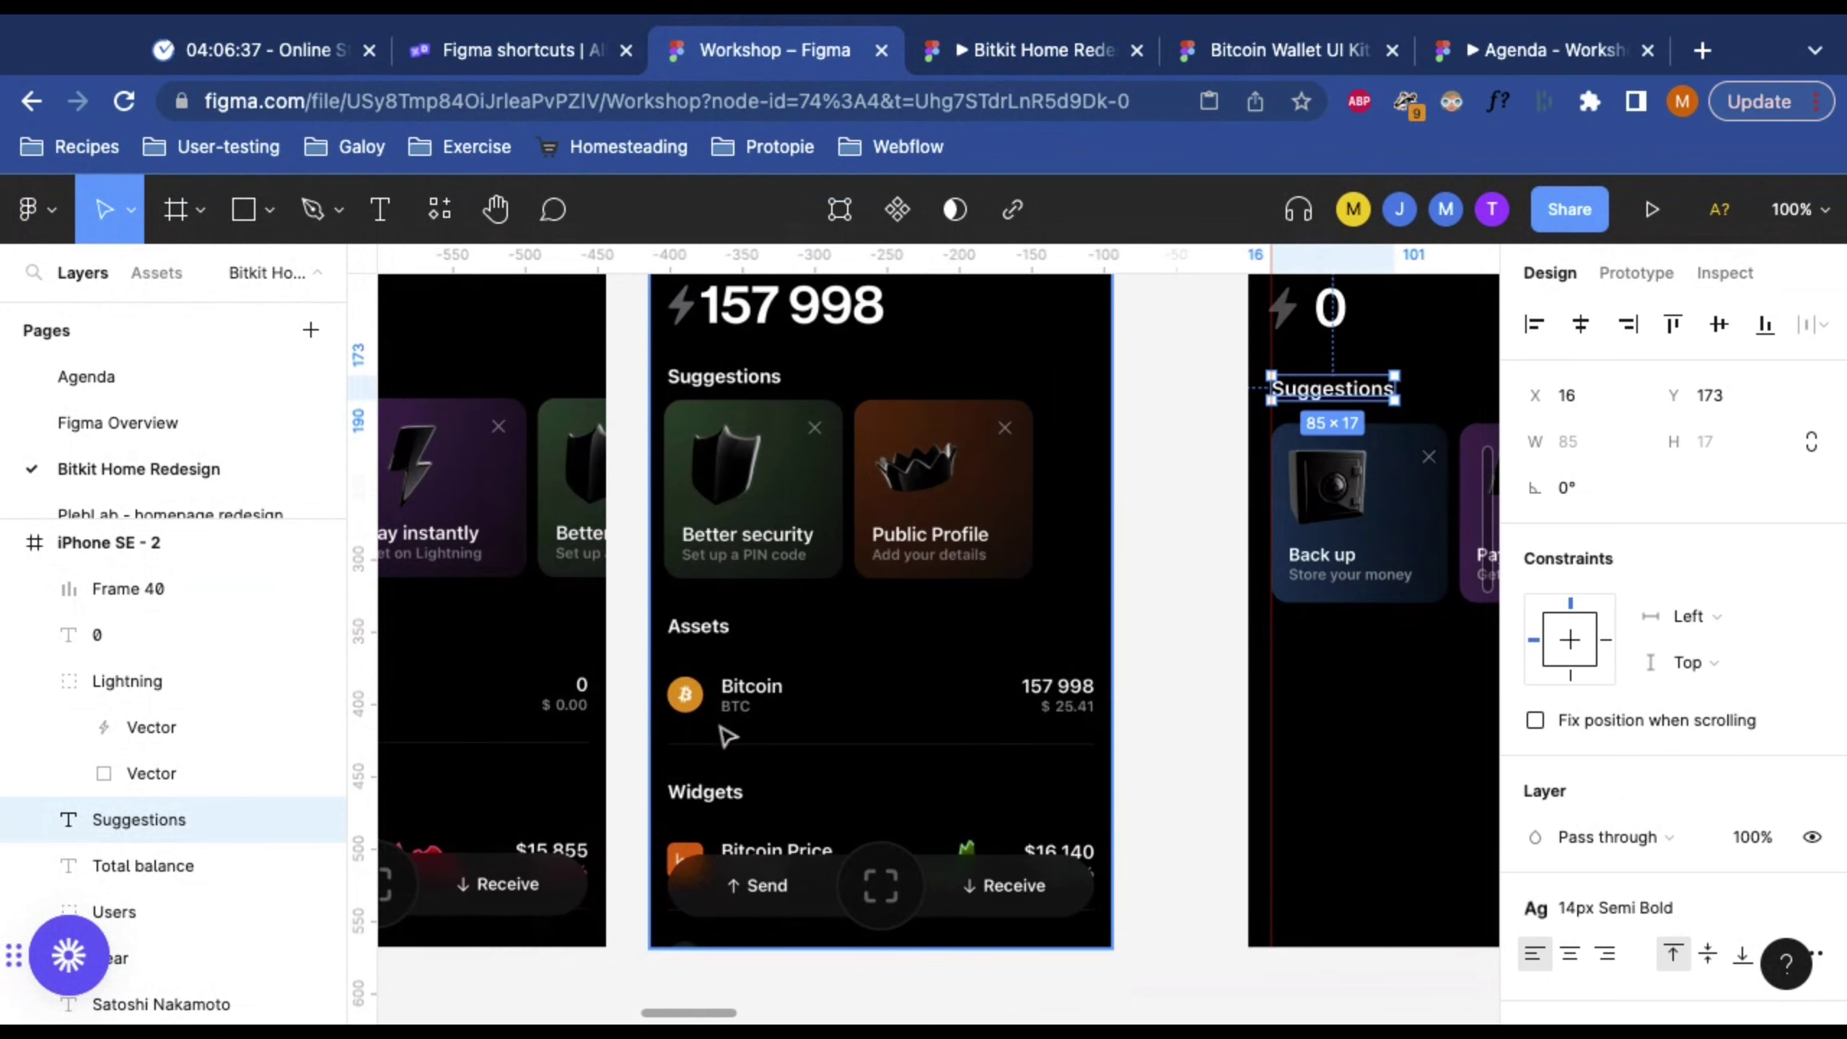
{"action": "scroll", "coordinate": [768, 750], "scroll_direction": "left", "scroll_amount": 3}
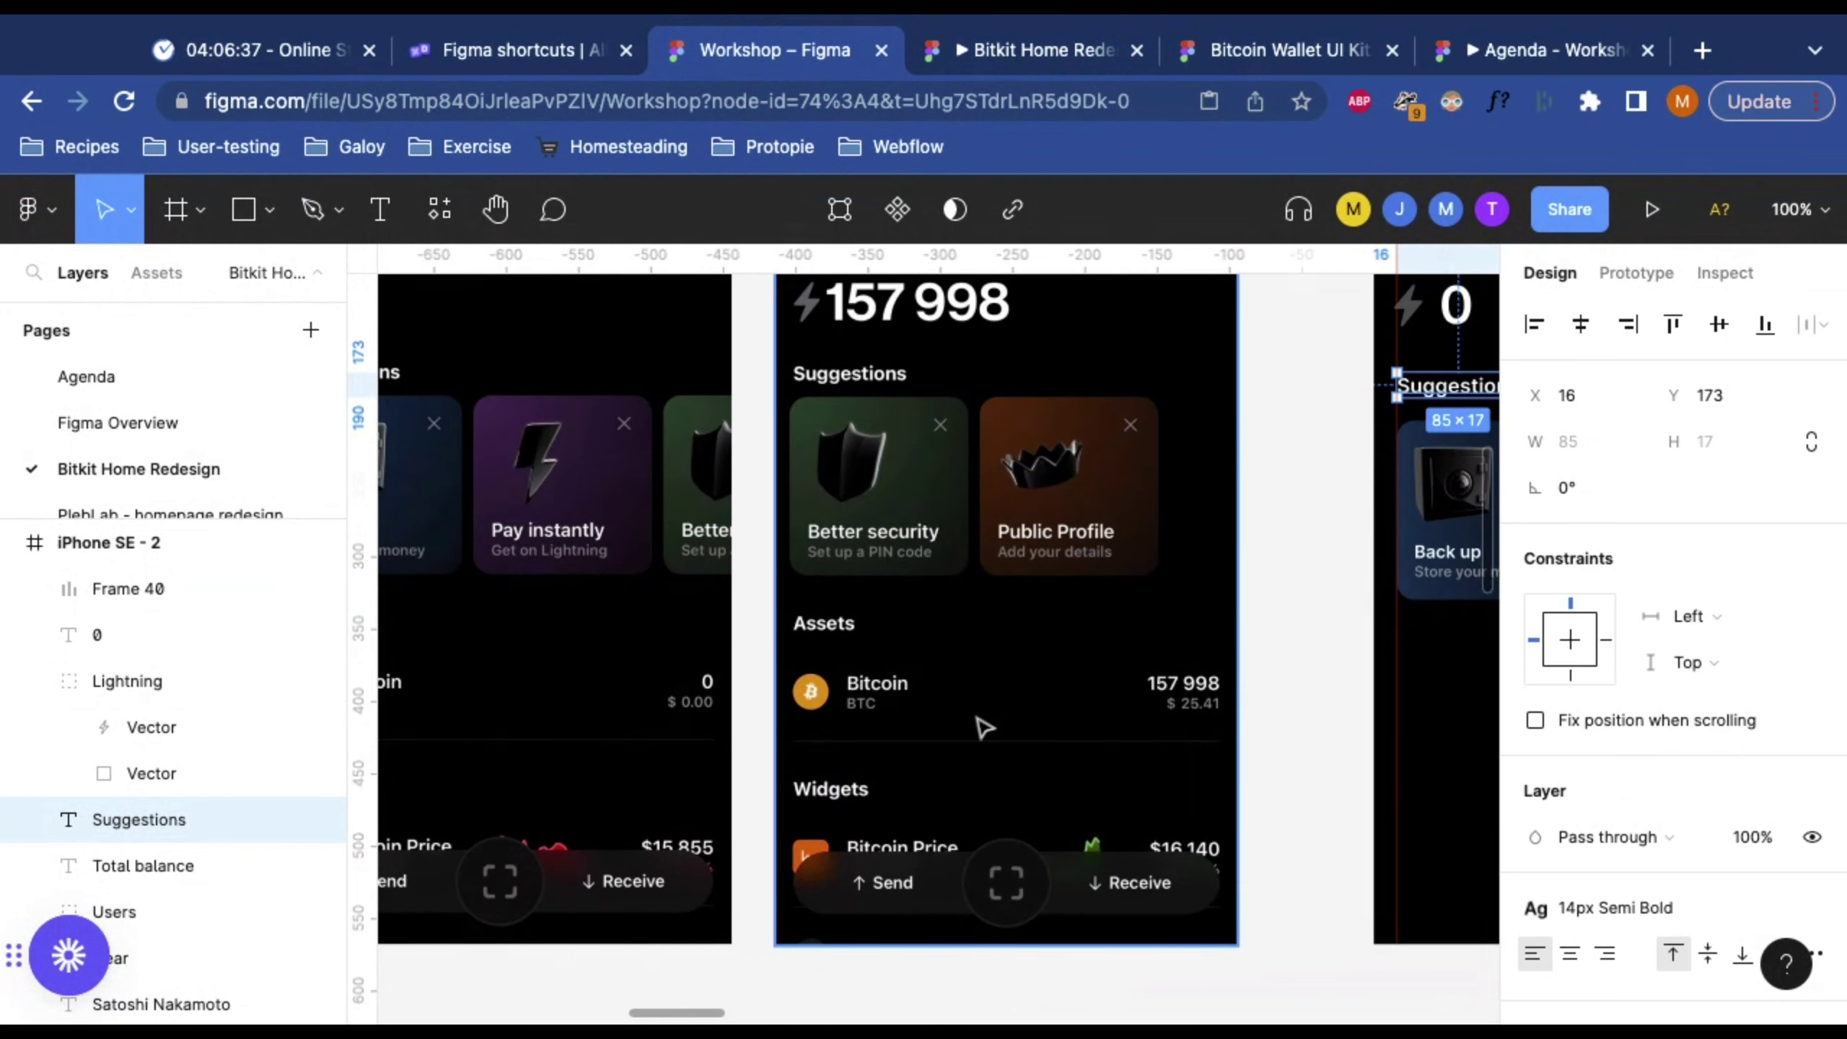
{"action": "scroll", "coordinate": [984, 727], "scroll_direction": "down", "scroll_amount": 3}
{"action": "scroll", "coordinate": [867, 697], "scroll_direction": "up", "scroll_amount": 2}
{"action": "scroll", "coordinate": [1164, 764], "scroll_direction": "right", "scroll_amount": 4}
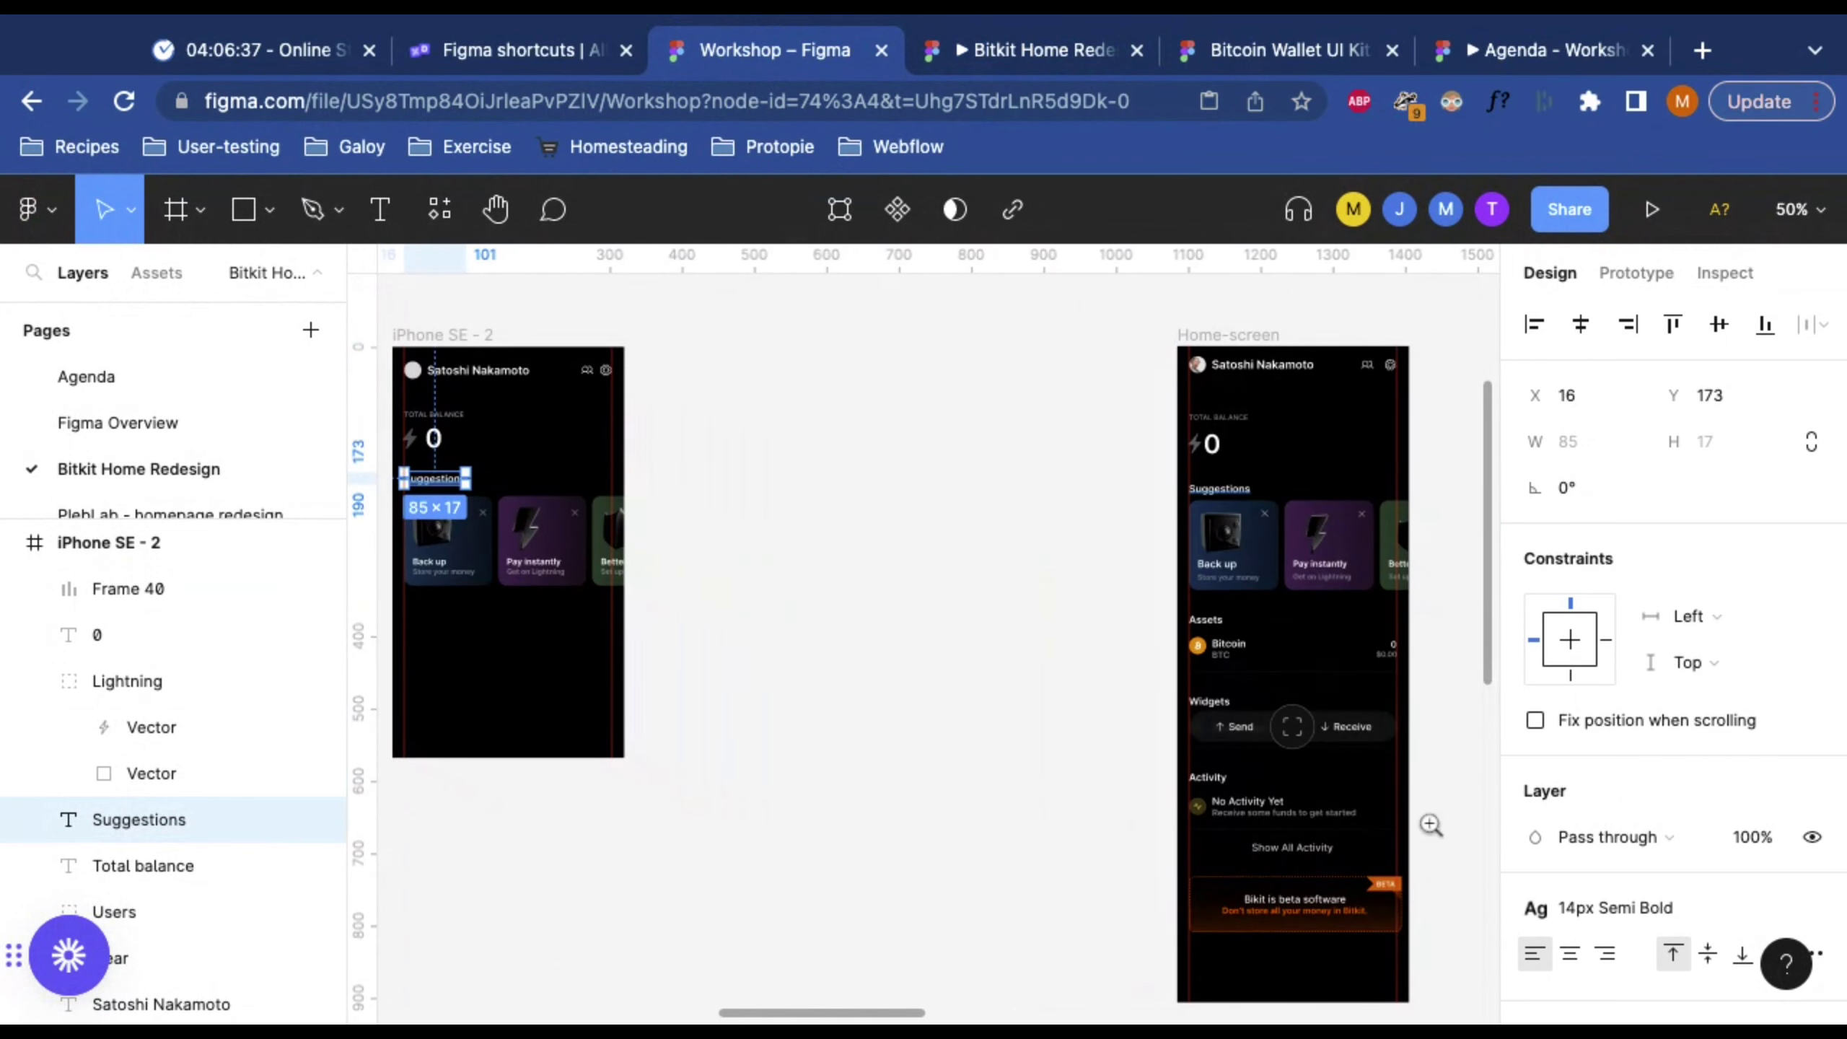
{"action": "scroll", "coordinate": [1403, 801], "scroll_direction": "up", "scroll_amount": 3}
{"action": "left_click", "coordinate": [1240, 639]}
{"action": "scroll", "coordinate": [1241, 639], "scroll_direction": "down", "scroll_amount": 3}
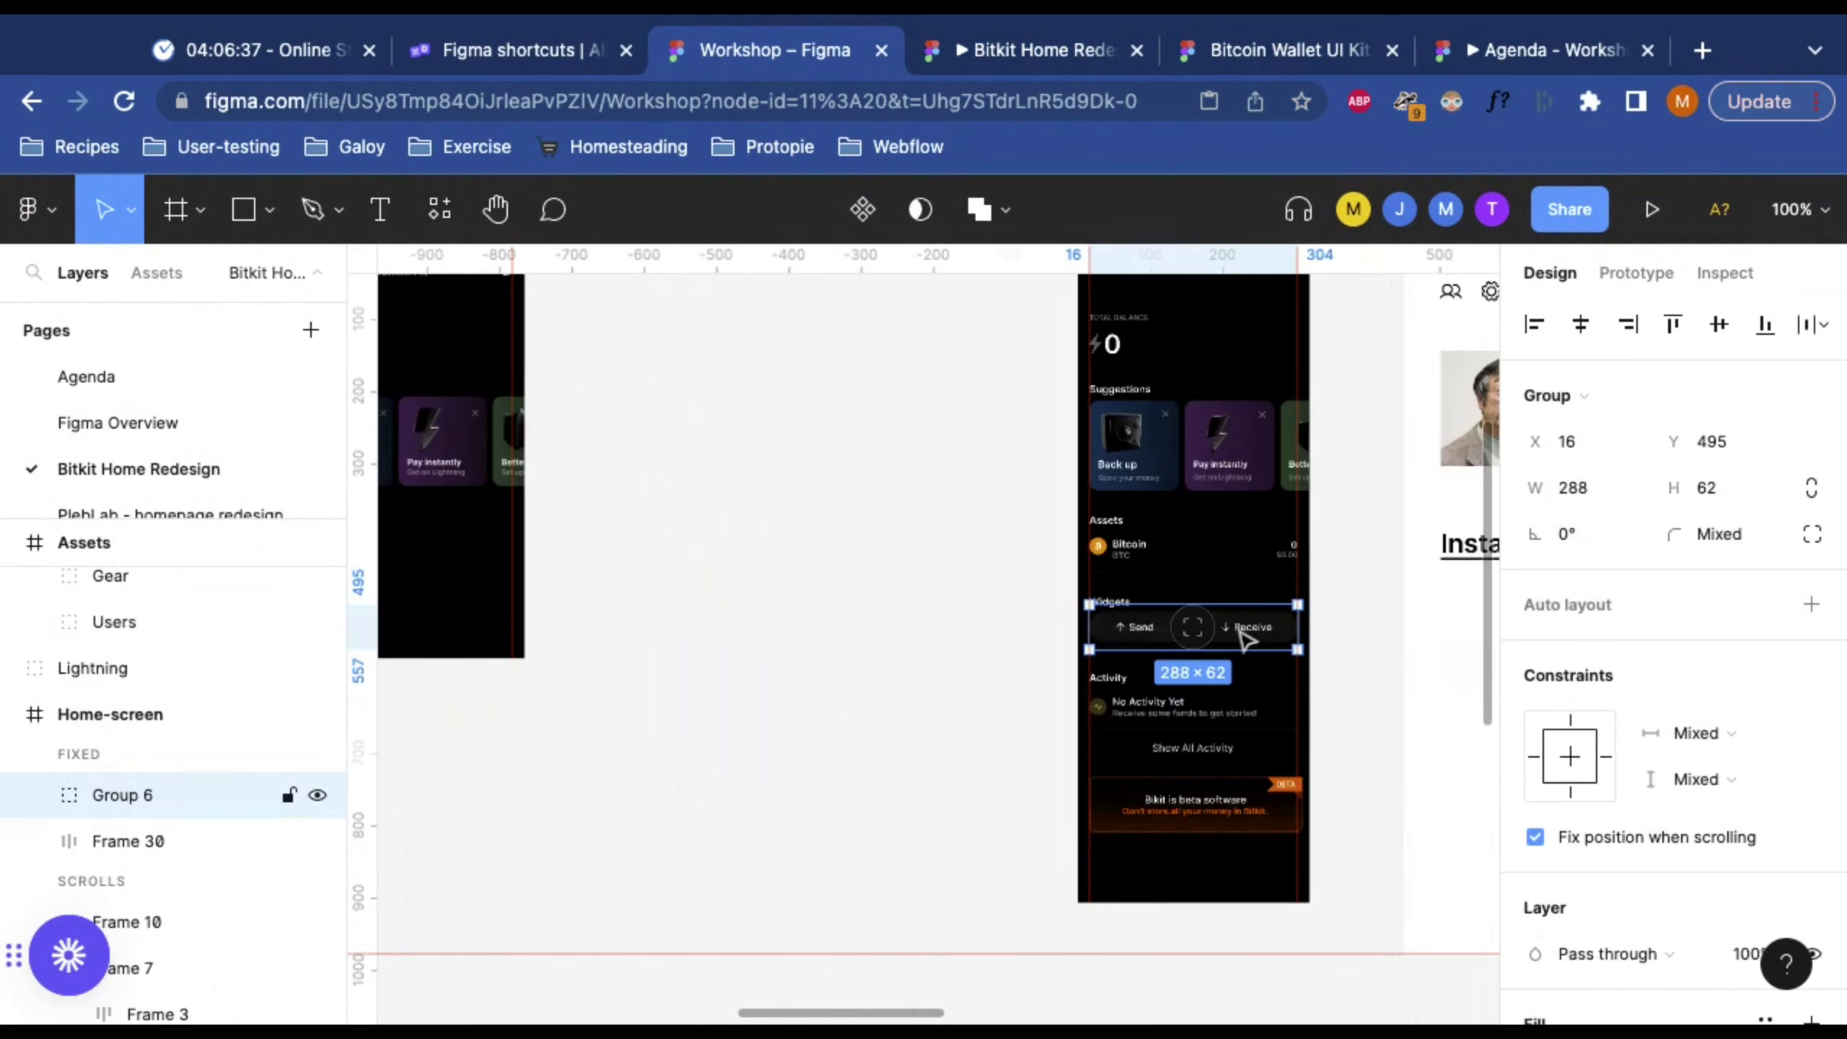
{"action": "left_click_drag", "start_coordinate": [1245, 640], "coordinate": [1157, 627]}
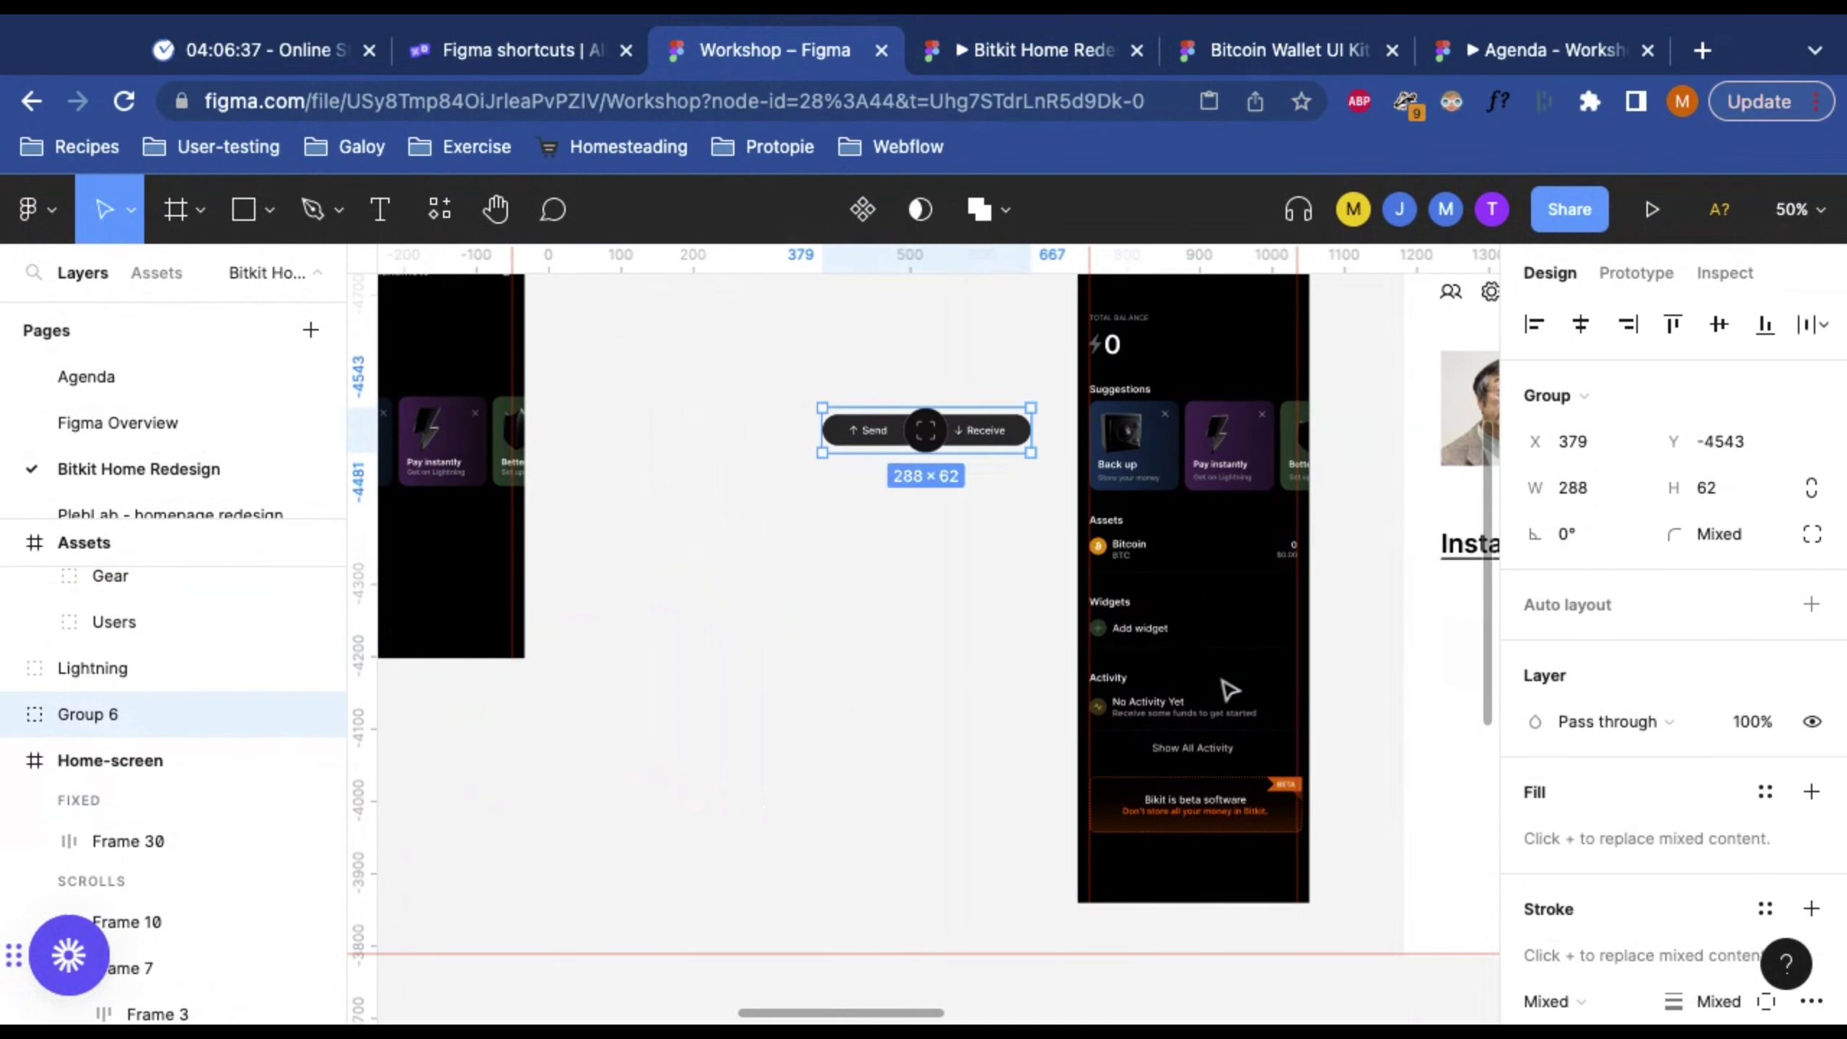
{"action": "scroll", "coordinate": [1229, 677], "scroll_direction": "up", "scroll_amount": 3}
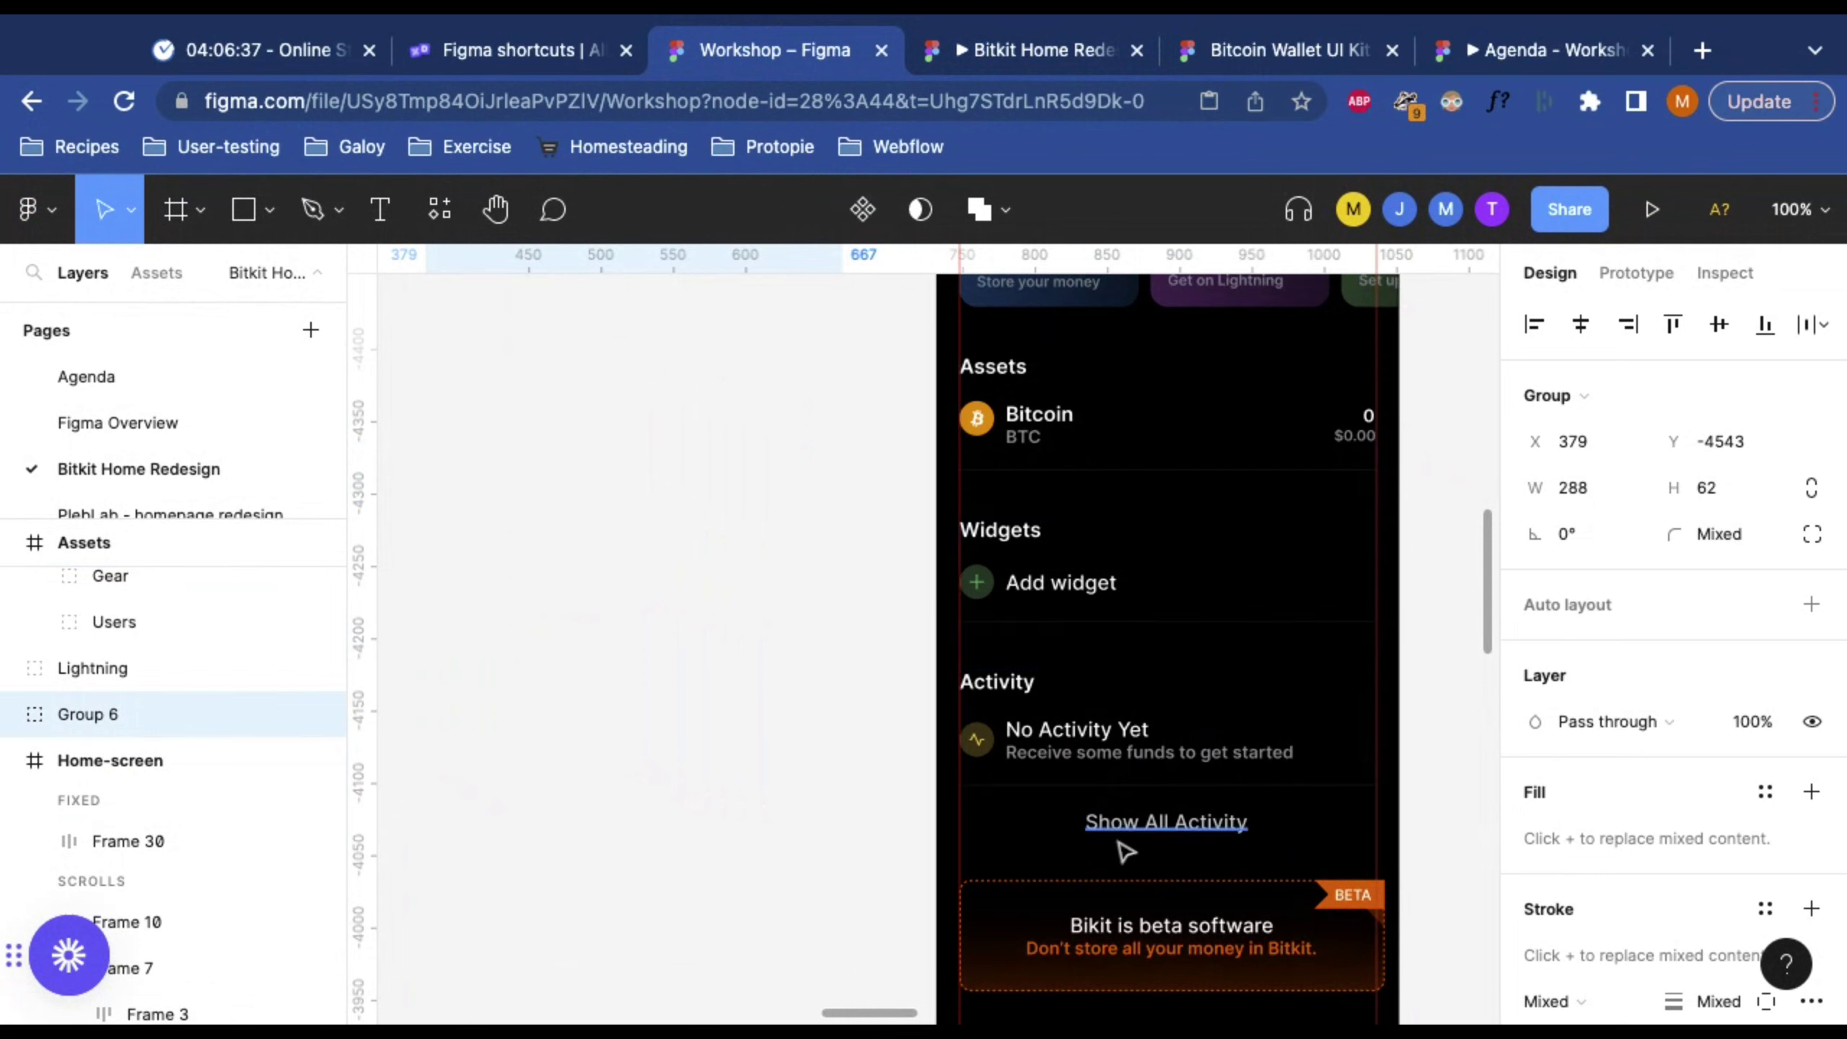
{"action": "key", "text": "ctrl+z"}
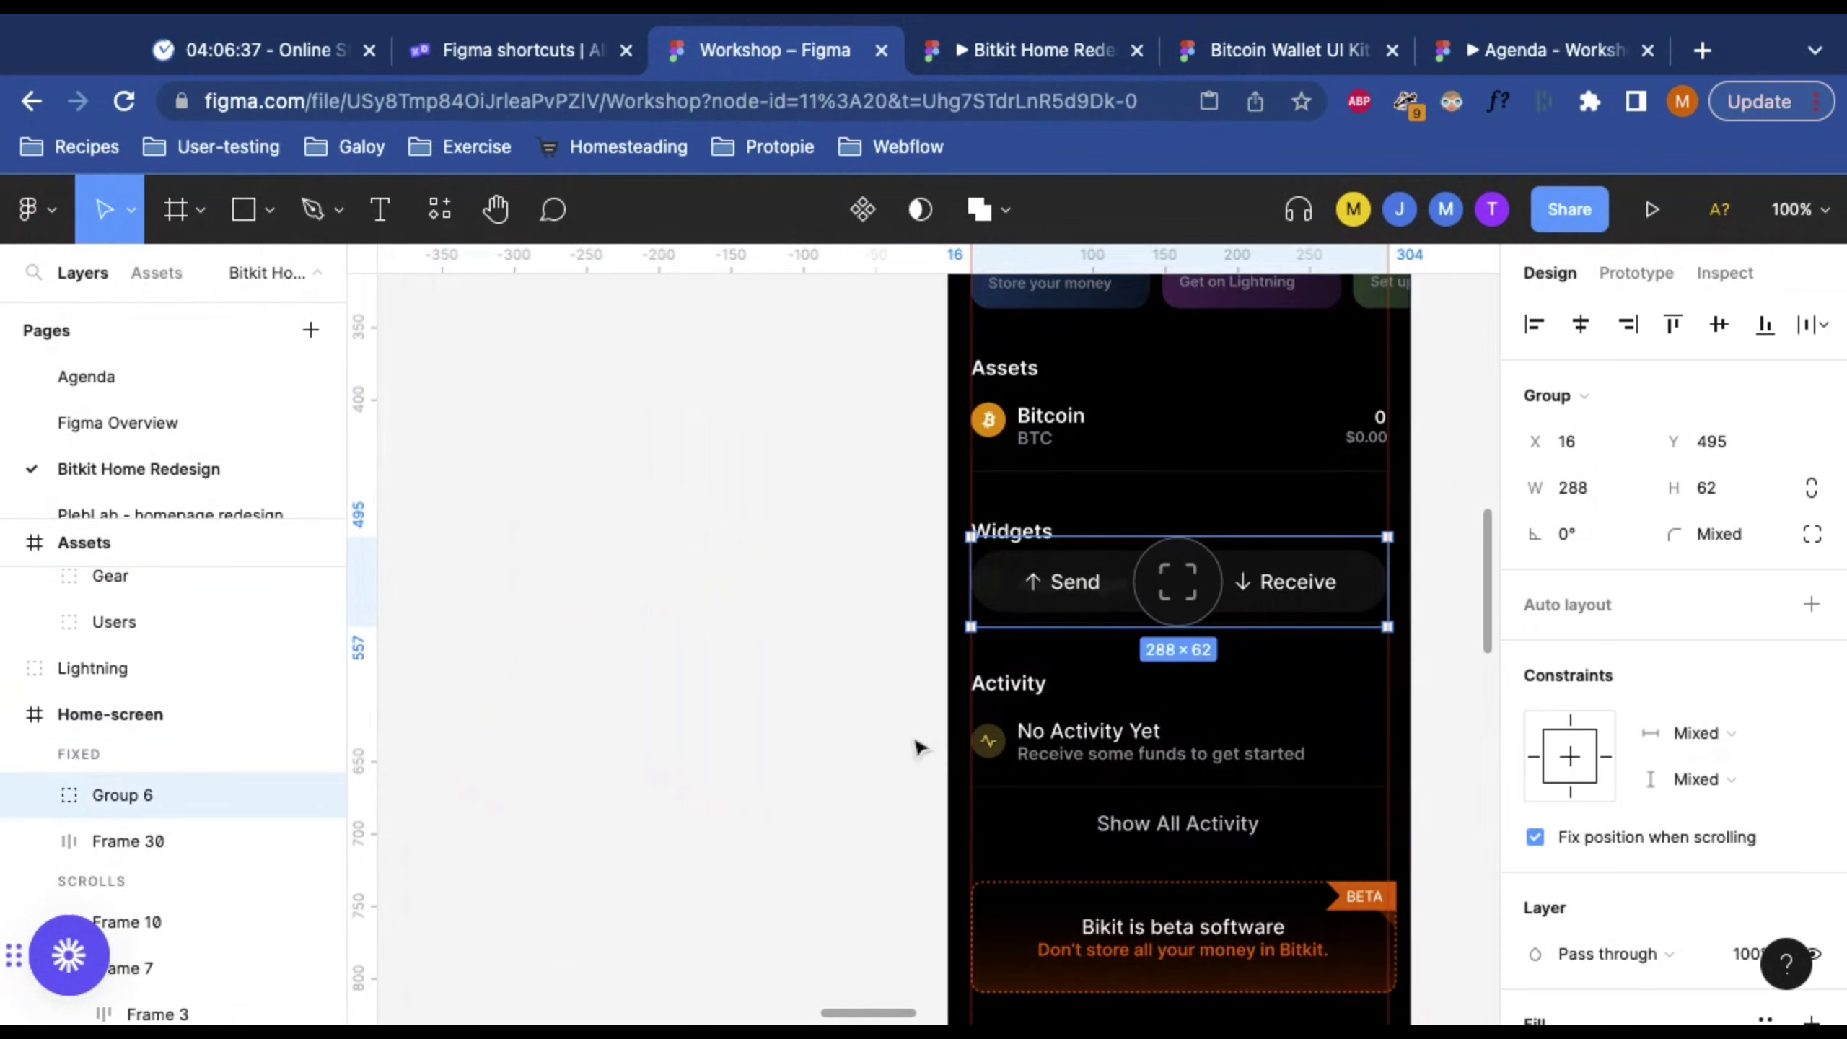
{"action": "scroll", "coordinate": [916, 742], "scroll_direction": "left", "scroll_amount": 10}
{"action": "scroll", "coordinate": [916, 743], "scroll_direction": "left", "scroll_amount": 5}
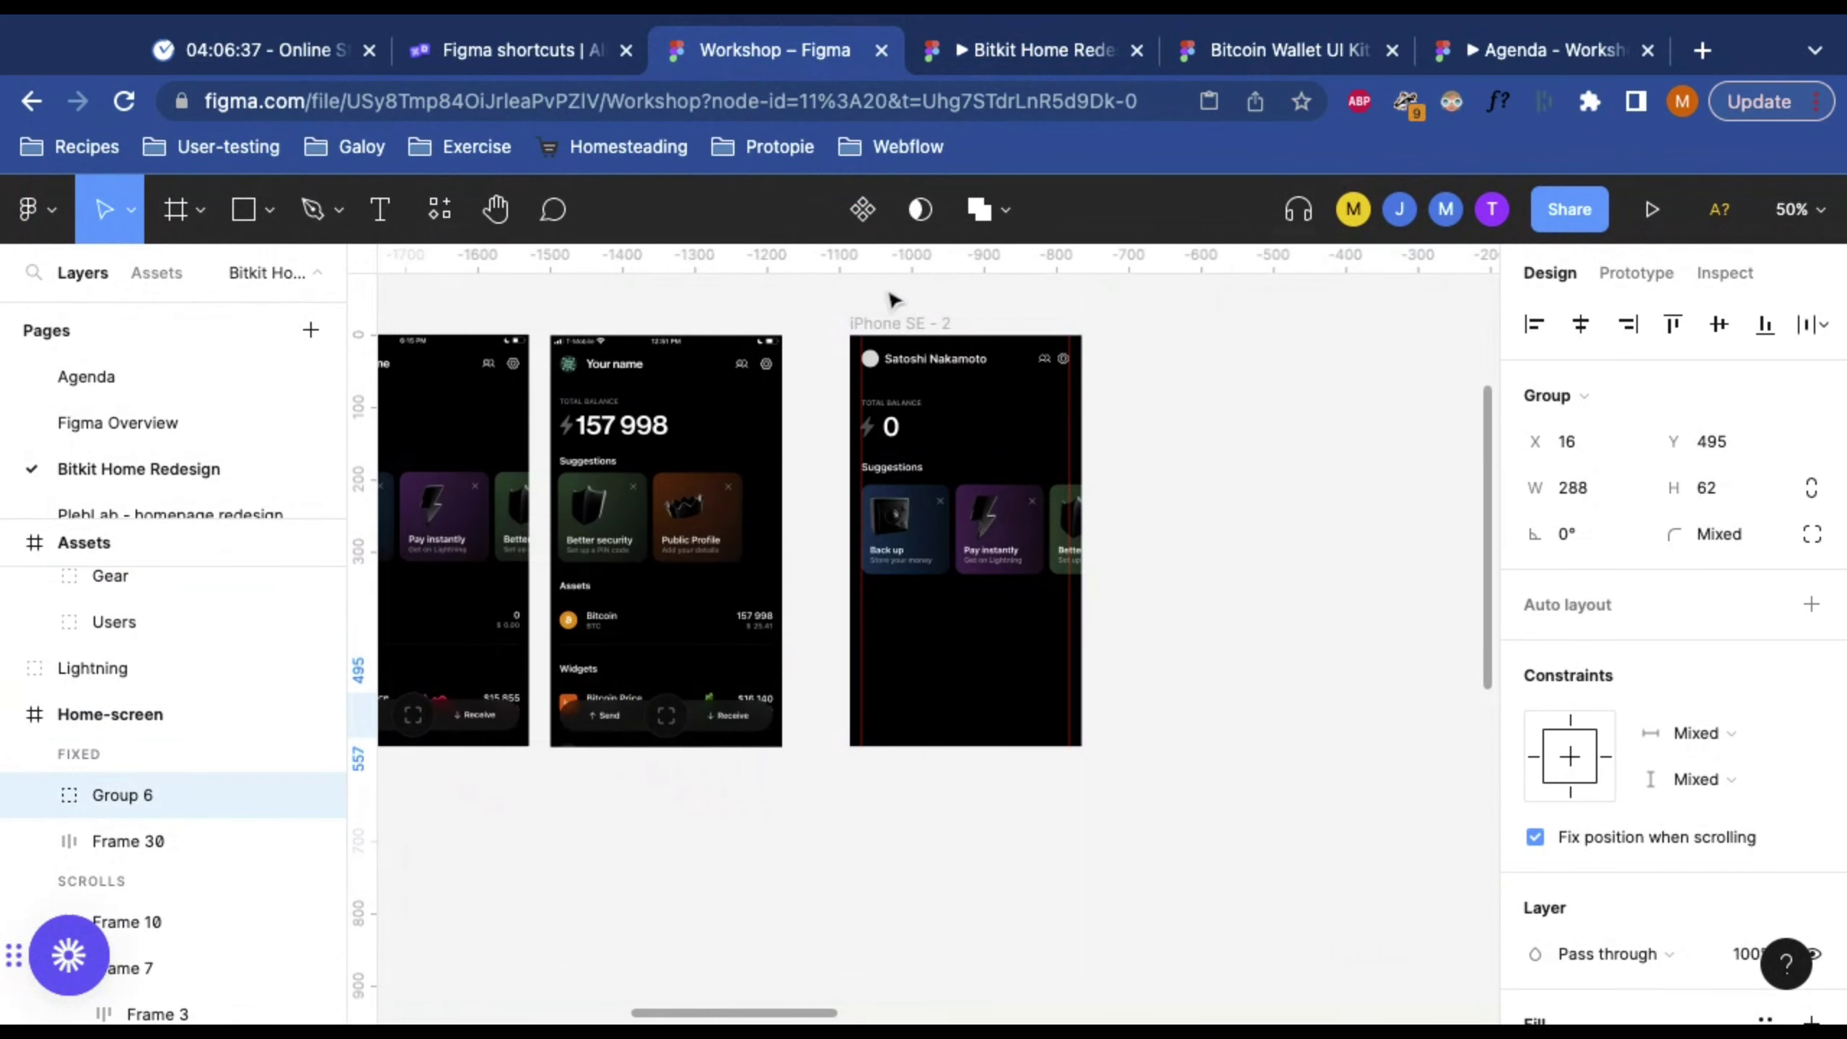
{"action": "left_click", "coordinate": [900, 322]}
{"action": "scroll", "coordinate": [990, 895], "scroll_direction": "down", "scroll_amount": 3}
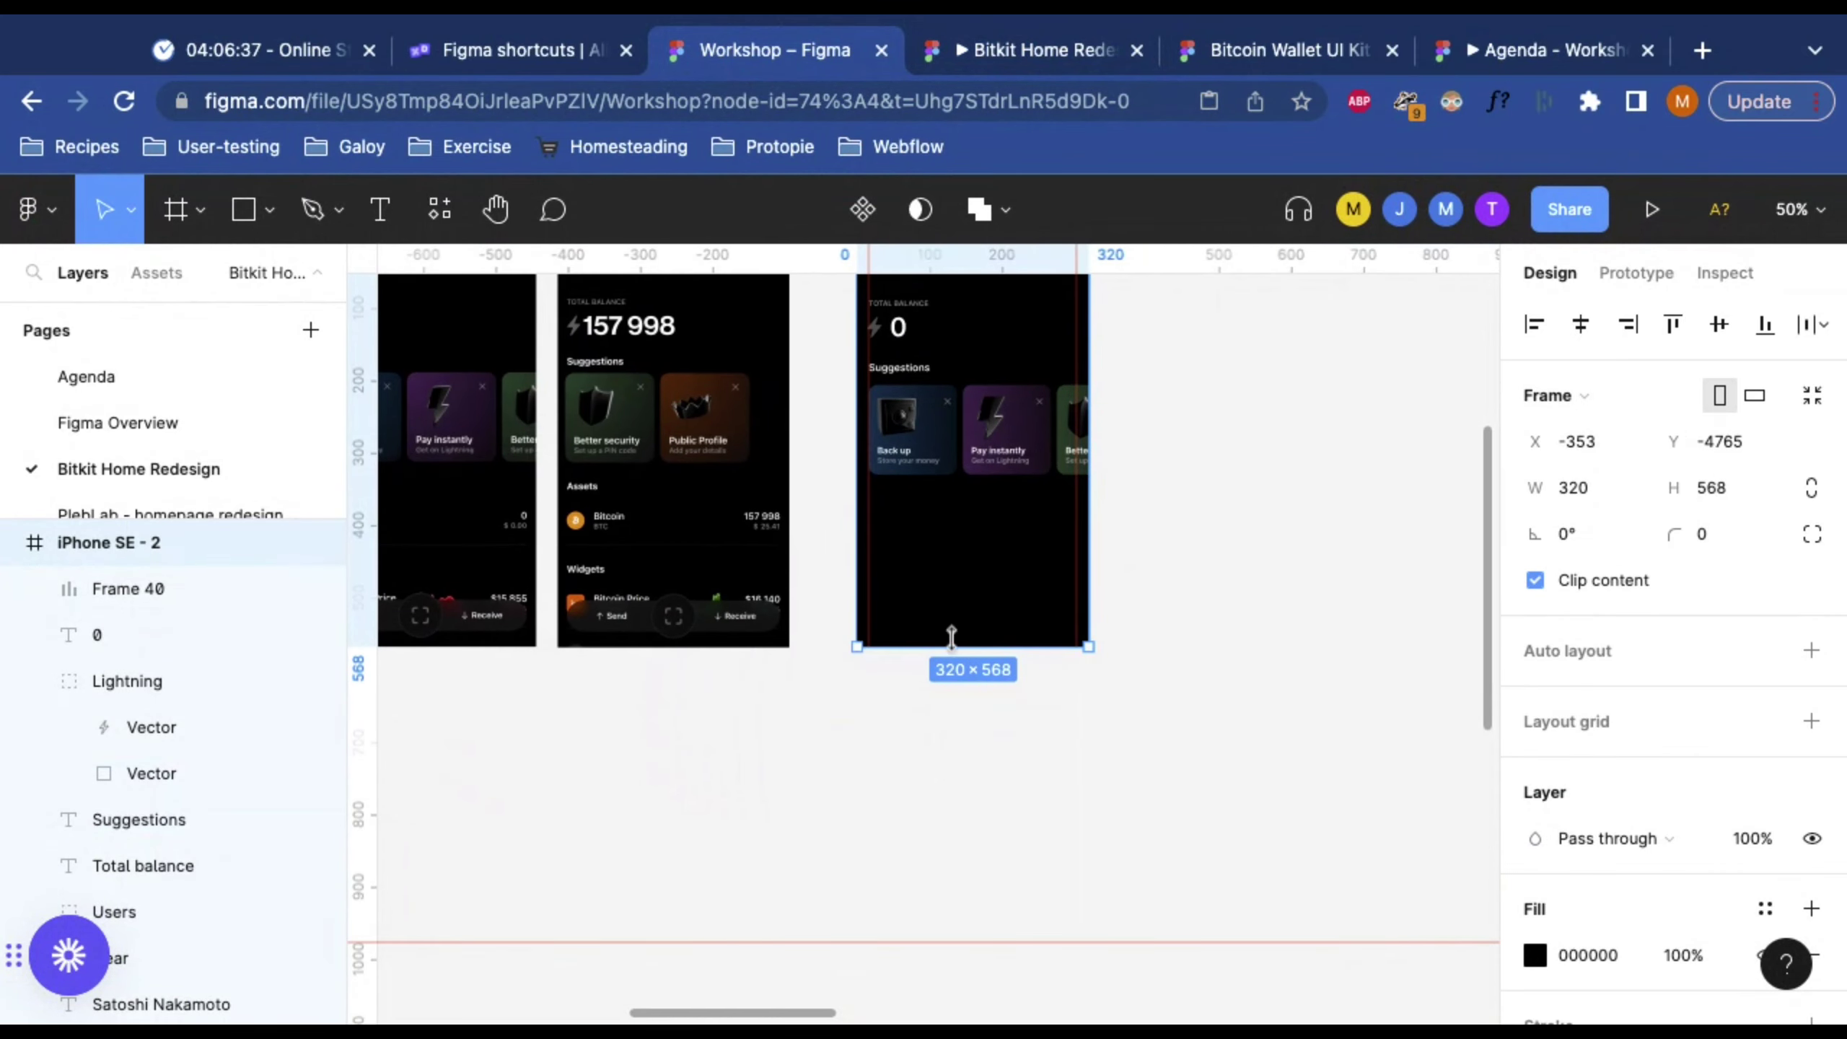
{"action": "scroll", "coordinate": [934, 648], "scroll_direction": "up", "scroll_amount": 3}
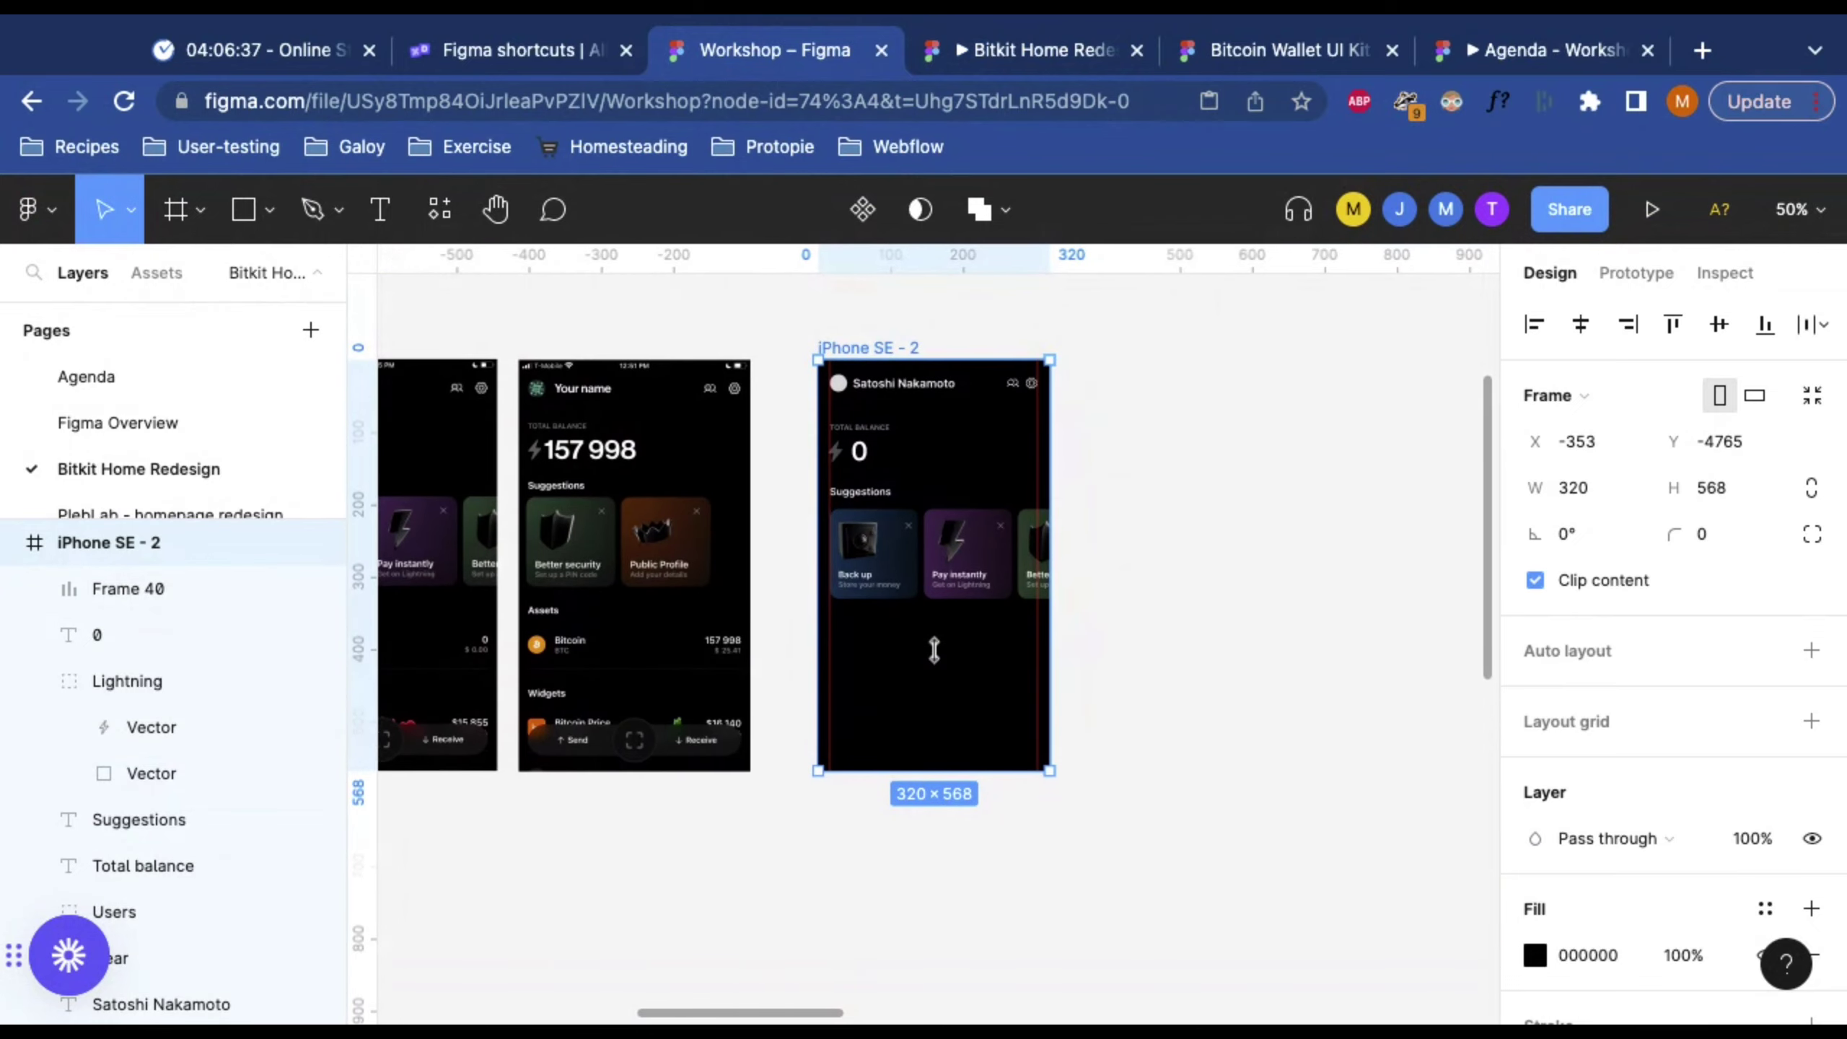
{"action": "scroll", "coordinate": [948, 718], "scroll_direction": "down", "scroll_amount": 3}
{"action": "scroll", "coordinate": [924, 495], "scroll_direction": "up", "scroll_amount": 3}
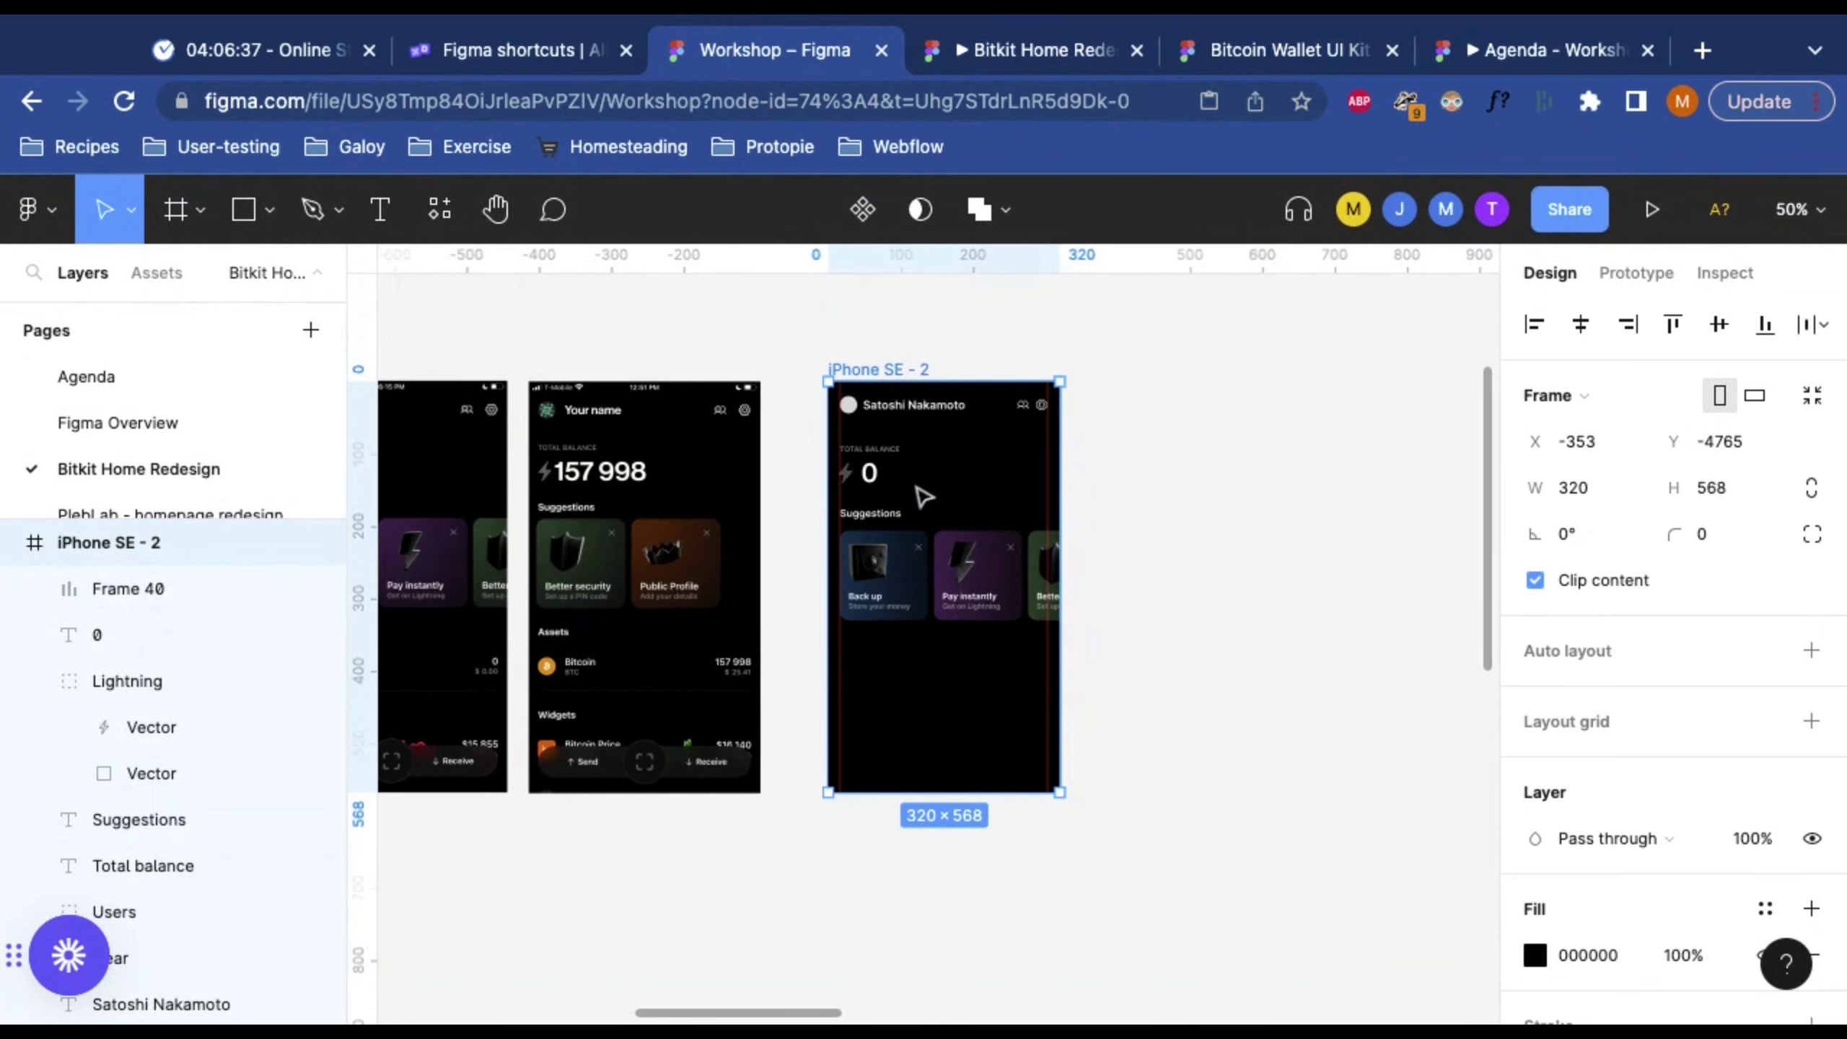
{"action": "scroll", "coordinate": [981, 784], "scroll_direction": "down", "scroll_amount": 3}
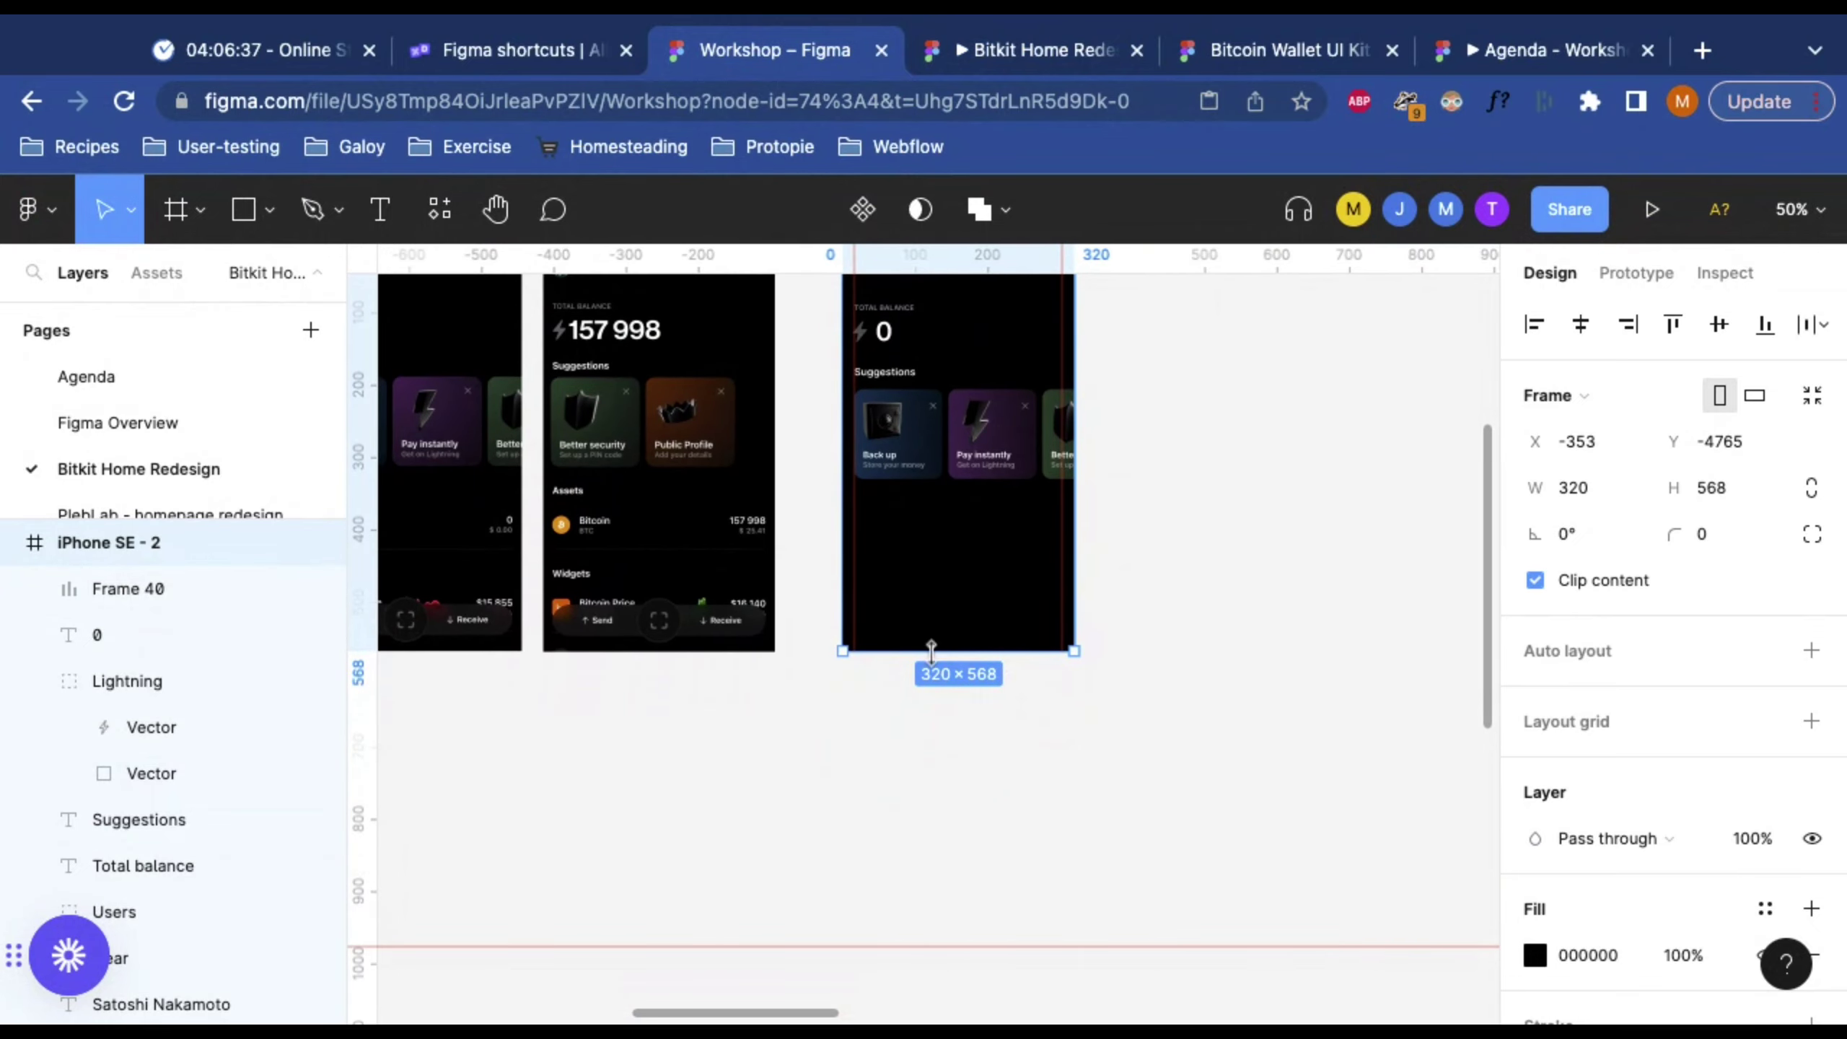
Step: Make the iPhone SE - 2 frame taller, 1048 high
{"action": "left_click_drag", "start_coordinate": [931, 650], "coordinate": [931, 998]}
{"action": "scroll", "coordinate": [1019, 735], "scroll_direction": "down", "scroll_amount": 3}
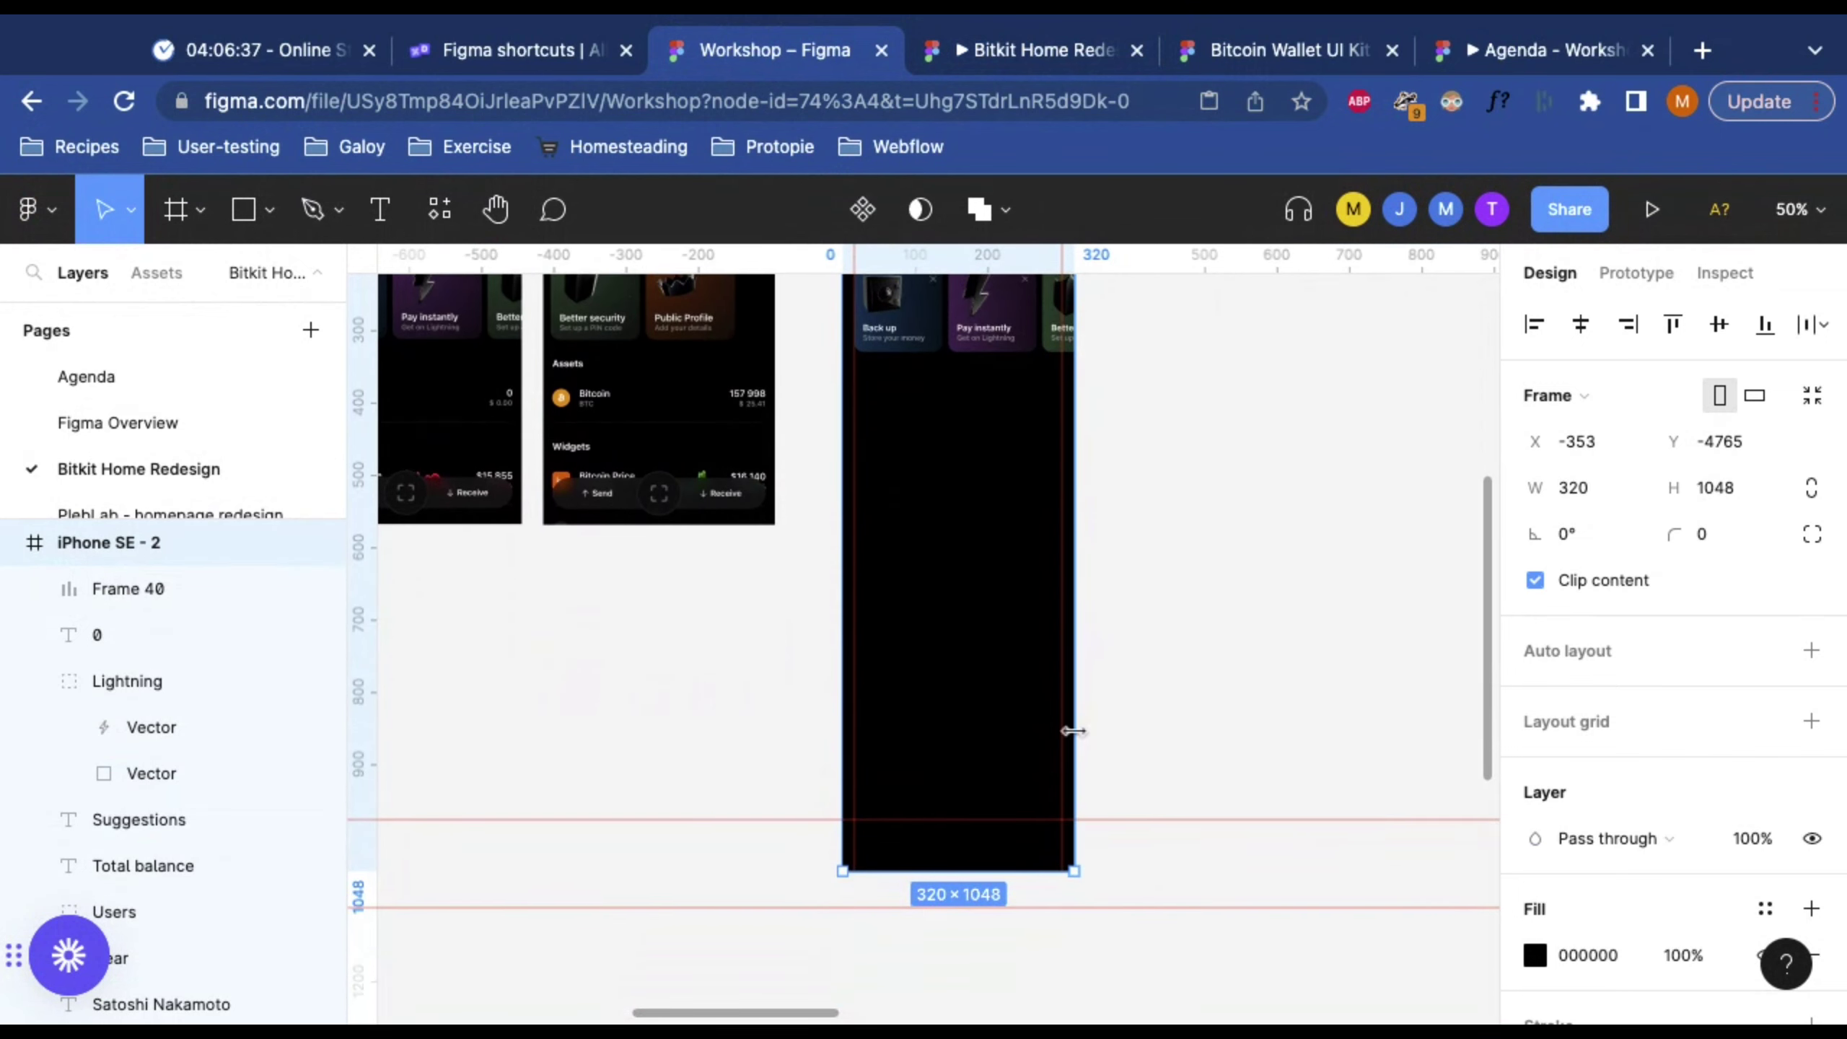
{"action": "left_click", "coordinate": [1250, 590]}
{"action": "scroll", "coordinate": [1250, 591], "scroll_direction": "up", "scroll_amount": 4}
{"action": "scroll", "coordinate": [783, 487], "scroll_direction": "up", "scroll_amount": 5, "text": "ctrl"}
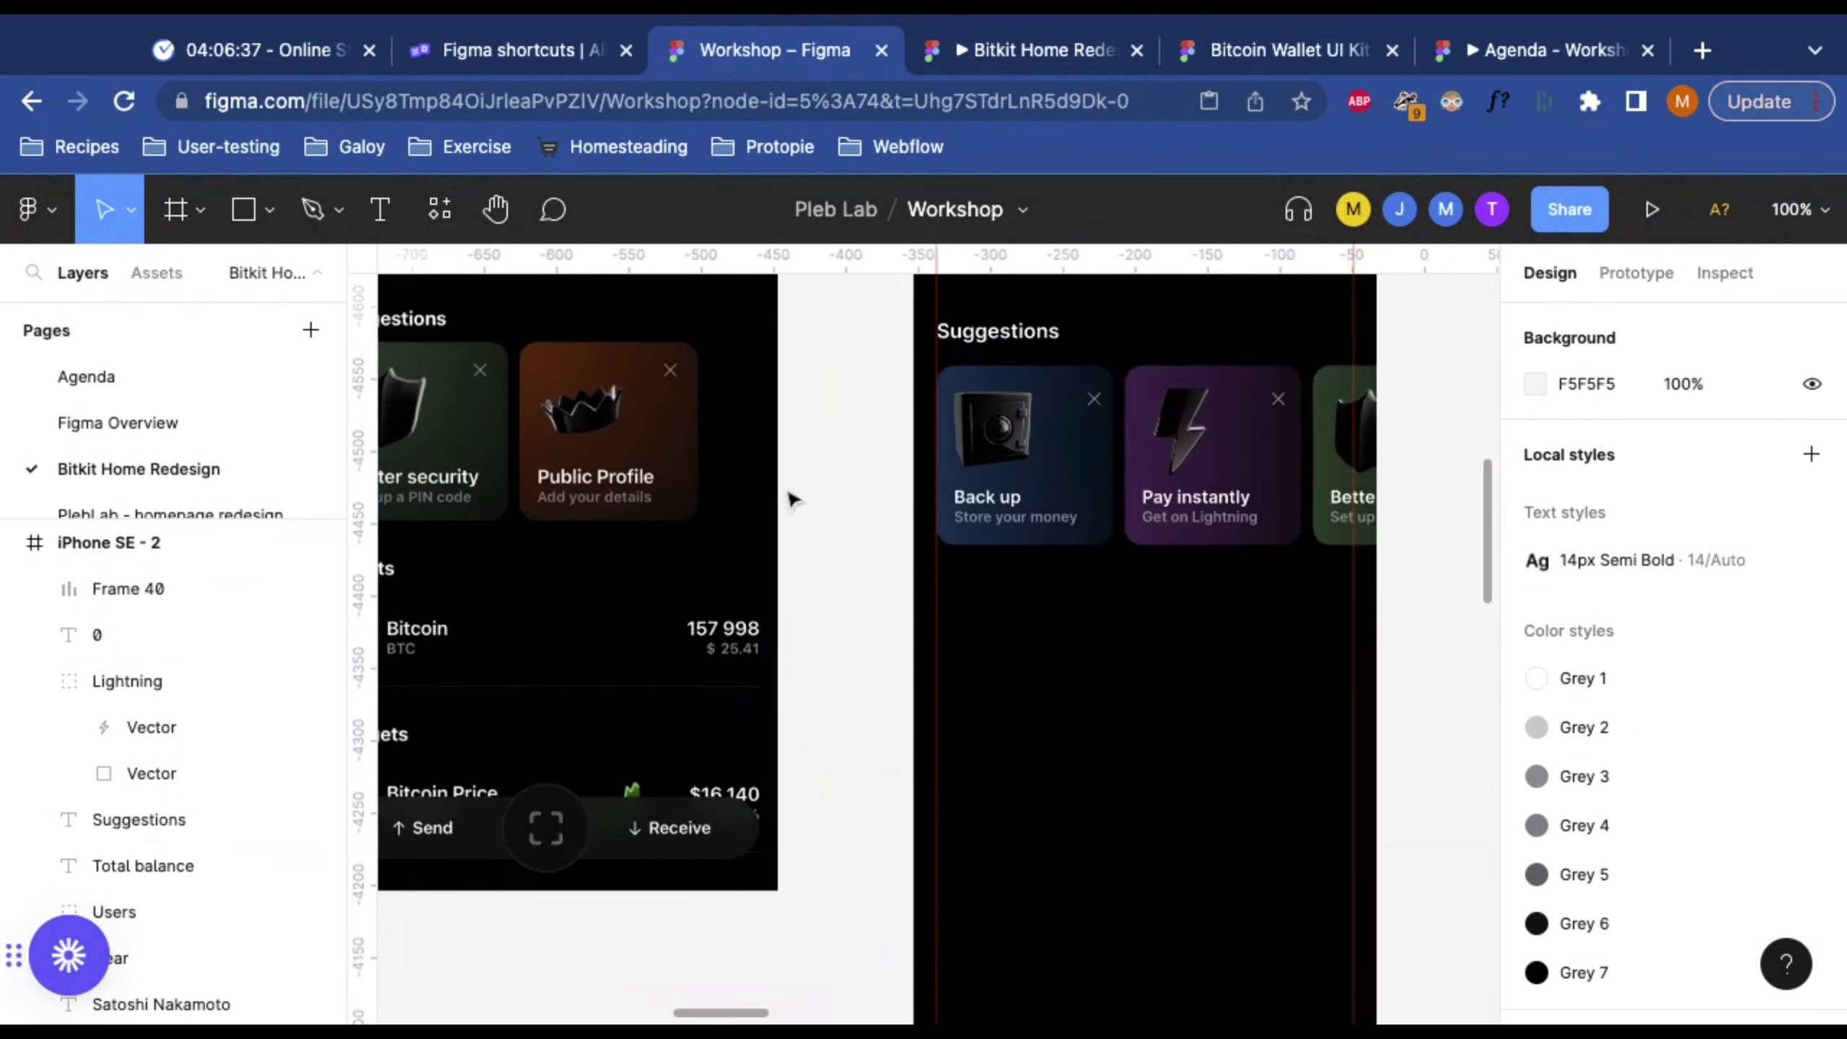
{"action": "scroll", "coordinate": [796, 495], "scroll_direction": "left", "scroll_amount": 3}
{"action": "scroll", "coordinate": [1182, 425], "scroll_direction": "right", "scroll_amount": 1}
Step: Duplicate the Suggestions heading below the cards and retype it as 'Assets'
{"action": "left_click", "coordinate": [1182, 428]}
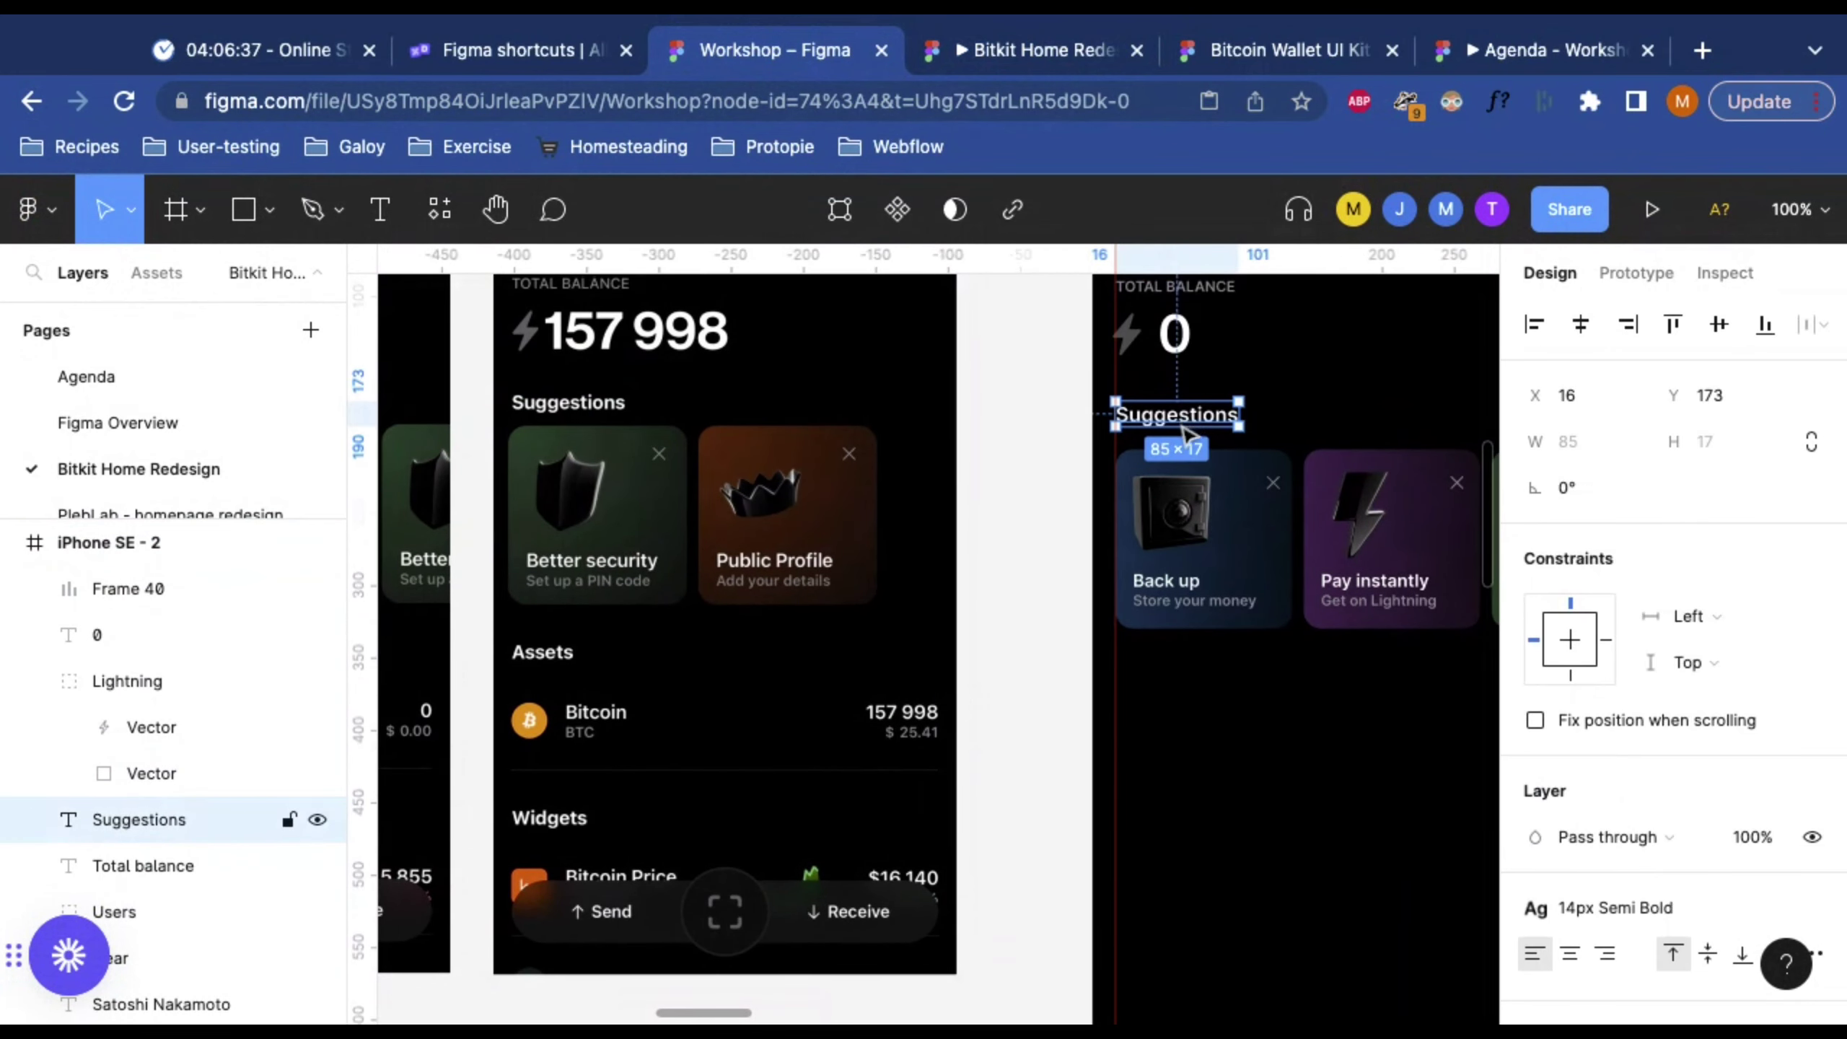
{"action": "scroll", "coordinate": [1185, 423], "scroll_direction": "up", "scroll_amount": 1}
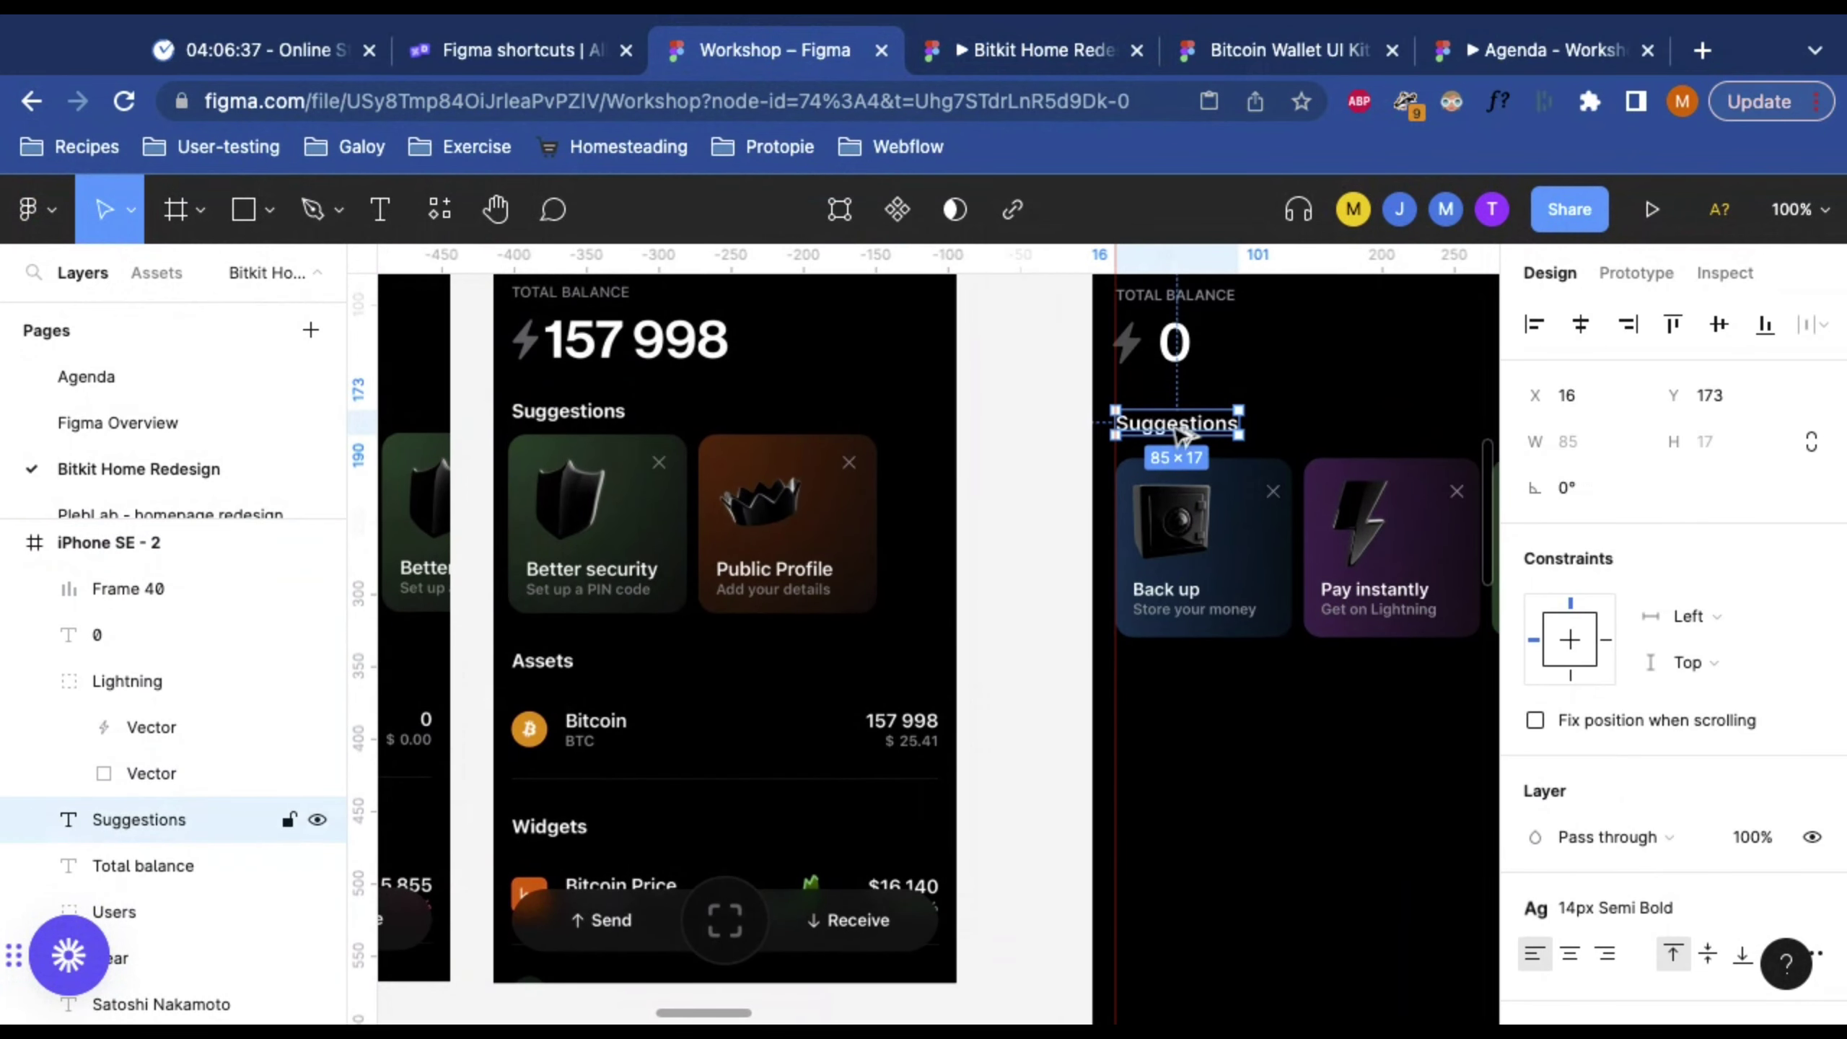
{"action": "left_click_drag", "start_coordinate": [1179, 431], "coordinate": [1188, 798], "text": "alt"}
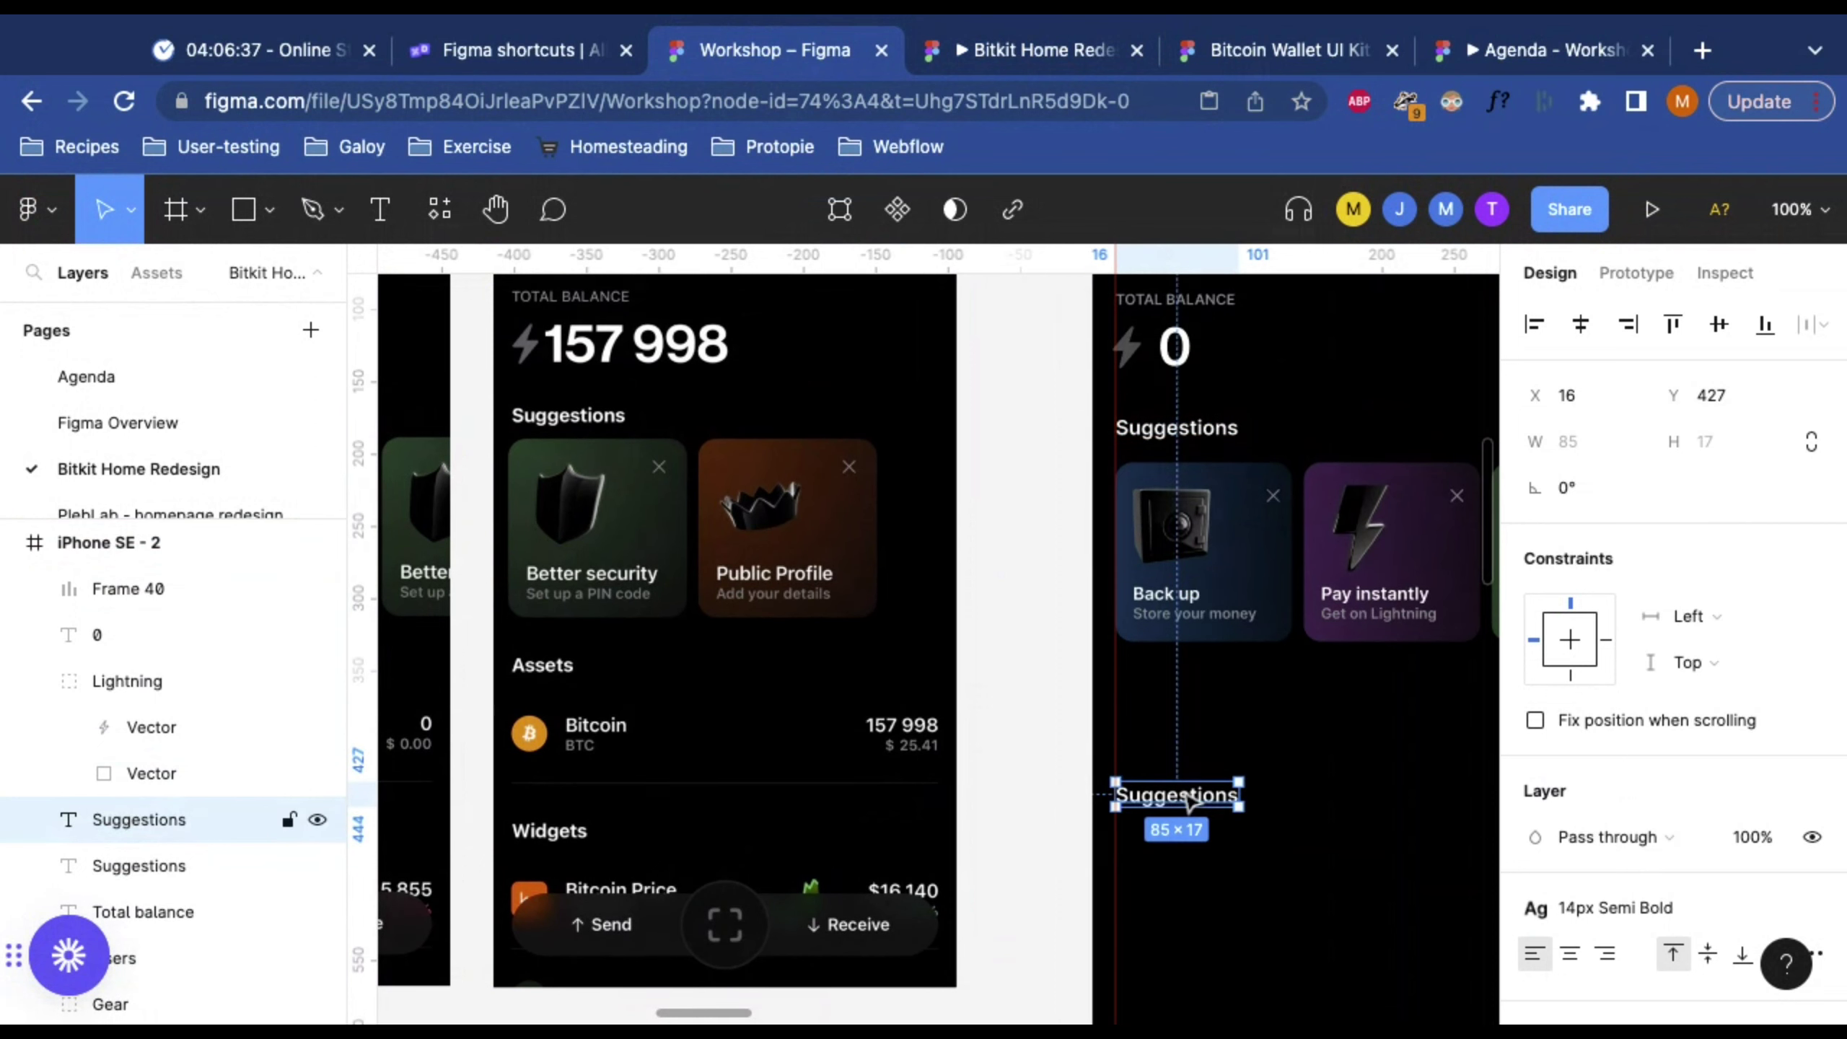
{"action": "scroll", "coordinate": [1179, 800], "scroll_direction": "down", "scroll_amount": 4}
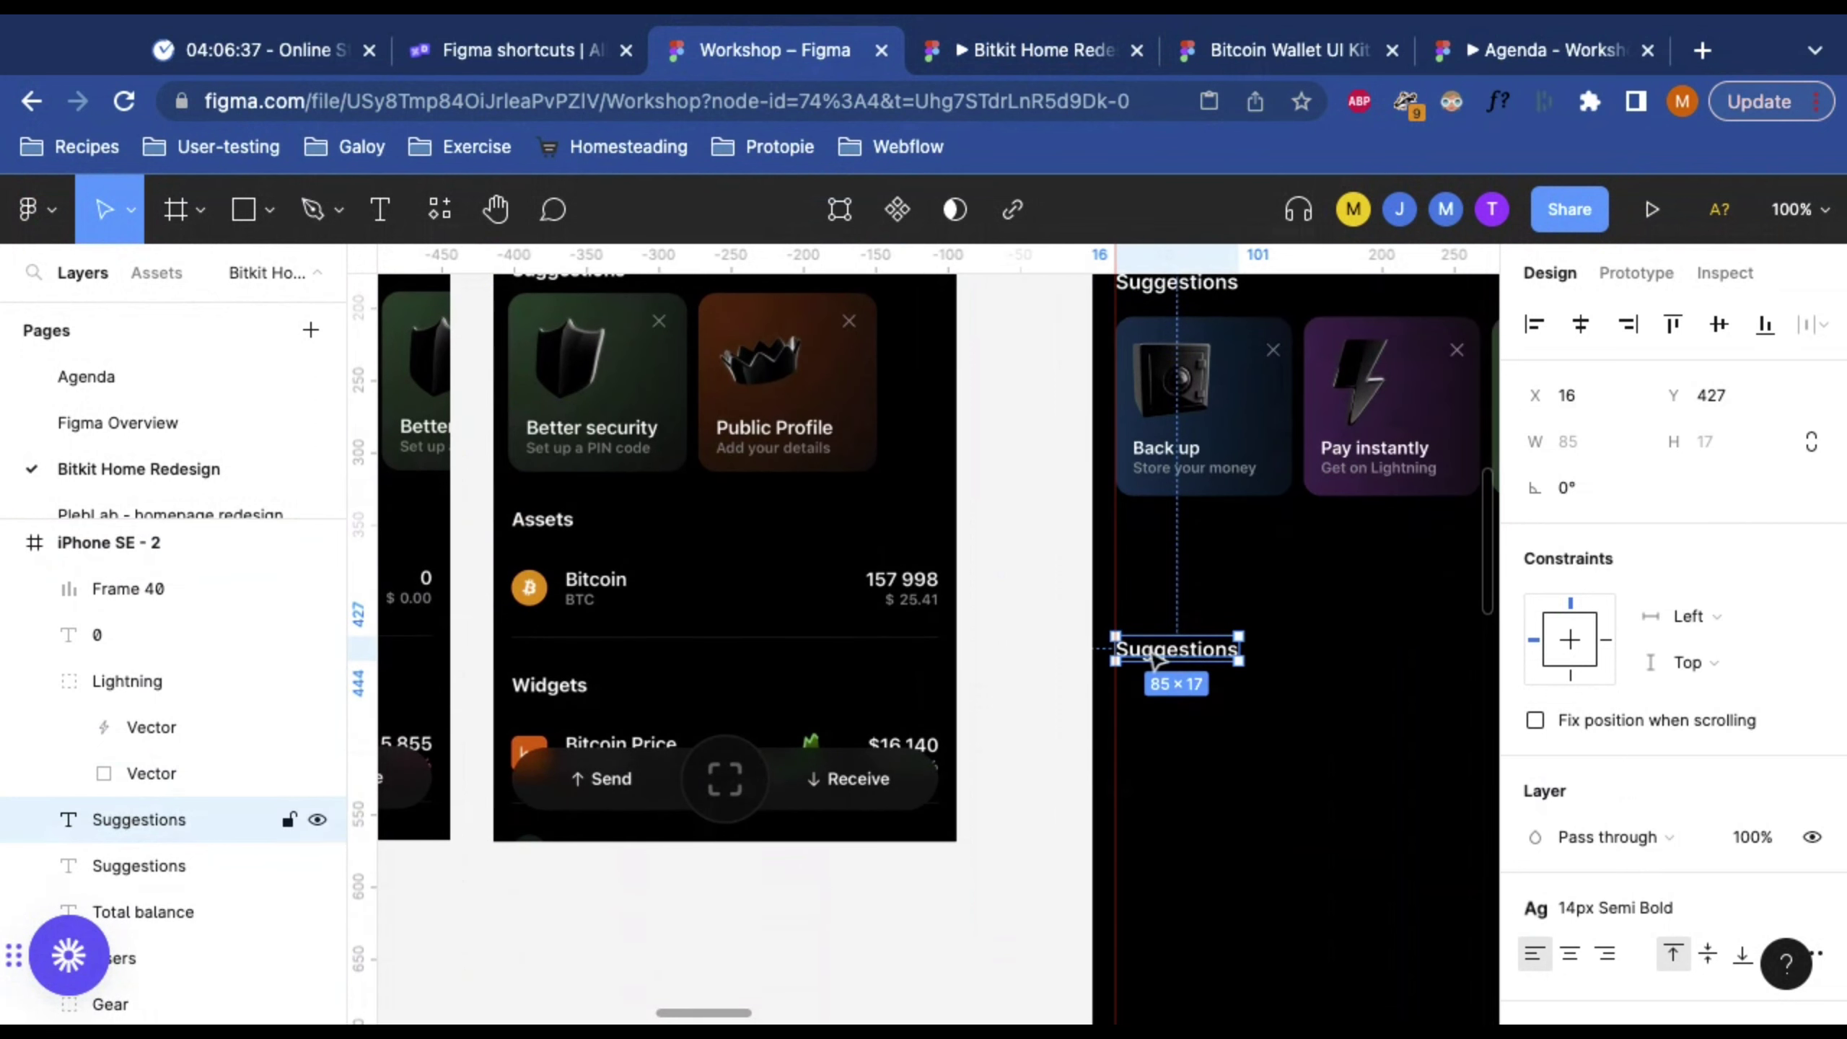
{"action": "left_click_drag", "start_coordinate": [1157, 659], "coordinate": [1157, 622]}
{"action": "type", "text": "Ass"}
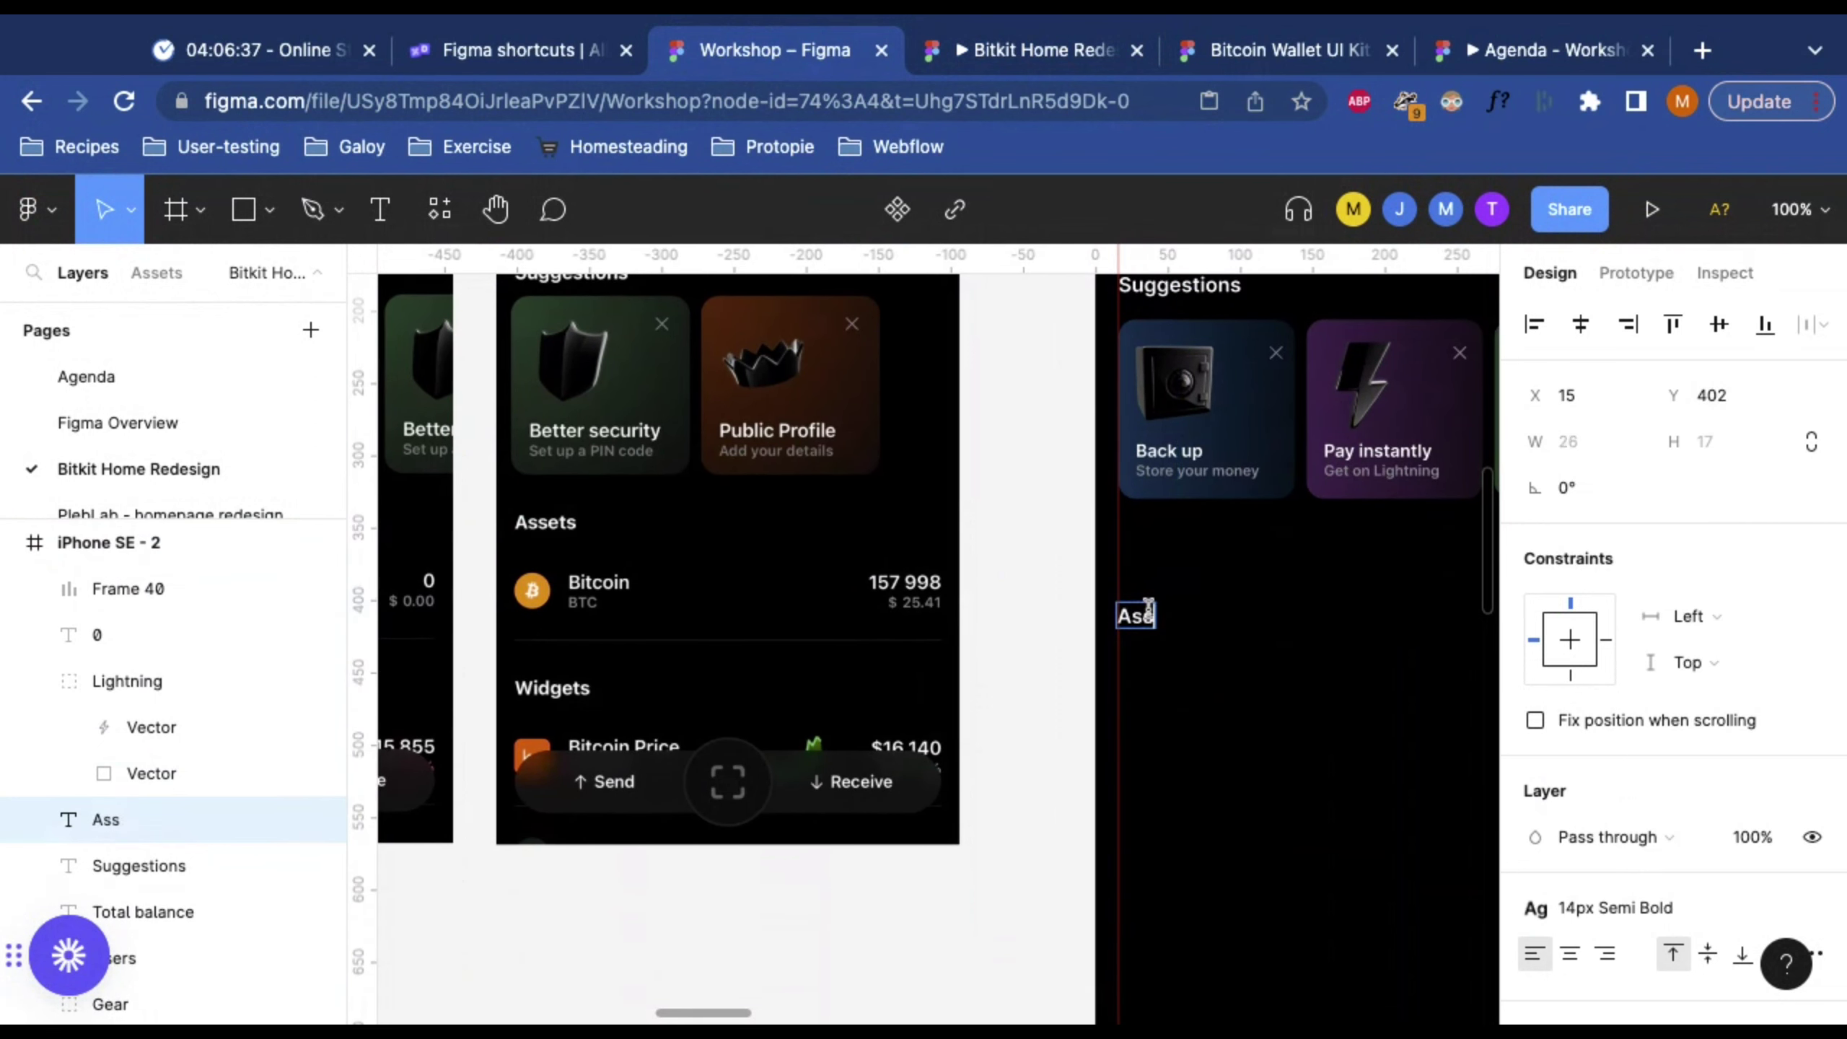
{"action": "type", "text": "ets"}
{"action": "key", "text": "Escape"}
{"action": "scroll", "coordinate": [1216, 680], "scroll_direction": "down", "scroll_amount": 3}
{"action": "scroll", "coordinate": [1216, 680], "scroll_direction": "right", "scroll_amount": 3}
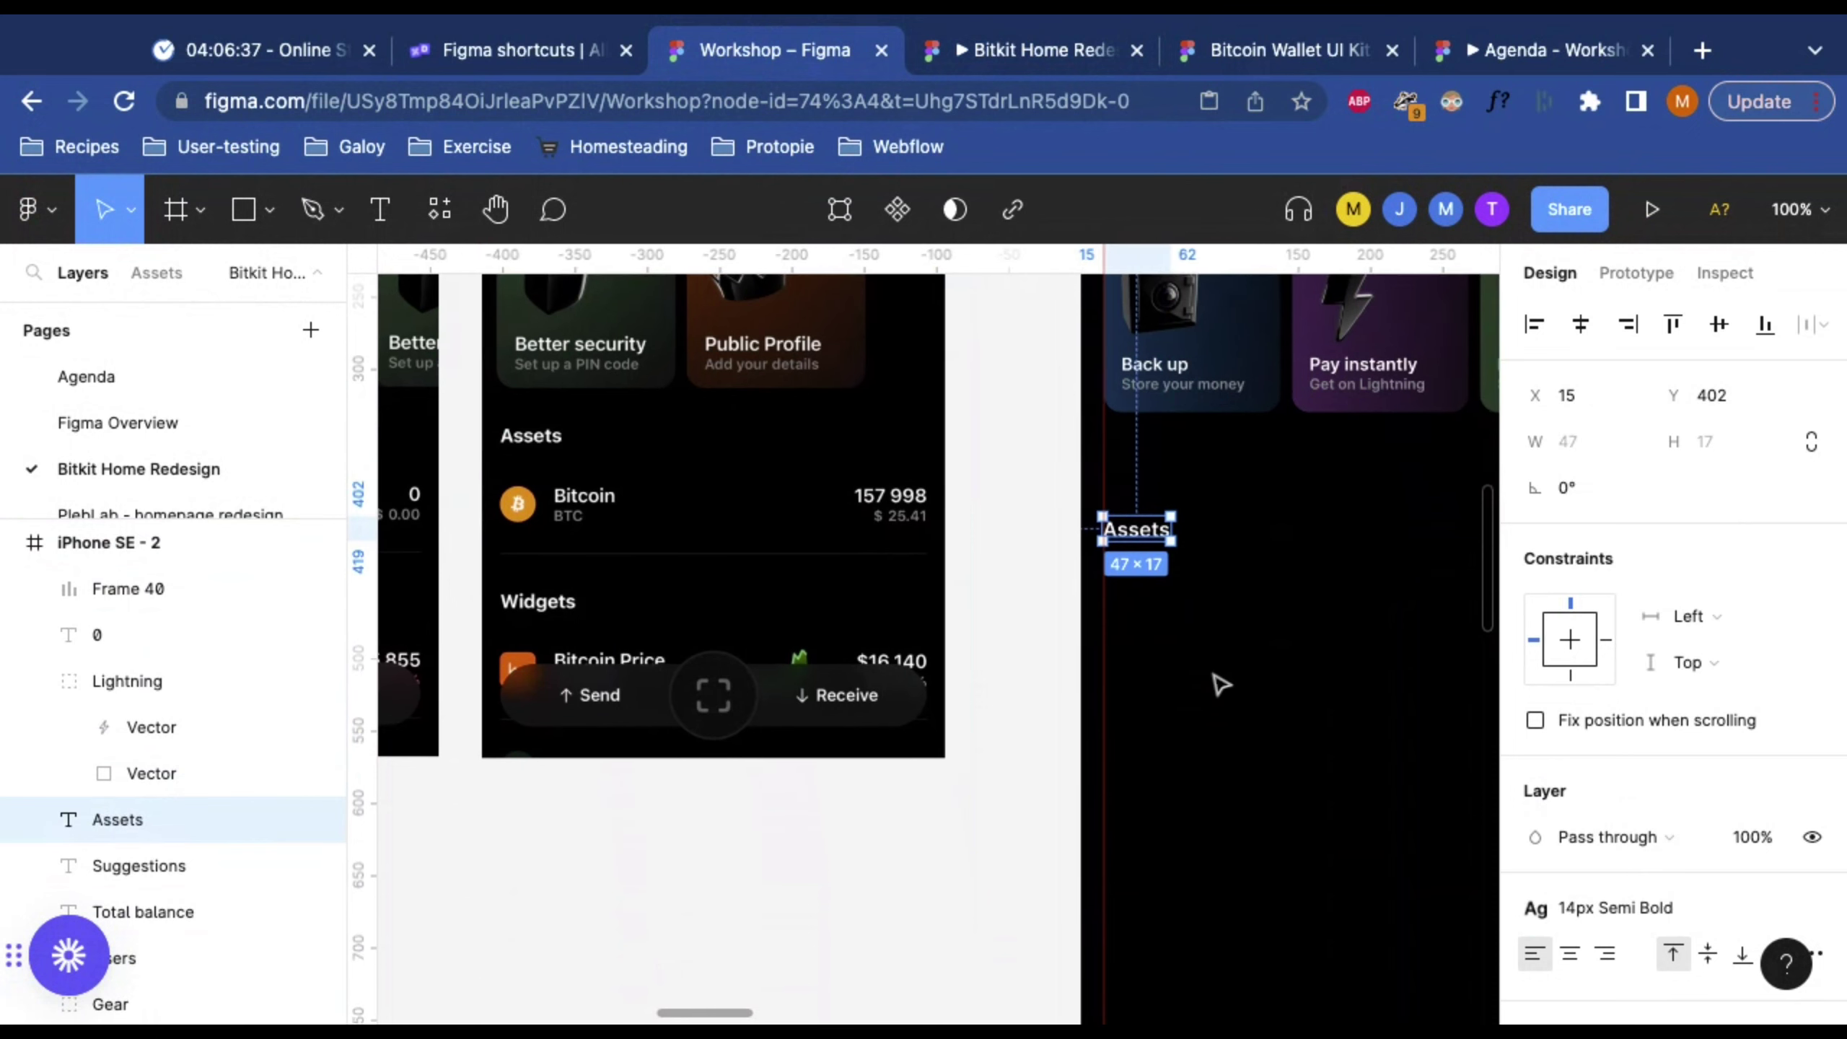
{"action": "left_click", "coordinate": [1175, 604]}
{"action": "scroll", "coordinate": [603, 537], "scroll_direction": "down", "scroll_amount": 1}
{"action": "scroll", "coordinate": [603, 536], "scroll_direction": "left", "scroll_amount": 3}
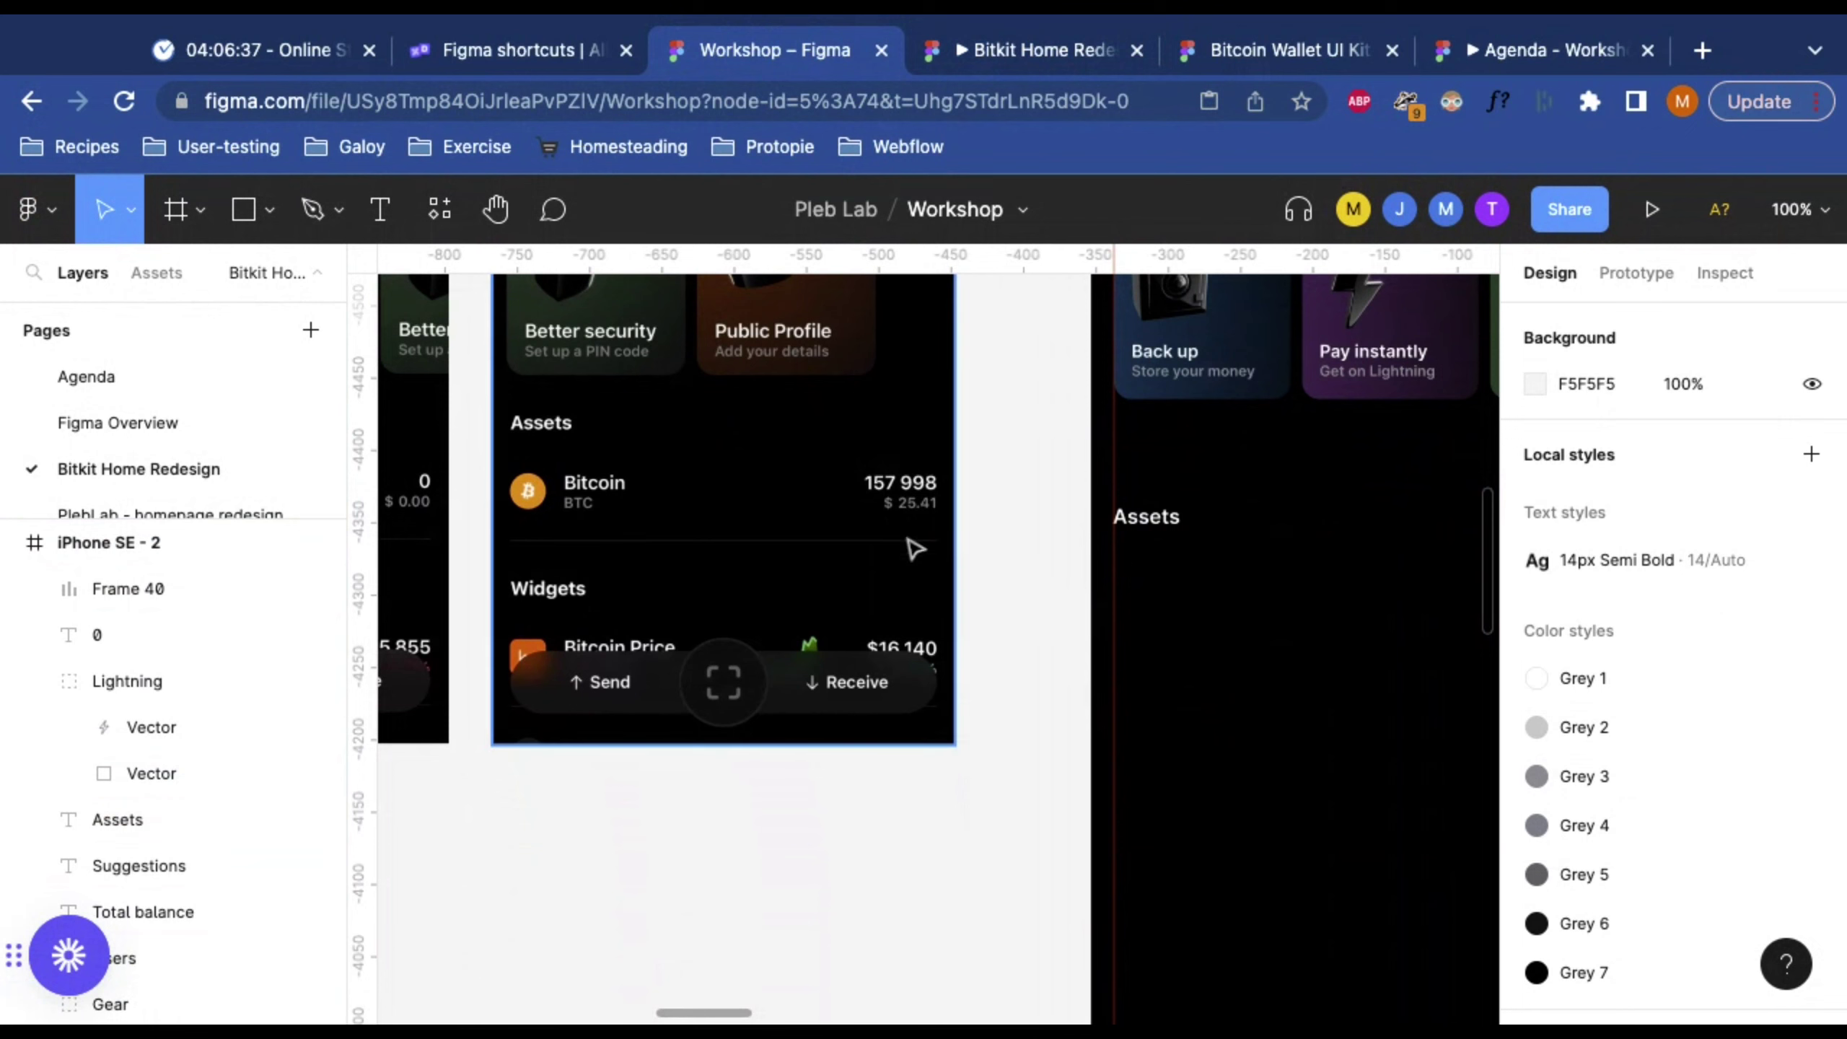
{"action": "scroll", "coordinate": [915, 549], "scroll_direction": "down", "scroll_amount": 10}
{"action": "scroll", "coordinate": [998, 564], "scroll_direction": "right", "scroll_amount": 10}
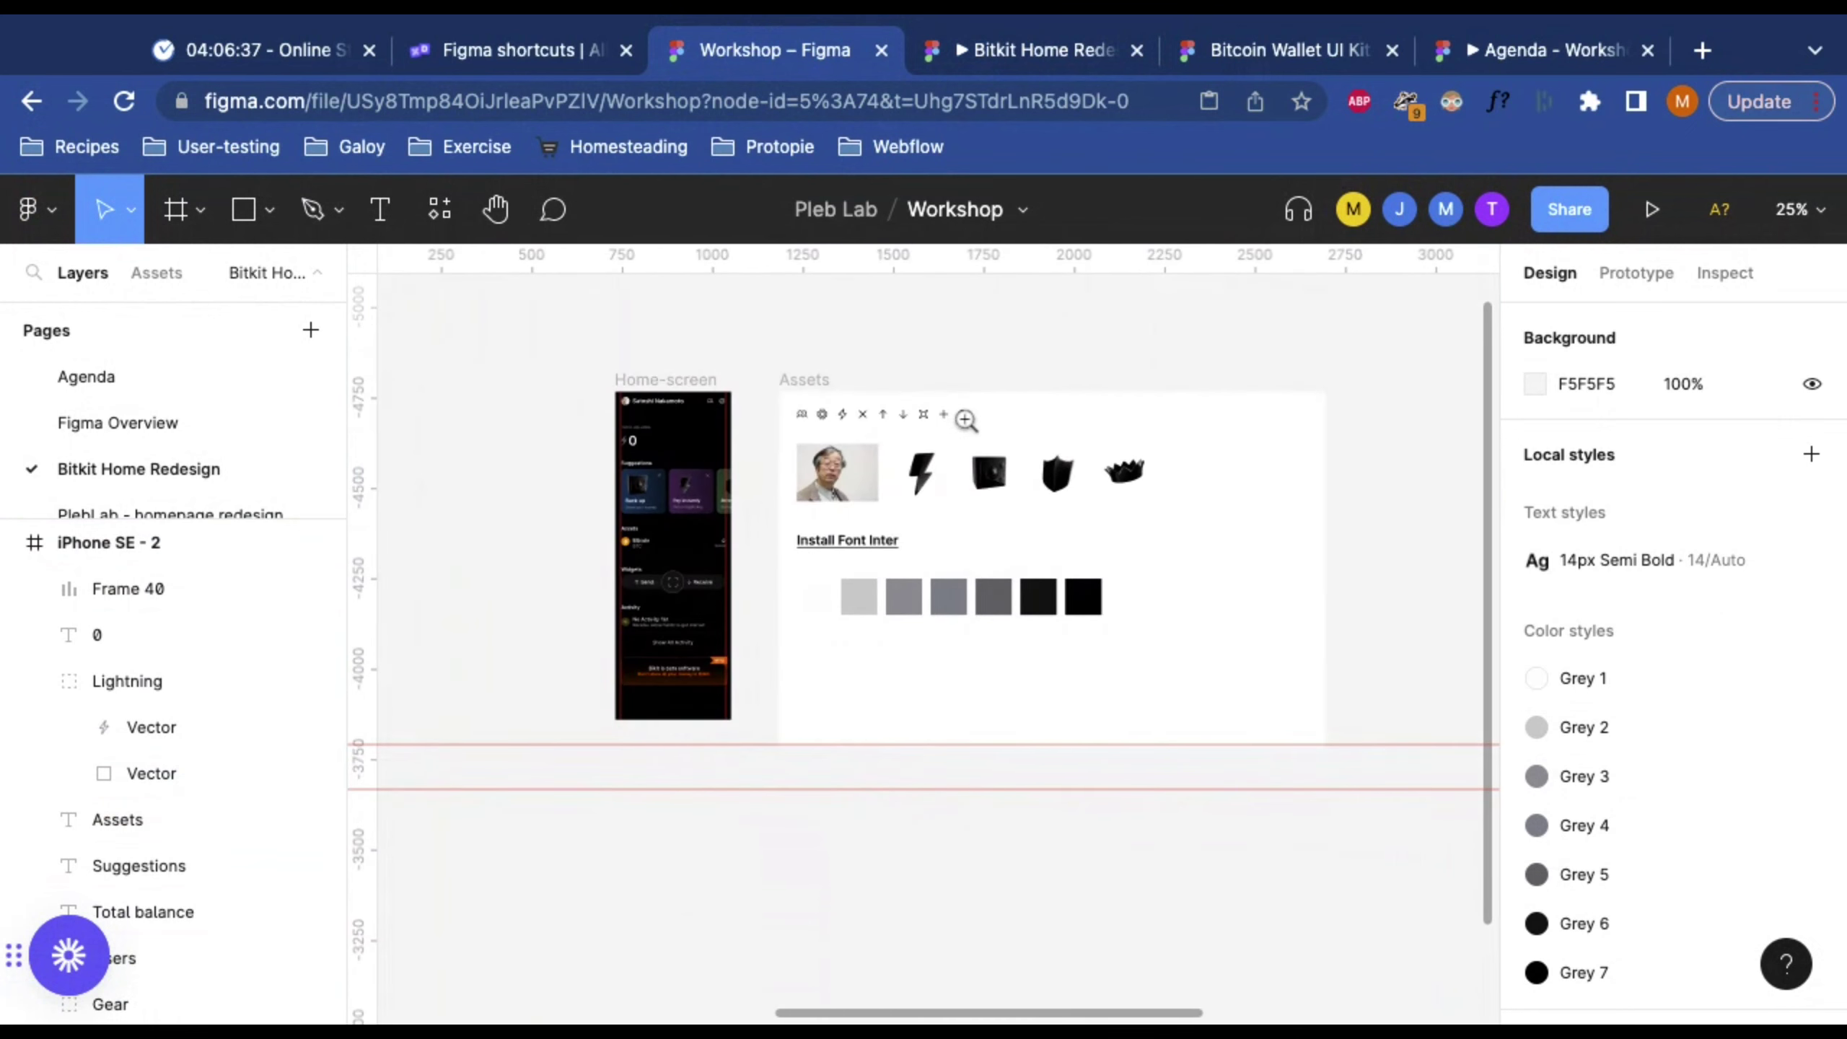
{"action": "scroll", "coordinate": [965, 420], "scroll_direction": "up", "scroll_amount": 5}
Step: Duplicate the Bitcoin circle icon from Assets and carry it toward the iPhone SE frame
{"action": "left_click", "coordinate": [976, 414]}
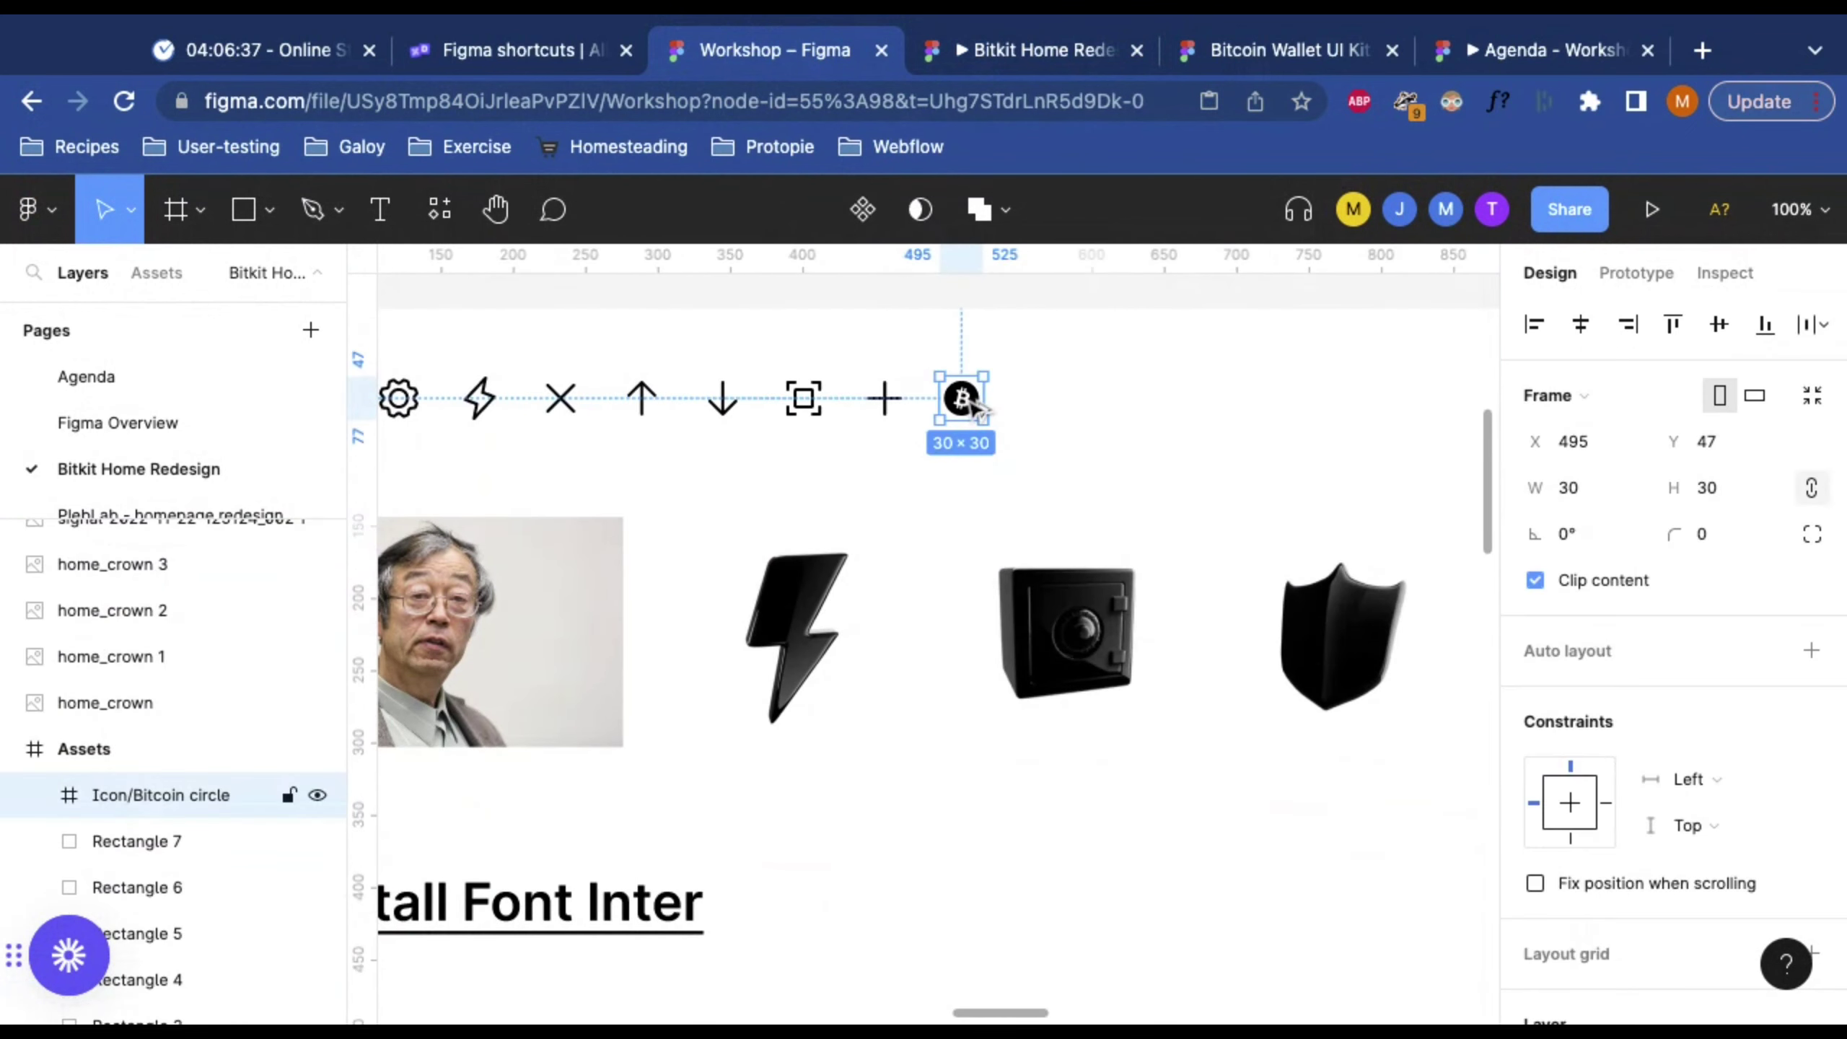
{"action": "left_click_drag", "start_coordinate": [976, 413], "coordinate": [385, 619]}
{"action": "scroll", "coordinate": [1123, 1010], "scroll_direction": "down", "scroll_amount": 7}
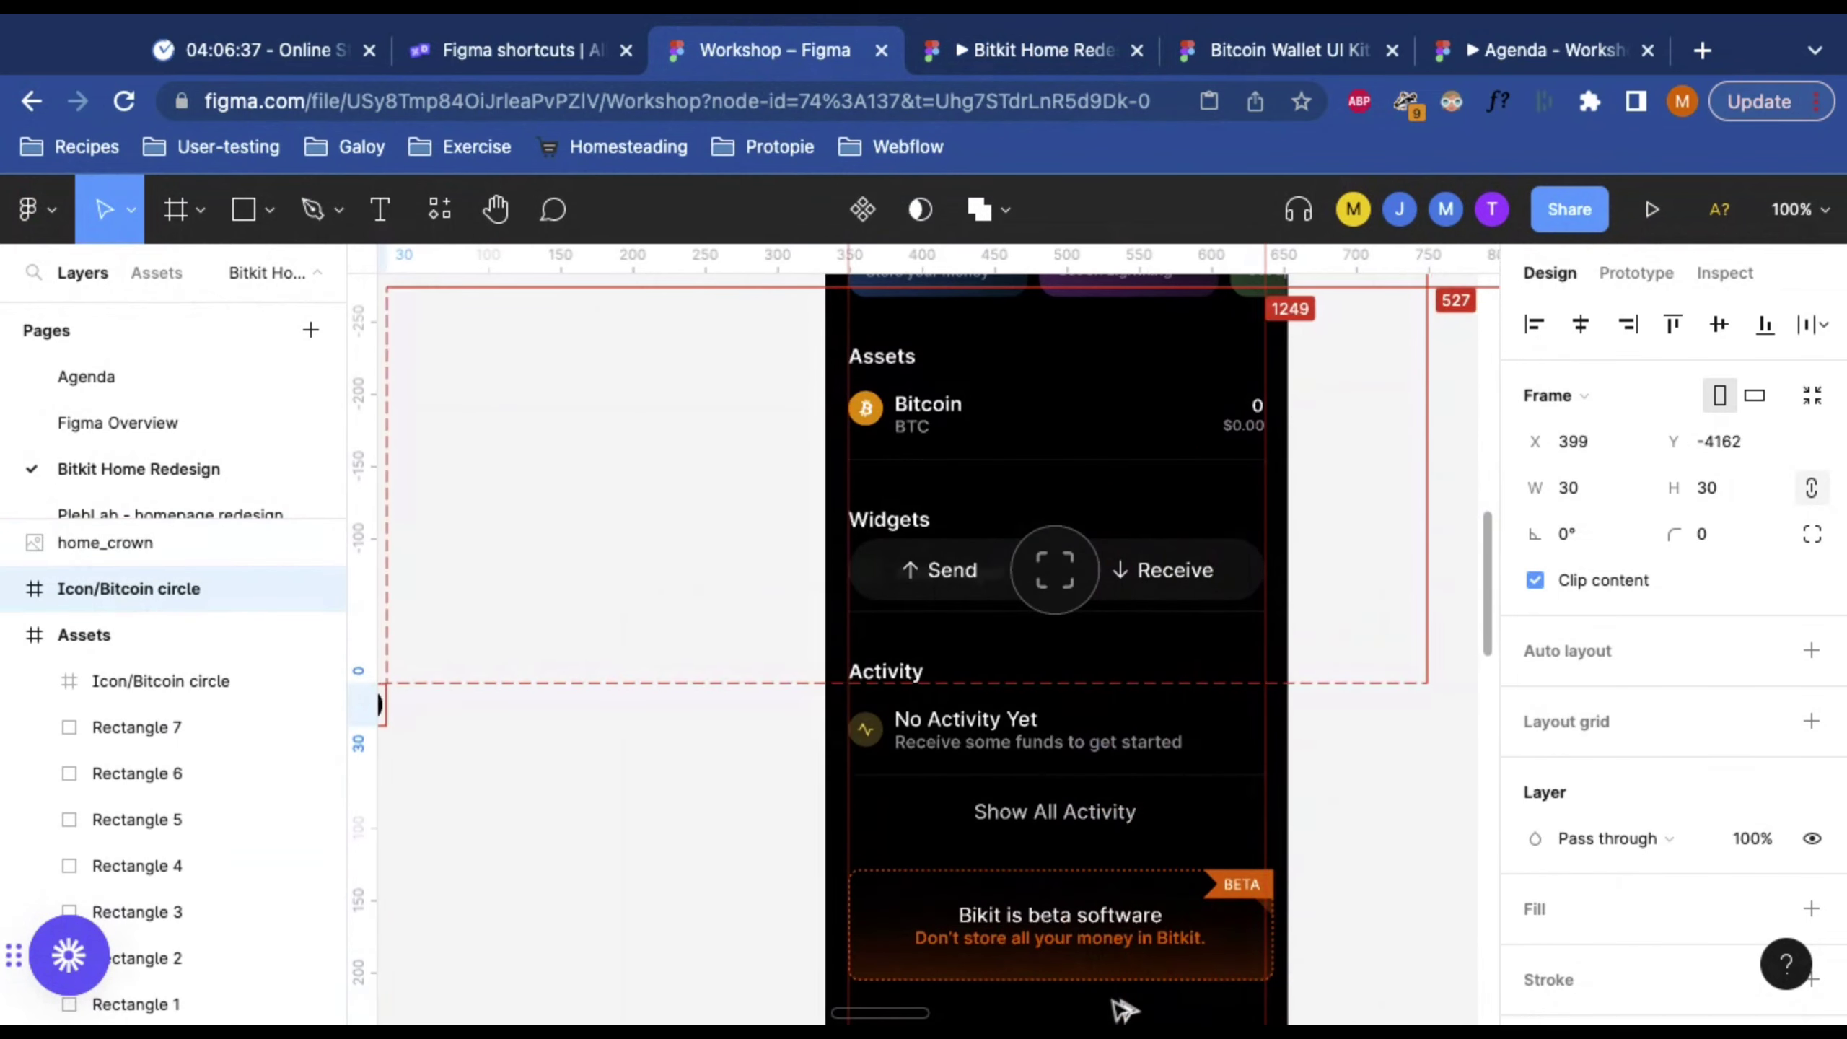
{"action": "scroll", "coordinate": [1124, 1011], "scroll_direction": "left", "scroll_amount": 2}
{"action": "scroll", "coordinate": [1123, 1010], "scroll_direction": "left", "scroll_amount": 2}
{"action": "left_click_drag", "start_coordinate": [1124, 1010], "coordinate": [565, 481]}
{"action": "scroll", "coordinate": [862, 538], "scroll_direction": "down", "scroll_amount": 5}
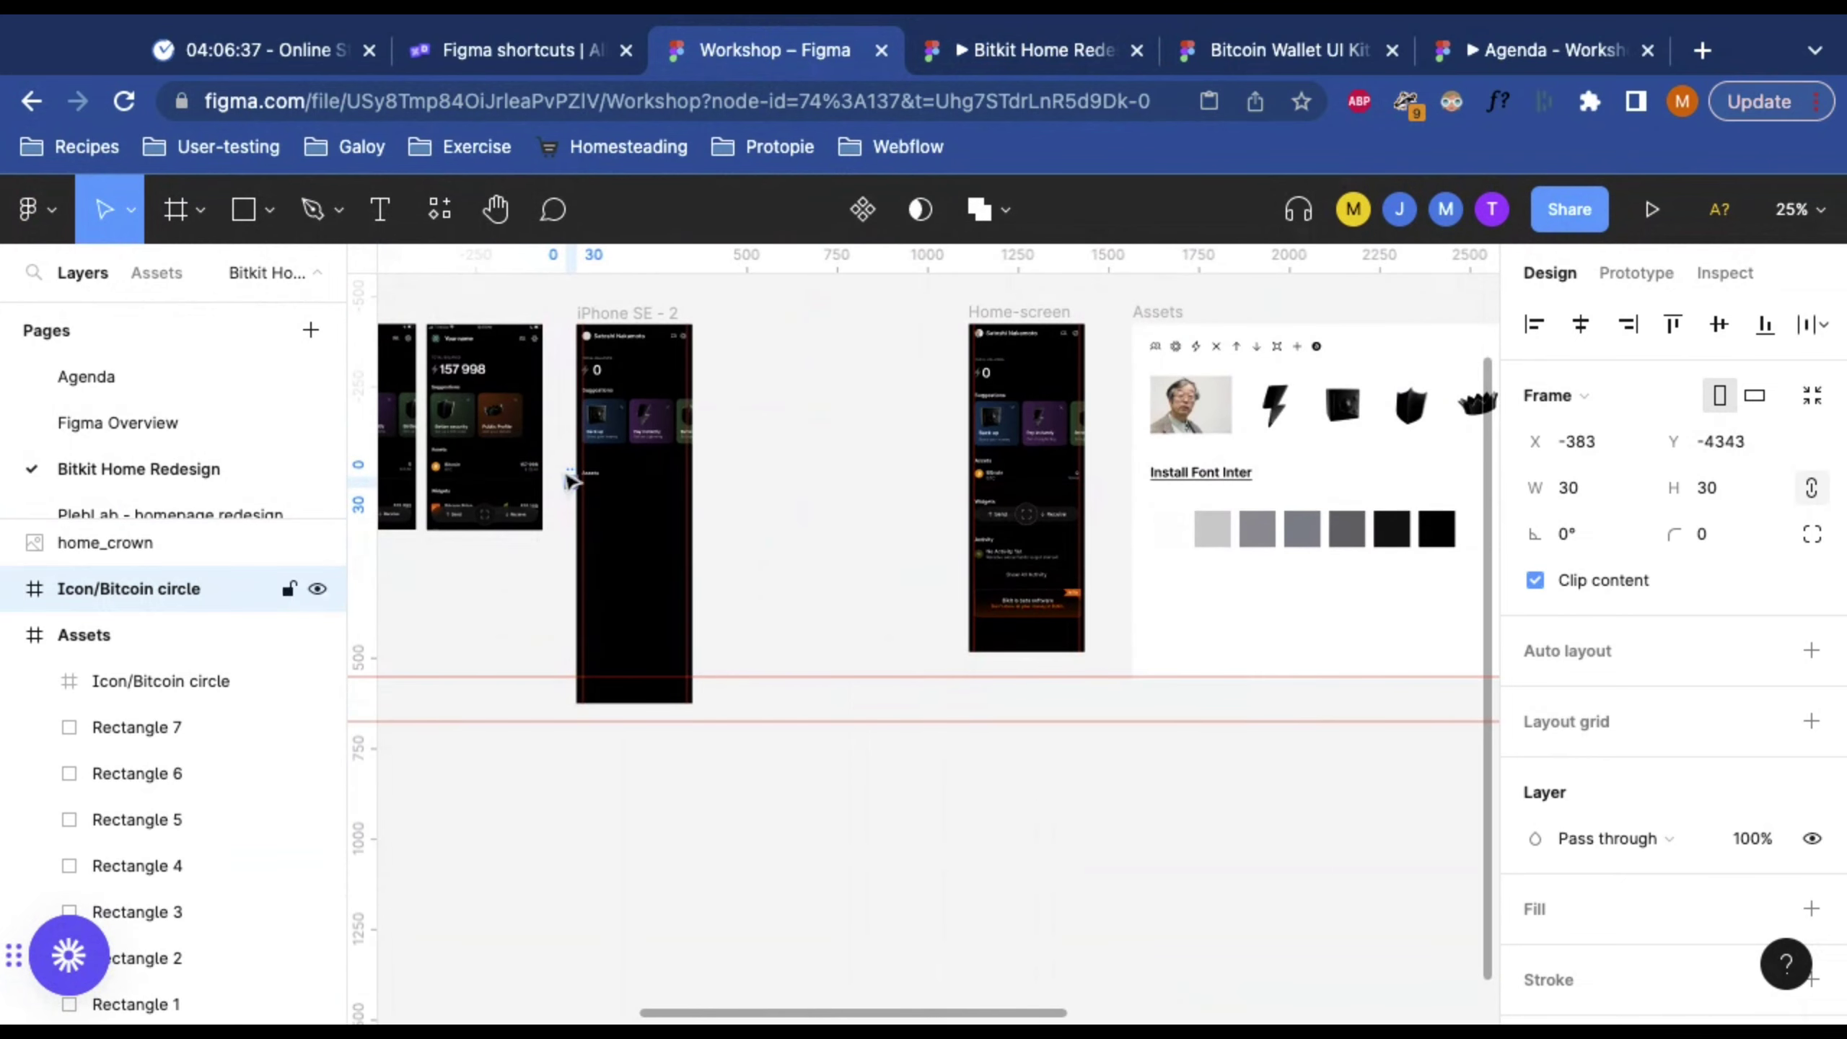
{"action": "scroll", "coordinate": [565, 481], "scroll_direction": "up", "scroll_amount": 5}
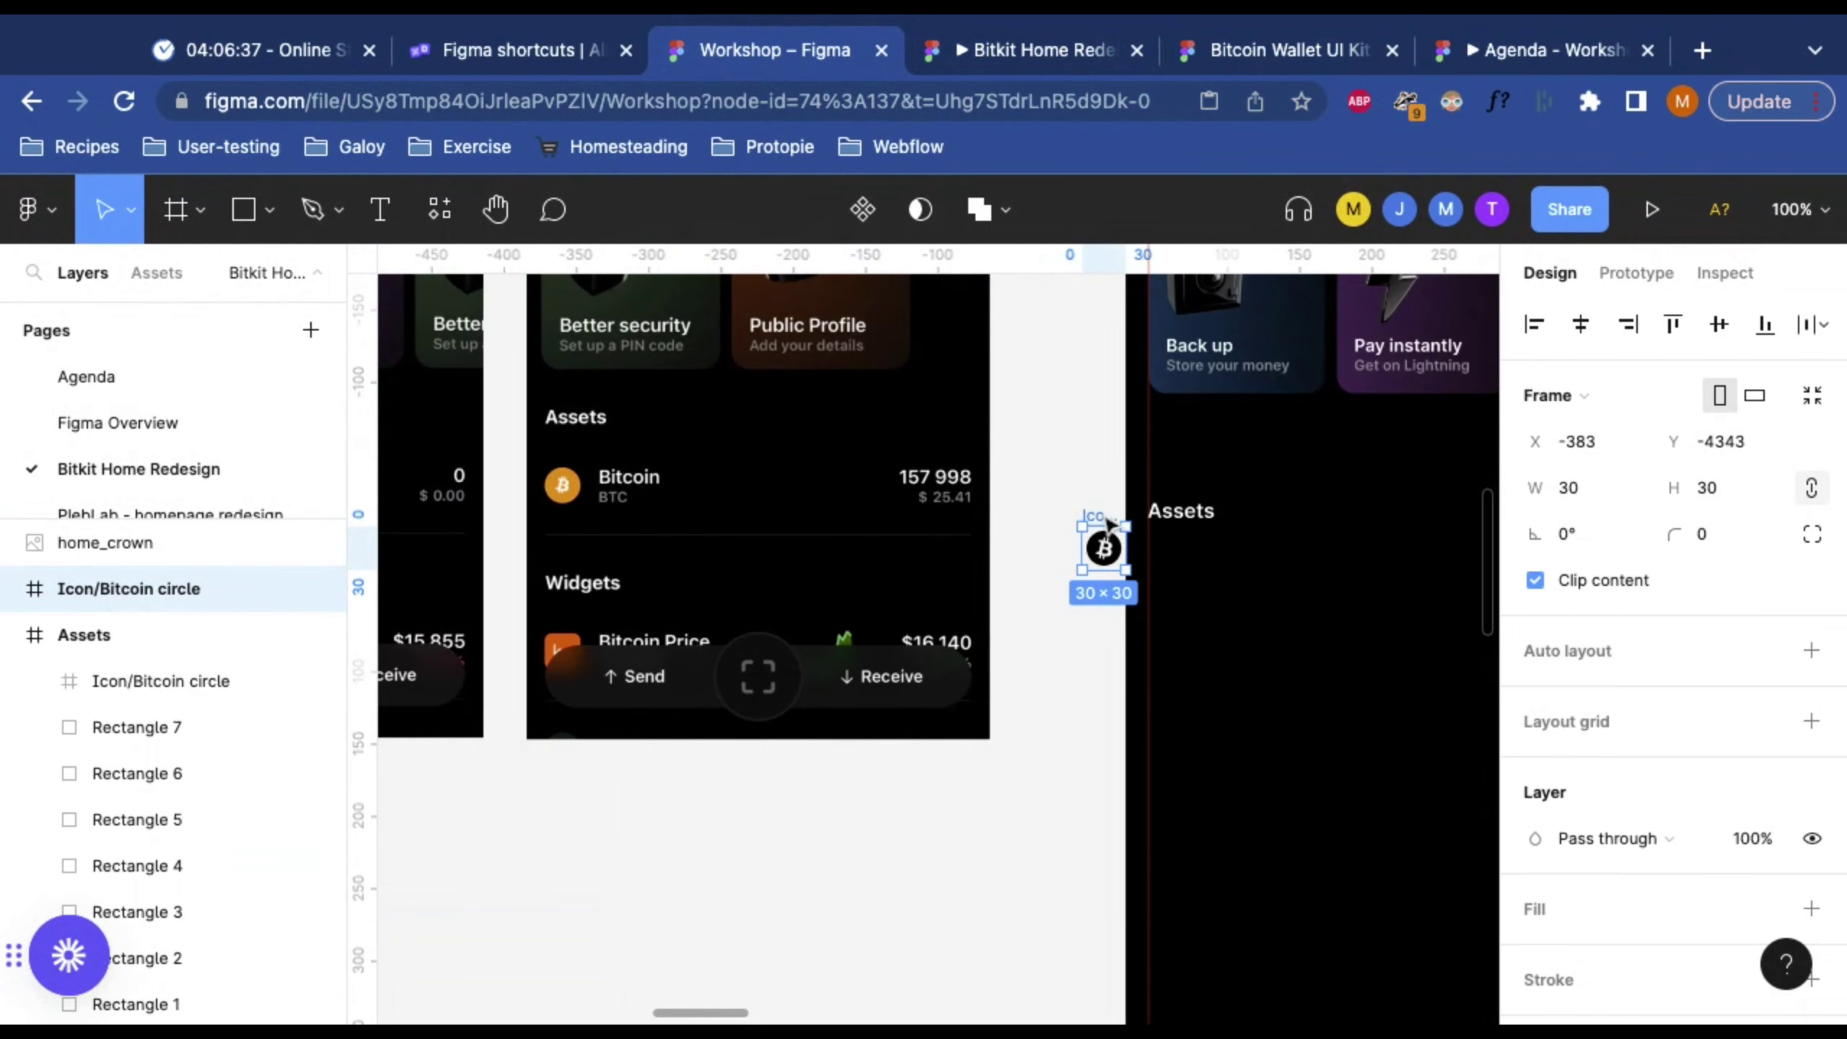
{"action": "left_click_drag", "start_coordinate": [1107, 523], "coordinate": [1035, 521]}
{"action": "scroll", "coordinate": [1013, 511], "scroll_direction": "up", "scroll_amount": 5}
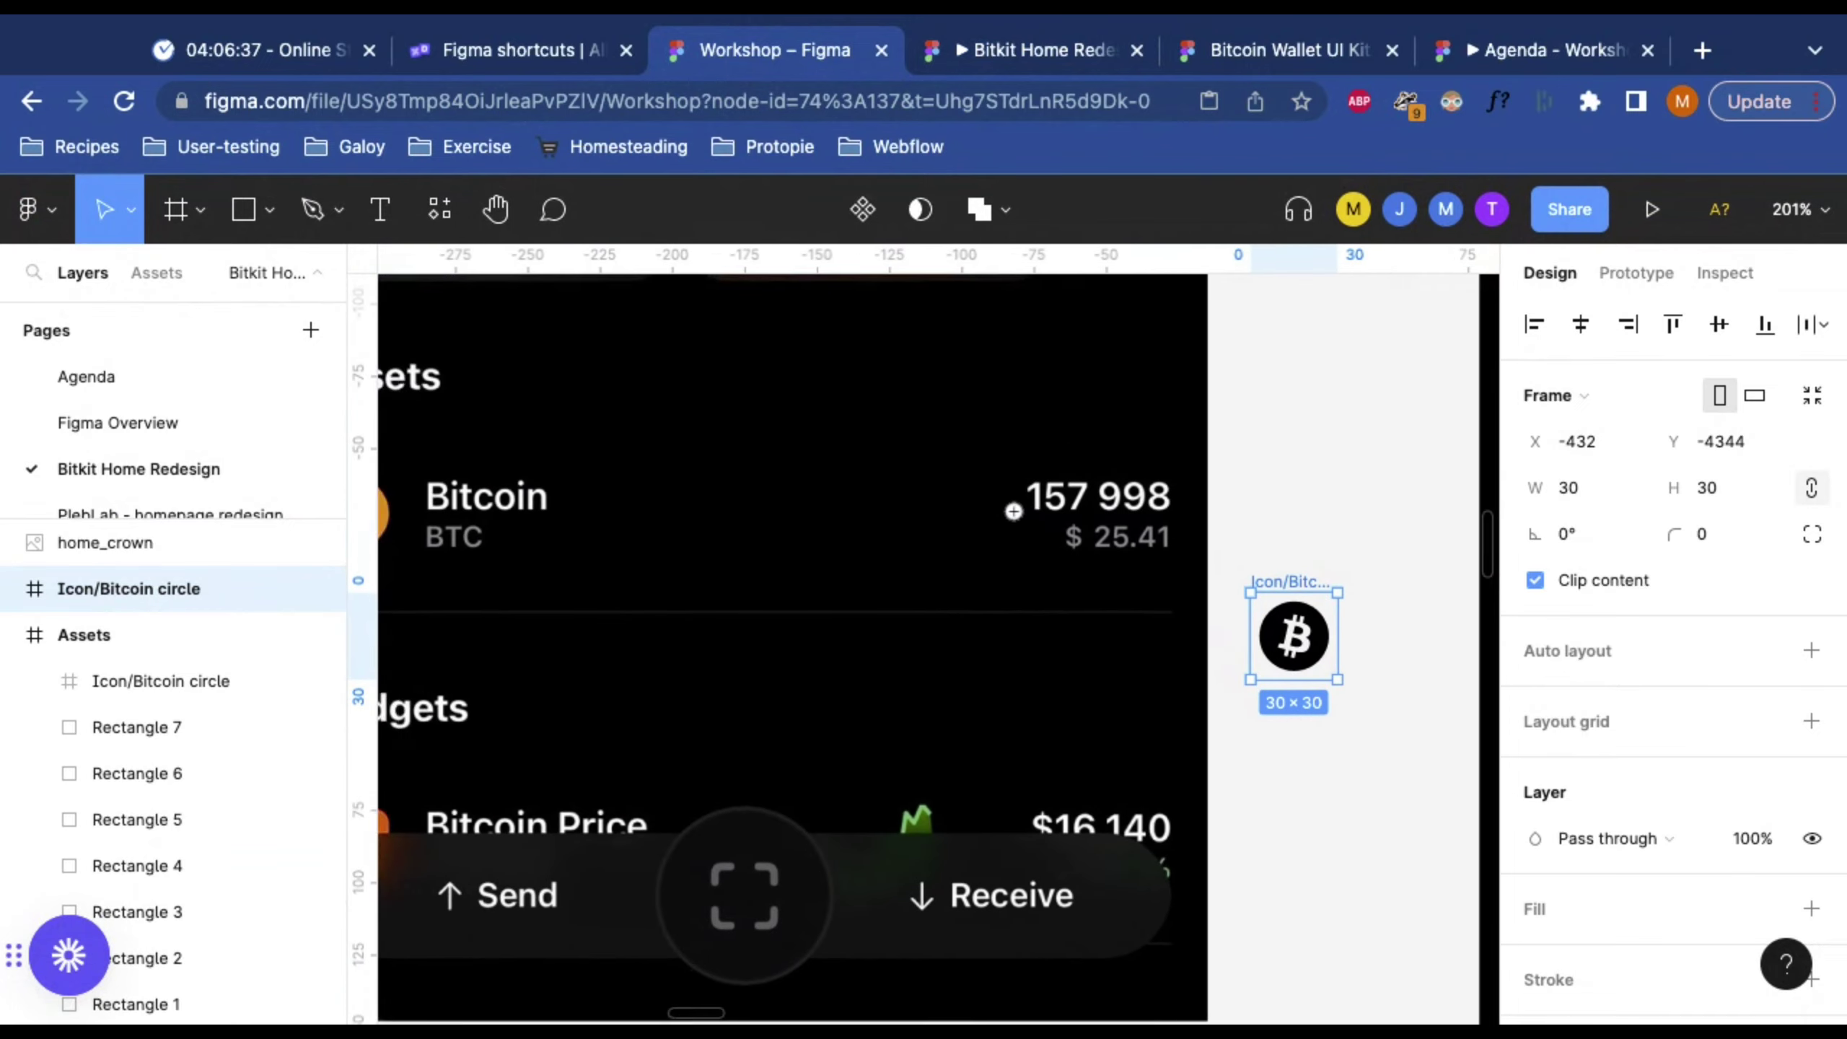
{"action": "scroll", "coordinate": [1013, 511], "scroll_direction": "down", "scroll_amount": 5}
{"action": "scroll", "coordinate": [1091, 545], "scroll_direction": "up", "scroll_amount": 5}
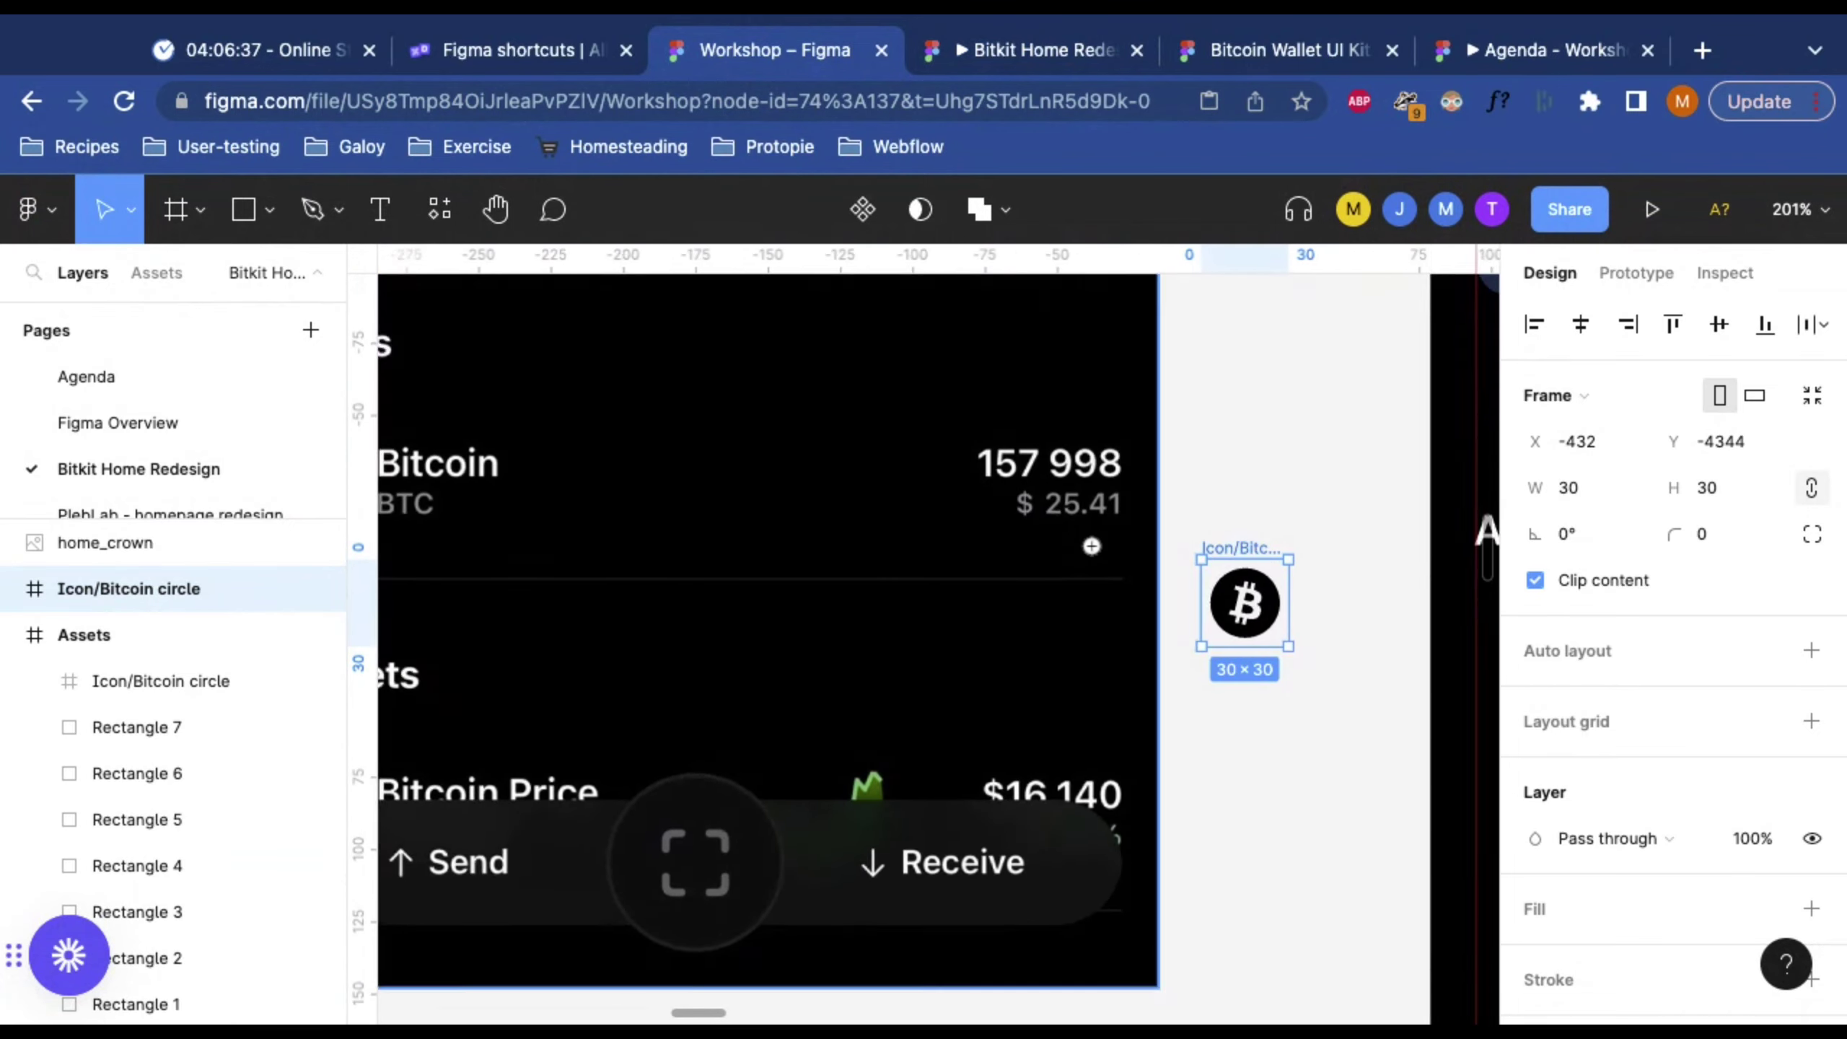
{"action": "scroll", "coordinate": [1091, 546], "scroll_direction": "left", "scroll_amount": 4}
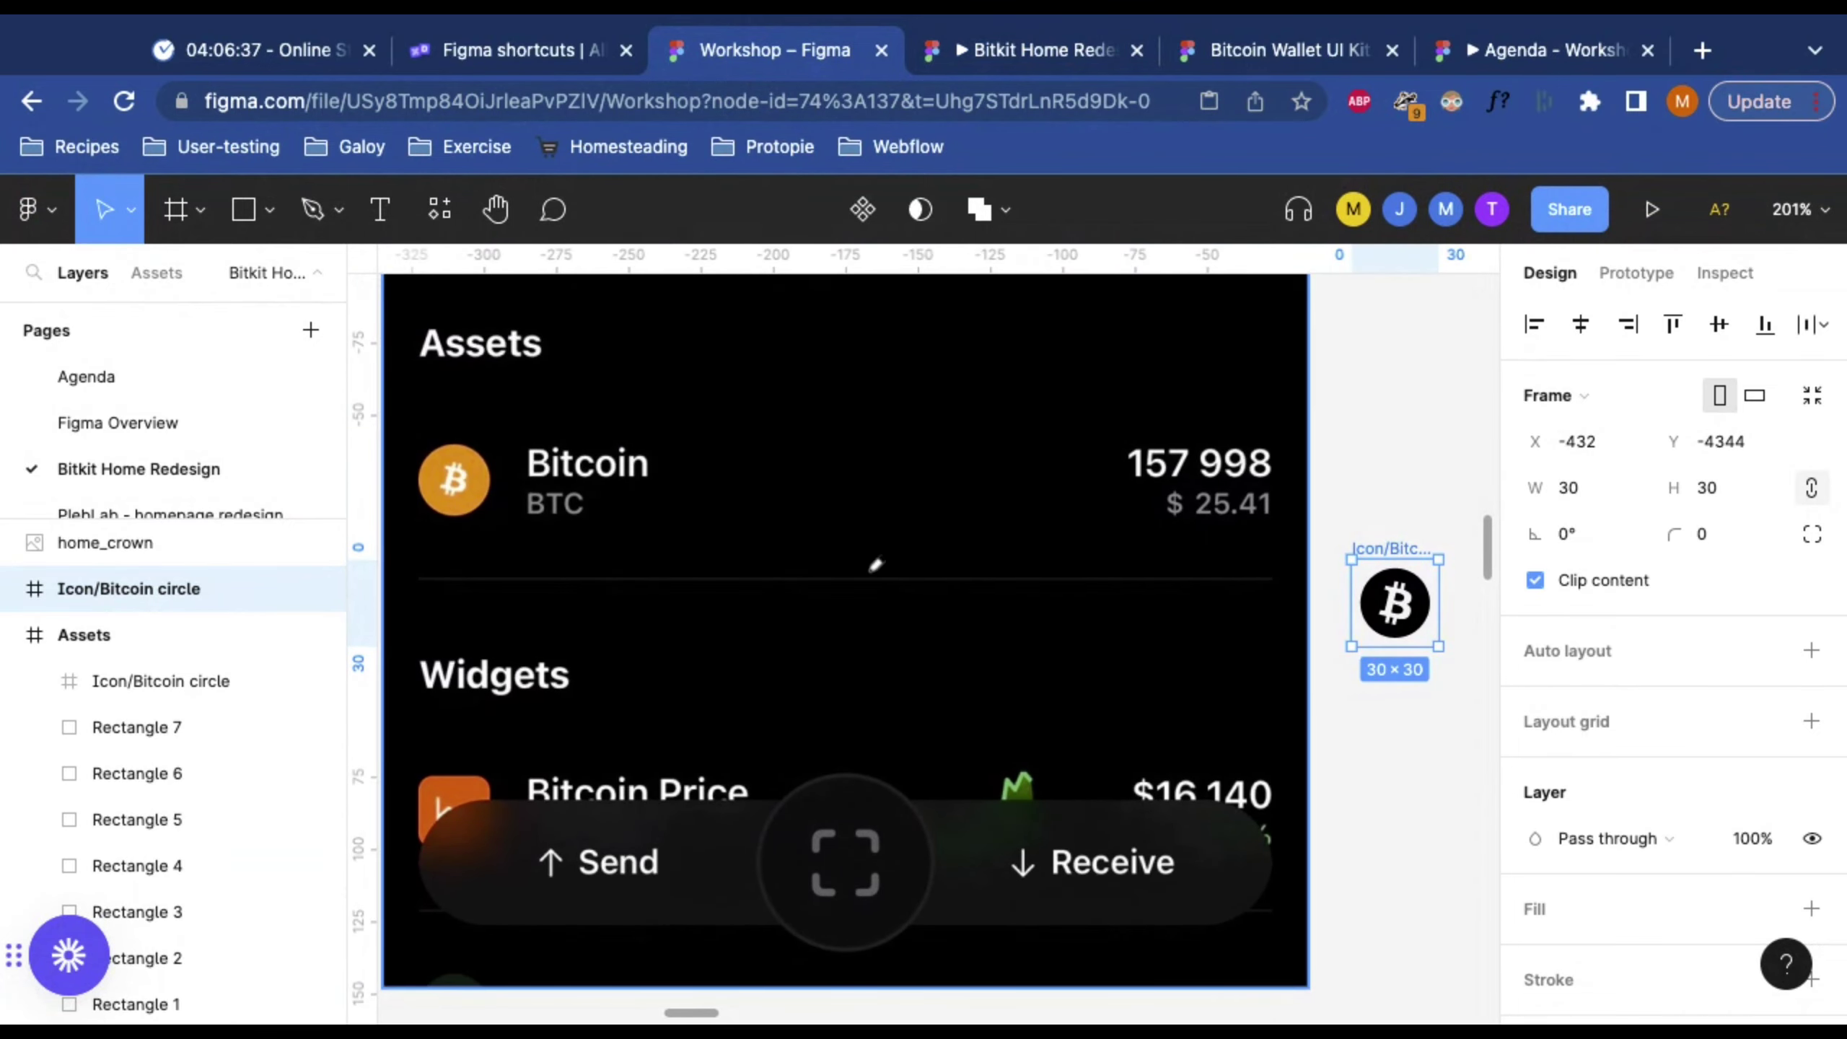
Step: Colour the icon's Subtract shape orange F79112 with the eyedropper
{"action": "key", "text": "i"}
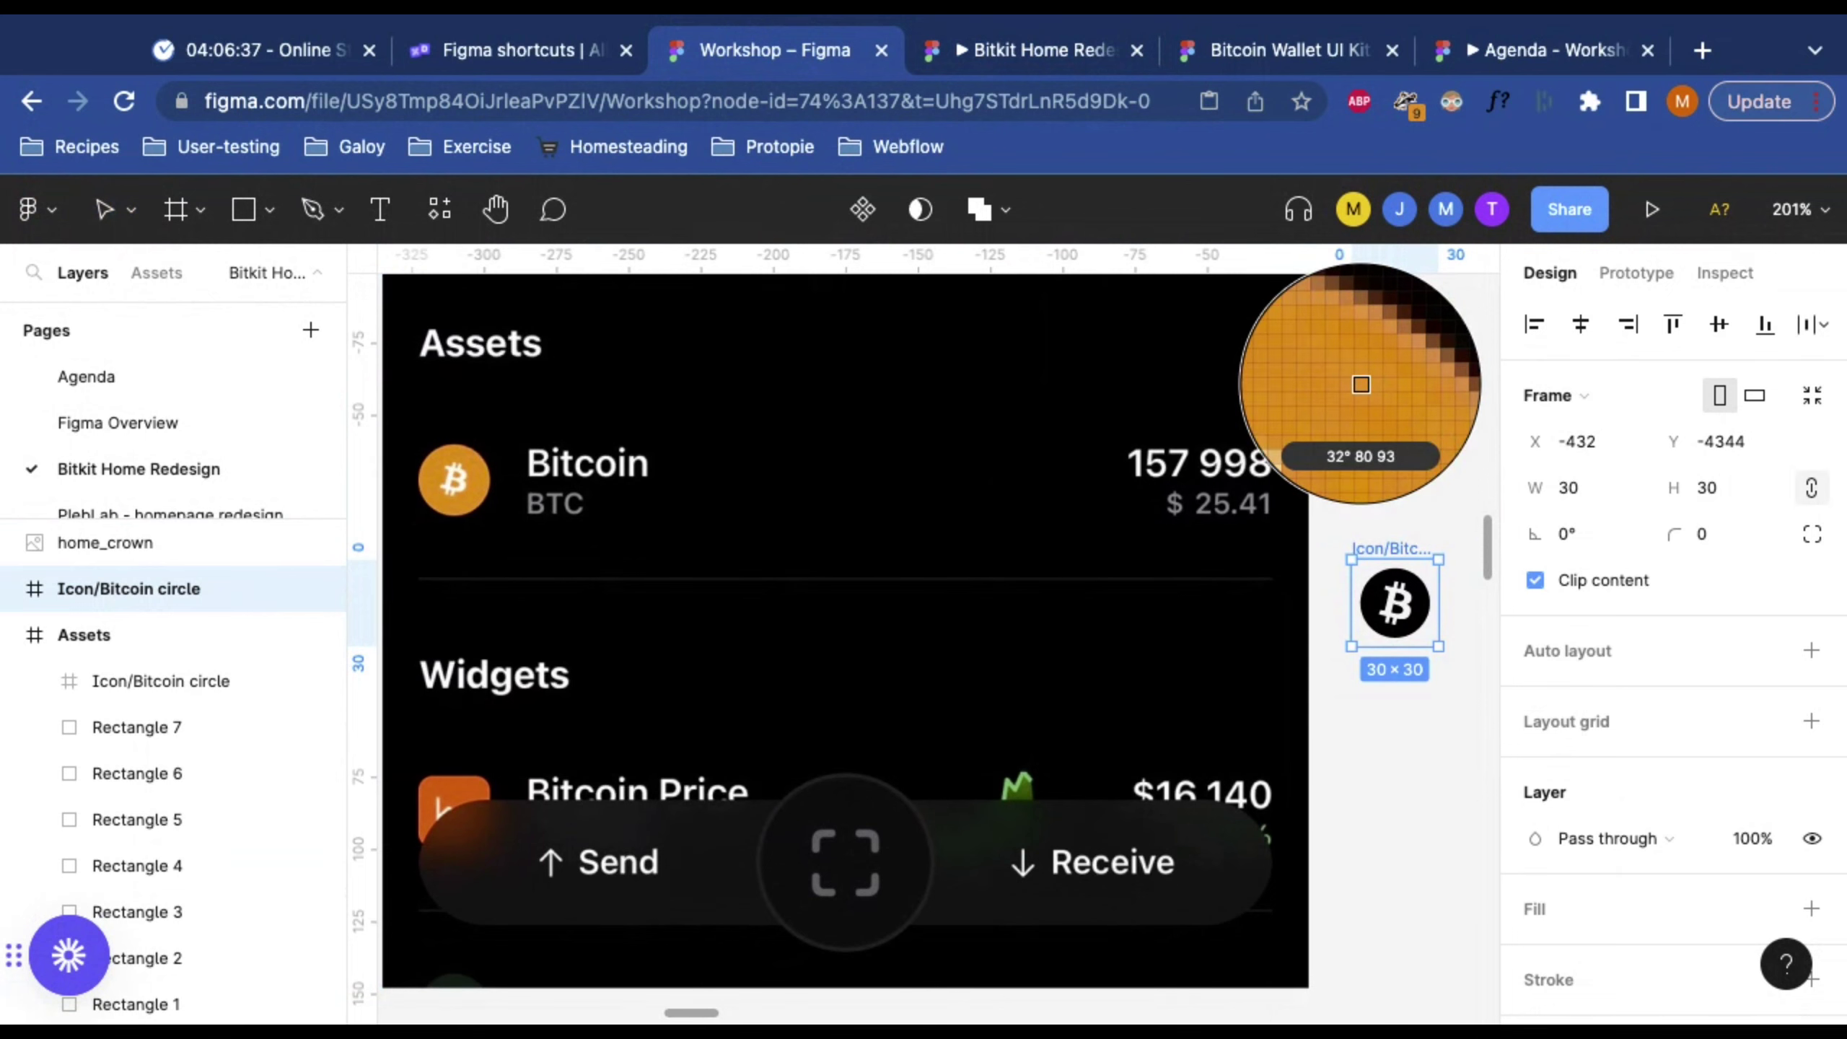
{"action": "left_click", "coordinate": [1361, 384]}
{"action": "key", "text": "ctrl+z"}
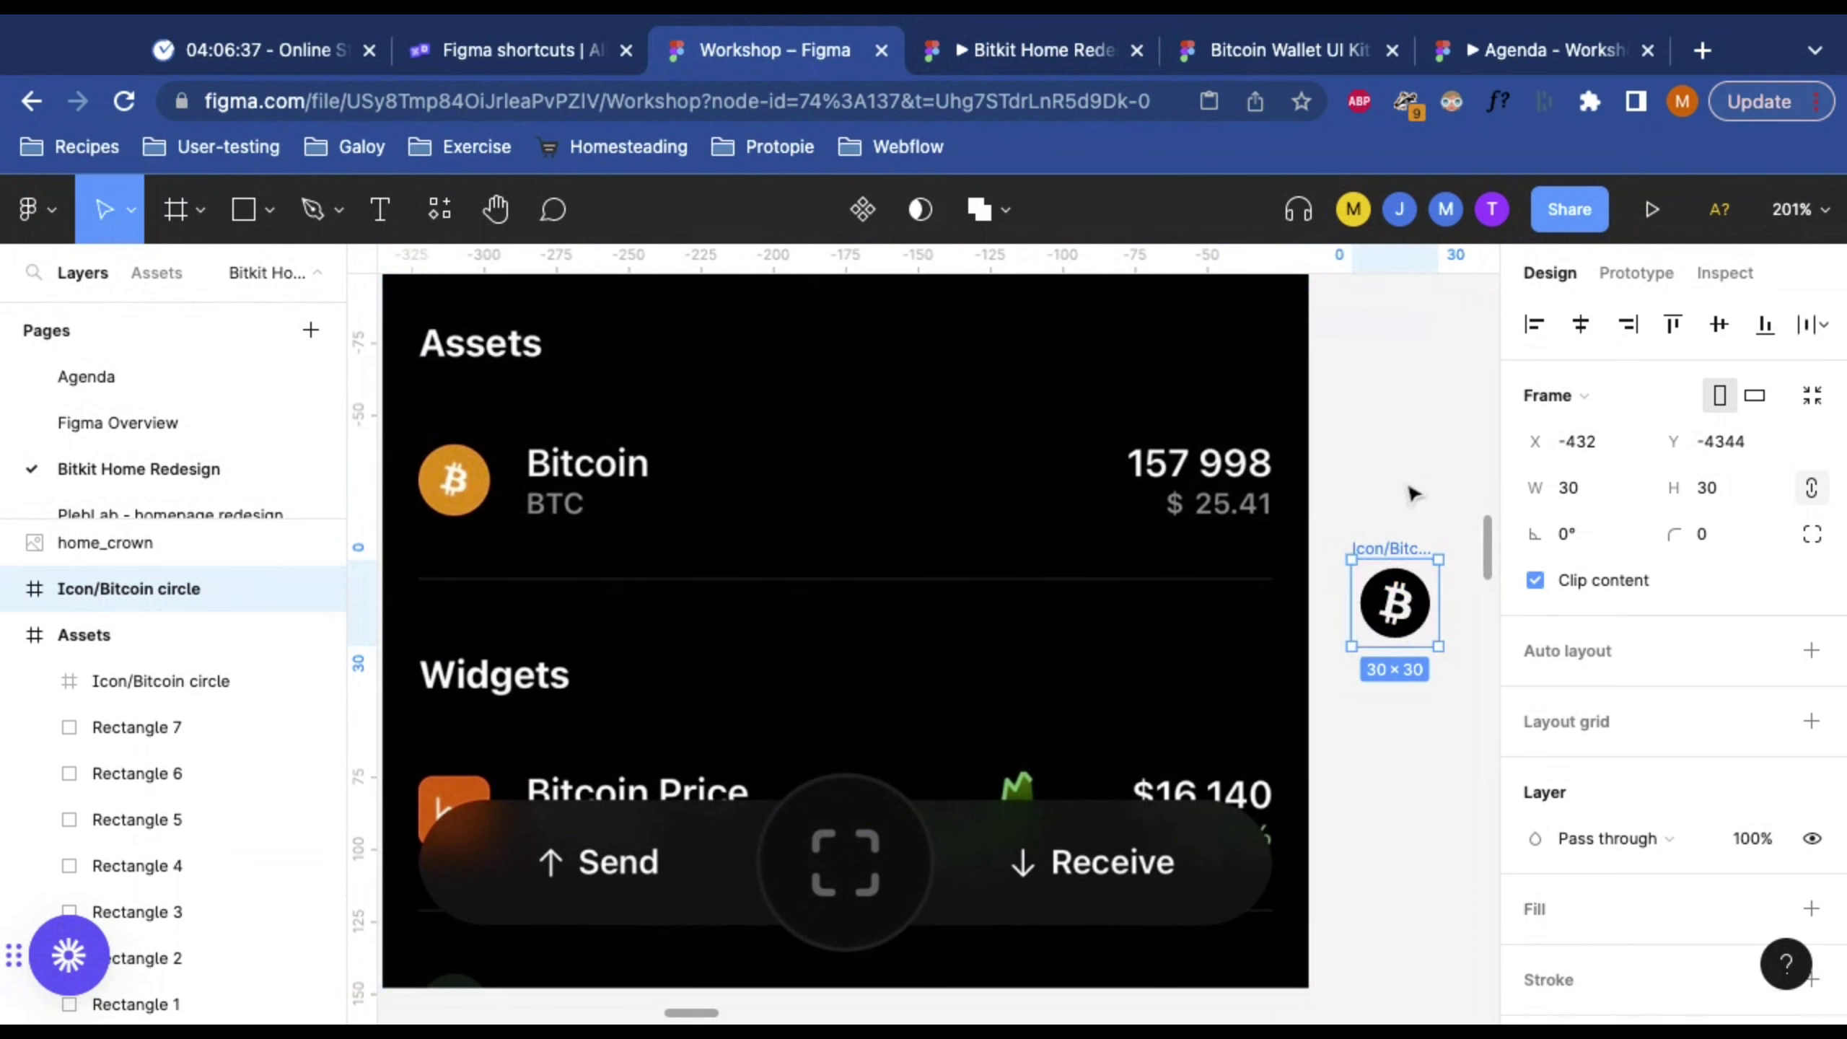
{"action": "left_click", "coordinate": [11, 590]}
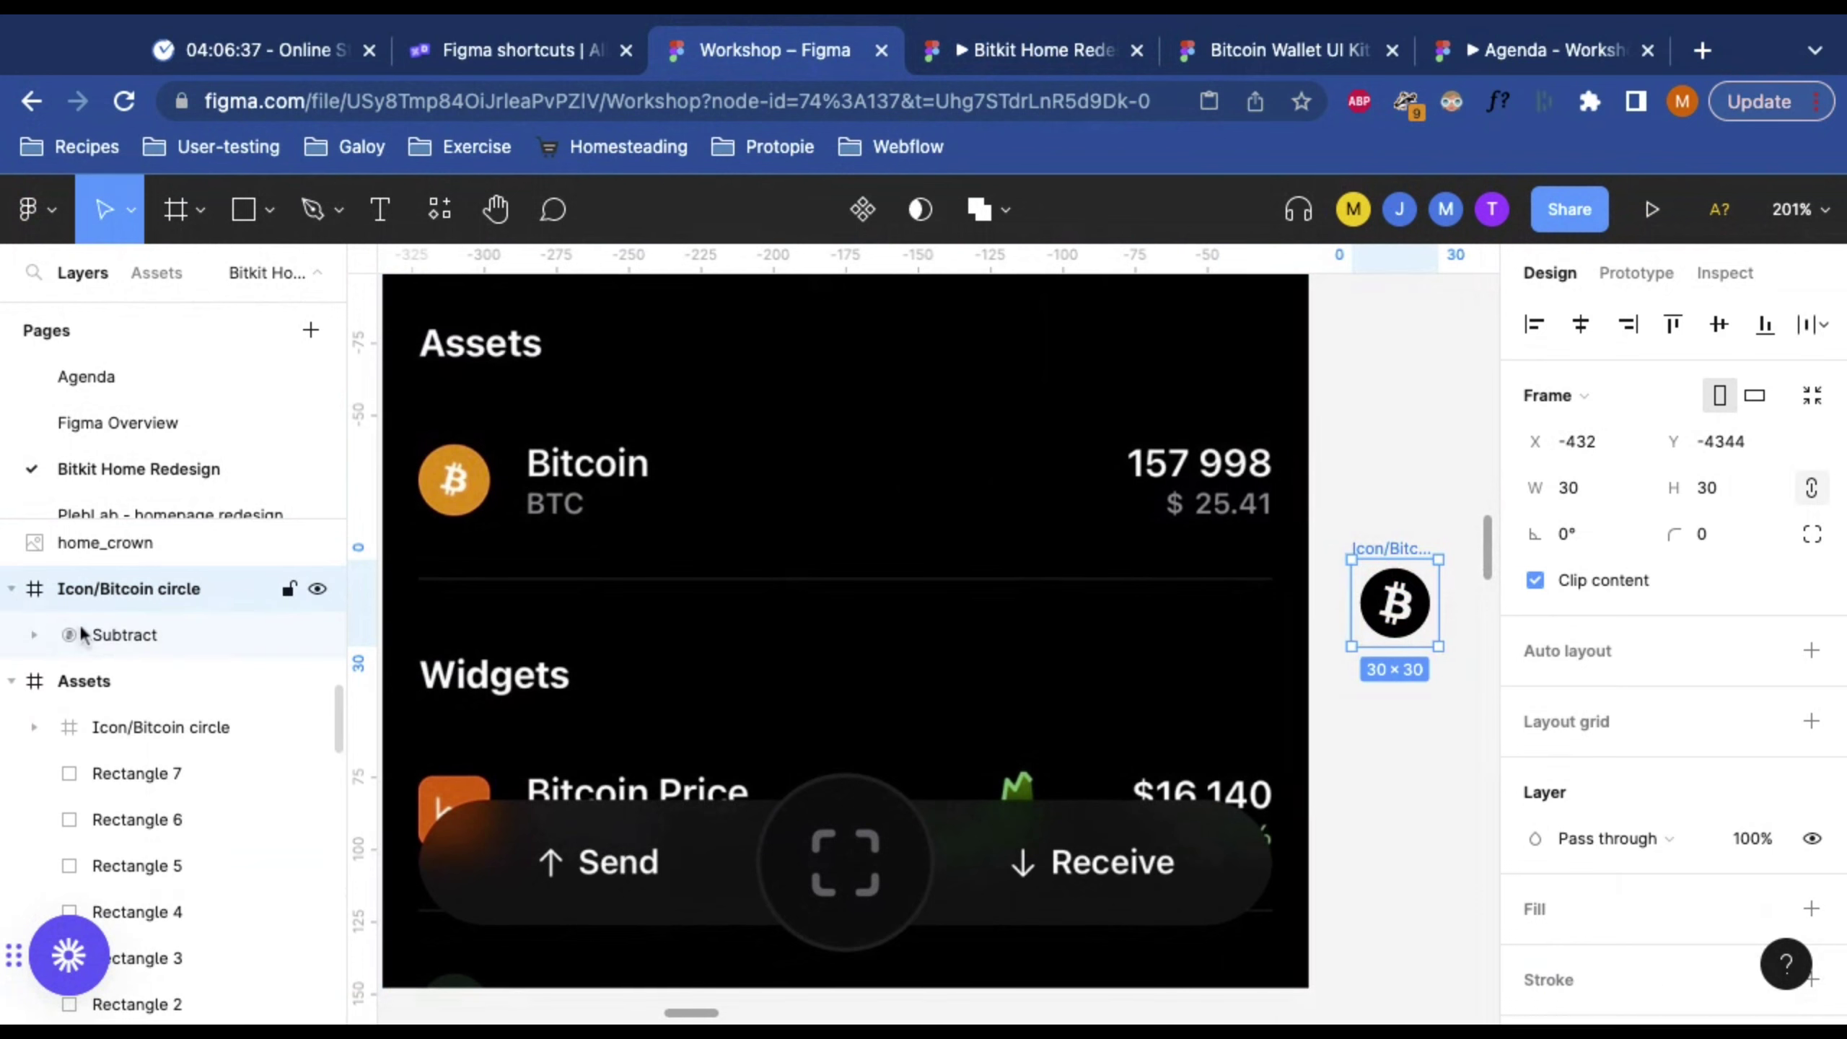
{"action": "left_click", "coordinate": [123, 635]}
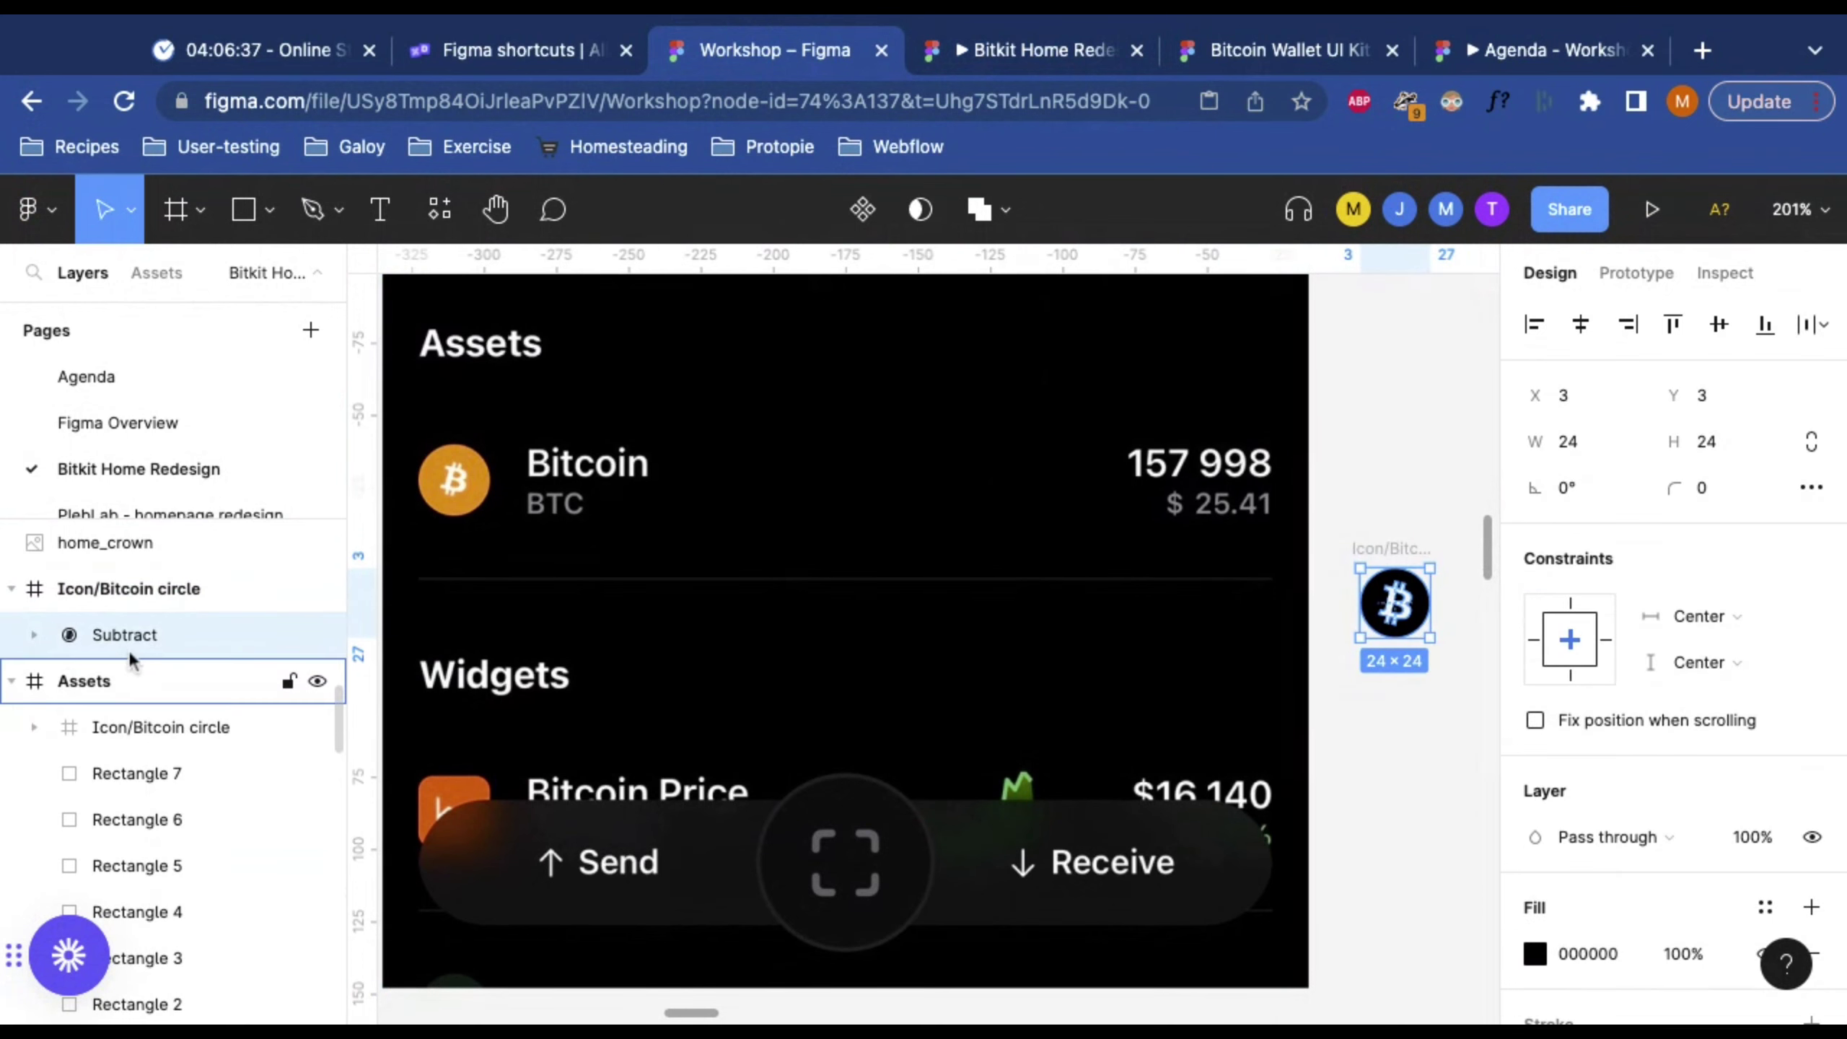
{"action": "key", "text": "i"}
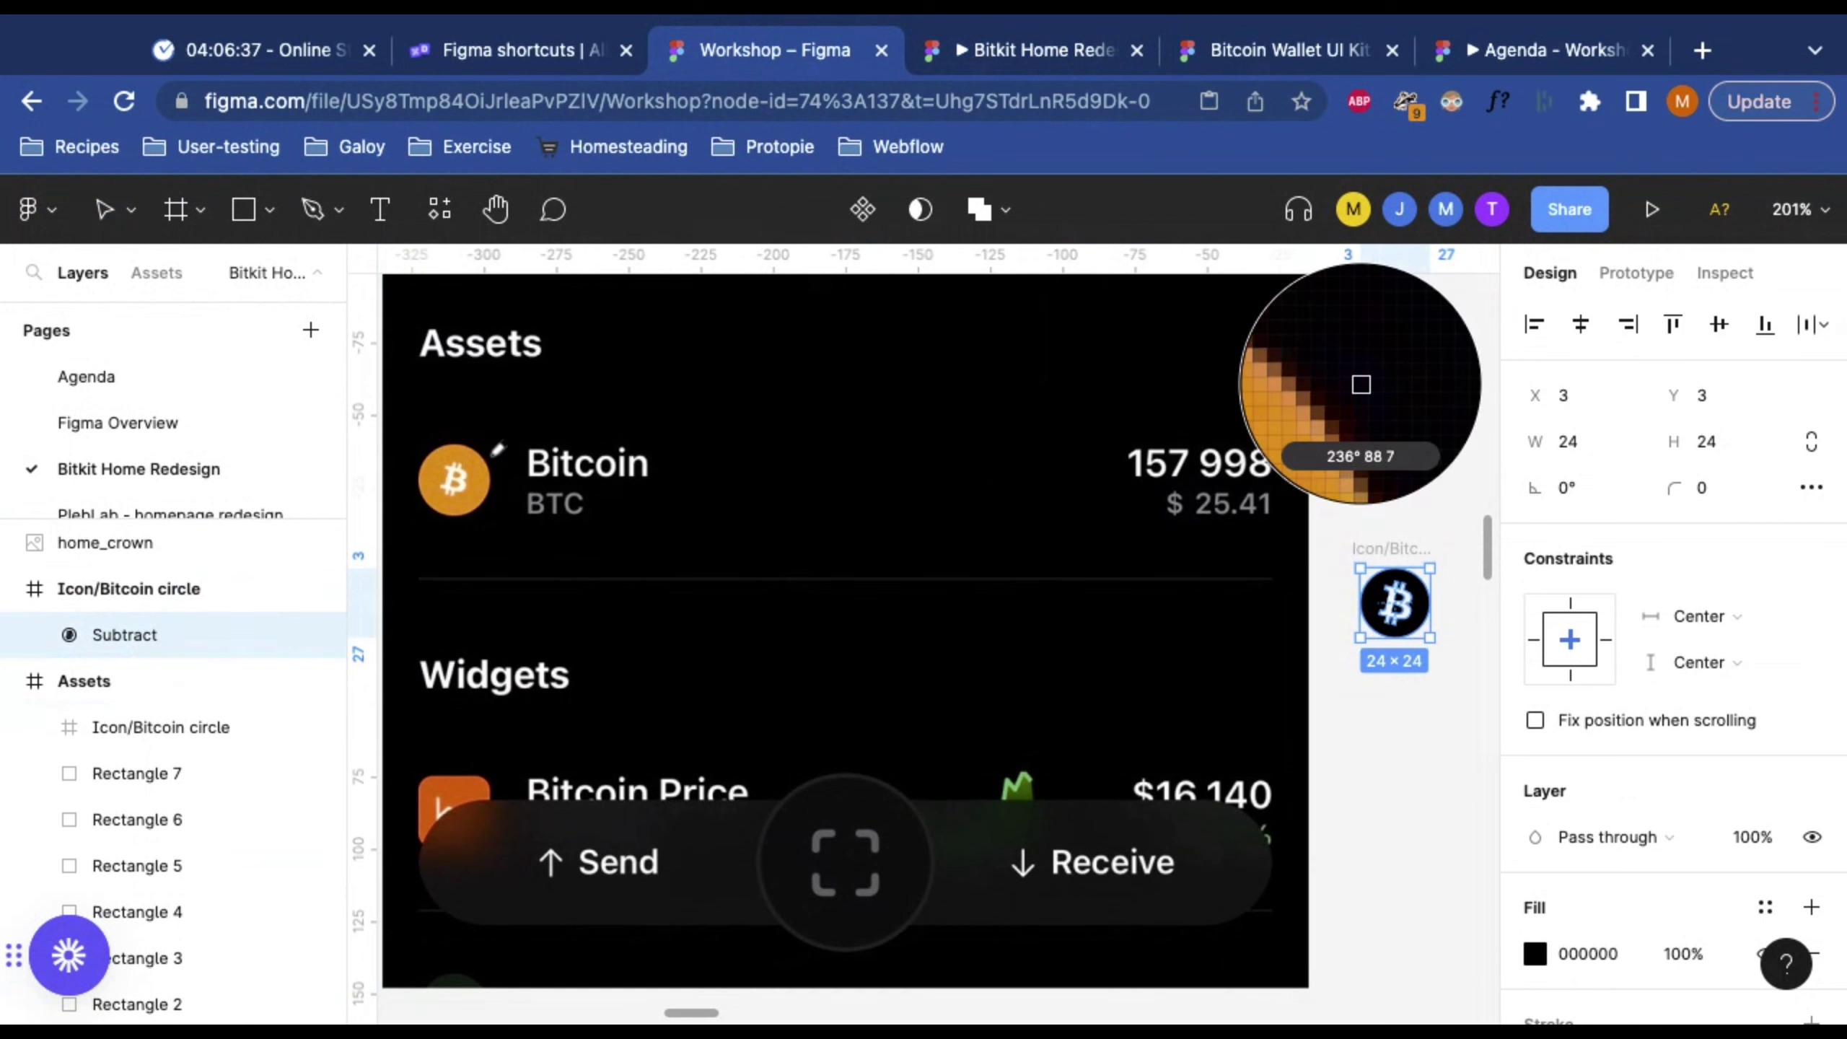
{"action": "left_click", "coordinate": [485, 472]}
{"action": "left_click", "coordinate": [1443, 472]}
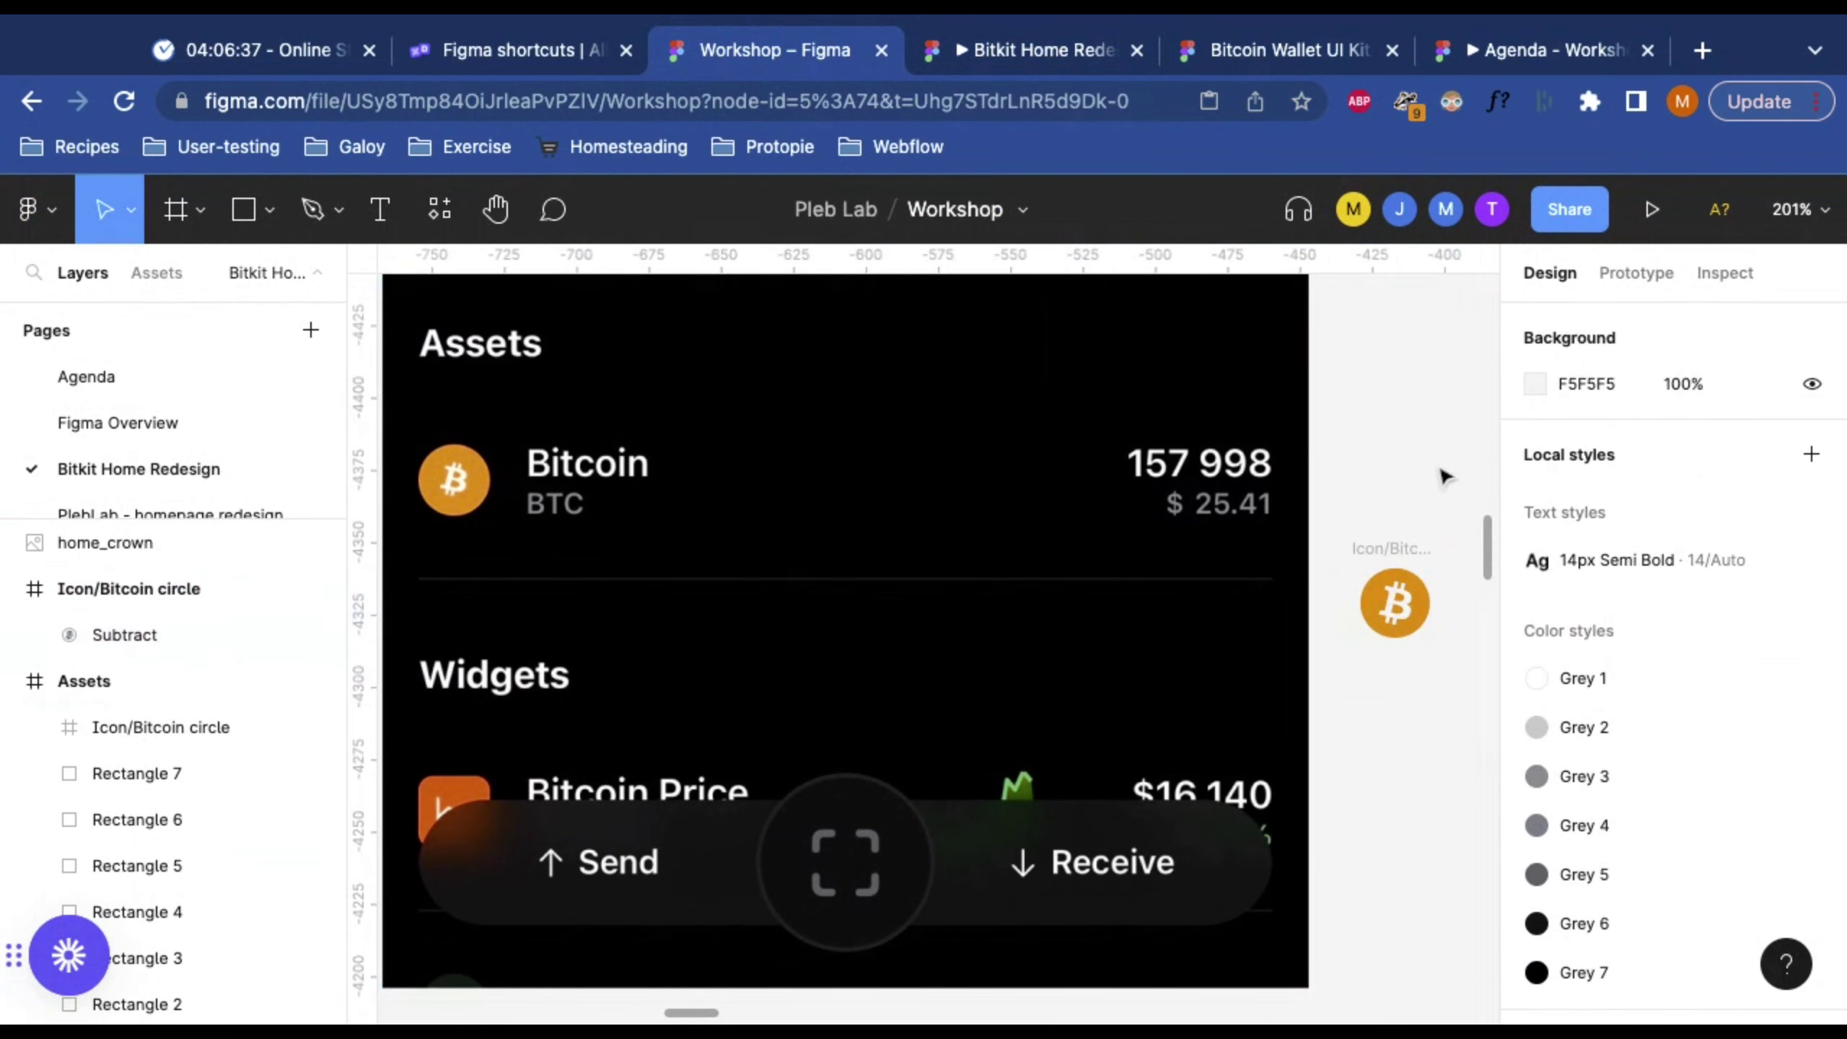
{"action": "scroll", "coordinate": [1418, 502], "scroll_direction": "right", "scroll_amount": 5}
{"action": "scroll", "coordinate": [1385, 509], "scroll_direction": "right", "scroll_amount": 3}
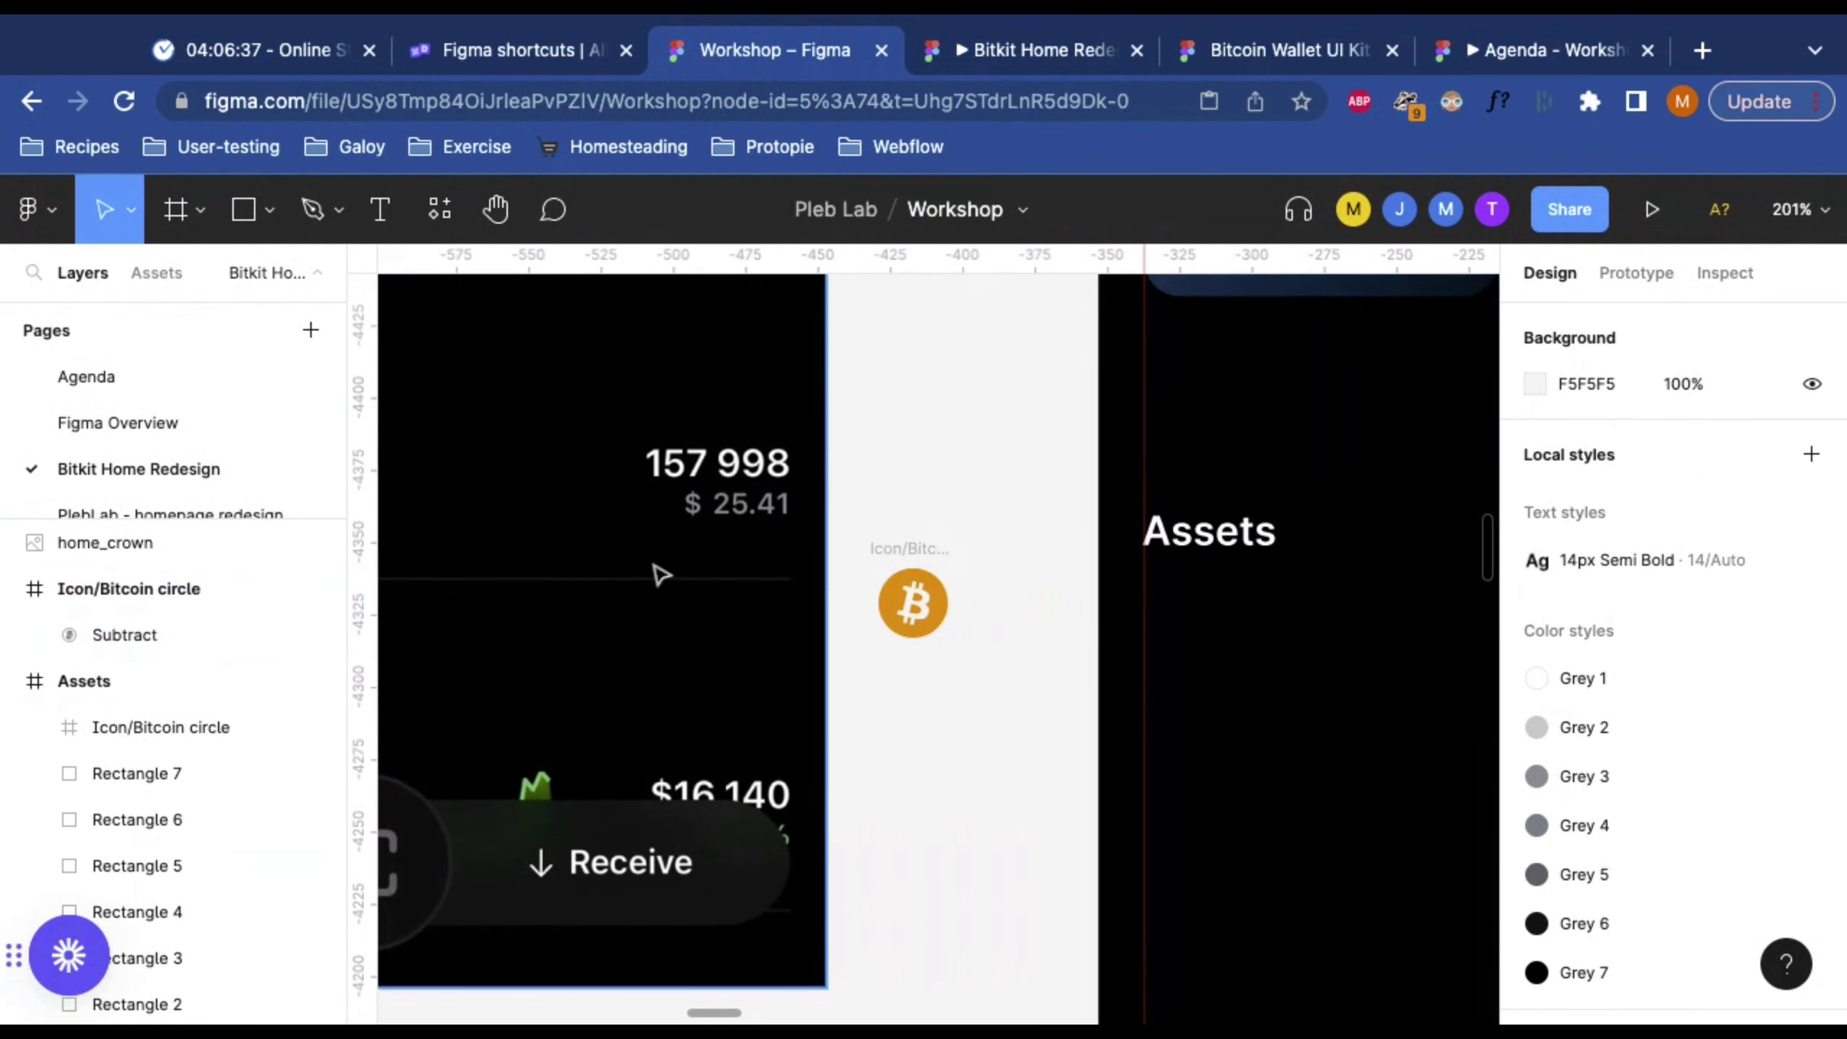
Step: Try the orange icon under the Assets heading, then move it back onto the canvas
{"action": "left_click", "coordinate": [878, 554]}
{"action": "left_click_drag", "start_coordinate": [1182, 578], "coordinate": [1183, 580]}
{"action": "scroll", "coordinate": [985, 606], "scroll_direction": "left", "scroll_amount": 8}
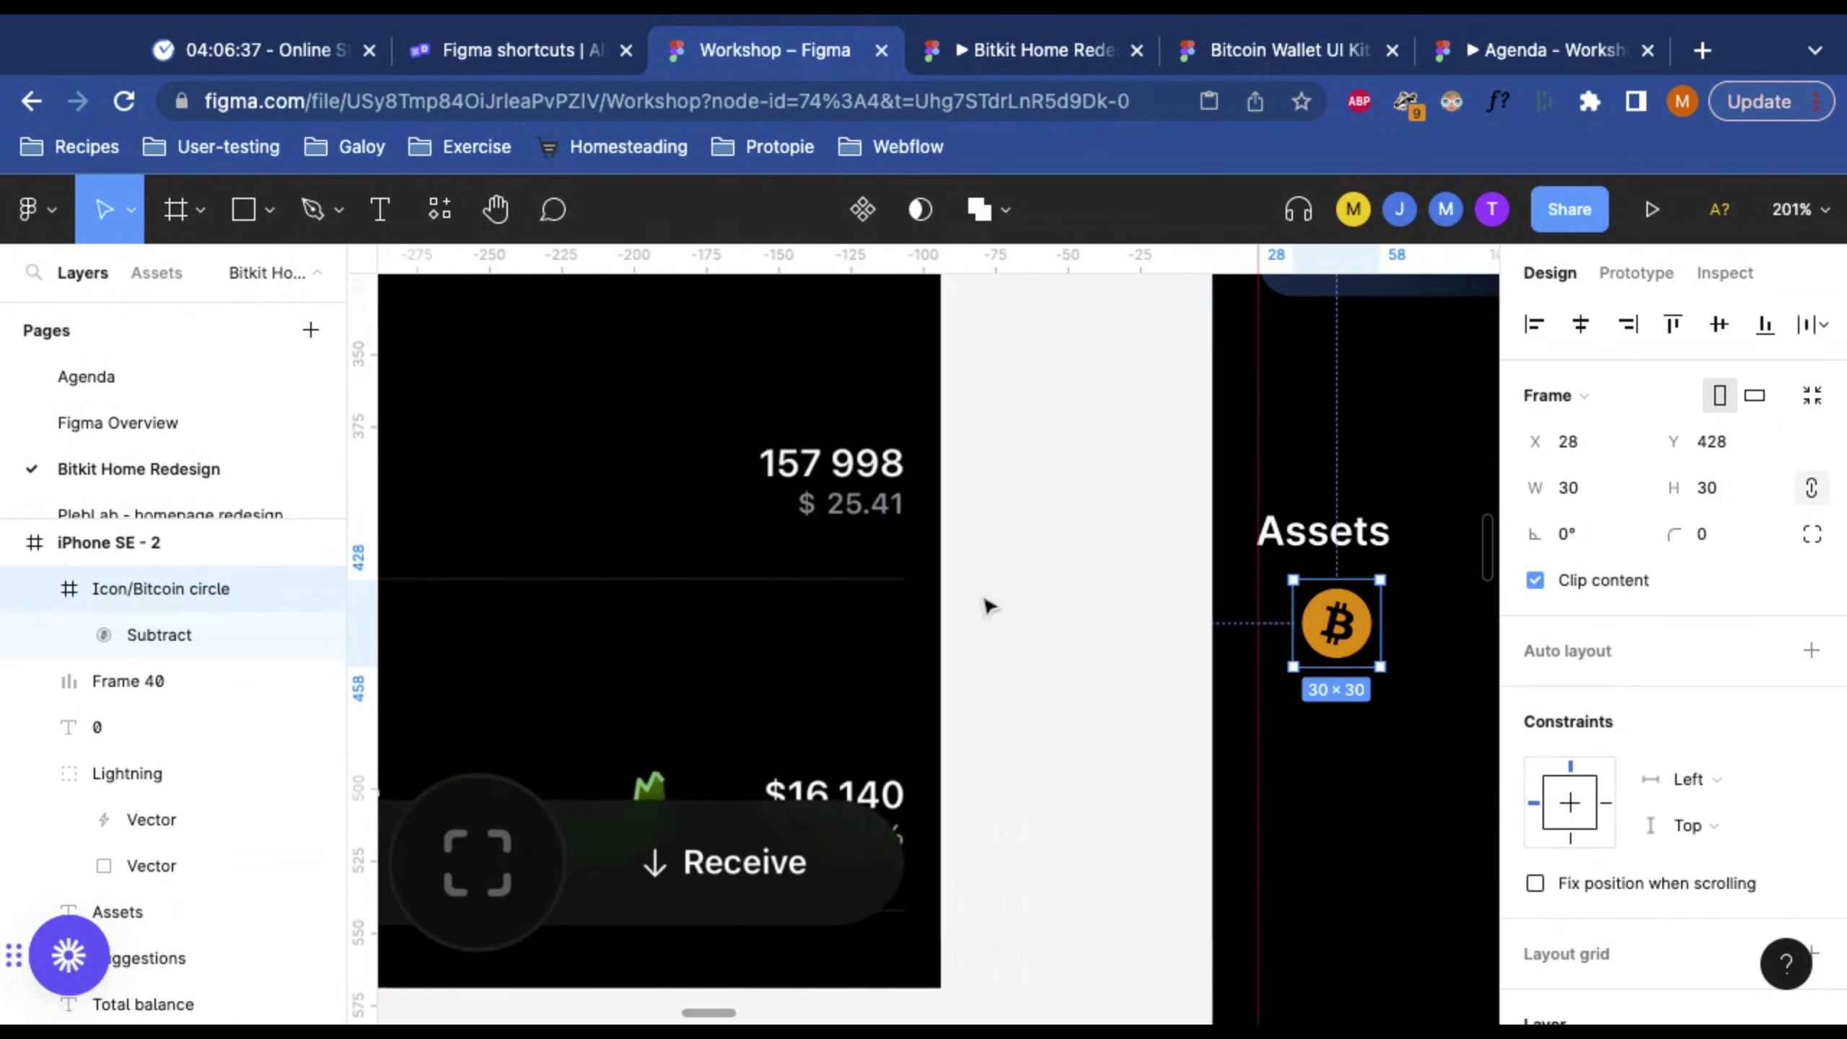
{"action": "scroll", "coordinate": [985, 567], "scroll_direction": "down", "scroll_amount": 5}
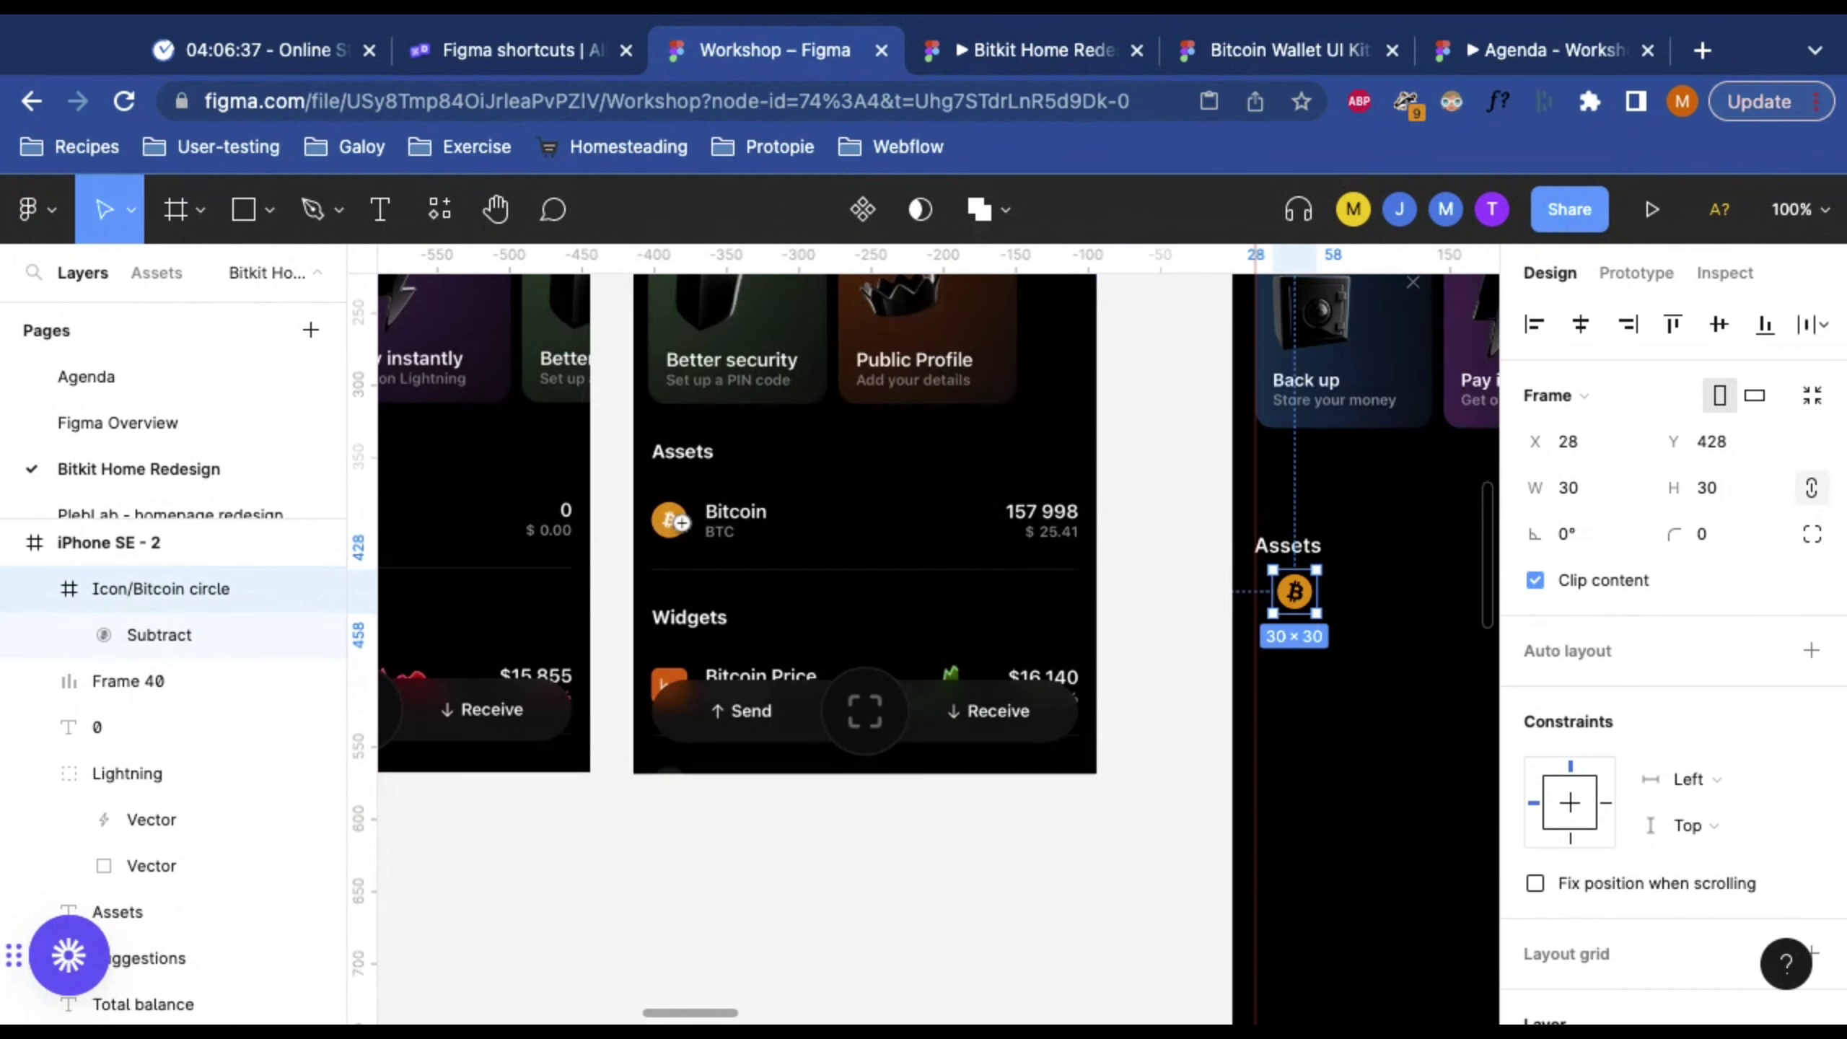
{"action": "scroll", "coordinate": [676, 546], "scroll_direction": "up", "scroll_amount": 5}
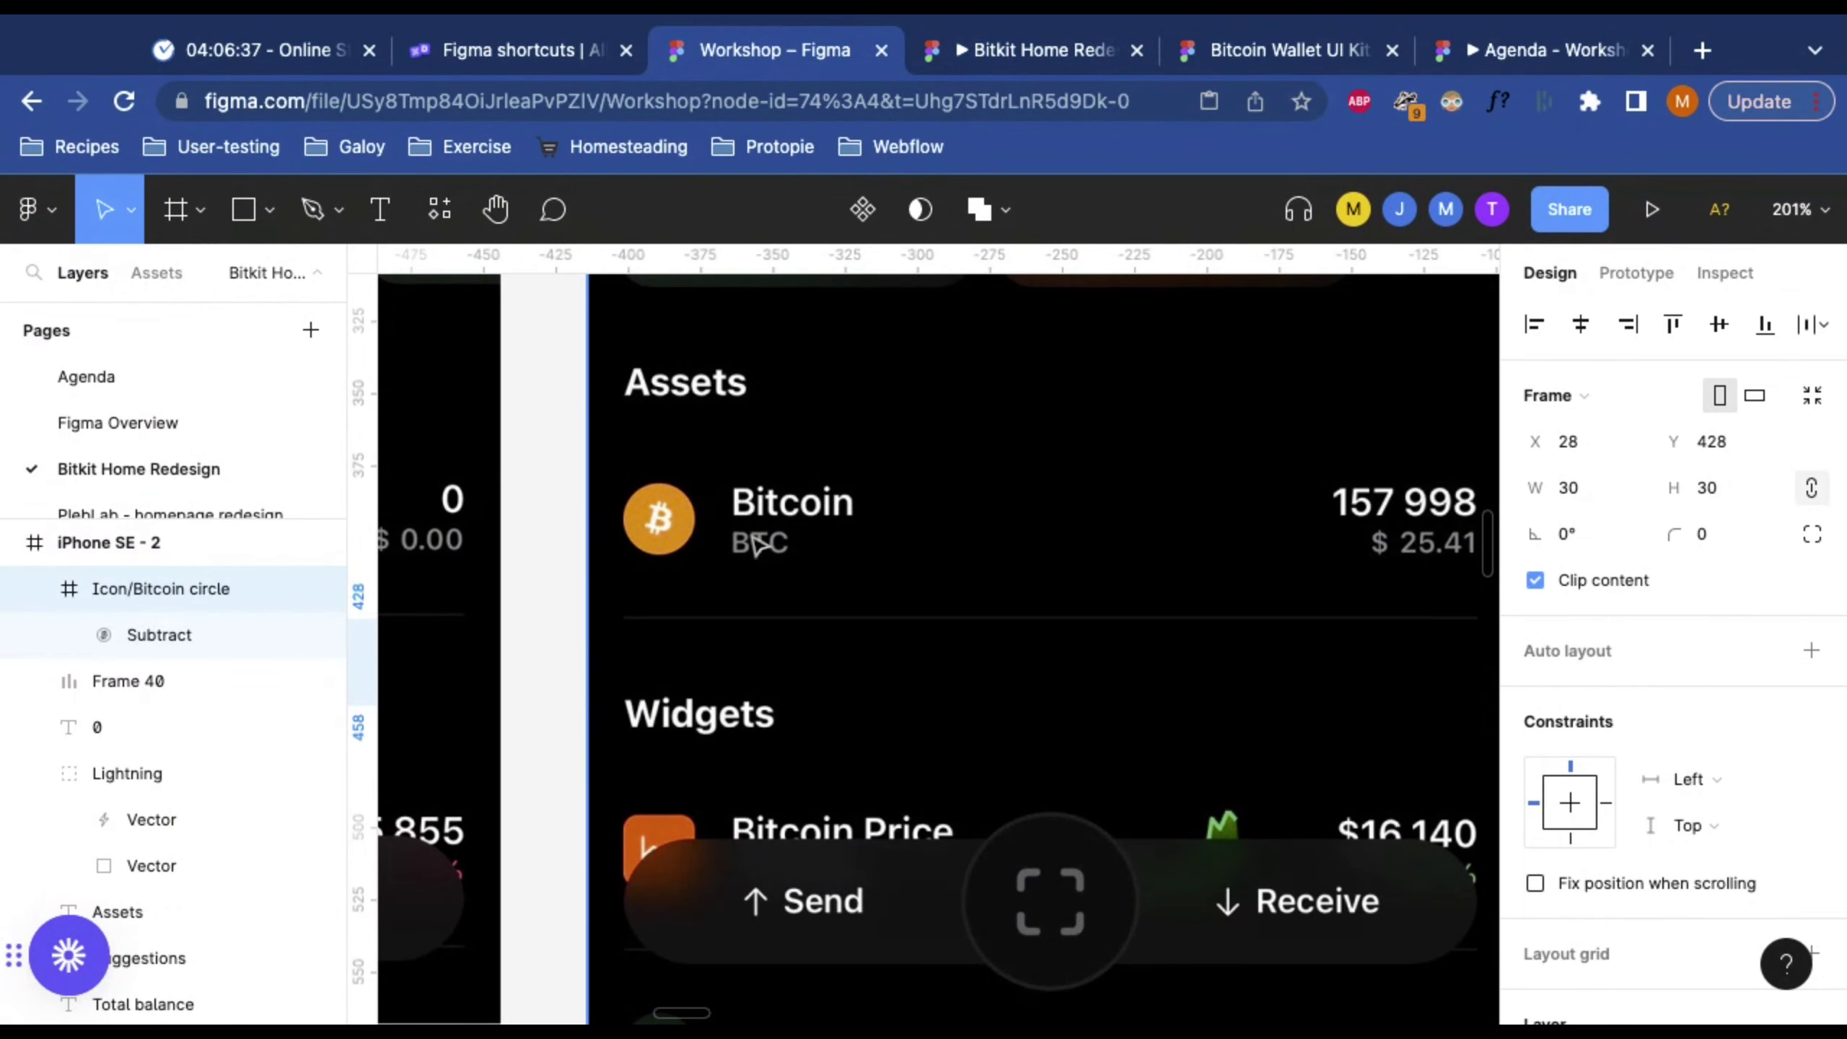
{"action": "scroll", "coordinate": [756, 541], "scroll_direction": "down", "scroll_amount": 5}
{"action": "scroll", "coordinate": [873, 604], "scroll_direction": "right", "scroll_amount": 3}
{"action": "scroll", "coordinate": [1044, 618], "scroll_direction": "up", "scroll_amount": 3}
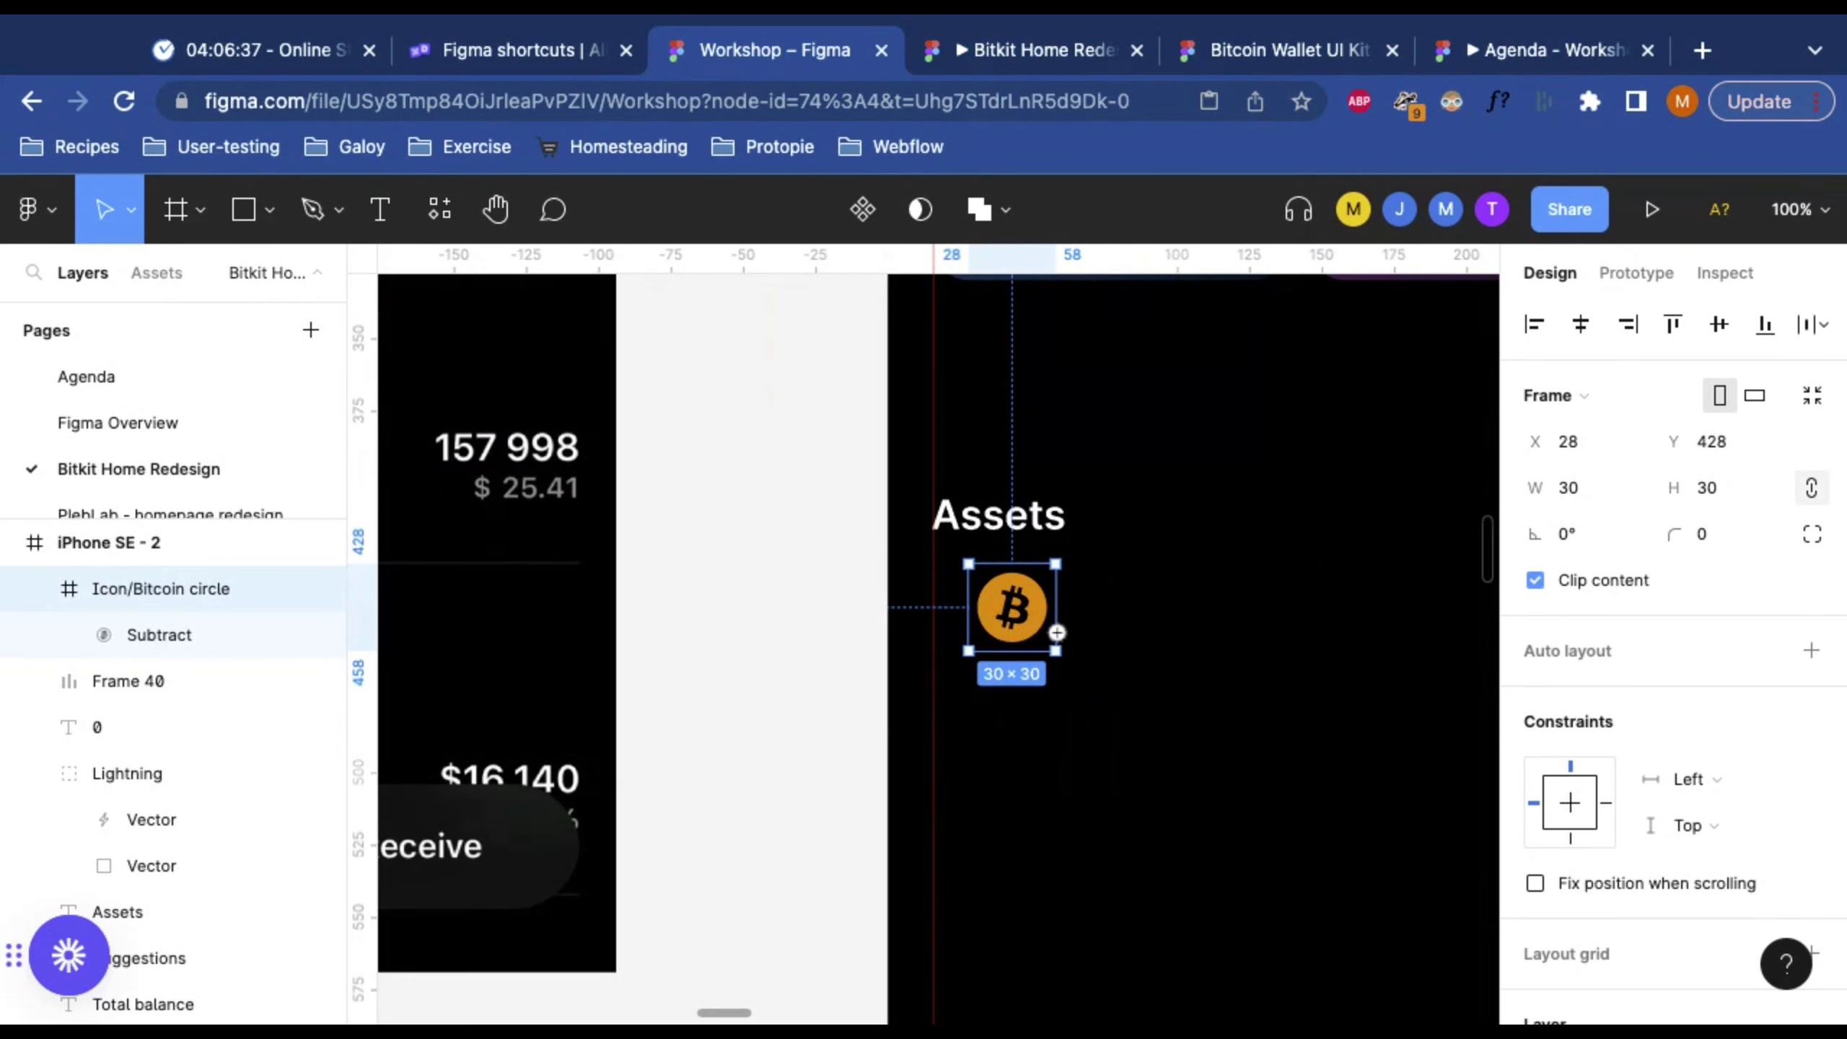
{"action": "left_click_drag", "start_coordinate": [1018, 611], "coordinate": [789, 575]}
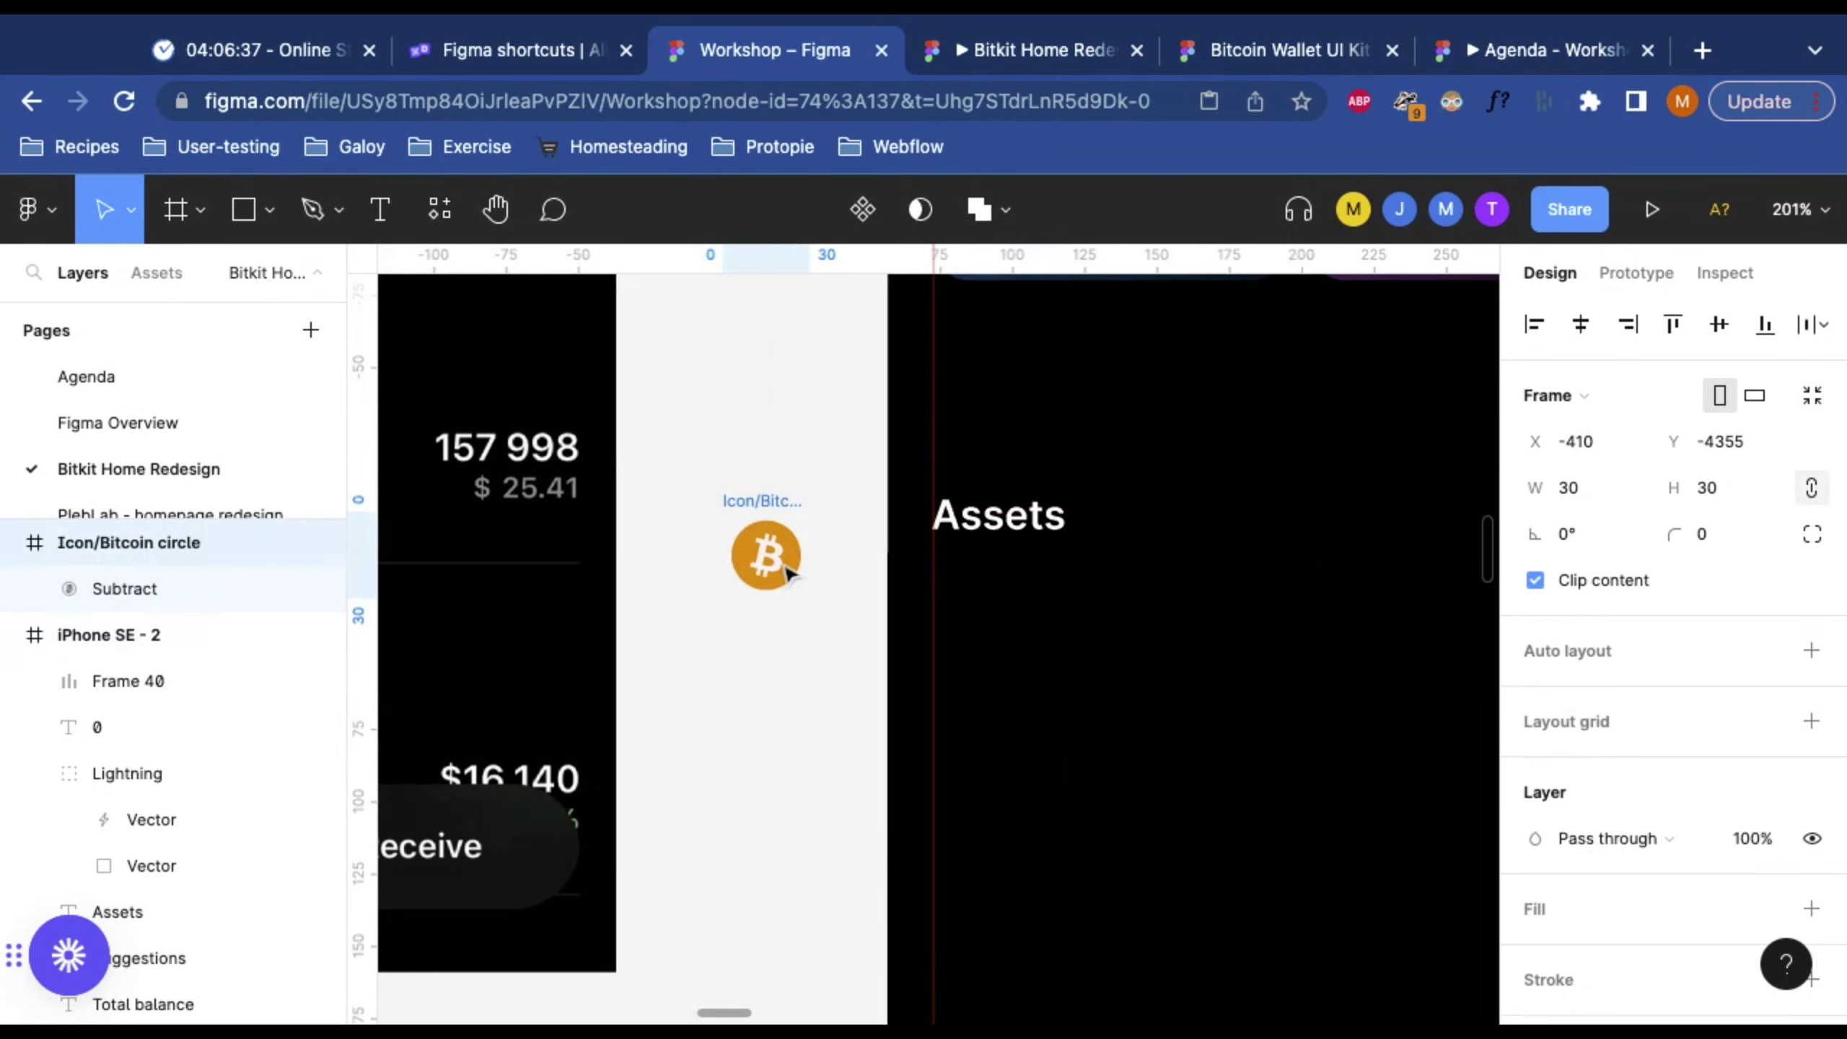
Step: Split the Subtract shape into Bitcoin Symbol and PMS 130 Coin layers
{"action": "scroll", "coordinate": [790, 575], "scroll_direction": "up", "scroll_amount": 5}
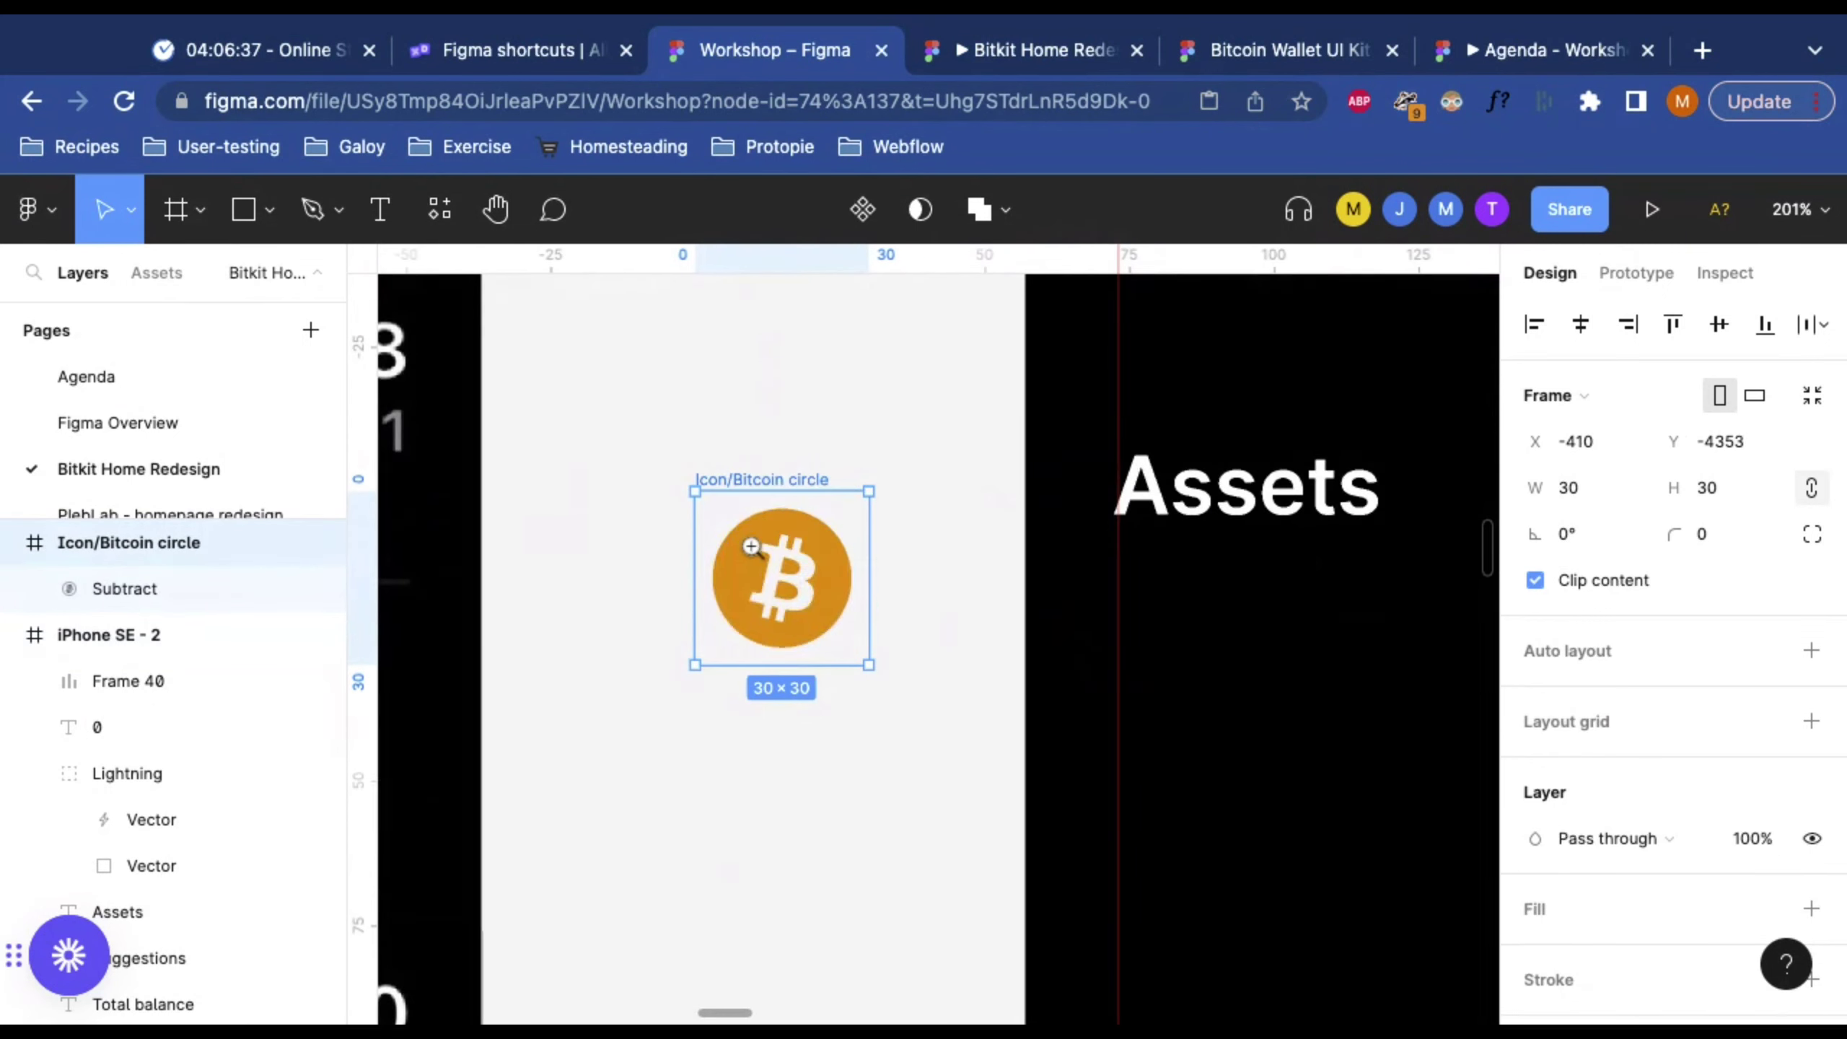
{"action": "left_click", "coordinate": [108, 596]}
{"action": "left_click", "coordinate": [34, 589]}
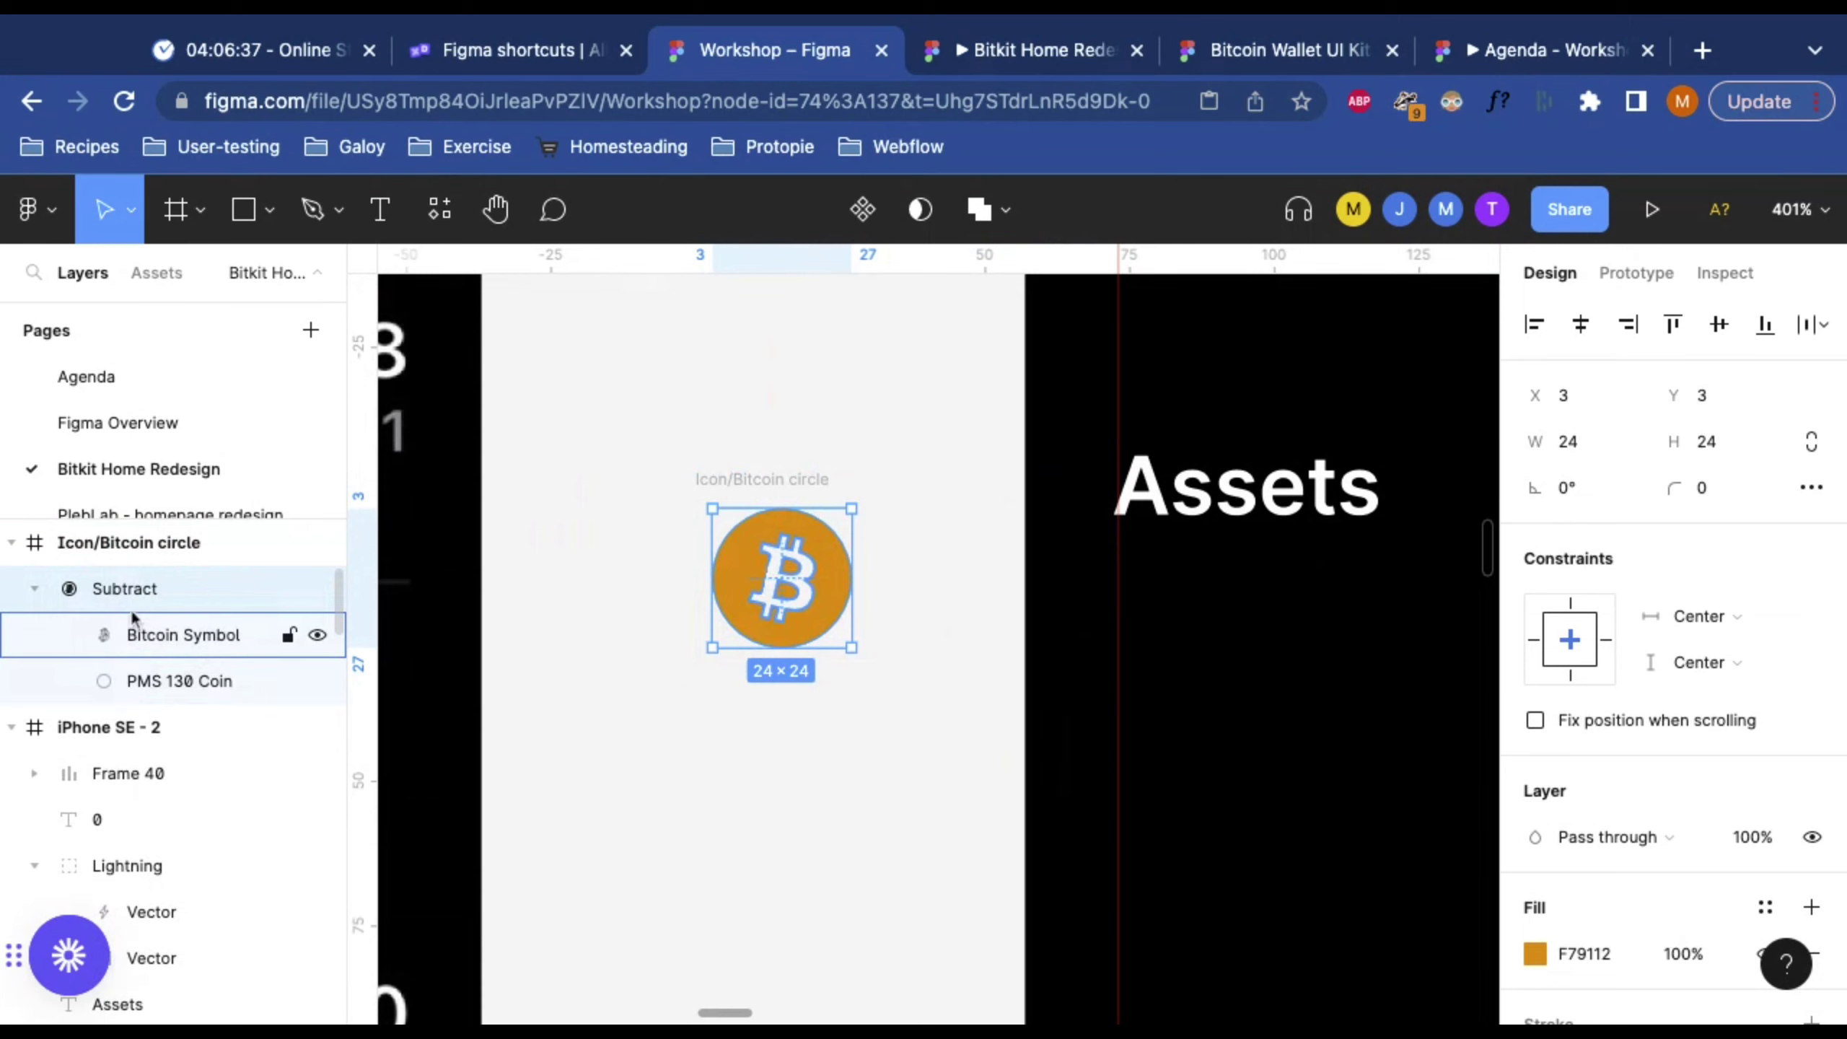
{"action": "right_click", "coordinate": [117, 587]}
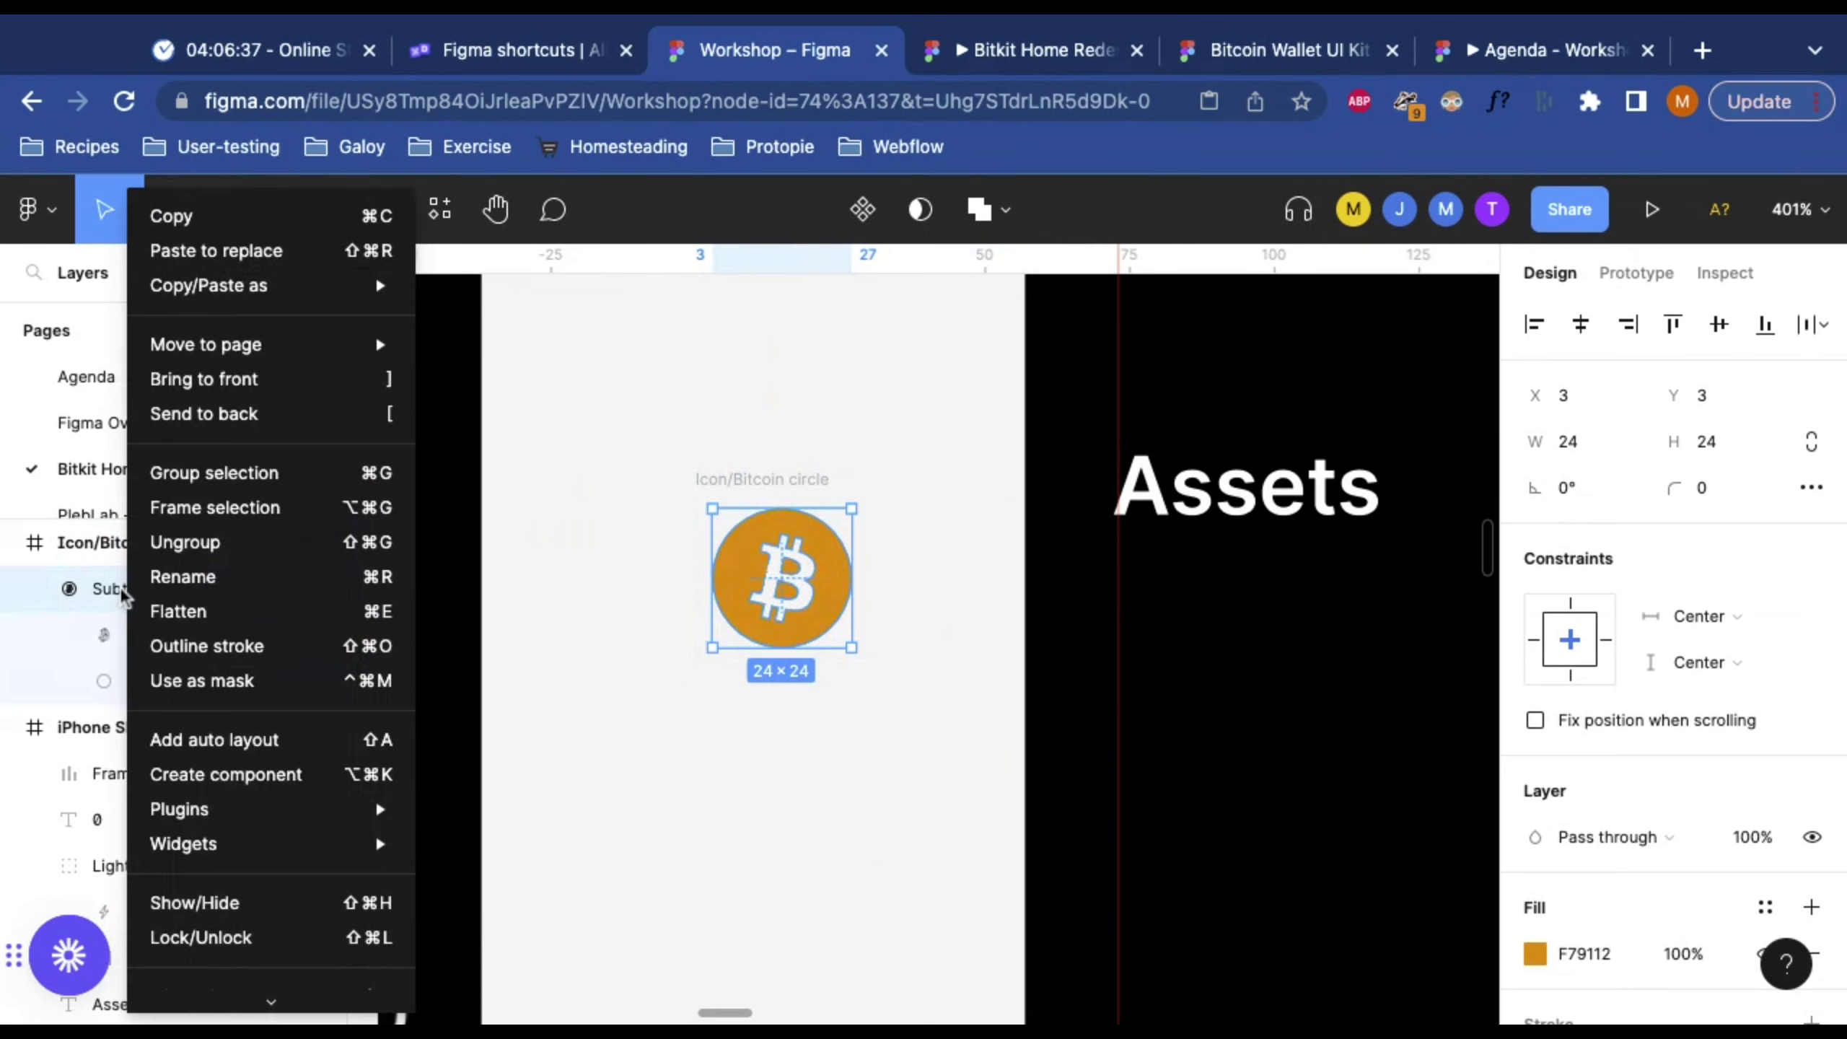
{"action": "left_click", "coordinate": [87, 594]}
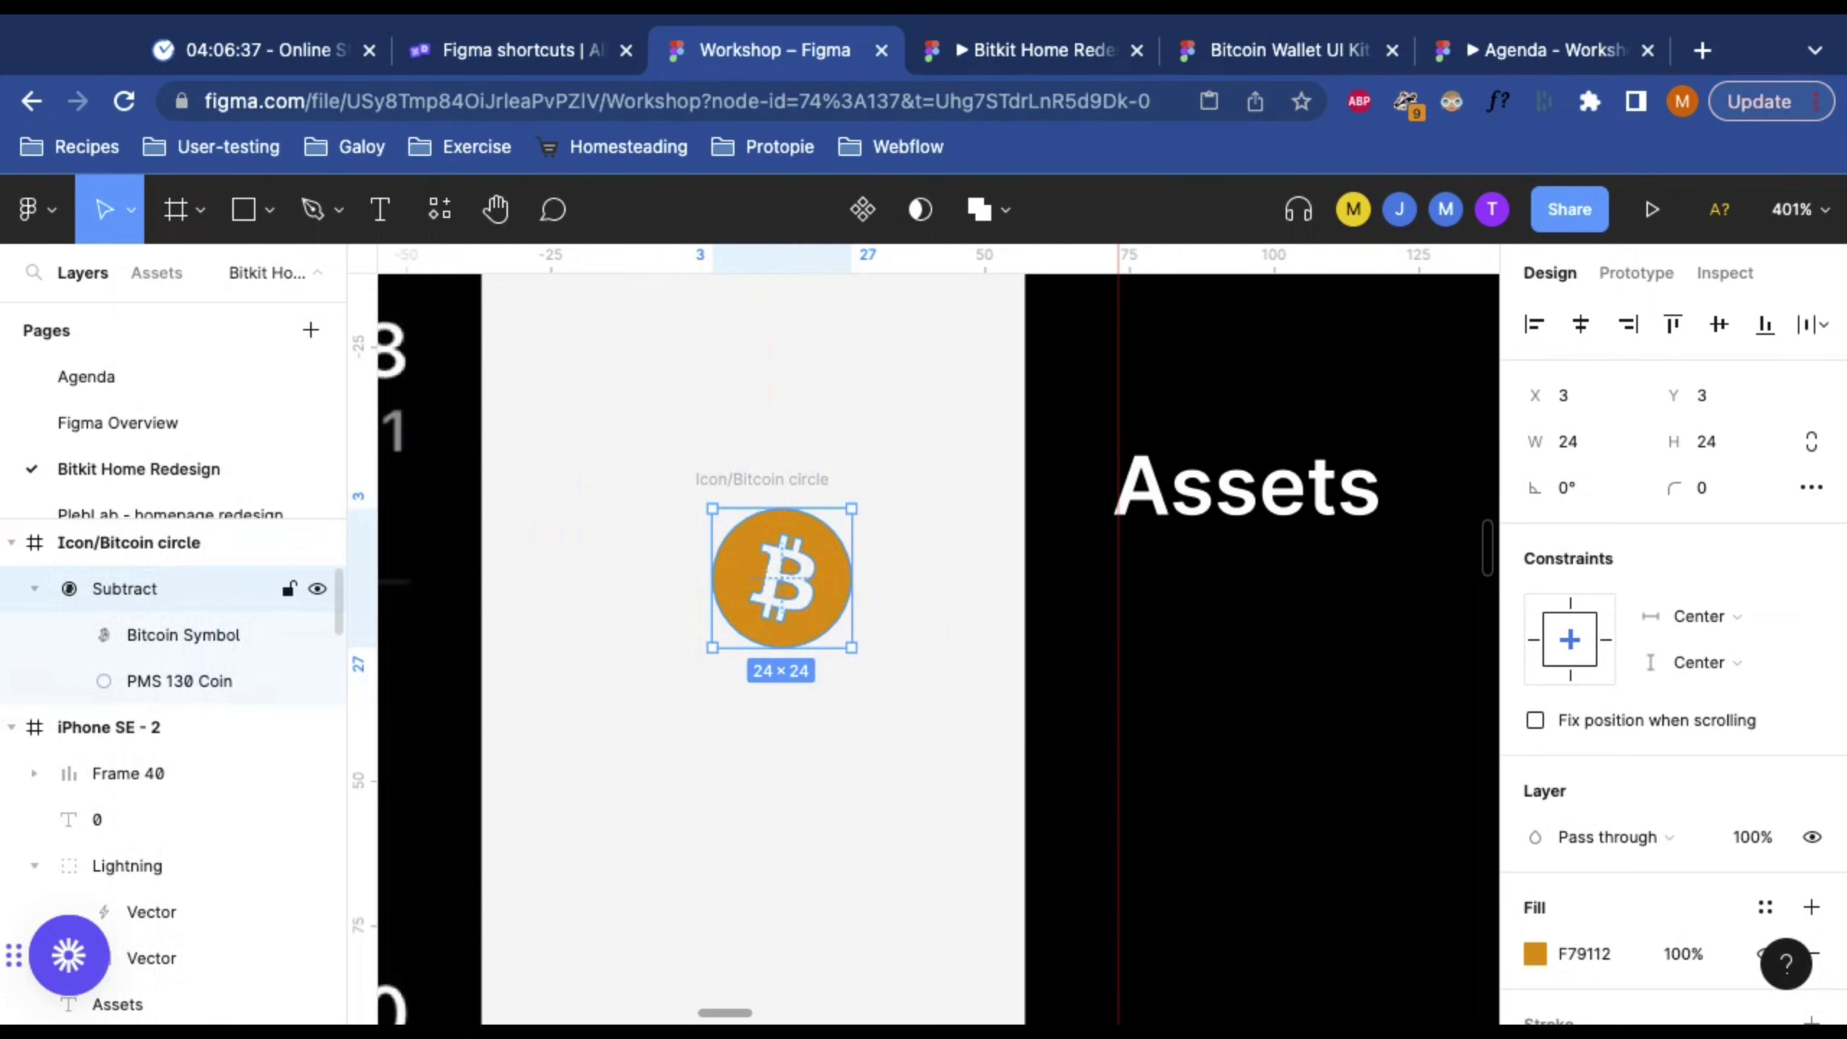
{"action": "right_click", "coordinate": [128, 589]}
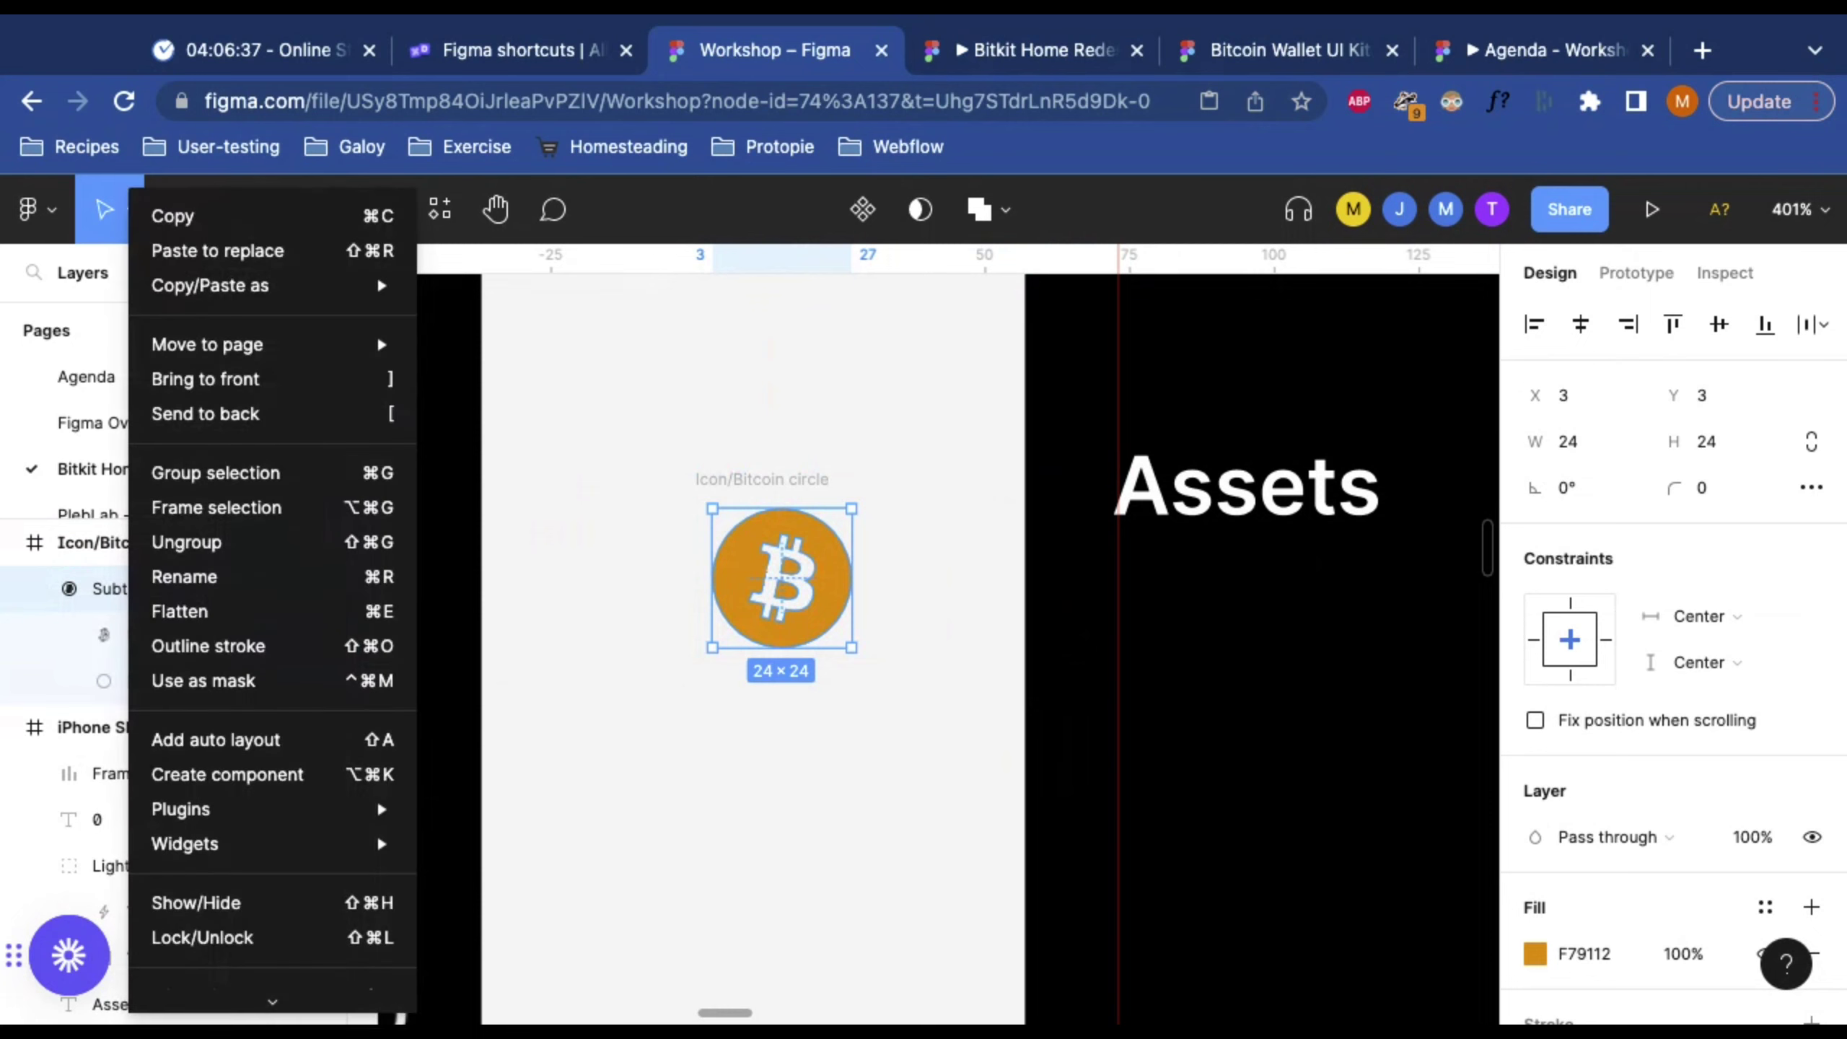
{"action": "left_click", "coordinate": [225, 544]}
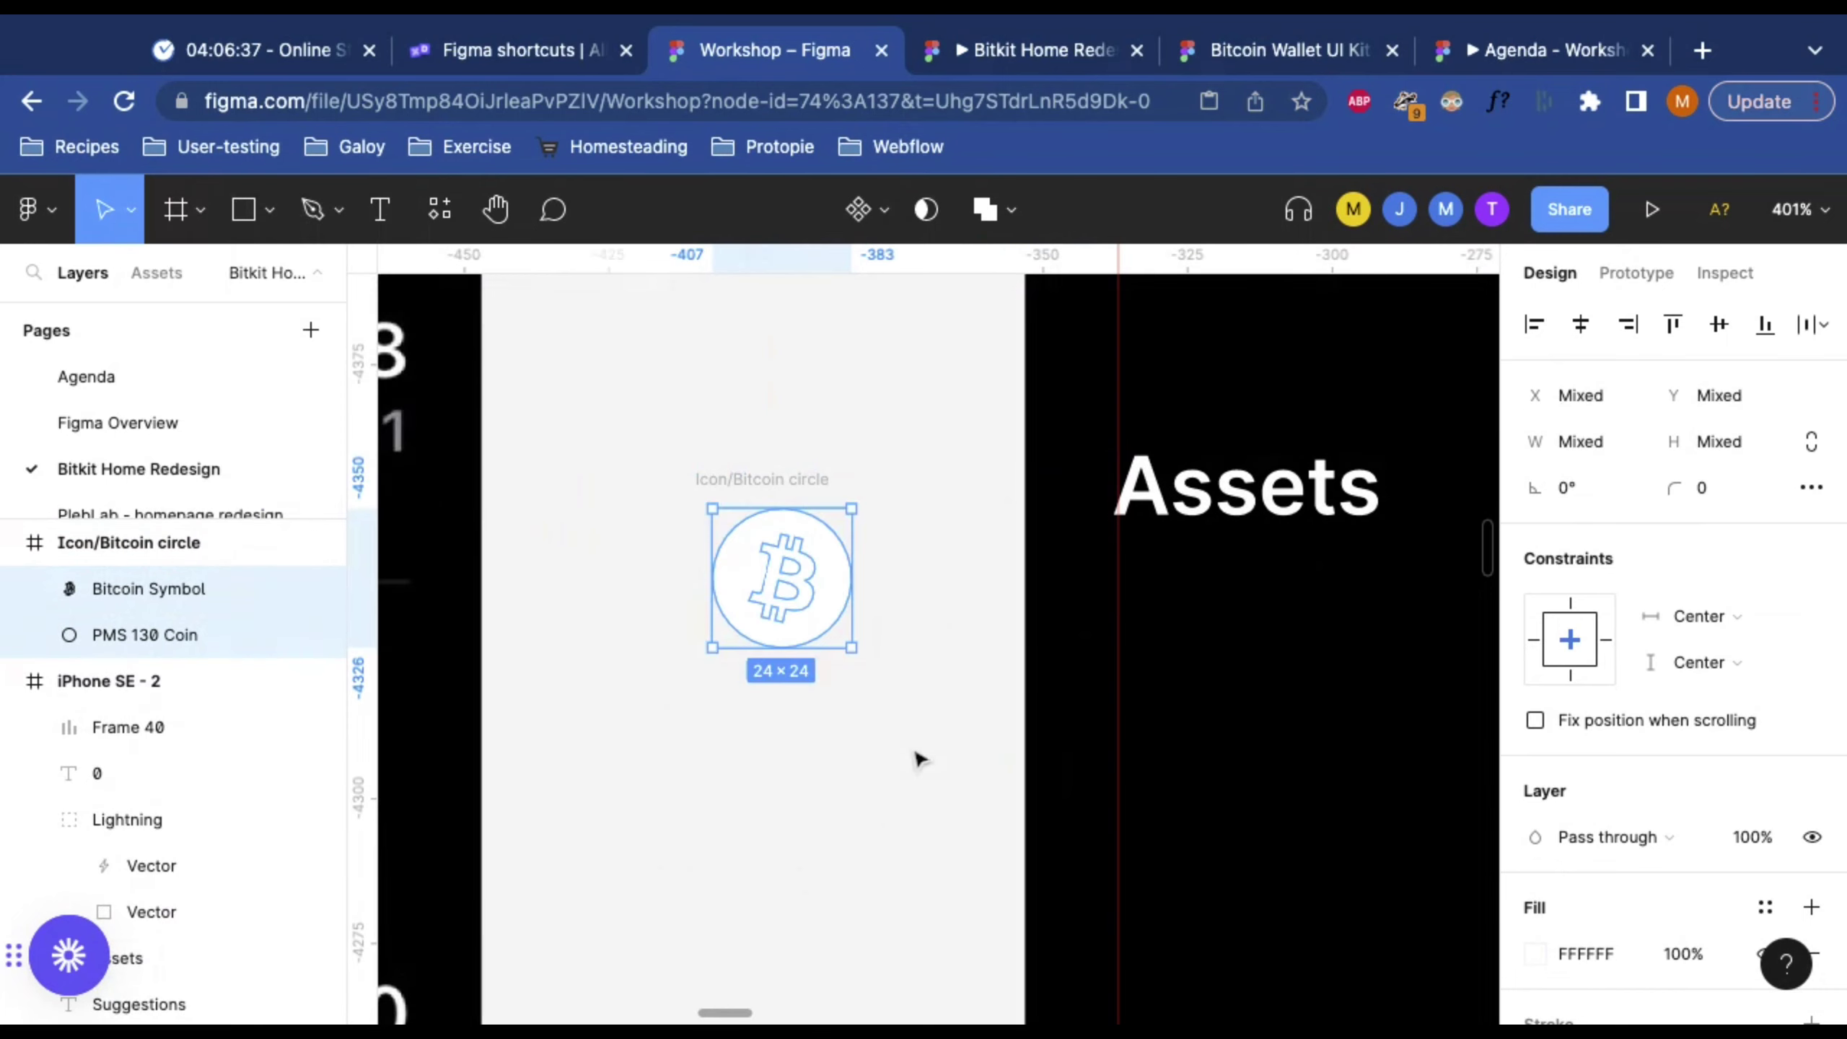
{"action": "left_click", "coordinate": [920, 655]}
{"action": "key", "text": "super+z"}
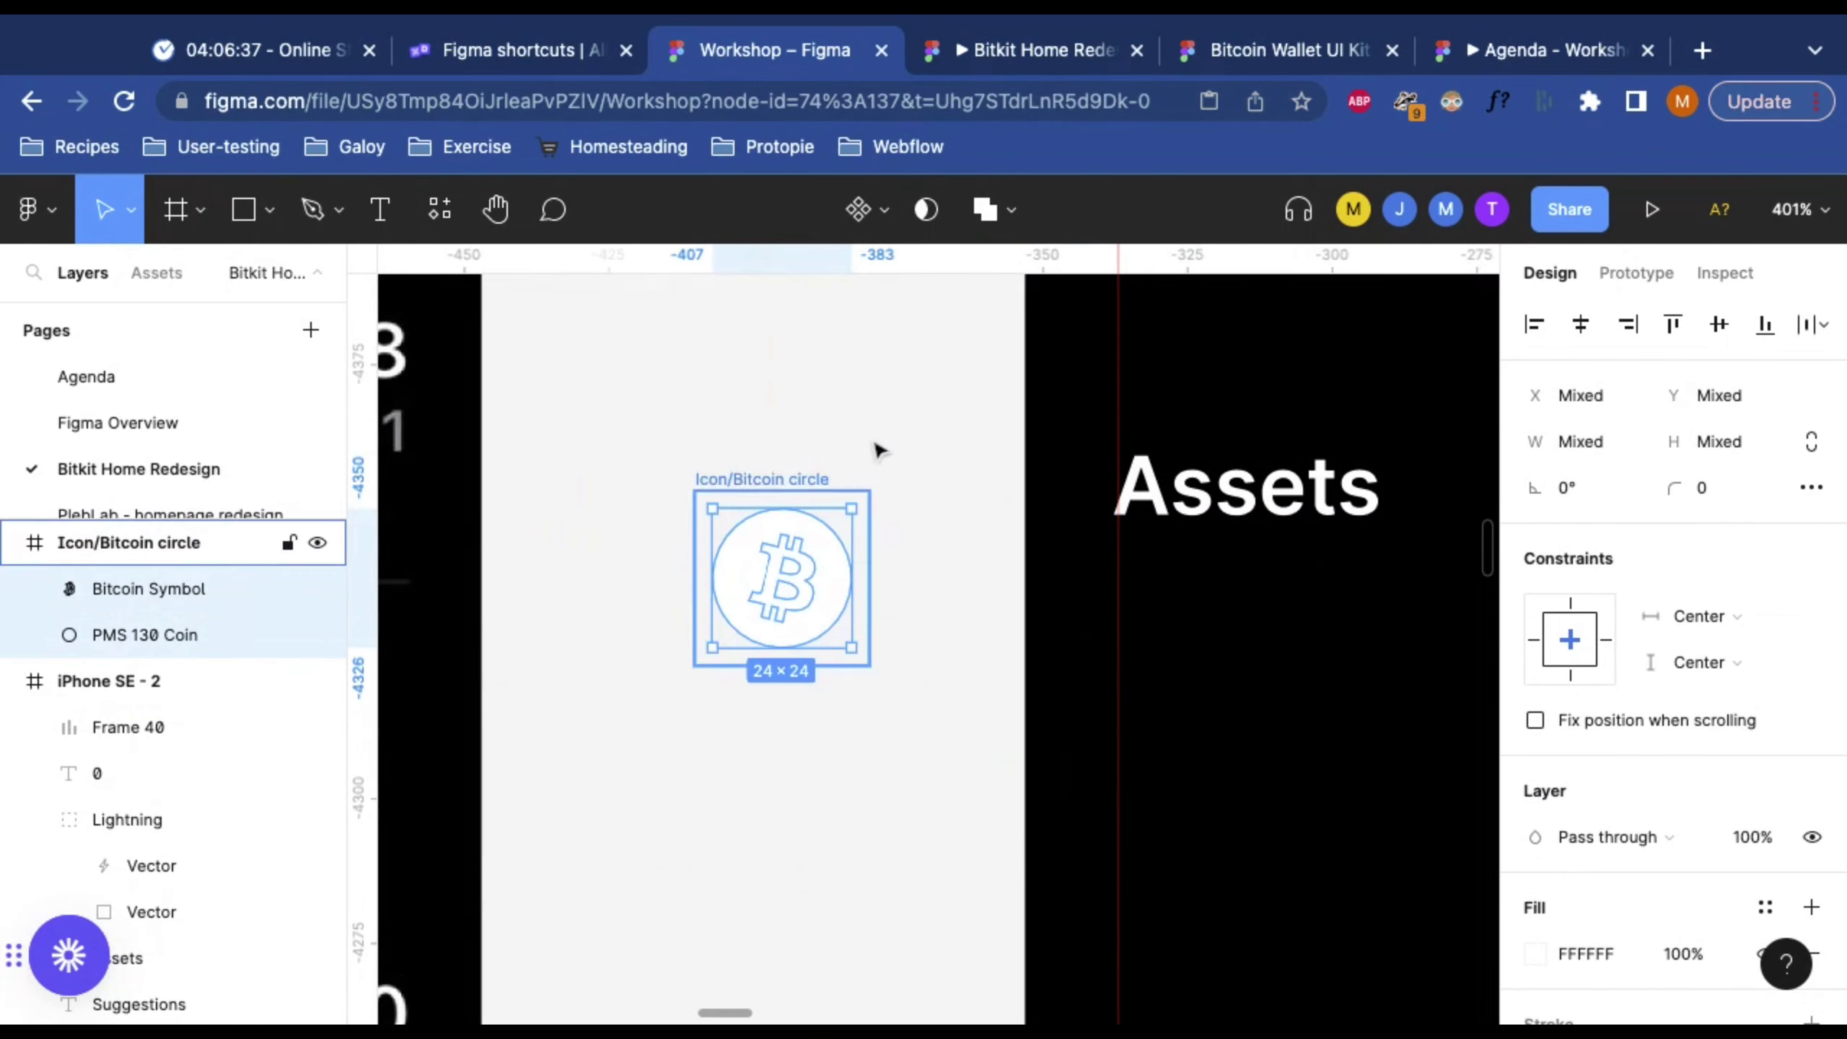
{"action": "left_click", "coordinate": [100, 590]}
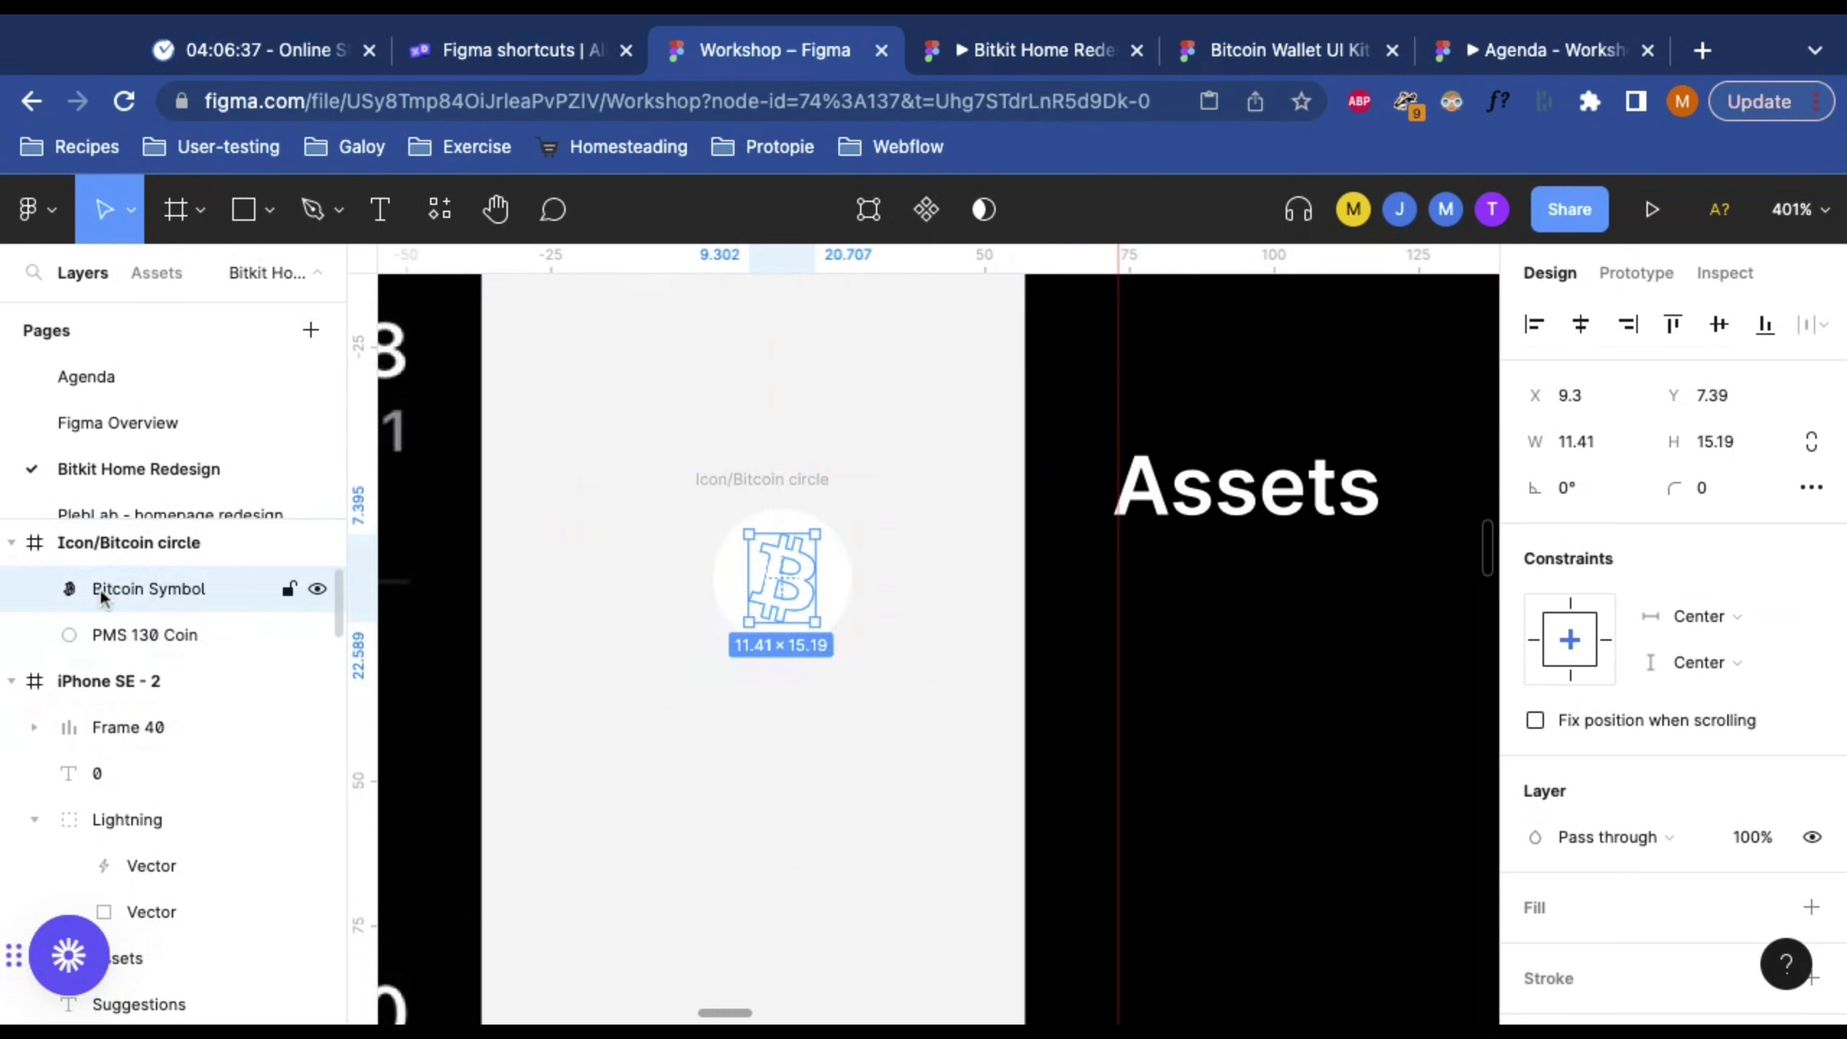
{"action": "left_click", "coordinate": [135, 637]}
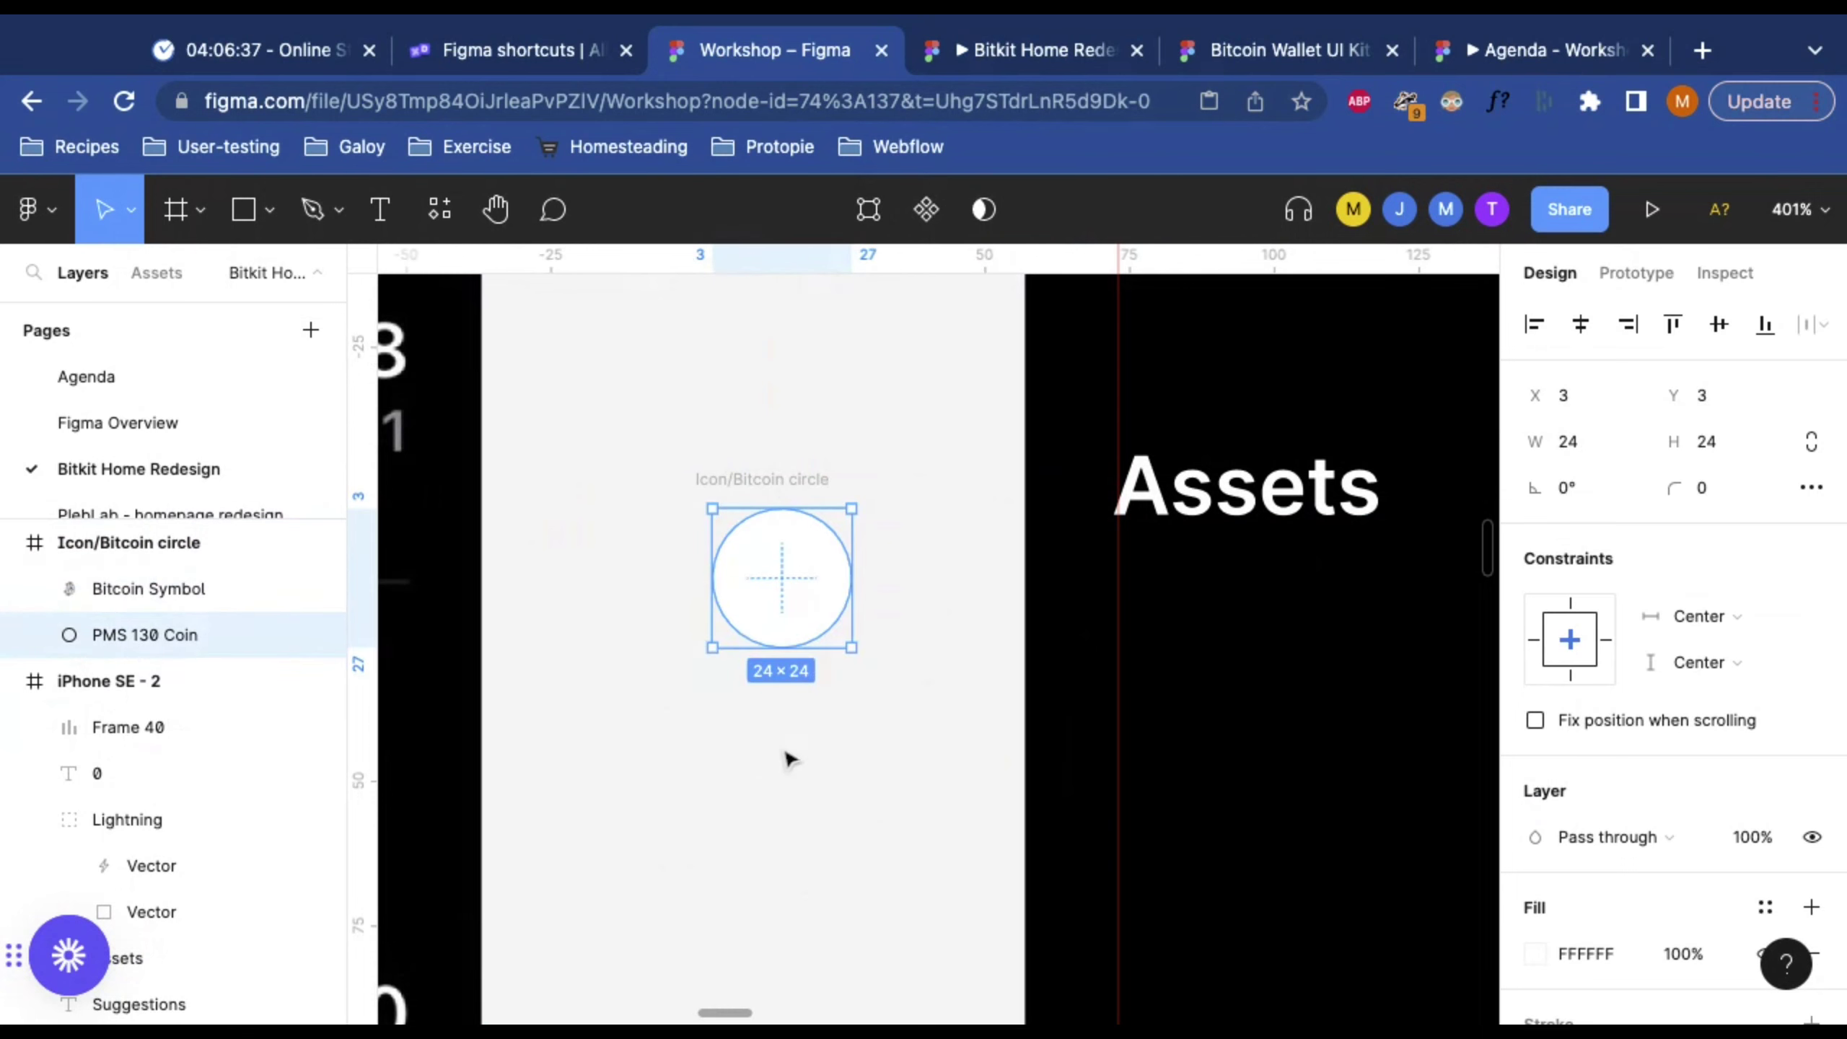
Step: Eyedrop the existing Bitcoin icon's orange F5941B onto the PMS 130 Coin circle
{"action": "scroll", "coordinate": [790, 760], "scroll_direction": "left", "scroll_amount": 15}
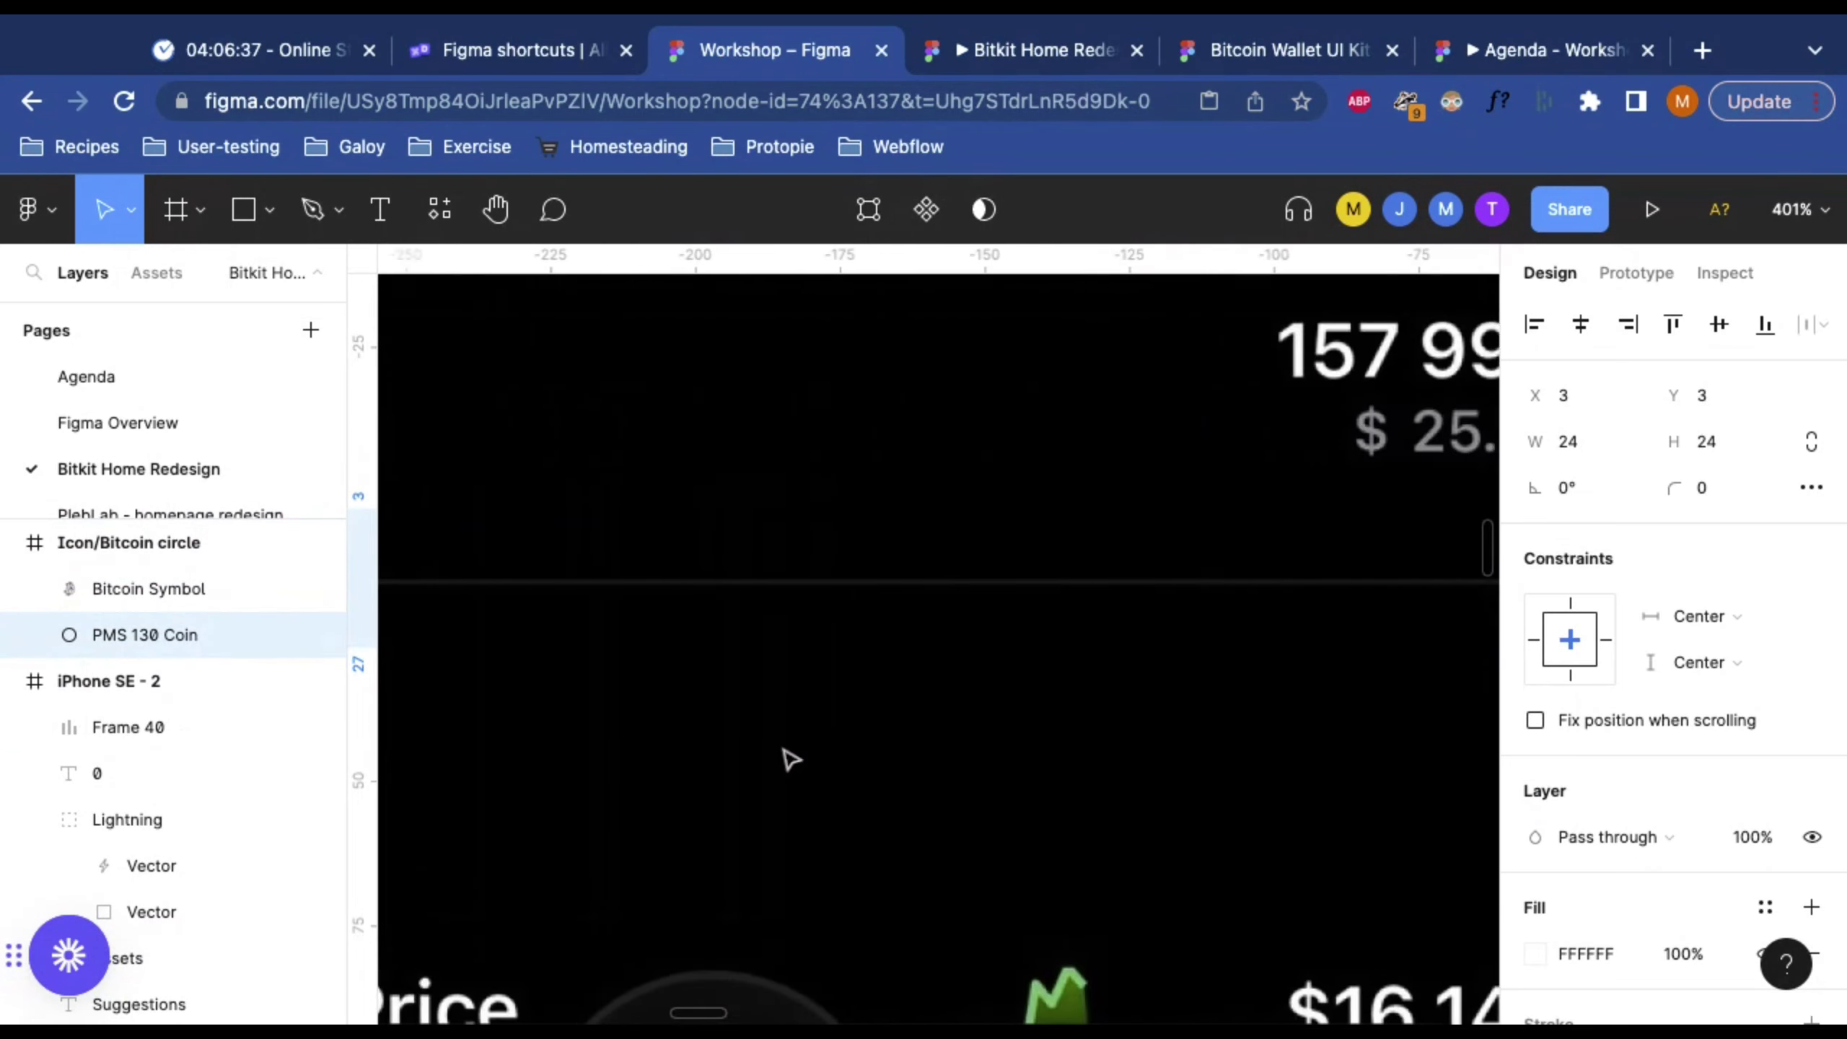
{"action": "scroll", "coordinate": [791, 759], "scroll_direction": "left", "scroll_amount": 5}
{"action": "scroll", "coordinate": [783, 745], "scroll_direction": "down", "scroll_amount": 5}
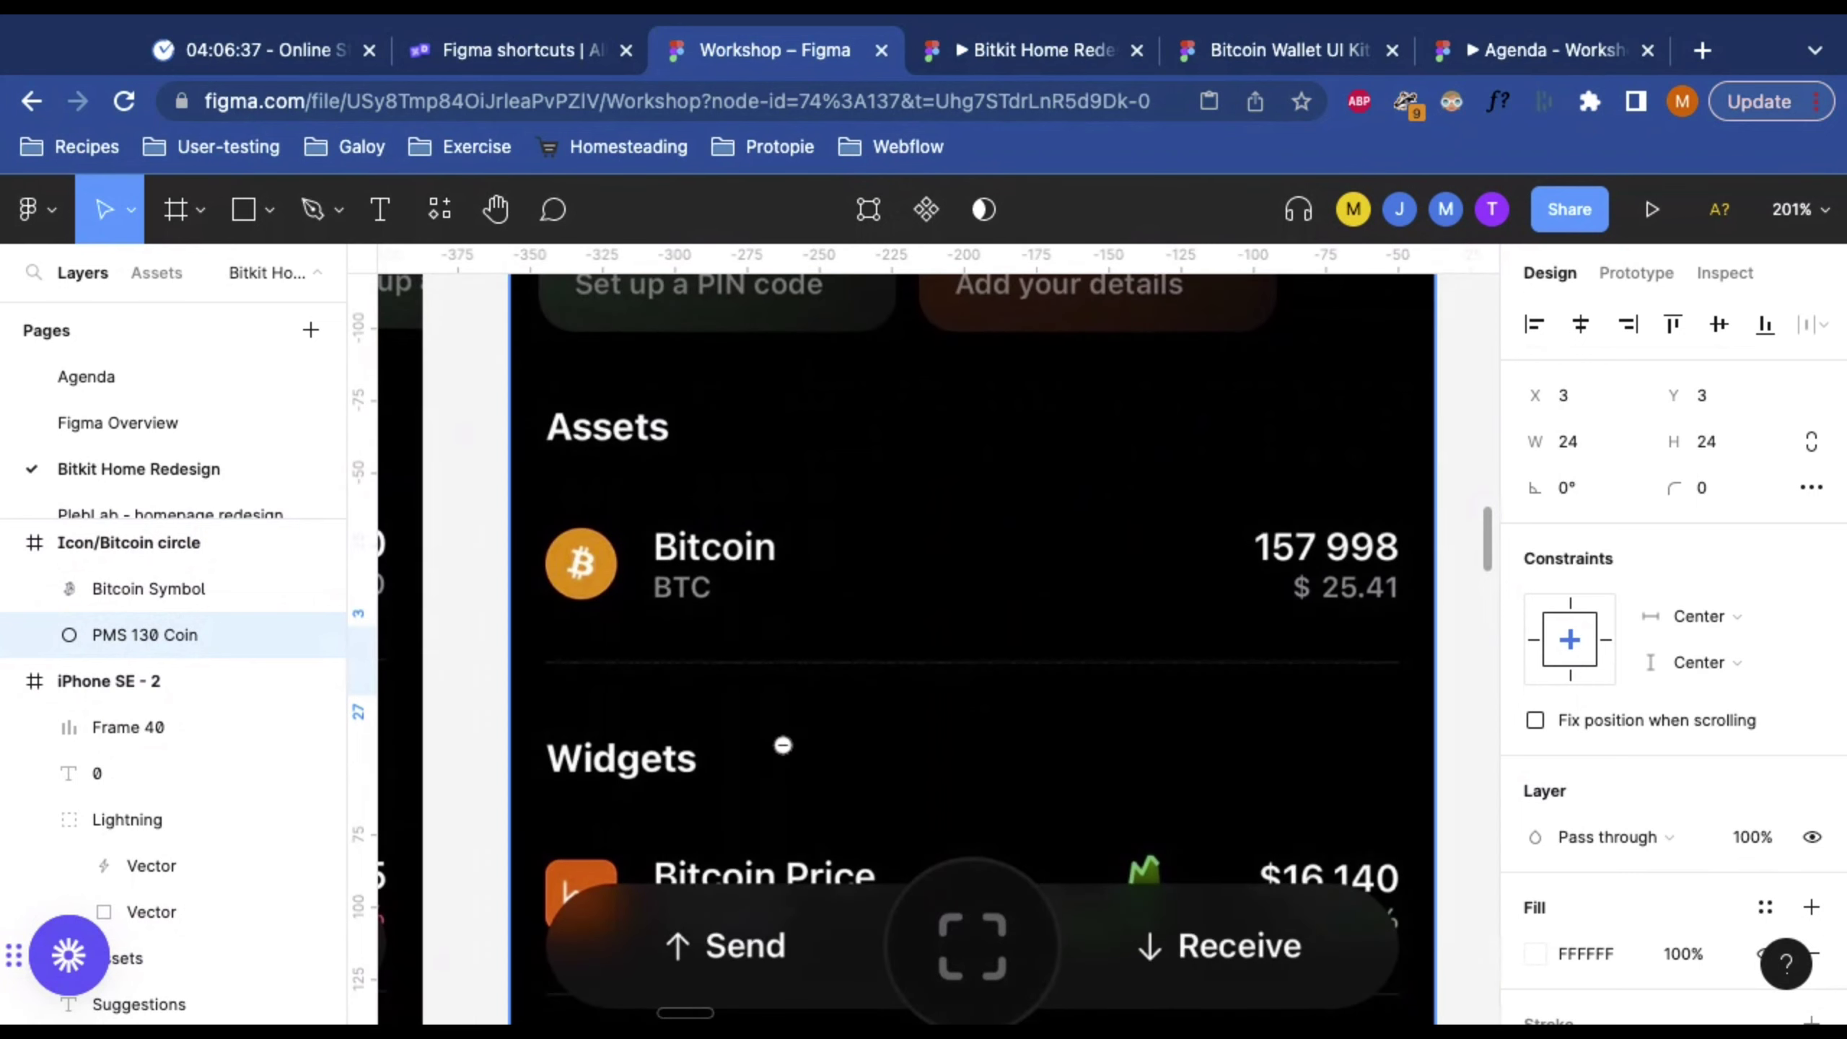
{"action": "key", "text": "i"}
{"action": "left_click", "coordinate": [1361, 385]}
{"action": "scroll", "coordinate": [891, 702], "scroll_direction": "right", "scroll_amount": 15}
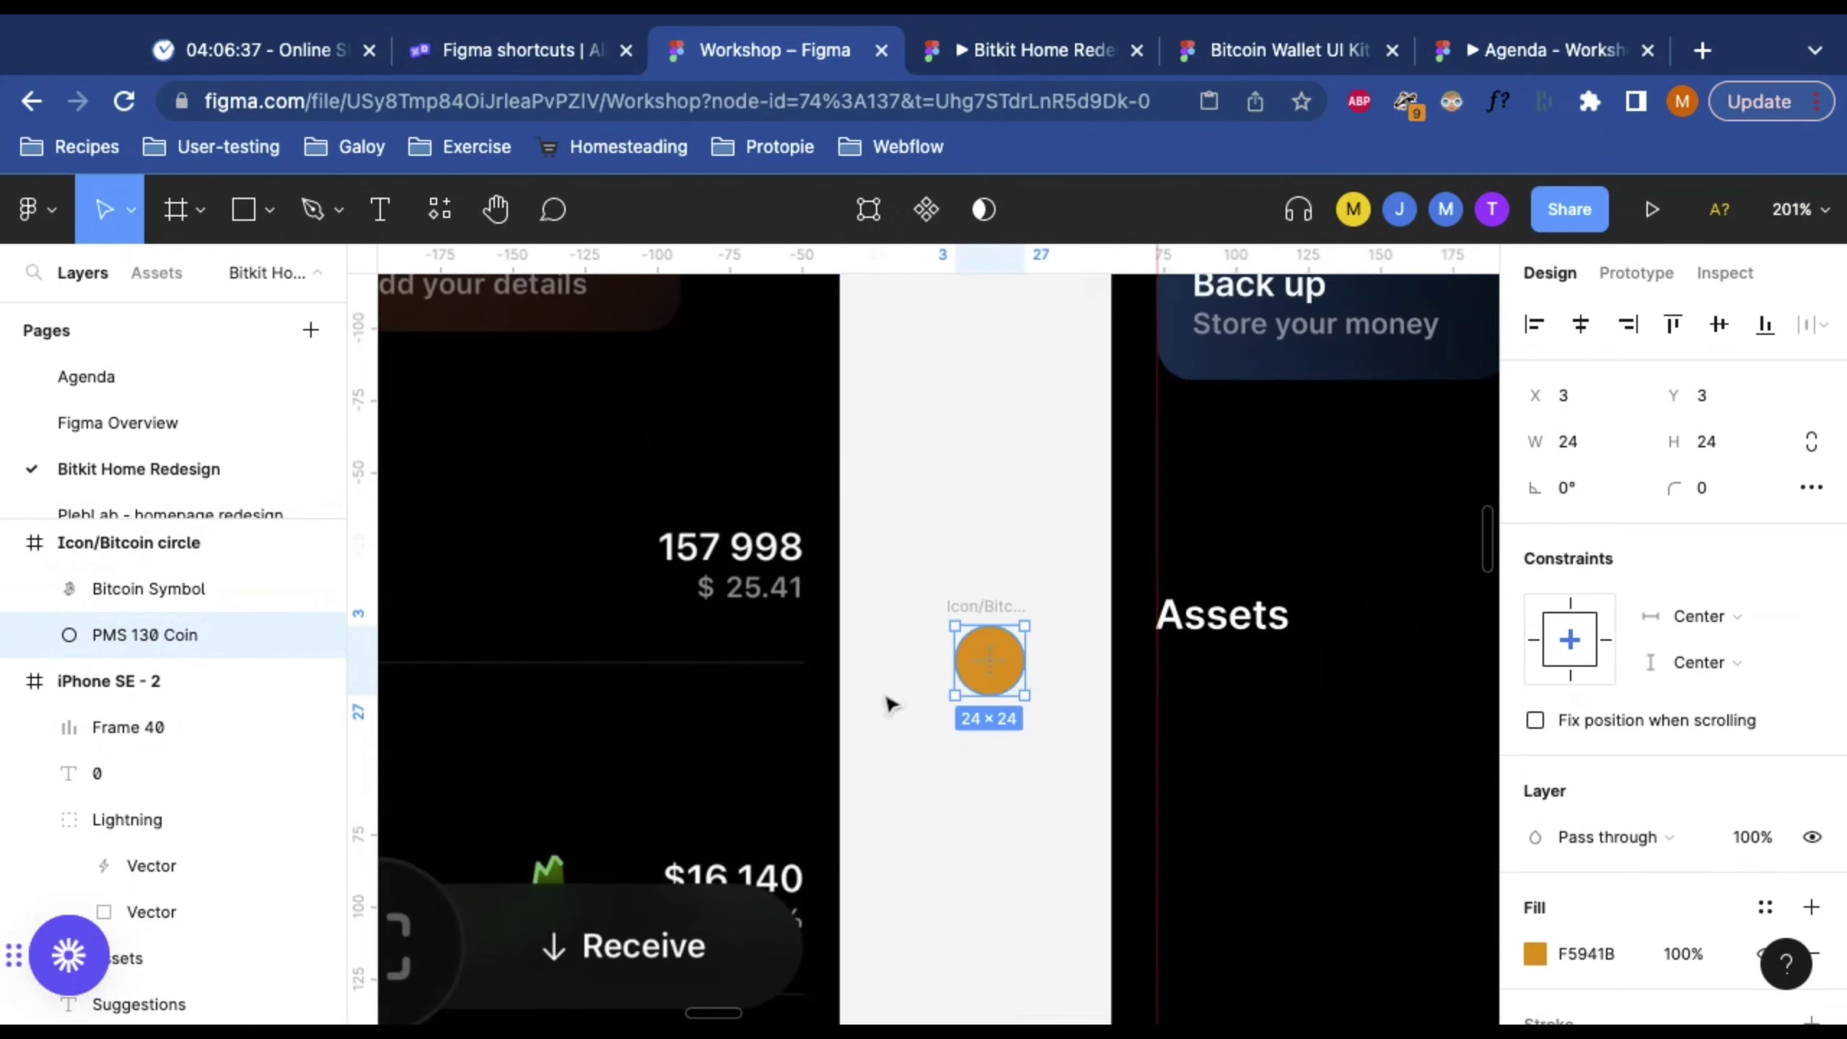
{"action": "scroll", "coordinate": [891, 702], "scroll_direction": "right", "scroll_amount": 5}
Step: Eyedrop white onto the Bitcoin Symbol layer
{"action": "left_click", "coordinate": [62, 589]}
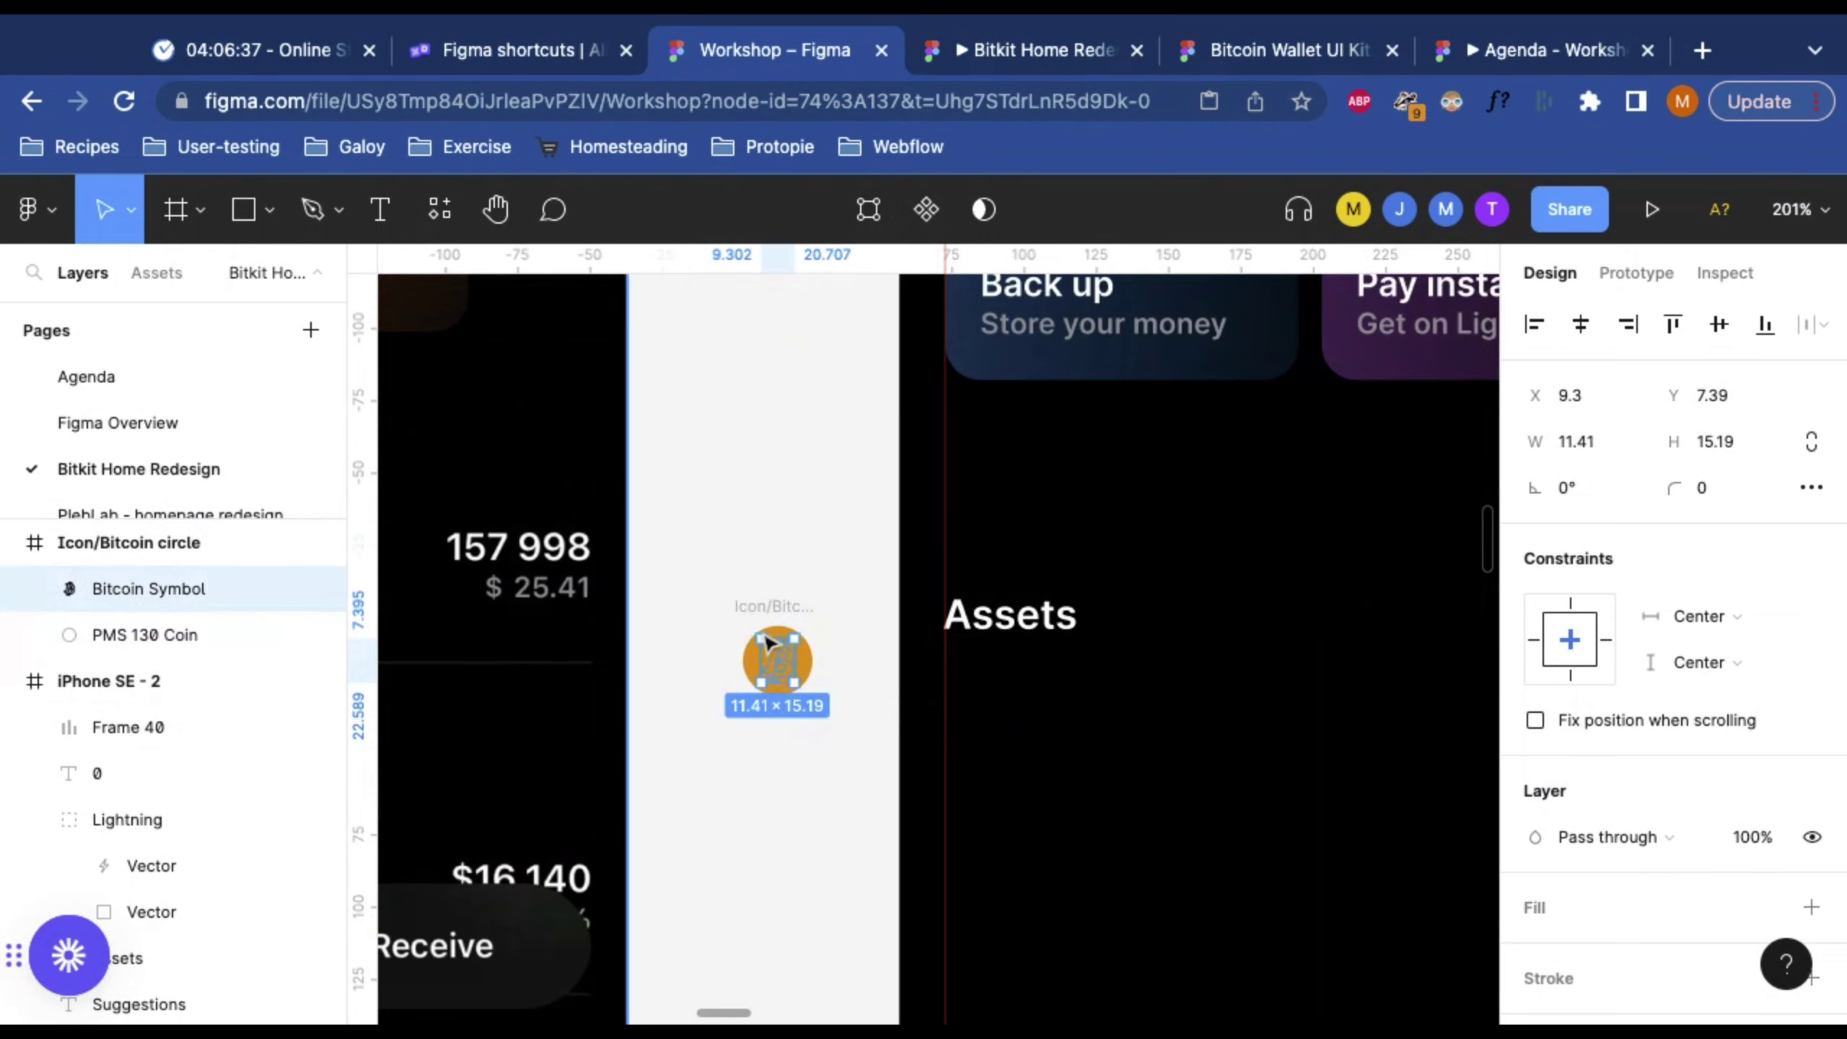
{"action": "scroll", "coordinate": [767, 642], "scroll_direction": "left", "scroll_amount": 15}
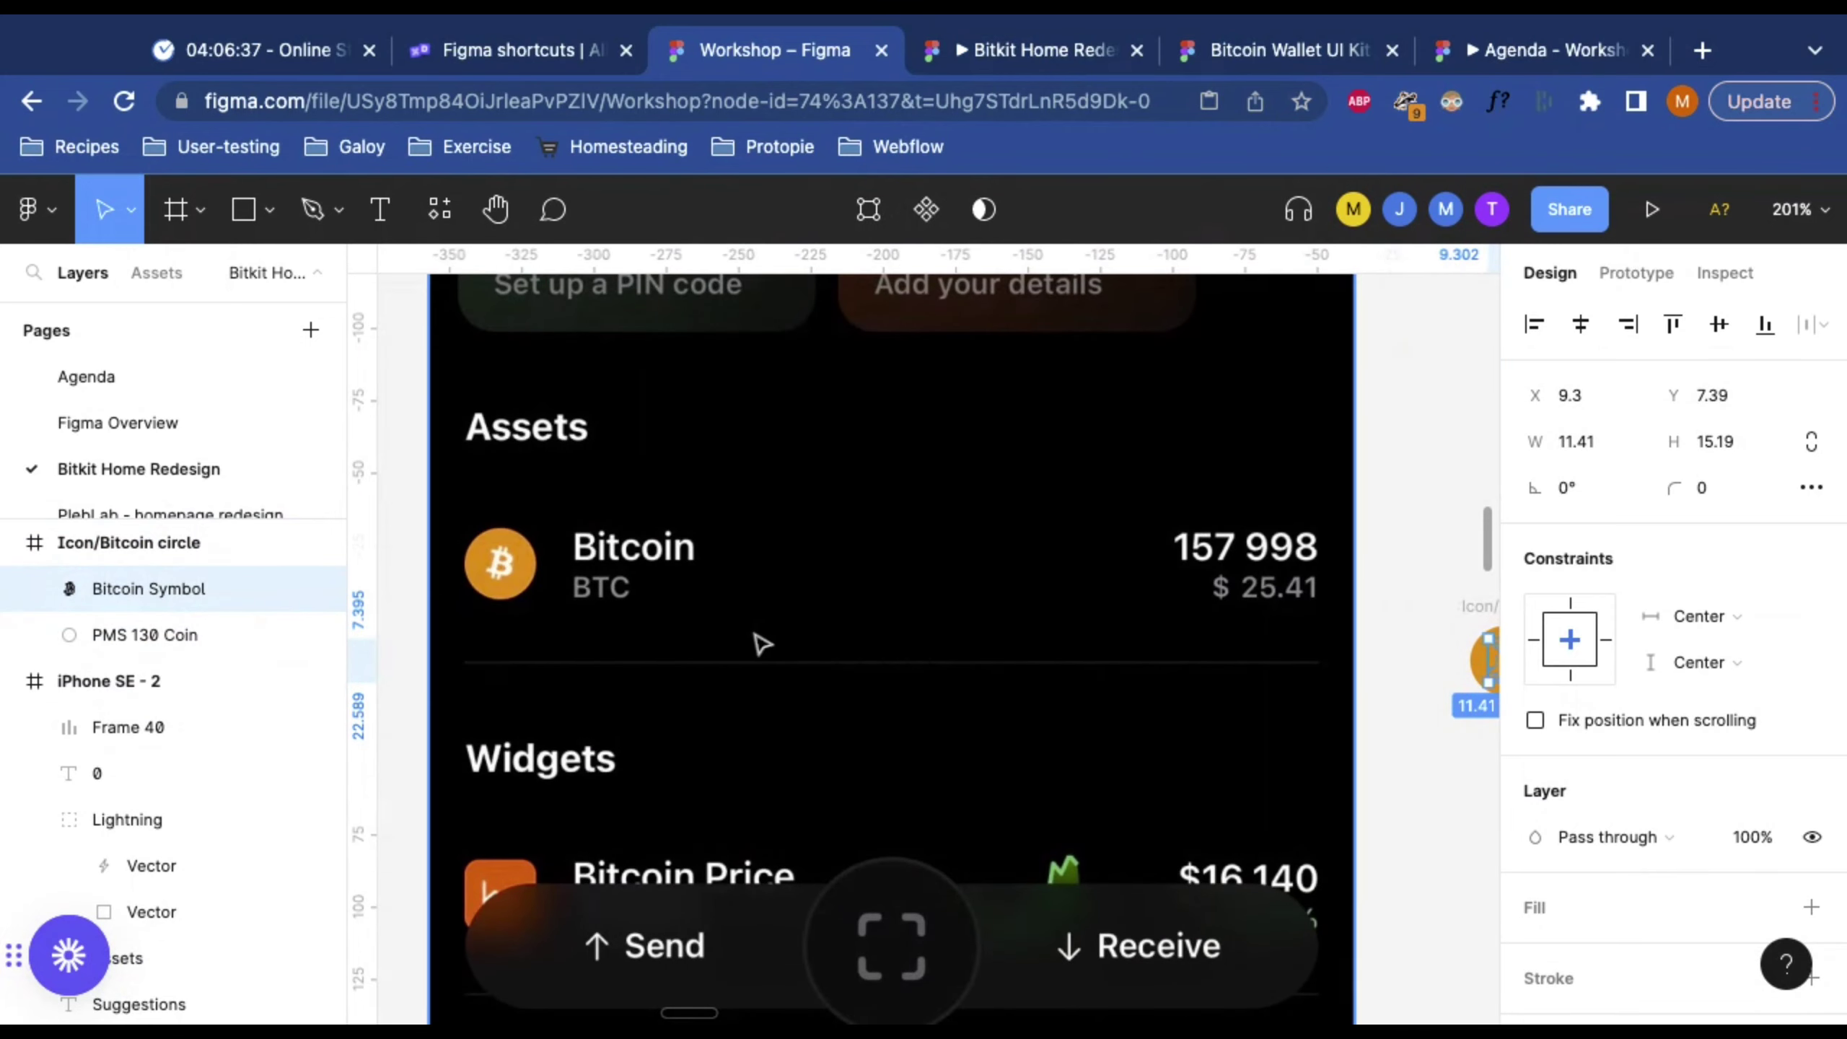
{"action": "scroll", "coordinate": [760, 642], "scroll_direction": "right", "scroll_amount": 10}
{"action": "scroll", "coordinate": [759, 639], "scroll_direction": "left", "scroll_amount": 12}
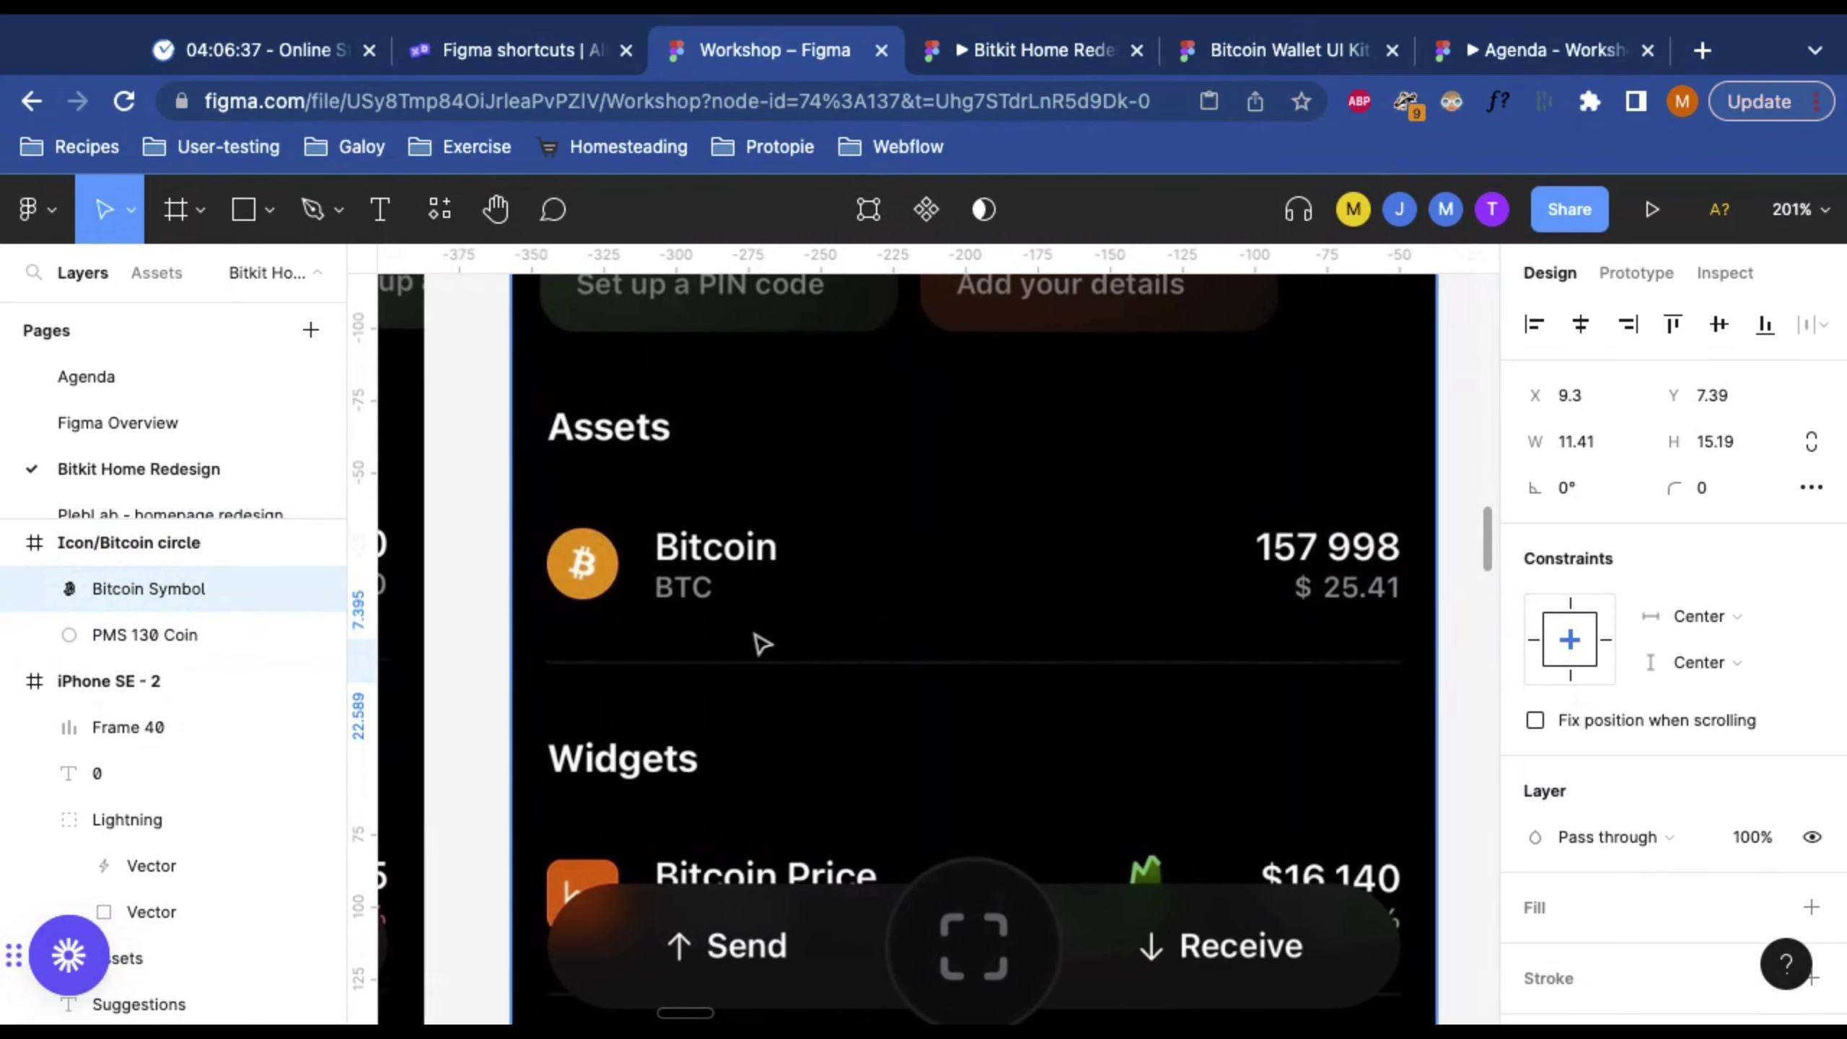
{"action": "key", "text": "o"}
{"action": "key", "text": "i"}
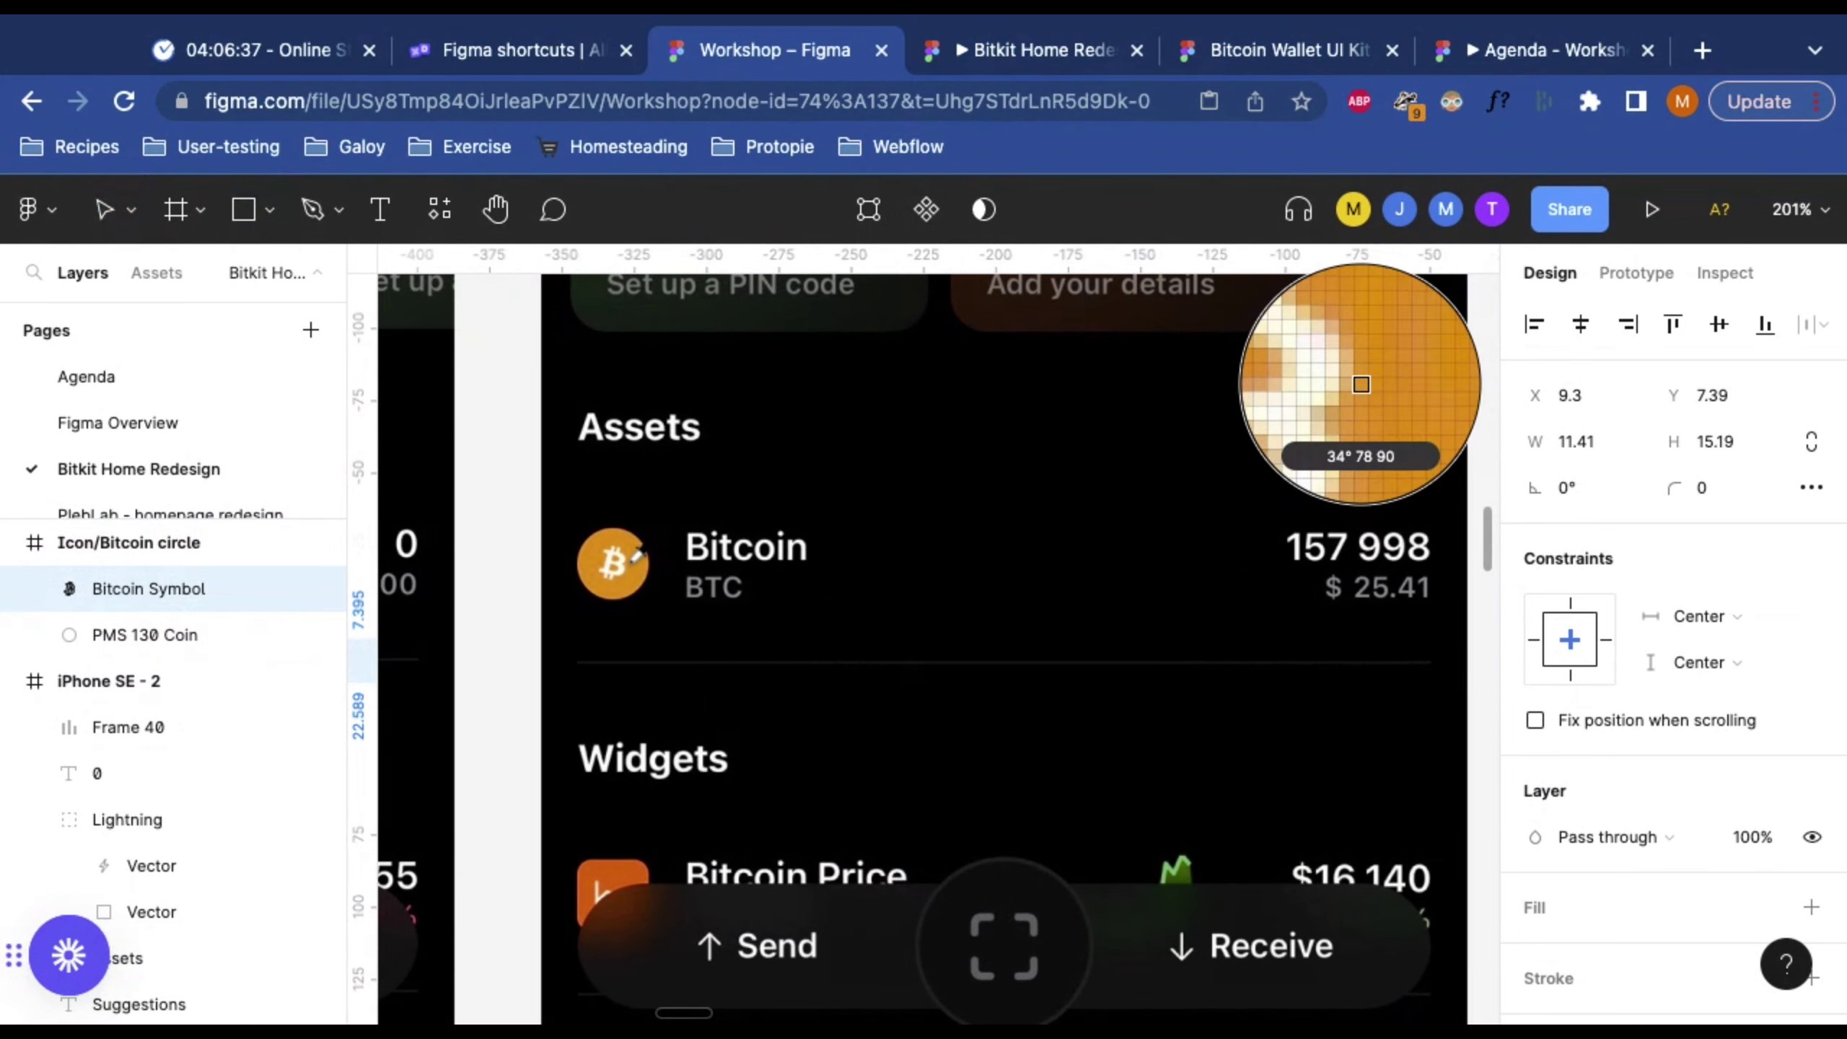
{"action": "left_click", "coordinate": [1361, 384]}
{"action": "scroll", "coordinate": [744, 575], "scroll_direction": "right", "scroll_amount": 9}
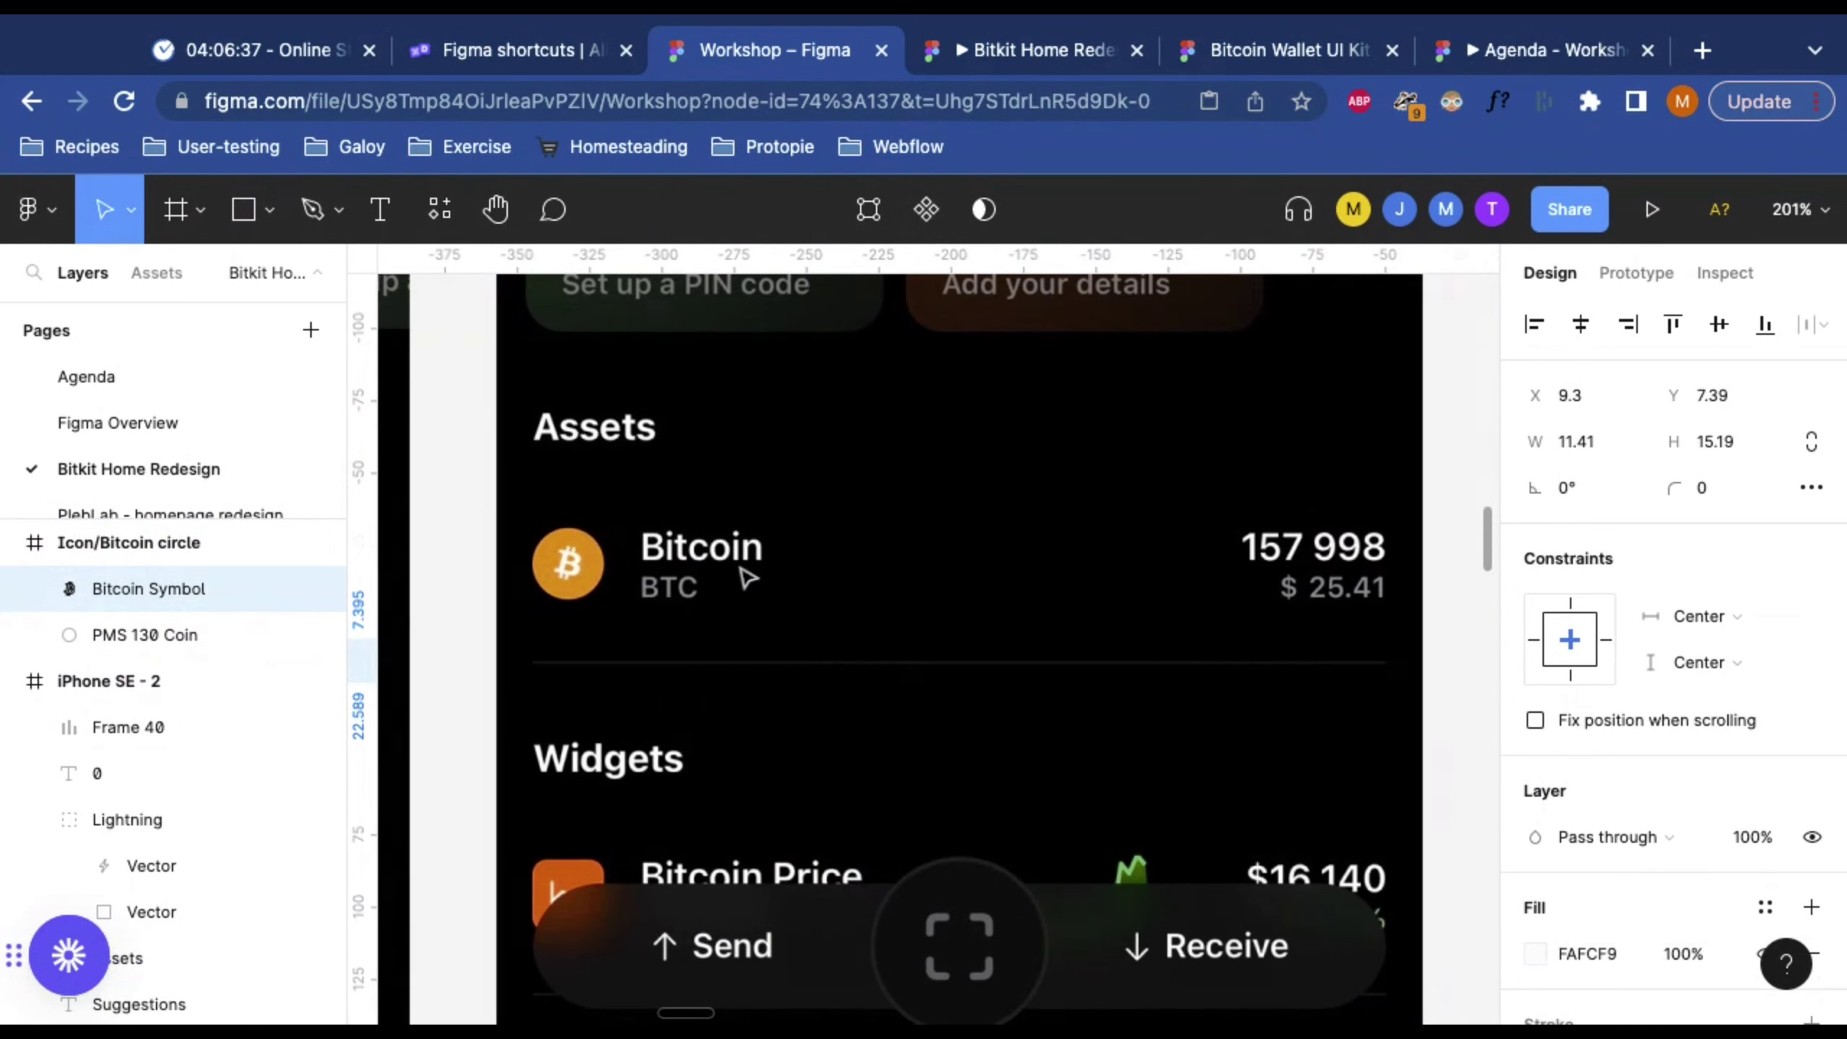
{"action": "left_click", "coordinate": [1227, 560]}
{"action": "scroll", "coordinate": [1114, 474], "scroll_direction": "right", "scroll_amount": 6}
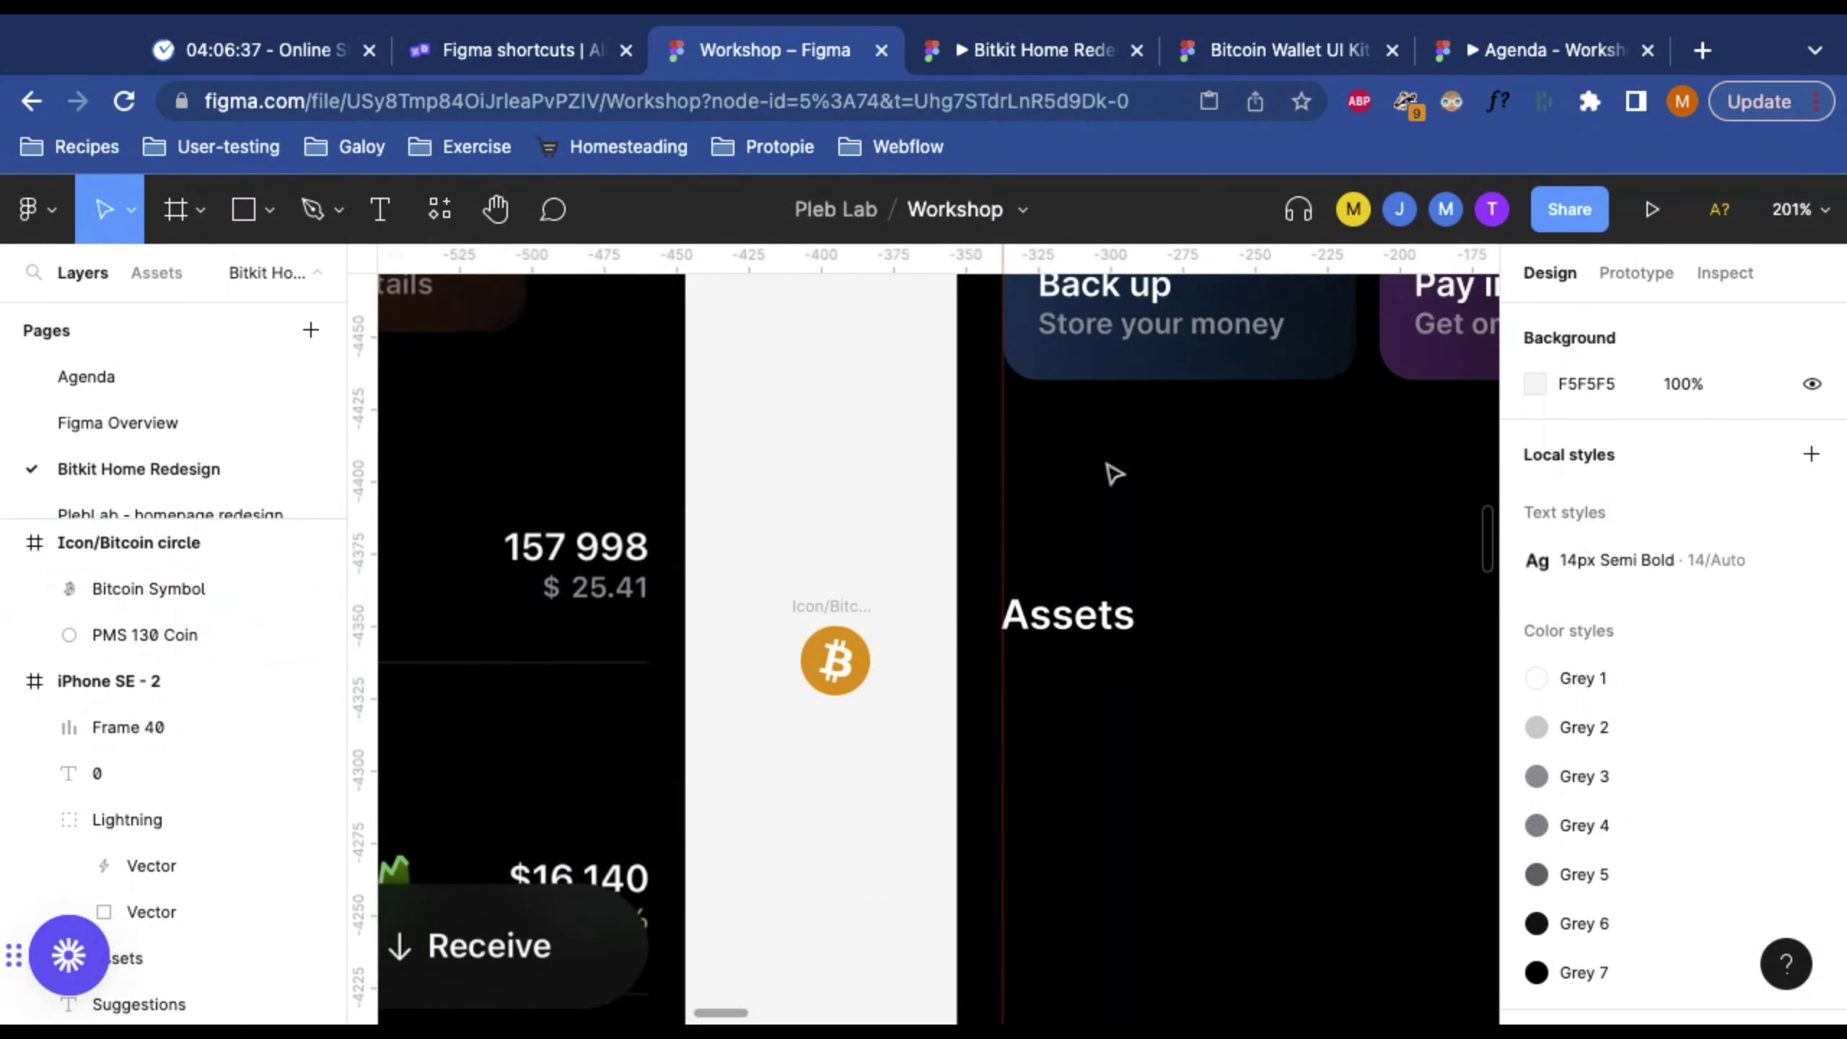
Step: Move the orange Bitcoin coin icon into iPhone SE - 2 at X 15, Y 425 under Assets
{"action": "left_click", "coordinate": [710, 653]}
{"action": "key", "text": "ctrl+x"}
{"action": "key", "text": "ctrl+v"}
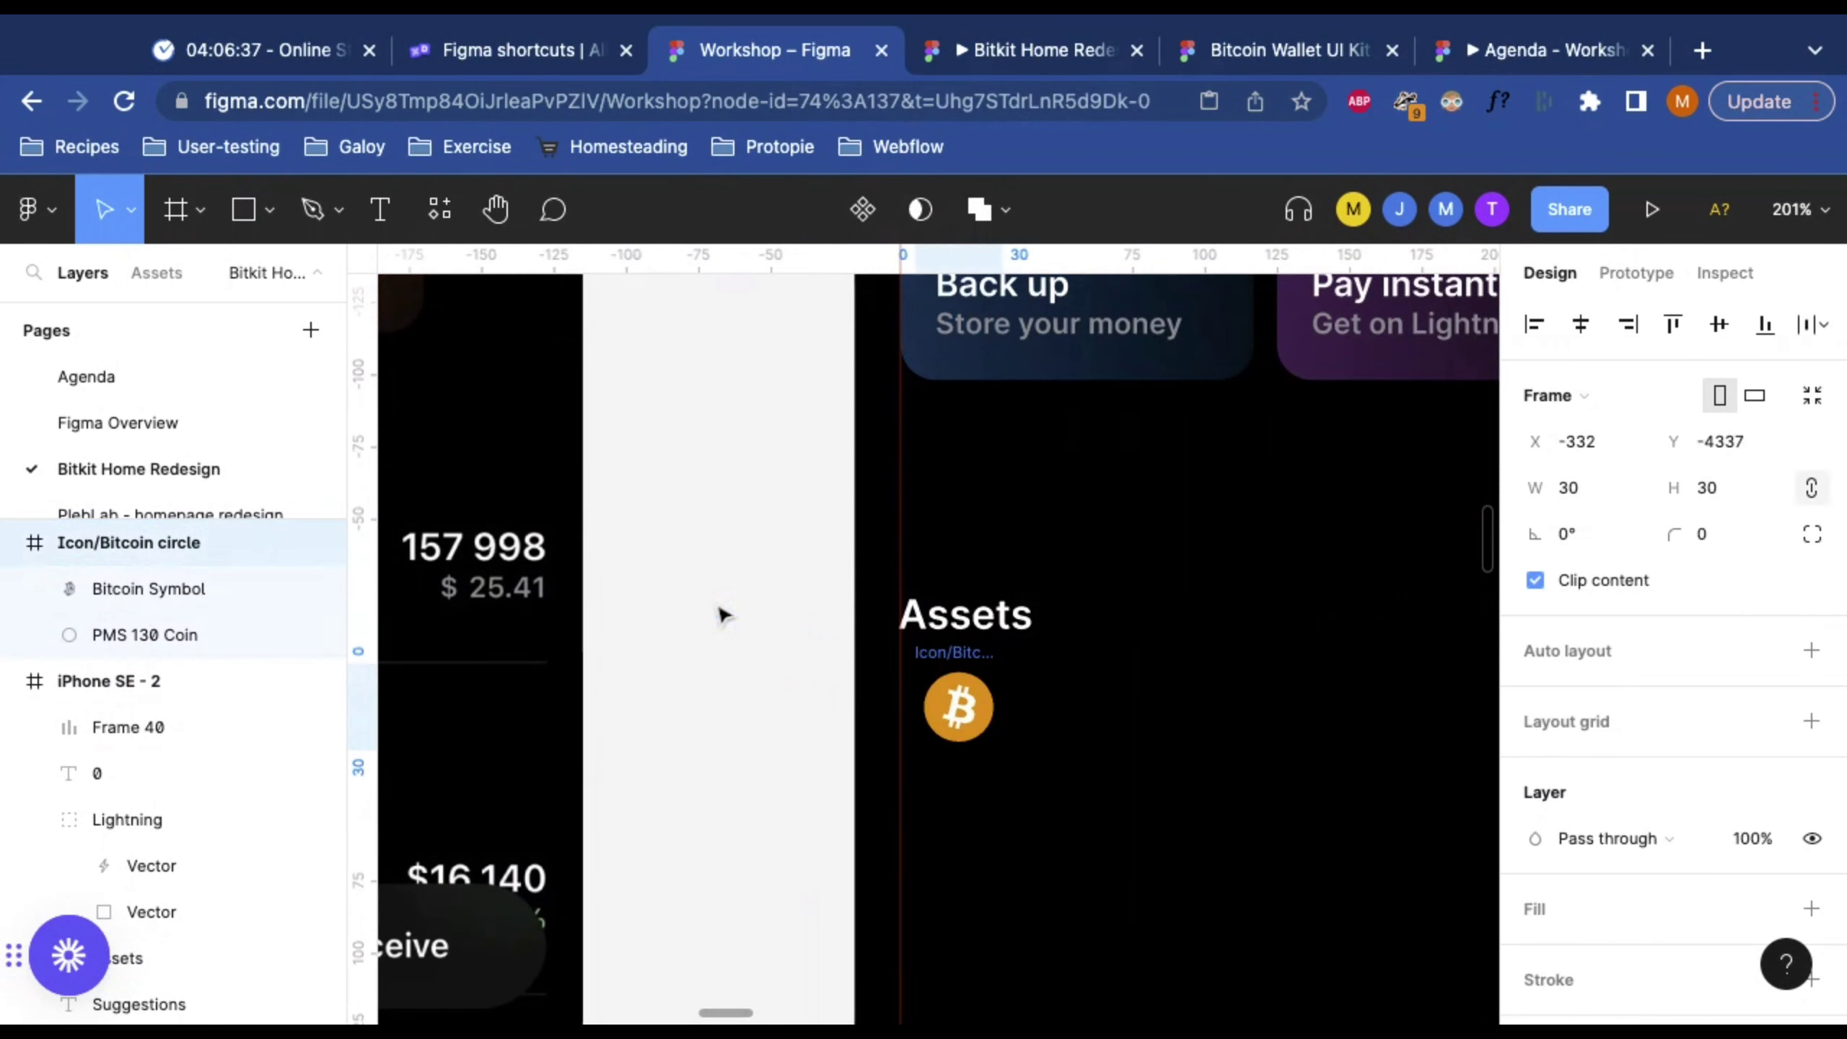
{"action": "key", "text": "Right"}
{"action": "key", "text": "Right"}
{"action": "key", "text": "Right"}
{"action": "key", "text": "Right"}
{"action": "key", "text": "Right"}
{"action": "key", "text": "Right"}
{"action": "key", "text": "Down"}
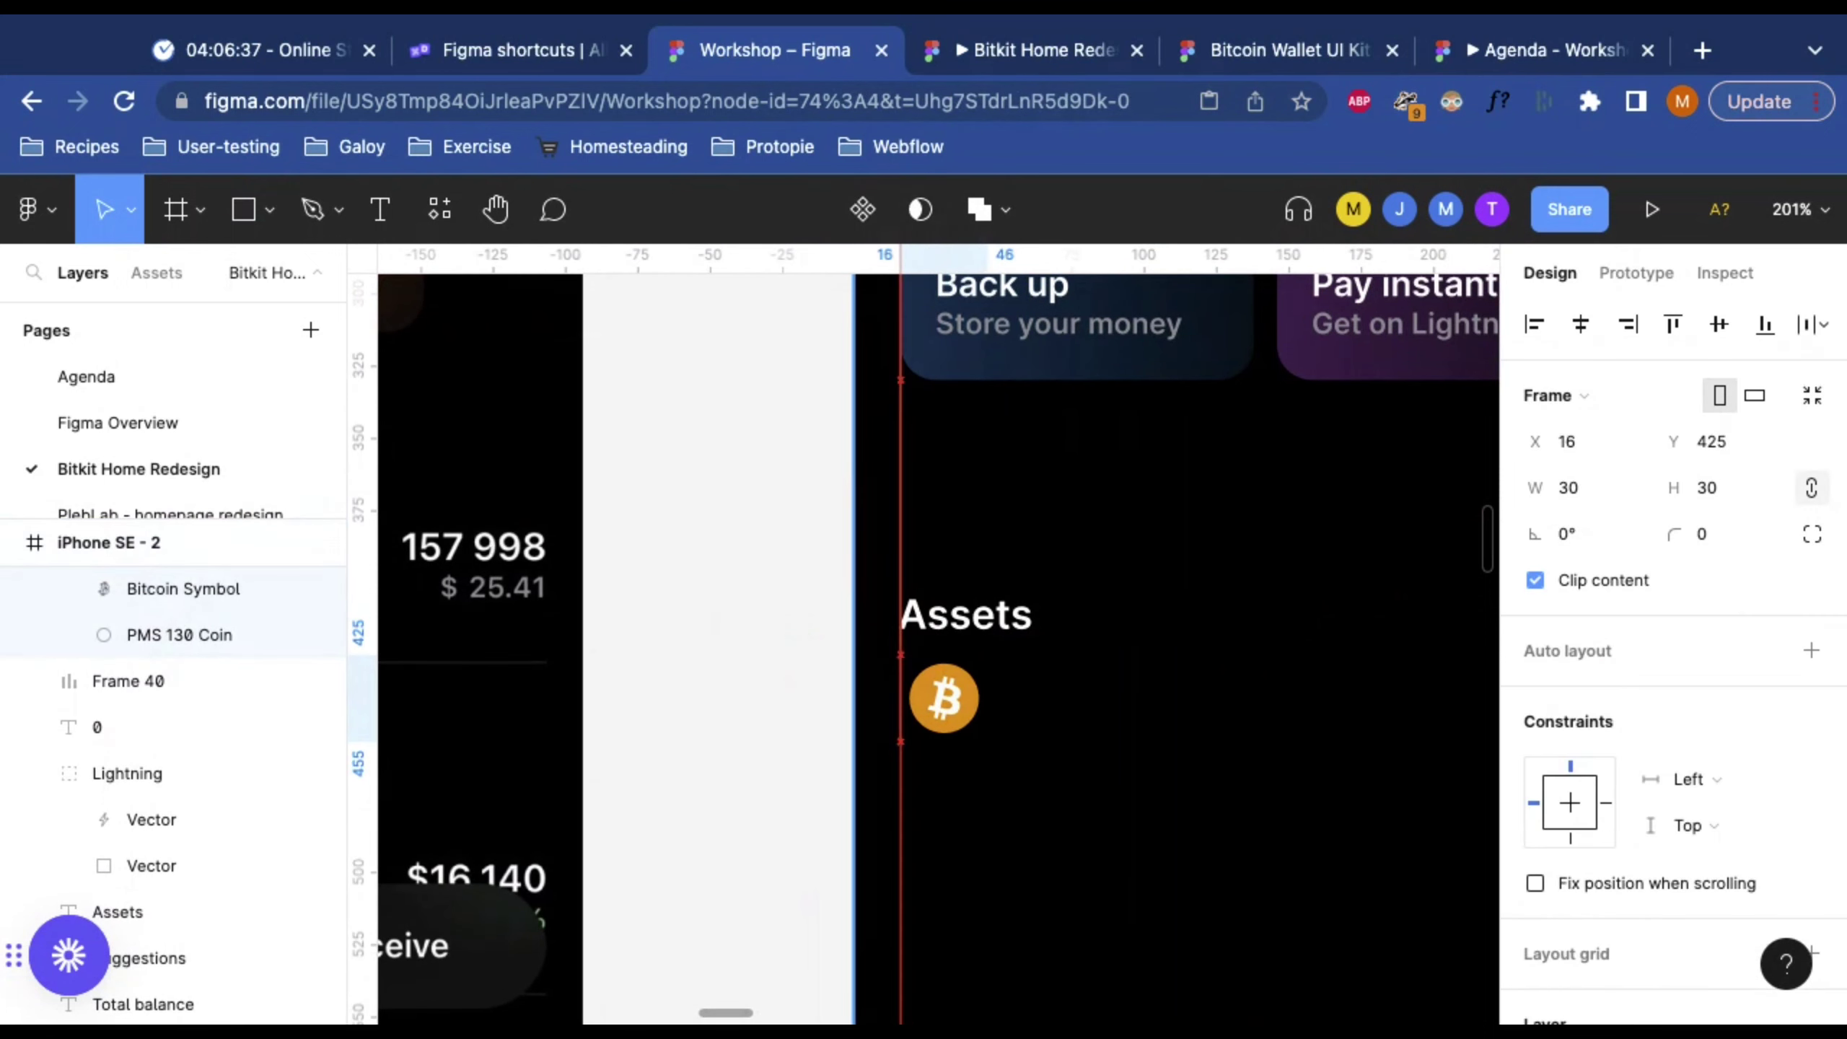
{"action": "key", "text": "Left"}
{"action": "key", "text": "Left"}
{"action": "key", "text": "Left"}
{"action": "left_click", "coordinate": [1072, 692]}
Step: Zoom out and pan to compare the coin's placement across both phone screens
{"action": "scroll", "coordinate": [1071, 692], "scroll_direction": "down", "scroll_amount": 5}
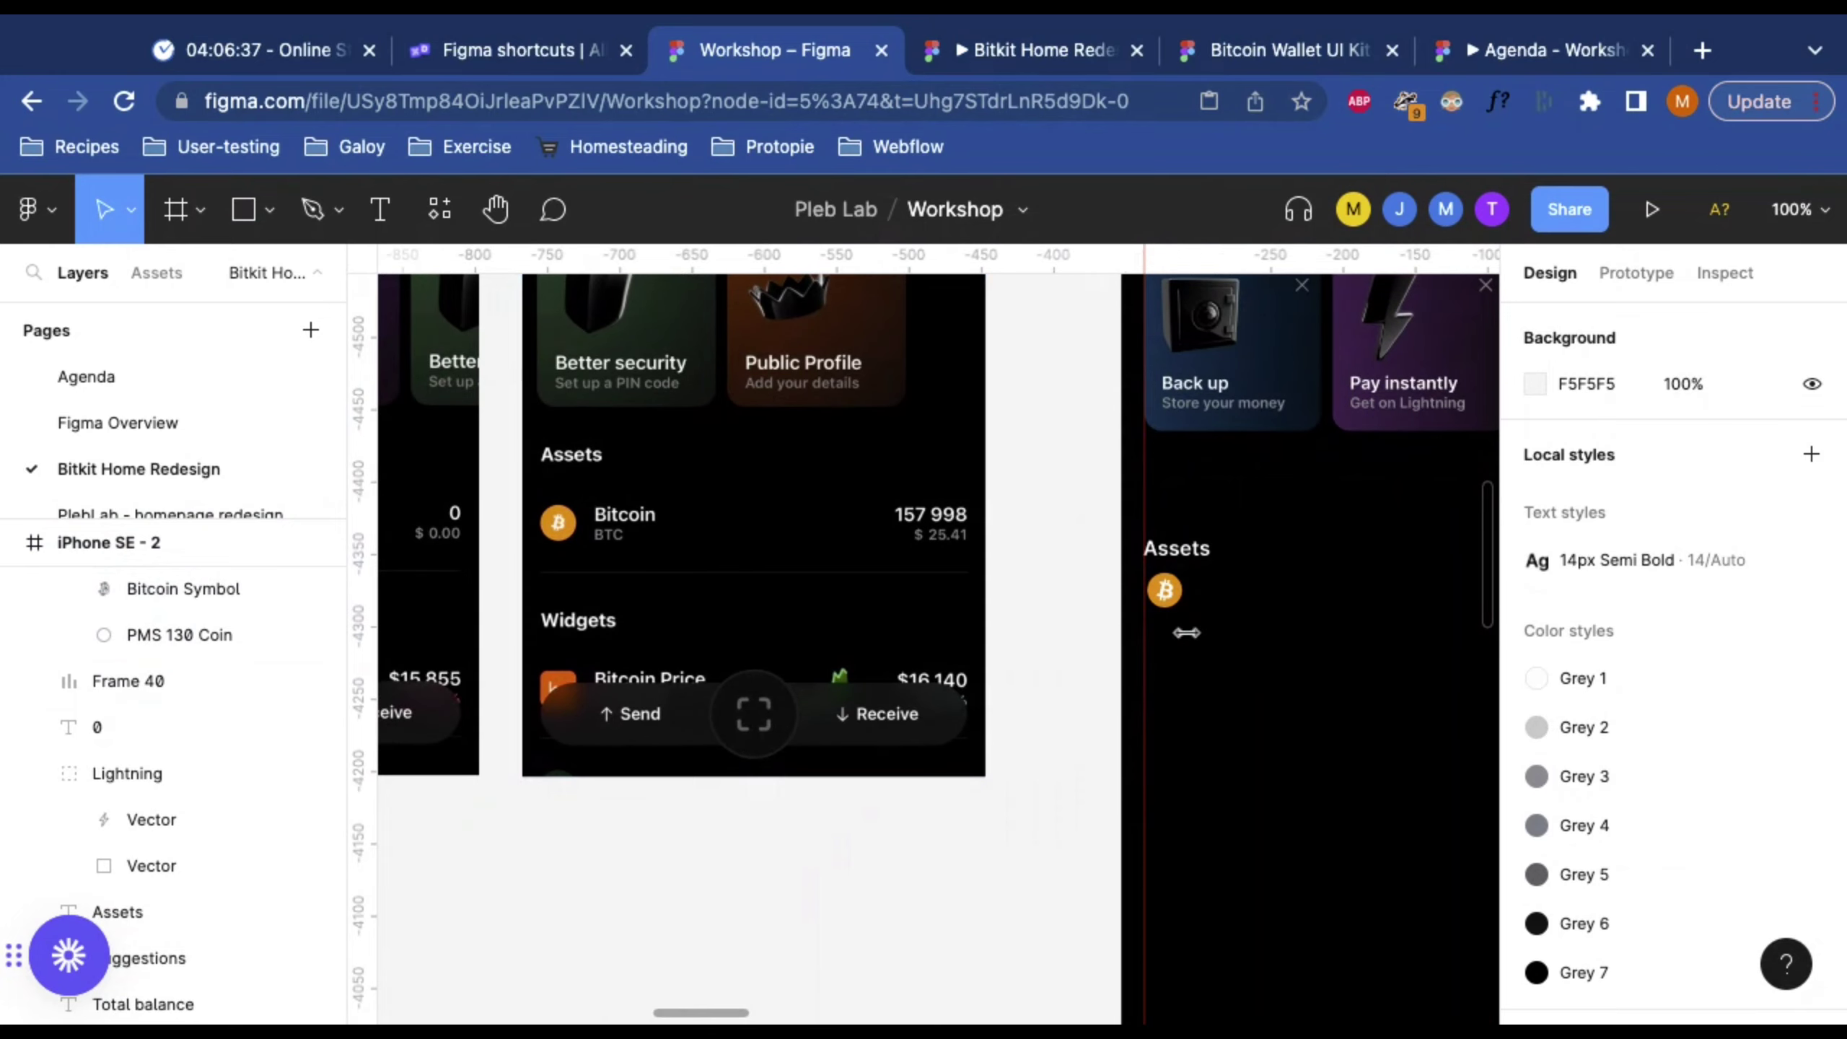
{"action": "scroll", "coordinate": [1202, 600], "scroll_direction": "up", "scroll_amount": 5}
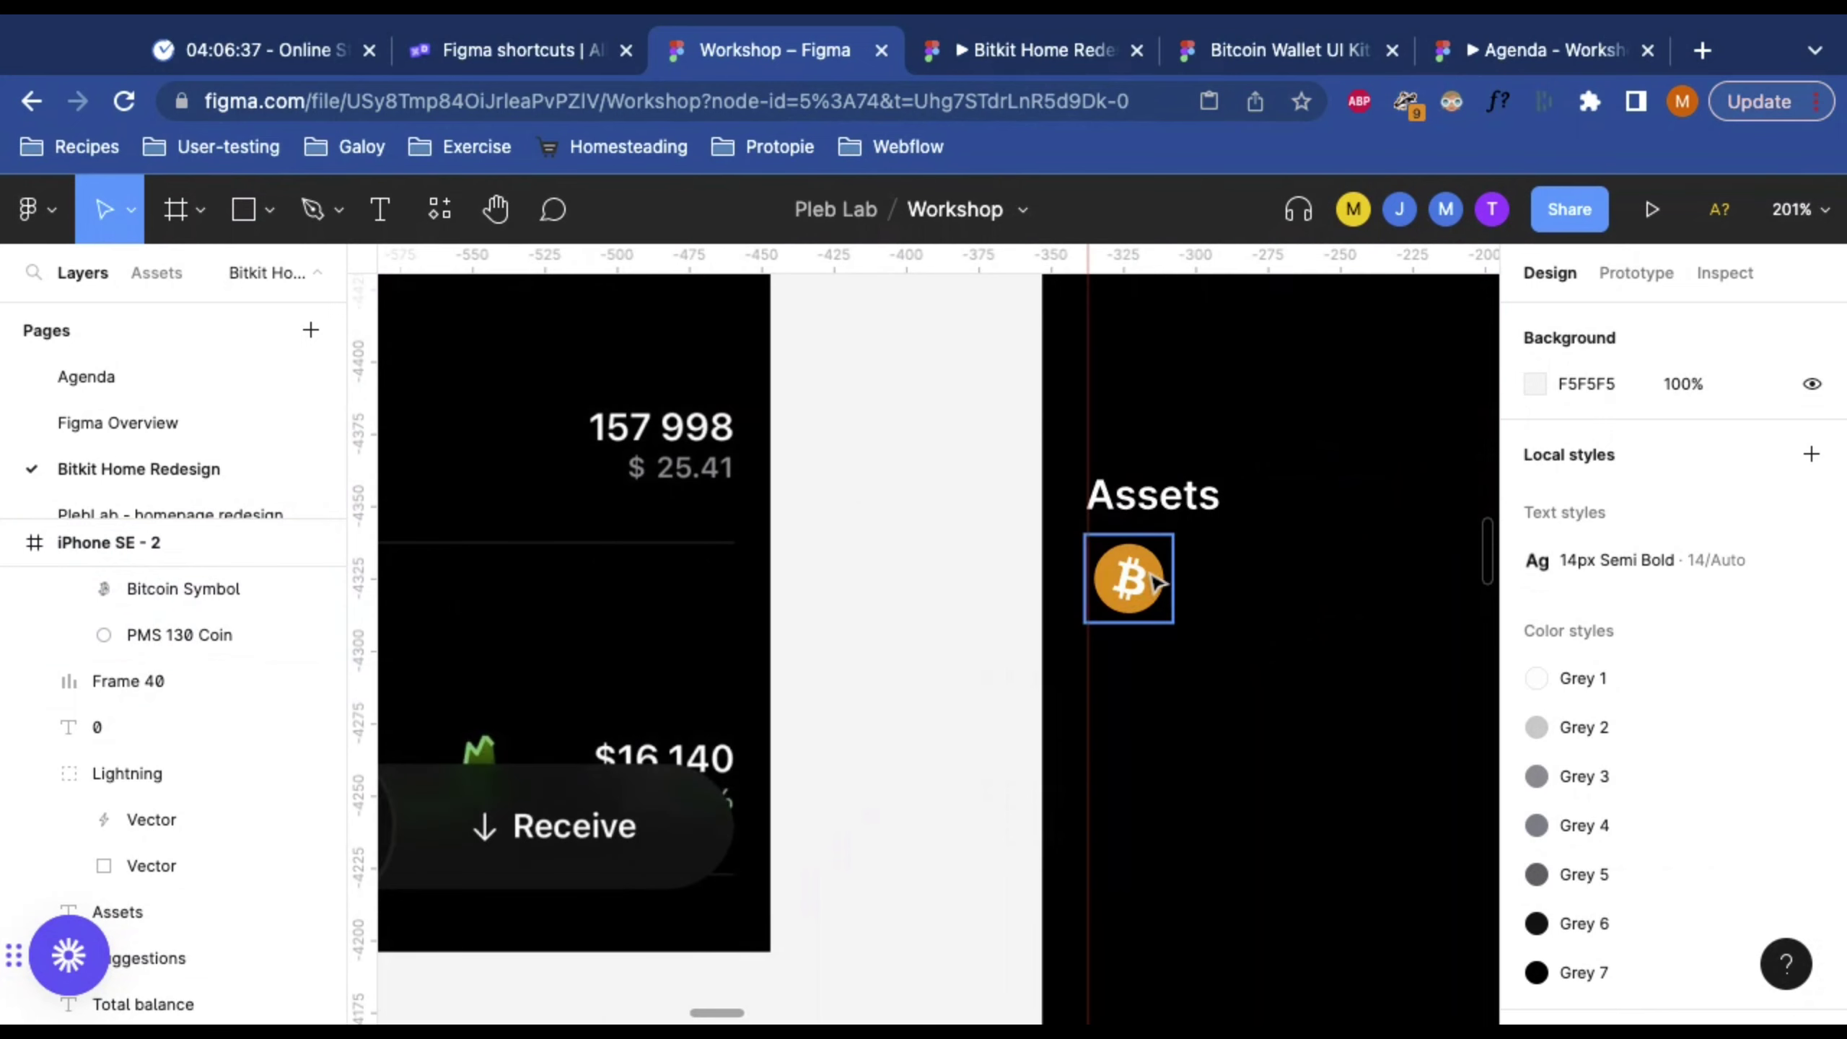
{"action": "left_click", "coordinate": [1152, 578]}
{"action": "key", "text": "shift+0"}
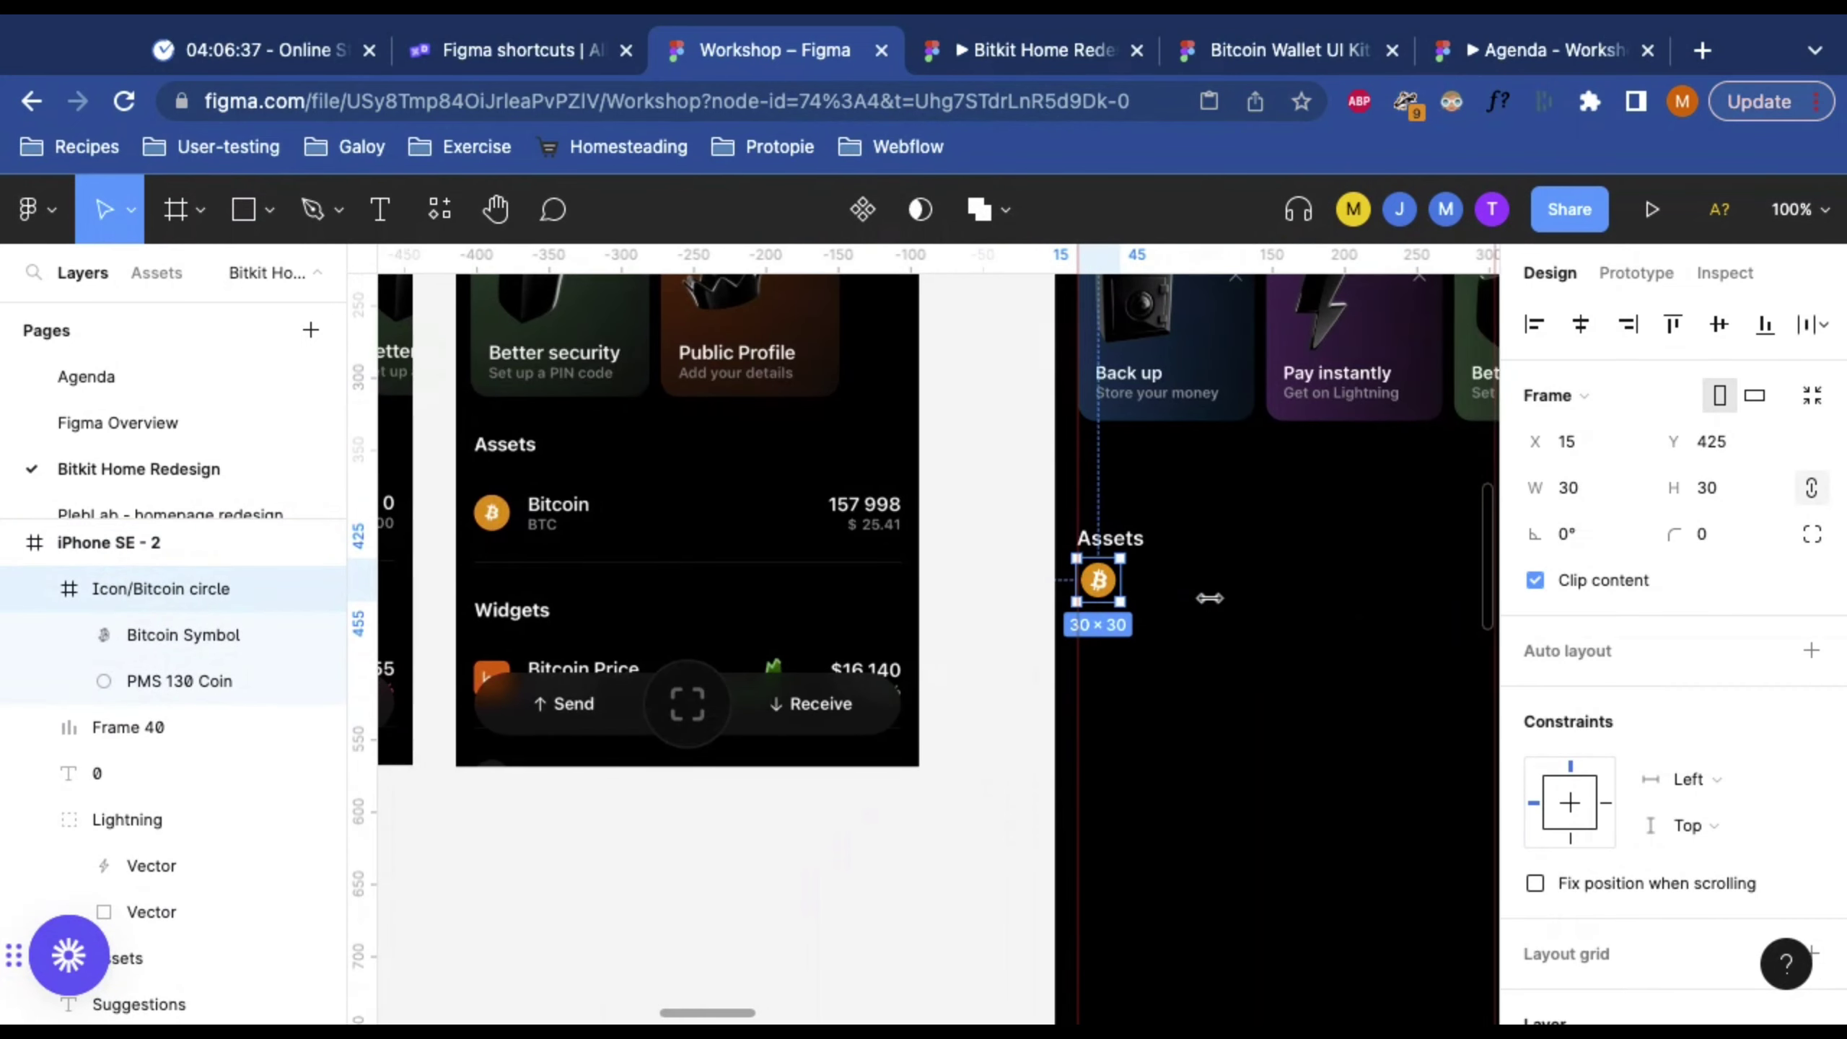
{"action": "scroll", "coordinate": [1209, 598], "scroll_direction": "right", "scroll_amount": 1}
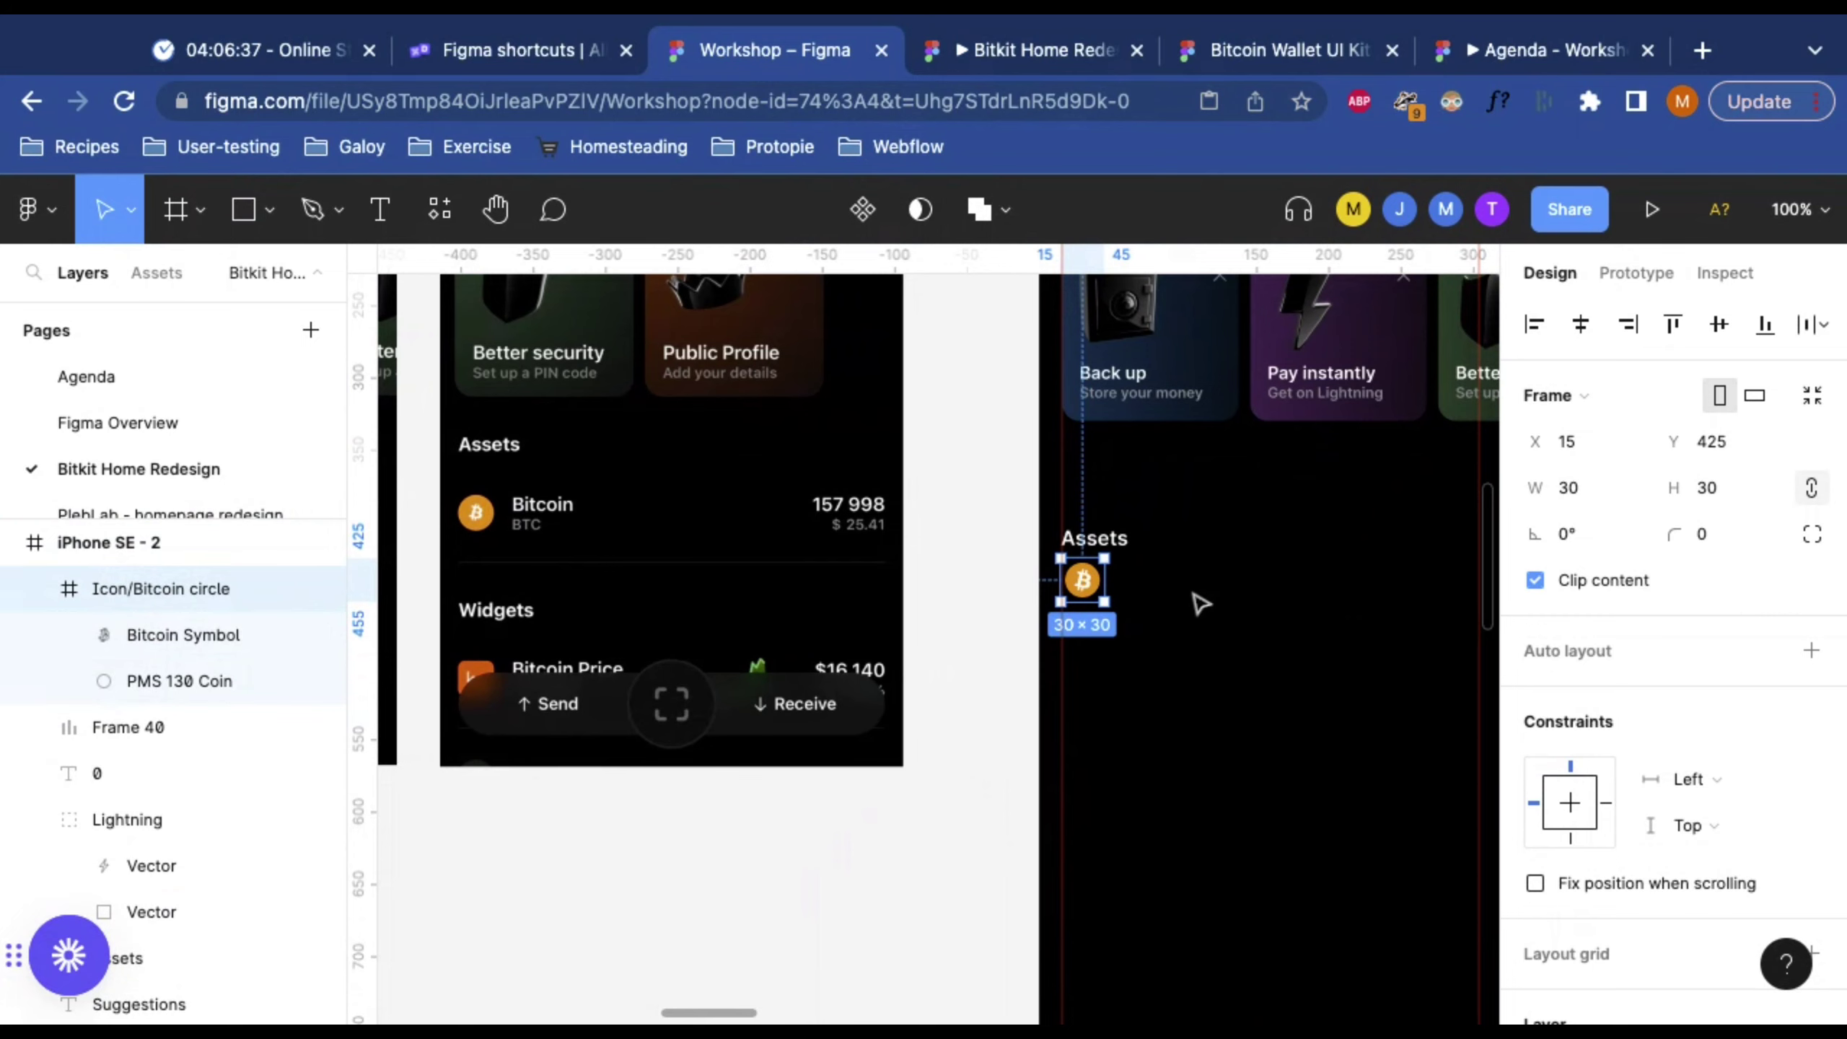
{"action": "scroll", "coordinate": [1200, 604], "scroll_direction": "right", "scroll_amount": 3}
{"action": "scroll", "coordinate": [1200, 604], "scroll_direction": "left", "scroll_amount": 3}
{"action": "scroll", "coordinate": [1200, 604], "scroll_direction": "up", "scroll_amount": 5}
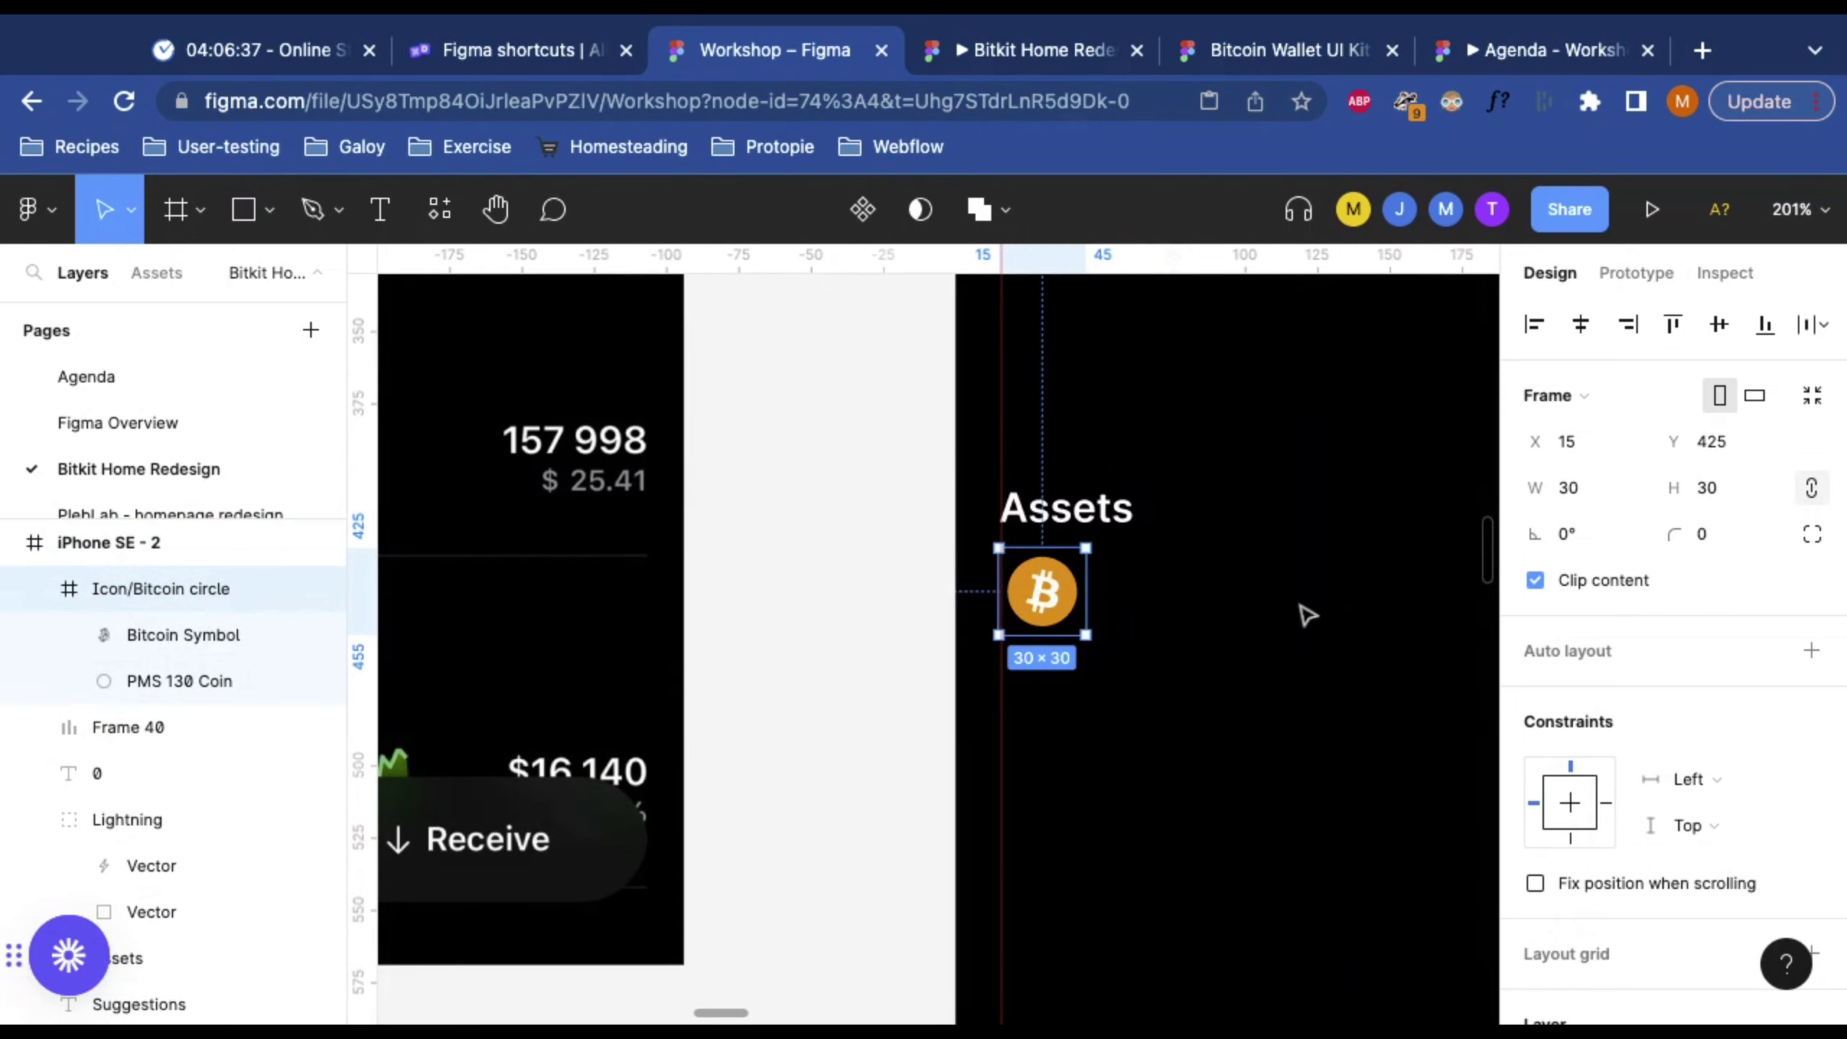
{"action": "key", "text": "shift+0"}
{"action": "scroll", "coordinate": [1171, 603], "scroll_direction": "right", "scroll_amount": 3}
{"action": "scroll", "coordinate": [1171, 602], "scroll_direction": "left", "scroll_amount": 3}
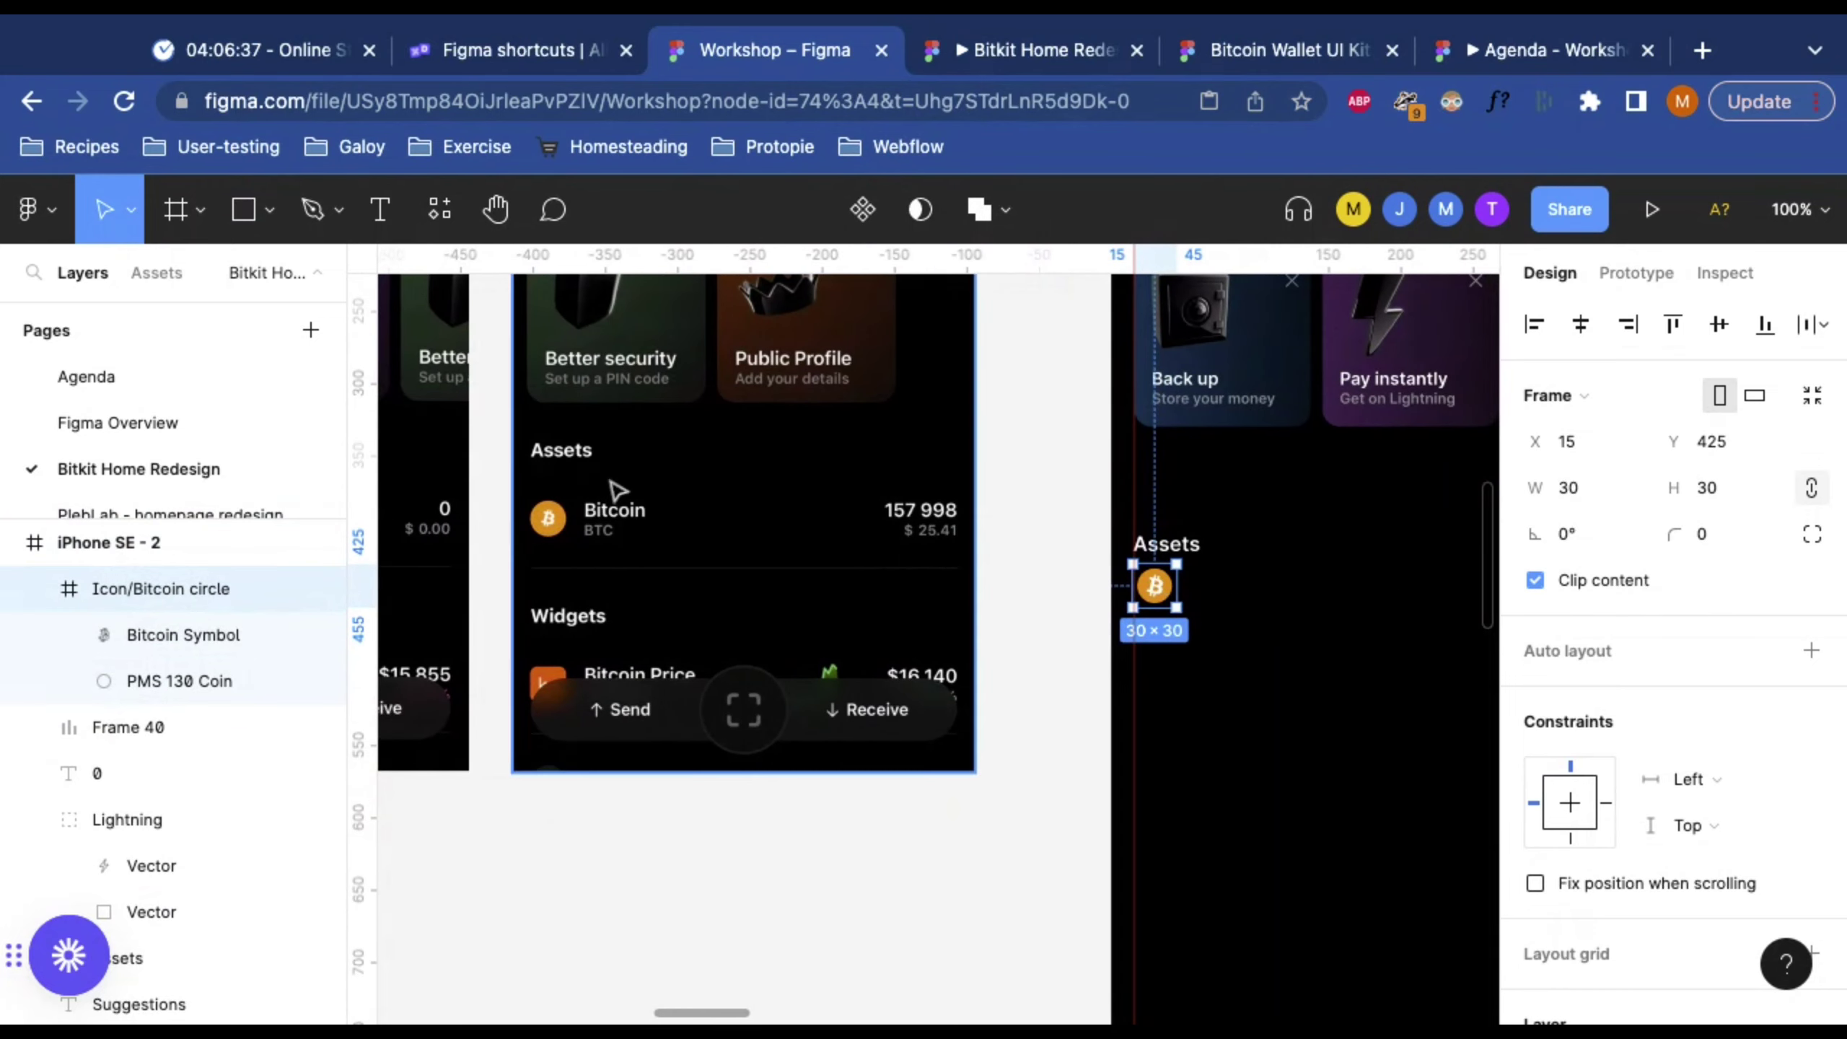
{"action": "scroll", "coordinate": [1171, 501], "scroll_direction": "right", "scroll_amount": 3}
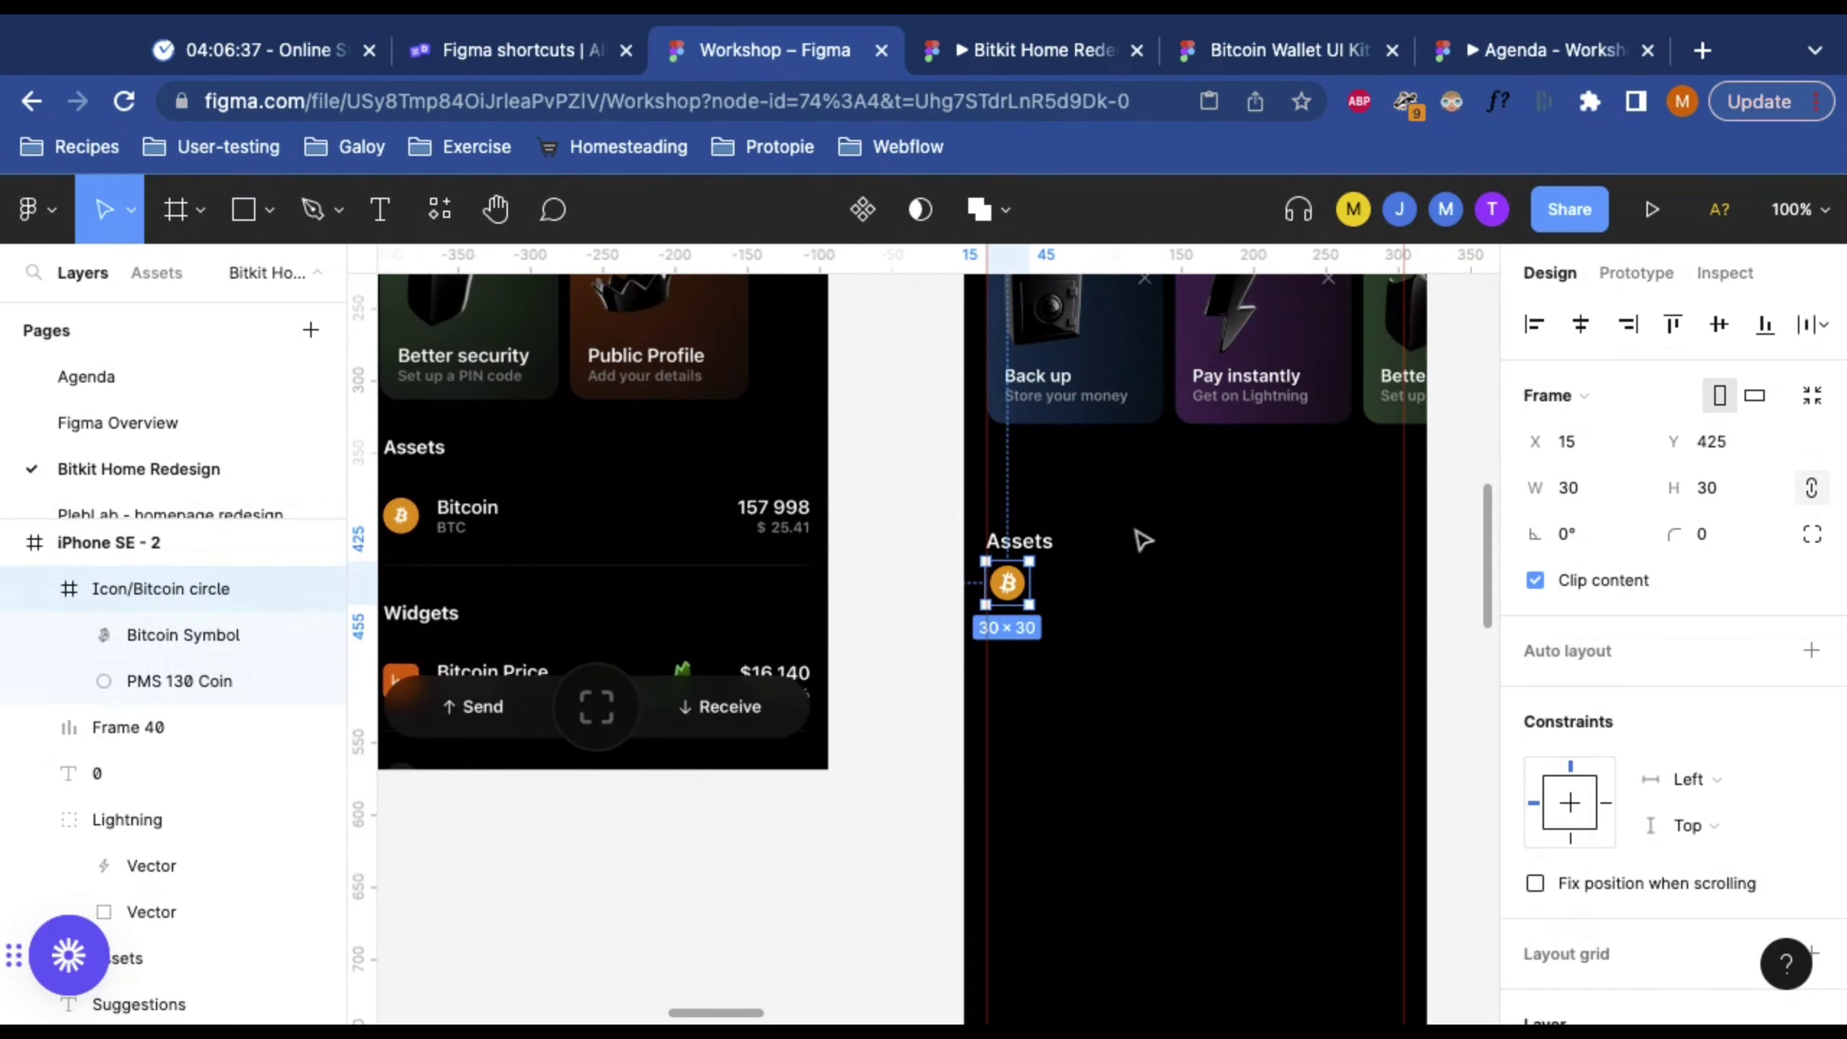
Step: Duplicate the Assets heading beside the coin and retype it as 'Bitcoin'
{"action": "left_click", "coordinate": [1063, 525]}
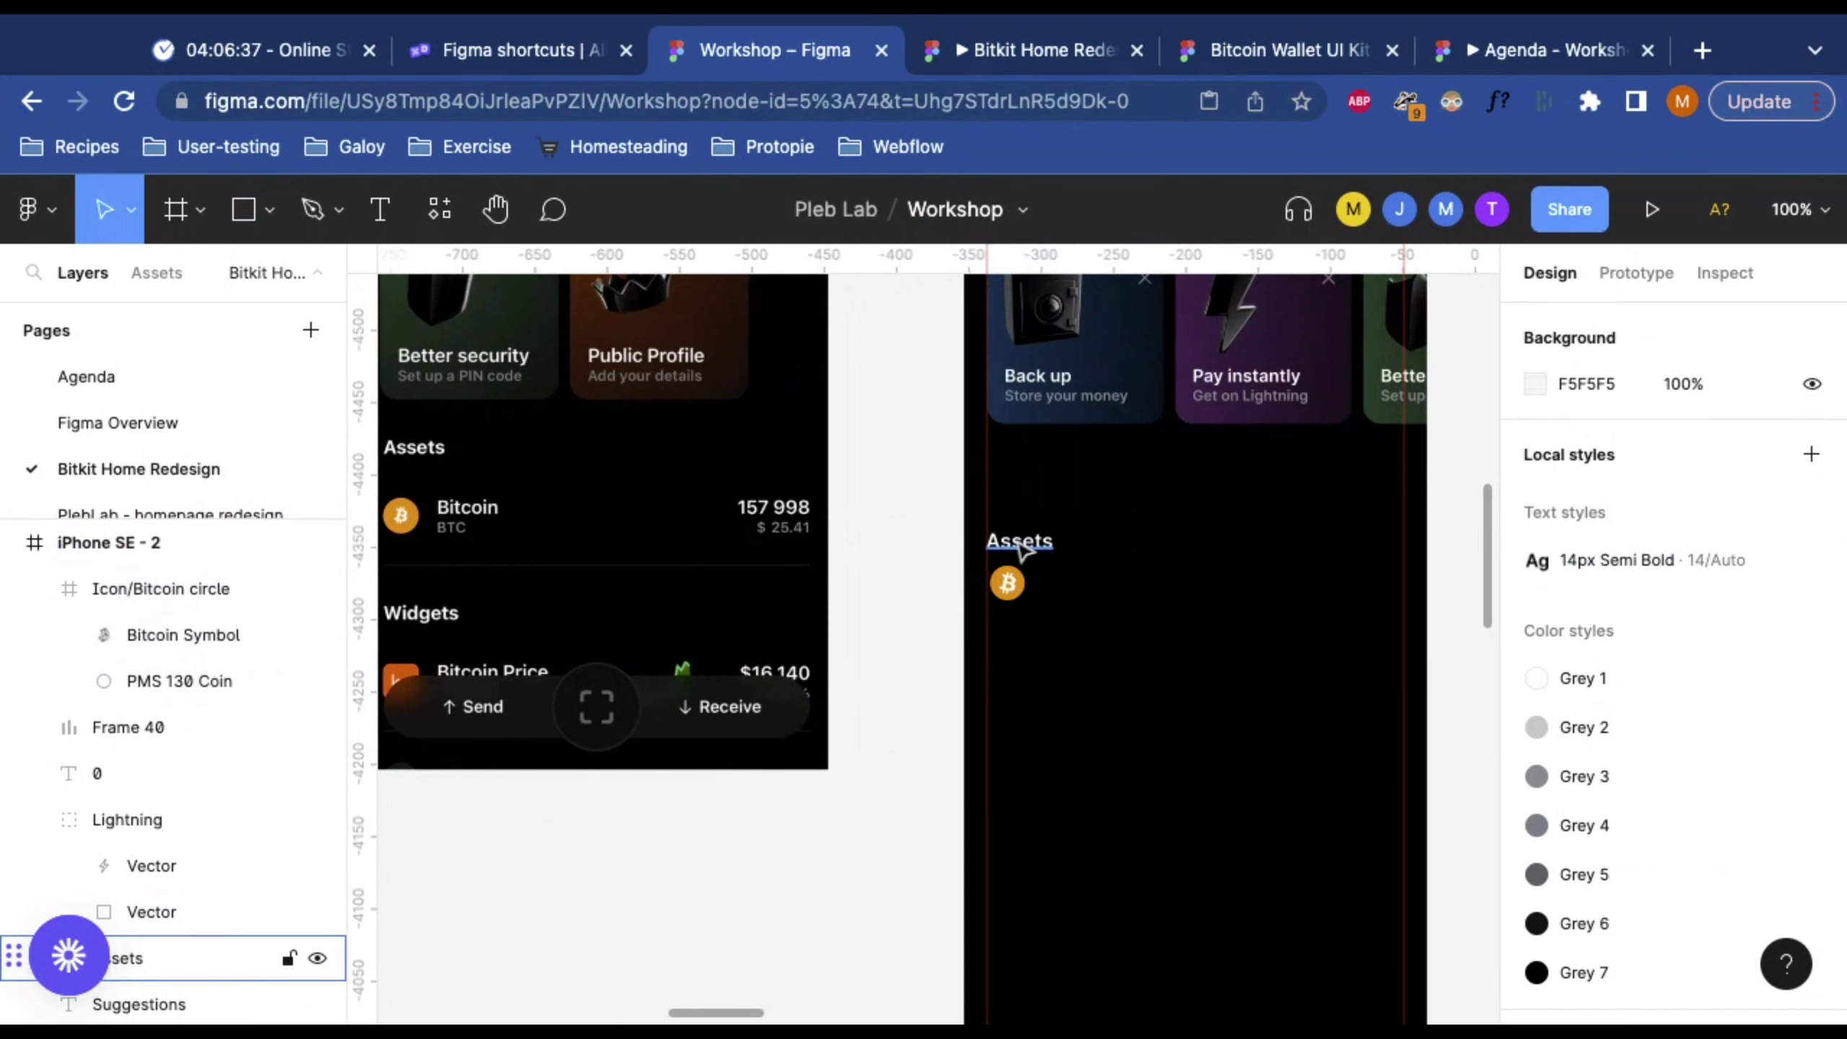
{"action": "left_click", "coordinate": [1024, 551]}
{"action": "left_click_drag", "start_coordinate": [1024, 551], "coordinate": [1031, 562]}
{"action": "double_click", "coordinate": [1089, 580]}
{"action": "type", "text": "Bitc"}
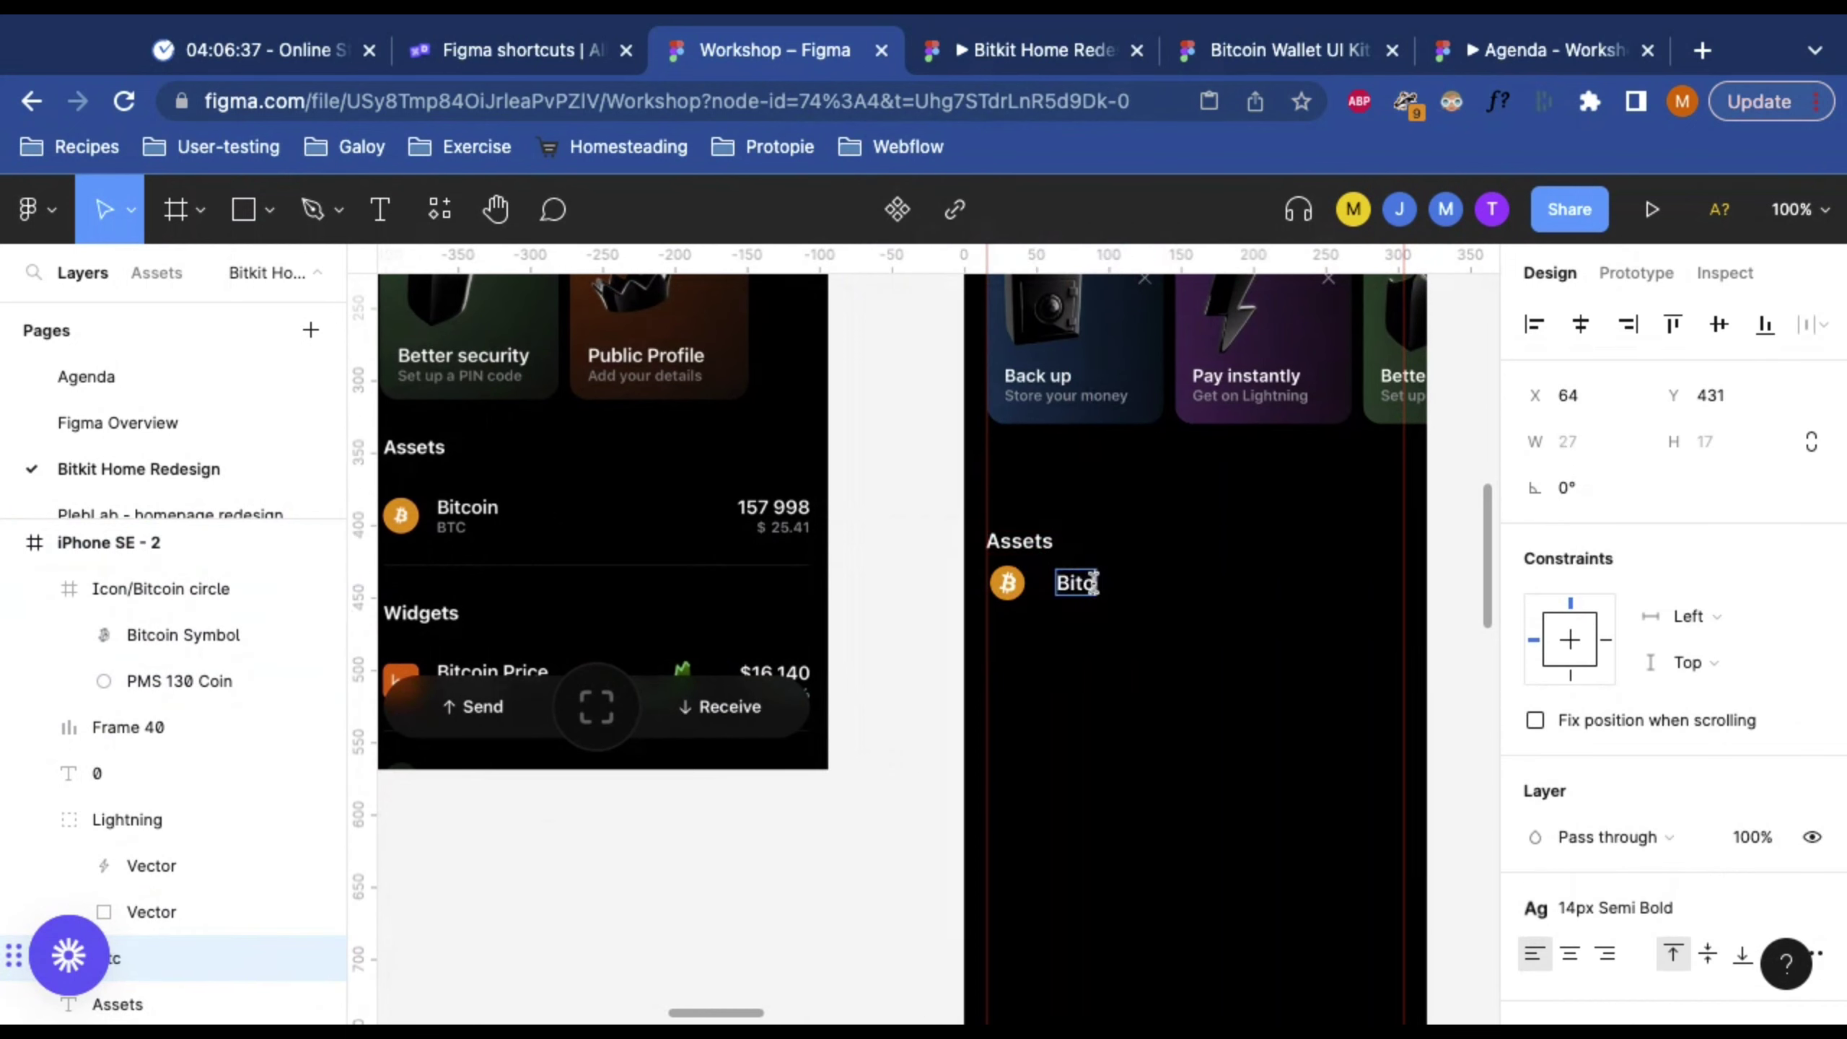
{"action": "type", "text": "oin"}
{"action": "key", "text": "Escape"}
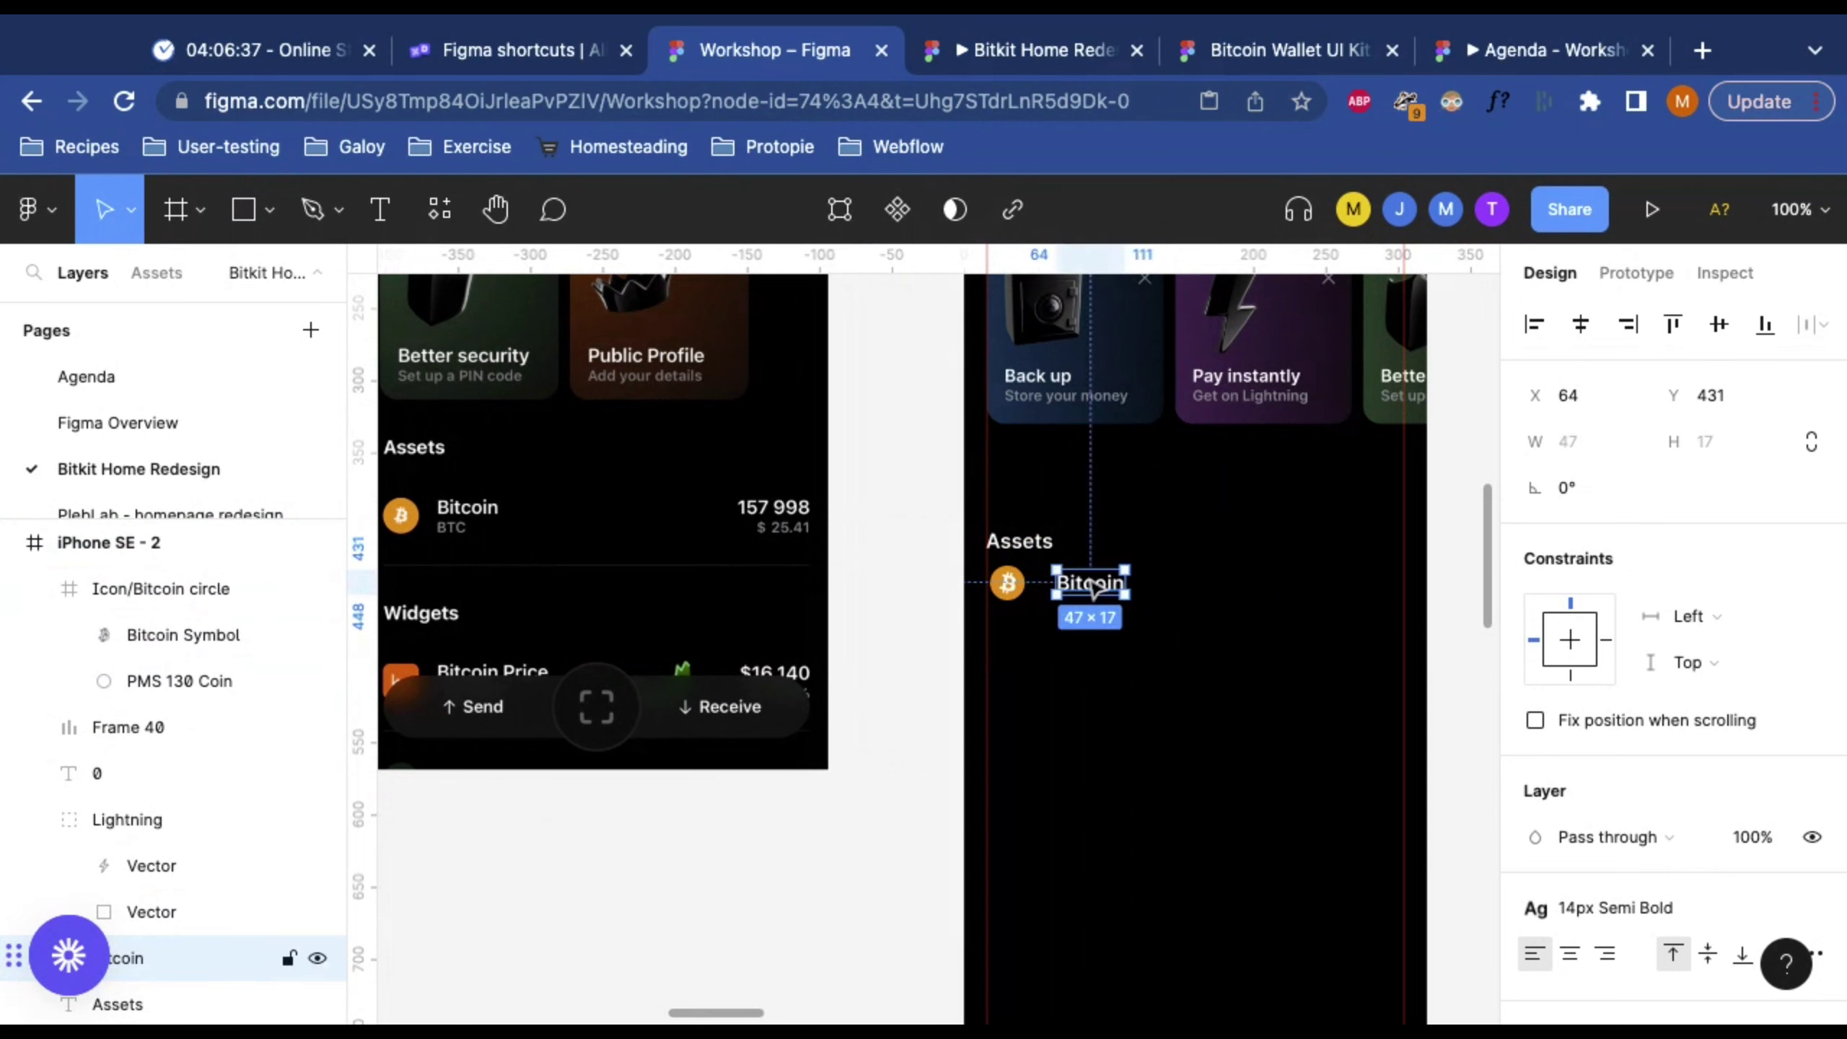
Step: Duplicate the Bitcoin label to the right and retype it as '0'
{"action": "left_click_drag", "start_coordinate": [1094, 588], "coordinate": [1349, 590]}
{"action": "double_click", "coordinate": [1342, 593]}
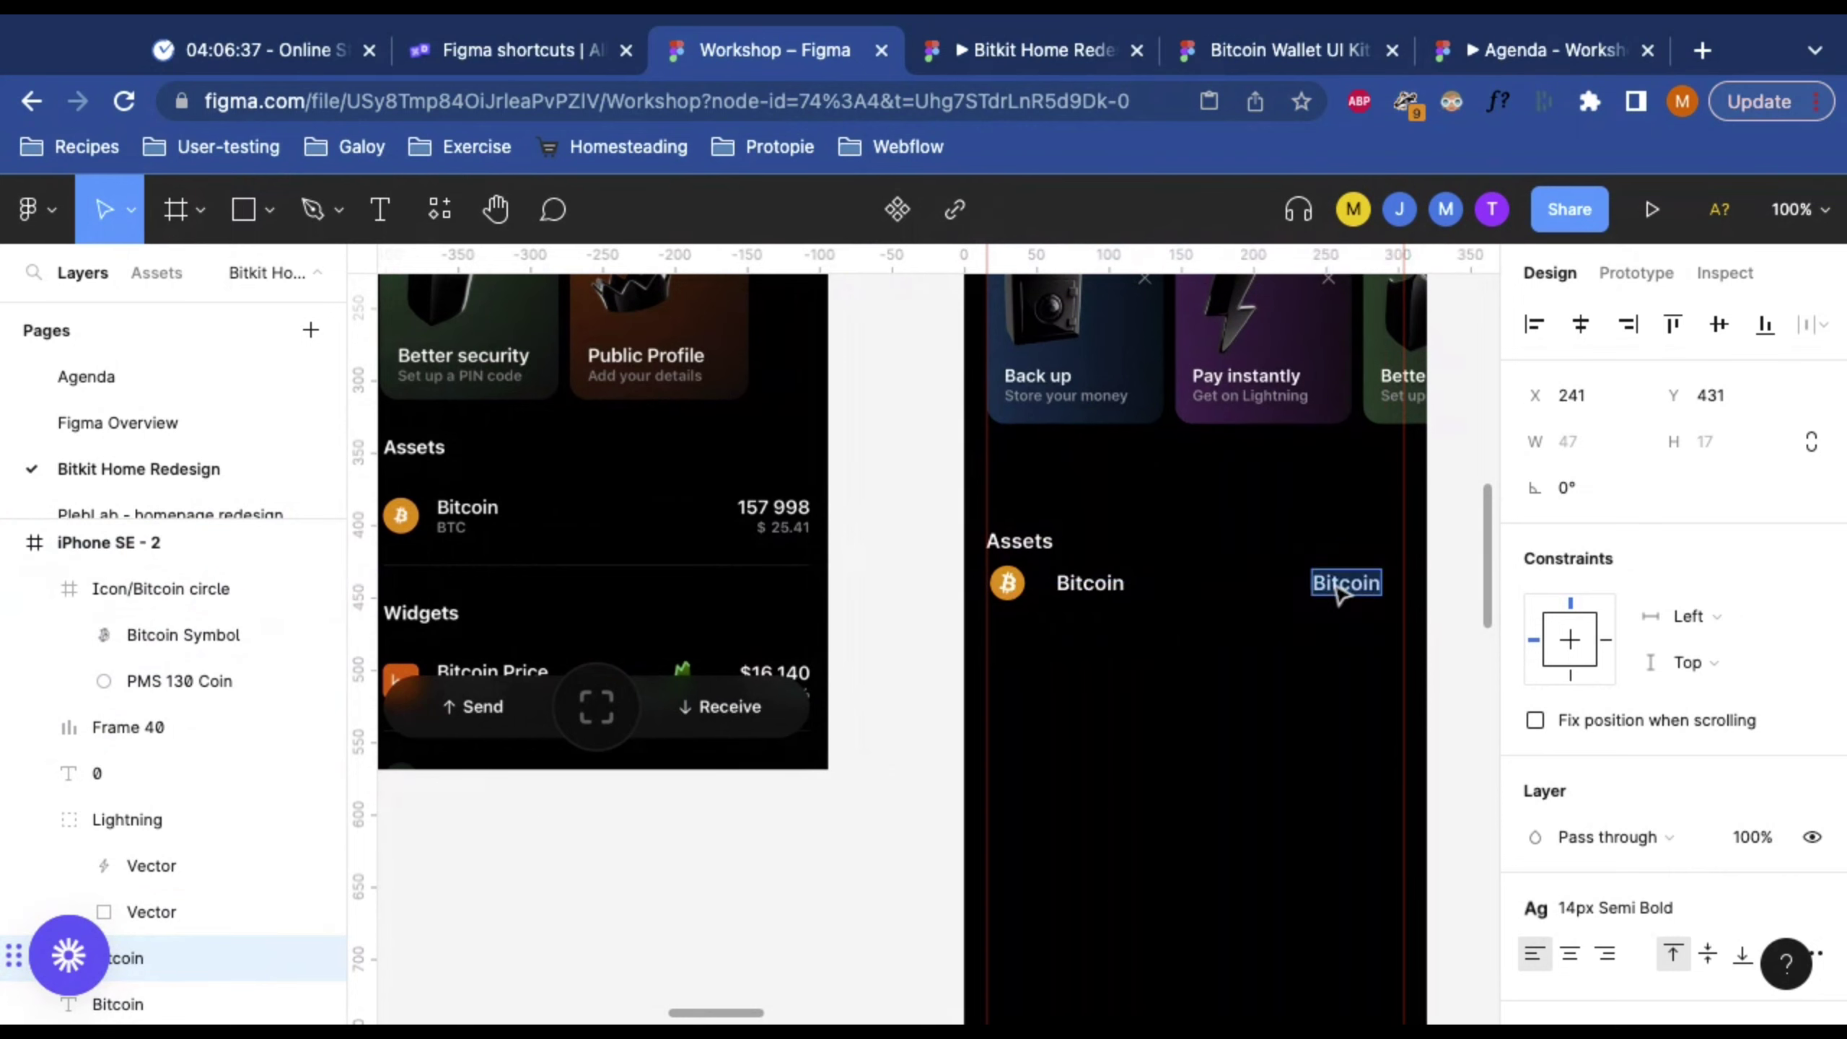
{"action": "type", "text": "$0.00"}
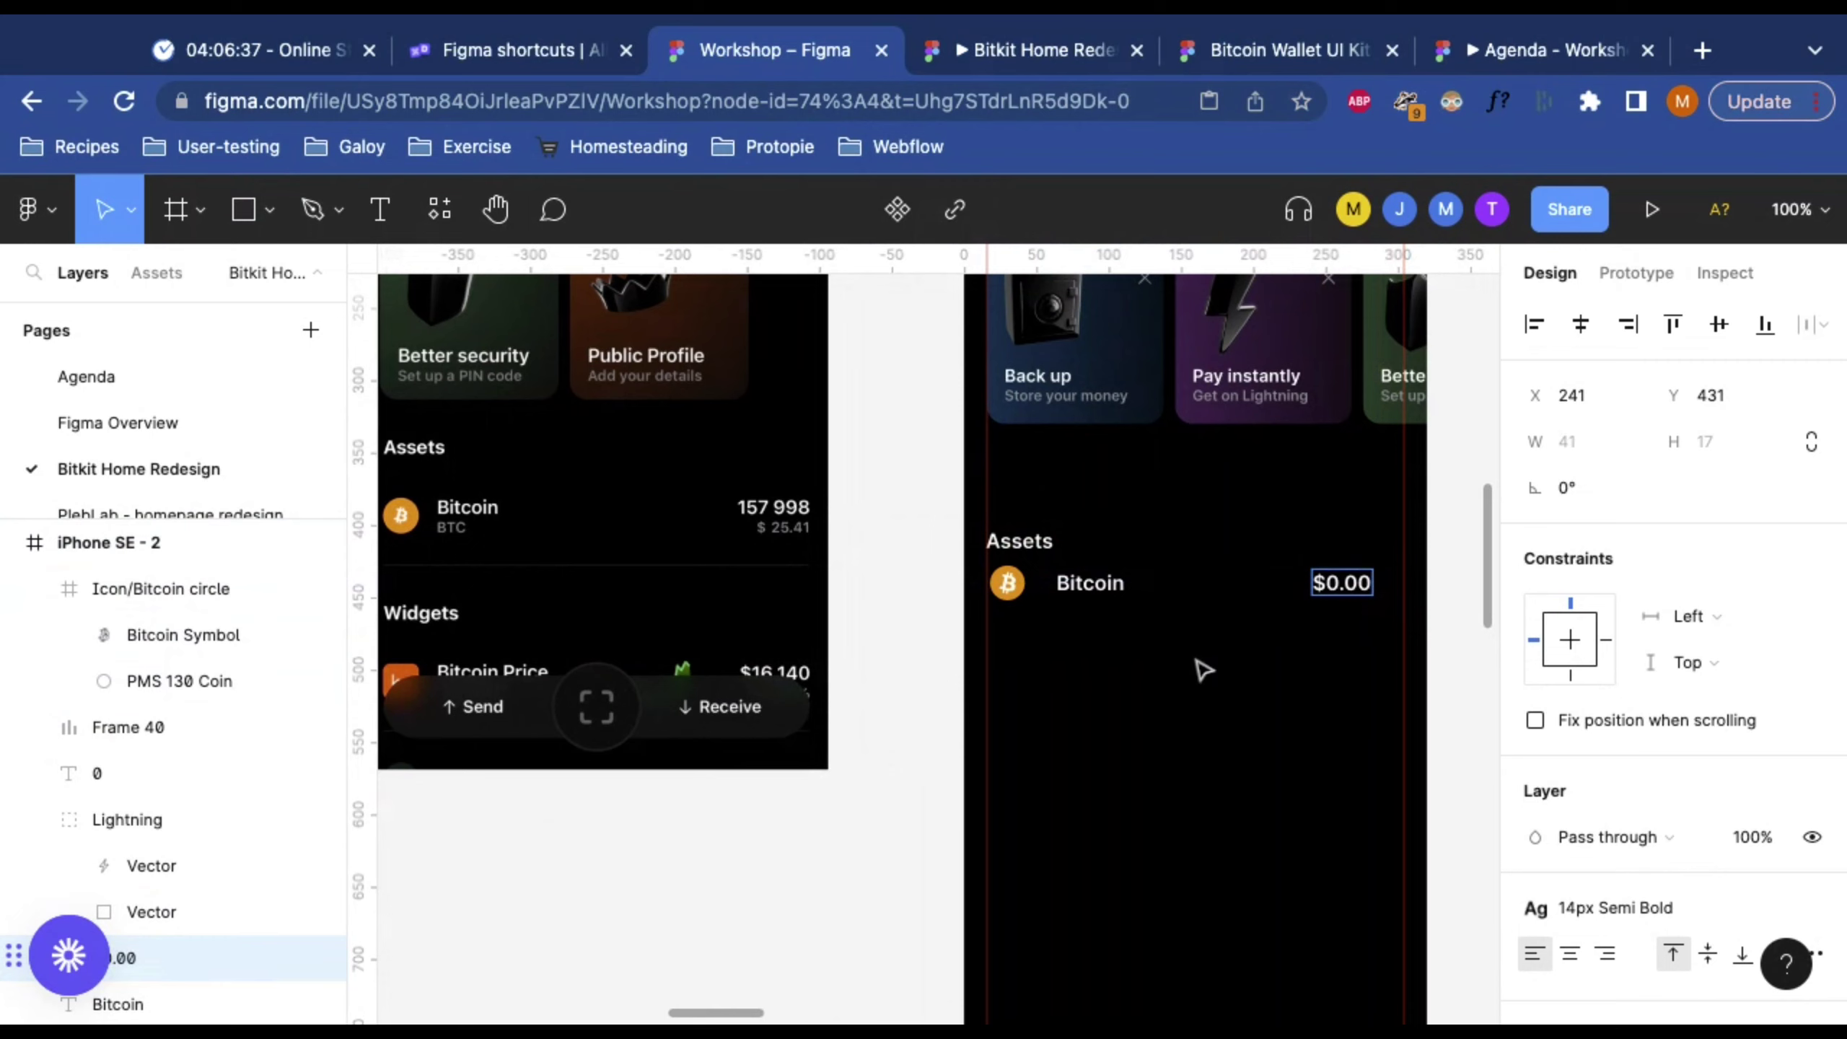
{"action": "scroll", "coordinate": [1229, 671], "scroll_direction": "right", "scroll_amount": 5}
{"action": "key", "text": "BackSpace"}
{"action": "key", "text": "BackSpace"}
{"action": "key", "text": "BackSpace"}
{"action": "key", "text": "BackSpace"}
{"action": "key", "text": "BackSpace"}
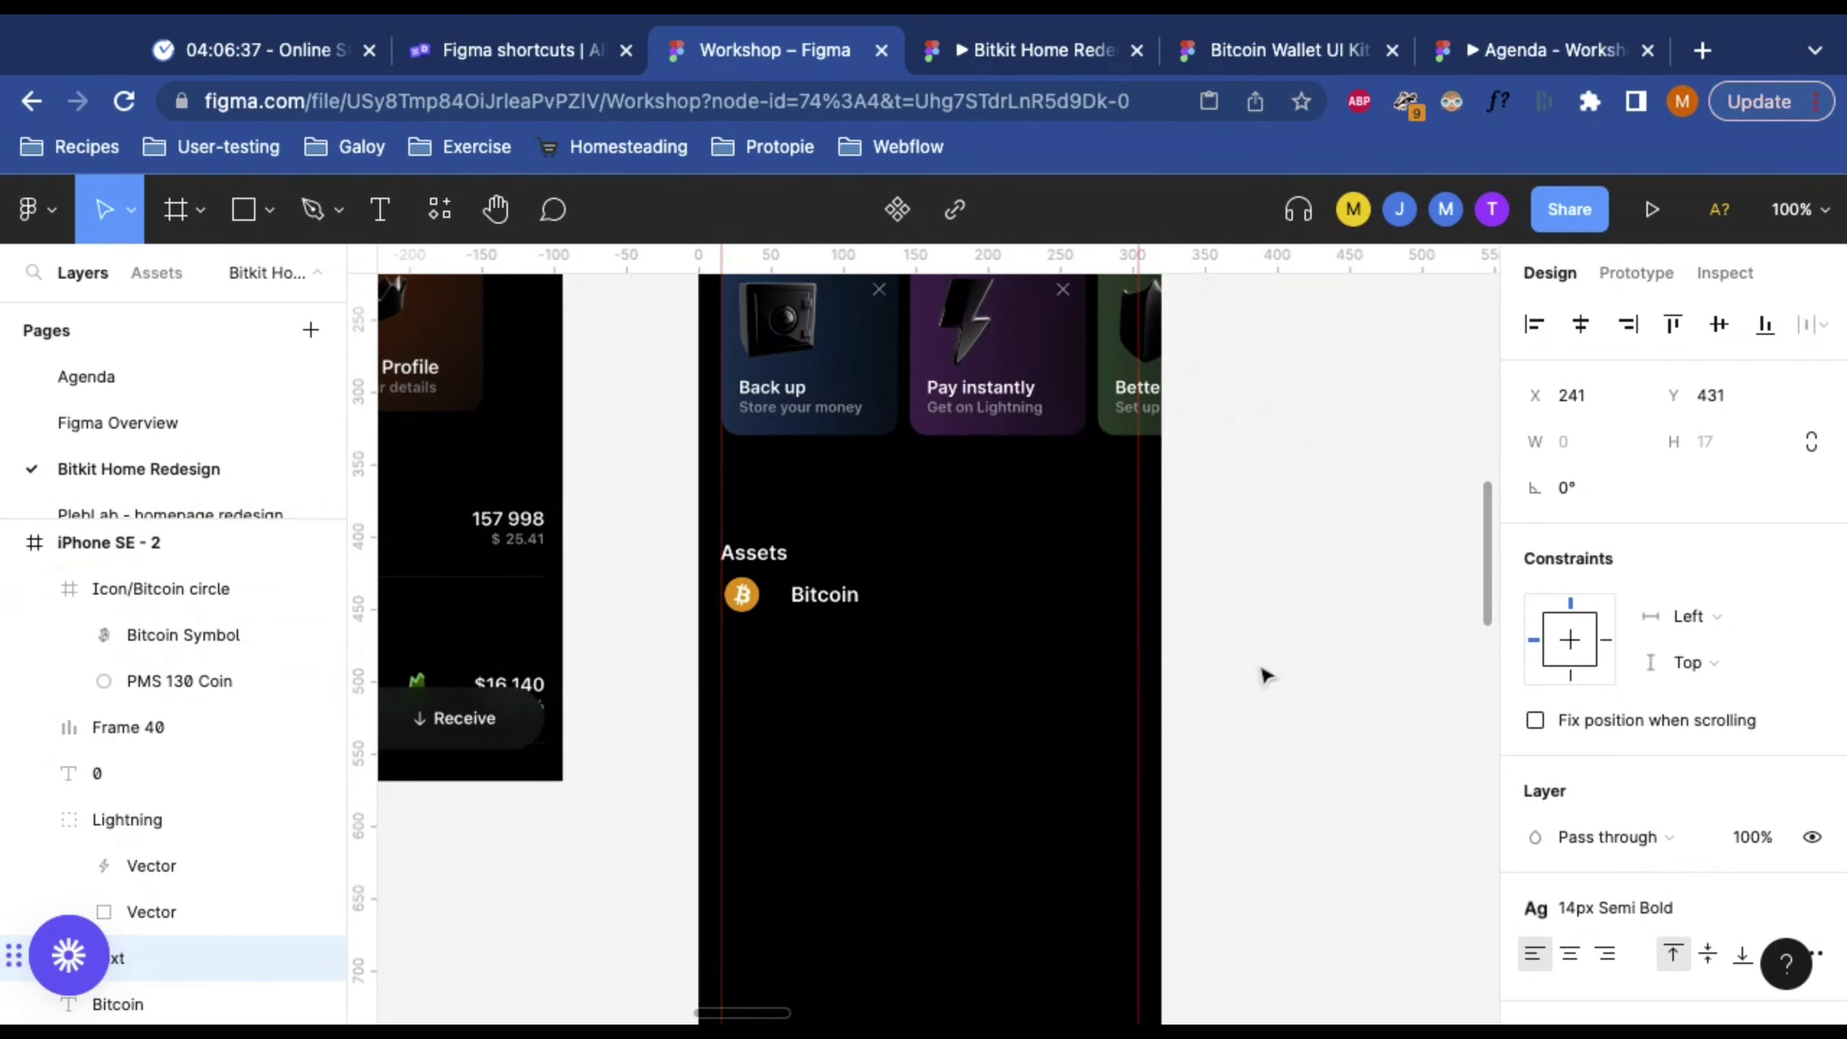
{"action": "type", "text": "0"}
{"action": "key", "text": "Escape"}
Step: Move the 0 label to the right edge of the Bitcoin row
{"action": "left_click", "coordinate": [1204, 684], "text": "alt"}
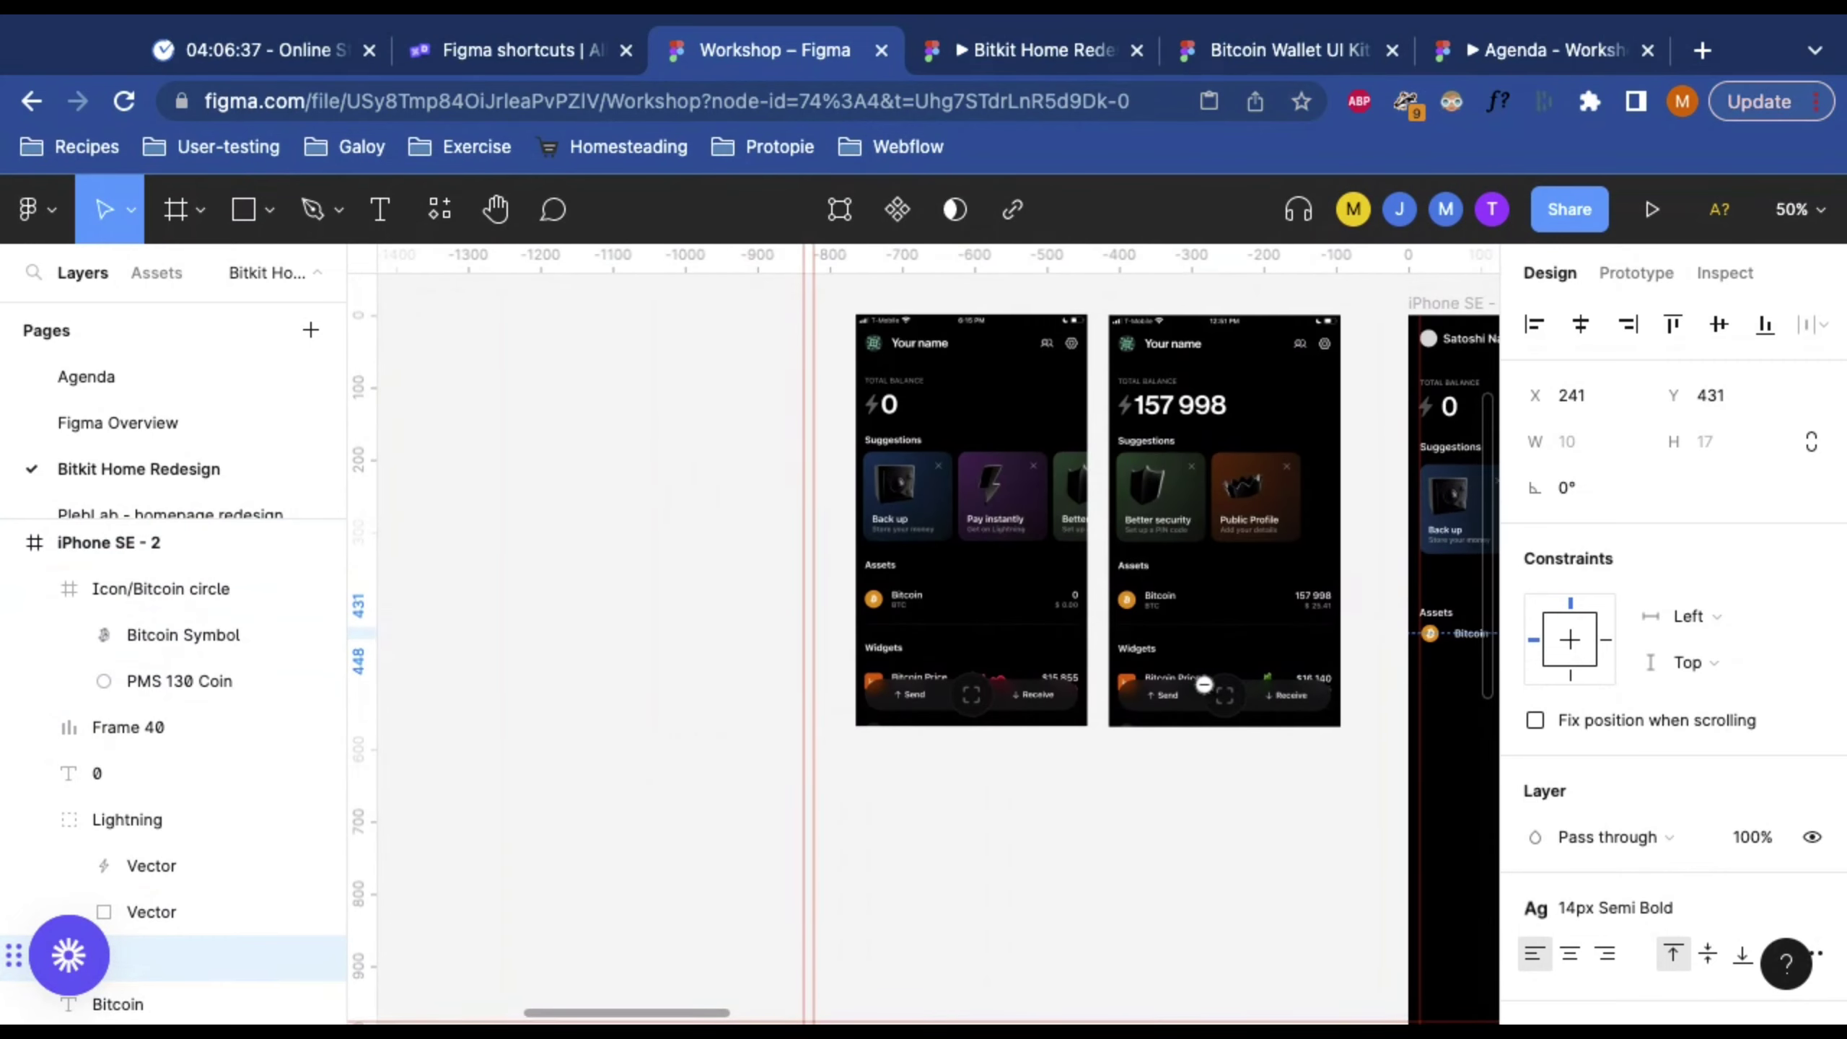
{"action": "scroll", "coordinate": [1204, 684], "scroll_direction": "right", "scroll_amount": 3}
{"action": "scroll", "coordinate": [1083, 659], "scroll_direction": "up", "scroll_amount": 5}
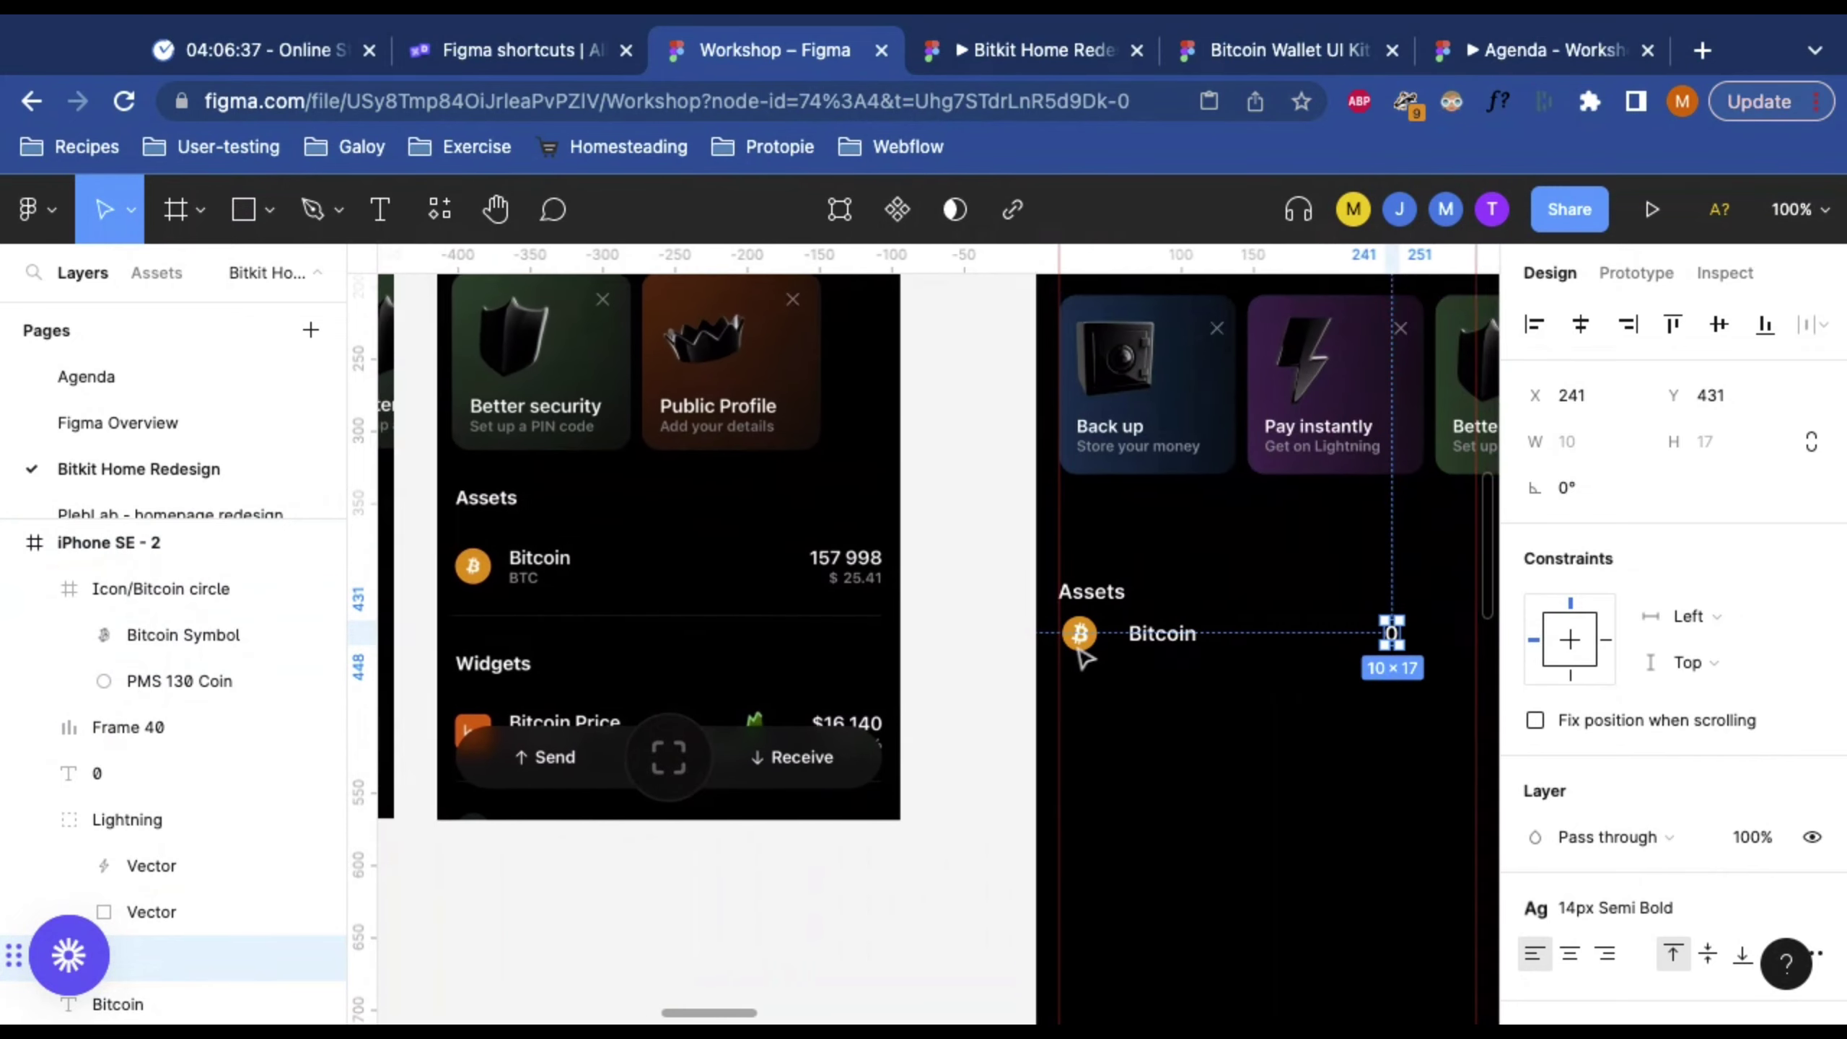
{"action": "scroll", "coordinate": [1083, 659], "scroll_direction": "right", "scroll_amount": 2}
{"action": "scroll", "coordinate": [1309, 619], "scroll_direction": "up", "scroll_amount": 5}
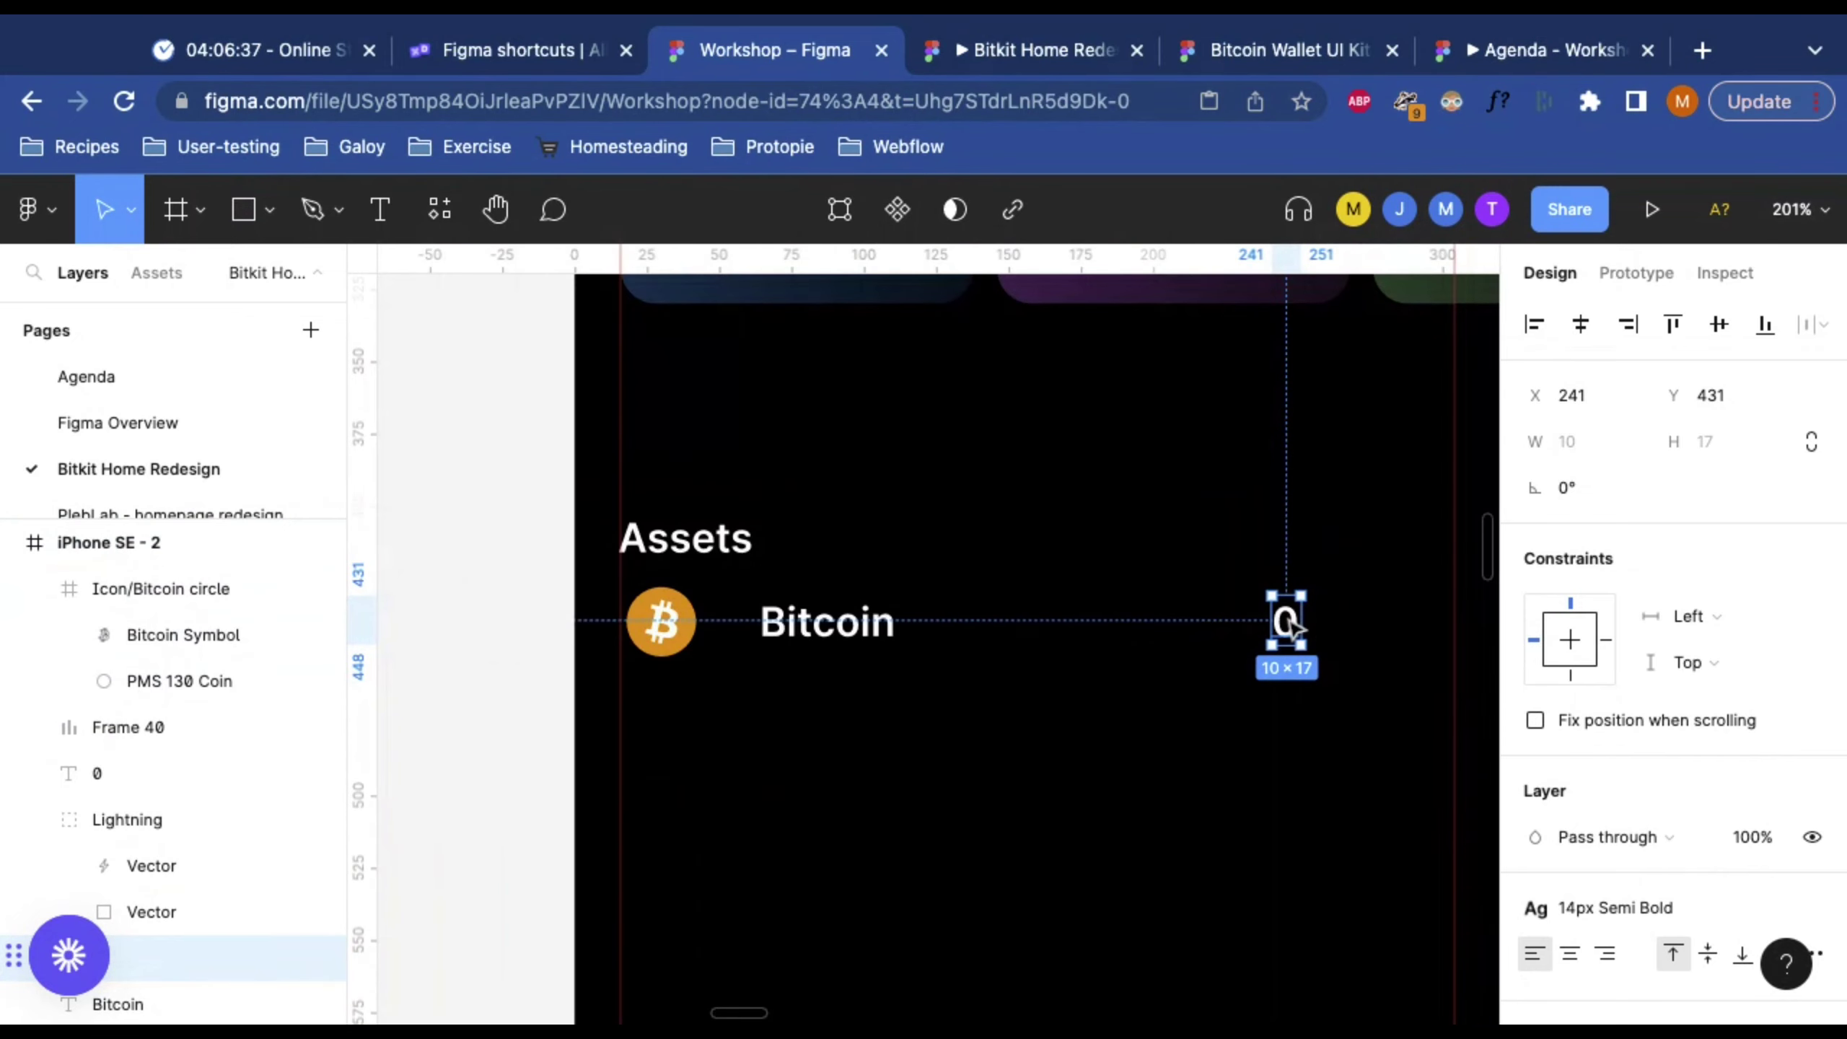
{"action": "left_click_drag", "start_coordinate": [1291, 626], "coordinate": [1444, 625]}
Step: Line the Assets heading up with the coin icon at X 16
{"action": "left_click", "coordinate": [854, 629]}
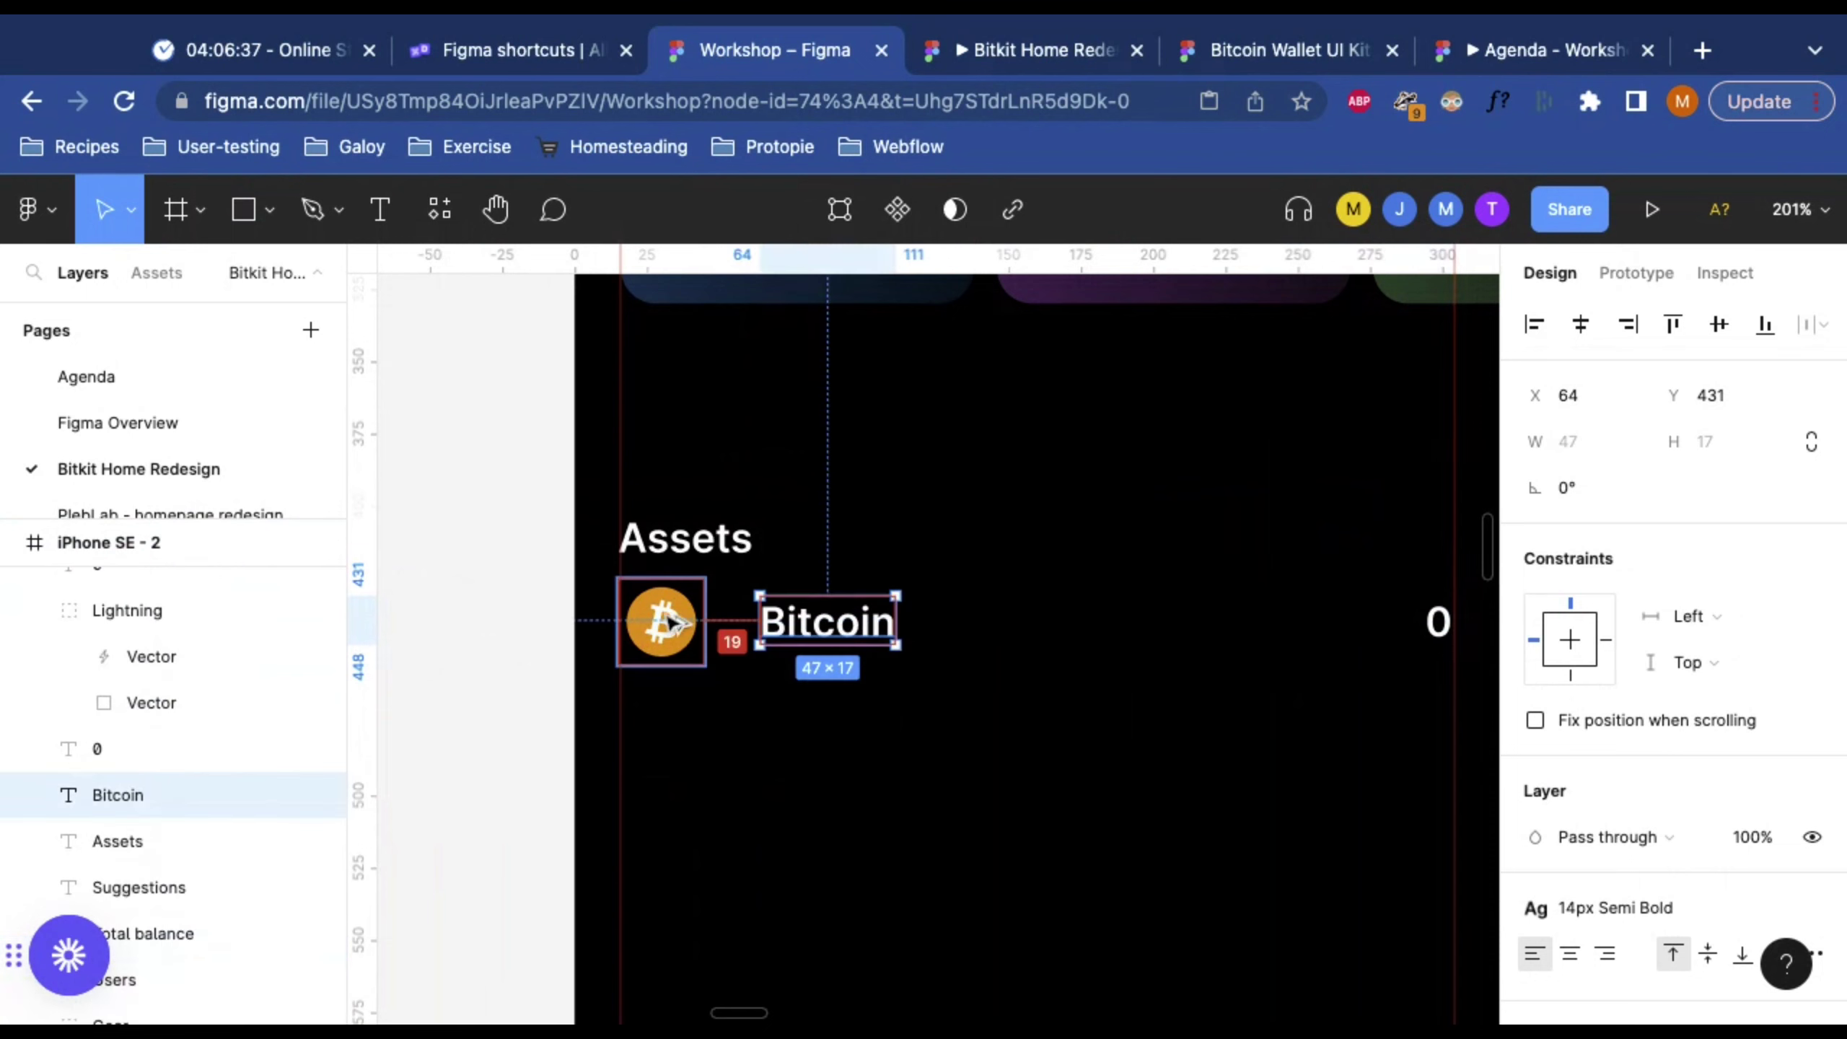
{"action": "left_click", "coordinate": [673, 622]}
{"action": "scroll", "coordinate": [662, 618], "scroll_direction": "up", "scroll_amount": 10}
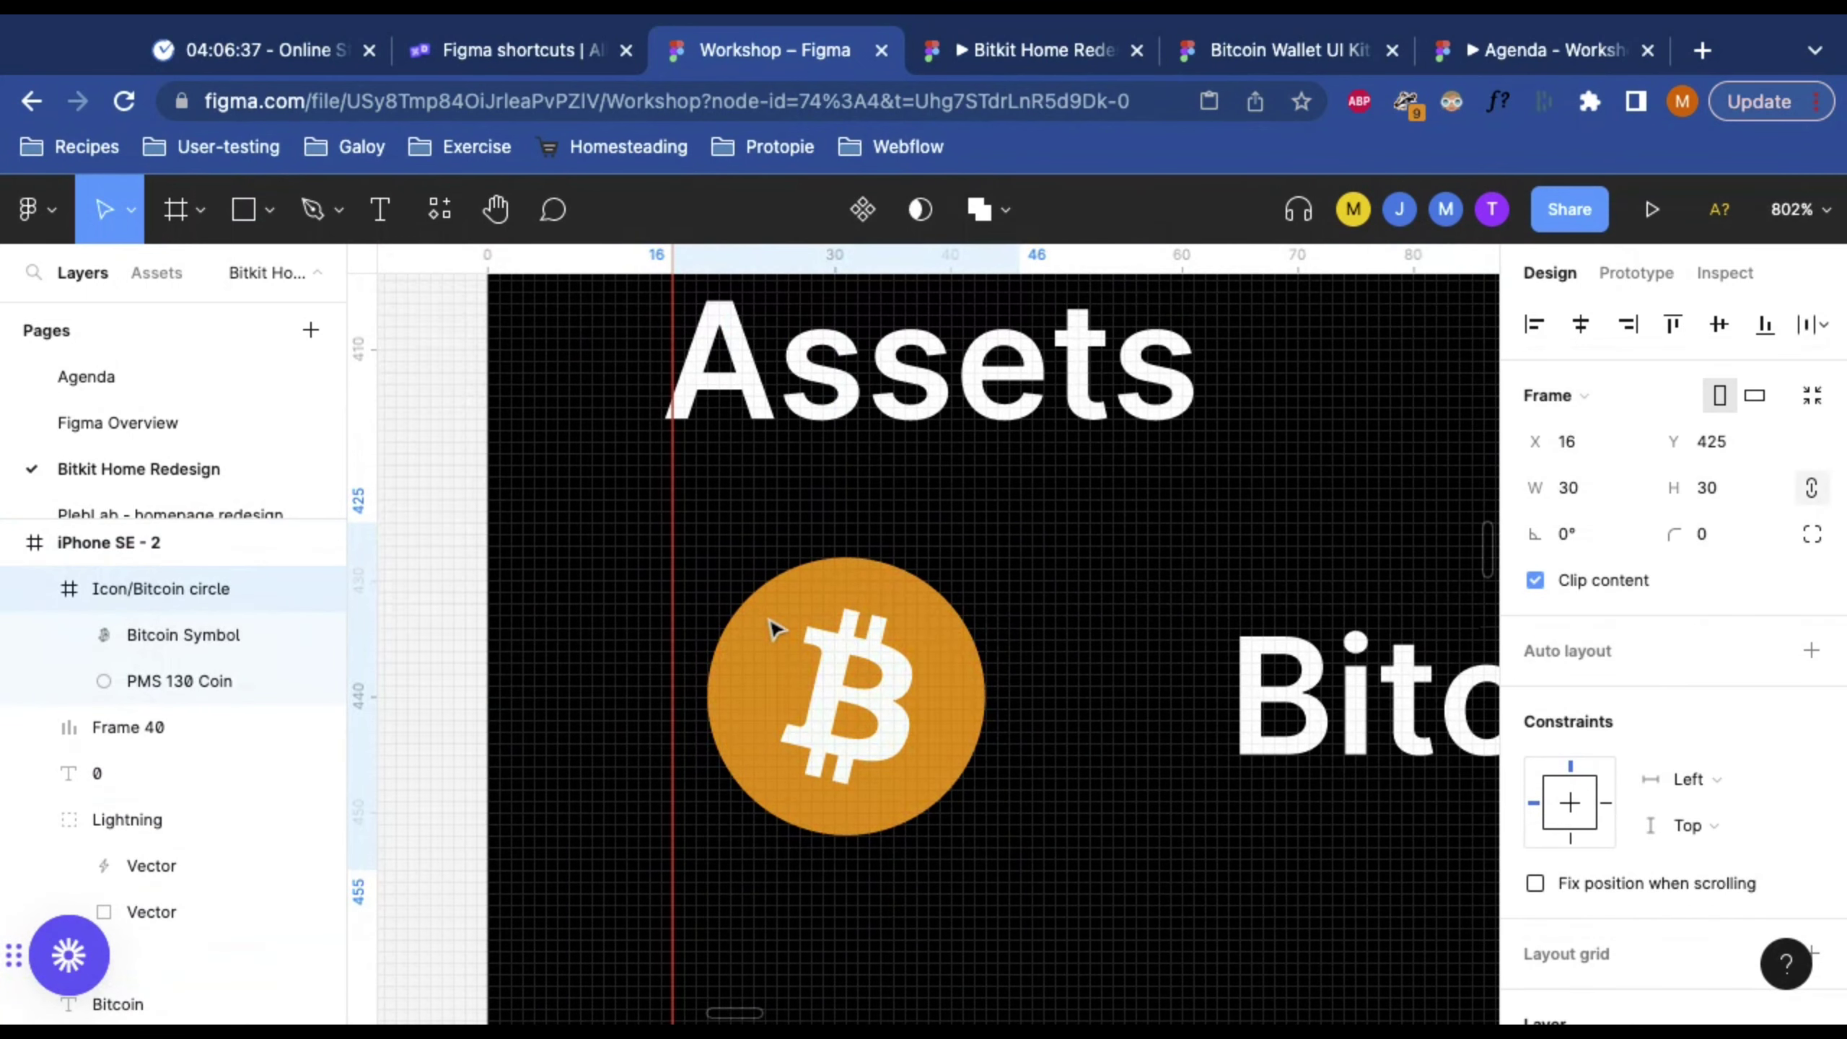
{"action": "left_click", "coordinate": [763, 383]}
{"action": "mouse_move", "coordinate": [747, 383]}
{"action": "left_mouse_down"}
{"action": "mouse_move", "coordinate": [772, 385]}
{"action": "mouse_move", "coordinate": [756, 383]}
{"action": "left_mouse_up"}
{"action": "scroll", "coordinate": [767, 383], "scroll_direction": "down", "scroll_amount": 5}
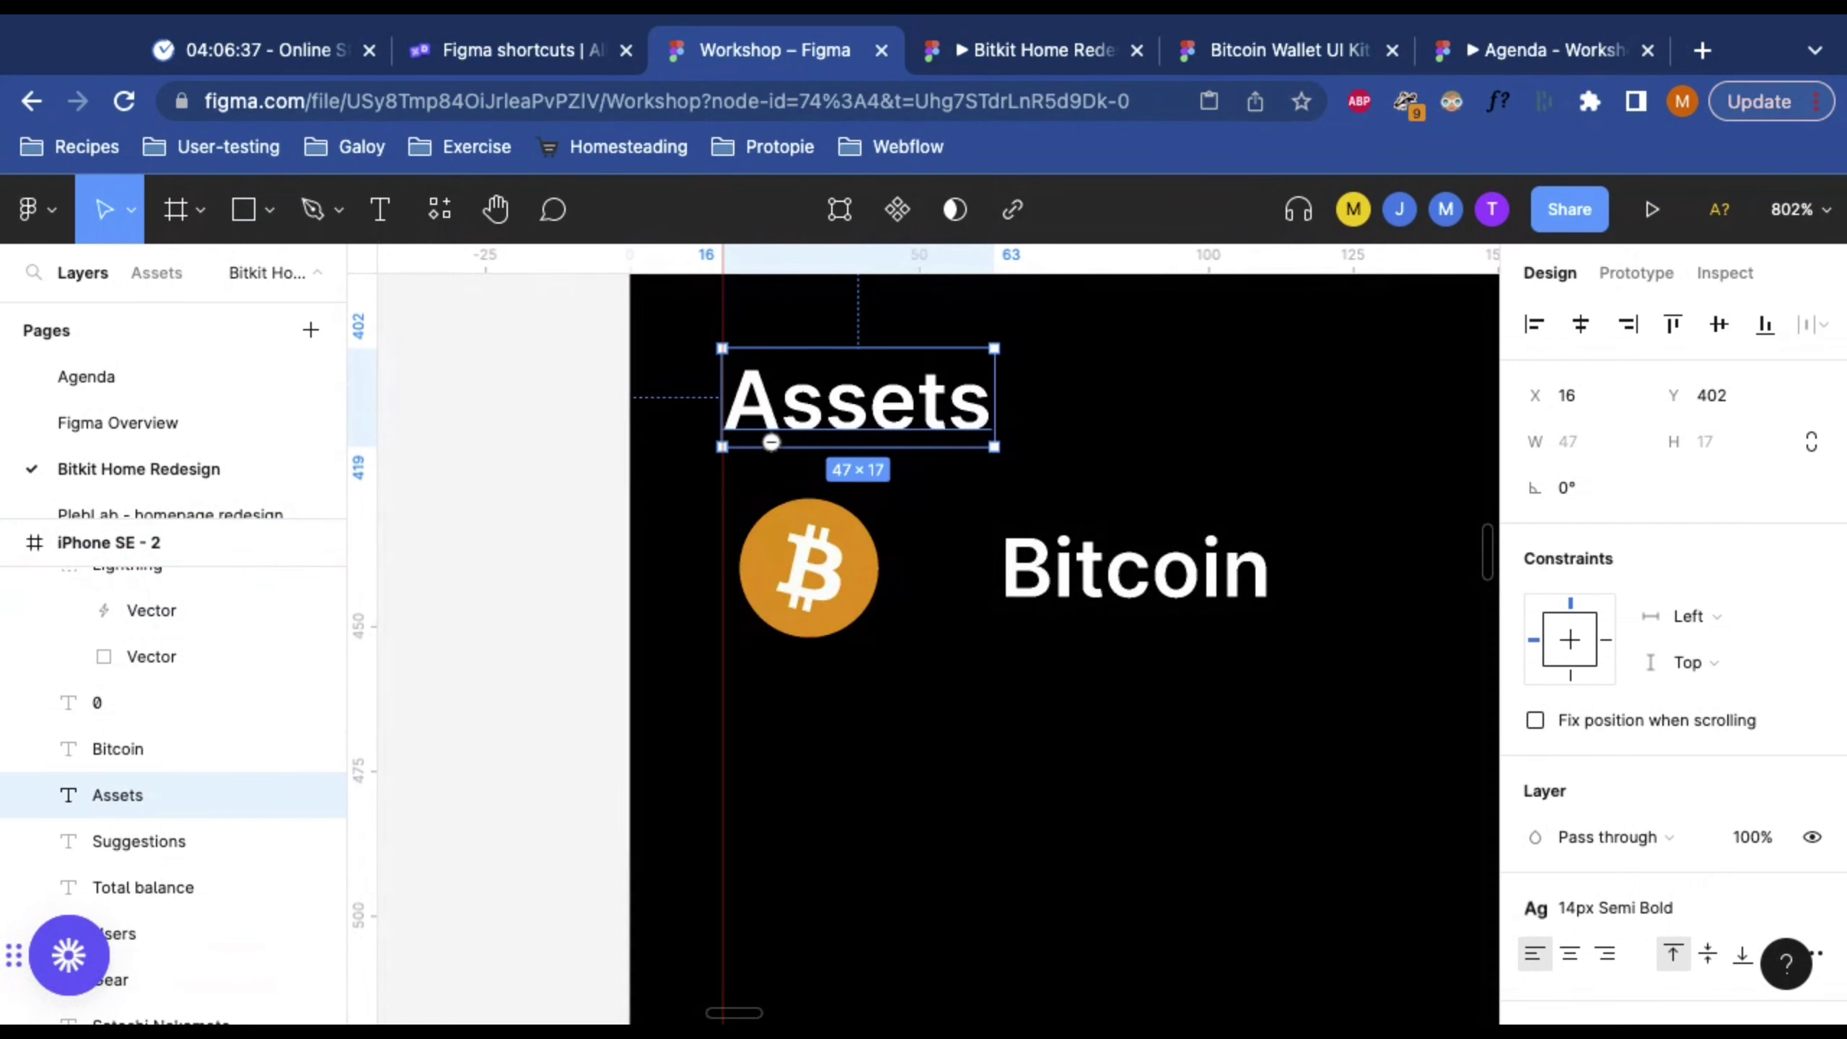
Step: Nudge the Bitcoin label to X 54, about 8 px right of the coin
{"action": "left_click", "coordinate": [1061, 611]}
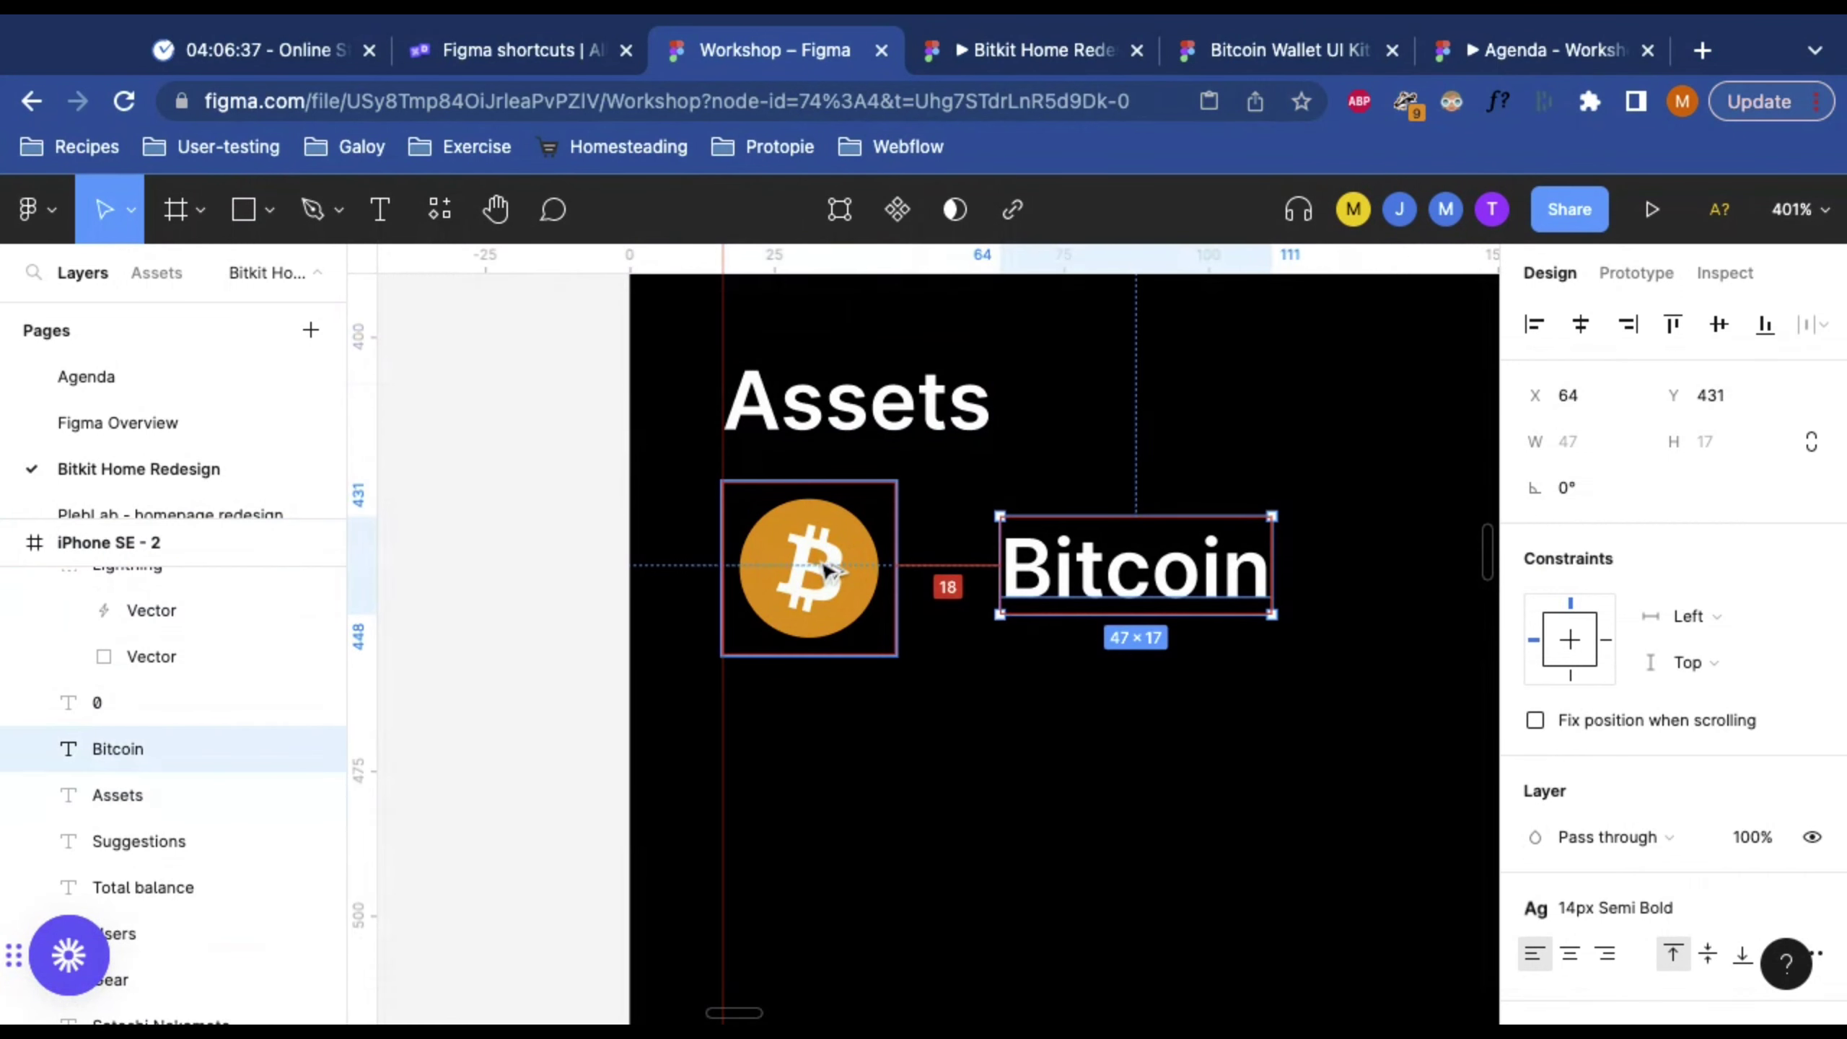
{"action": "key", "text": "Left"}
{"action": "key", "text": "Left"}
{"action": "key", "text": "Left"}
{"action": "key", "text": "Left"}
{"action": "key", "text": "Left"}
{"action": "key", "text": "Left"}
{"action": "key", "text": "Left"}
{"action": "key", "text": "Left"}
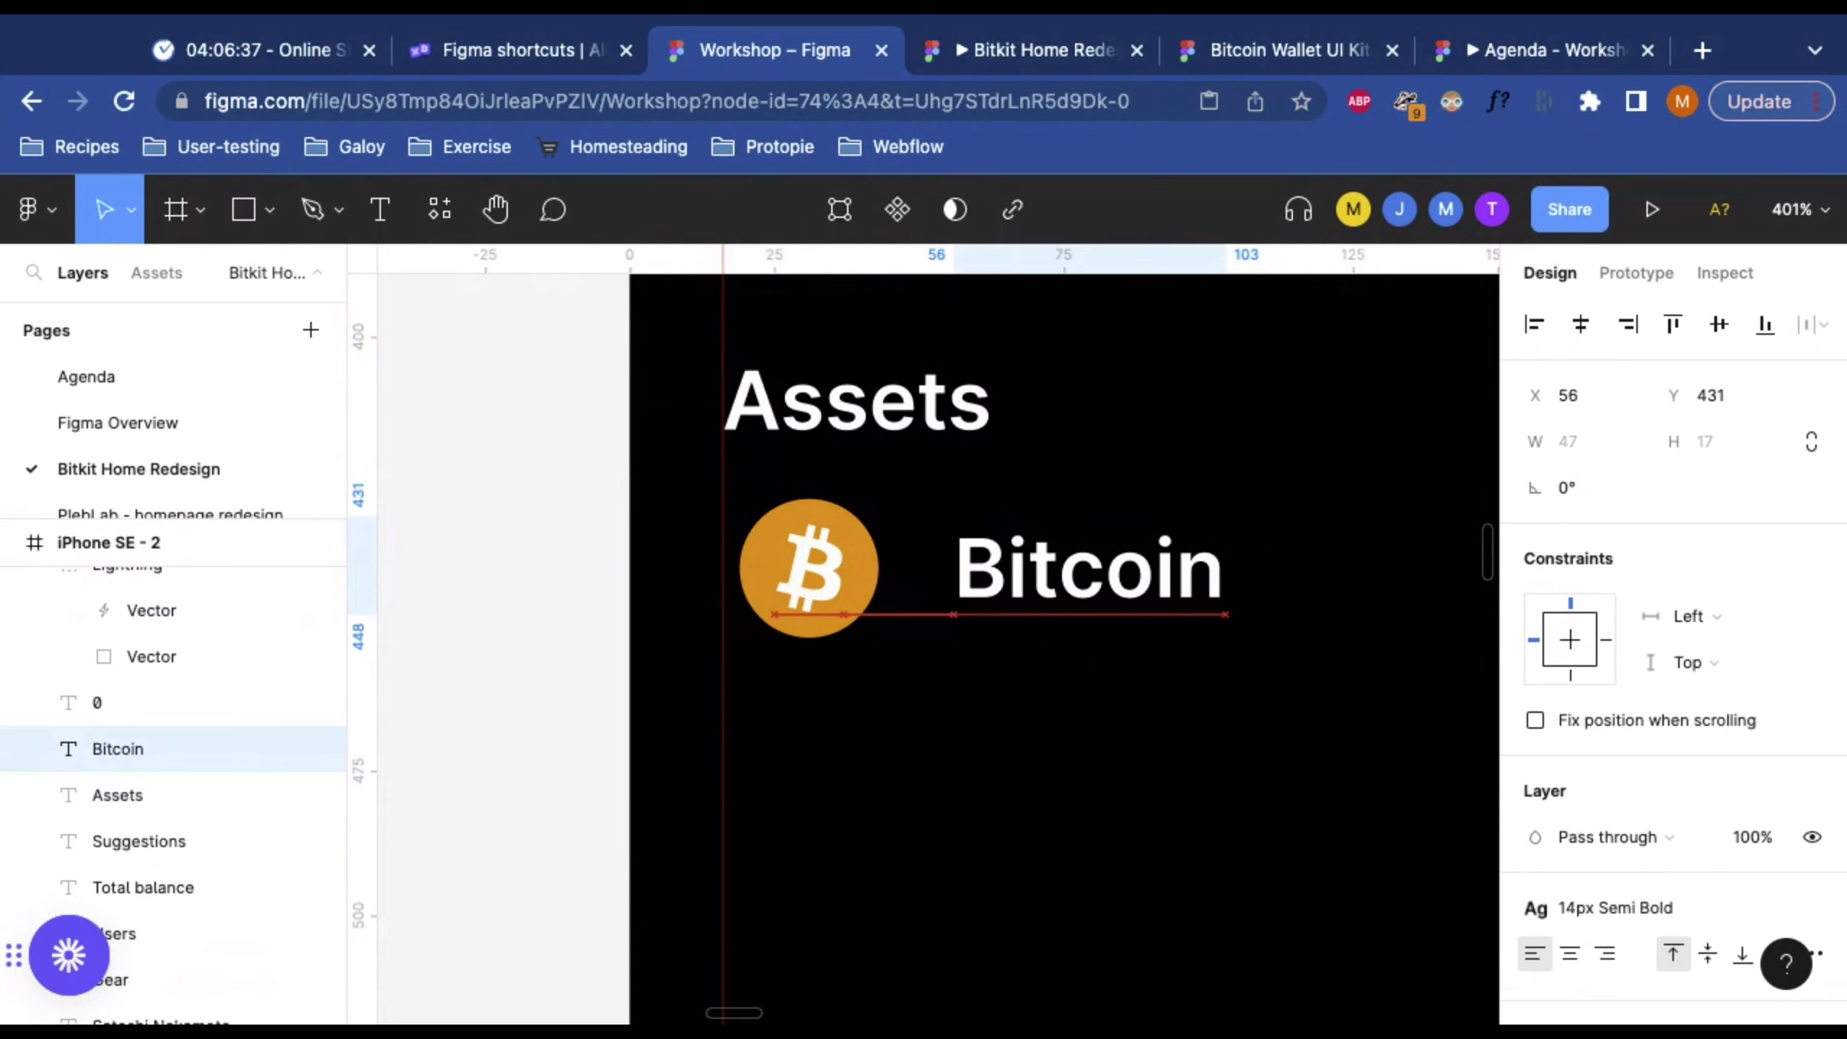
{"action": "key", "text": "Right"}
{"action": "key", "text": "Right"}
{"action": "key", "text": "Right"}
{"action": "key", "text": "Right"}
{"action": "key", "text": "Right"}
{"action": "key", "text": "Right"}
{"action": "key", "text": "Right"}
{"action": "key", "text": "Right"}
{"action": "key", "text": "Right"}
{"action": "key", "text": "Right"}
{"action": "key", "text": "Right"}
{"action": "key", "text": "Right"}
{"action": "key", "text": "Right"}
{"action": "key", "text": "Right"}
{"action": "key", "text": "Right"}
{"action": "key", "text": "Right"}
{"action": "key", "text": "Right"}
{"action": "key", "text": "Right"}
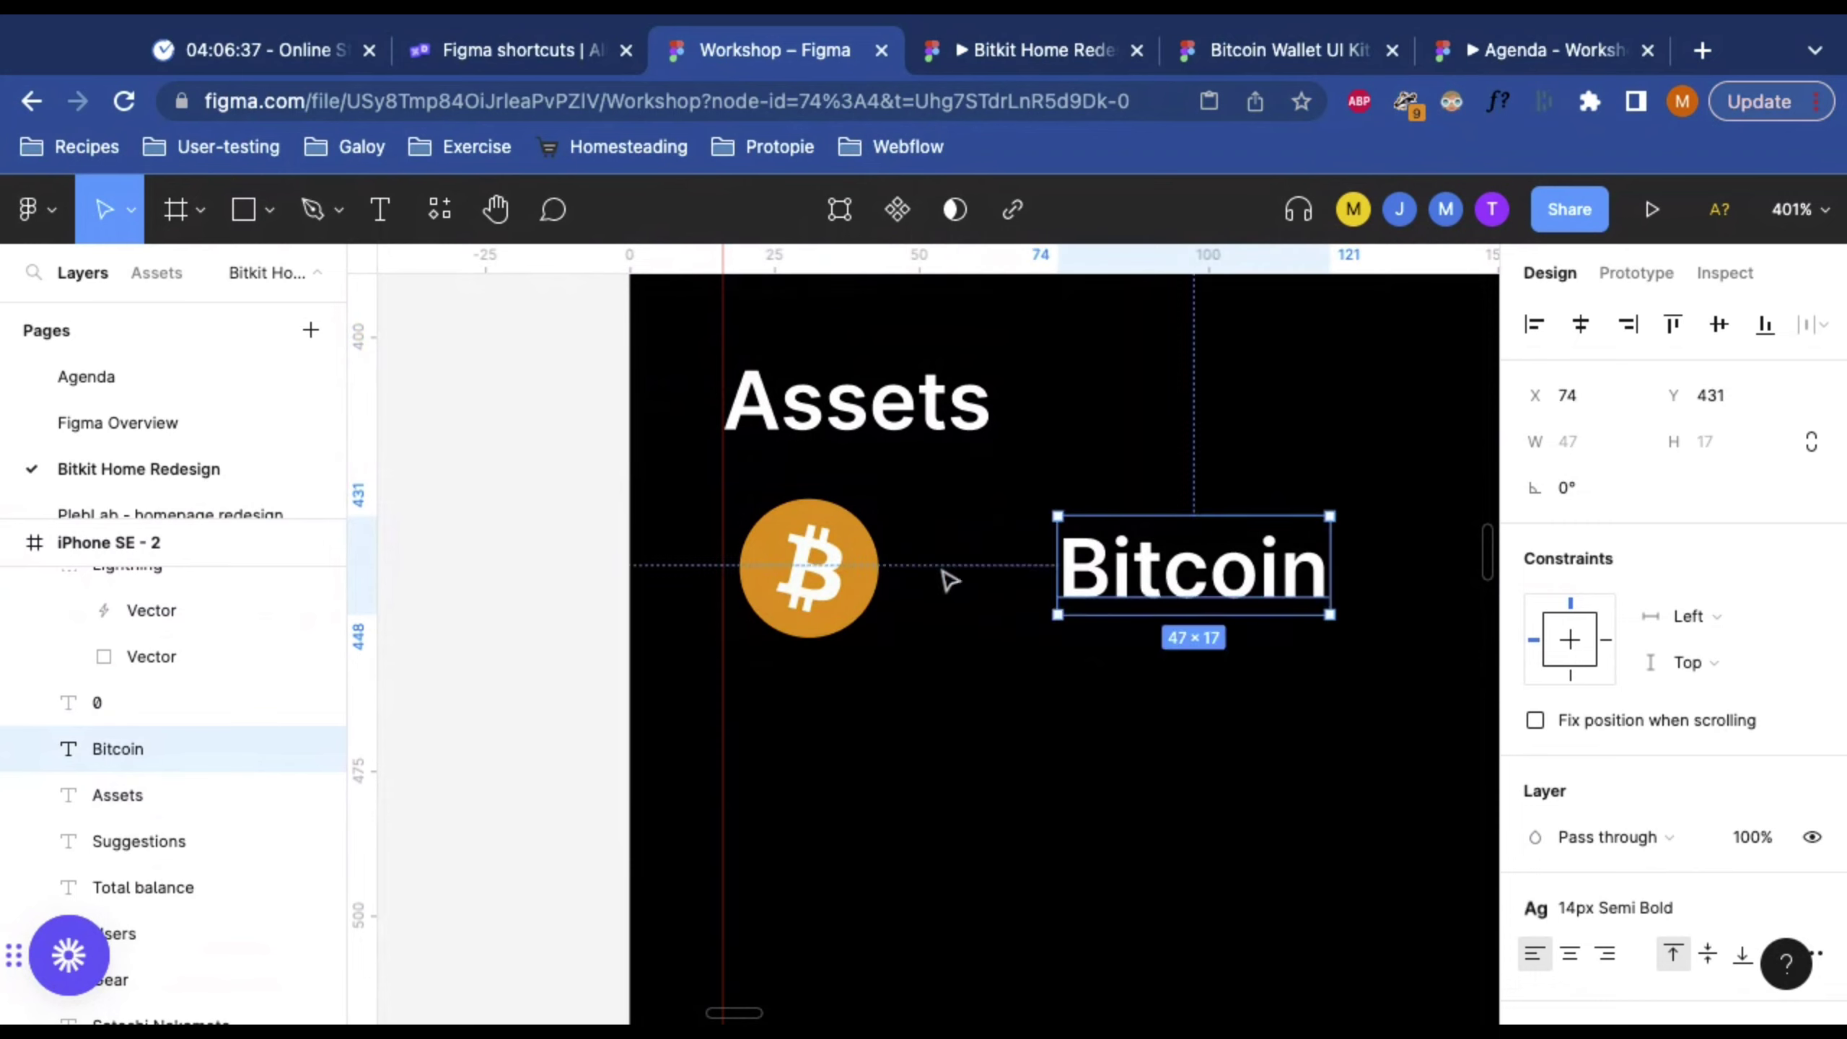
{"action": "key", "text": "alt"}
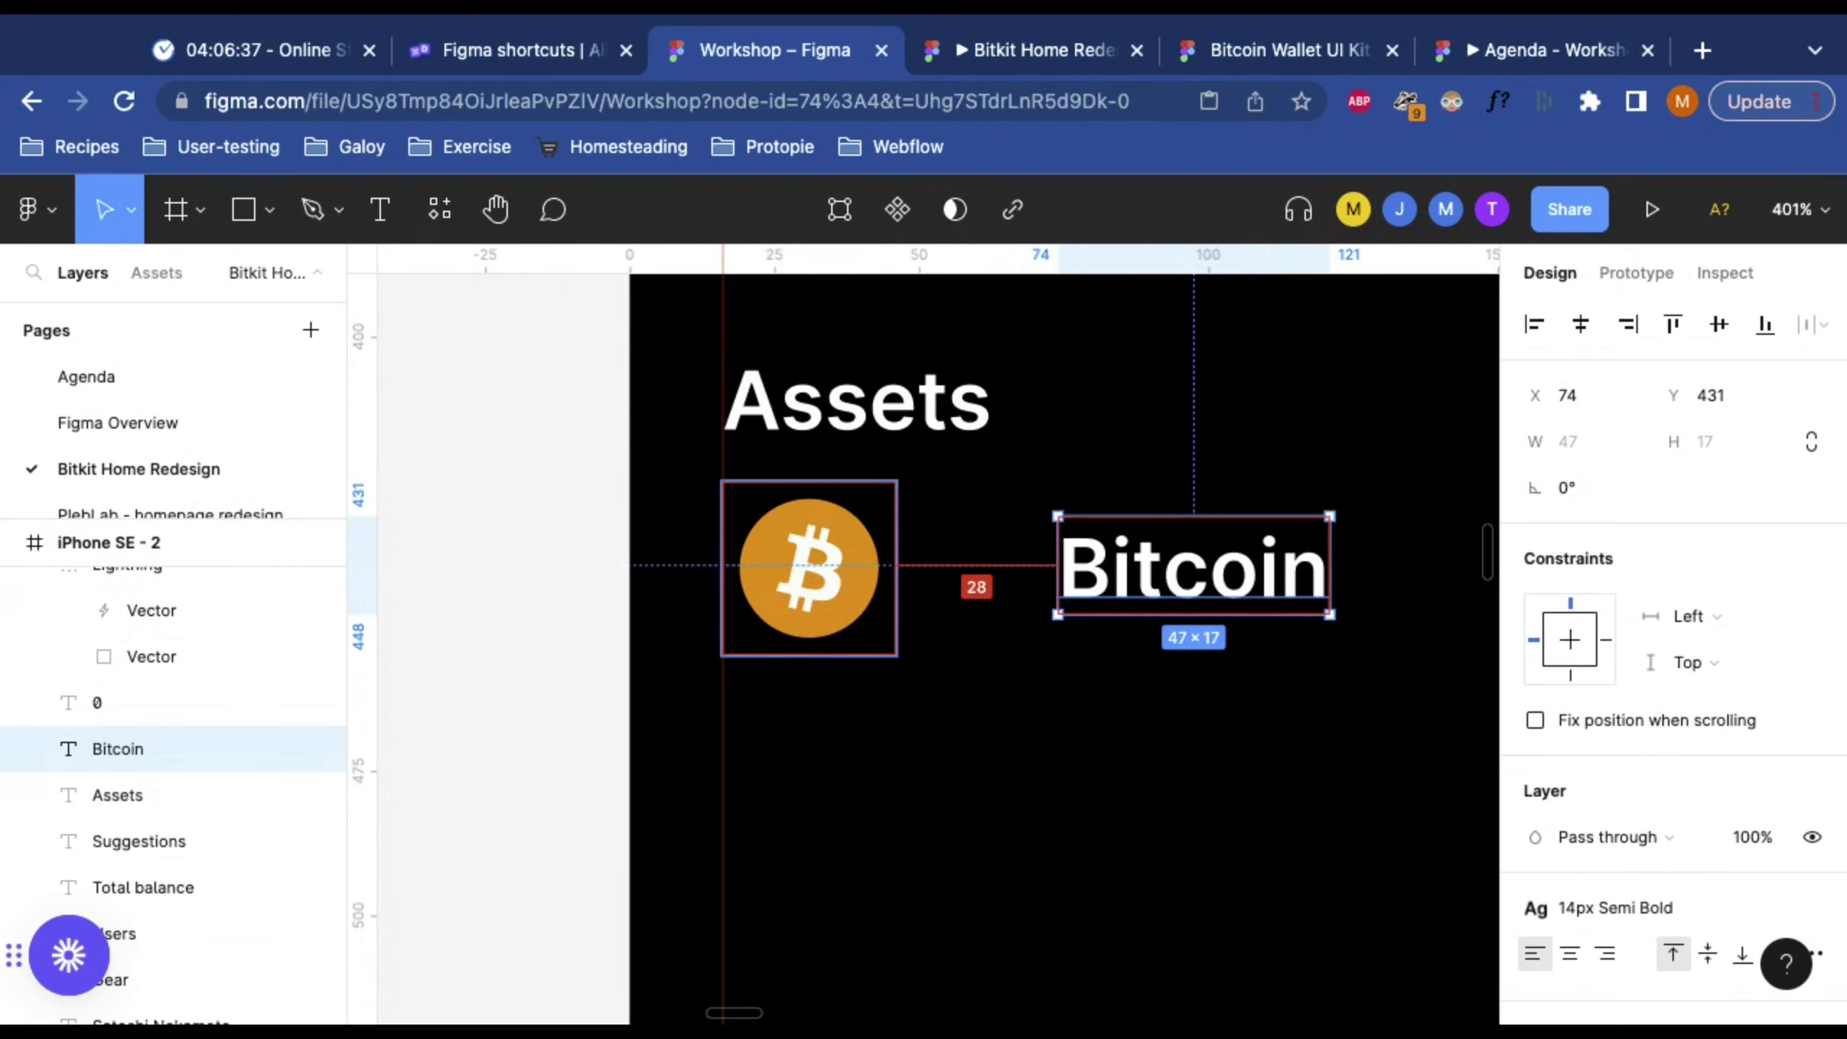
{"action": "key", "text": "Left"}
{"action": "key", "text": "Left"}
{"action": "key", "text": "Left"}
{"action": "key", "text": "Left"}
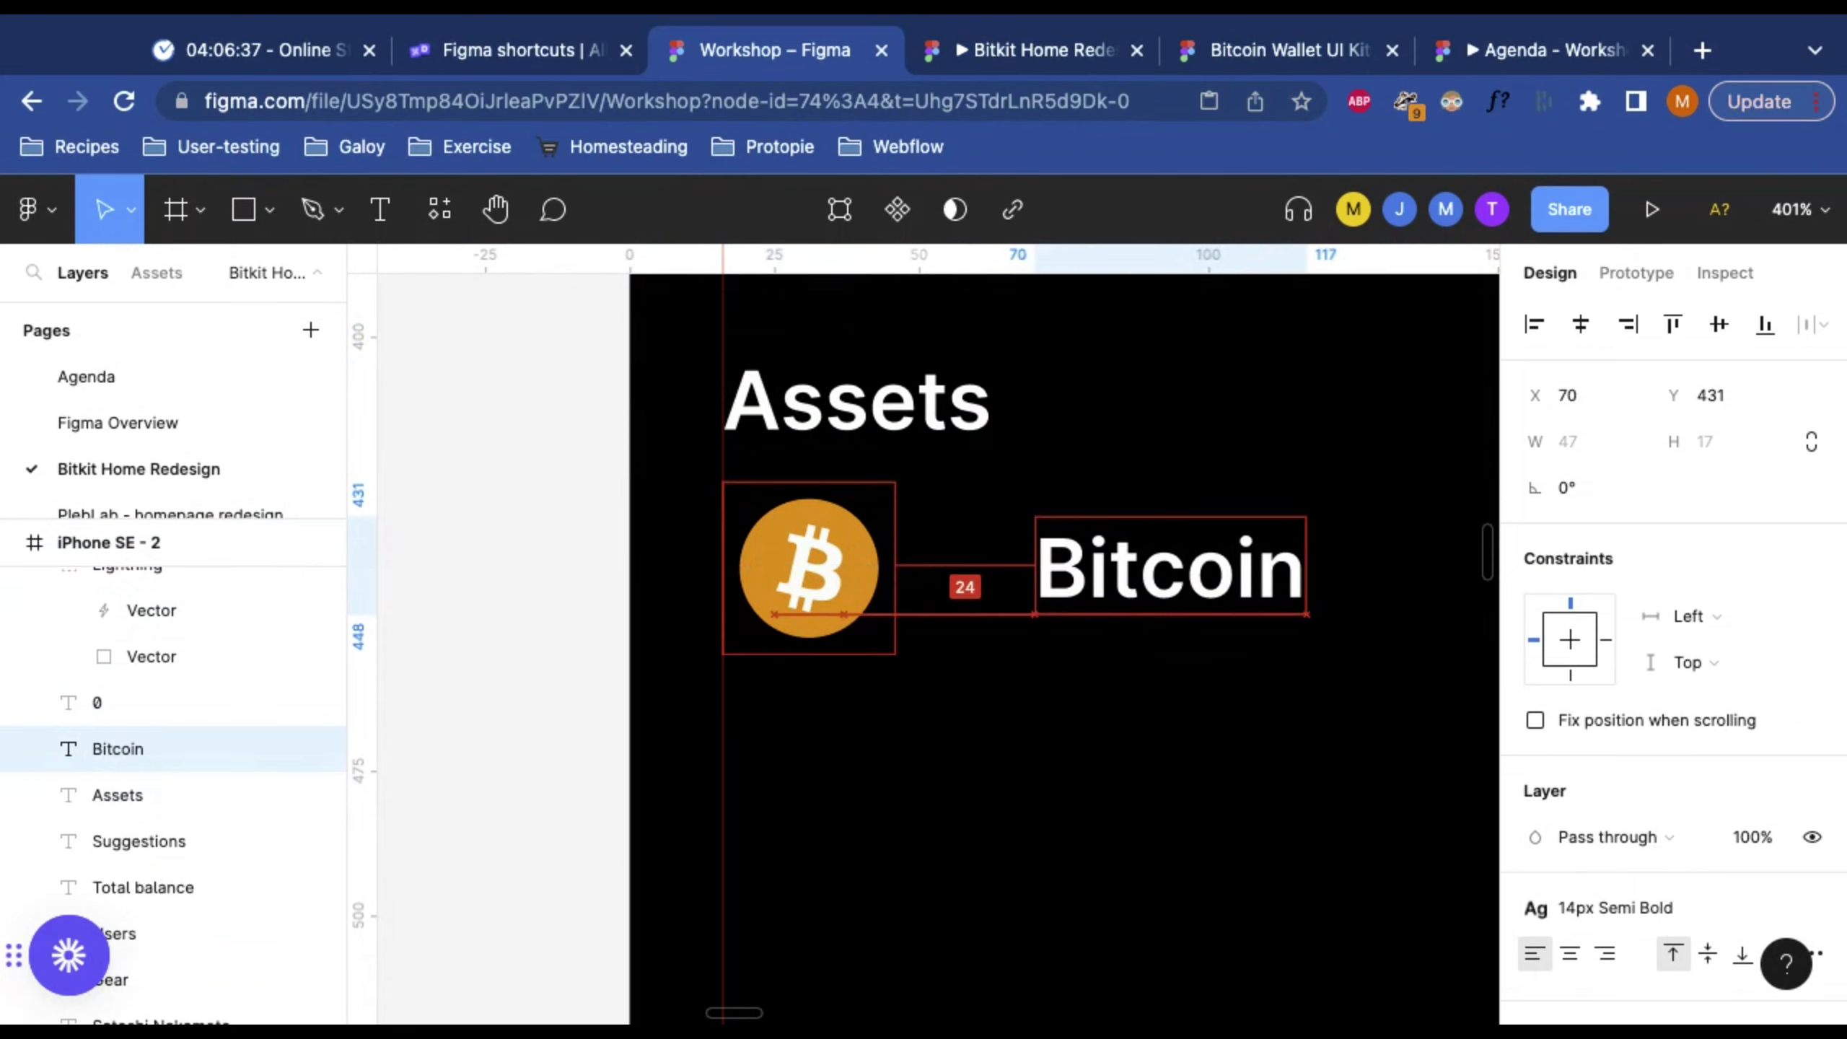
{"action": "key", "text": "Left"}
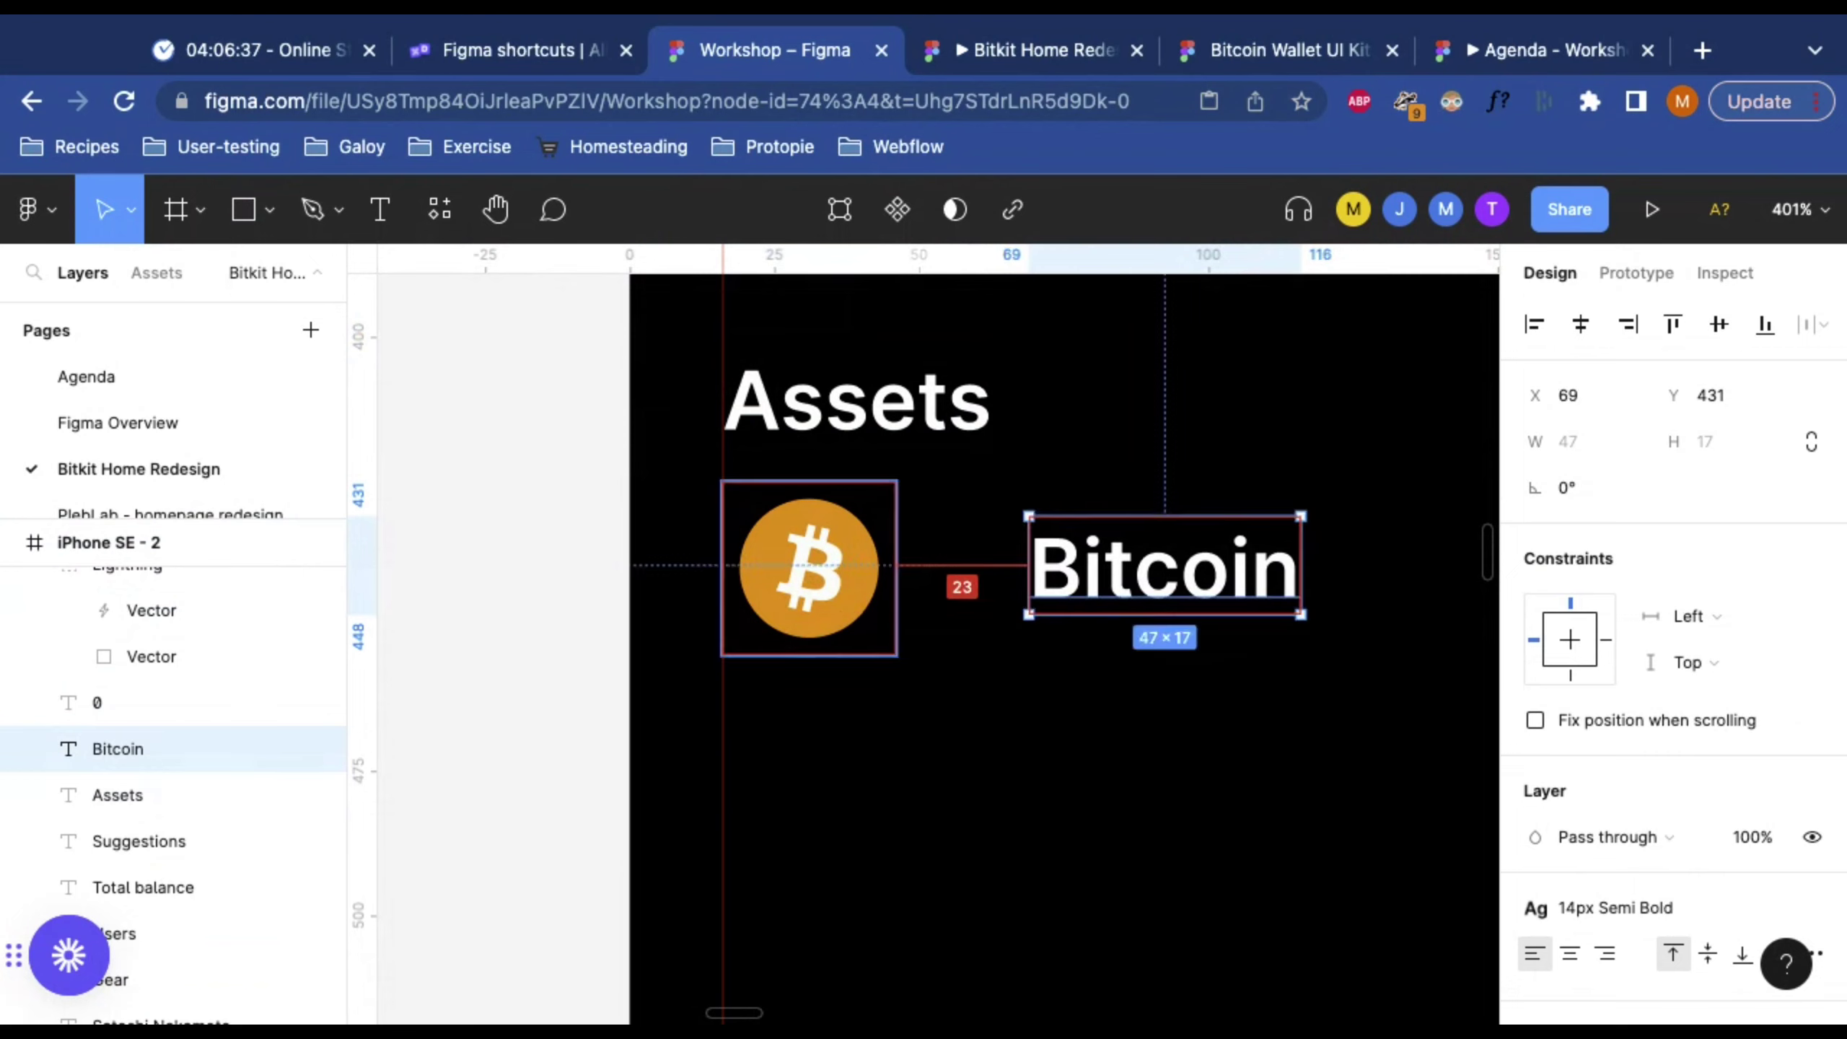
{"action": "key", "text": "shift+Left"}
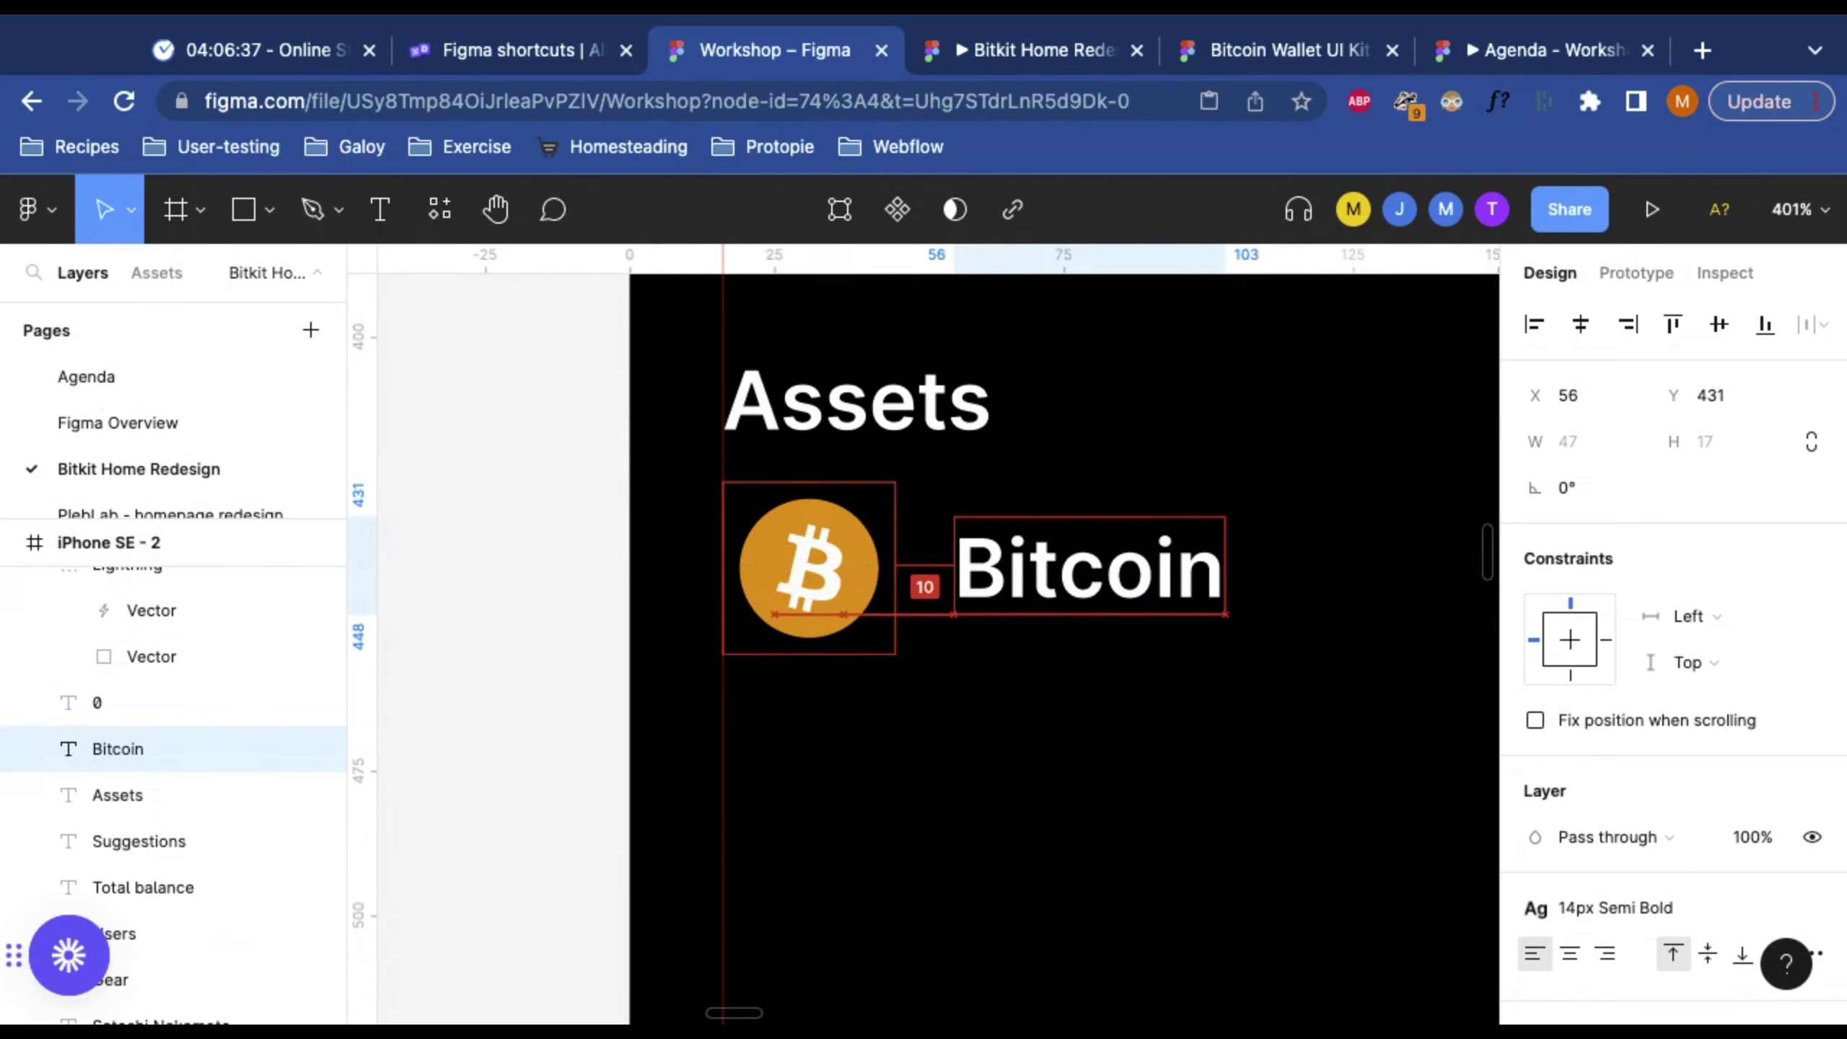
{"action": "key", "text": "Left"}
{"action": "key", "text": "Left"}
{"action": "key", "text": "Left"}
{"action": "key", "text": "Left"}
{"action": "key", "text": "Left"}
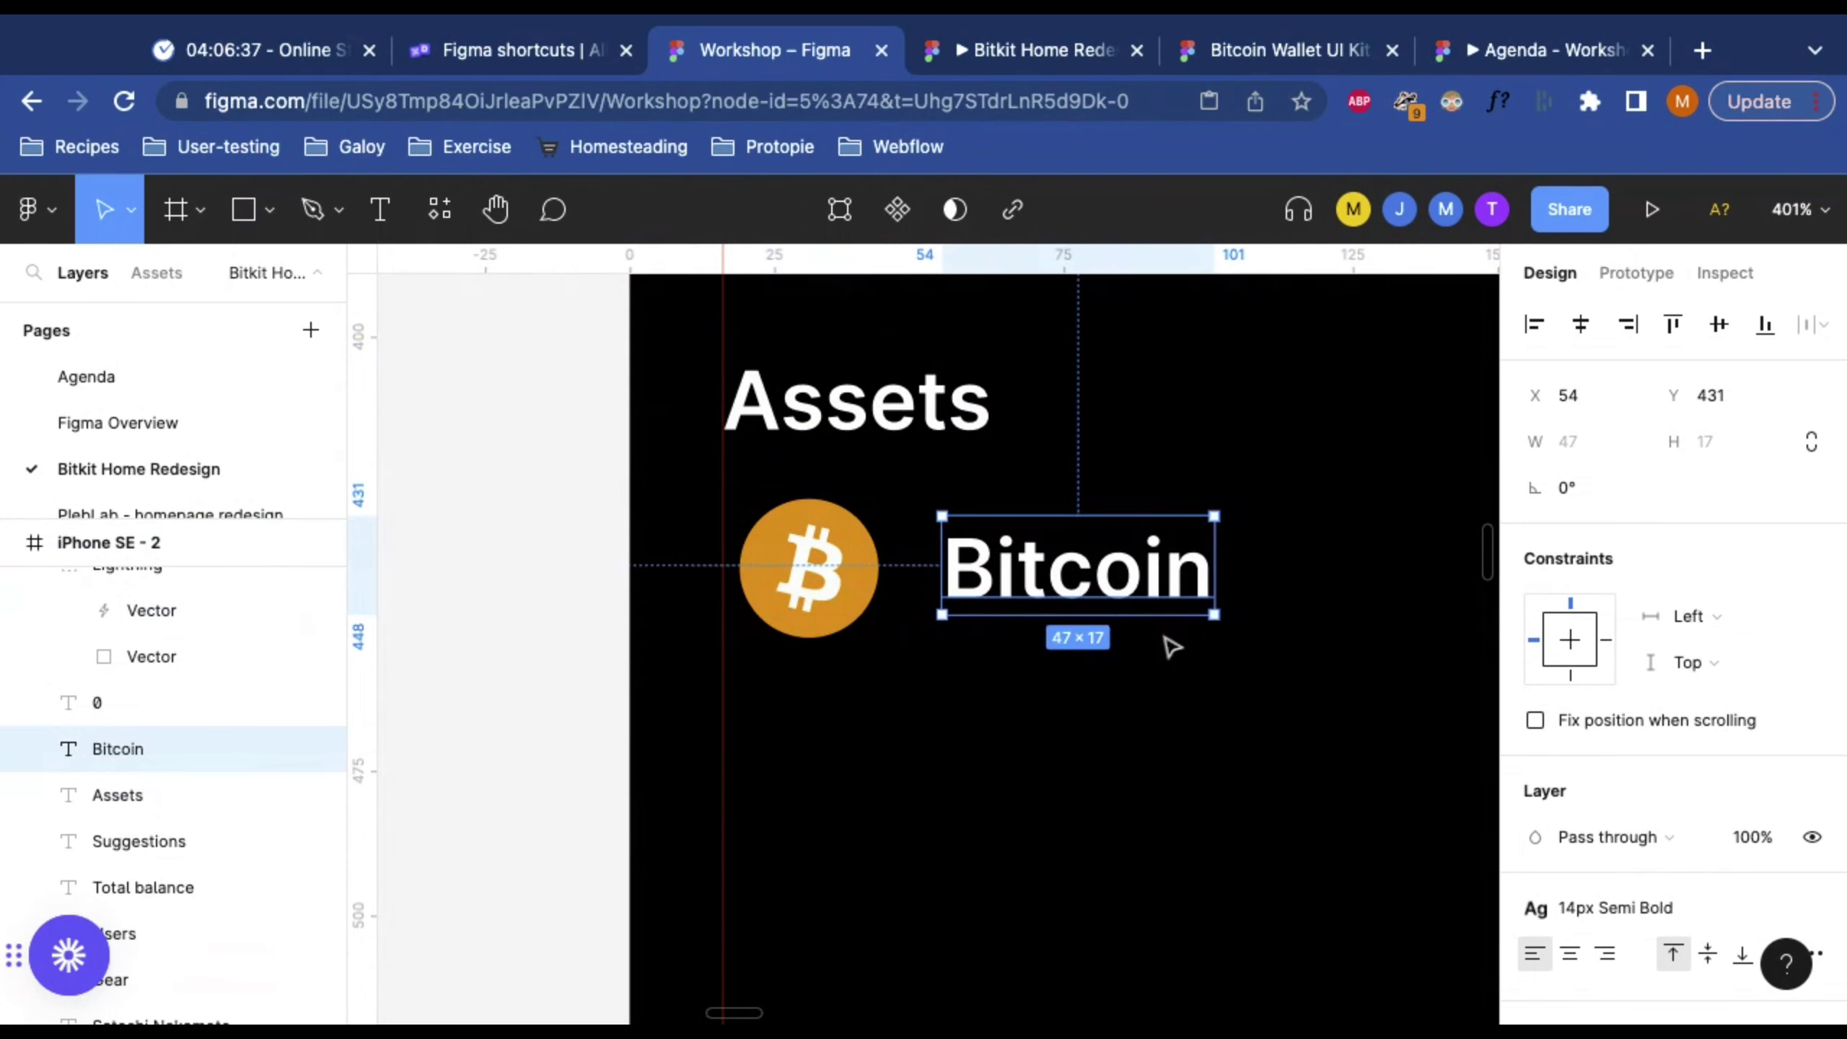
{"action": "left_click", "coordinate": [1182, 670]}
{"action": "scroll", "coordinate": [1114, 657], "scroll_direction": "down", "scroll_amount": 10}
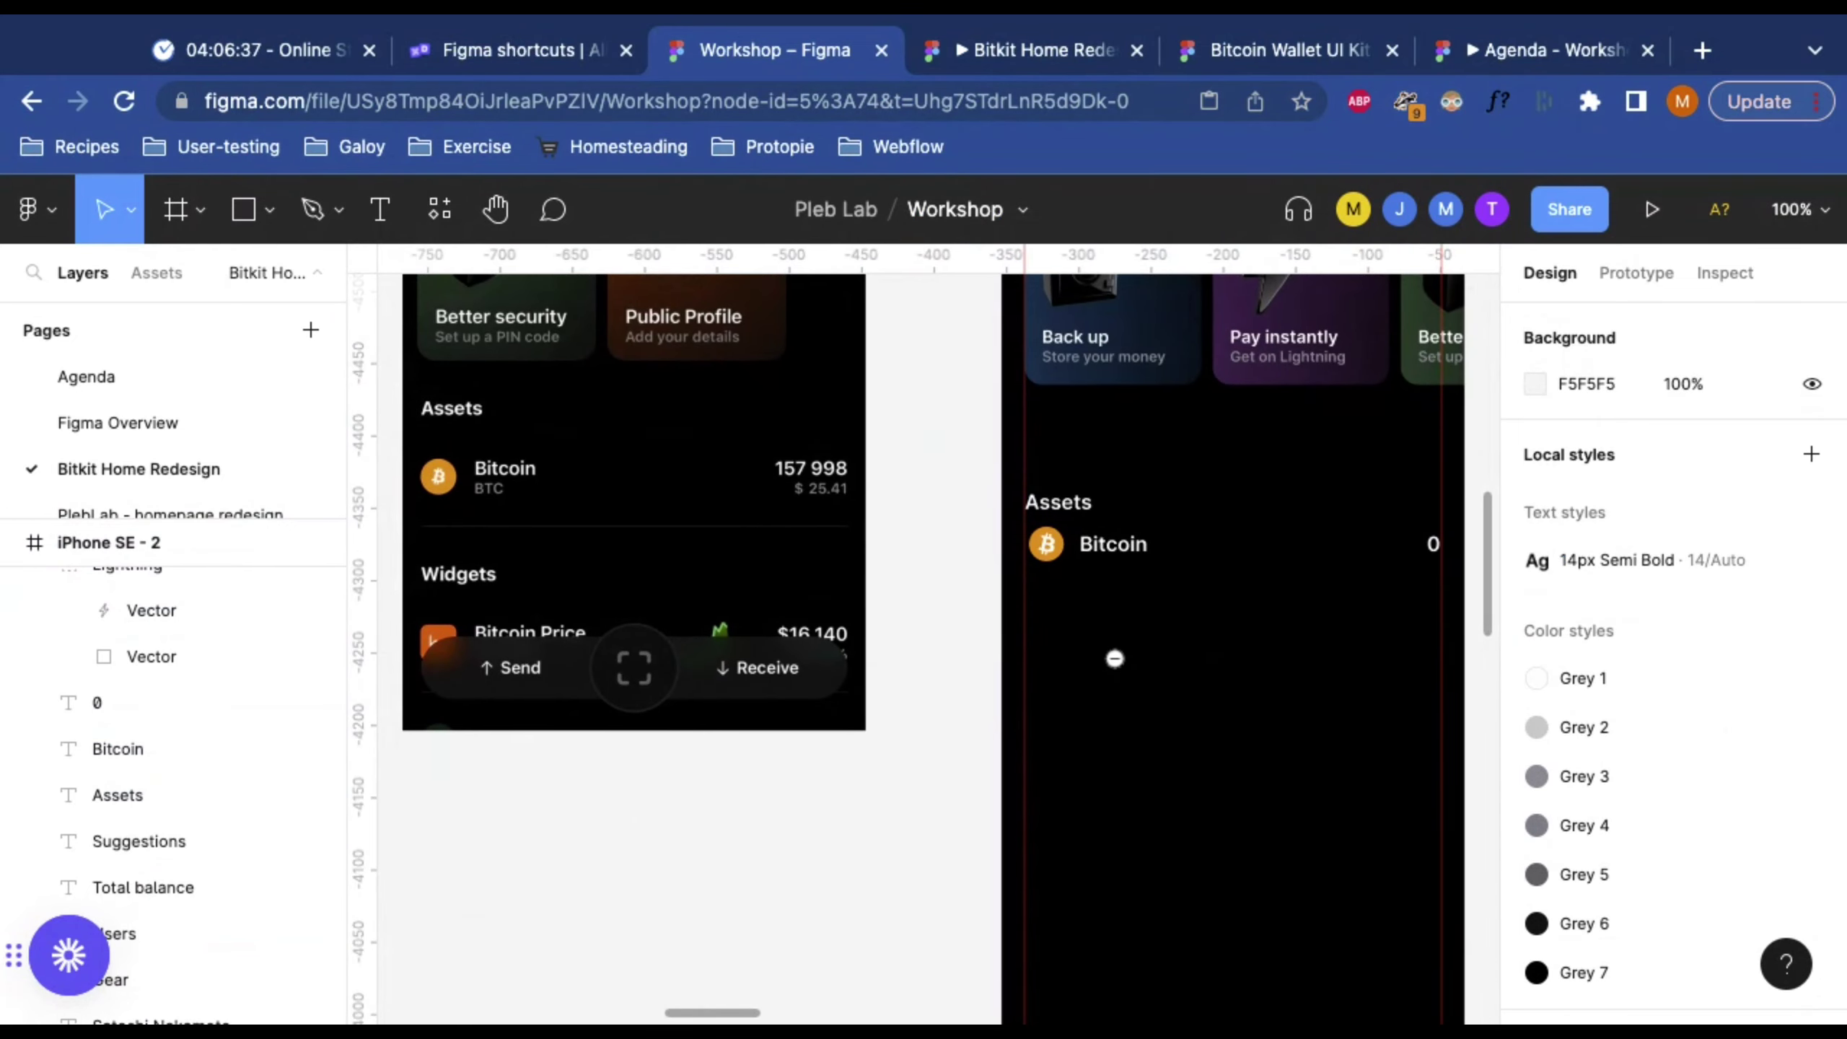
{"action": "scroll", "coordinate": [1104, 554], "scroll_direction": "up", "scroll_amount": 5}
{"action": "scroll", "coordinate": [1103, 555], "scroll_direction": "down", "scroll_amount": 3}
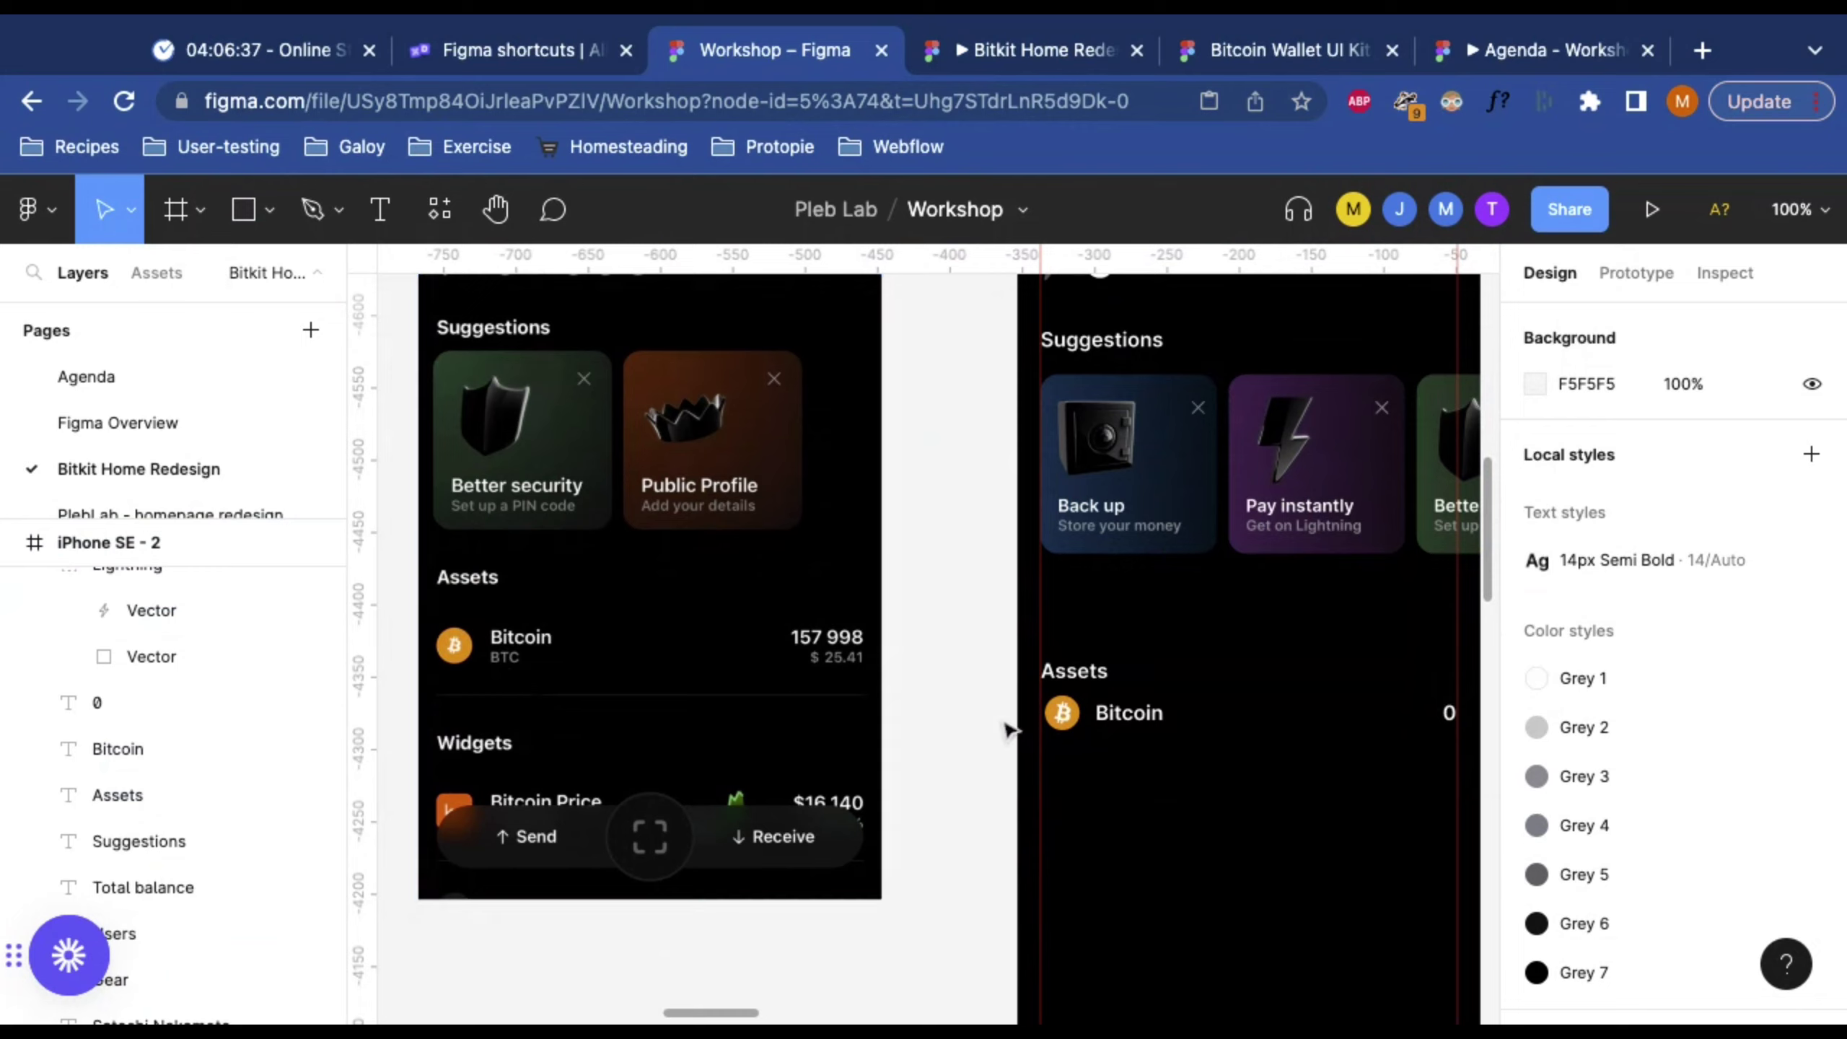
{"action": "scroll", "coordinate": [1010, 730], "scroll_direction": "up", "scroll_amount": 2}
{"action": "scroll", "coordinate": [1010, 730], "scroll_direction": "right", "scroll_amount": 1}
{"action": "scroll", "coordinate": [1010, 730], "scroll_direction": "left", "scroll_amount": 2}
{"action": "scroll", "coordinate": [1010, 730], "scroll_direction": "down", "scroll_amount": 1}
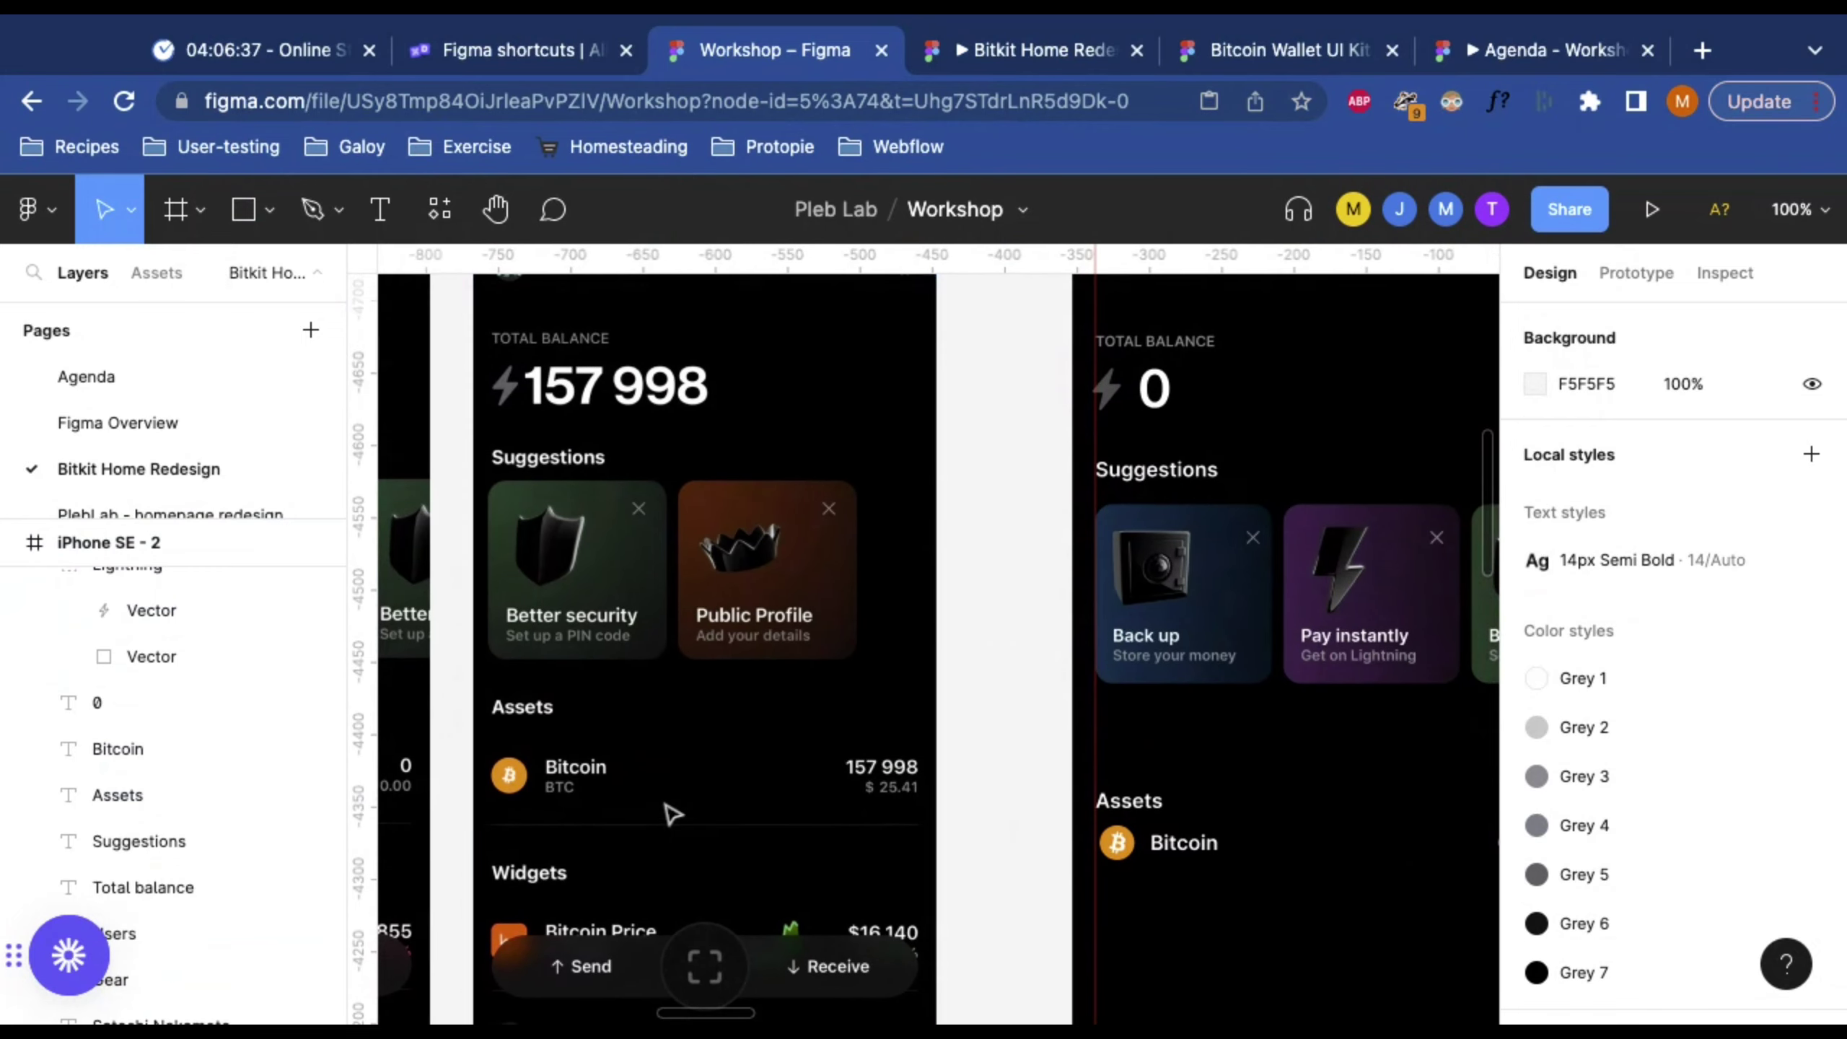
{"action": "scroll", "coordinate": [673, 814], "scroll_direction": "up", "scroll_amount": 1}
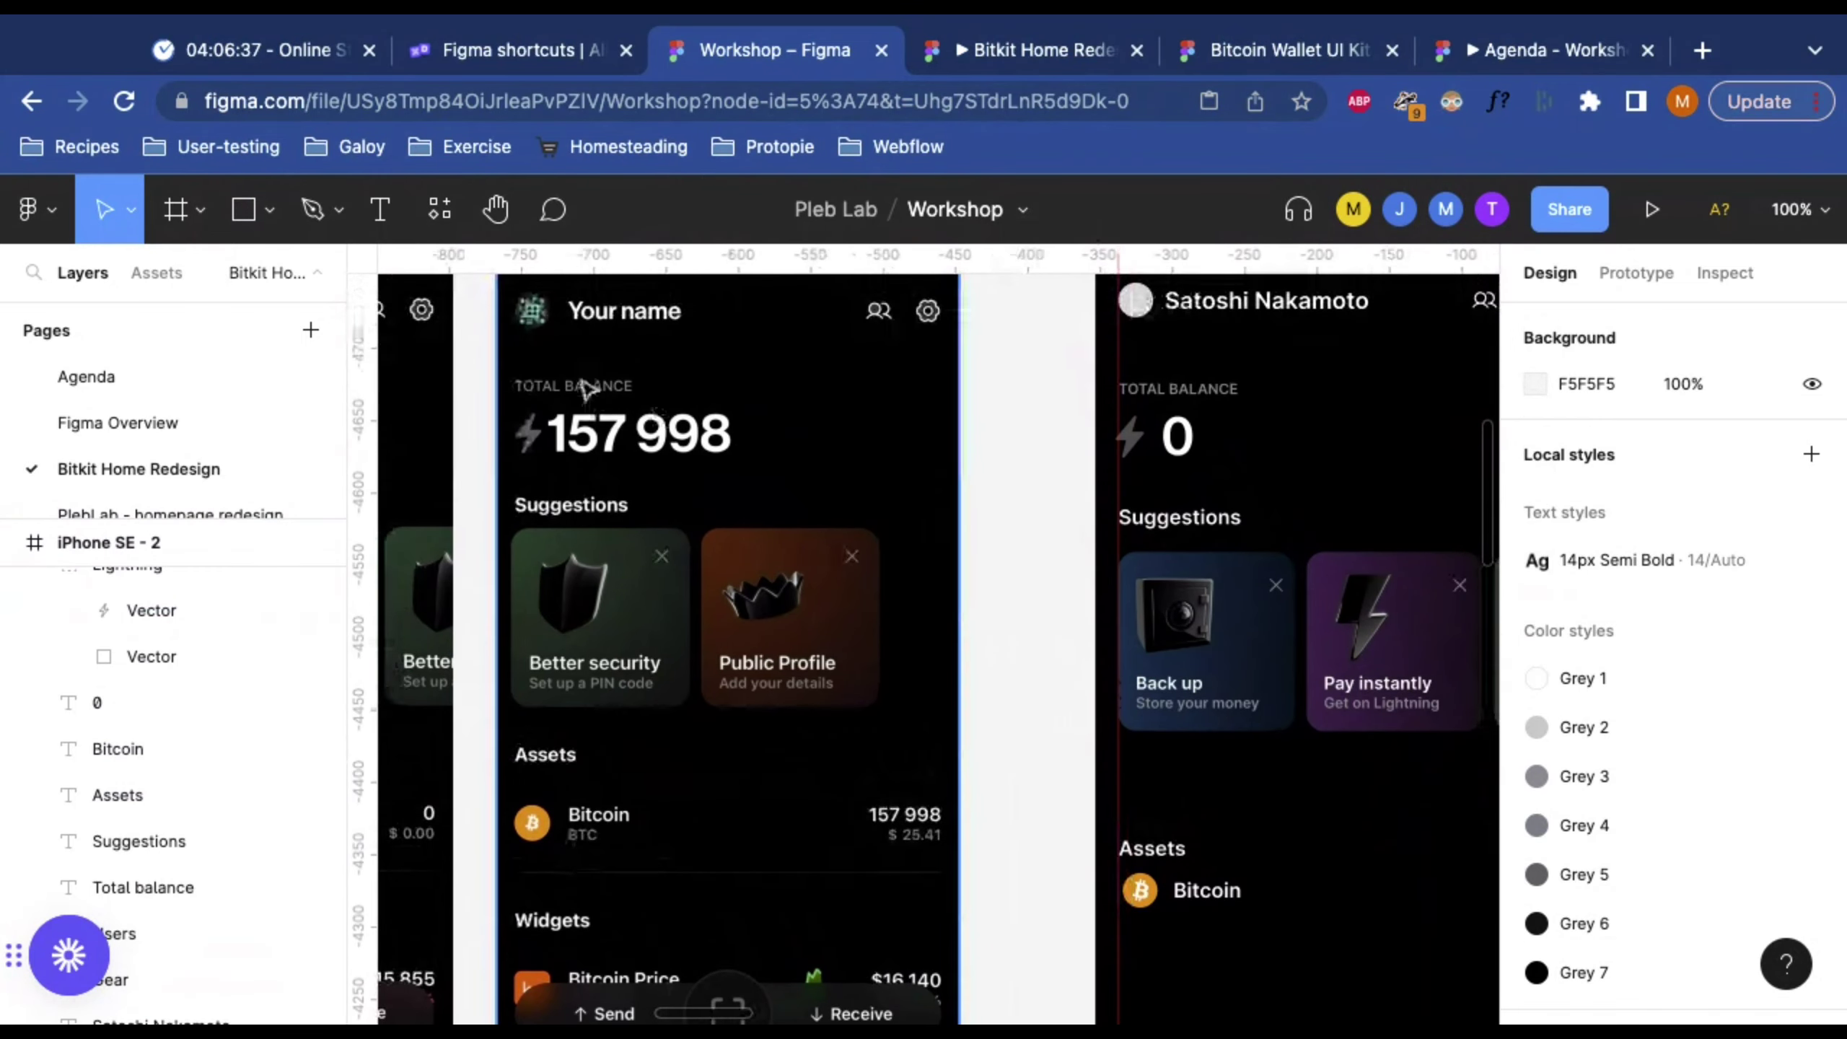
{"action": "scroll", "coordinate": [666, 495], "scroll_direction": "down", "scroll_amount": 1}
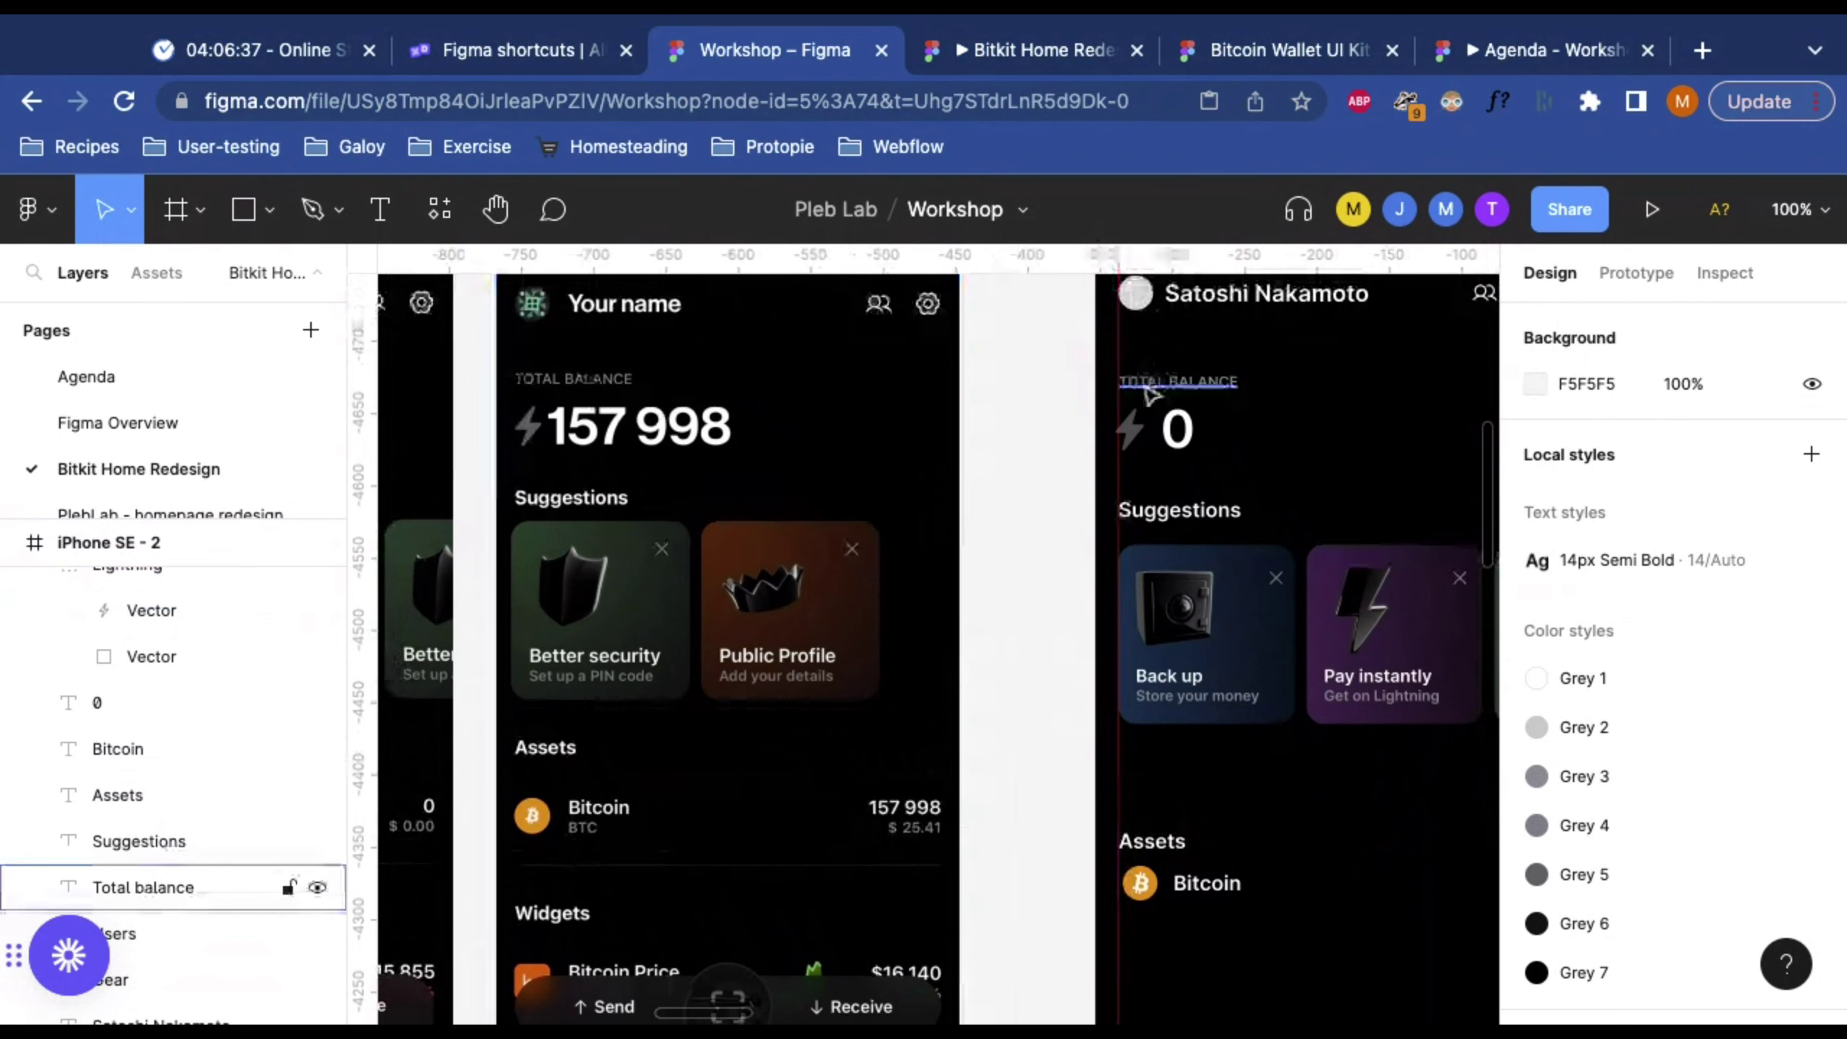
Step: Duplicate the TOTAL BALANCE caption as a grey 'BTC' caption under Bitcoin
{"action": "left_click_drag", "start_coordinate": [1148, 395], "coordinate": [1183, 598]}
{"action": "double_click", "coordinate": [1183, 598]}
{"action": "type", "text": "BTC"}
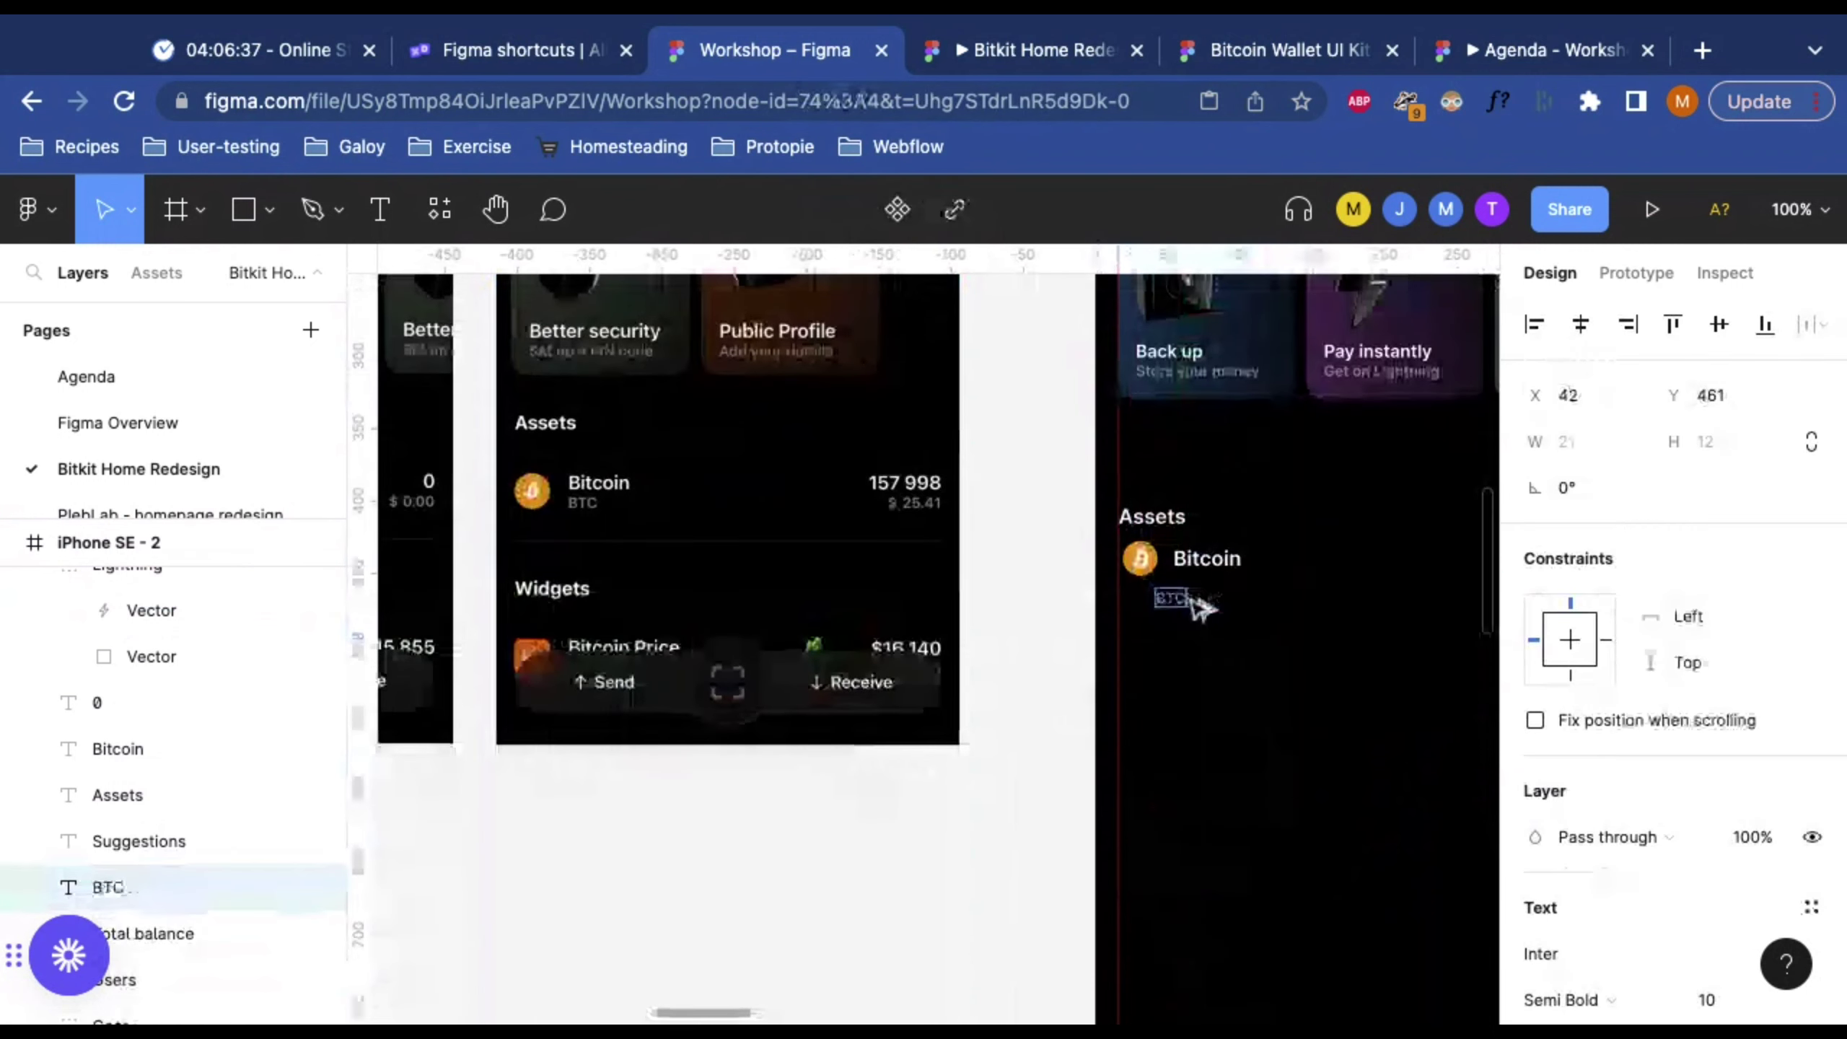
{"action": "key", "text": "Escape"}
{"action": "scroll", "coordinate": [1270, 553], "scroll_direction": "up", "scroll_amount": 5}
{"action": "left_click_drag", "start_coordinate": [1069, 643], "coordinate": [1130, 618]}
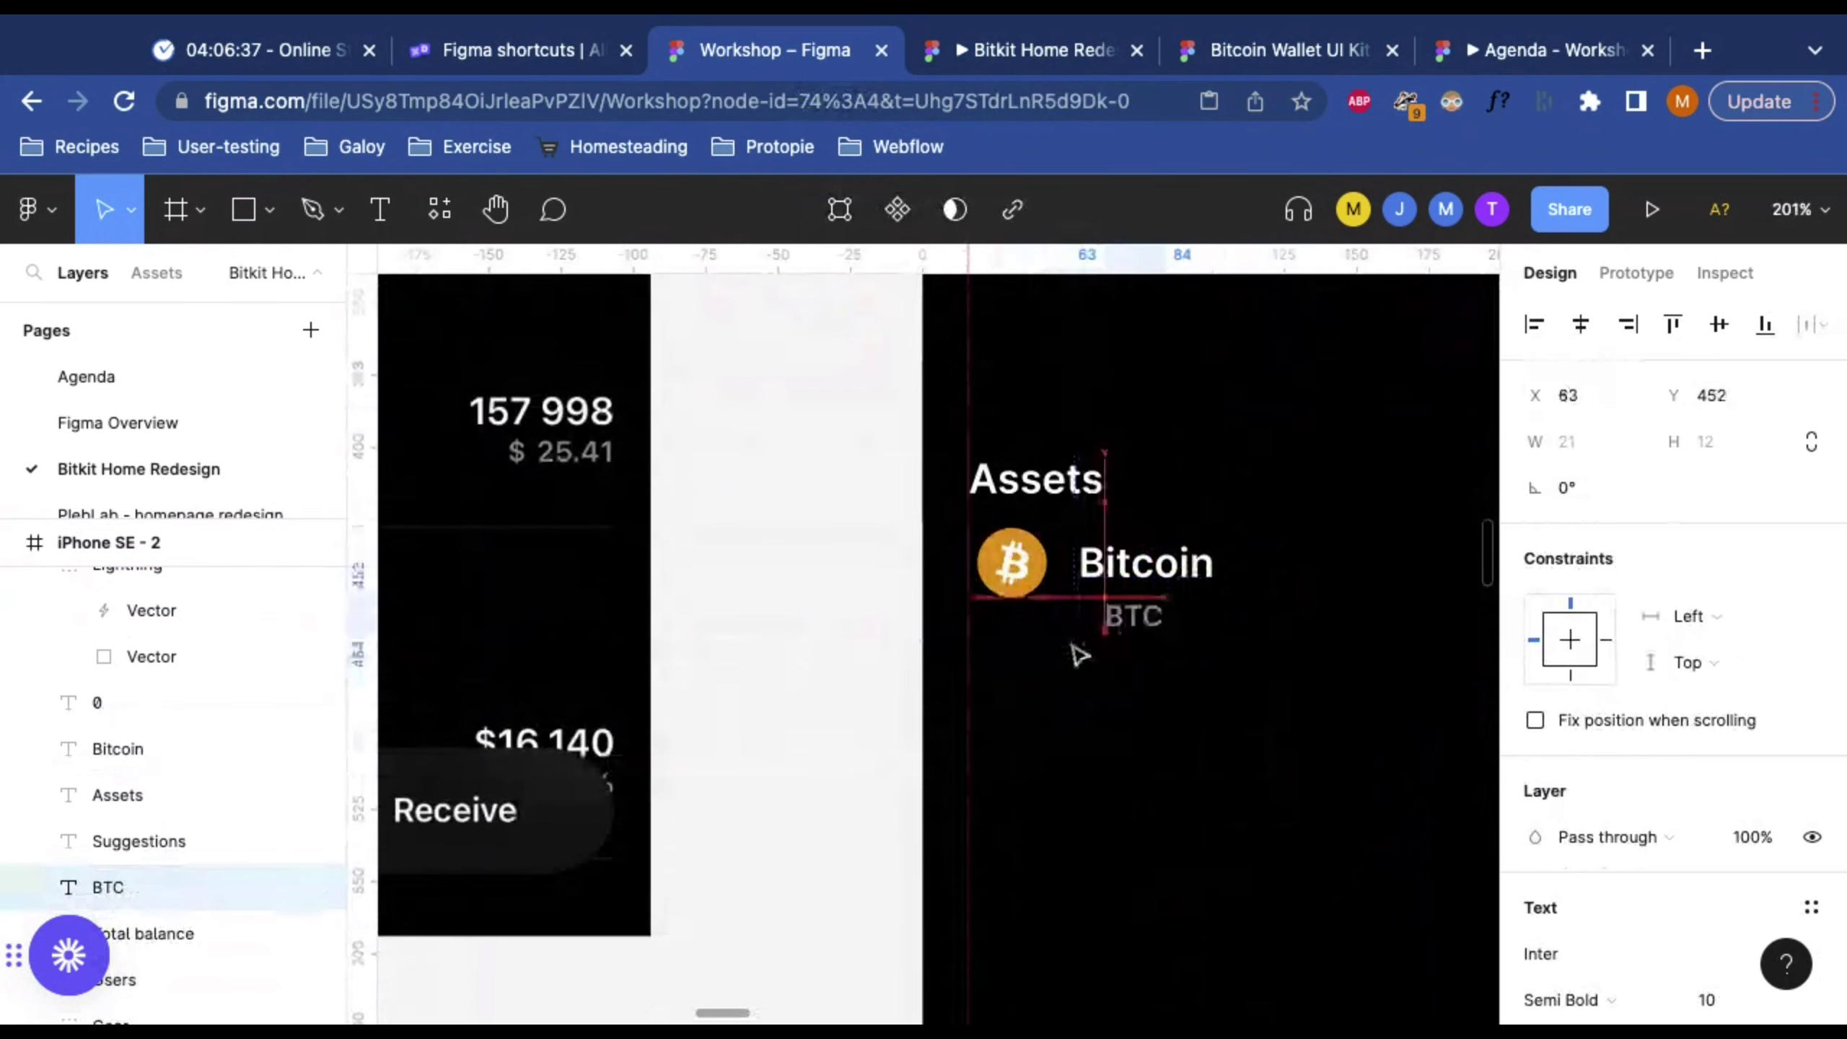
{"action": "key", "text": "Left"}
{"action": "key", "text": "Left"}
{"action": "key", "text": "Left"}
{"action": "key", "text": "Left"}
{"action": "key", "text": "Left"}
{"action": "key", "text": "Left"}
{"action": "key", "text": "Left"}
{"action": "key", "text": "Left"}
{"action": "key", "text": "Left"}
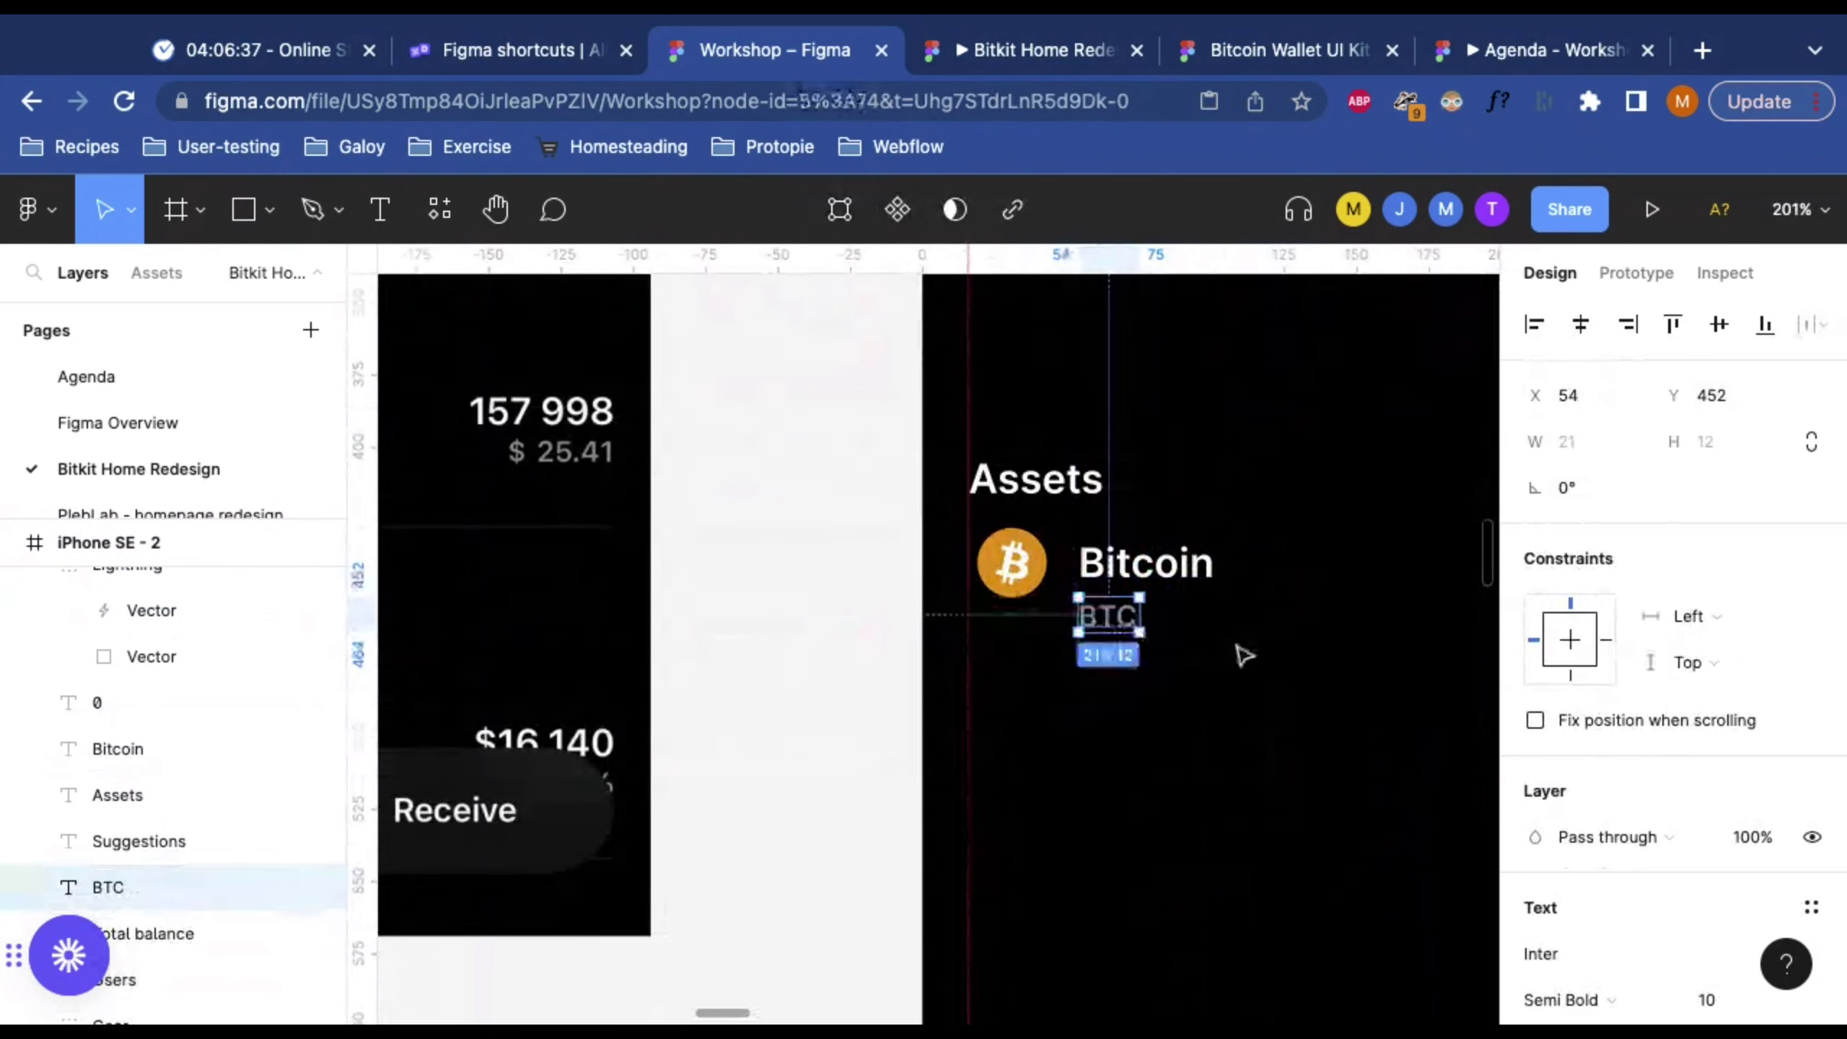
{"action": "left_click", "coordinate": [1241, 652]}
Step: Duplicate the BTC caption to the row's right side and retype it as a price
{"action": "key", "text": "shift+0"}
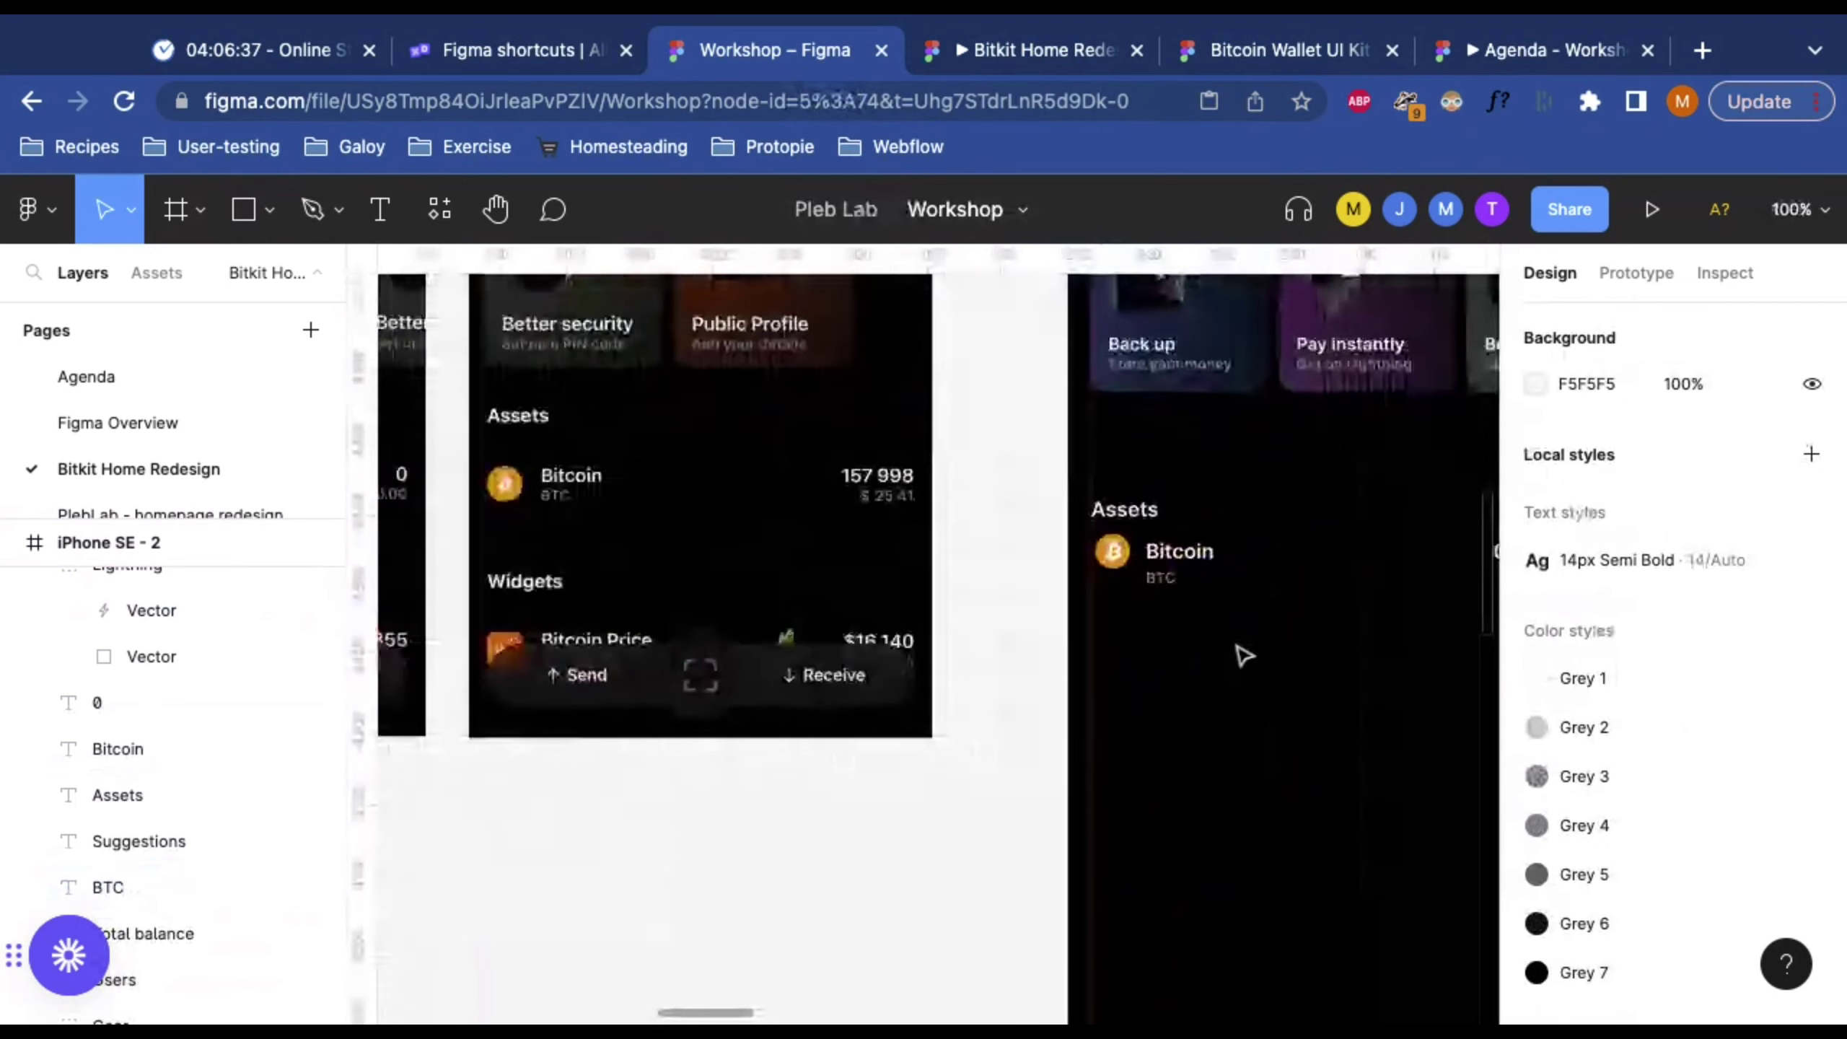
{"action": "scroll", "coordinate": [924, 567], "scroll_direction": "down", "scroll_amount": 1}
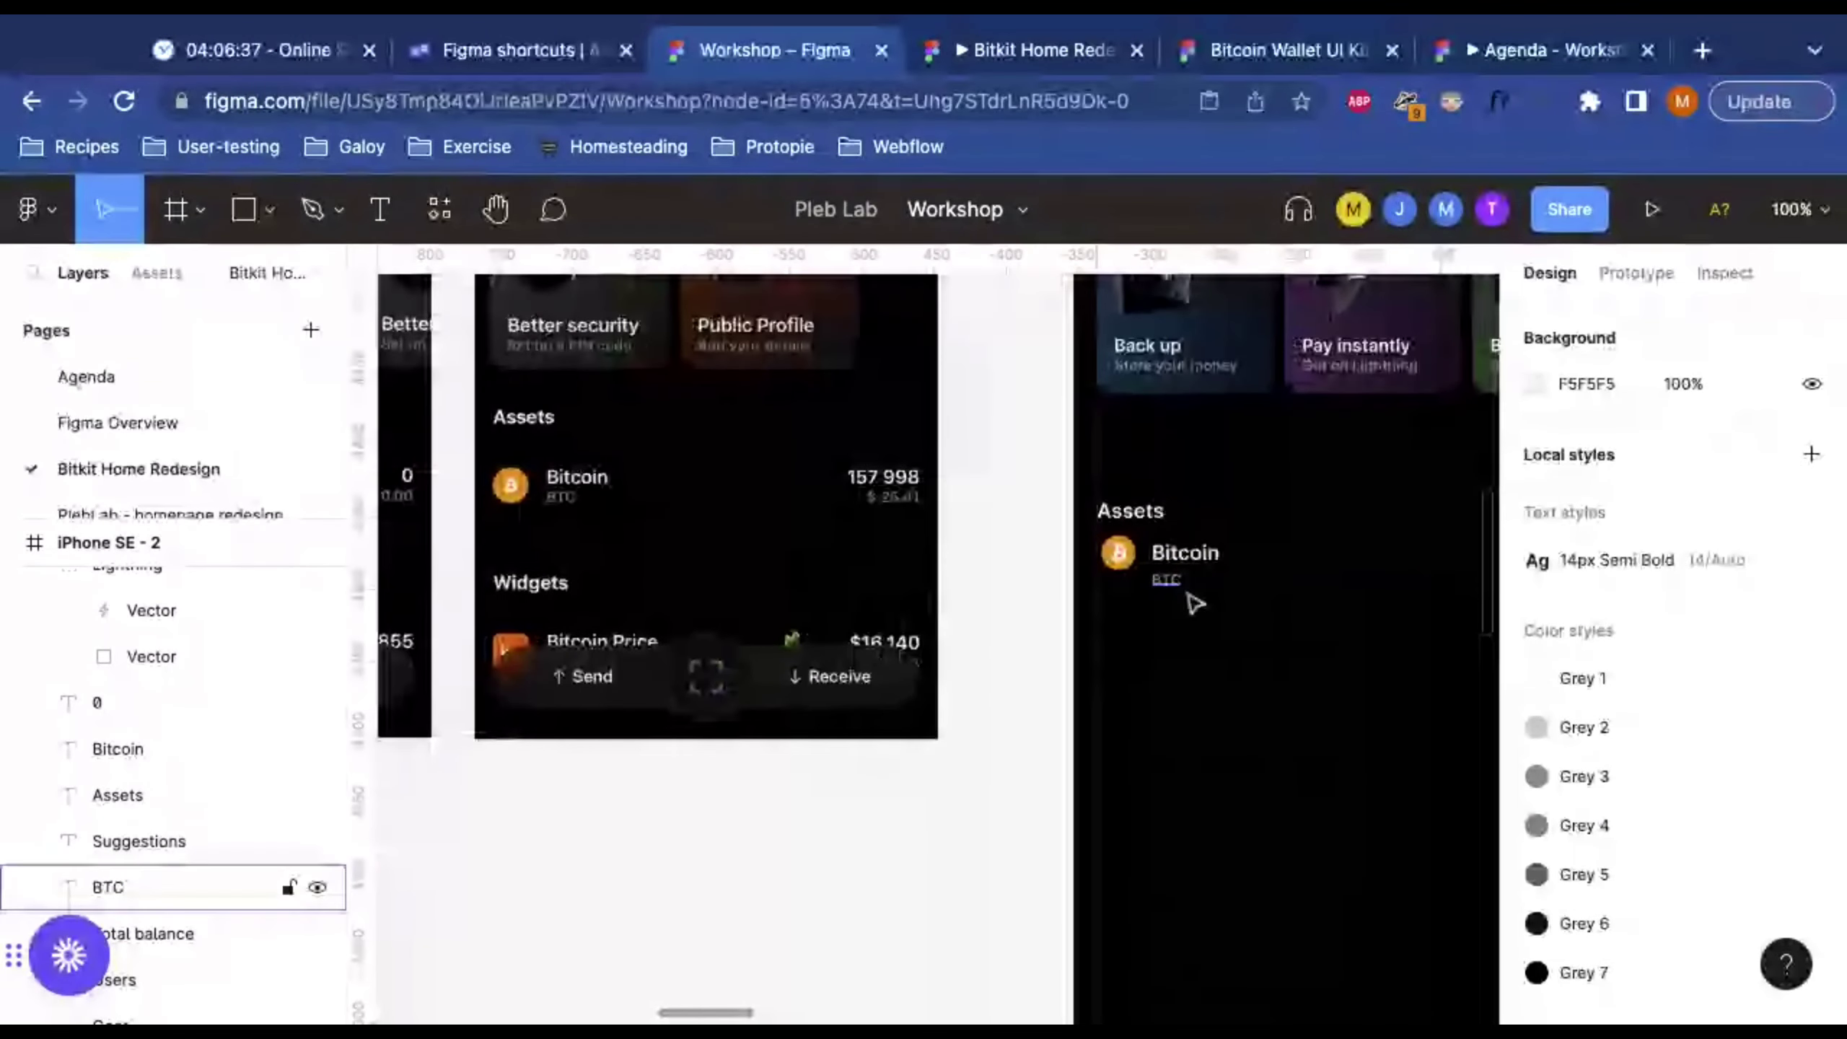
{"action": "left_click", "coordinate": [1168, 581]}
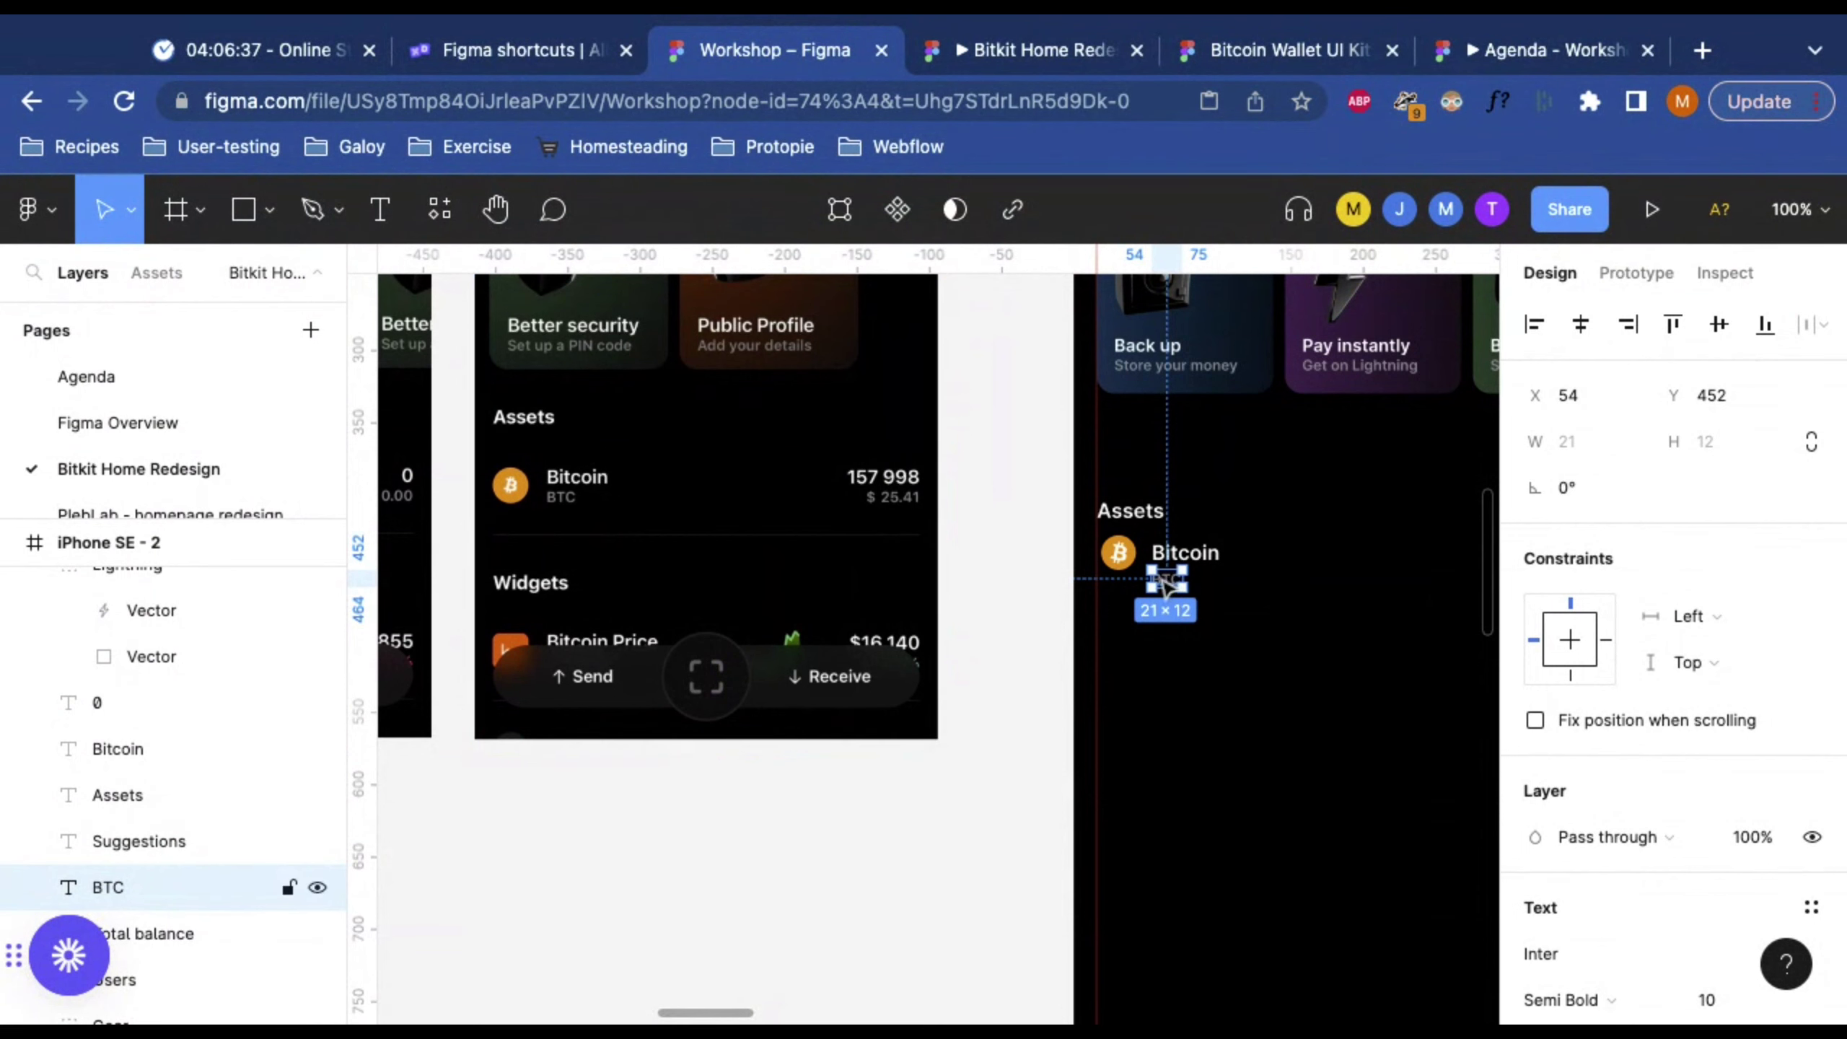
{"action": "left_click_drag", "start_coordinate": [1168, 580], "coordinate": [1452, 599]}
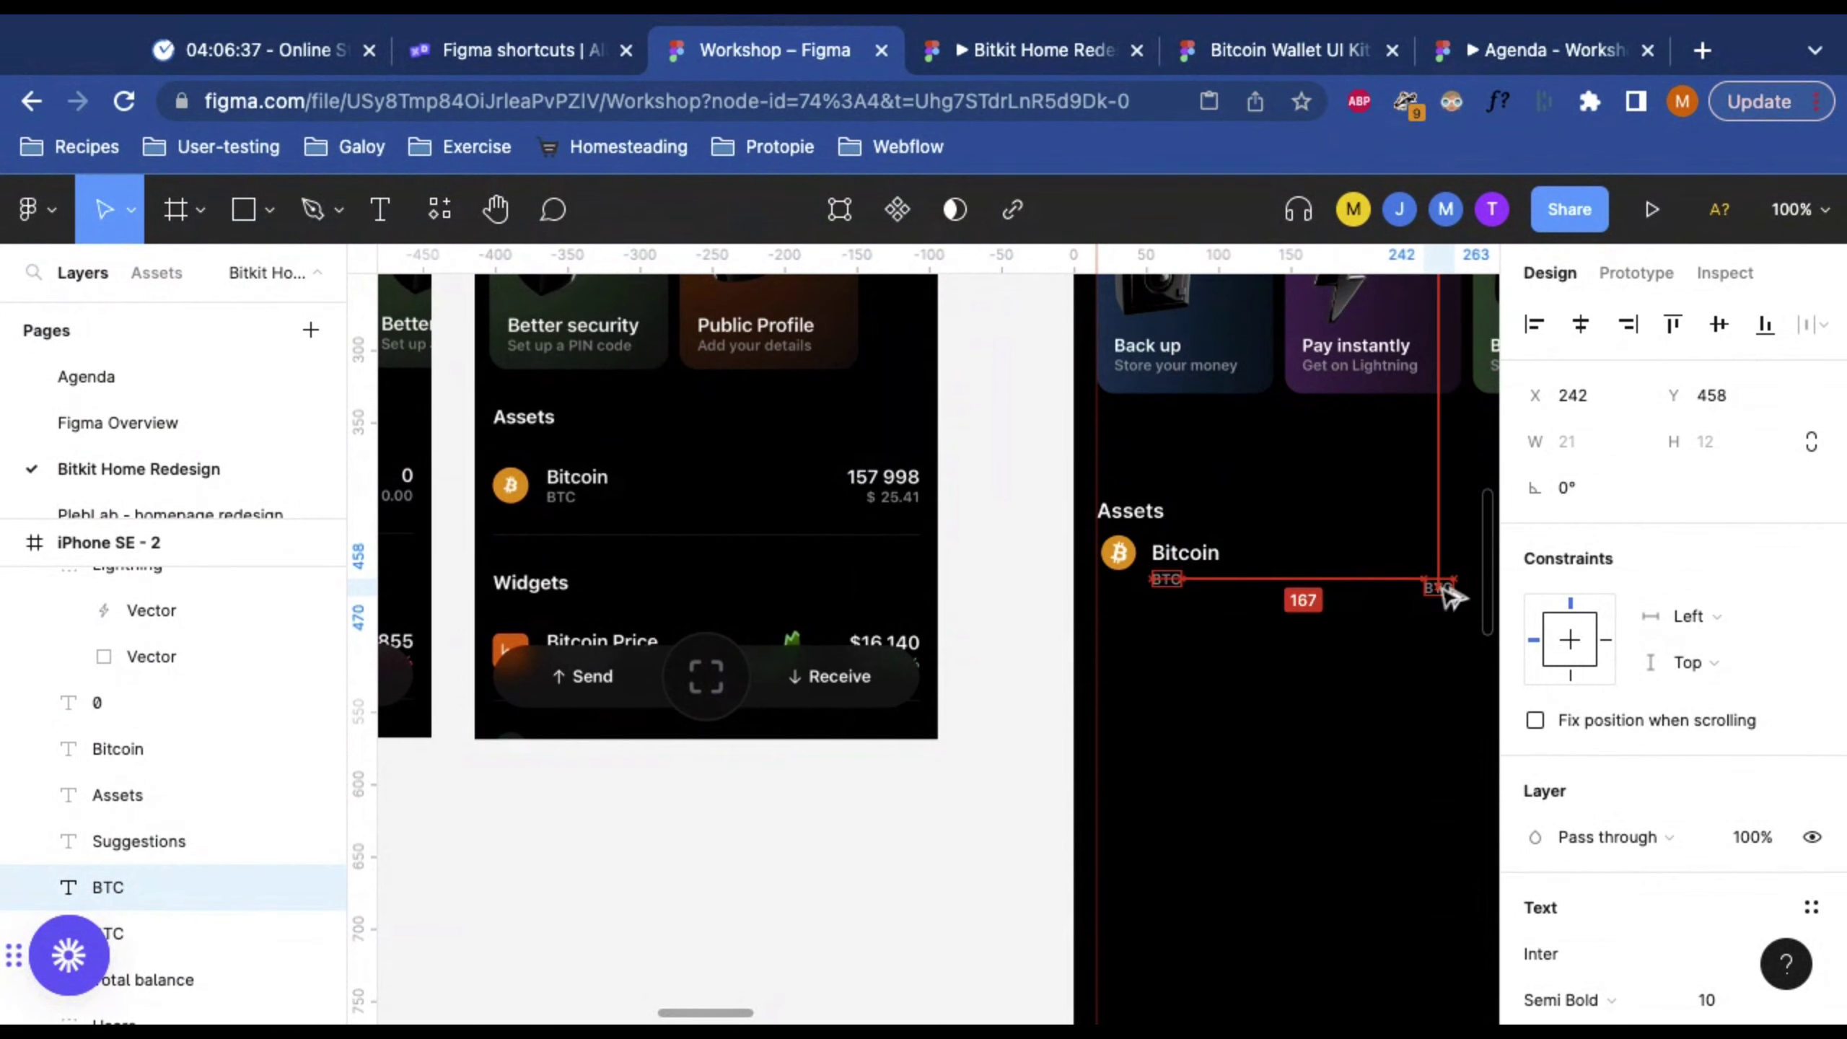
{"action": "scroll", "coordinate": [1452, 598], "scroll_direction": "right", "scroll_amount": 3}
{"action": "scroll", "coordinate": [1266, 577], "scroll_direction": "up", "scroll_amount": 5}
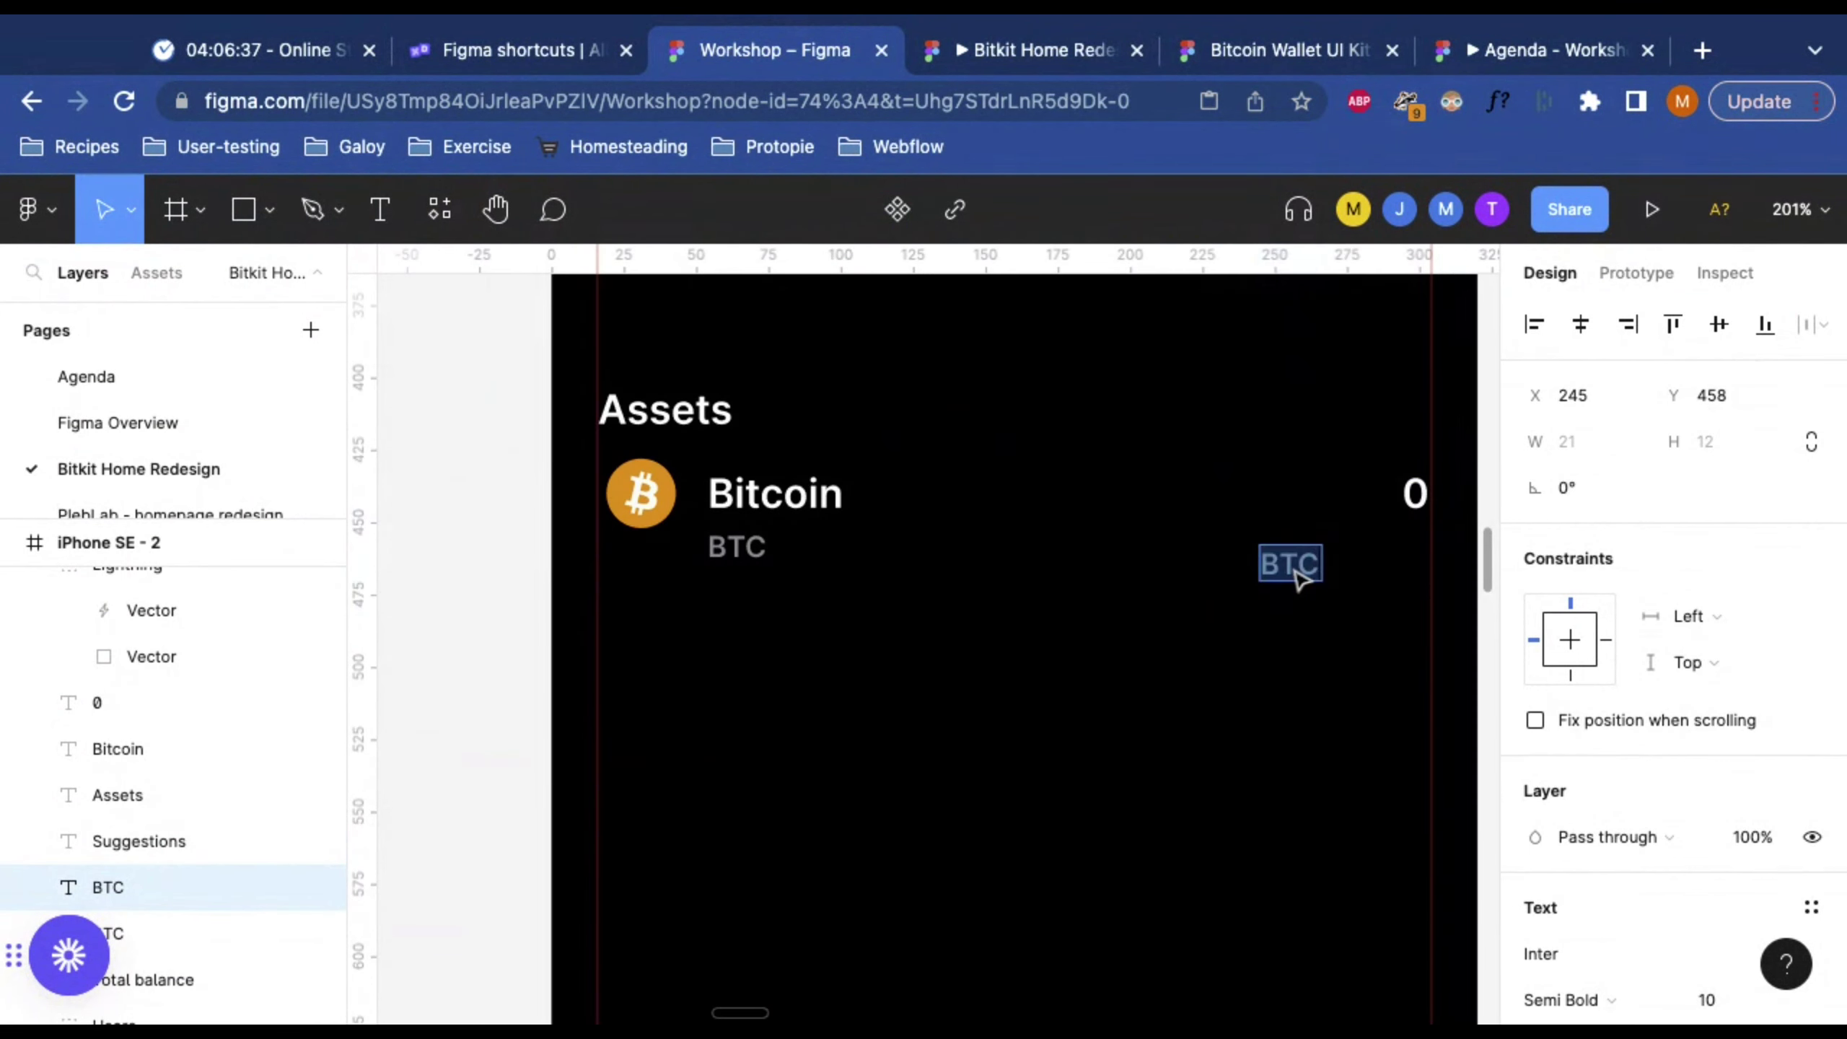
{"action": "type", "text": "$.00"}
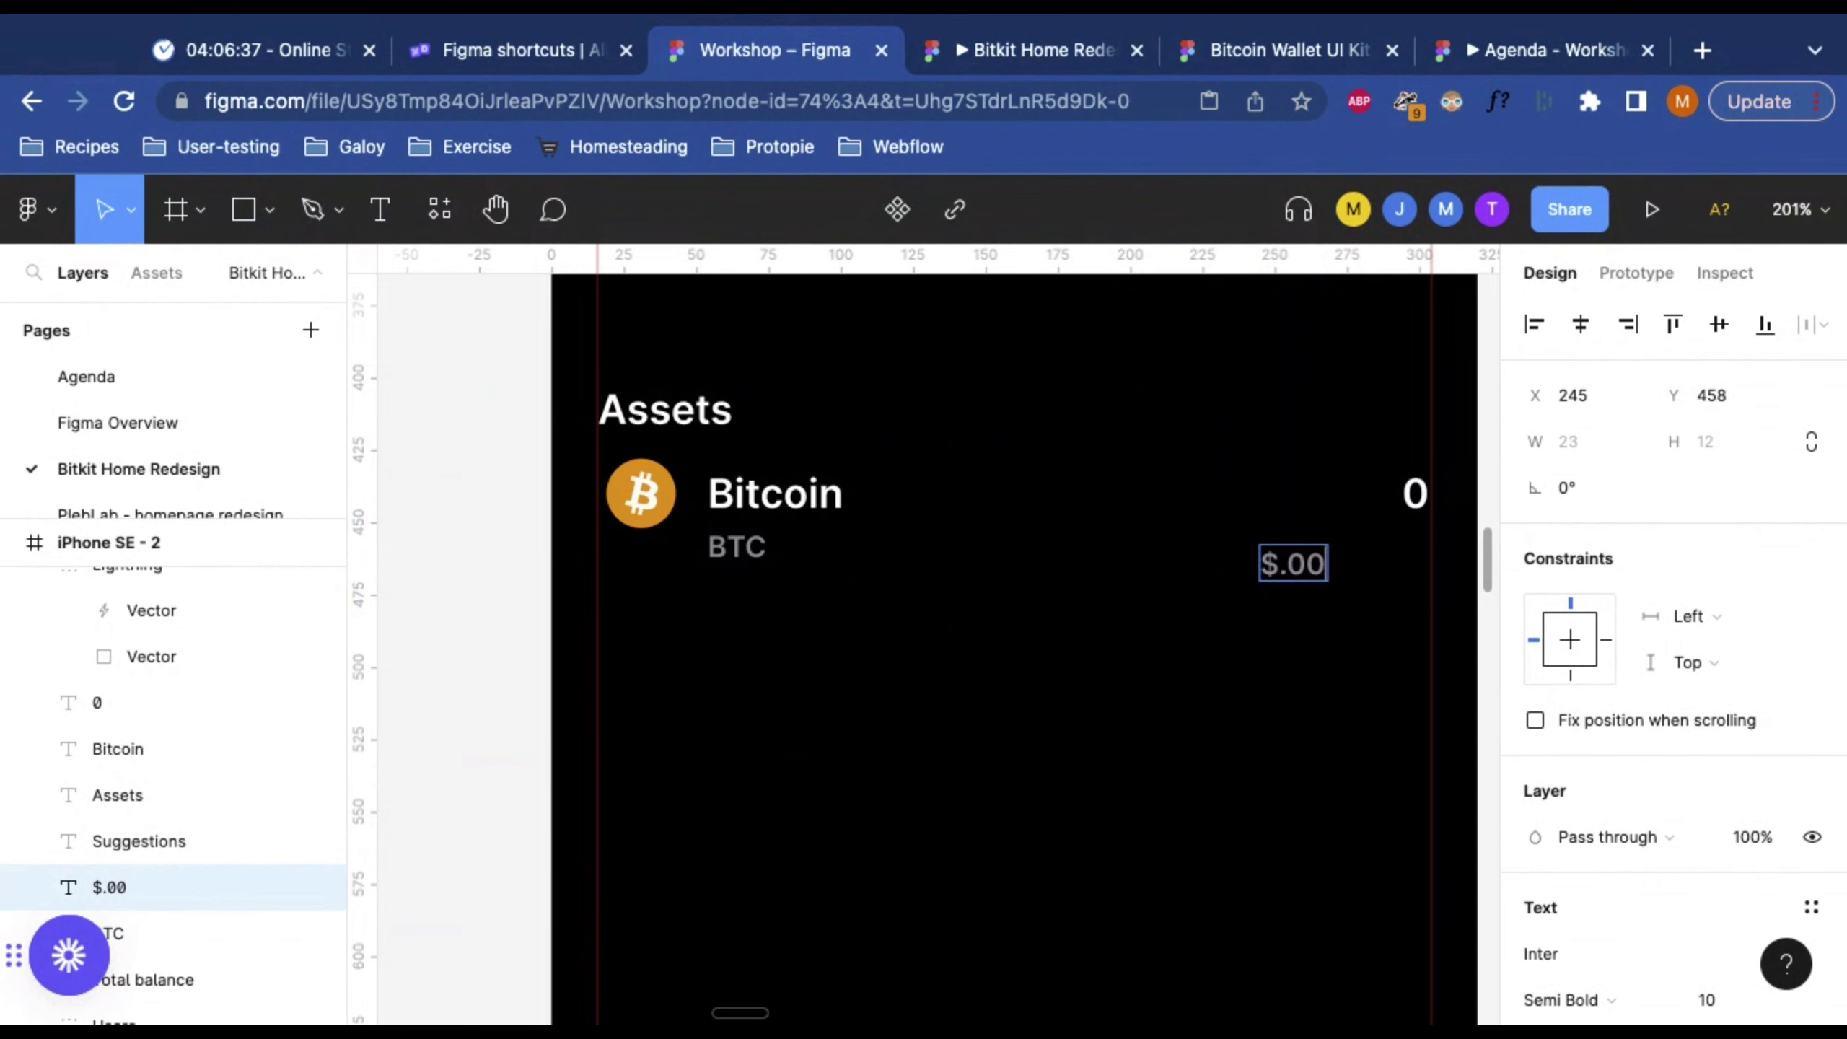
{"action": "key", "text": "Escape"}
Step: Correct the price caption to '$0.00' and place it under the 0 balance
{"action": "double_click", "coordinate": [1279, 568]}
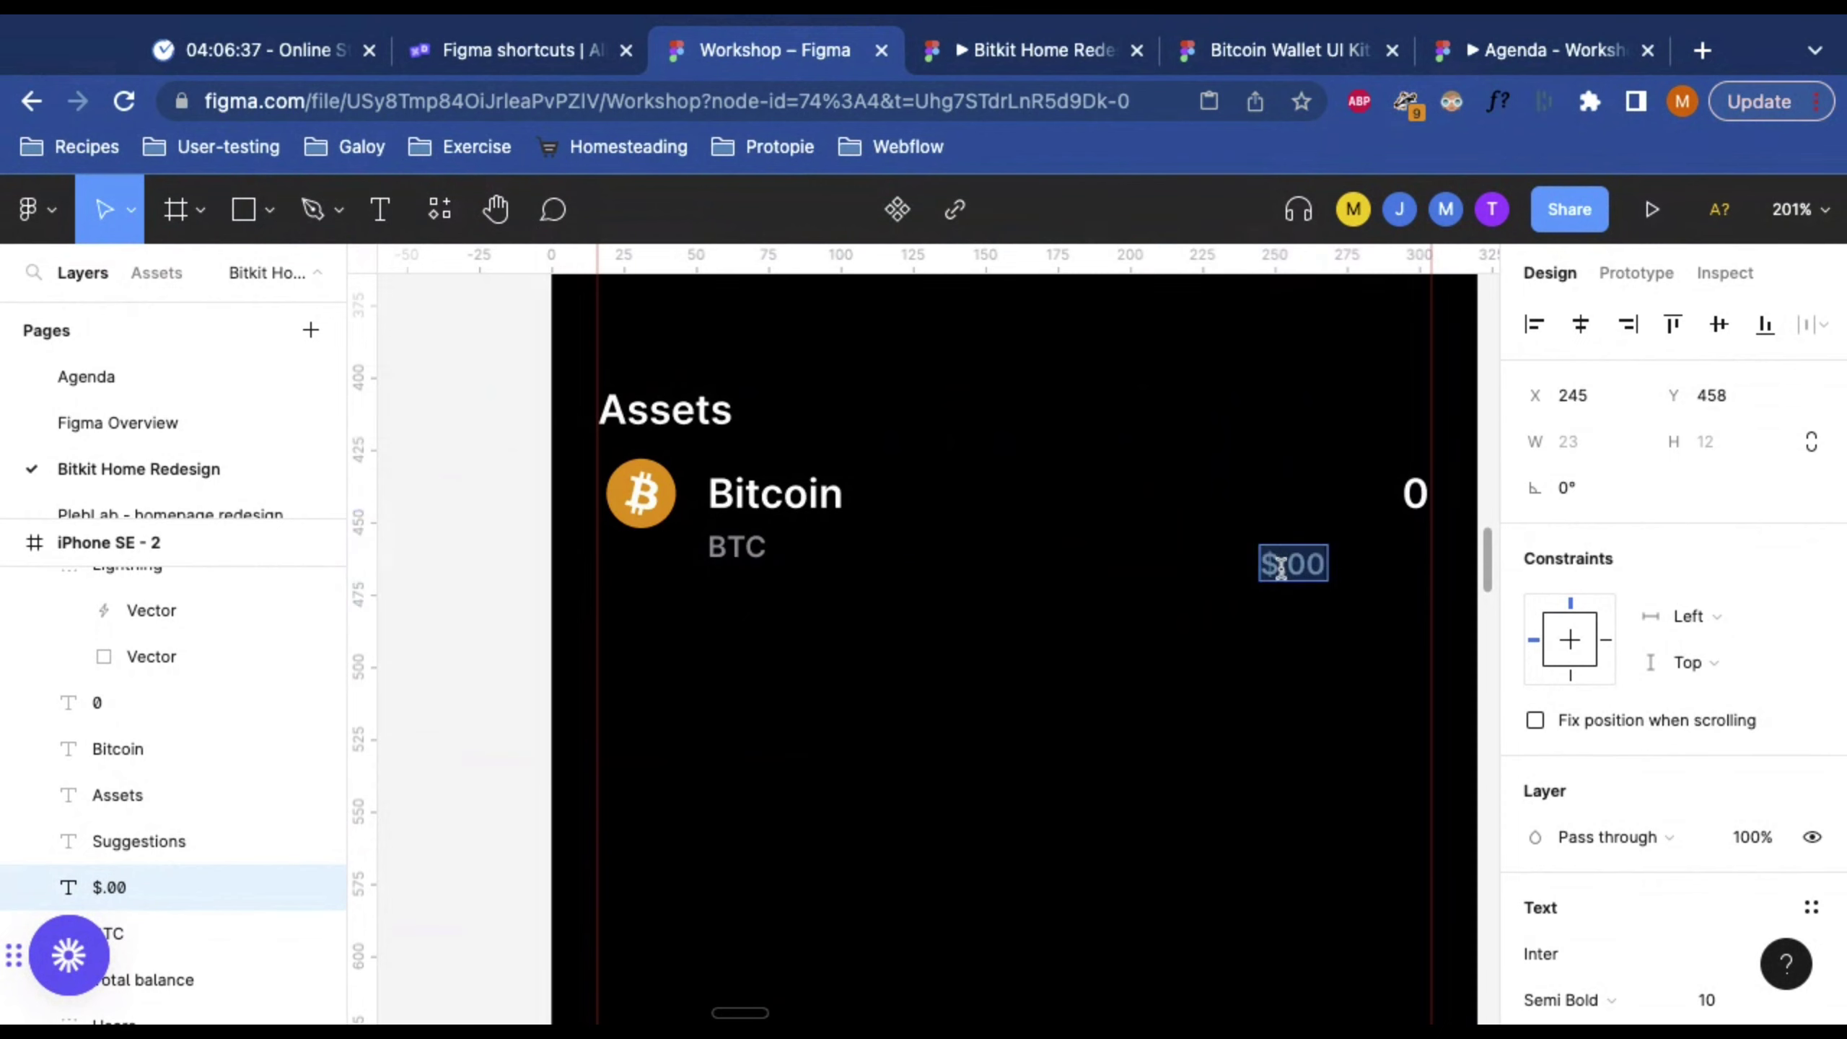
{"action": "left_click", "coordinate": [1280, 567]}
{"action": "type", "text": "0"}
{"action": "key", "text": "Escape"}
{"action": "scroll", "coordinate": [1291, 681], "scroll_direction": "right", "scroll_amount": 5}
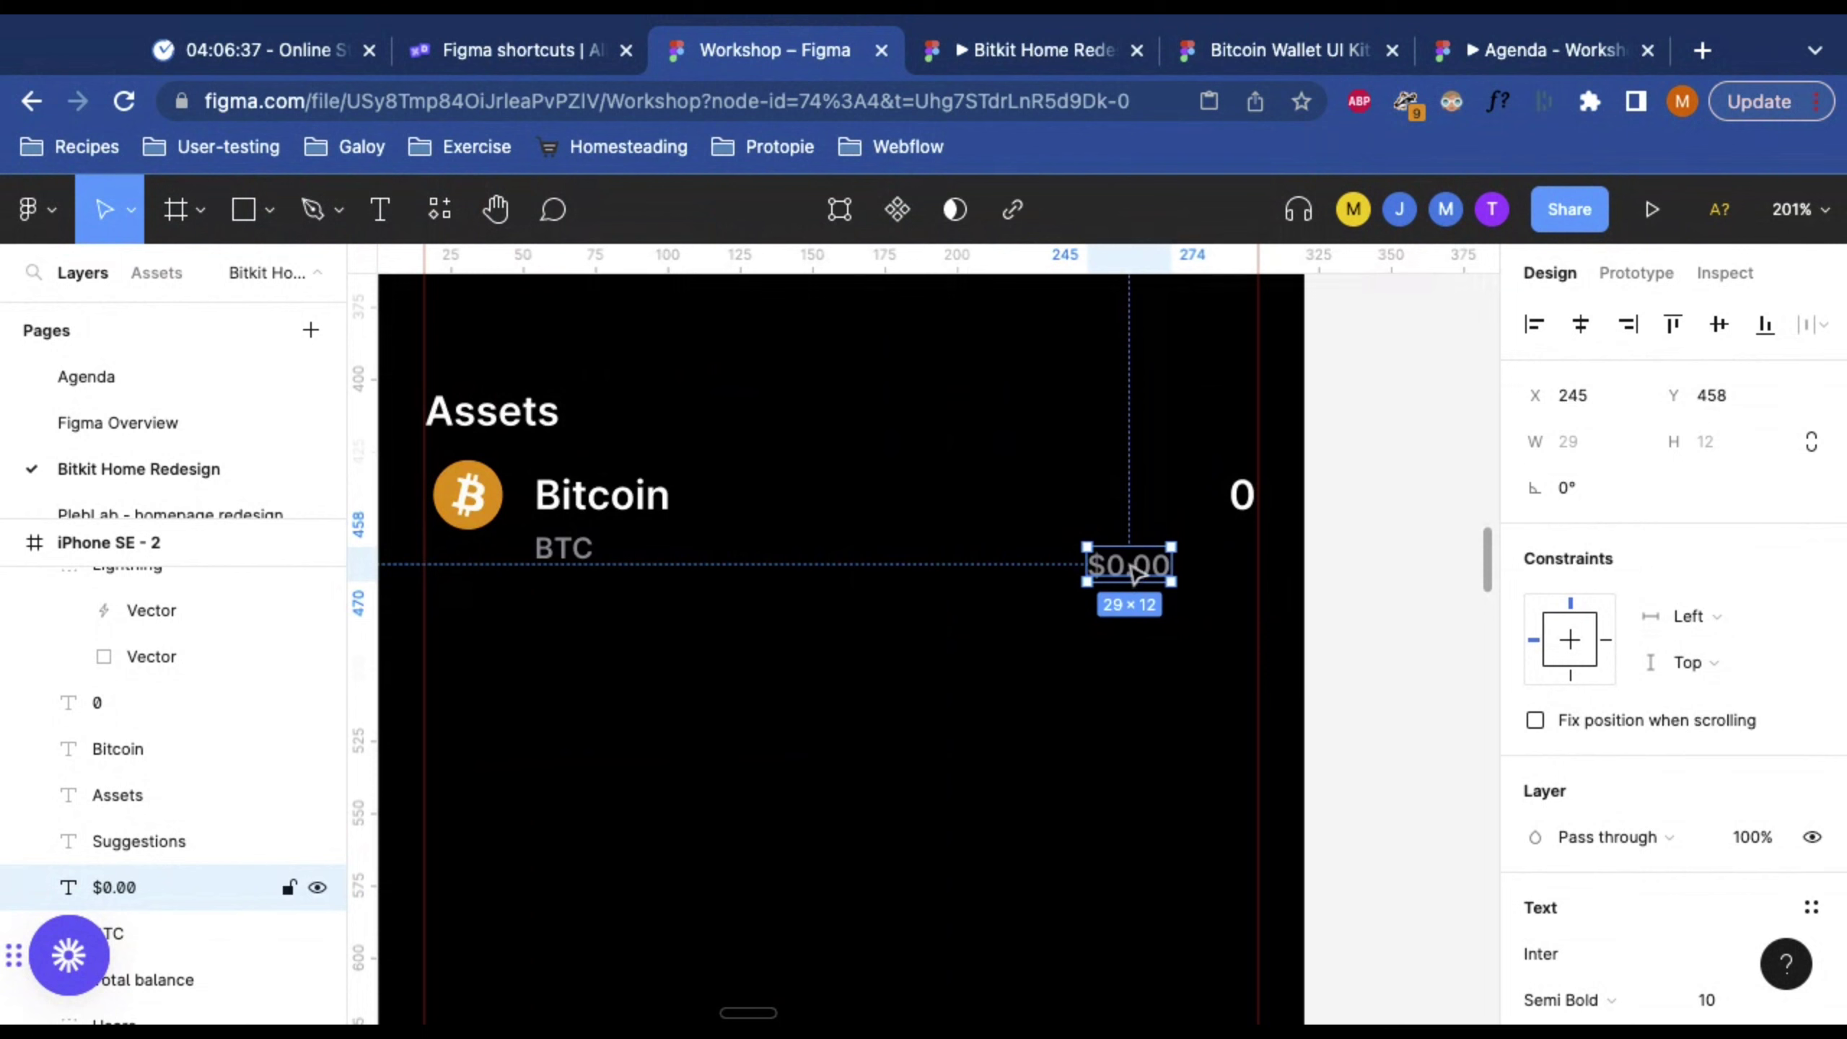
{"action": "left_click_drag", "start_coordinate": [1126, 565], "coordinate": [1138, 578]}
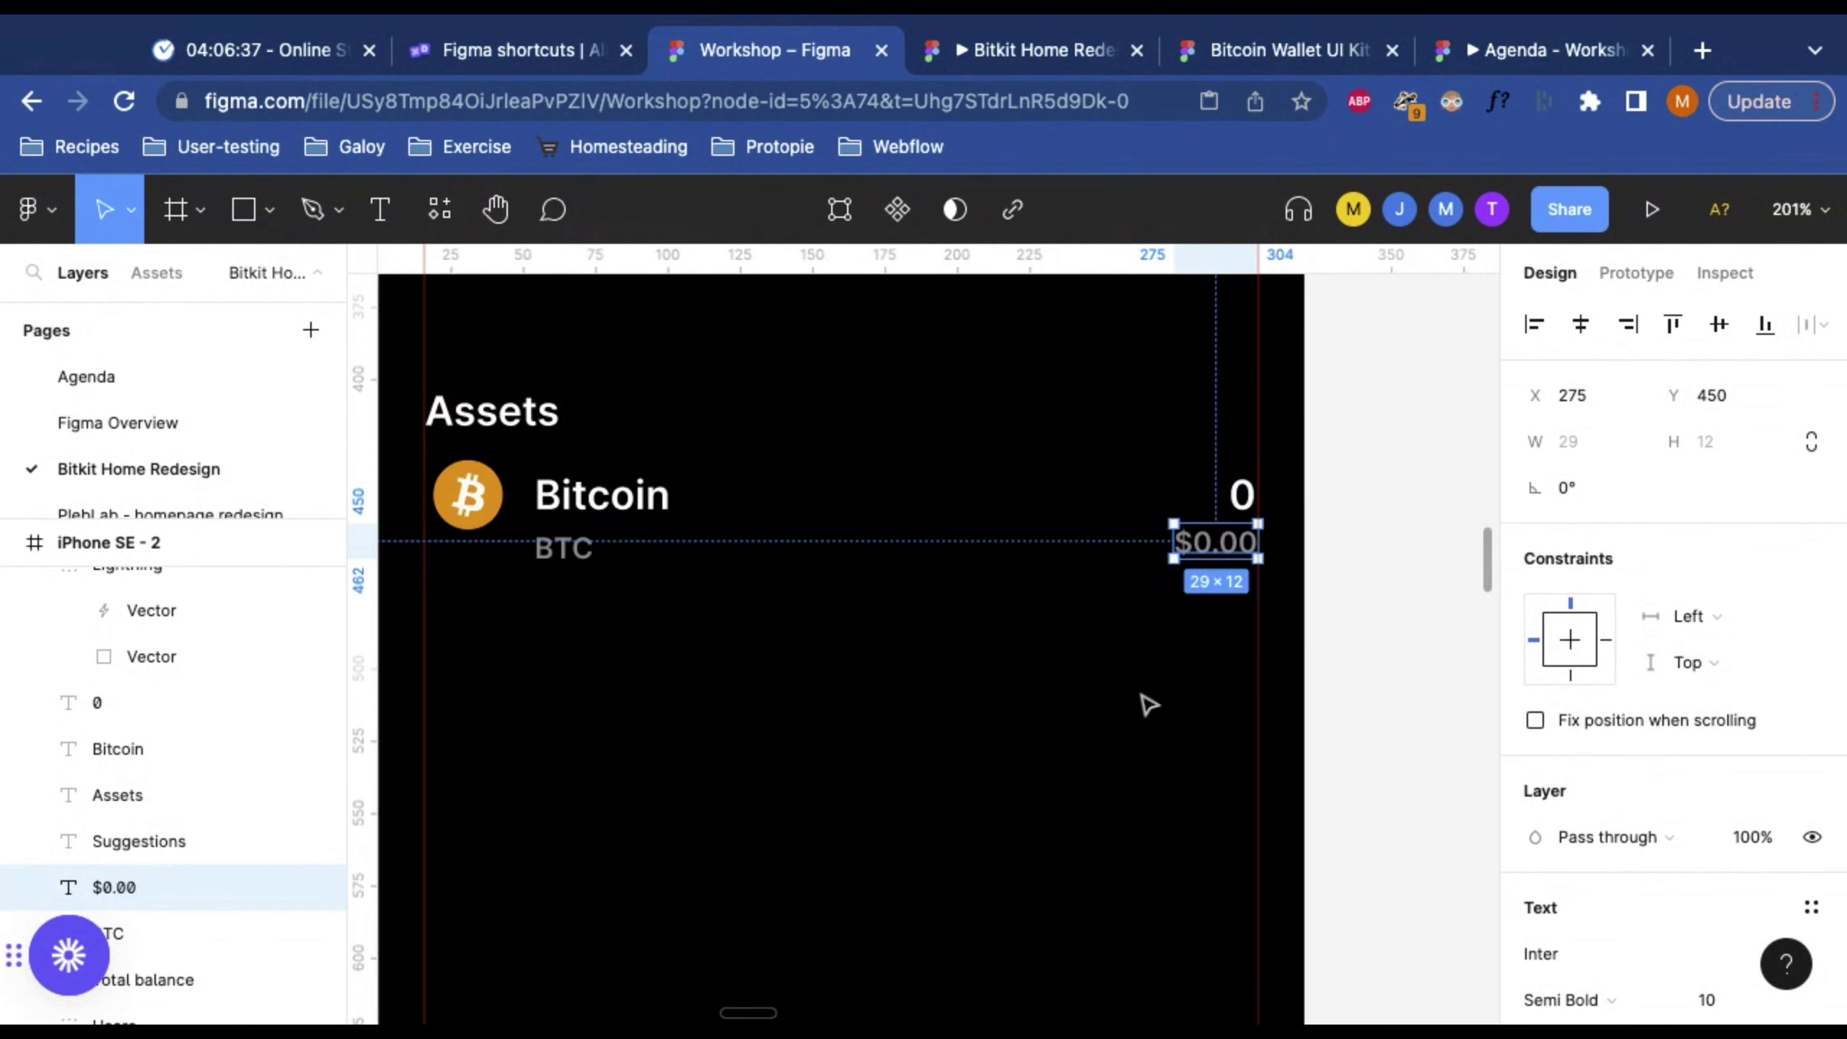
{"action": "left_click", "coordinate": [1070, 692]}
{"action": "scroll", "coordinate": [1047, 677], "scroll_direction": "down", "scroll_amount": 5}
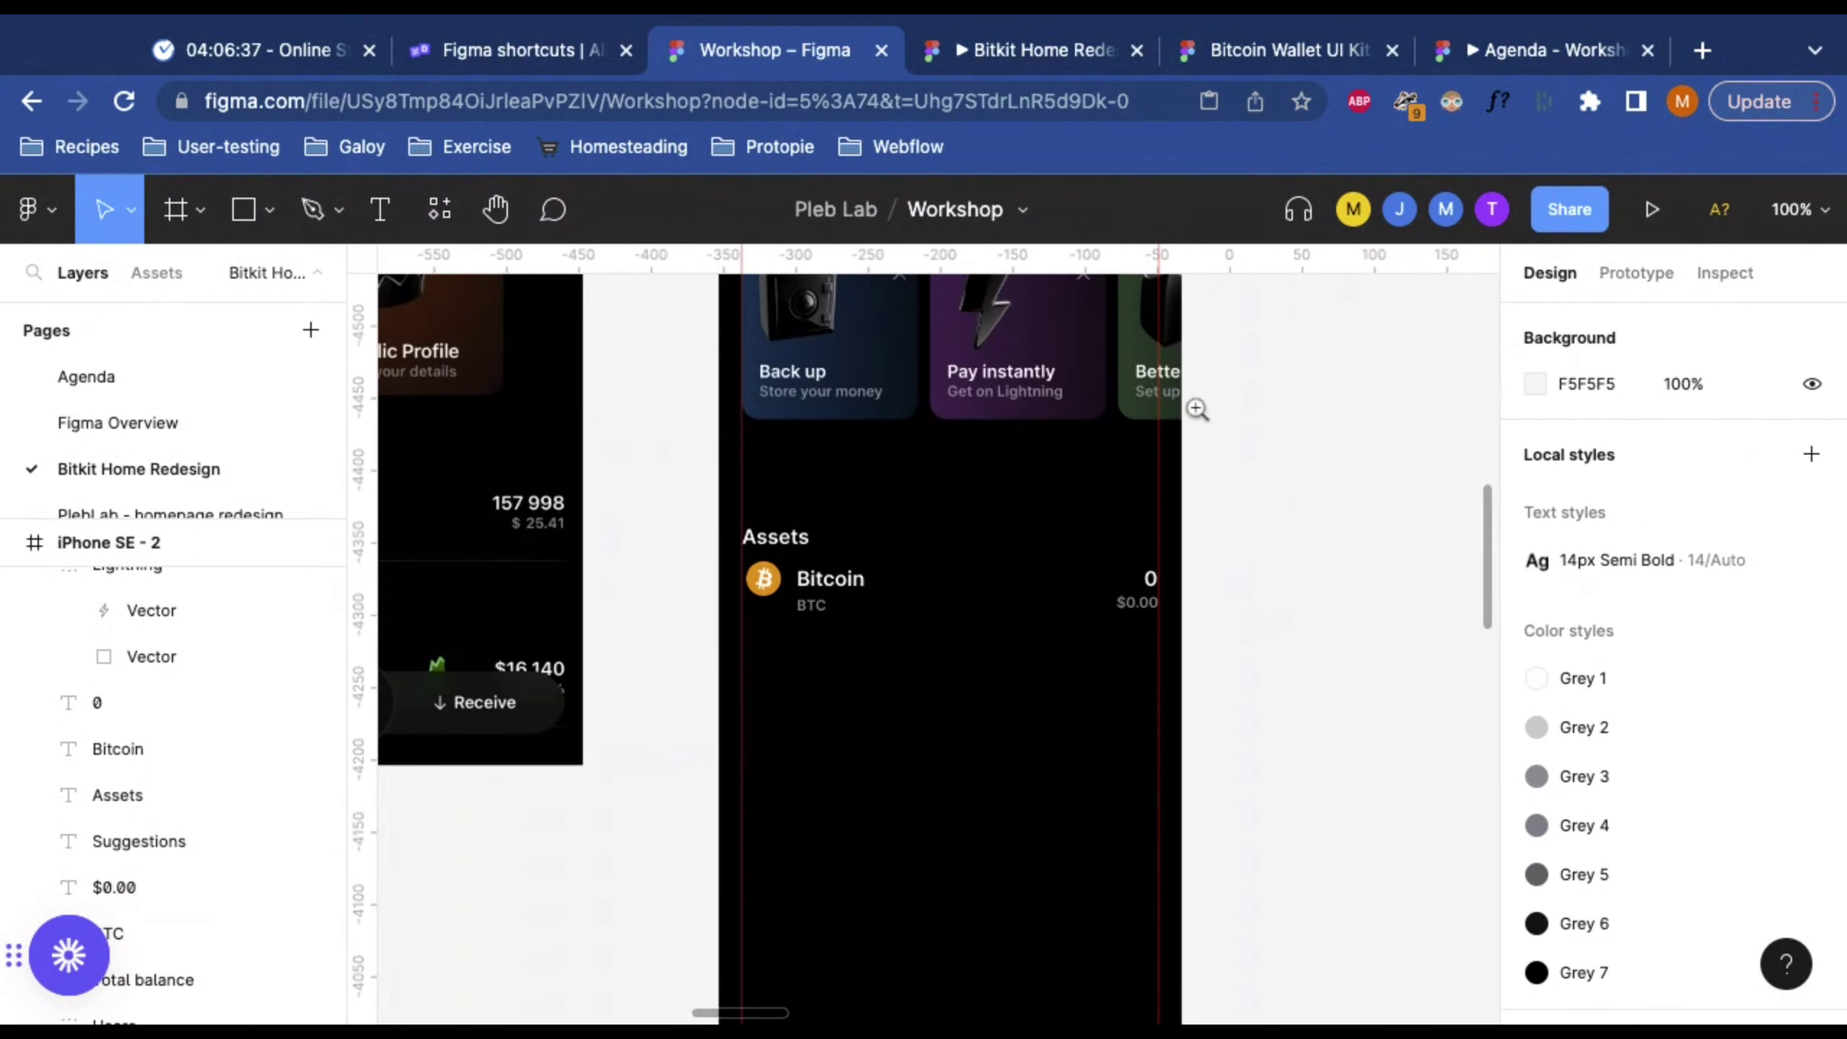
{"action": "scroll", "coordinate": [1156, 545], "scroll_direction": "up", "scroll_amount": 3}
{"action": "scroll", "coordinate": [1192, 656], "scroll_direction": "down", "scroll_amount": 6}
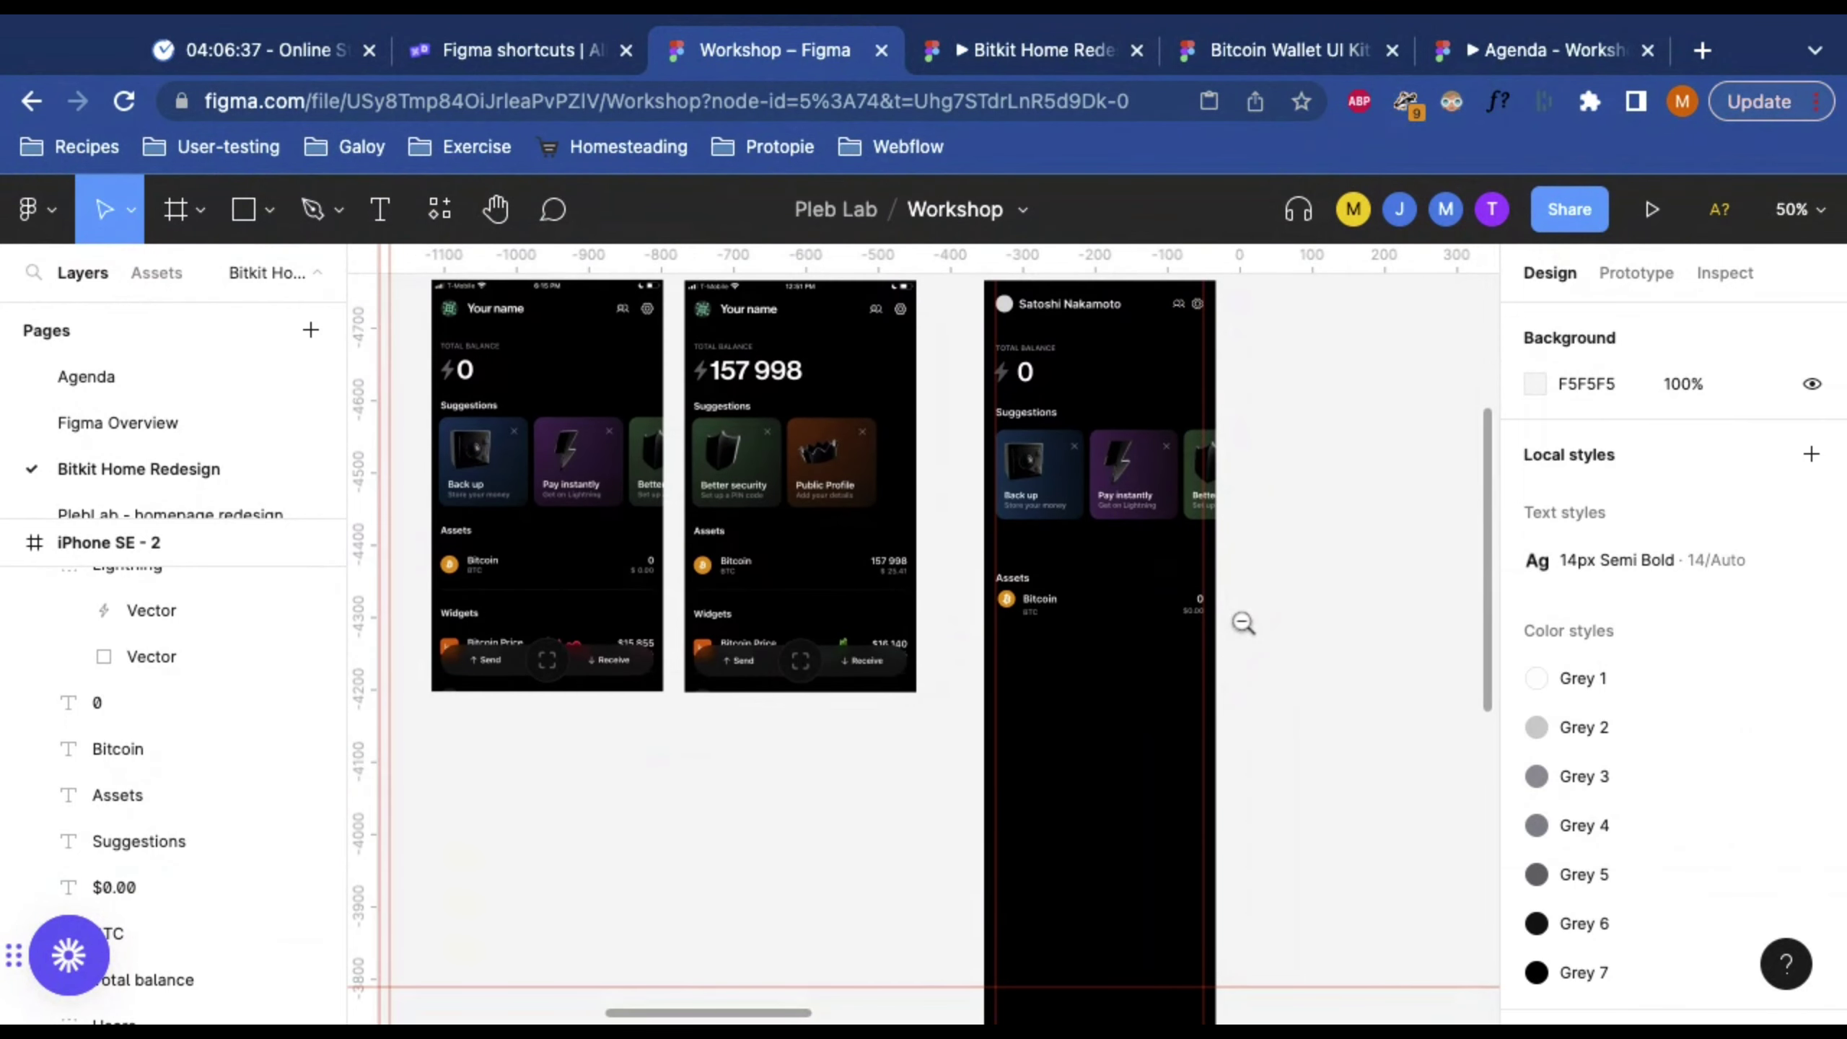
{"action": "scroll", "coordinate": [957, 622], "scroll_direction": "up", "scroll_amount": 3}
{"action": "scroll", "coordinate": [948, 618], "scroll_direction": "right", "scroll_amount": 2}
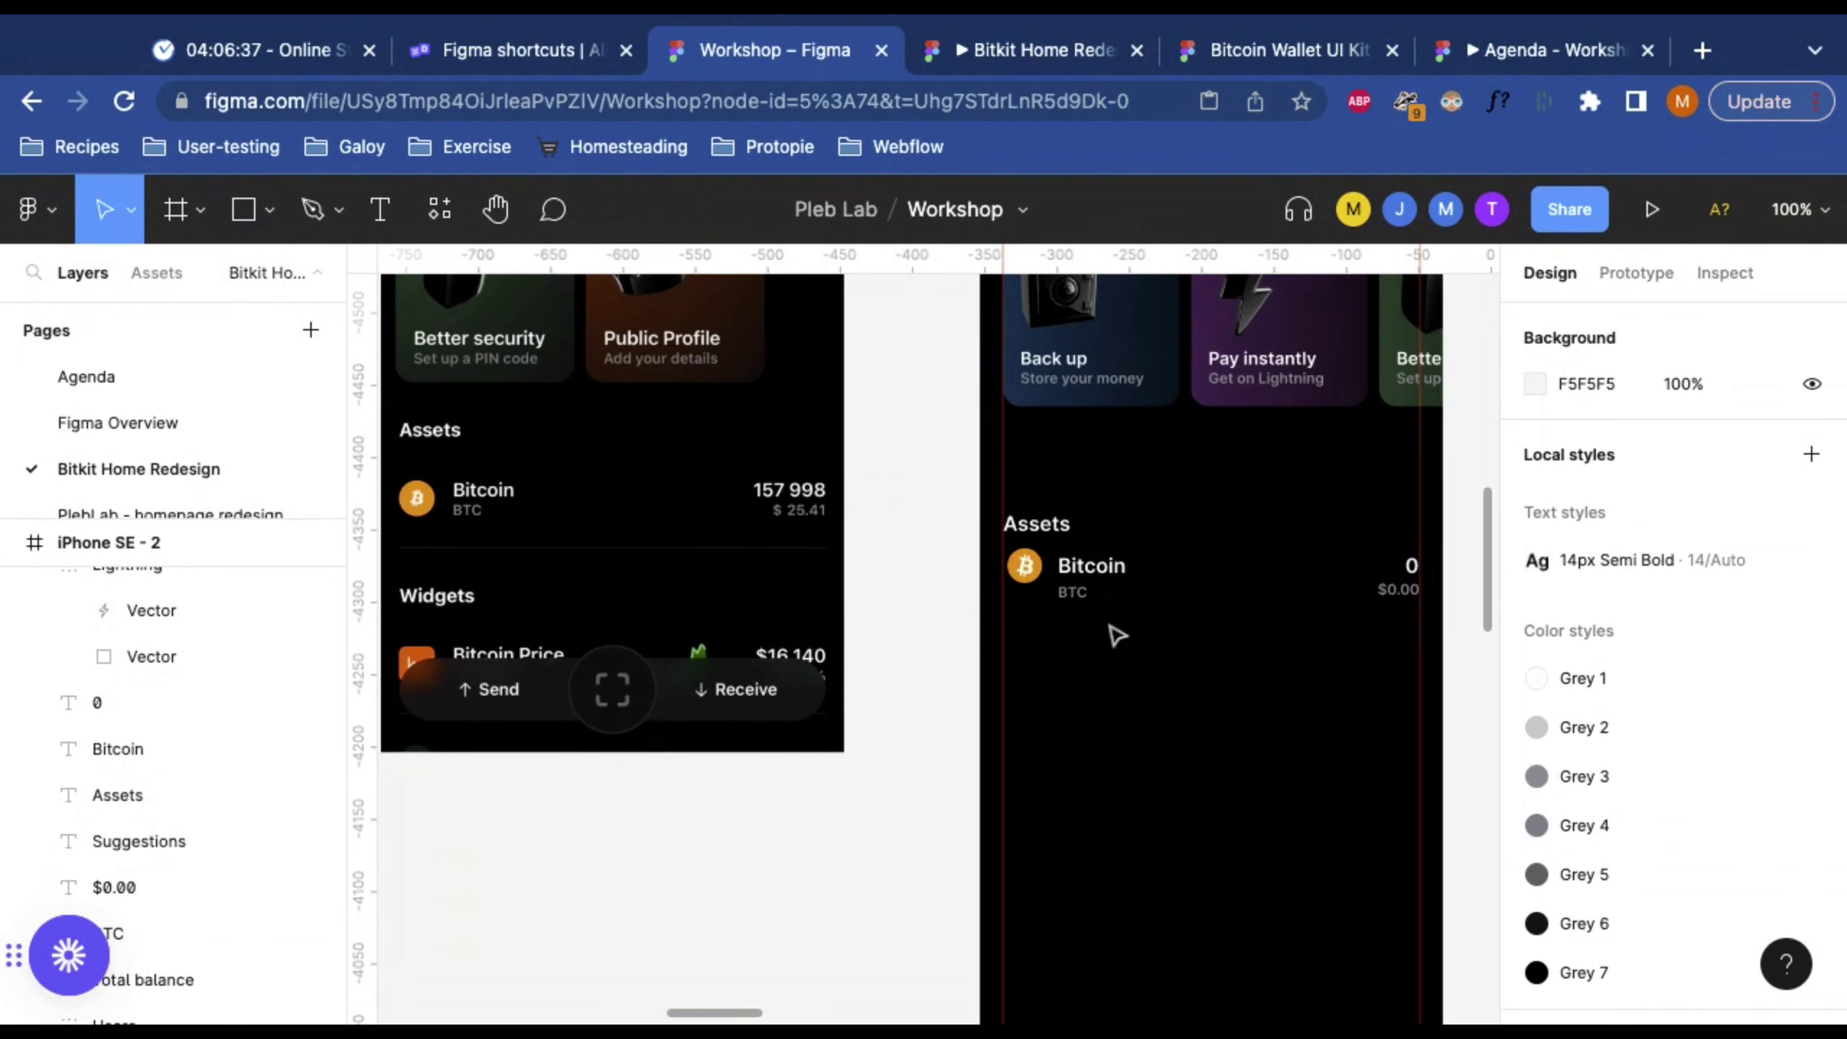
{"action": "scroll", "coordinate": [631, 566], "scroll_direction": "left", "scroll_amount": 2}
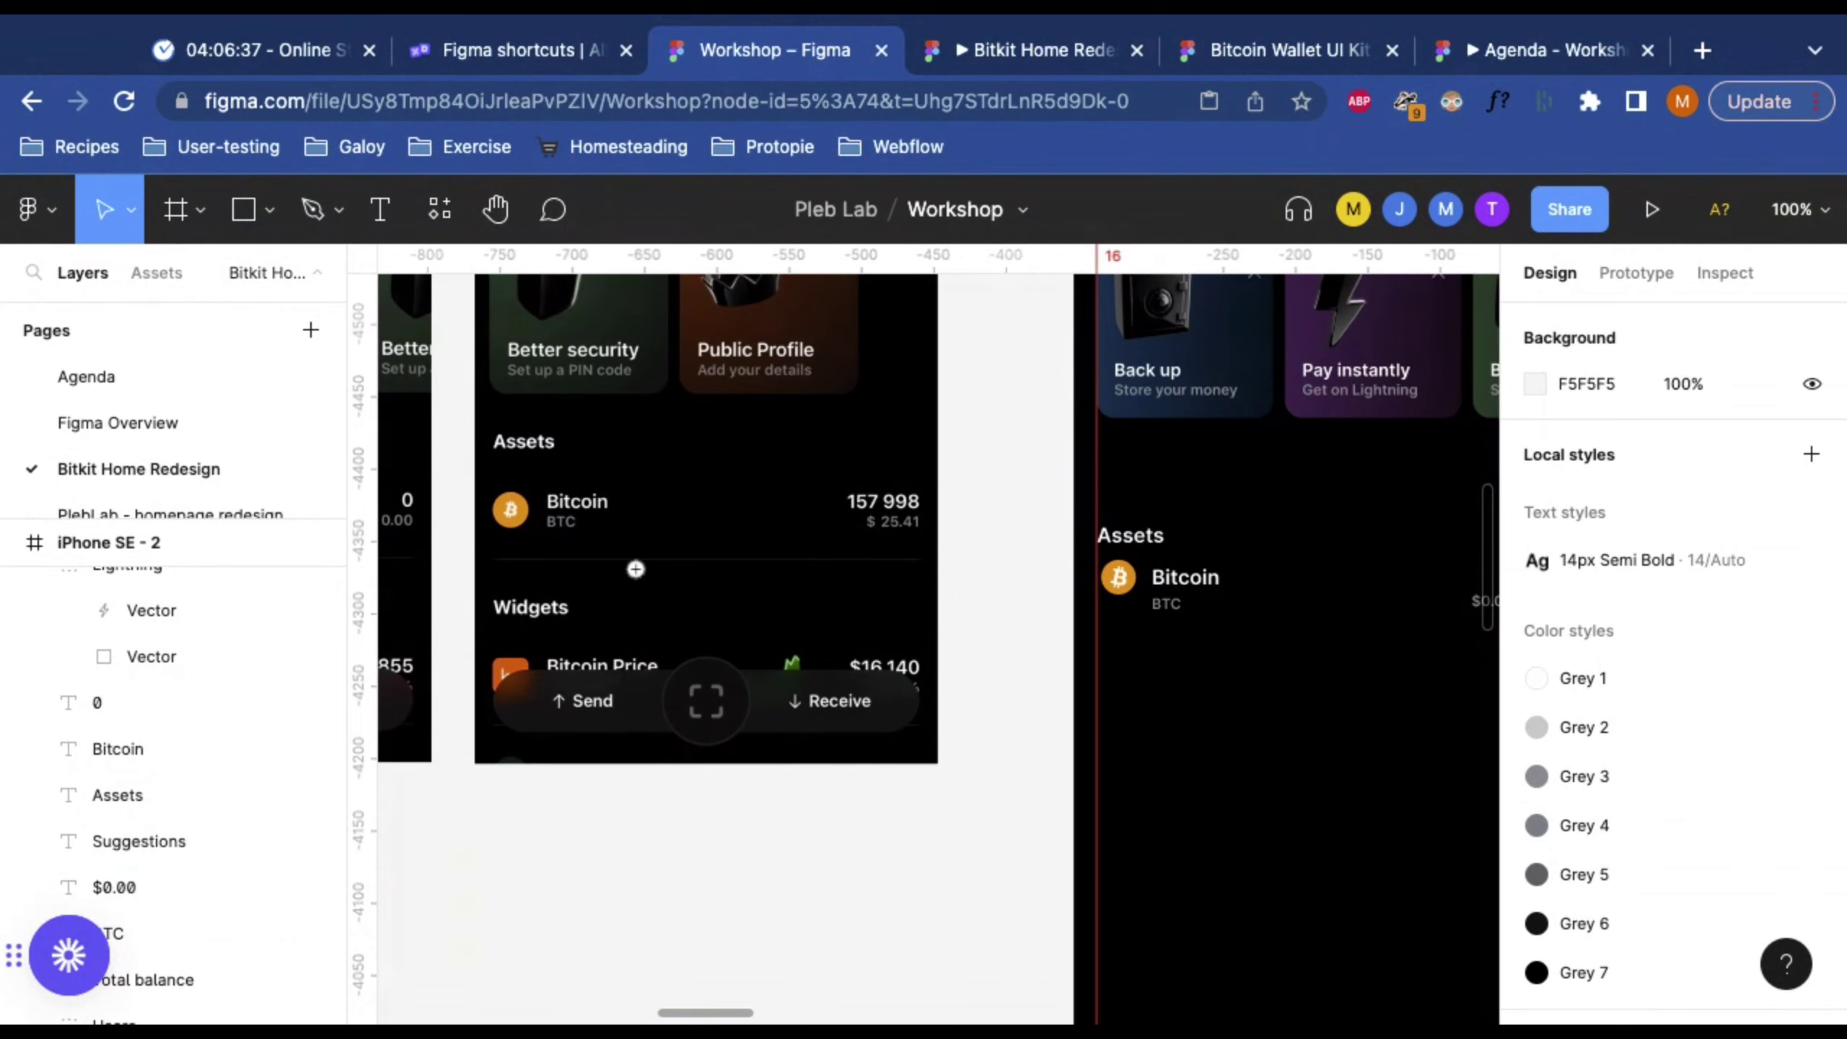
{"action": "scroll", "coordinate": [565, 552], "scroll_direction": "up", "scroll_amount": 4}
{"action": "scroll", "coordinate": [746, 606], "scroll_direction": "down", "scroll_amount": 4}
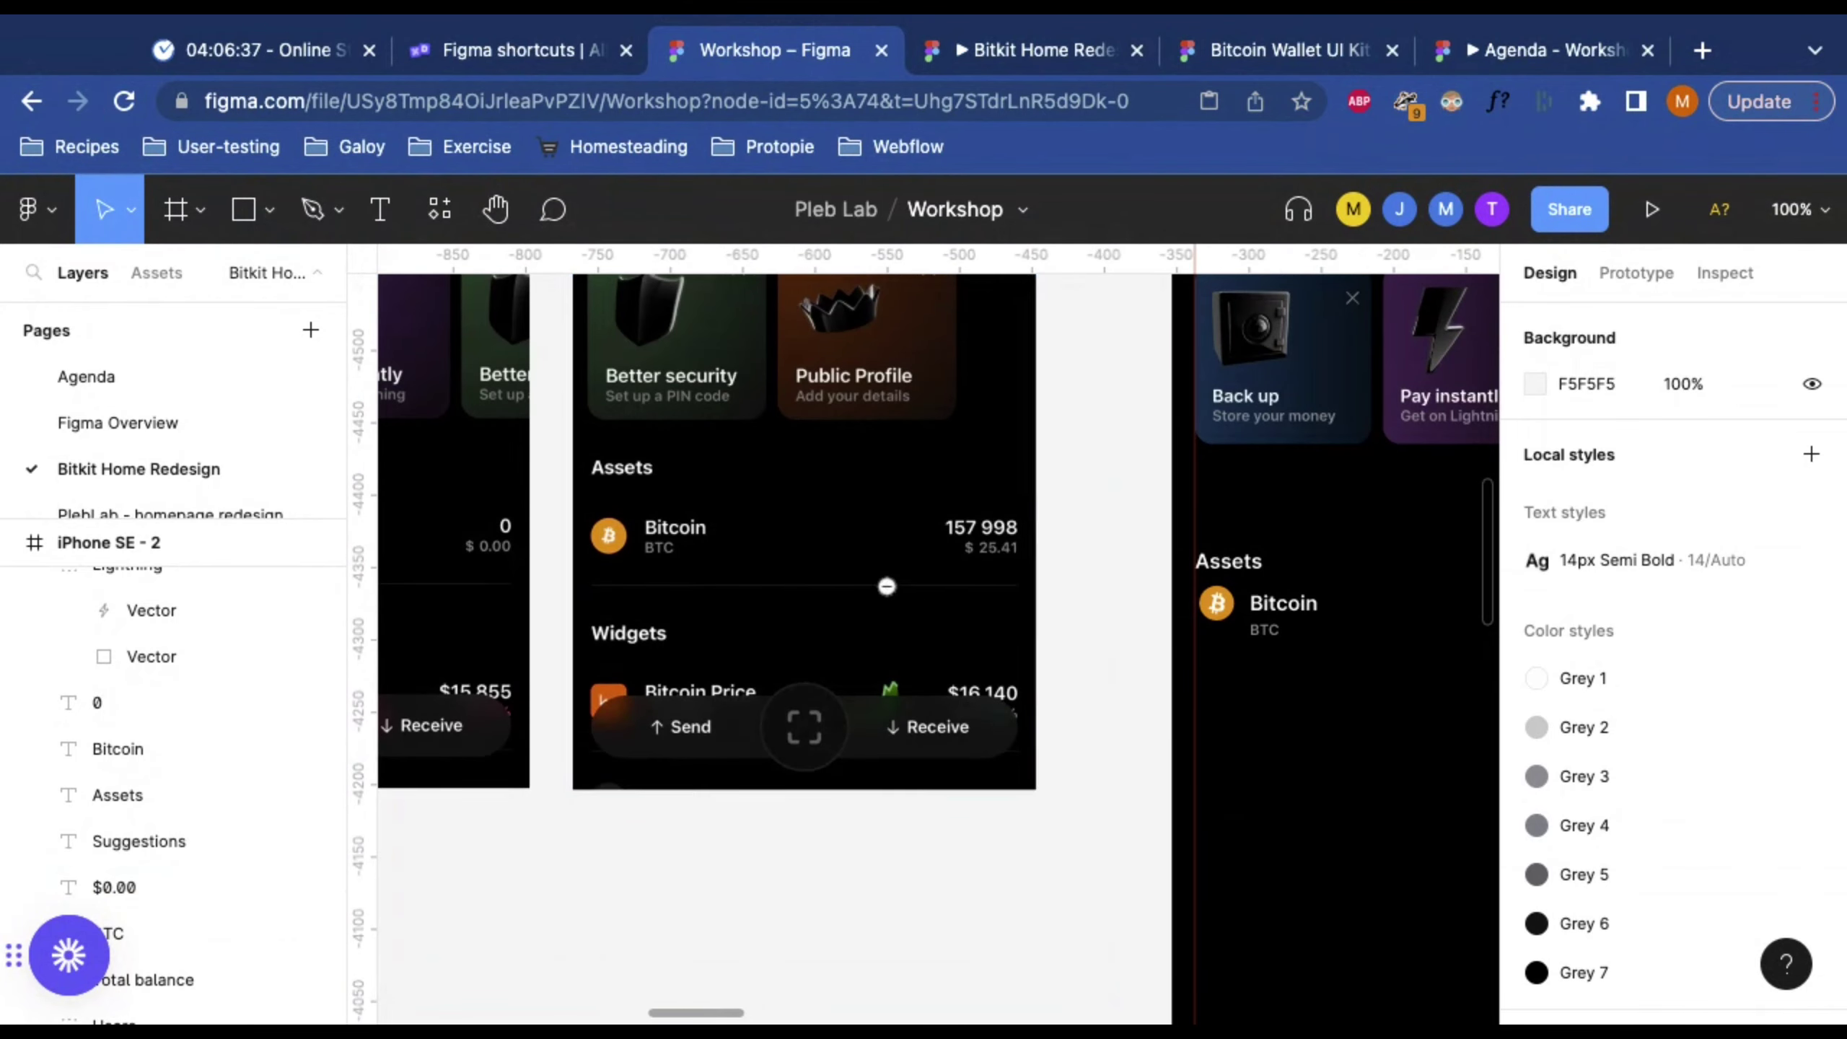
{"action": "scroll", "coordinate": [887, 586], "scroll_direction": "down", "scroll_amount": 5}
{"action": "scroll", "coordinate": [1159, 630], "scroll_direction": "right", "scroll_amount": 3}
{"action": "scroll", "coordinate": [1155, 630], "scroll_direction": "up", "scroll_amount": 5}
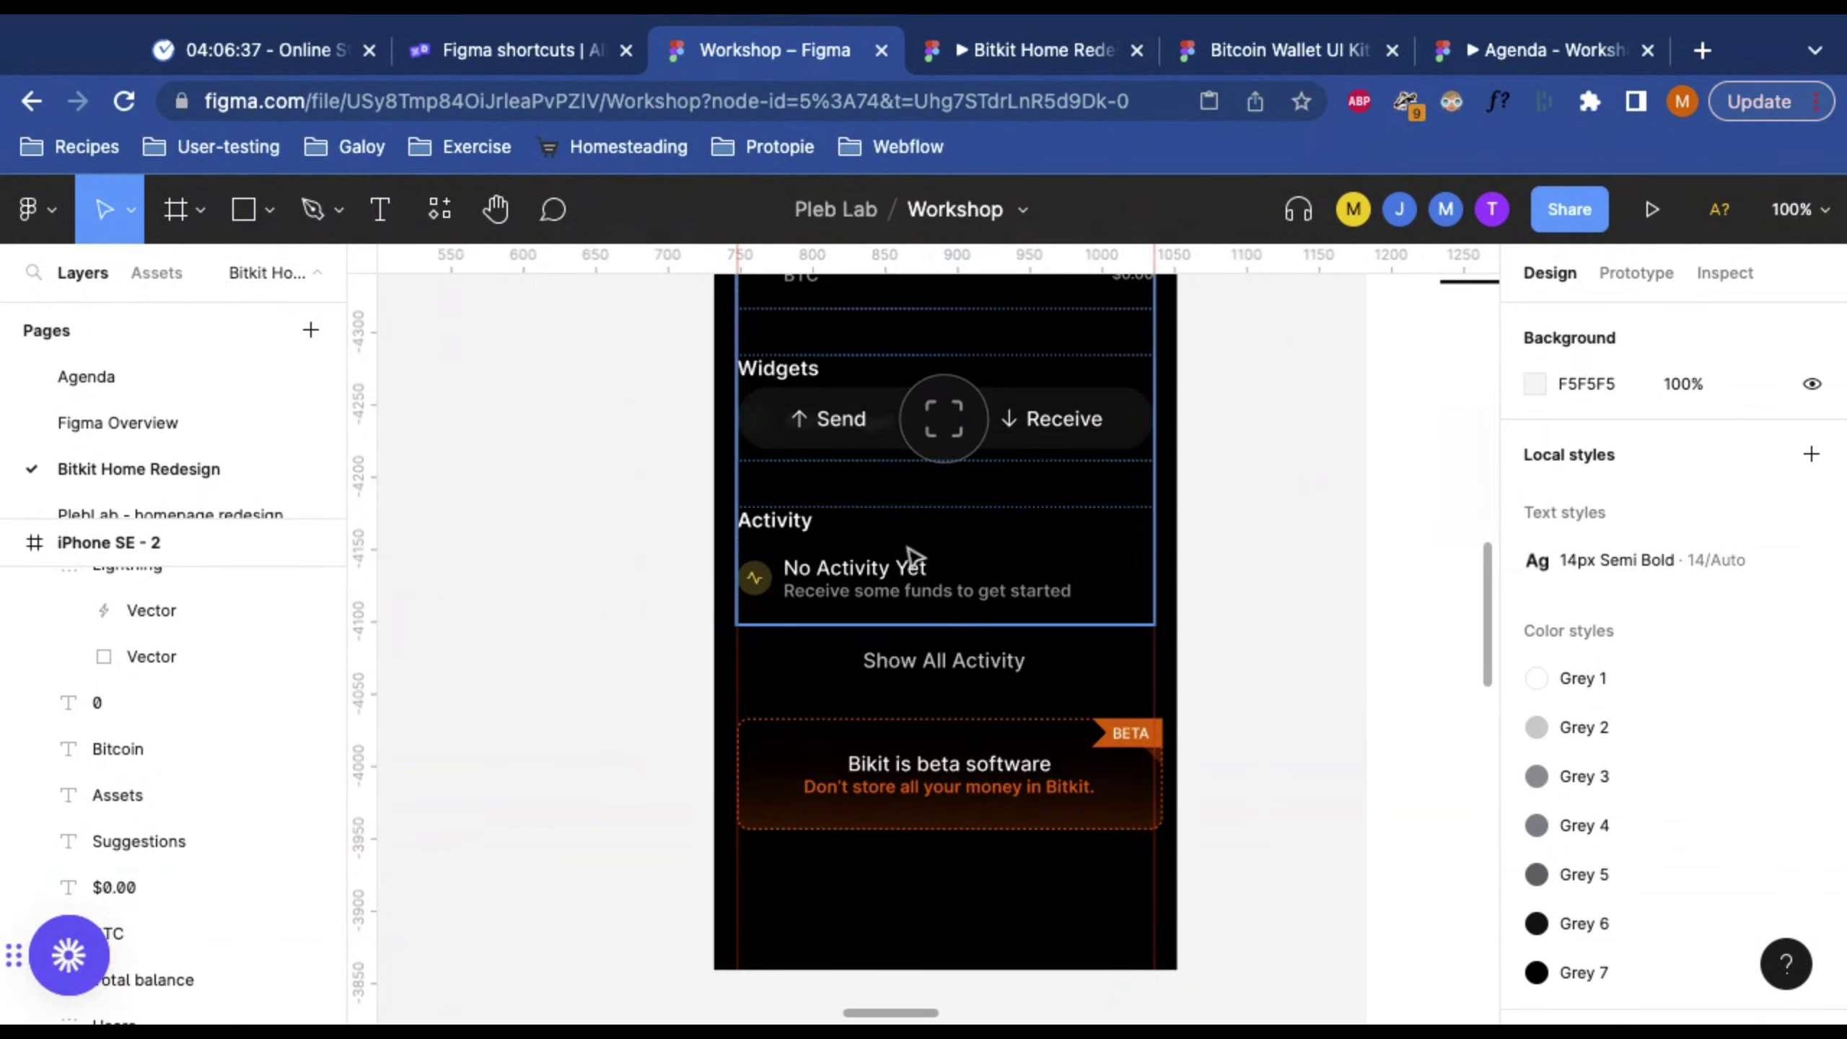
{"action": "scroll", "coordinate": [907, 548], "scroll_direction": "up", "scroll_amount": 2}
{"action": "scroll", "coordinate": [698, 588], "scroll_direction": "down", "scroll_amount": 5}
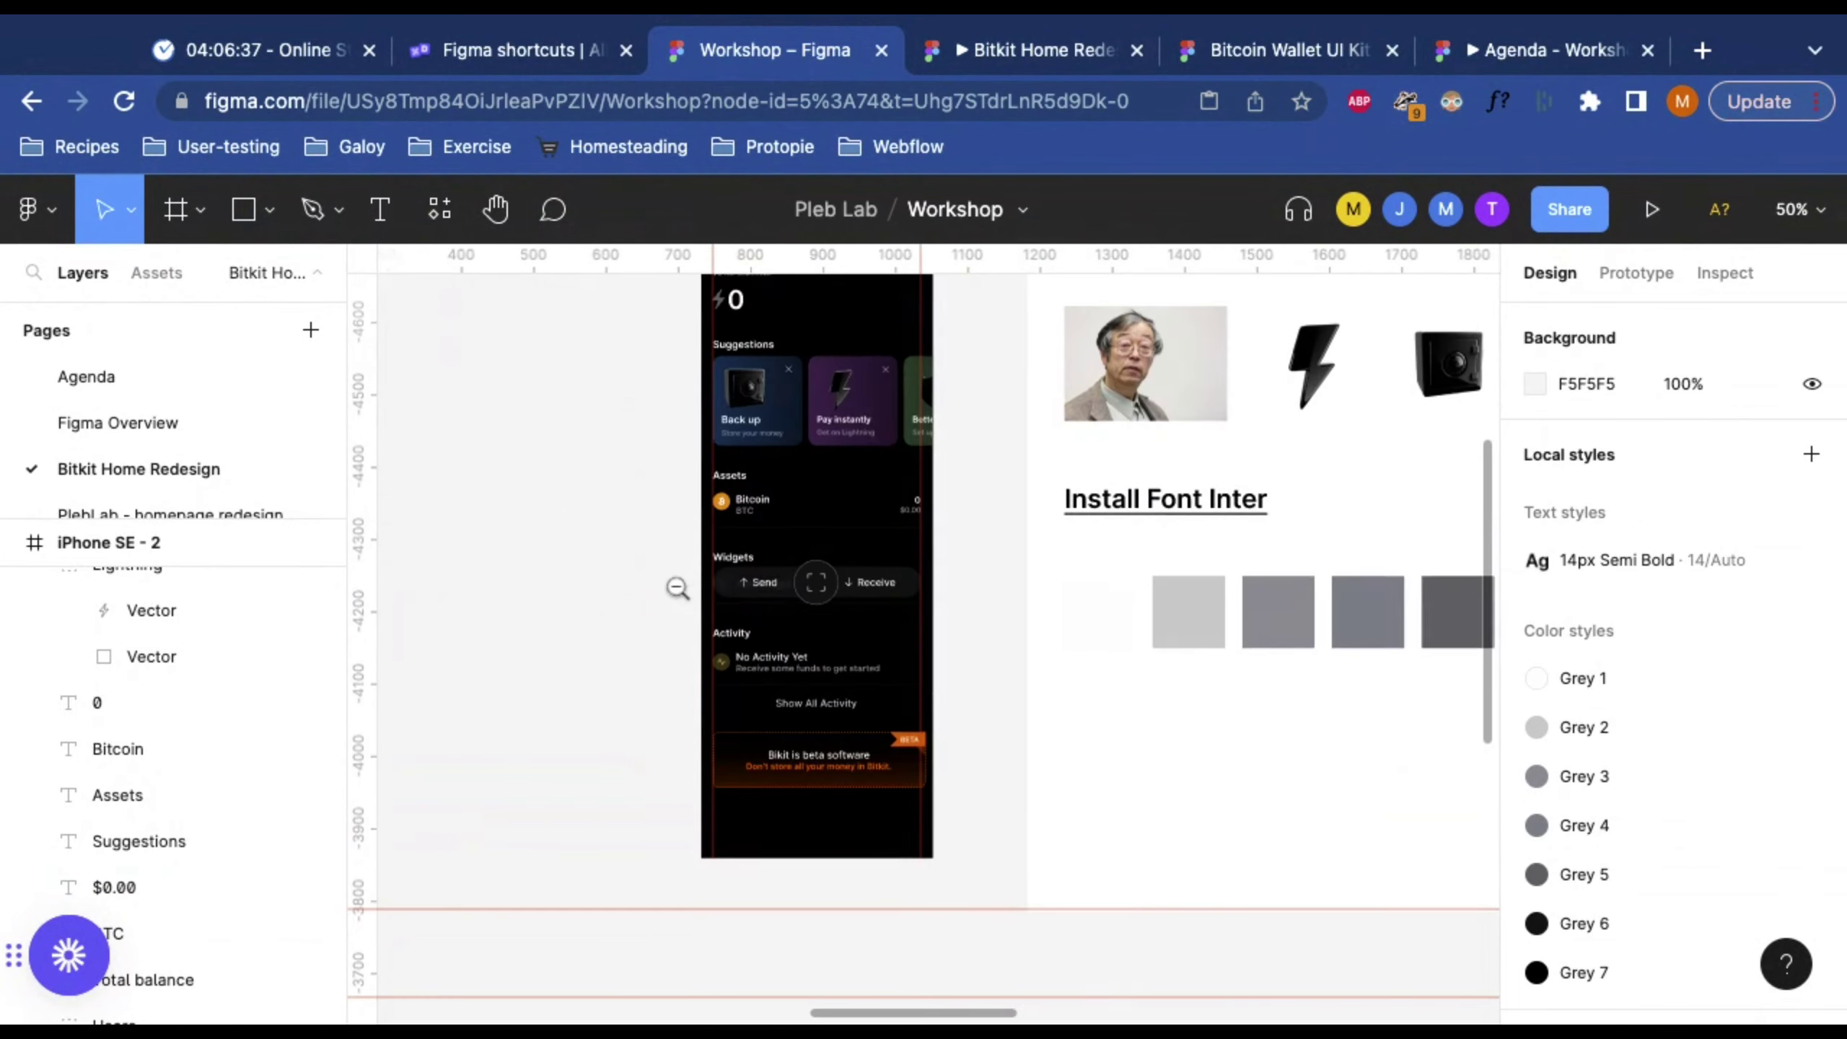
{"action": "scroll", "coordinate": [699, 589], "scroll_direction": "left", "scroll_amount": 3}
{"action": "scroll", "coordinate": [823, 584], "scroll_direction": "up", "scroll_amount": 10}
{"action": "scroll", "coordinate": [823, 584], "scroll_direction": "right", "scroll_amount": 5}
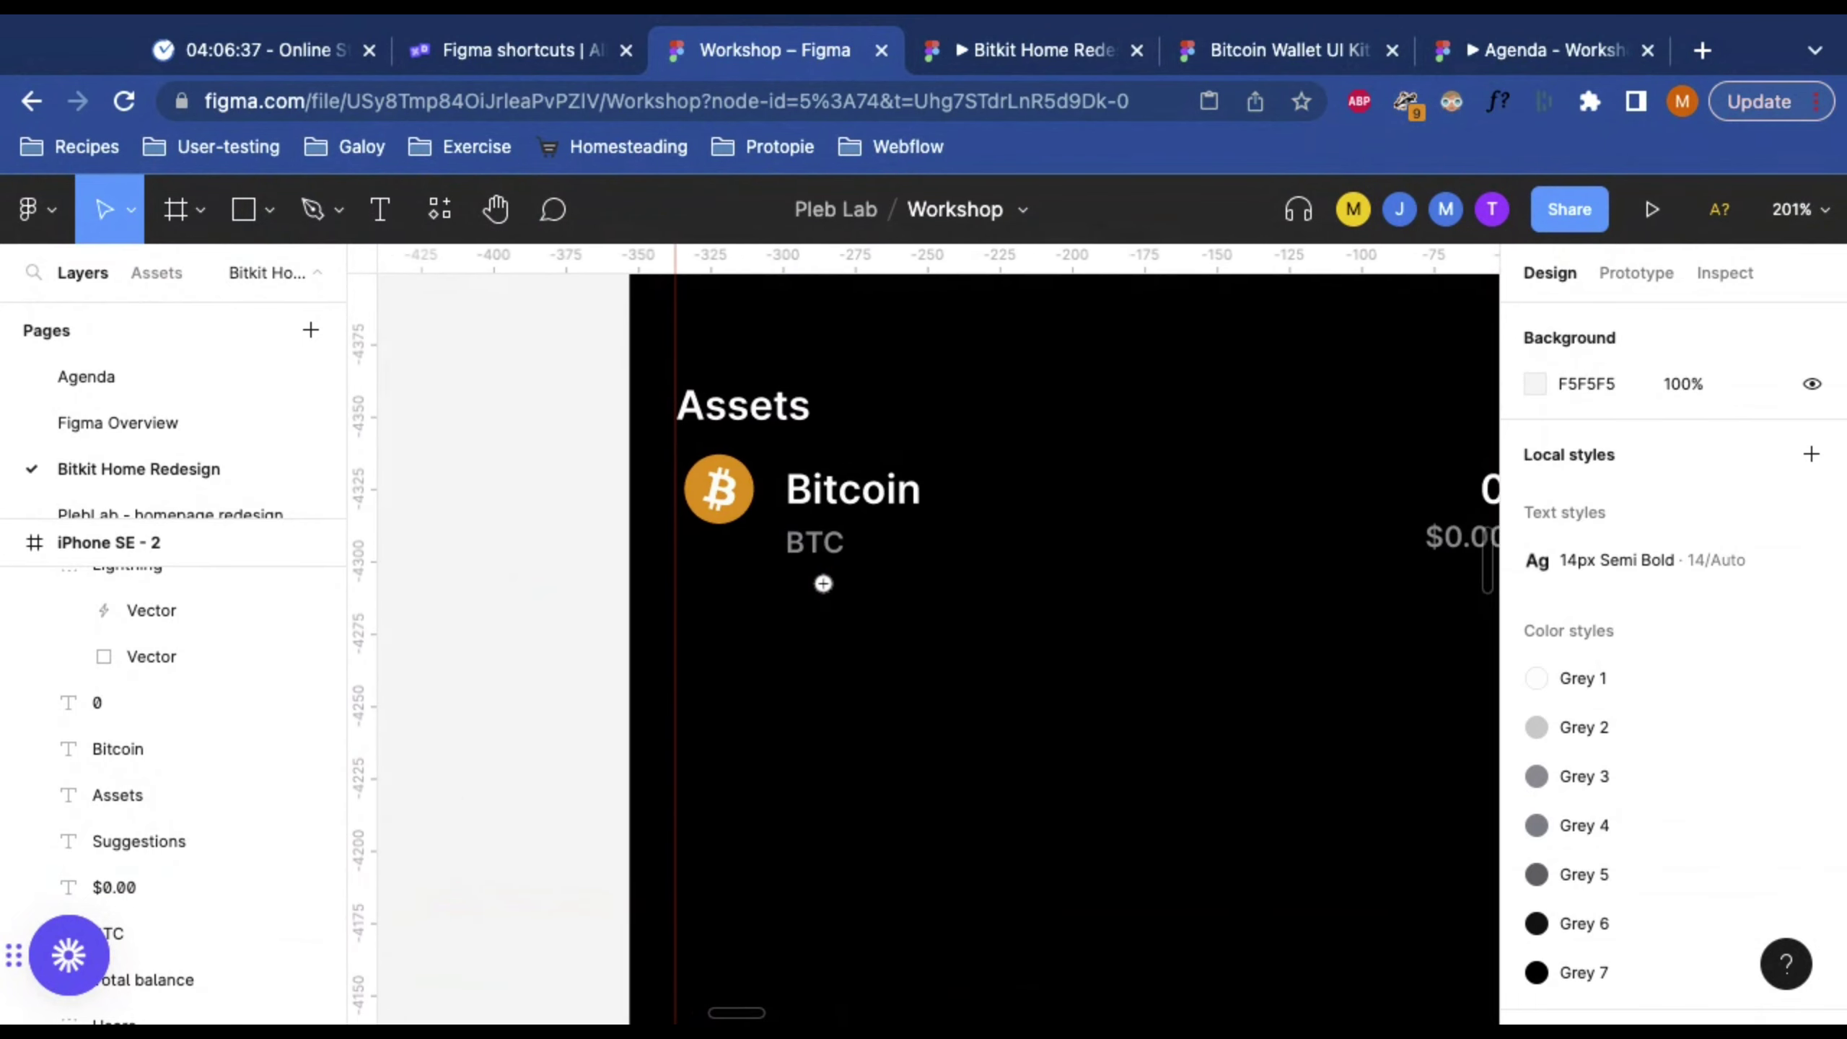
Step: Draw a 288-wide divider line under the Bitcoin row, redrawing the too-short first attempt
{"action": "key", "text": "l"}
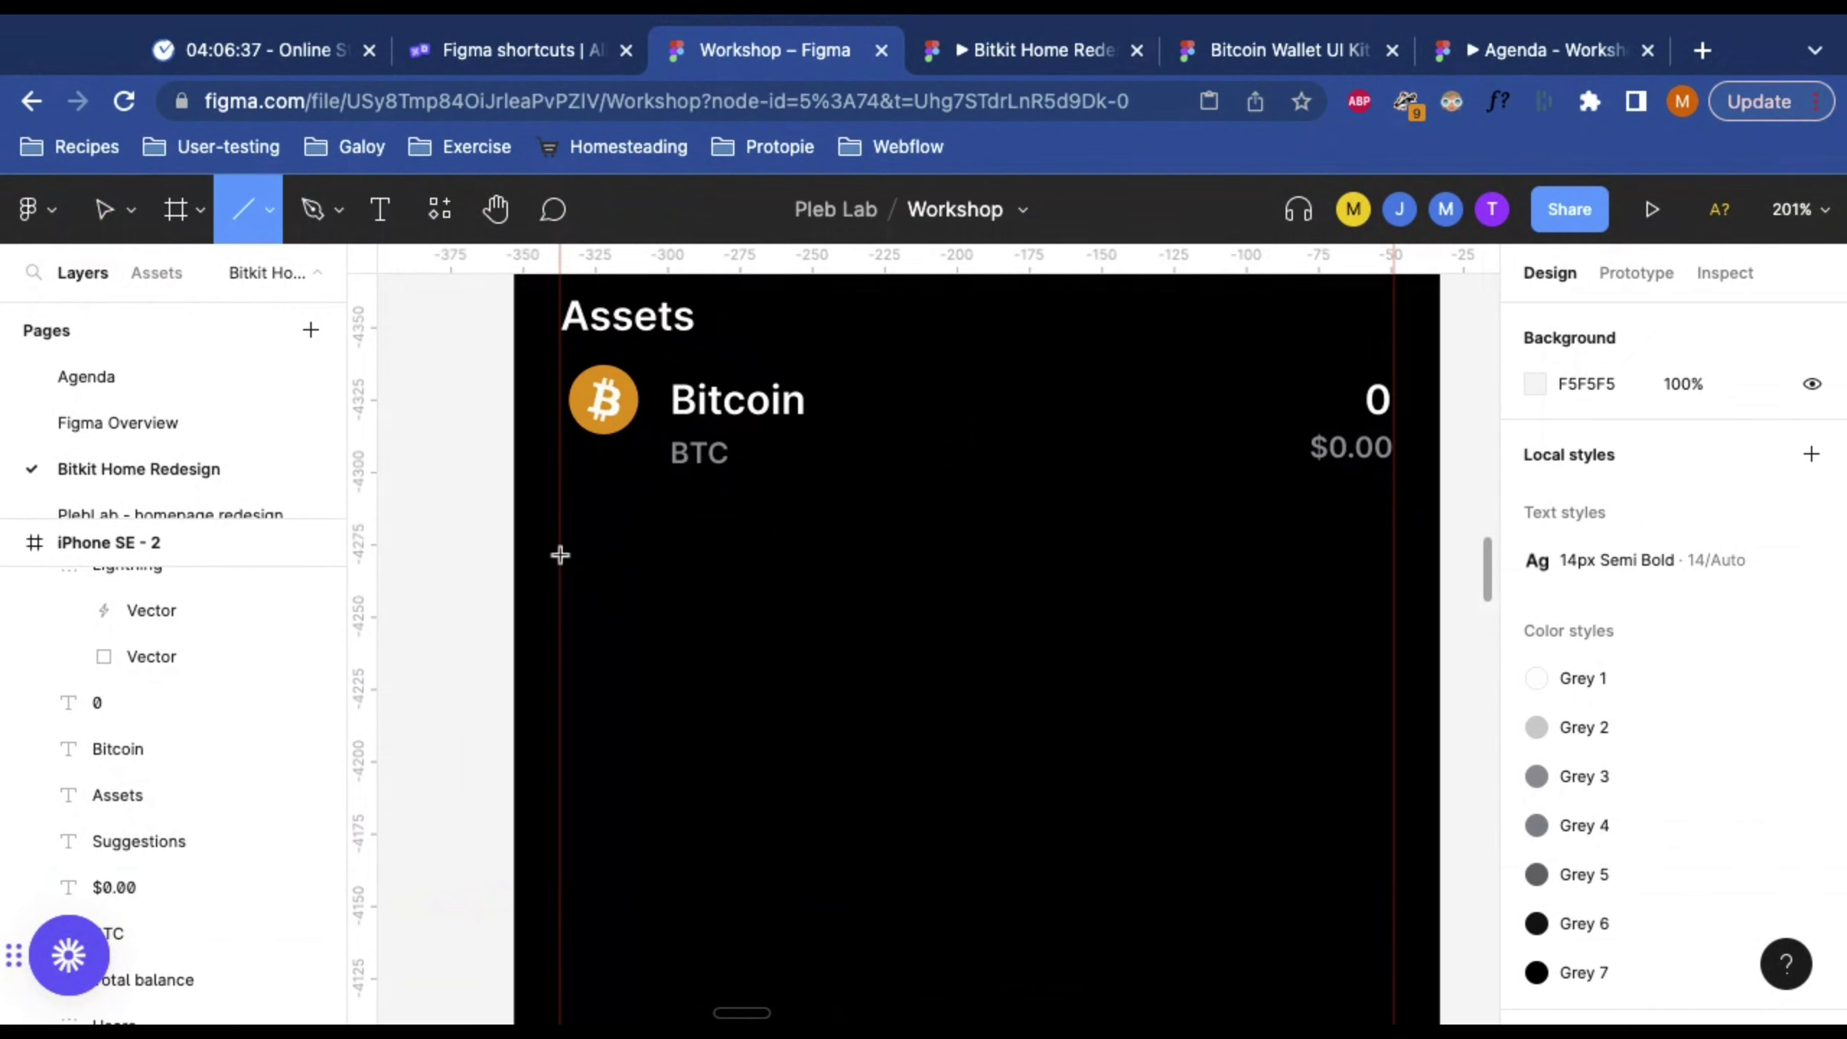
{"action": "mouse_move", "coordinate": [560, 553]}
{"action": "left_mouse_down"}
{"action": "mouse_move", "coordinate": [1026, 558]}
{"action": "mouse_move", "coordinate": [1377, 532]}
{"action": "mouse_move", "coordinate": [1393, 551]}
{"action": "mouse_move", "coordinate": [1393, 512]}
{"action": "mouse_move", "coordinate": [1393, 550]}
{"action": "mouse_move", "coordinate": [1150, 570]}
{"action": "mouse_move", "coordinate": [1150, 553]}
{"action": "mouse_move", "coordinate": [1393, 555]}
{"action": "left_mouse_up"}
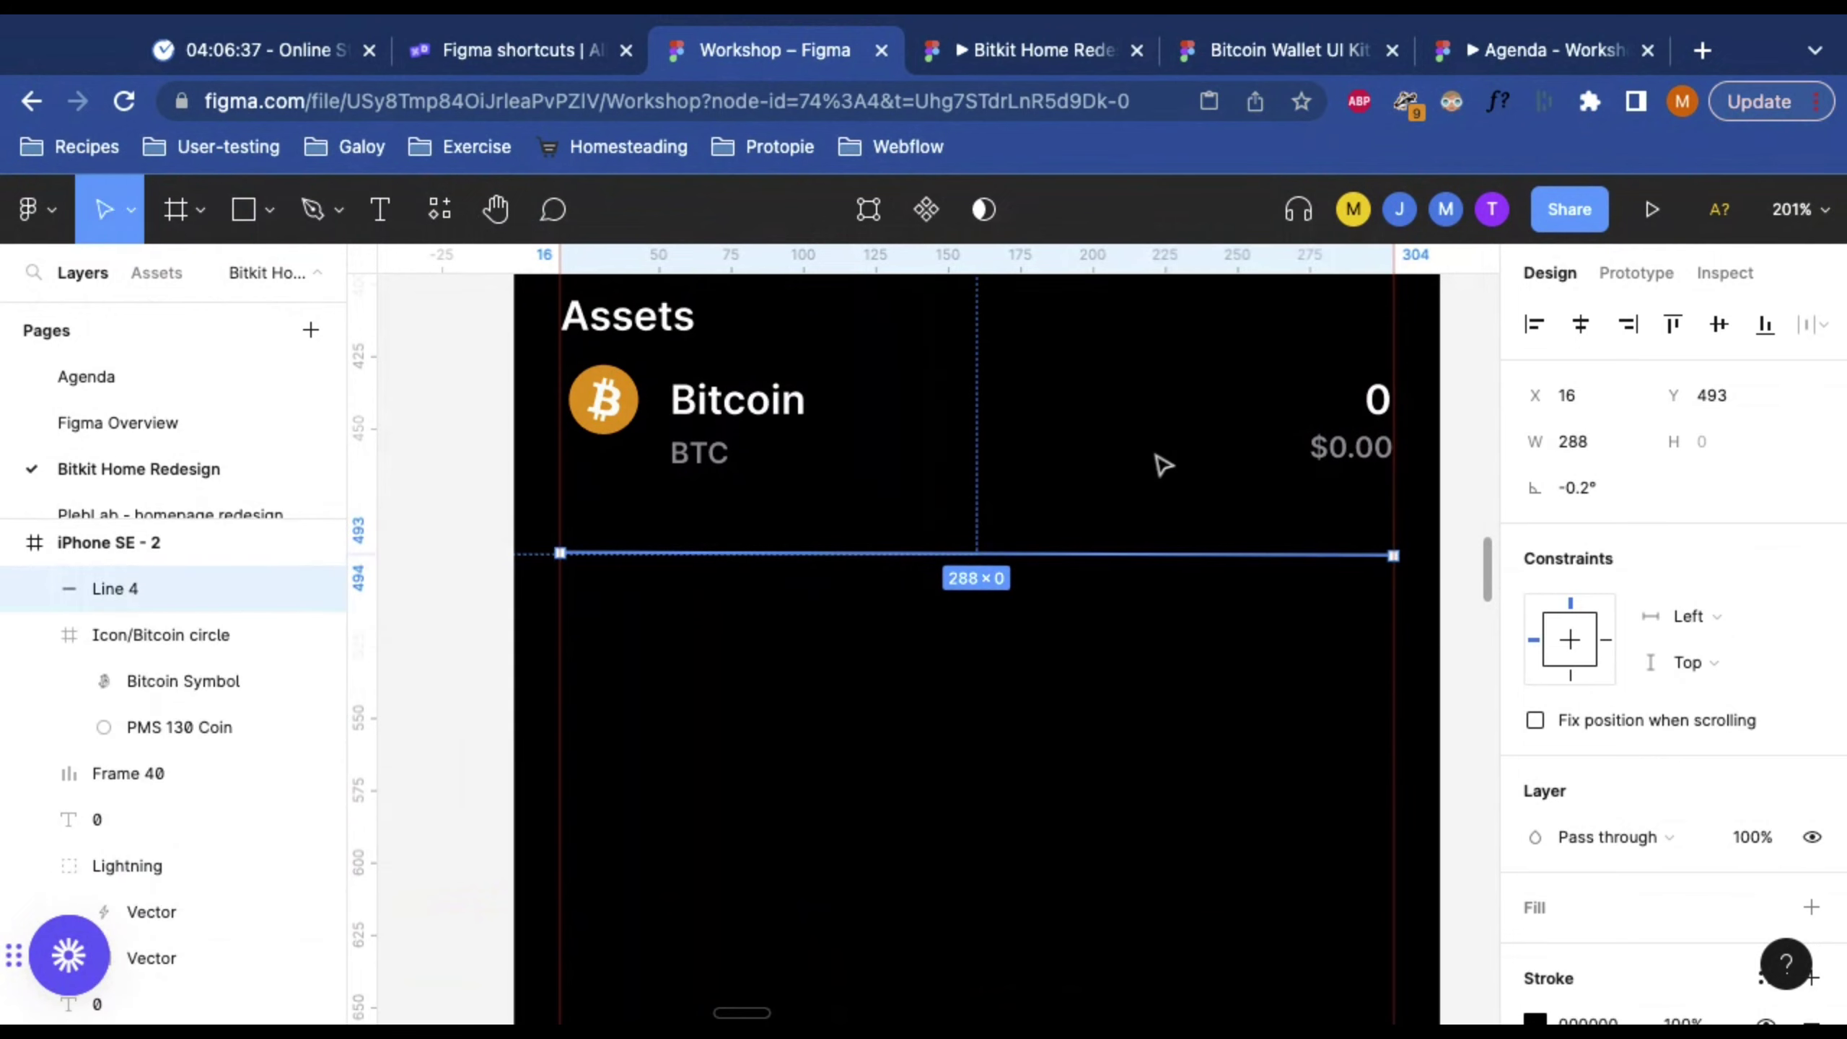
{"action": "key", "text": "Delete"}
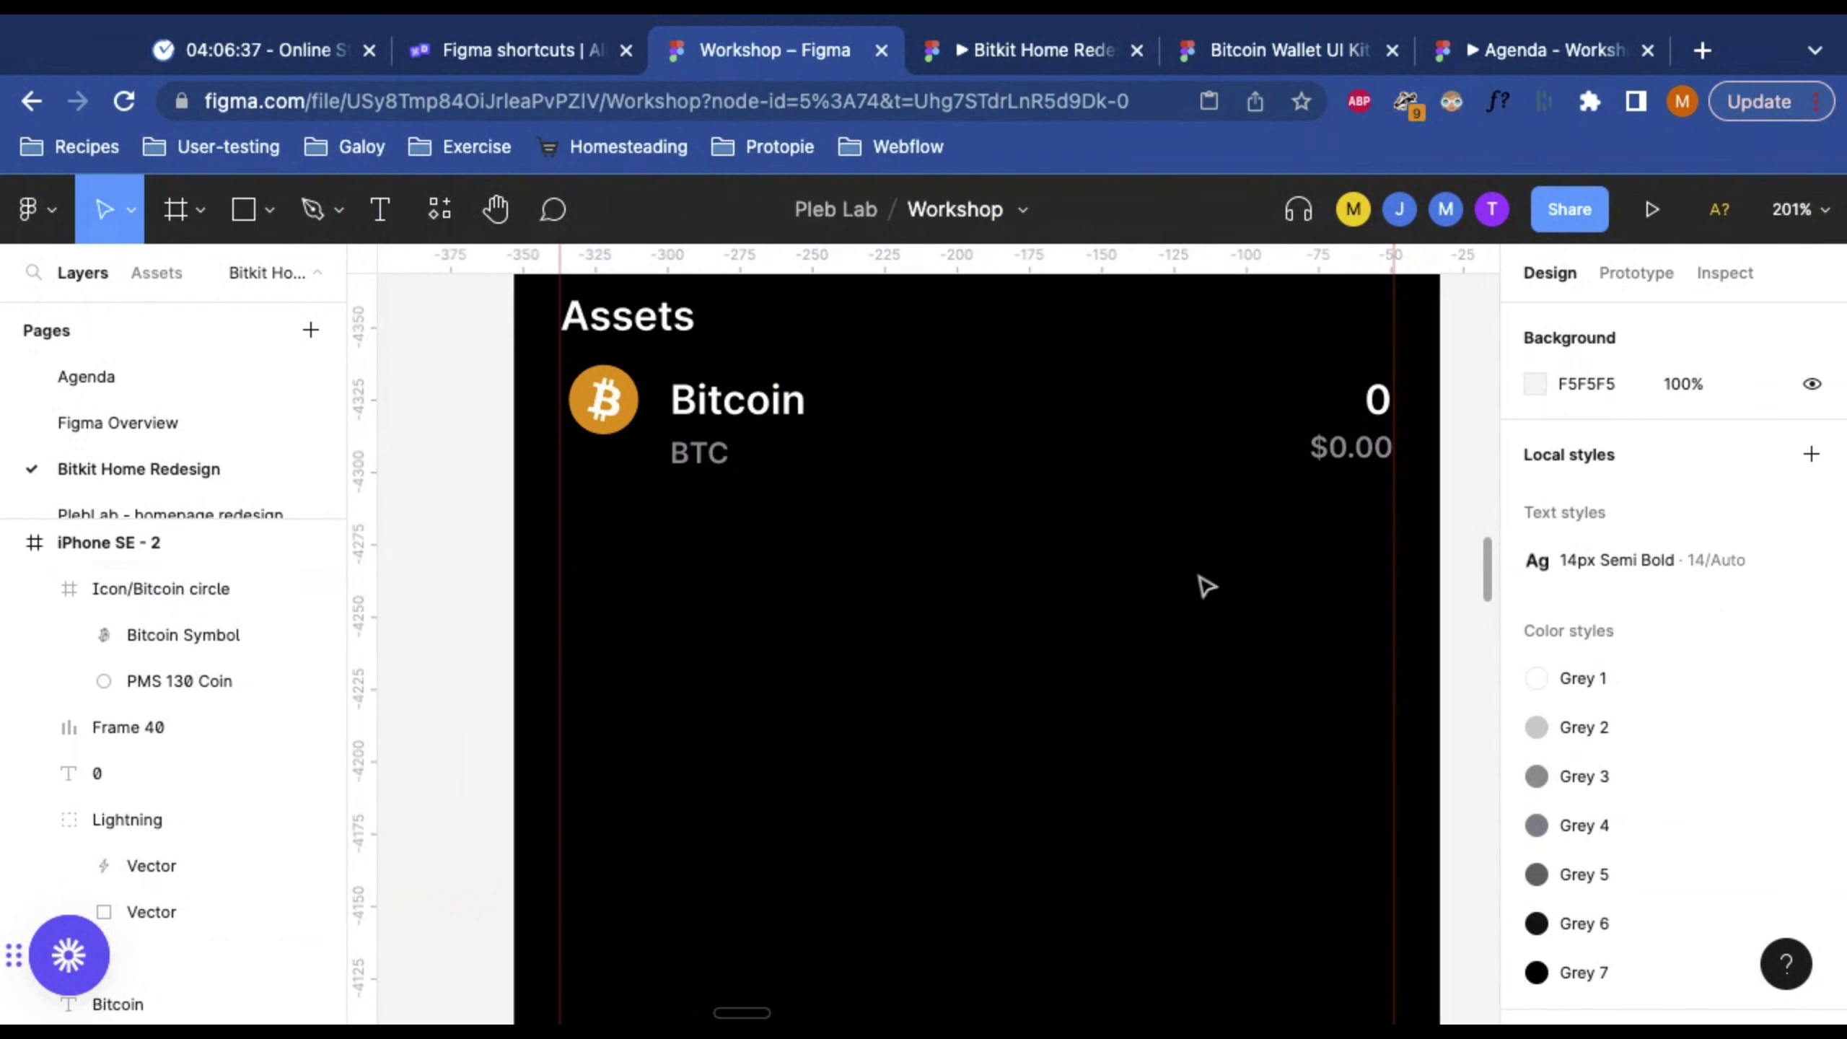
{"action": "key", "text": "l"}
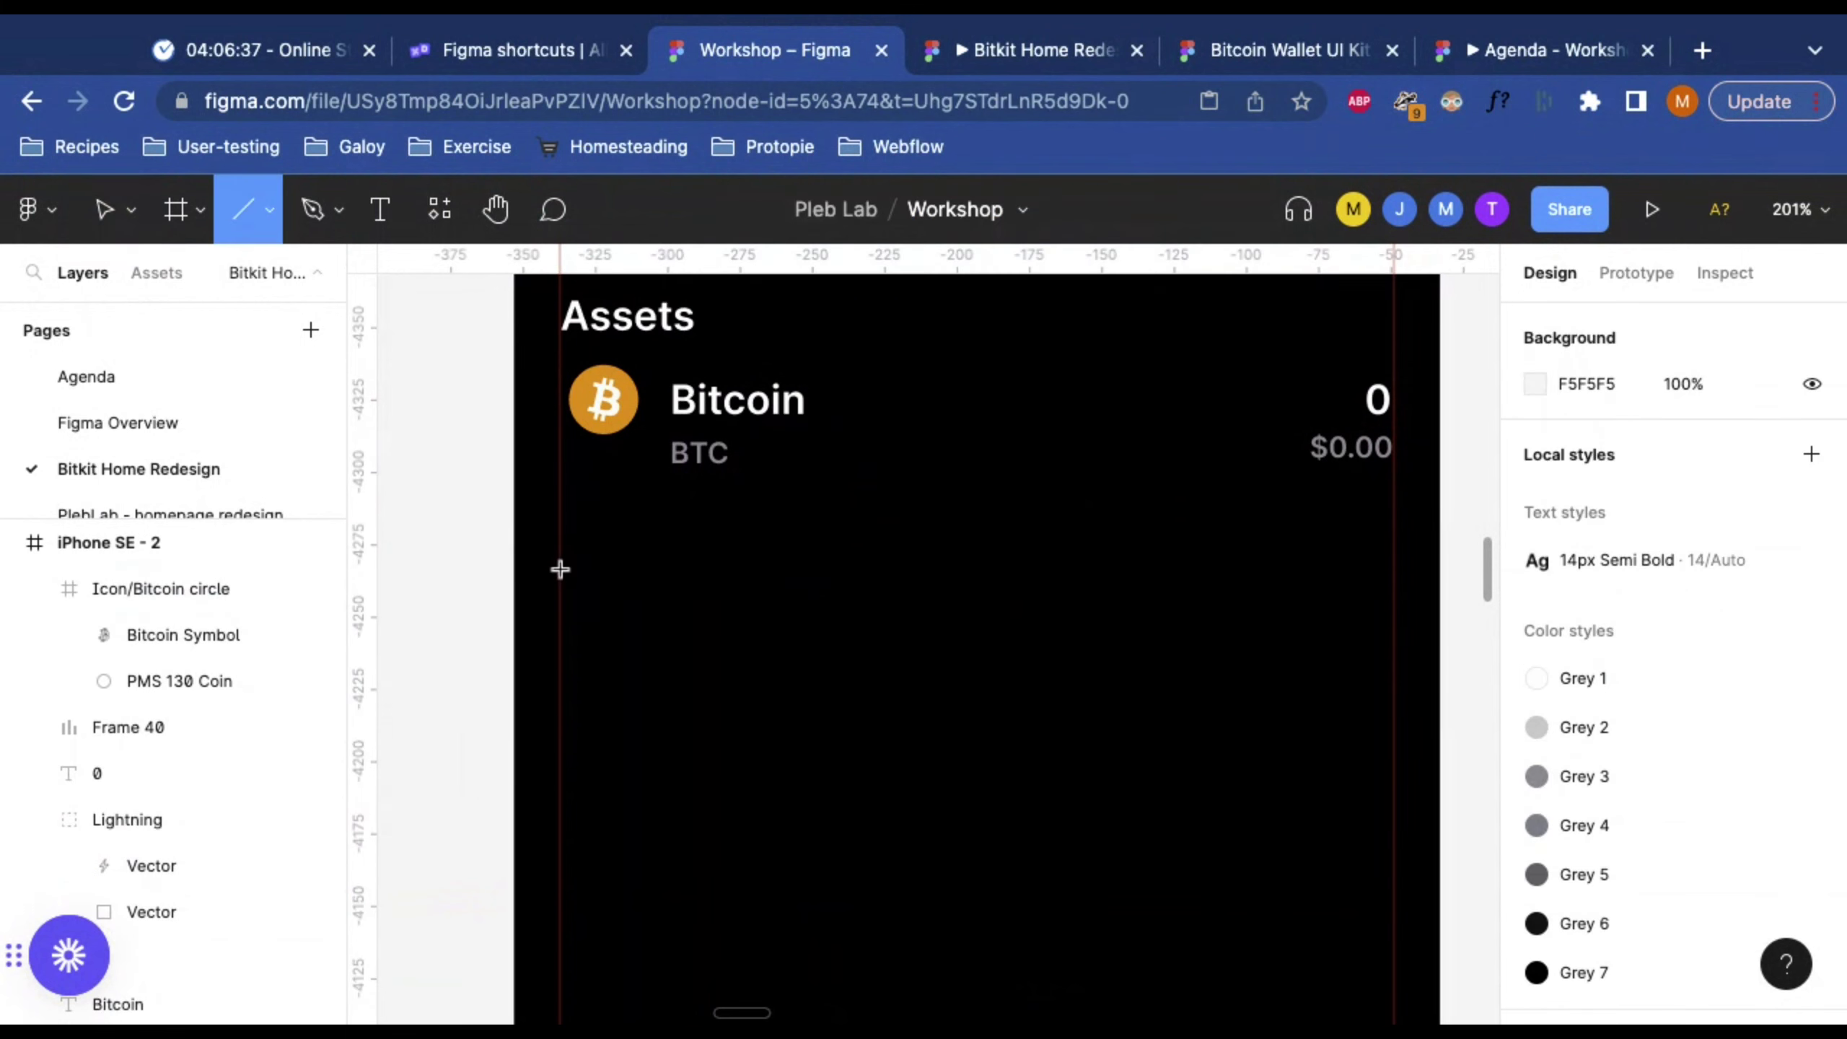
{"action": "left_click_drag", "start_coordinate": [560, 569], "coordinate": [1393, 567]}
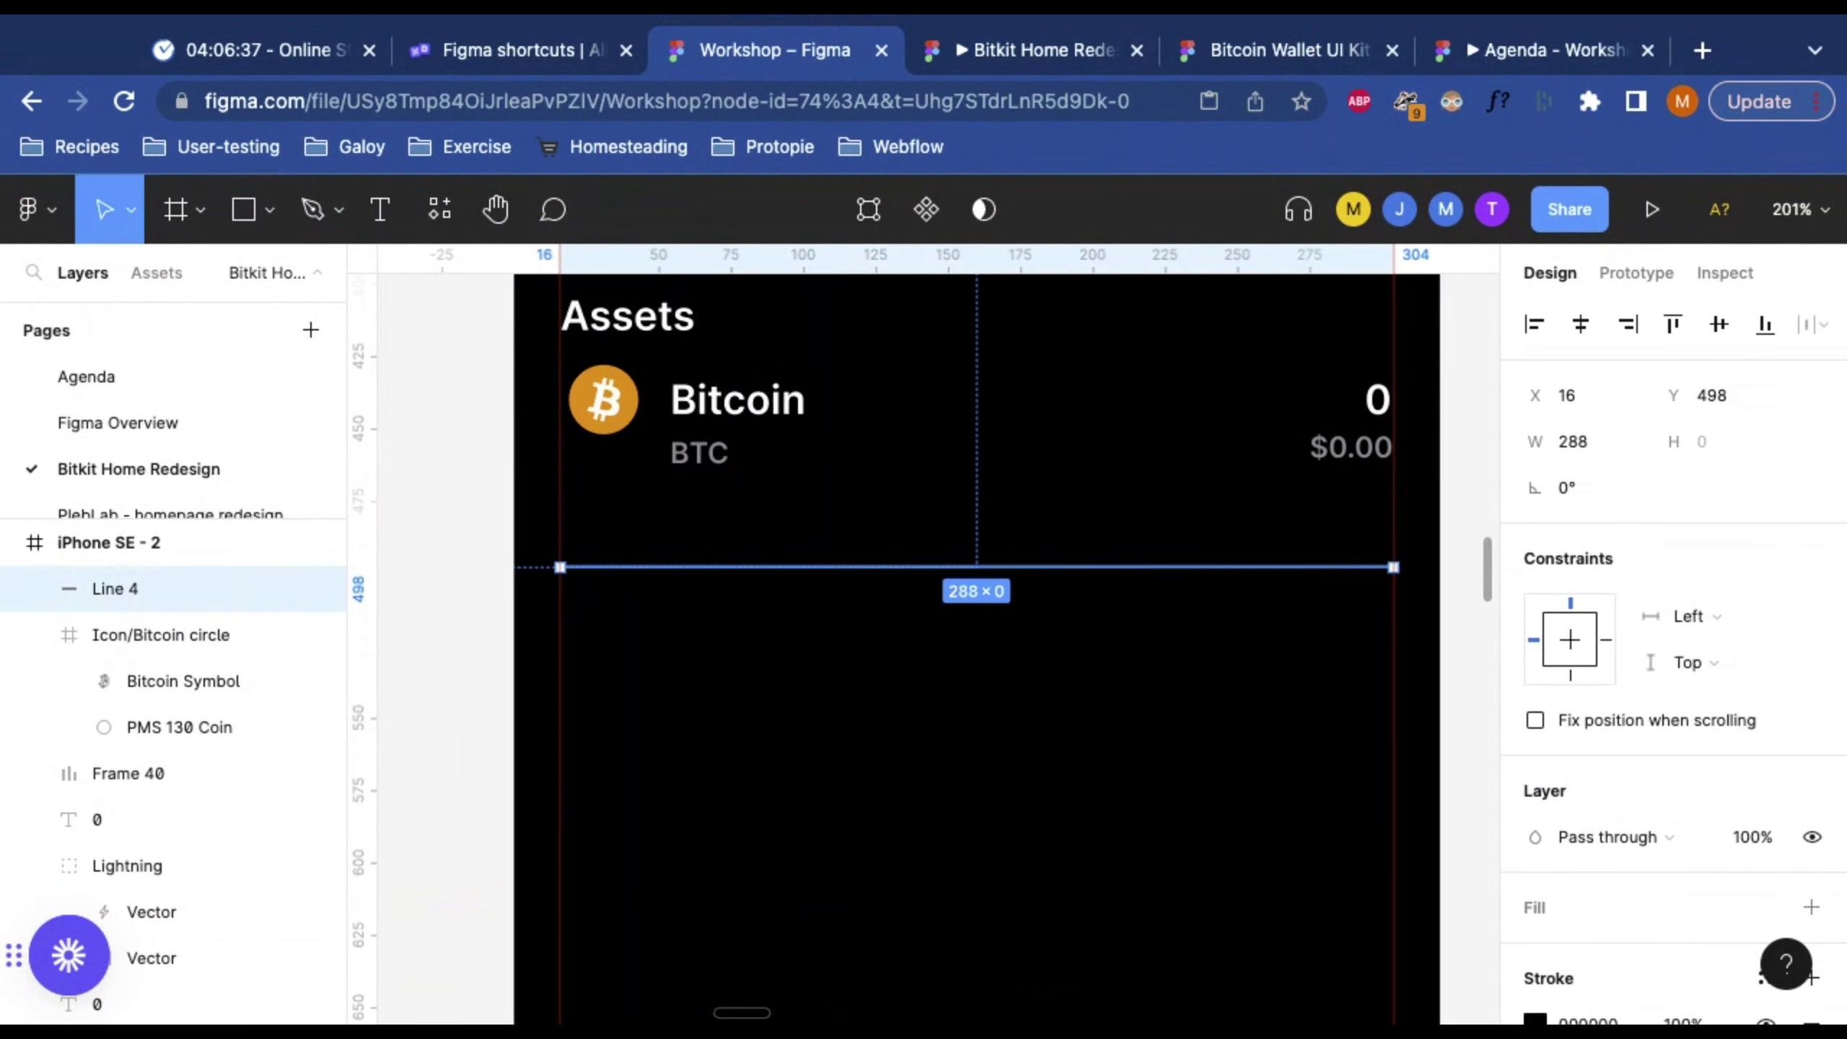
{"action": "left_click", "coordinate": [981, 483]}
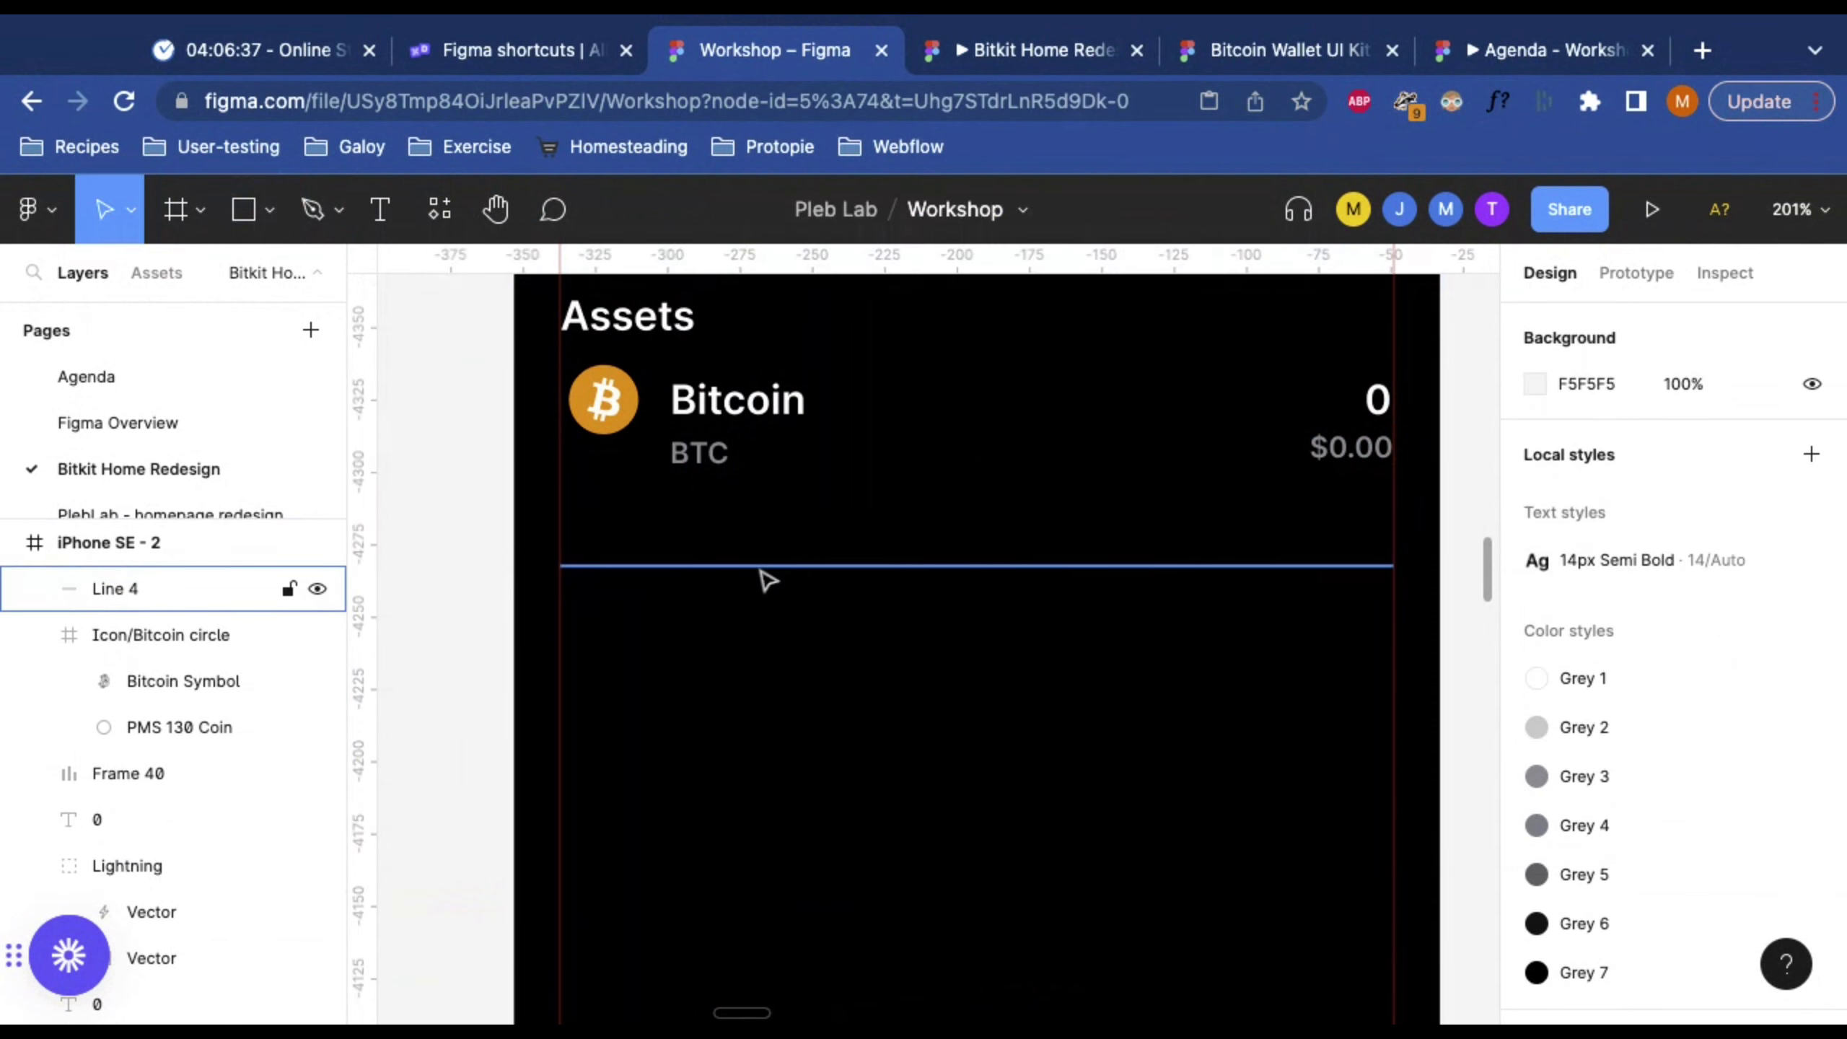
Step: Try Grey 3 and Grey 5 on the divider's stroke, settling on Grey 6
{"action": "left_click", "coordinate": [767, 580]}
{"action": "scroll", "coordinate": [1694, 764], "scroll_direction": "down", "scroll_amount": 4}
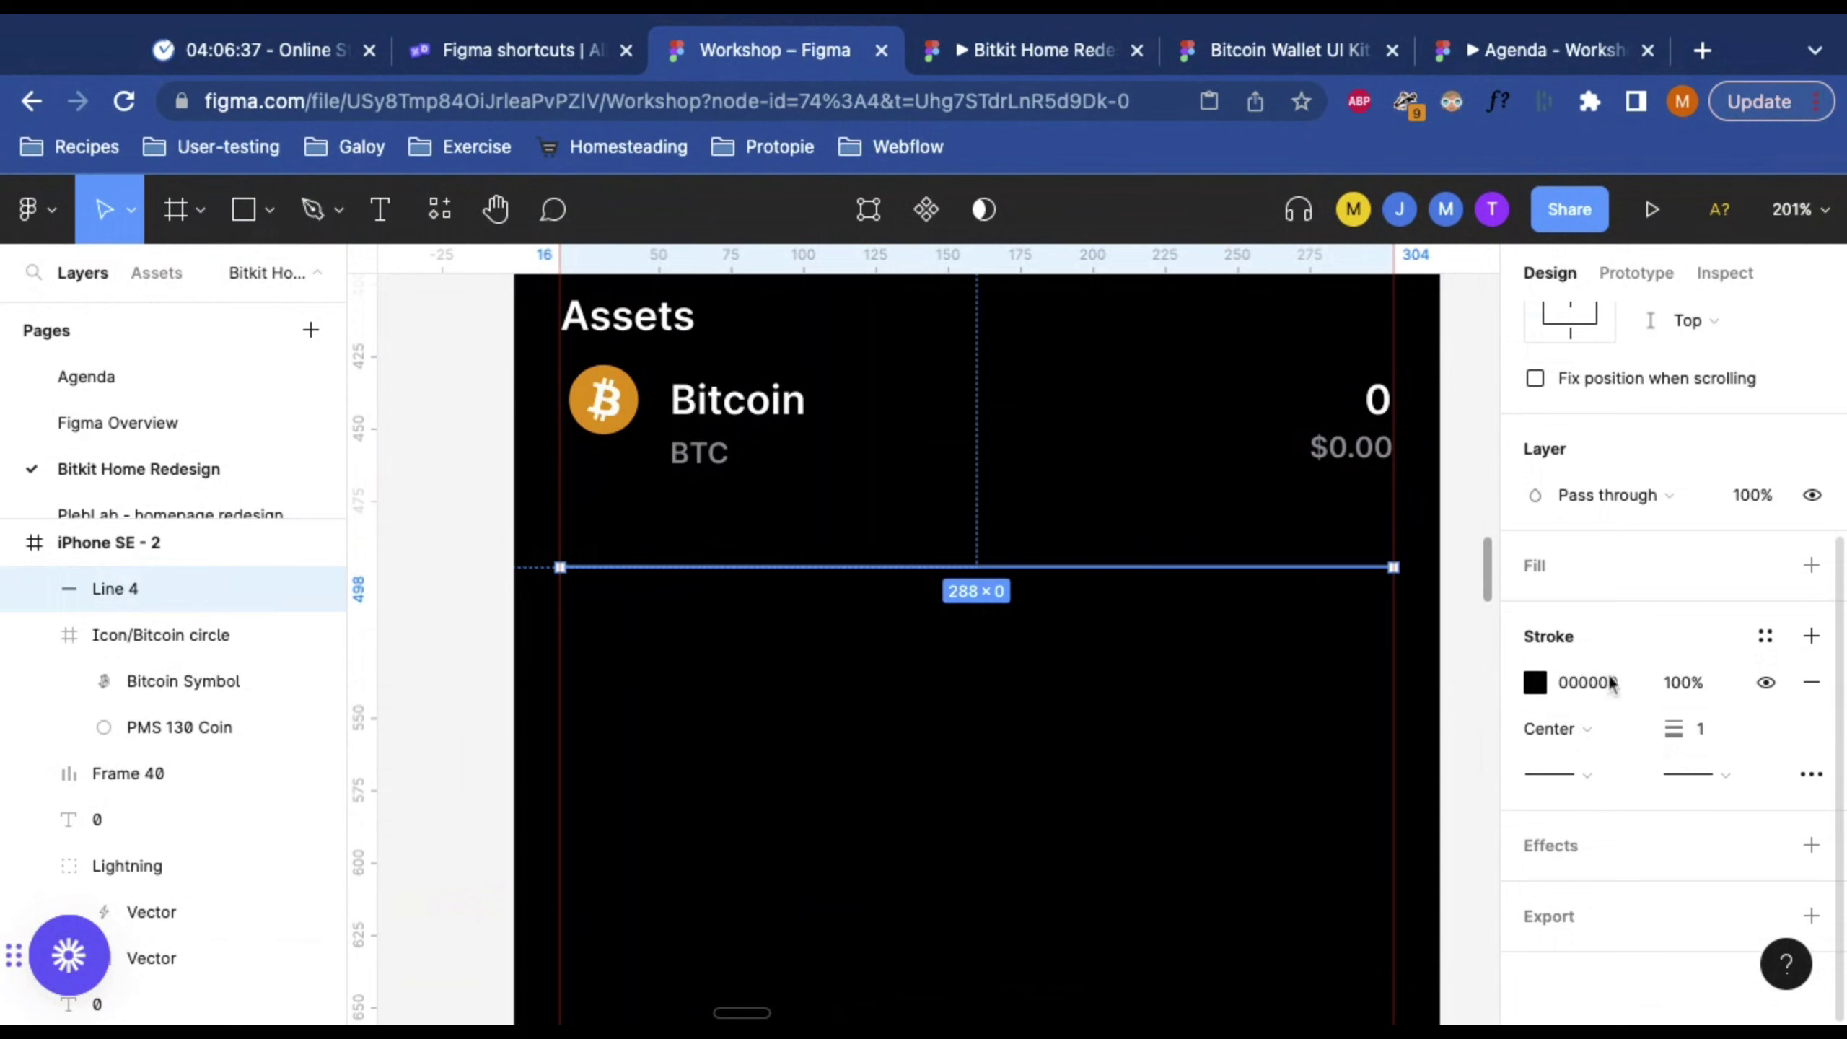
{"action": "left_click", "coordinate": [1765, 636]}
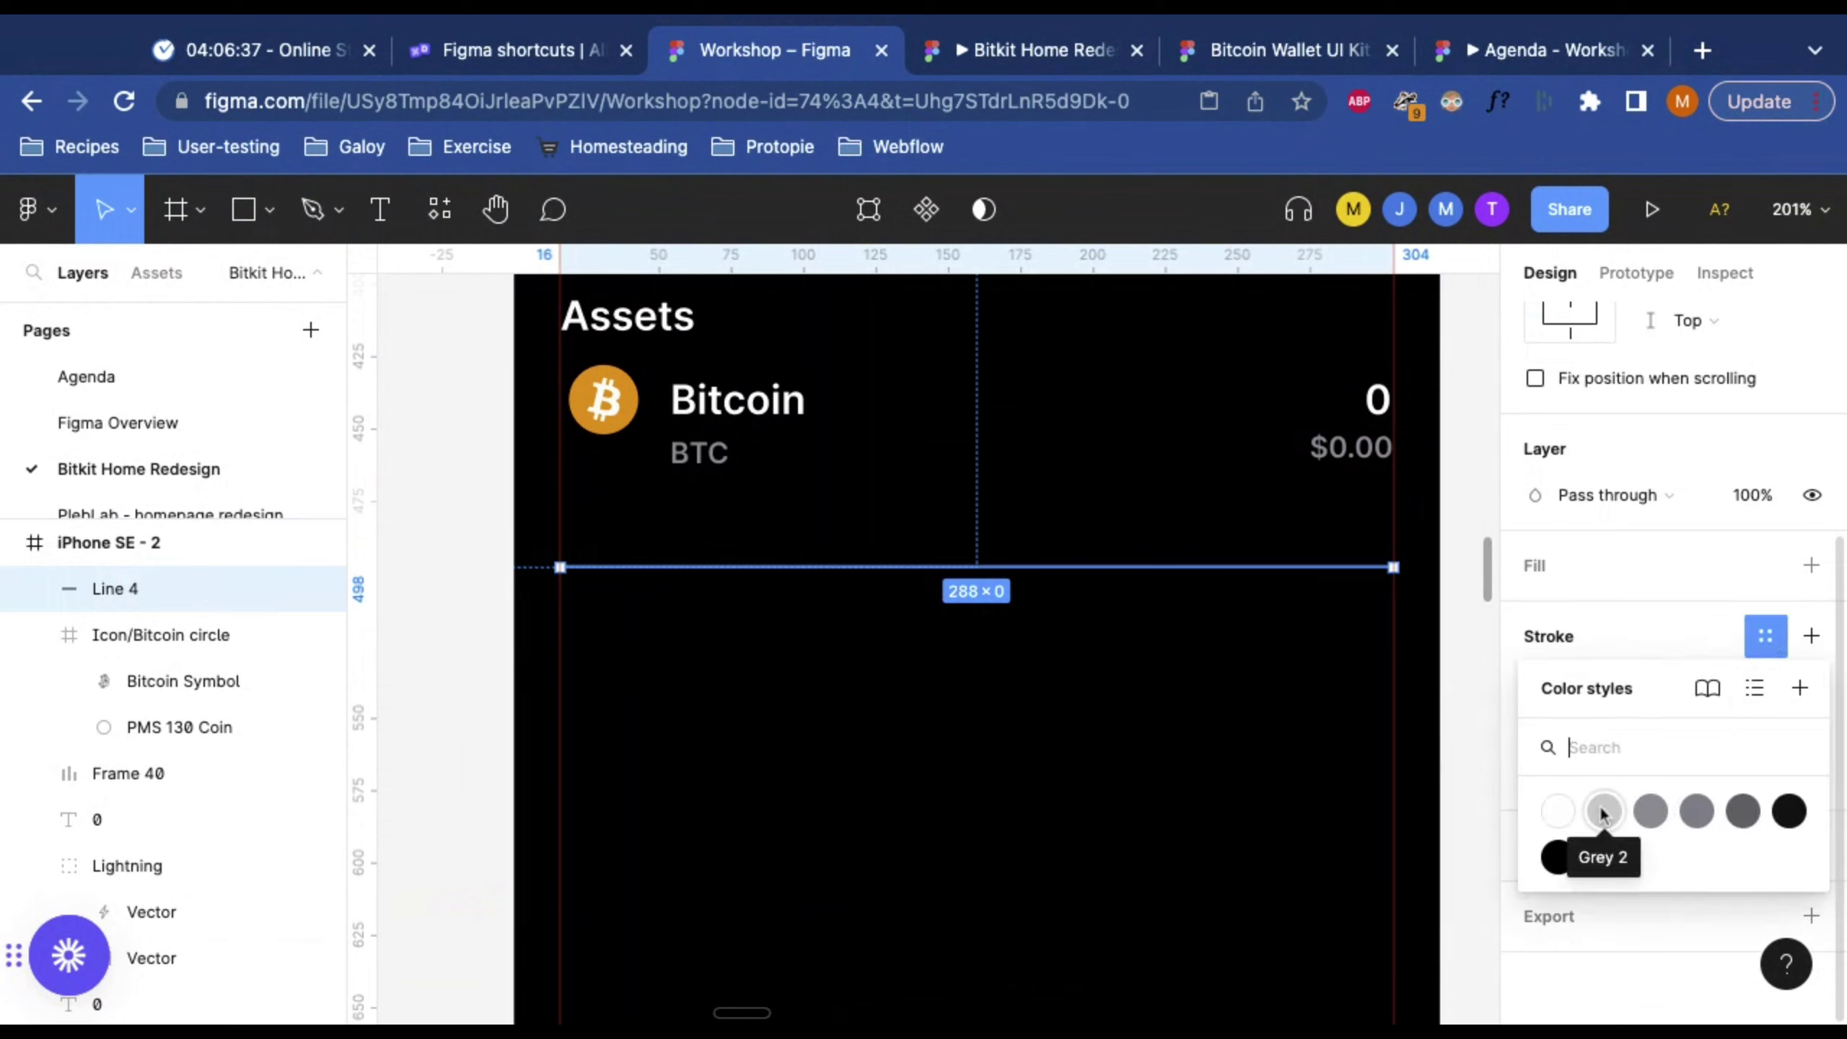
{"action": "left_click", "coordinate": [1650, 810]}
{"action": "left_click", "coordinate": [1157, 704]}
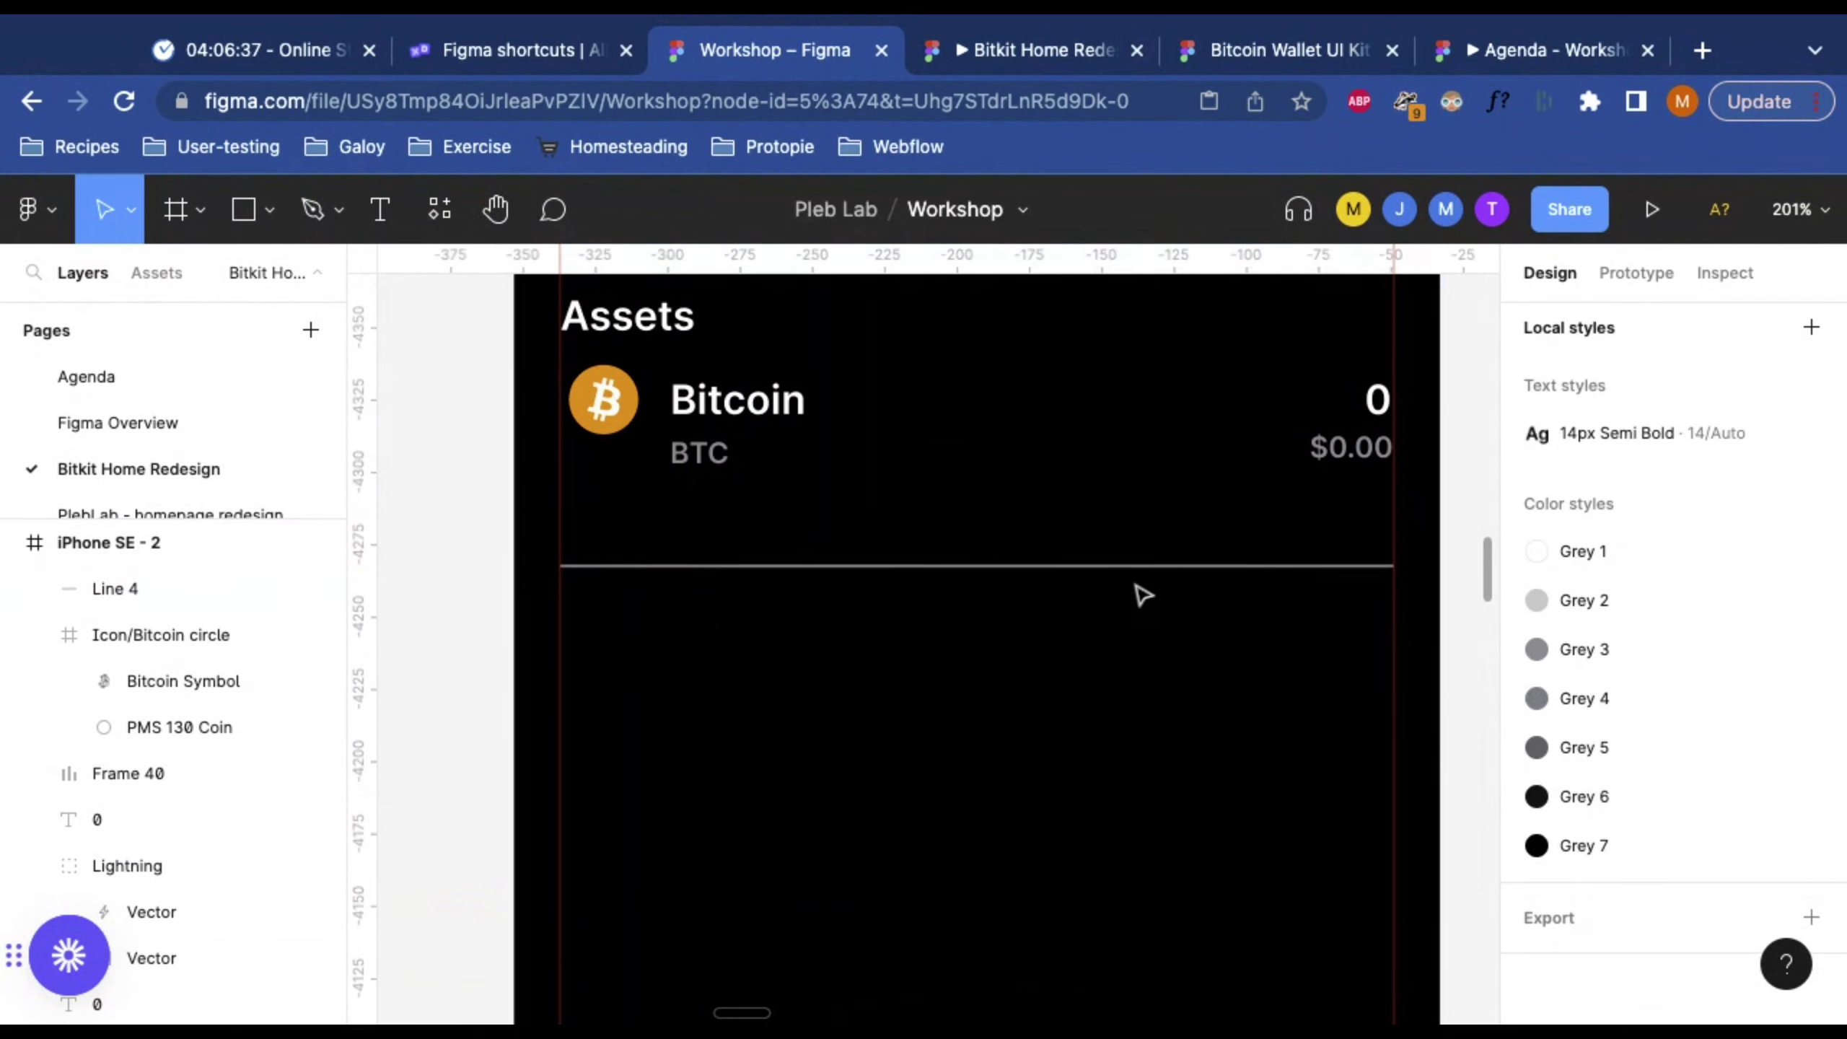
{"action": "left_click", "coordinate": [1150, 568]}
{"action": "left_click", "coordinate": [1629, 692]}
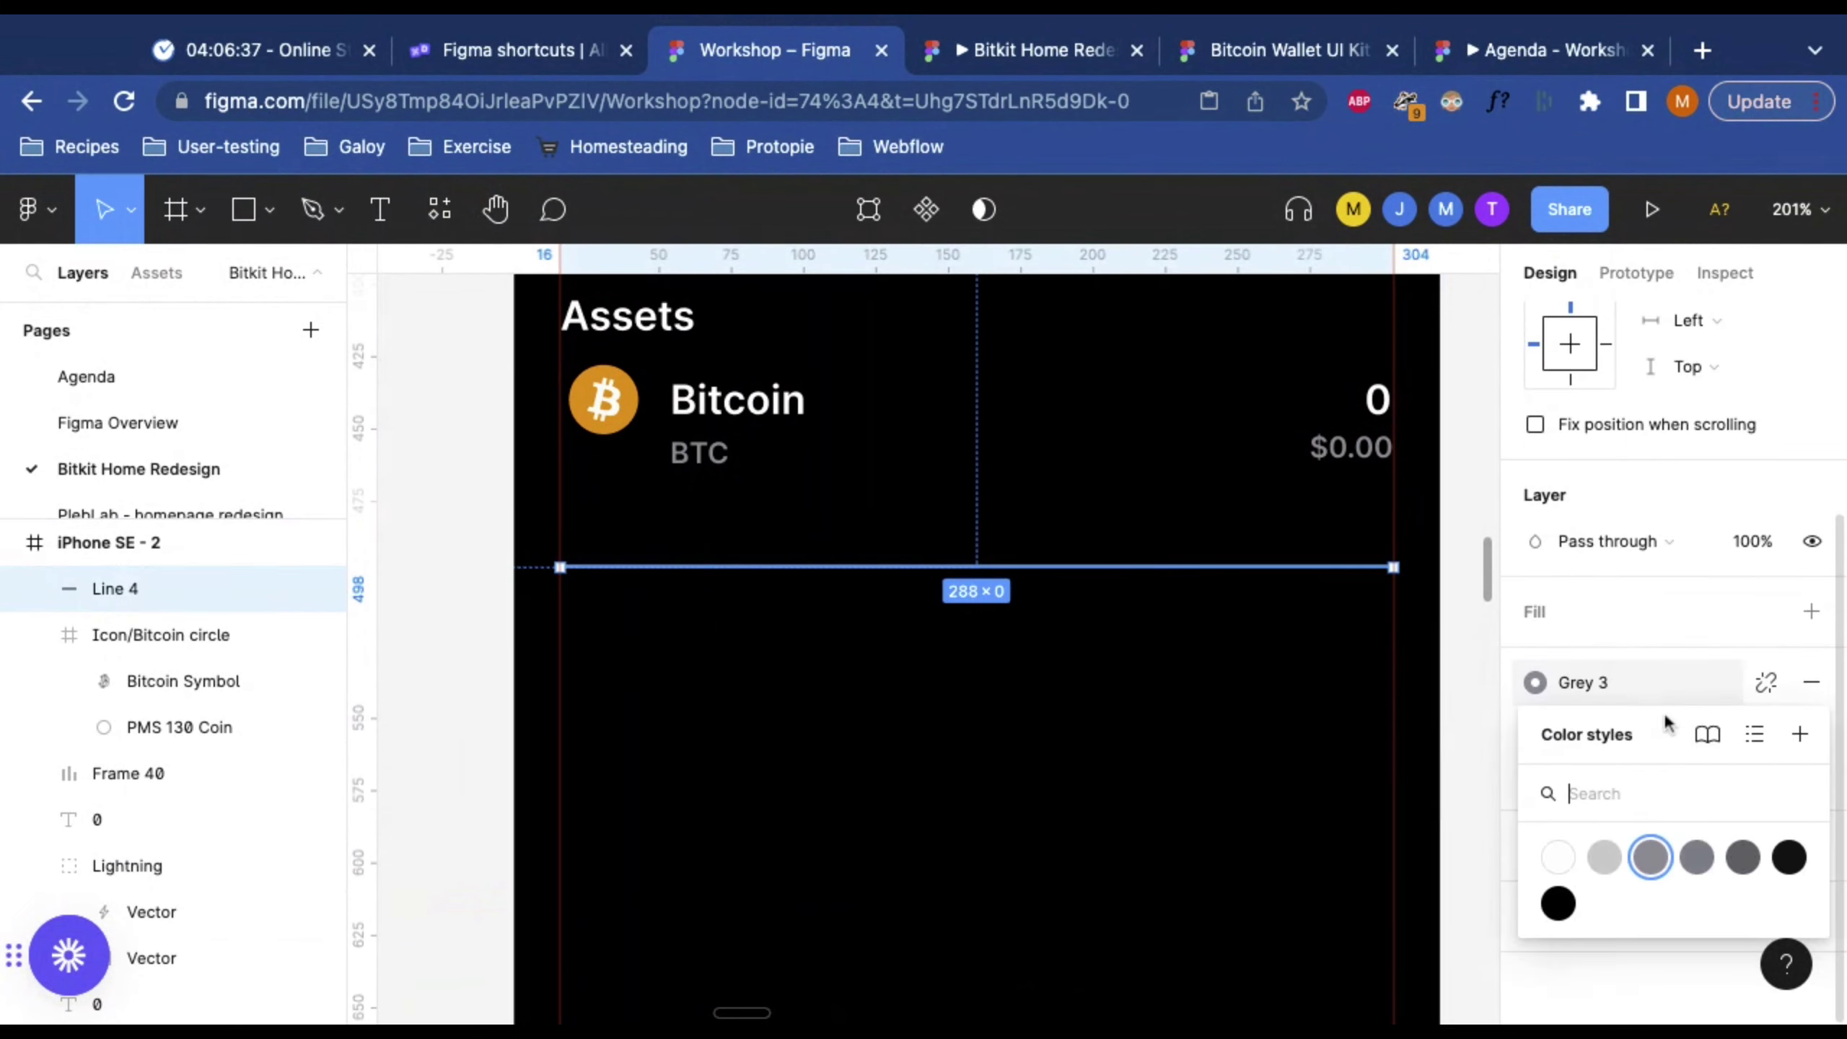
{"action": "left_click", "coordinate": [1759, 867]}
{"action": "left_click", "coordinate": [943, 725]}
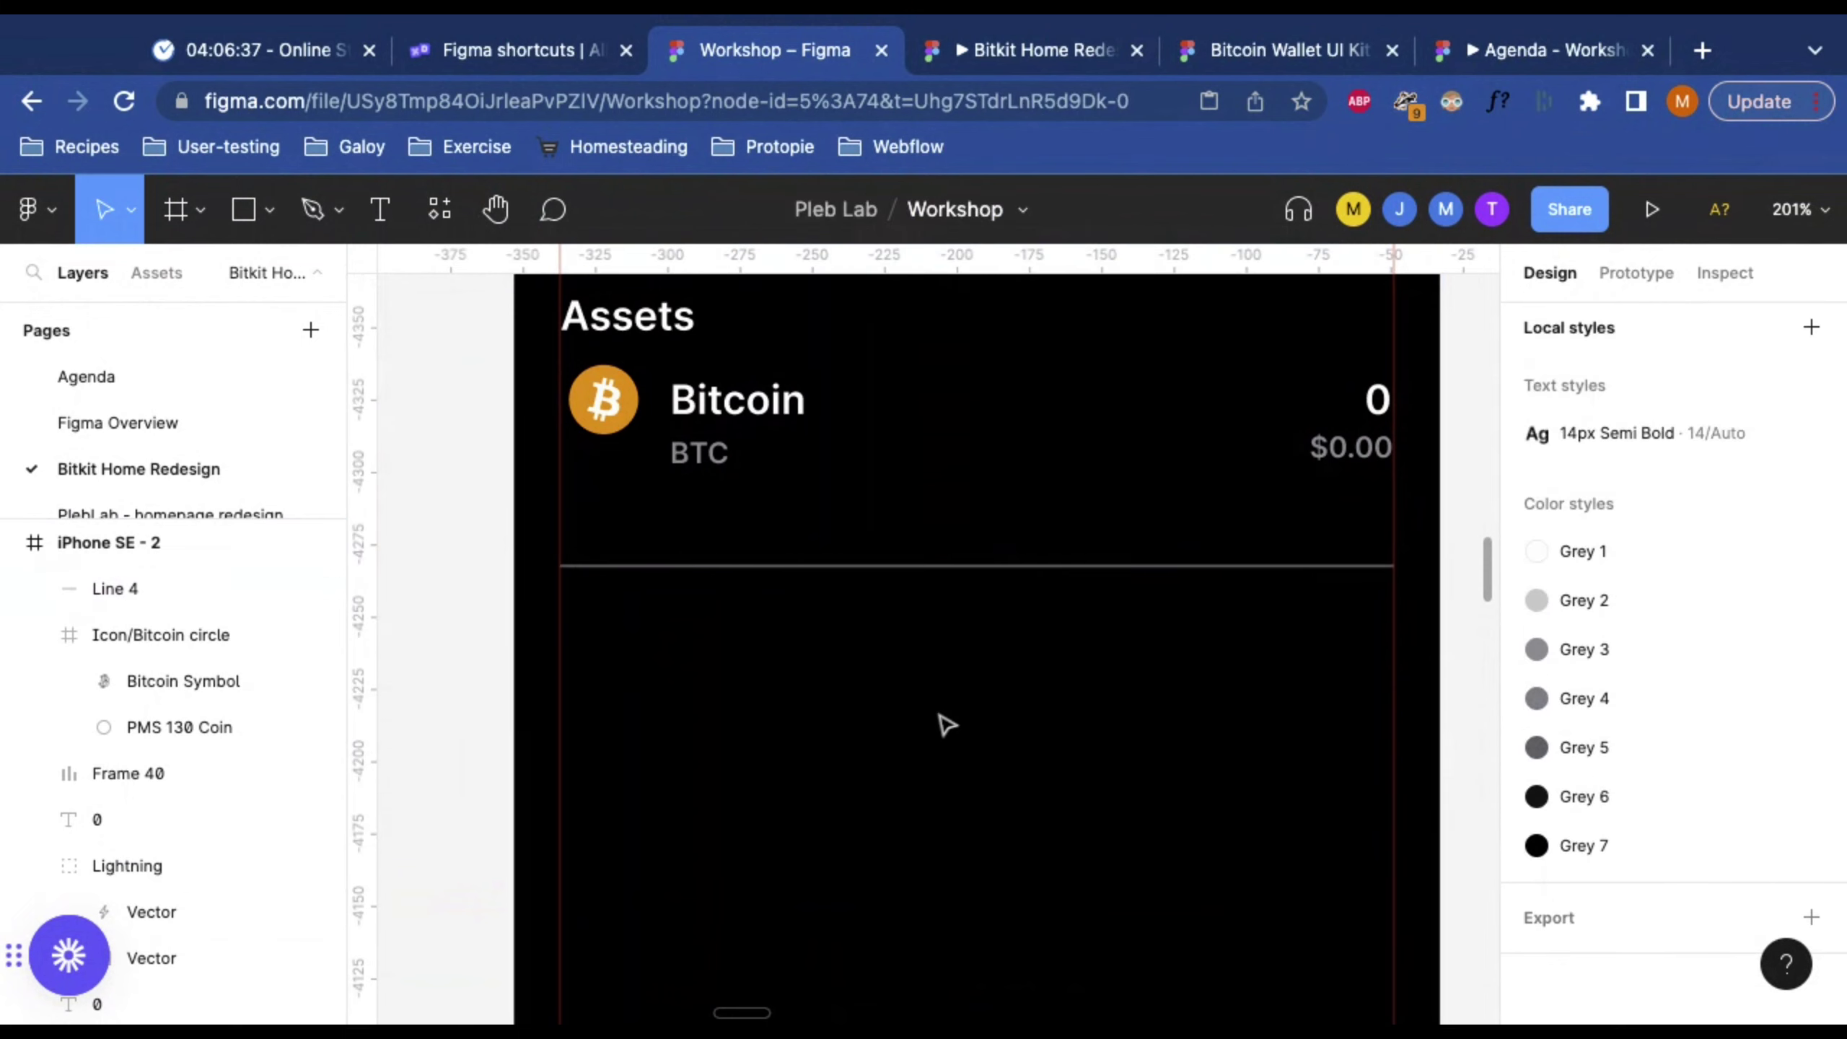
{"action": "left_click", "coordinate": [1015, 568]}
{"action": "left_click", "coordinate": [1626, 693]}
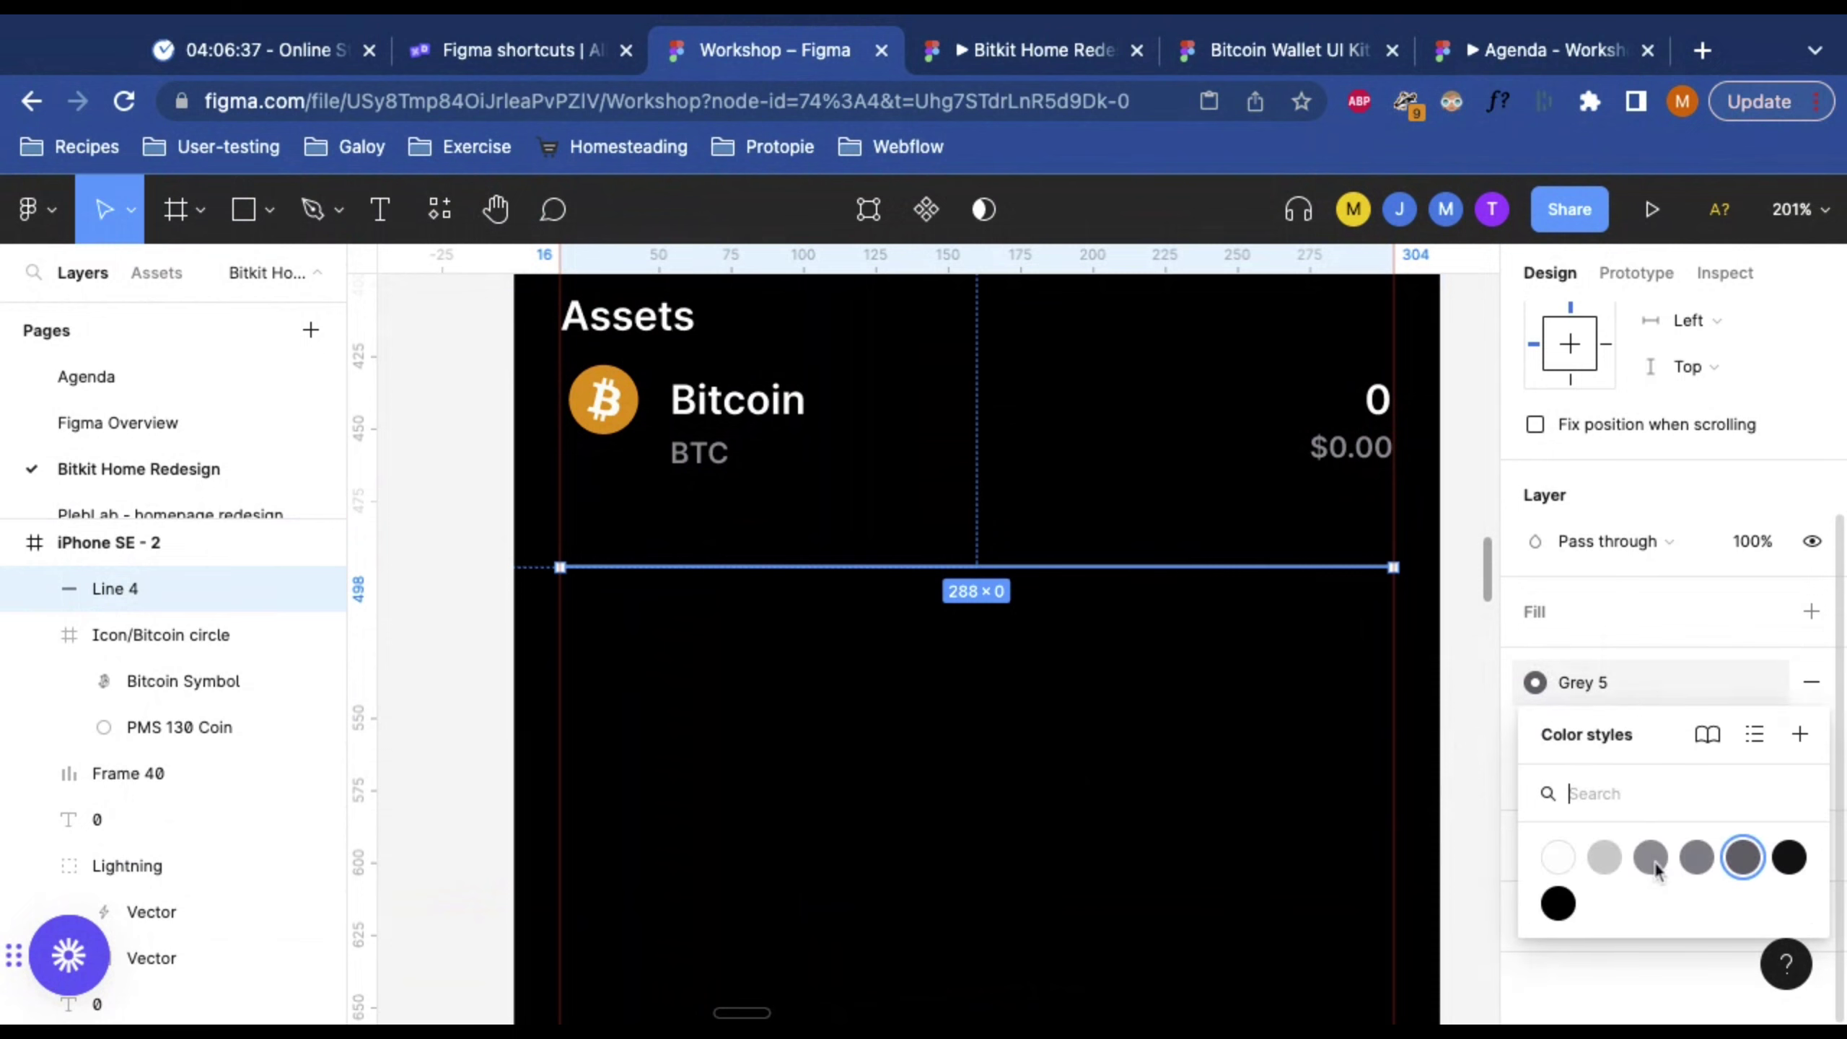
{"action": "left_click", "coordinate": [1794, 861]}
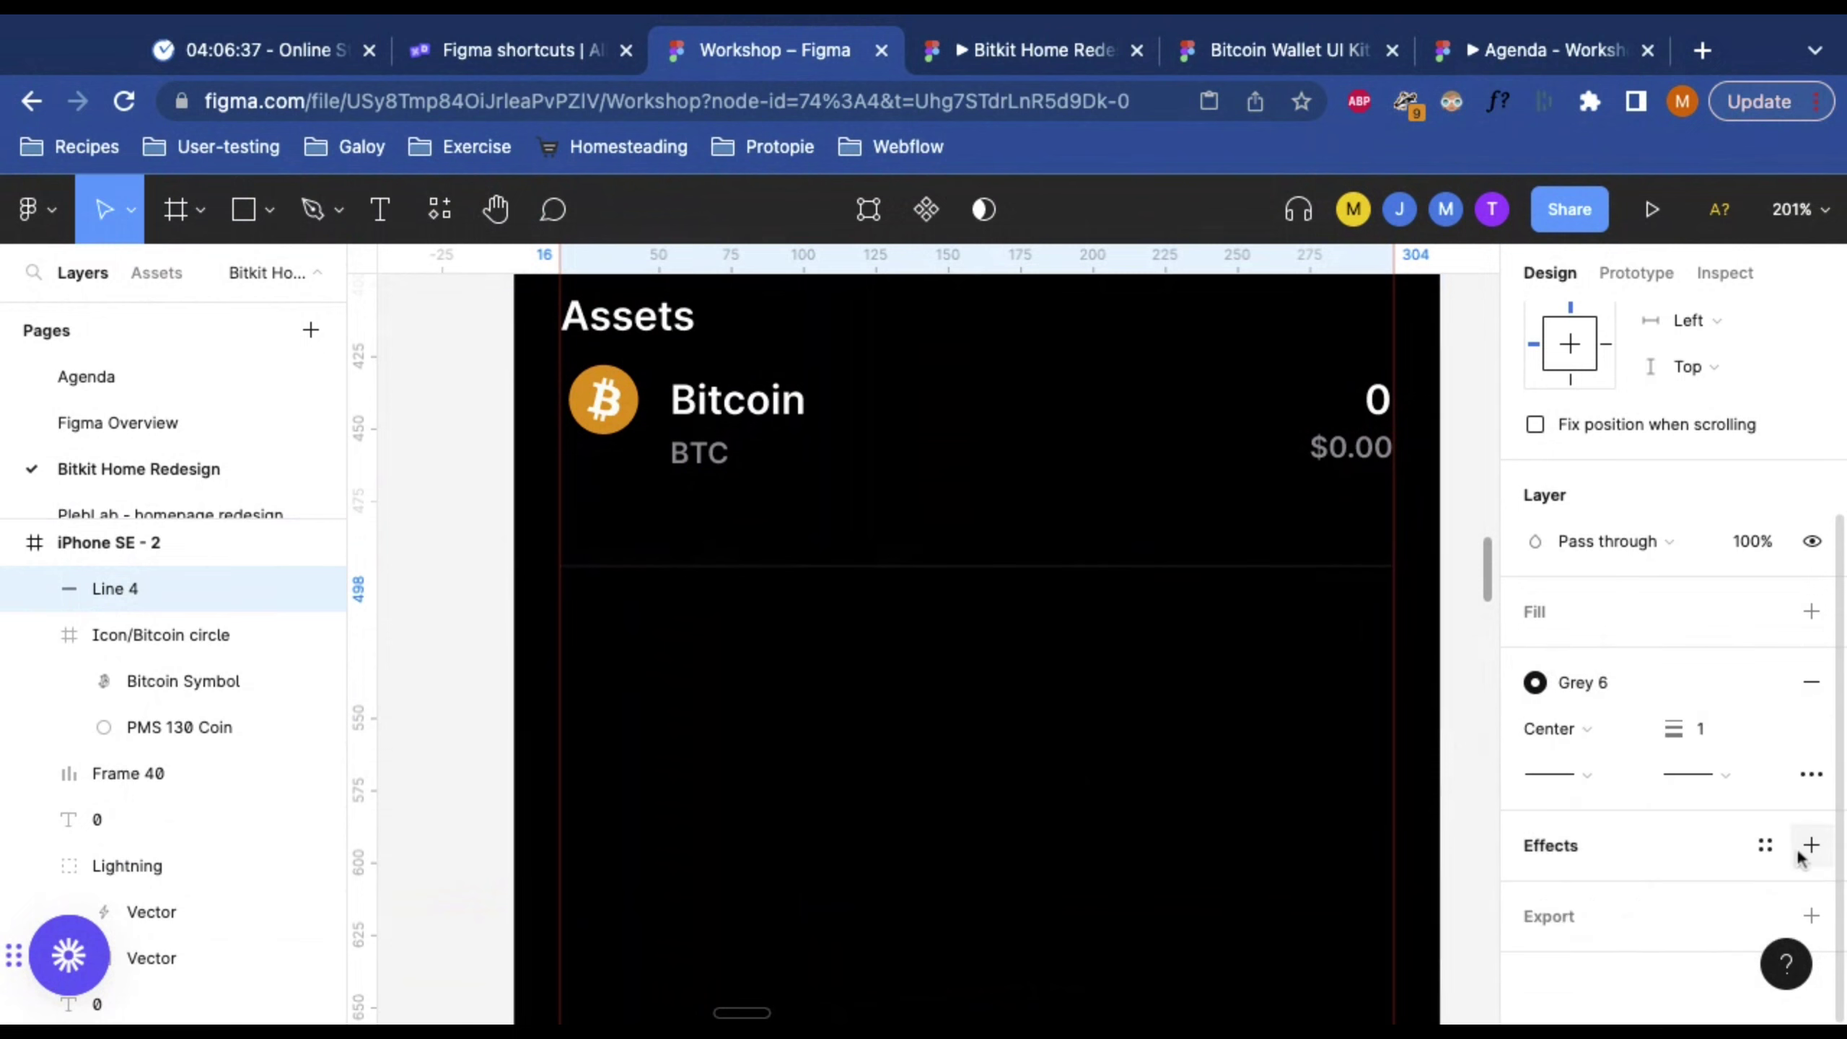
{"action": "left_click", "coordinate": [973, 731]}
Step: Nudge the divider line into place just beneath the Bitcoin row
{"action": "left_click", "coordinate": [753, 568]}
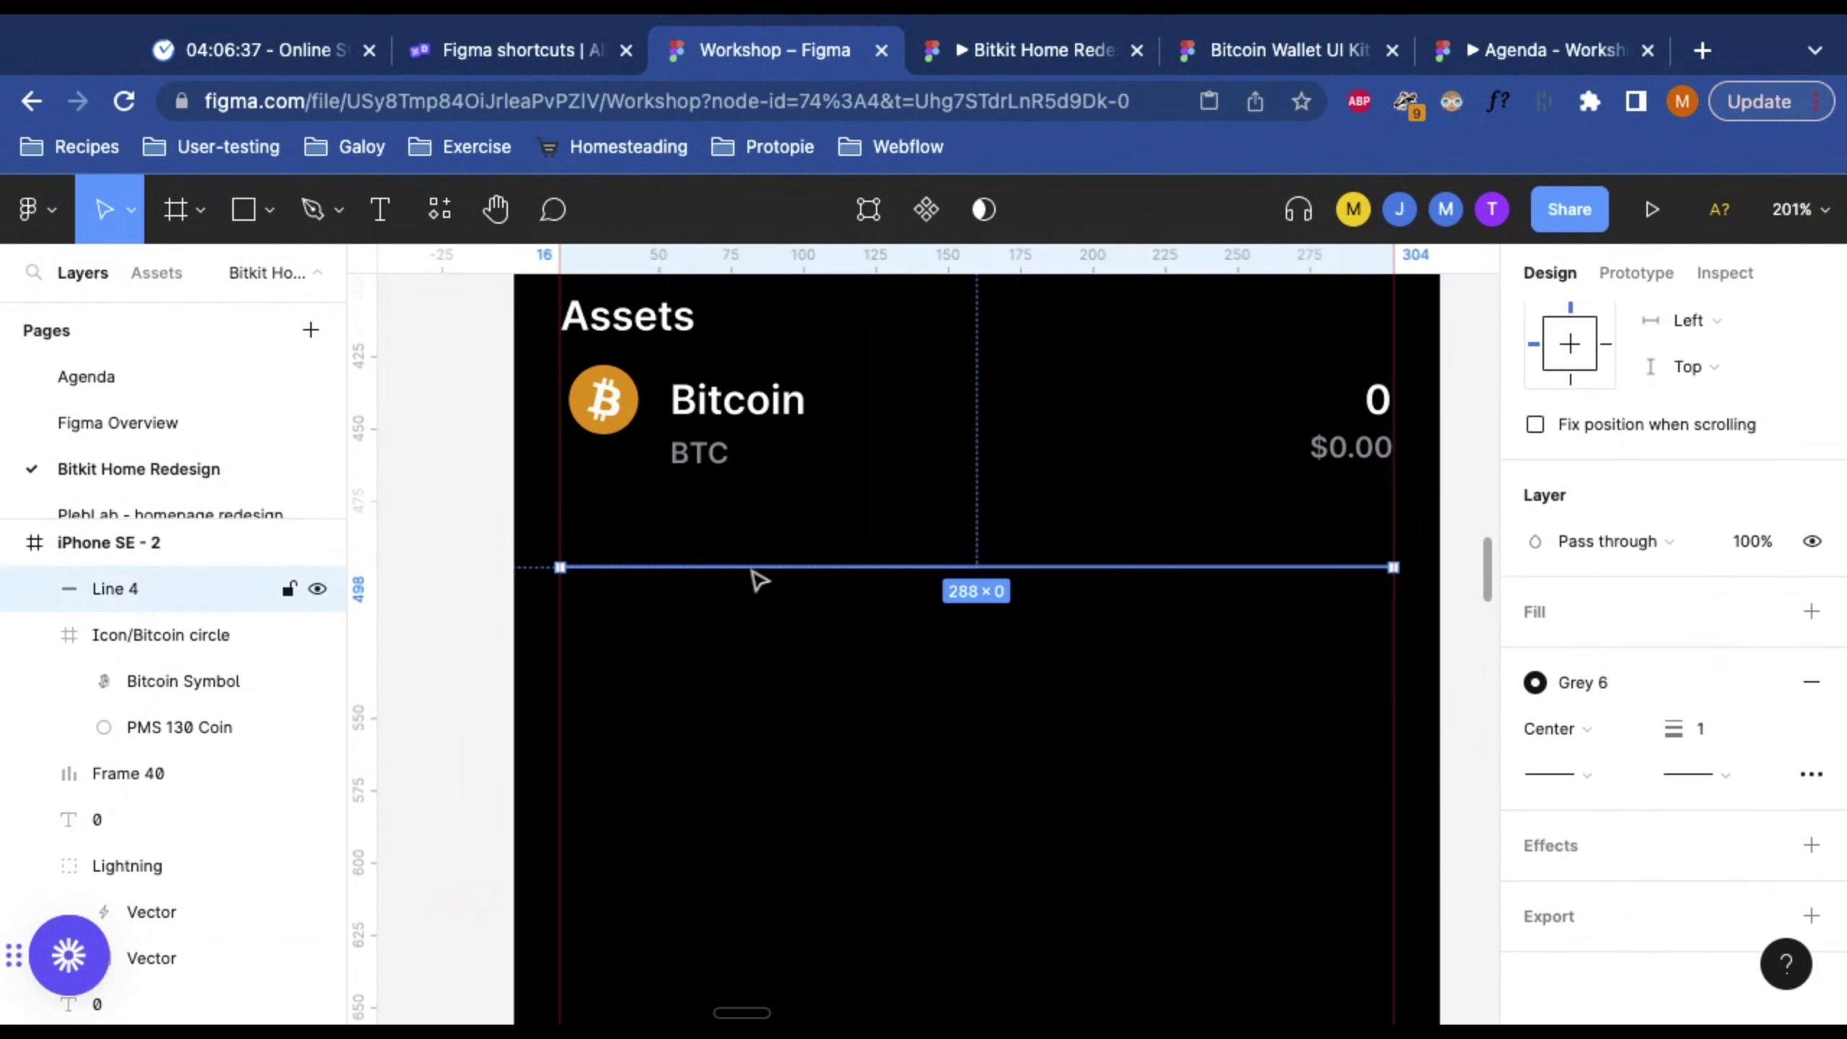
{"action": "scroll", "coordinate": [756, 580], "scroll_direction": "left", "scroll_amount": 2}
{"action": "key", "text": "shift+Up"}
{"action": "key", "text": "Up"}
{"action": "key", "text": "Up"}
{"action": "key", "text": "Up"}
{"action": "key", "text": "Up"}
{"action": "key", "text": "Up"}
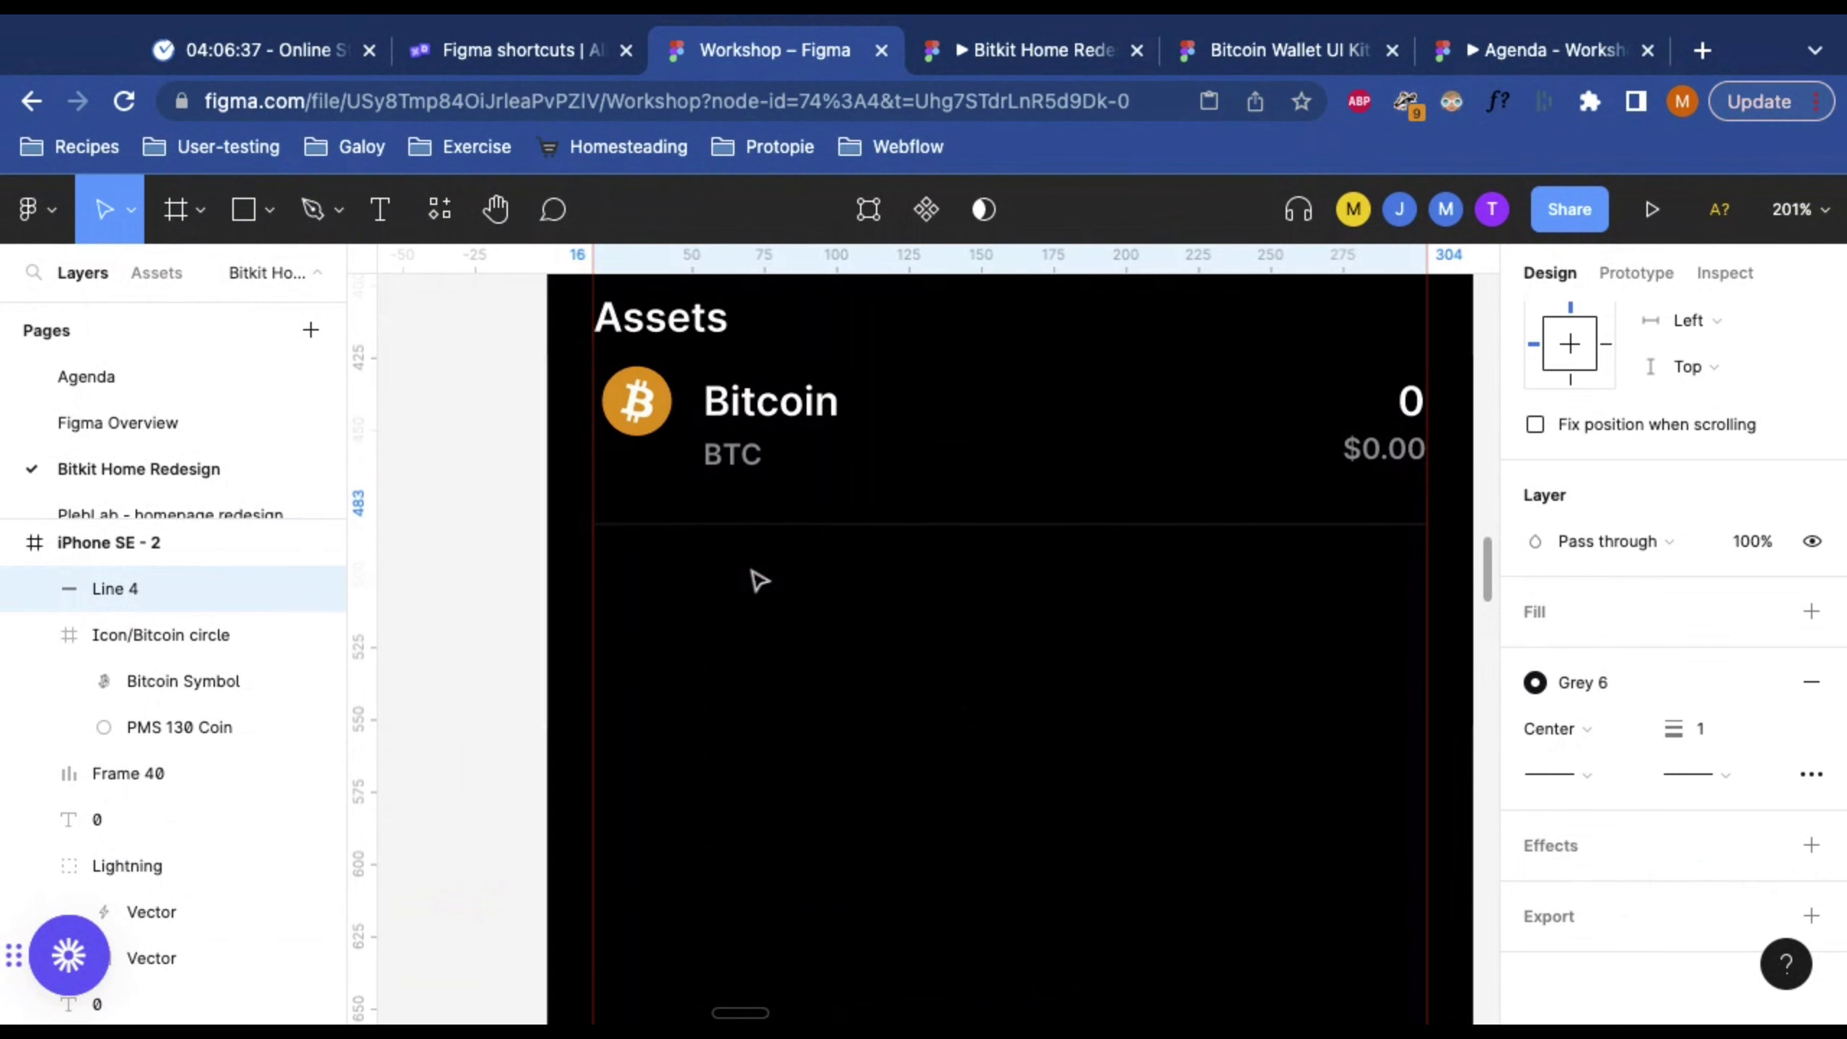
{"action": "key", "text": "Down"}
{"action": "key", "text": "Down"}
{"action": "key", "text": "Down"}
{"action": "key", "text": "Down"}
{"action": "key", "text": "Down"}
{"action": "key", "text": "Down"}
{"action": "left_click", "coordinate": [940, 706]}
Step: Move the Send/Receive bar (Group 6) off the Widgets row into the Home-screen frame
{"action": "scroll", "coordinate": [945, 707], "scroll_direction": "up", "scroll_amount": 3}
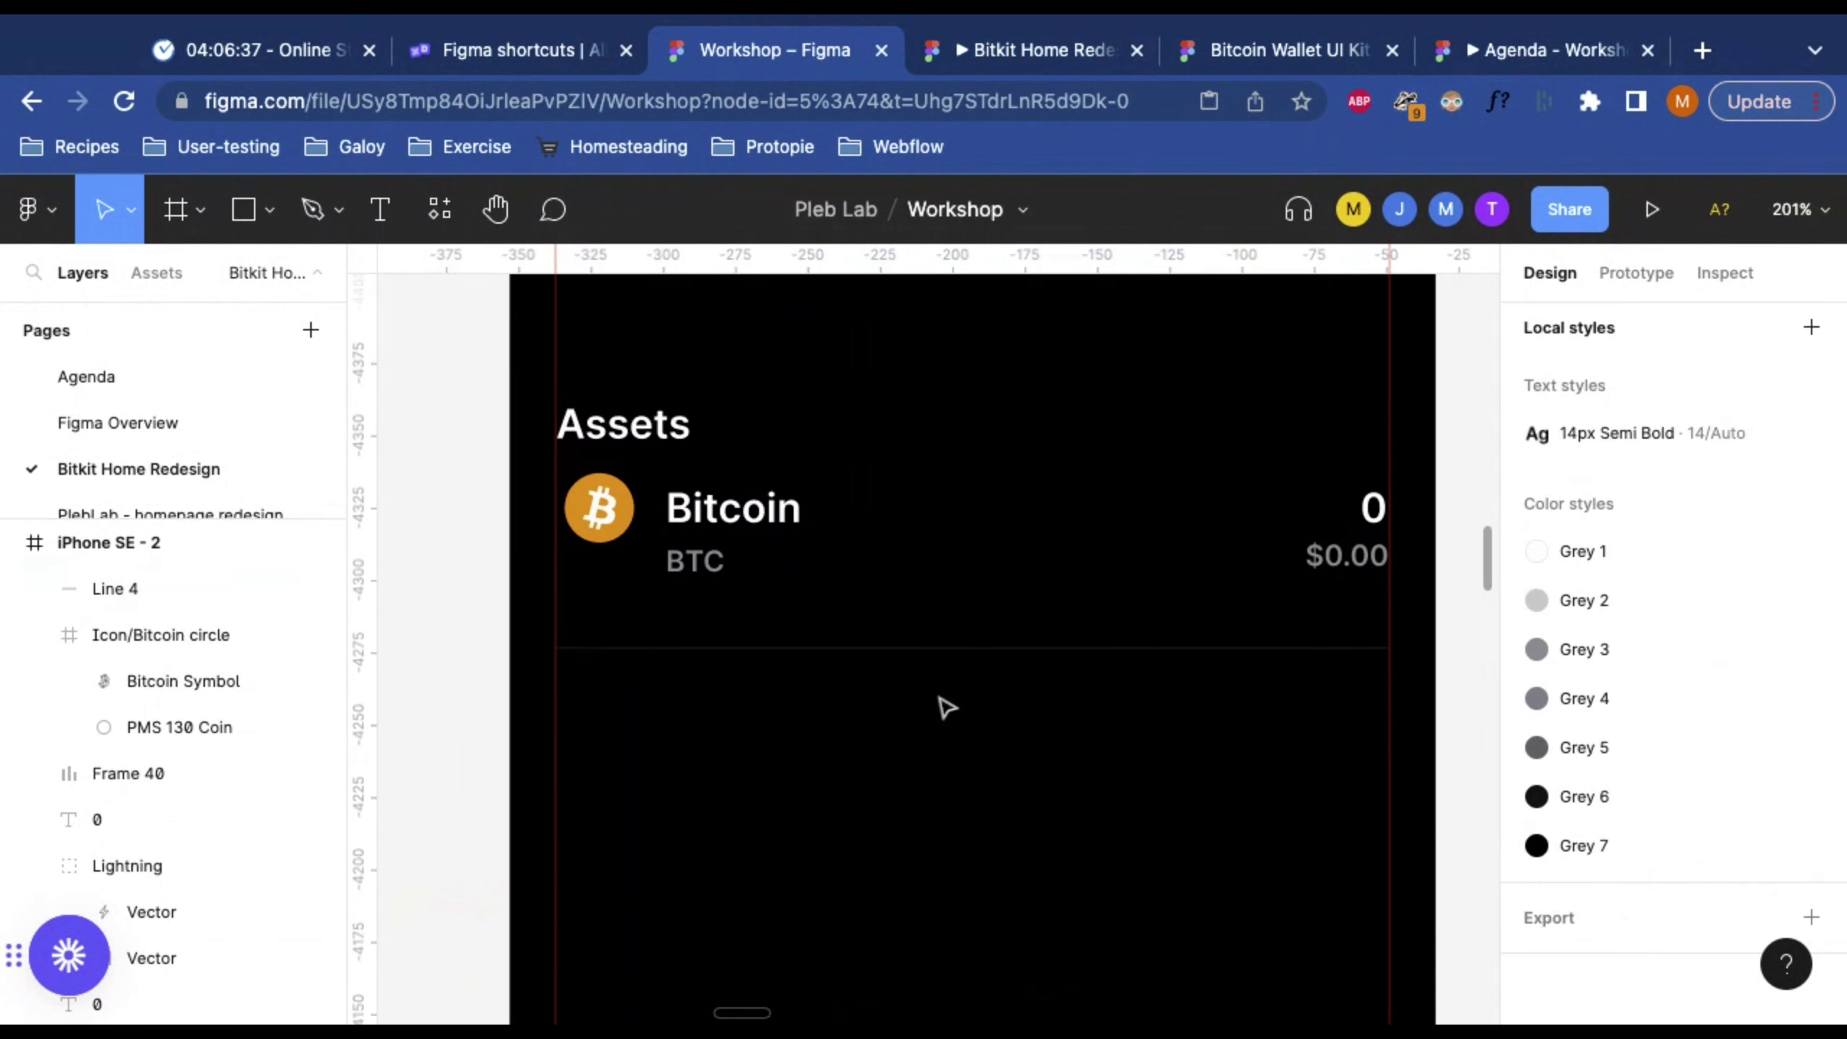
{"action": "scroll", "coordinate": [1051, 590], "scroll_direction": "down", "scroll_amount": 5}
{"action": "scroll", "coordinate": [1004, 592], "scroll_direction": "up", "scroll_amount": 5}
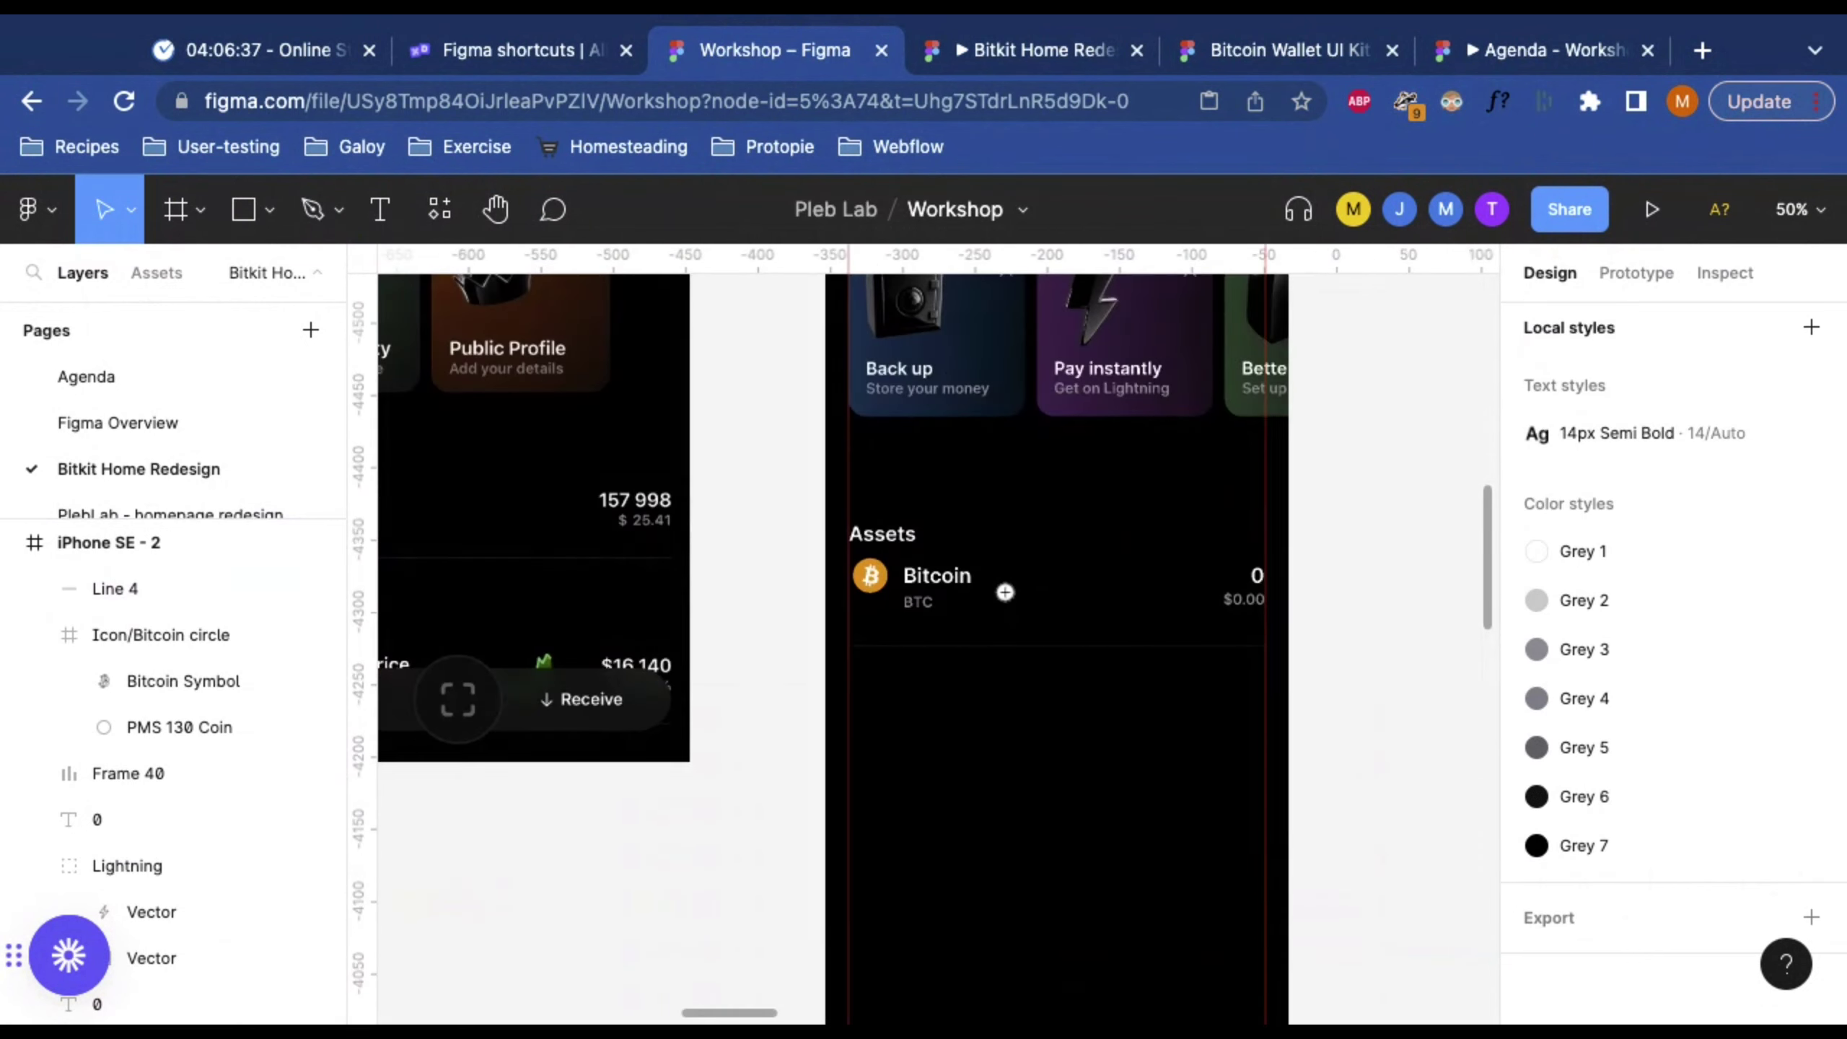
{"action": "scroll", "coordinate": [1105, 586], "scroll_direction": "up", "scroll_amount": 5}
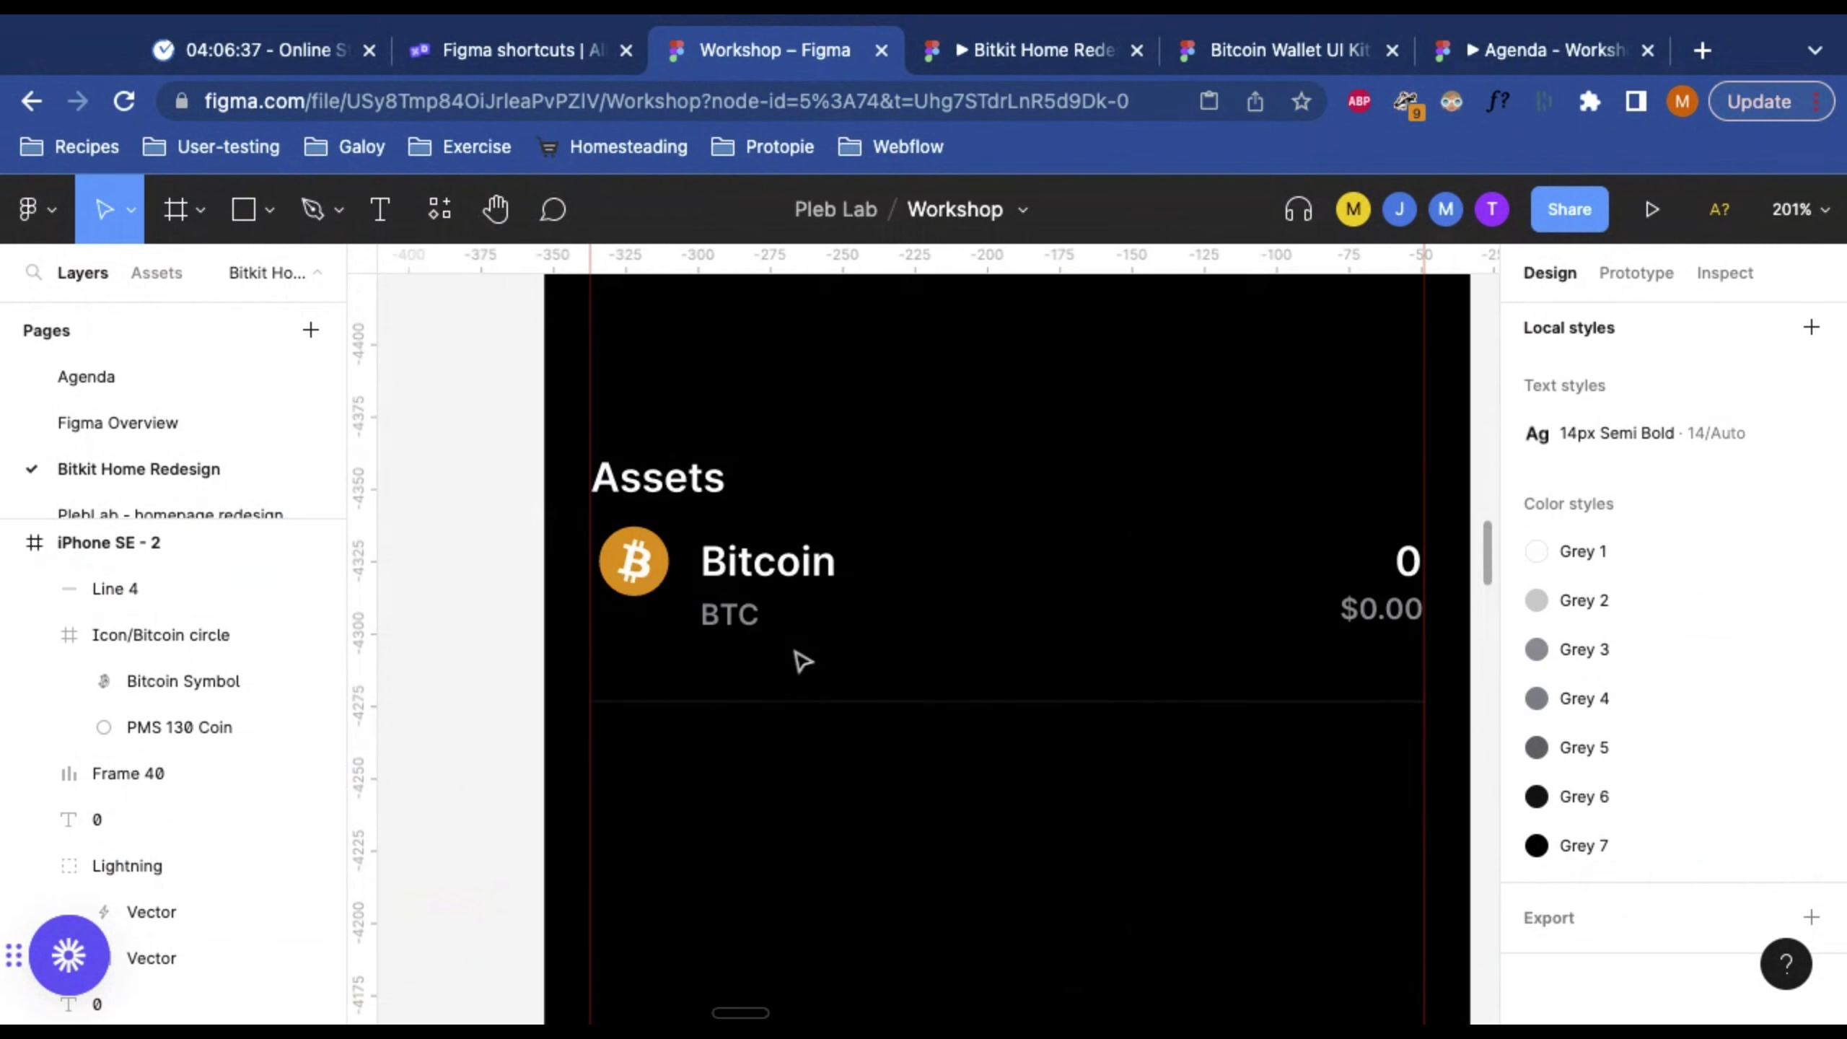
{"action": "scroll", "coordinate": [837, 652], "scroll_direction": "down", "scroll_amount": 5}
{"action": "scroll", "coordinate": [837, 652], "scroll_direction": "left", "scroll_amount": 5}
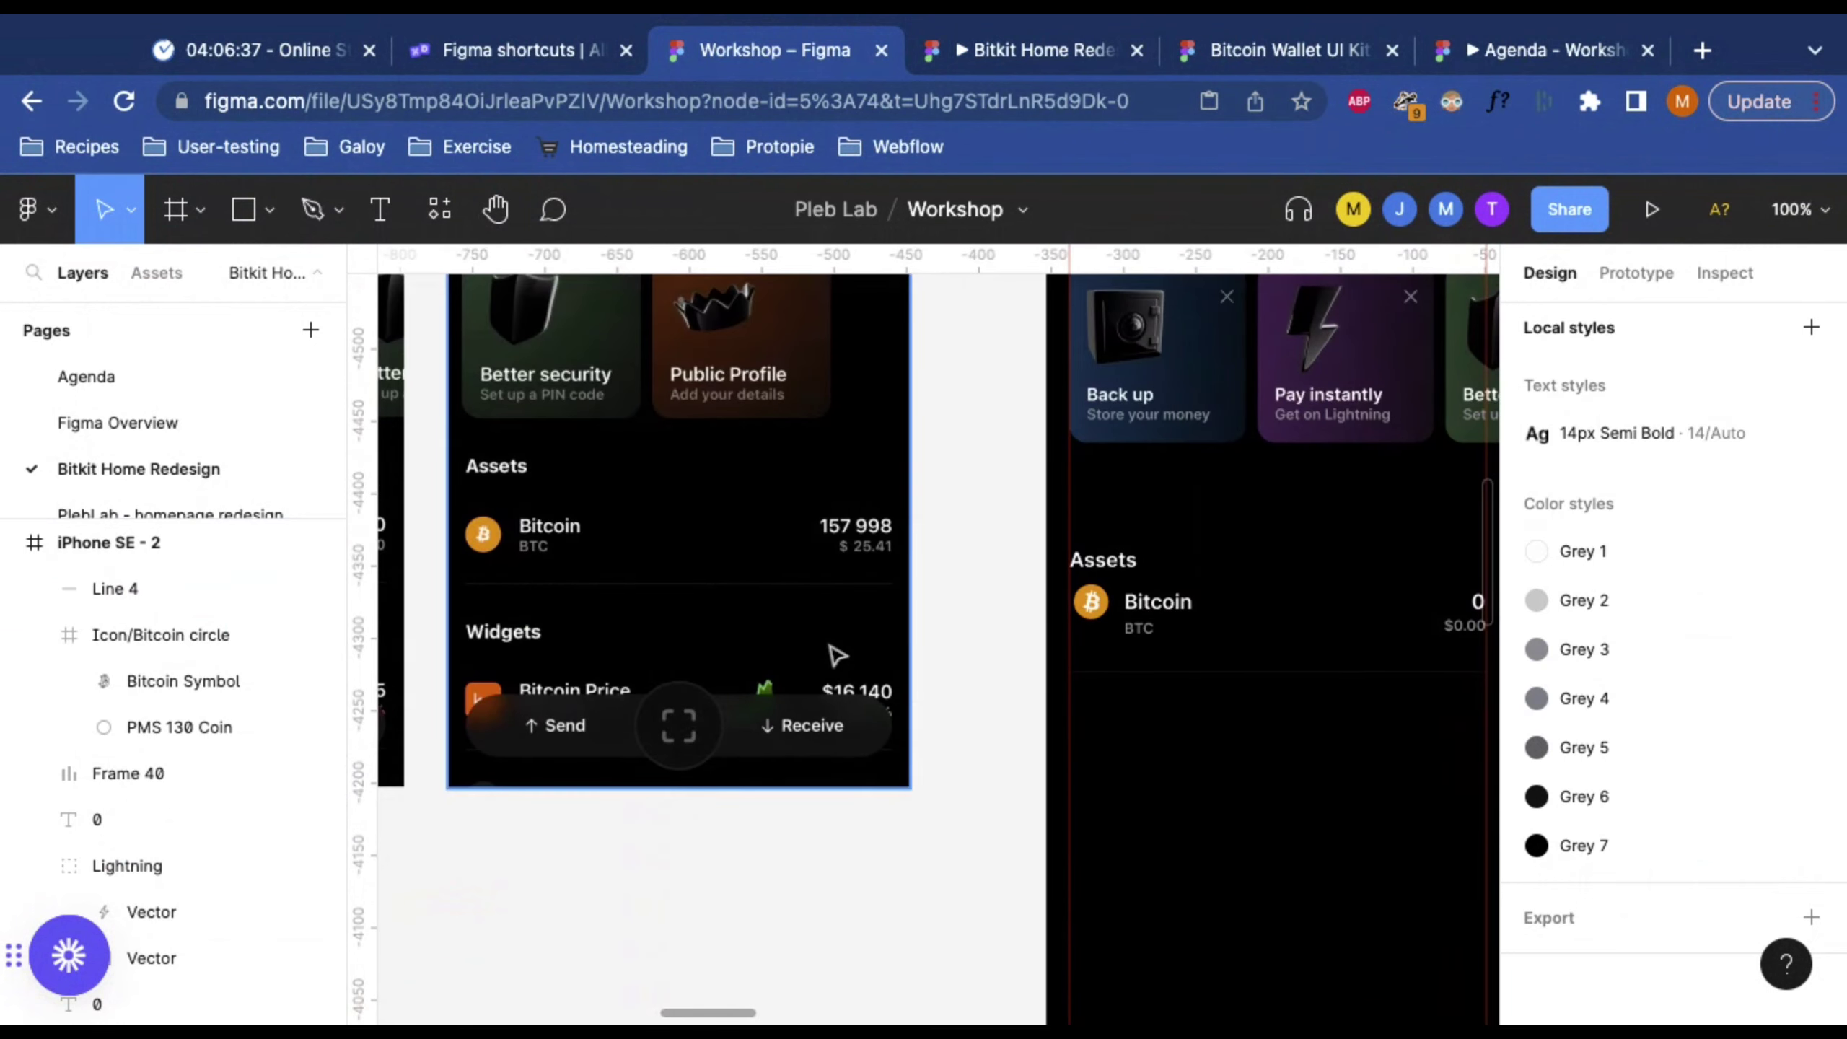
{"action": "scroll", "coordinate": [837, 655], "scroll_direction": "right", "scroll_amount": 10}
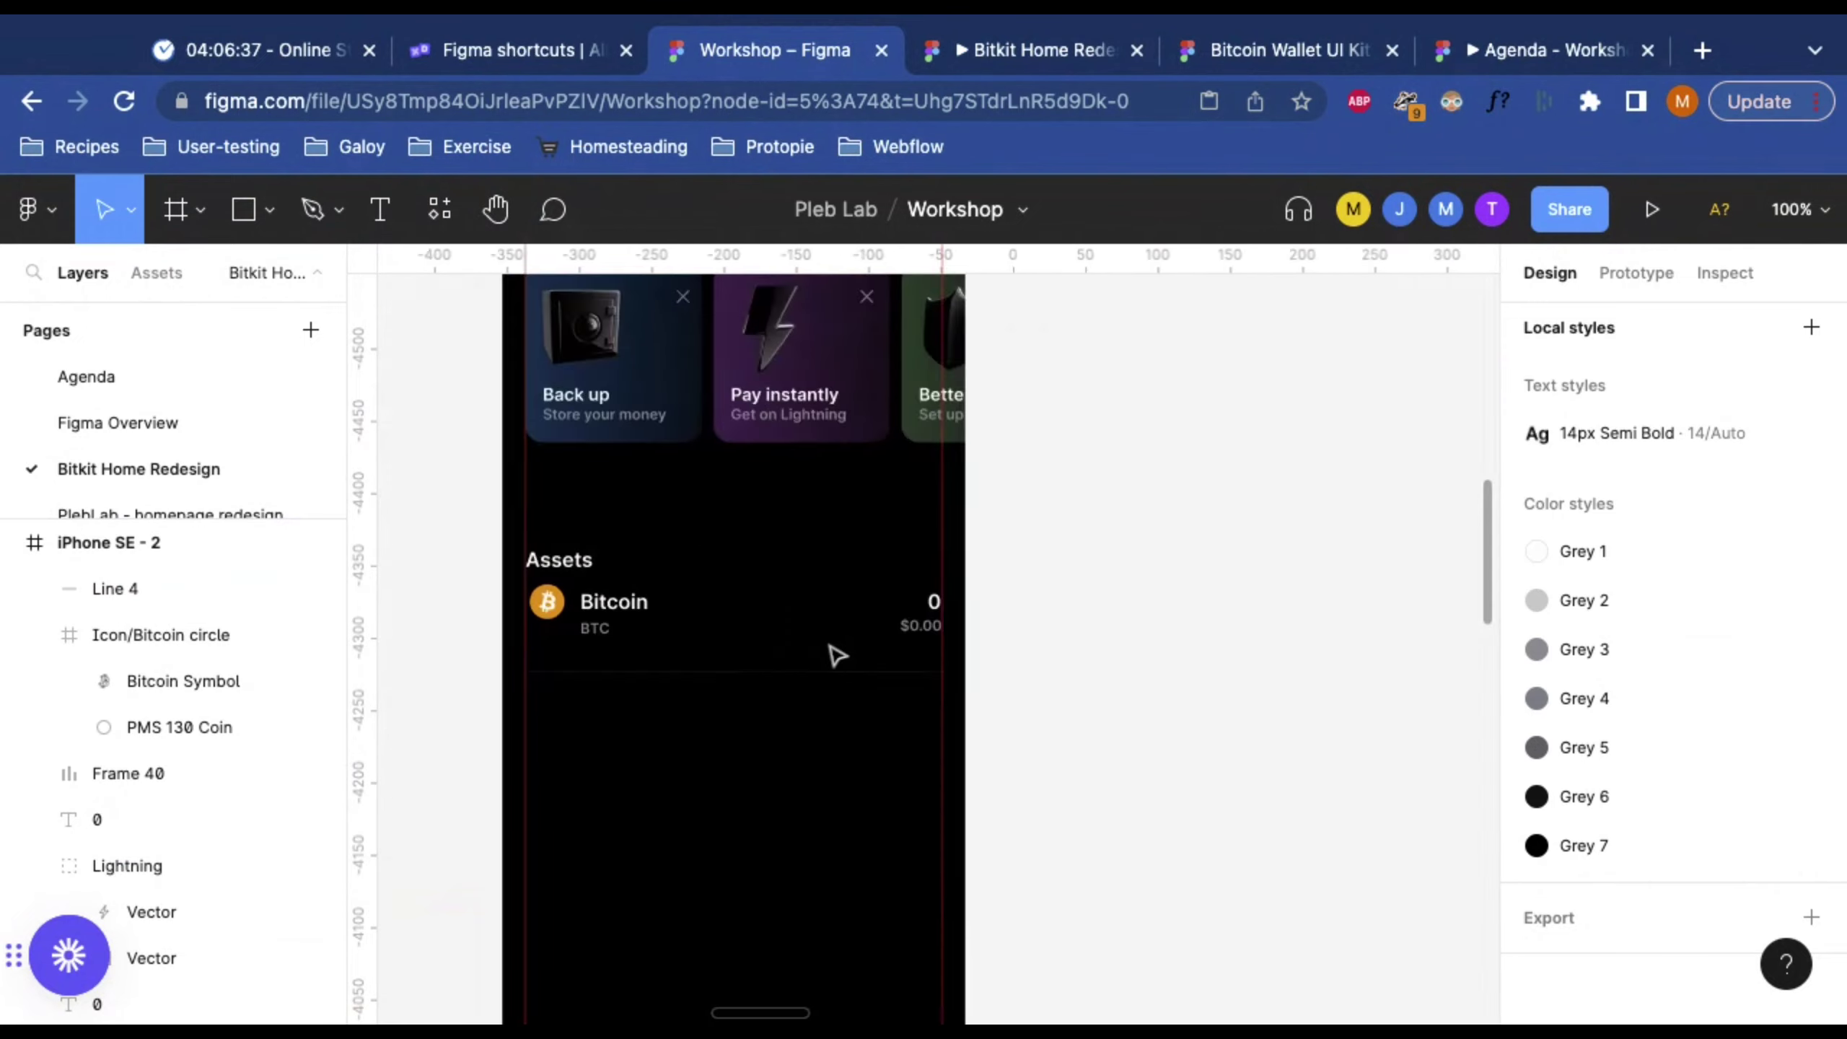
{"action": "scroll", "coordinate": [832, 654], "scroll_direction": "down", "scroll_amount": 2}
{"action": "scroll", "coordinate": [832, 654], "scroll_direction": "right", "scroll_amount": 1}
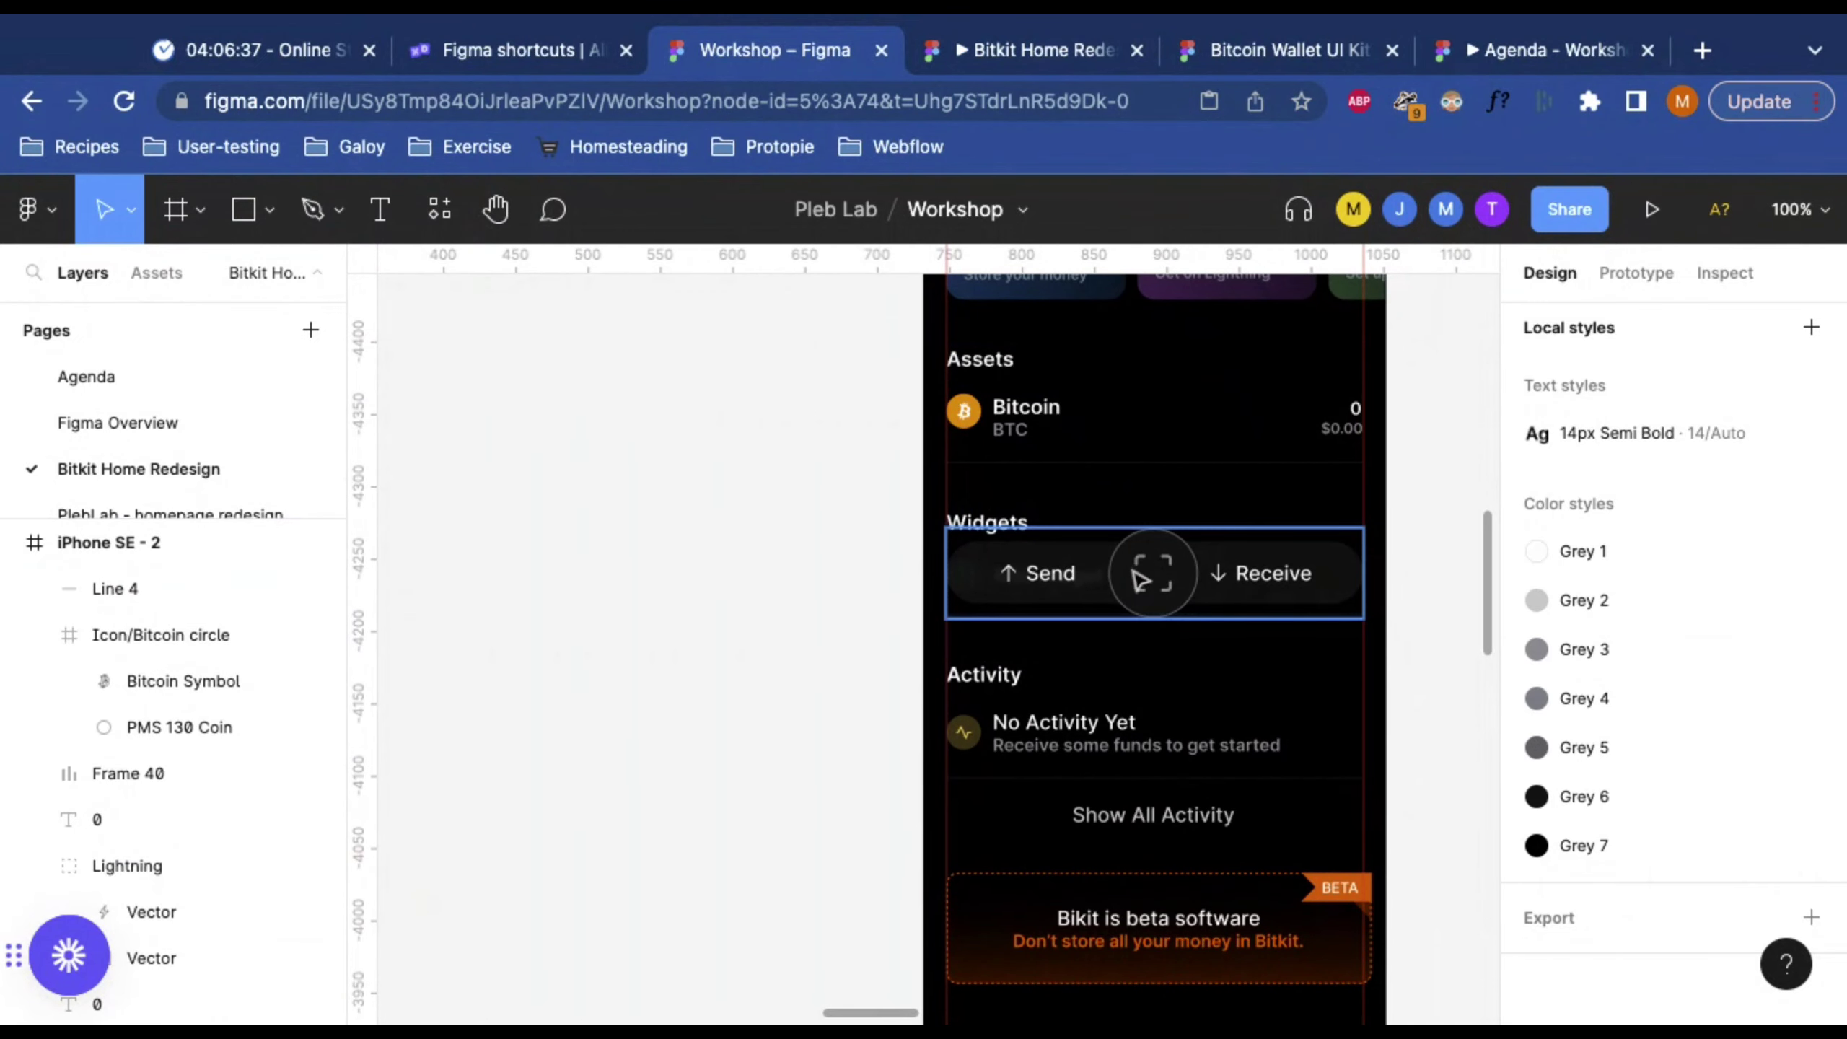
{"action": "left_click_drag", "start_coordinate": [1140, 579], "coordinate": [733, 495]}
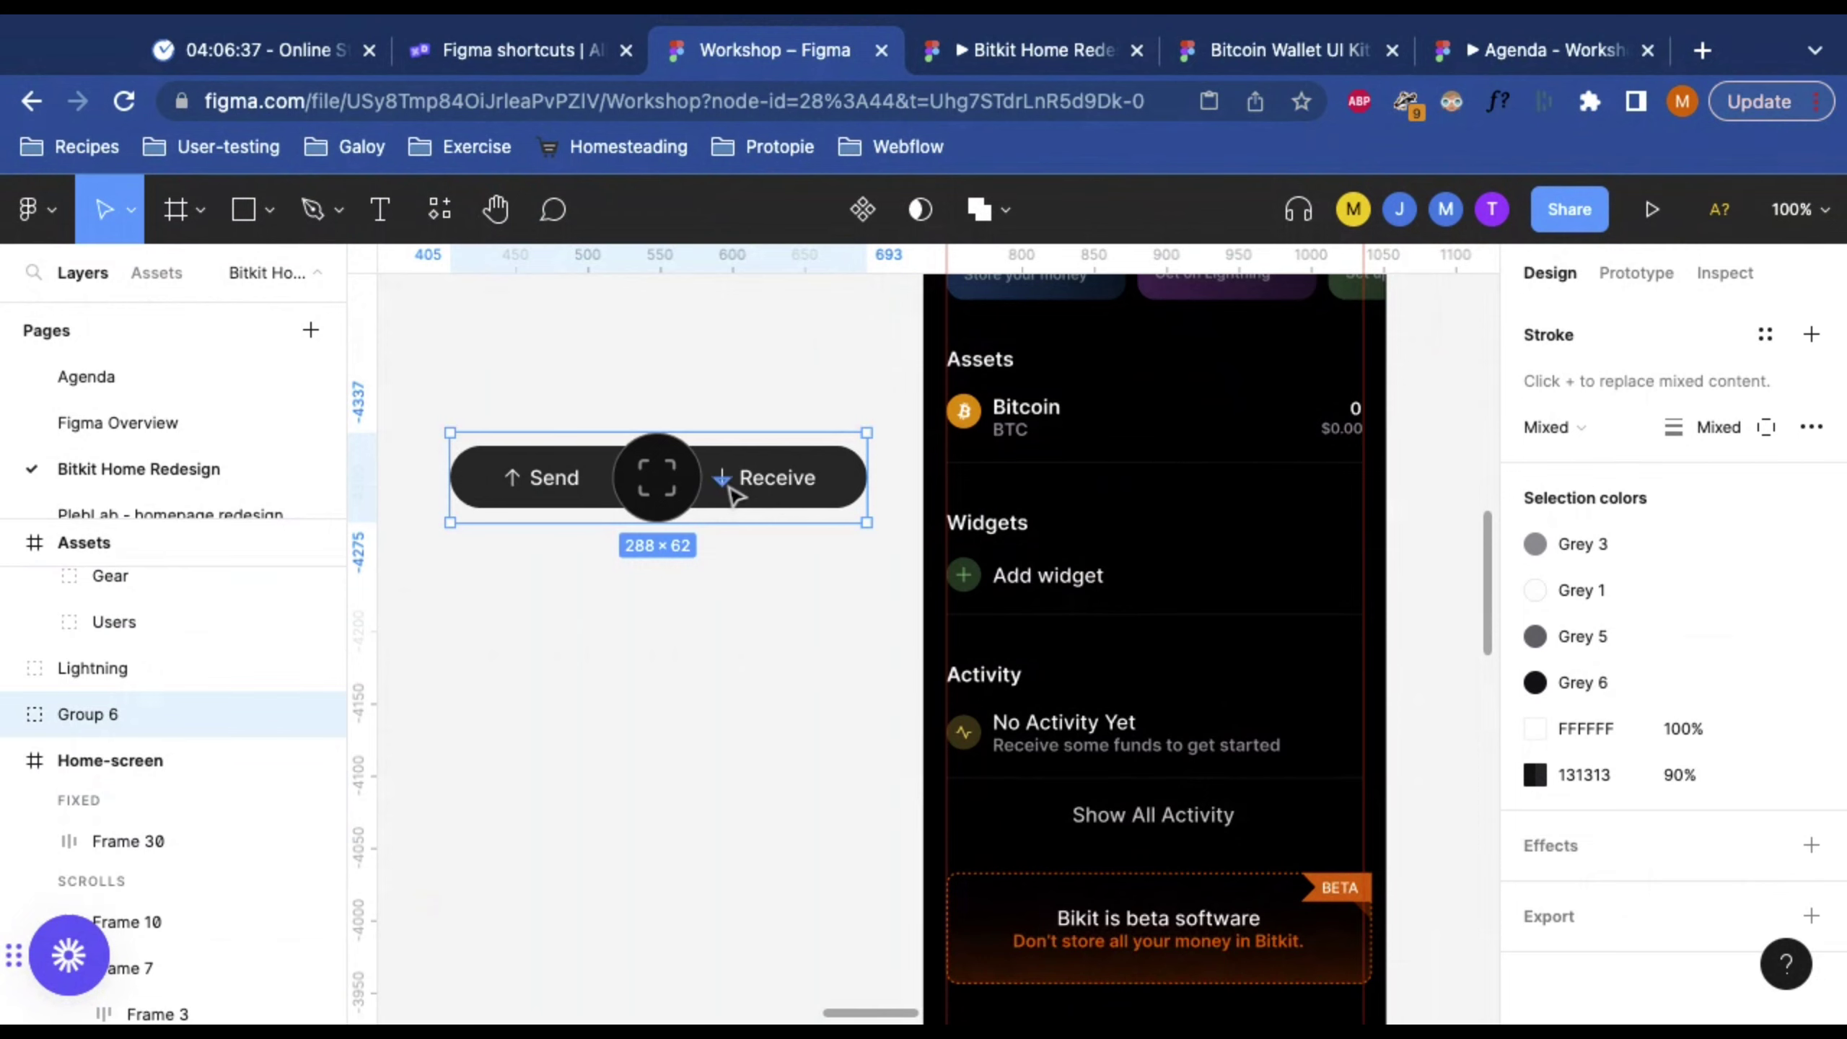
{"action": "left_click_drag", "start_coordinate": [733, 495], "coordinate": [1052, 536]}
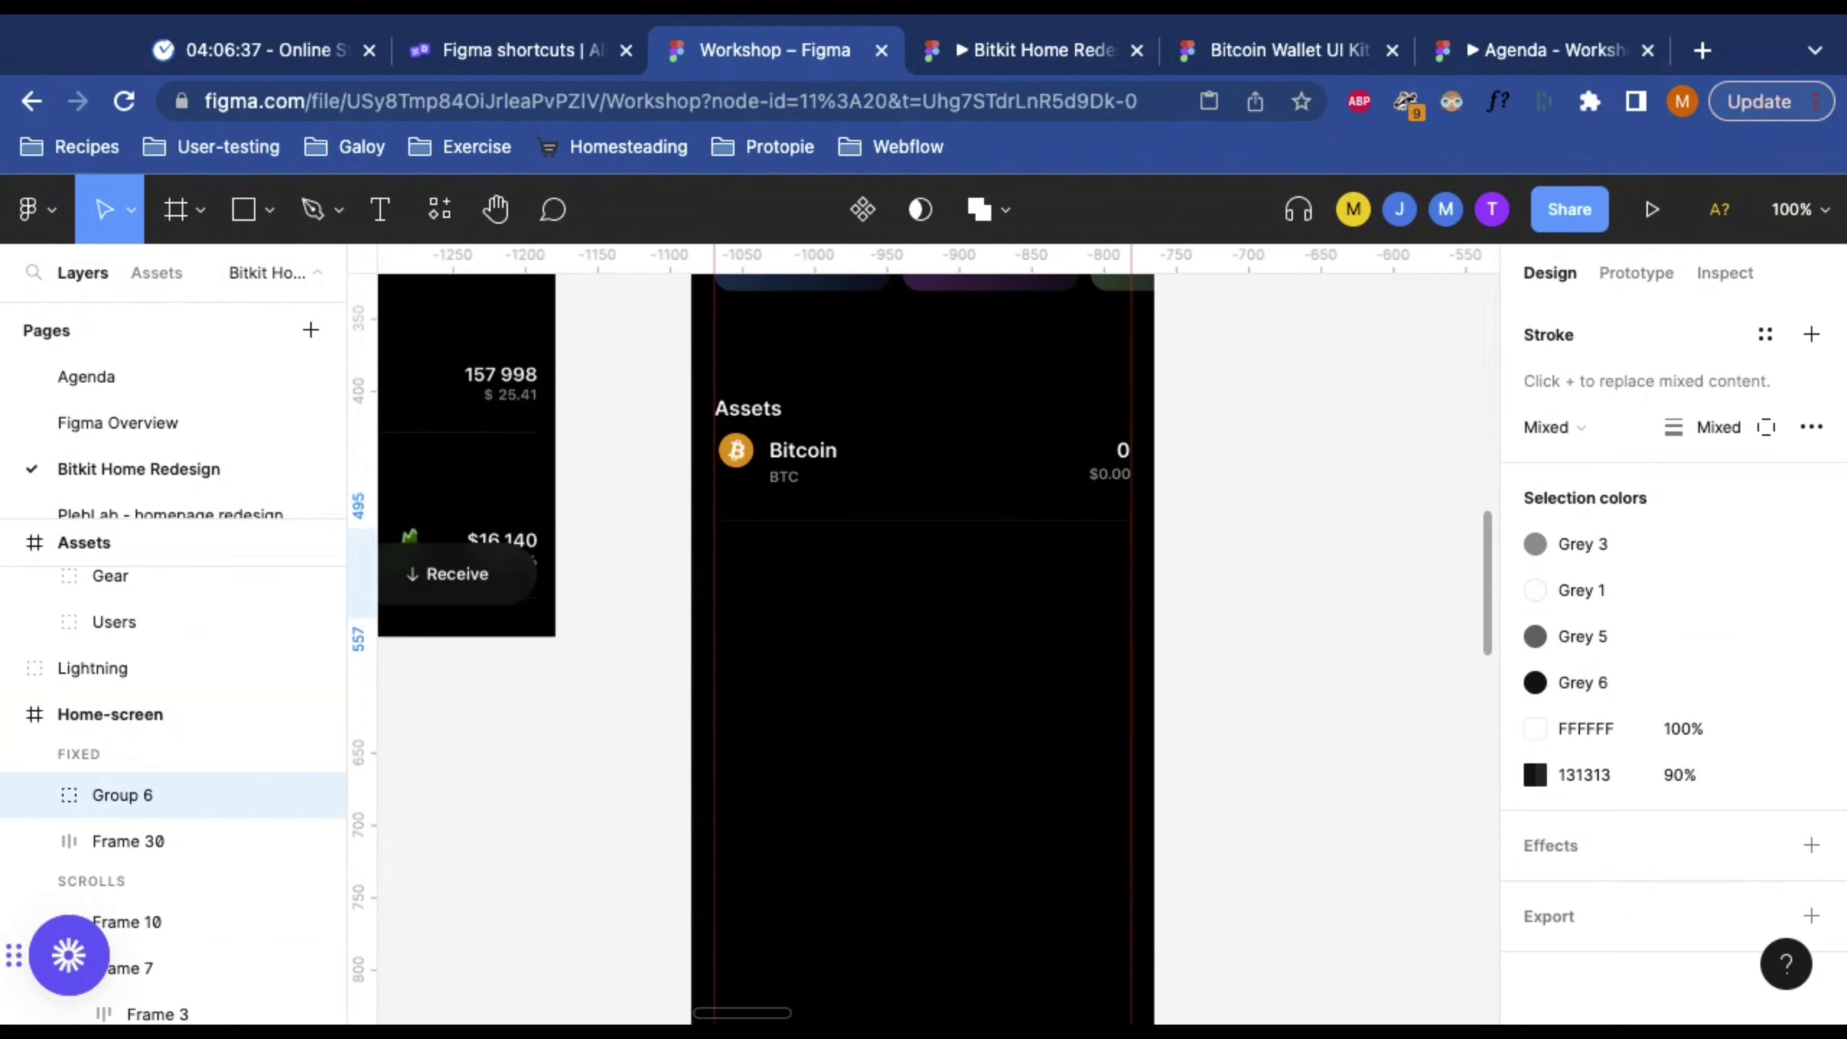
Step: Select the $0.00 and 0 balance texts together
{"action": "scroll", "coordinate": [1072, 456], "scroll_direction": "up", "scroll_amount": 5}
{"action": "left_click", "coordinate": [1213, 495]}
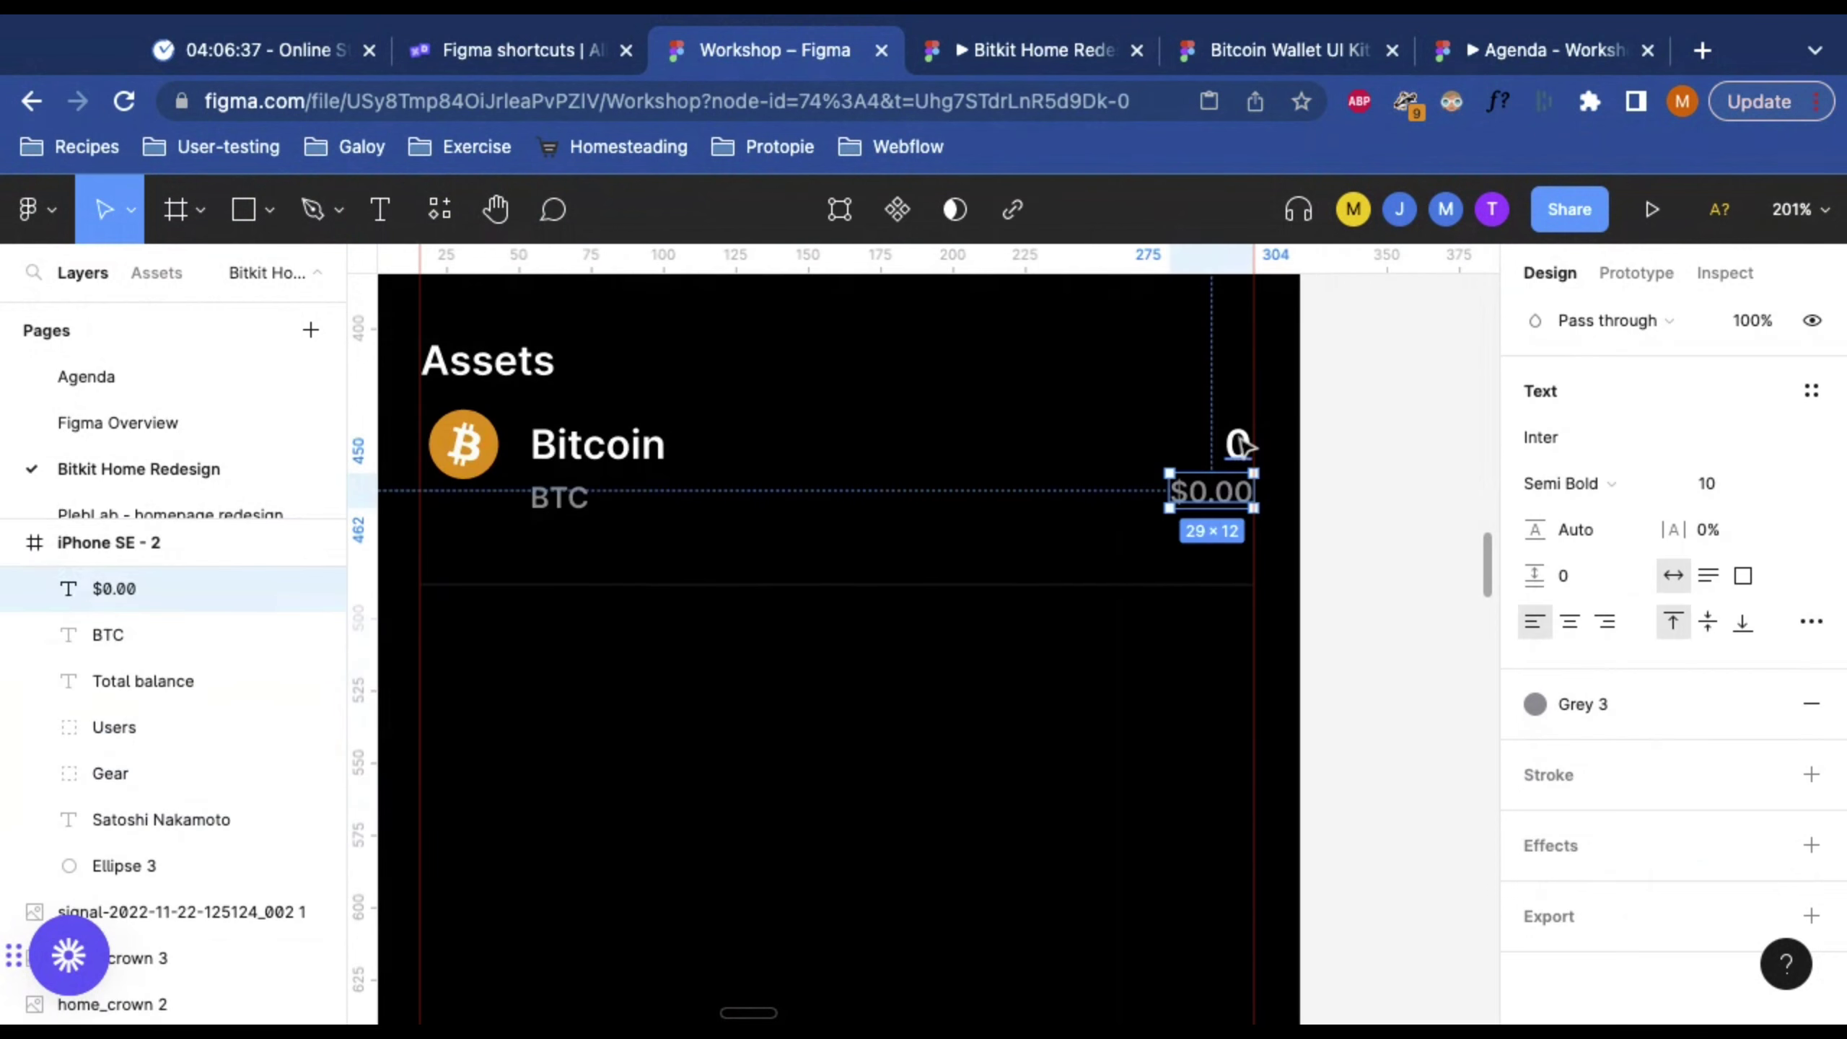
{"action": "left_click", "coordinate": [1237, 445], "text": "shift"}
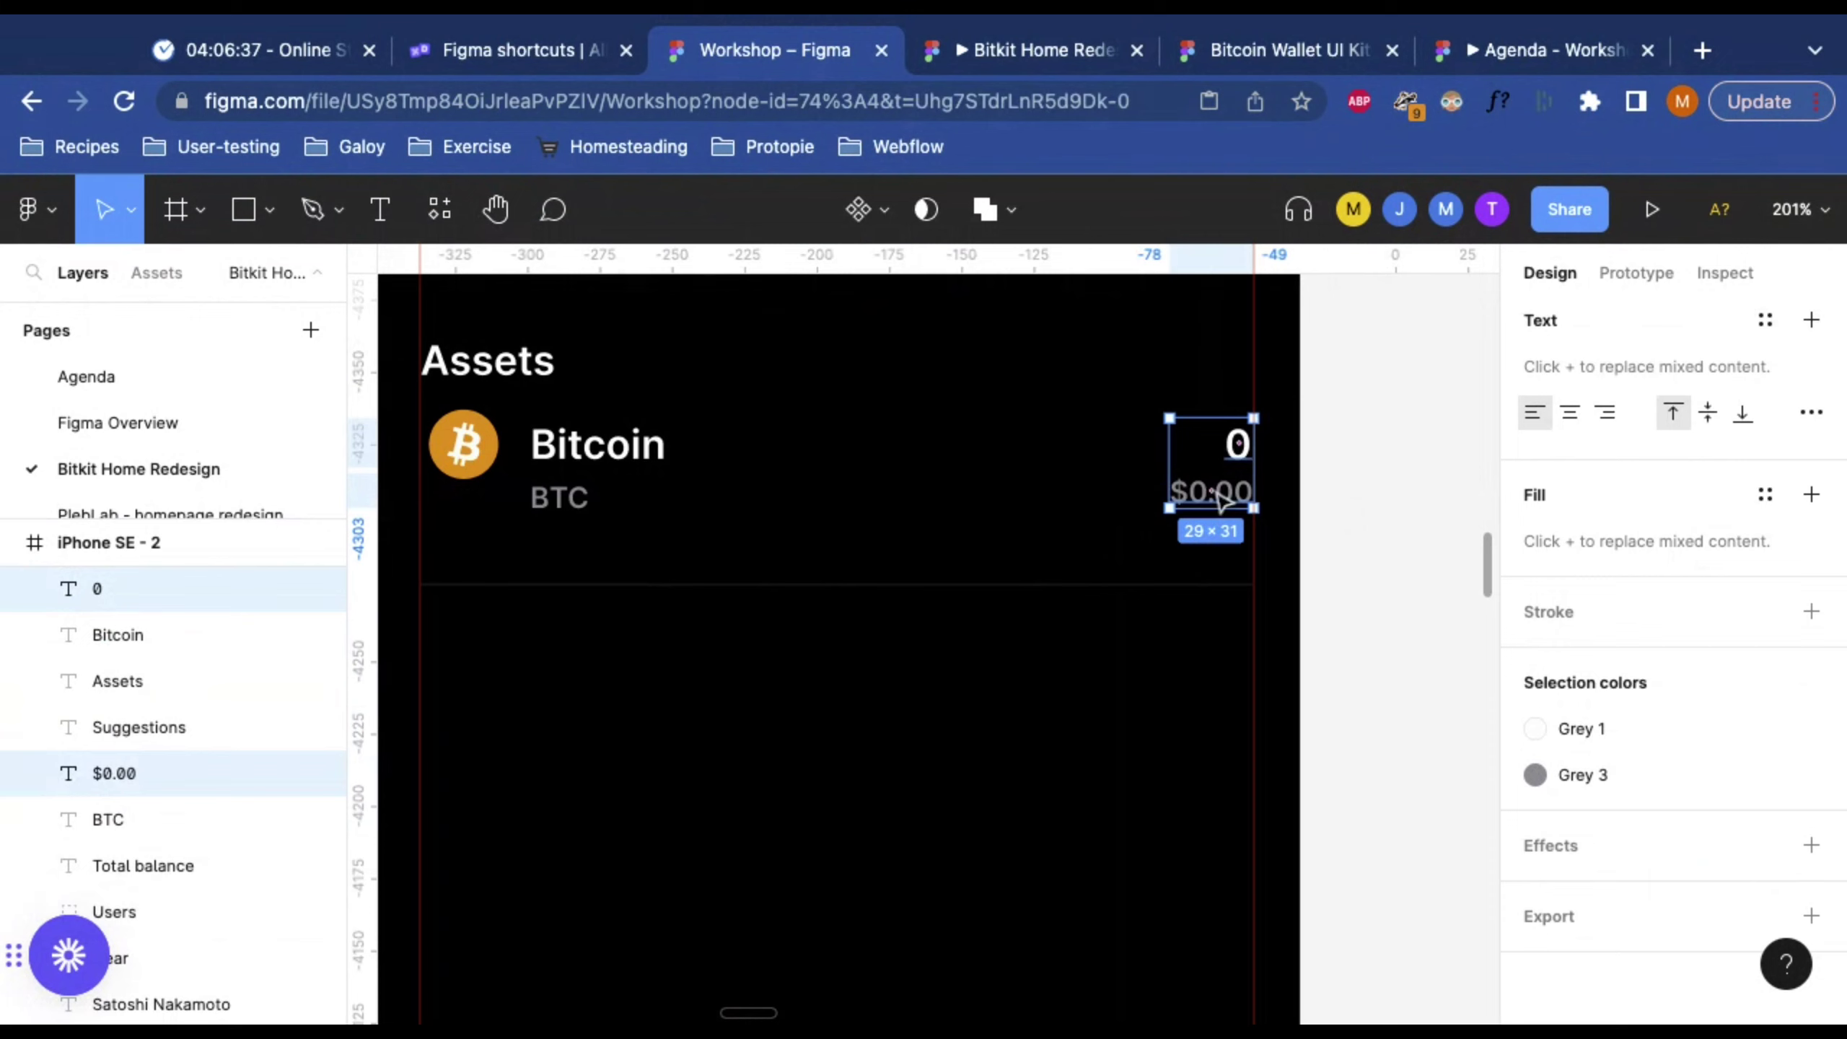
Step: Wrap 0/$0.00 and Bitcoin/BTC each in a vertical auto layout
{"action": "key", "text": "shift+a"}
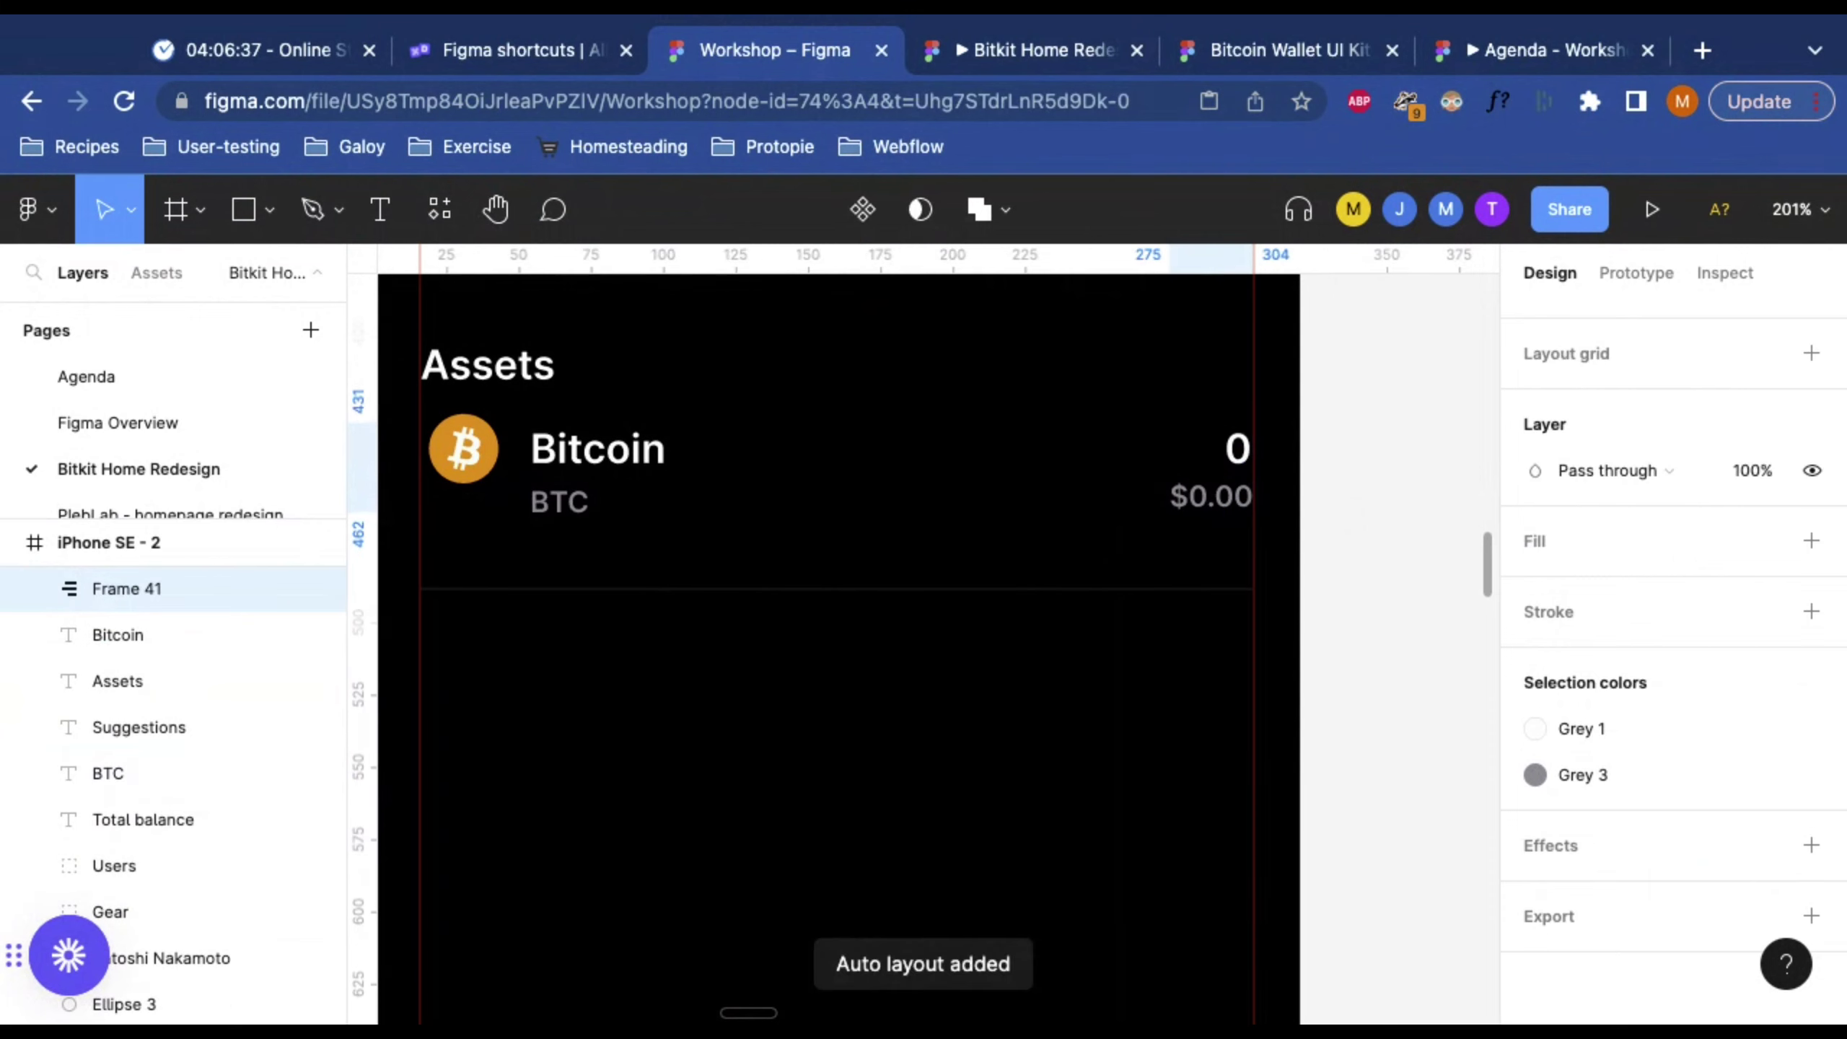
{"action": "scroll", "coordinate": [1064, 549], "scroll_direction": "left", "scroll_amount": 5}
{"action": "left_click", "coordinate": [953, 511]}
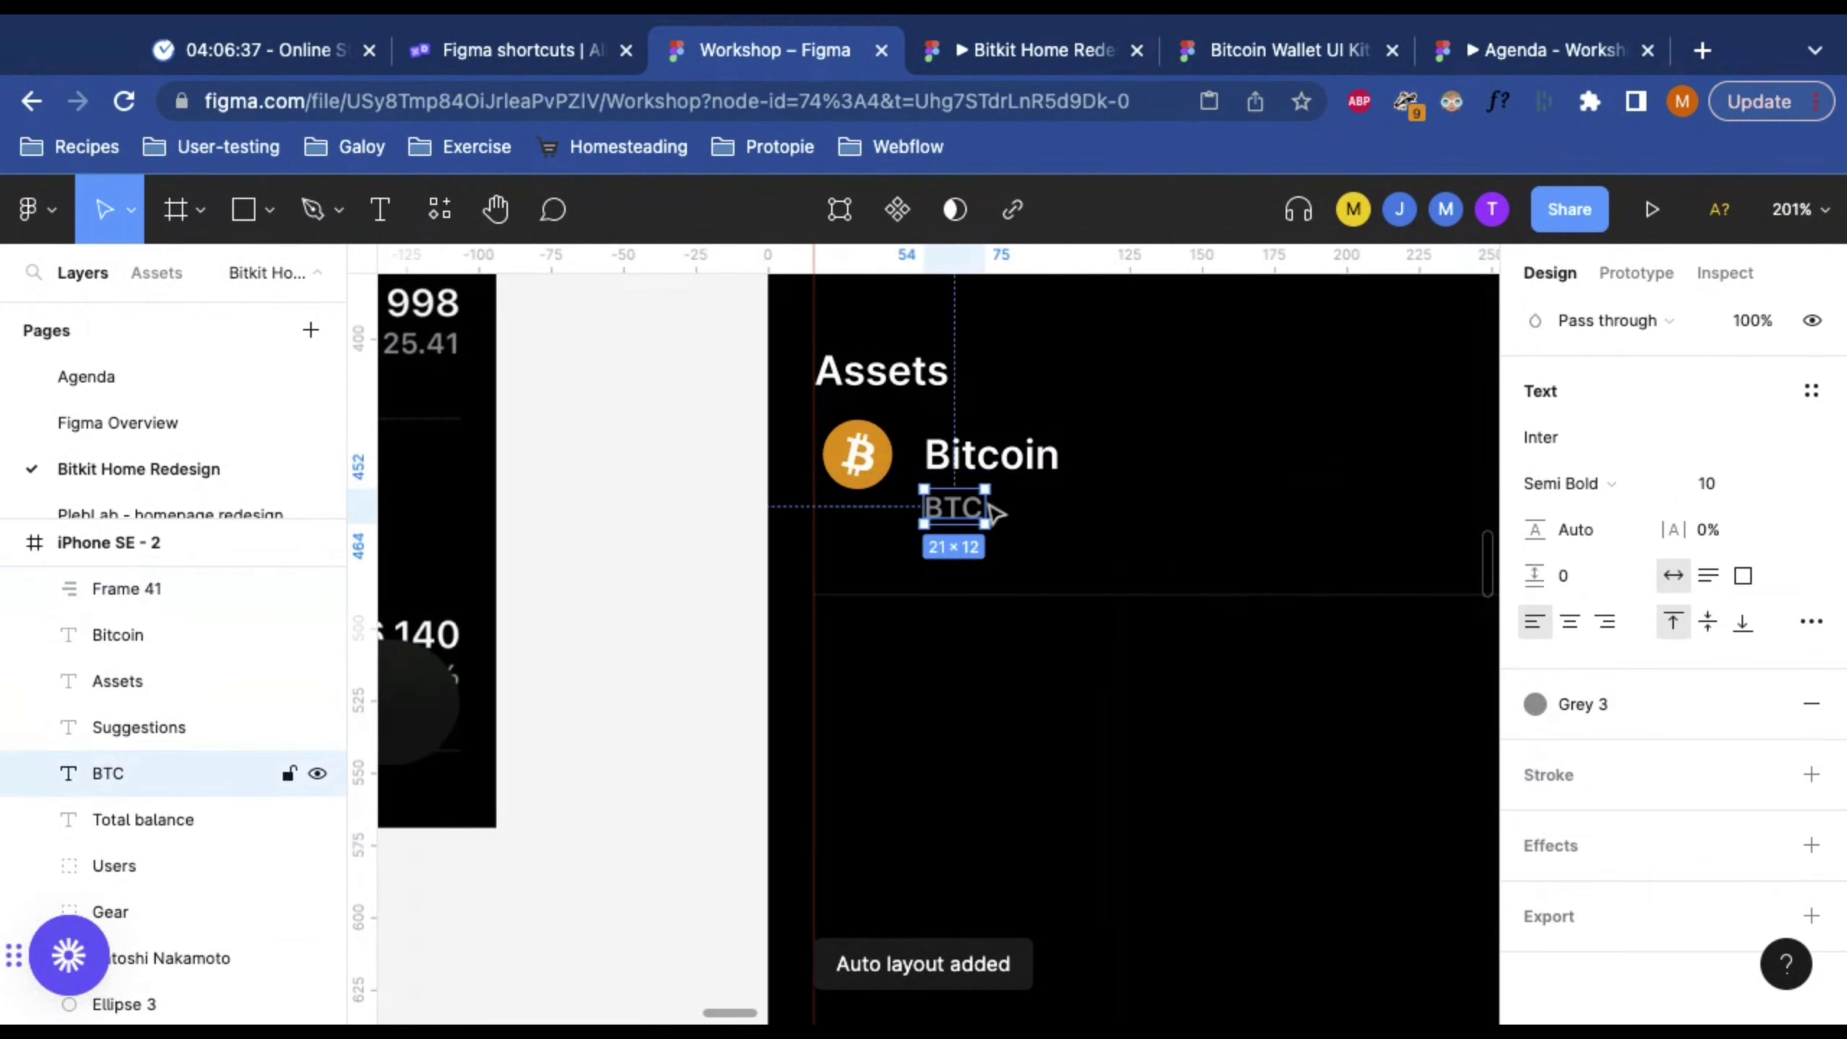
{"action": "left_click", "coordinate": [975, 455], "text": "shift"}
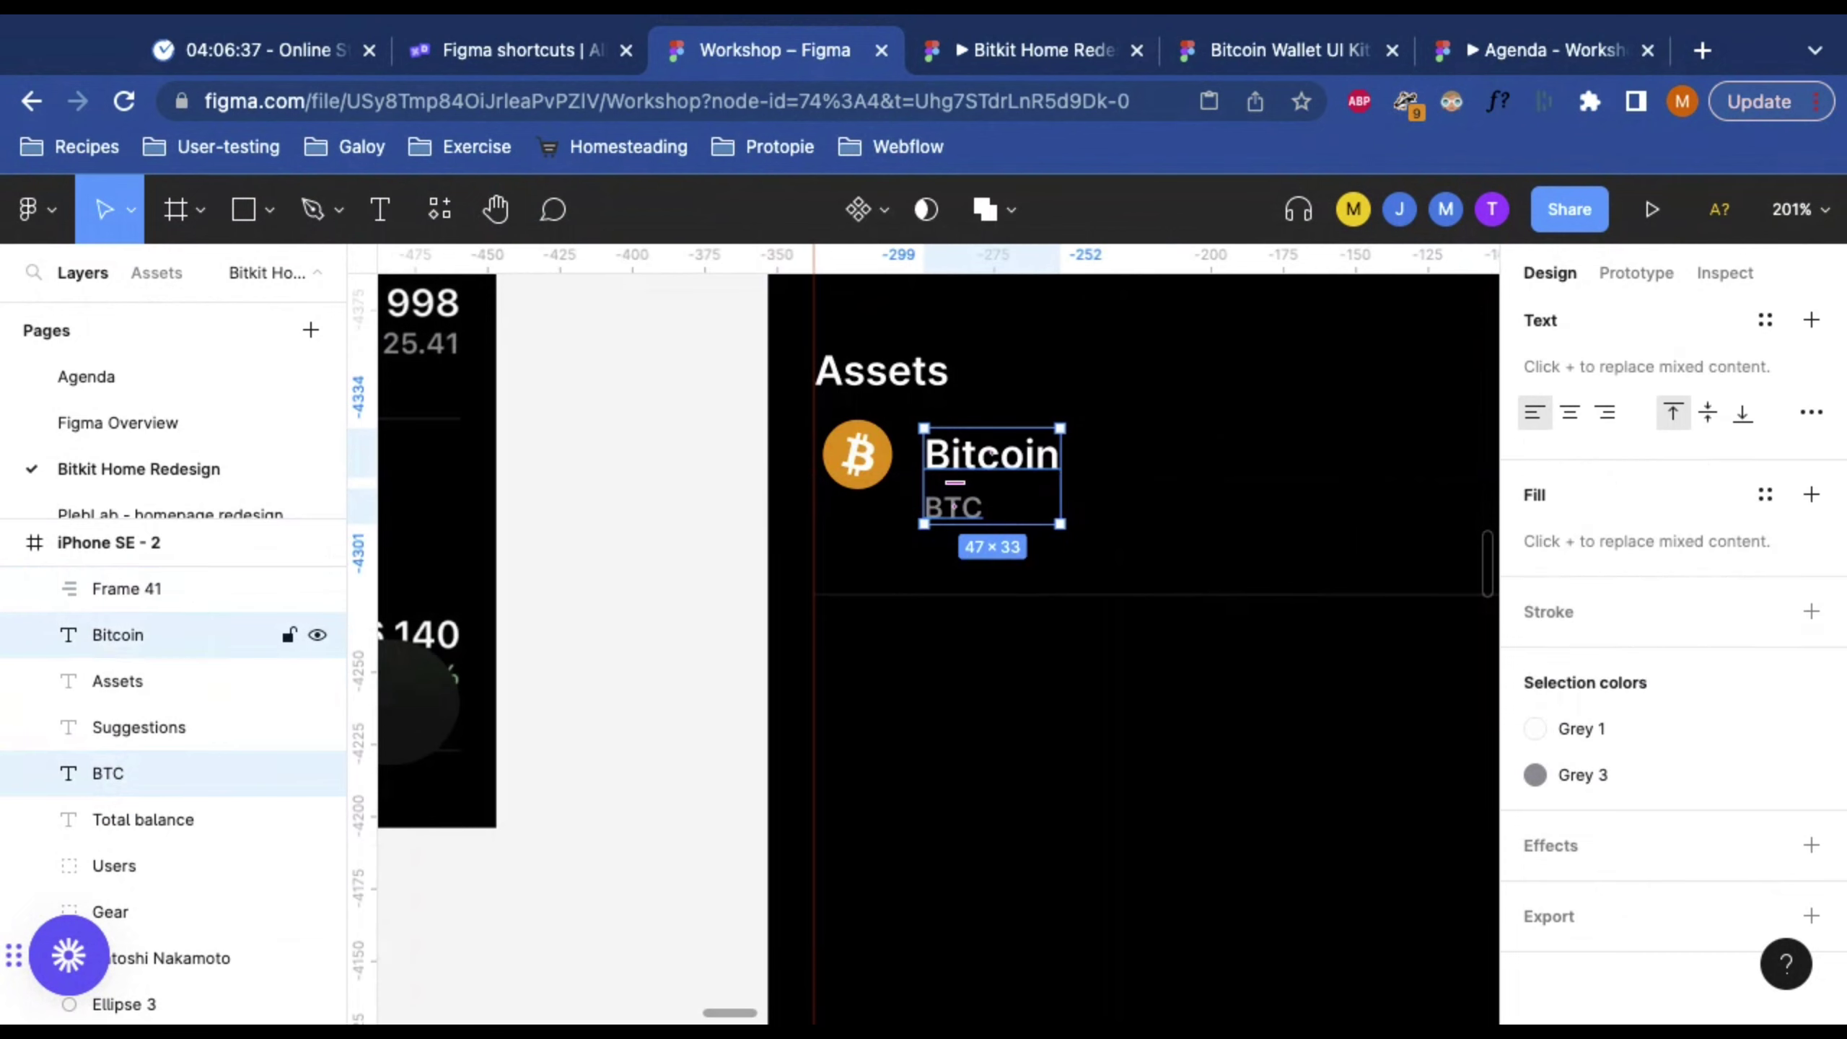
{"action": "key", "text": "shift+a"}
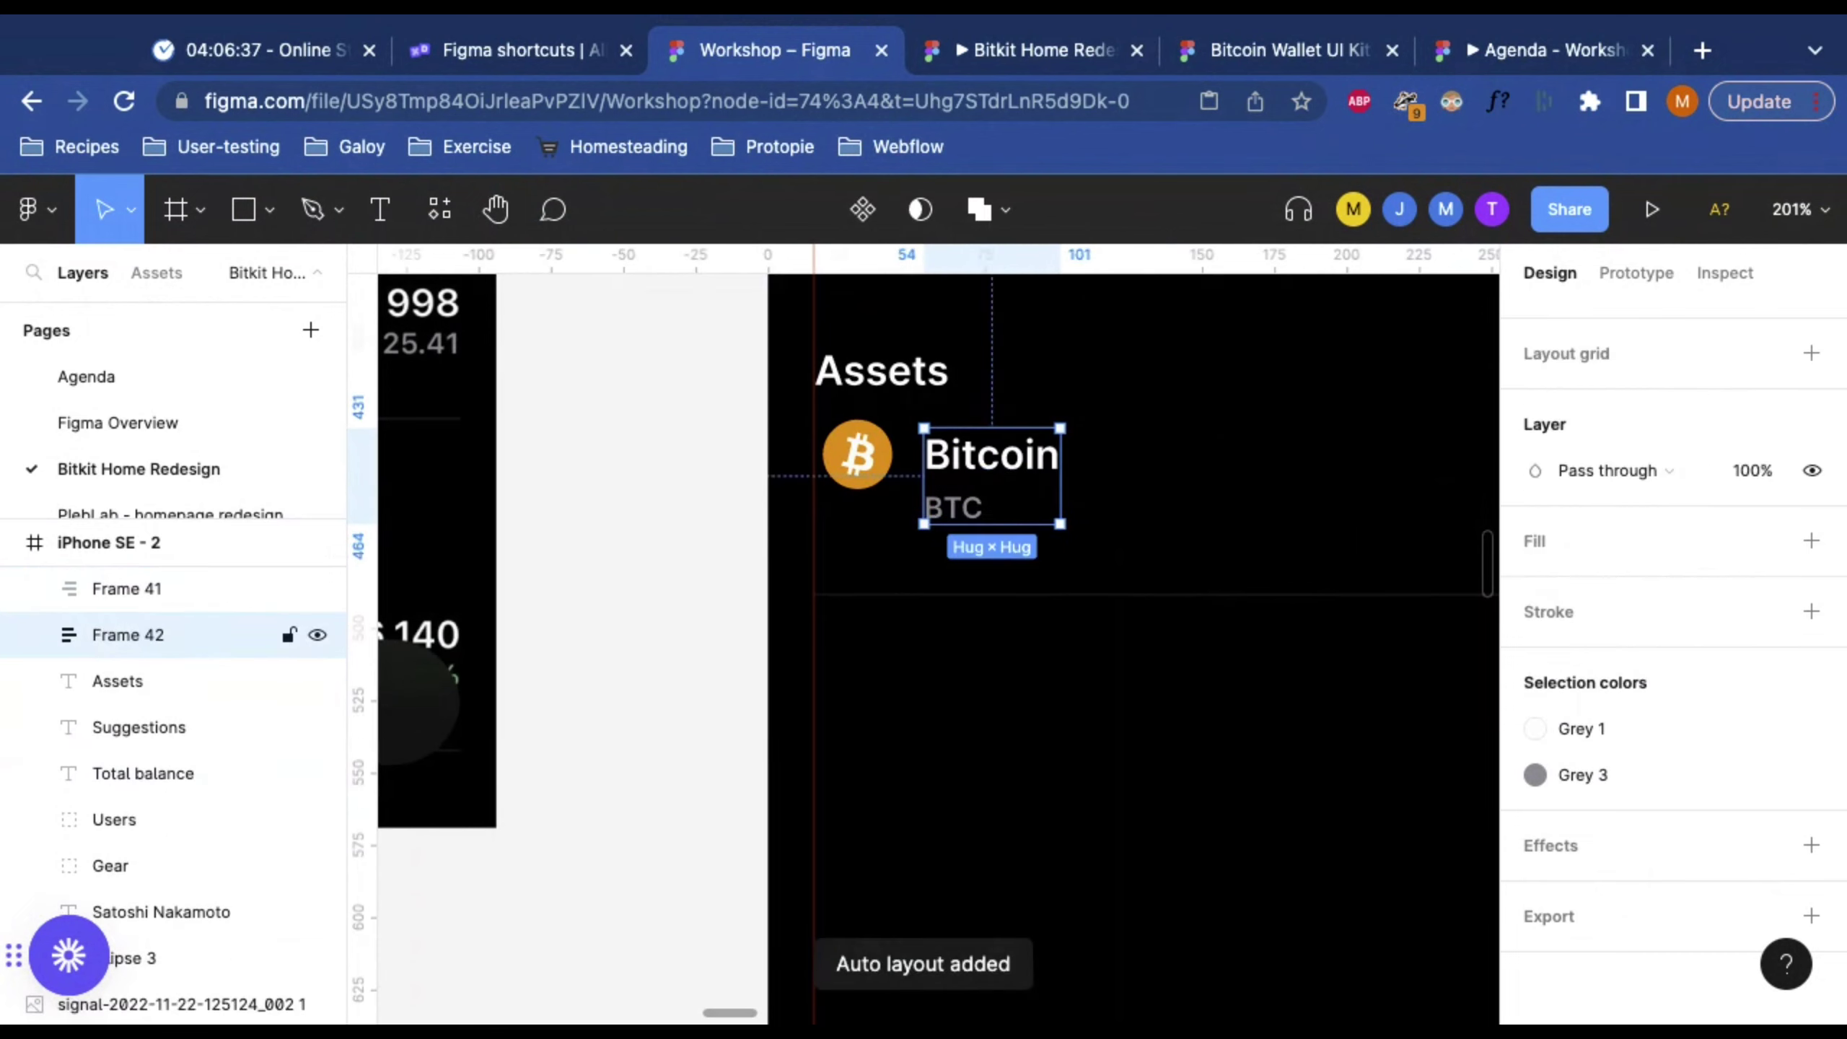
Step: Set the Bitcoin/BTC auto layout spacing to 0
{"action": "scroll", "coordinate": [1668, 660], "scroll_direction": "up", "scroll_amount": 5}
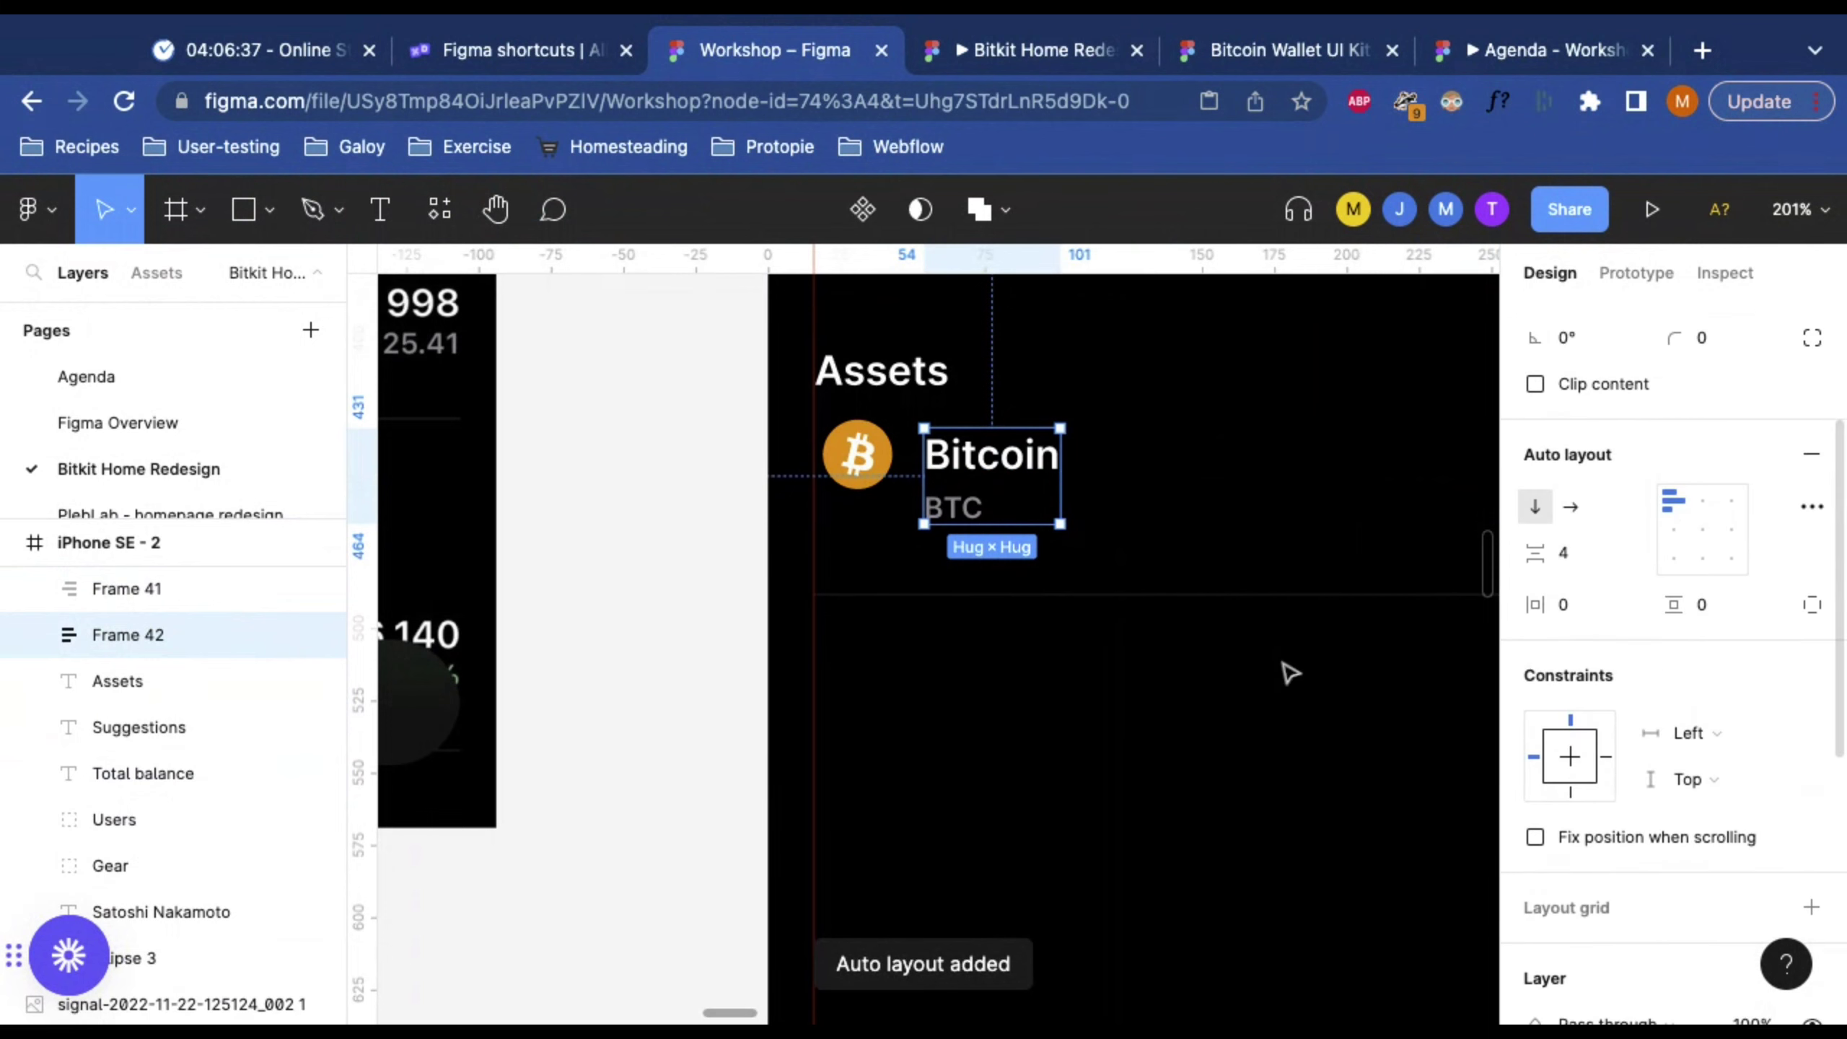
{"action": "scroll", "coordinate": [1145, 687], "scroll_direction": "left", "scroll_amount": 10}
{"action": "scroll", "coordinate": [1148, 660], "scroll_direction": "right", "scroll_amount": 10}
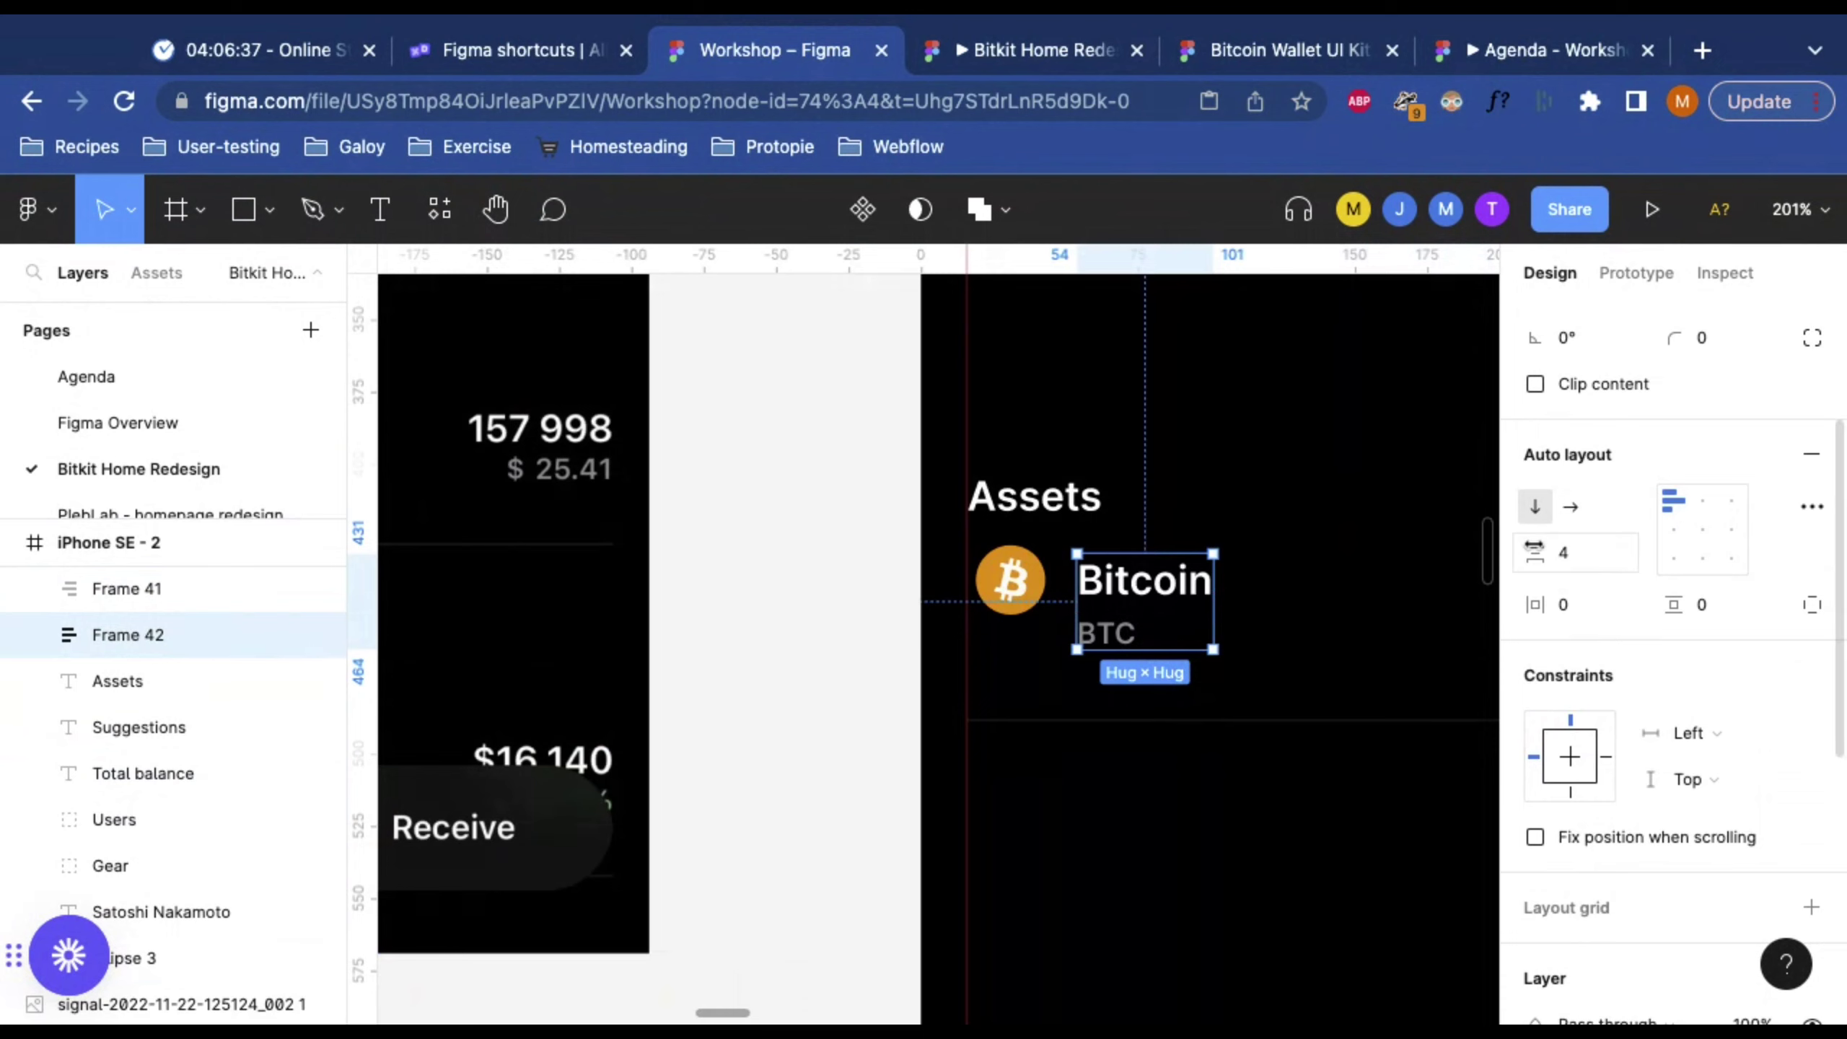
{"action": "left_click", "coordinate": [1592, 564]}
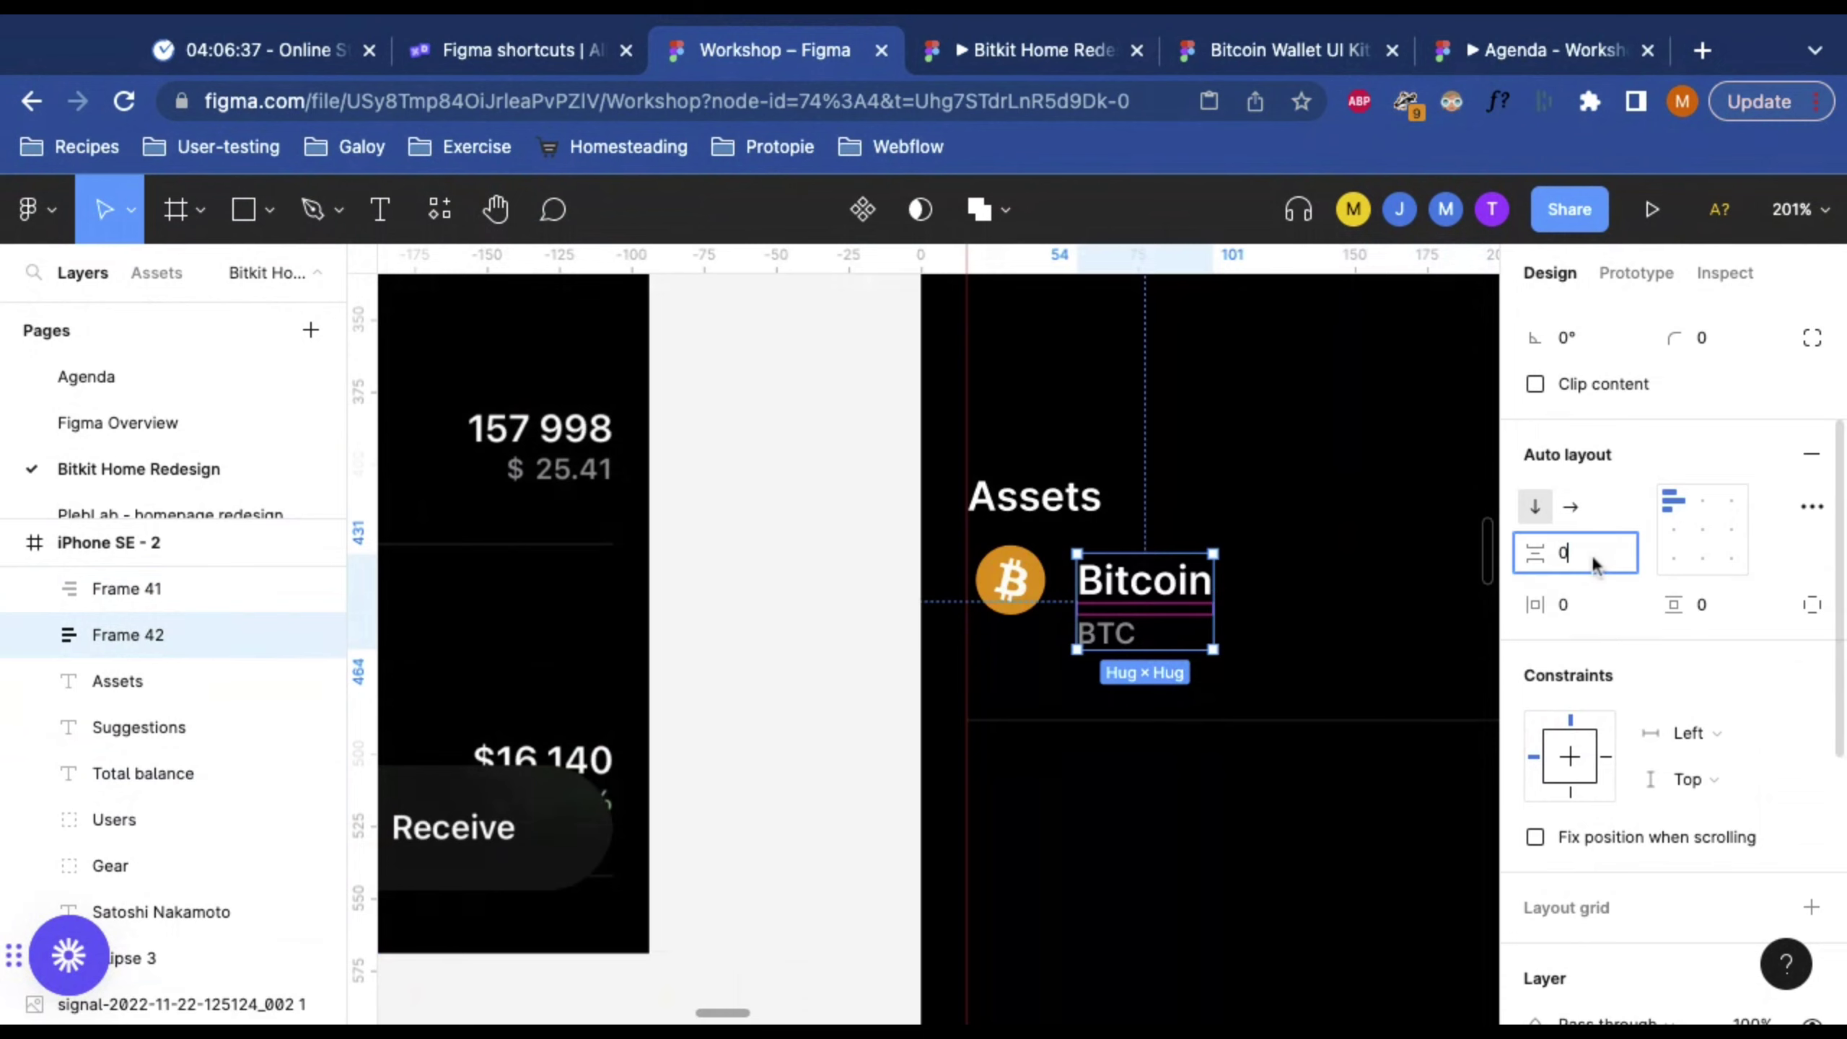
{"action": "type", "text": "0"}
{"action": "key", "text": "Return"}
Step: Set the 0/$0.00 auto layout spacing to 0
{"action": "scroll", "coordinate": [1236, 583], "scroll_direction": "right", "scroll_amount": 5}
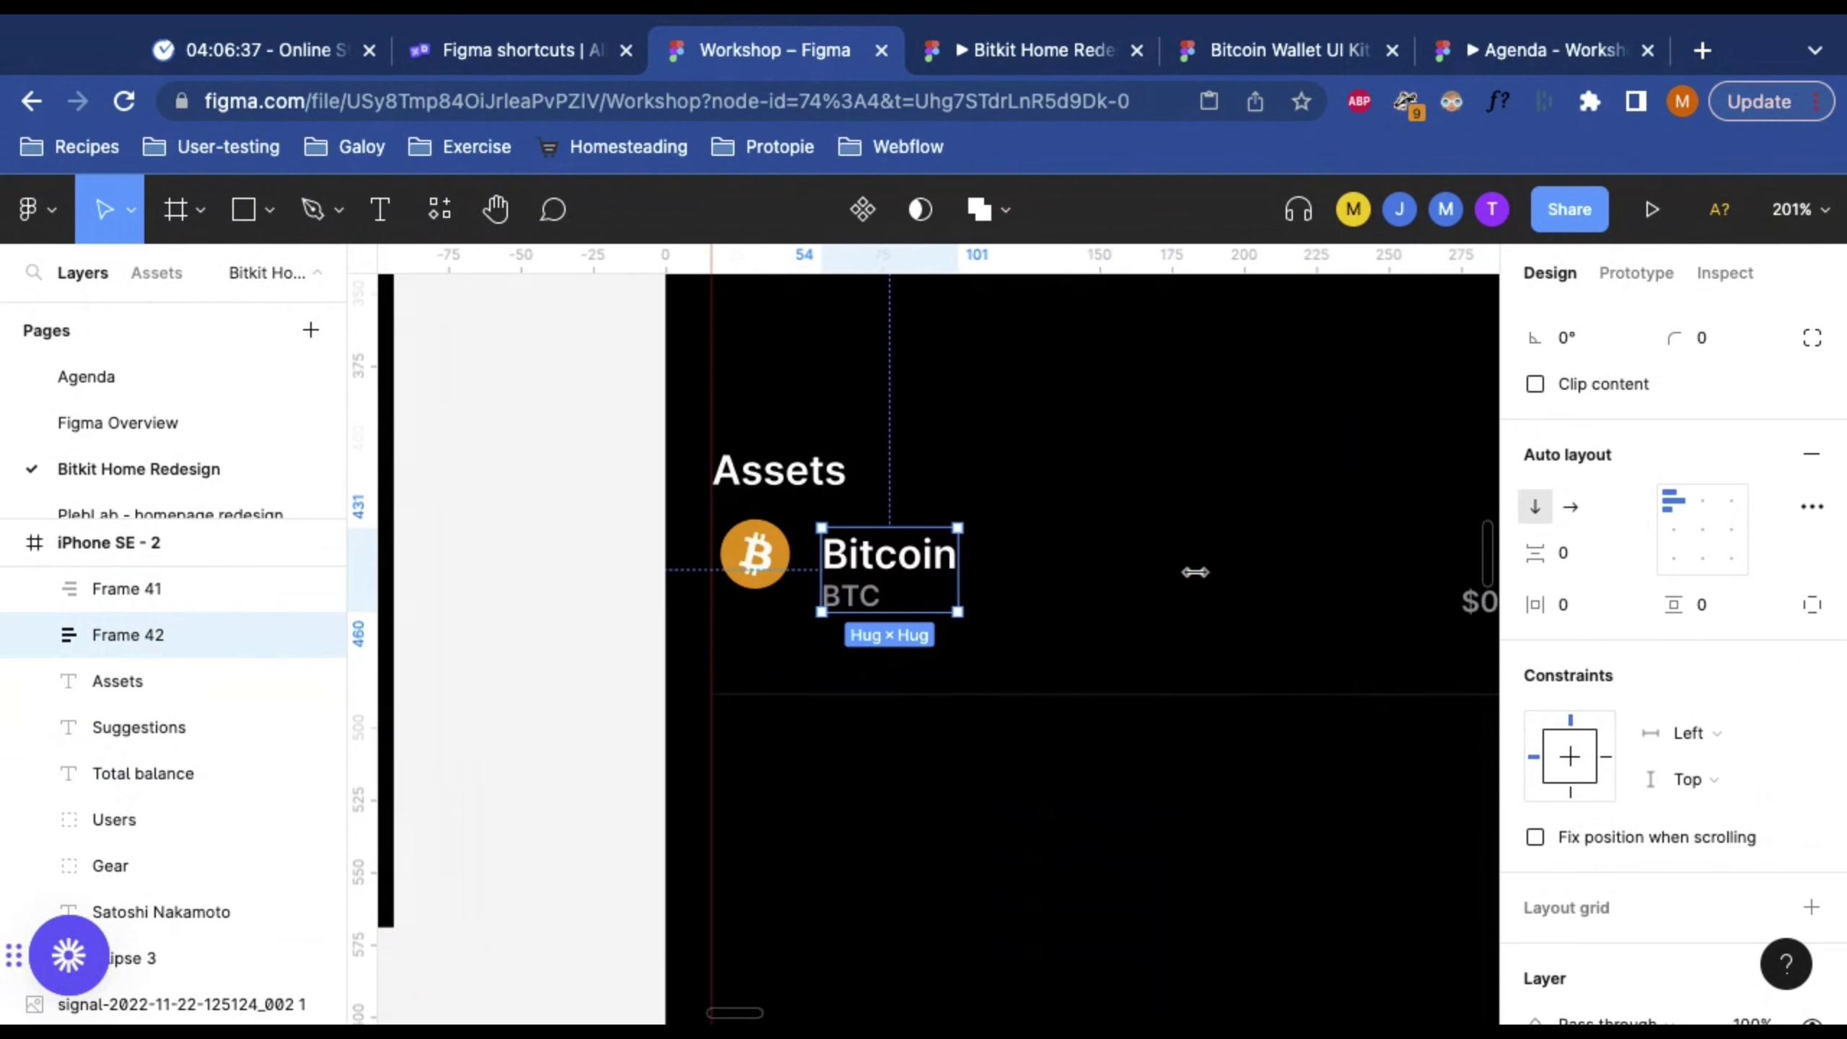
{"action": "scroll", "coordinate": [1195, 572], "scroll_direction": "right", "scroll_amount": 5}
{"action": "left_click", "coordinate": [1189, 575]}
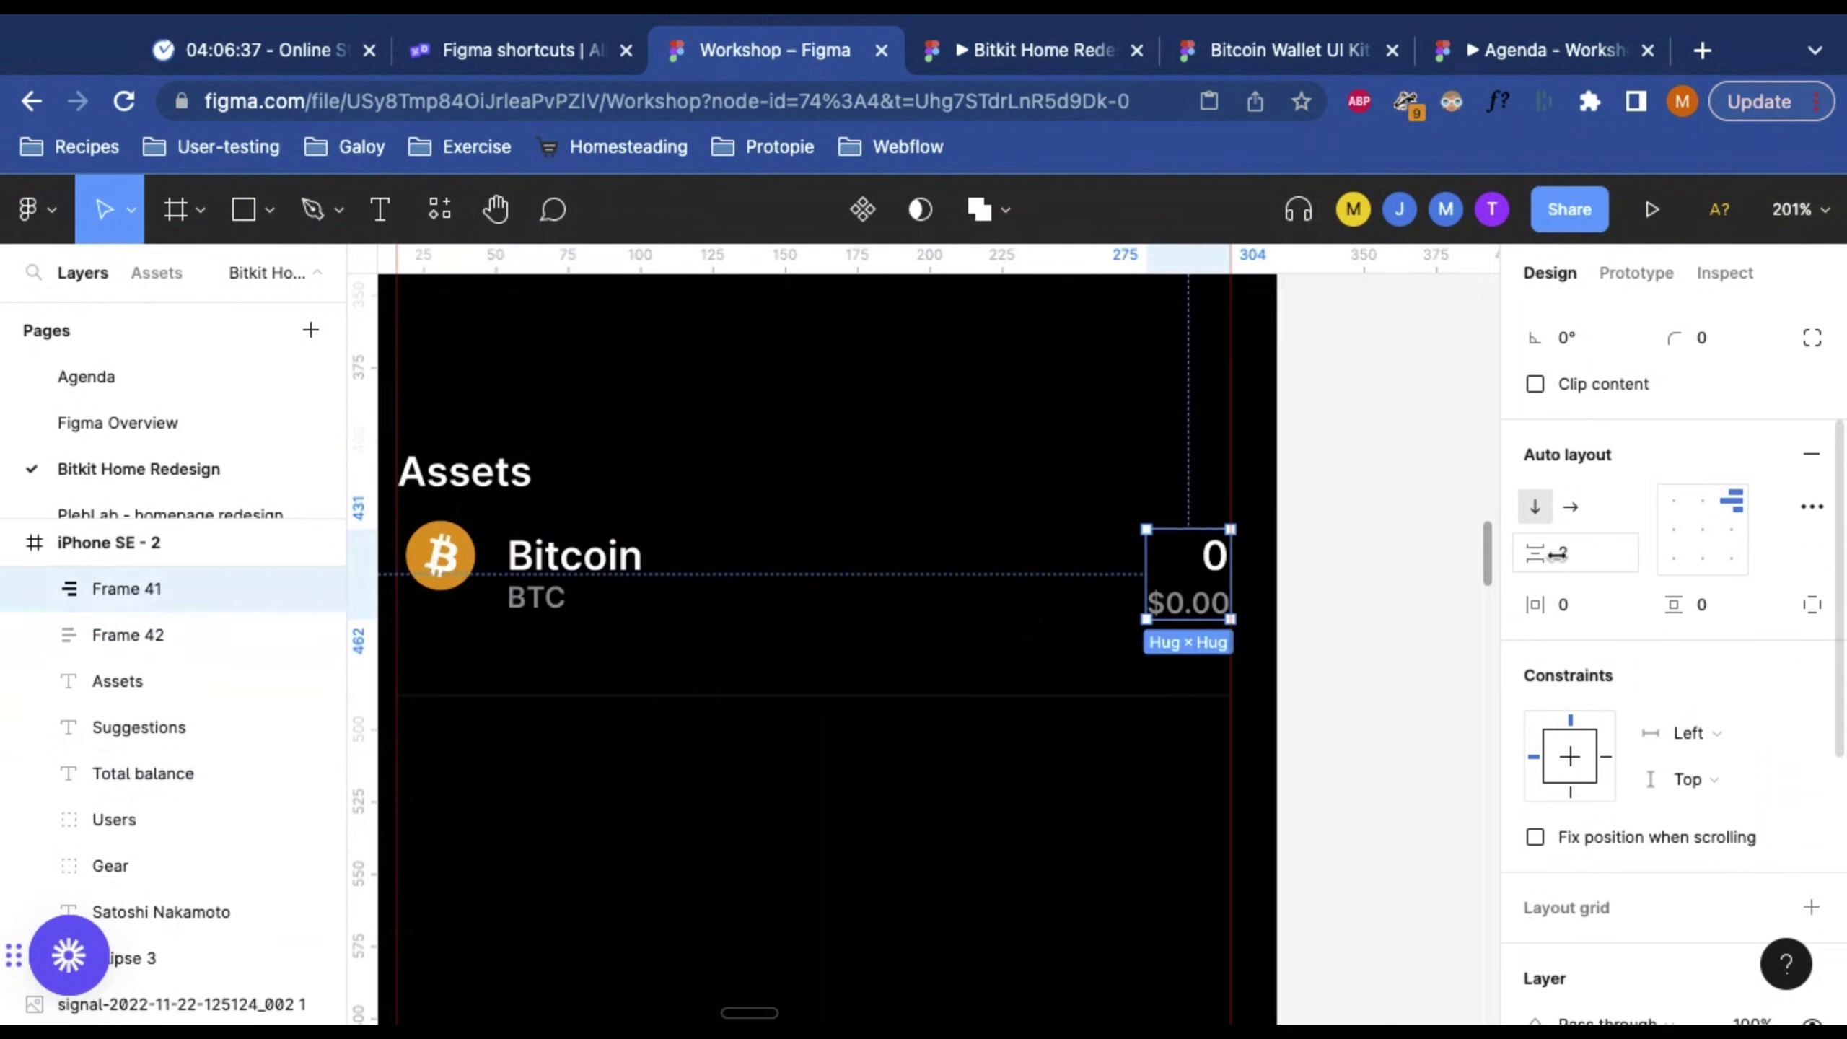
{"action": "left_click", "coordinate": [1577, 560]}
{"action": "key", "text": "Return"}
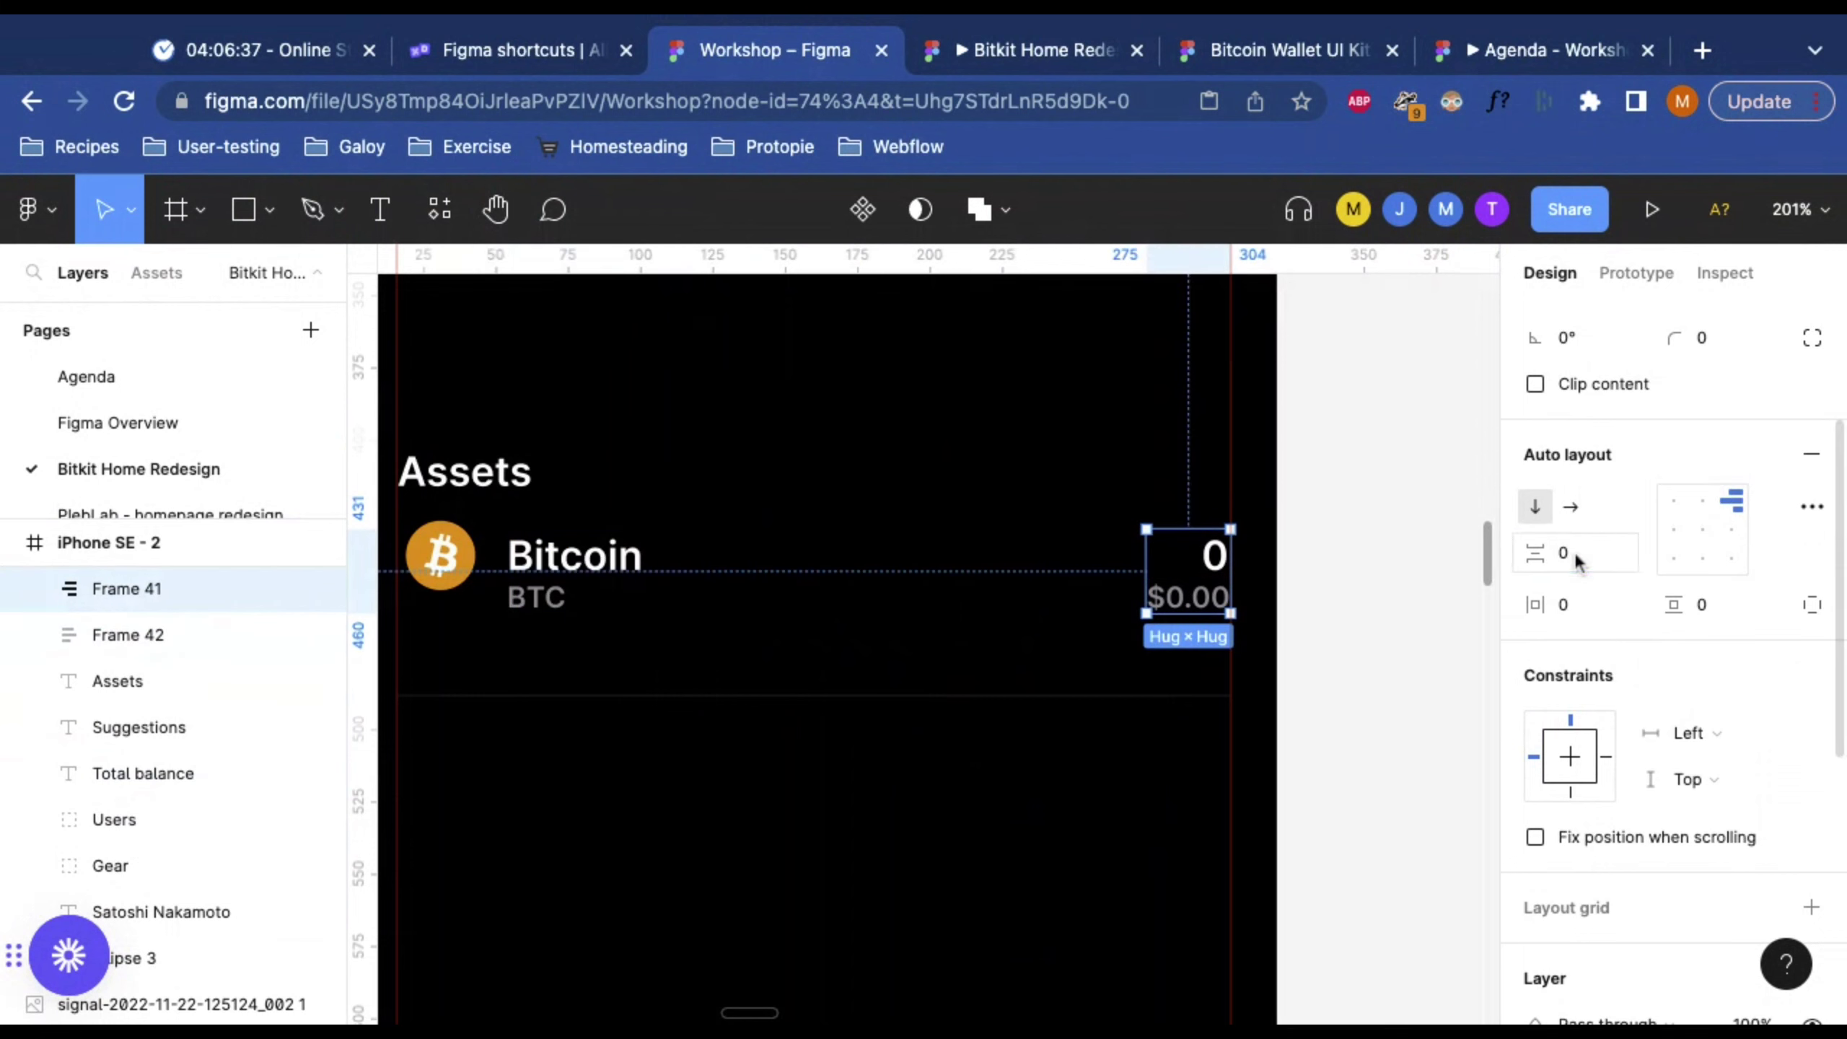
{"action": "scroll", "coordinate": [1189, 572], "scroll_direction": "left", "scroll_amount": 5}
{"action": "scroll", "coordinate": [1189, 572], "scroll_direction": "right", "scroll_amount": 2}
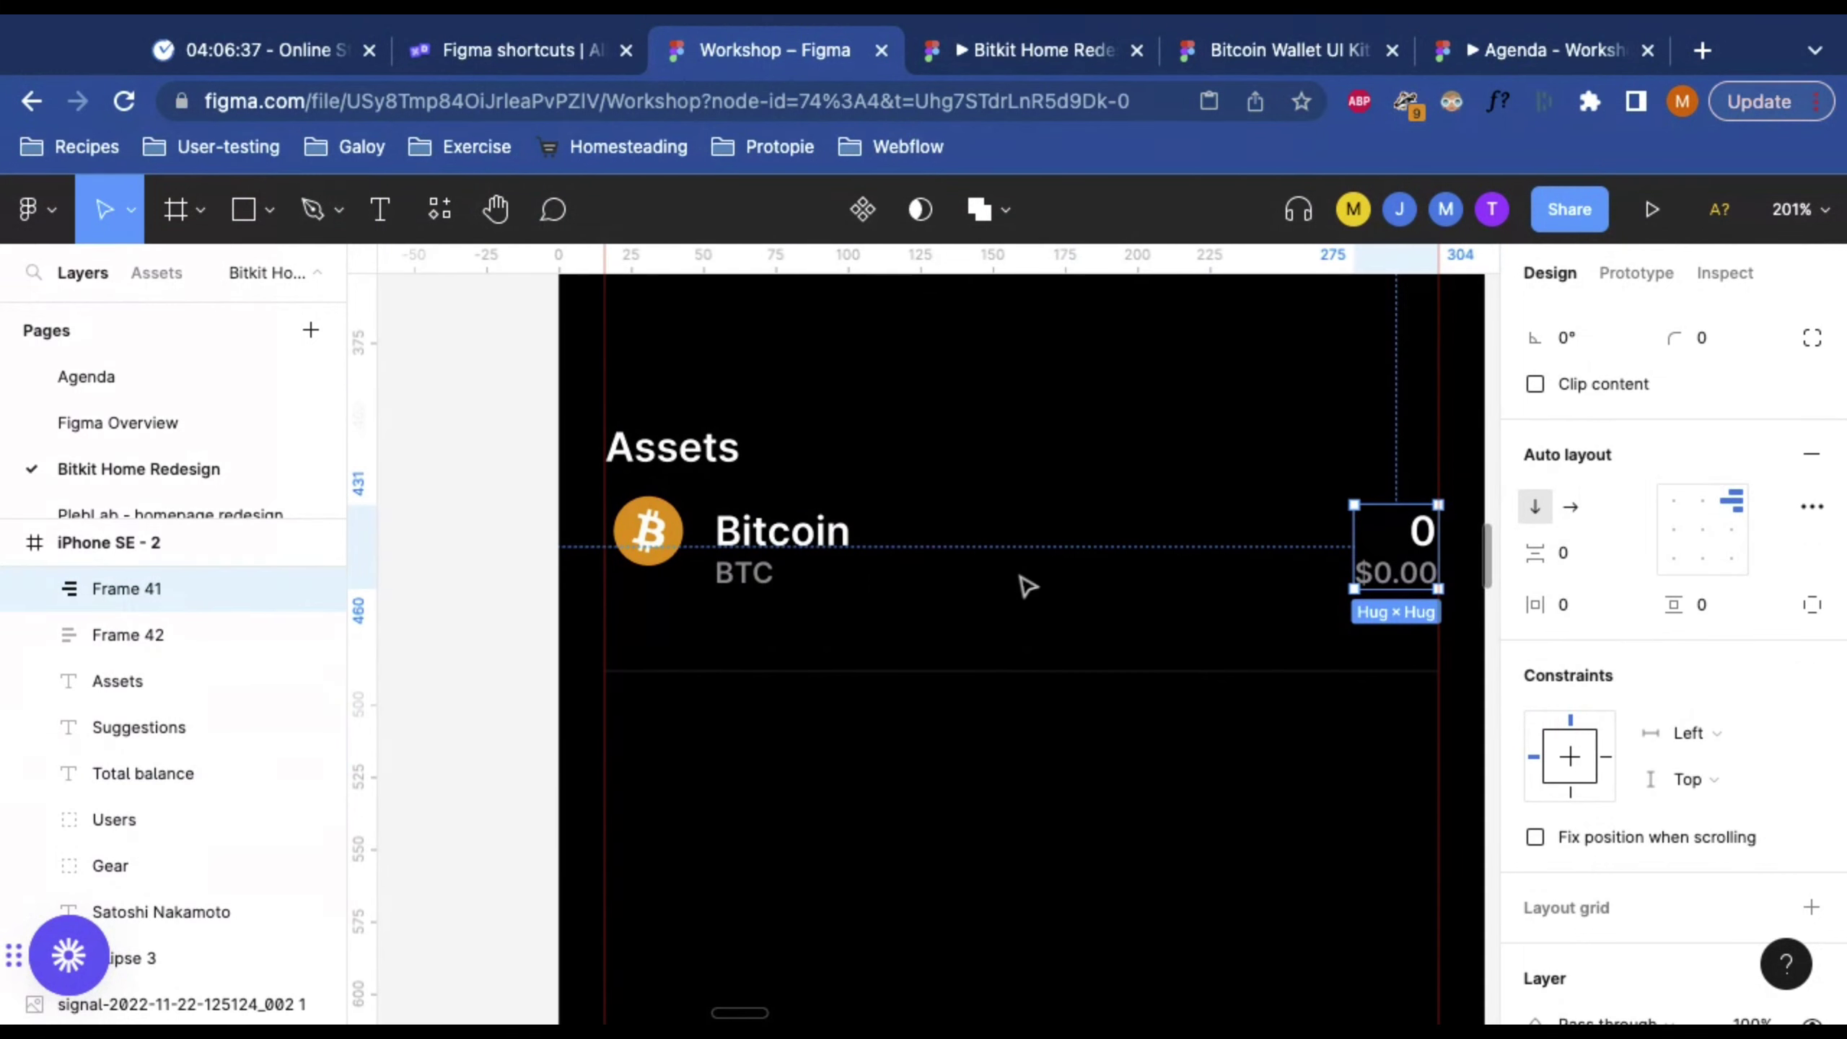
{"action": "left_click", "coordinate": [924, 569]}
Step: Combine the Bitcoin icon, name stack and 0 / $0.00 balance into one horizontal auto-layout row
{"action": "left_click", "coordinate": [664, 557]}
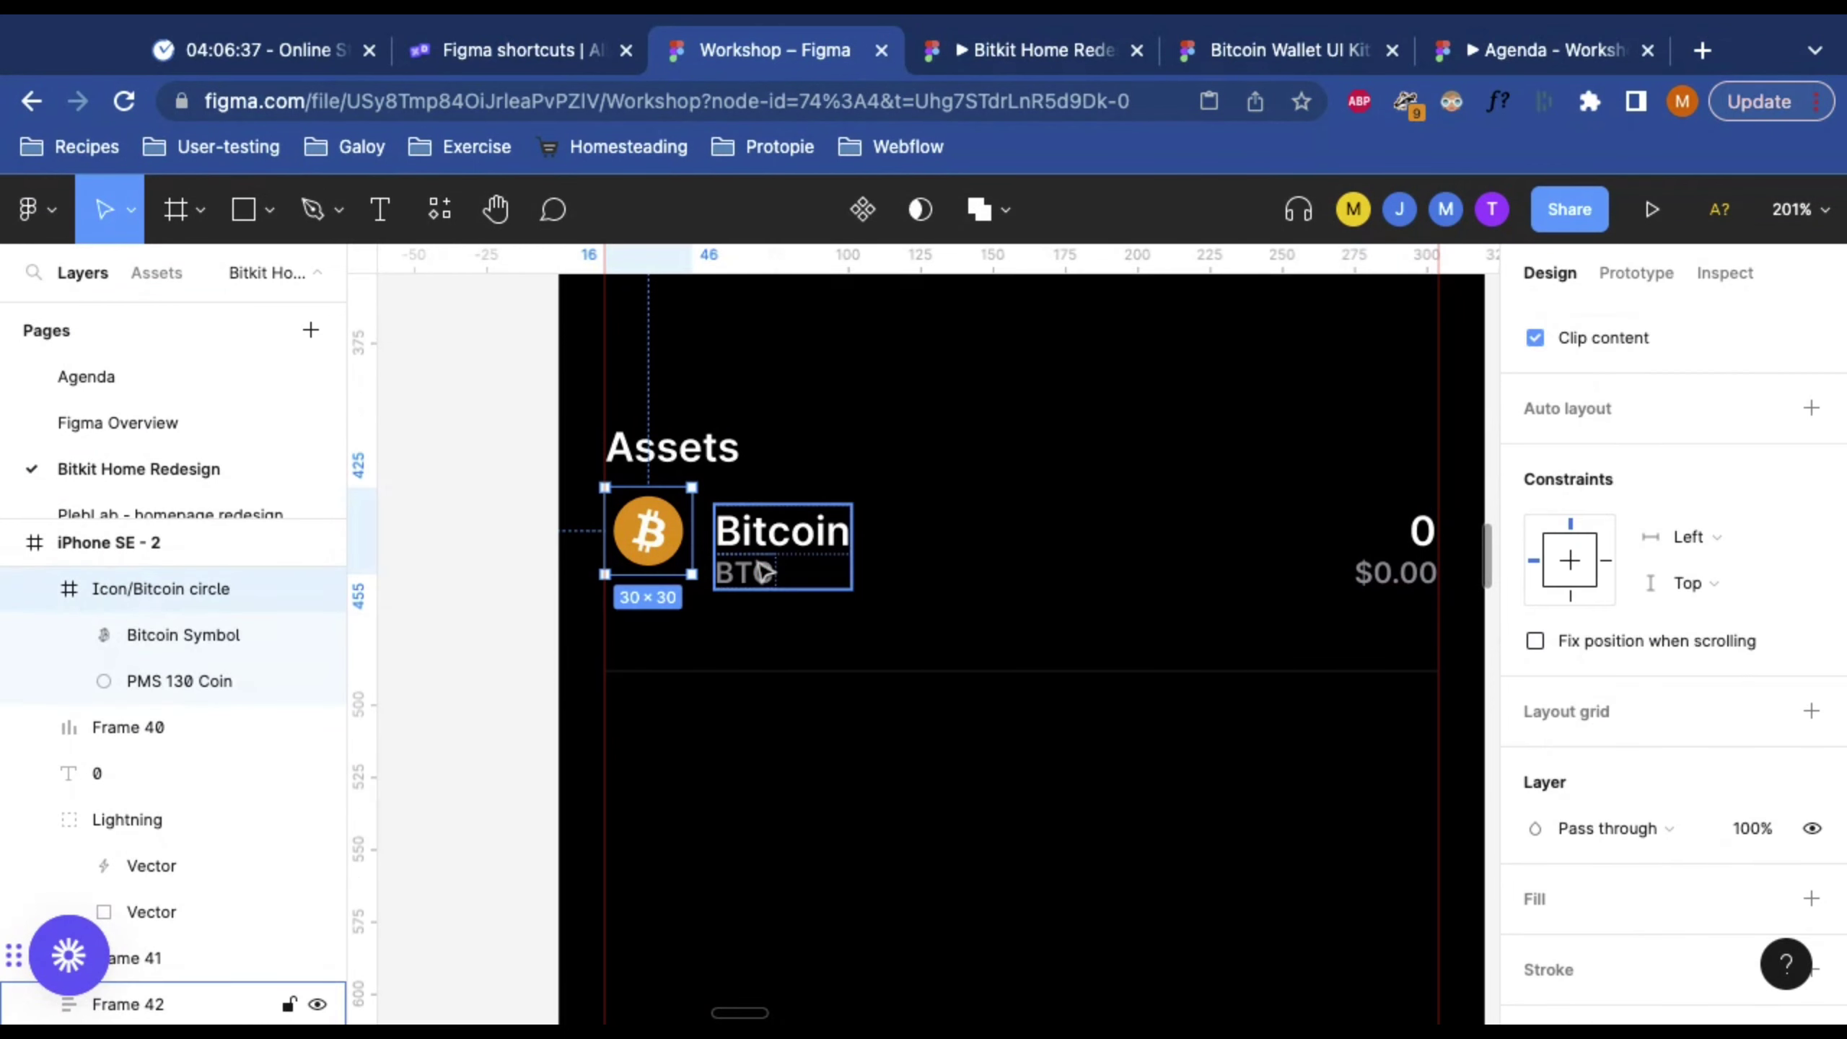
{"action": "left_click", "coordinate": [783, 549]}
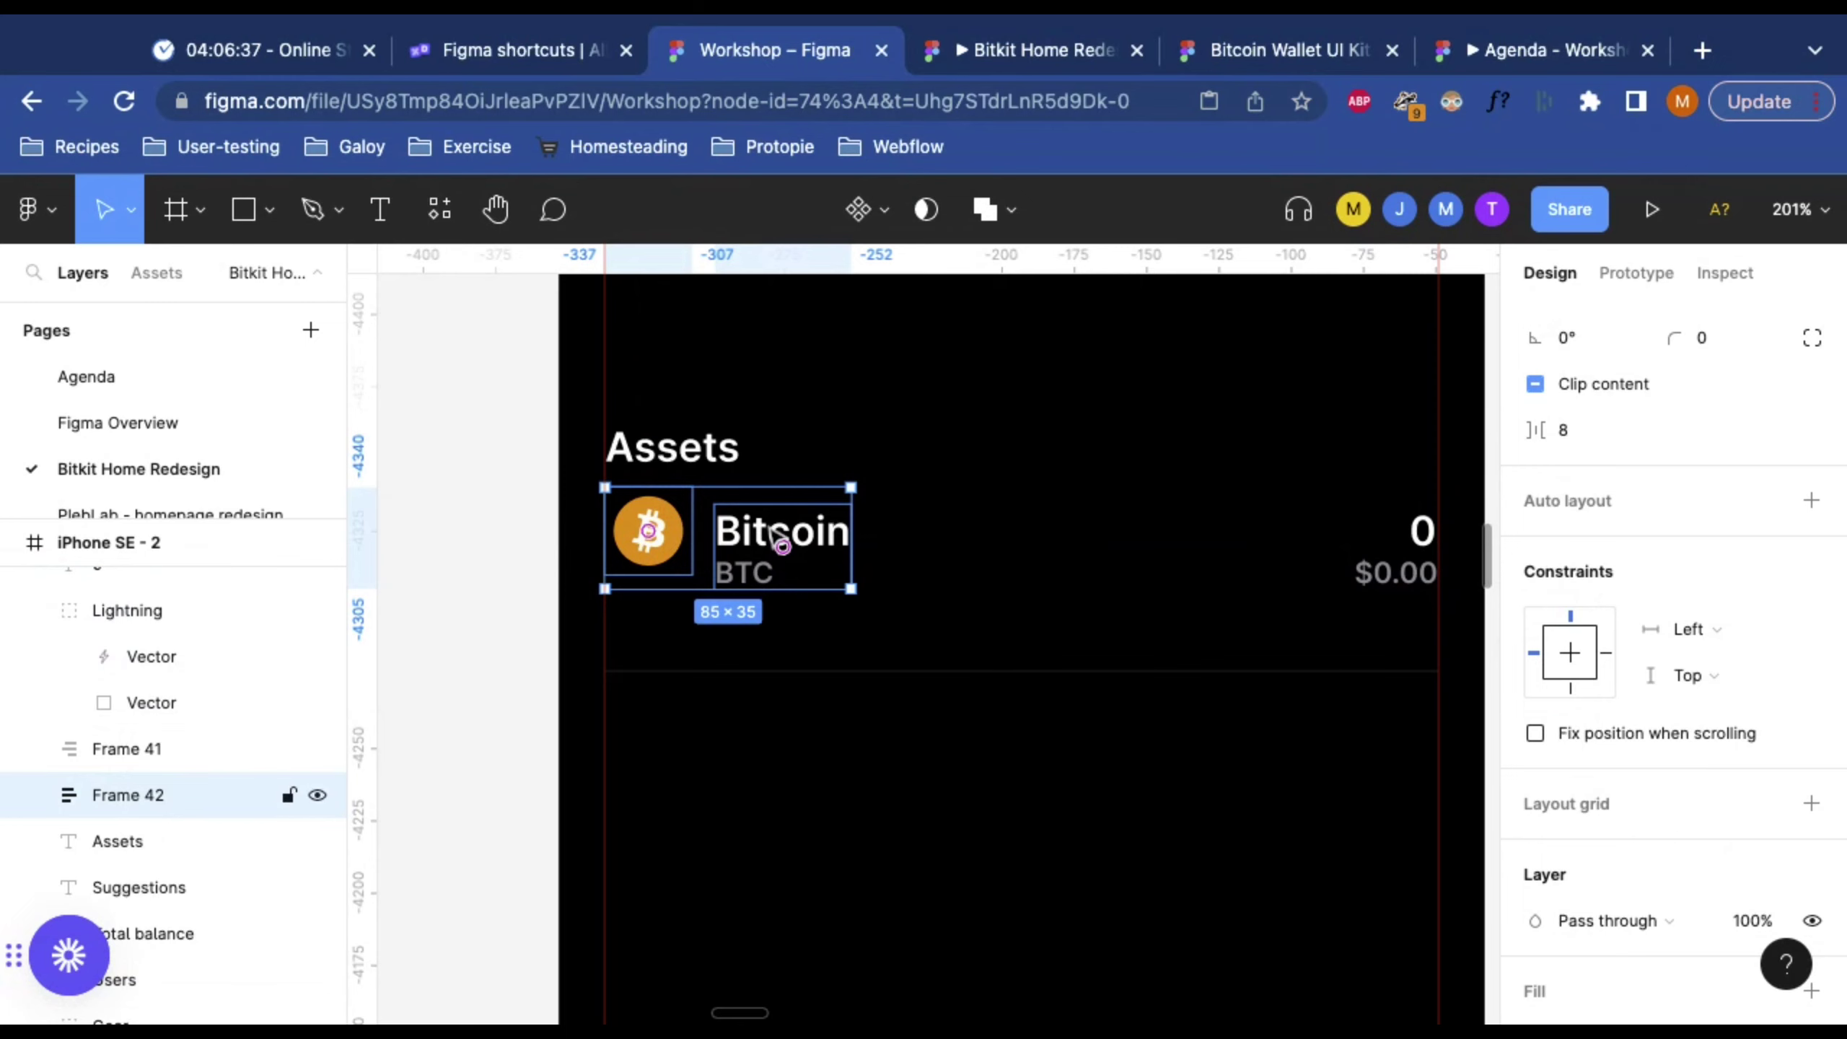
{"action": "key", "text": "shift+a"}
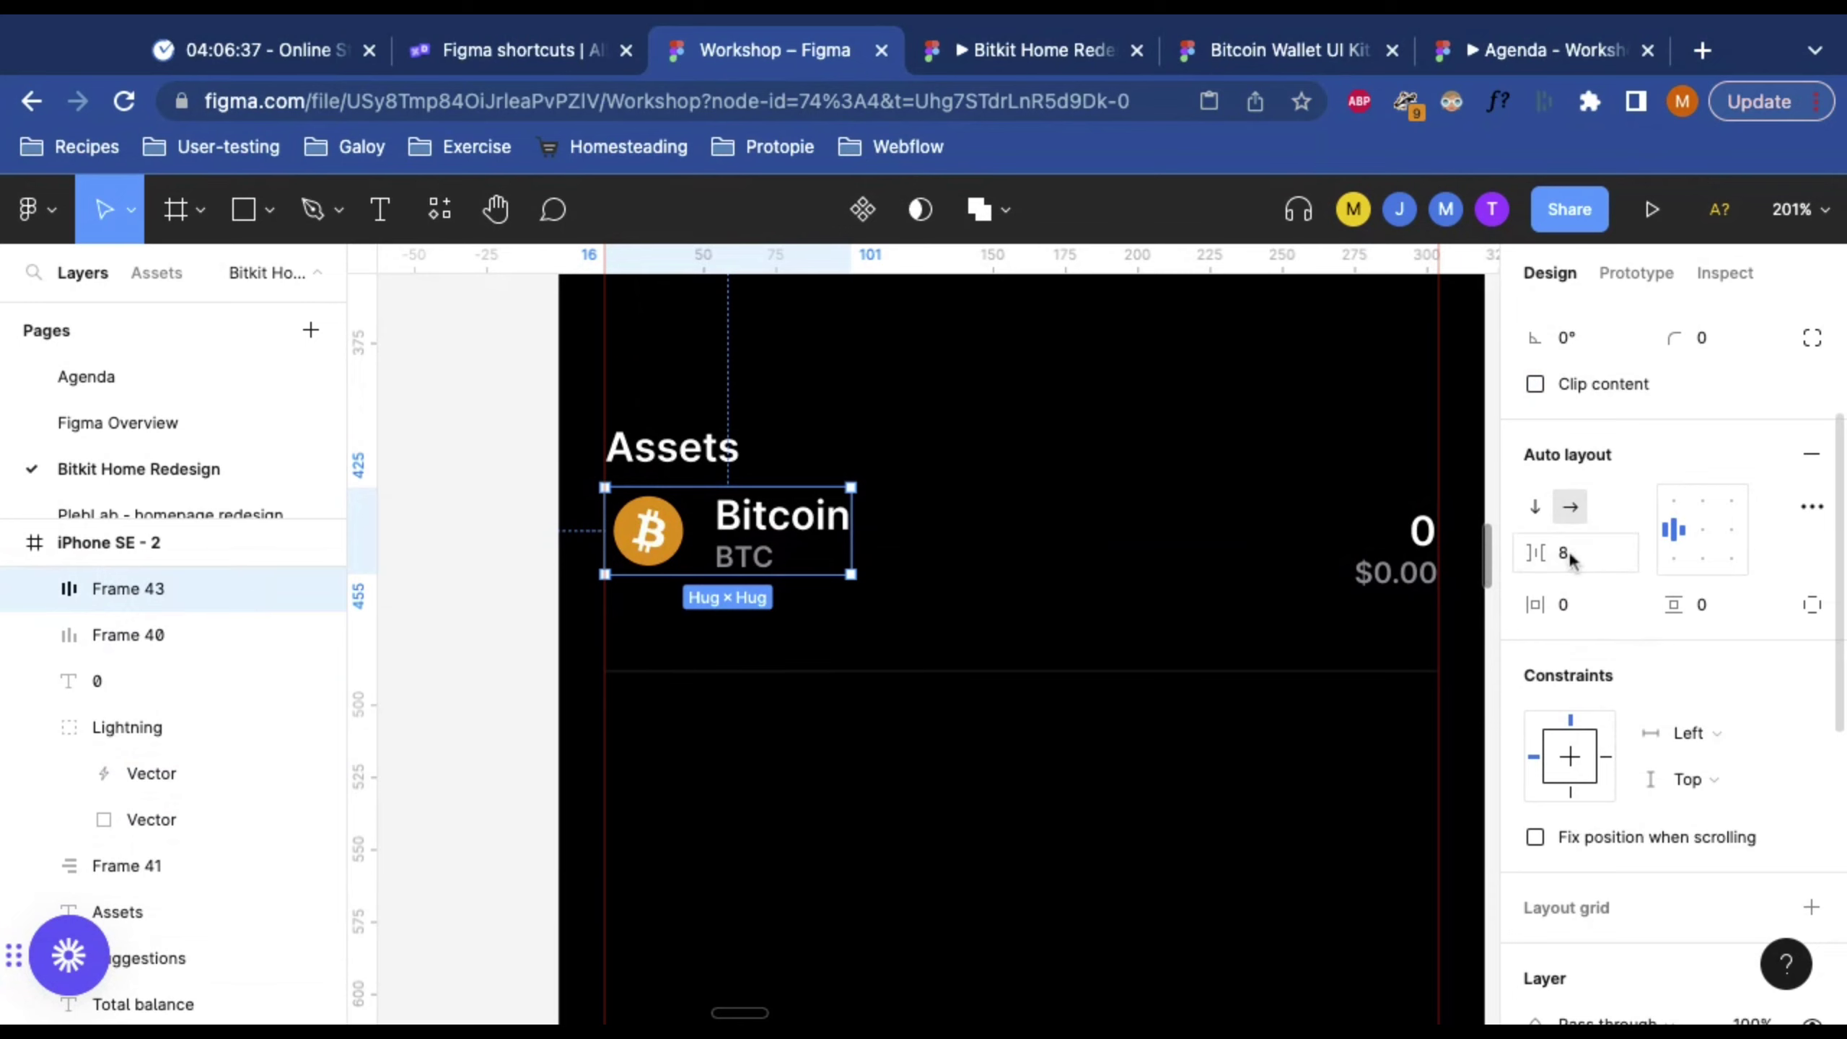
{"action": "scroll", "coordinate": [1175, 722], "scroll_direction": "right", "scroll_amount": 3}
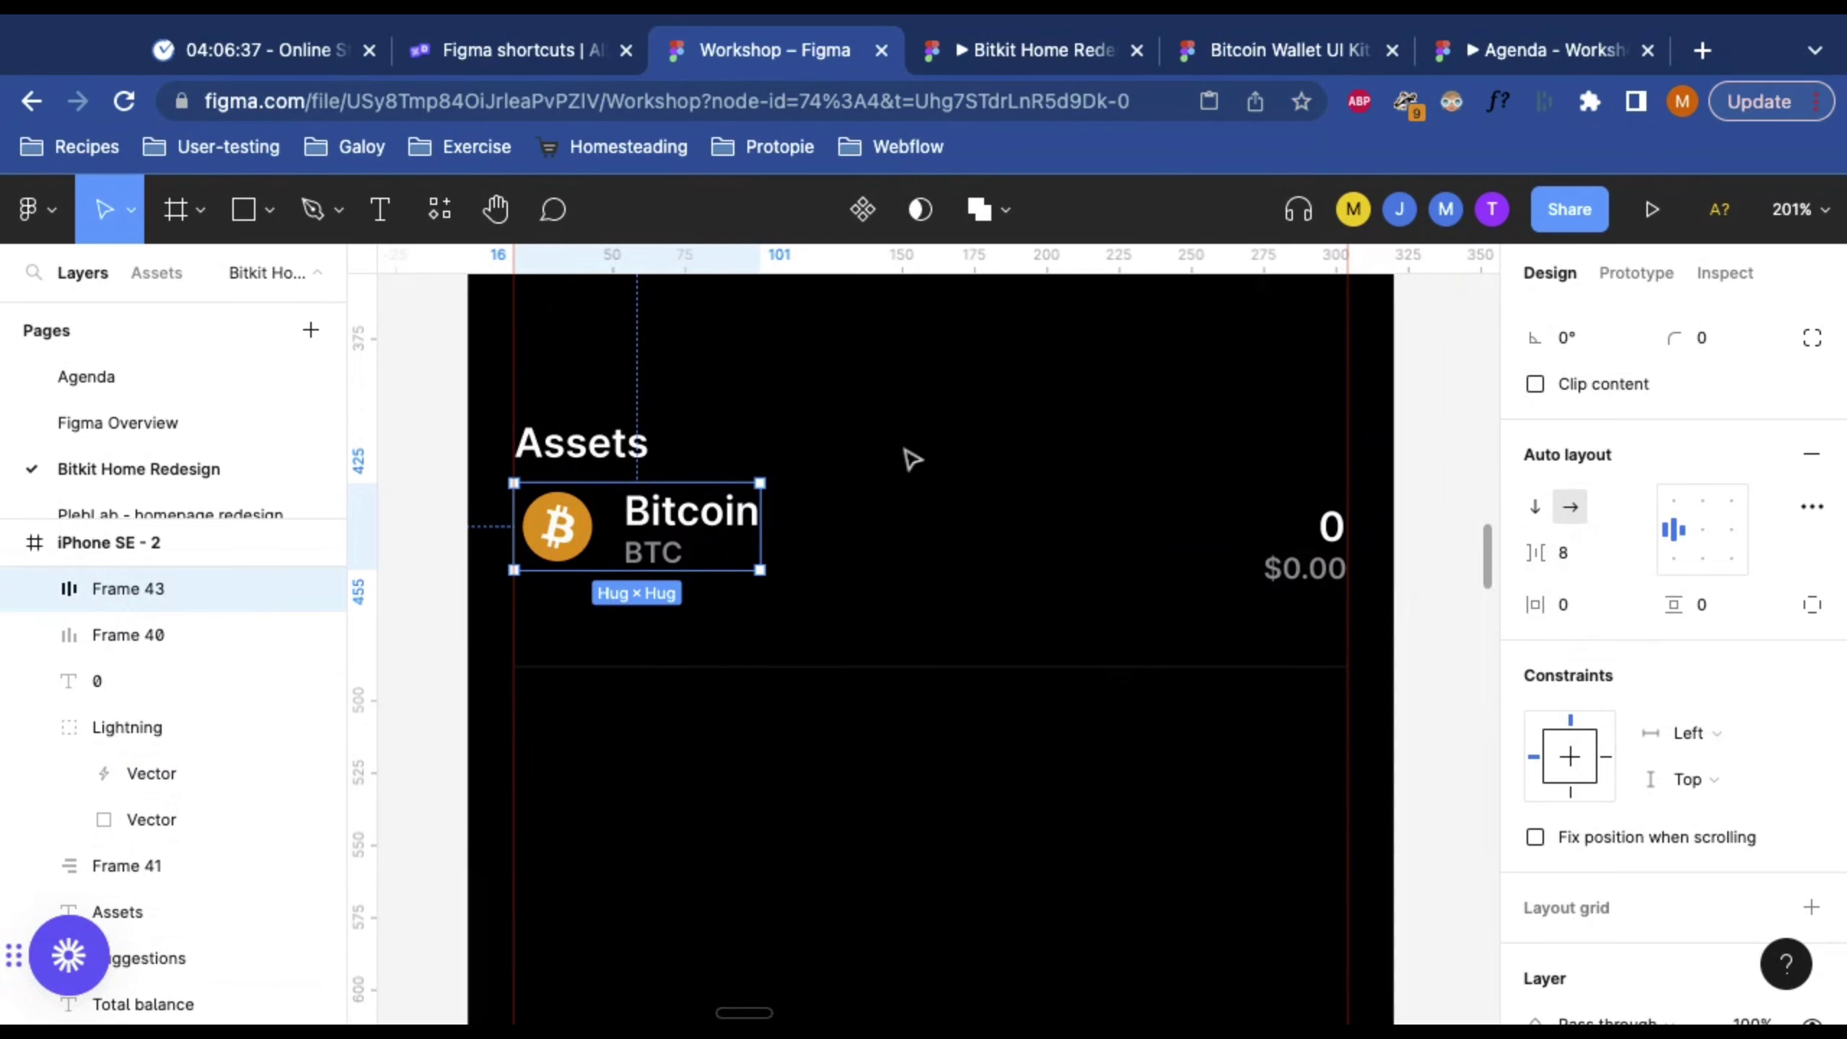
{"action": "left_click", "coordinate": [965, 611]}
{"action": "left_click", "coordinate": [668, 544]}
{"action": "left_click", "coordinate": [1302, 542], "text": "shift"}
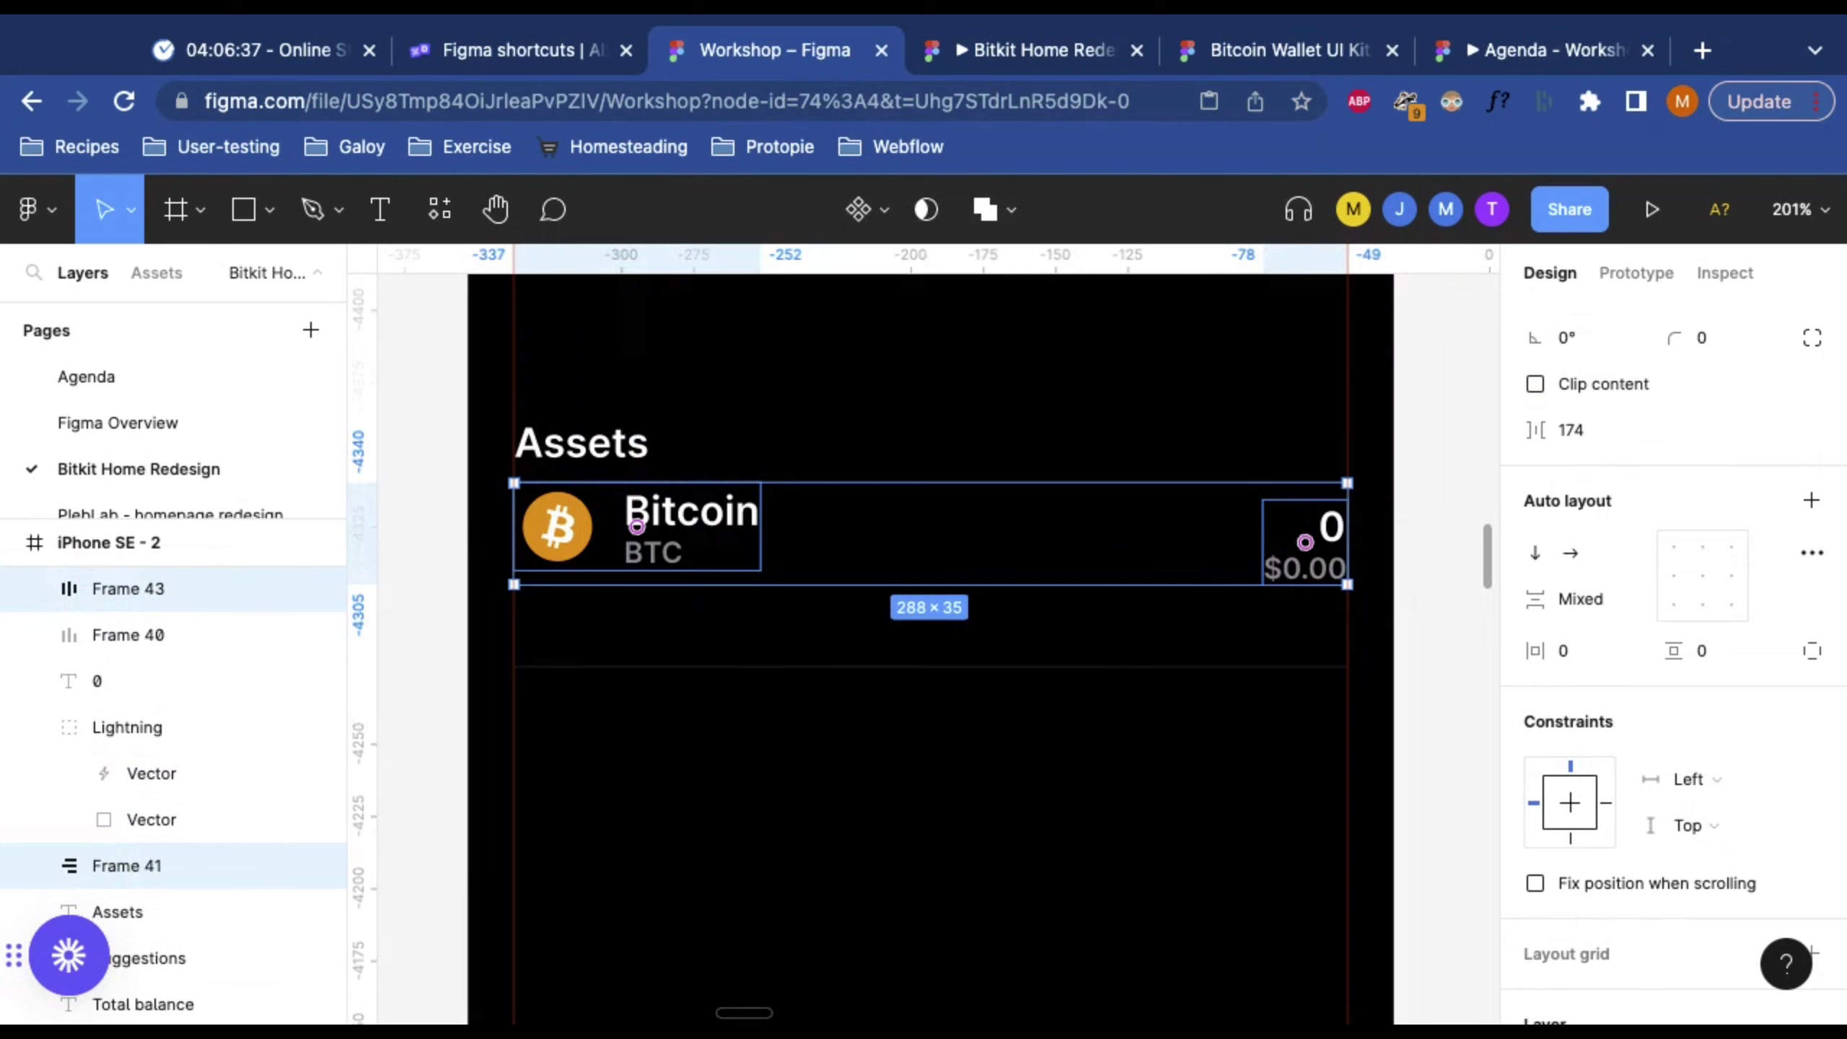
{"action": "key", "text": "shift+a"}
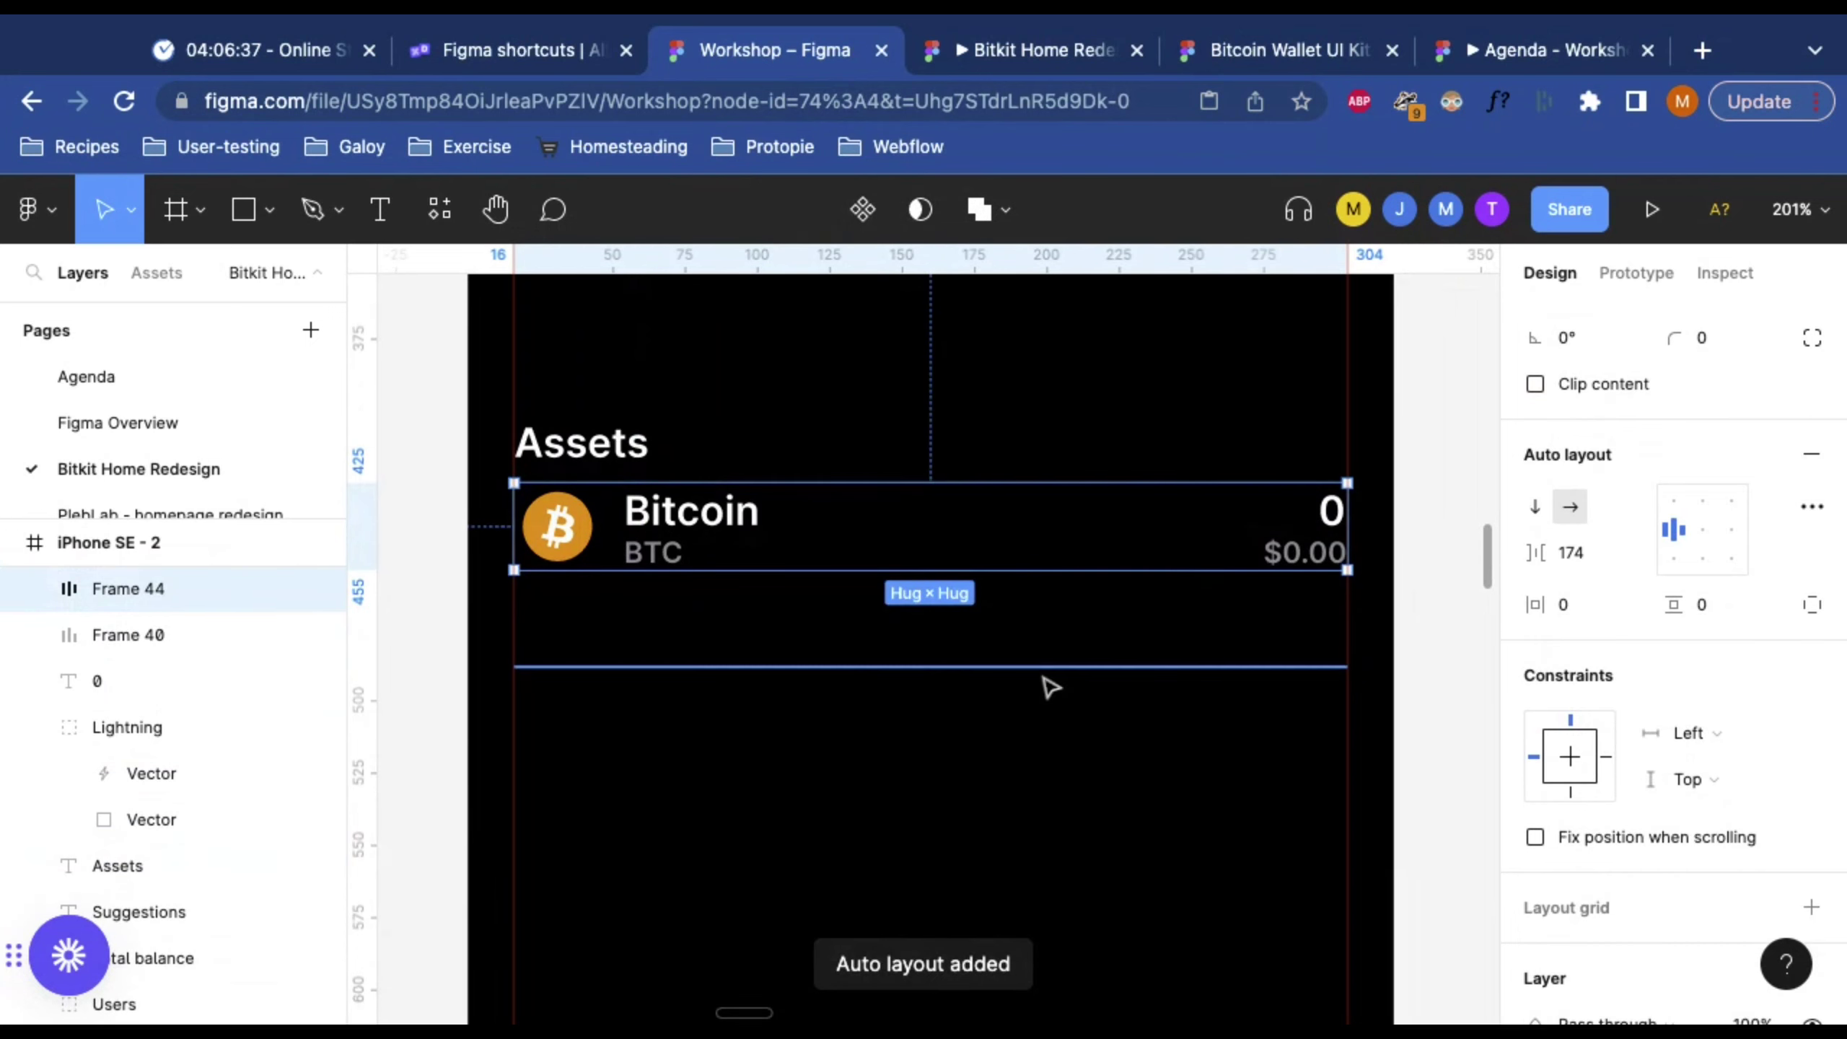
Step: Move the divider line up under the Bitcoin row and stack them in auto layout
{"action": "left_click_drag", "start_coordinate": [1043, 675], "coordinate": [1040, 633]}
{"action": "left_click", "coordinate": [793, 524]}
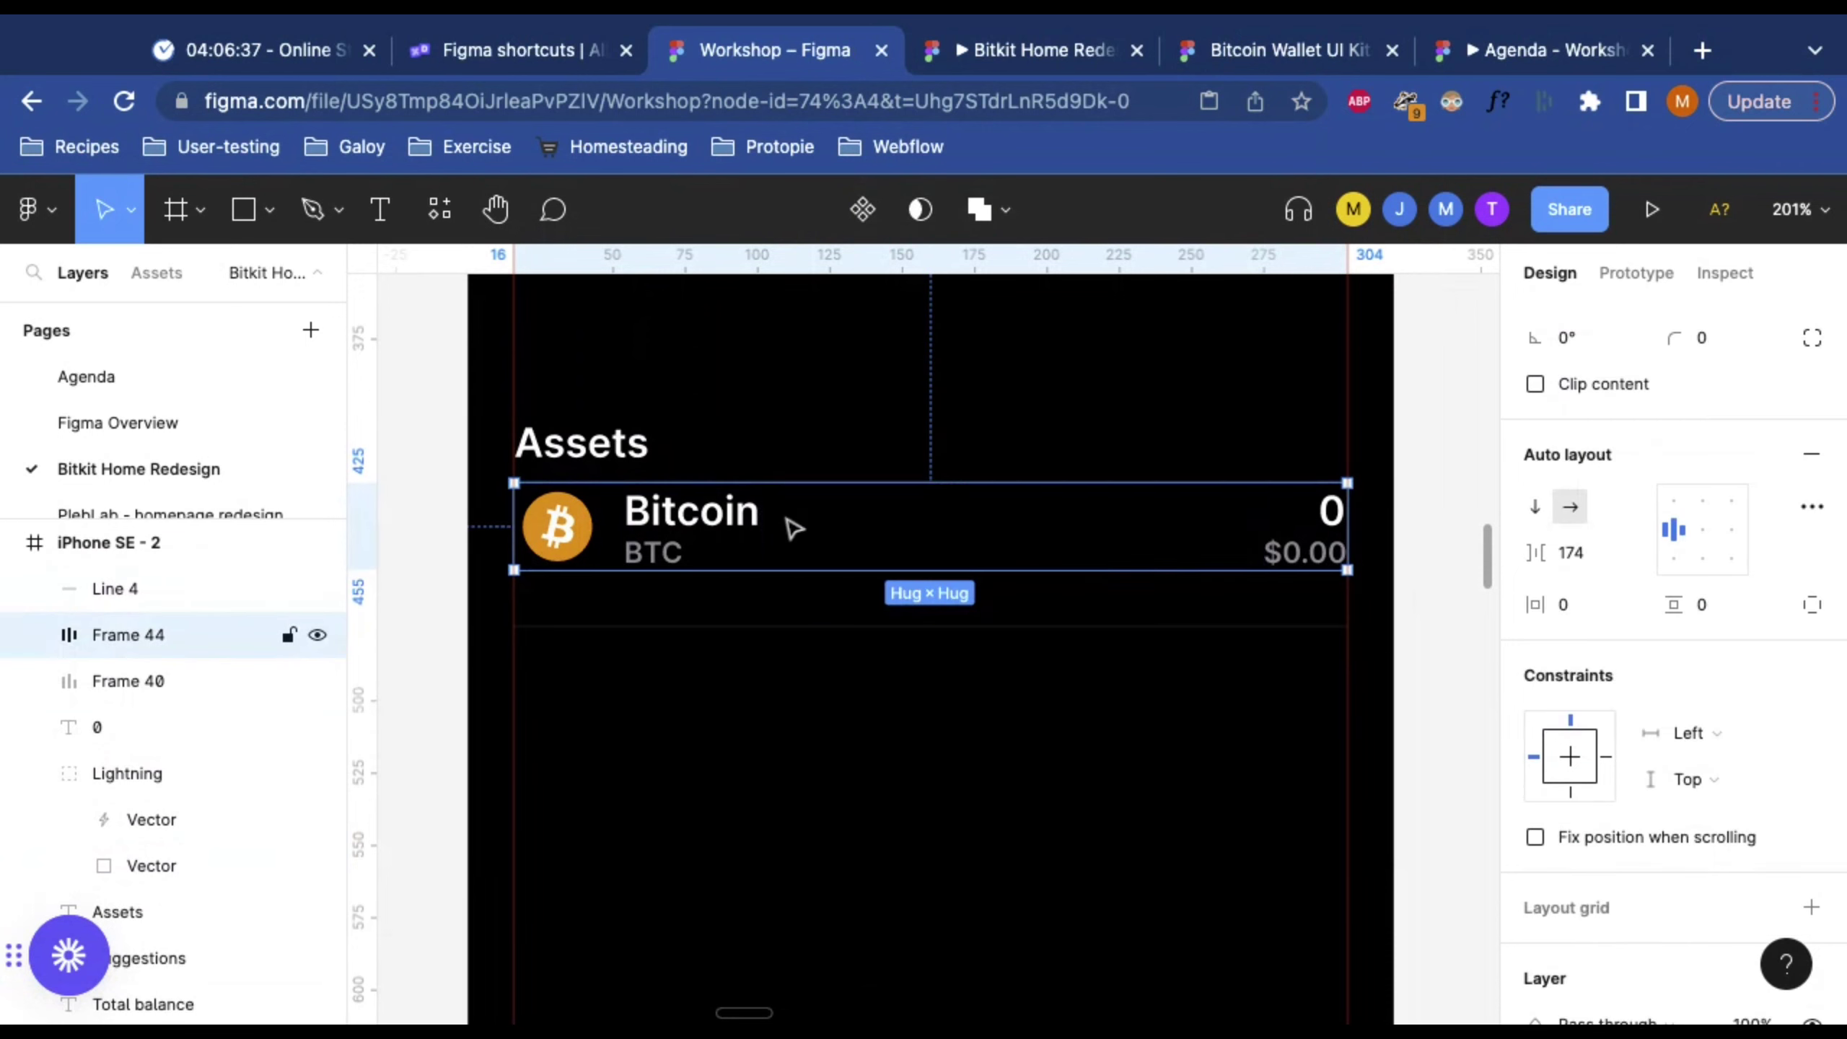
{"action": "left_click", "coordinate": [697, 630], "text": "shift"}
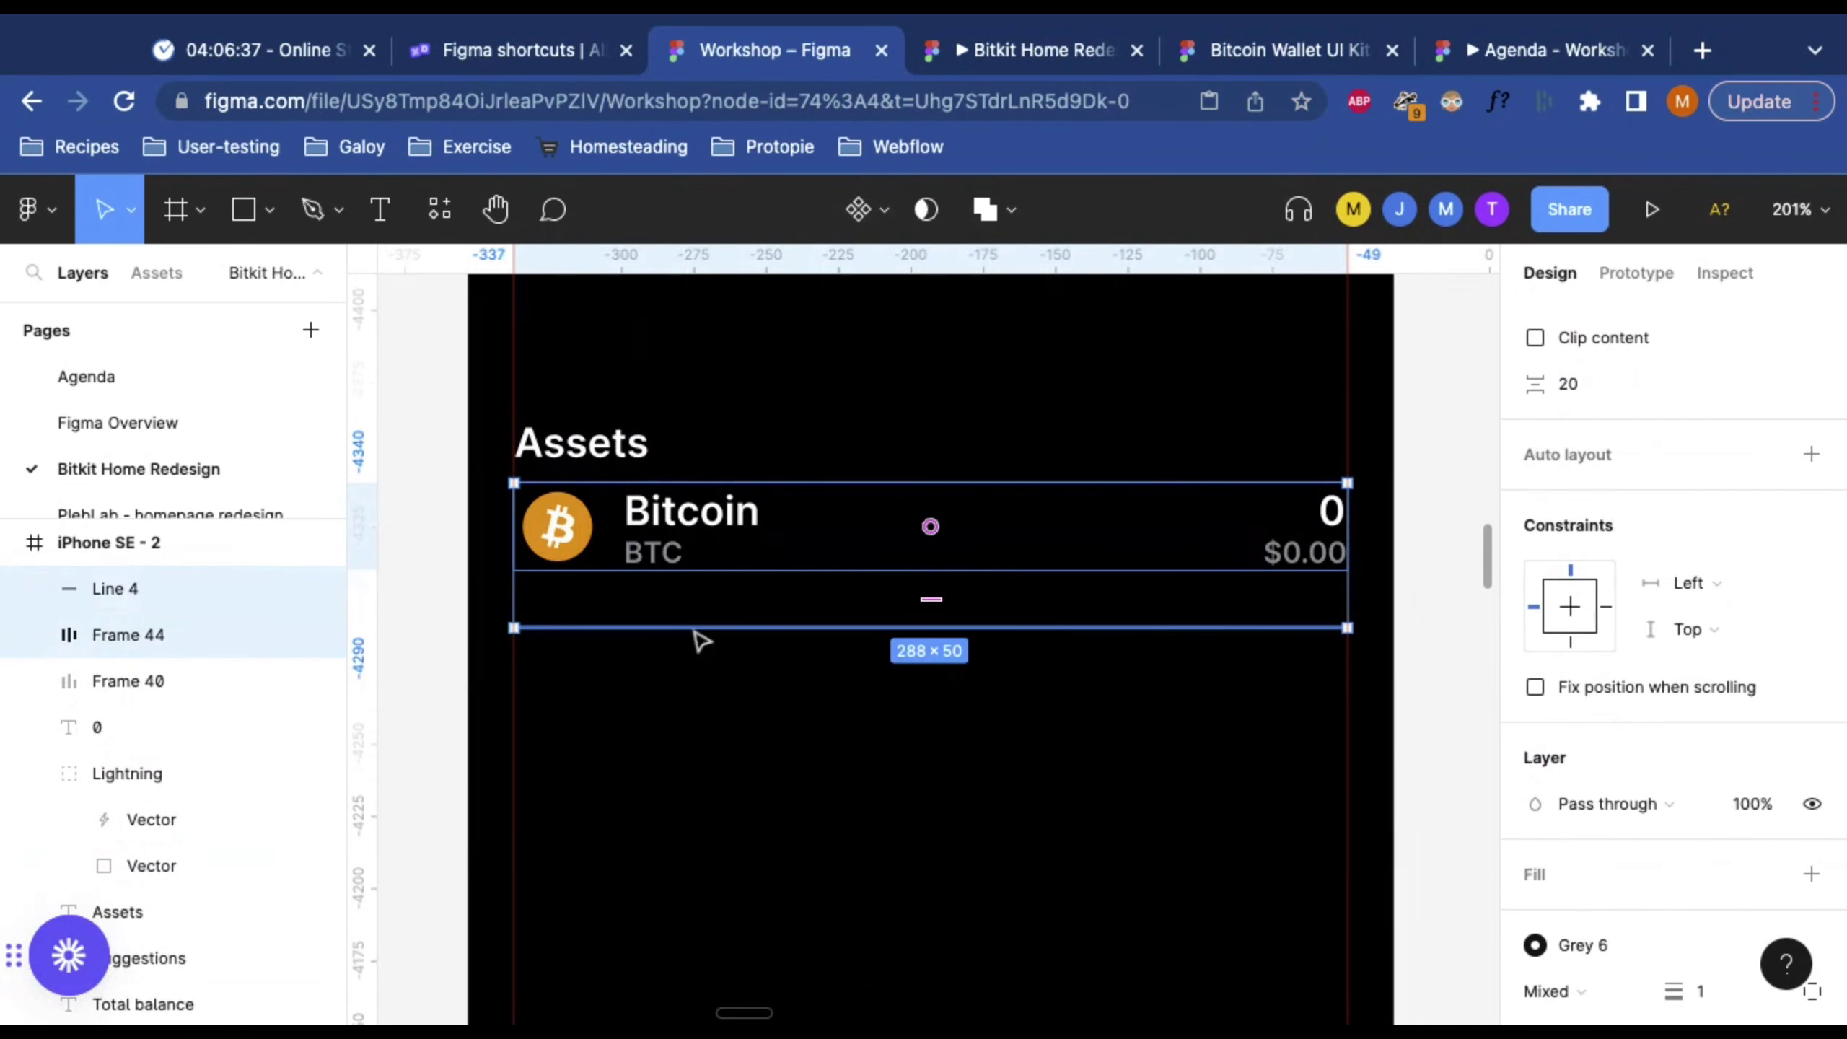
{"action": "key", "text": "shift+a"}
Step: Keep the gap between the Bitcoin row and divider at 16
{"action": "scroll", "coordinate": [1200, 779], "scroll_direction": "left", "scroll_amount": 4}
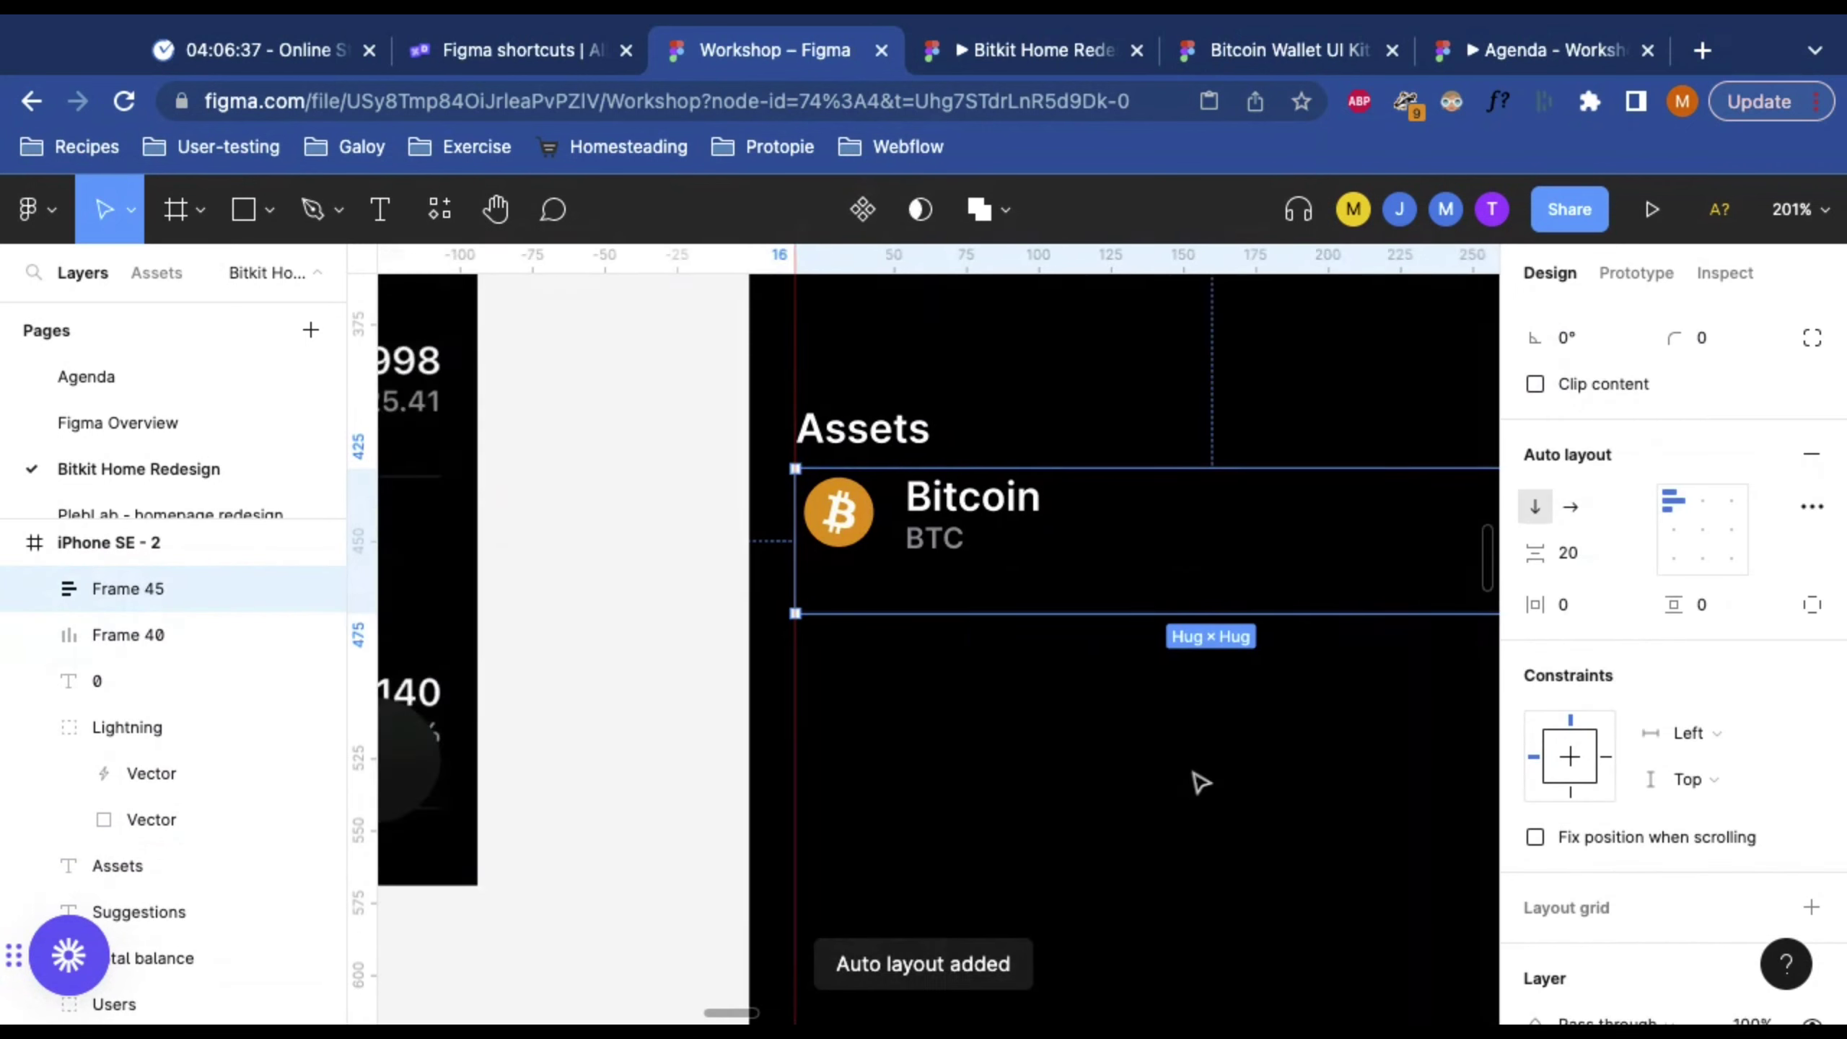
{"action": "scroll", "coordinate": [1200, 776], "scroll_direction": "down", "scroll_amount": 5}
{"action": "scroll", "coordinate": [1198, 782], "scroll_direction": "right", "scroll_amount": 8}
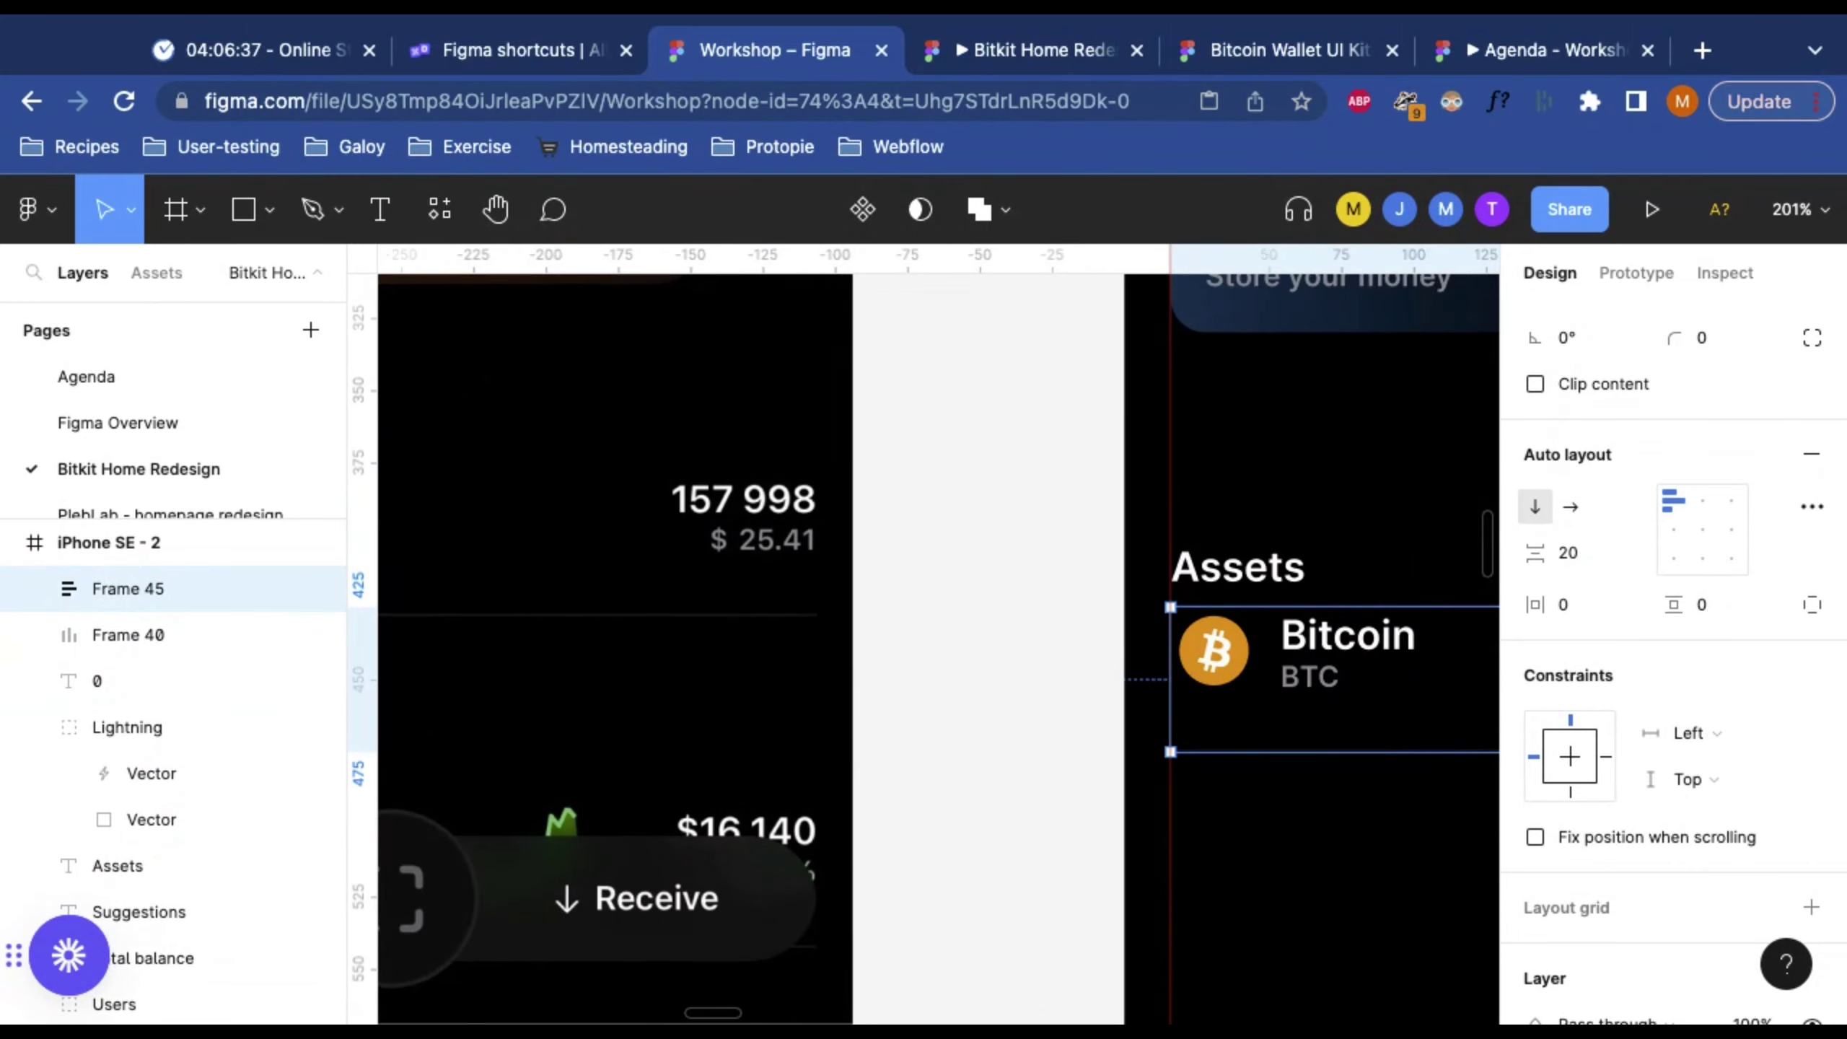
{"action": "left_click", "coordinate": [1599, 563]}
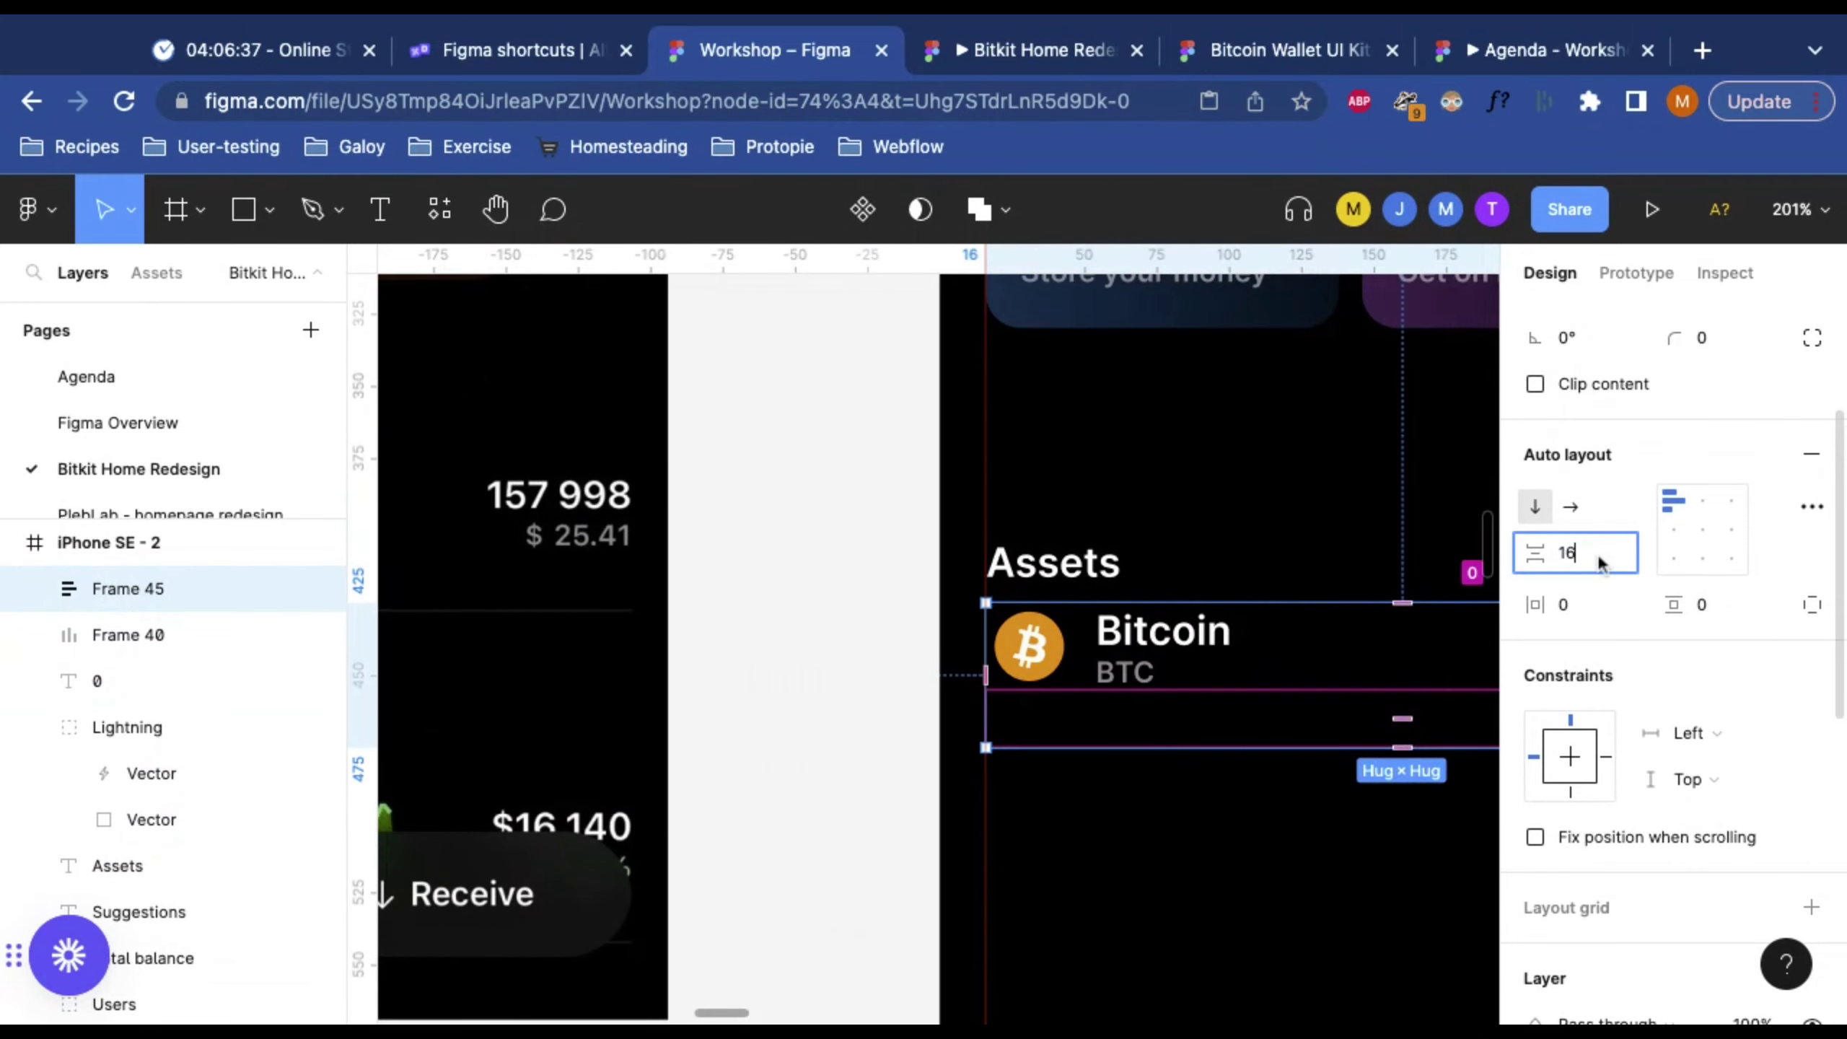
{"action": "key", "text": "Return"}
Step: Wrap the Assets heading and Bitcoin row together into one auto-layout frame
{"action": "scroll", "coordinate": [1042, 837], "scroll_direction": "left", "scroll_amount": 8}
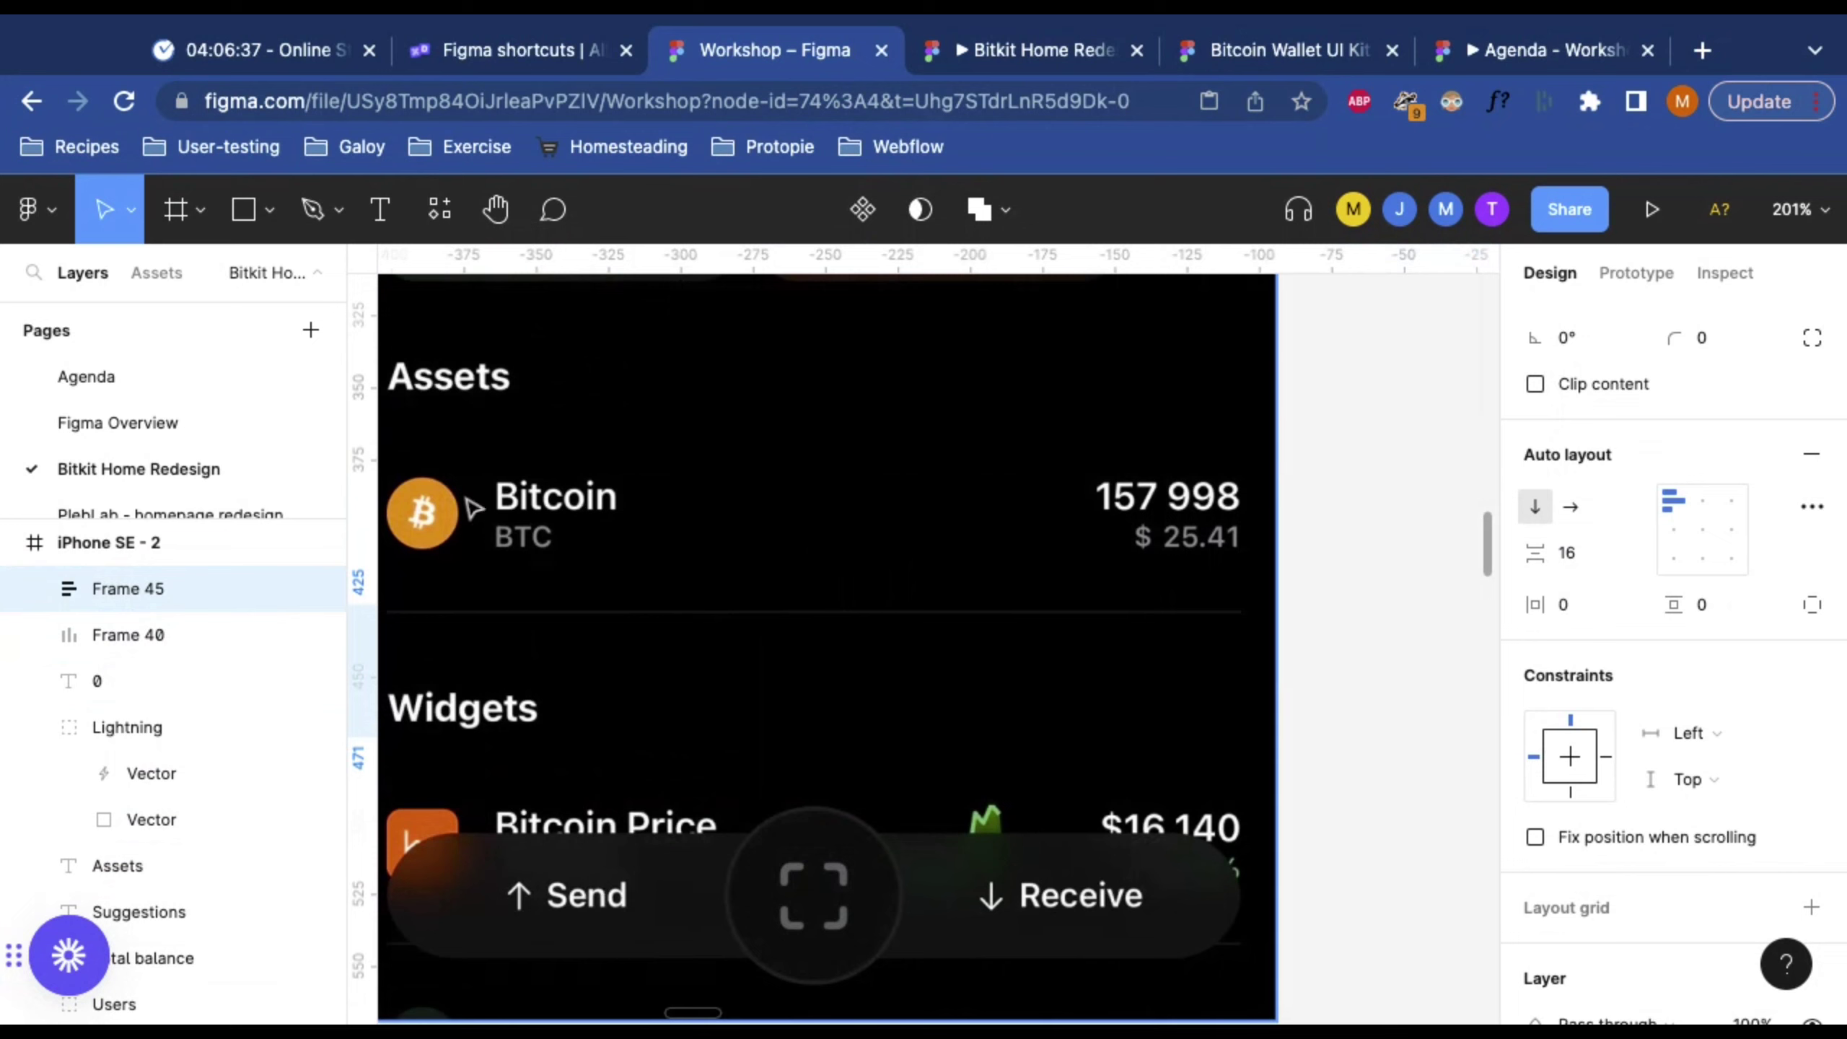
{"action": "scroll", "coordinate": [915, 515], "scroll_direction": "left", "scroll_amount": 3}
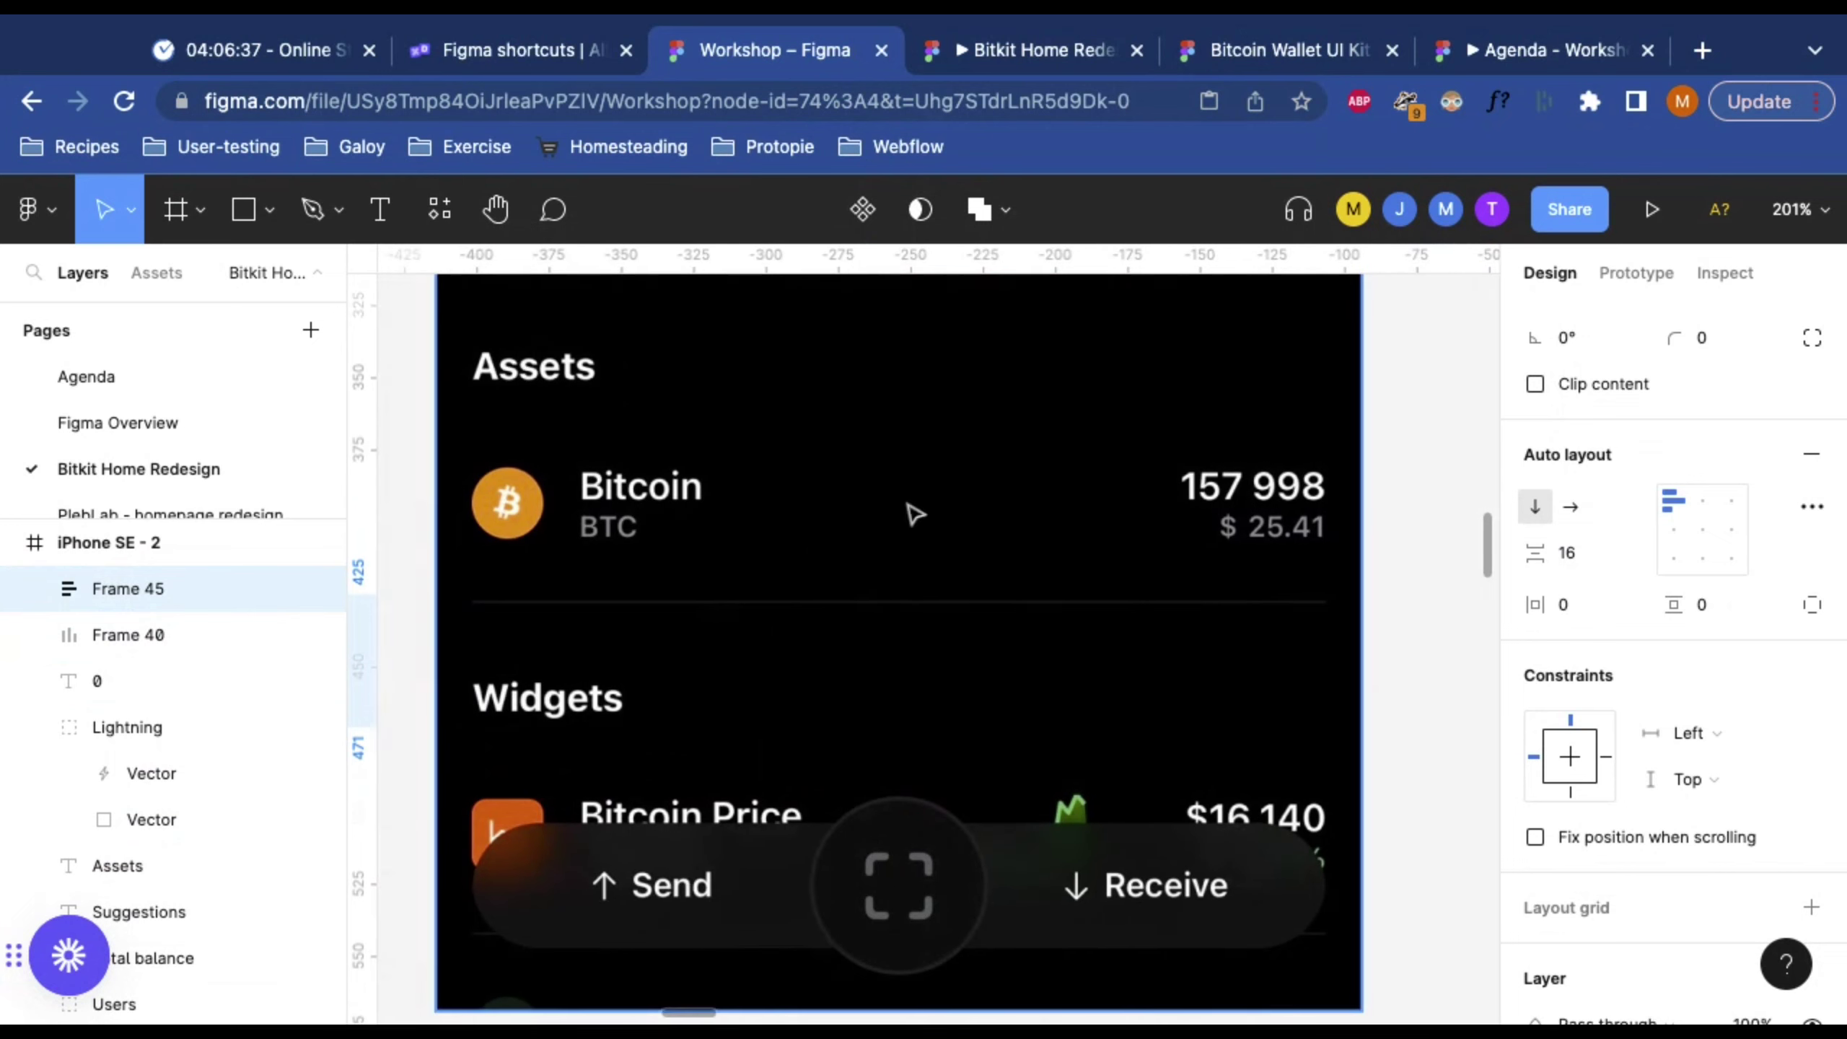
{"action": "scroll", "coordinate": [676, 412], "scroll_direction": "down", "scroll_amount": 5}
{"action": "scroll", "coordinate": [1155, 578], "scroll_direction": "up", "scroll_amount": 5}
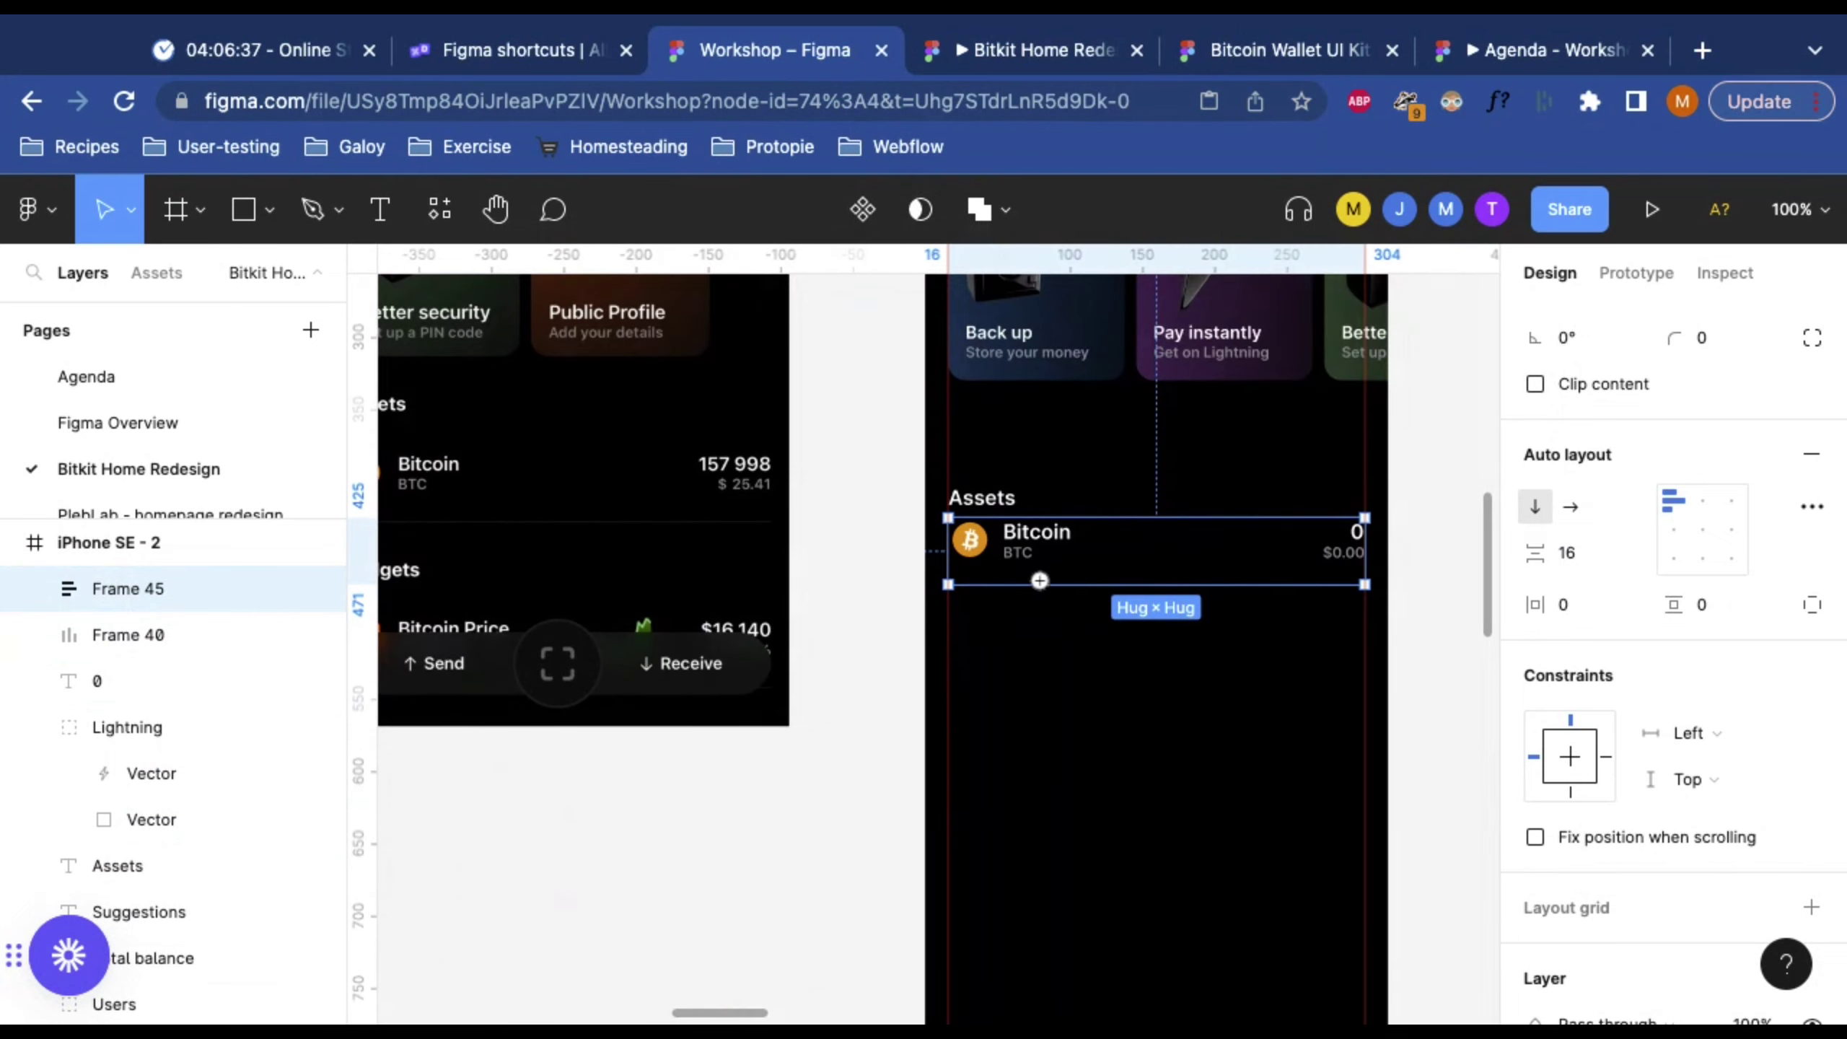
{"action": "scroll", "coordinate": [960, 462], "scroll_direction": "right", "scroll_amount": 8}
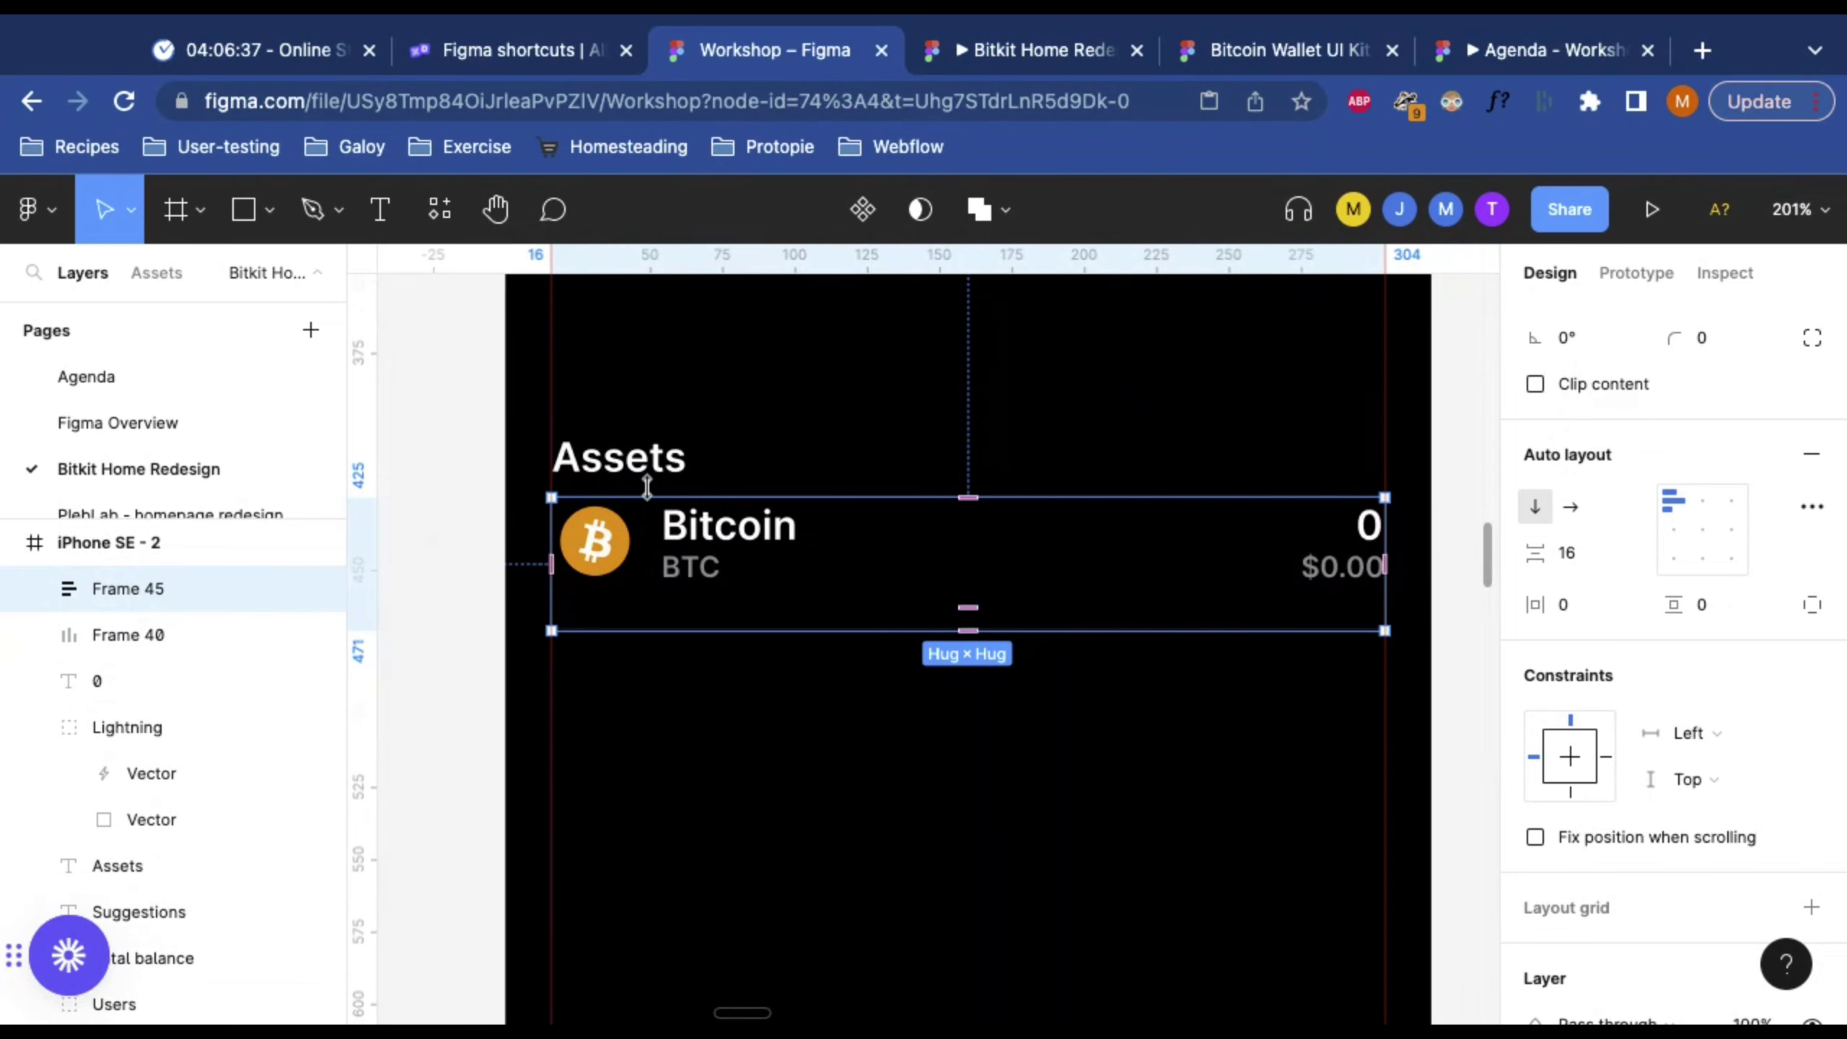
{"action": "left_click", "coordinate": [616, 469], "text": "shift"}
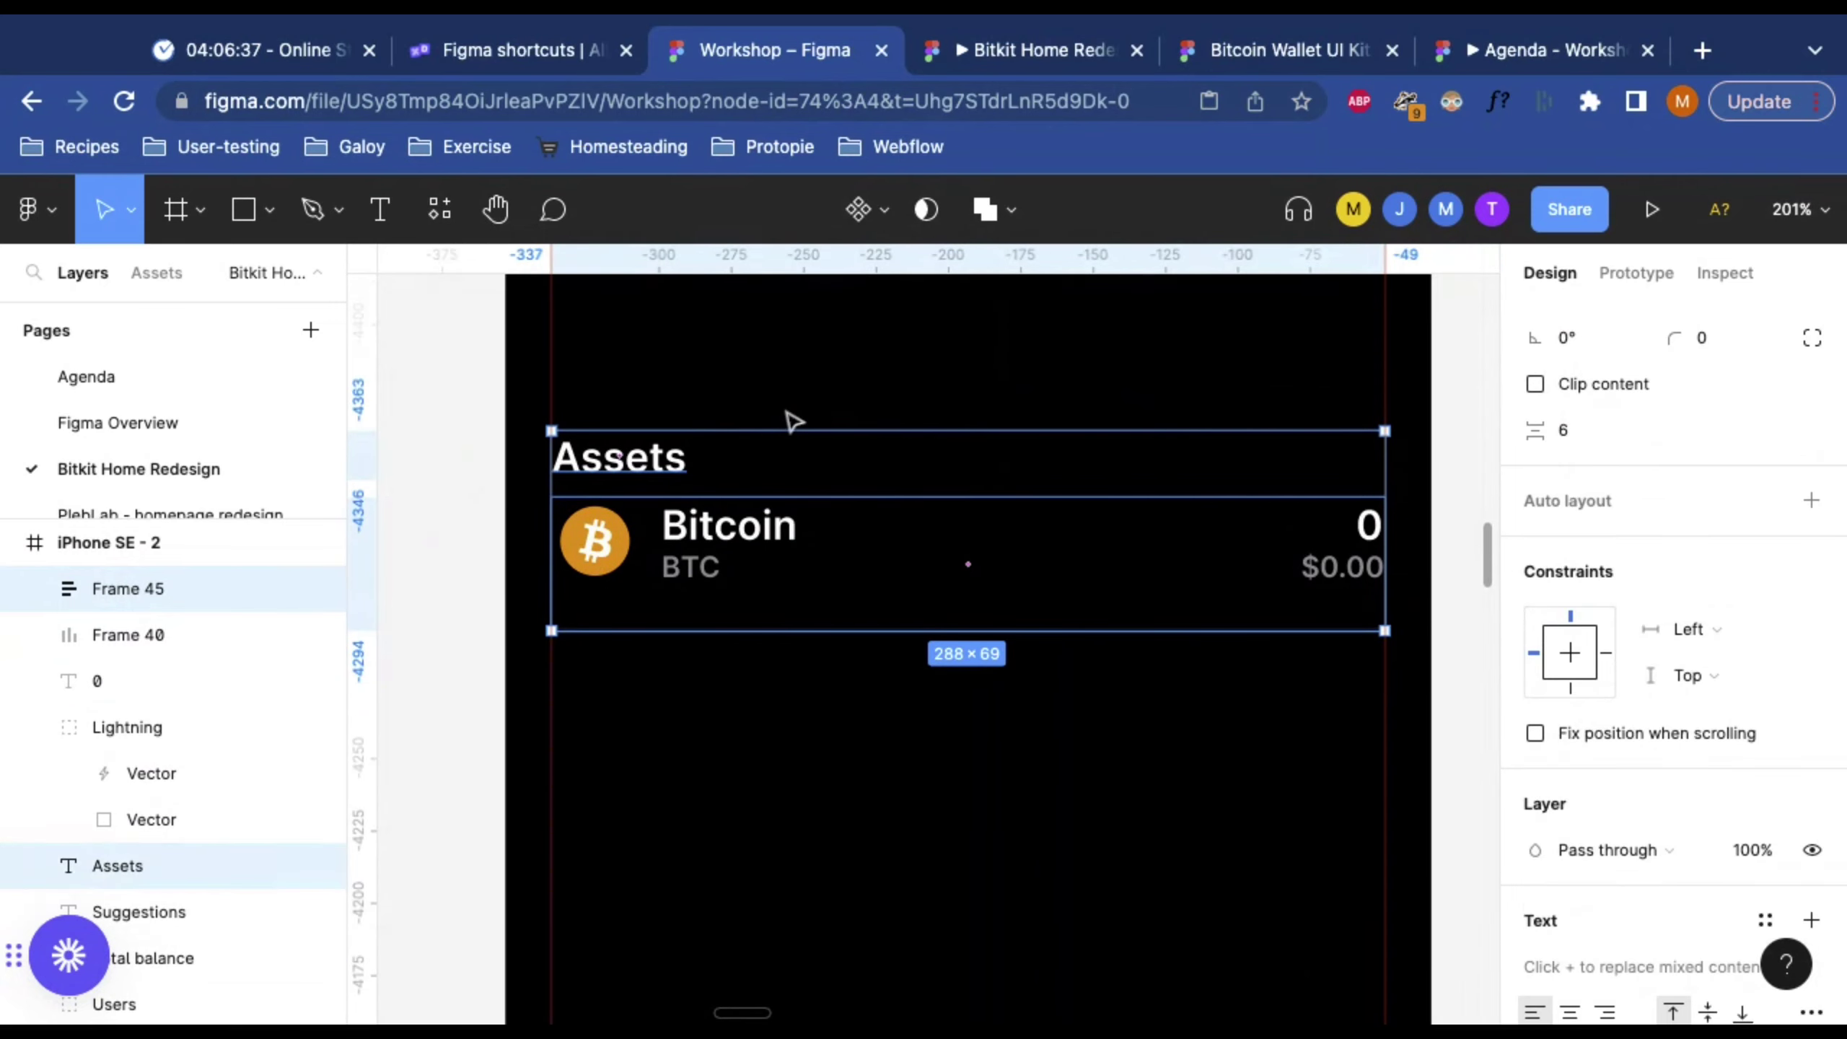
{"action": "key", "text": "shift+a"}
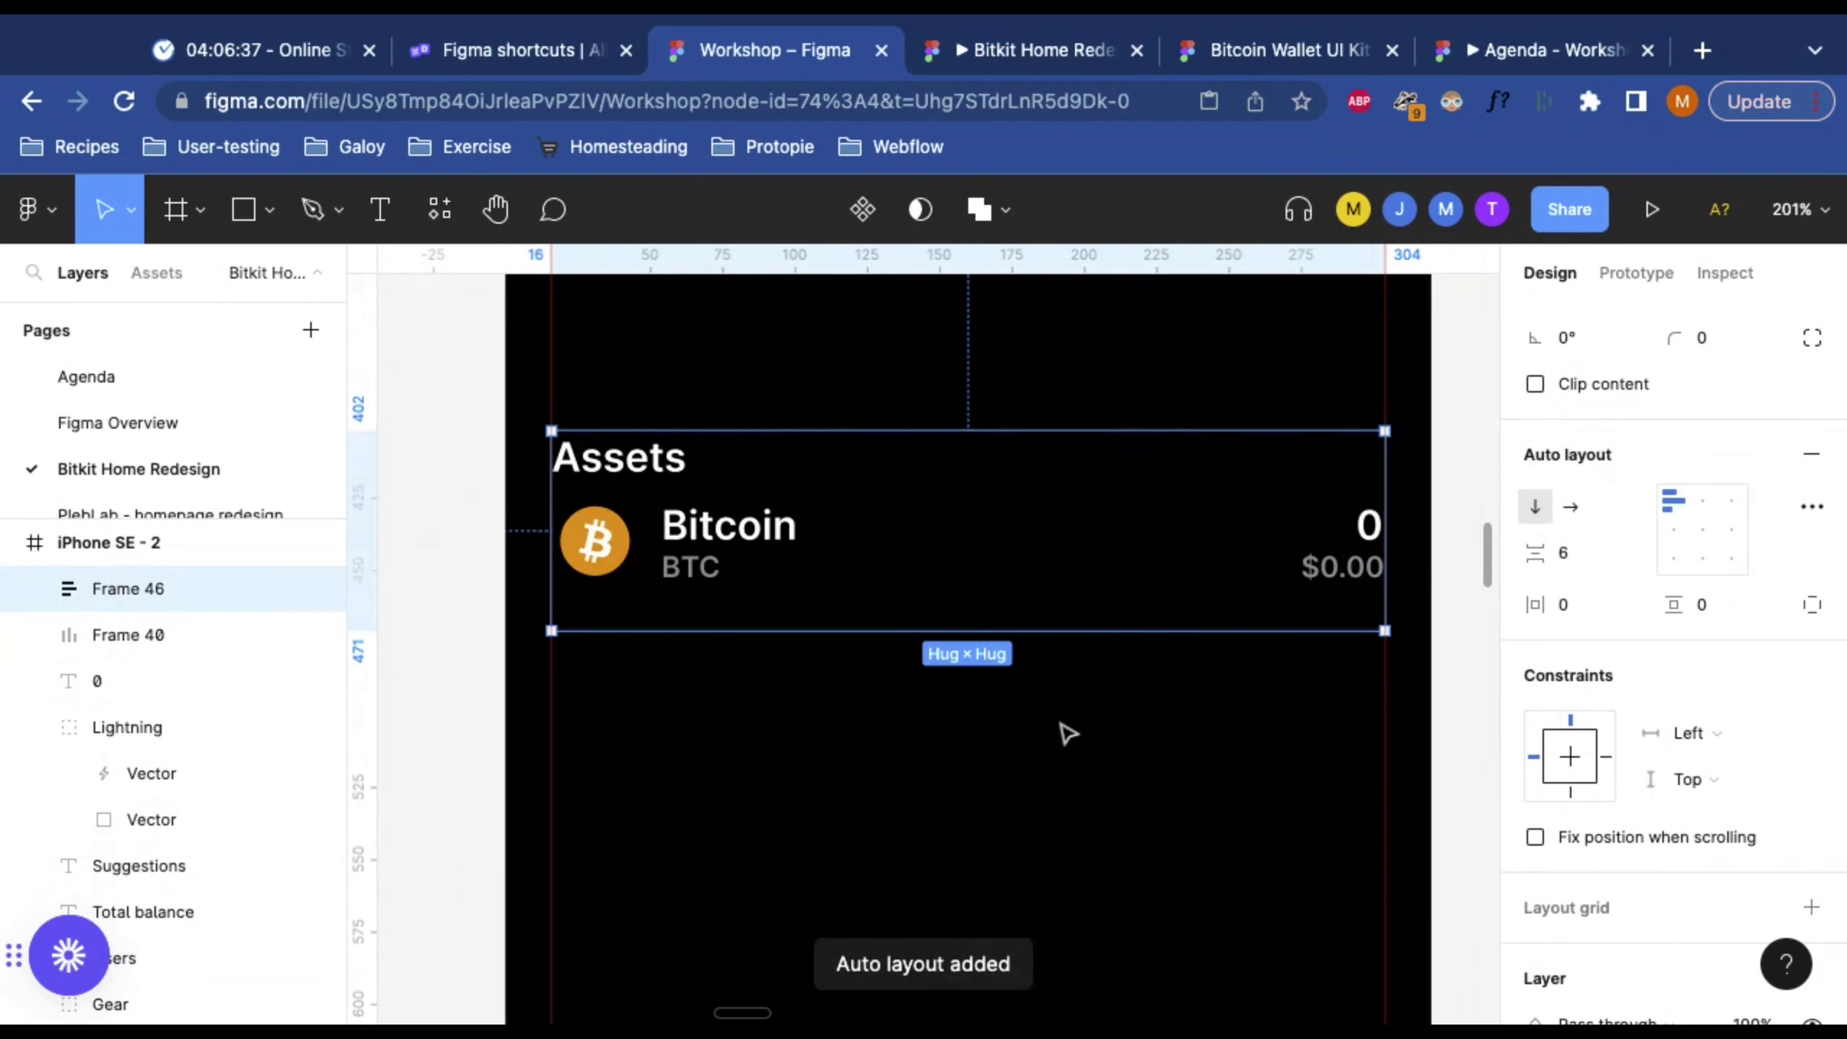
Step: Set the Assets section's vertical spacing to 24
{"action": "scroll", "coordinate": [1067, 733], "scroll_direction": "down", "scroll_amount": 5}
{"action": "scroll", "coordinate": [1092, 722], "scroll_direction": "left", "scroll_amount": 5}
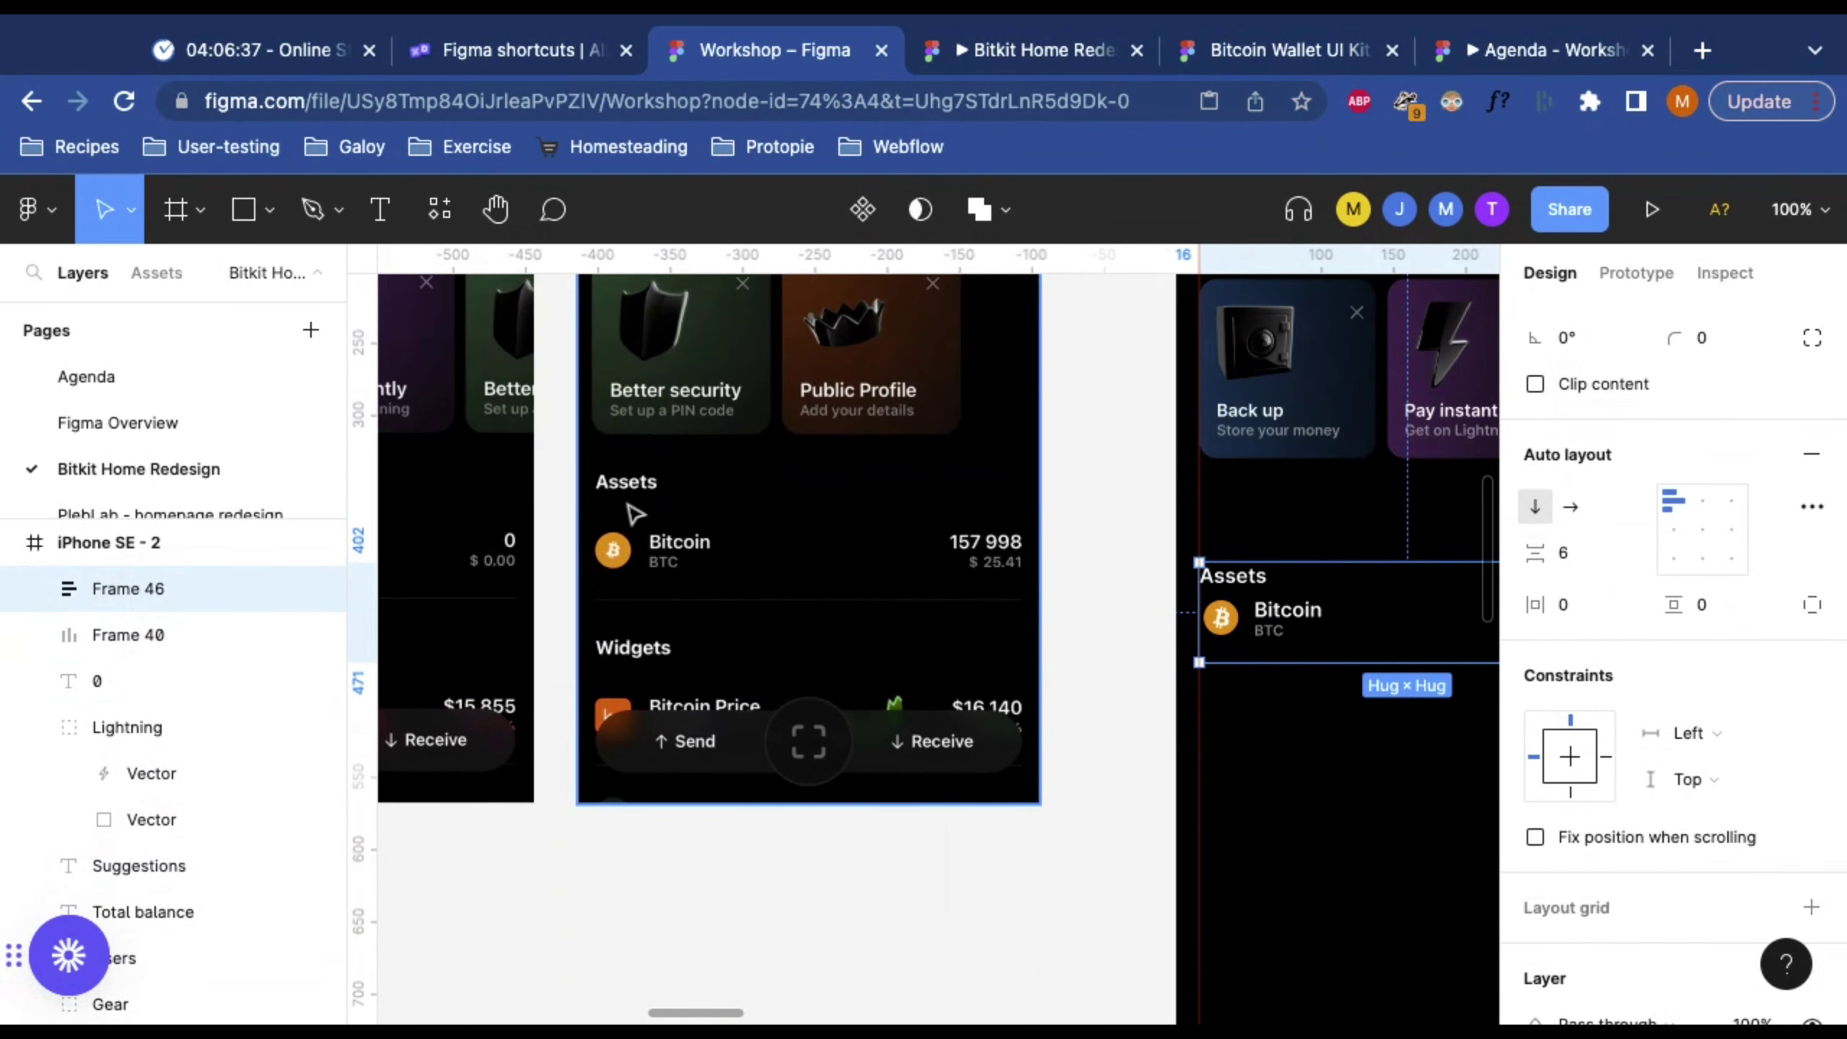
{"action": "scroll", "coordinate": [965, 718], "scroll_direction": "right", "scroll_amount": 5}
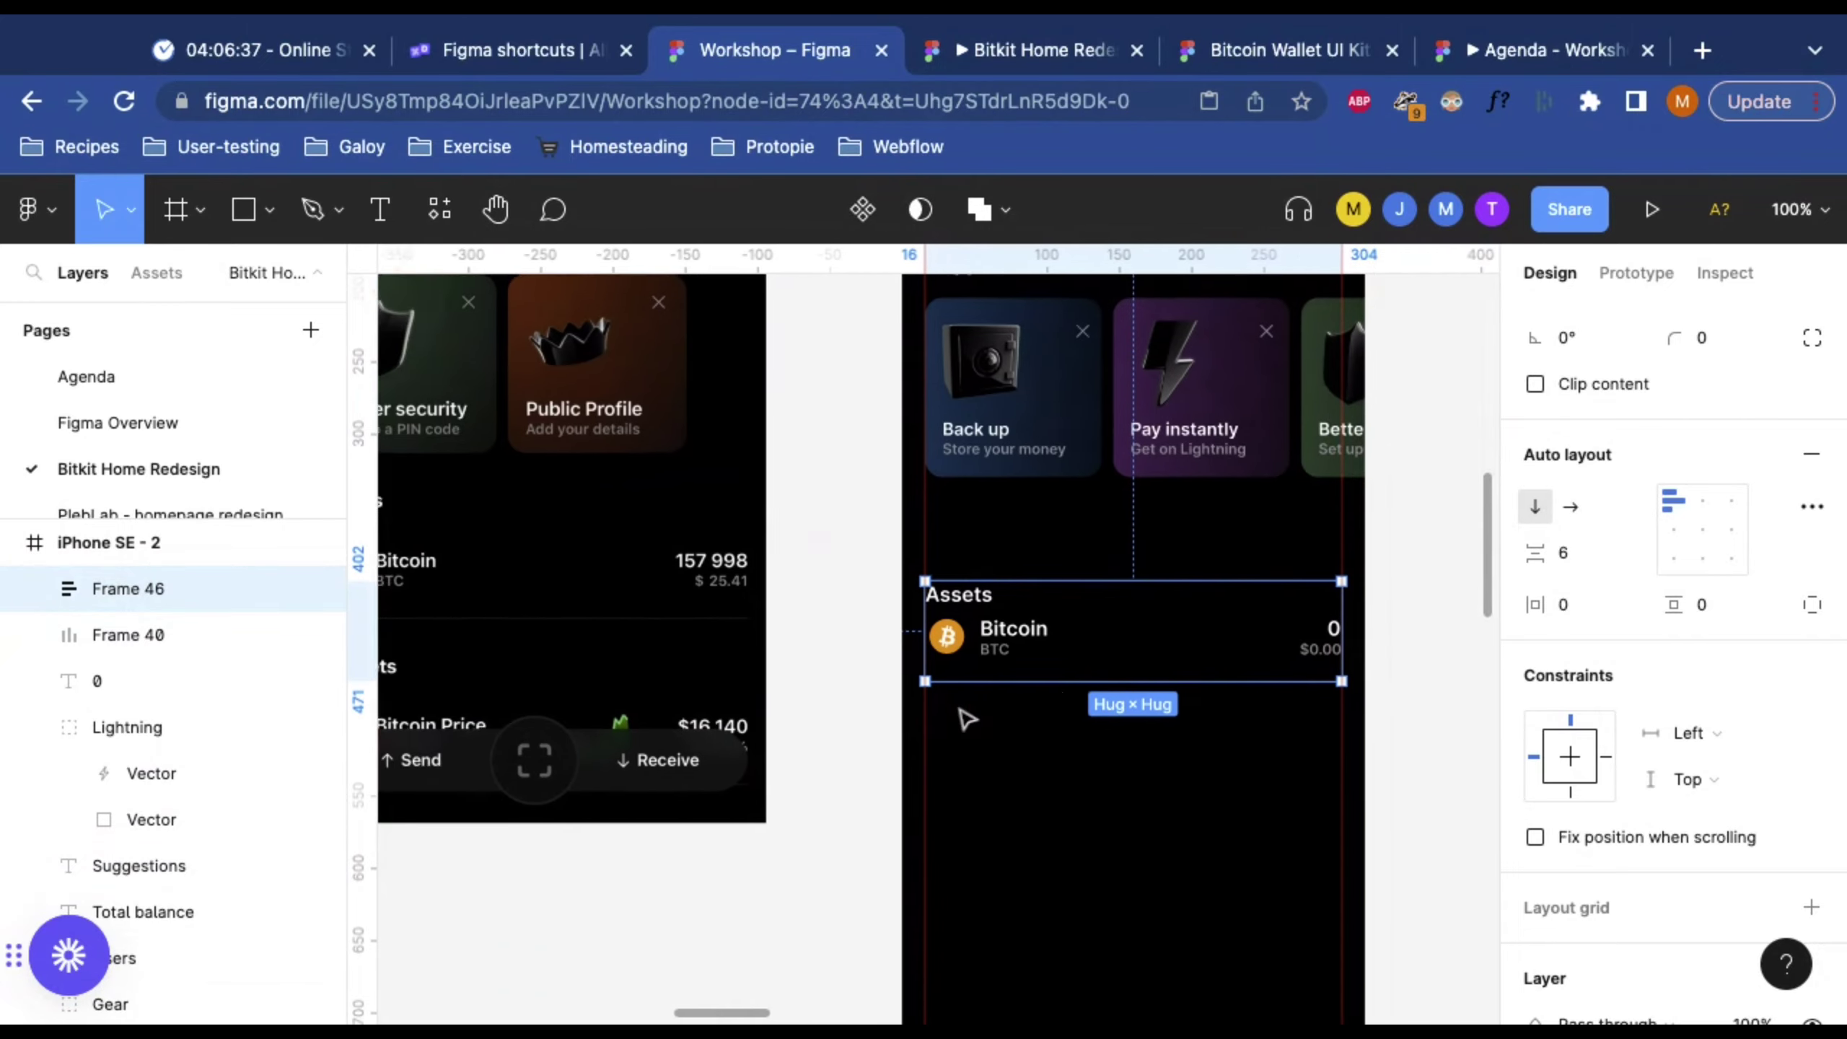
{"action": "left_click", "coordinate": [1591, 558]}
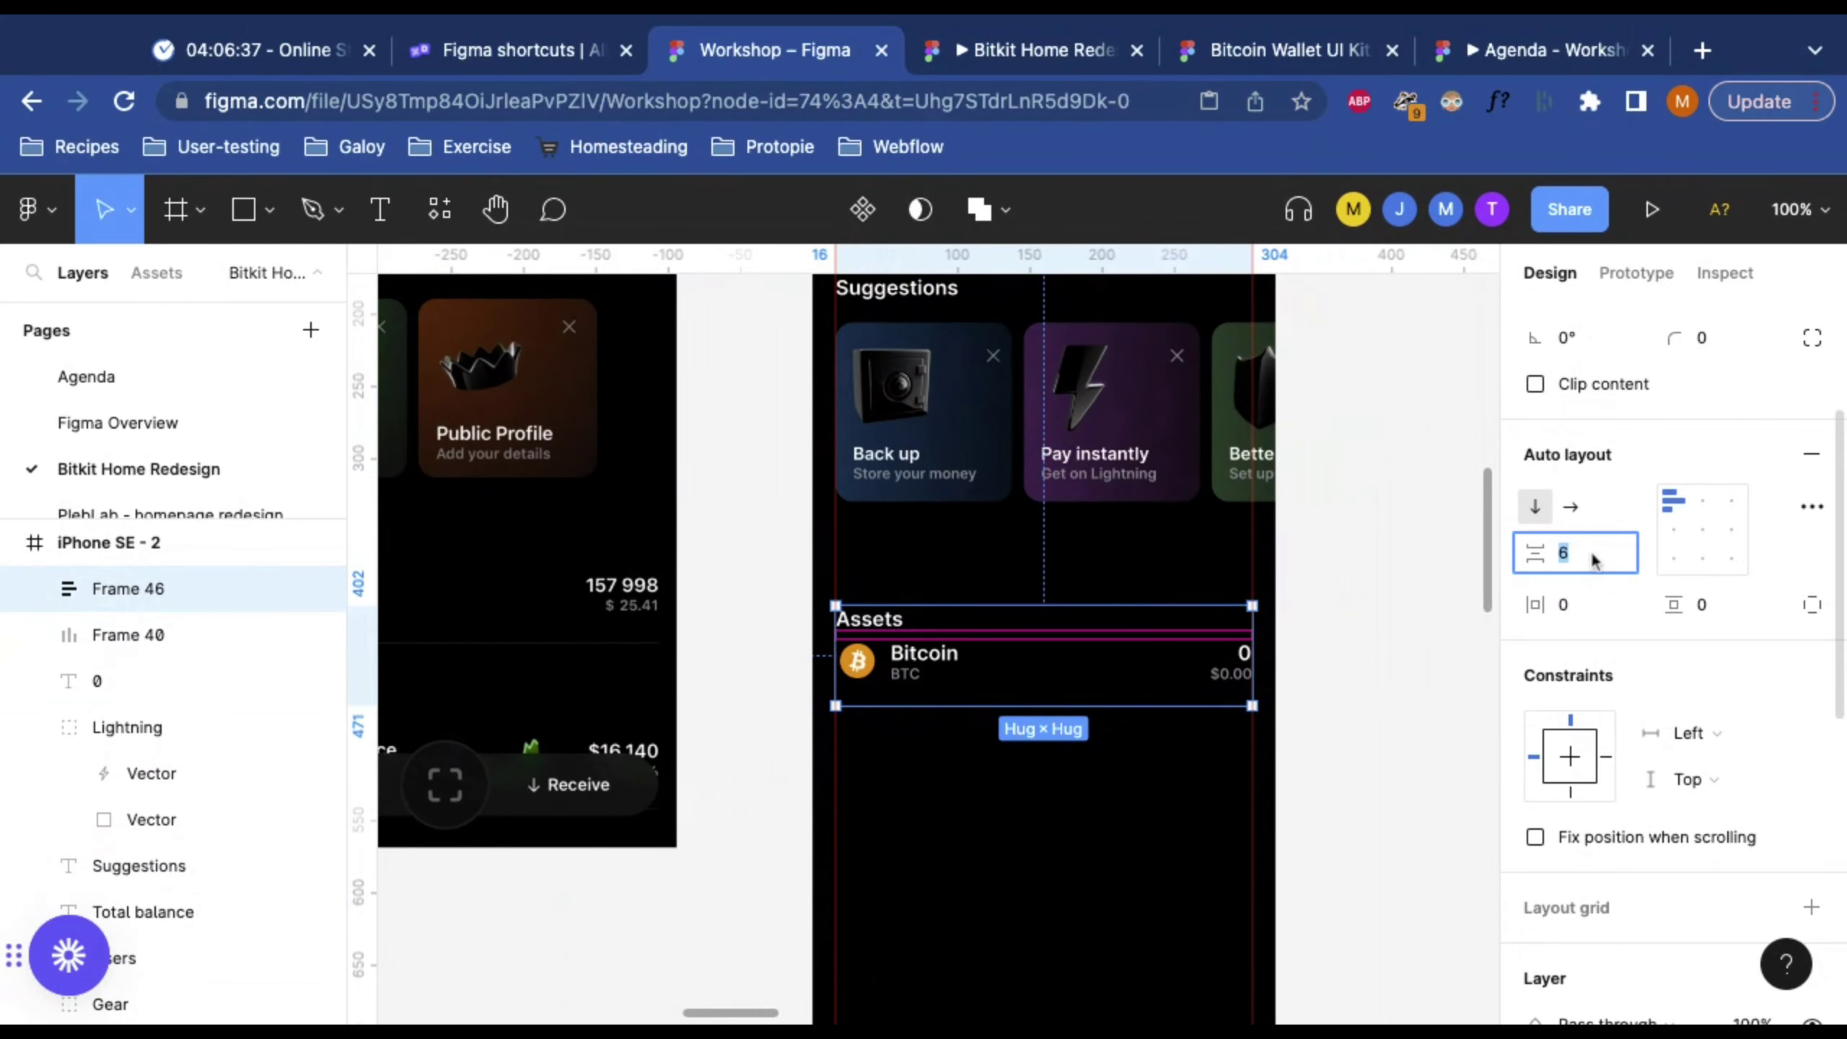
{"action": "type", "text": "24"}
{"action": "key", "text": "Return"}
Step: Reselect the Assets section and zoom out to see the whole phone
{"action": "left_click", "coordinate": [1035, 932]}
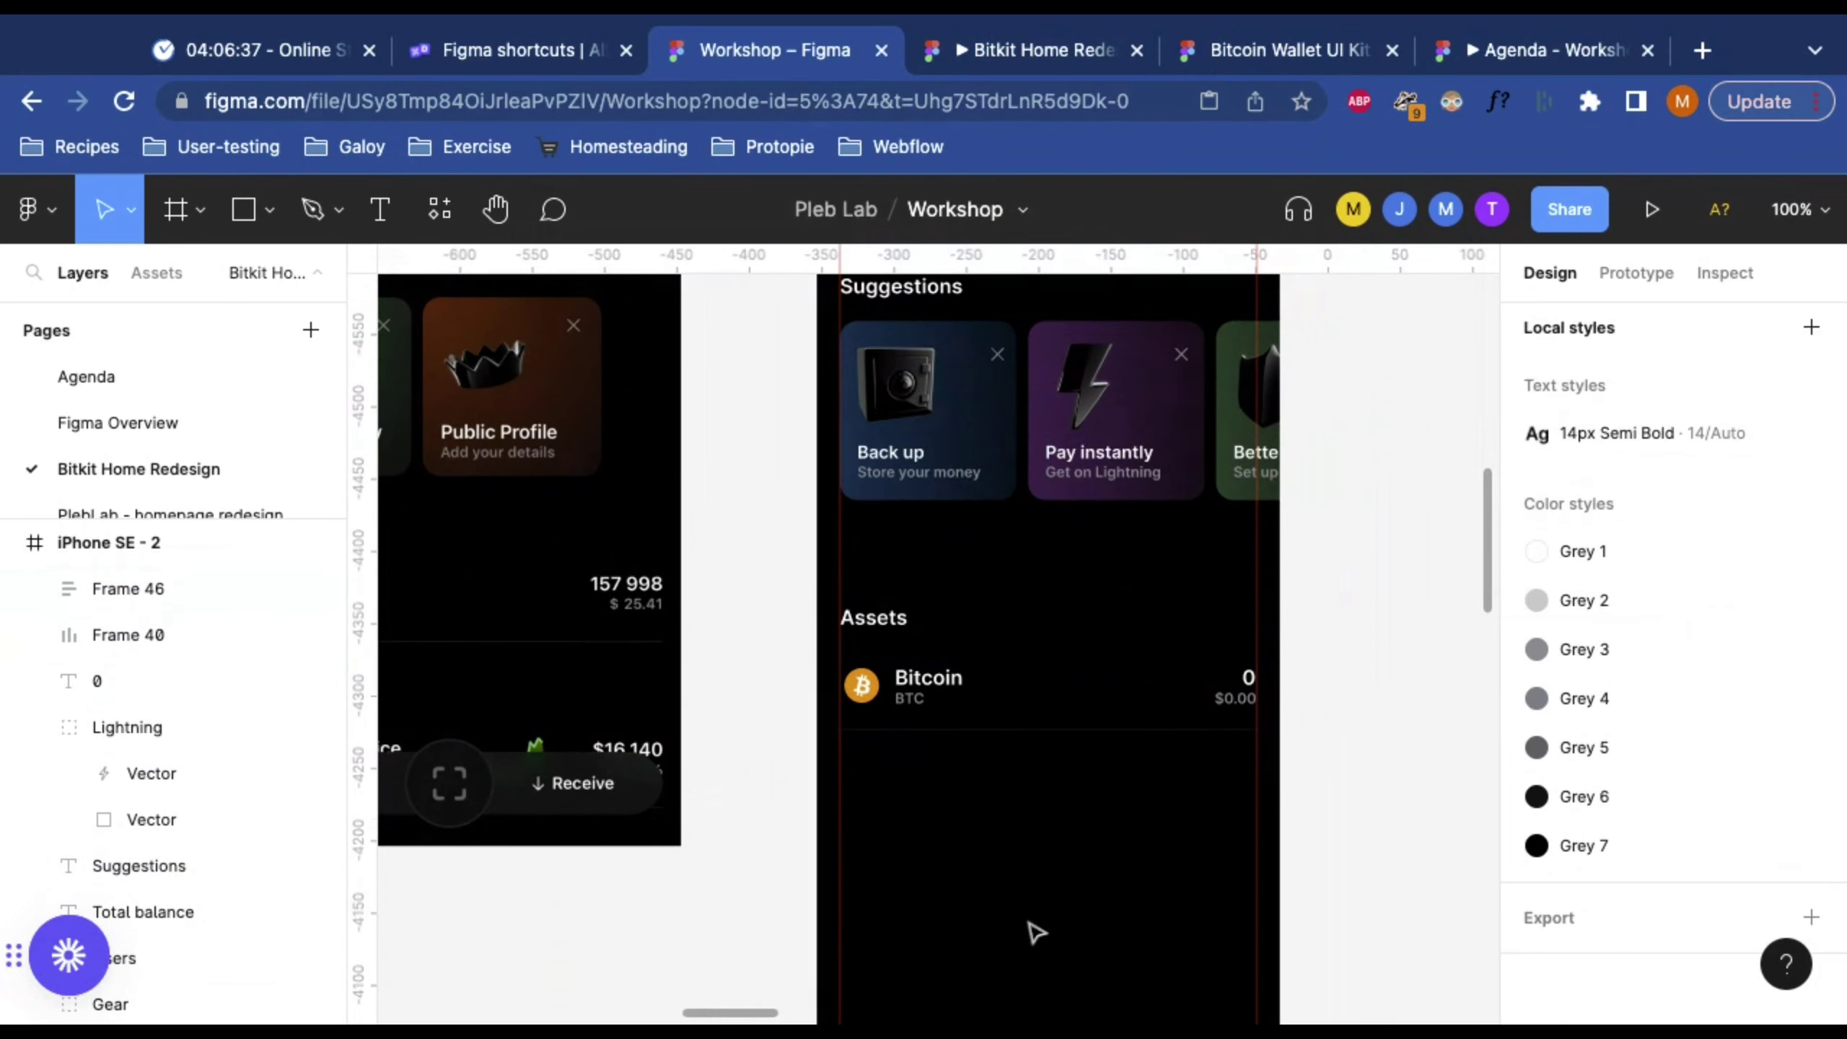
{"action": "scroll", "coordinate": [1036, 932], "scroll_direction": "left", "scroll_amount": 4}
{"action": "scroll", "coordinate": [1036, 933], "scroll_direction": "down", "scroll_amount": 1}
{"action": "scroll", "coordinate": [1035, 932], "scroll_direction": "right", "scroll_amount": 3}
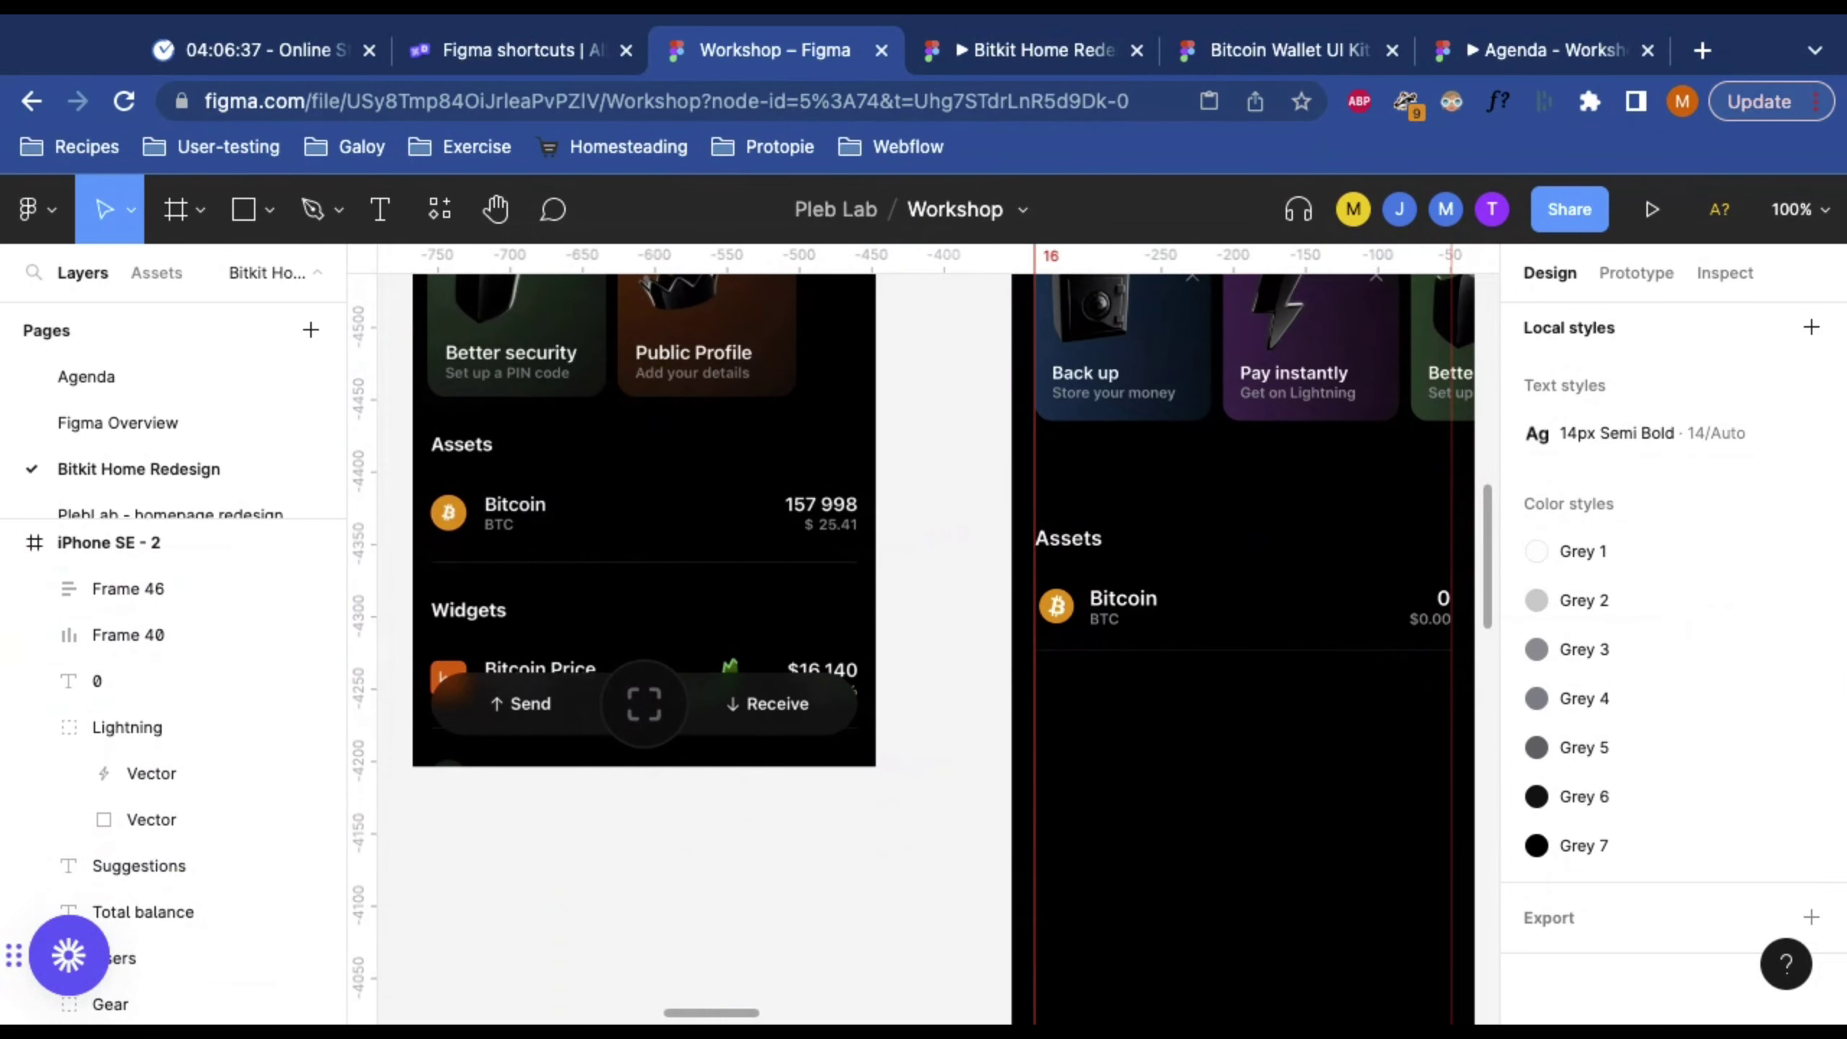
{"action": "scroll", "coordinate": [1180, 793], "scroll_direction": "right", "scroll_amount": 5}
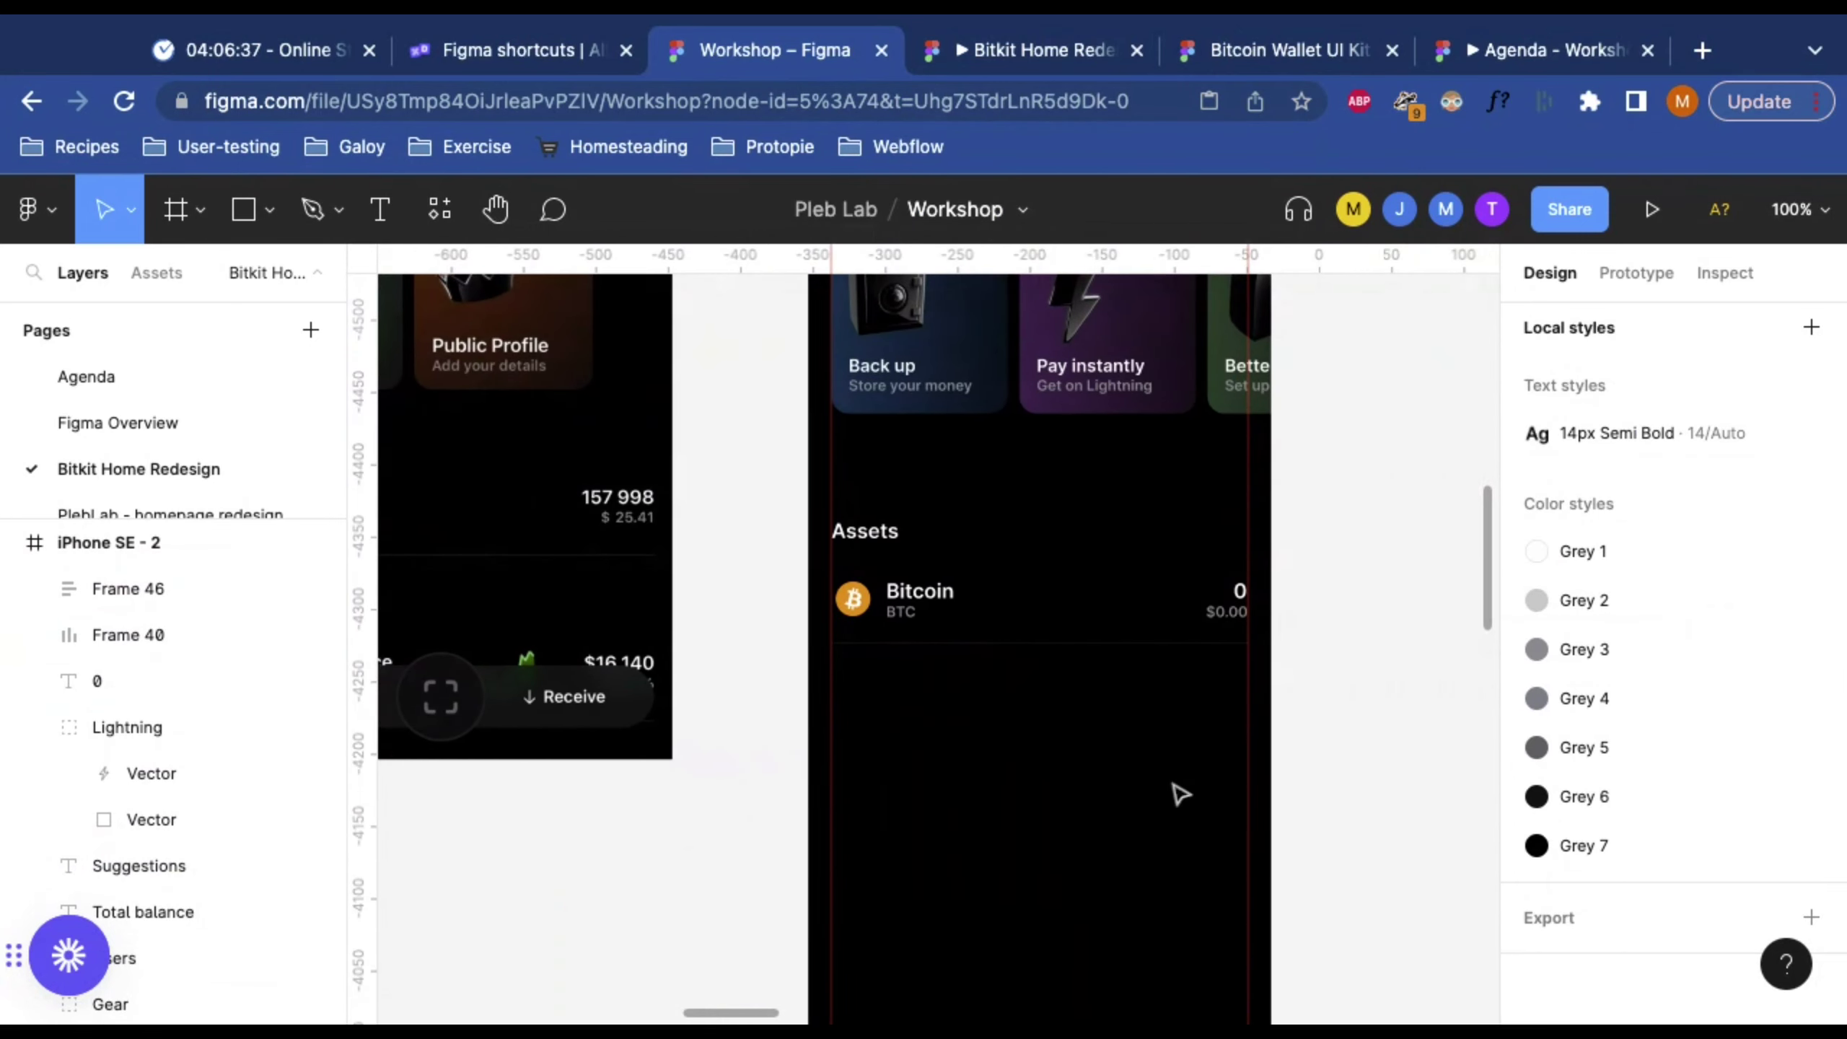
{"action": "left_click", "coordinate": [1055, 590]}
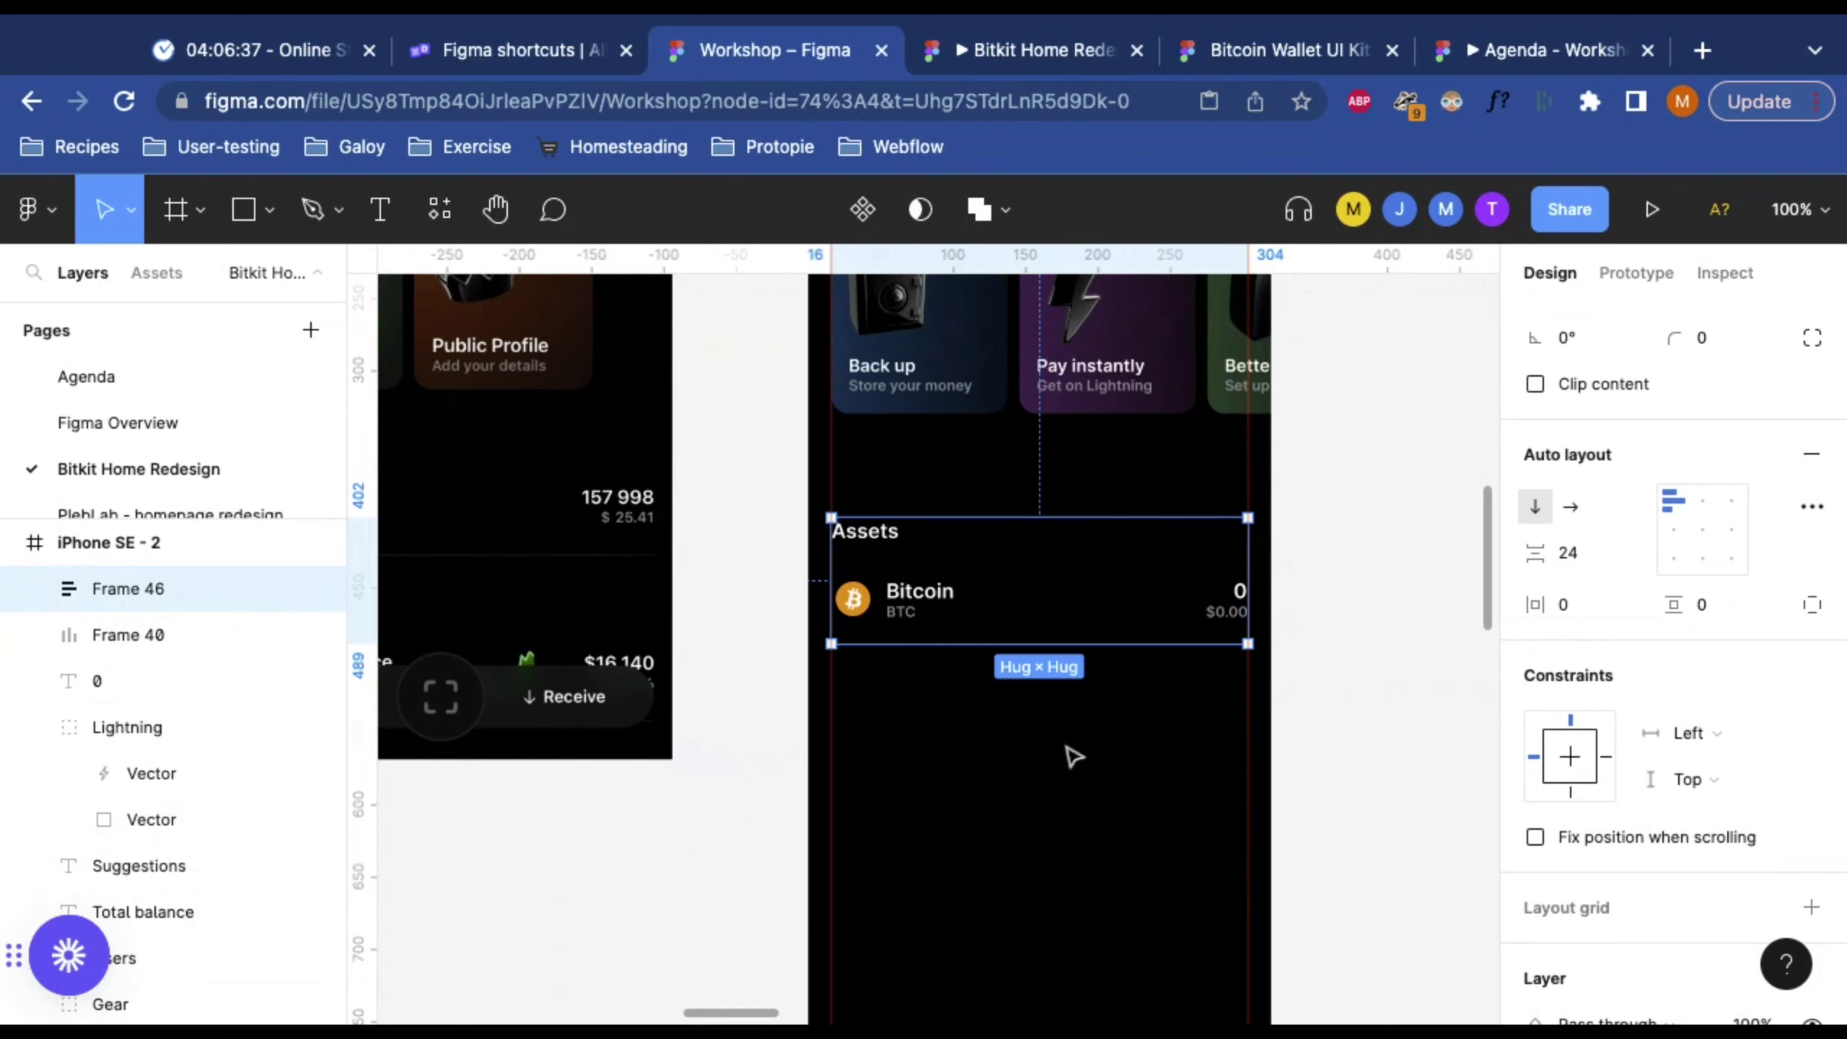
{"action": "key", "text": "minus"}
{"action": "scroll", "coordinate": [1116, 661], "scroll_direction": "left", "scroll_amount": 5}
{"action": "scroll", "coordinate": [1116, 661], "scroll_direction": "down", "scroll_amount": 1}
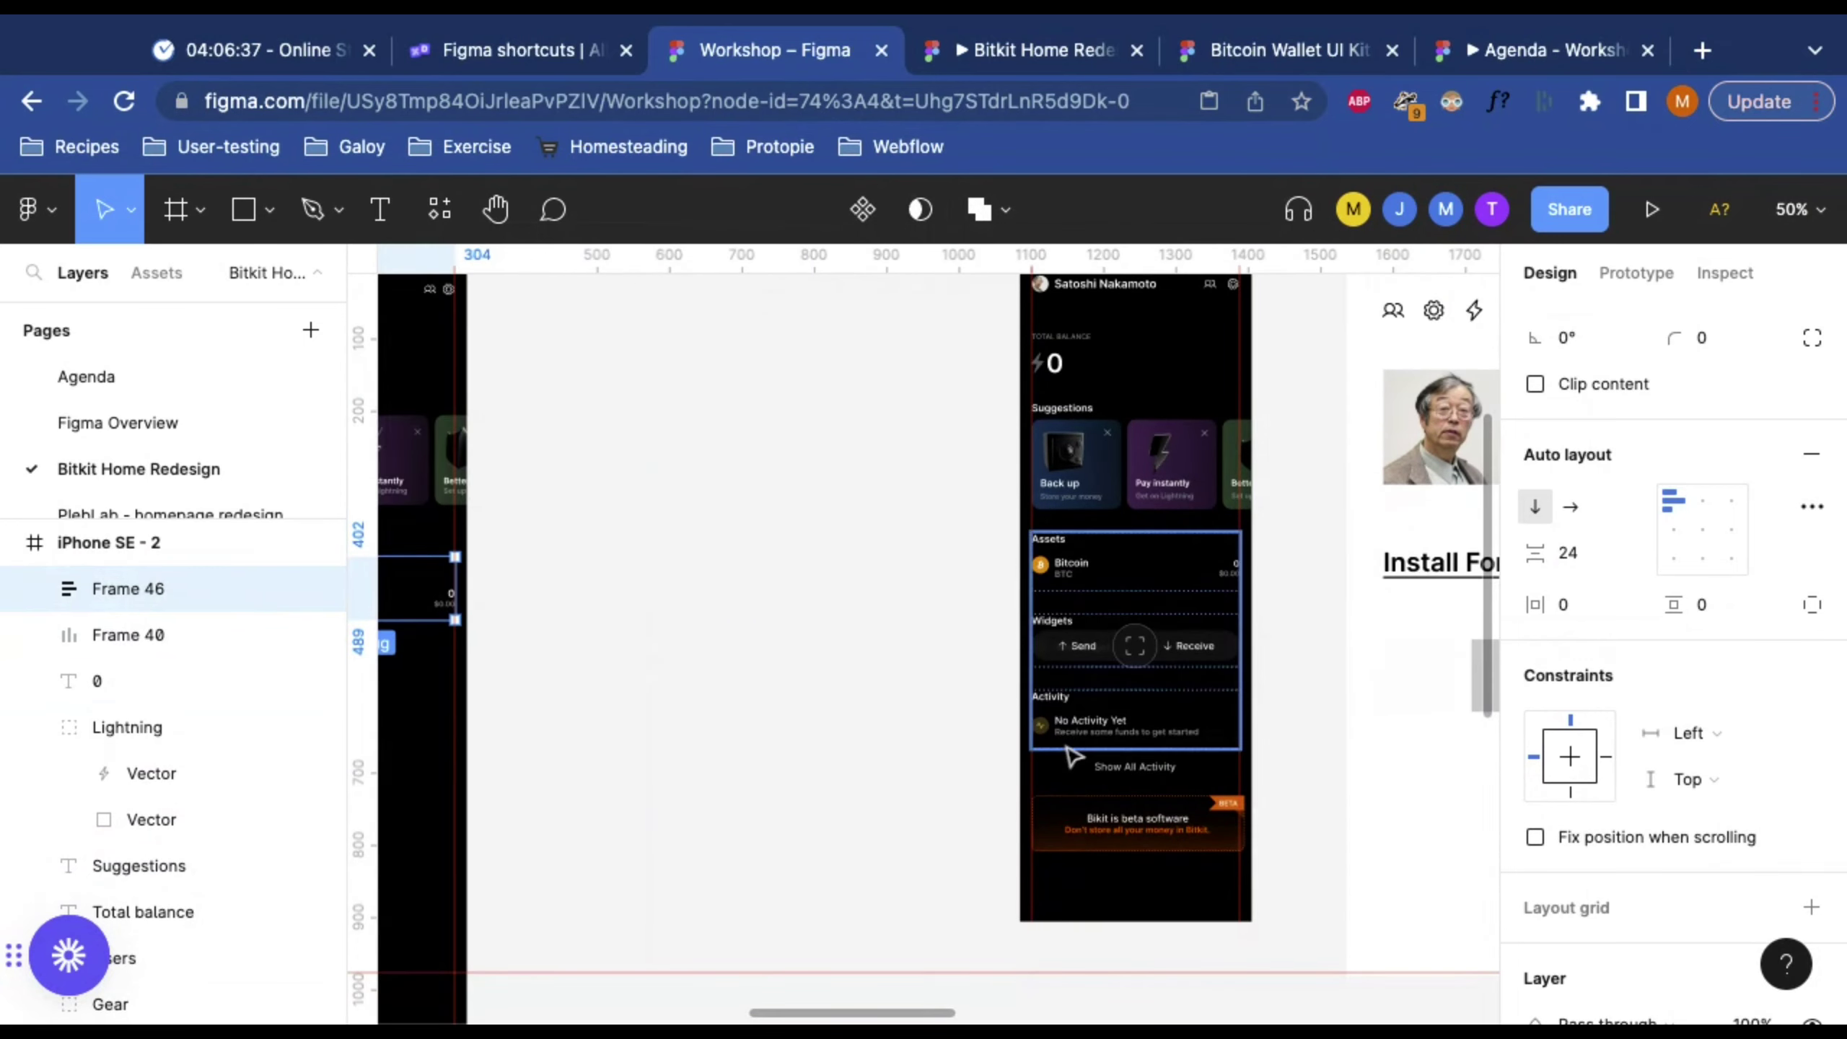
Step: Move the Send/Receive bar off the Home-screen phone onto the bare canvas
{"action": "key", "text": "plus"}
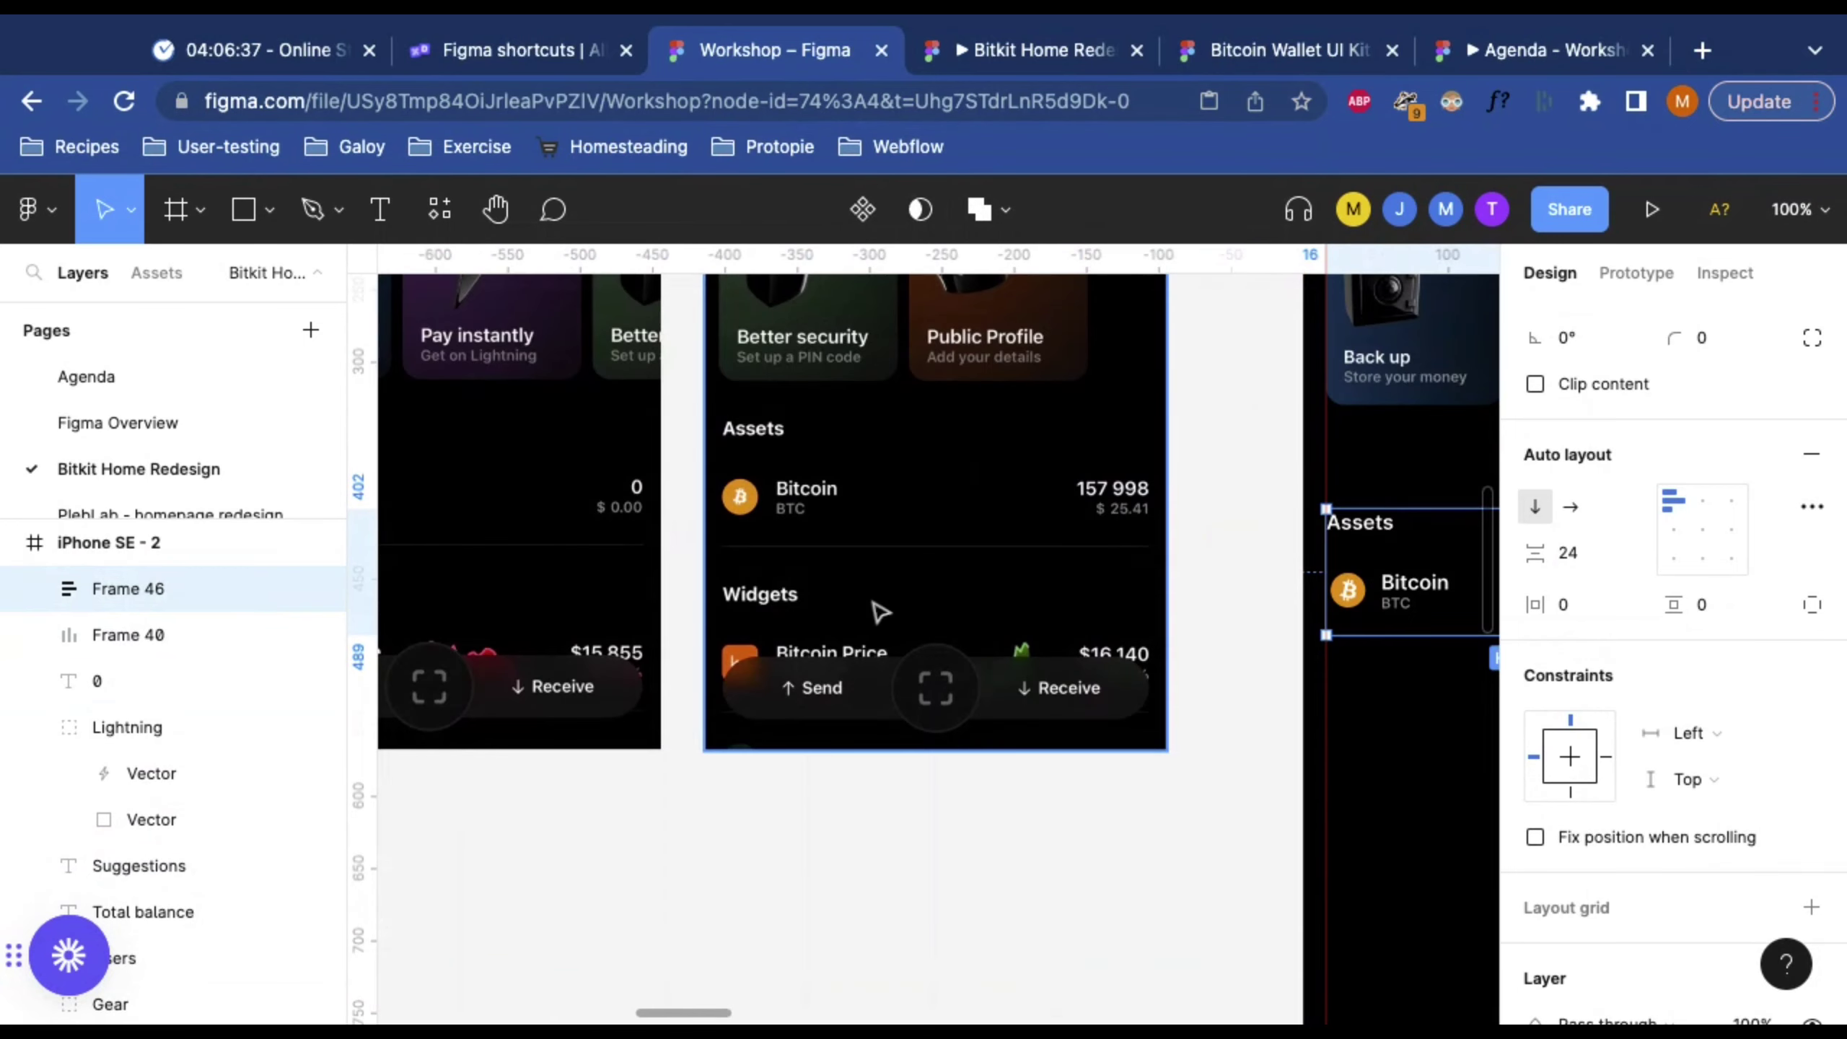
{"action": "key", "text": "minus"}
{"action": "scroll", "coordinate": [771, 641], "scroll_direction": "left", "scroll_amount": 4}
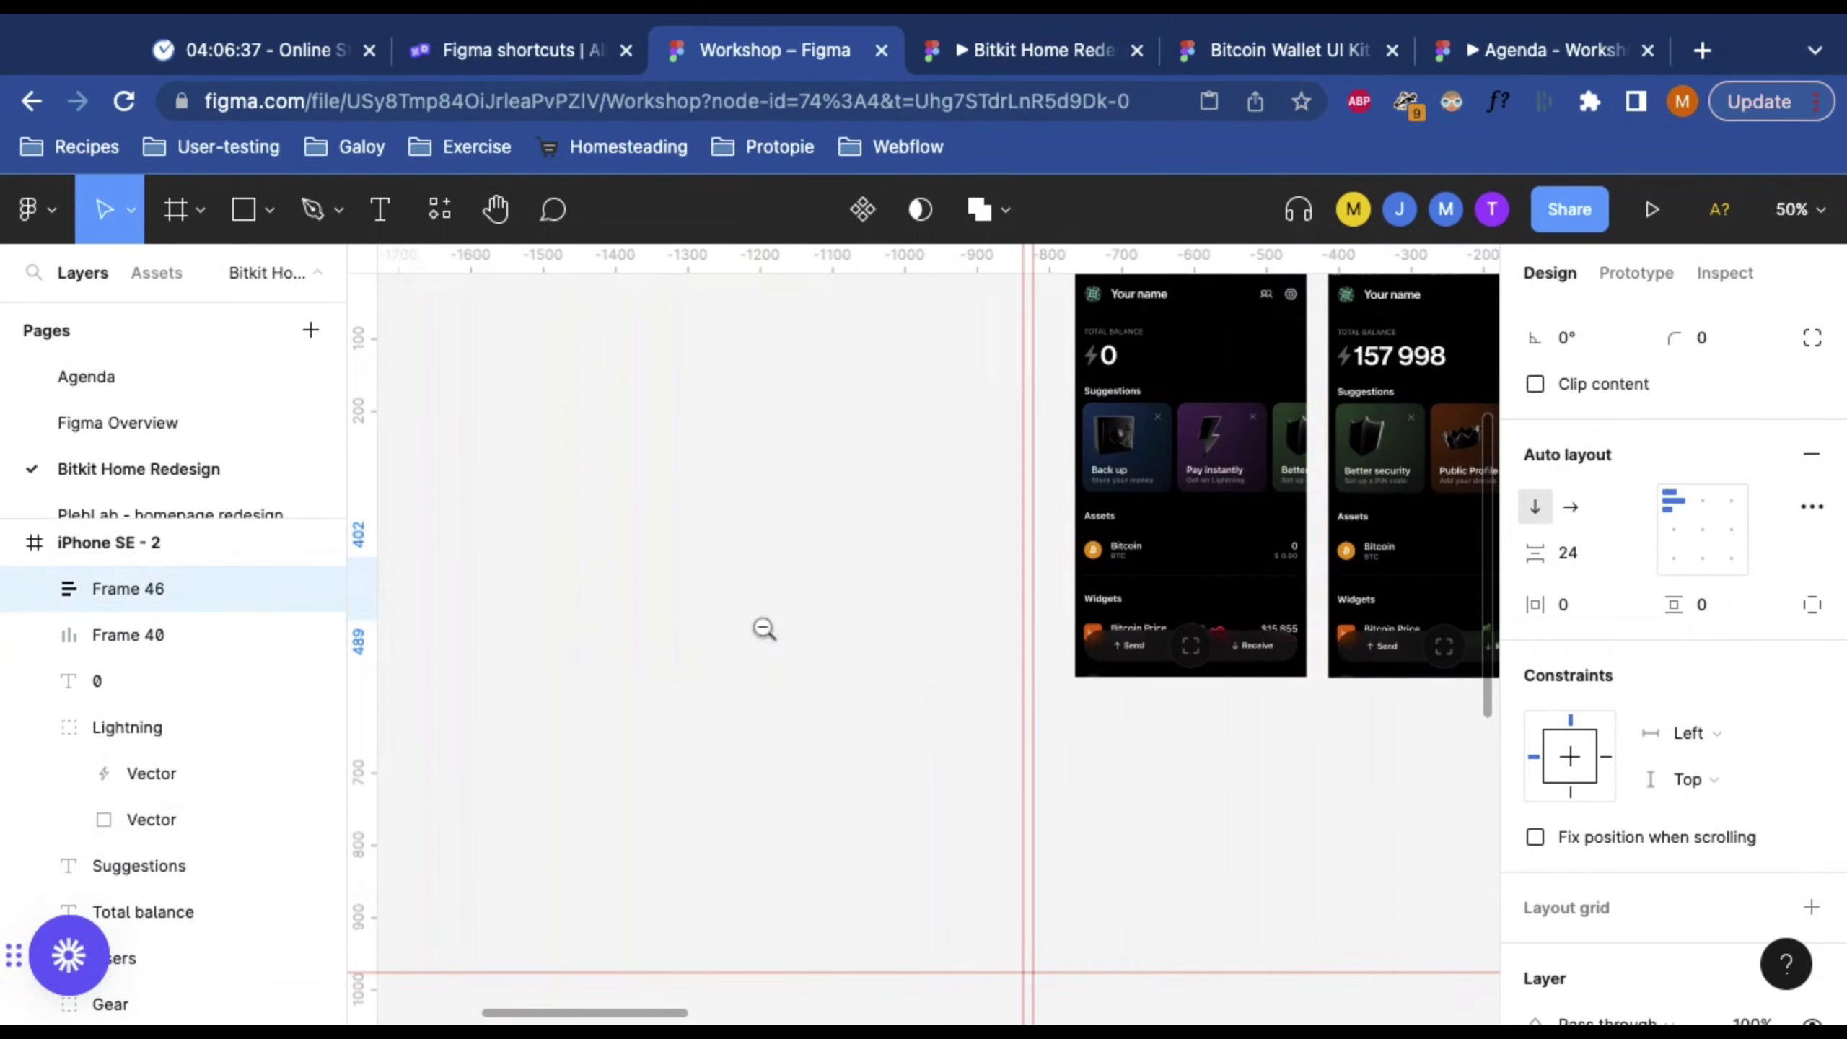
{"action": "left_click", "coordinate": [763, 629], "text": "alt"}
{"action": "scroll", "coordinate": [763, 629], "scroll_direction": "left", "scroll_amount": 2}
{"action": "scroll", "coordinate": [763, 629], "scroll_direction": "right", "scroll_amount": 4}
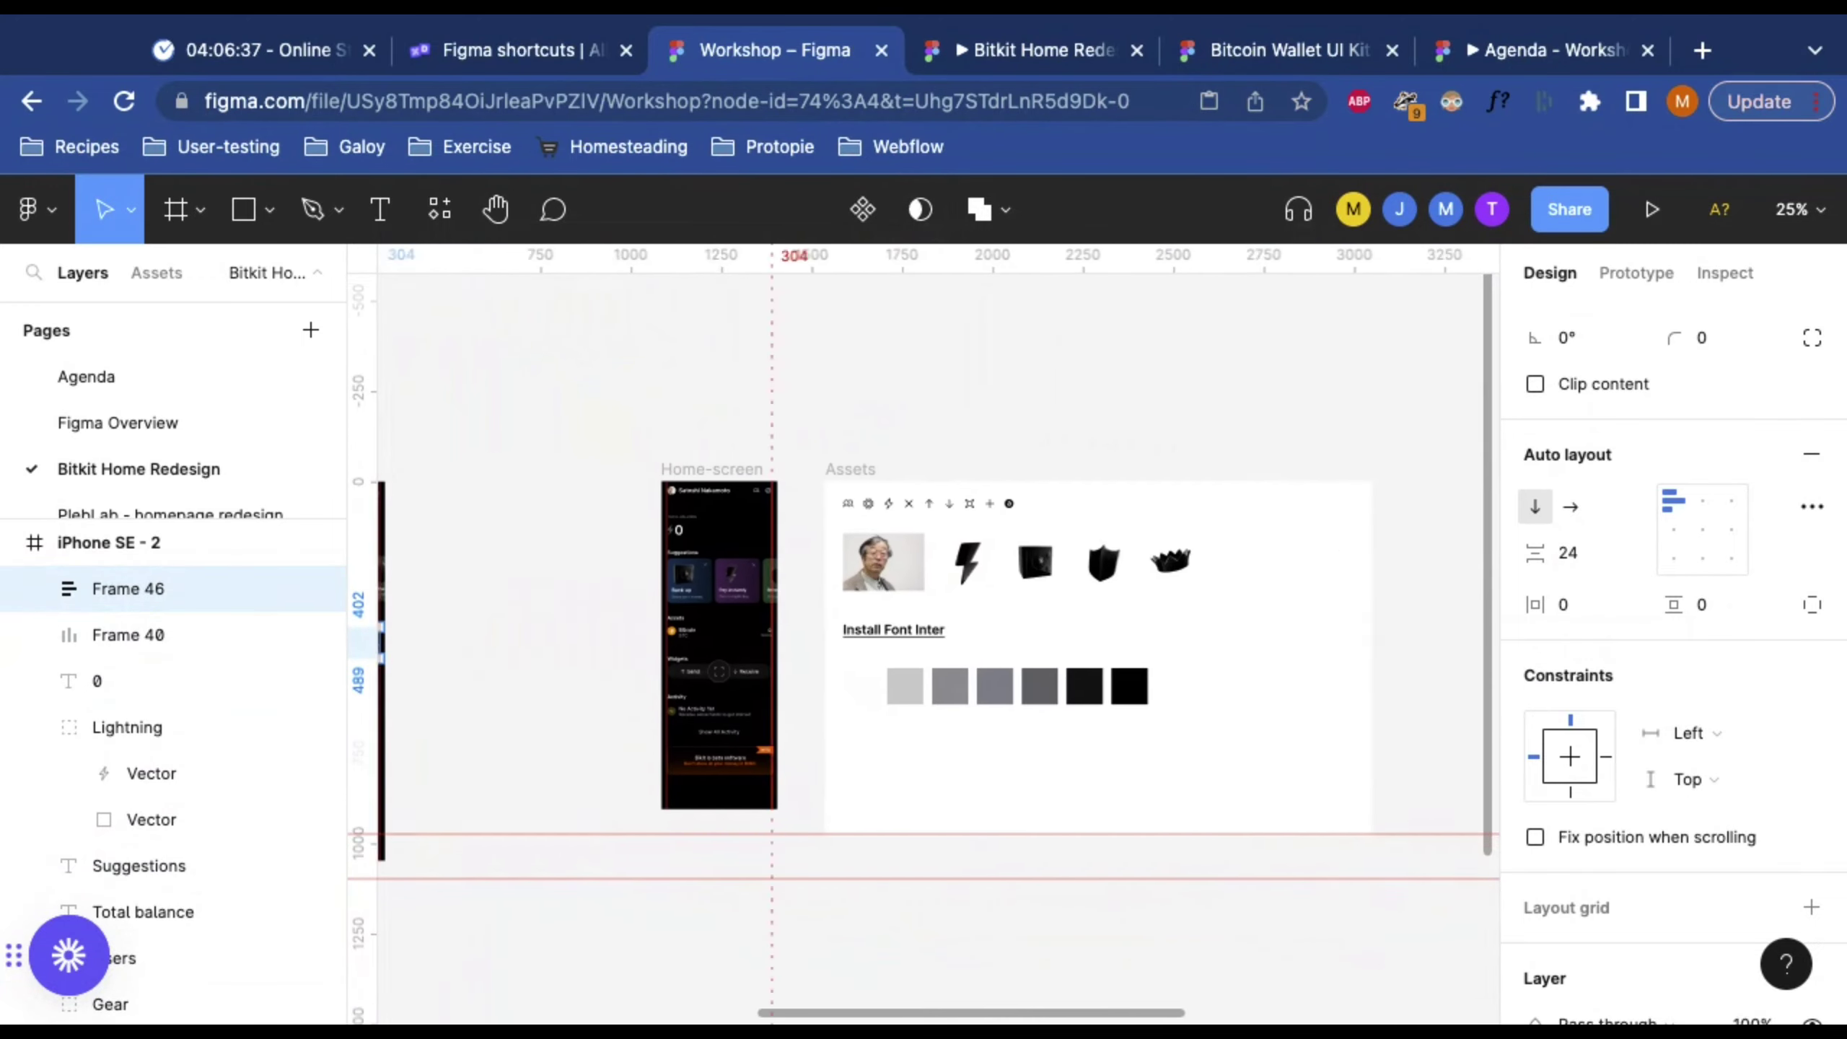
{"action": "scroll", "coordinate": [924, 637], "scroll_direction": "left", "scroll_amount": 4}
{"action": "scroll", "coordinate": [1070, 671], "scroll_direction": "up", "scroll_amount": 5}
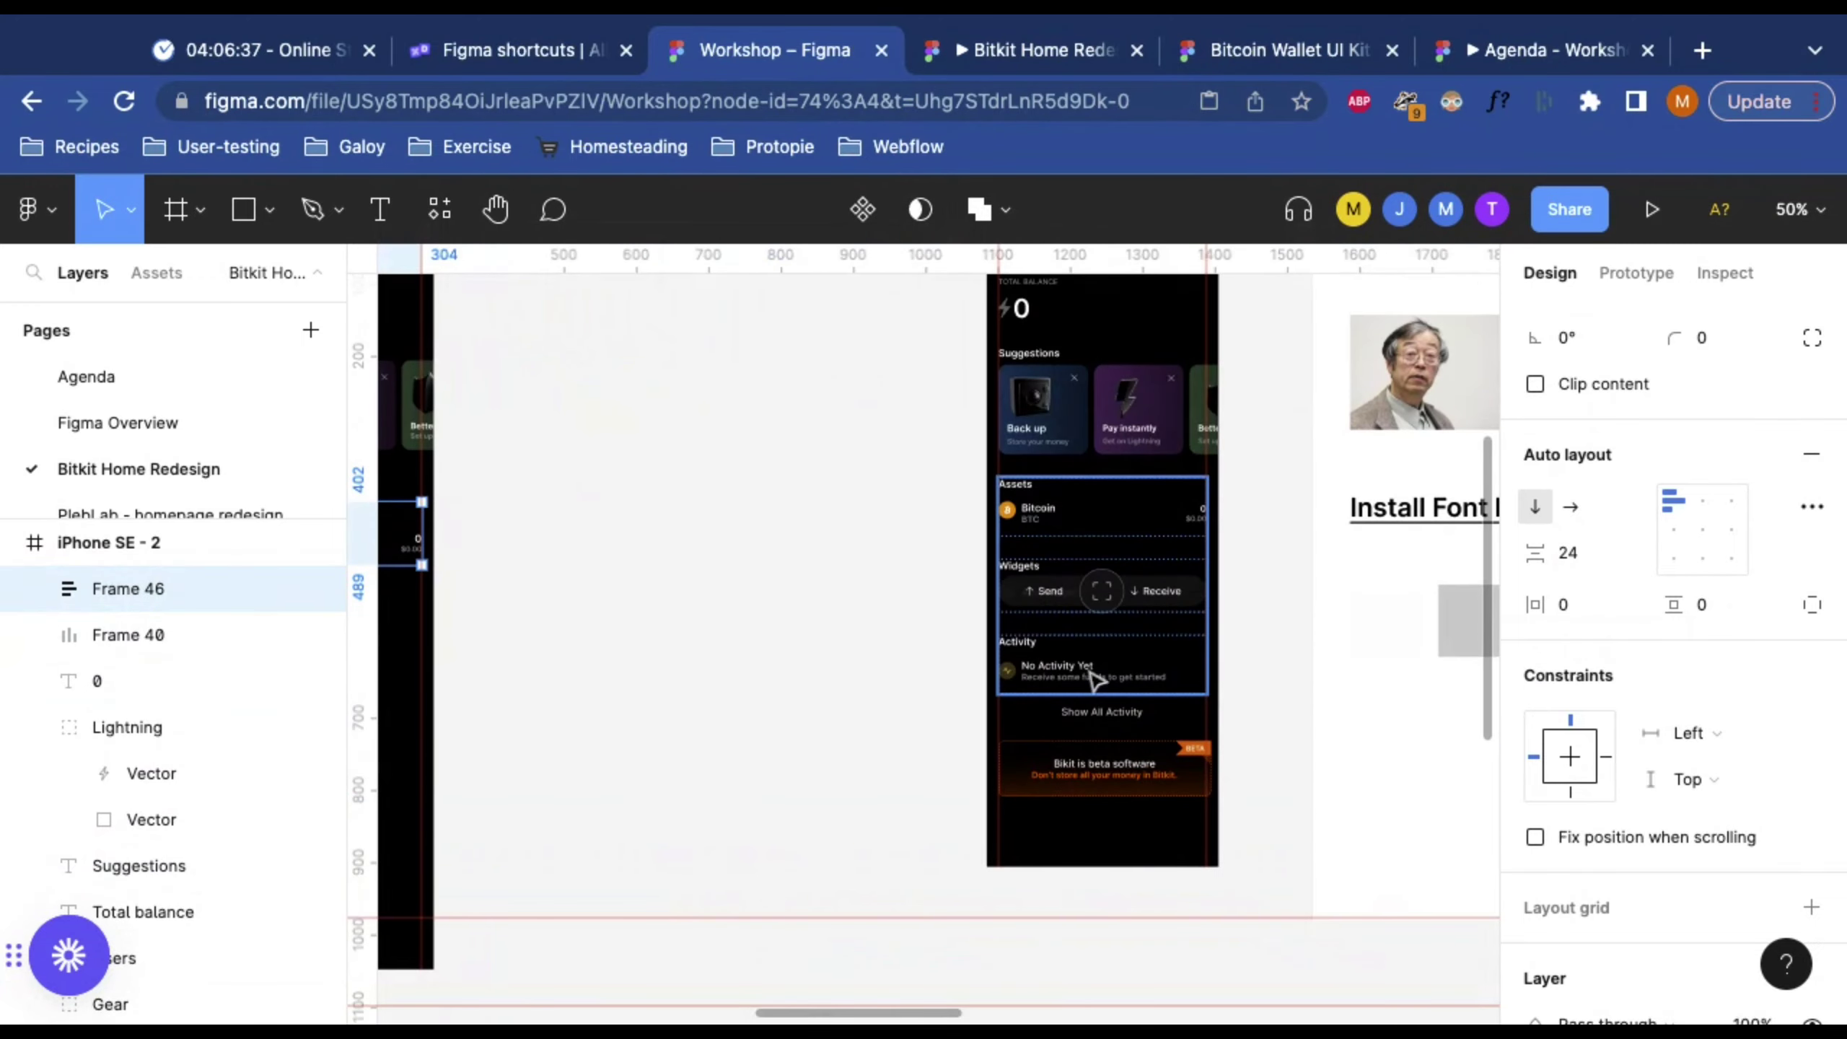
{"action": "left_click", "coordinate": [1118, 589]}
{"action": "left_click_drag", "start_coordinate": [1122, 596], "coordinate": [854, 598]}
Step: Duplicate the Assets section and place the copy directly below the original
{"action": "scroll", "coordinate": [1136, 646], "scroll_direction": "up", "scroll_amount": 3}
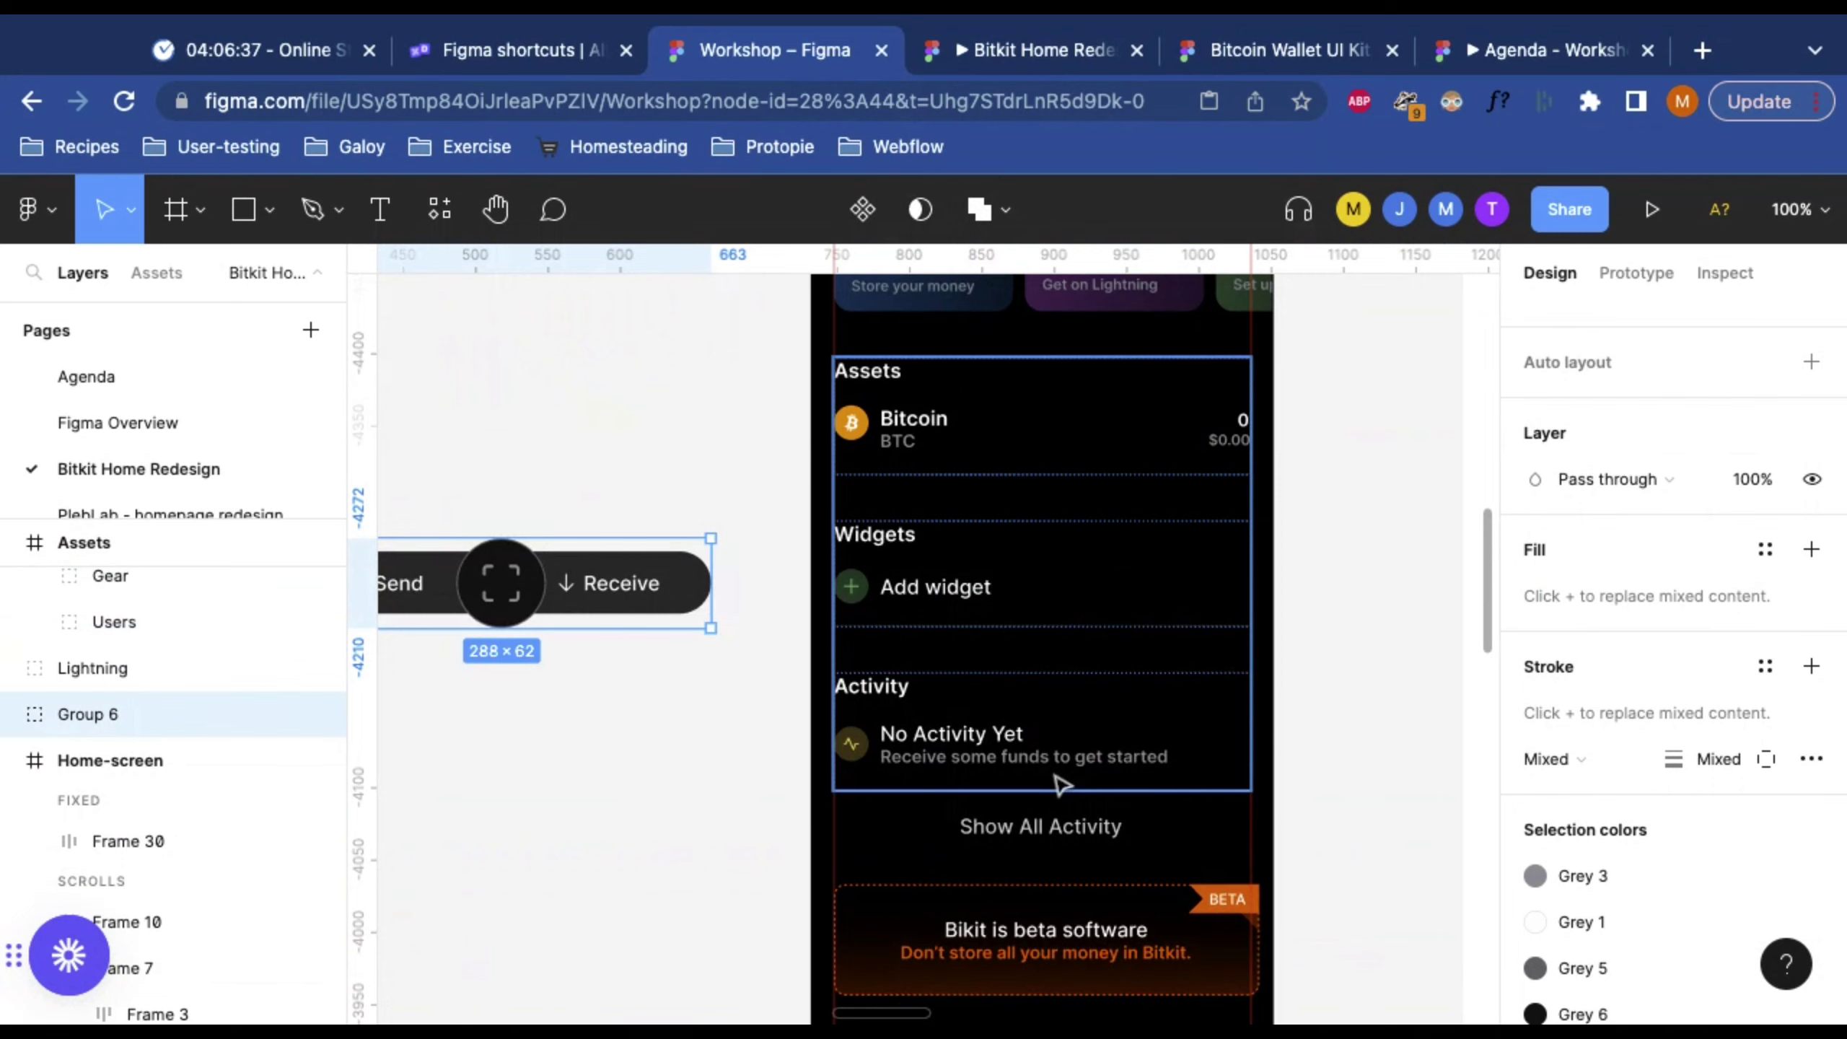
{"action": "scroll", "coordinate": [923, 633], "scroll_direction": "left", "scroll_amount": 20}
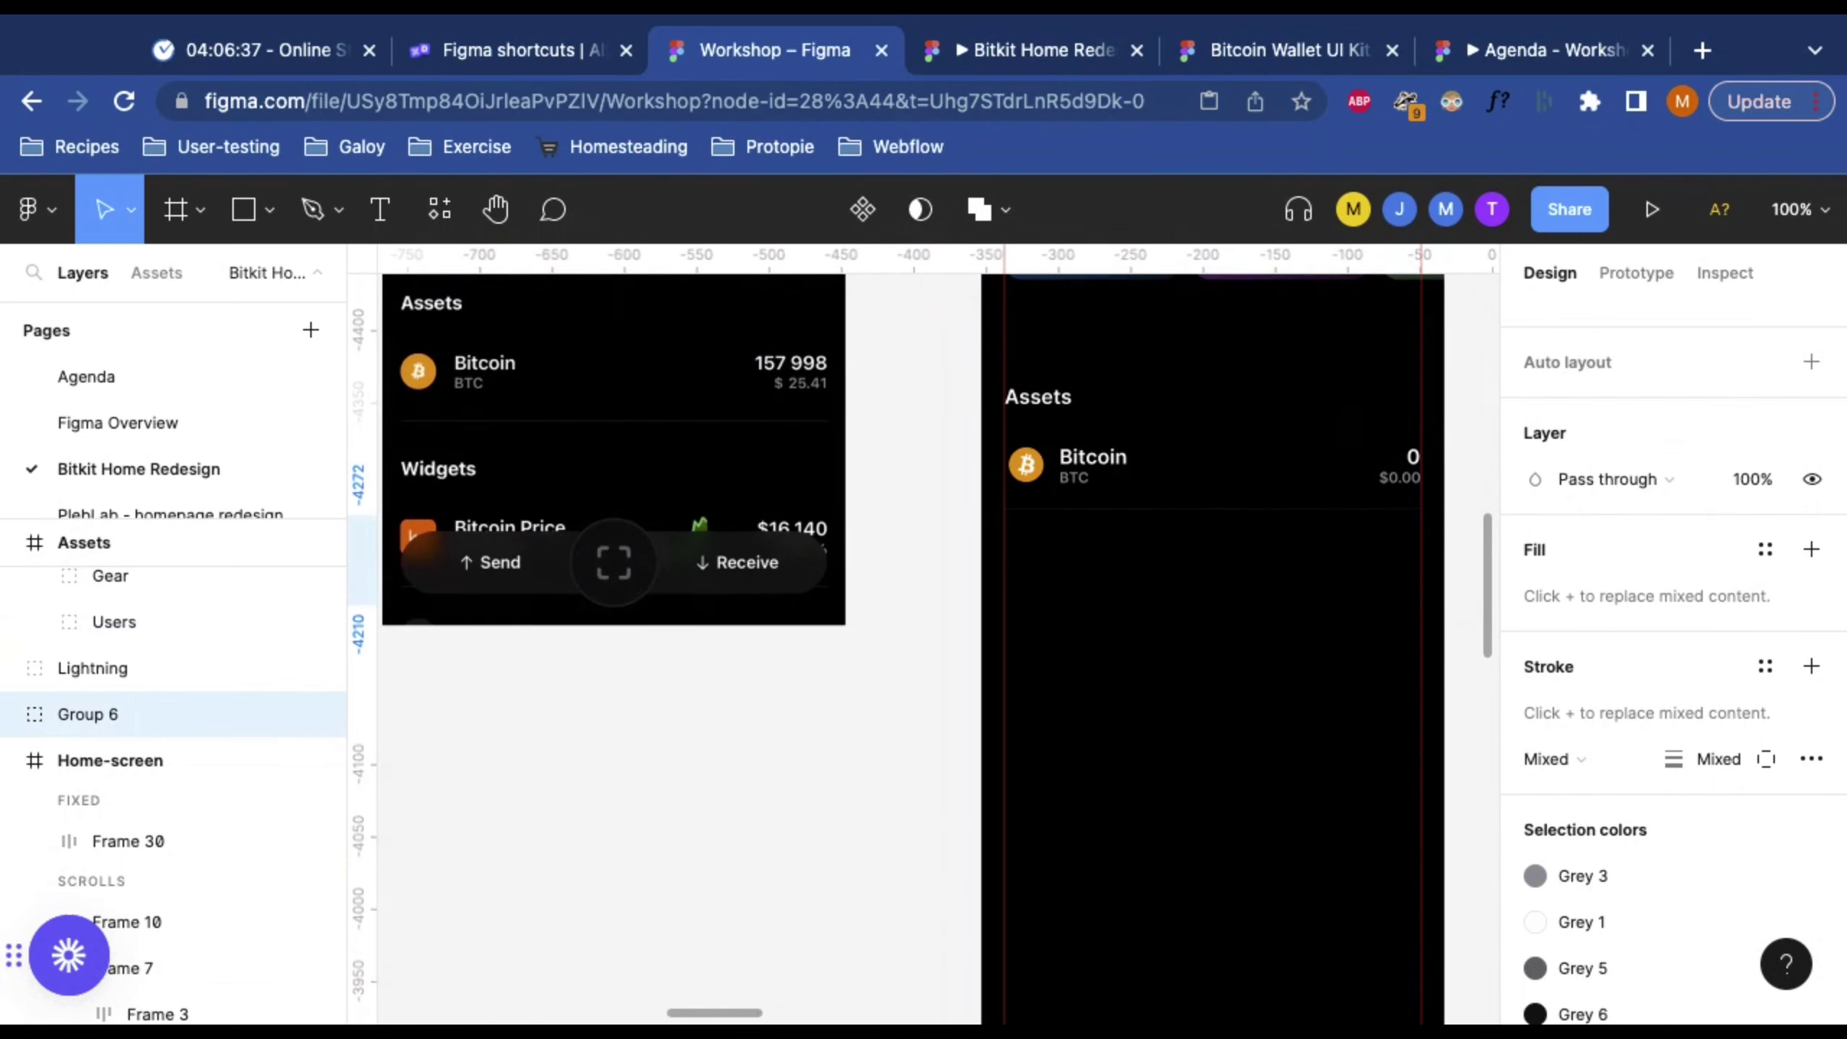
{"action": "left_click", "coordinate": [1229, 438]}
{"action": "scroll", "coordinate": [1093, 430], "scroll_direction": "right", "scroll_amount": 5}
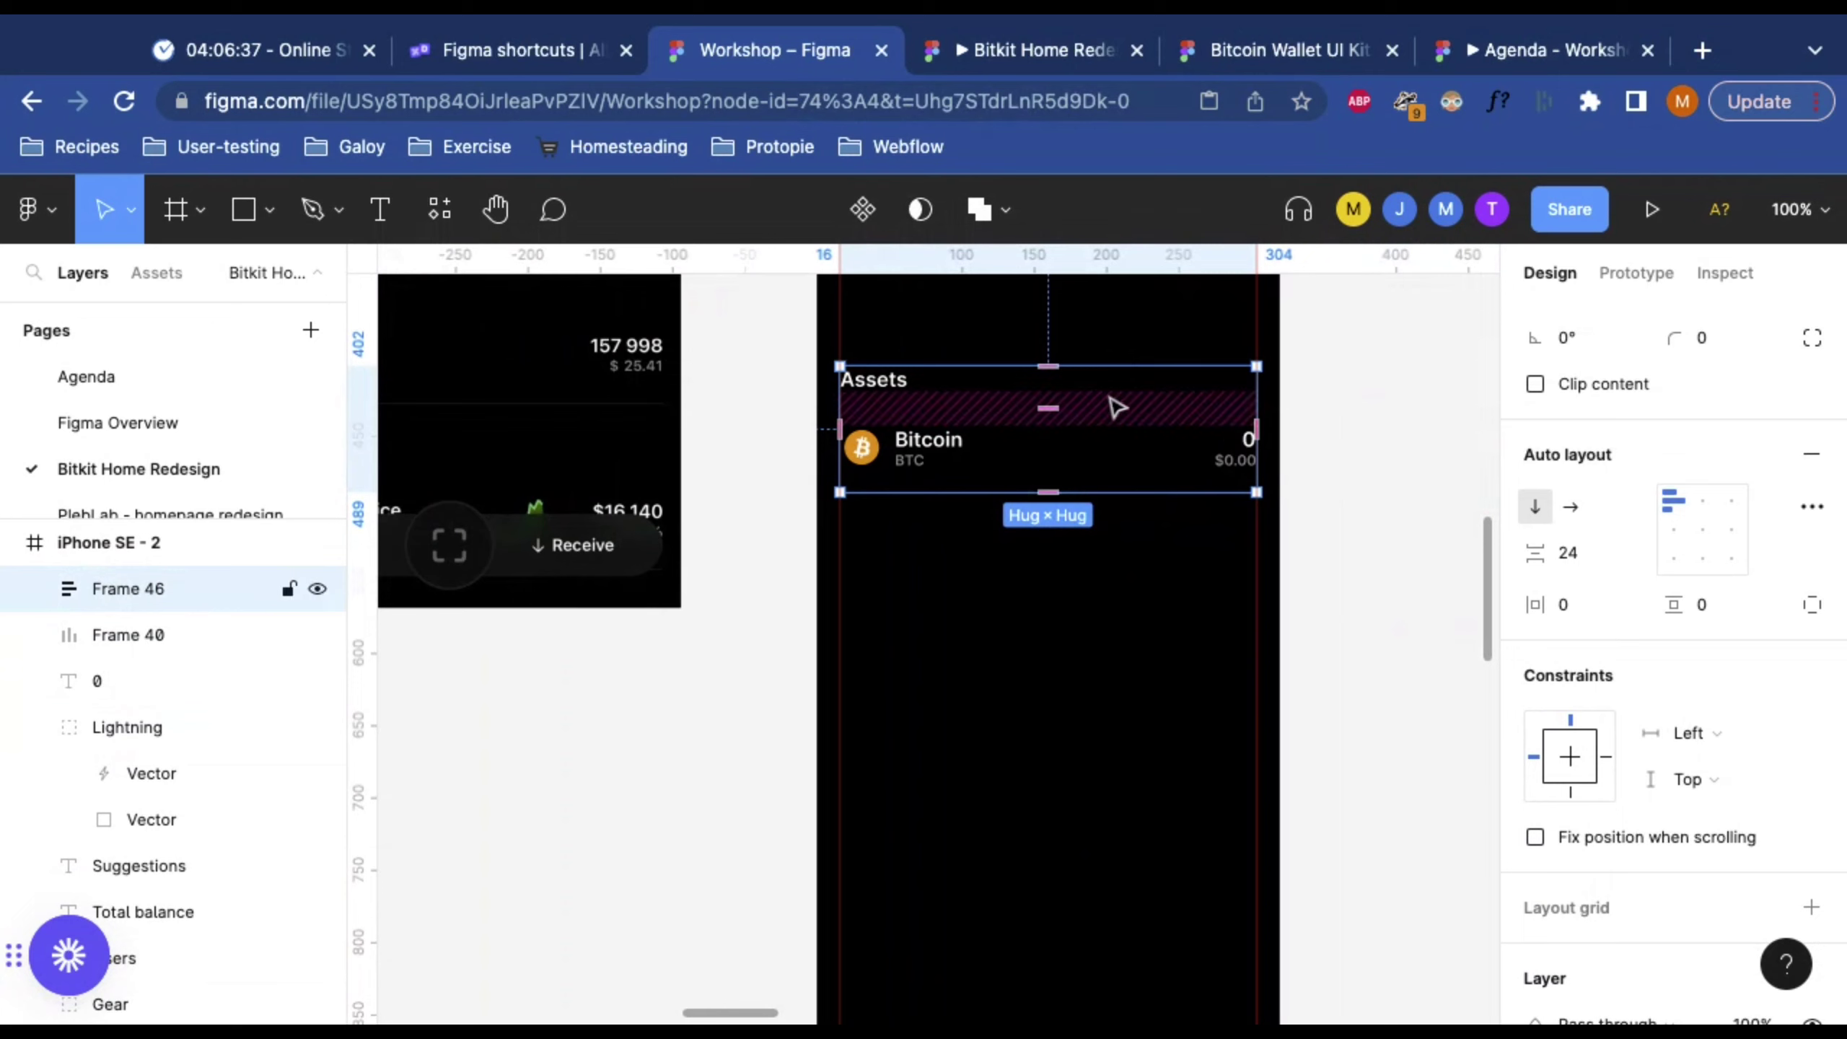
{"action": "left_click_drag", "start_coordinate": [1047, 408], "coordinate": [1051, 593]}
{"action": "scroll", "coordinate": [1155, 582], "scroll_direction": "right", "scroll_amount": 2}
{"action": "scroll", "coordinate": [1156, 583], "scroll_direction": "down", "scroll_amount": 1}
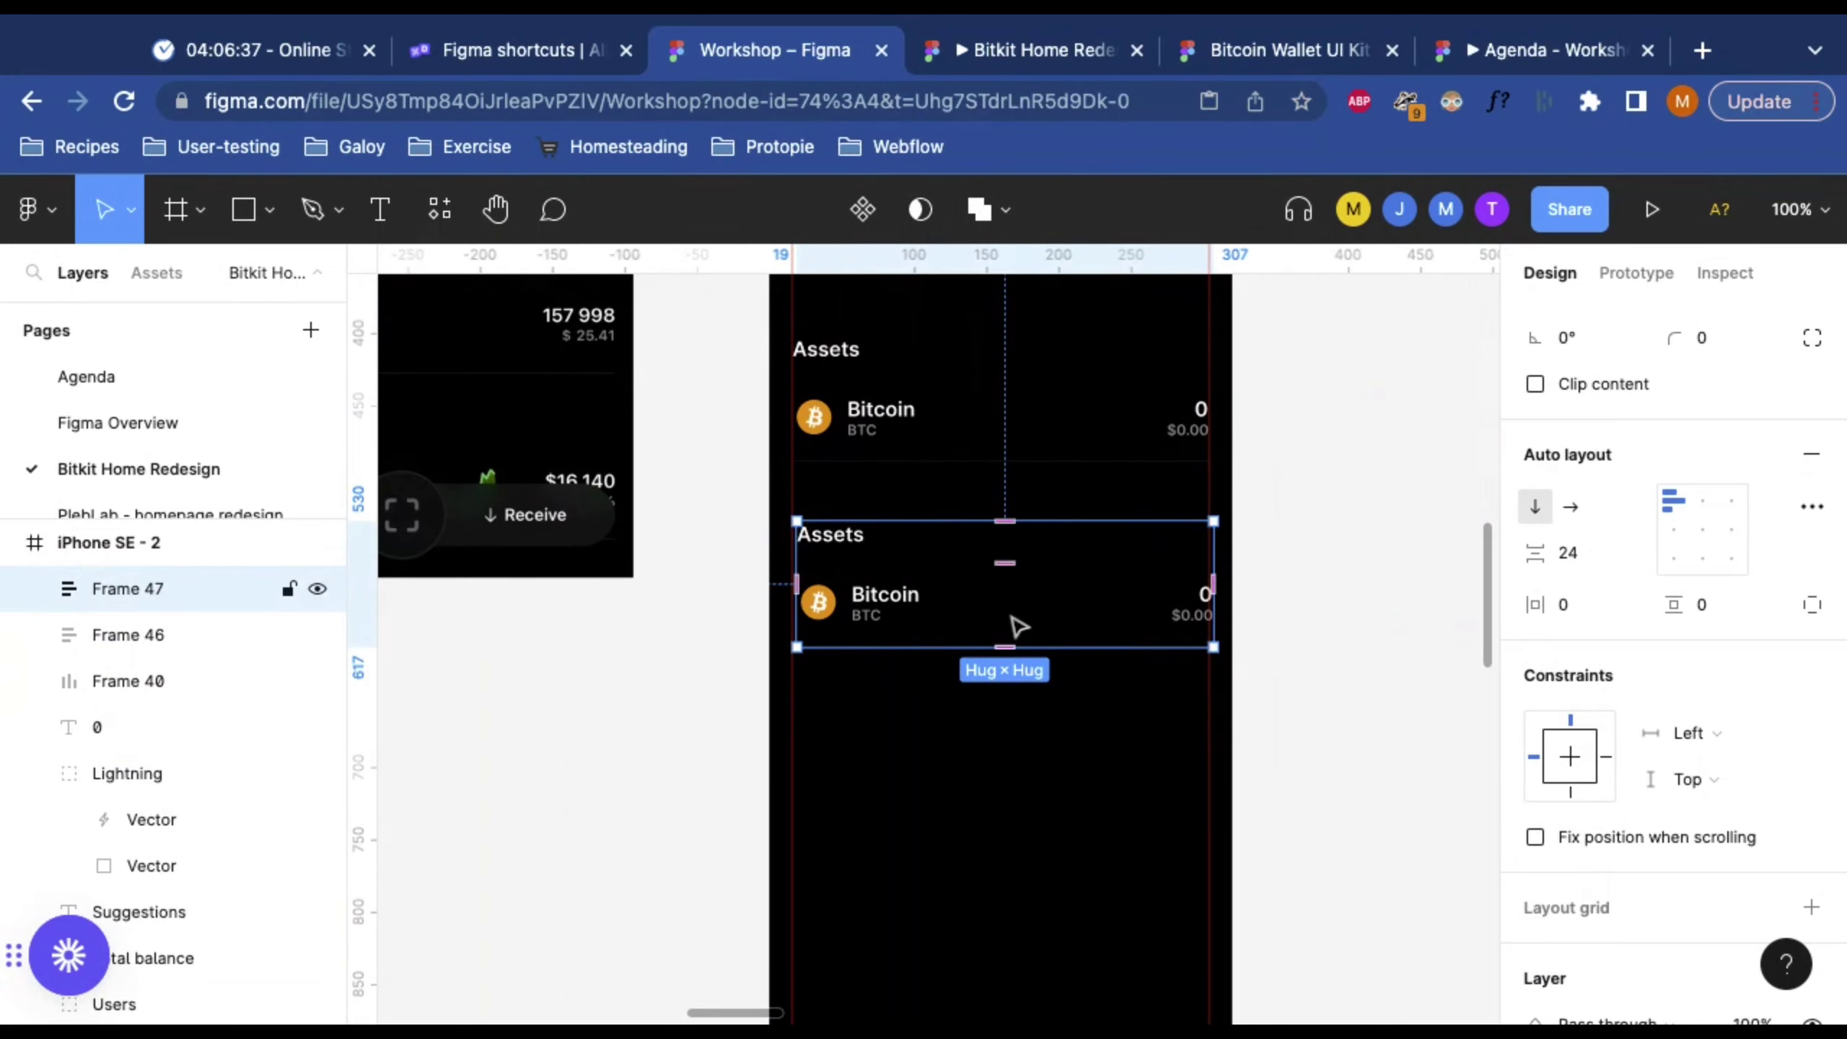
Step: Rename the copied section's heading from Assets to Widgets
{"action": "left_click", "coordinate": [1284, 603]}
{"action": "scroll", "coordinate": [1285, 602], "scroll_direction": "right", "scroll_amount": 15}
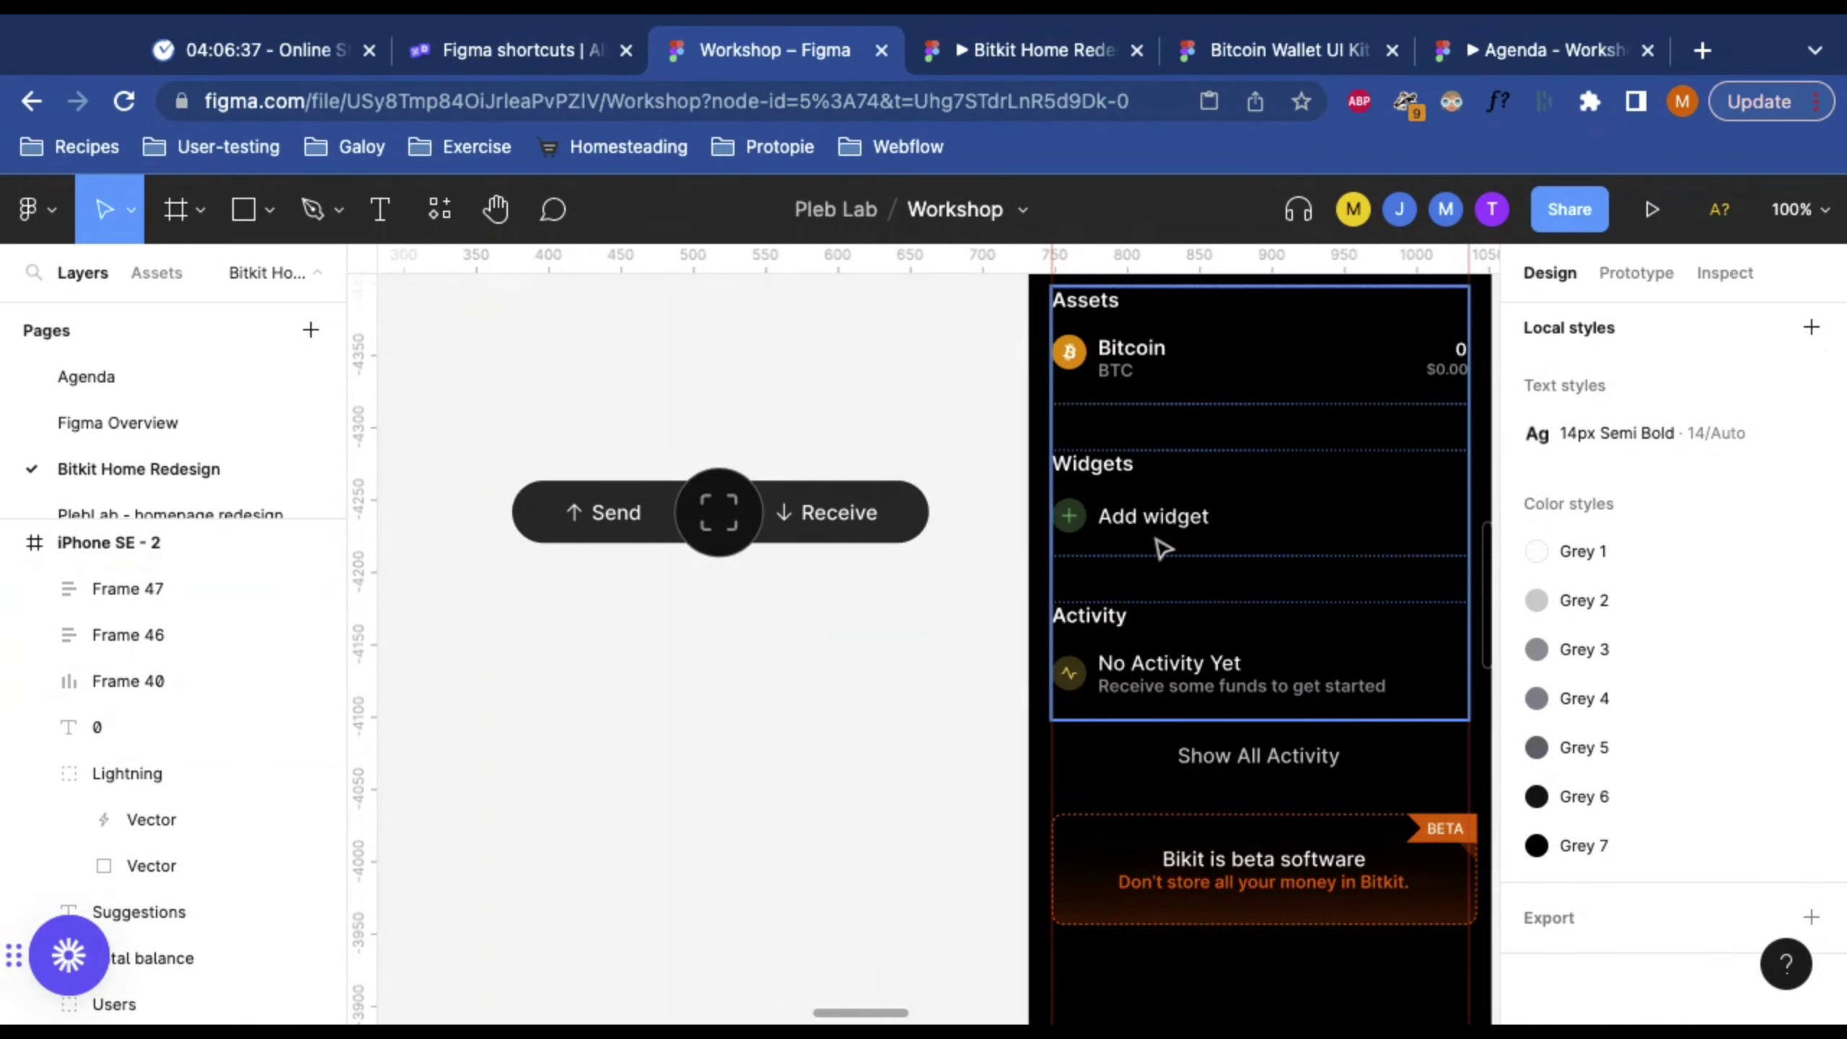
{"action": "scroll", "coordinate": [1163, 547], "scroll_direction": "left", "scroll_amount": 15}
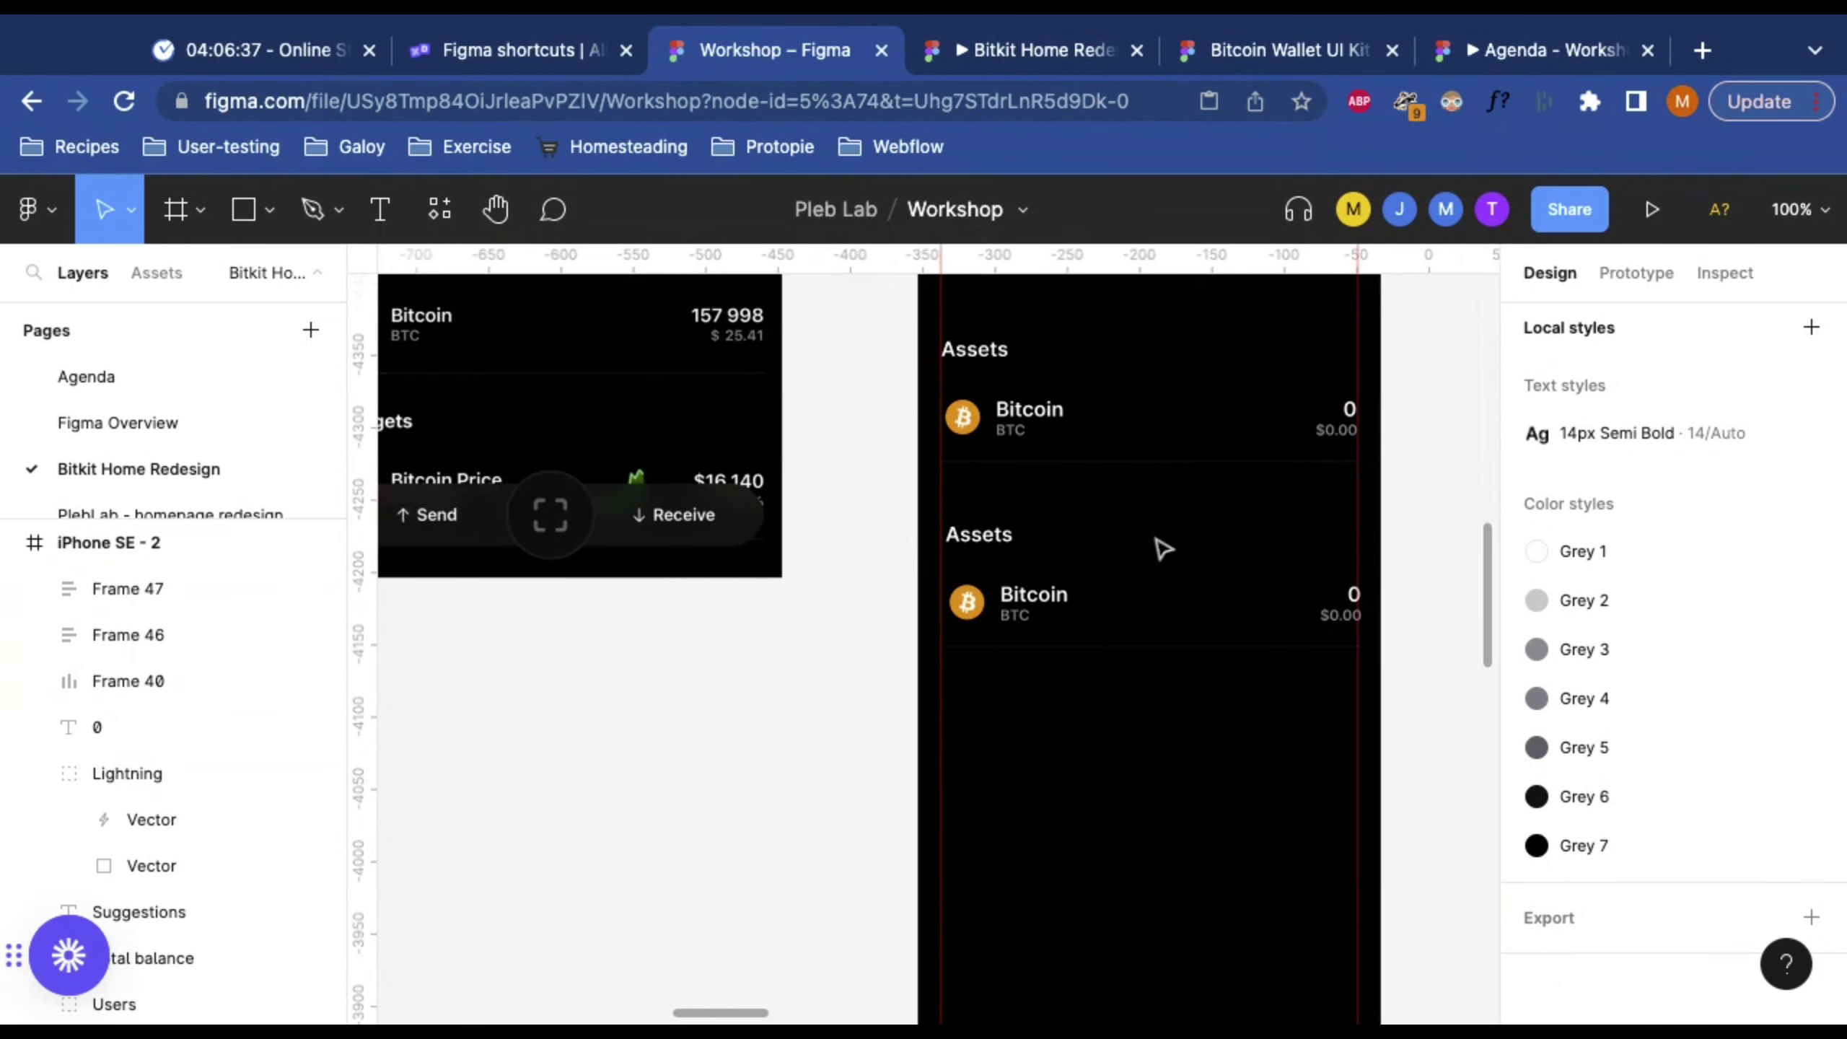
{"action": "double_click", "coordinate": [895, 551]}
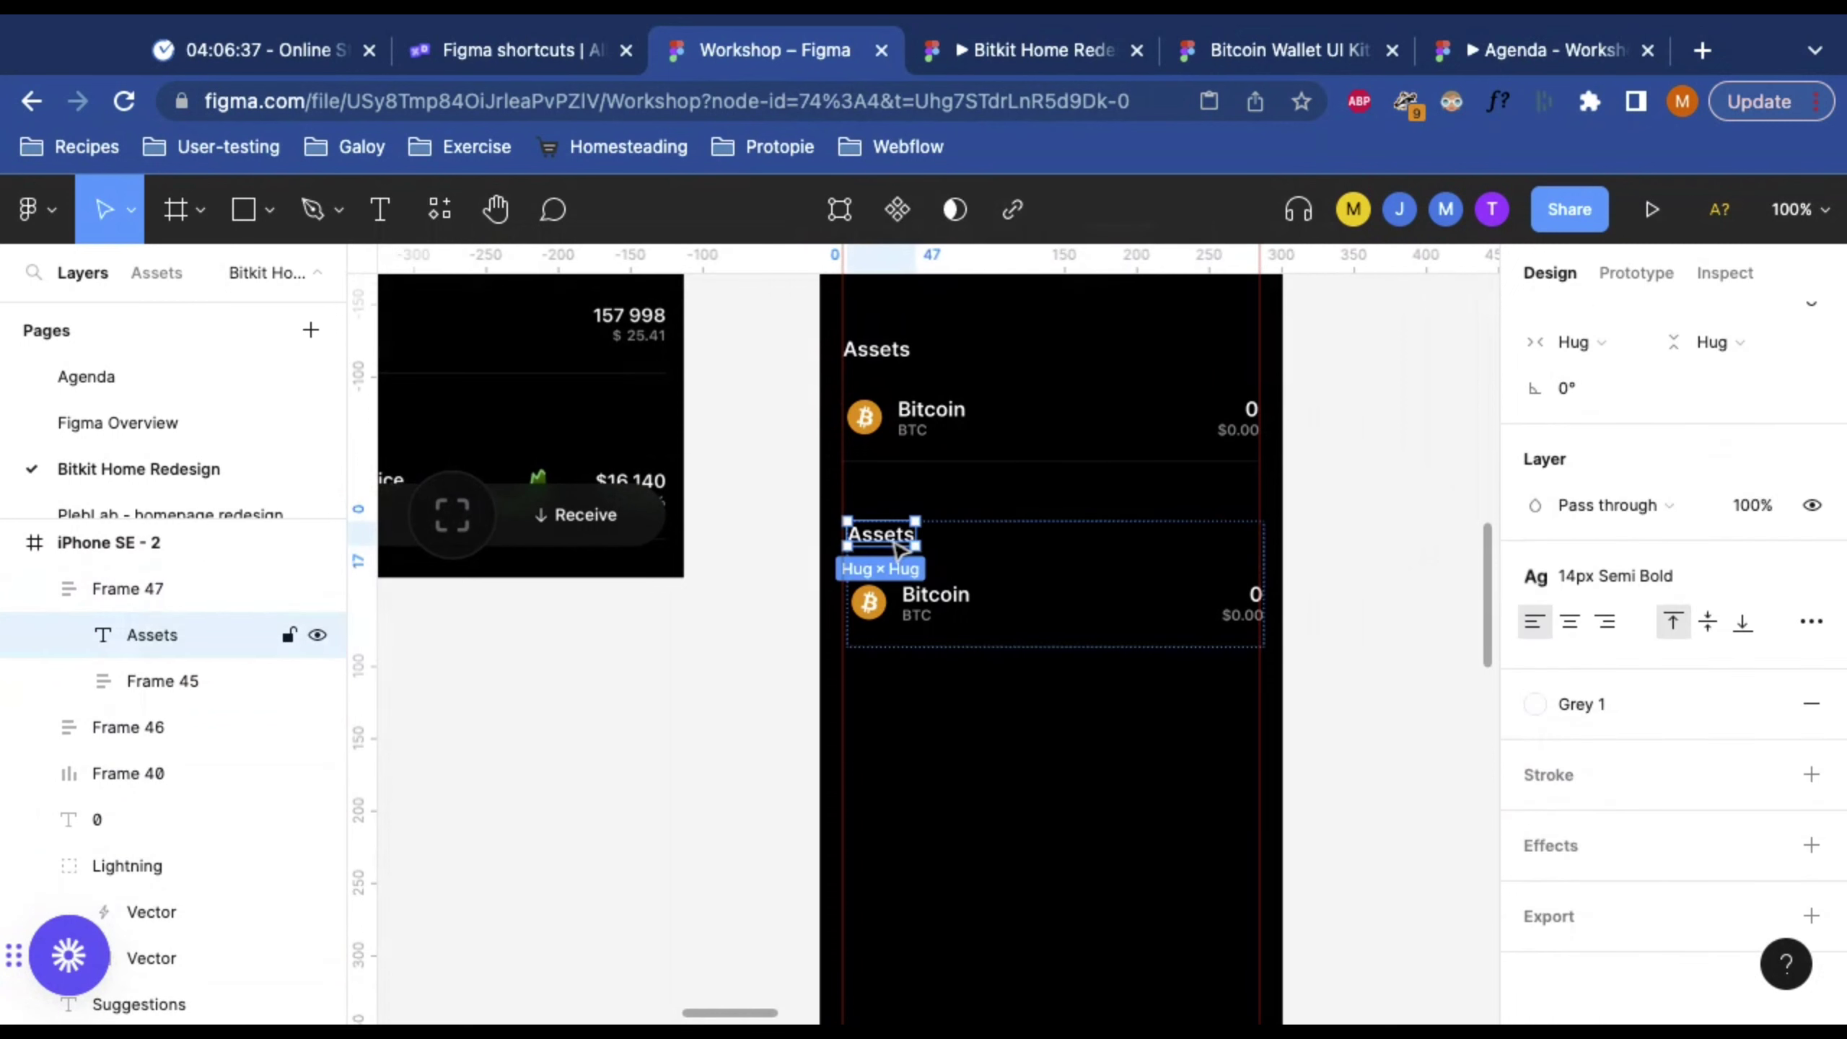
{"action": "double_click", "coordinate": [889, 539]}
{"action": "type", "text": "Widgets"}
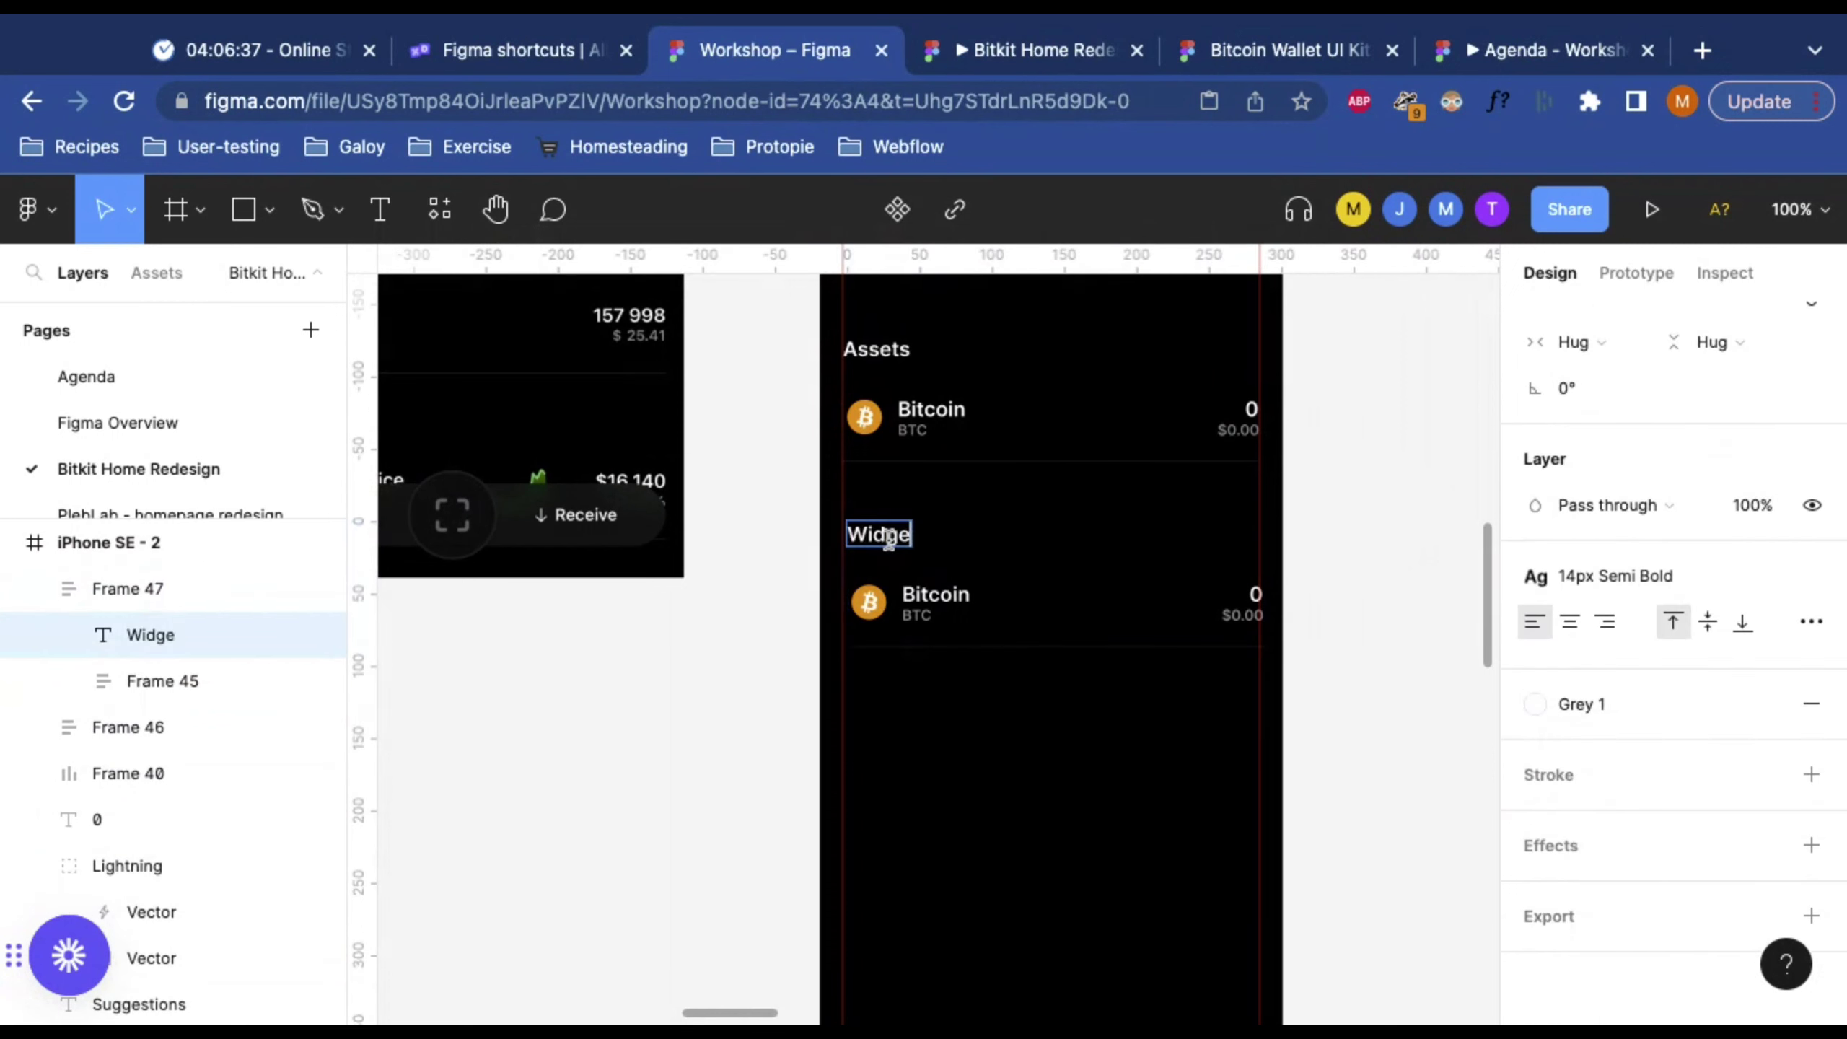
Step: Change the copied row's Bitcoin label to 'Add widgets'
{"action": "double_click", "coordinate": [931, 598]}
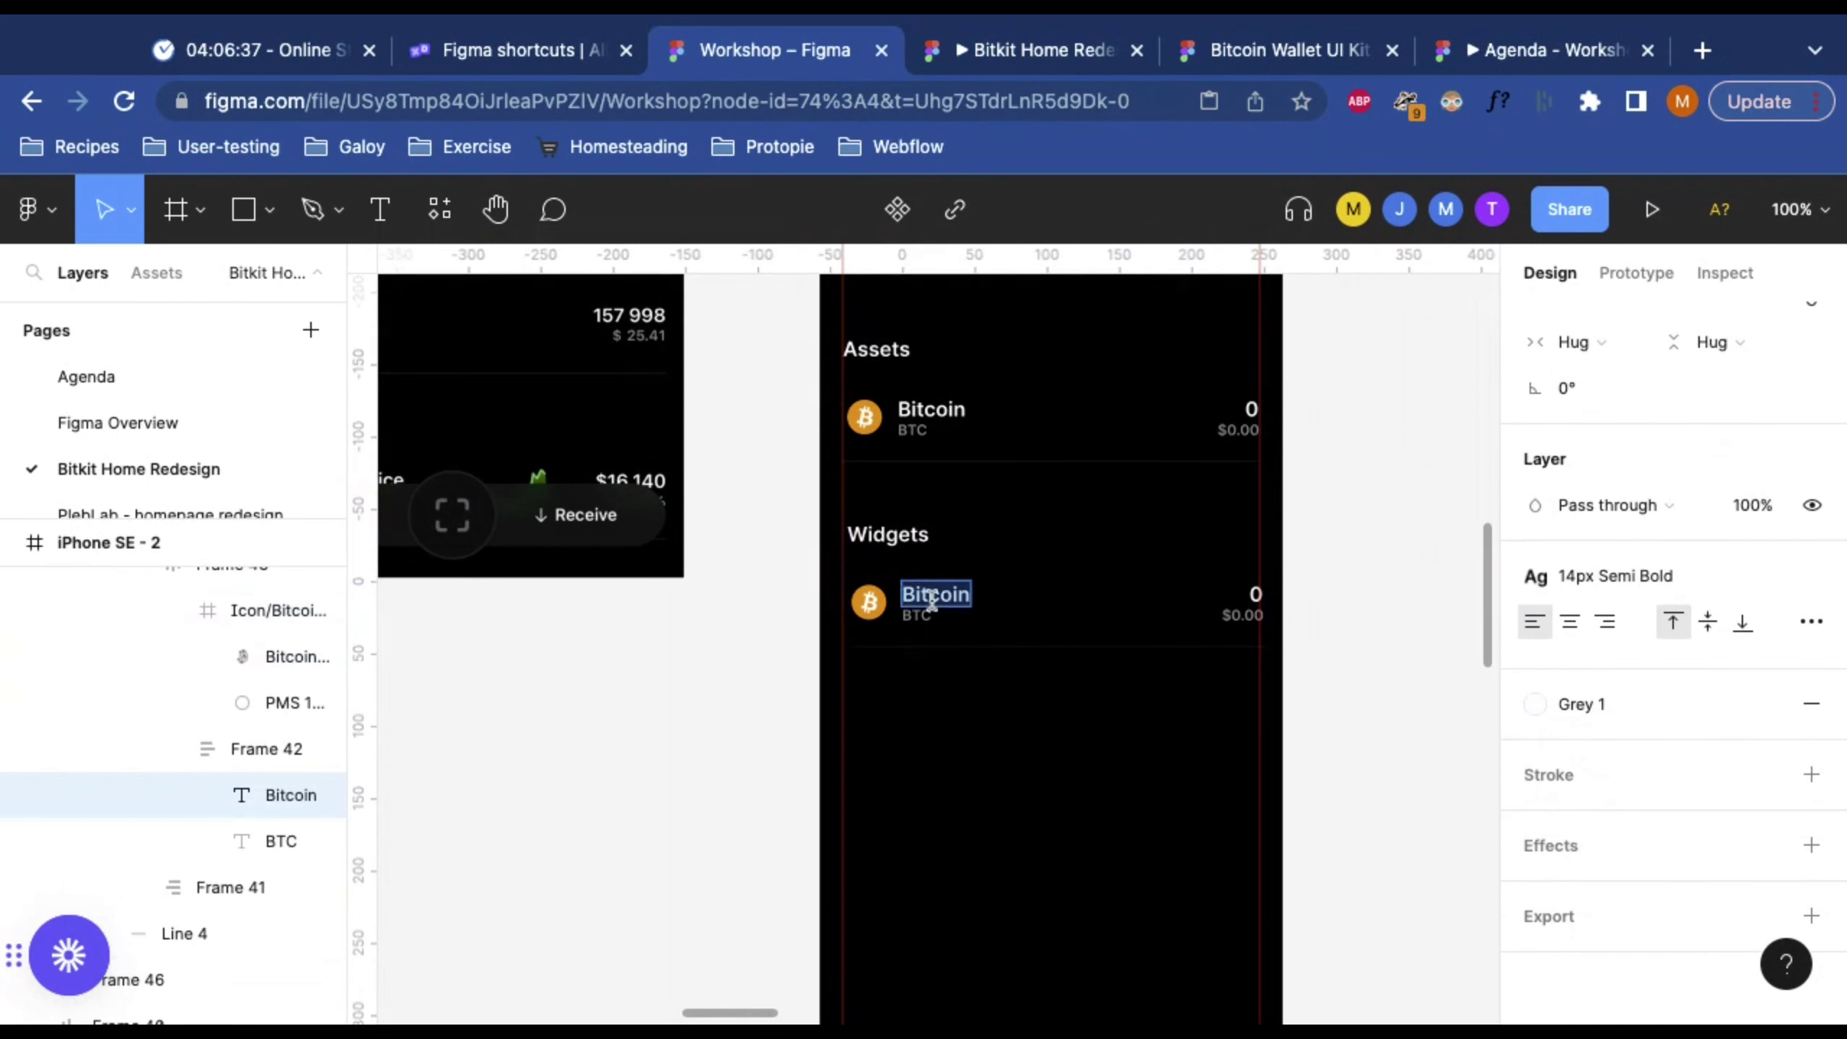
{"action": "scroll", "coordinate": [932, 598], "scroll_direction": "right", "scroll_amount": 20}
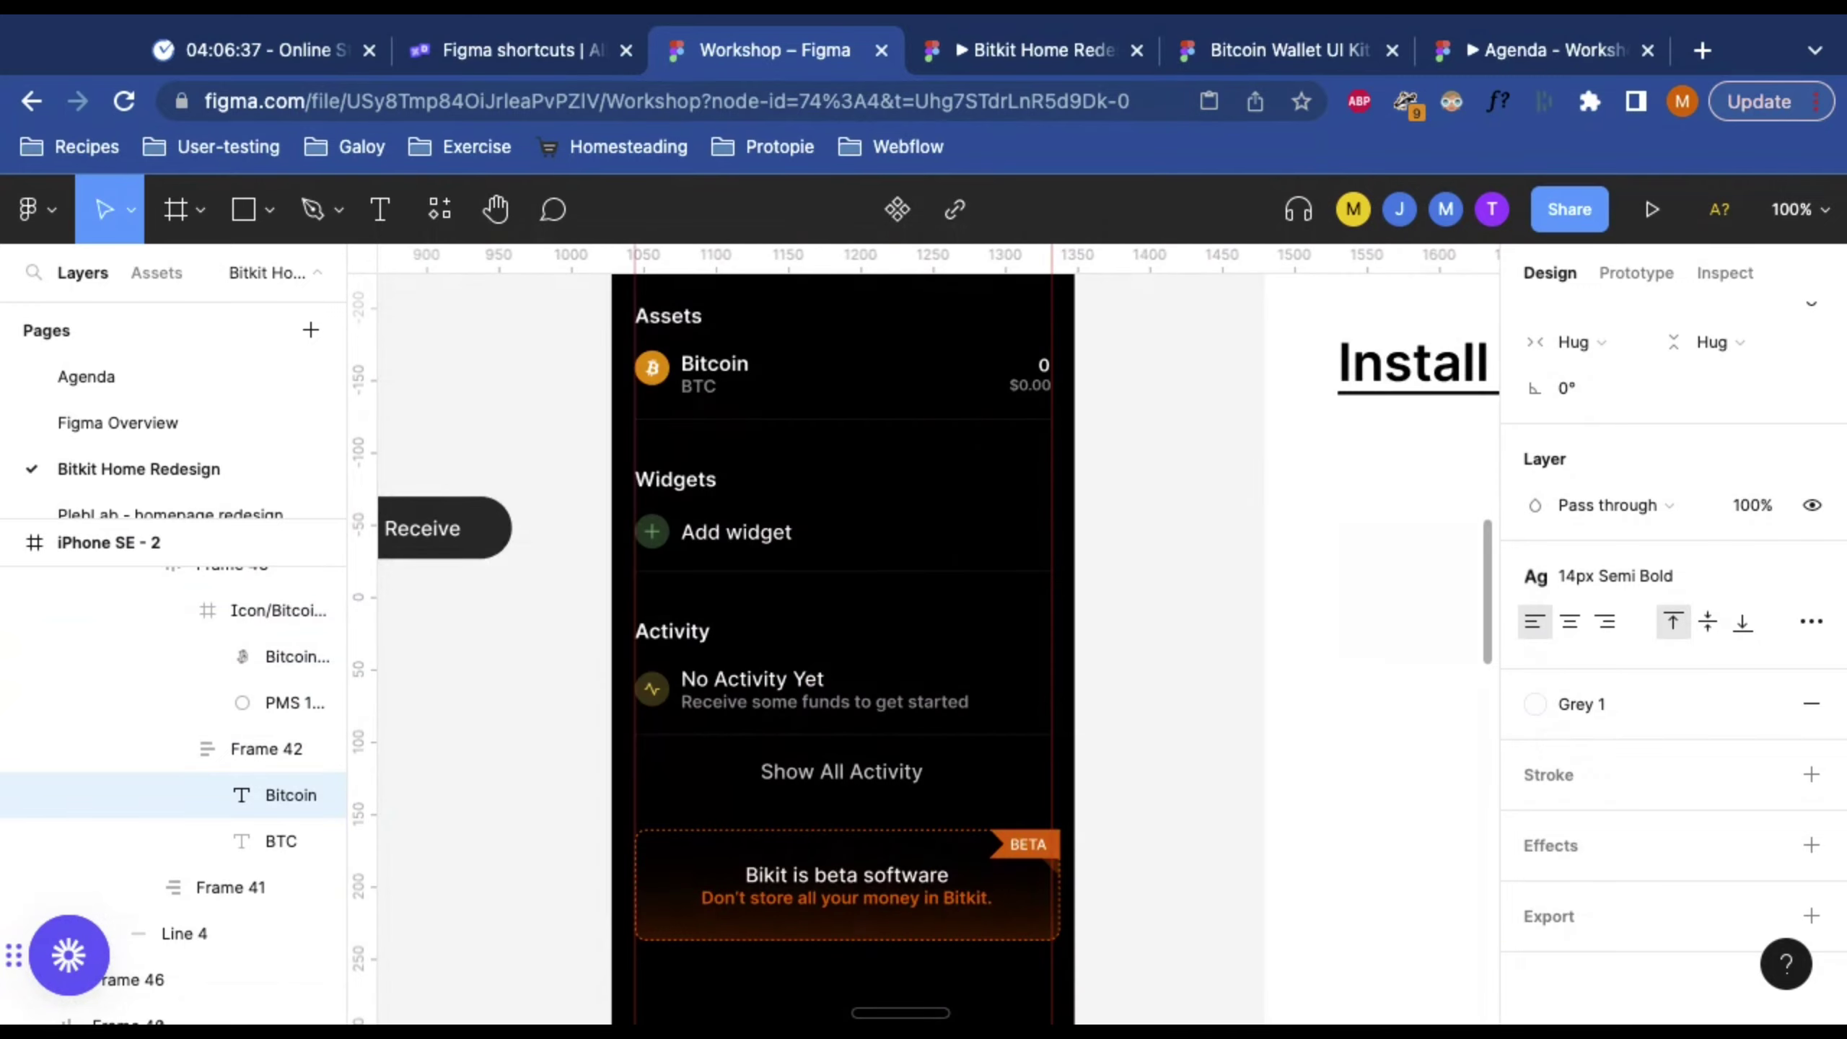
{"action": "scroll", "coordinate": [931, 599], "scroll_direction": "right", "scroll_amount": 15}
{"action": "scroll", "coordinate": [932, 598], "scroll_direction": "left", "scroll_amount": 20}
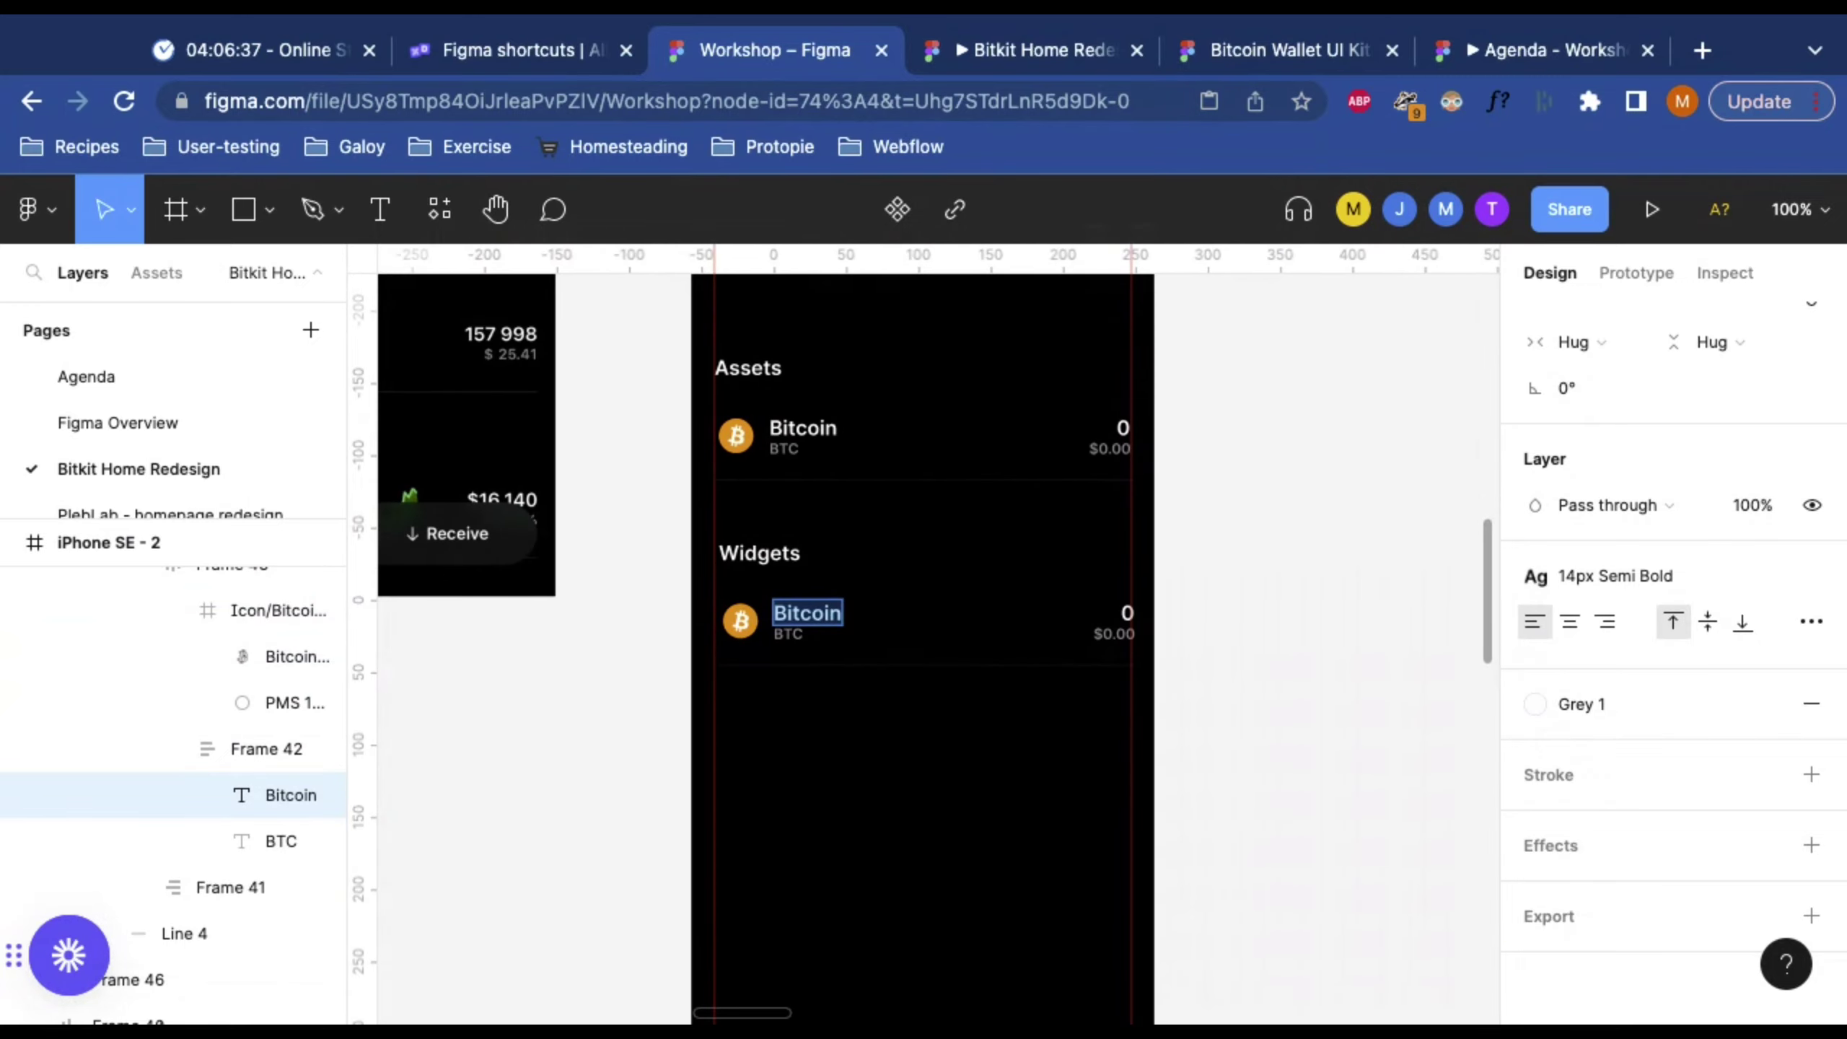
{"action": "type", "text": "Add wirdge"}
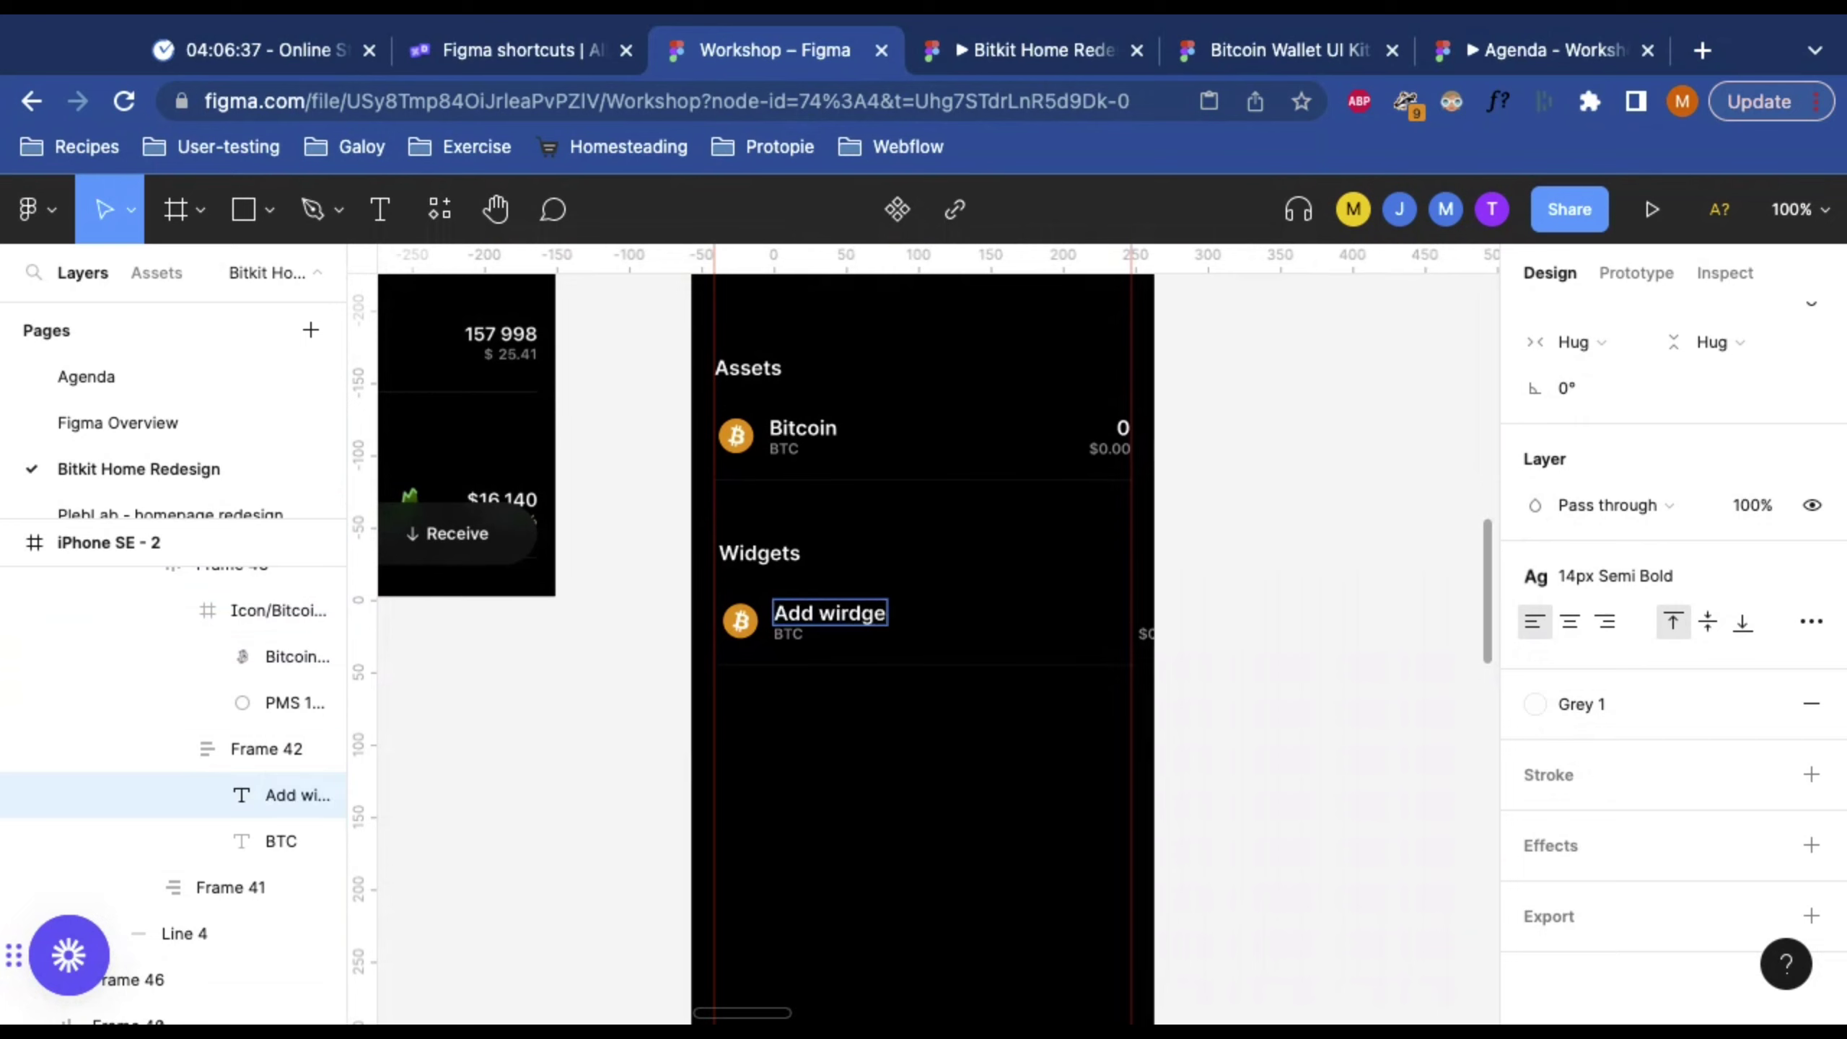
{"action": "key", "text": "BackSpace"}
{"action": "key", "text": "BackSpace"}
{"action": "key", "text": "BackSpace"}
{"action": "key", "text": "BackSpace"}
{"action": "type", "text": "dgets"}
{"action": "key", "text": "Escape"}
Step: Delete the BTC subtitle under the Add widgets label
{"action": "scroll", "coordinate": [793, 635], "scroll_direction": "up", "scroll_amount": 5}
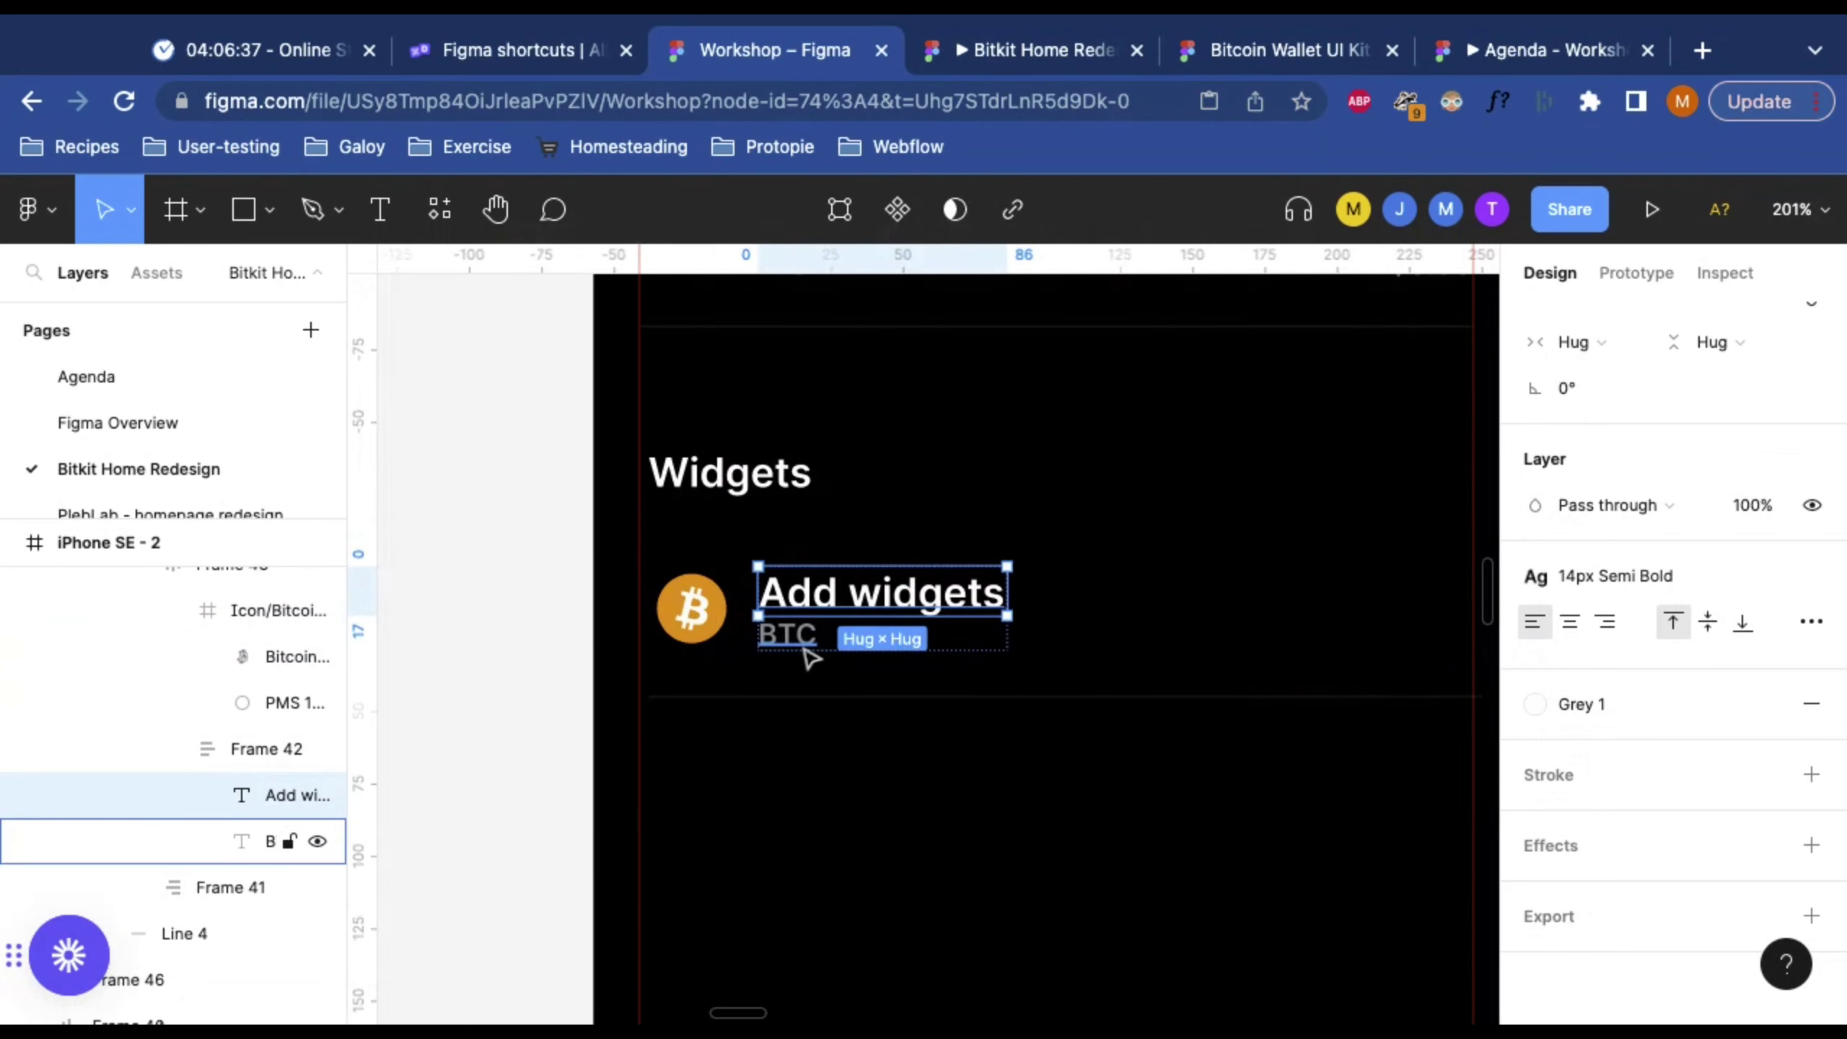
{"action": "left_click", "coordinate": [801, 643]}
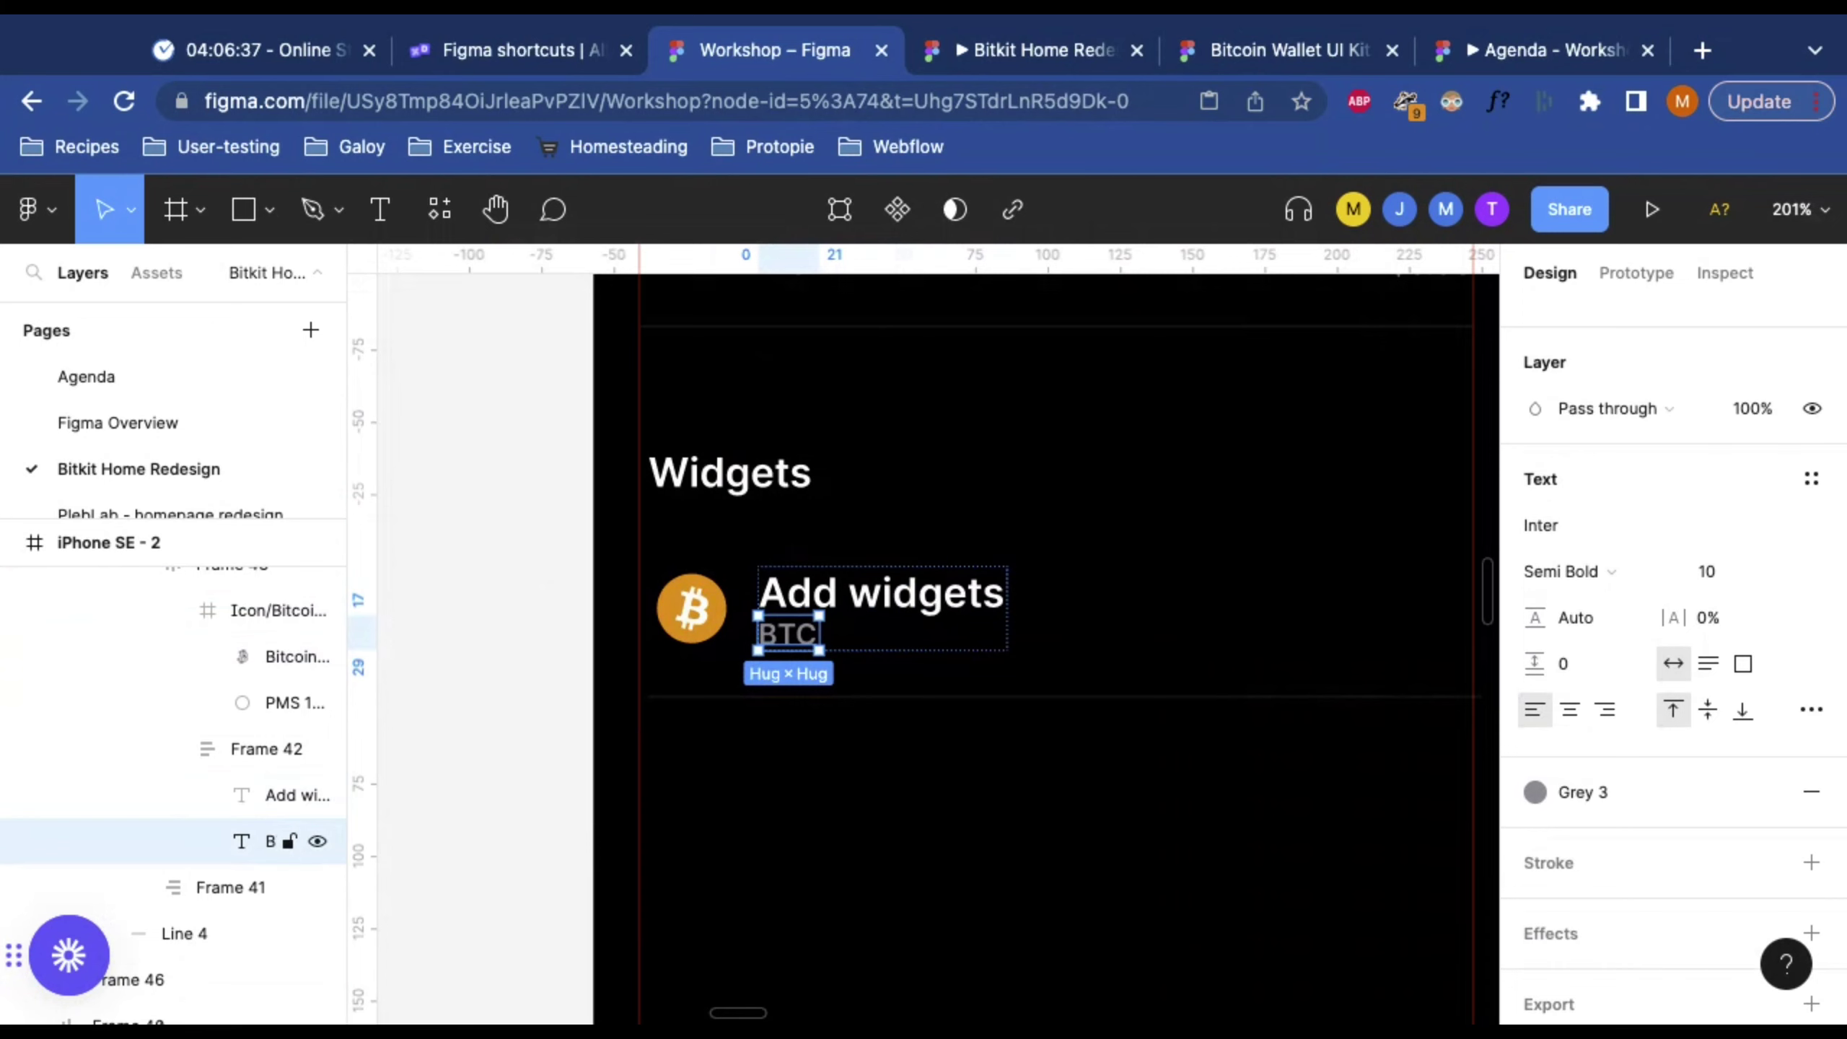
{"action": "key", "text": "Delete"}
{"action": "scroll", "coordinate": [915, 661], "scroll_direction": "right", "scroll_amount": 5}
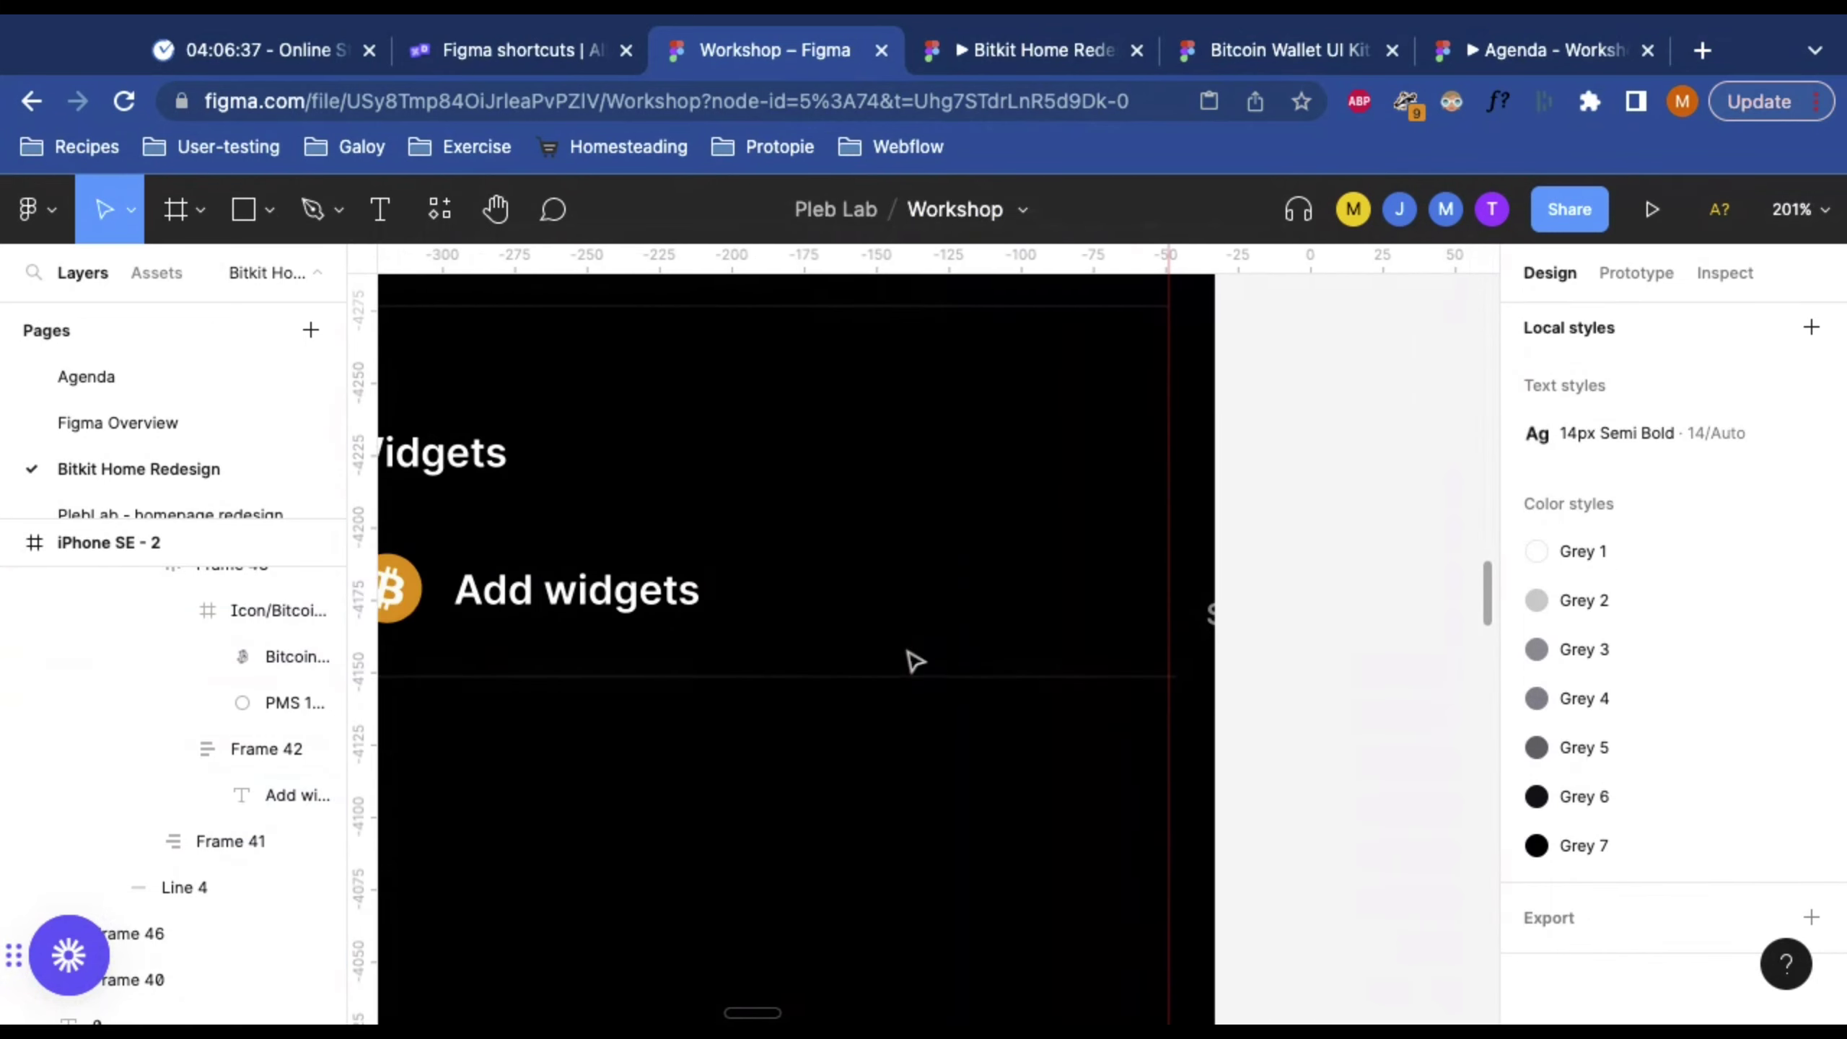
Step: Delete the small leftover frame at the right end of the Add widgets row
{"action": "left_click", "coordinate": [883, 585]}
{"action": "left_click", "coordinate": [883, 586]}
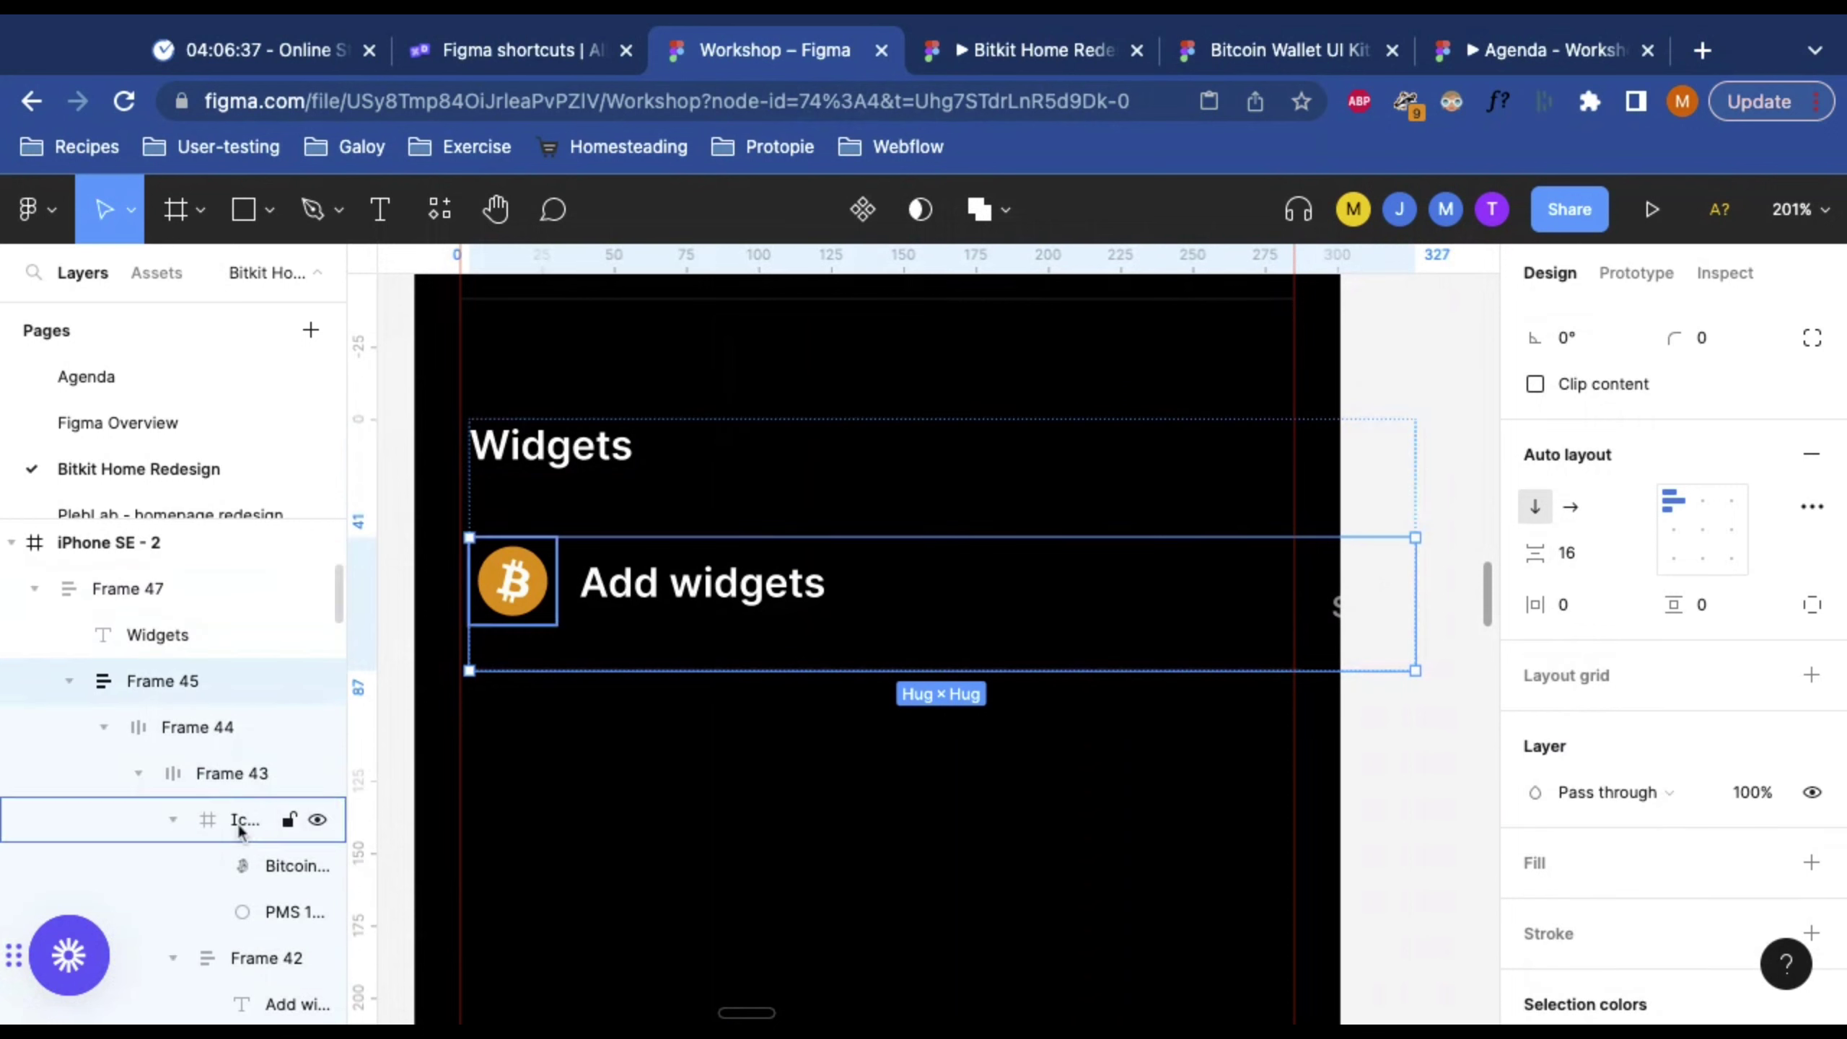
{"action": "scroll", "coordinate": [219, 762], "scroll_direction": "down", "scroll_amount": 2}
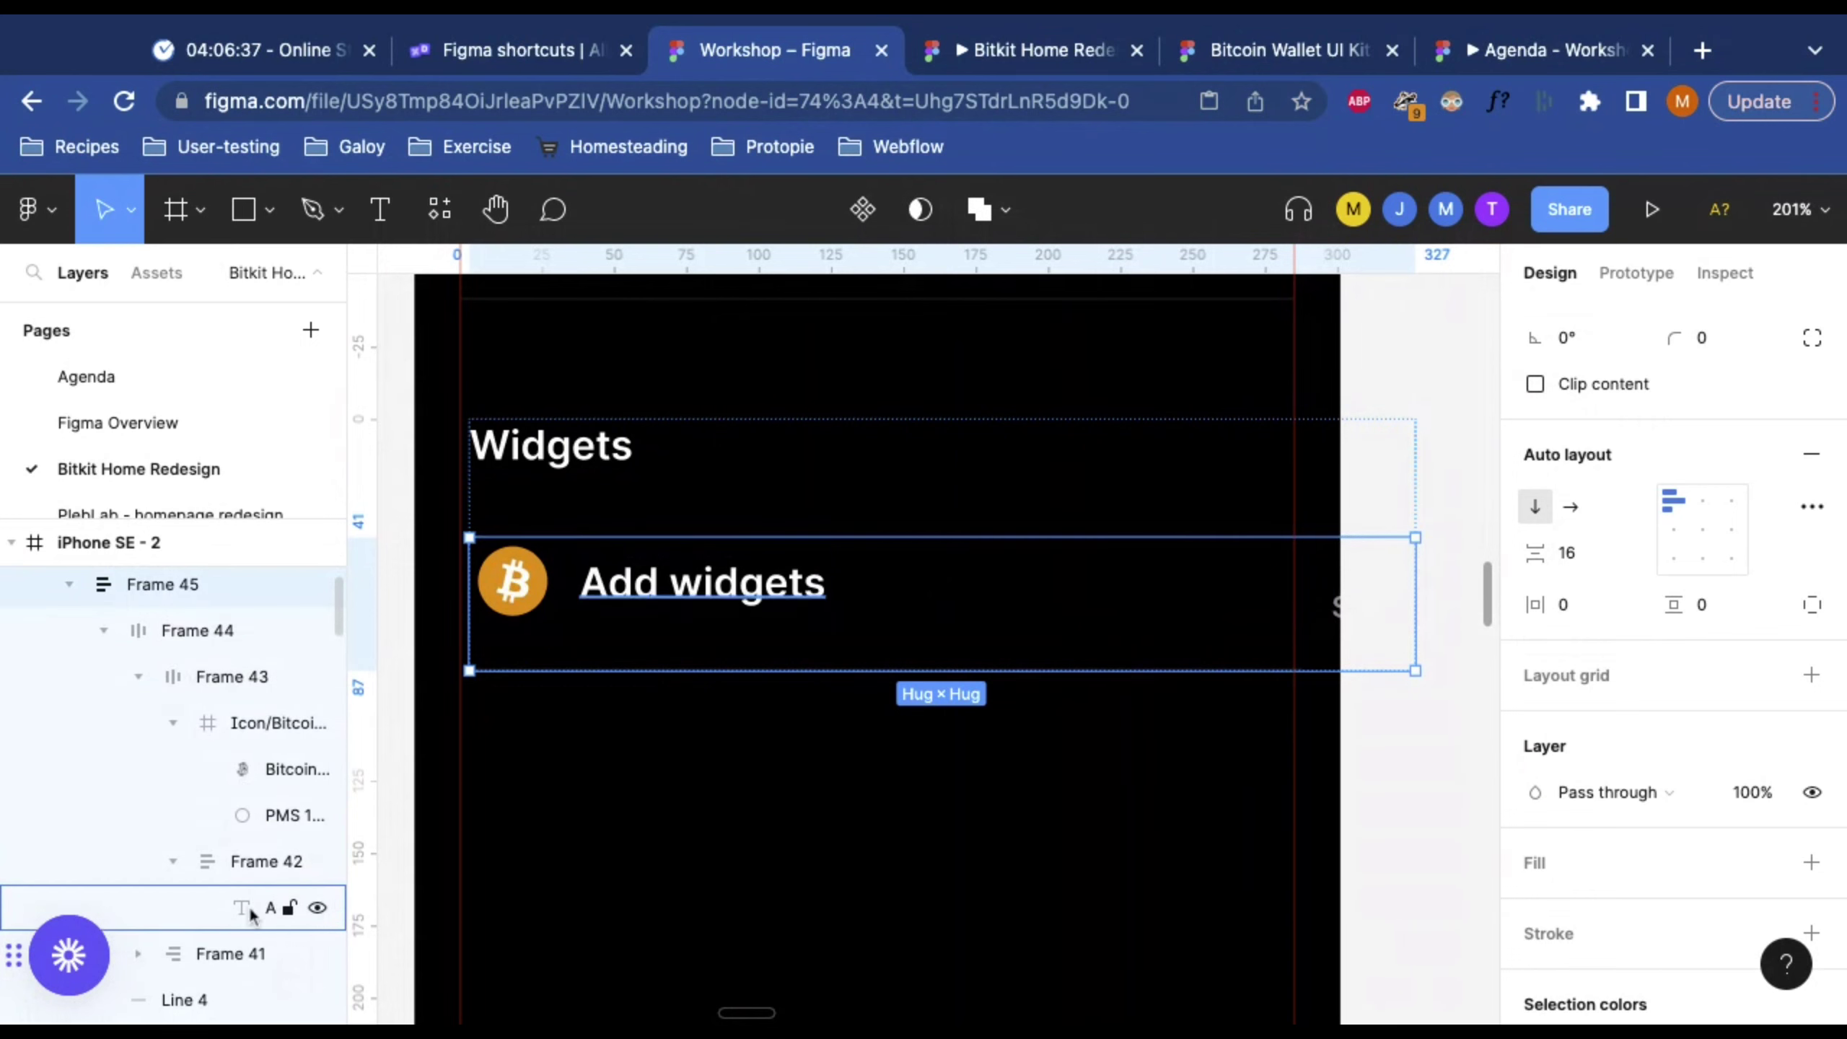
{"action": "scroll", "coordinate": [245, 873], "scroll_direction": "down", "scroll_amount": 2}
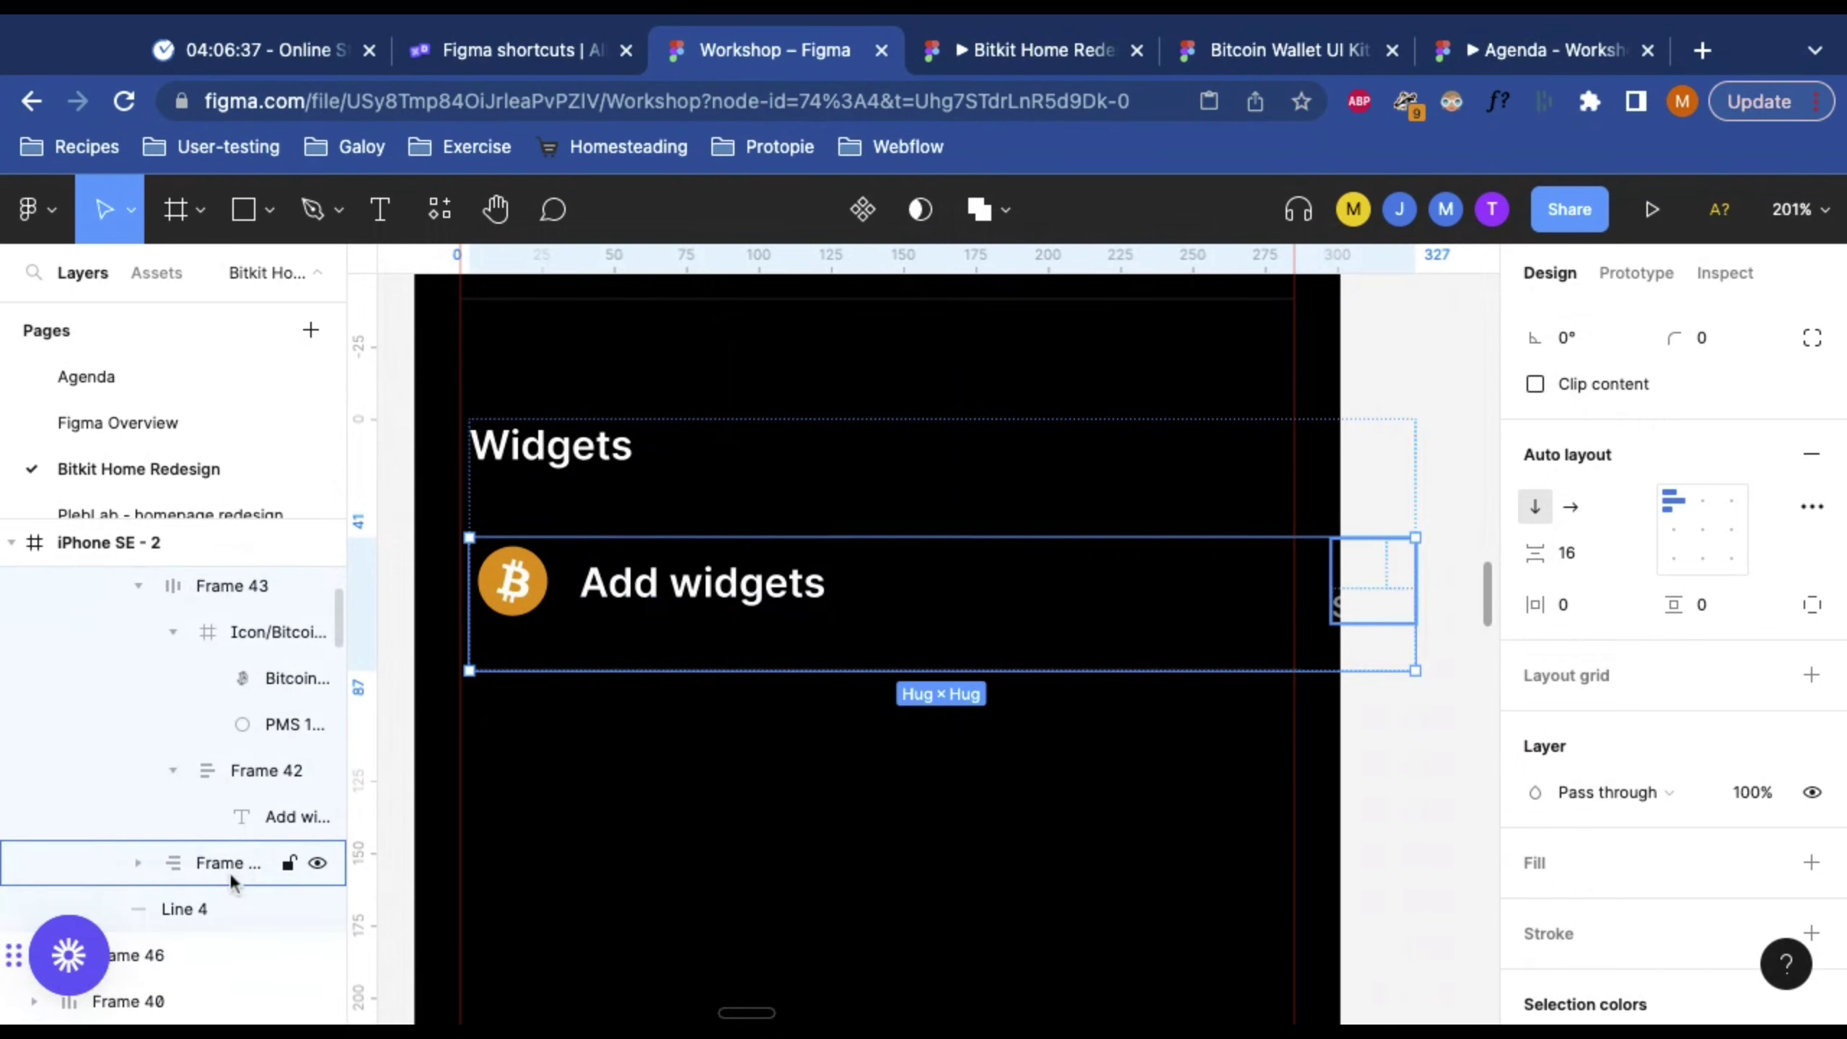
{"action": "left_click", "coordinate": [229, 871]}
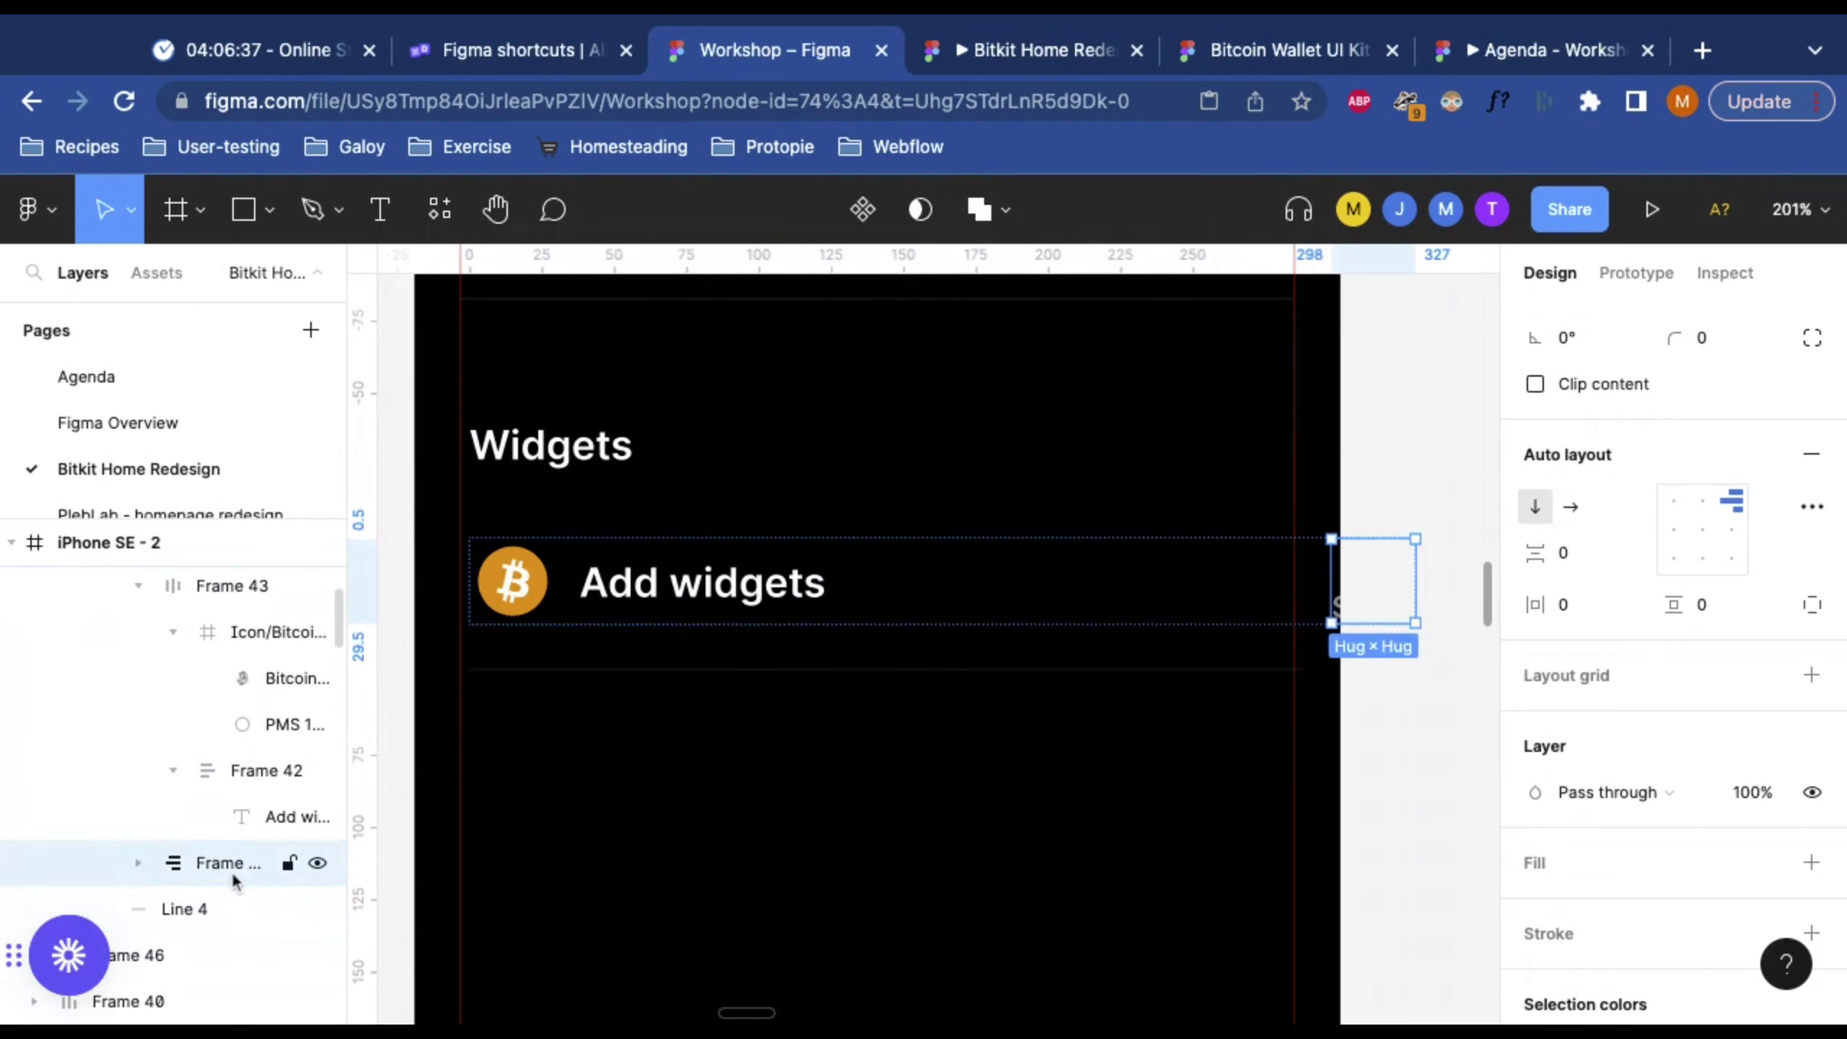
{"action": "key", "text": "BackSpace"}
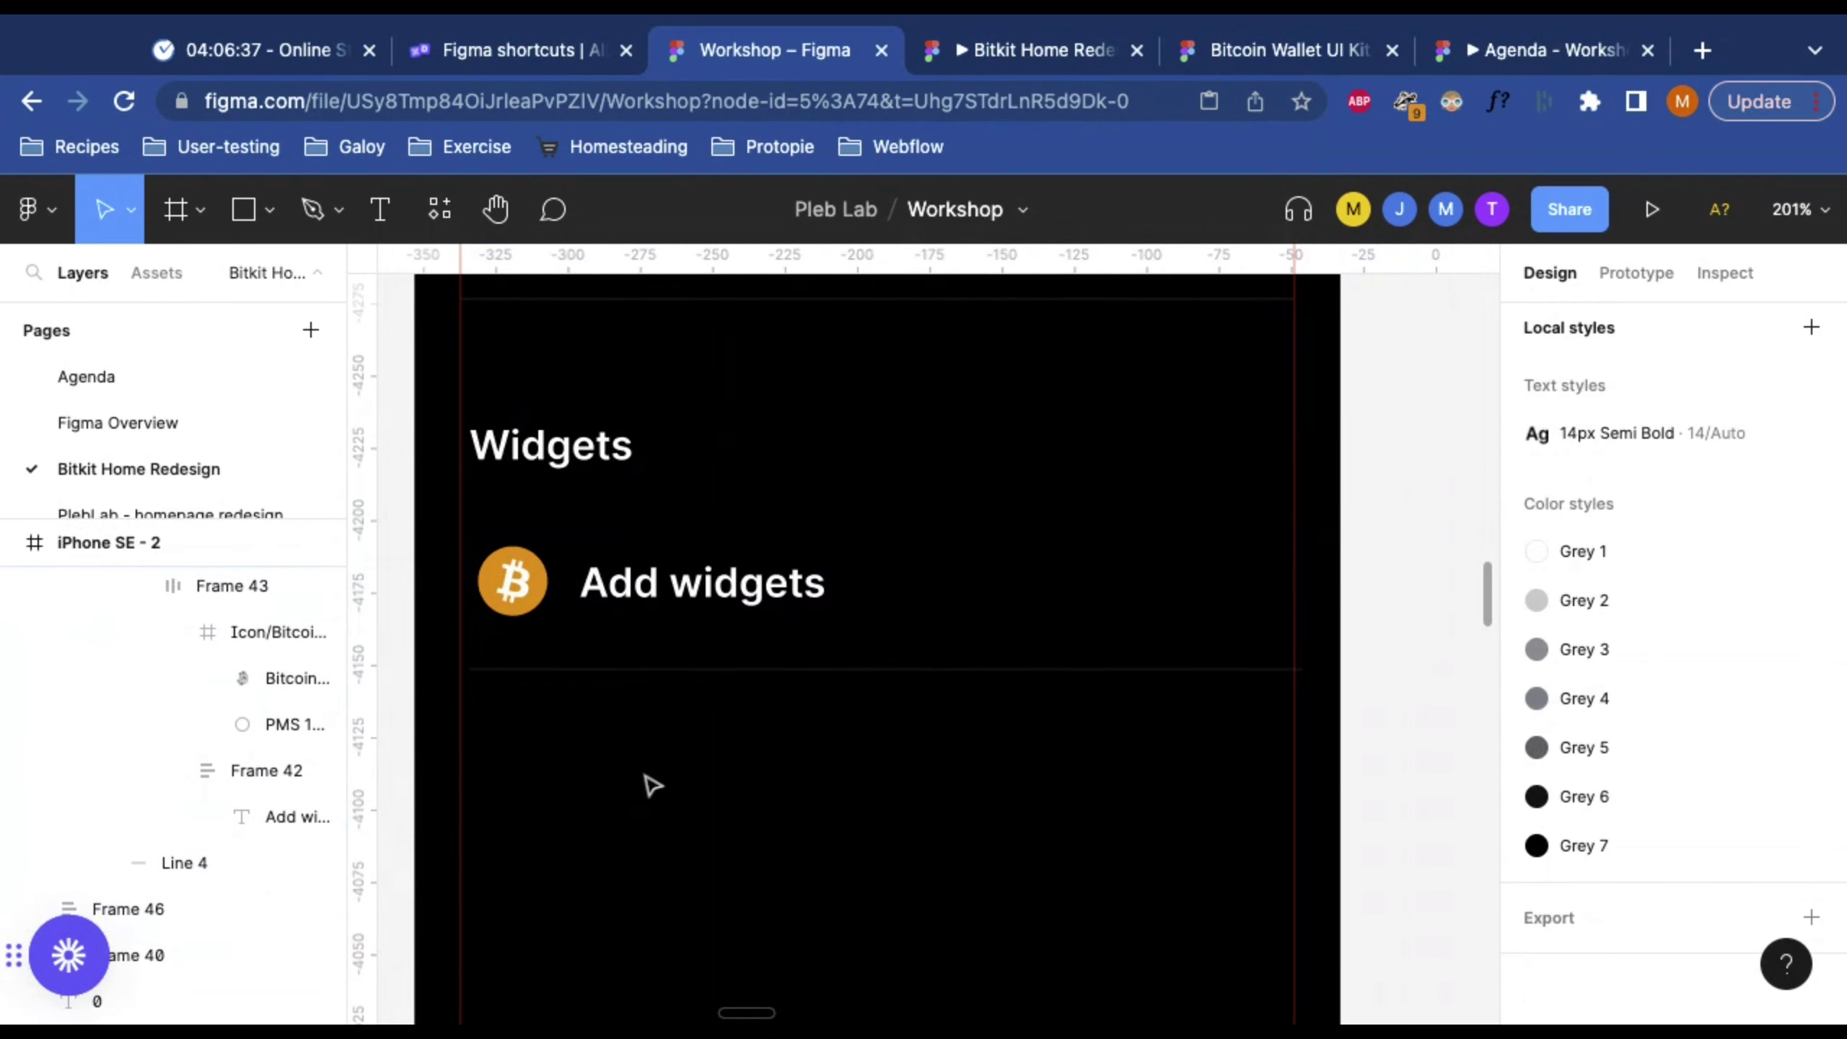
{"action": "left_click", "coordinate": [680, 528]}
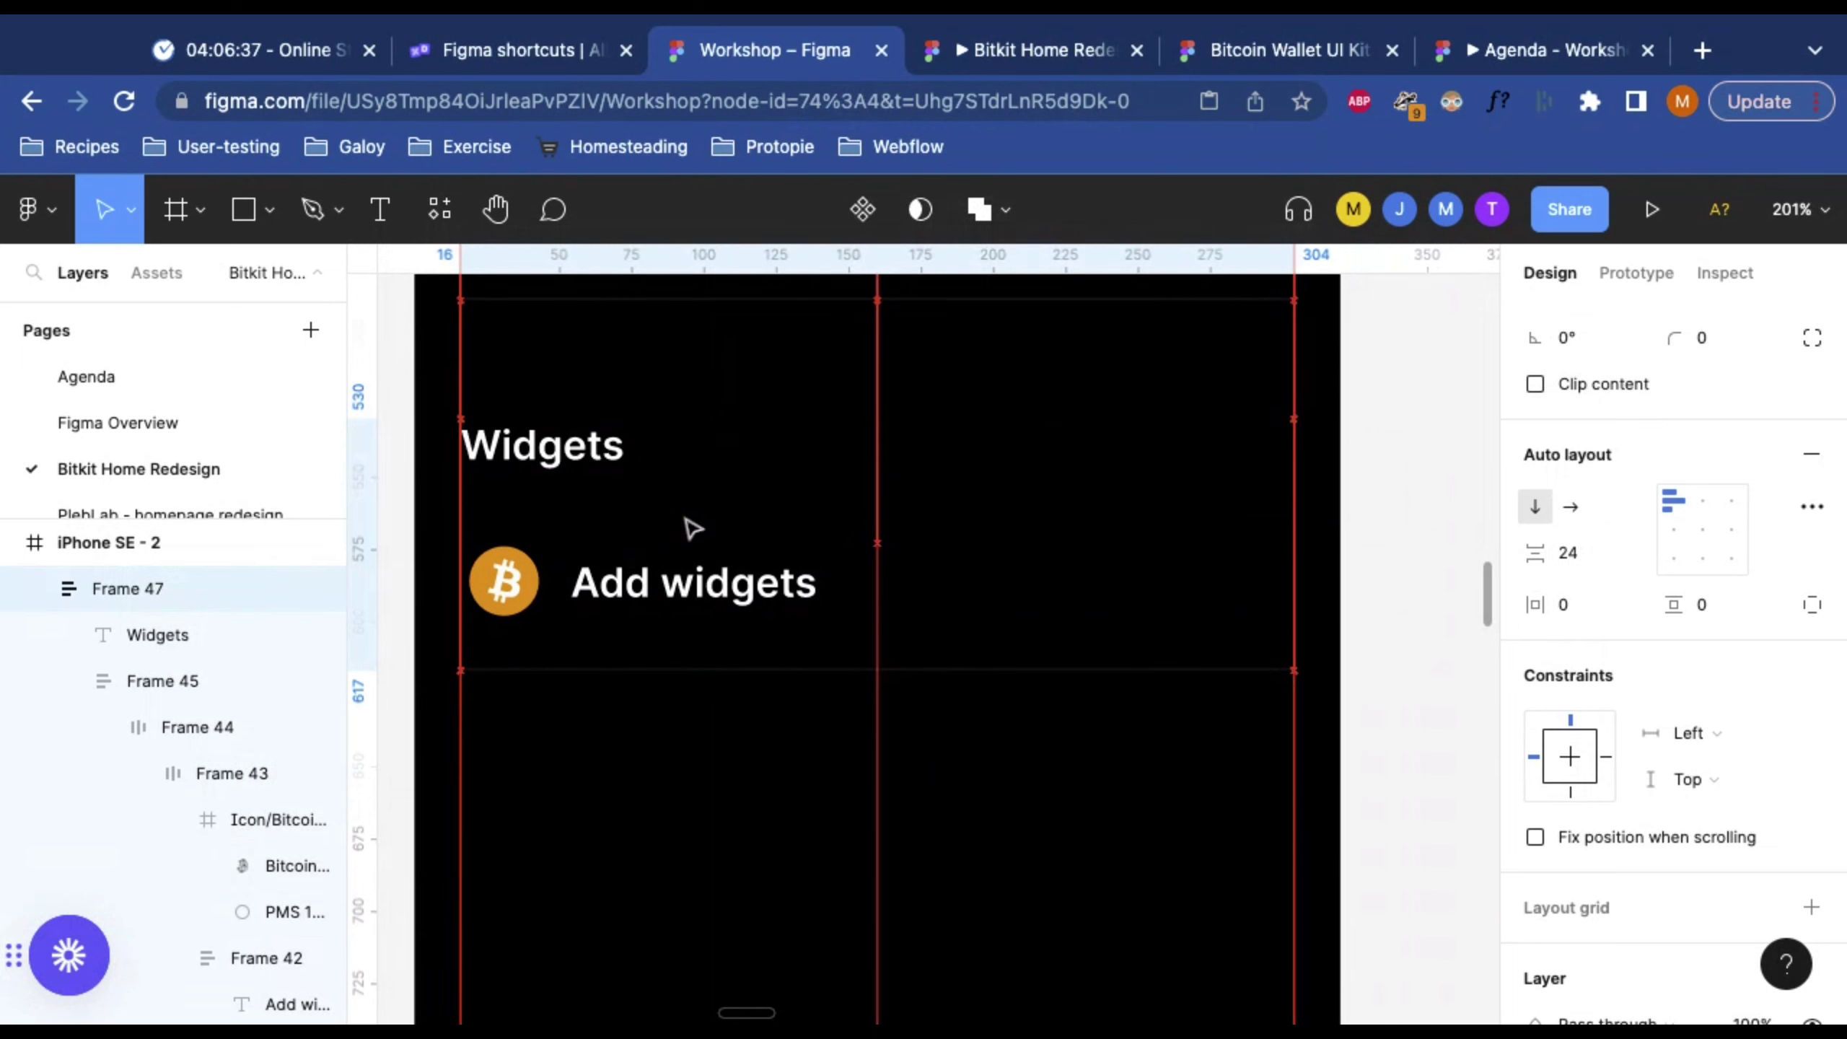
{"action": "left_click", "coordinate": [783, 742]}
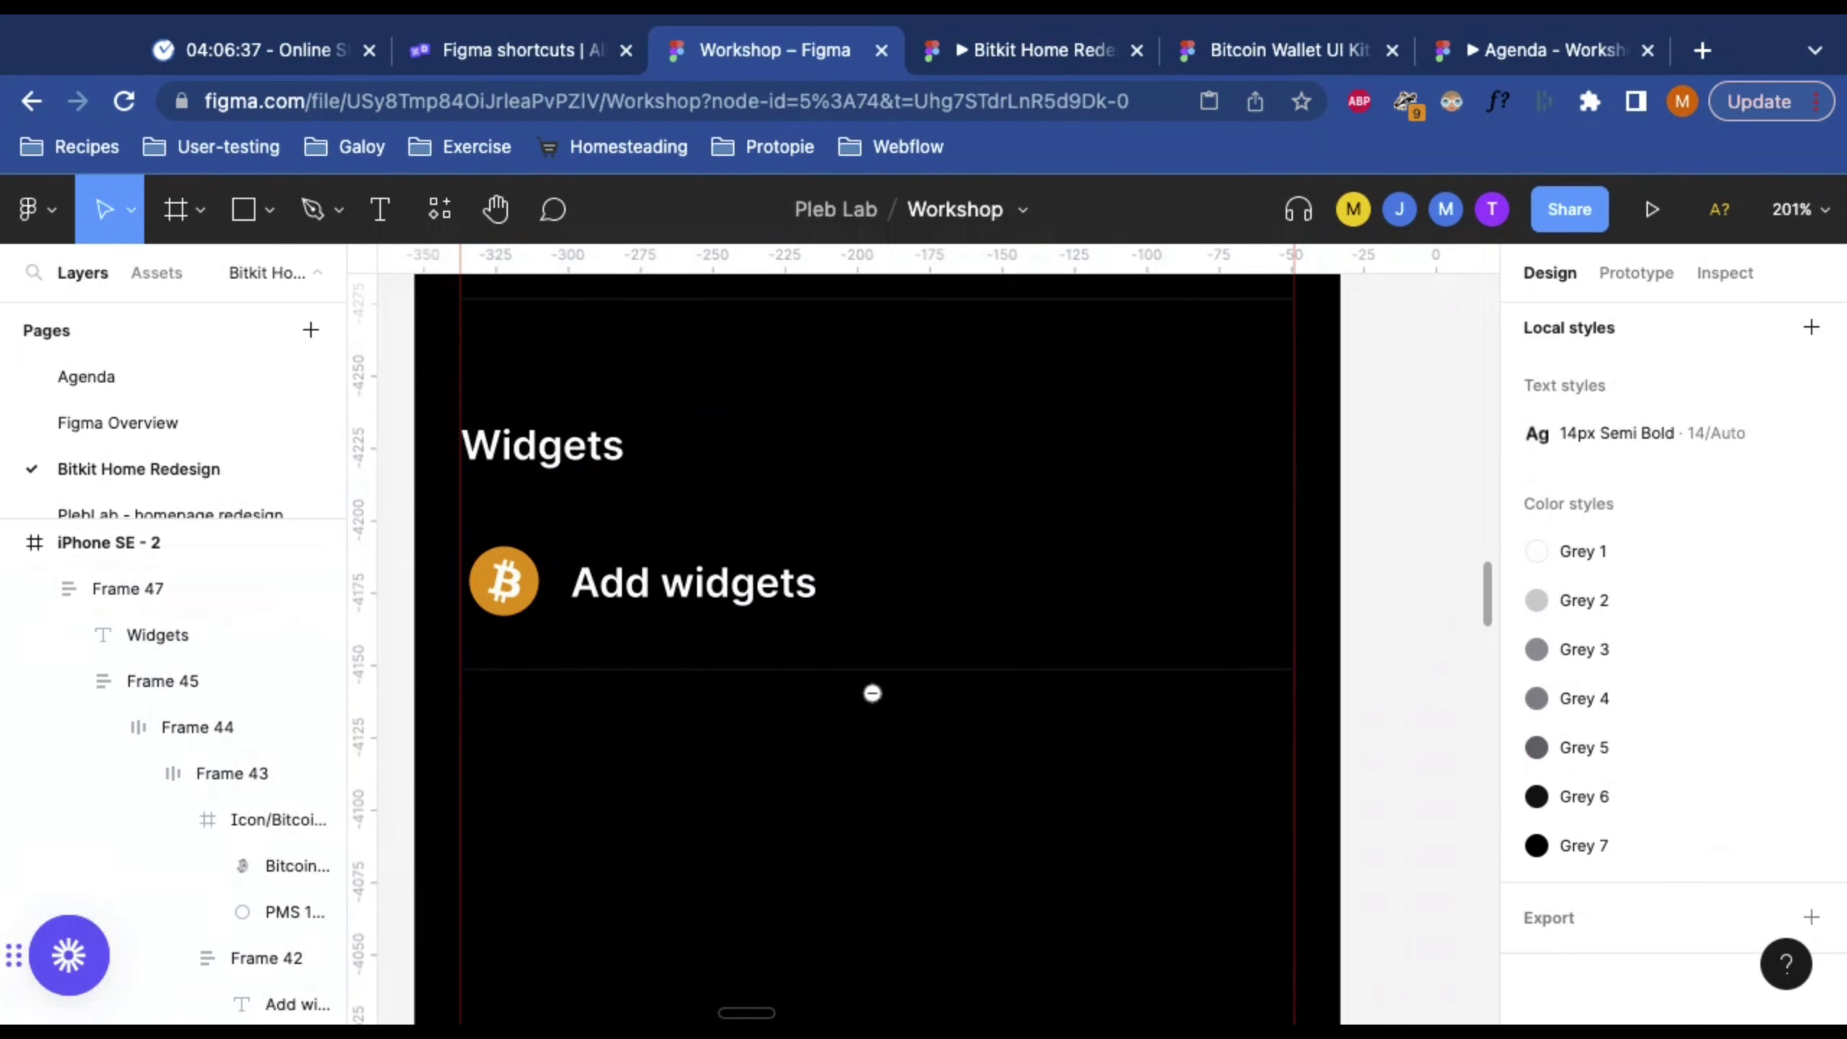
Step: Change the row label from 'Add widgets' to 'Add widget' and zoom back to 100%
{"action": "left_click", "coordinate": [873, 693], "text": "alt"}
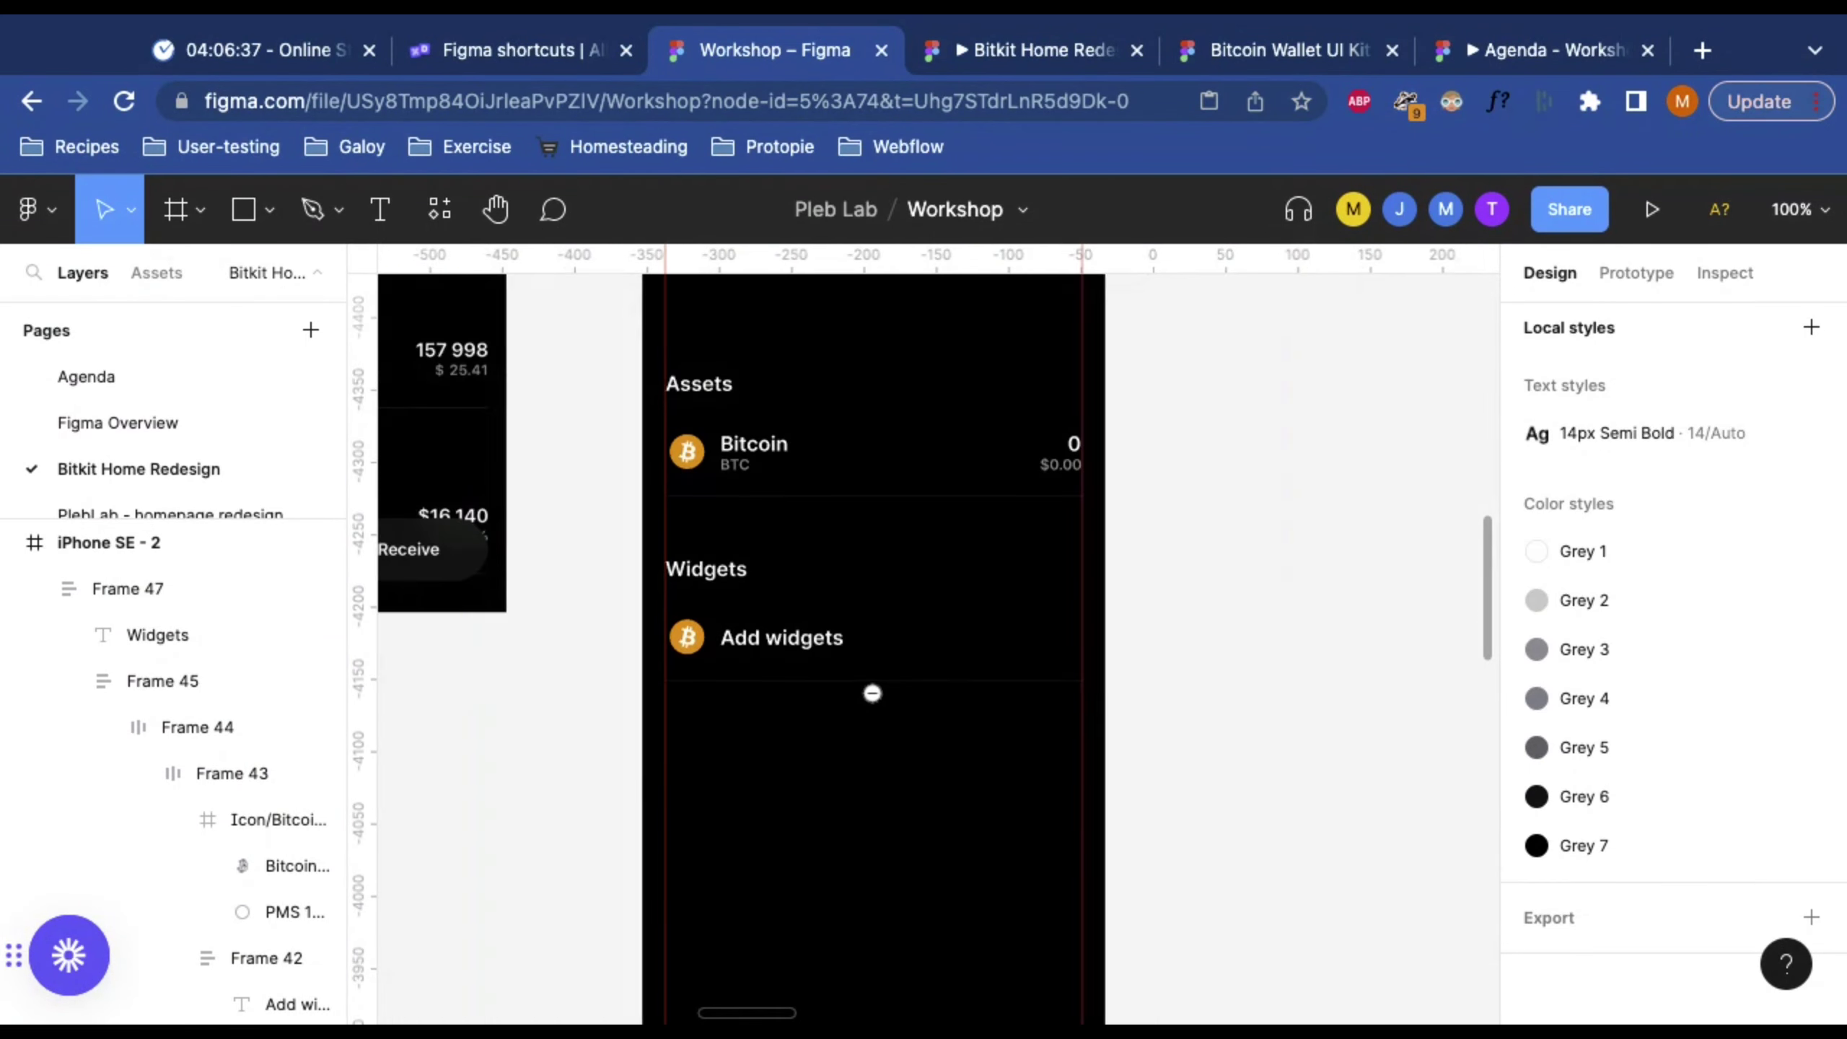
{"action": "scroll", "coordinate": [874, 695], "scroll_direction": "left", "scroll_amount": 5}
{"action": "left_click", "coordinate": [873, 695], "text": "alt"}
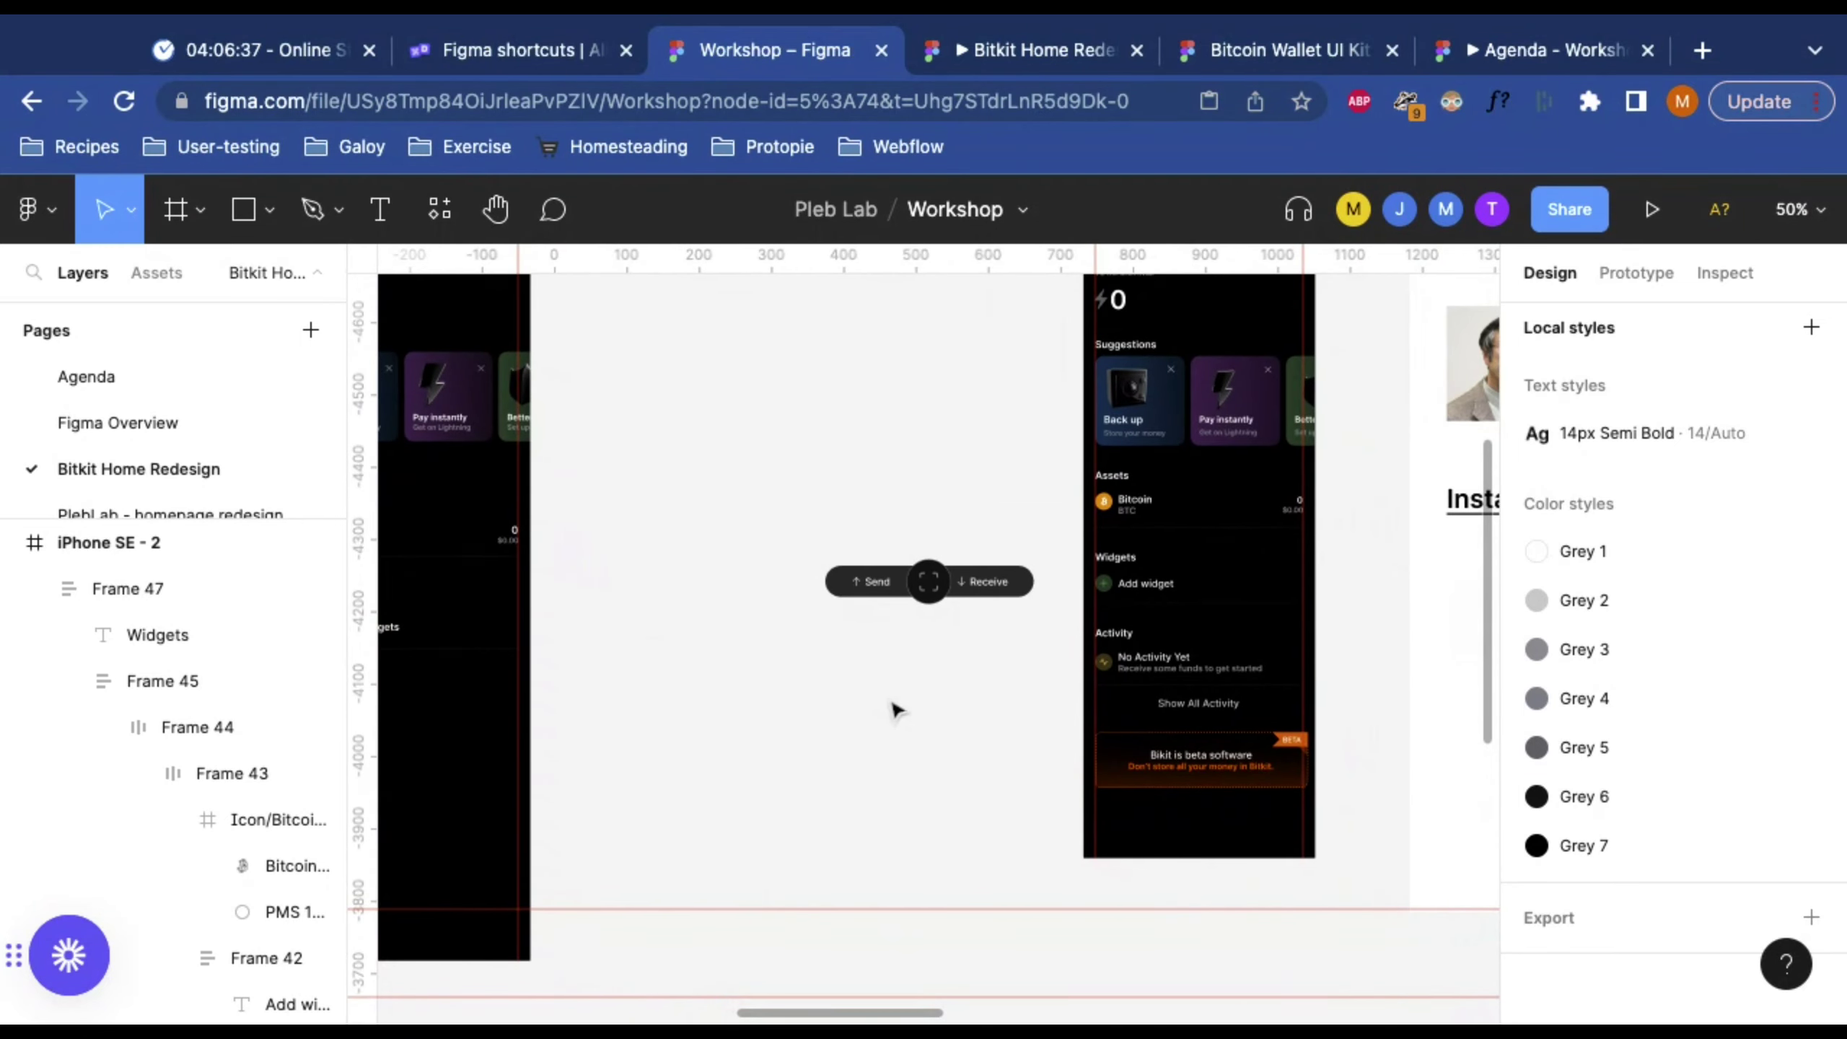
{"action": "scroll", "coordinate": [894, 709], "scroll_direction": "left", "scroll_amount": 5}
{"action": "left_click", "coordinate": [1259, 575]}
{"action": "left_click", "coordinate": [1259, 575]}
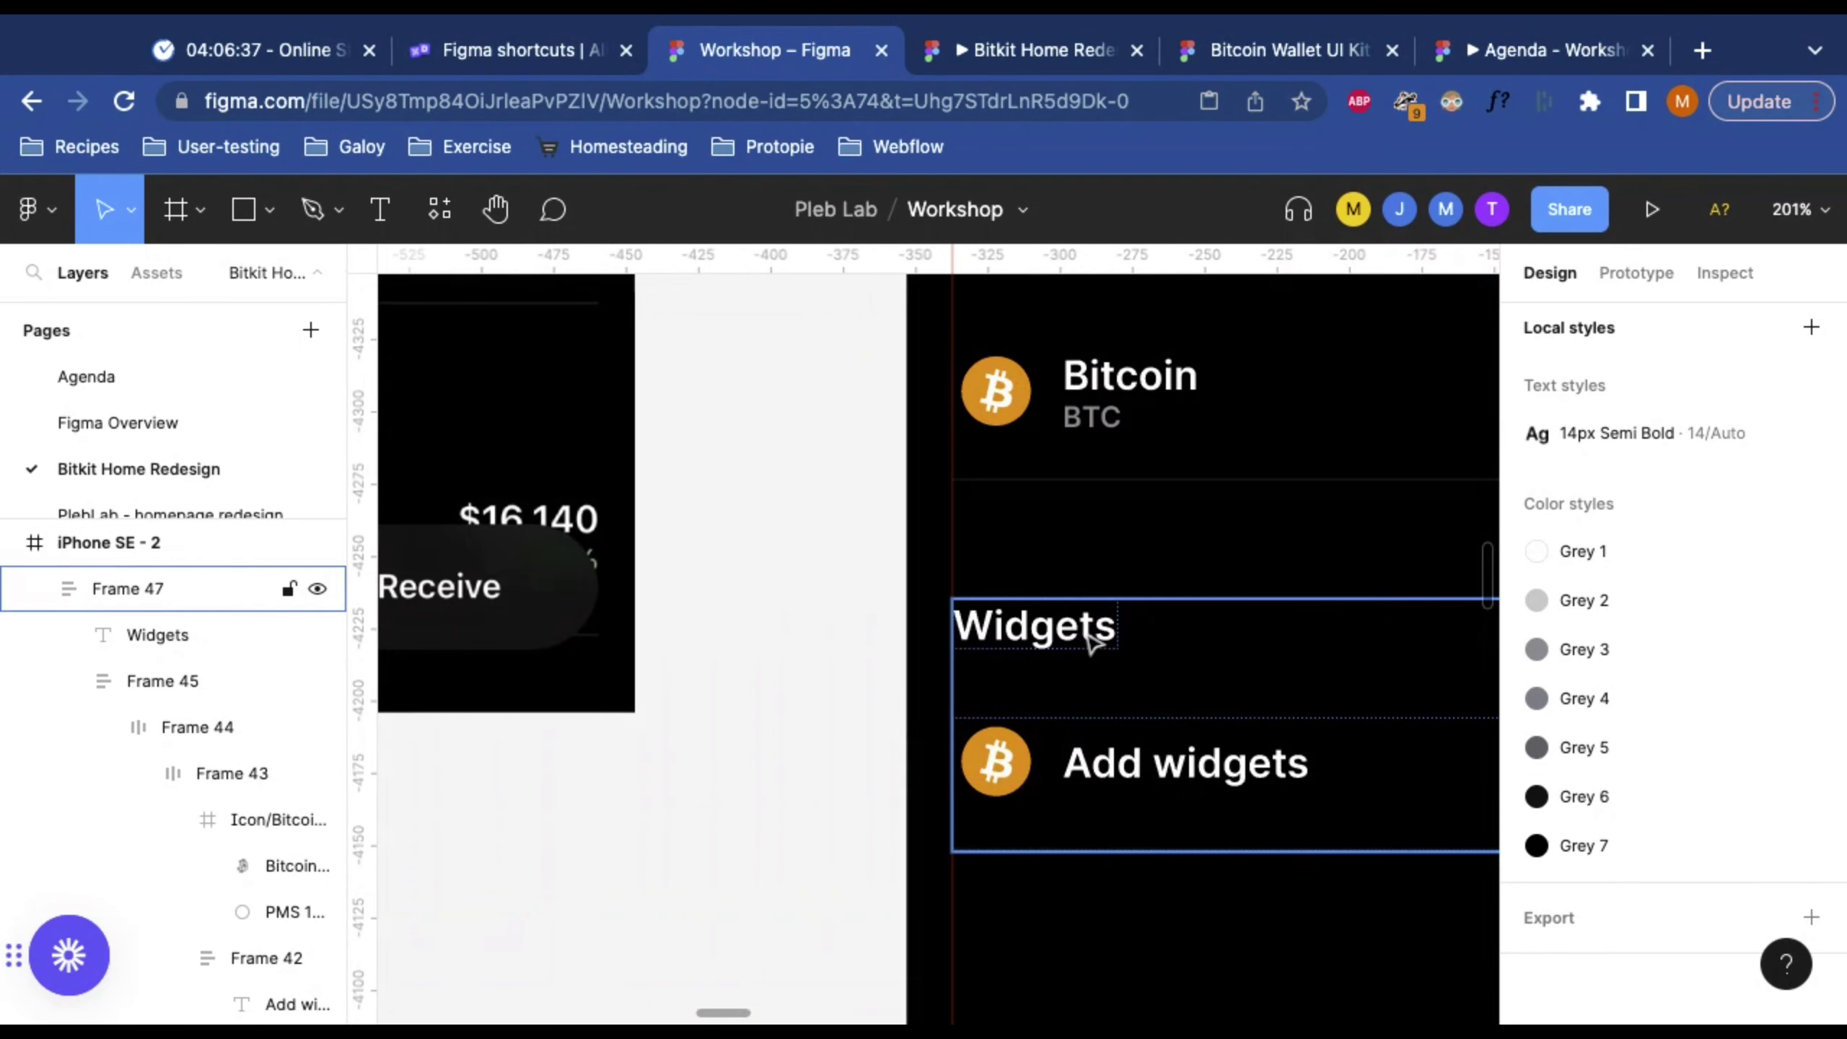
{"action": "left_click", "coordinate": [1308, 780]}
{"action": "double_click", "coordinate": [1306, 771]}
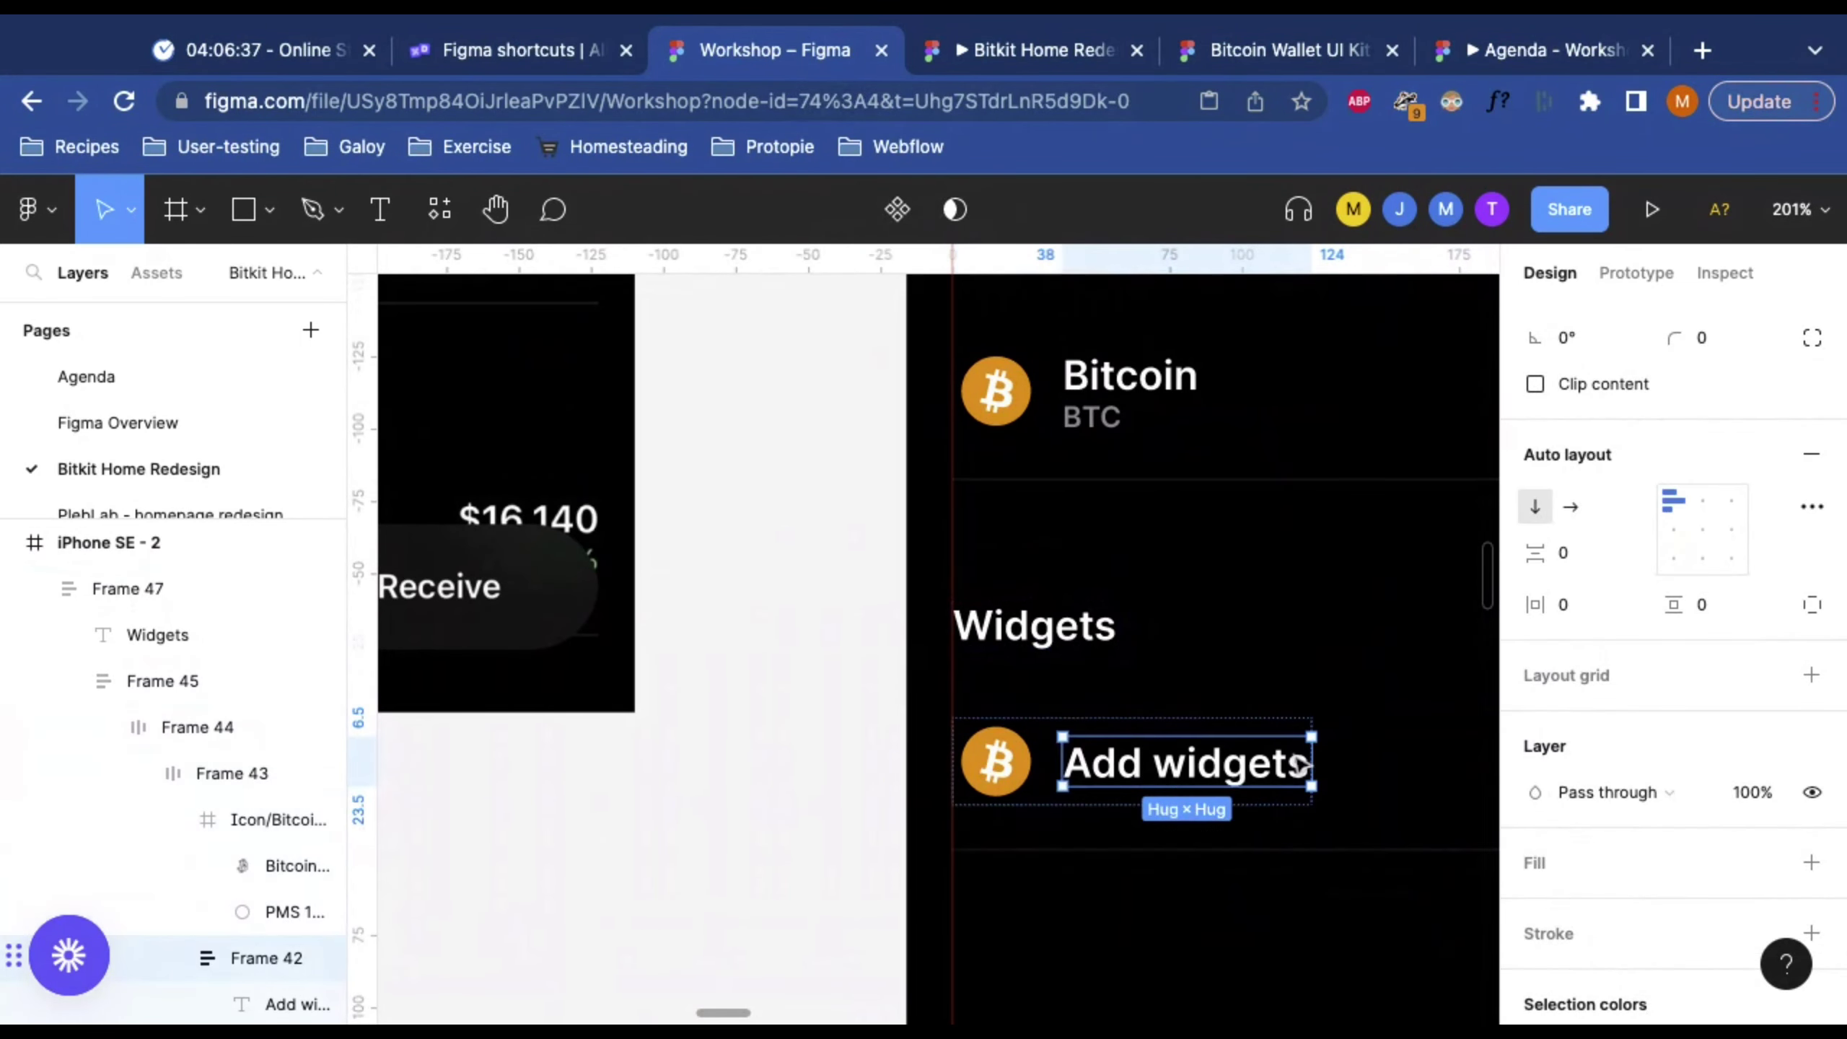
{"action": "double_click", "coordinate": [1303, 768]}
{"action": "double_click", "coordinate": [1302, 764]}
{"action": "left_click", "coordinate": [1304, 762]}
{"action": "key", "text": "BackSpace"}
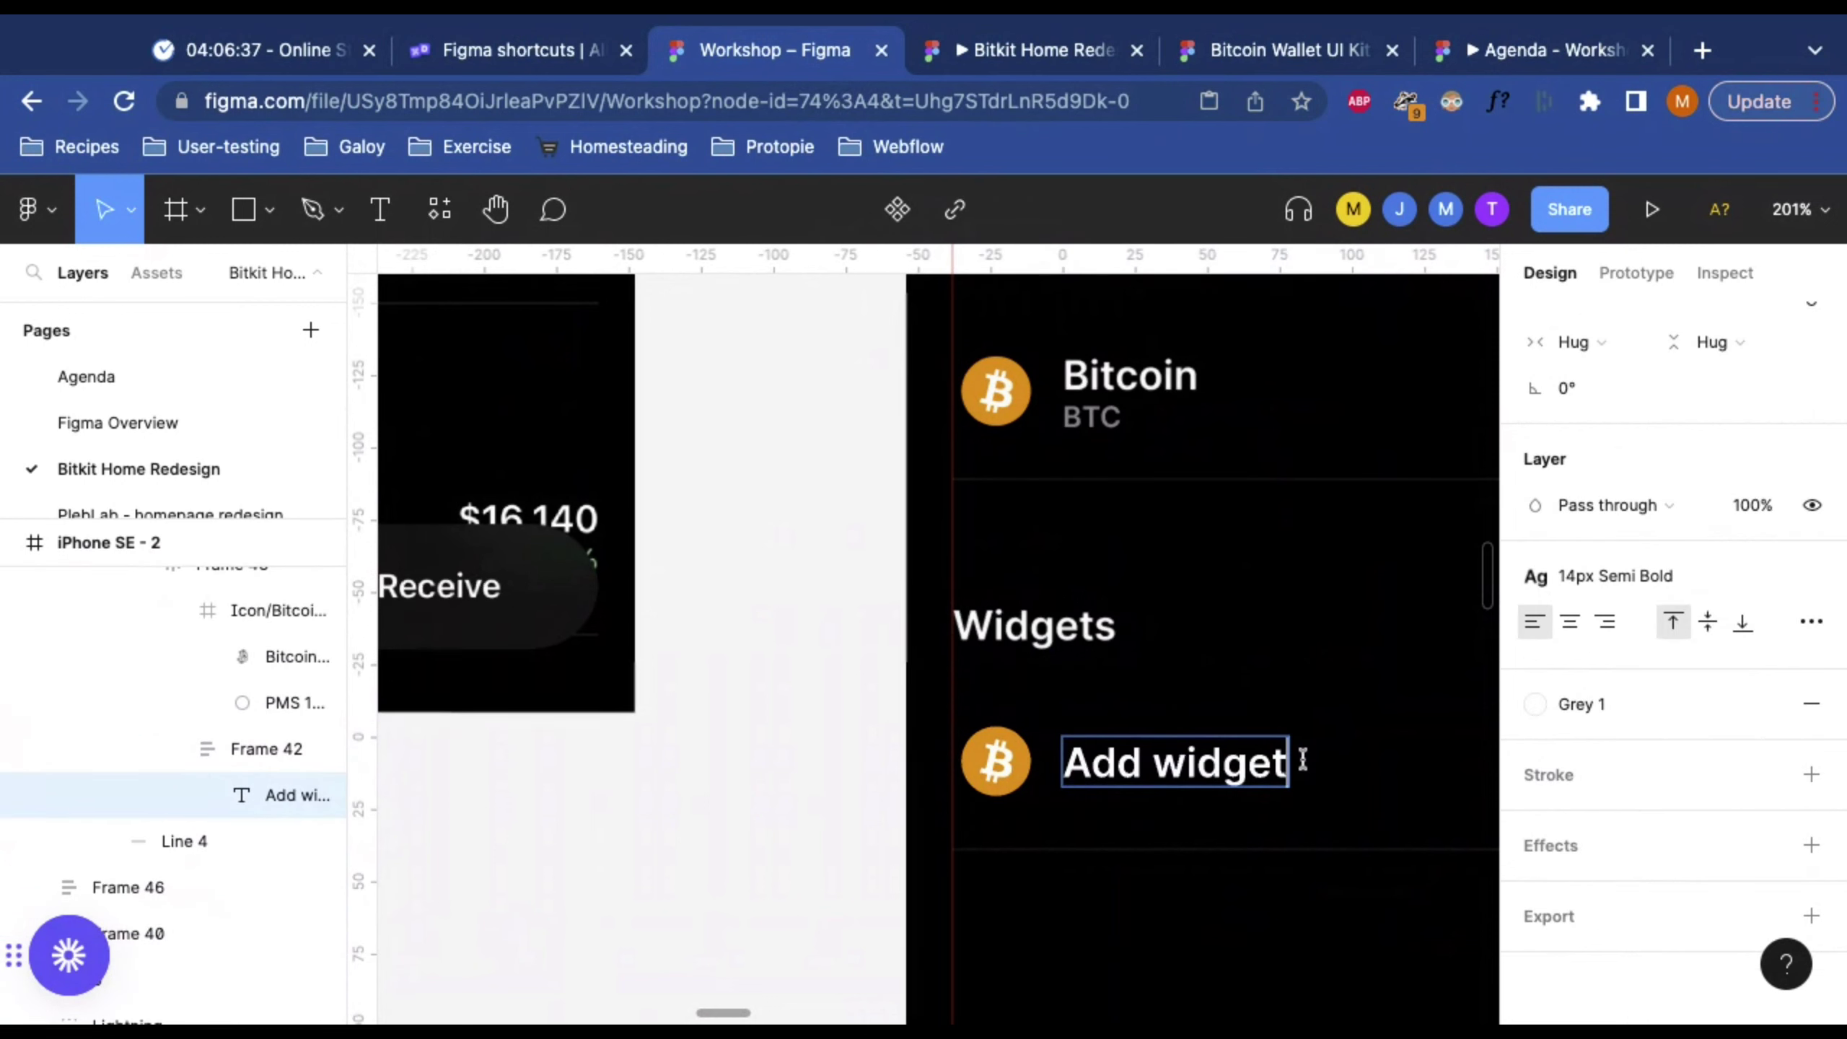
{"action": "left_click", "coordinate": [1093, 941]}
{"action": "key", "text": "shift+0"}
Step: Duplicate the 32×32 plus icon from the Assets frame toward the iPhone SE - 2 screen
{"action": "scroll", "coordinate": [1092, 941], "scroll_direction": "right", "scroll_amount": 10}
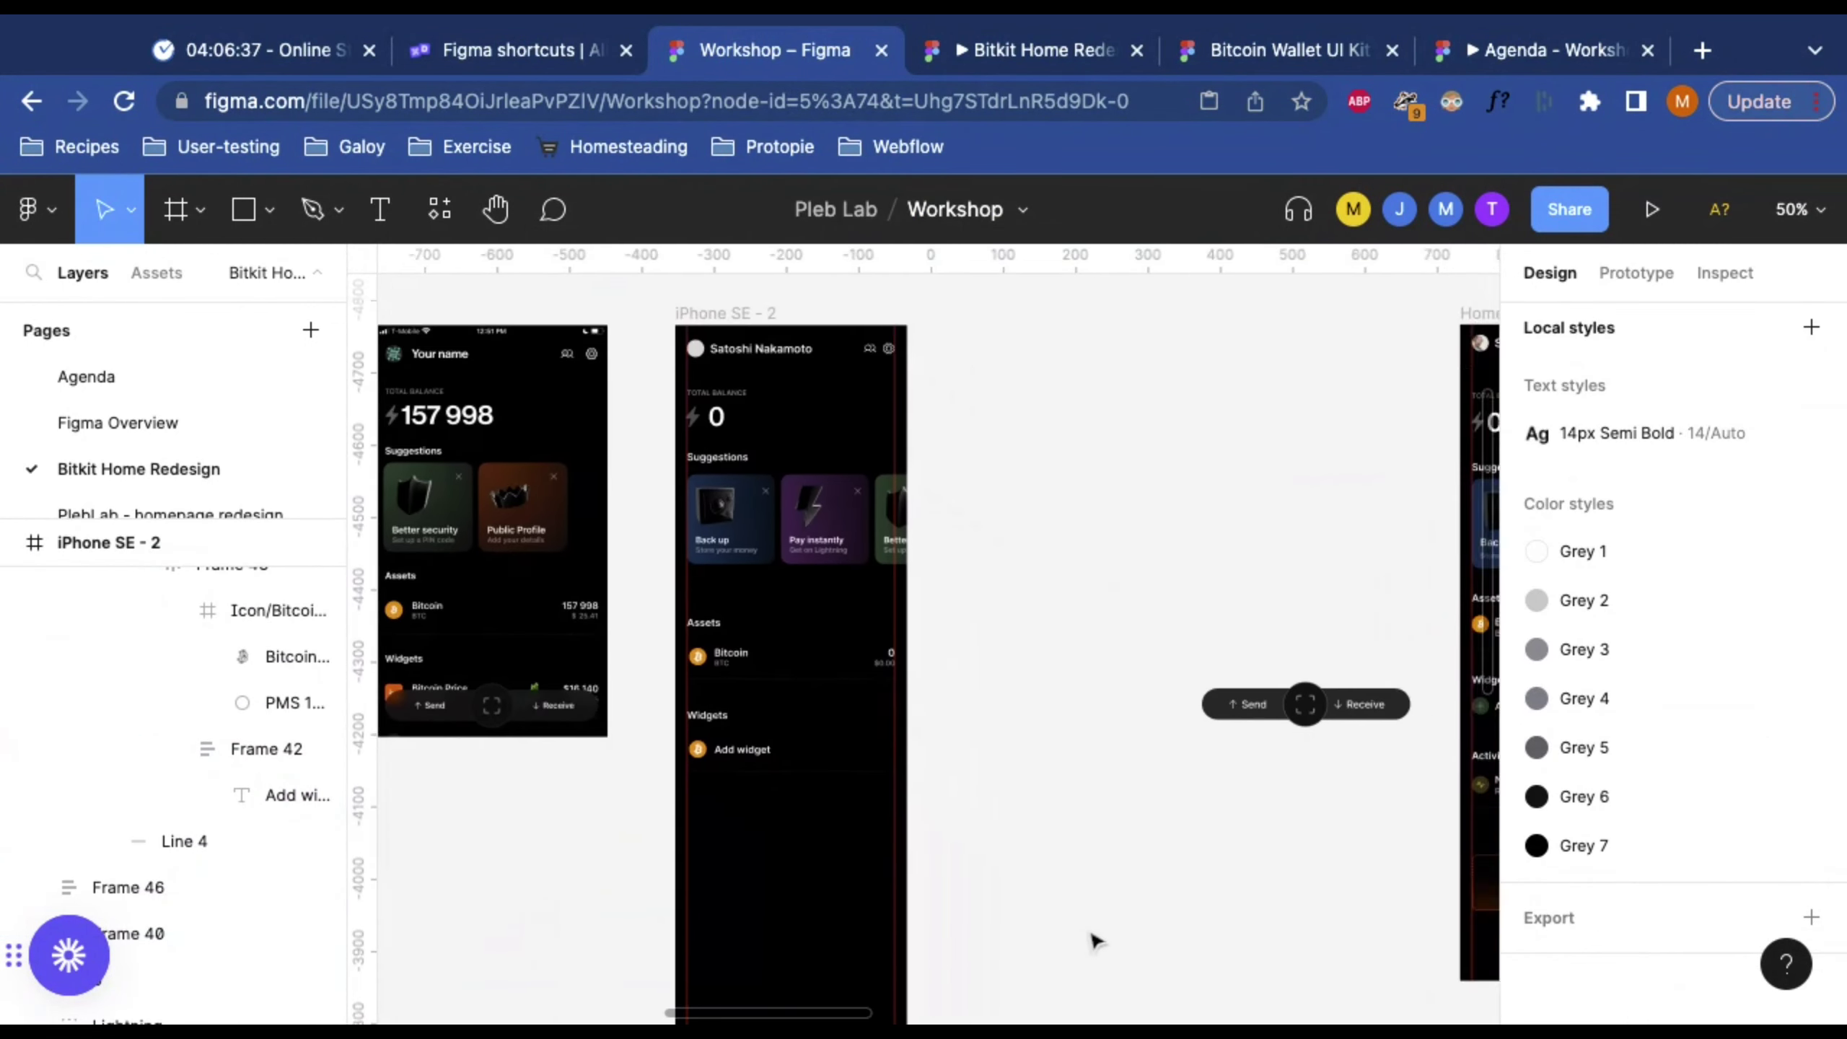
{"action": "scroll", "coordinate": [1245, 595], "scroll_direction": "up", "scroll_amount": 5}
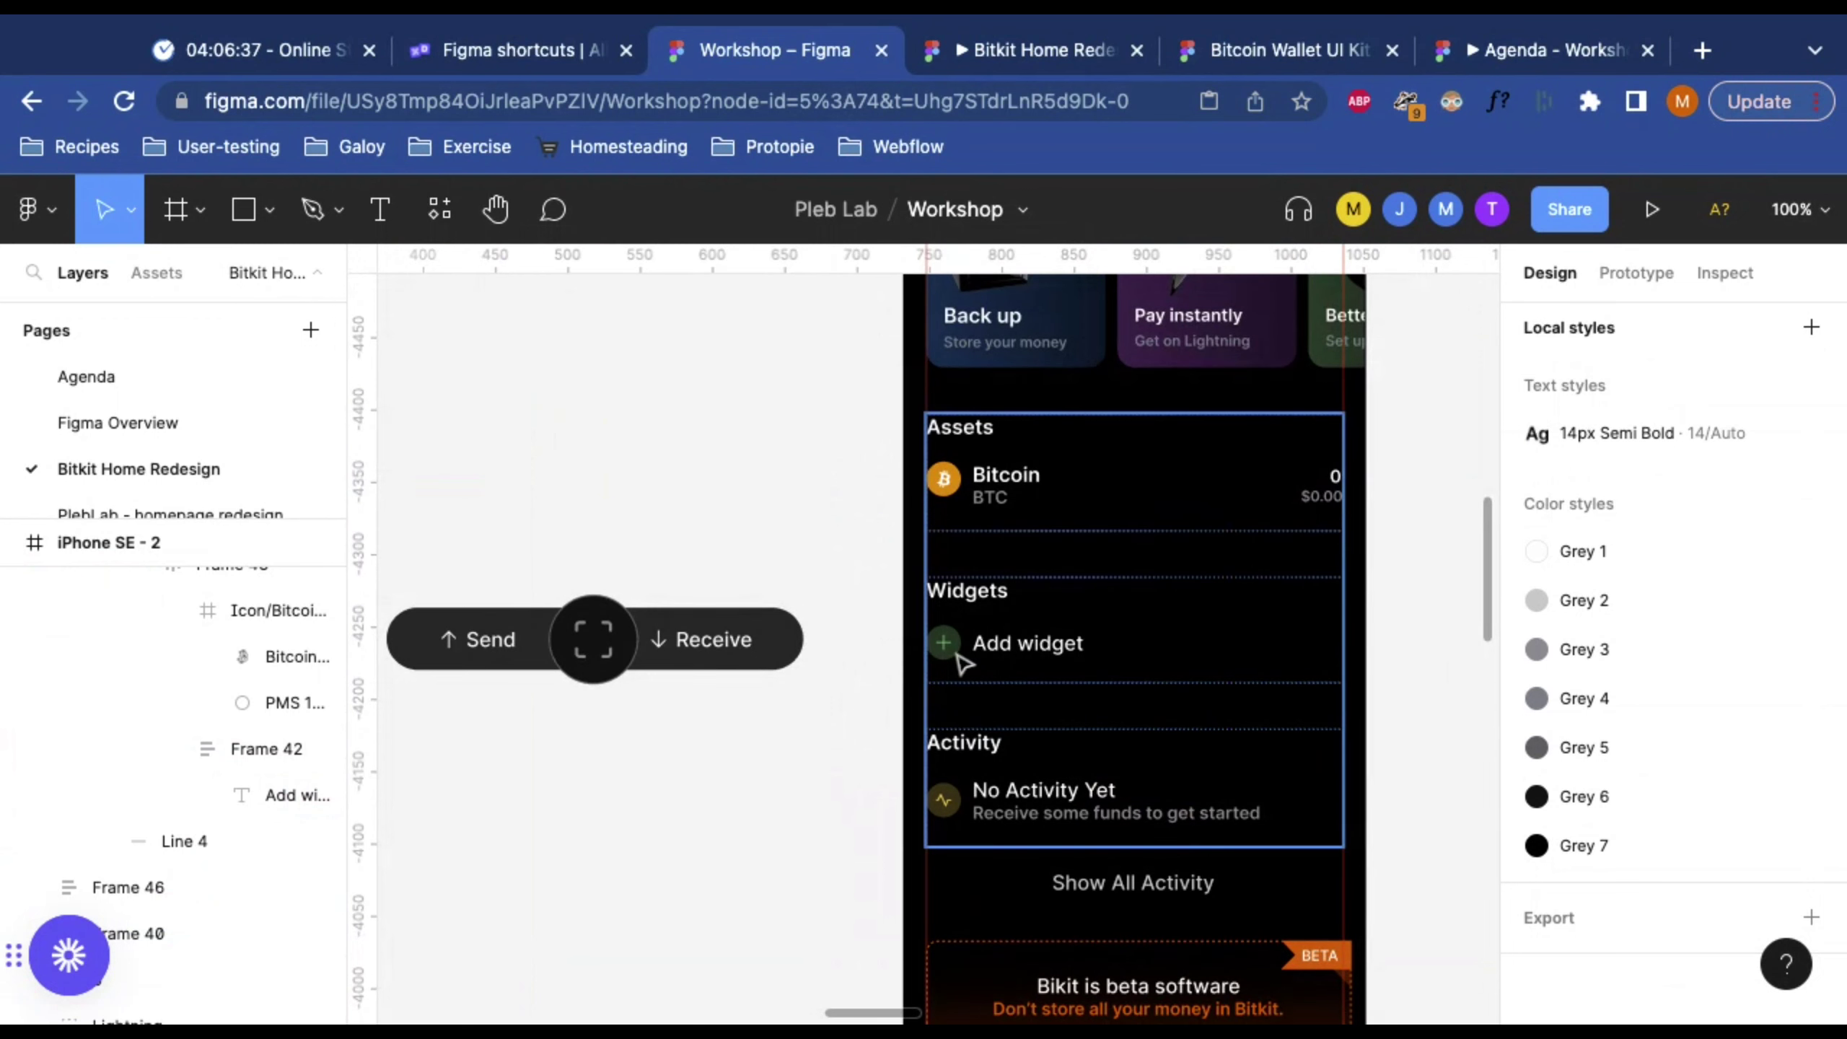
{"action": "scroll", "coordinate": [964, 664], "scroll_direction": "up", "scroll_amount": 5}
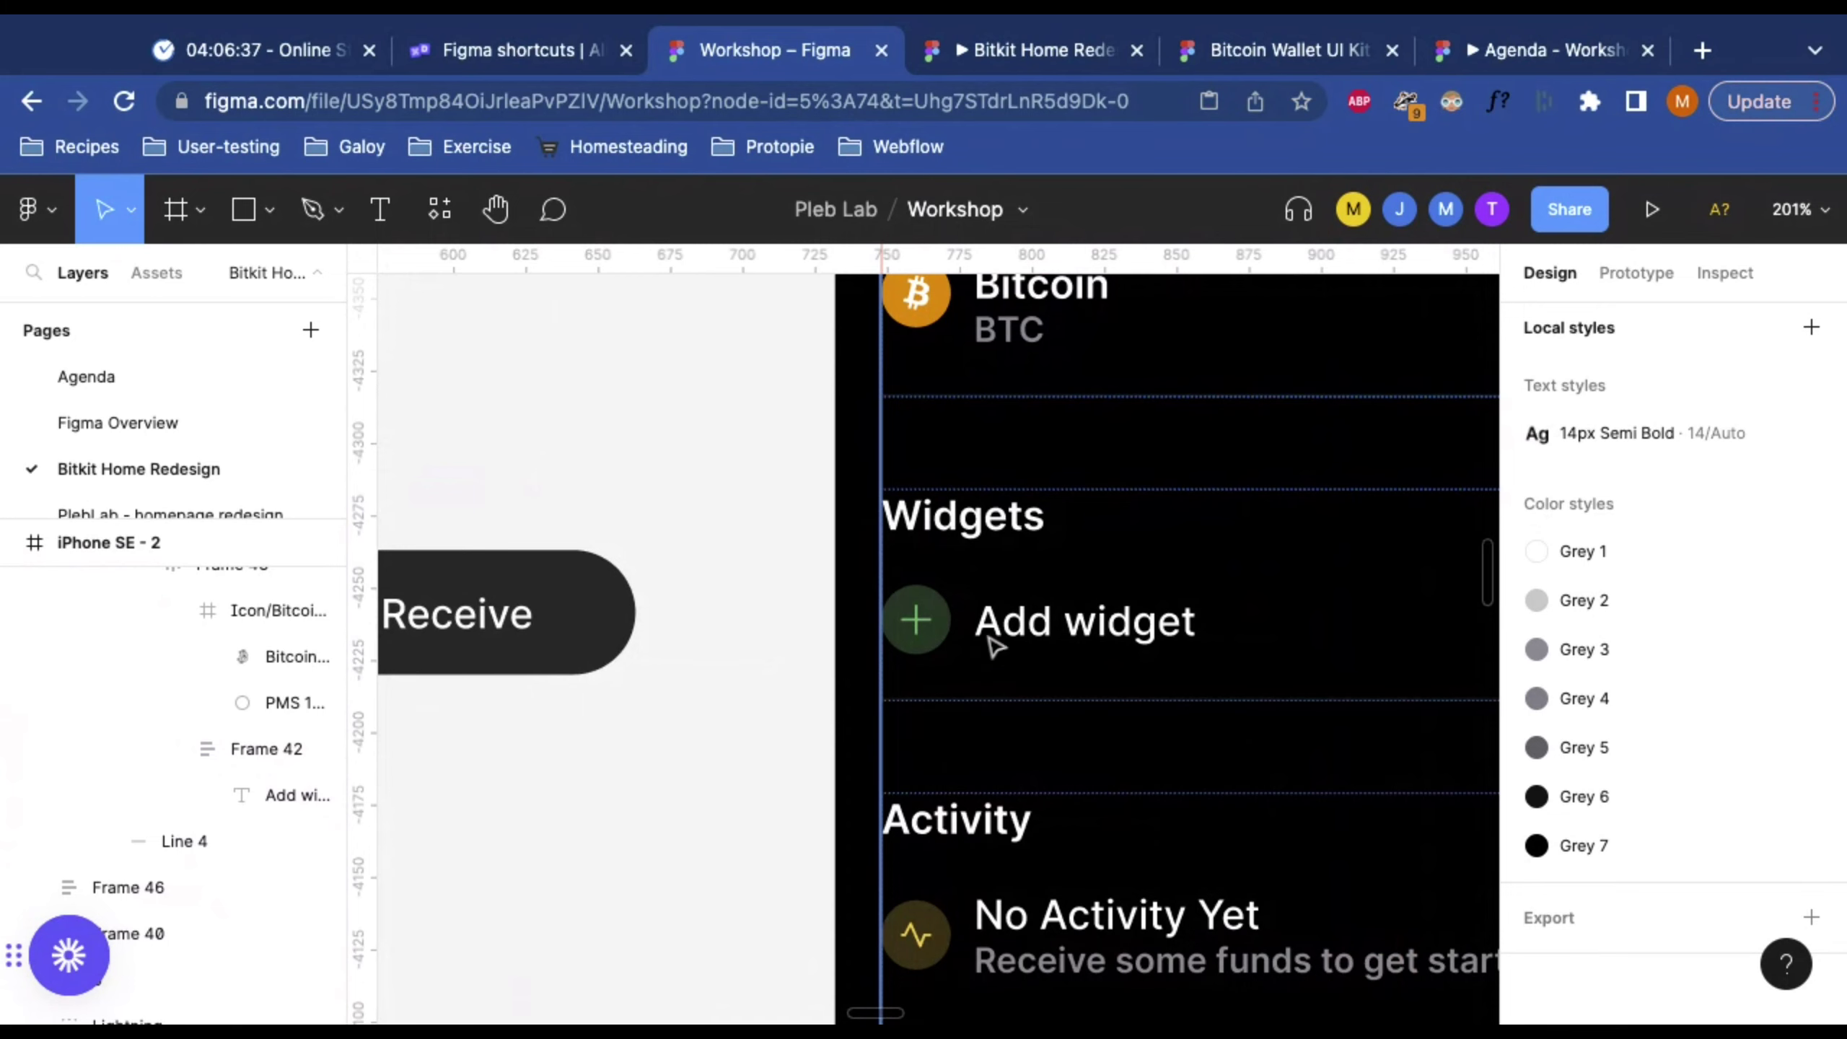
{"action": "scroll", "coordinate": [955, 624], "scroll_direction": "down", "scroll_amount": 10}
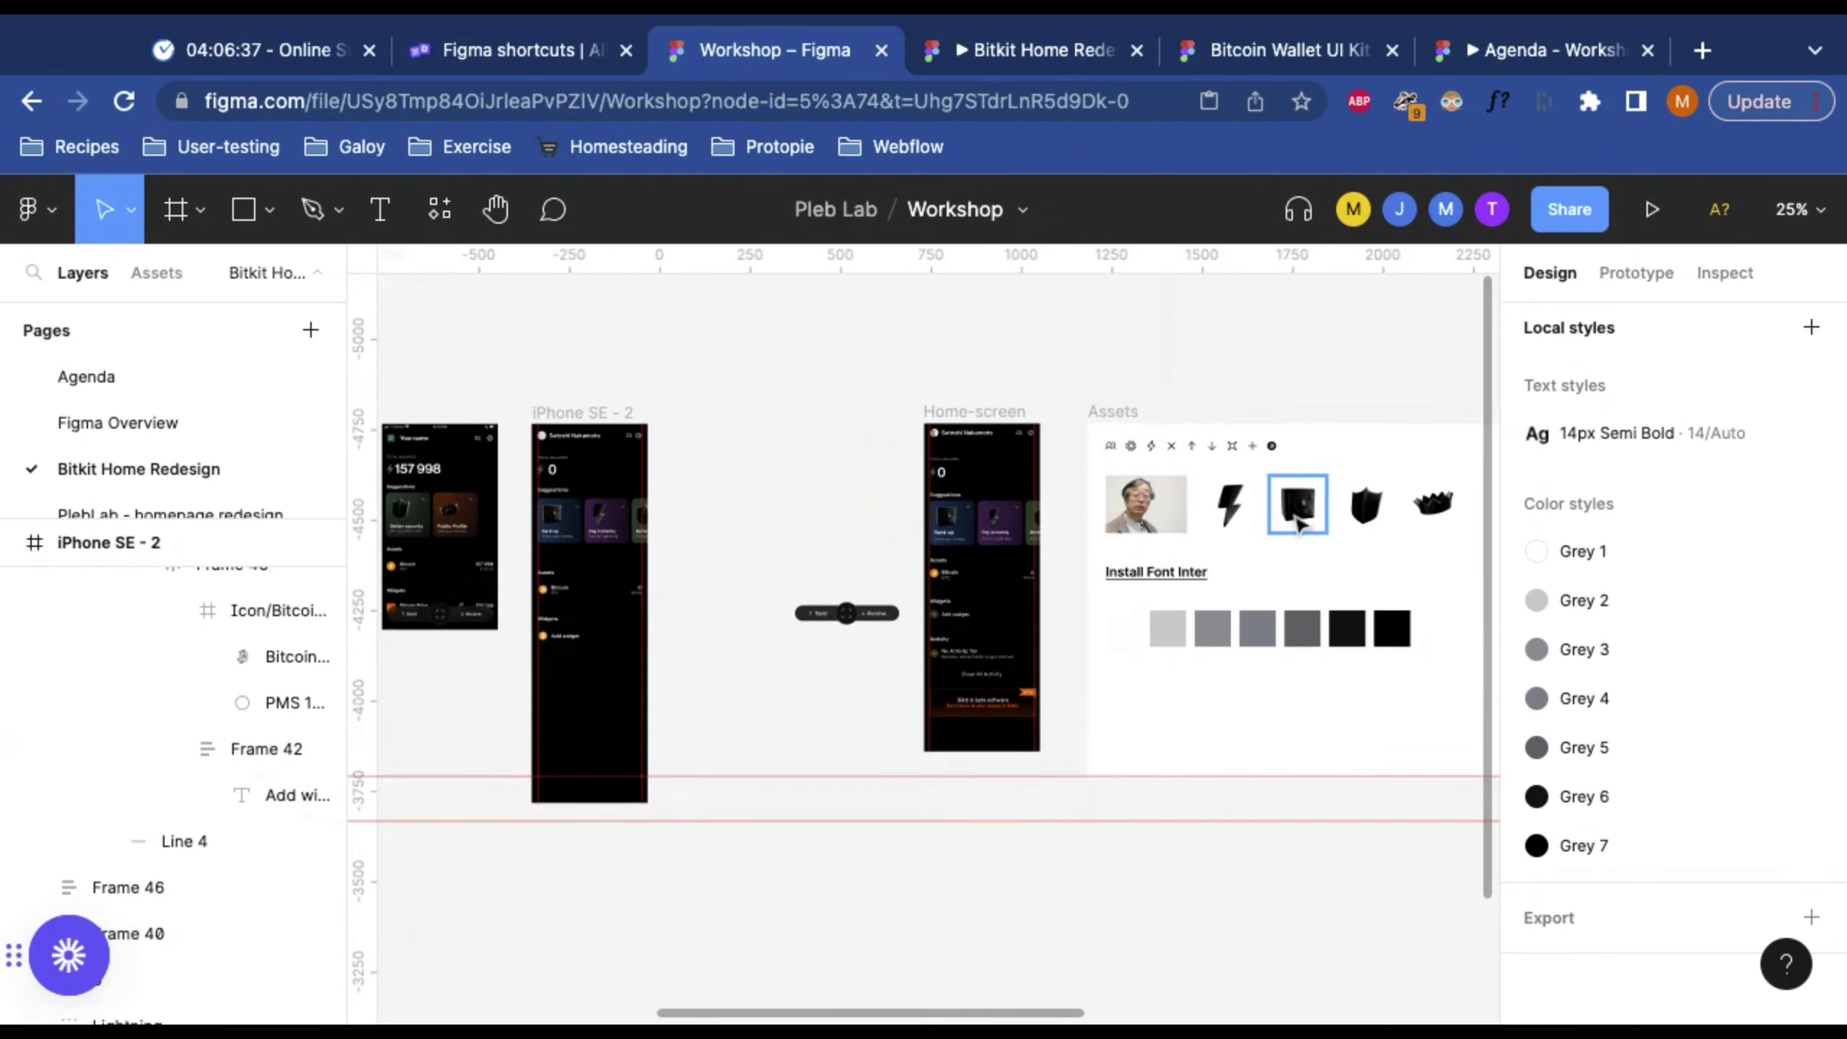
{"action": "scroll", "coordinate": [1224, 477], "scroll_direction": "up", "scroll_amount": 3}
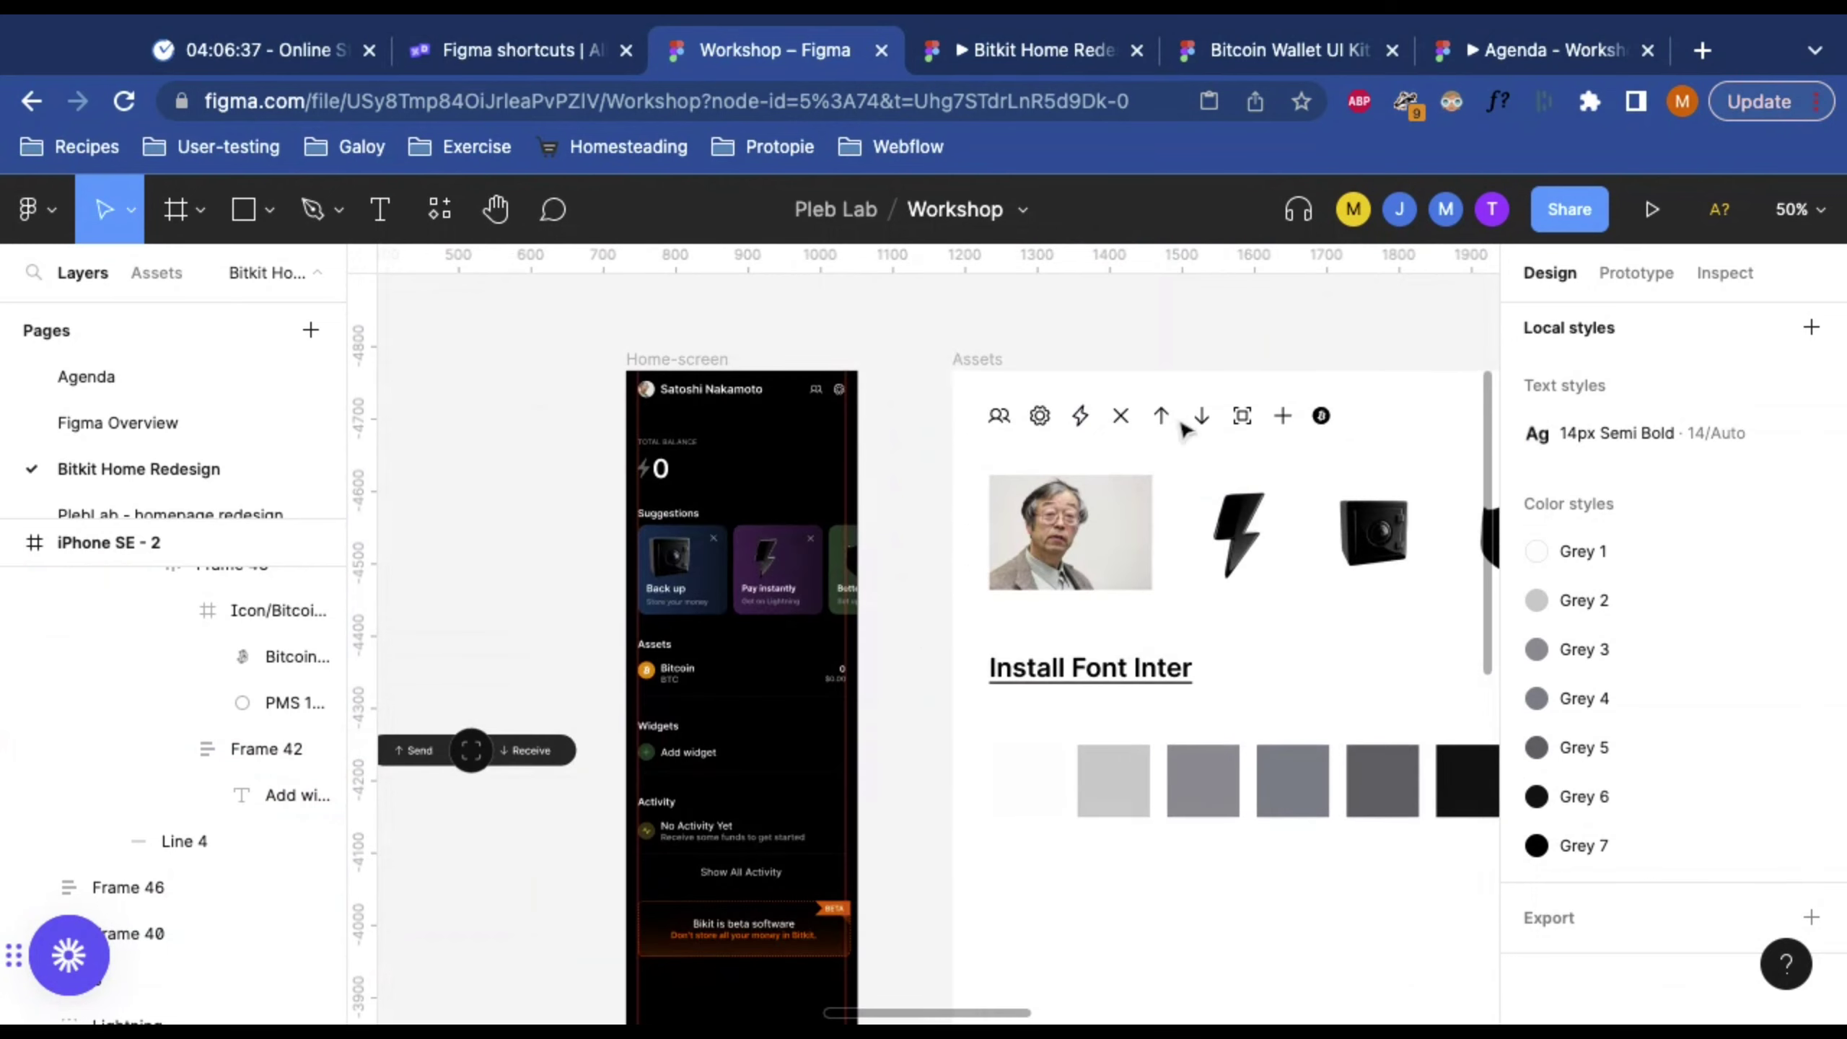
{"action": "left_click", "coordinate": [1289, 426]}
{"action": "left_click_drag", "start_coordinate": [1289, 422], "coordinate": [474, 495]}
{"action": "scroll", "coordinate": [618, 516], "scroll_direction": "left", "scroll_amount": 5}
{"action": "scroll", "coordinate": [879, 501], "scroll_direction": "up", "scroll_amount": 5}
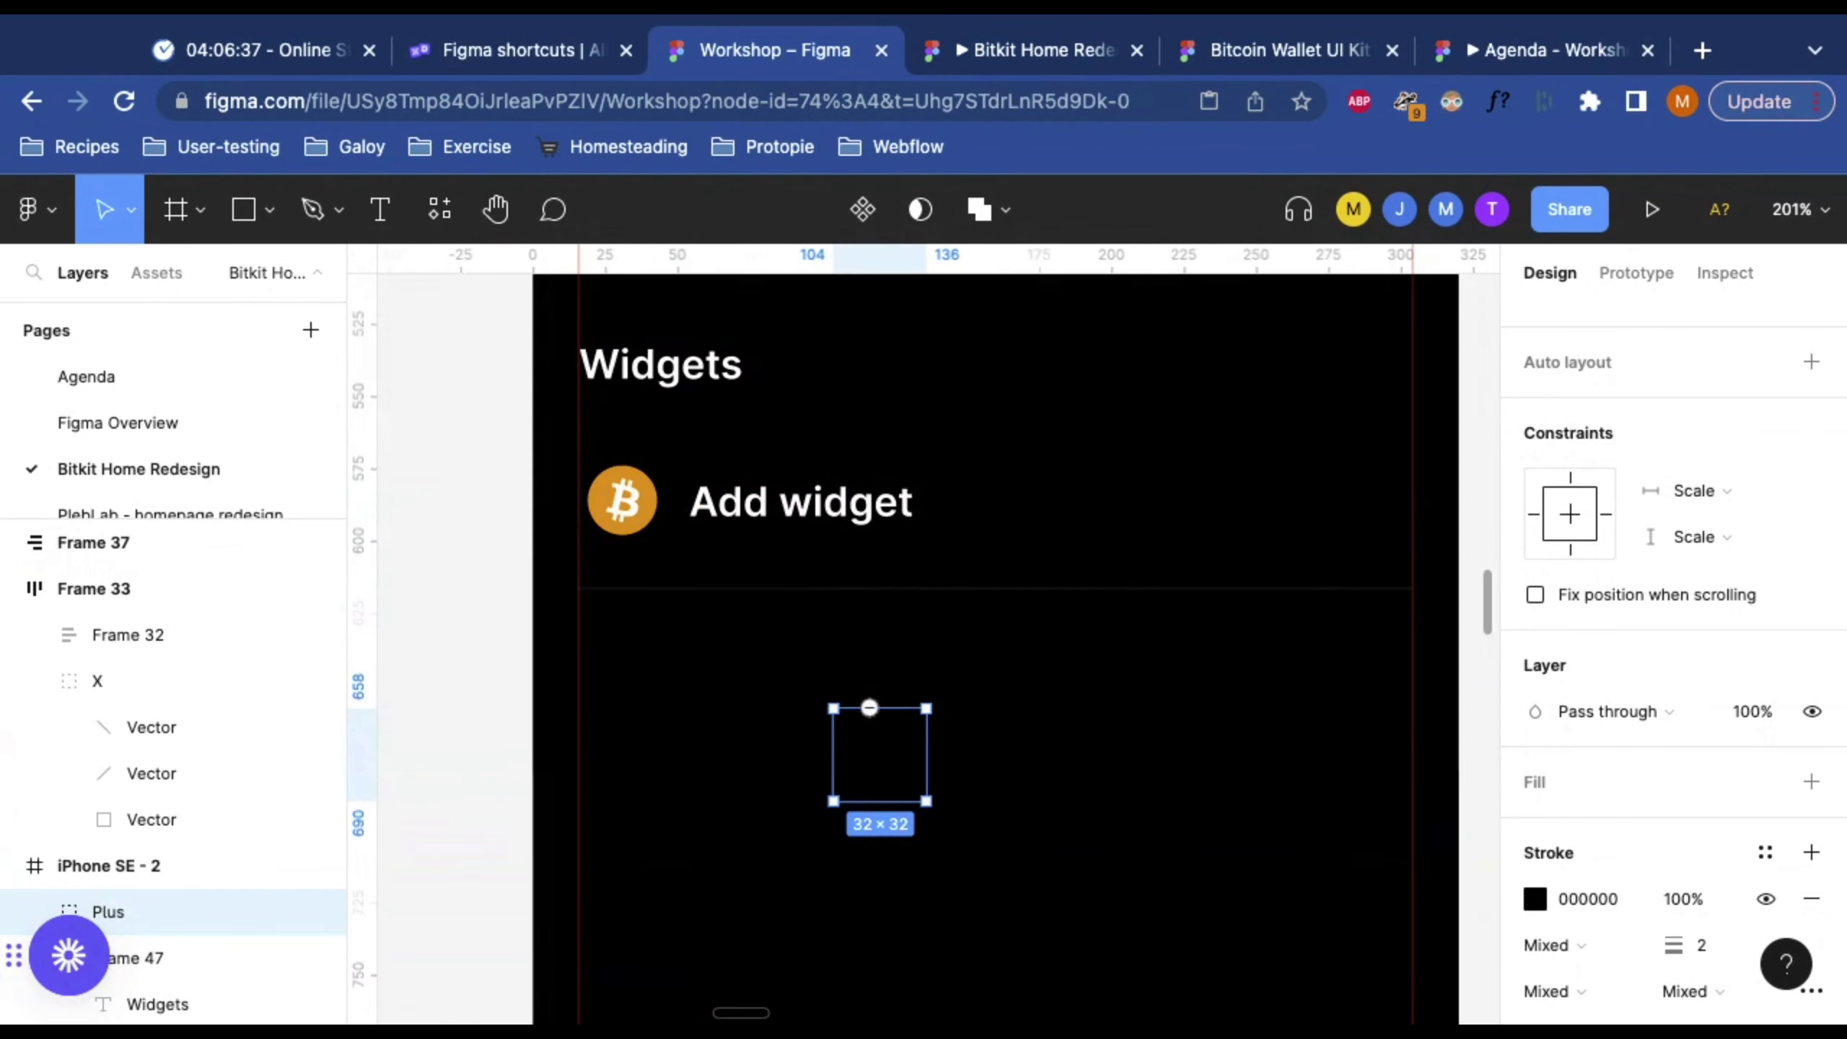
{"action": "scroll", "coordinate": [880, 742], "scroll_direction": "down", "scroll_amount": 3}
Step: Move the plus copy onto the bare canvas and bring up its stroke colour settings
{"action": "left_click_drag", "start_coordinate": [628, 534], "coordinate": [626, 589]}
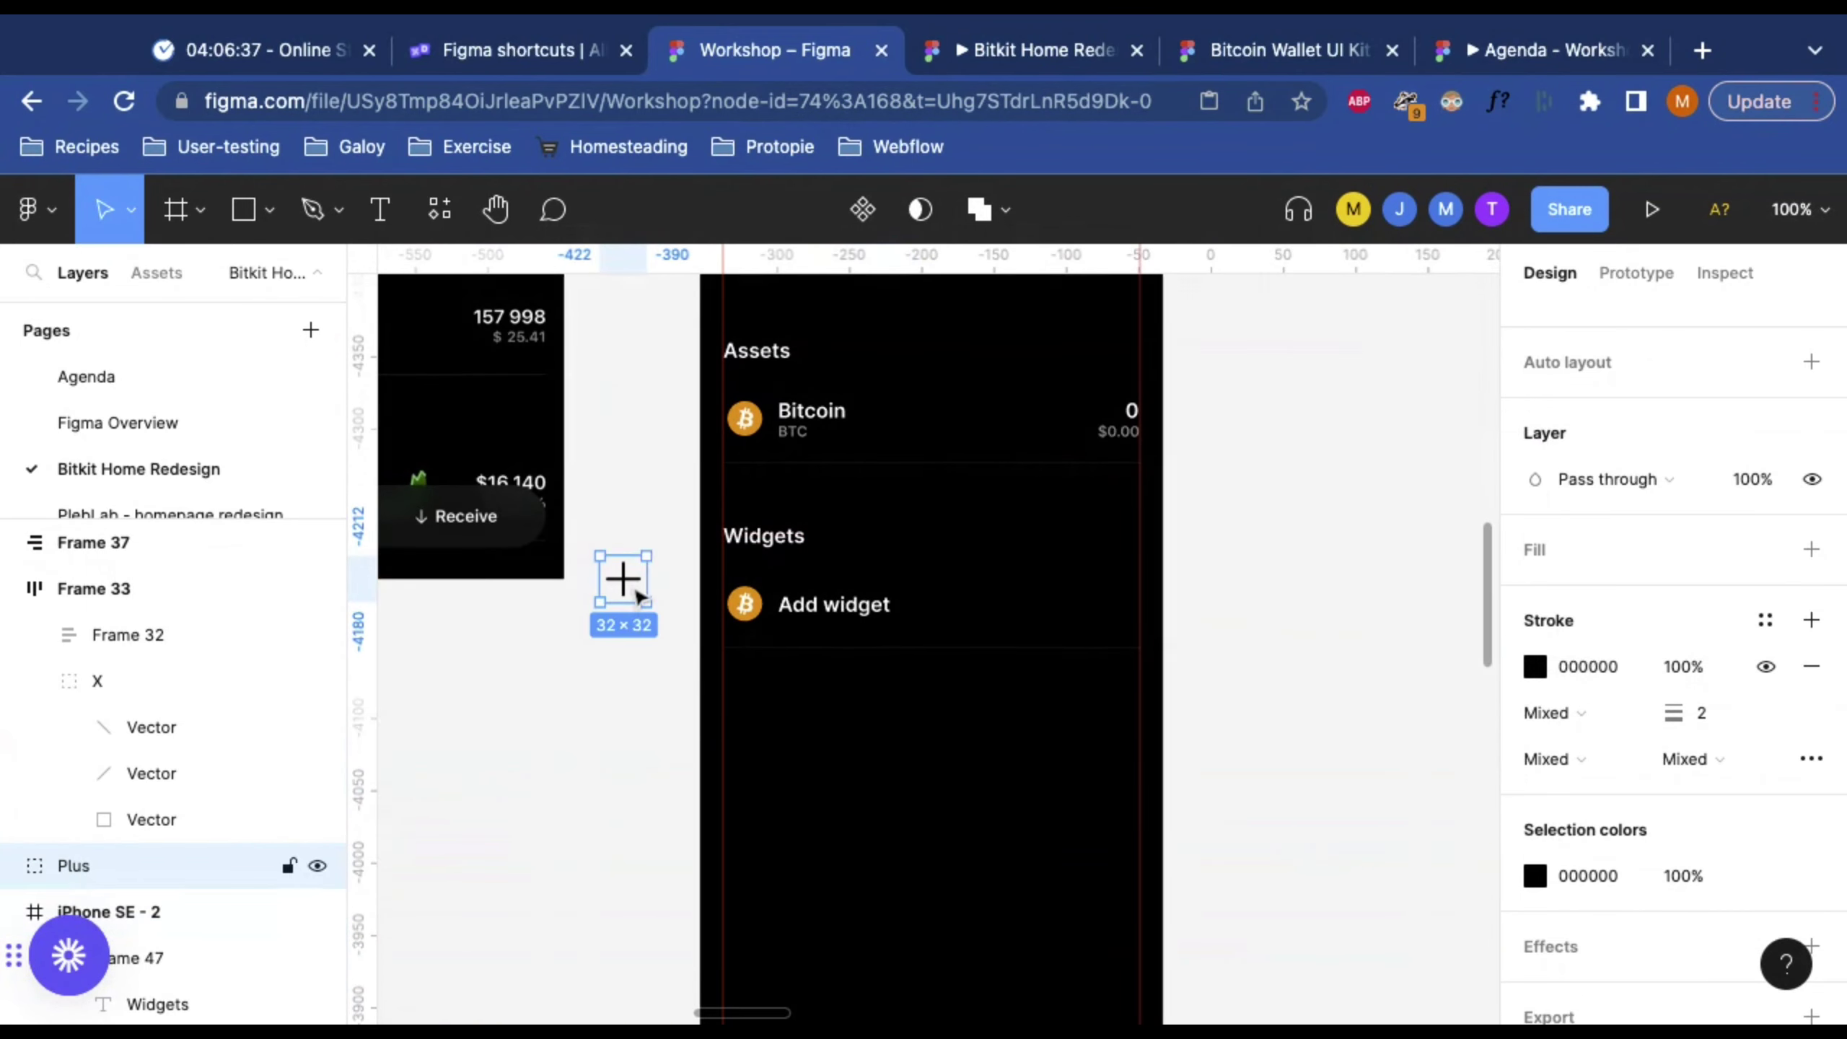
{"action": "scroll", "coordinate": [640, 589], "scroll_direction": "left", "scroll_amount": 5}
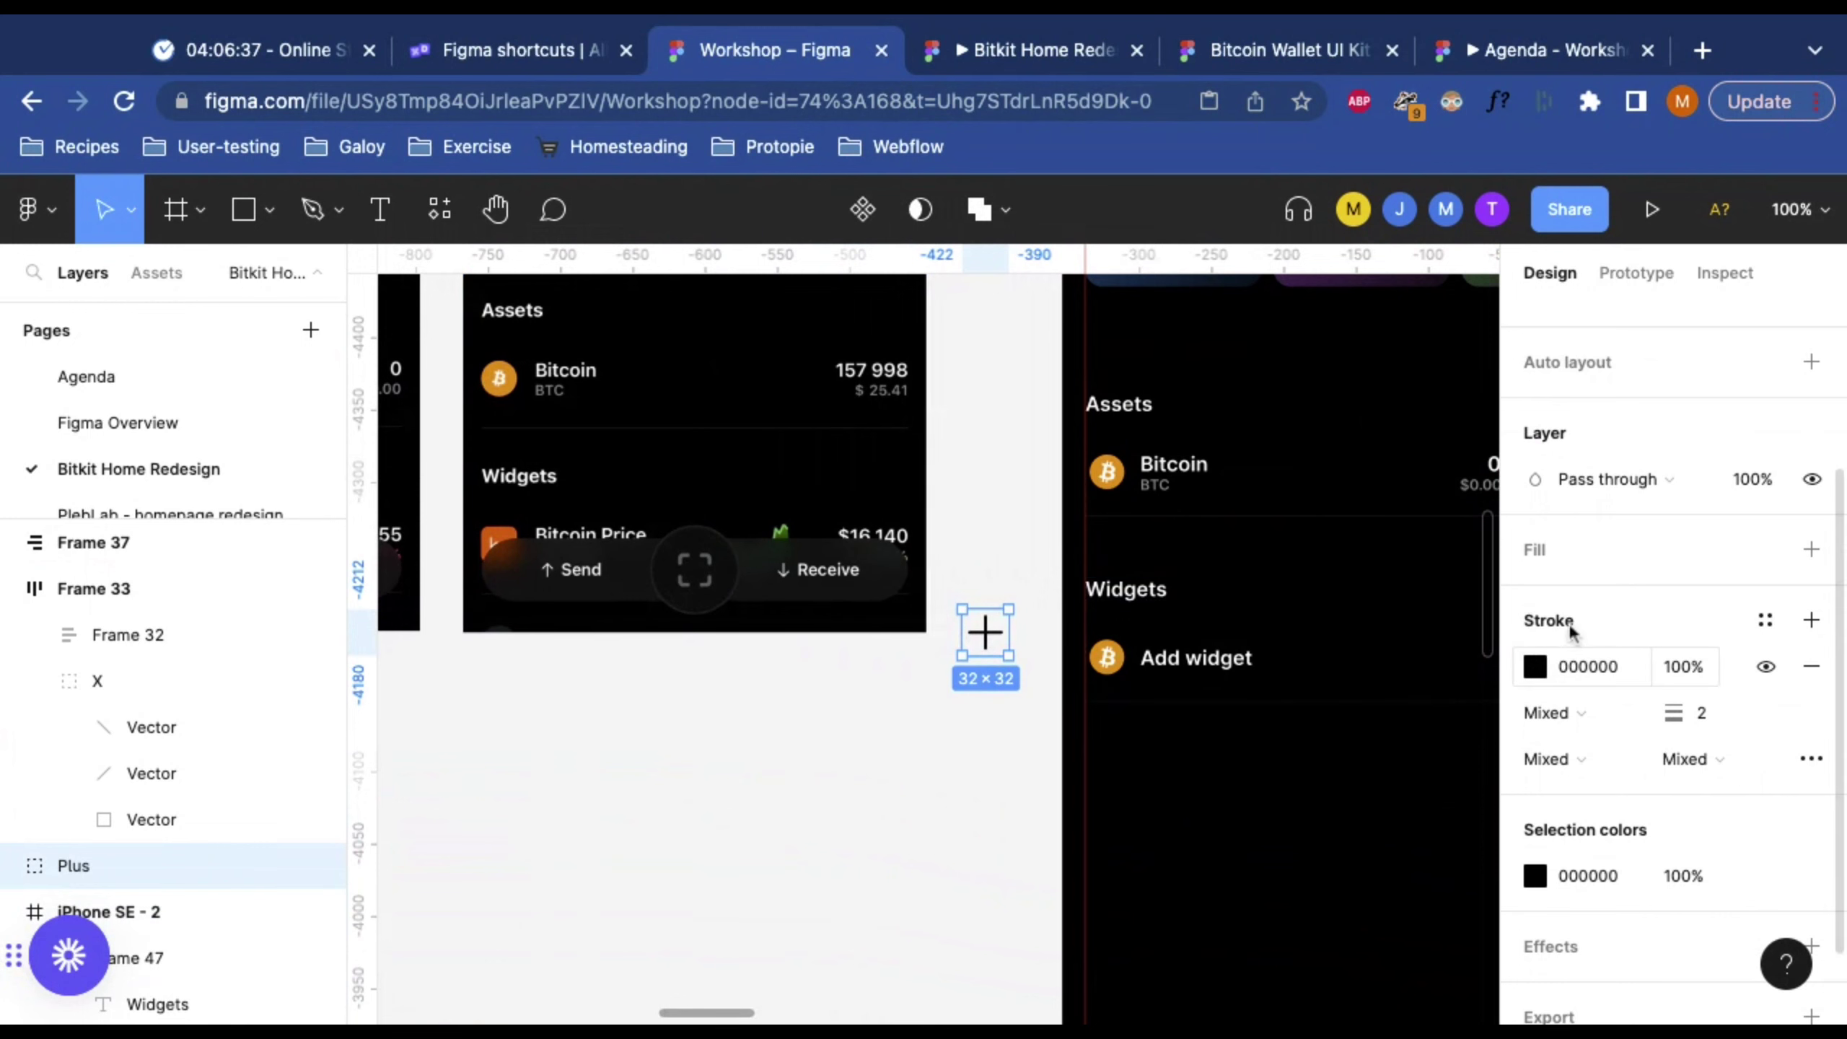
{"action": "left_click", "coordinate": [1535, 667]}
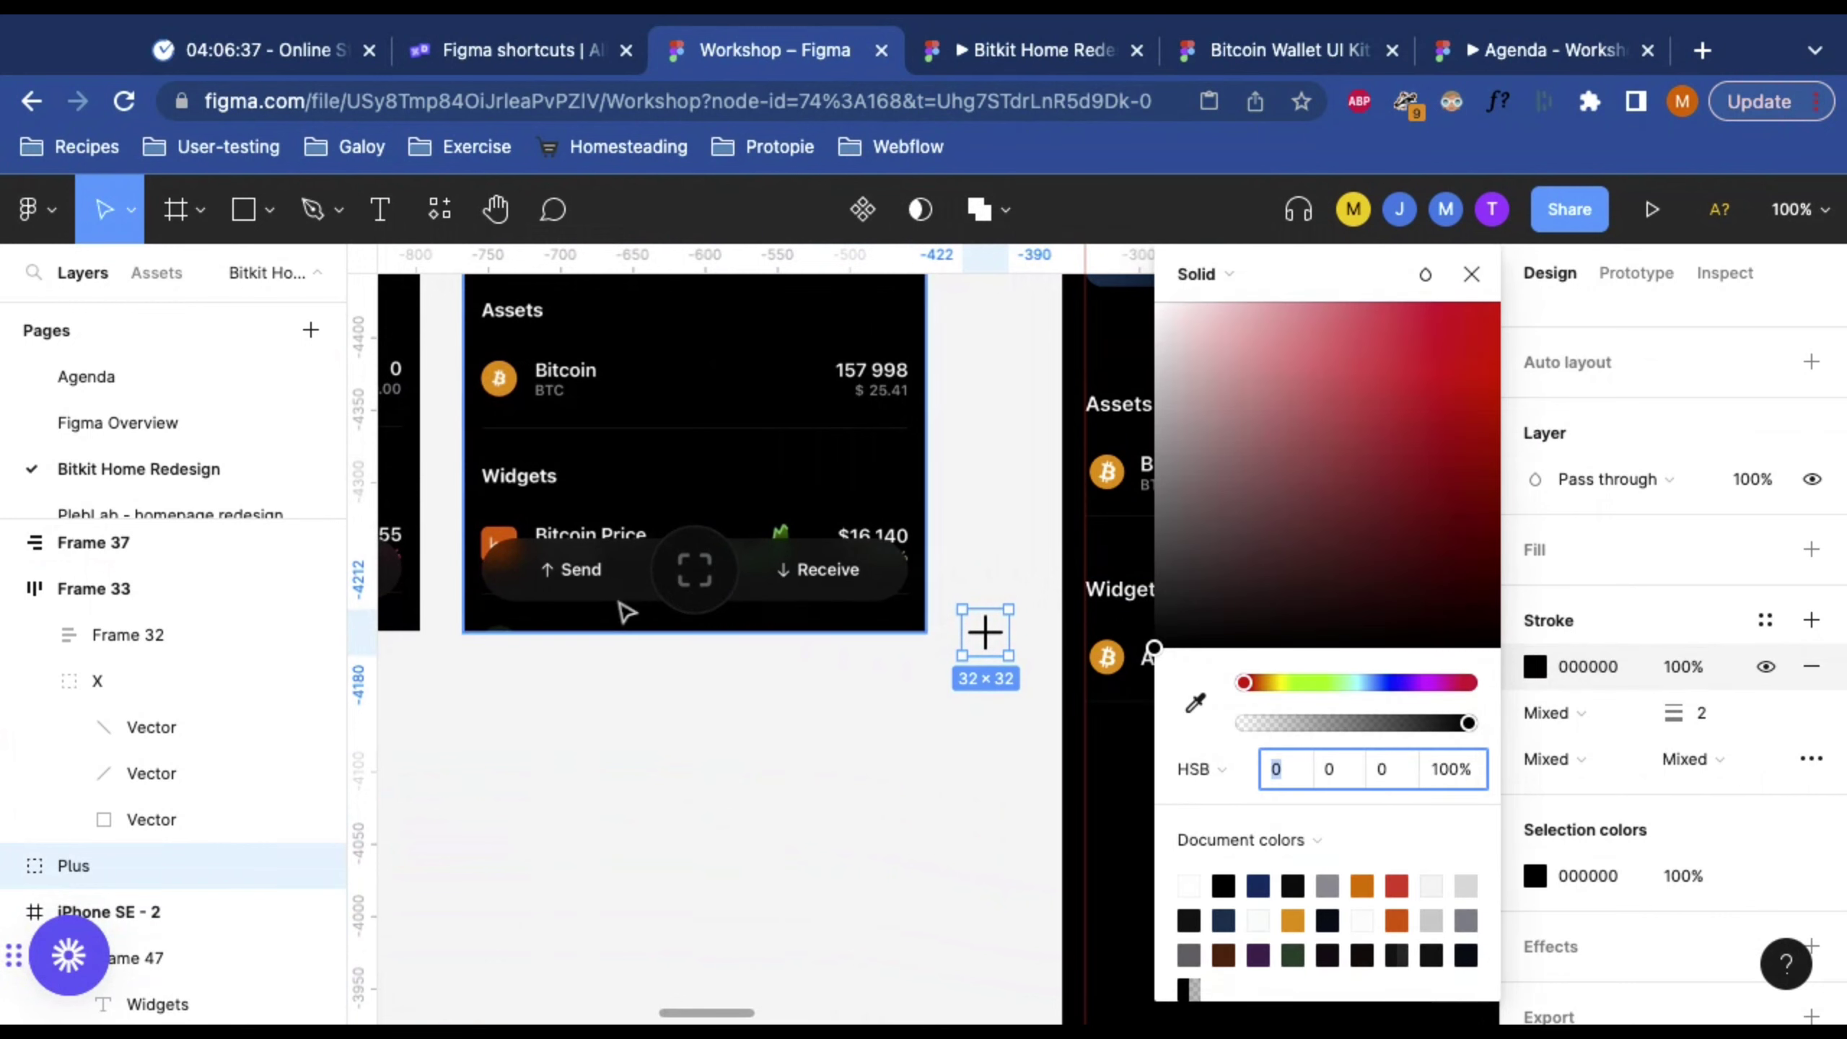
{"action": "scroll", "coordinate": [617, 608], "scroll_direction": "left", "scroll_amount": 7}
{"action": "scroll", "coordinate": [617, 608], "scroll_direction": "up", "scroll_amount": 2}
{"action": "scroll", "coordinate": [618, 608], "scroll_direction": "up", "scroll_amount": 2}
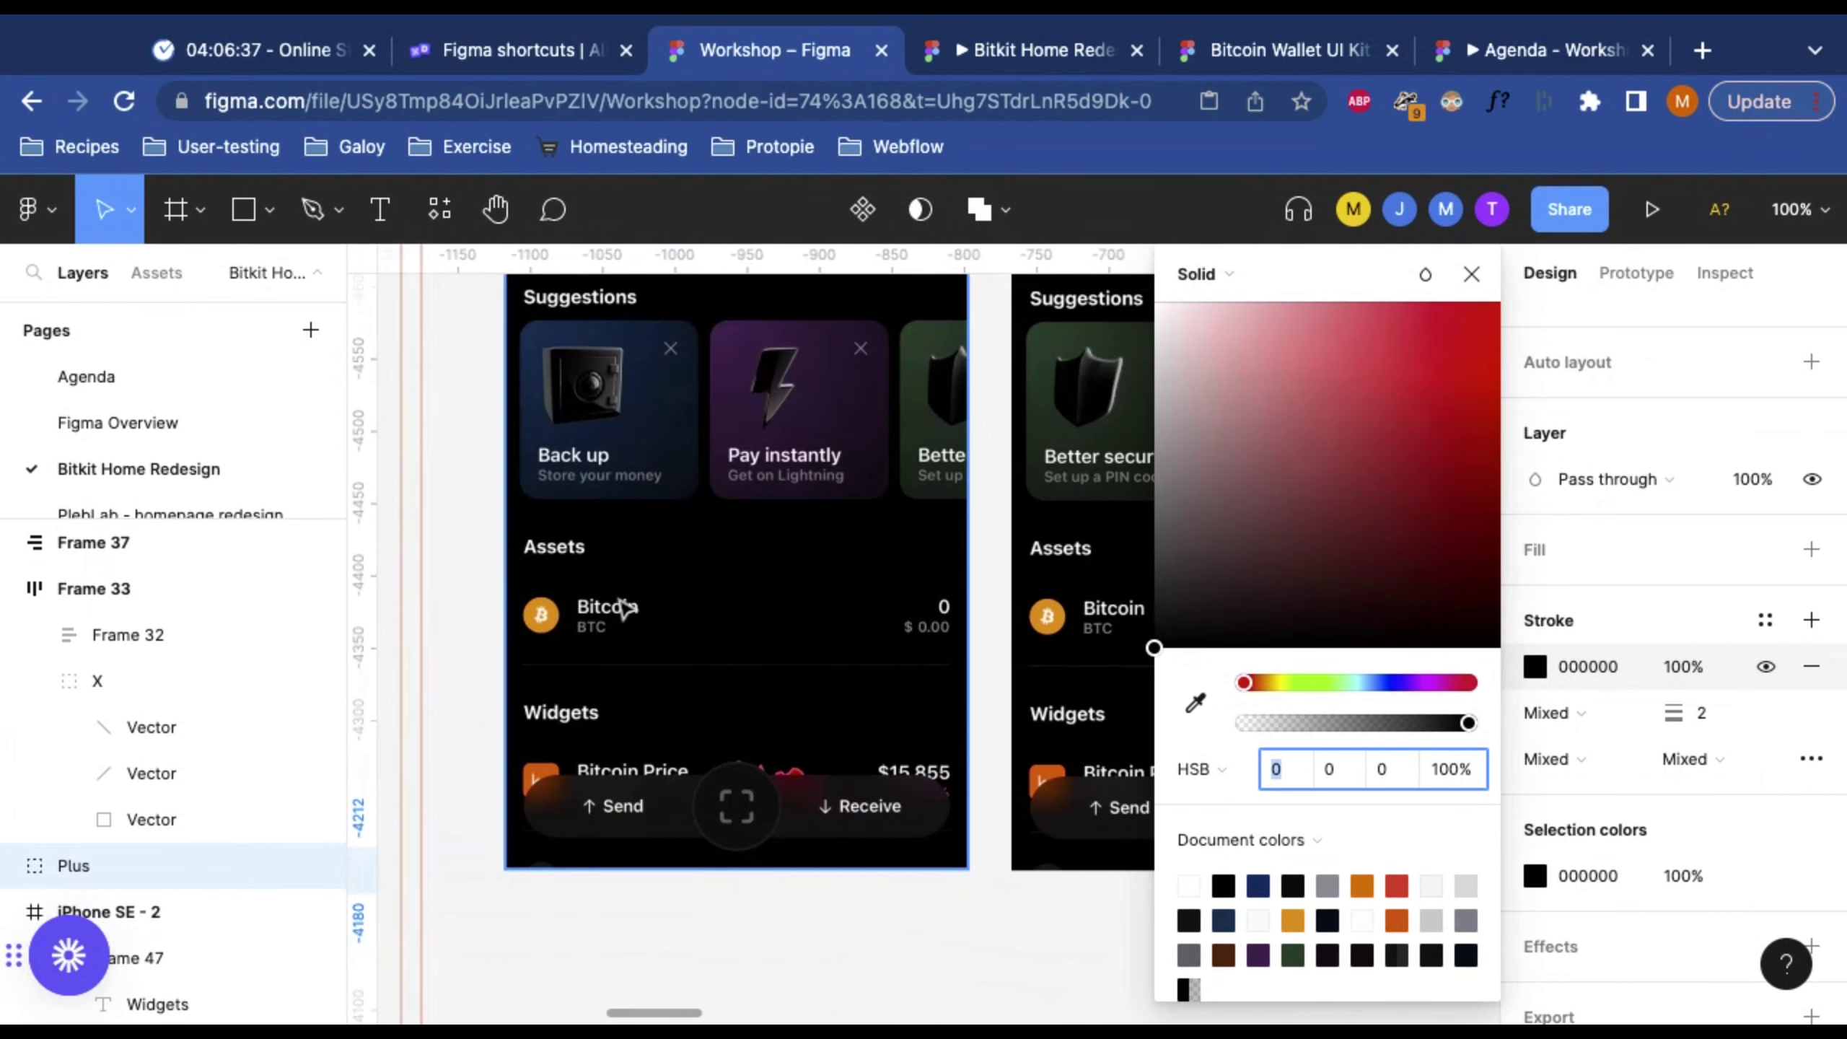
{"action": "scroll", "coordinate": [619, 608], "scroll_direction": "right", "scroll_amount": 5}
{"action": "scroll", "coordinate": [622, 608], "scroll_direction": "up", "scroll_amount": 3}
{"action": "scroll", "coordinate": [625, 609], "scroll_direction": "up", "scroll_amount": 3}
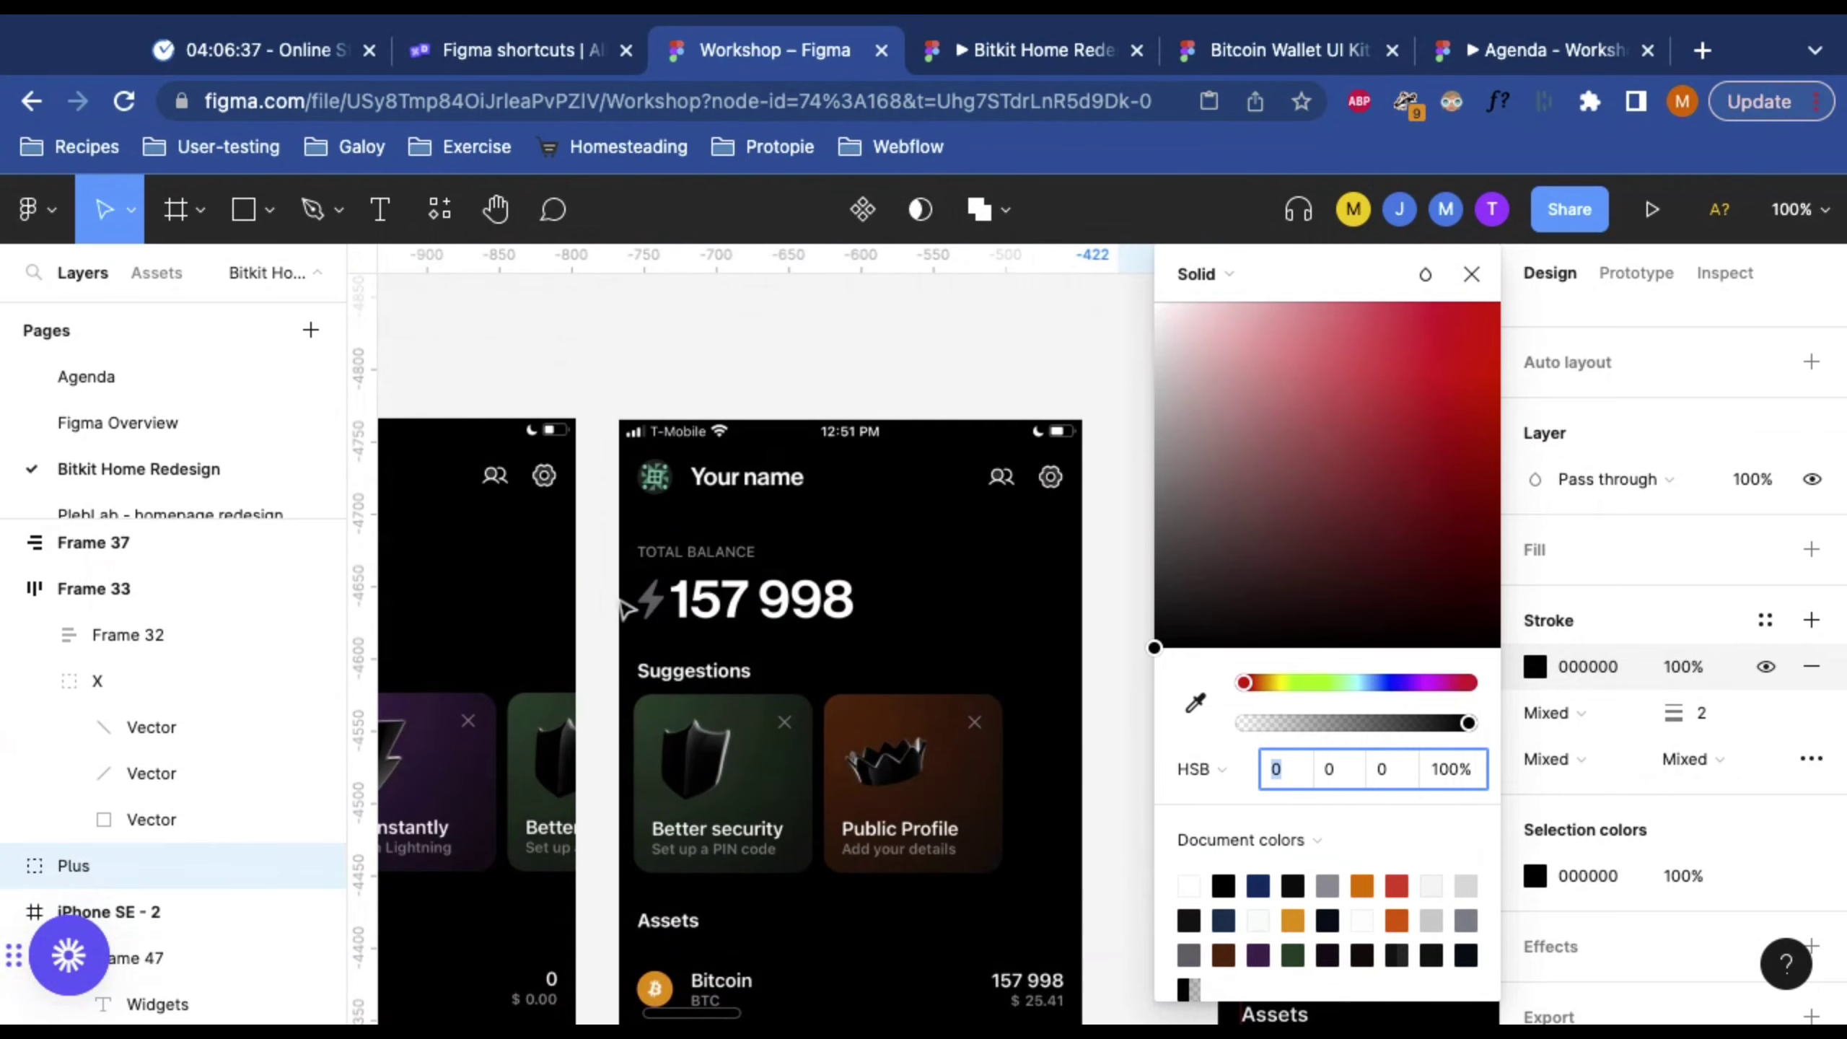
{"action": "scroll", "coordinate": [625, 610], "scroll_direction": "left", "scroll_amount": 5}
{"action": "scroll", "coordinate": [627, 609], "scroll_direction": "right", "scroll_amount": 9}
{"action": "scroll", "coordinate": [627, 609], "scroll_direction": "down", "scroll_amount": 3}
{"action": "scroll", "coordinate": [626, 601], "scroll_direction": "right", "scroll_amount": 5}
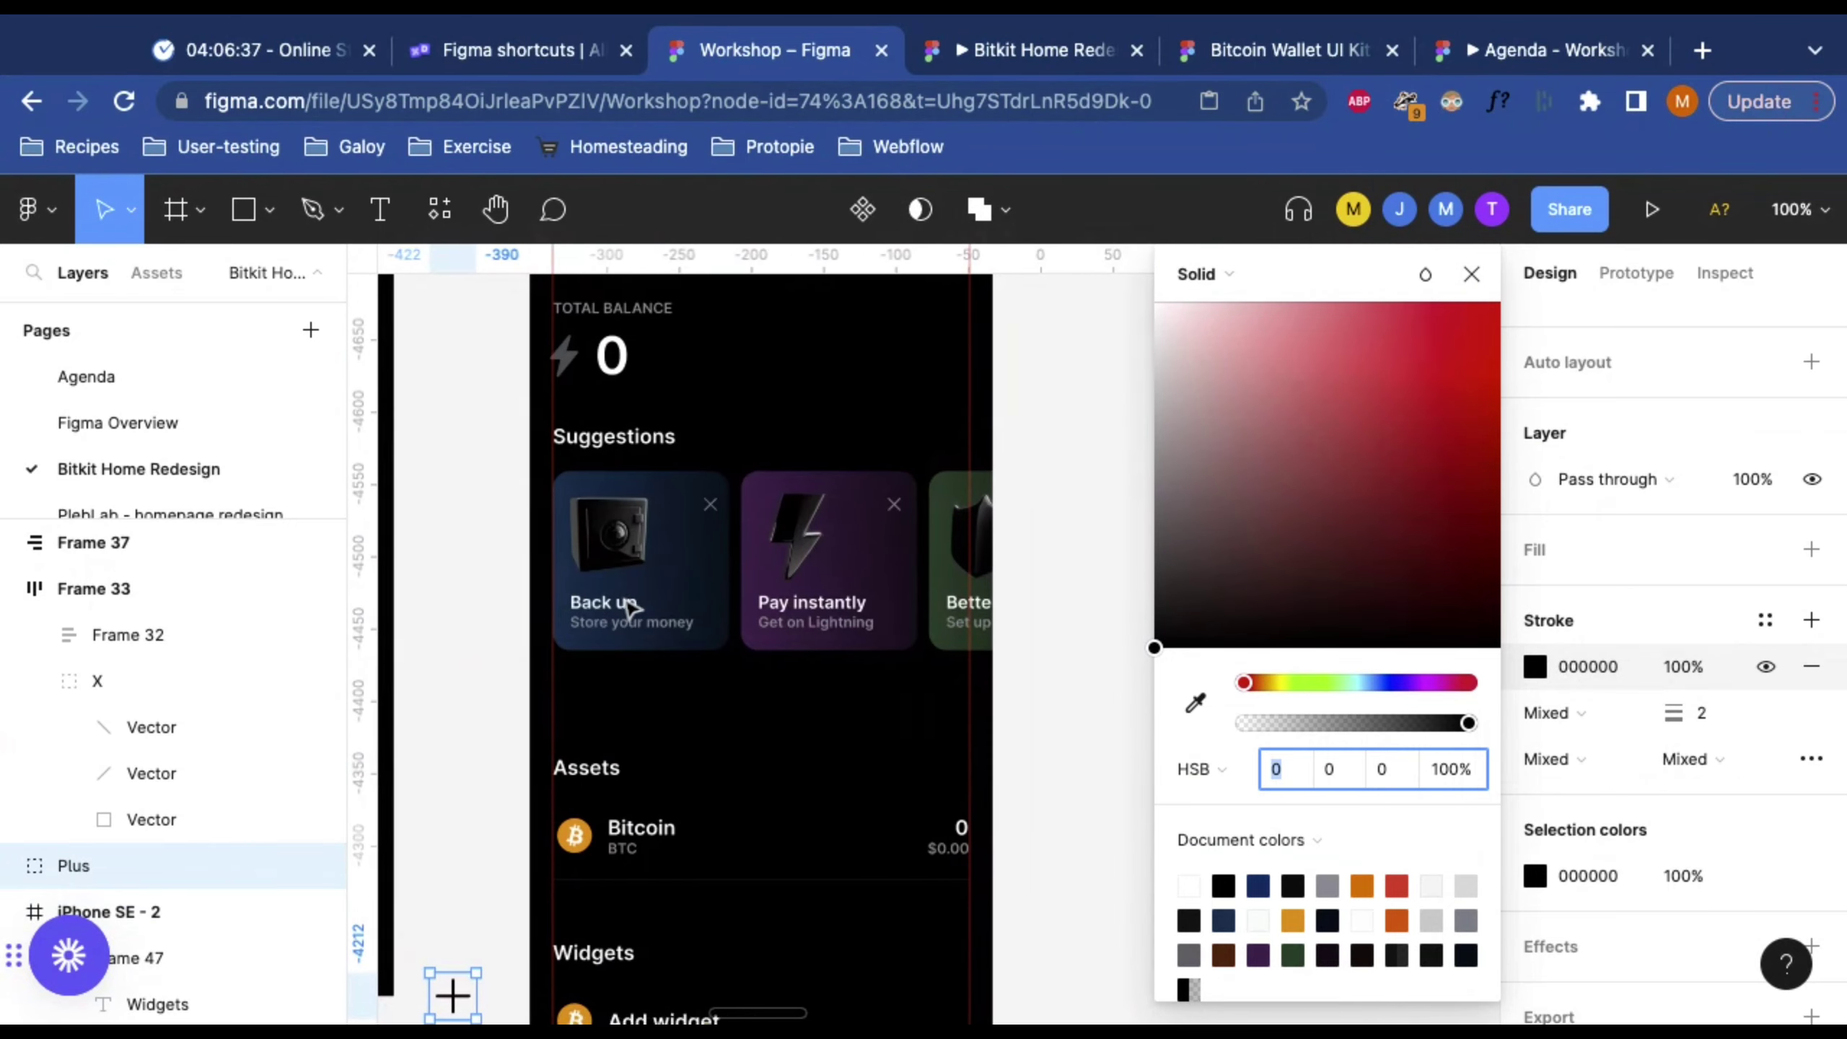
{"action": "scroll", "coordinate": [626, 601], "scroll_direction": "down", "scroll_amount": 5}
{"action": "scroll", "coordinate": [626, 602], "scroll_direction": "right", "scroll_amount": 15}
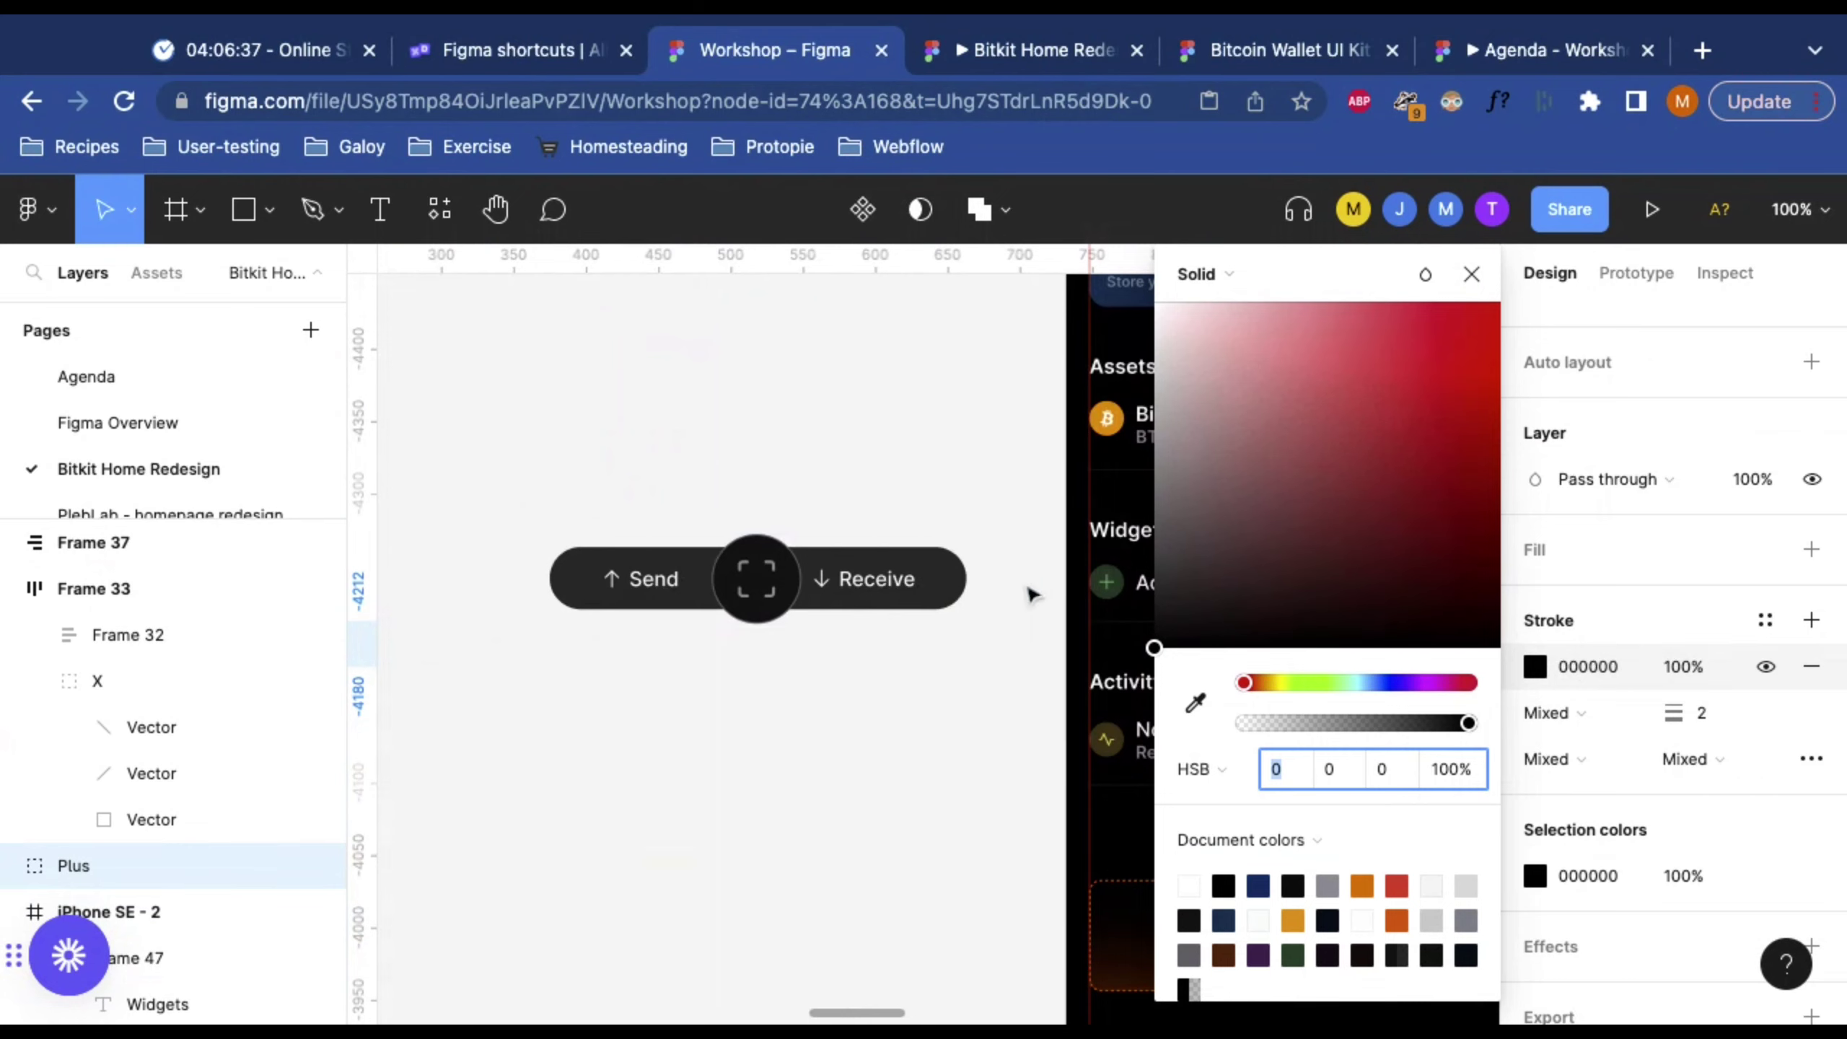
{"action": "scroll", "coordinate": [1019, 593], "scroll_direction": "right", "scroll_amount": 5}
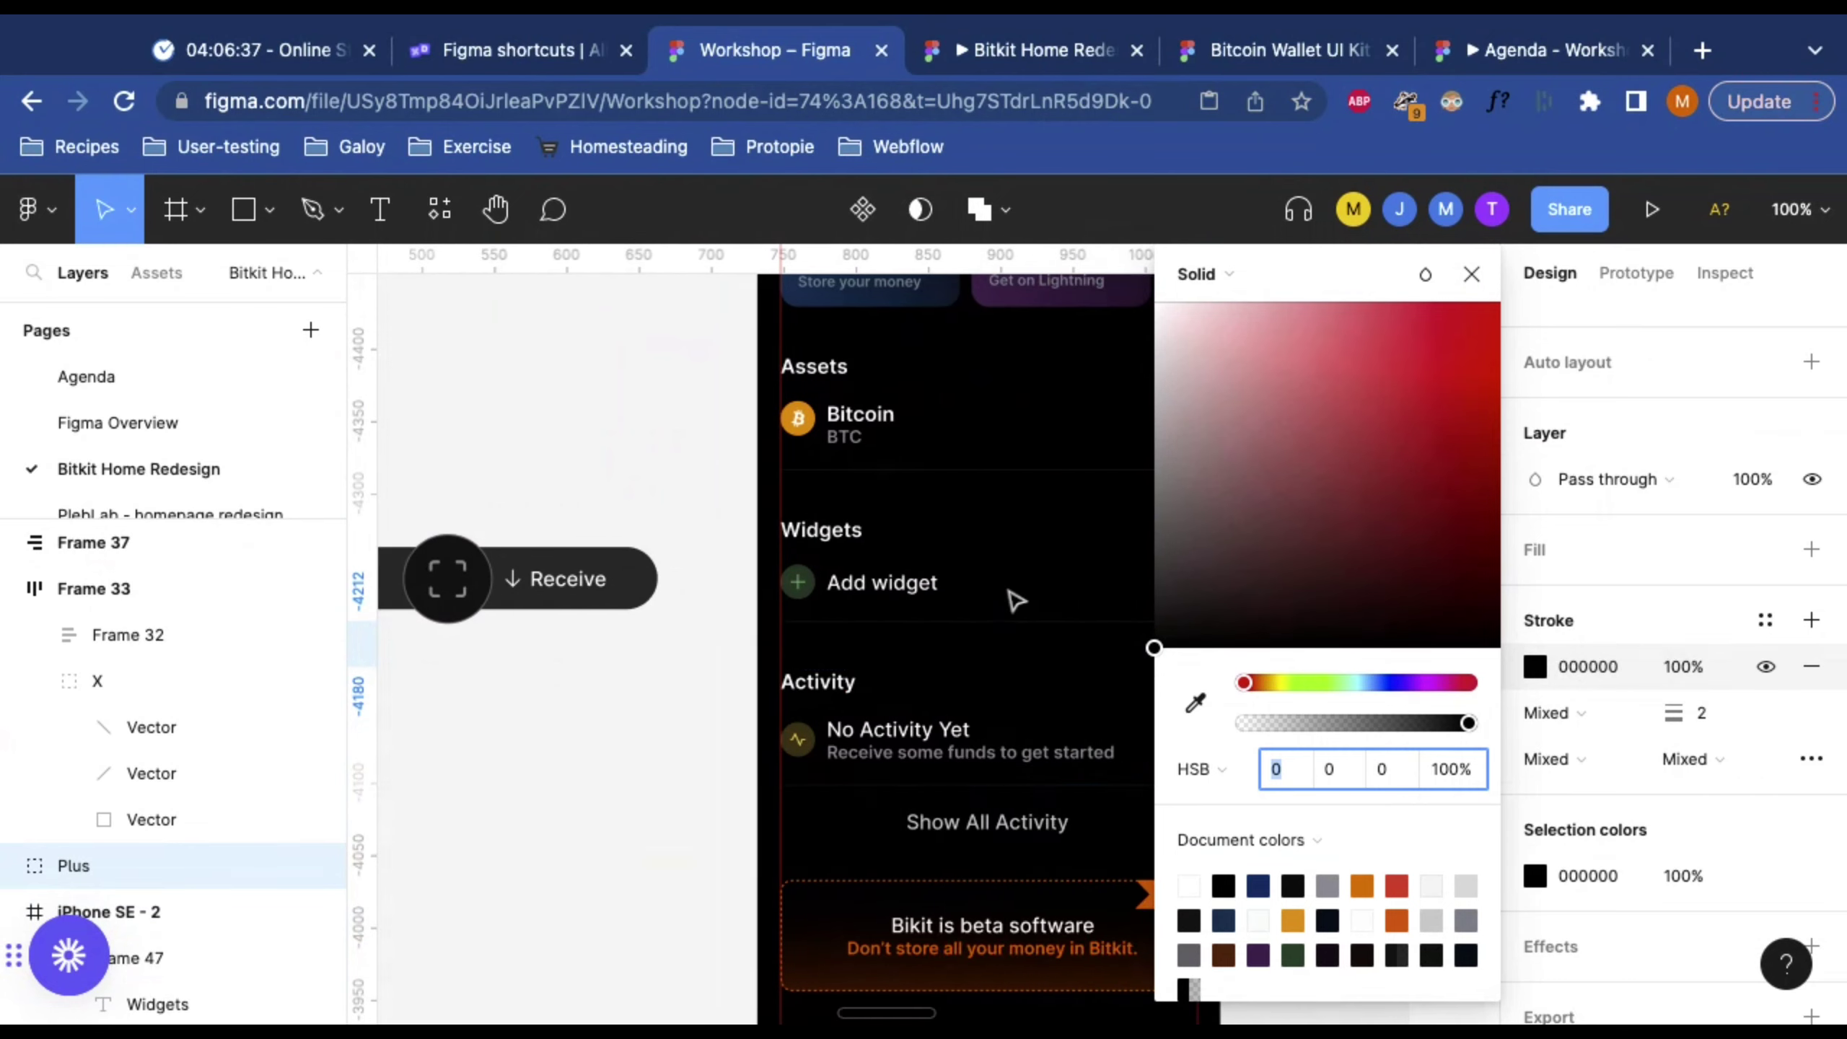
Step: Eyedrop the green of the reference Add widget plus icon into the stroke colour
{"action": "left_click", "coordinate": [1195, 703]}
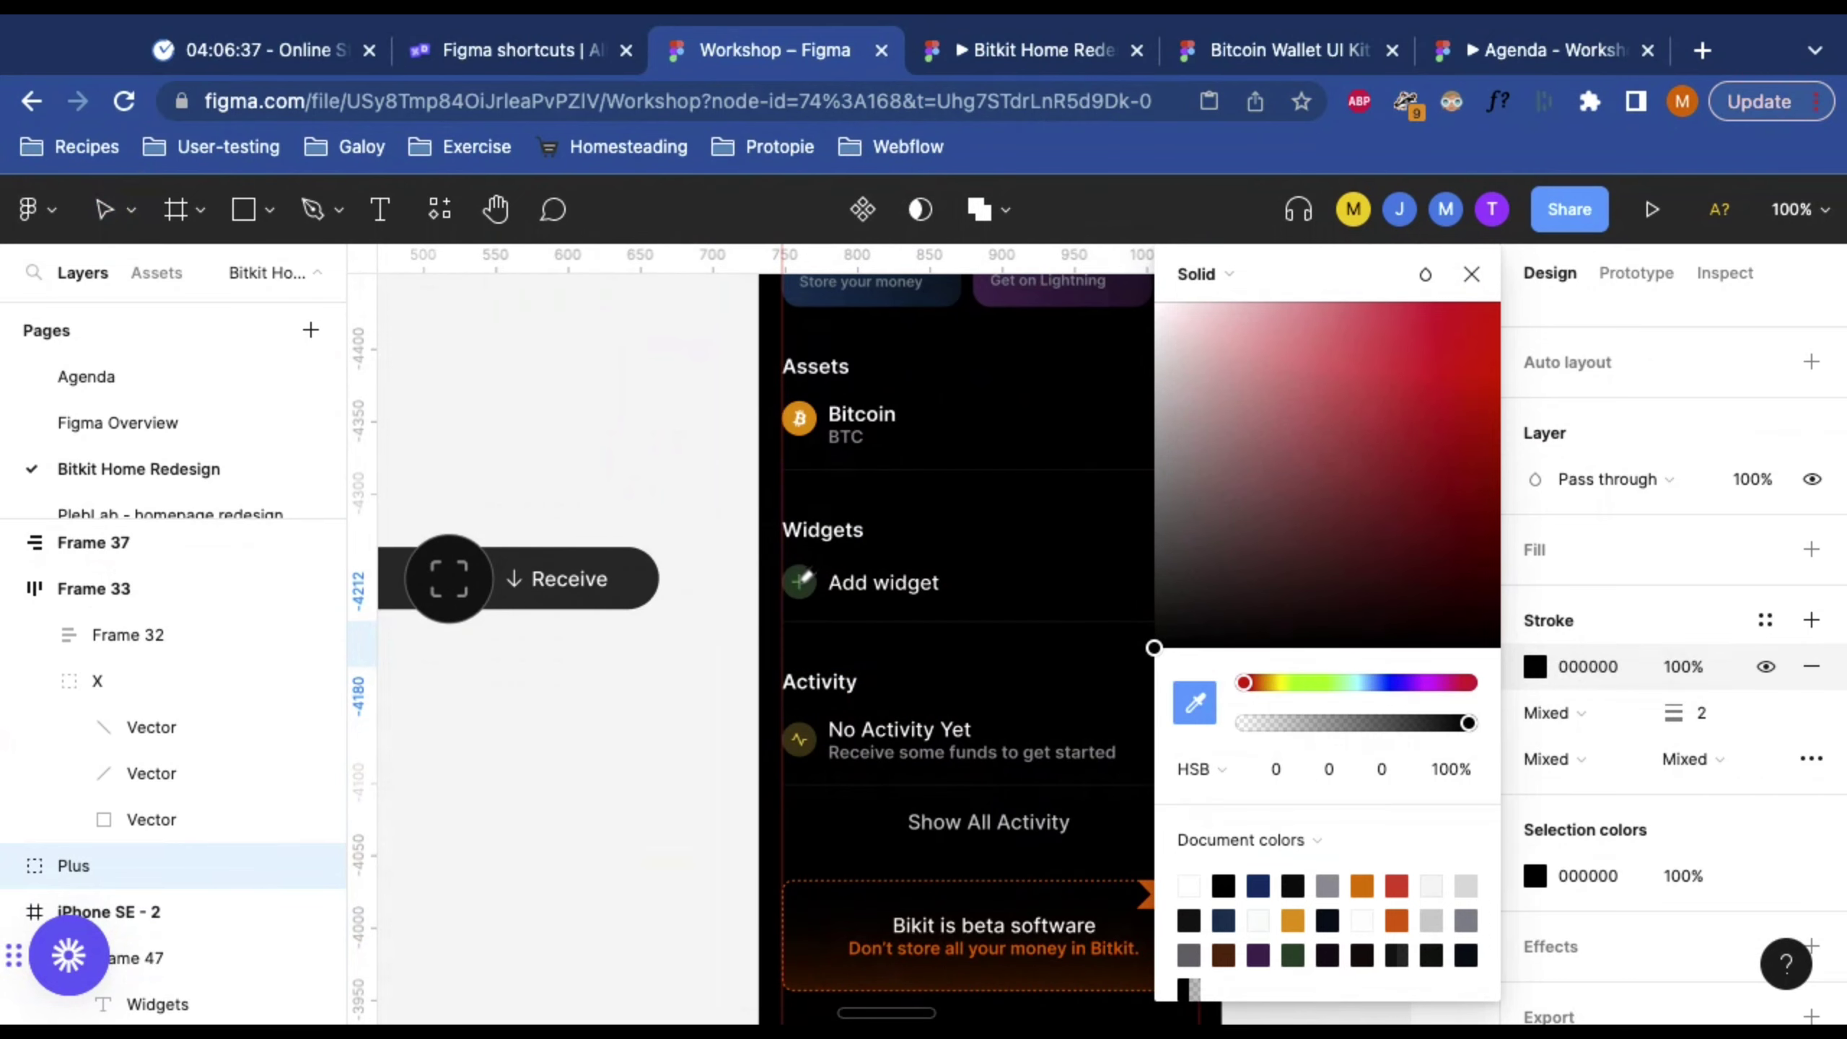
{"action": "scroll", "coordinate": [800, 583], "scroll_direction": "up", "scroll_amount": 10}
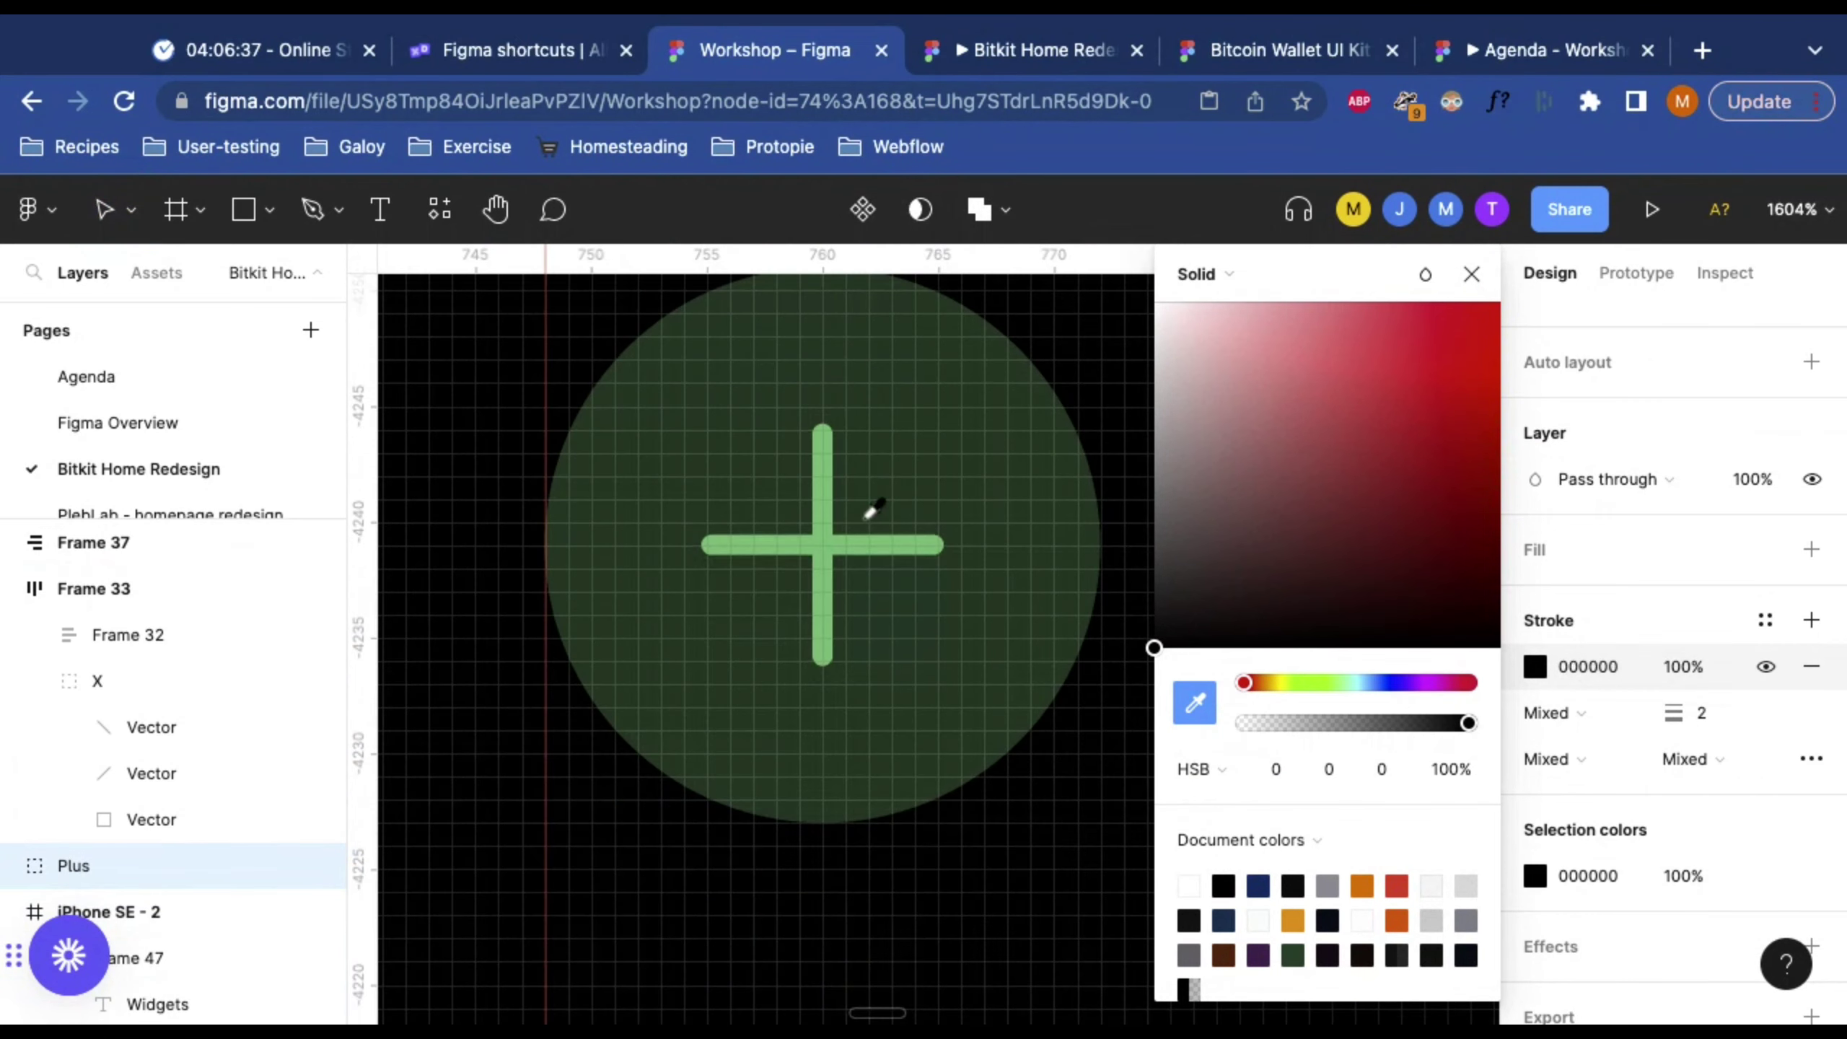
{"action": "left_click", "coordinate": [830, 481]}
{"action": "scroll", "coordinate": [934, 535], "scroll_direction": "down", "scroll_amount": 5}
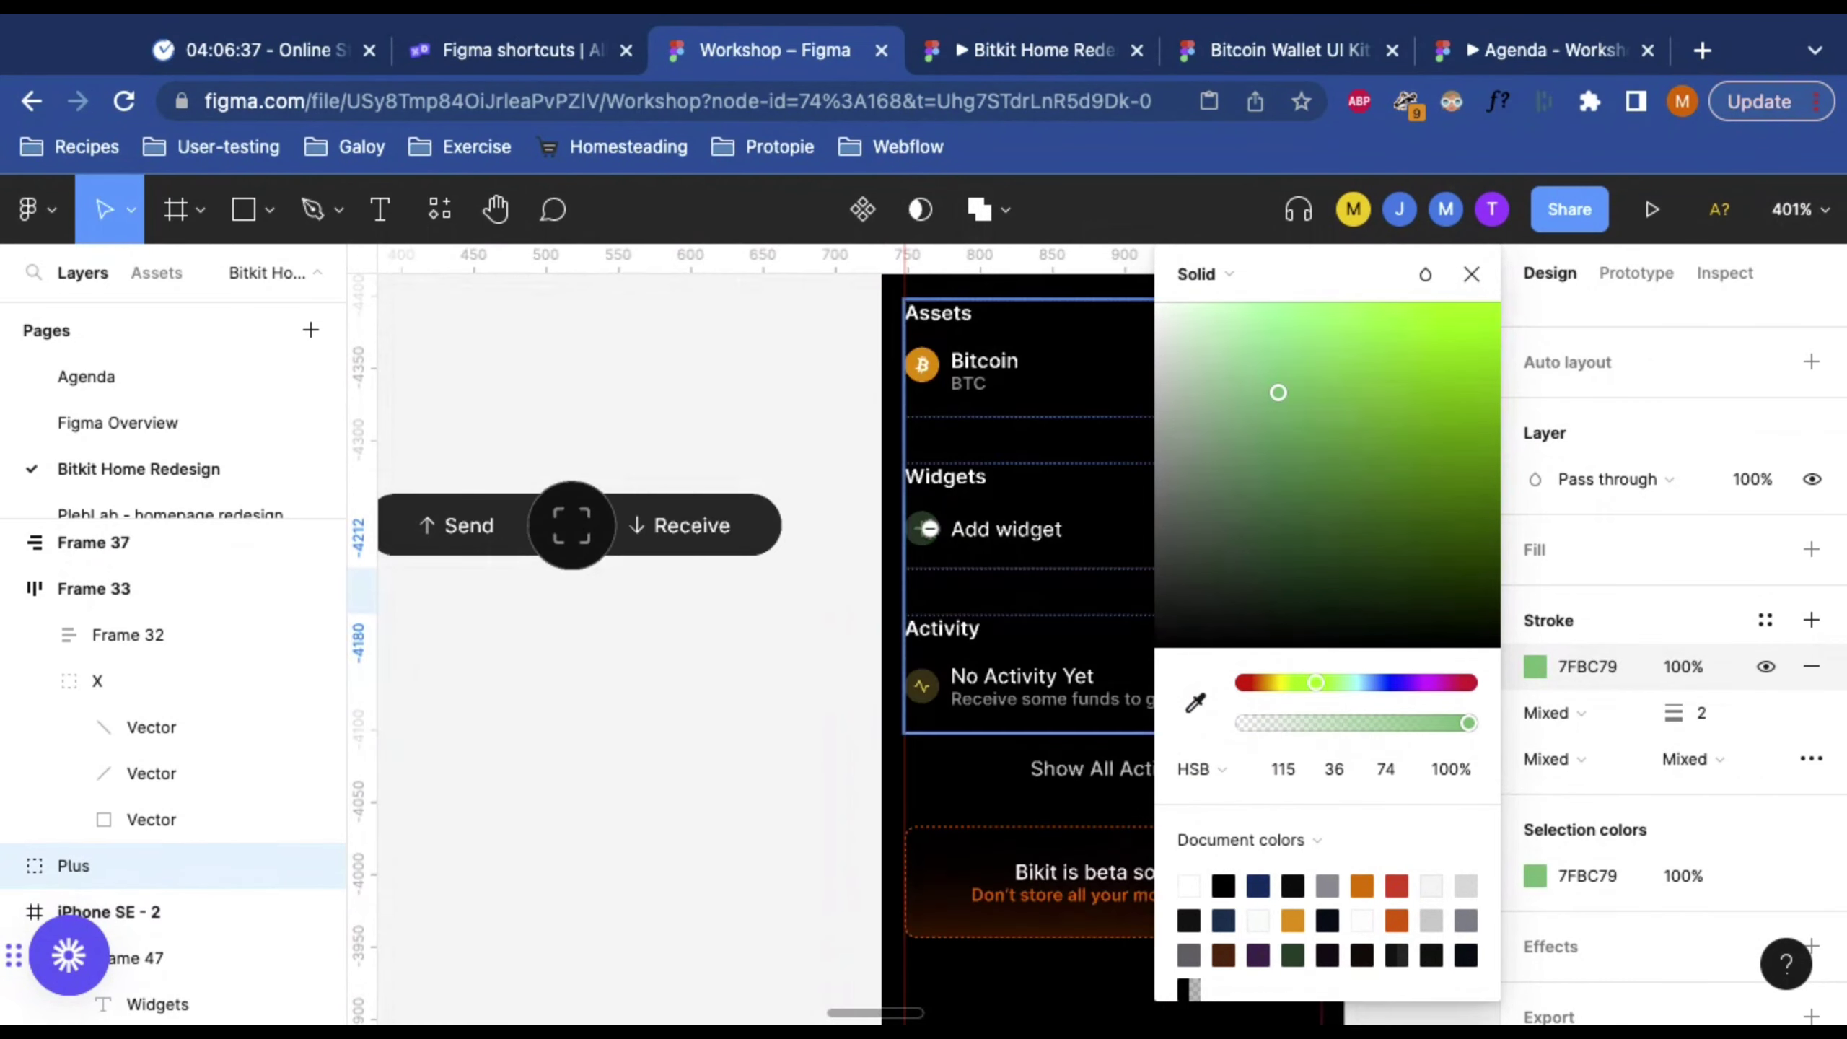
{"action": "scroll", "coordinate": [647, 549], "scroll_direction": "left", "scroll_amount": 5}
{"action": "scroll", "coordinate": [640, 548], "scroll_direction": "down", "scroll_amount": 5}
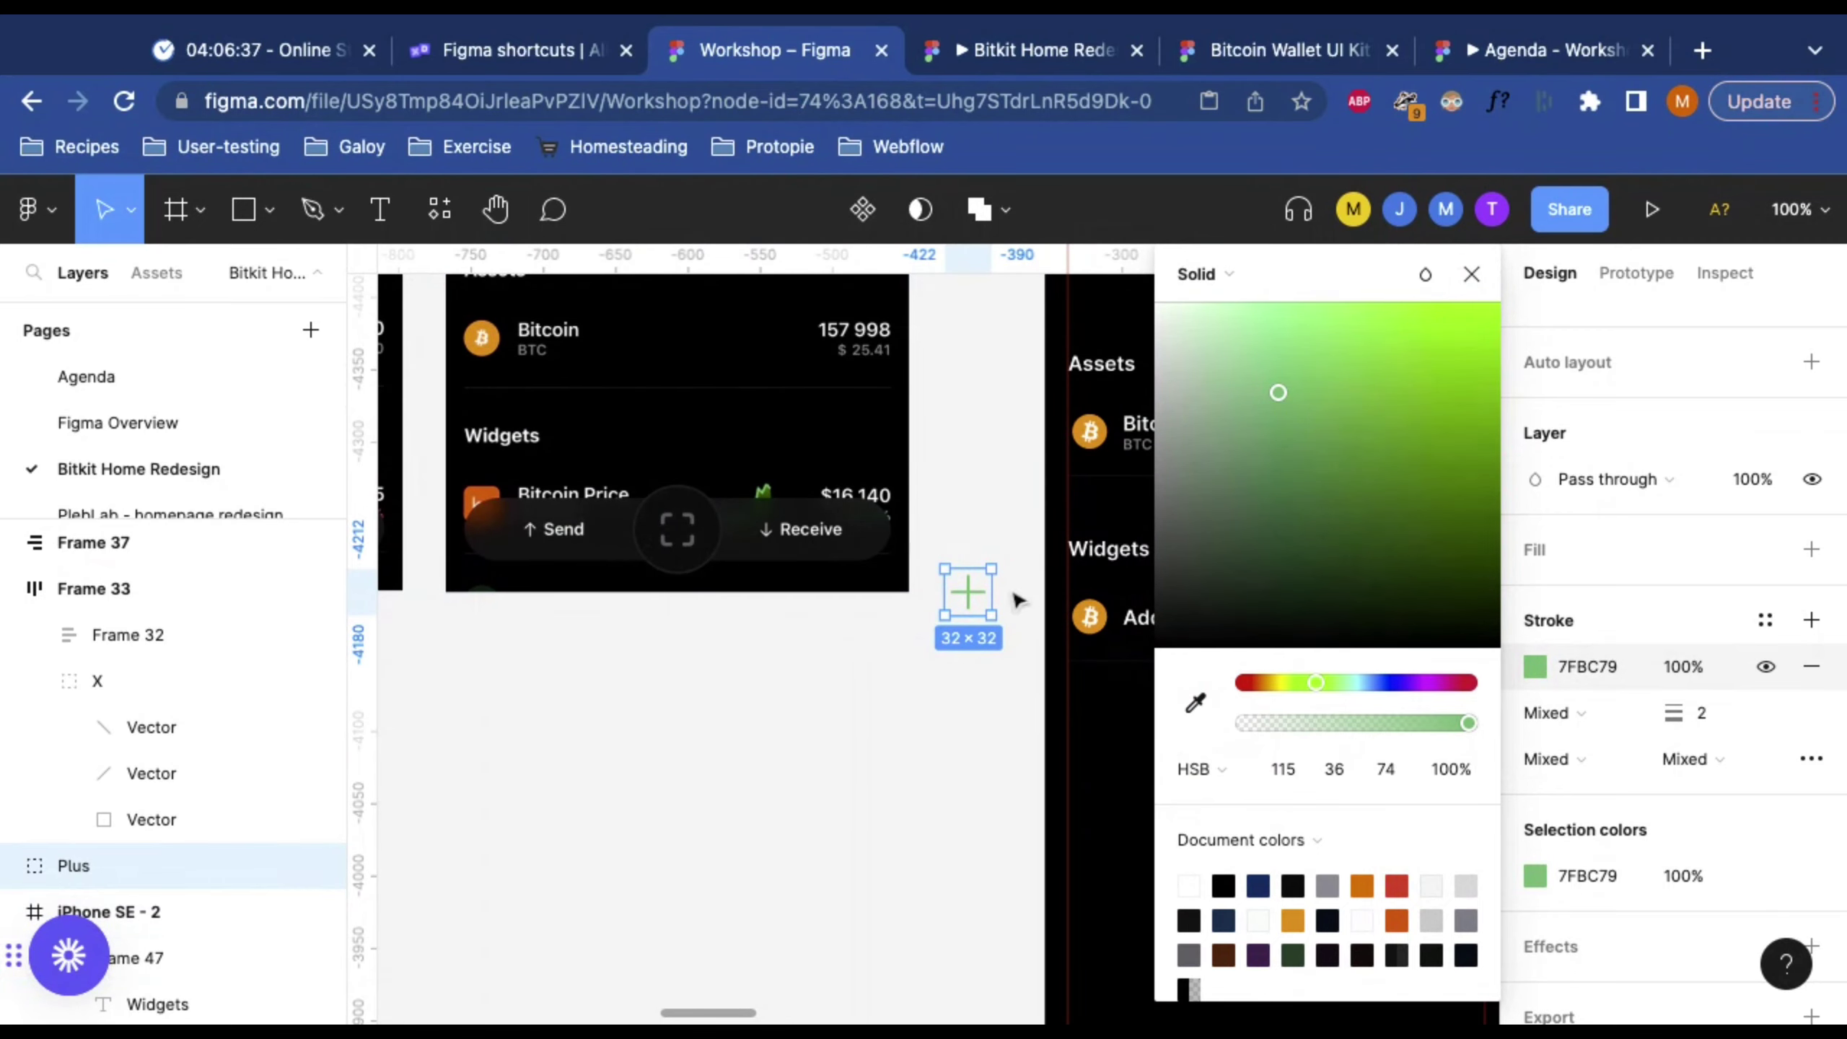
Step: Show the stroke colour as Hex 7FBC79 and close the colour picker
{"action": "left_click", "coordinate": [1225, 770]}
{"action": "left_click", "coordinate": [1218, 638]}
{"action": "left_click", "coordinate": [1296, 772]}
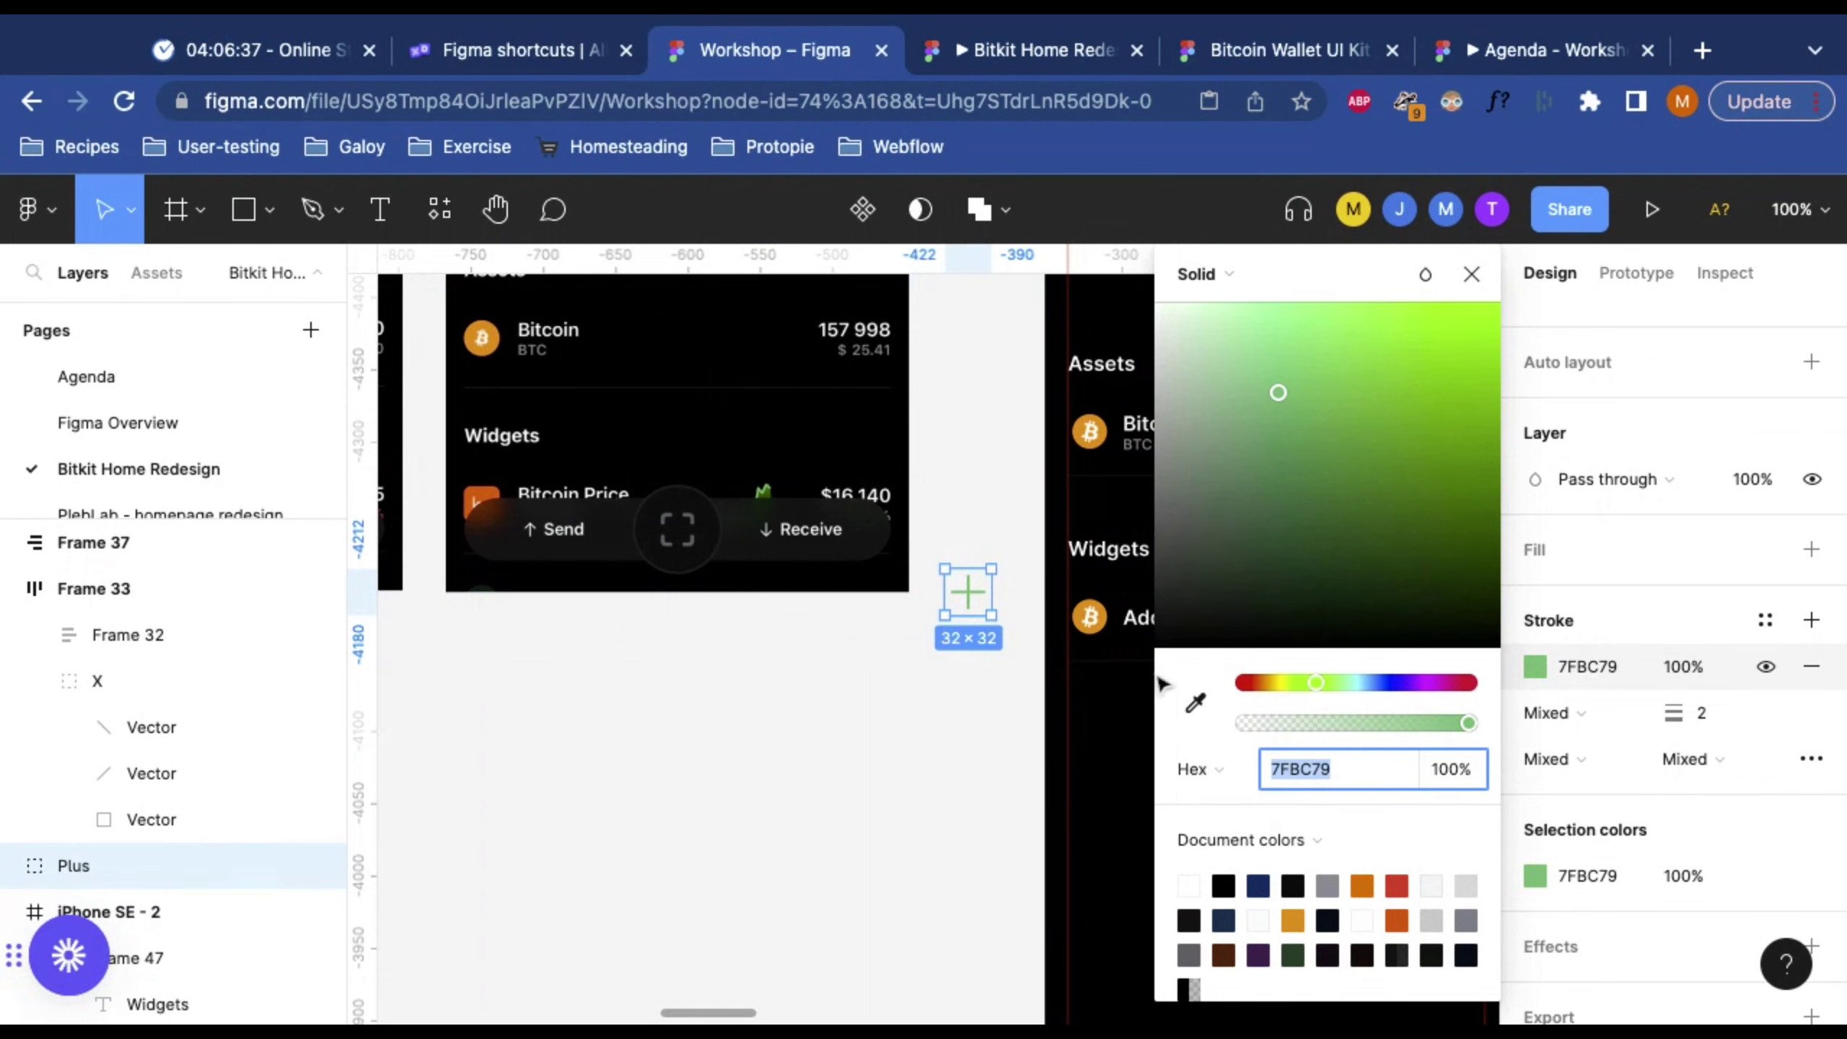
{"action": "left_click", "coordinate": [1471, 275]}
{"action": "scroll", "coordinate": [1002, 572], "scroll_direction": "up", "scroll_amount": 5}
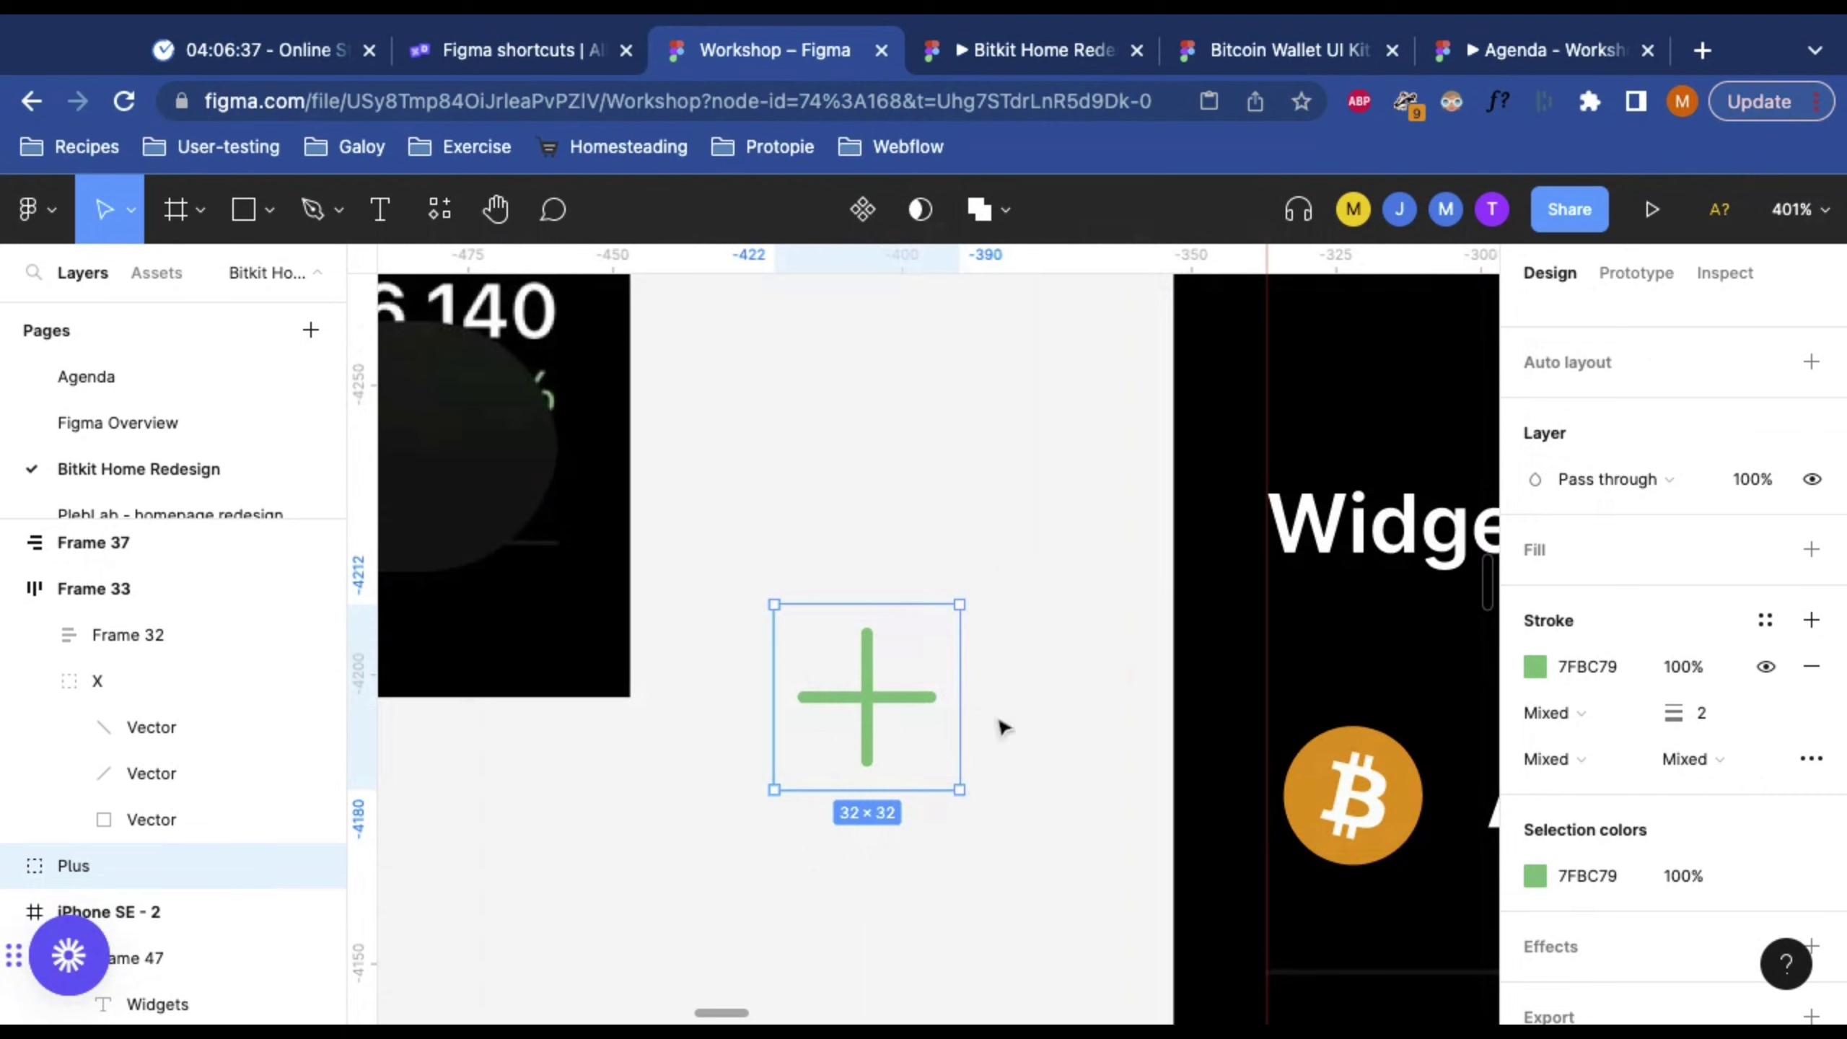
Step: Add a 7FBC79 fill at 30% opacity to the Plus icon group
{"action": "left_click", "coordinate": [1811, 551]}
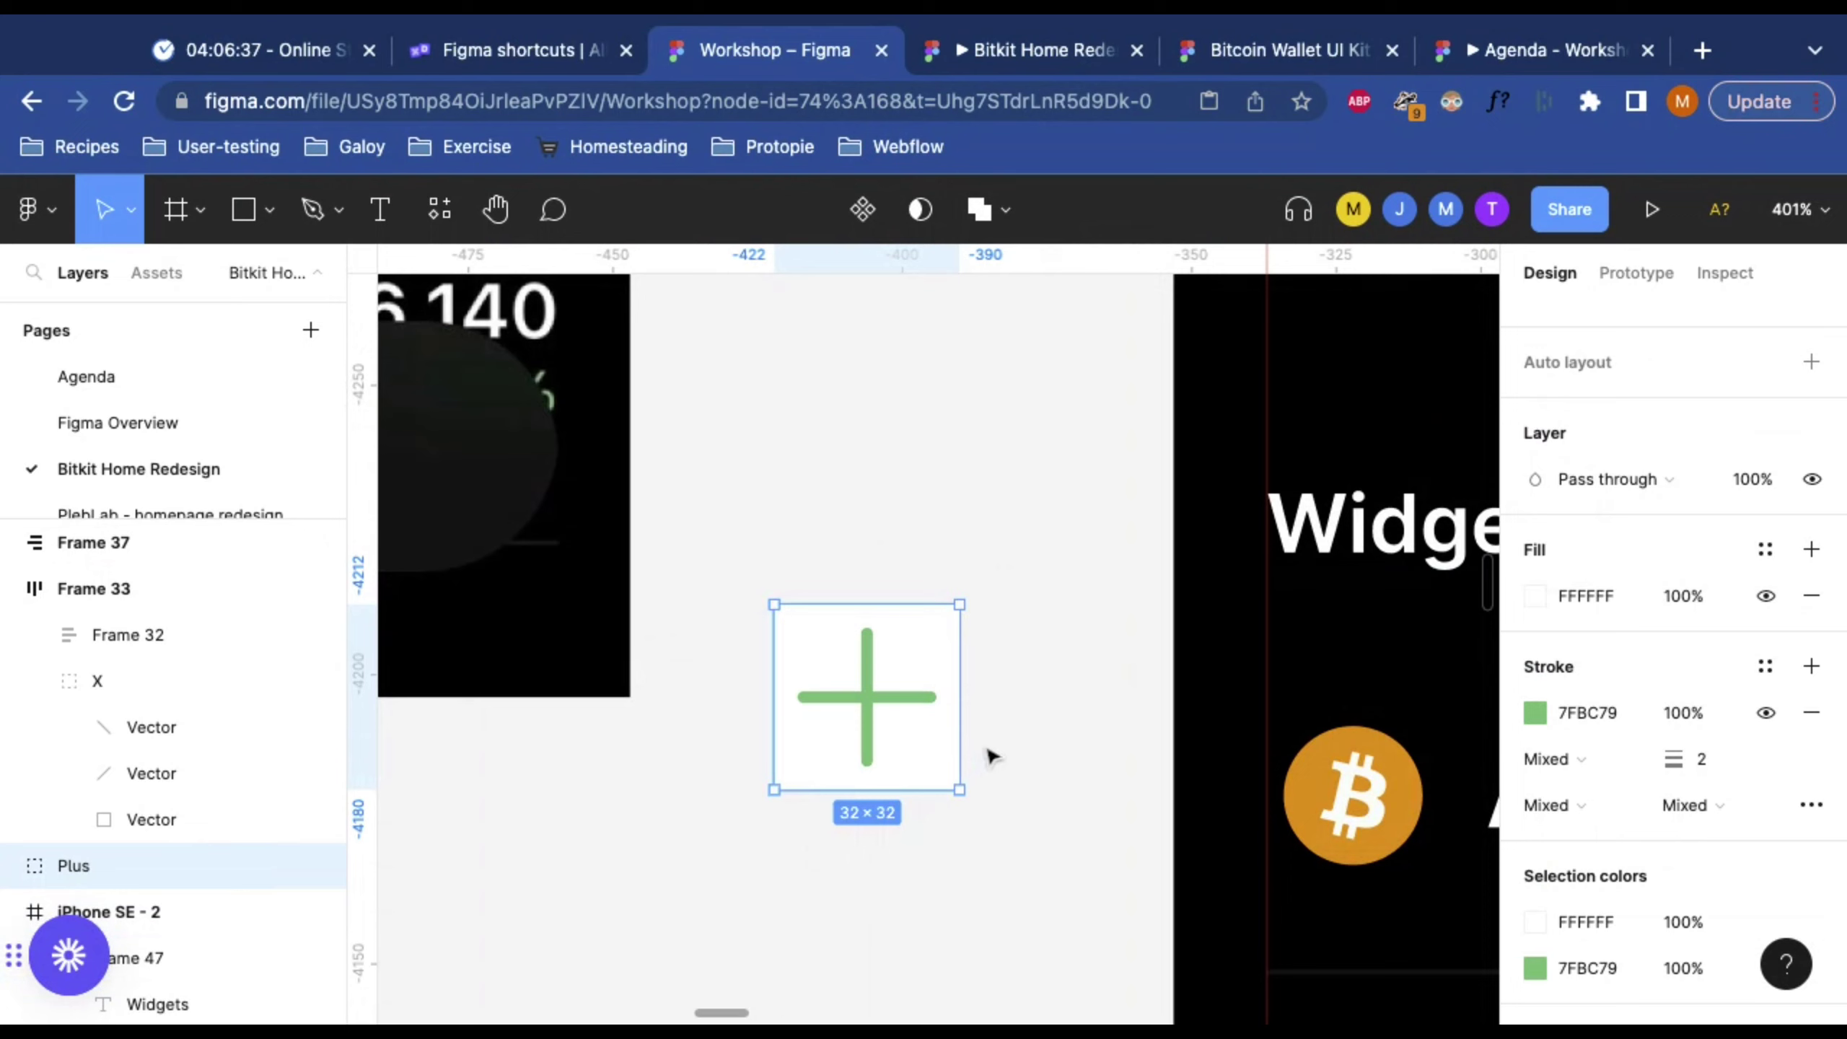
{"action": "left_click", "coordinate": [1579, 603]}
{"action": "left_click", "coordinate": [1604, 721]}
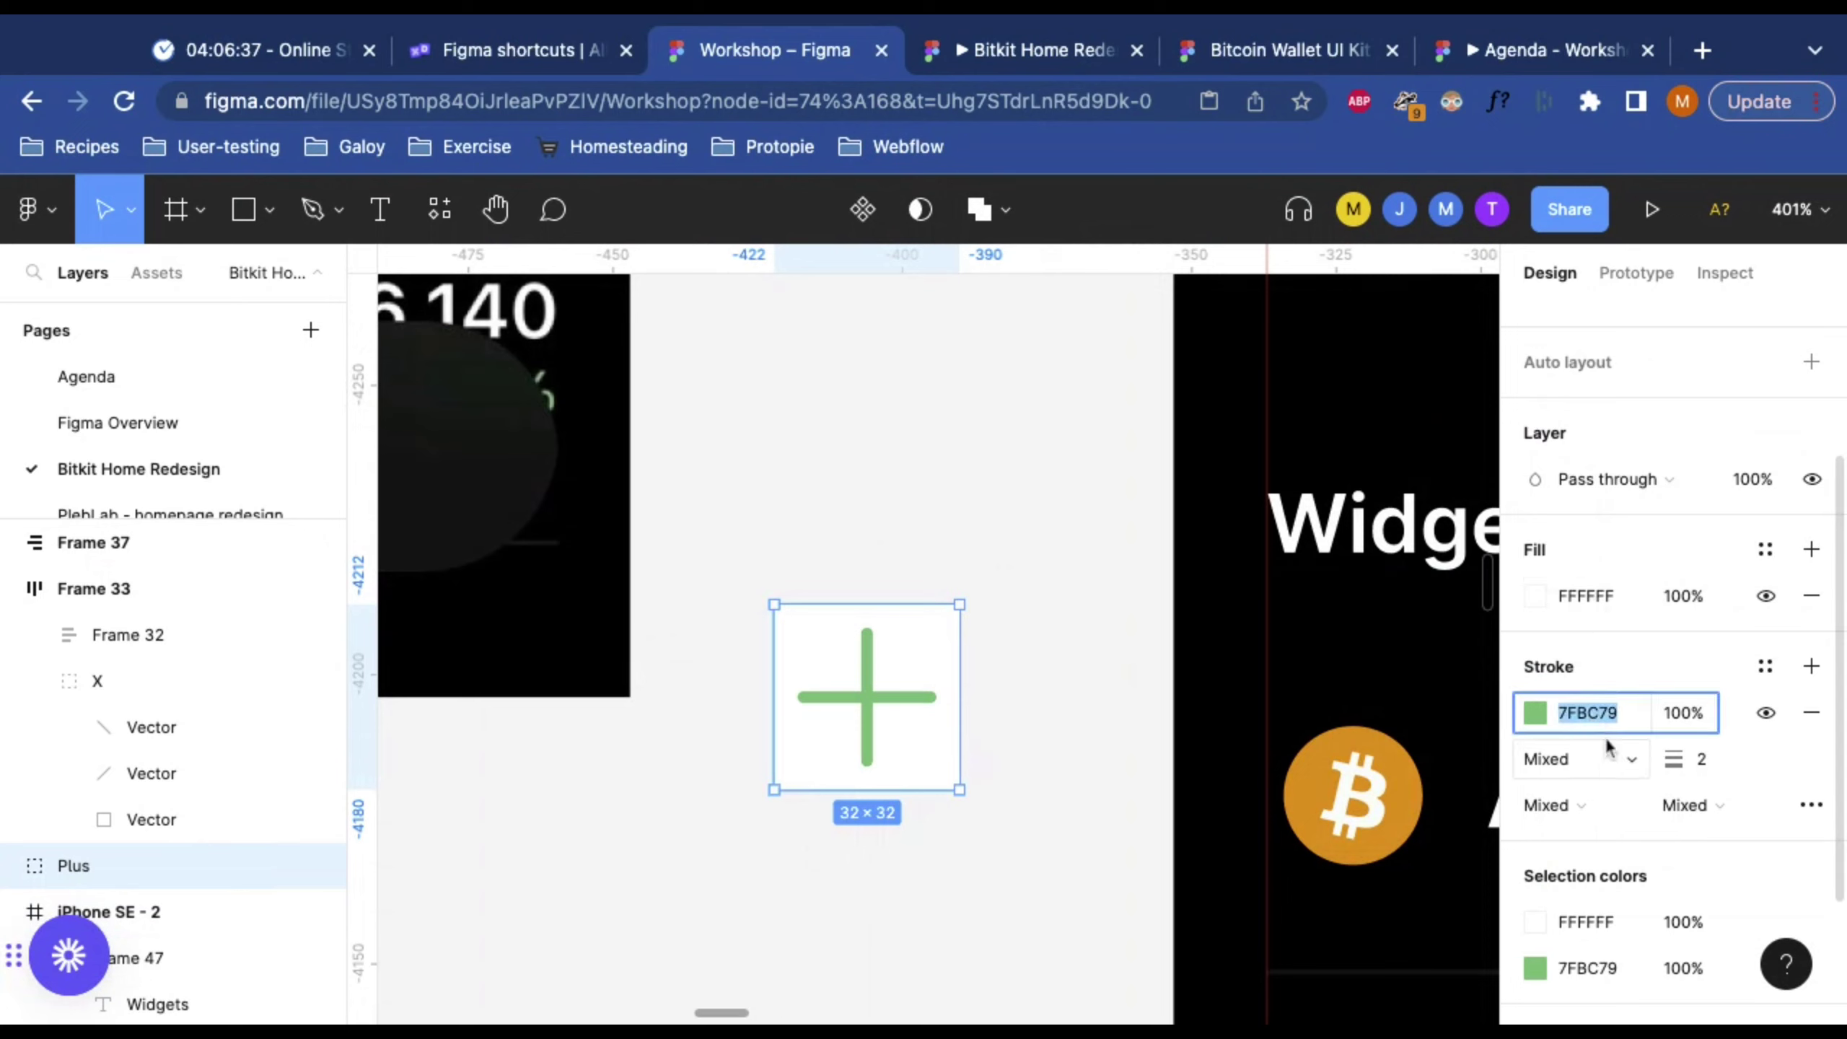
{"action": "left_click", "coordinate": [1583, 595]}
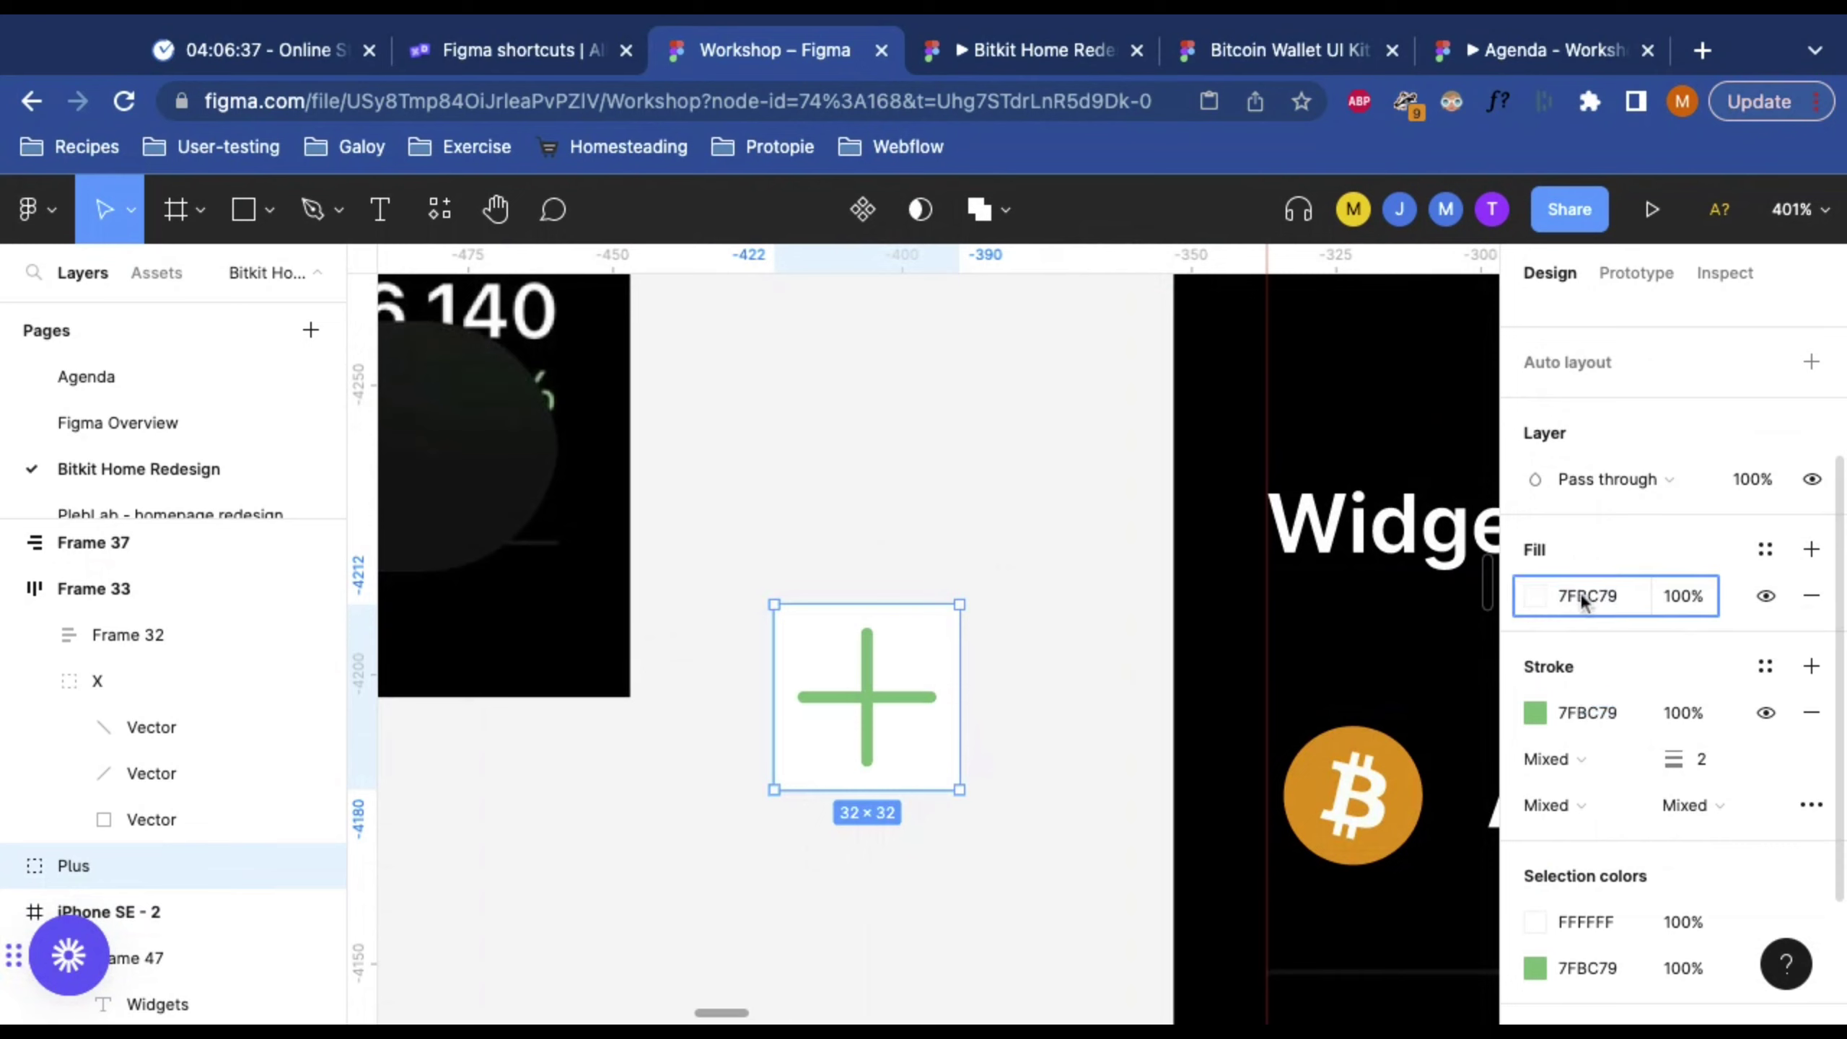
{"action": "key", "text": "Return"}
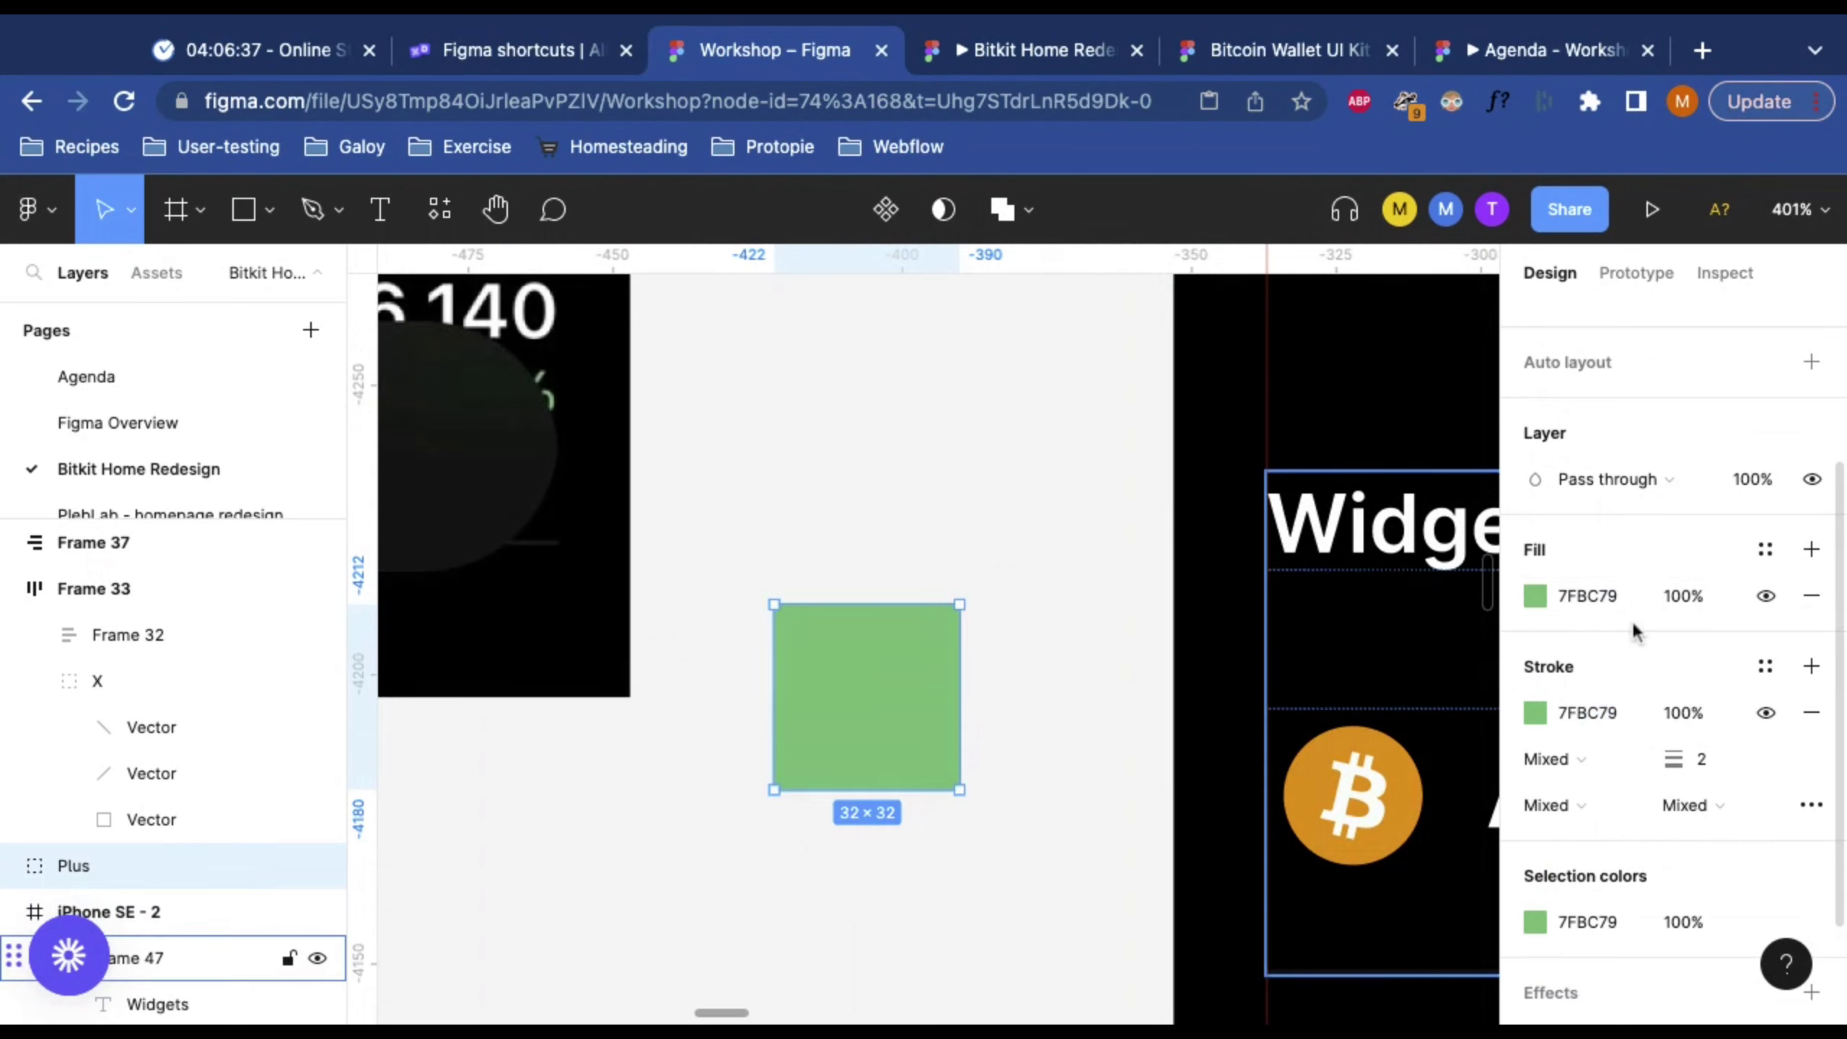
{"action": "left_click", "coordinate": [1687, 595]}
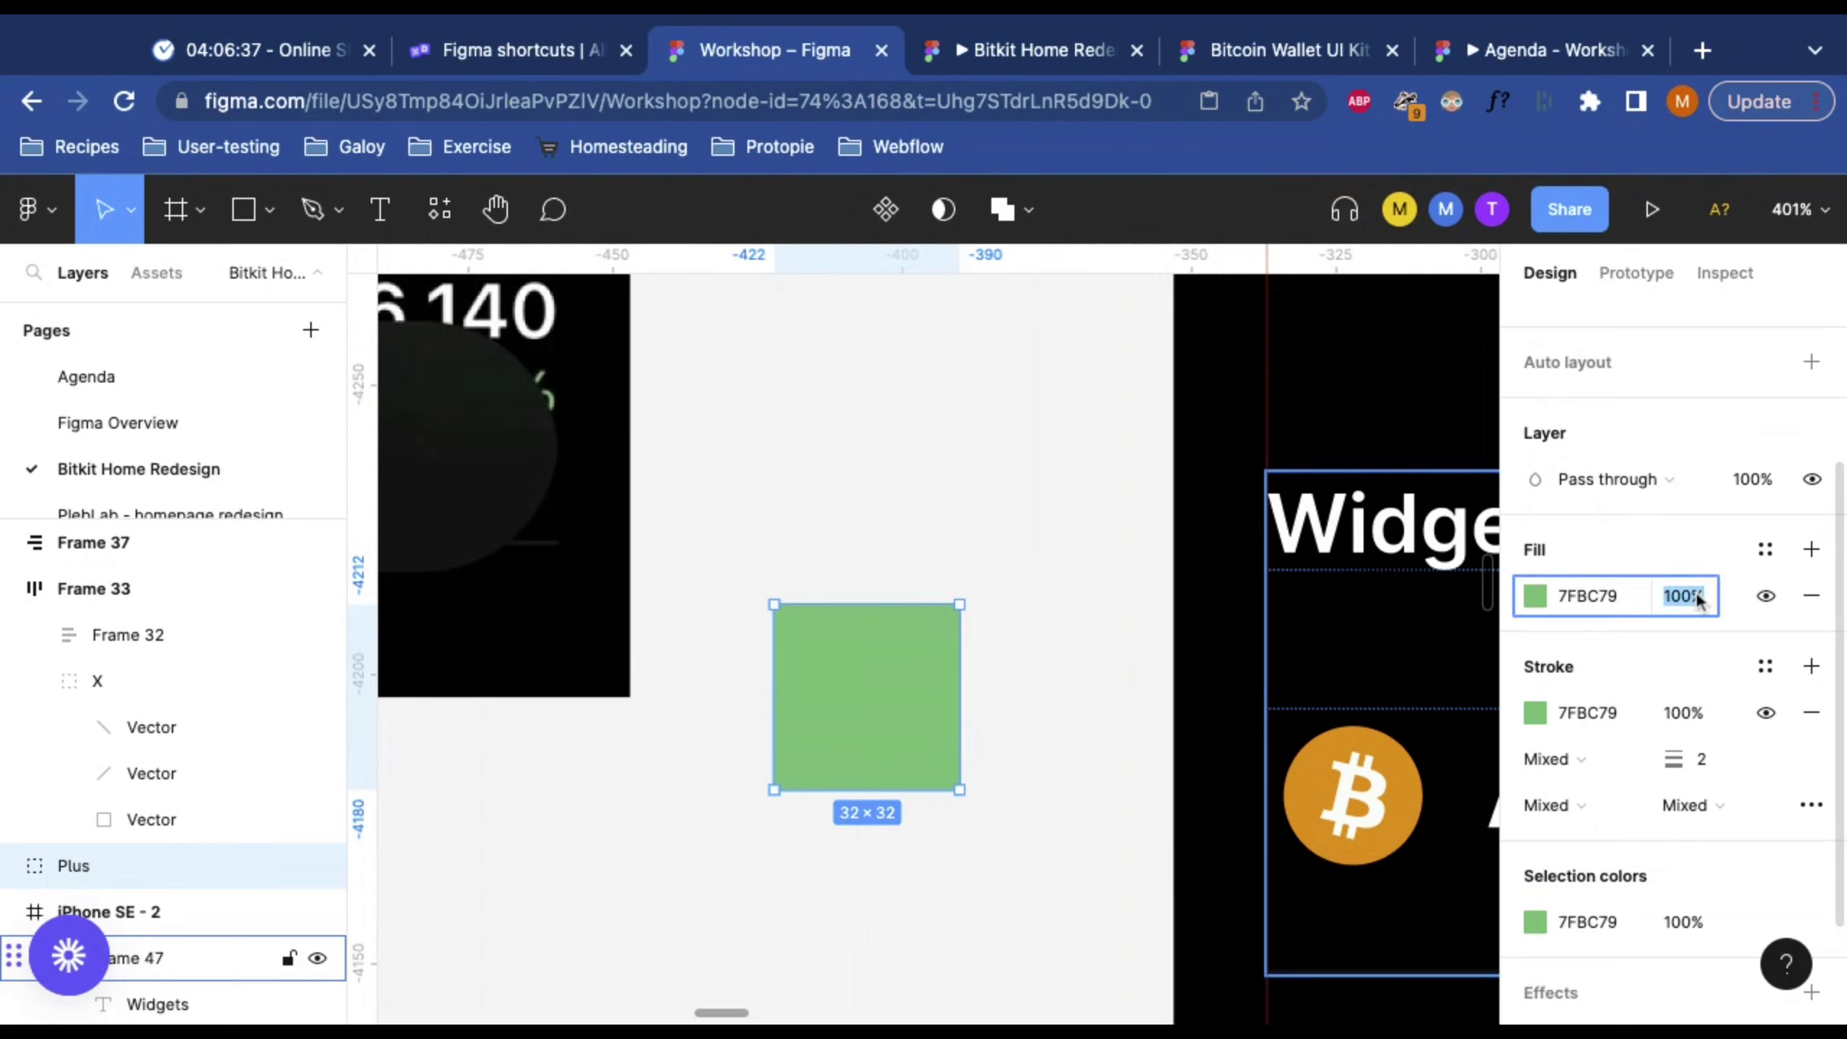
{"action": "type", "text": "30"}
{"action": "key", "text": "Return"}
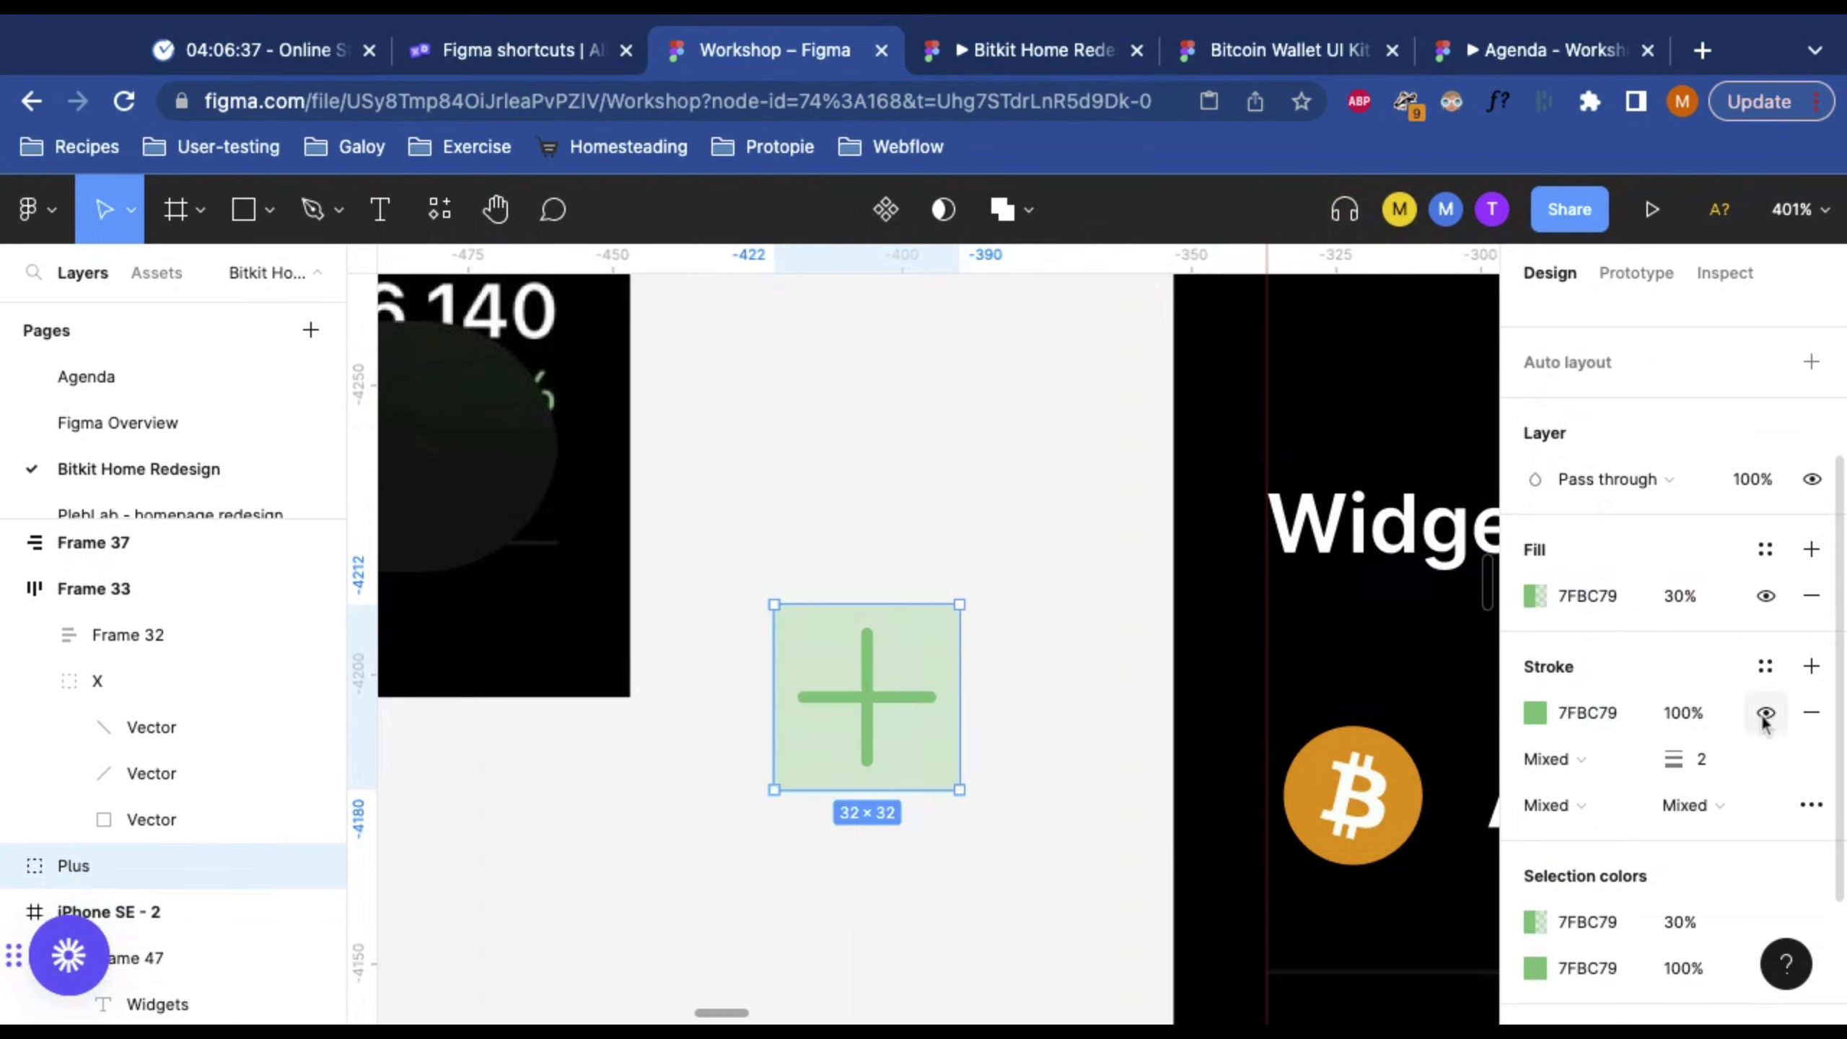
Step: Set the Plus group's corner radius to 50 to make the background a circle
{"action": "scroll", "coordinate": [1755, 693], "scroll_direction": "up", "scroll_amount": 3}
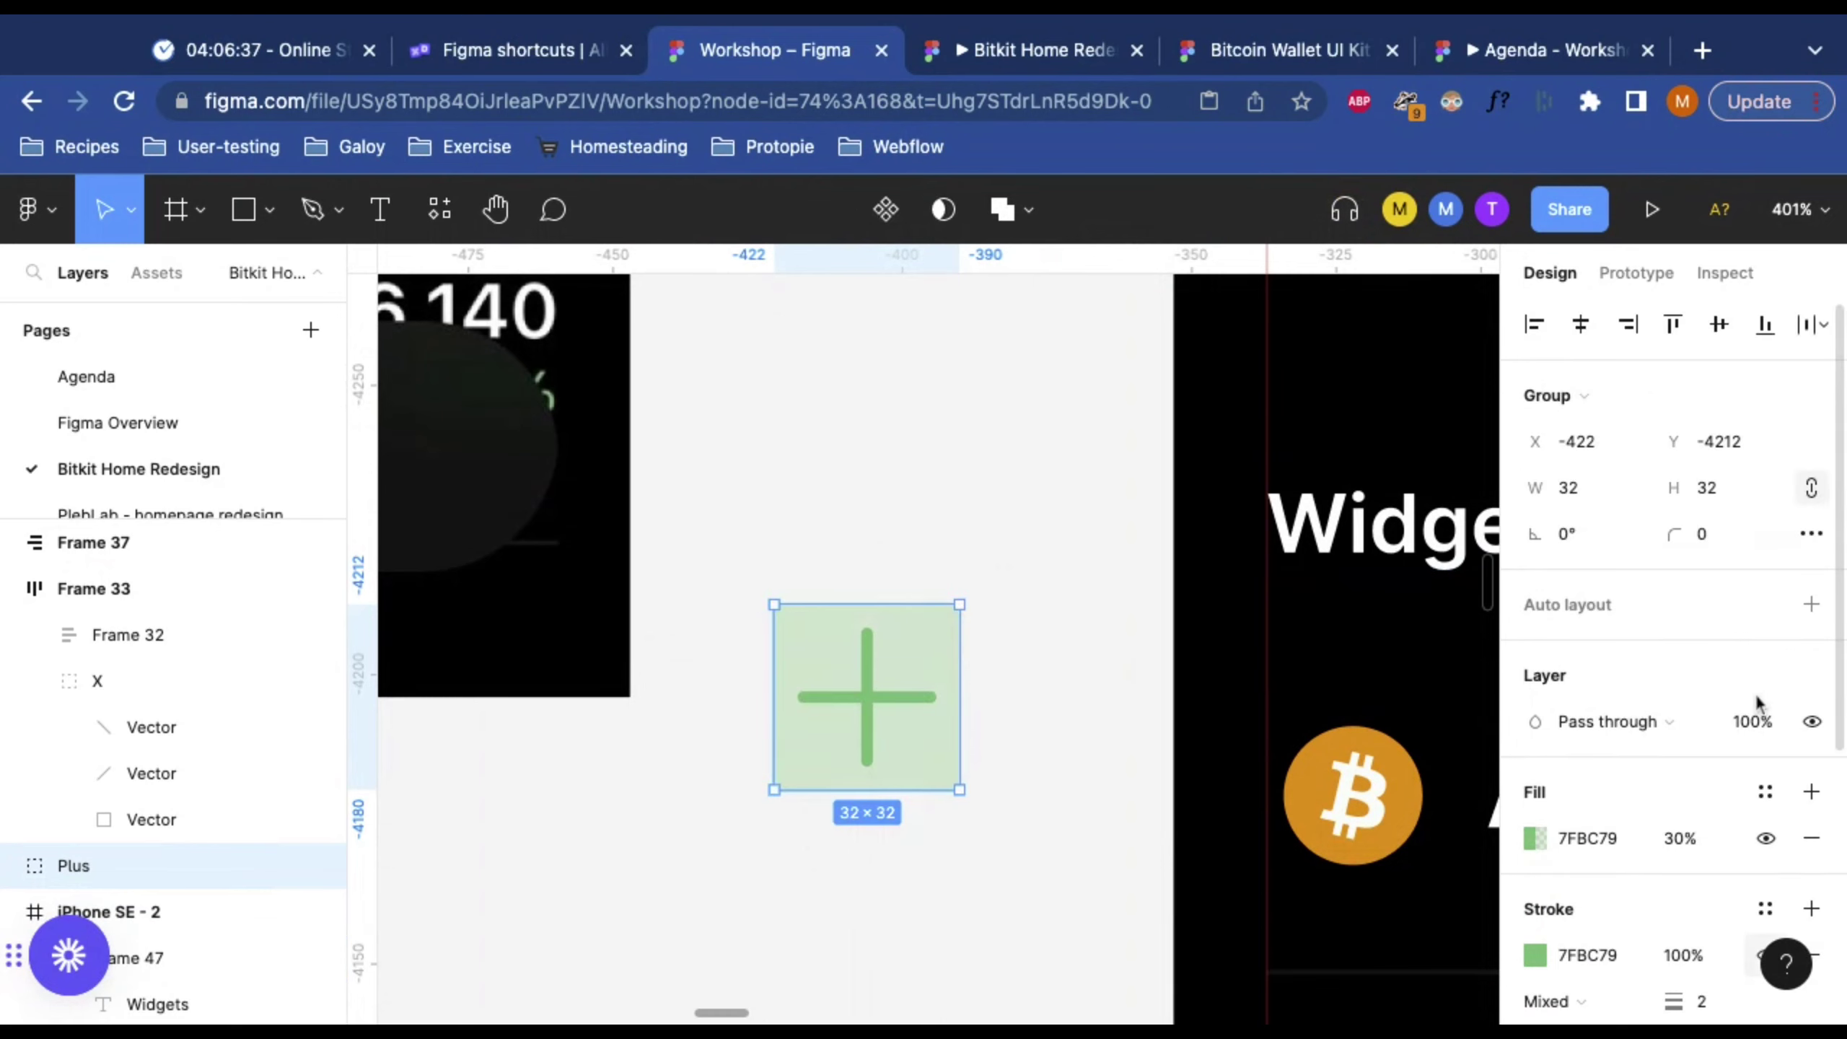
{"action": "left_click", "coordinate": [1719, 535]}
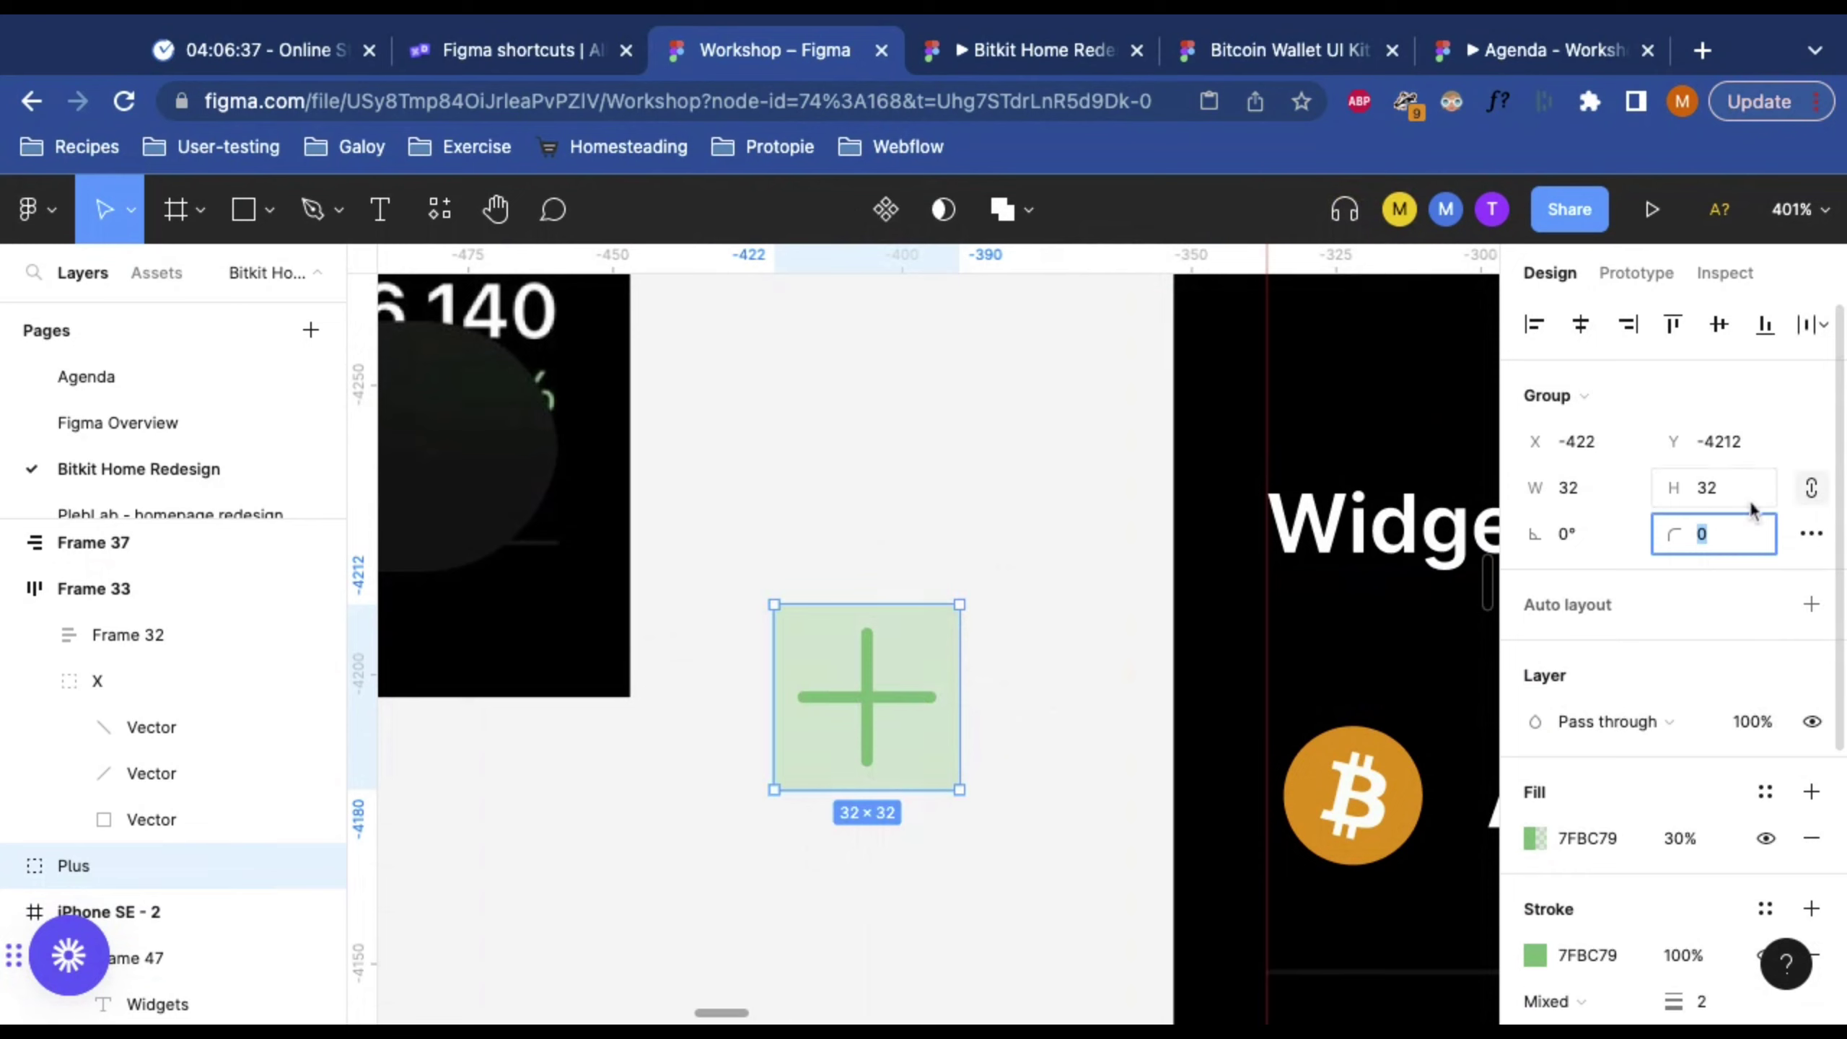
{"action": "type", "text": "50"}
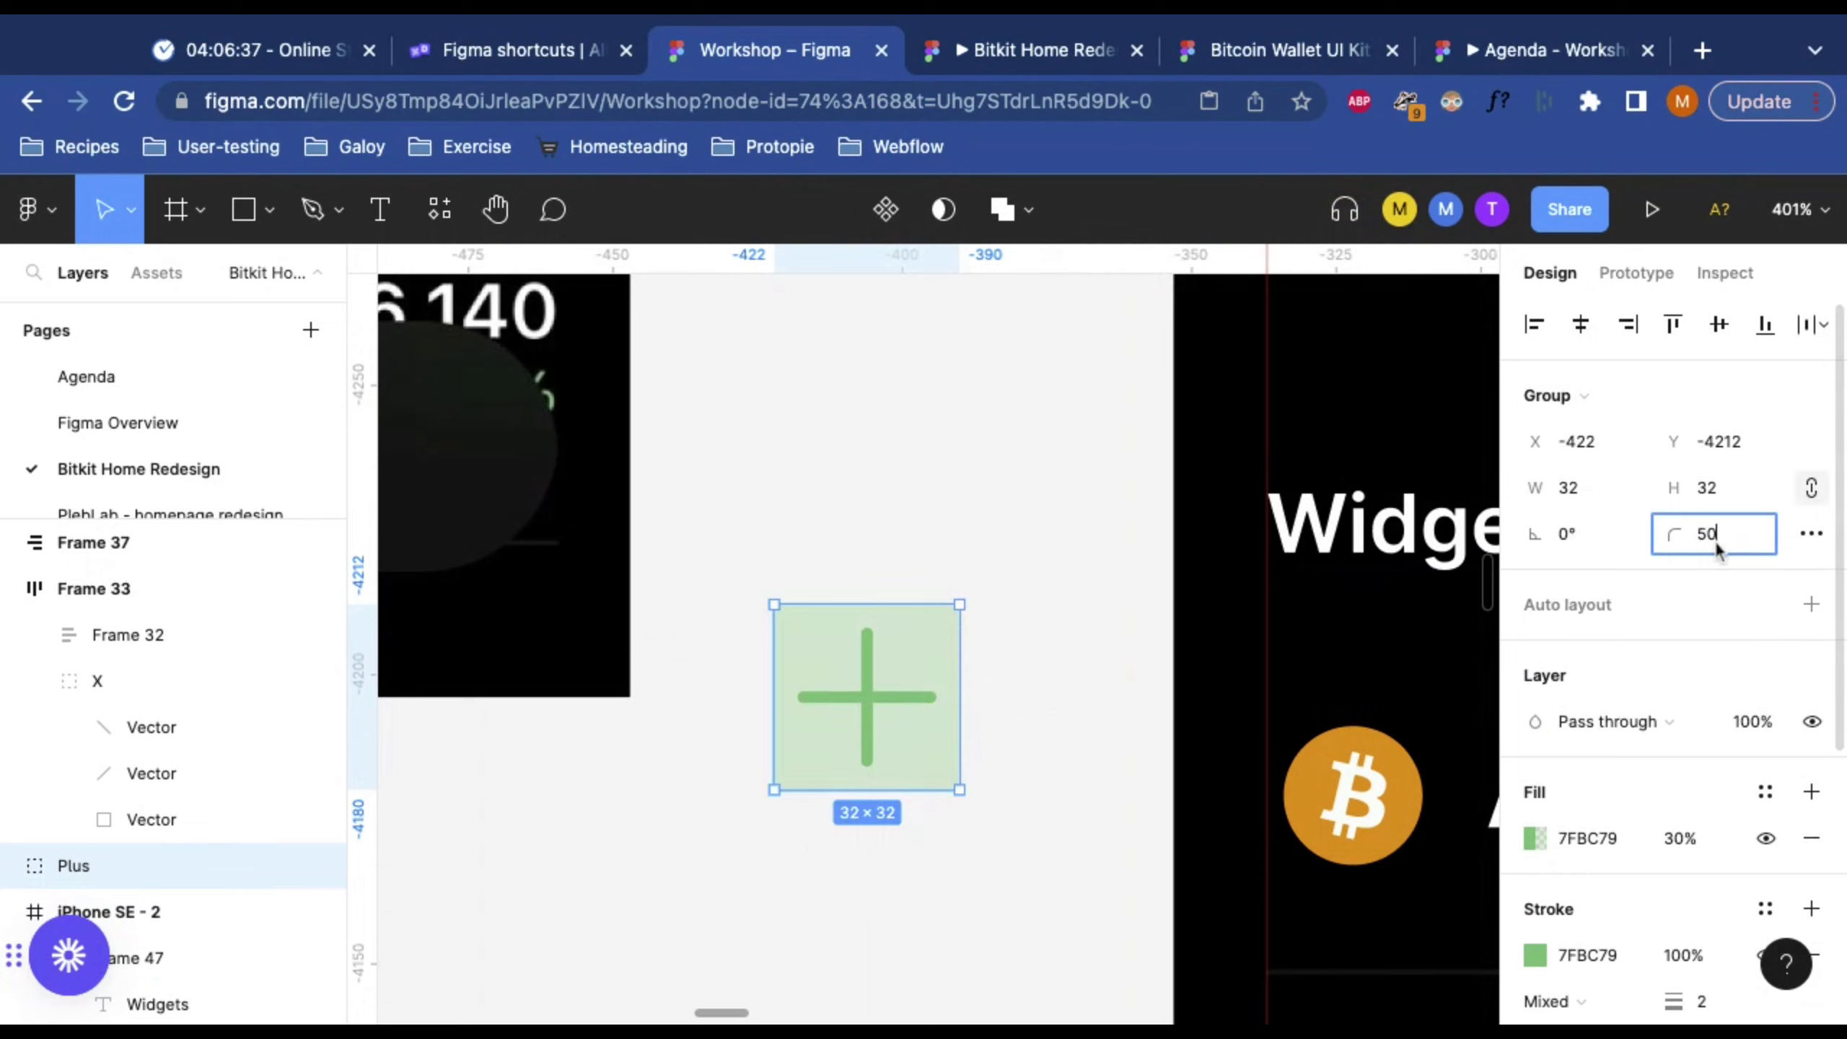
{"action": "key", "text": "Return"}
Step: Review the home screen layout, check the Bitcoin icon's size, and reselect the Plus group
{"action": "left_click", "coordinate": [1010, 479]}
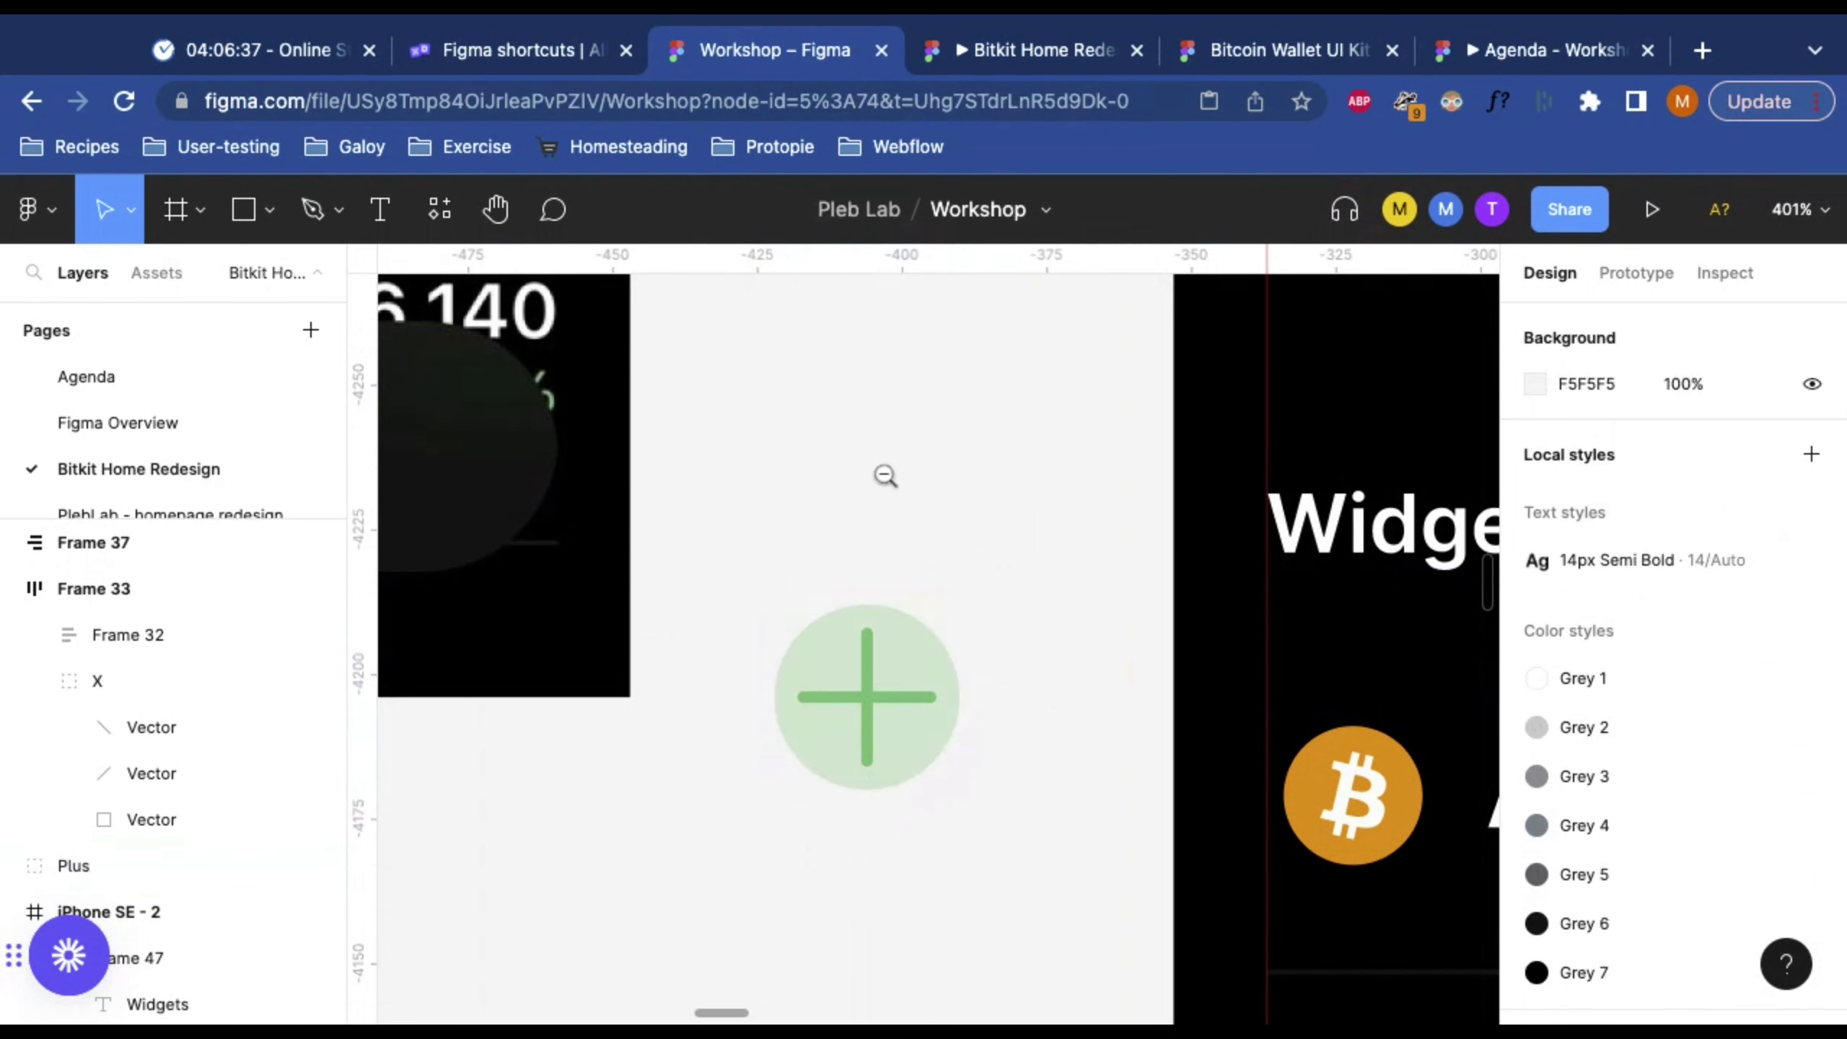
{"action": "left_click", "coordinate": [865, 464], "text": "alt"}
{"action": "left_click", "coordinate": [865, 464], "text": "alt"}
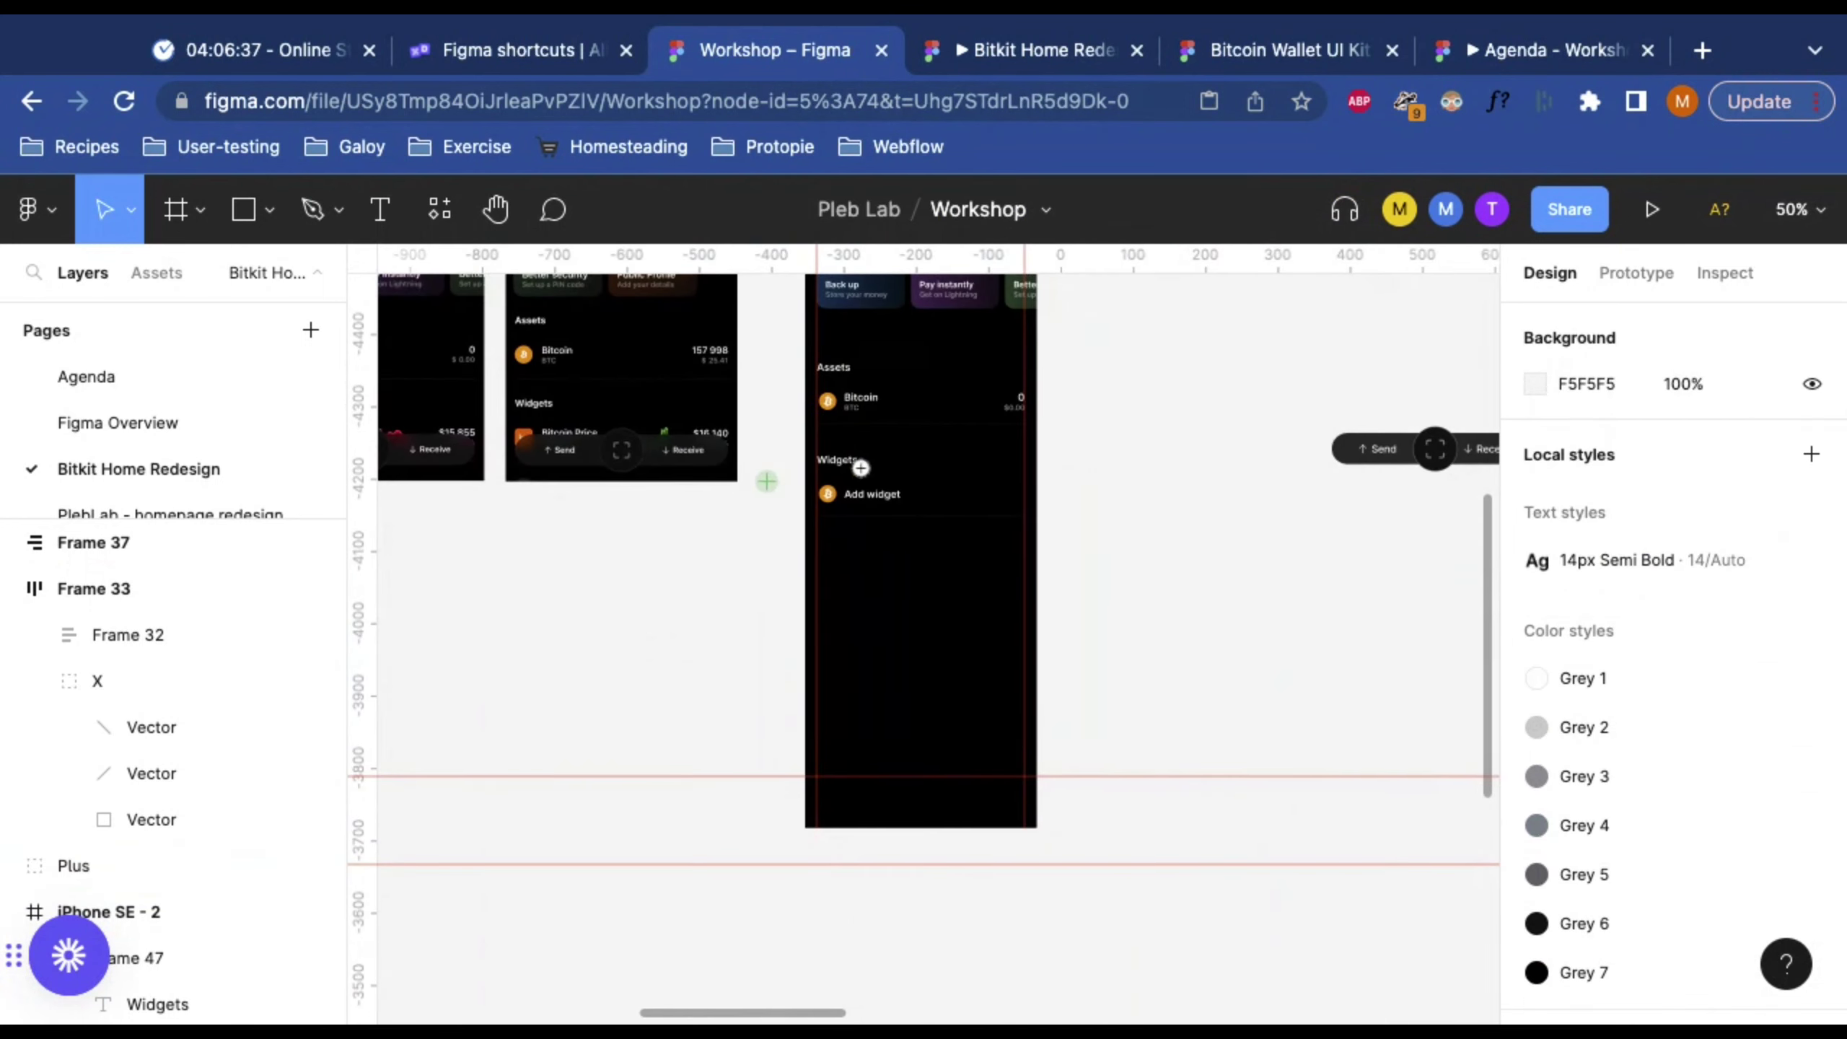
{"action": "left_click", "coordinate": [763, 482]}
{"action": "left_click", "coordinate": [793, 493]}
{"action": "left_click", "coordinate": [793, 493]}
{"action": "left_click", "coordinate": [746, 538]}
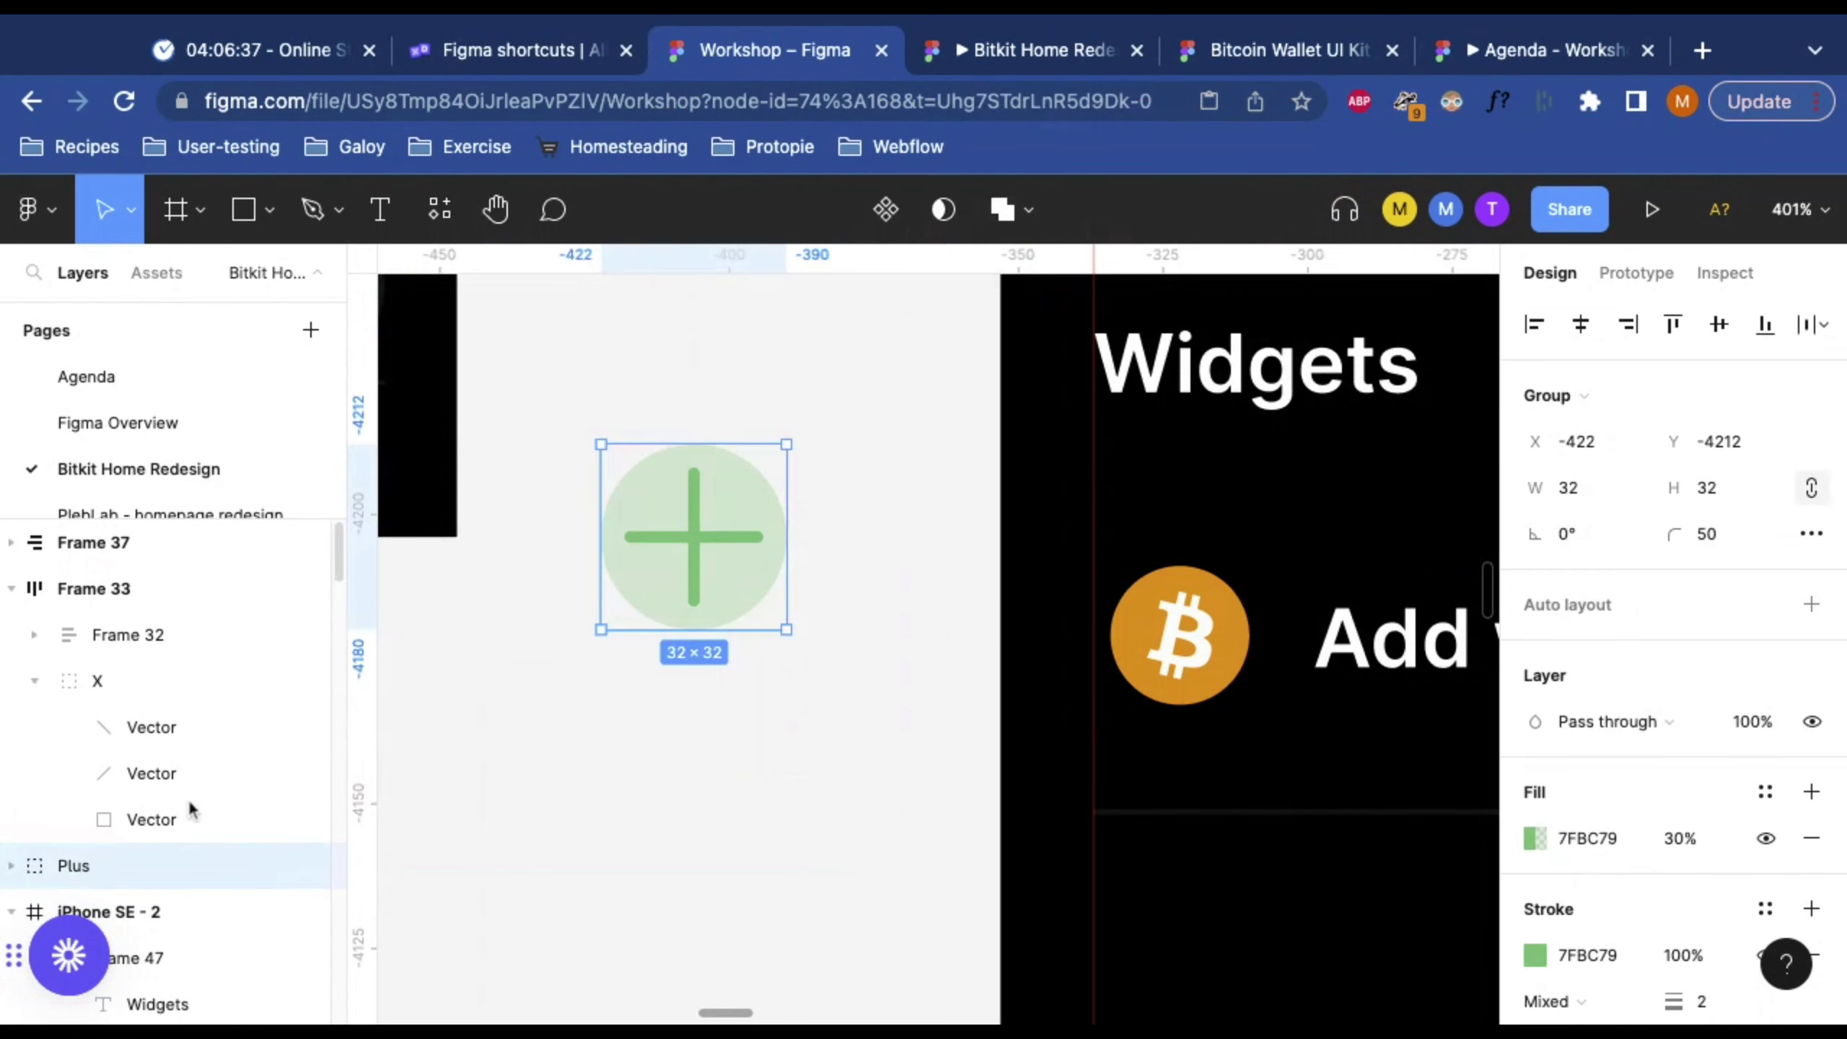
{"action": "scroll", "coordinate": [167, 815], "scroll_direction": "down", "scroll_amount": 3}
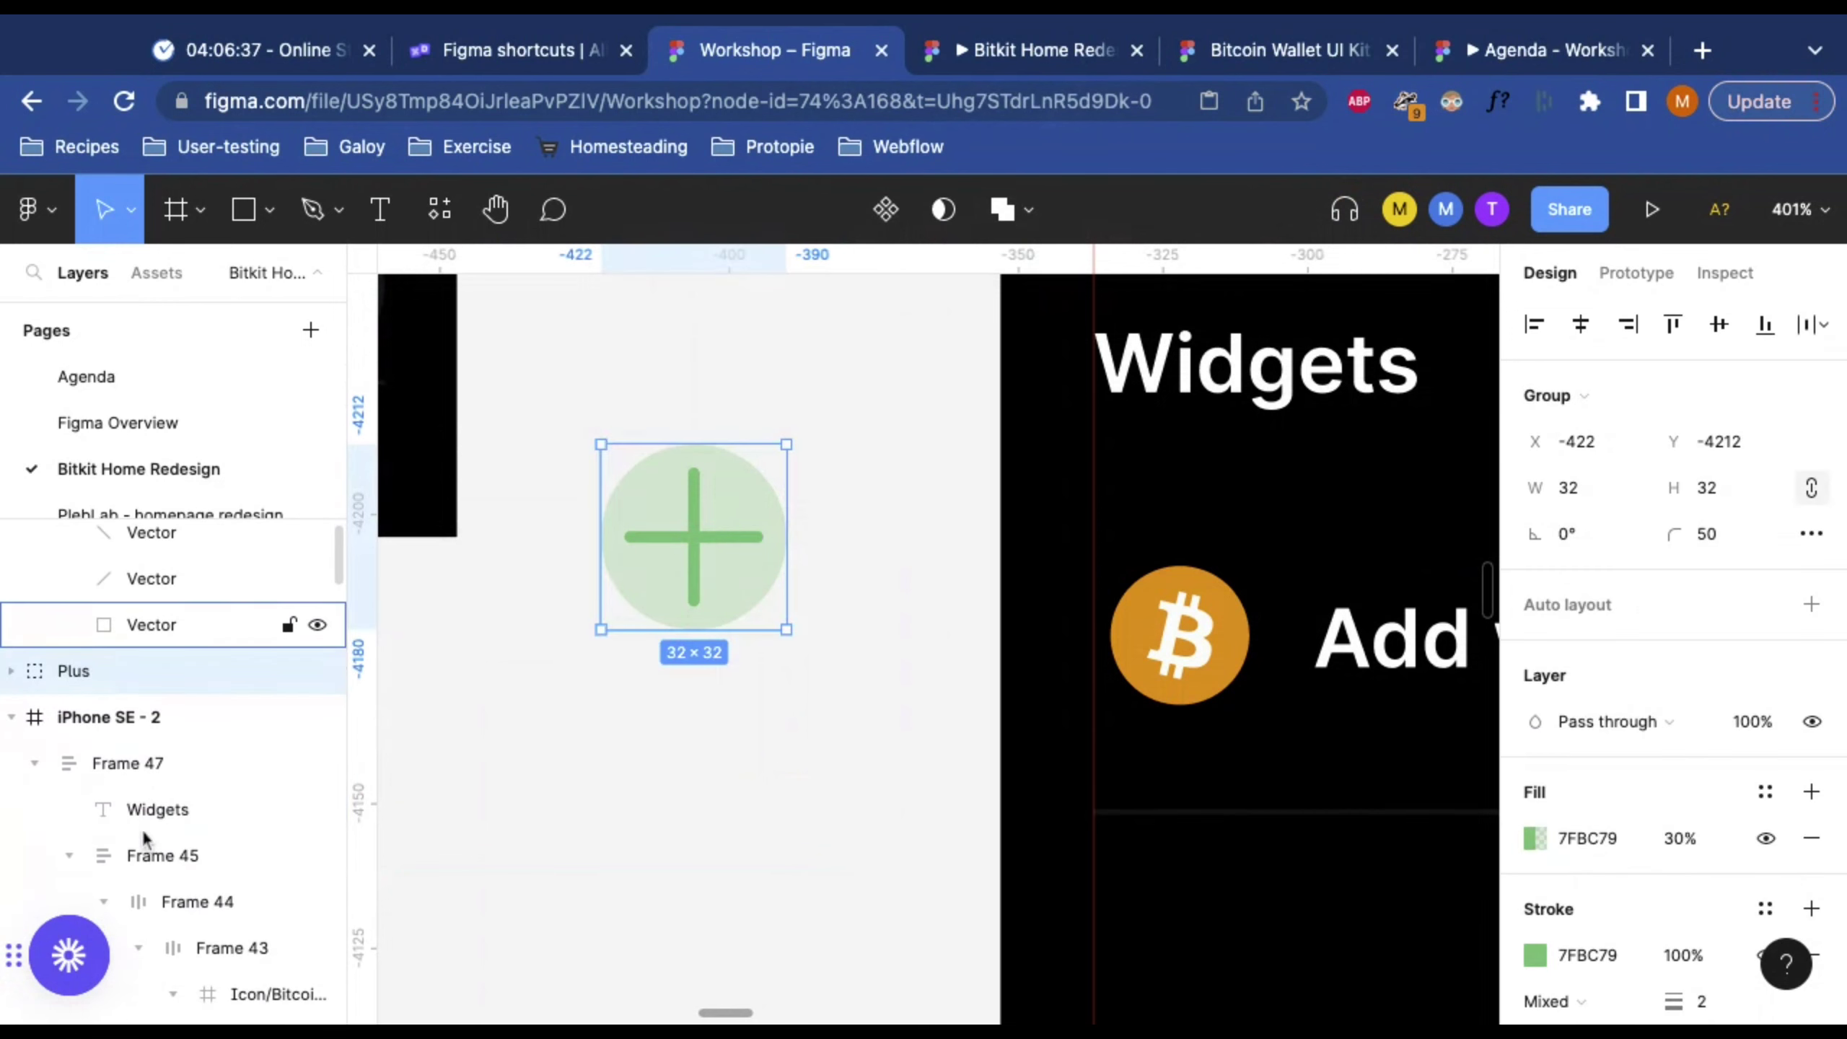
{"action": "double_click", "coordinate": [1216, 625]}
{"action": "double_click", "coordinate": [1216, 626]}
{"action": "double_click", "coordinate": [1216, 625]}
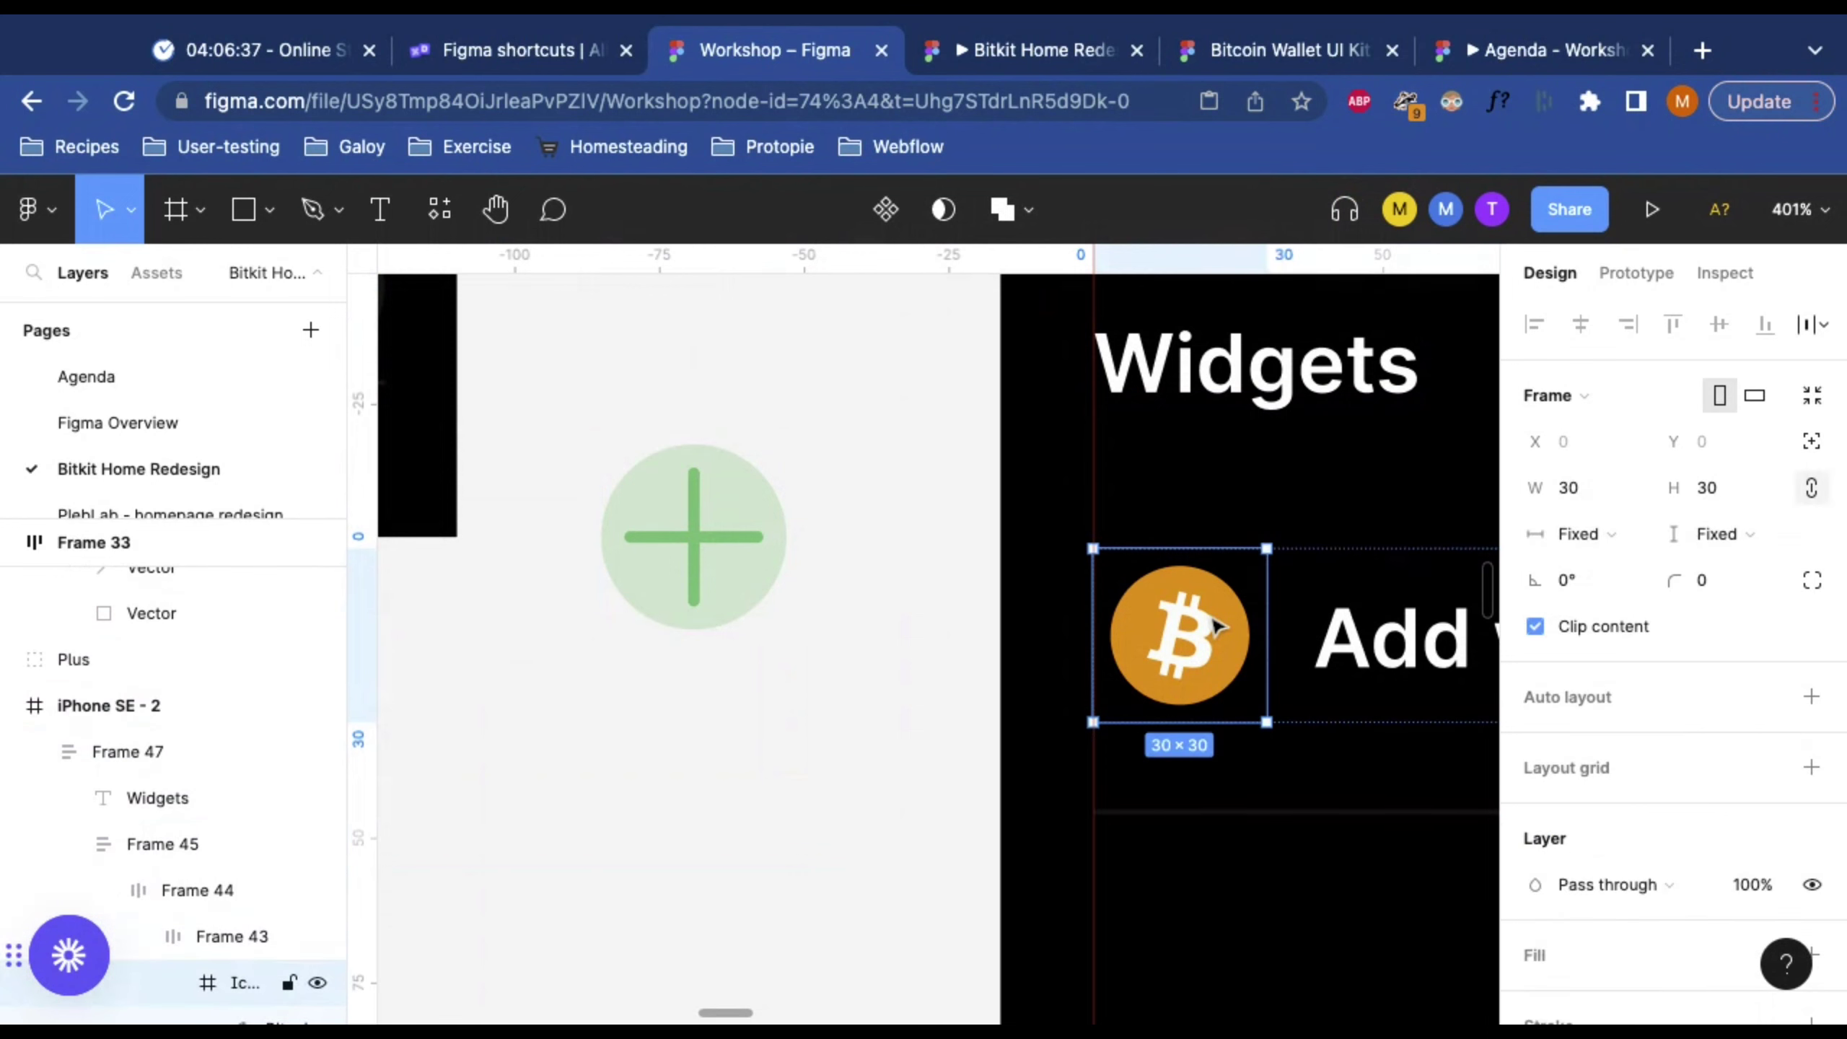
{"action": "left_click", "coordinate": [672, 549]}
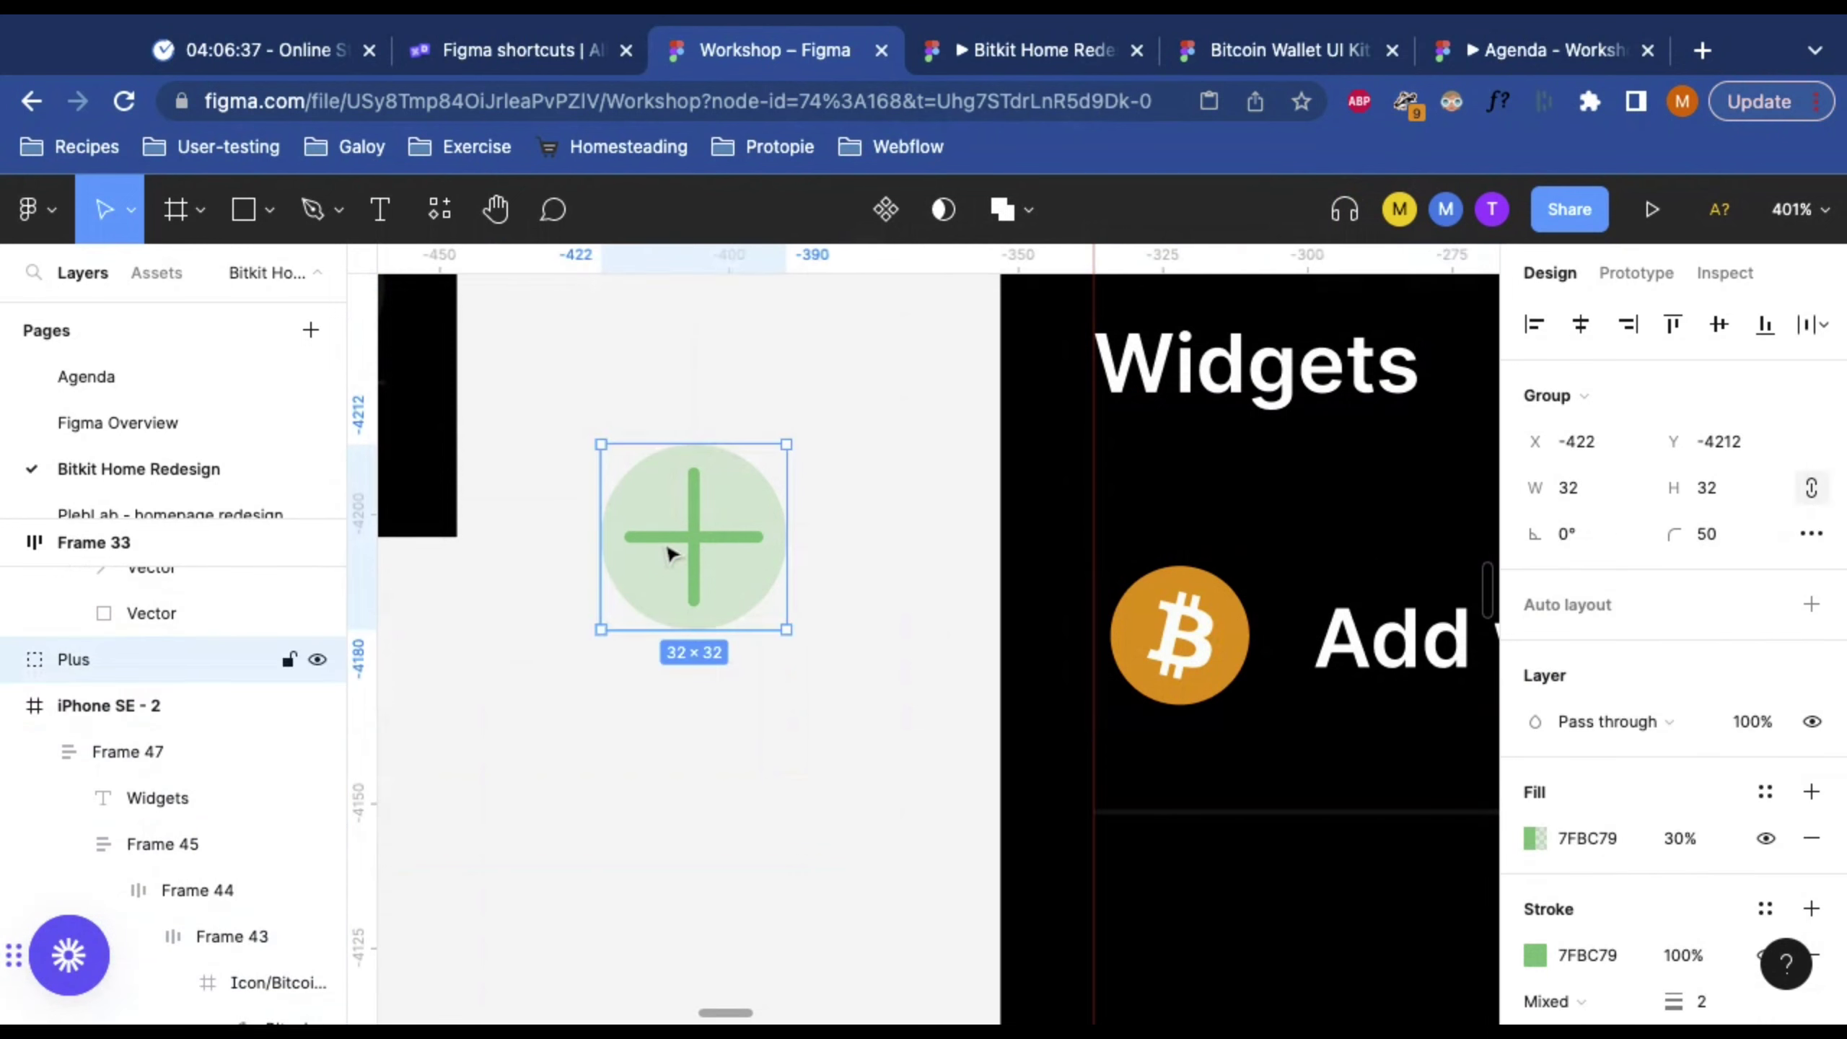
Step: Scale both plus Vector strokes from 22×22 to 16×16 around their centre with the Scale tool
{"action": "left_click", "coordinate": [27, 666]}
{"action": "left_click", "coordinate": [117, 707]}
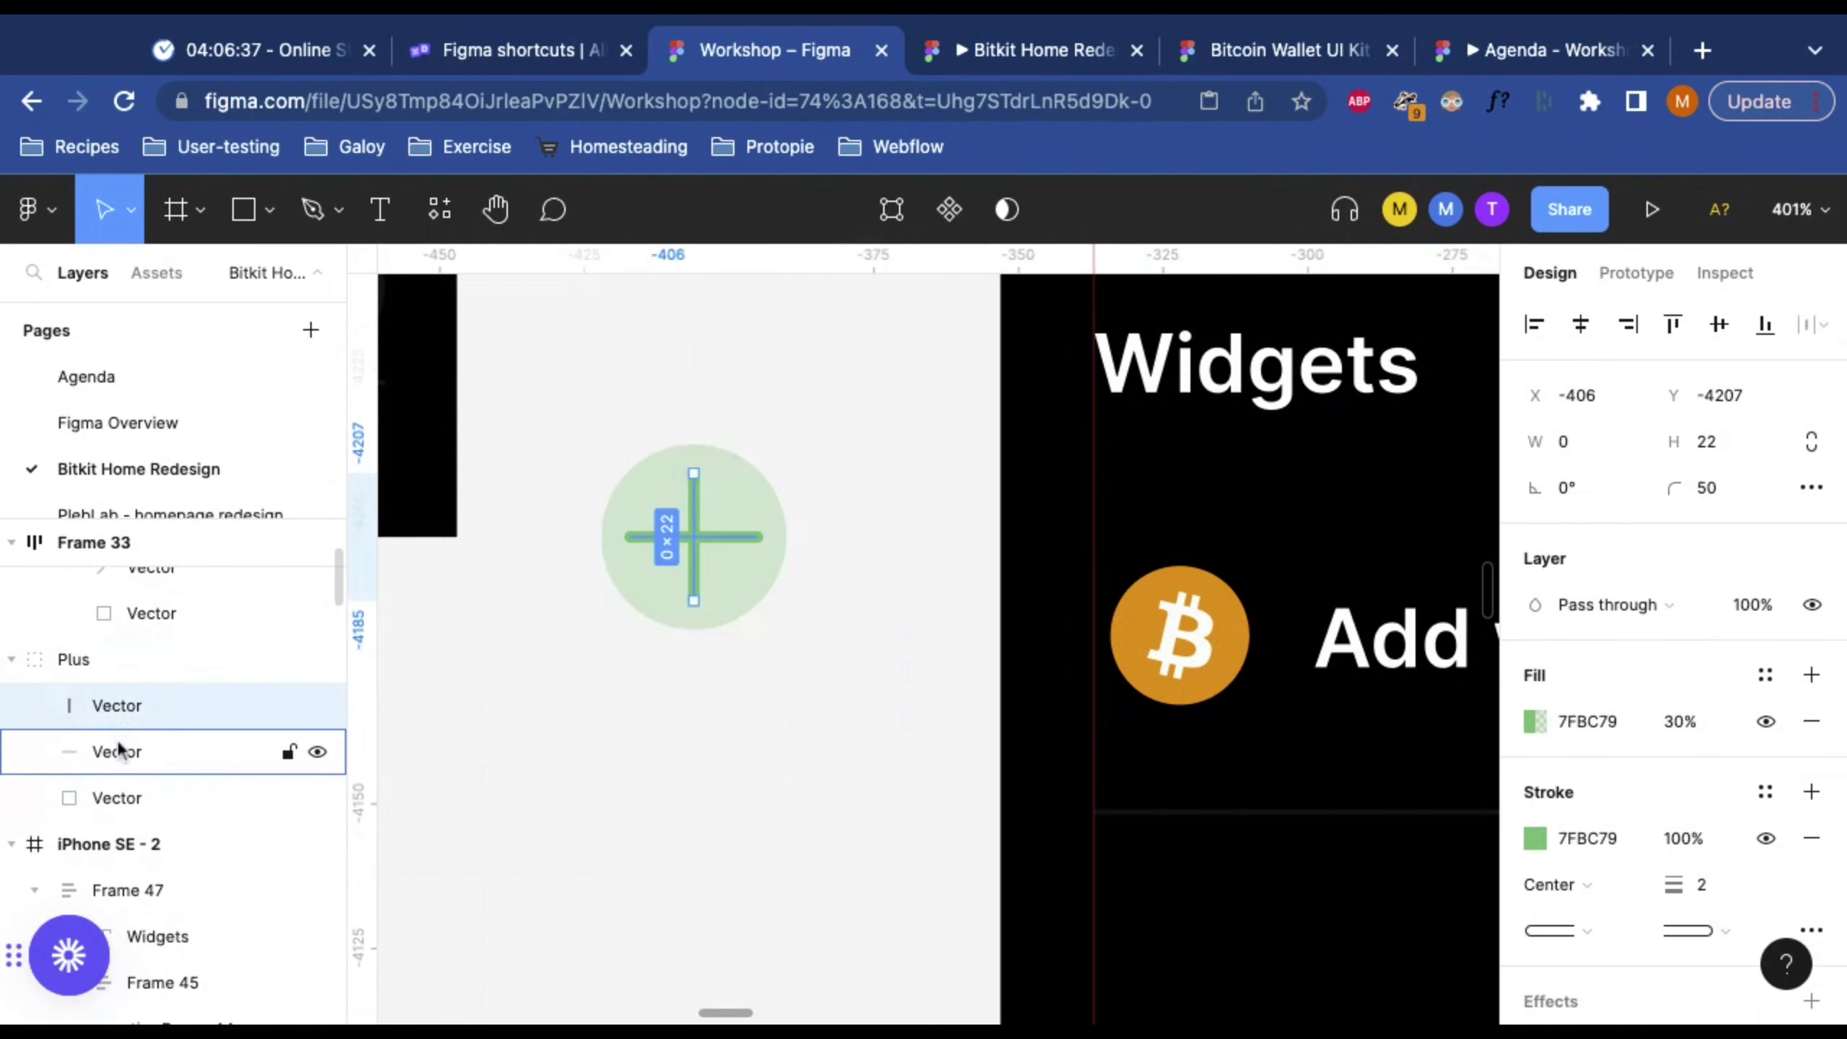
{"action": "left_click", "coordinate": [117, 741], "text": "shift"}
{"action": "key", "text": "z"}
{"action": "left_click", "coordinate": [651, 457]}
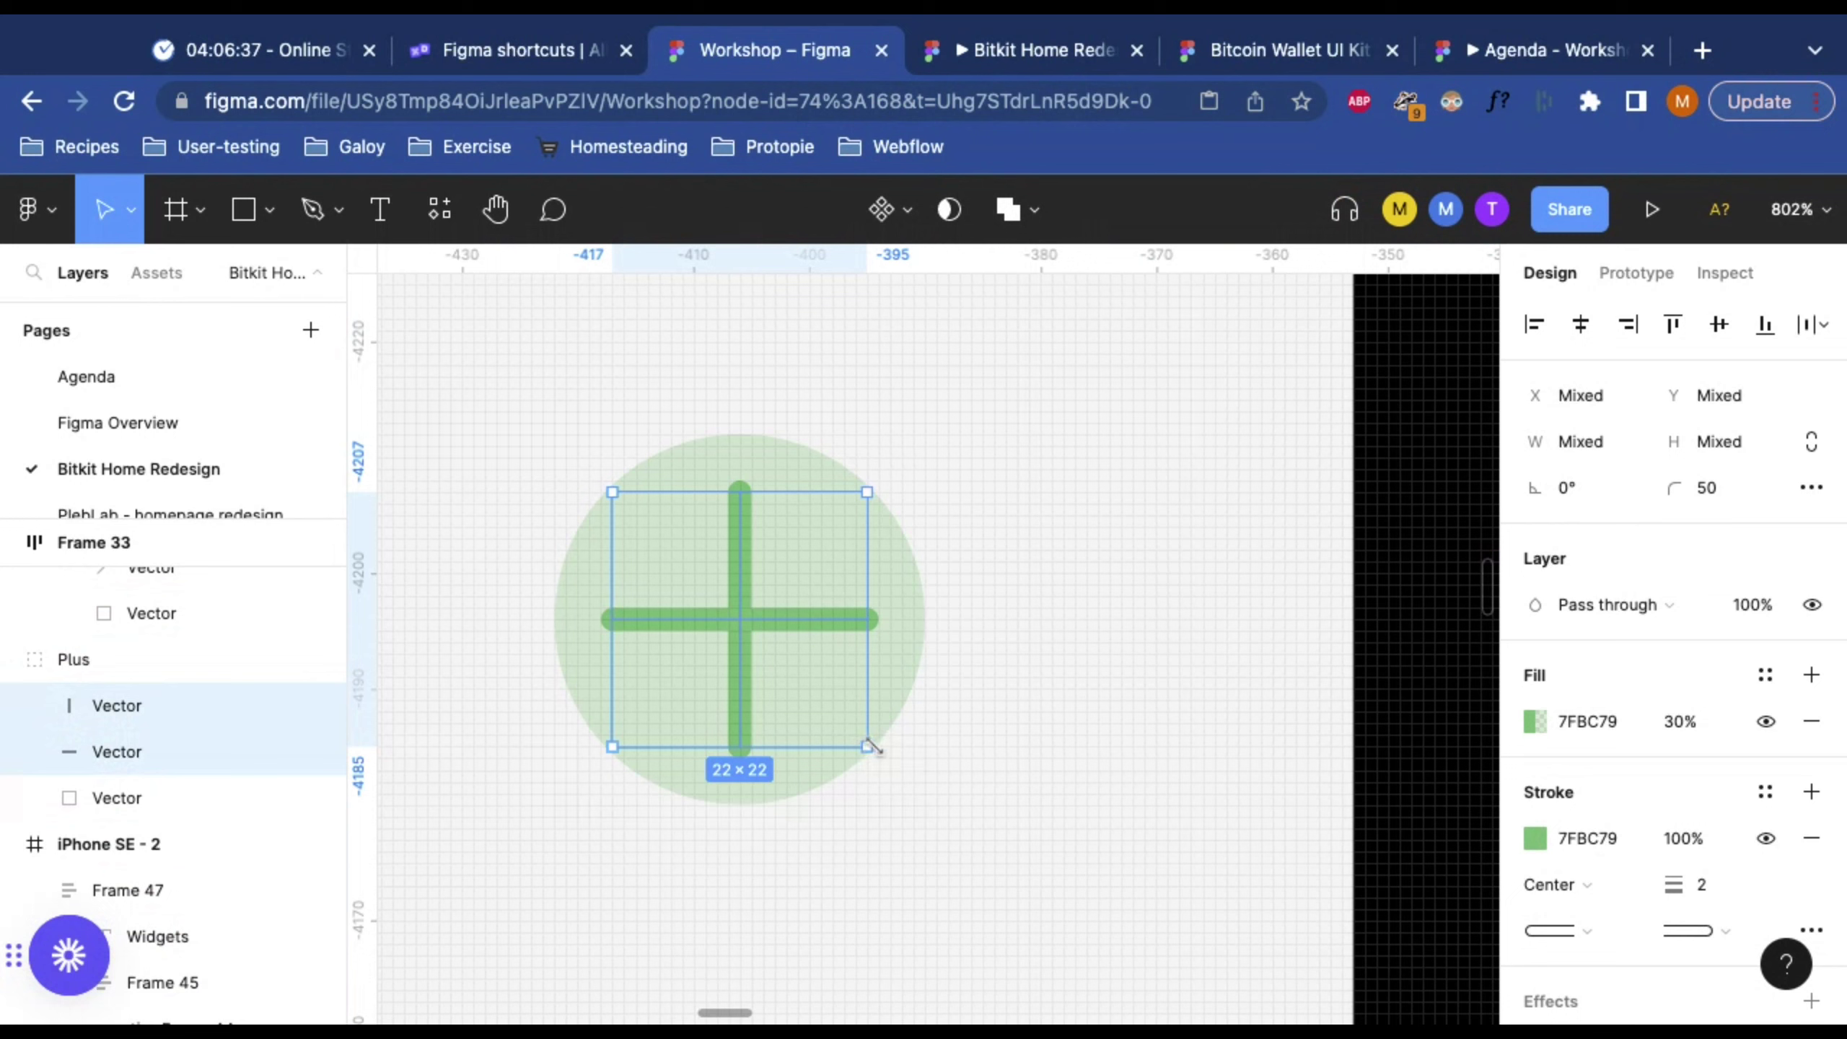
{"action": "key", "text": "k"}
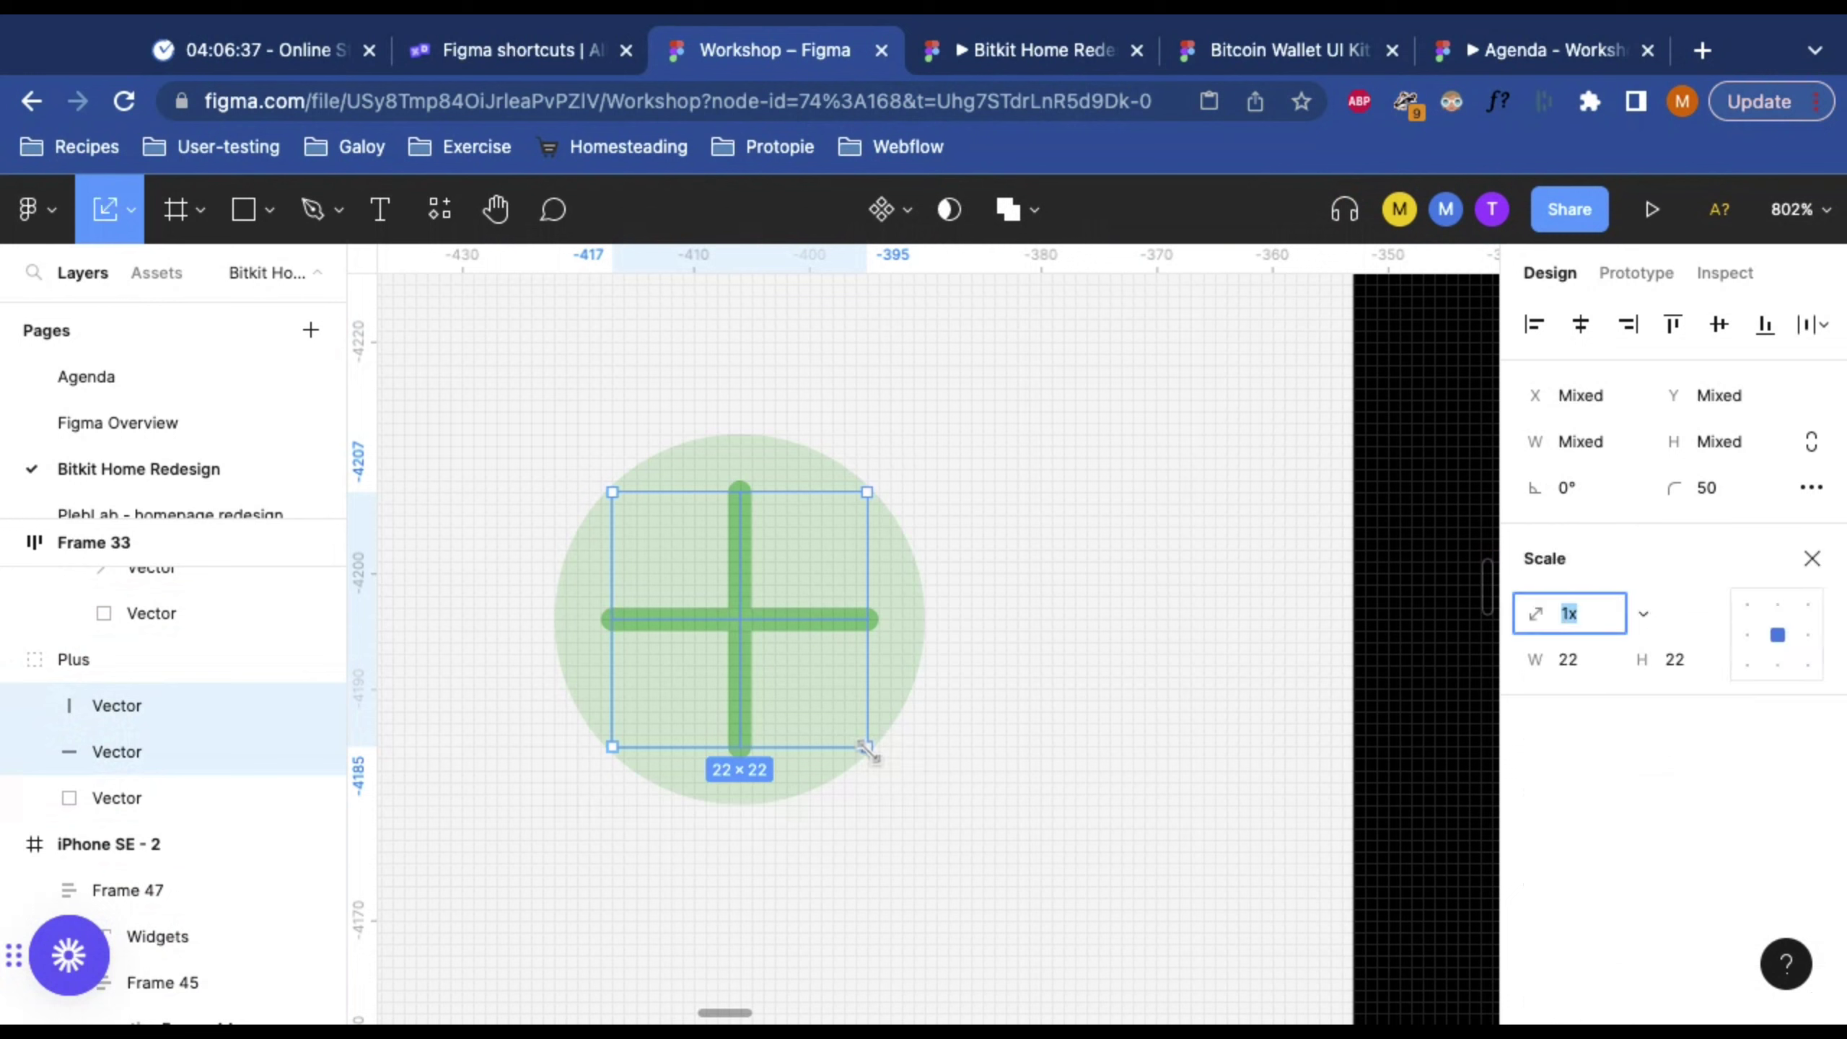
{"action": "key", "text": "alt"}
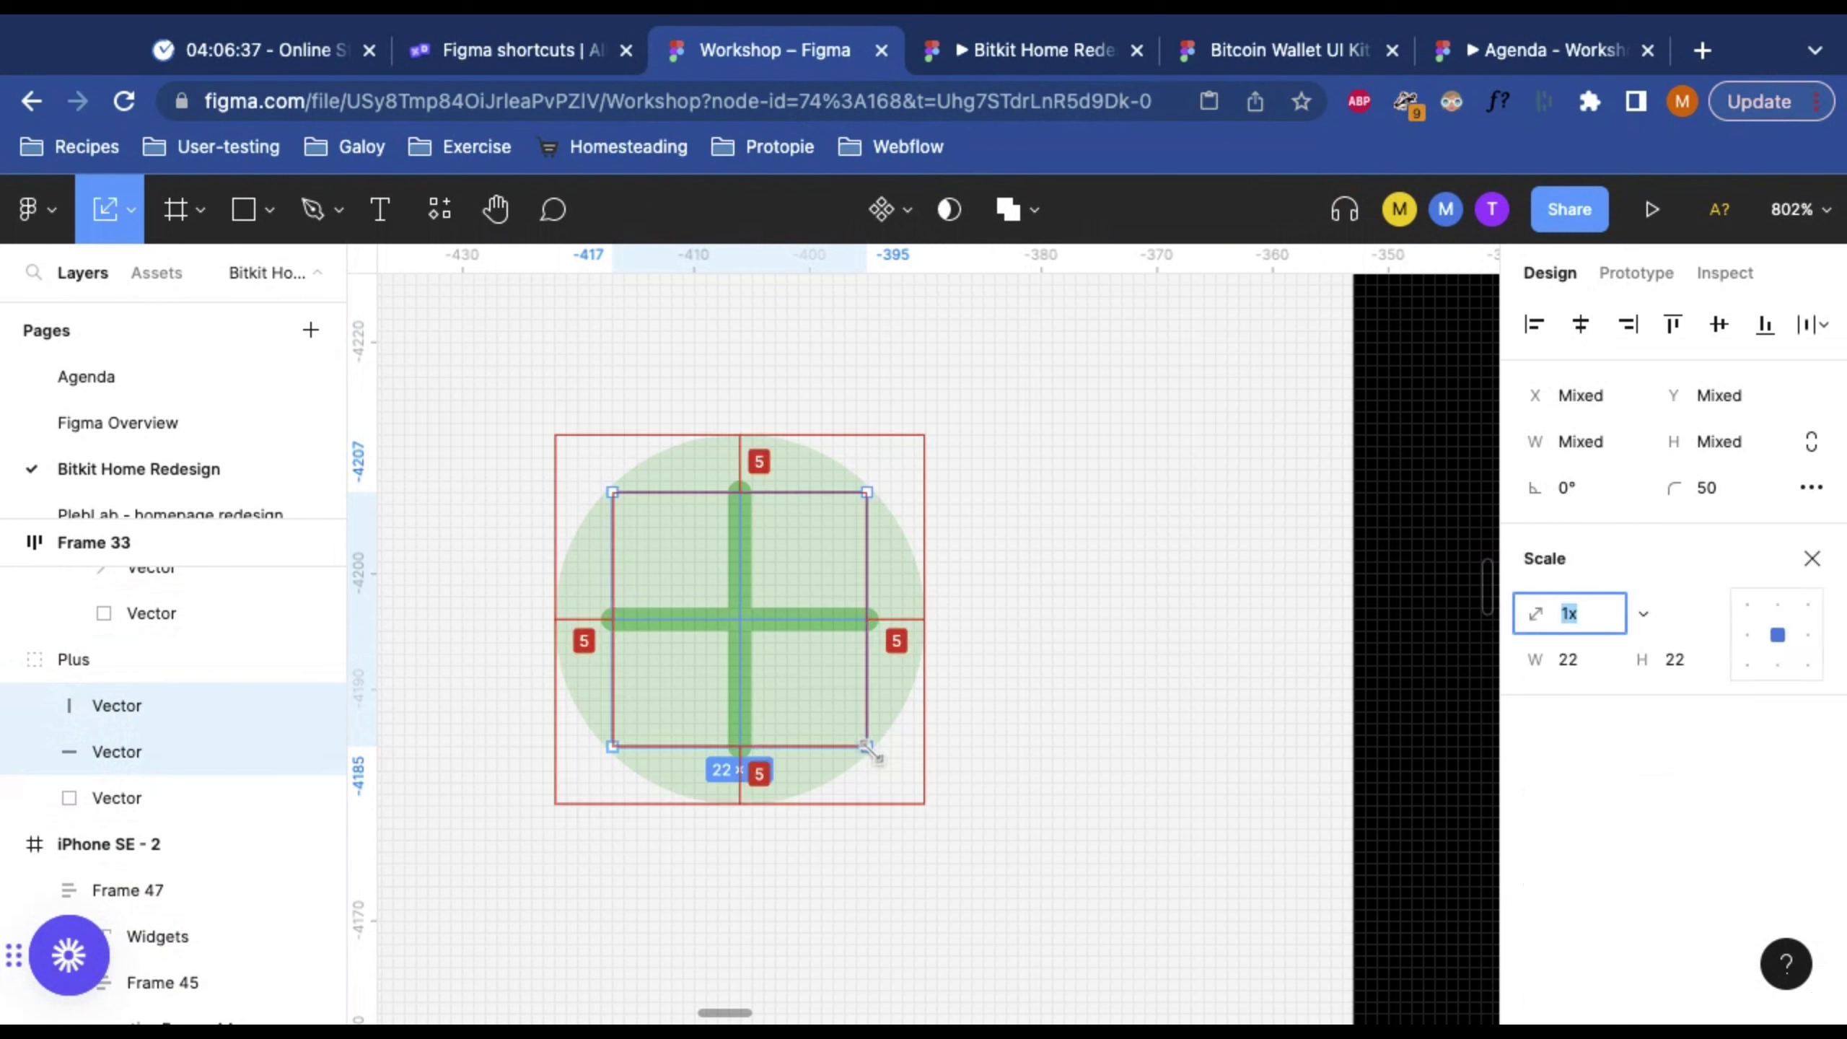
{"action": "left_click_drag", "start_coordinate": [867, 747], "coordinate": [832, 712]}
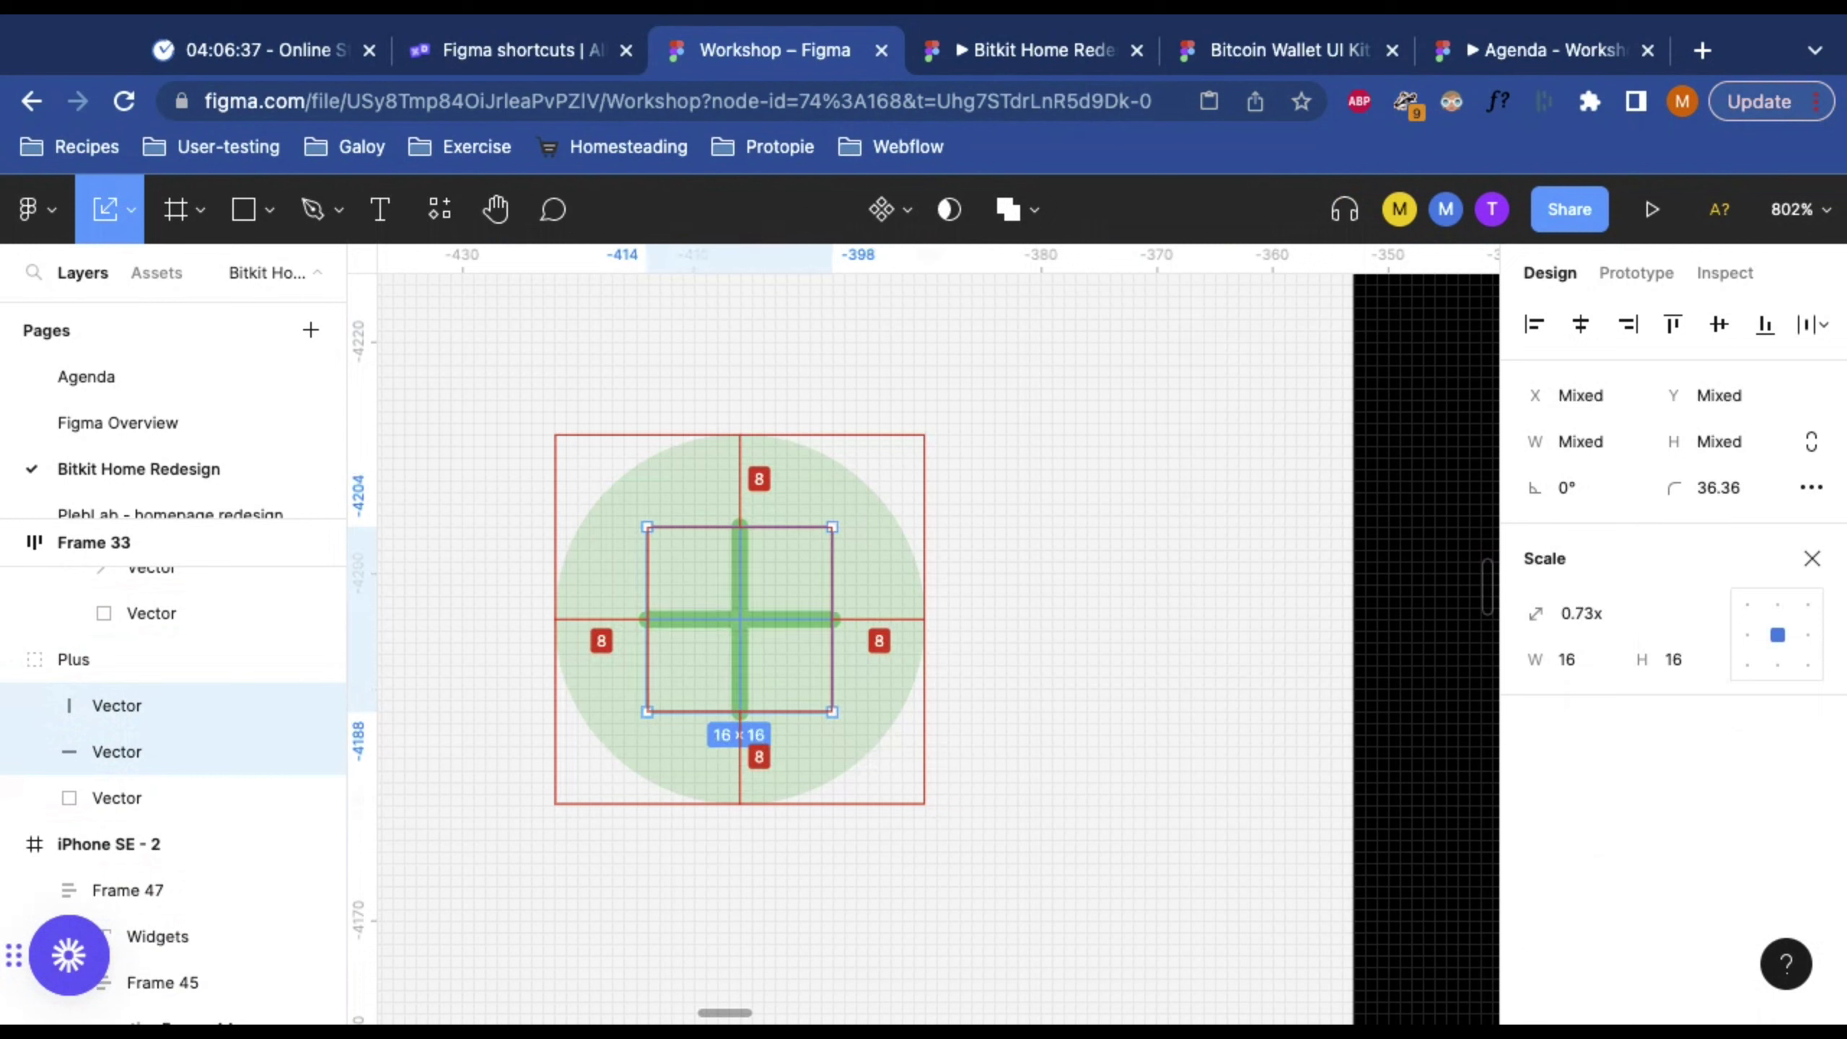
{"action": "left_click", "coordinate": [1016, 504]}
Step: Move the Plus icon into the Add widget row in Frame 43, replacing the deleted Bitcoin icon
{"action": "scroll", "coordinate": [956, 531], "scroll_direction": "down", "scroll_amount": 10}
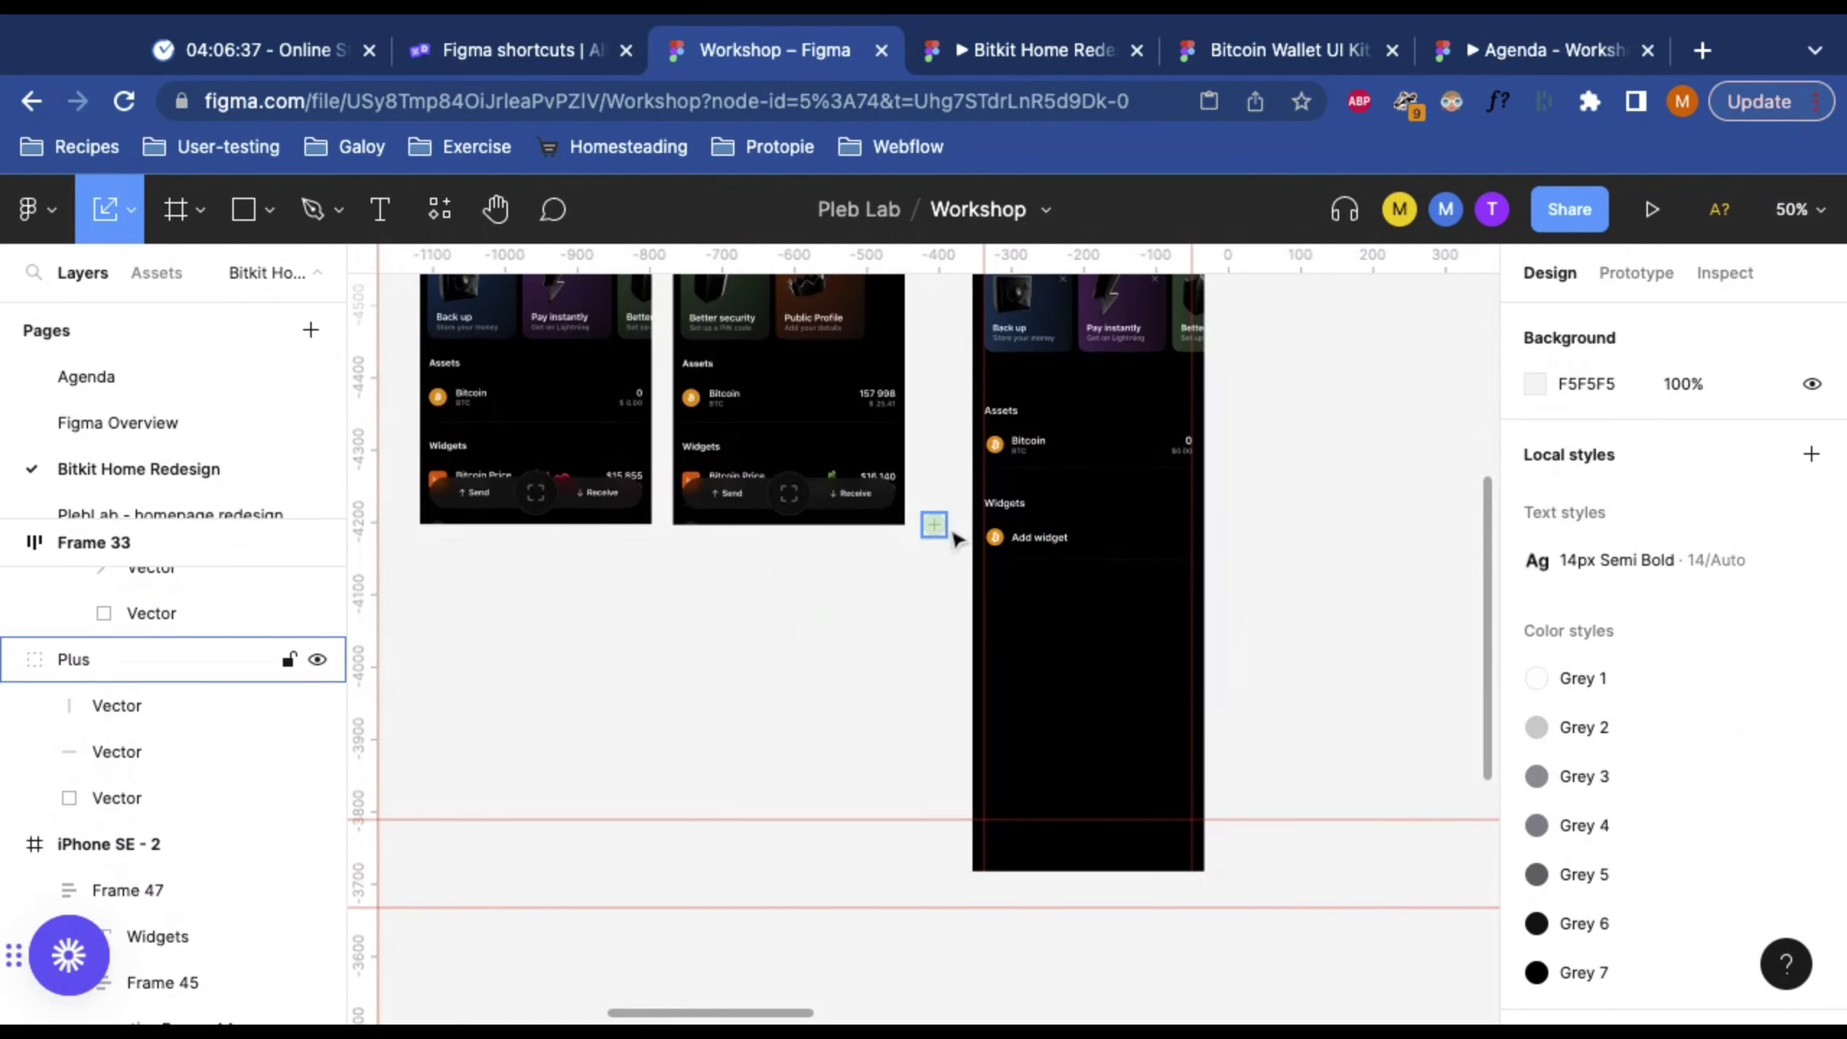
{"action": "scroll", "coordinate": [958, 542], "scroll_direction": "up", "scroll_amount": 5}
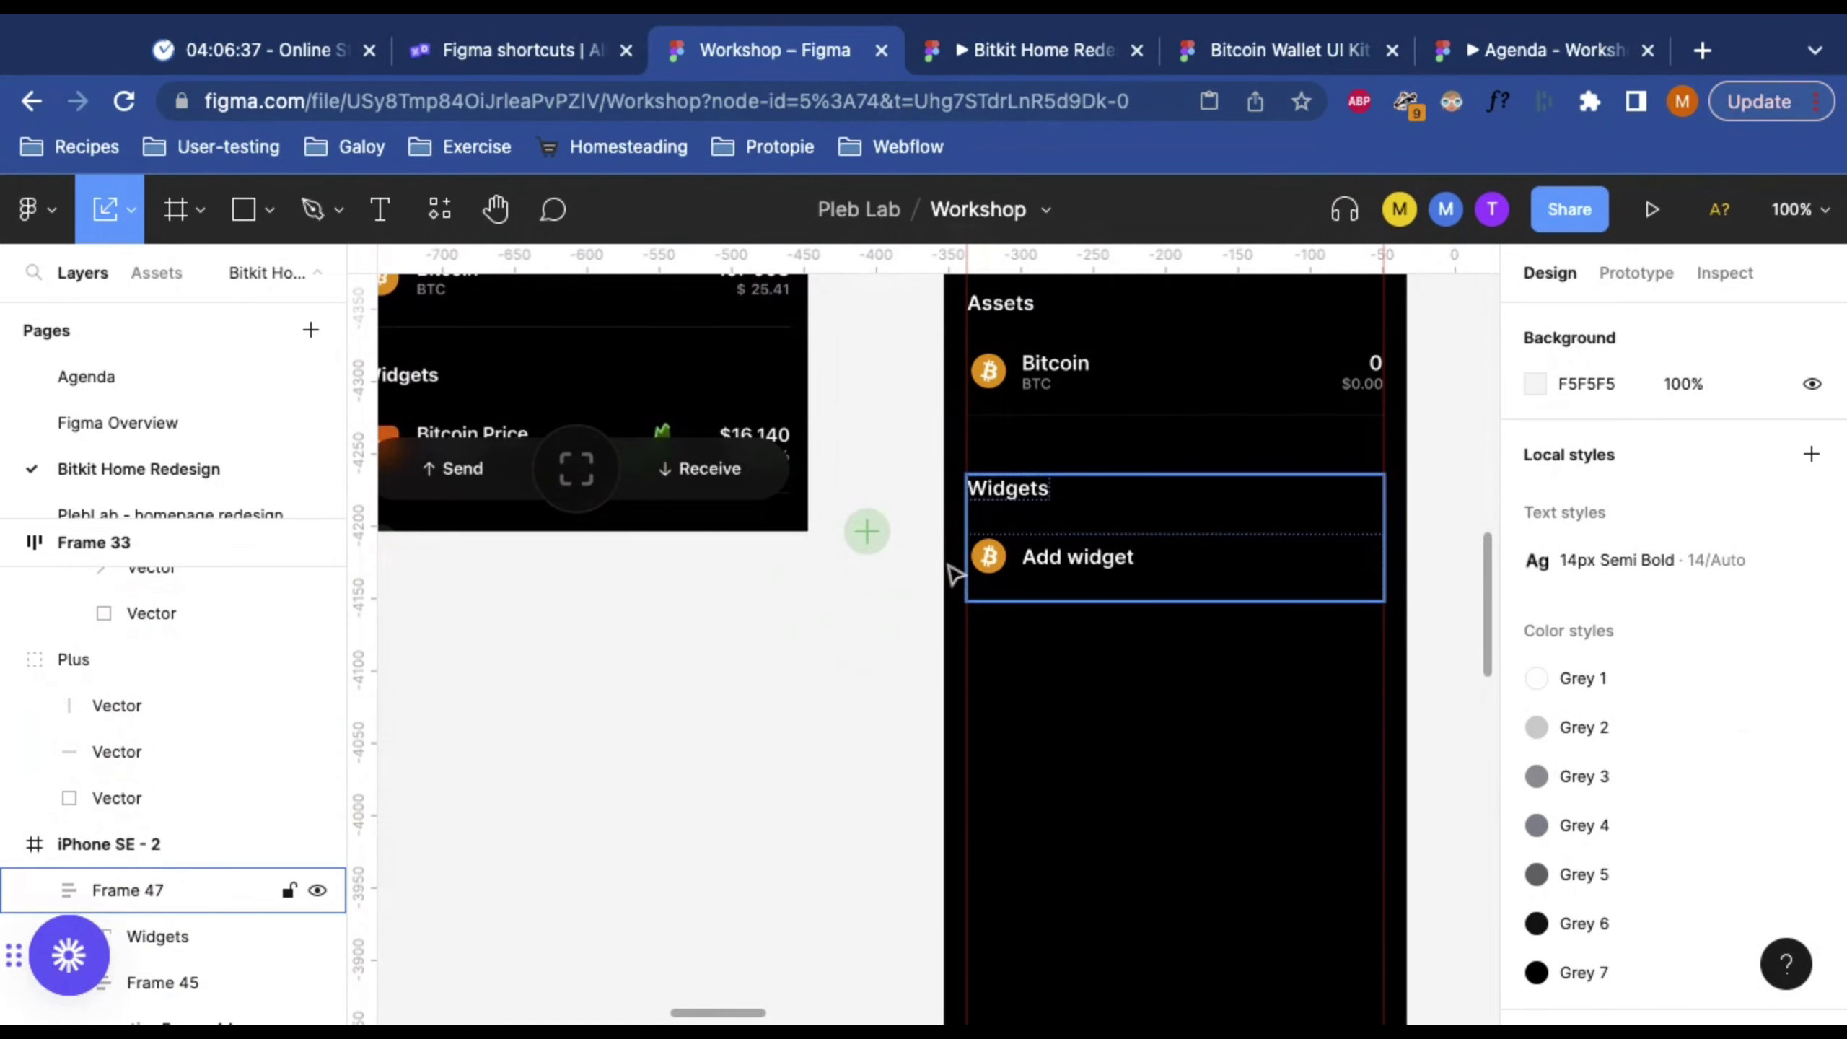
{"action": "scroll", "coordinate": [955, 575], "scroll_direction": "up", "scroll_amount": 5}
{"action": "scroll", "coordinate": [946, 564], "scroll_direction": "left", "scroll_amount": 3}
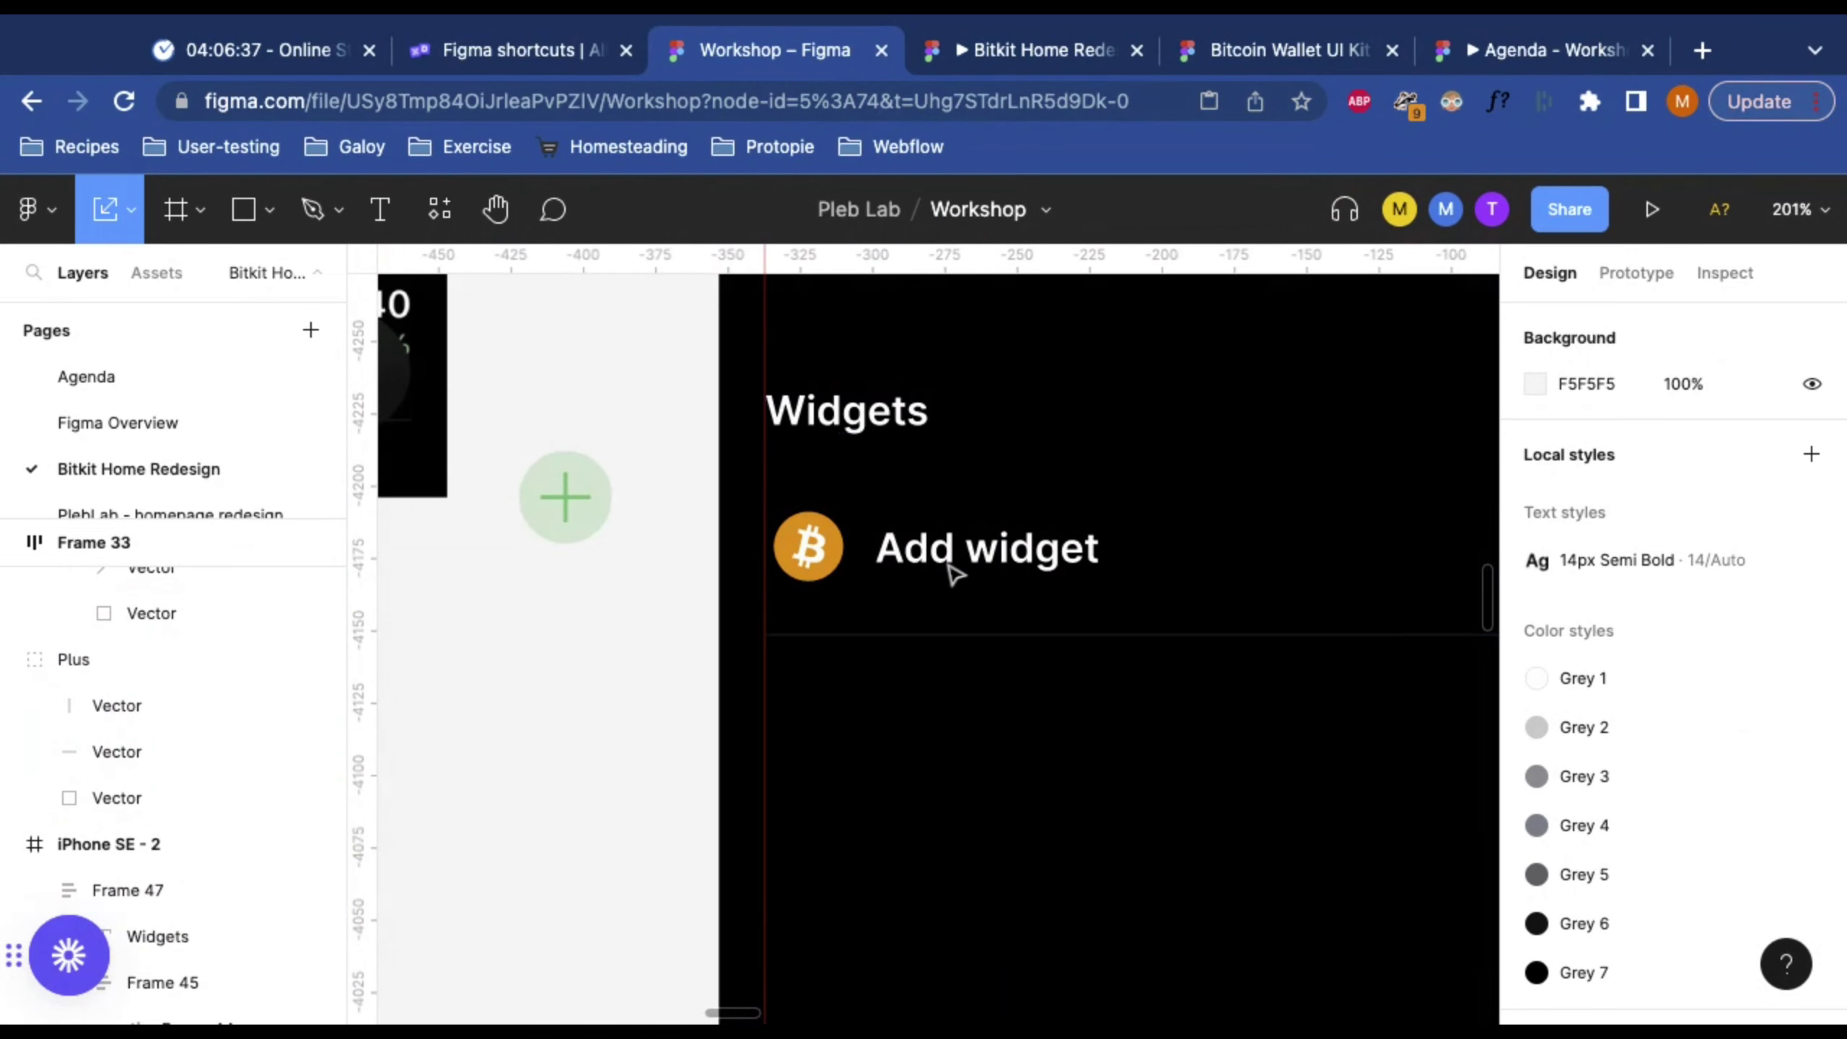
{"action": "left_click", "coordinate": [575, 502]}
{"action": "left_click_drag", "start_coordinate": [578, 518], "coordinate": [876, 633]}
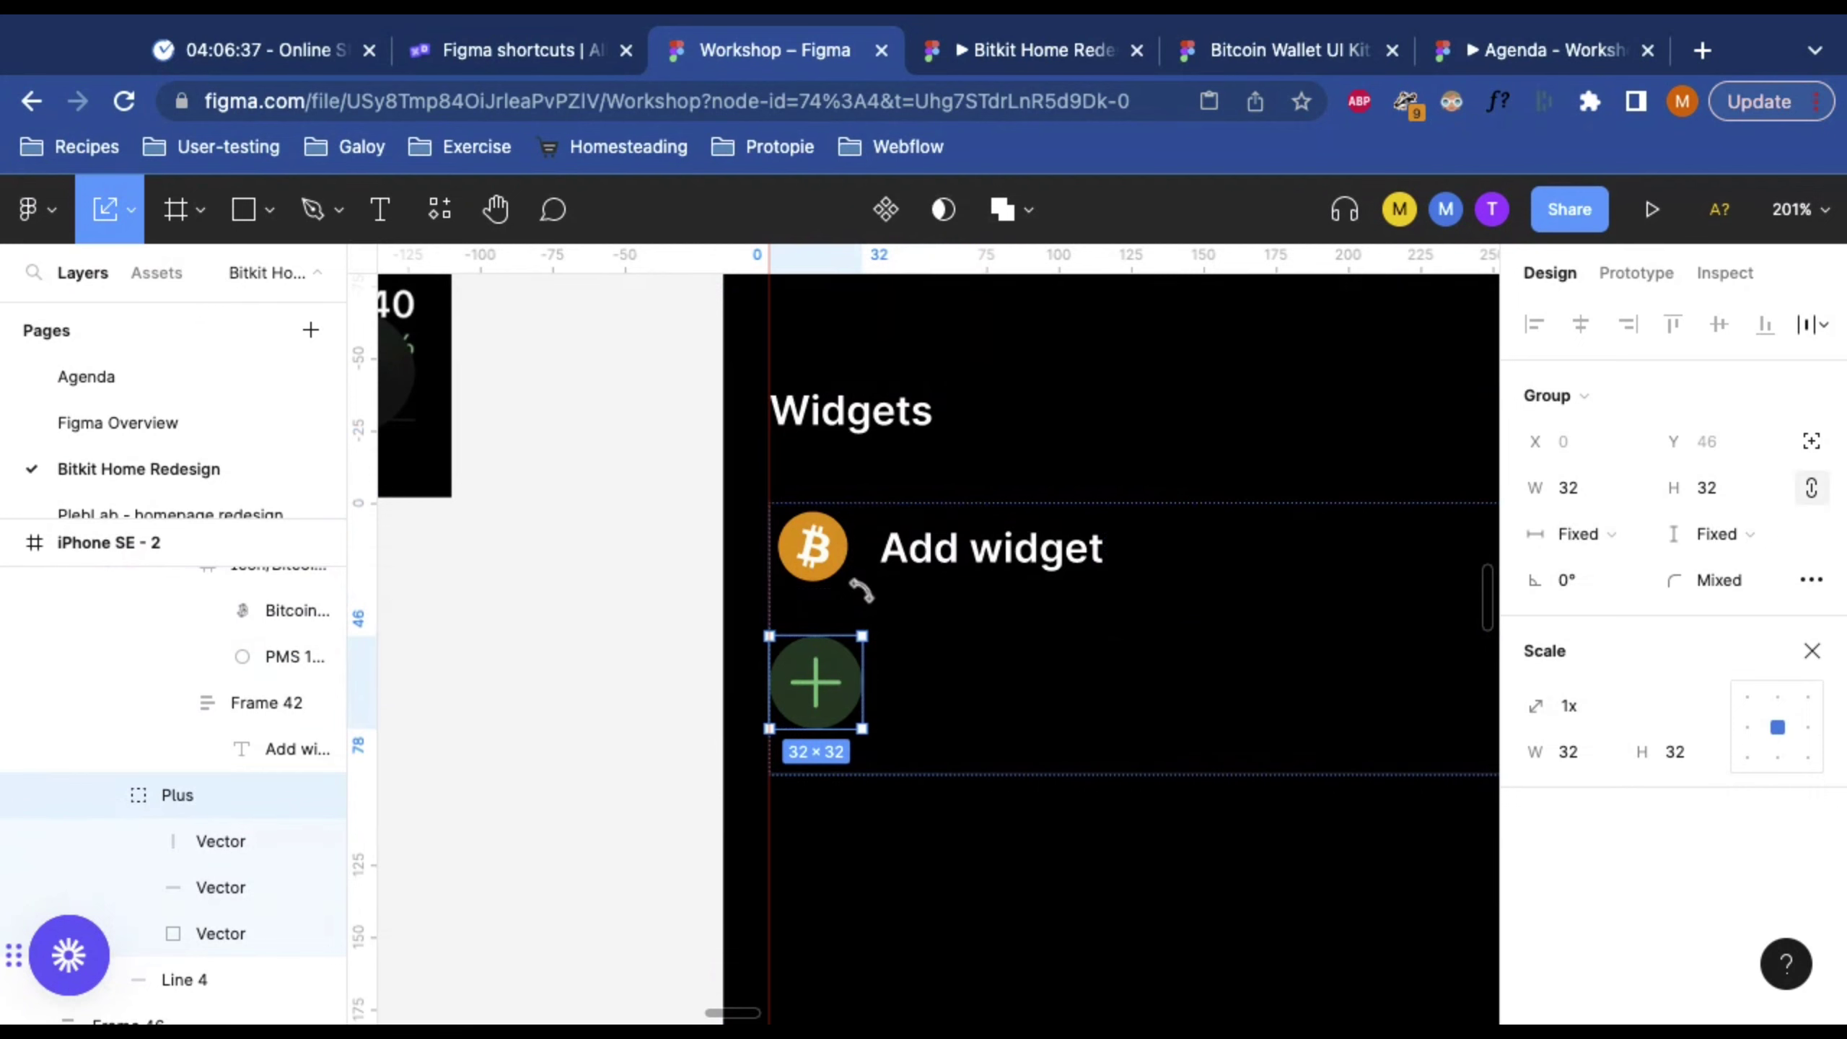
{"action": "scroll", "coordinate": [235, 876], "scroll_direction": "up", "scroll_amount": 1}
{"action": "scroll", "coordinate": [234, 877], "scroll_direction": "down", "scroll_amount": 3}
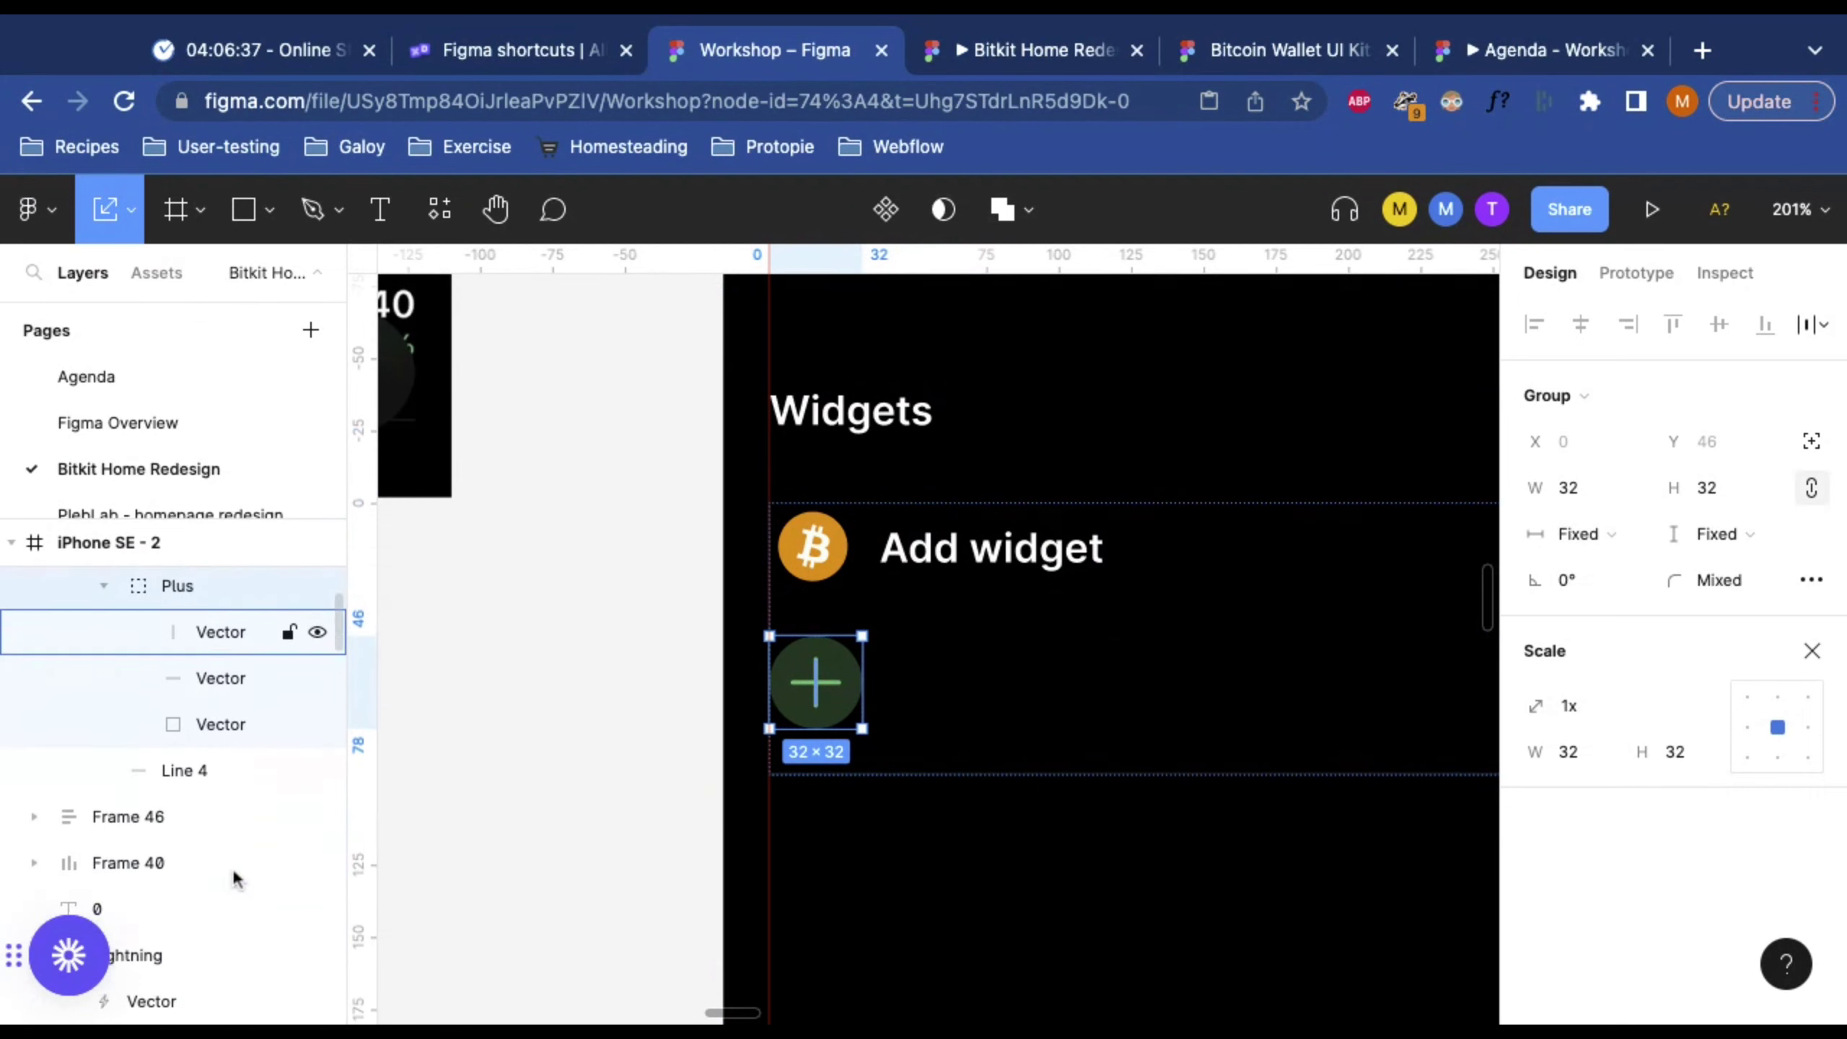
{"action": "scroll", "coordinate": [235, 876], "scroll_direction": "up", "scroll_amount": 2}
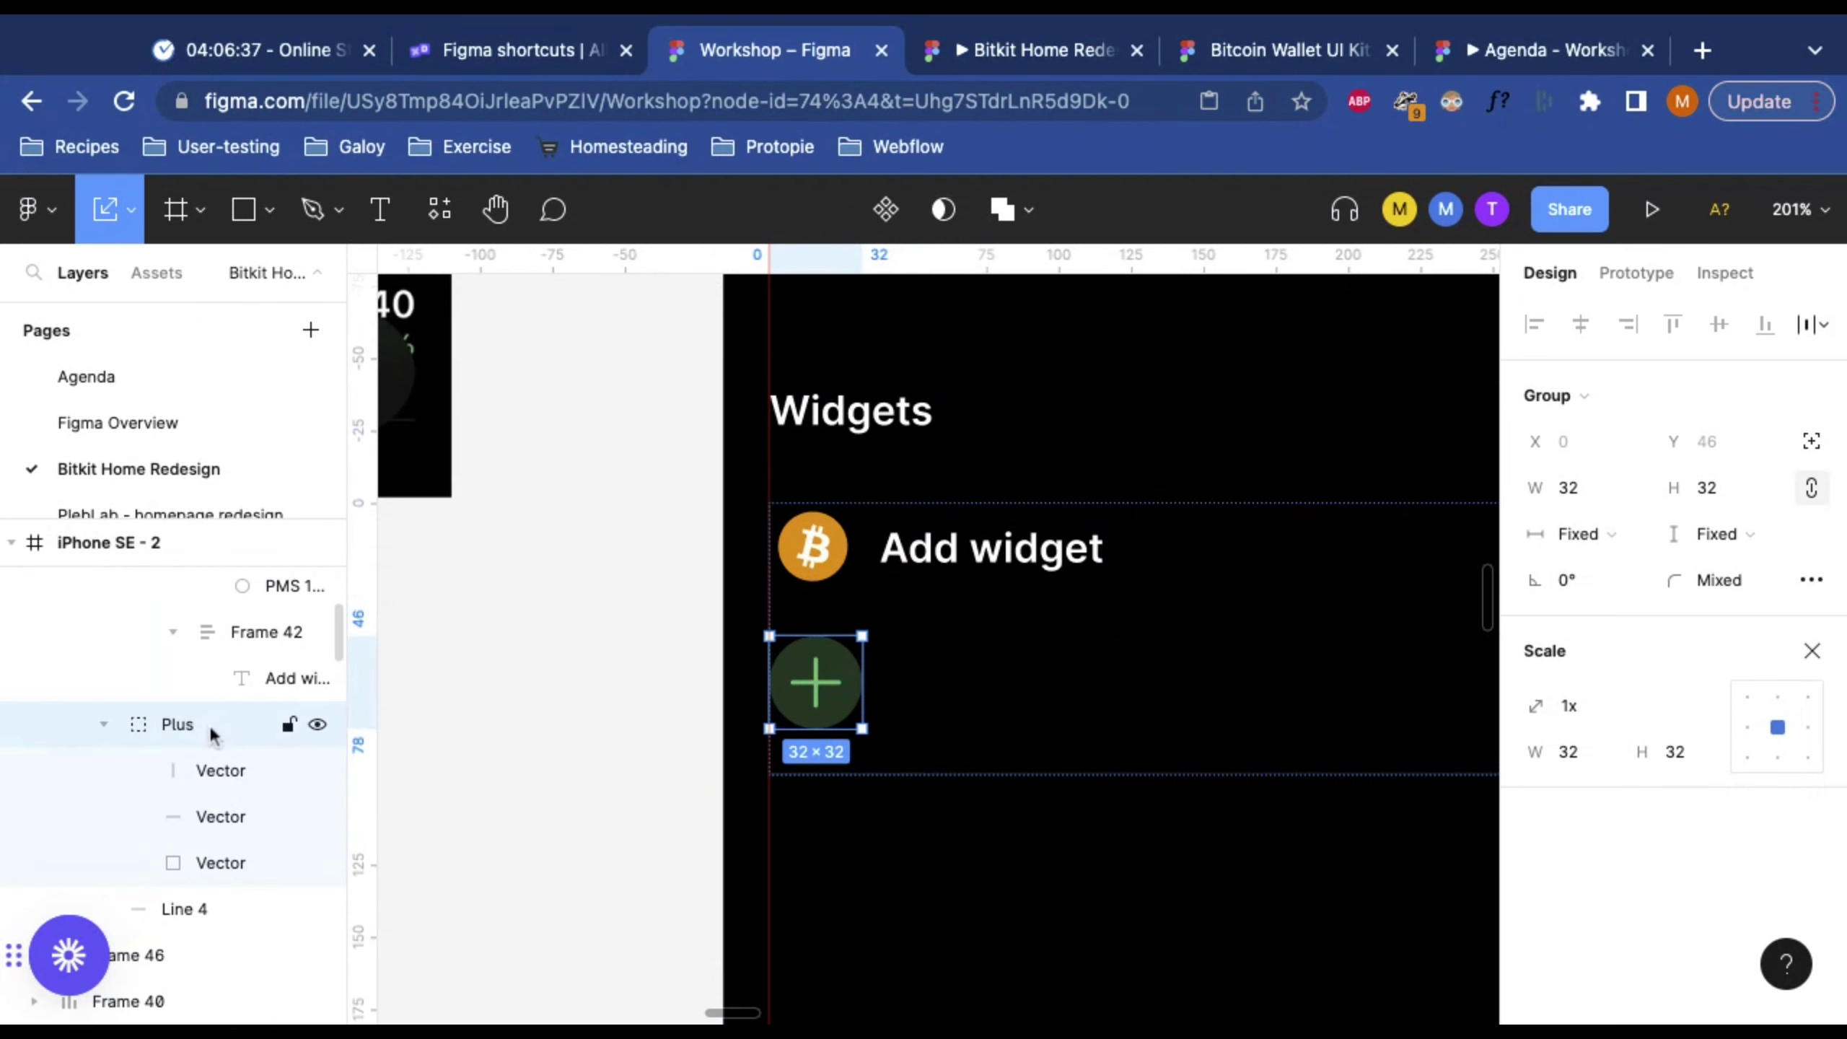
{"action": "left_click_drag", "start_coordinate": [211, 735], "coordinate": [210, 655]}
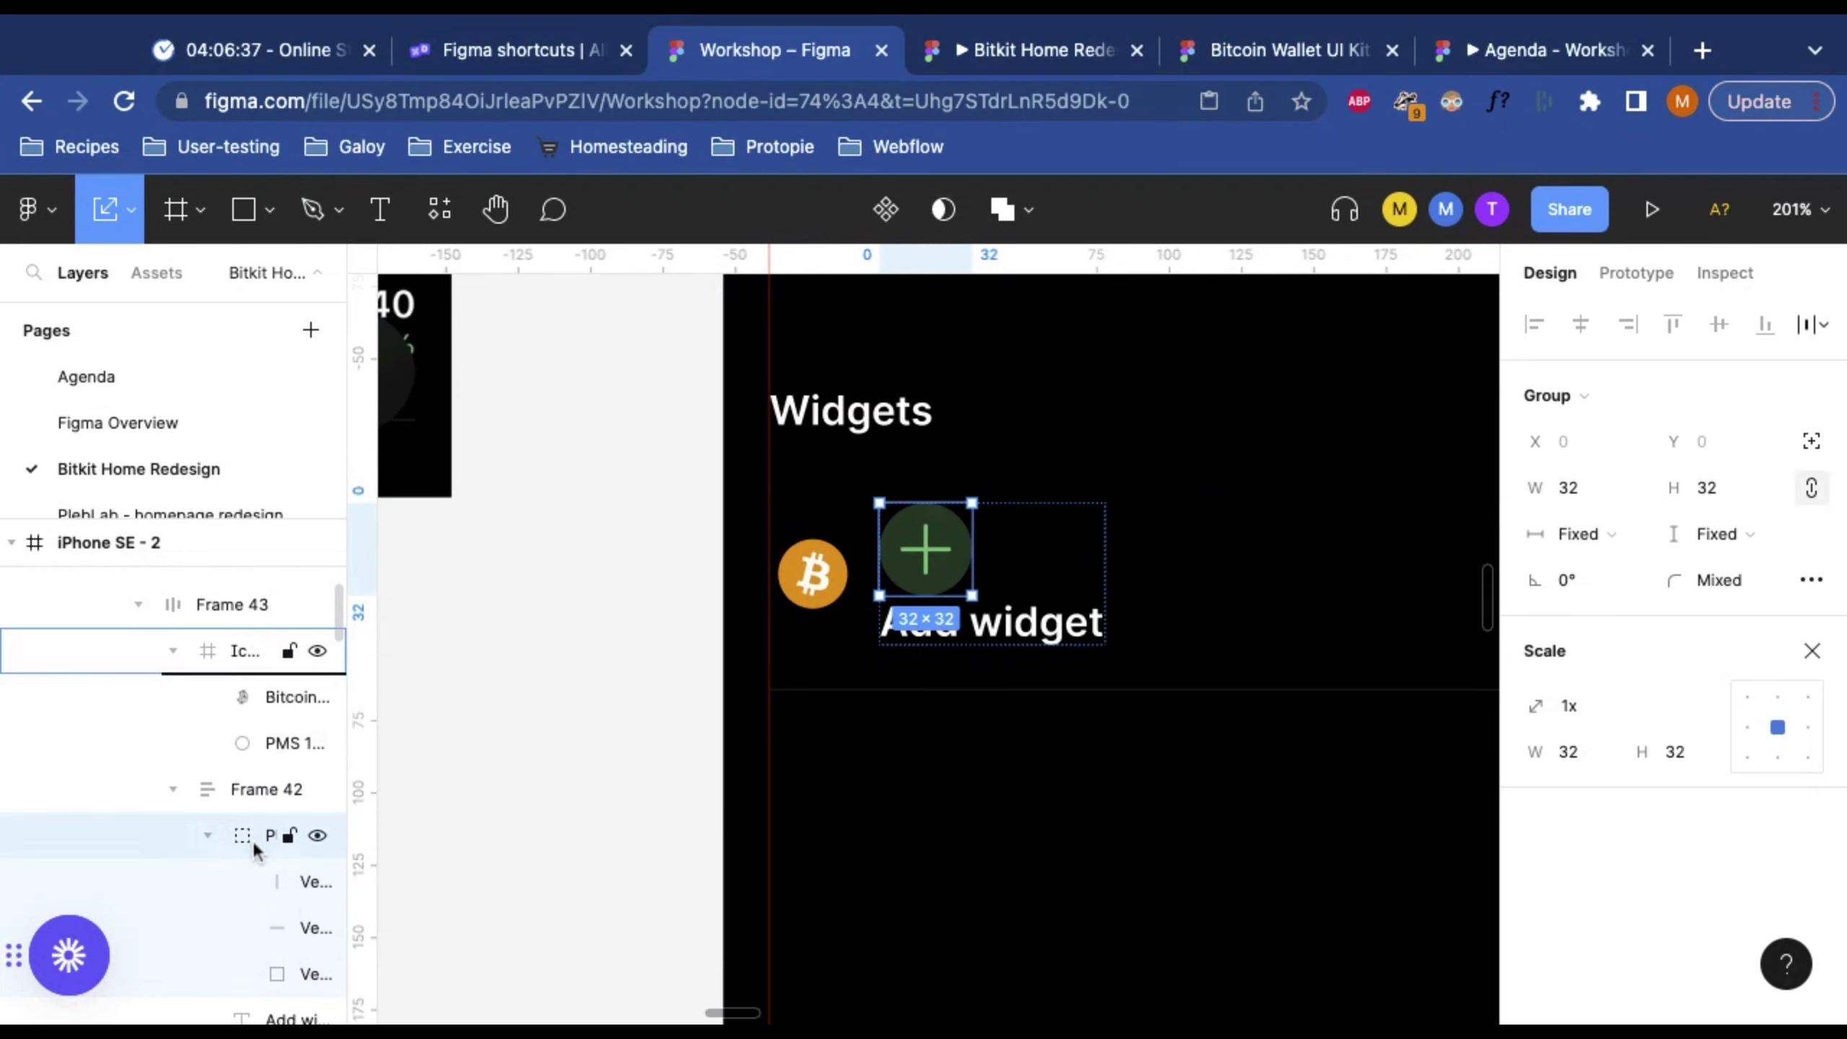
{"action": "left_click_drag", "start_coordinate": [252, 841], "coordinate": [217, 623]}
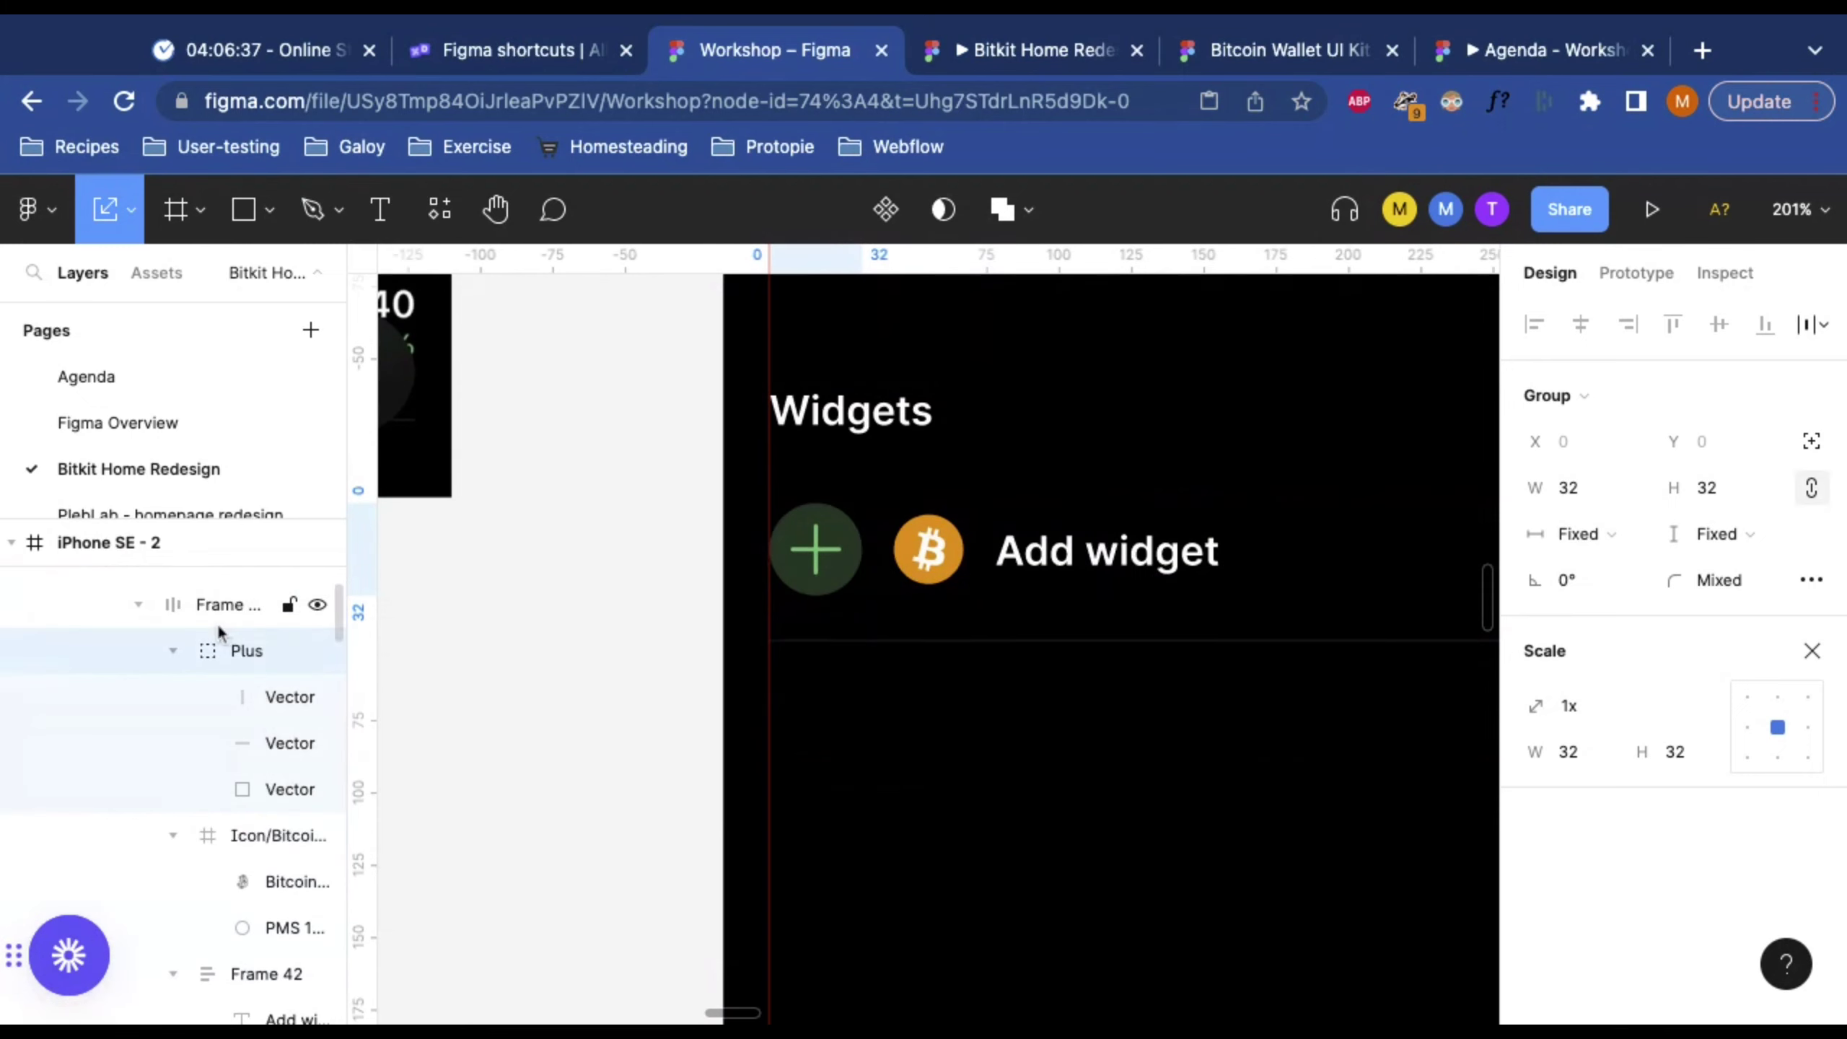
{"action": "left_click", "coordinate": [937, 553]}
{"action": "key", "text": "Delete"}
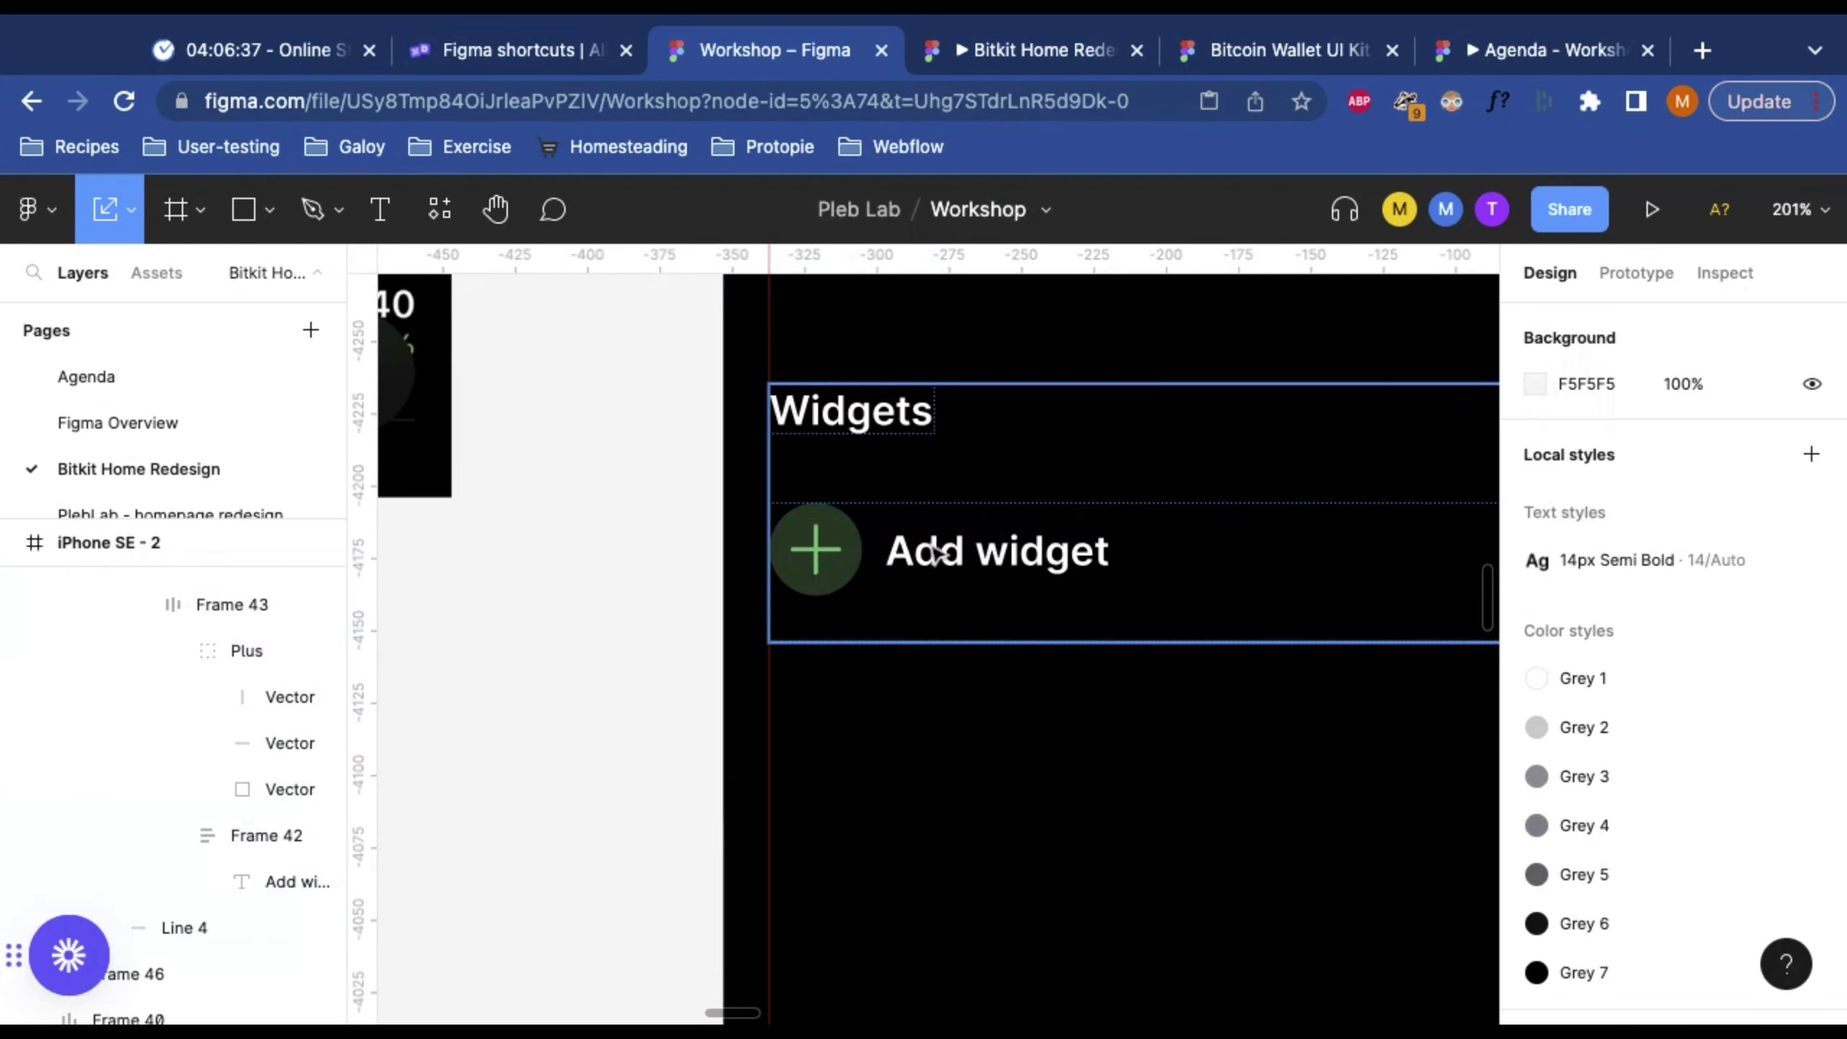
Step: Zoom in on the Add widget row and select the Plus group itself
{"action": "left_click", "coordinate": [901, 745], "text": "alt"}
{"action": "left_click", "coordinate": [902, 746], "text": "alt"}
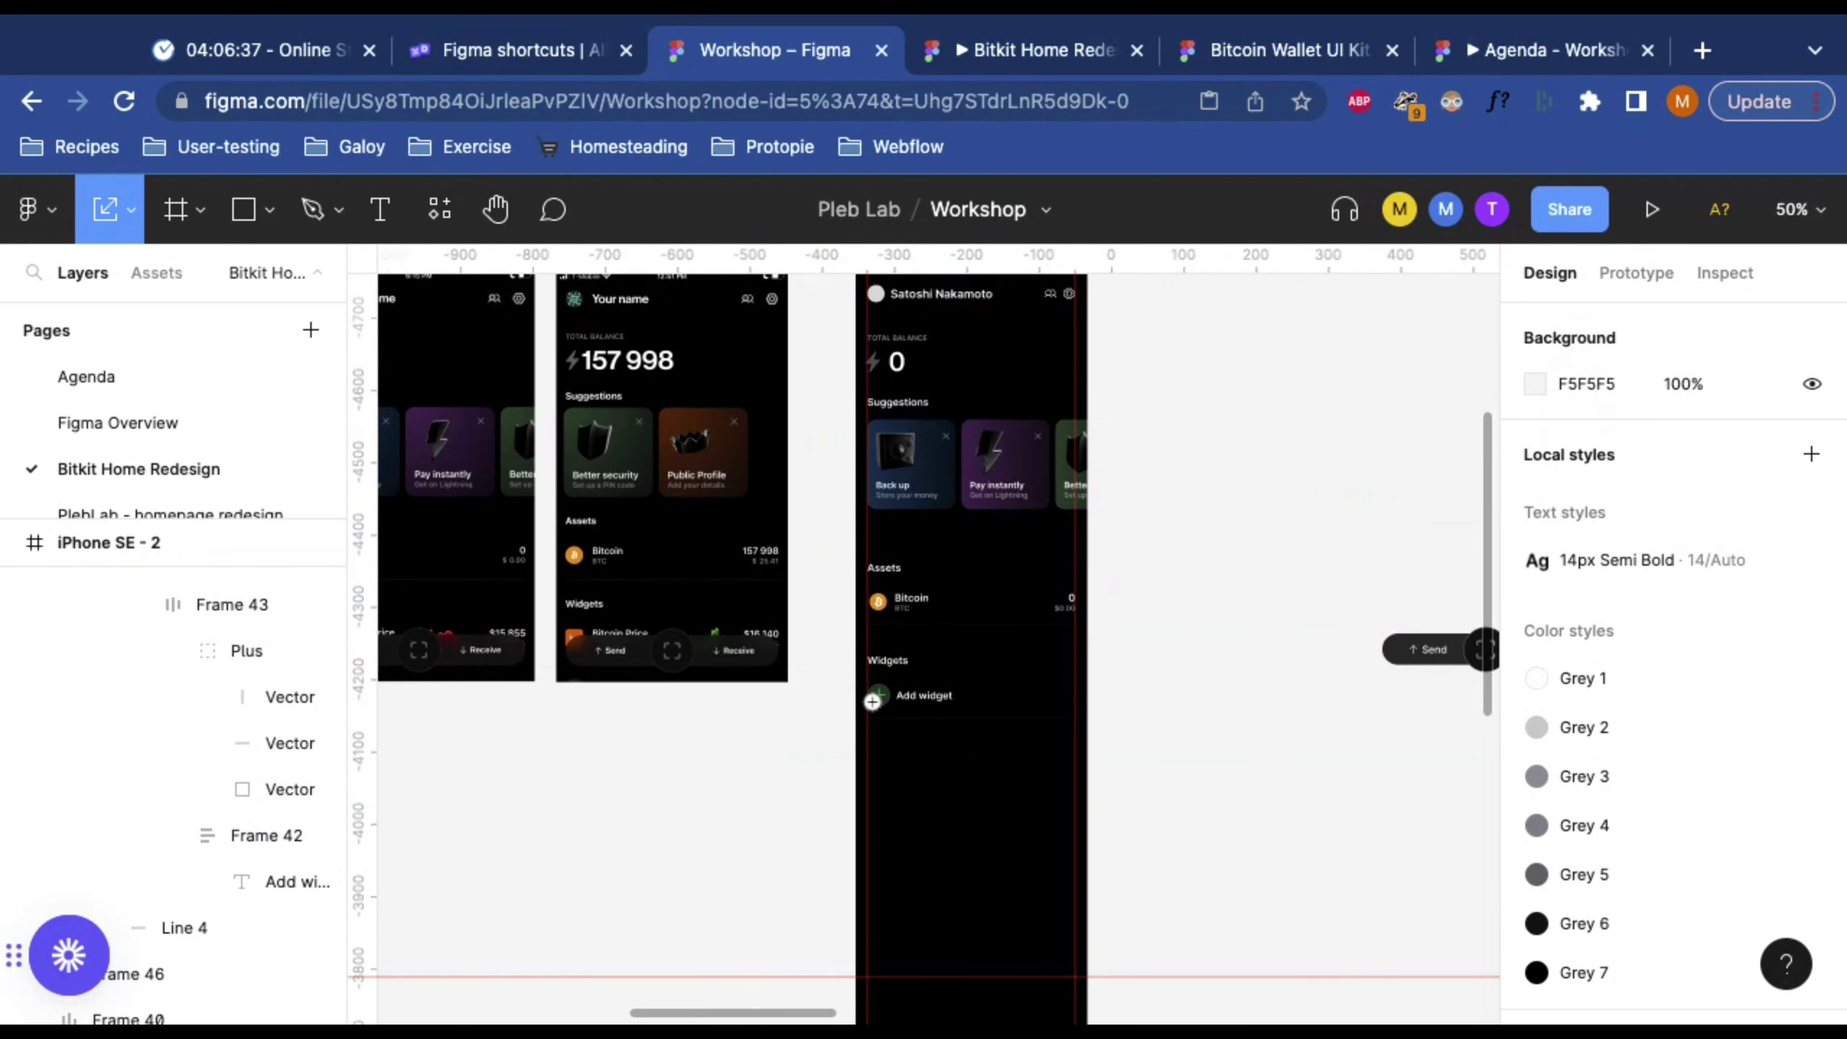
{"action": "scroll", "coordinate": [880, 695], "scroll_direction": "up", "scroll_amount": 3}
{"action": "left_click", "coordinate": [974, 722], "text": "alt"}
{"action": "scroll", "coordinate": [961, 747], "scroll_direction": "right", "scroll_amount": 3}
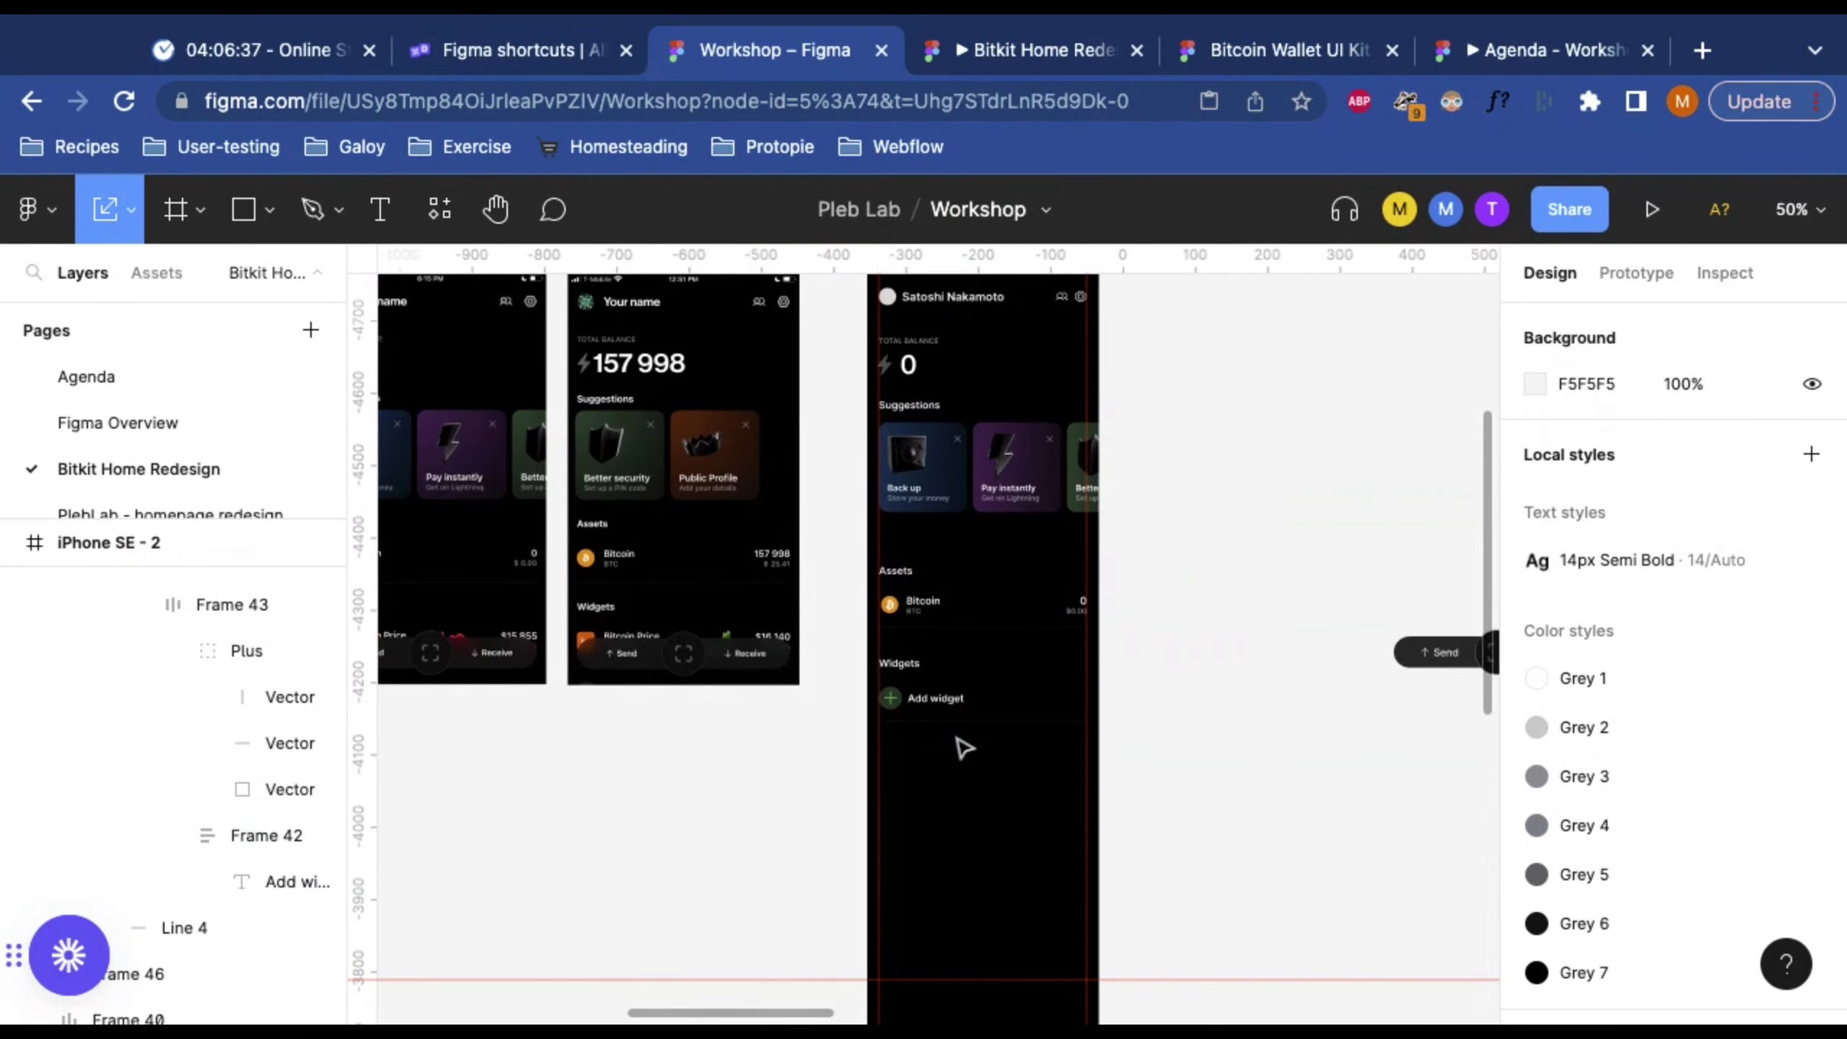
{"action": "left_click", "coordinate": [854, 701]}
{"action": "left_click", "coordinate": [854, 704]}
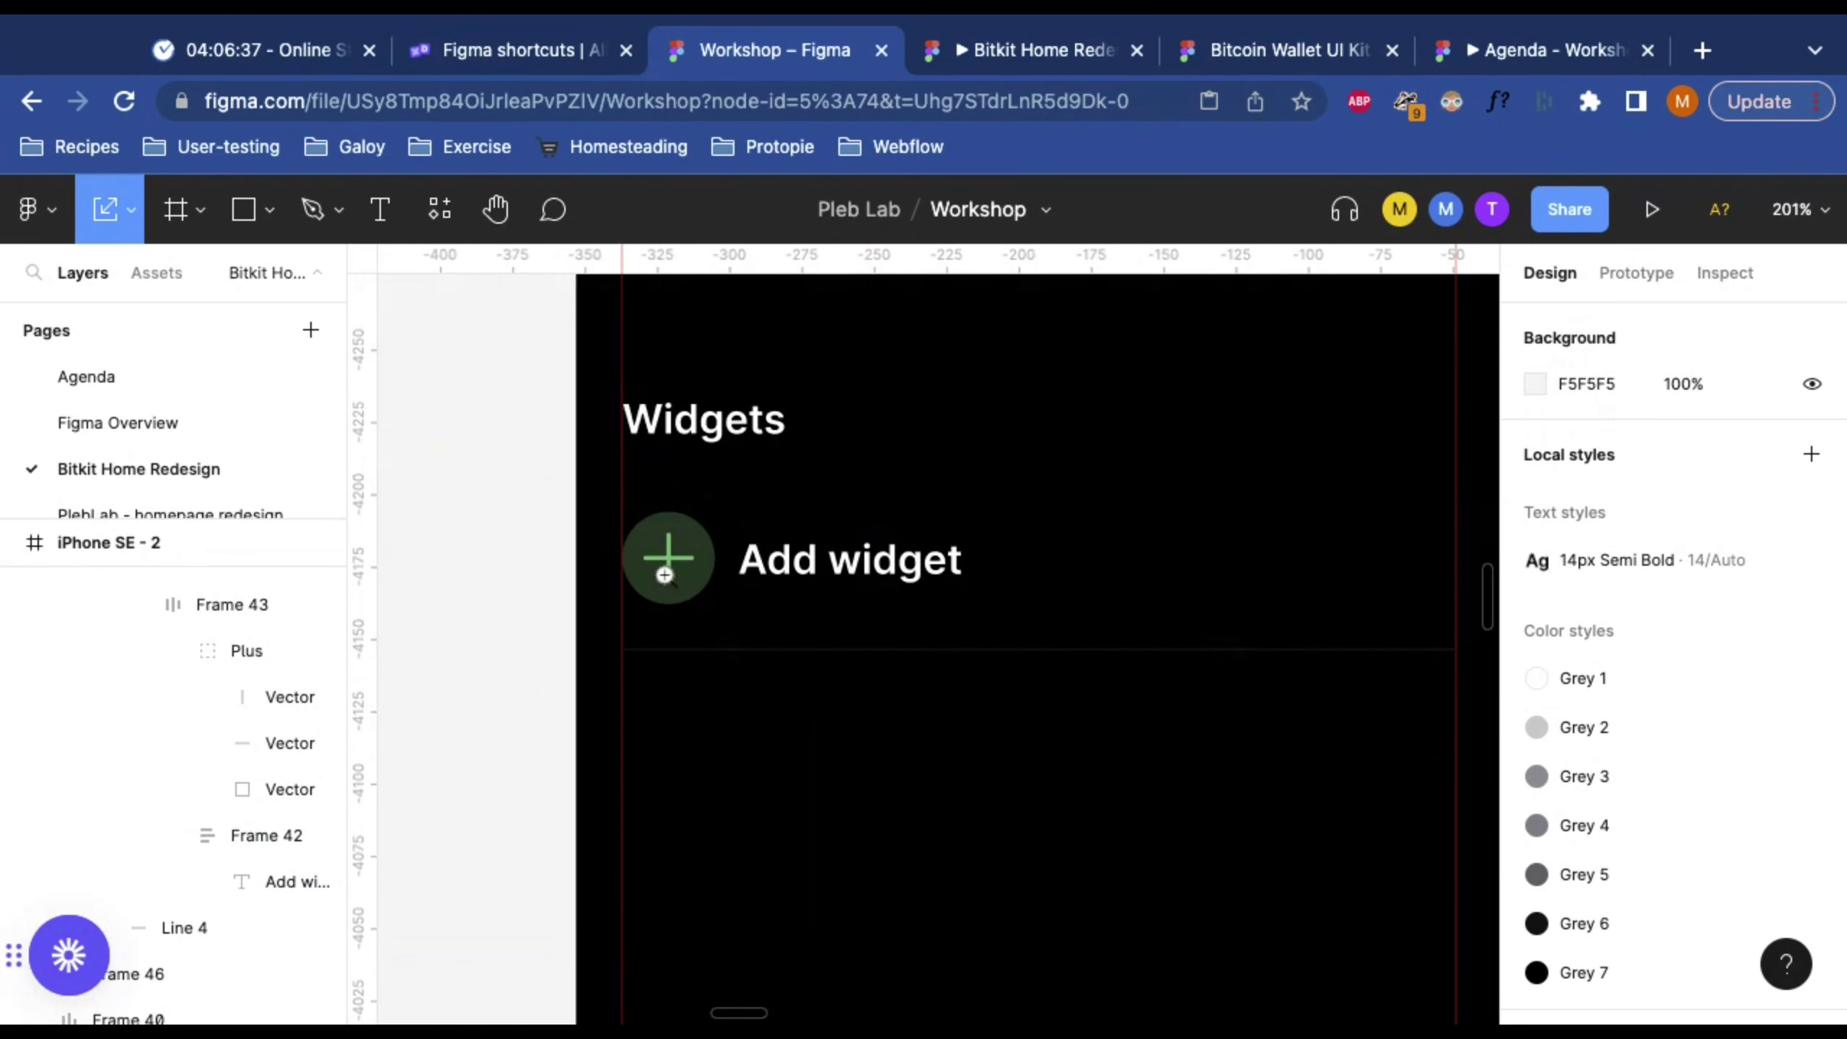
{"action": "scroll", "coordinate": [663, 560], "scroll_direction": "up", "scroll_amount": 5}
{"action": "left_click", "coordinate": [816, 586]}
{"action": "double_click", "coordinate": [816, 586]}
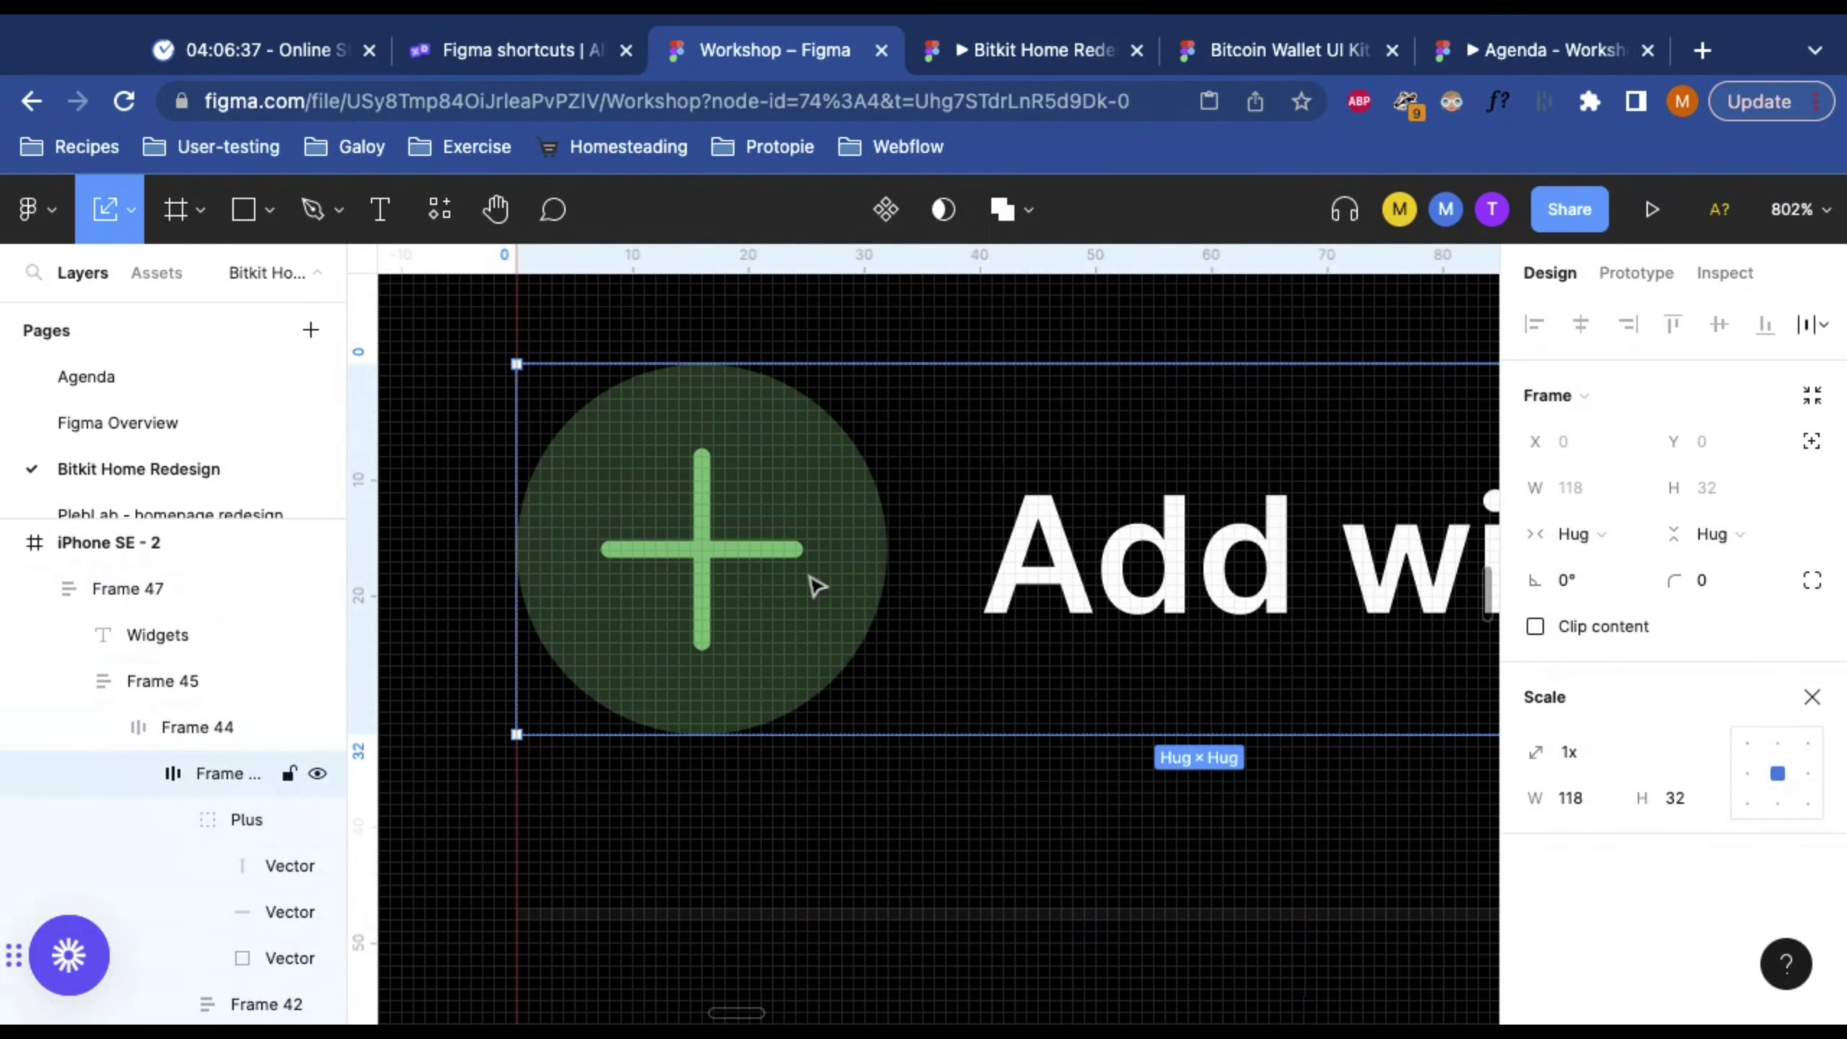
{"action": "double_click", "coordinate": [816, 586]}
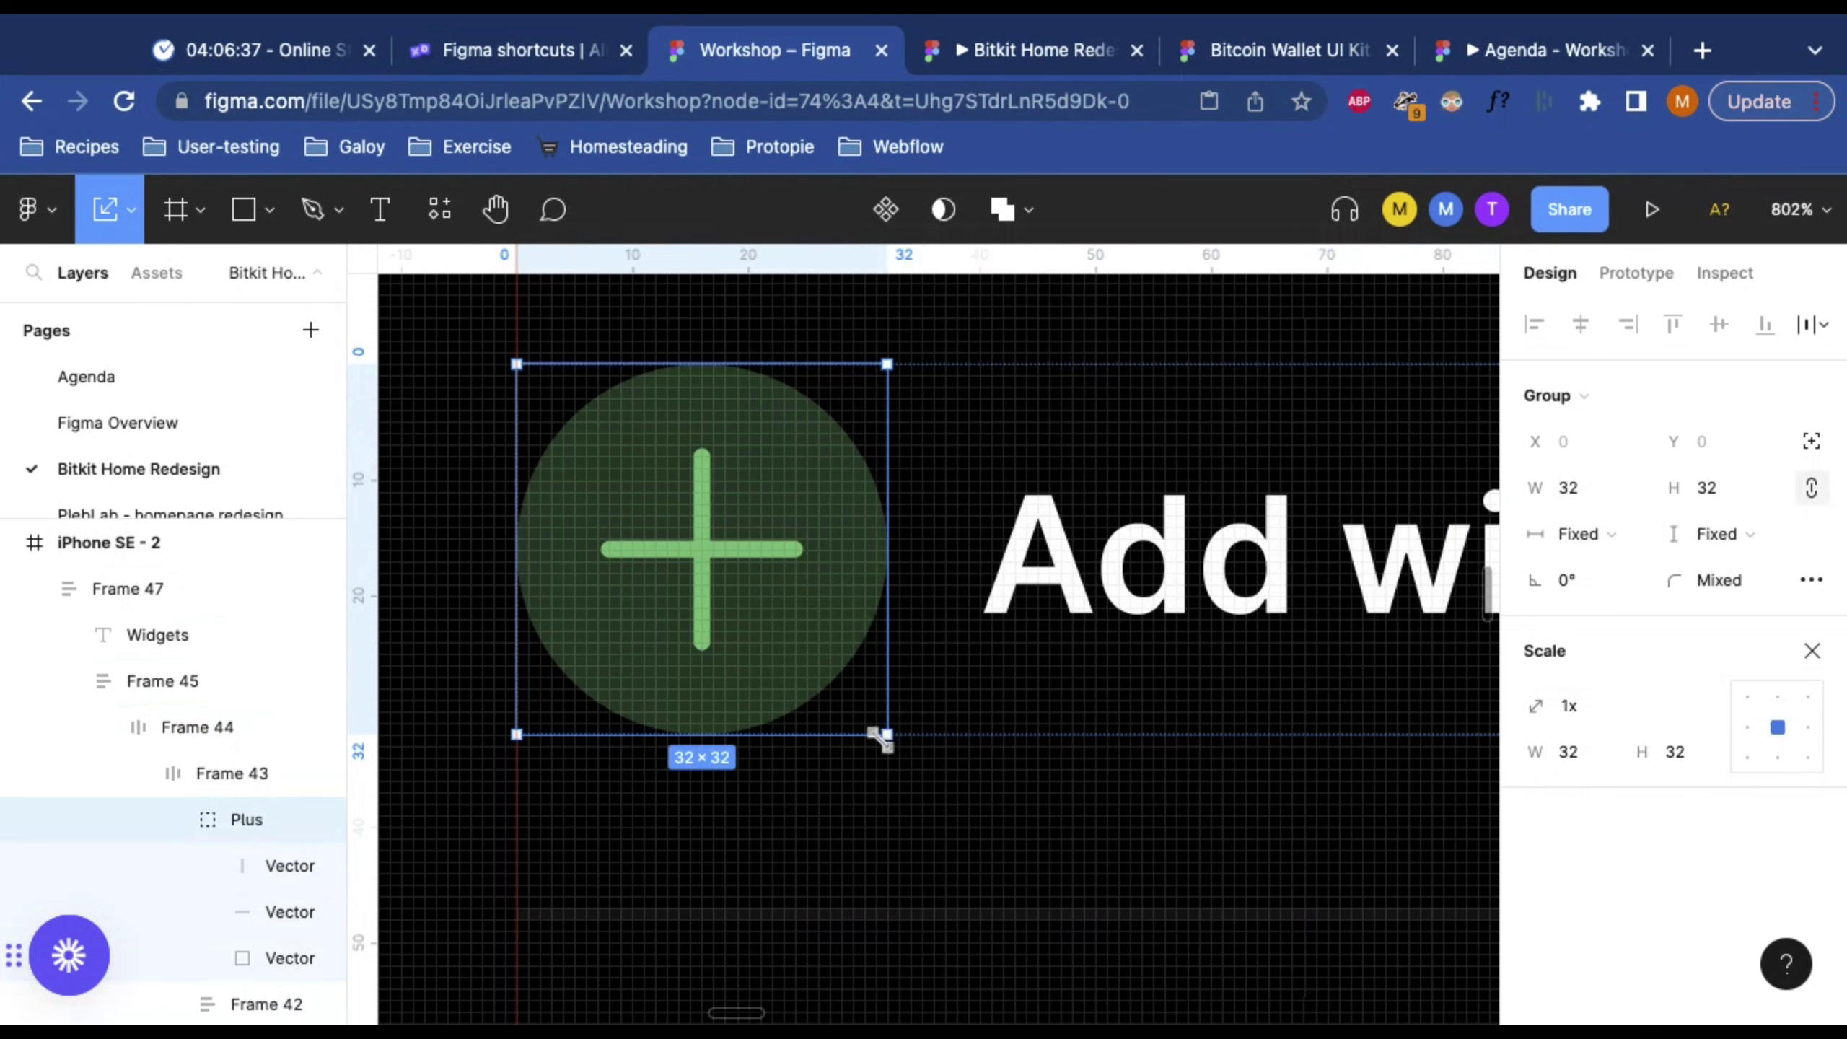
Step: Scale the Plus group from 32×32 down to 24×24 and reset the view to 100%
{"action": "left_click_drag", "start_coordinate": [886, 738], "coordinate": [806, 653]}
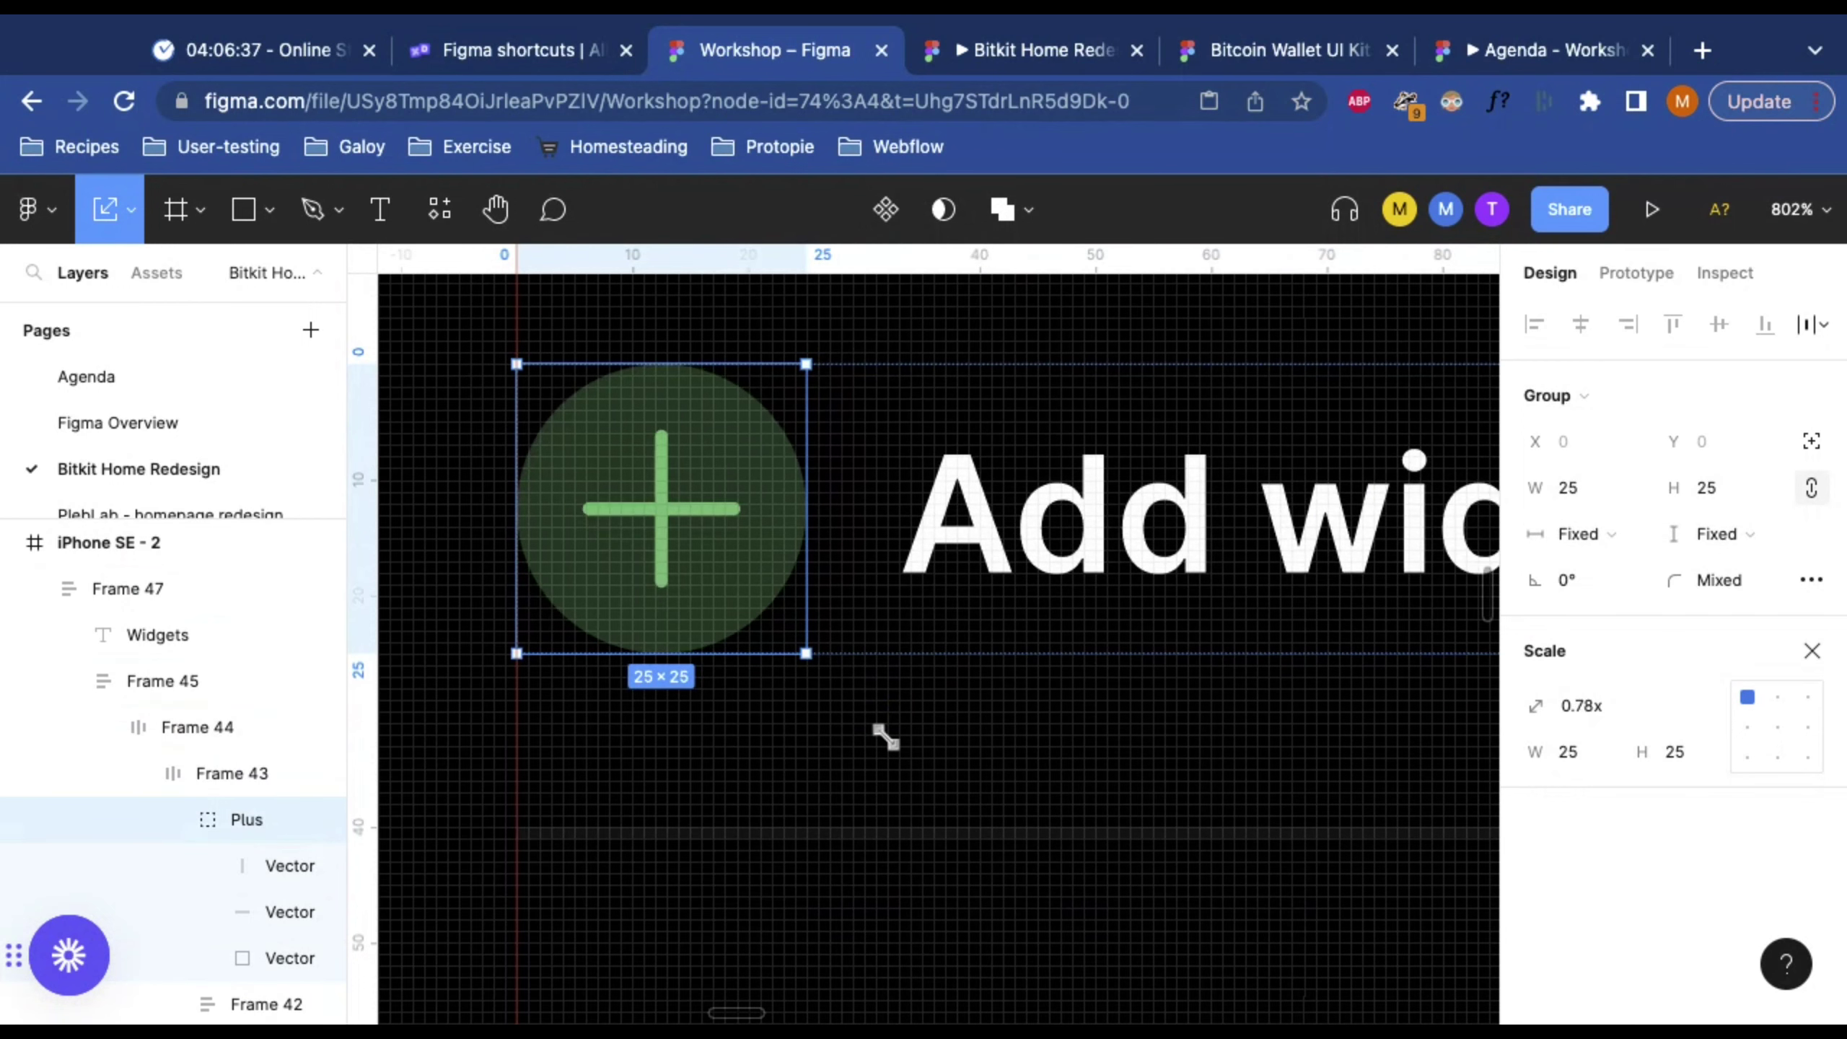
{"action": "left_click_drag", "start_coordinate": [886, 737], "coordinate": [796, 638]}
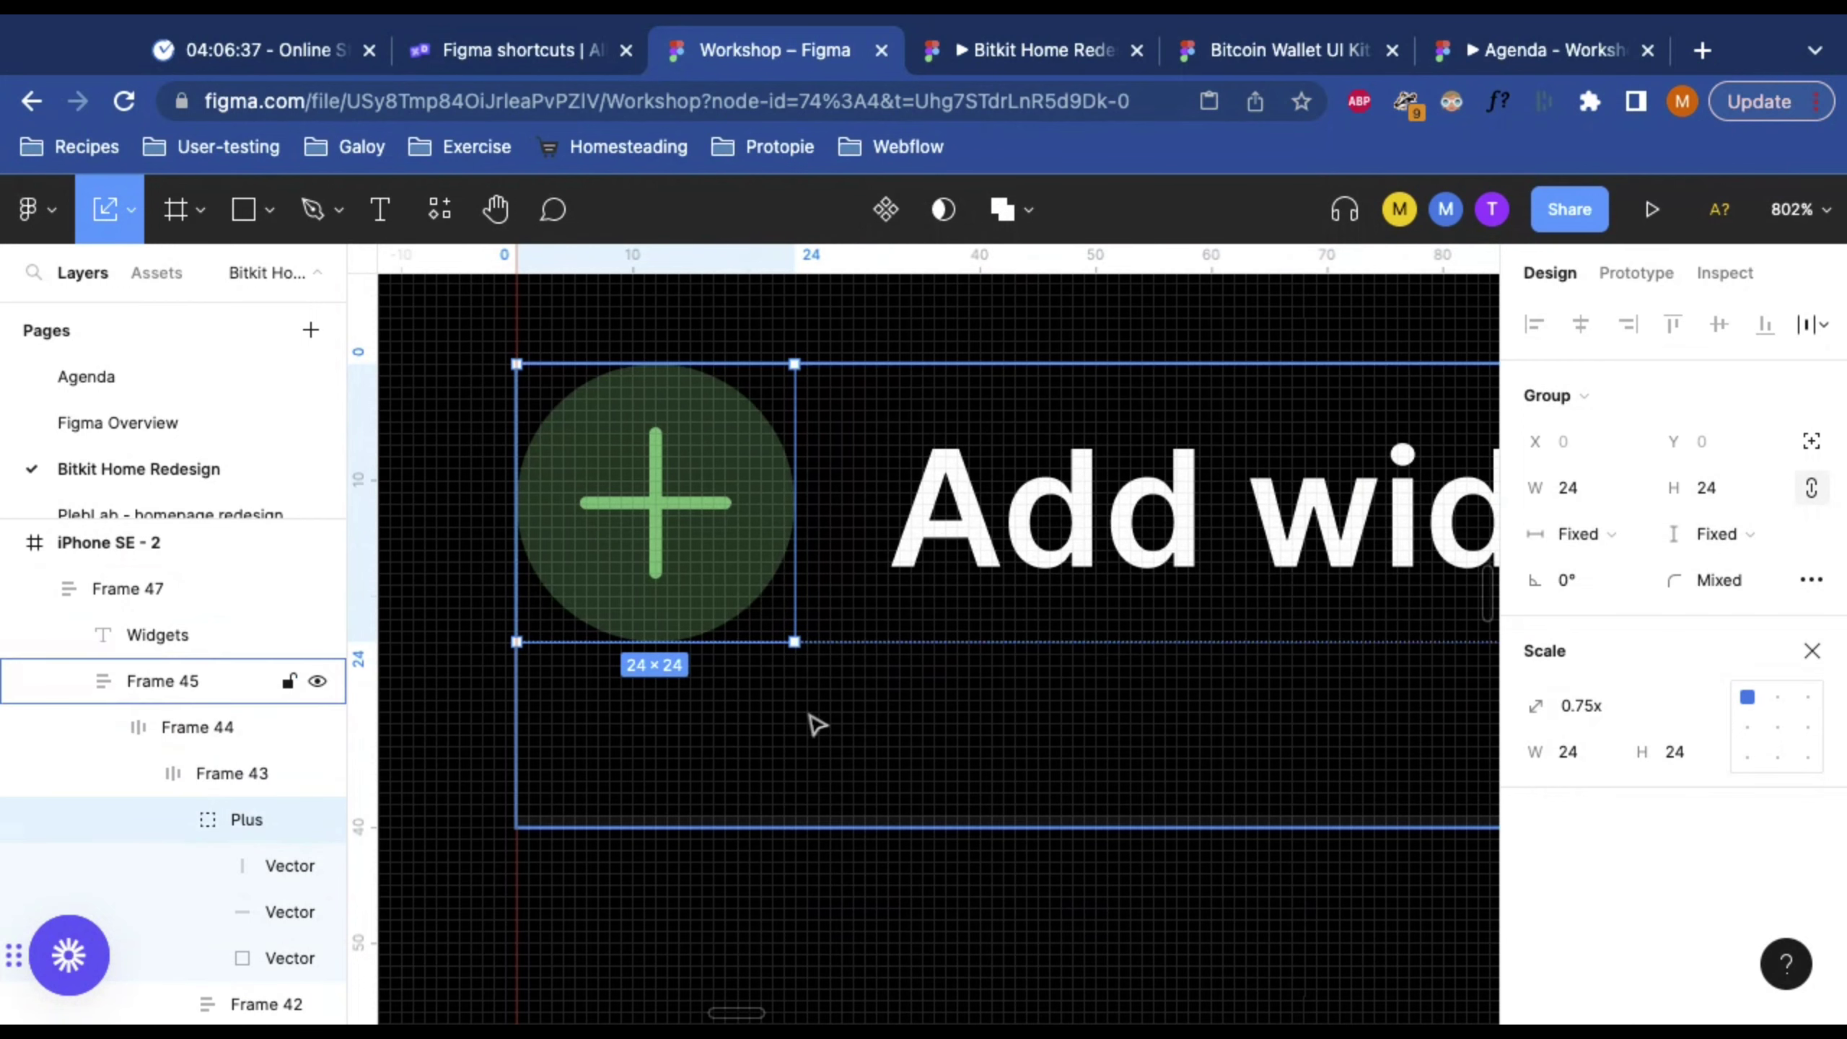
{"action": "scroll", "coordinate": [812, 721], "scroll_direction": "down", "scroll_amount": 5}
{"action": "left_click", "coordinate": [643, 722]}
{"action": "key", "text": "shift+0"}
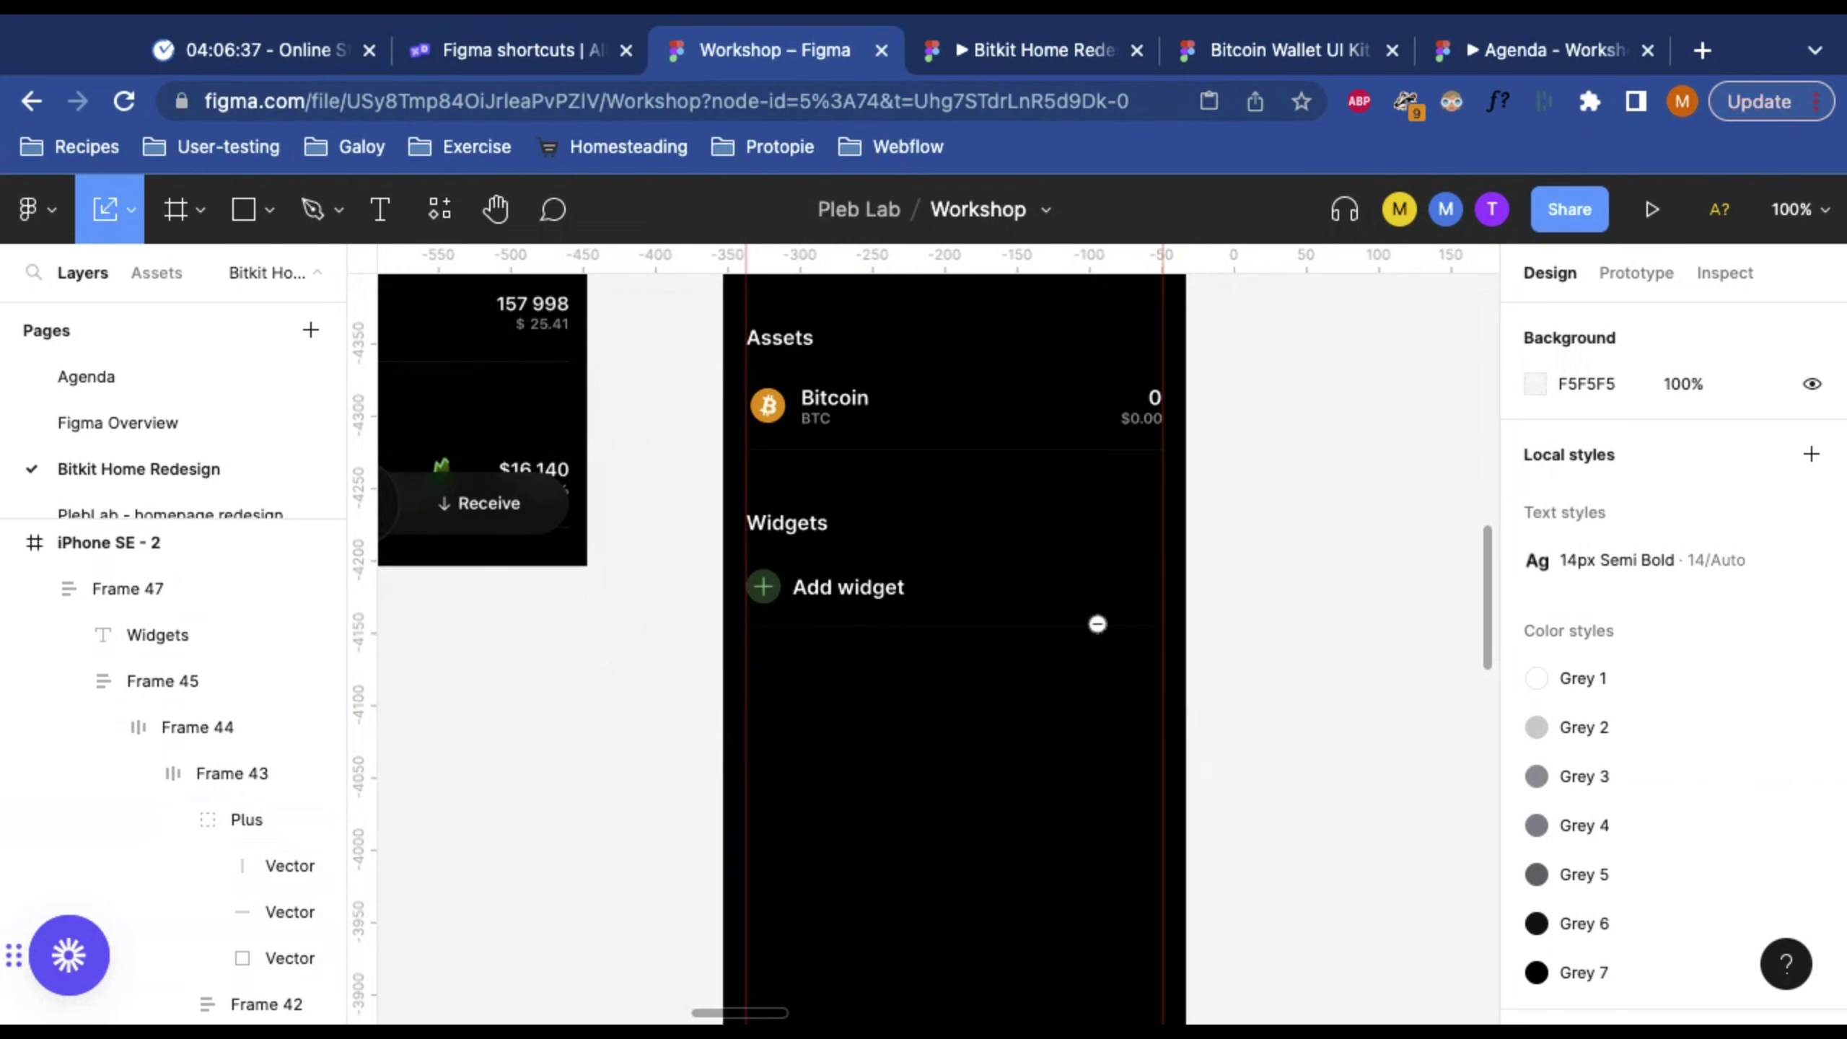
{"action": "left_click", "coordinate": [1077, 632], "text": "alt"}
{"action": "left_click", "coordinate": [1078, 632], "text": "alt"}
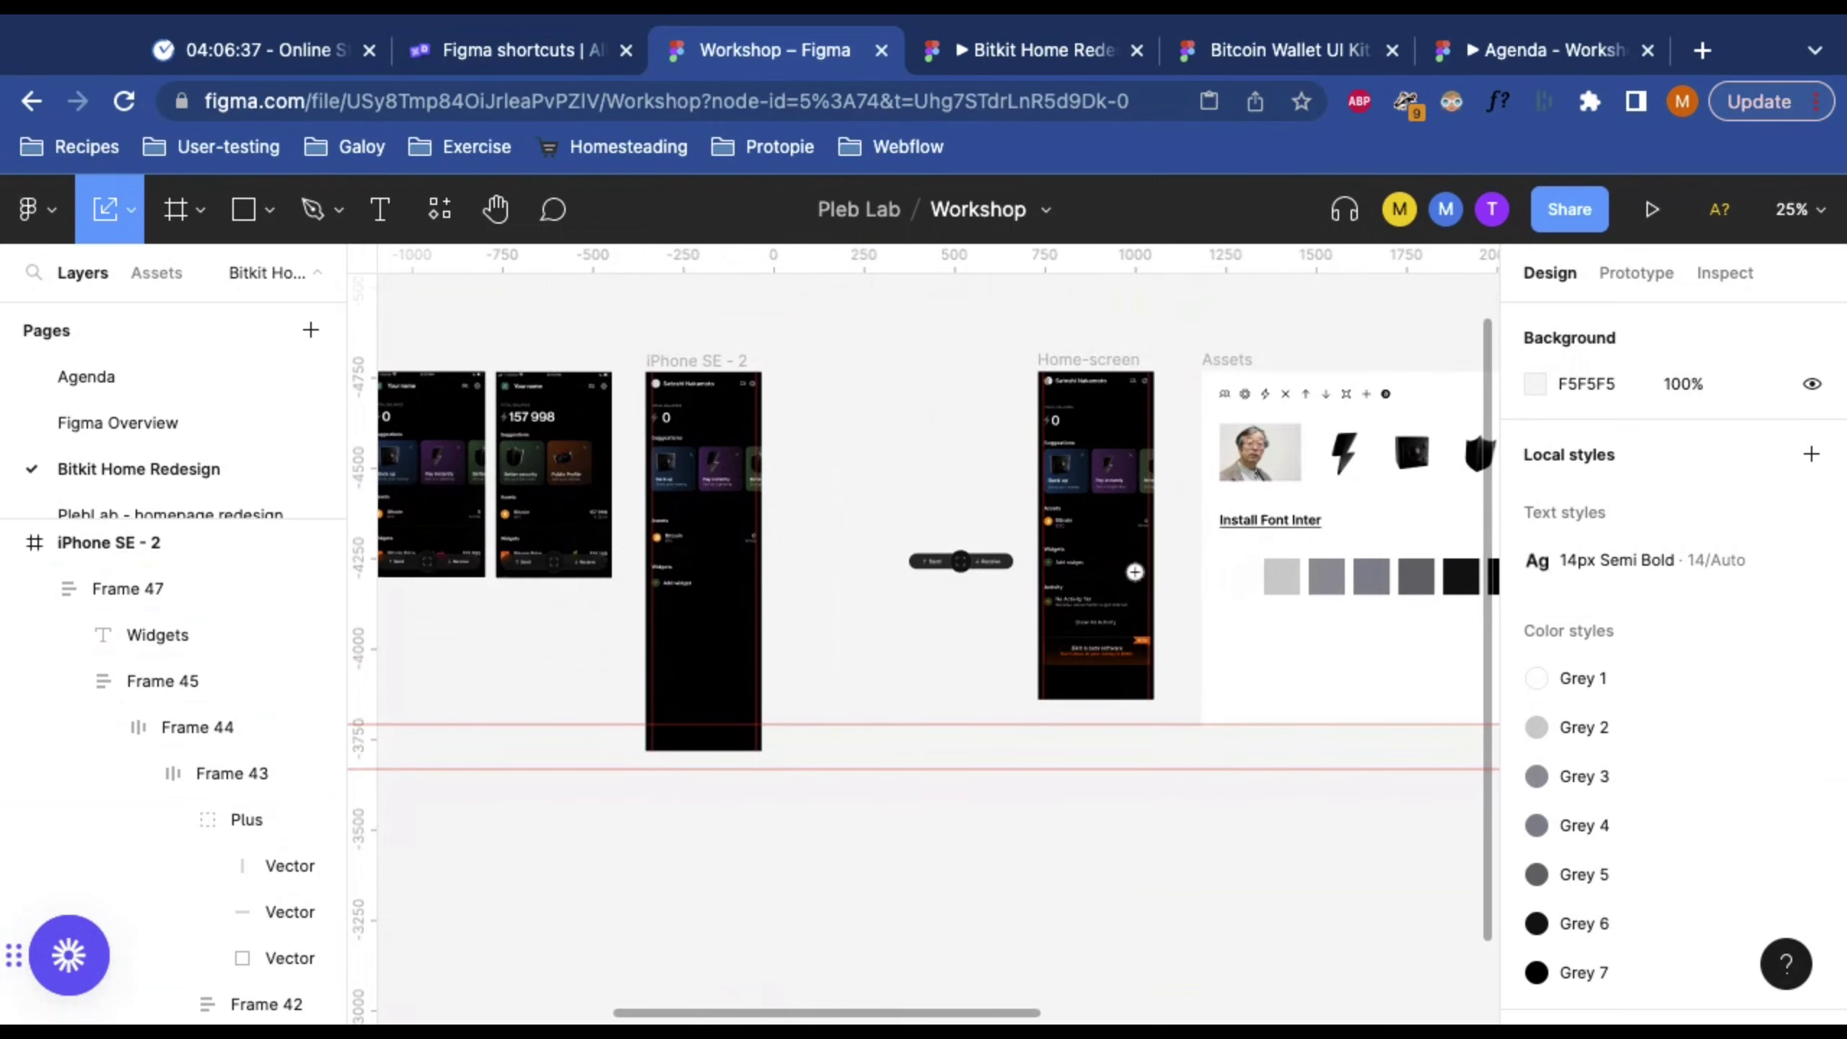
{"action": "scroll", "coordinate": [1076, 727], "scroll_direction": "up", "scroll_amount": 10}
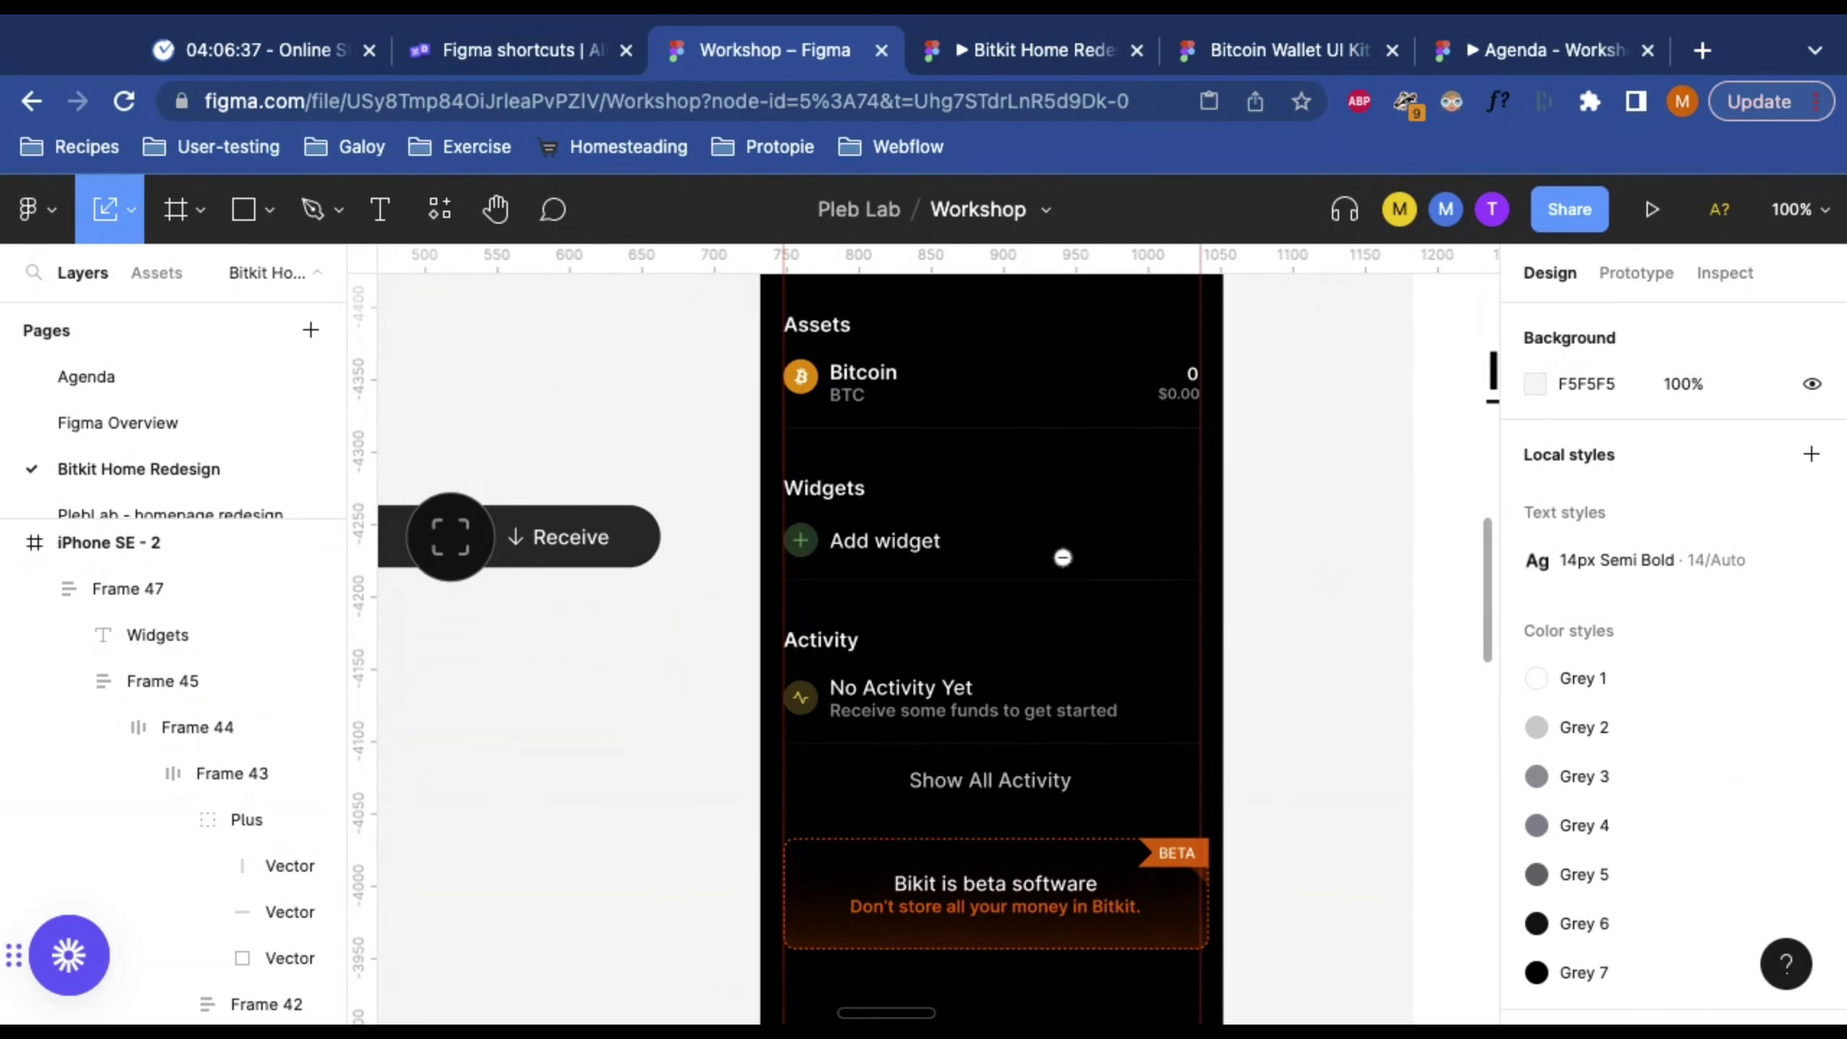
{"action": "scroll", "coordinate": [1064, 556], "scroll_direction": "down", "scroll_amount": 5}
{"action": "scroll", "coordinate": [1062, 518], "scroll_direction": "up", "scroll_amount": 4}
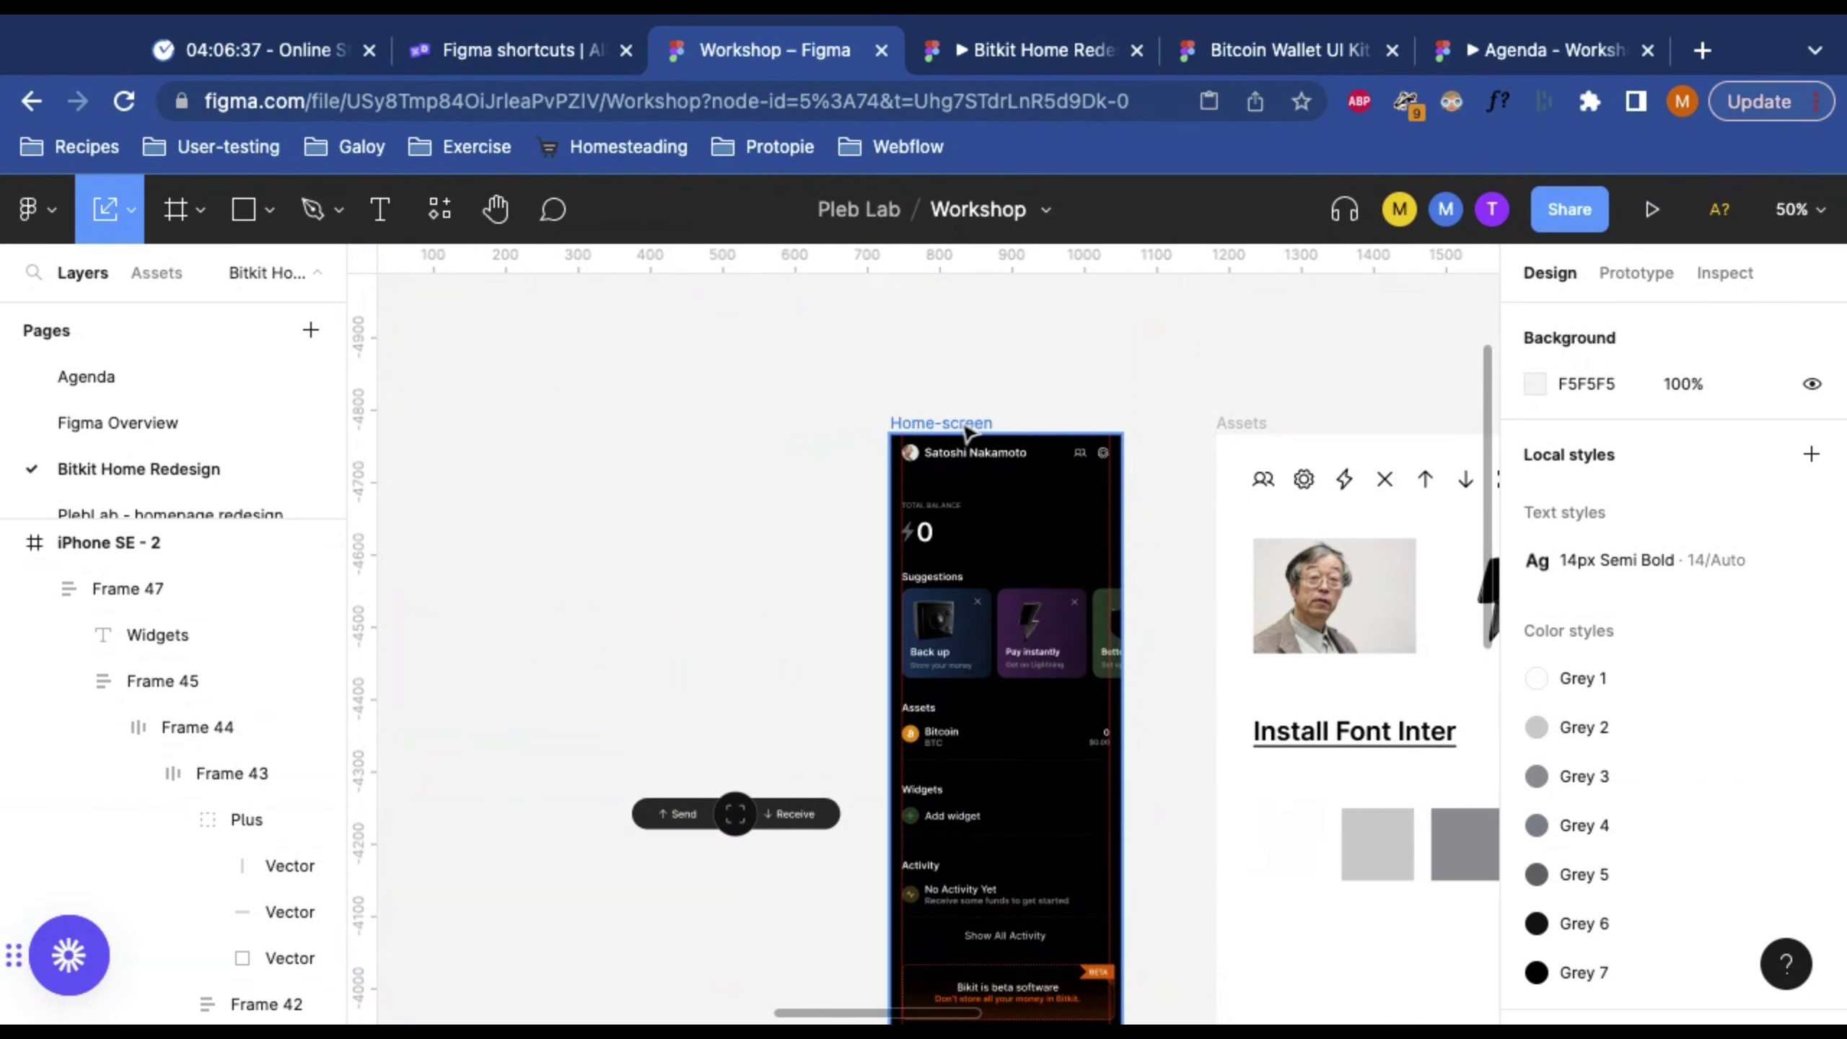
{"action": "left_click", "coordinate": [1002, 841]}
{"action": "scroll", "coordinate": [1002, 841], "scroll_direction": "down", "scroll_amount": 5}
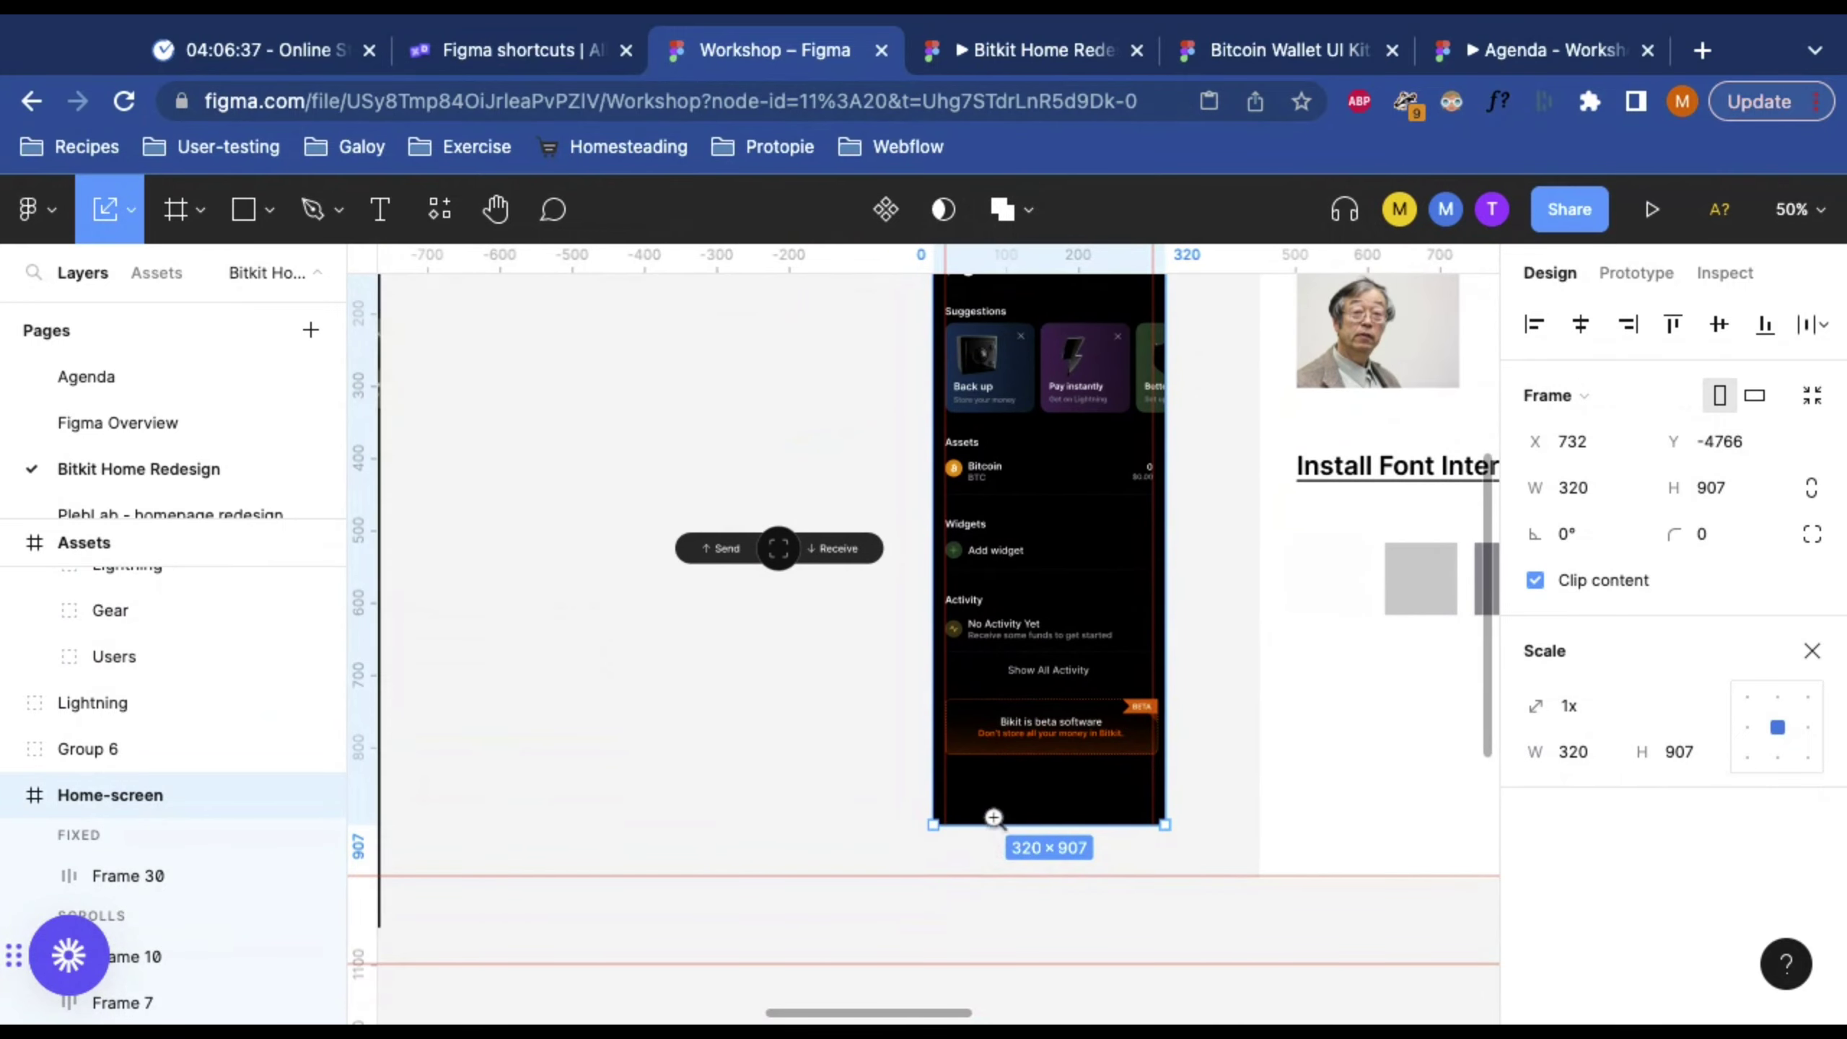
{"action": "left_click", "coordinate": [991, 622]}
{"action": "scroll", "coordinate": [1072, 519], "scroll_direction": "down", "scroll_amount": 5}
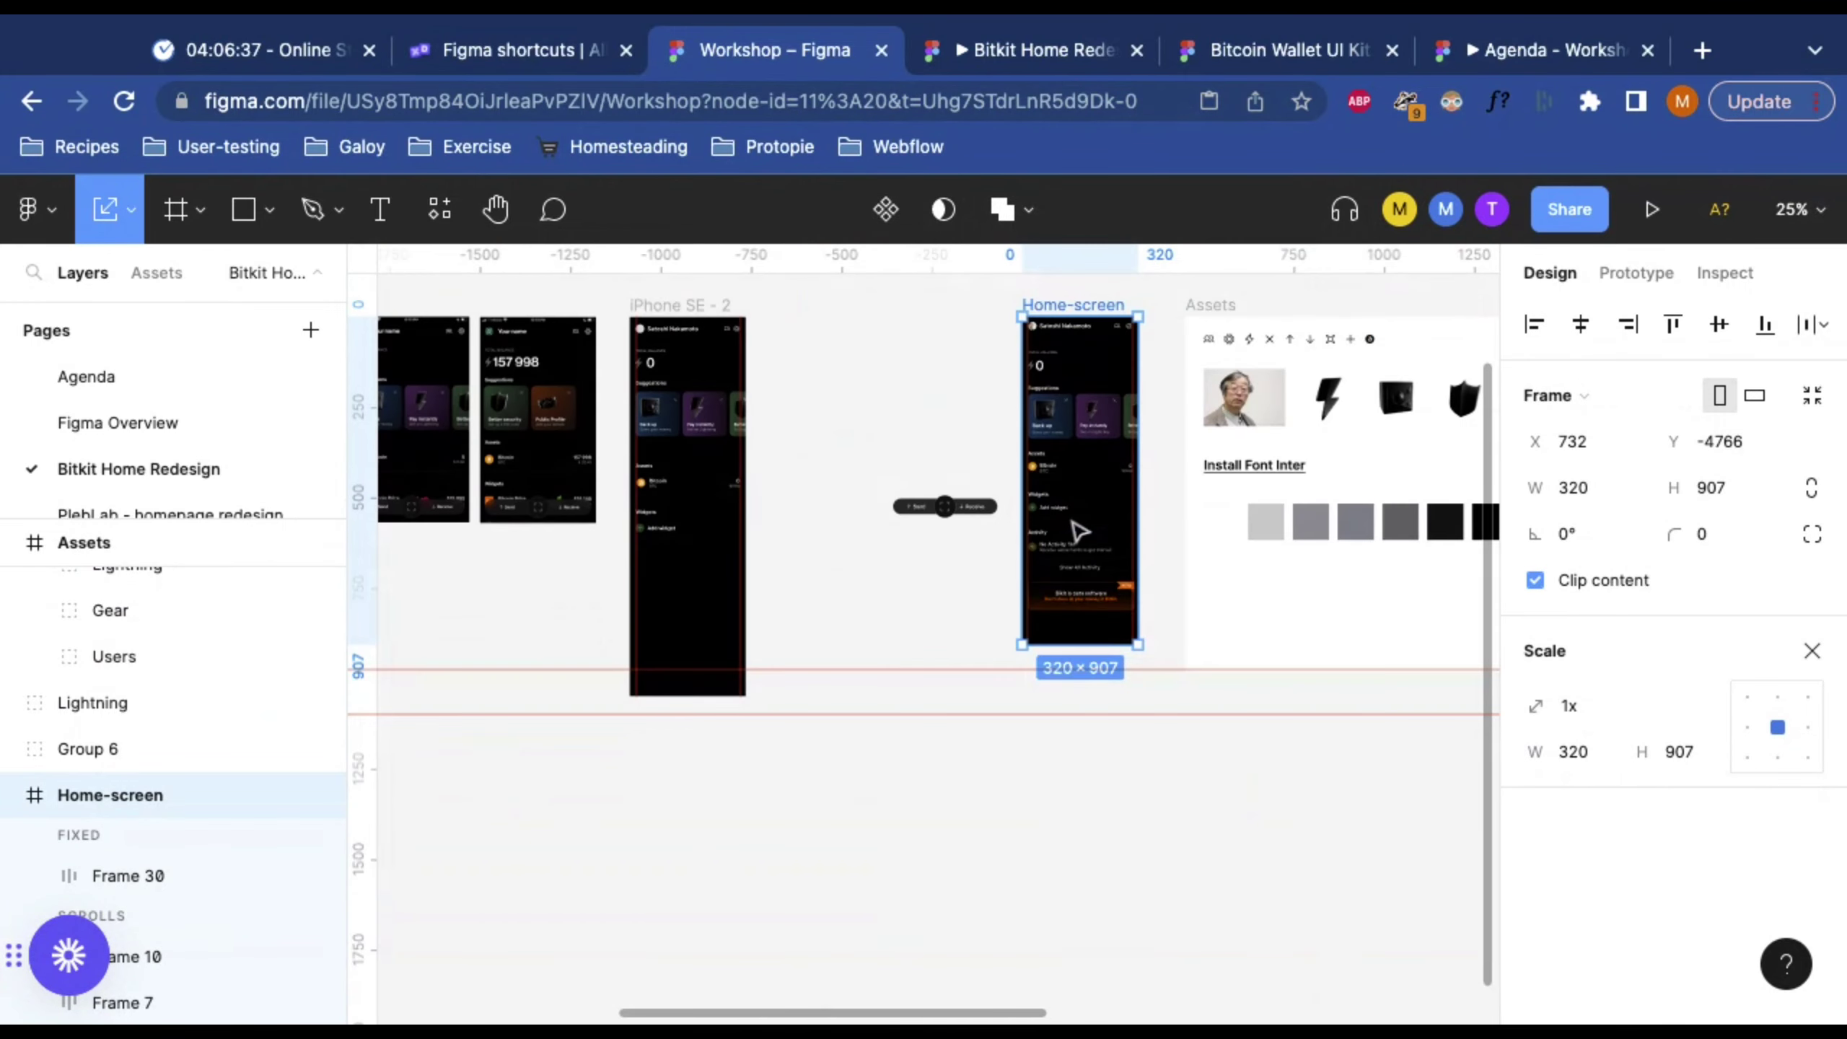
{"action": "scroll", "coordinate": [1081, 524], "scroll_direction": "left", "scroll_amount": 5}
{"action": "scroll", "coordinate": [826, 437], "scroll_direction": "up", "scroll_amount": 5}
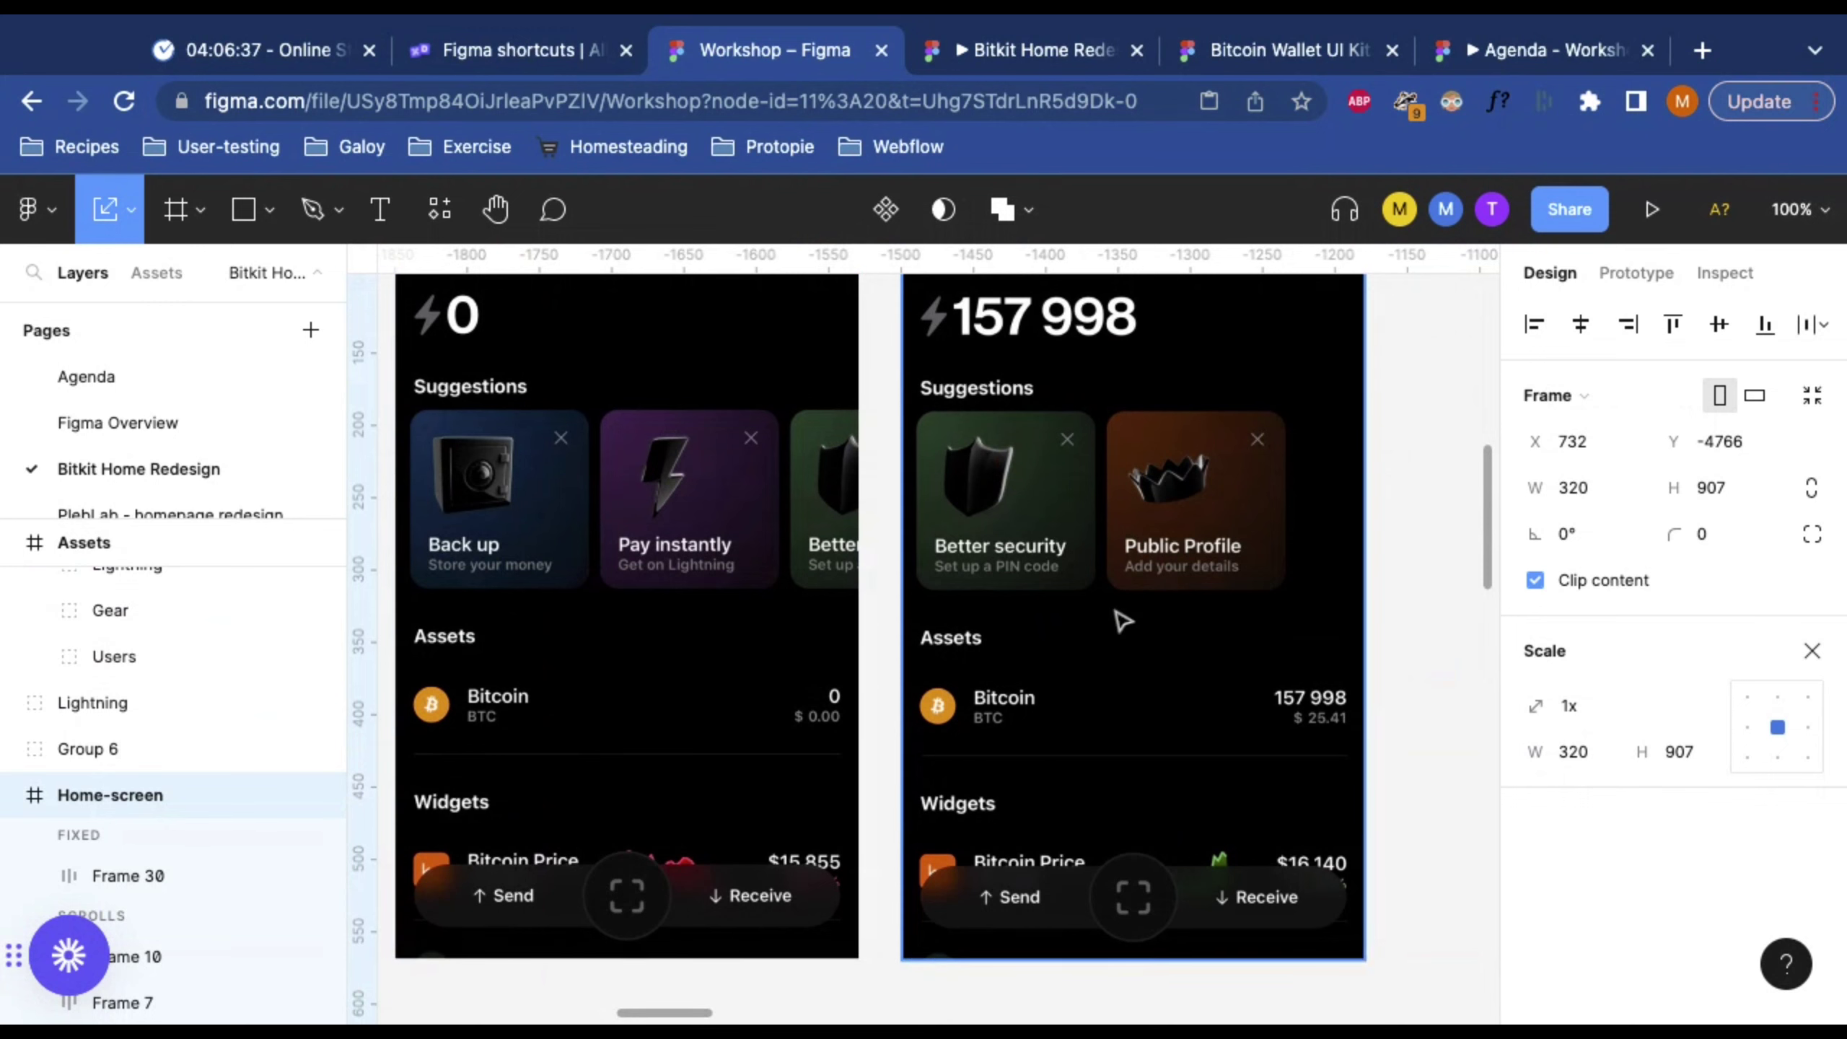
{"action": "scroll", "coordinate": [1042, 601], "scroll_direction": "down", "scroll_amount": 5}
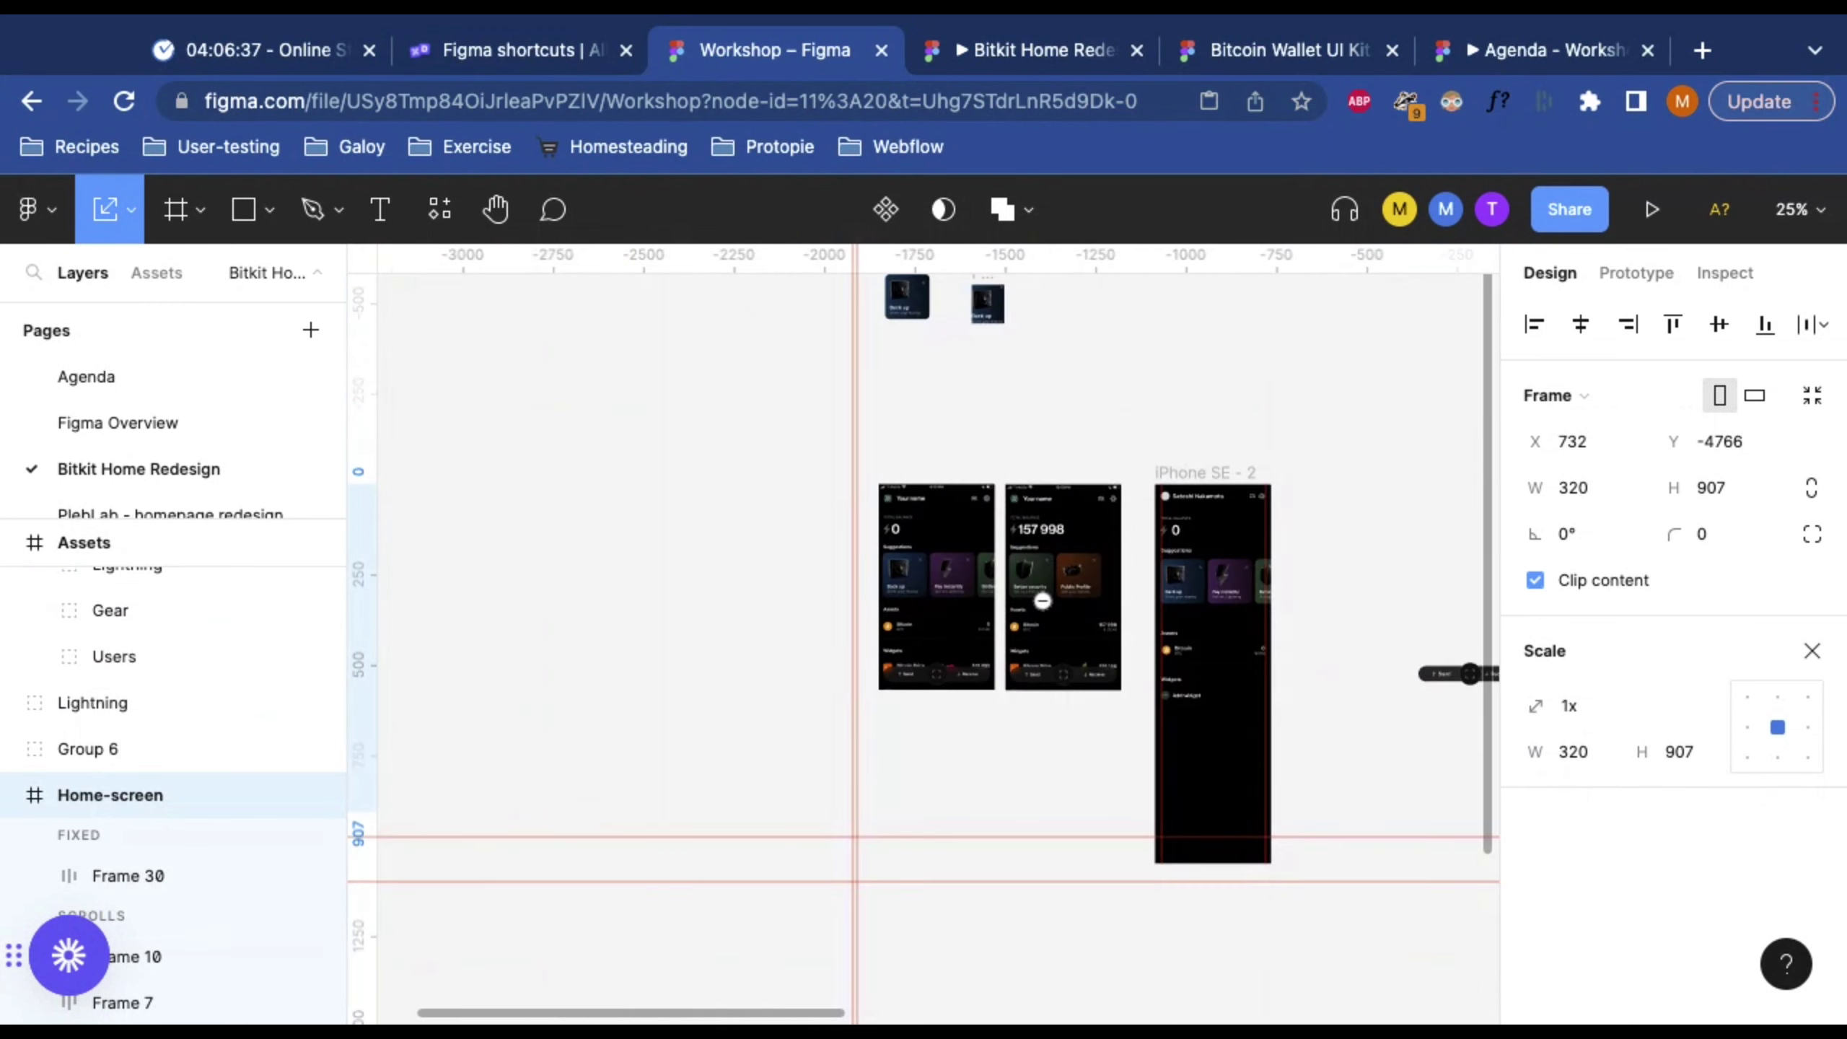
{"action": "scroll", "coordinate": [1044, 602], "scroll_direction": "right", "scroll_amount": 5}
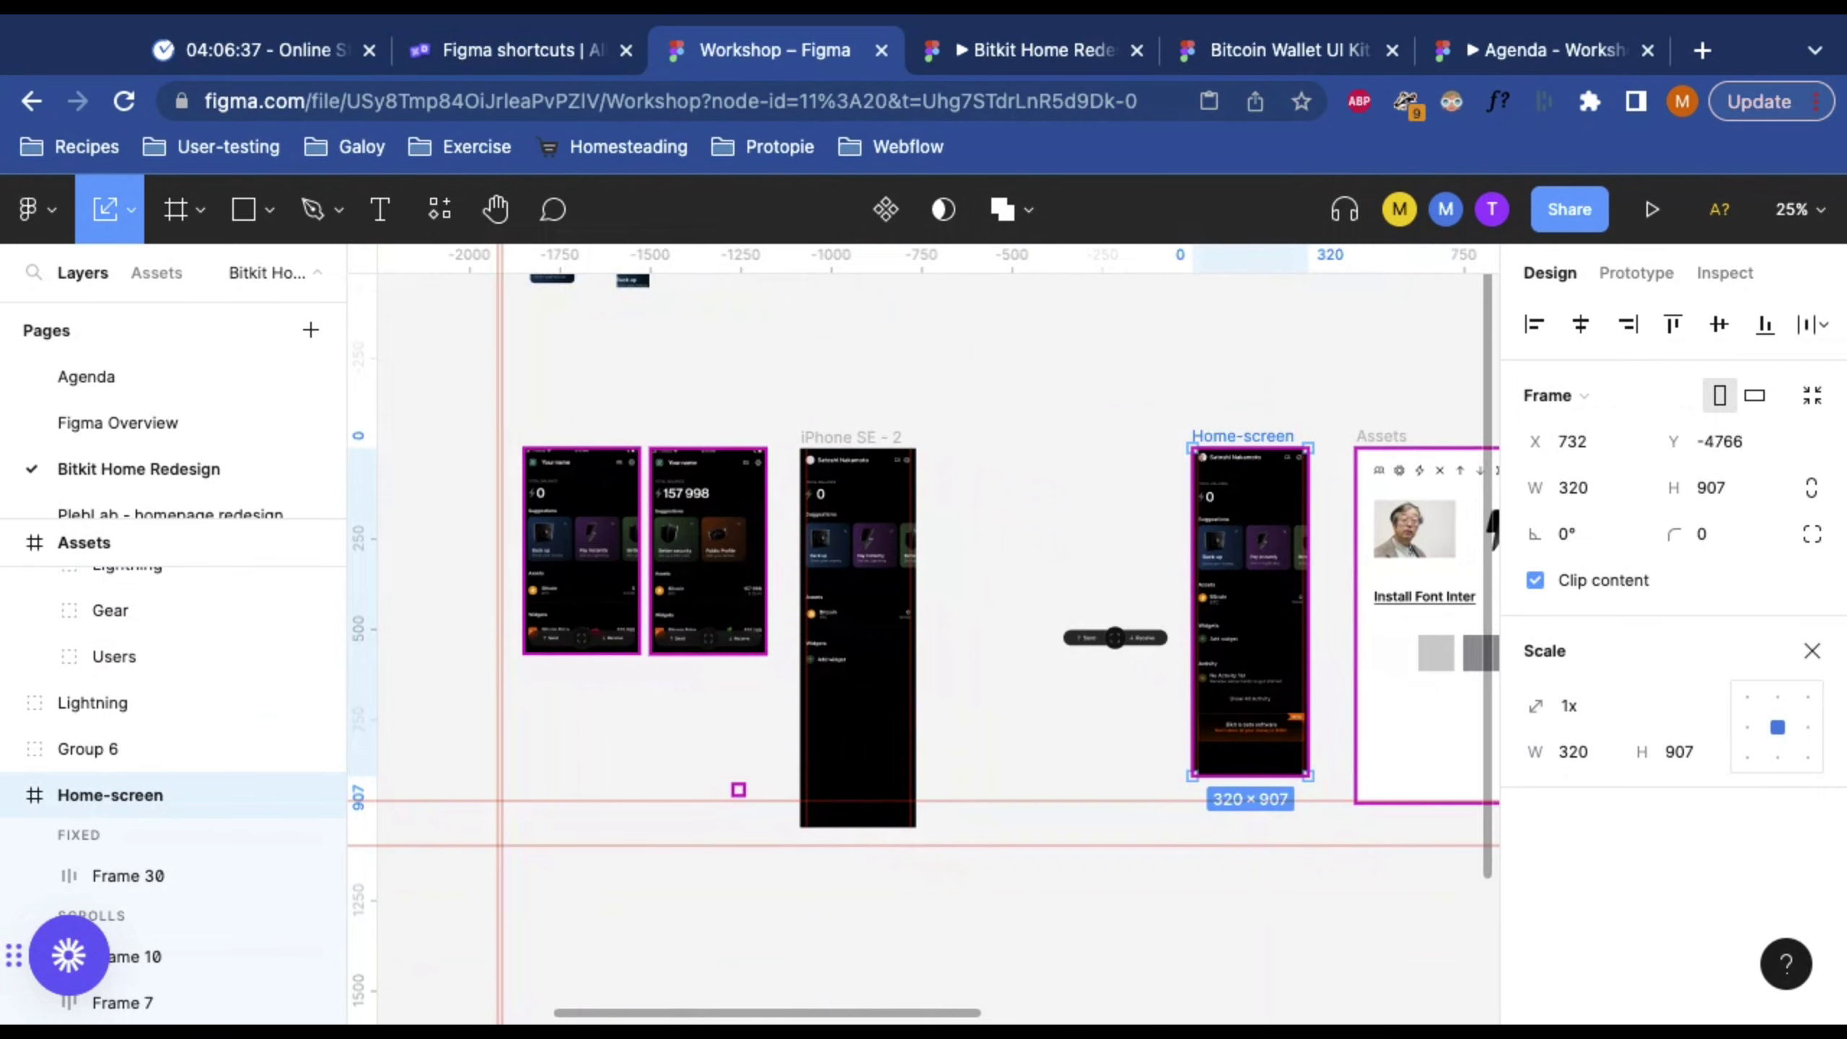
{"action": "scroll", "coordinate": [841, 641], "scroll_direction": "up", "scroll_amount": 10}
Step: Duplicate the Widgets section and place the copy just below the original
{"action": "scroll", "coordinate": [899, 730], "scroll_direction": "up", "scroll_amount": 5}
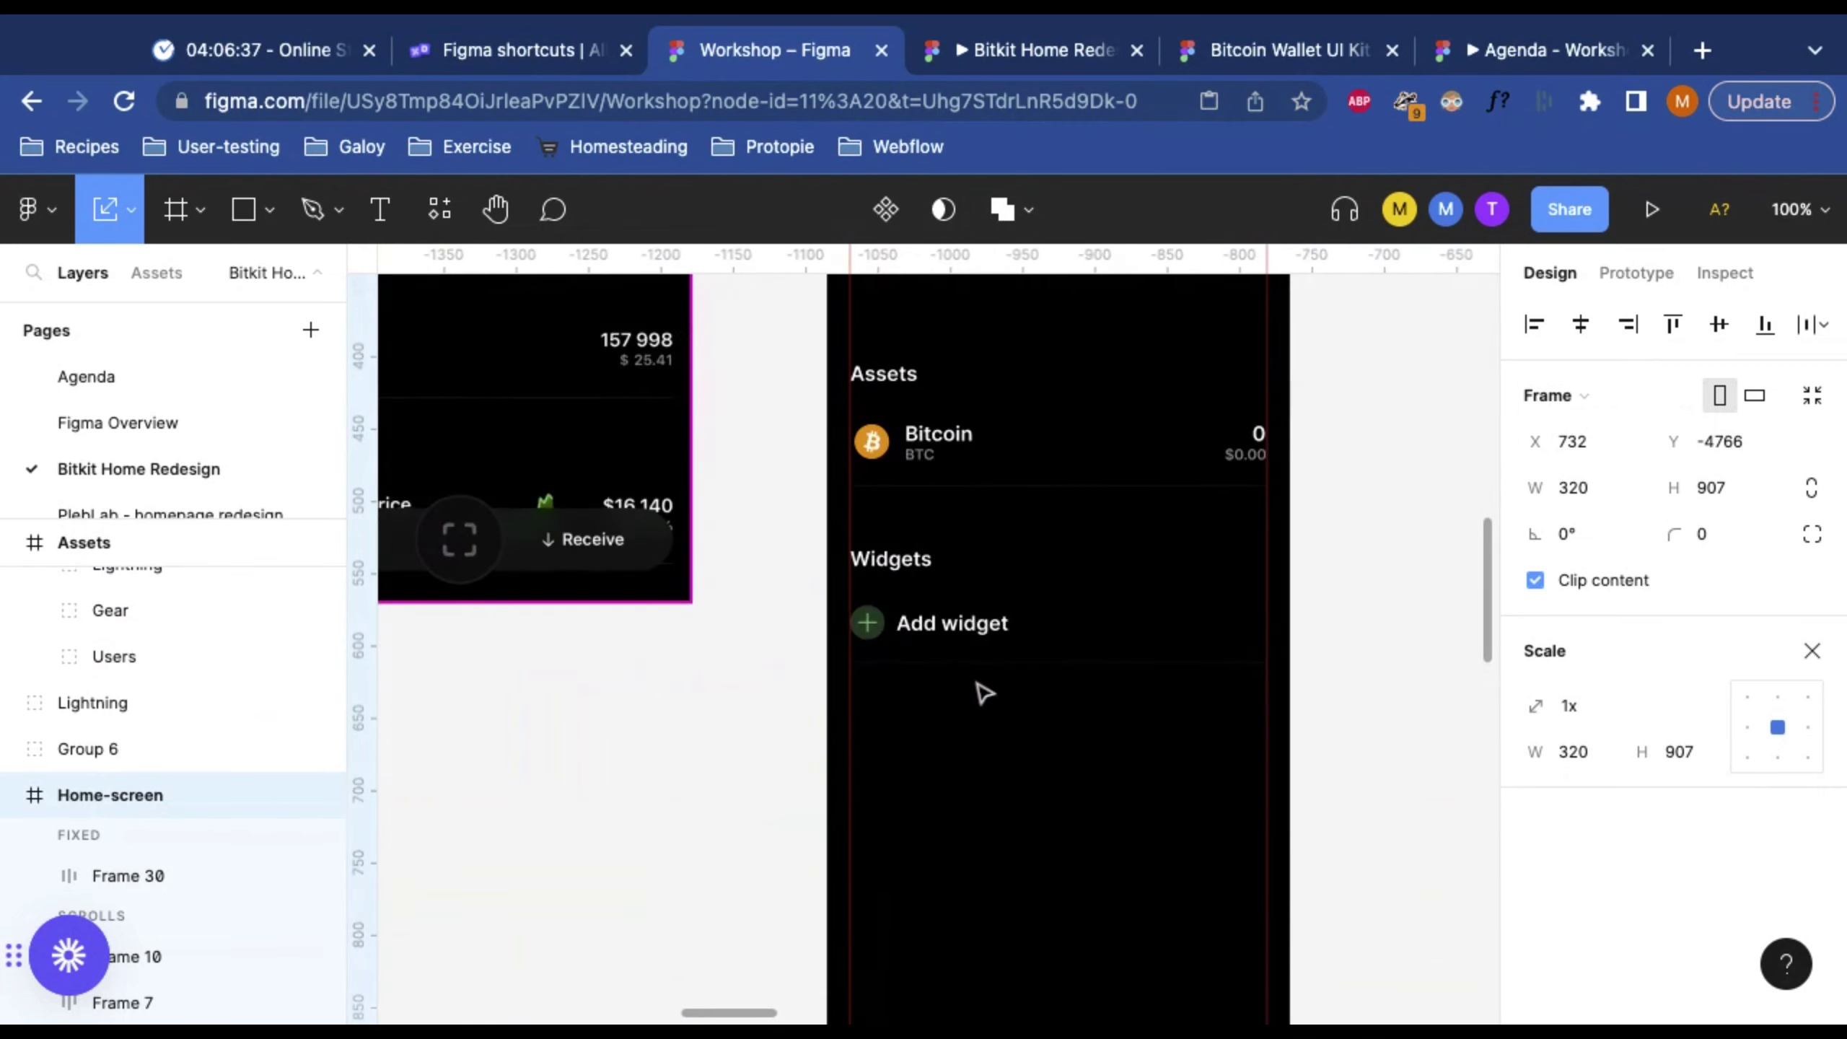
{"action": "left_click", "coordinate": [1083, 591]}
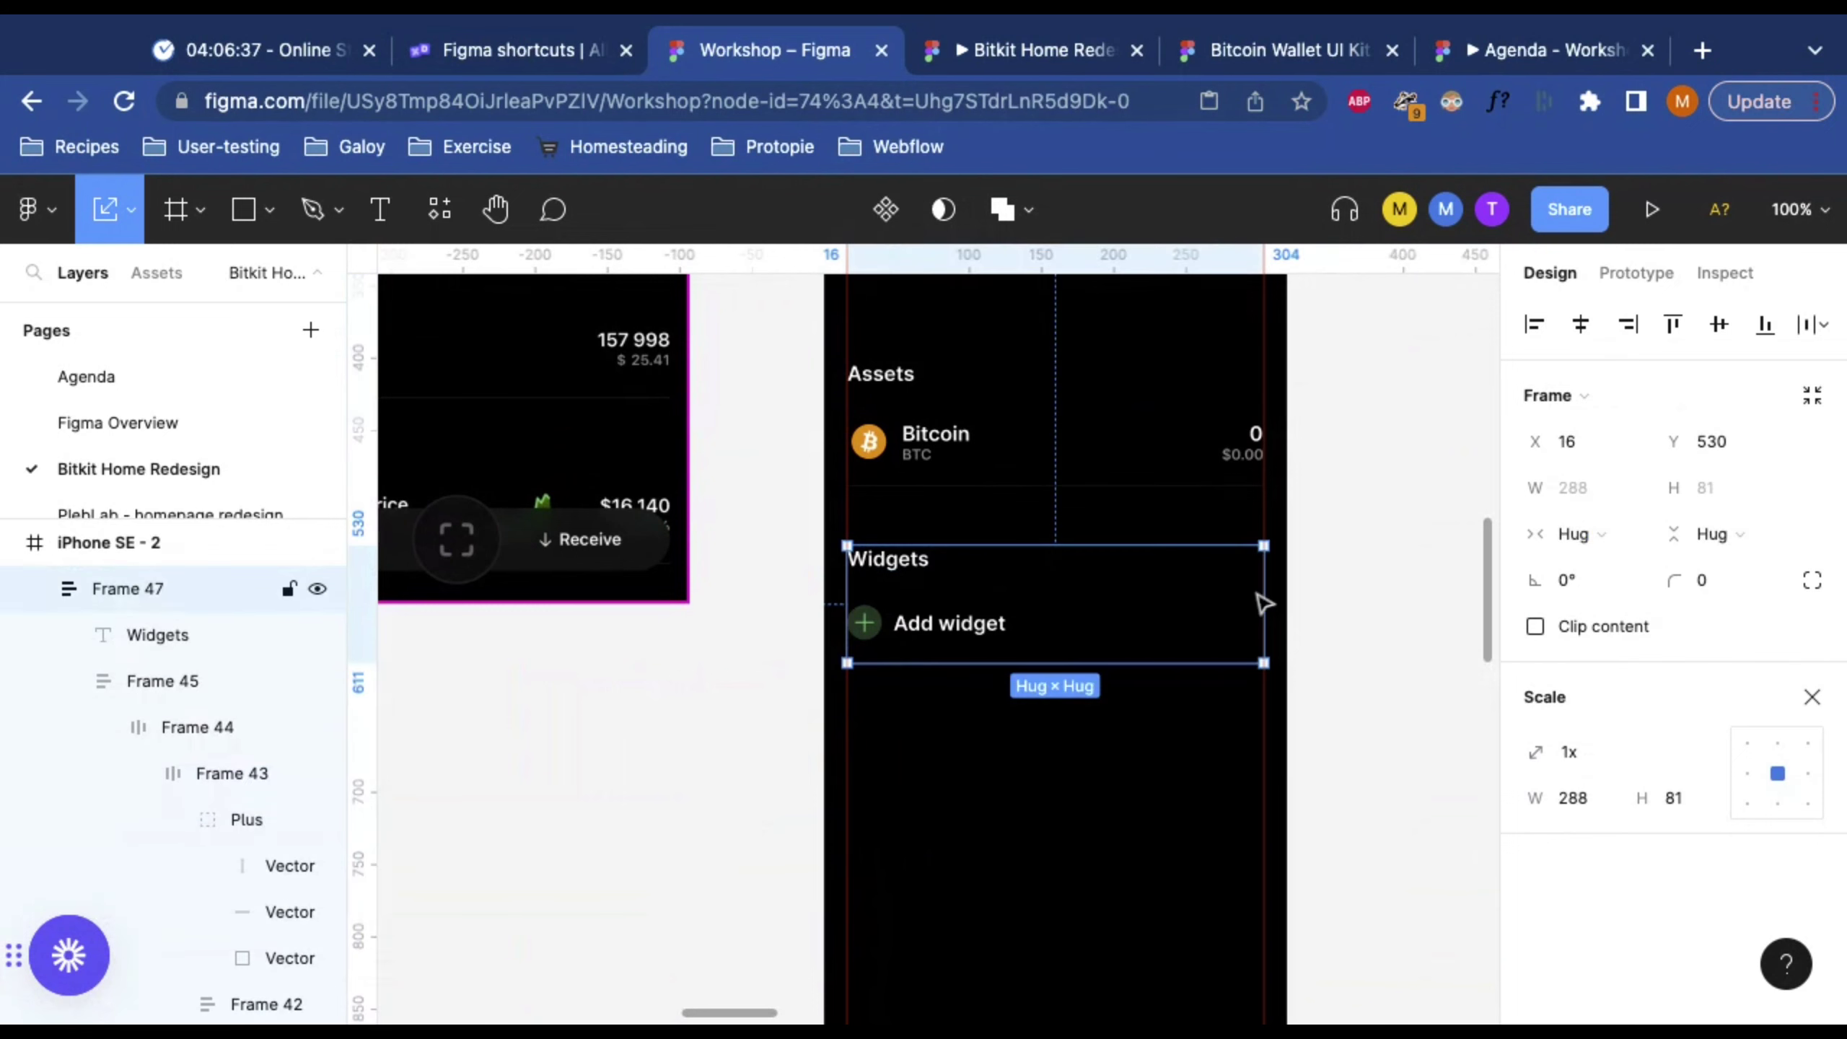
{"action": "left_click", "coordinate": [1322, 602]}
{"action": "scroll", "coordinate": [1063, 580], "scroll_direction": "up", "scroll_amount": 5}
{"action": "left_click", "coordinate": [1000, 586]}
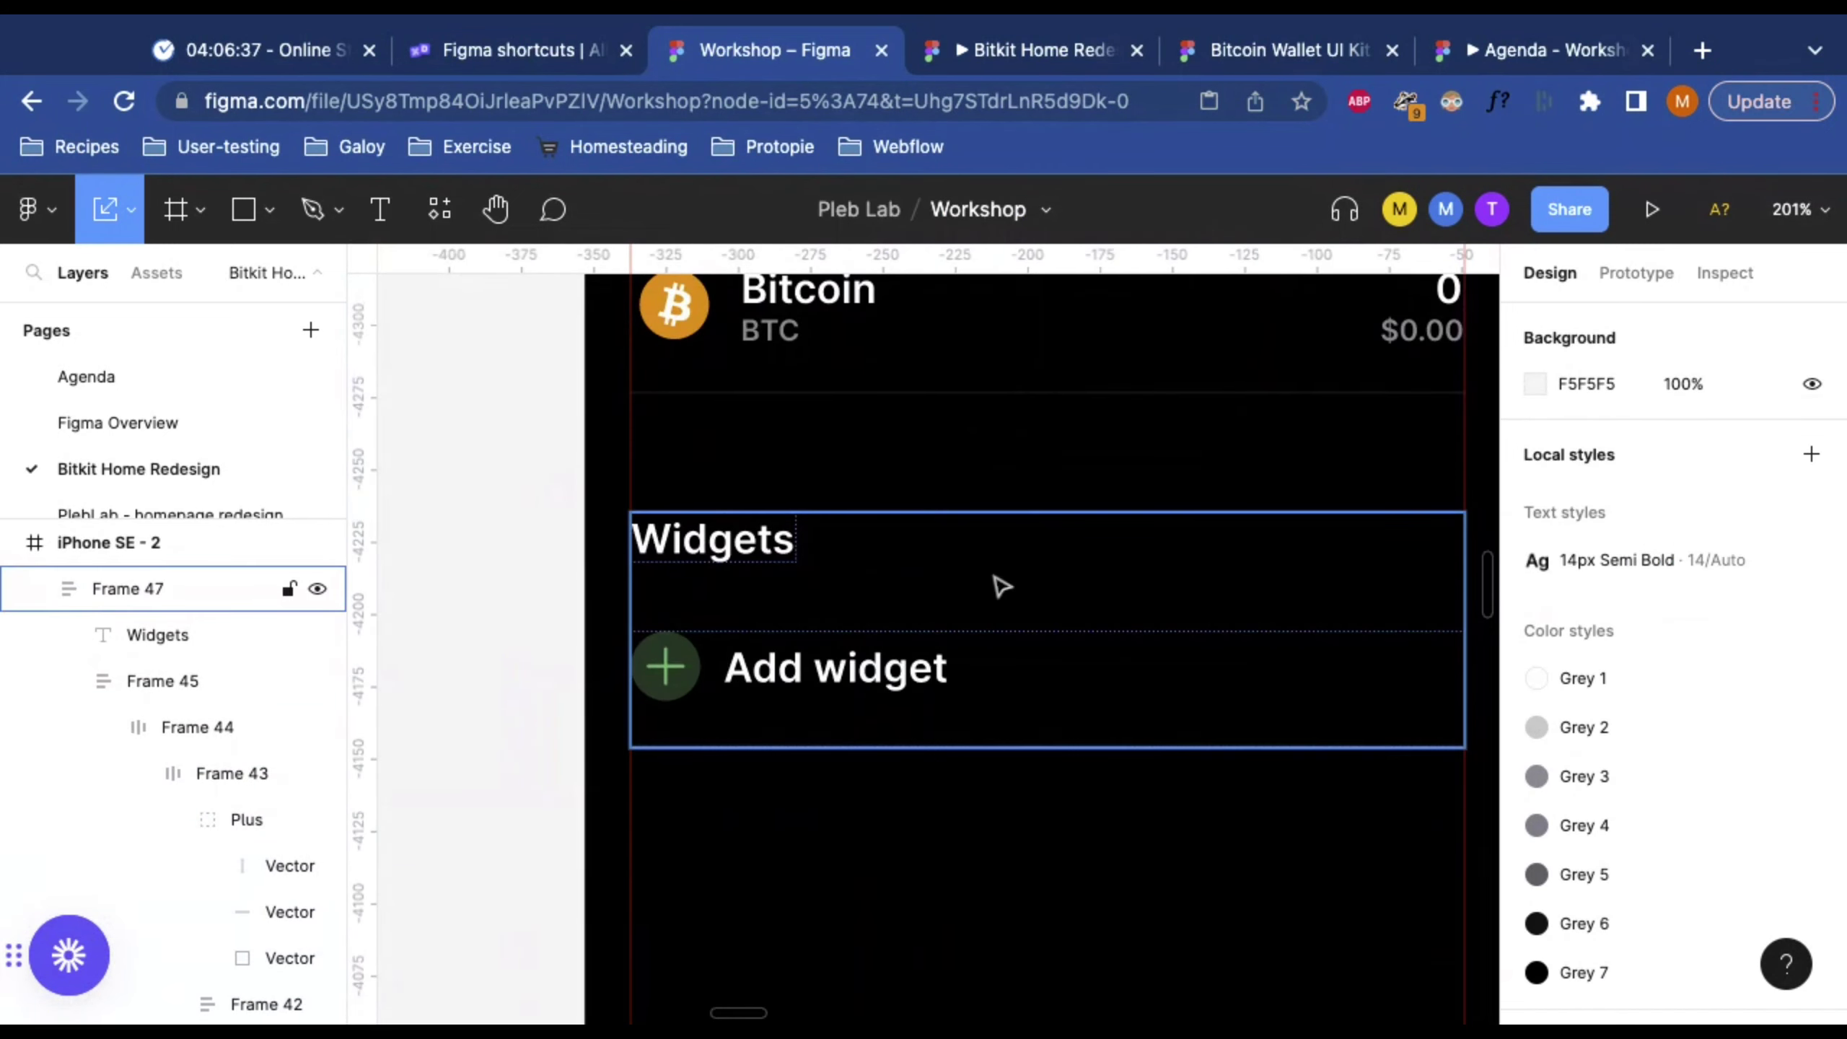
{"action": "left_click", "coordinate": [999, 612]}
{"action": "scroll", "coordinate": [1032, 580], "scroll_direction": "down", "scroll_amount": 10}
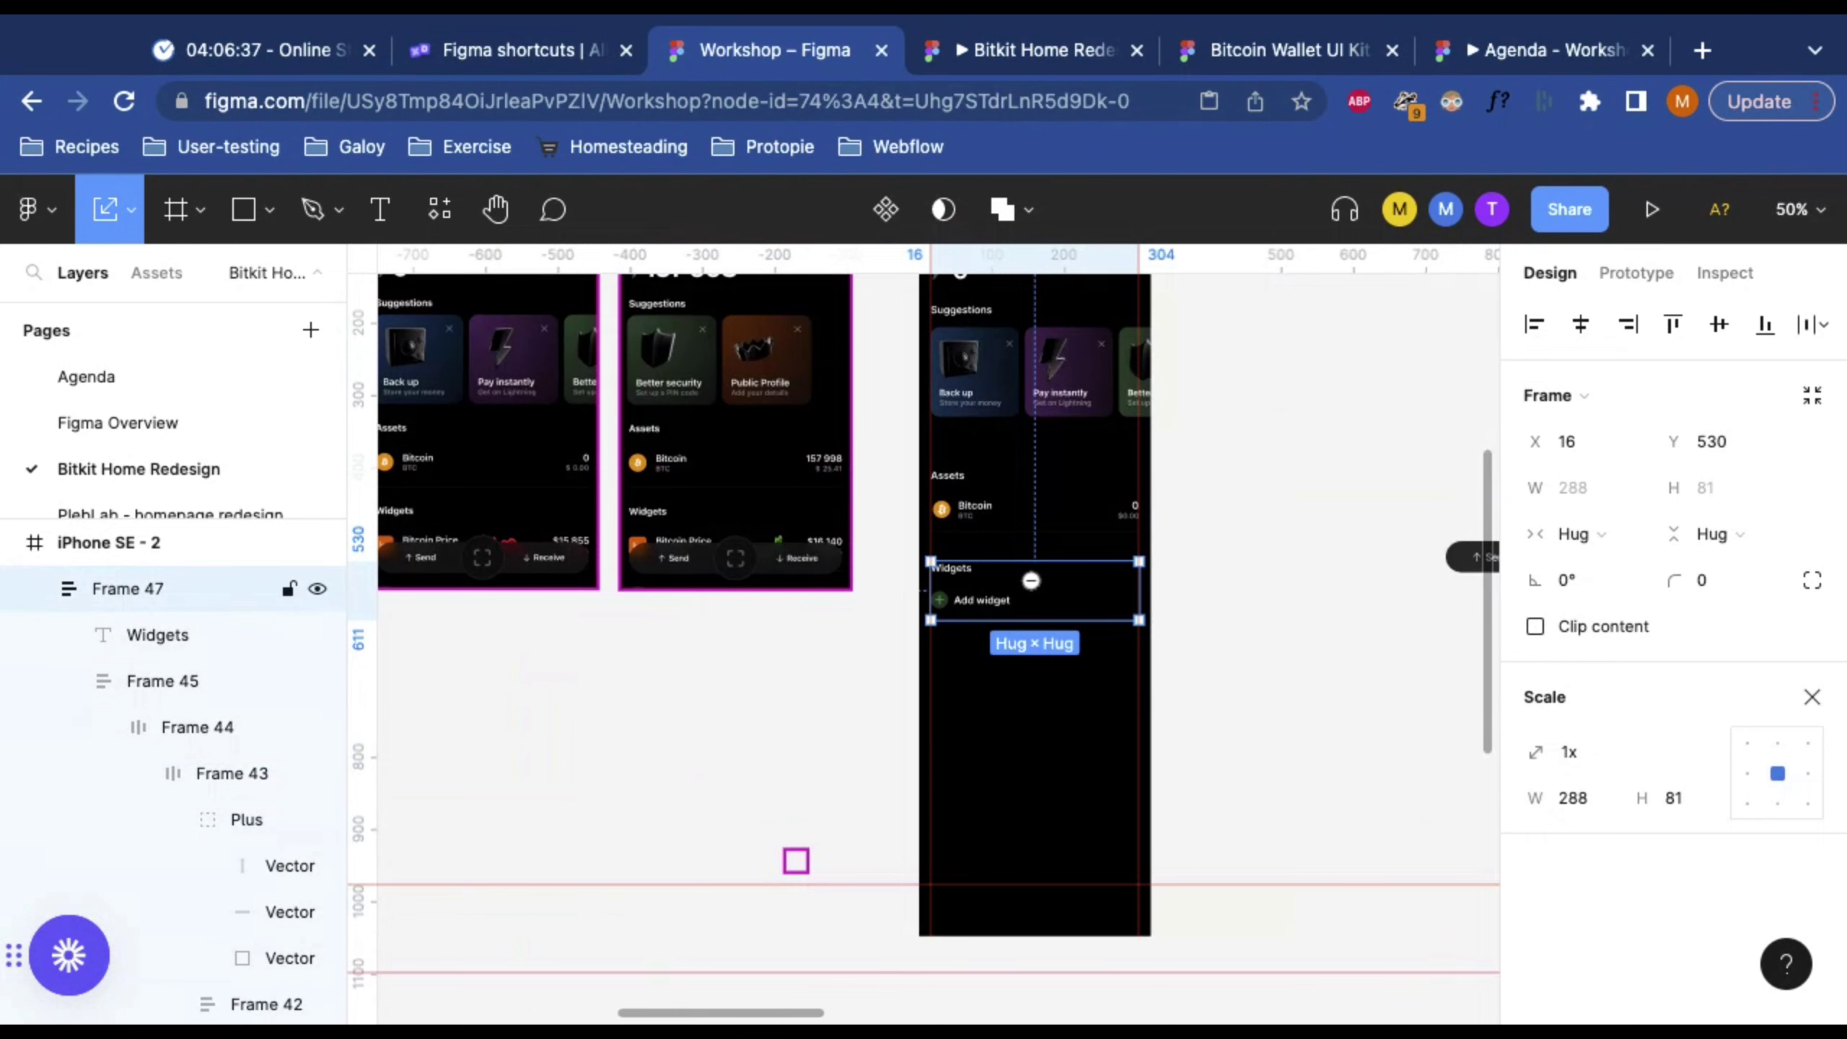
{"action": "scroll", "coordinate": [1019, 580], "scroll_direction": "up", "scroll_amount": 4}
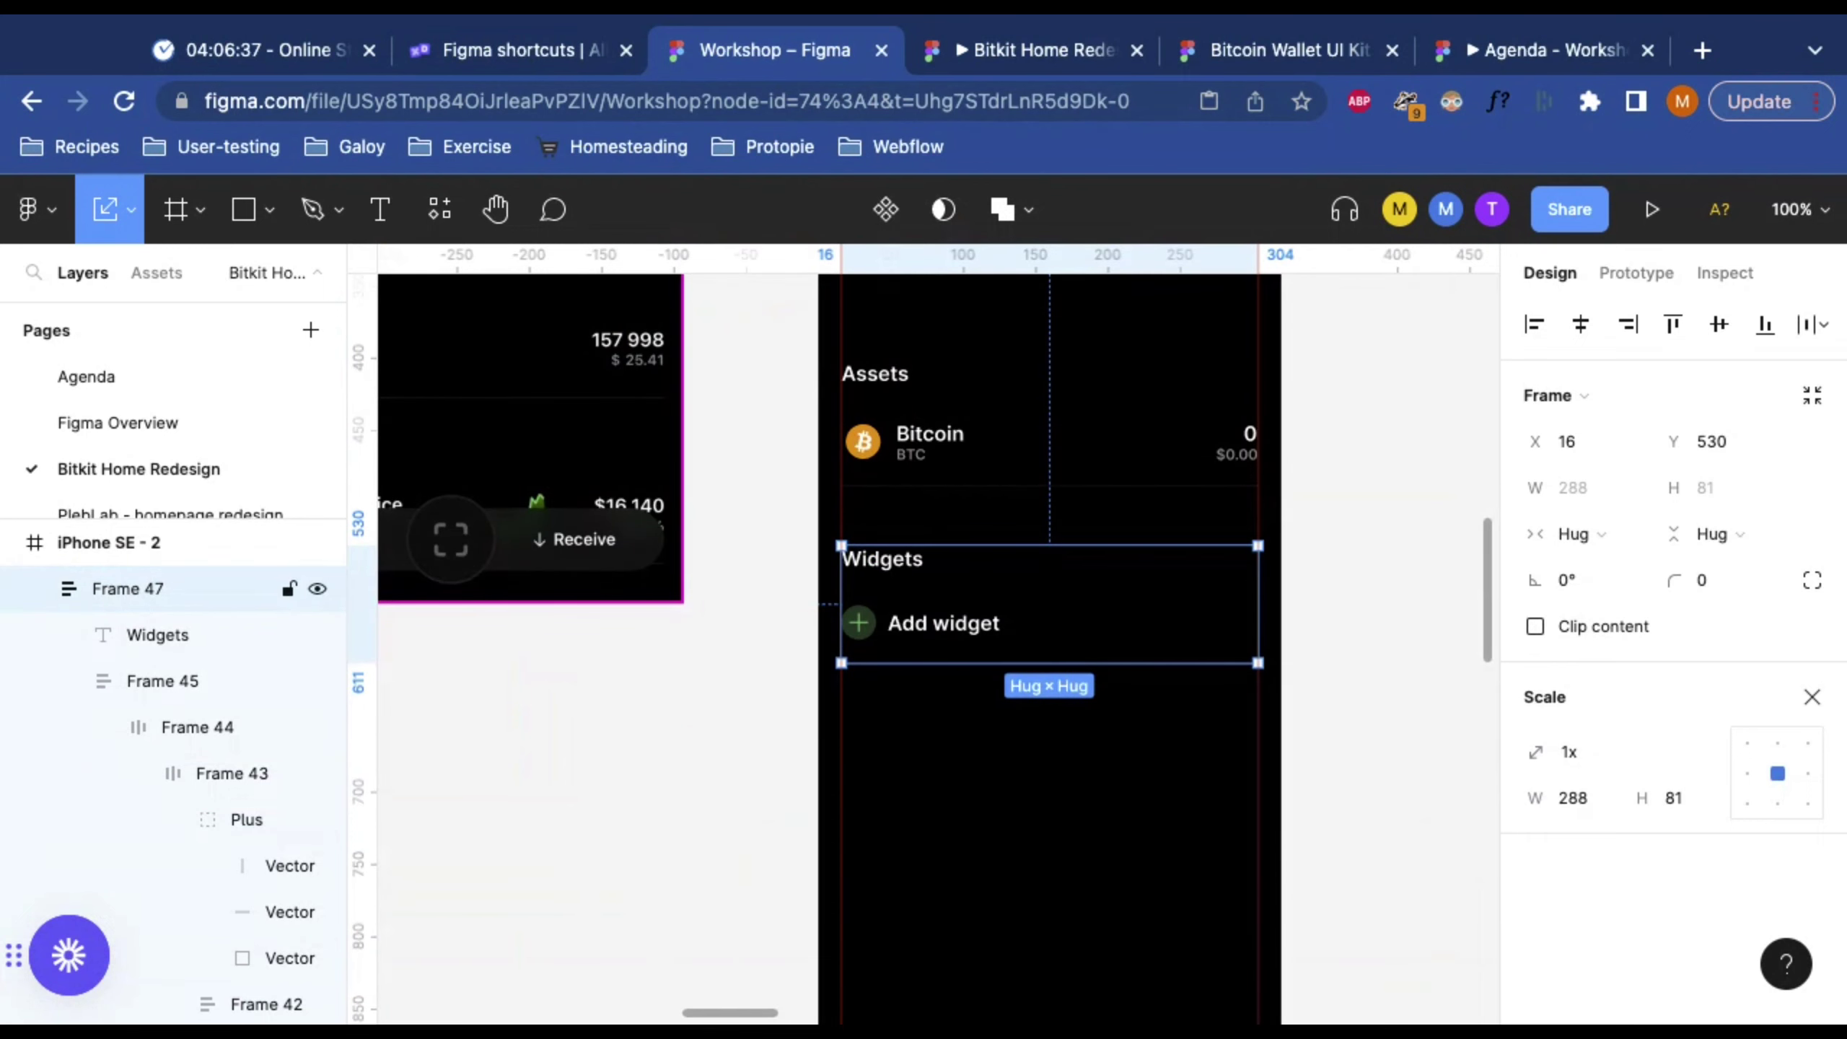
{"action": "scroll", "coordinate": [1084, 640], "scroll_direction": "left", "scroll_amount": 5}
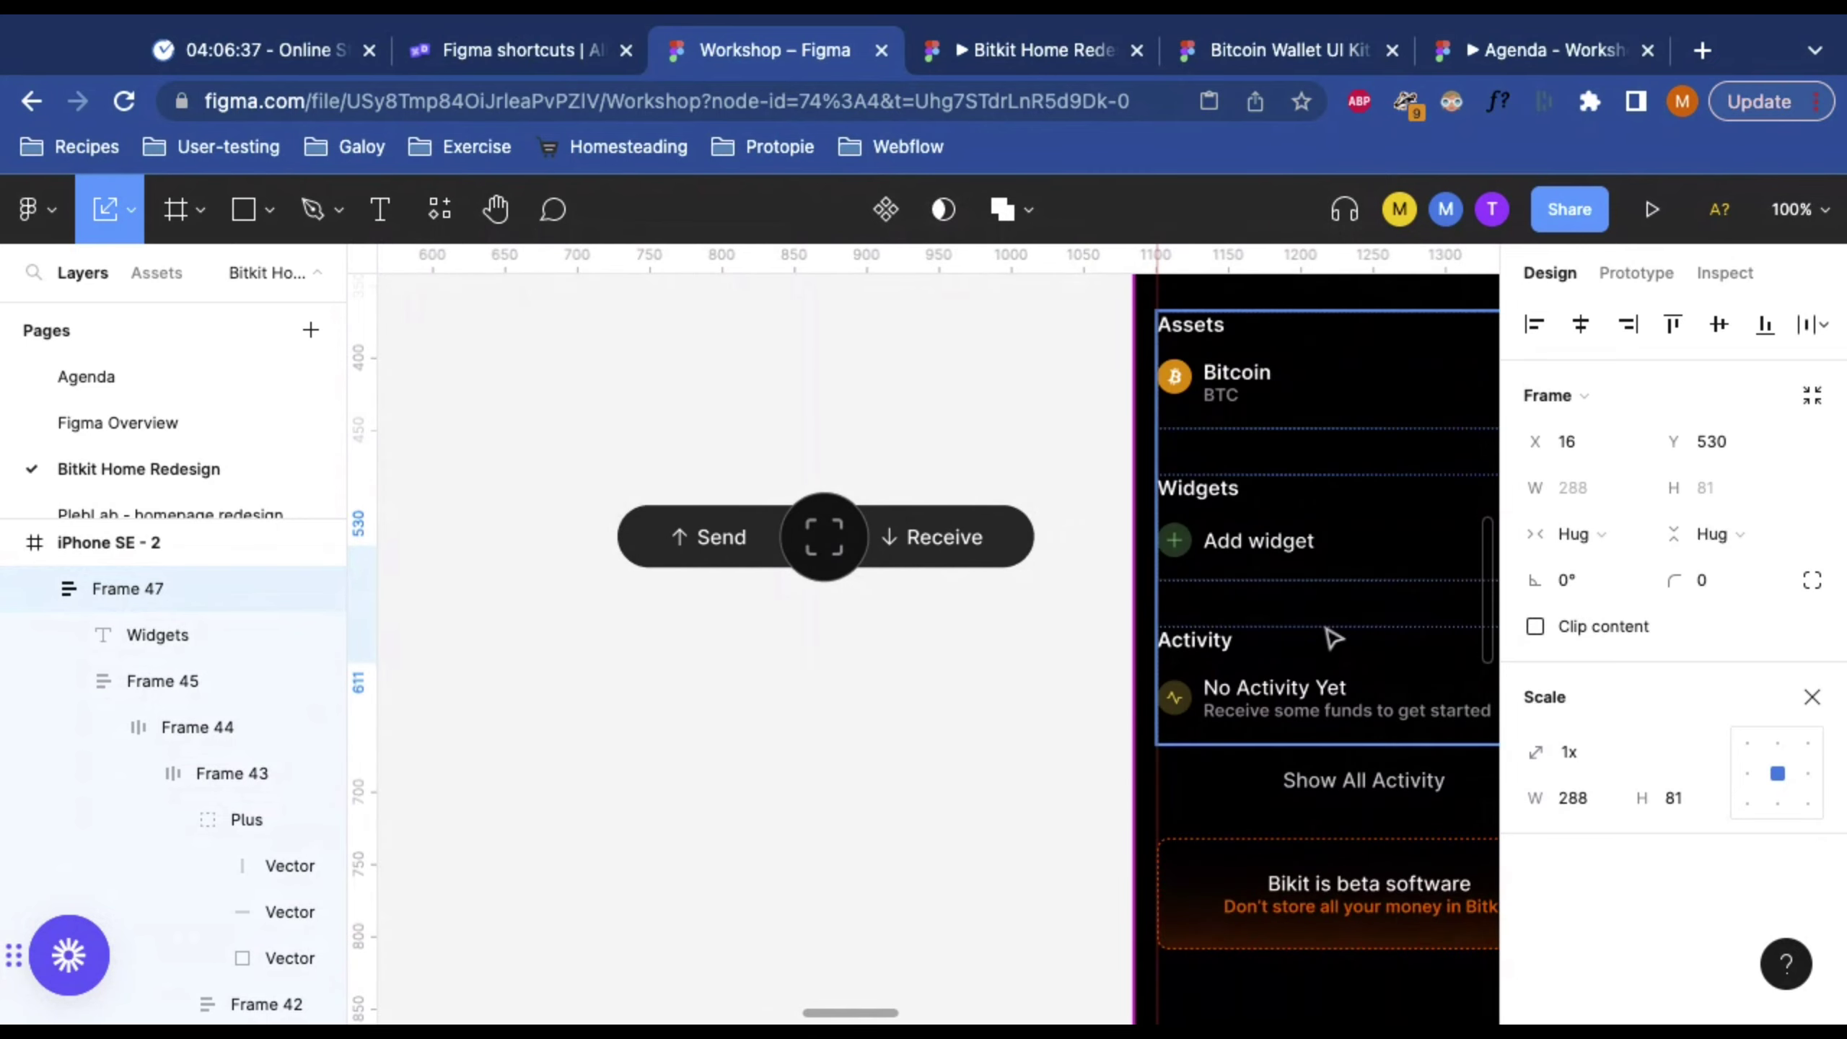
{"action": "scroll", "coordinate": [1245, 697], "scroll_direction": "right", "scroll_amount": 6}
{"action": "scroll", "coordinate": [1245, 698], "scroll_direction": "left", "scroll_amount": 3}
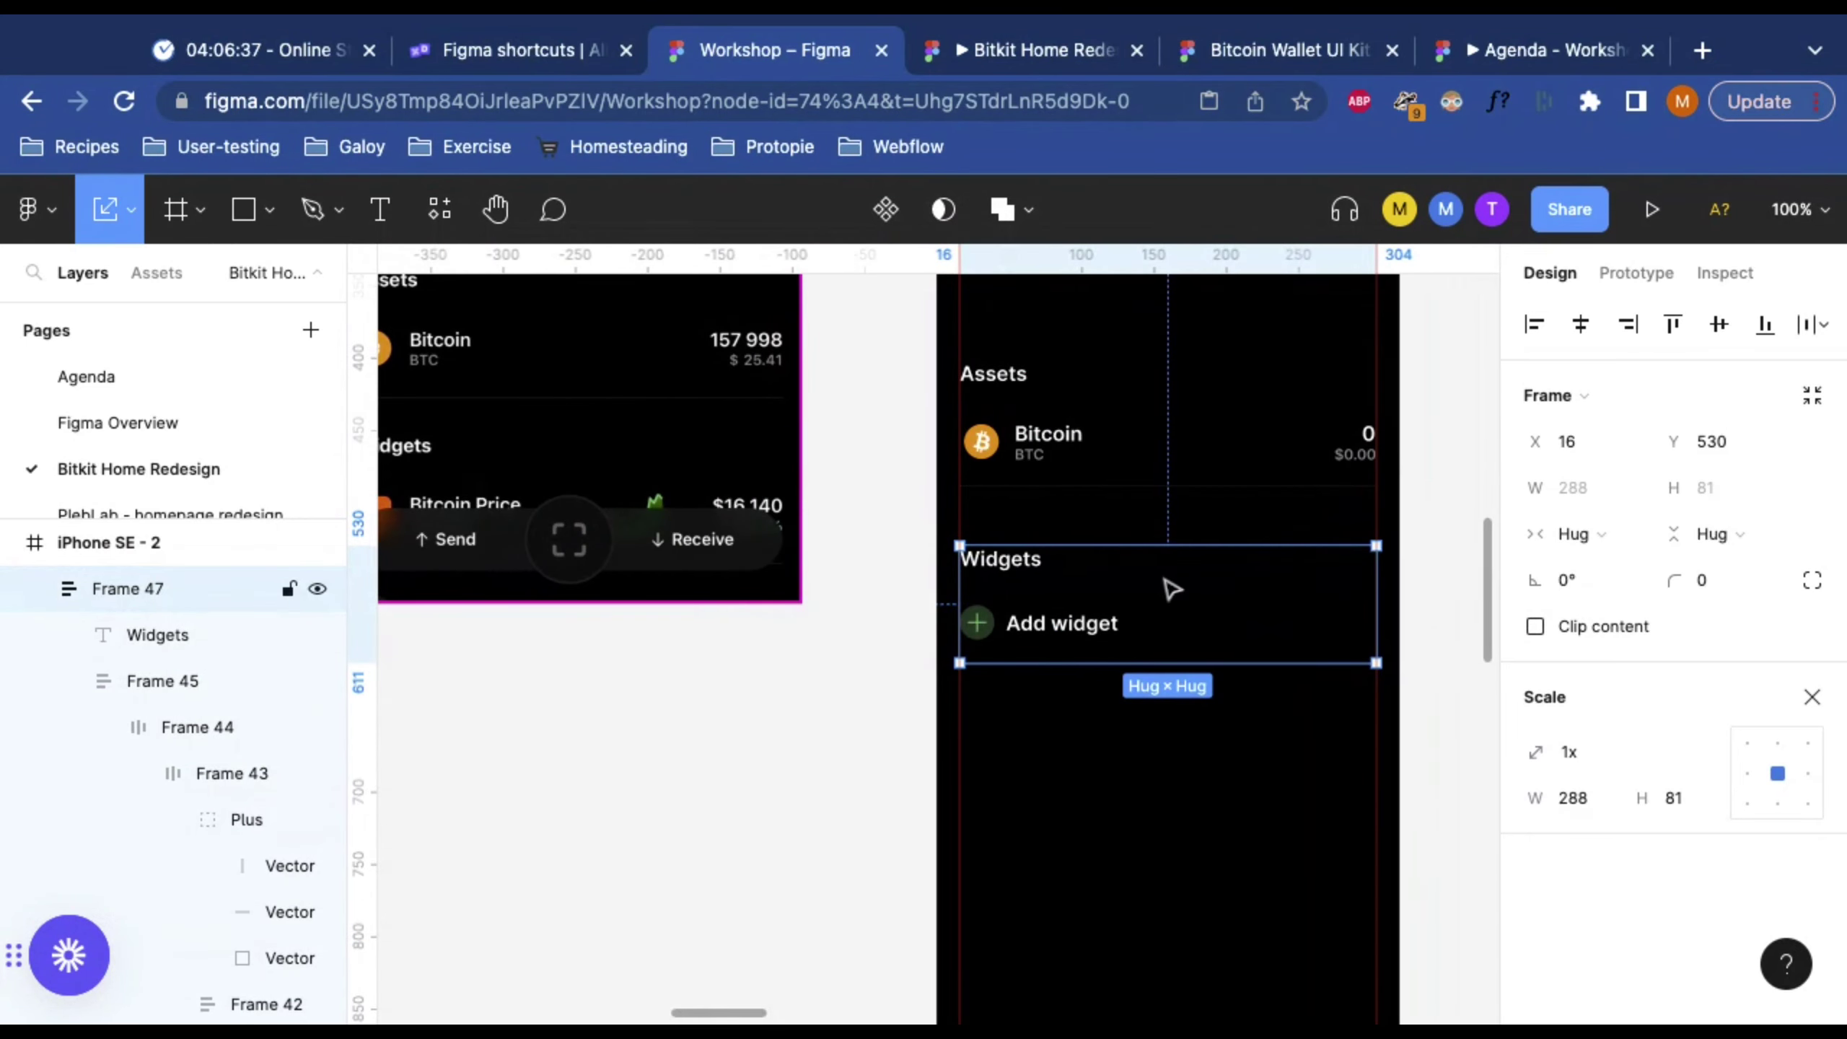
{"action": "key", "text": "ctrl+d"}
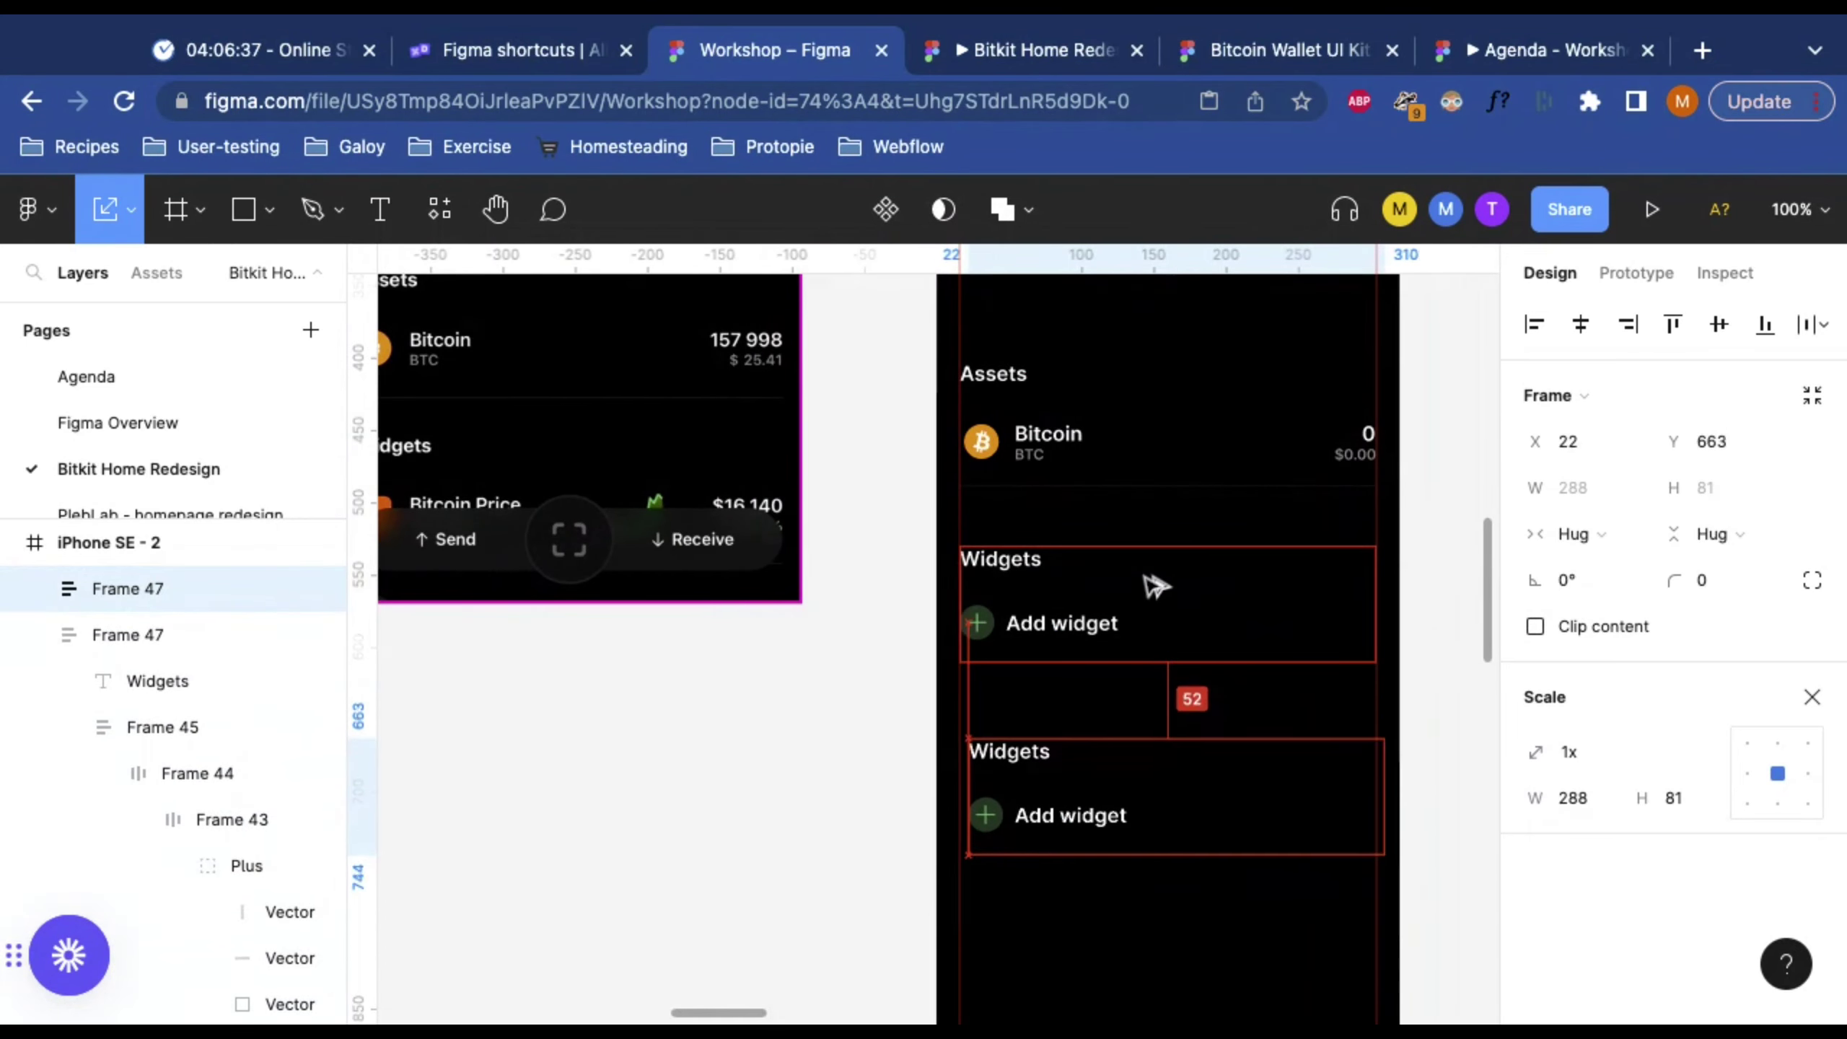
{"action": "left_click_drag", "start_coordinate": [1021, 796], "coordinate": [1019, 798]}
Step: Rename the copied section's title from Widgets to 'Activity'
{"action": "scroll", "coordinate": [1133, 747], "scroll_direction": "up", "scroll_amount": 5}
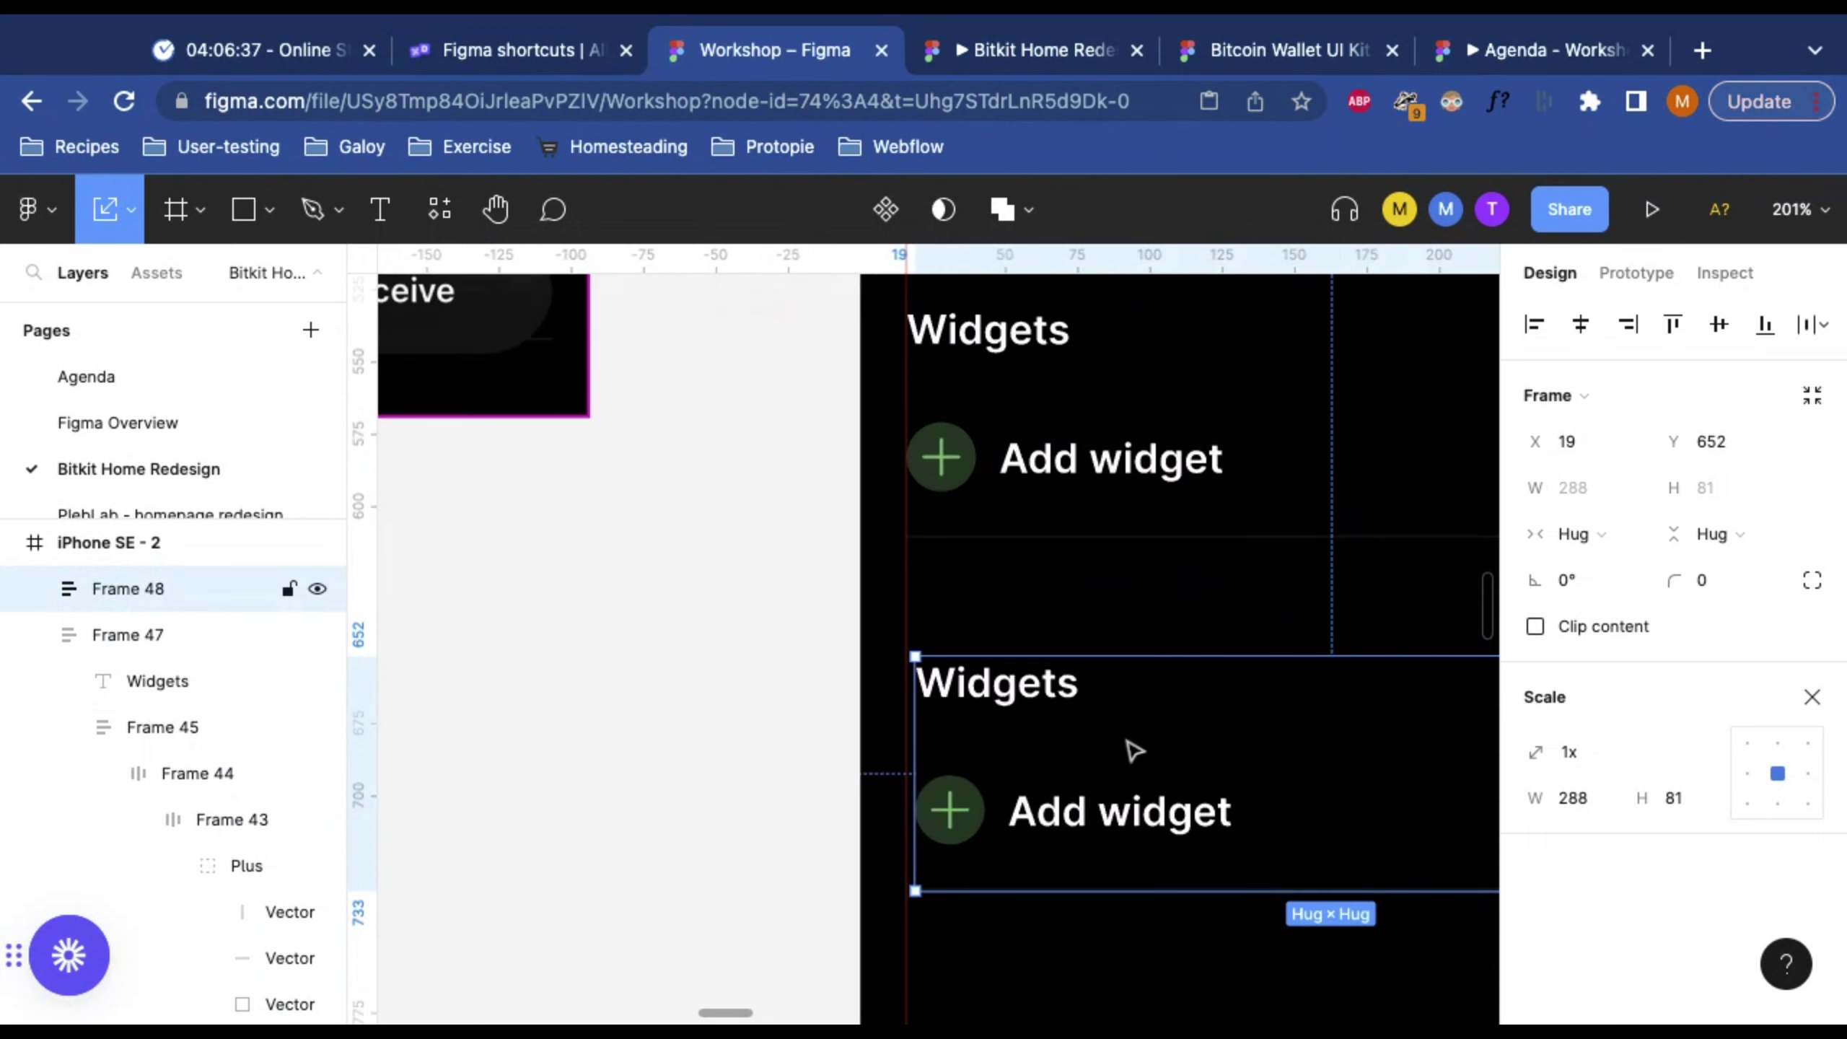
{"action": "scroll", "coordinate": [963, 707], "scroll_direction": "up", "scroll_amount": 5}
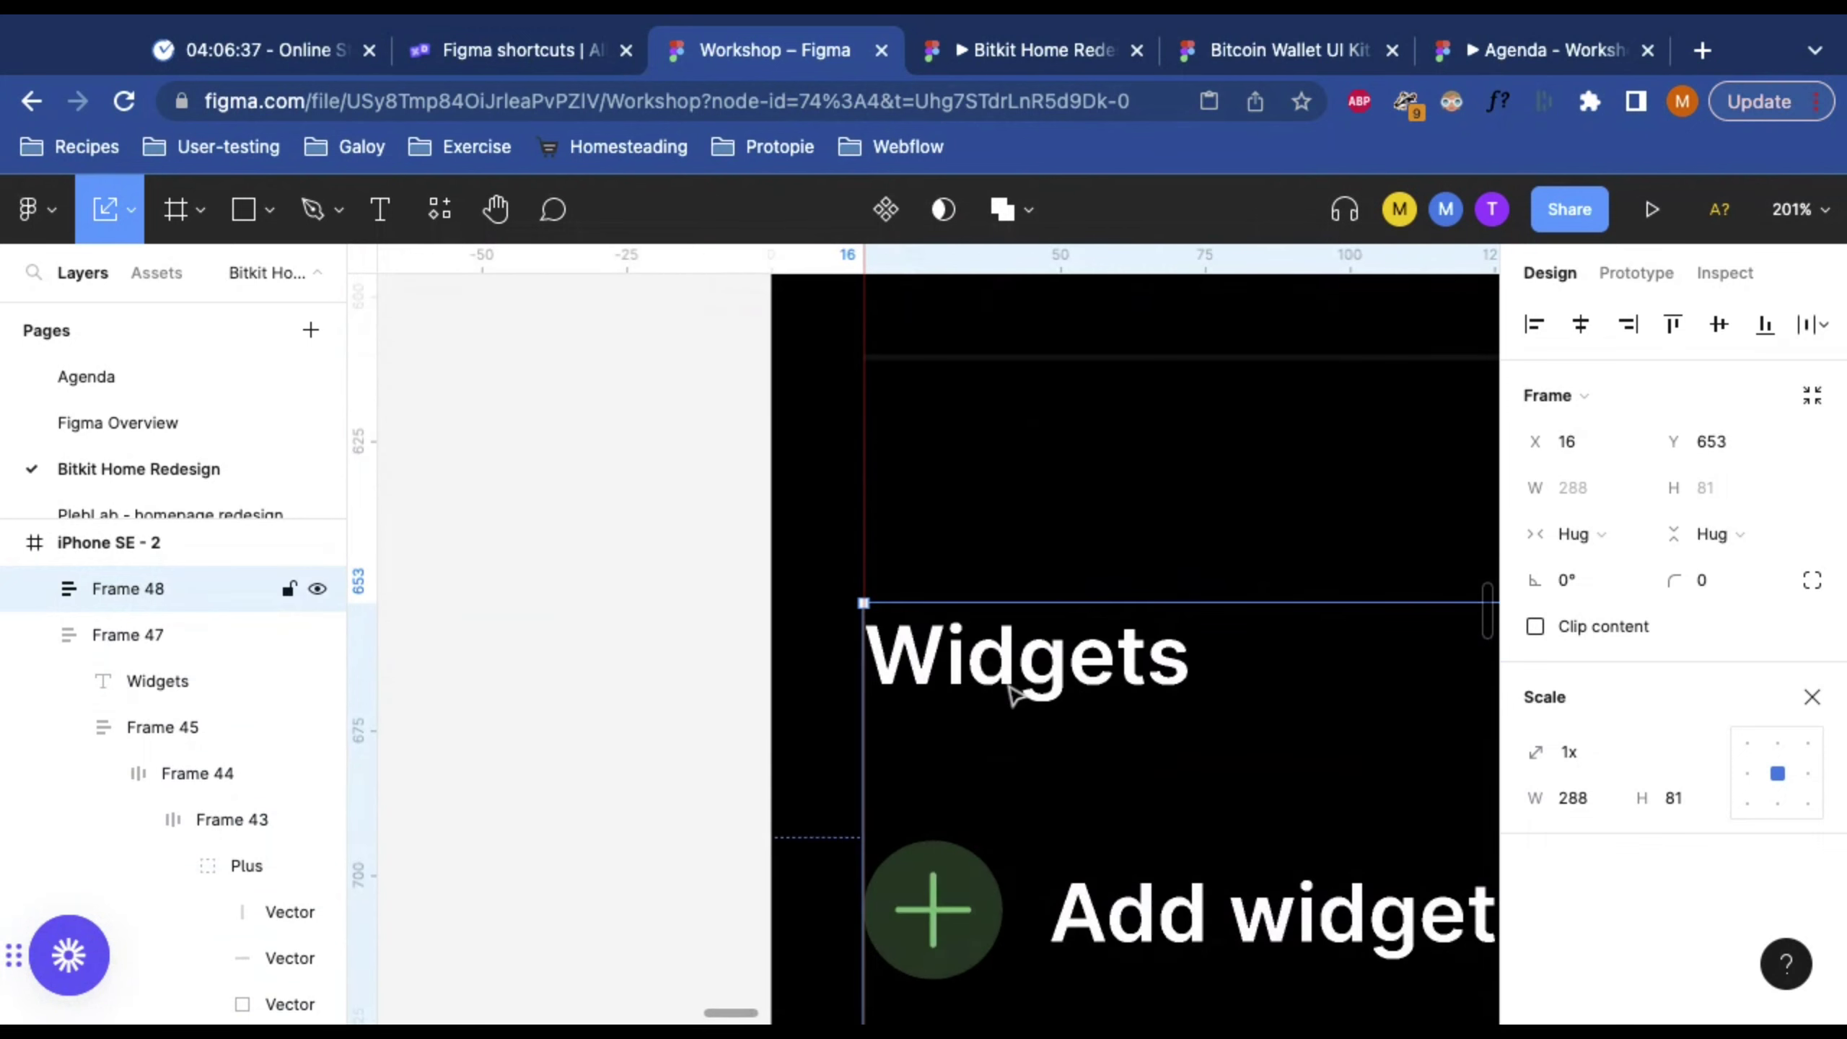
{"action": "double_click", "coordinate": [1018, 691]}
{"action": "double_click", "coordinate": [1058, 675]}
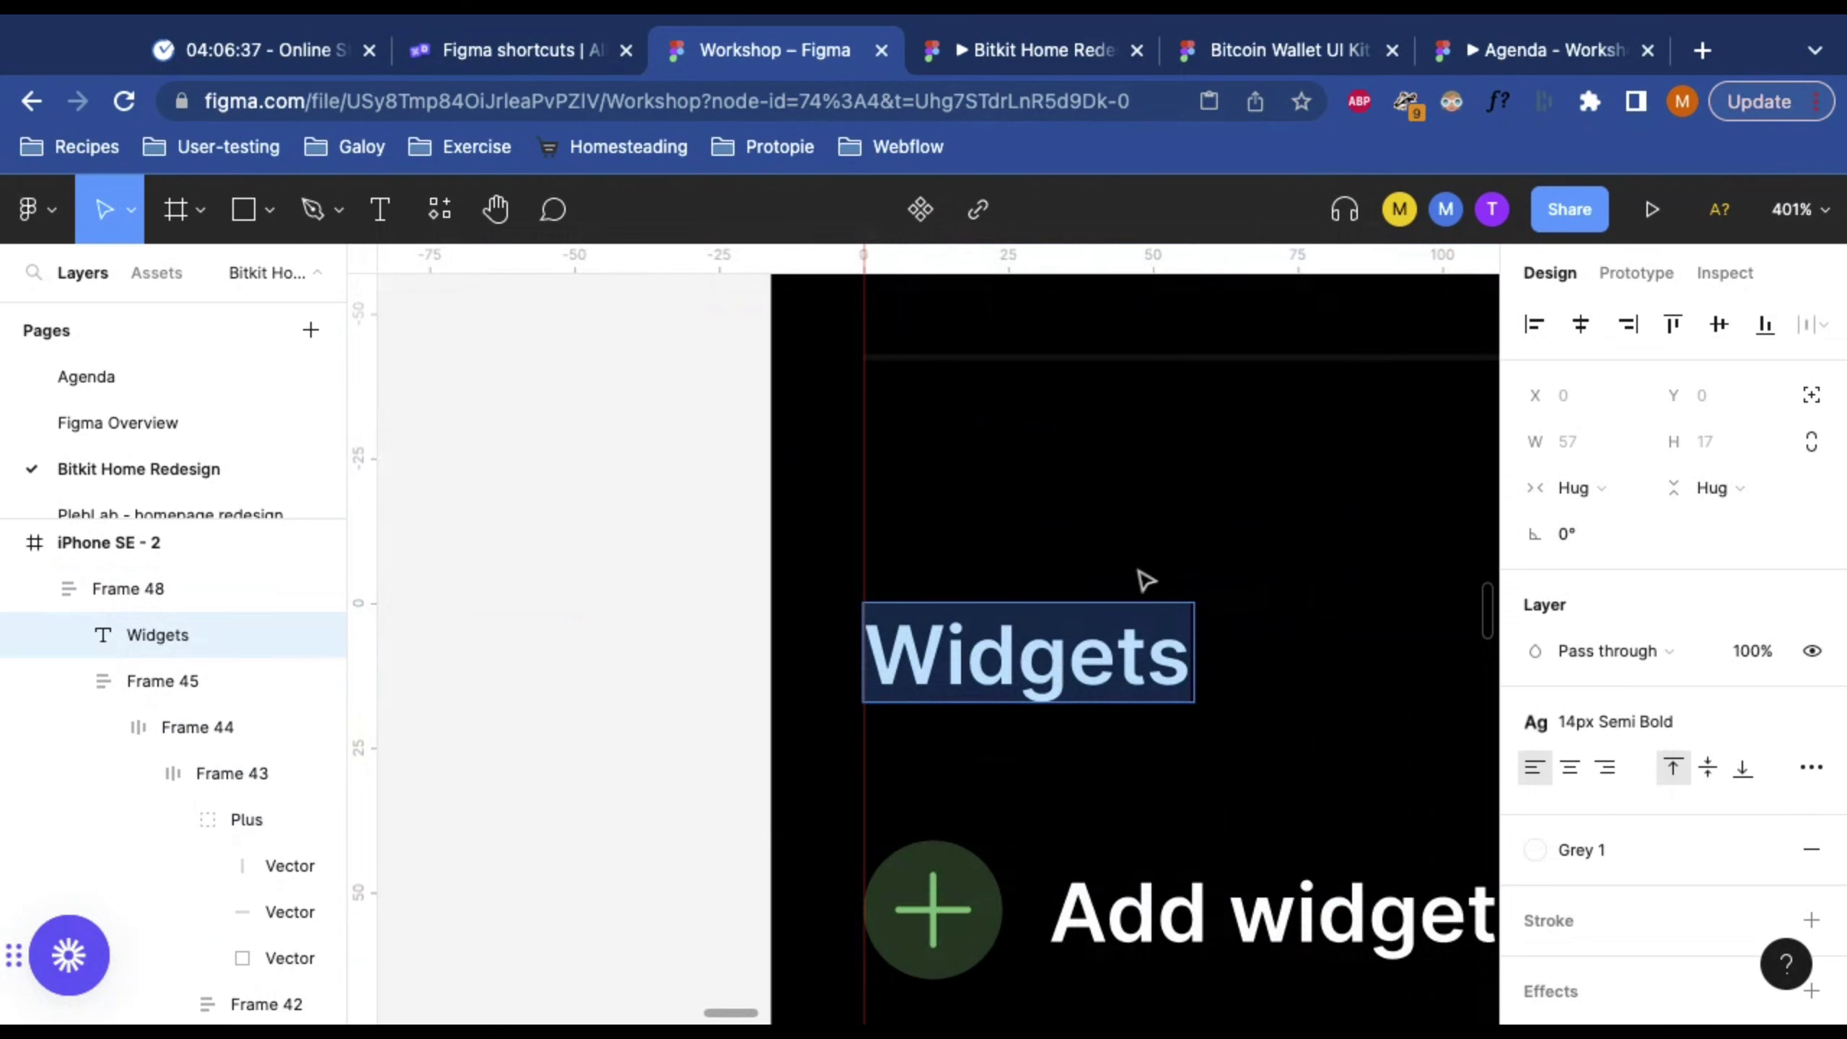
{"action": "type", "text": "Activity"}
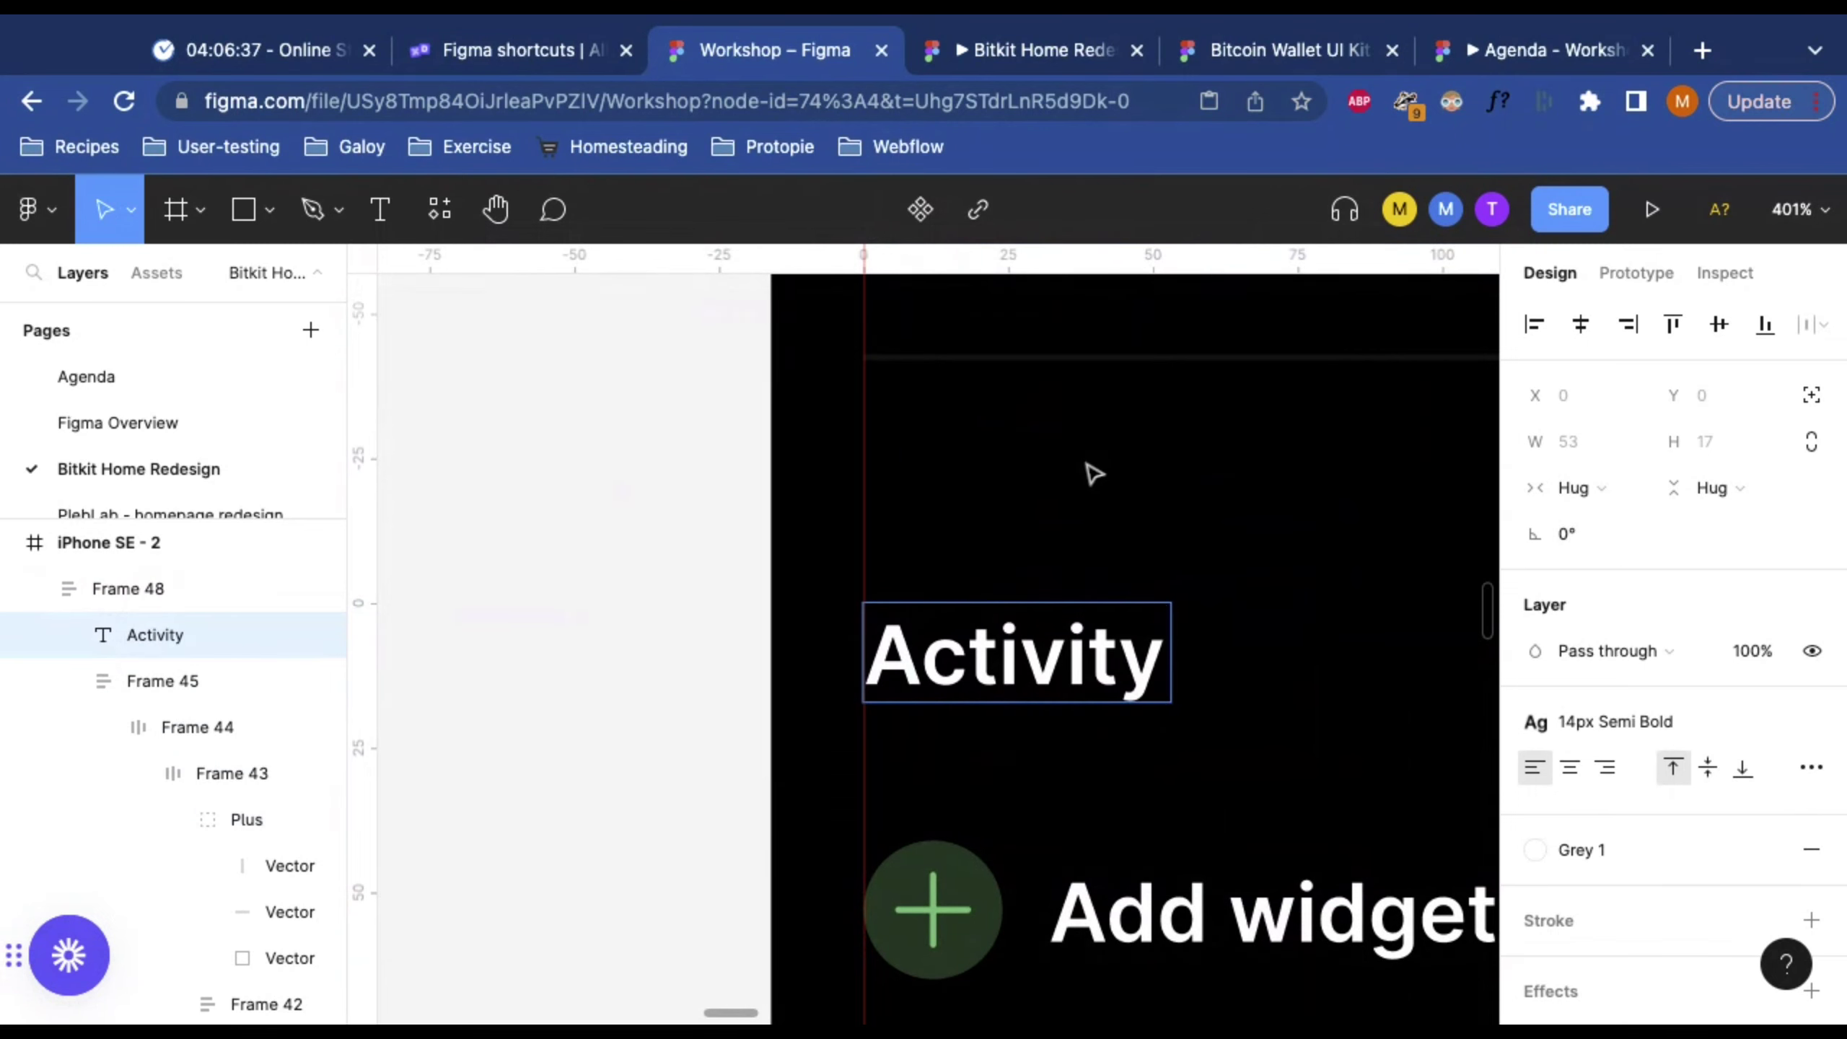
{"action": "left_click", "coordinate": [1083, 464]}
{"action": "key", "text": "shift+0"}
Step: Change the Activity row's label to 'No activity yet' and scroll to the reference frame
{"action": "scroll", "coordinate": [1091, 473], "scroll_direction": "right", "scroll_amount": 10}
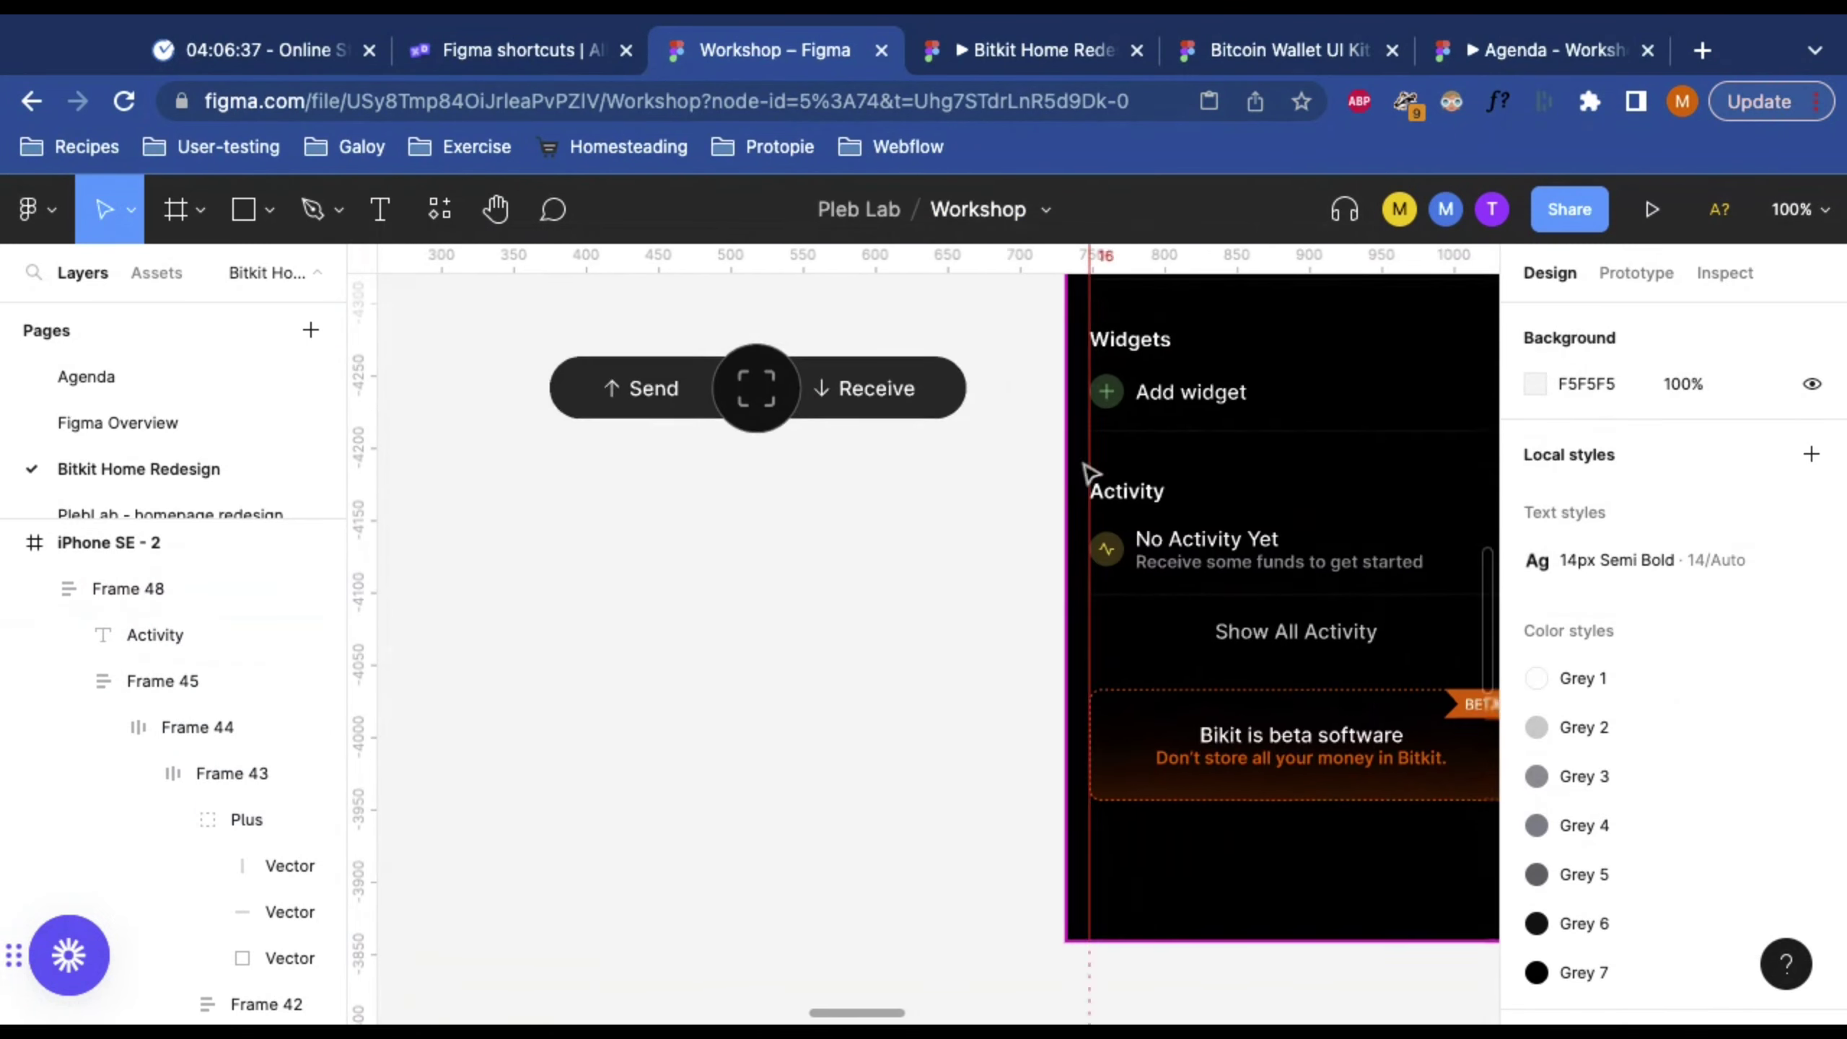
{"action": "scroll", "coordinate": [979, 615], "scroll_direction": "left", "scroll_amount": 10}
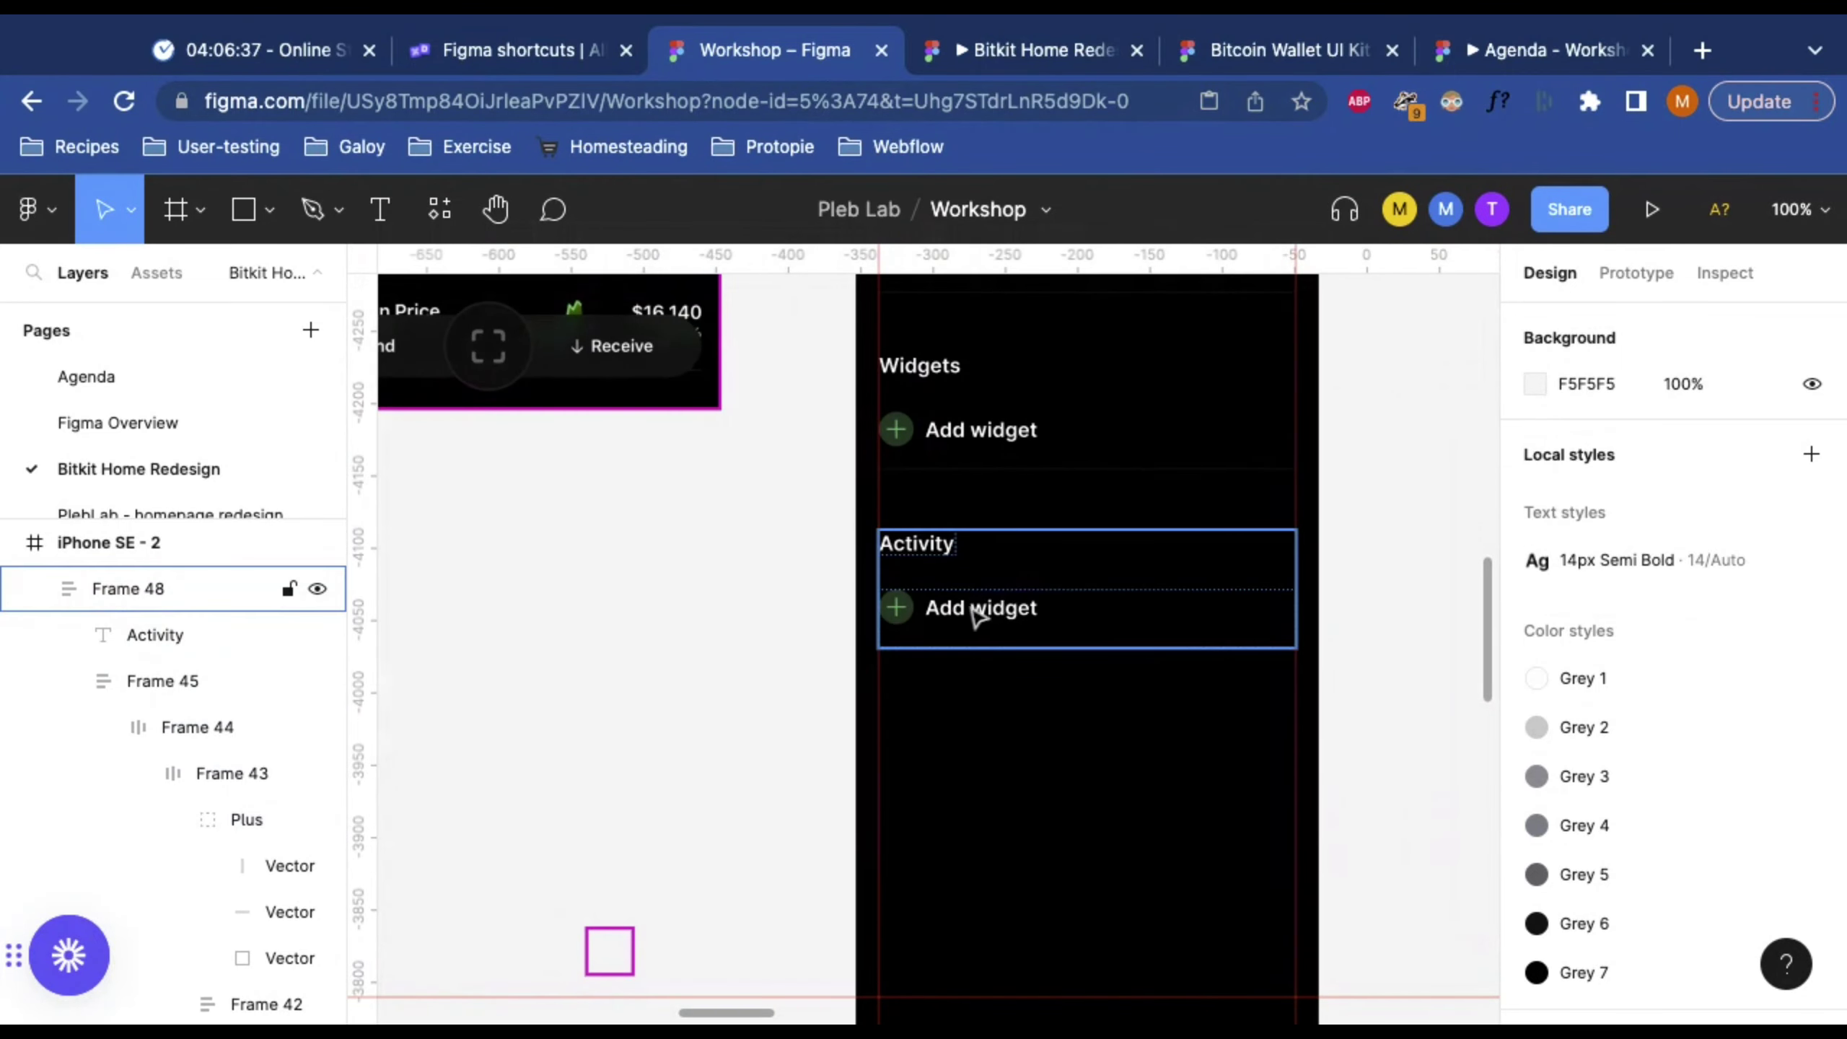
{"action": "left_click", "coordinate": [971, 615]}
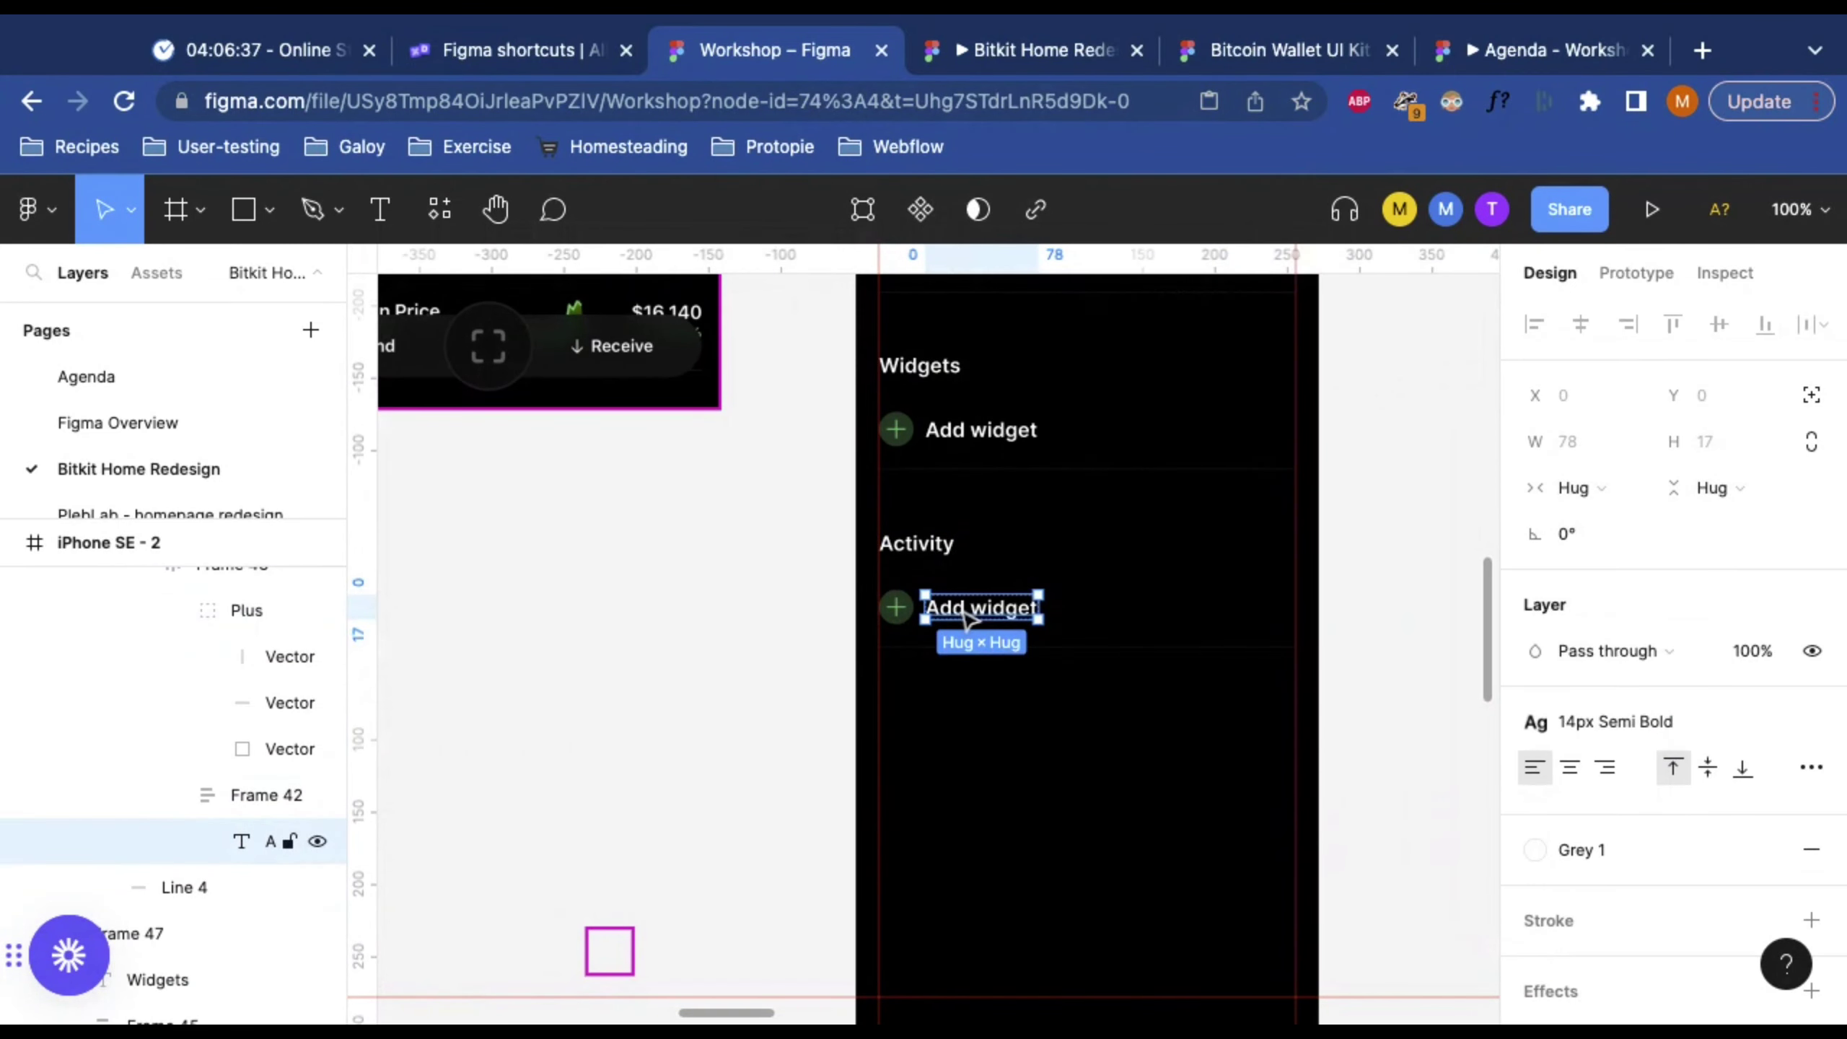
{"action": "double_click", "coordinate": [969, 614]}
{"action": "type", "text": "No a"}
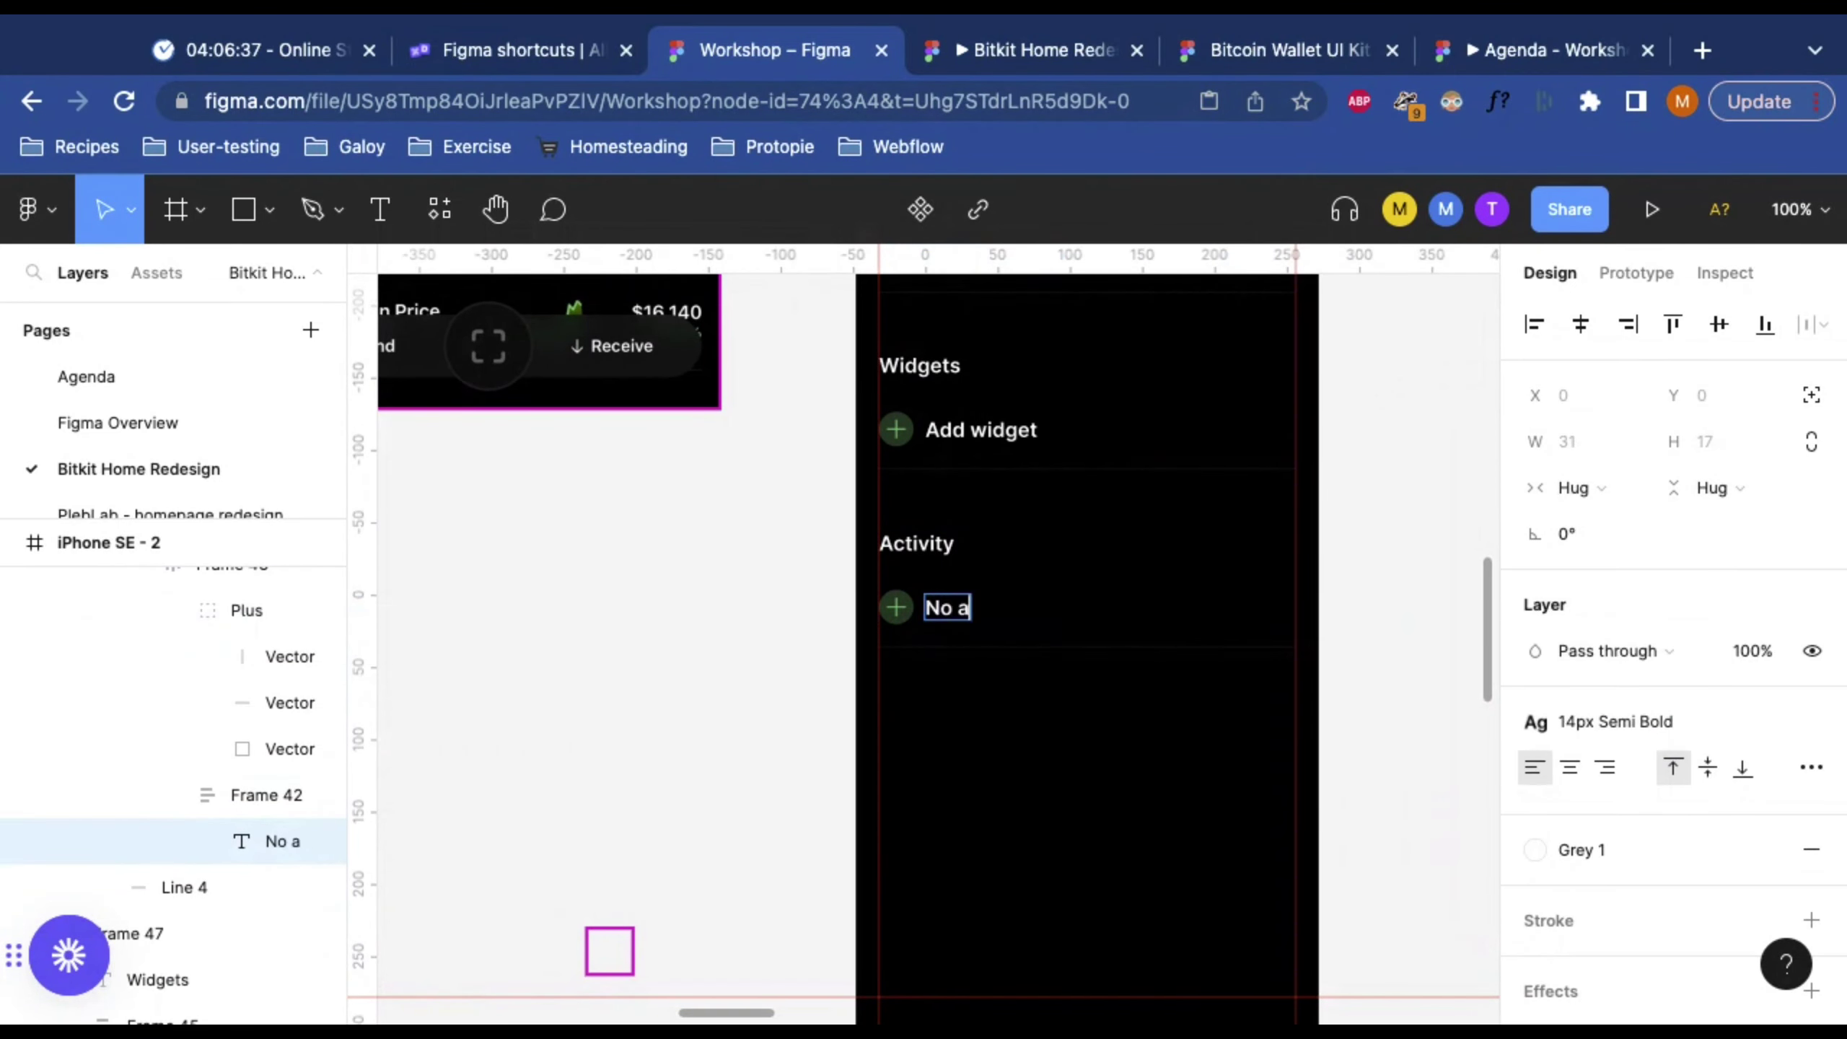
{"action": "type", "text": "ctivity yet"}
{"action": "key", "text": "Escape"}
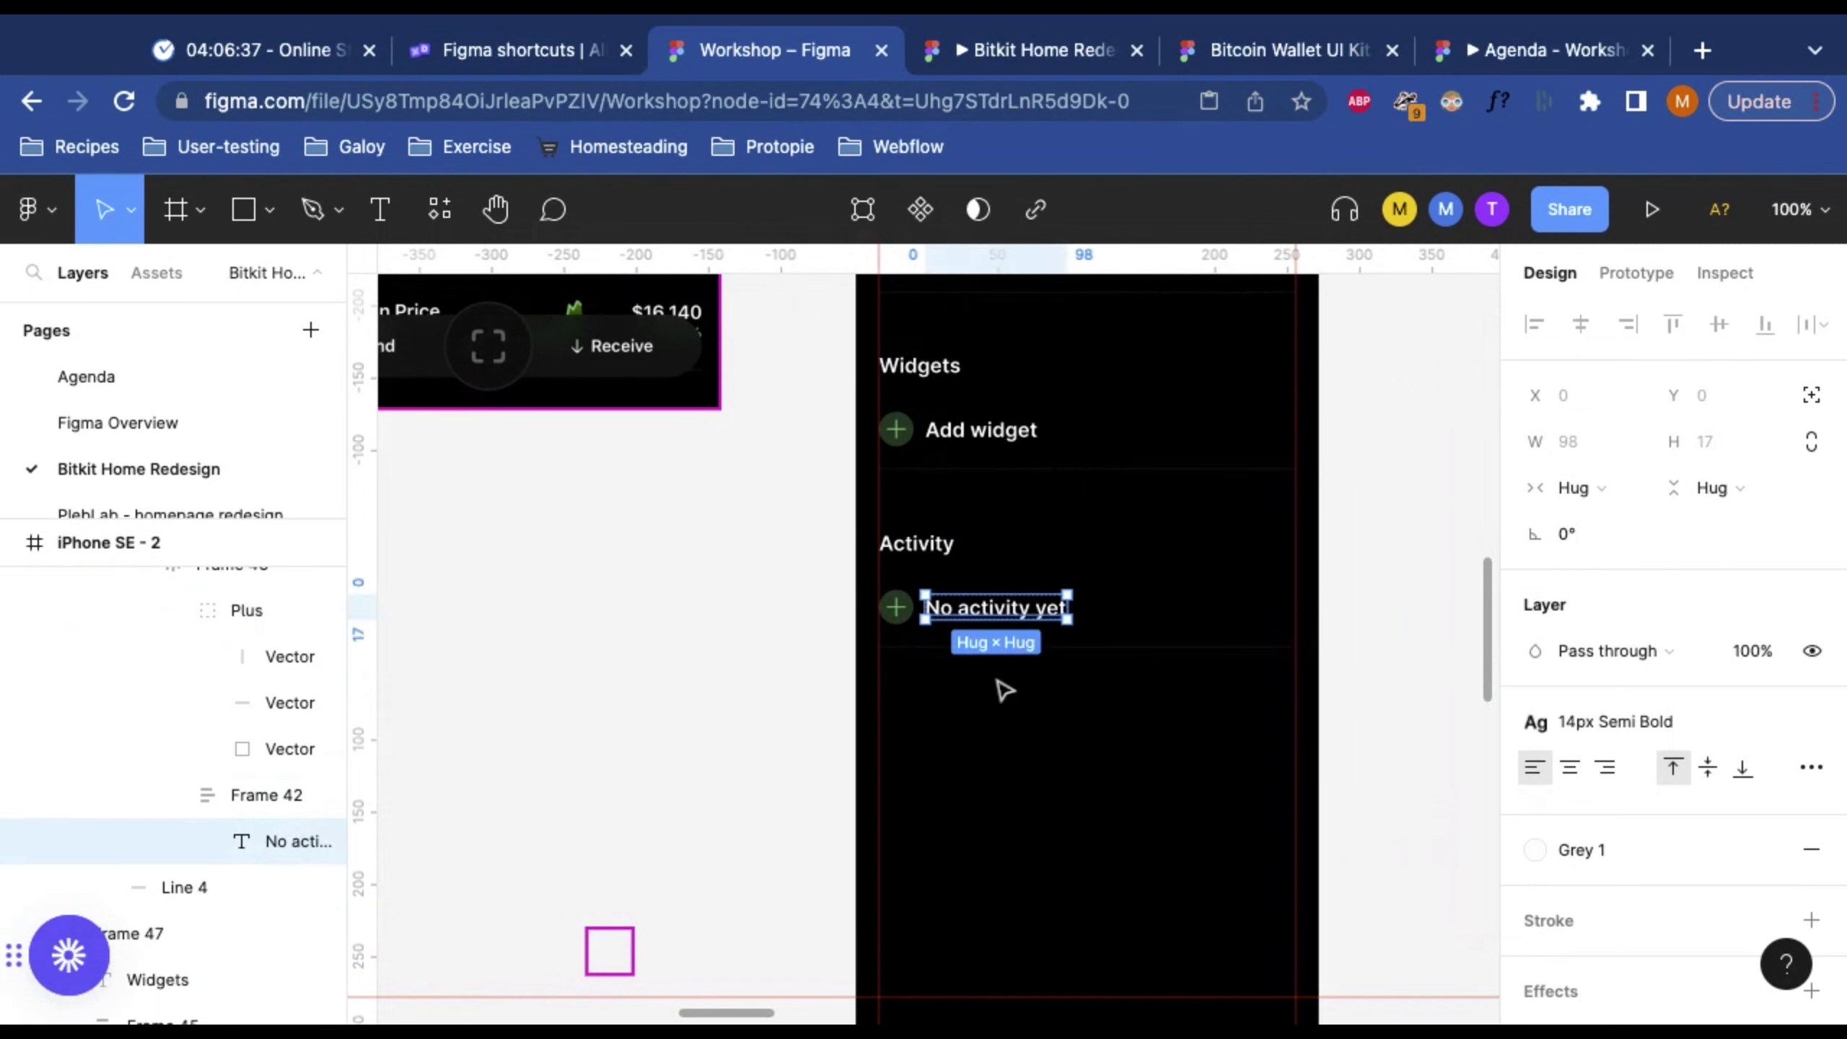
{"action": "left_click", "coordinate": [1035, 754]}
{"action": "scroll", "coordinate": [1047, 768], "scroll_direction": "right", "scroll_amount": 5}
{"action": "scroll", "coordinate": [1045, 768], "scroll_direction": "right", "scroll_amount": 8}
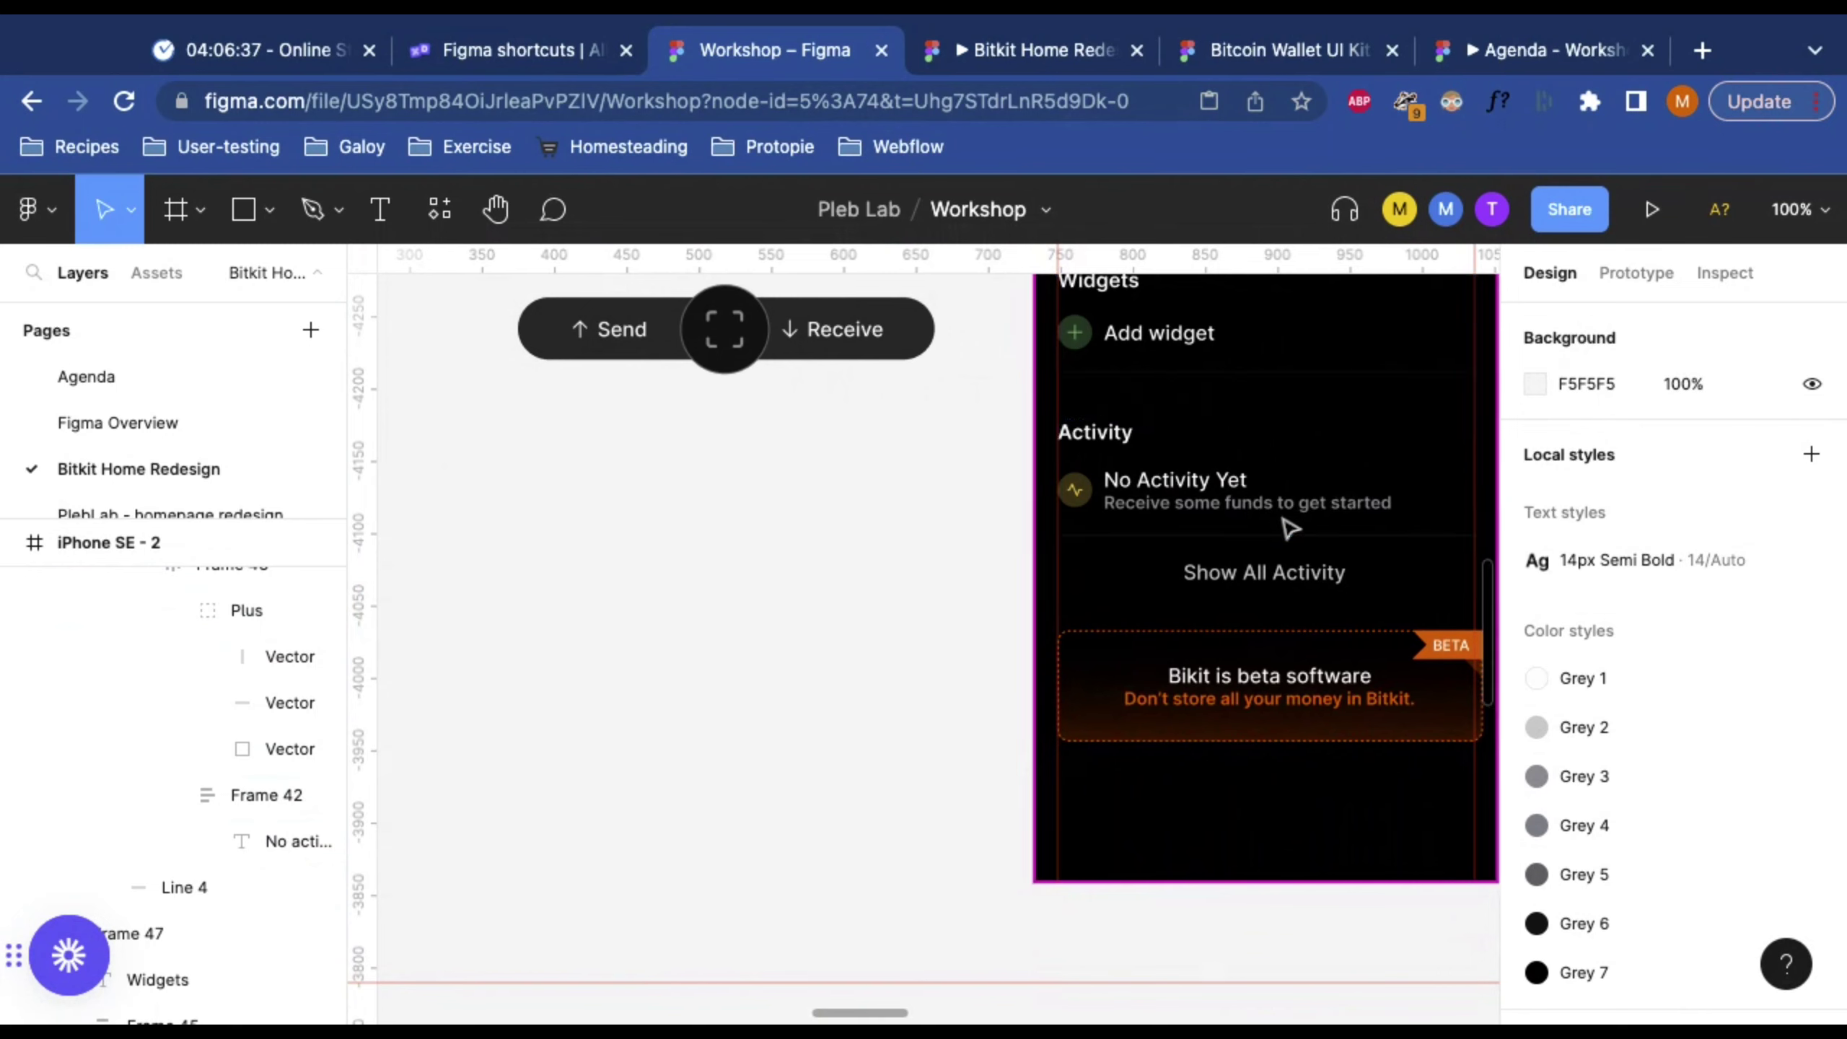
Step: Paste a second copy of the 'No activity yet' text layer into the Activity row
{"action": "key", "text": "shift+2"}
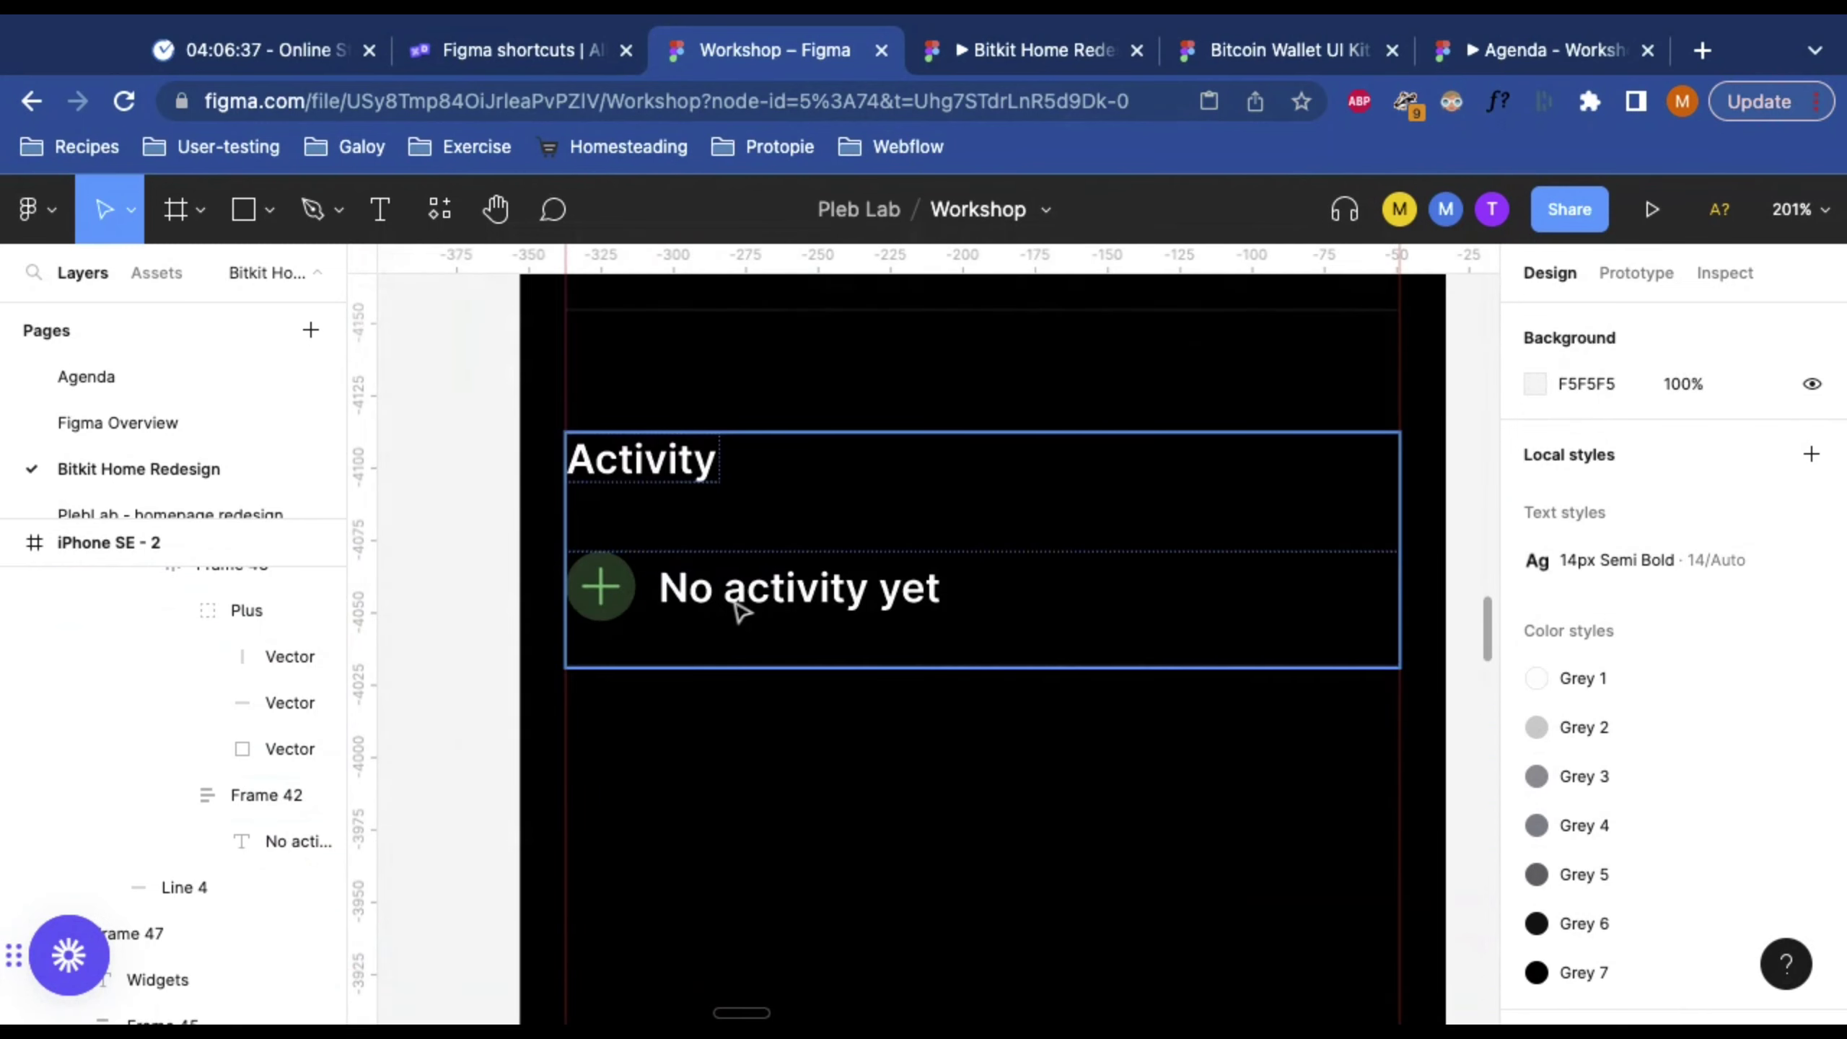
{"action": "double_click", "coordinate": [734, 611]}
{"action": "double_click", "coordinate": [737, 608]}
{"action": "double_click", "coordinate": [731, 599]}
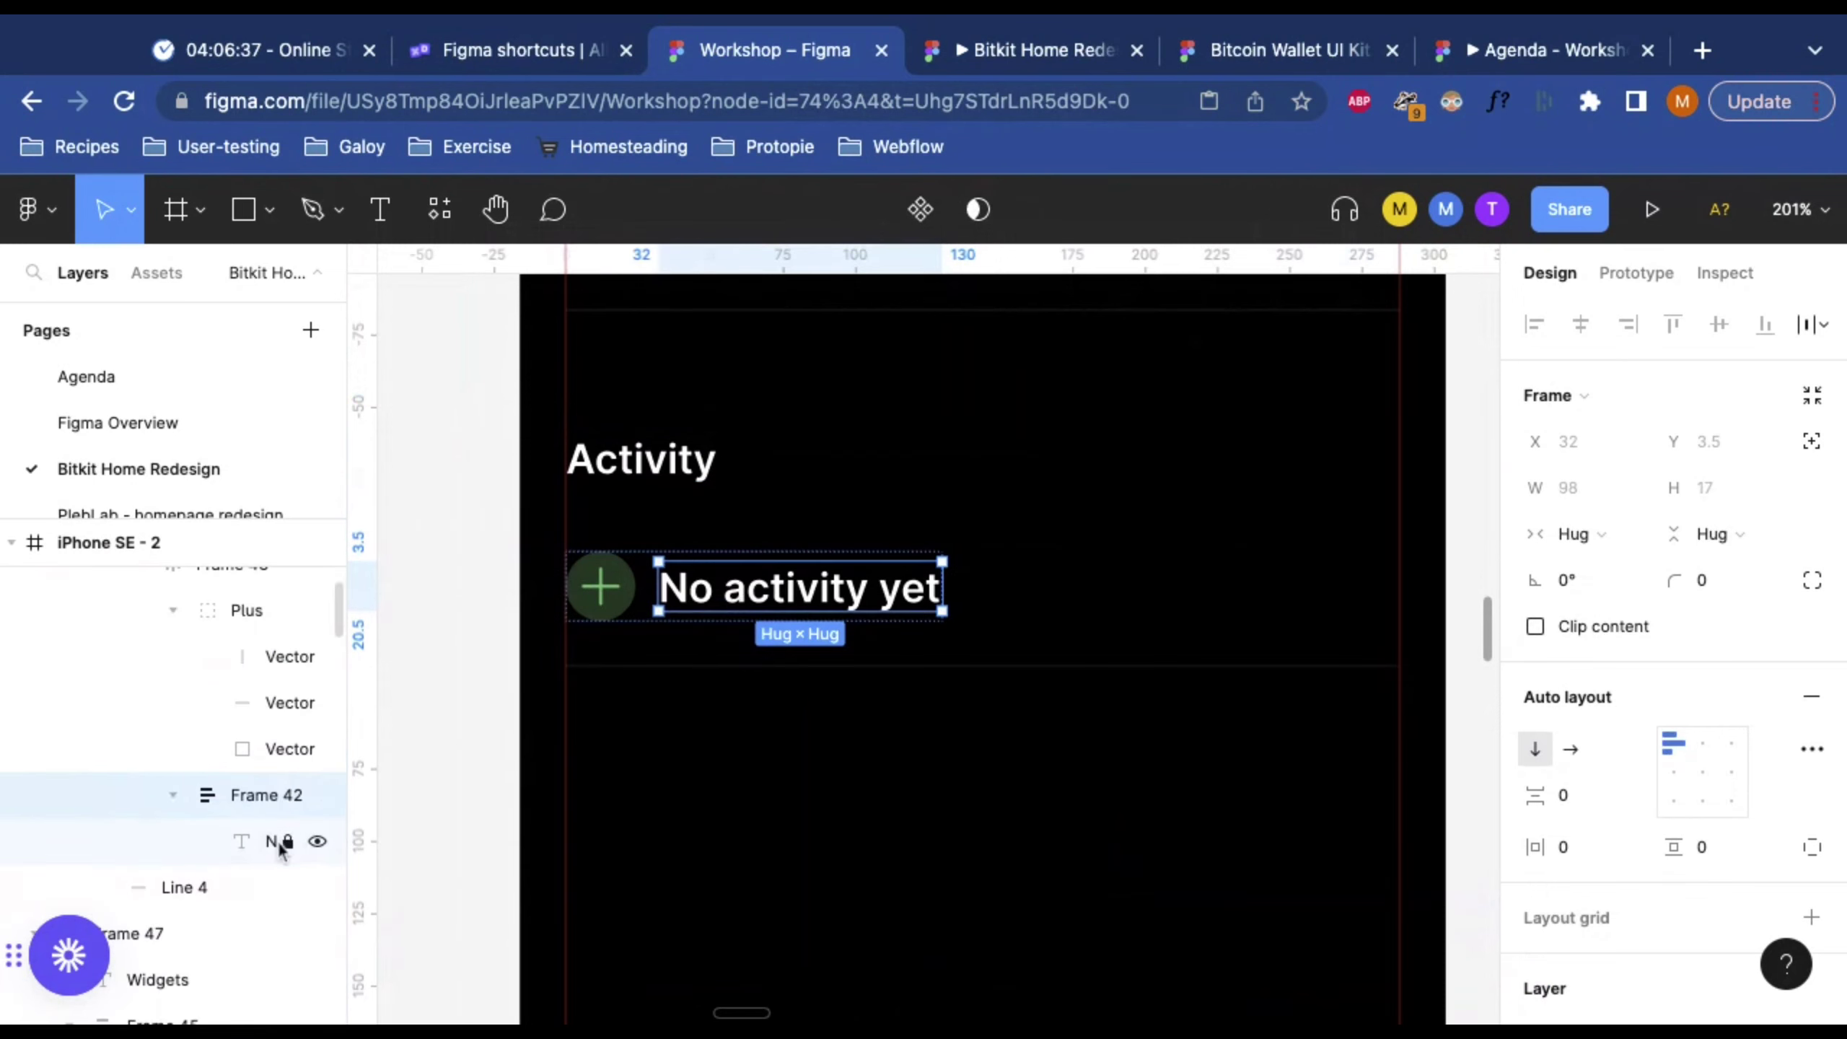
{"action": "left_click", "coordinate": [275, 847]}
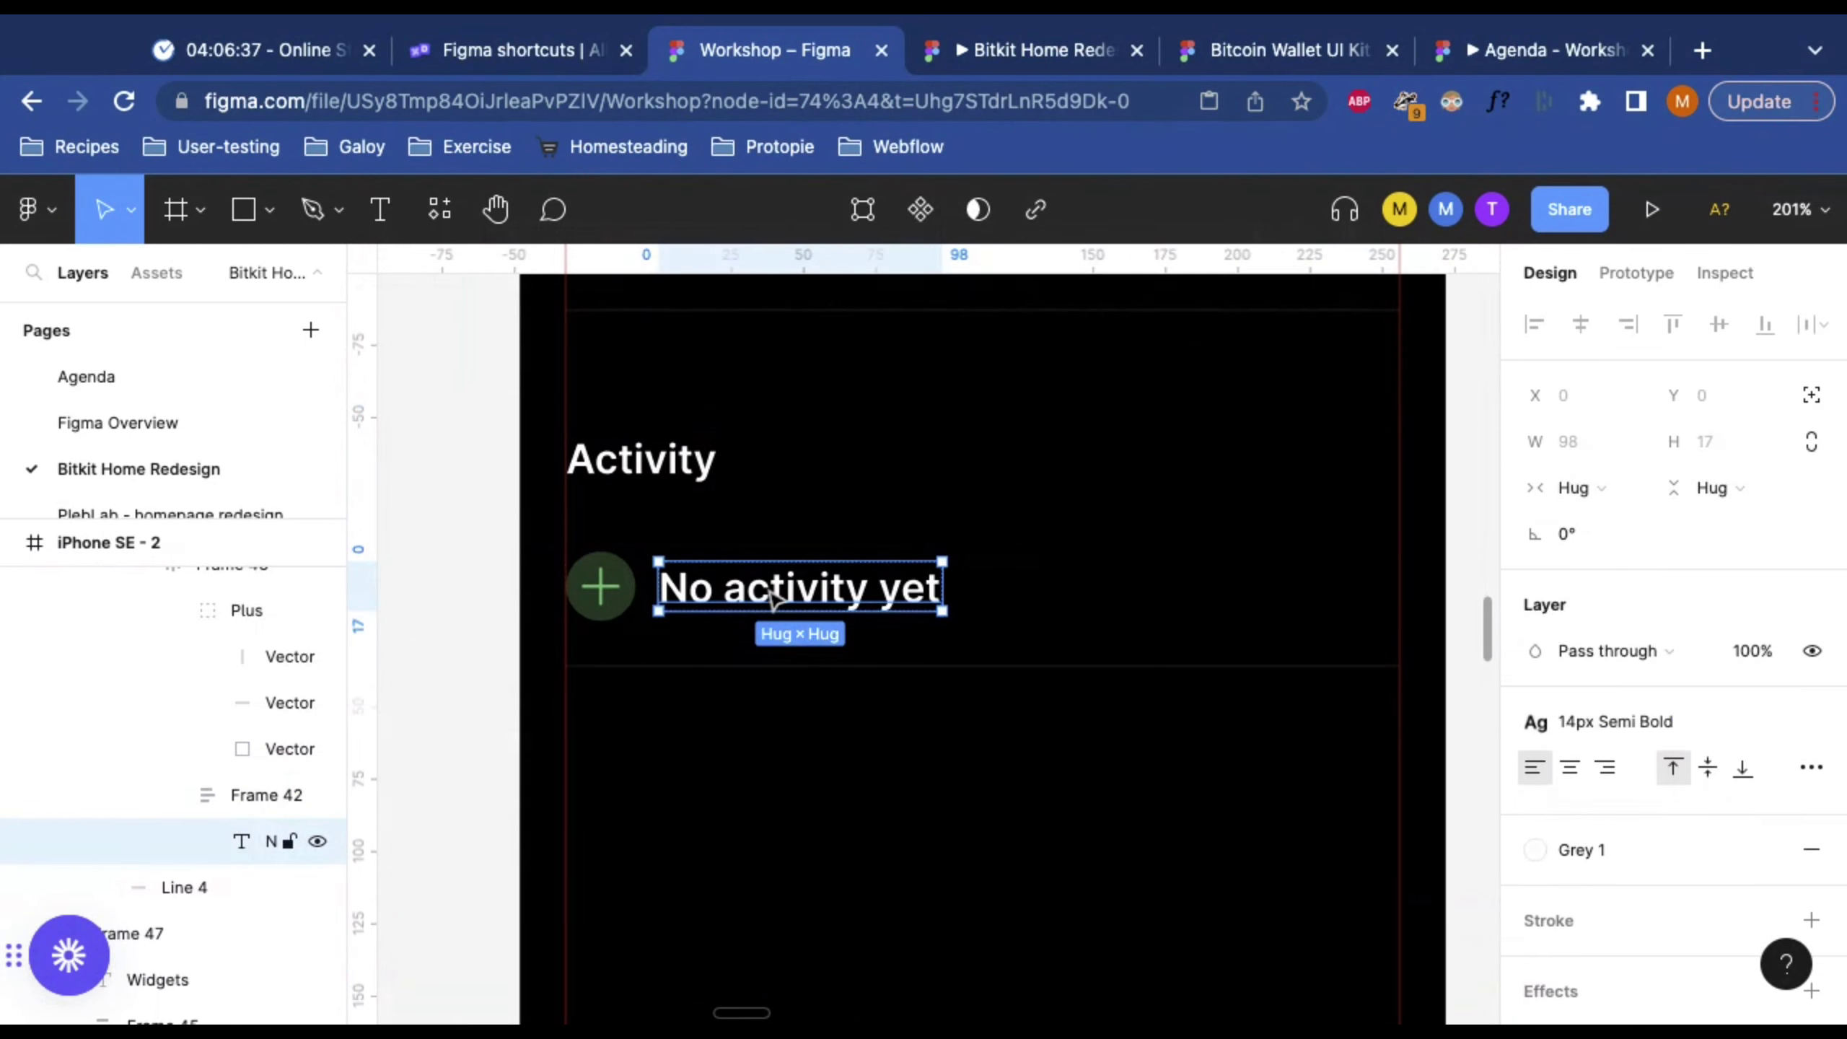
{"action": "key", "text": "super+v"}
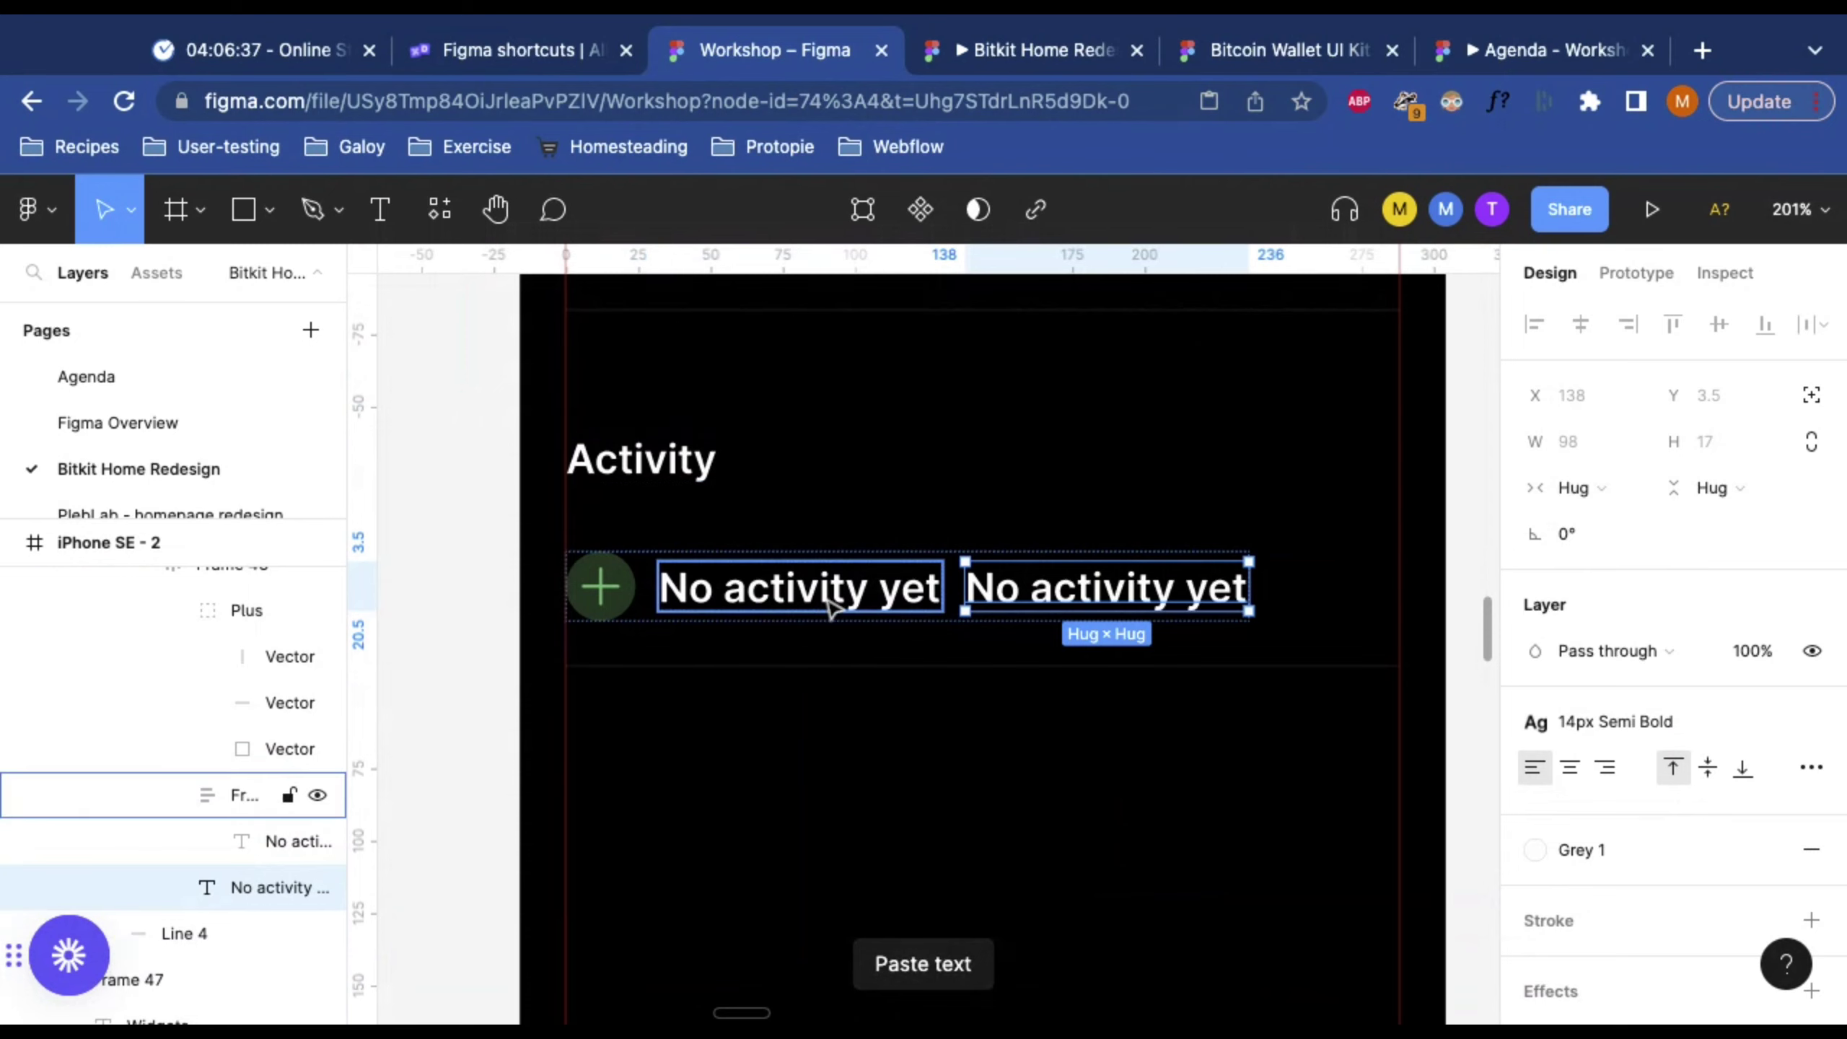
Step: Wrap both 'No activity yet' texts in a vertical auto-layout frame
{"action": "left_click", "coordinate": [235, 844]}
{"action": "key", "text": "shift+a"}
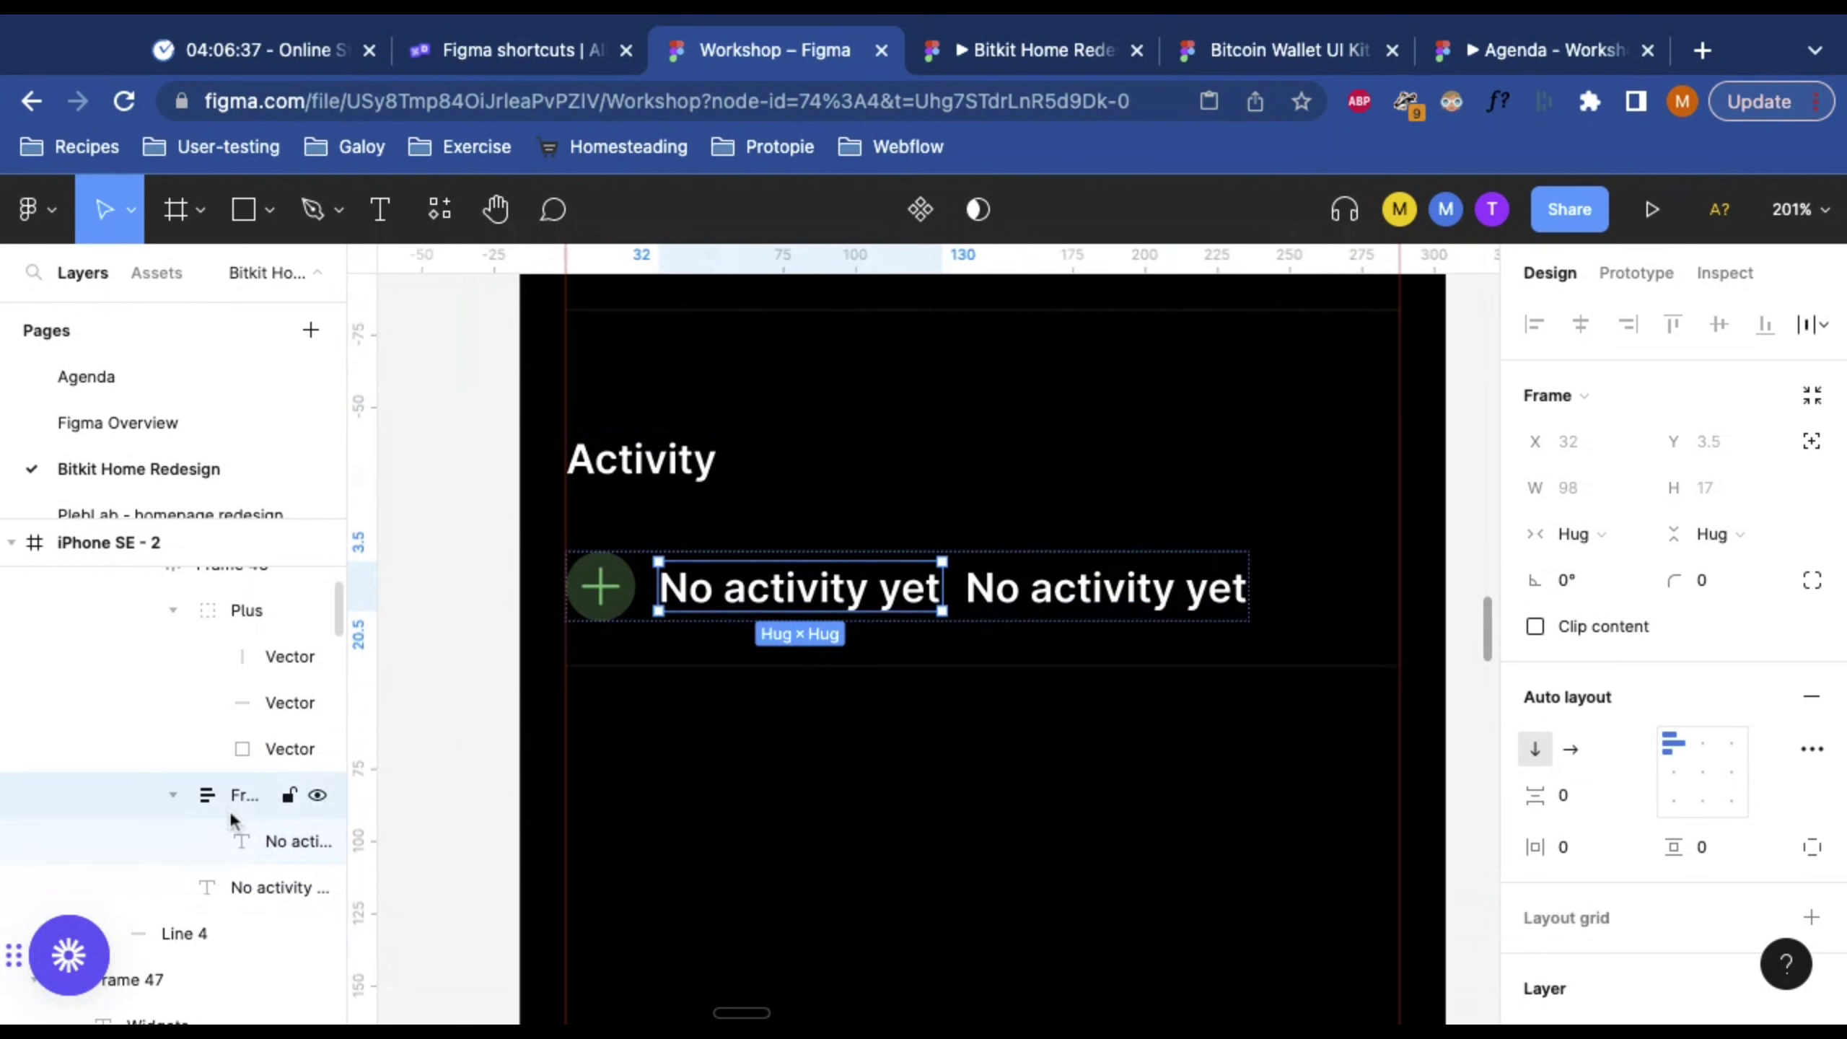
{"action": "left_click", "coordinate": [249, 844]}
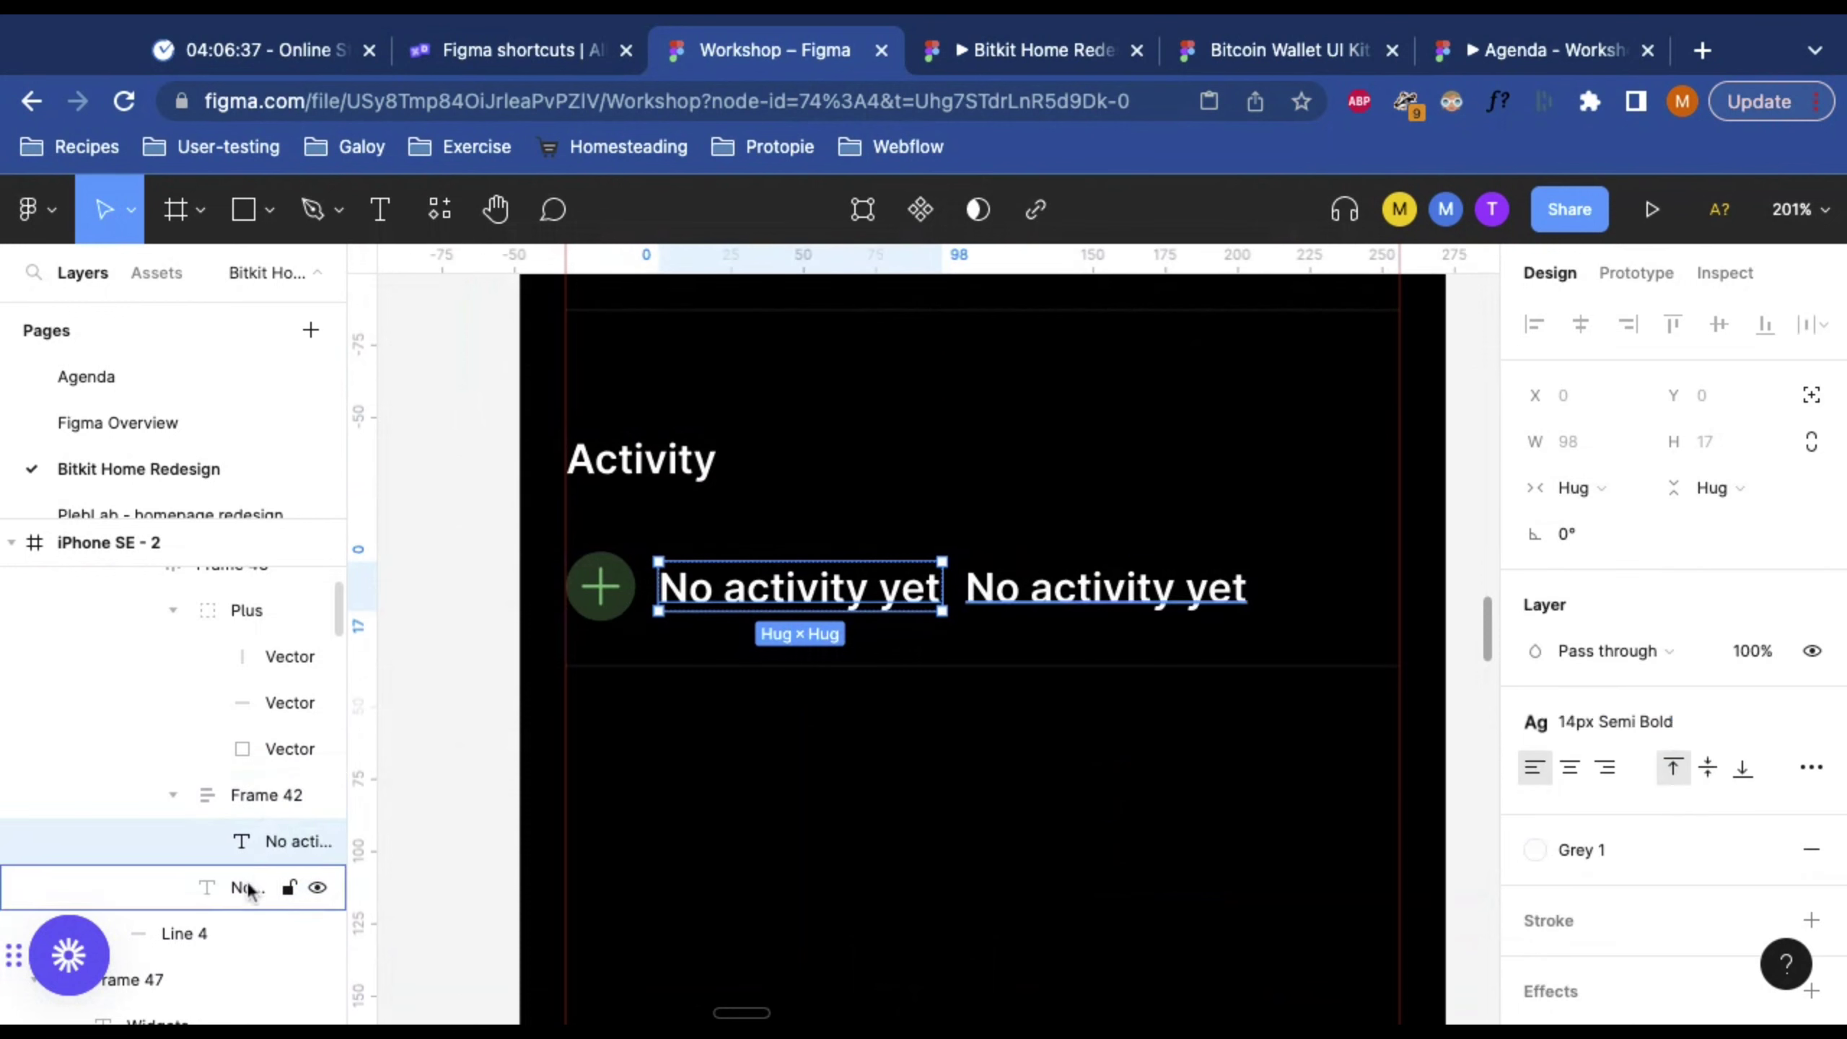
{"action": "left_click", "coordinate": [238, 889], "text": "shift"}
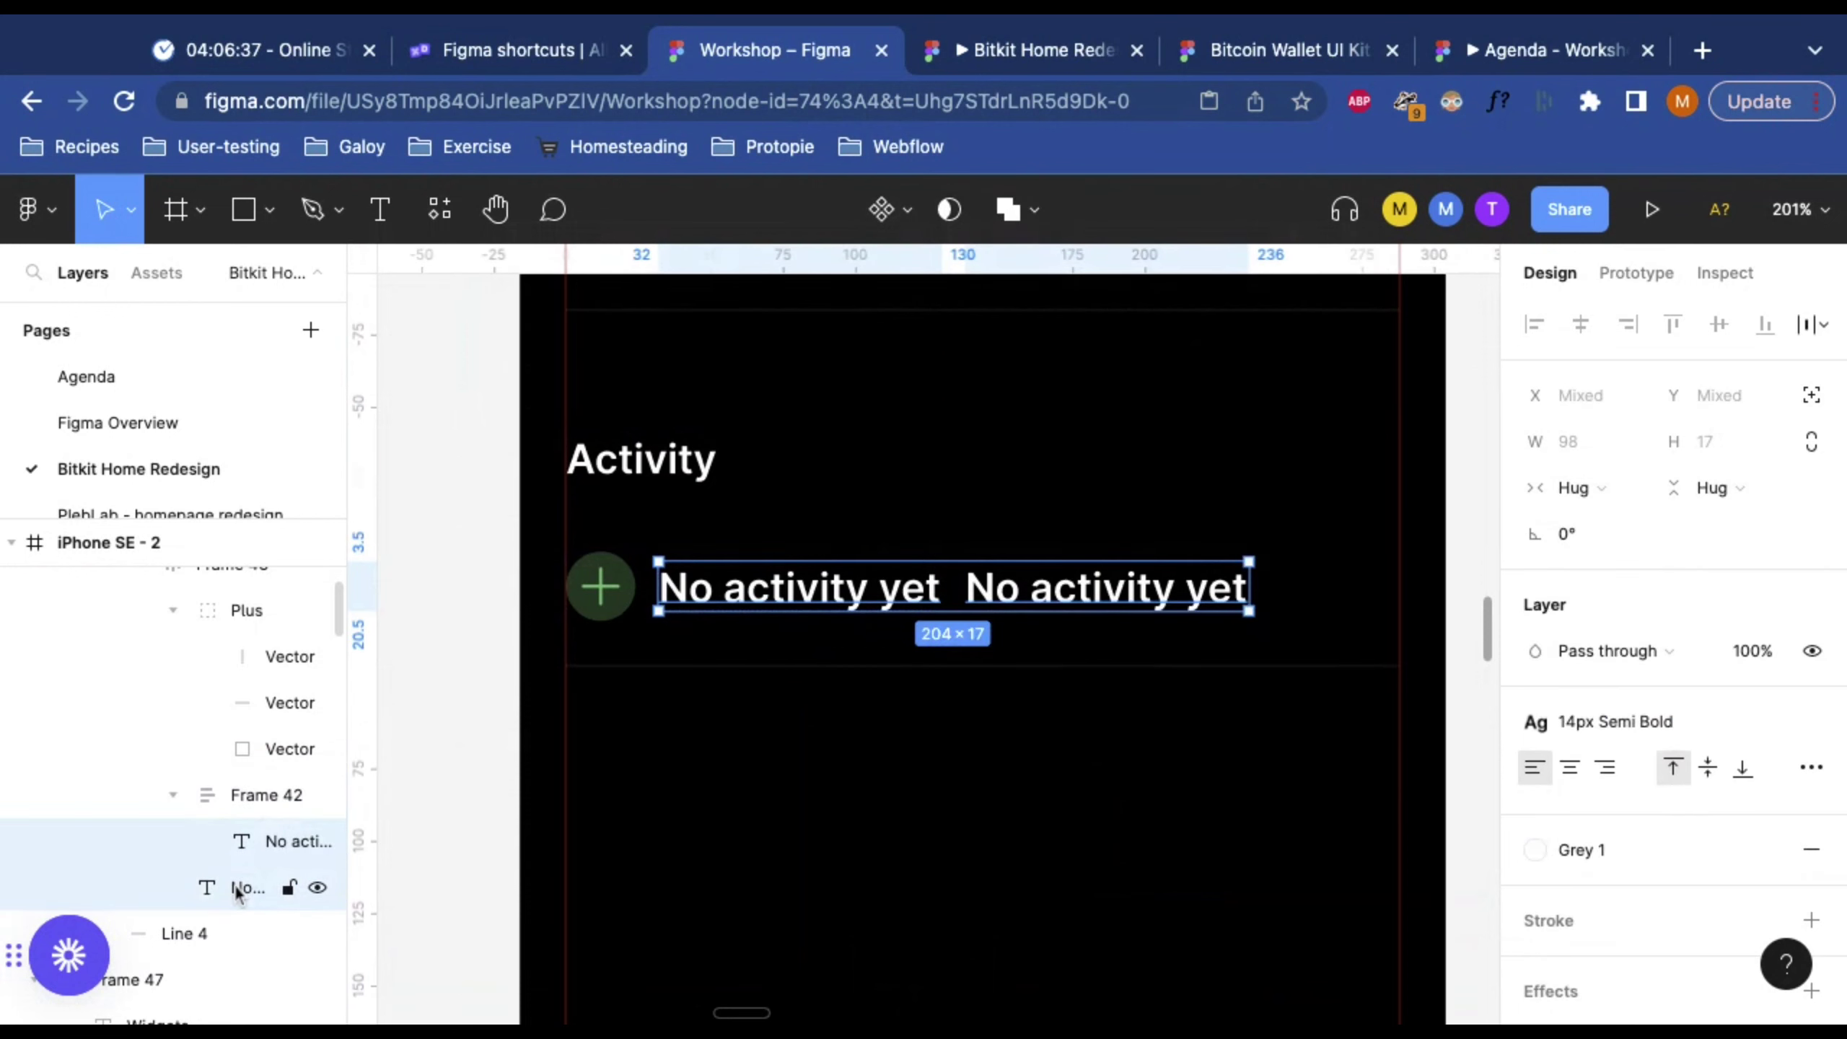
{"action": "key", "text": "shift+a"}
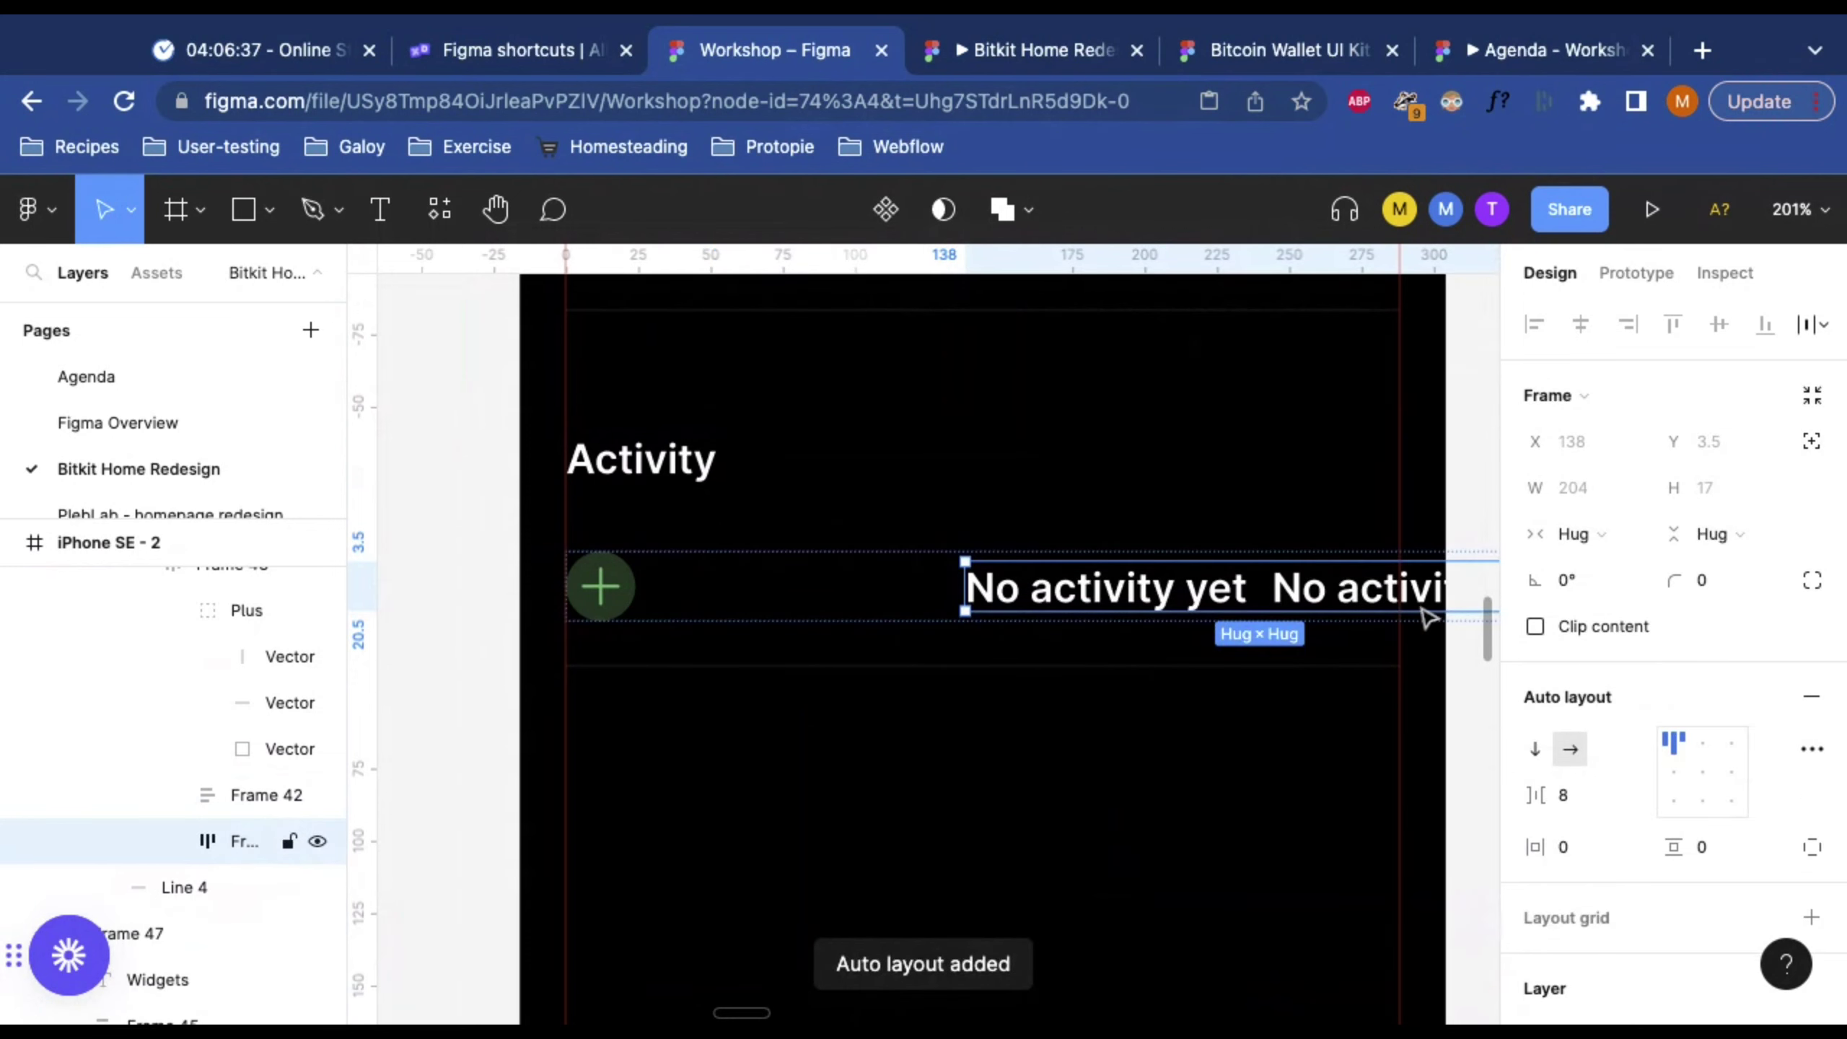
{"action": "left_click", "coordinate": [1535, 755]}
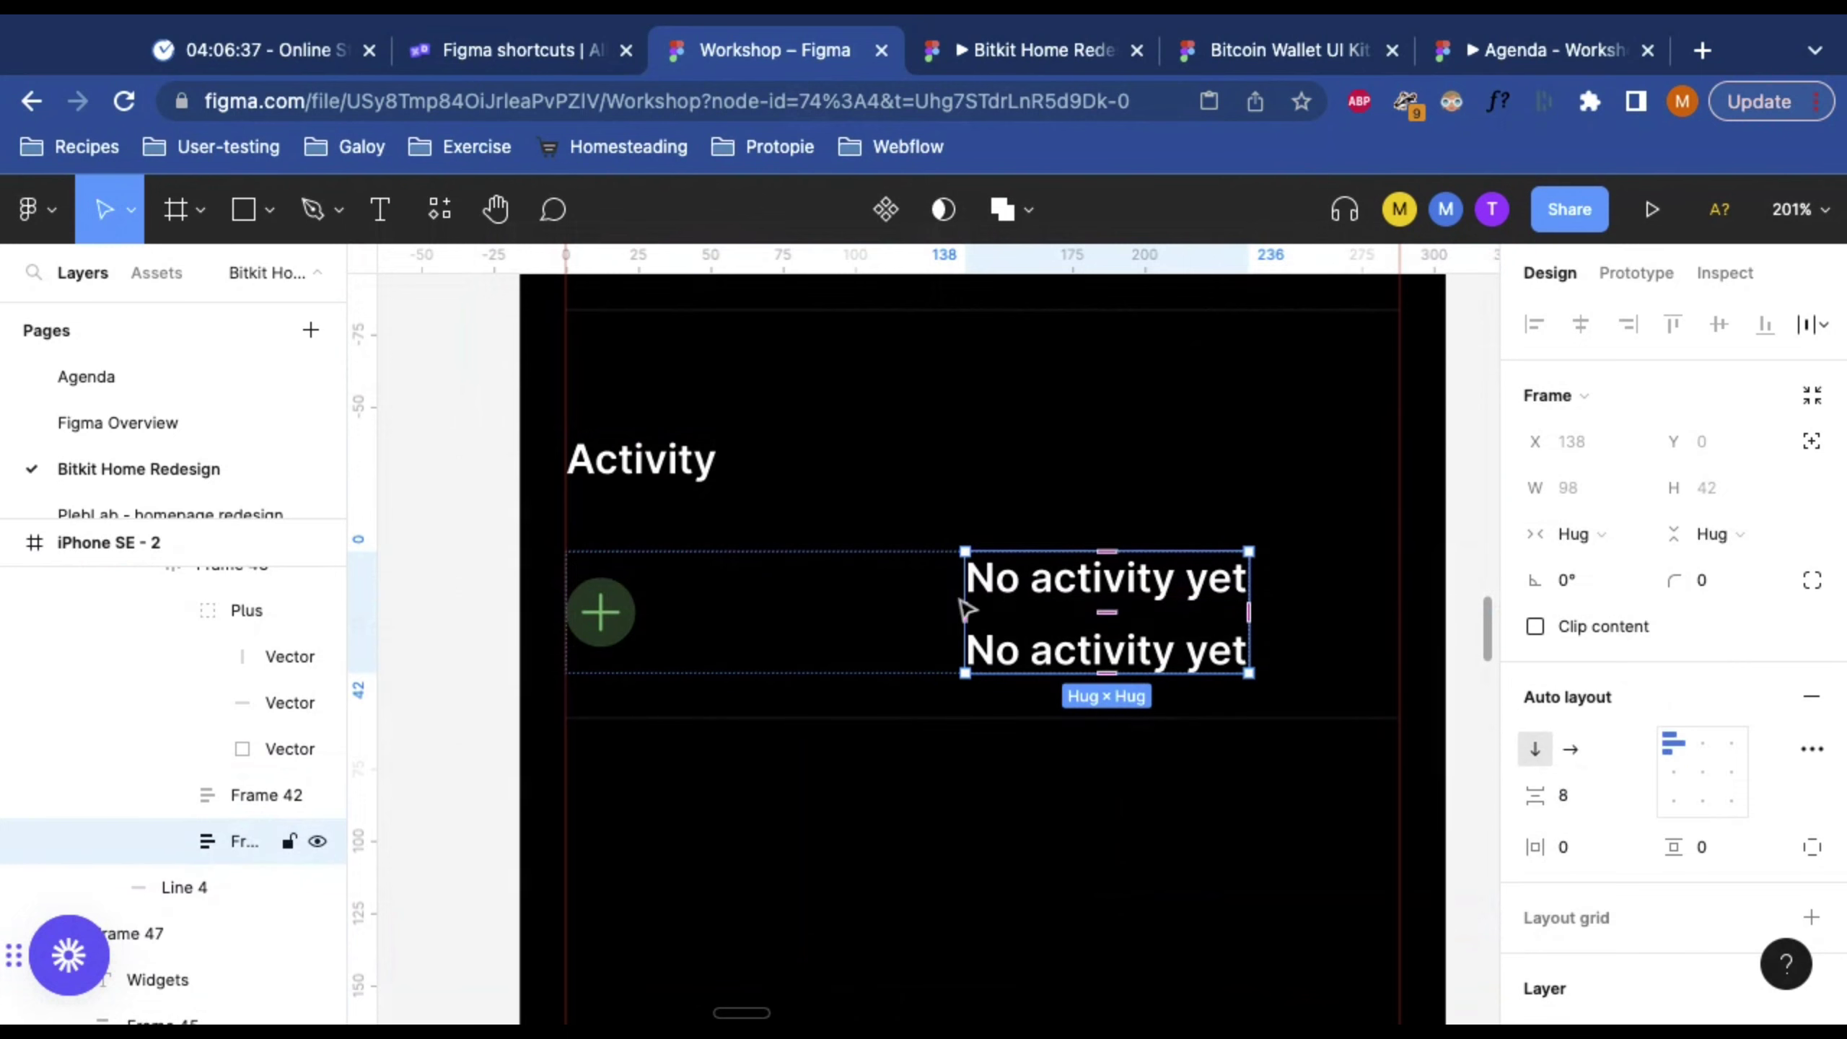
Step: Delete the empty leftover frame and select the second 'No activity yet' text
{"action": "left_click", "coordinate": [827, 620]}
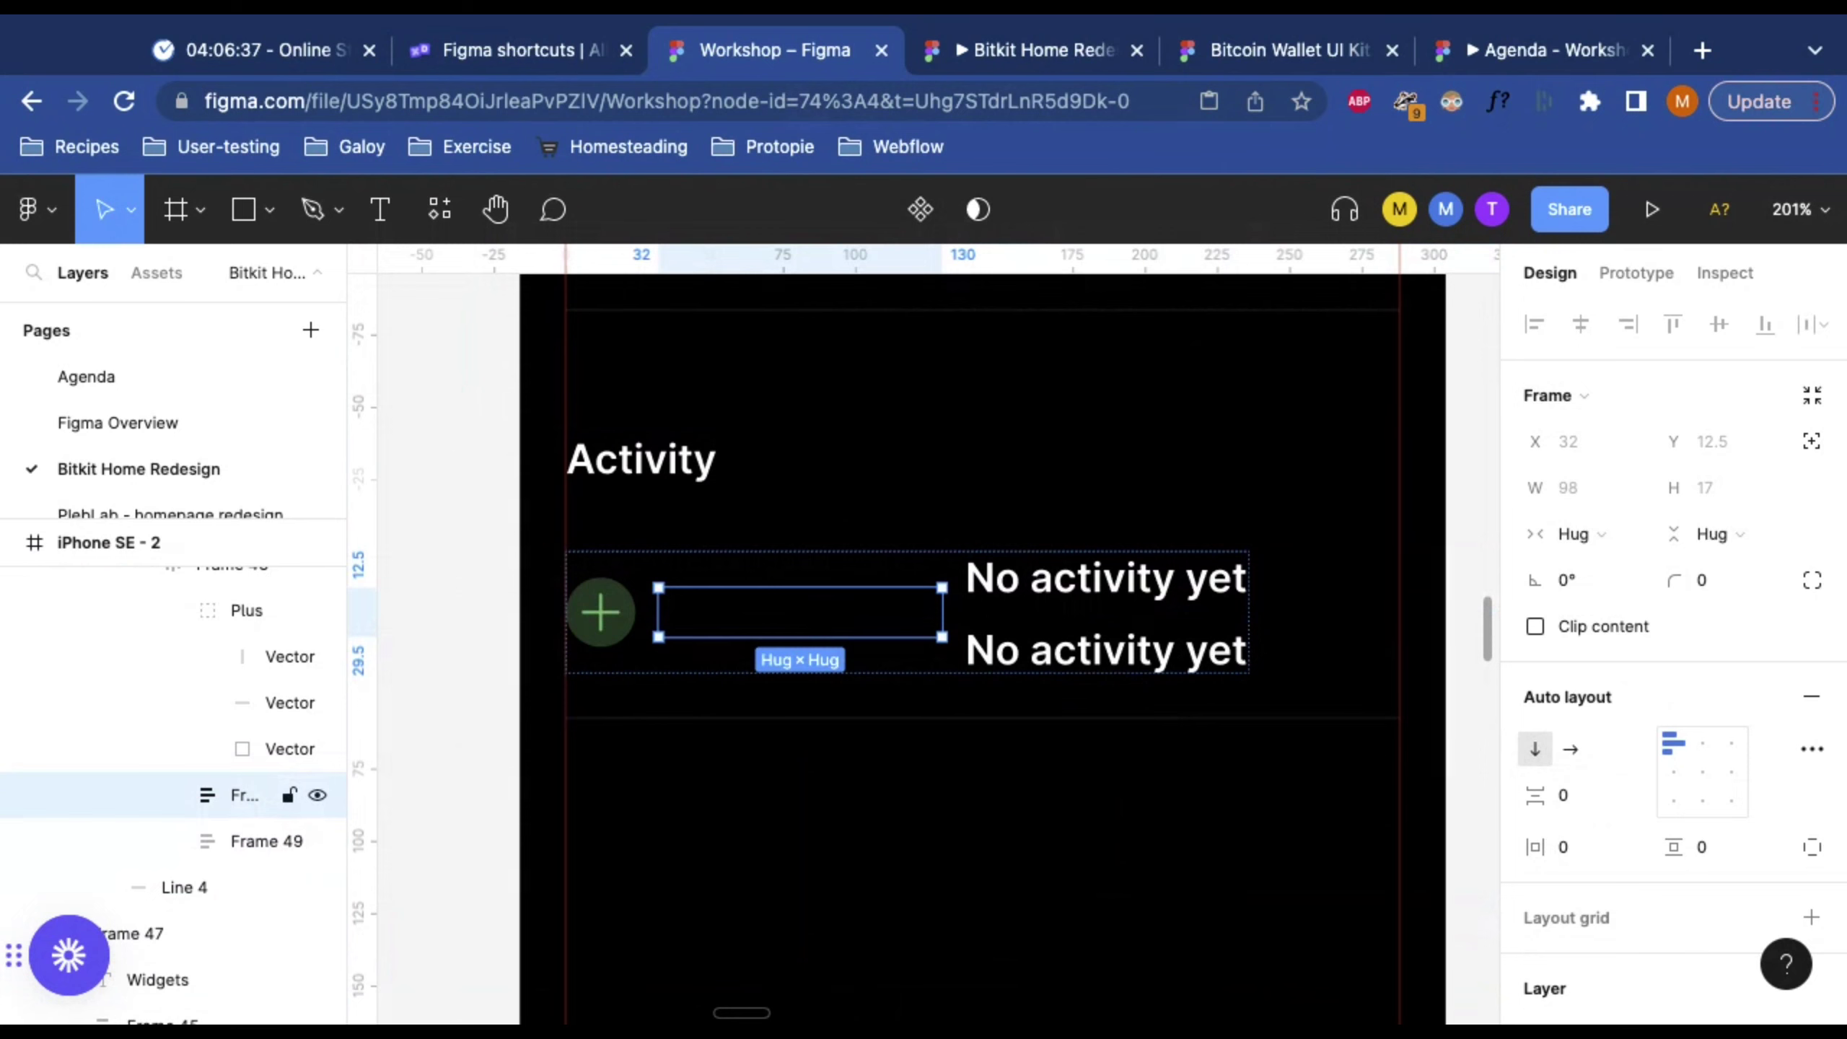
{"action": "key", "text": "Delete"}
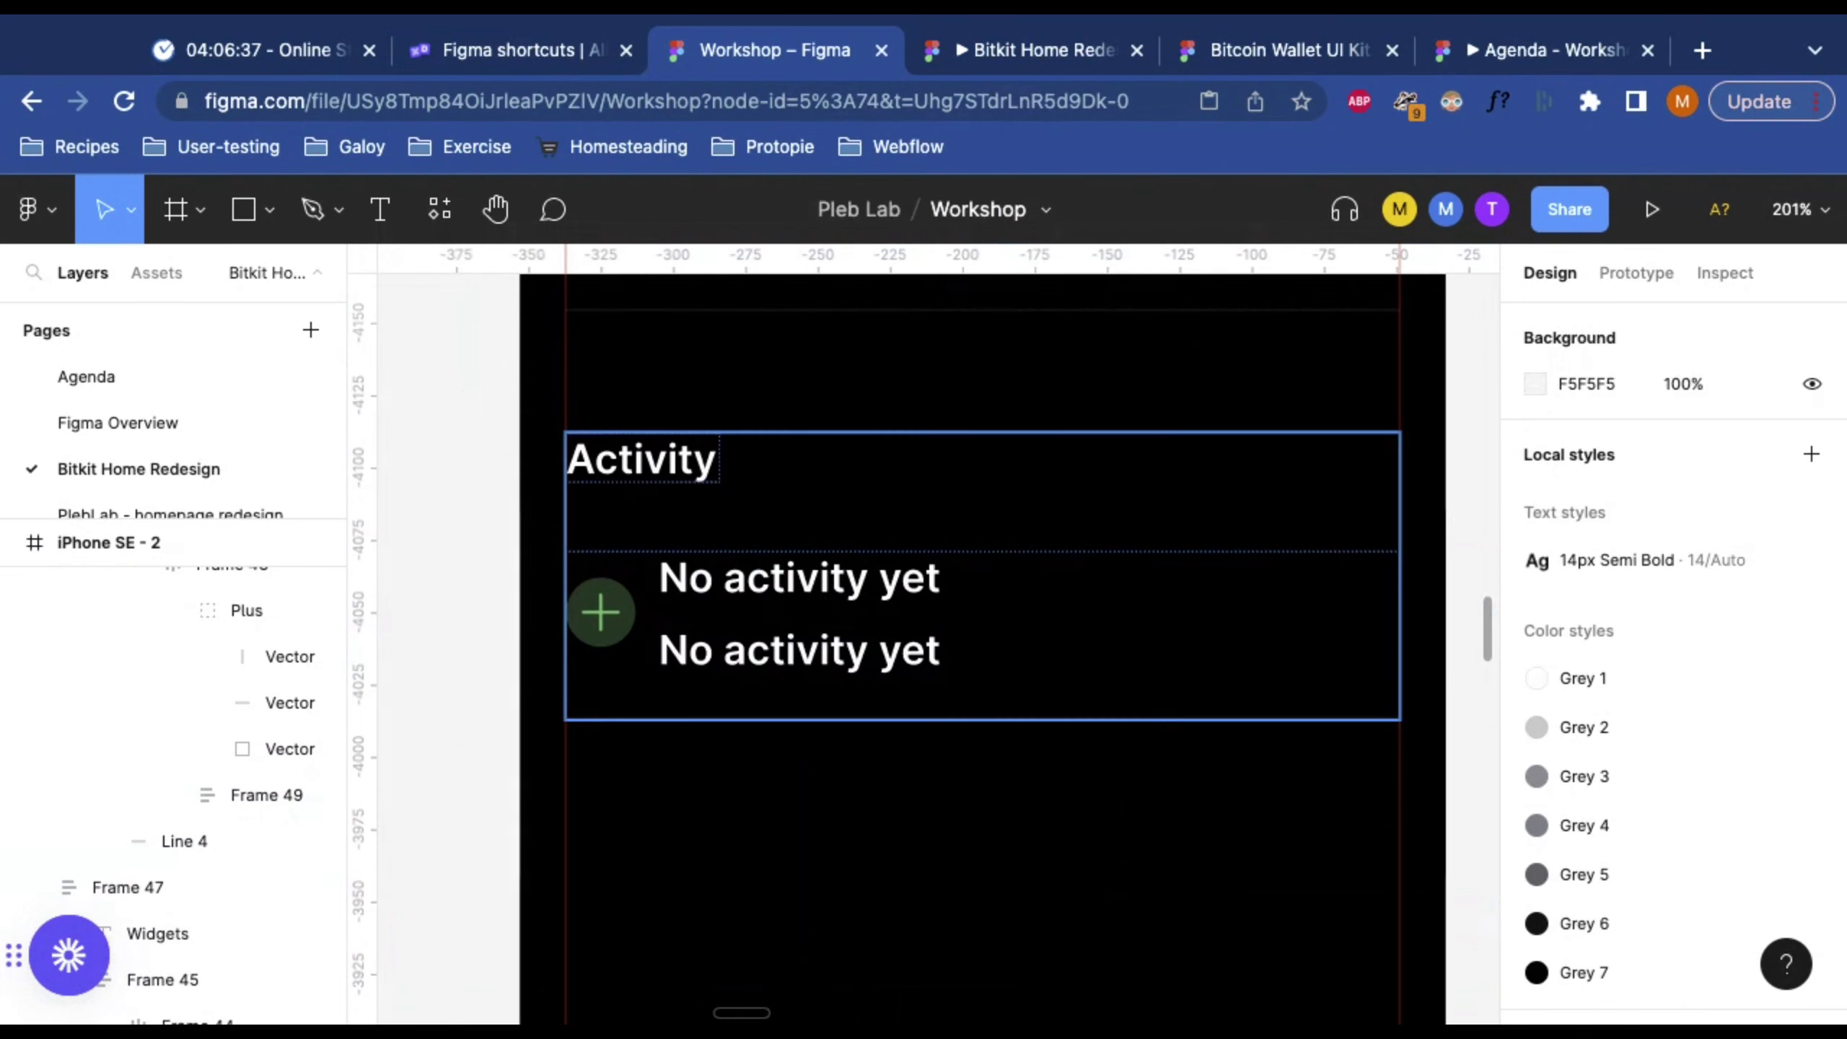
{"action": "left_click", "coordinate": [767, 593]}
{"action": "left_click", "coordinate": [766, 601]}
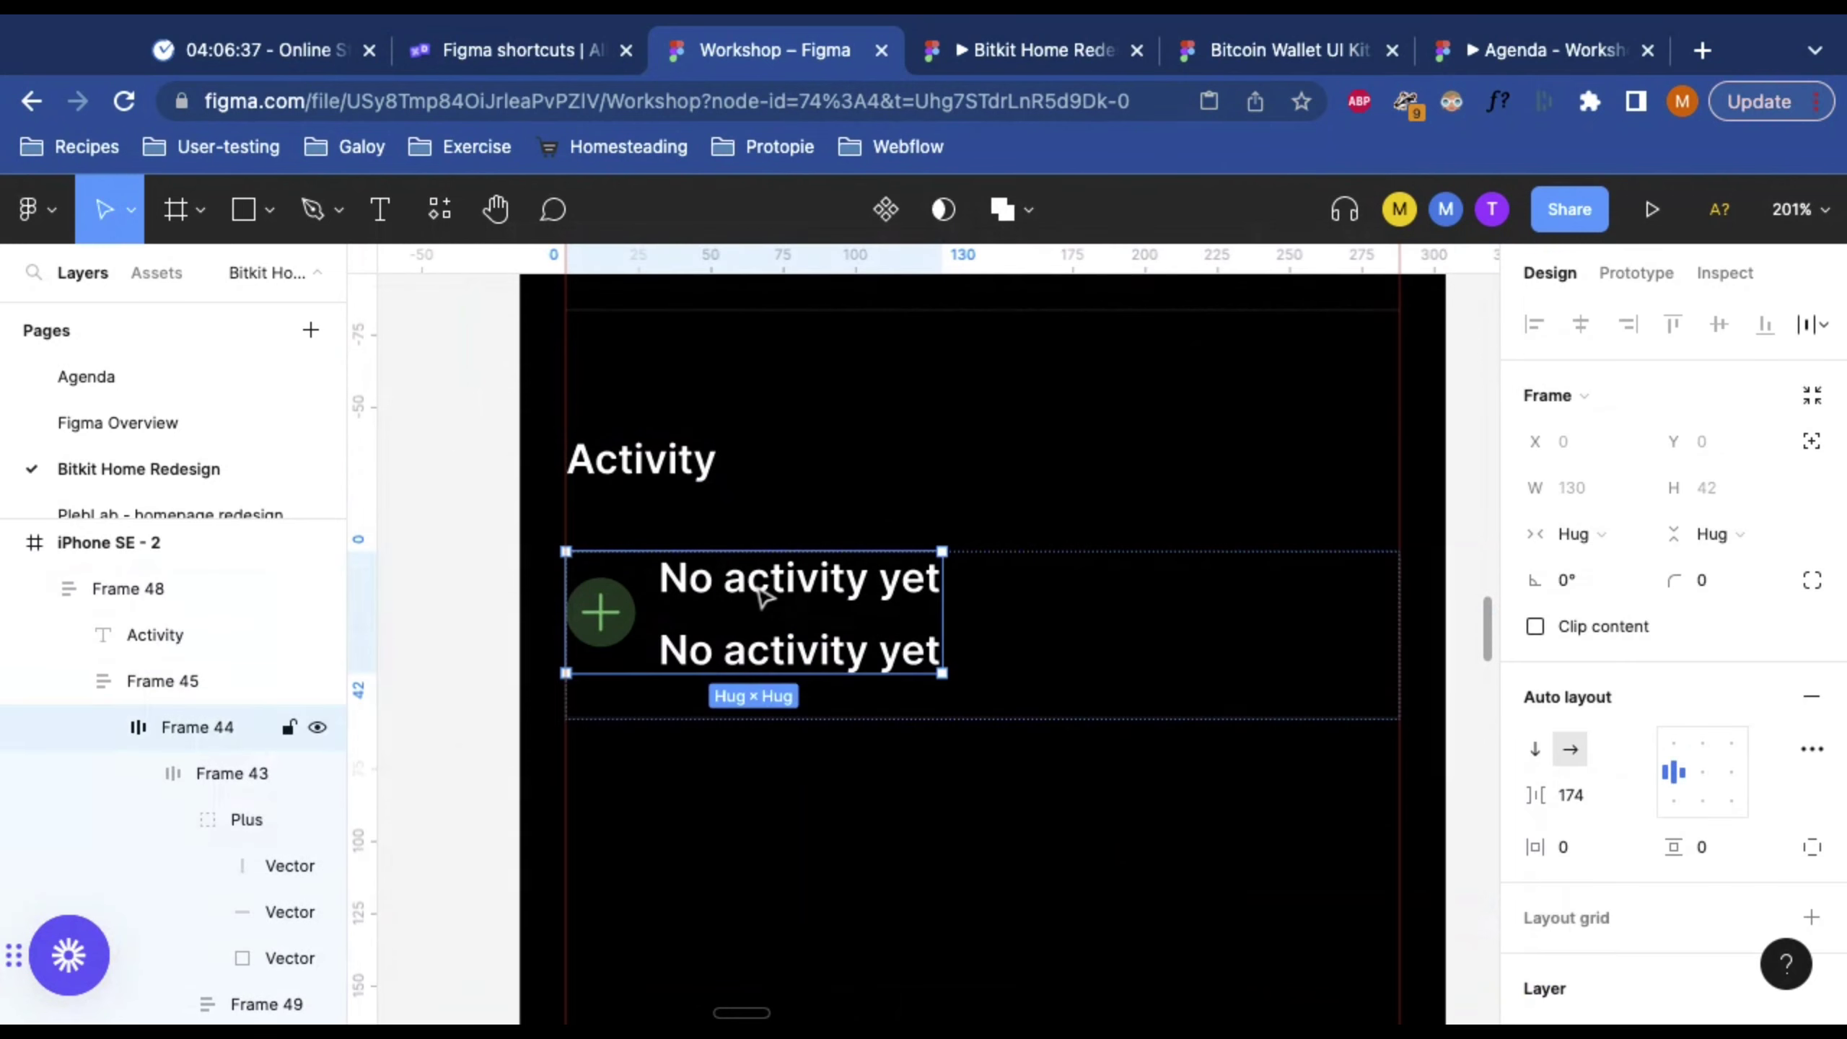
{"action": "left_click", "coordinate": [756, 659]}
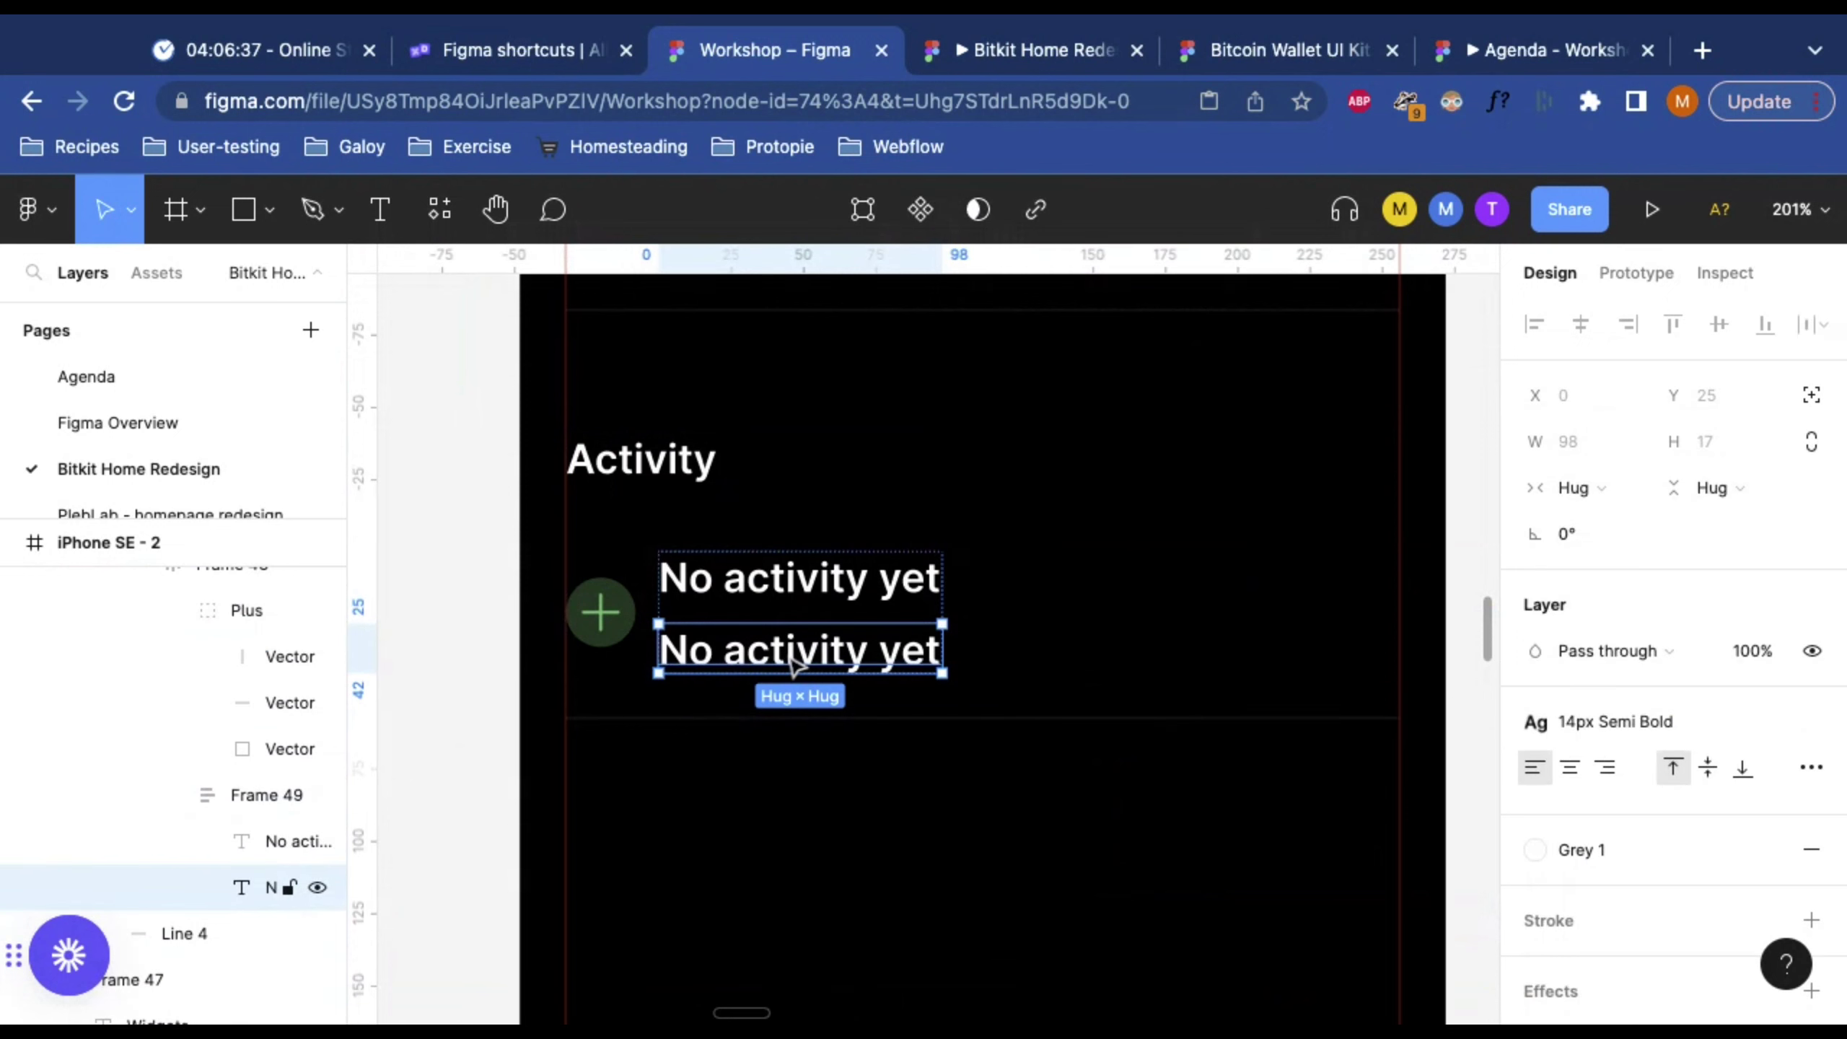
Step: Apply the 'Store your money' caption's small grey style to the second 'No activity yet' text
{"action": "scroll", "coordinate": [793, 663], "scroll_direction": "down", "scroll_amount": 5}
{"action": "scroll", "coordinate": [789, 664], "scroll_direction": "up", "scroll_amount": 5}
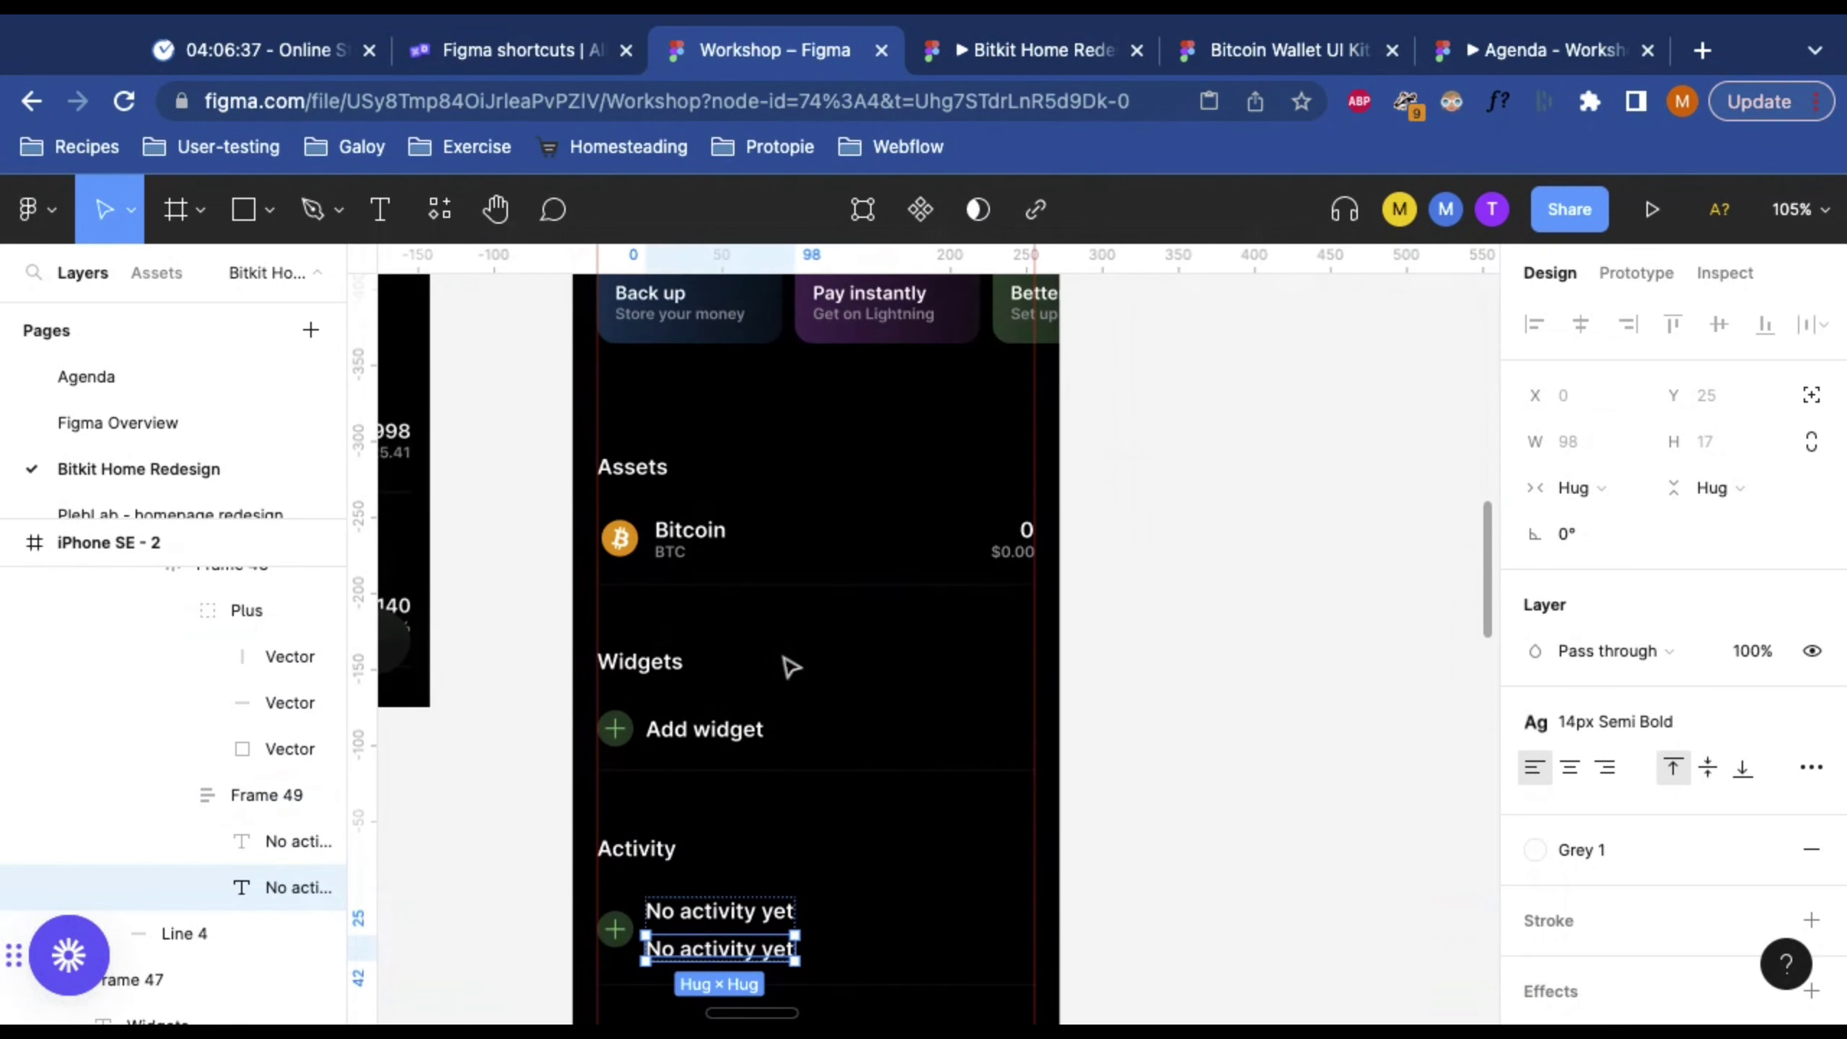
{"action": "scroll", "coordinate": [792, 666], "scroll_direction": "up", "scroll_amount": 1}
{"action": "scroll", "coordinate": [672, 639], "scroll_direction": "up", "scroll_amount": 2}
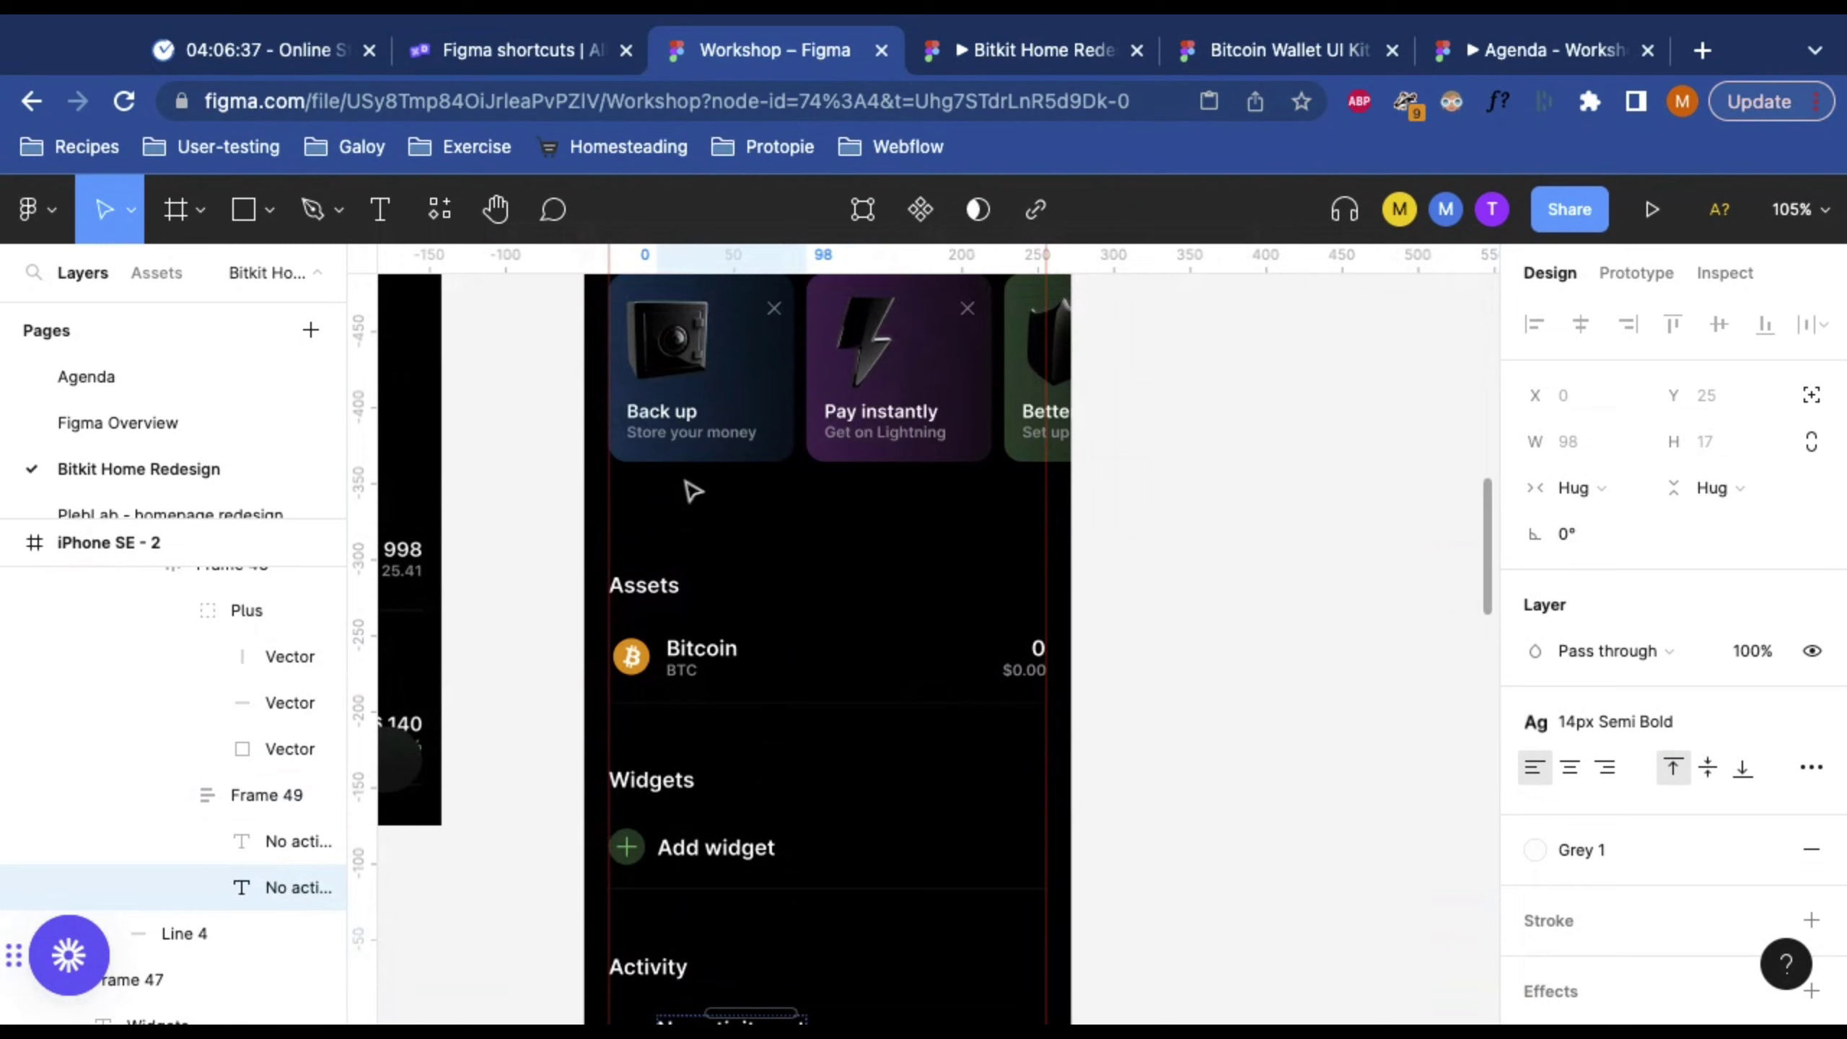
{"action": "scroll", "coordinate": [698, 466], "scroll_direction": "down", "scroll_amount": 1}
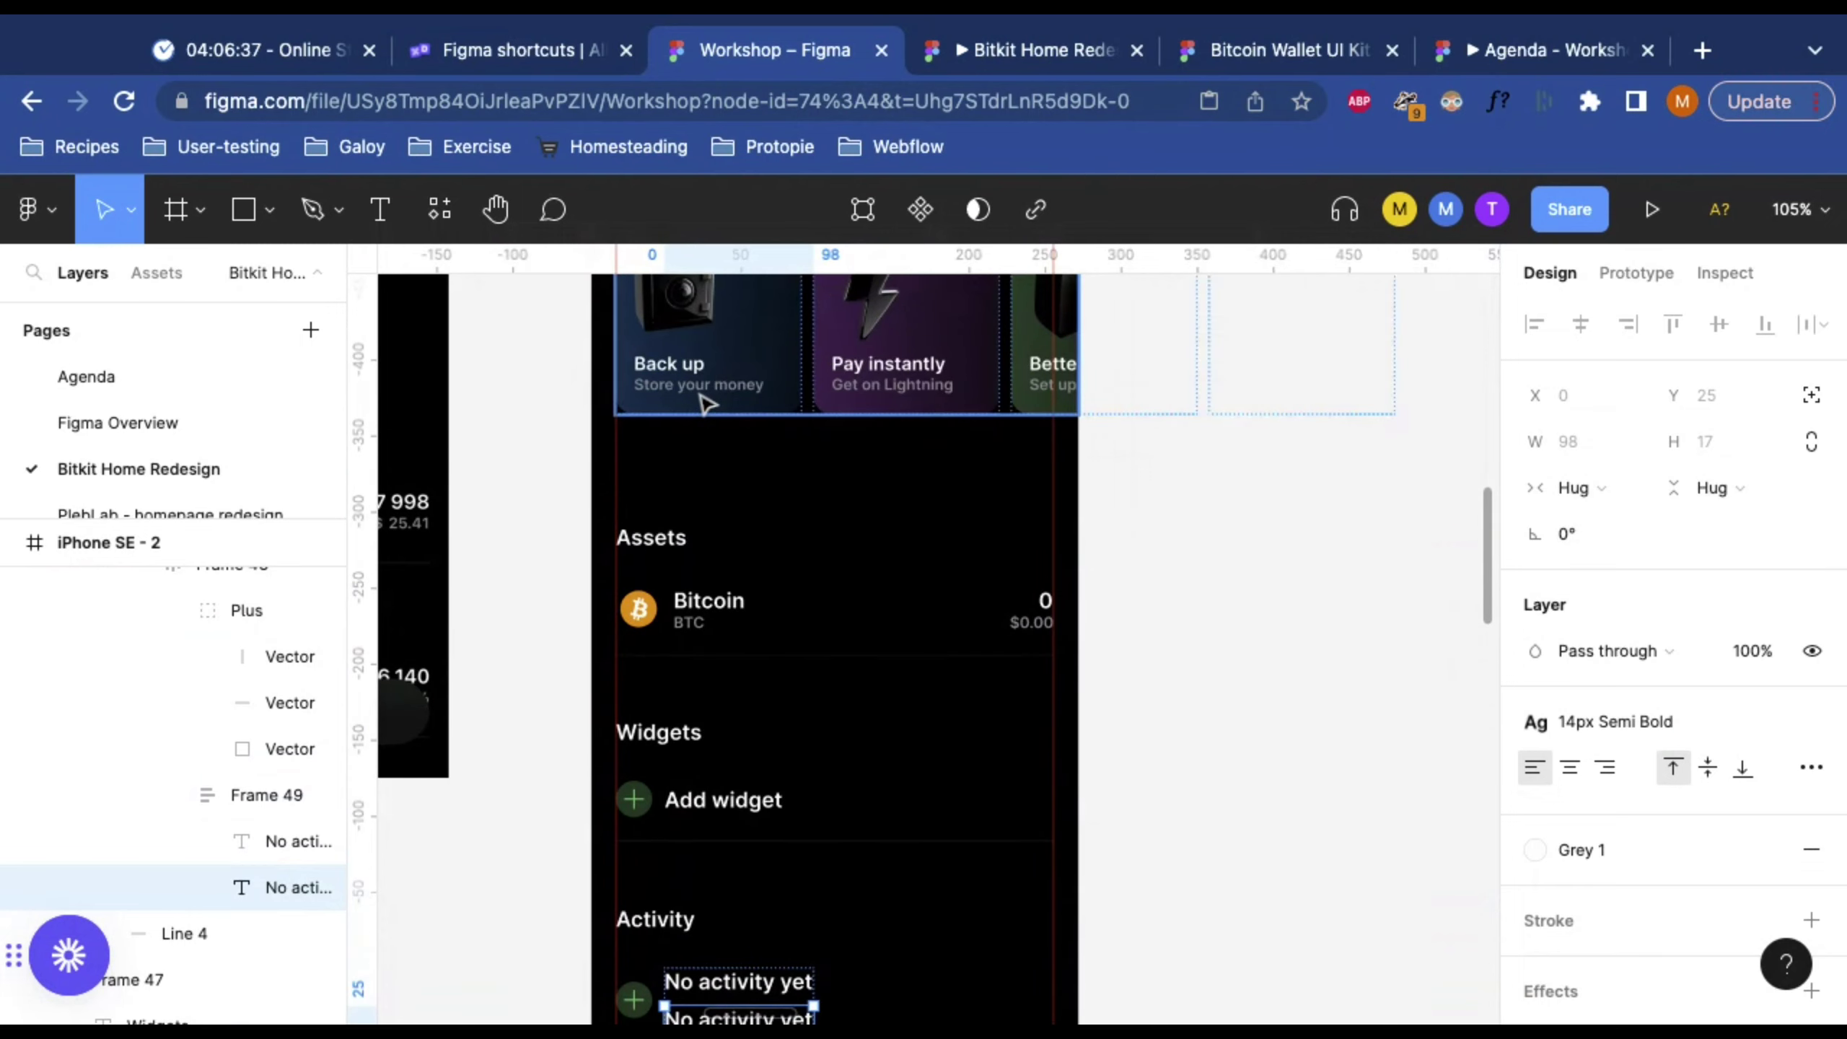
{"action": "scroll", "coordinate": [706, 404], "scroll_direction": "down", "scroll_amount": 3}
{"action": "scroll", "coordinate": [763, 771], "scroll_direction": "down", "scroll_amount": 5}
{"action": "scroll", "coordinate": [1218, 768], "scroll_direction": "up", "scroll_amount": 1}
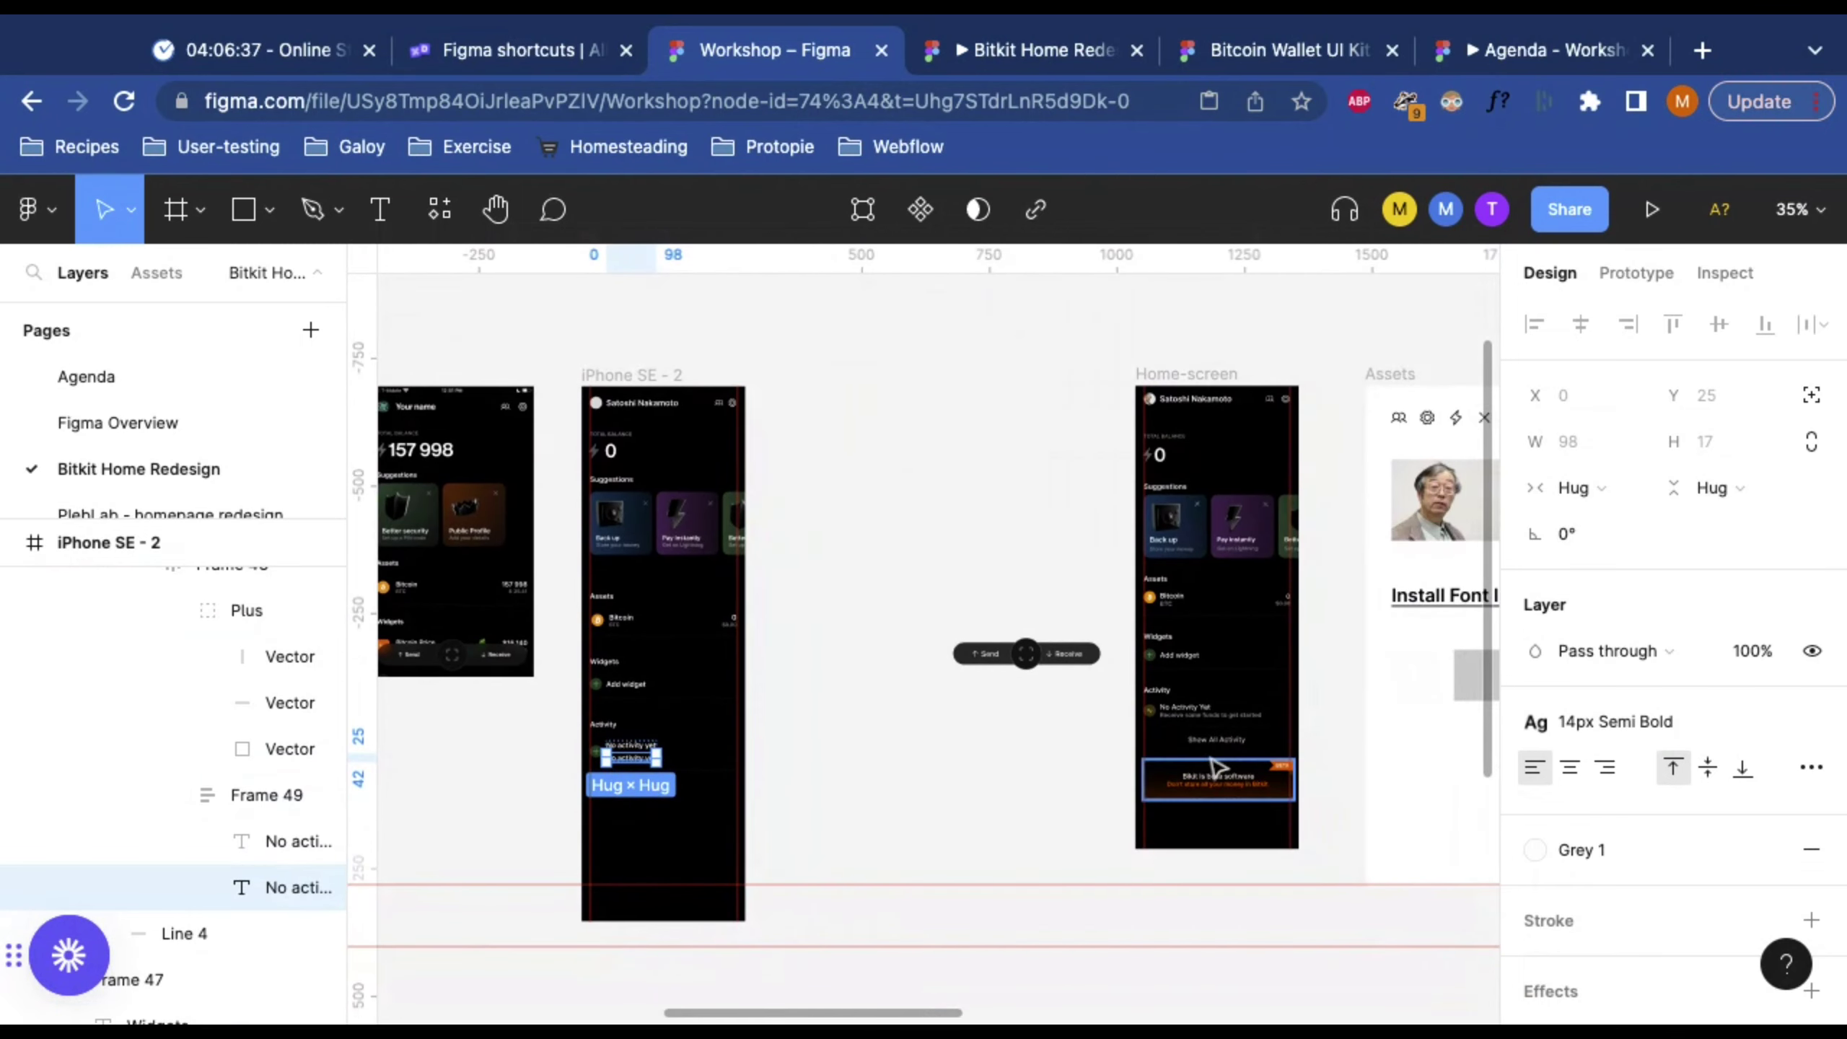
{"action": "scroll", "coordinate": [1219, 768], "scroll_direction": "up", "scroll_amount": 5}
{"action": "scroll", "coordinate": [1171, 697], "scroll_direction": "left", "scroll_amount": 10}
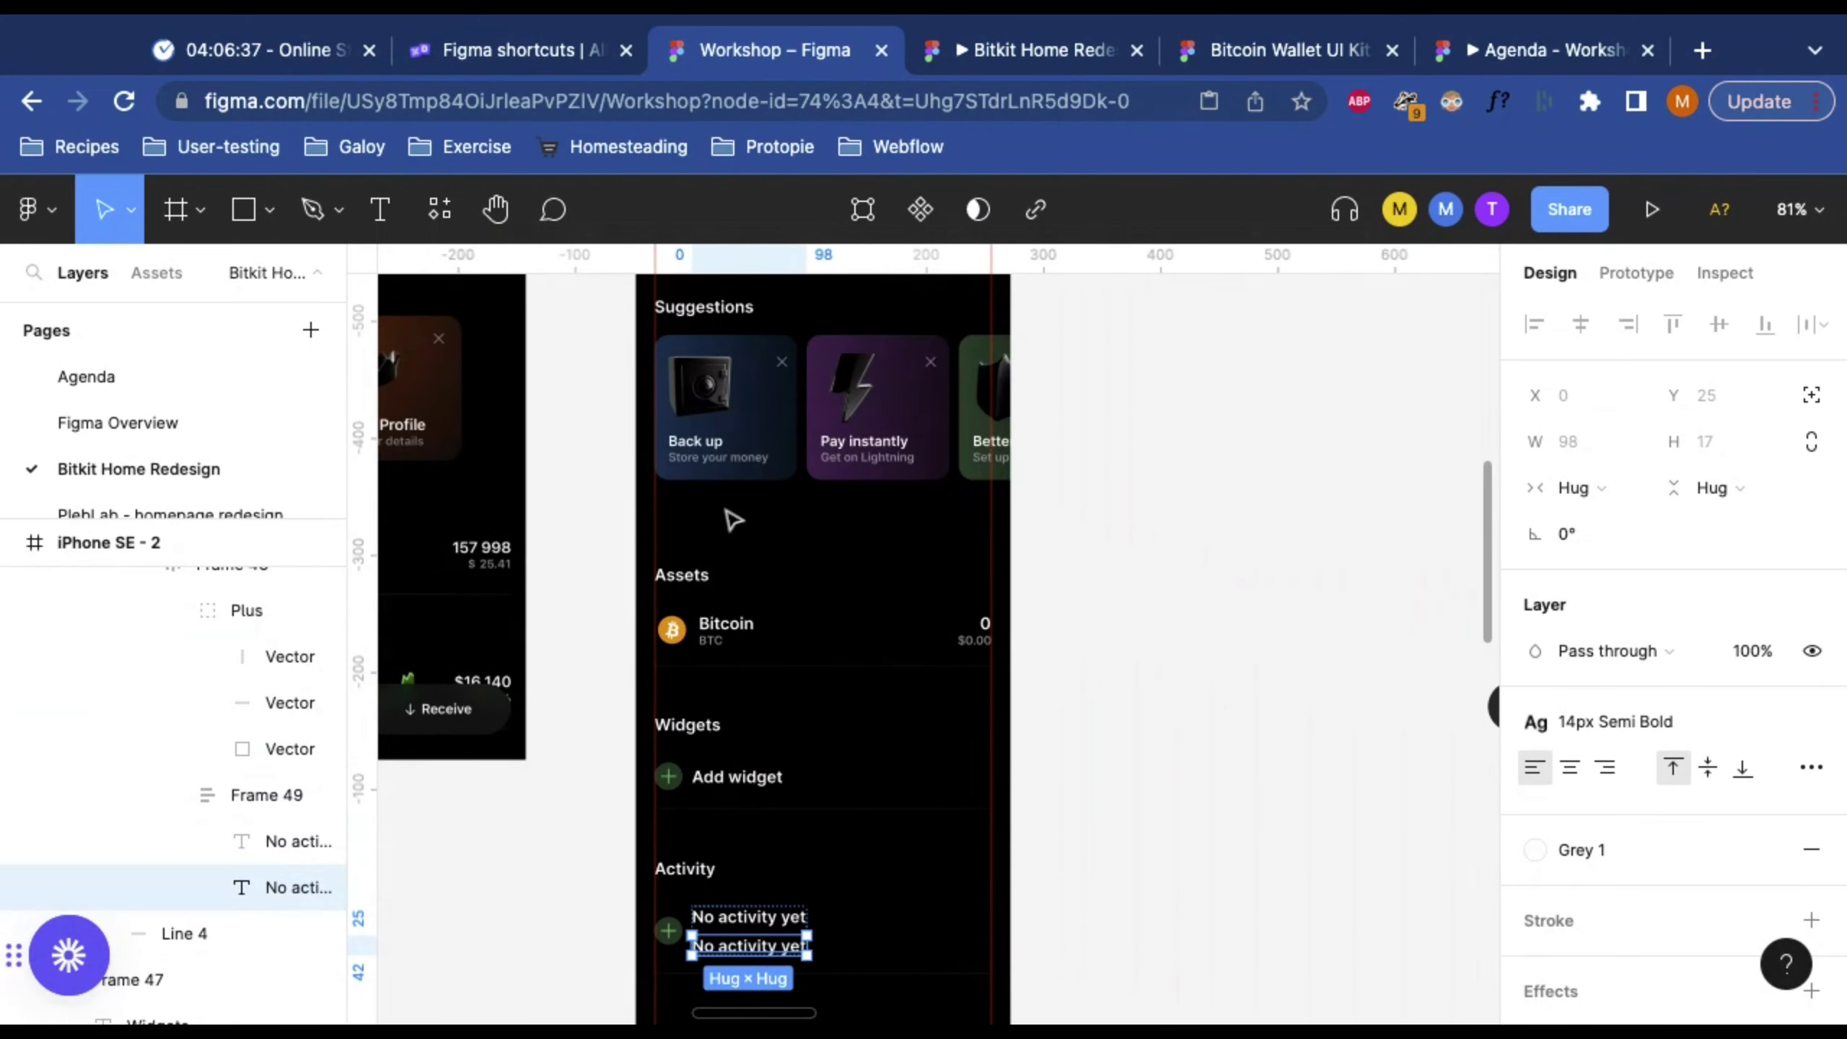
{"action": "scroll", "coordinate": [733, 520], "scroll_direction": "up", "scroll_amount": 4}
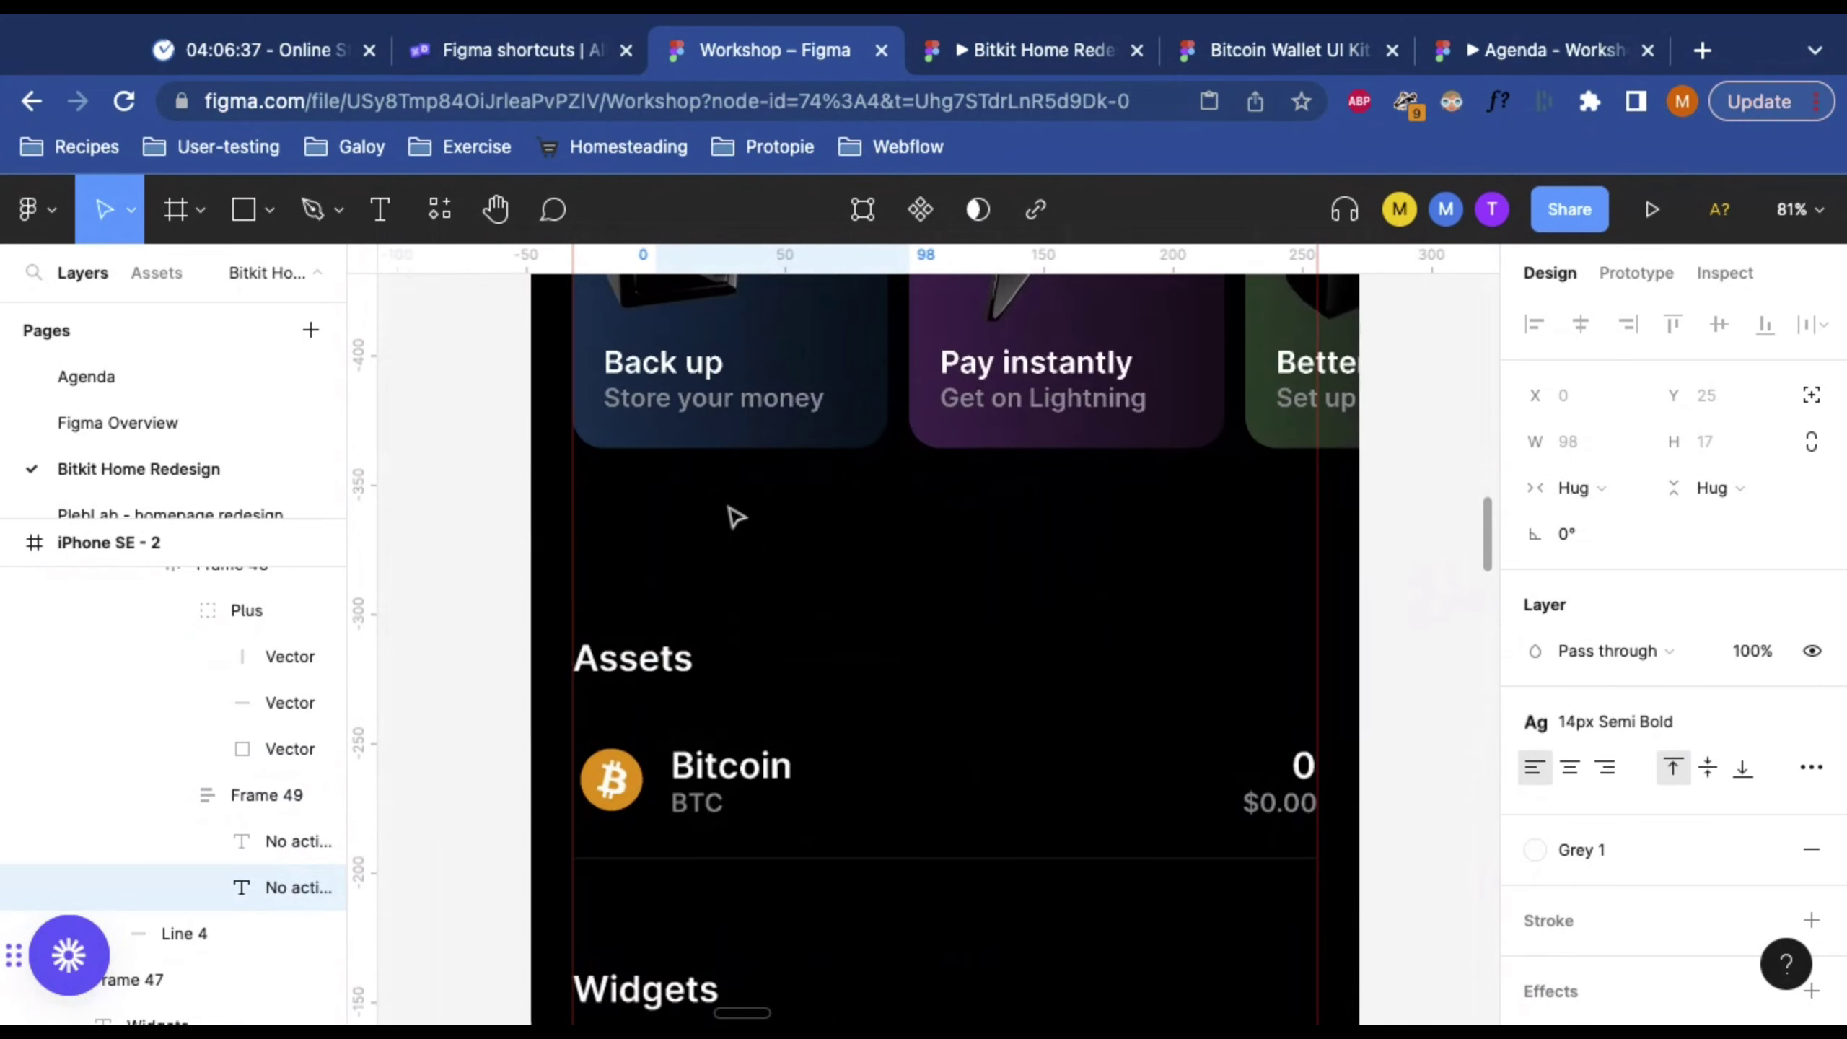
{"action": "left_click", "coordinate": [679, 413]}
{"action": "double_click", "coordinate": [678, 413]}
{"action": "double_click", "coordinate": [676, 412]}
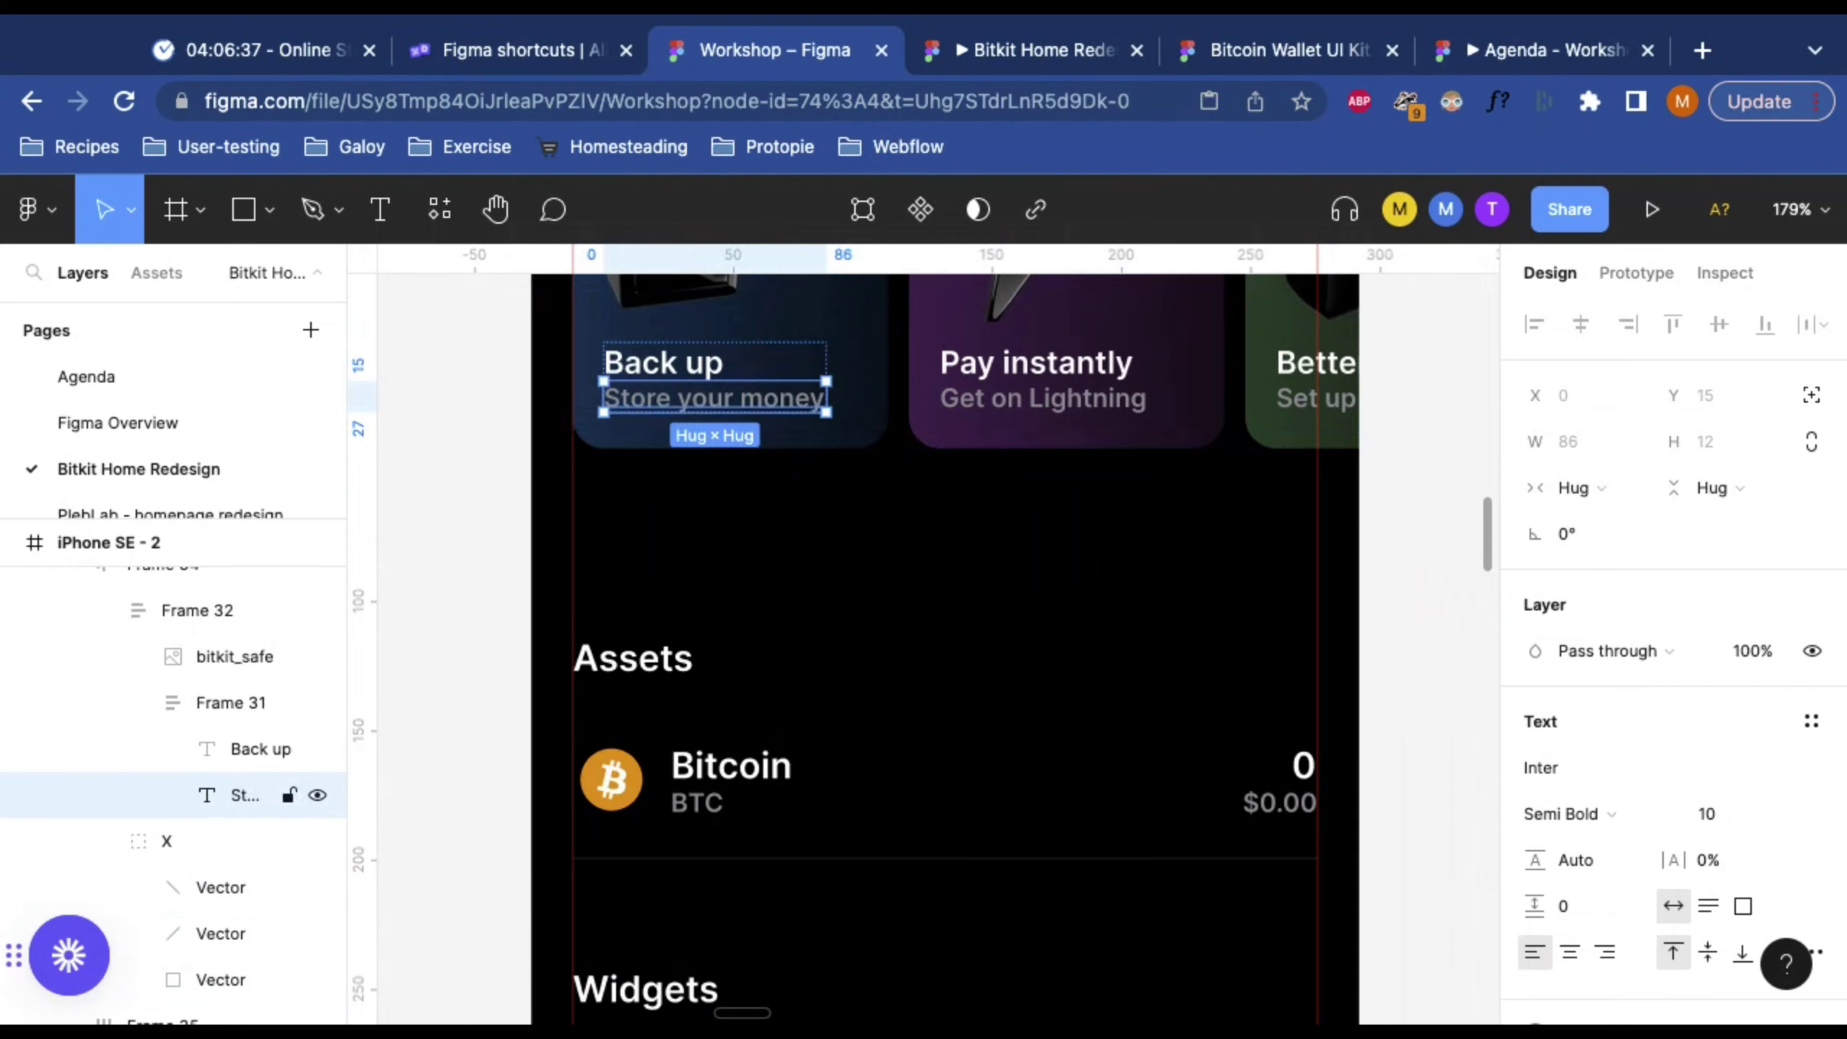
{"action": "scroll", "coordinate": [726, 536], "scroll_direction": "down", "scroll_amount": 10}
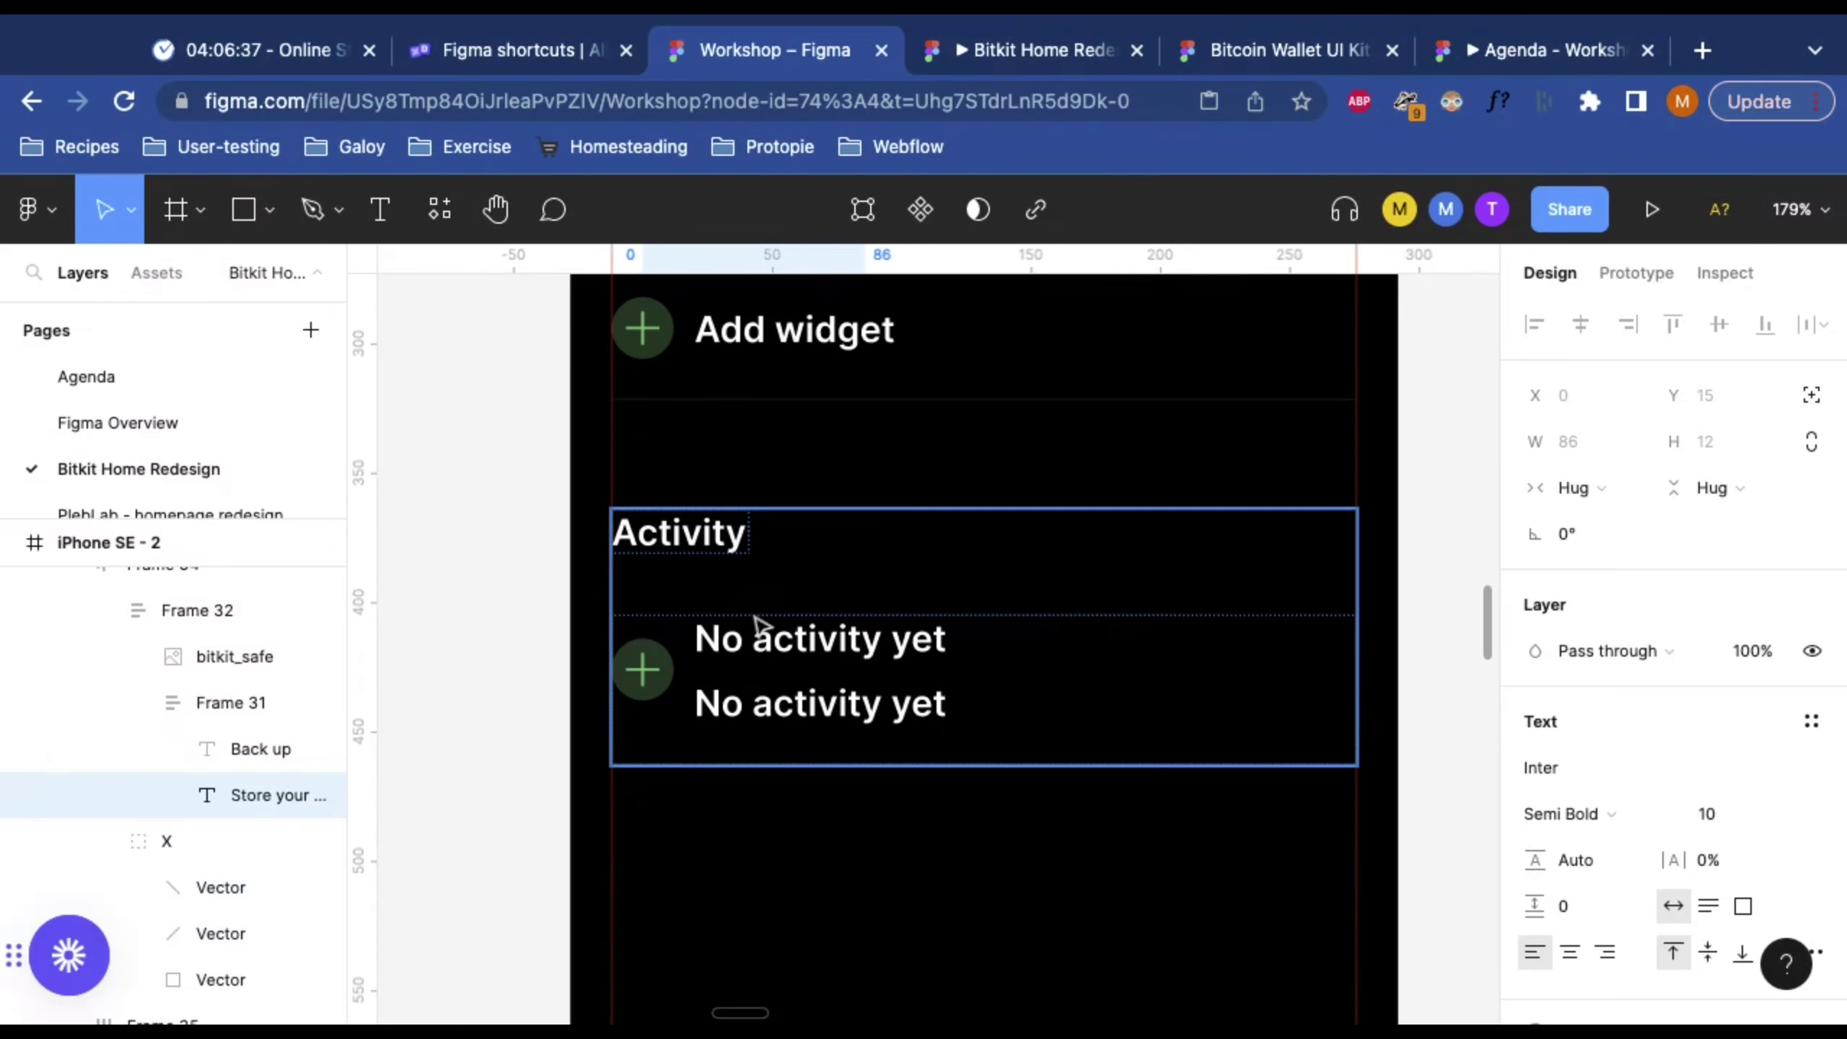
{"action": "left_click", "coordinate": [745, 720]}
{"action": "double_click", "coordinate": [741, 713]}
{"action": "double_click", "coordinate": [738, 710]}
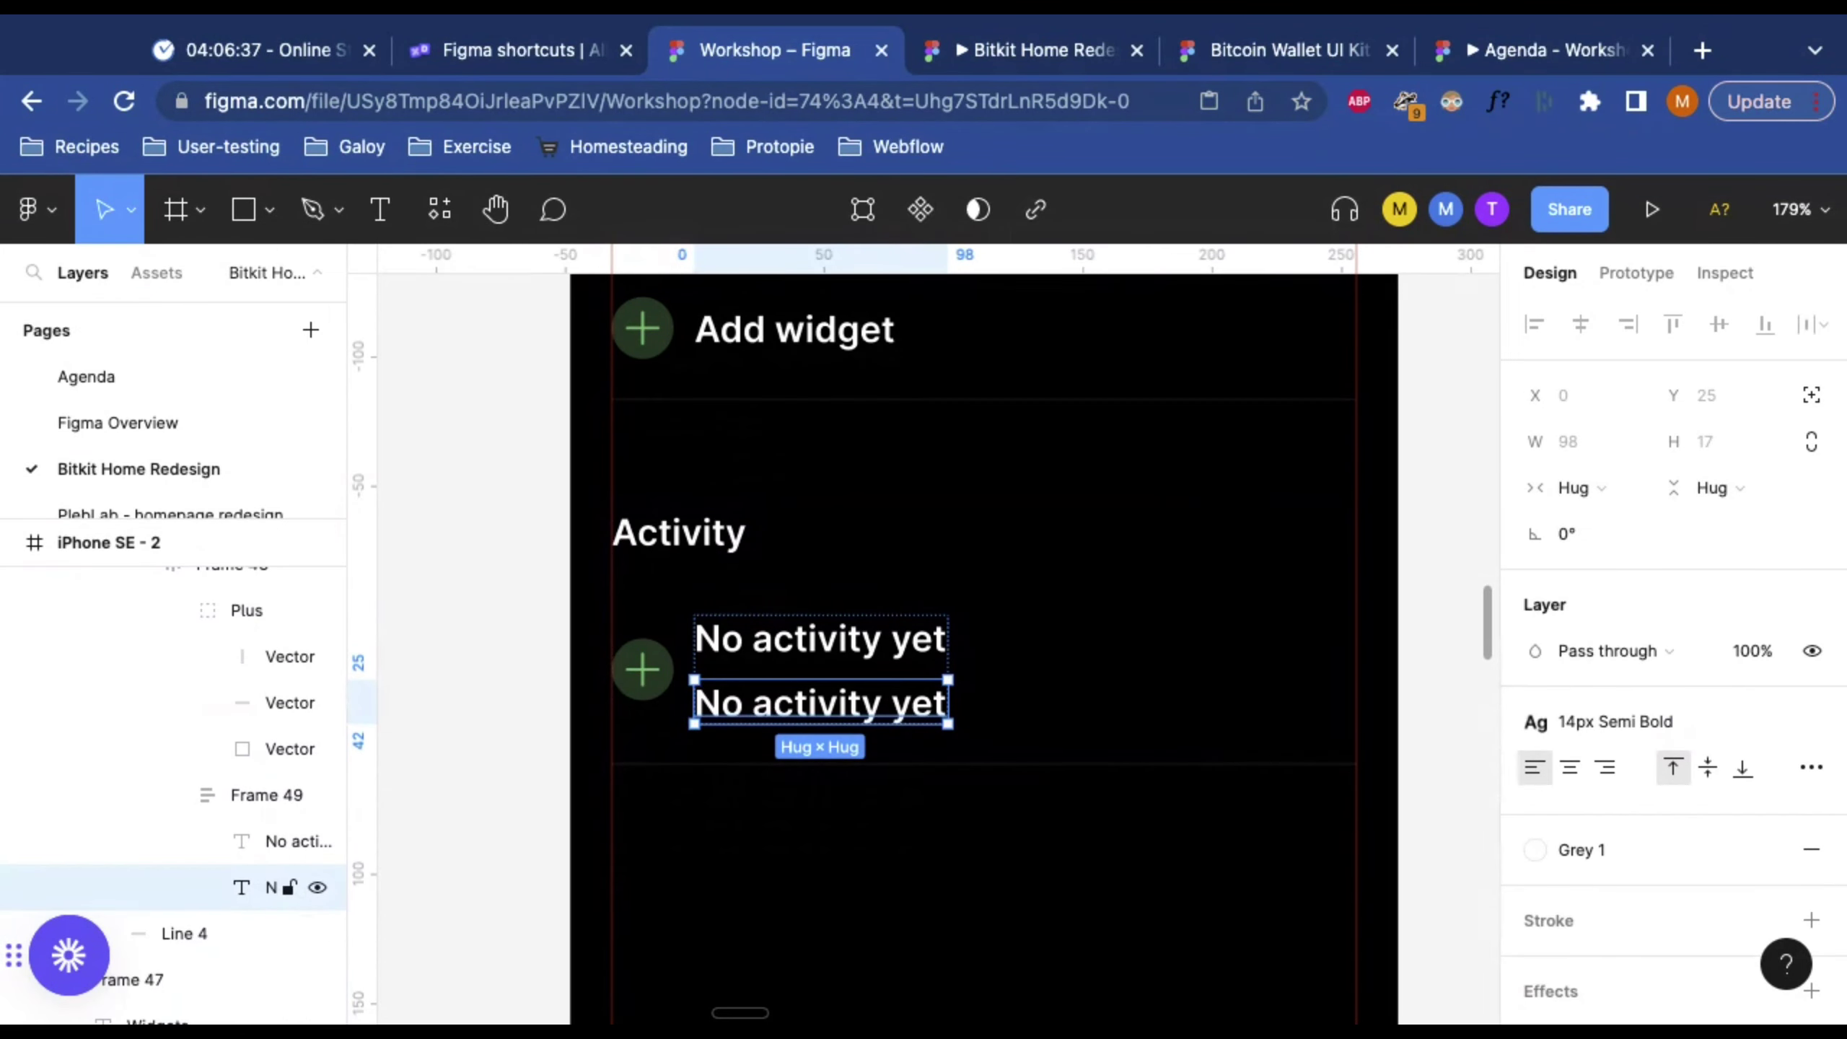
{"action": "key", "text": "super+alt+v"}
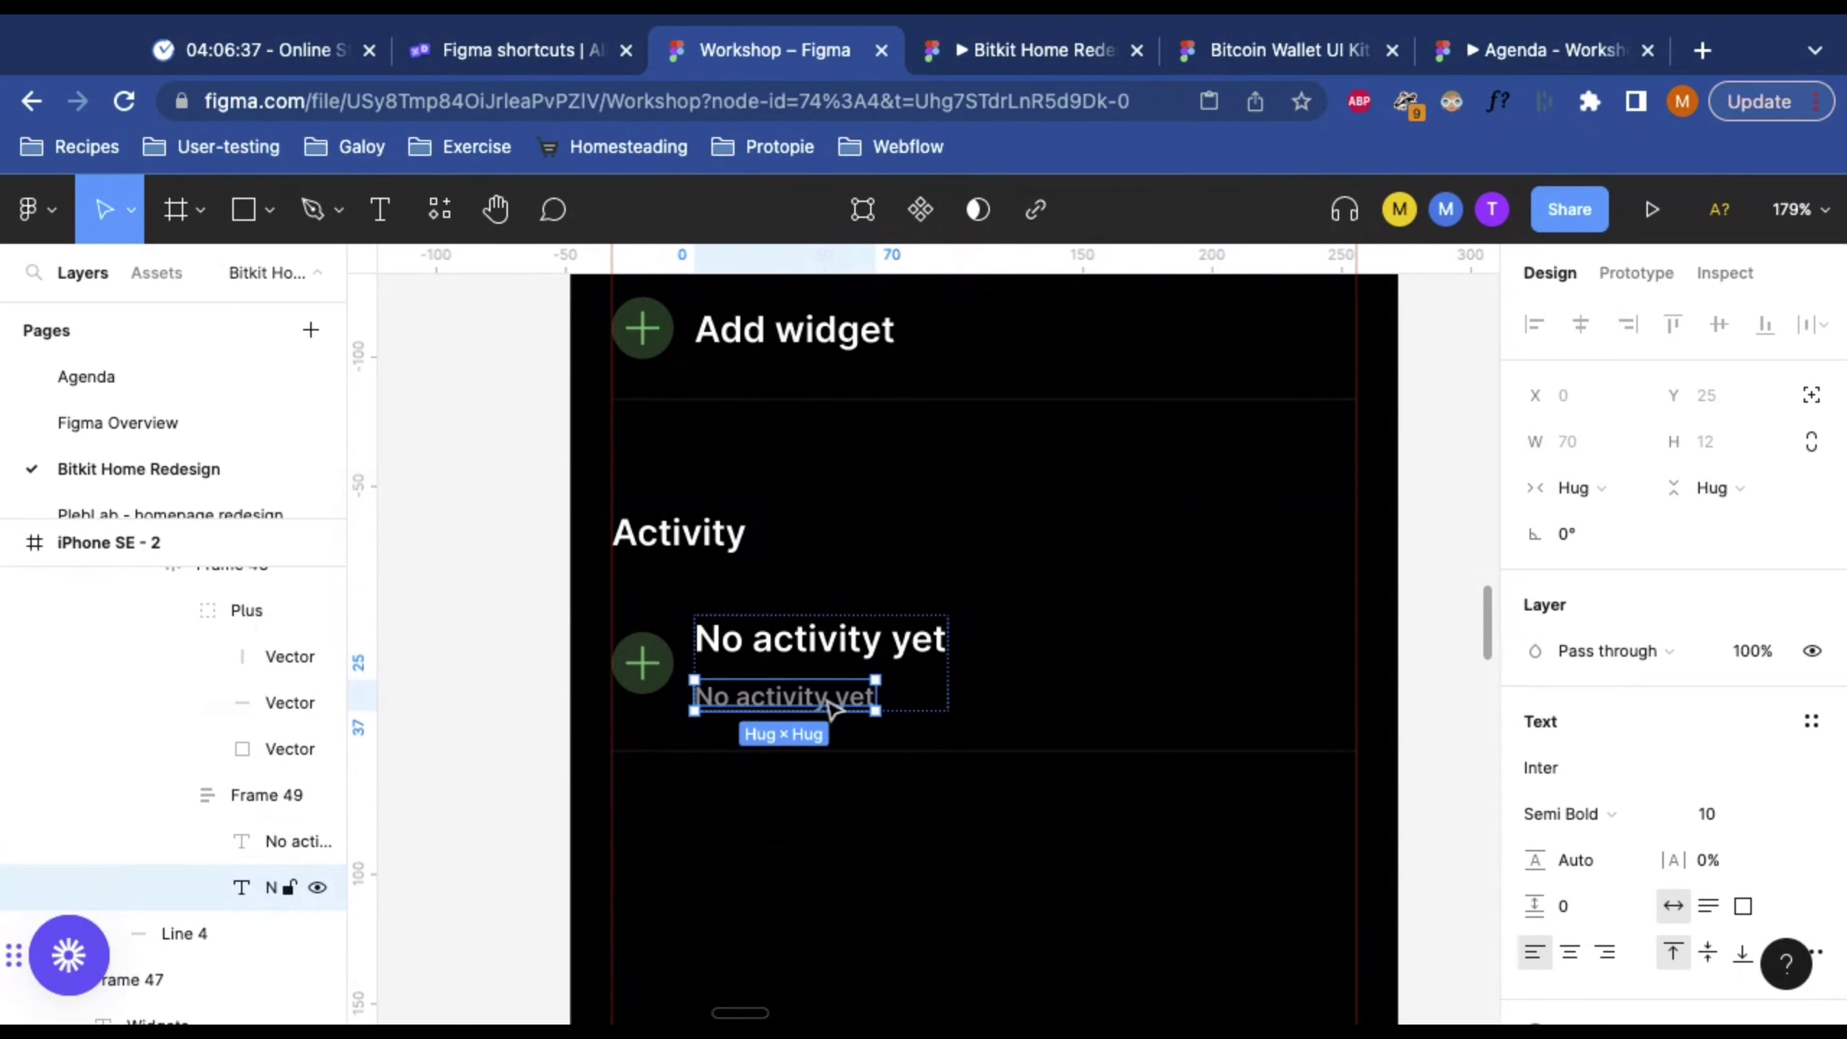
Step: Reword the grey subtitle to 'Receive some funds to get started'
{"action": "scroll", "coordinate": [830, 702], "scroll_direction": "down", "scroll_amount": 10}
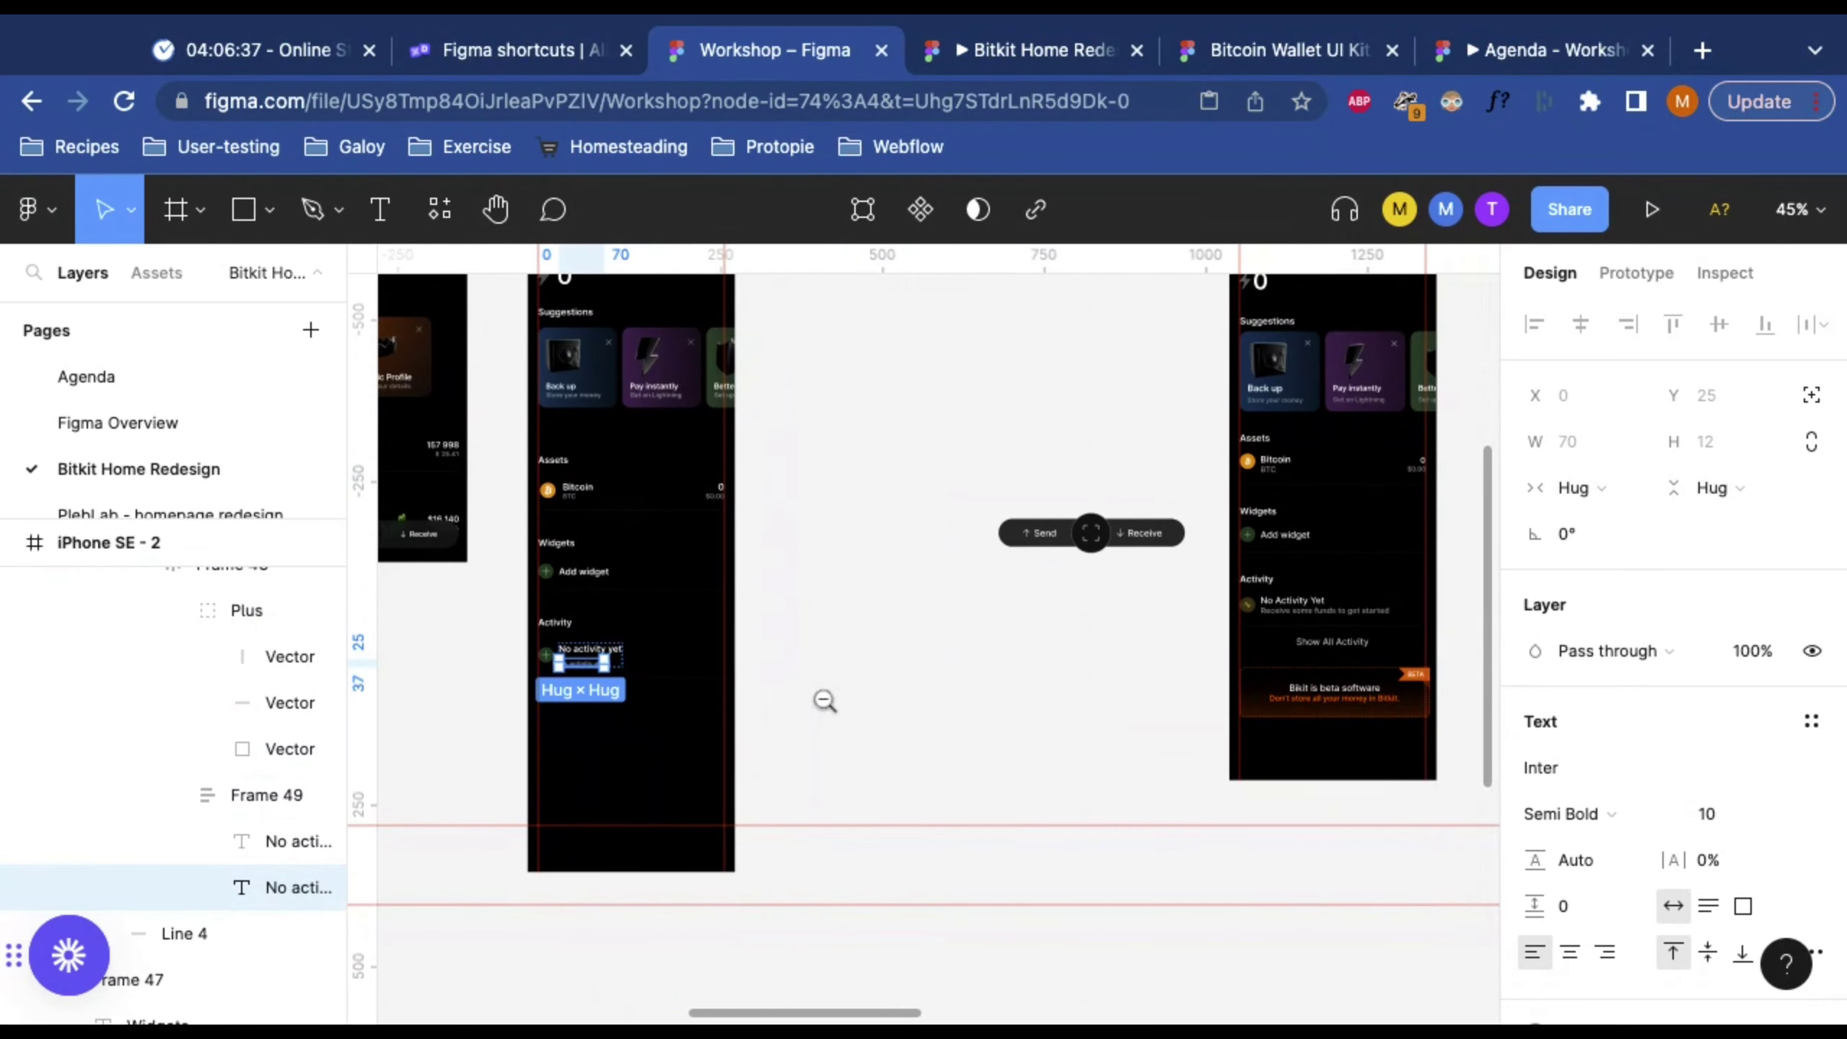
{"action": "scroll", "coordinate": [577, 664], "scroll_direction": "up", "scroll_amount": 4}
{"action": "scroll", "coordinate": [578, 664], "scroll_direction": "up", "scroll_amount": 5}
{"action": "double_click", "coordinate": [577, 664]}
{"action": "type", "text": "Receive"}
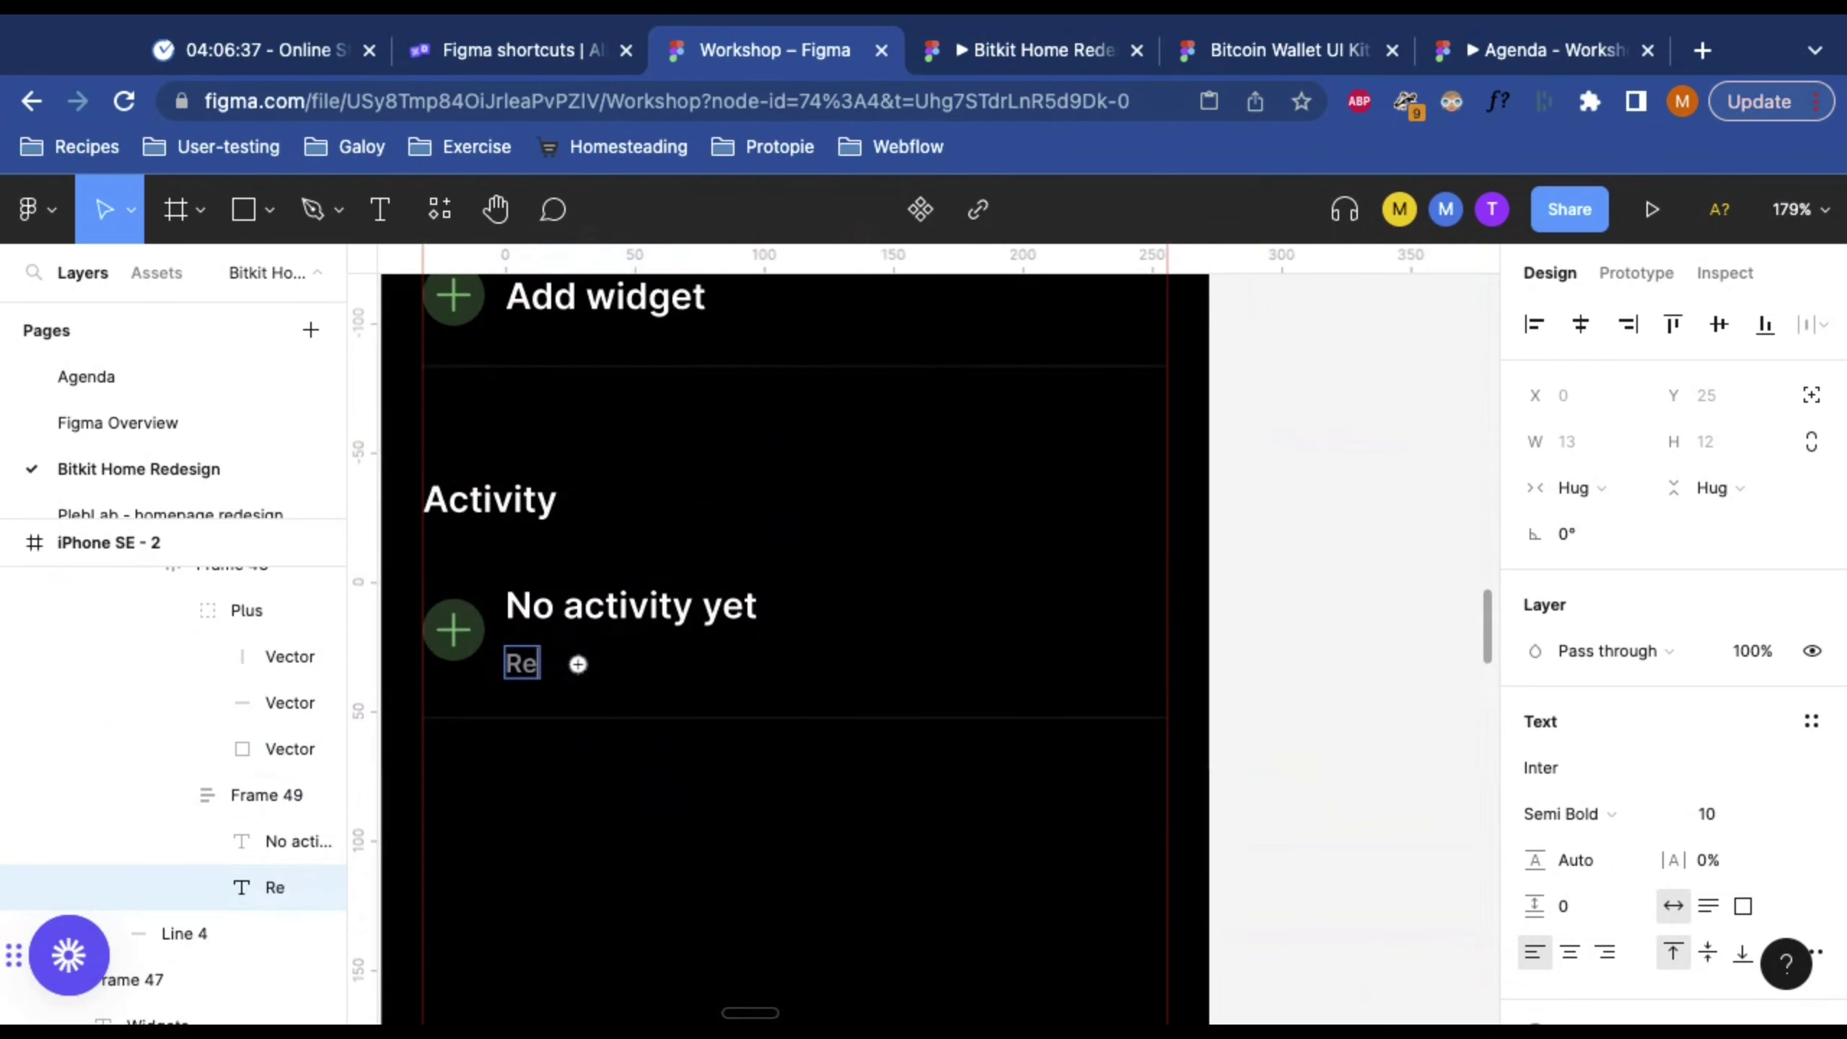
{"action": "type", "text": "me fun"}
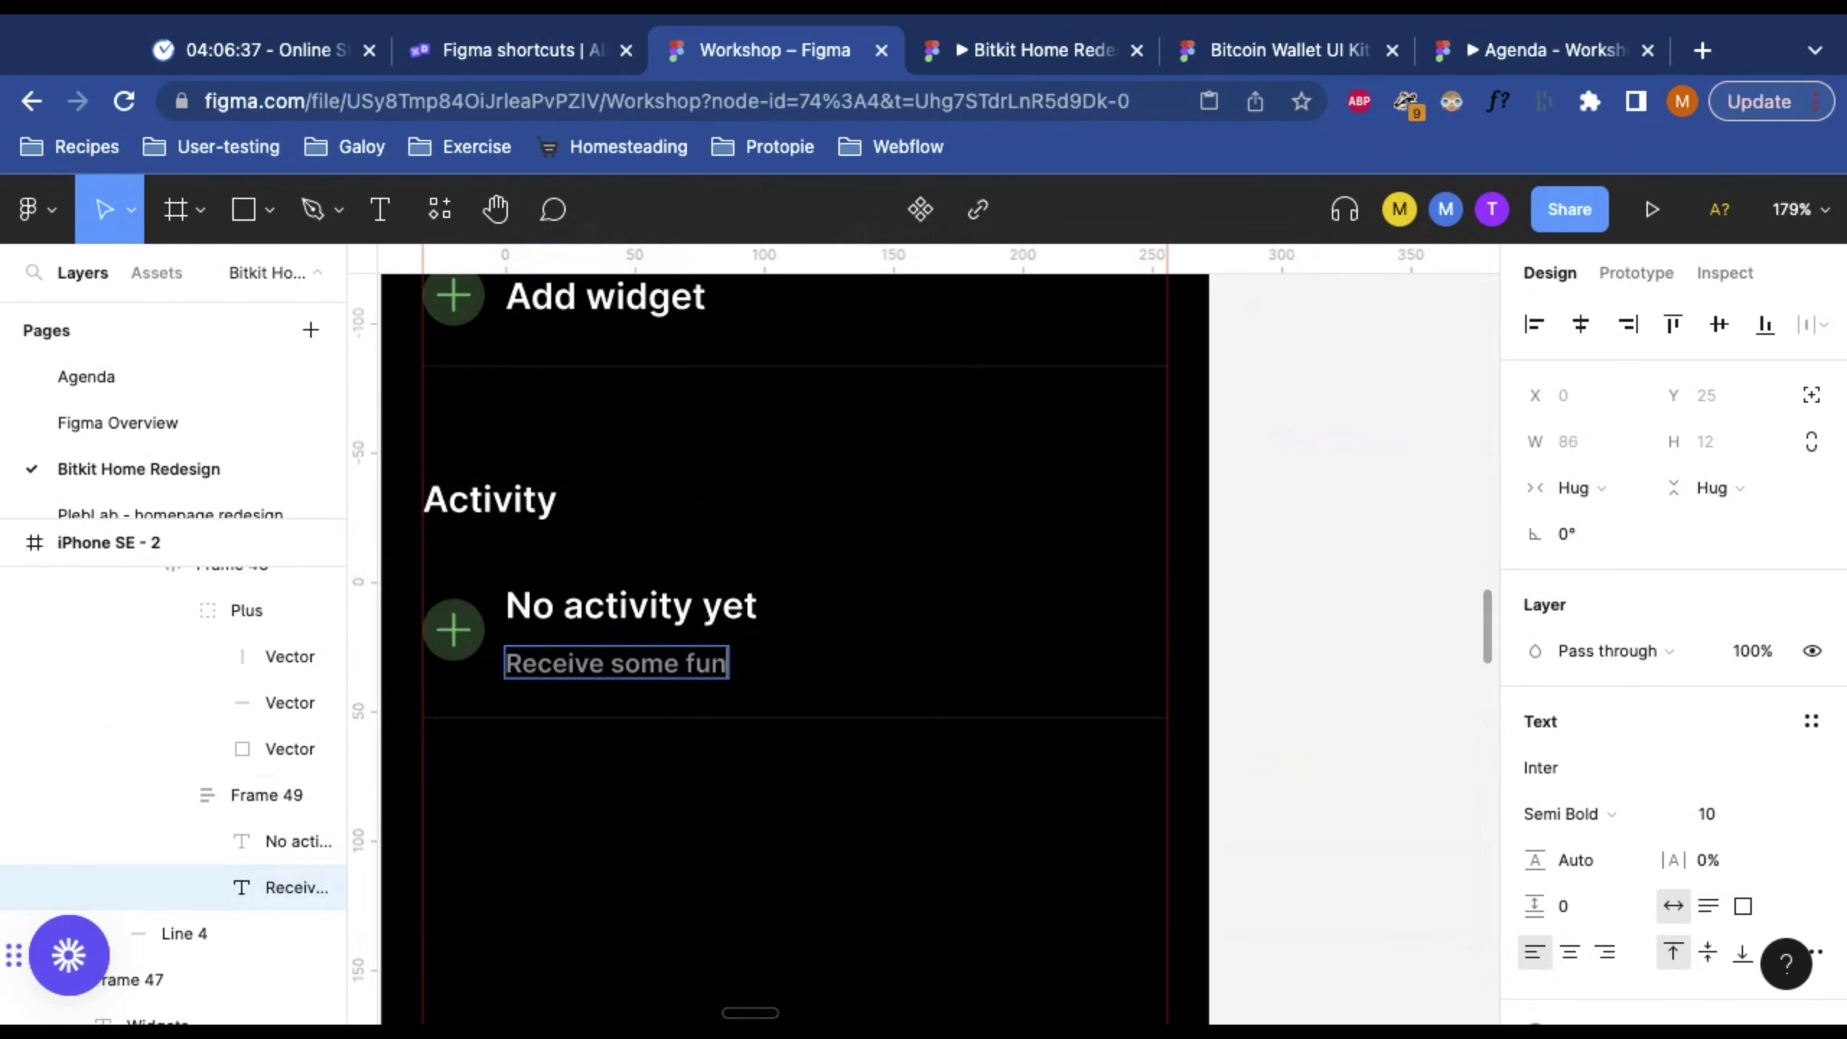
{"action": "type", "text": "ds to get started"}
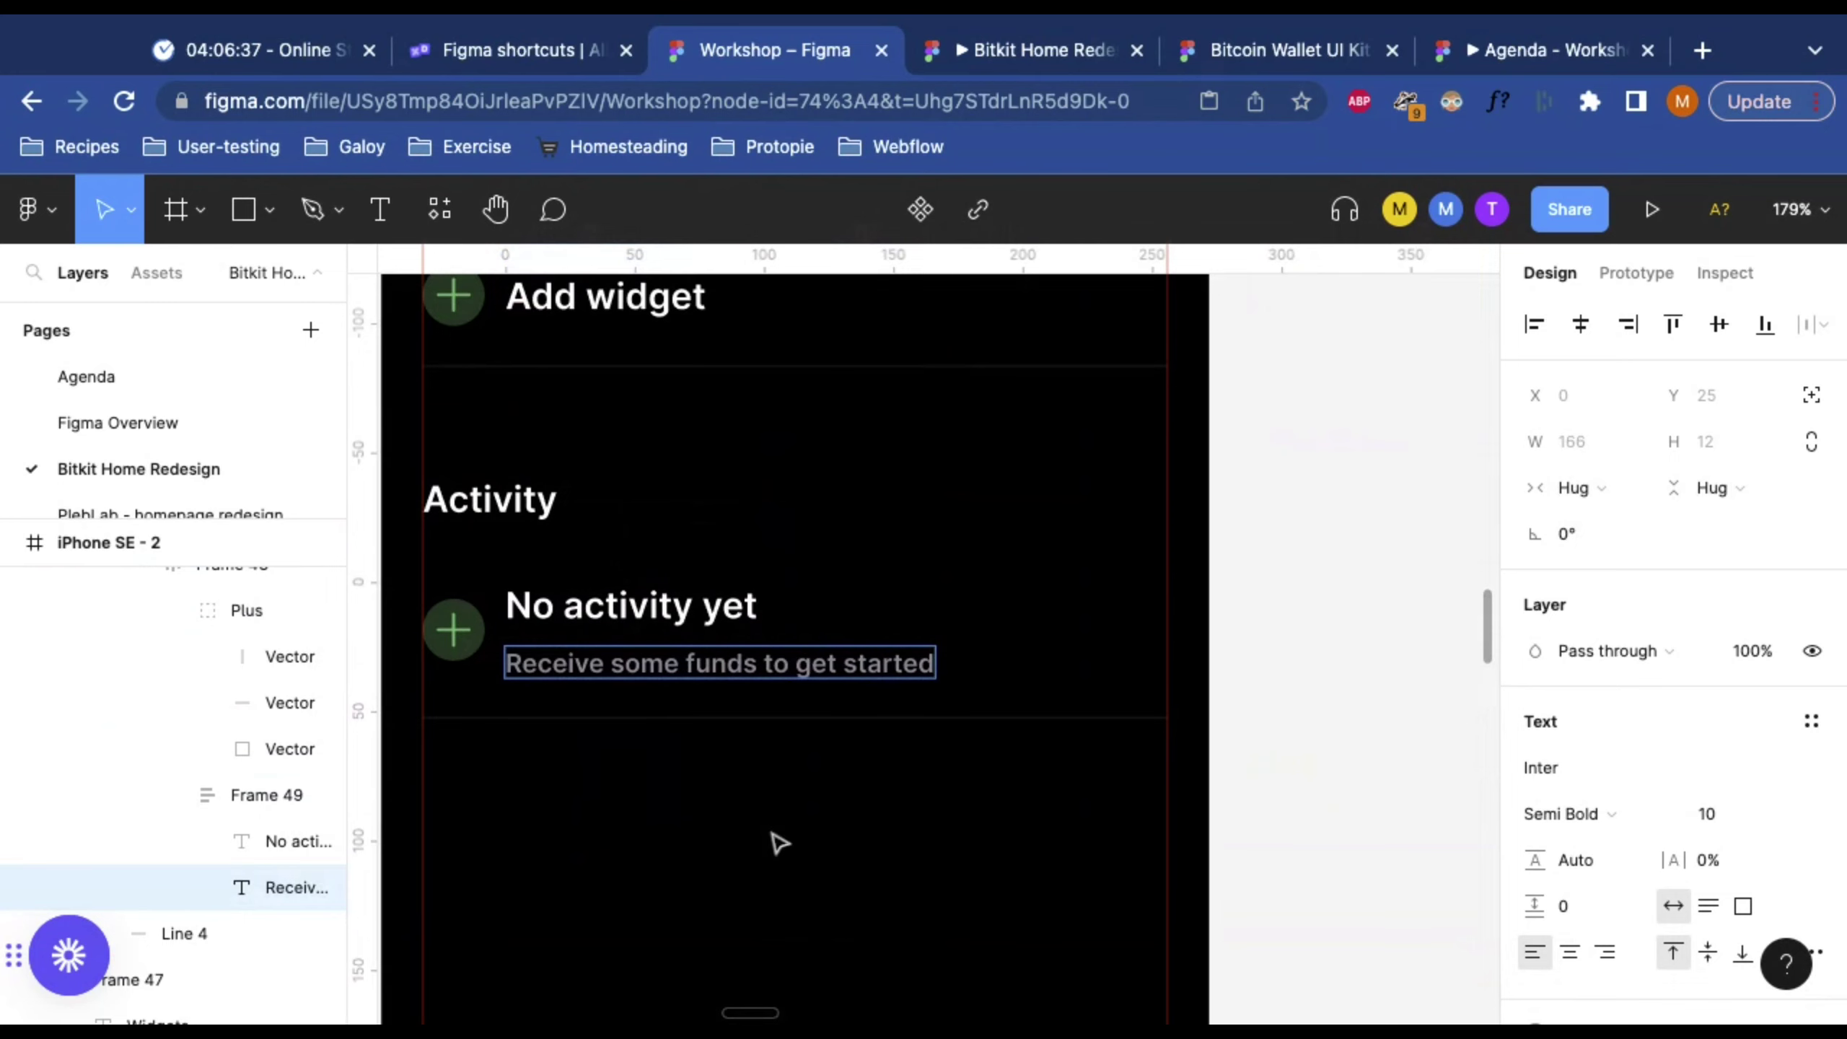
{"action": "key", "text": "Escape"}
{"action": "key", "text": "Escape"}
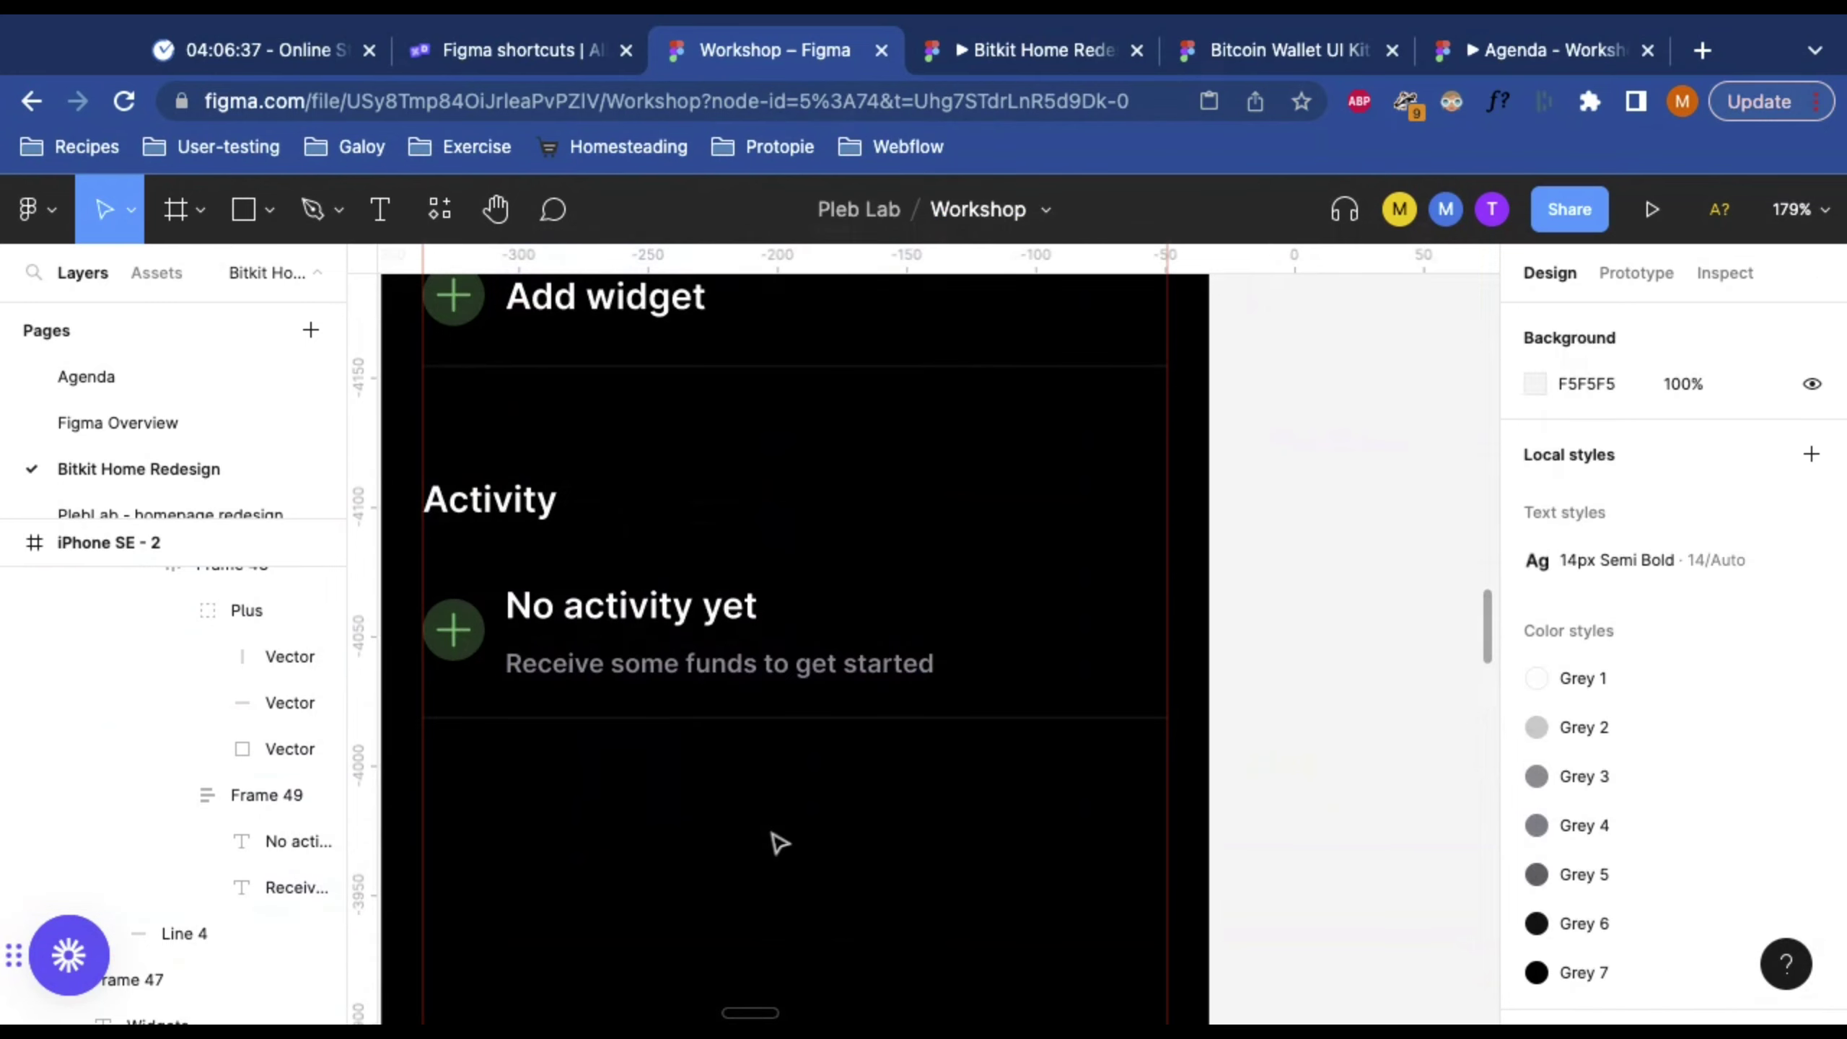
Step: Set Frame 49's auto layout spacing between the two text lines from 8 to 0
{"action": "scroll", "coordinate": [775, 842], "scroll_direction": "left", "scroll_amount": 5}
{"action": "left_click", "coordinate": [862, 659]}
{"action": "double_click", "coordinate": [899, 668]}
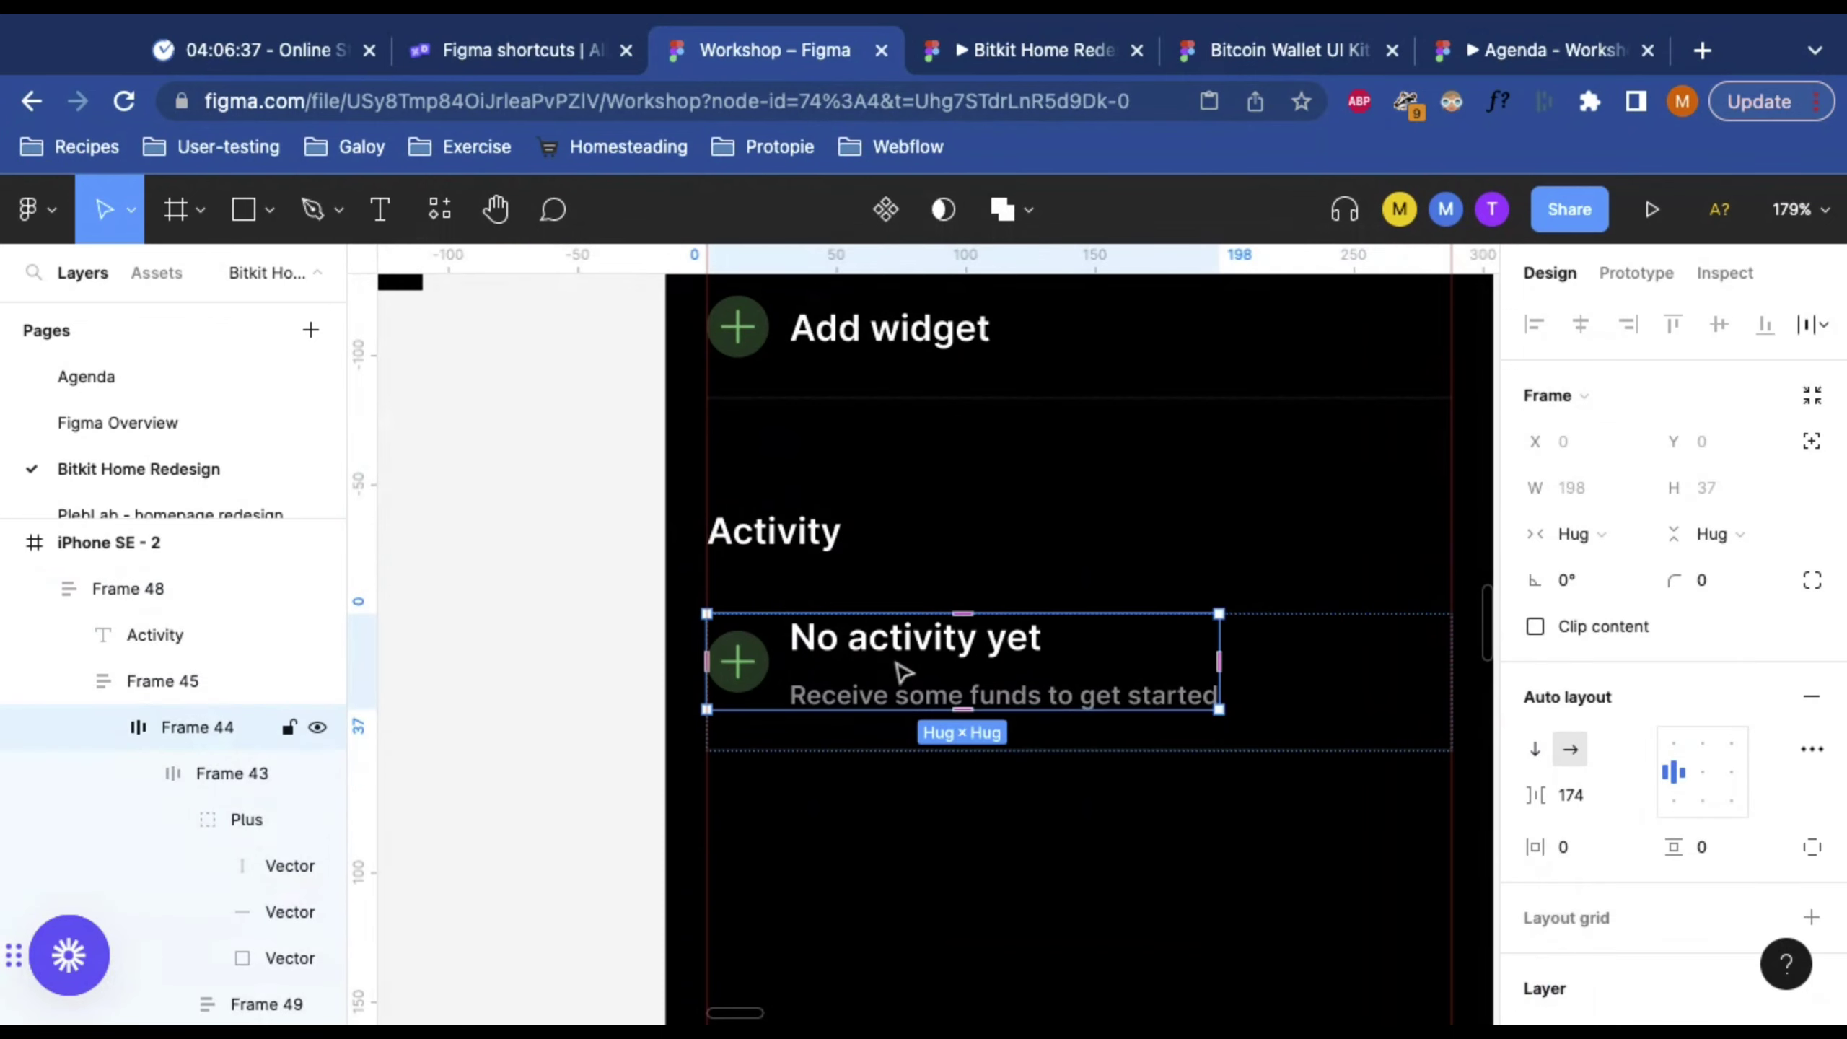
{"action": "double_click", "coordinate": [907, 677]}
{"action": "double_click", "coordinate": [862, 675]}
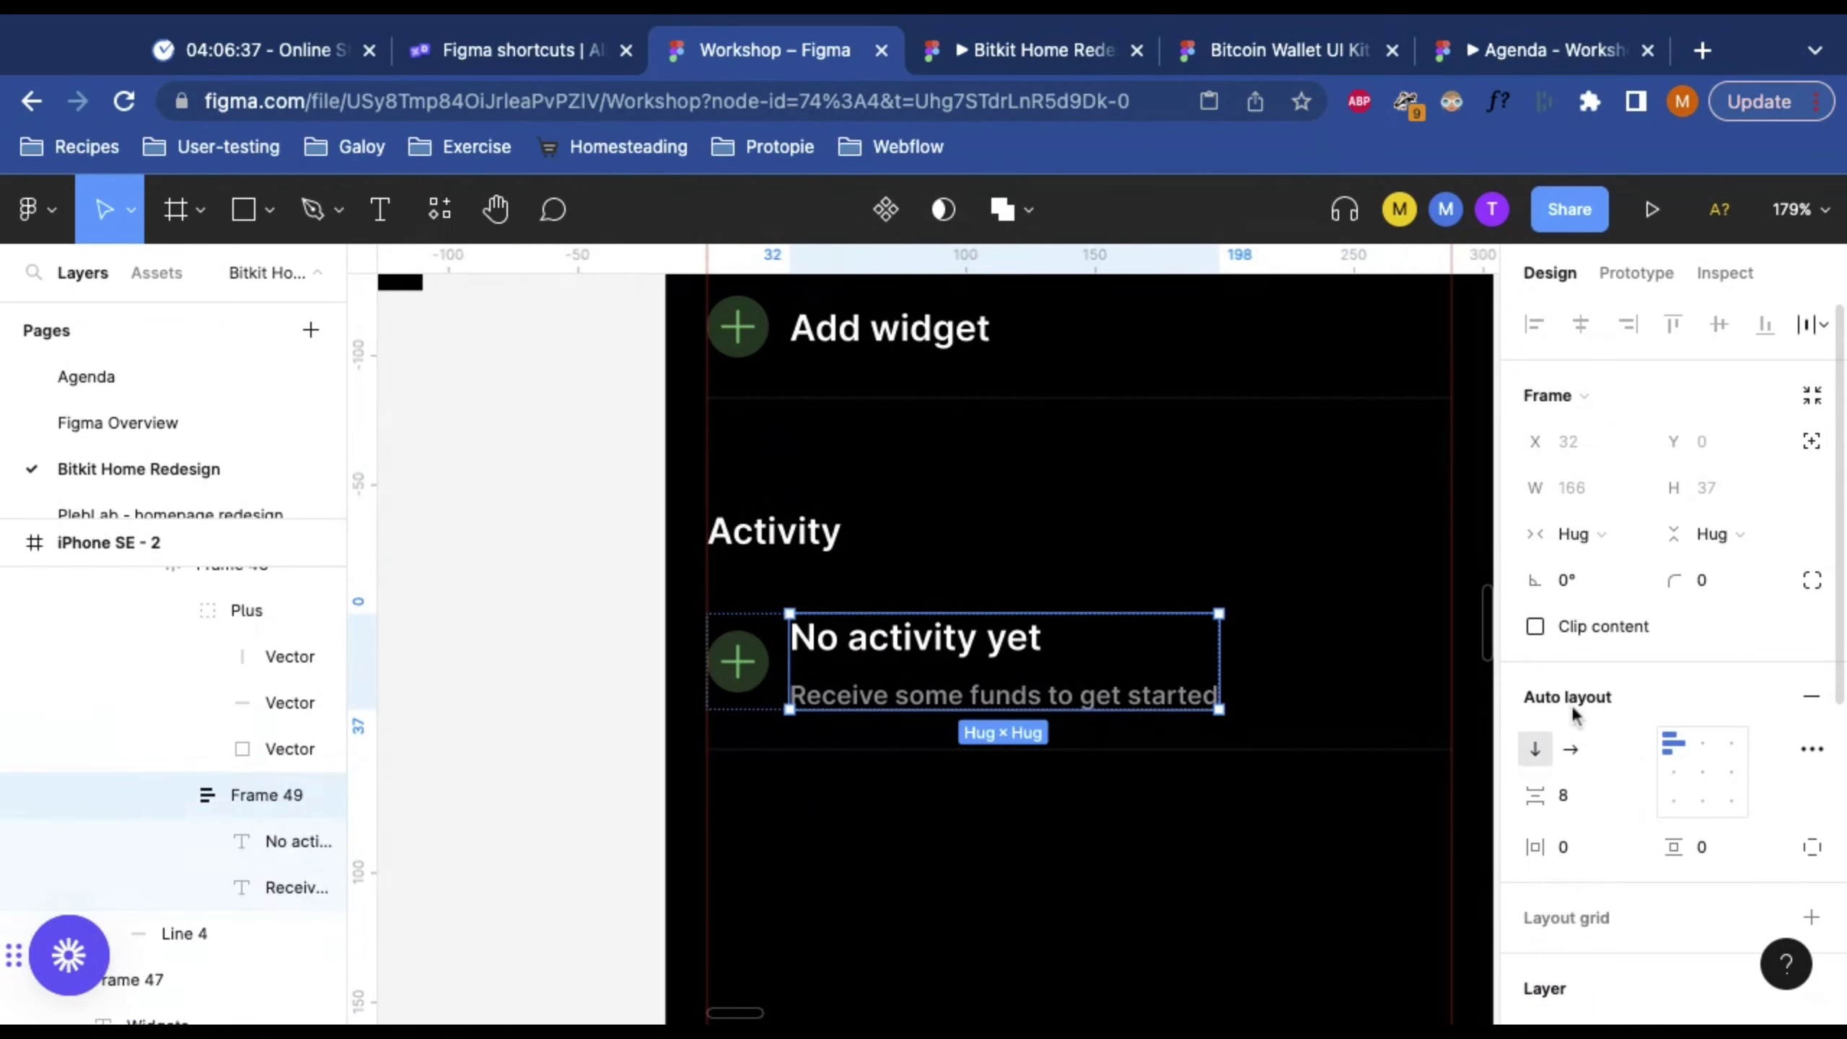
{"action": "left_click", "coordinate": [1565, 800]}
{"action": "type", "text": "0"}
{"action": "key", "text": "Return"}
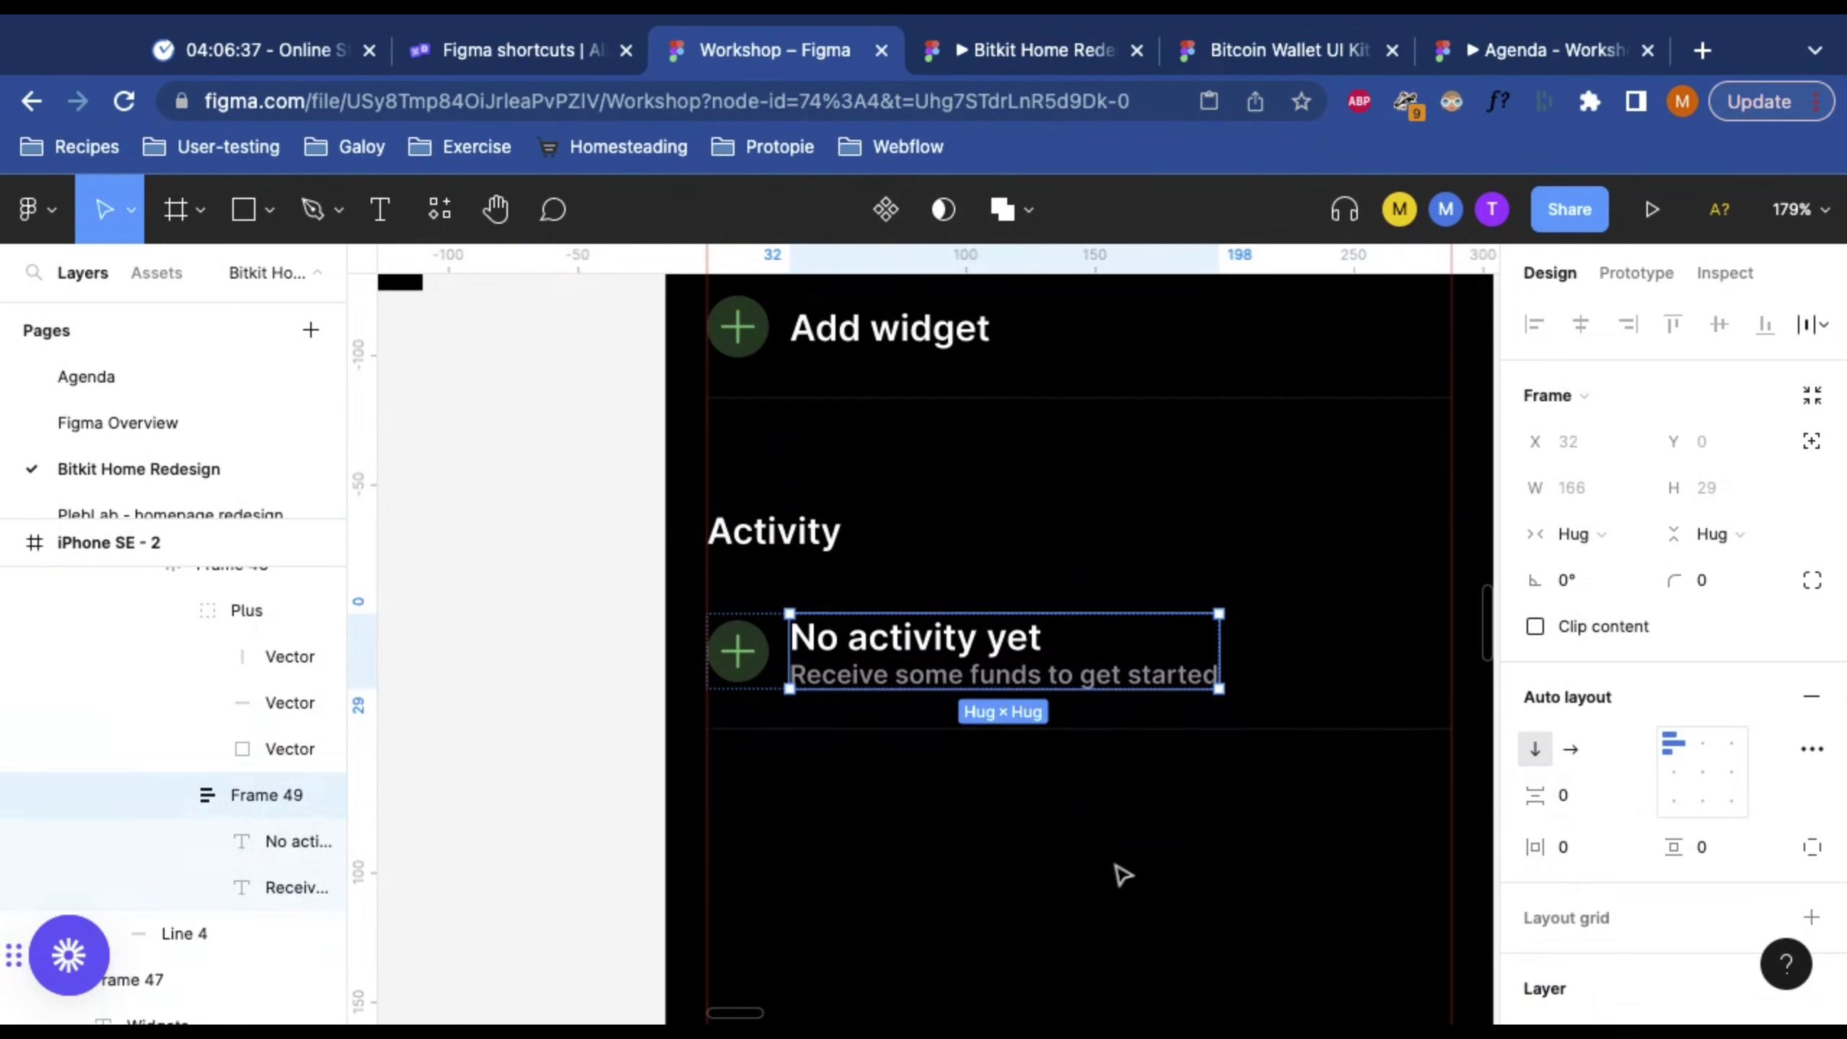
{"action": "left_click", "coordinate": [1052, 864]}
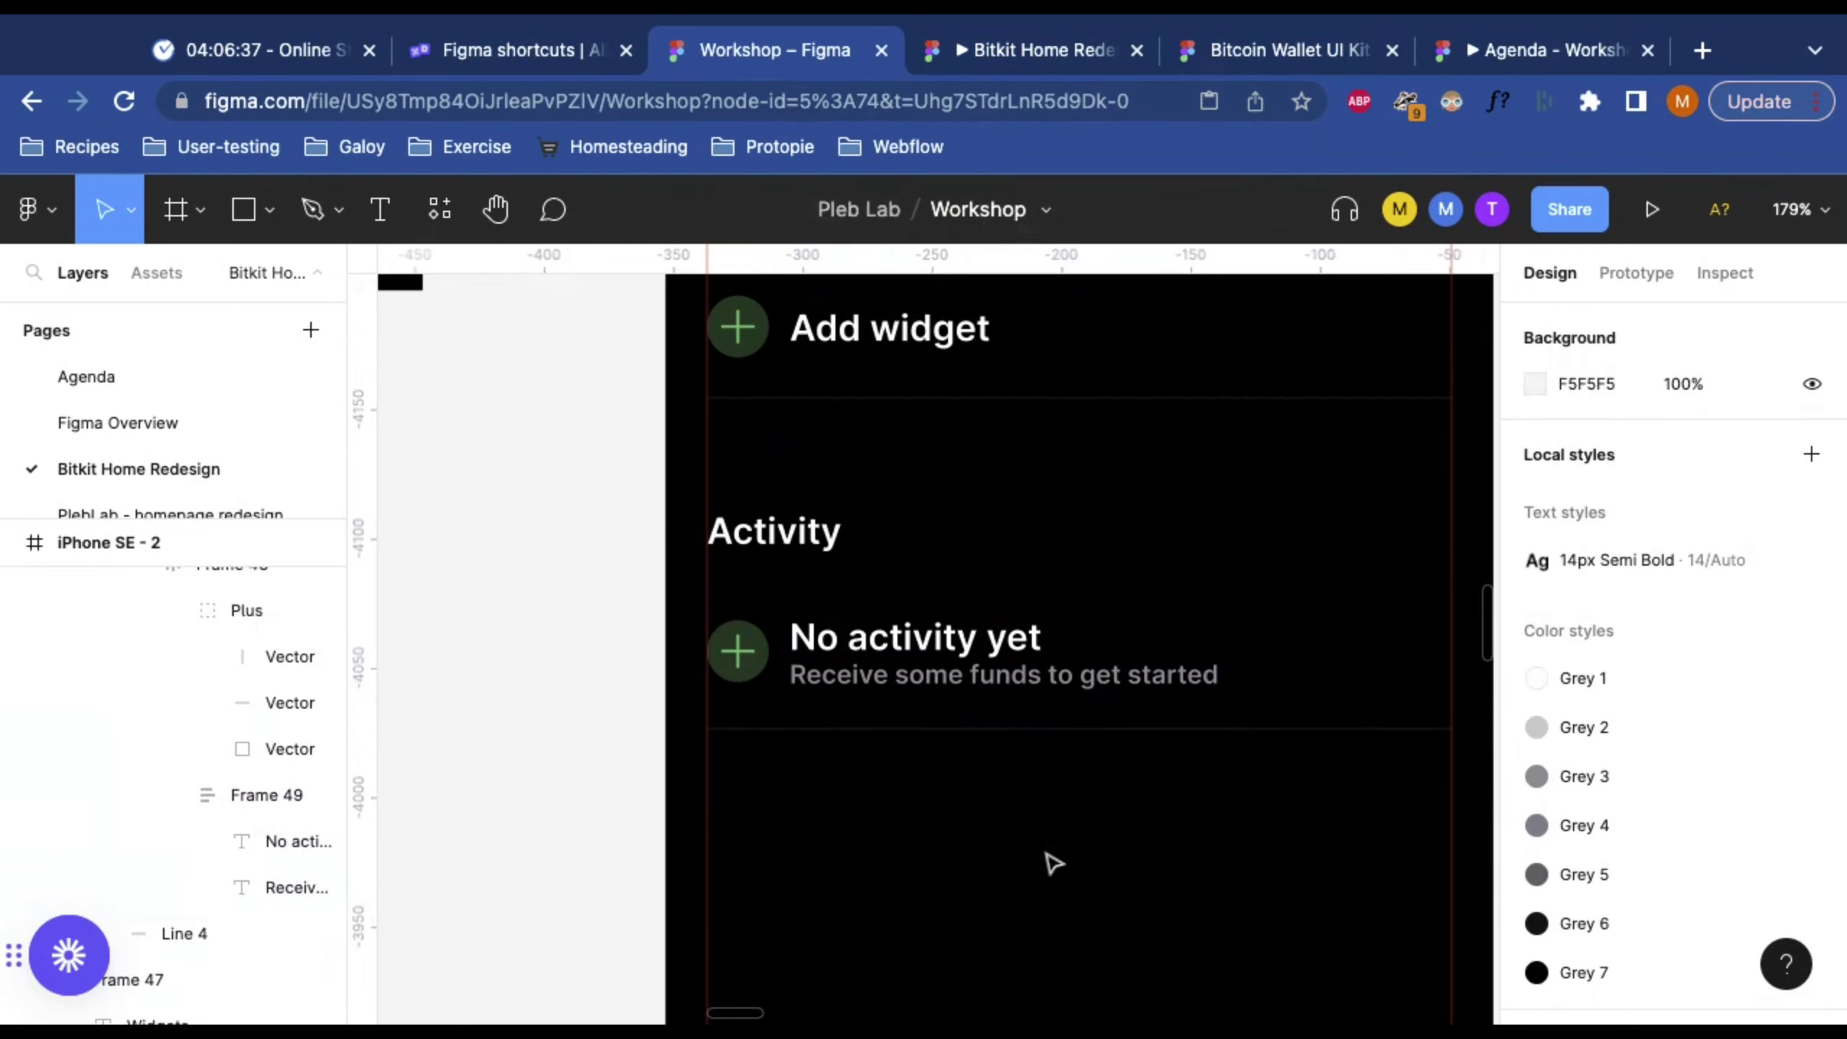
Step: Drag the home-part 2 reference screenshot up beside the phone frames
{"action": "scroll", "coordinate": [815, 716], "scroll_direction": "down", "scroll_amount": 10}
{"action": "scroll", "coordinate": [818, 717], "scroll_direction": "right", "scroll_amount": 3}
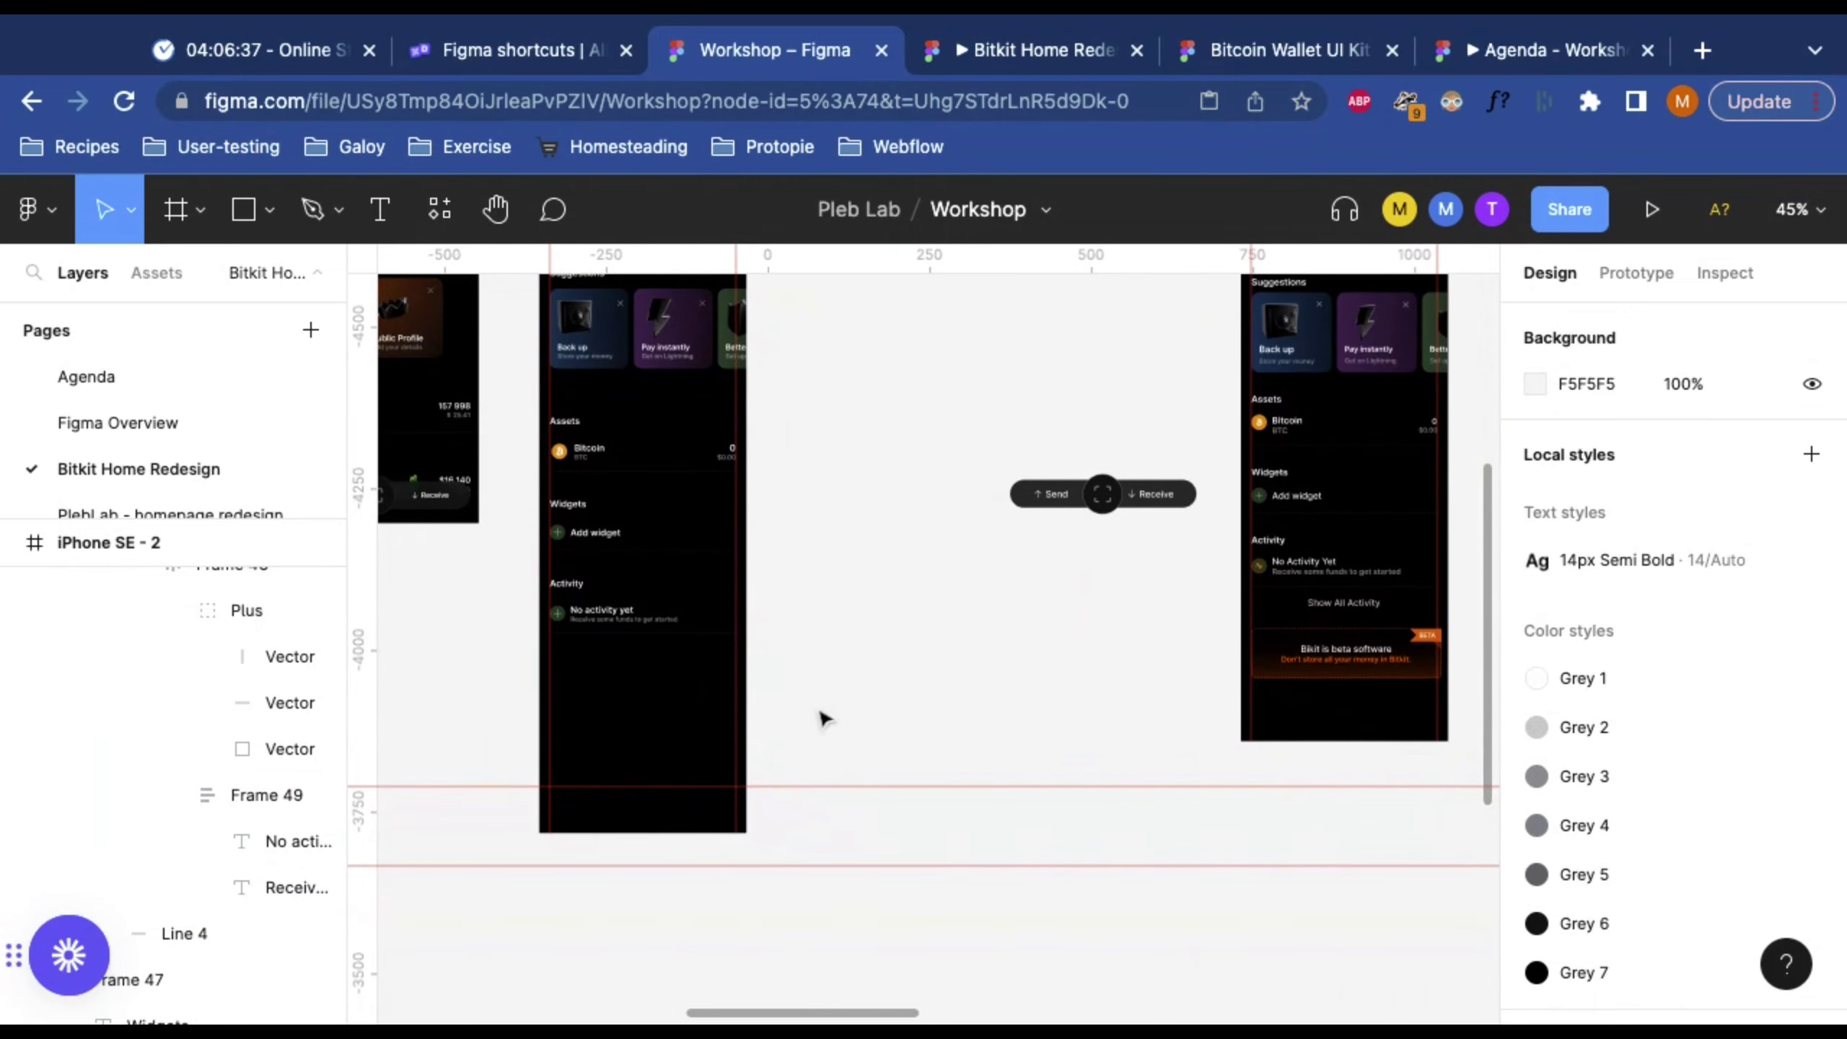
{"action": "scroll", "coordinate": [1028, 626], "scroll_direction": "up", "scroll_amount": 10}
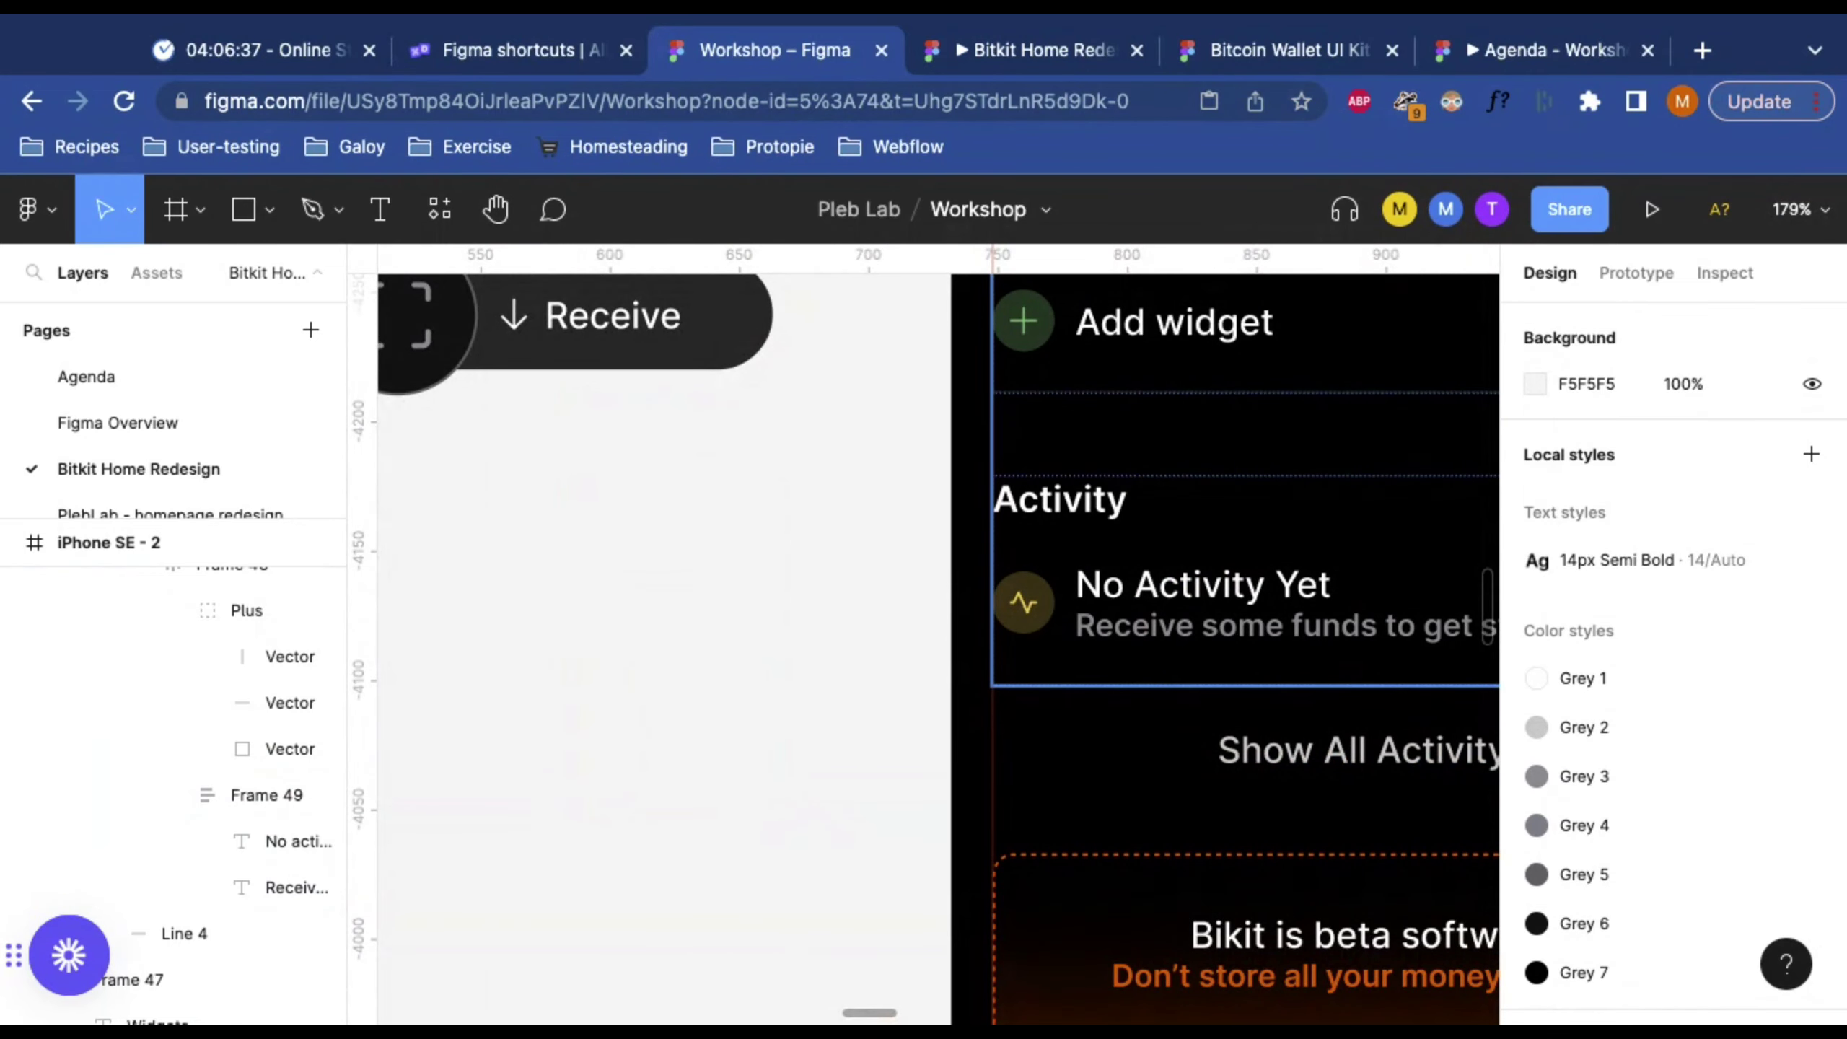
{"action": "scroll", "coordinate": [1025, 604], "scroll_direction": "down", "scroll_amount": 10}
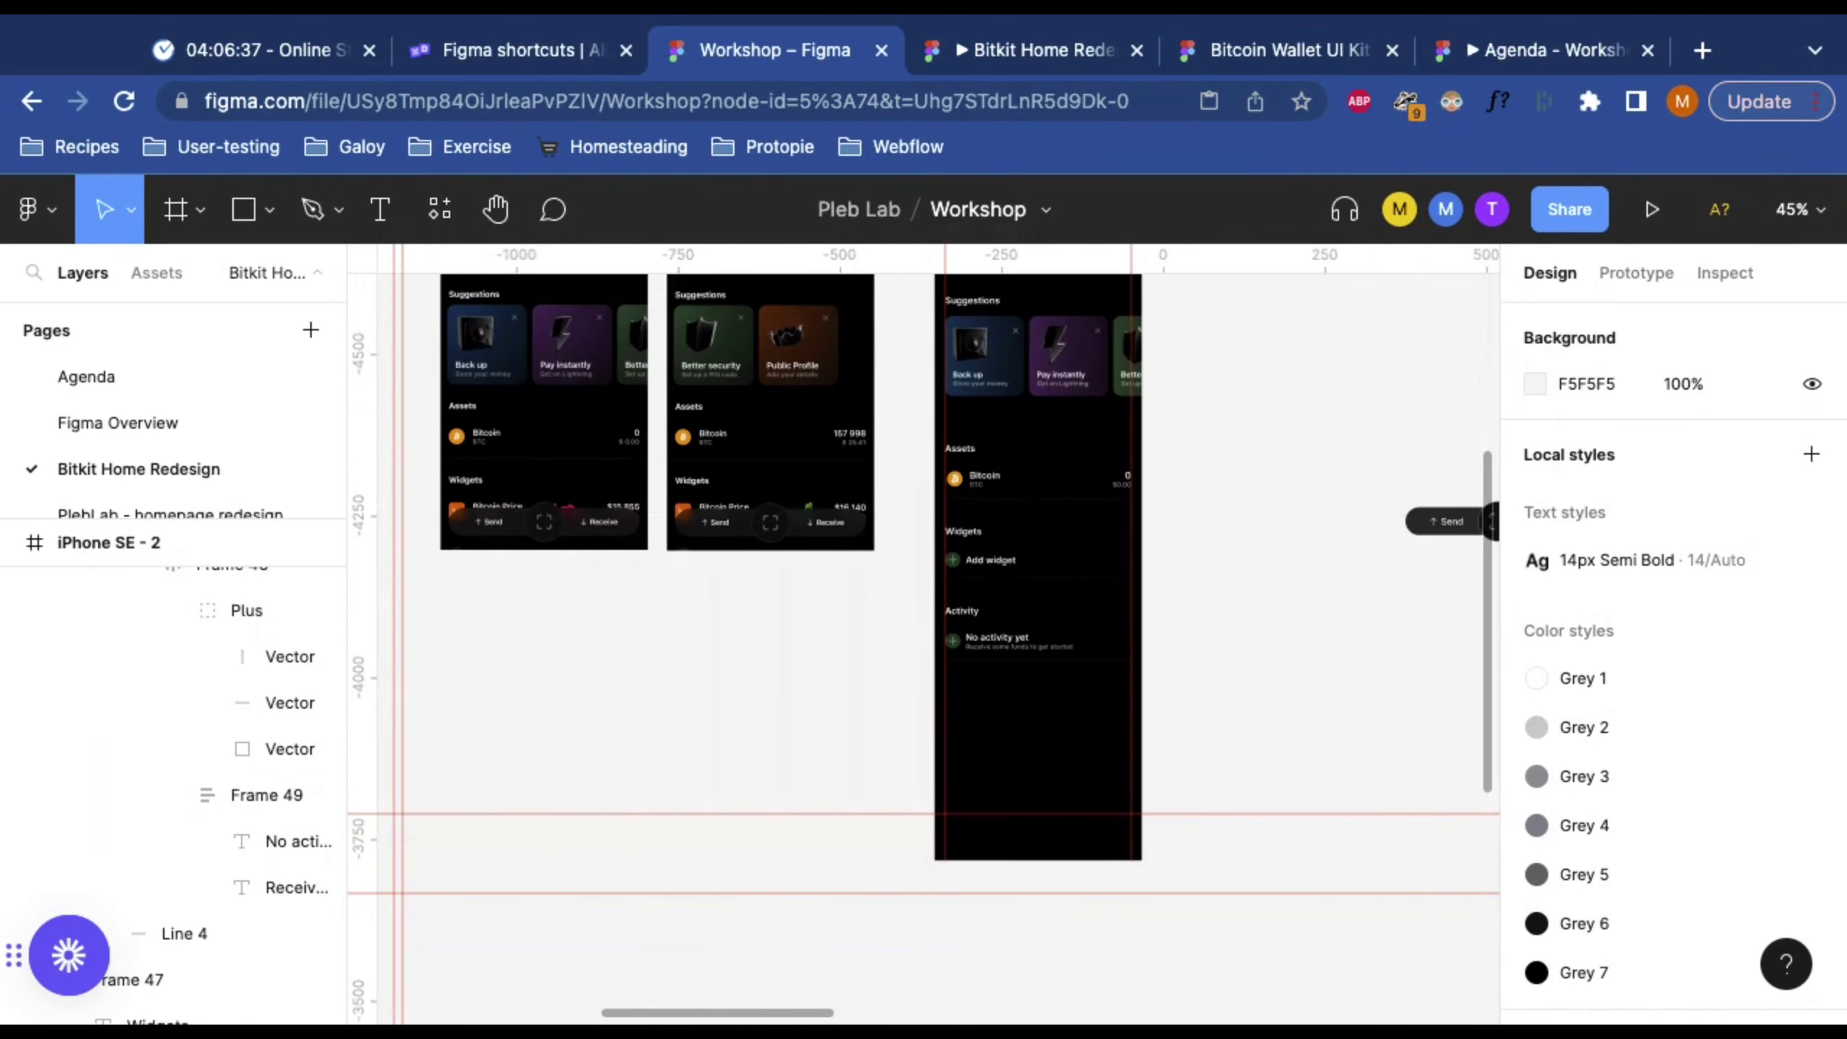
{"action": "scroll", "coordinate": [924, 633], "scroll_direction": "up", "scroll_amount": 2}
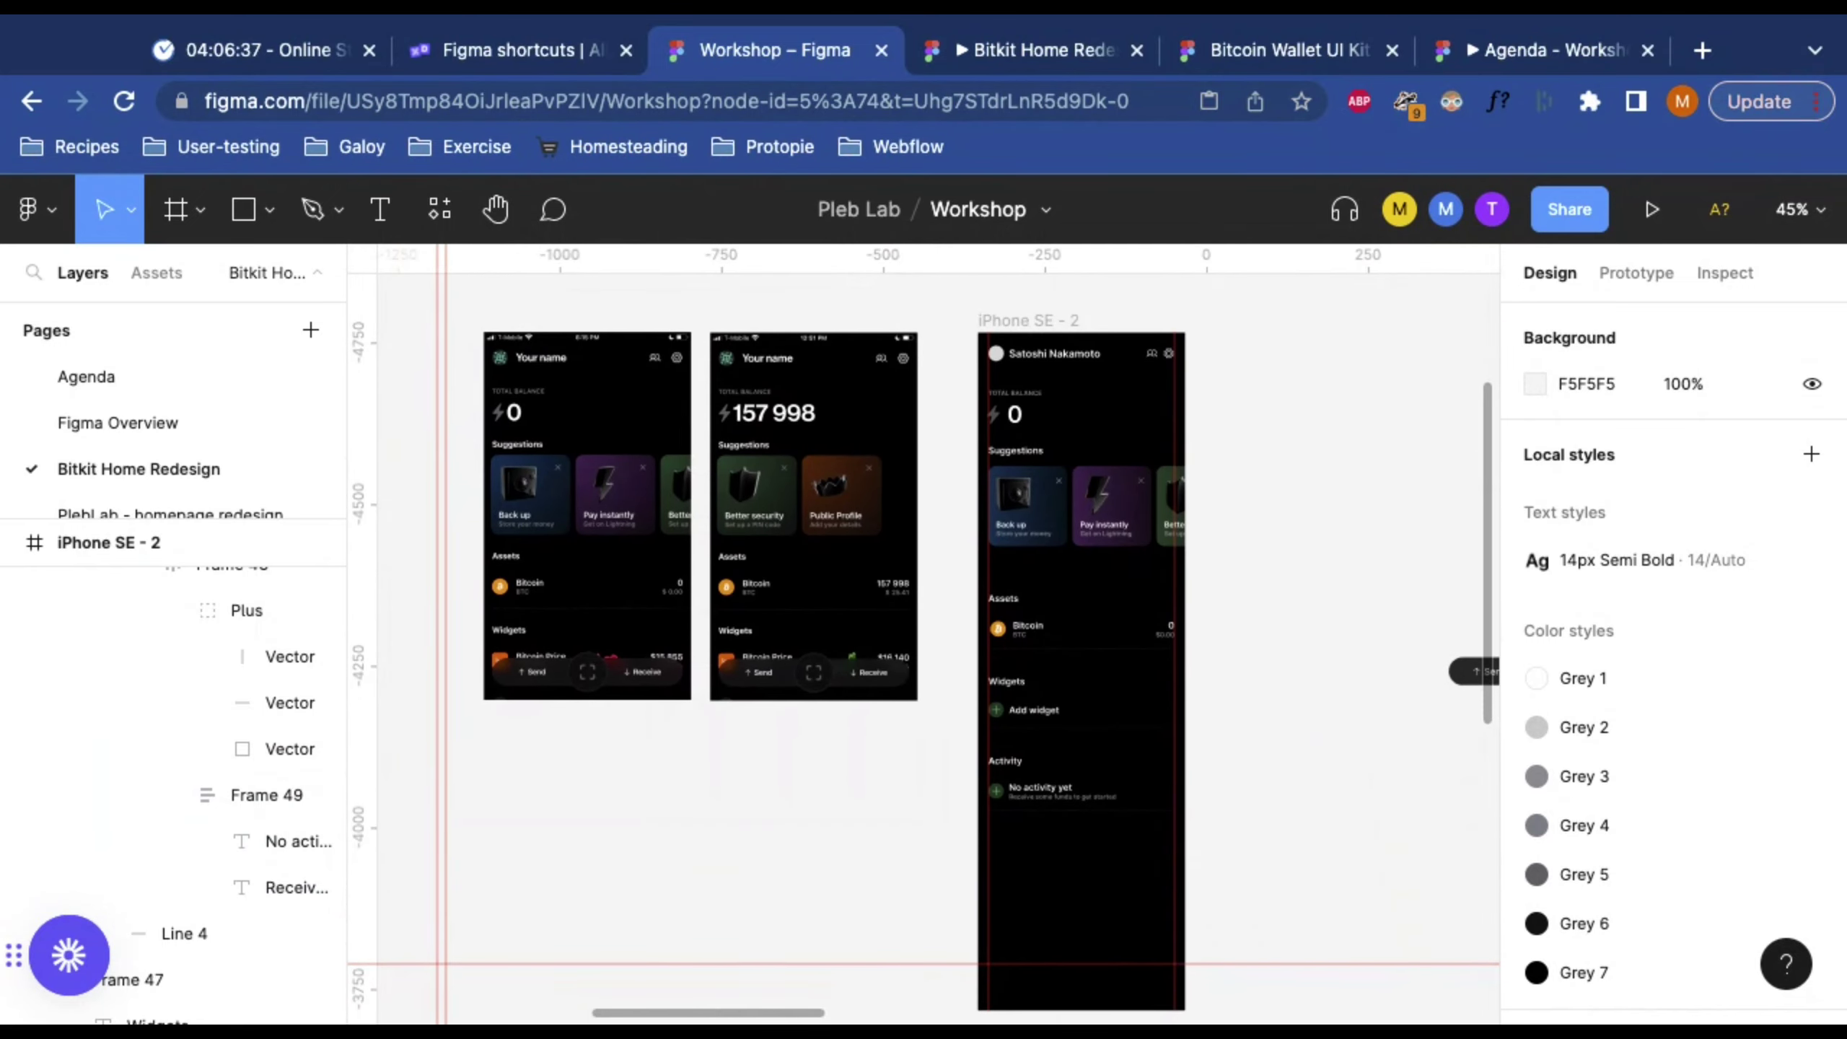
{"action": "scroll", "coordinate": [1026, 604], "scroll_direction": "down", "scroll_amount": 10}
{"action": "scroll", "coordinate": [649, 645], "scroll_direction": "up", "scroll_amount": 3}
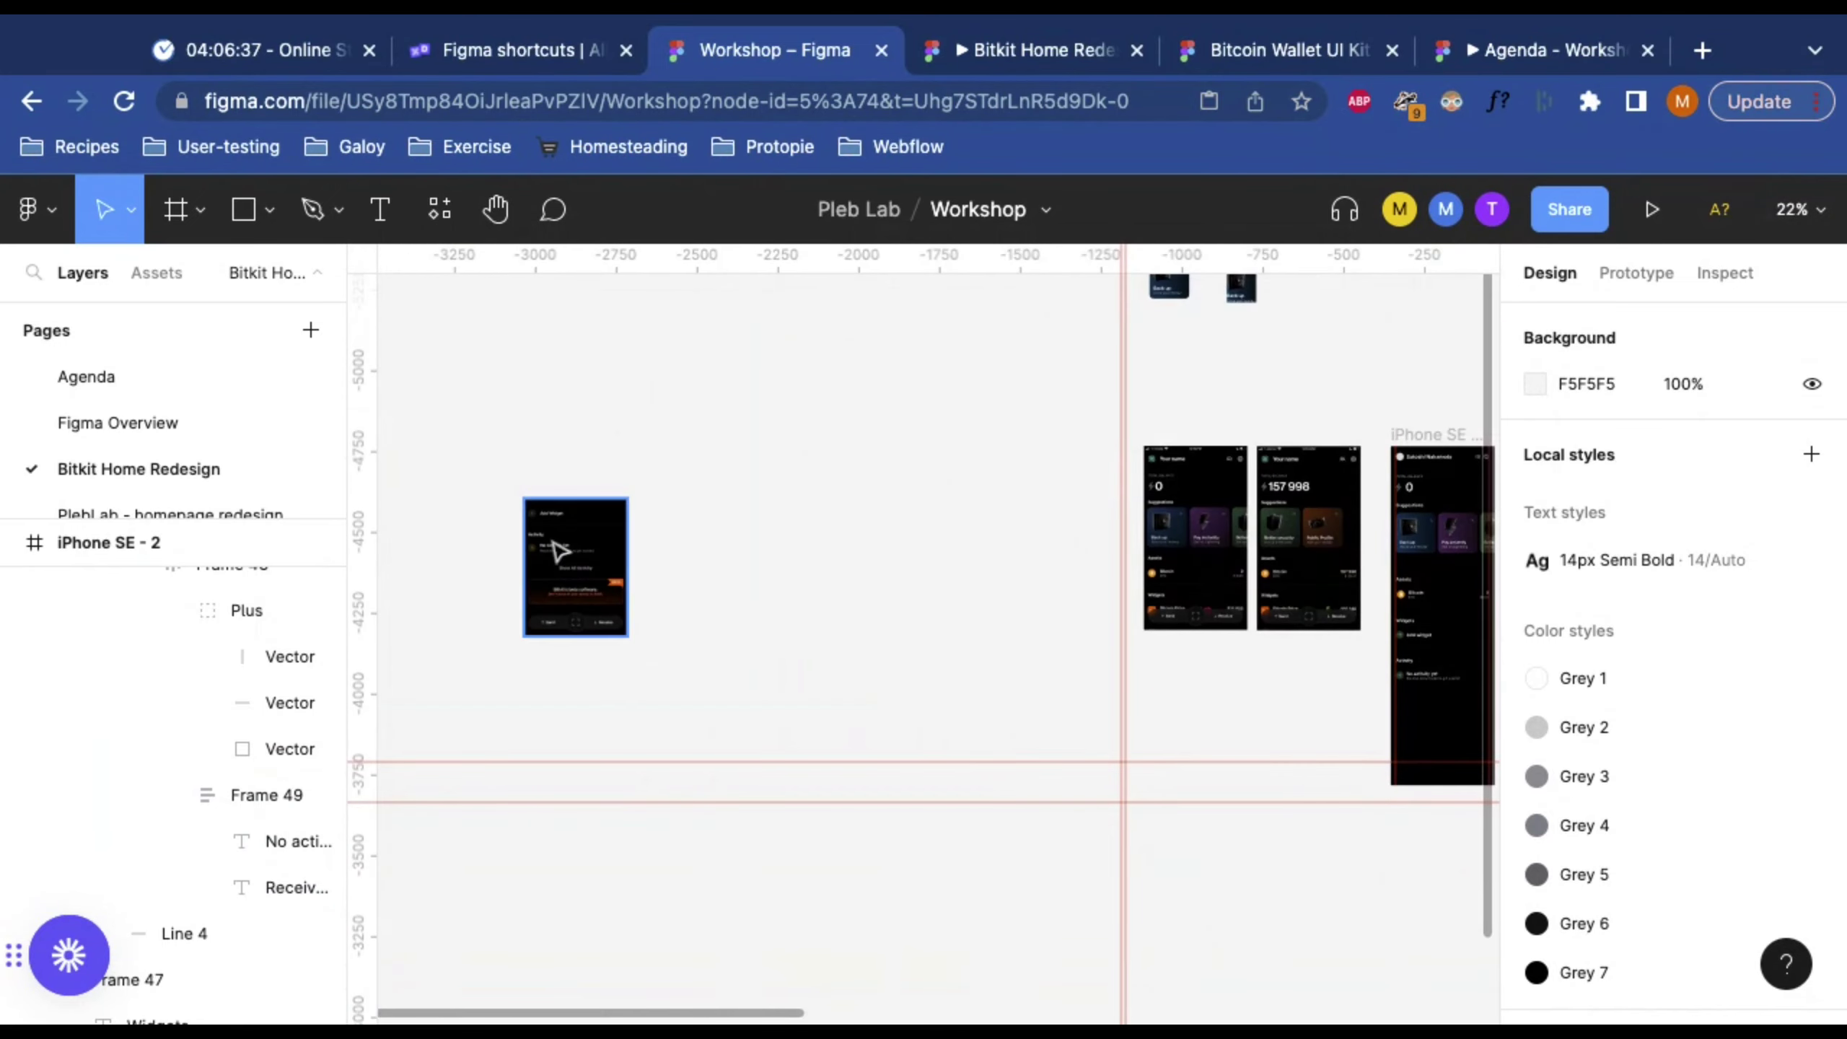
{"action": "left_click_drag", "start_coordinate": [547, 542], "coordinate": [1080, 518]}
Step: Hide the rulers with Shift+R and zoom in on the activity icon
{"action": "scroll", "coordinate": [1091, 523], "scroll_direction": "up", "scroll_amount": 3}
{"action": "key", "text": "shift+r"}
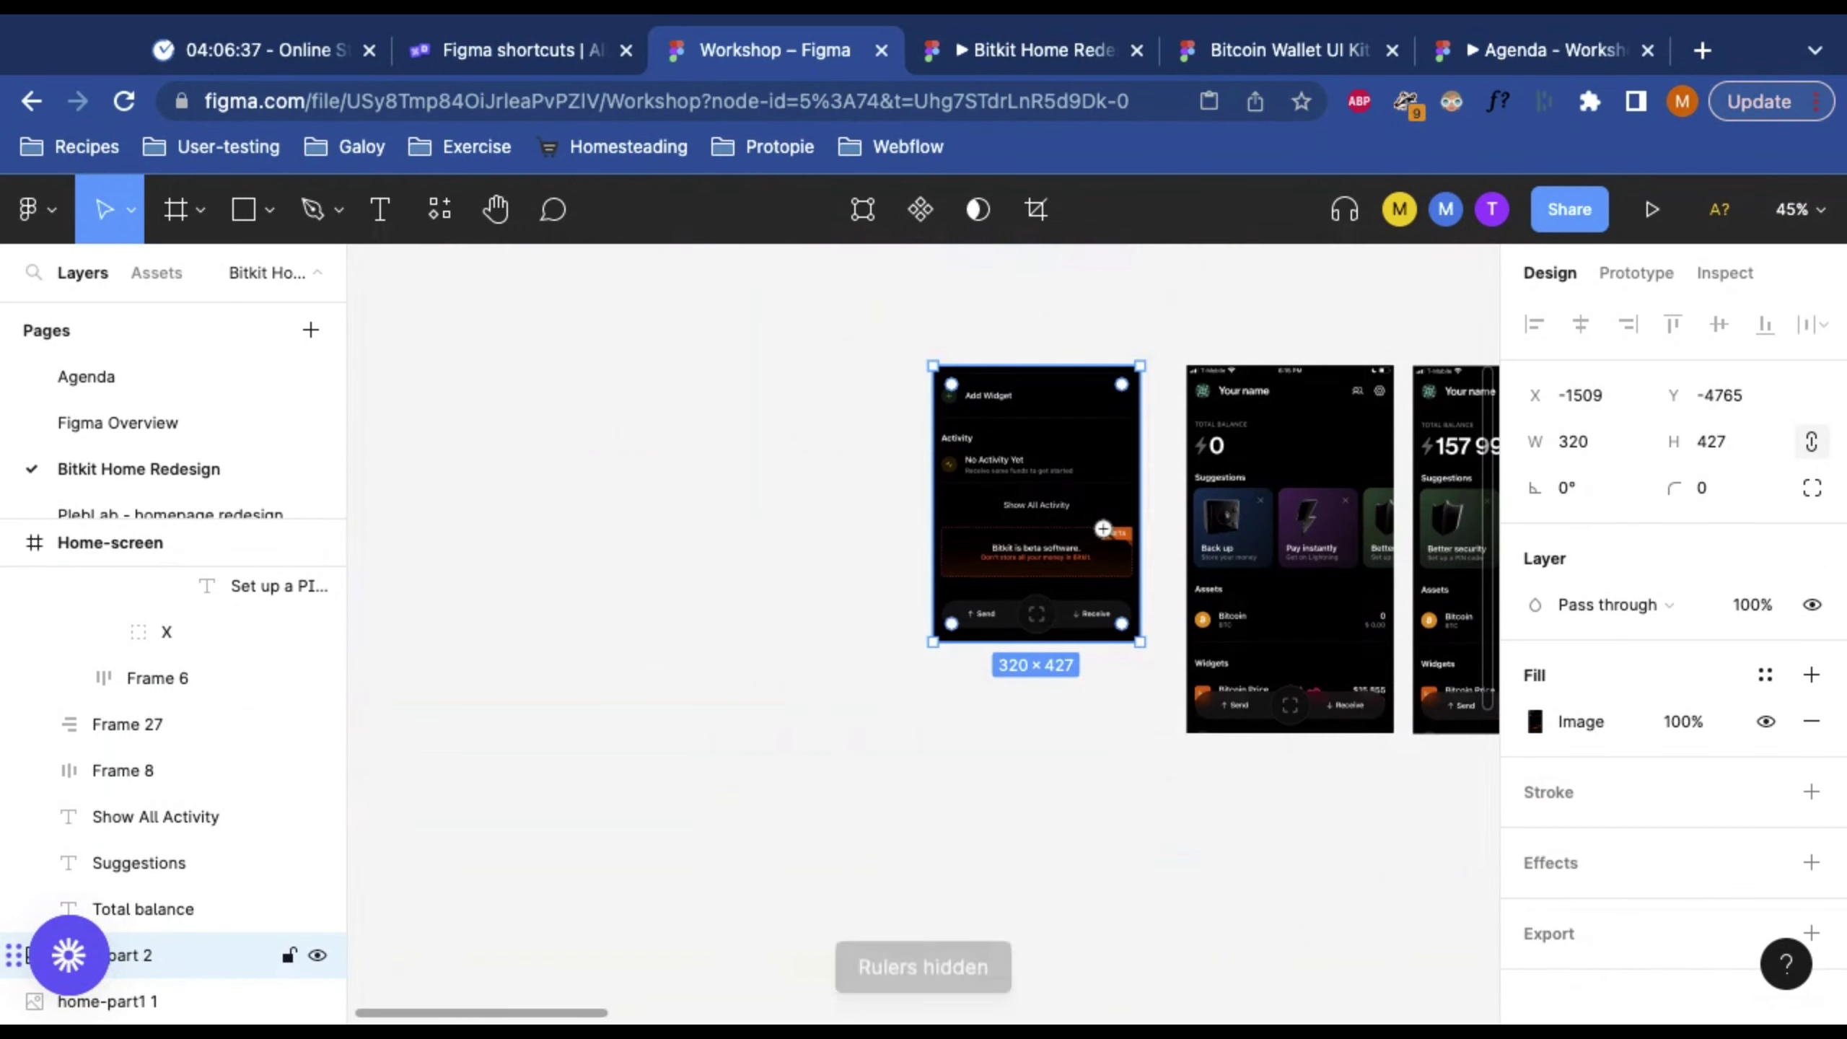
{"action": "scroll", "coordinate": [1083, 535], "scroll_direction": "up", "scroll_amount": 5}
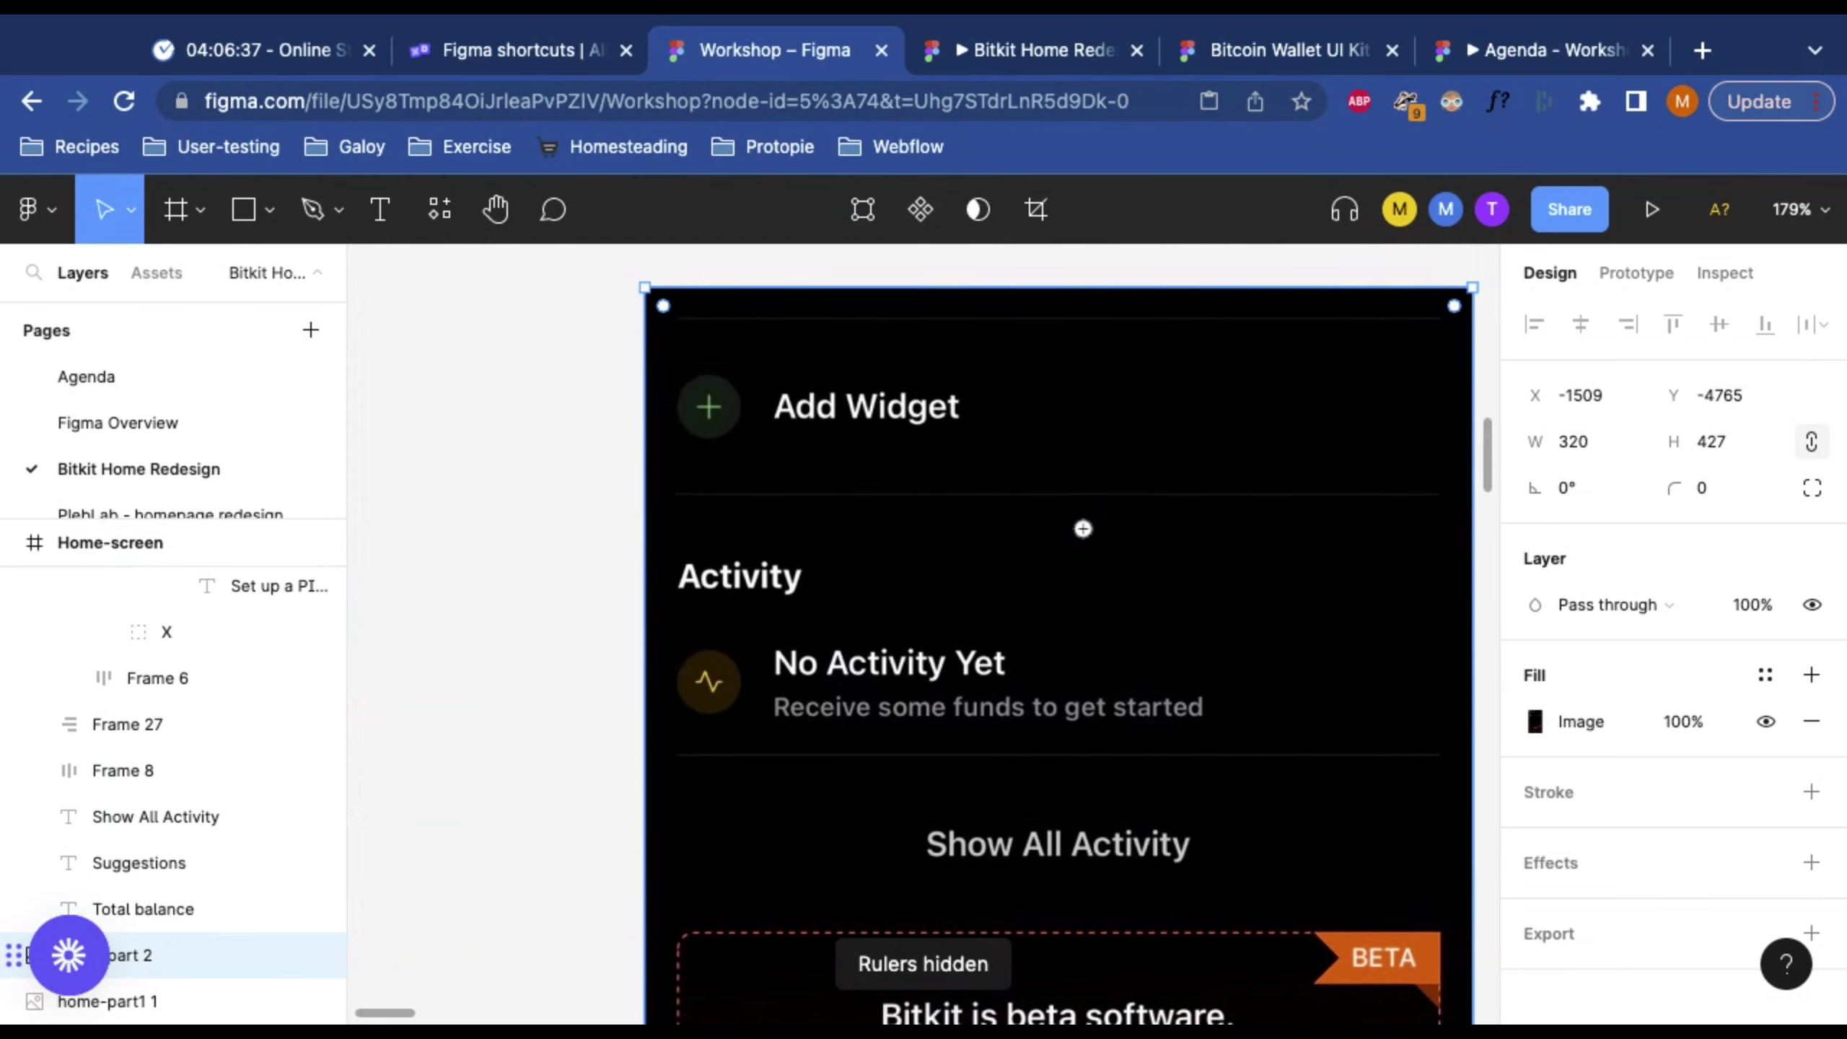
{"action": "scroll", "coordinate": [687, 696], "scroll_direction": "up", "scroll_amount": 8}
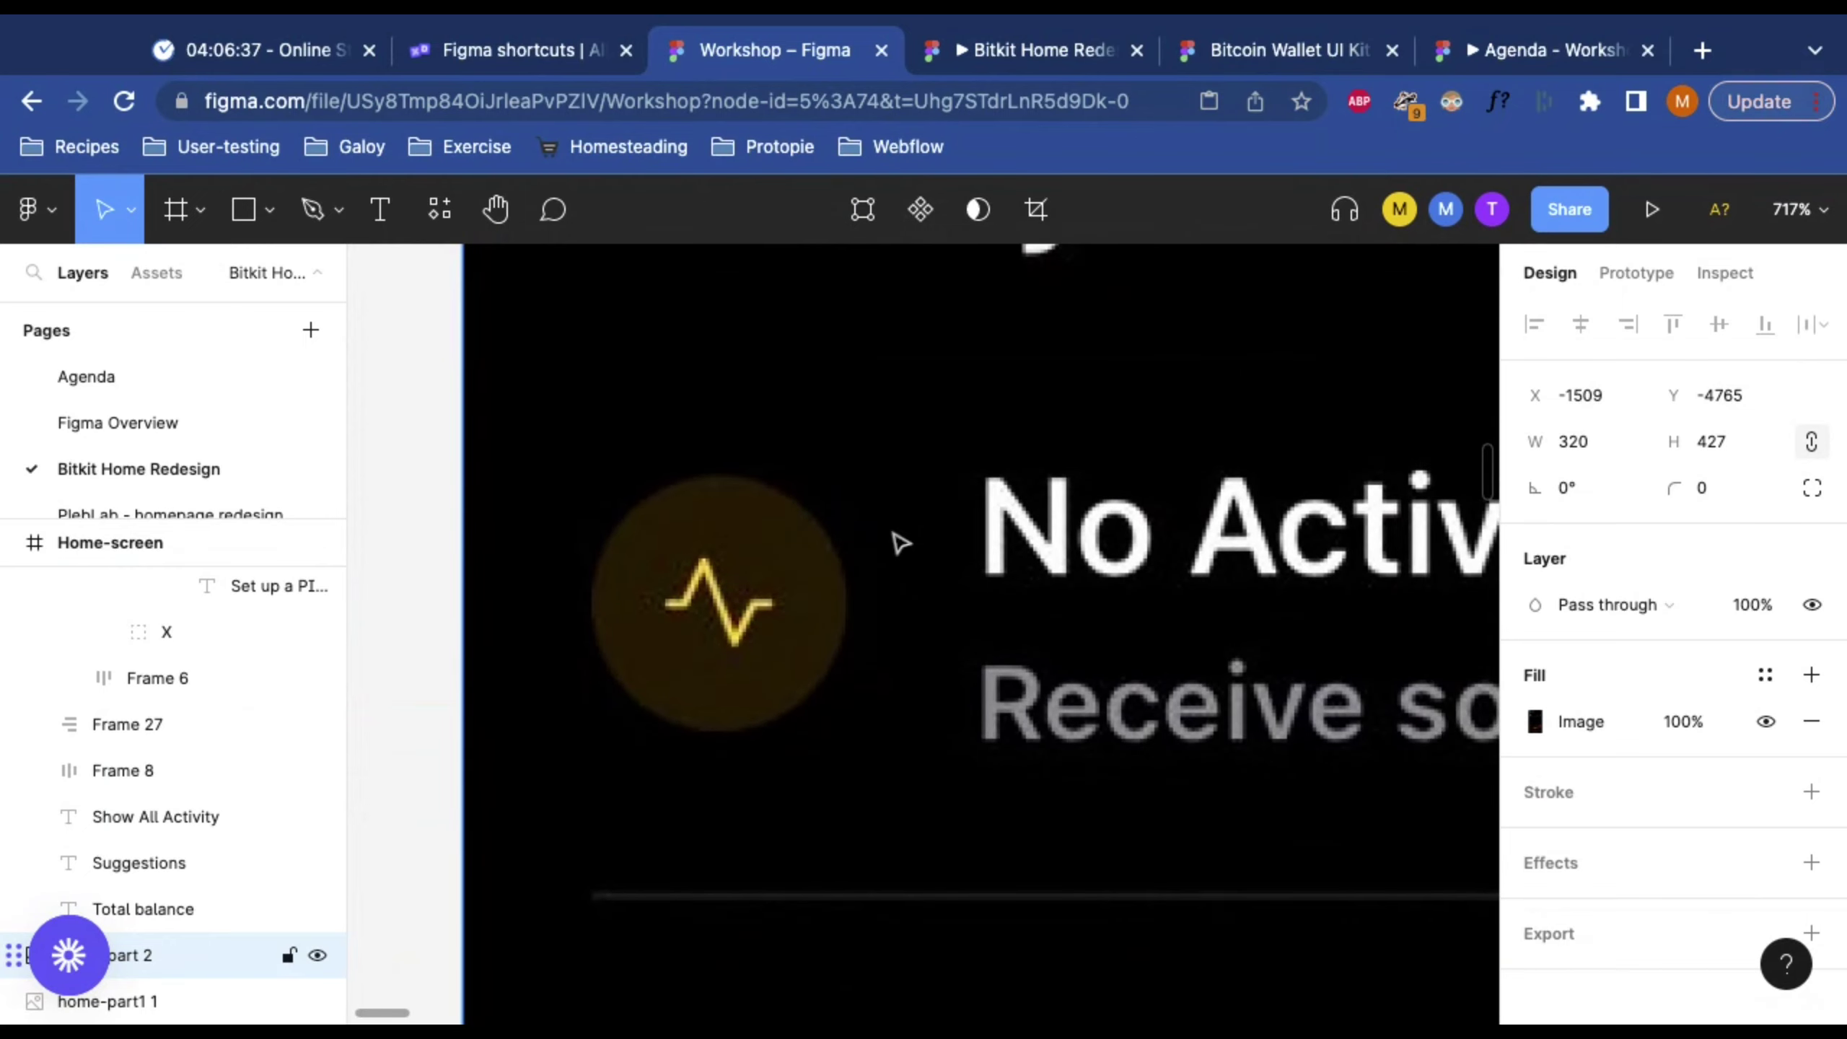
Step: Trace the pulse line as a six-point zigzag vector path with the Pen tool
{"action": "key", "text": "p"}
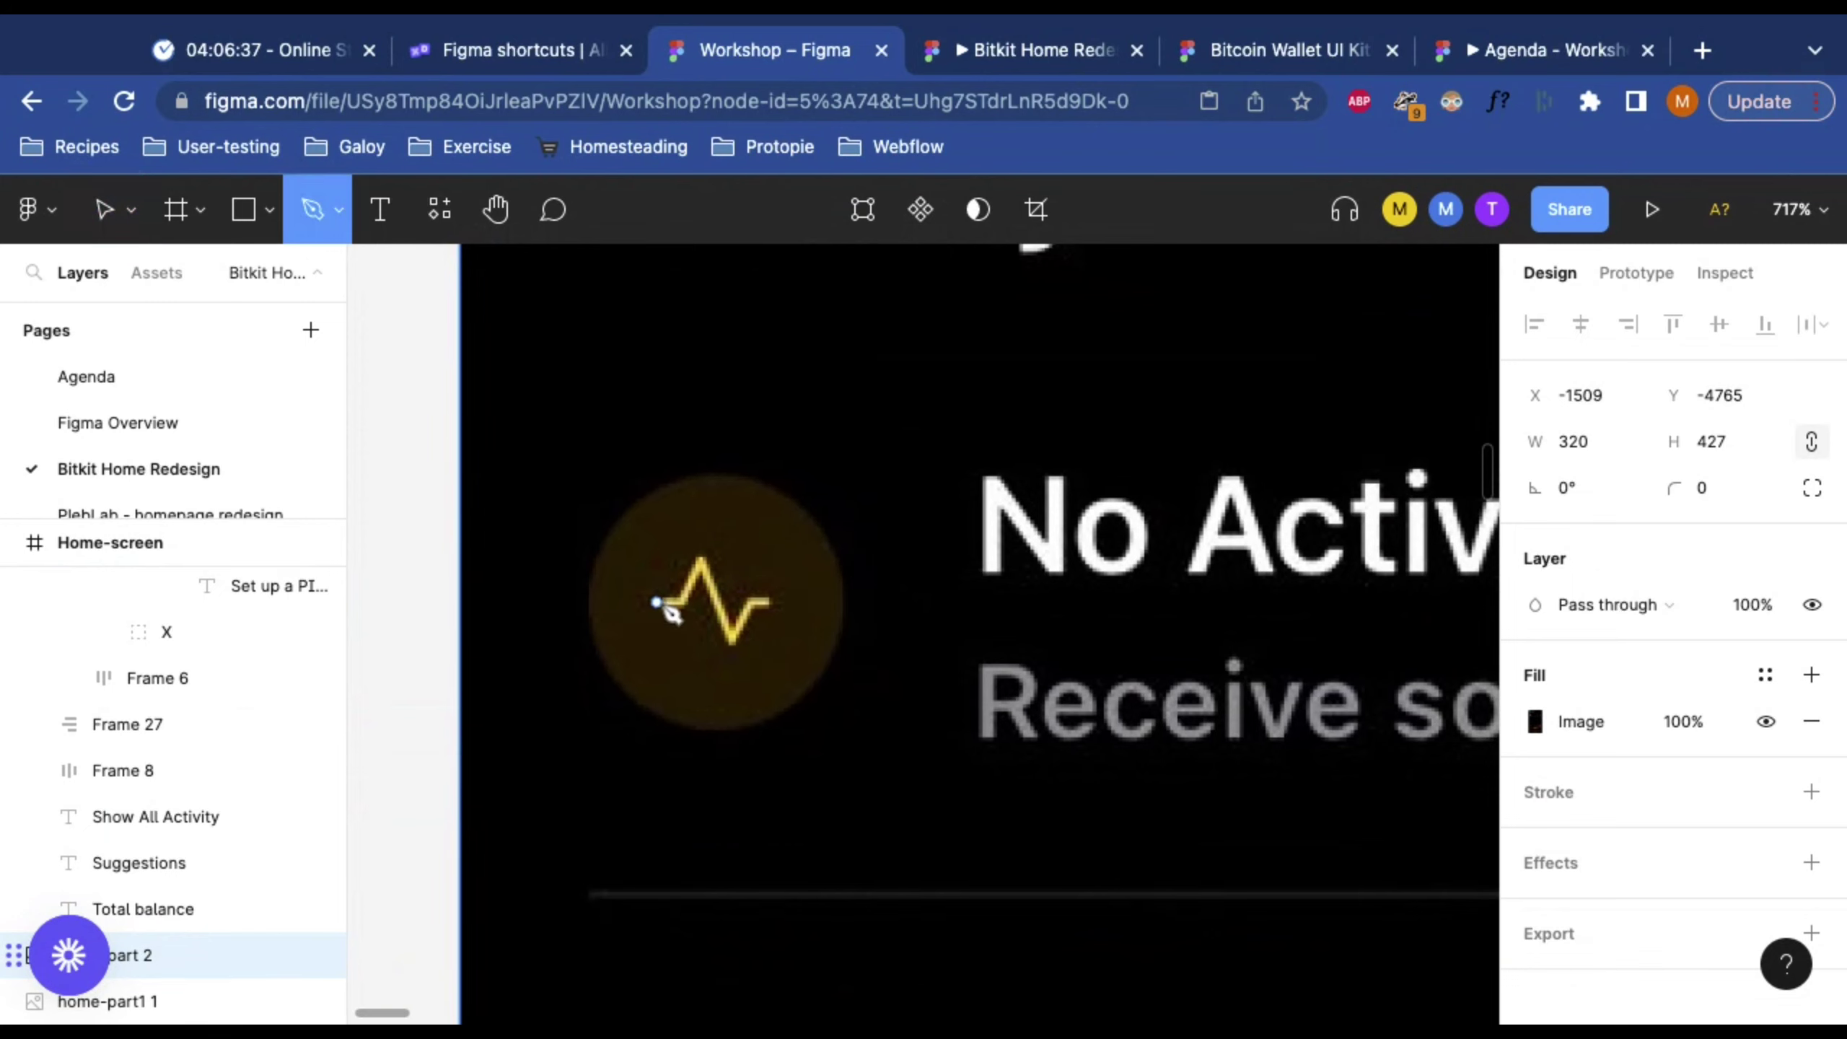
{"action": "left_click", "coordinate": [667, 603]}
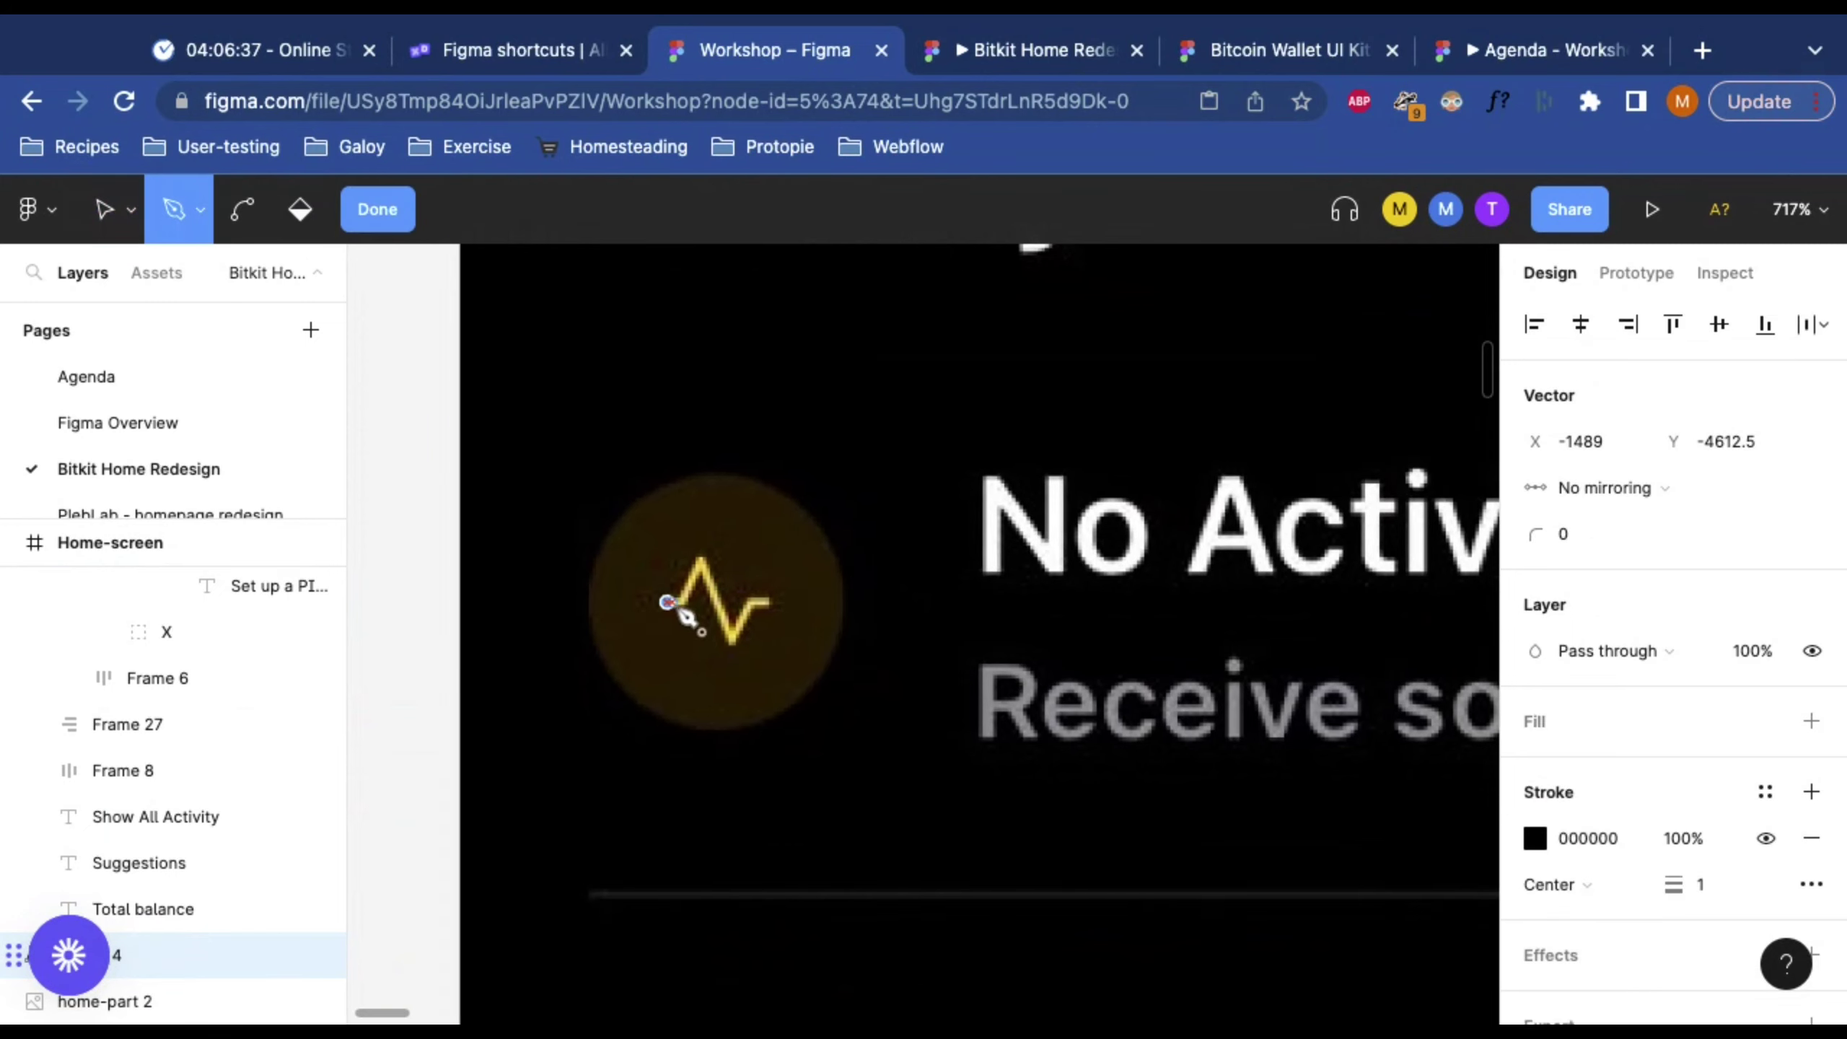
{"action": "left_click", "coordinate": [704, 562]}
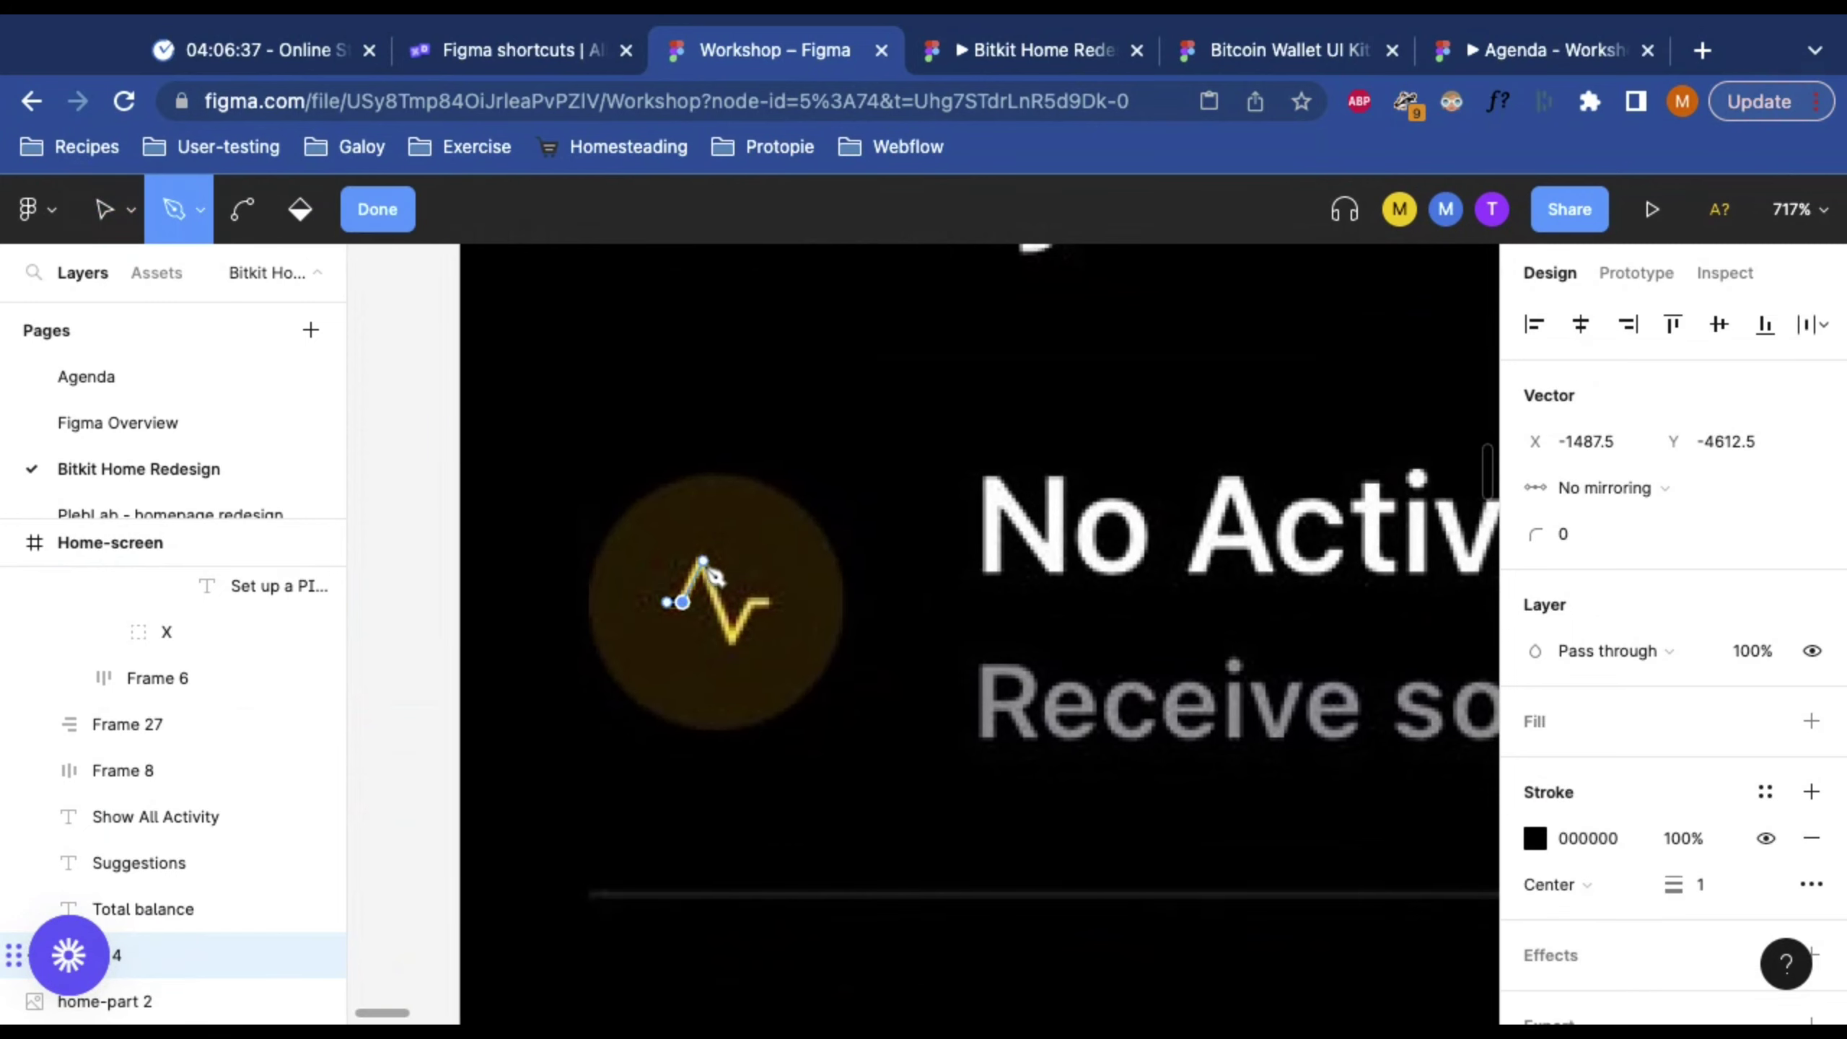
{"action": "left_click", "coordinate": [734, 644]}
{"action": "left_click", "coordinate": [750, 603]}
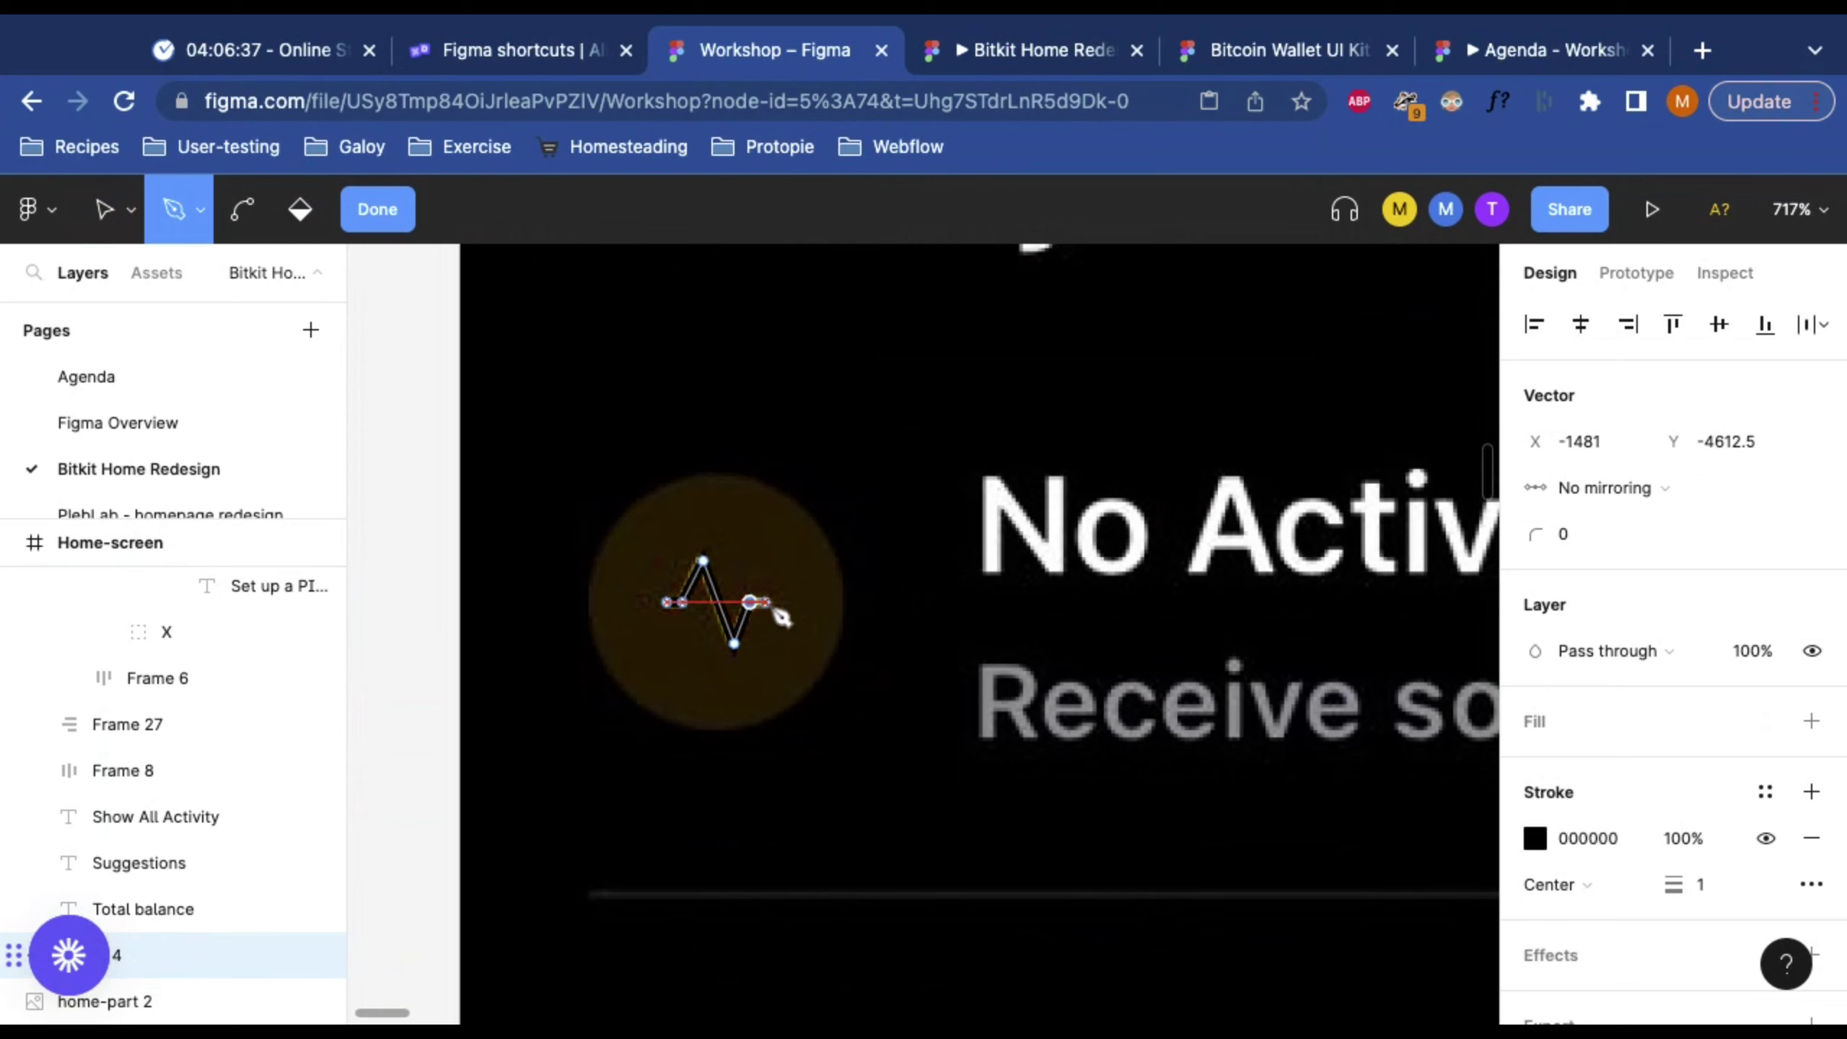
{"action": "left_click", "coordinate": [770, 603]}
{"action": "left_click", "coordinate": [788, 603]}
{"action": "key", "text": "Escape"}
Step: Adjust the path's points to match the icon: extend the left end, shift the peak, raise the low vertex, then nudge the path
{"action": "scroll", "coordinate": [711, 583], "scroll_direction": "up", "scroll_amount": 10}
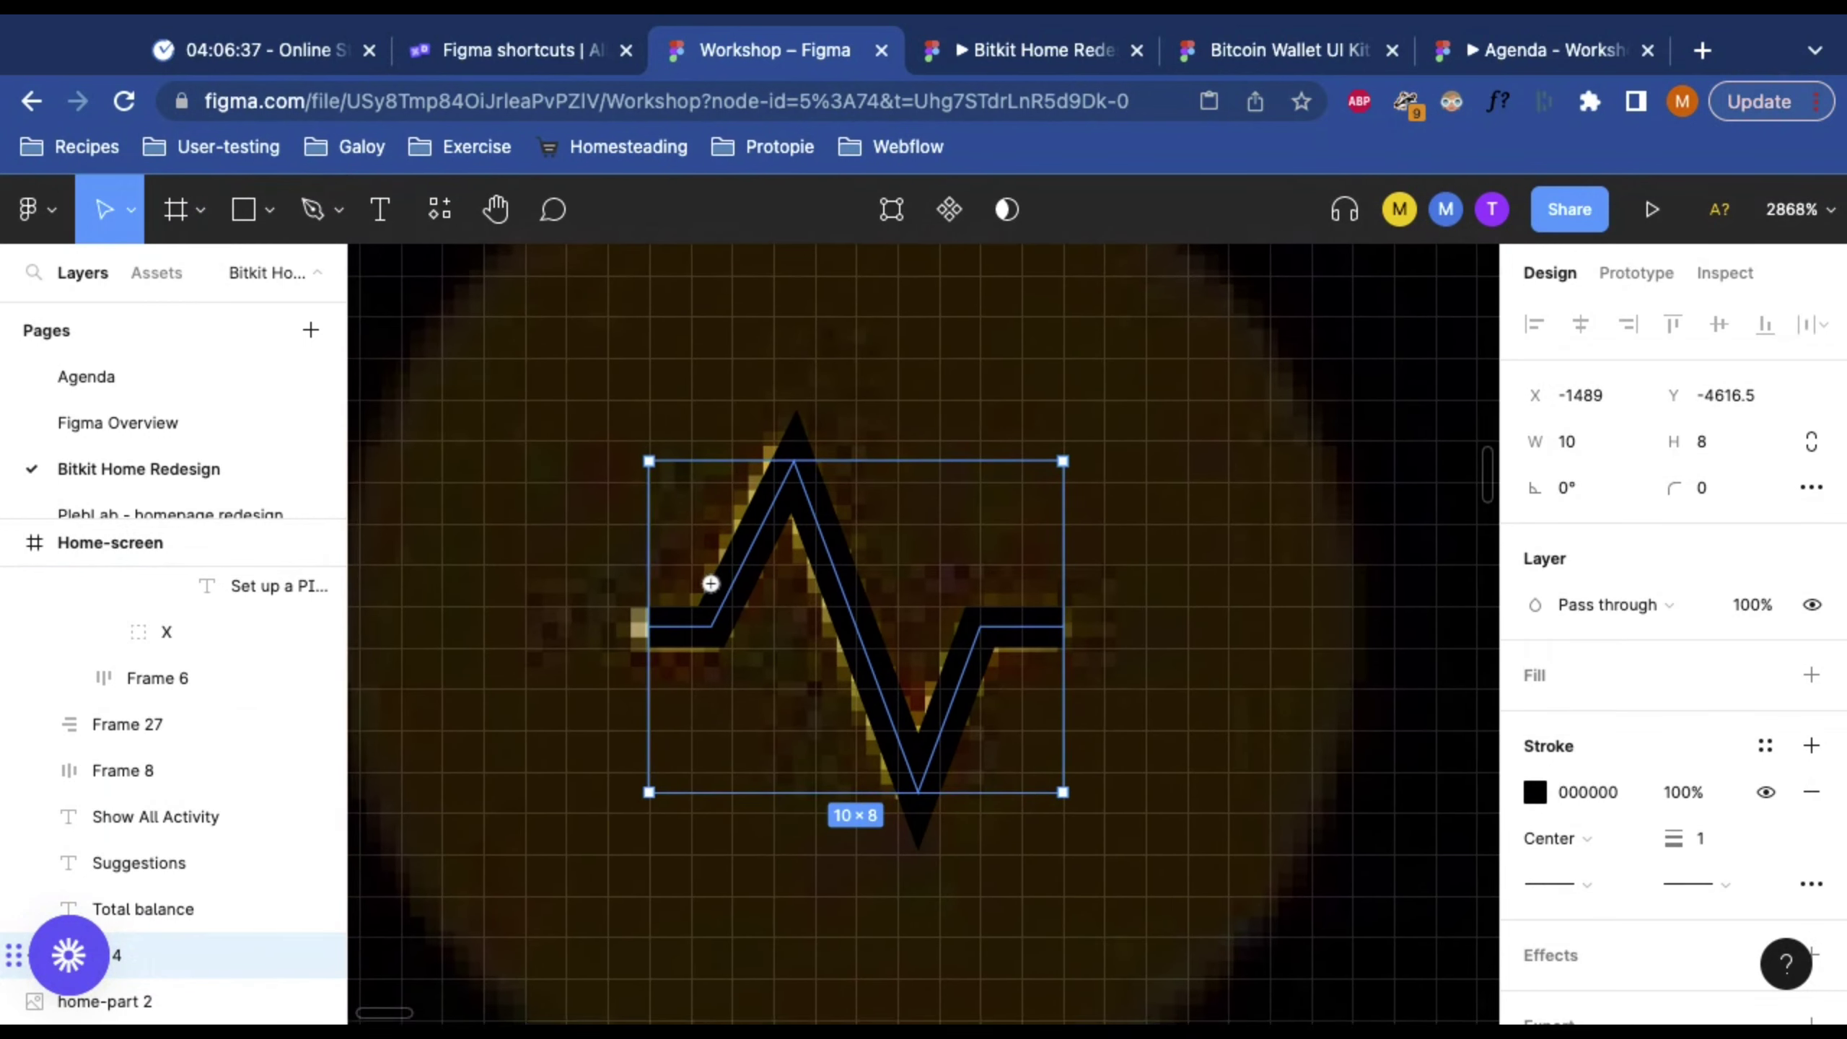
{"action": "scroll", "coordinate": [710, 583], "scroll_direction": "left", "scroll_amount": 2}
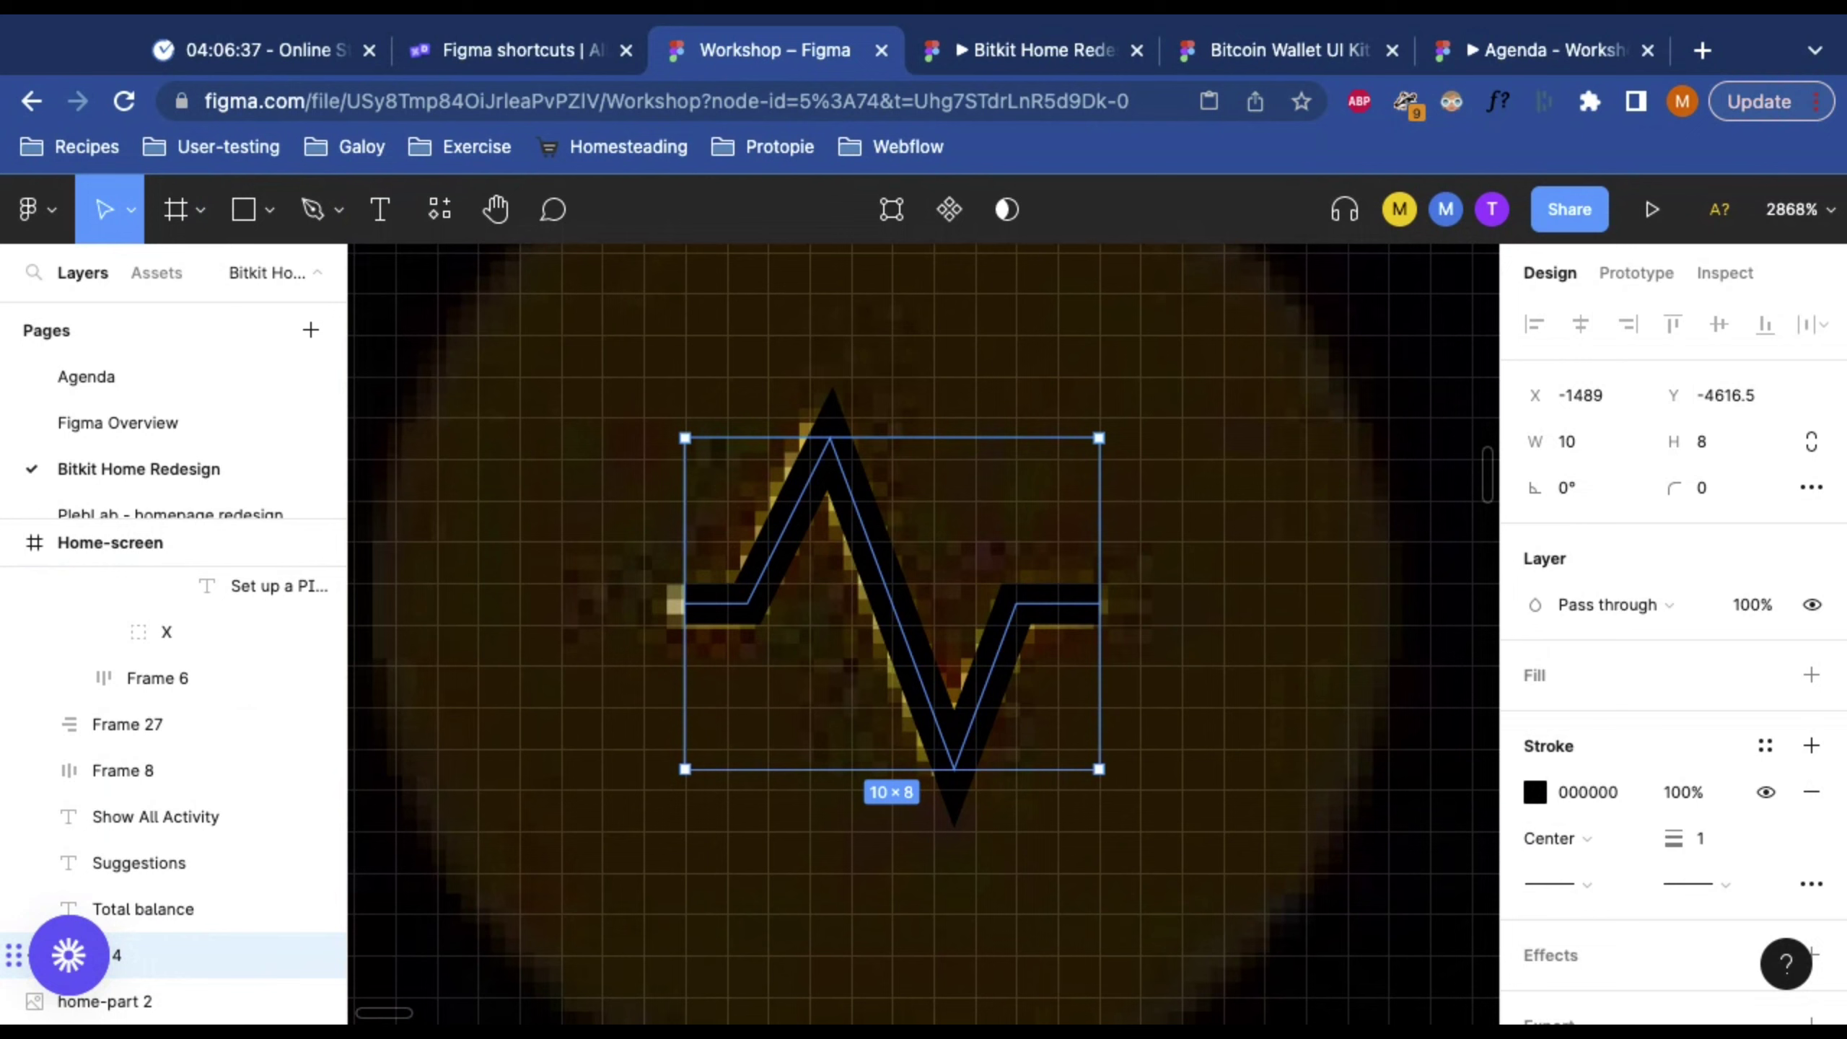
{"action": "key", "text": "Return"}
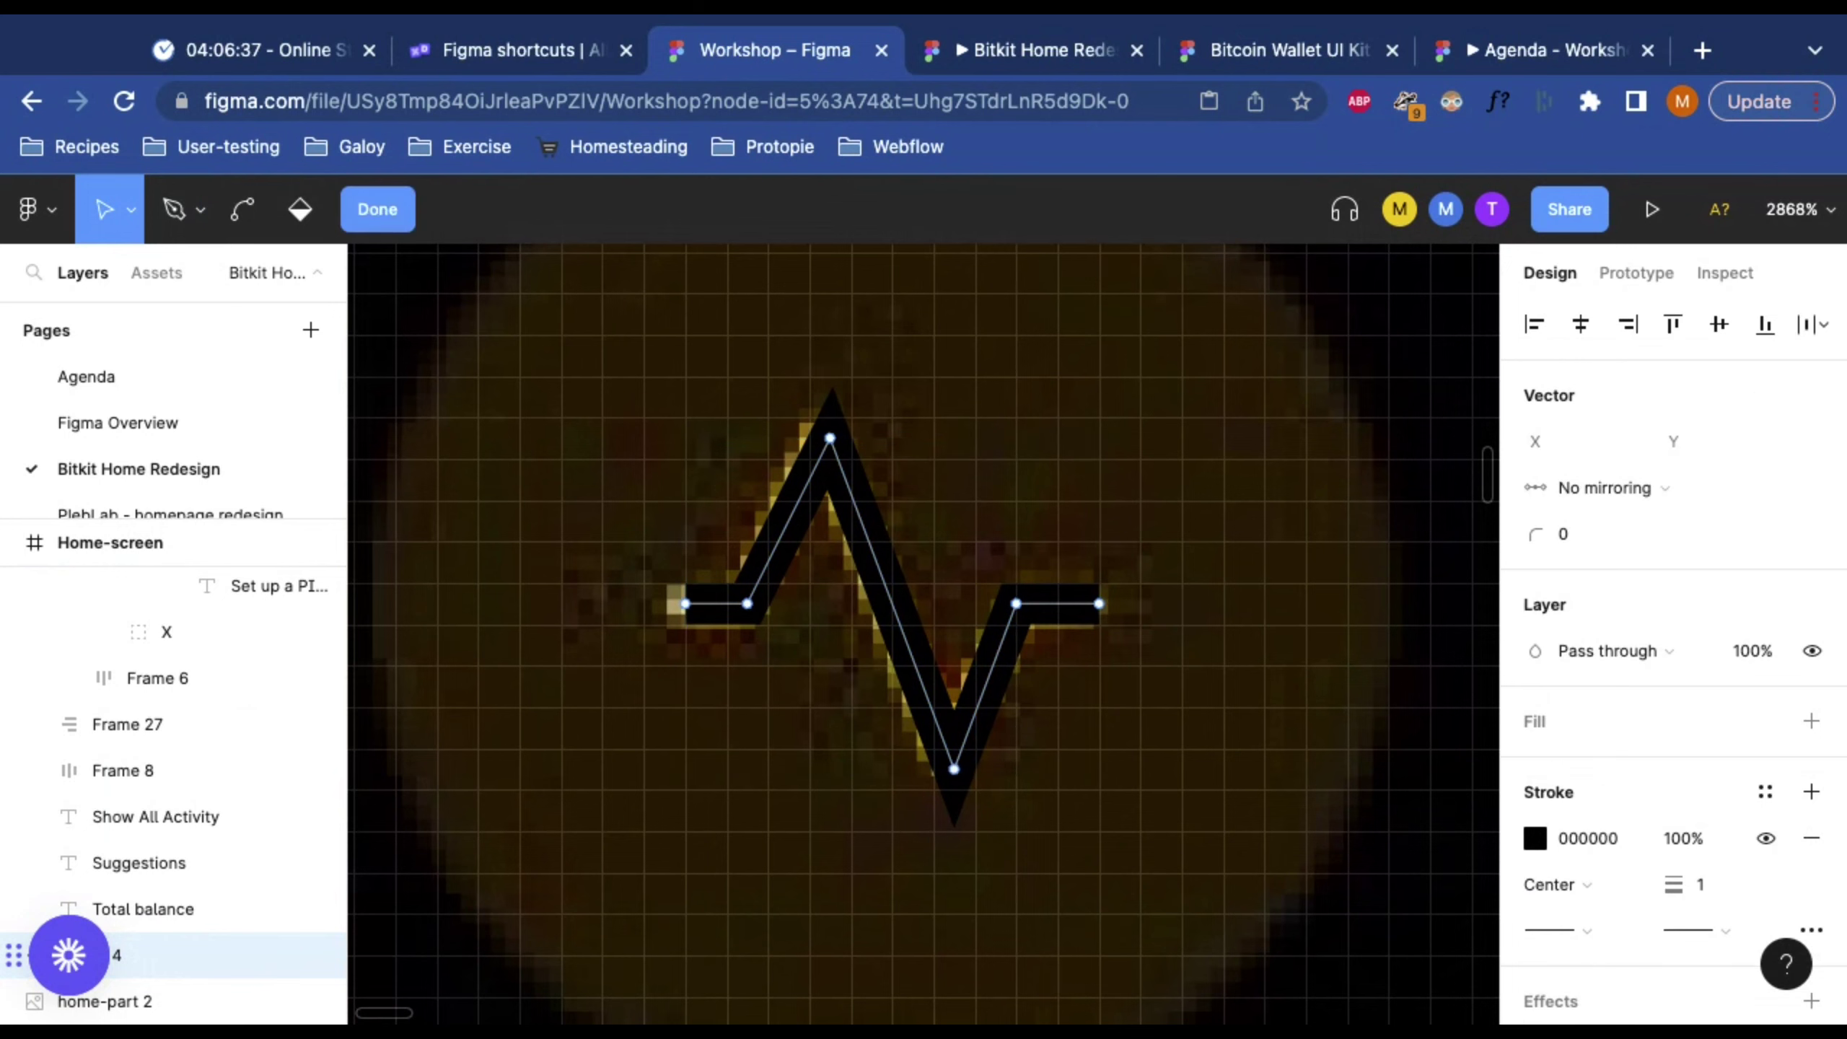
{"action": "left_click_drag", "start_coordinate": [685, 607], "coordinate": [666, 607]}
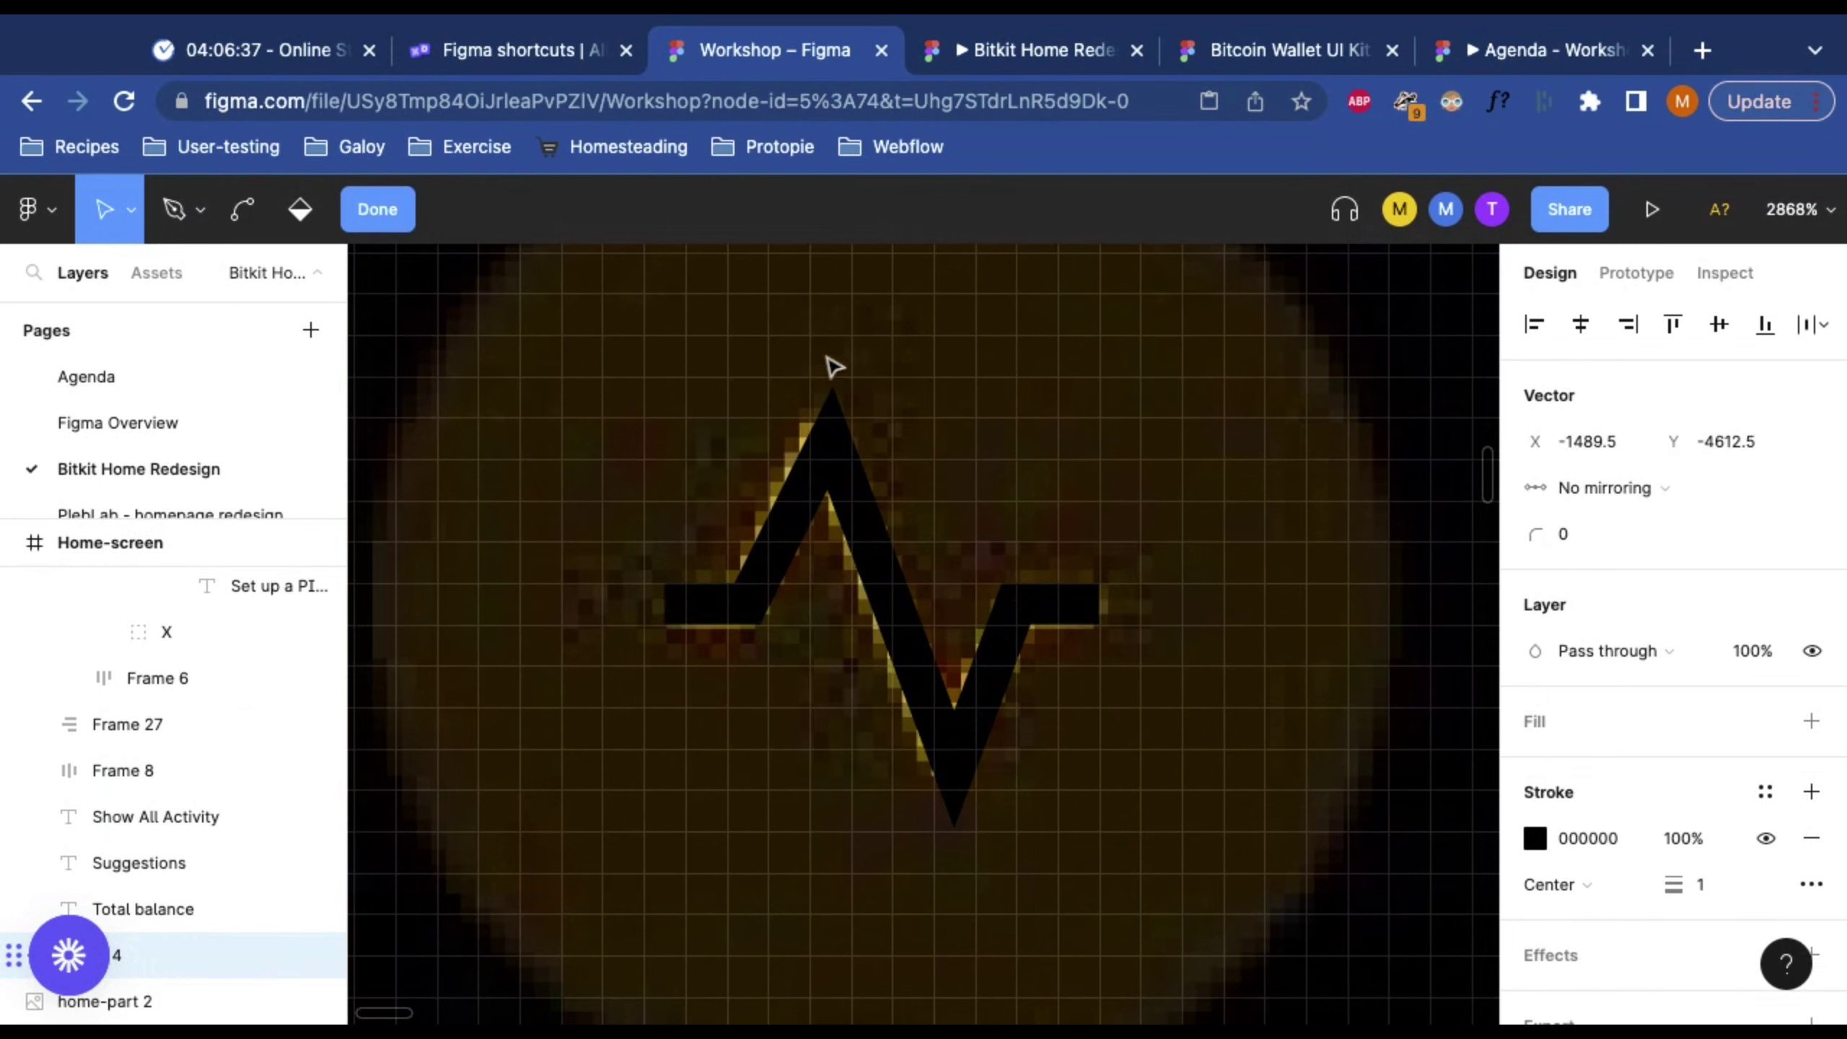
{"action": "left_click_drag", "start_coordinate": [830, 438], "coordinate": [810, 438]}
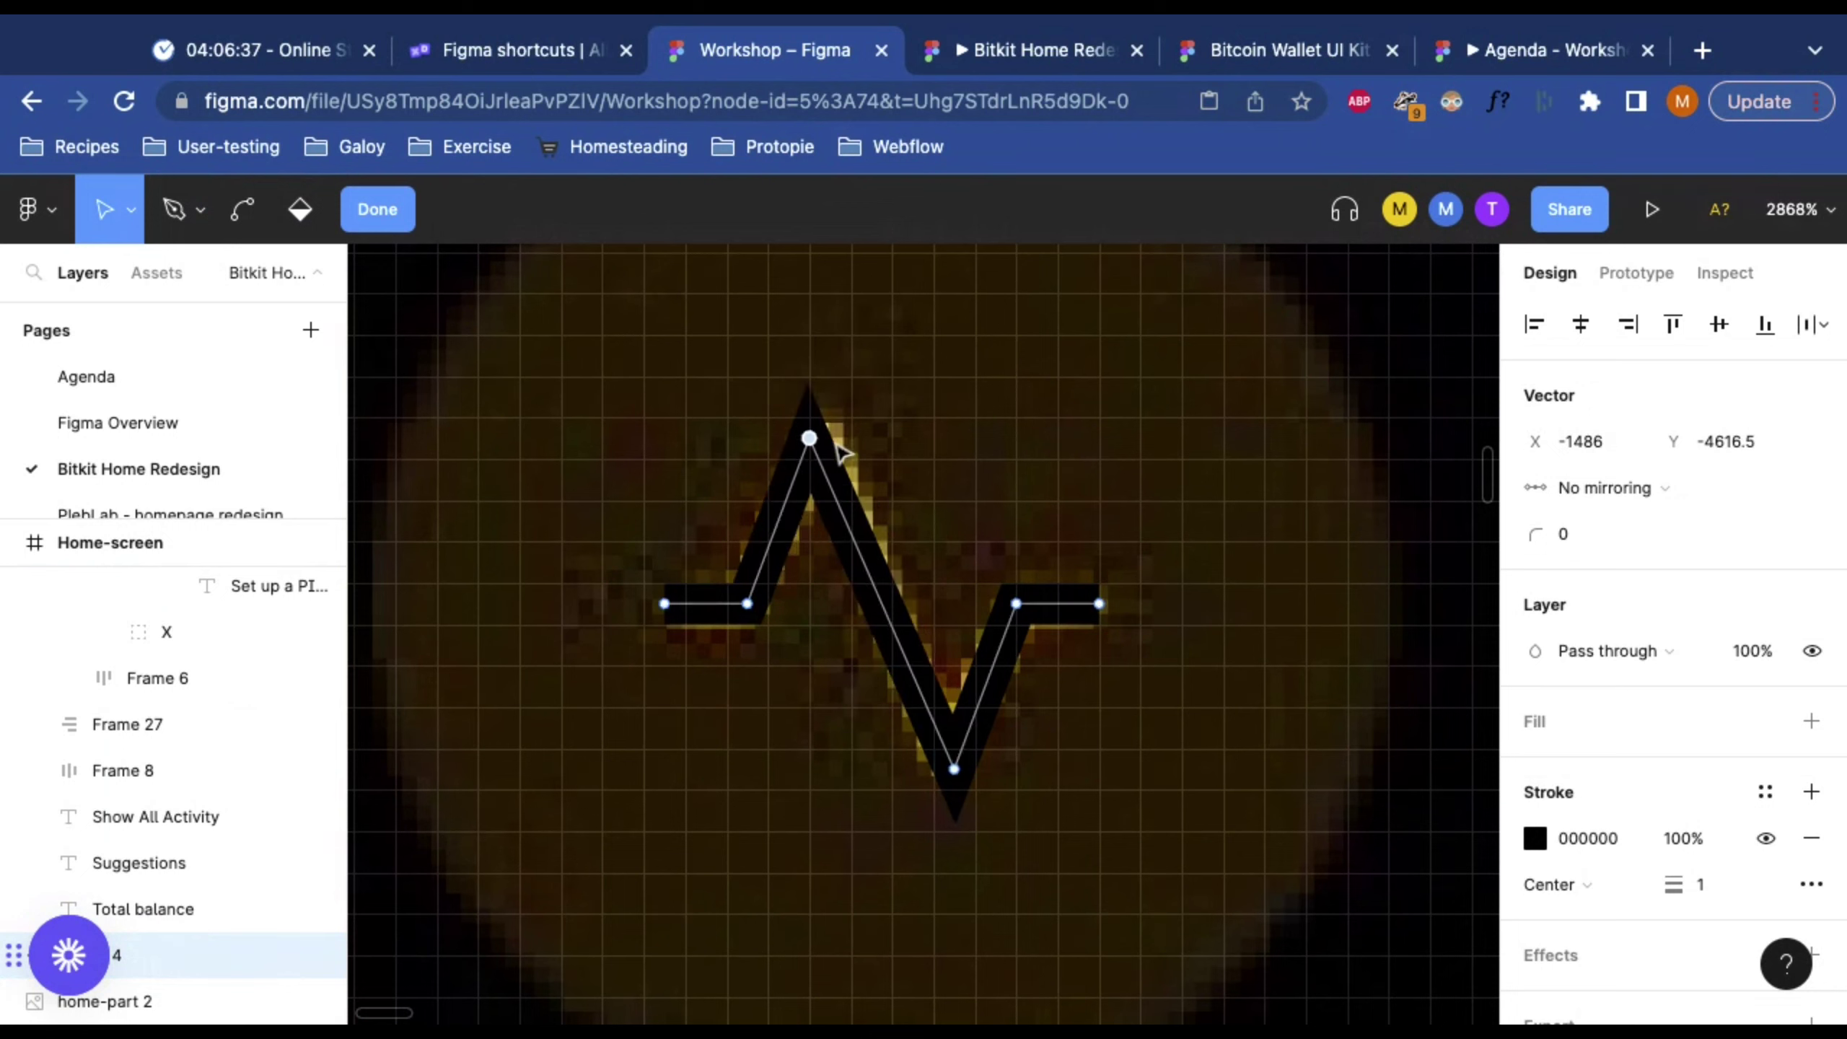
{"action": "left_click_drag", "start_coordinate": [954, 771], "coordinate": [954, 749]}
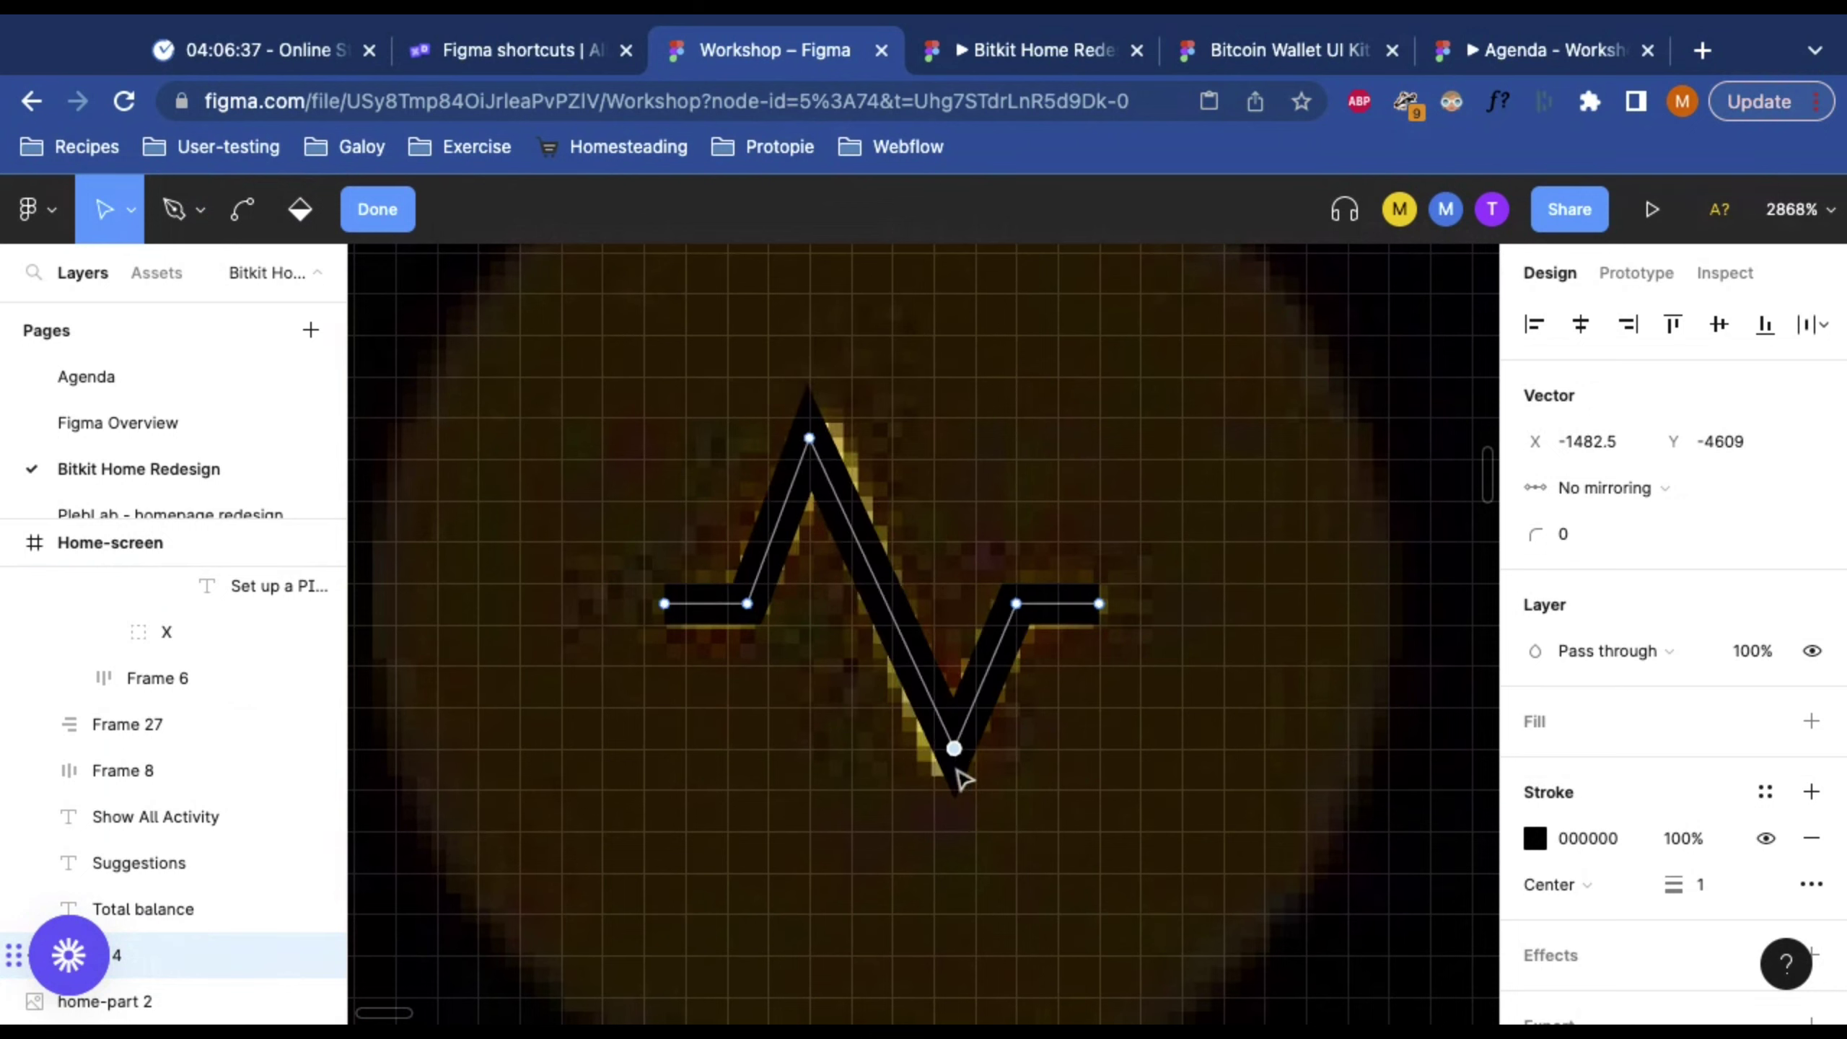
{"action": "left_click", "coordinate": [375, 207]}
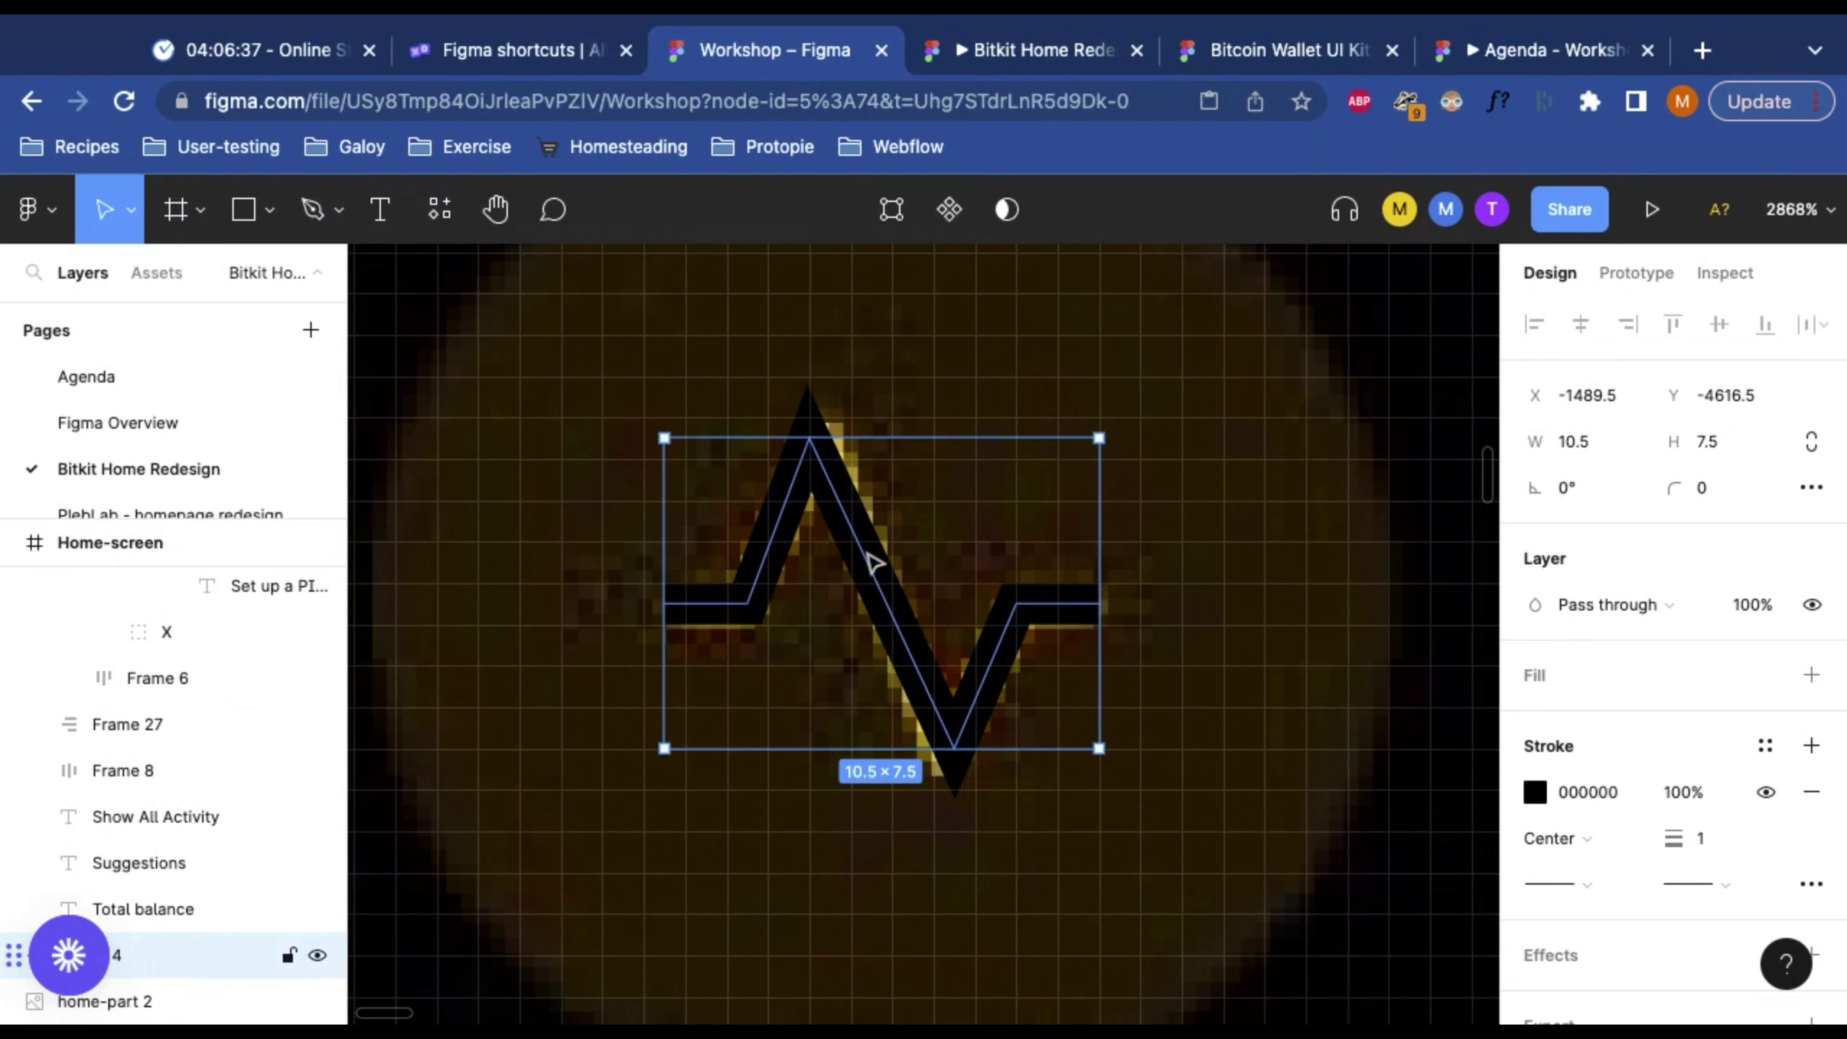
{"action": "key", "text": "Right"}
{"action": "key", "text": "Right"}
{"action": "key", "text": "Right"}
{"action": "key", "text": "Right"}
{"action": "key", "text": "Up"}
{"action": "key", "text": "Up"}
Step: Set the traced path's stroke join to Round in advanced stroke settings
{"action": "left_click", "coordinate": [902, 640], "text": "alt"}
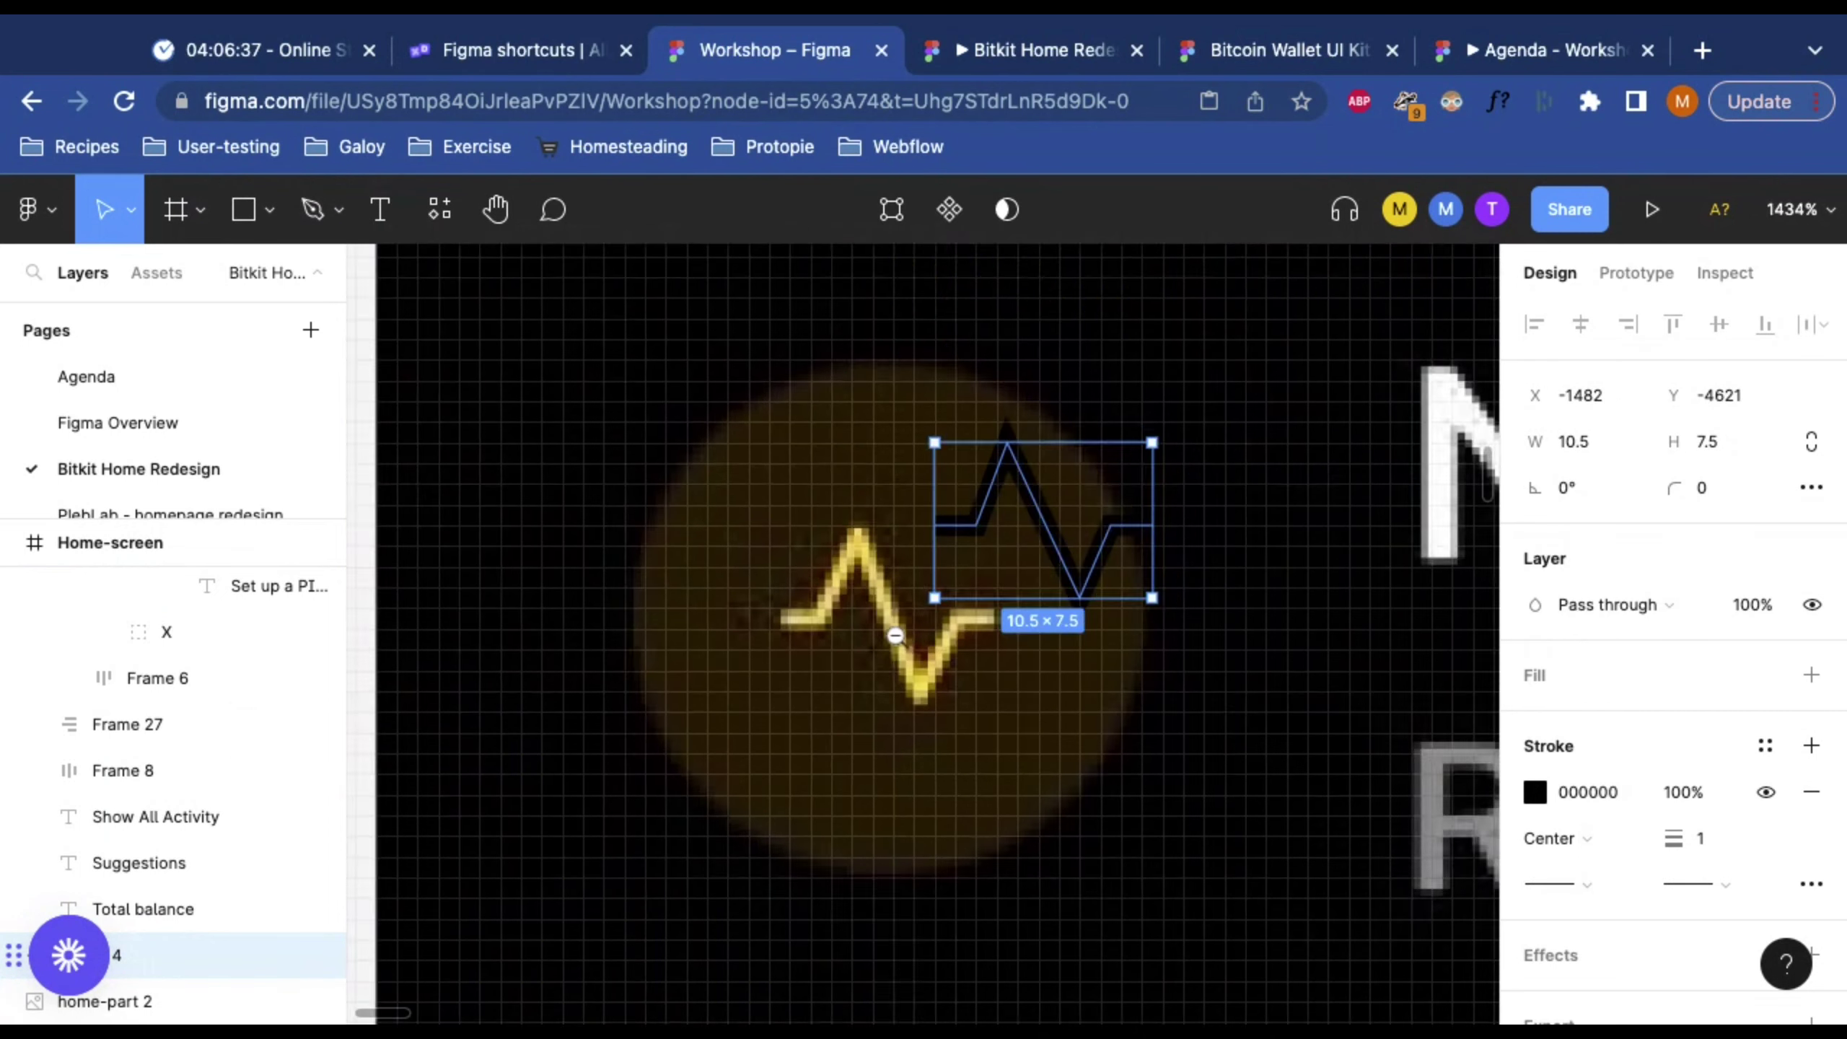
{"action": "left_click", "coordinate": [899, 743], "text": "alt"}
{"action": "left_click", "coordinate": [899, 669], "text": "alt"}
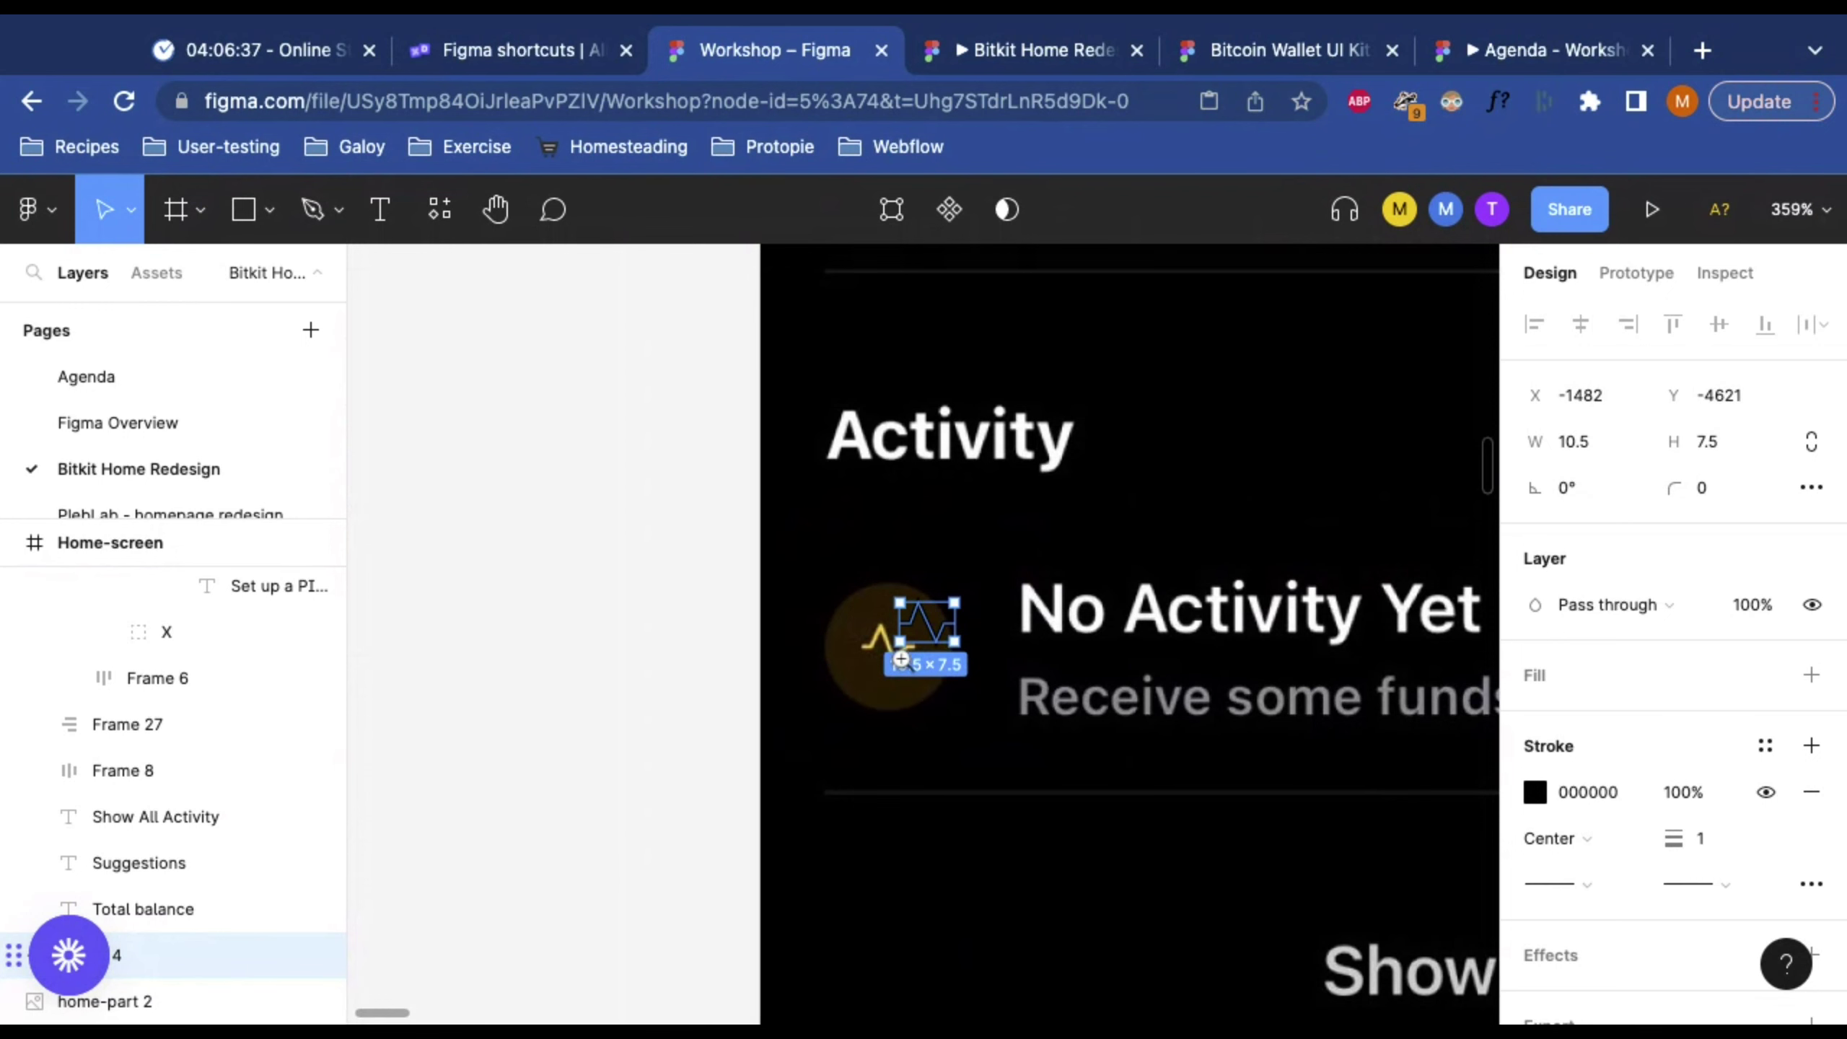
{"action": "left_click", "coordinate": [896, 633]}
{"action": "left_click", "coordinate": [895, 633]}
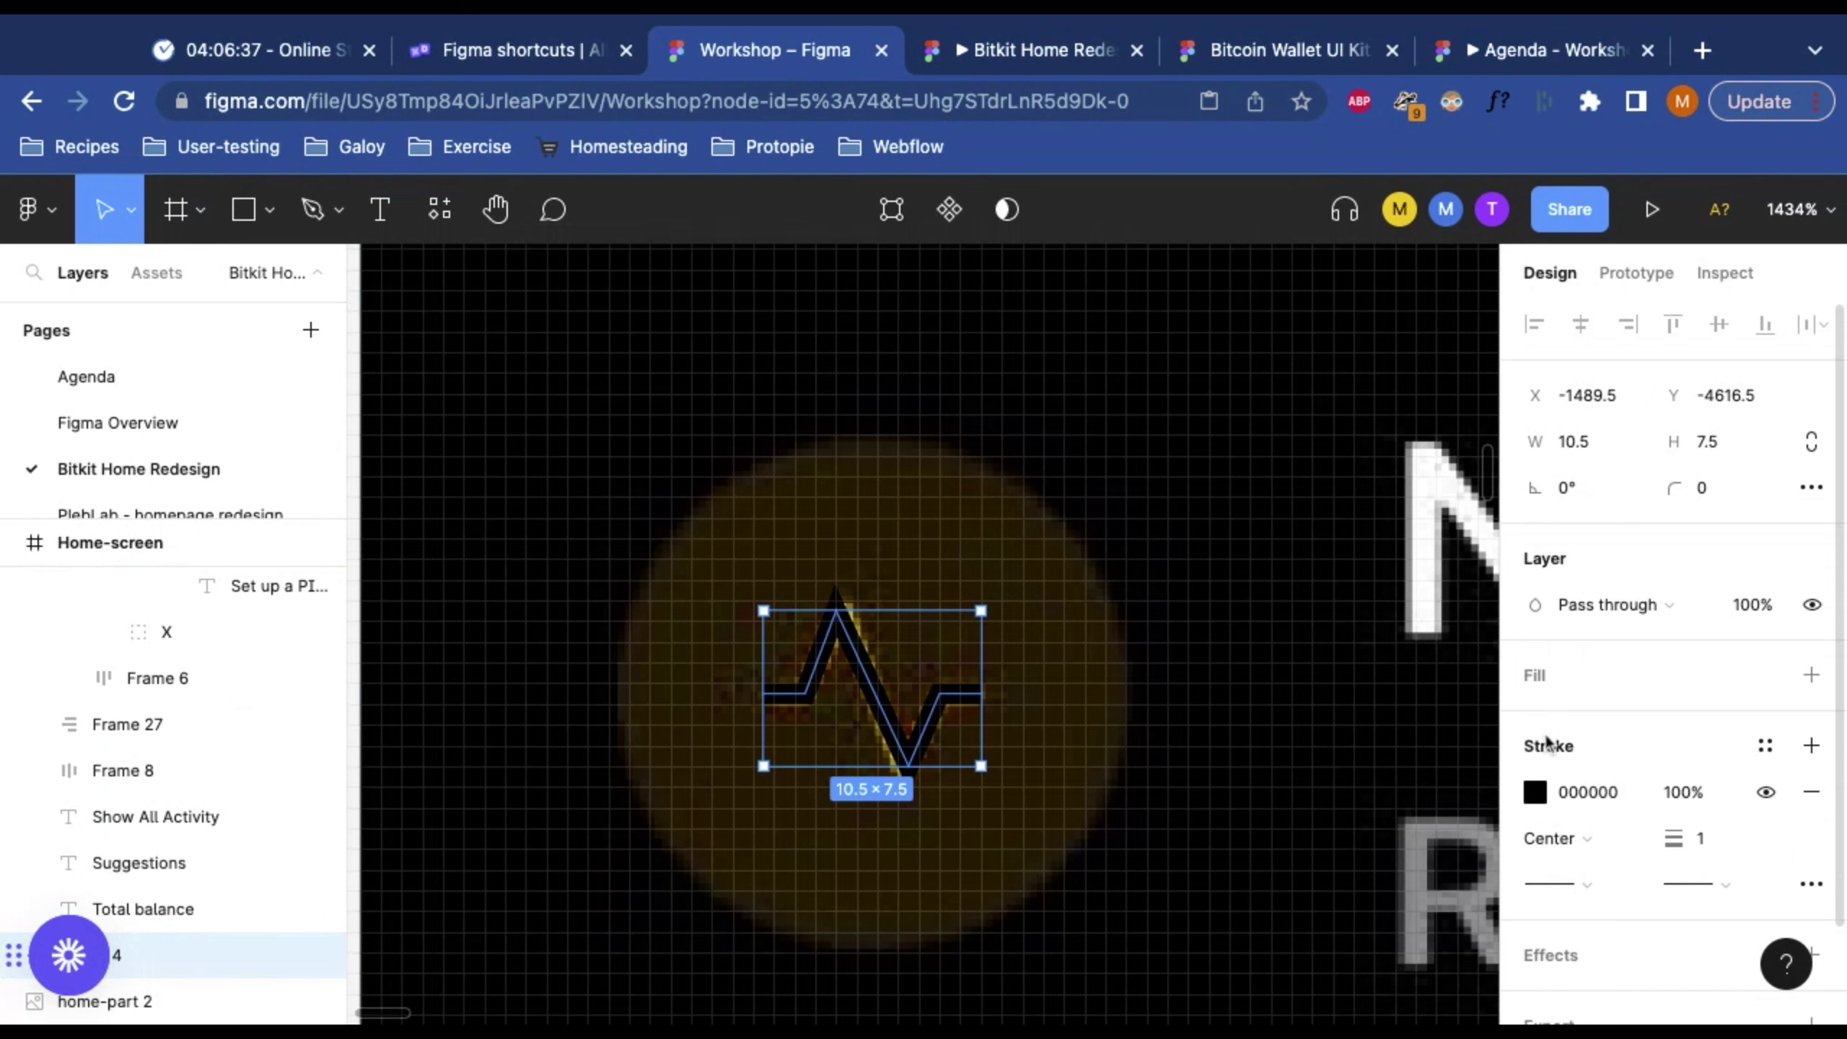
{"action": "left_click", "coordinate": [1811, 885]}
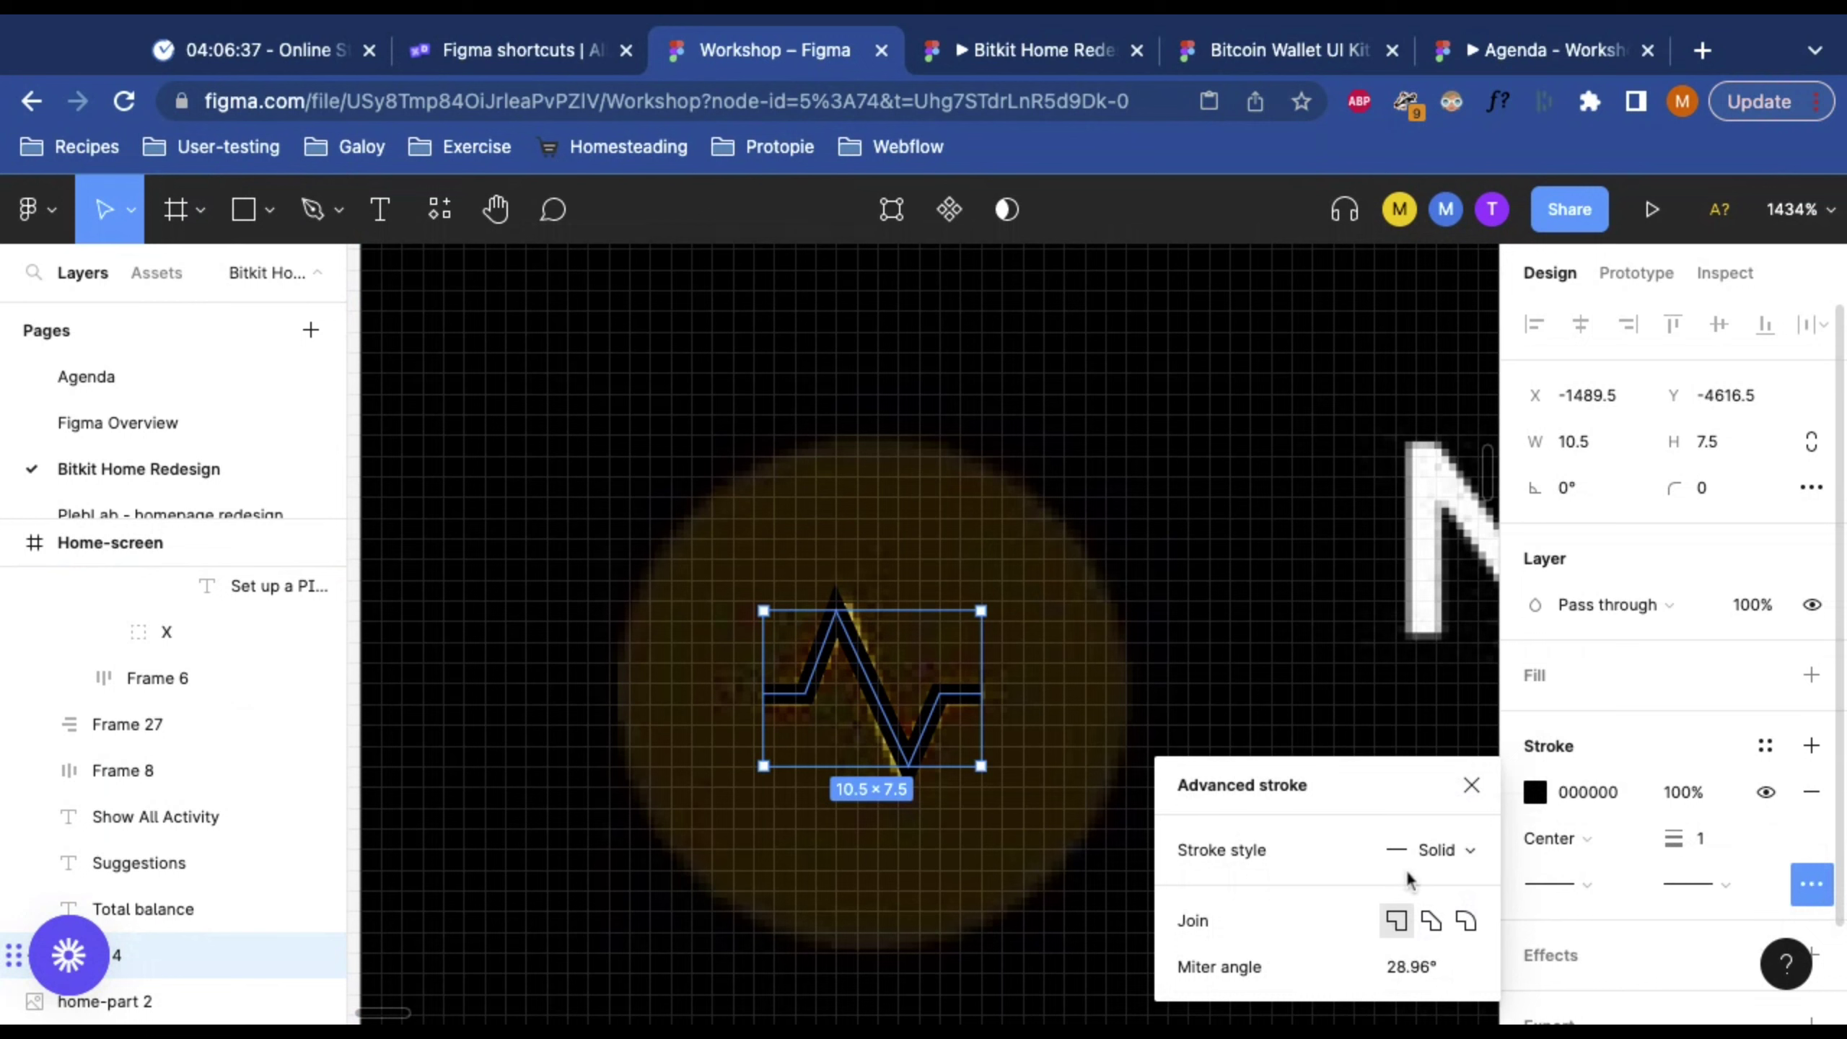
{"action": "left_click", "coordinate": [1469, 928]}
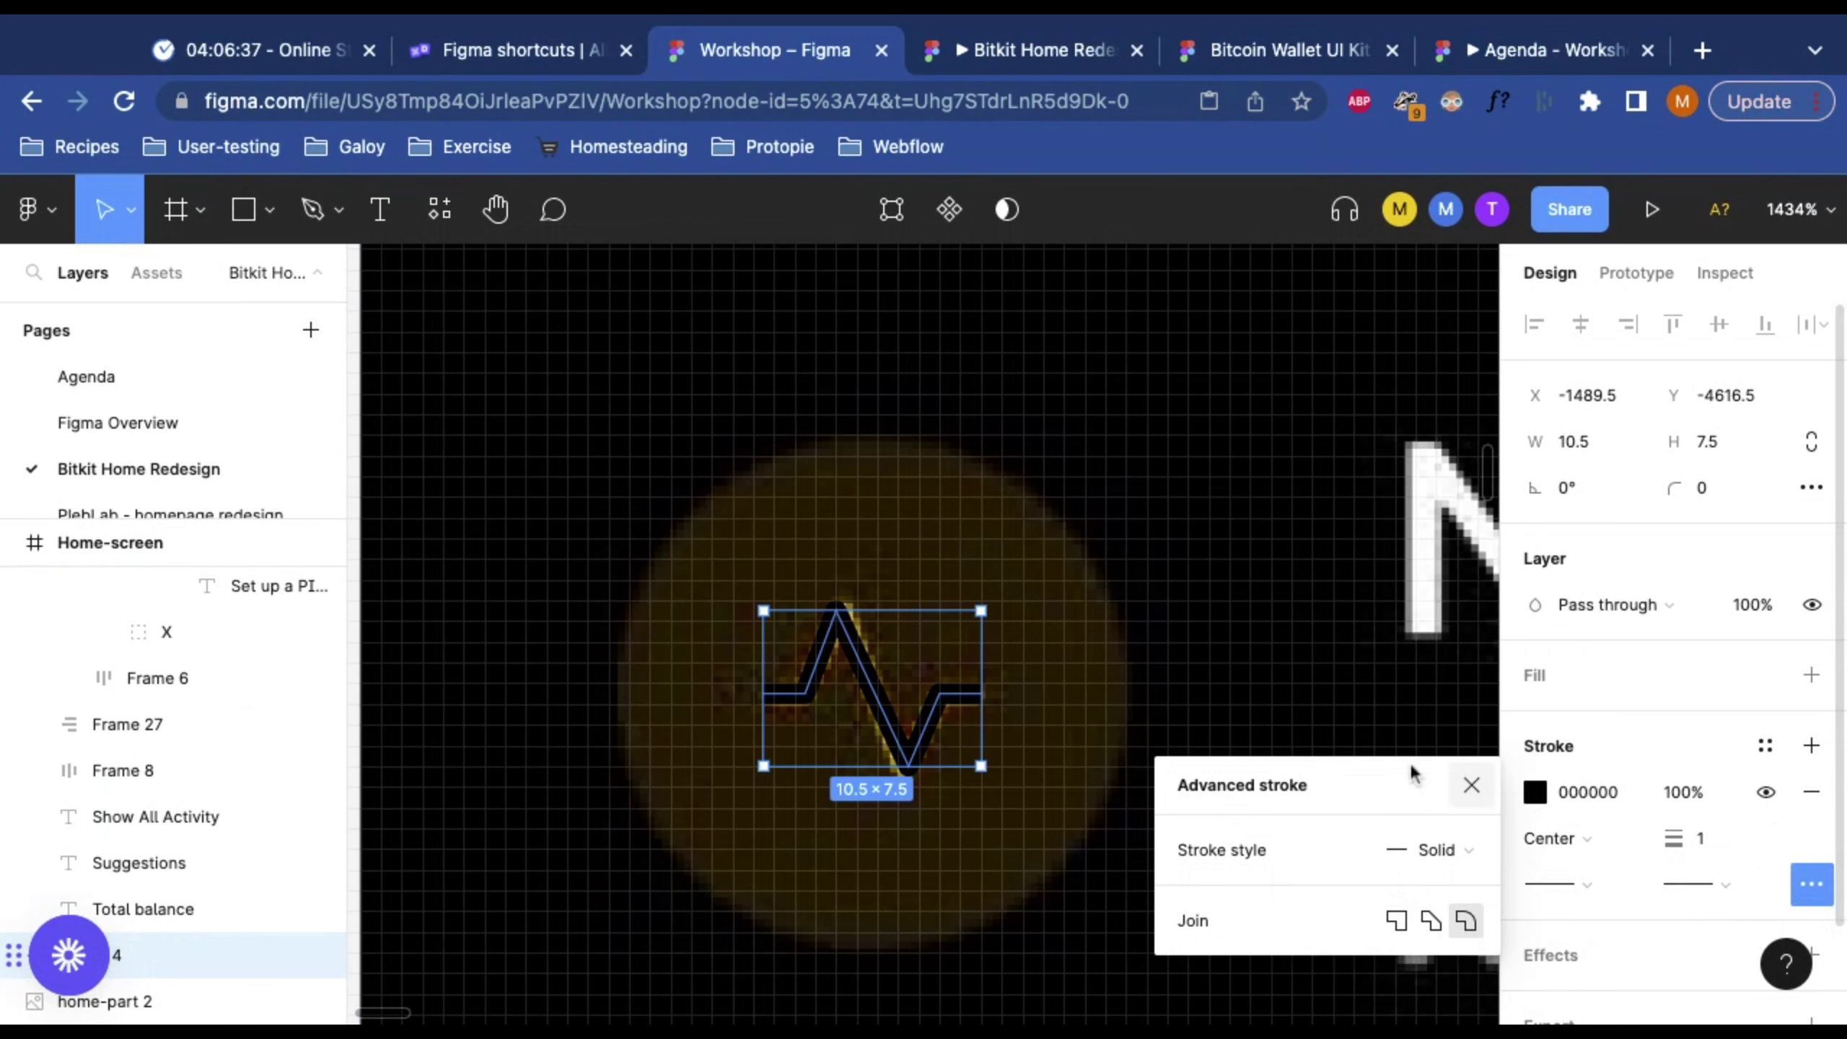
{"action": "key", "text": "Escape"}
Step: Move the screenshot image up and right, then reselect the traced path for the eyedropper
{"action": "double_click", "coordinate": [908, 766]}
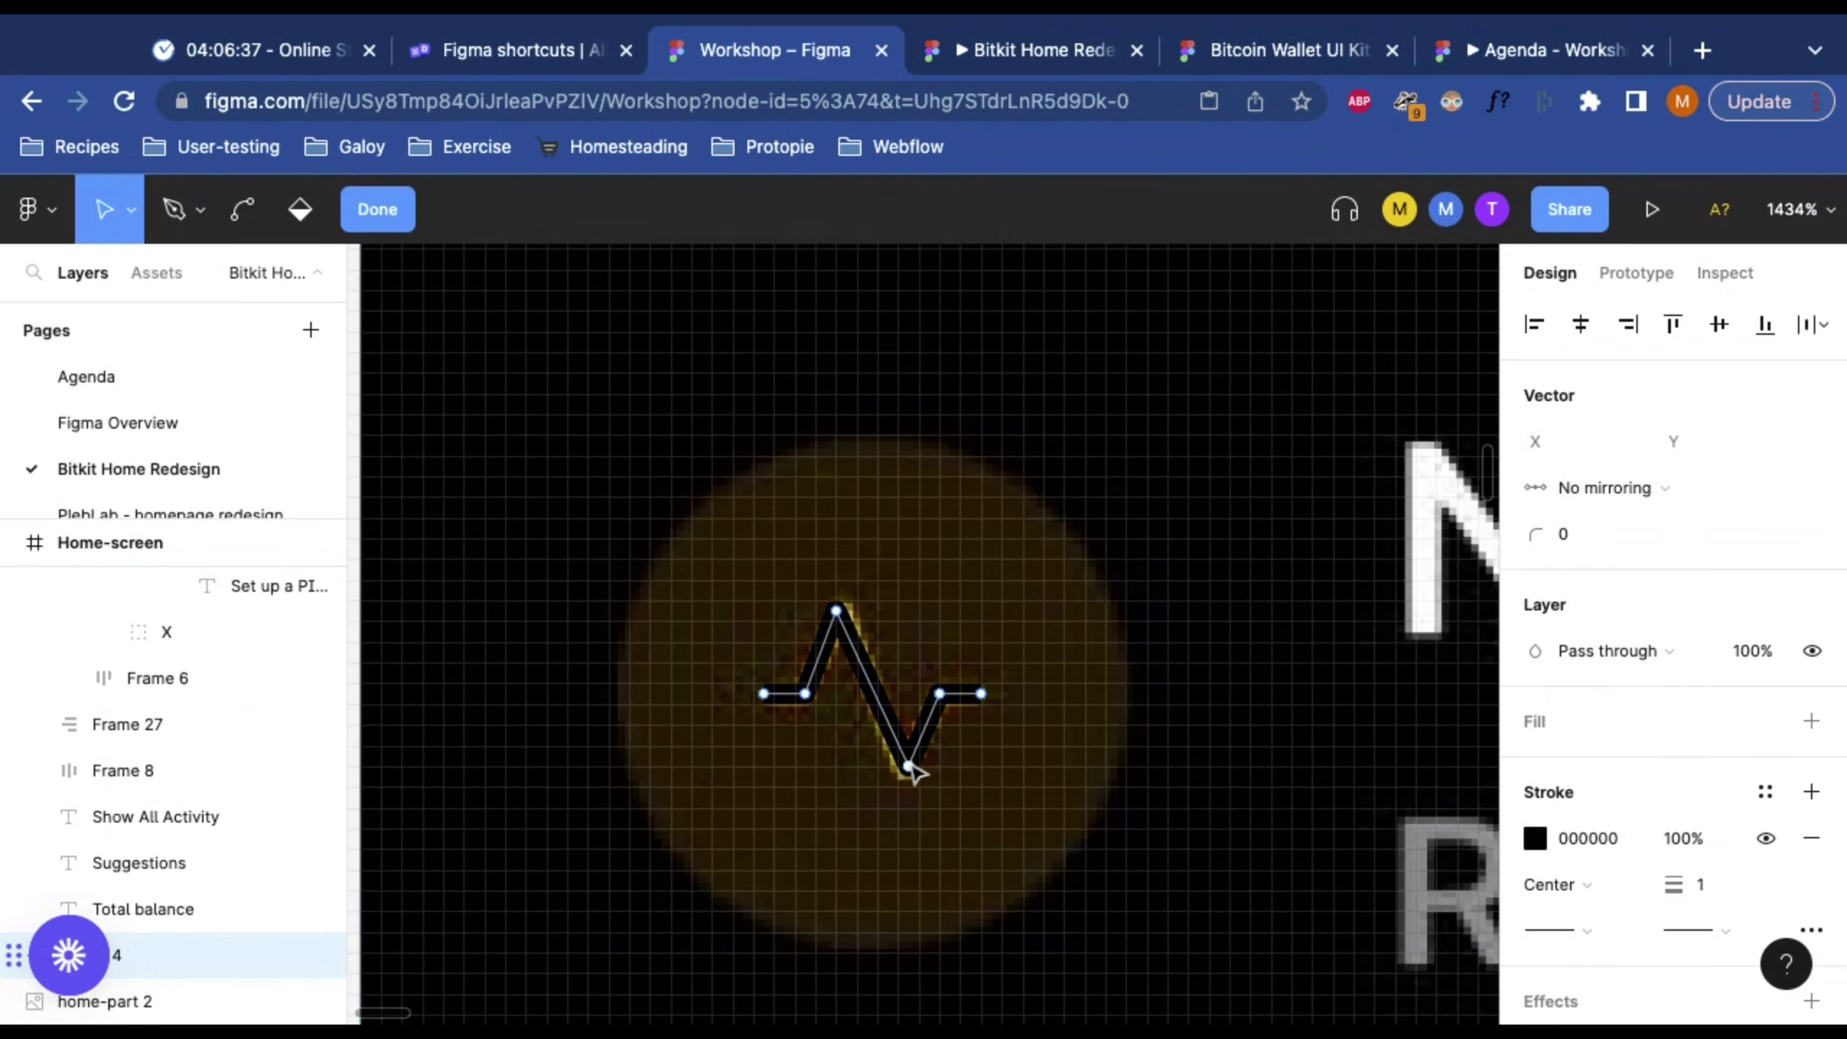
{"action": "key", "text": "Escape"}
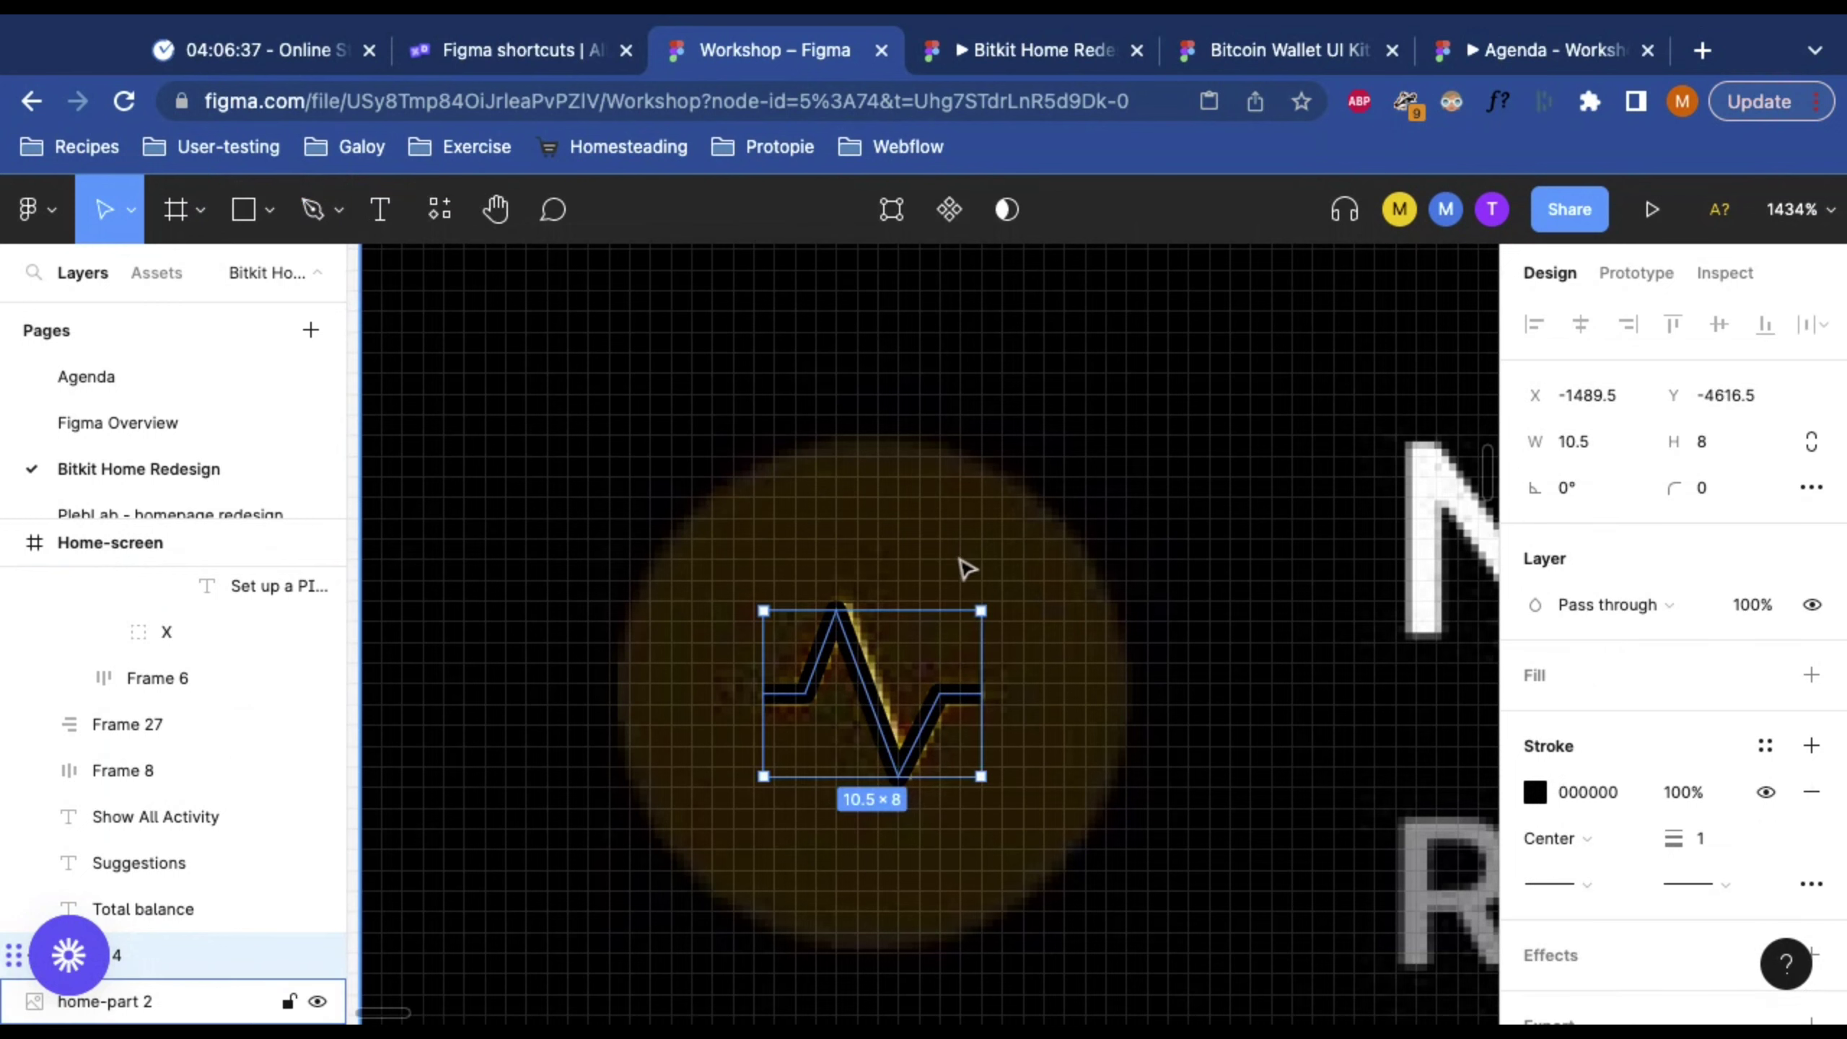
{"action": "left_click", "coordinate": [870, 680]}
{"action": "left_click_drag", "start_coordinate": [869, 680], "coordinate": [1011, 572]}
{"action": "left_click", "coordinate": [875, 702]}
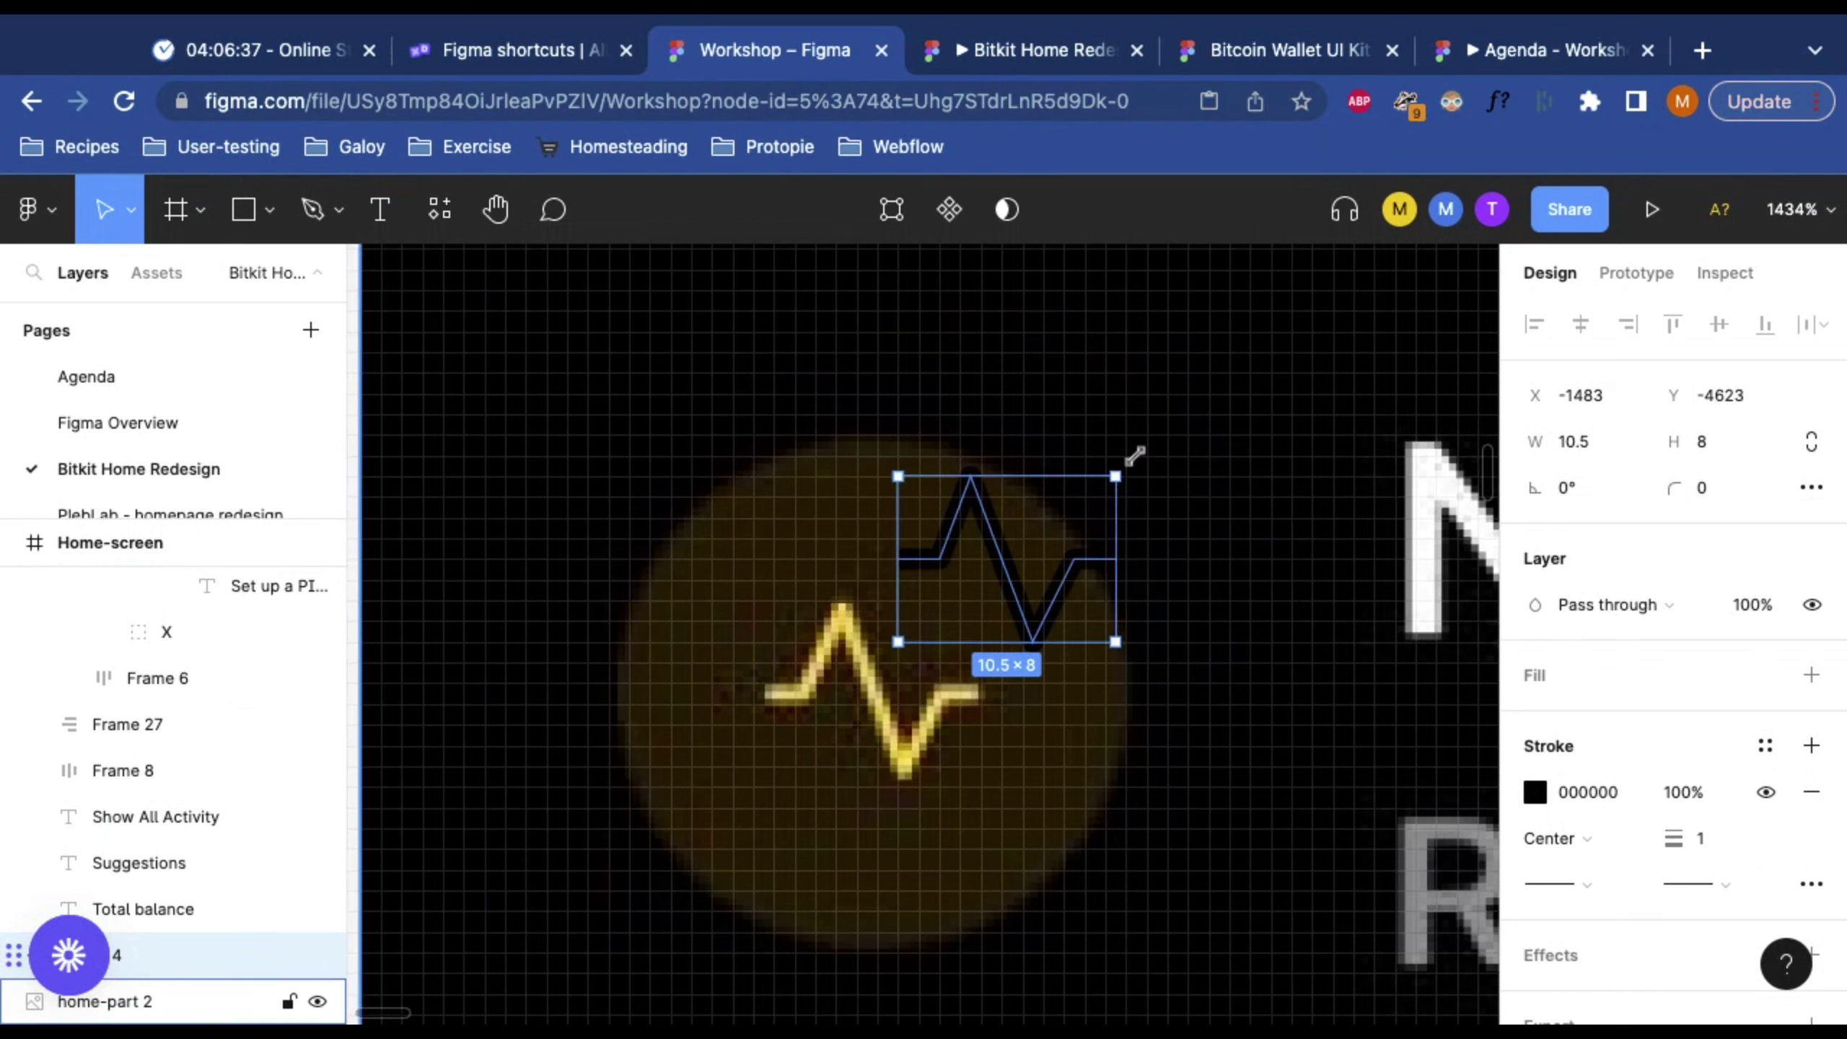
{"action": "key", "text": "i"}
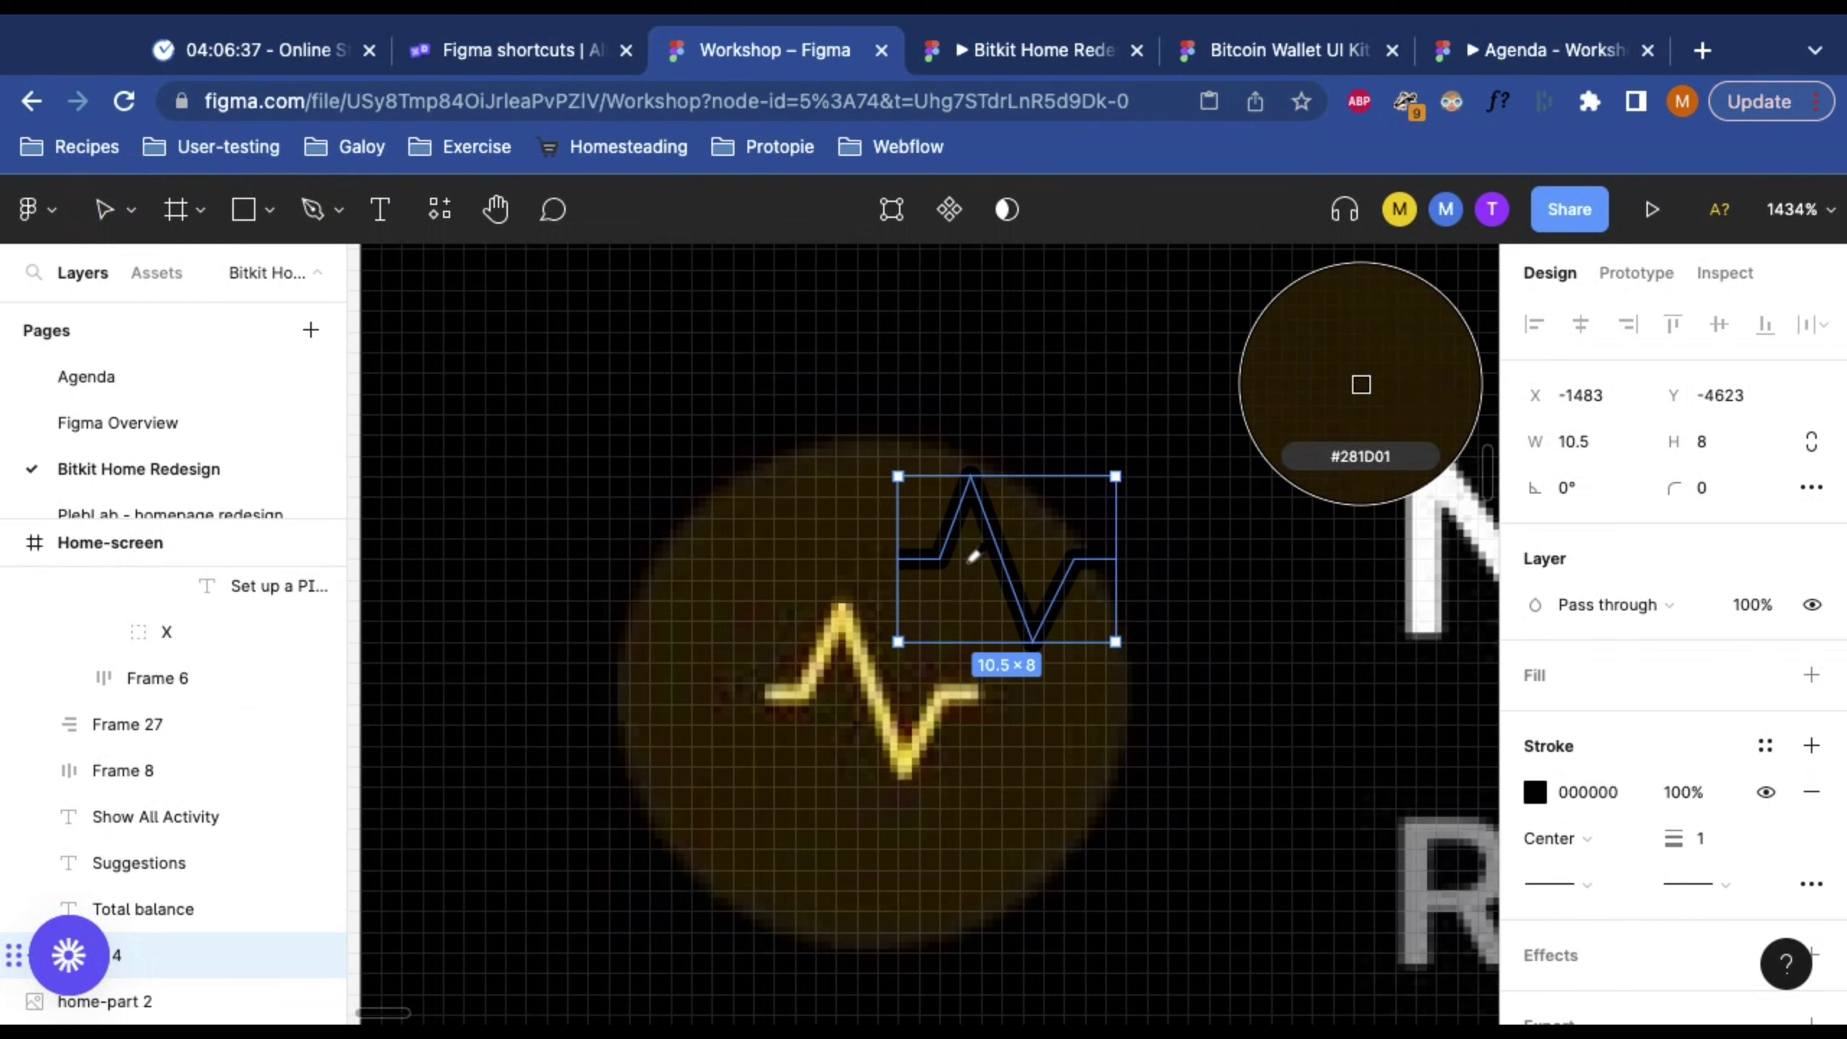
Step: Set the pulse line's stroke to the icon's yellow #EED672 with the eyedropper
{"action": "left_click", "coordinate": [867, 642]}
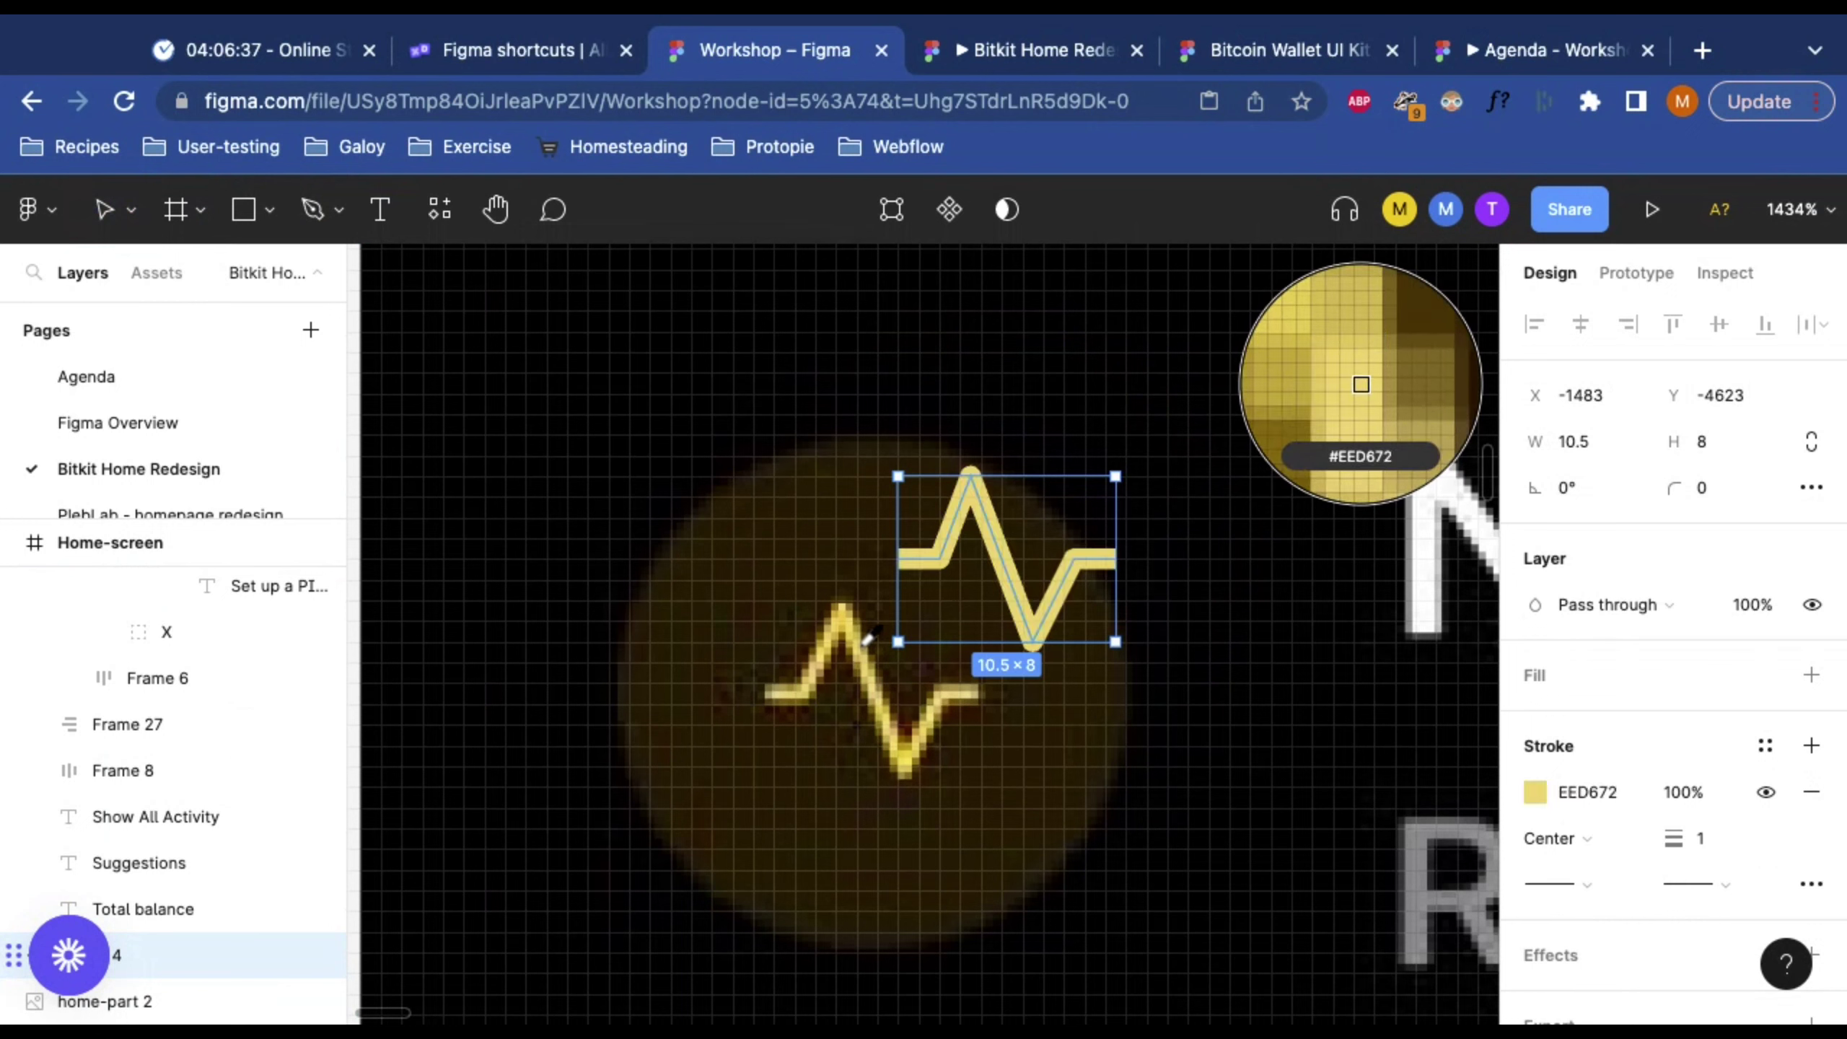
{"action": "left_click", "coordinate": [1159, 451]}
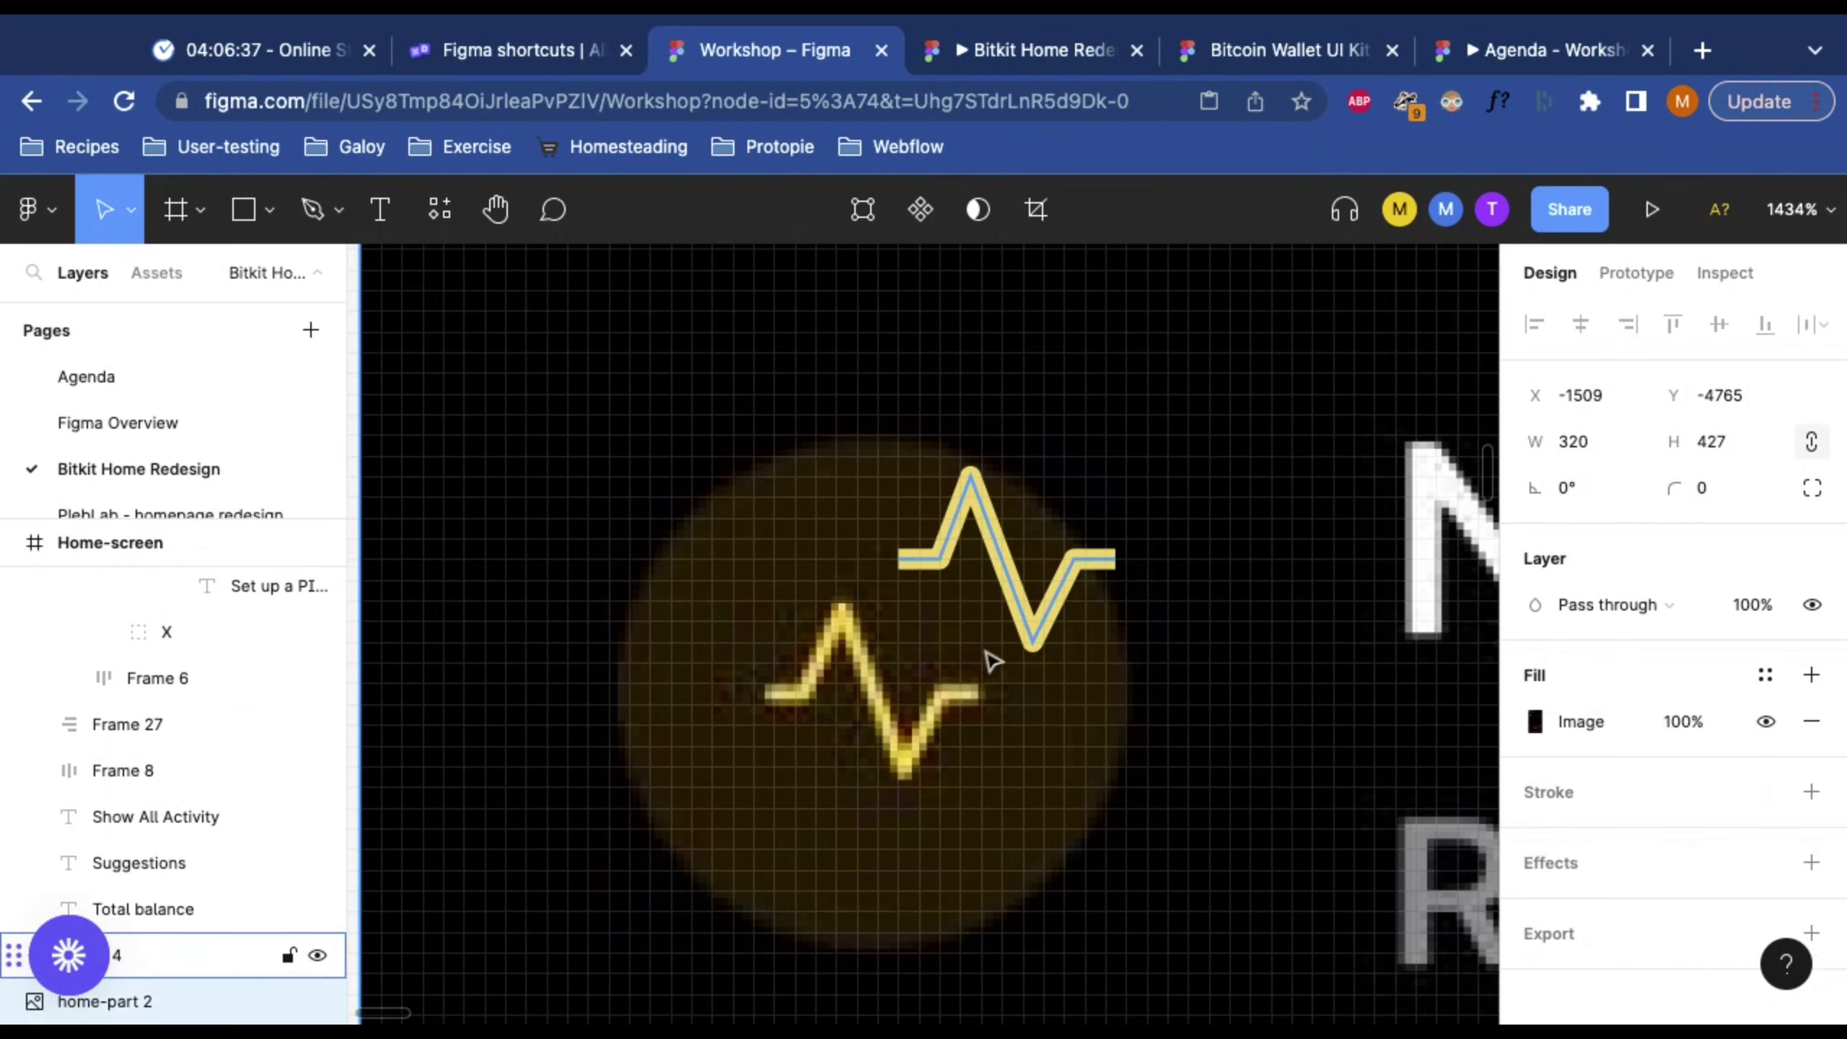
{"action": "left_click", "coordinate": [1016, 567]}
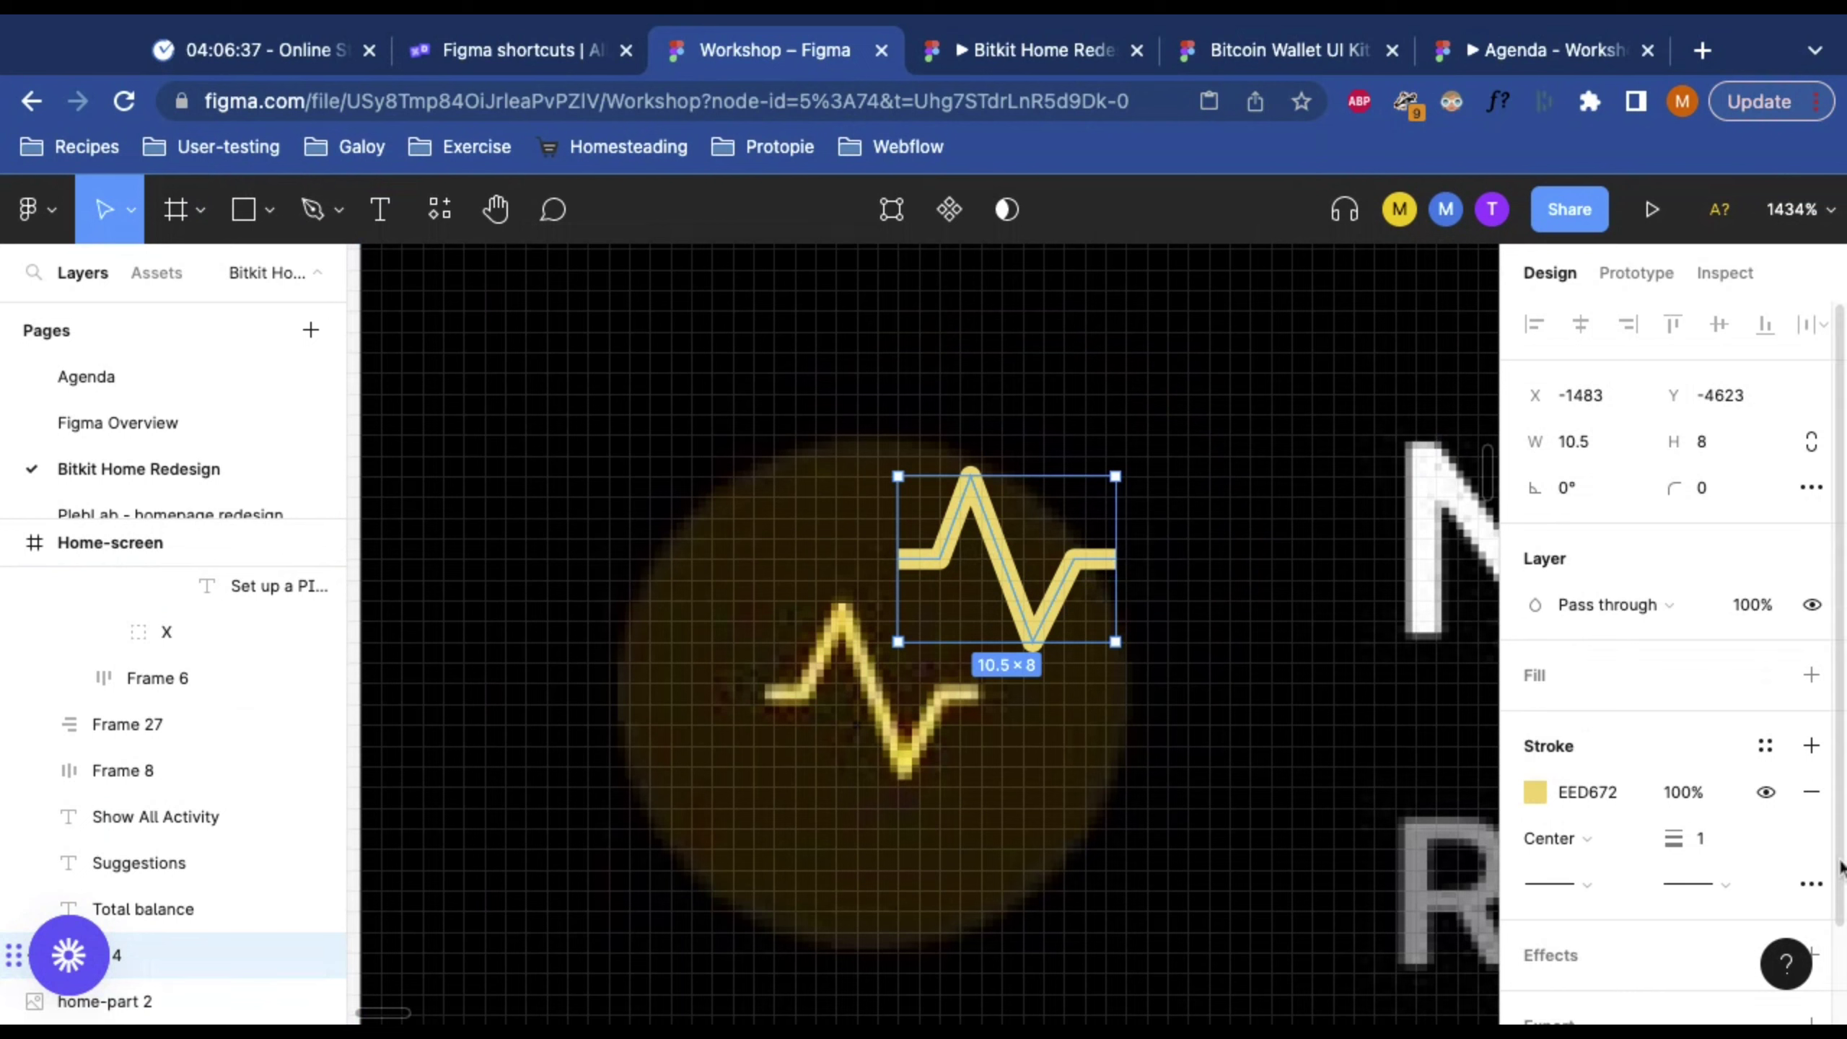
Step: Give both the start and end of the pulse line Round caps
{"action": "left_click", "coordinate": [1811, 886]}
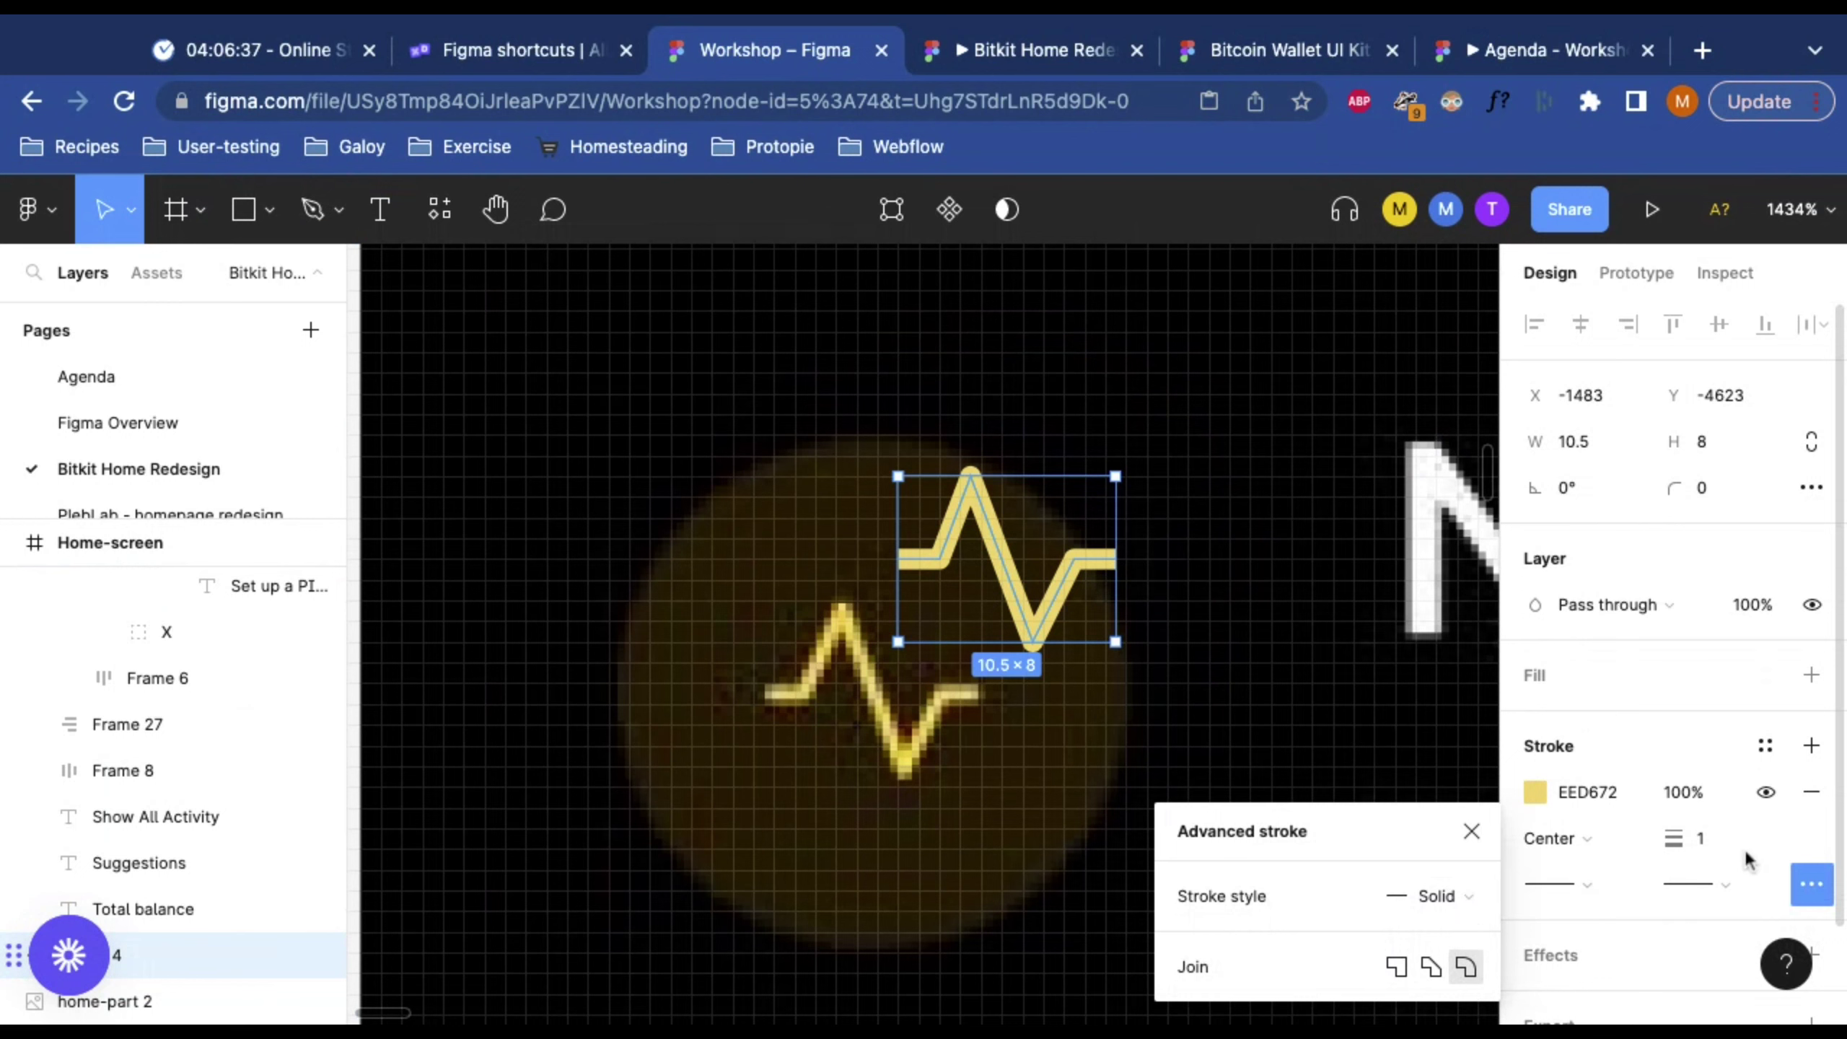
{"action": "key", "text": "Escape"}
{"action": "left_click", "coordinate": [1721, 898]}
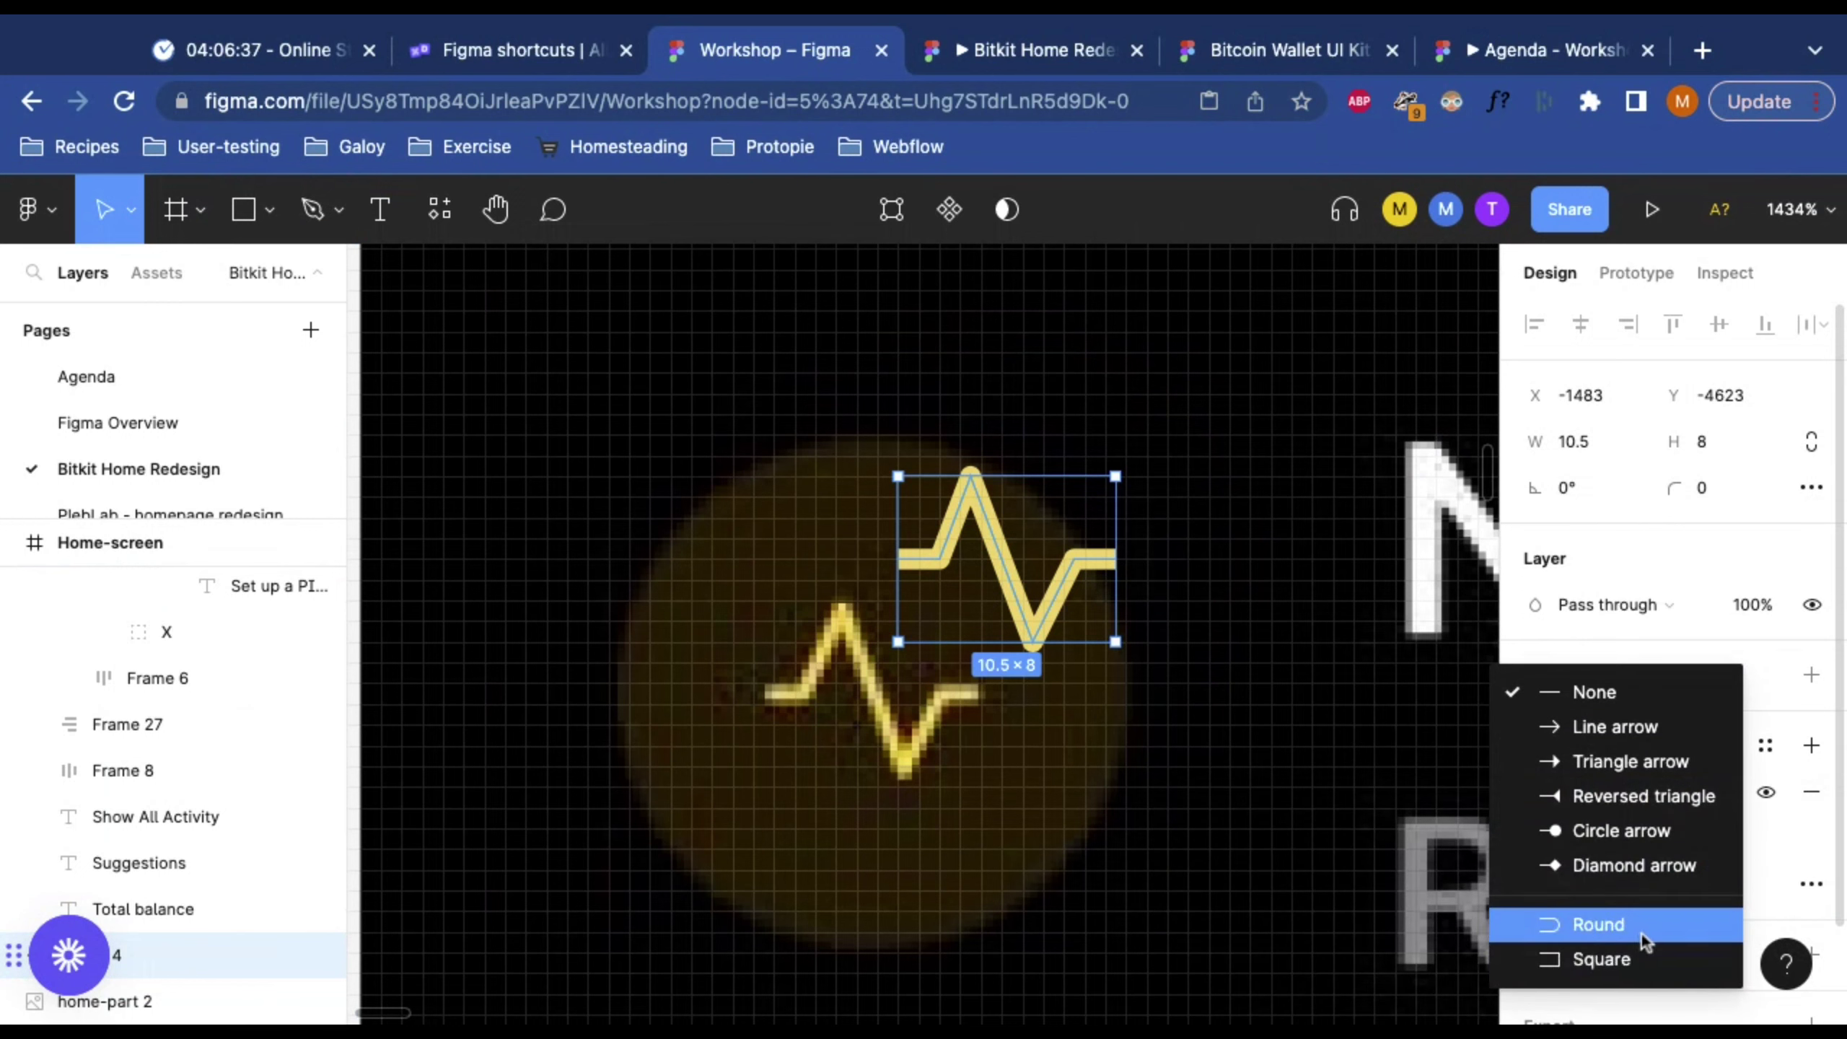
{"action": "left_click", "coordinate": [1645, 939]}
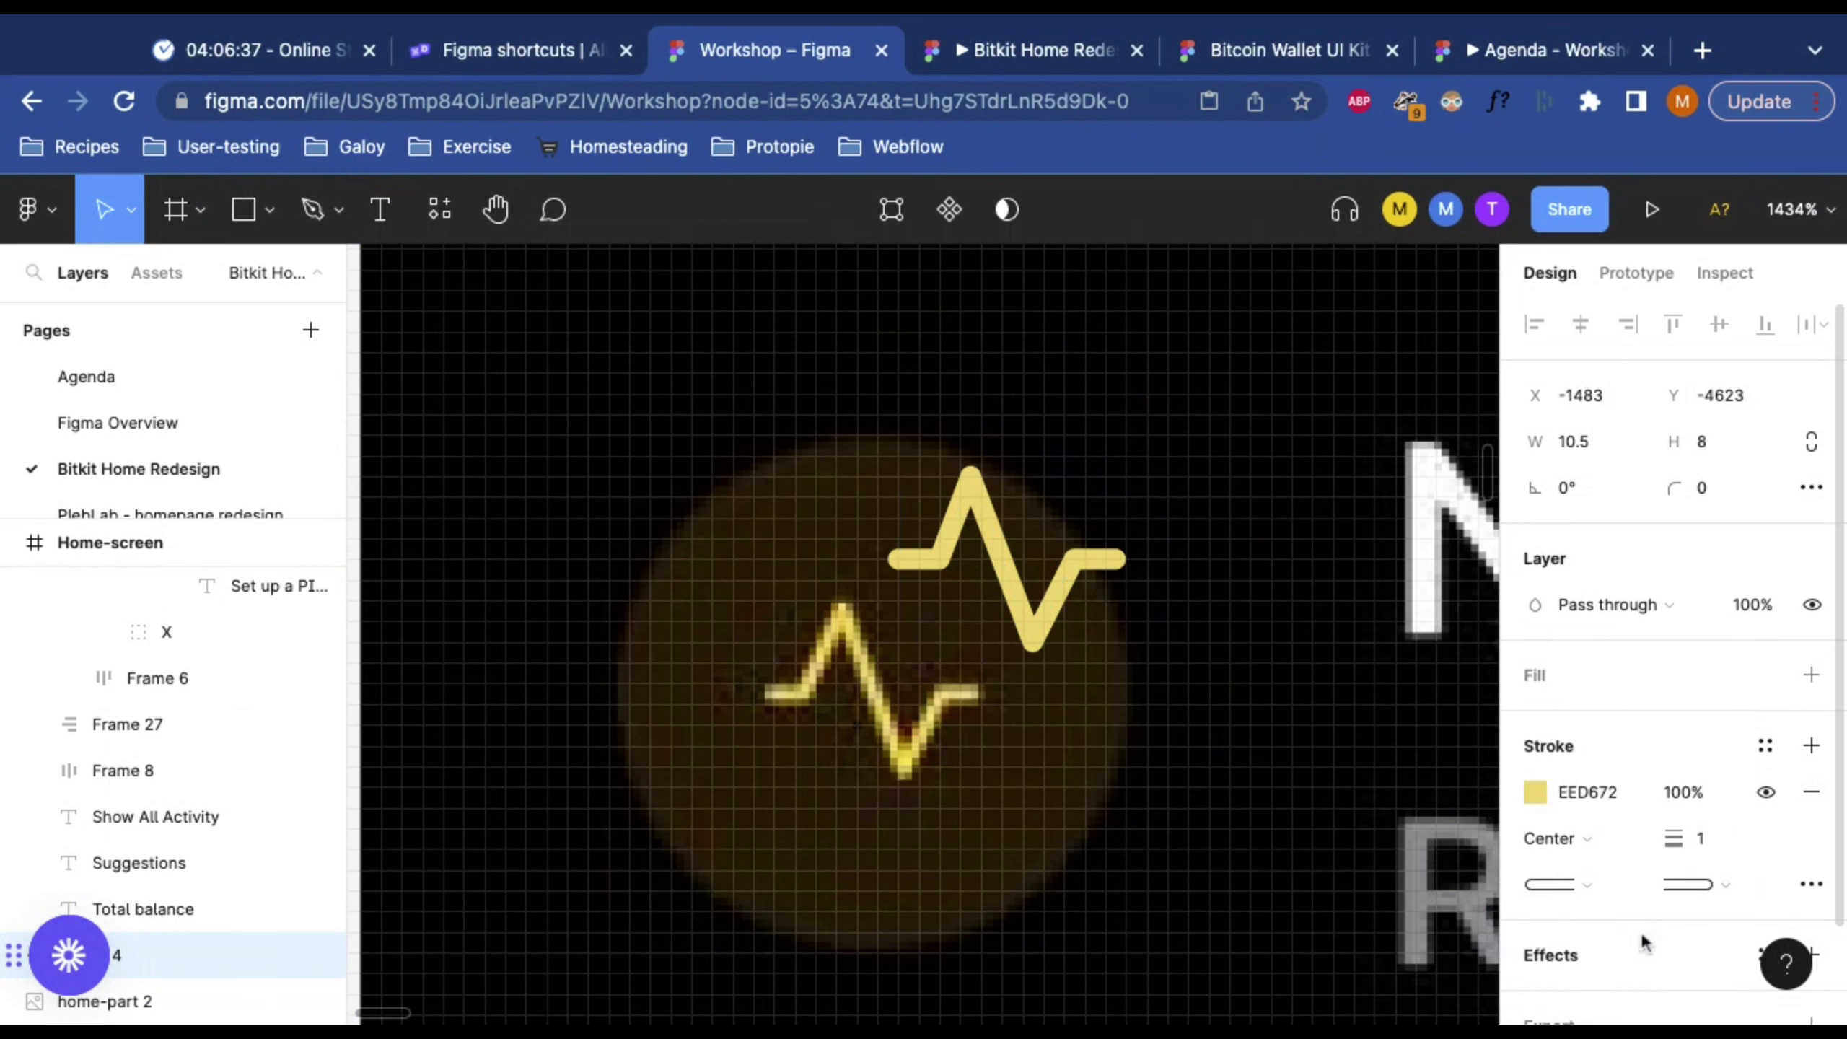
{"action": "left_click", "coordinate": [1593, 896]}
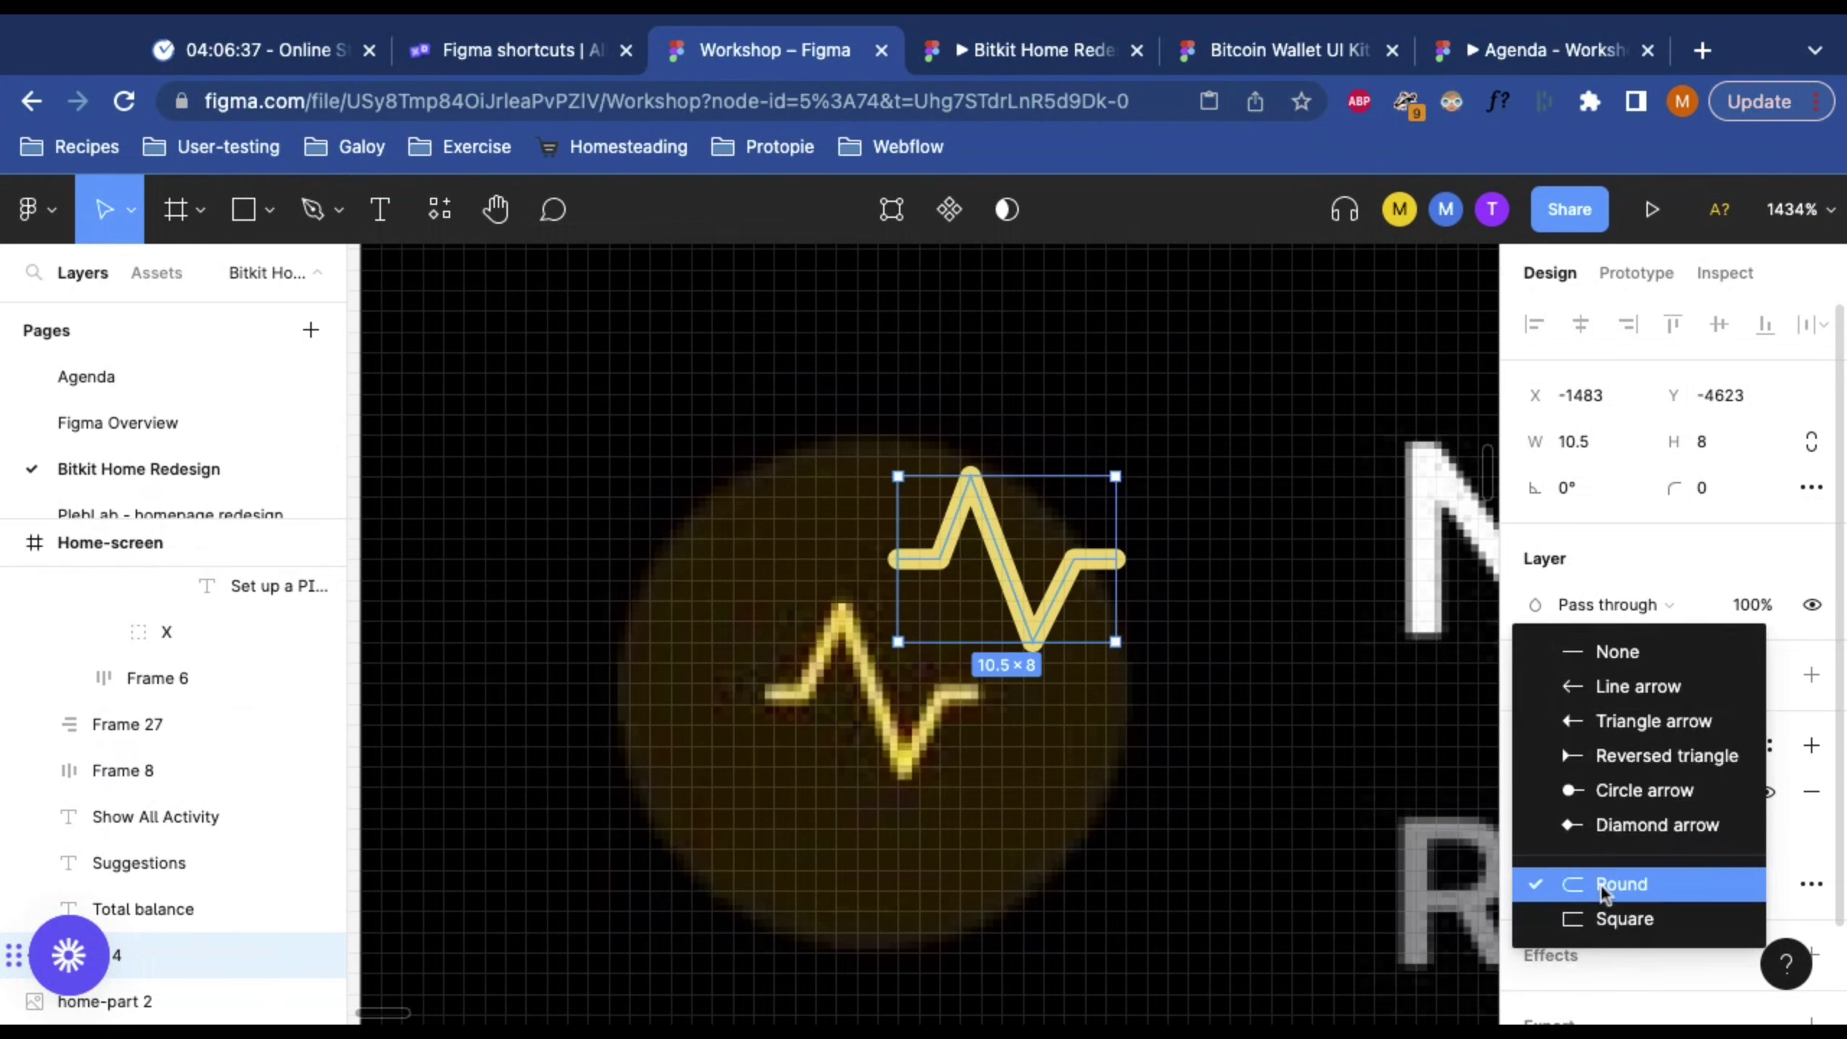
{"action": "left_click", "coordinate": [1605, 893]}
{"action": "left_click", "coordinate": [1120, 409]}
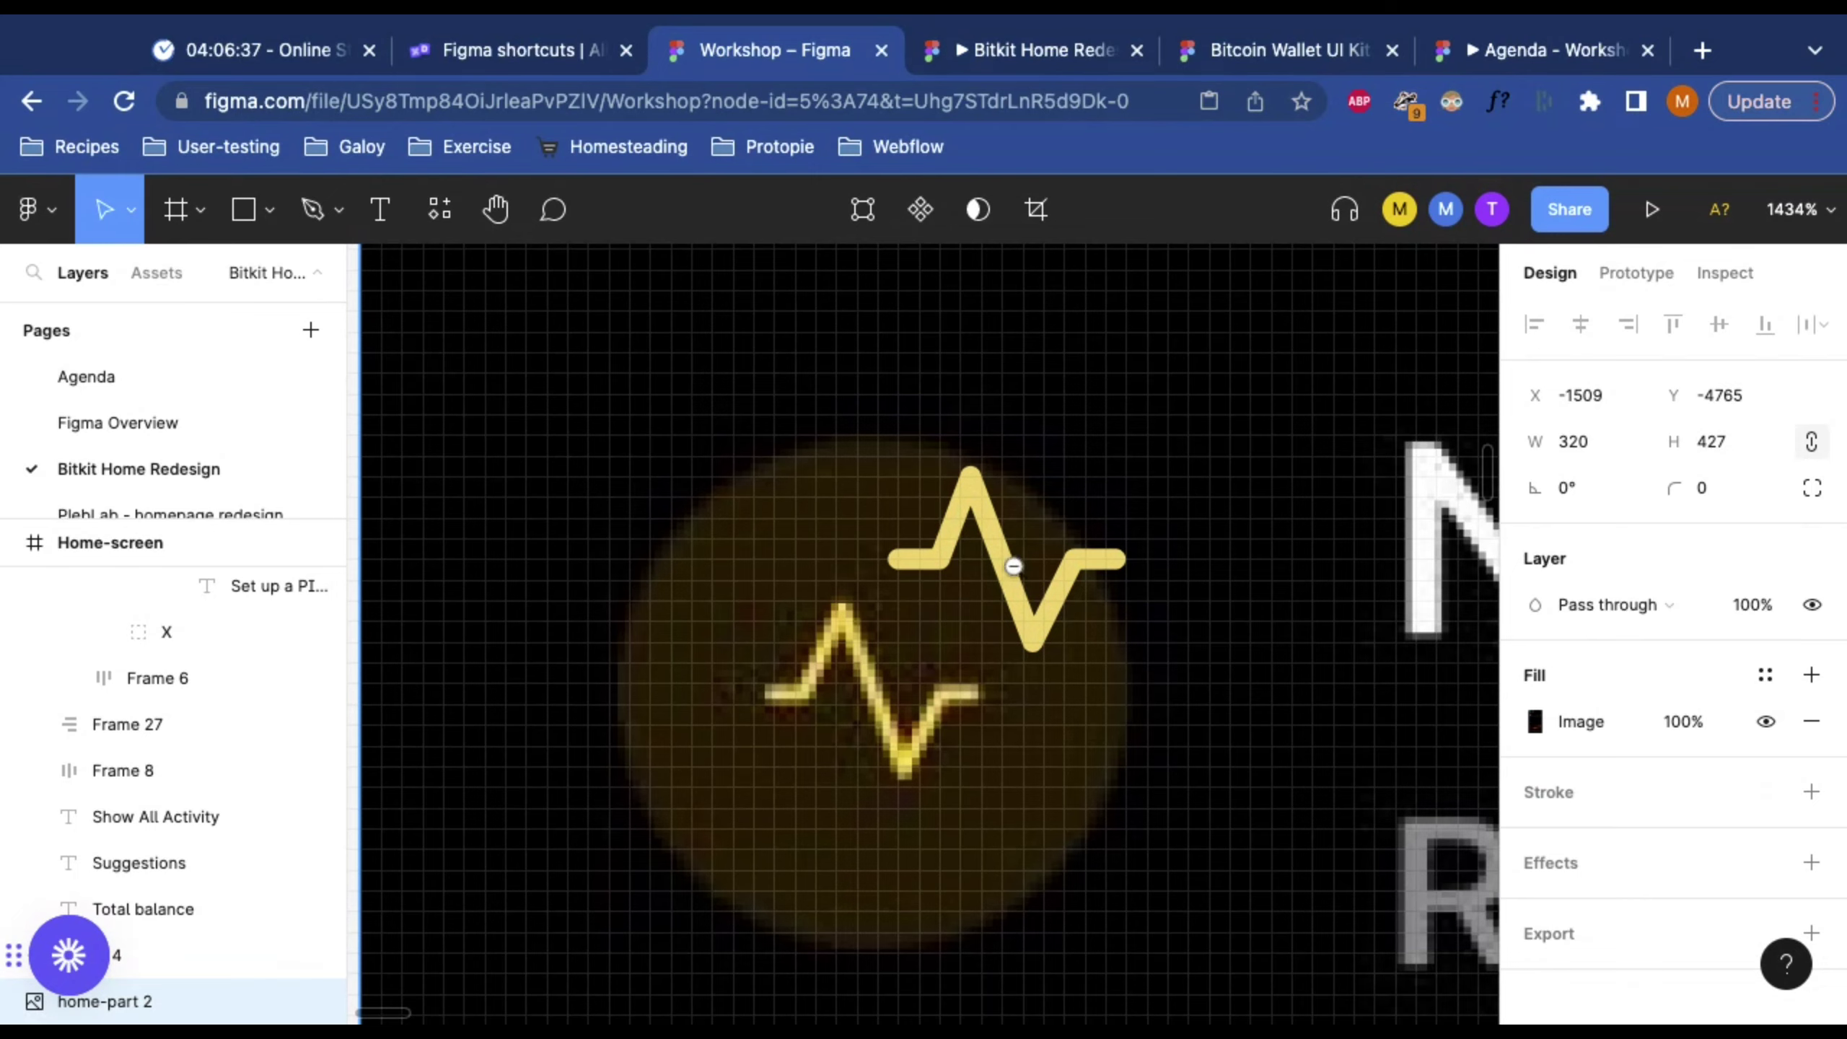
{"action": "scroll", "coordinate": [1014, 566], "scroll_direction": "down", "scroll_amount": 10}
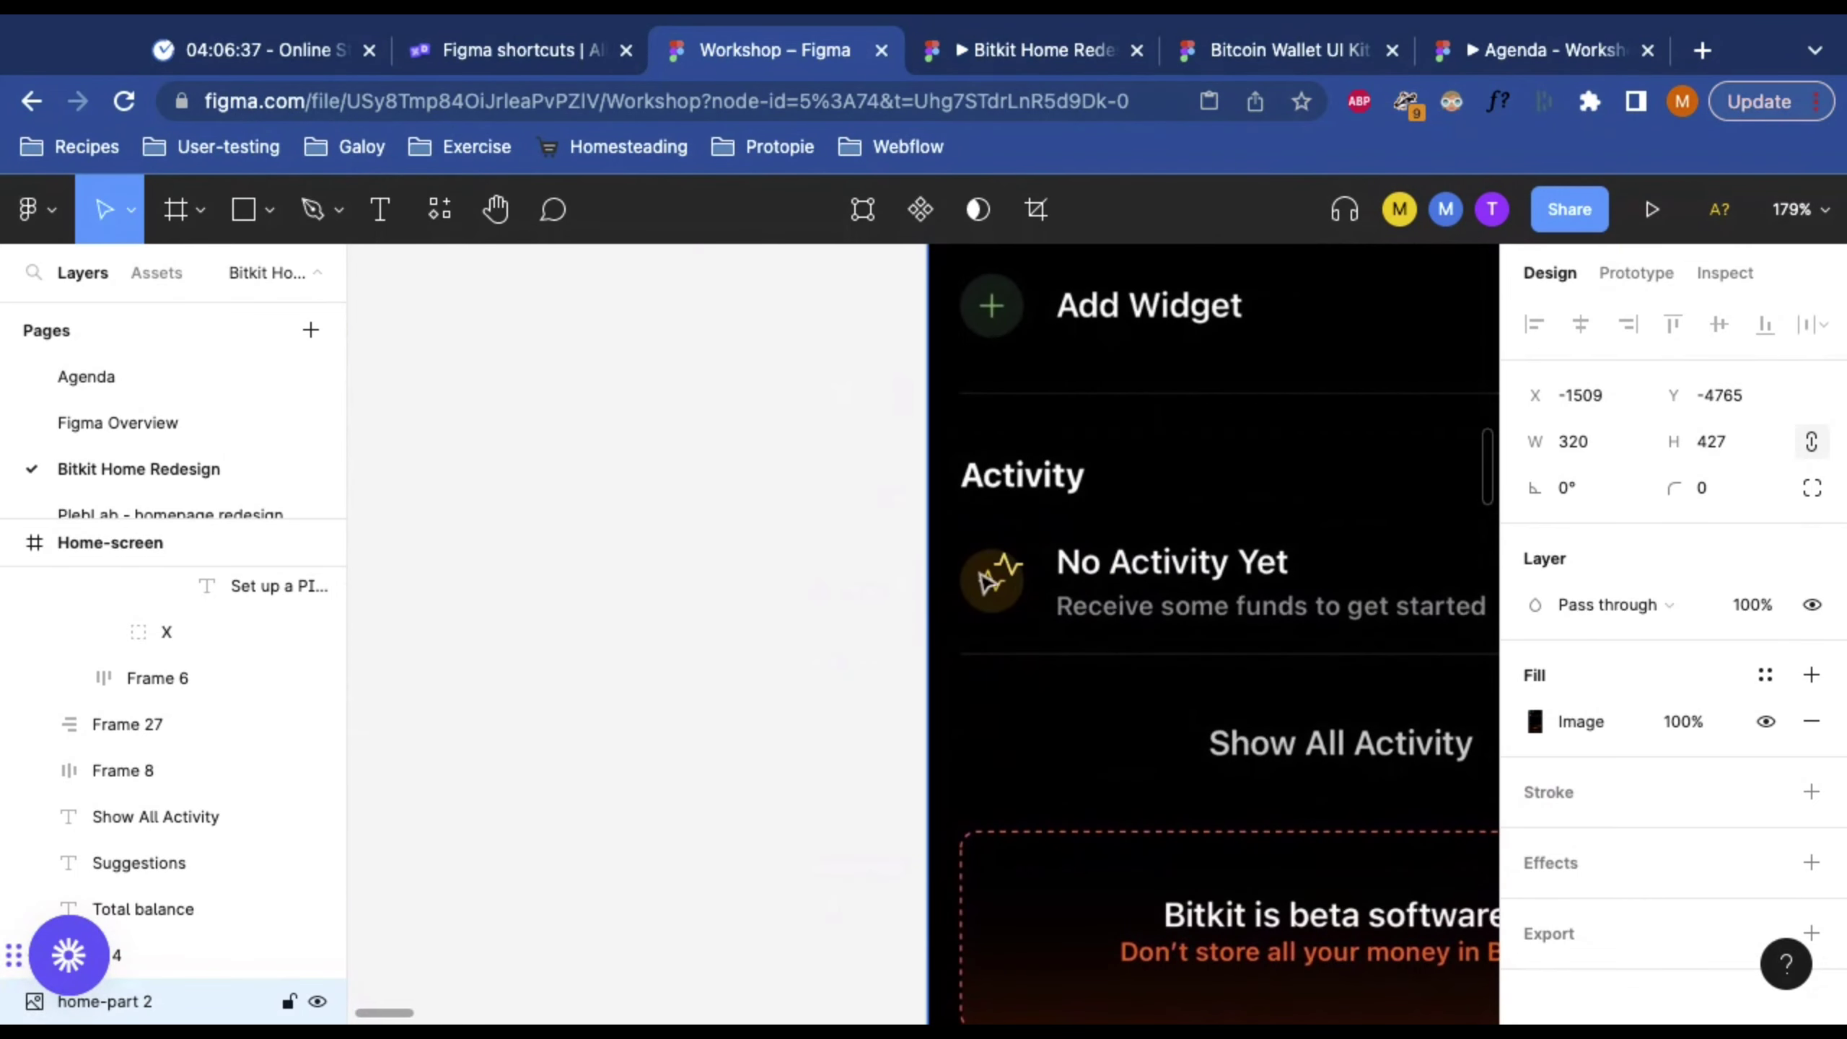
Step: Drag the yellow pulse icon out of the activity circle onto the empty canvas
{"action": "left_click", "coordinate": [1008, 583]}
{"action": "mouse_move", "coordinate": [1008, 582]}
{"action": "left_mouse_down"}
{"action": "mouse_move", "coordinate": [852, 606]}
{"action": "mouse_move", "coordinate": [876, 604]}
{"action": "left_mouse_up"}
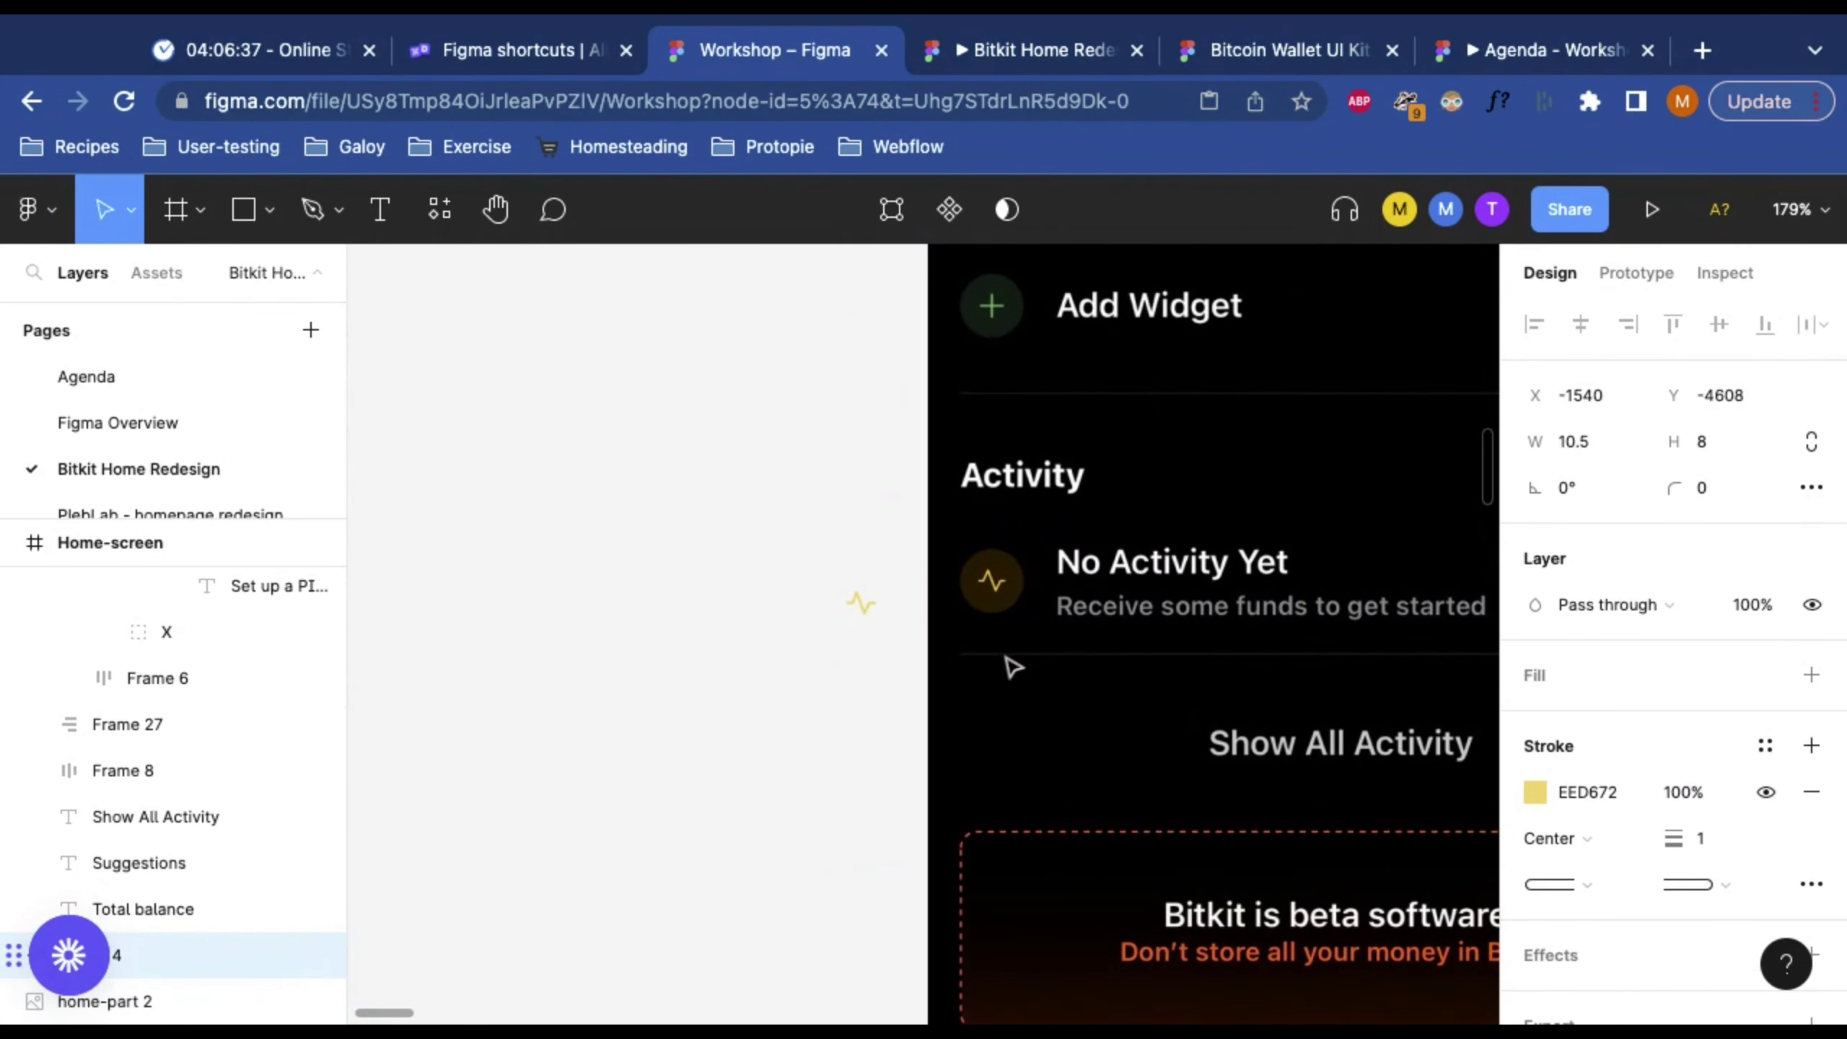
{"action": "key", "text": "plus"}
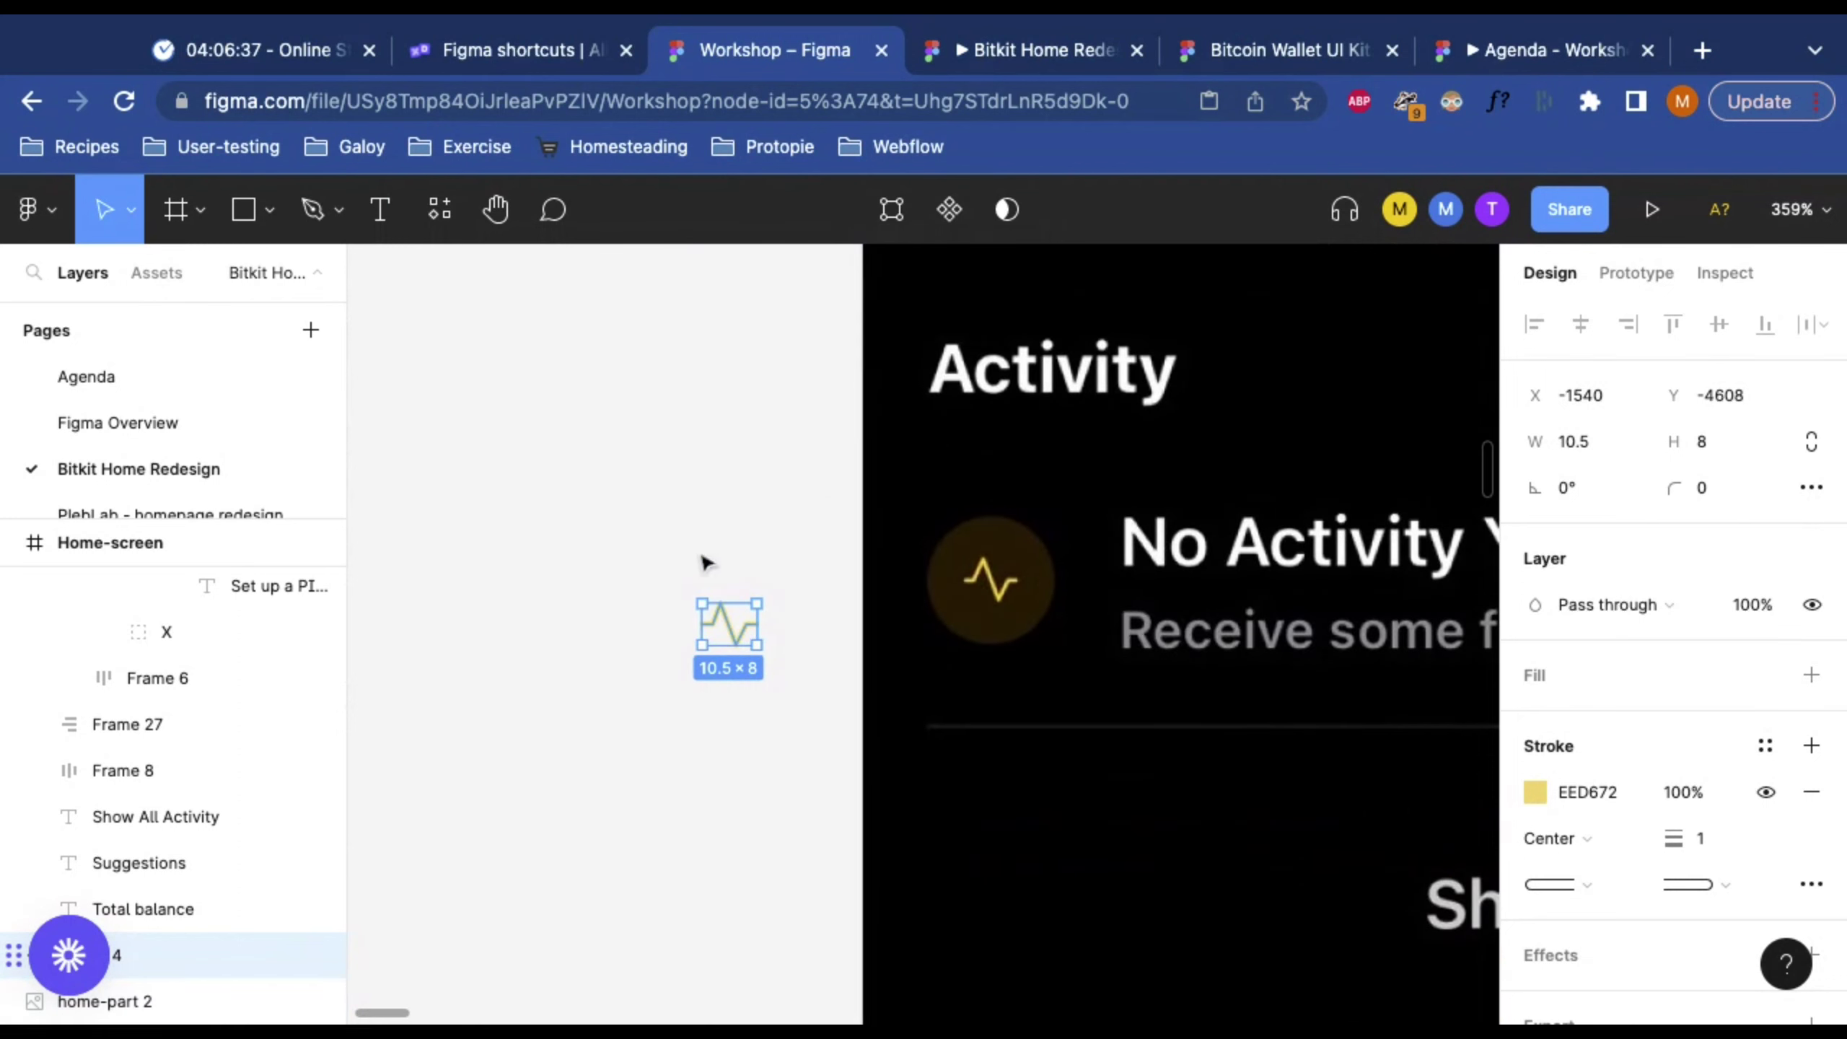
{"action": "left_click", "coordinate": [756, 591]}
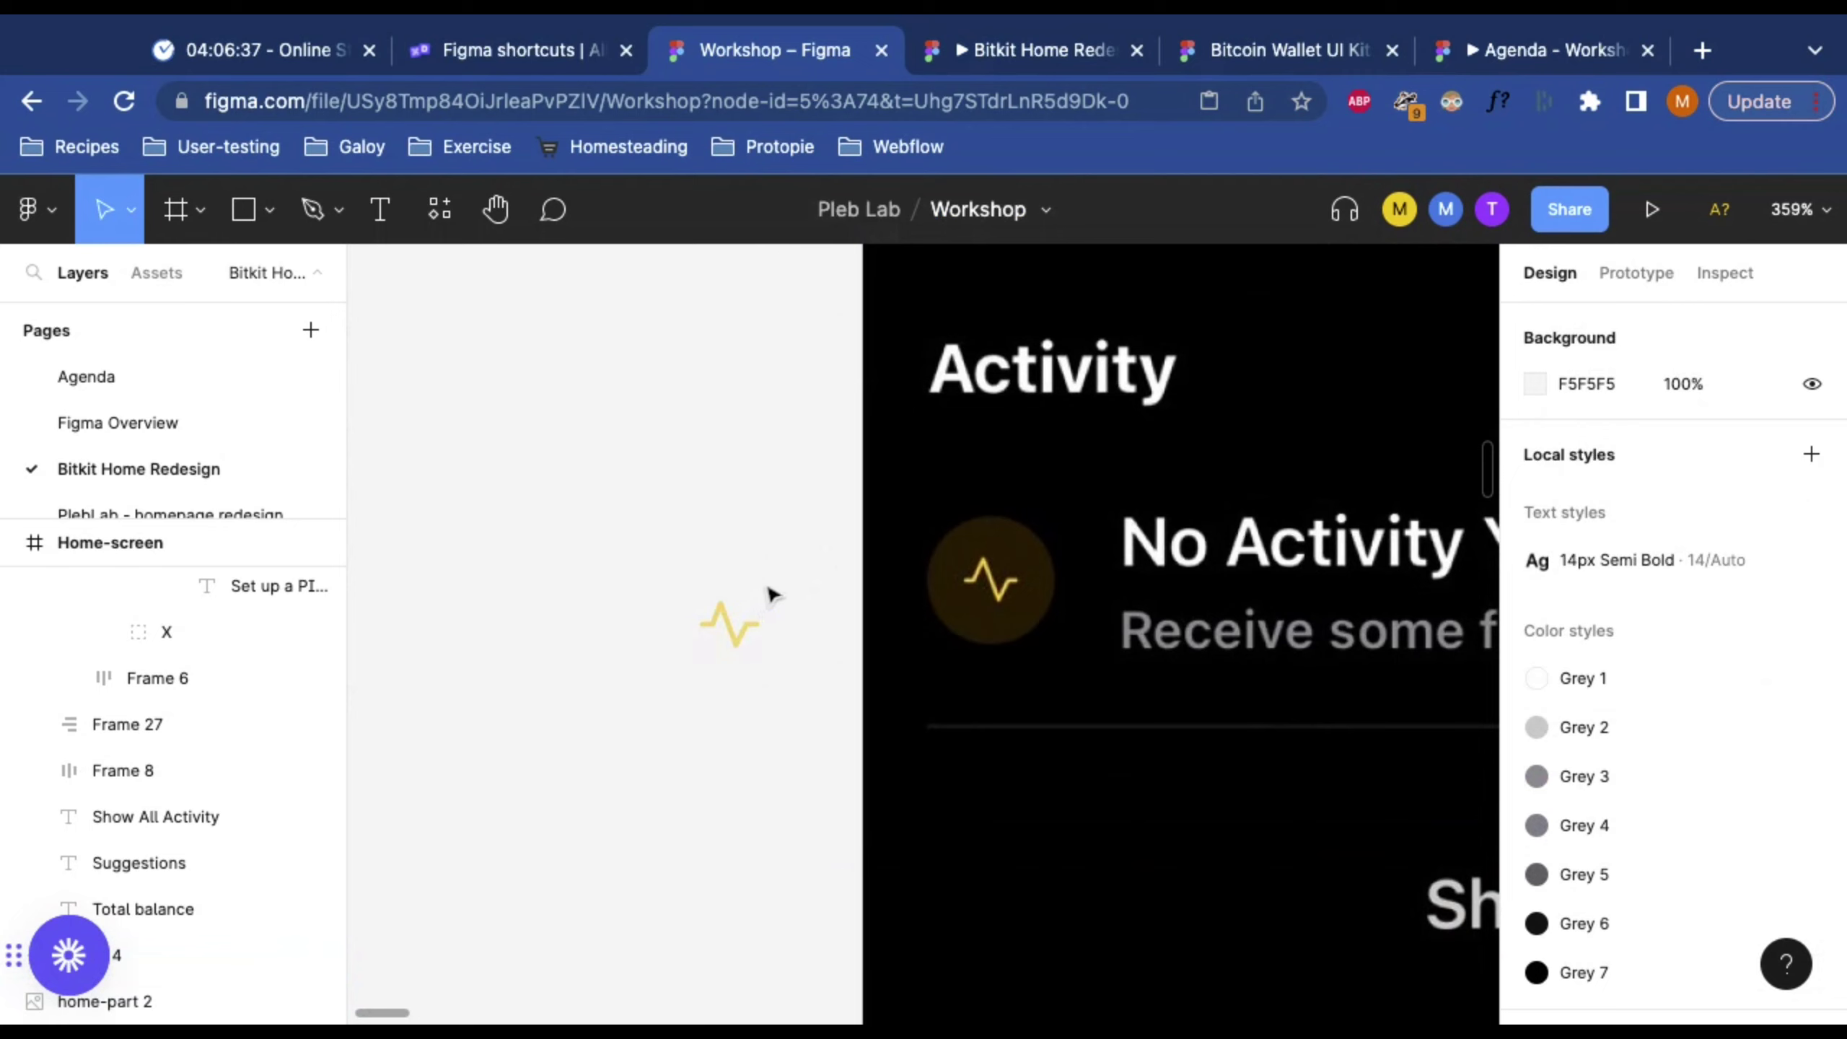
{"action": "key", "text": "o"}
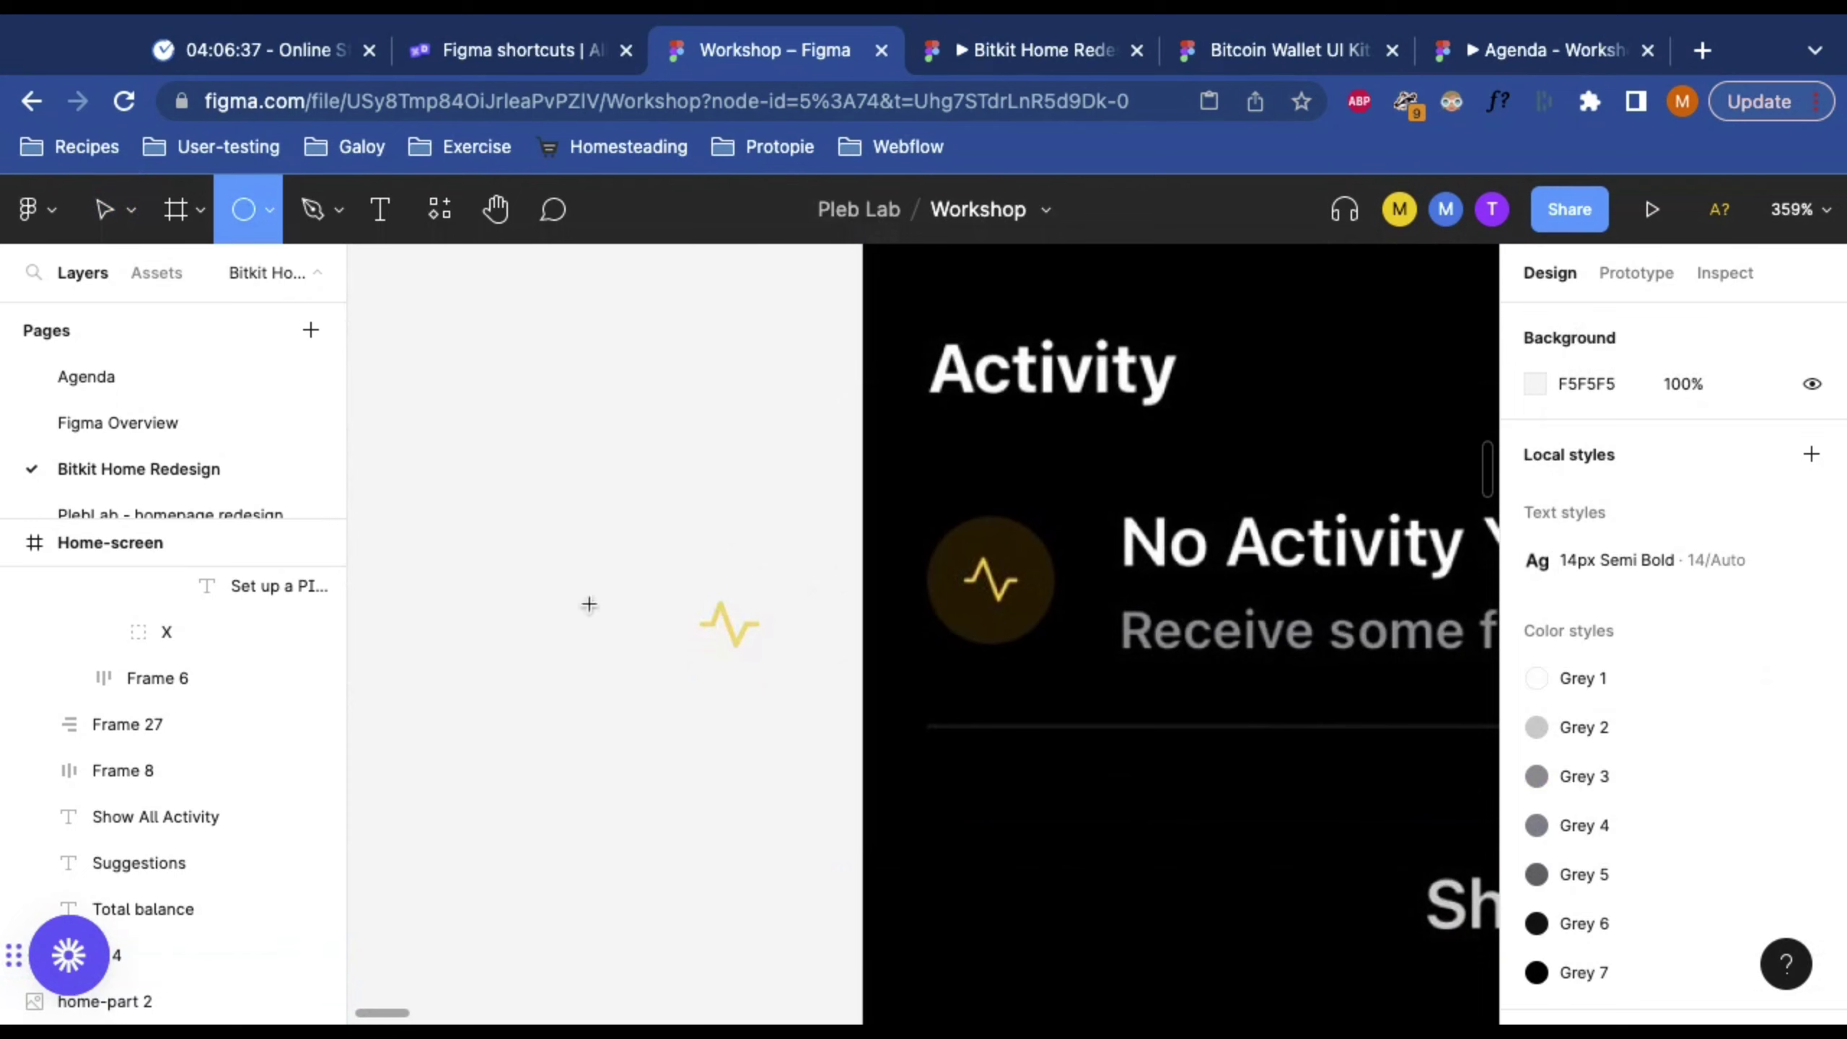
Step: Draw a circle beside the pulse icon and size it to 24×24
{"action": "left_click_drag", "start_coordinate": [580, 610], "coordinate": [635, 660]}
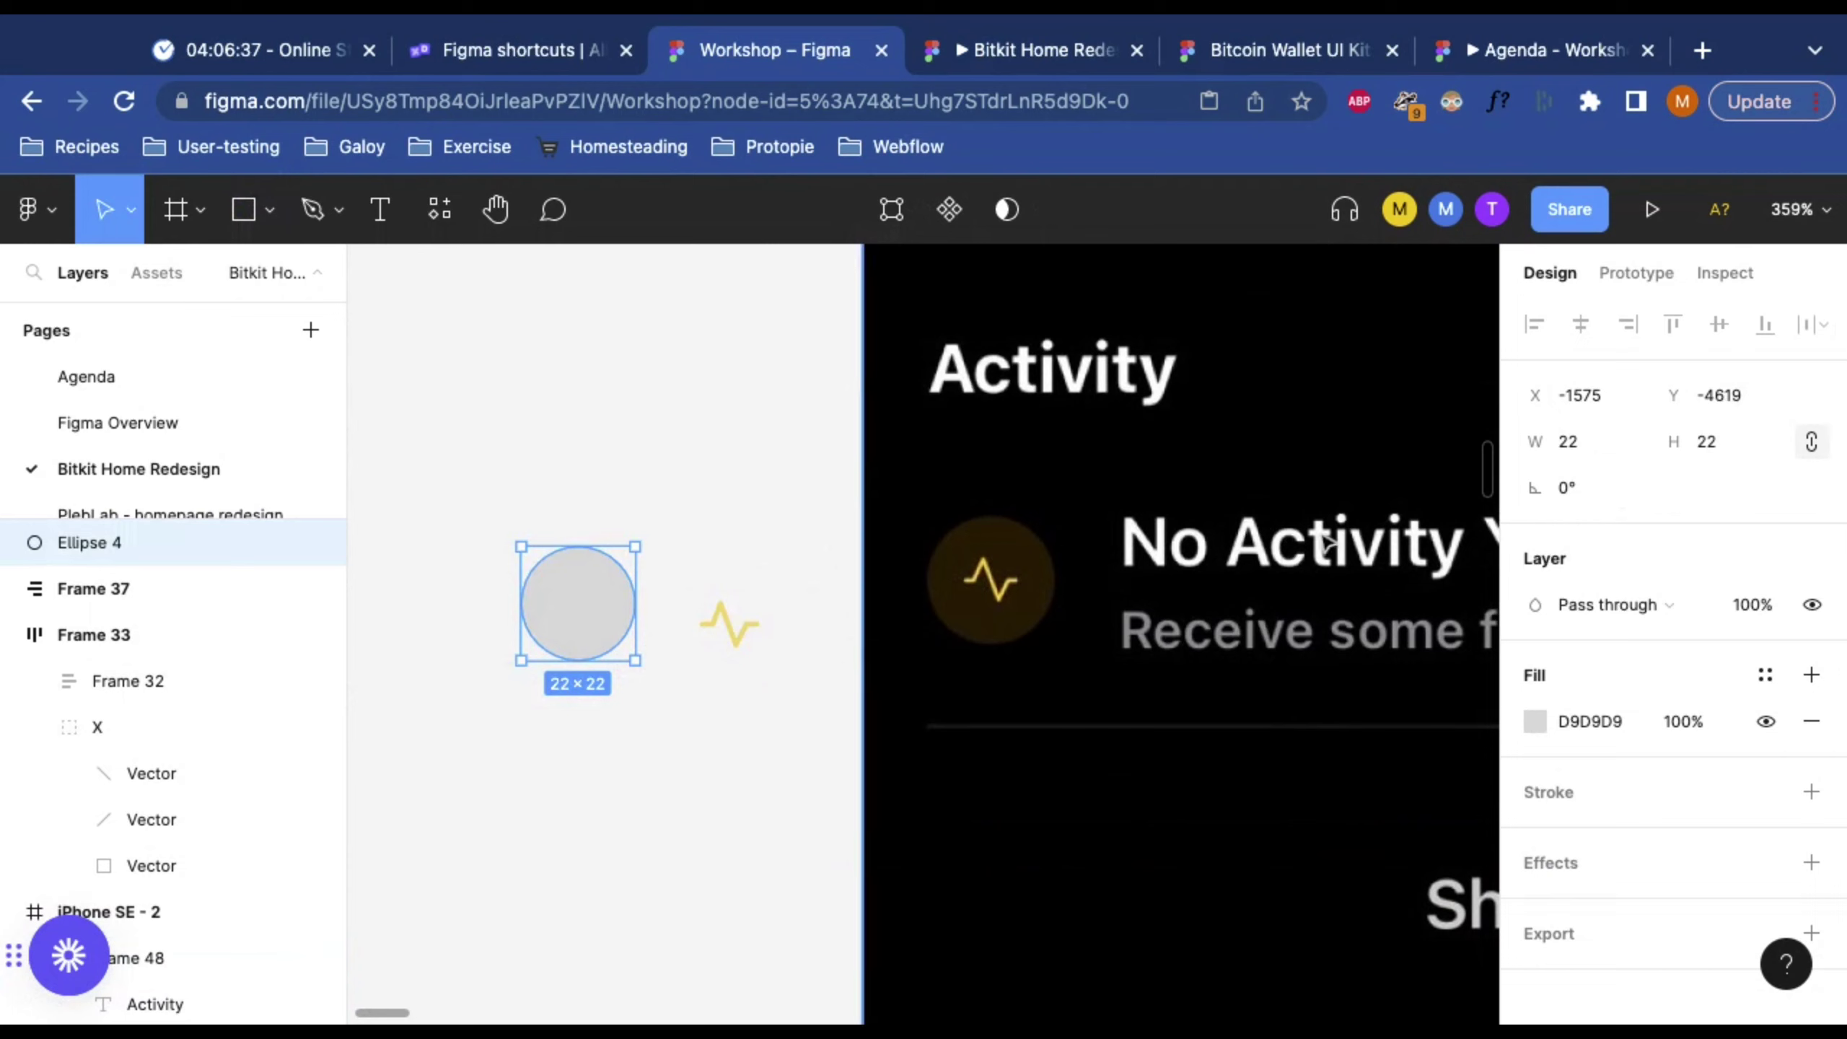
{"action": "left_click", "coordinate": [1597, 453]}
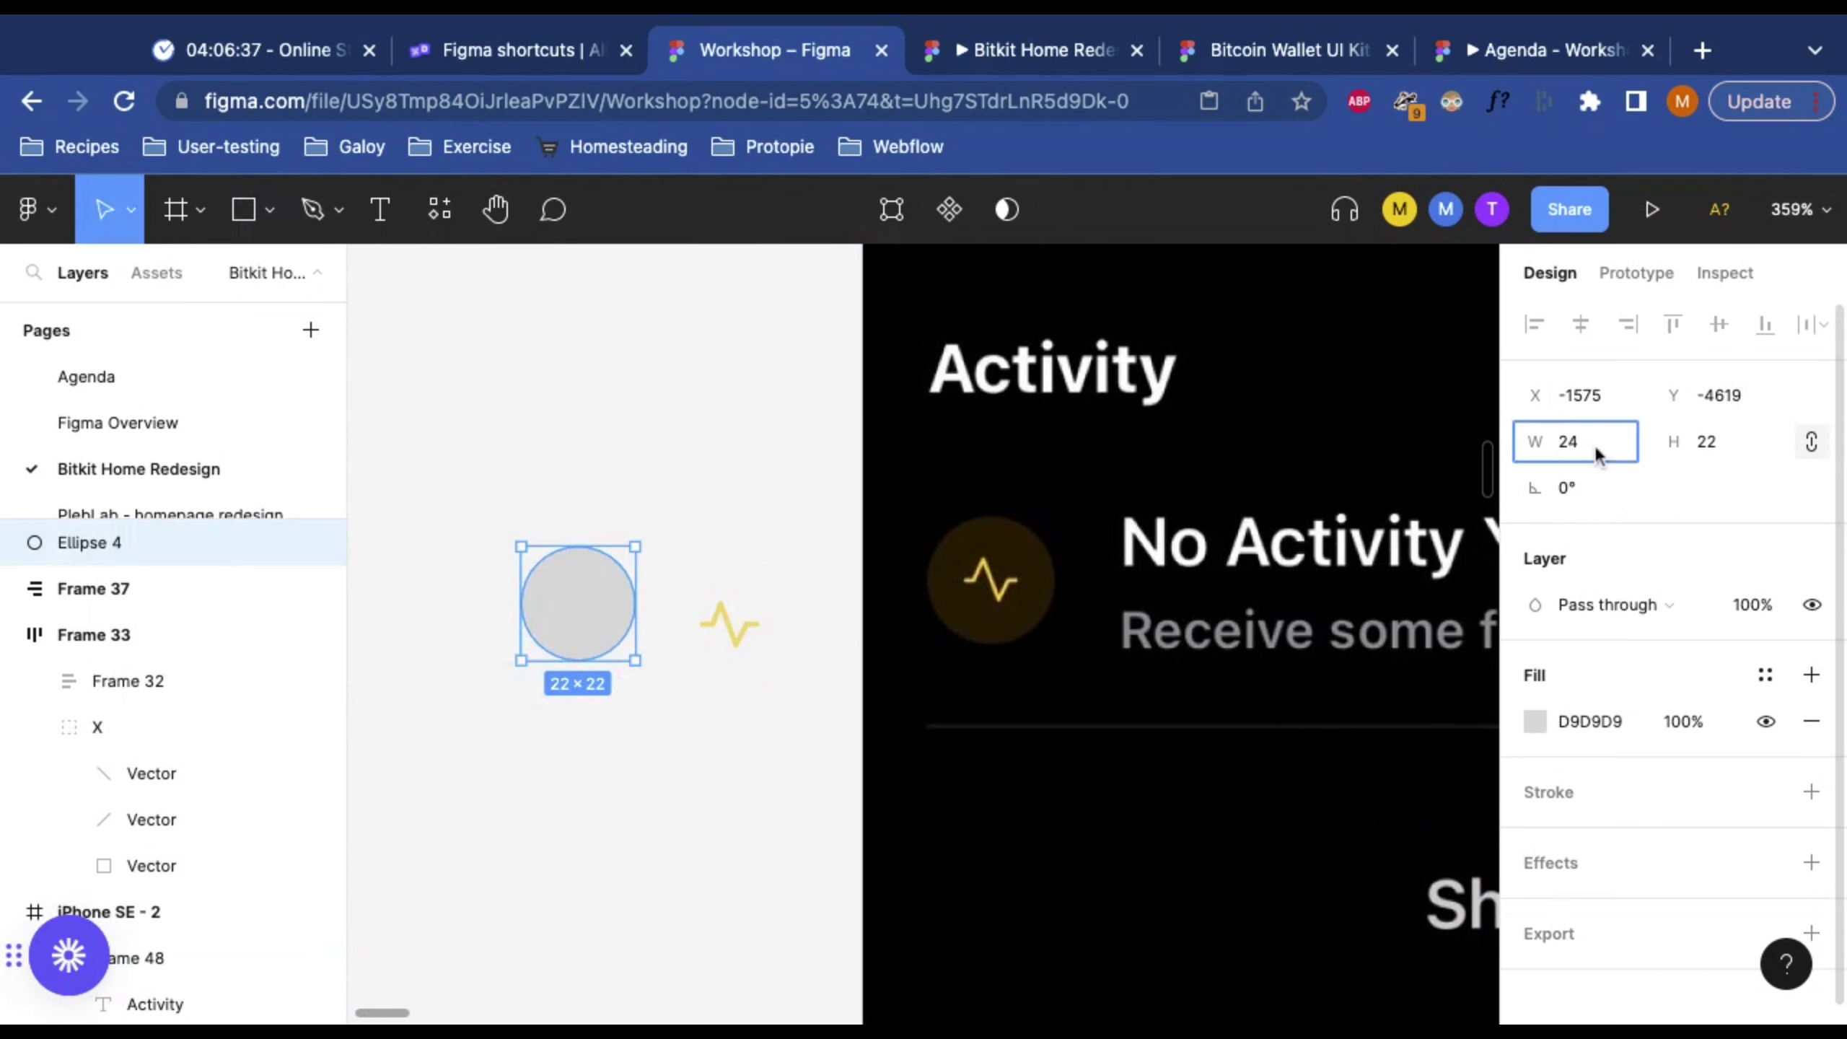
{"action": "type", "text": "24"}
{"action": "key", "text": "Return"}
{"action": "left_click", "coordinate": [590, 718]}
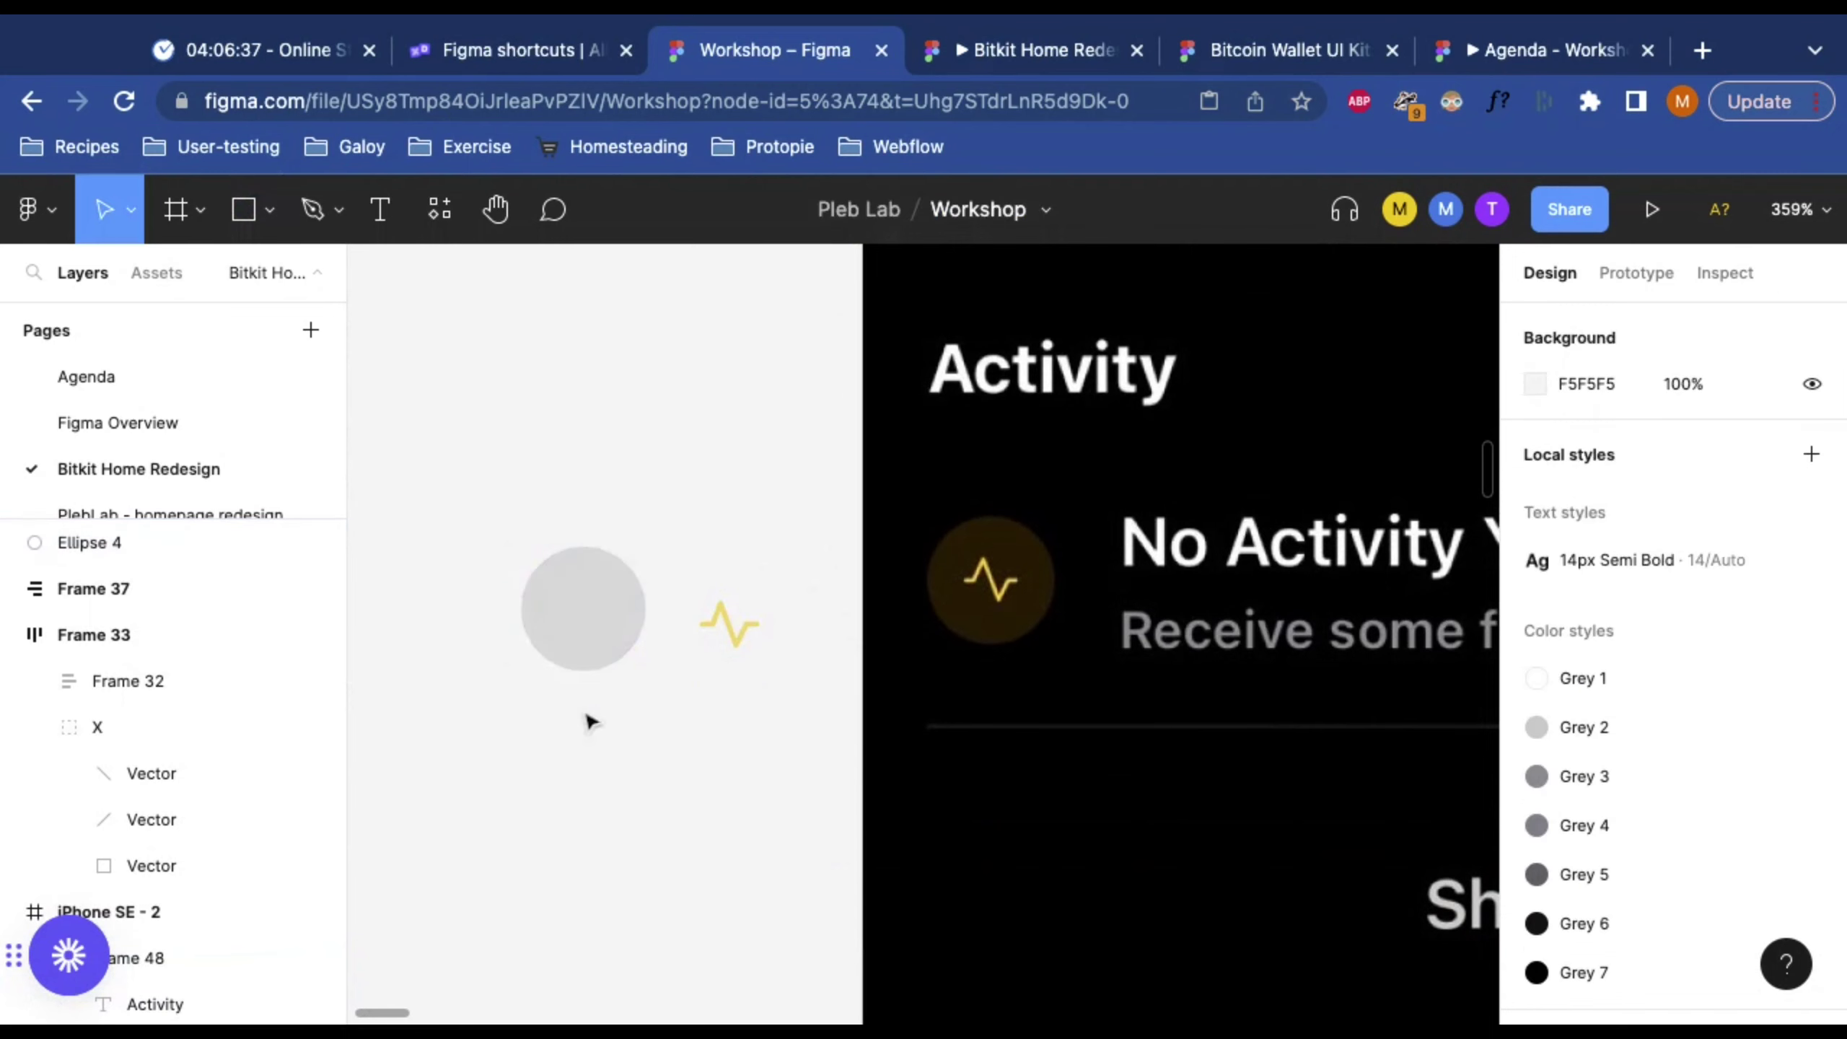
{"action": "left_click", "coordinate": [575, 631]}
Step: Fill the circle with eyedropped #EED672 at 30% opacity
{"action": "key", "text": "i"}
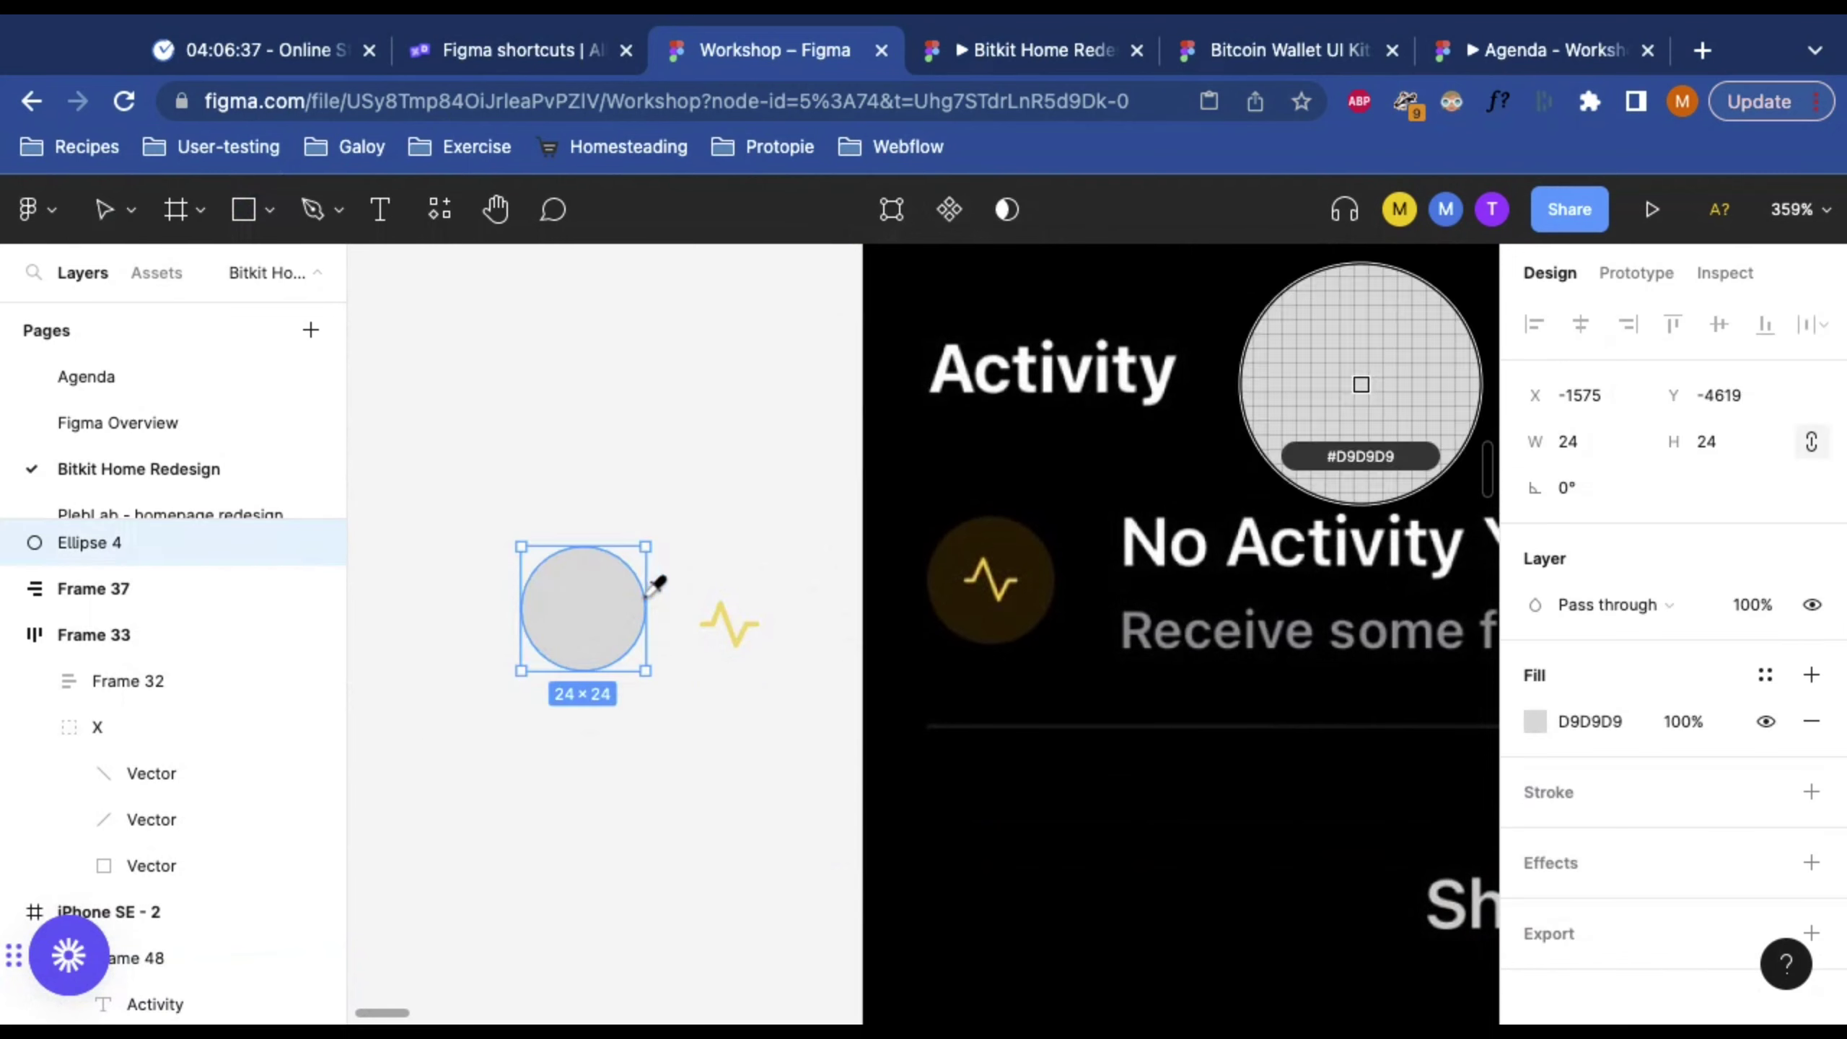
{"action": "left_click", "coordinate": [731, 620]}
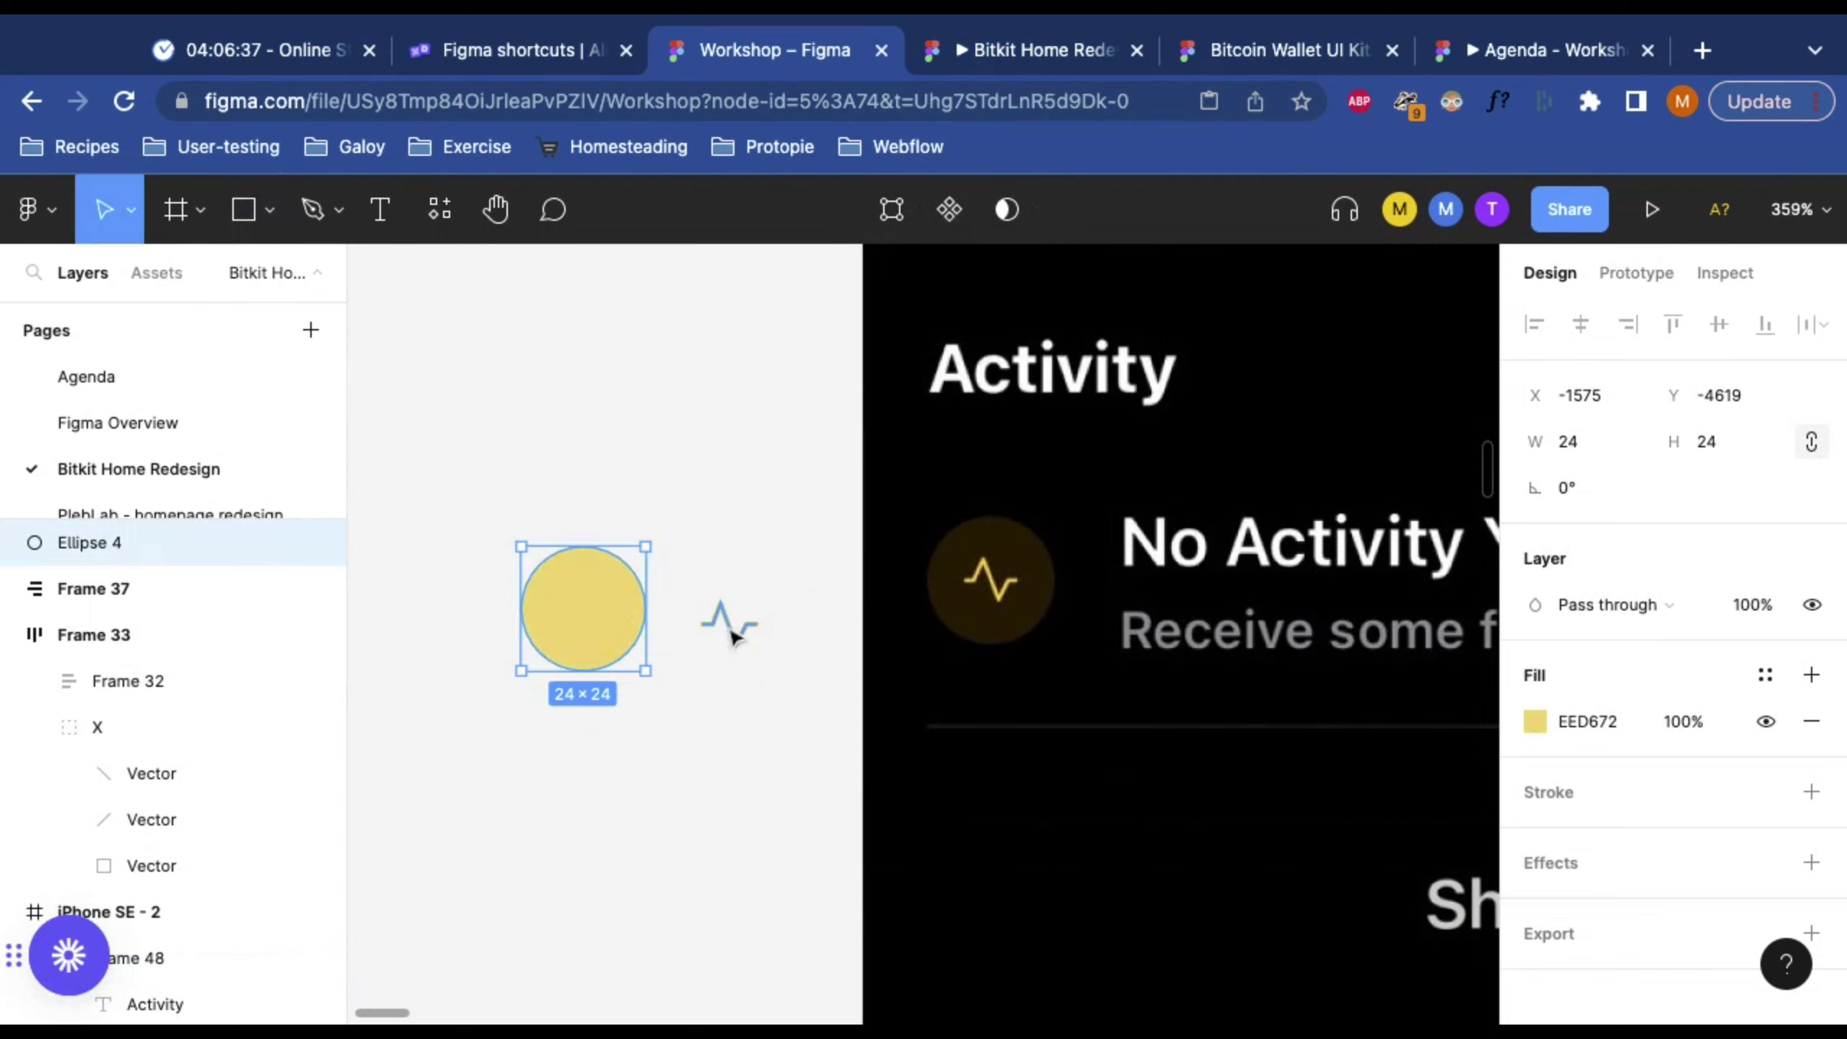
{"action": "key", "text": "Escape"}
{"action": "left_click", "coordinate": [582, 582]}
{"action": "key", "text": "3"}
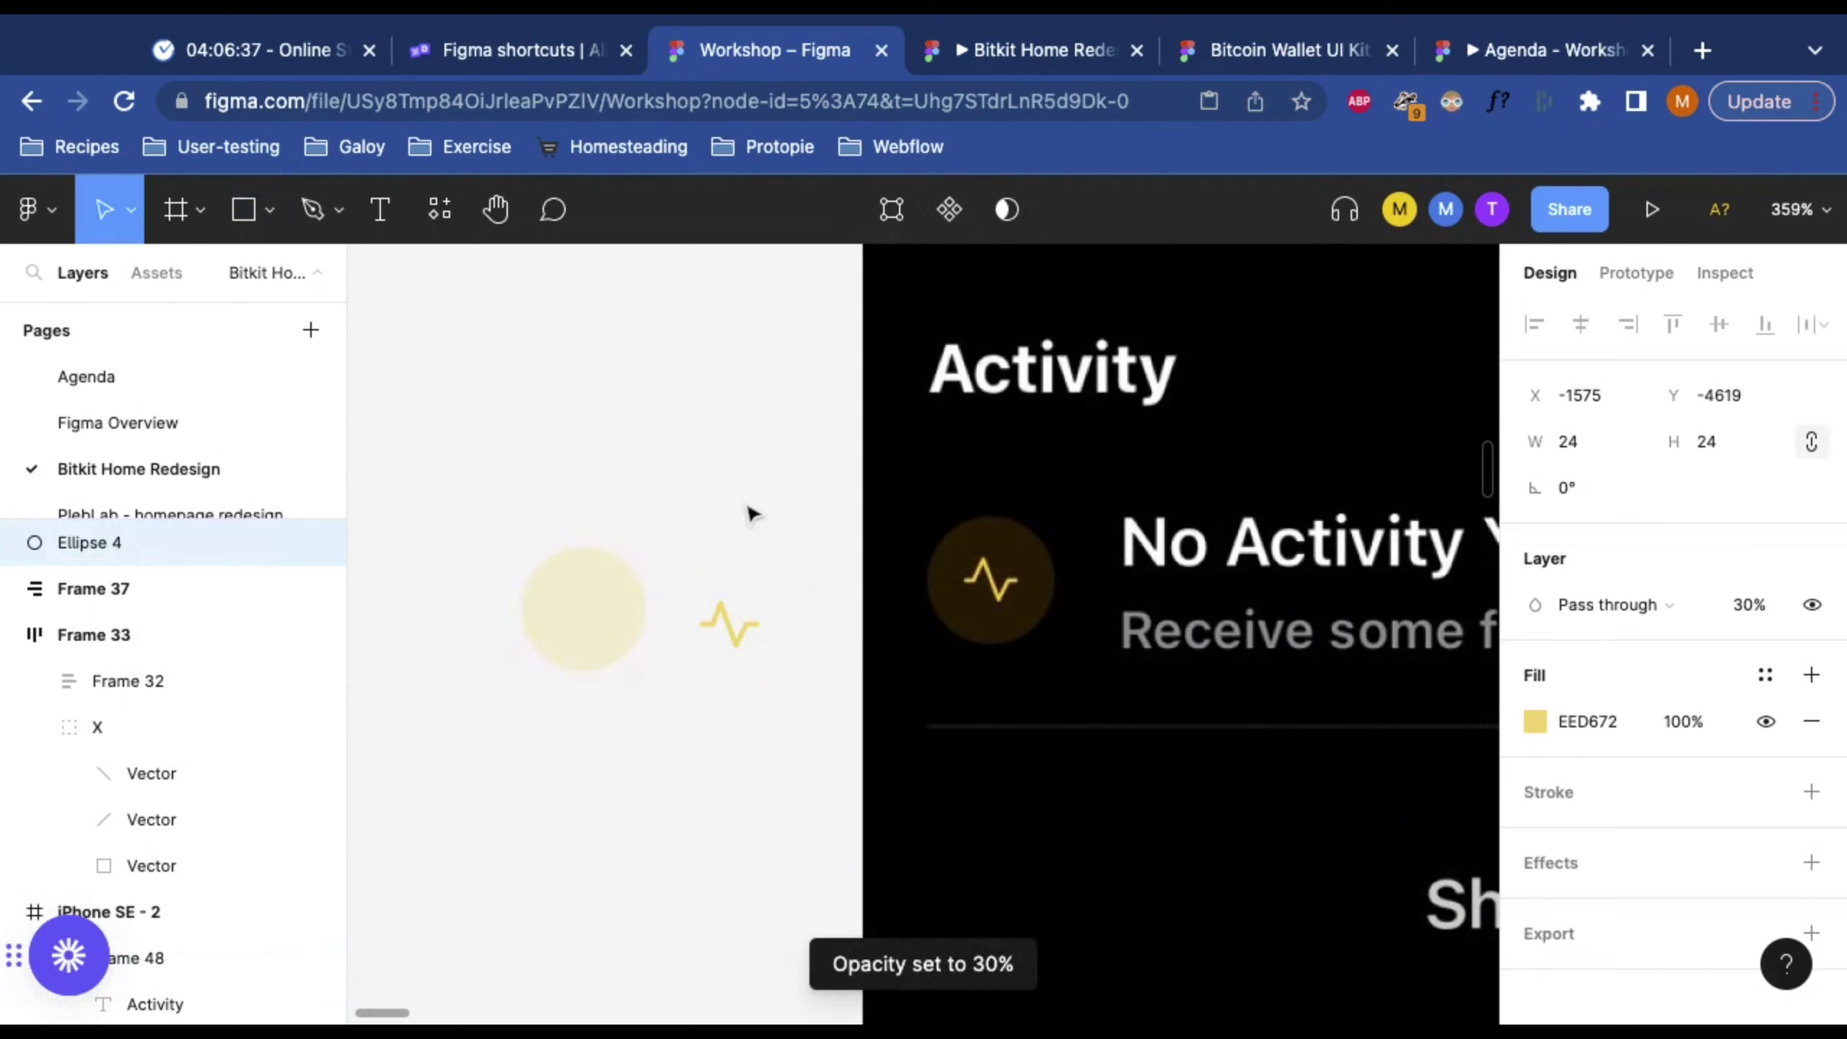
{"action": "key", "text": "Escape"}
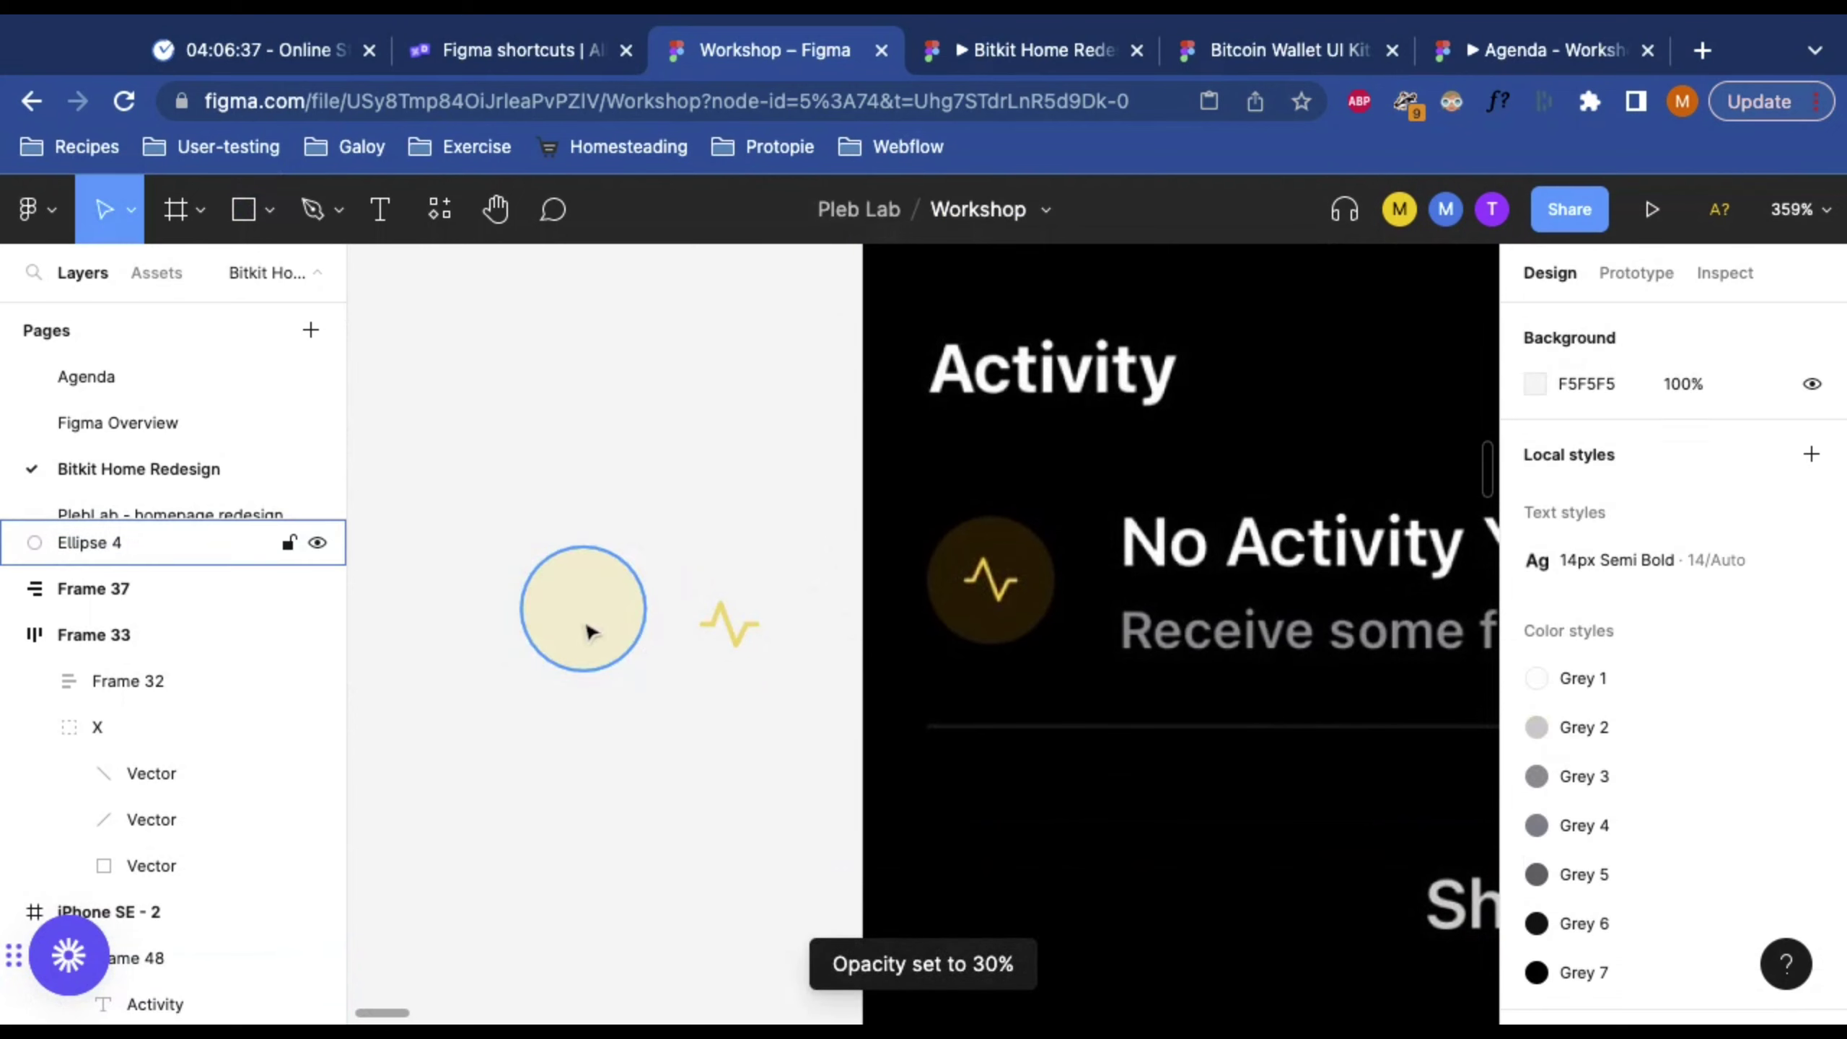
Step: Position the pulse icon and the circle roughly on top of each other
{"action": "left_click_drag", "start_coordinate": [749, 643], "coordinate": [602, 626]}
{"action": "key", "text": "Escape"}
{"action": "left_click_drag", "start_coordinate": [697, 717], "coordinate": [483, 500]}
{"action": "key", "text": "Escape"}
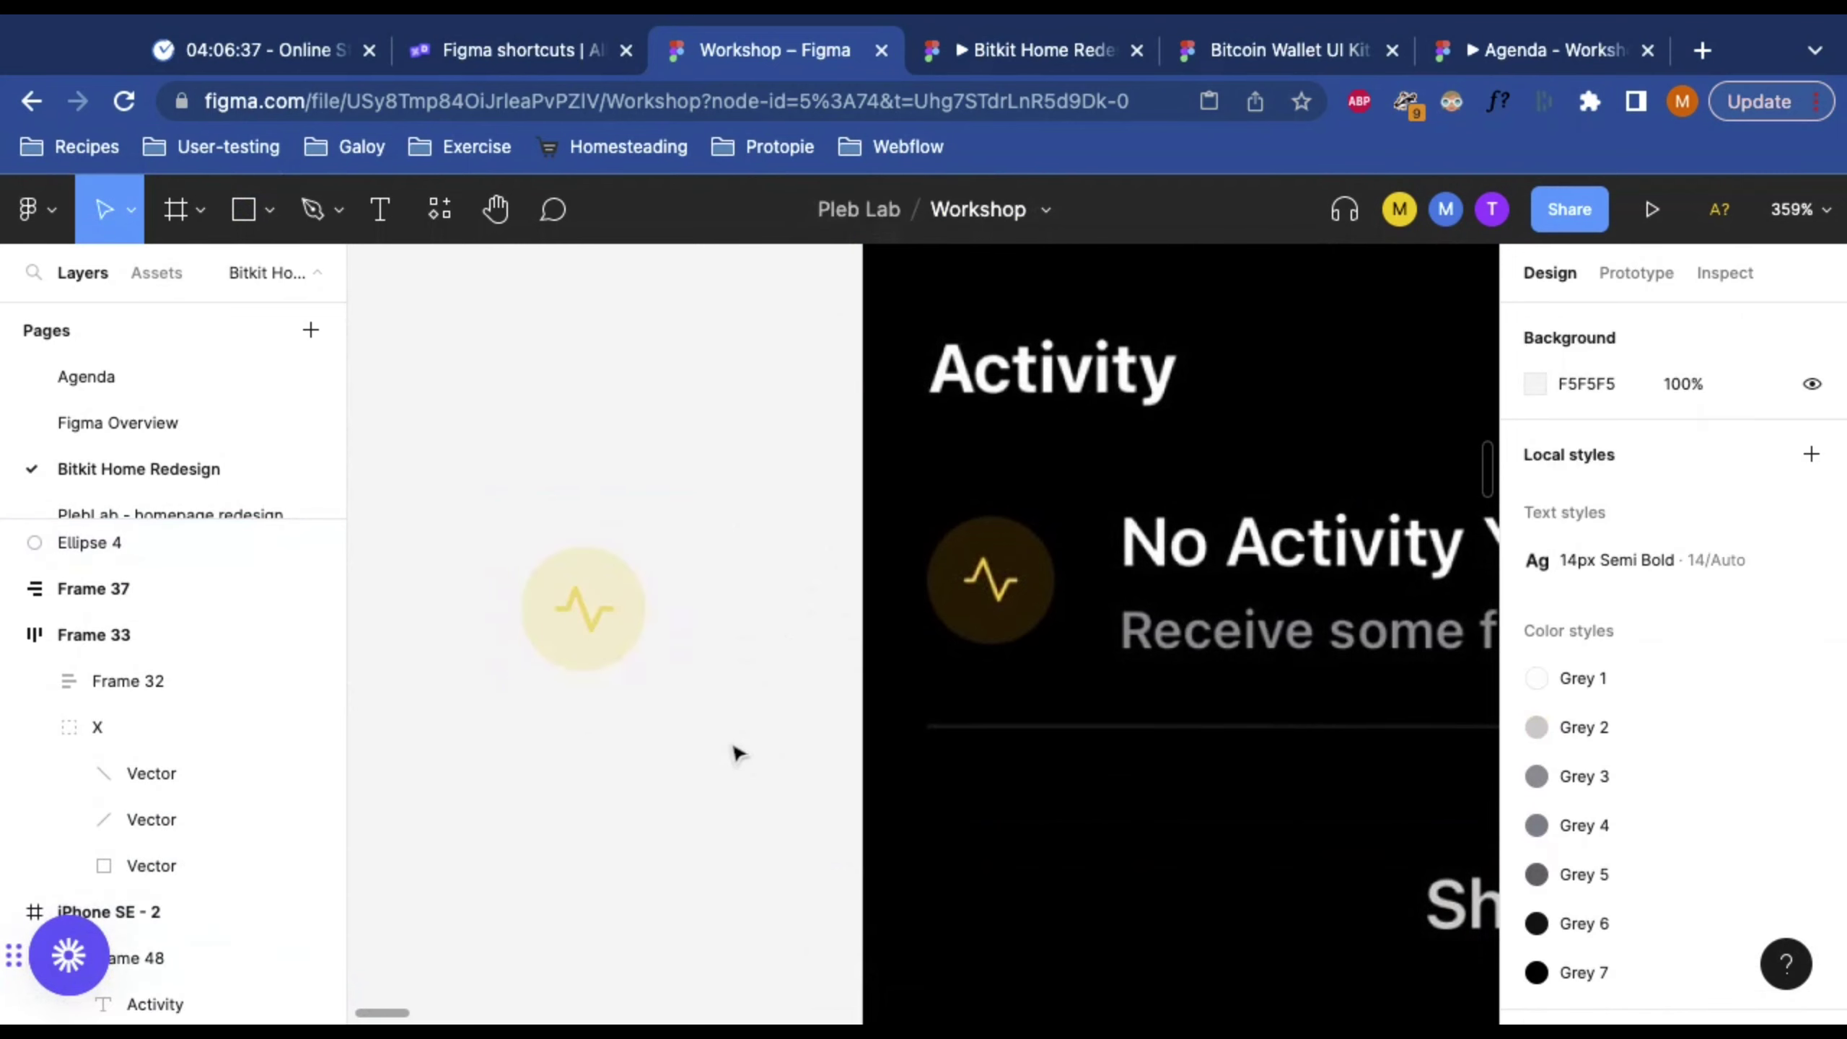
{"action": "left_click", "coordinate": [587, 626]}
{"action": "left_click_drag", "start_coordinate": [610, 590], "coordinate": [709, 446]}
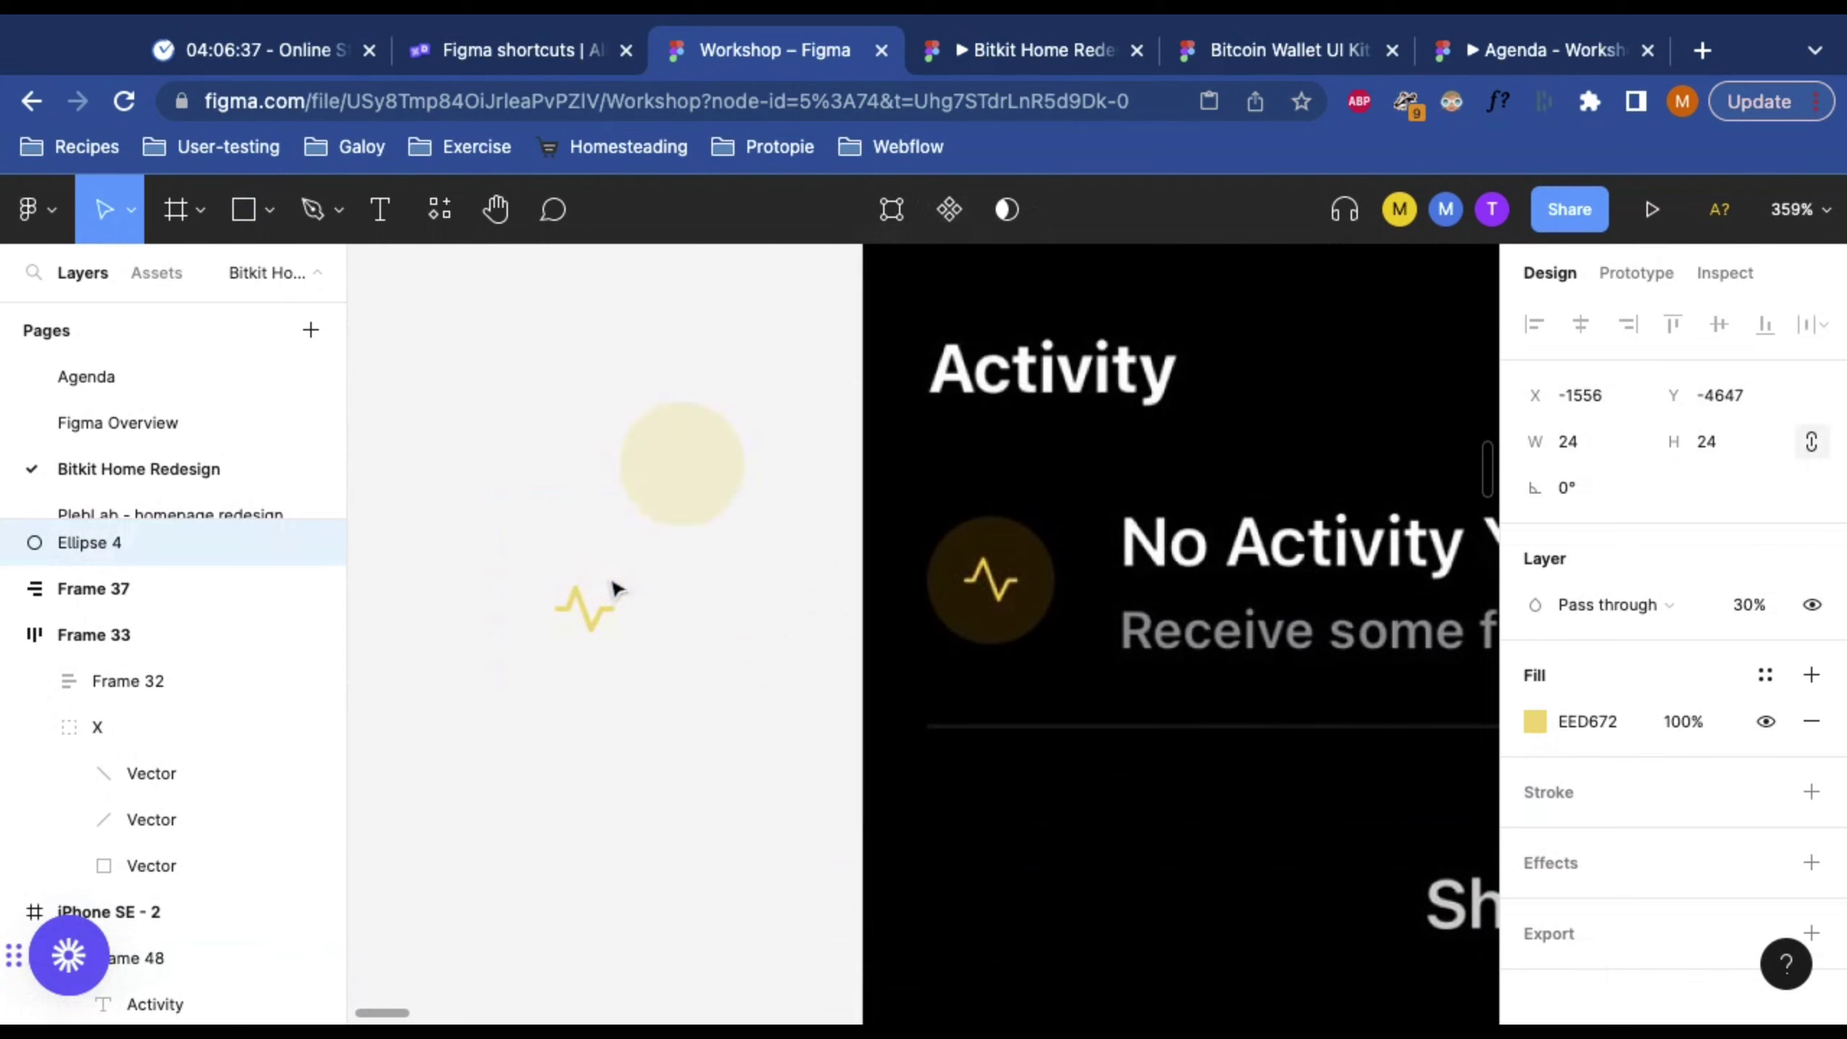
{"action": "key", "text": "Escape"}
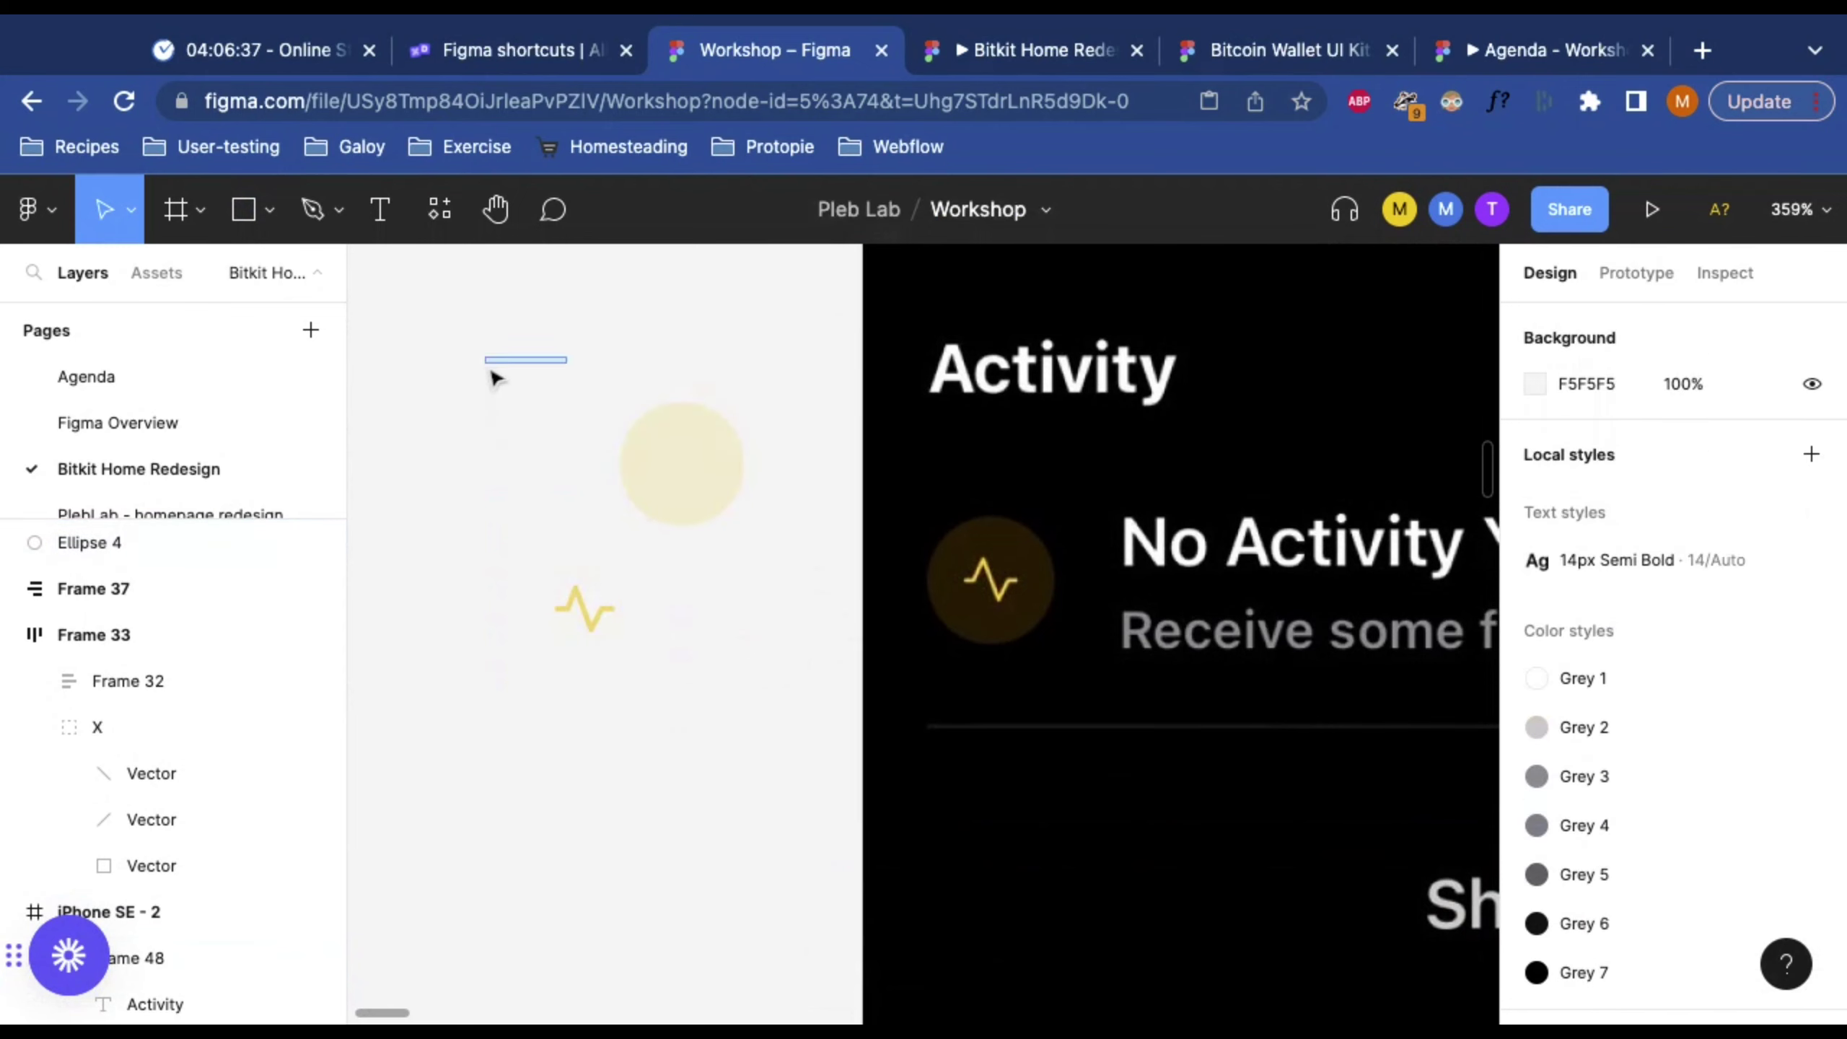
Step: Align the circle and pulse icon centres horizontally and vertically, then group them as Group 7
{"action": "left_click_drag", "start_coordinate": [485, 357], "coordinate": [790, 782]}
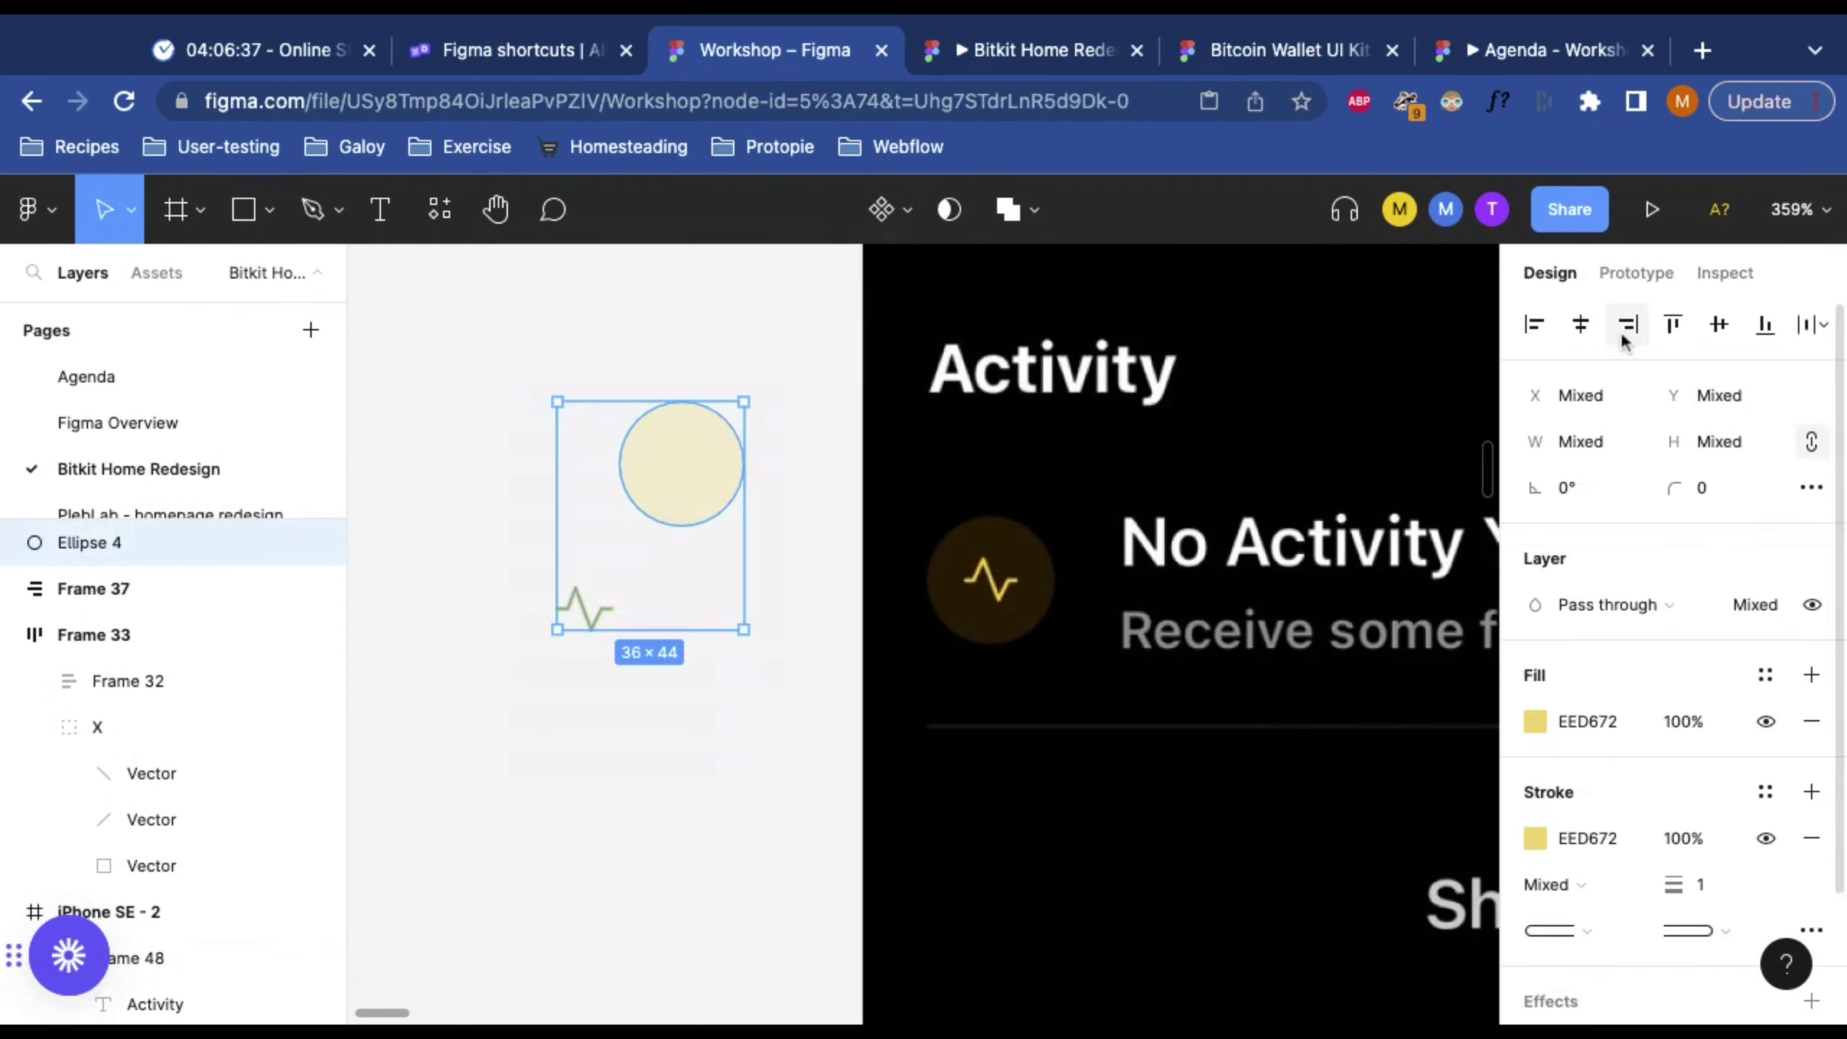
{"action": "left_click", "coordinate": [1582, 325]}
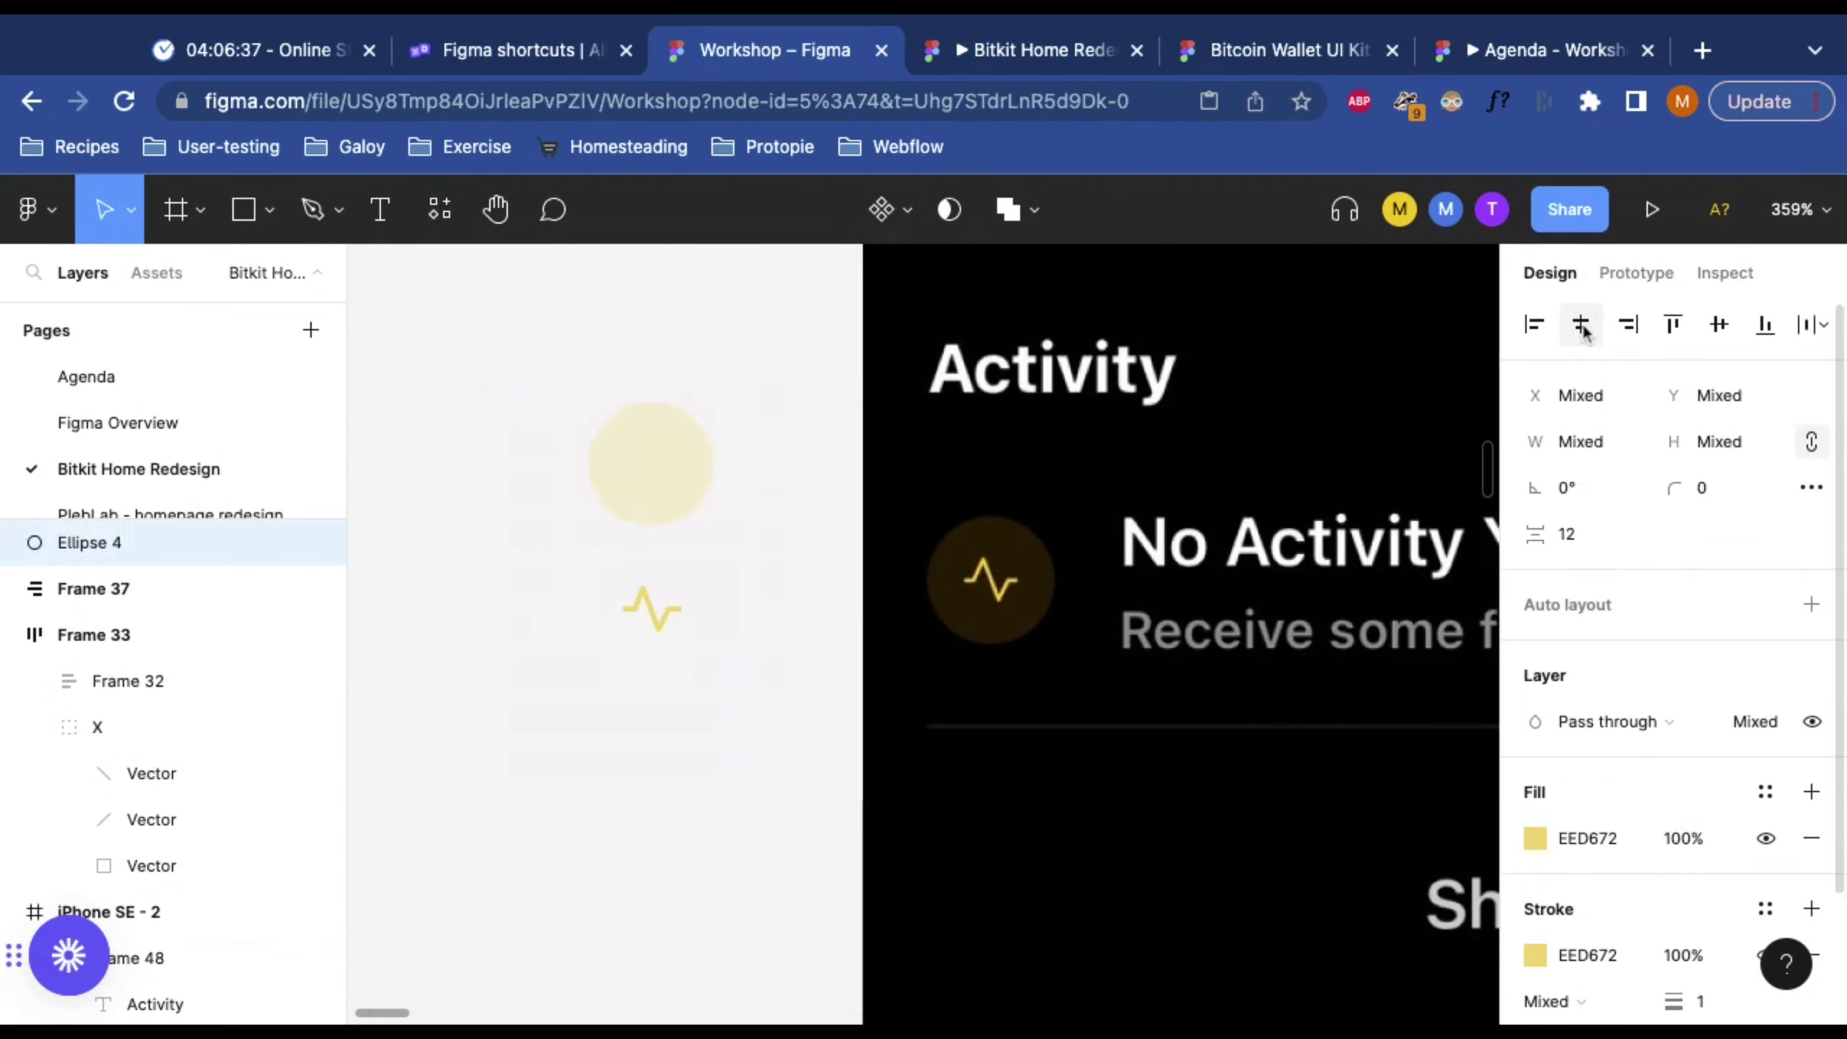
{"action": "left_click", "coordinate": [1724, 326]}
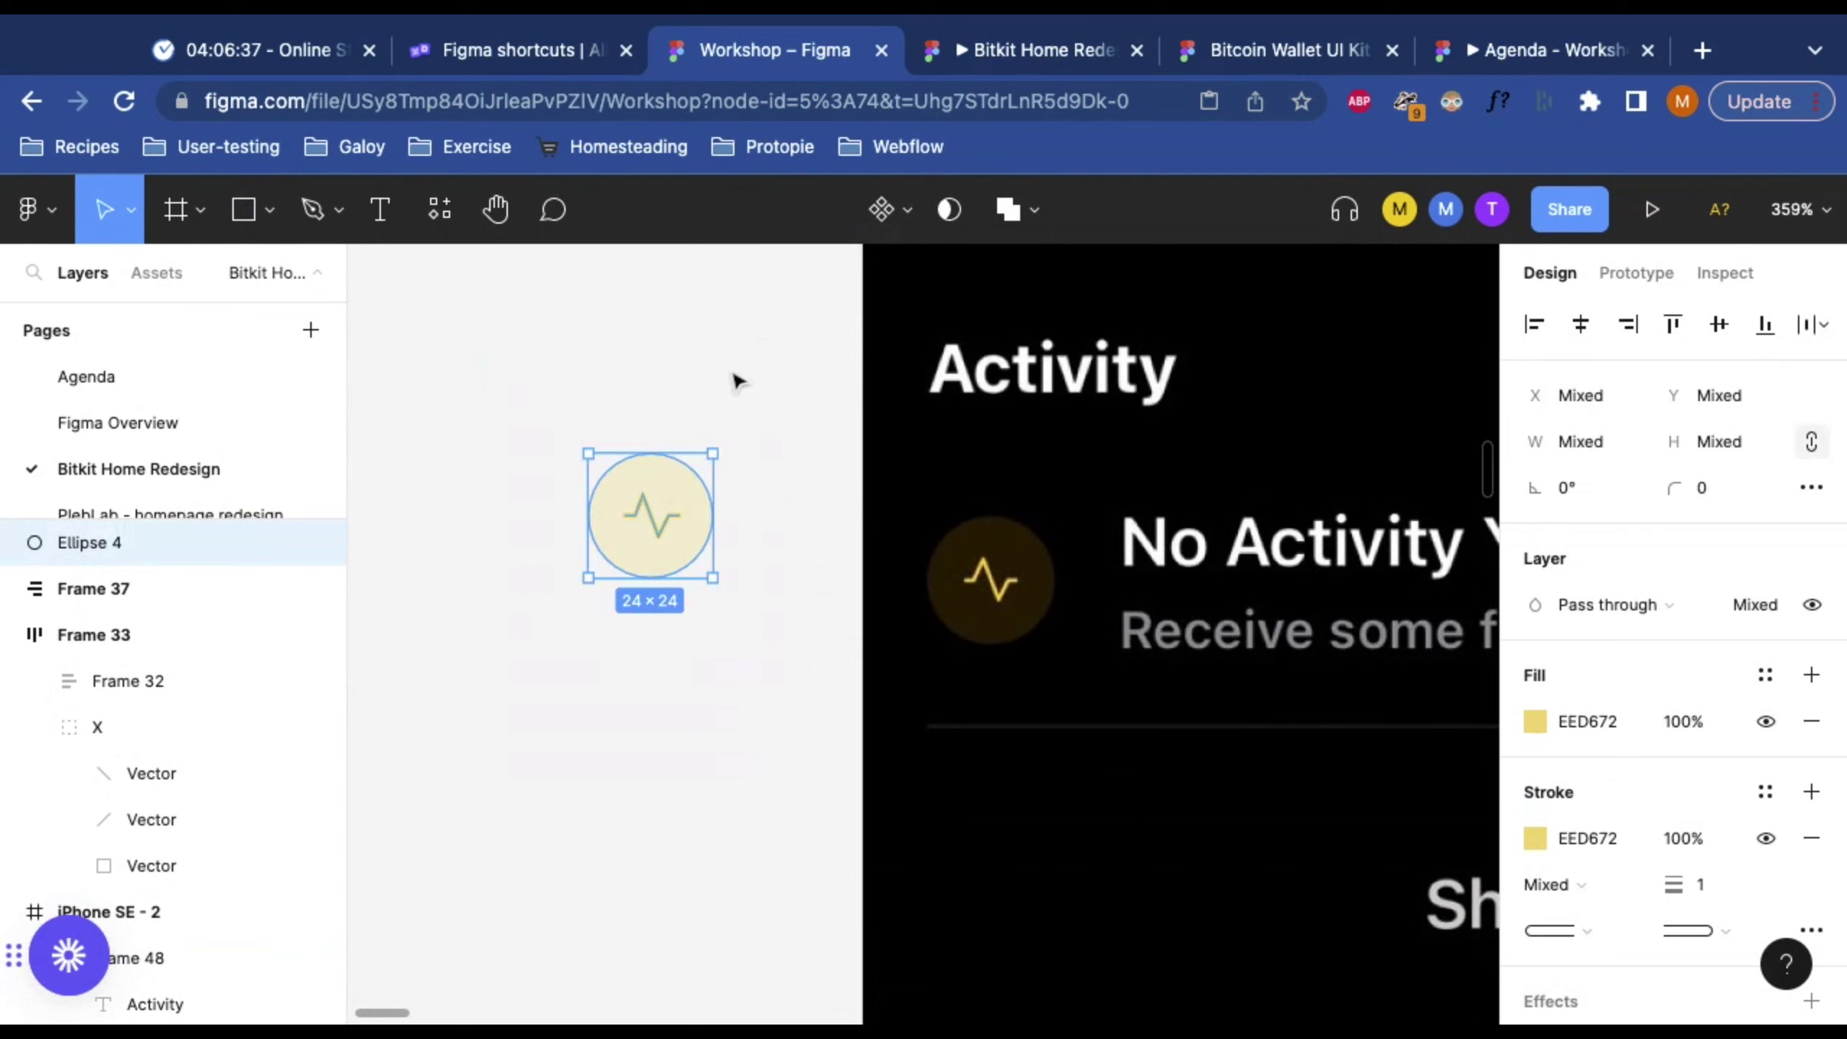
{"action": "left_click", "coordinate": [763, 516]}
{"action": "left_click_drag", "start_coordinate": [565, 369], "coordinate": [765, 609]}
{"action": "key", "text": "super+g"}
Step: Place Group 7 into the 'No activity yet' row after the green plus icon
{"action": "left_click", "coordinate": [674, 412], "text": "alt"}
{"action": "left_click", "coordinate": [674, 412], "text": "alt"}
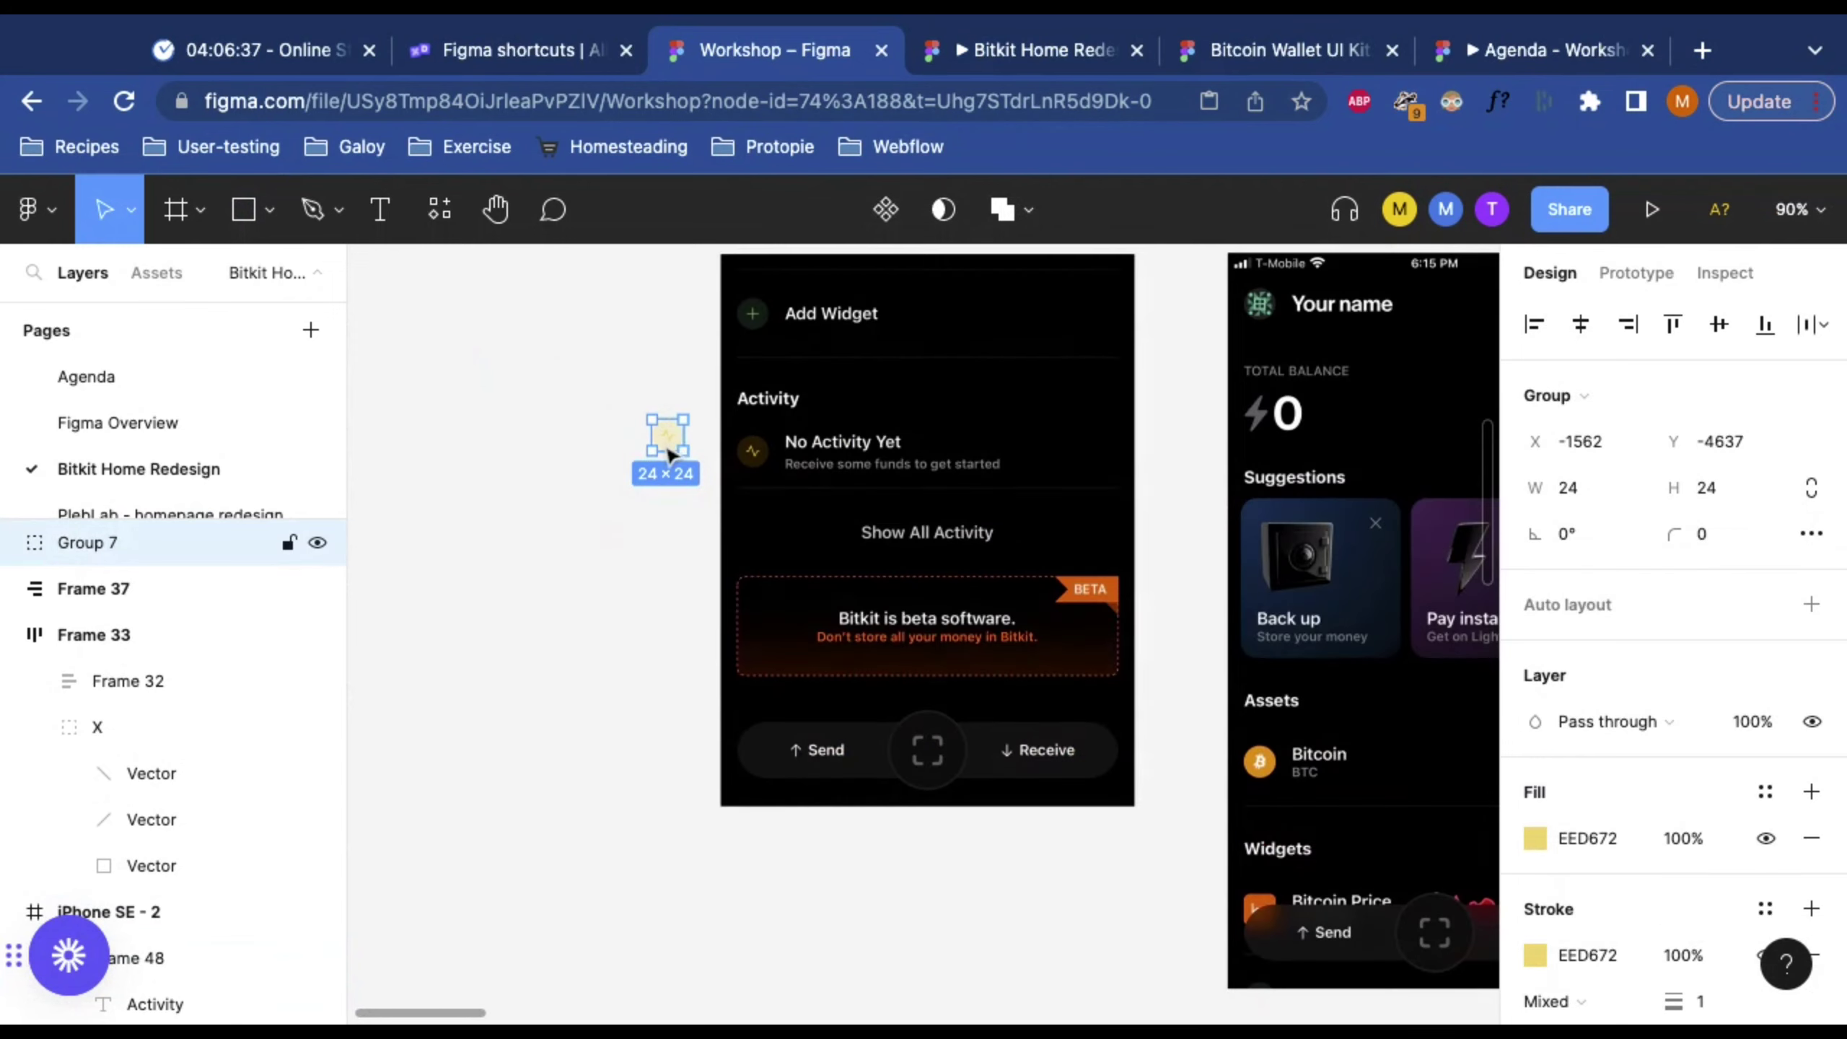
{"action": "left_click_drag", "start_coordinate": [674, 451], "coordinate": [1039, 989]}
{"action": "scroll", "coordinate": [1084, 751], "scroll_direction": "down", "scroll_amount": 3}
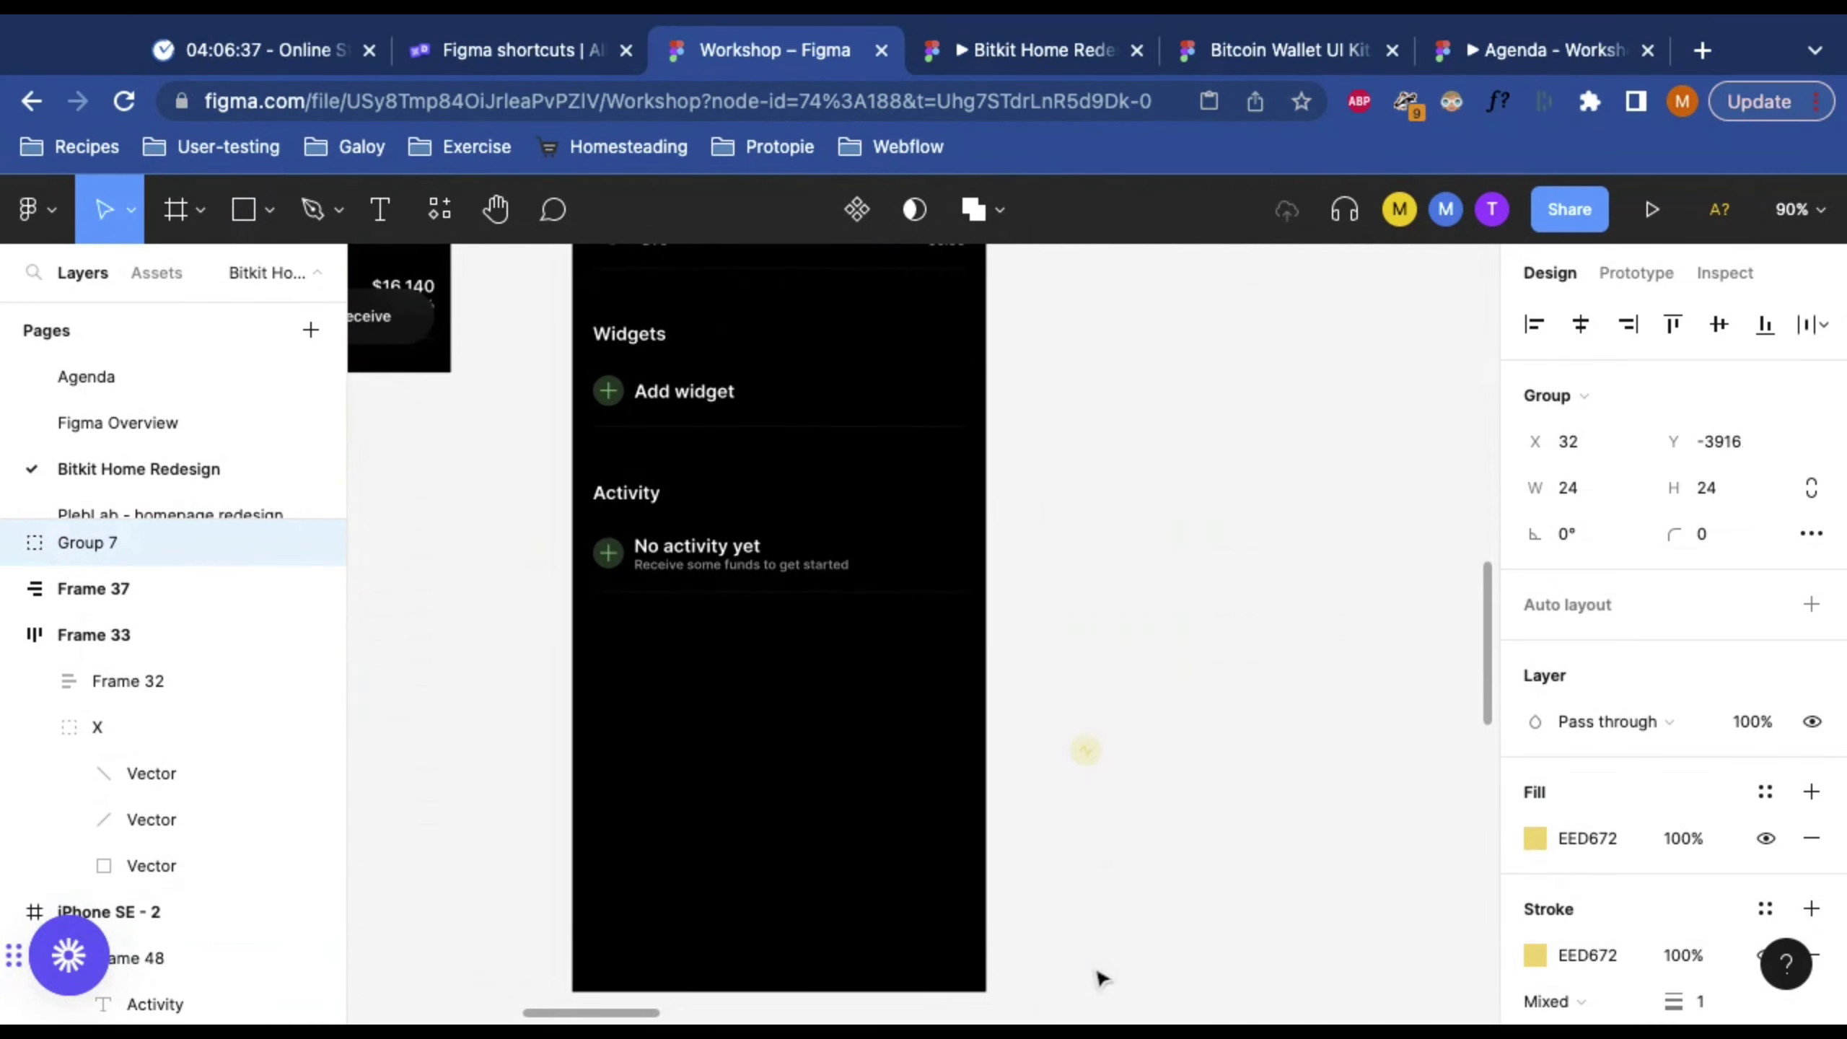
{"action": "left_click_drag", "start_coordinate": [1085, 750], "coordinate": [515, 573]}
{"action": "scroll", "coordinate": [515, 573], "scroll_direction": "up", "scroll_amount": 5}
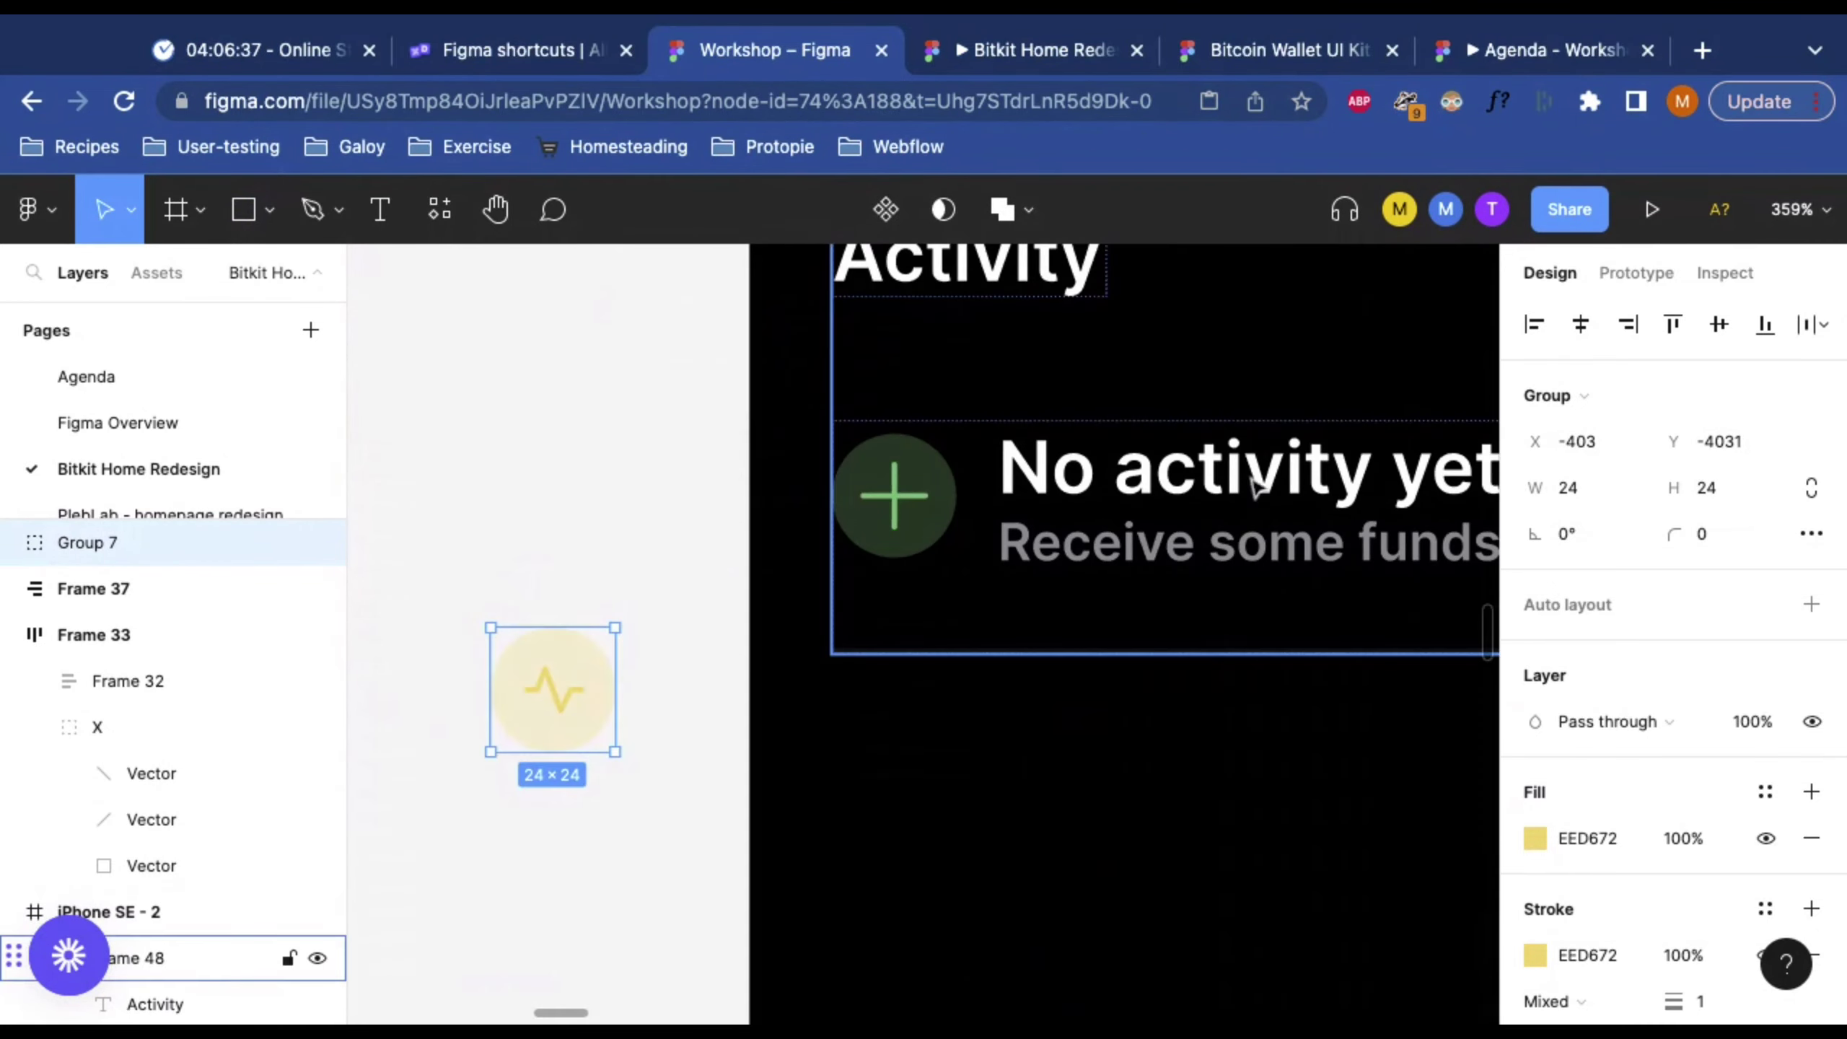
{"action": "scroll", "coordinate": [968, 524], "scroll_direction": "down", "scroll_amount": 3}
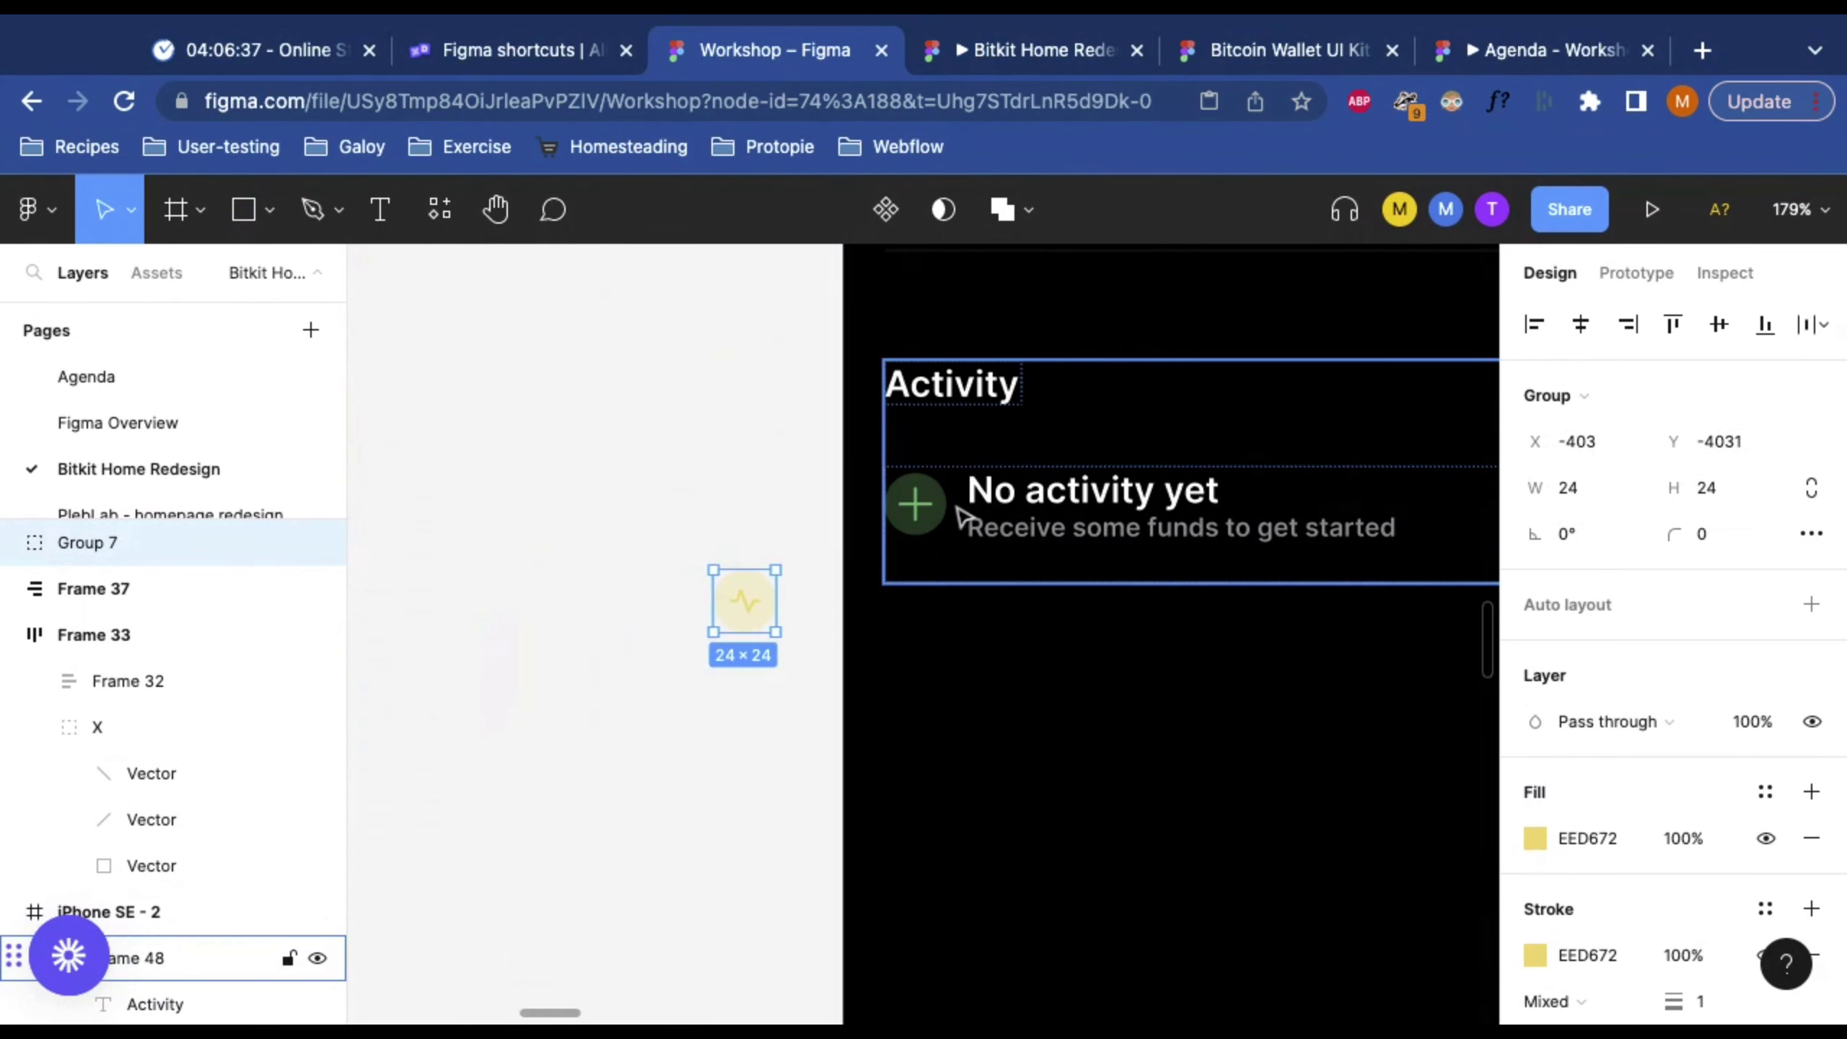
{"action": "left_click_drag", "start_coordinate": [740, 630], "coordinate": [955, 504]}
{"action": "left_click", "coordinate": [914, 504]}
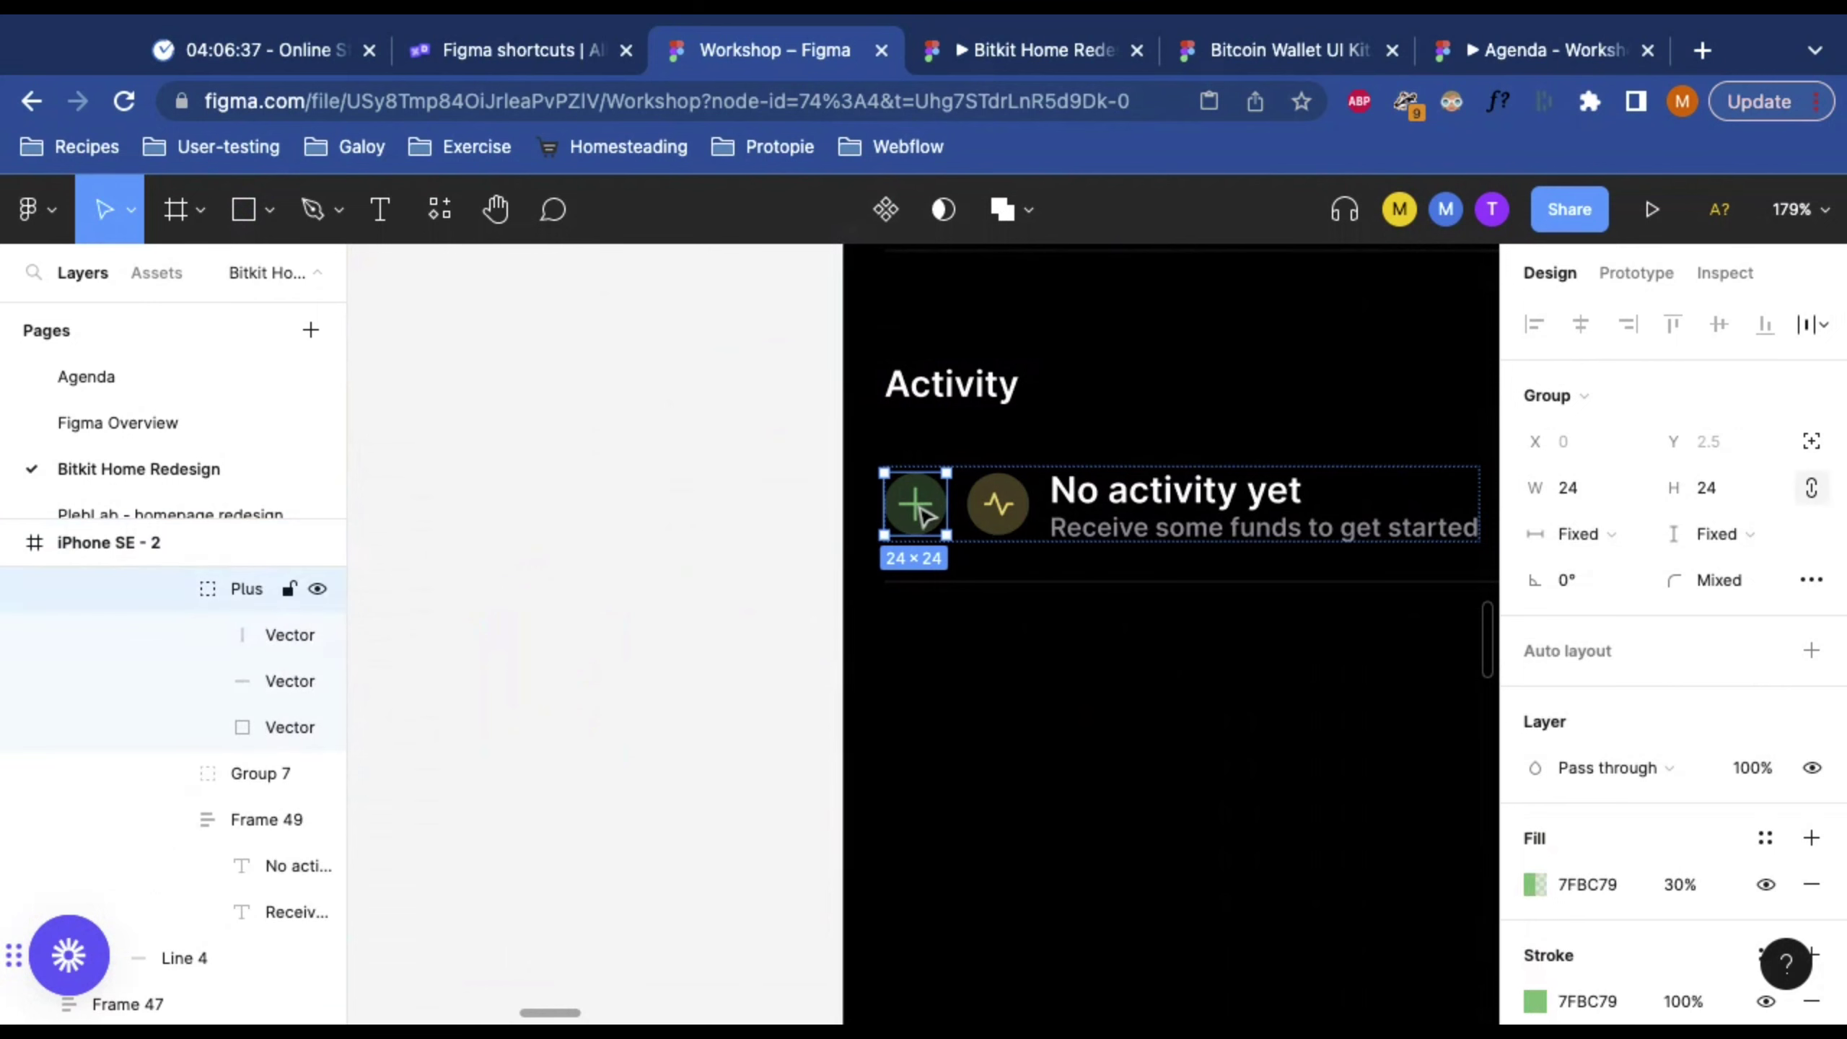
Step: Delete the leftover Plus layer from the Activity row
{"action": "key", "text": "Delete"}
{"action": "scroll", "coordinate": [743, 565], "scroll_direction": "down", "scroll_amount": 10}
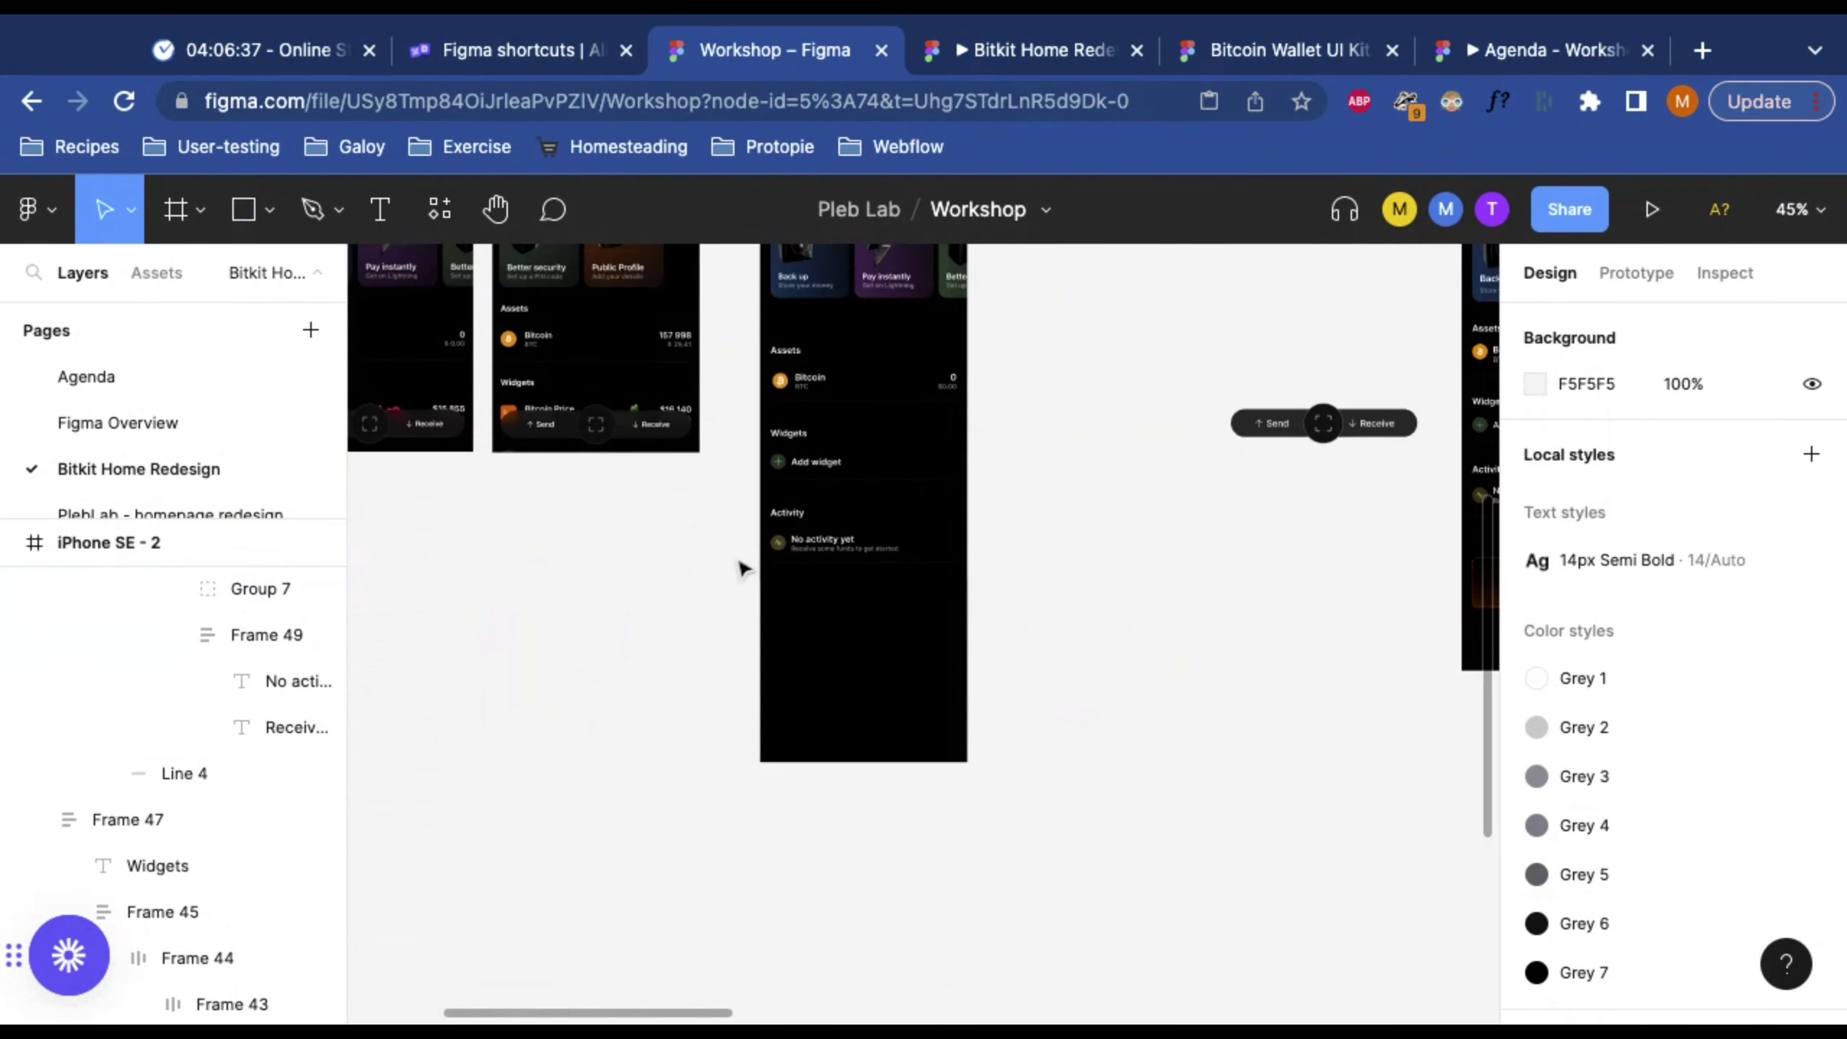
{"action": "scroll", "coordinate": [743, 566], "scroll_direction": "up", "scroll_amount": 3}
{"action": "scroll", "coordinate": [956, 693], "scroll_direction": "right", "scroll_amount": 5}
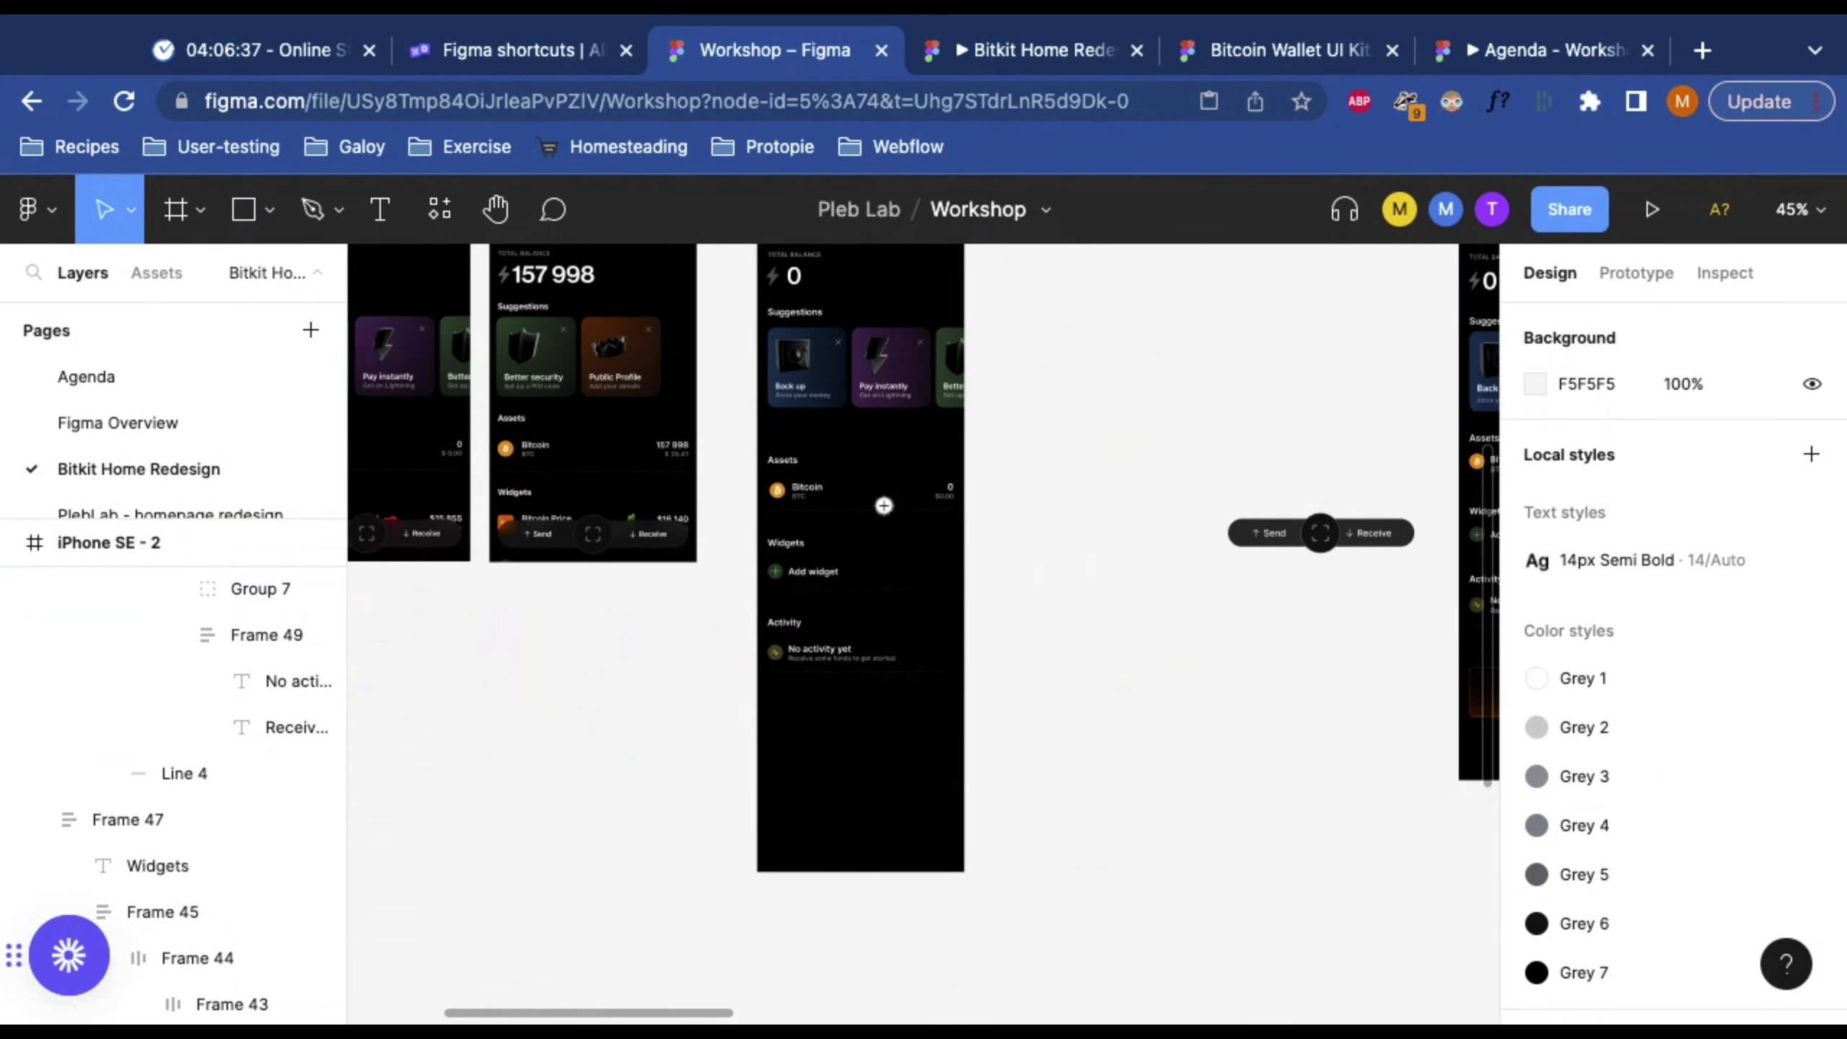
{"action": "scroll", "coordinate": [940, 759], "scroll_direction": "up", "scroll_amount": 5}
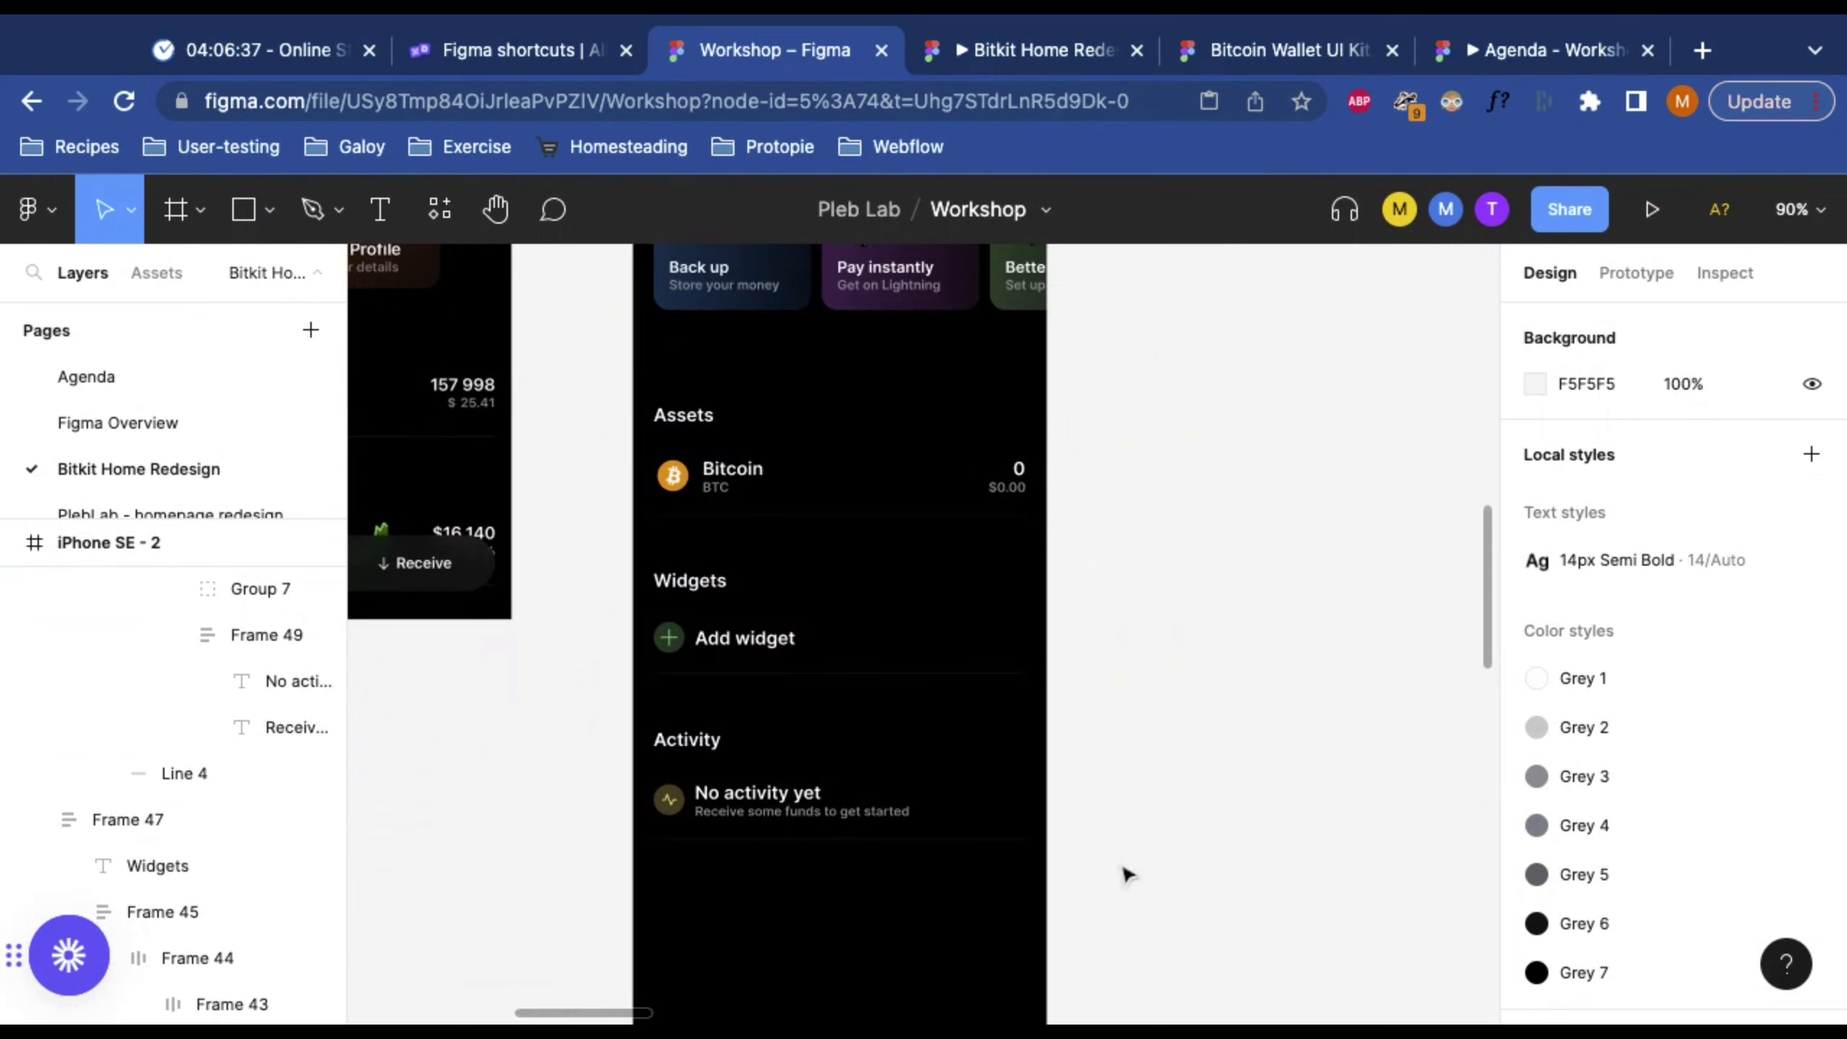
Step: Wrap the Assets, Widgets and Activity sections in a vertical auto layout with a 32 gap
{"action": "left_click_drag", "start_coordinate": [541, 428], "coordinate": [1107, 893]}
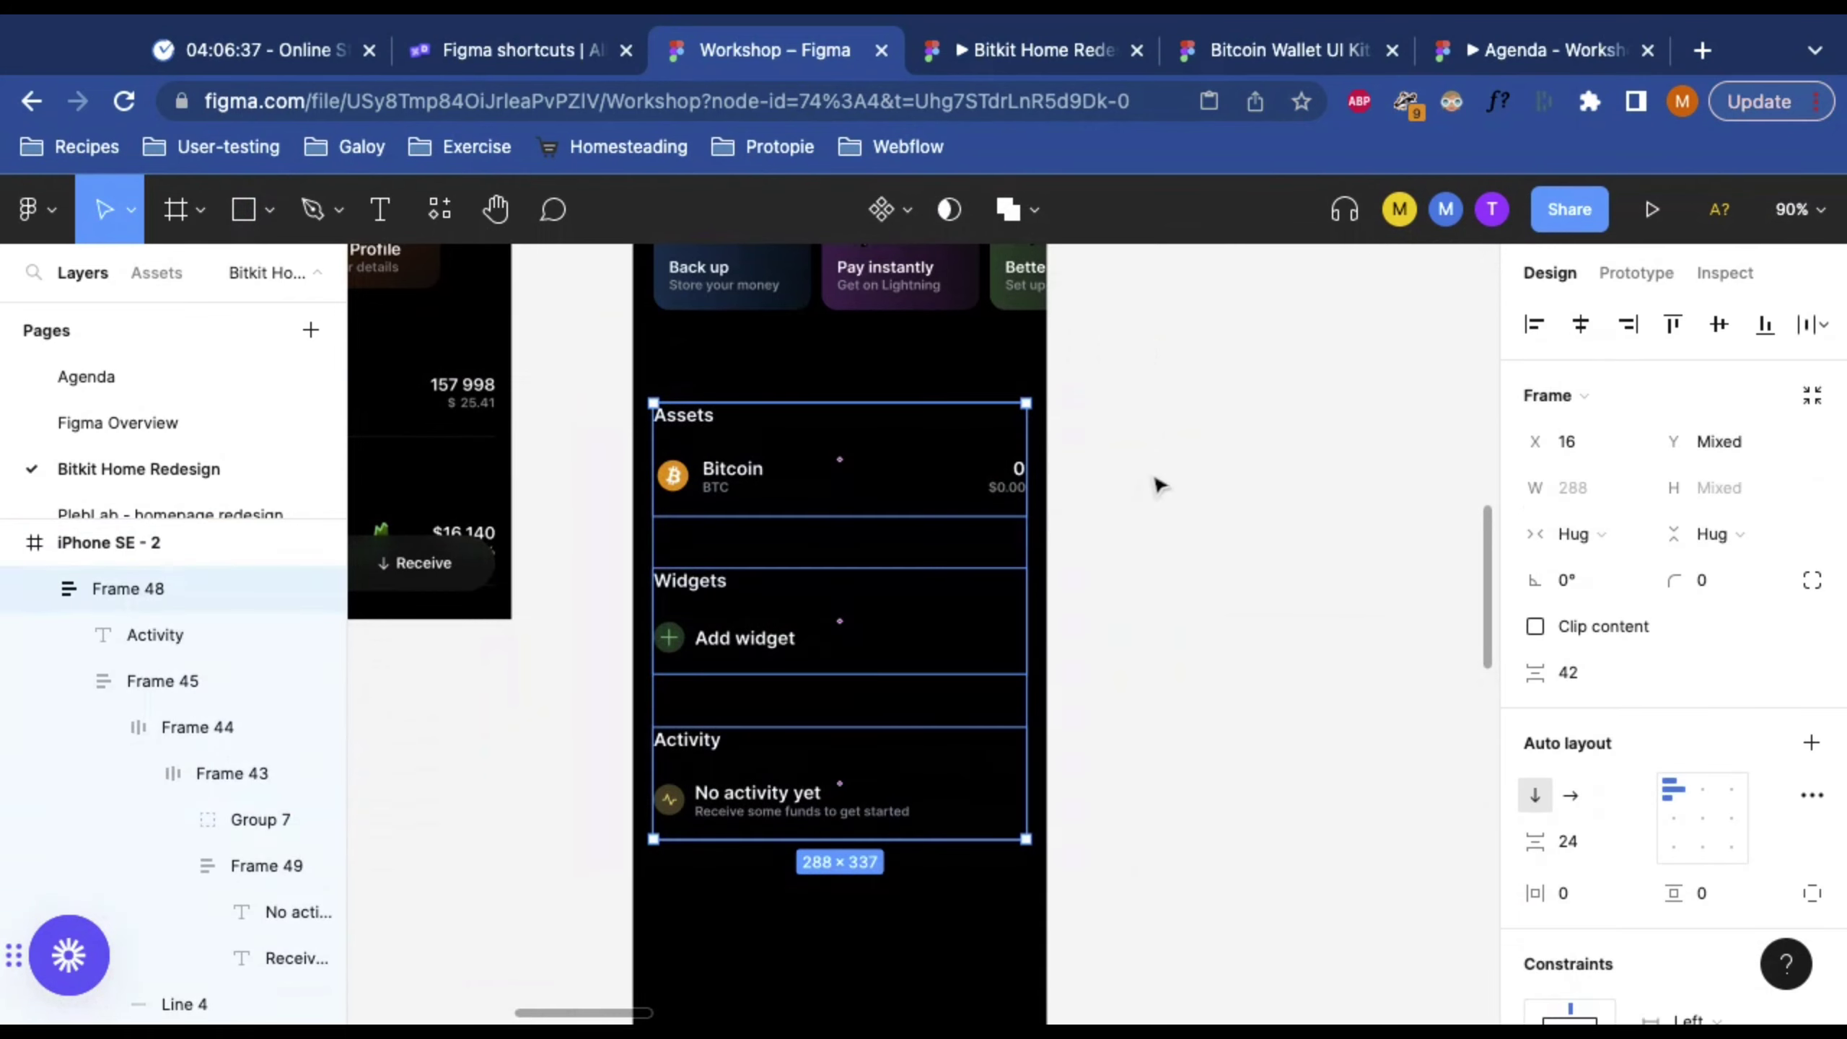
{"action": "key", "text": "shift+a"}
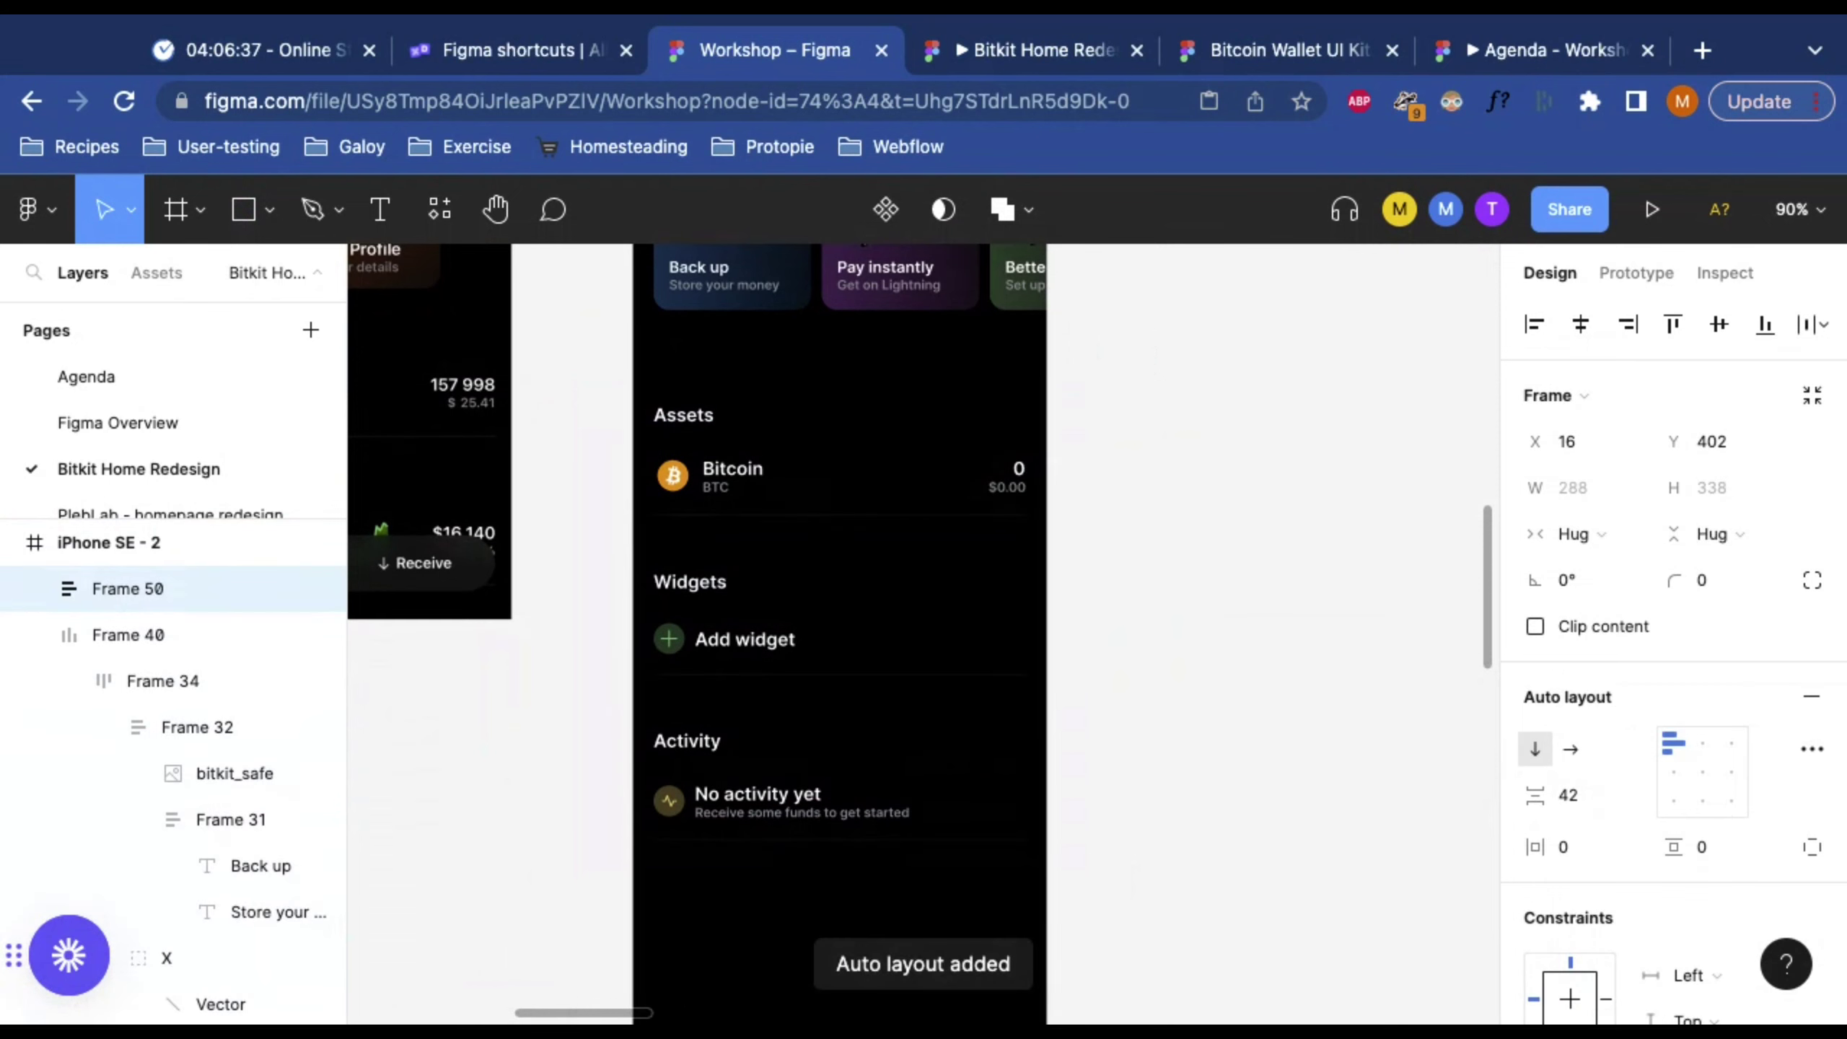
{"action": "left_click", "coordinate": [1583, 798]}
{"action": "scroll", "coordinate": [1583, 798], "scroll_direction": "down", "scroll_amount": 3}
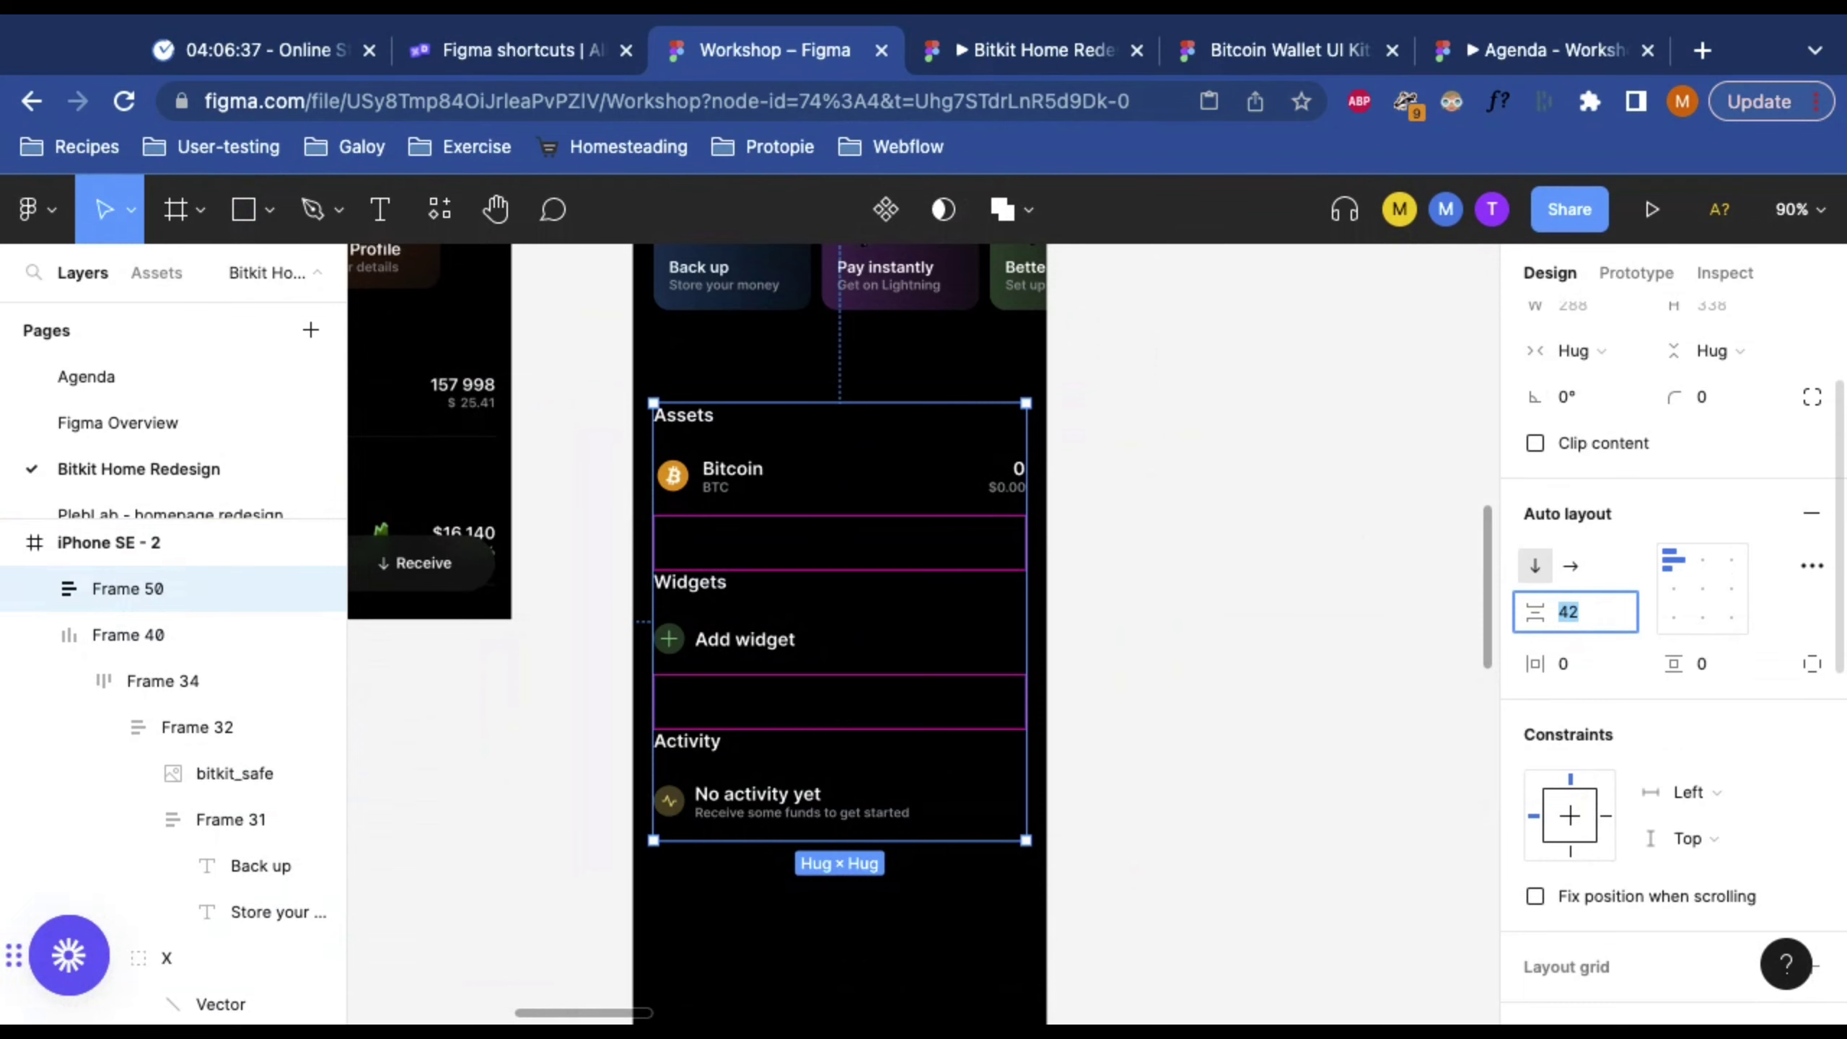
{"action": "type", "text": "32"}
{"action": "key", "text": "Return"}
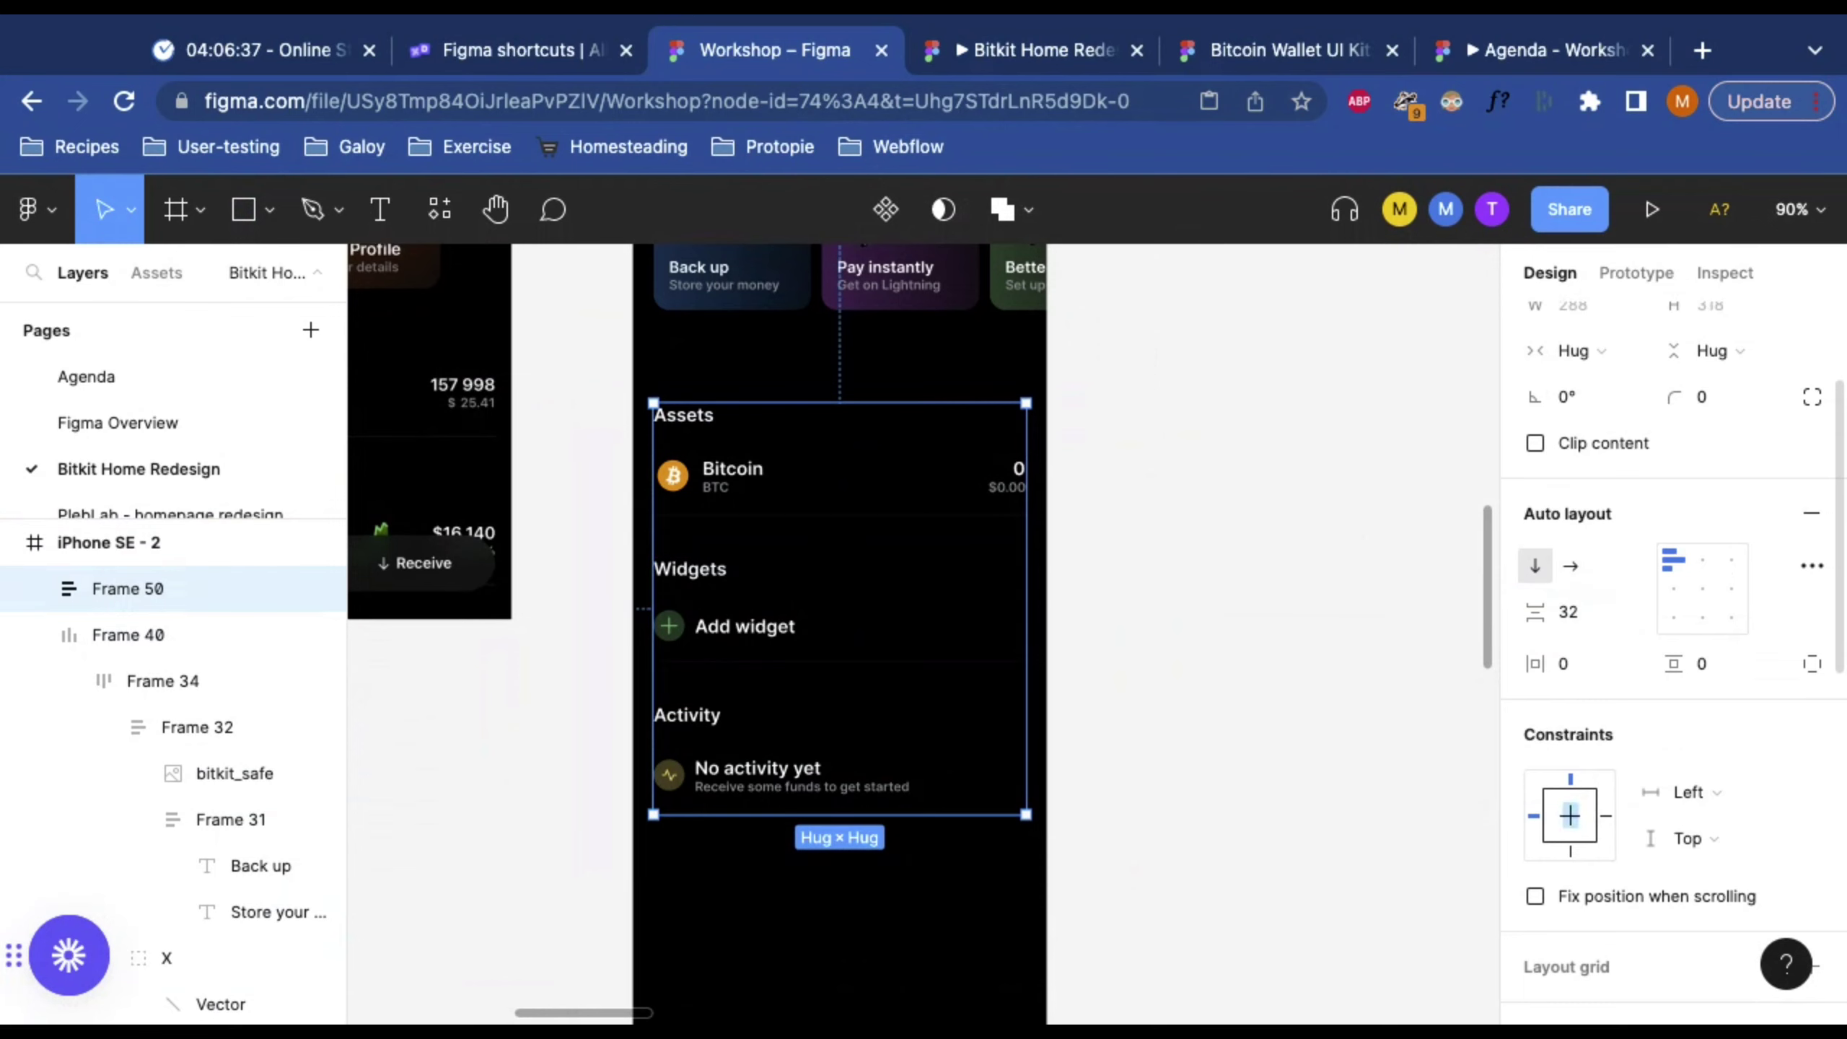
{"action": "left_click", "coordinate": [1178, 640]}
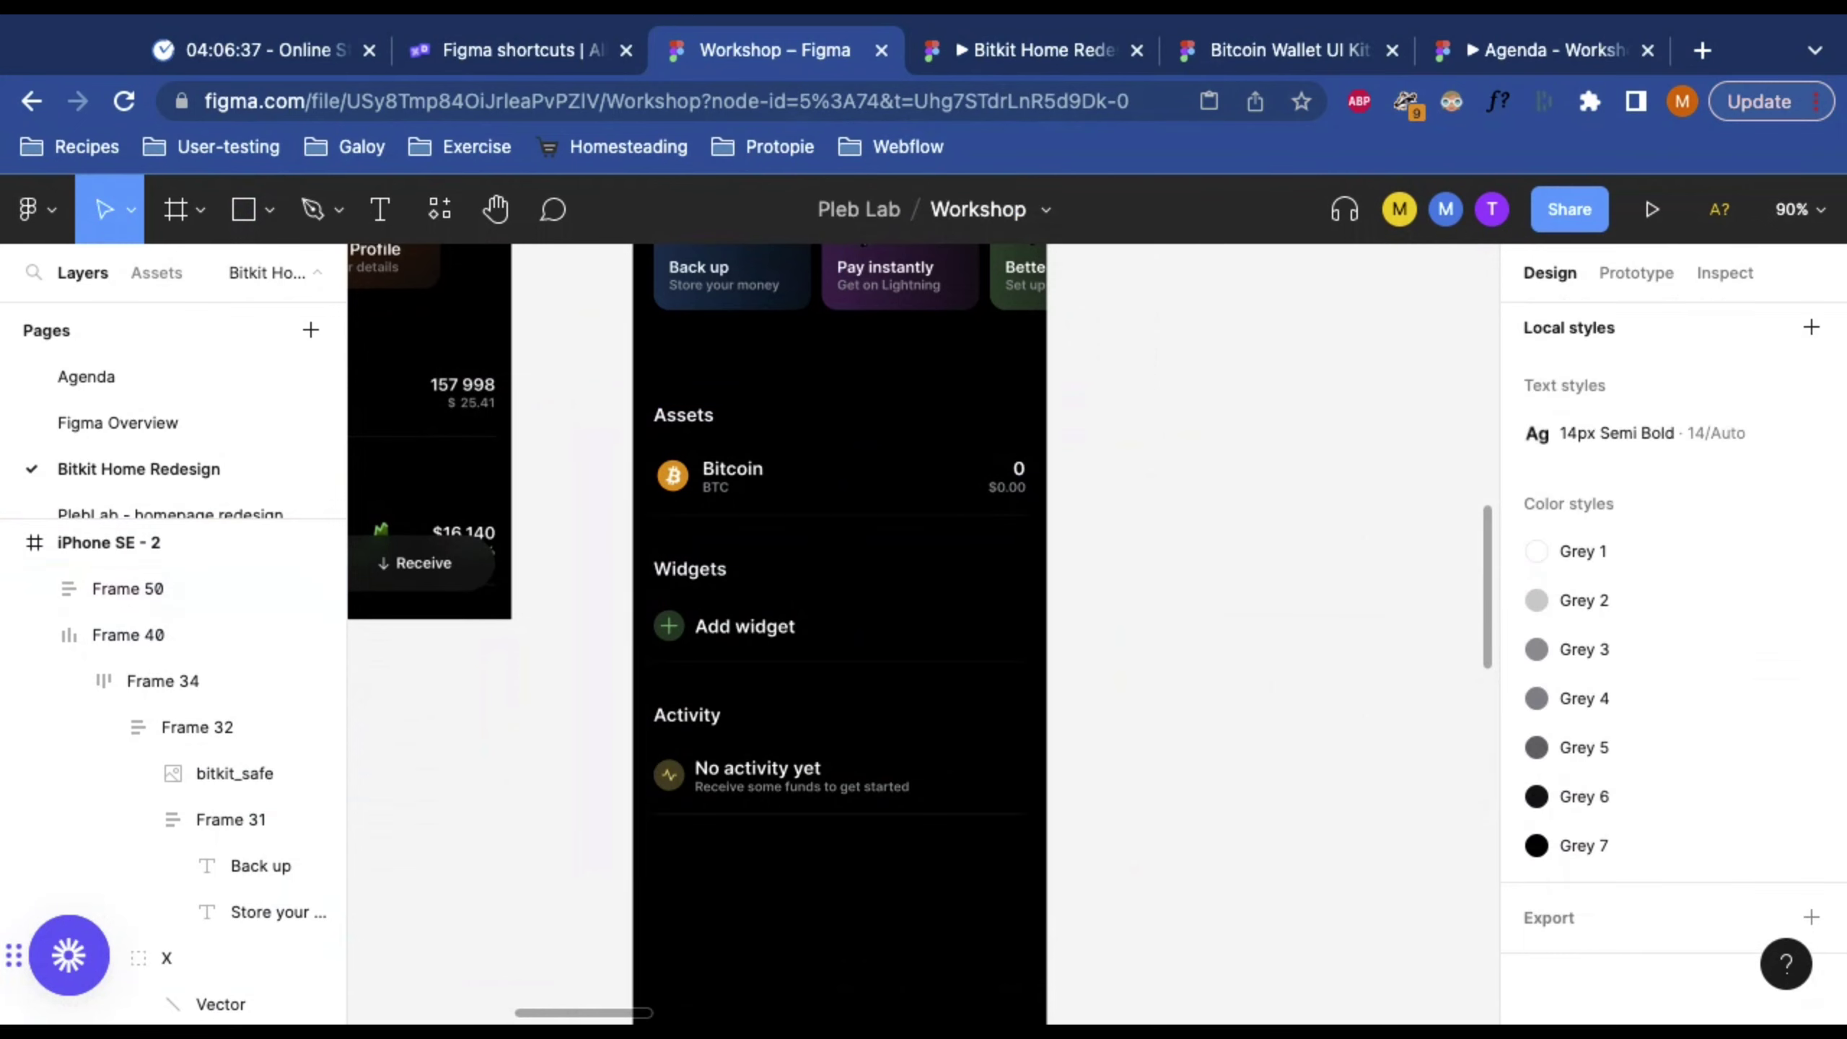
Step: Zoom around the phone screens to compare the Home-screen banner and activity area
{"action": "left_click", "coordinate": [1171, 596], "text": "alt"}
{"action": "scroll", "coordinate": [1176, 598], "scroll_direction": "right", "scroll_amount": 3}
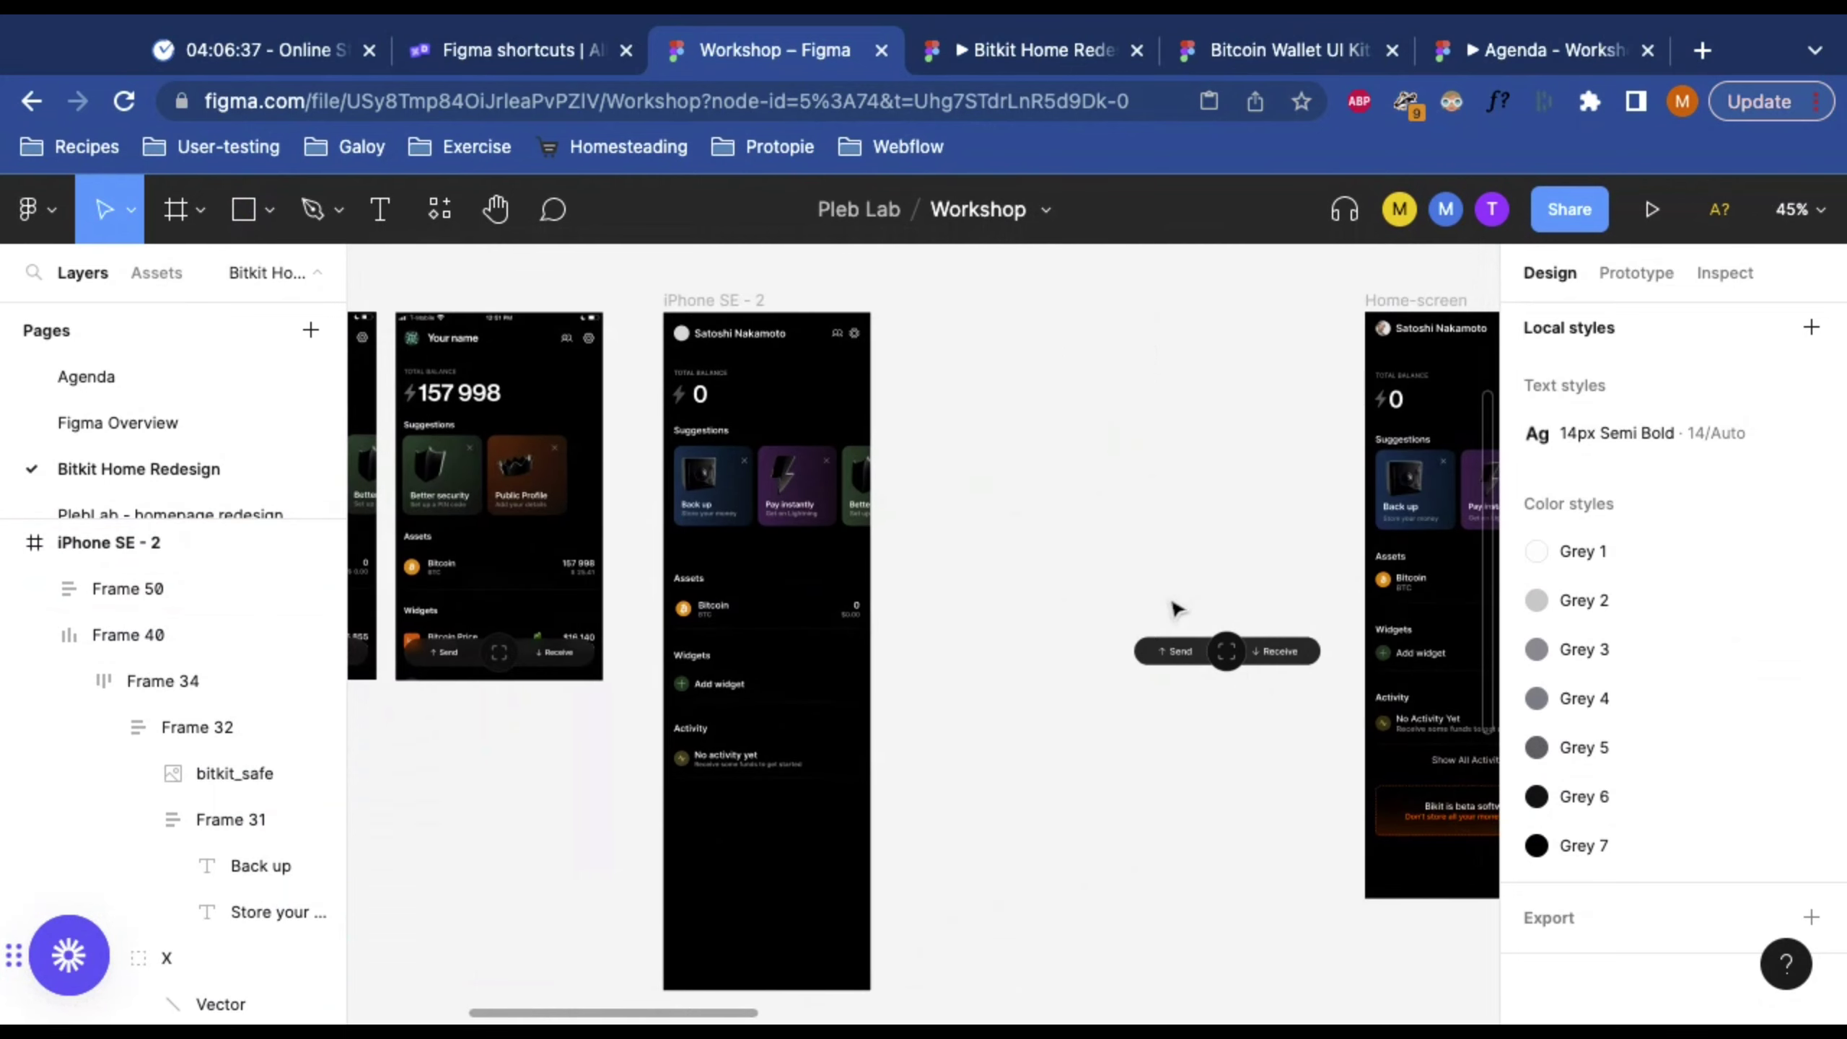
{"action": "scroll", "coordinate": [1061, 608], "scroll_direction": "right", "scroll_amount": 3}
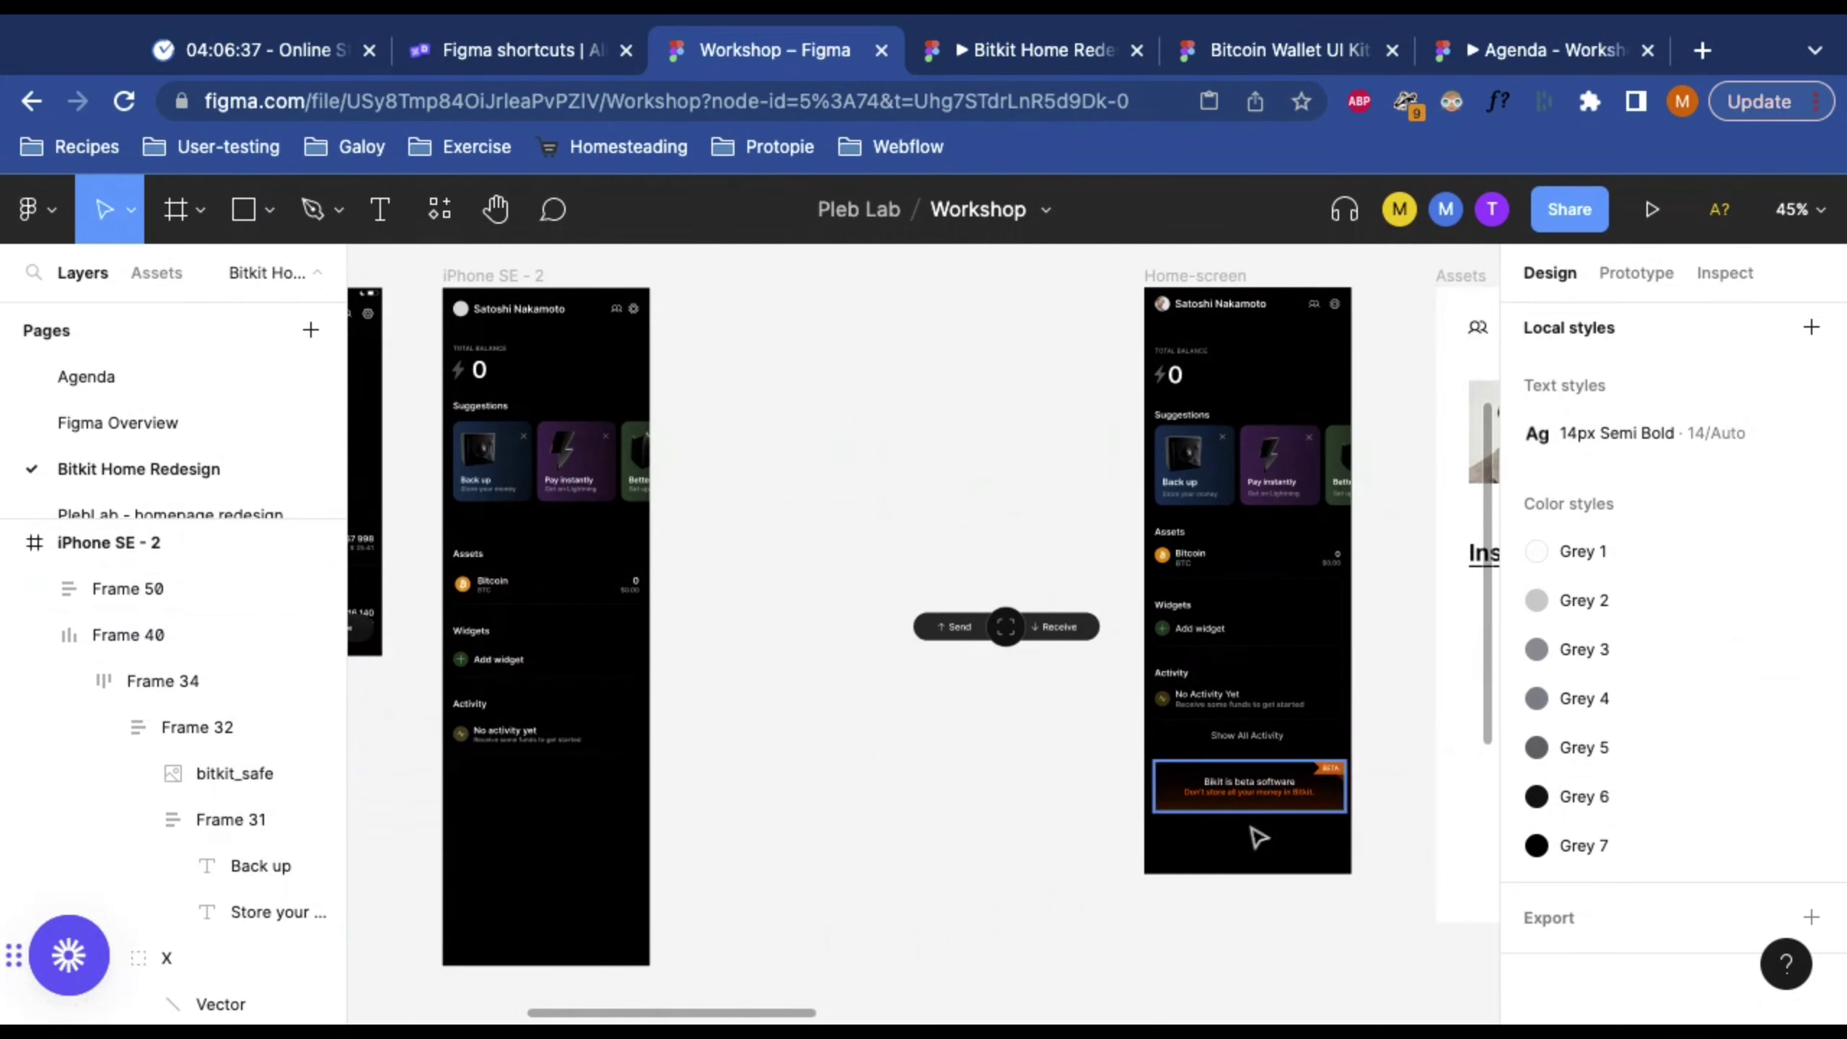
{"action": "left_click", "coordinate": [1316, 820]}
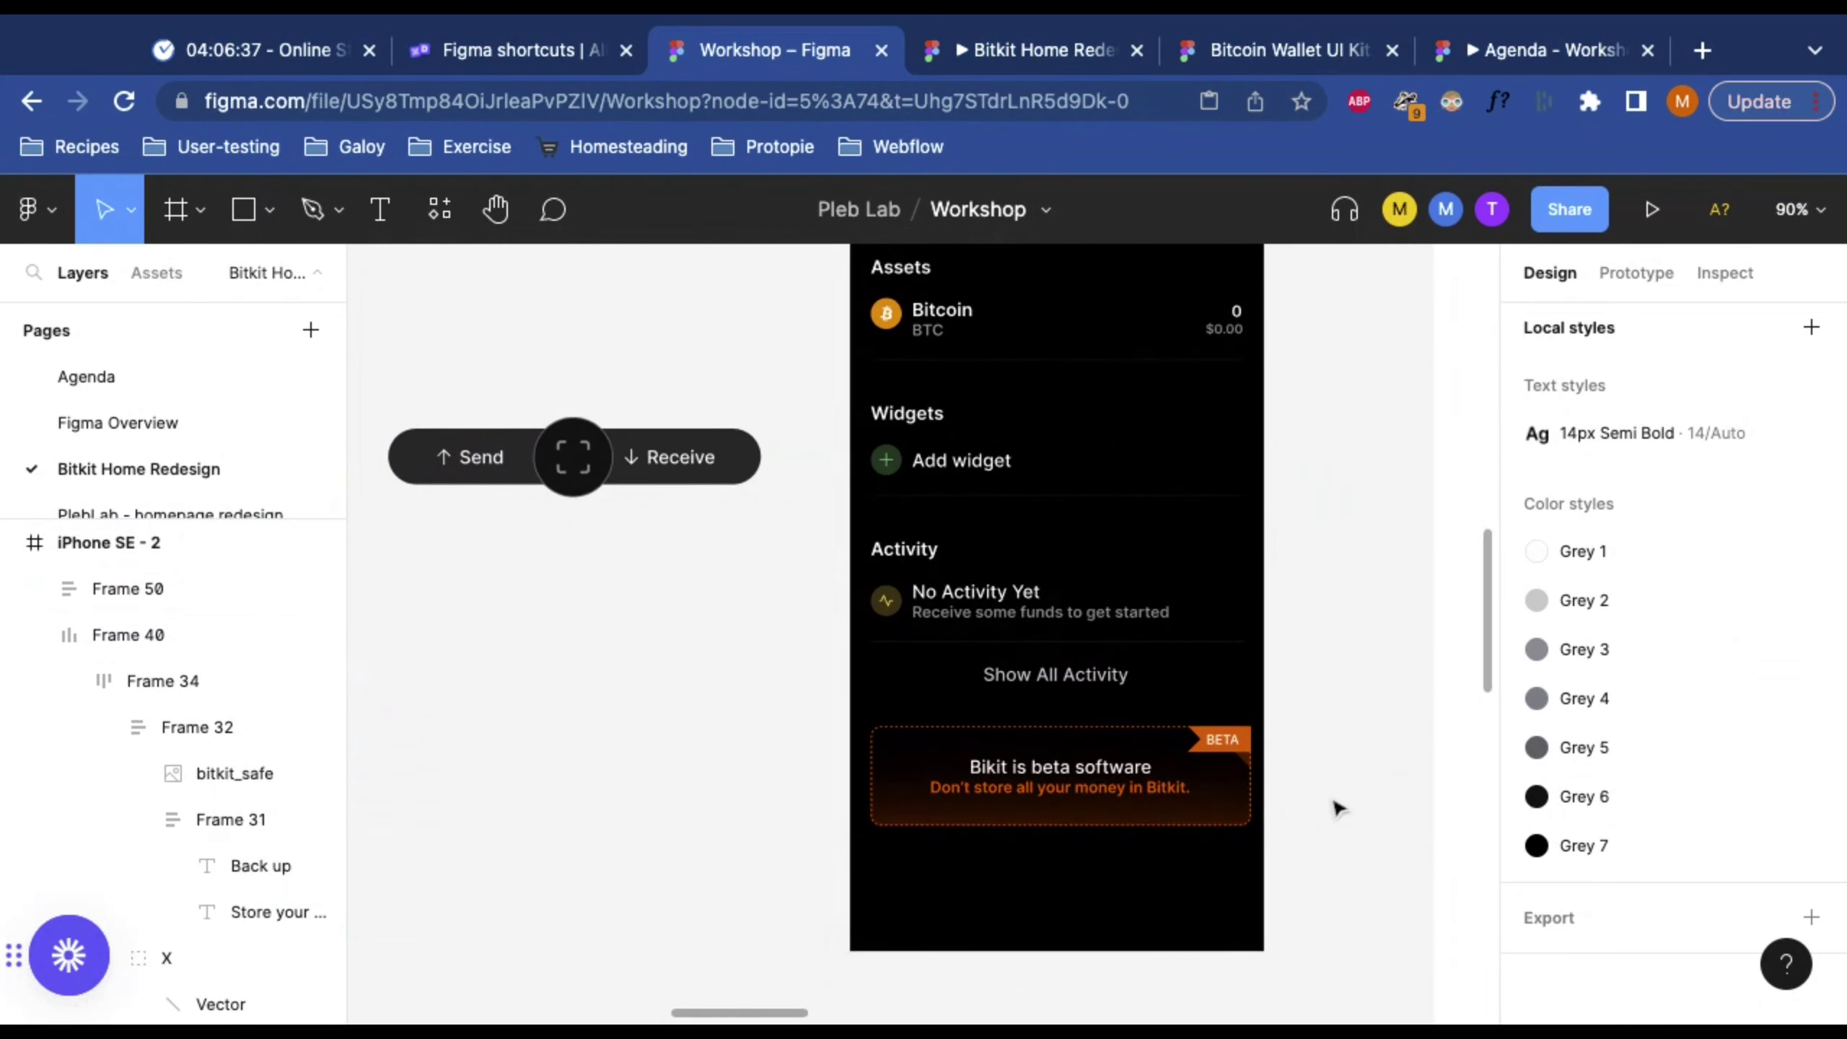
{"action": "scroll", "coordinate": [1340, 803], "scroll_direction": "right", "scroll_amount": 2}
{"action": "left_click", "coordinate": [1208, 607]}
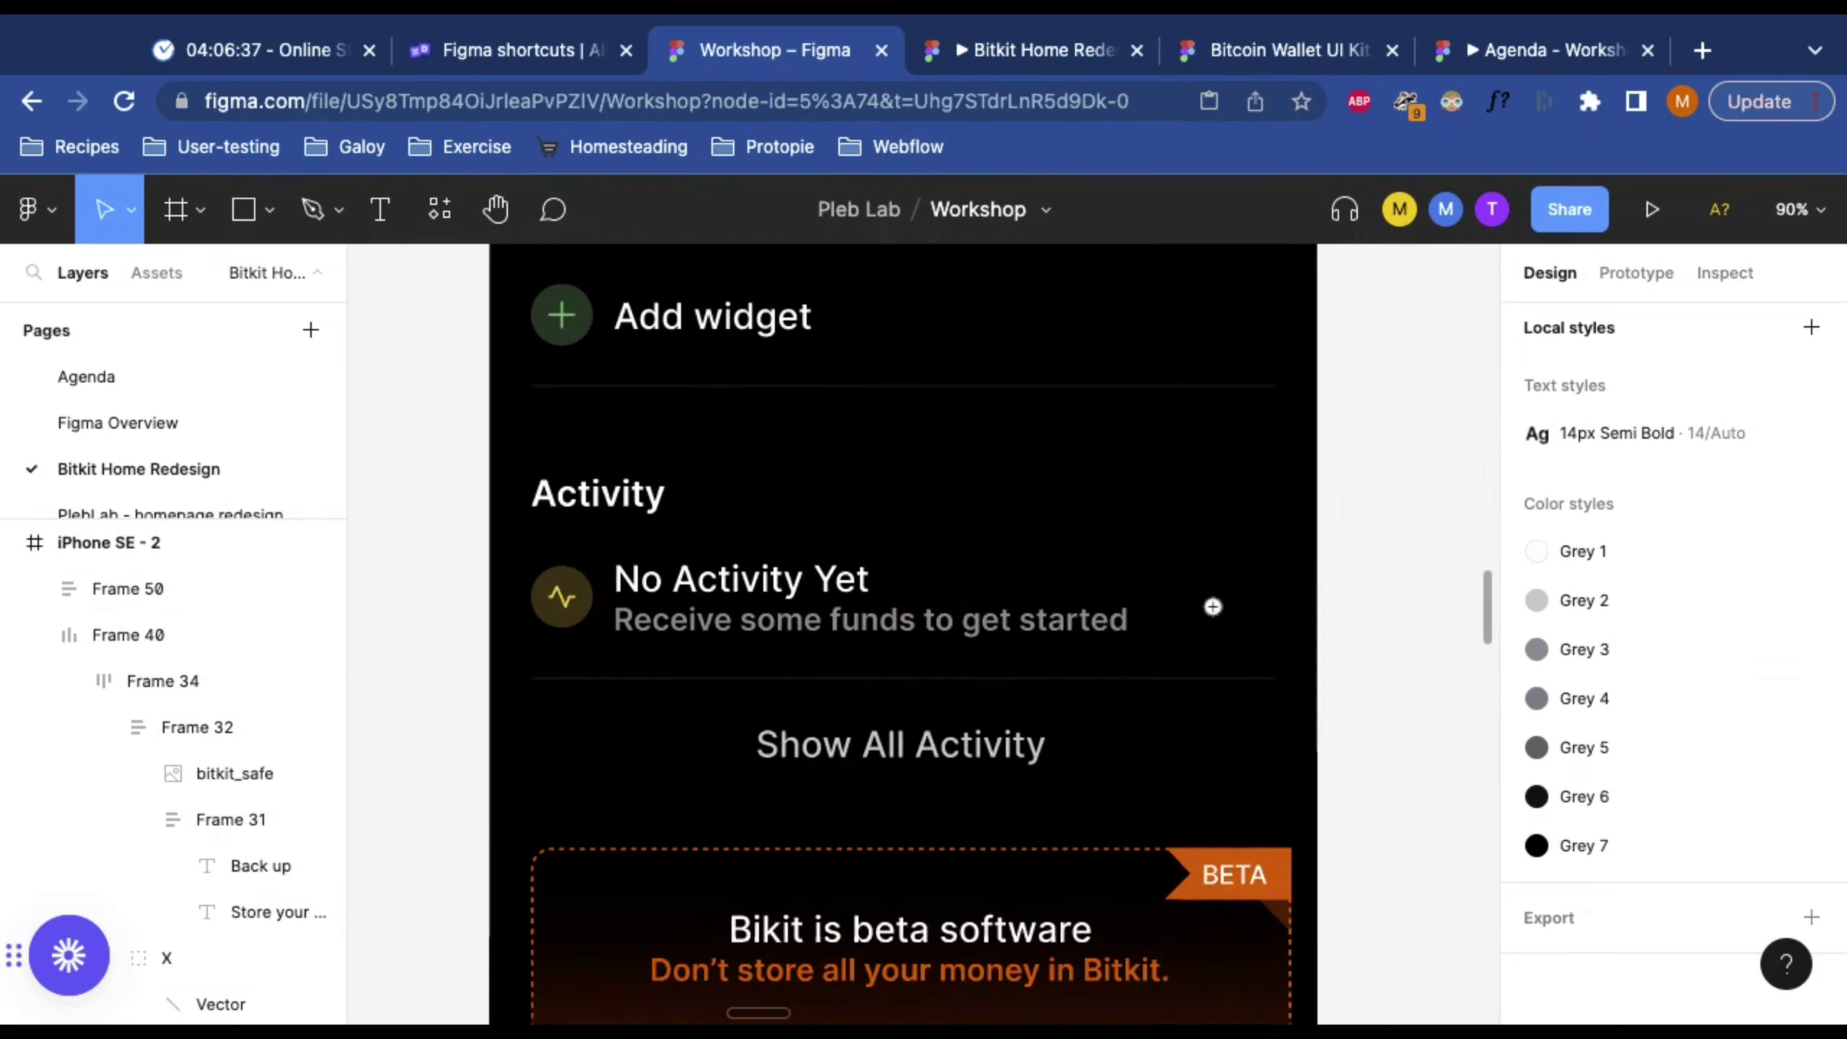
{"action": "scroll", "coordinate": [1208, 606], "scroll_direction": "left", "scroll_amount": 3}
{"action": "left_click", "coordinate": [667, 527], "text": "alt"}
{"action": "left_click", "coordinate": [666, 527], "text": "alt"}
{"action": "scroll", "coordinate": [666, 528], "scroll_direction": "left", "scroll_amount": 5}
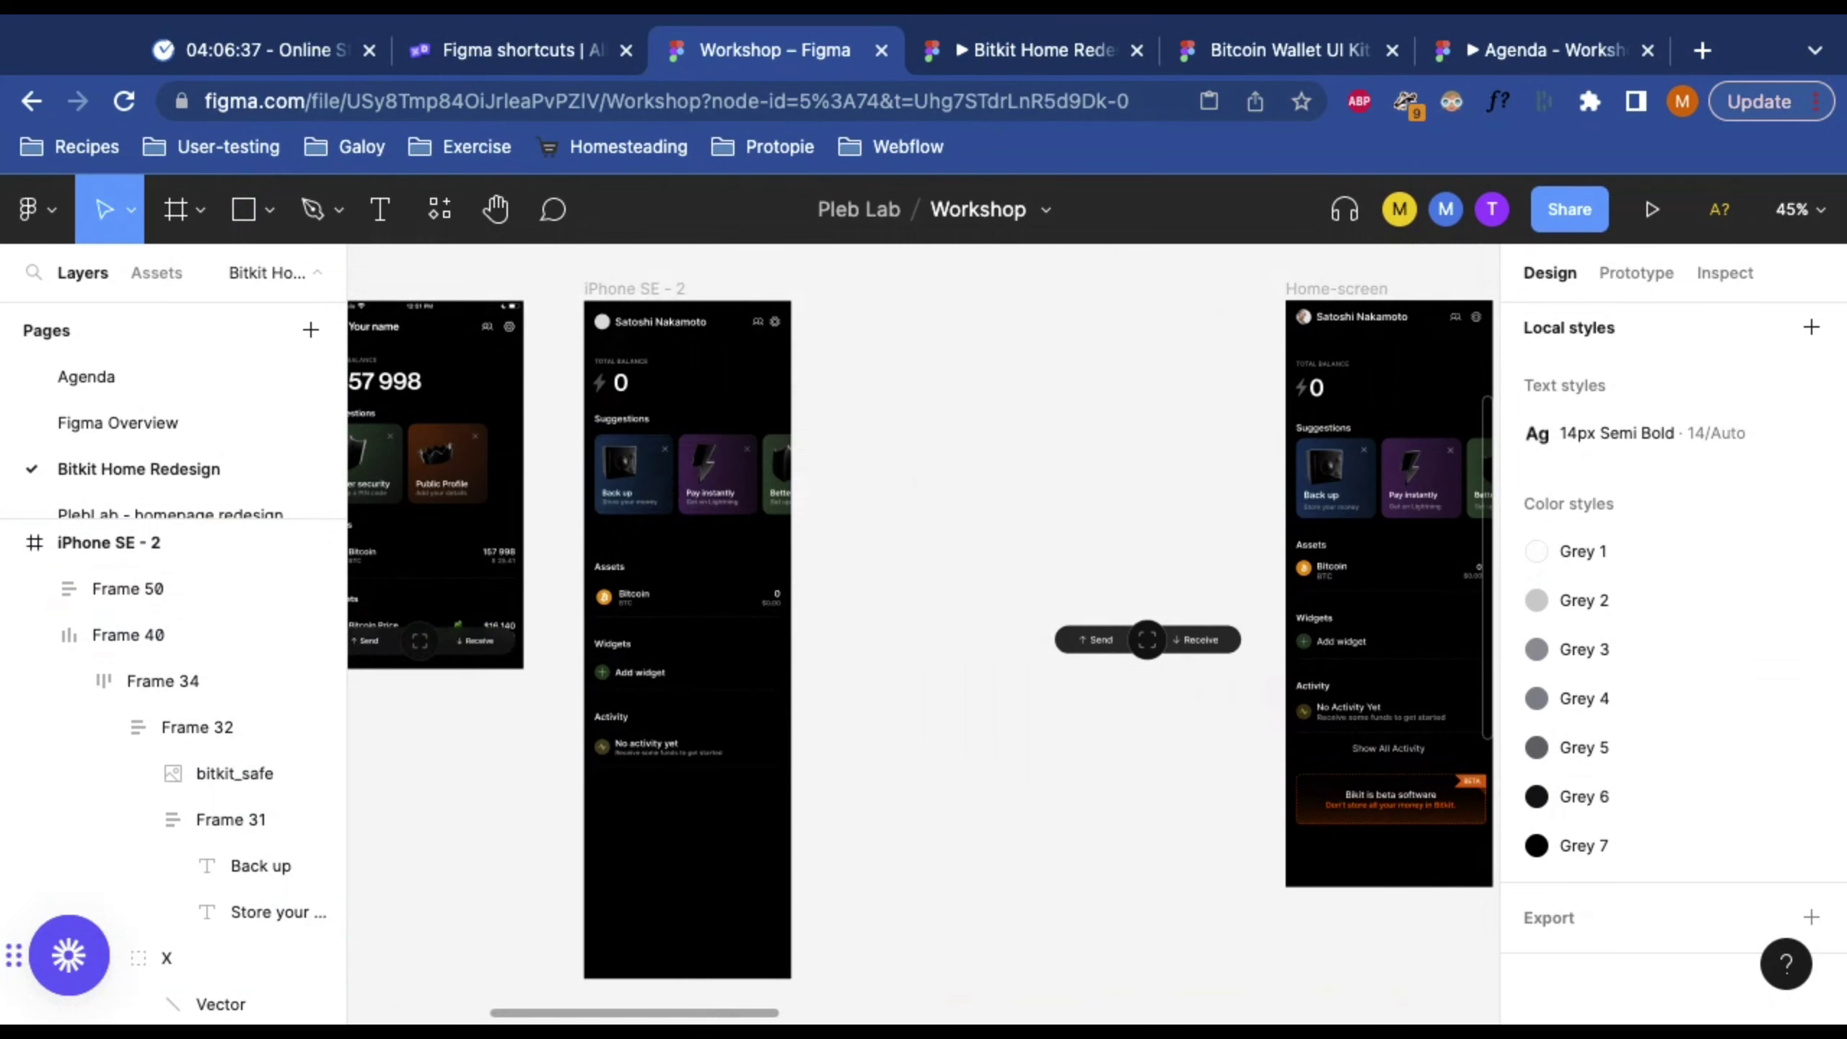
{"action": "scroll", "coordinate": [854, 668], "scroll_direction": "left", "scroll_amount": 5}
Step: Zoom in on the iPhone SE - 2 screen's header
{"action": "left_click", "coordinate": [790, 400]}
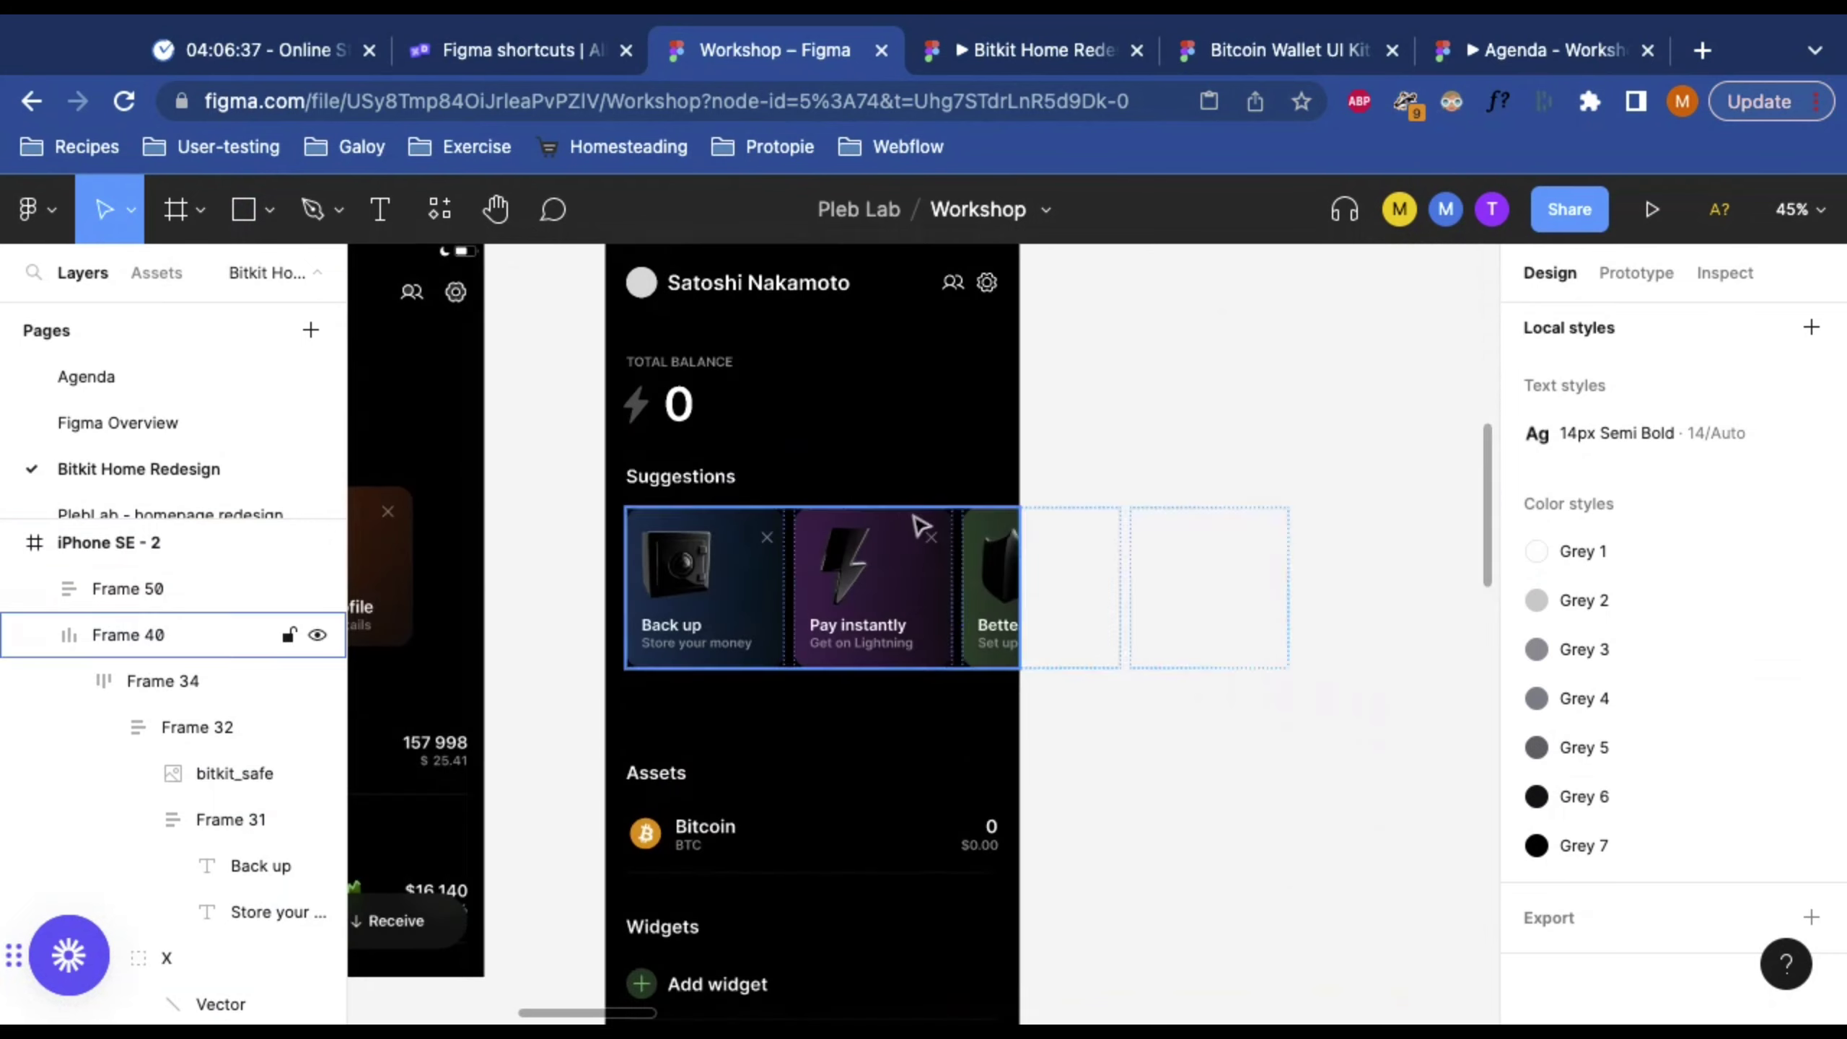
{"action": "key", "text": "minus"}
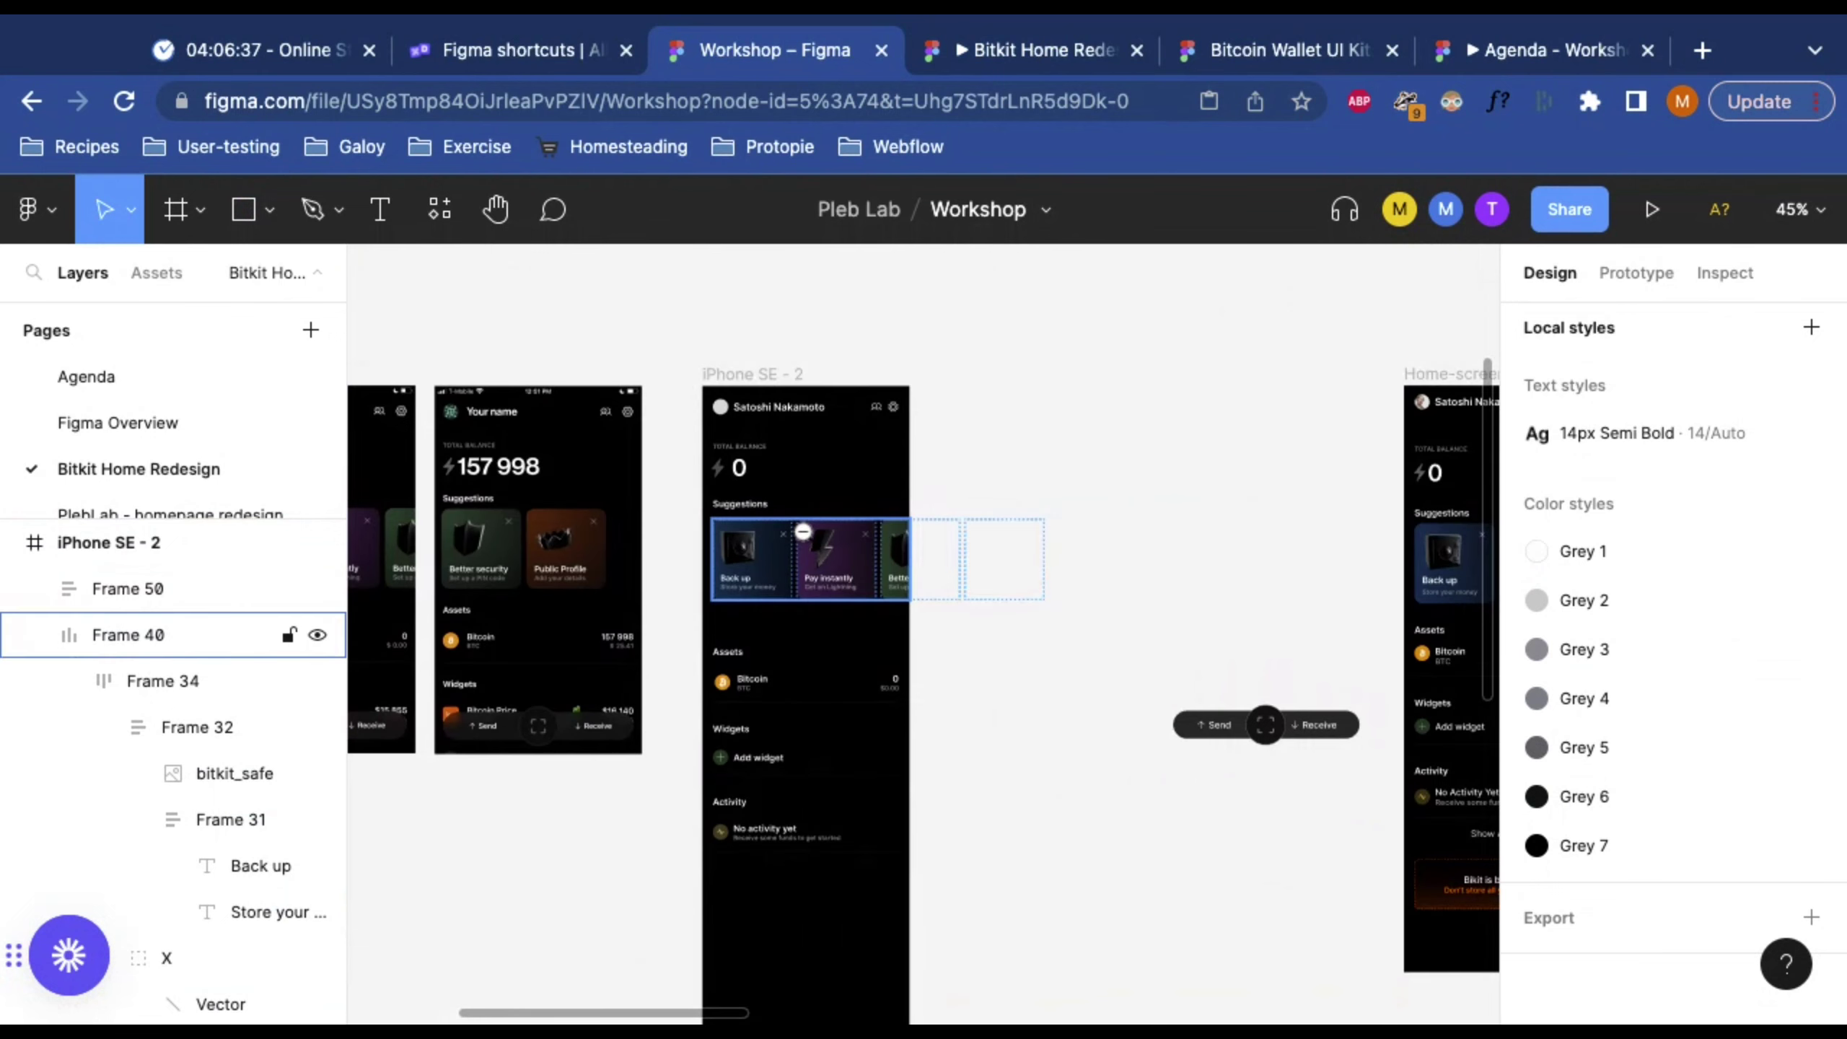
{"action": "scroll", "coordinate": [997, 720], "scroll_direction": "right", "scroll_amount": 5}
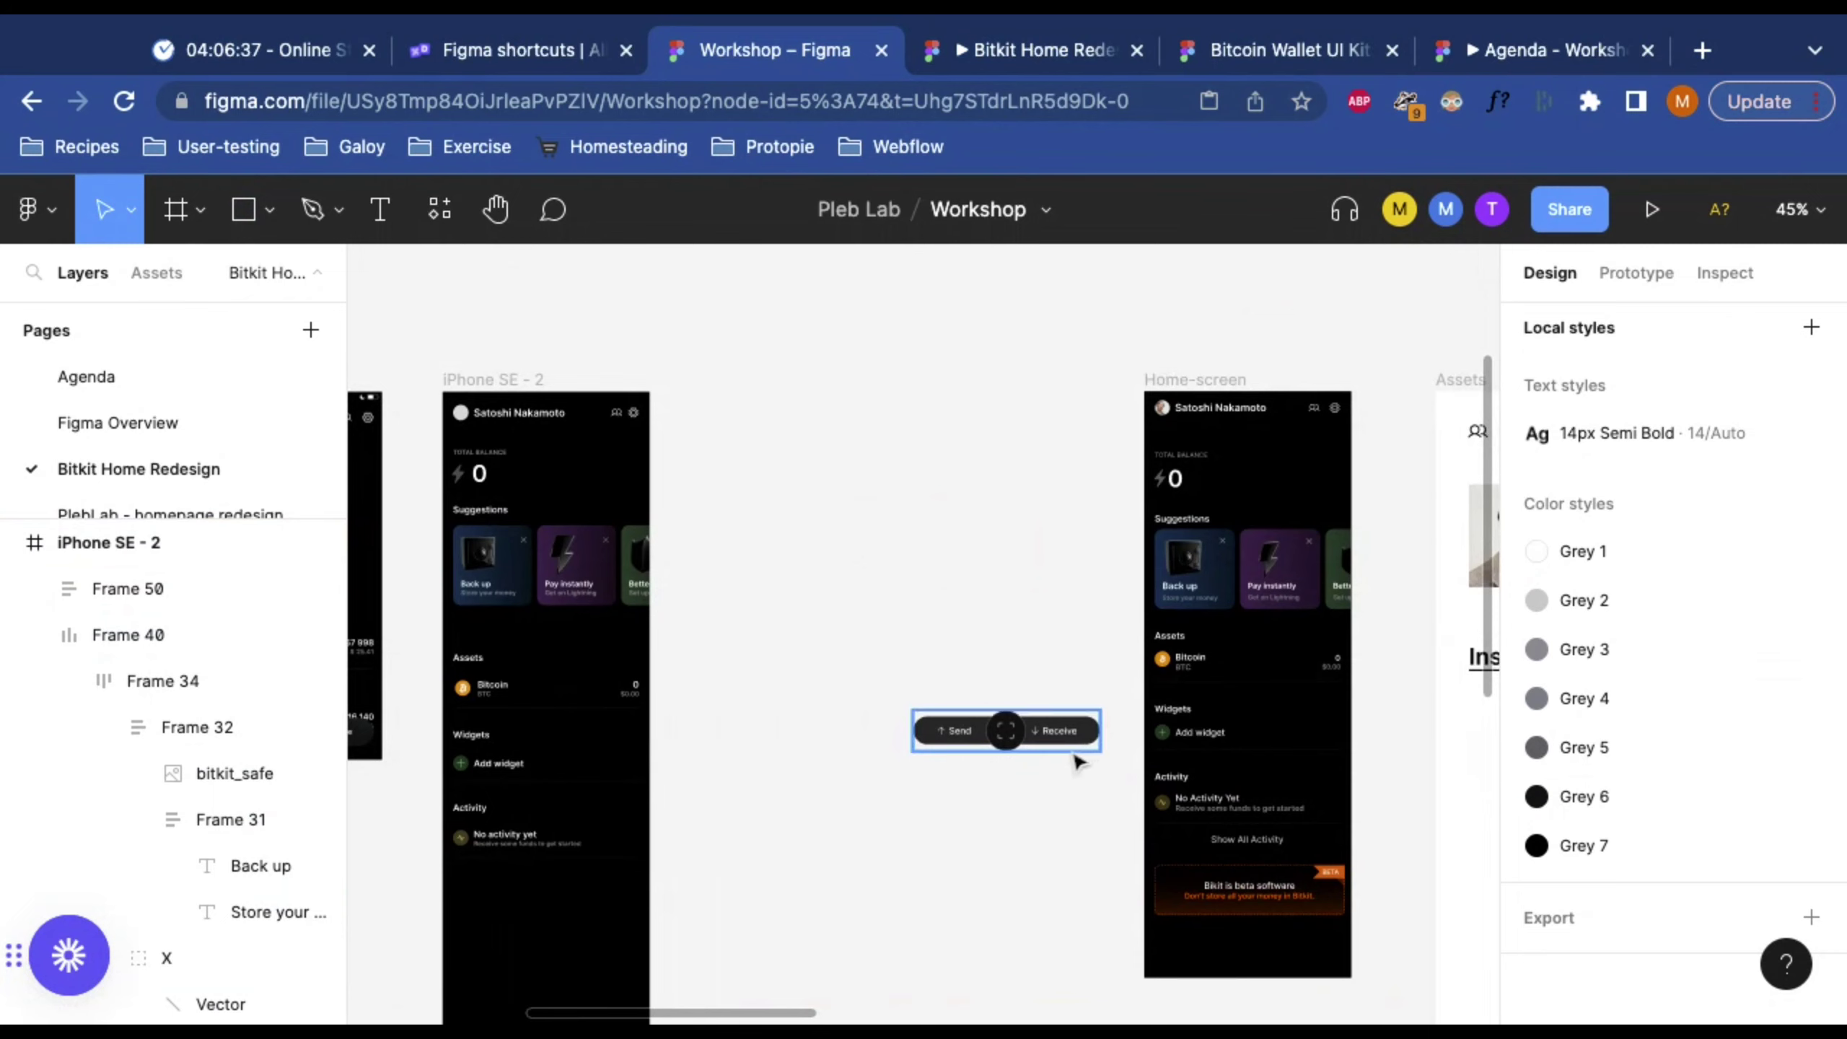
{"action": "scroll", "coordinate": [1048, 741], "scroll_direction": "up", "scroll_amount": 3}
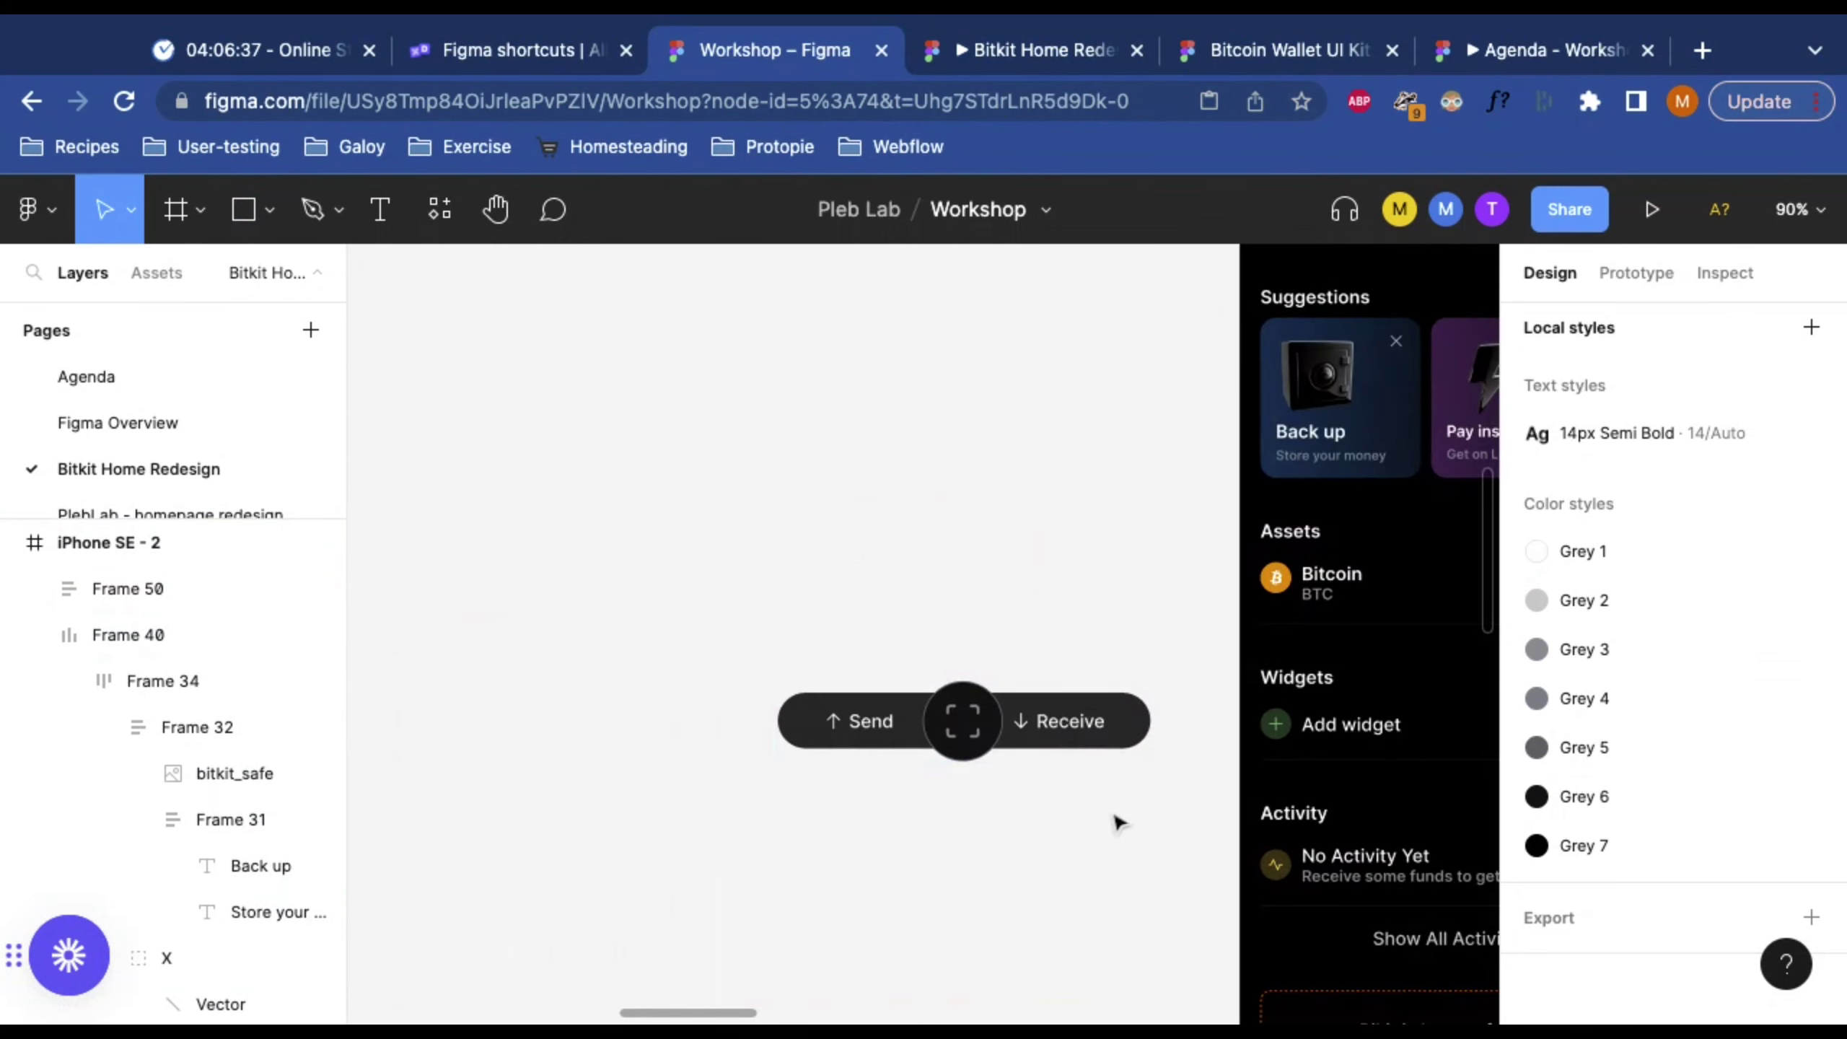
{"action": "left_click", "coordinate": [1145, 800], "text": "alt"}
{"action": "left_click", "coordinate": [1145, 801], "text": "alt"}
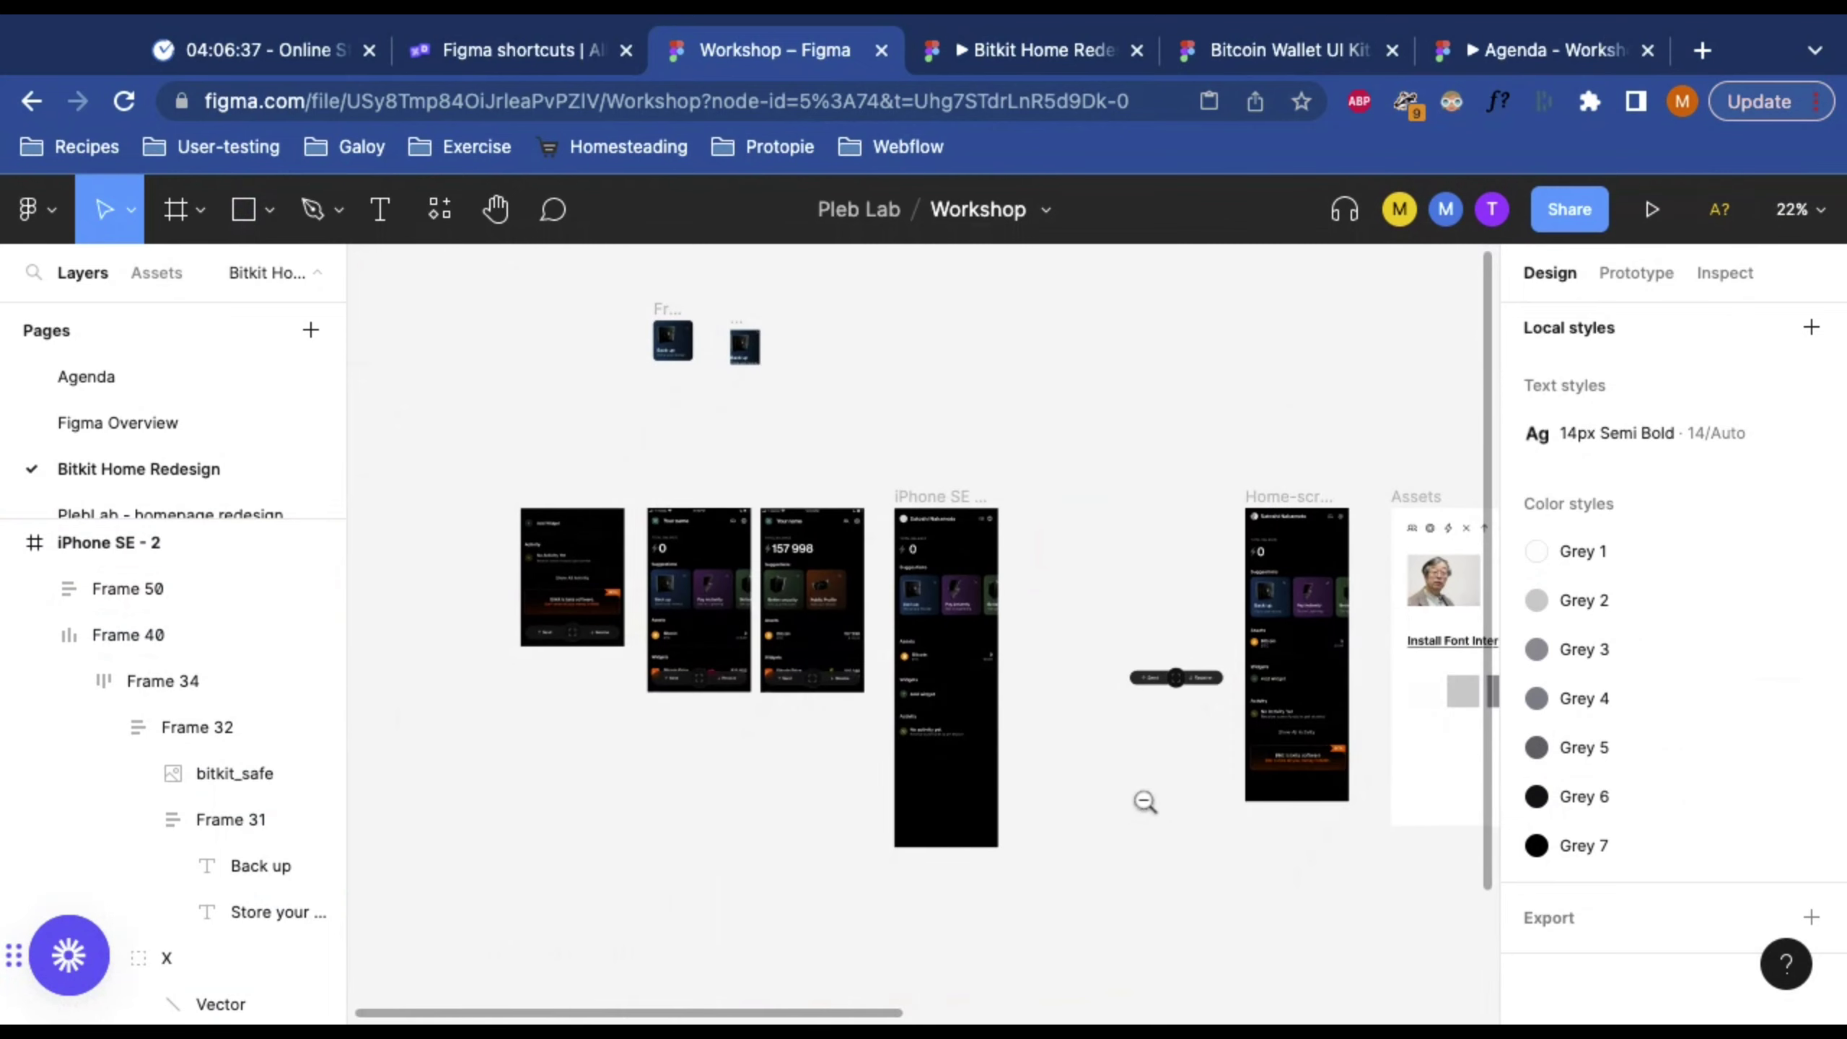
{"action": "left_click", "coordinate": [1006, 598]}
{"action": "left_click", "coordinate": [1005, 598]}
{"action": "scroll", "coordinate": [932, 433], "scroll_direction": "up", "scroll_amount": 2}
{"action": "left_click", "coordinate": [891, 366]}
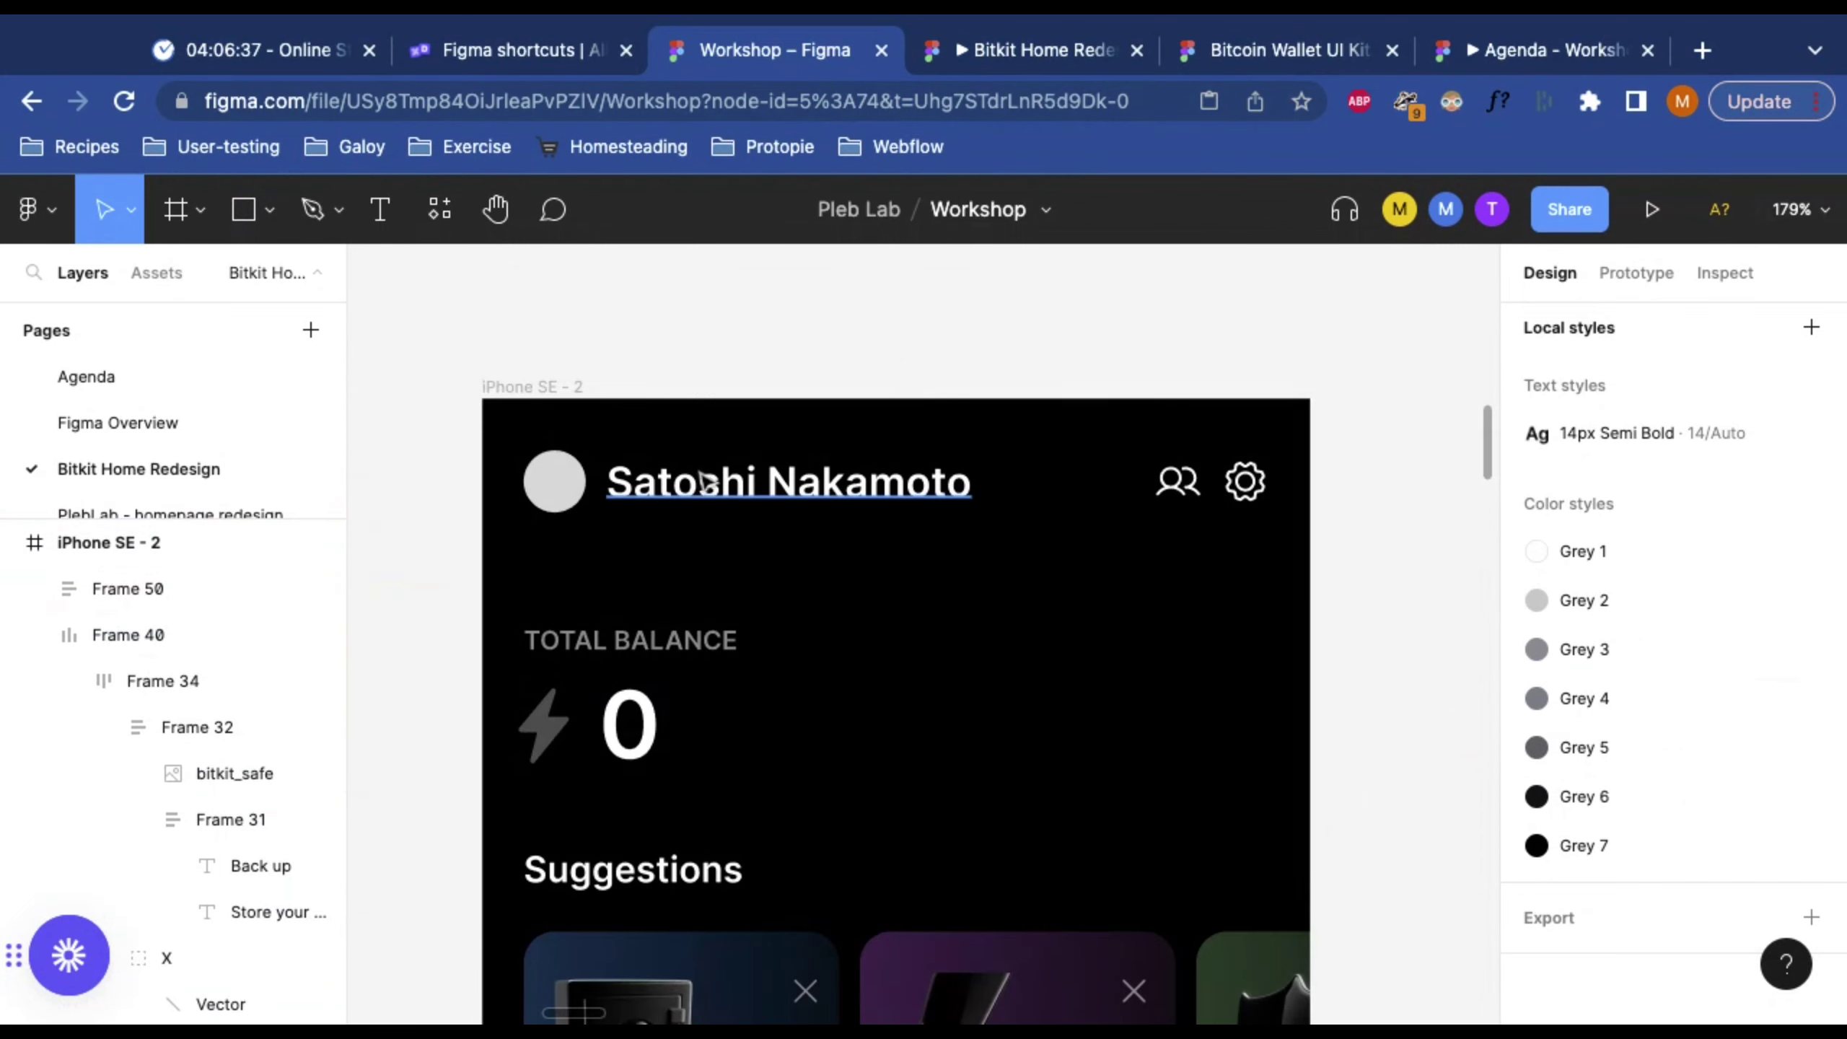
Step: Change the Ellipse 3 avatar's fill from Solid to an Image fill with the chosen profile photo
{"action": "left_click", "coordinate": [553, 481]}
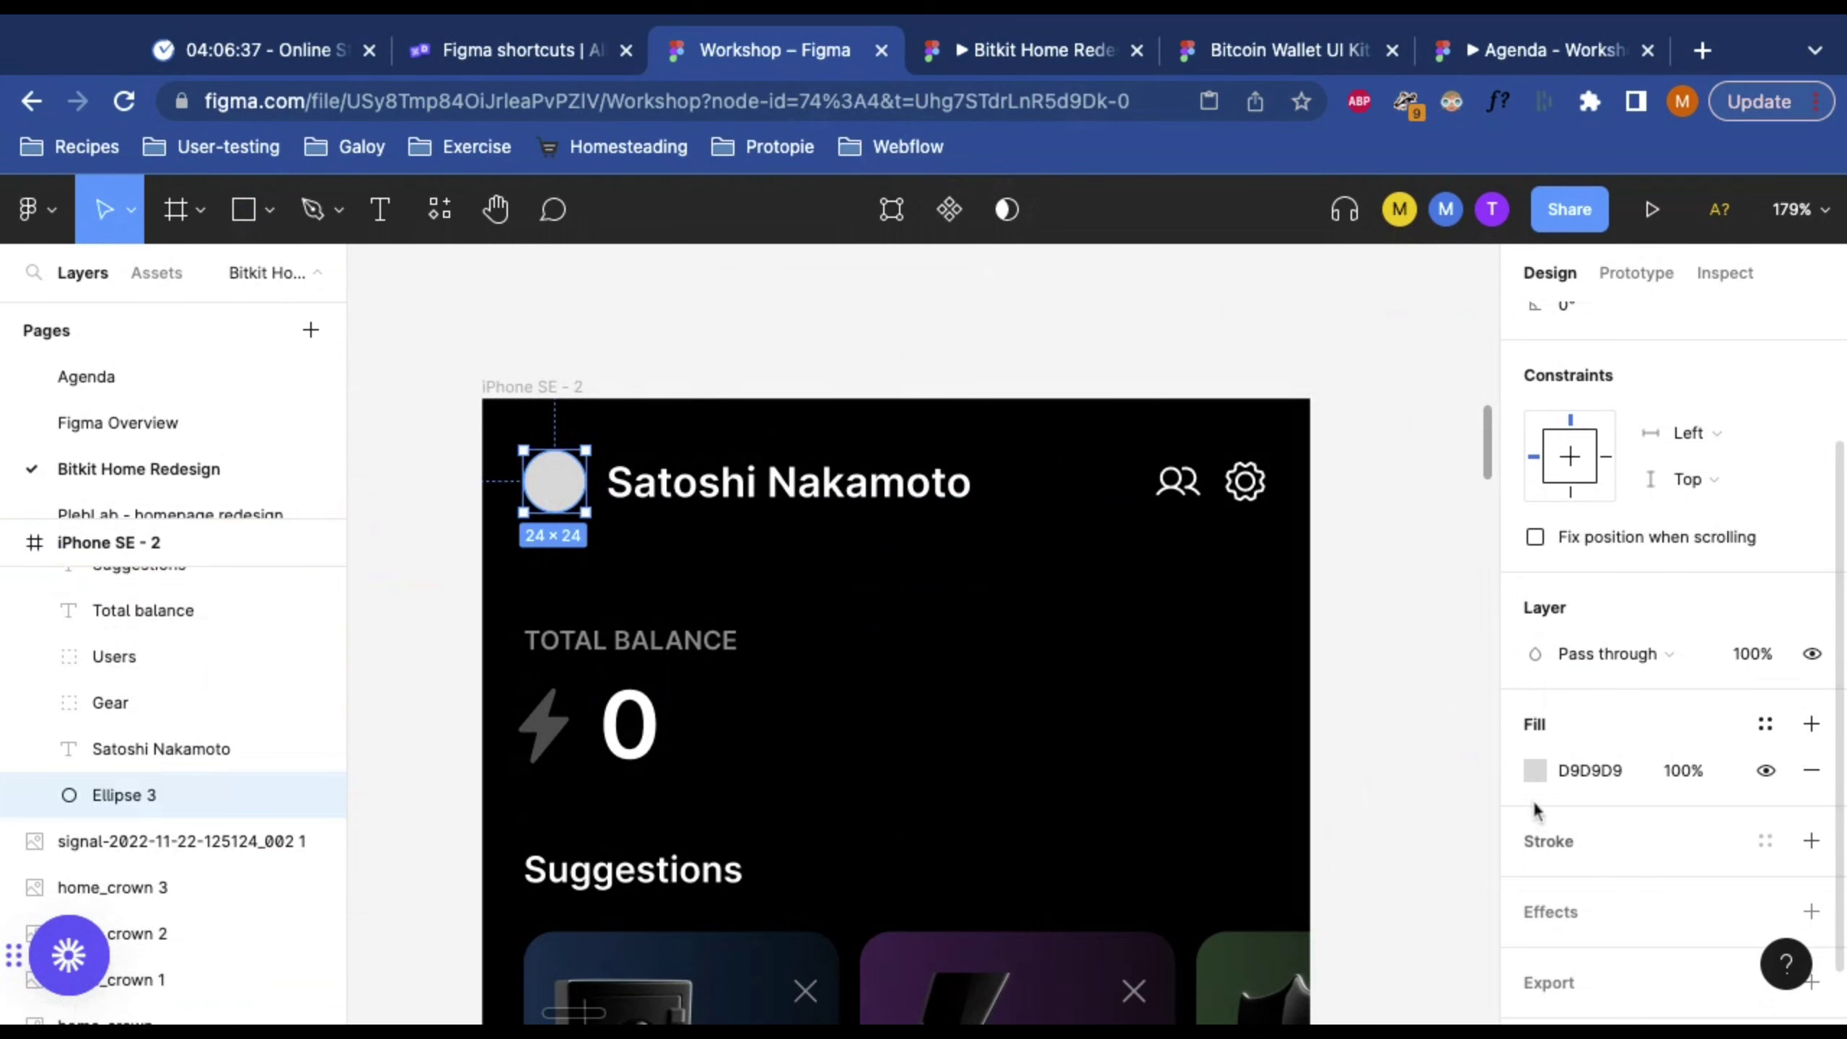
{"action": "left_click", "coordinate": [1535, 771]}
{"action": "left_click", "coordinate": [1202, 273]}
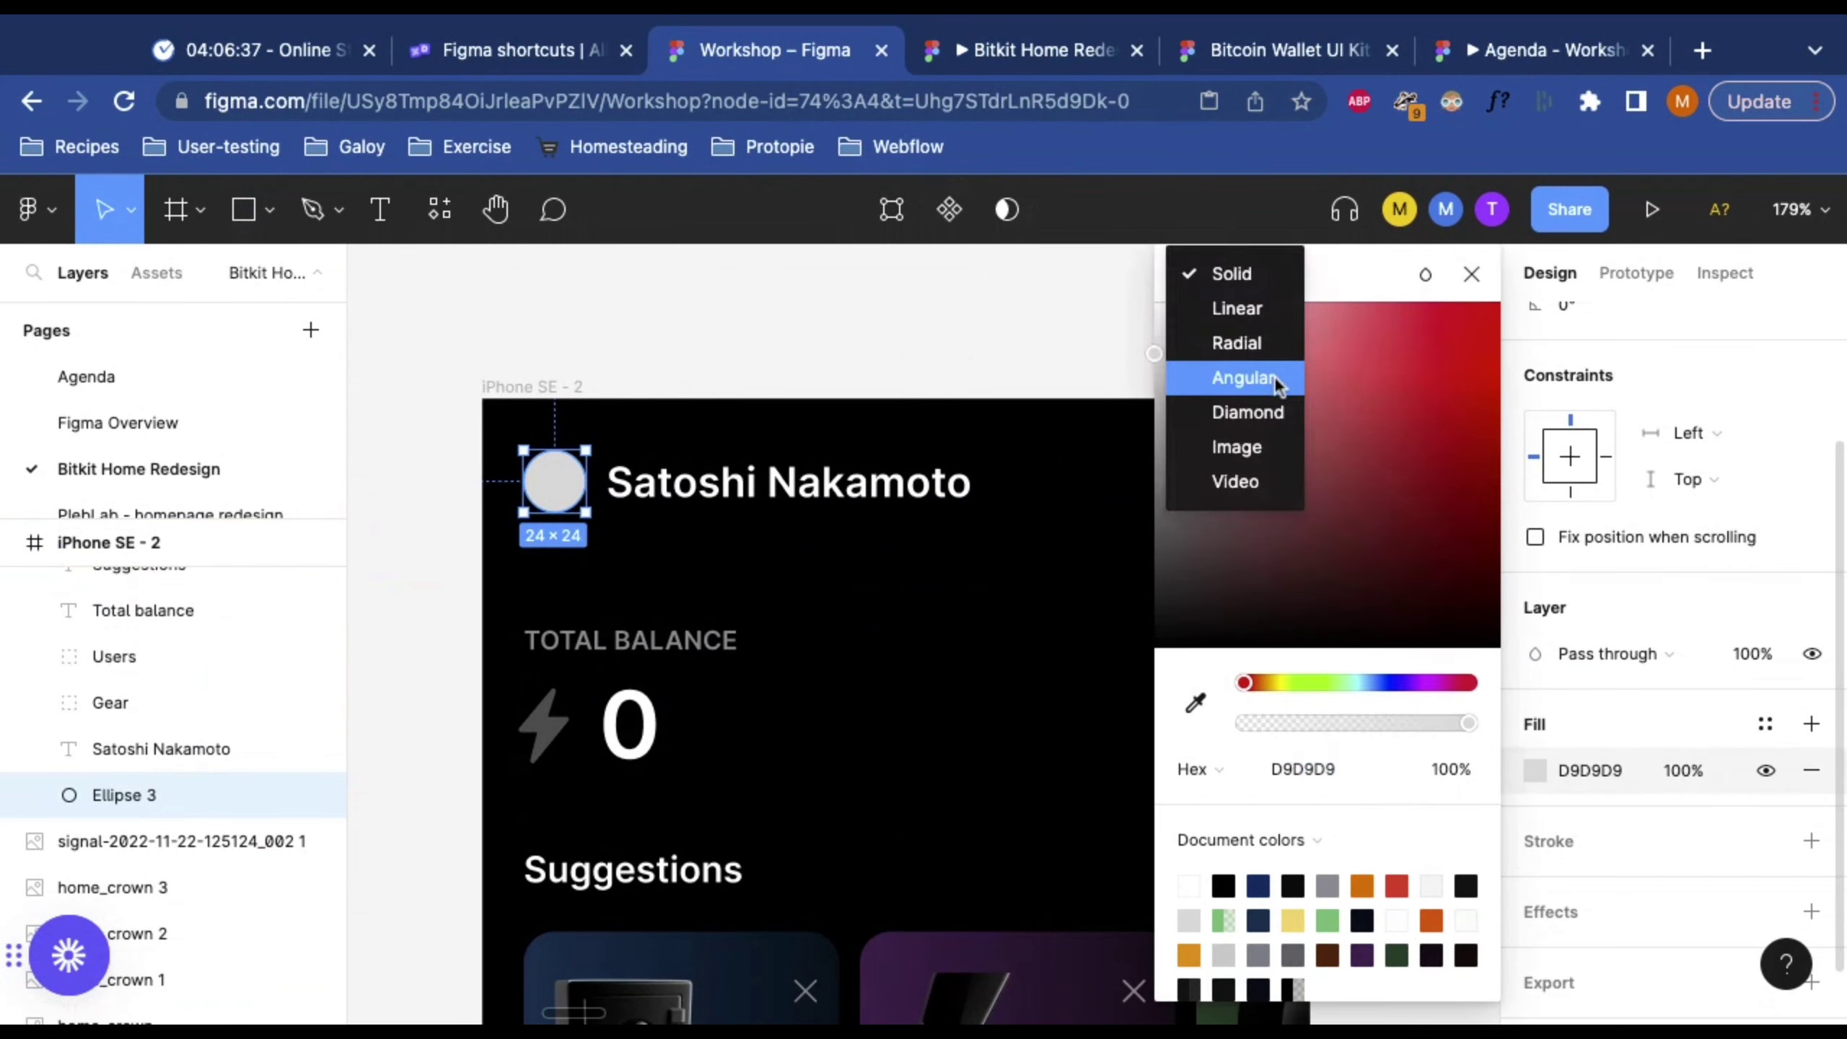
{"action": "left_click", "coordinate": [1373, 373]}
{"action": "left_click", "coordinate": [1219, 280]}
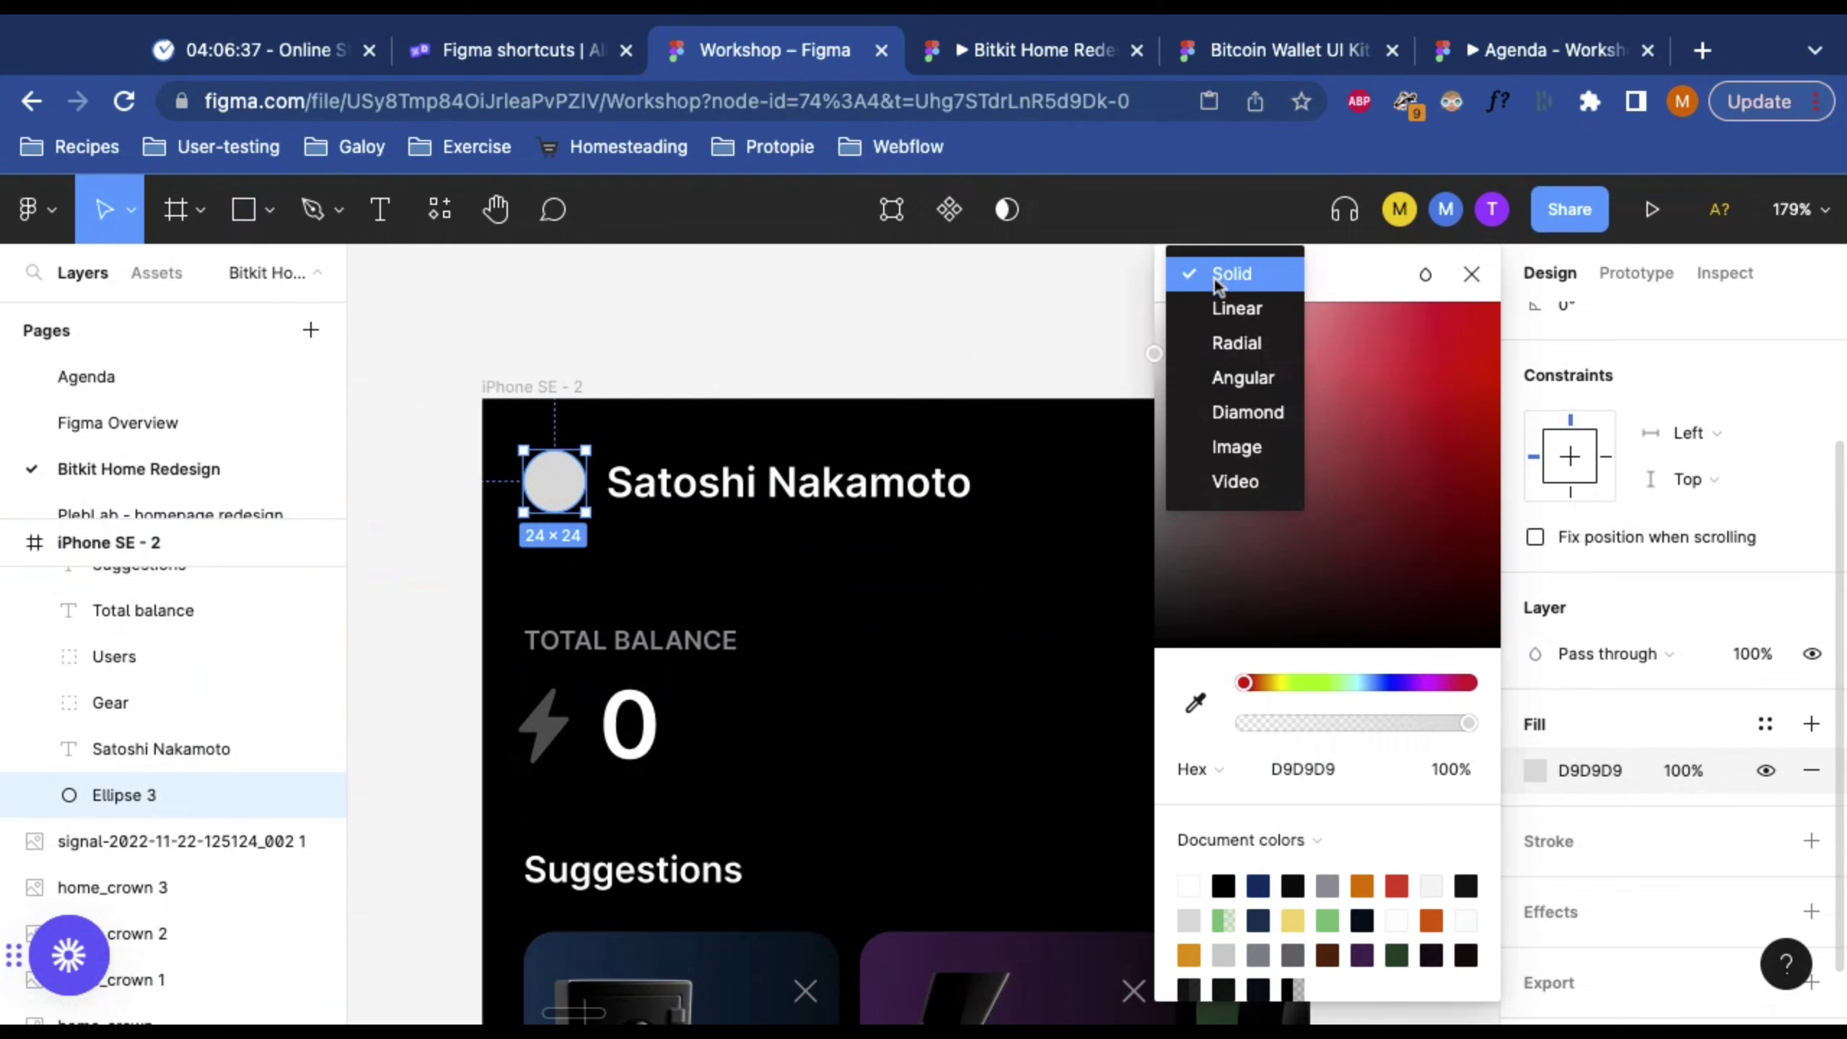
{"action": "left_click", "coordinate": [1245, 451]}
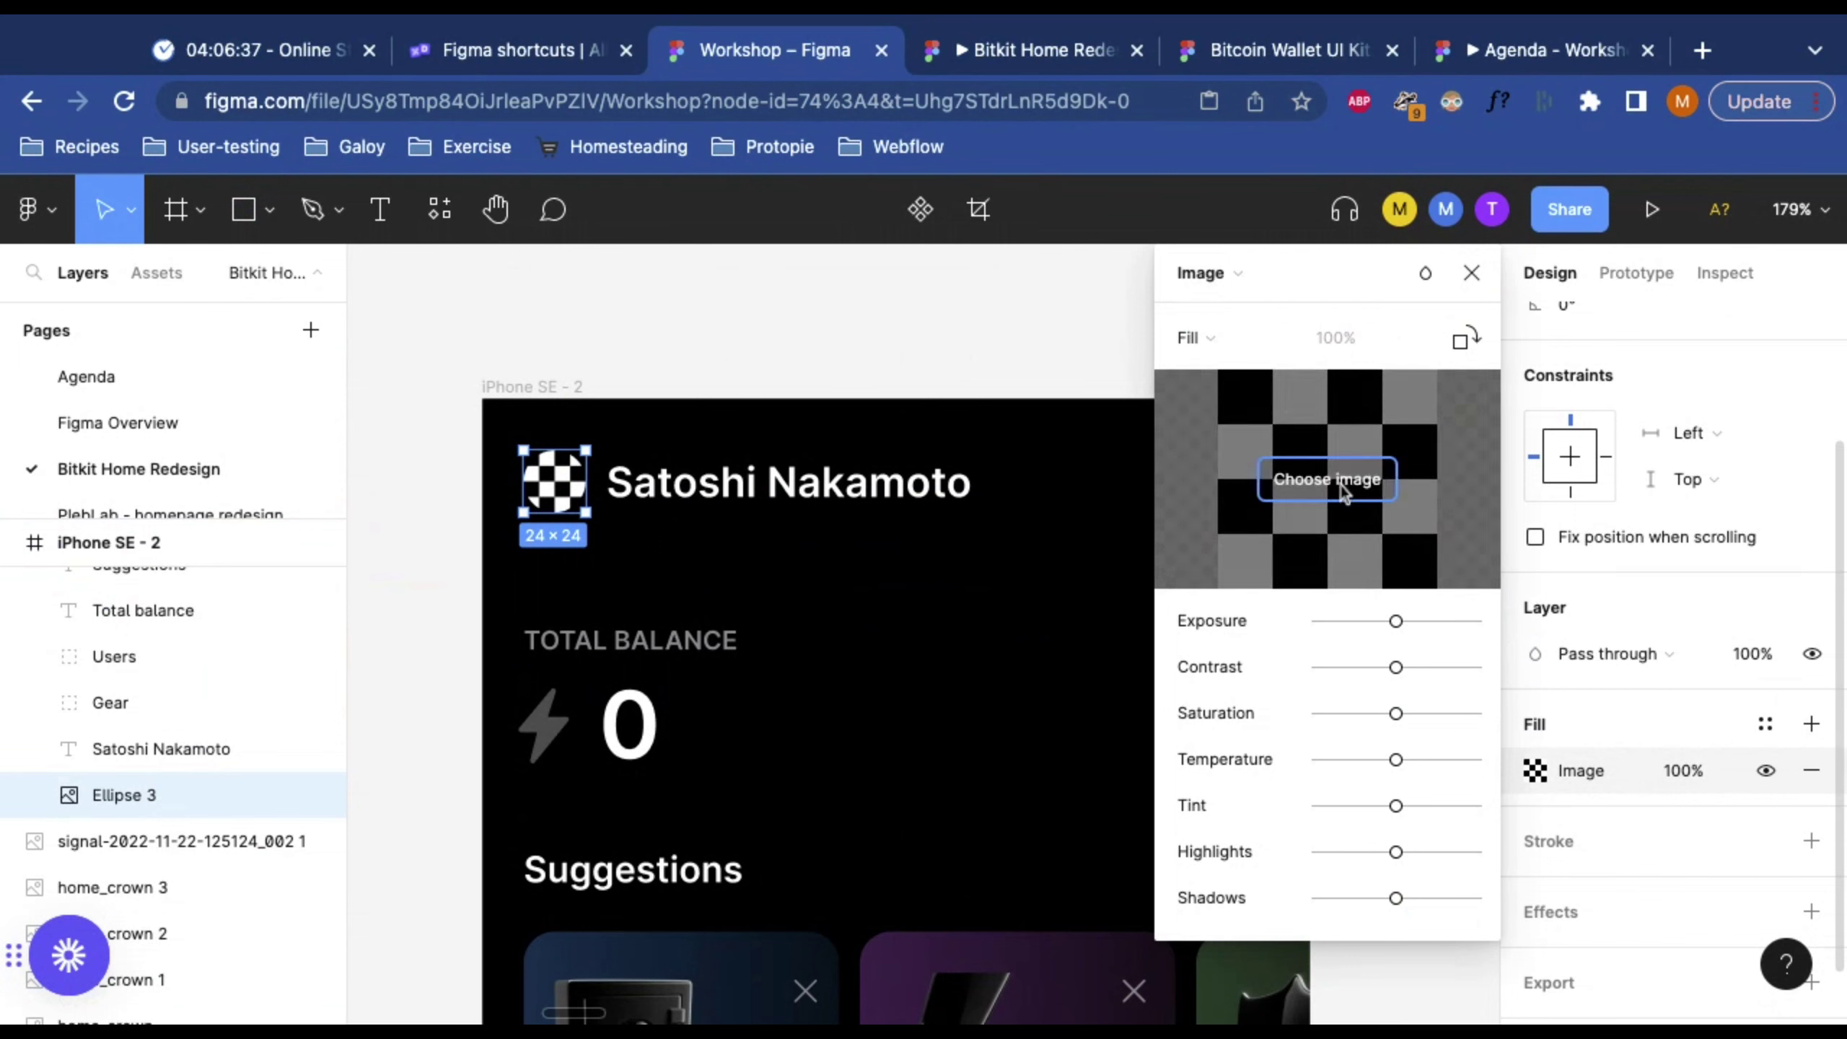
{"action": "left_click", "coordinate": [1342, 481]}
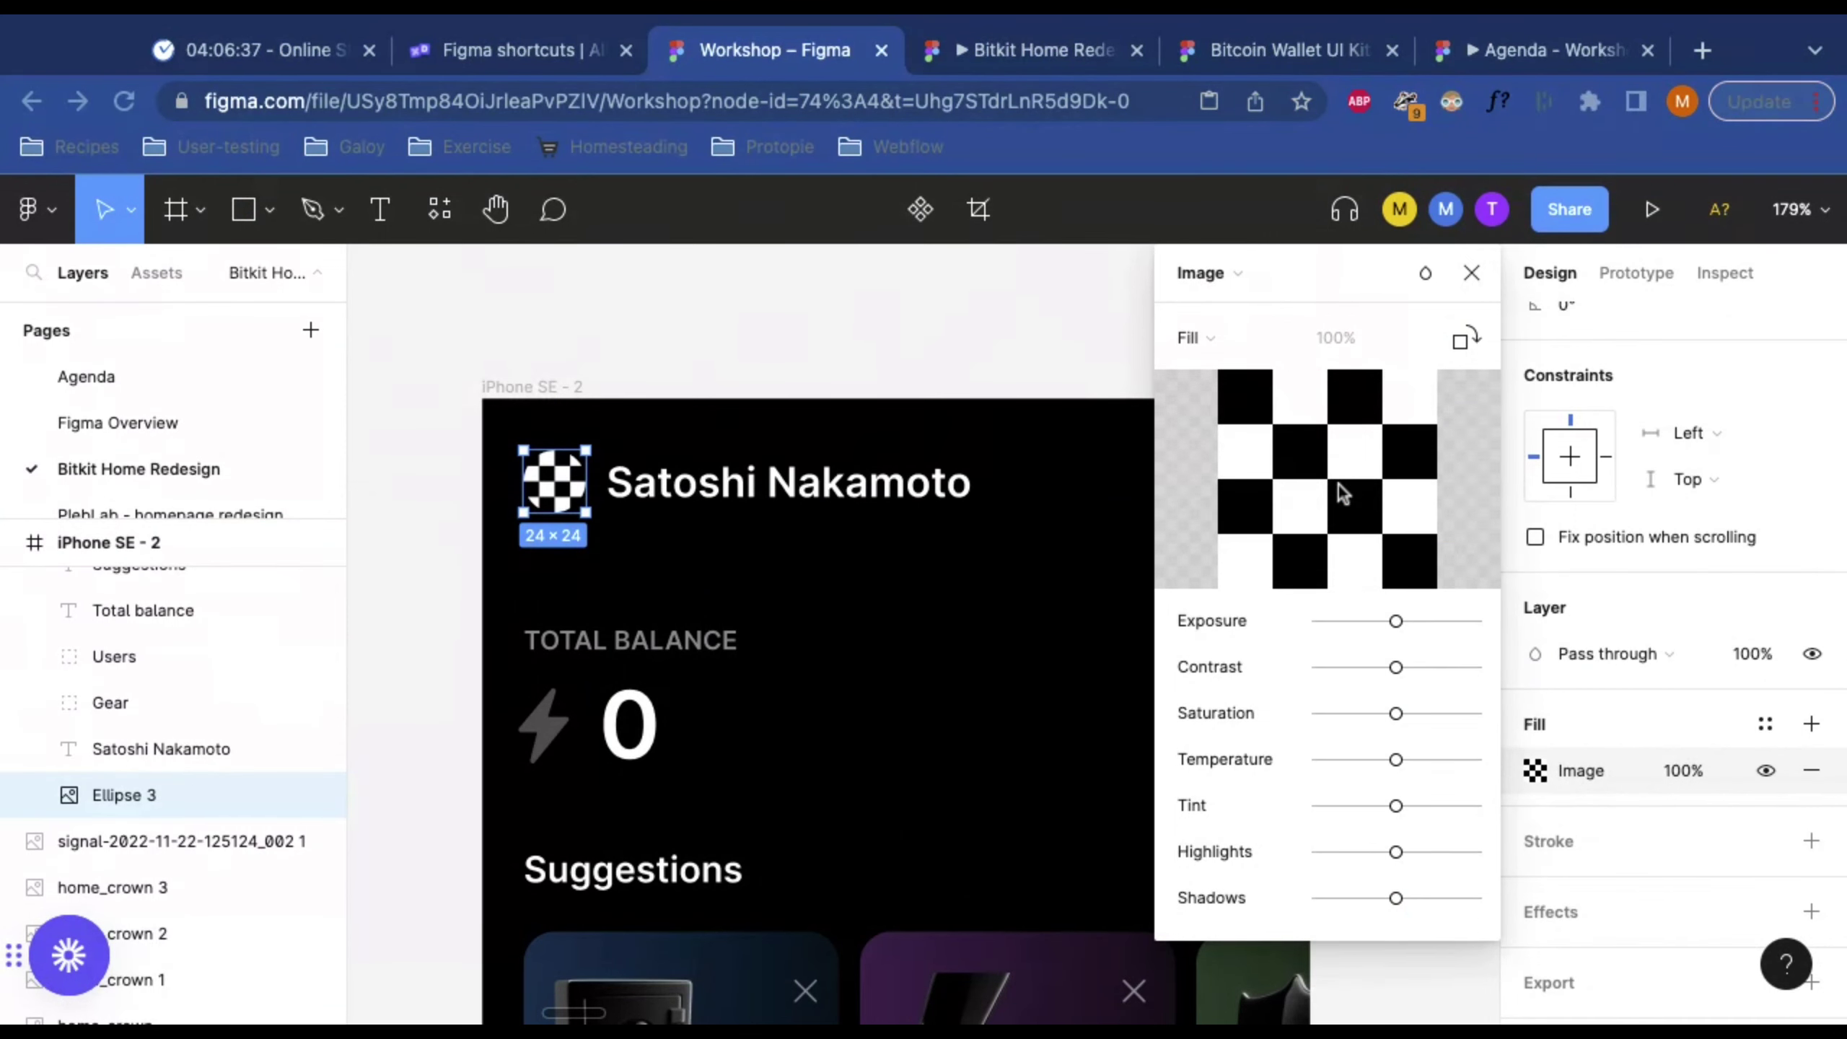
{"action": "key", "text": "Return"}
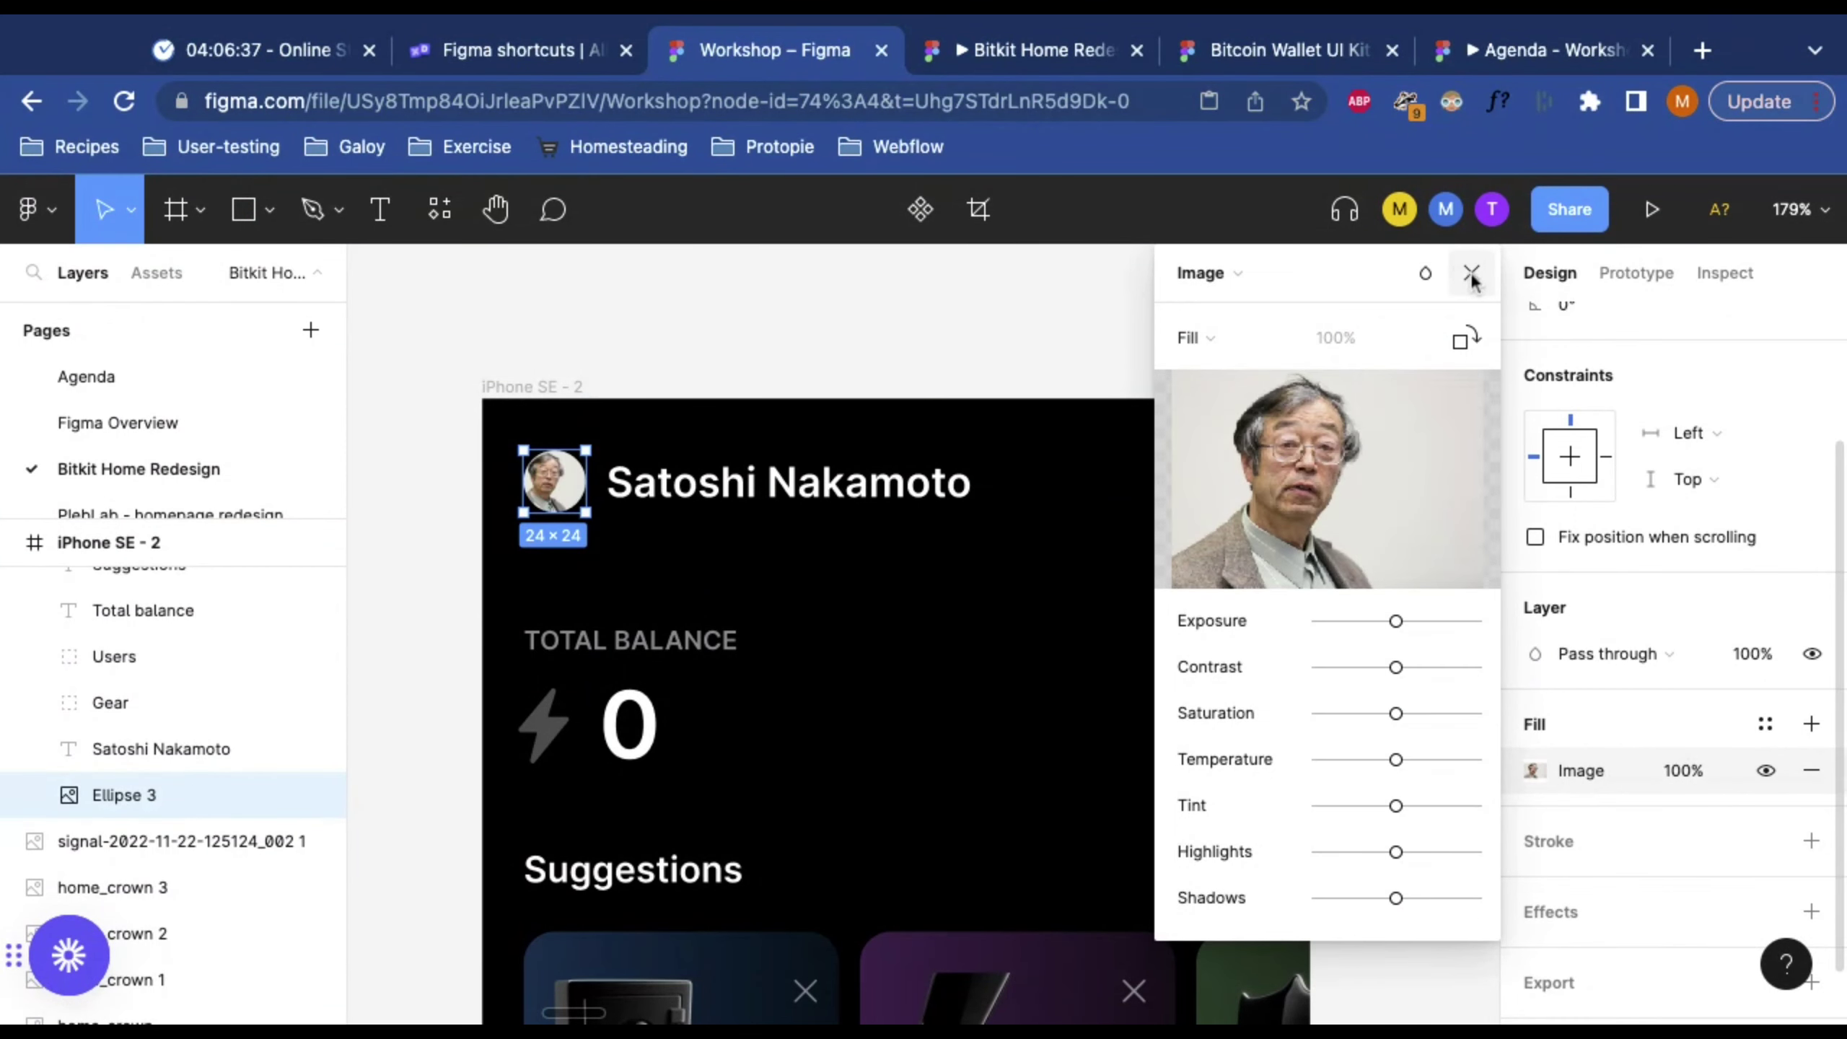
{"action": "left_click", "coordinate": [1472, 272]}
{"action": "left_click", "coordinate": [833, 357]}
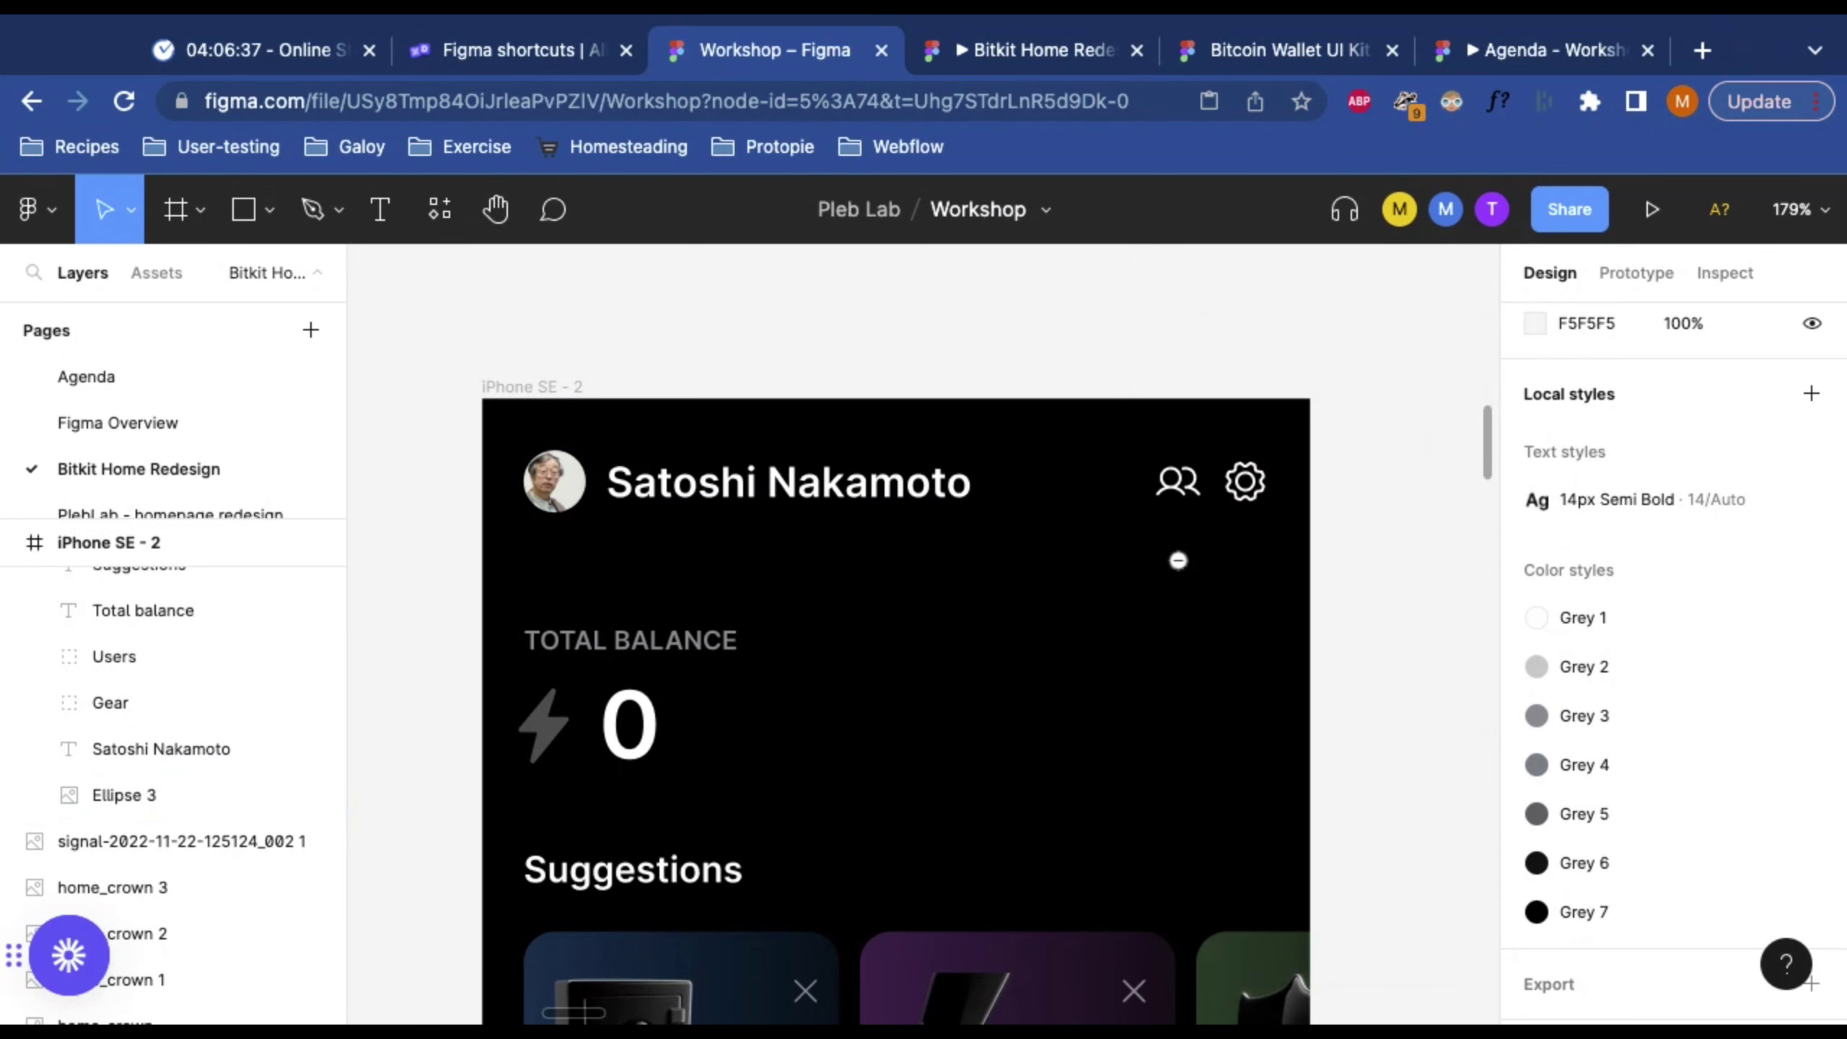
Step: Pan the canvas and select the Home-screen frame's header bar
{"action": "scroll", "coordinate": [1179, 553], "scroll_direction": "down", "scroll_amount": 5}
{"action": "scroll", "coordinate": [1176, 567], "scroll_direction": "left", "scroll_amount": 4}
{"action": "scroll", "coordinate": [1176, 567], "scroll_direction": "right", "scroll_amount": 5}
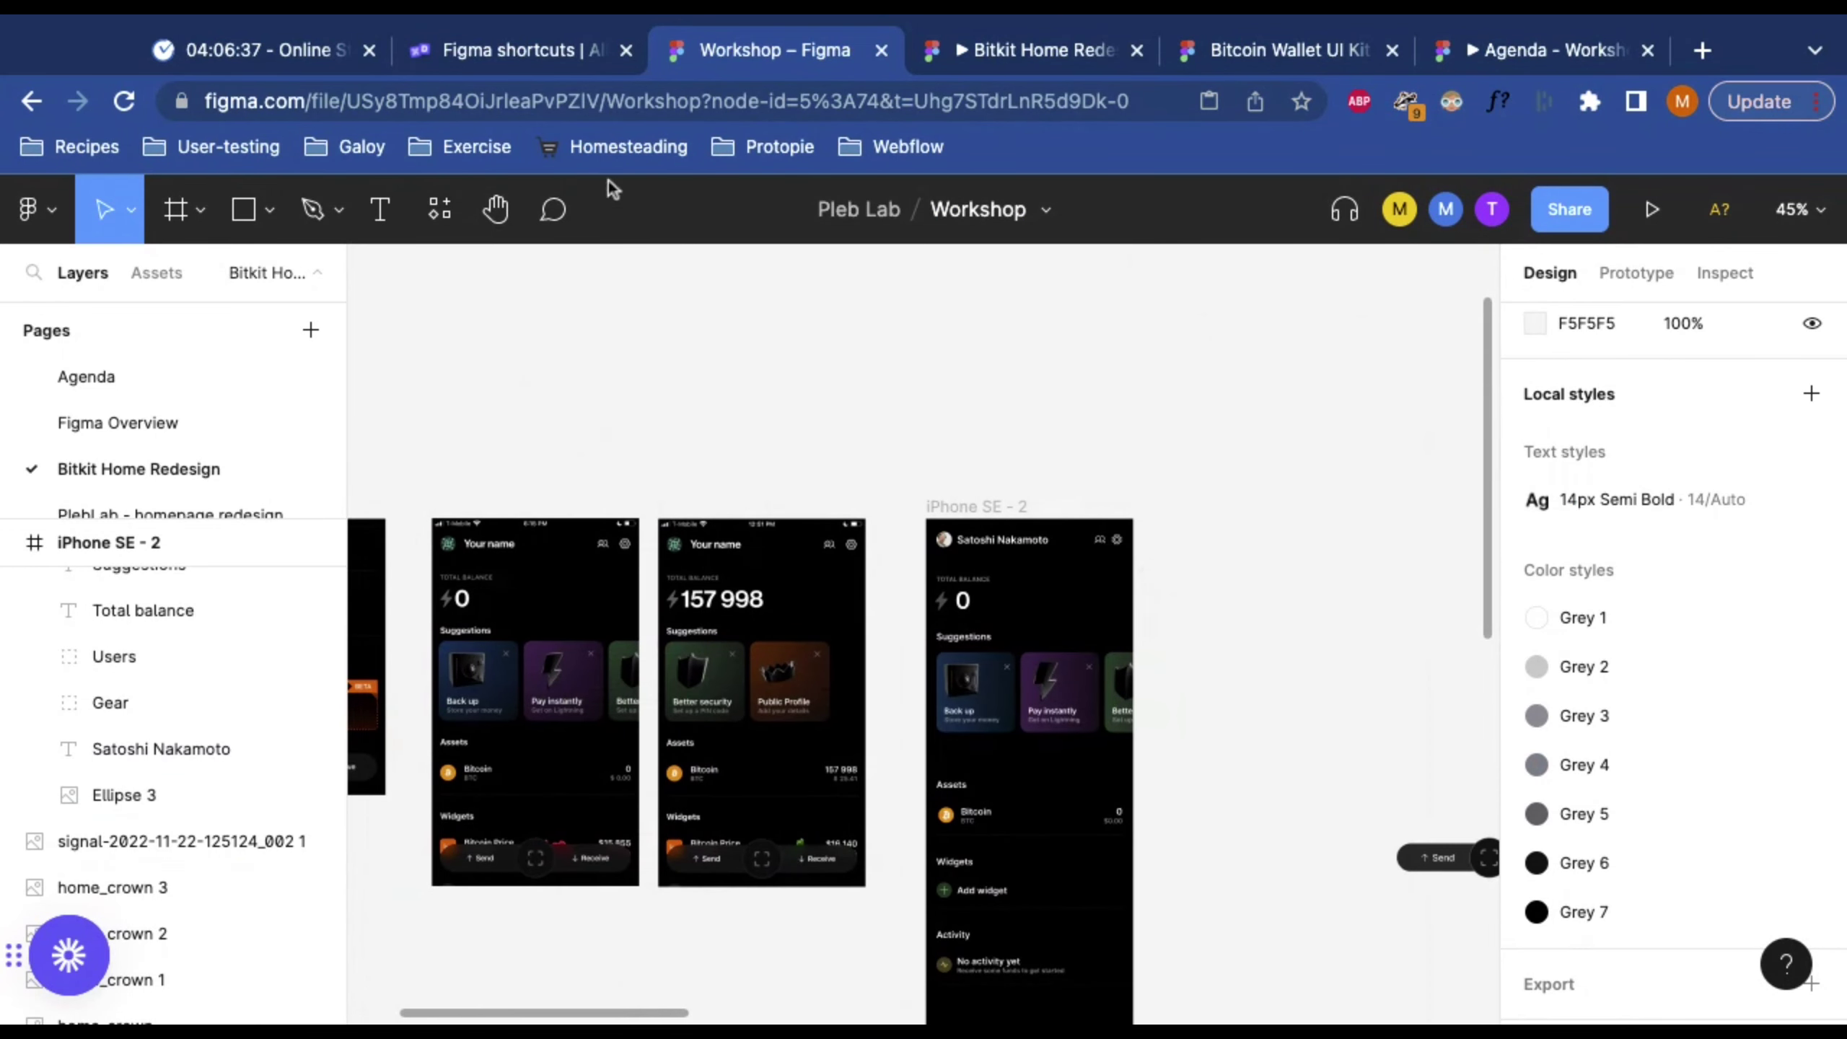
{"action": "scroll", "coordinate": [1159, 586], "scroll_direction": "right", "scroll_amount": 3}
{"action": "scroll", "coordinate": [1168, 586], "scroll_direction": "left", "scroll_amount": 4}
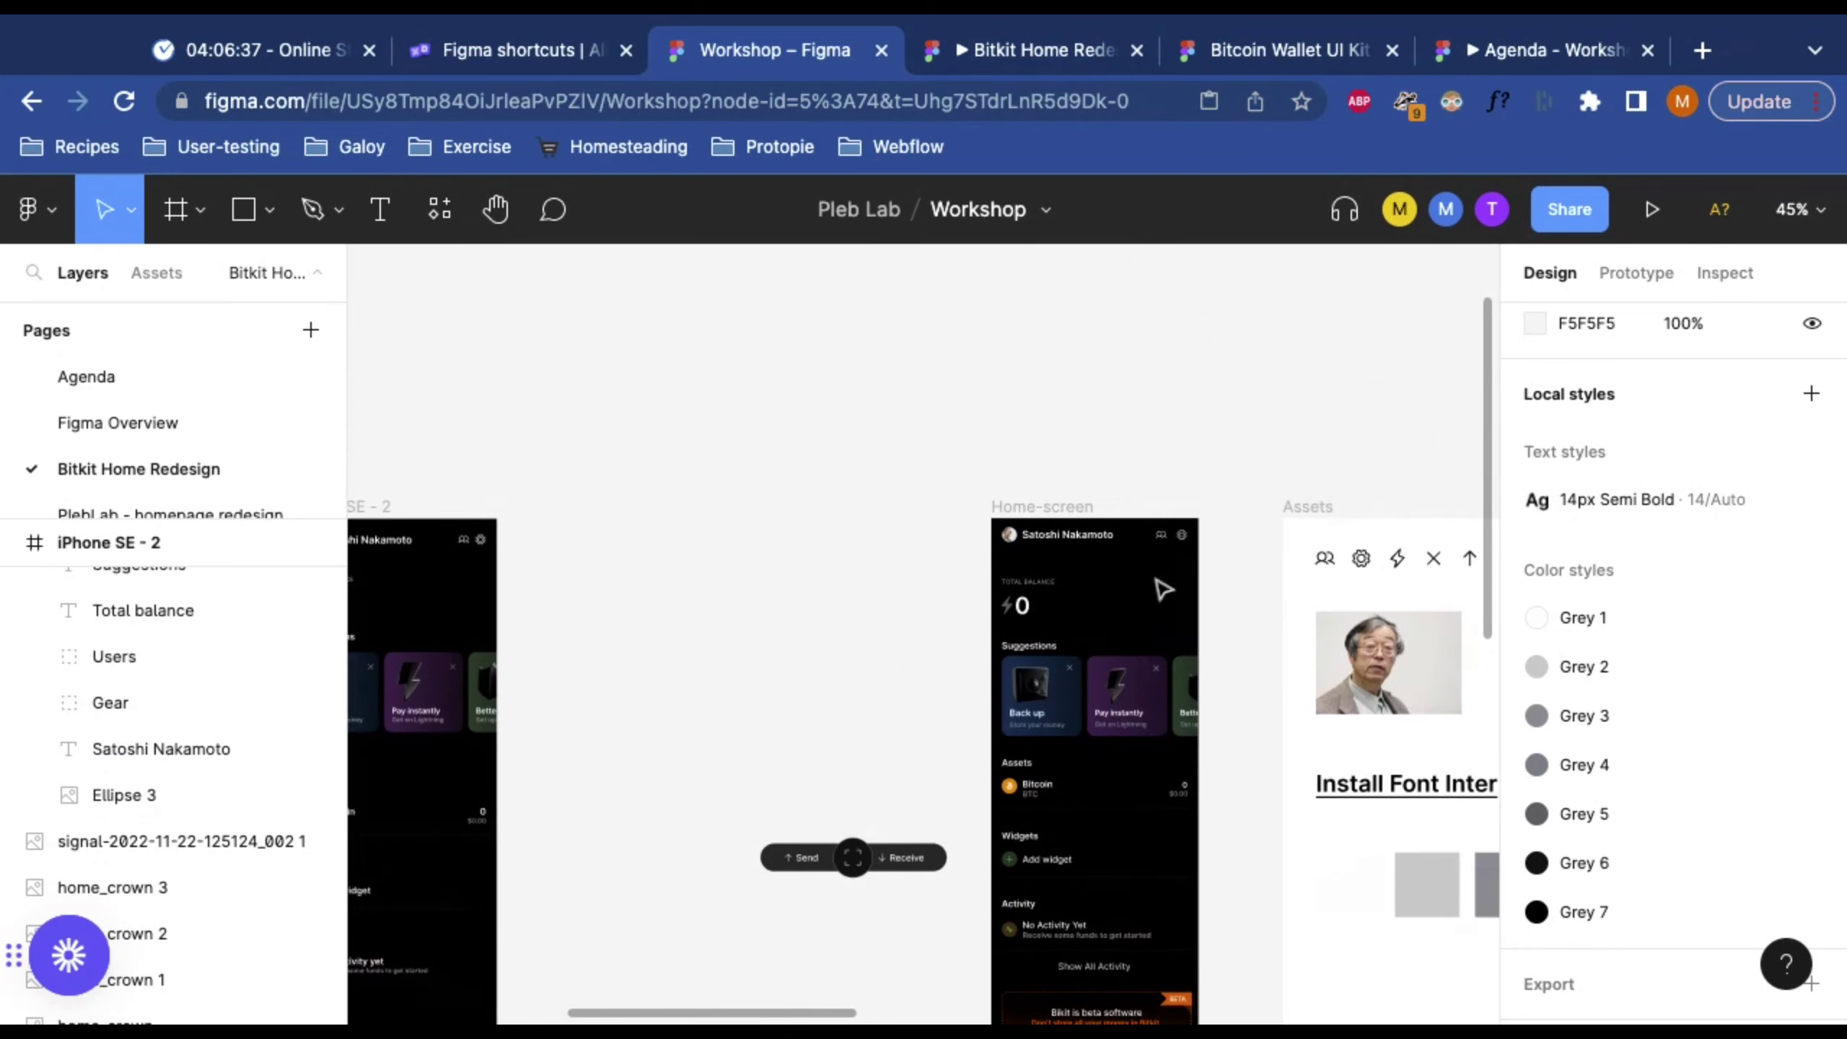
{"action": "scroll", "coordinate": [1033, 495], "scroll_direction": "up", "scroll_amount": 6}
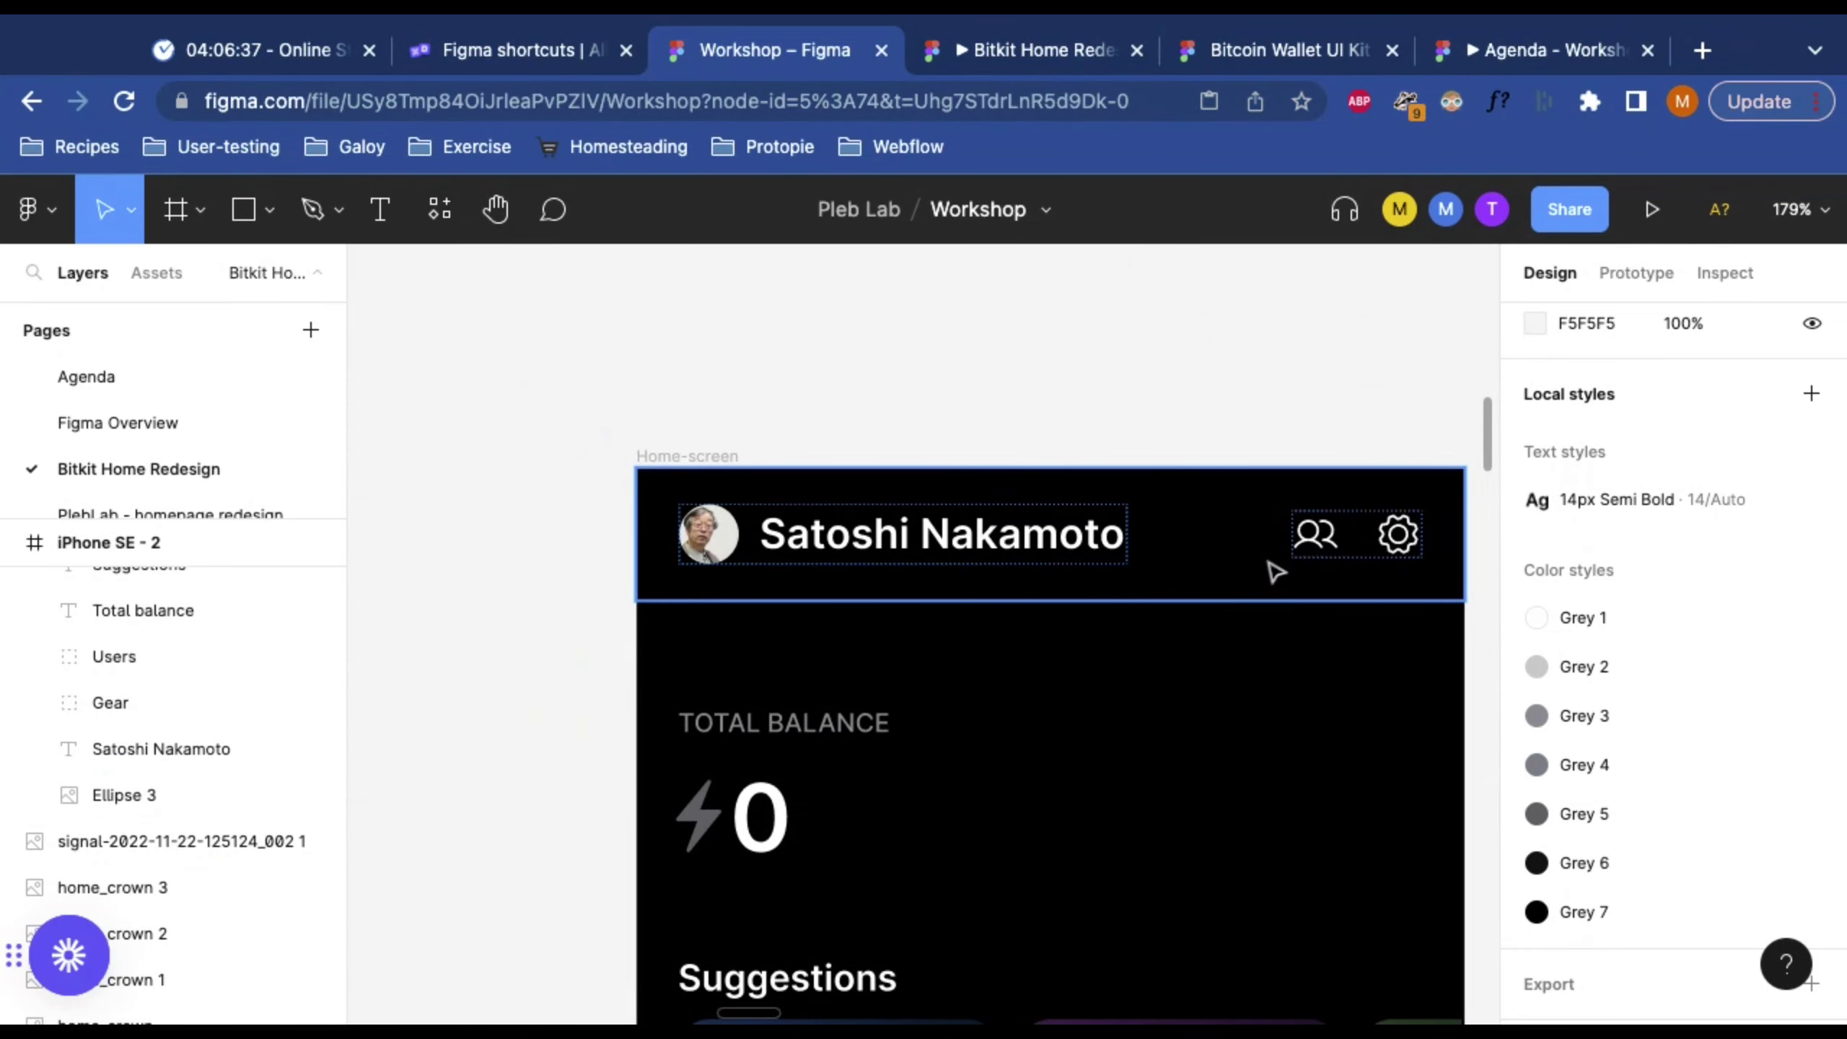
{"action": "left_click", "coordinate": [1227, 575]}
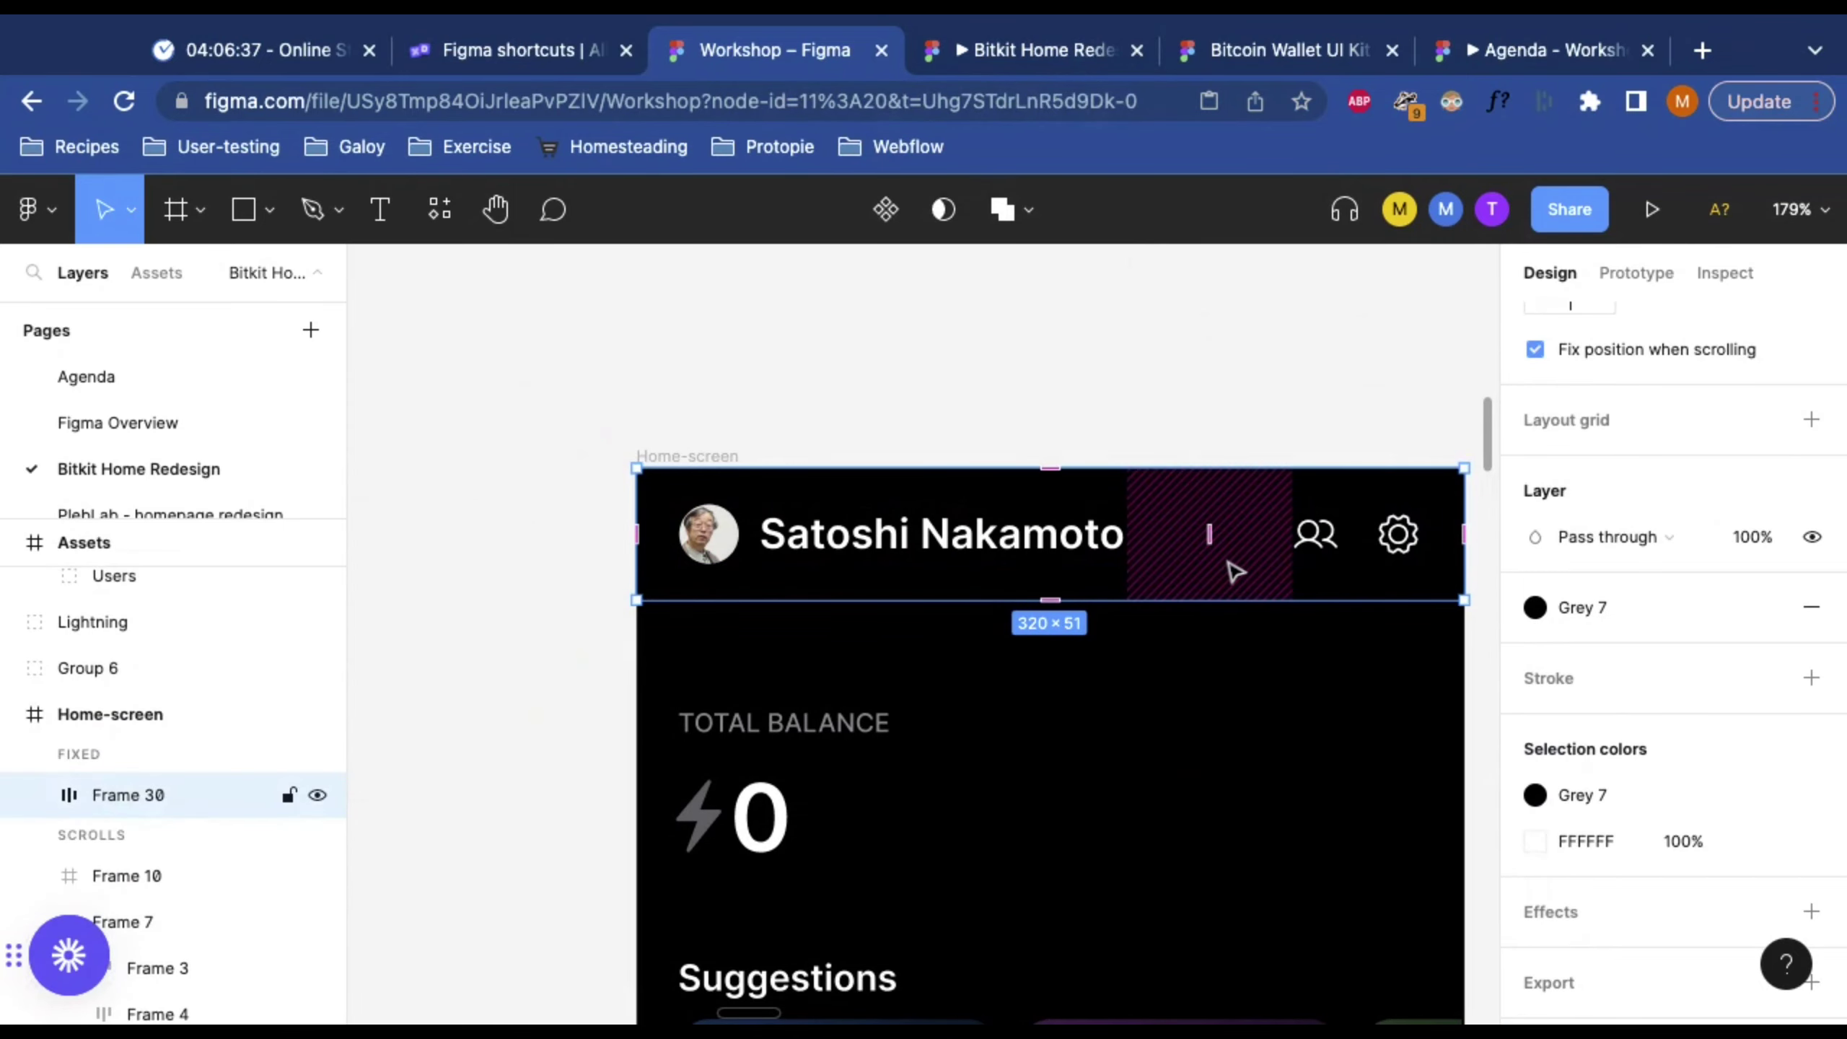
Step: Draw a 320×59 frame, Frame 51, over the avatar, name, Users and Gear icons
{"action": "scroll", "coordinate": [1229, 560], "scroll_direction": "down", "scroll_amount": 6}
{"action": "scroll", "coordinate": [1239, 546], "scroll_direction": "left", "scroll_amount": 4}
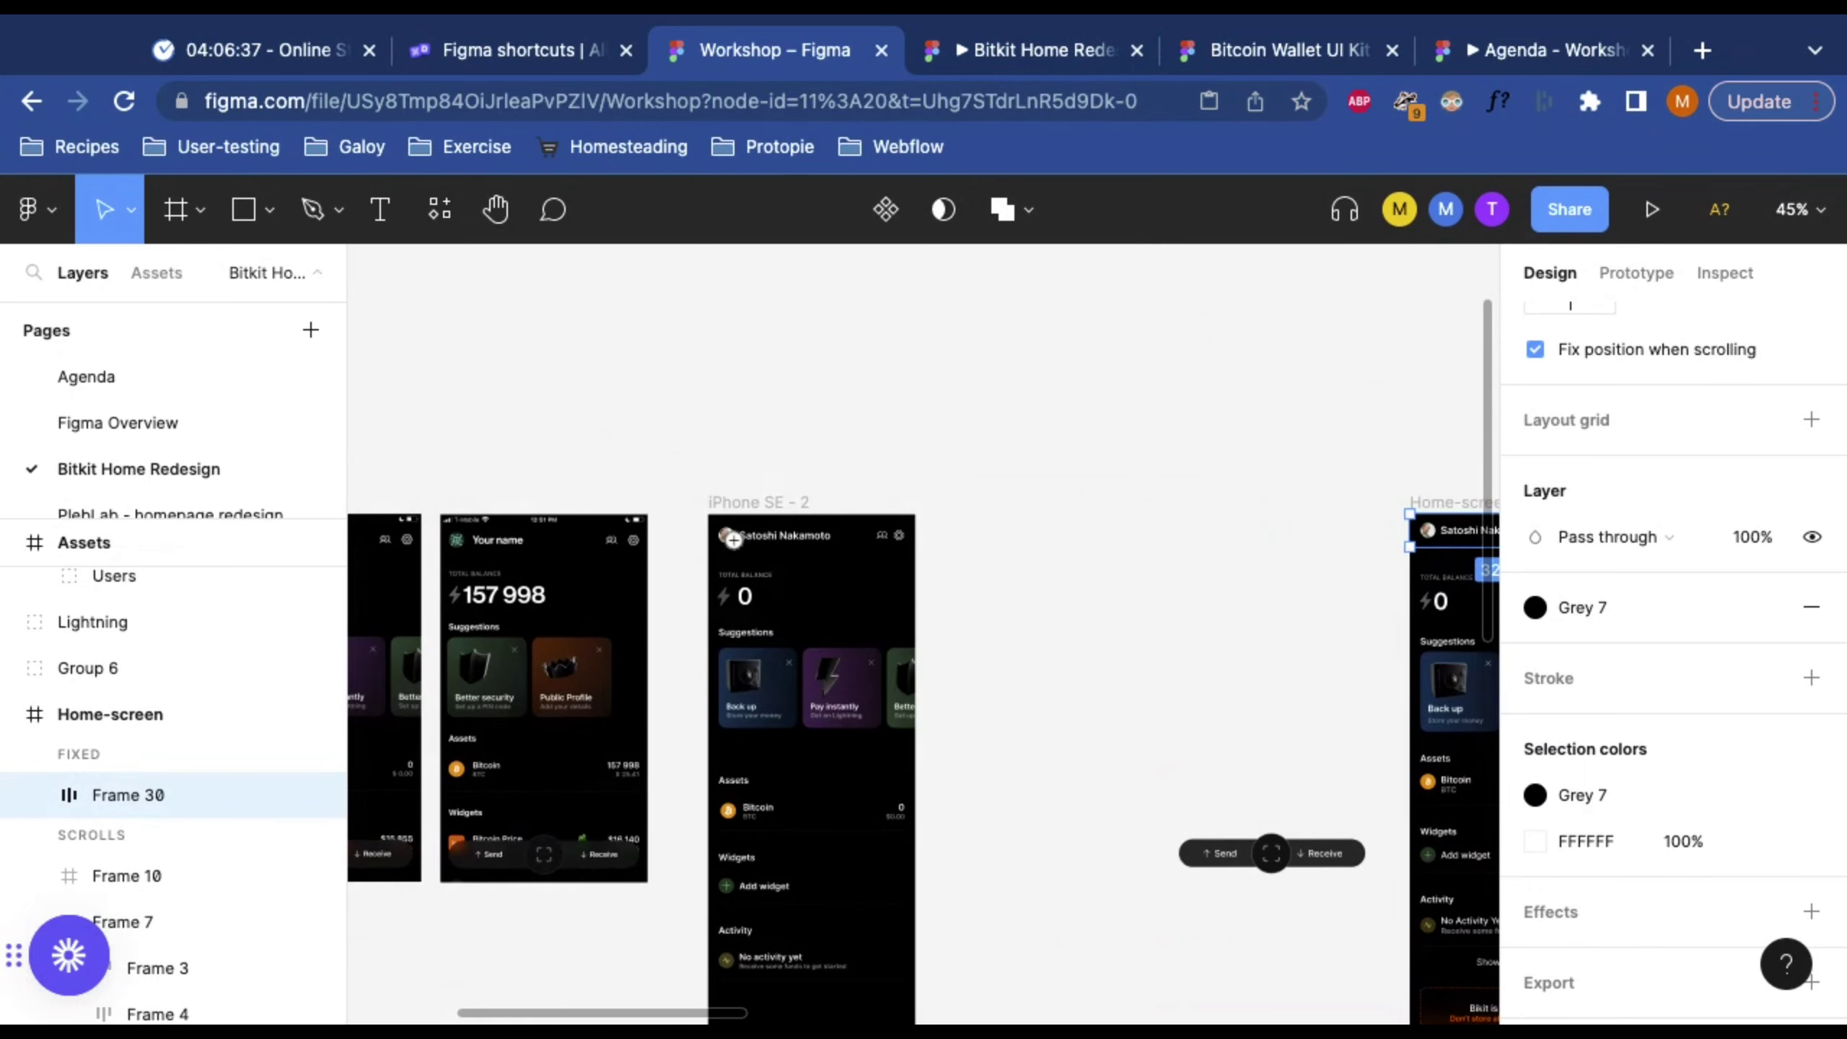
{"action": "scroll", "coordinate": [790, 518], "scroll_direction": "up", "scroll_amount": 6}
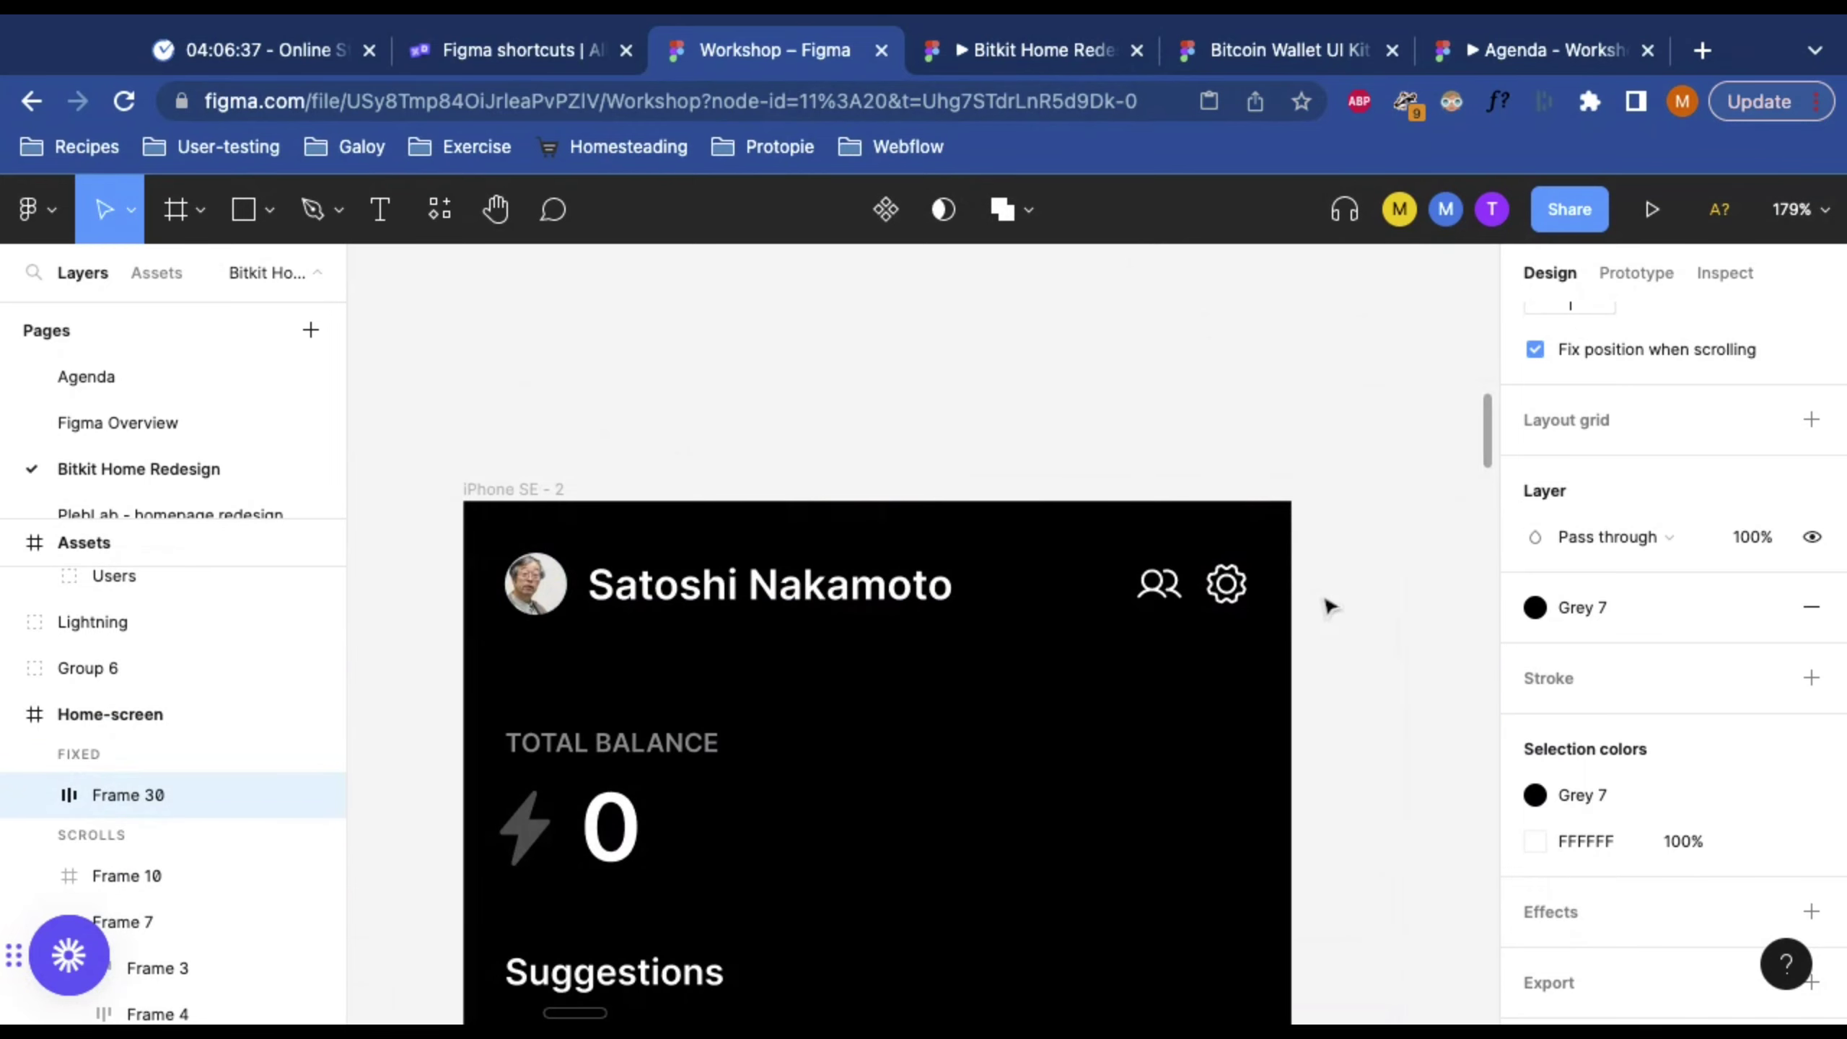
{"action": "left_click_drag", "start_coordinate": [1327, 606], "coordinate": [372, 510]}
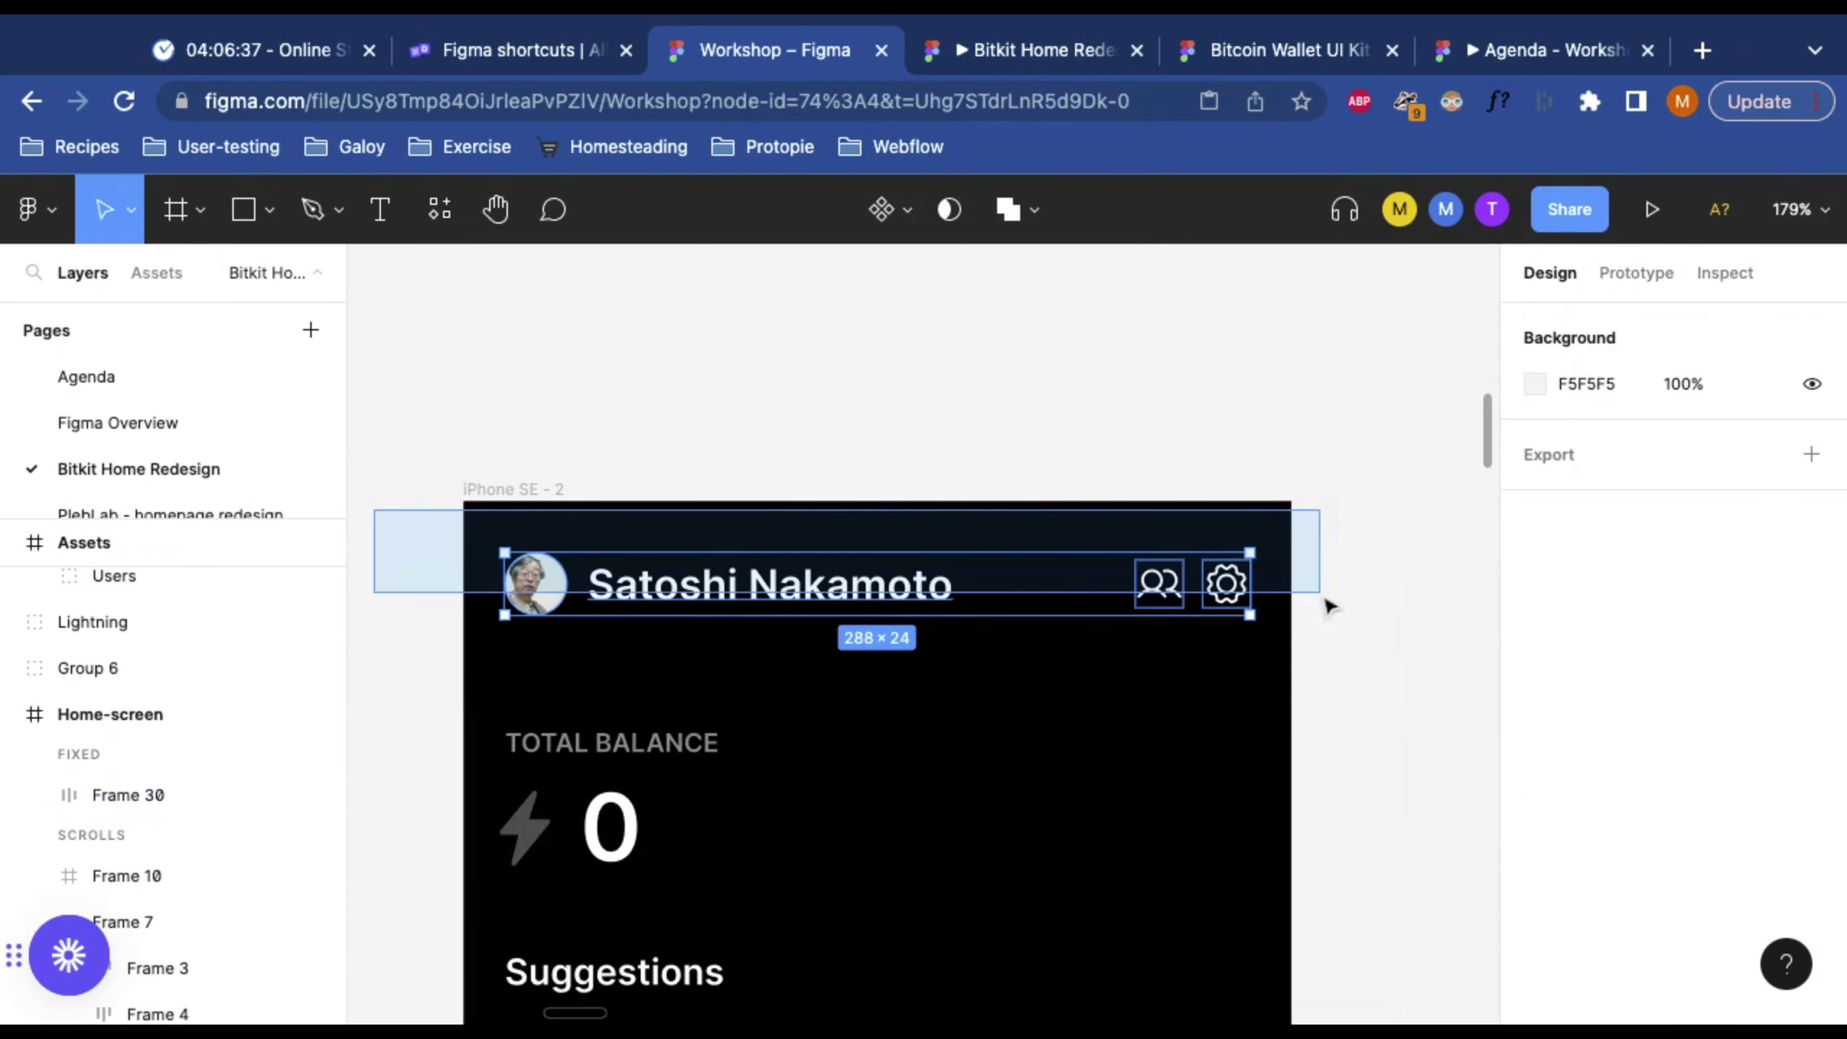
{"action": "left_click", "coordinate": [1328, 639]}
{"action": "scroll", "coordinate": [1236, 633], "scroll_direction": "down", "scroll_amount": 2}
{"action": "scroll", "coordinate": [1200, 632], "scroll_direction": "left", "scroll_amount": 1}
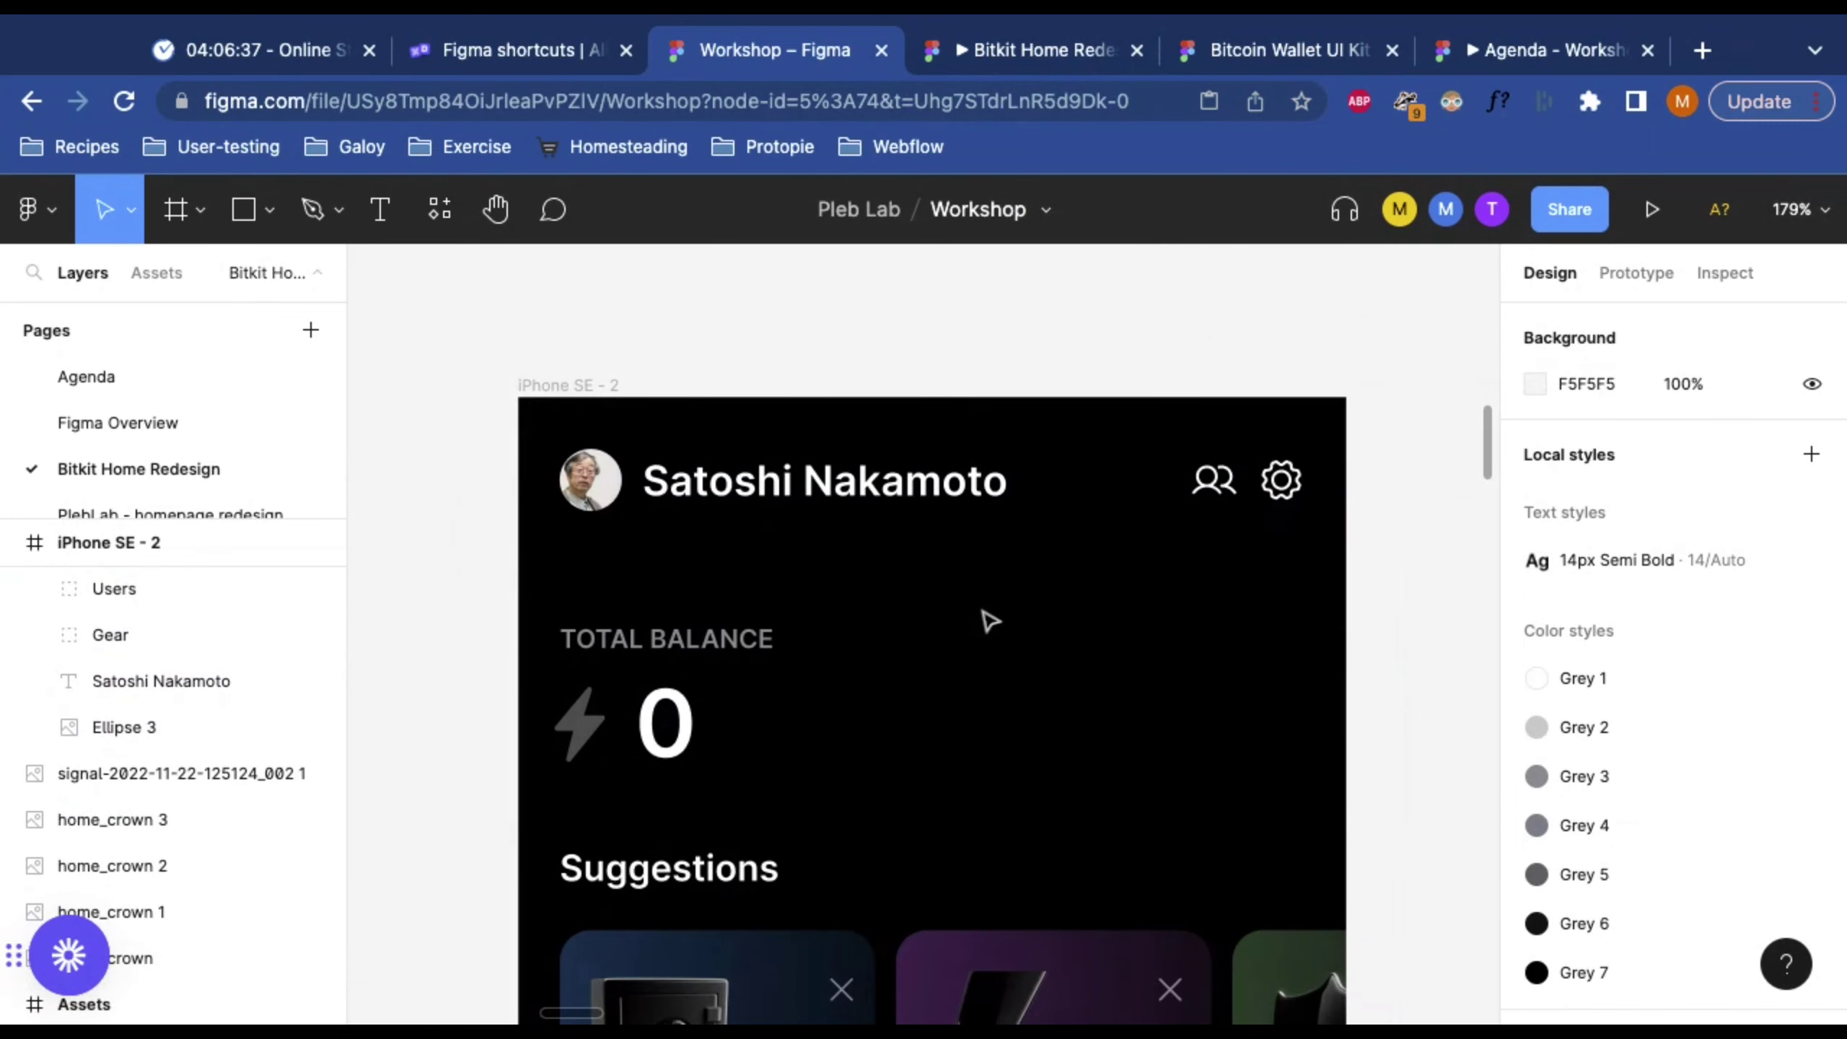
{"action": "key", "text": "f"}
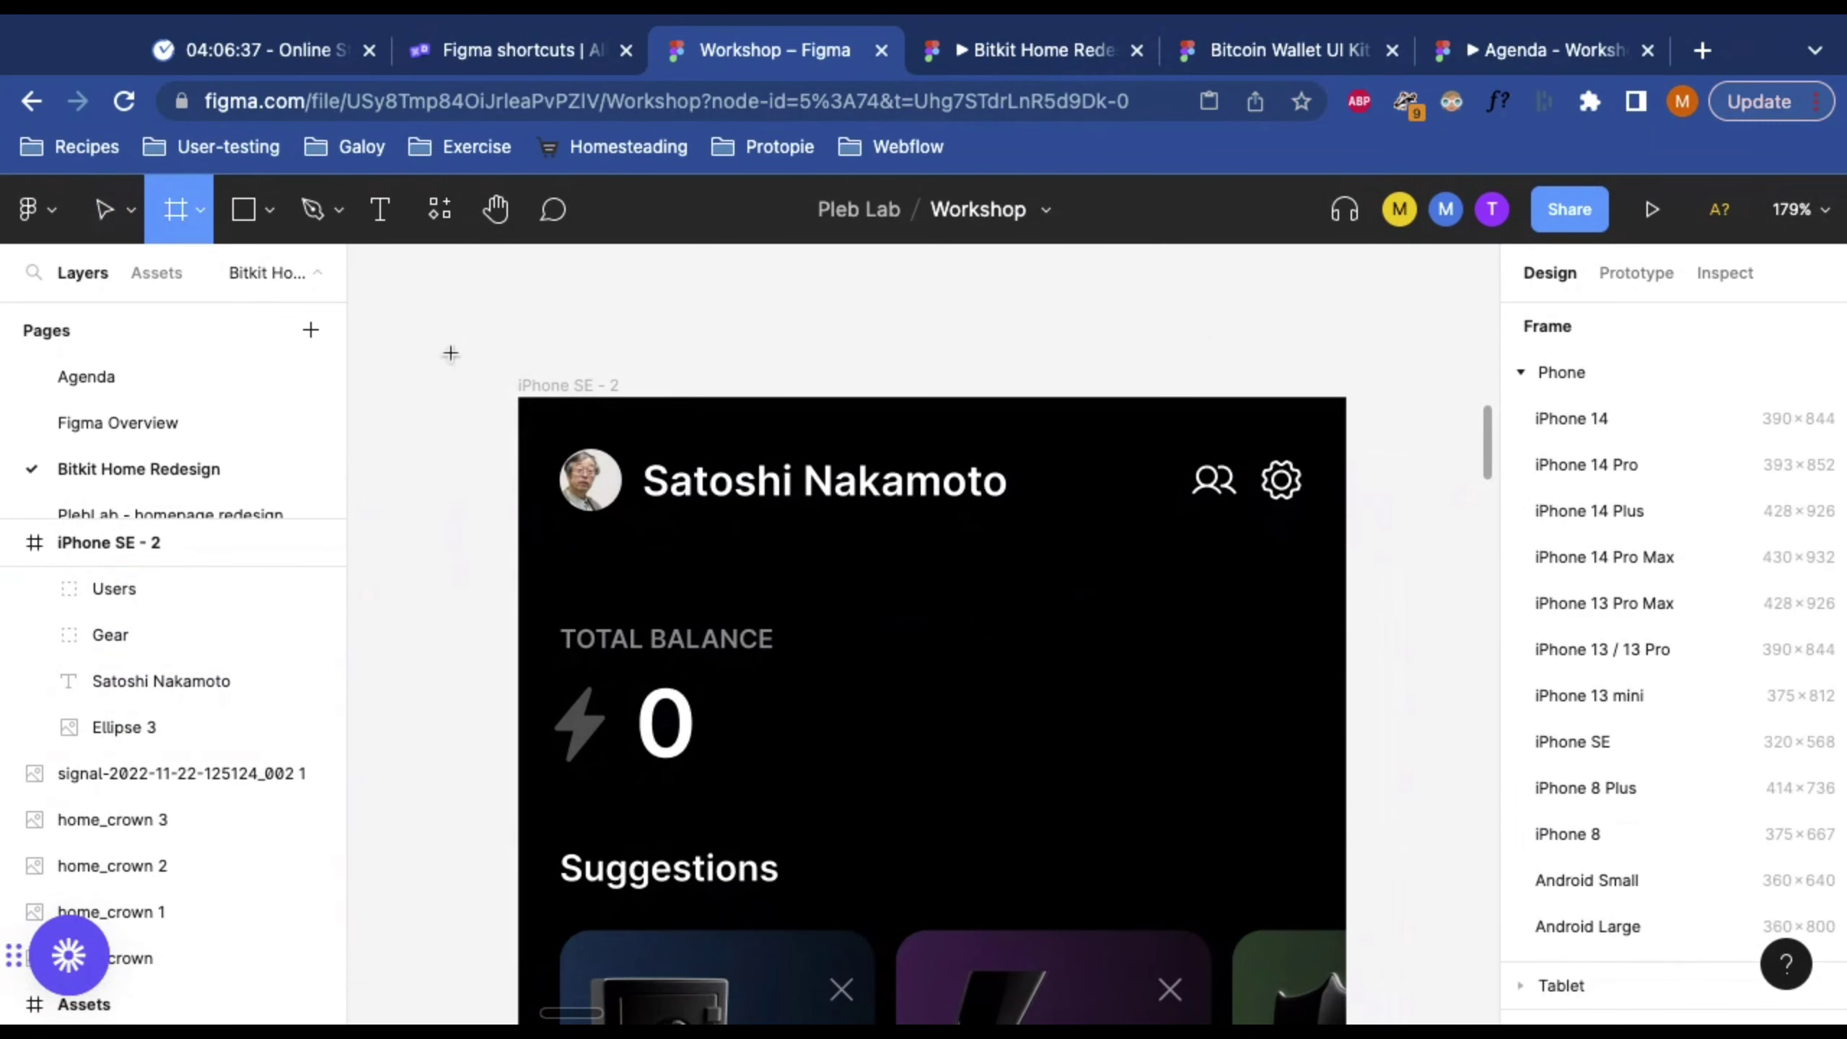
{"action": "mouse_move", "coordinate": [519, 400]}
{"action": "left_mouse_down"}
{"action": "mouse_move", "coordinate": [686, 542]}
{"action": "mouse_move", "coordinate": [1347, 549]}
{"action": "left_mouse_up"}
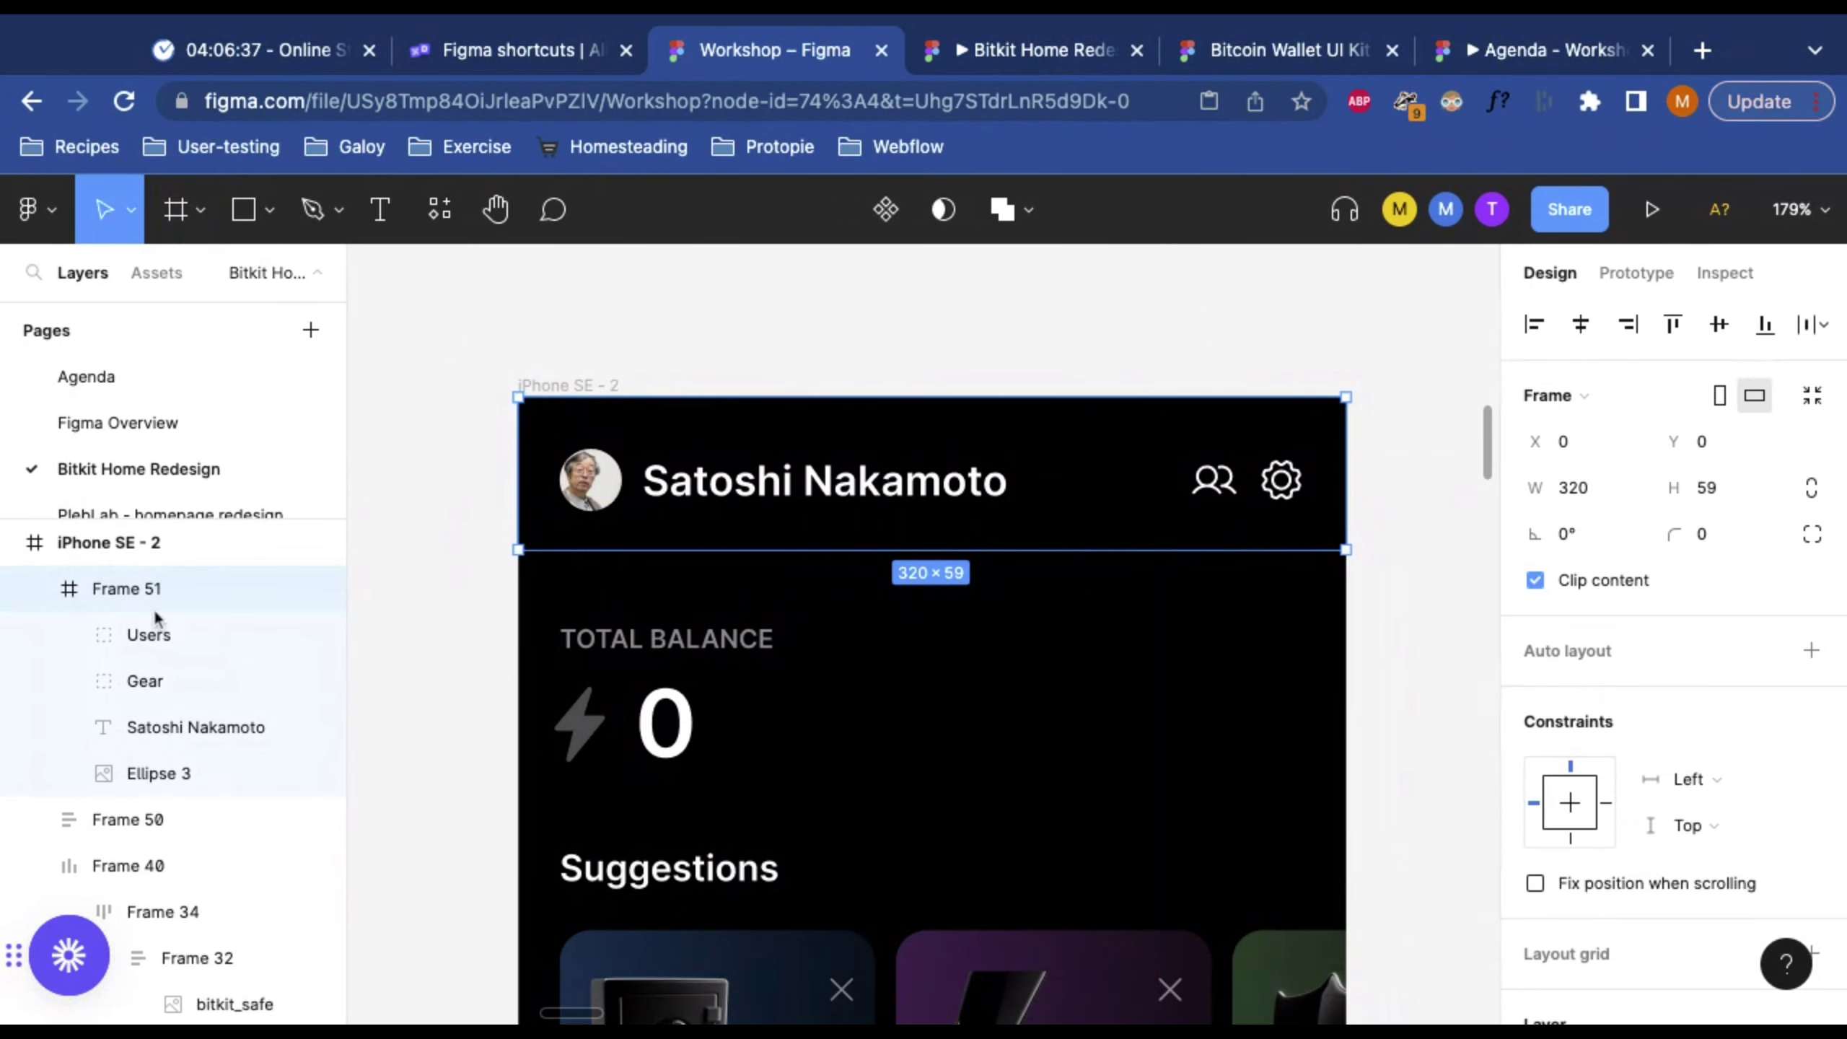
Step: Rename Frame 51 to 'nav bar' and check its Users, Gear, name and avatar layers
{"action": "double_click", "coordinate": [126, 589]}
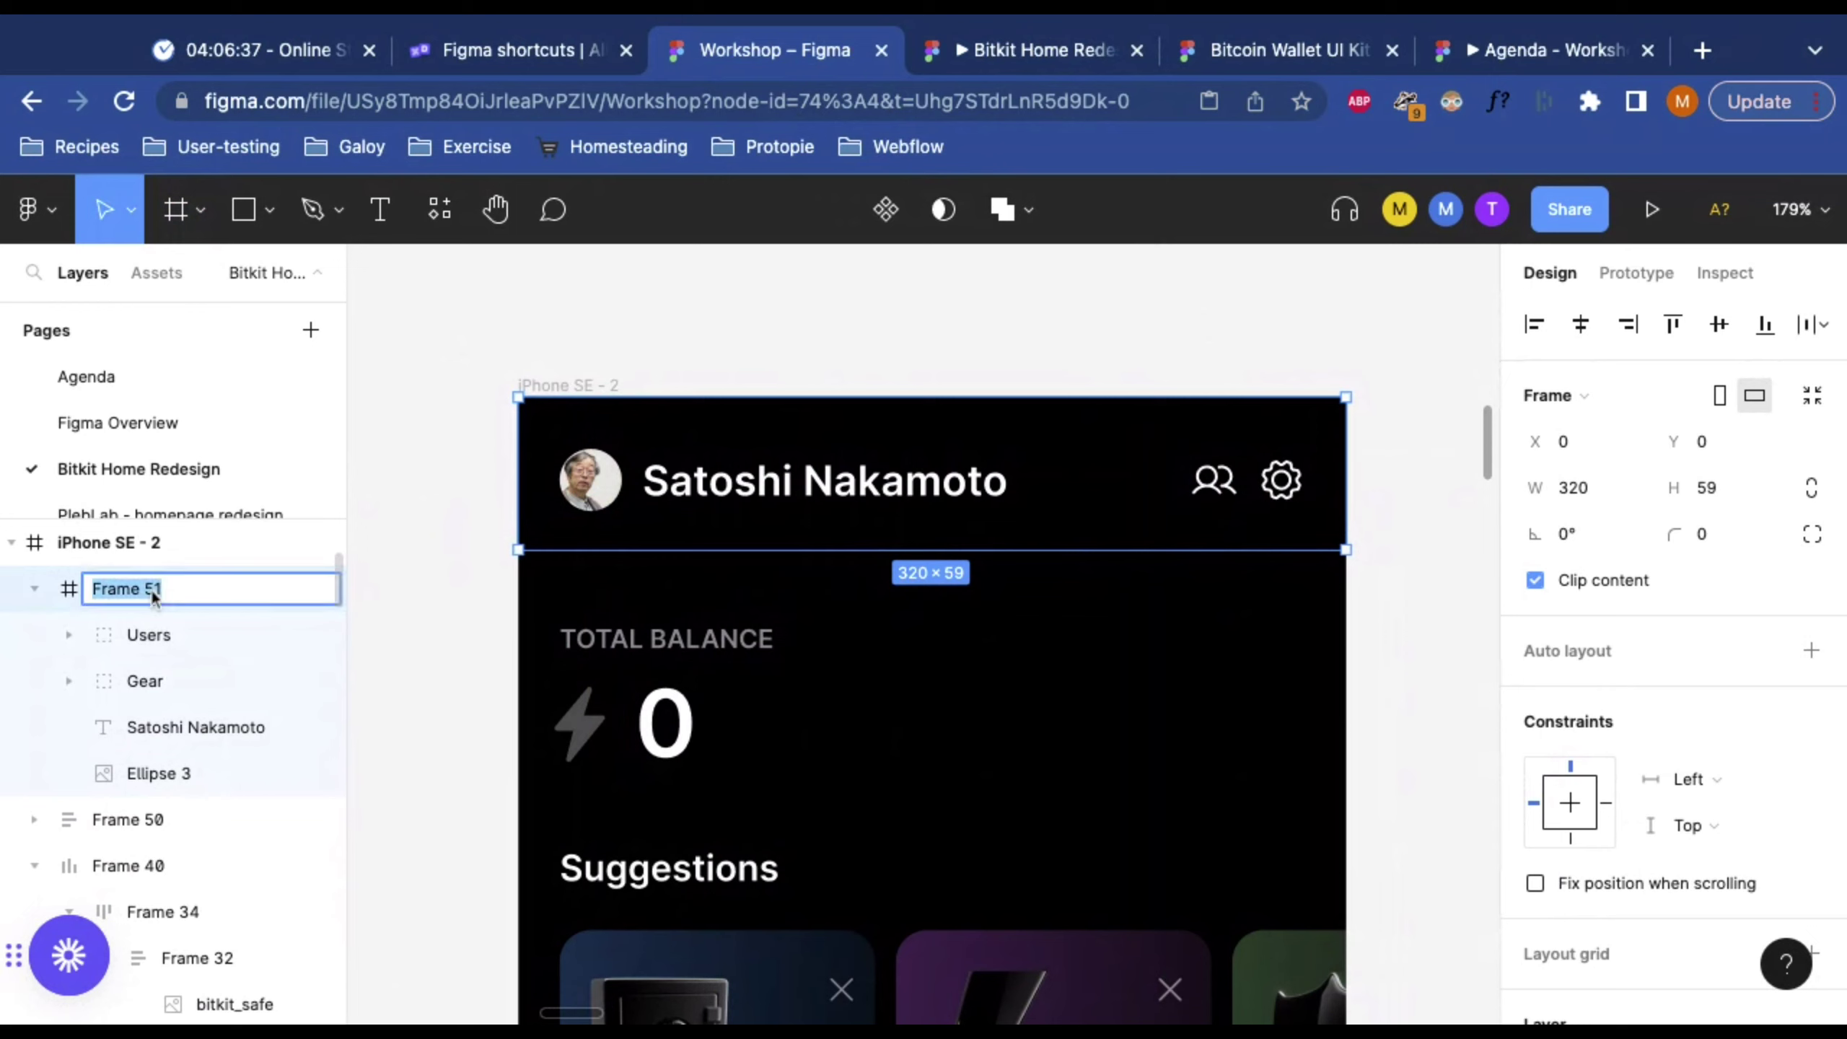
{"action": "type", "text": "nav bar"}
{"action": "key", "text": "Return"}
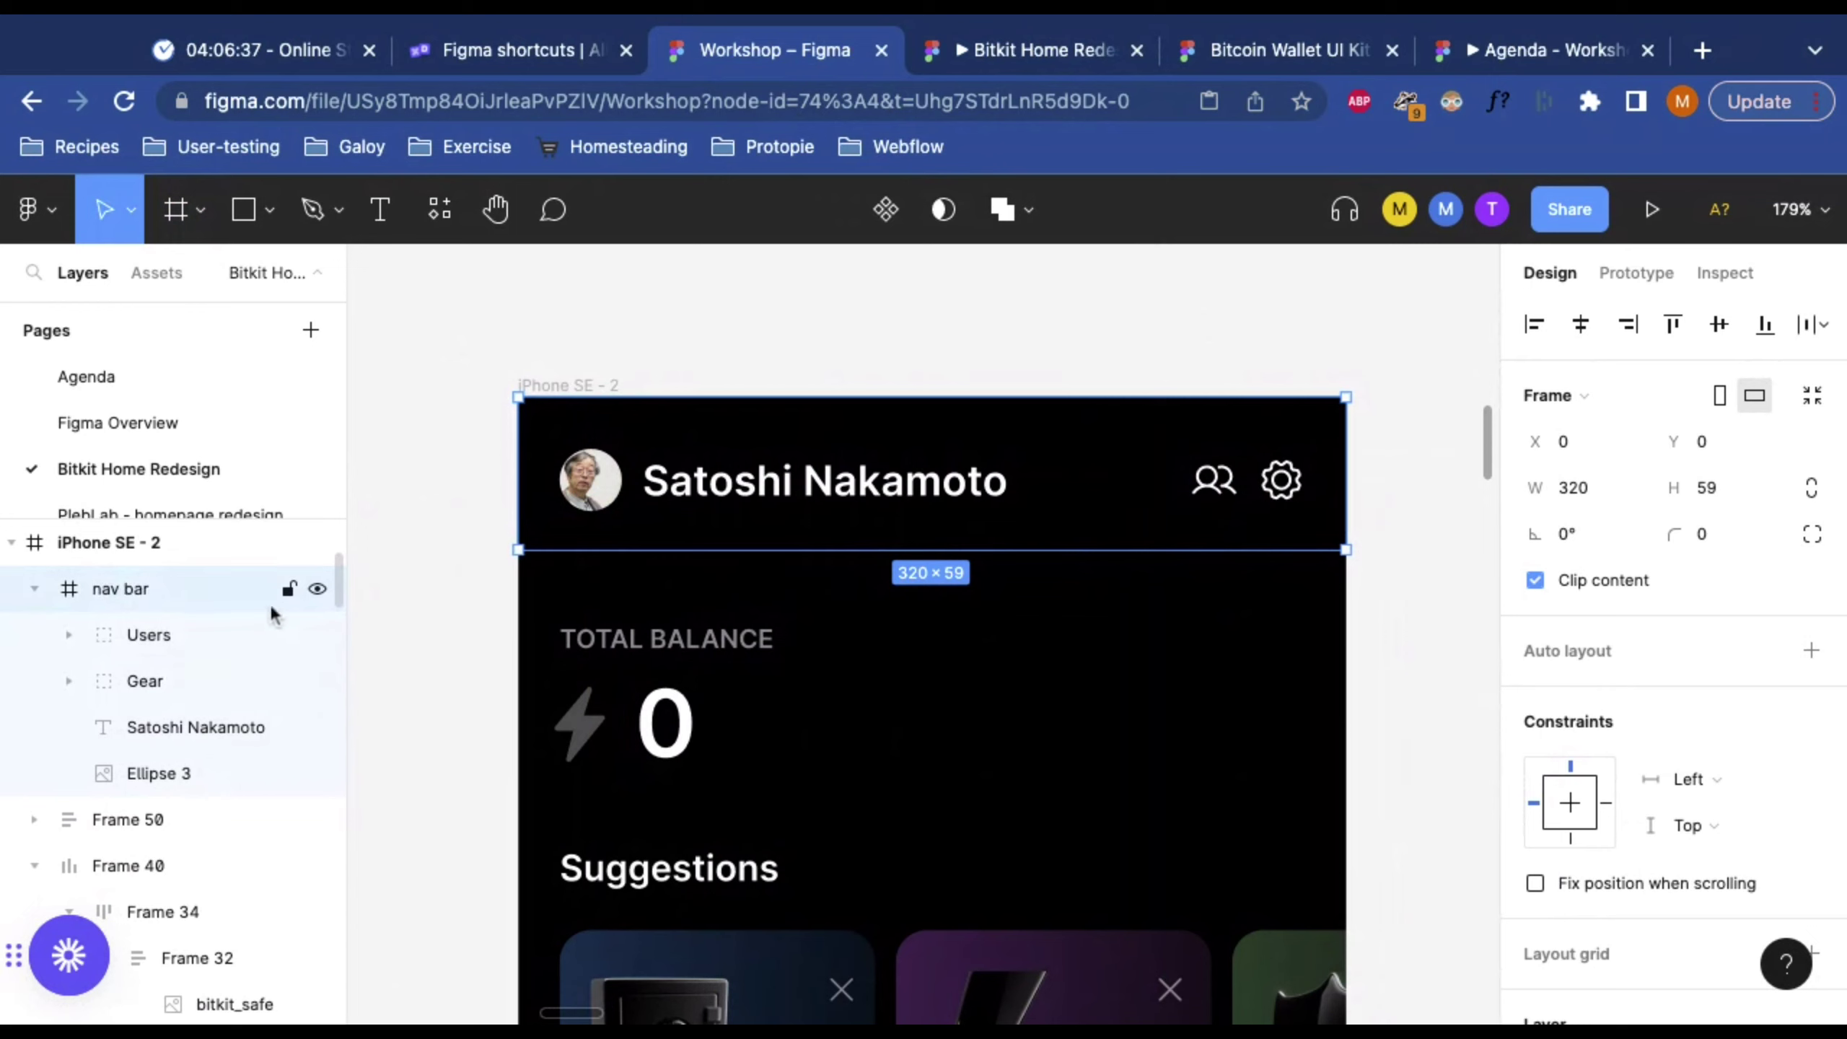
{"action": "left_click", "coordinate": [152, 635]}
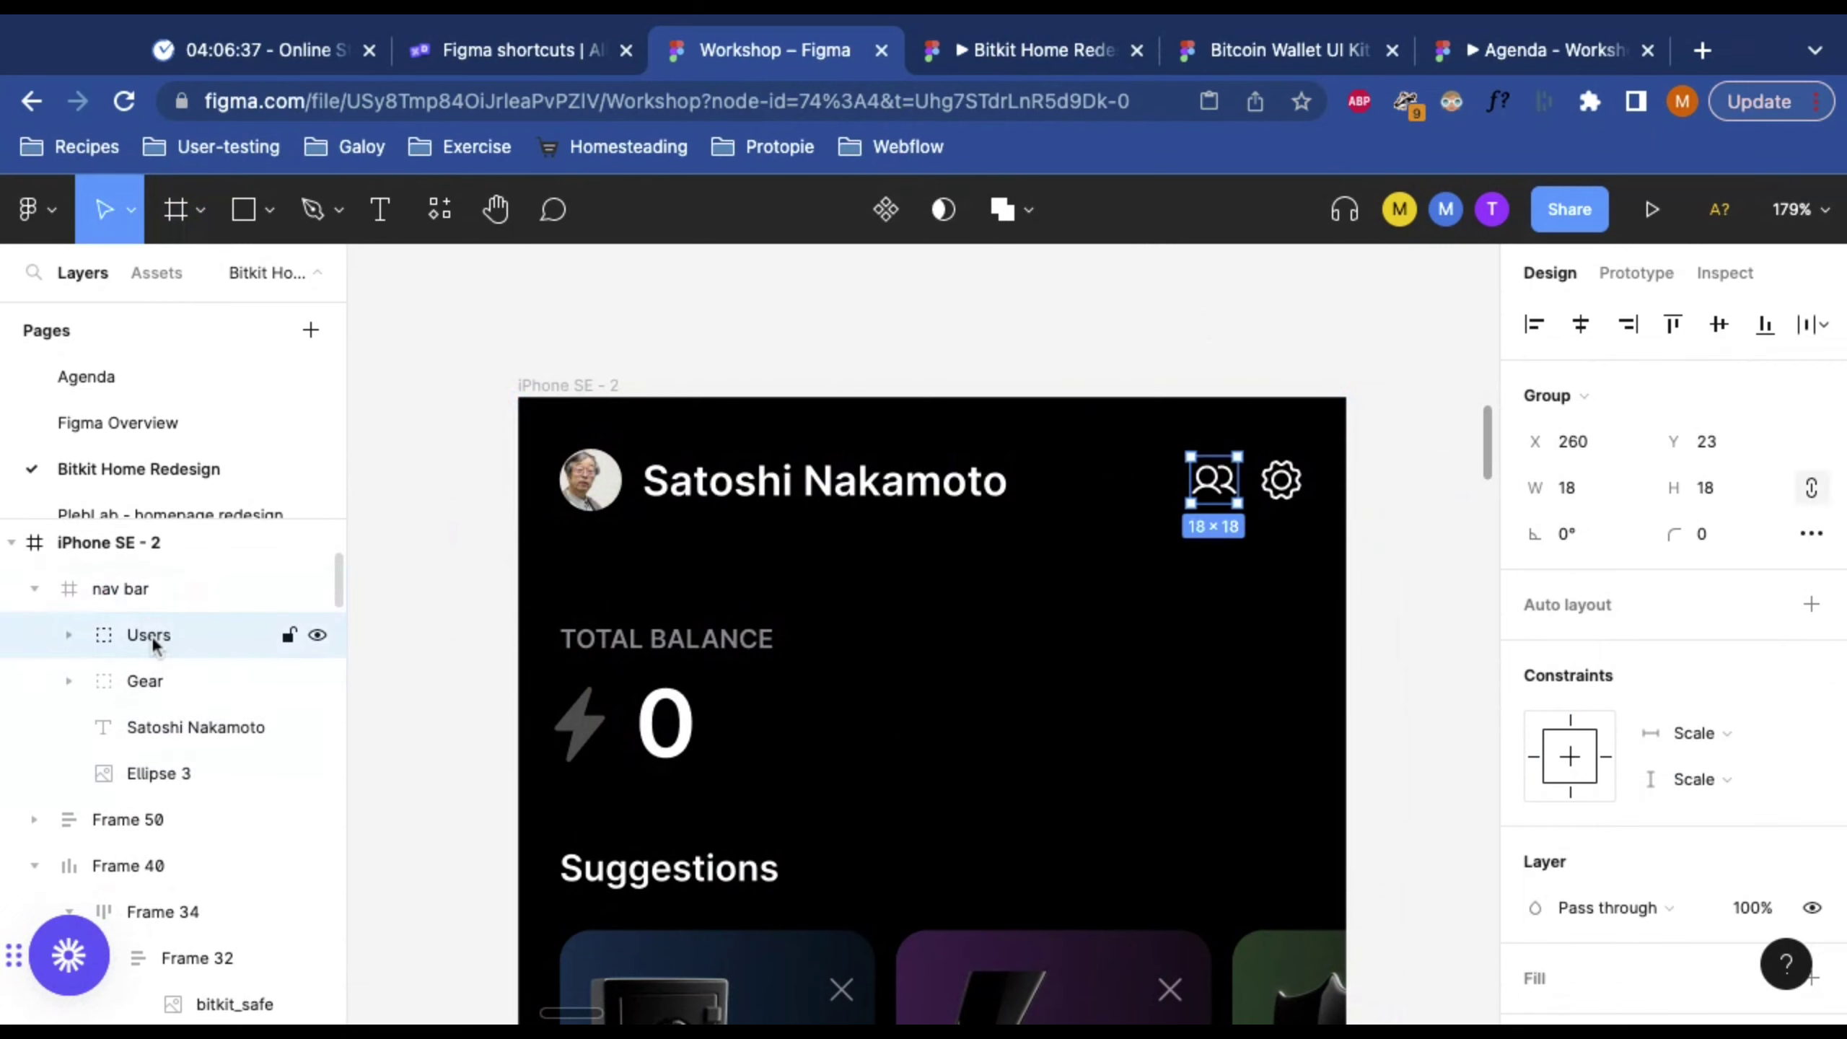
{"action": "left_click", "coordinate": [158, 682]}
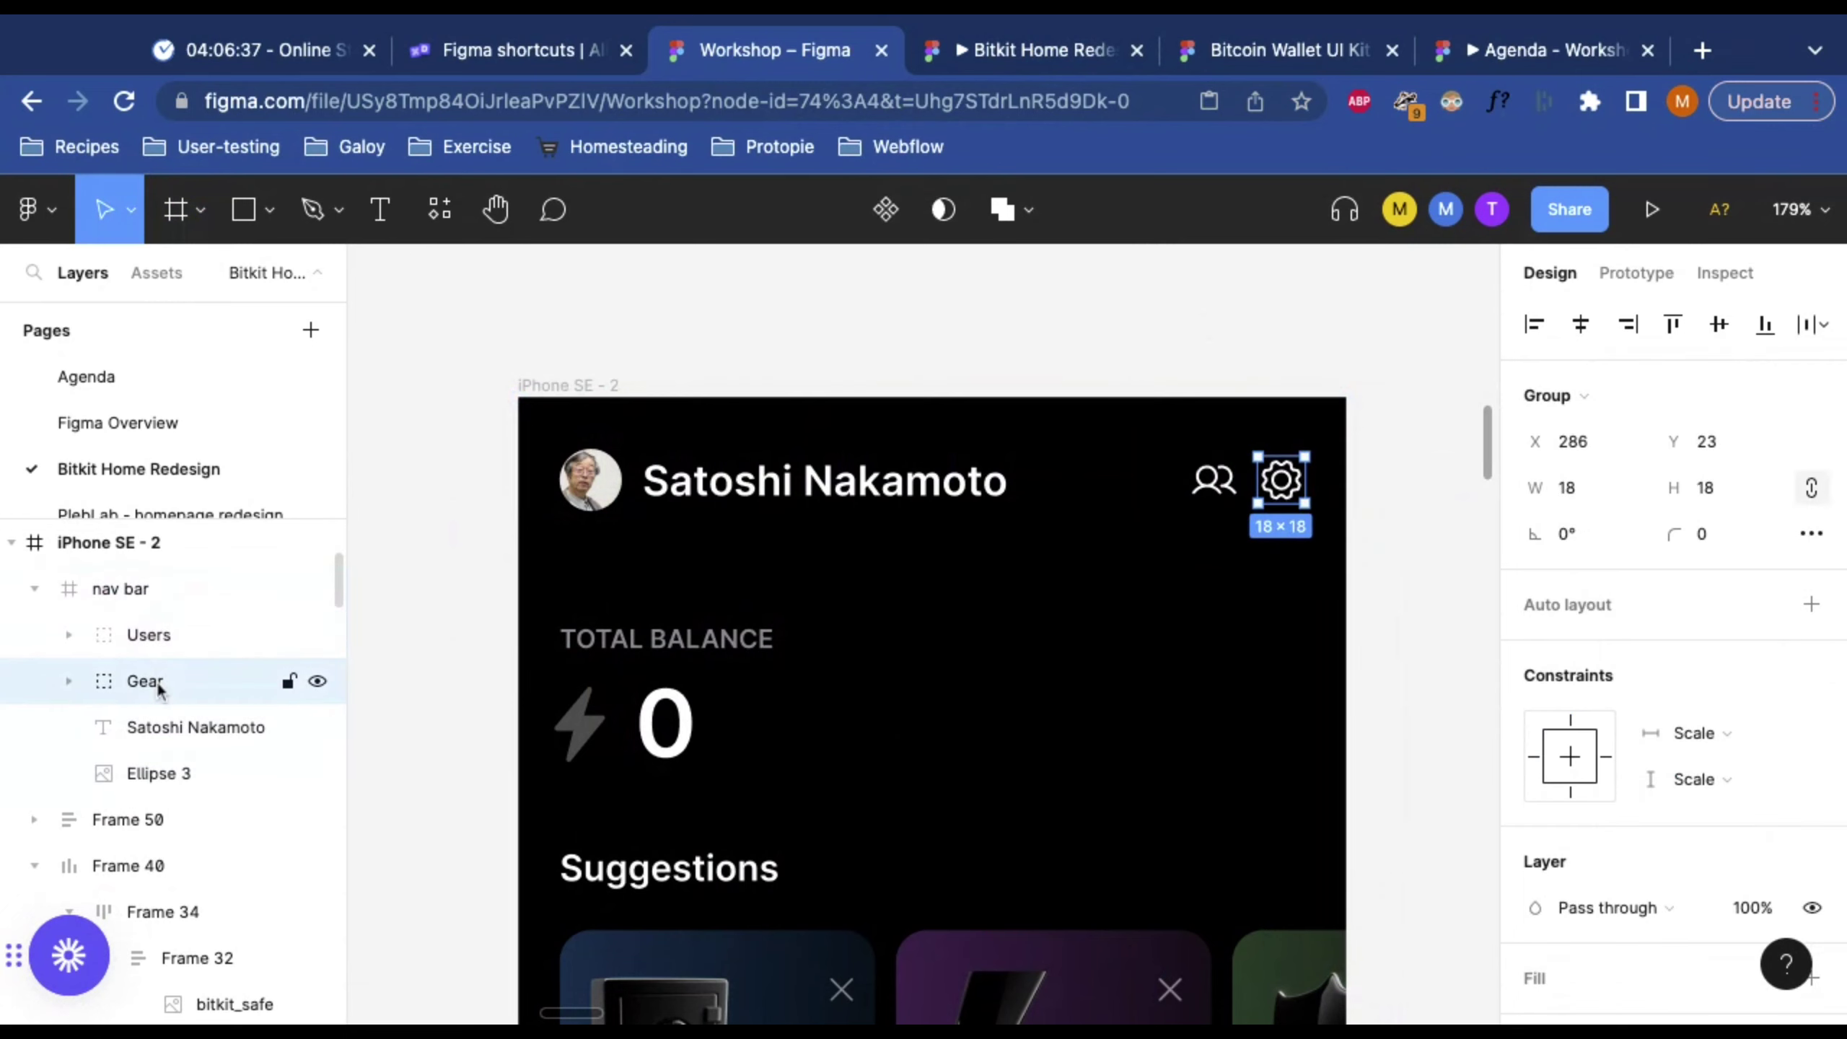
{"action": "left_click", "coordinate": [157, 728]}
{"action": "left_click", "coordinate": [146, 775]}
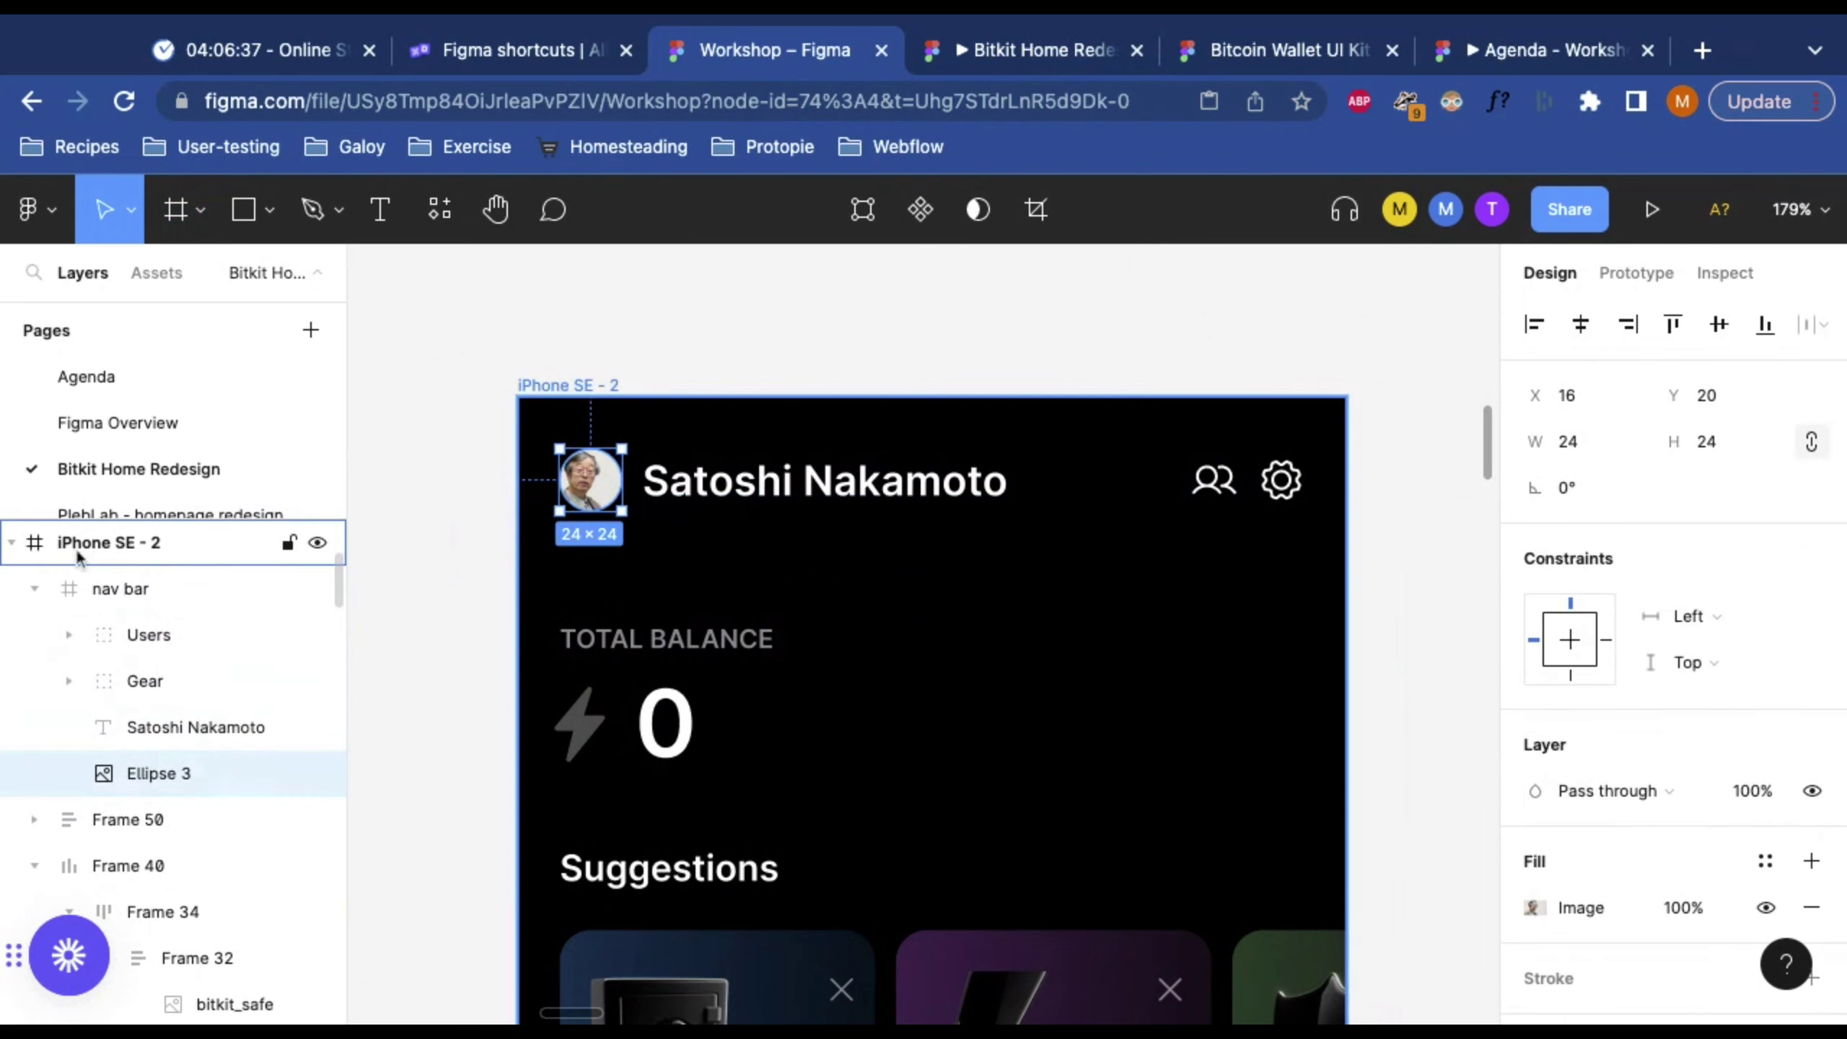
{"action": "left_click", "coordinate": [34, 590]}
{"action": "left_click", "coordinate": [114, 604]}
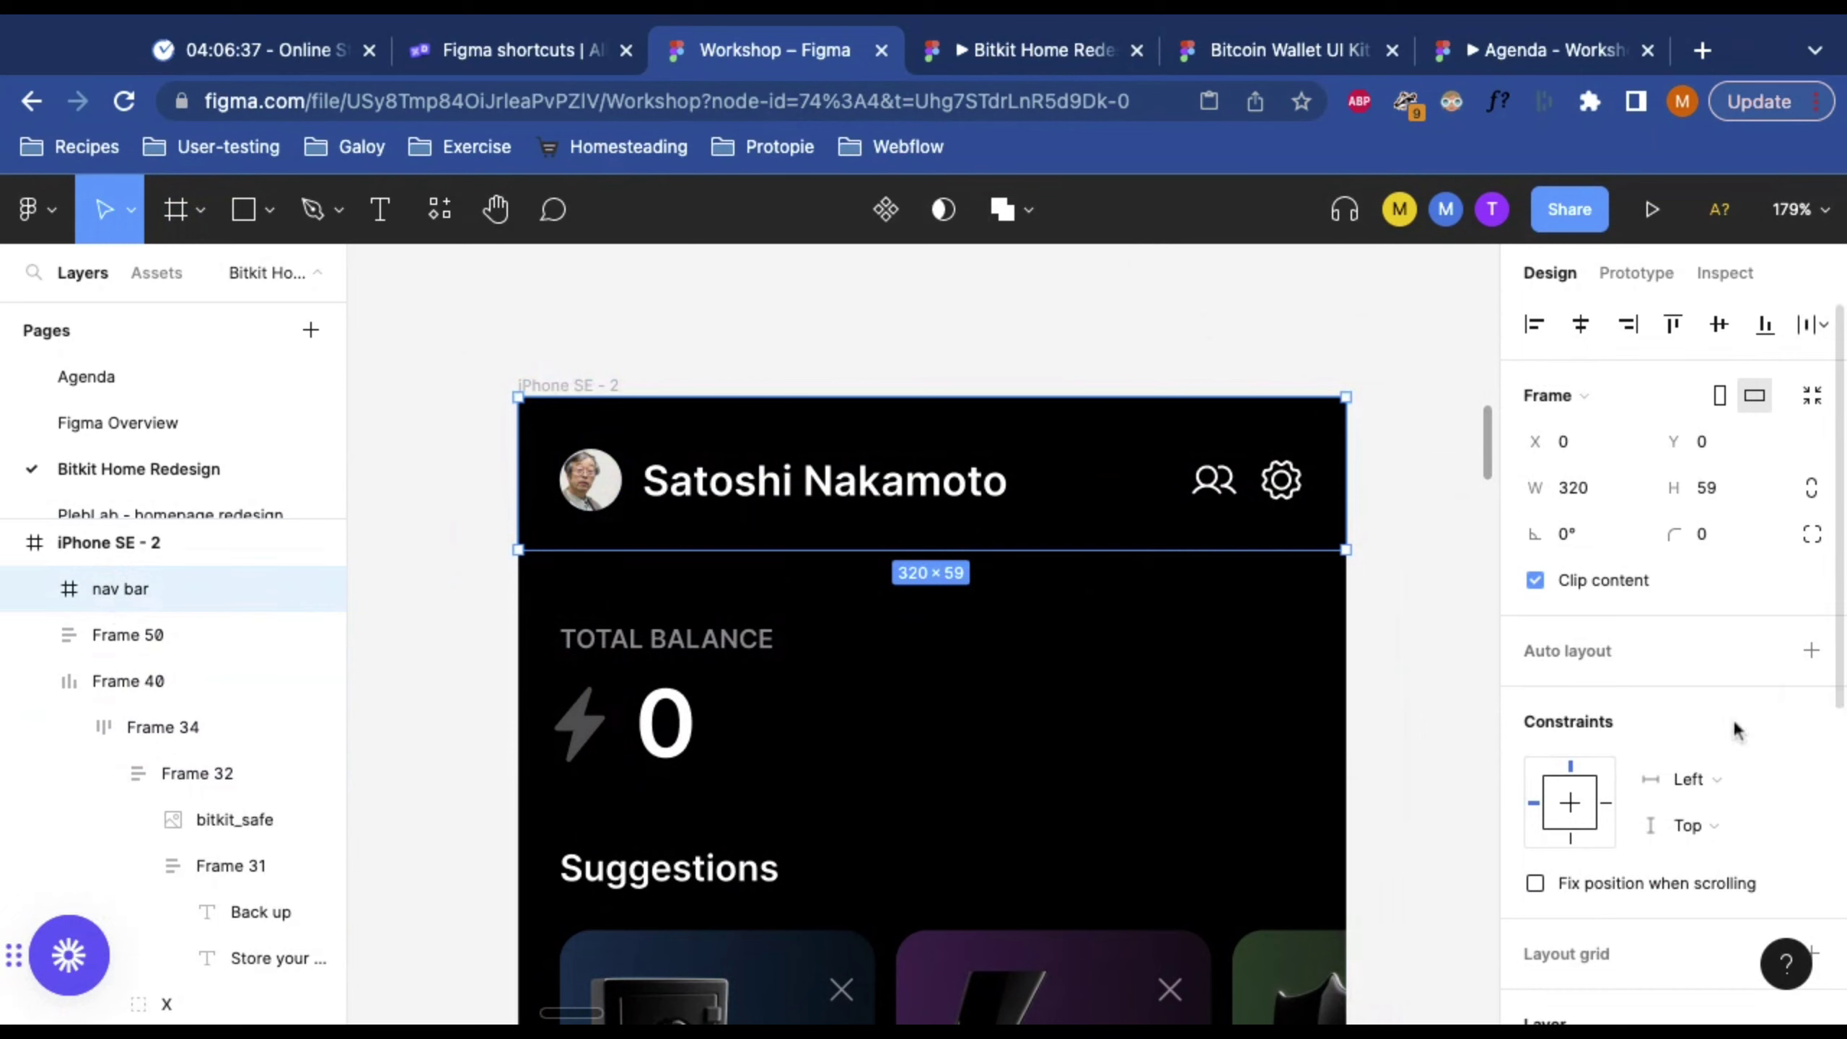
{"action": "scroll", "coordinate": [1689, 606], "scroll_direction": "down", "scroll_amount": 4}
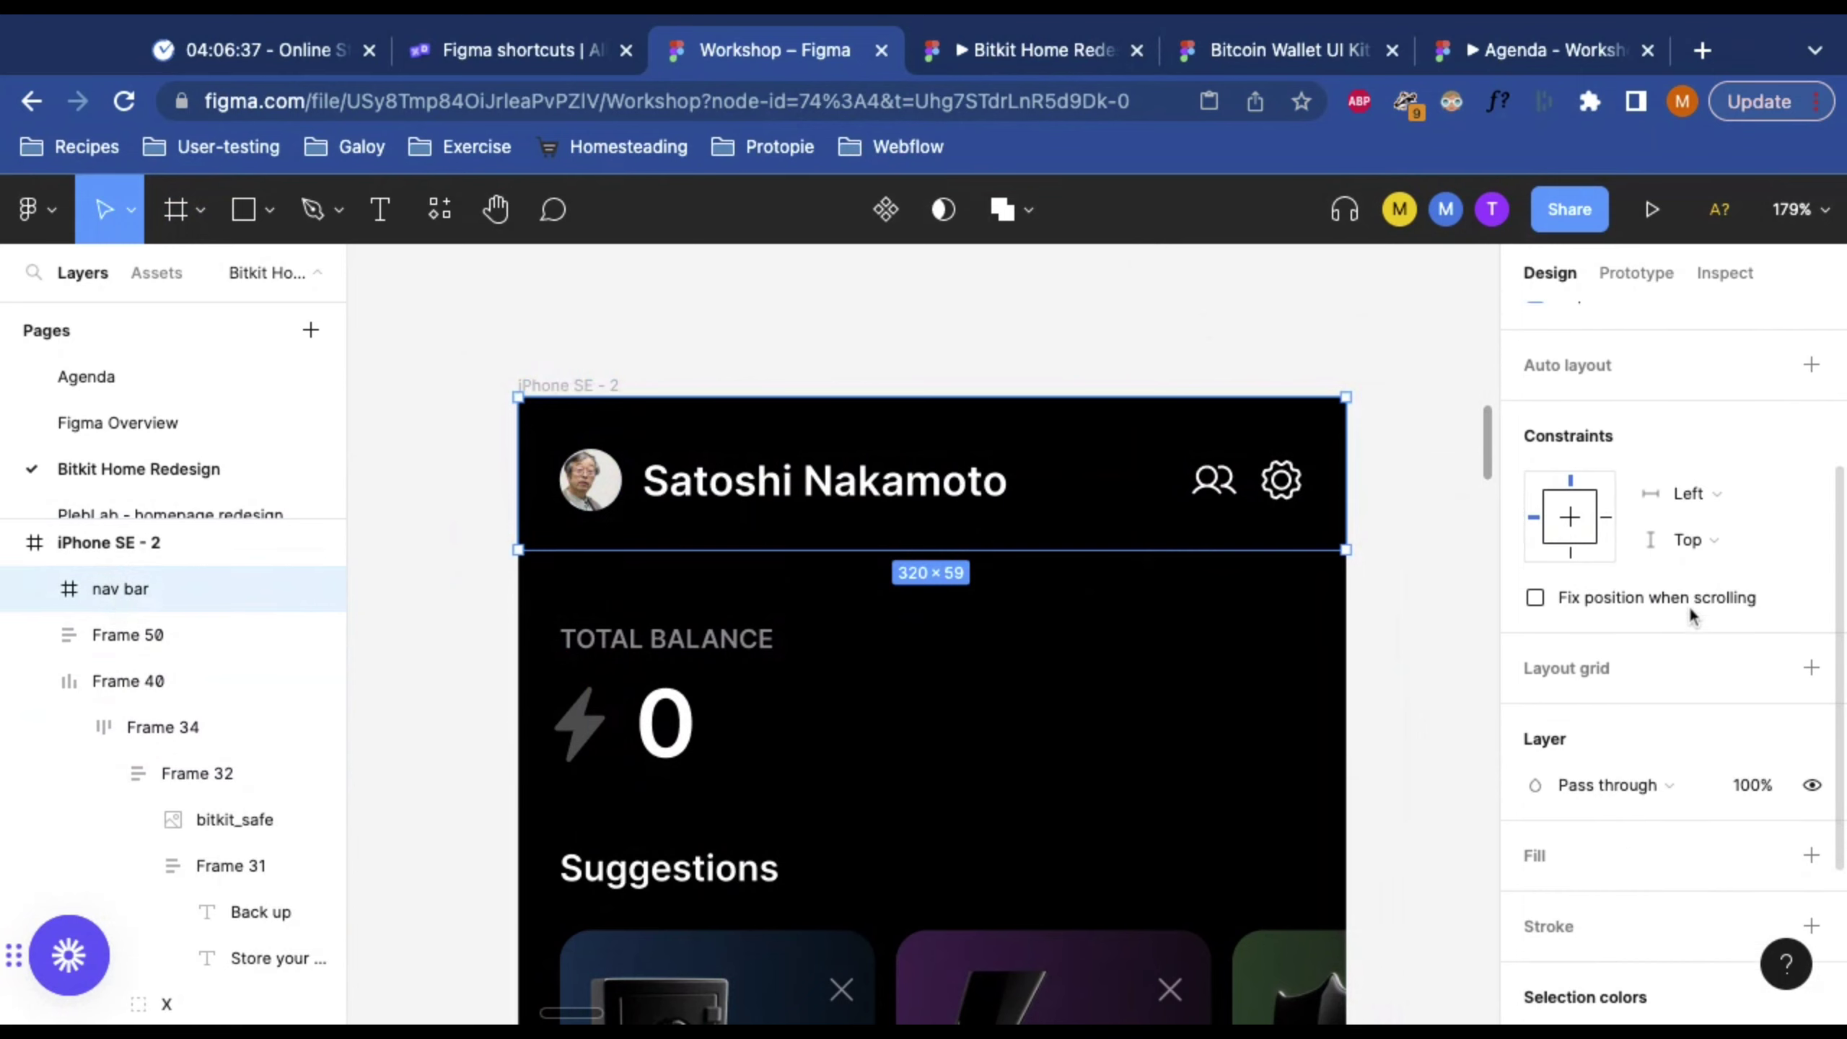
{"action": "scroll", "coordinate": [1689, 606], "scroll_direction": "down", "scroll_amount": 4}
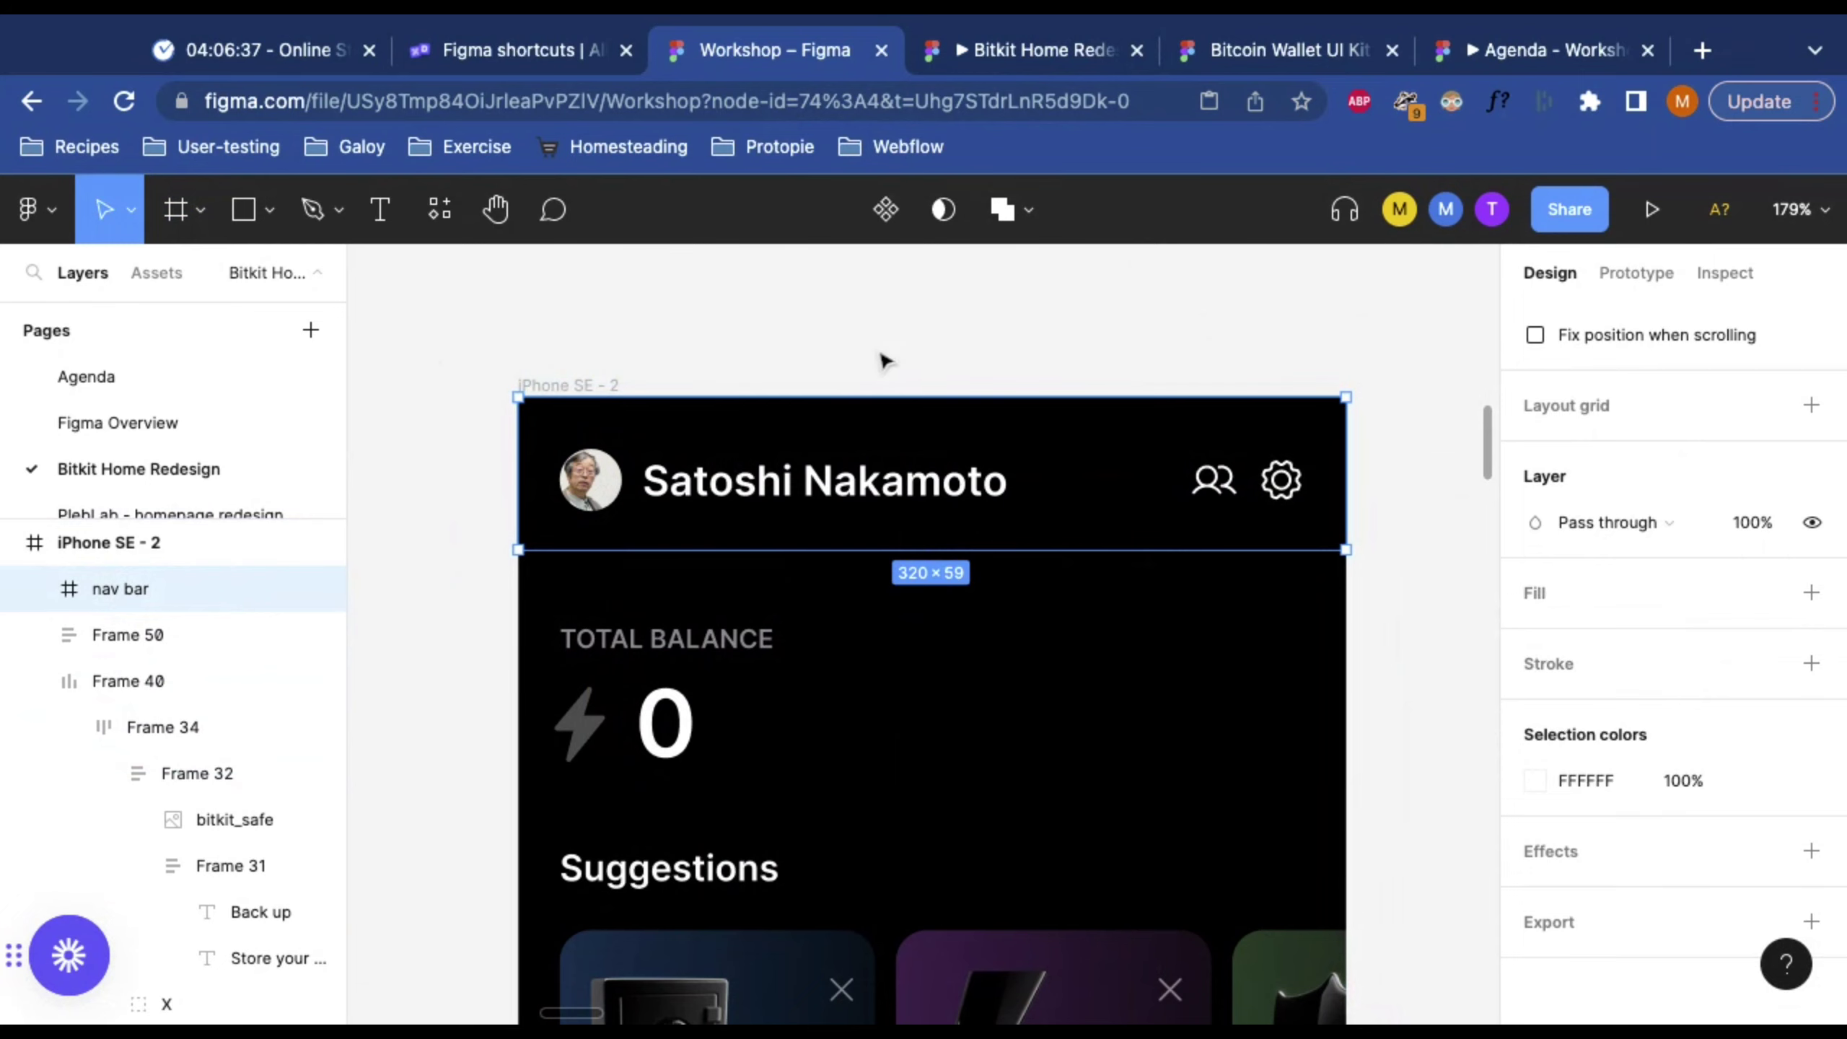
Step: Add a solid 000000 black fill to the nav bar
{"action": "left_click", "coordinate": [1812, 593]}
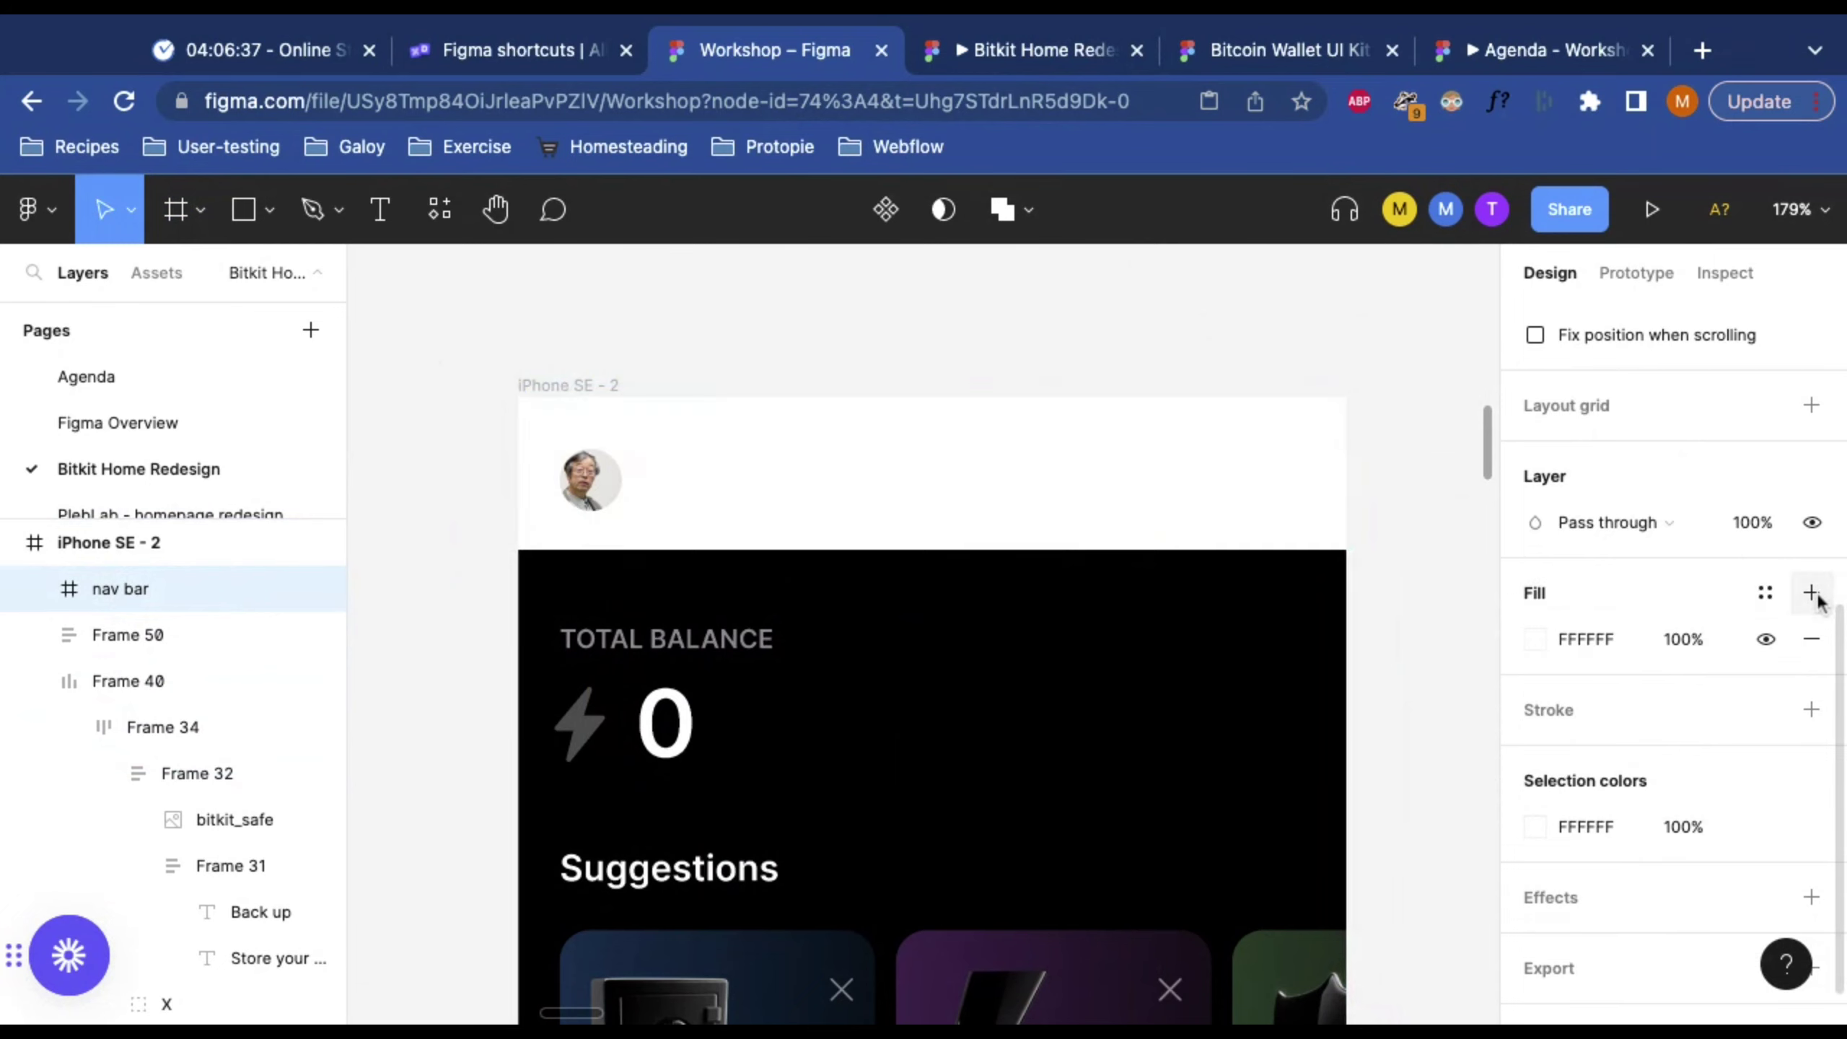
{"action": "left_click", "coordinate": [1537, 638]}
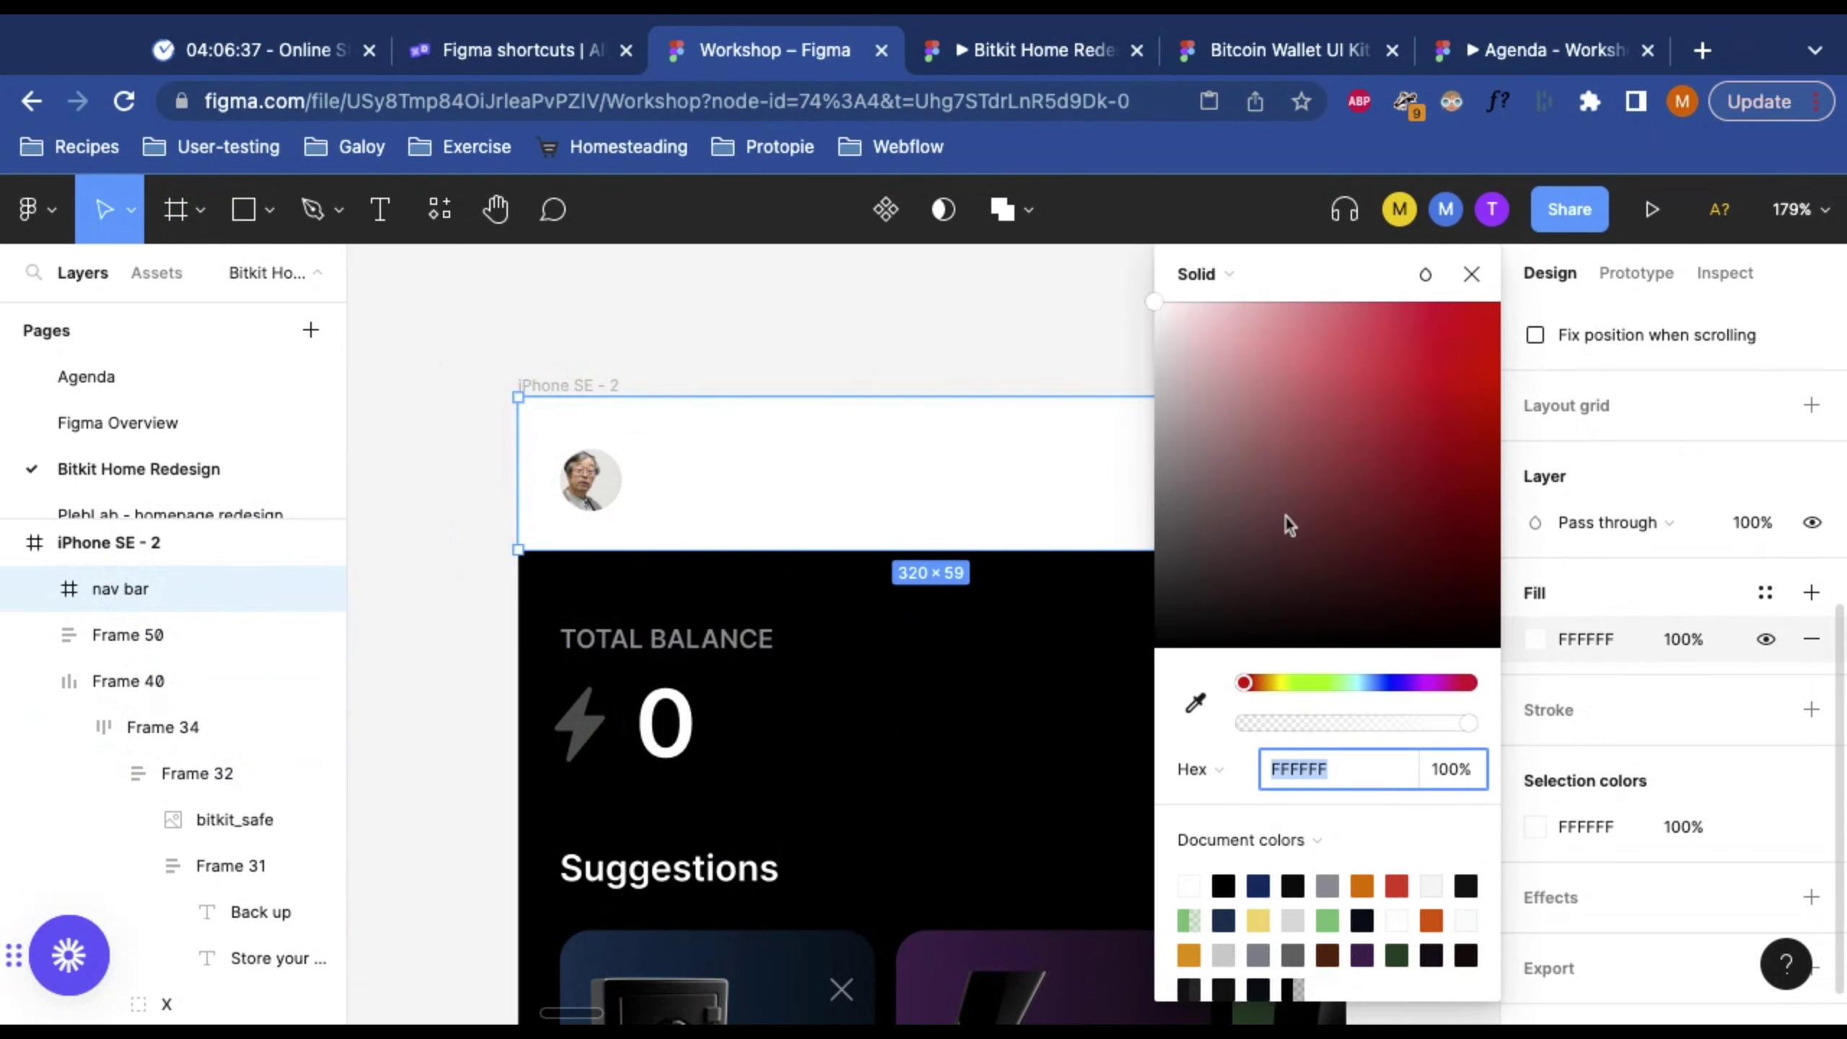
{"action": "type", "text": "000000"}
{"action": "key", "text": "Return"}
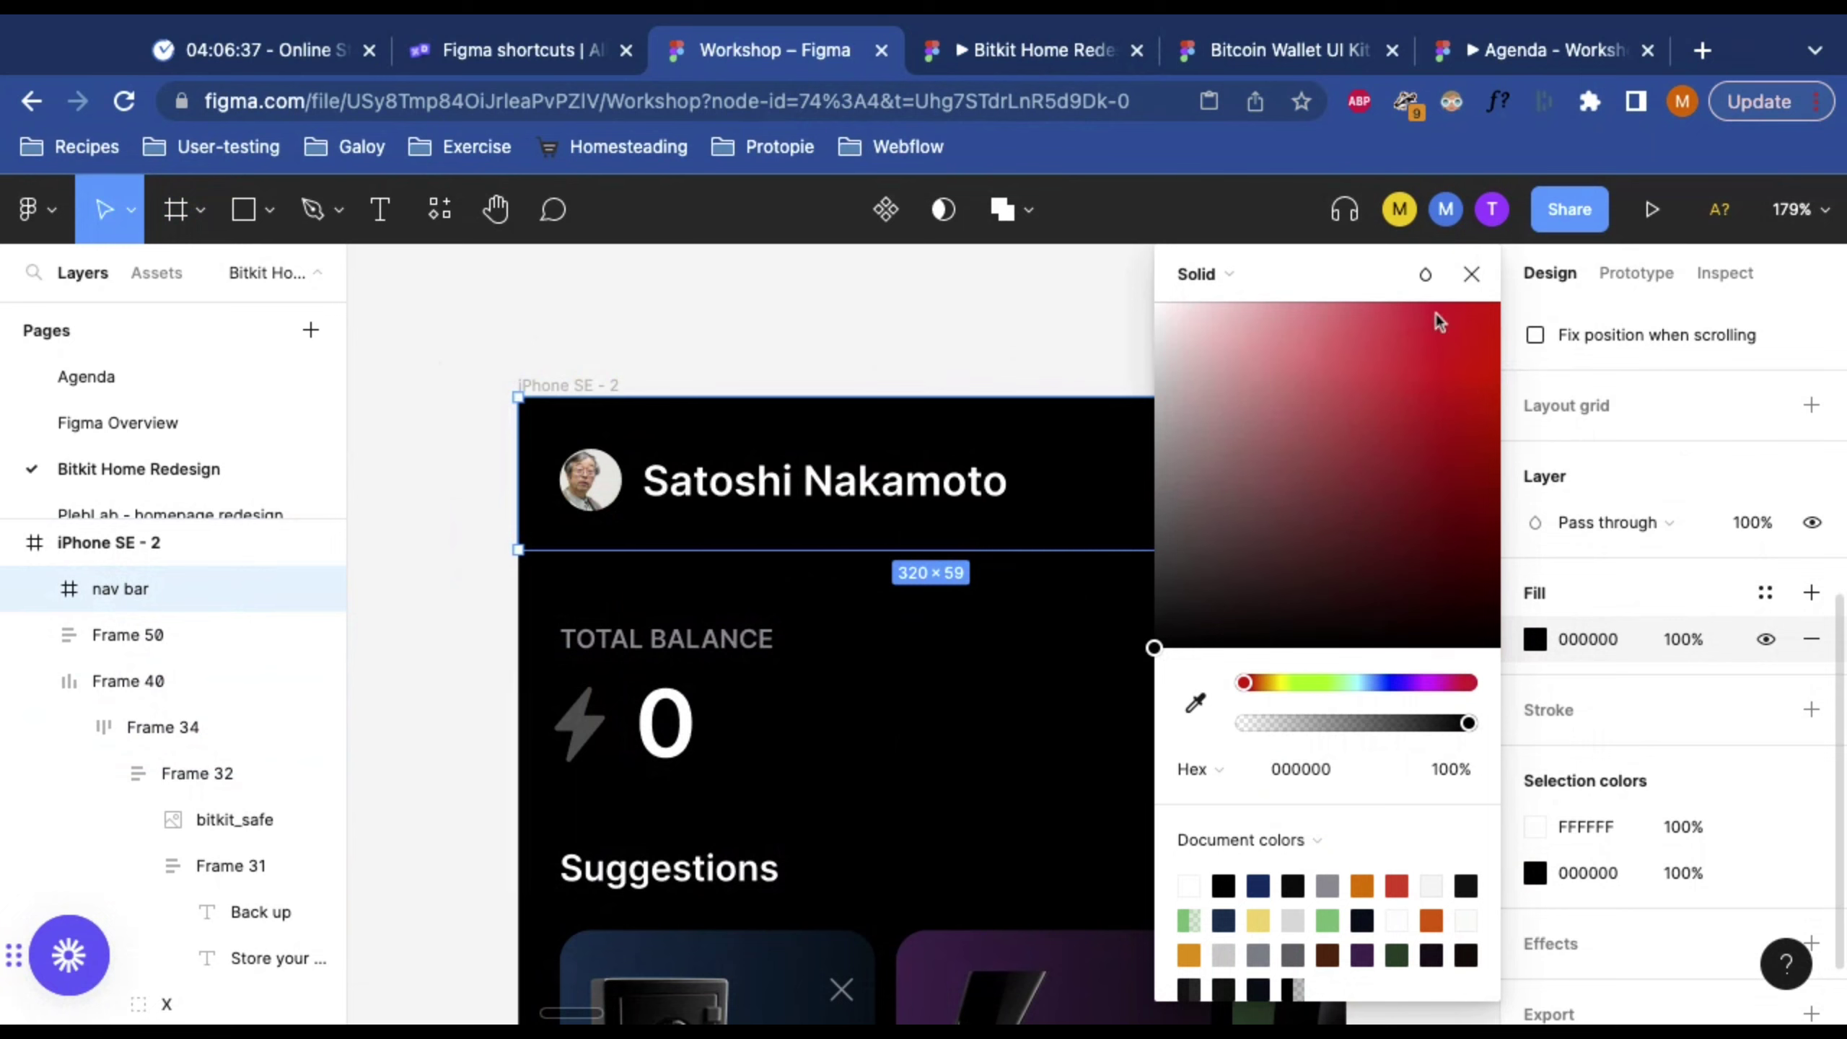
{"action": "left_click", "coordinate": [1472, 275]}
{"action": "left_click", "coordinate": [1193, 338]}
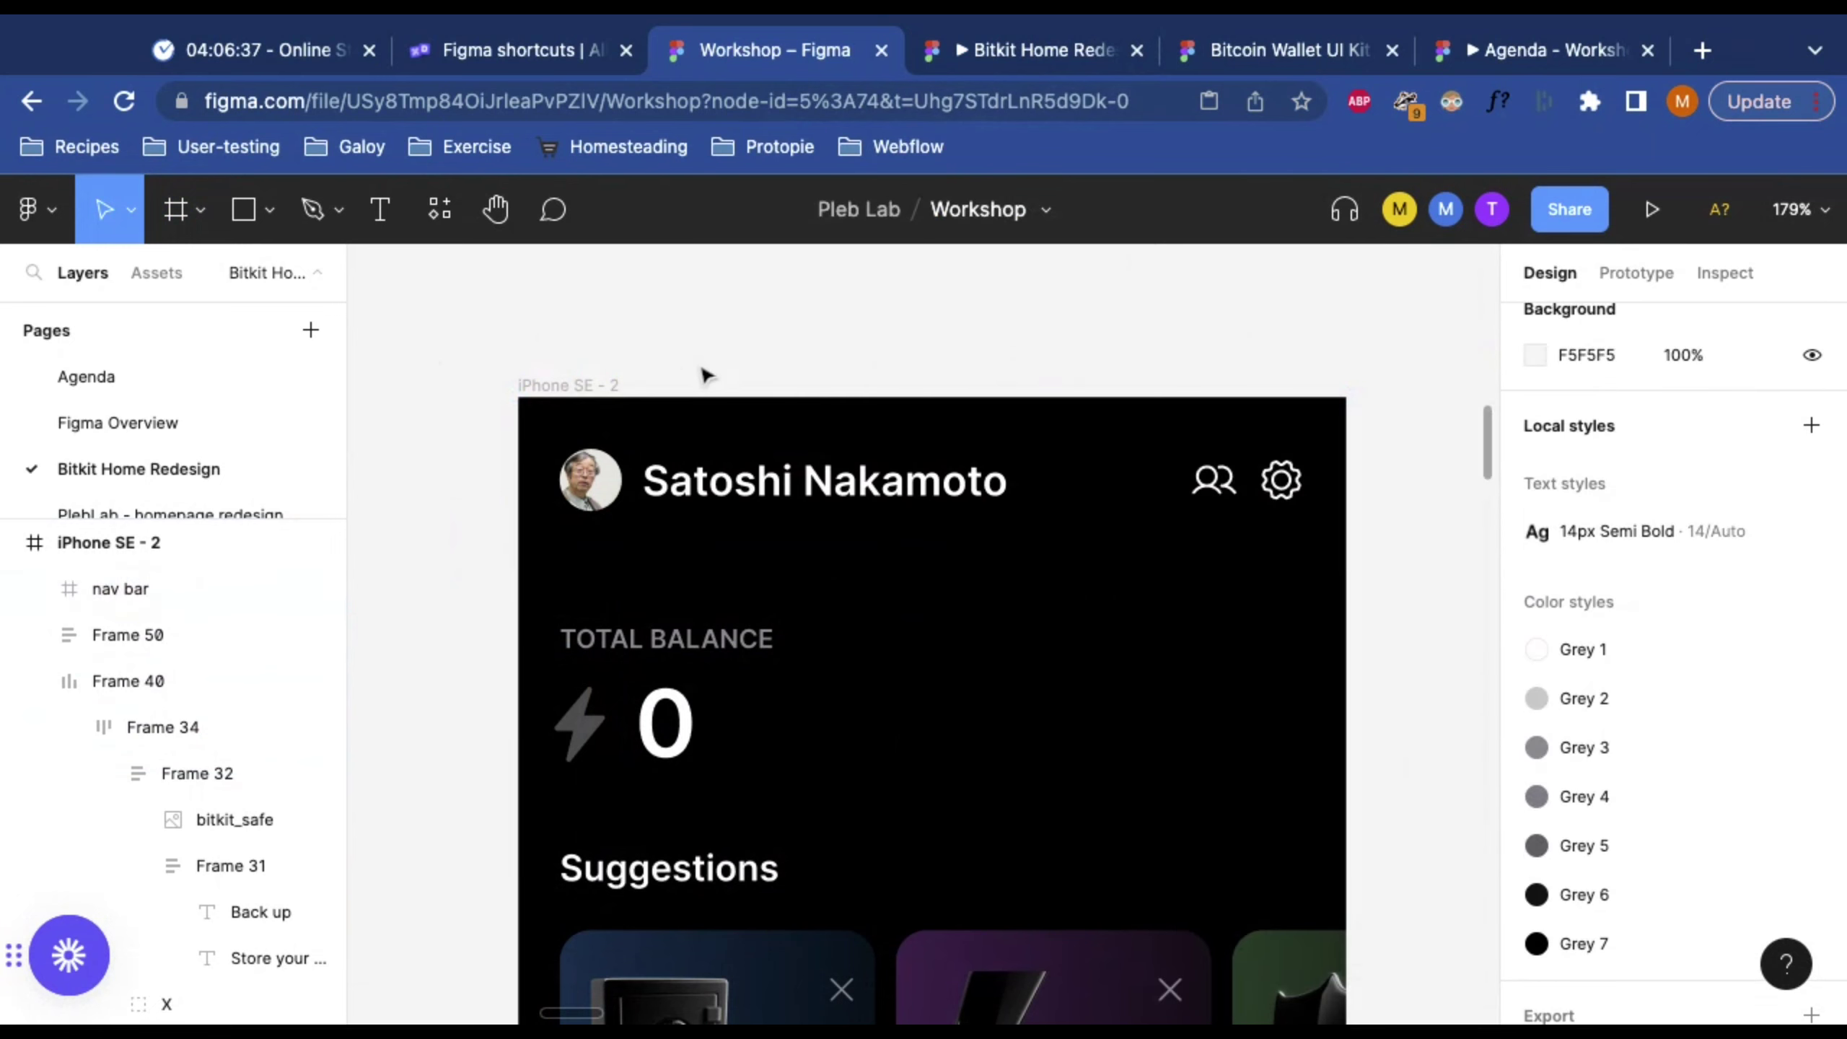
Step: Enable Fix position when scrolling on the nav bar
{"action": "left_click", "coordinate": [596, 385]}
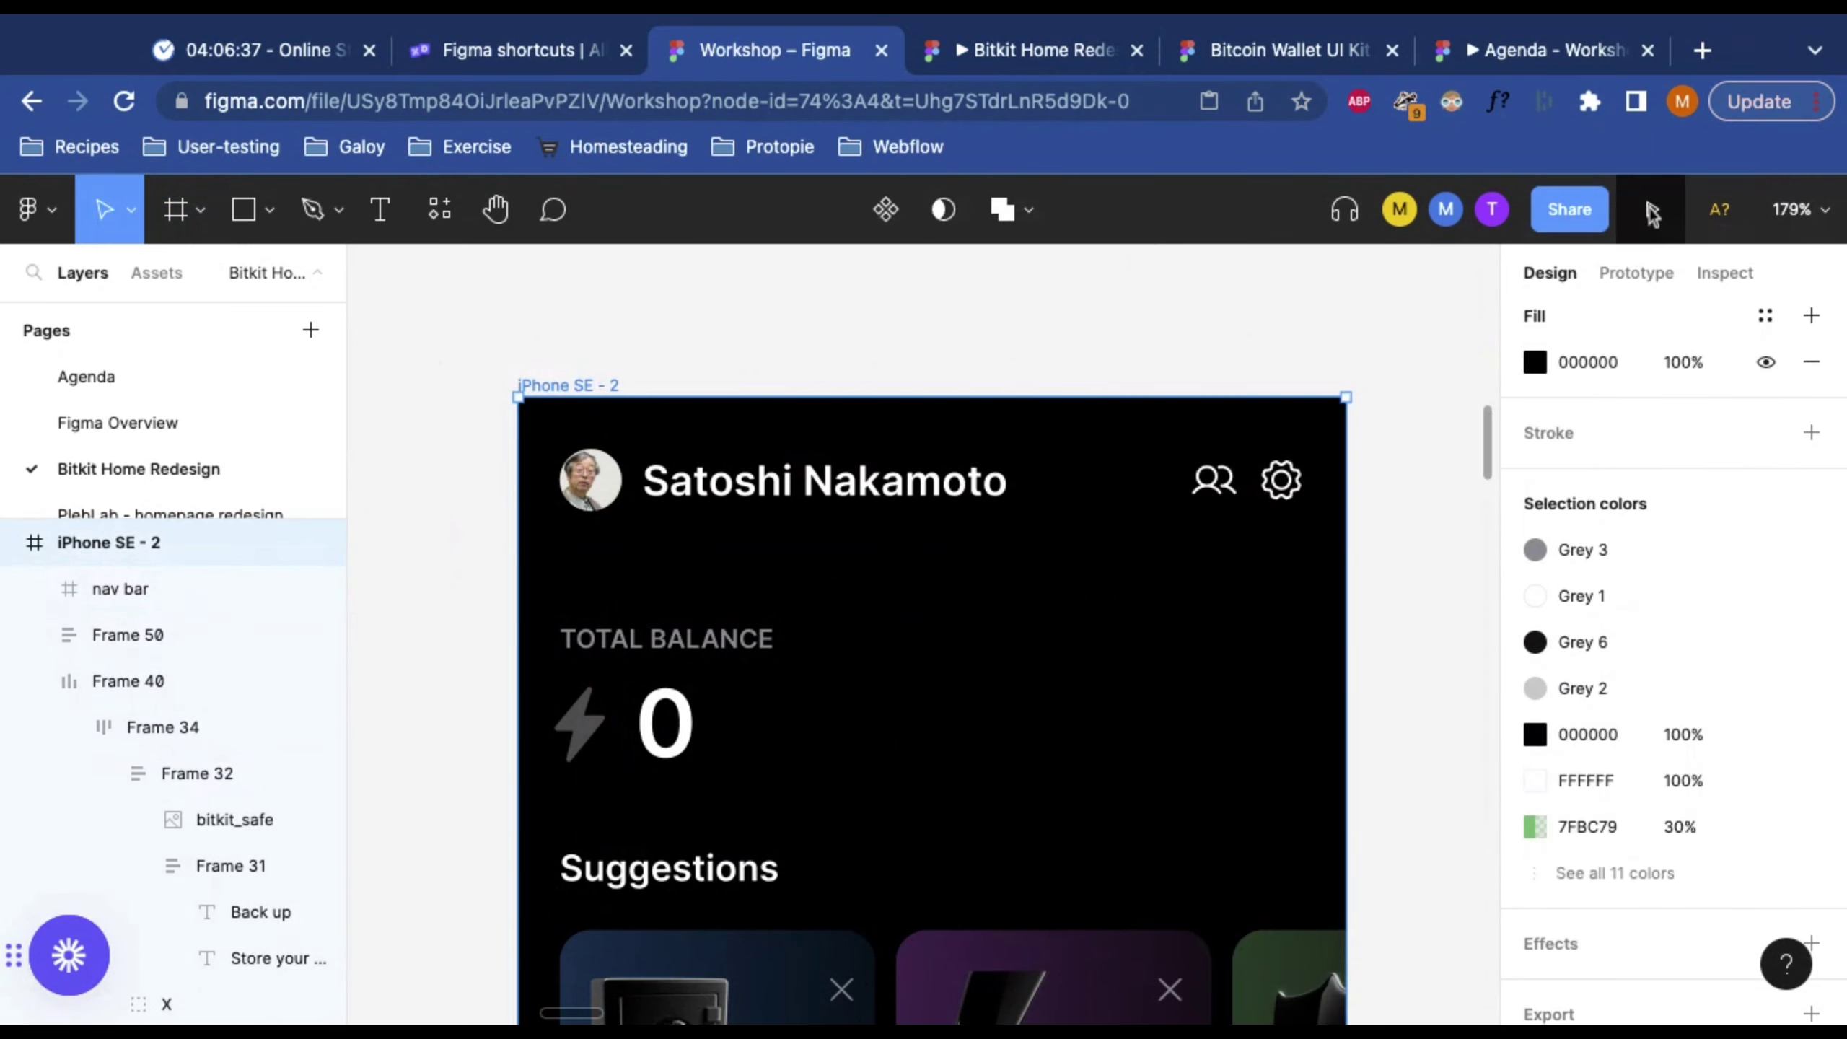
{"action": "left_click", "coordinate": [1106, 471]}
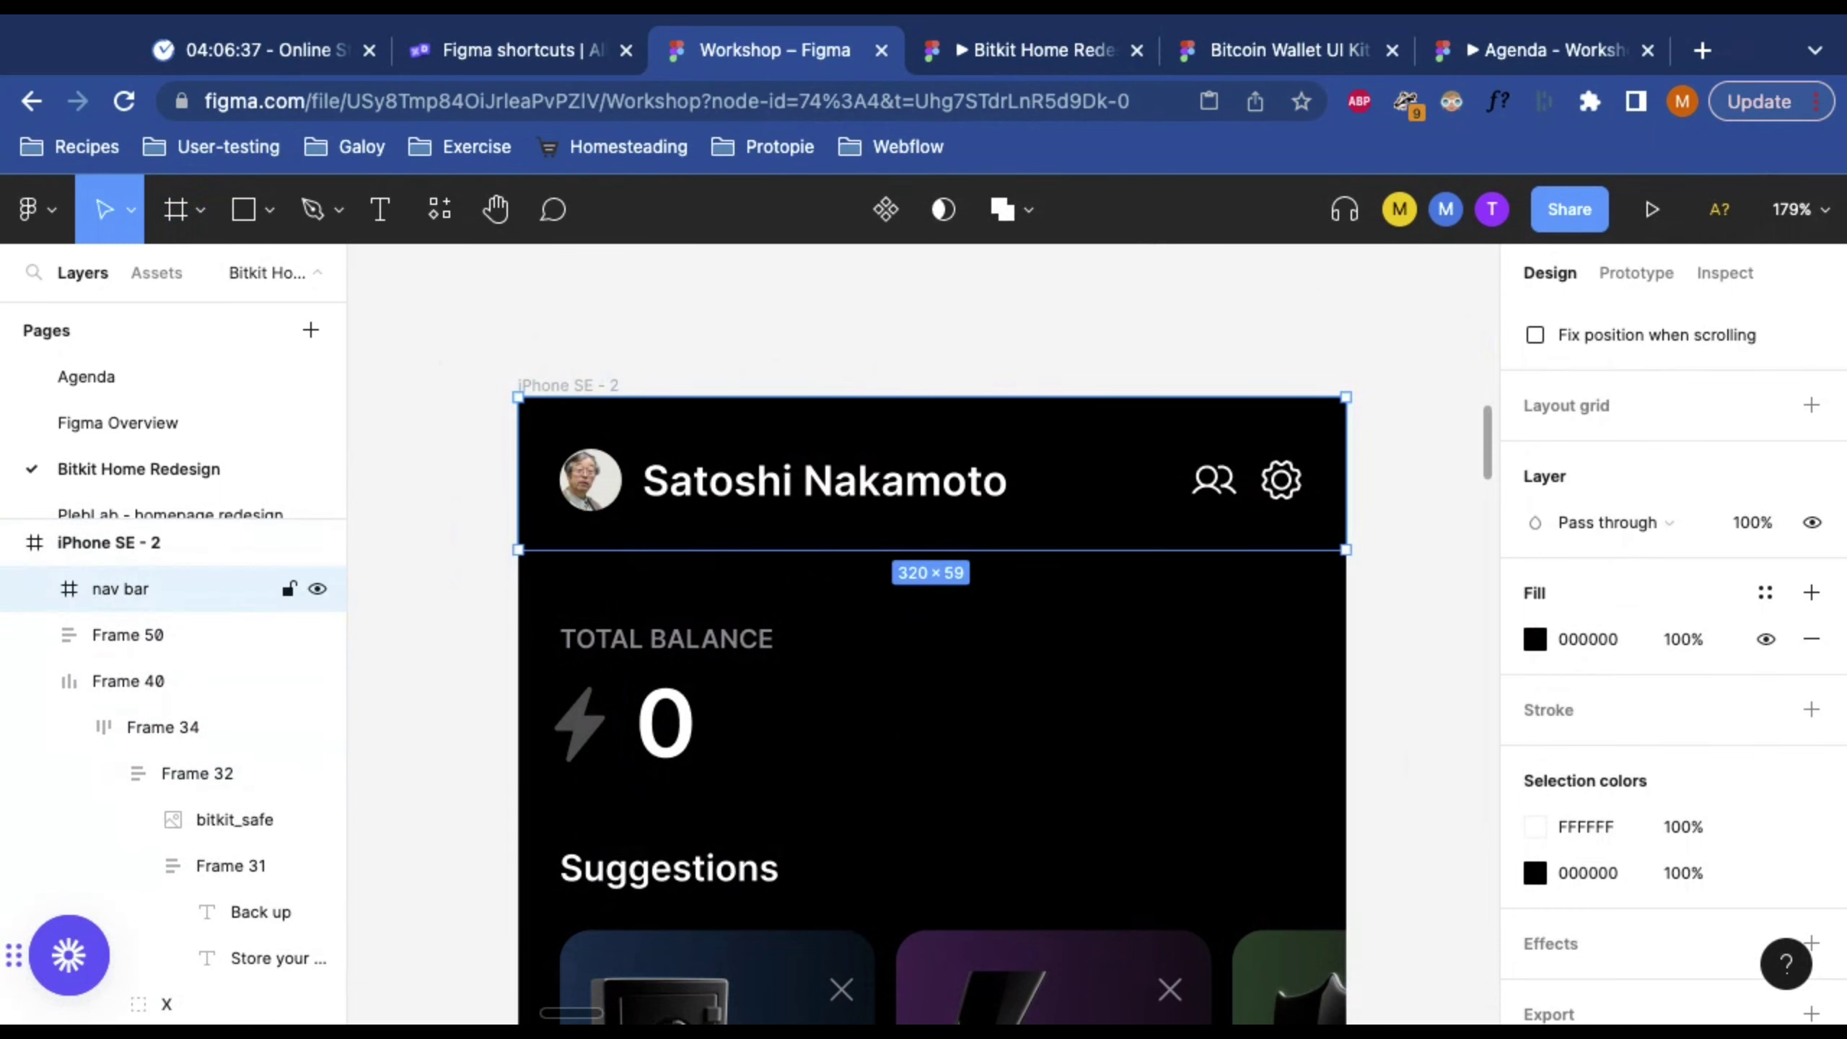
{"action": "scroll", "coordinate": [1580, 565], "scroll_direction": "up", "scroll_amount": 5}
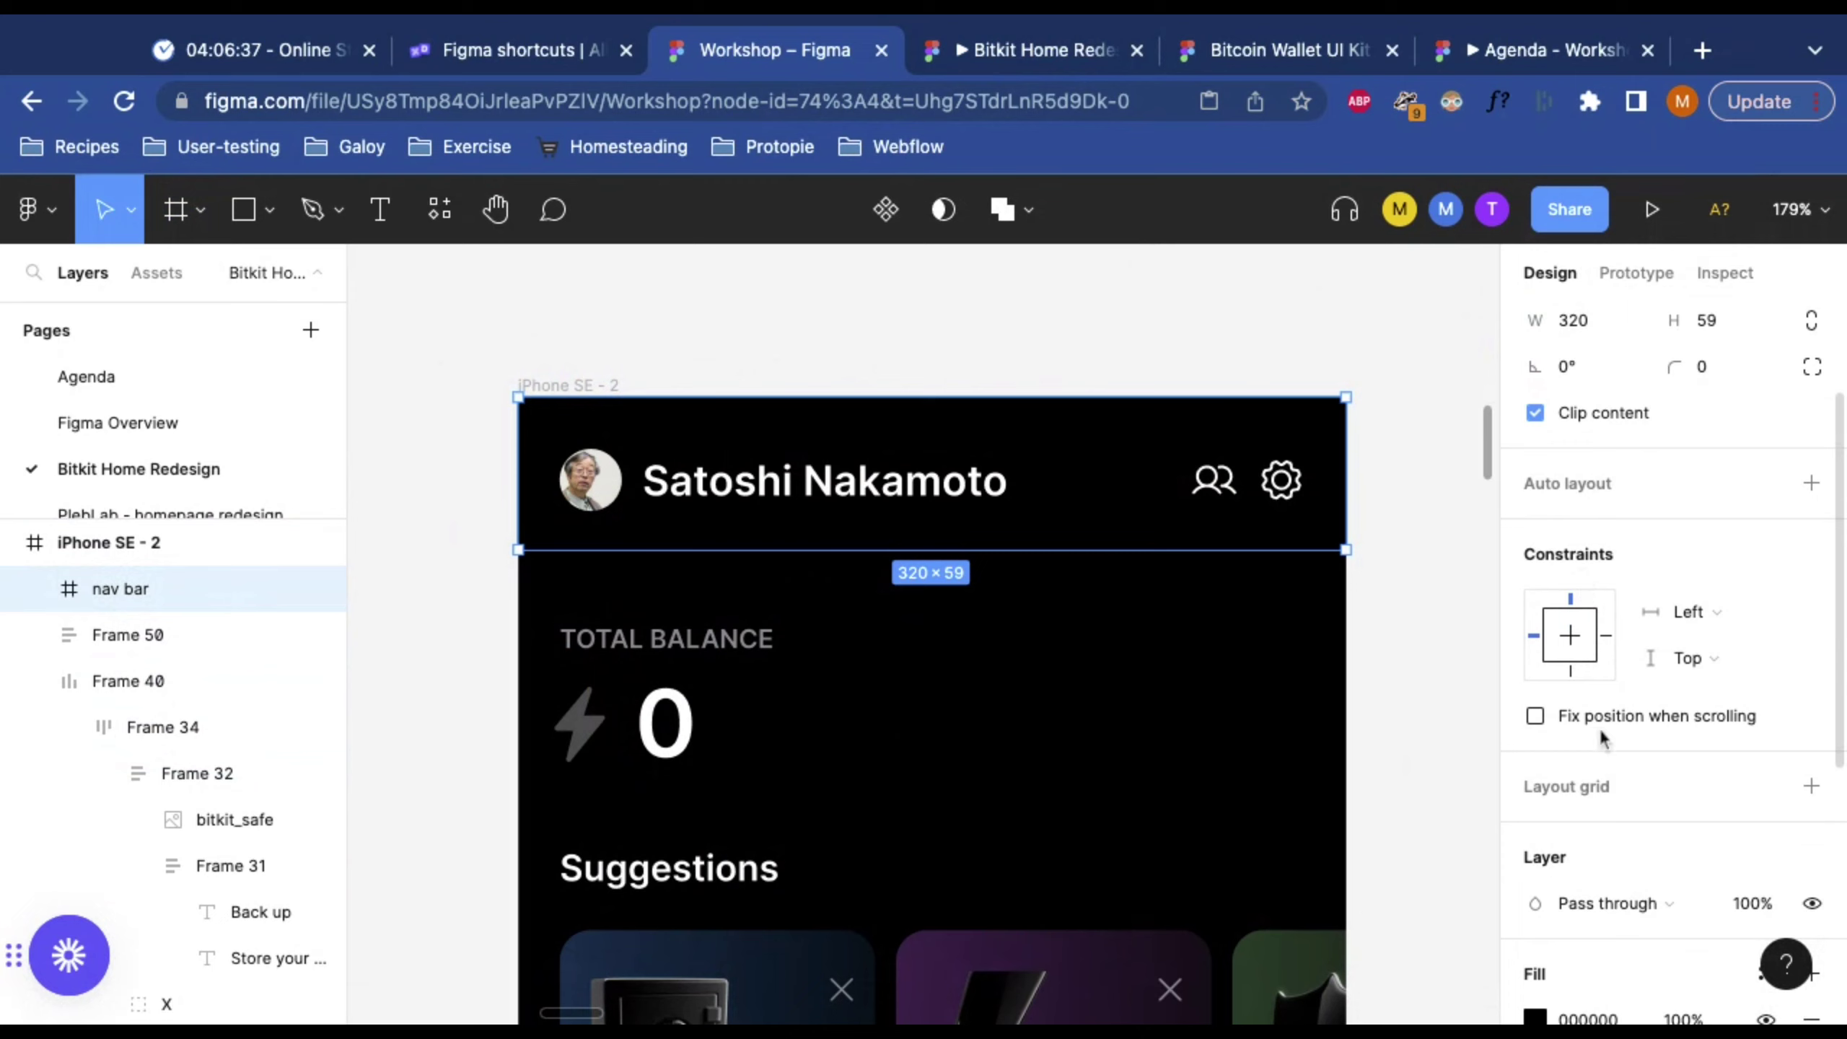
{"action": "left_click", "coordinate": [1536, 717]}
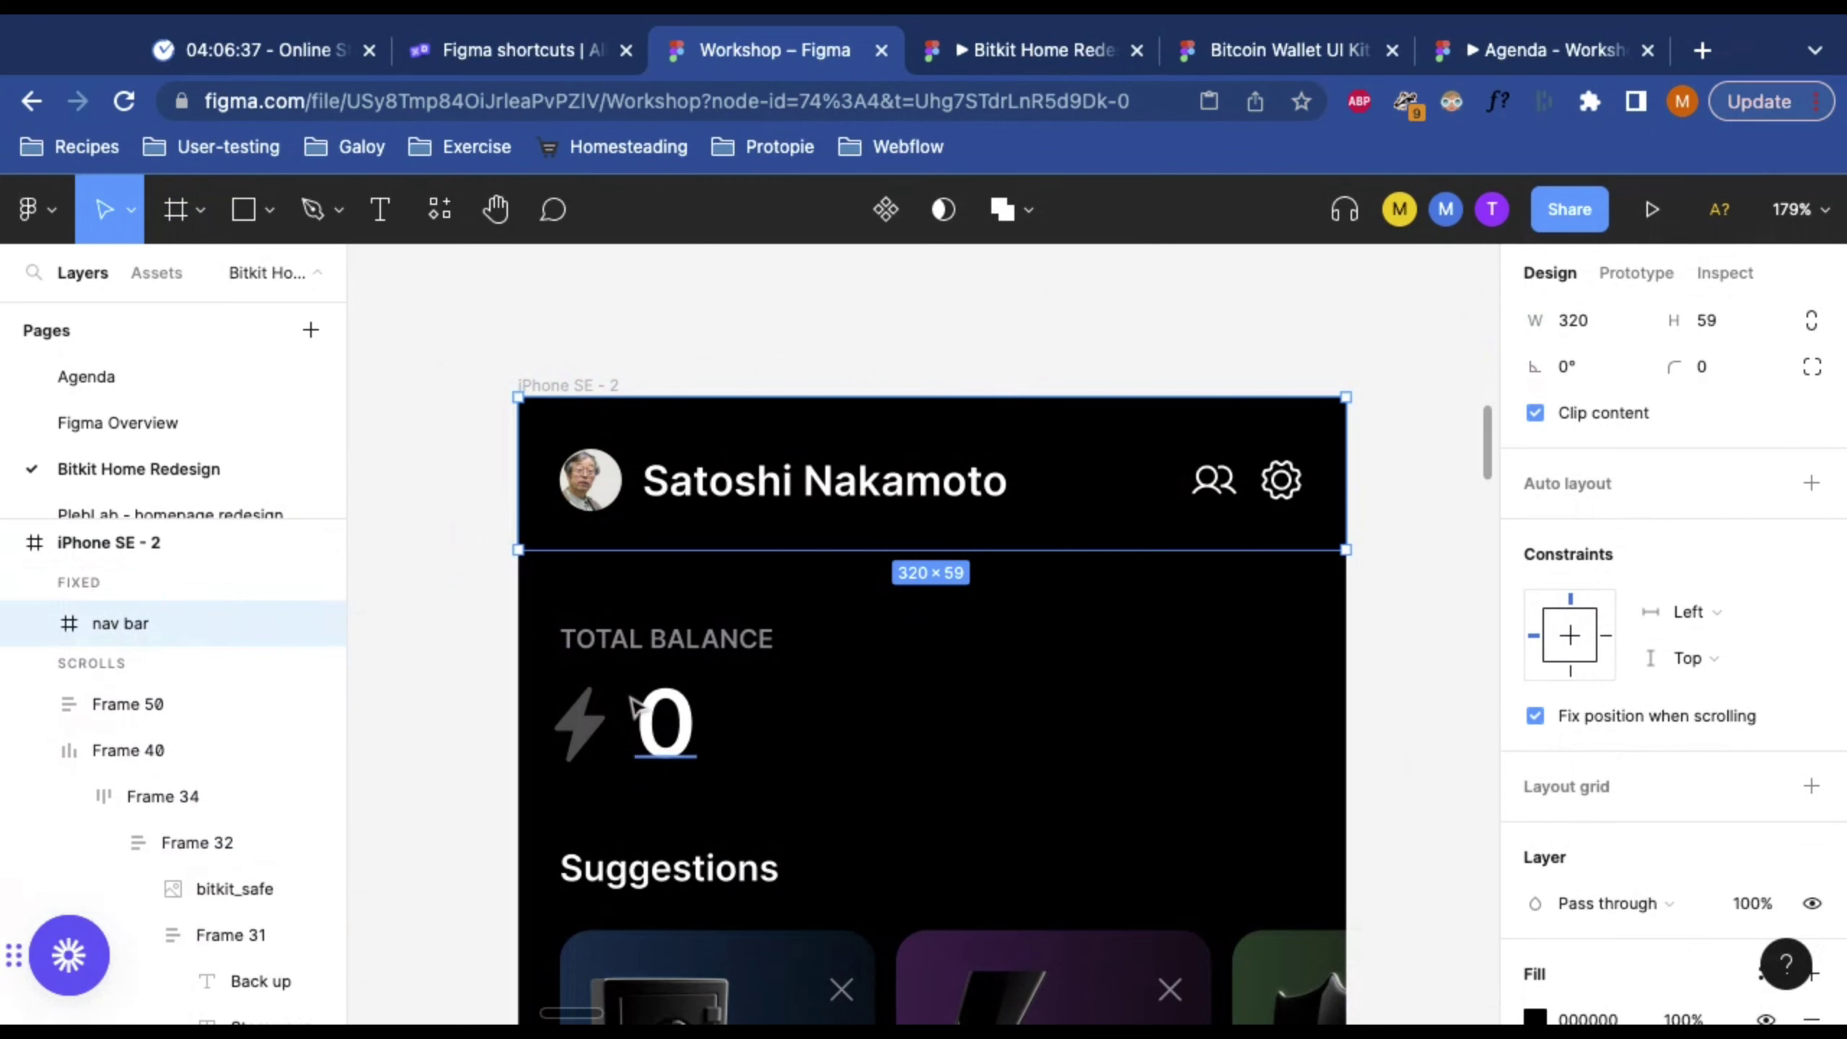
Step: Resize the iPhone SE - 2 frame to 320×802 and select the Send/Receive group
{"action": "left_click", "coordinate": [1436, 513]}
{"action": "key", "text": "minus"}
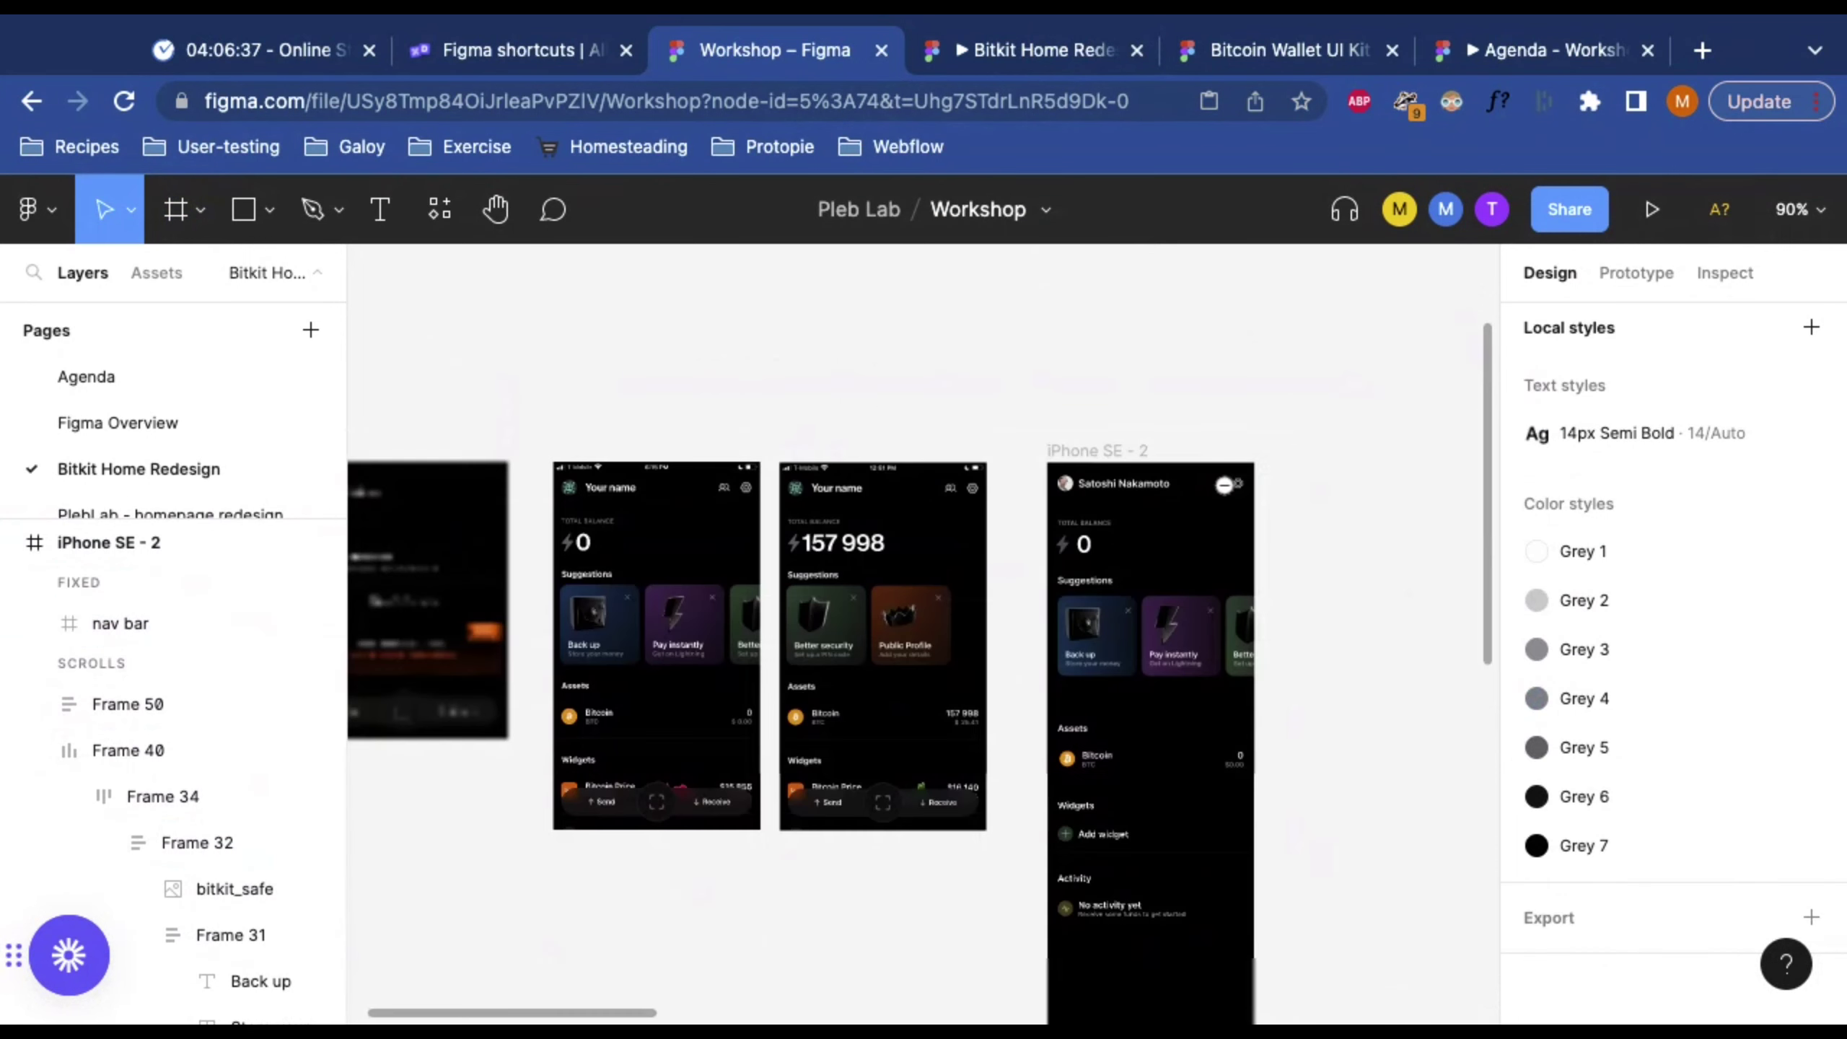
{"action": "scroll", "coordinate": [1225, 485], "scroll_direction": "right", "scroll_amount": 5}
{"action": "left_click", "coordinate": [899, 375]}
{"action": "scroll", "coordinate": [945, 698], "scroll_direction": "down", "scroll_amount": 5}
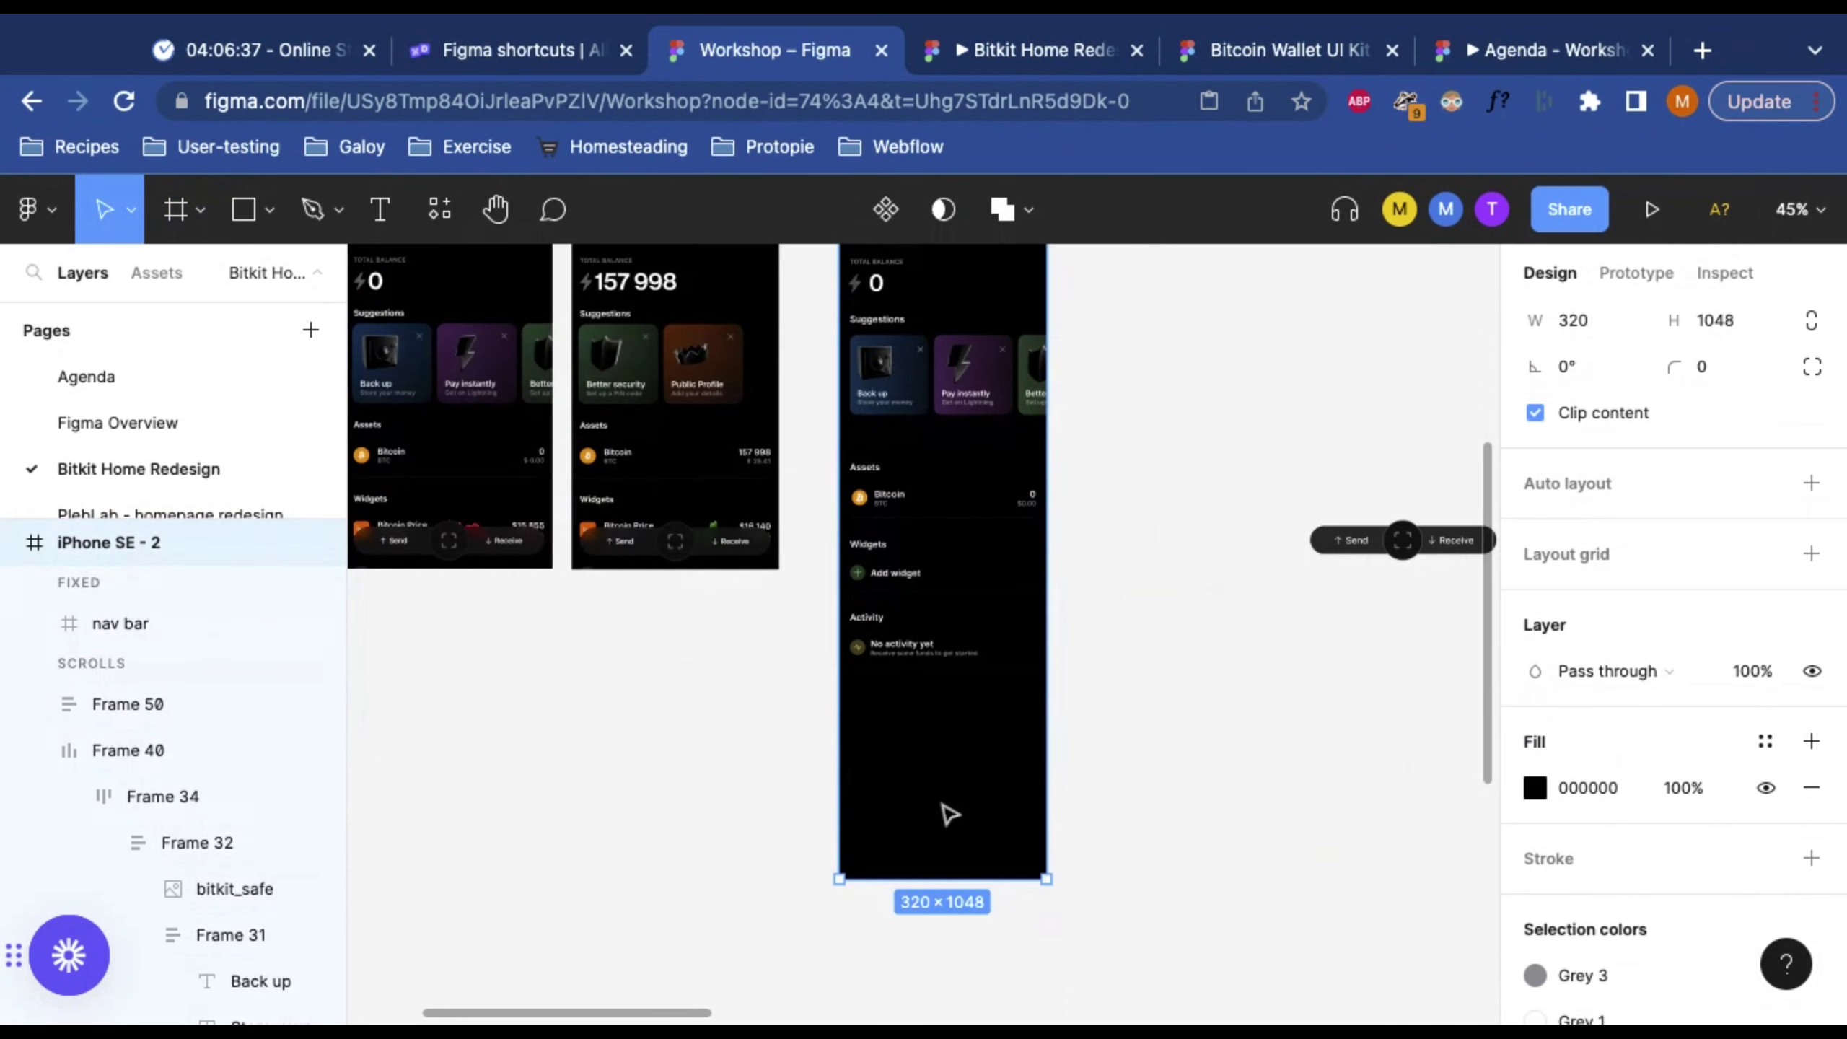
{"action": "left_click_drag", "start_coordinate": [920, 871], "coordinate": [920, 711]}
{"action": "scroll", "coordinate": [1068, 811], "scroll_direction": "right", "scroll_amount": 8}
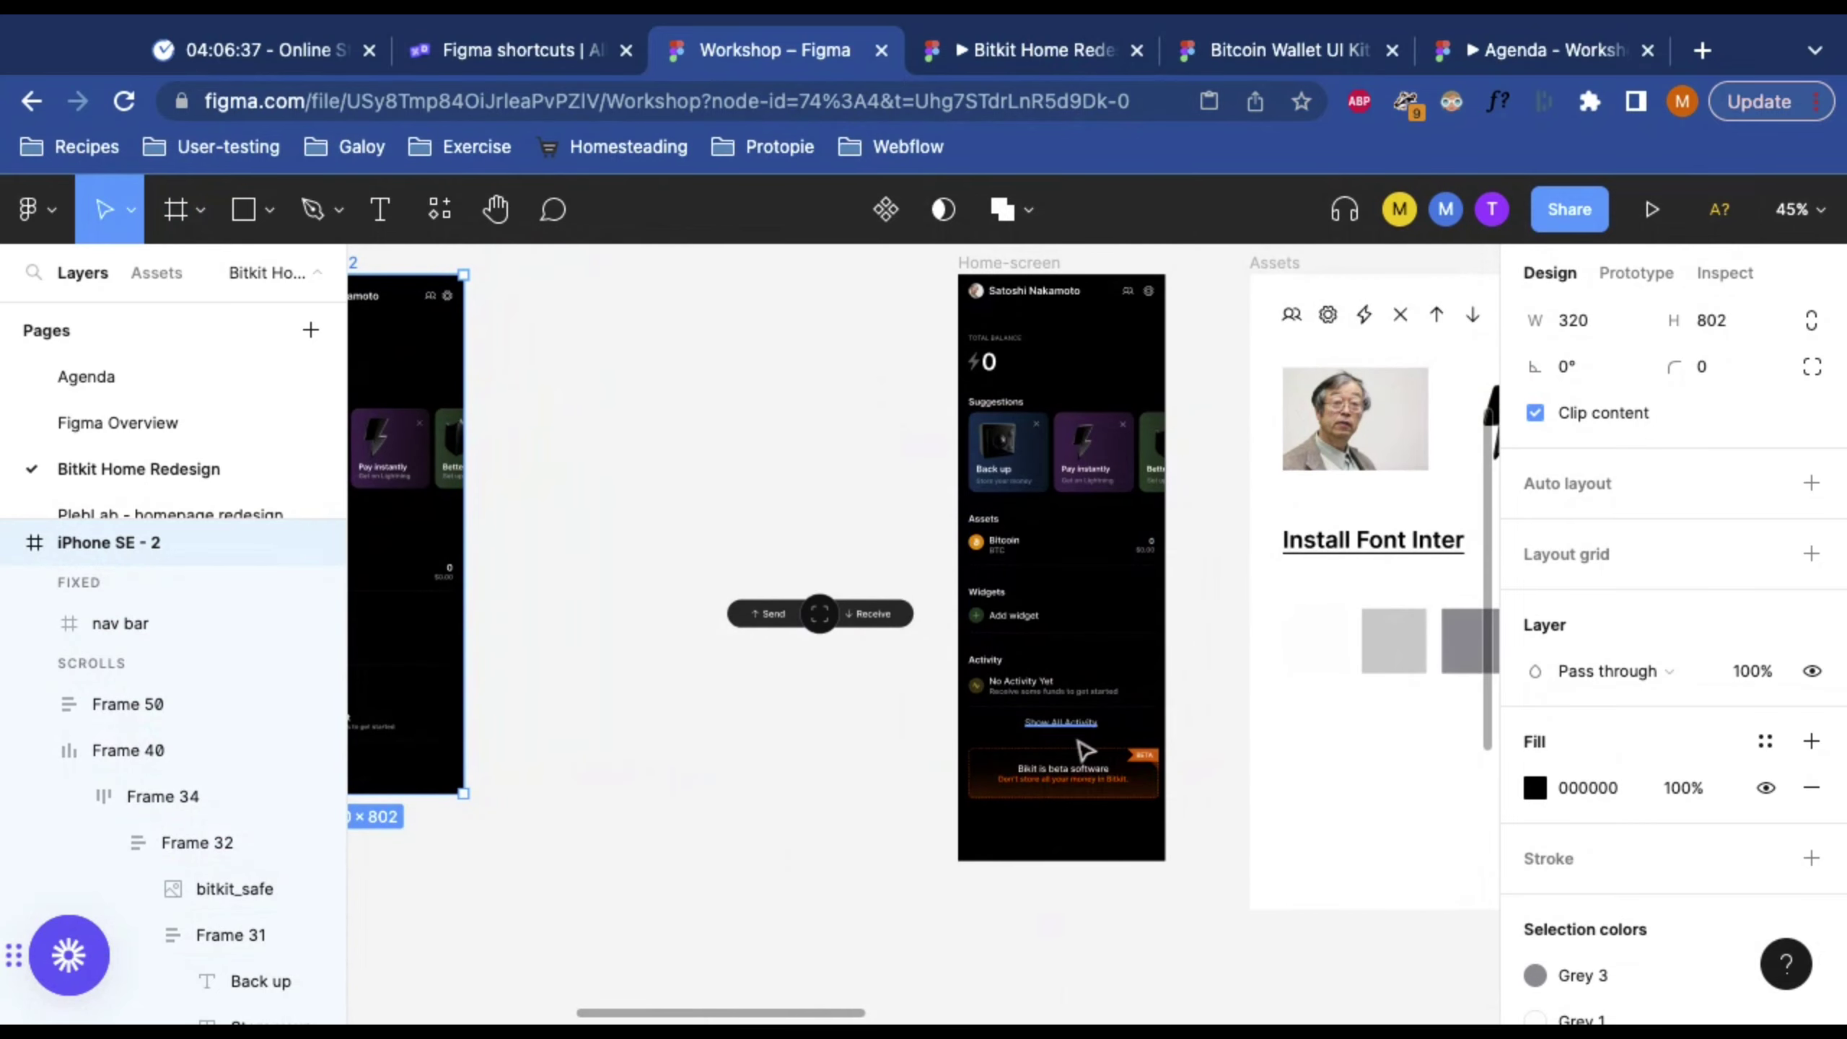
{"action": "left_click", "coordinate": [801, 624]}
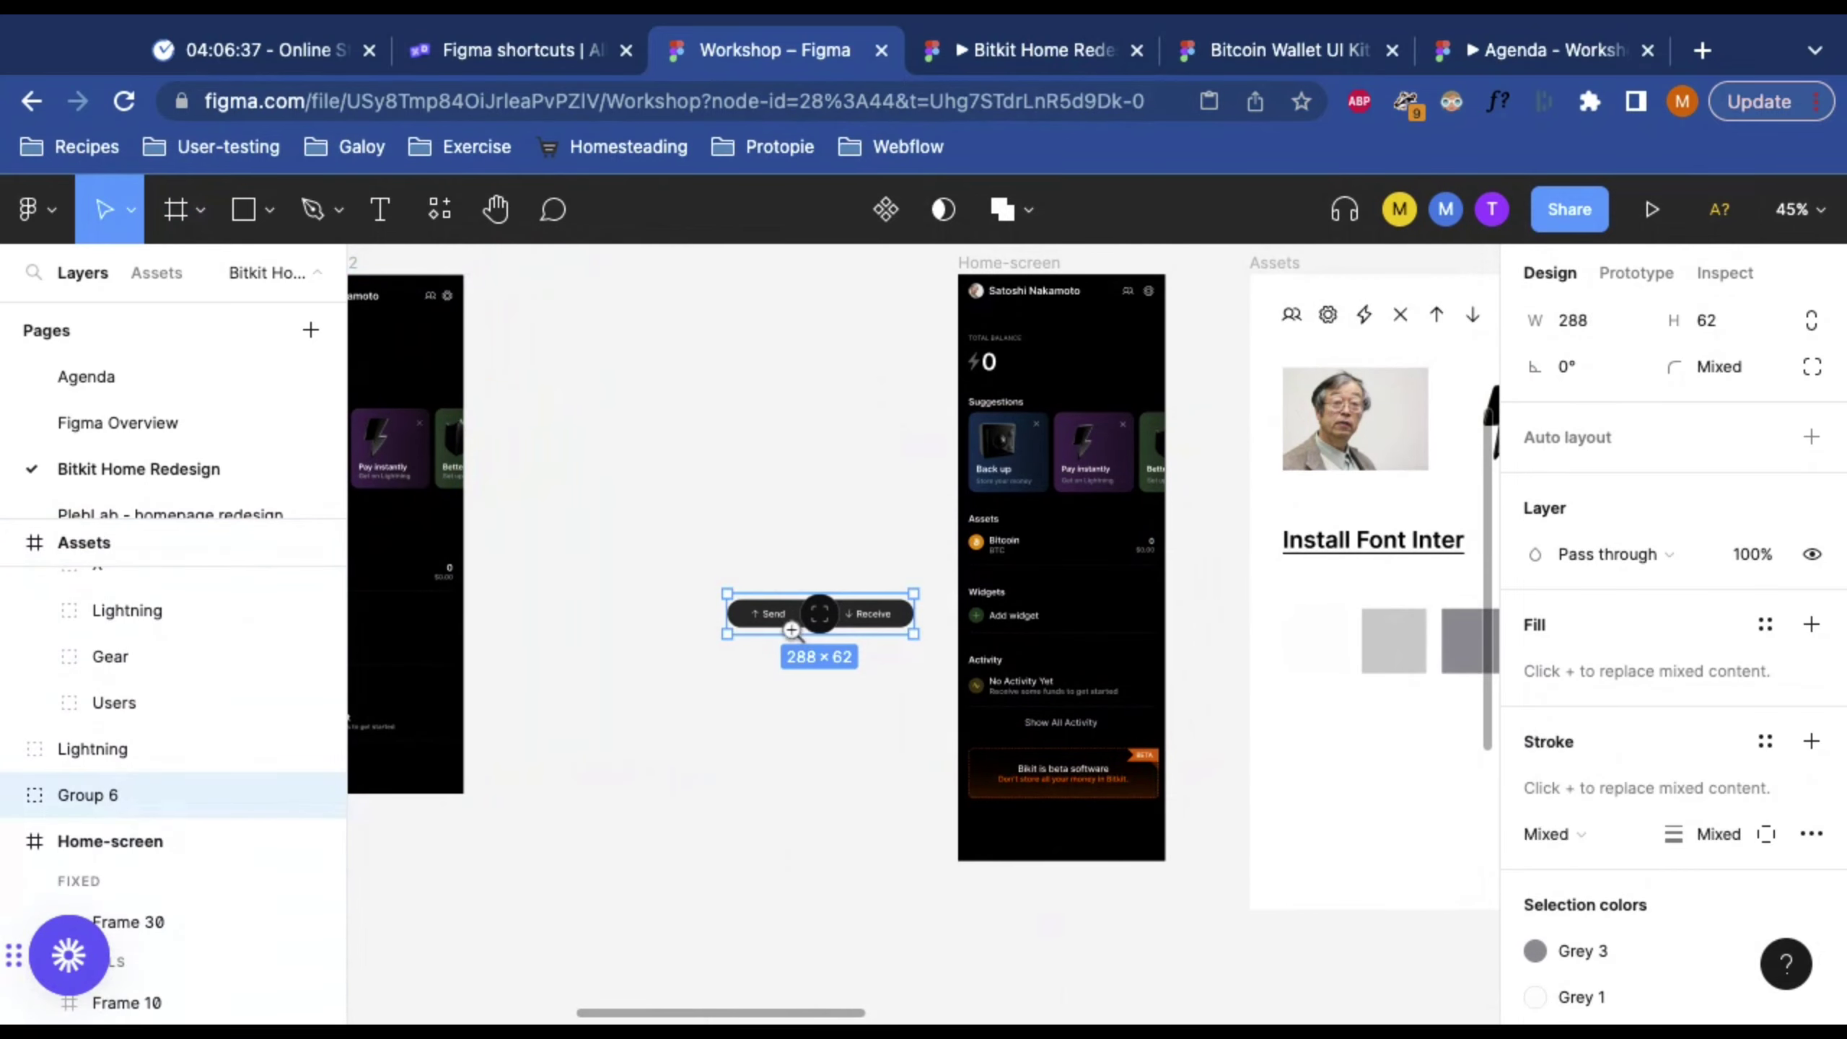
{"action": "scroll", "coordinate": [815, 619], "scroll_direction": "up", "scroll_amount": 5}
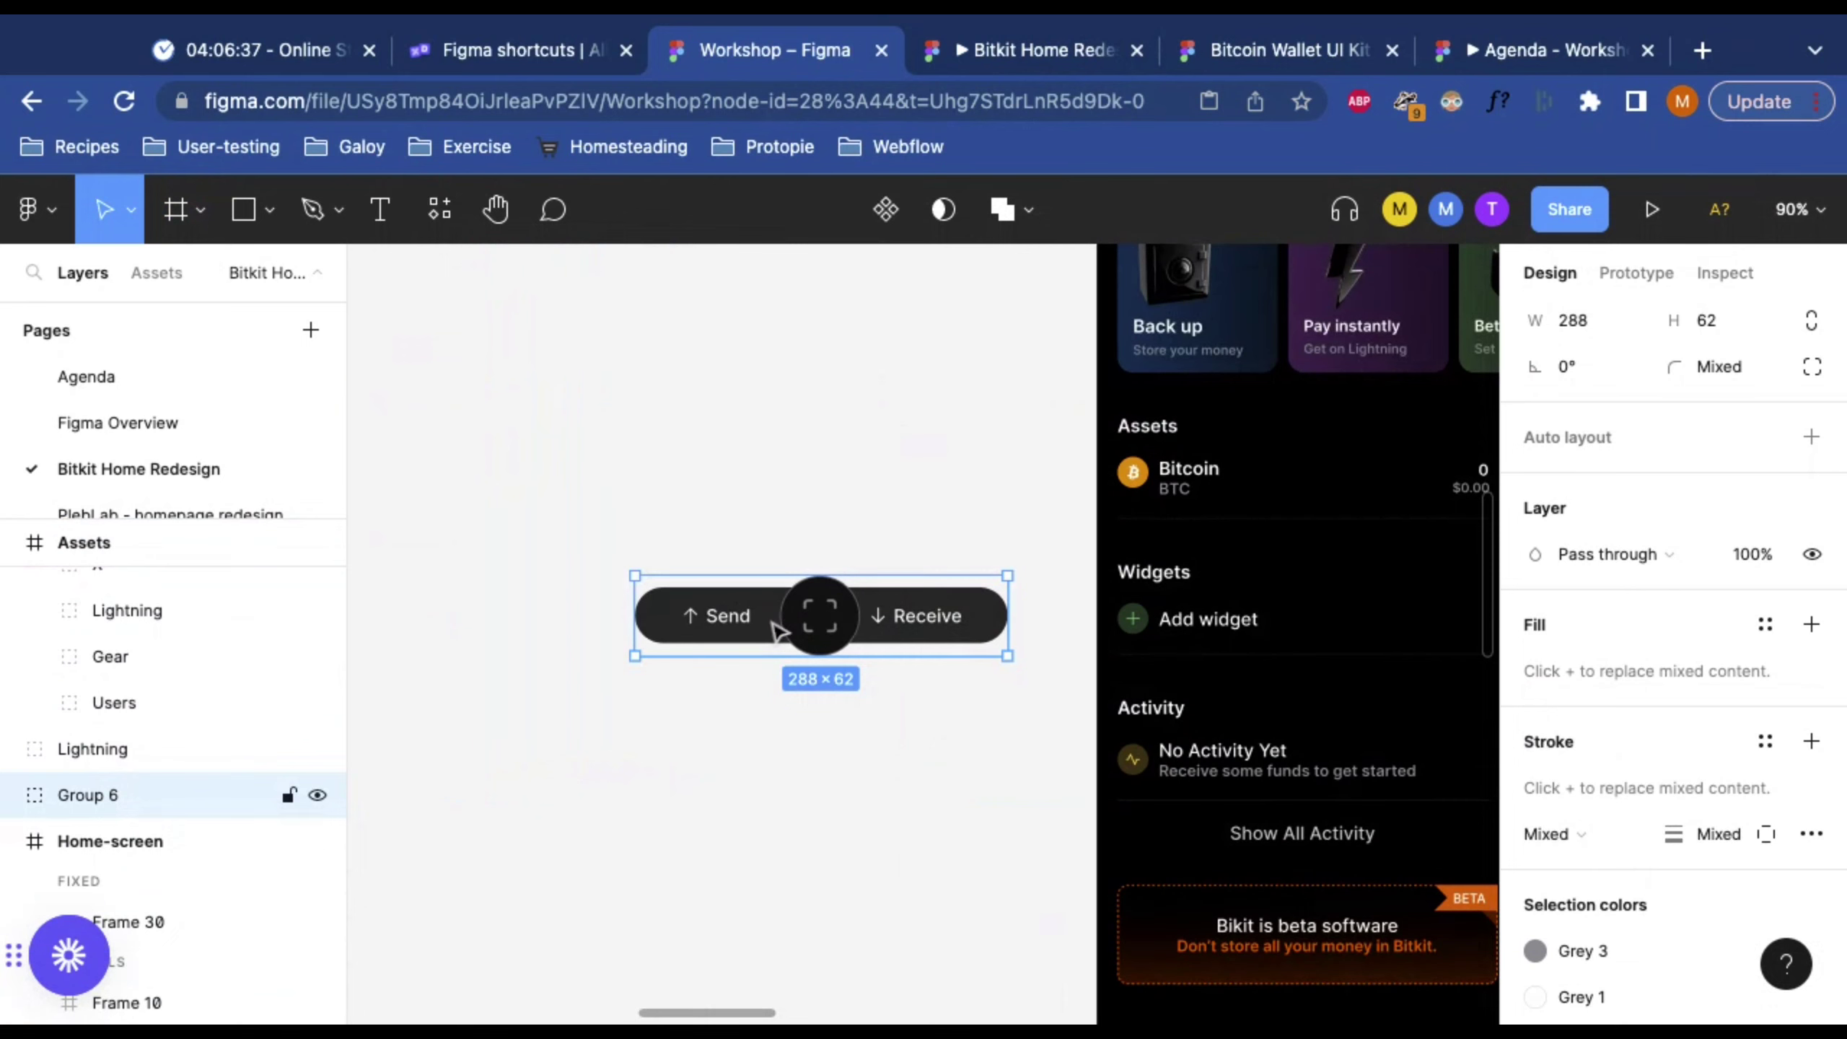
{"action": "scroll", "coordinate": [880, 622], "scroll_direction": "down", "scroll_amount": 5}
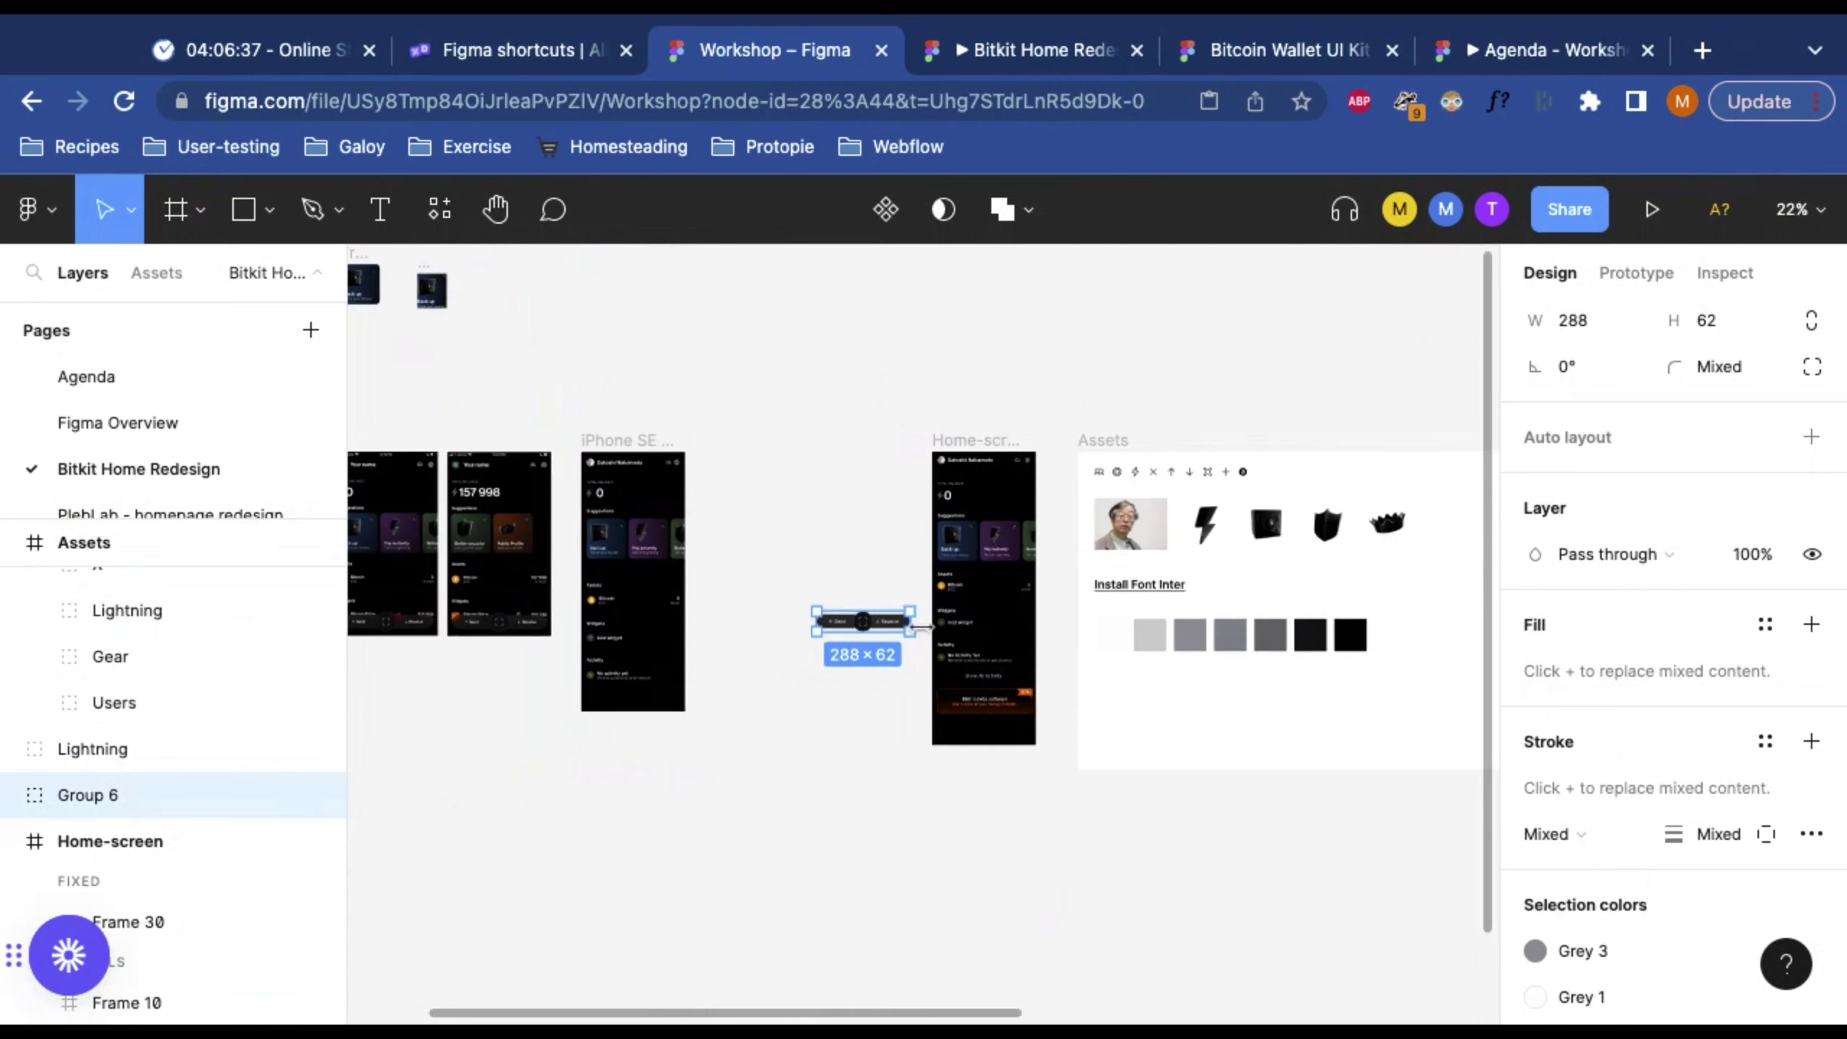
{"action": "scroll", "coordinate": [922, 628], "scroll_direction": "up", "scroll_amount": 3}
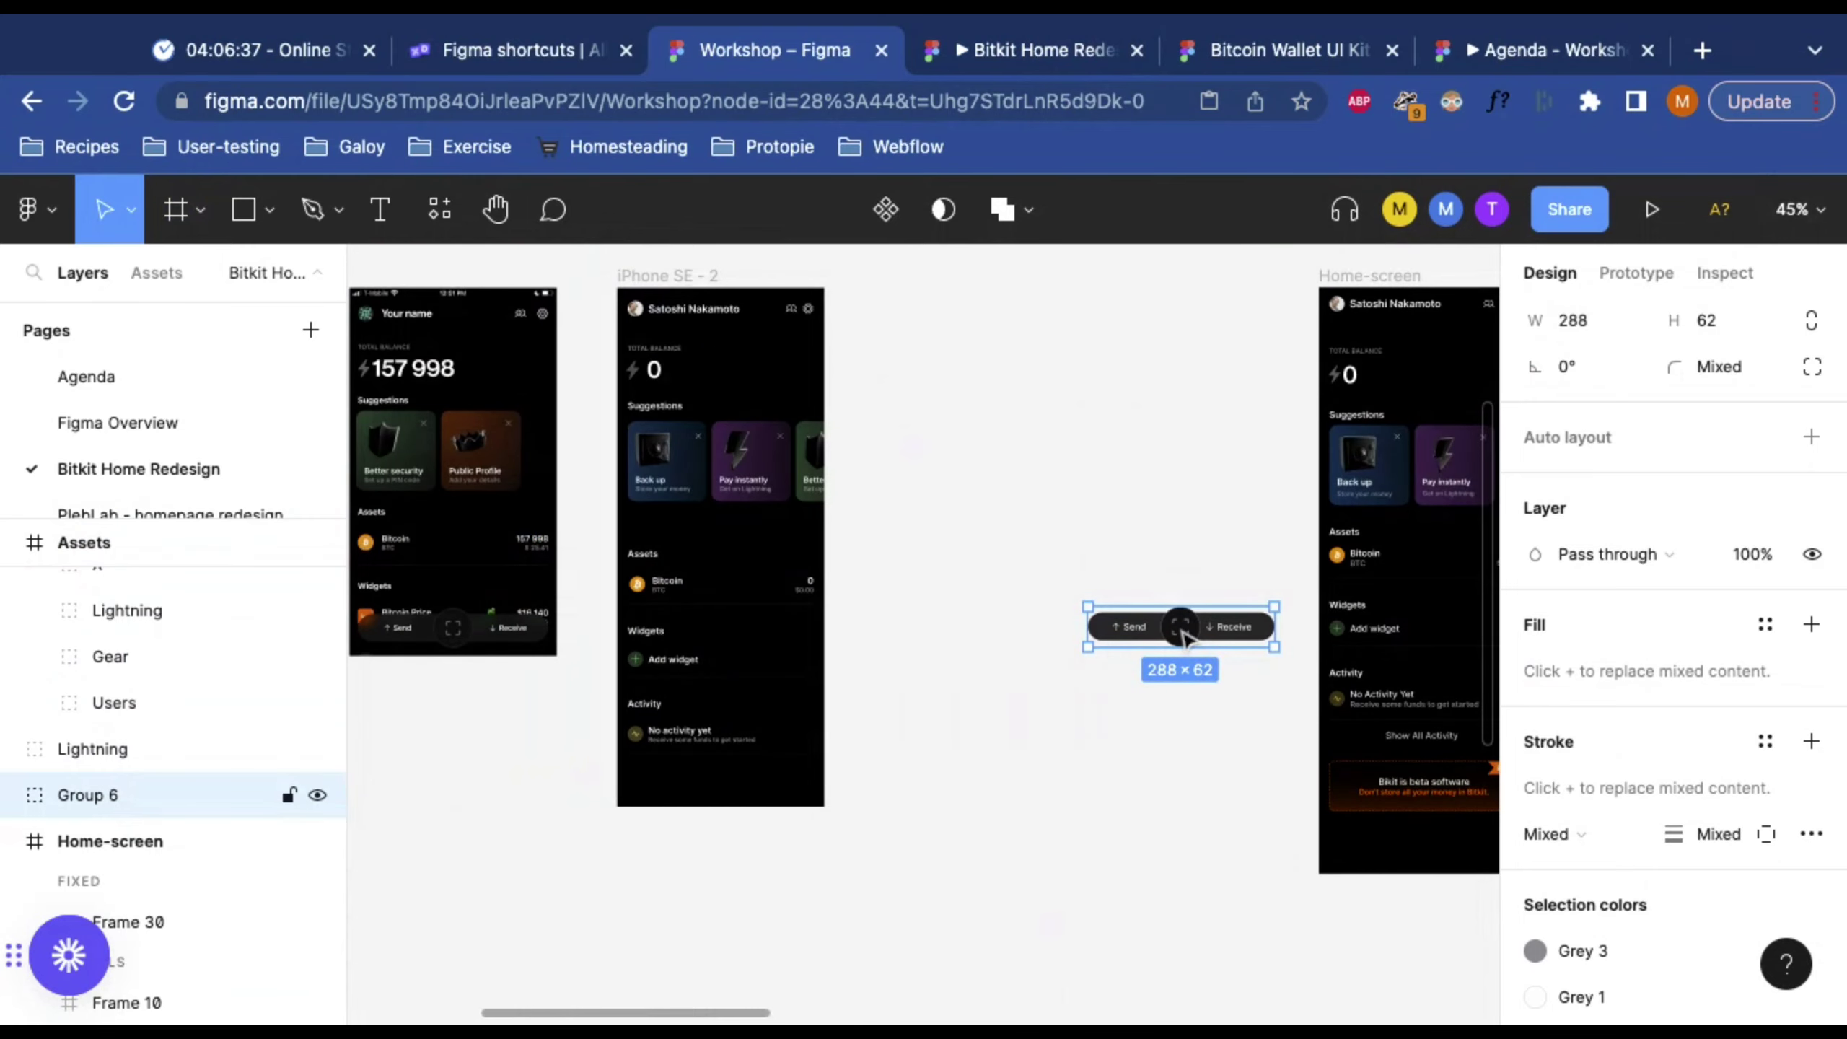
Step: Copy the Send/Receive bar into iPhone SE - 2 and move it over the Widgets row
{"action": "left_click_drag", "start_coordinate": [1193, 639], "coordinate": [772, 466]}
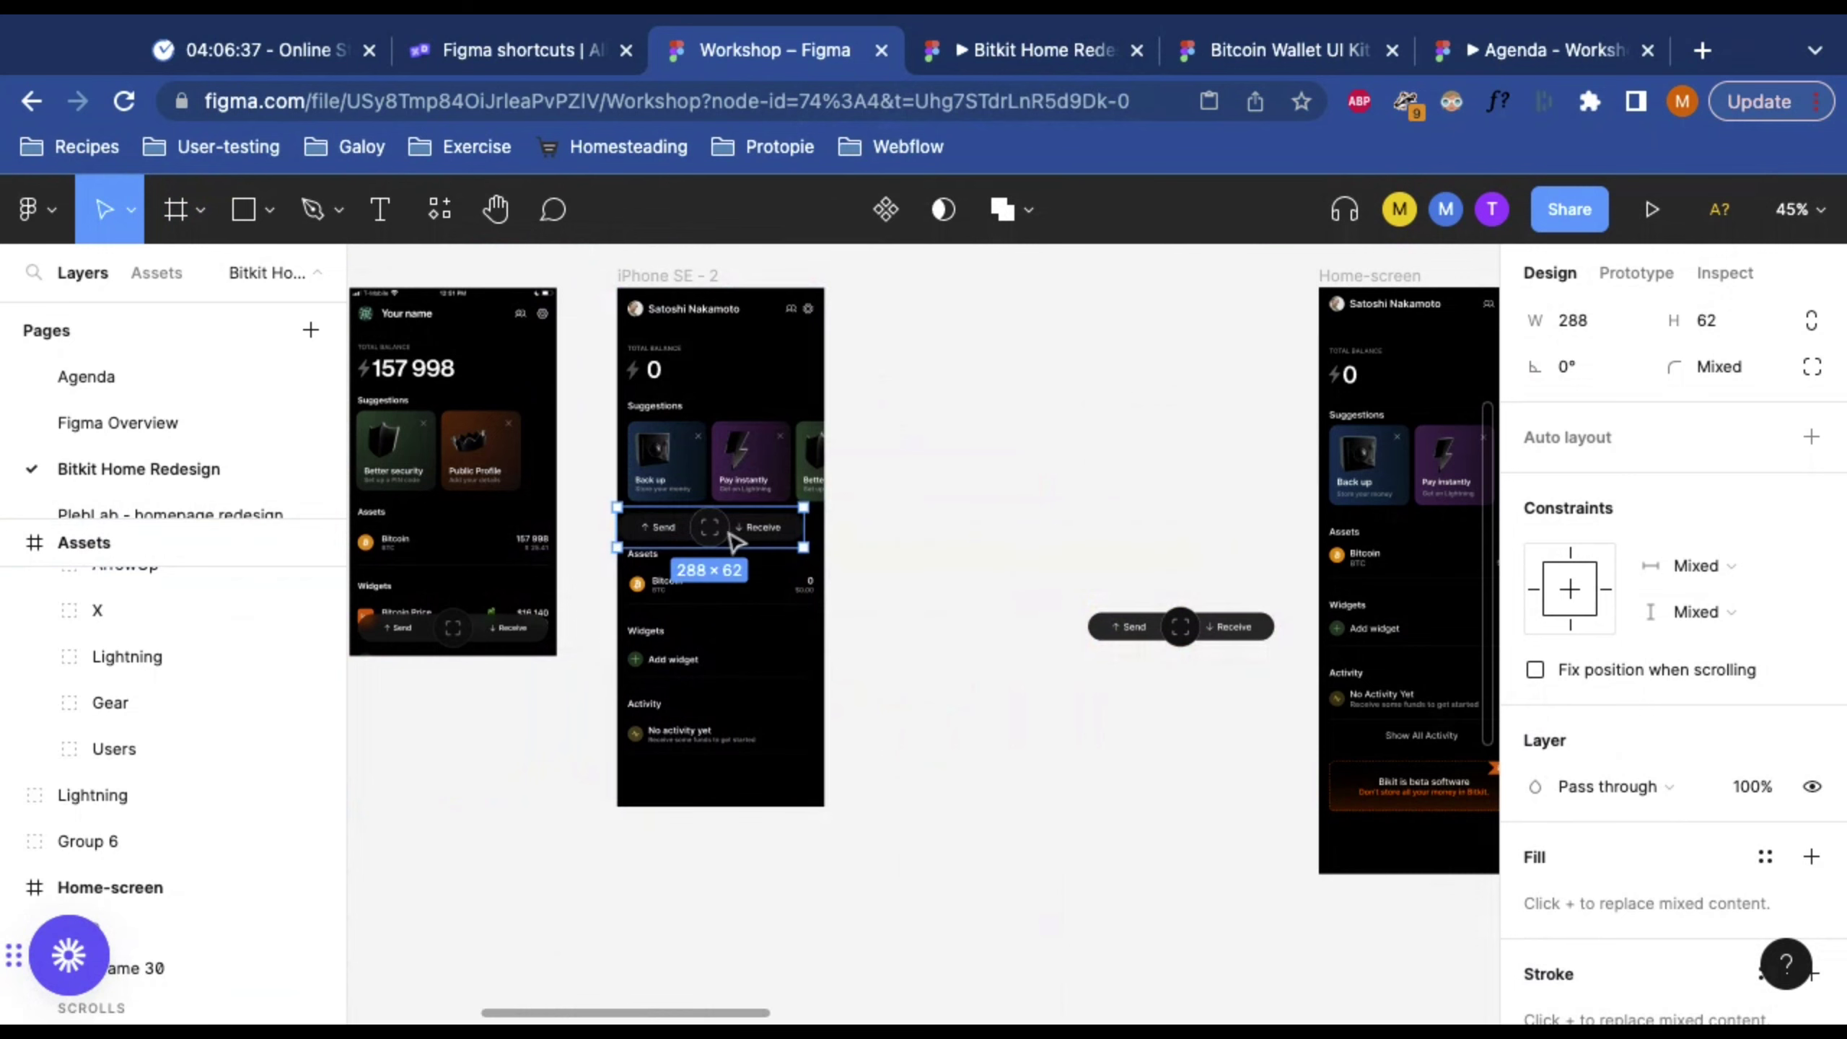
{"action": "scroll", "coordinate": [575, 531], "scroll_direction": "up", "scroll_amount": 5}
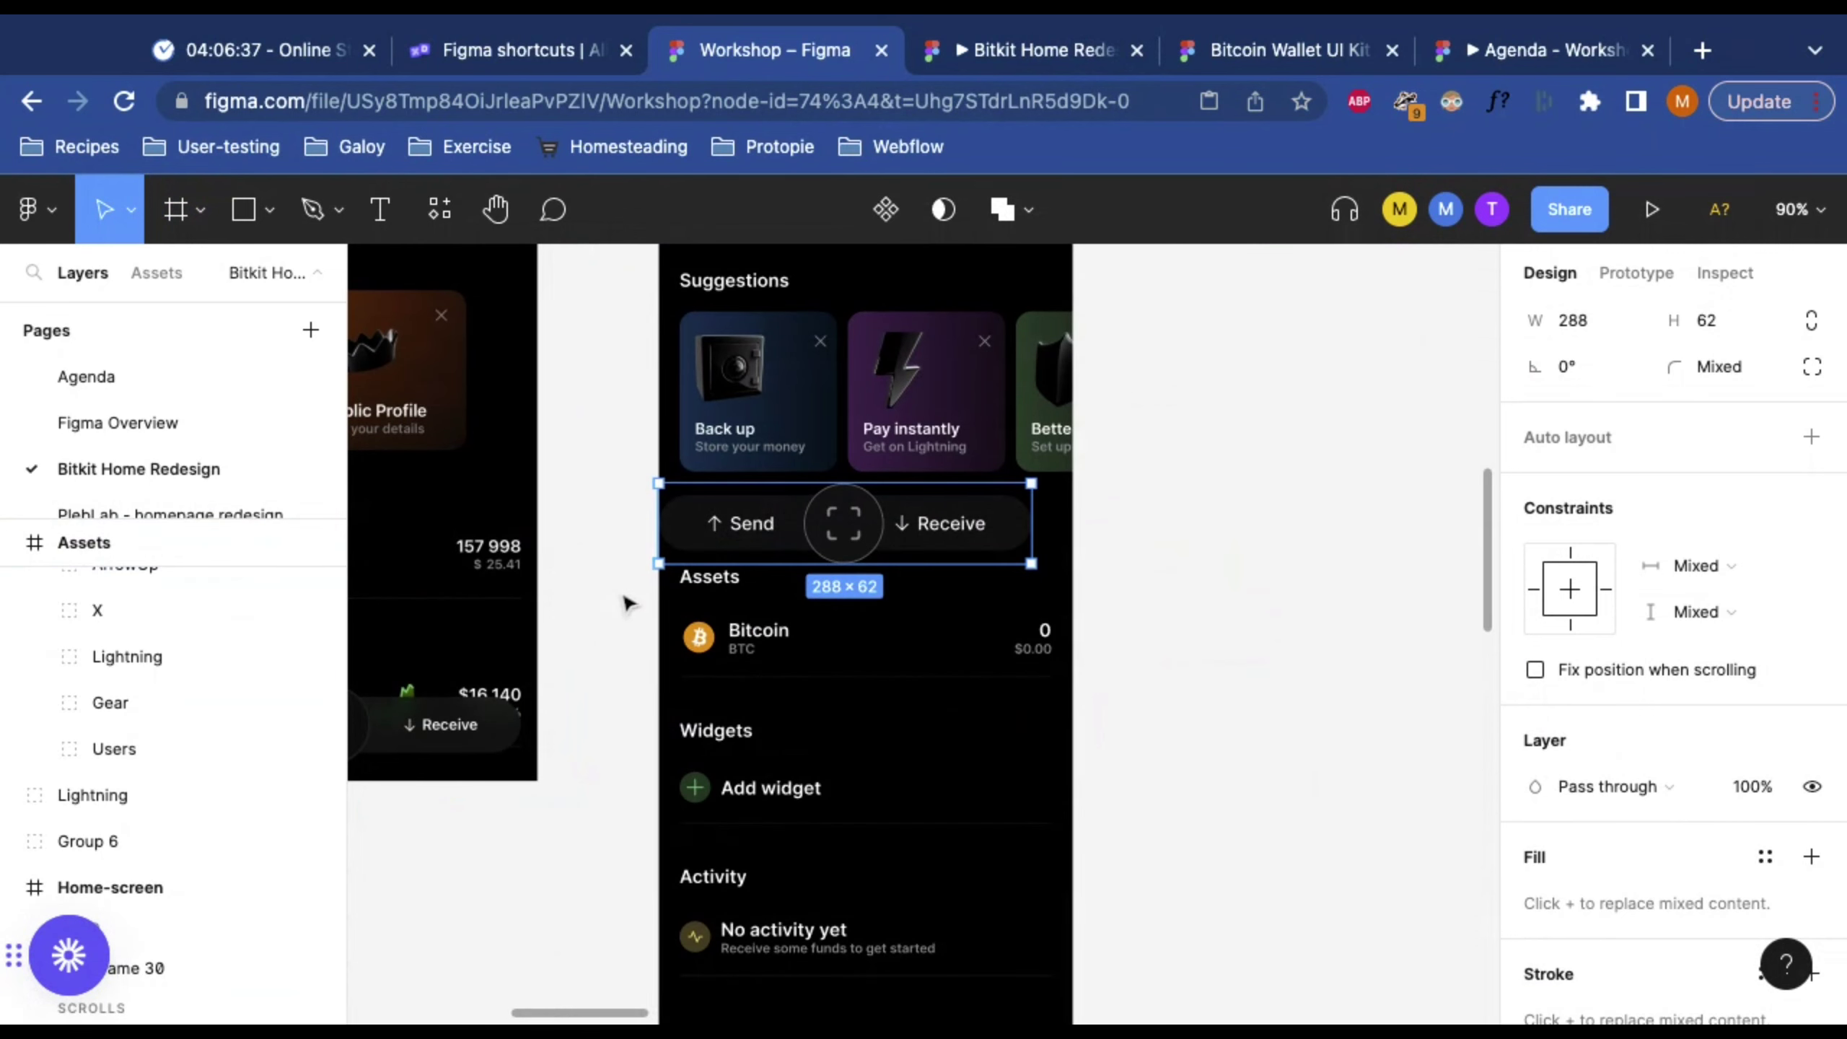
{"action": "mouse_move", "coordinate": [843, 509]}
{"action": "left_mouse_down"}
{"action": "mouse_move", "coordinate": [794, 678]}
{"action": "mouse_move", "coordinate": [801, 792]}
{"action": "mouse_move", "coordinate": [843, 486]}
{"action": "left_mouse_up"}
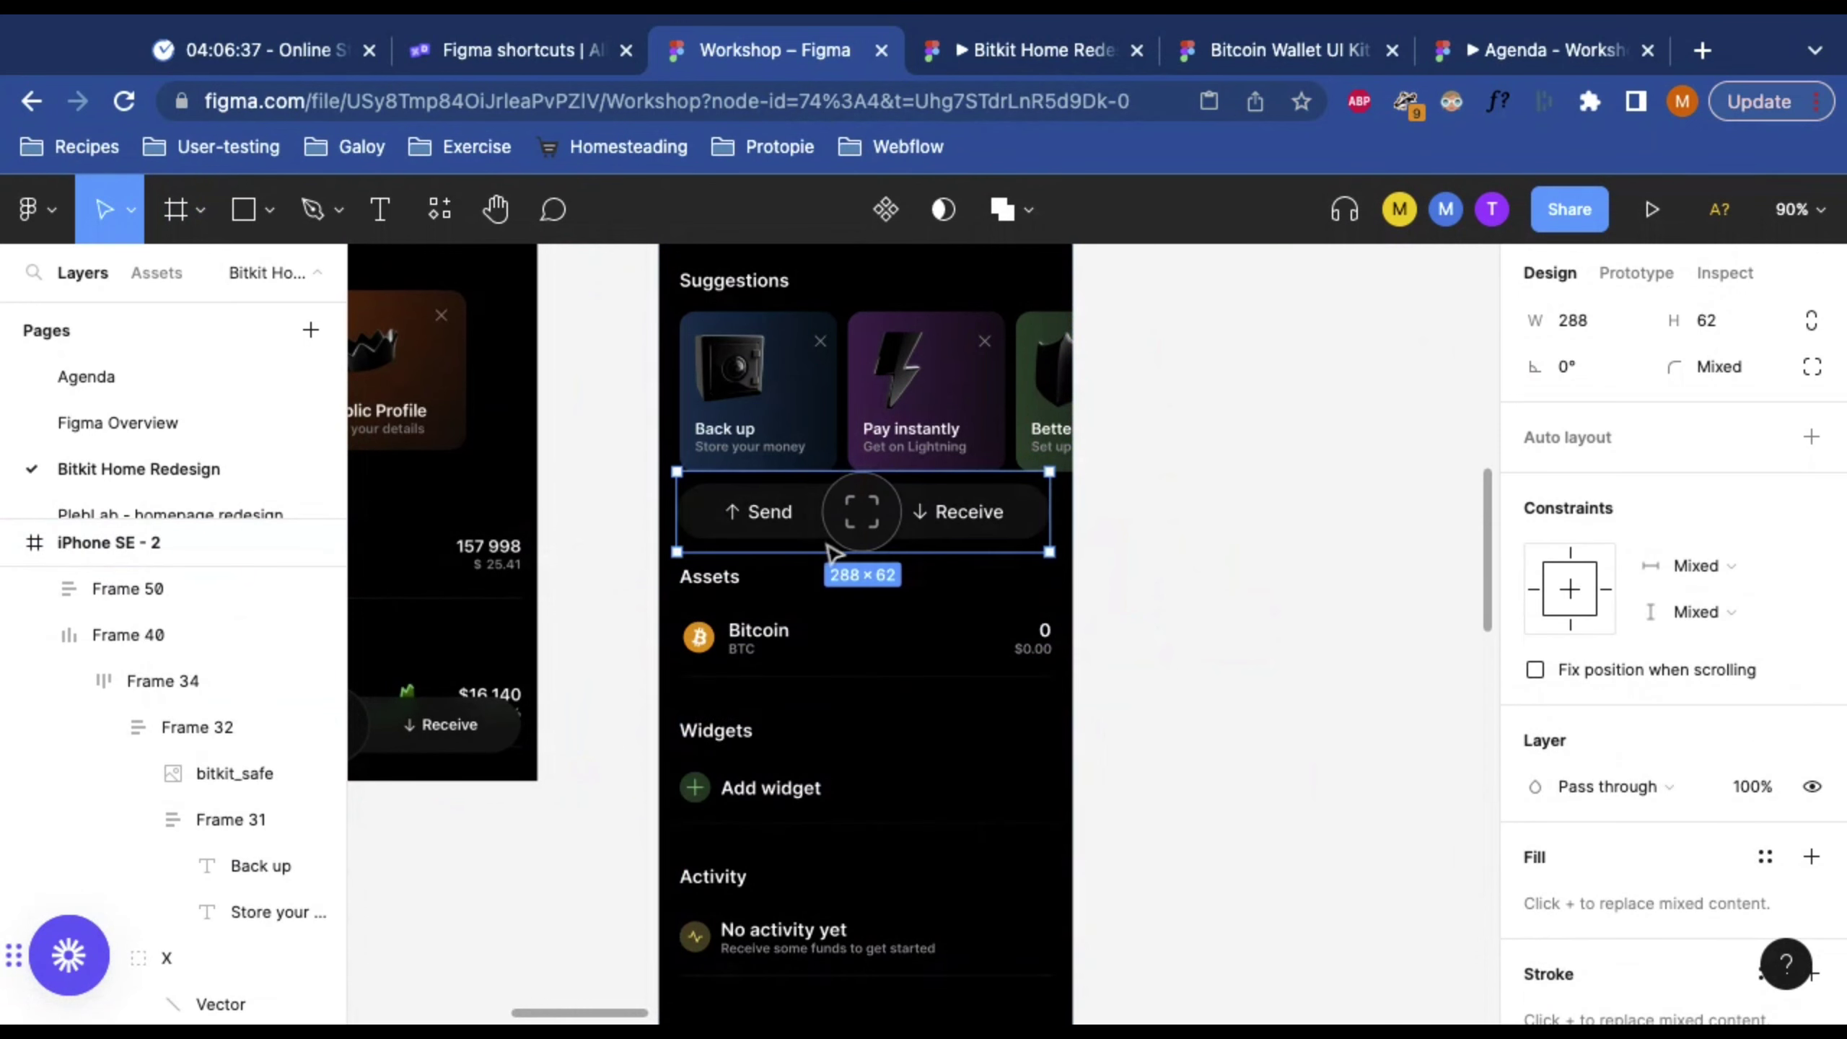
Step: Lock Frame 50 and pull the Send/Receive bar out as Group 6 over the Assets heading
{"action": "left_click", "coordinate": [886, 640]}
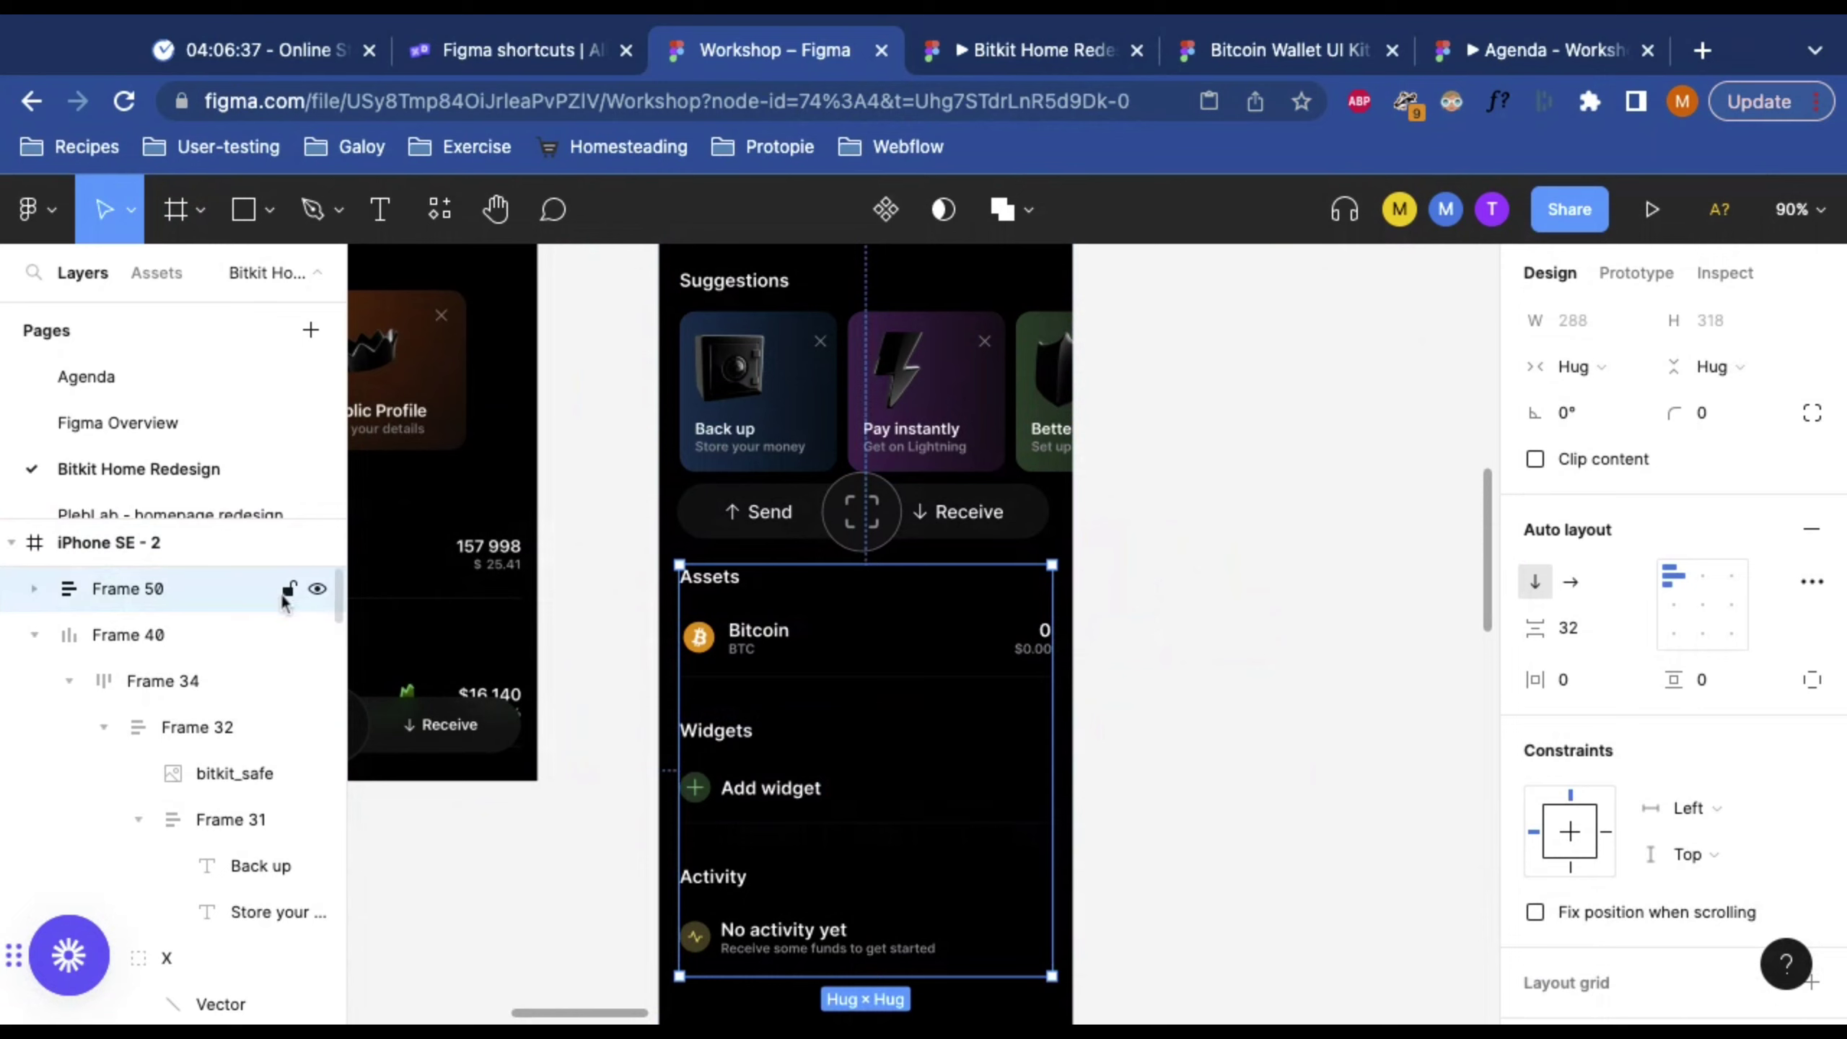
{"action": "left_click", "coordinate": [288, 589]}
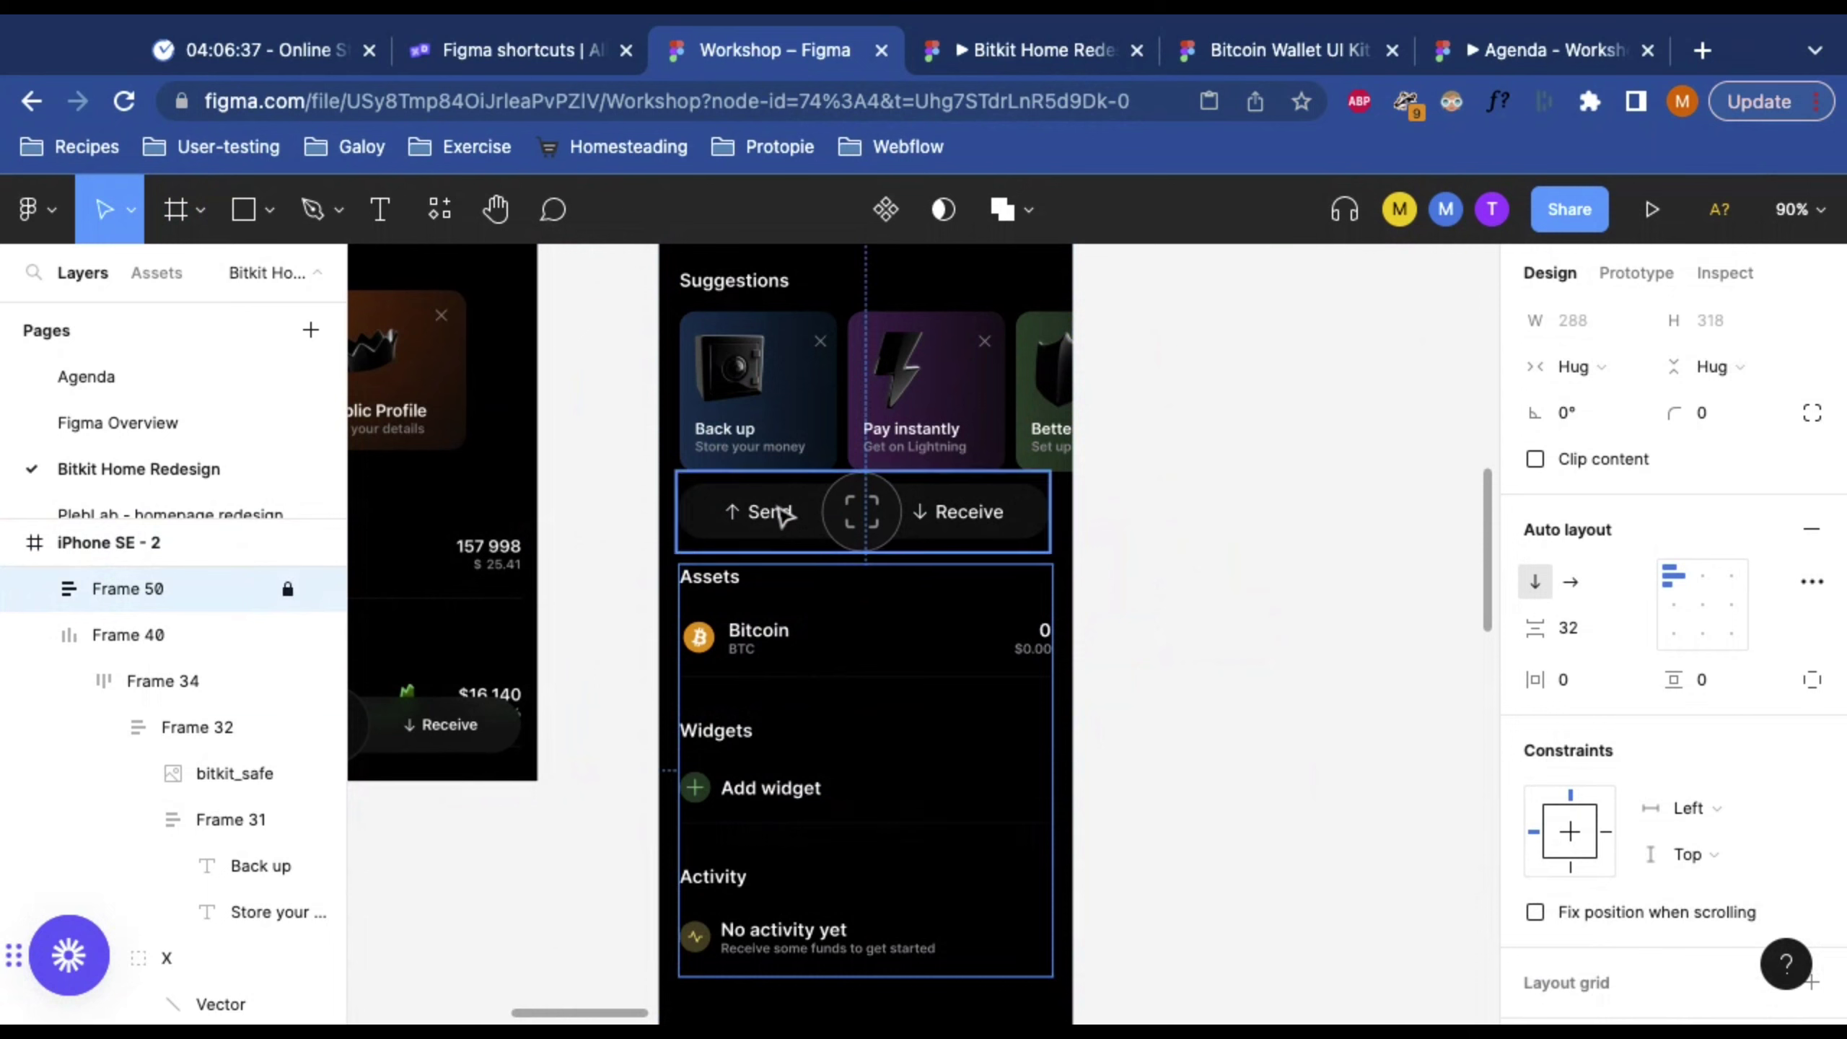
{"action": "left_click_drag", "start_coordinate": [783, 515], "coordinate": [783, 559]}
{"action": "left_click_drag", "start_coordinate": [783, 639], "coordinate": [783, 546]}
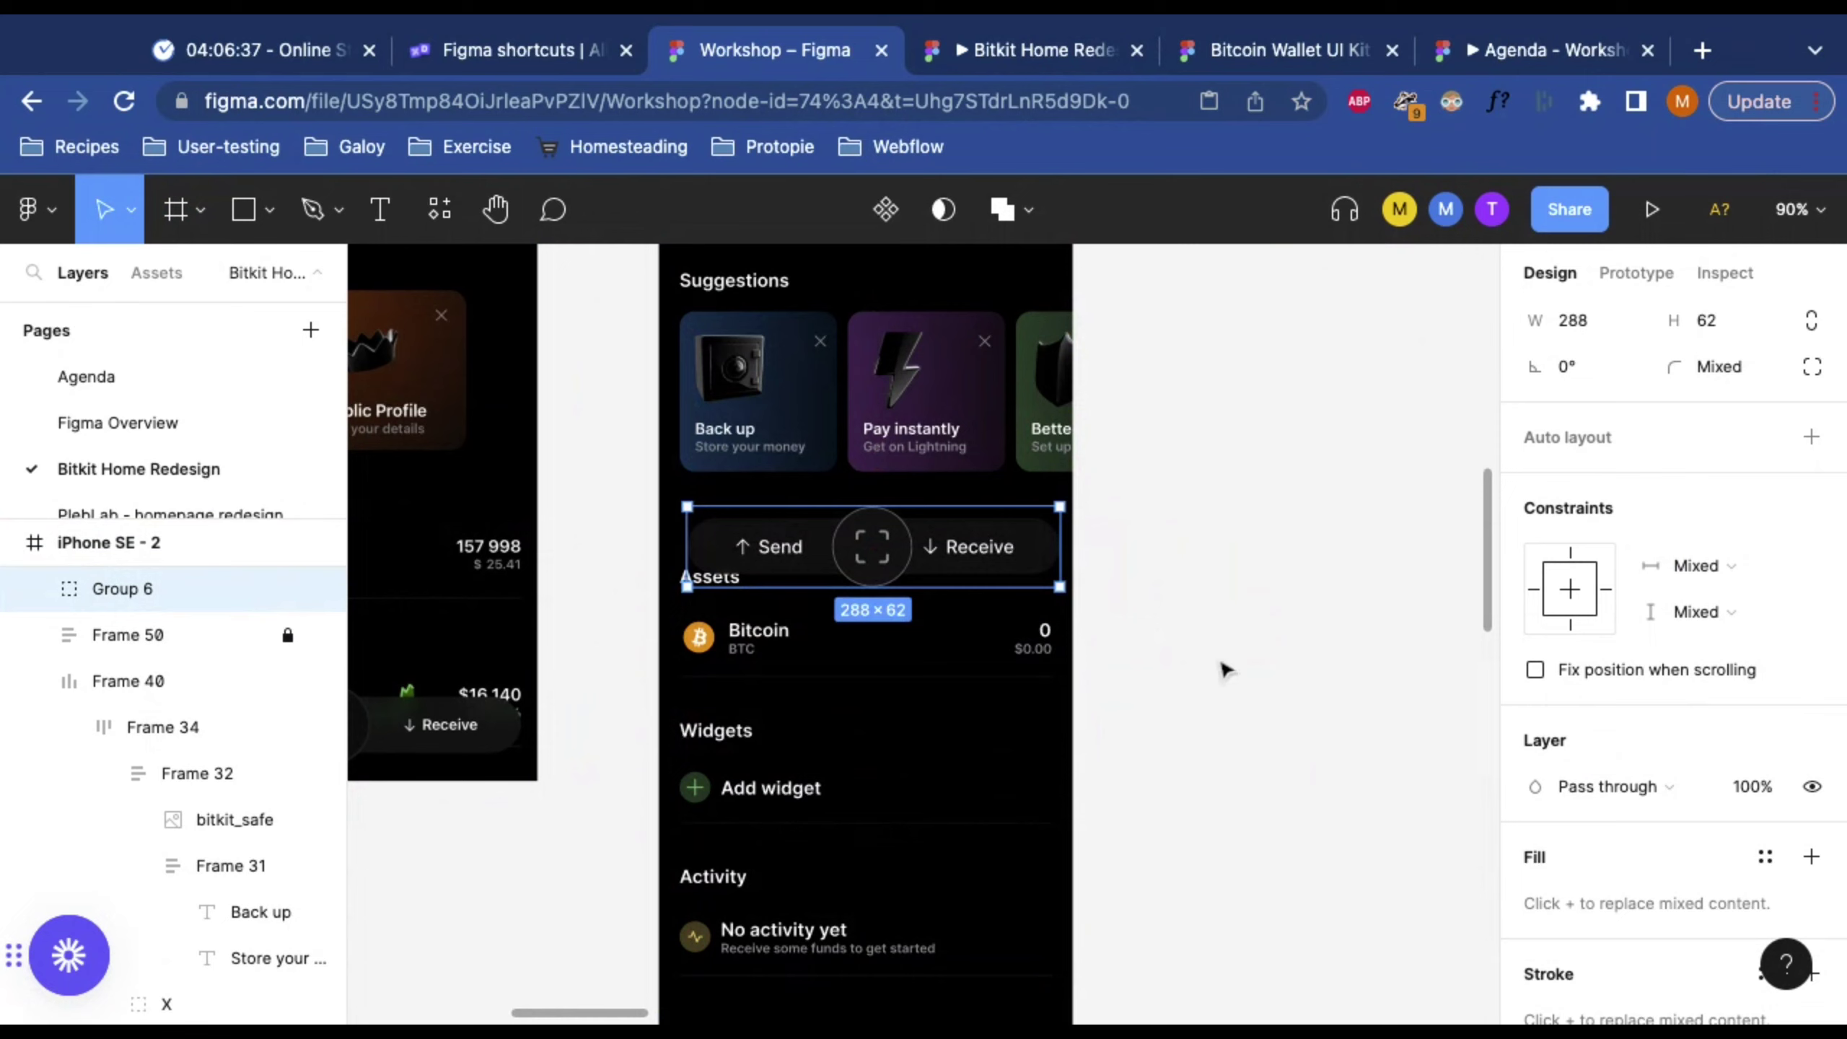
Step: Pan around the canvas, then create and delete a stray 100×100 frame
{"action": "left_click", "coordinate": [1224, 631]}
{"action": "scroll", "coordinate": [1154, 610], "scroll_direction": "down", "scroll_amount": 5}
{"action": "scroll", "coordinate": [1154, 610], "scroll_direction": "left", "scroll_amount": 5}
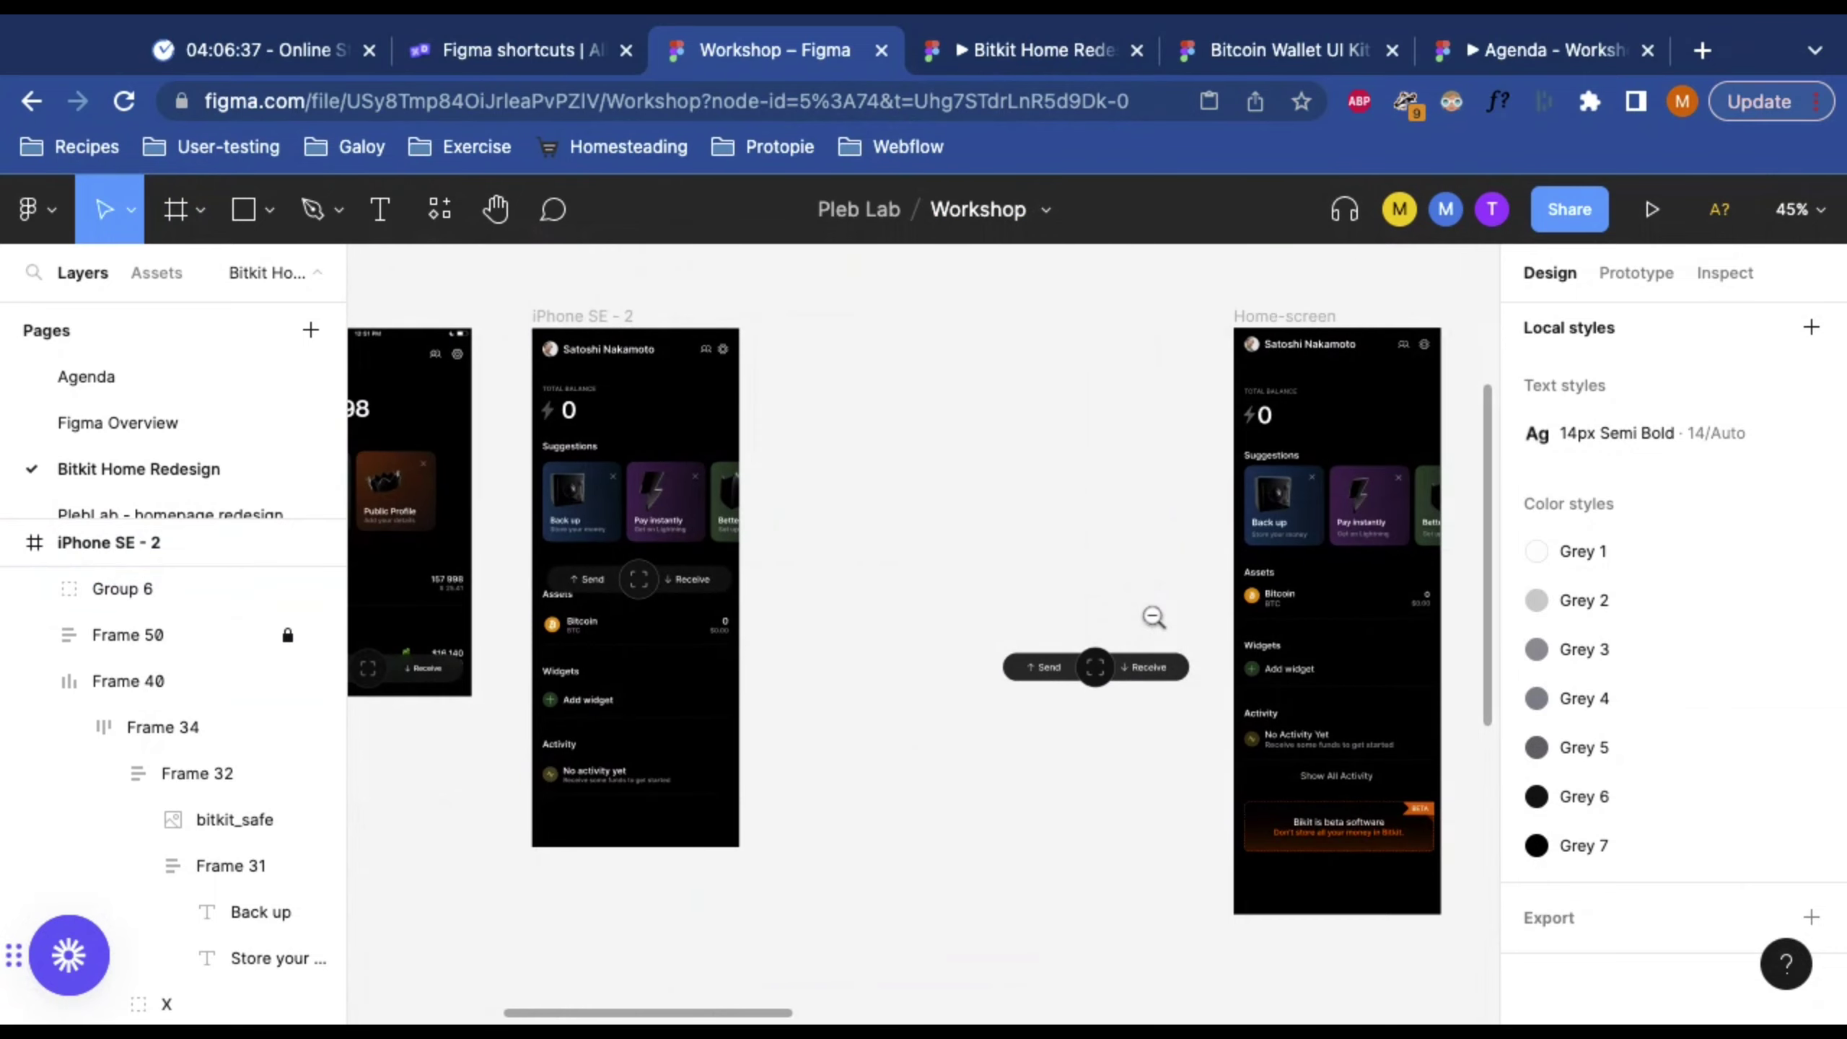
{"action": "scroll", "coordinate": [1229, 705], "scroll_direction": "left", "scroll_amount": 3}
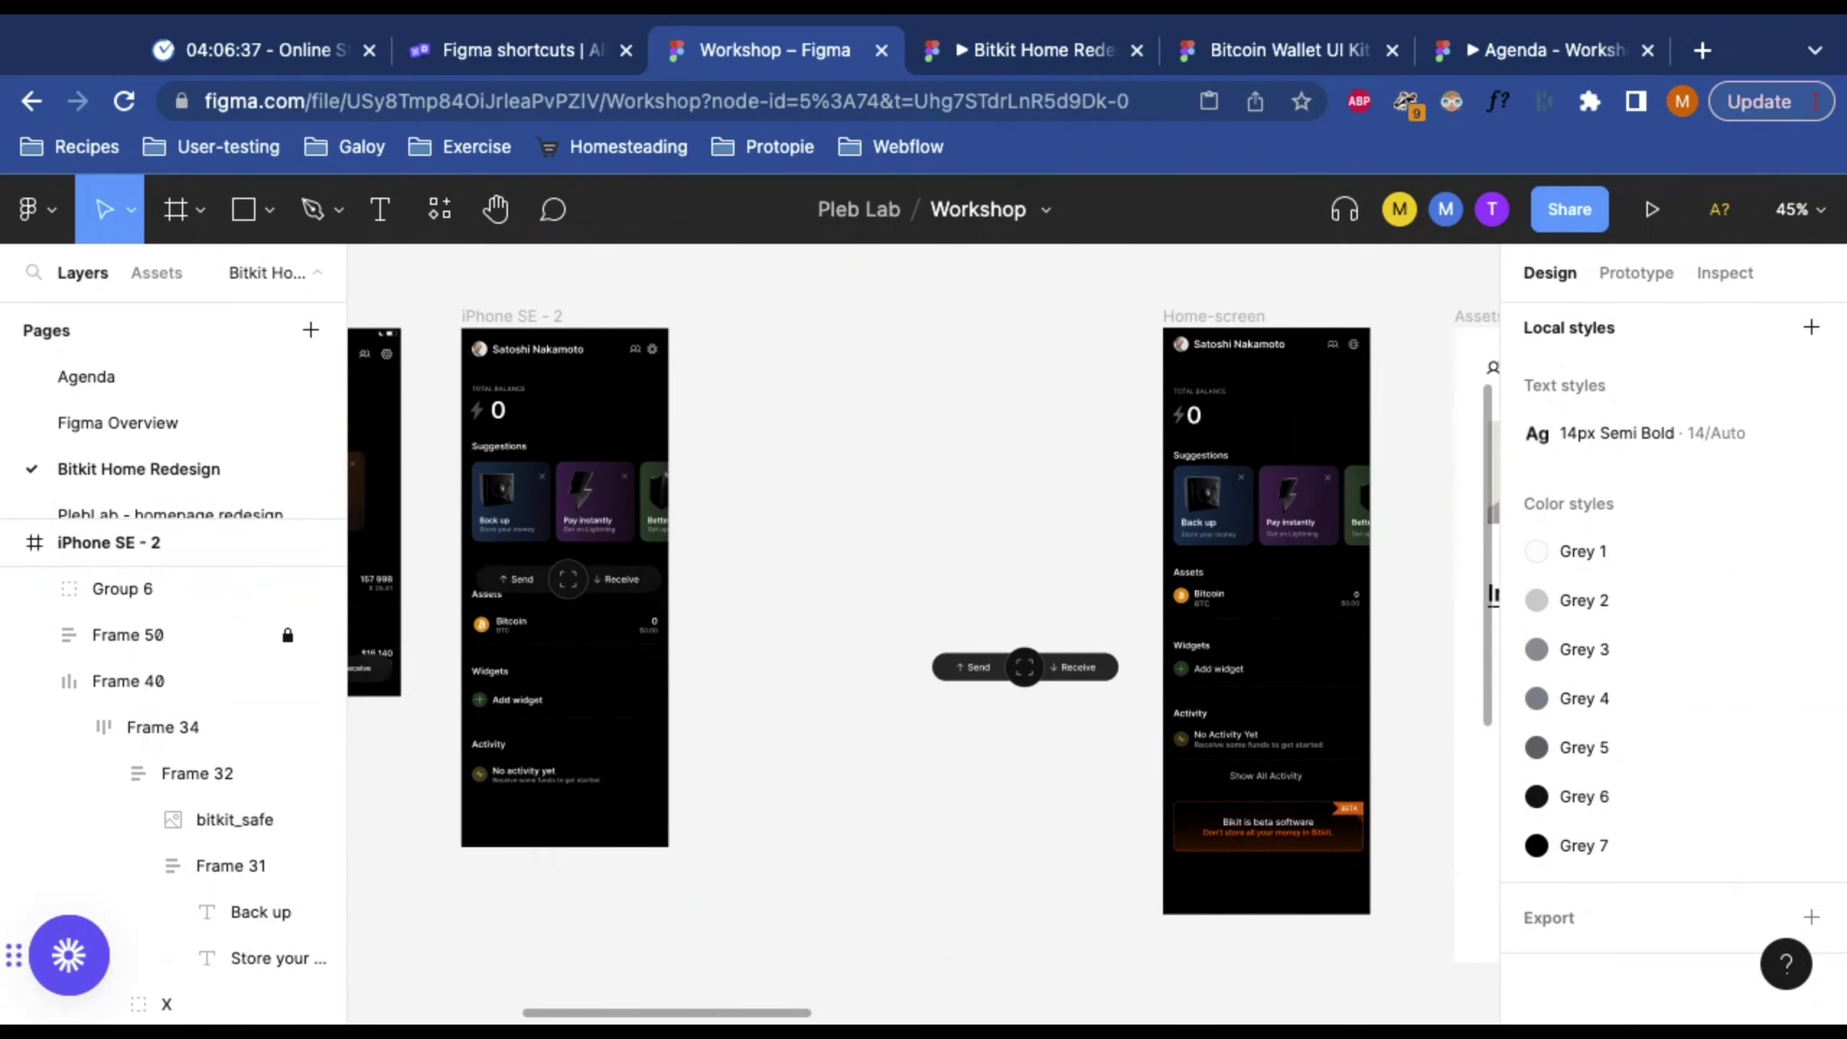
{"action": "scroll", "coordinate": [1138, 768], "scroll_direction": "right", "scroll_amount": 3}
{"action": "scroll", "coordinate": [1138, 768], "scroll_direction": "right", "scroll_amount": 5}
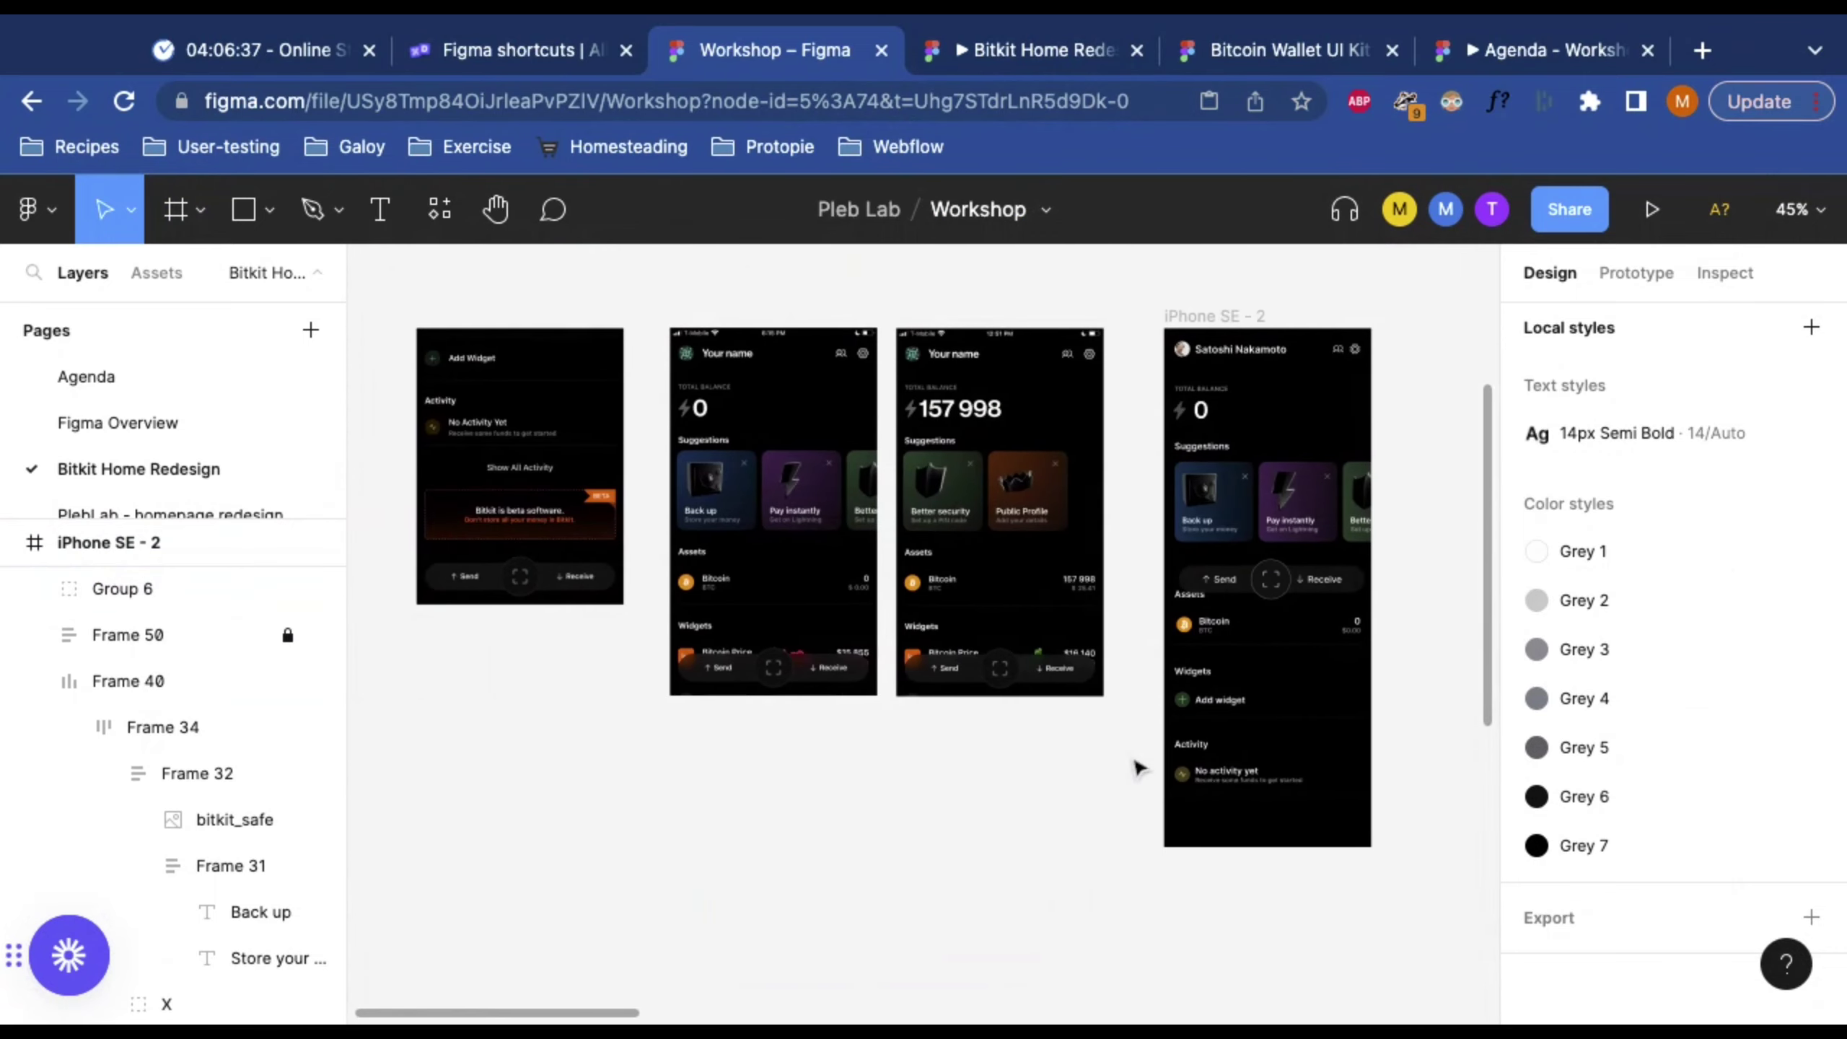
{"action": "scroll", "coordinate": [854, 800], "scroll_direction": "up", "scroll_amount": 5}
{"action": "scroll", "coordinate": [857, 801], "scroll_direction": "up", "scroll_amount": 2}
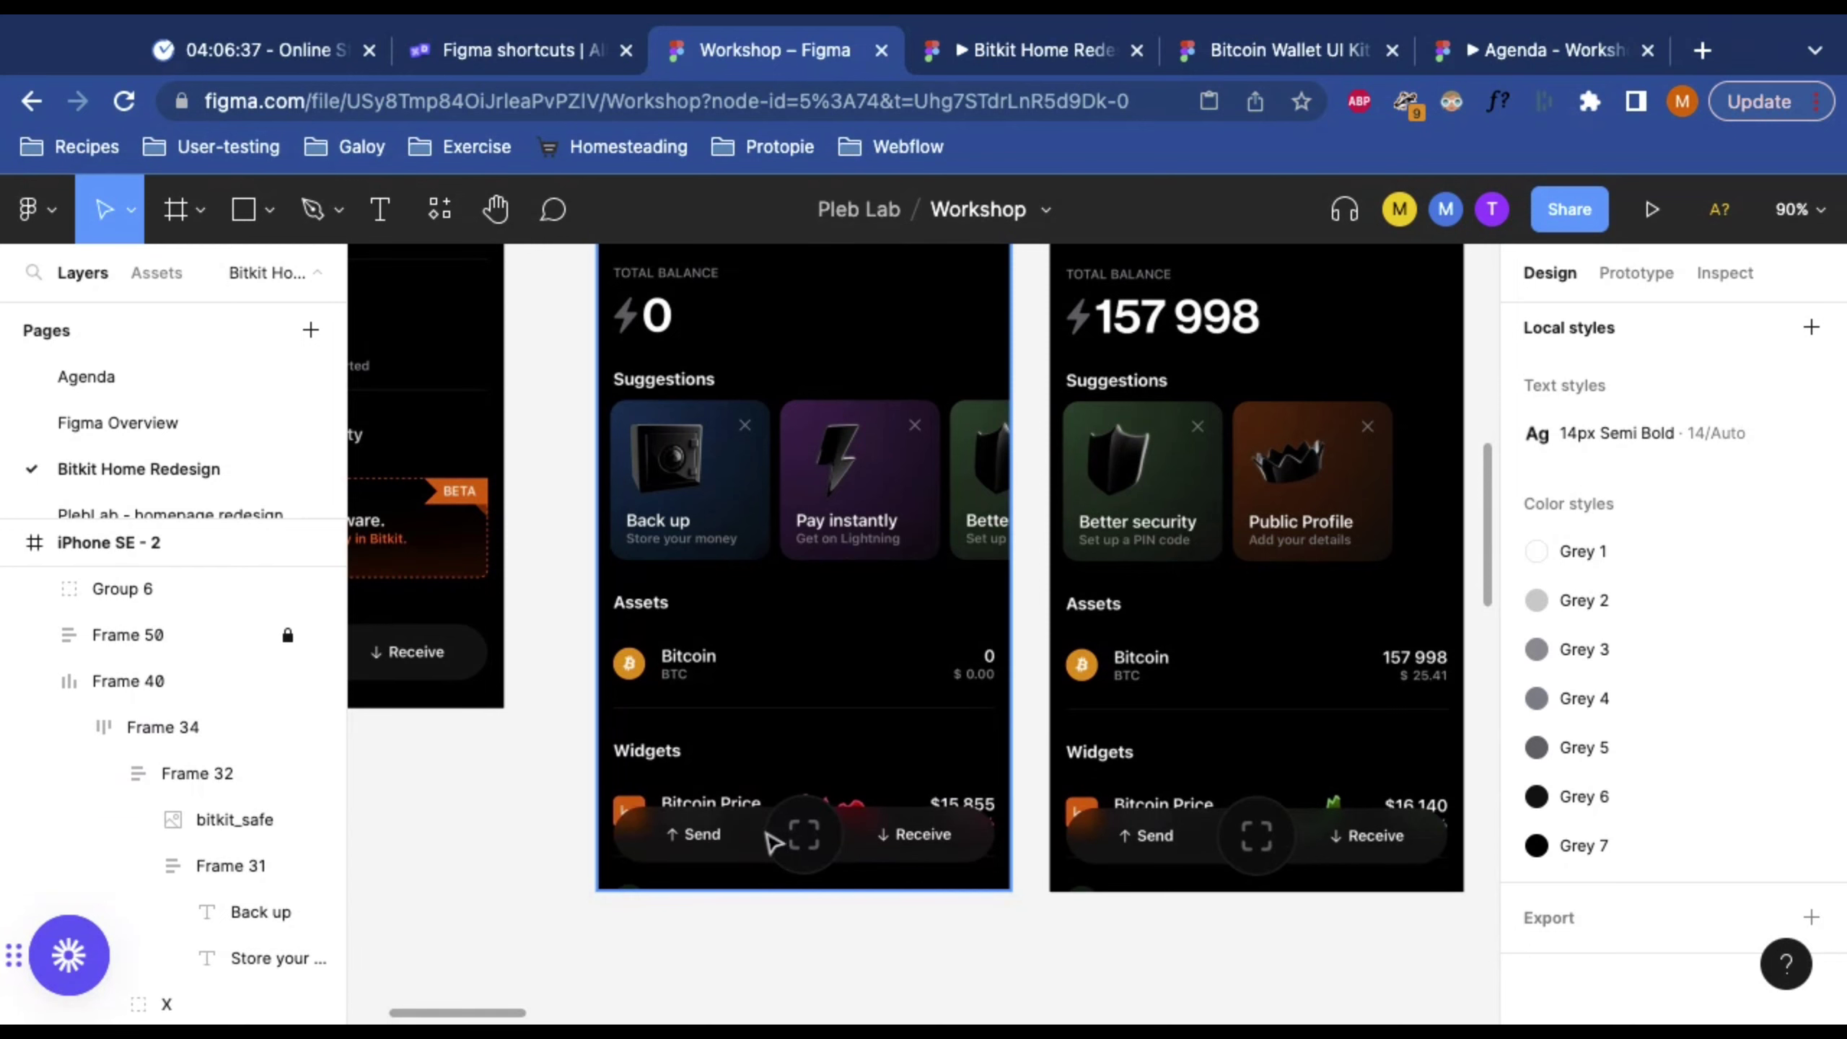
{"action": "scroll", "coordinate": [770, 840], "scroll_direction": "down", "scroll_amount": 5}
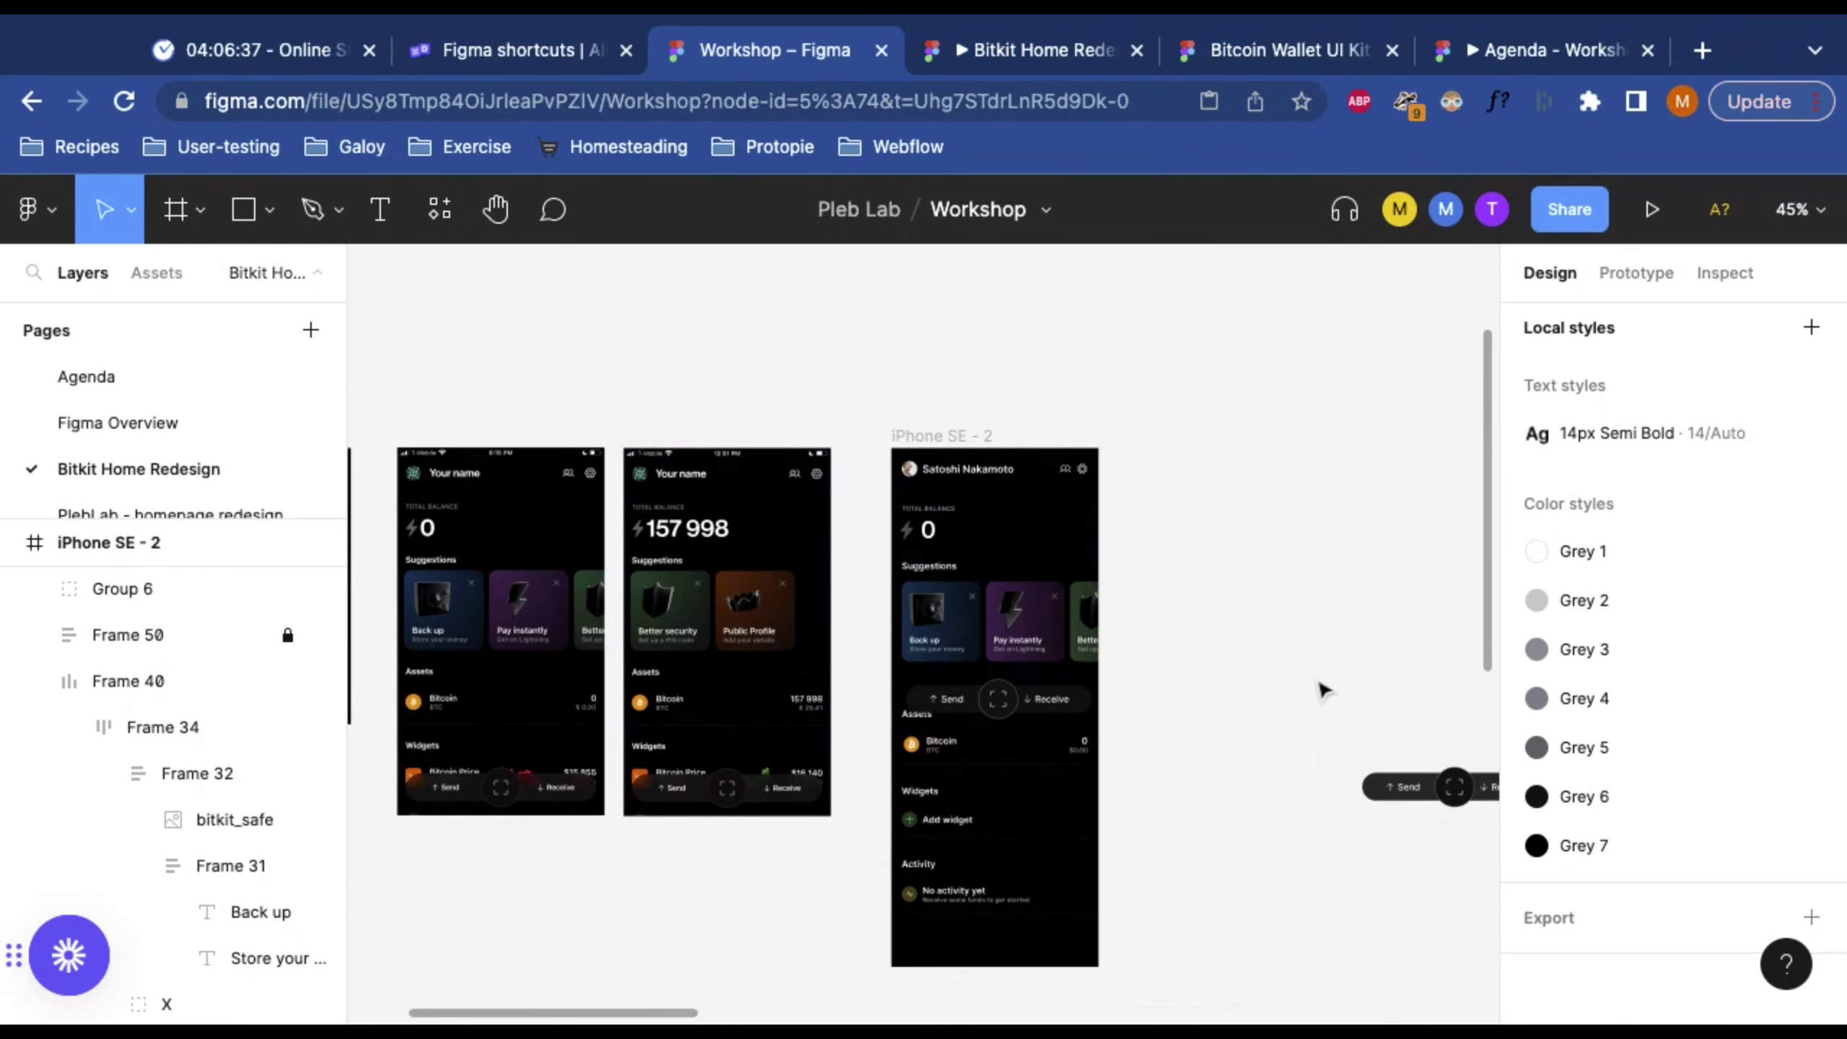
{"action": "key", "text": "f"}
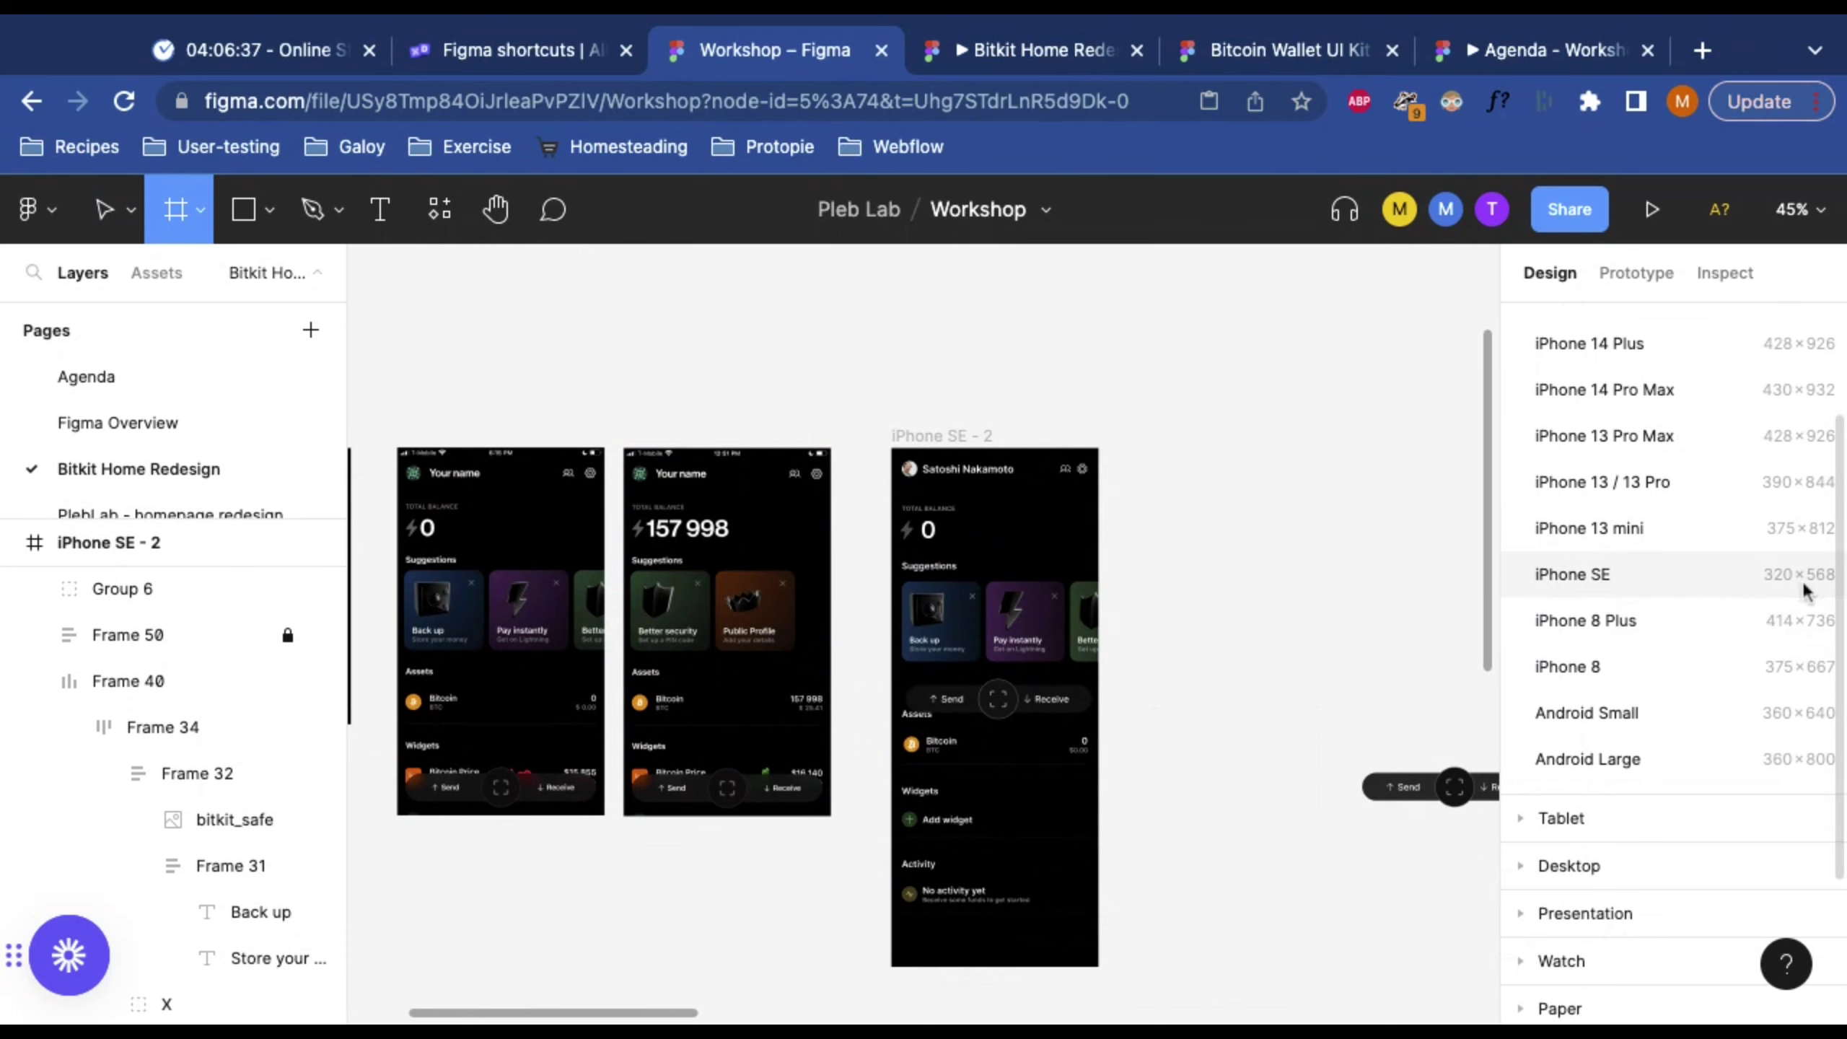
{"action": "left_click", "coordinate": [1185, 562]}
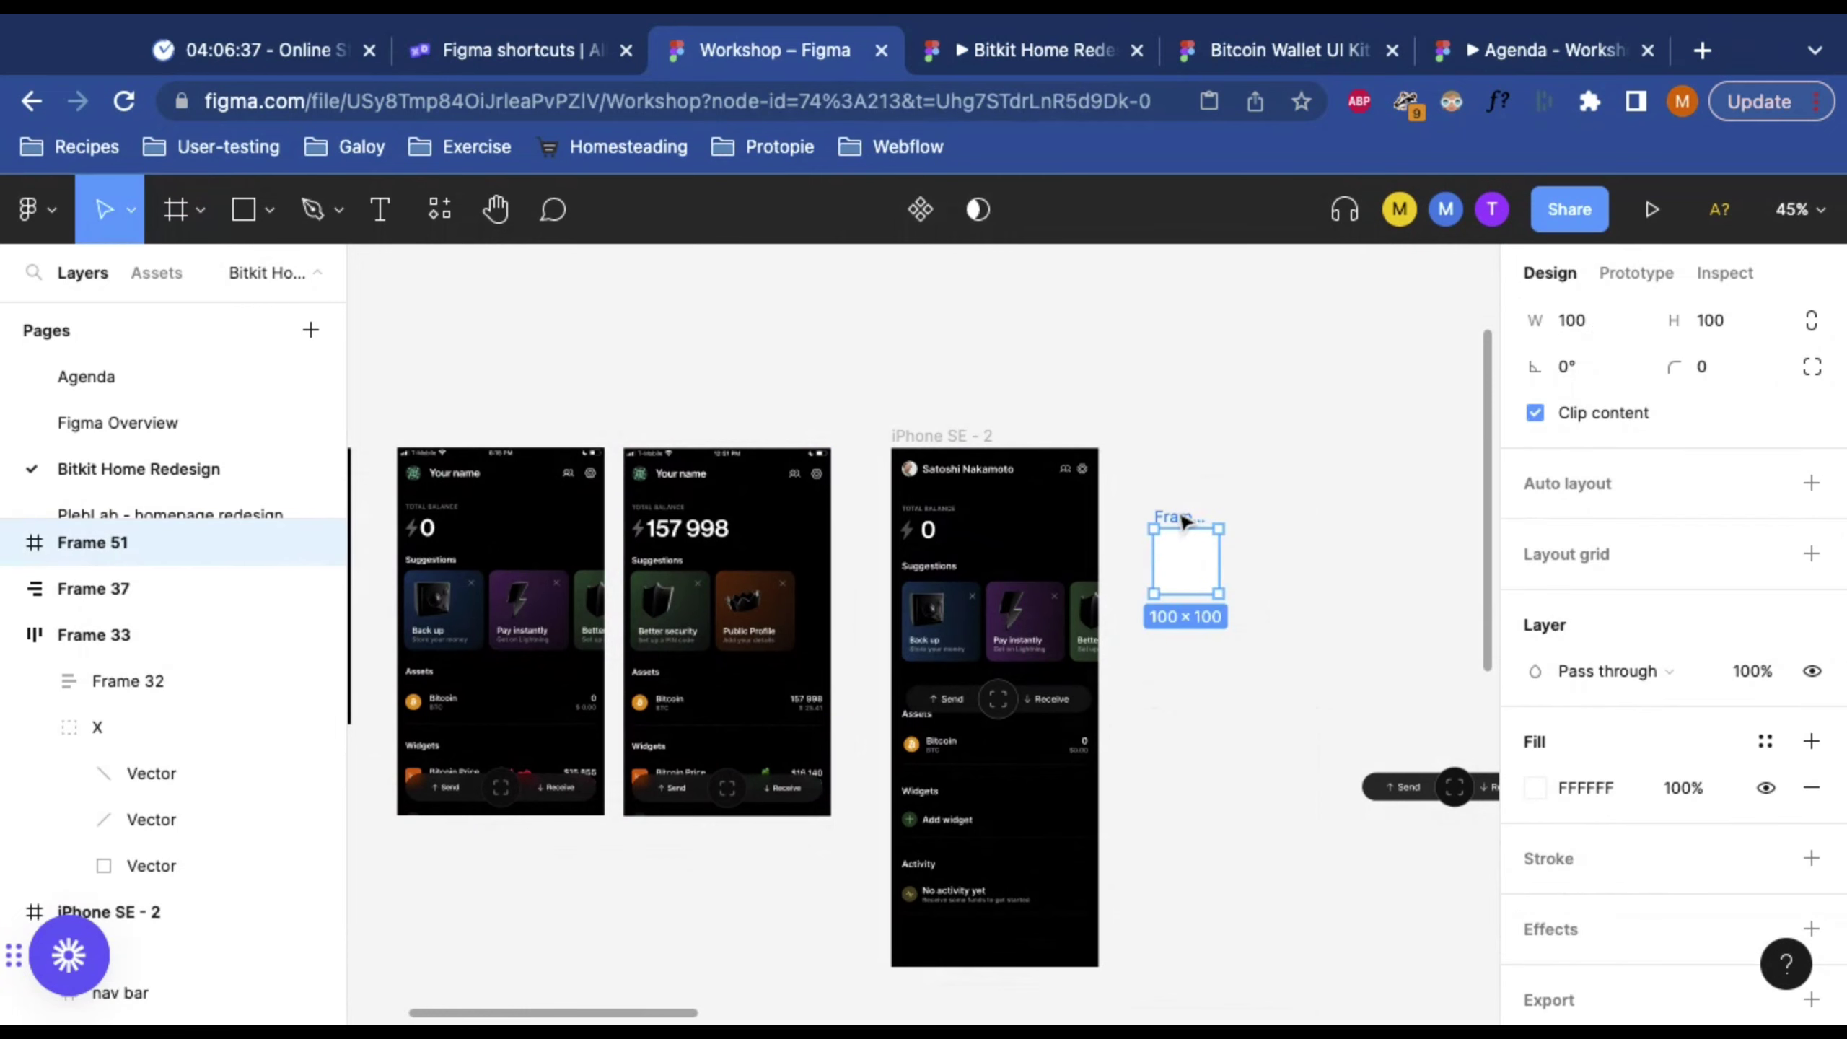
{"action": "key", "text": "Delete"}
Step: Turn on rulers with Shift+R and drag a horizontal guide level with the Add widget row
{"action": "scroll", "coordinate": [1084, 579], "scroll_direction": "up", "scroll_amount": 5}
{"action": "scroll", "coordinate": [1031, 543], "scroll_direction": "left", "scroll_amount": 1}
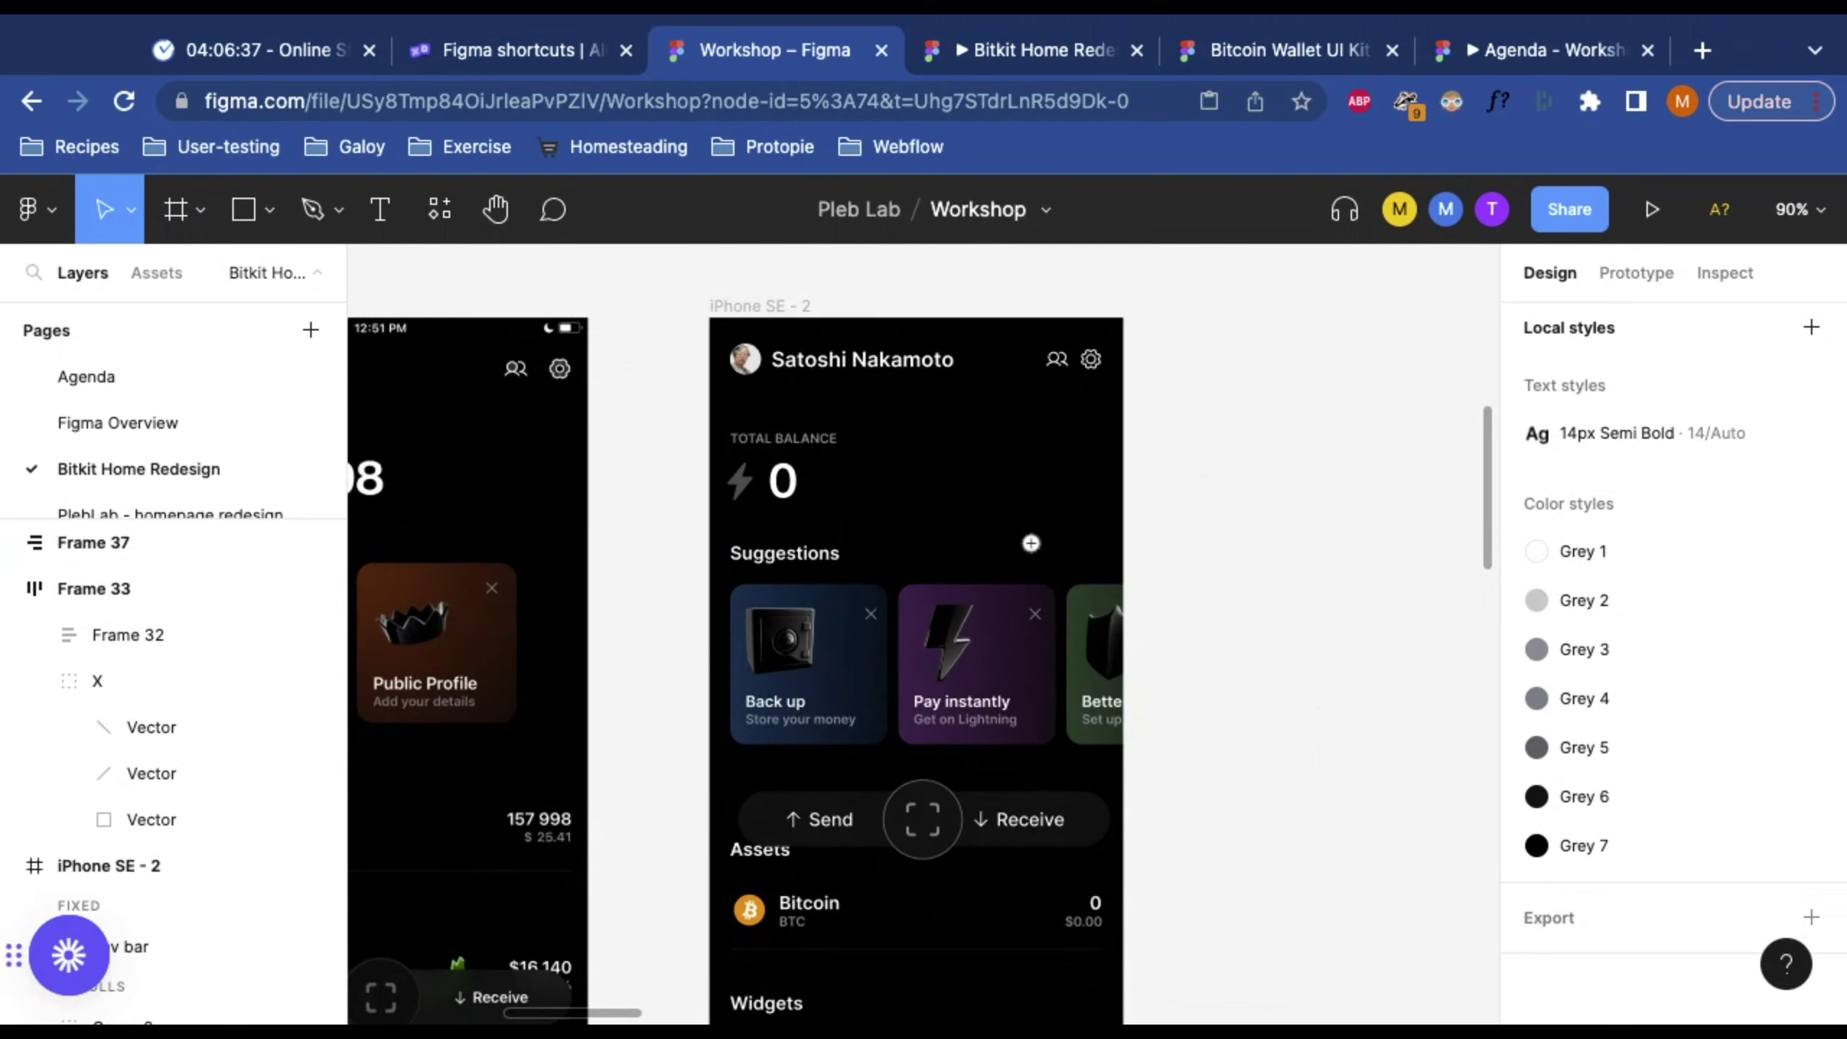
{"action": "key", "text": "shift+r"}
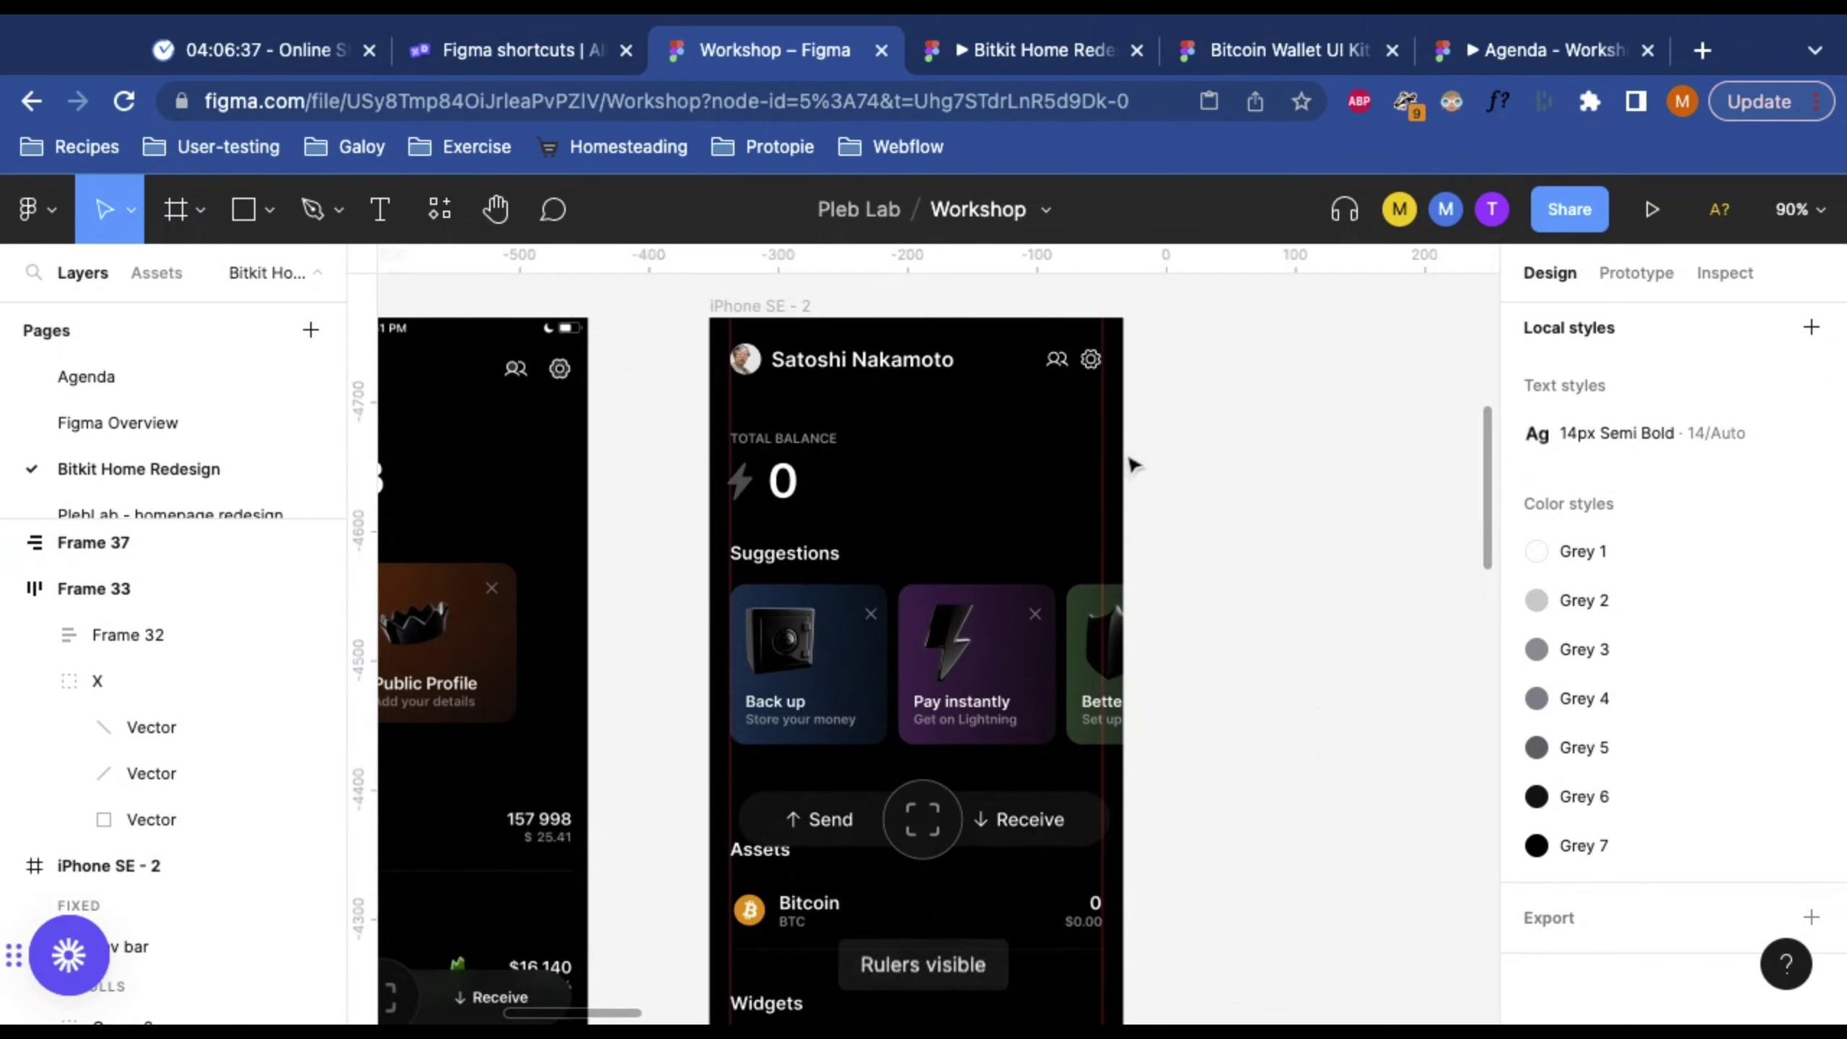
{"action": "left_click_drag", "start_coordinate": [945, 260], "coordinate": [948, 989]}
{"action": "scroll", "coordinate": [949, 968], "scroll_direction": "up", "scroll_amount": 1}
{"action": "scroll", "coordinate": [949, 953], "scroll_direction": "down", "scroll_amount": 5}
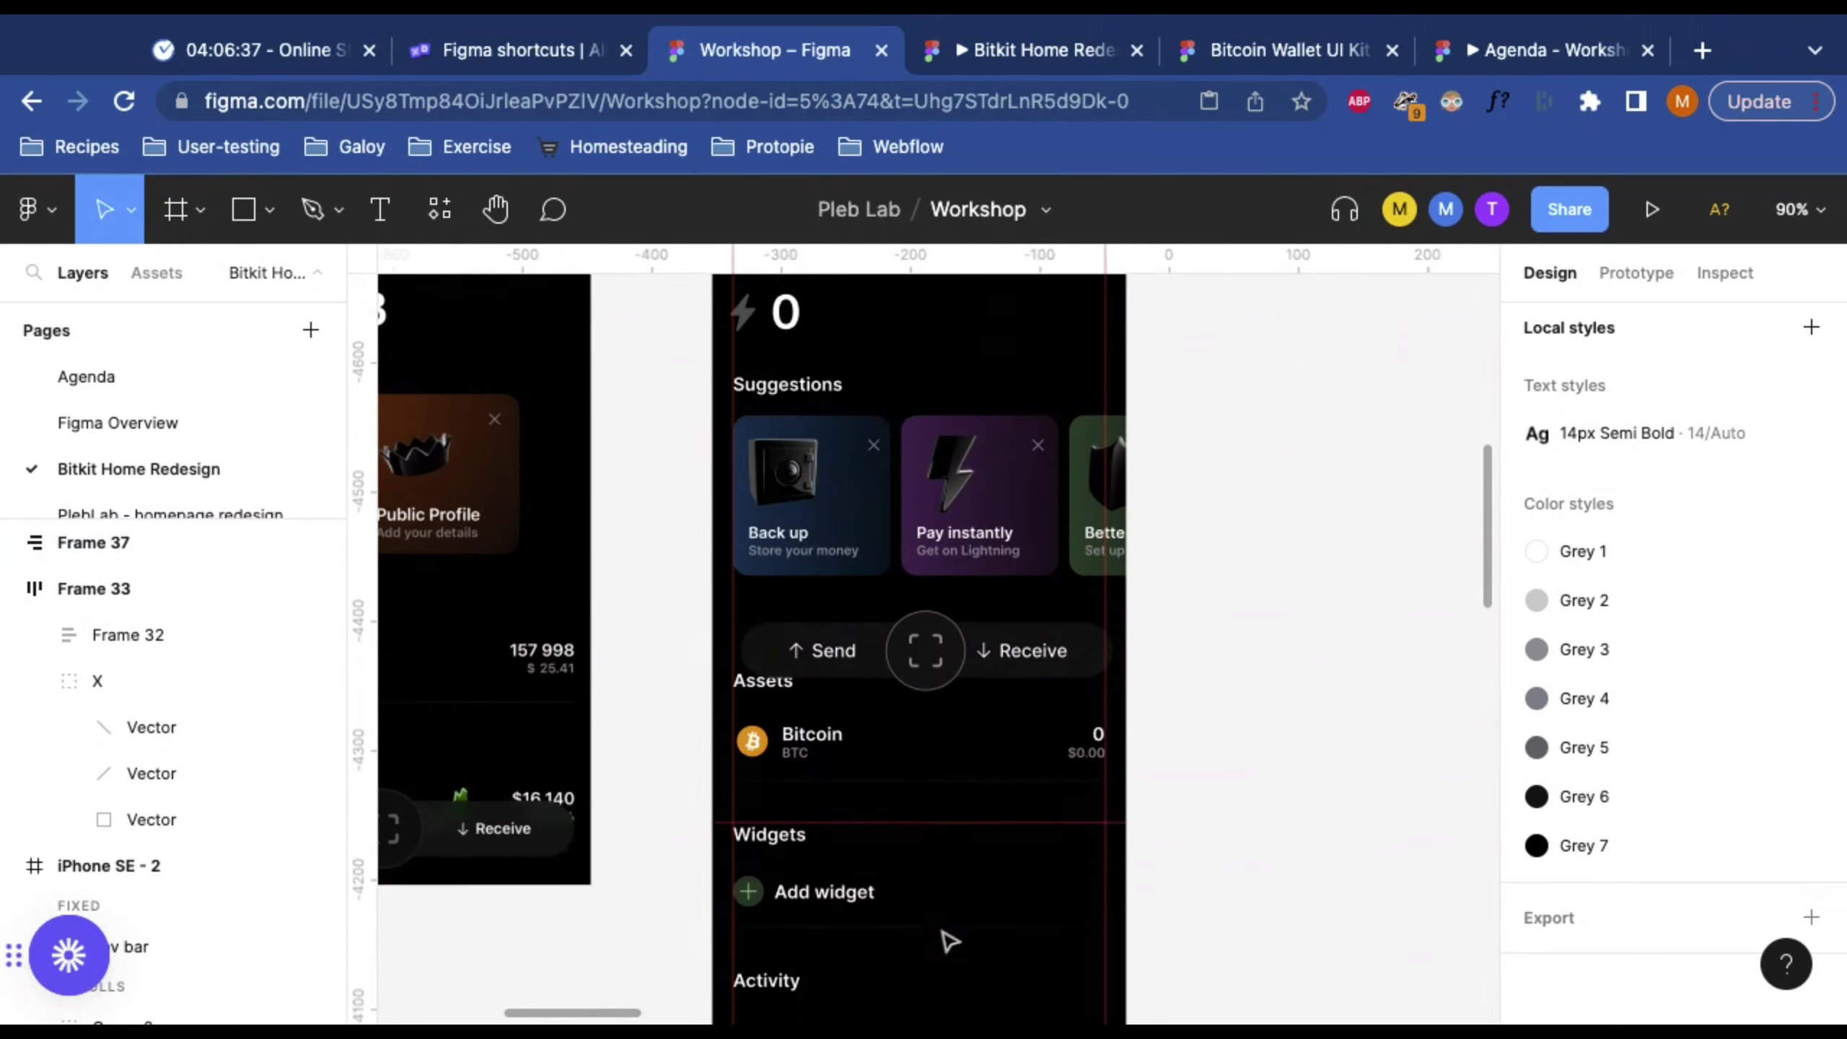
{"action": "left_click_drag", "start_coordinate": [938, 723], "coordinate": [914, 736]}
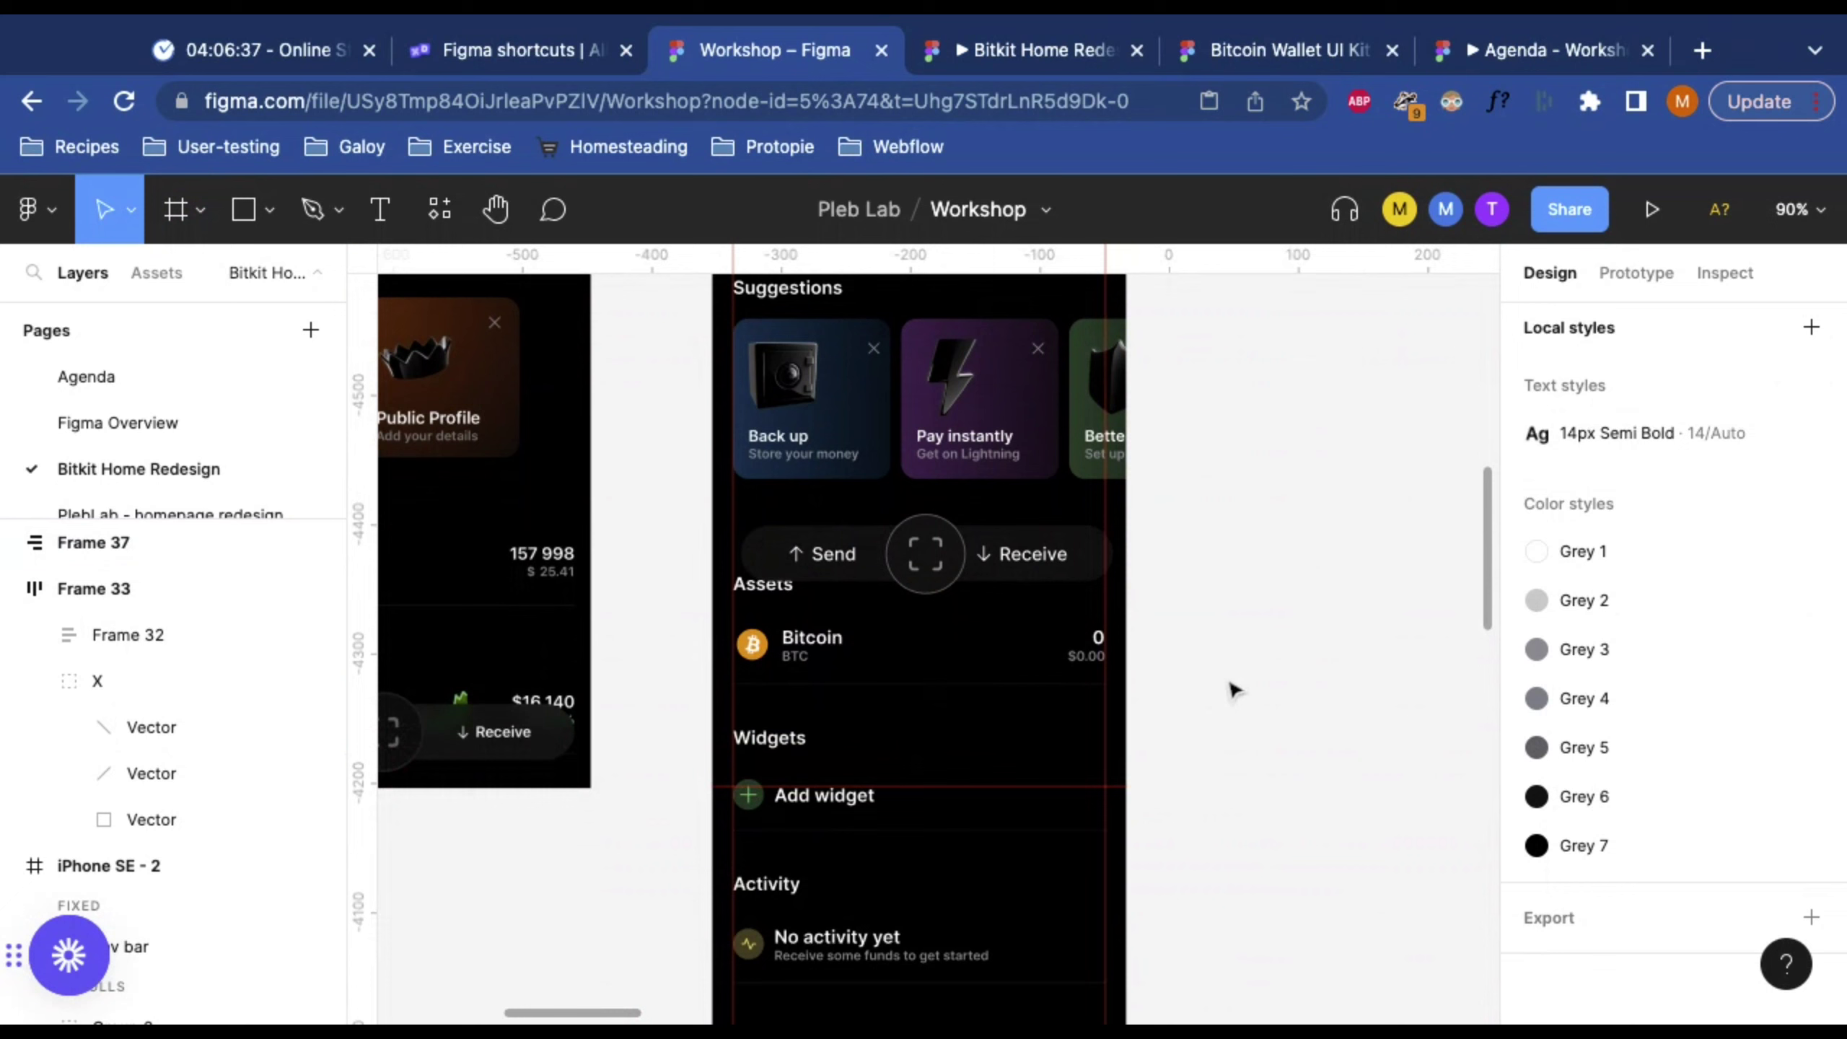
Step: Move Group 6 down from y 357 to about 499, resting just above Add widget
{"action": "left_click", "coordinate": [895, 555]}
{"action": "left_click_drag", "start_coordinate": [894, 554], "coordinate": [883, 556]}
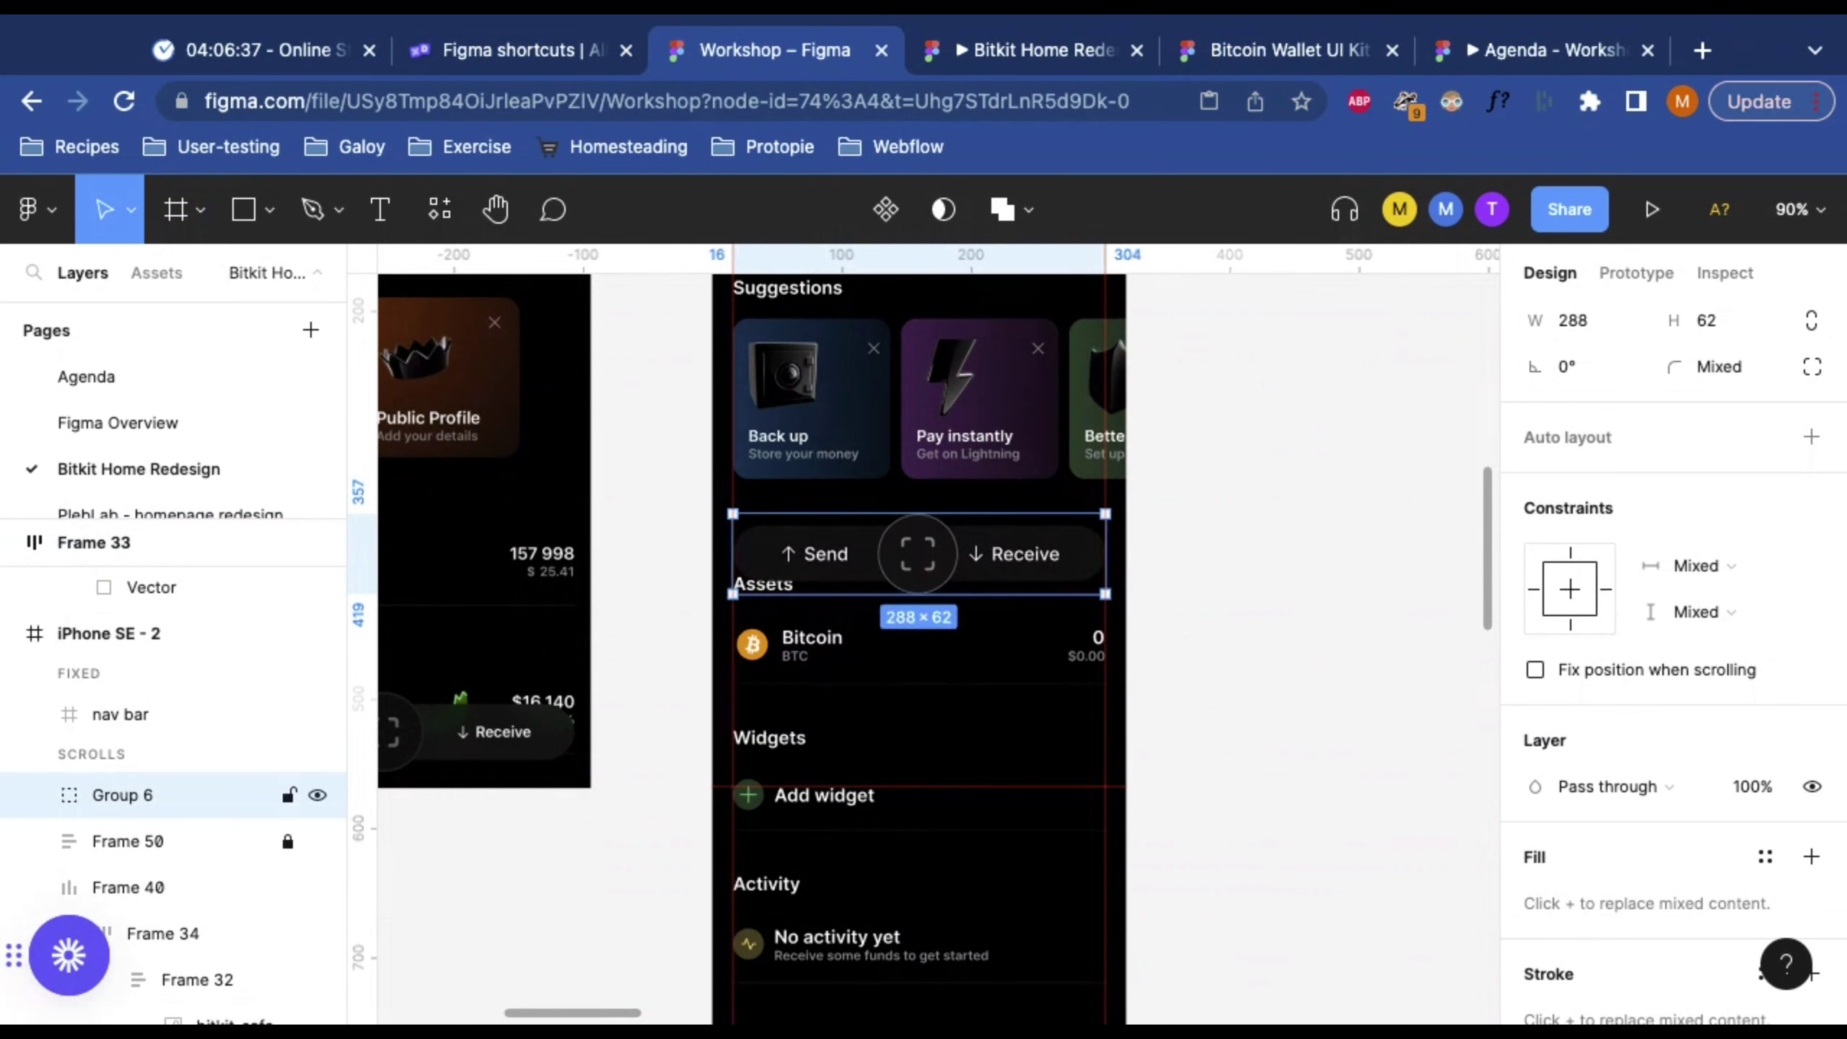
{"action": "key", "text": "shift+Down"}
{"action": "key", "text": "shift+Down"}
{"action": "key", "text": "shift+Down"}
{"action": "key", "text": "shift+Down"}
{"action": "key", "text": "shift+Down"}
{"action": "key", "text": "shift+Down"}
{"action": "key", "text": "shift+Down"}
{"action": "key", "text": "shift+Down"}
{"action": "key", "text": "shift+Down"}
{"action": "key", "text": "shift+Down"}
{"action": "key", "text": "shift+Down"}
{"action": "key", "text": "shift+Down"}
{"action": "key", "text": "shift+Down"}
{"action": "key", "text": "shift+Down"}
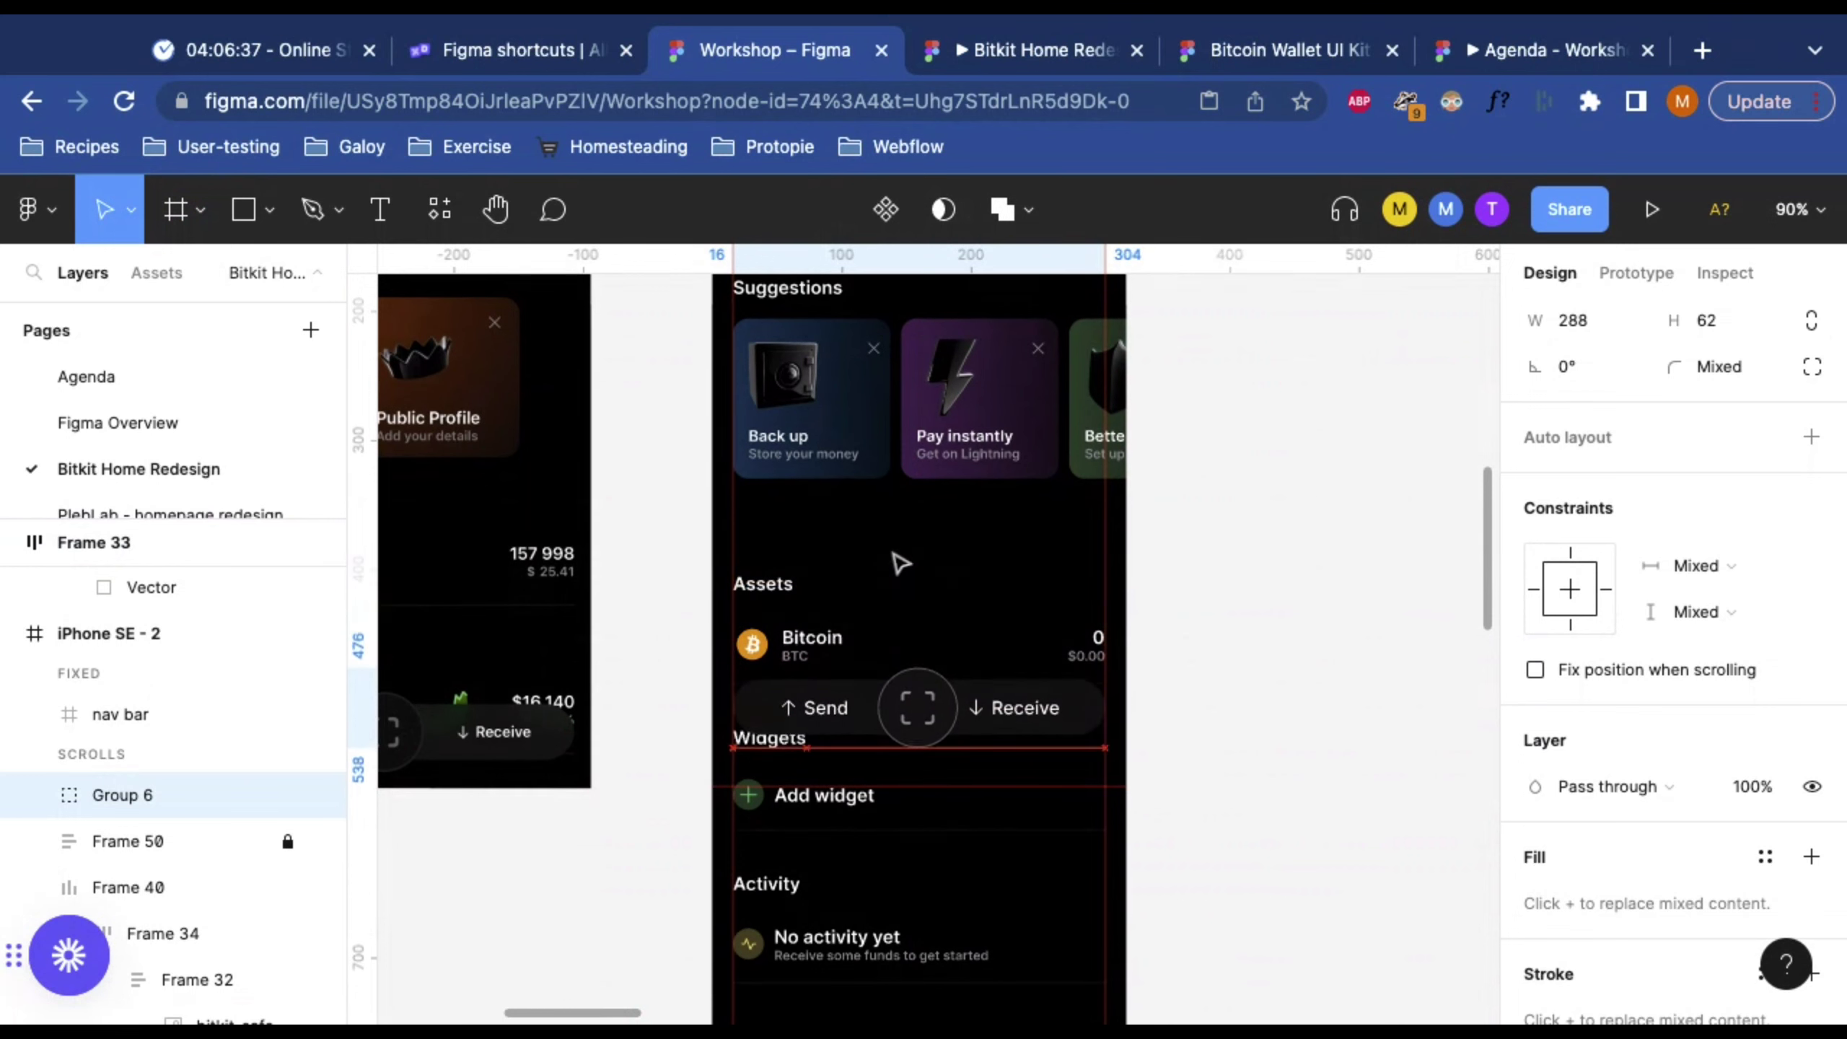
{"action": "left_click", "coordinate": [1299, 524]}
{"action": "left_click", "coordinate": [1277, 522], "text": "alt"}
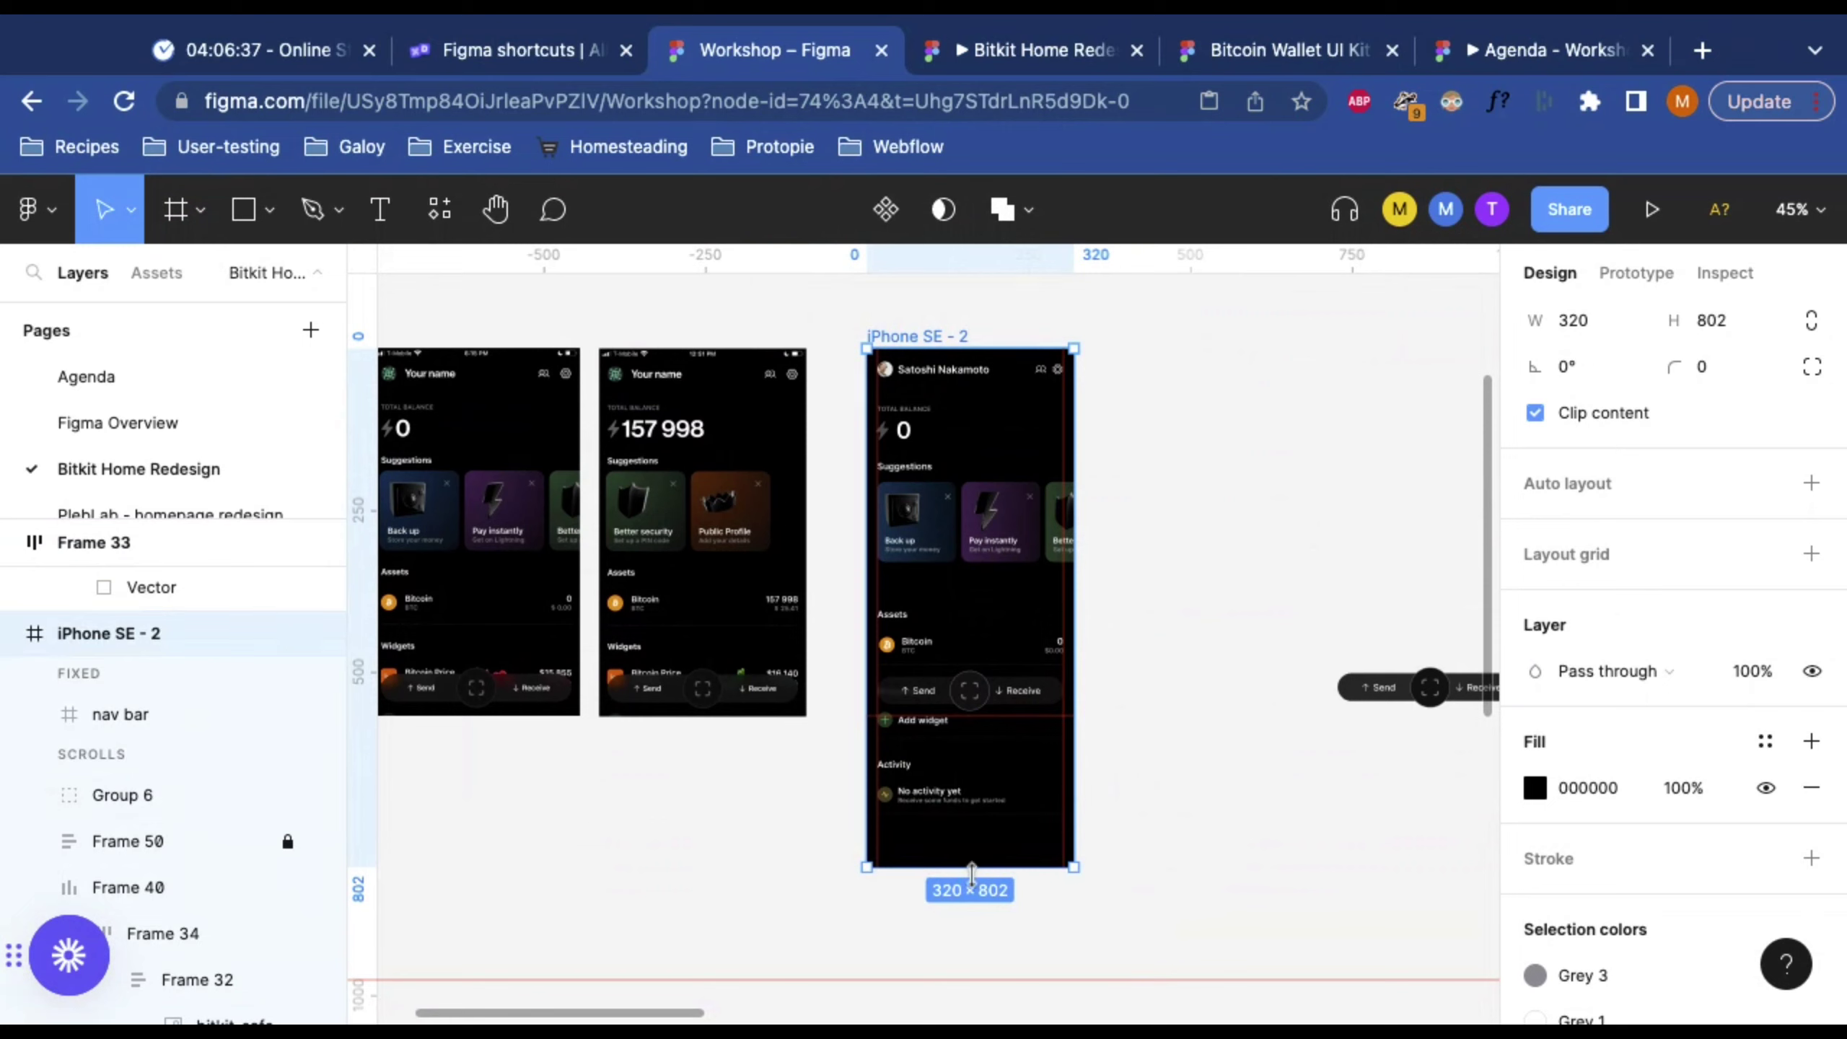
Step: Drag the iPhone SE - 2 bottom edge up so the frame measures 320×757
{"action": "scroll", "coordinate": [977, 845], "scroll_direction": "up", "scroll_amount": 5}
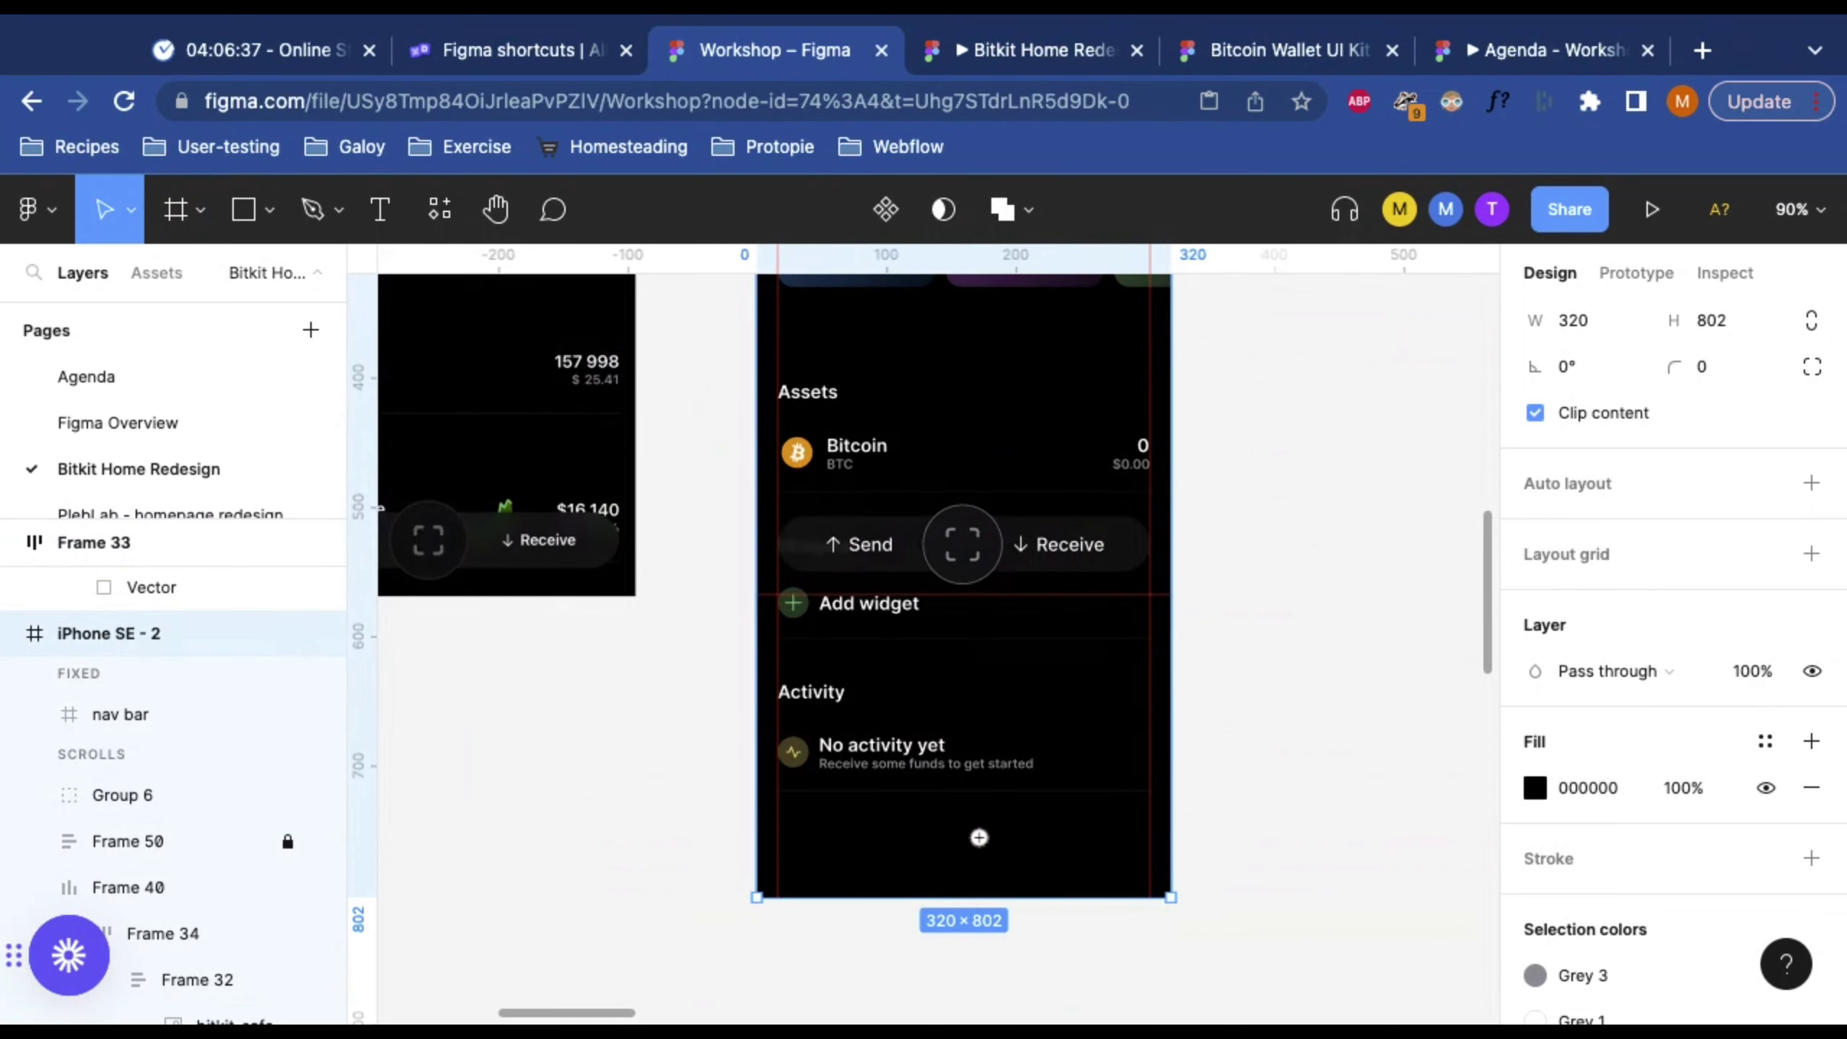
{"action": "scroll", "coordinate": [979, 838], "scroll_direction": "down", "scroll_amount": 5}
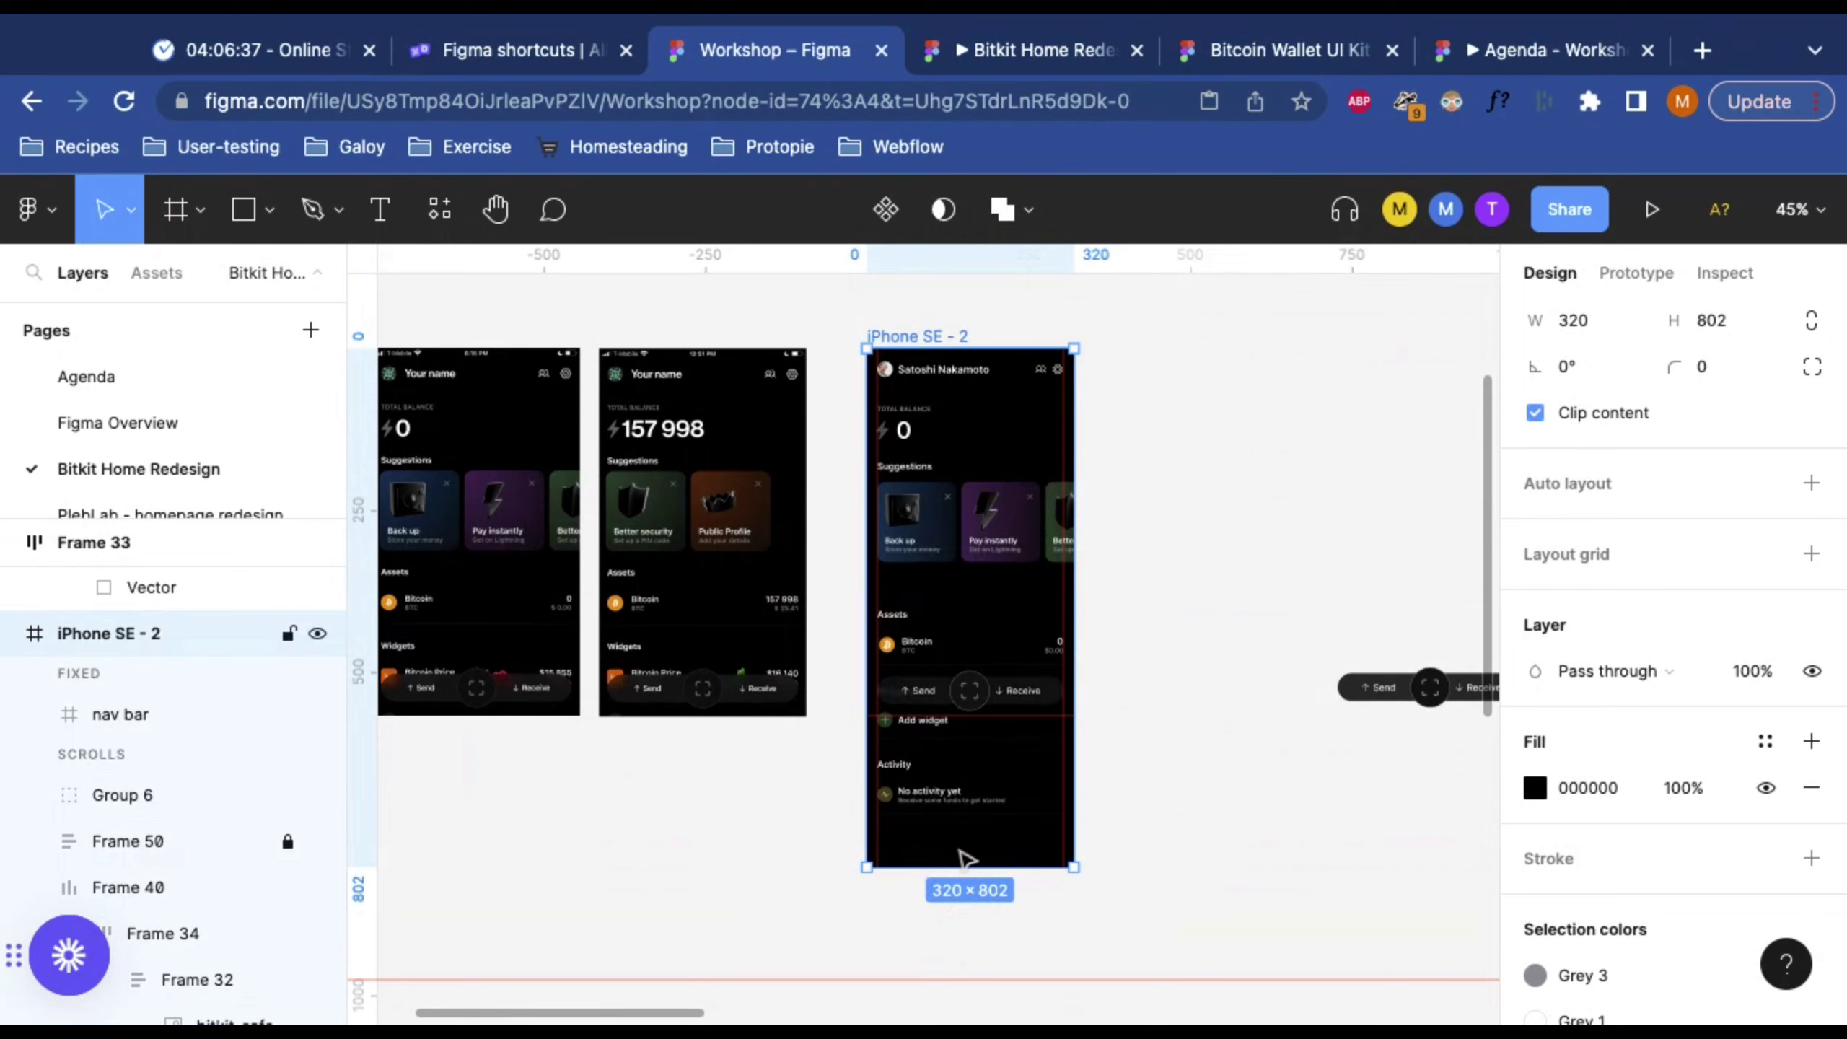
{"action": "left_click_drag", "start_coordinate": [935, 867], "coordinate": [935, 838]}
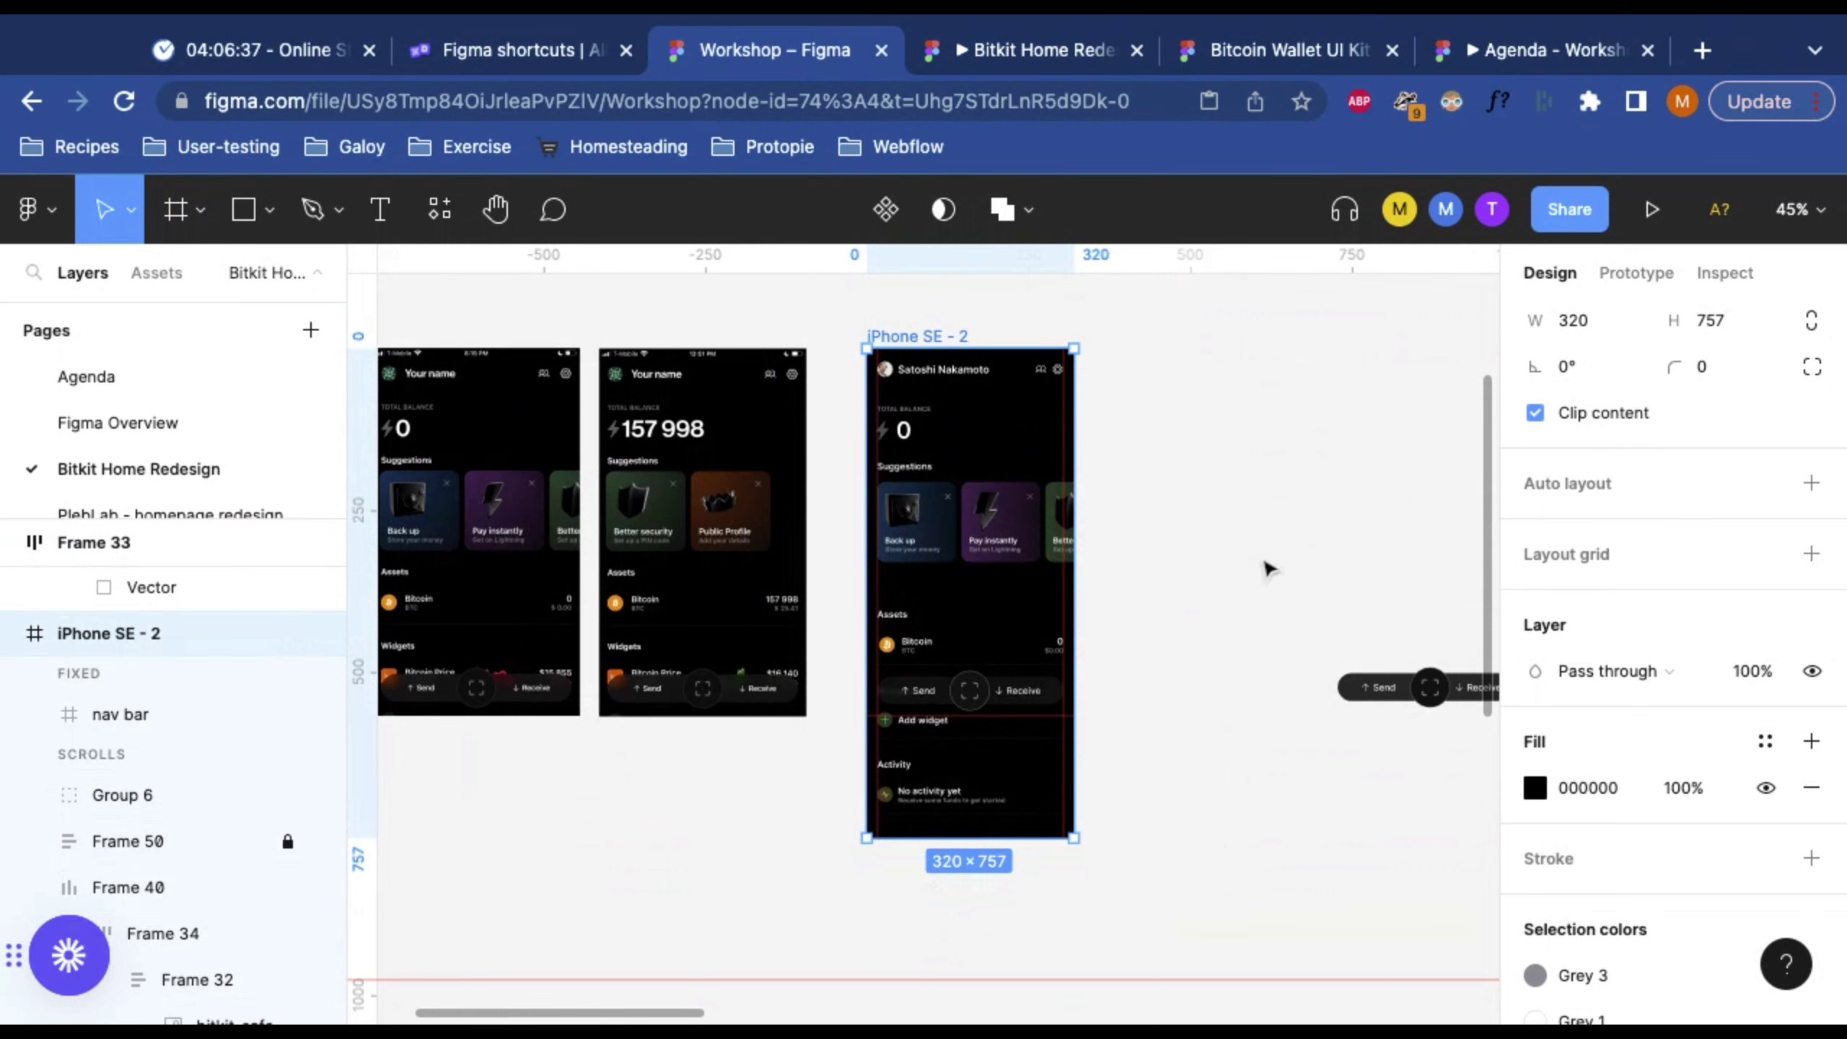
{"action": "left_click", "coordinate": [1255, 512]}
{"action": "left_click", "coordinate": [918, 342]}
Step: Remove the Flow 1 starting point and set the preview device to a Space Grey iPhone SE
{"action": "left_click", "coordinate": [1637, 273]}
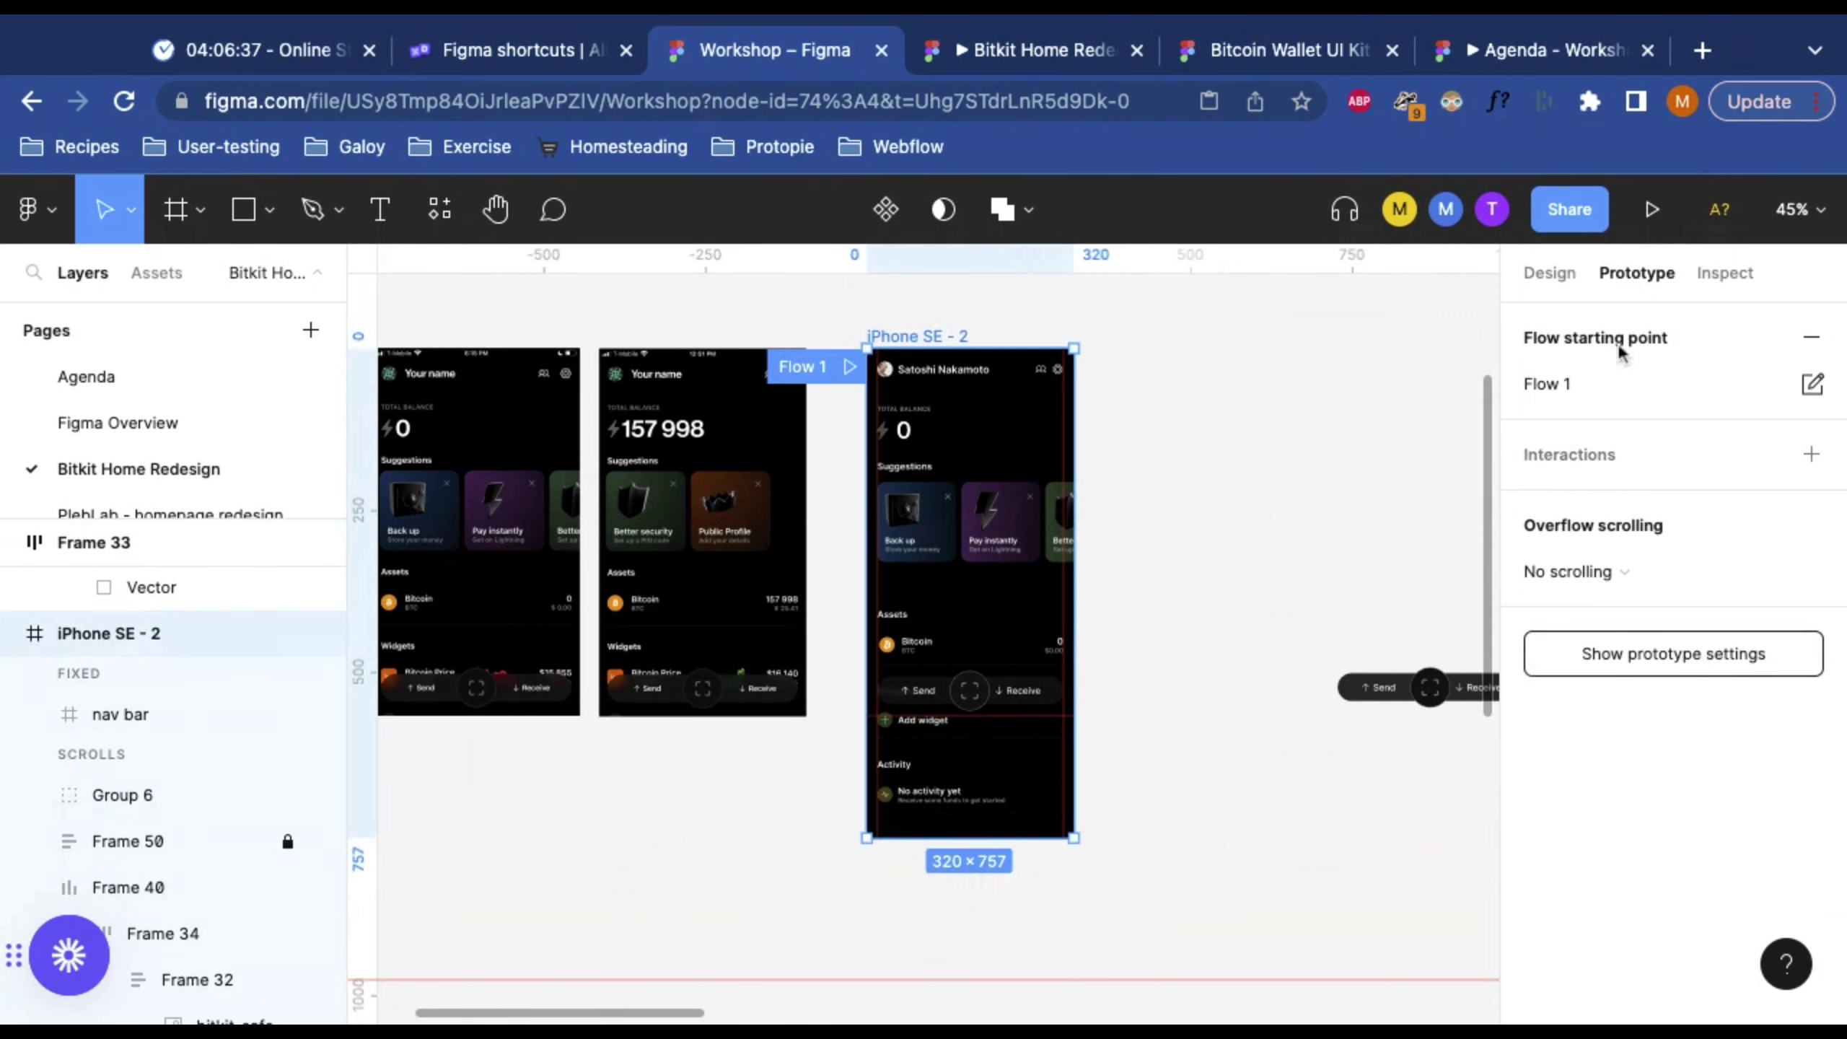
{"action": "left_click", "coordinate": [1809, 339]}
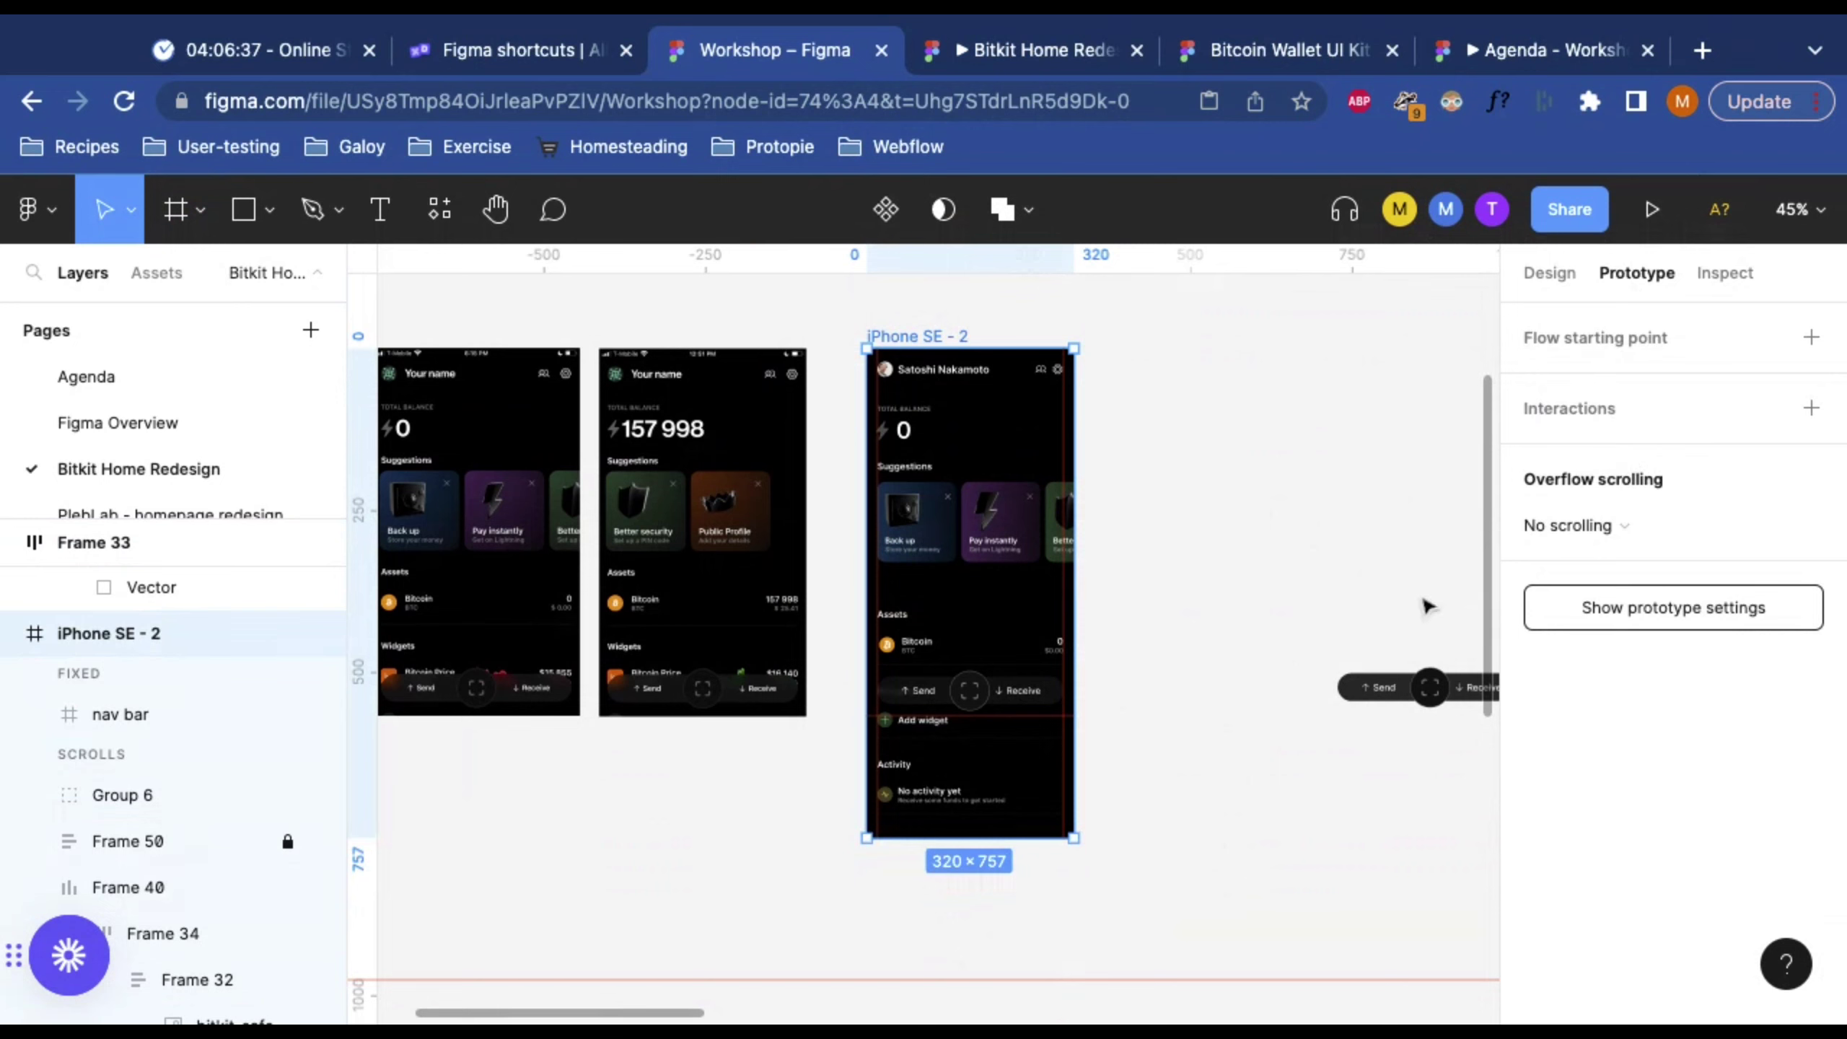
{"action": "left_click", "coordinate": [1672, 609]}
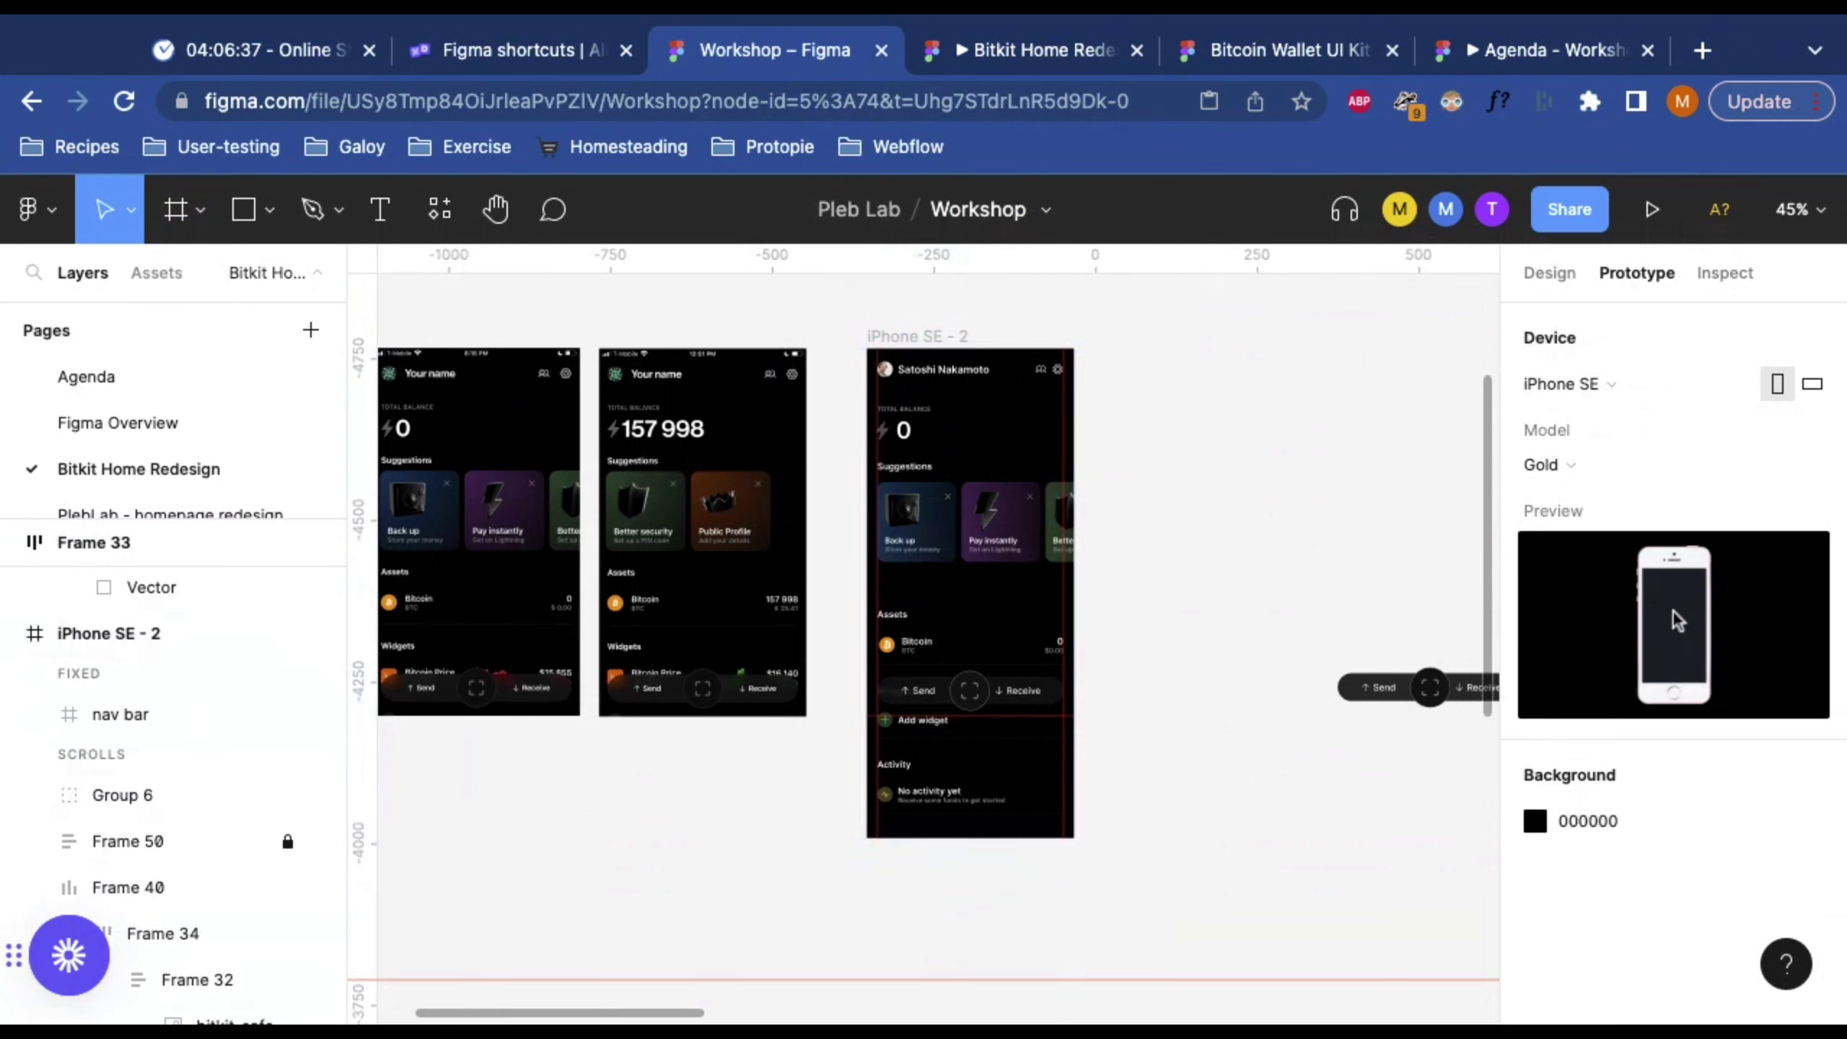
{"action": "left_click", "coordinate": [1611, 387]}
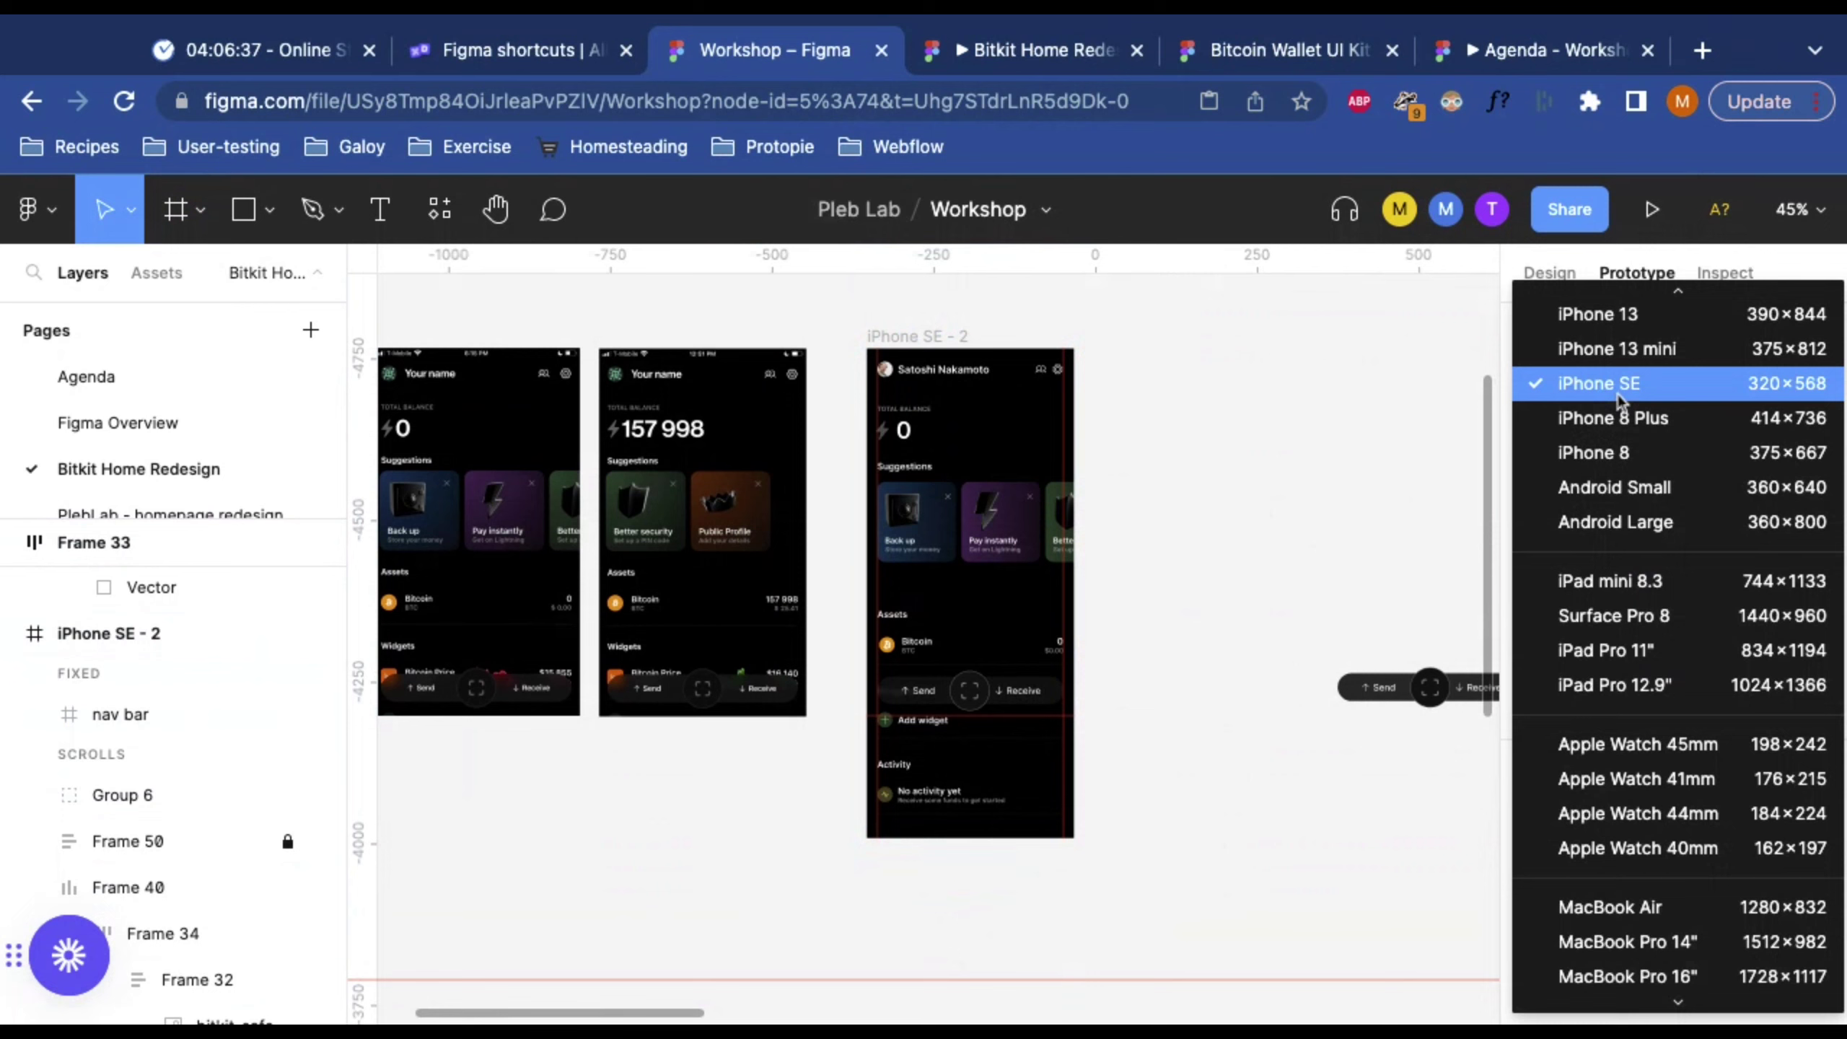
{"action": "left_click", "coordinate": [1618, 393]}
{"action": "left_click", "coordinate": [1583, 466]}
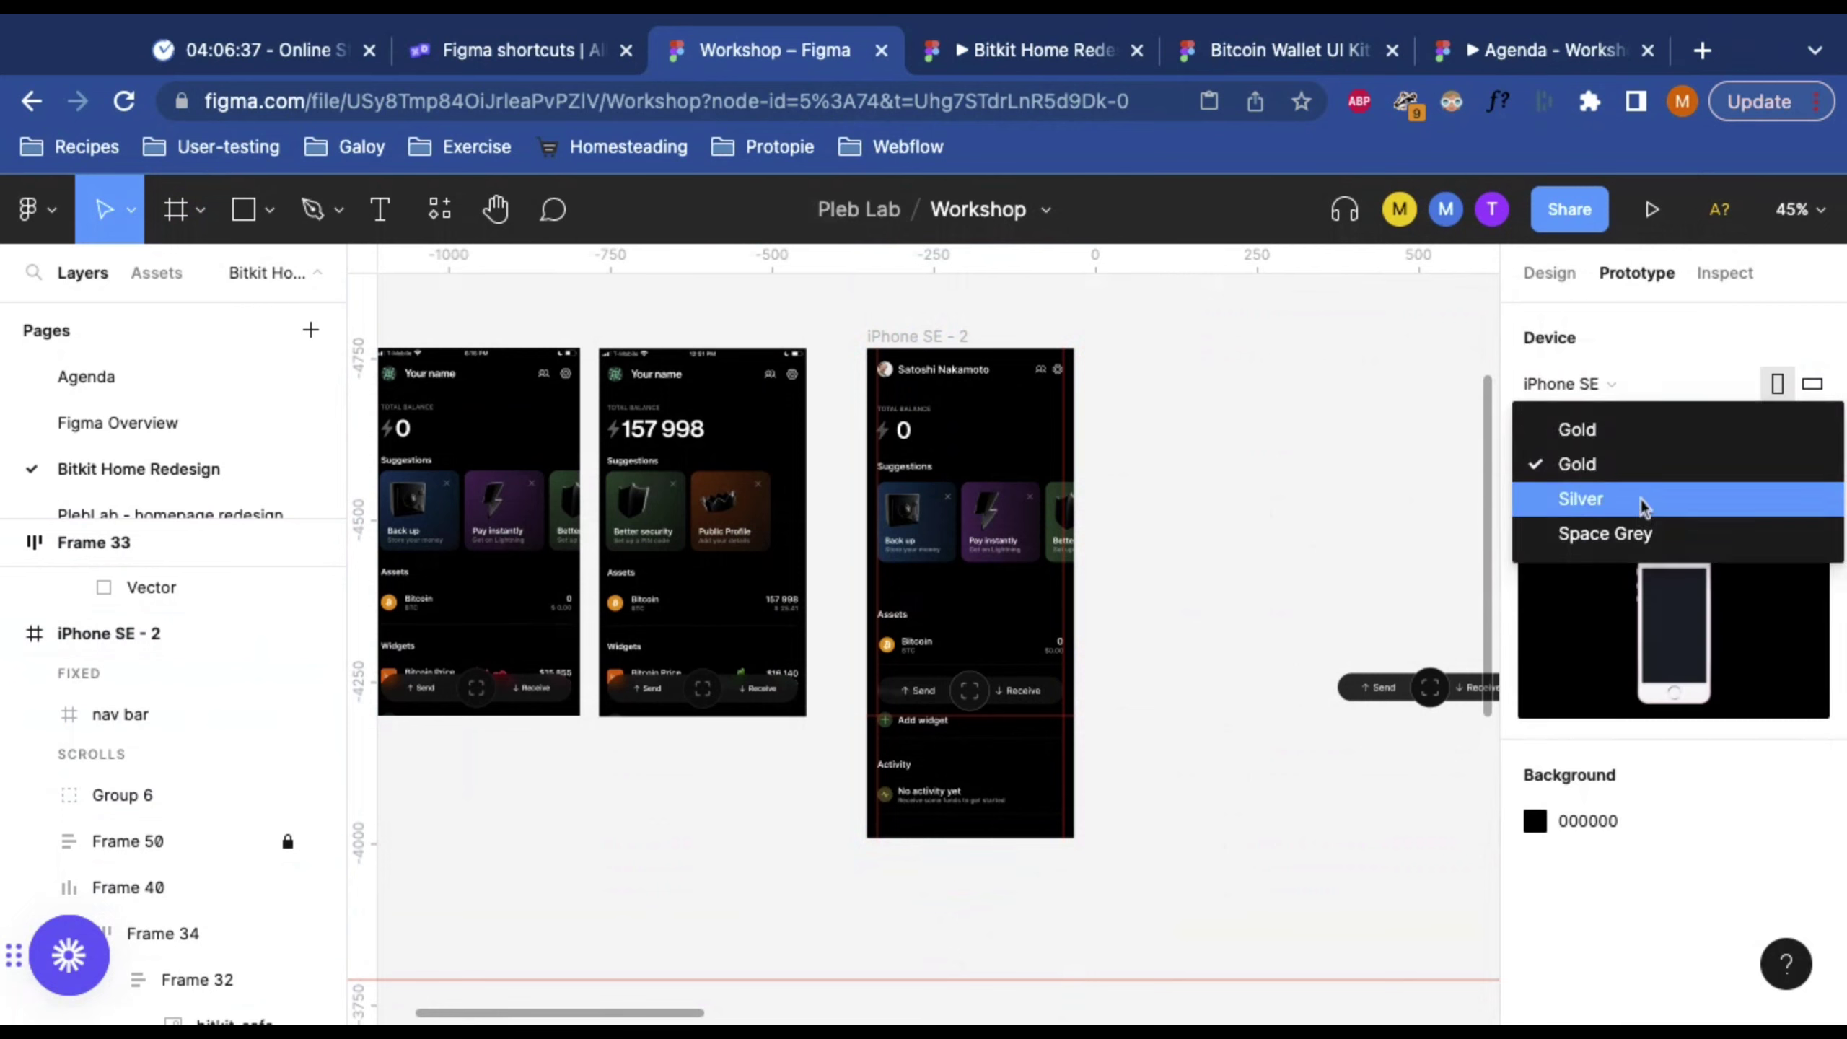
{"action": "left_click", "coordinate": [1635, 535]}
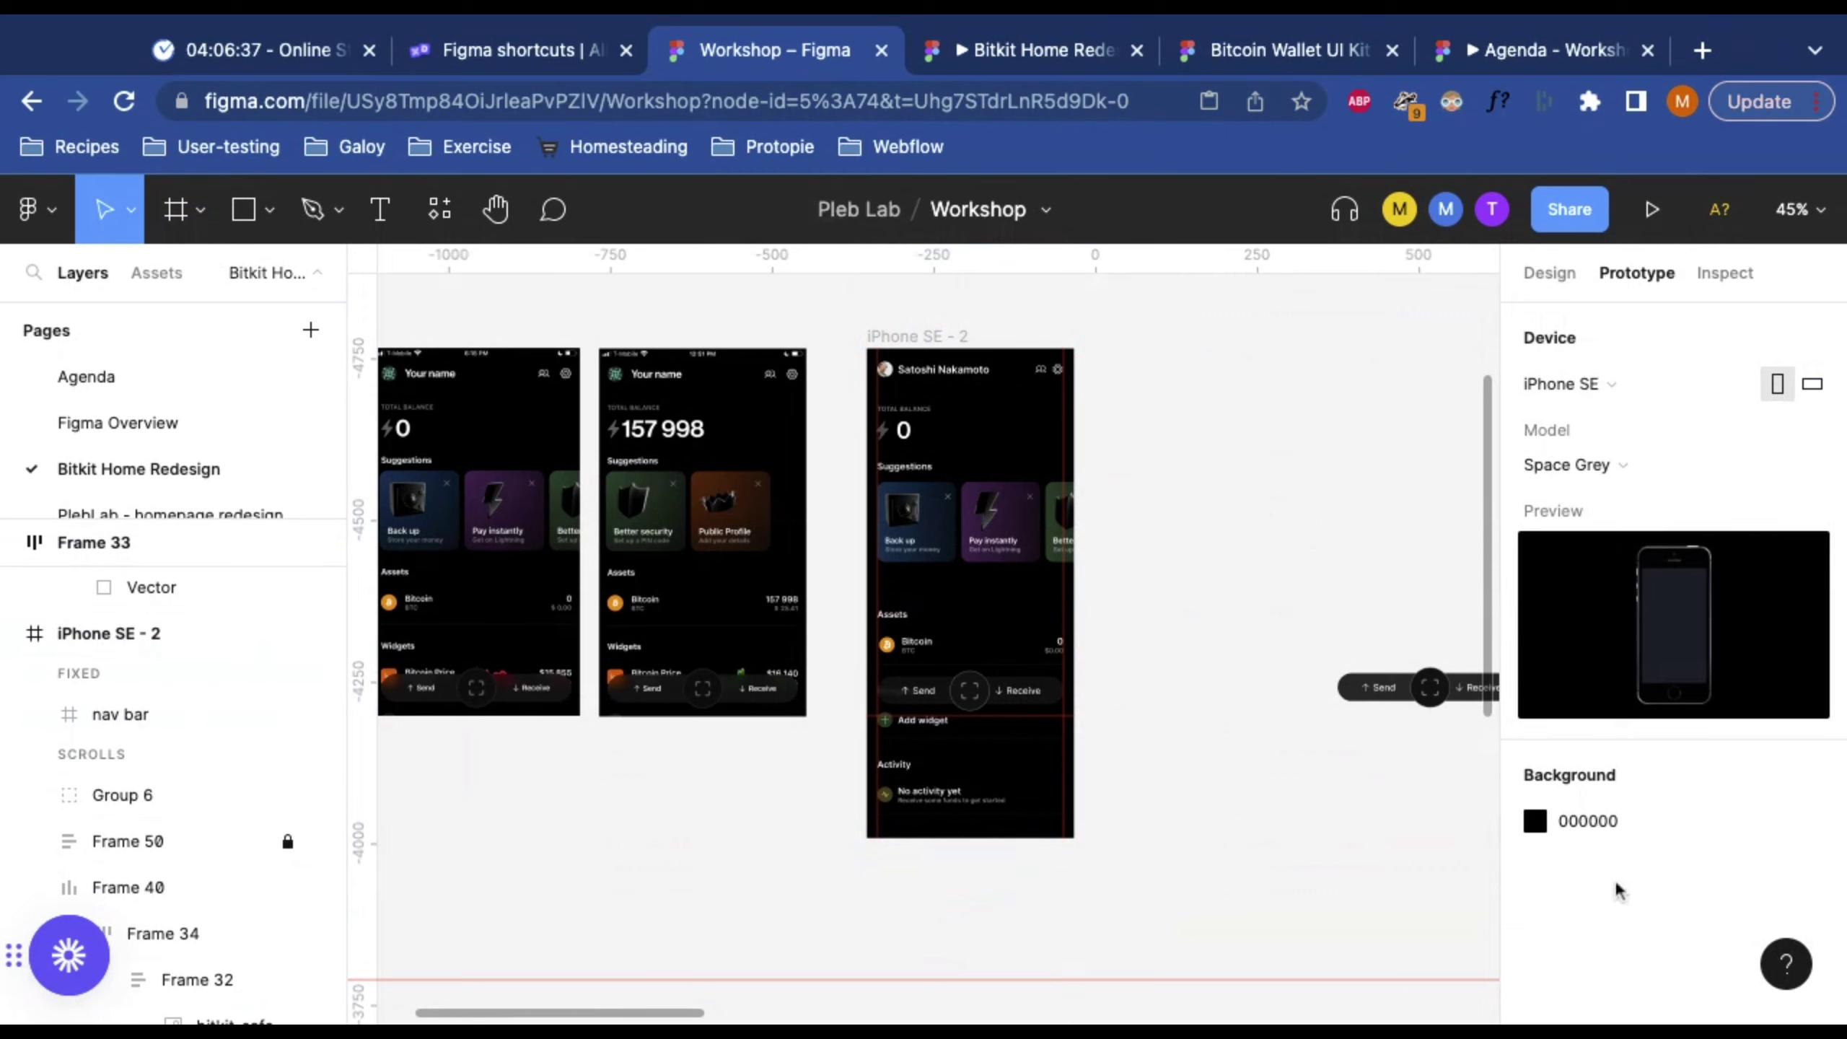
Step: Set the prototype presentation background colour to pure black 000000
{"action": "left_click", "coordinate": [1537, 822]}
{"action": "left_click", "coordinate": [1469, 338]}
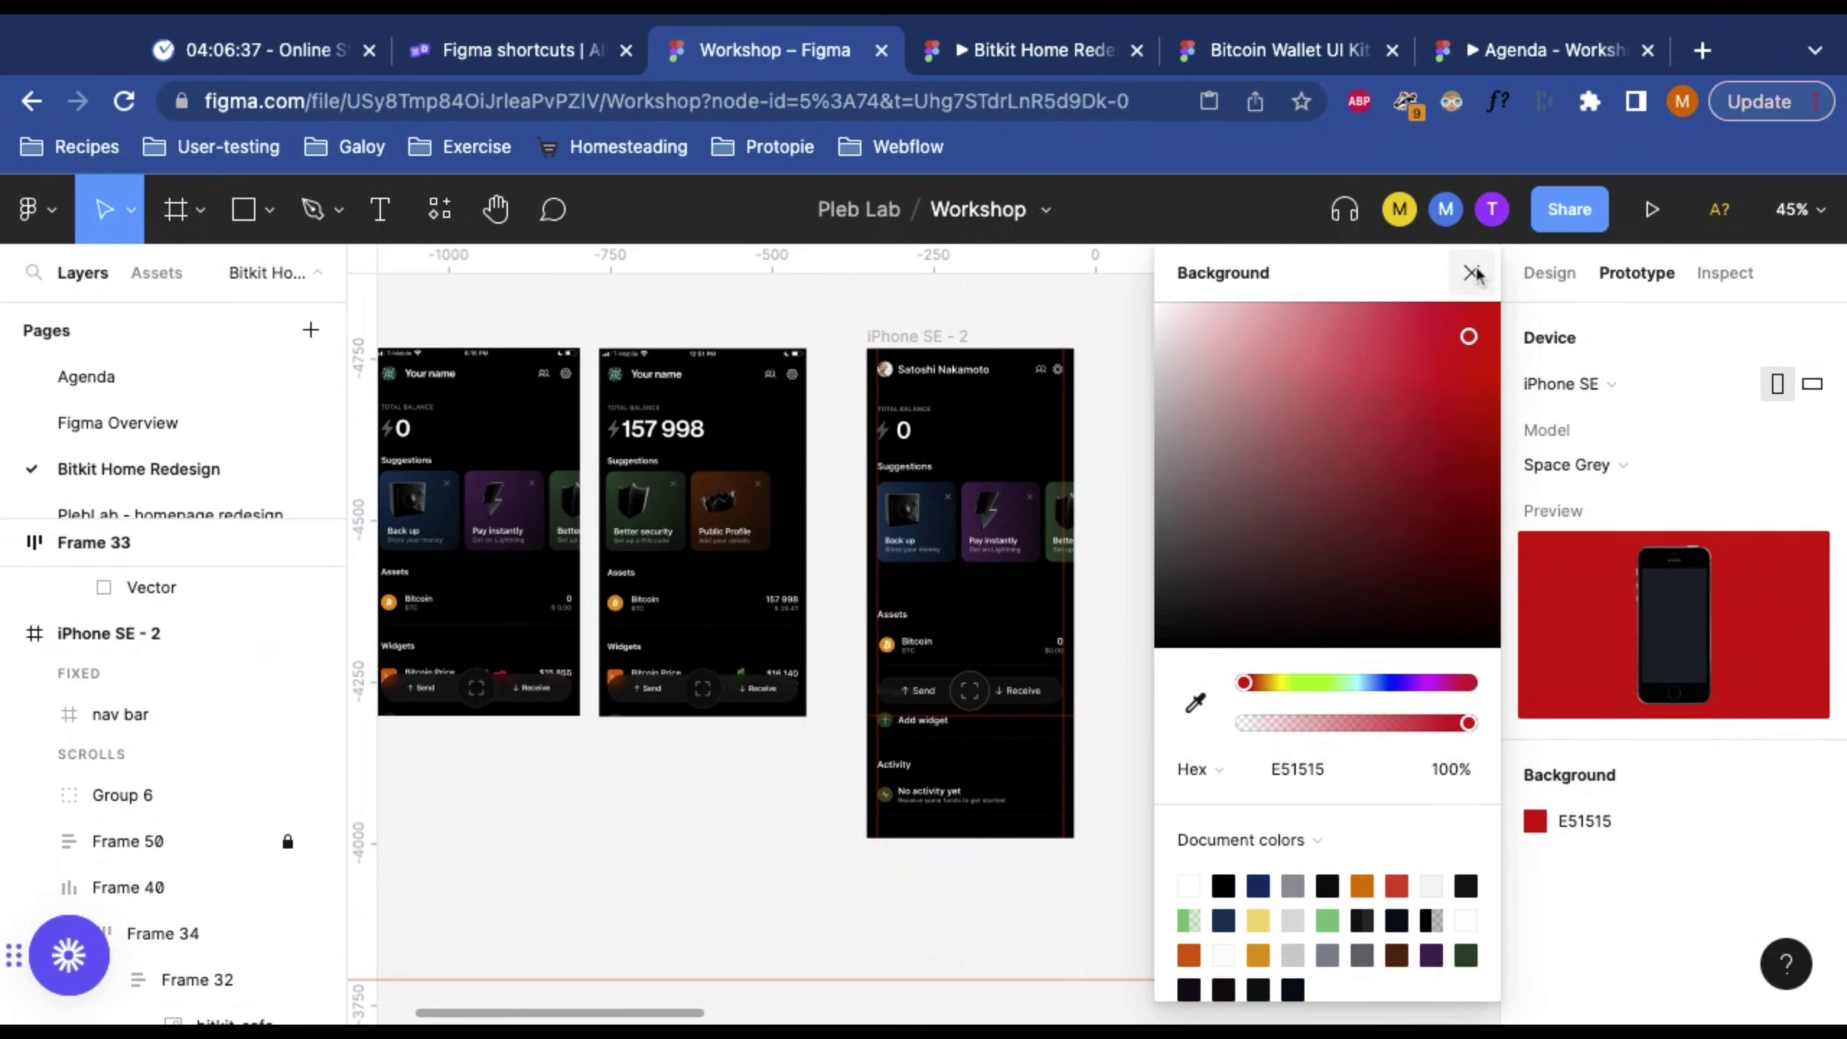
{"action": "left_click", "coordinate": [1472, 273]}
{"action": "left_click", "coordinate": [1537, 822]}
{"action": "type", "text": "020202"}
{"action": "key", "text": "Return"}
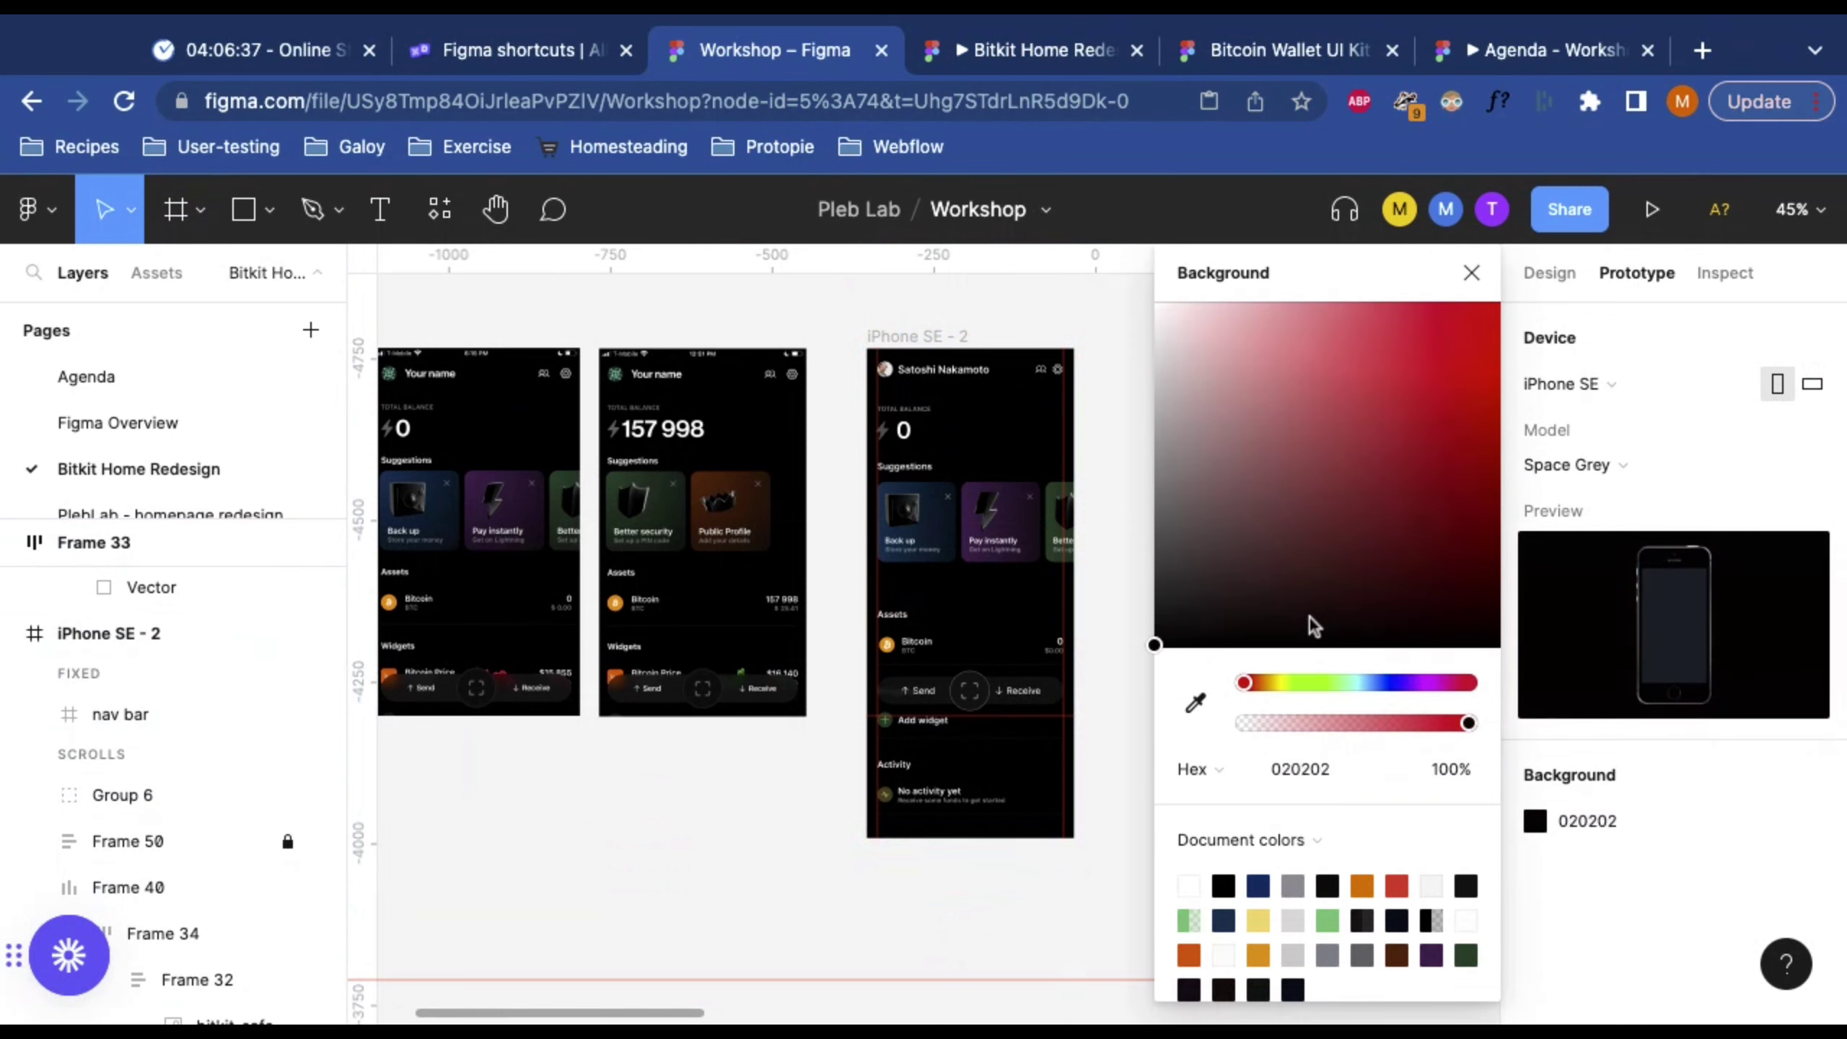
{"action": "left_click_drag", "start_coordinate": [1314, 626], "coordinate": [1114, 684]}
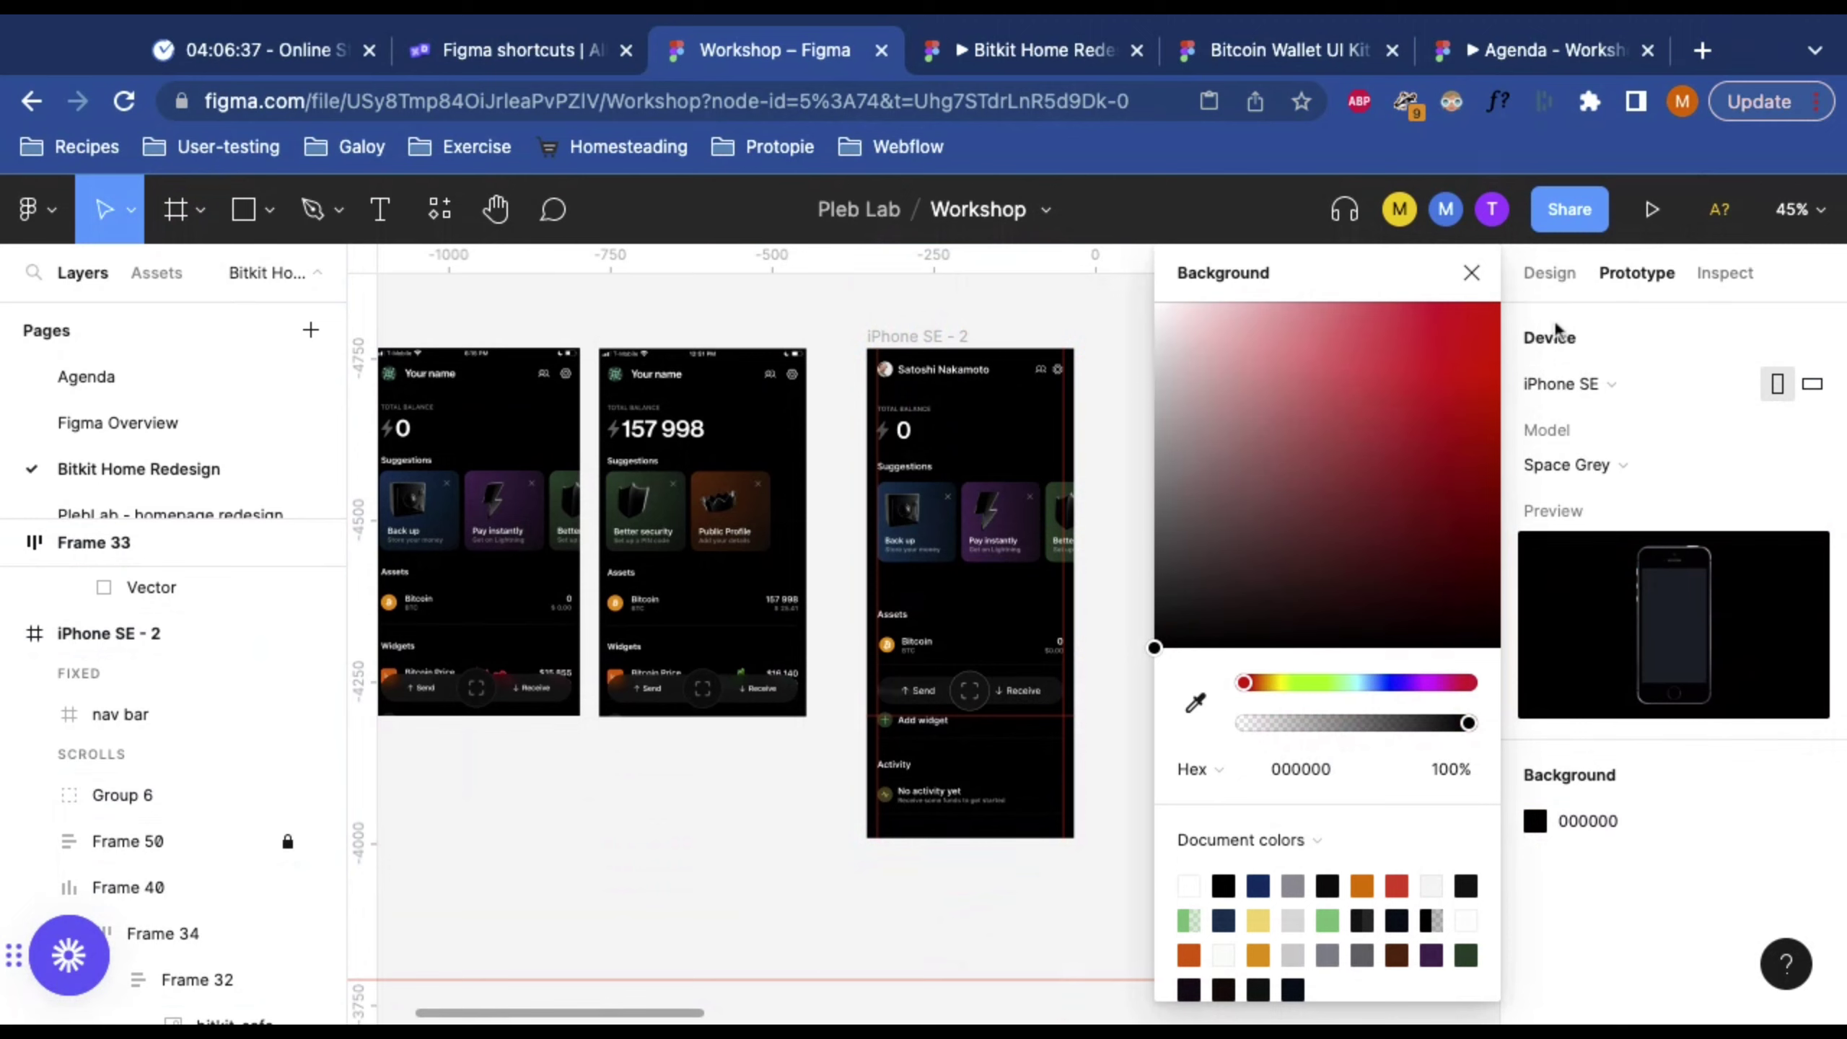
{"action": "left_click", "coordinate": [1472, 273]}
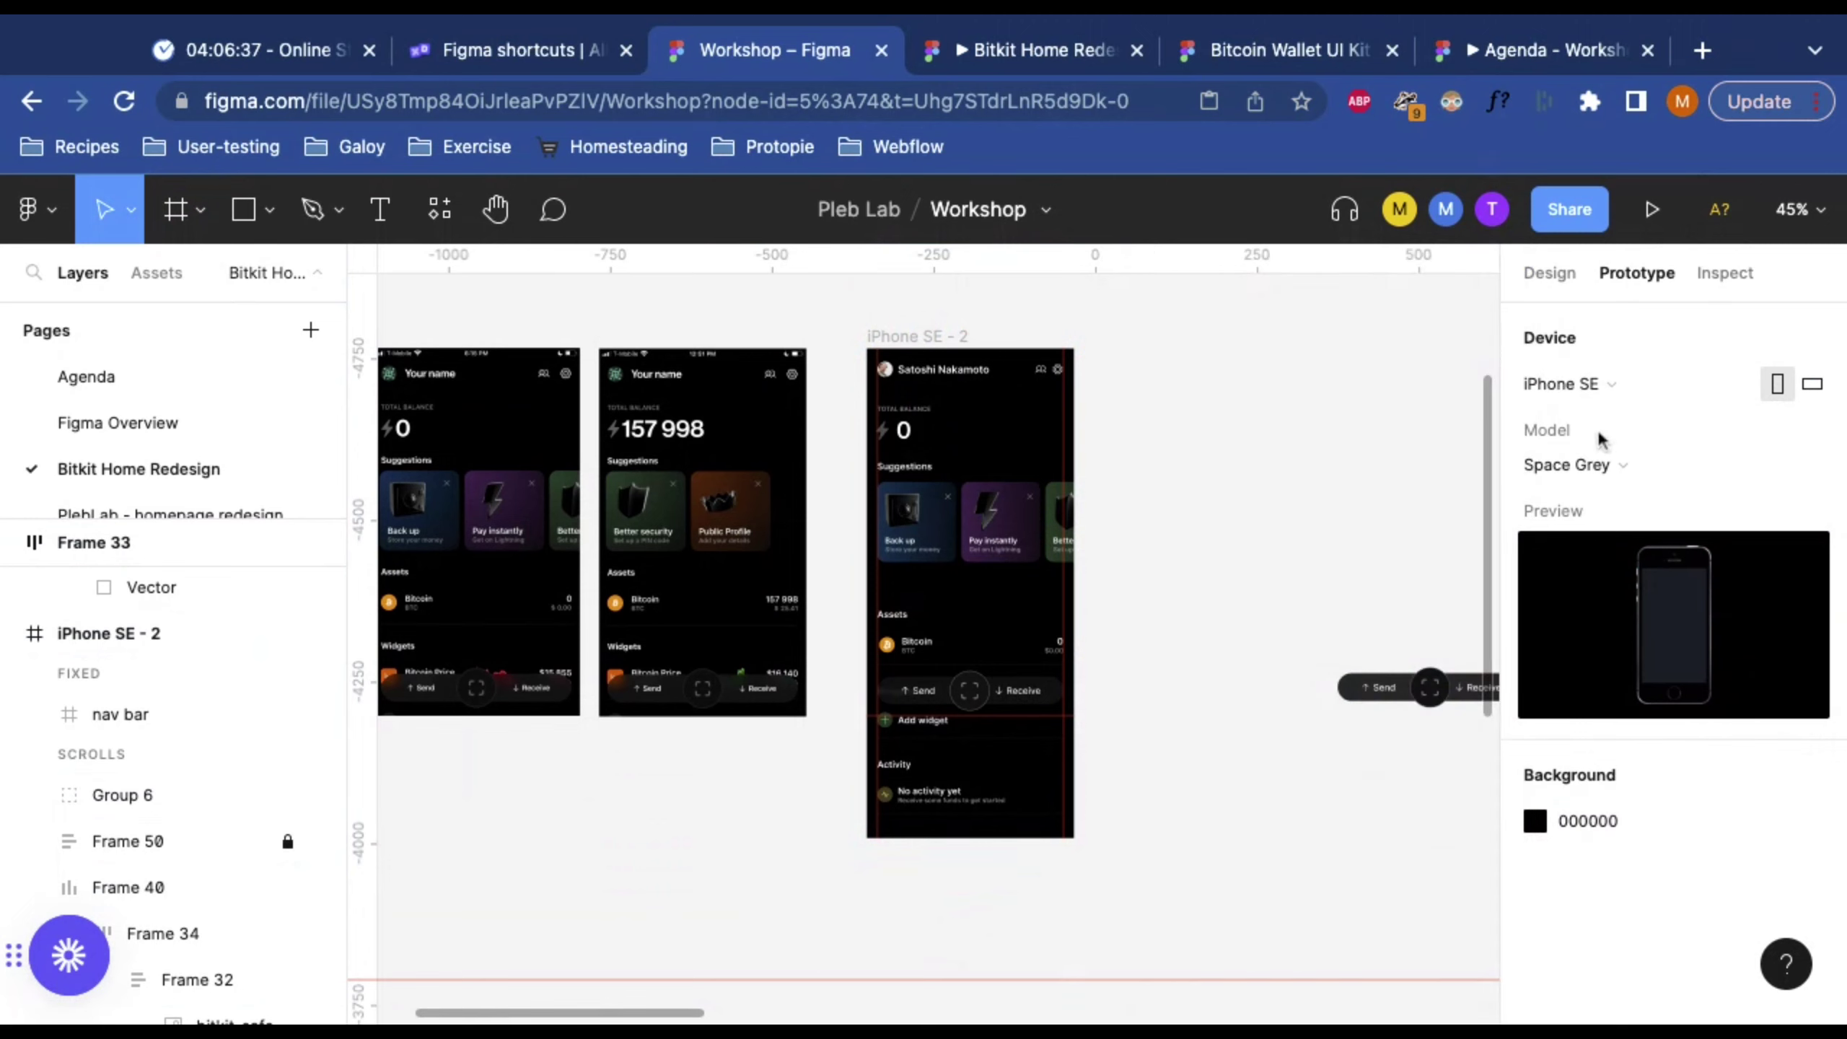
Step: Open the prototype presentation in its own tab, then return to the Workshop design file
{"action": "left_click", "coordinate": [1651, 205]}
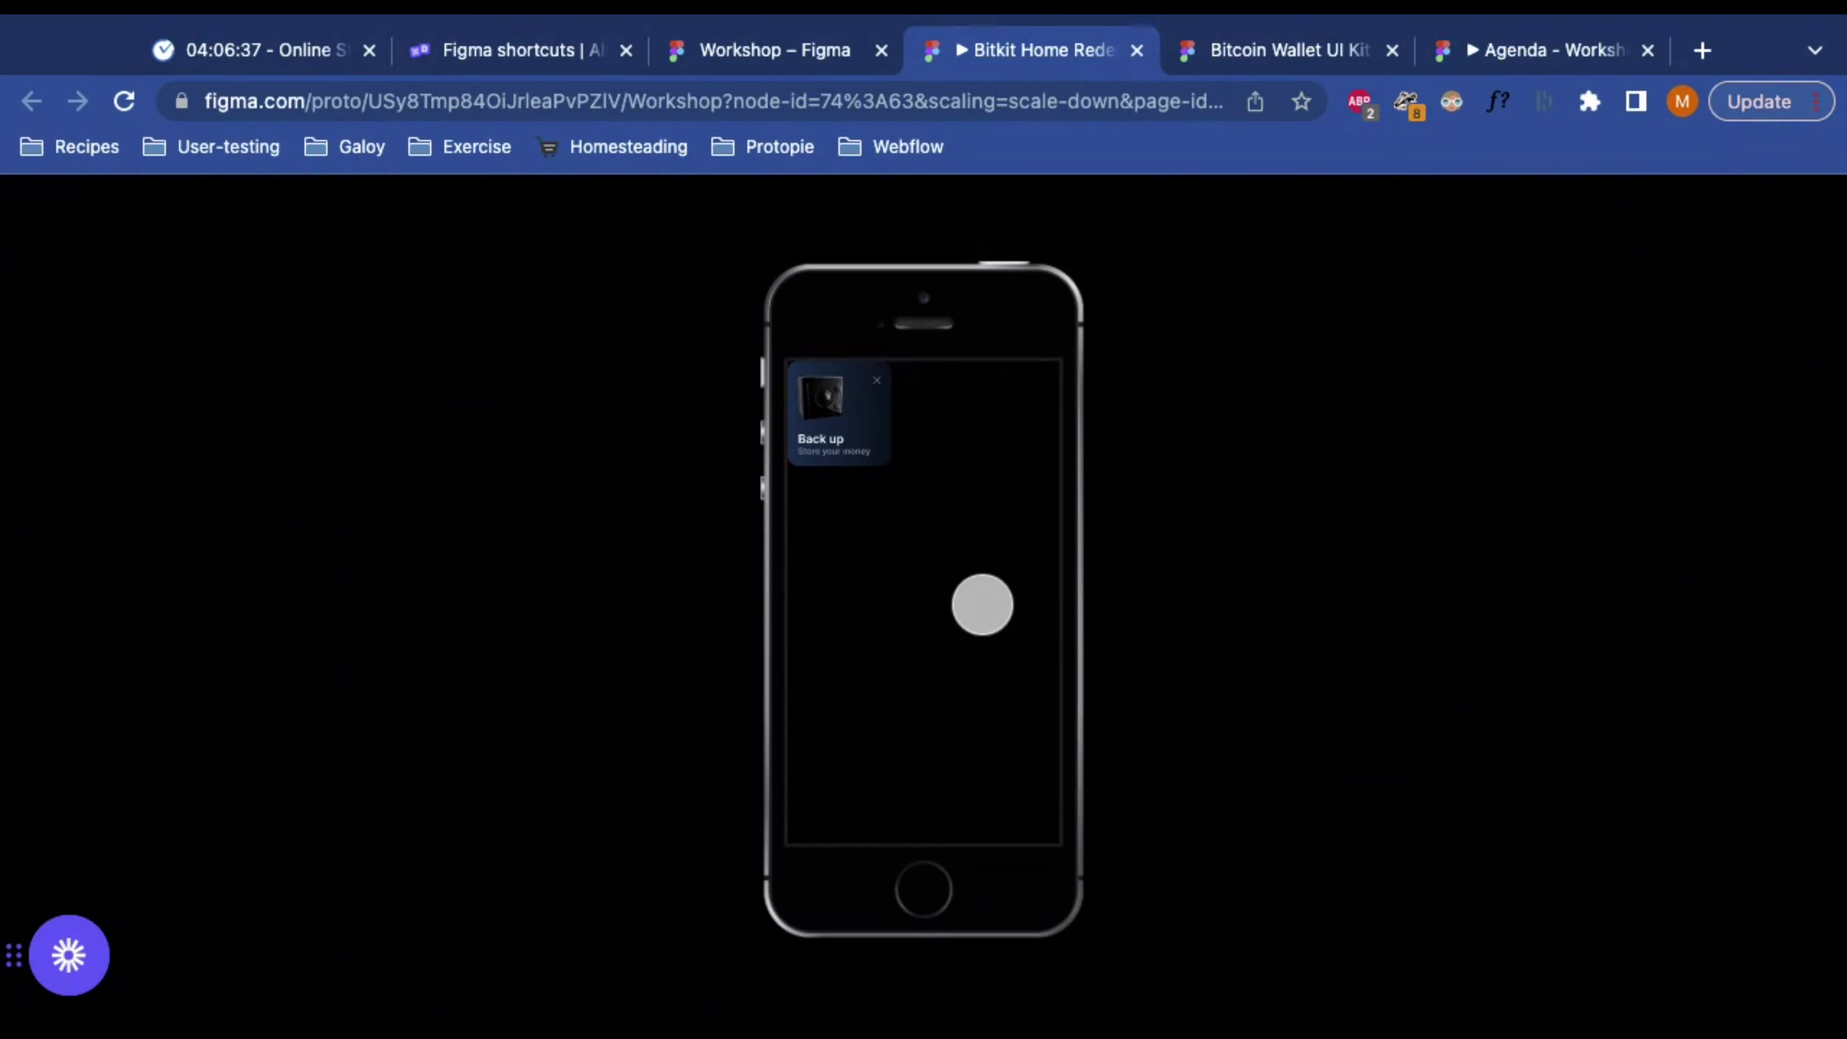
{"action": "left_click", "coordinate": [755, 59]}
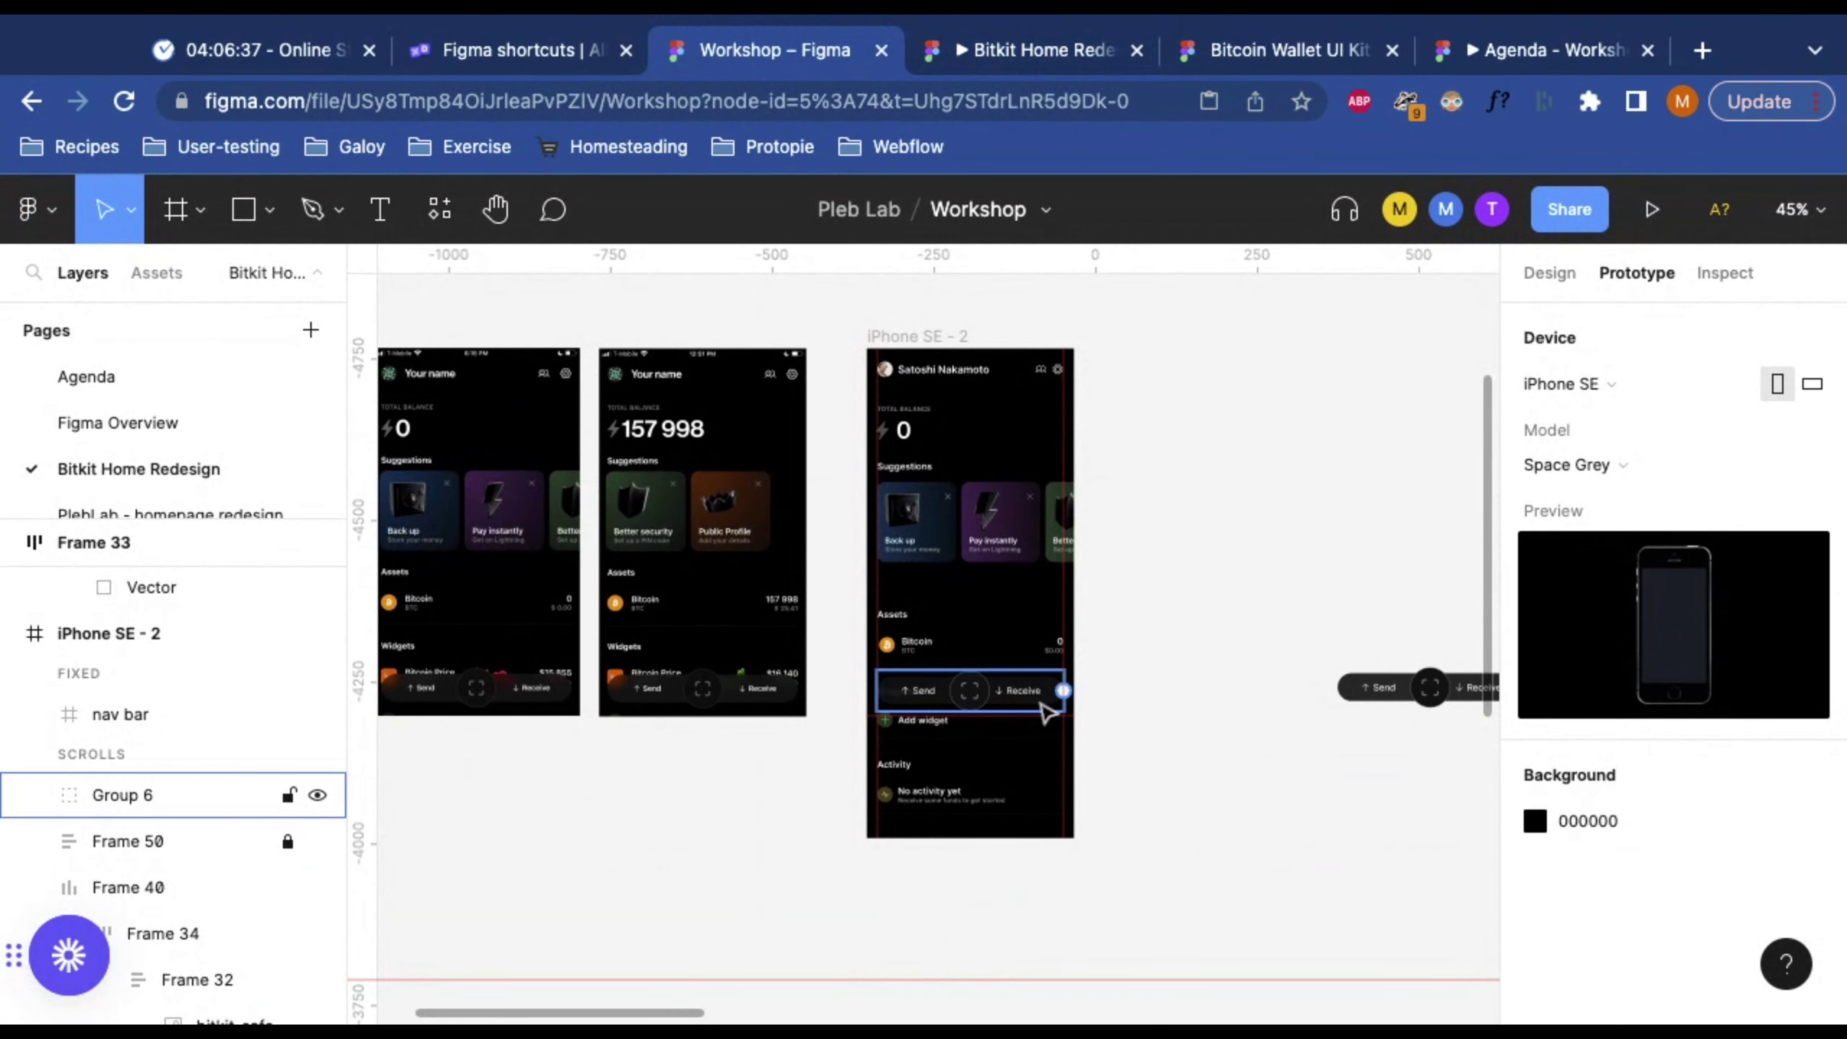
Step: Turn on 'Fix position when scrolling' for the Send/Receive bar group (Group 6)
{"action": "left_click", "coordinate": [1550, 273]}
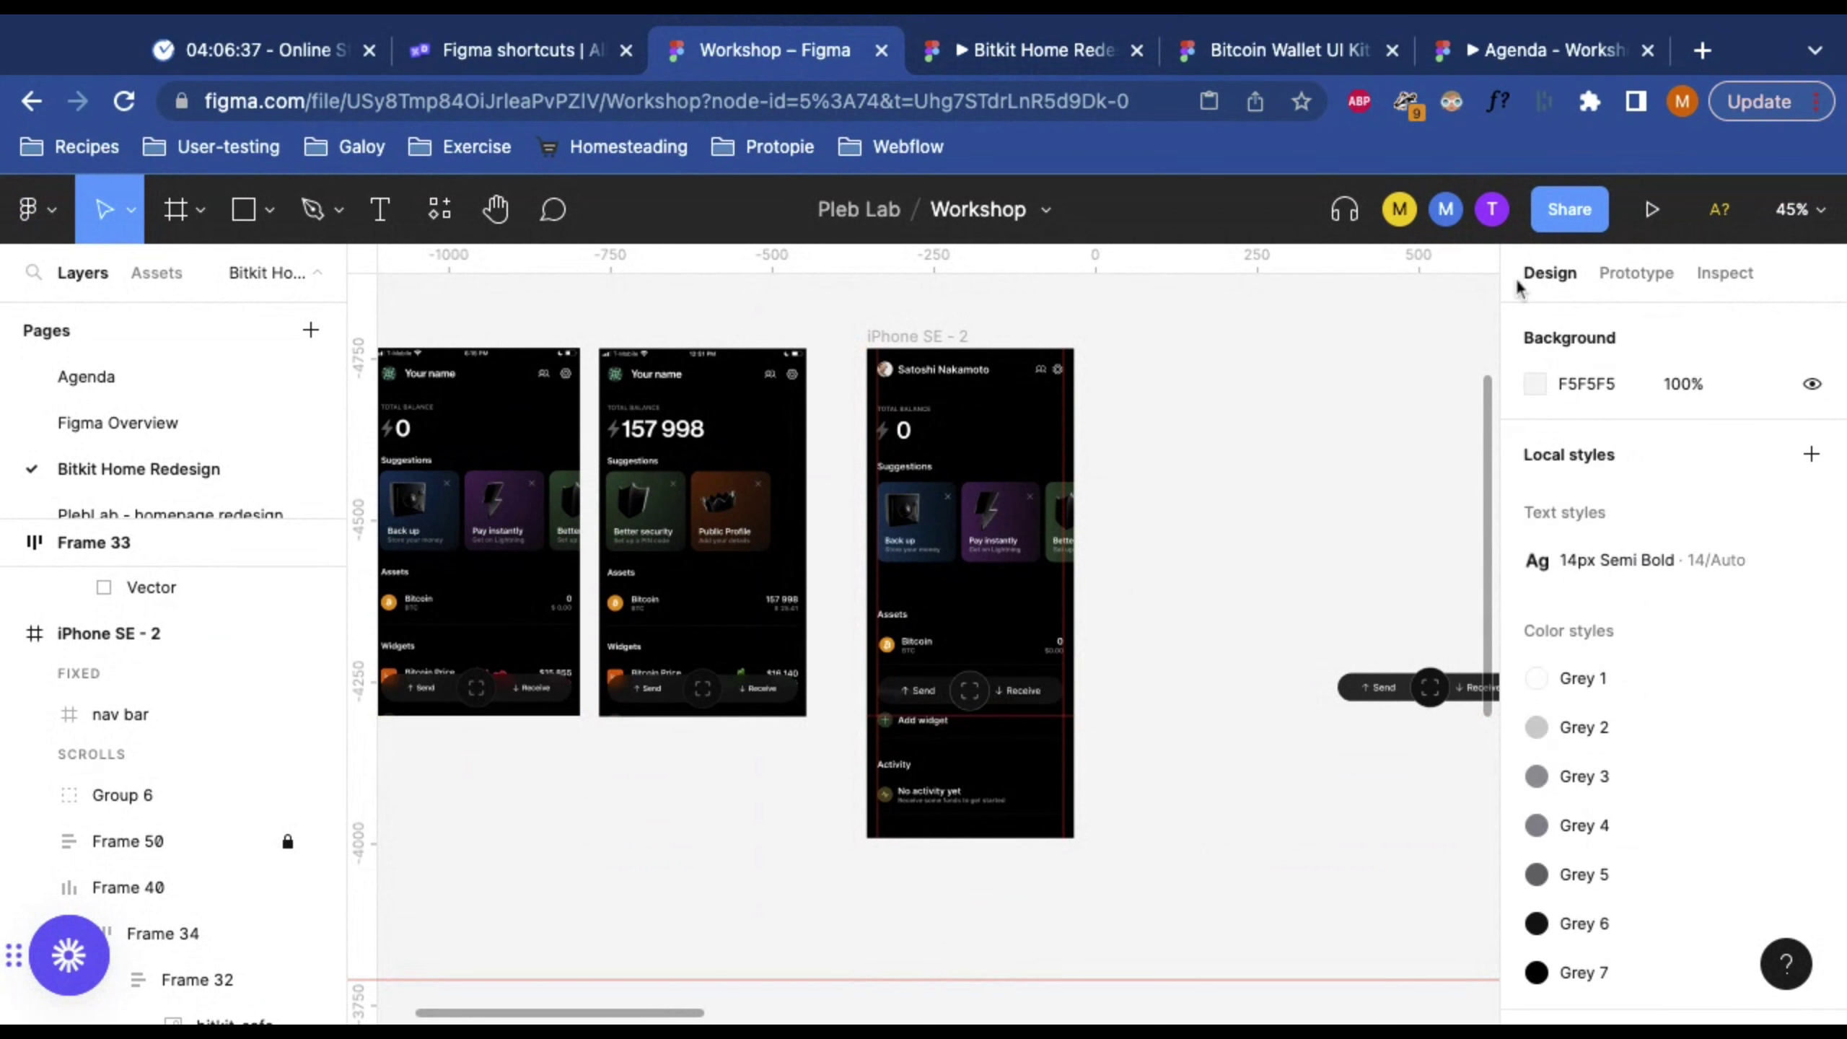
{"action": "left_click", "coordinate": [929, 697]}
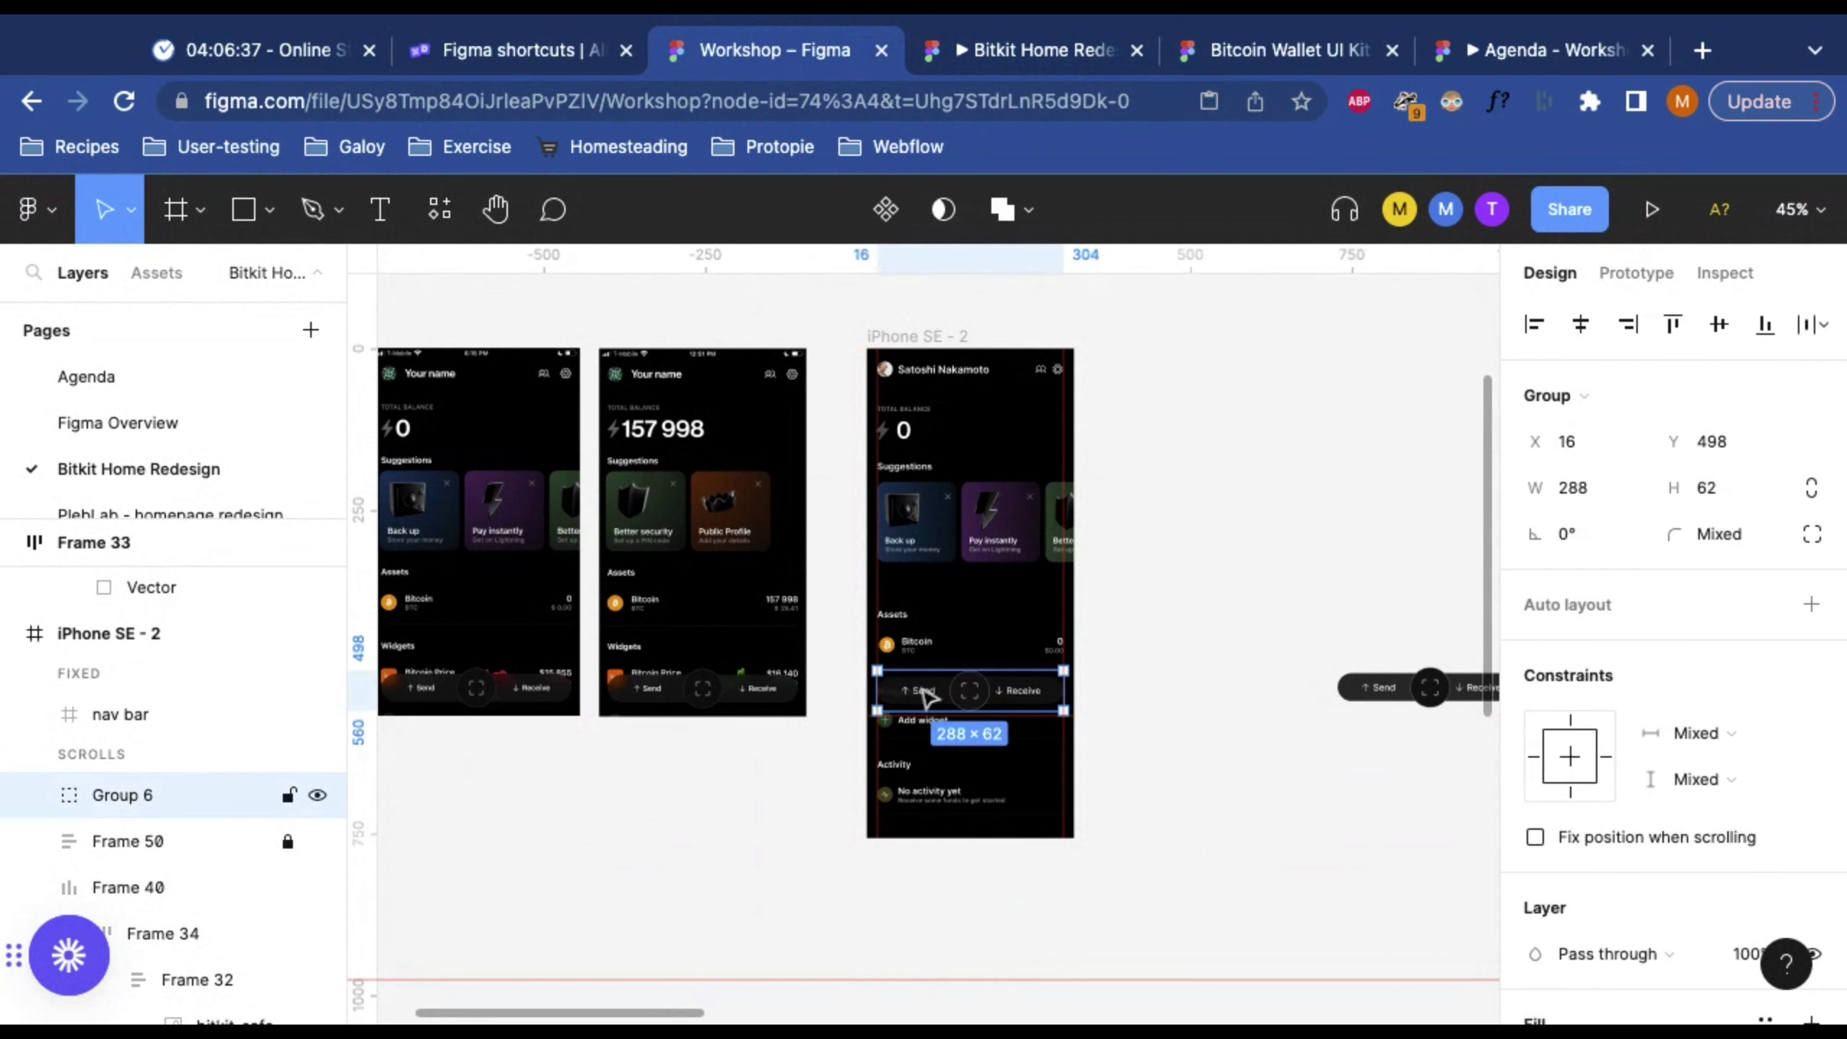
{"action": "left_click", "coordinate": [1535, 837]}
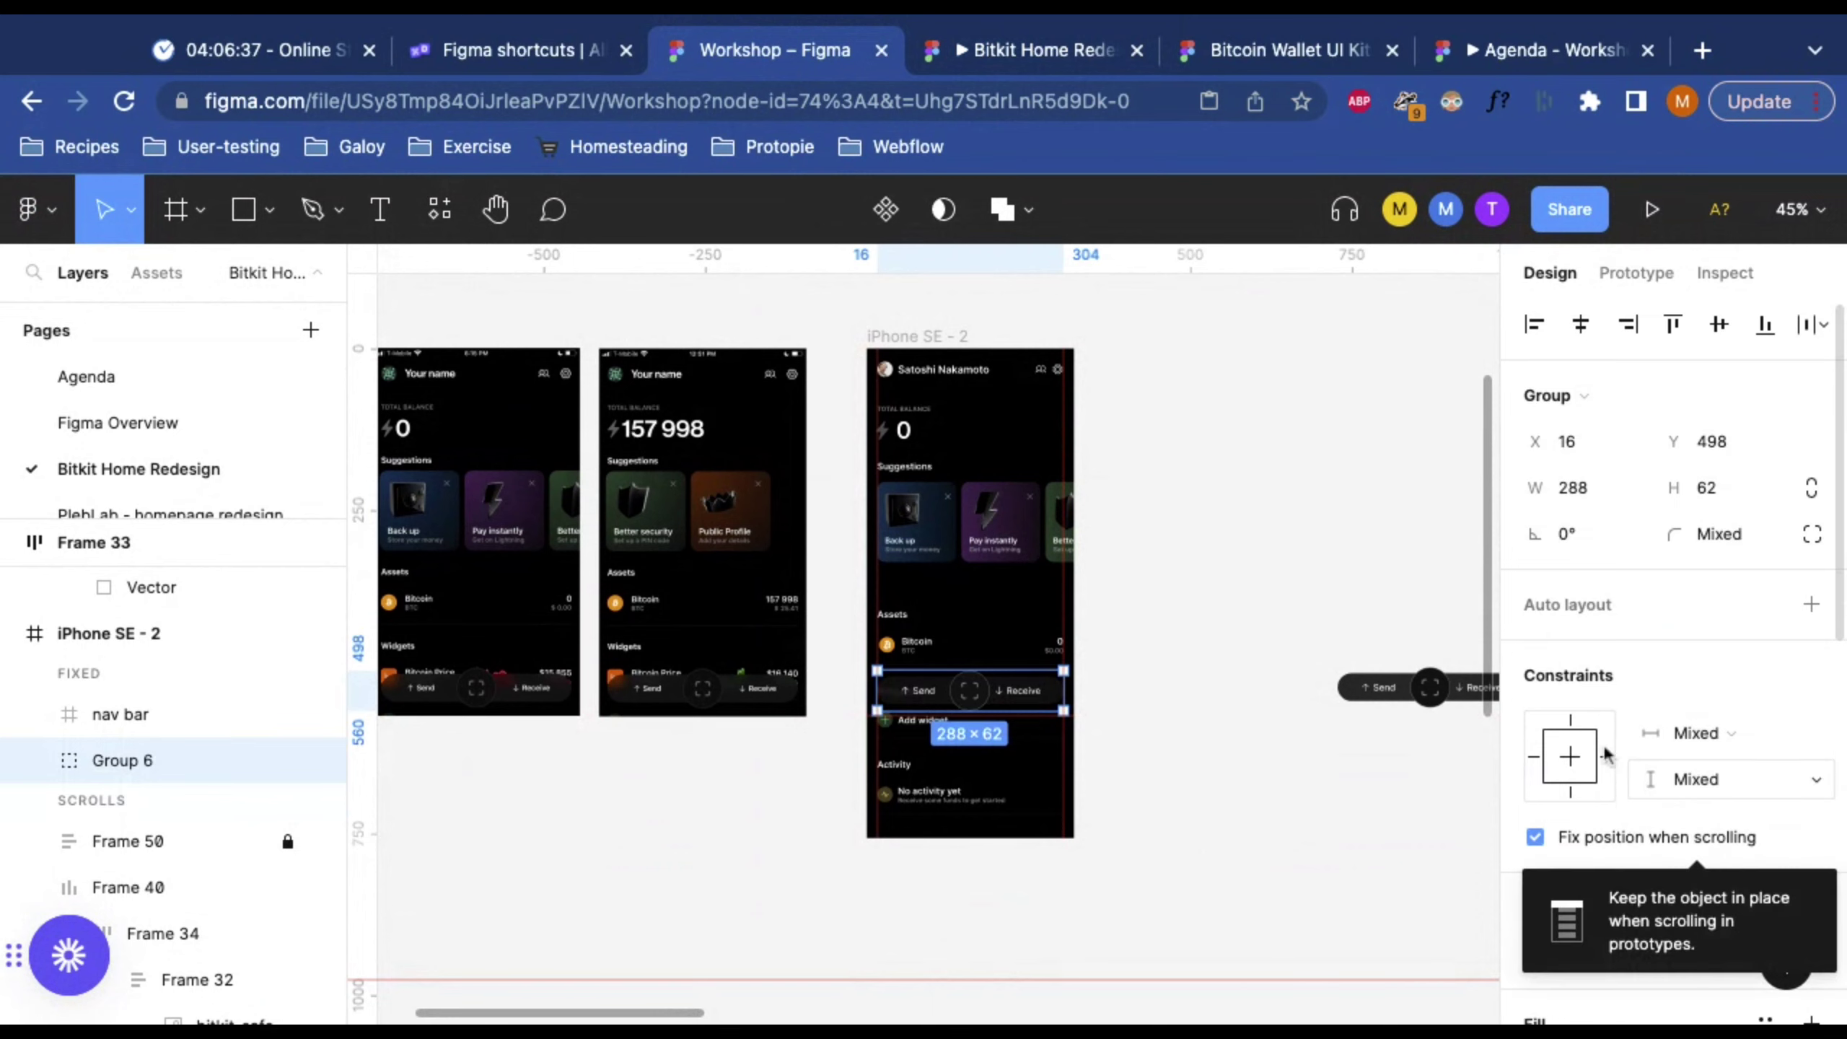
Step: Check the prototype preview, then reselect the iPhone SE - 2 frame in the design file
{"action": "left_click", "coordinate": [1017, 48]}
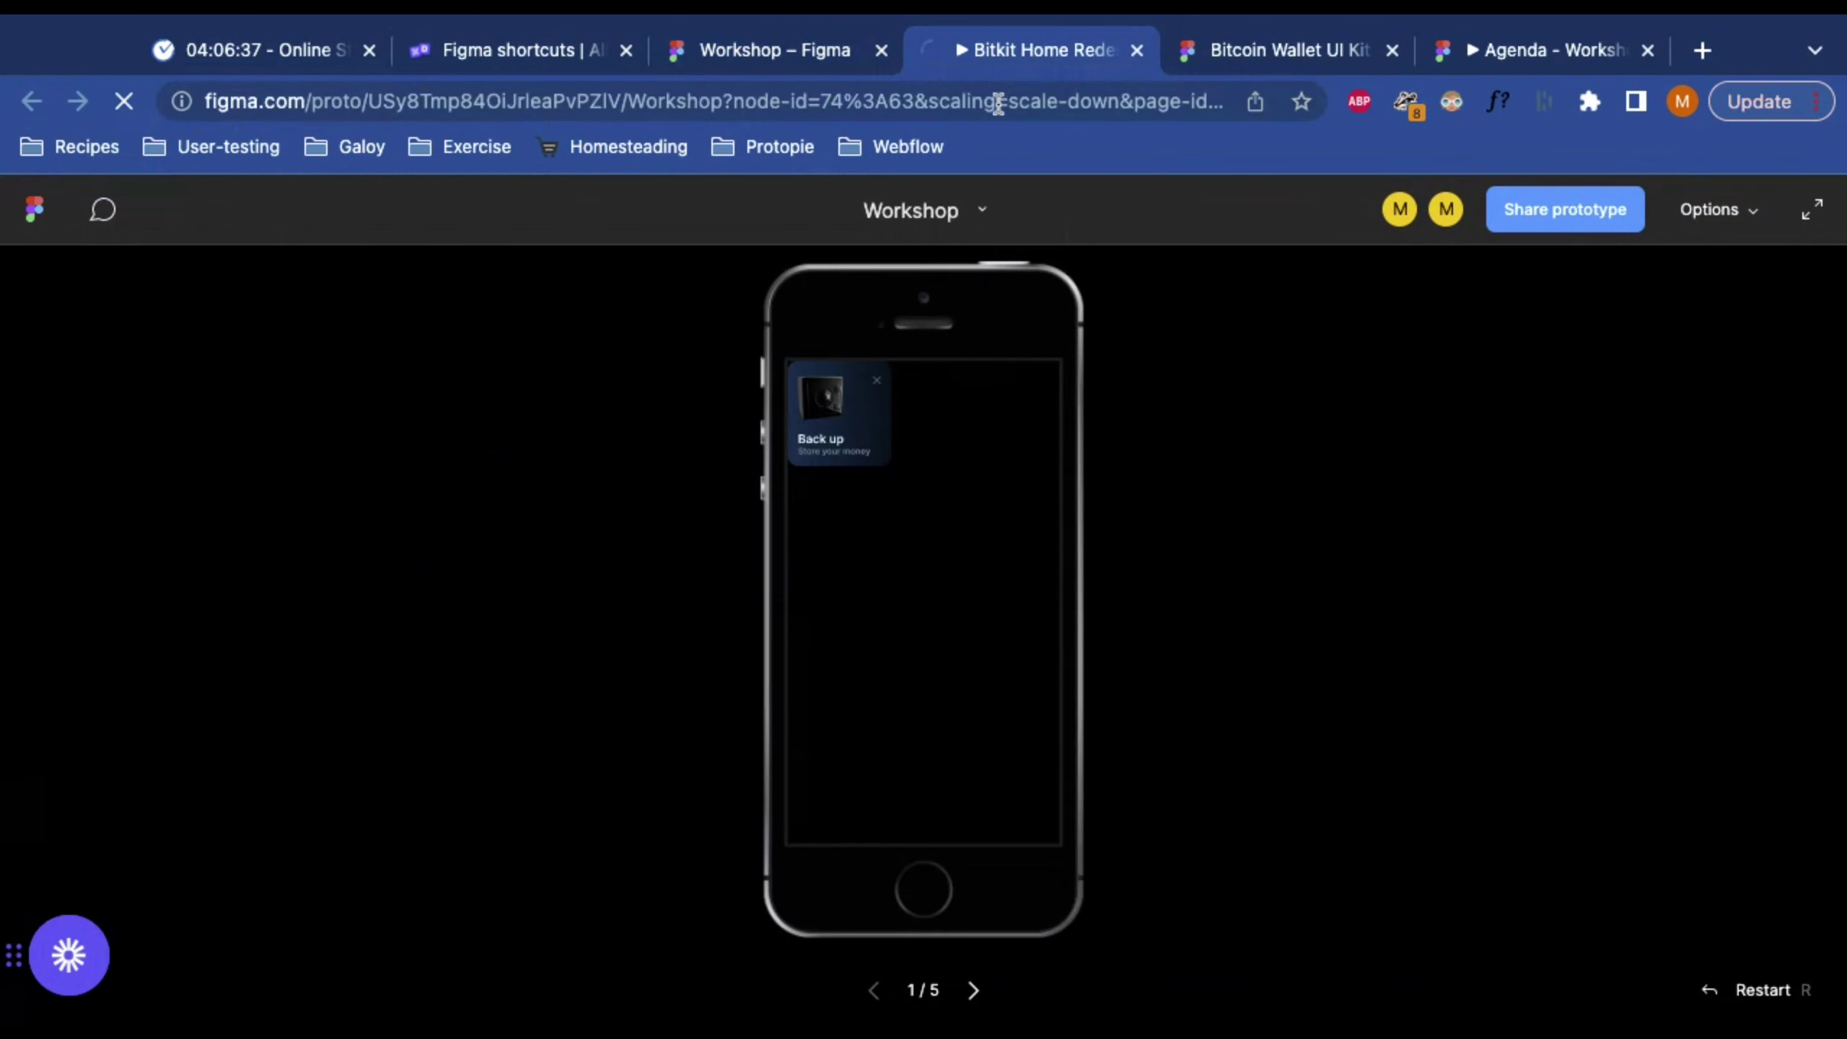
{"action": "left_click", "coordinate": [782, 53]}
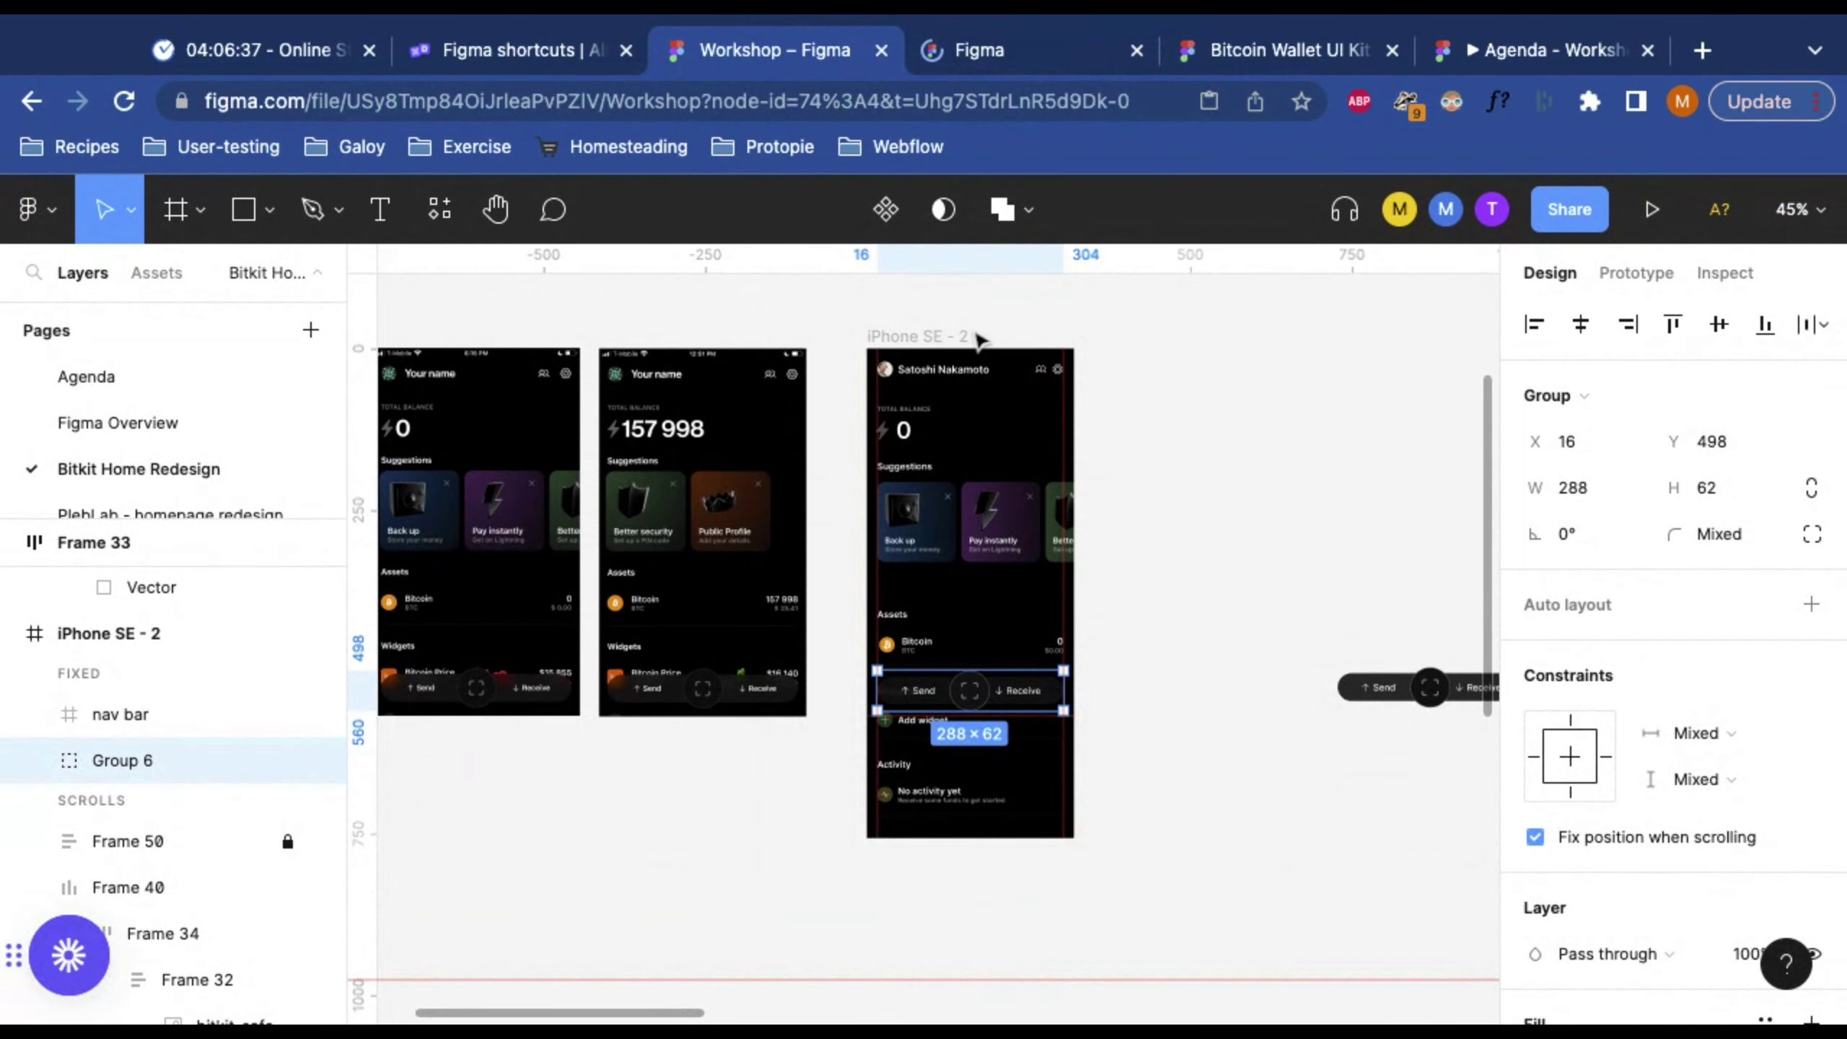
{"action": "key", "text": "Escape"}
{"action": "key", "text": "Escape"}
{"action": "left_click", "coordinate": [932, 341]}
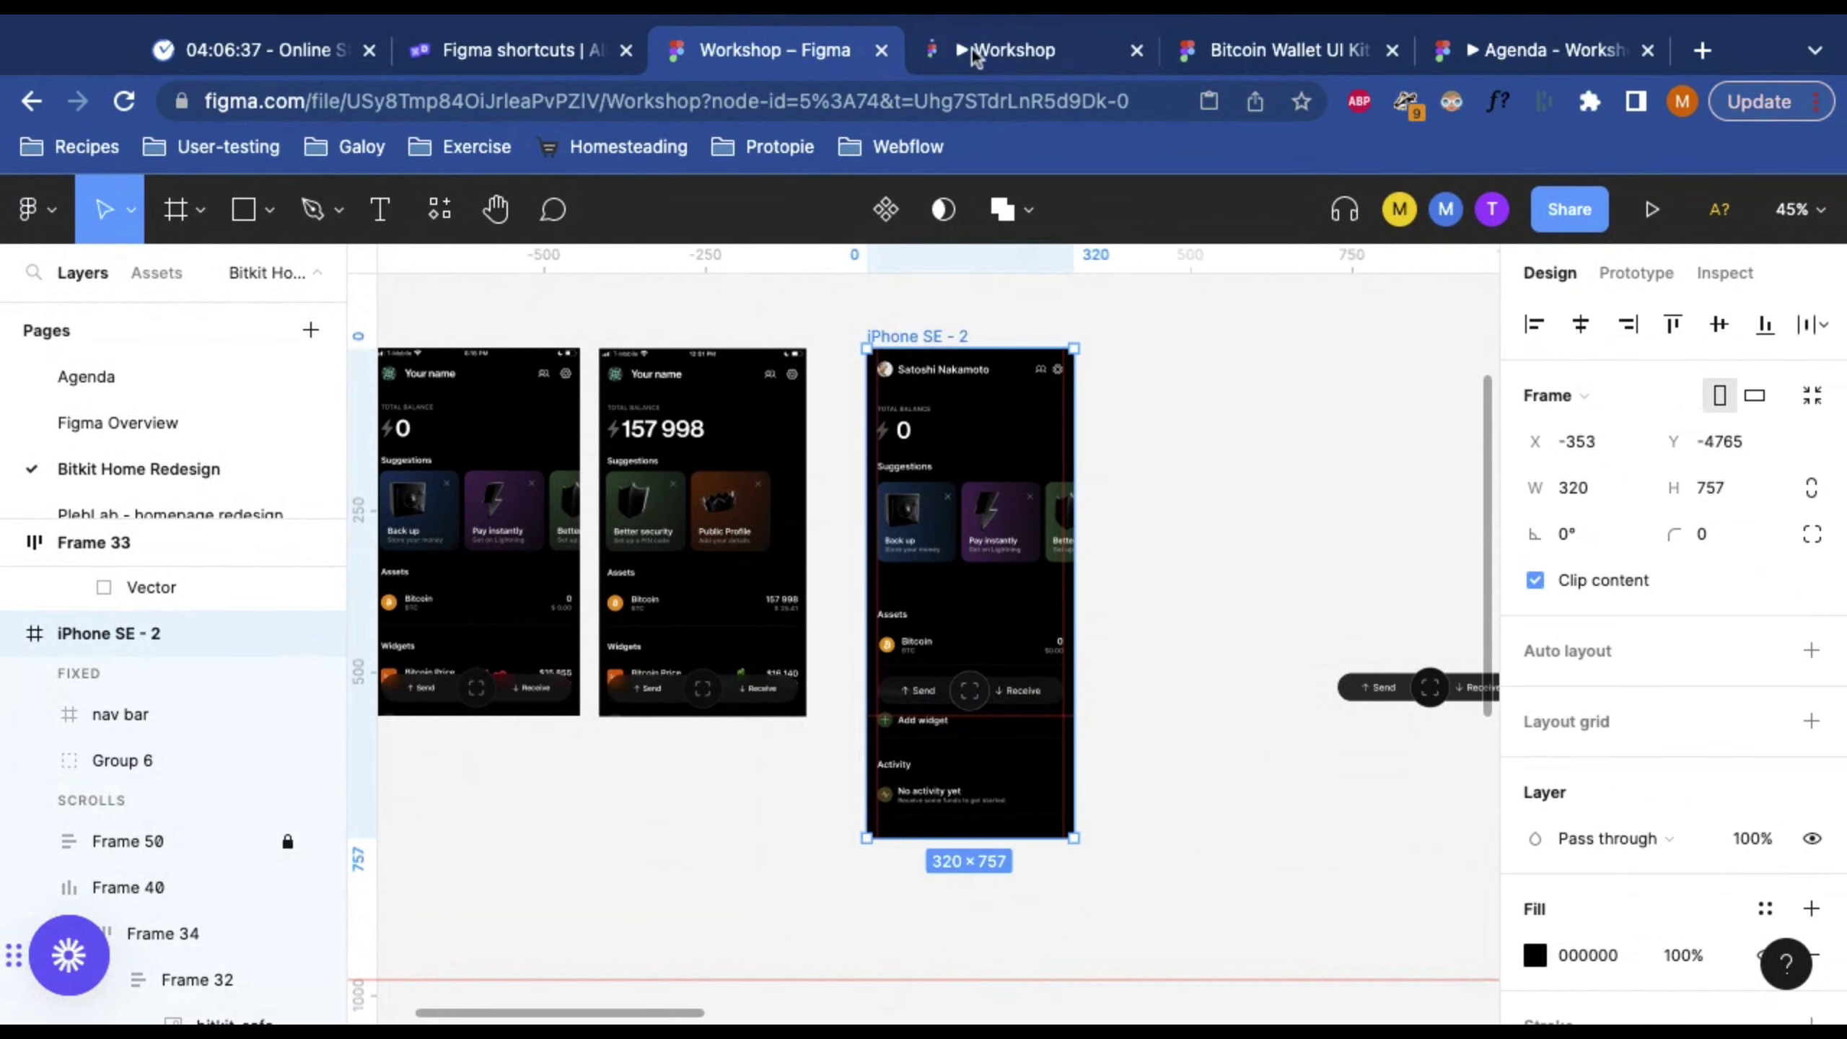
{"action": "left_click", "coordinate": [1055, 57]}
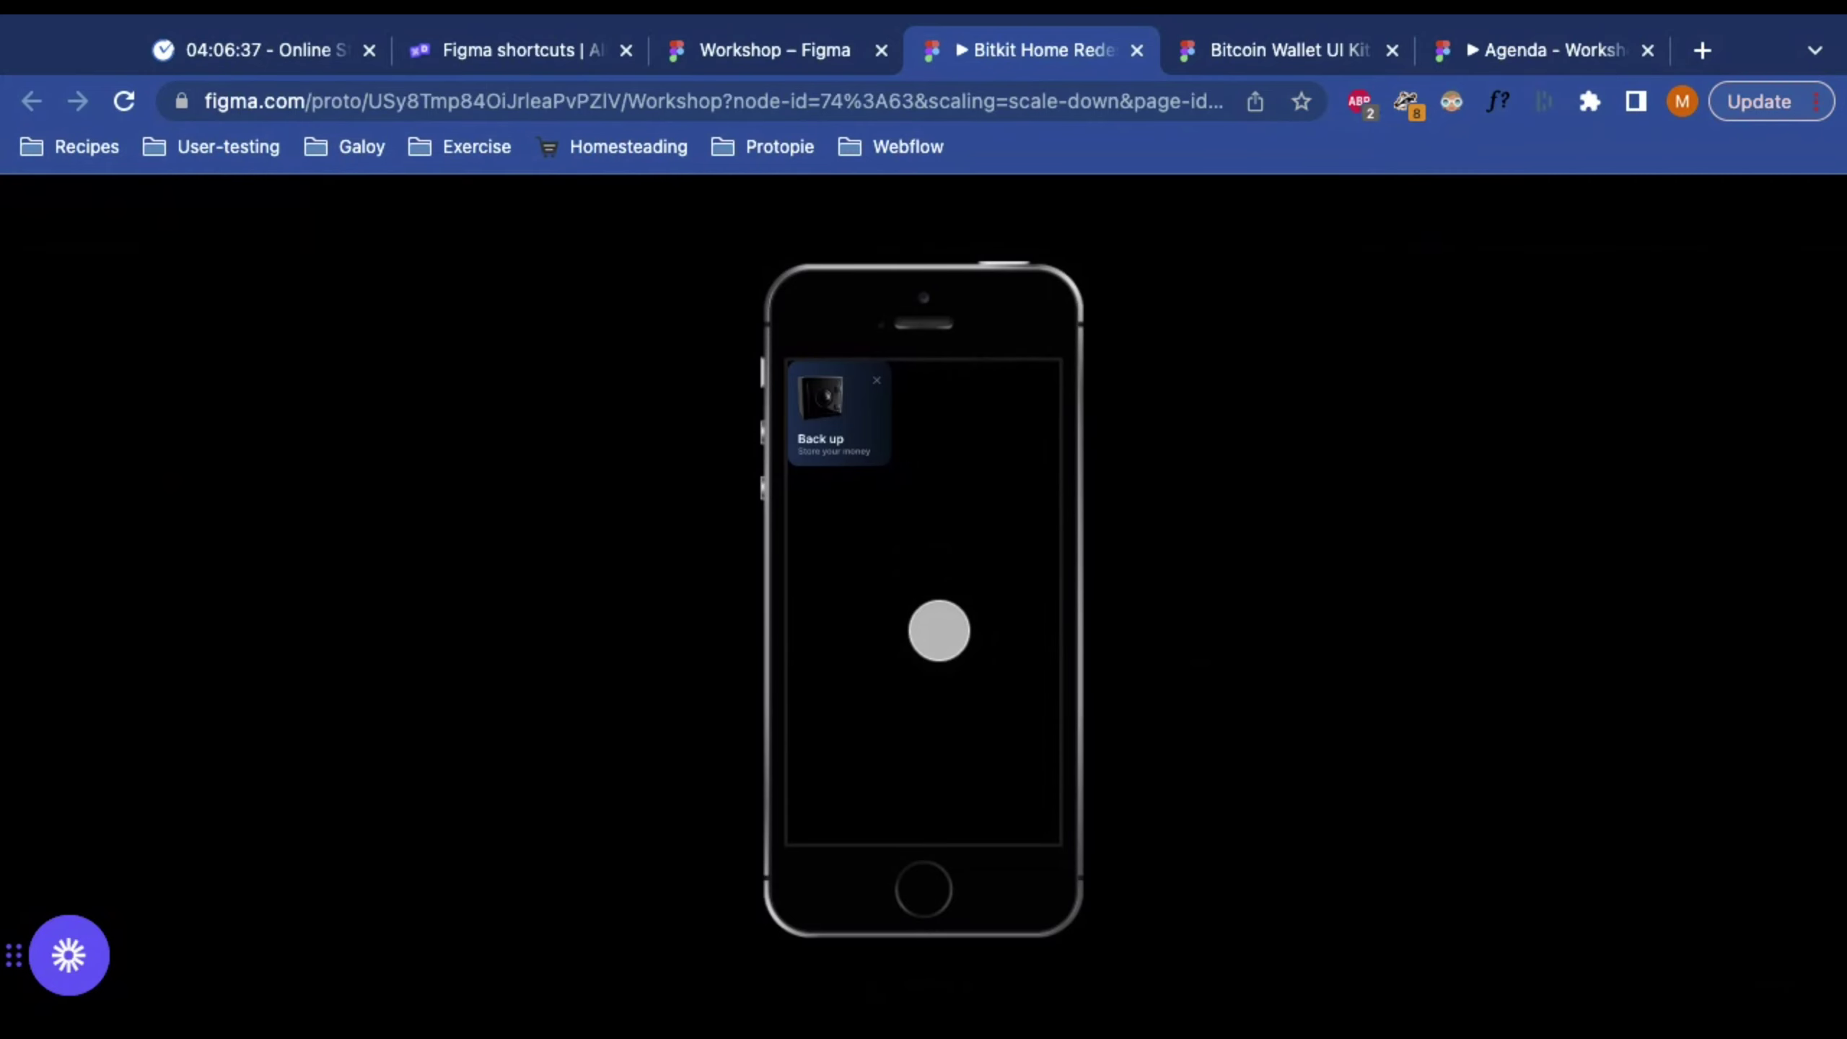
{"action": "left_click", "coordinate": [771, 51]}
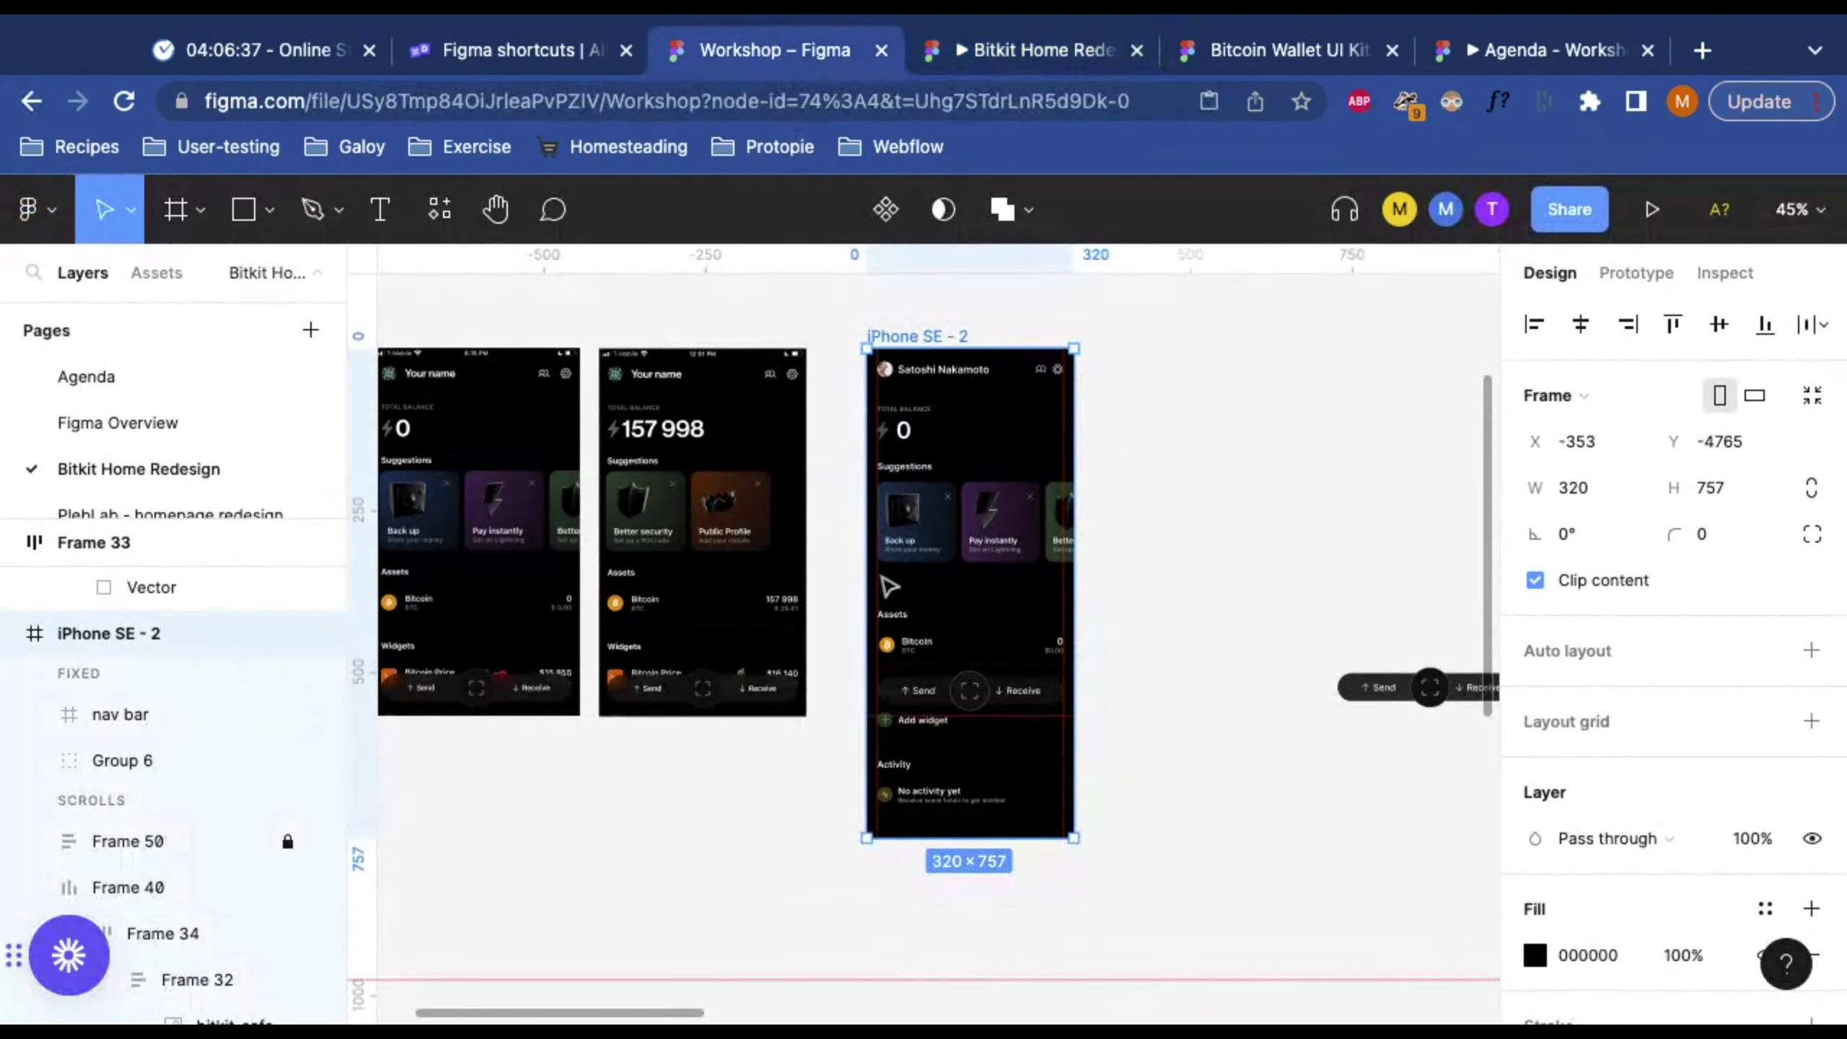
{"action": "scroll", "coordinate": [888, 586], "scroll_direction": "left", "scroll_amount": 5}
{"action": "left_click", "coordinate": [891, 583]}
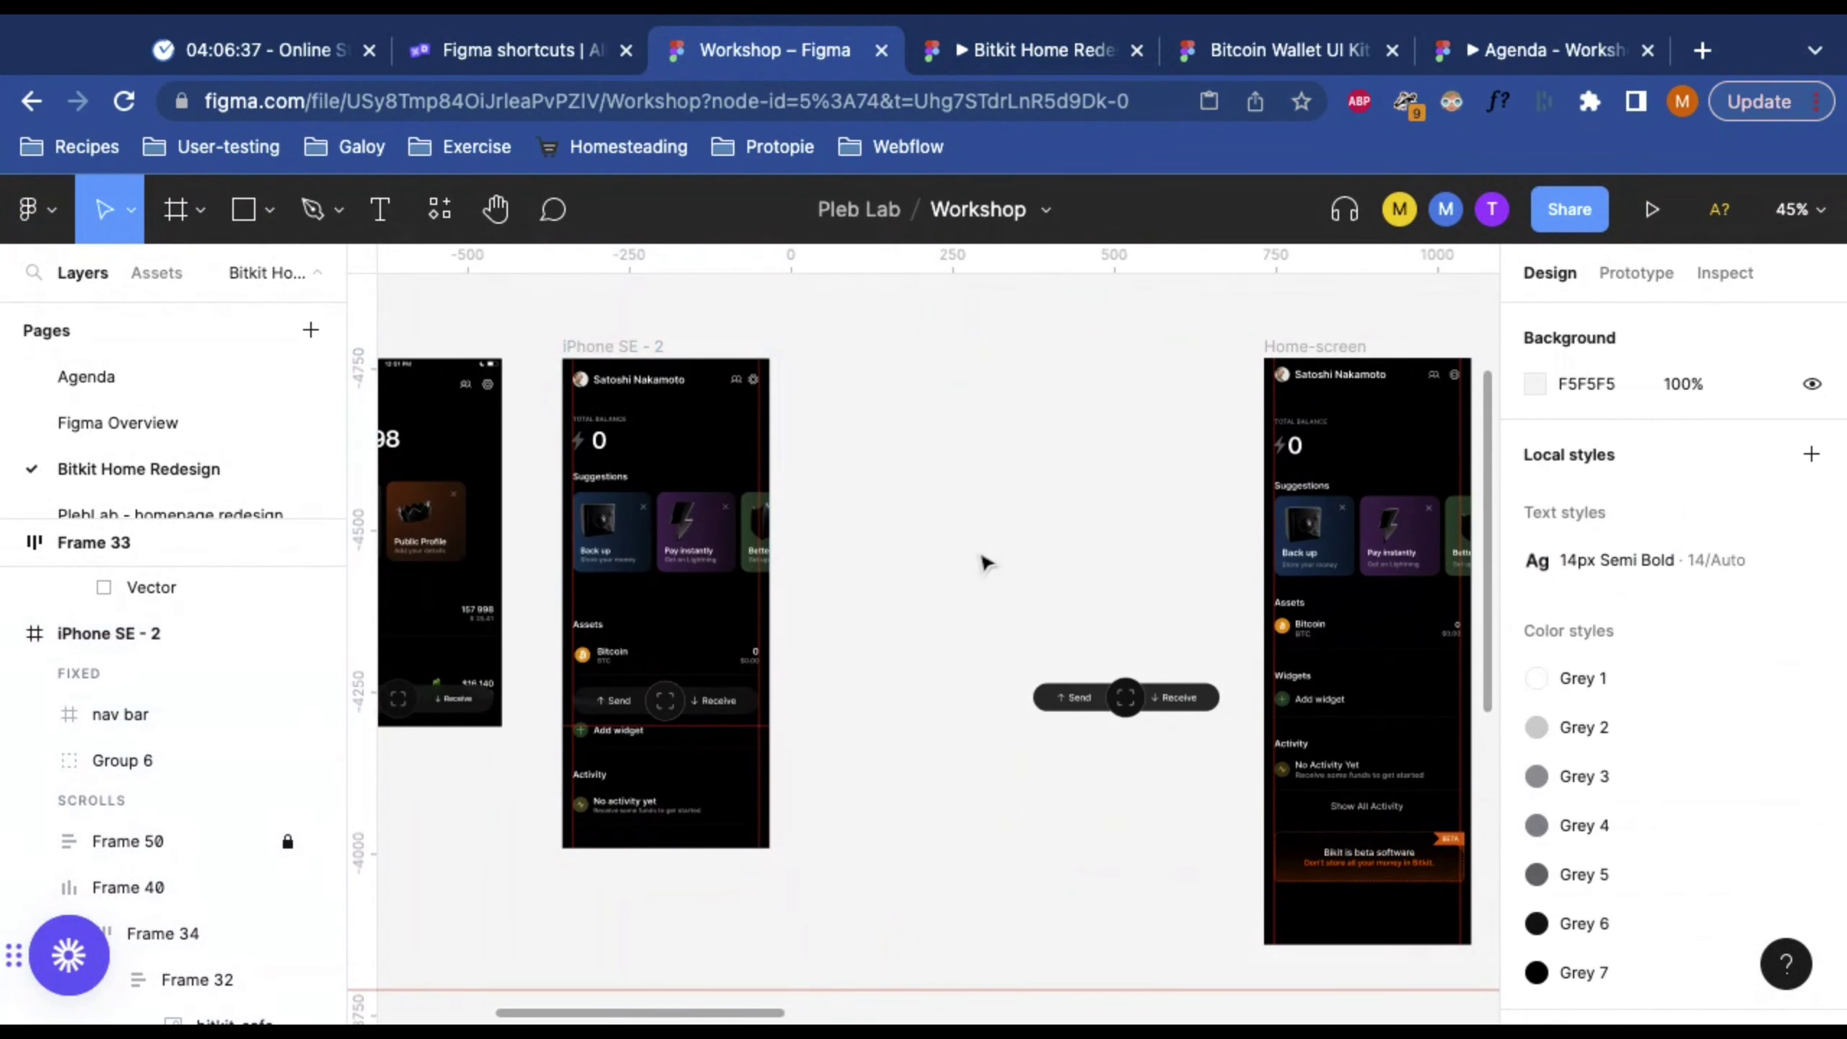
{"action": "scroll", "coordinate": [982, 560], "scroll_direction": "left", "scroll_amount": 5}
{"action": "left_click", "coordinate": [826, 480]}
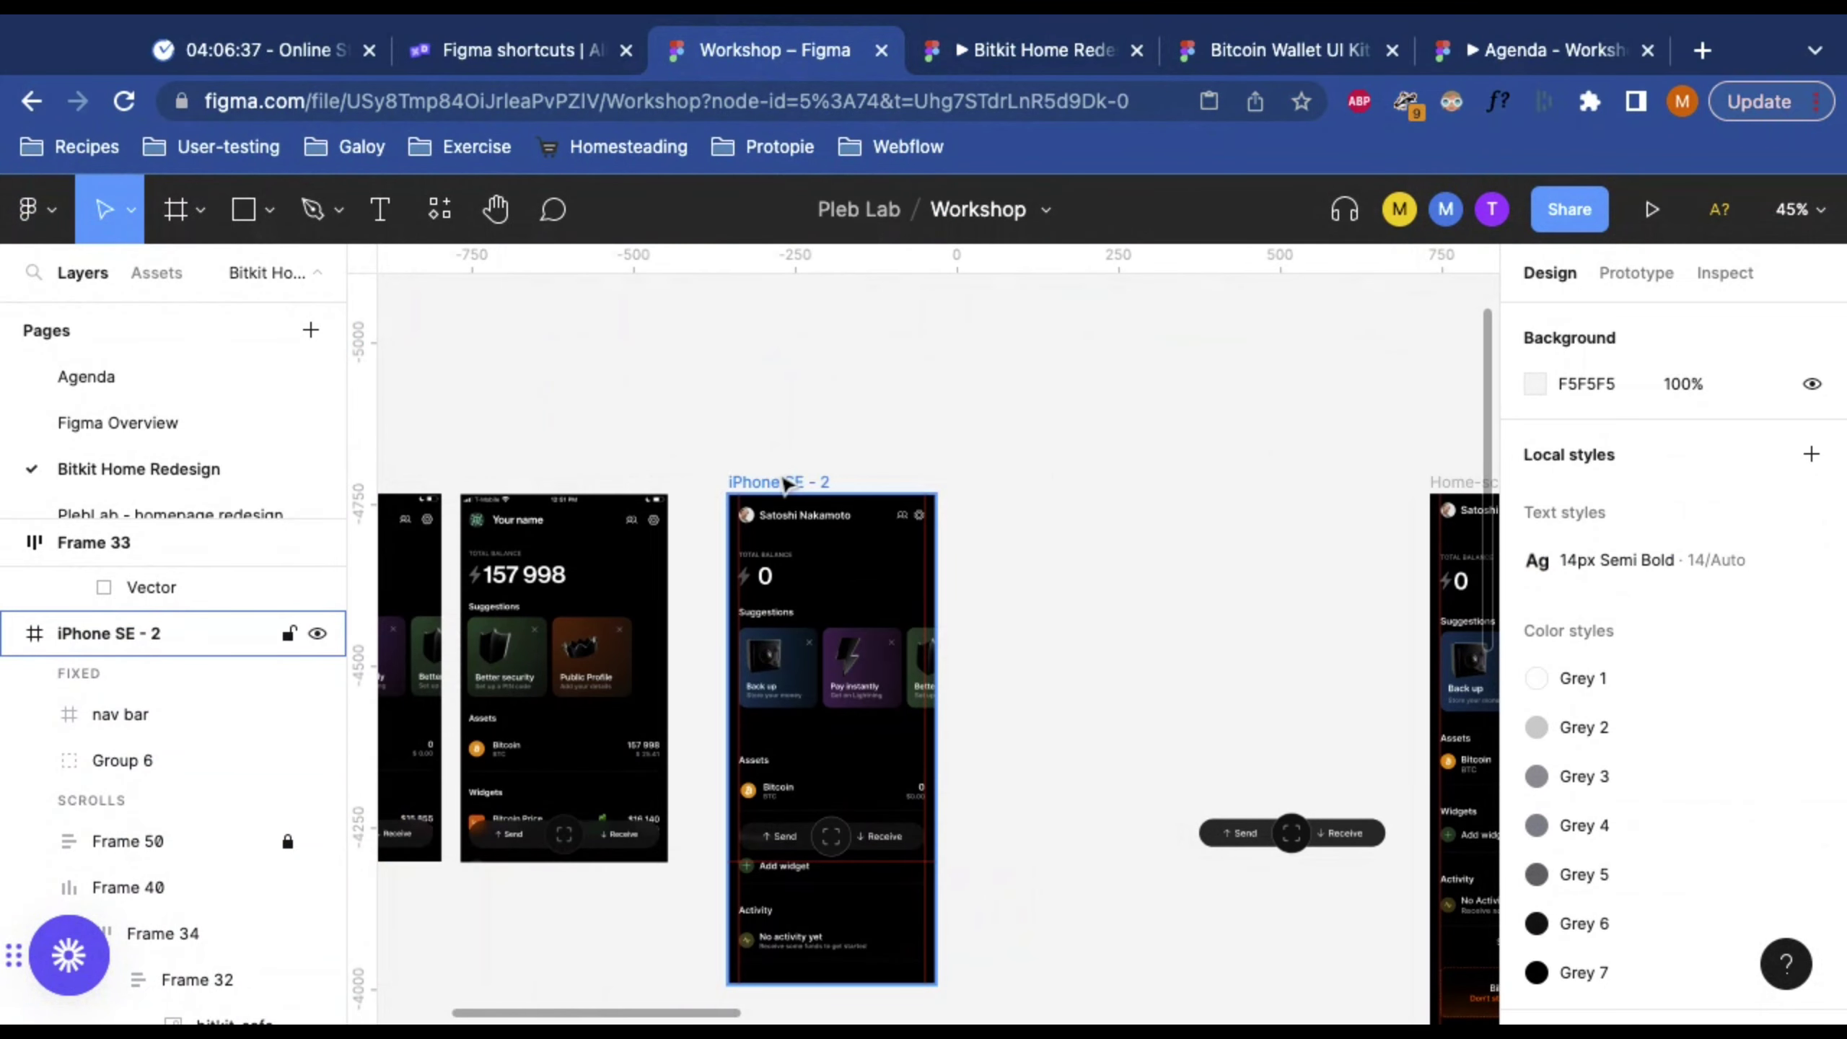
Step: Play the iPhone SE - 2 prototype, scrolling the home screen and Suggestions carousel to check the fixed bar
{"action": "left_click", "coordinate": [1652, 212]}
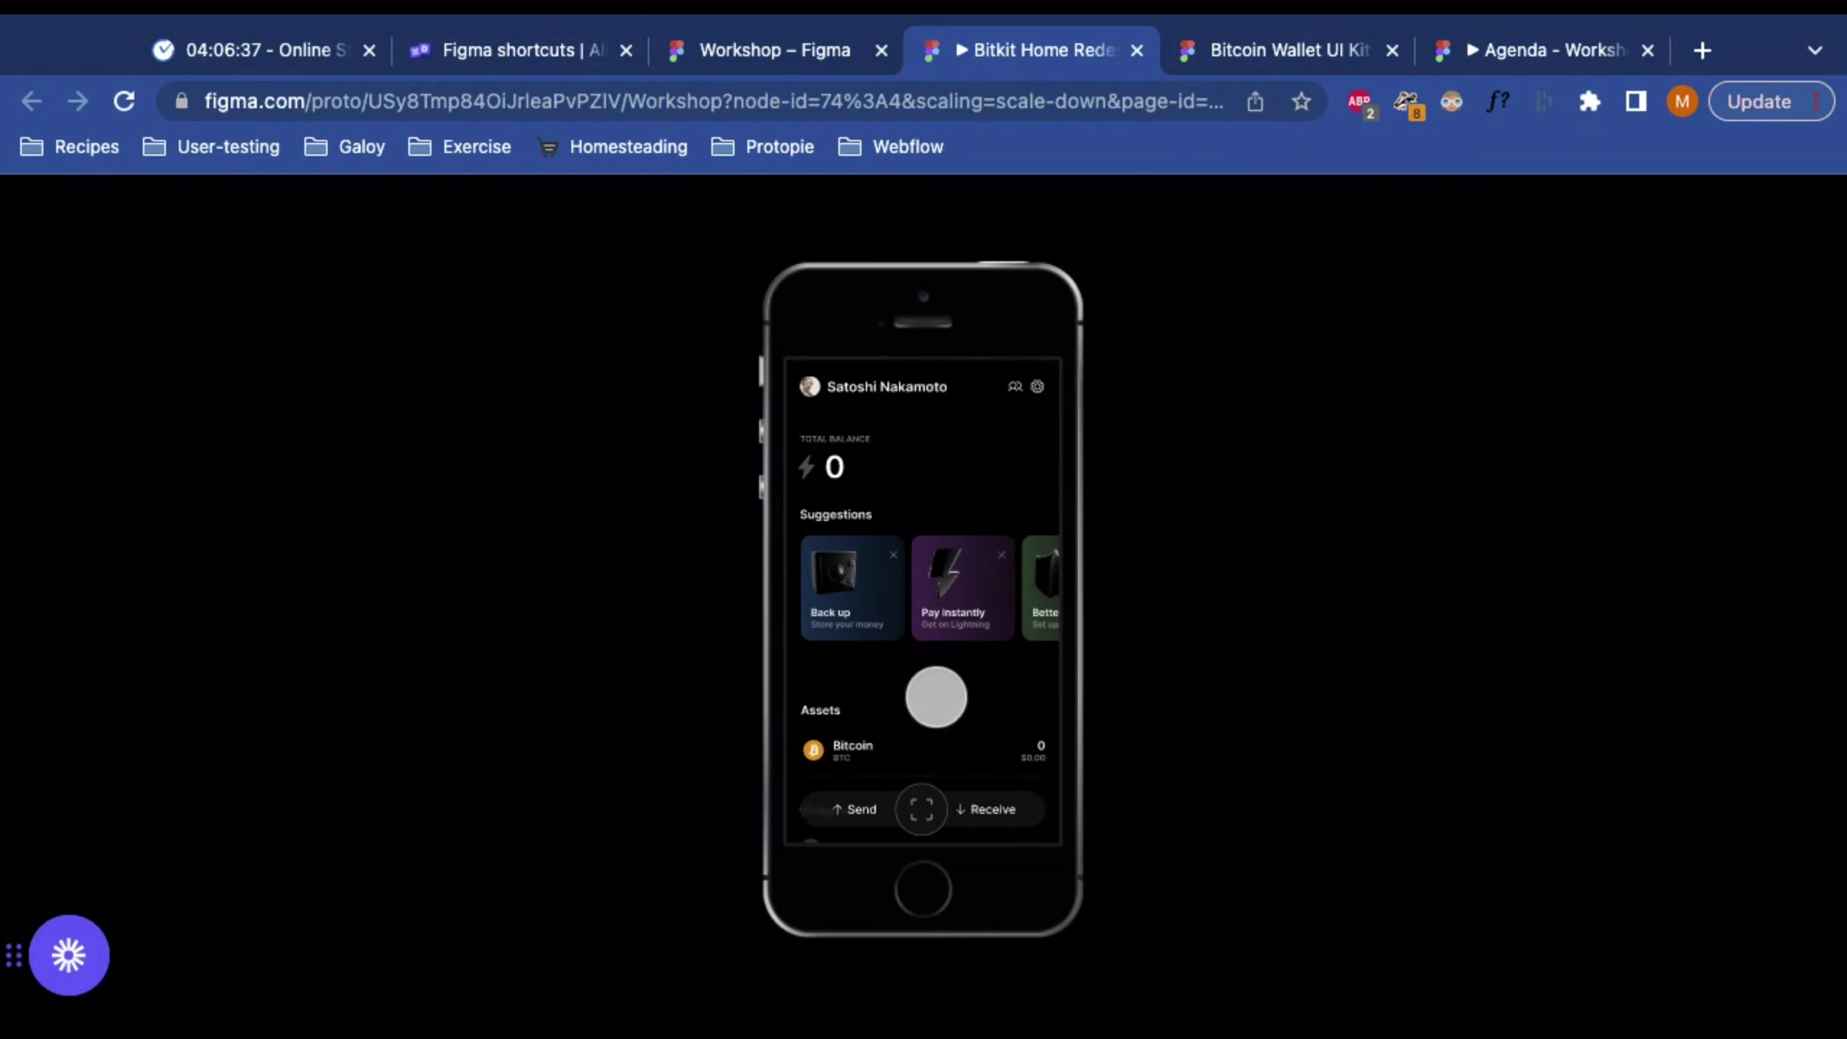
{"action": "scroll", "coordinate": [936, 696], "scroll_direction": "down", "scroll_amount": 3}
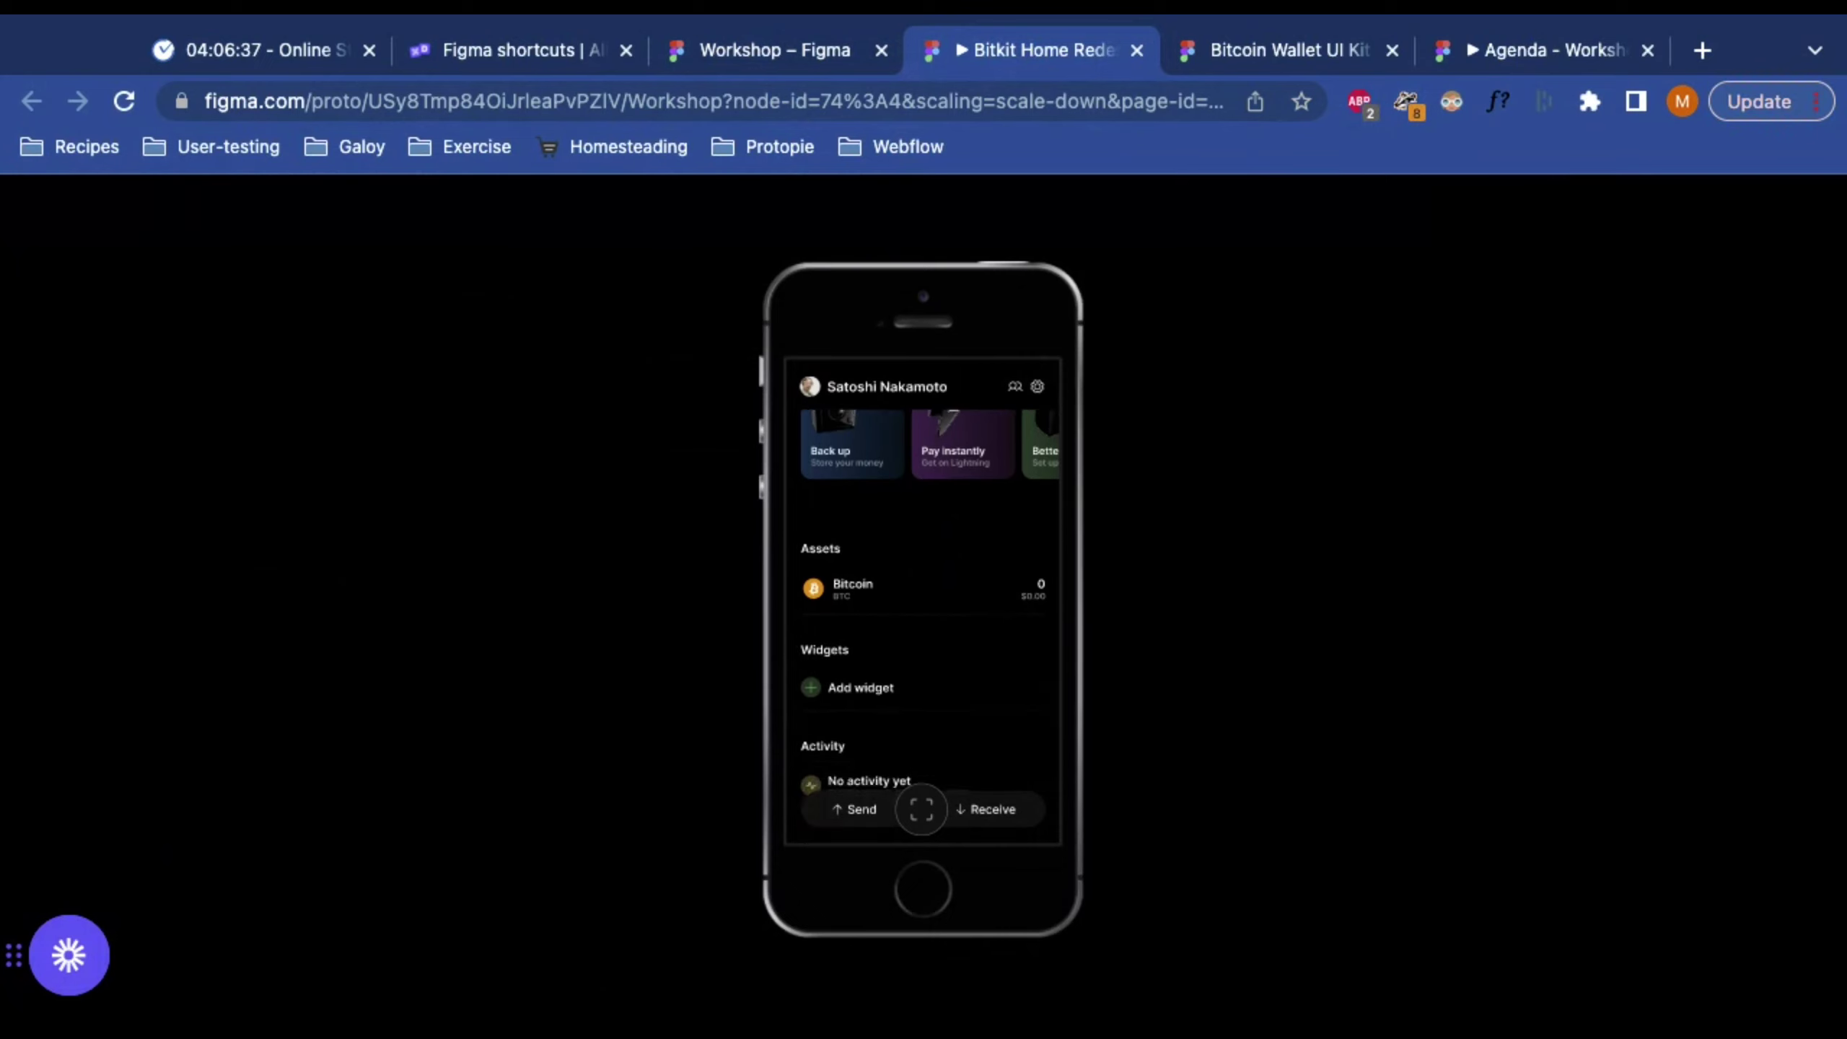
{"action": "scroll", "coordinate": [915, 670], "scroll_direction": "up", "scroll_amount": 3}
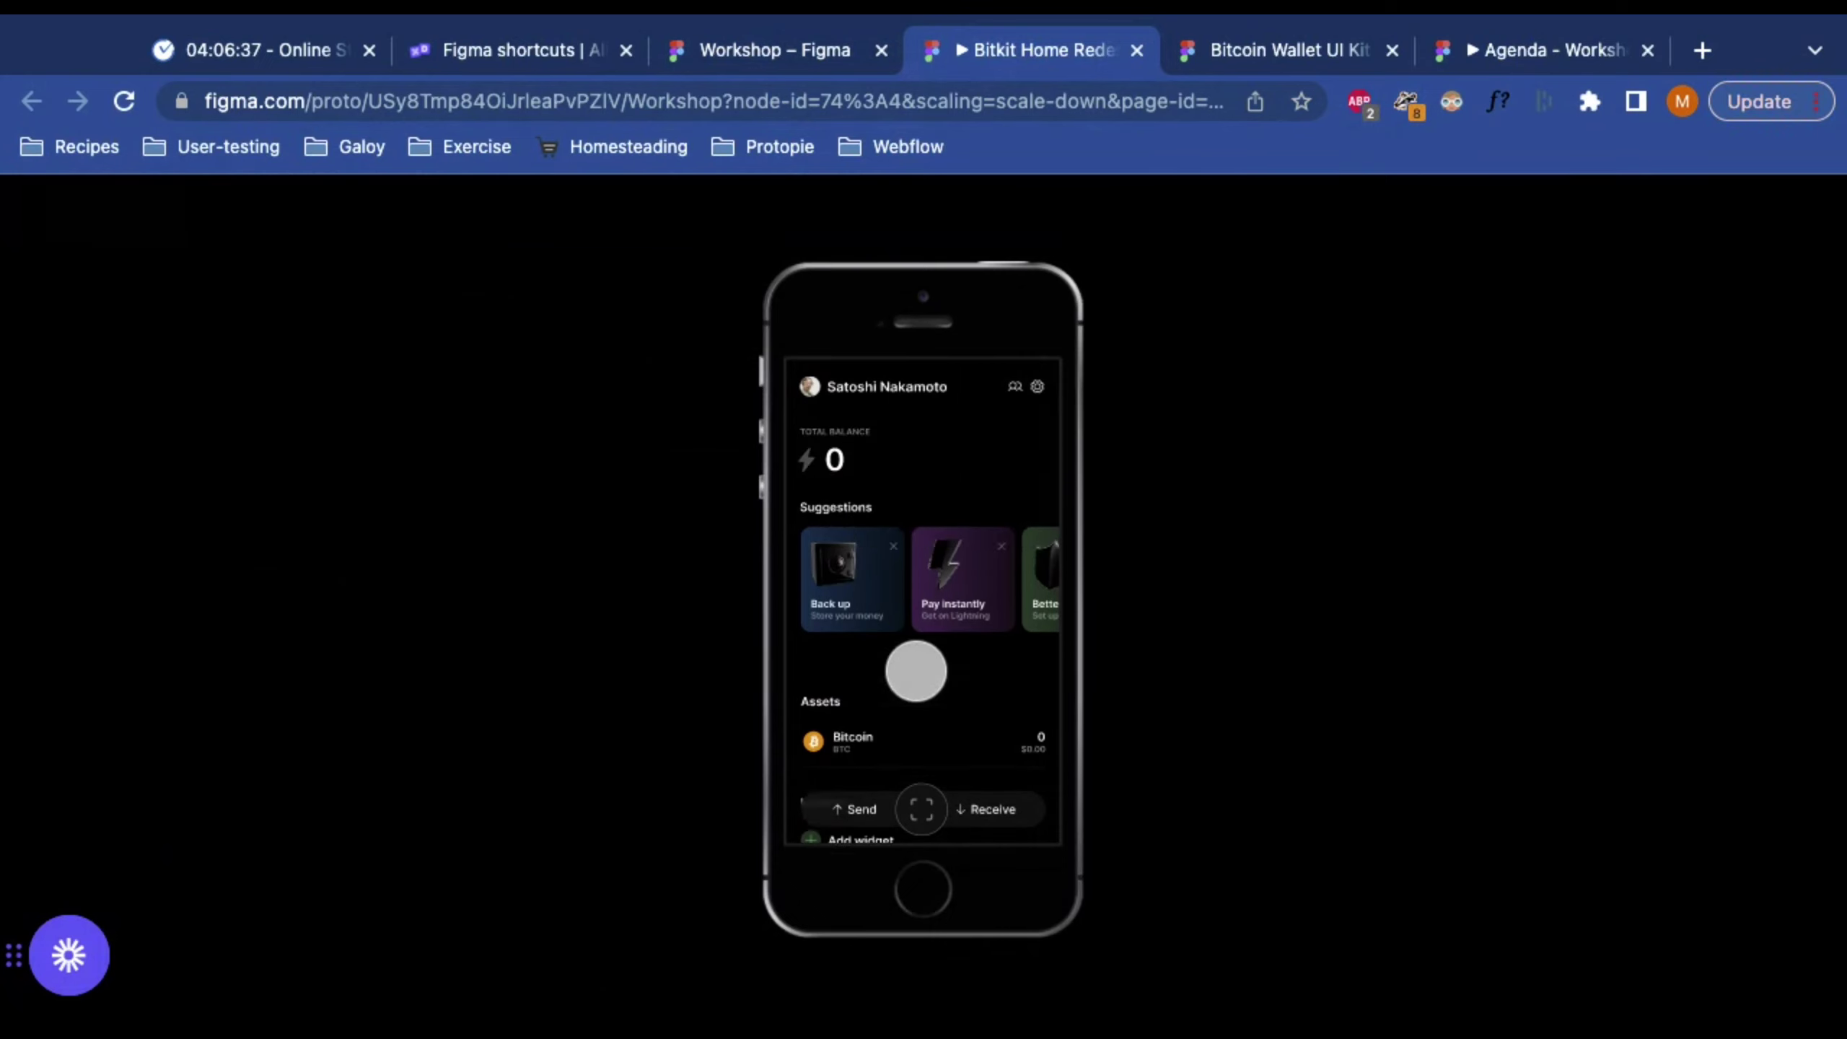
{"action": "scroll", "coordinate": [916, 670], "scroll_direction": "down", "scroll_amount": 3}
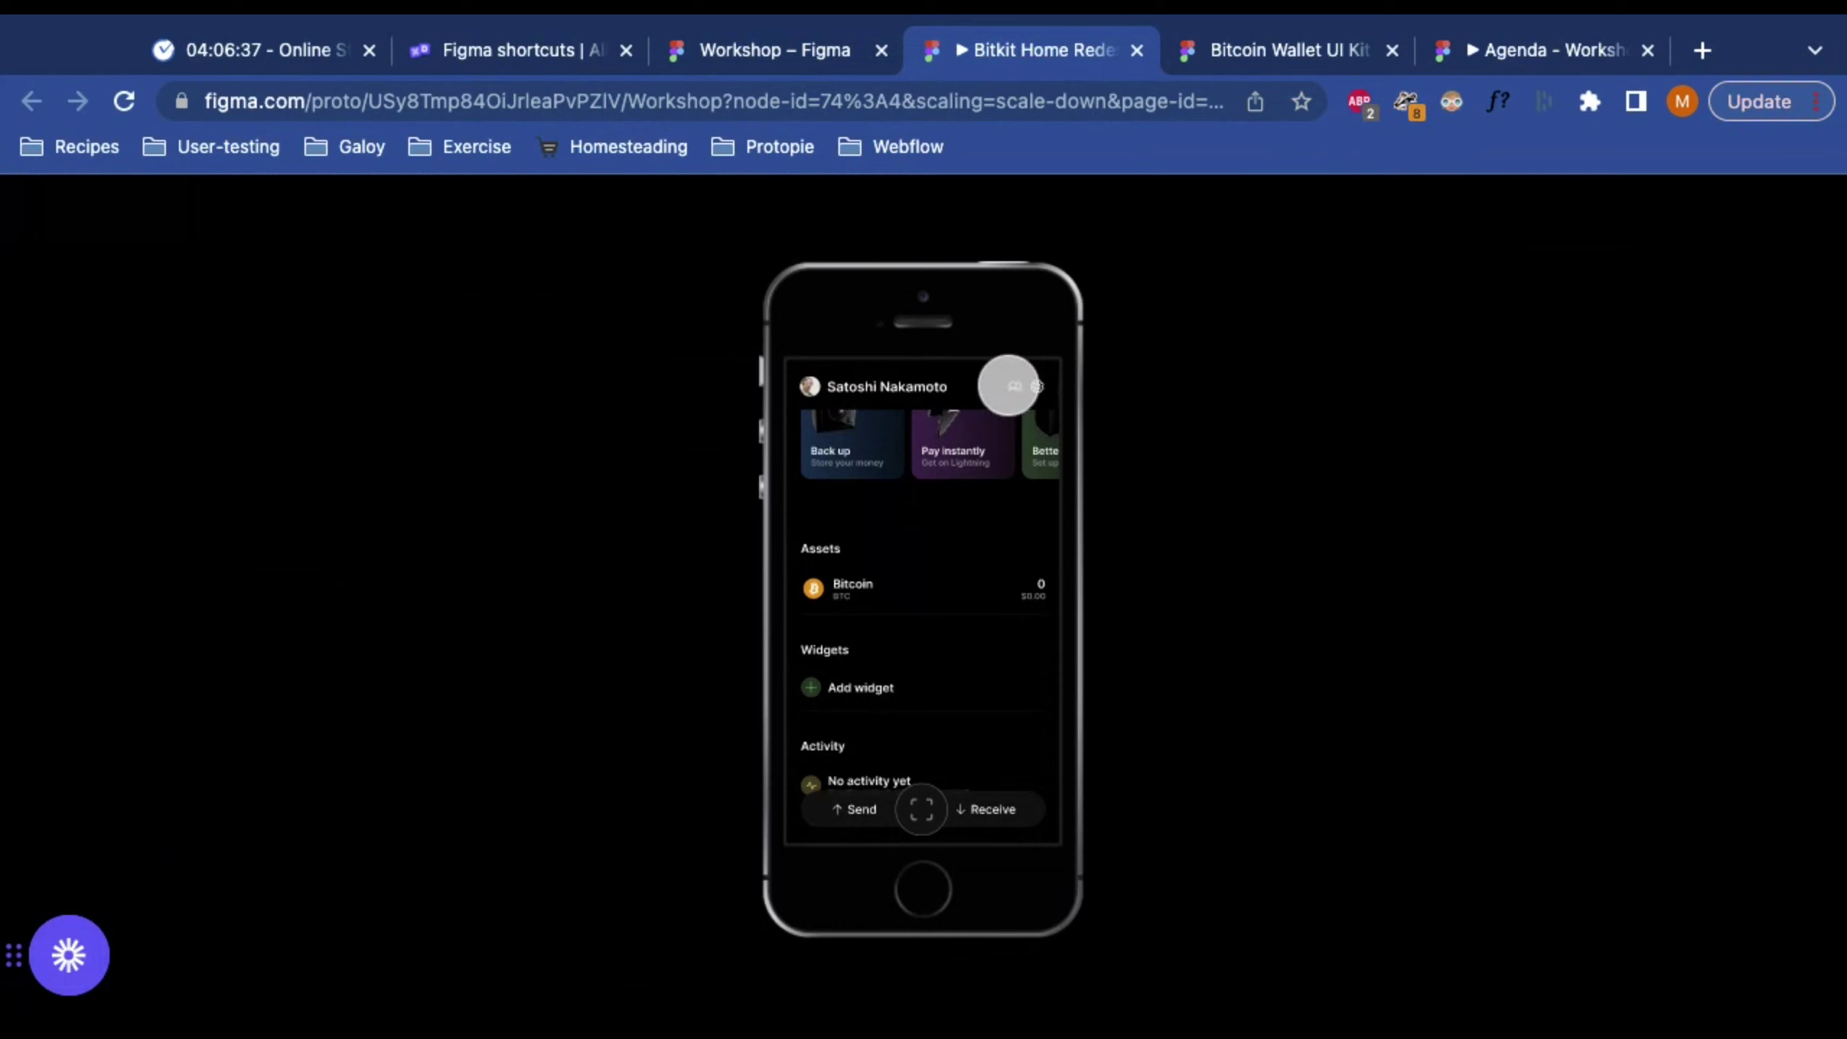
{"action": "scroll", "coordinate": [933, 636], "scroll_direction": "up", "scroll_amount": 3}
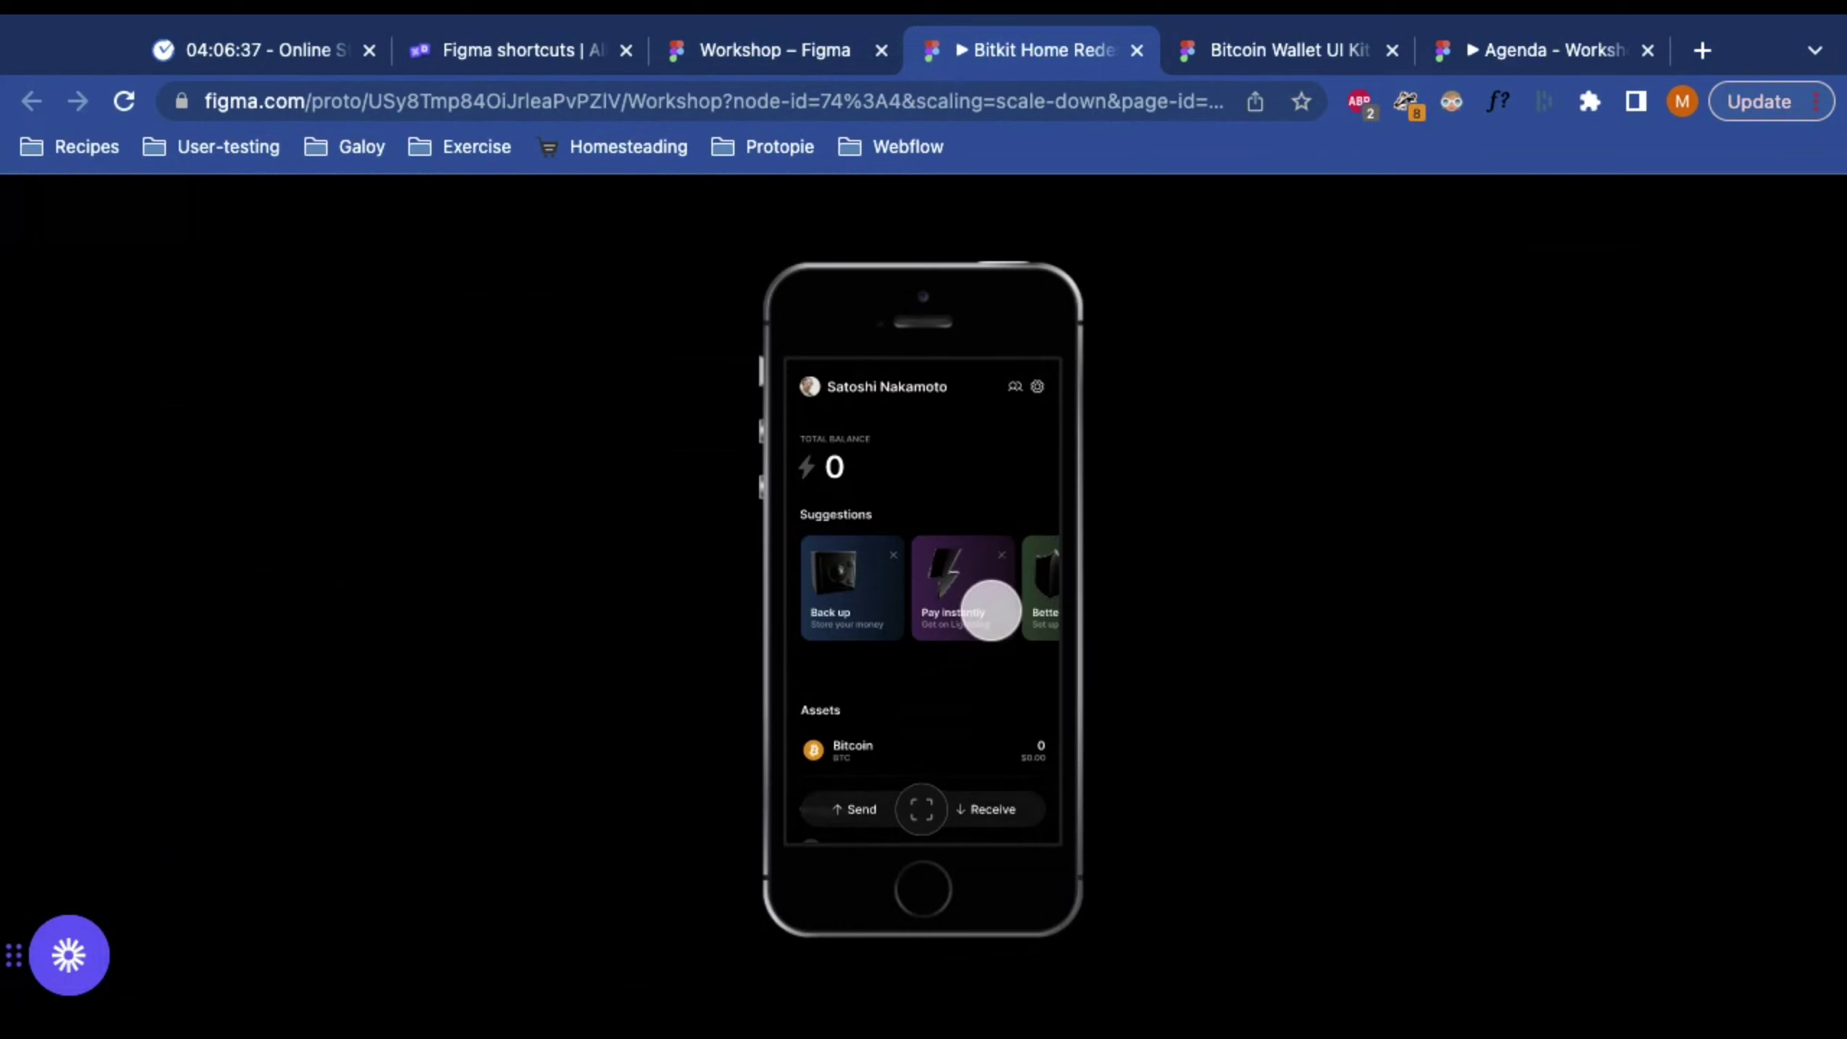
{"action": "scroll", "coordinate": [990, 610], "scroll_direction": "right", "scroll_amount": 3}
{"action": "scroll", "coordinate": [990, 610], "scroll_direction": "left", "scroll_amount": 3}
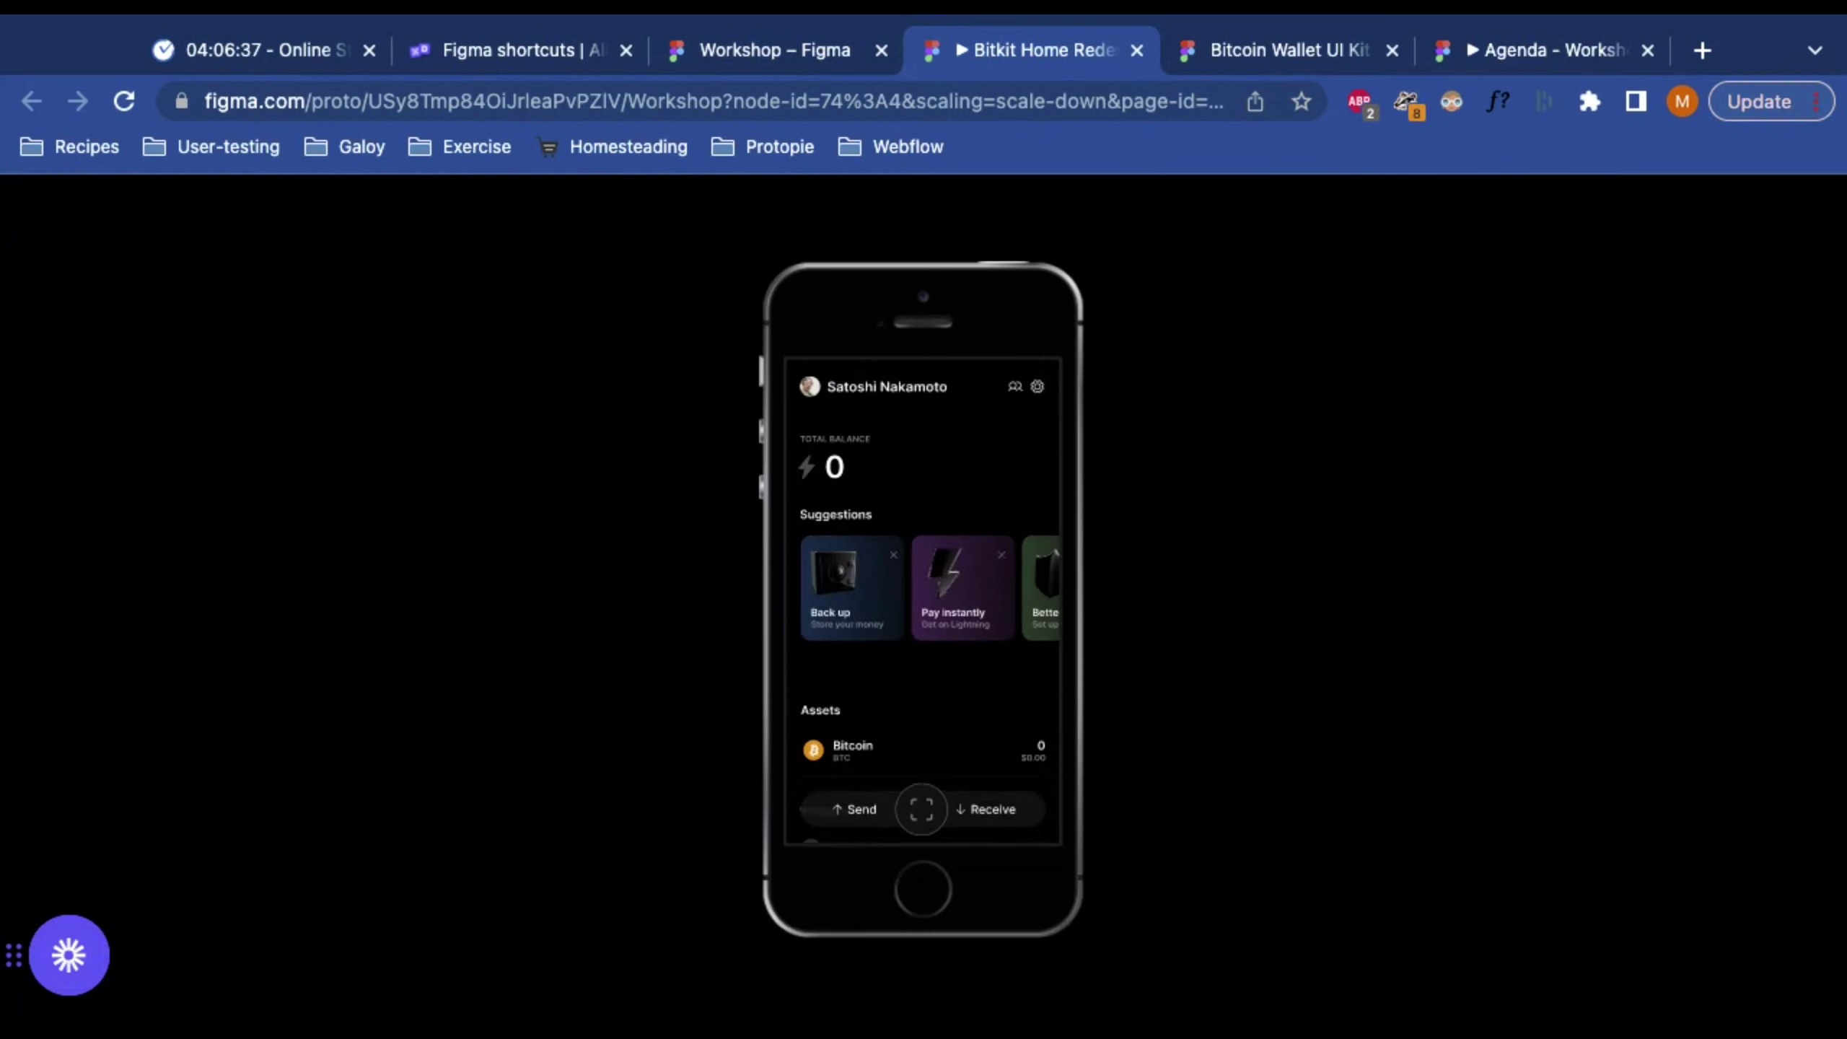
{"action": "scroll", "coordinate": [990, 610], "scroll_direction": "right", "scroll_amount": 3}
{"action": "scroll", "coordinate": [990, 610], "scroll_direction": "left", "scroll_amount": 3}
{"action": "scroll", "coordinate": [990, 633], "scroll_direction": "down", "scroll_amount": 5}
{"action": "scroll", "coordinate": [990, 632], "scroll_direction": "up", "scroll_amount": 4}
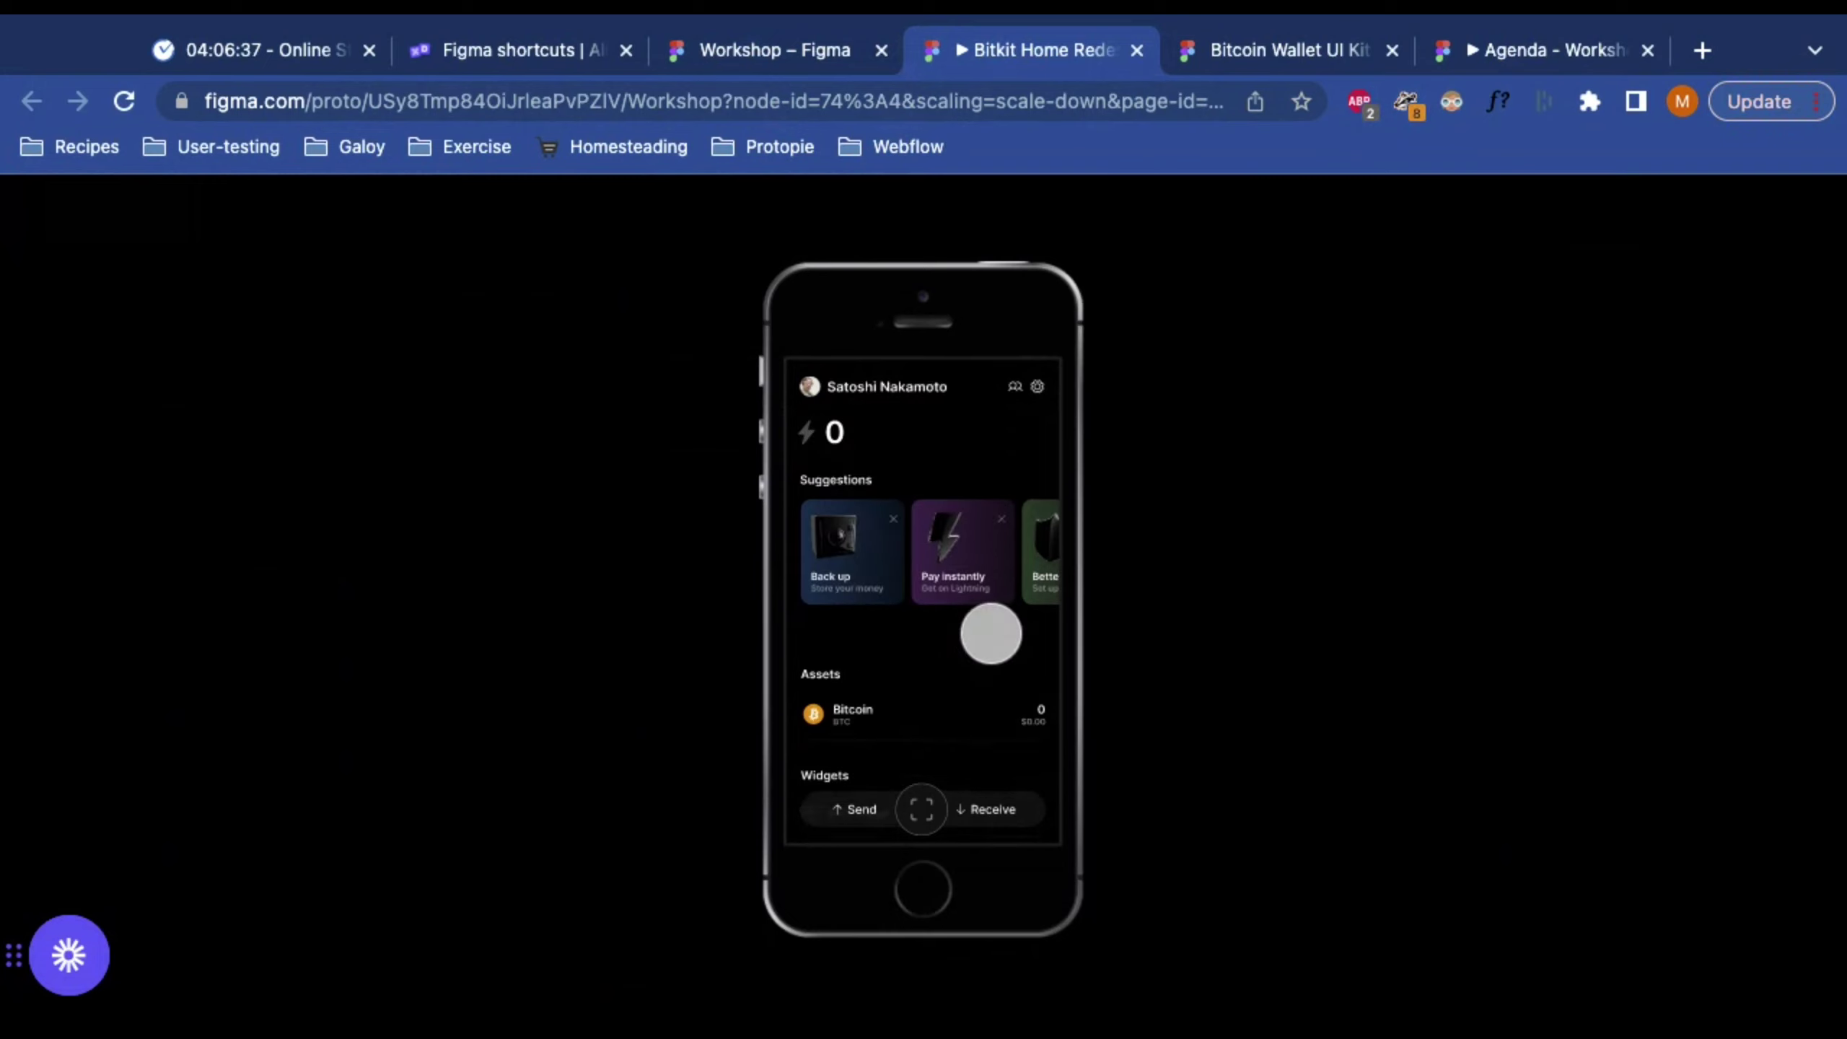
{"action": "scroll", "coordinate": [991, 633], "scroll_direction": "up", "scroll_amount": 1}
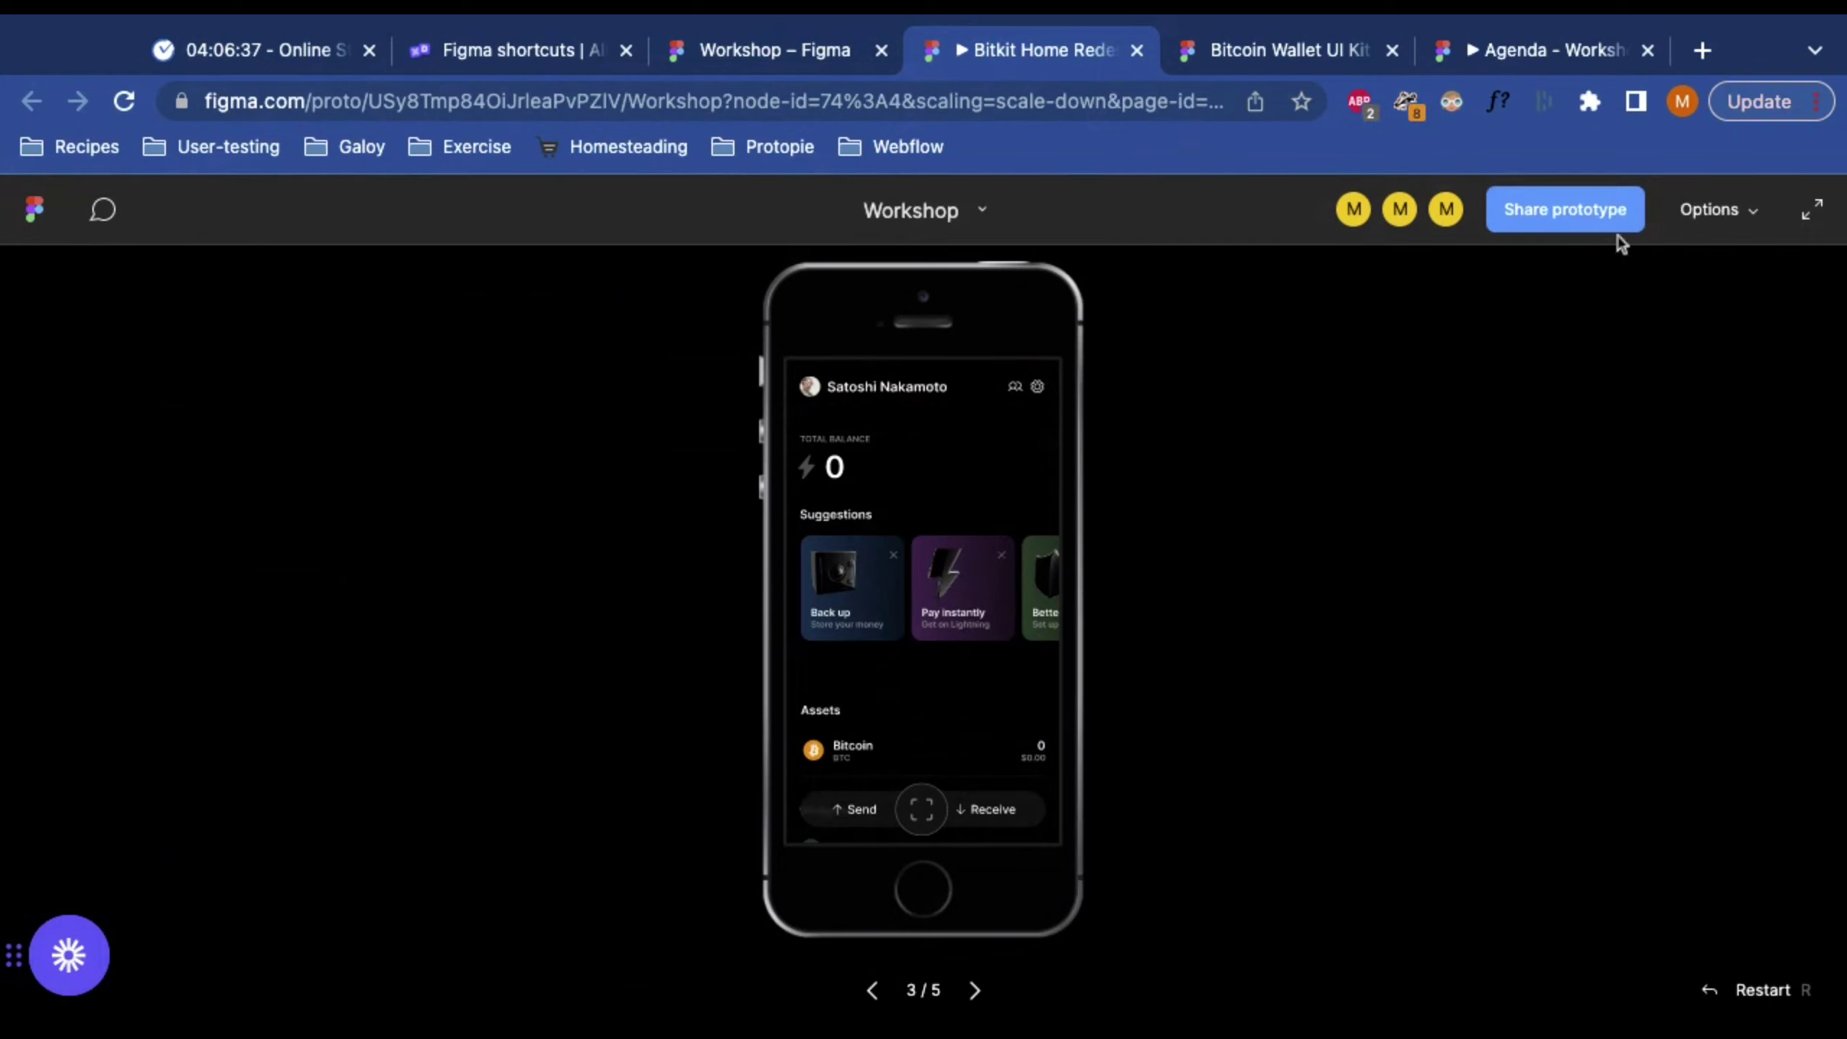
Step: Copy the prototype link from the Share Workshop dialog, then close the dialog
{"action": "left_click", "coordinate": [1578, 220]}
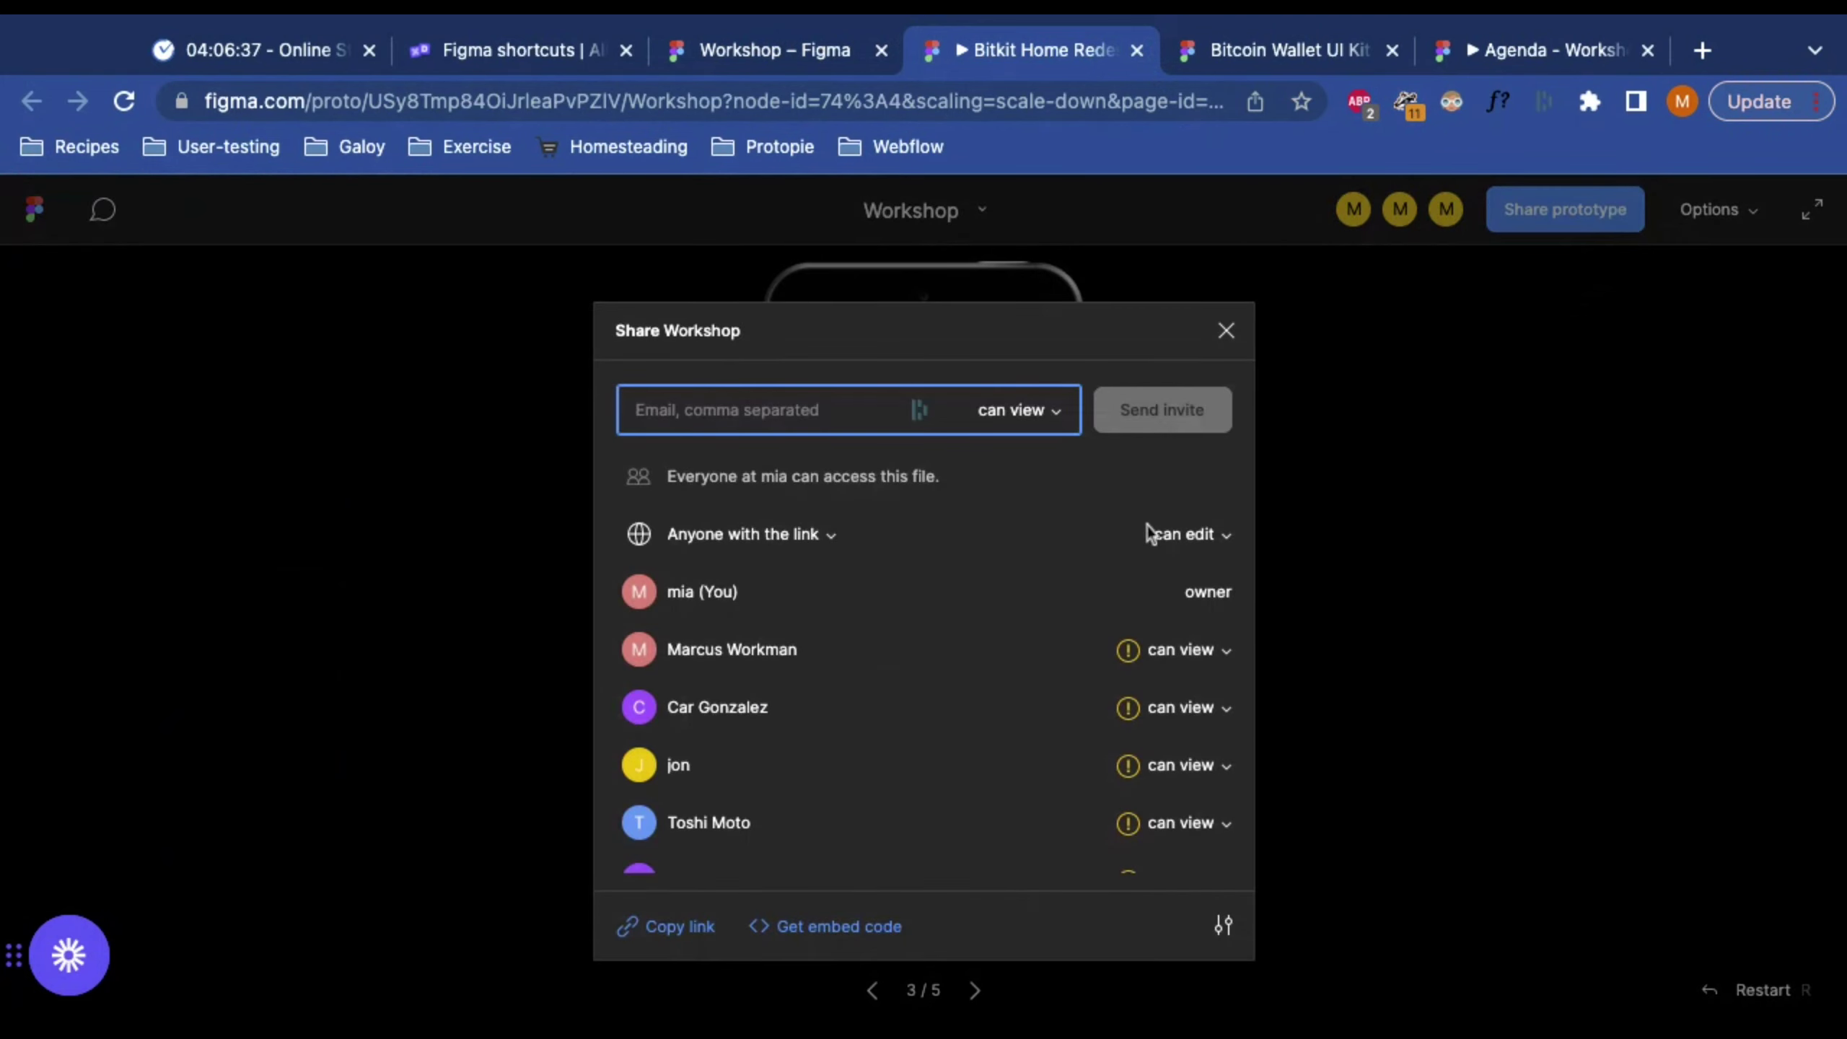
{"action": "left_click", "coordinate": [659, 931]}
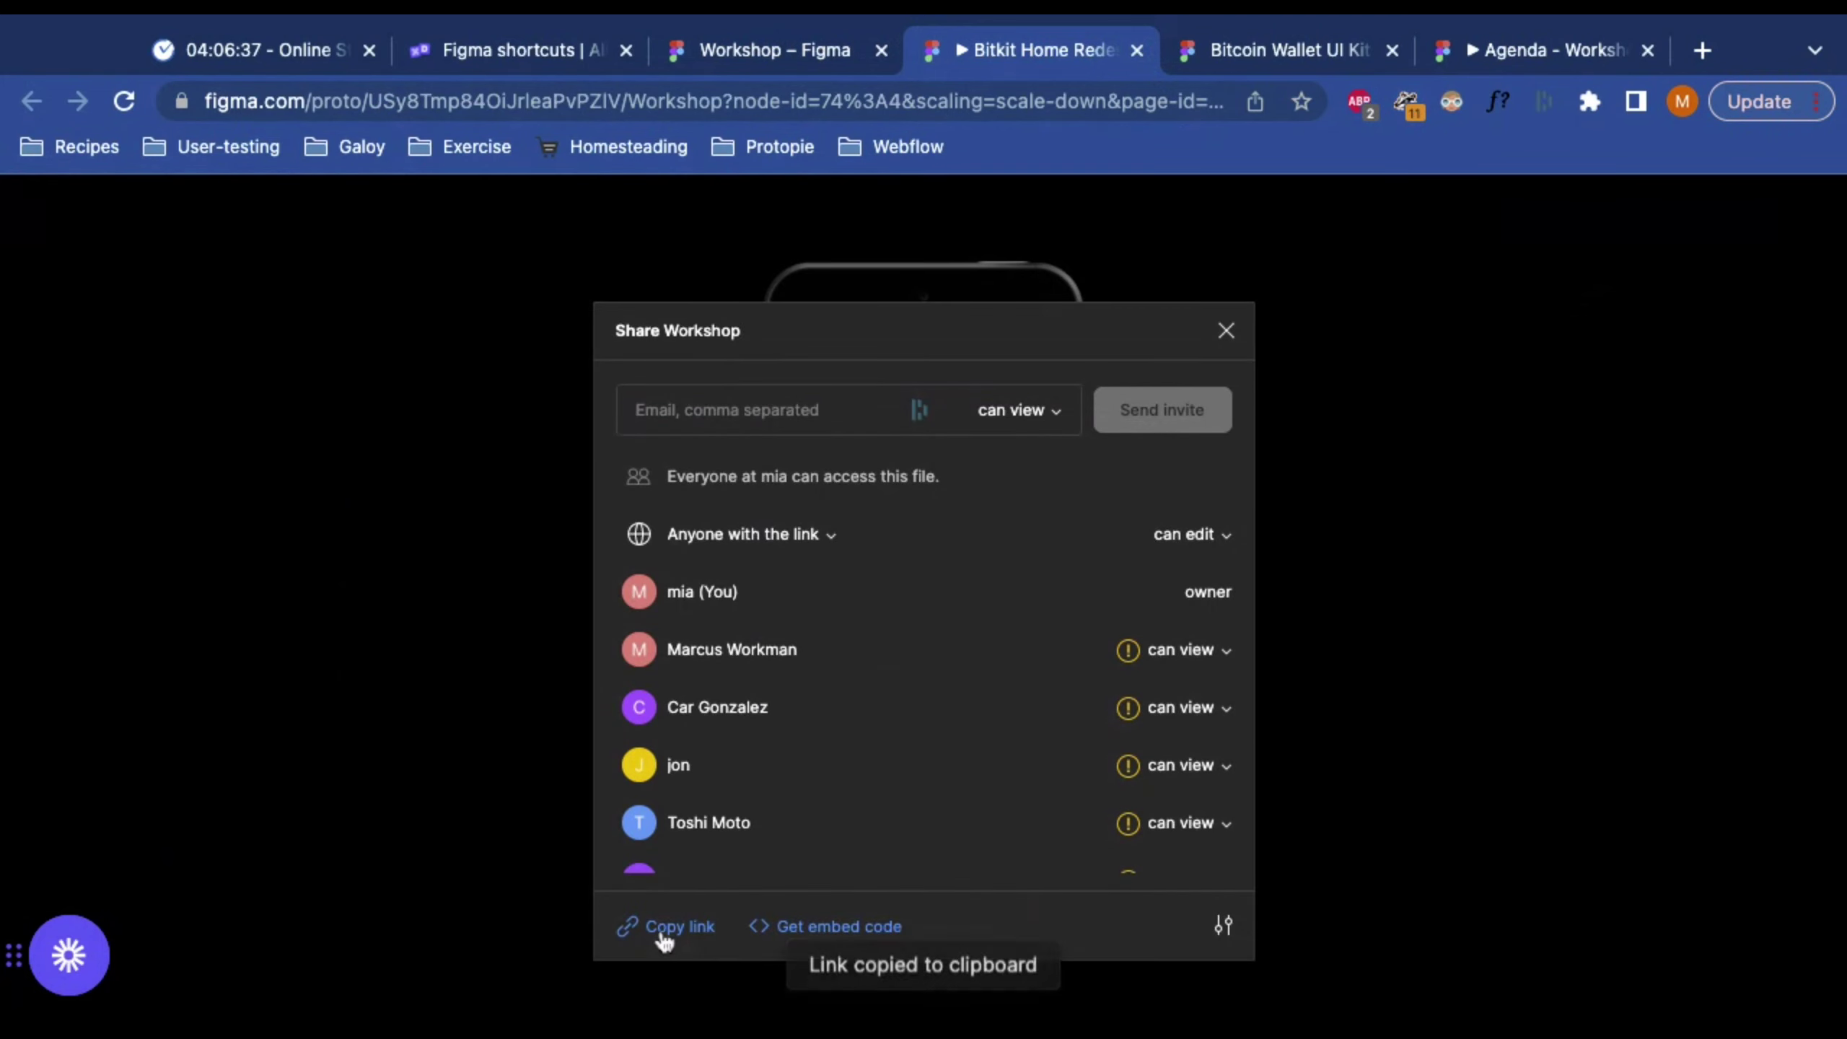
{"action": "left_click", "coordinate": [1512, 826]}
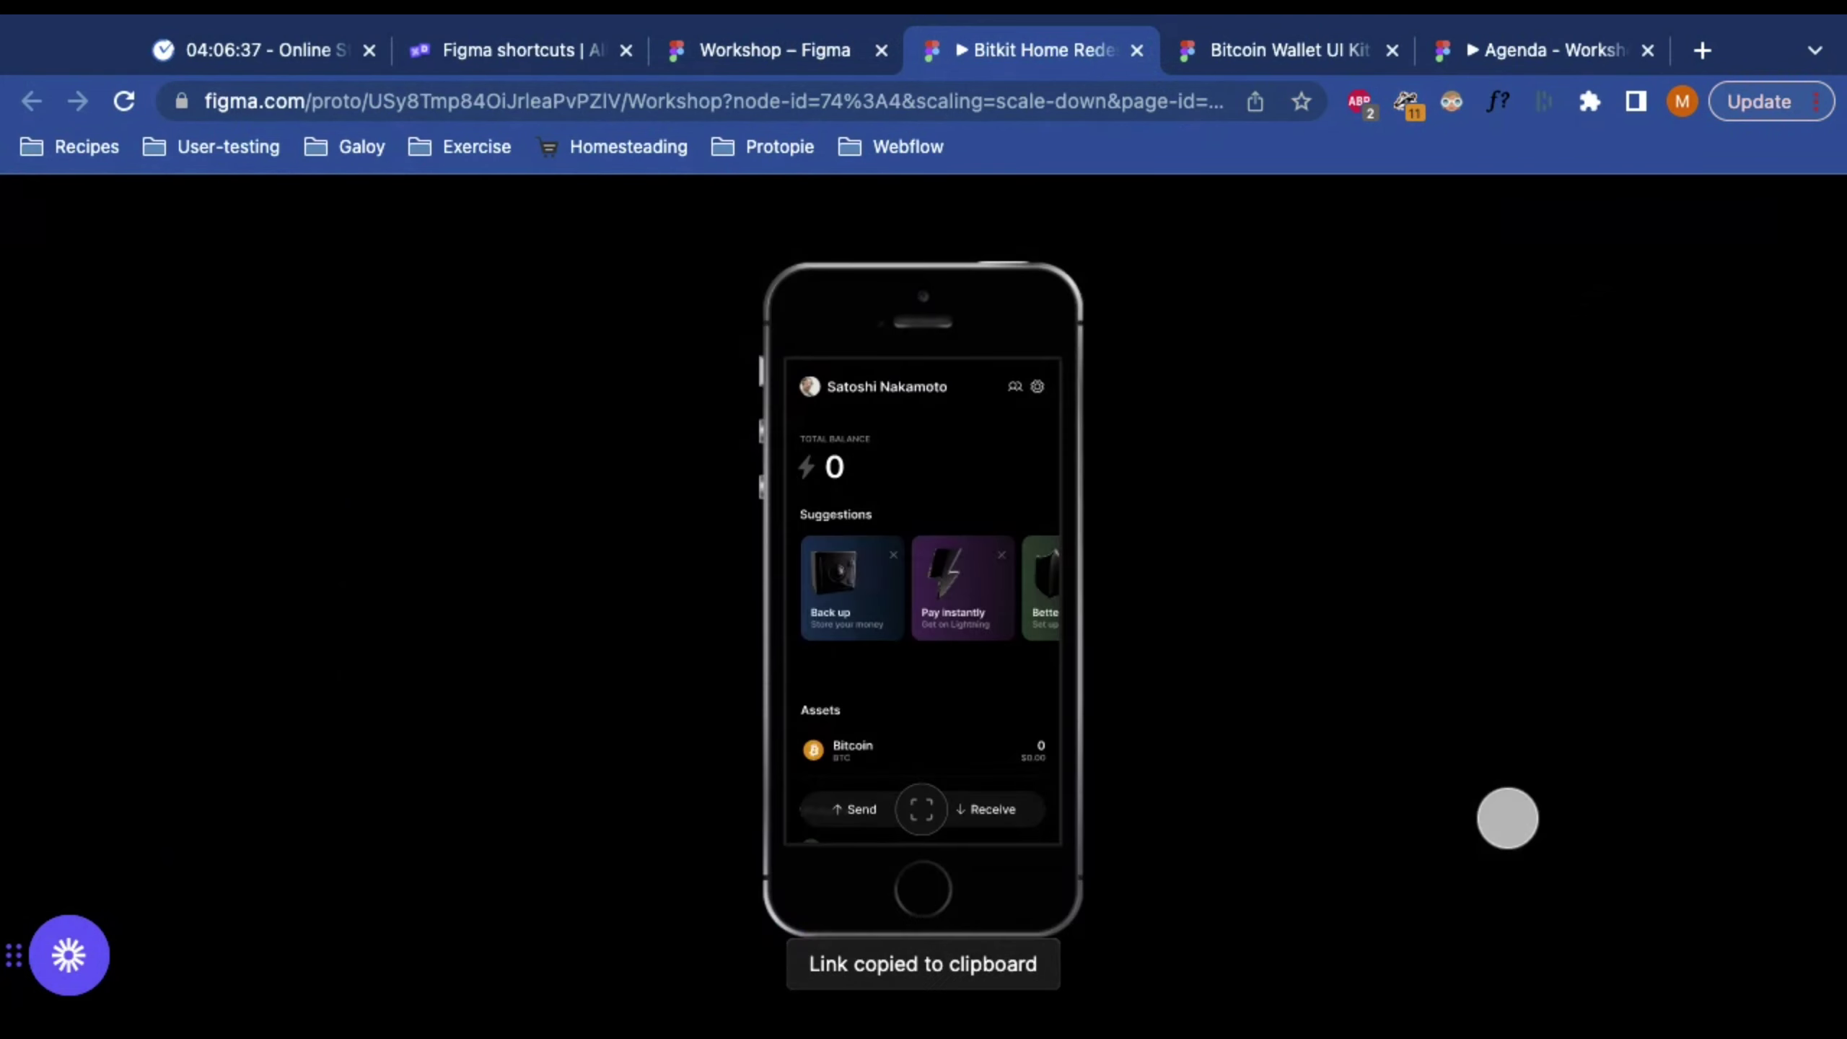